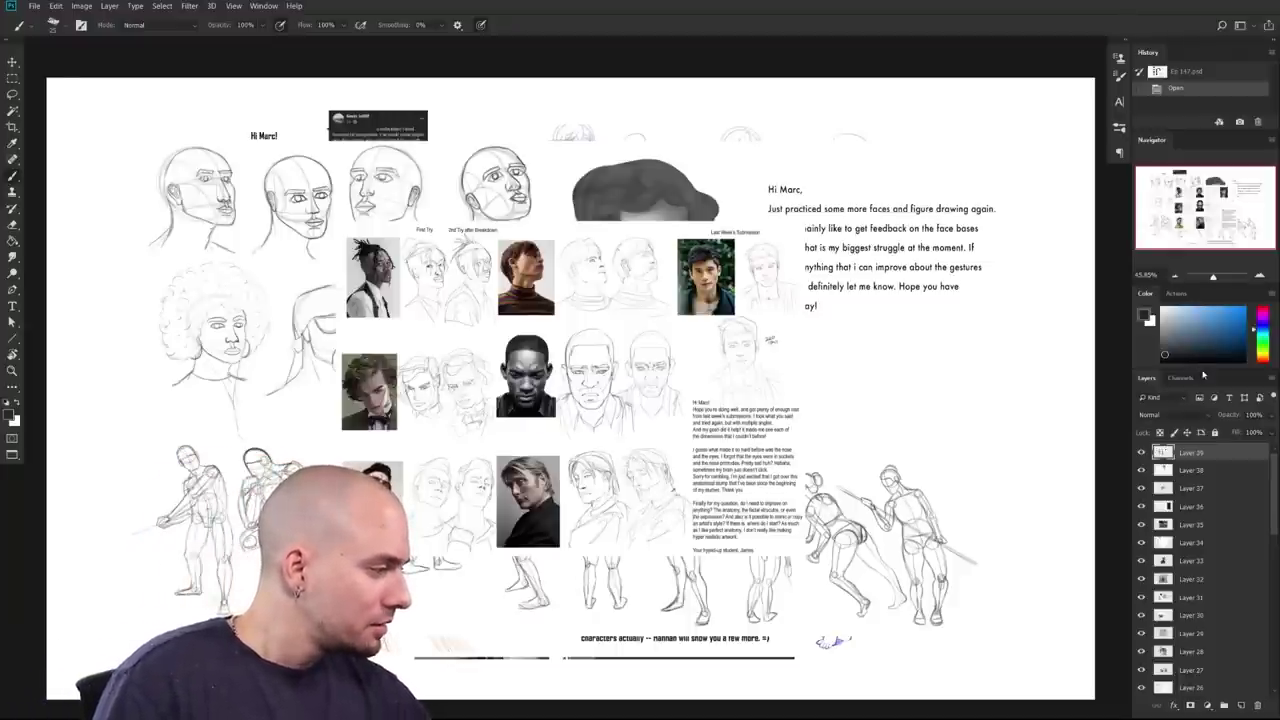
Step: Enlarge the layer list and hide the topmost submission, Layer 39
left_click_drag(1207, 374, 1207, 316)
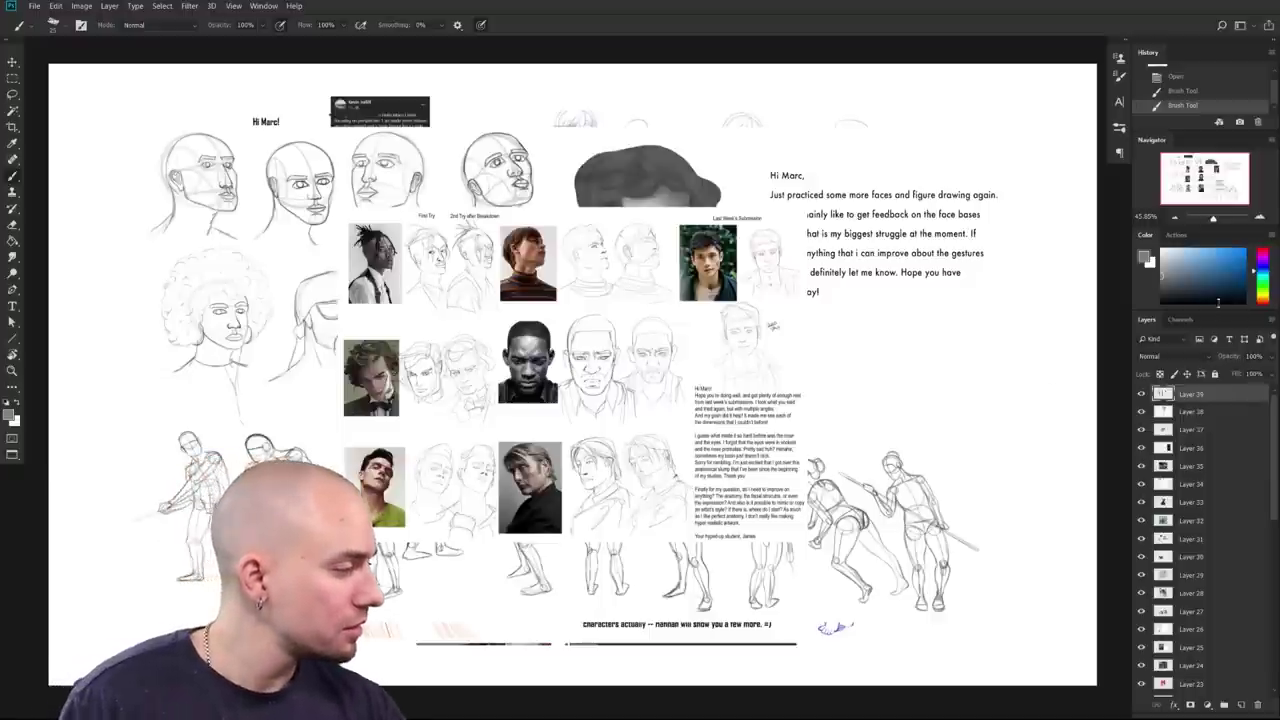
scroll(1263, 560, "down", 8)
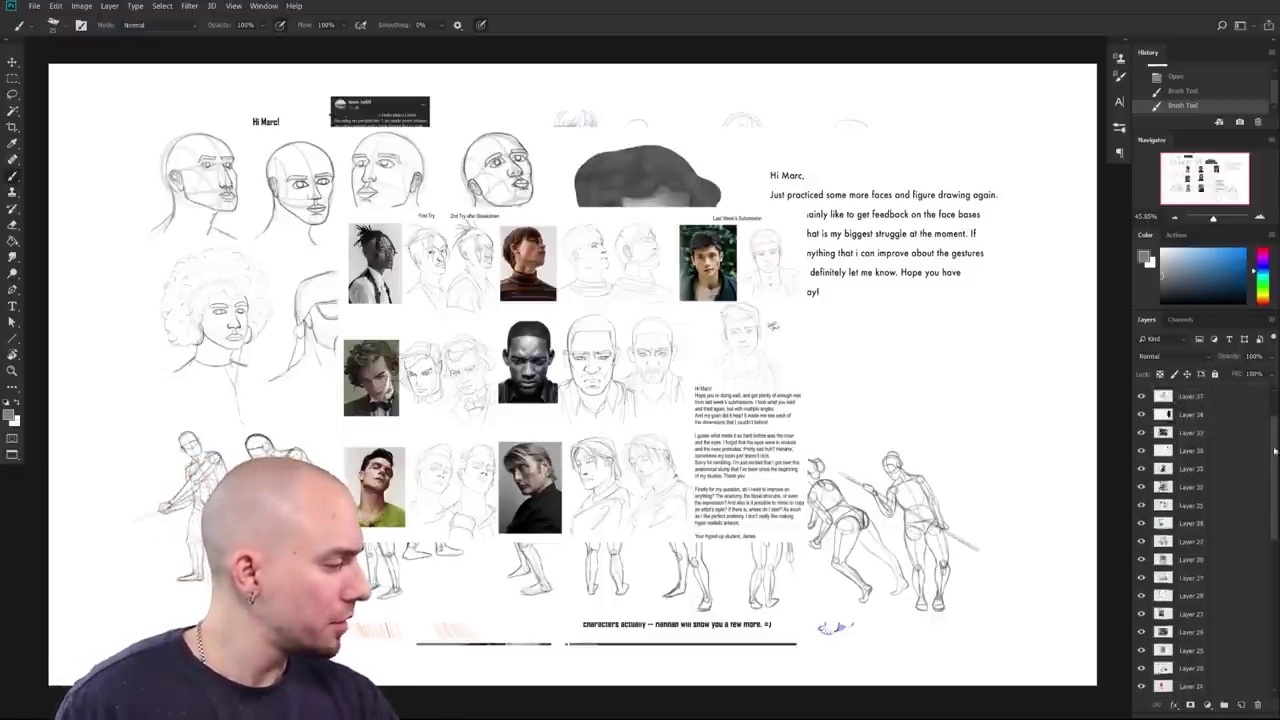
scroll(1263, 560, "up", 8)
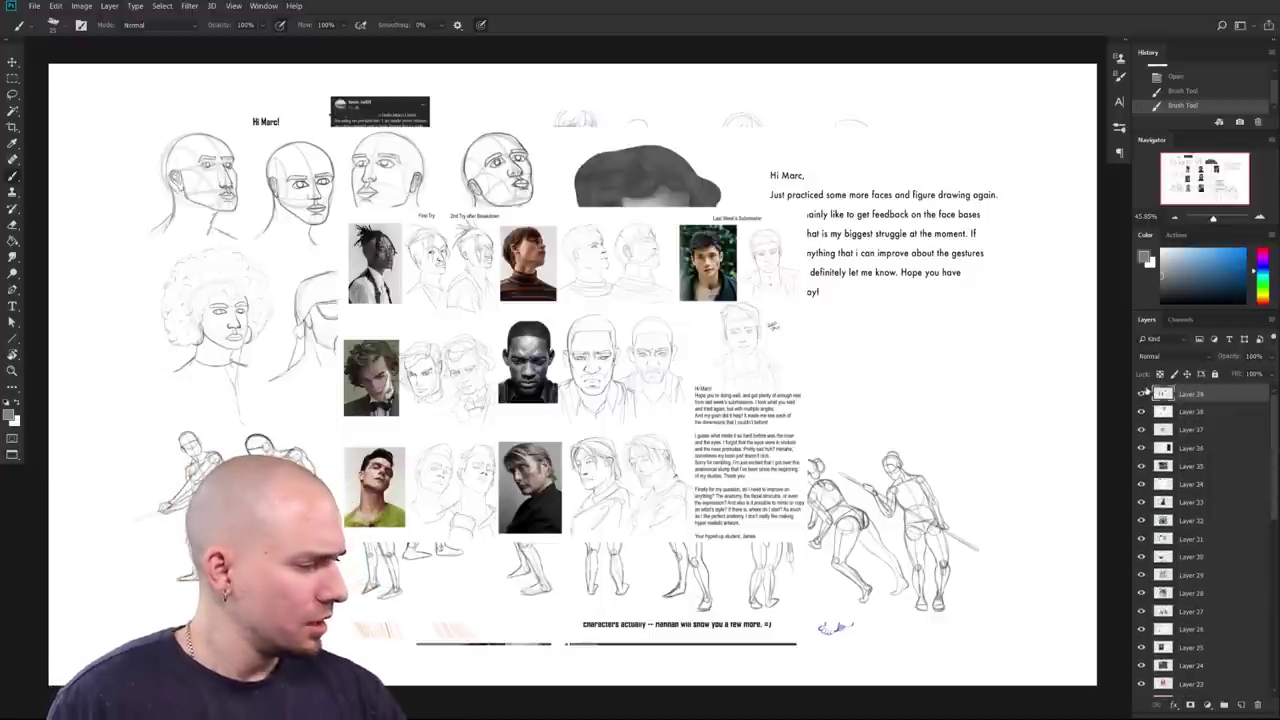
left_click(1143, 393)
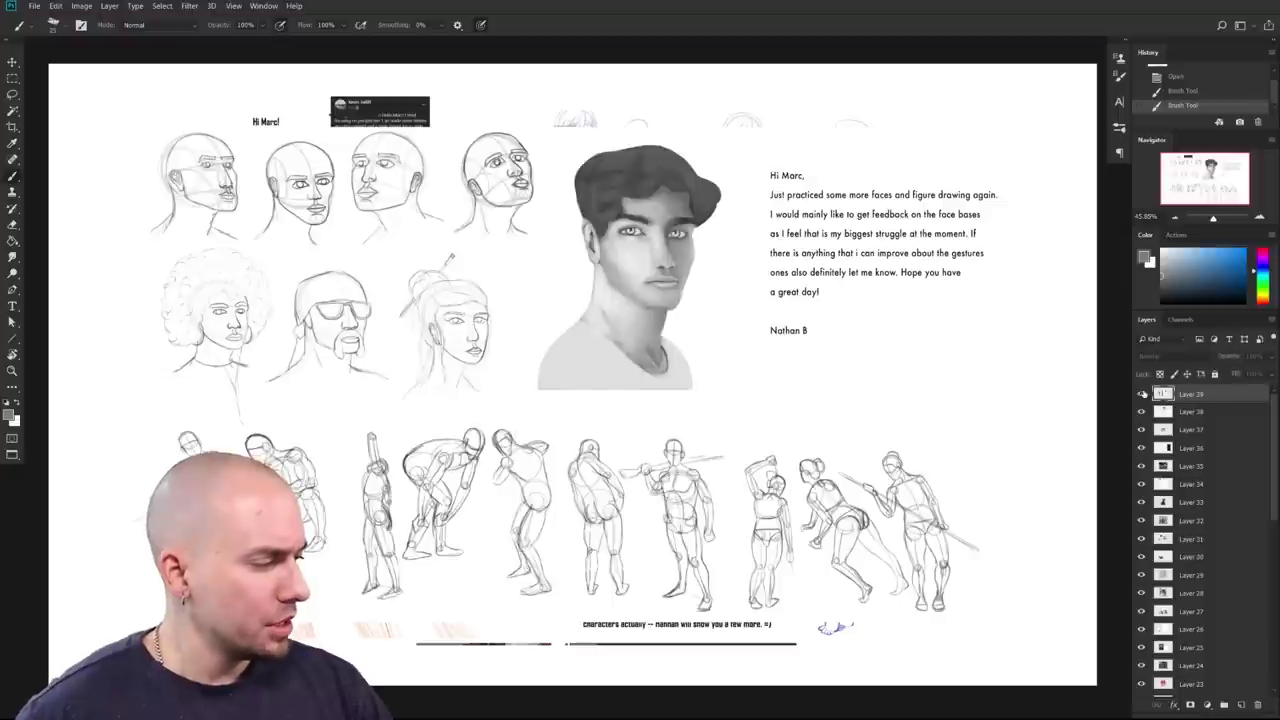
left_click(1142, 394)
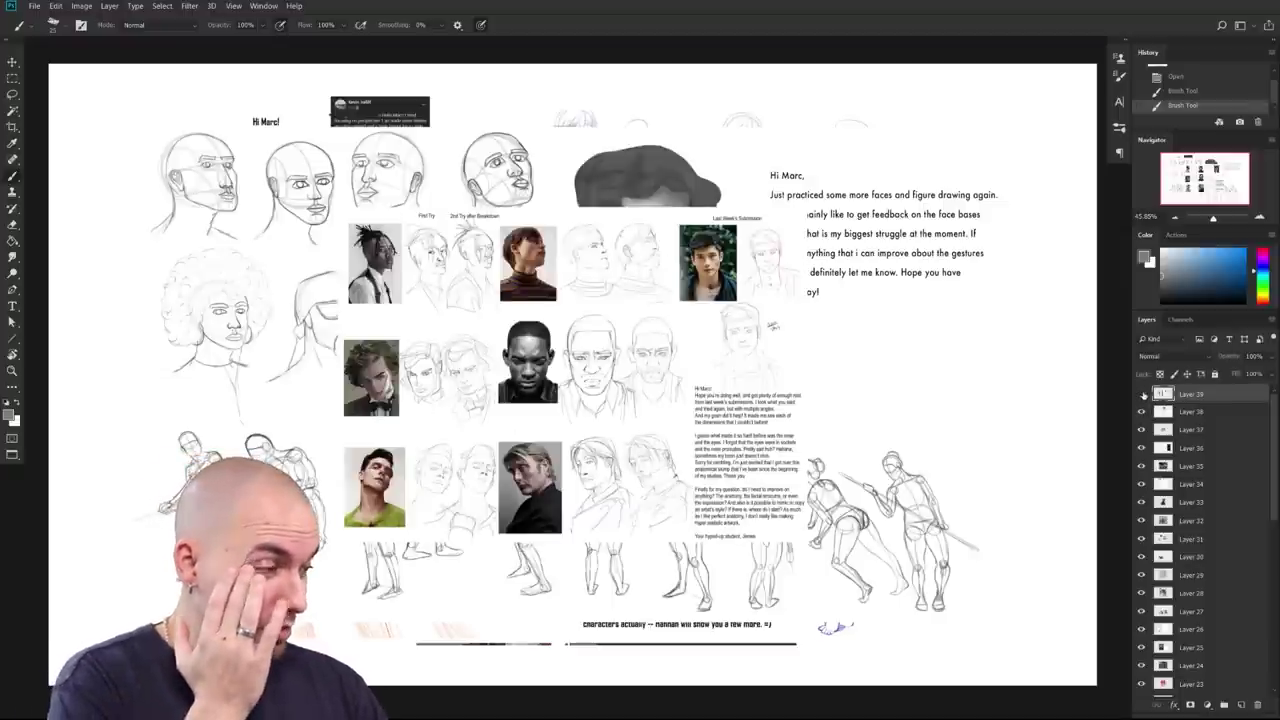
left_click(1143, 394)
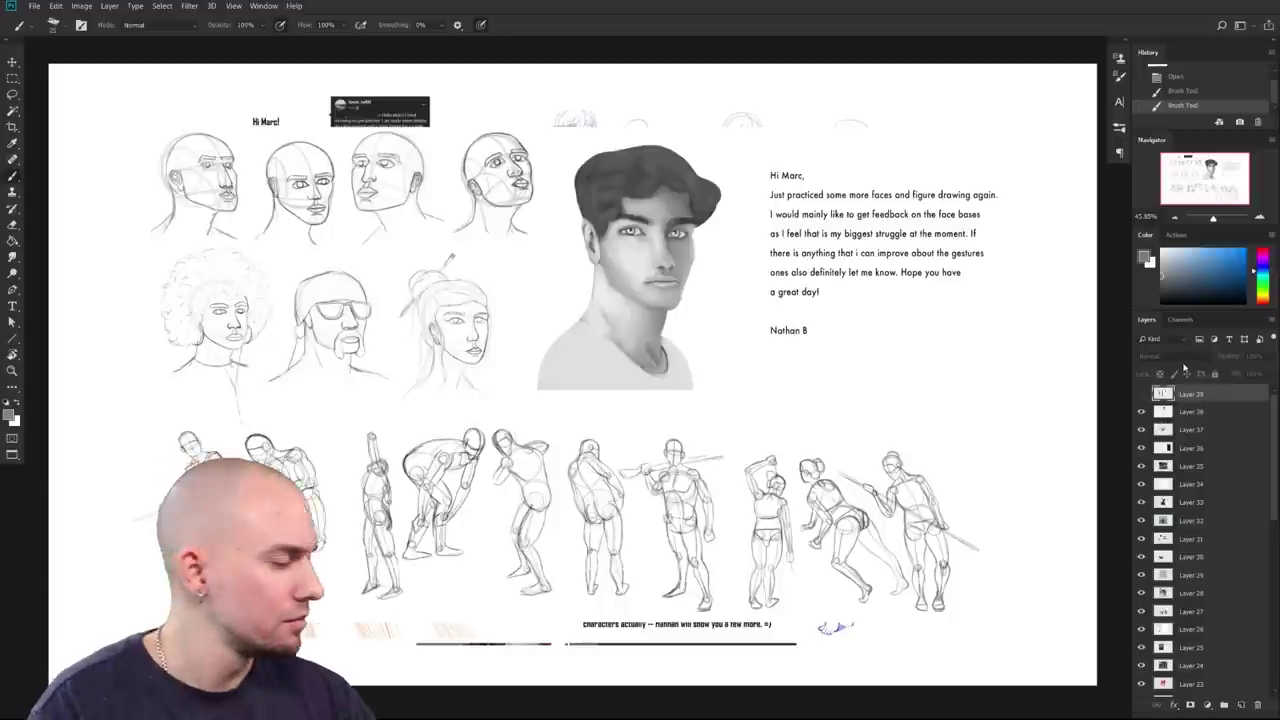
Step: Hide the submissions on Layers 38 through 28
left_click_drag(1142, 412, 1143, 558)
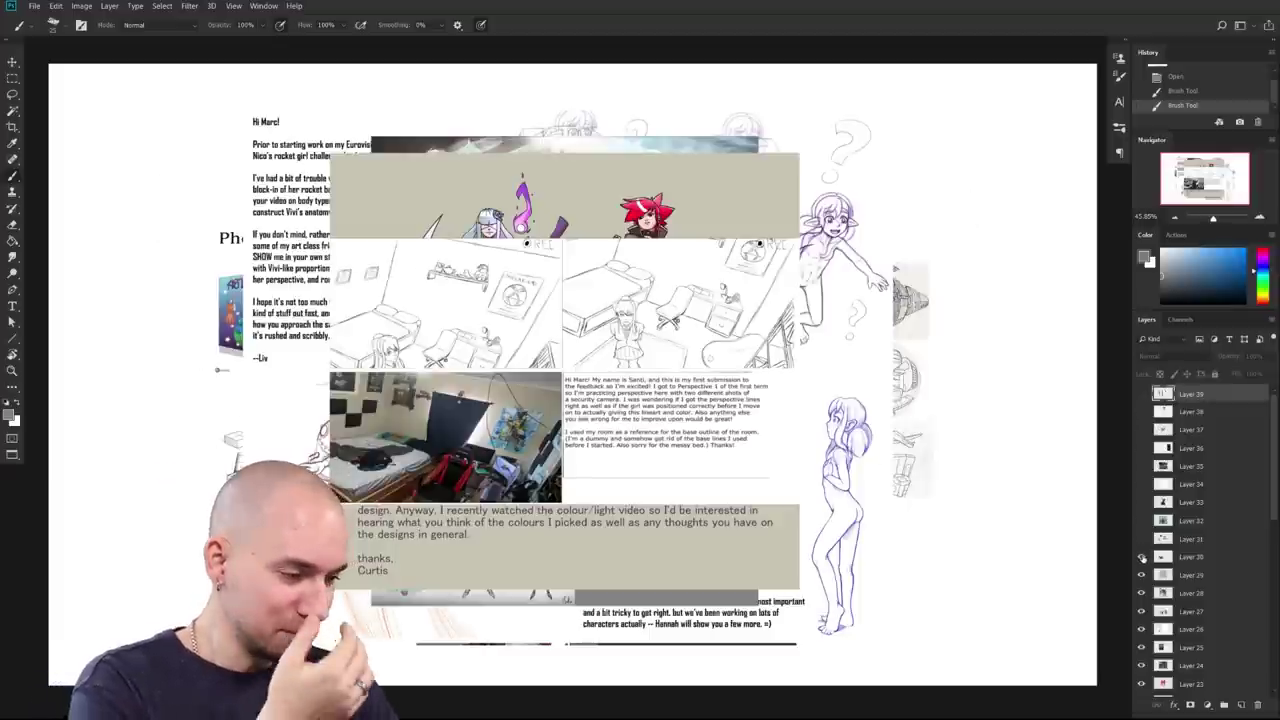
left_click(1142, 558)
scroll(1273, 484, "down", 2)
scroll(1273, 484, "down", 2)
left_click(1142, 452)
left_click(1143, 470)
scroll(1271, 485, "down", 2)
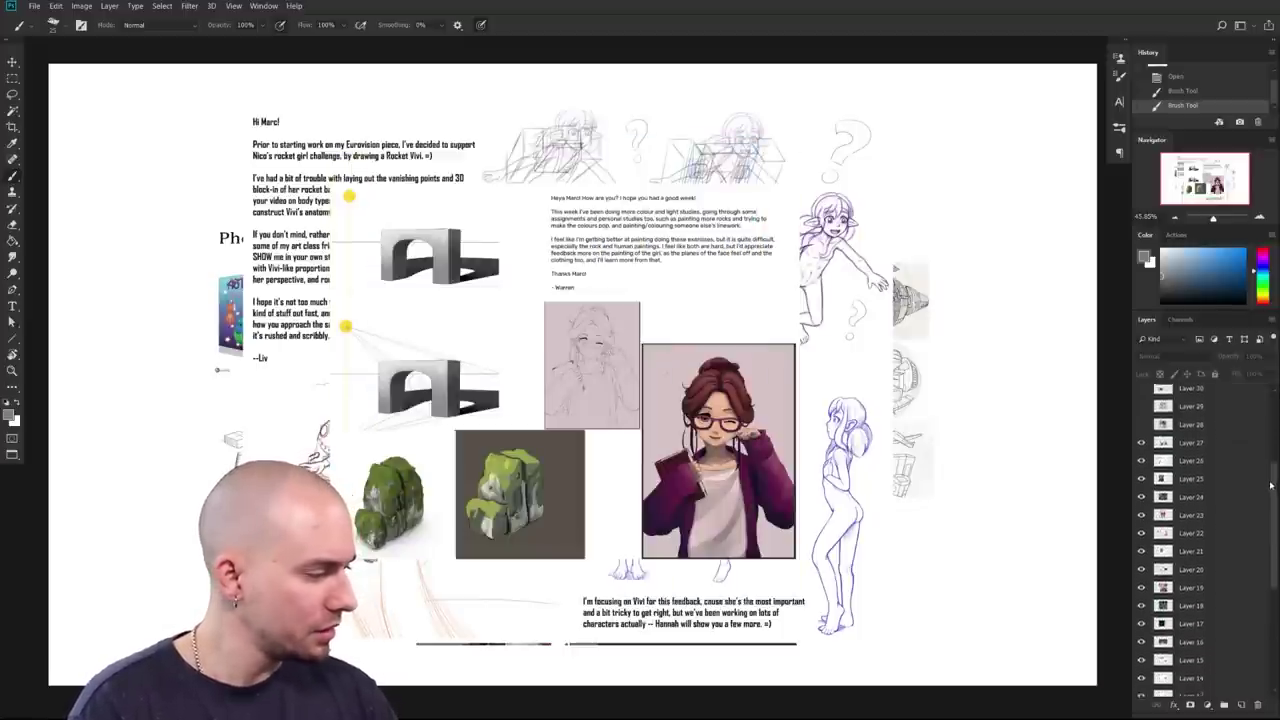
Step: Hide the submissions on Layers 27 through 22
left_click(1141, 428)
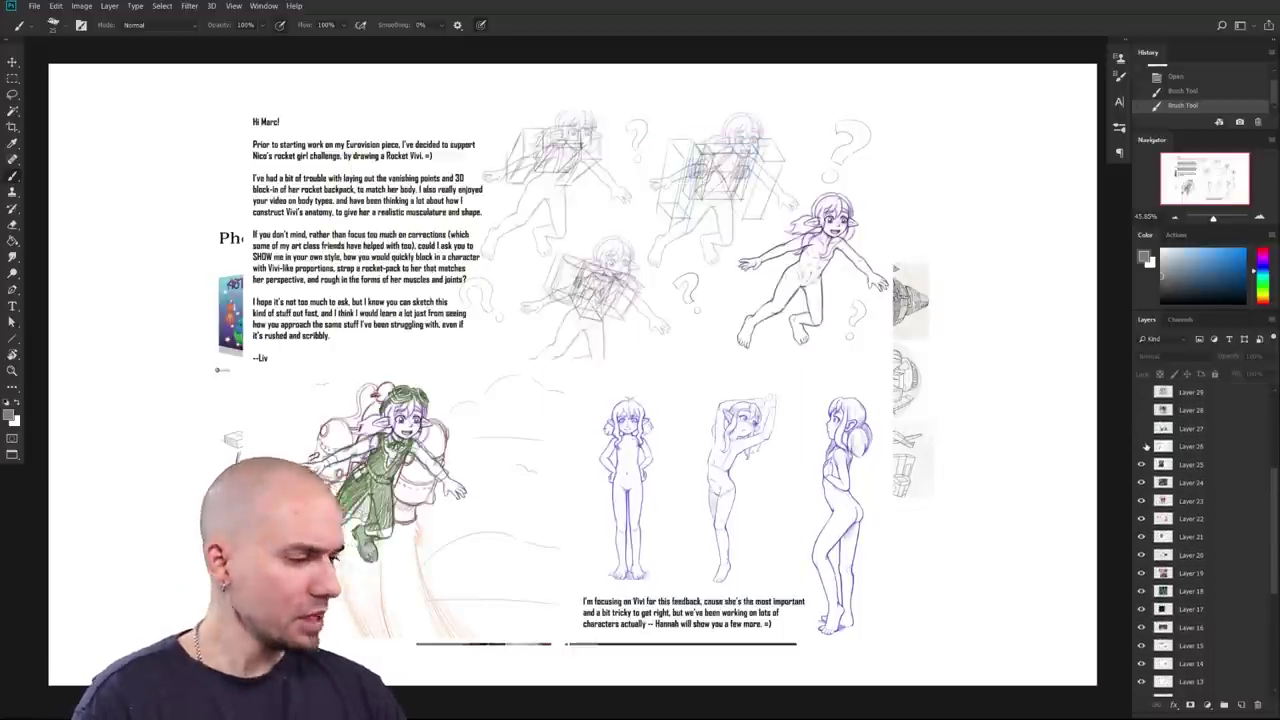
left_click(1141, 446)
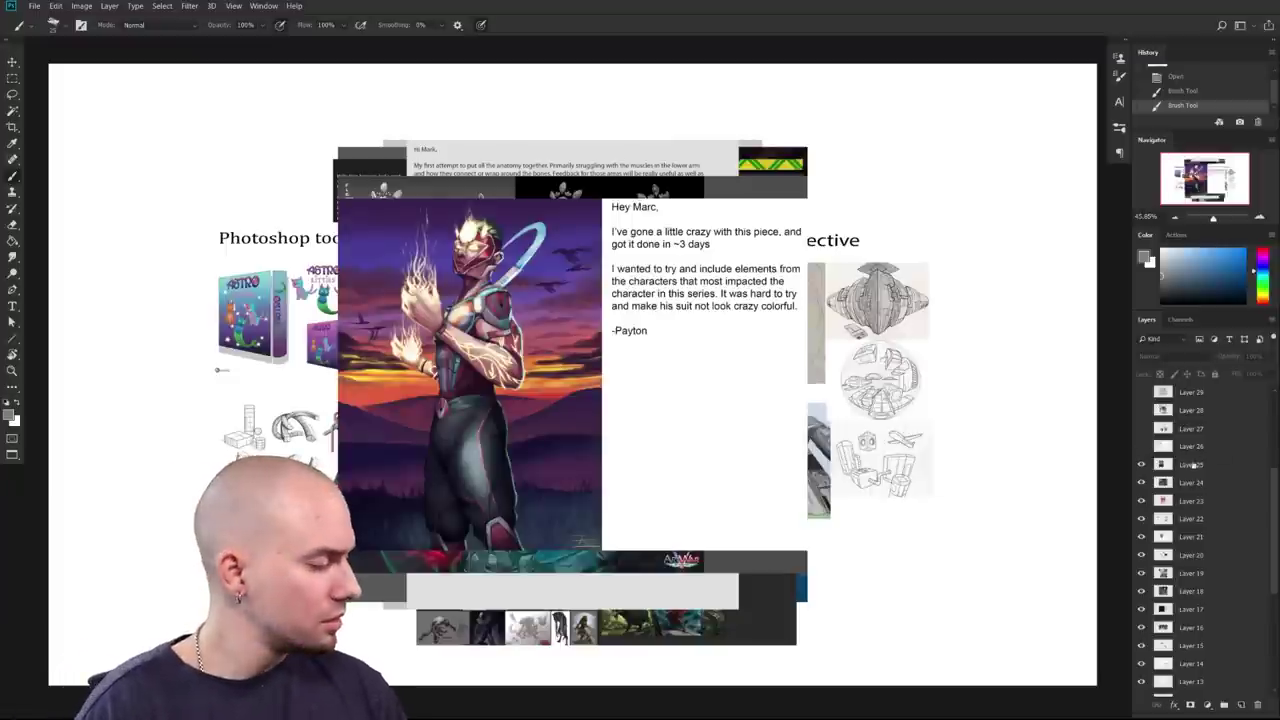
left_click(1142, 464)
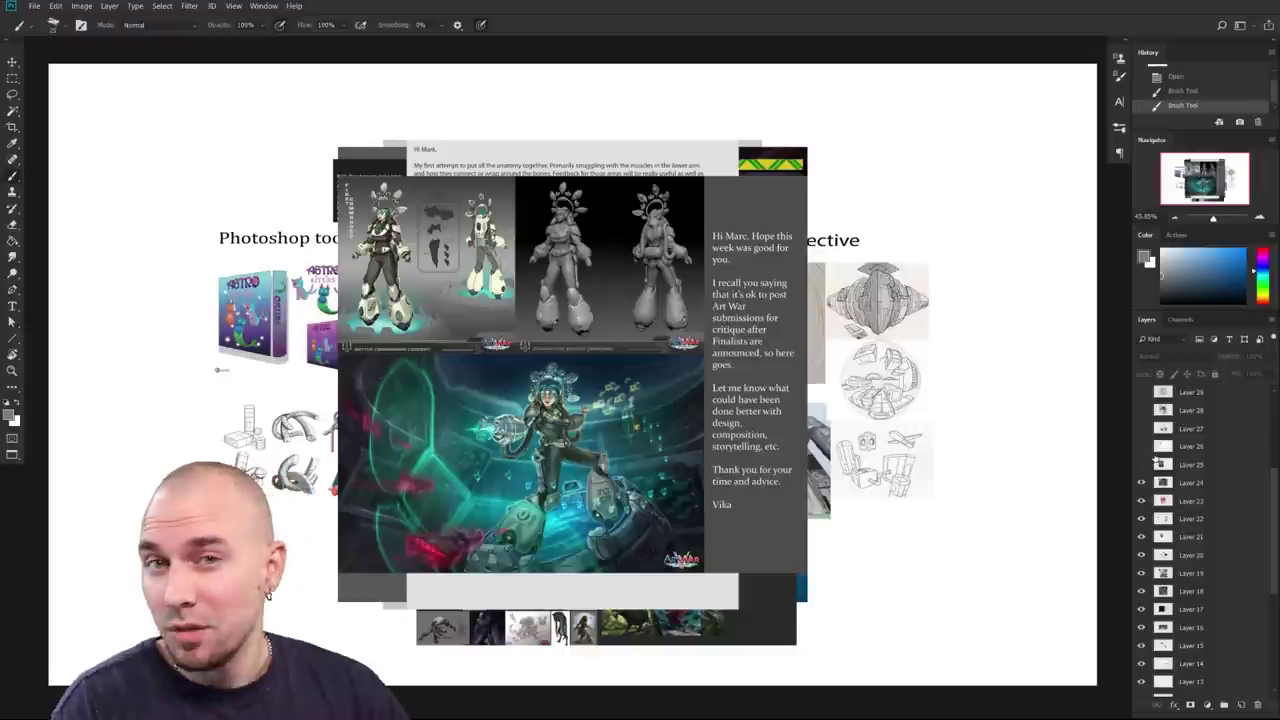
left_click(1142, 482)
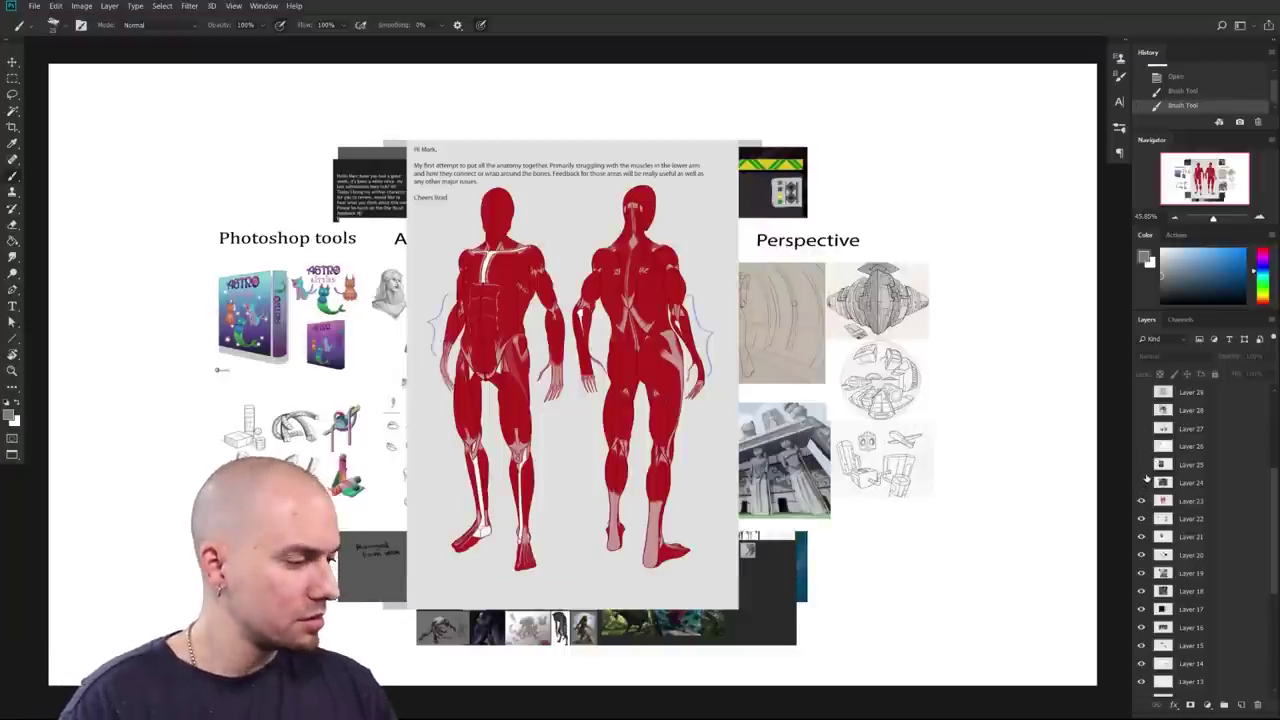
left_click(1142, 500)
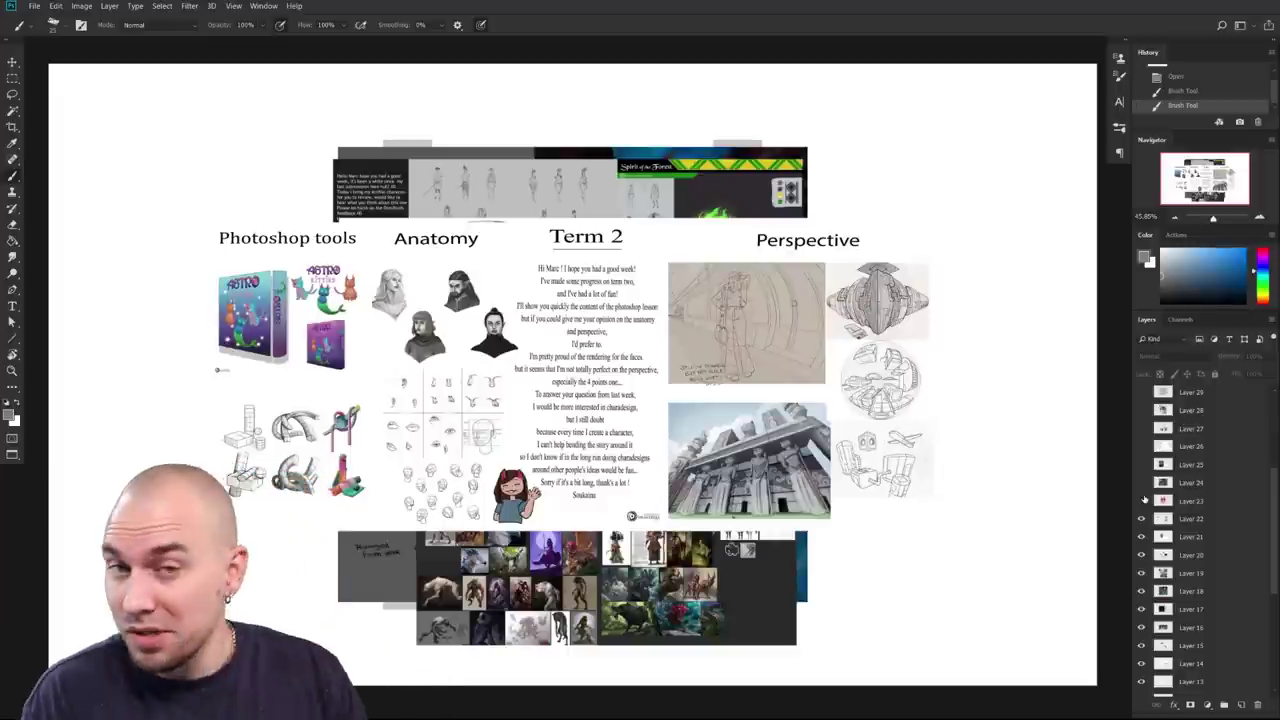
left_click(1141, 519)
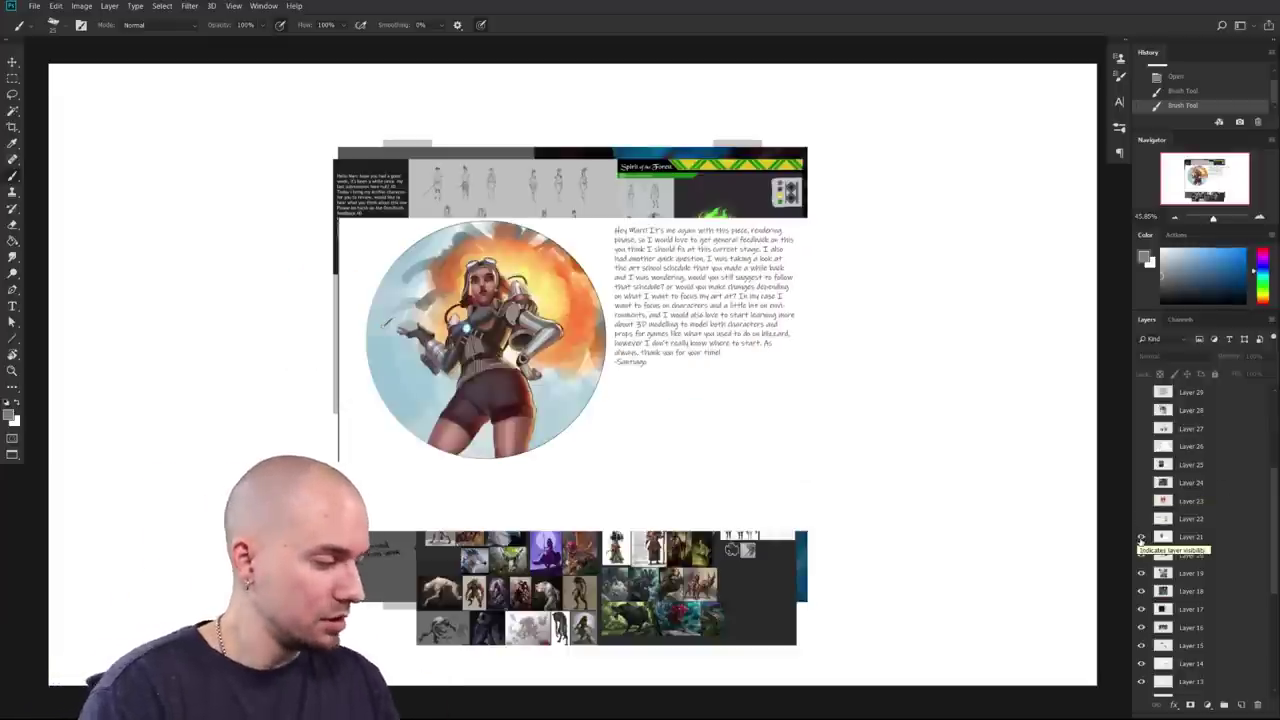
Step: Hide Layers 21 through 2 so that only Layer 1 and the Background stay visible
left_click(1141, 537)
left_click(1141, 555)
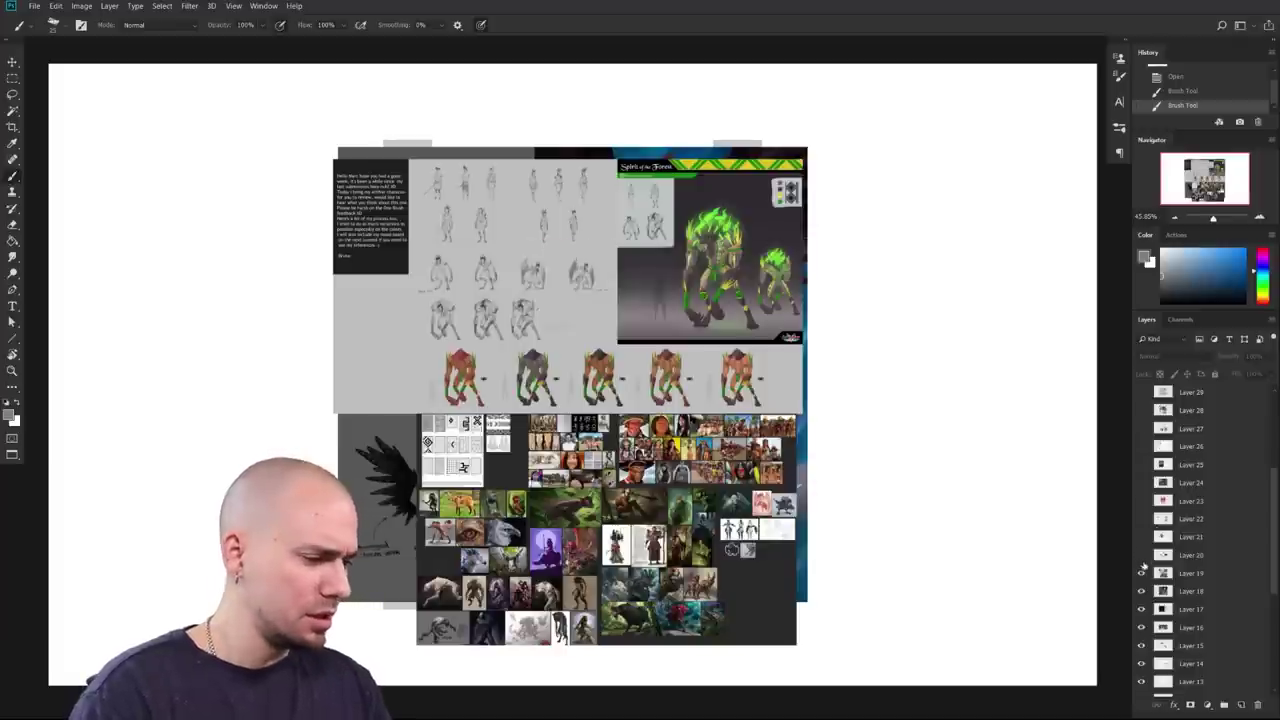
left_click(1141, 573)
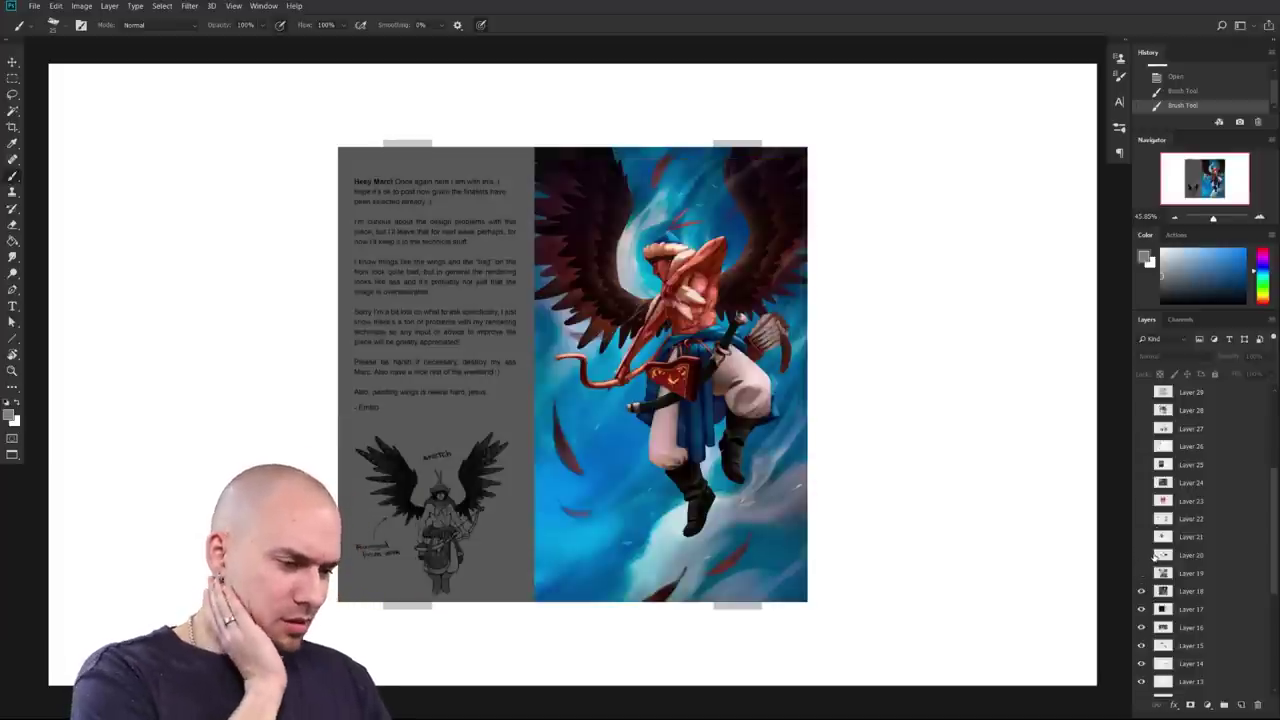
left_click(1141, 591)
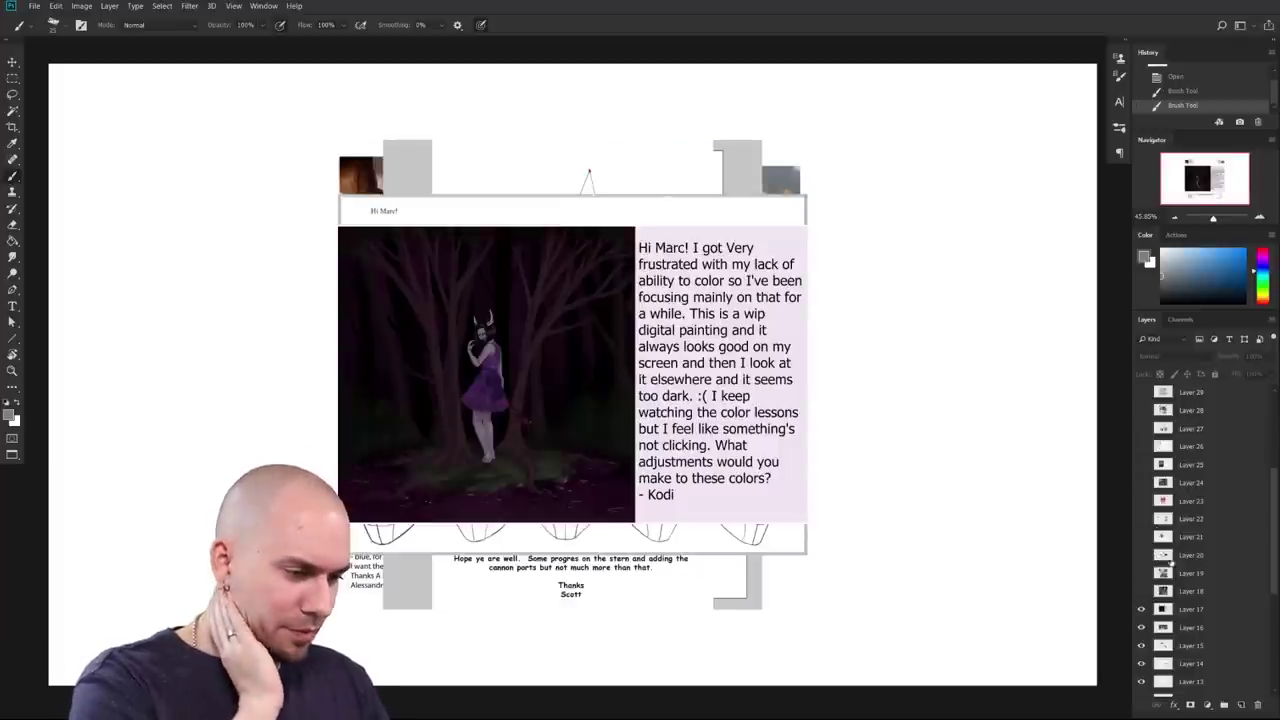
left_click_drag(1275, 532, 1275, 622)
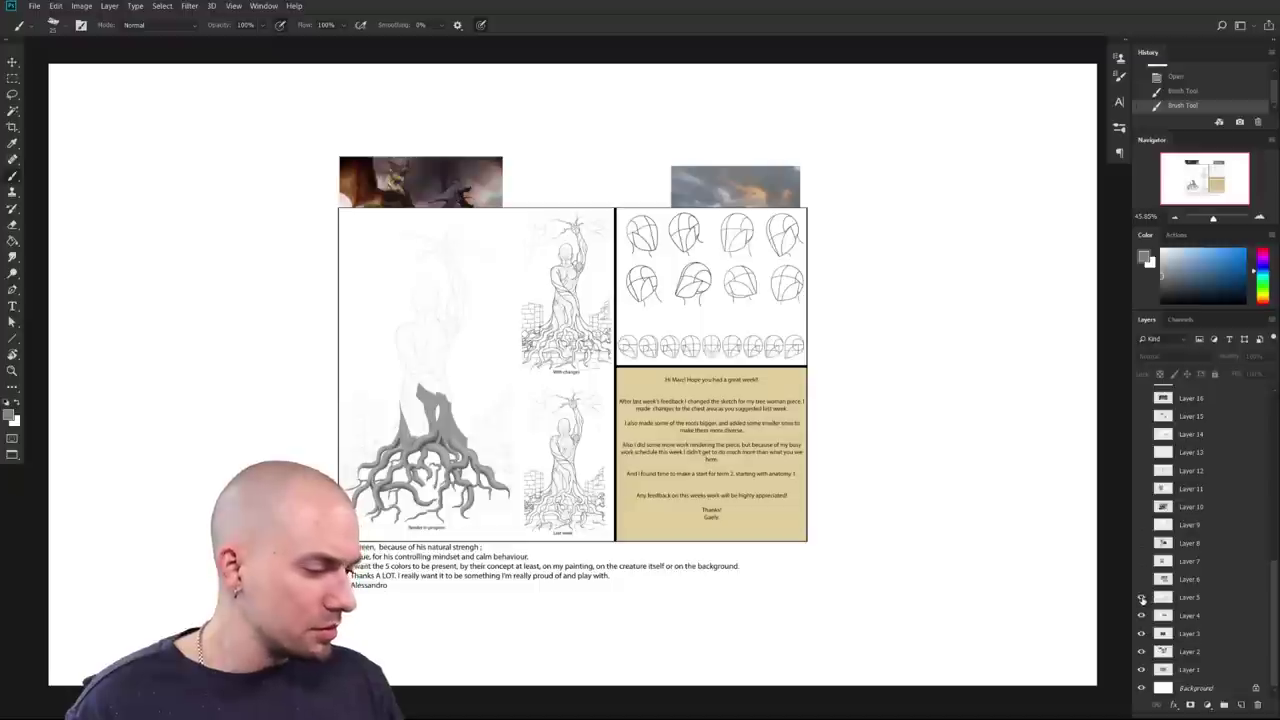
left_click(1142, 597)
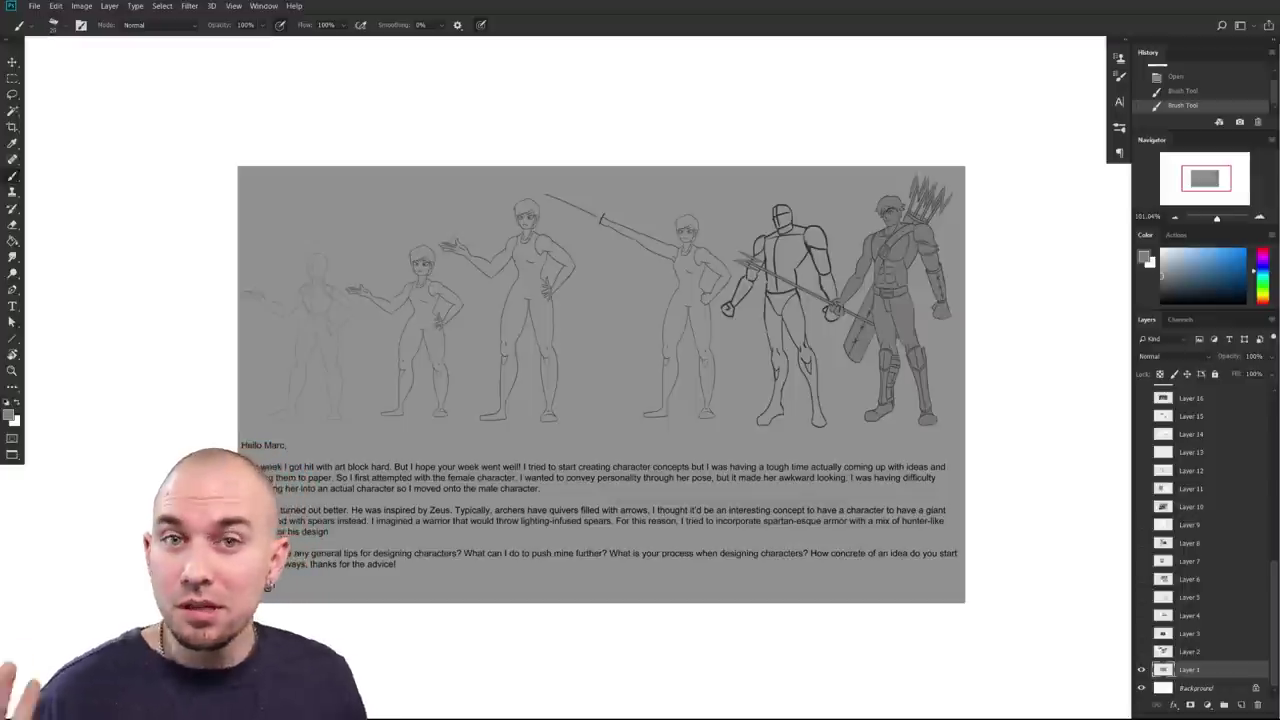
Step: Examine the character line-up and read the student's message on the Layer 1 submission
left_click_drag(902, 460, 885, 486)
scroll(885, 487, "down", 2)
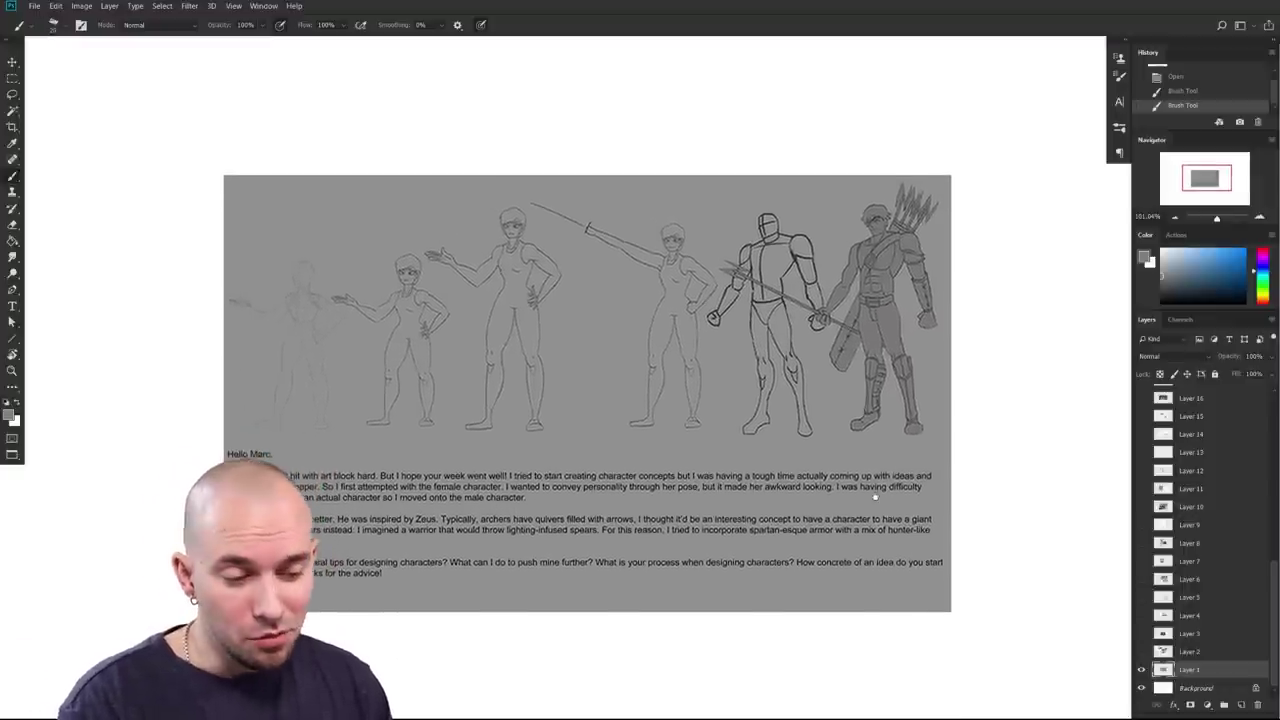
left_click_drag(876, 488, 852, 463)
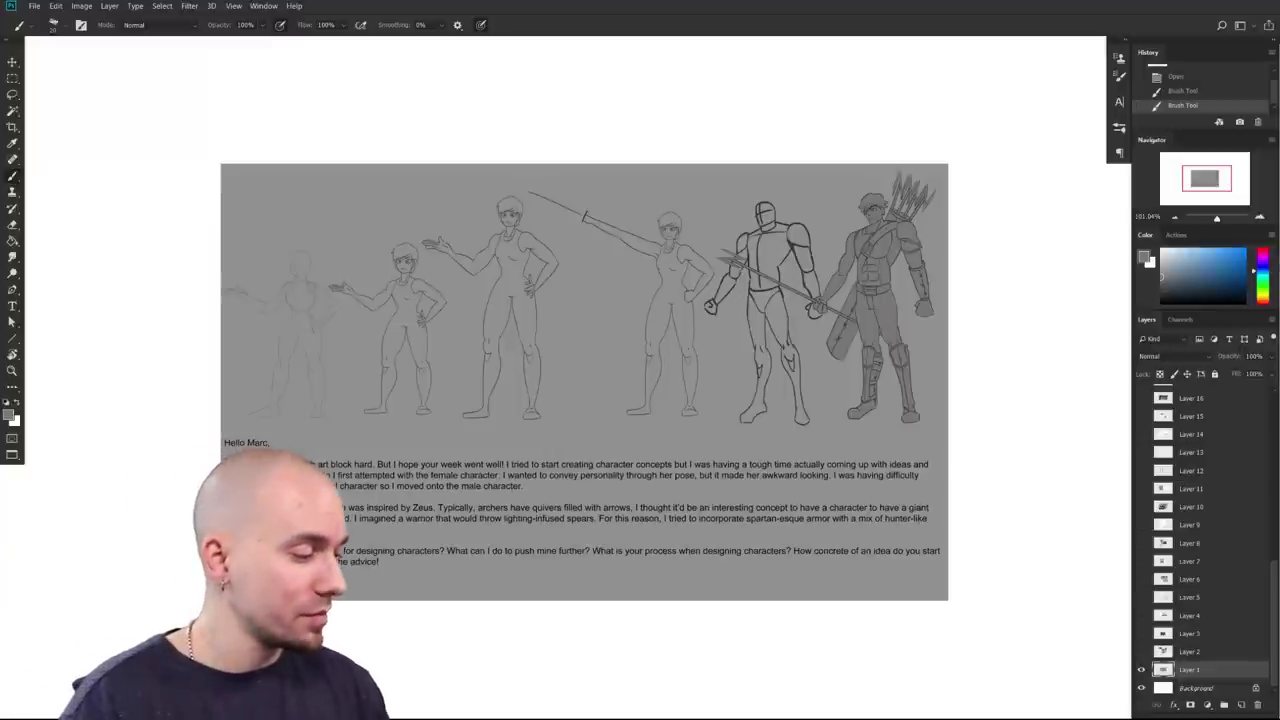
left_click_drag(836, 470, 829, 486)
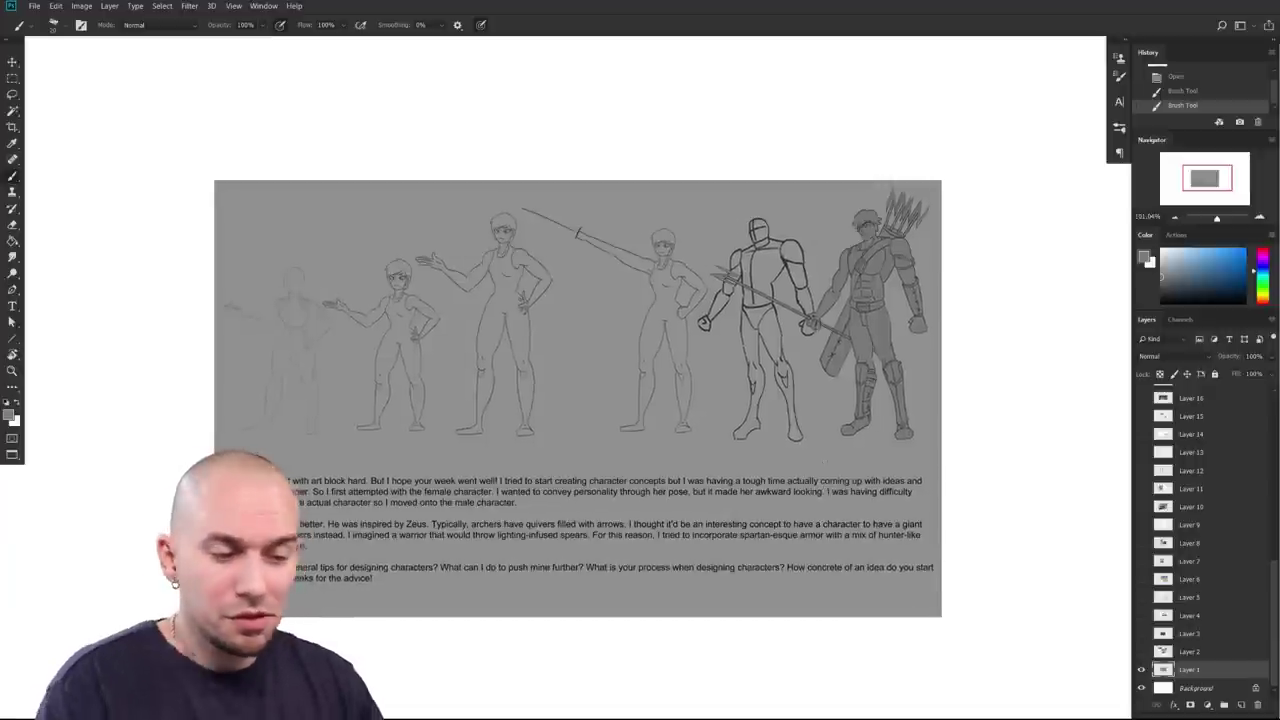
scroll(826, 462, "down", 1)
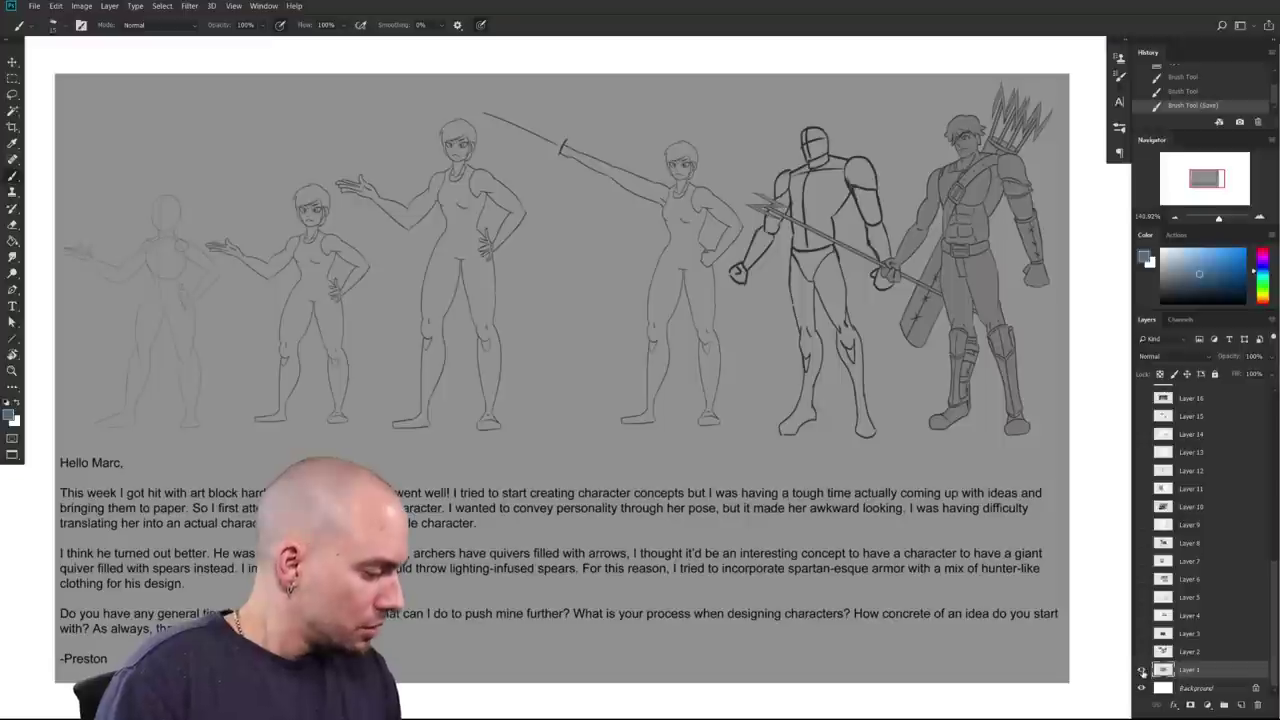
left_click(1141, 670)
left_click(1141, 670)
mouse_move(826, 569)
left_mouse_down()
mouse_move(866, 551)
mouse_move(846, 565)
left_mouse_up()
left_click_drag(926, 554, 924, 547)
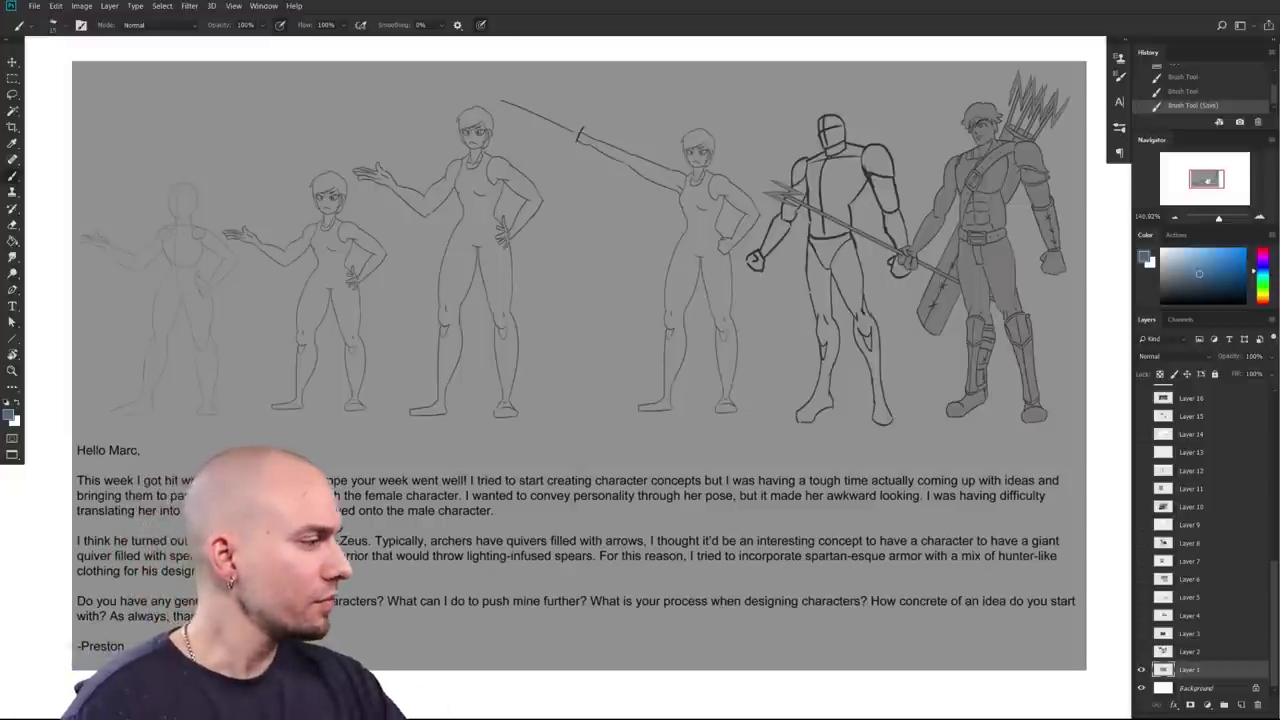
left_click(902, 468)
mouse_move(902, 468)
left_mouse_down()
mouse_move(866, 500)
mouse_move(854, 492)
left_mouse_up()
left_click_drag(854, 492, 836, 468)
Step: Set the brush colour to a bright saturated red and undo the test stroke
left_click(1263, 249)
left_click_drag(947, 407, 934, 383)
left_click(1229, 254)
left_click_drag(880, 429, 852, 442)
left_click_drag(820, 459, 873, 425)
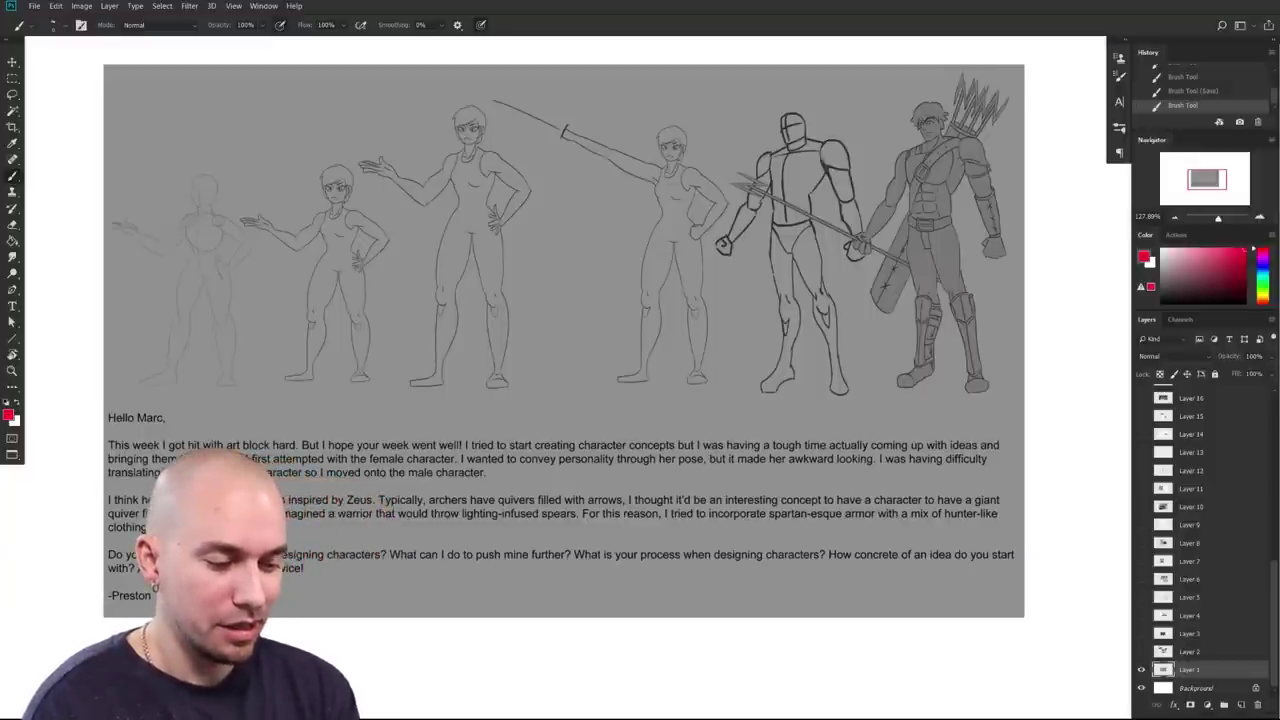
key("ctrl+z")
left_click_drag(500, 548, 469, 552)
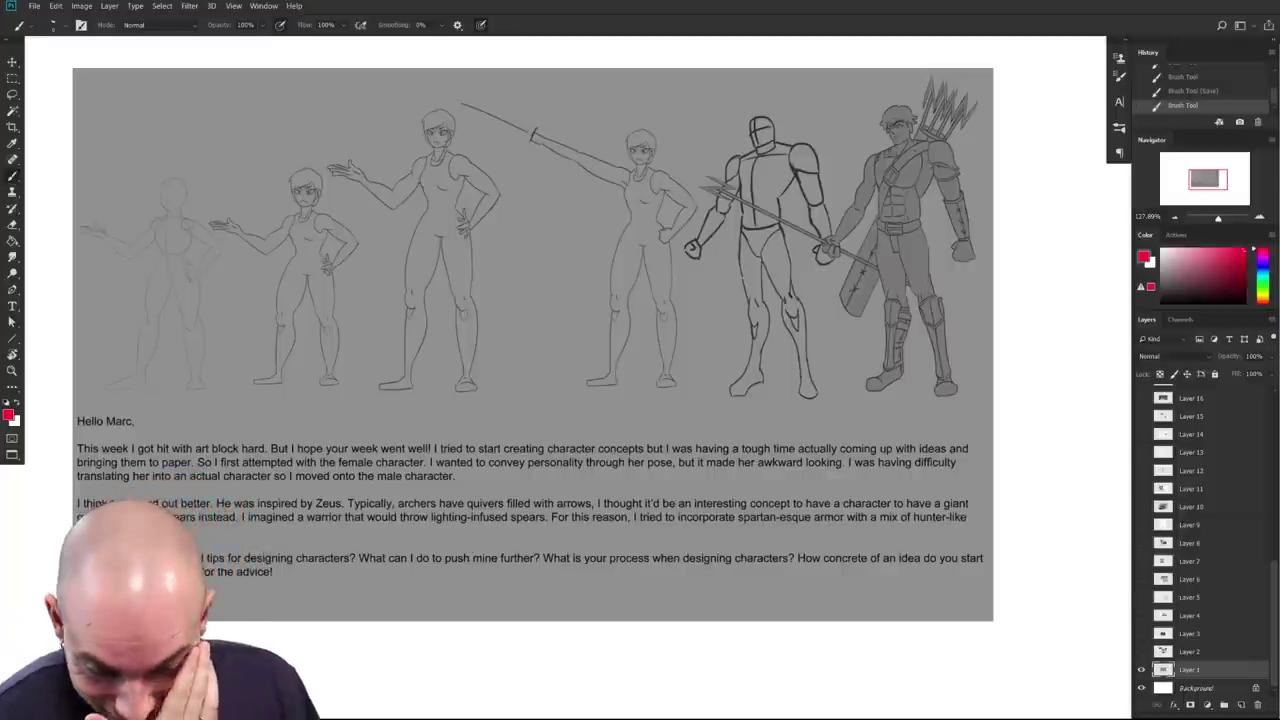
left_click_drag(577, 550, 596, 544)
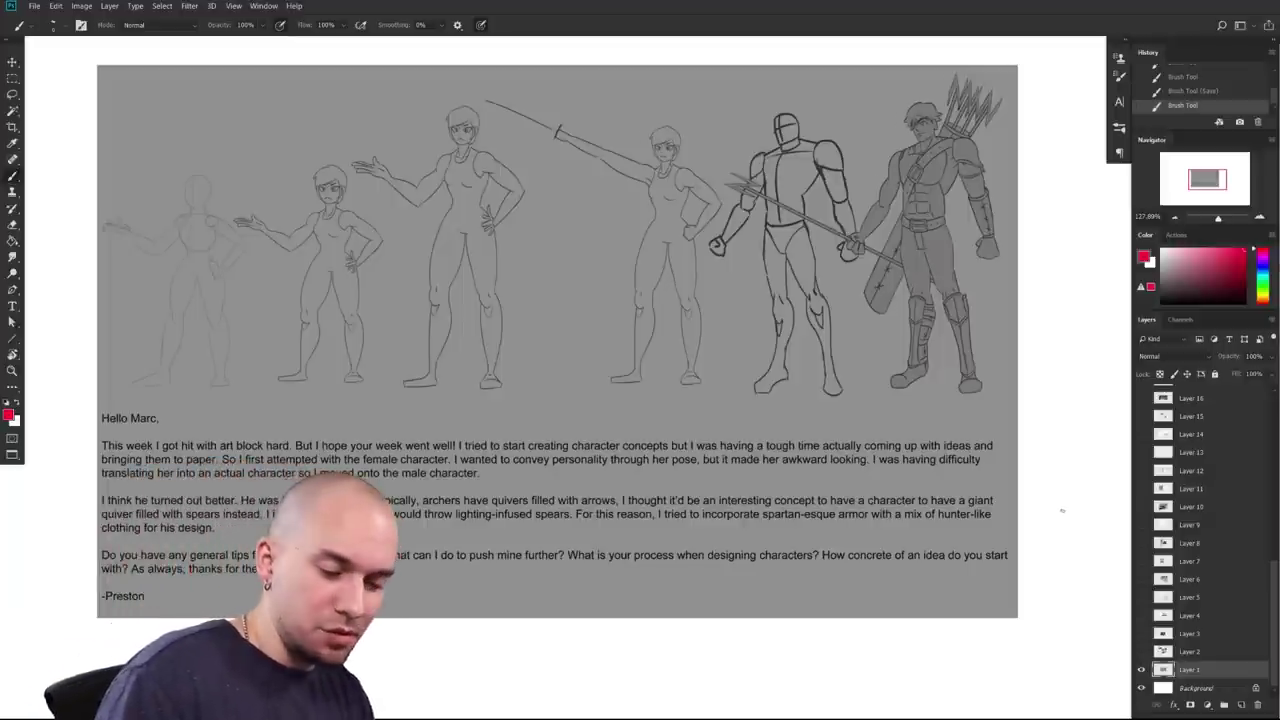
left_click_drag(871, 378, 869, 425)
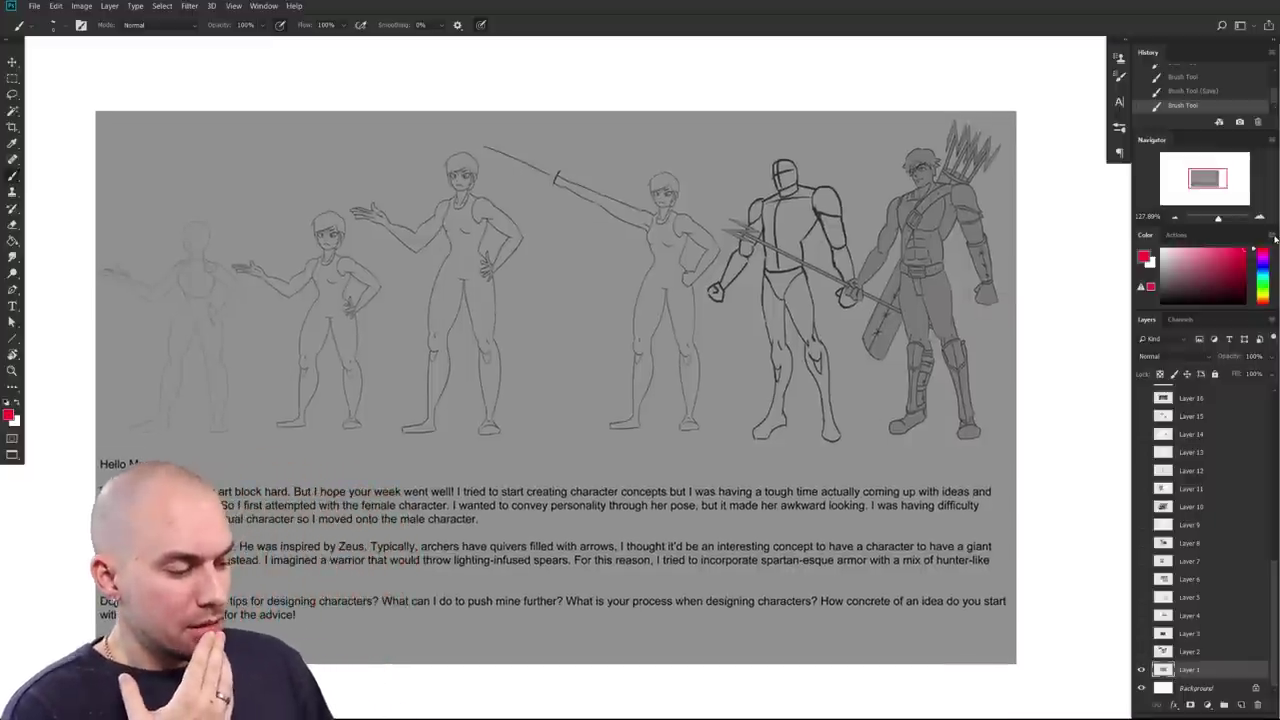
left_click_drag(988, 451, 980, 477)
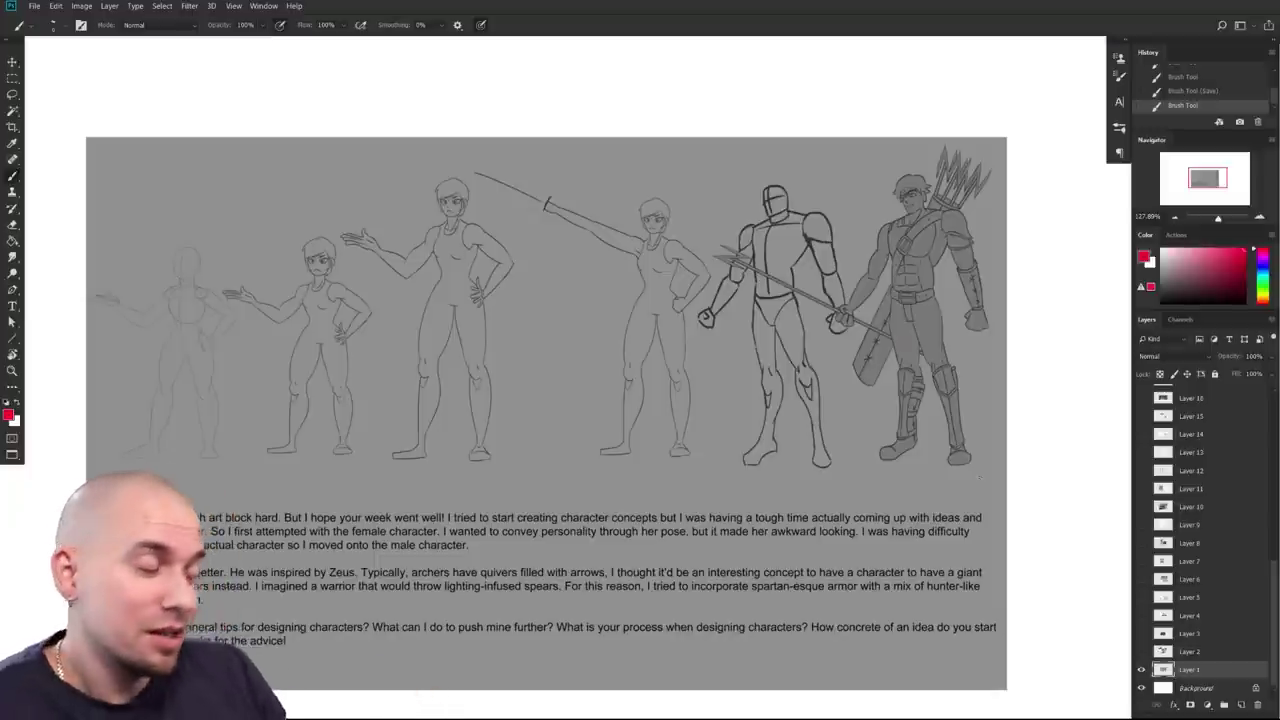
mouse_move(1004, 153)
left_mouse_down()
mouse_move(993, 126)
mouse_move(950, 286)
mouse_move(1000, 165)
left_mouse_up()
key("ctrl+z")
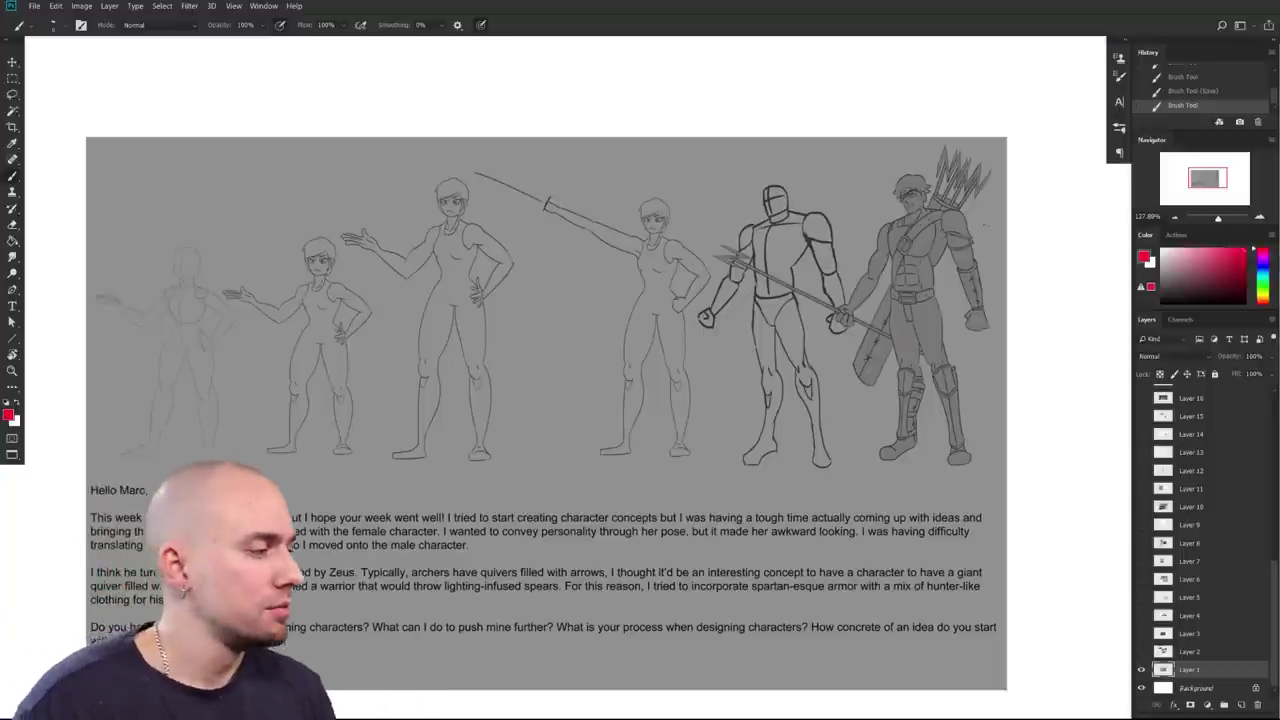
Step: Sketch a diagonal bundle of long spear shafts with zigzag tips in red on the blank canvas beside the archer
left_click_drag(994, 320, 701, 398)
left_click_drag(742, 487, 850, 278)
key("ctrl+z")
left_click_drag(740, 489, 847, 314)
left_click_drag(743, 506, 851, 327)
mouse_move(748, 511)
left_mouse_down()
mouse_move(863, 335)
mouse_move(838, 334)
left_mouse_up()
mouse_move(738, 512)
left_mouse_down()
mouse_move(838, 328)
mouse_move(855, 252)
left_mouse_up()
mouse_move(836, 324)
left_mouse_down()
mouse_move(858, 272)
mouse_move(868, 320)
left_mouse_up()
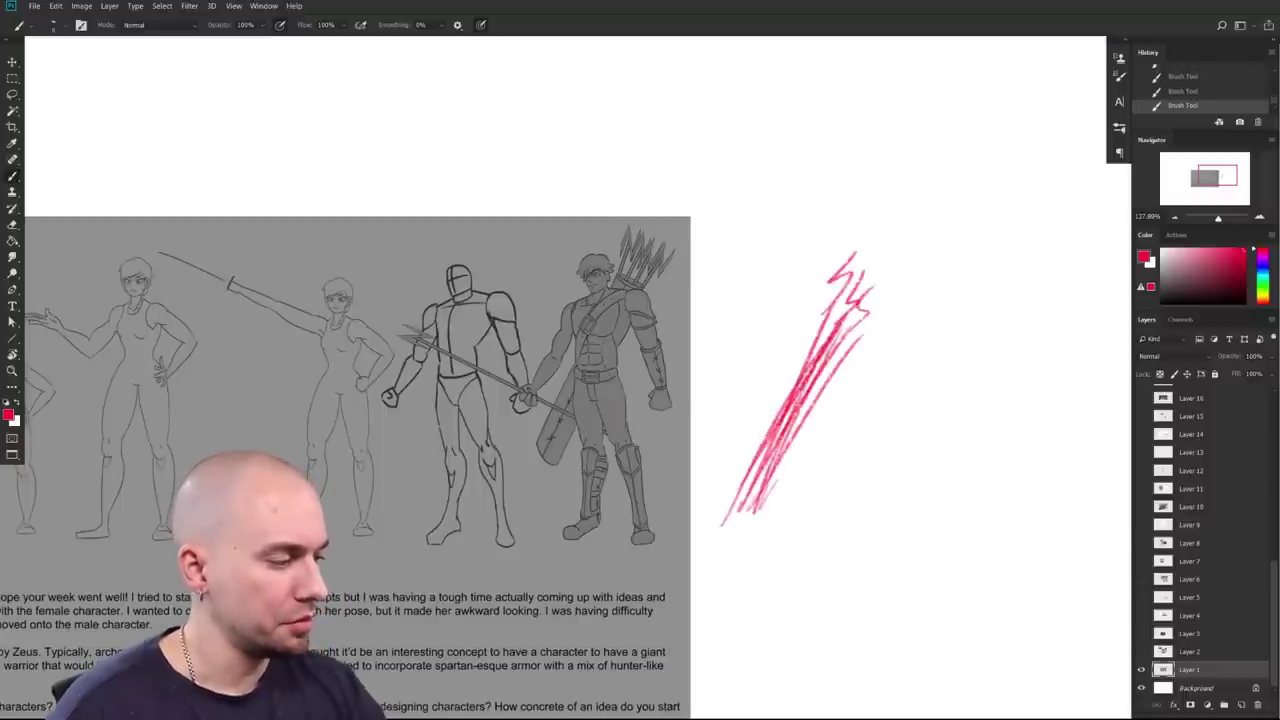
Step: Sketch a filled band around the middle of the red spear bundle and a curved loop beside it
mouse_move(797, 375)
left_mouse_down()
mouse_move(829, 387)
mouse_move(779, 414)
mouse_move(805, 424)
left_mouse_up()
left_click_drag(797, 375, 776, 413)
mouse_move(778, 413)
left_mouse_down()
mouse_move(811, 423)
mouse_move(802, 392)
mouse_move(788, 414)
mouse_move(796, 422)
mouse_move(771, 368)
mouse_move(768, 292)
mouse_move(813, 356)
left_mouse_up()
mouse_move(773, 290)
left_mouse_down()
mouse_move(811, 345)
mouse_move(795, 380)
left_mouse_up()
mouse_move(764, 322)
left_mouse_down()
mouse_move(772, 291)
mouse_move(775, 392)
left_mouse_up()
left_click_drag(630, 291, 579, 359)
key("ctrl+z")
mouse_move(878, 472)
left_mouse_down()
mouse_move(826, 462)
mouse_move(826, 478)
left_mouse_up()
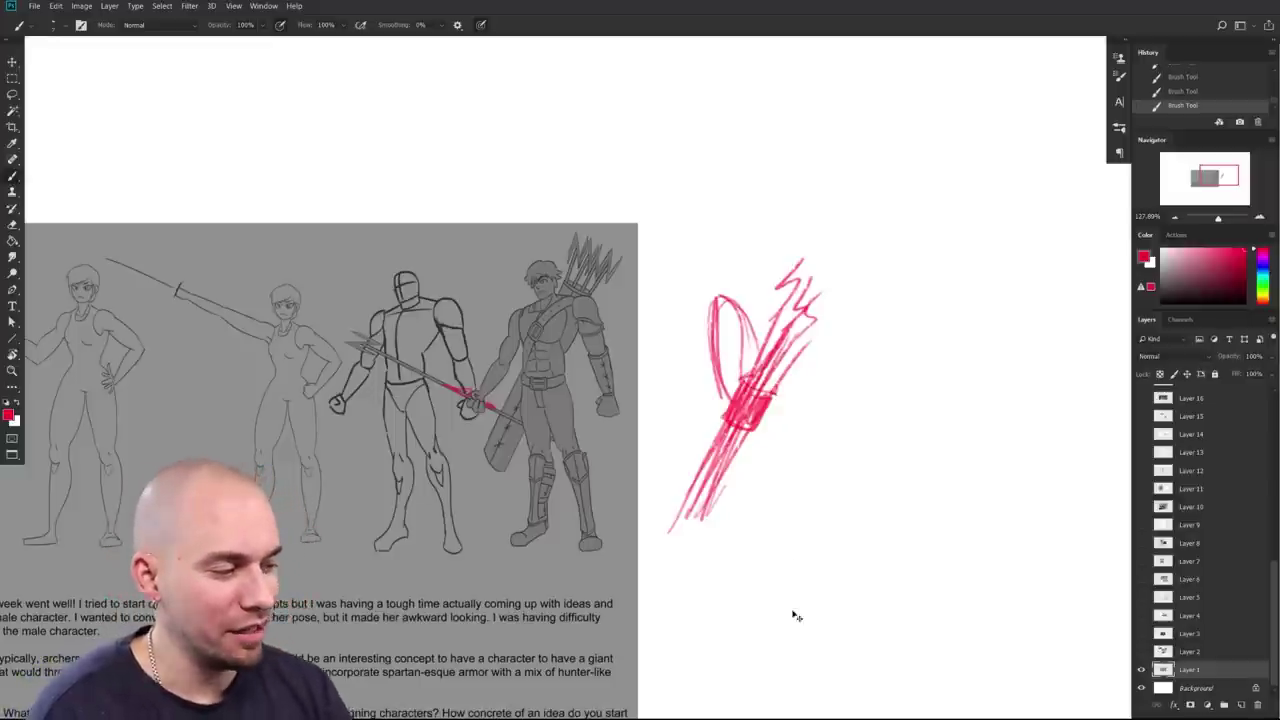
Step: Undo the band, loop and zigzag tip strokes, keeping only the long shaft strokes of the red spear bundle
key("ctrl+z")
key("ctrl+z")
key("ctrl+z")
key("ctrl+z")
key("ctrl+z")
key("ctrl+z")
key("ctrl+z")
key("ctrl+z")
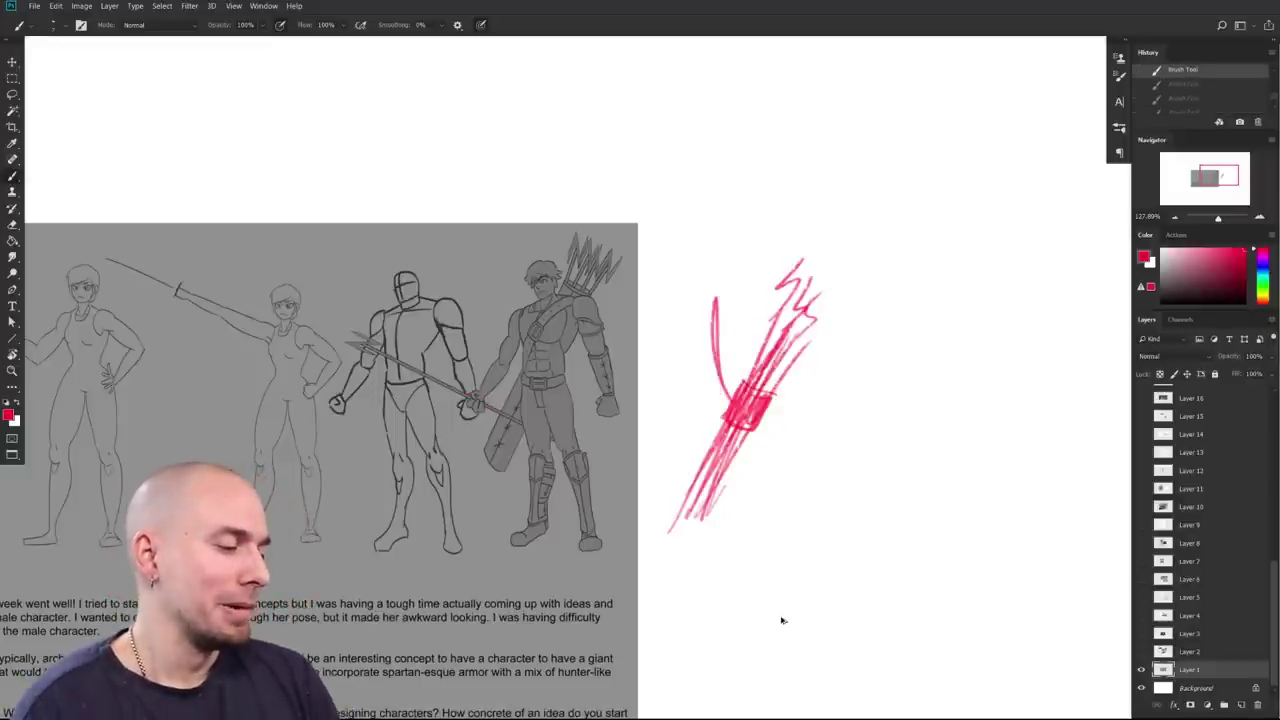
key("ctrl+z")
key("ctrl+z")
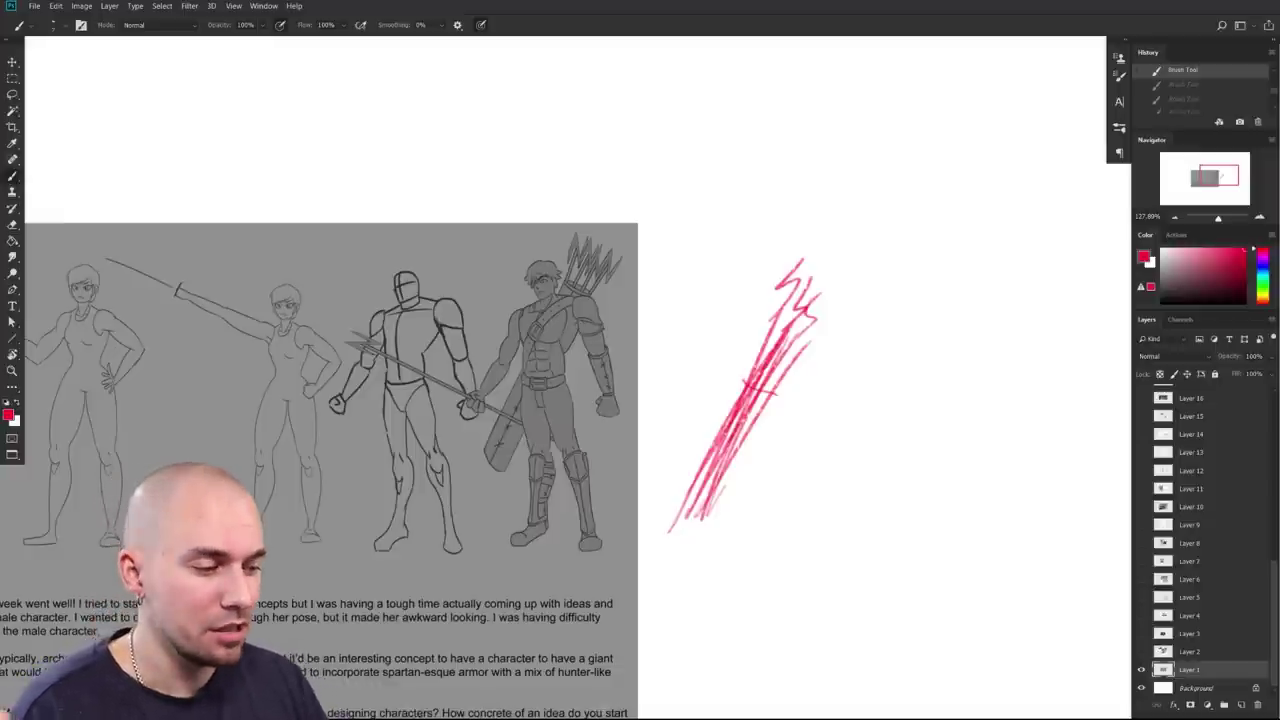
mouse_move(714, 549)
left_mouse_down()
mouse_move(926, 540)
mouse_move(955, 521)
left_mouse_up()
key("ctrl+z")
key("ctrl+z")
key("ctrl+z")
key("ctrl+z")
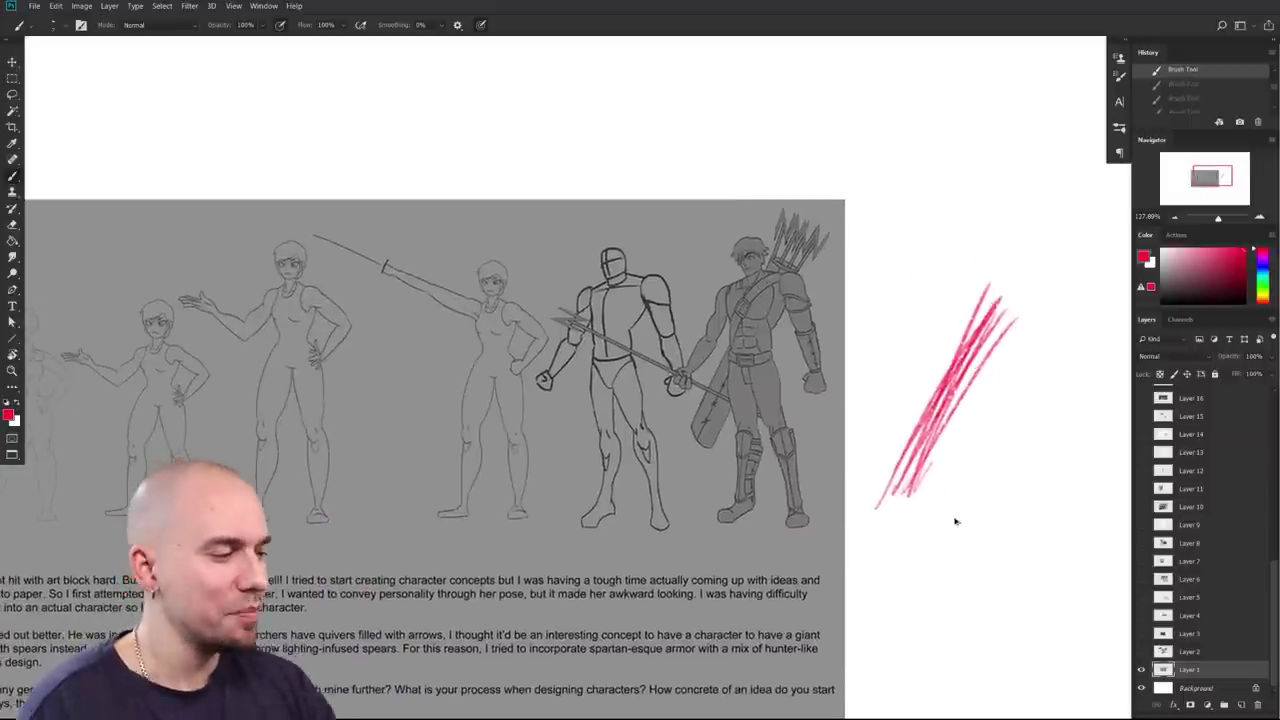
Step: Undo all remaining shaft strokes of the red spear bundle beside the archer
key("ctrl+z")
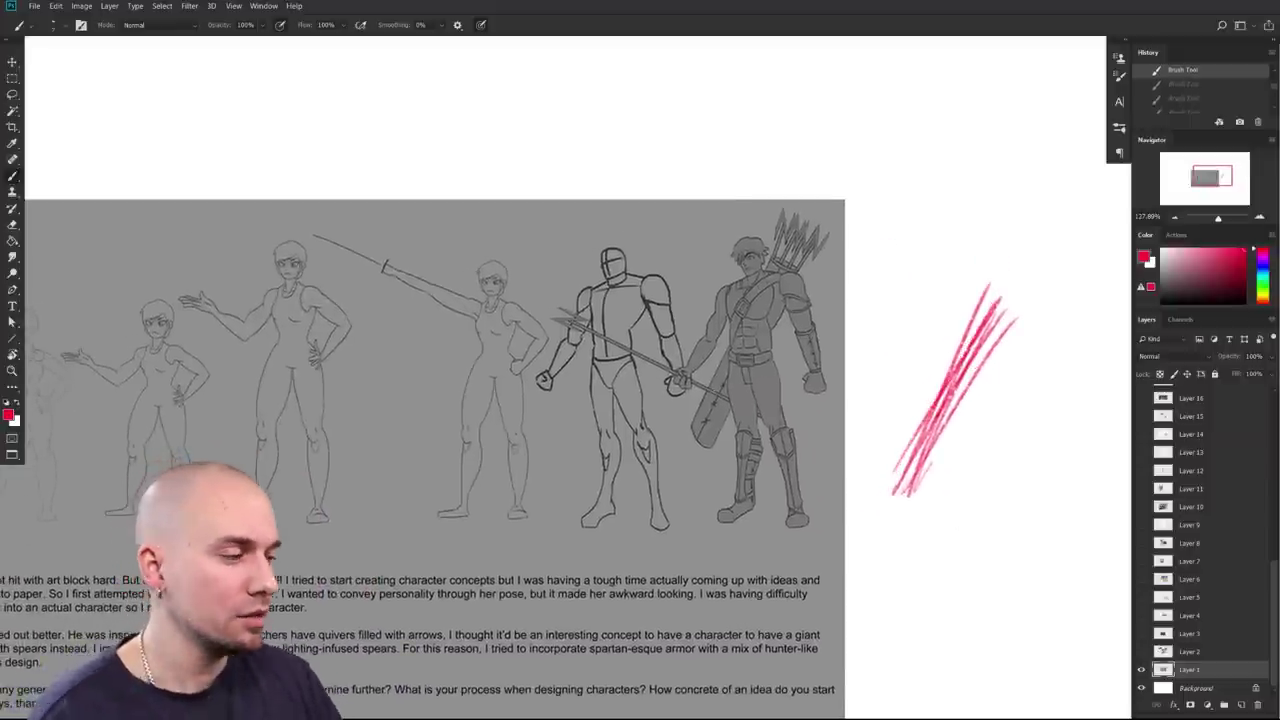
key("ctrl+z")
key("ctrl+z")
key("ctrl+z")
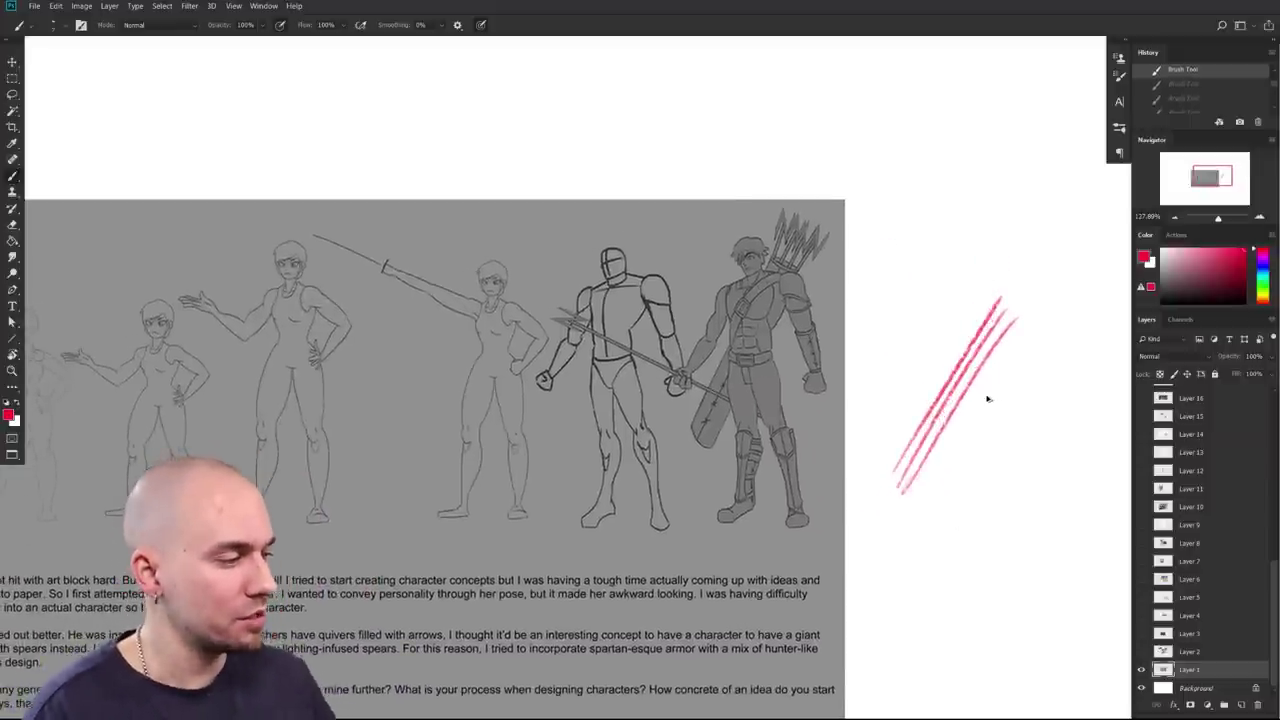
key("ctrl+z")
key("ctrl+z")
key("ctrl+z")
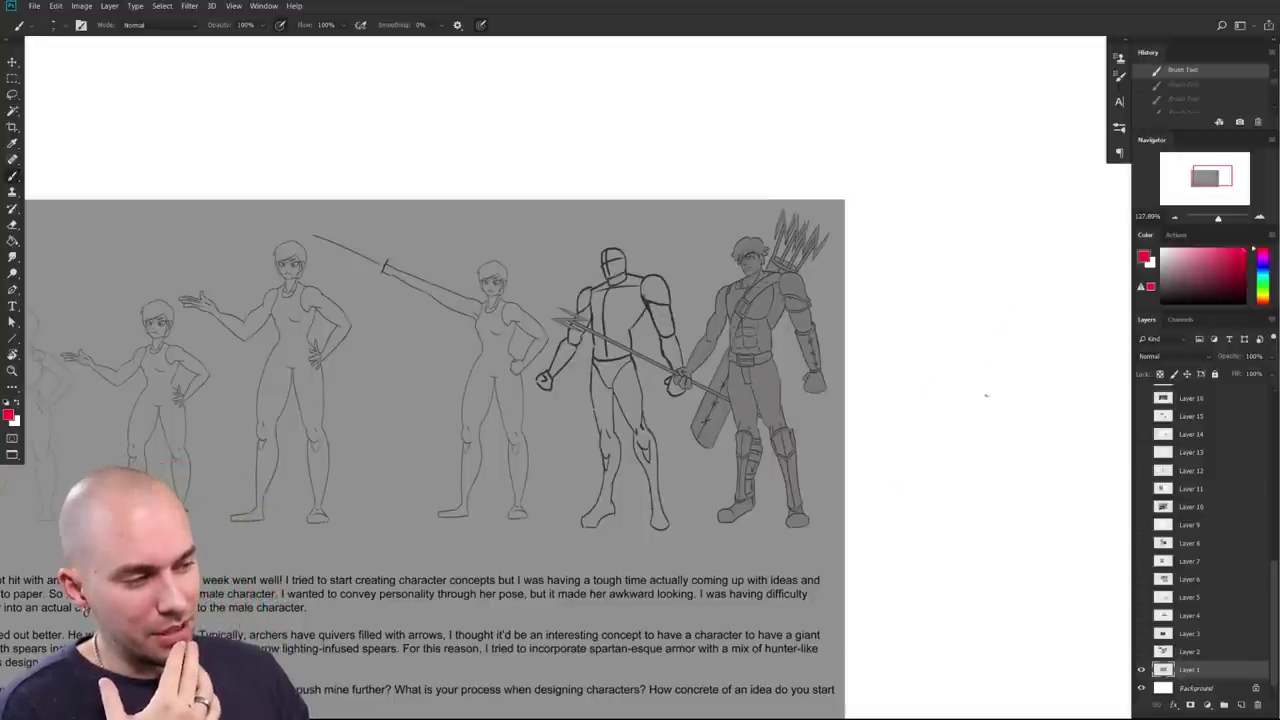
Step: Try a long, nearly horizontal red stroke across the waists of the two male figures and undo it
left_click_drag(610, 362, 918, 348)
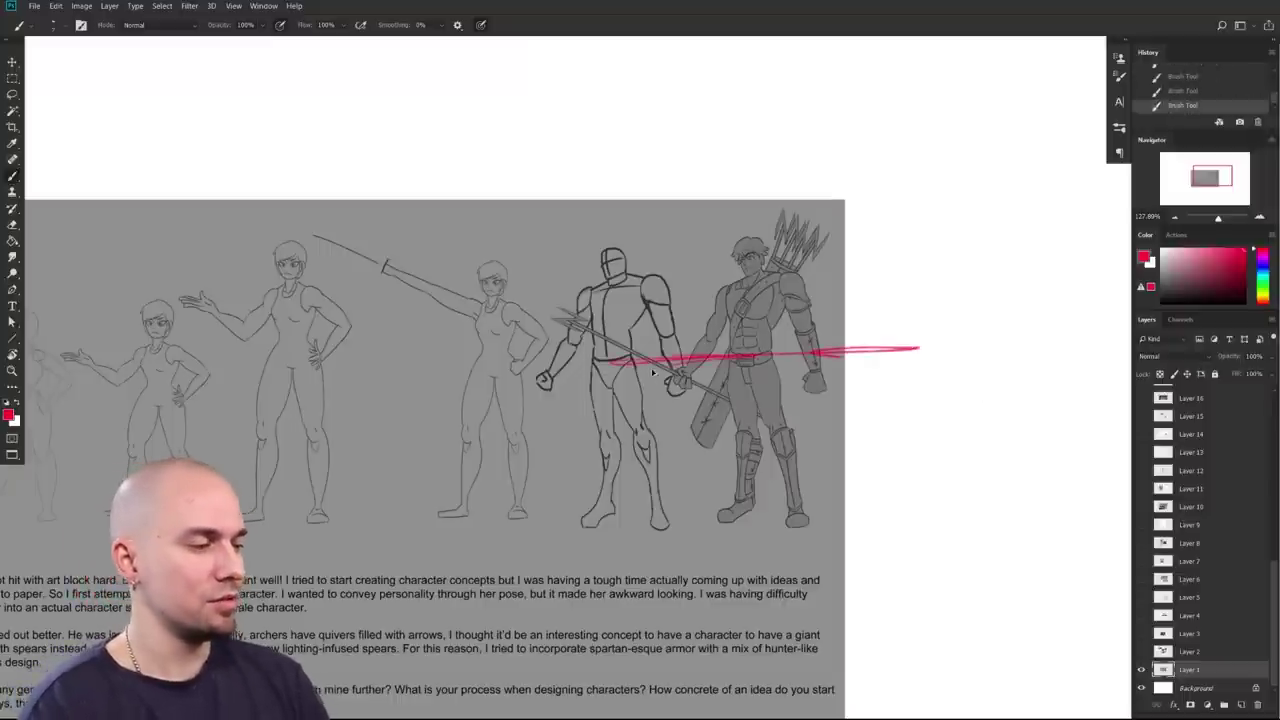
key("ctrl+z")
key("ctrl+z")
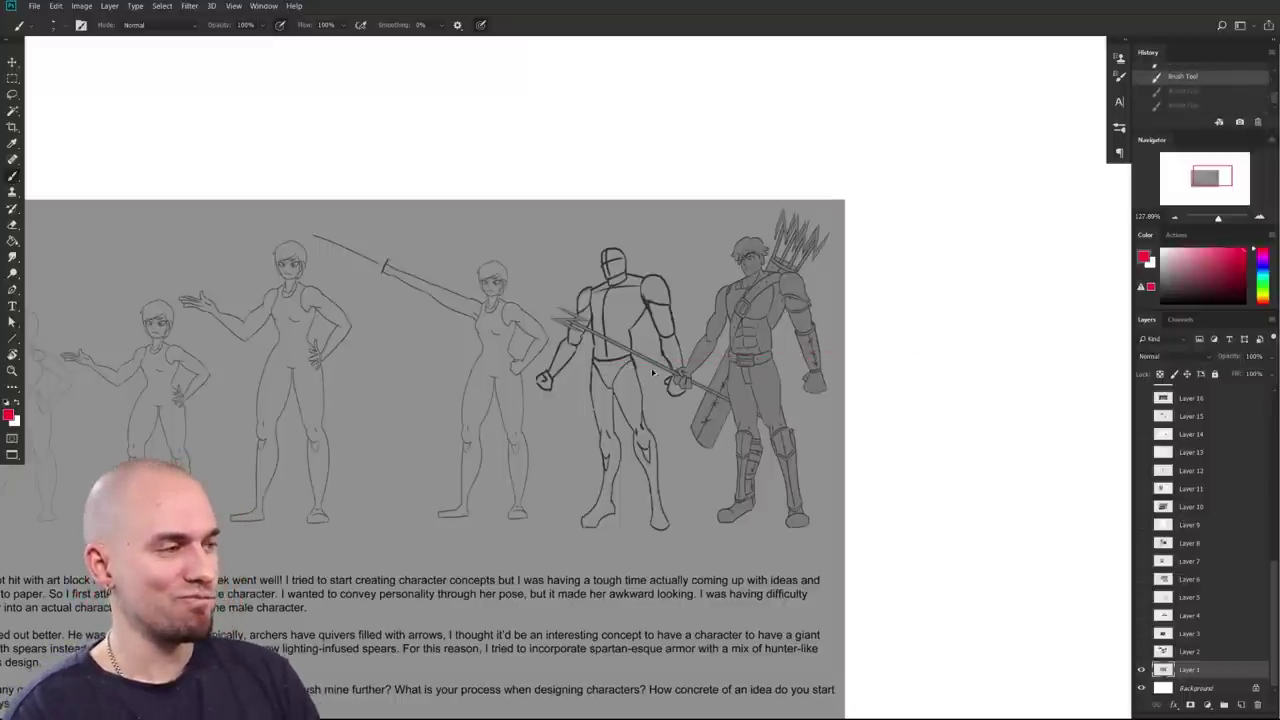
key("ctrl+z")
mouse_move(879, 437)
left_mouse_down()
mouse_move(738, 332)
mouse_move(925, 479)
mouse_move(743, 336)
left_mouse_up()
key("ctrl+z")
Step: Examine the full character lineup, the female poses up close and the submitter's note below them
mouse_move(857, 543)
left_mouse_down()
mouse_move(834, 600)
mouse_move(869, 577)
left_mouse_up()
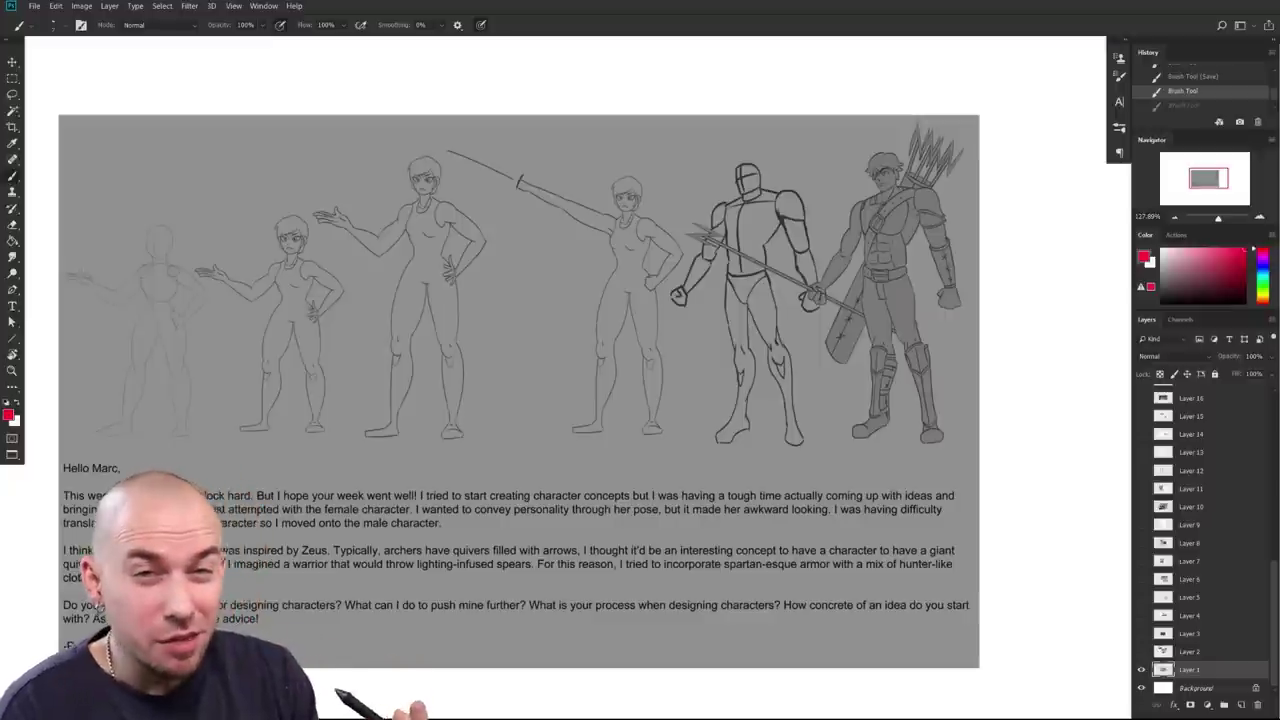
left_click_drag(698, 583, 757, 585)
left_click_drag(589, 596, 586, 606)
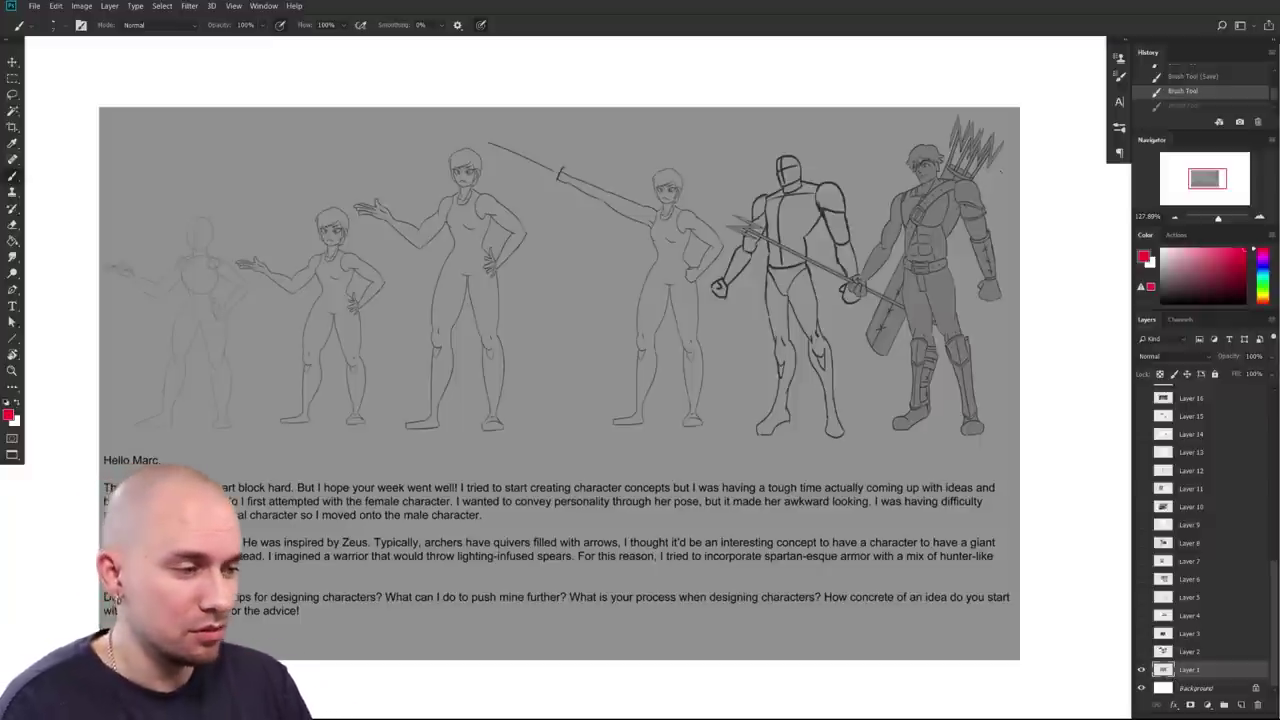
mouse_move(993, 631)
left_mouse_down()
mouse_move(971, 643)
mouse_move(989, 628)
left_mouse_up()
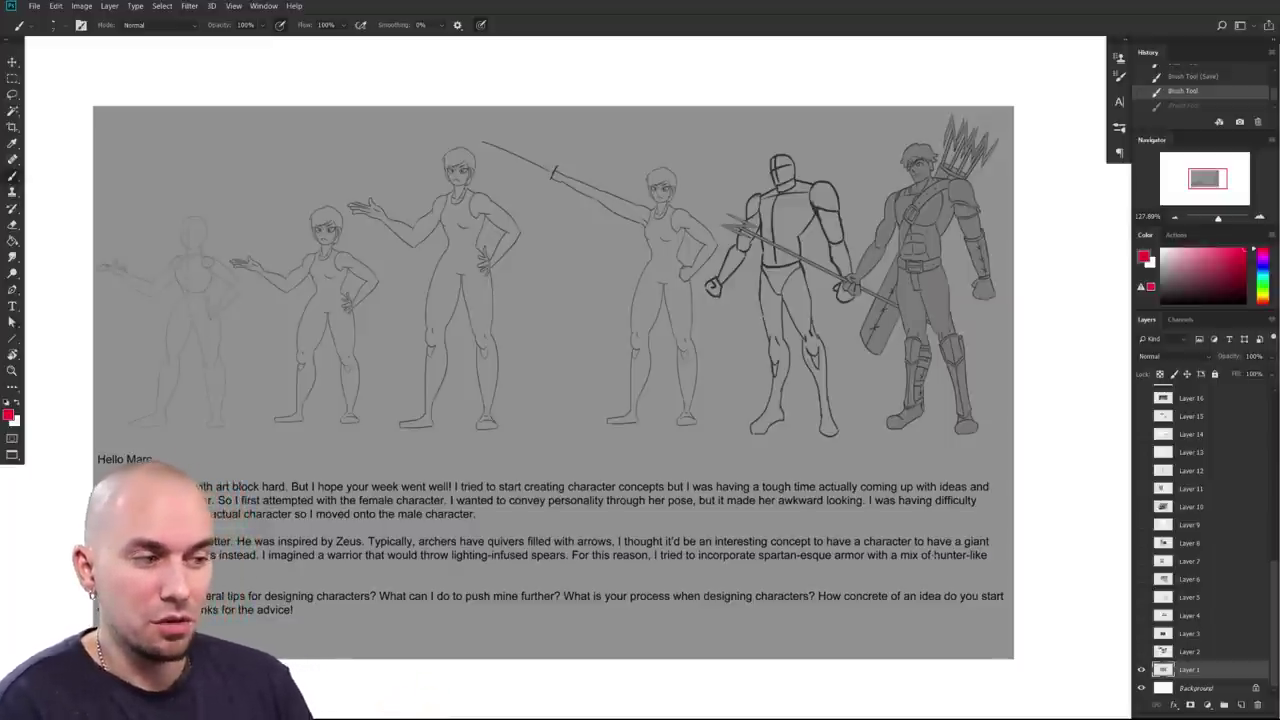
left_click_drag(497, 372, 533, 602)
left_click_drag(463, 518, 517, 517)
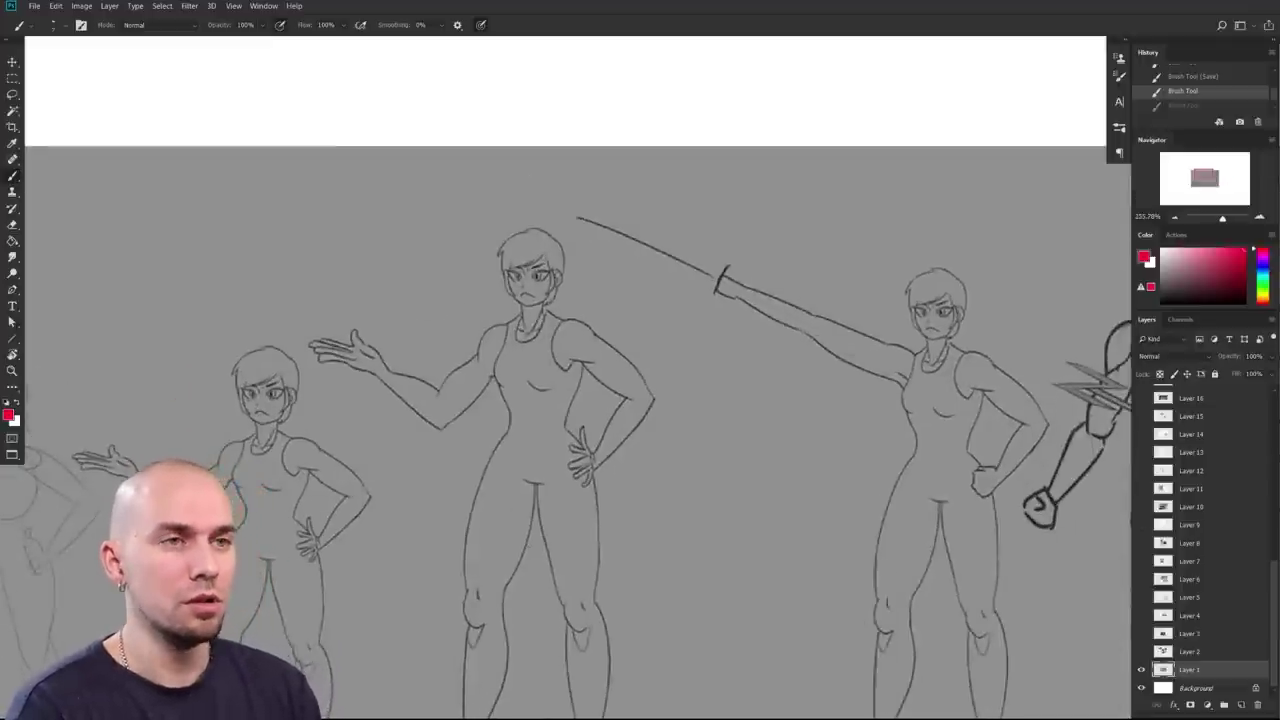
left_click_drag(663, 479, 651, 434)
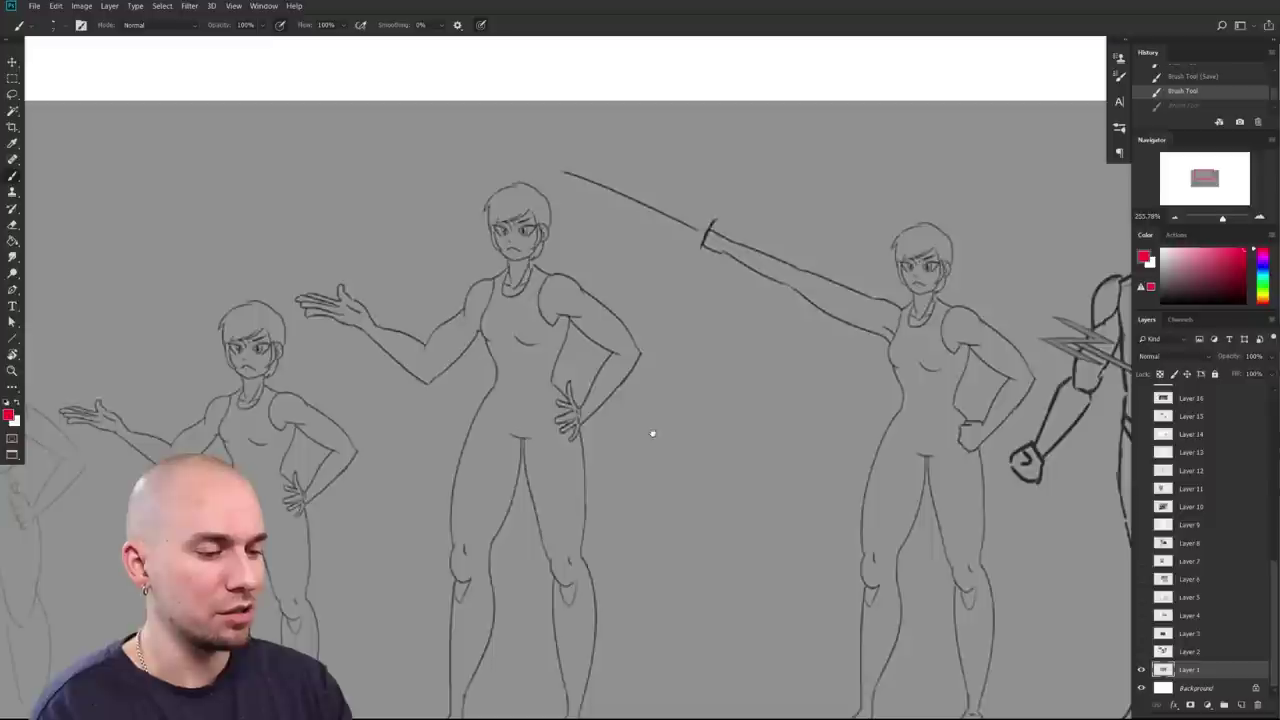
left_click_drag(723, 571, 700, 507)
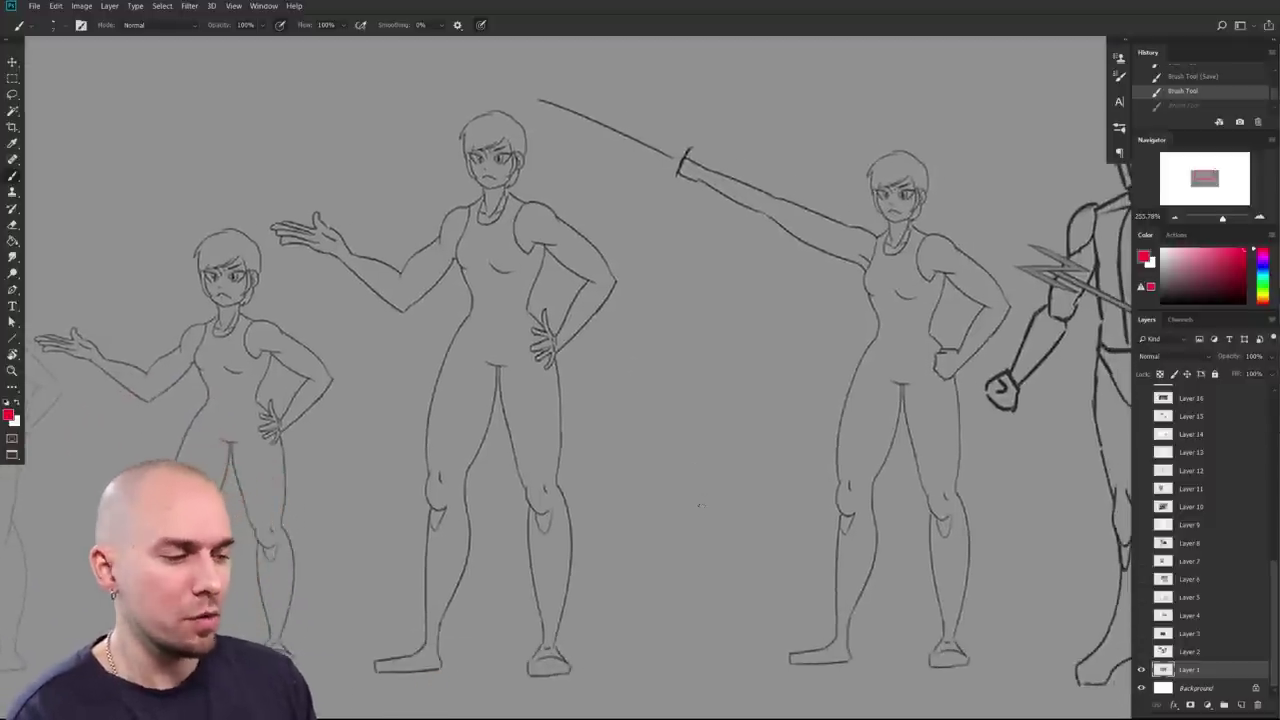
scroll(711, 514, "down", 2)
scroll(714, 524, "down", 2)
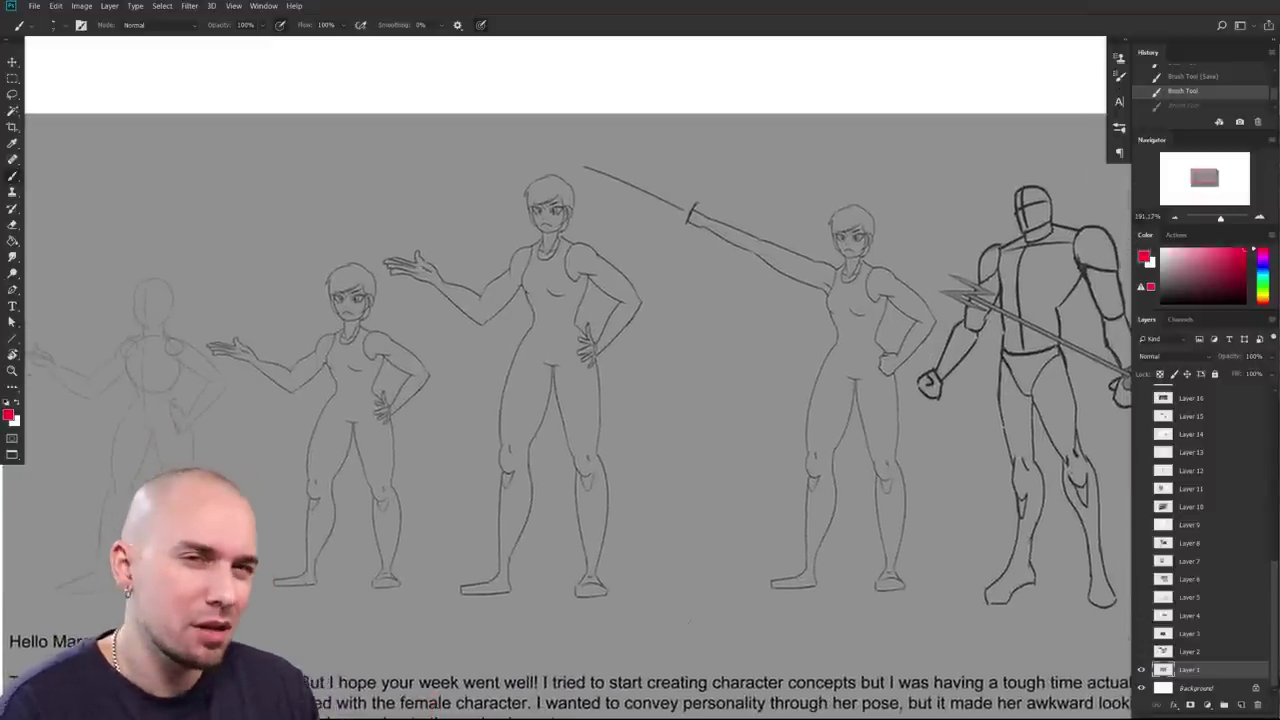
scroll(689, 622, "down", 4)
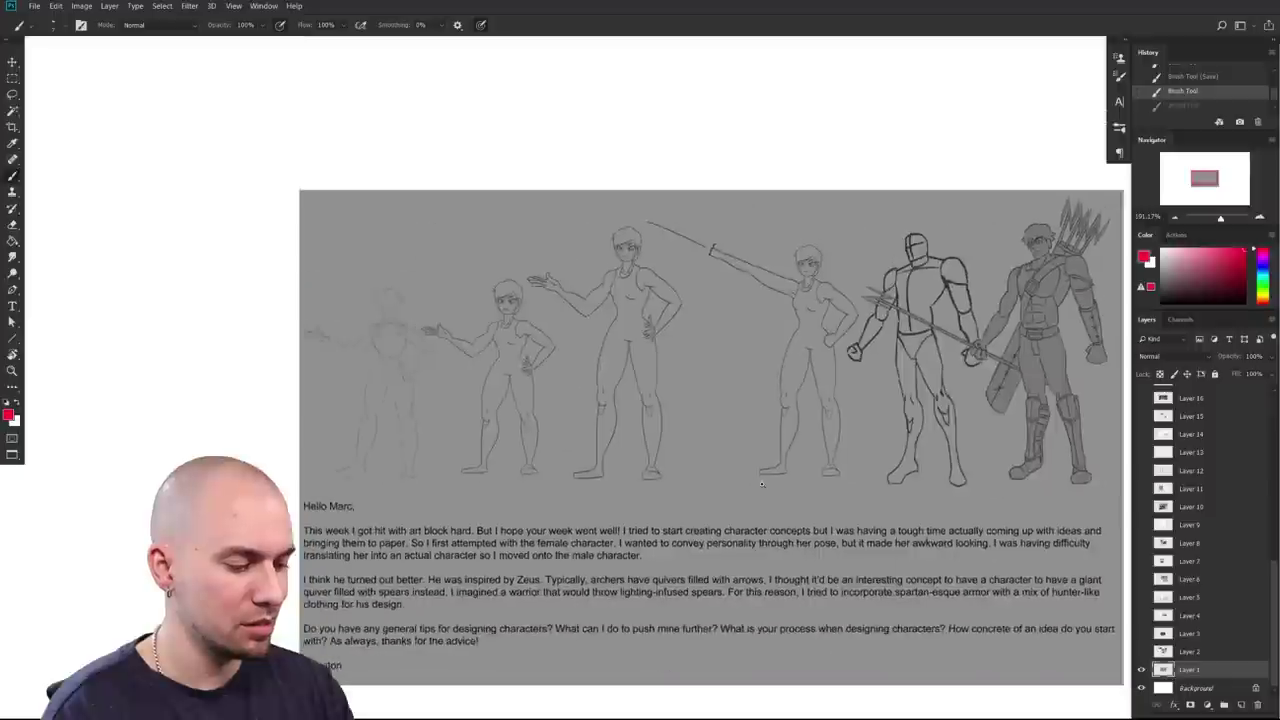
scroll(679, 434, "up", 2)
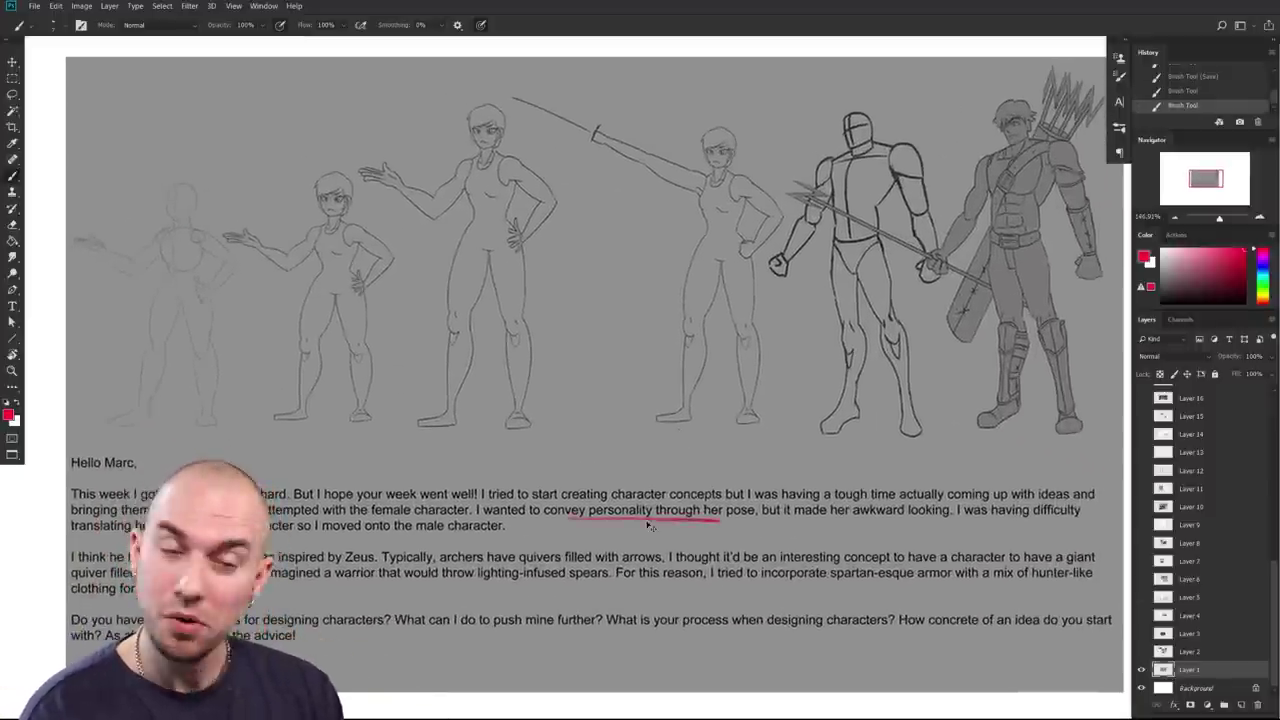
Step: Sketch a tilted hip line and both sides of the waist in red over the largest open-handed female figure
scroll(485, 483, "up", 3)
scroll(485, 483, "up", 3)
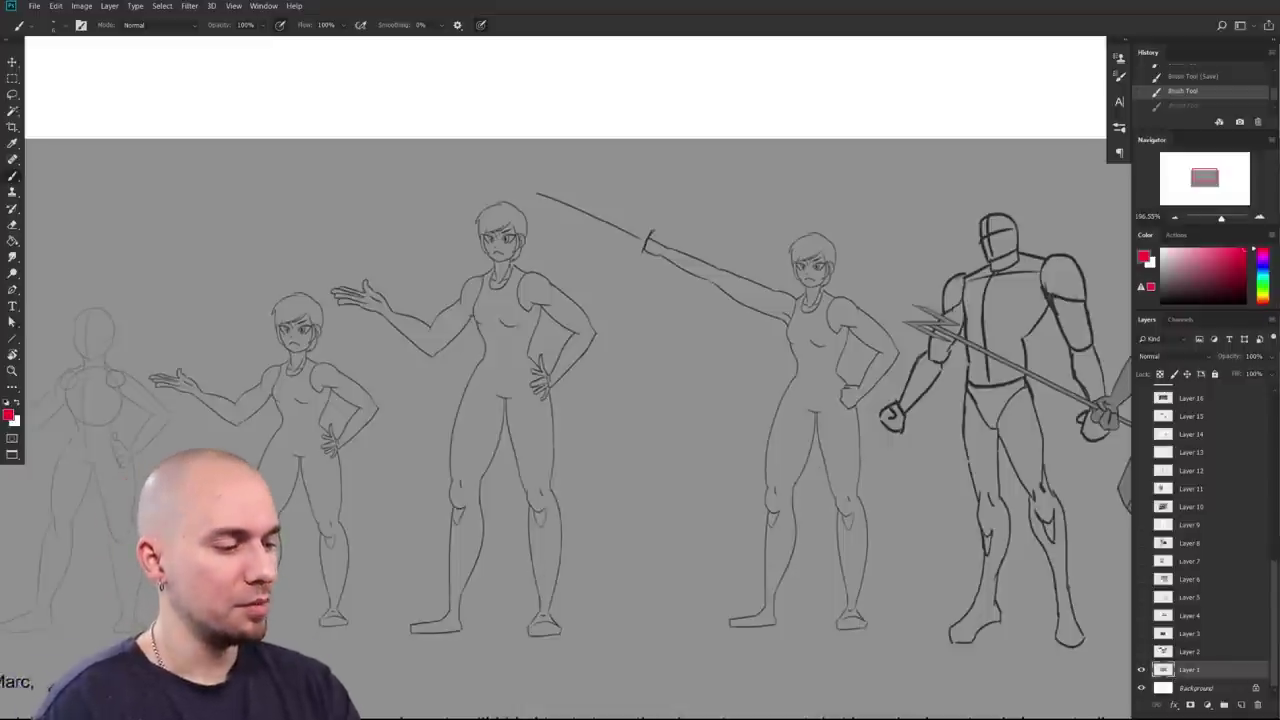
left_click_drag(530, 350, 548, 378)
left_click_drag(476, 338, 480, 402)
left_click_drag(548, 381, 478, 405)
left_click_drag(478, 348, 480, 400)
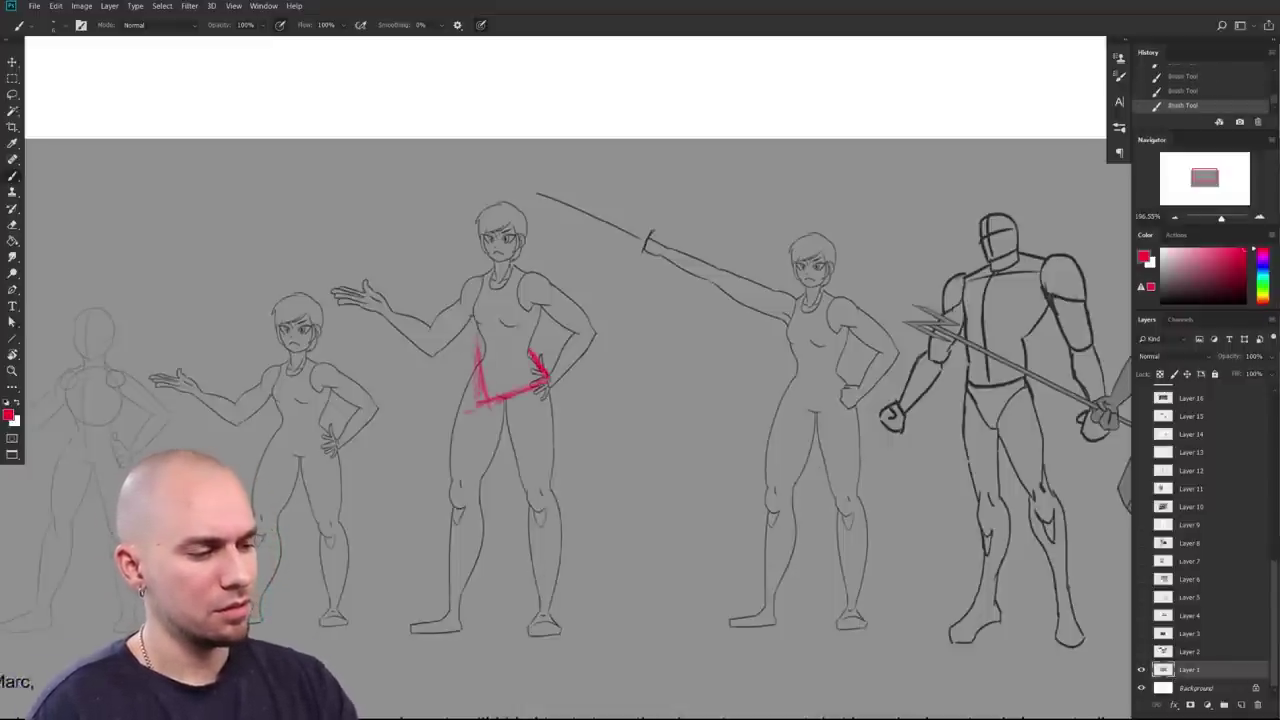
mouse_move(531, 350)
left_mouse_down()
mouse_move(555, 391)
mouse_move(550, 379)
left_mouse_up()
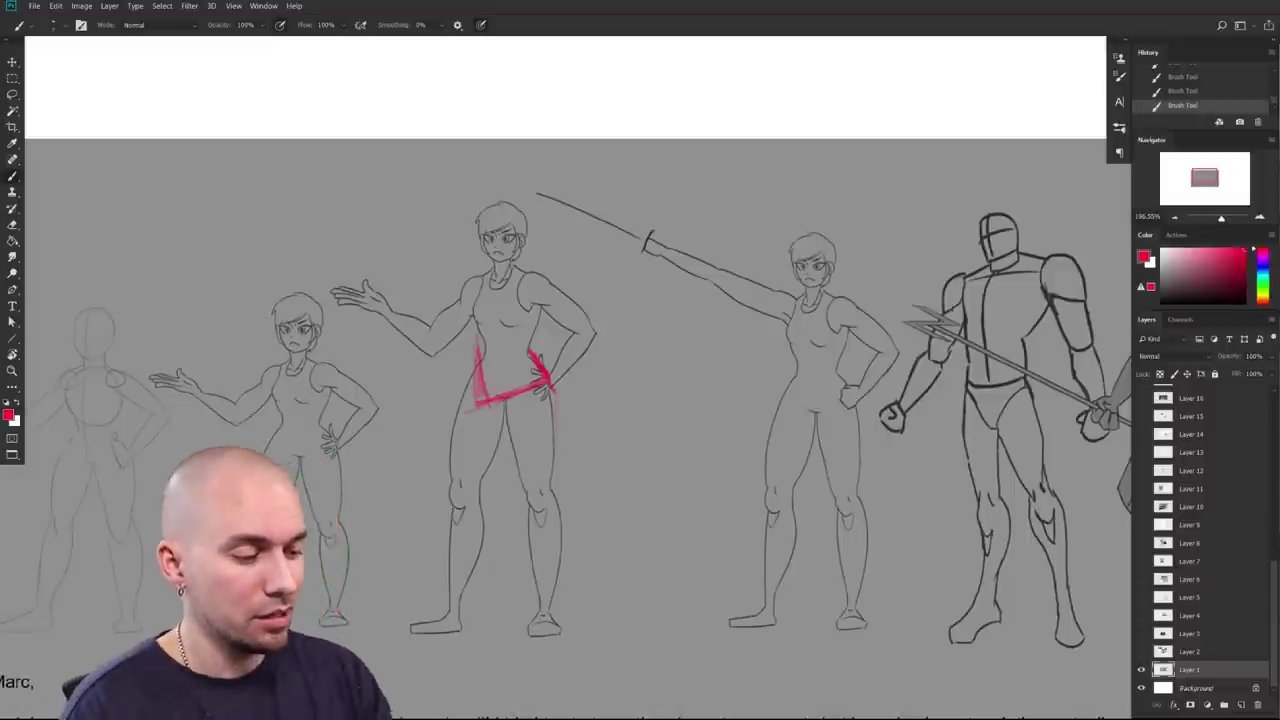
Step: Sketch red thigh and lower-leg lines down to both feet of the same female figure
left_click_drag(510, 400, 518, 486)
left_click_drag(548, 404, 560, 566)
mouse_move(550, 494)
left_mouse_down()
mouse_move(558, 559)
mouse_move(538, 620)
left_mouse_up()
left_click_drag(548, 540, 536, 628)
left_click_drag(484, 428, 442, 618)
left_click_drag(466, 590, 434, 620)
left_click_drag(718, 502, 709, 534)
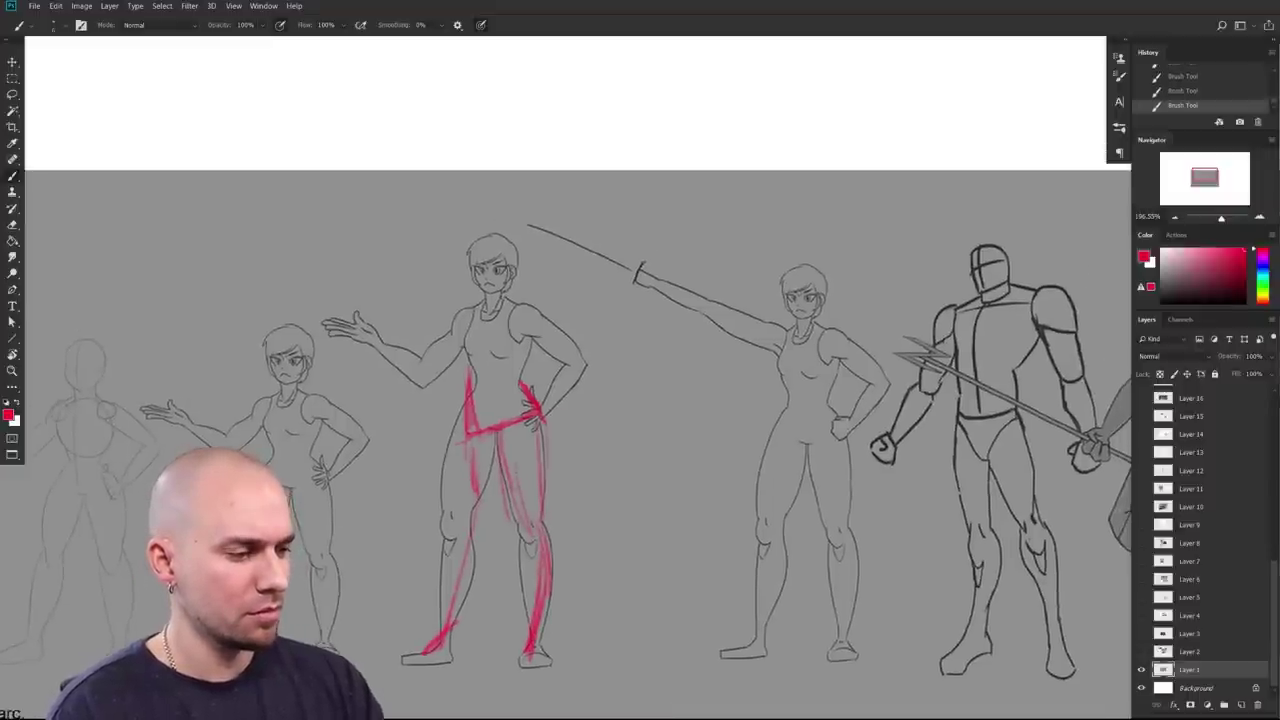
Step: Sketch the shoulder line, rounded shoulders, upper arms and upper torso sides in red on the same female figure
mouse_move(460, 328)
left_mouse_down()
mouse_move(517, 307)
mouse_move(566, 346)
left_mouse_up()
mouse_move(482, 300)
left_mouse_down()
mouse_move(458, 298)
mouse_move(424, 368)
left_mouse_up()
left_click_drag(602, 368, 586, 394)
mouse_move(446, 376)
left_mouse_down()
mouse_move(451, 408)
mouse_move(508, 363)
left_mouse_up()
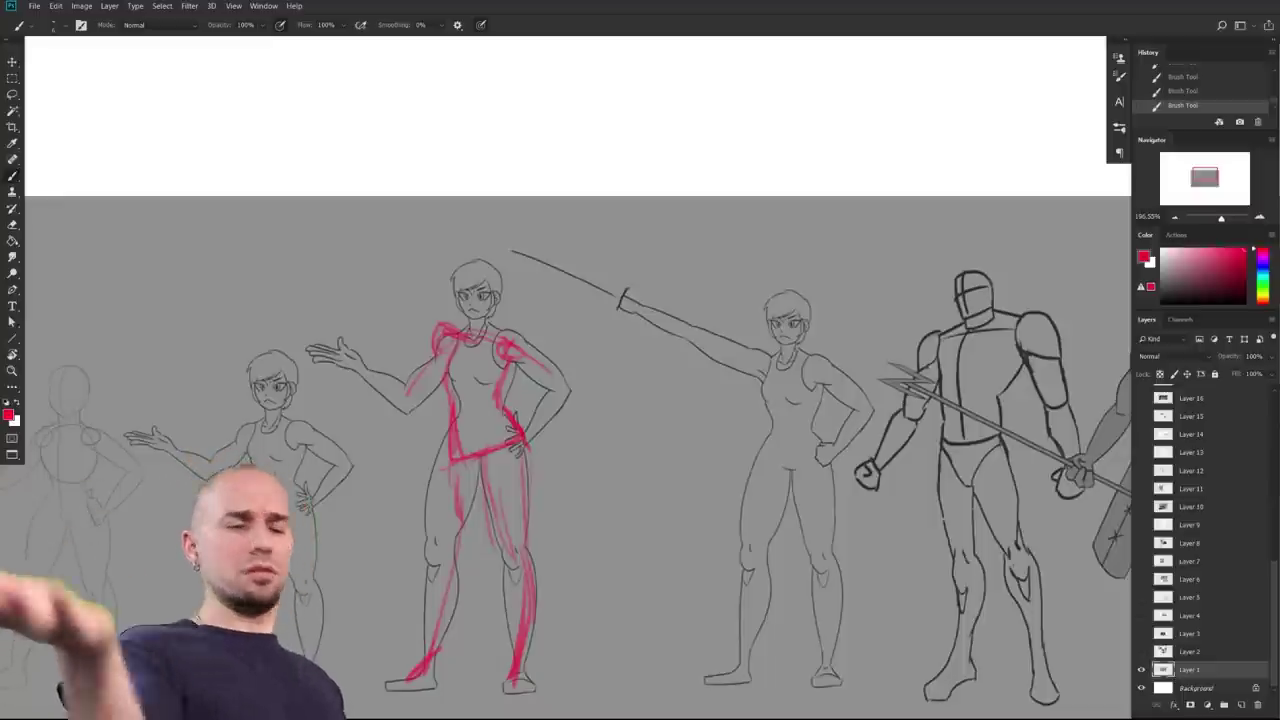
left_click_drag(633, 414, 656, 378)
mouse_move(673, 488)
left_mouse_down()
mouse_move(552, 488)
mouse_move(684, 475)
left_mouse_up()
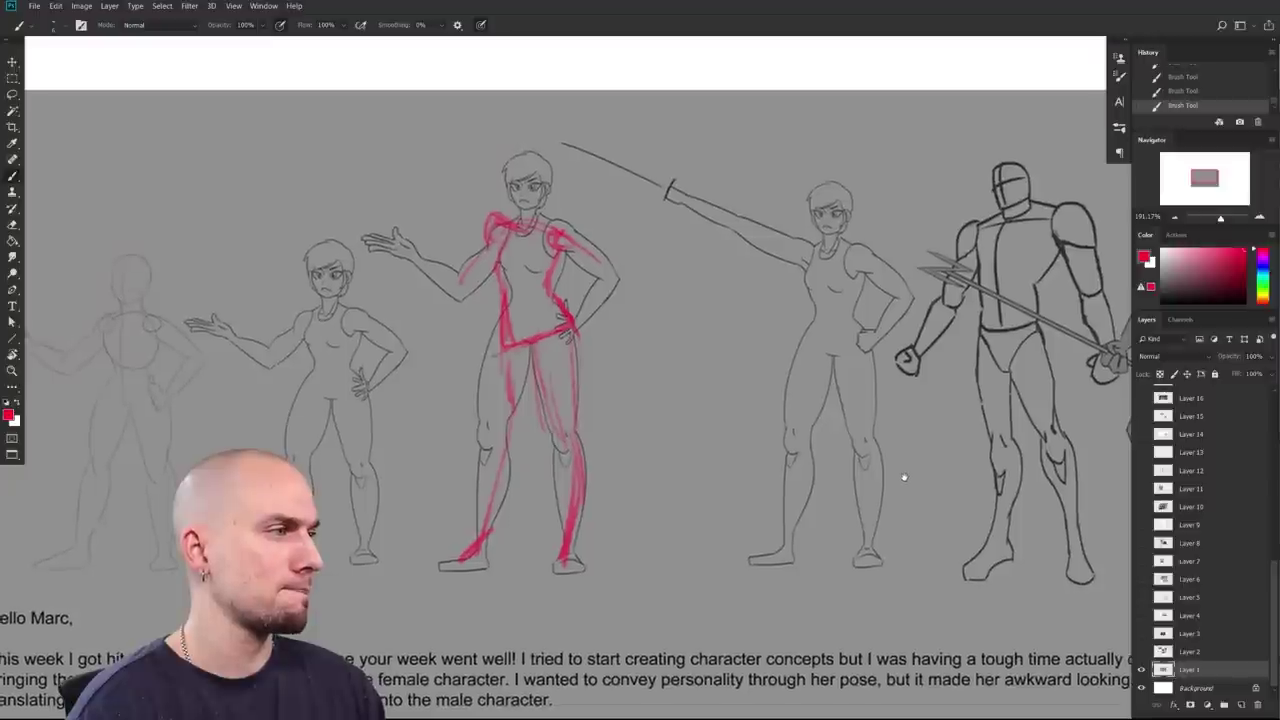
scroll(906, 483, "up", 1)
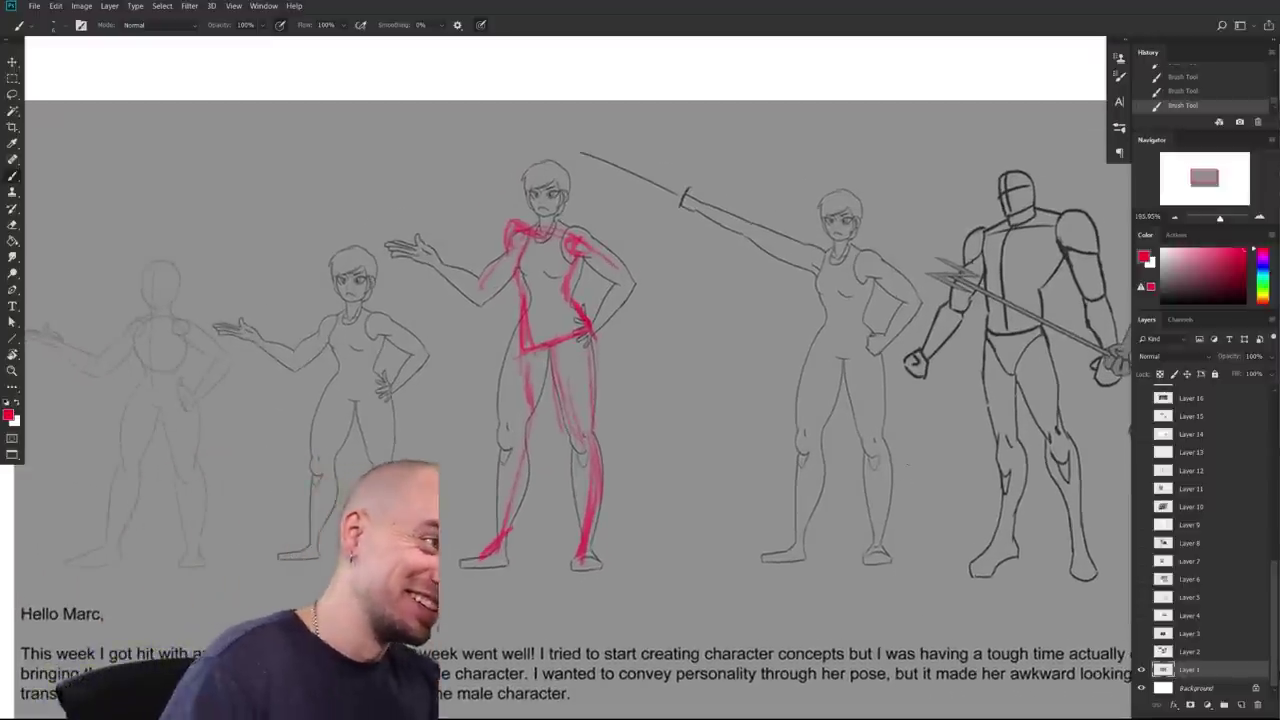
left_click_drag(807, 535, 814, 538)
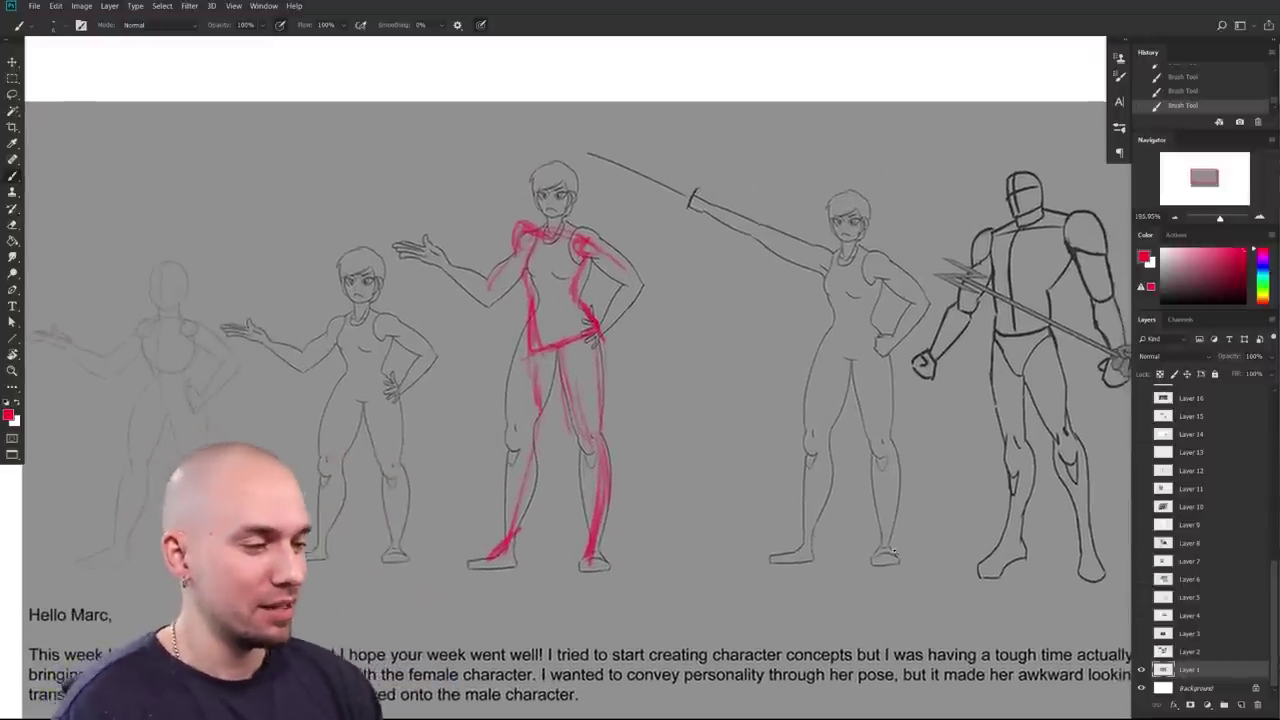
scroll(867, 531, "down", 2)
left_click_drag(1126, 600, 1005, 546)
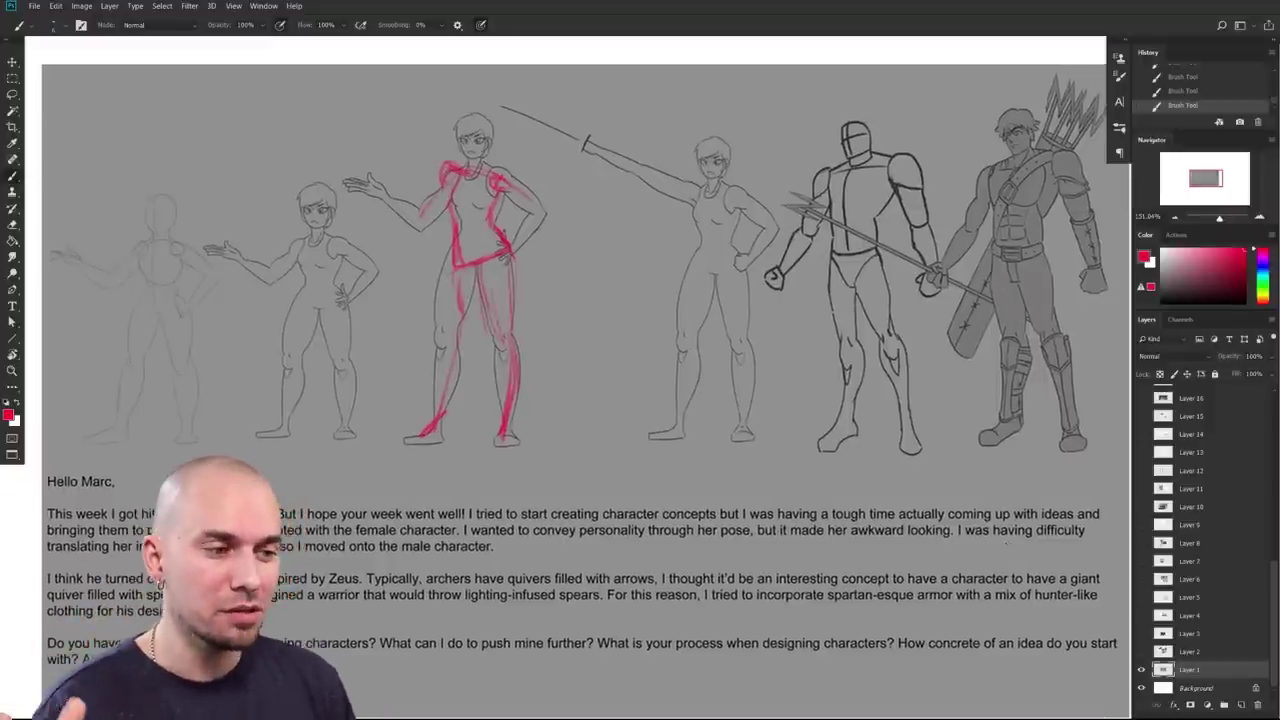
Step: Sketch a red forearm line and a lowered hand beneath the female figure's outstretched open hand
left_click_drag(433, 380, 525, 460)
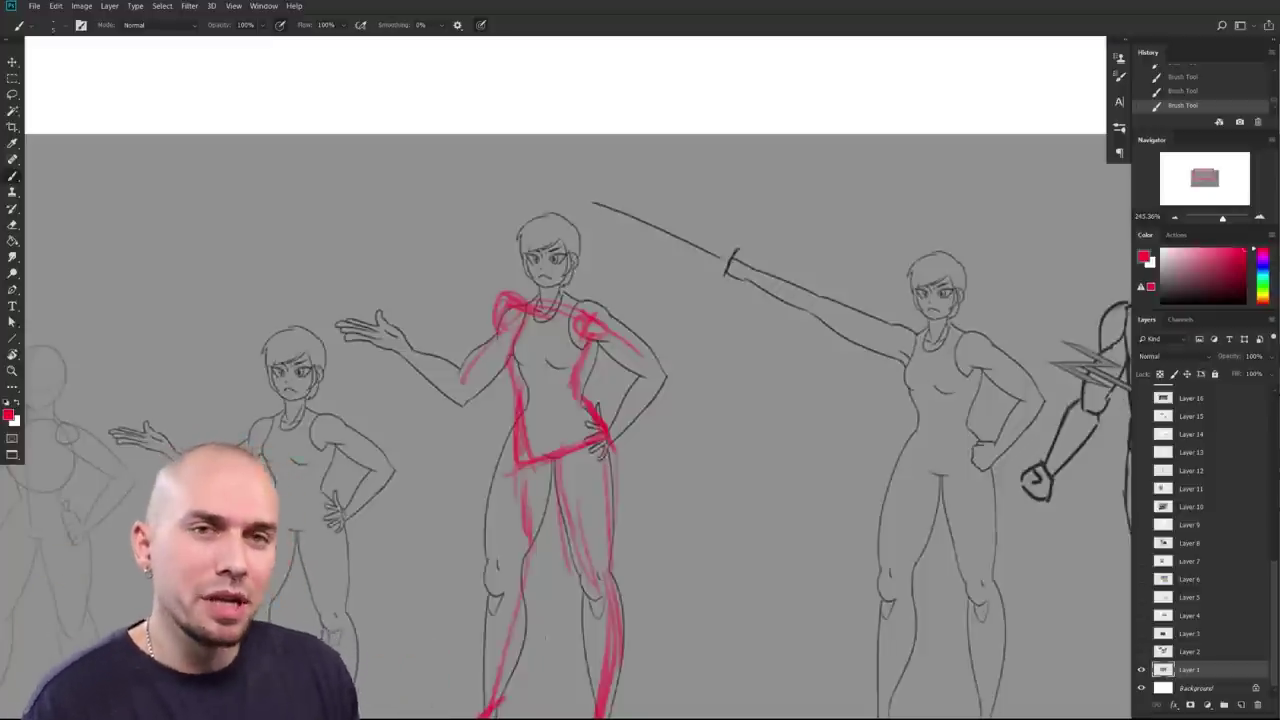
mouse_move(693, 482)
left_mouse_down()
mouse_move(806, 471)
mouse_move(691, 514)
mouse_move(702, 525)
left_mouse_up()
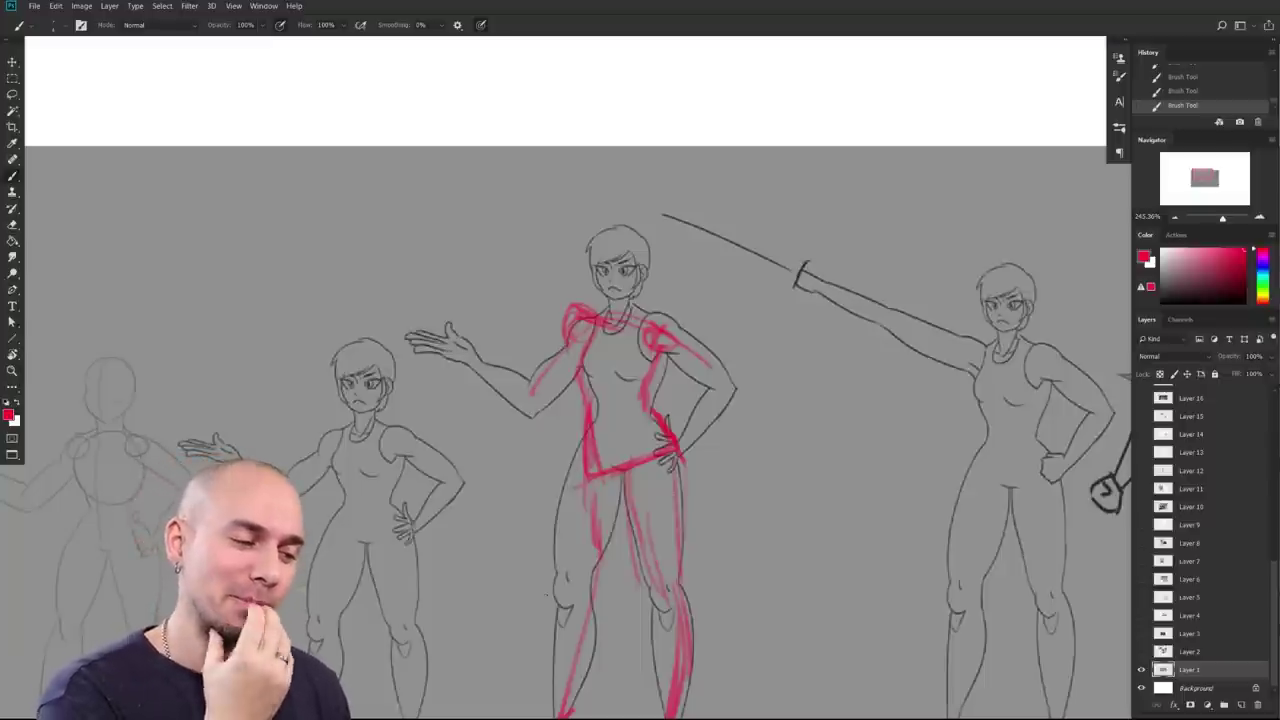
mouse_move(467, 373)
left_mouse_down()
mouse_move(483, 357)
mouse_move(430, 382)
mouse_move(472, 366)
left_mouse_up()
left_click_drag(460, 348, 420, 380)
left_click_drag(739, 516, 654, 457)
left_click_drag(692, 532, 686, 568)
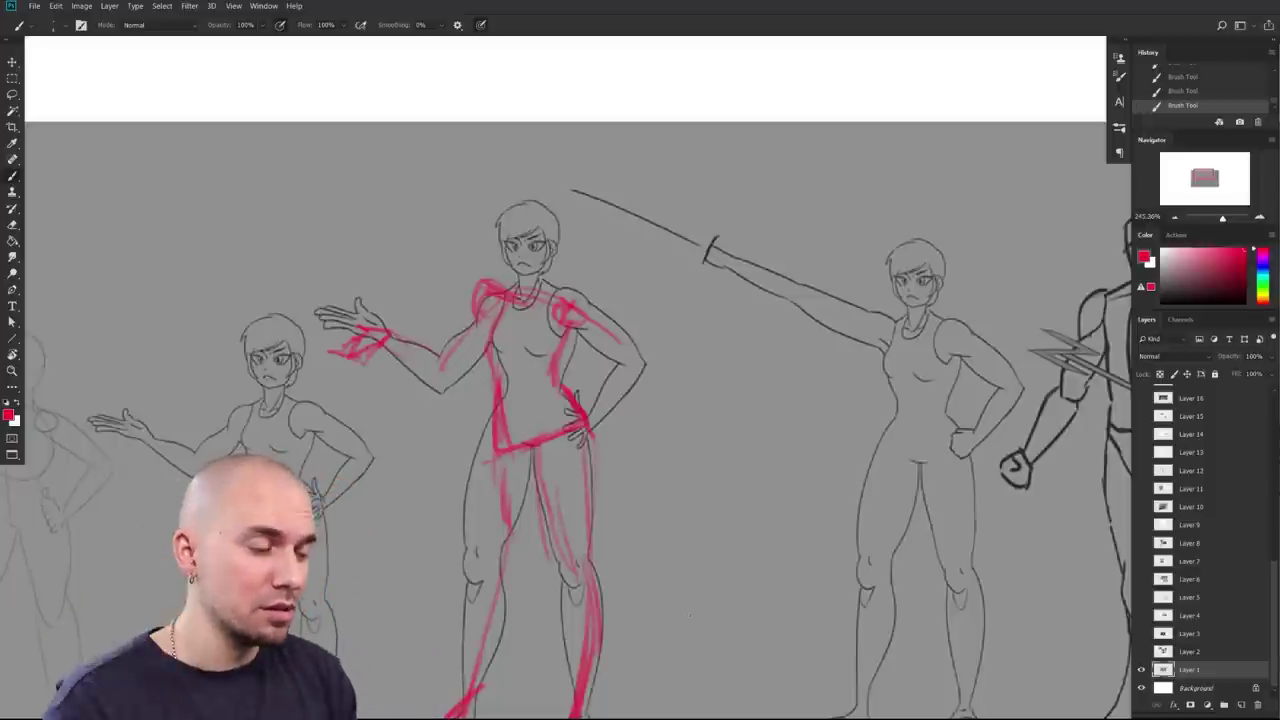
Step: Examine the red pose correction against the rest of the lineup and the written questions below it
mouse_move(823, 549)
left_mouse_down()
mouse_move(842, 524)
mouse_move(812, 523)
left_mouse_up()
left_click_drag(923, 530, 812, 421)
left_click_drag(957, 497, 932, 499)
left_click_drag(945, 503, 863, 466)
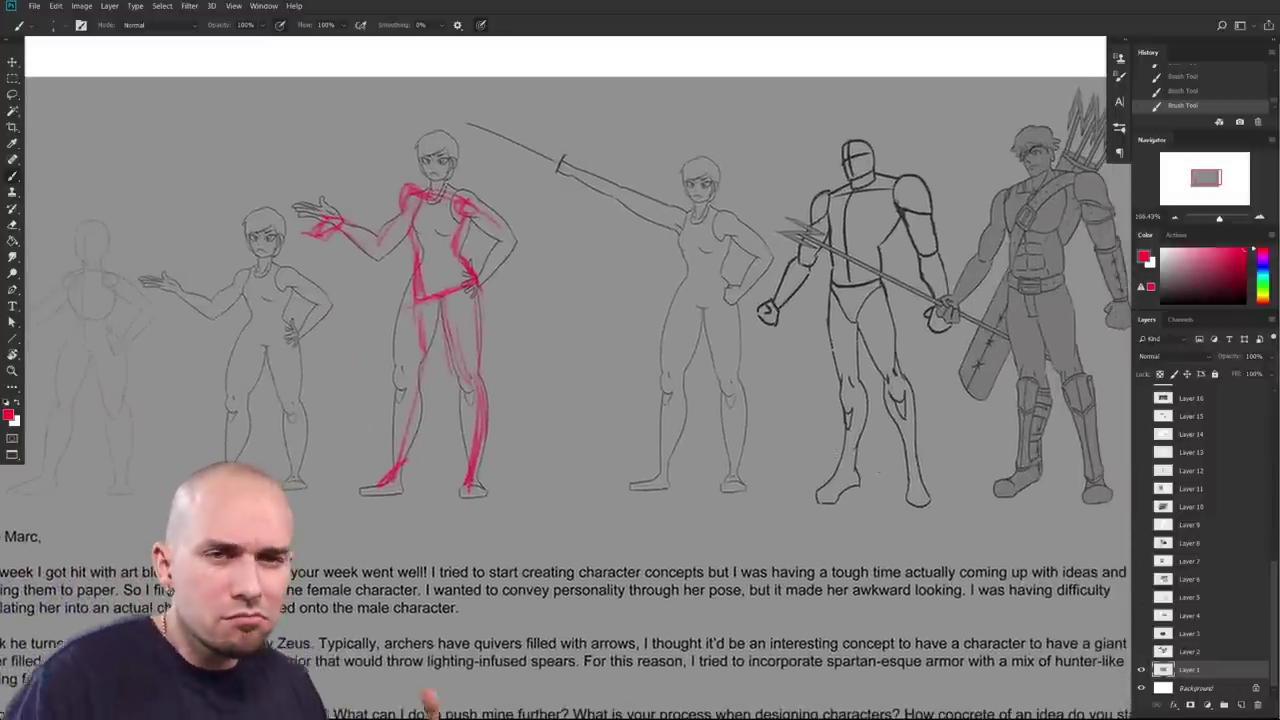
mouse_move(922, 553)
left_mouse_down()
mouse_move(893, 545)
mouse_move(927, 552)
mouse_move(914, 540)
left_mouse_up()
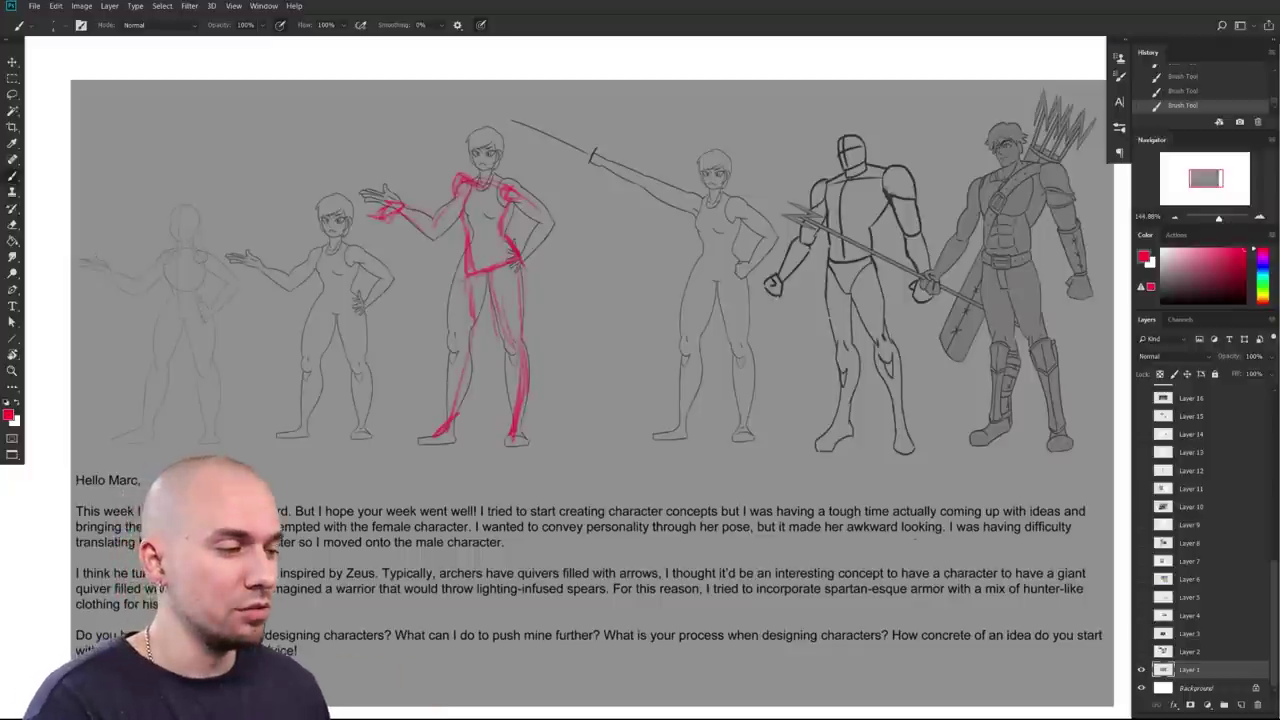
left_click_drag(978, 543, 933, 530)
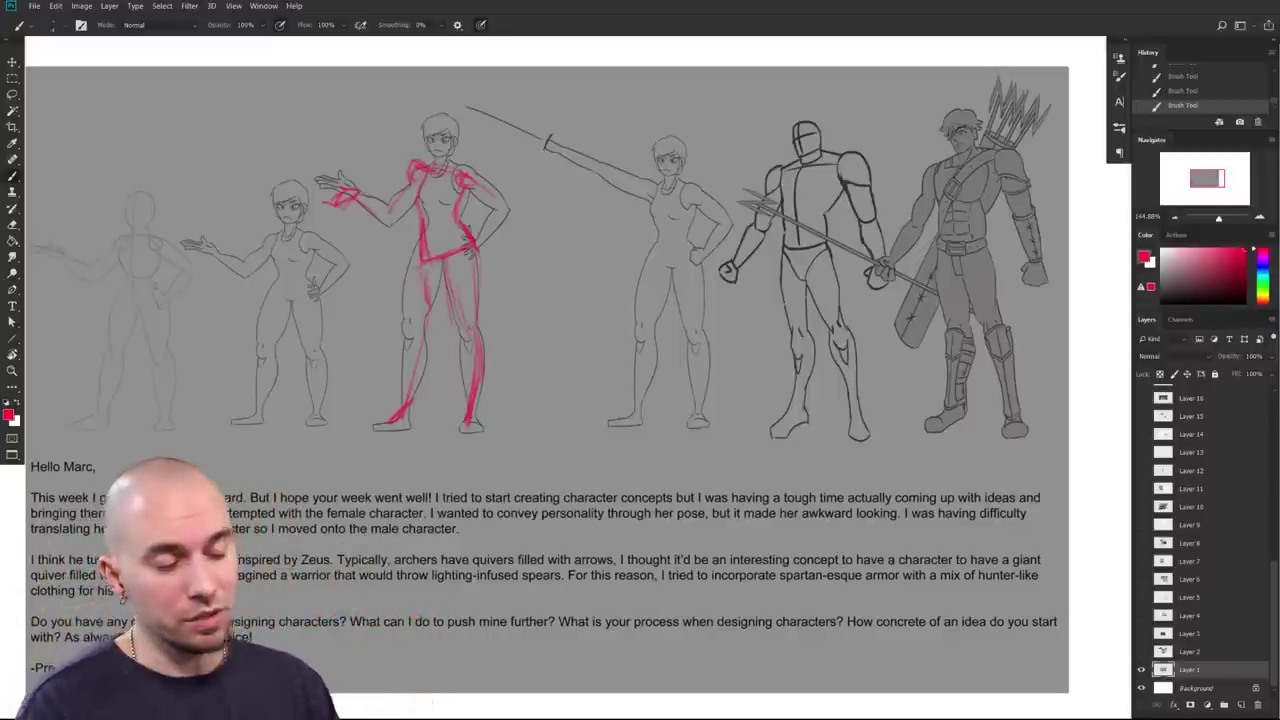
left_click_drag(902, 499, 996, 573)
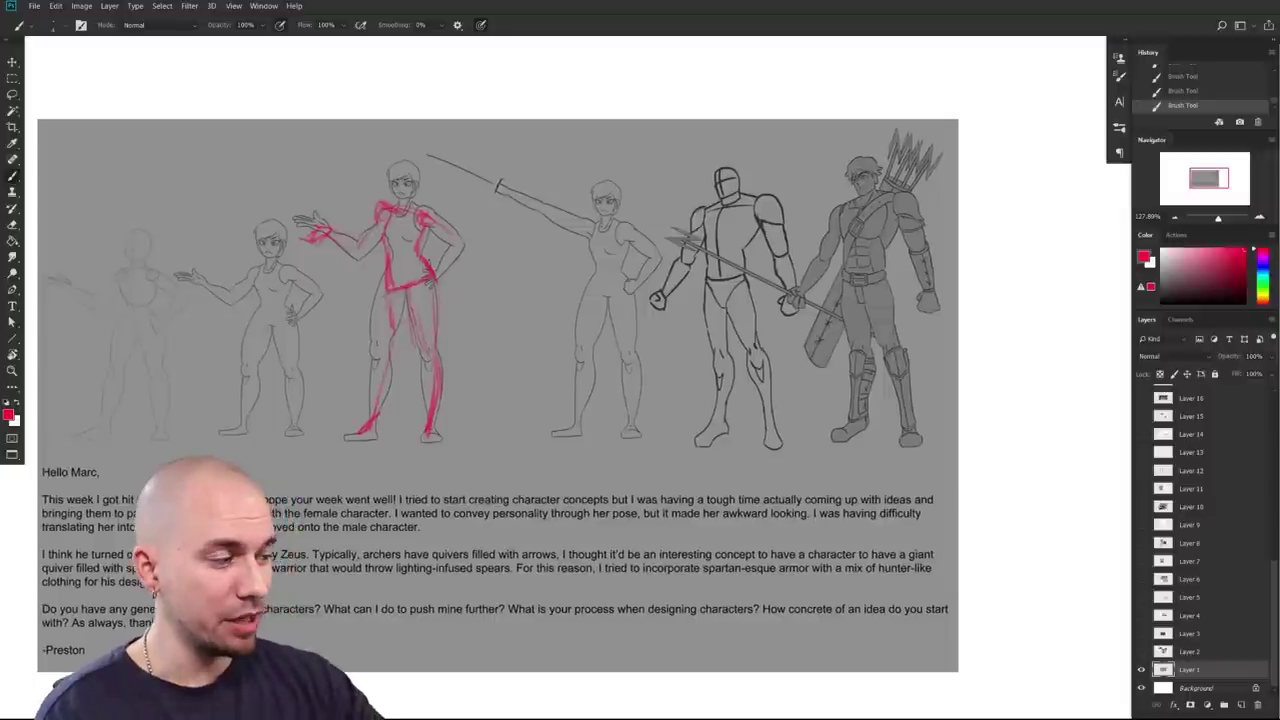
left_click_drag(971, 483, 901, 554)
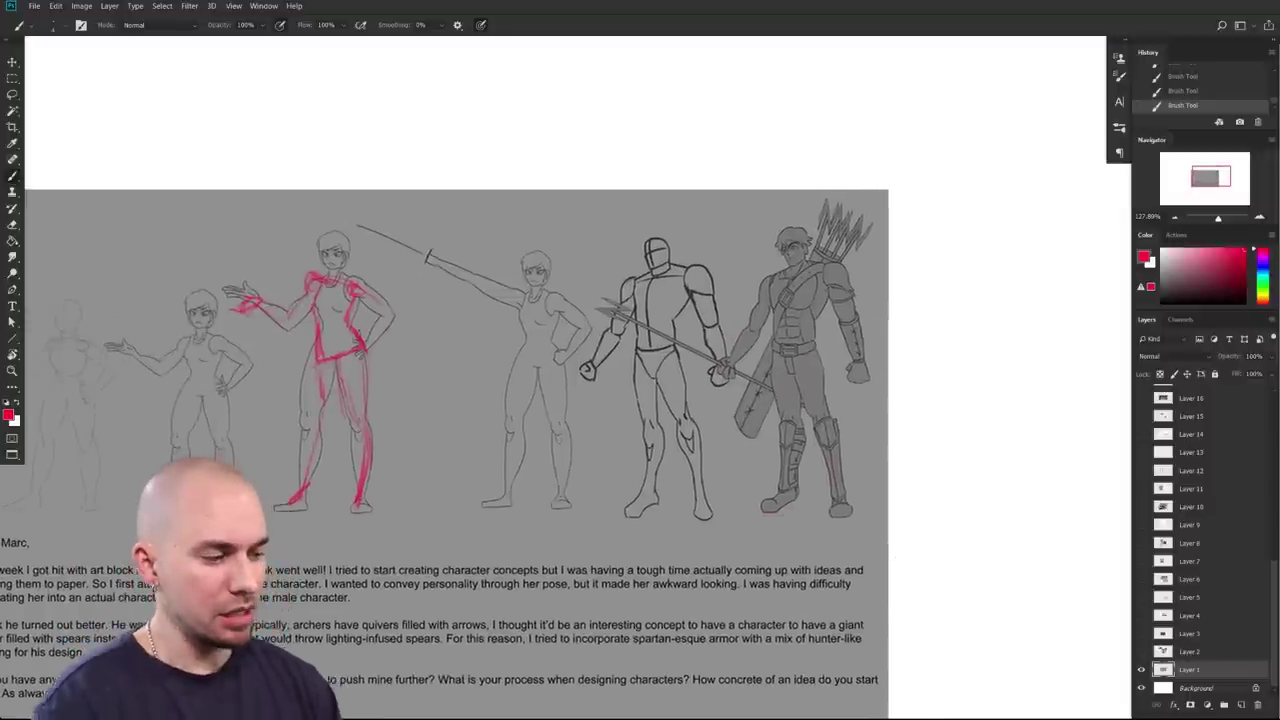
left_click_drag(971, 486, 1081, 483)
left_click_drag(844, 556, 811, 598)
left_click_drag(737, 553, 834, 604)
scroll(571, 517, "up", 3)
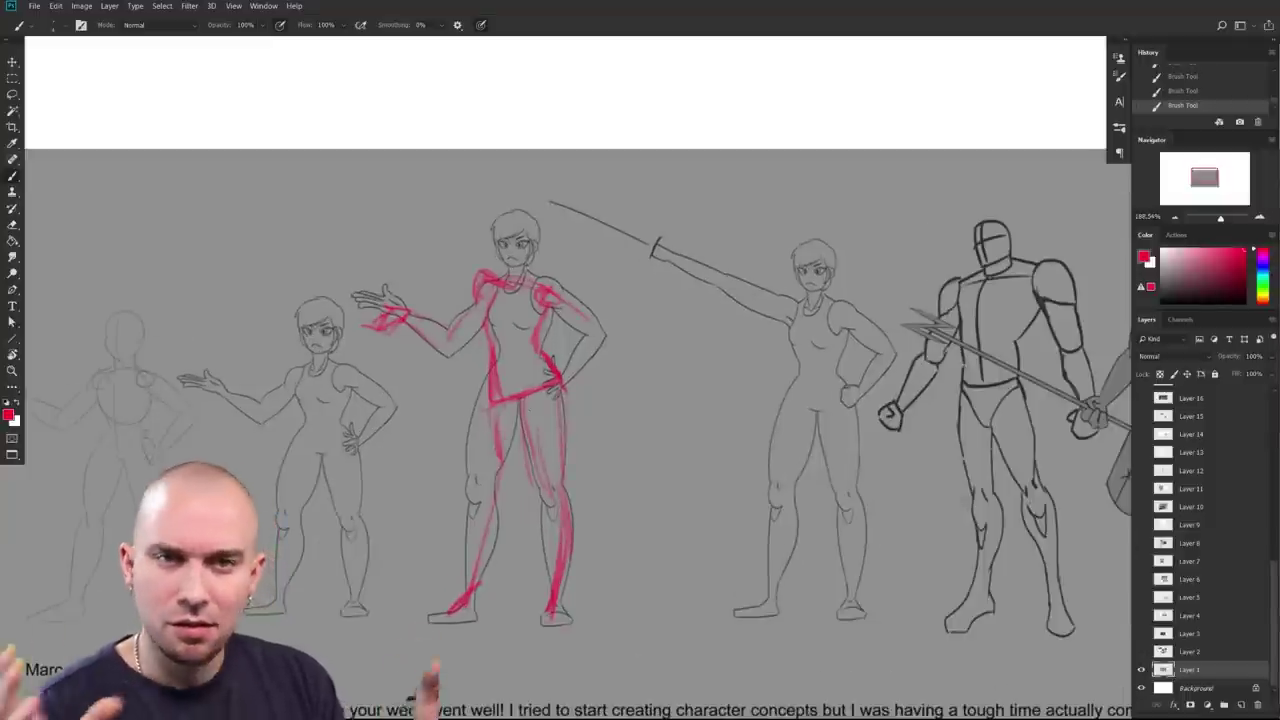
left_click_drag(864, 522, 808, 484)
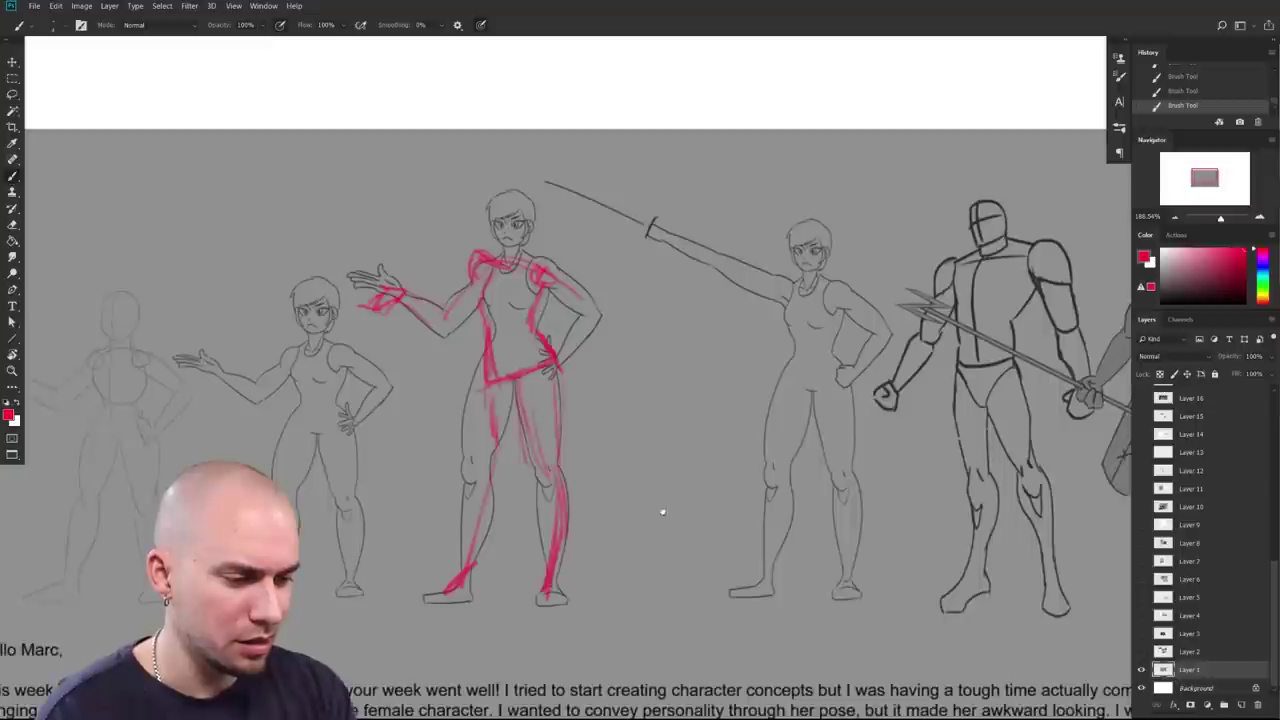
Step: Try a large red ellipse around the masked male figure in the lineup and undo it
left_click_drag(646, 497, 560, 502)
left_click_drag(895, 573, 617, 571)
scroll(864, 597, "down", 2)
left_click_drag(862, 595, 634, 566)
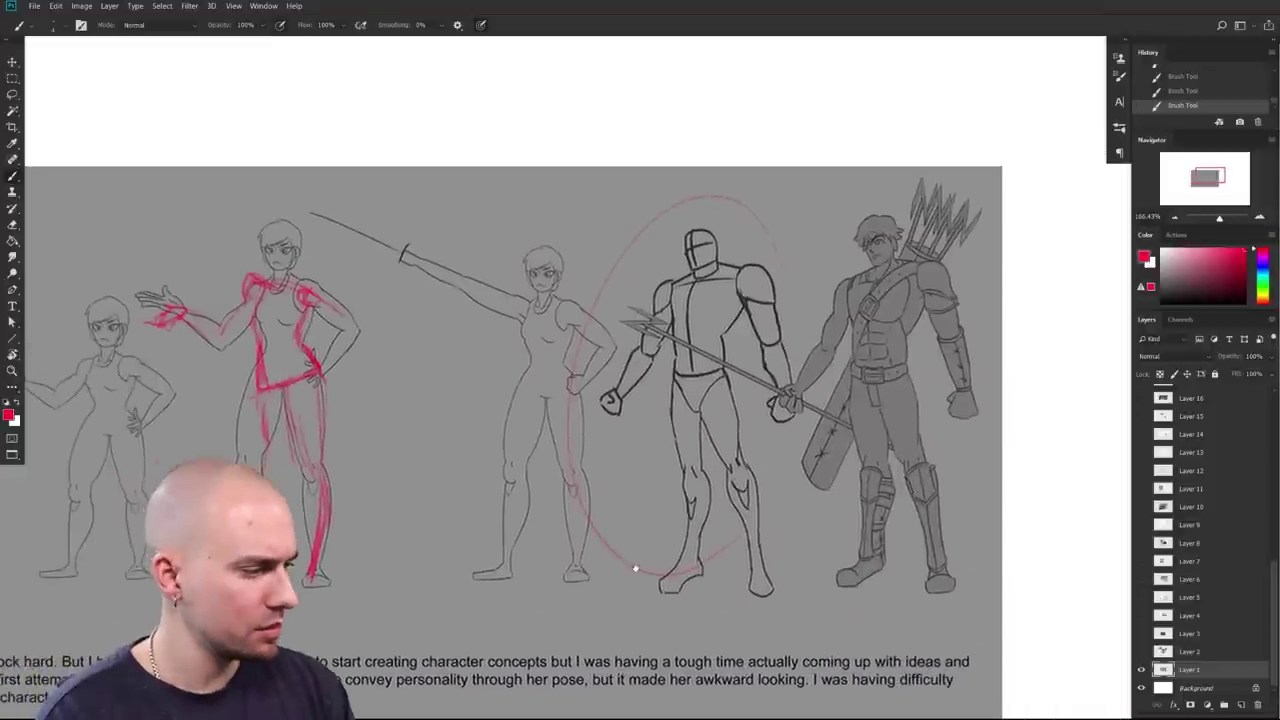
scroll(634, 566, "down", 1)
key("ctrl+z")
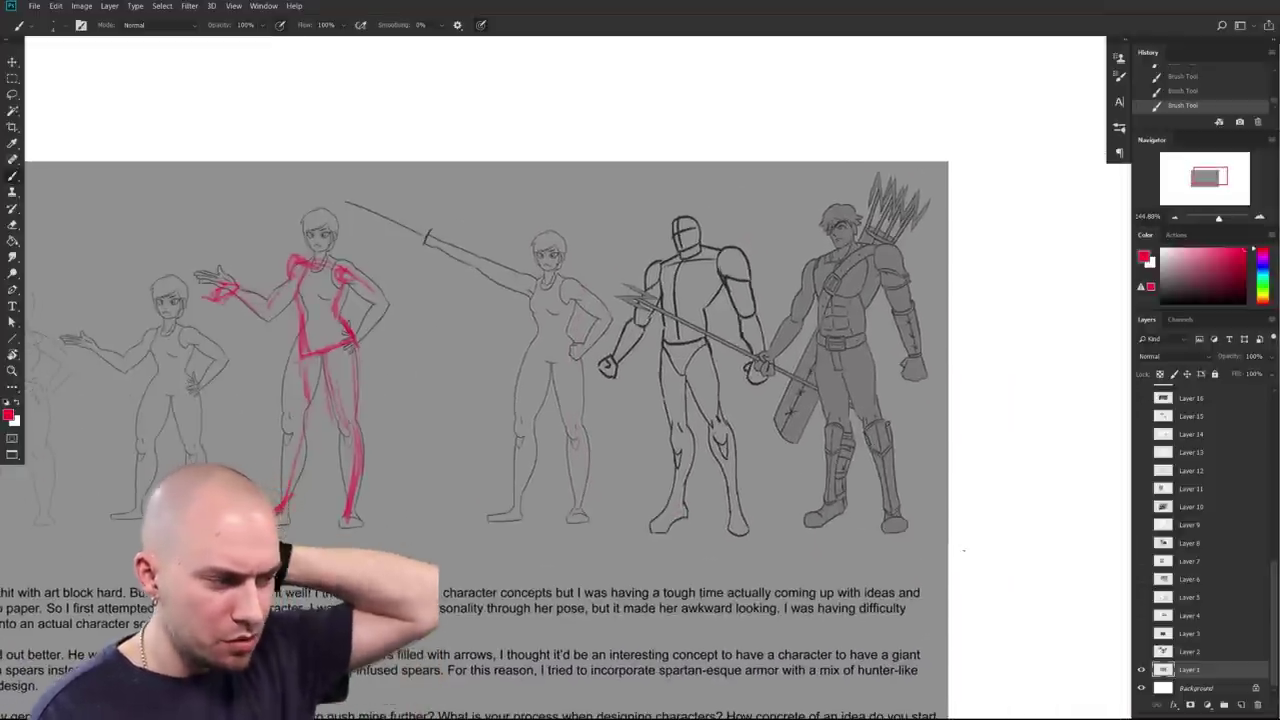
Step: Outline the archer's boots in red and draw a red ground line beneath the corrected female figure's feet
left_click_drag(803, 455, 717, 468)
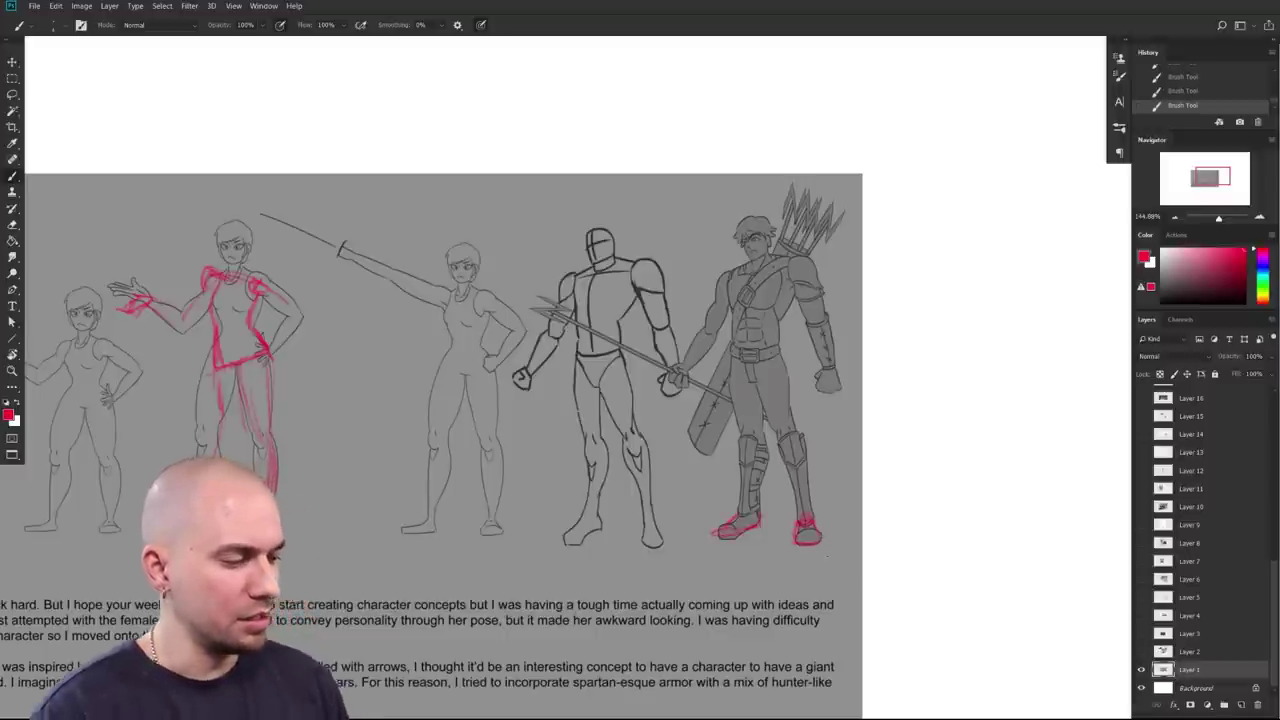
left_click_drag(873, 494, 1006, 514)
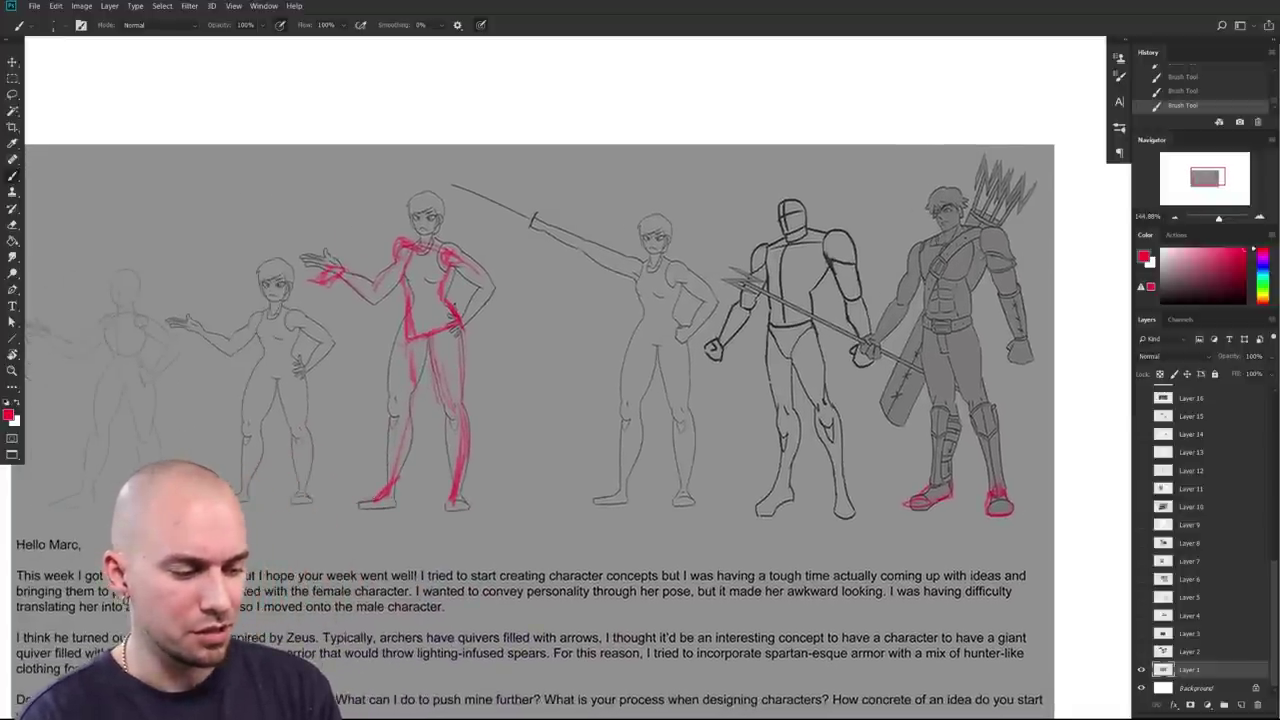
left_click_drag(323, 511, 567, 511)
Step: Examine the whole character lineup with its red corrections and the written questions below it
mouse_move(739, 596)
left_mouse_down()
mouse_move(669, 599)
mouse_move(767, 592)
left_mouse_up()
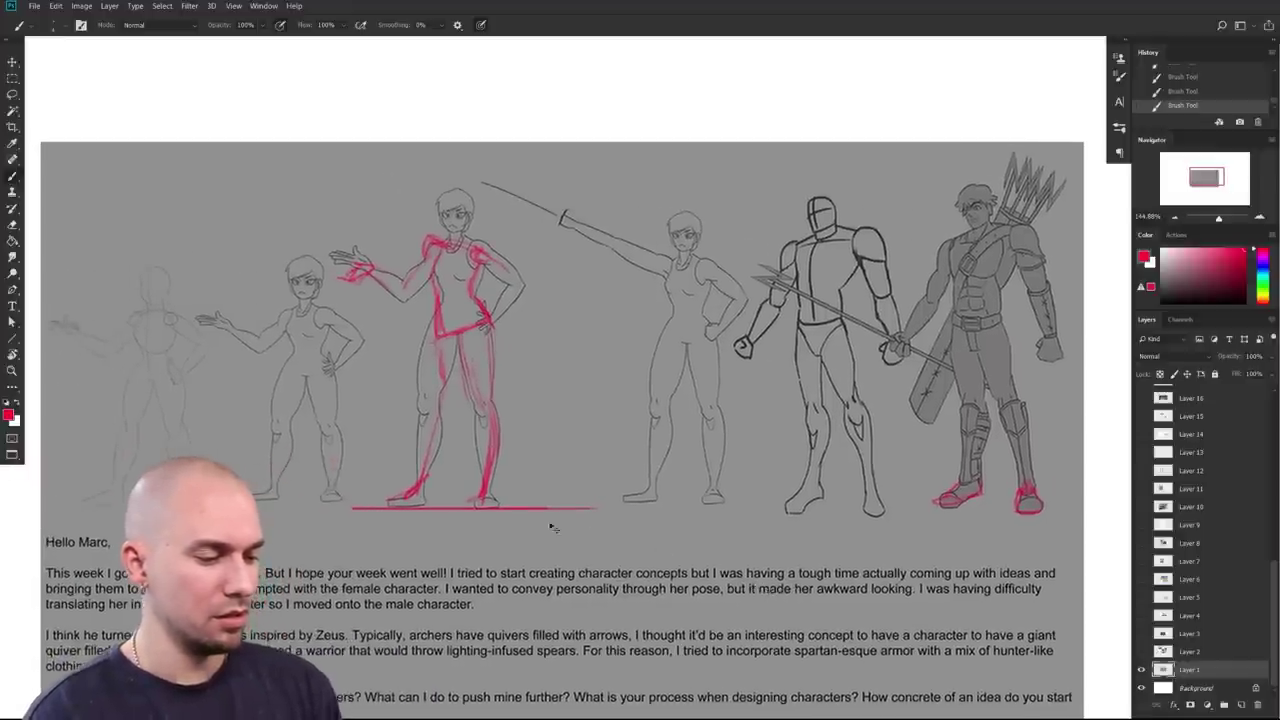
left_click_drag(759, 590, 566, 597)
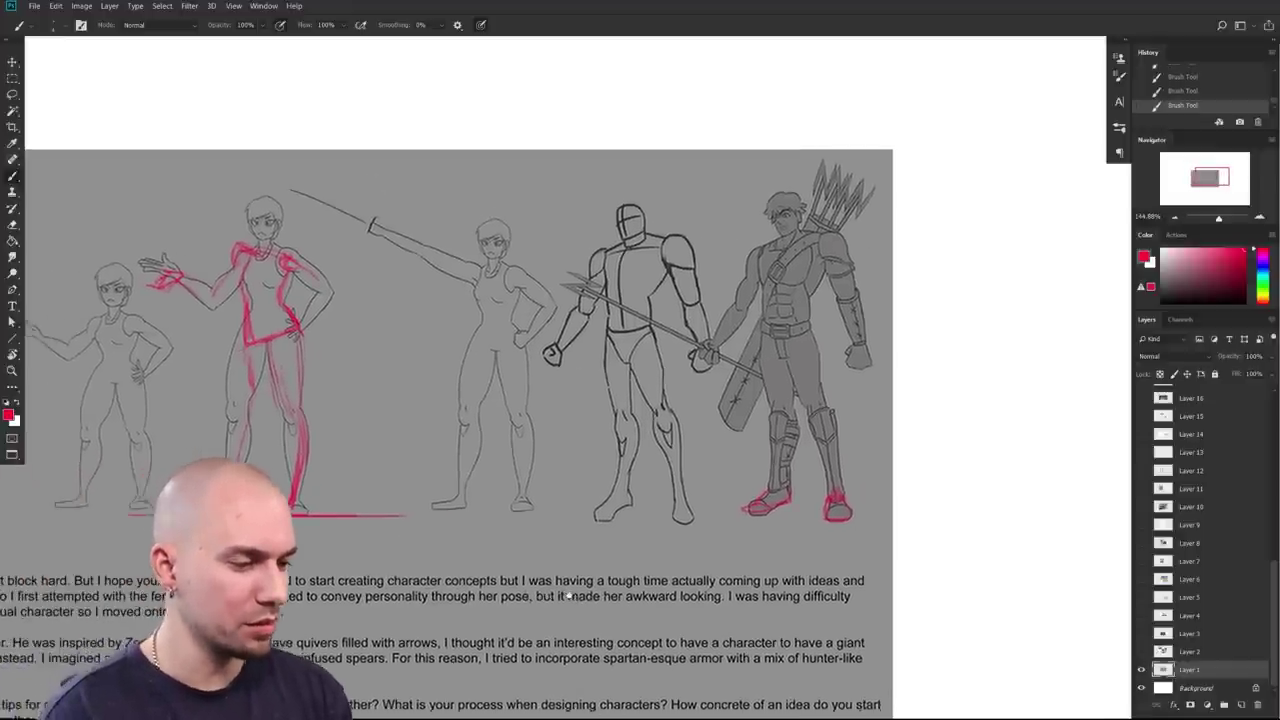
left_click_drag(825, 592, 932, 525)
scroll(932, 523, "down", 3)
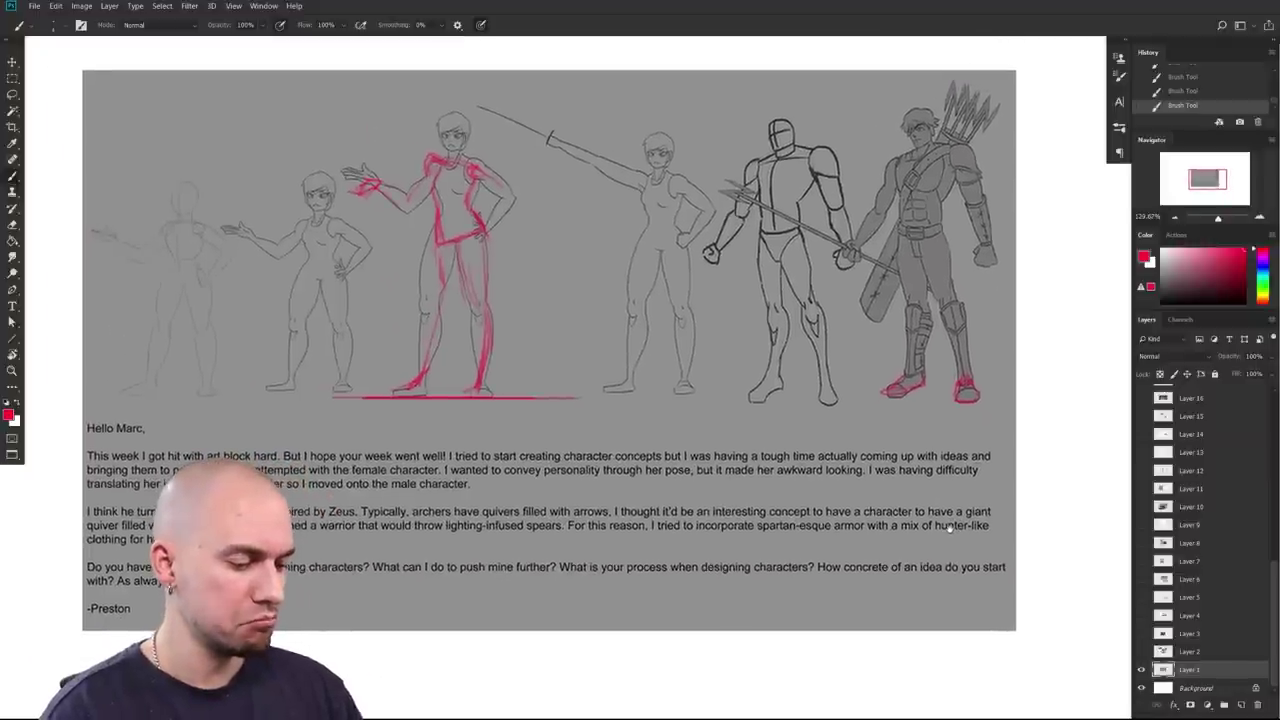
left_click_drag(951, 530, 934, 556)
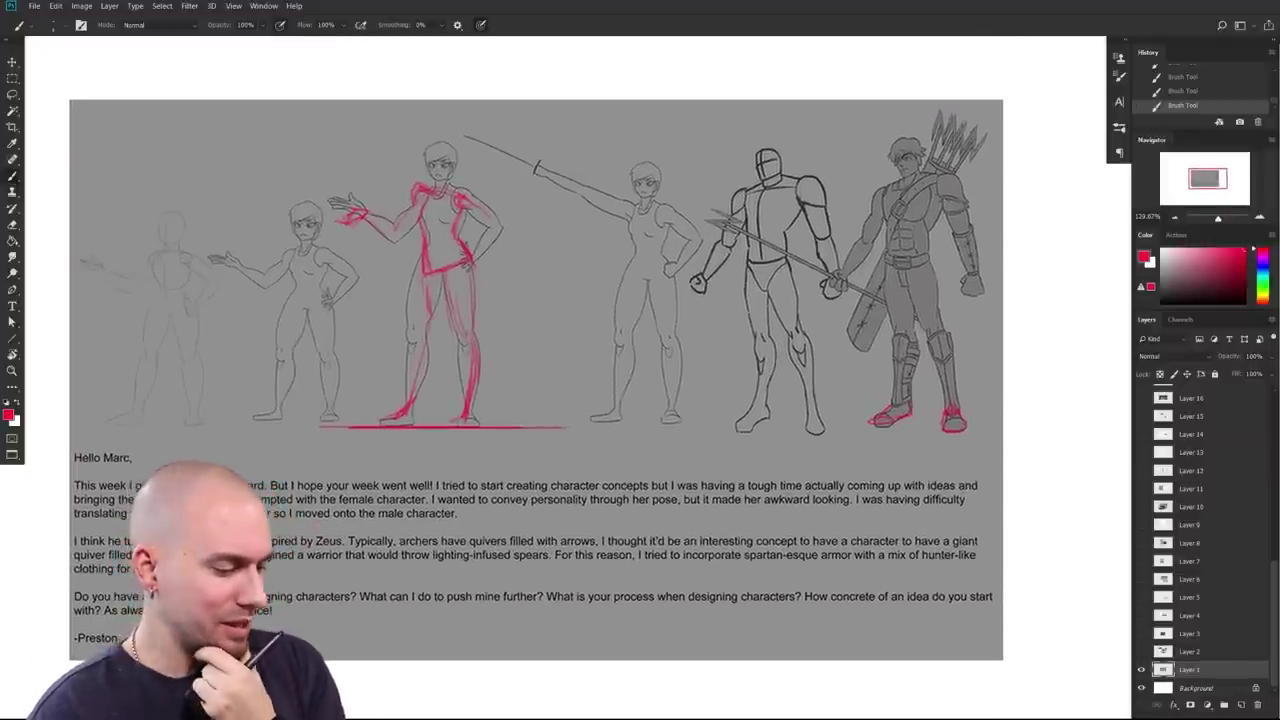
left_click_drag(981, 582, 1018, 595)
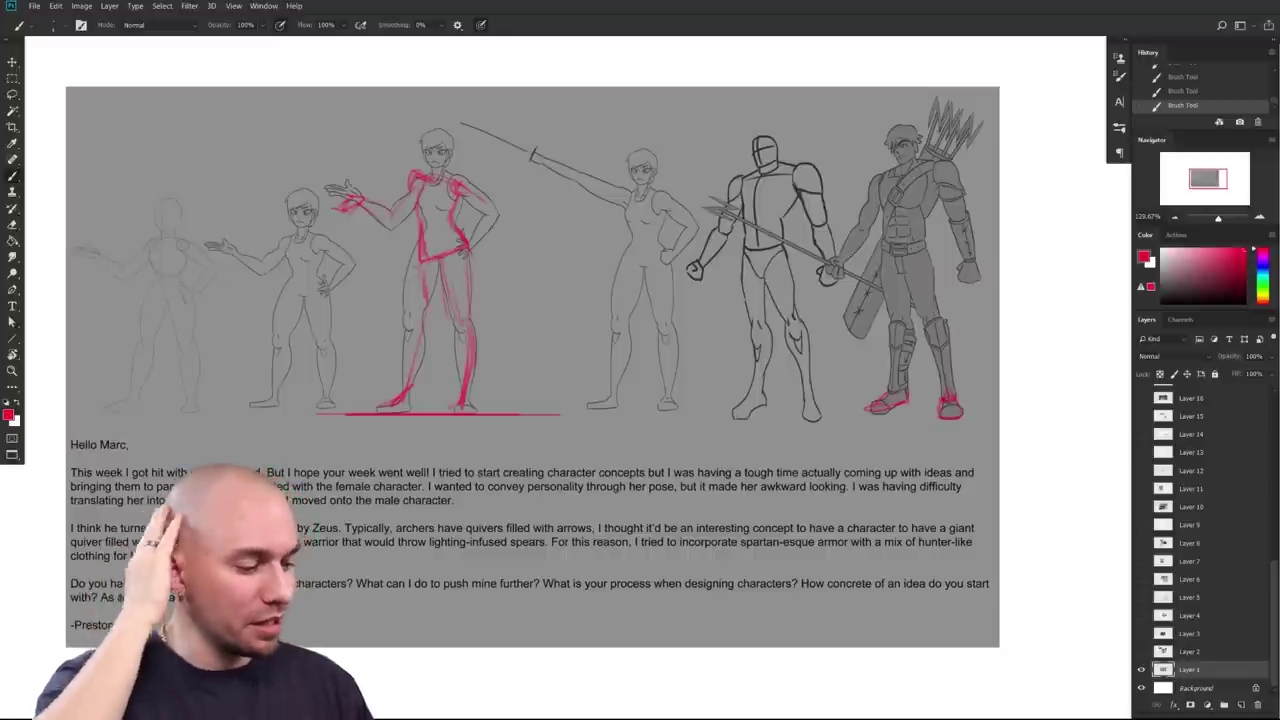
left_click_drag(992, 431, 1044, 469)
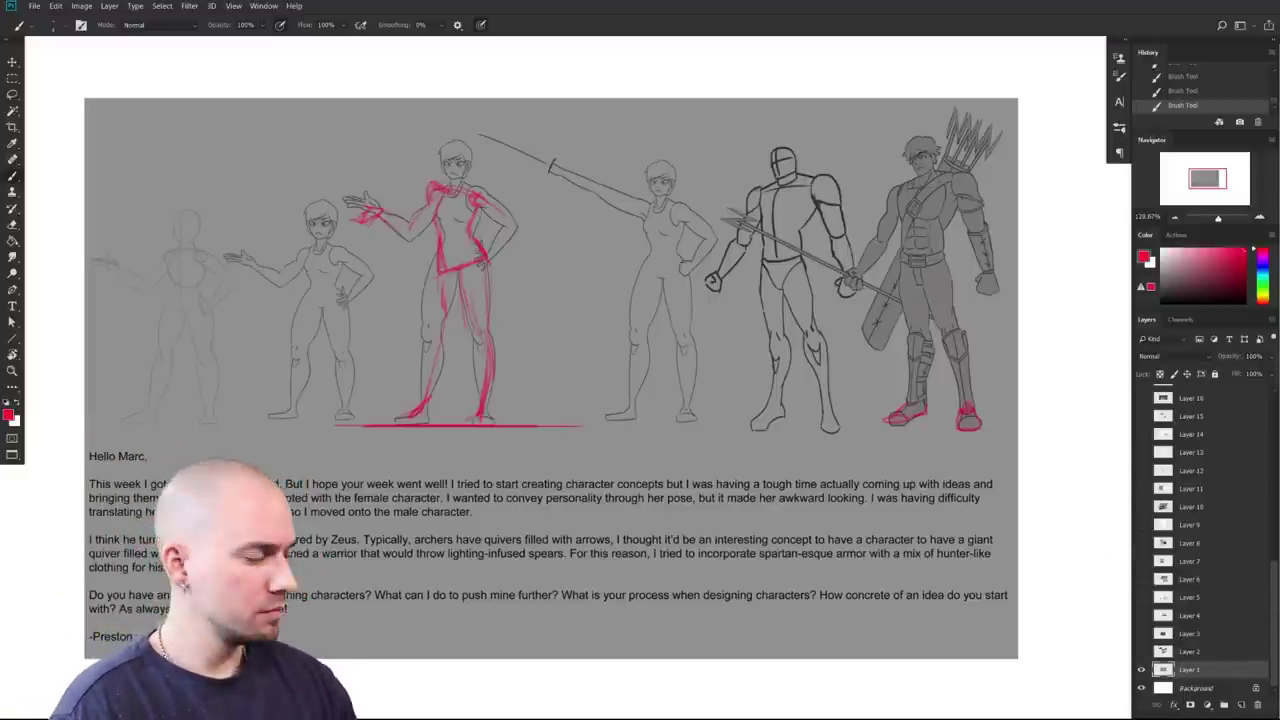
left_click(1141, 670)
left_click(1141, 652)
left_click(1181, 652)
left_click_drag(893, 576, 898, 578)
scroll(898, 578, "down", 5)
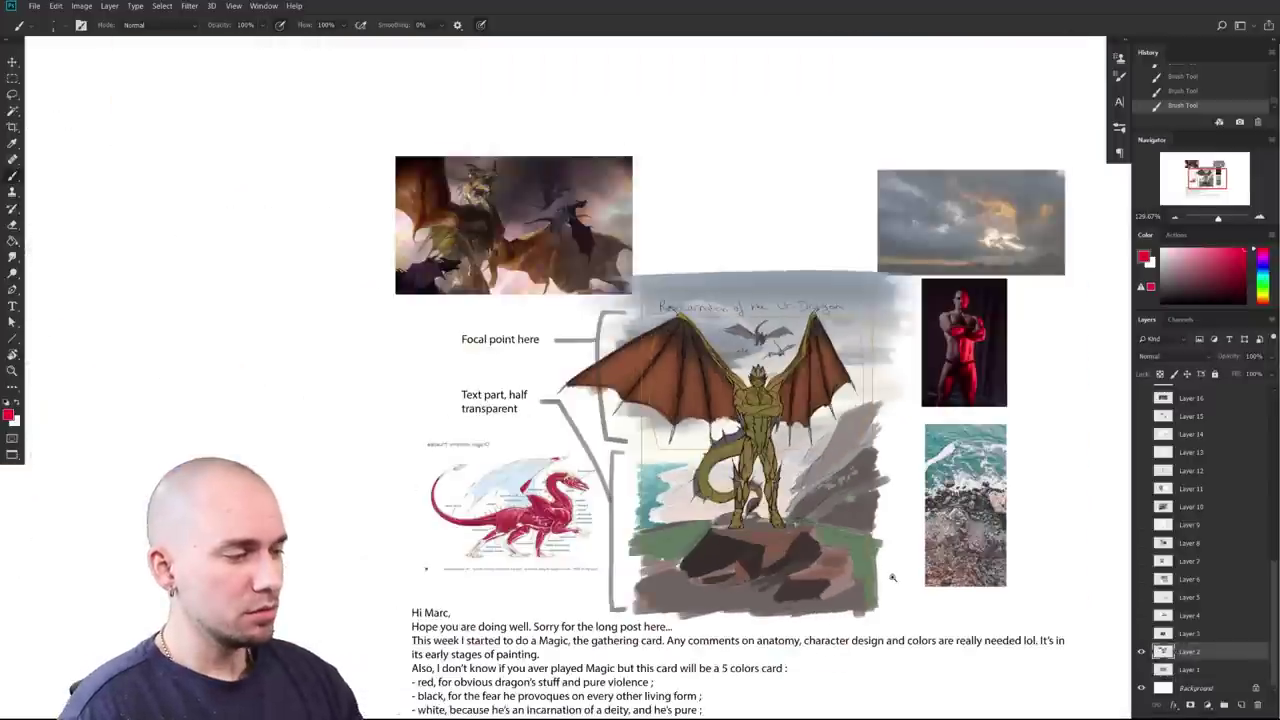
scroll(870, 560, "up", 3)
scroll(863, 557, "up", 2)
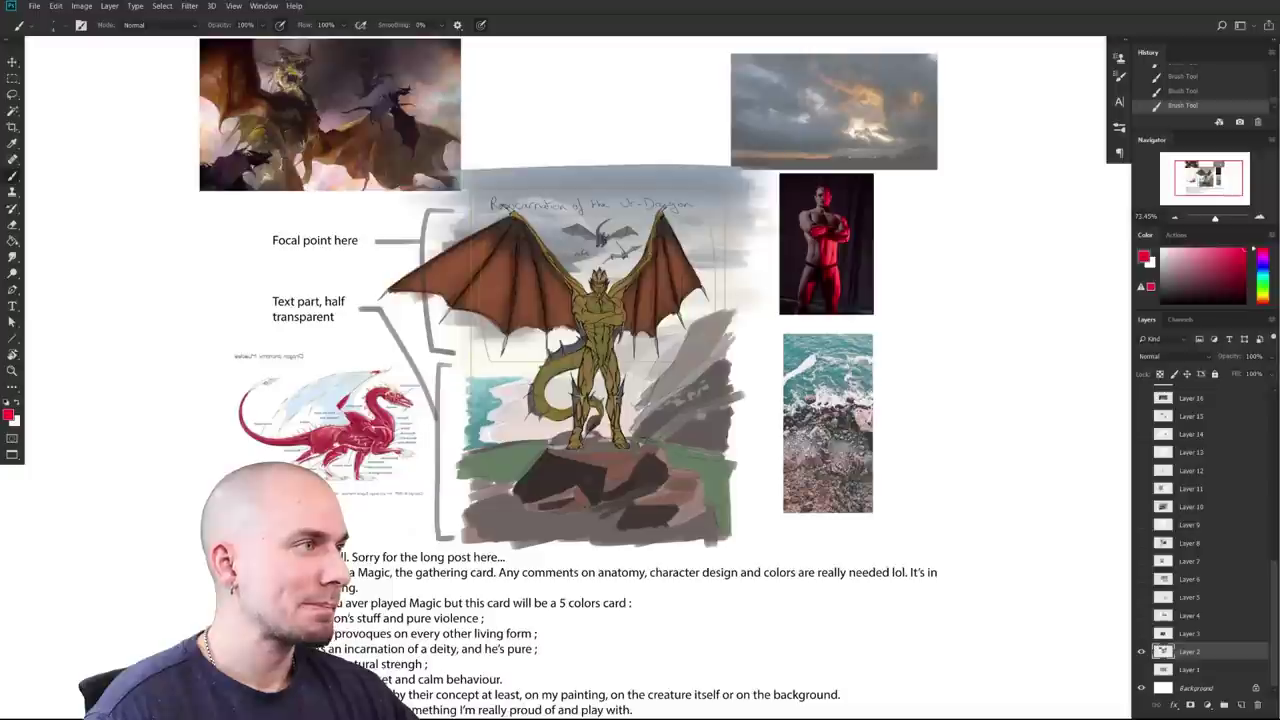
left_click(1141, 652)
left_click(1141, 670)
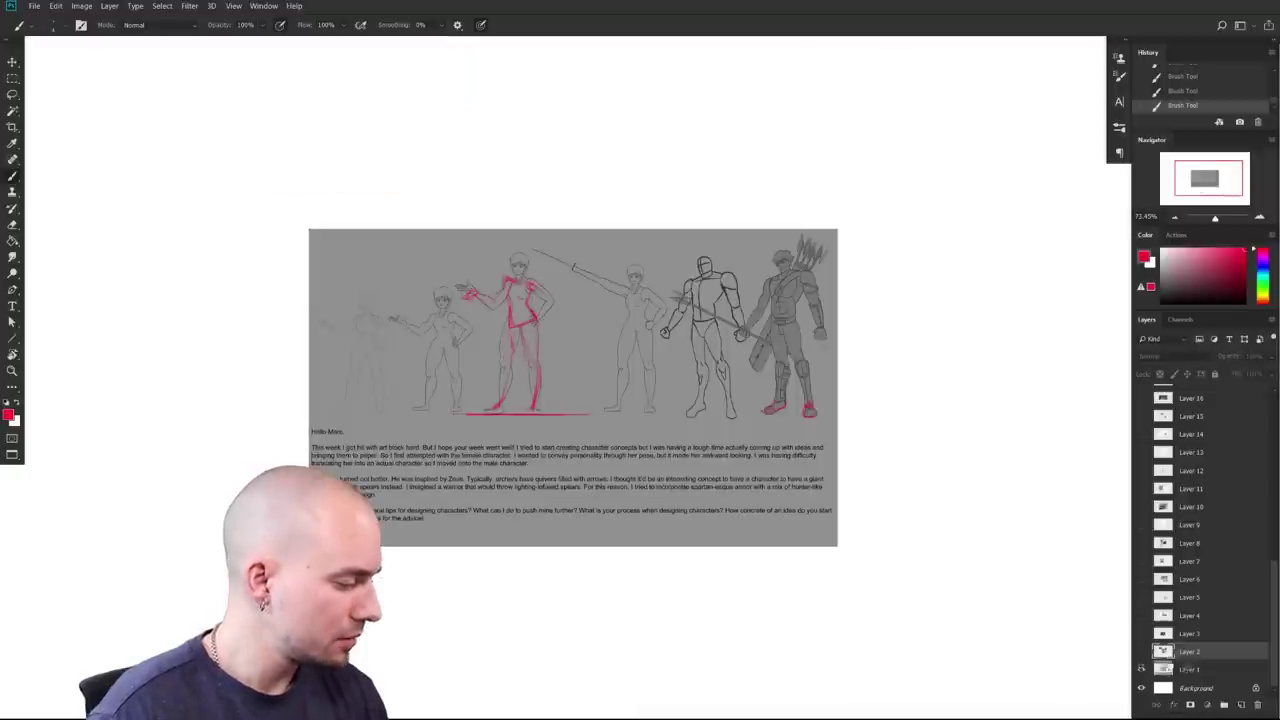
left_click(1172, 669)
Step: Sketch a large red zigzag lightning bolt on the blank white canvas beside the archer
left_click_drag(666, 426, 720, 524)
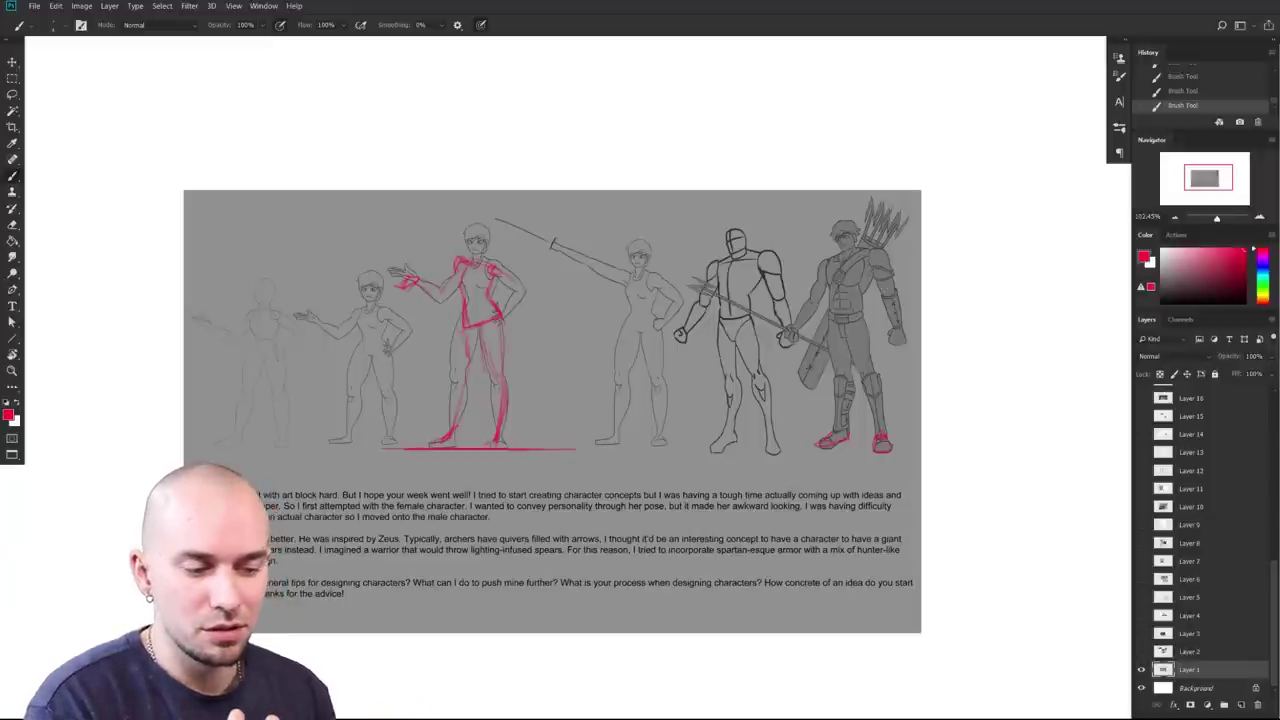
mouse_move(1004, 338)
left_mouse_down()
mouse_move(779, 385)
mouse_move(803, 317)
left_mouse_up()
mouse_move(792, 360)
left_mouse_down()
mouse_move(820, 345)
mouse_move(784, 376)
mouse_move(804, 306)
left_mouse_up()
left_click_drag(783, 522, 784, 554)
left_click_drag(631, 446, 740, 274)
left_click_drag(717, 387, 679, 399)
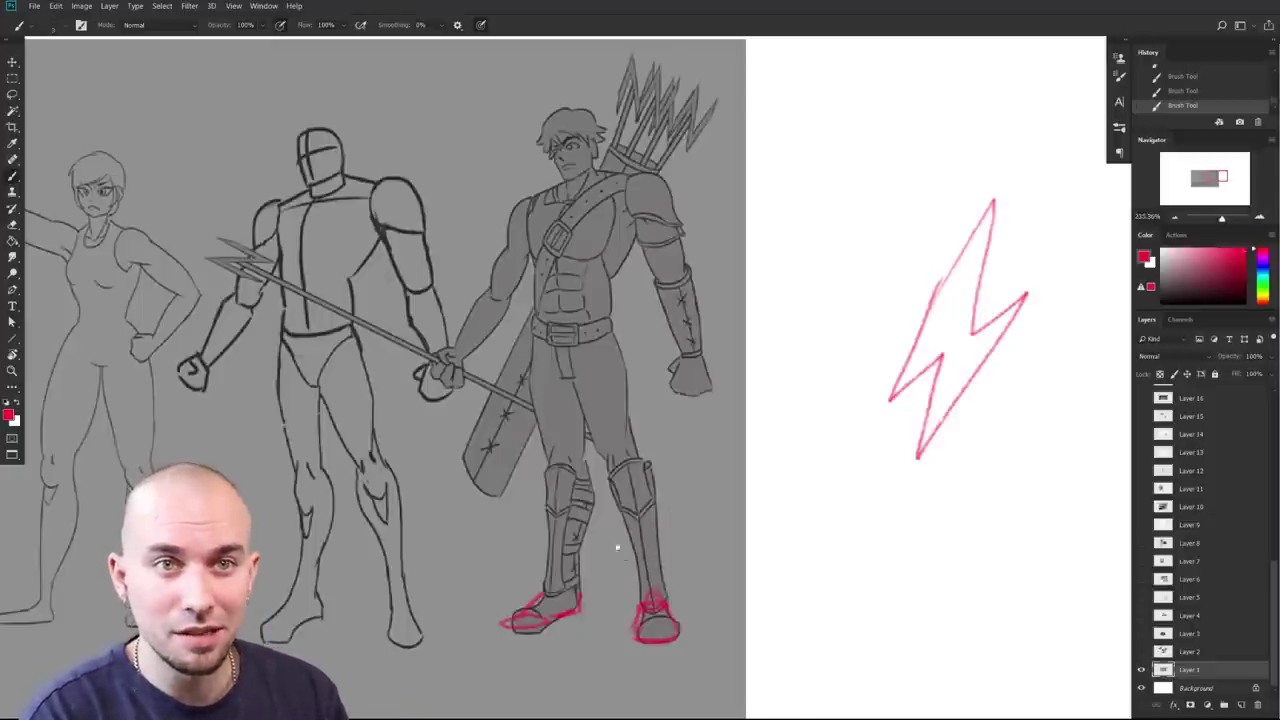
Step: Try red marks on the archer's shin guard, undo them, and trace the lacing on his forearm guard in red
left_click_drag(618, 548, 678, 523)
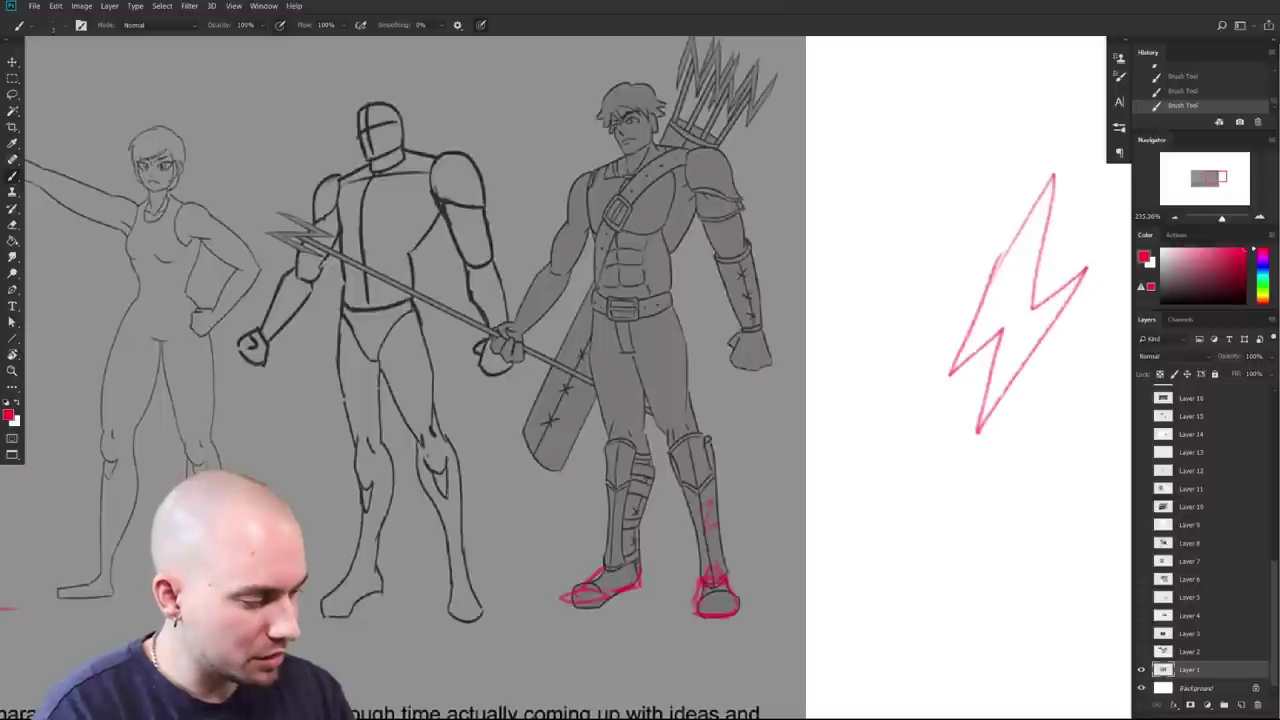
key("ctrl+z")
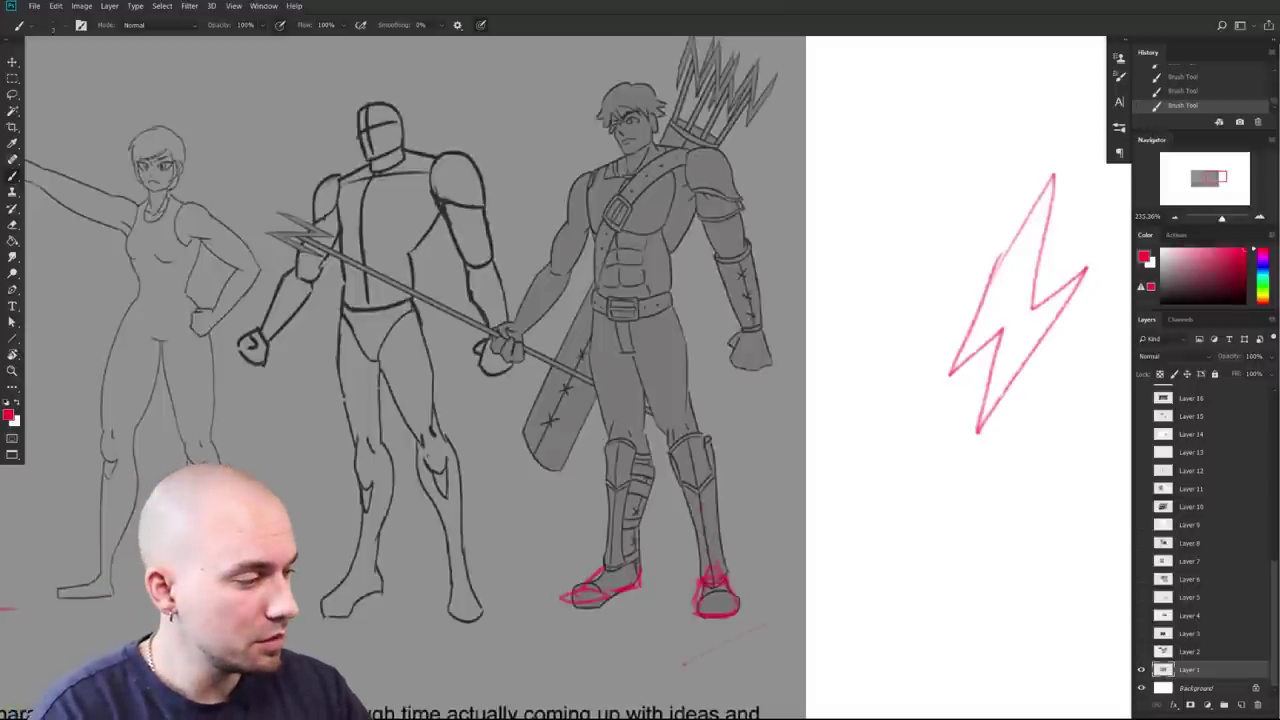
left_click_drag(800, 436, 863, 560)
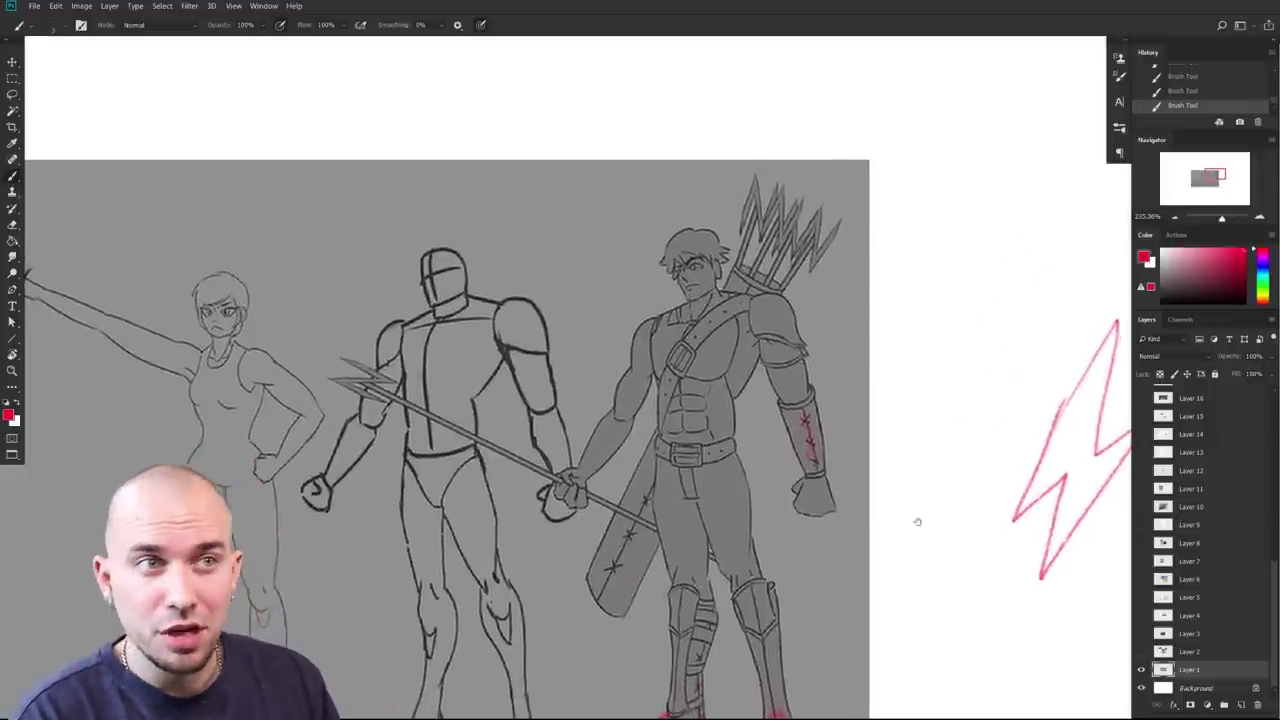
Step: Reinforce the red lightning bolt's outline and add inner lines inside its upper point, undoing unwanted strokes
left_click_drag(914, 520, 597, 563)
left_click_drag(769, 390, 798, 610)
key("ctrl+z")
left_click_drag(843, 421, 745, 553)
key("ctrl+z")
left_click_drag(850, 432, 764, 446)
key("ctrl+z")
left_click_drag(830, 350, 770, 456)
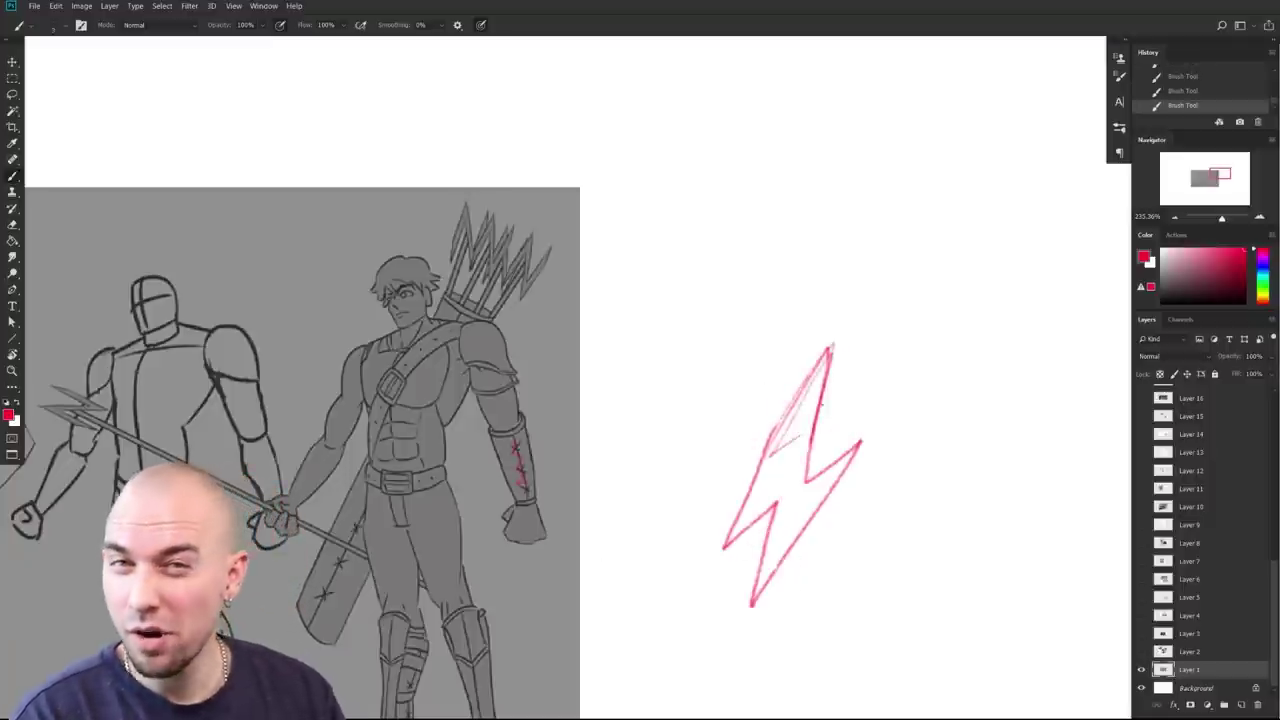
Step: Compare the lightning bolt sketch with the archer's design and review the full lineup and its written questions
left_click_drag(697, 511, 737, 500)
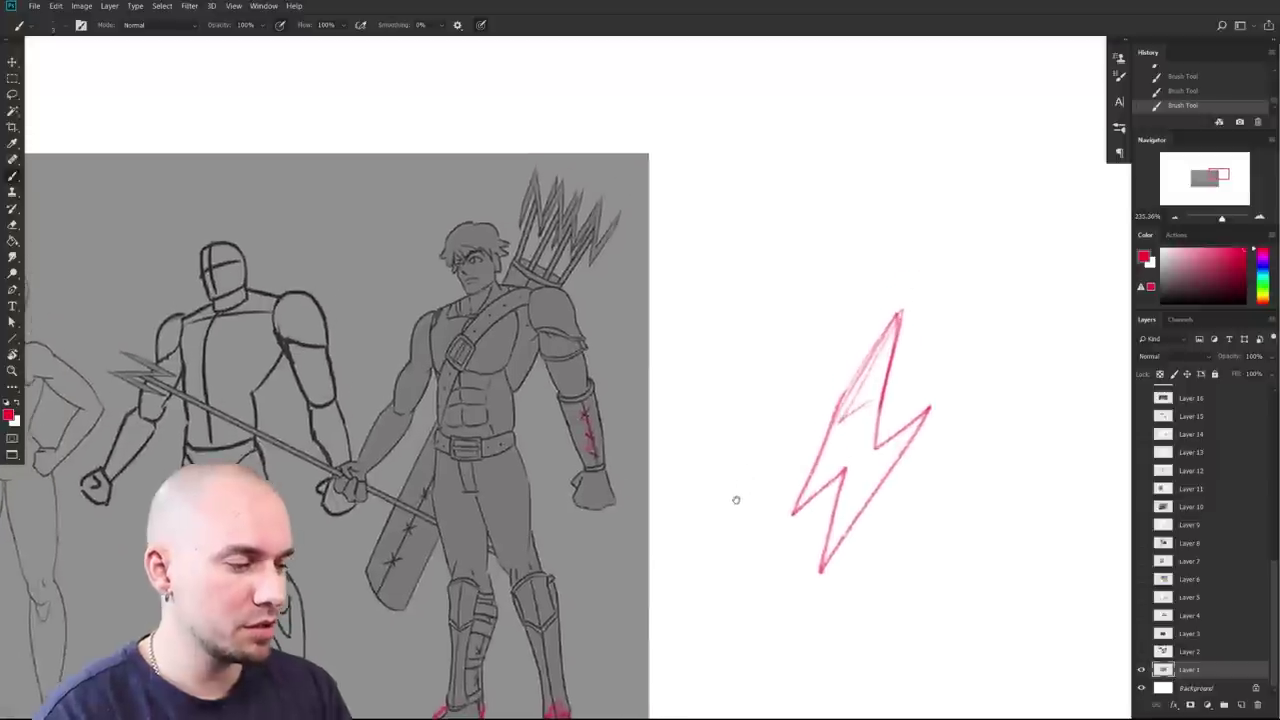
left_click_drag(690, 564, 810, 505)
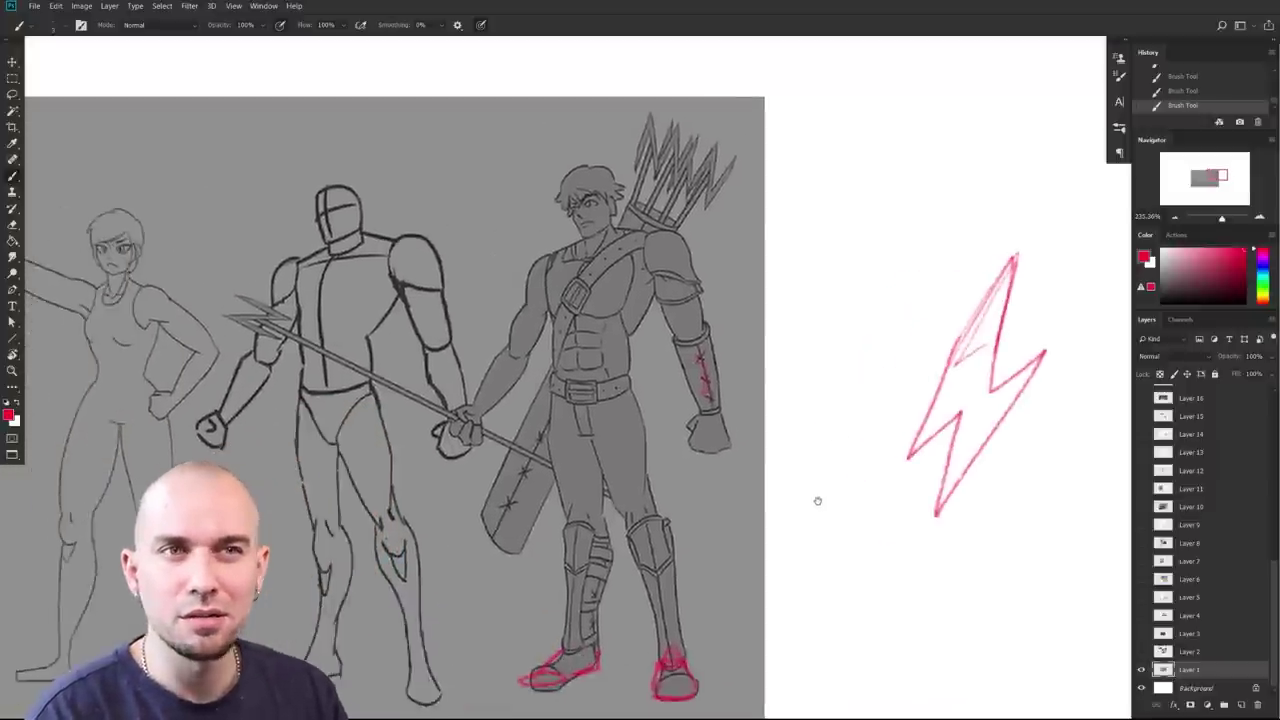
mouse_move(969, 290)
left_mouse_down()
mouse_move(1042, 464)
mouse_move(898, 324)
left_mouse_up()
key("ctrl+z")
left_click_drag(824, 502, 996, 467)
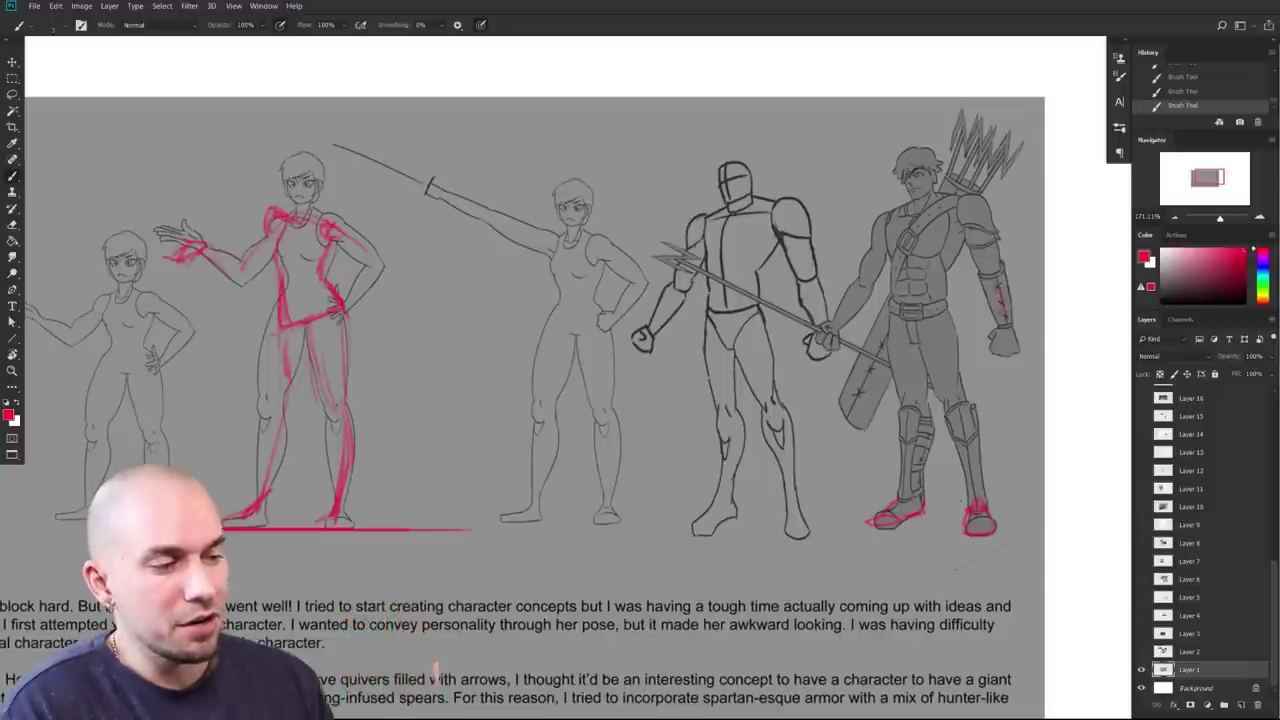
left_click_drag(992, 577, 796, 567)
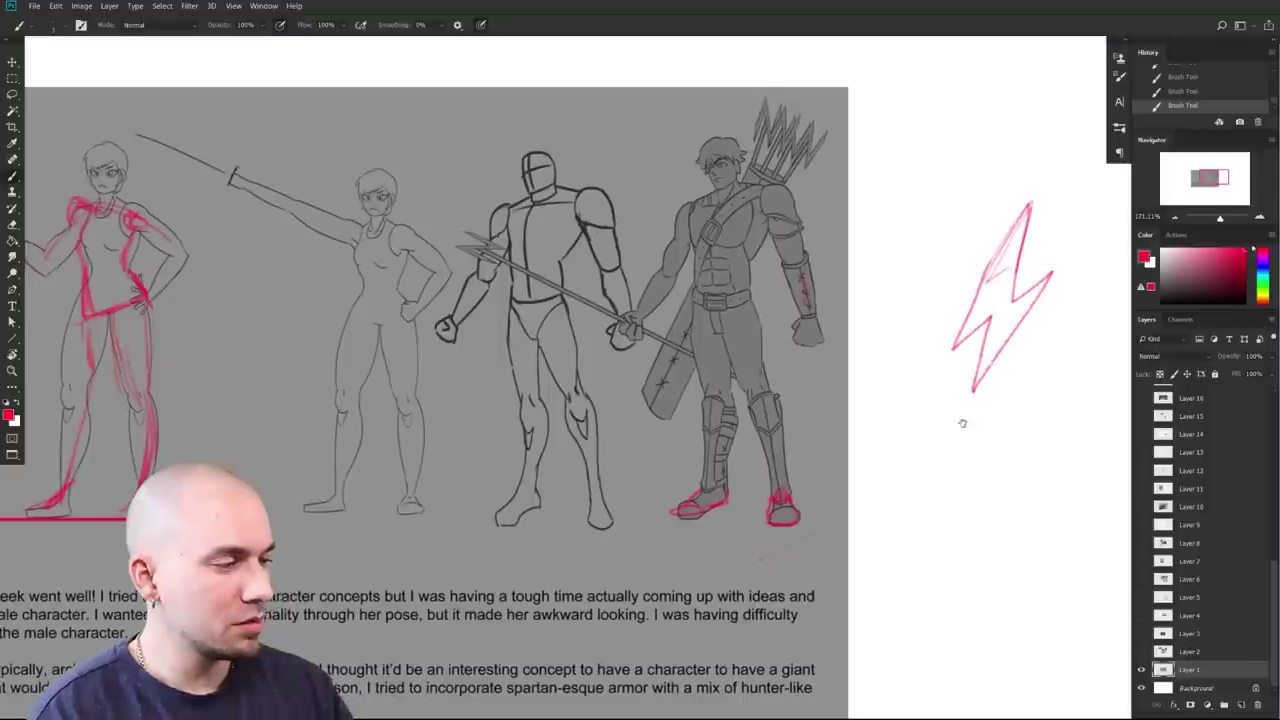
left_click_drag(955, 432, 941, 430)
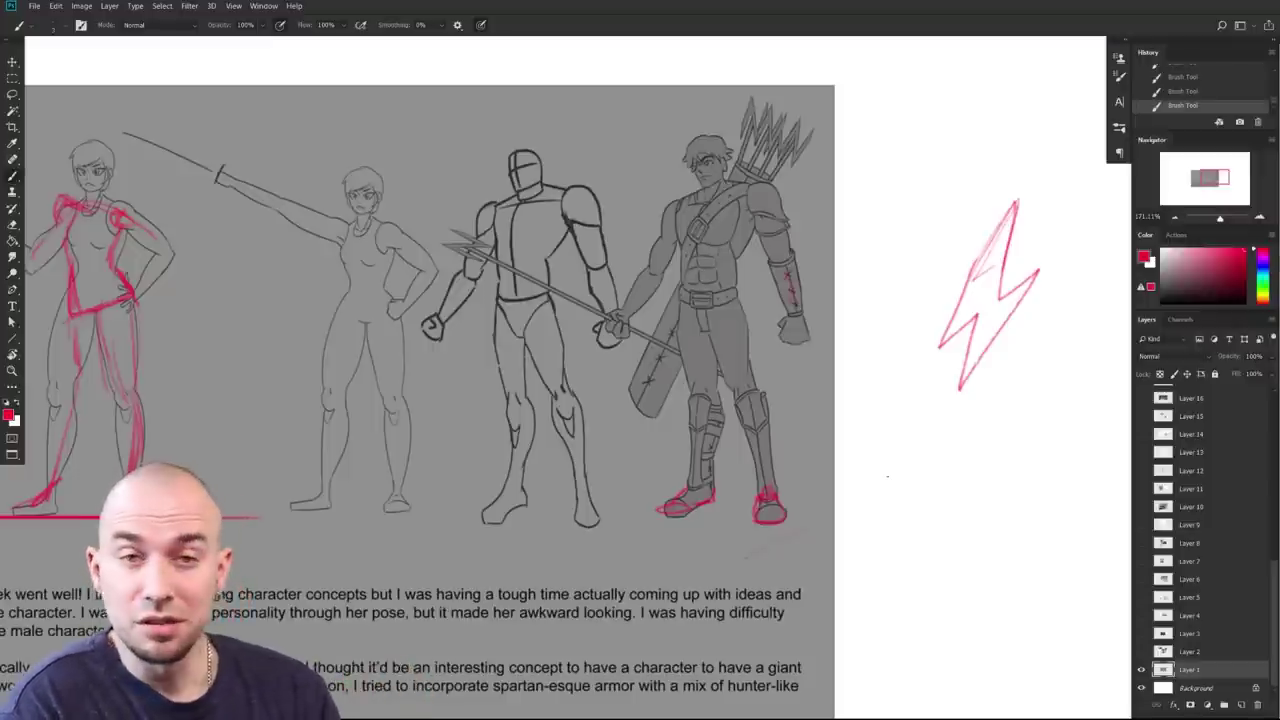
left_click_drag(877, 554, 980, 501)
left_click_drag(980, 501, 943, 501)
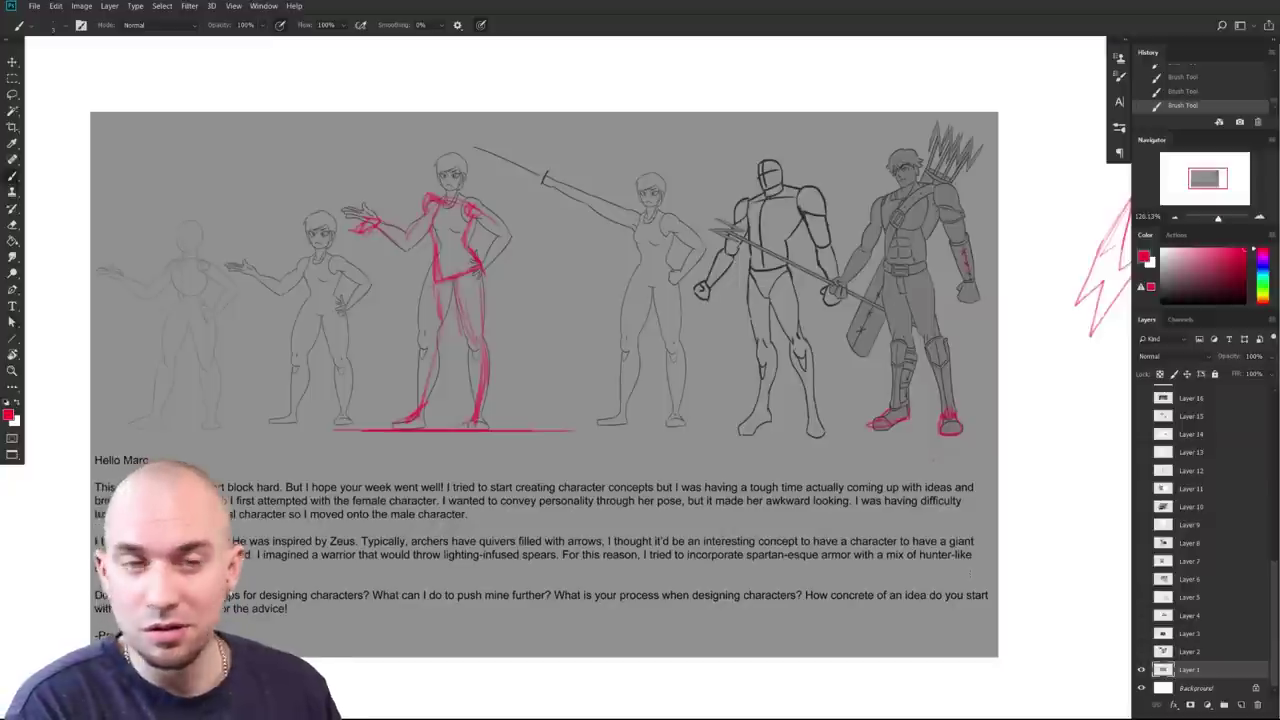
left_click_drag(969, 574, 975, 579)
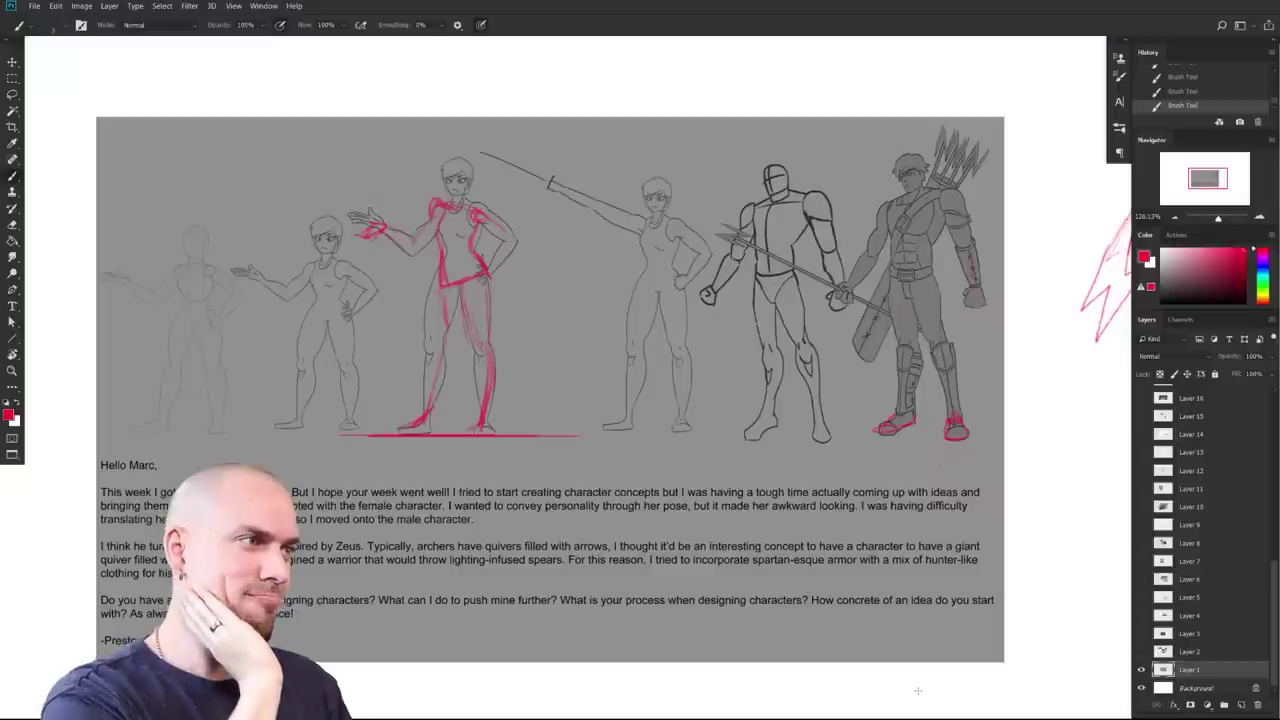
Step: Hide Layer 1, show Layer 2 with the dragon card painting, and make Layer 2 the active layer
left_click(1141, 670)
left_click(1141, 652)
left_click(1172, 652)
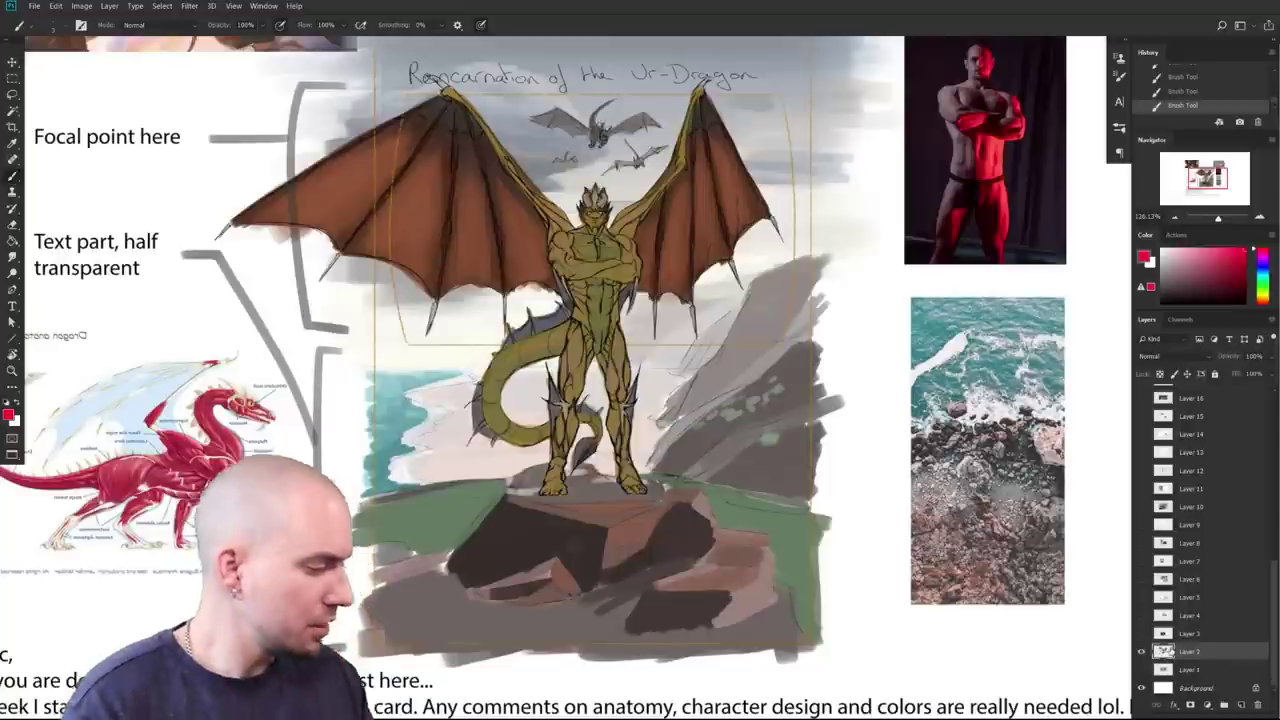
left_click_drag(906, 444, 801, 304)
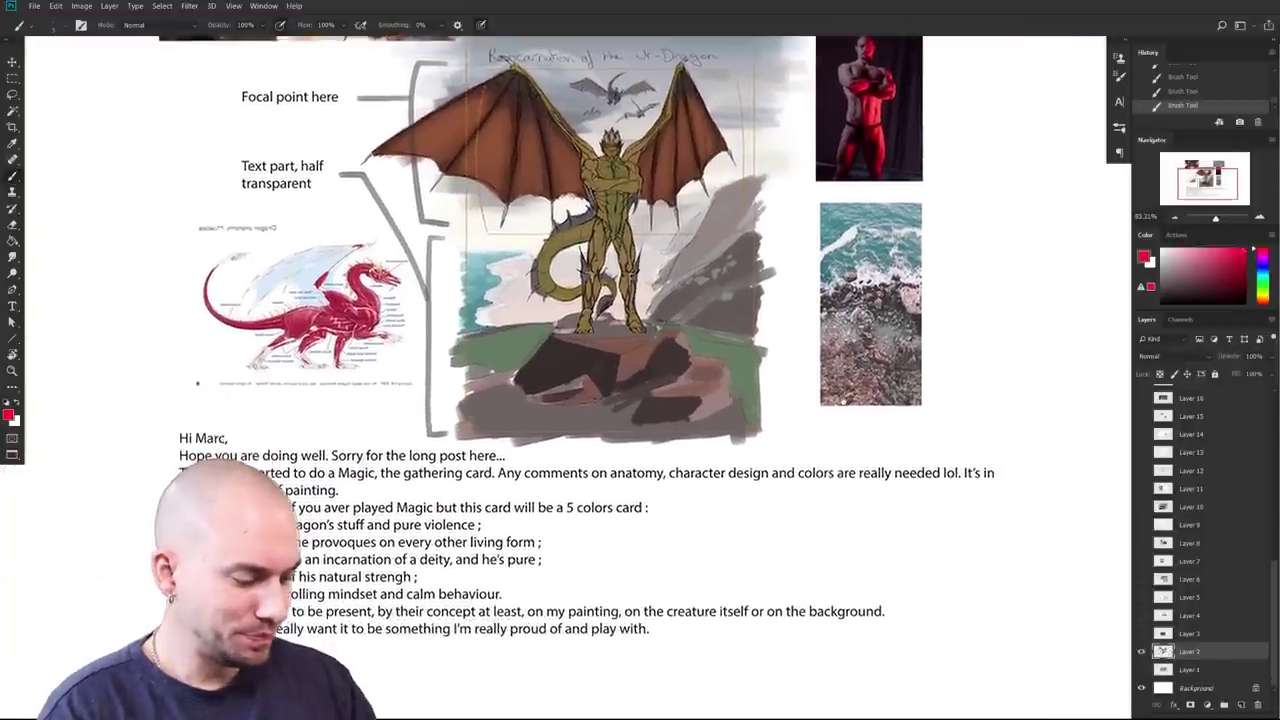
Step: Read the dragon submission's message about the Magic card and its five colour concepts alongside the painting
left_click_drag(864, 421, 855, 416)
left_click_drag(855, 416, 809, 475)
scroll(808, 474, "down", 1)
scroll(820, 478, "up", 4)
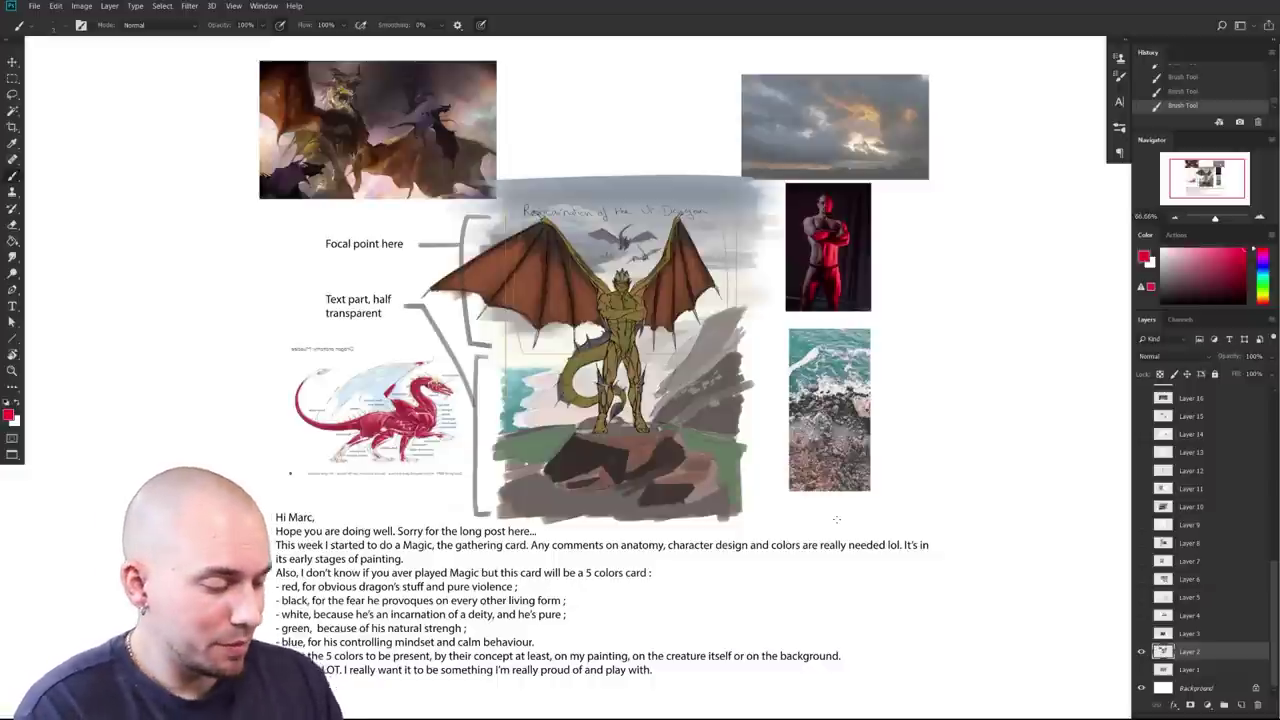
left_click_drag(555, 634, 592, 600)
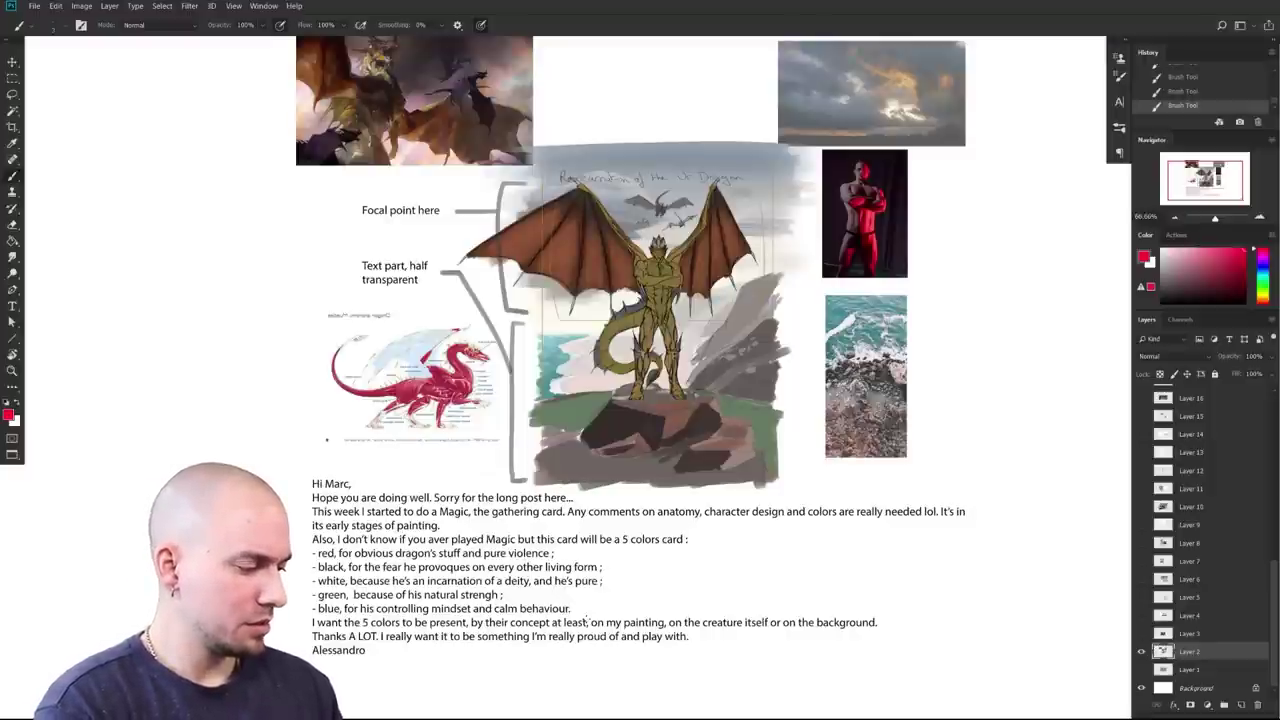
left_click_drag(886, 464, 813, 572)
scroll(814, 550, "up", 2)
scroll(790, 553, "up", 2)
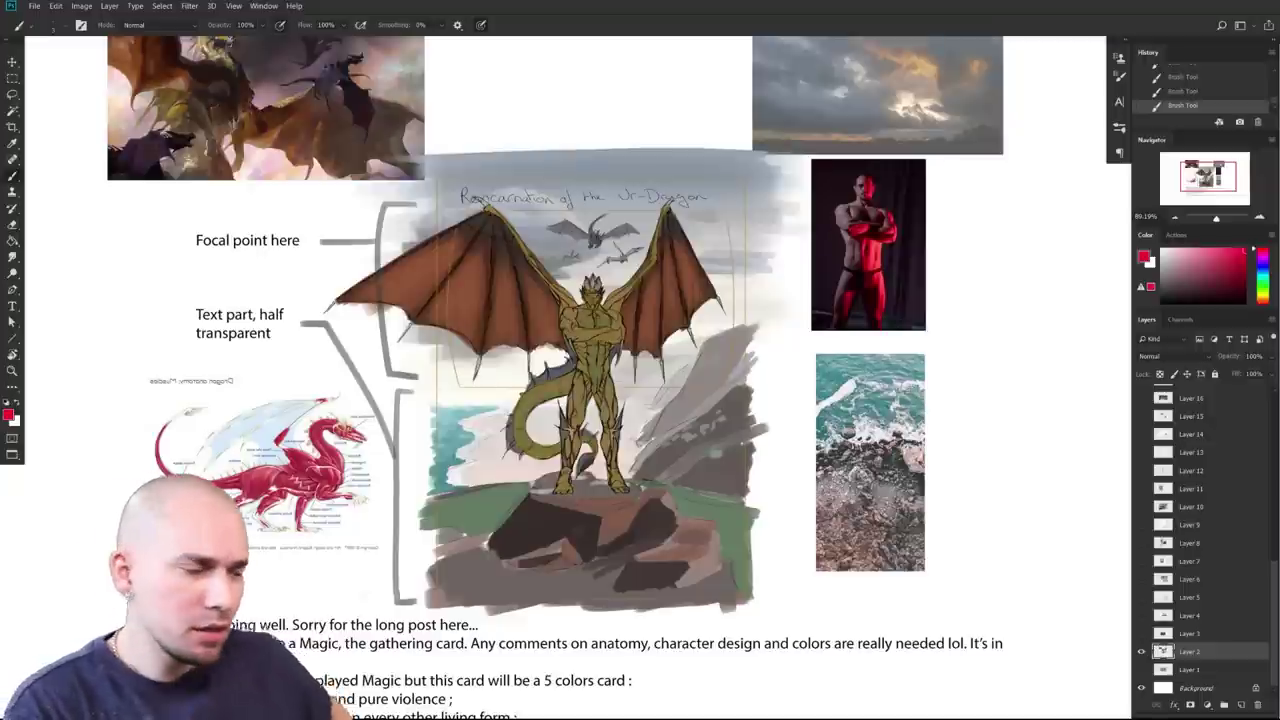
Step: Examine the winged dragon figure's anatomy and composition against the surrounding reference photos
mouse_move(877, 488)
left_mouse_down()
mouse_move(887, 598)
mouse_move(795, 576)
mouse_move(977, 479)
mouse_move(945, 712)
mouse_move(945, 616)
mouse_move(925, 554)
left_mouse_up()
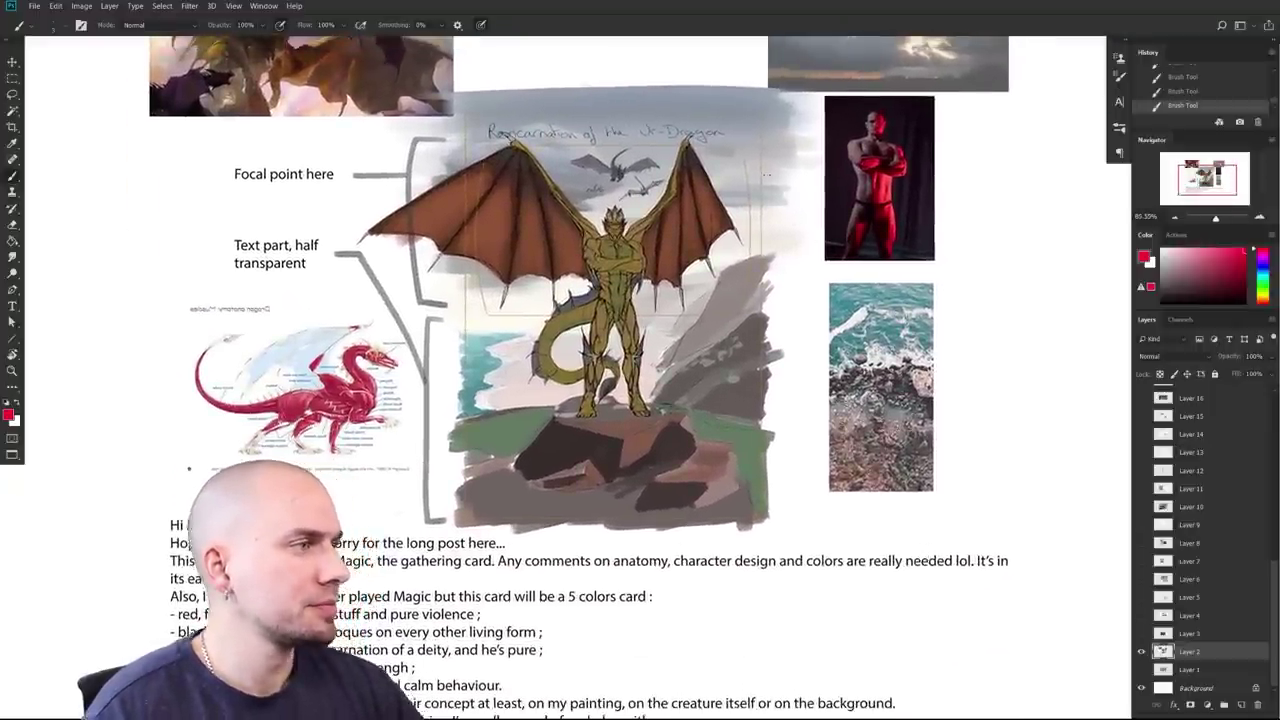
scroll(950, 500, "down", 4)
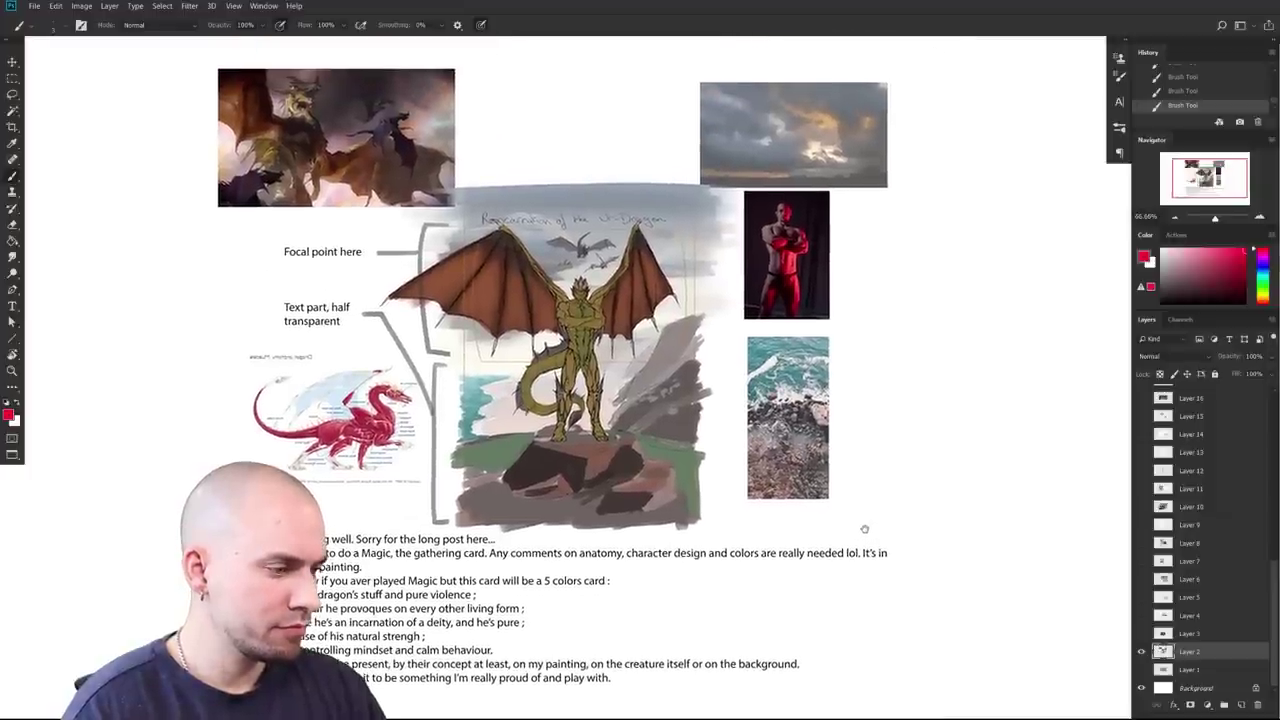
scroll(705, 400, "up", 5)
scroll(880, 527, "down", 3)
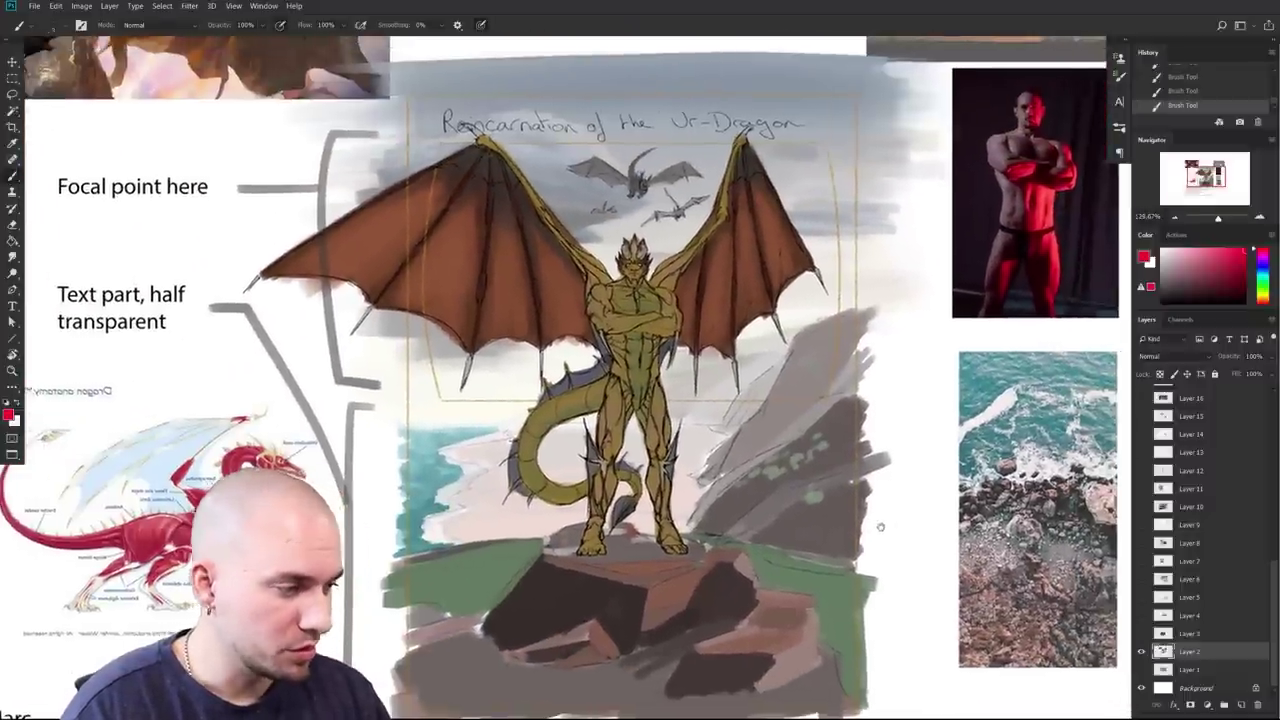
left_click_drag(880, 527, 816, 569)
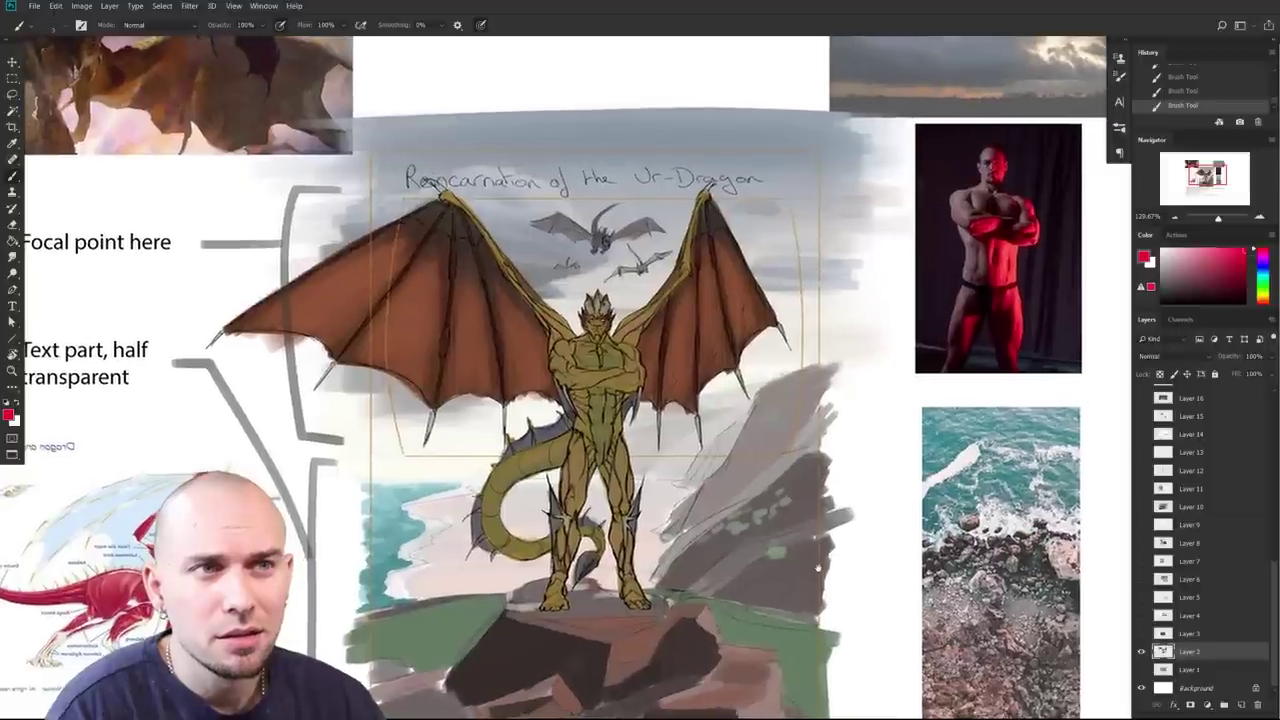
scroll(877, 519, "down", 1)
left_click_drag(878, 520, 888, 521)
Step: Inspect the mirrored red dragon muscle anatomy reference up close
left_click_drag(740, 700, 970, 716)
left_click_drag(660, 553, 723, 560)
left_click_drag(723, 559, 883, 487)
scroll(883, 487, "up", 3)
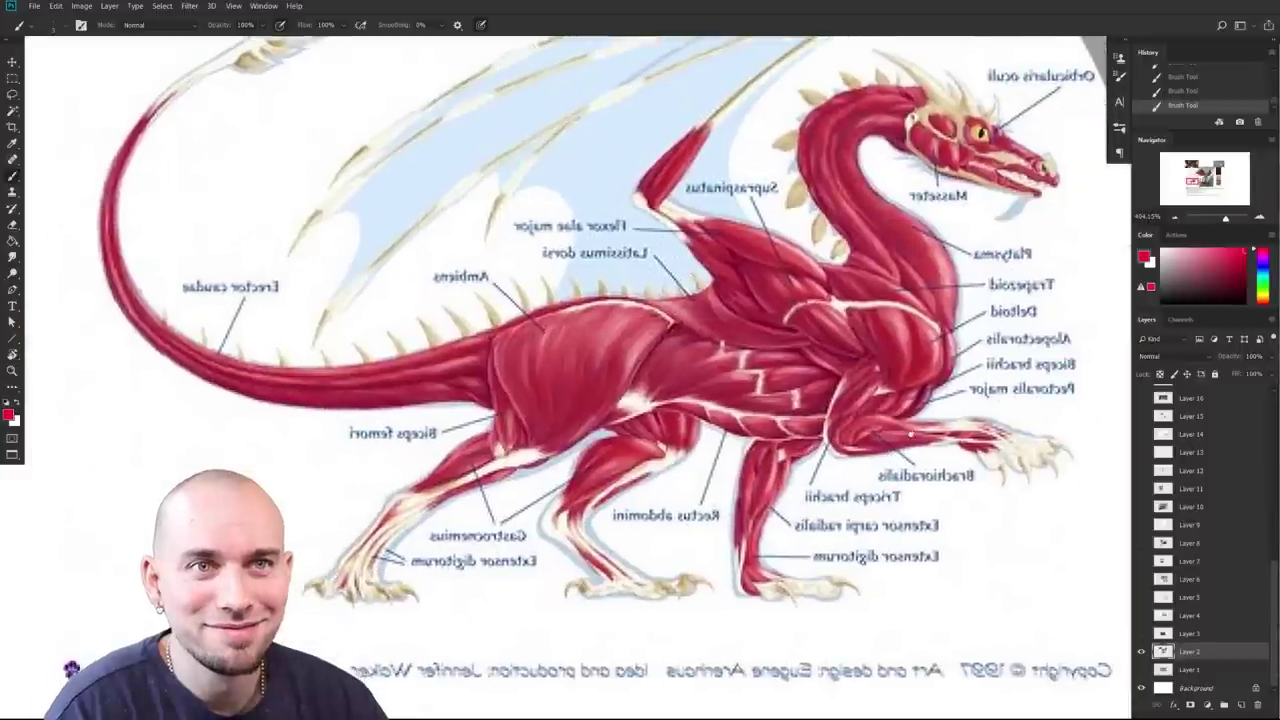
left_click_drag(910, 433, 948, 384)
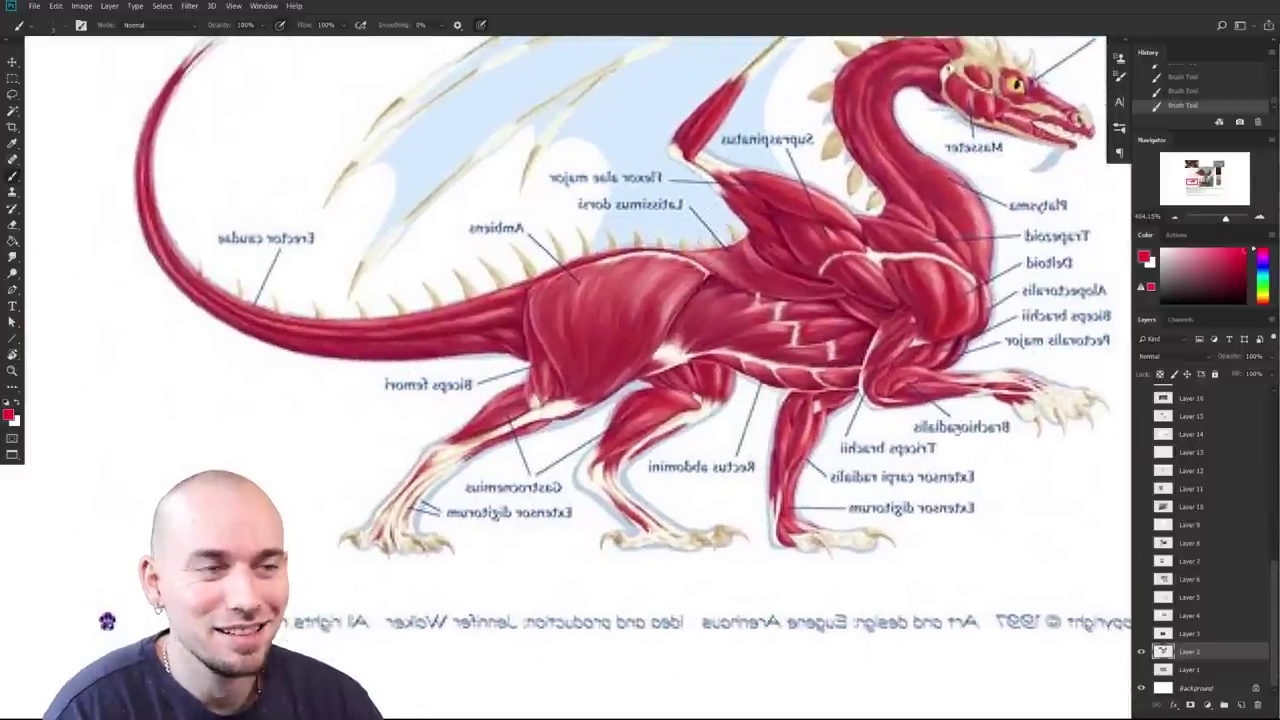
Step: Study how the wing, shoulder, torso and limb muscles are arranged in the mirrored dragon anatomy chart
left_click_drag(949, 459, 840, 512)
scroll(930, 488, "down", 3)
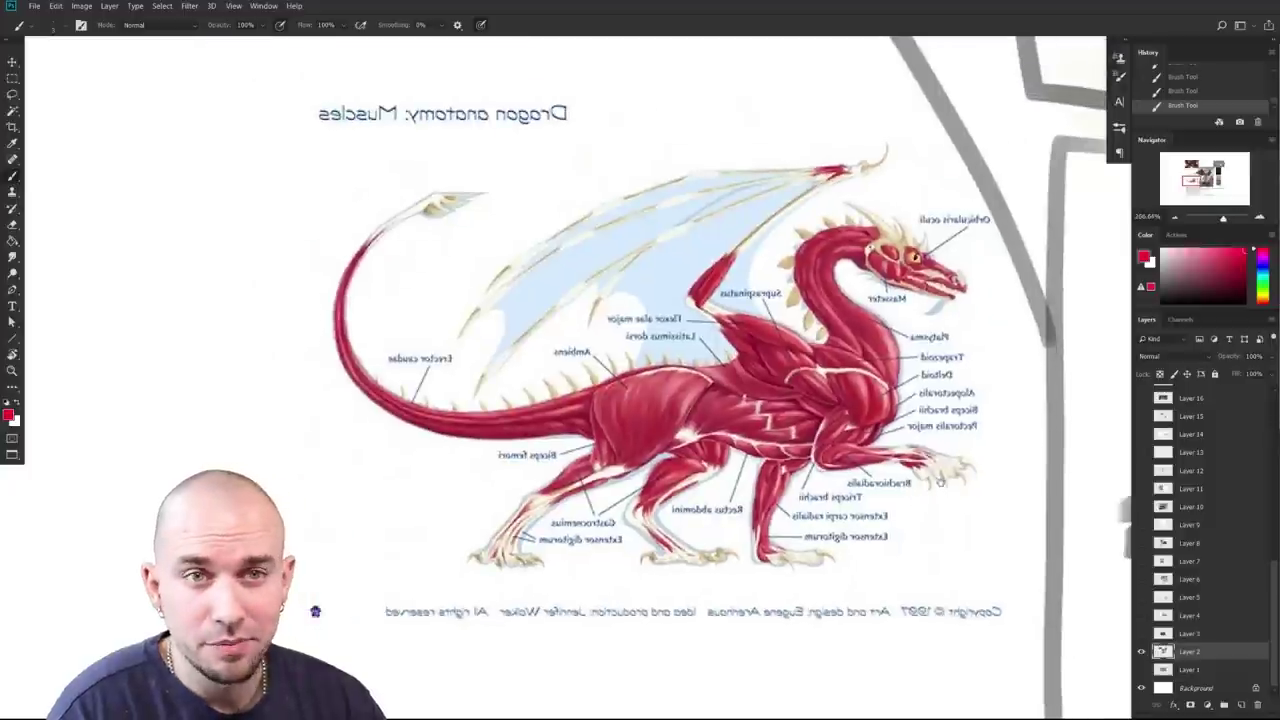
scroll(940, 483, "right", 3)
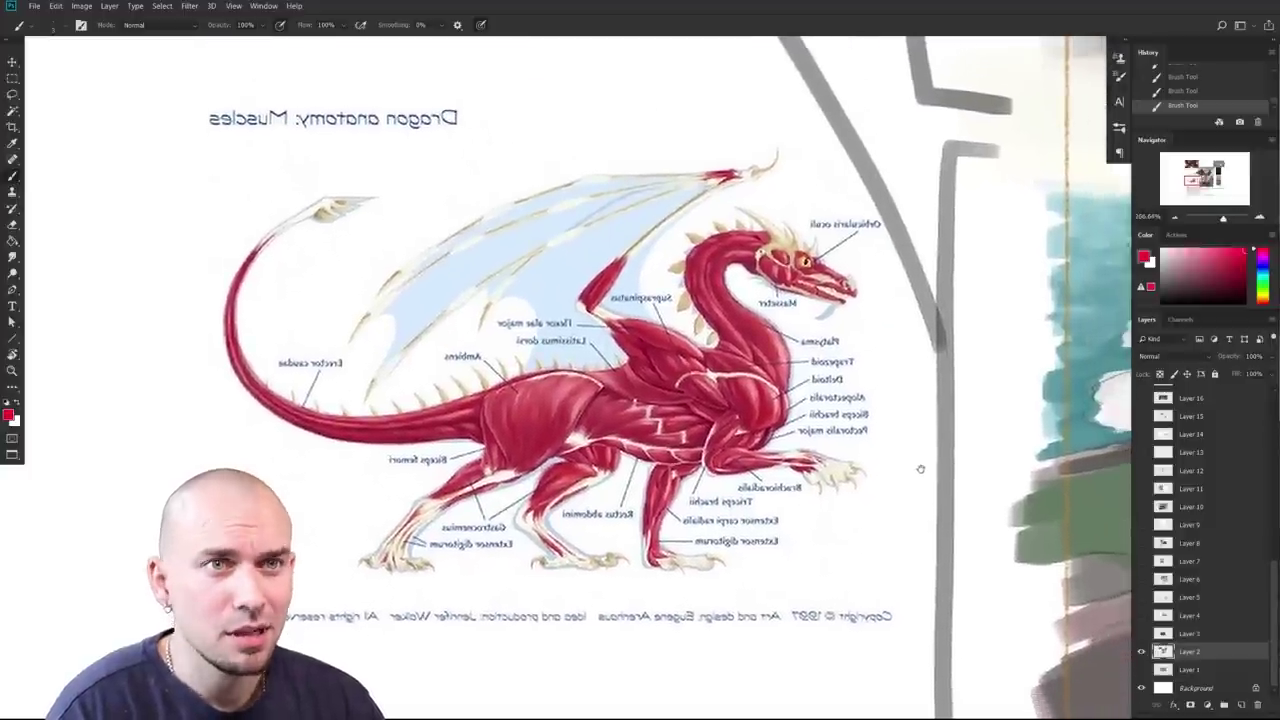
scroll(945, 482, "right", 1)
left_click_drag(945, 482, 983, 553)
scroll(790, 515, "up", 4)
left_click_drag(792, 529, 884, 492)
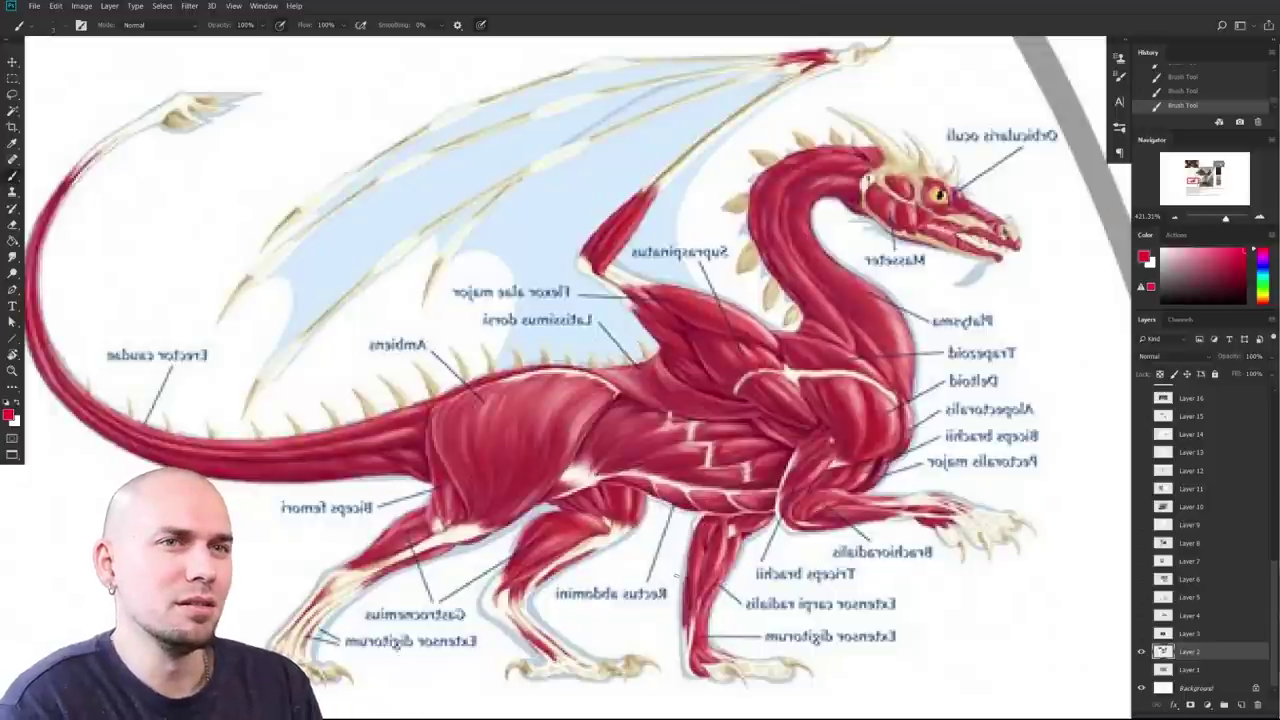
left_click_drag(912, 393, 692, 579)
scroll(846, 473, "down", 5)
scroll(570, 630, "down", 3)
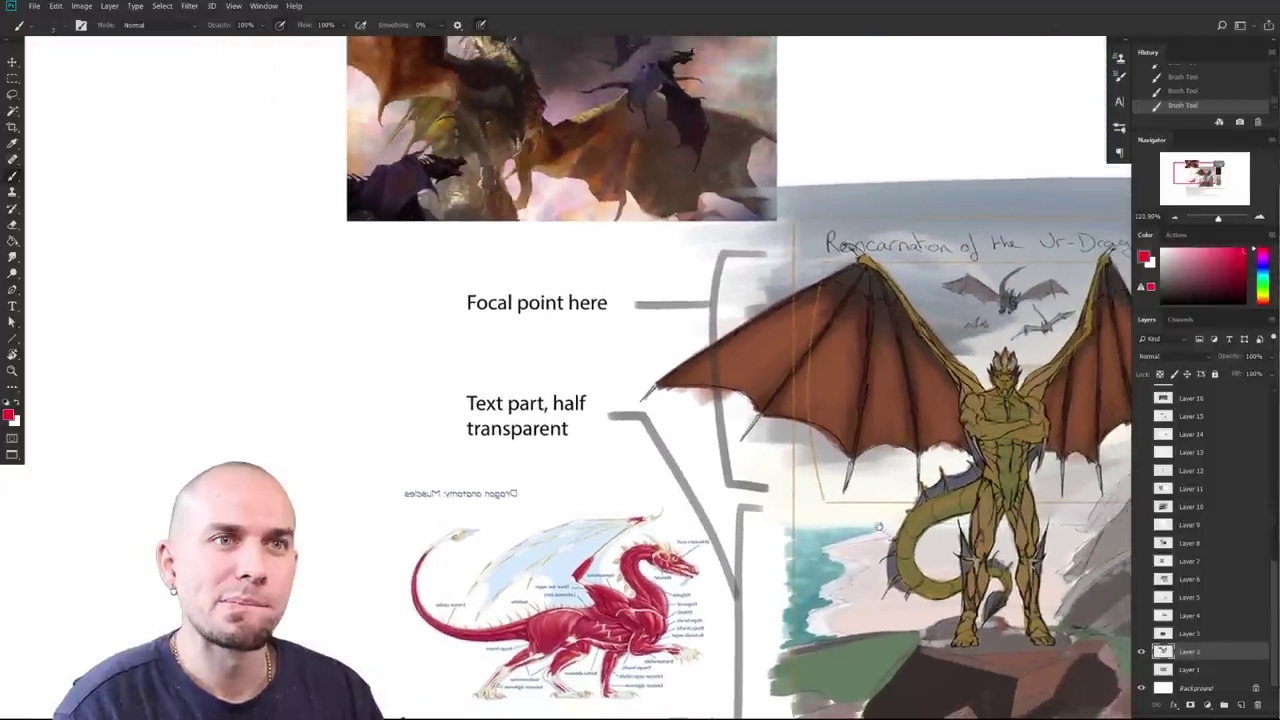
Step: Examine the dark fantasy painting of several dragons placed above the card as a style and wing reference
left_click_drag(1086, 557, 782, 516)
scroll(781, 516, "down", 2)
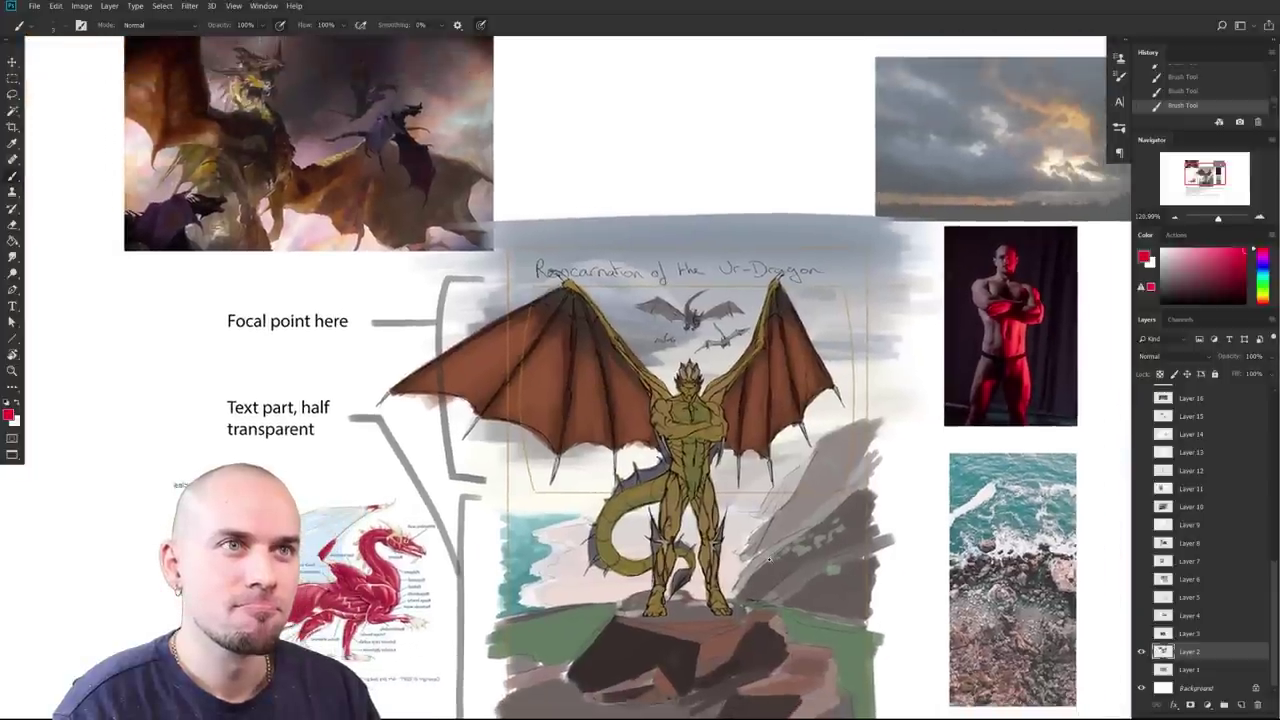
scroll(597, 387, "up", 3)
mouse_move(362, 142)
left_mouse_down()
mouse_move(774, 651)
mouse_move(810, 630)
left_mouse_up()
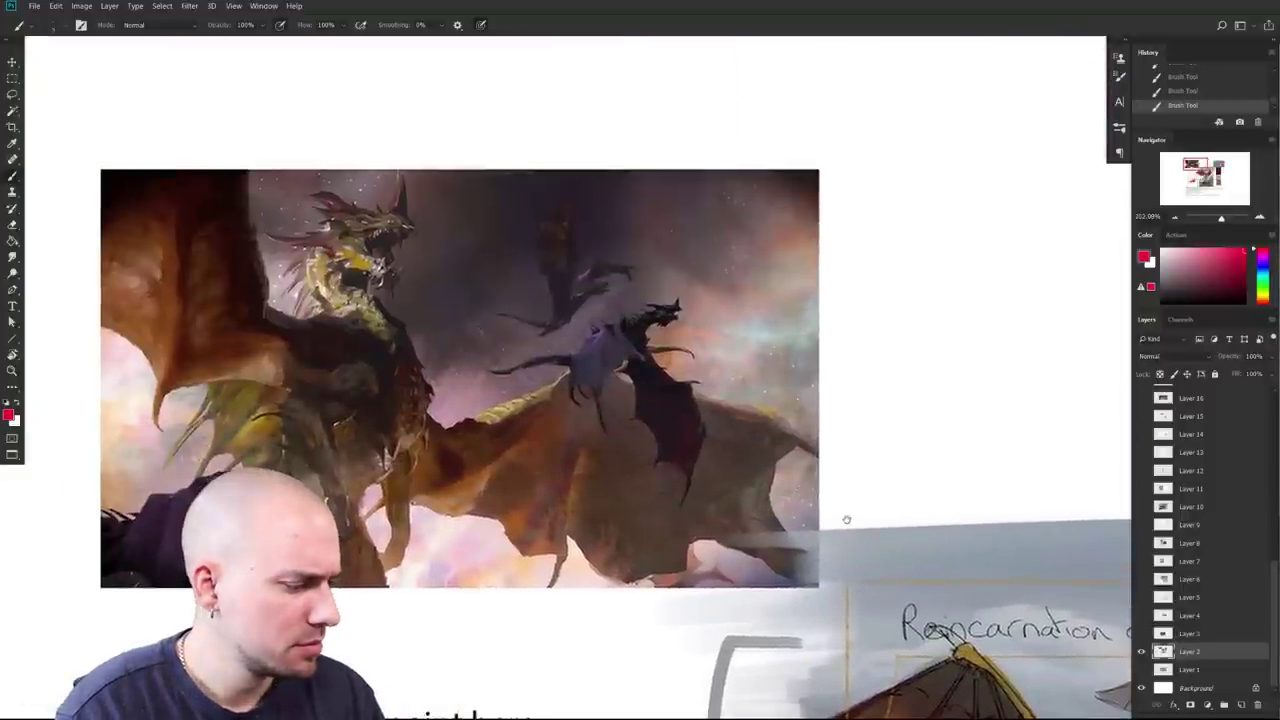
left_click_drag(833, 540, 1065, 532)
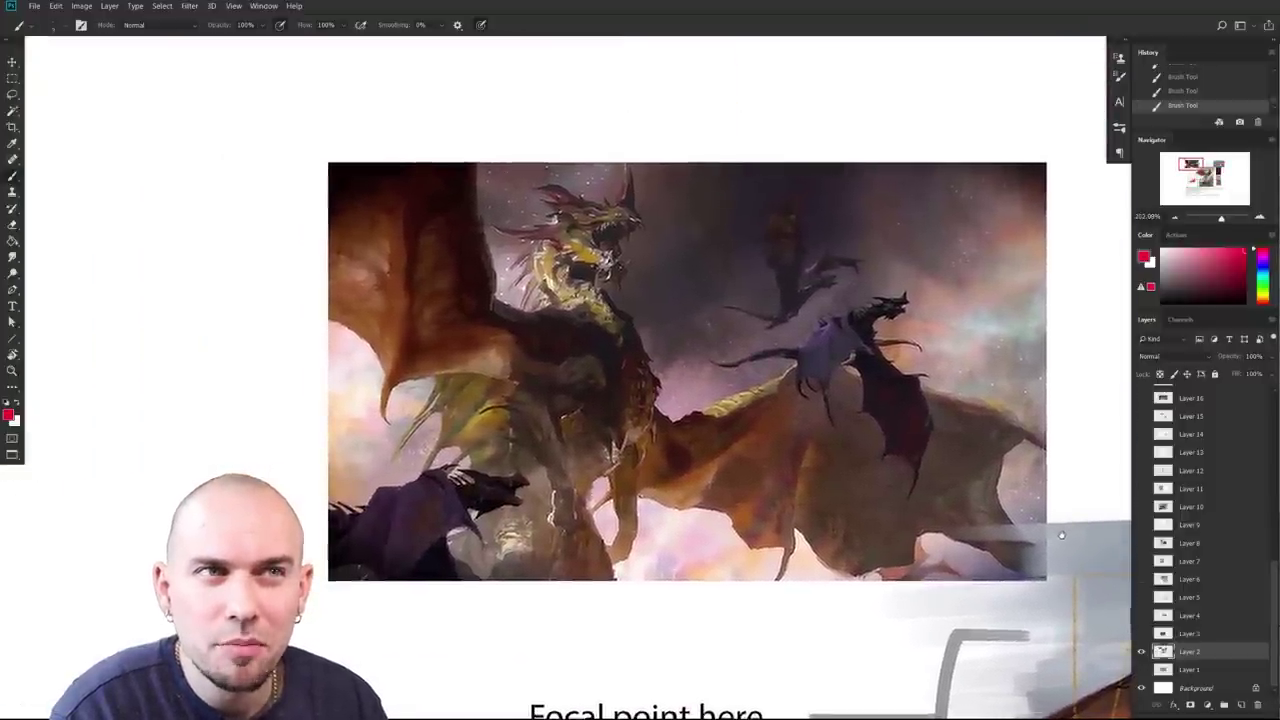
scroll(1000, 540, "down", 1)
scroll(998, 540, "down", 1)
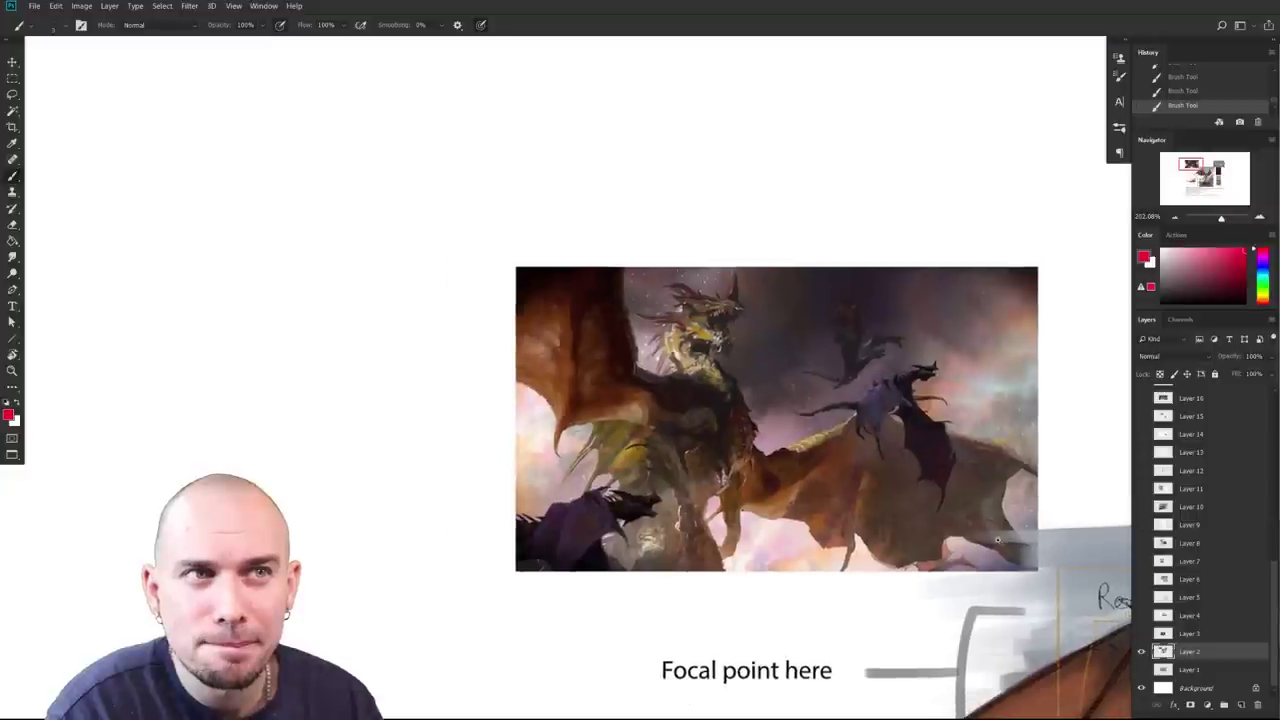
scroll(998, 540, "down", 3)
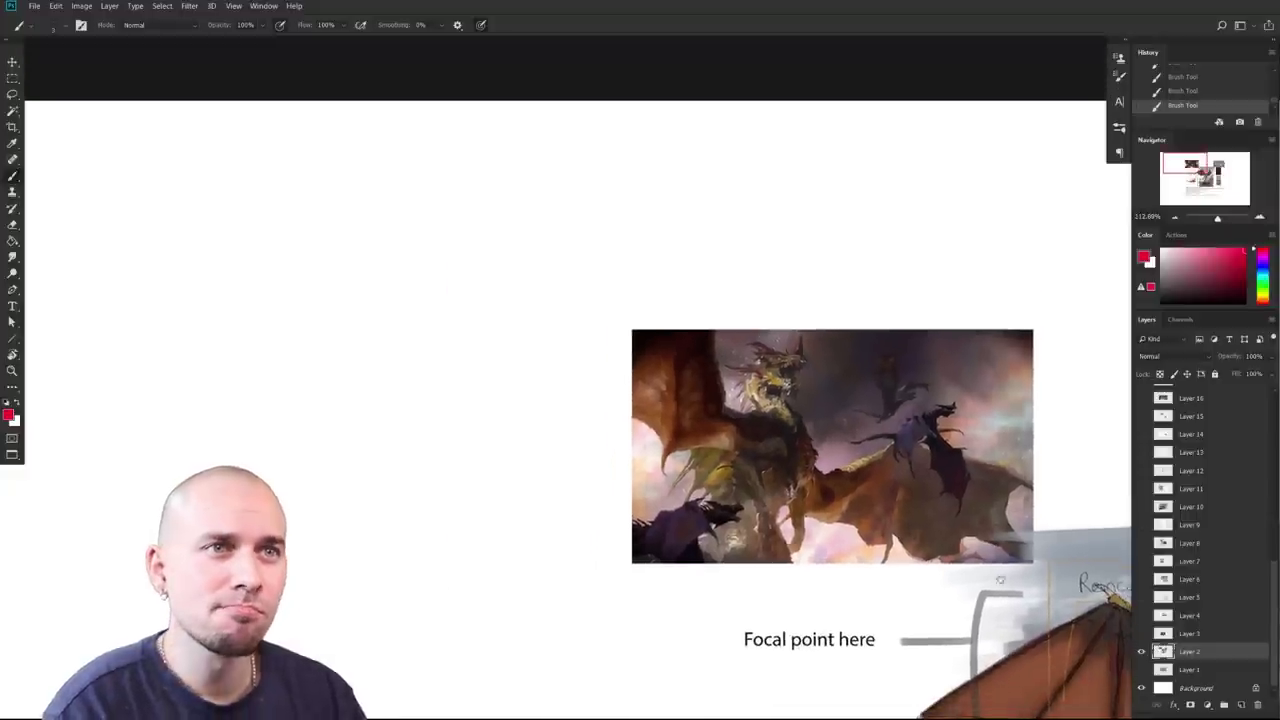
Step: Review the Ur-Dragon card painting as a whole and reread the message about its five colour concepts
left_click_drag(998, 541, 647, 369)
mouse_move(1108, 676)
left_mouse_down()
mouse_move(870, 579)
mouse_move(928, 400)
left_mouse_up()
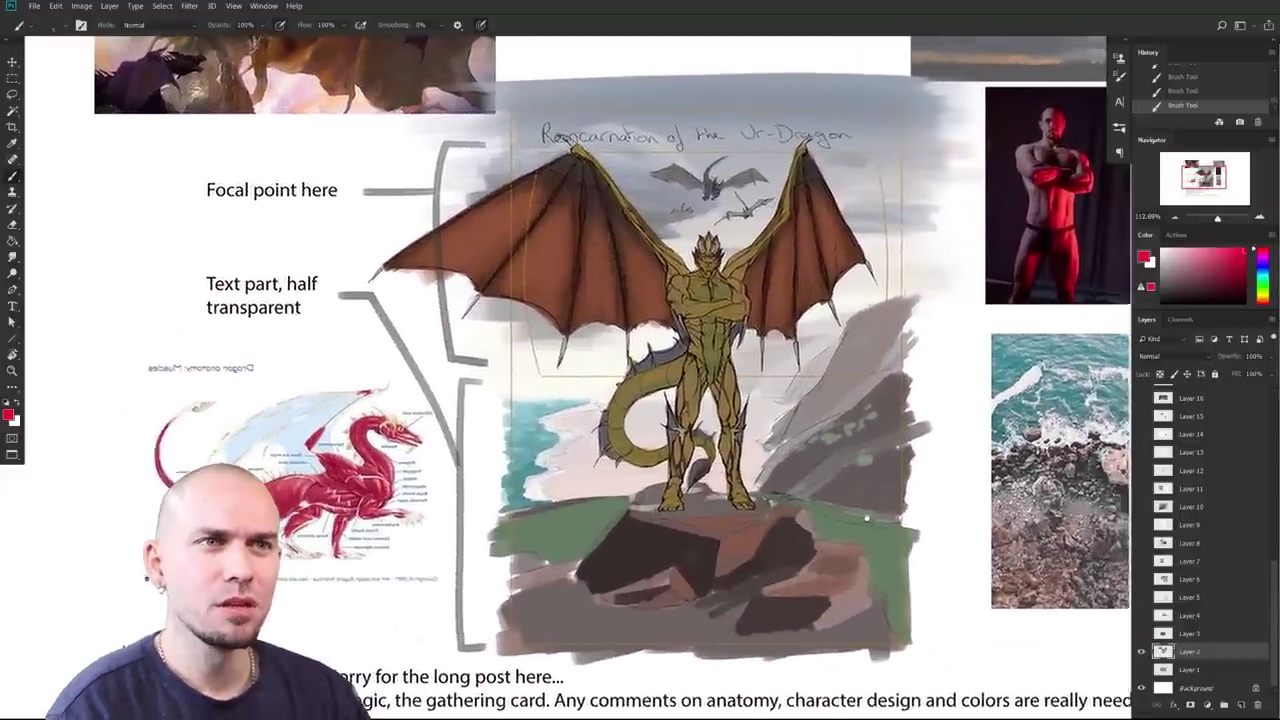
scroll(882, 520, "down", 2)
left_click_drag(882, 521, 860, 500)
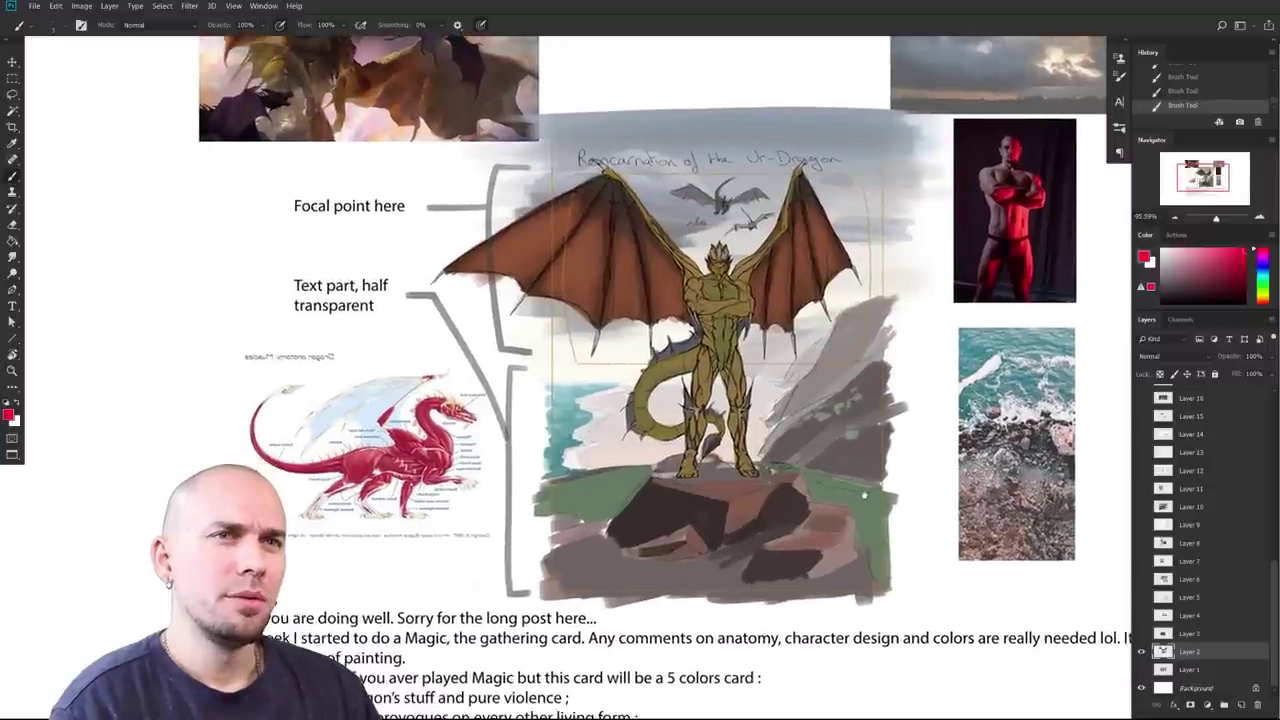
scroll(864, 510, "up", 2)
scroll(868, 520, "up", 3)
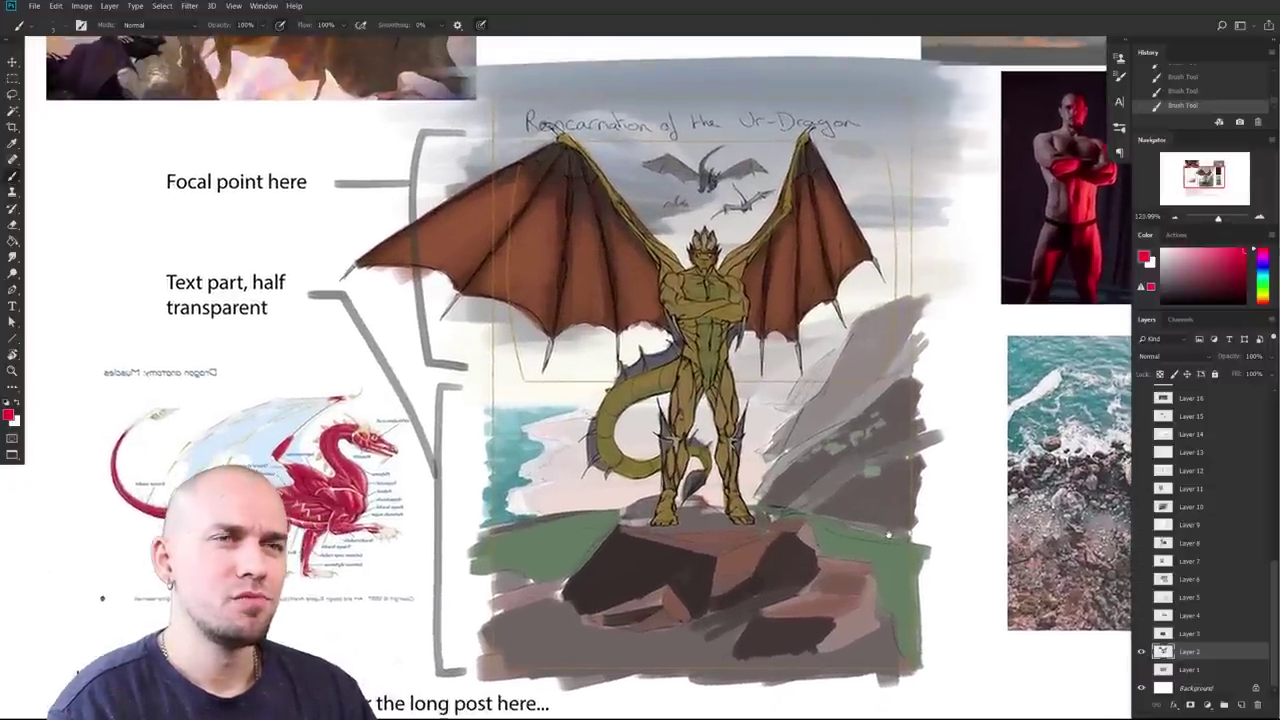
left_click_drag(889, 536, 922, 420)
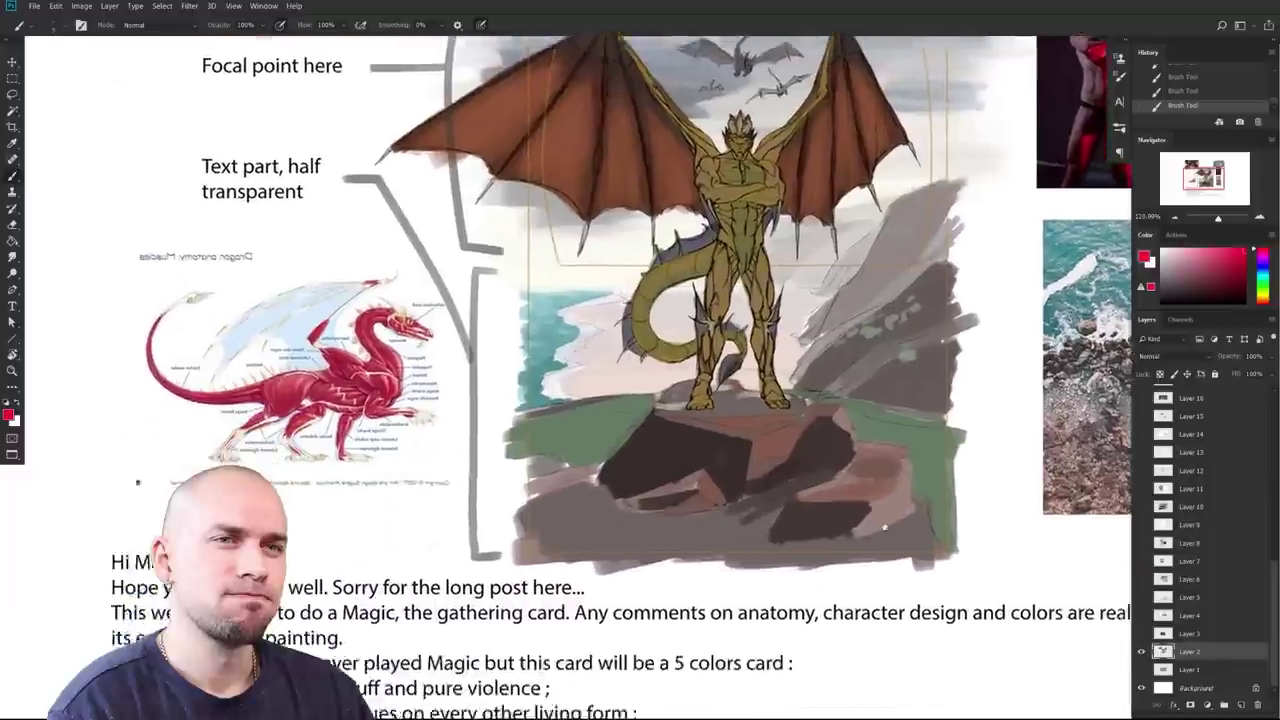
left_click_drag(868, 582, 923, 460)
left_click_drag(815, 560, 934, 482)
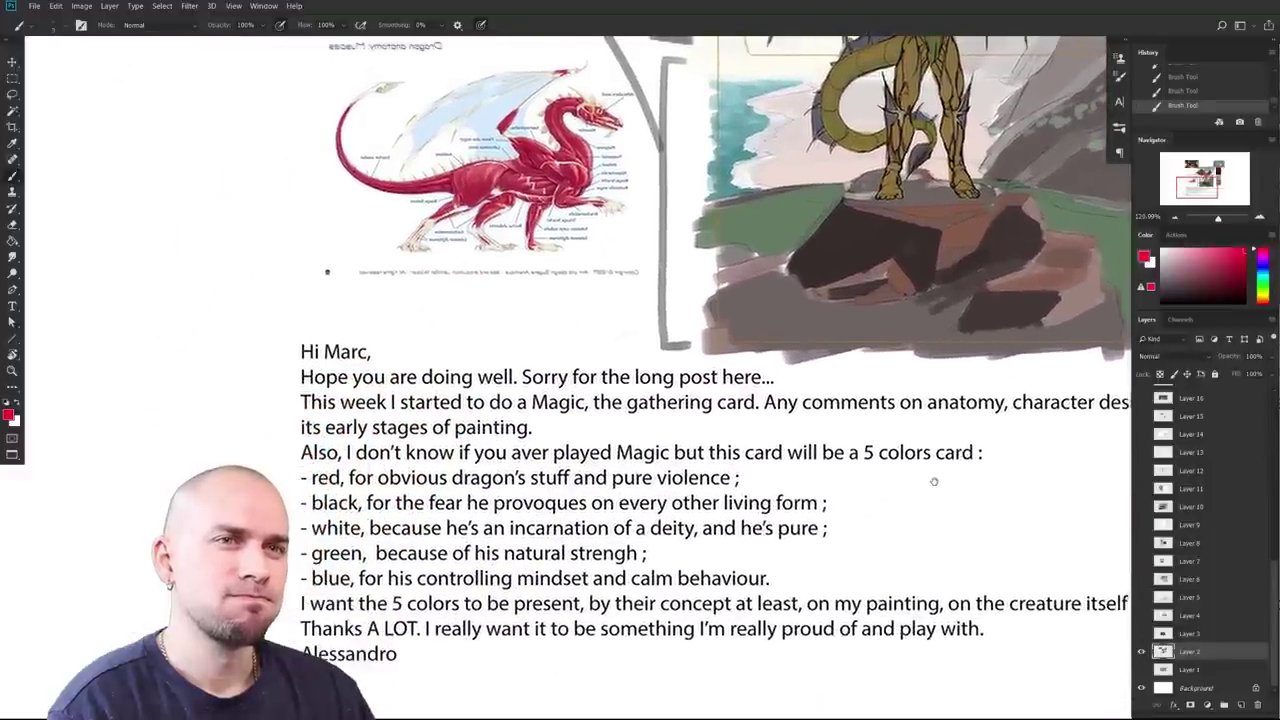
Step: Assess the winged figure's pose, wings and card framing against the sky, crossed-arms model and rocky shore photos
scroll(934, 481, "down", 3)
left_click_drag(948, 482, 835, 650)
left_click_drag(848, 486, 866, 484)
left_click_drag(866, 484, 818, 547)
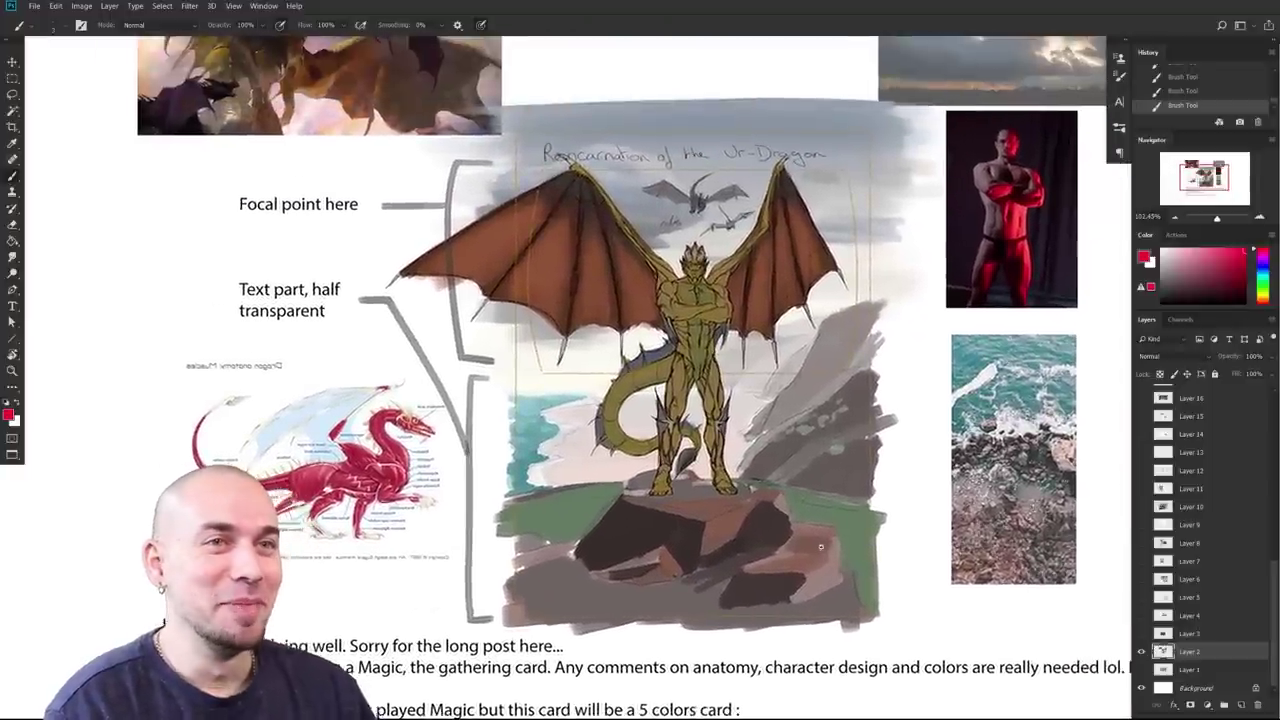
scroll(818, 547, "up", 3)
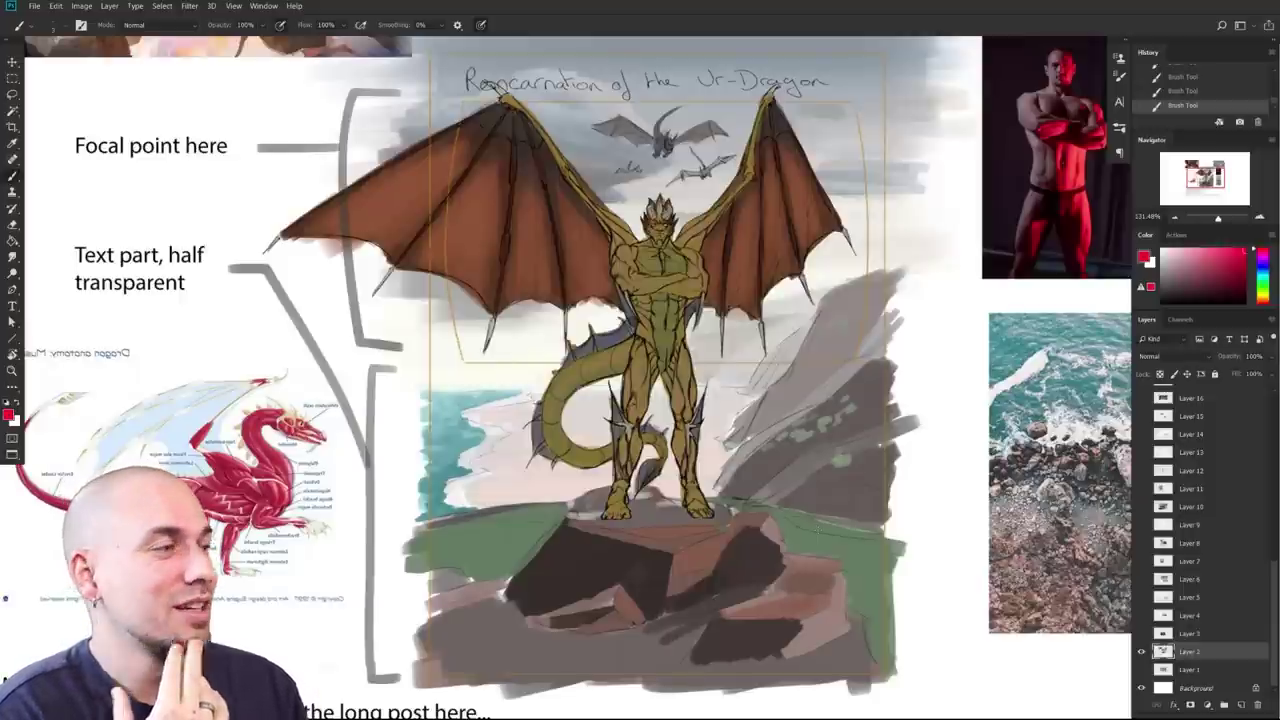
left_click_drag(888, 478, 645, 434)
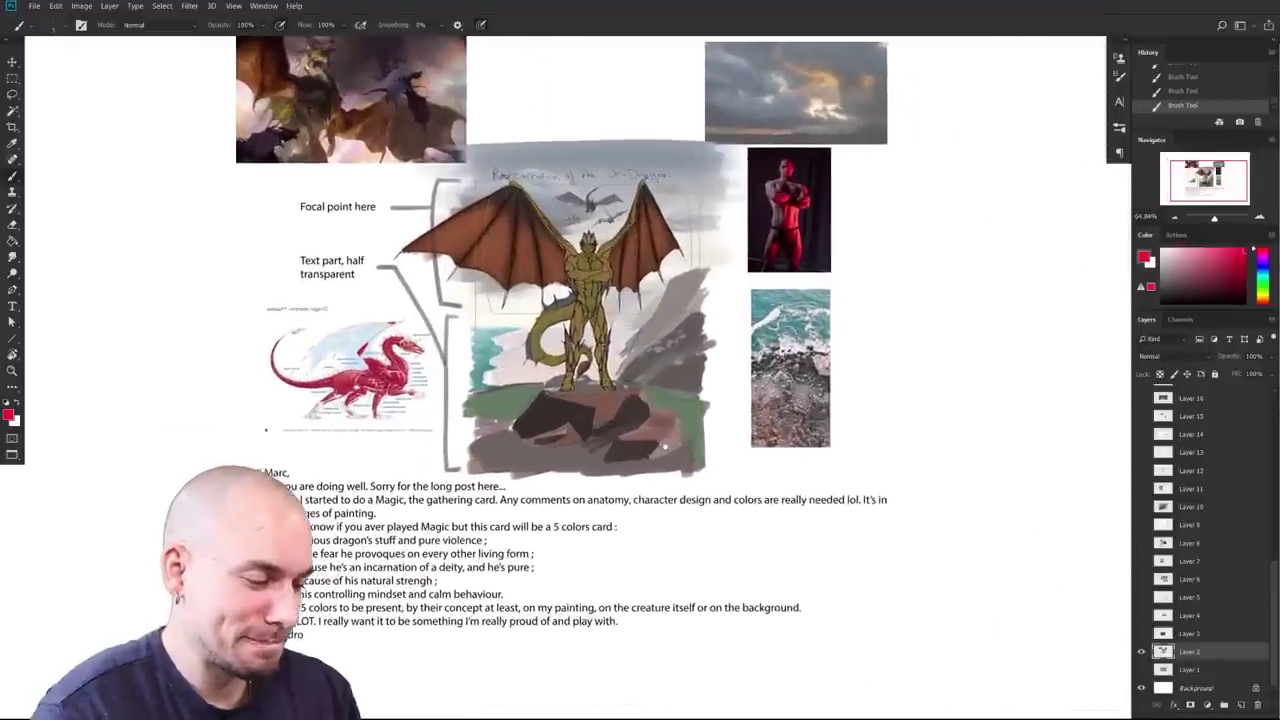
scroll(645, 435, "up", 3)
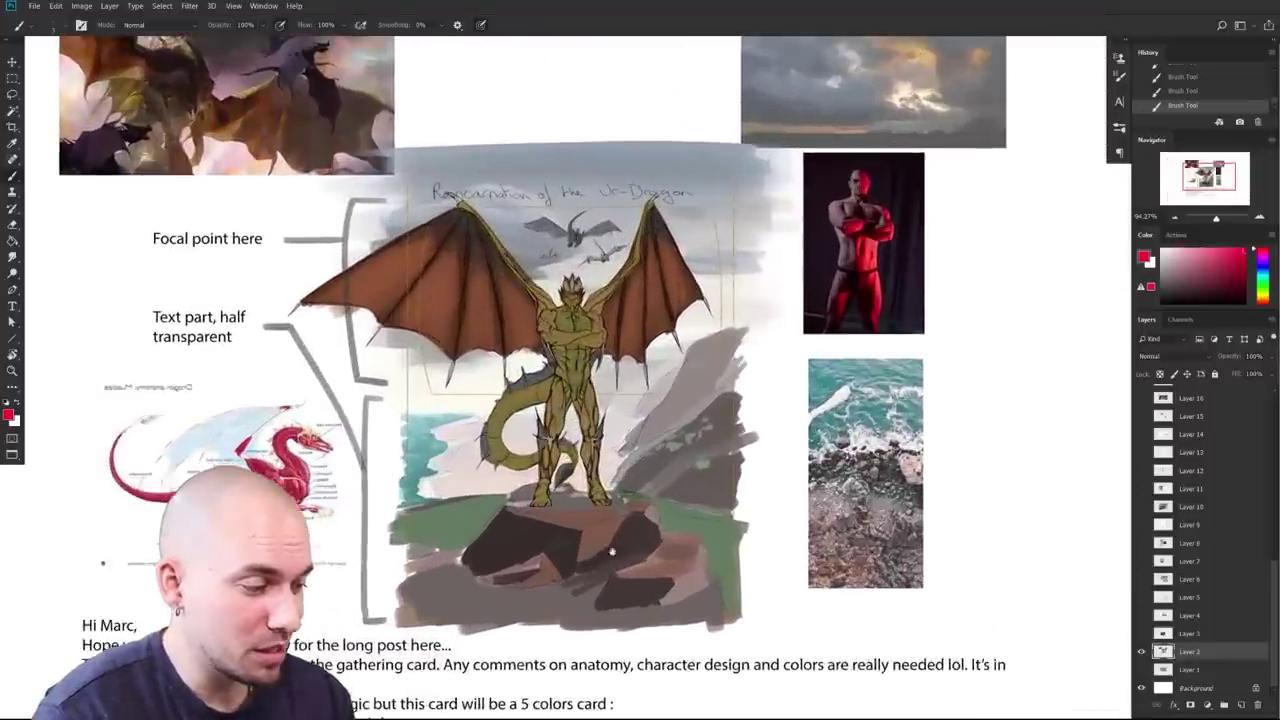
left_click_drag(612, 551, 620, 605)
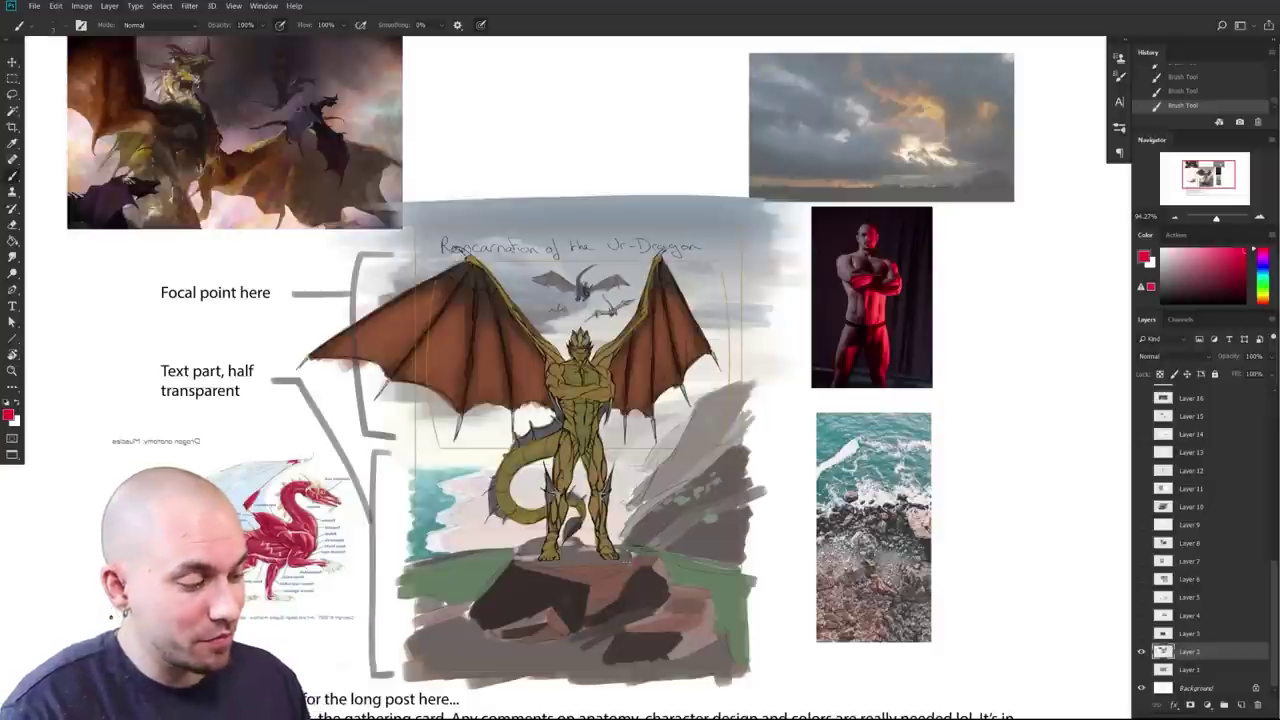
mouse_move(626, 561)
left_mouse_down()
mouse_move(628, 548)
mouse_move(634, 576)
left_mouse_up()
scroll(714, 566, "up", 2)
left_click_drag(826, 566, 873, 546)
scroll(872, 546, "up", 2)
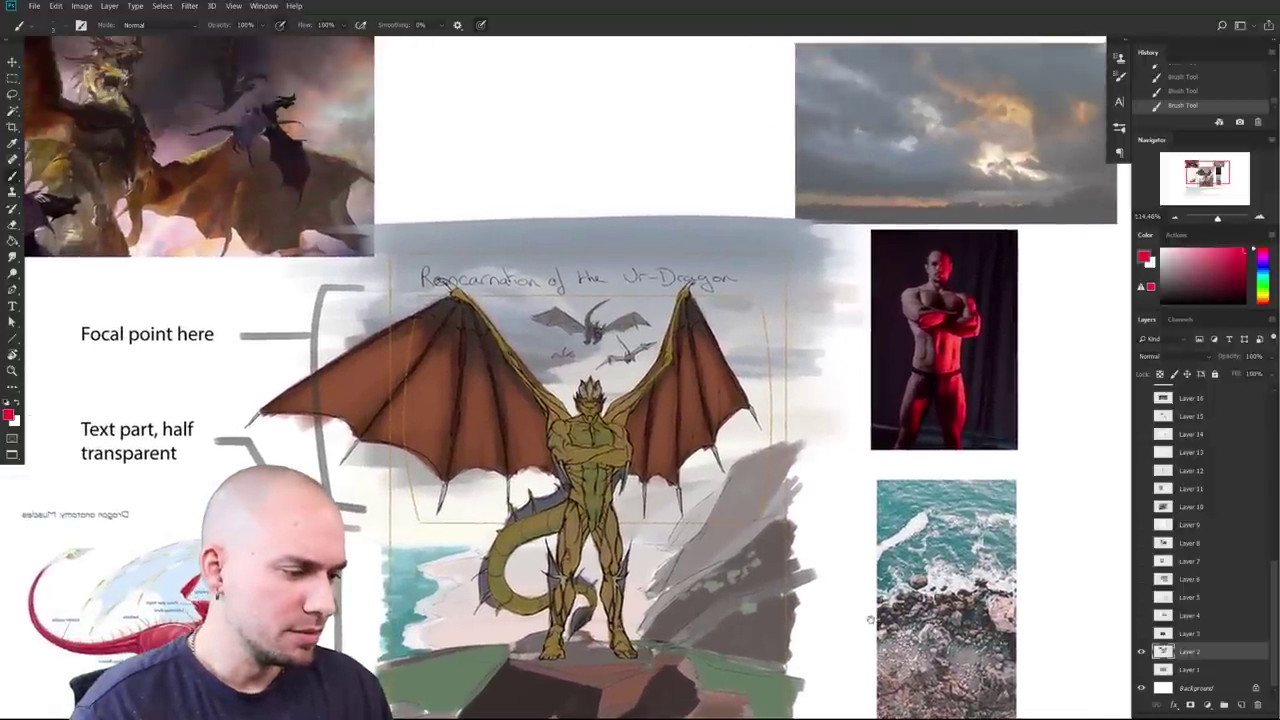
left_click_drag(870, 620, 867, 616)
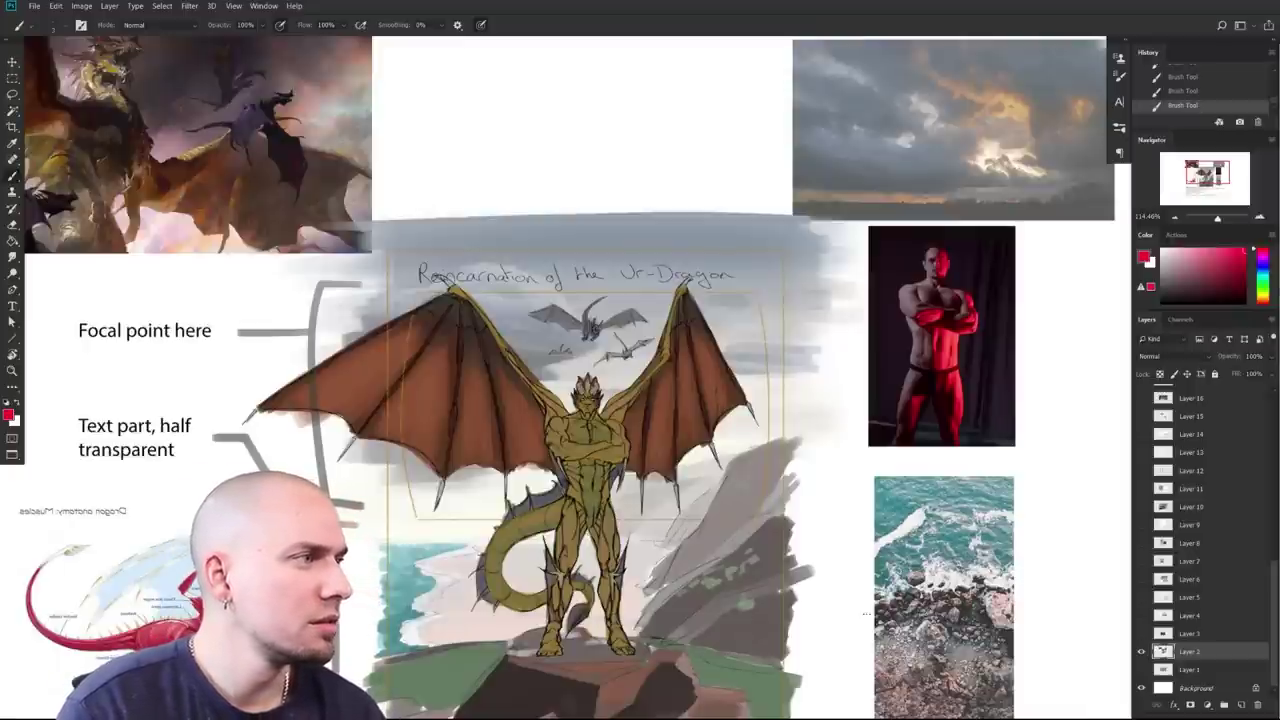
left_click_drag(576, 457, 532, 489)
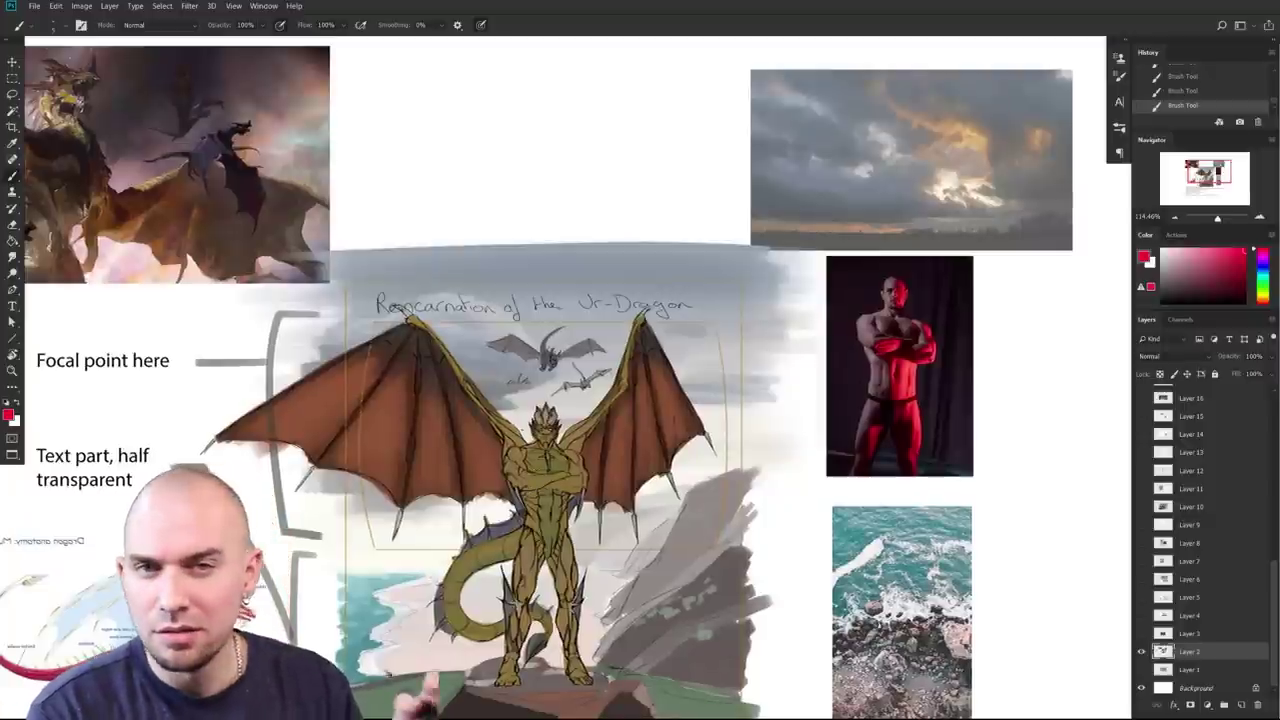
left_click_drag(532, 442, 518, 458)
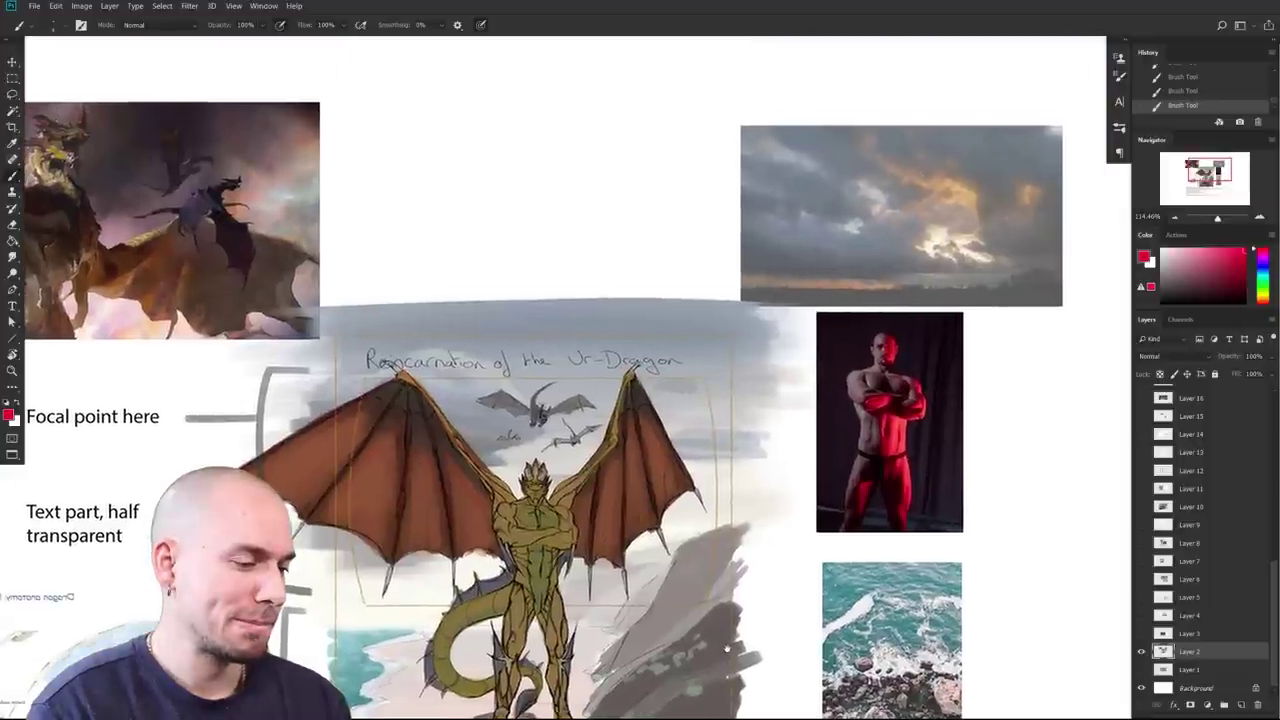
left_click_drag(724, 607, 819, 558)
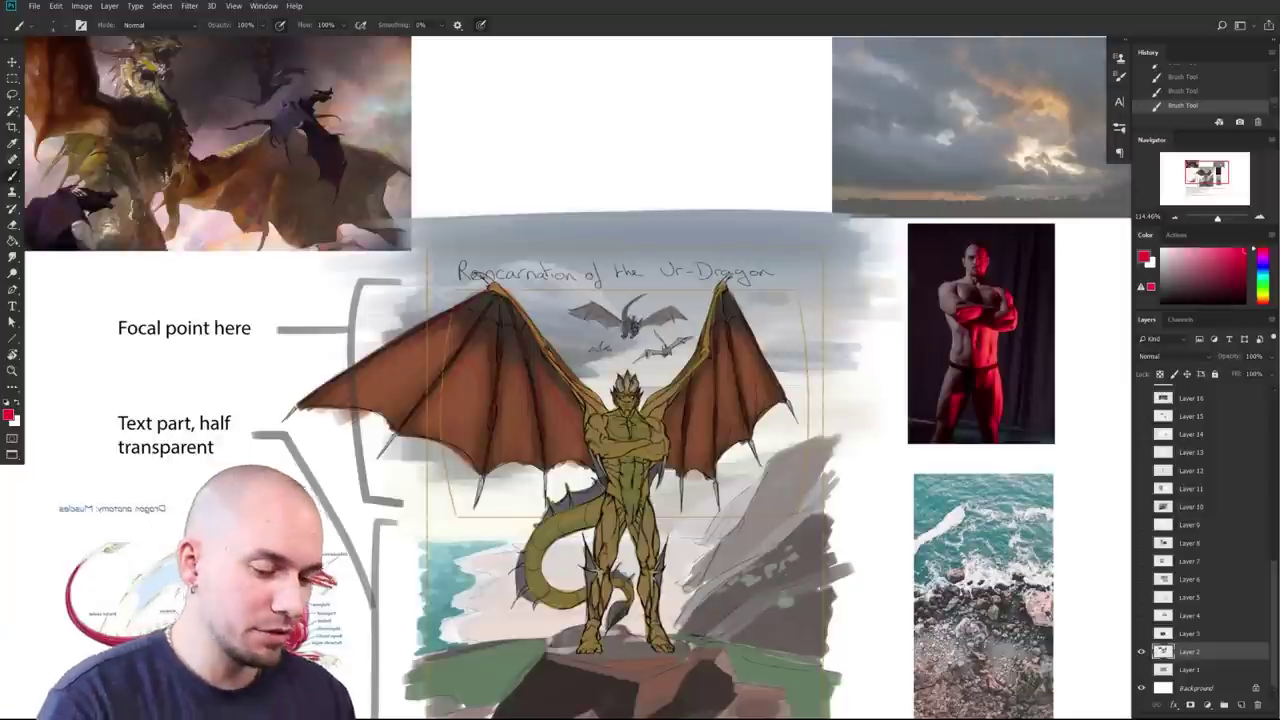
left_click_drag(785, 573, 675, 464)
mouse_move(879, 469)
left_mouse_down()
mouse_move(858, 469)
mouse_move(872, 469)
left_mouse_up()
left_click_drag(872, 469, 860, 497)
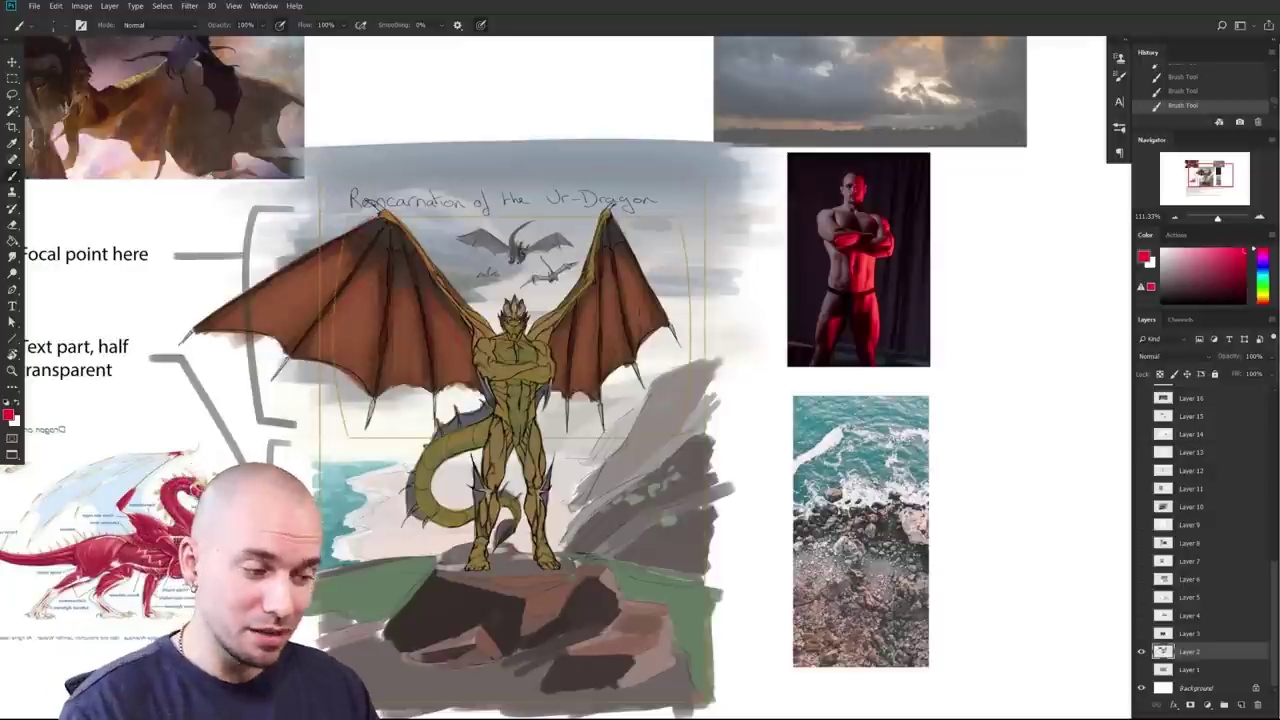
left_click_drag(736, 517, 763, 551)
left_click_drag(834, 462, 817, 490)
left_click_drag(658, 507, 791, 513)
scroll(790, 512, "down", 5)
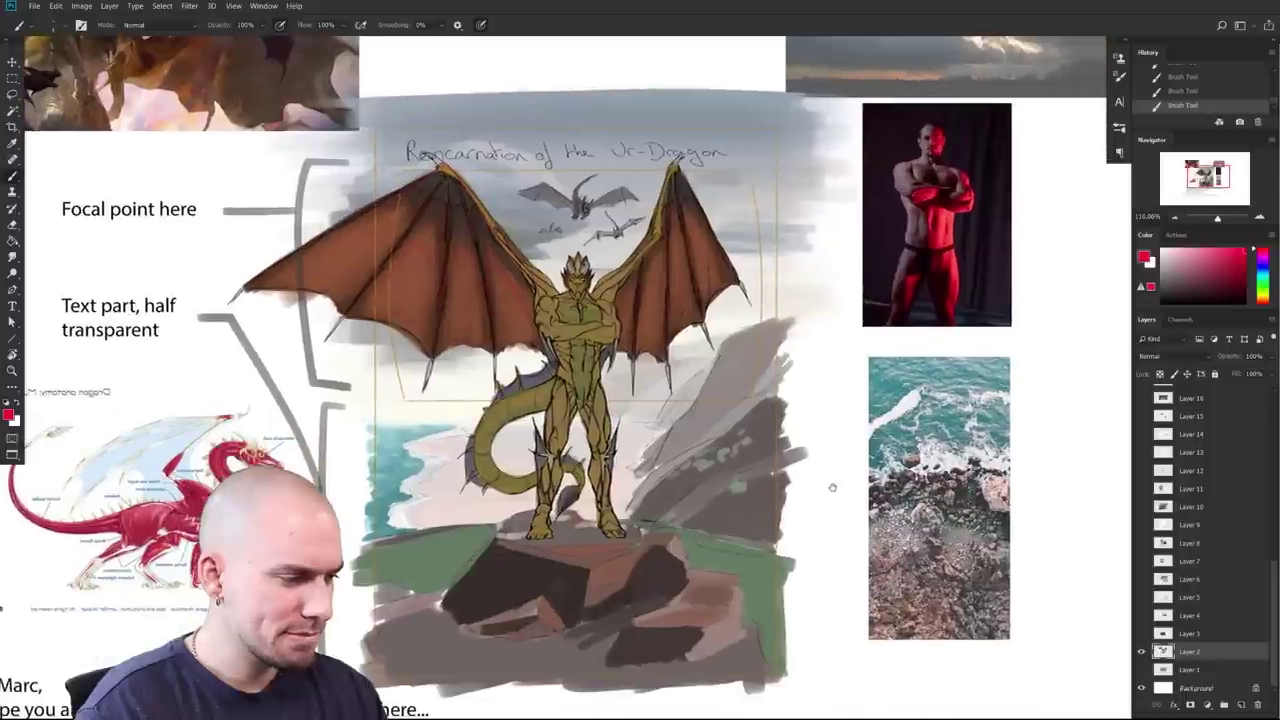
left_click_drag(832, 487, 811, 529)
left_click_drag(728, 620, 840, 596)
left_click_drag(926, 574, 842, 614)
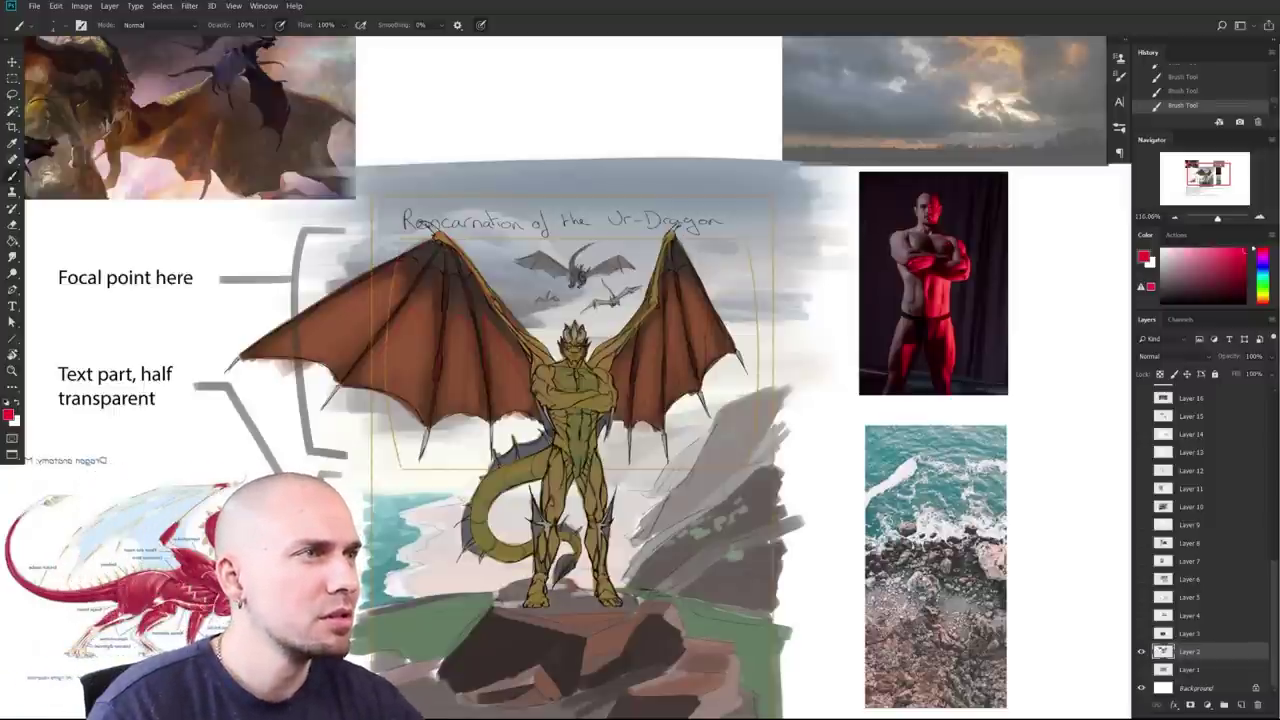
Step: Switch to the browser's Google results for bat wings, copy the Shutterstock image of outstretched dark wings, and return to Photoshop
left_click_drag(480, 0, 480, 0)
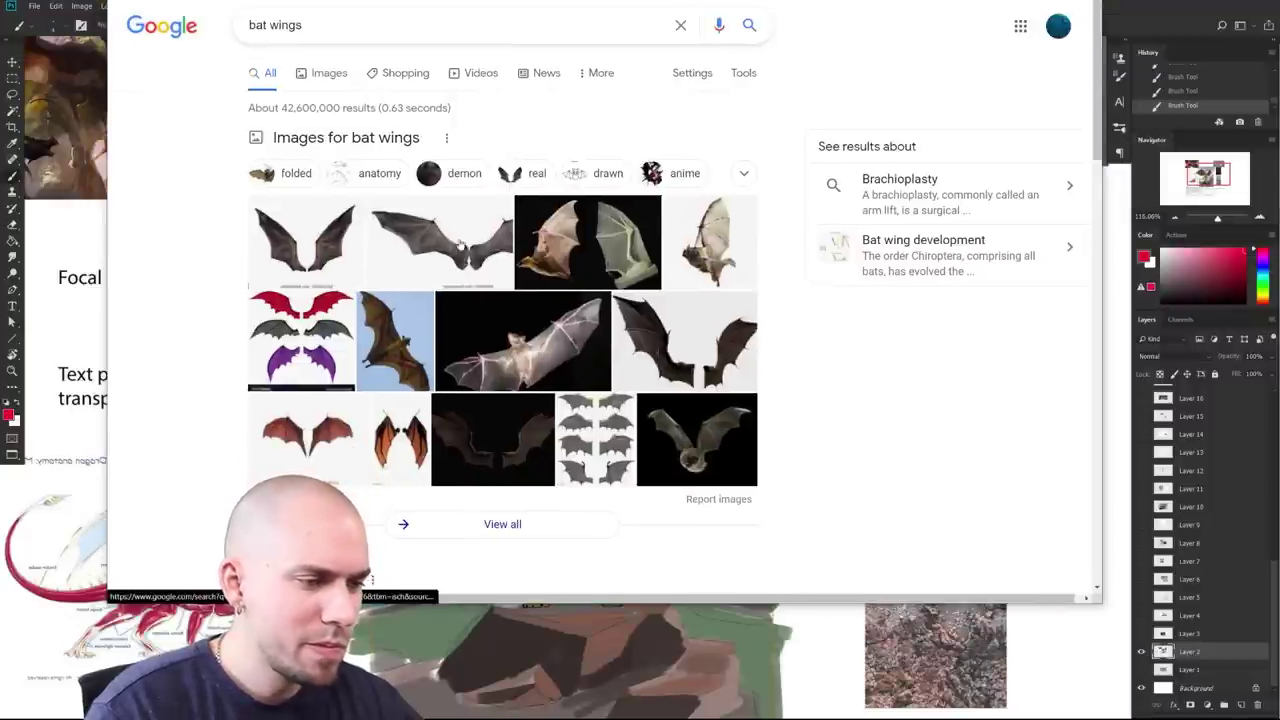
left_click(445, 247)
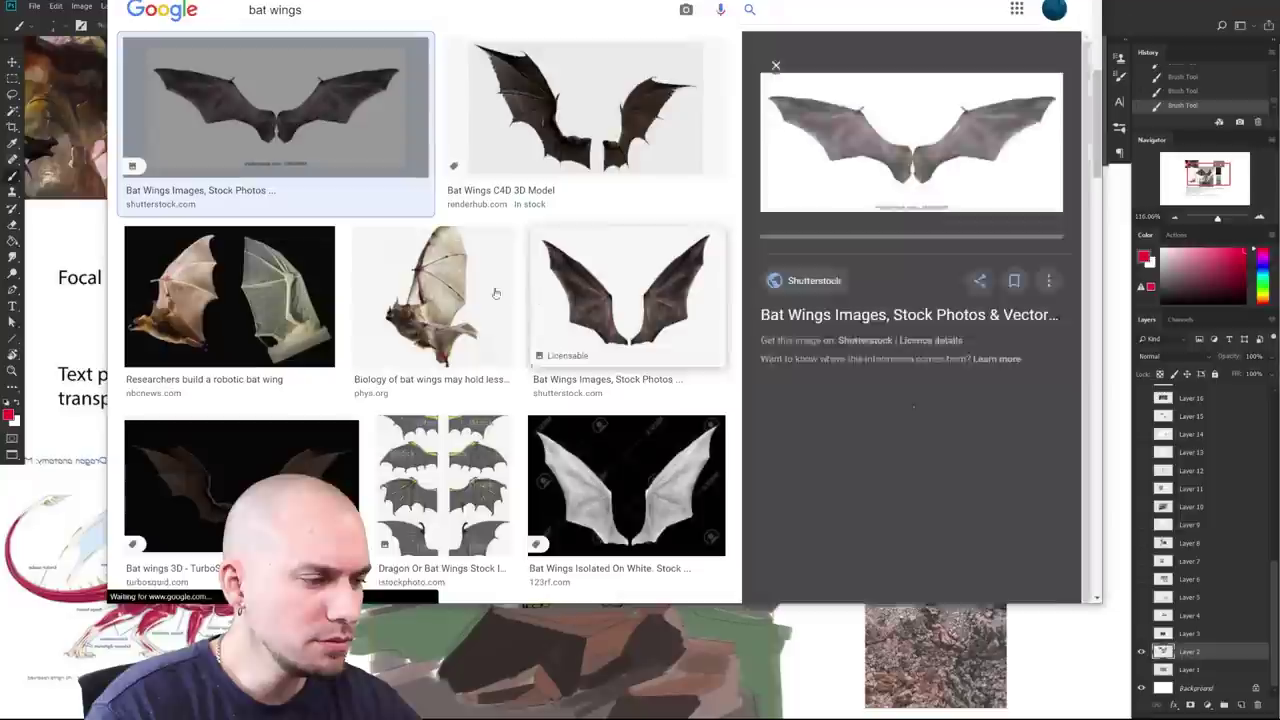
right_click(945, 130)
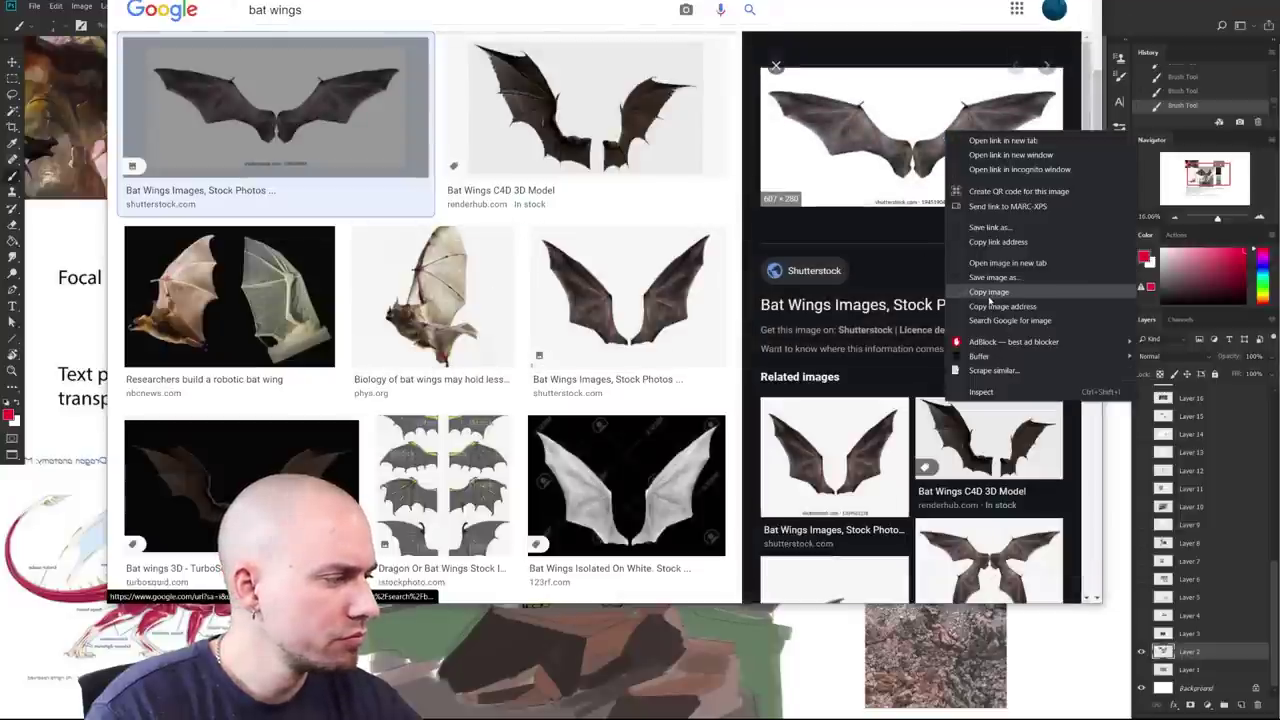
left_click(988, 291)
left_click_drag(600, 22, 600, 0)
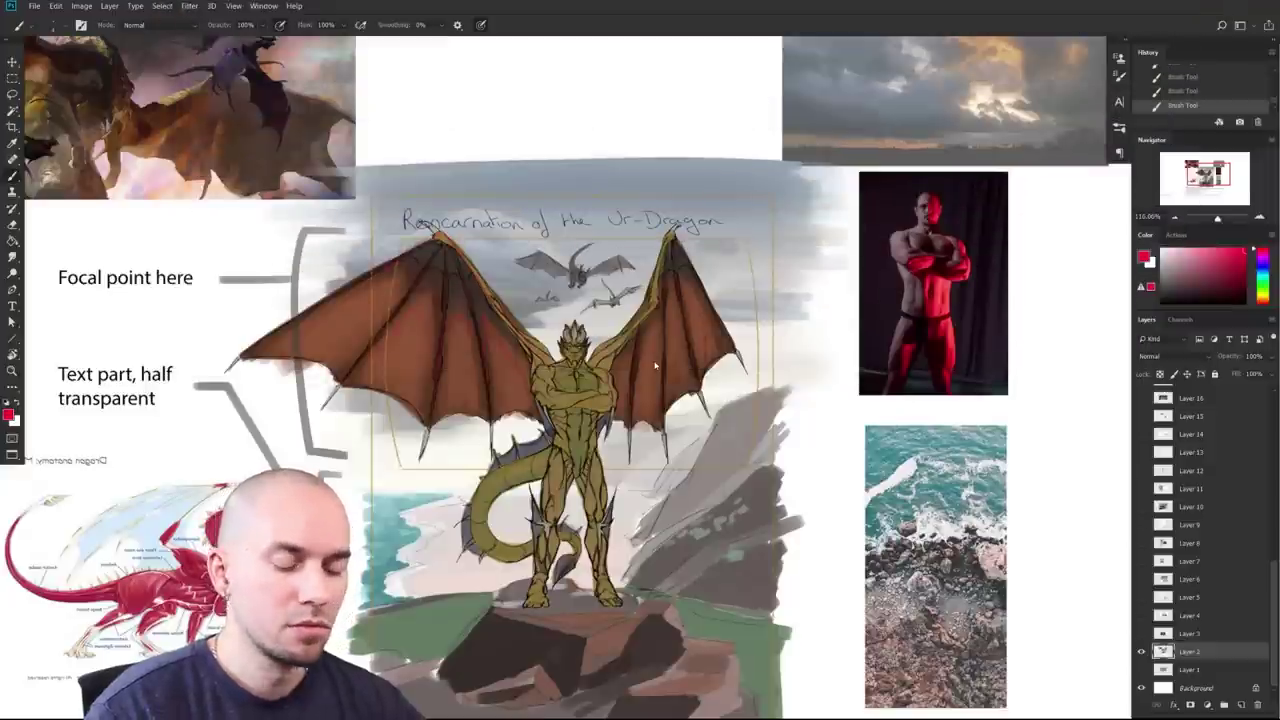
Step: Paste the bat wings image as a new layer and place it over the card just below the figure's torso
key("ctrl+v")
left_click_drag(648, 372, 635, 415)
left_click_drag(548, 437, 534, 504)
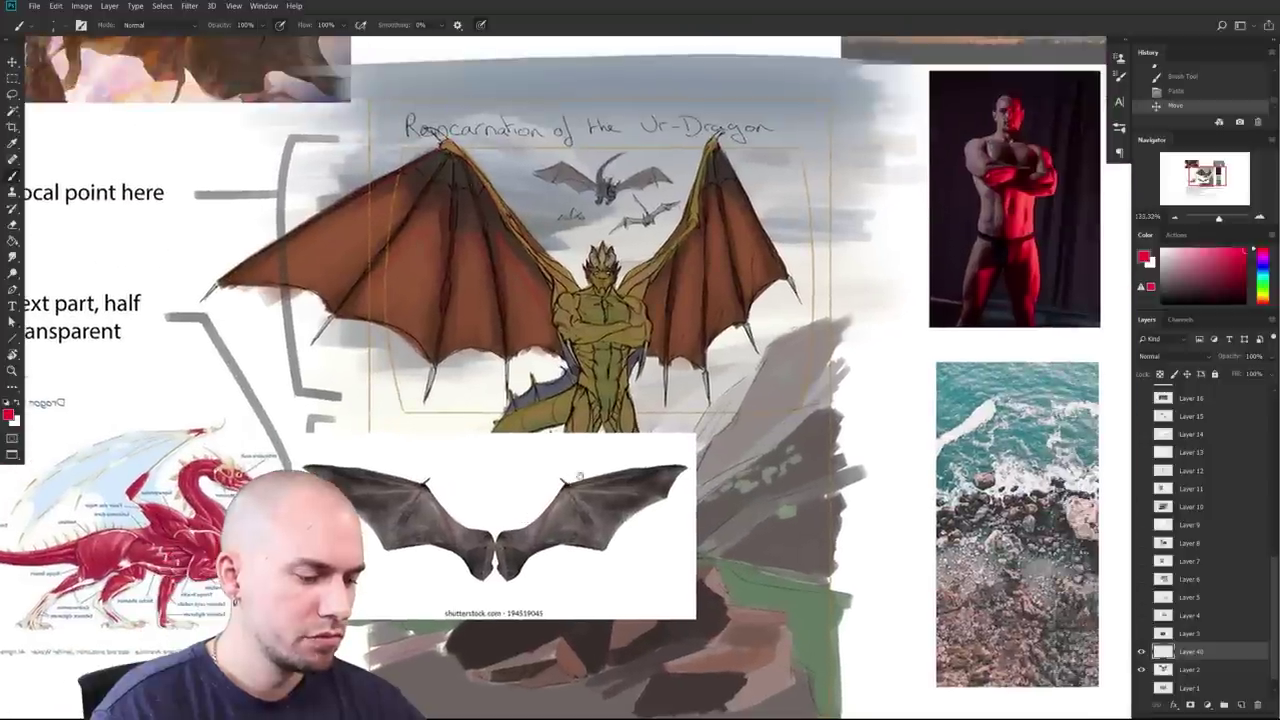
left_click_drag(683, 537, 656, 575)
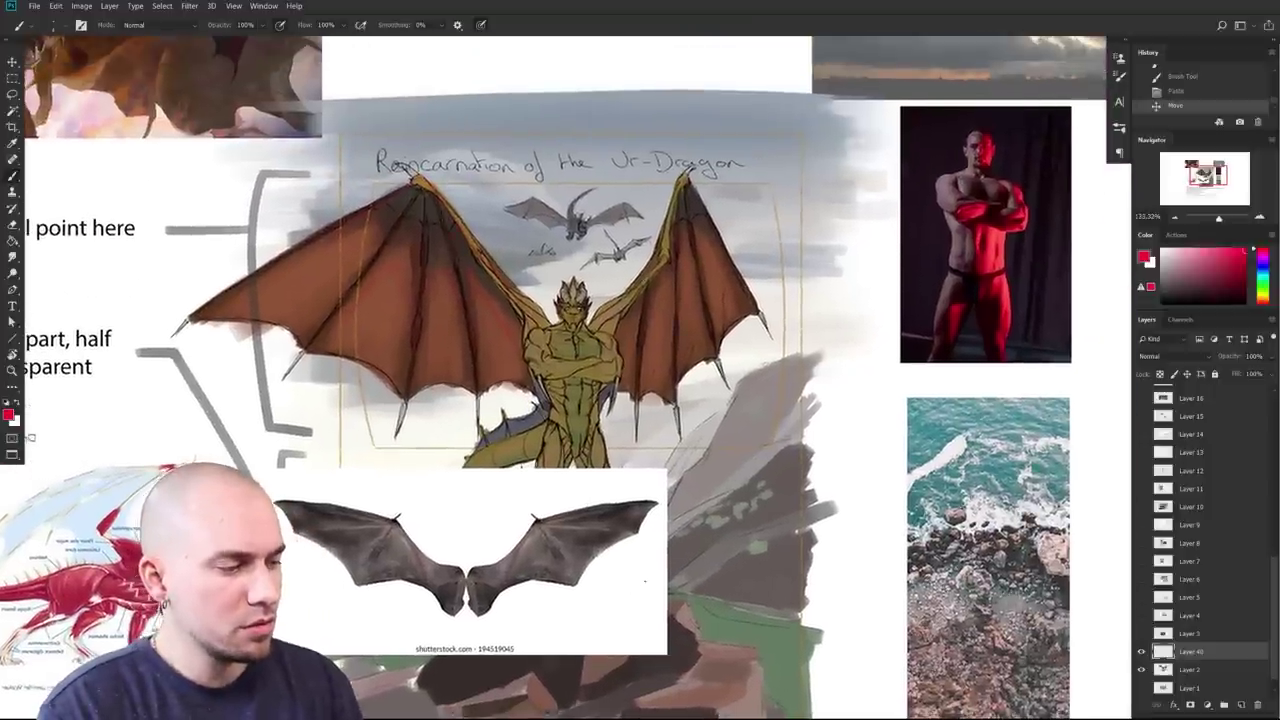
scroll(631, 590, "left", 2)
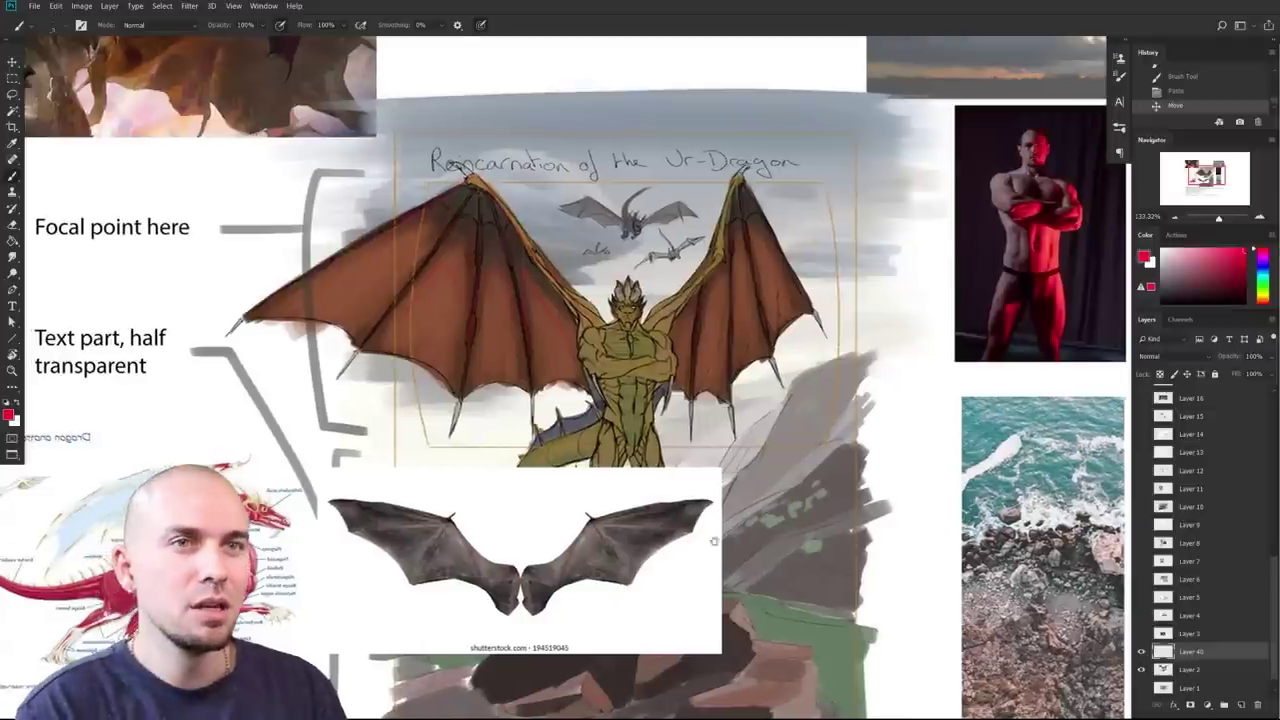
scroll(515, 534, "up", 1)
scroll(515, 534, "left", 2)
left_click_drag(796, 577, 795, 578)
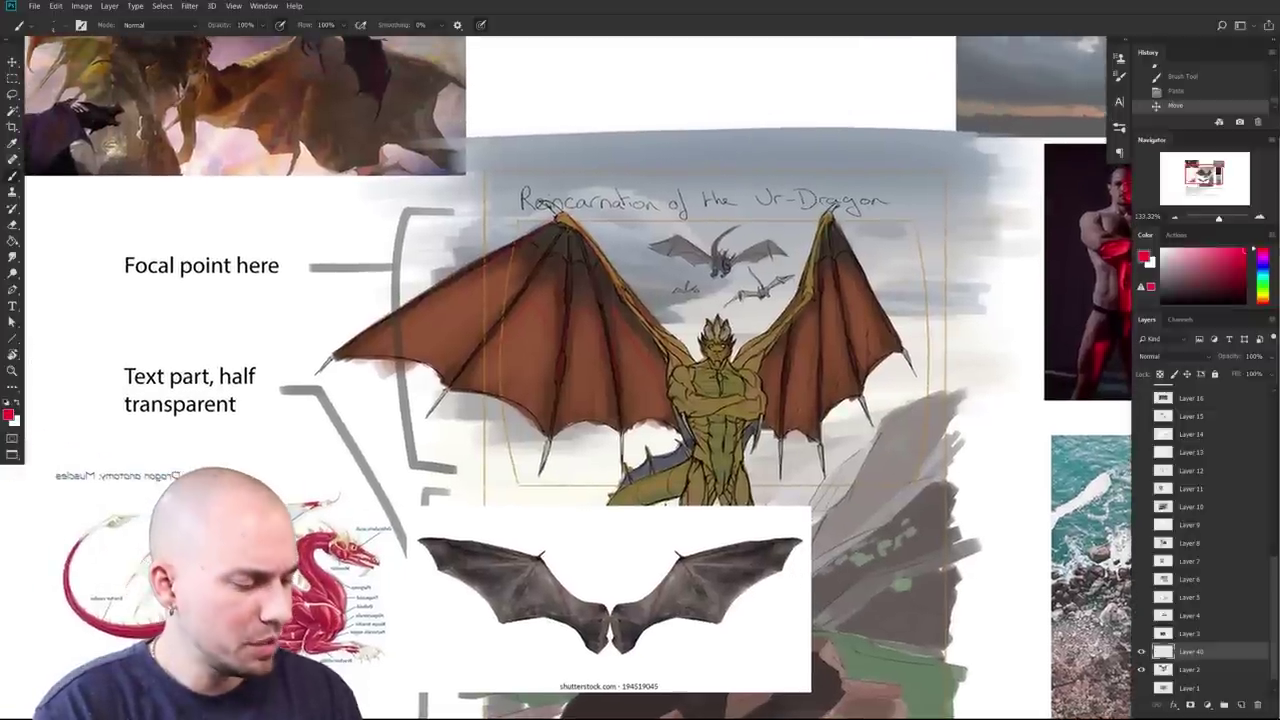
Step: Trace the arm bones of the bat reference's left wing in red, from shoulder through elbow to wrist
scroll(605, 630, "up", 3)
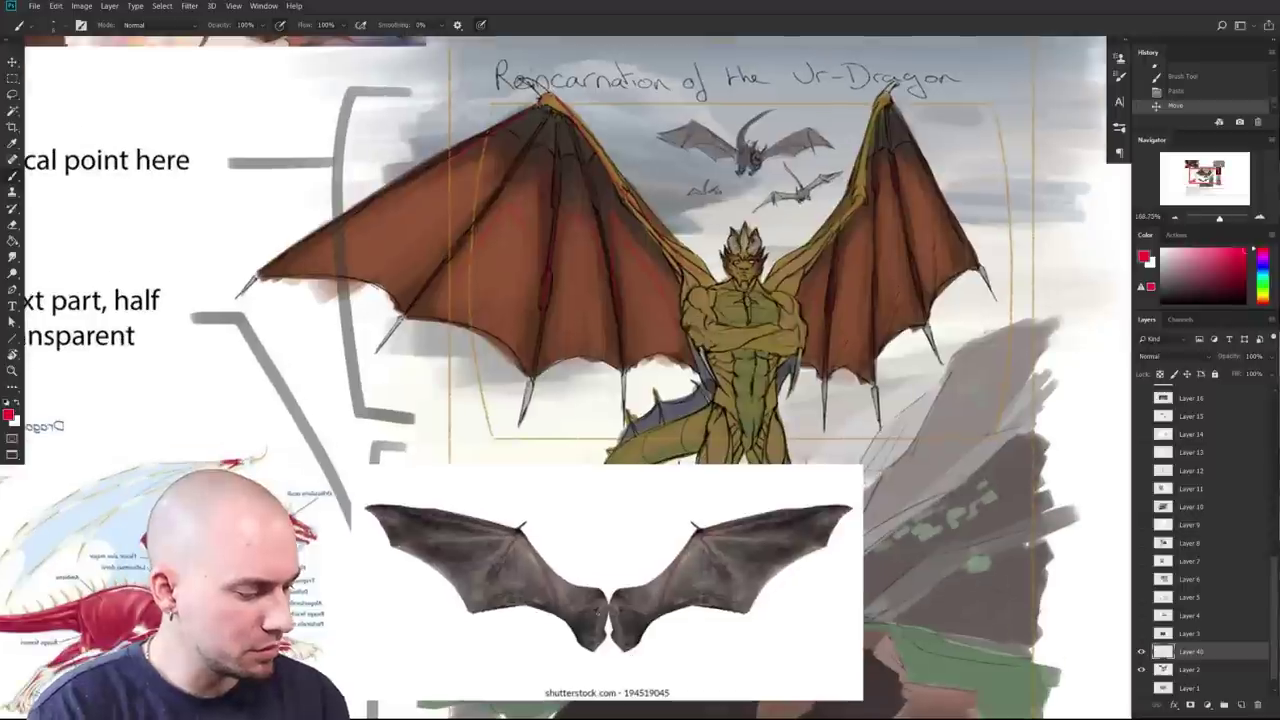
left_click_drag(600, 617, 595, 640)
key("ctrl+z")
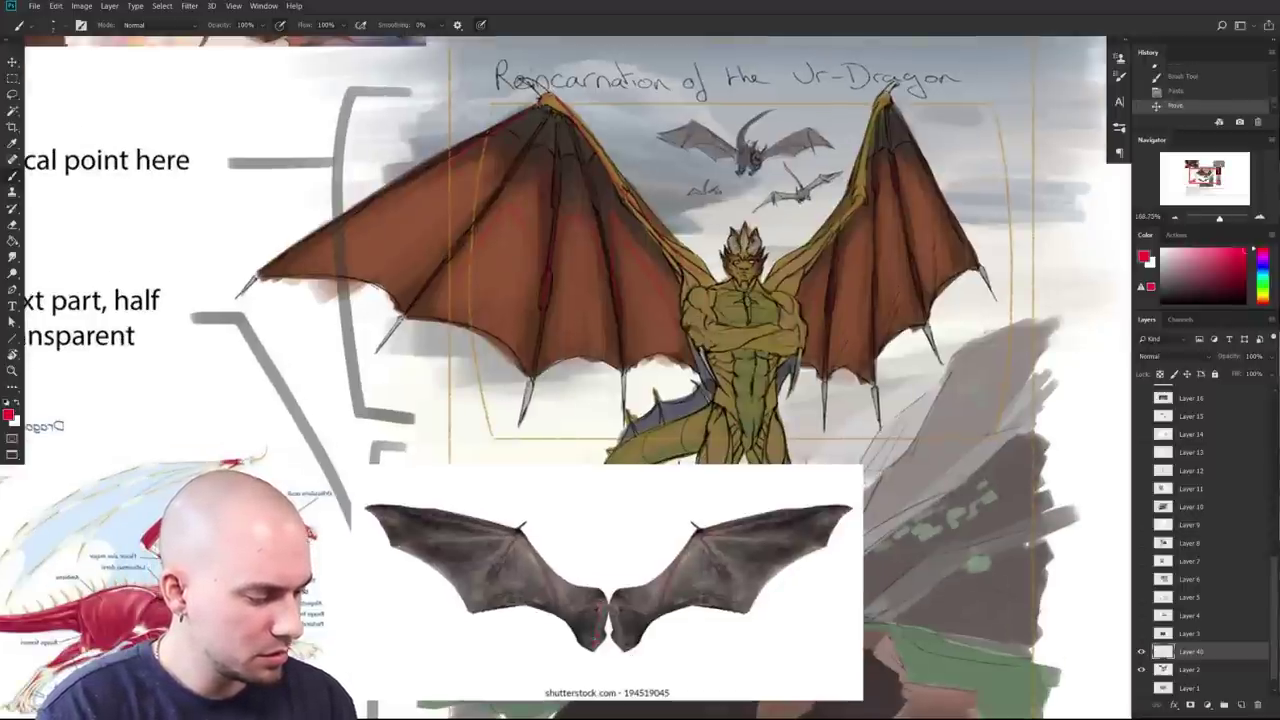
left_click_drag(573, 609, 567, 611)
mouse_move(566, 611)
left_mouse_down()
mouse_move(521, 532)
mouse_move(564, 605)
left_mouse_up()
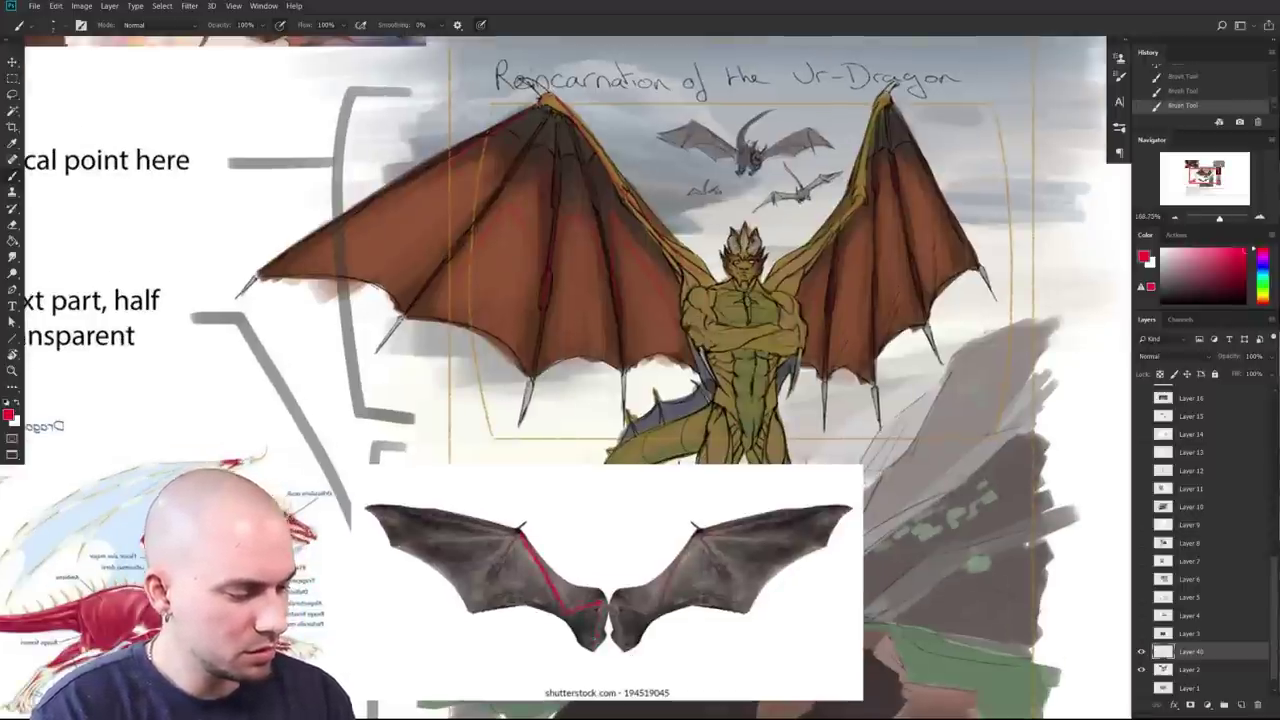
left_click_drag(712, 573, 669, 620)
left_click_drag(692, 476, 690, 436)
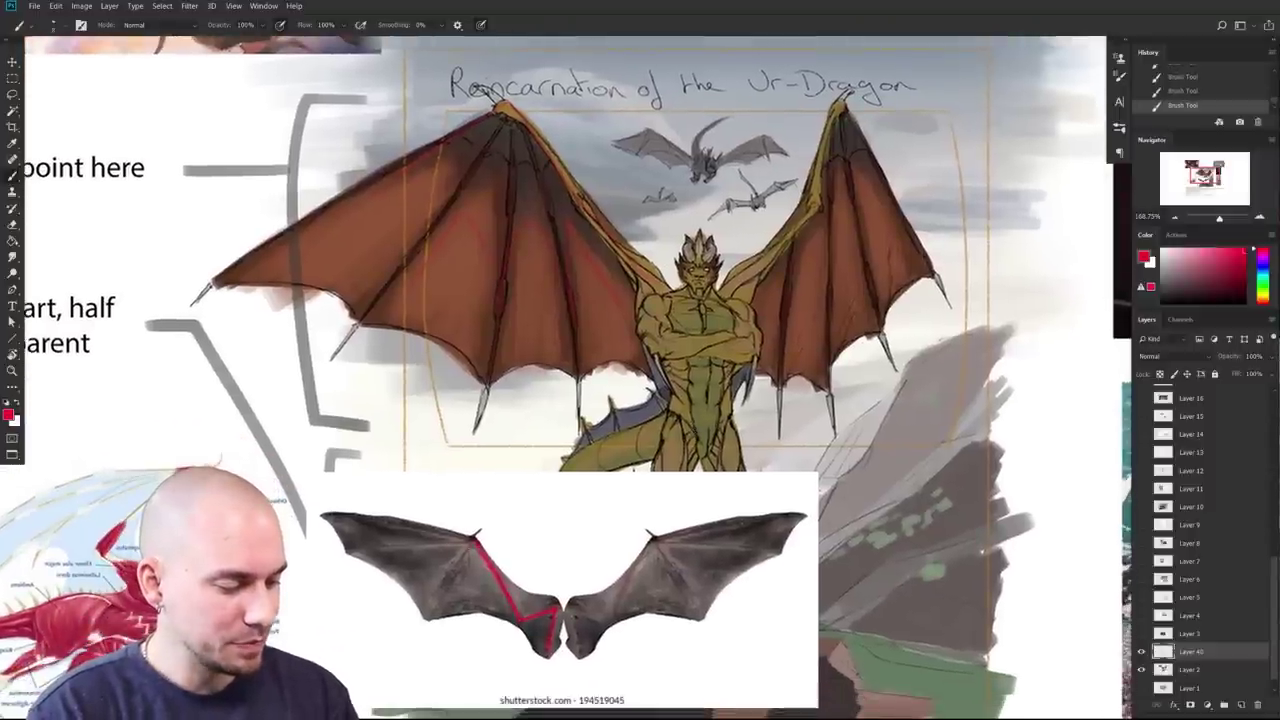
Step: Draw the finger bones in red, fanning out from the left bat wing's wrist to the membrane edge
left_click_drag(476, 538, 345, 553)
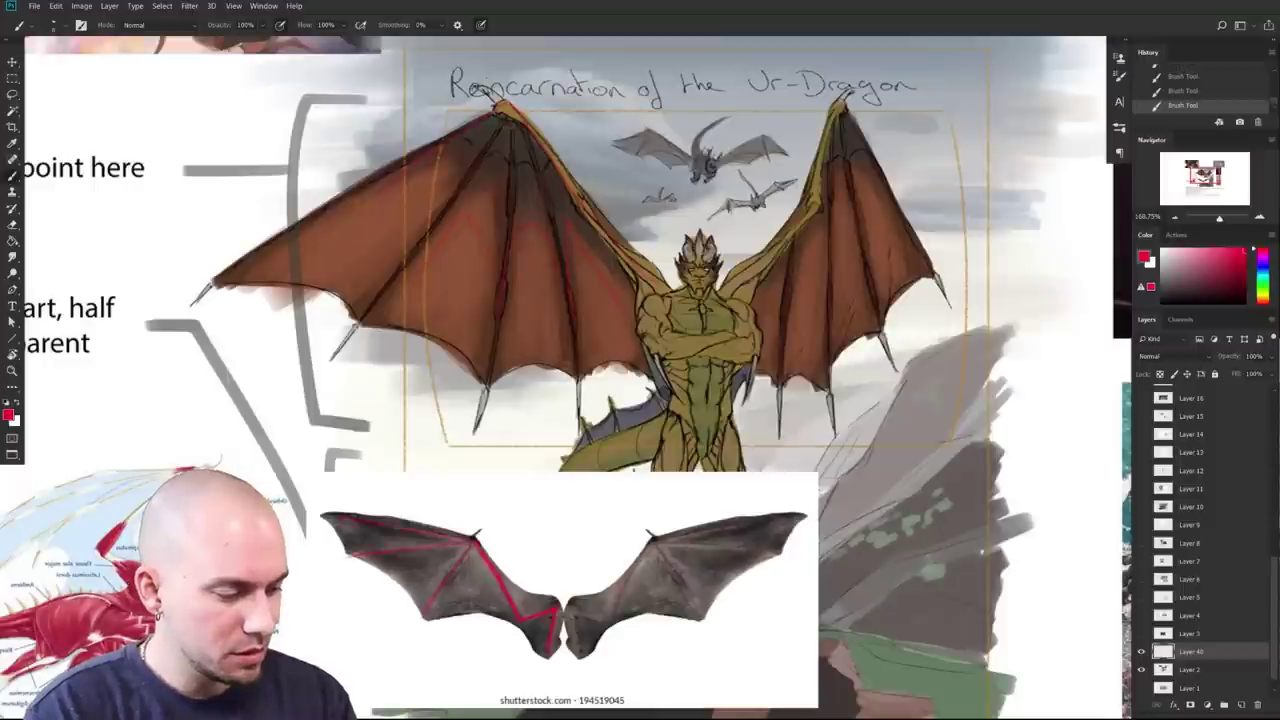
left_click_drag(473, 538, 389, 515)
left_click_drag(531, 583, 483, 581)
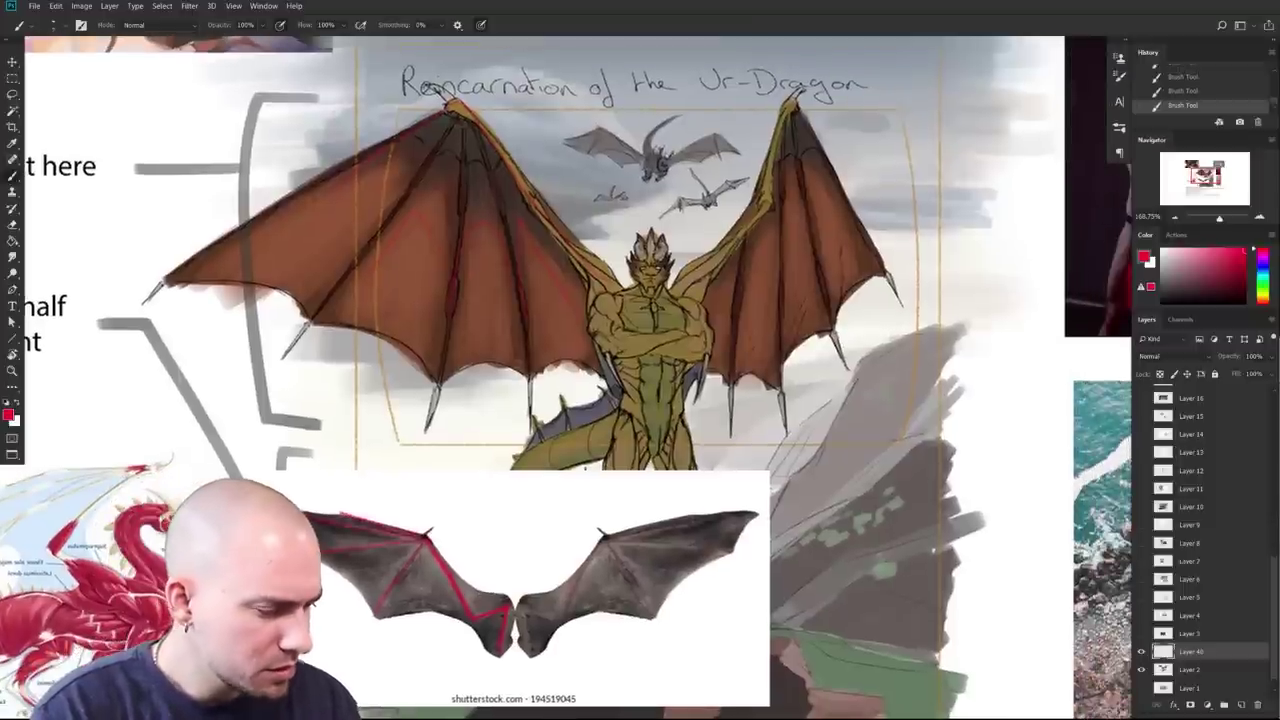
Step: Compare the traced bat wing bones and joints with the structure of the dragon figure's two wings
scroll(660, 602, "up", 3)
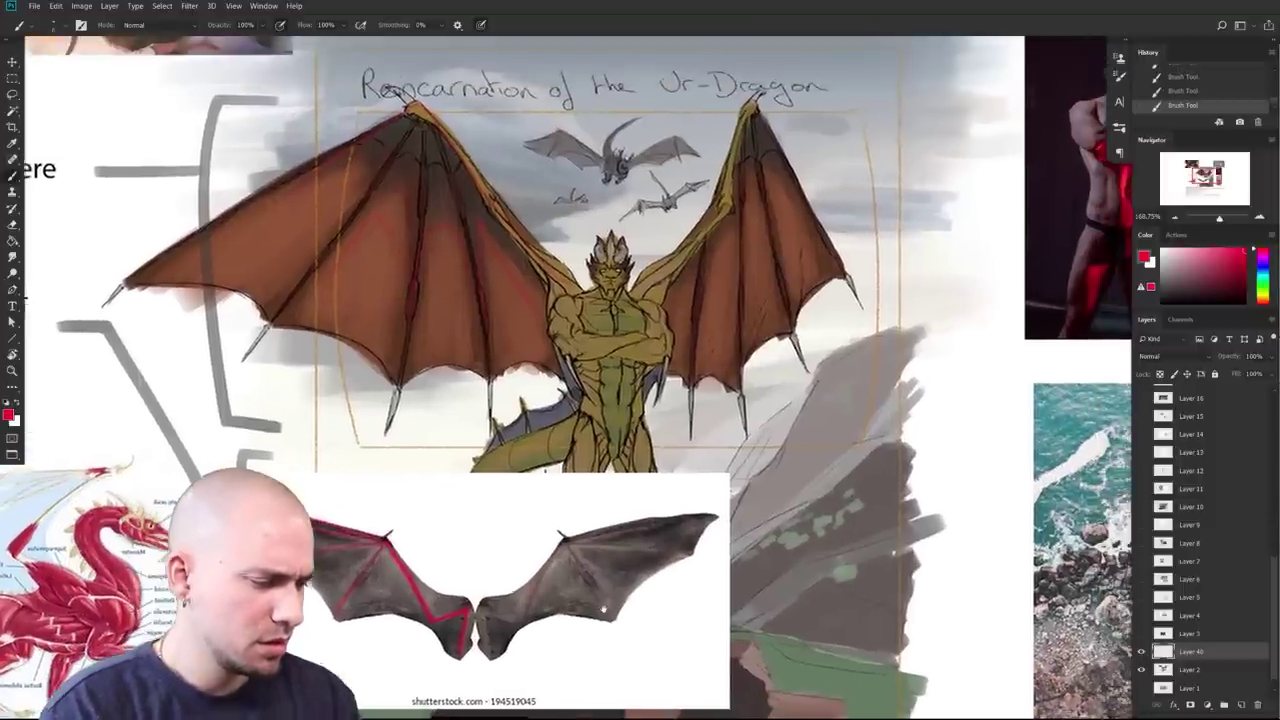
scroll(628, 612, "up", 3)
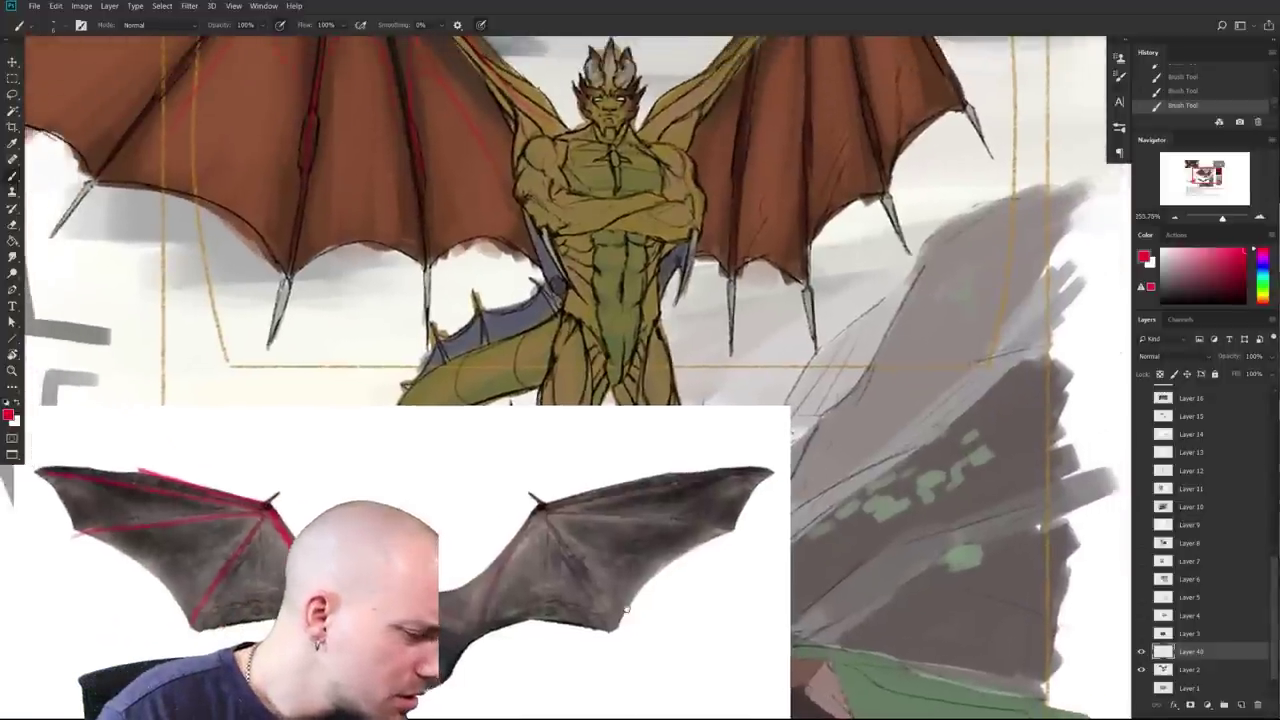
scroll(888, 607, "down", 4)
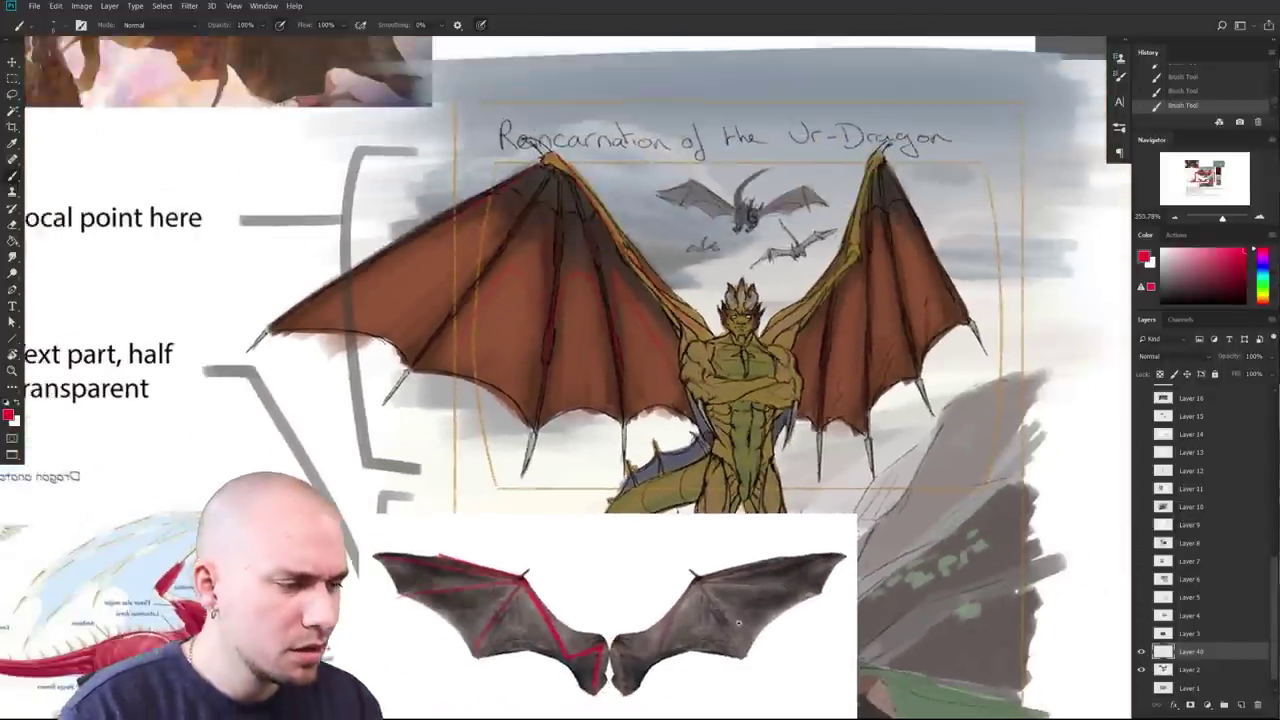
scroll(659, 577, "up", 2)
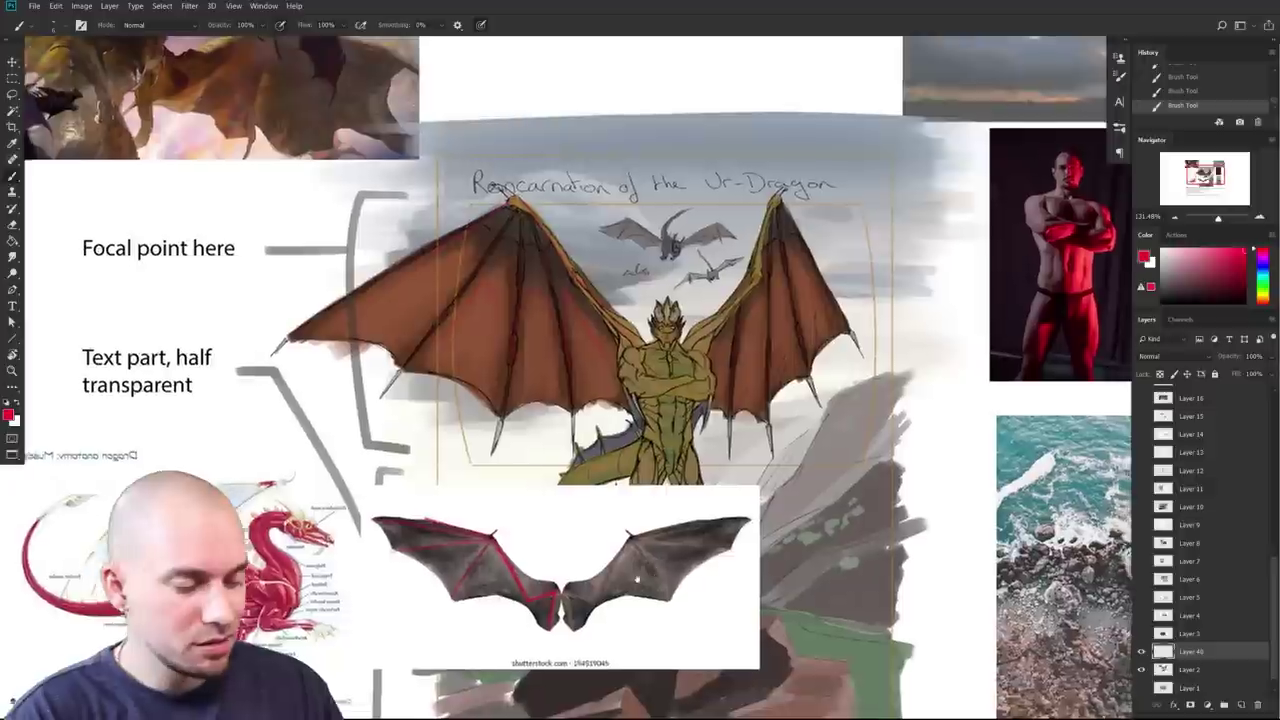
left_click_drag(637, 579, 588, 607)
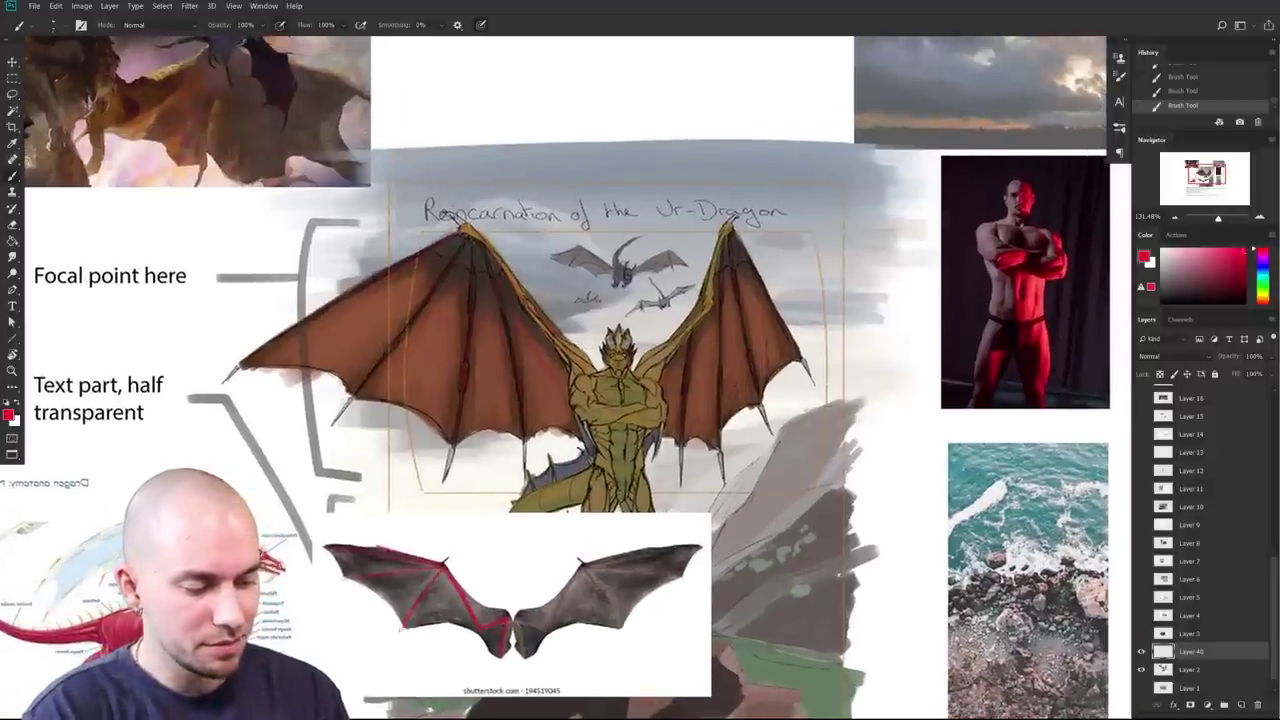
left_click_drag(588, 607, 575, 624)
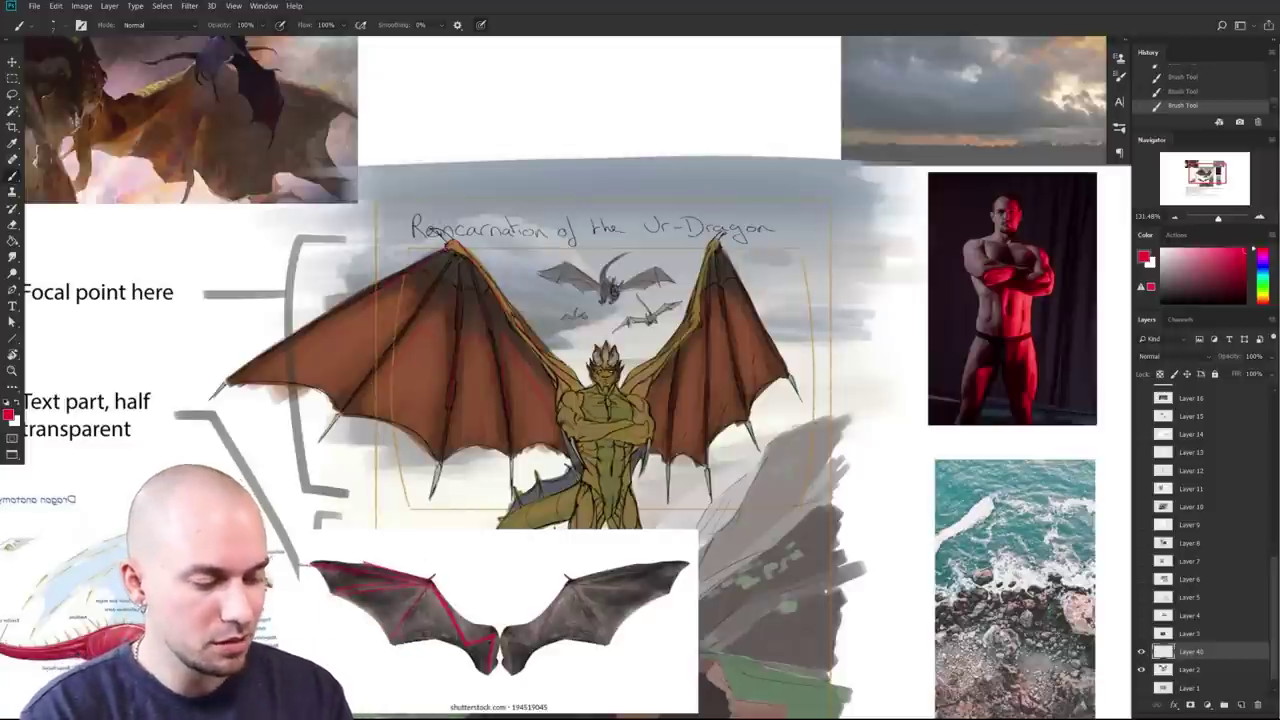
left_click_drag(727, 578, 734, 618)
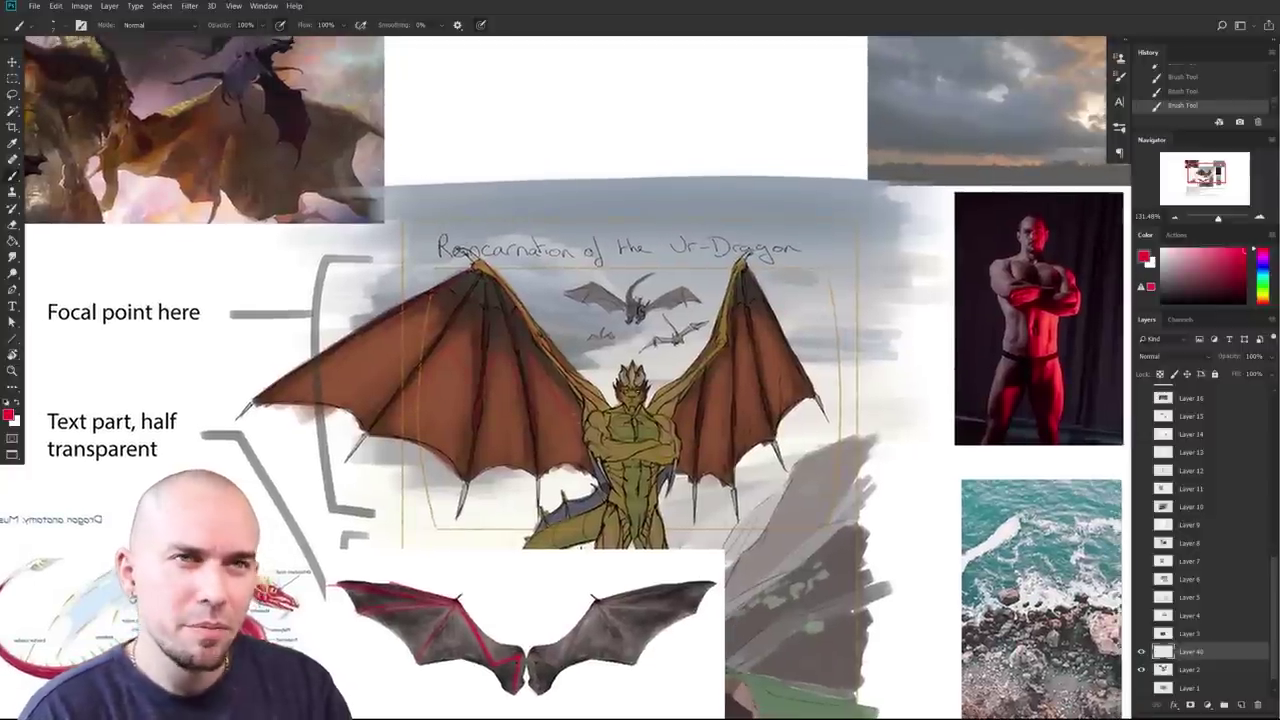
left_click_drag(618, 484, 611, 470)
left_click_drag(785, 566, 862, 530)
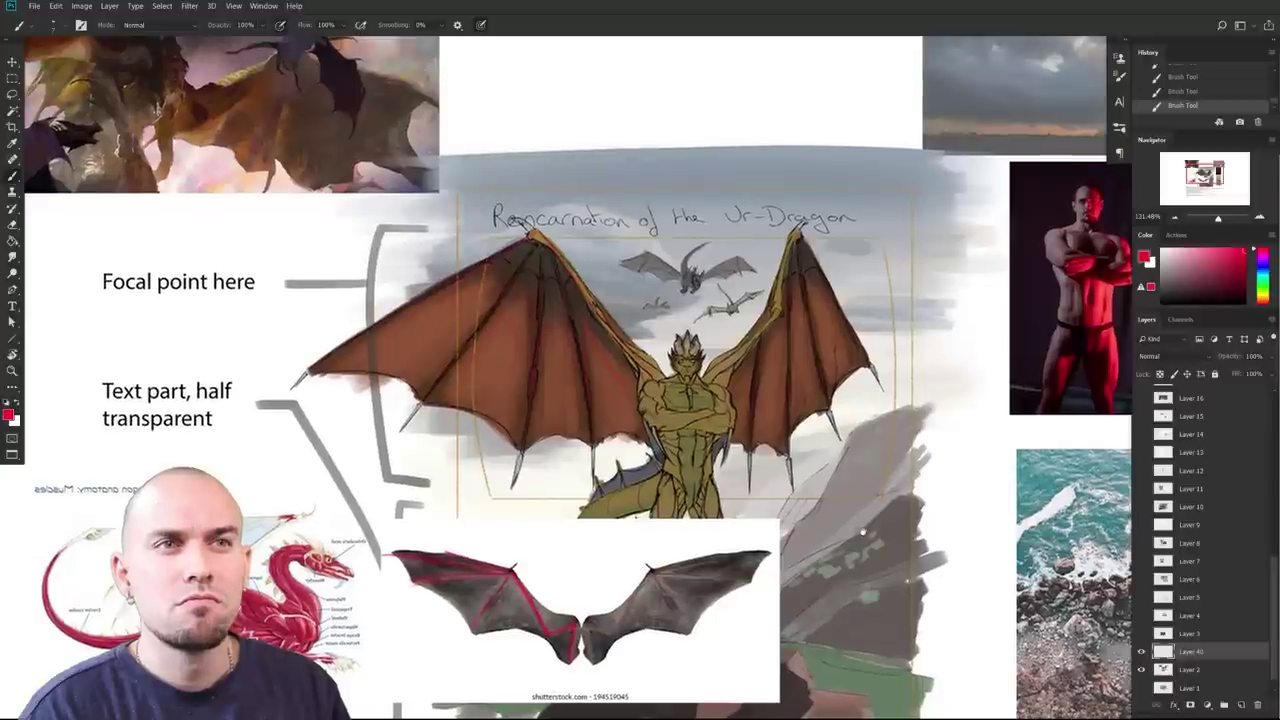
Step: Hide the bat wings reference layer to uncover the full card painting
left_click_drag(862, 530, 796, 459)
left_click(1144, 653)
left_click_drag(948, 546, 771, 509)
left_click_drag(856, 590, 818, 554)
scroll(818, 553, "up", 5)
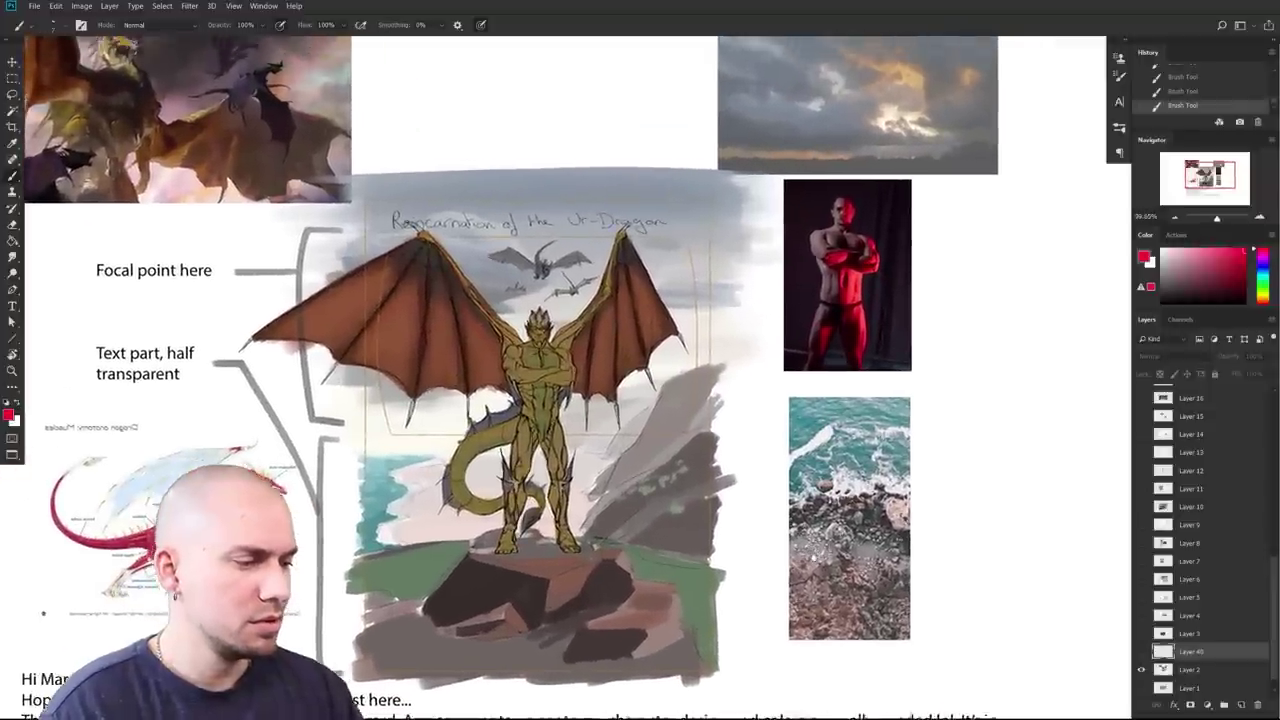
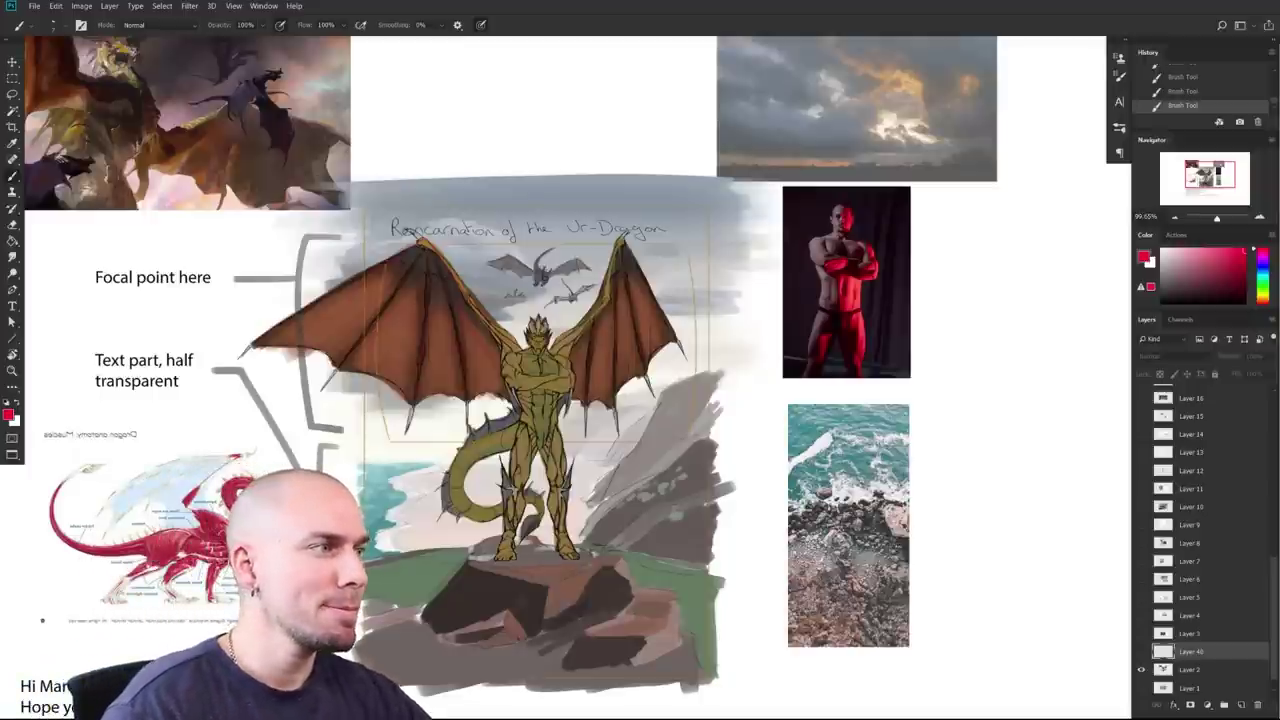
Step: Review the whole card submission together with its surrounding references and written message
mouse_move(914, 506)
left_mouse_down()
mouse_move(872, 509)
mouse_move(905, 487)
left_mouse_up()
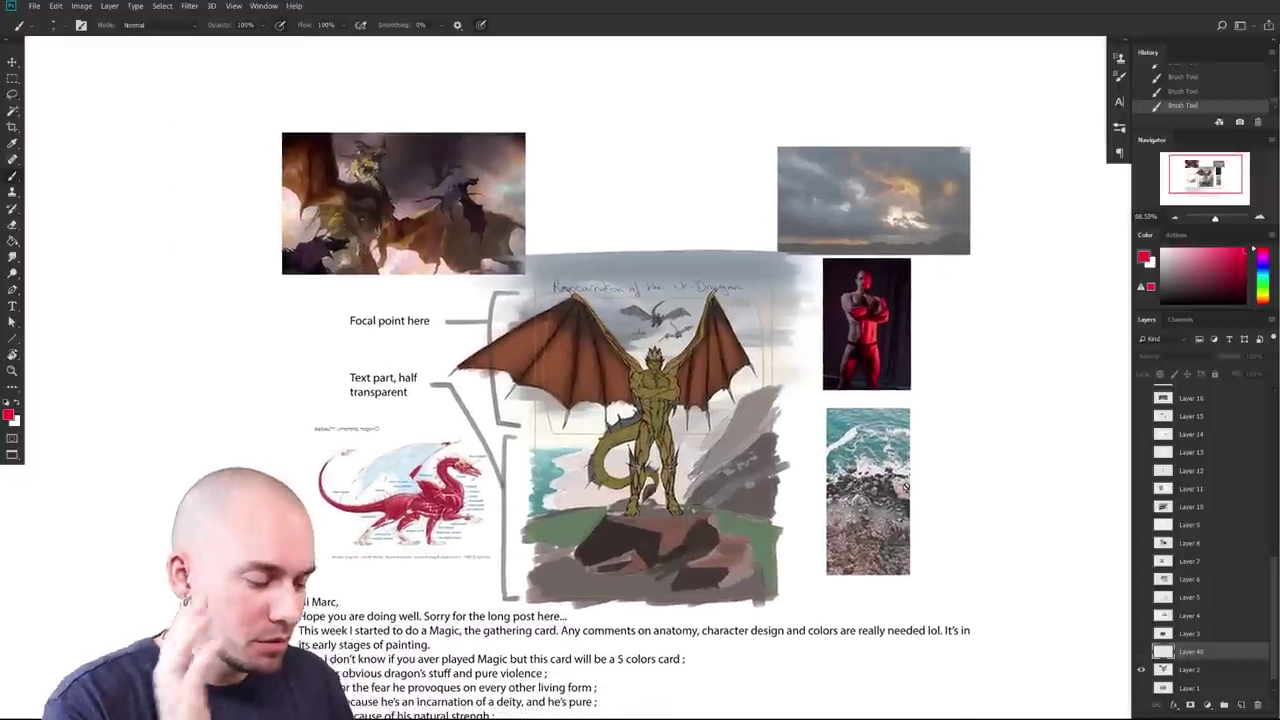
left_click_drag(864, 542, 895, 511)
left_click_drag(996, 485, 960, 498)
scroll(960, 498, "up", 2)
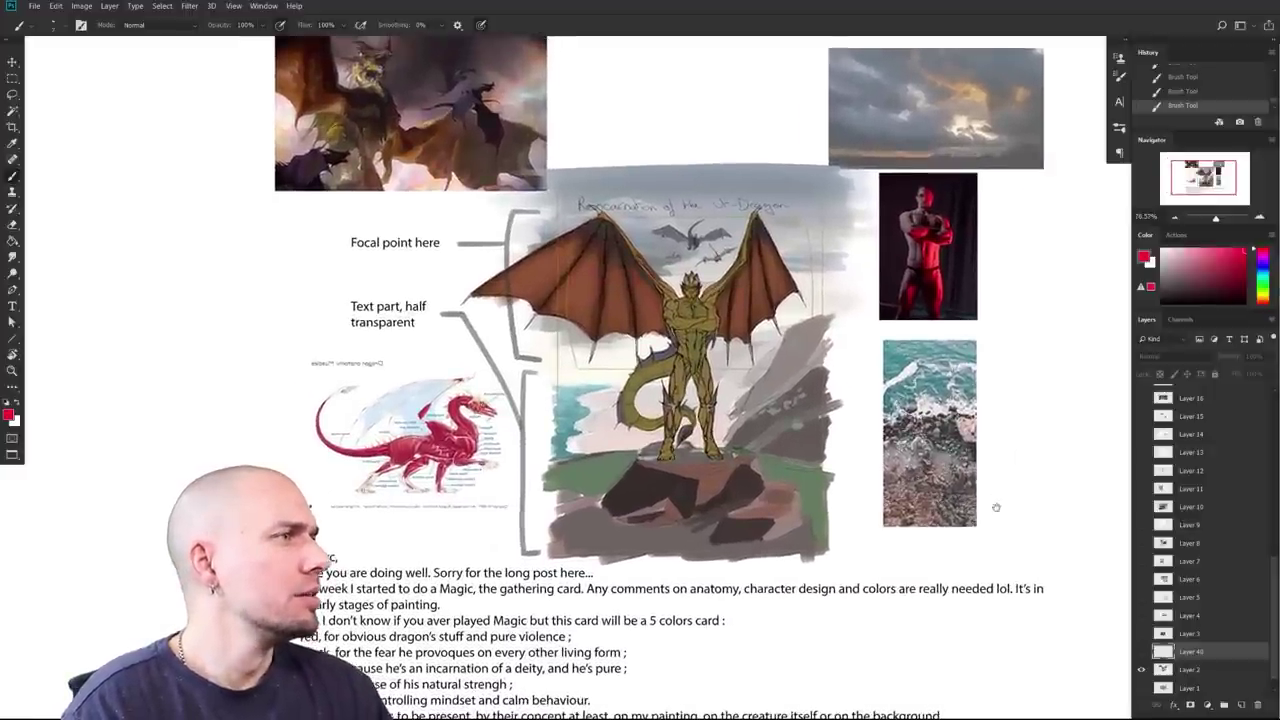
left_click_drag(966, 514, 848, 560)
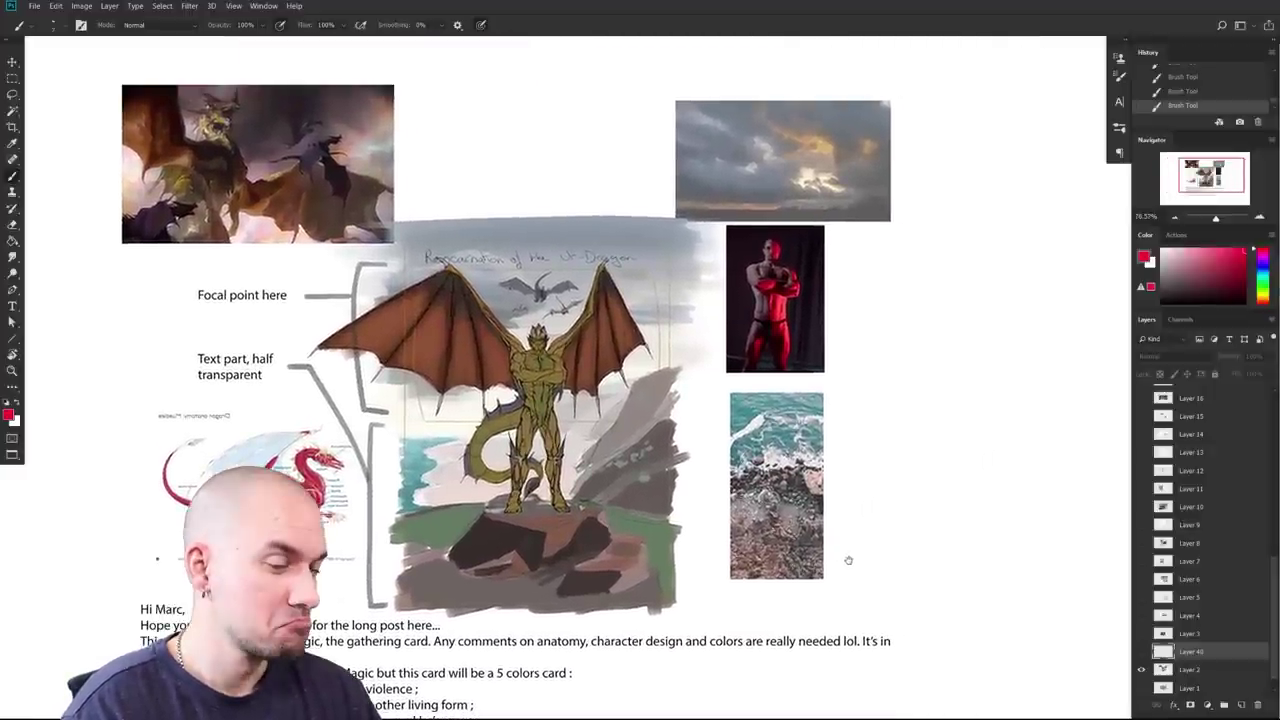
scroll(848, 560, "up", 3)
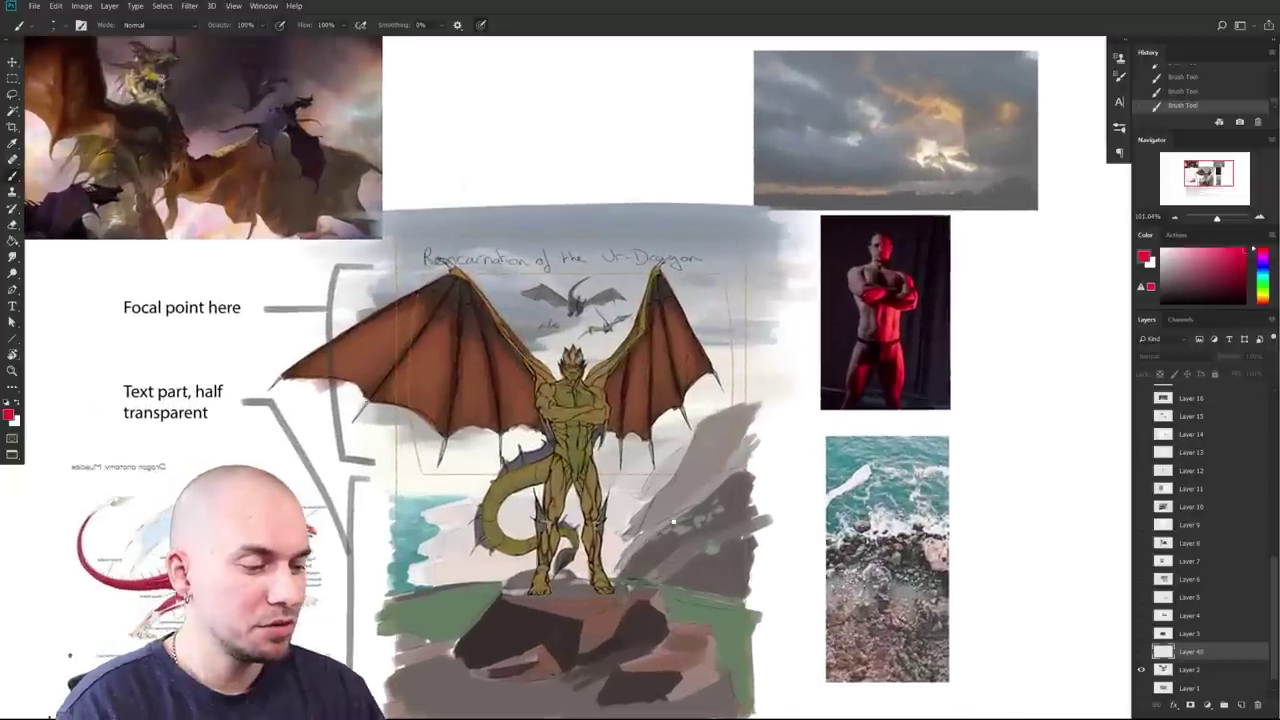
Step: Assess the winged figure's design, colours and wing silhouette against the rocky shore and cloudy sky
left_click_drag(673, 521, 676, 563)
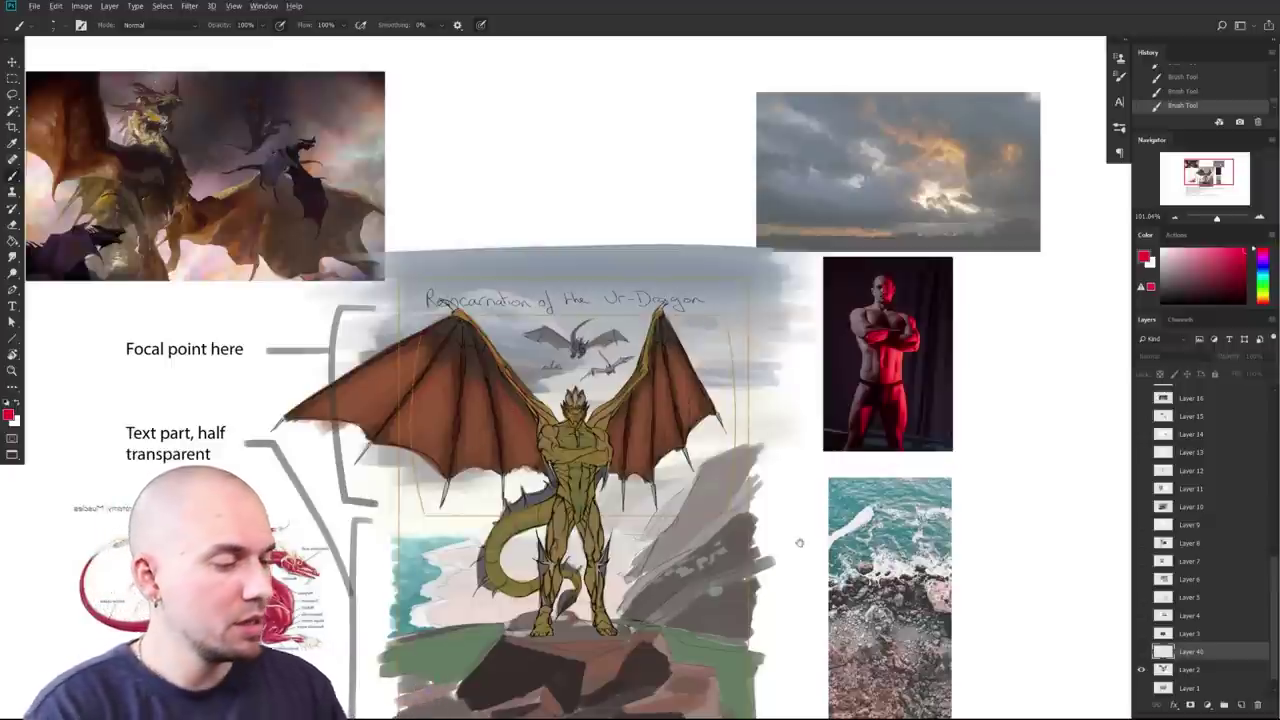
left_click_drag(800, 543, 798, 544)
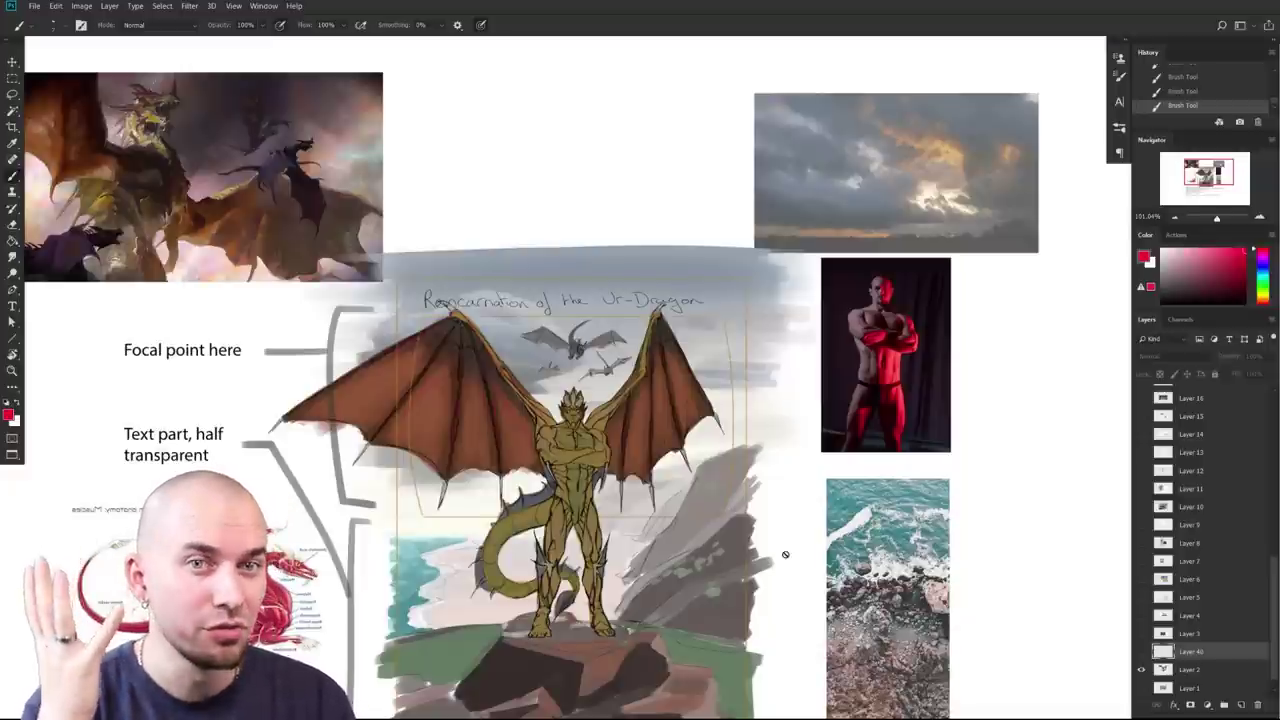
left_click_drag(713, 569, 657, 522)
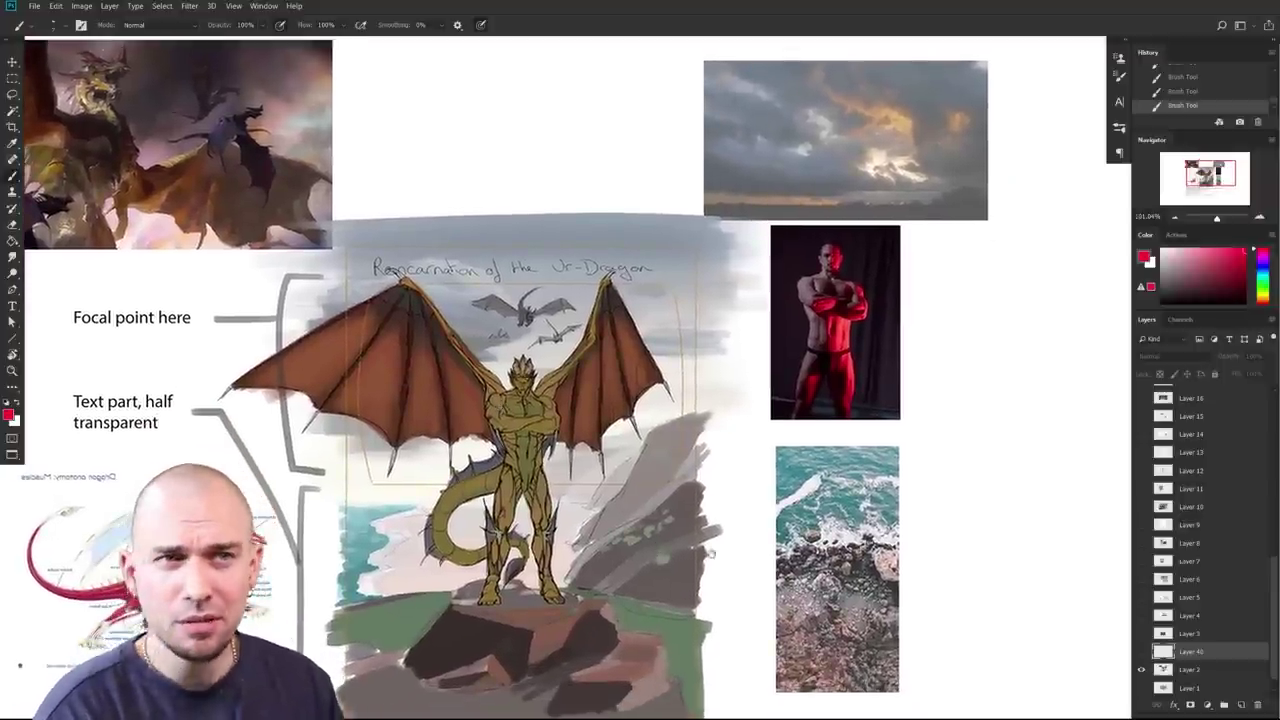
left_click_drag(713, 558, 738, 510)
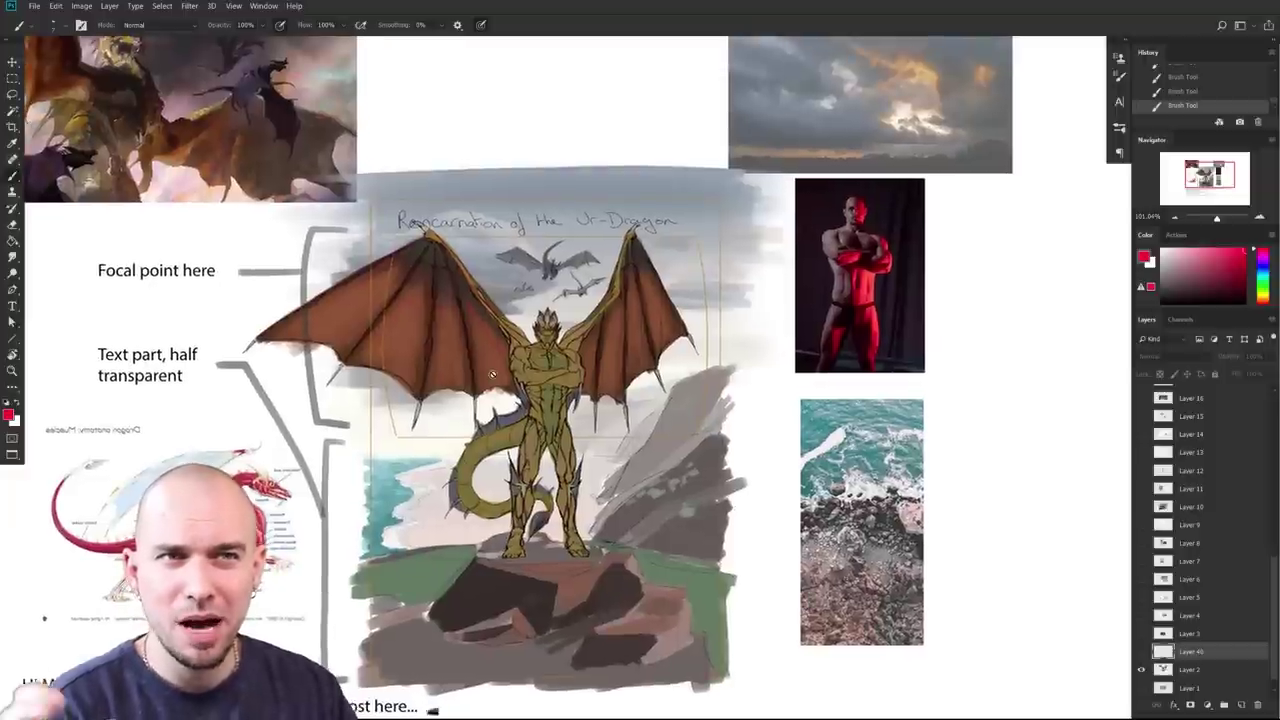
left_click_drag(736, 450, 701, 515)
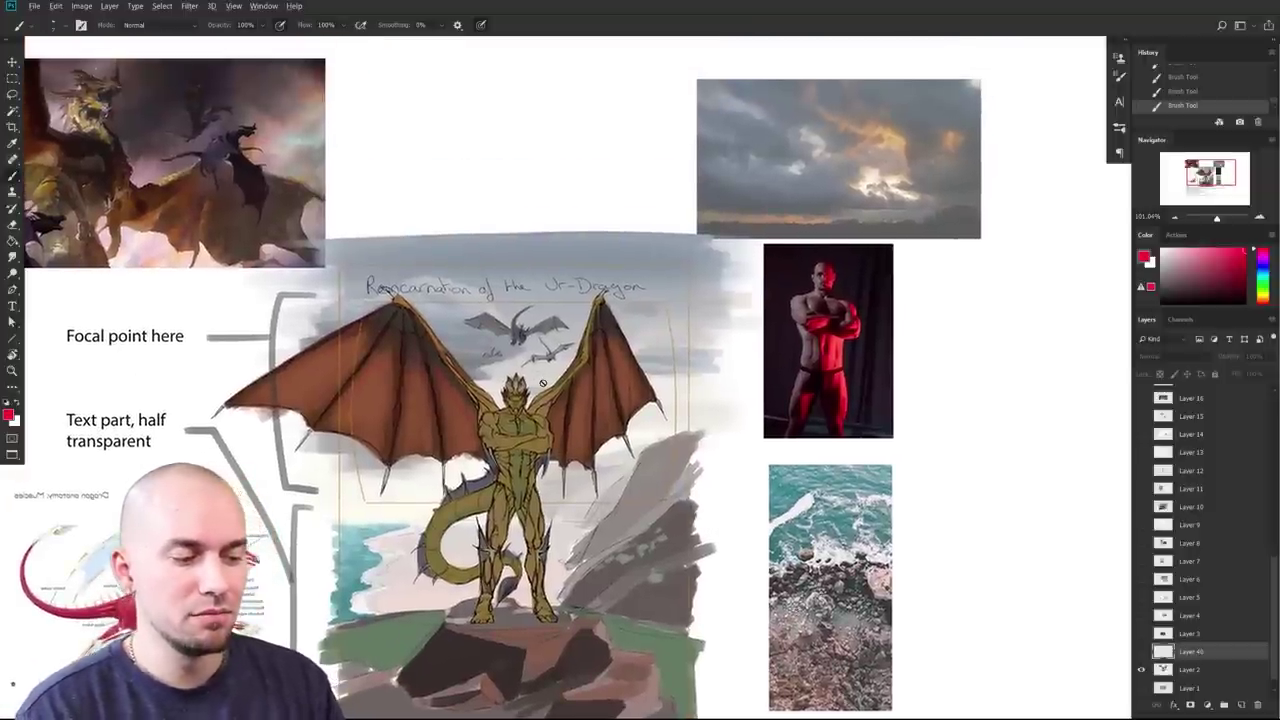
left_click_drag(722, 565, 734, 609)
scroll(738, 518, "down", 2)
scroll(740, 523, "up", 1)
scroll(733, 609, "up", 3)
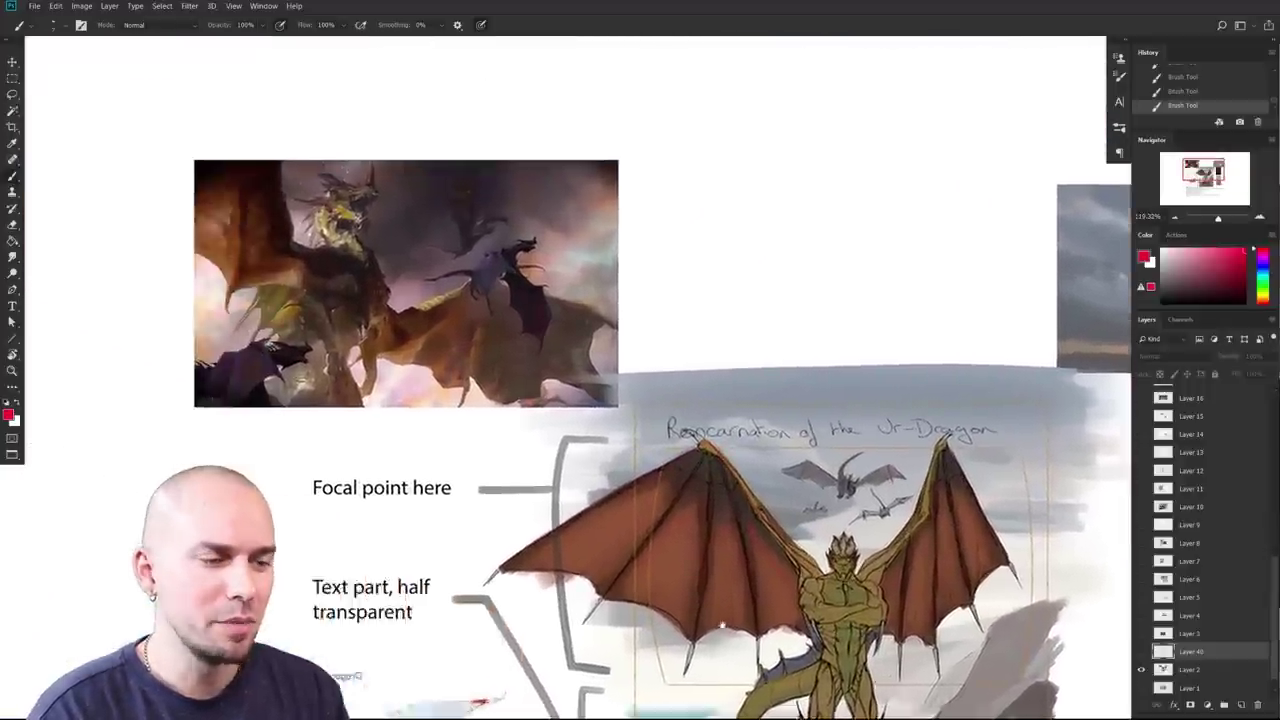
Step: Examine the Ur-Dragon reference painting, then compare the card's figure with the photo references and the five-colour brief
left_click_drag(428, 473, 594, 606)
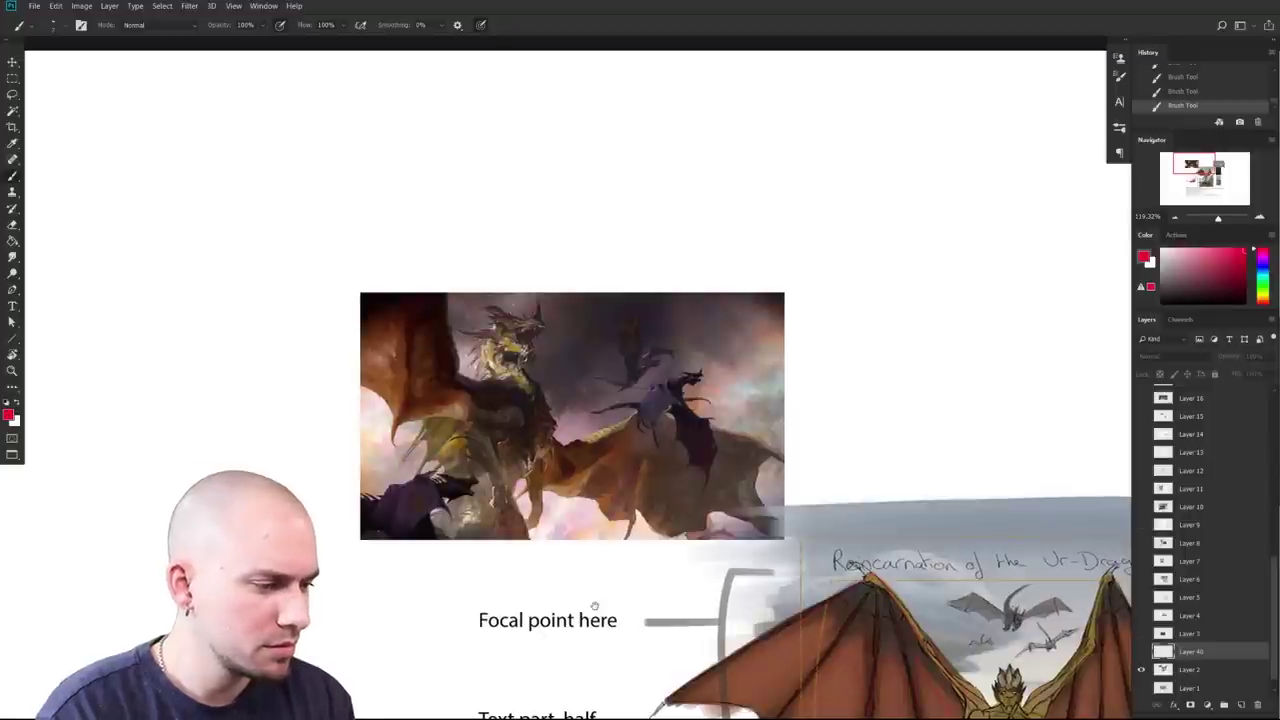
scroll(594, 606, "down", 5)
scroll(594, 606, "right", 8)
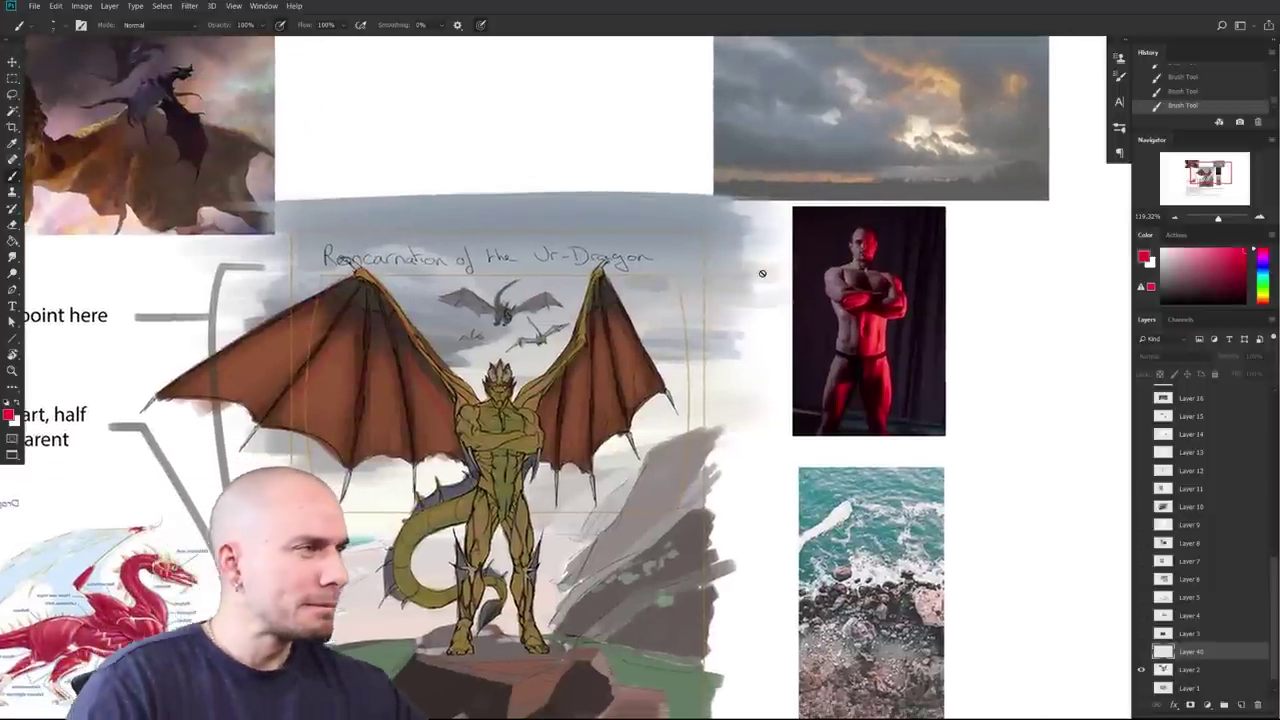
left_click_drag(900, 619, 890, 570)
left_click_drag(933, 632, 881, 470)
scroll(880, 468, "down", 2)
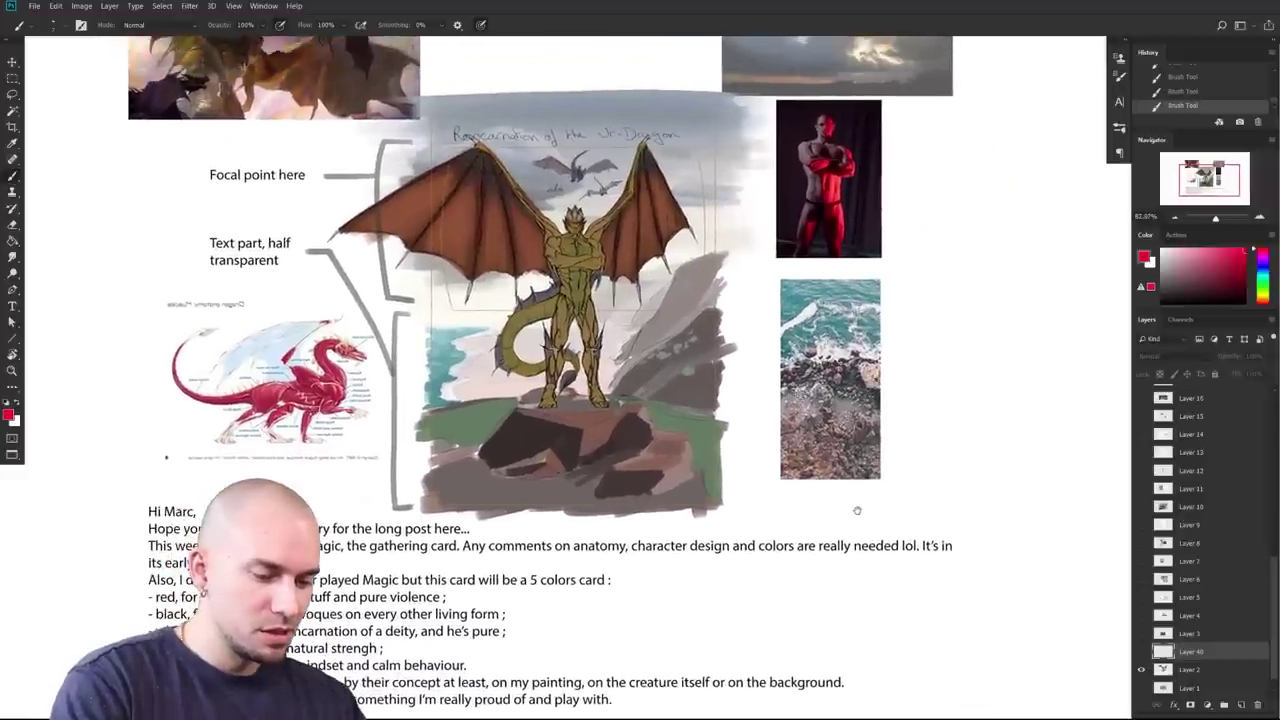
scroll(872, 502, "up", 3)
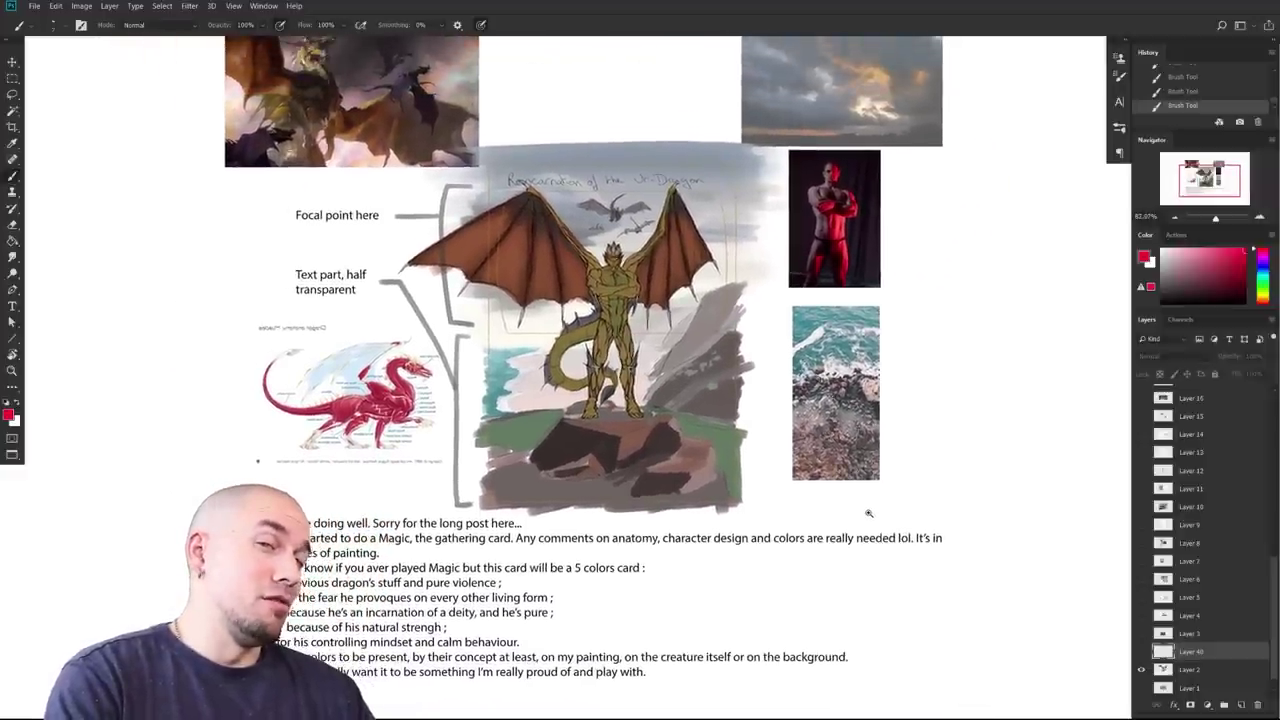
scroll(870, 510, "up", 1)
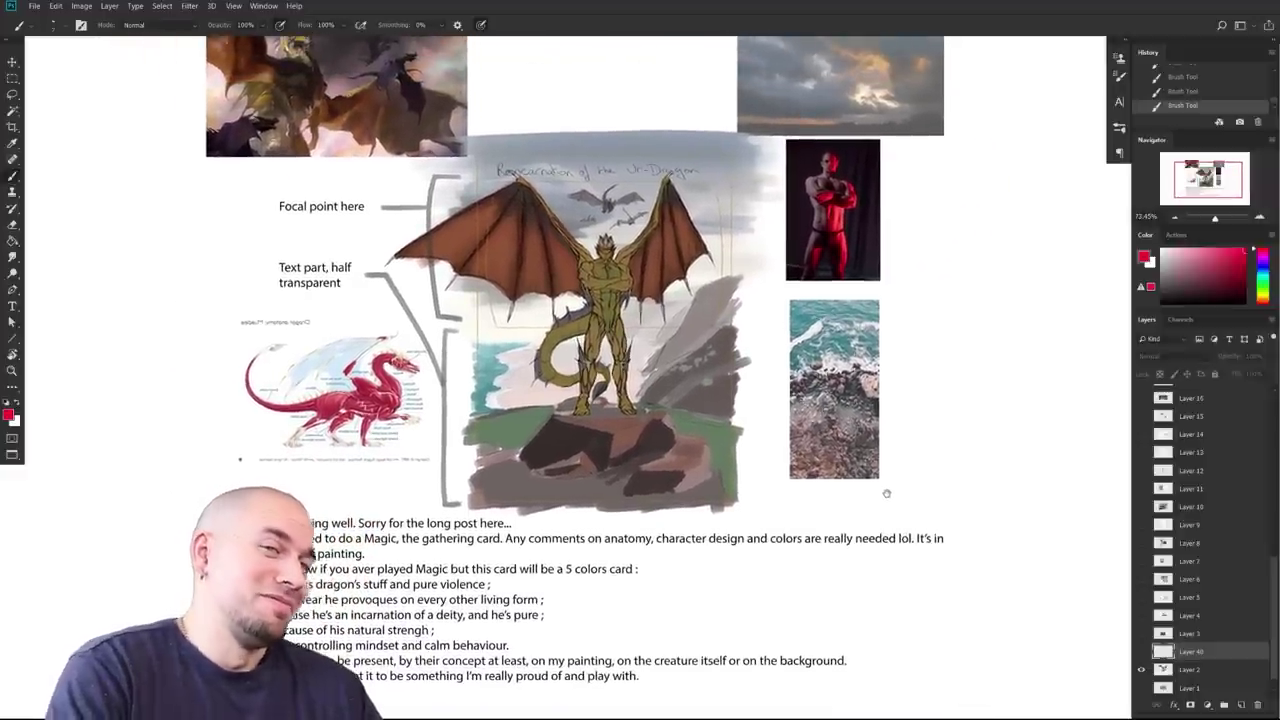
Step: Show only Layer 3, make it active, and frame the moonlit building painting with its feedback message
left_click(1142, 653, "alt")
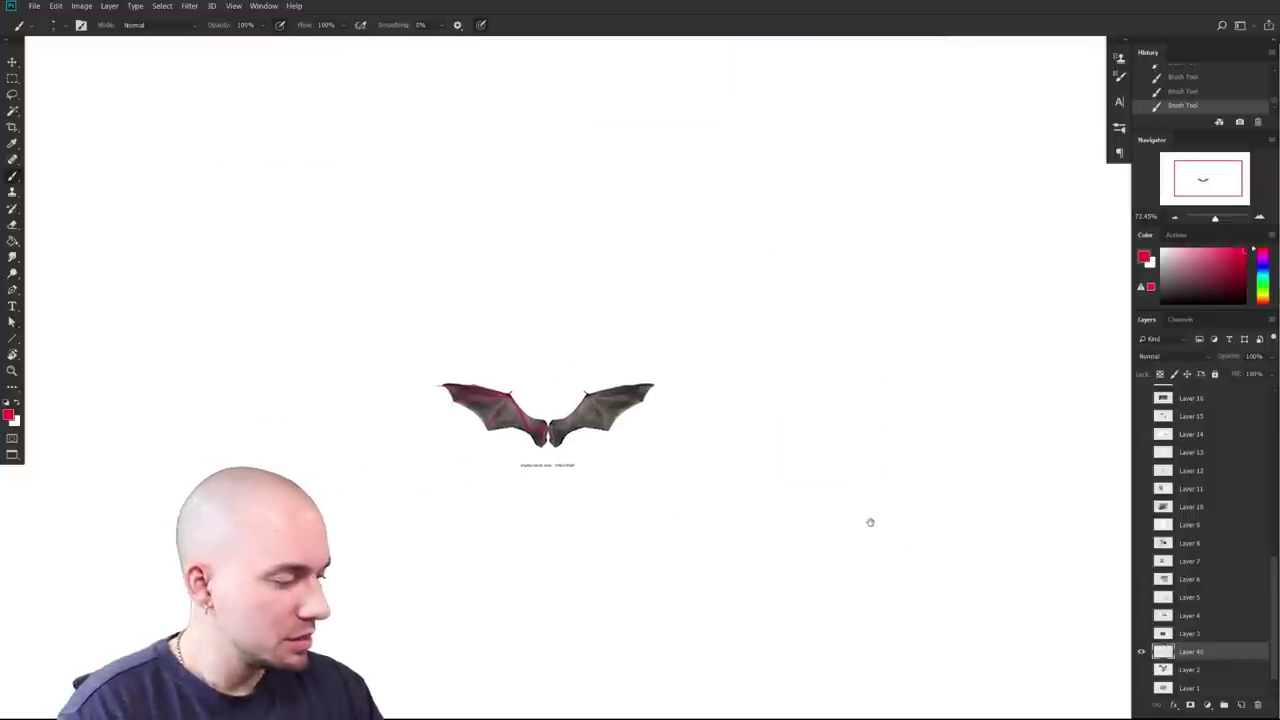
left_click(1143, 634, "alt")
left_click(1178, 636)
left_click_drag(877, 526, 957, 590)
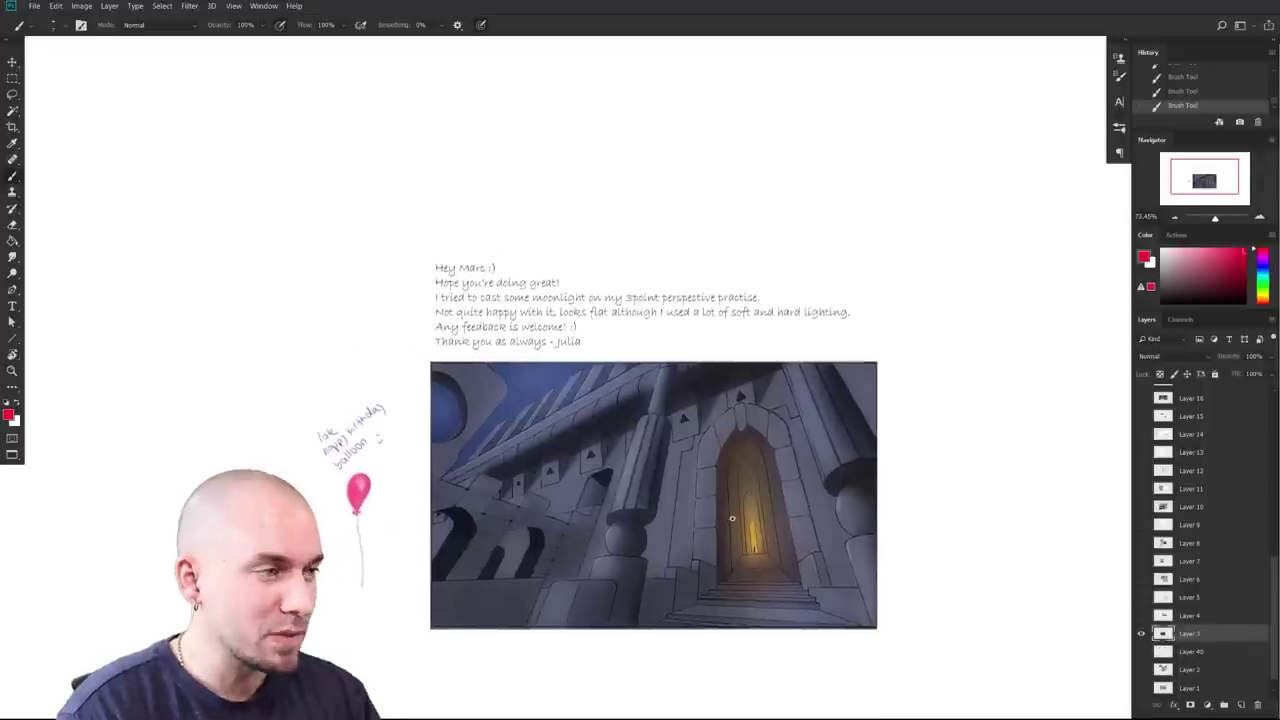
left_click_drag(726, 512, 766, 503)
scroll(882, 490, "down", 3)
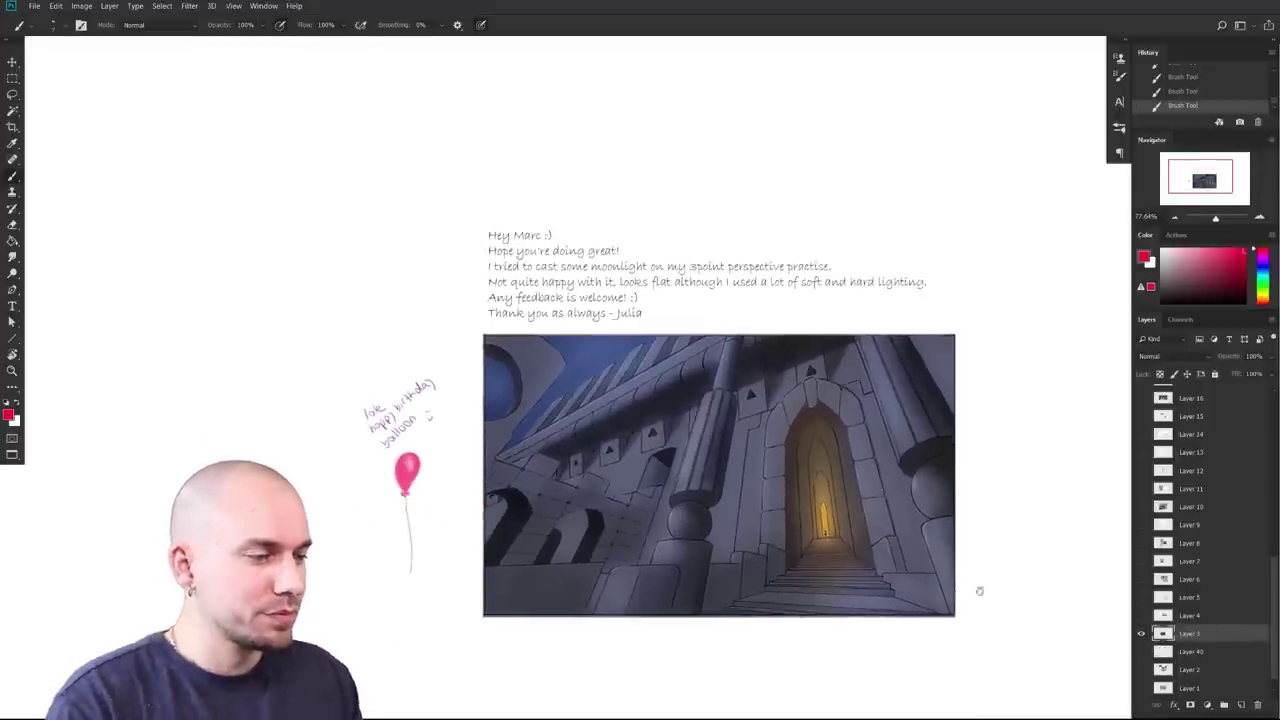
scroll(881, 490, "up", 2)
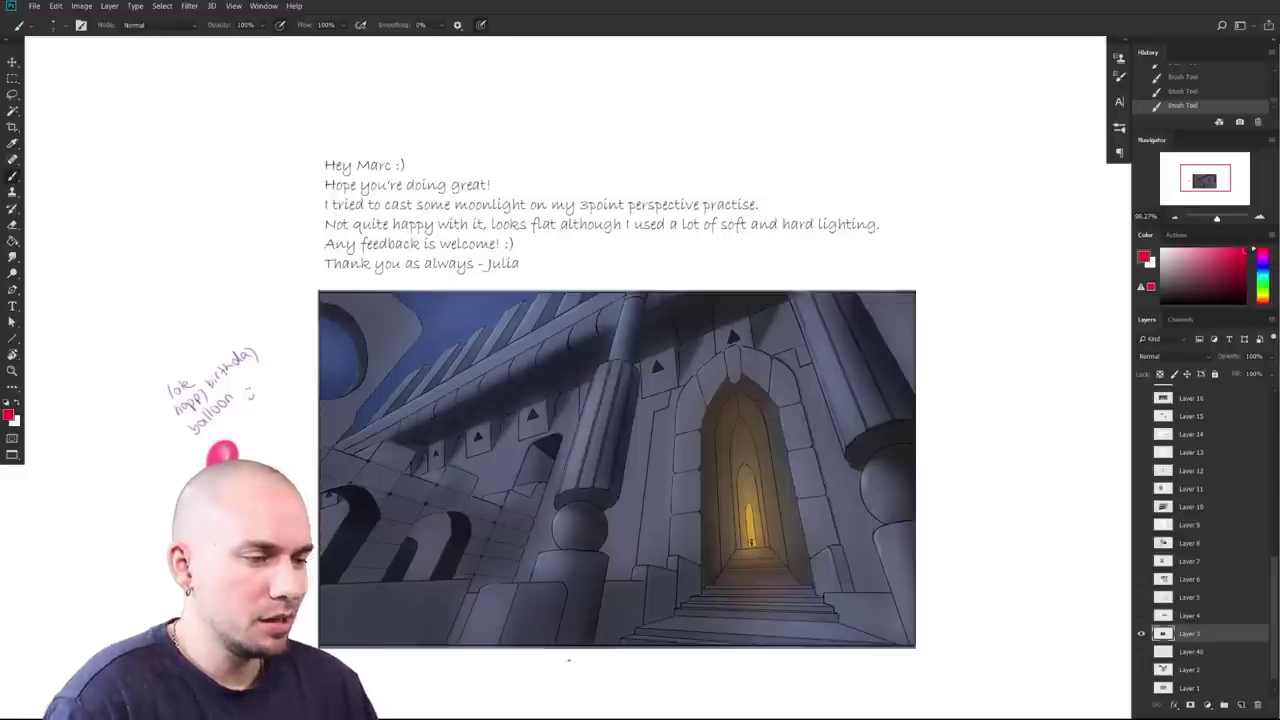
Step: Examine the moonlit building's light and shadow, from the roofline and columns down to the arches and glowing doorway
mouse_move(858, 528)
left_mouse_down()
mouse_move(871, 502)
mouse_move(851, 531)
left_mouse_up()
left_click_drag(851, 531, 950, 532)
mouse_move(926, 452)
left_mouse_down()
mouse_move(899, 467)
mouse_move(923, 443)
left_mouse_up()
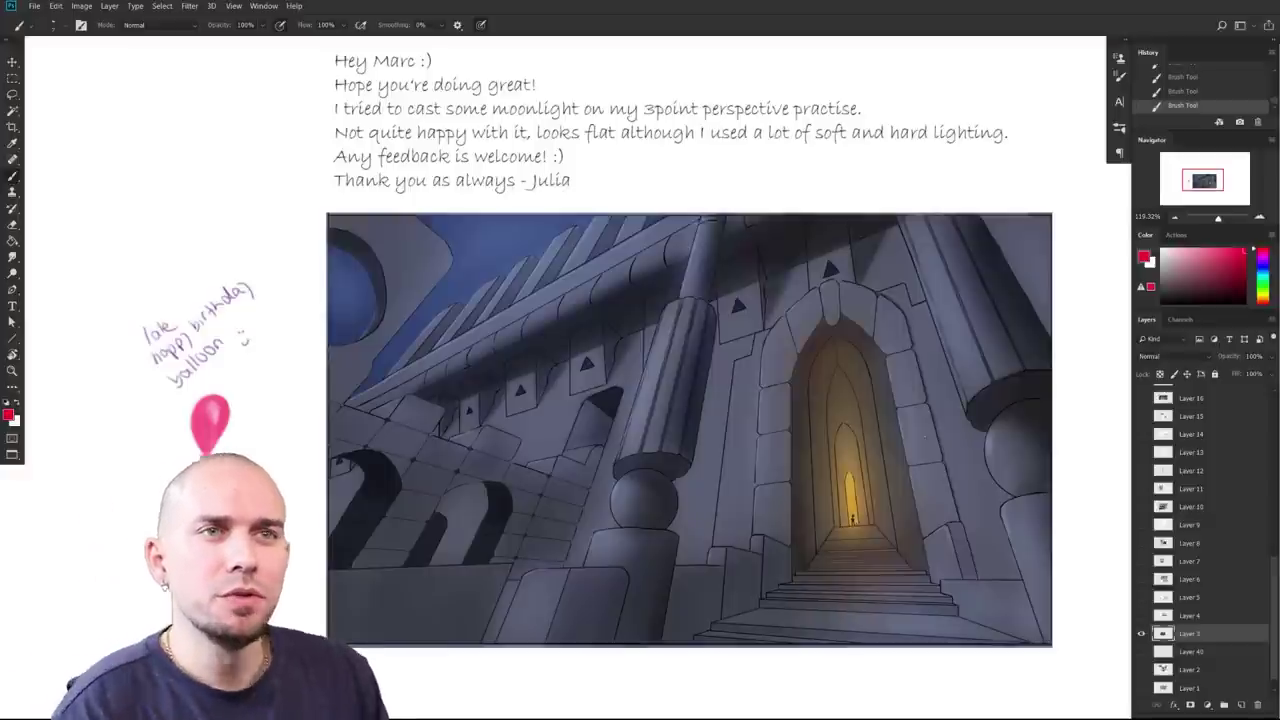
left_click_drag(810, 489, 640, 521)
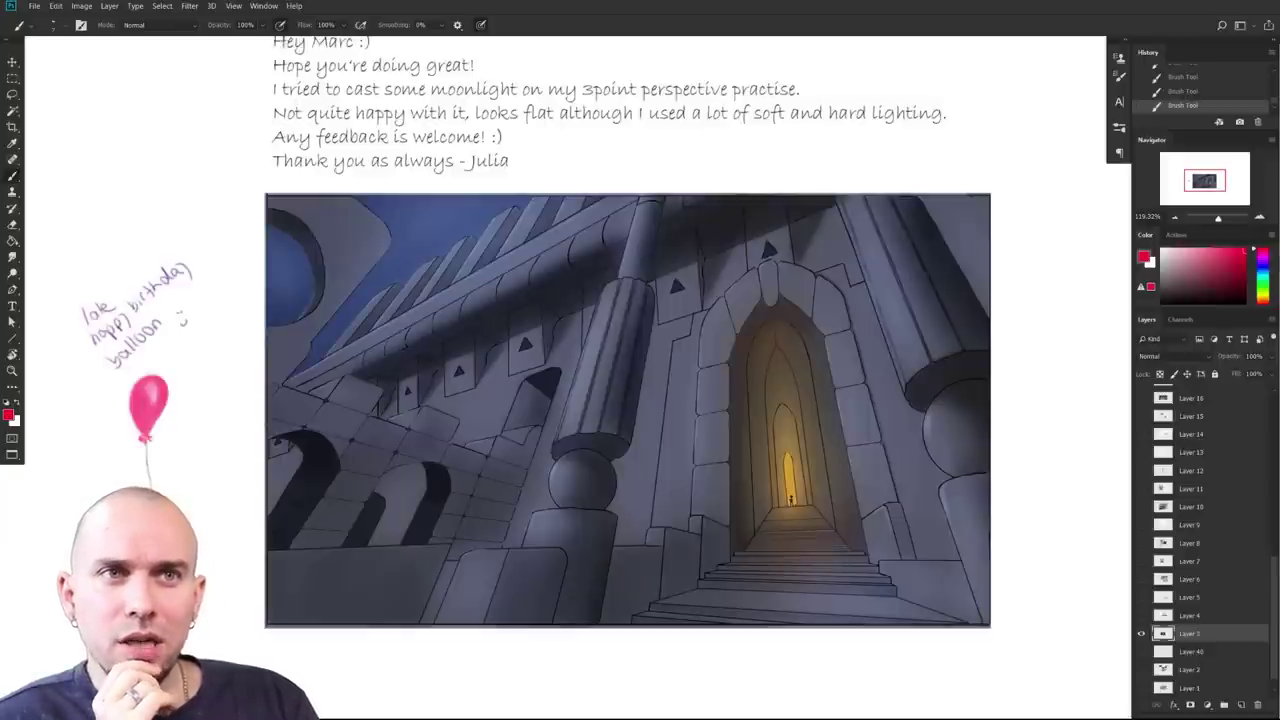
left_click_drag(590, 463, 623, 468)
left_click_drag(497, 497, 569, 494)
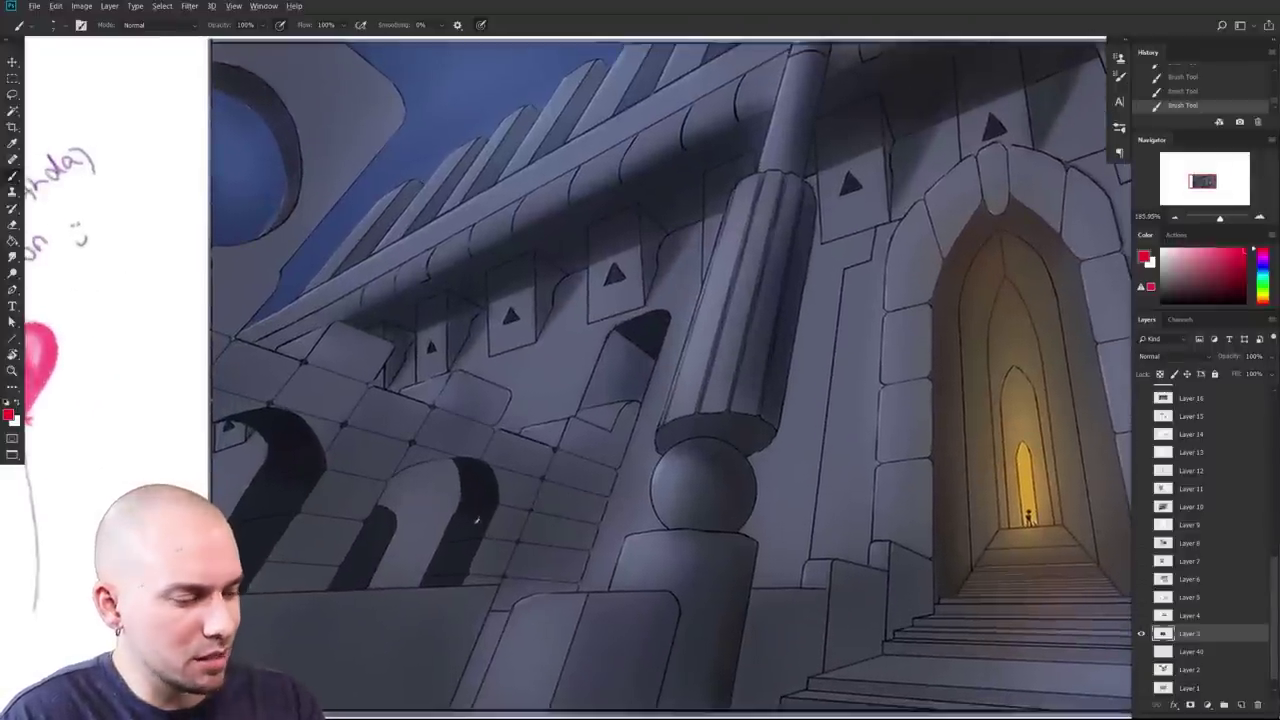
left_click_drag(476, 522, 465, 506)
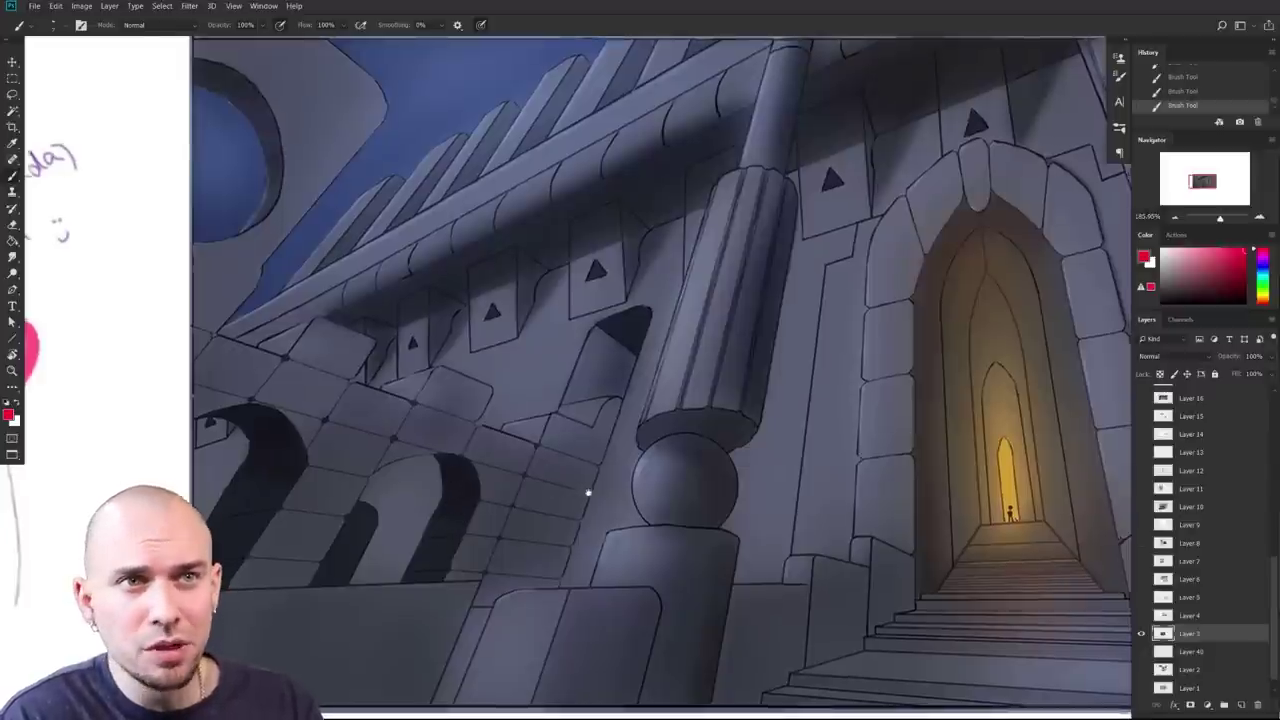
left_click_drag(594, 487, 543, 565)
Step: Try darkening the stone blocks beside the stairs with the shadow tone sampled from the small window recess
left_click(553, 415, "alt")
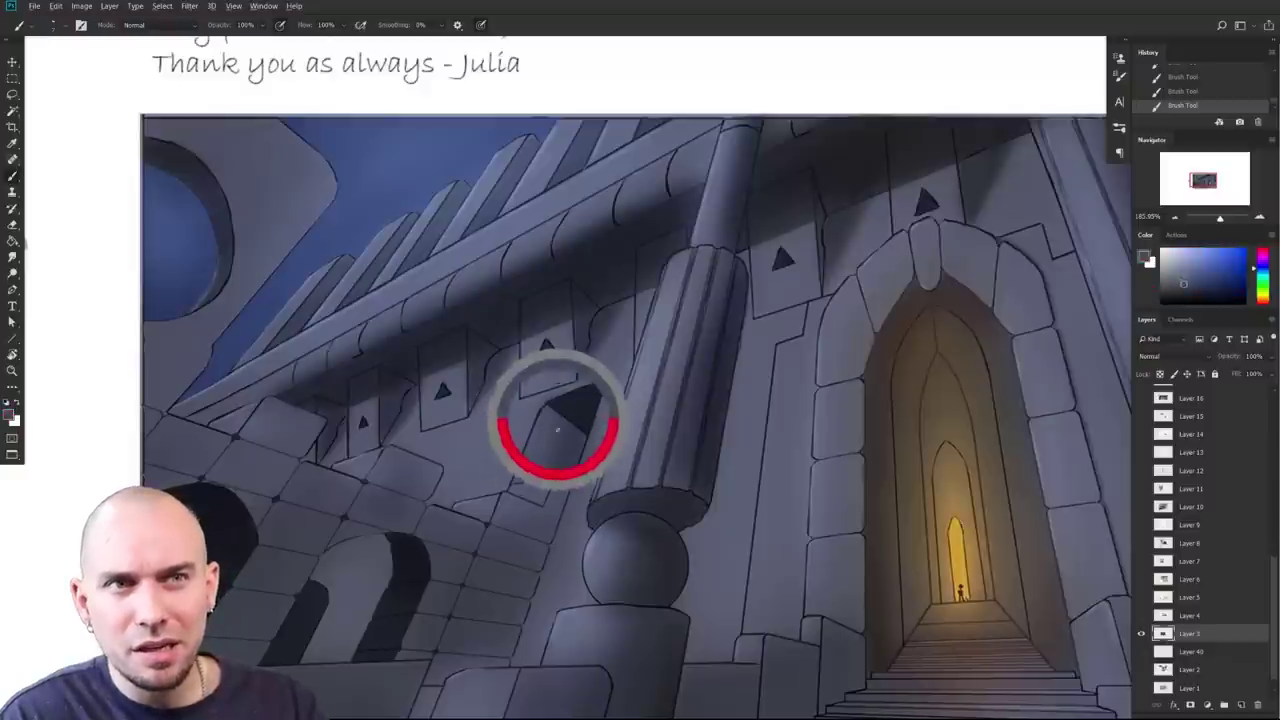
left_click(579, 417, "alt")
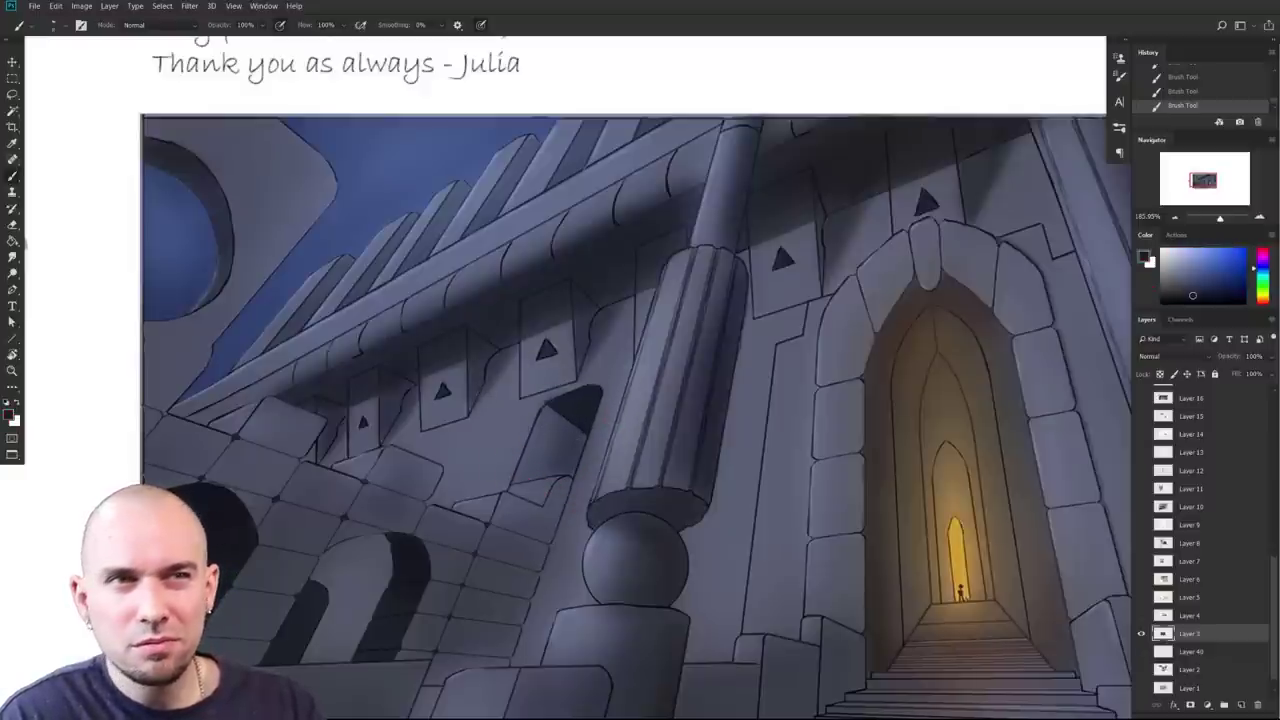
mouse_move(559, 454)
left_mouse_down()
mouse_move(547, 420)
mouse_move(535, 471)
left_mouse_up()
mouse_move(686, 487)
left_mouse_down()
mouse_move(694, 406)
mouse_move(665, 380)
left_mouse_up()
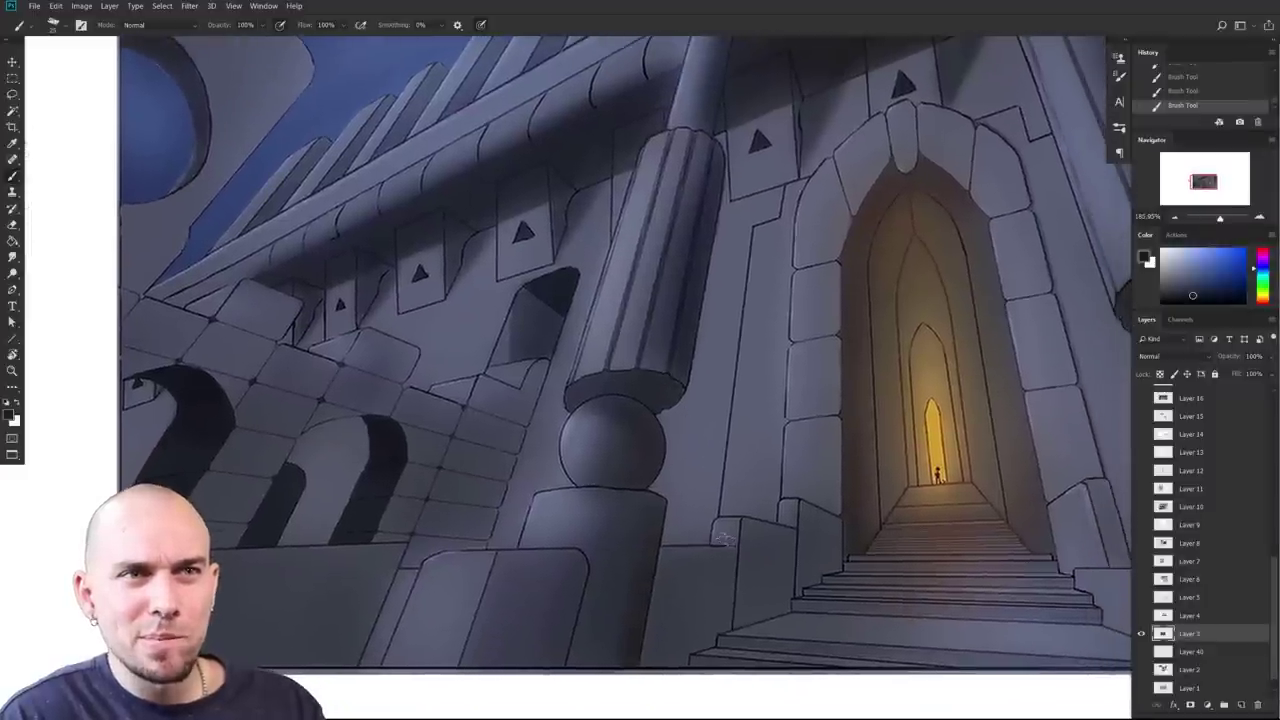
mouse_move(723, 523)
left_mouse_down()
mouse_move(744, 565)
mouse_move(798, 535)
left_mouse_up()
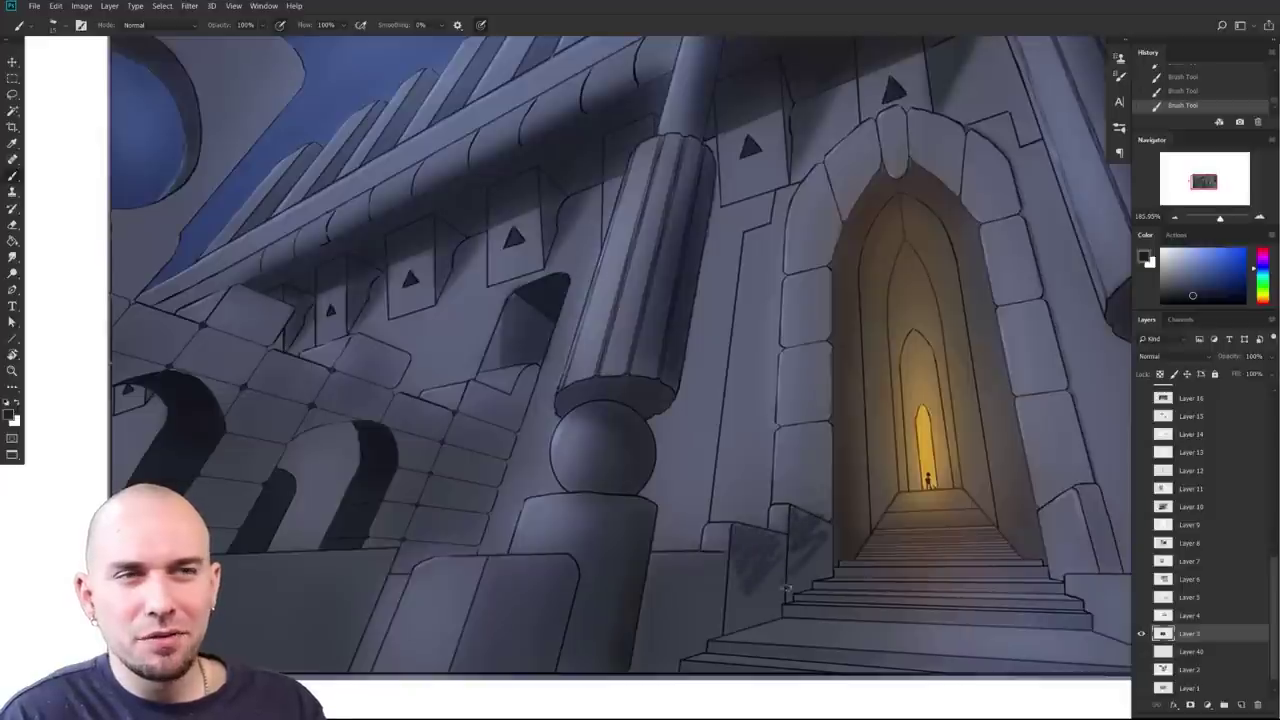
scroll(772, 570, "down", 1)
scroll(772, 570, "down", 2)
key("ctrl+z")
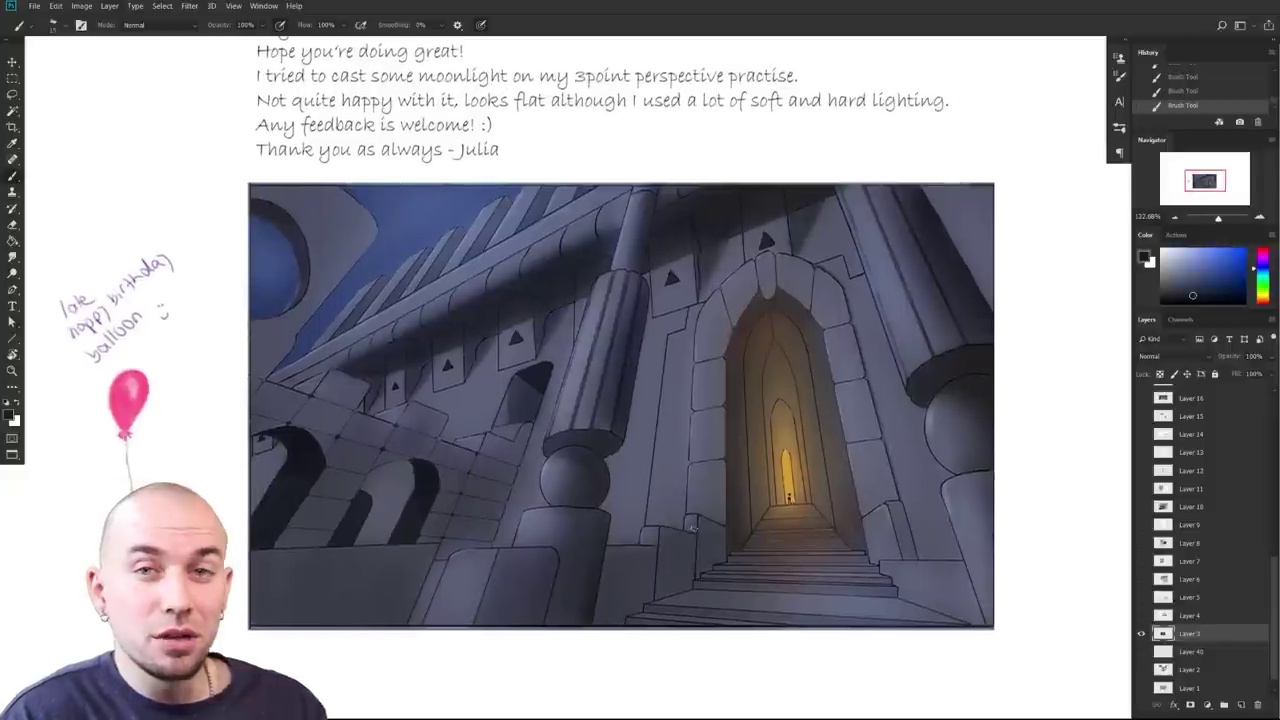
Step: Compare the painting's shadow and light values by sampling the arch openings, the upper wall and the lit roof edge
scroll(692, 527, "up", 2)
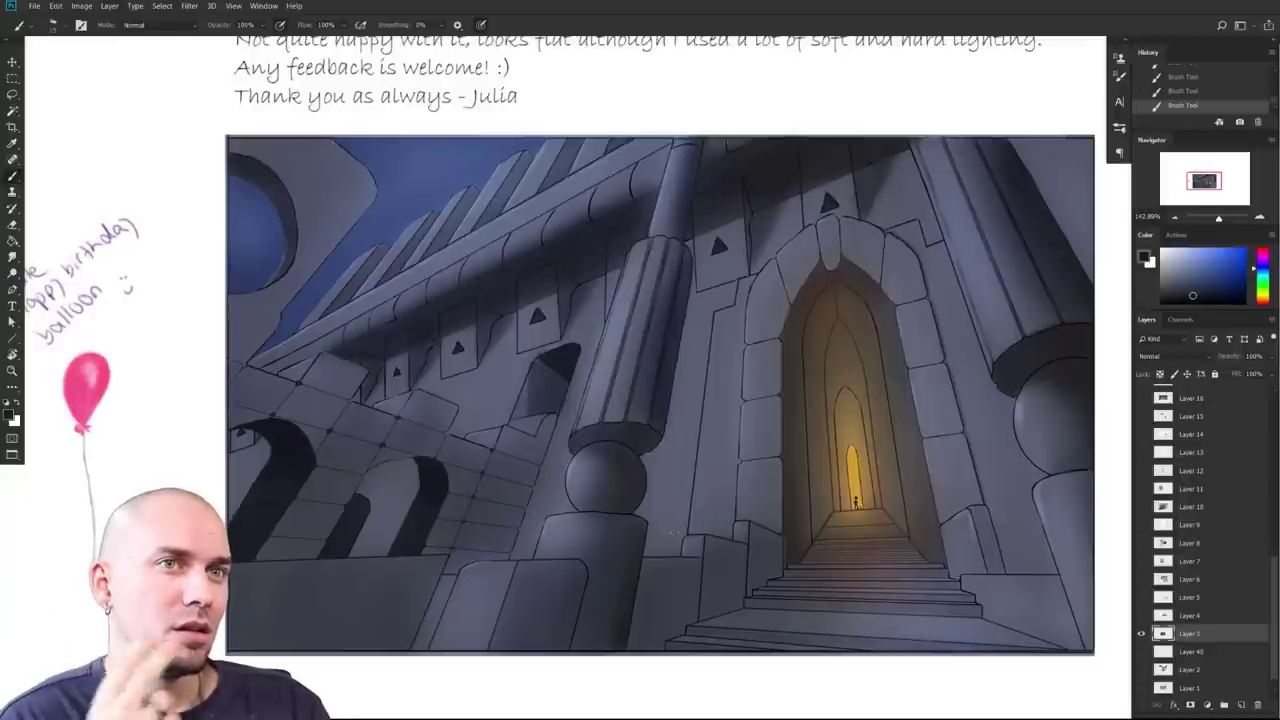
mouse_move(515, 530)
left_mouse_down()
mouse_move(517, 557)
mouse_move(528, 543)
left_mouse_up()
left_click_drag(415, 538, 478, 513)
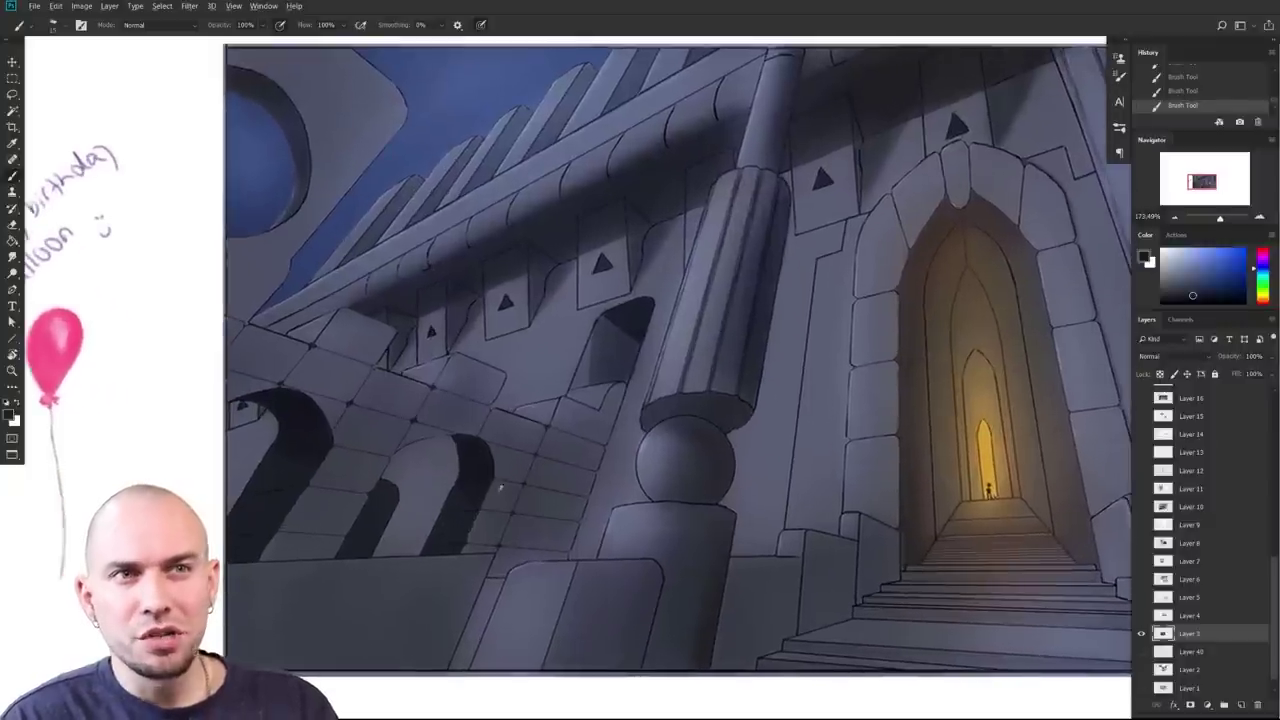
left_click(473, 490, "alt")
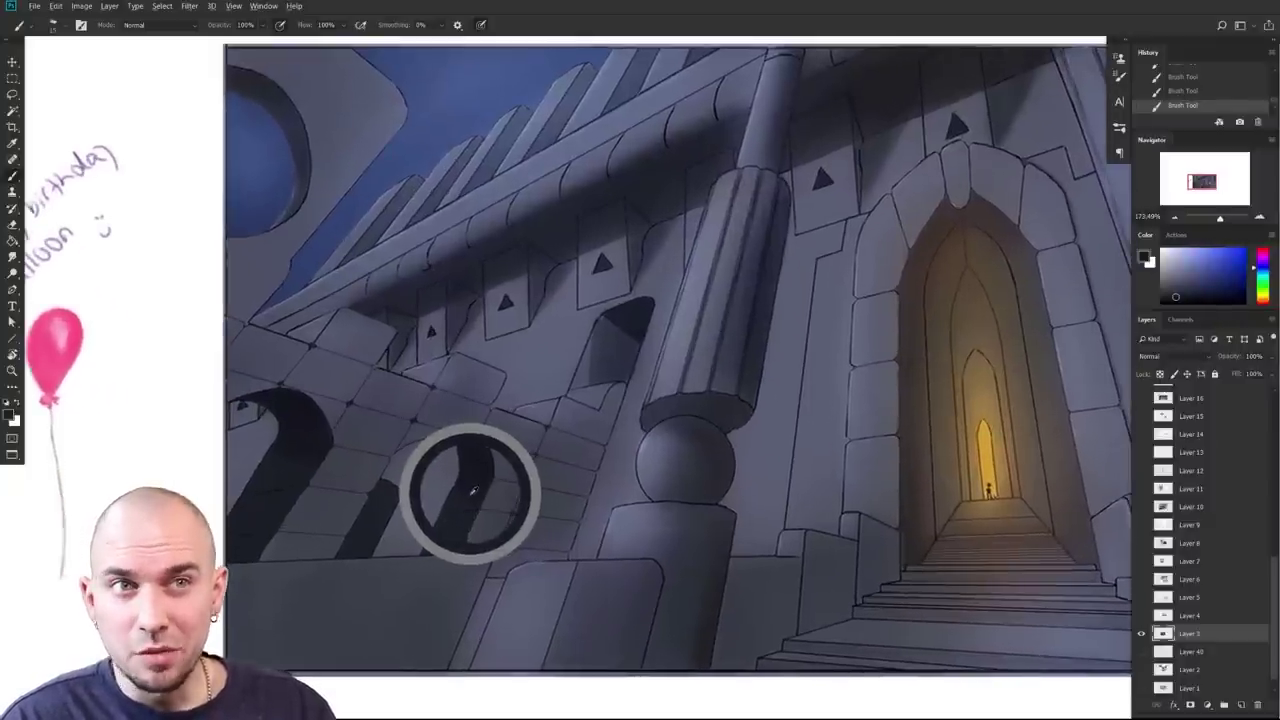
left_click(473, 493, "alt")
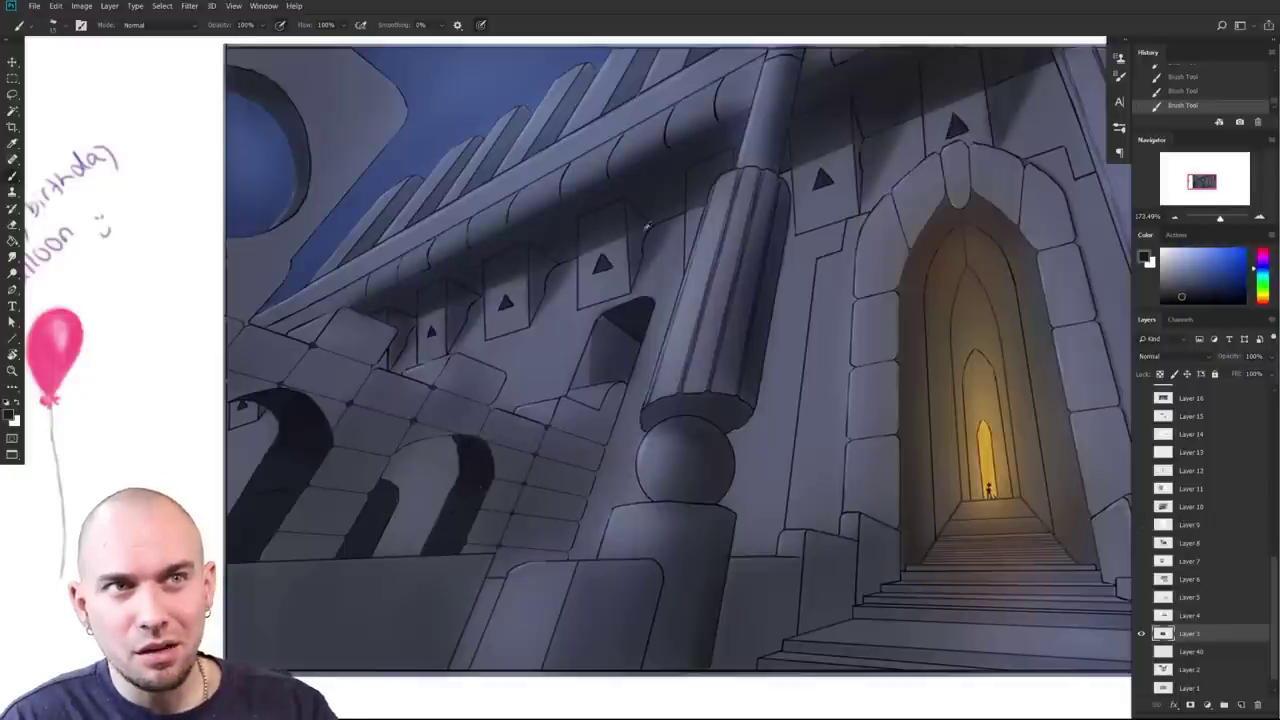
left_click(651, 242, "alt")
left_click_drag(651, 242, 611, 400)
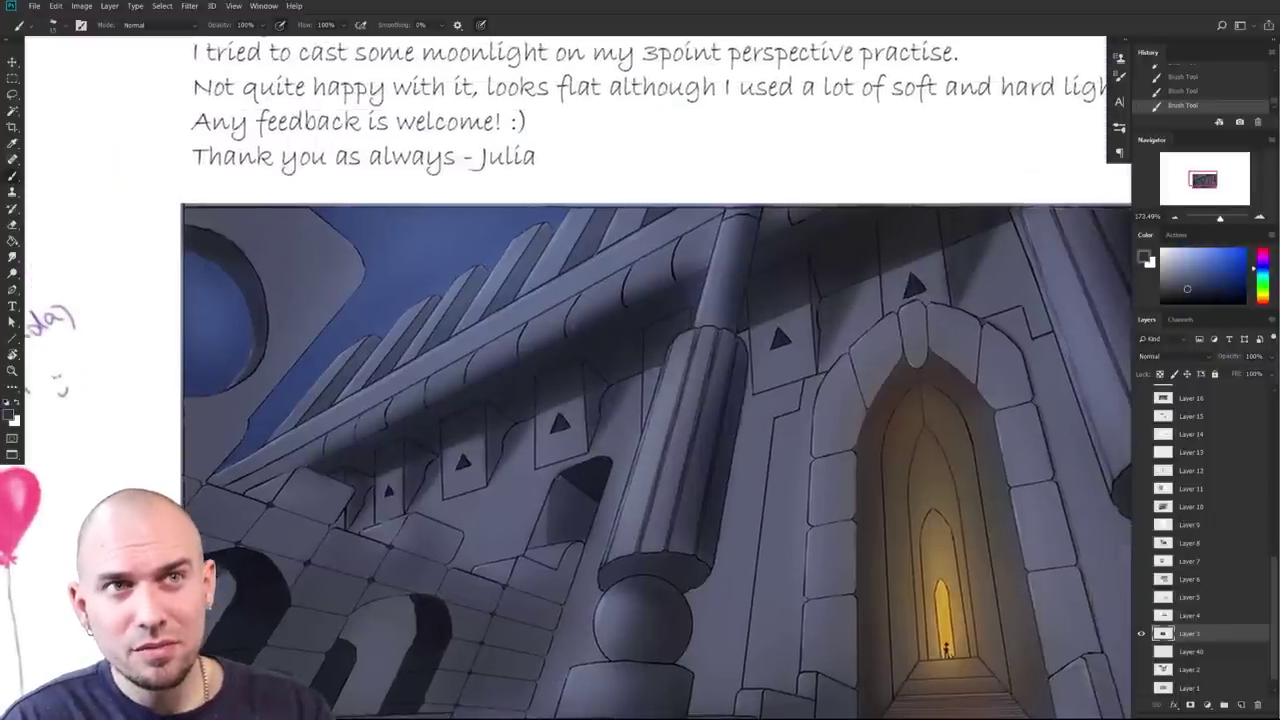
left_click(521, 272, "alt")
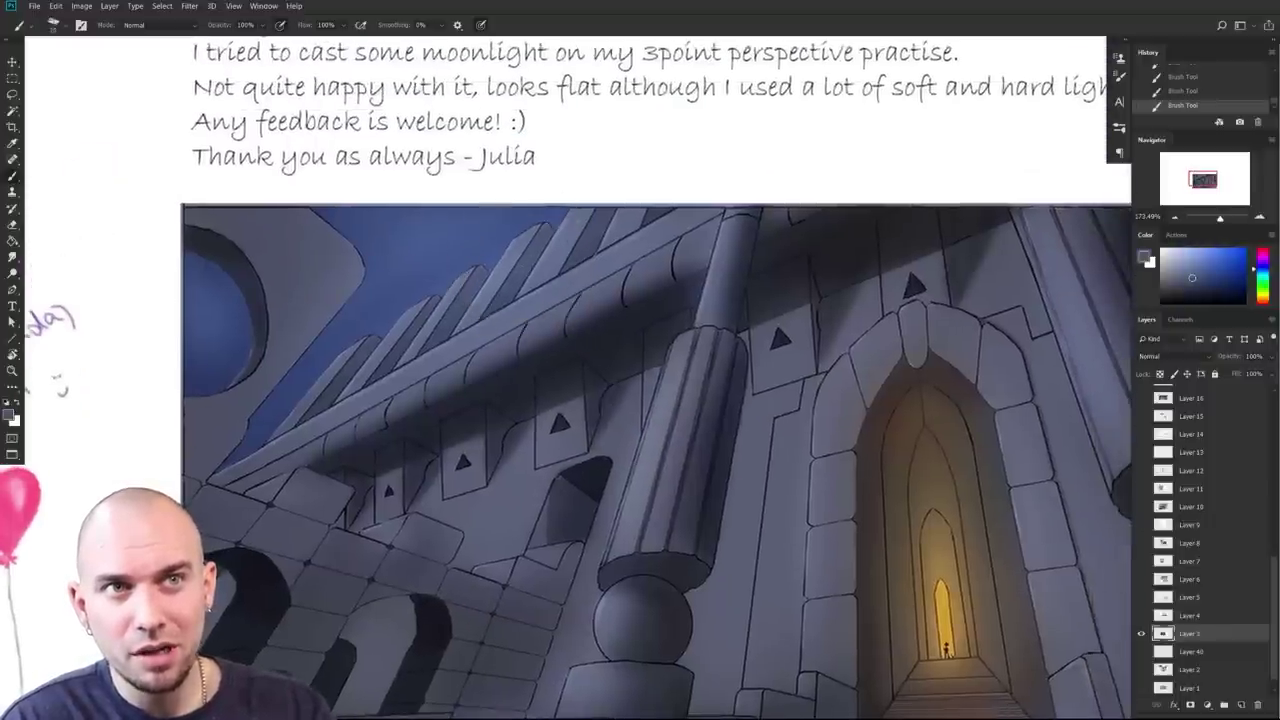
left_click_drag(575, 537, 557, 341)
mouse_move(602, 443)
left_mouse_down()
mouse_move(583, 443)
mouse_move(557, 497)
left_mouse_up()
scroll(559, 495, "down", 3)
scroll(557, 497, "down", 4)
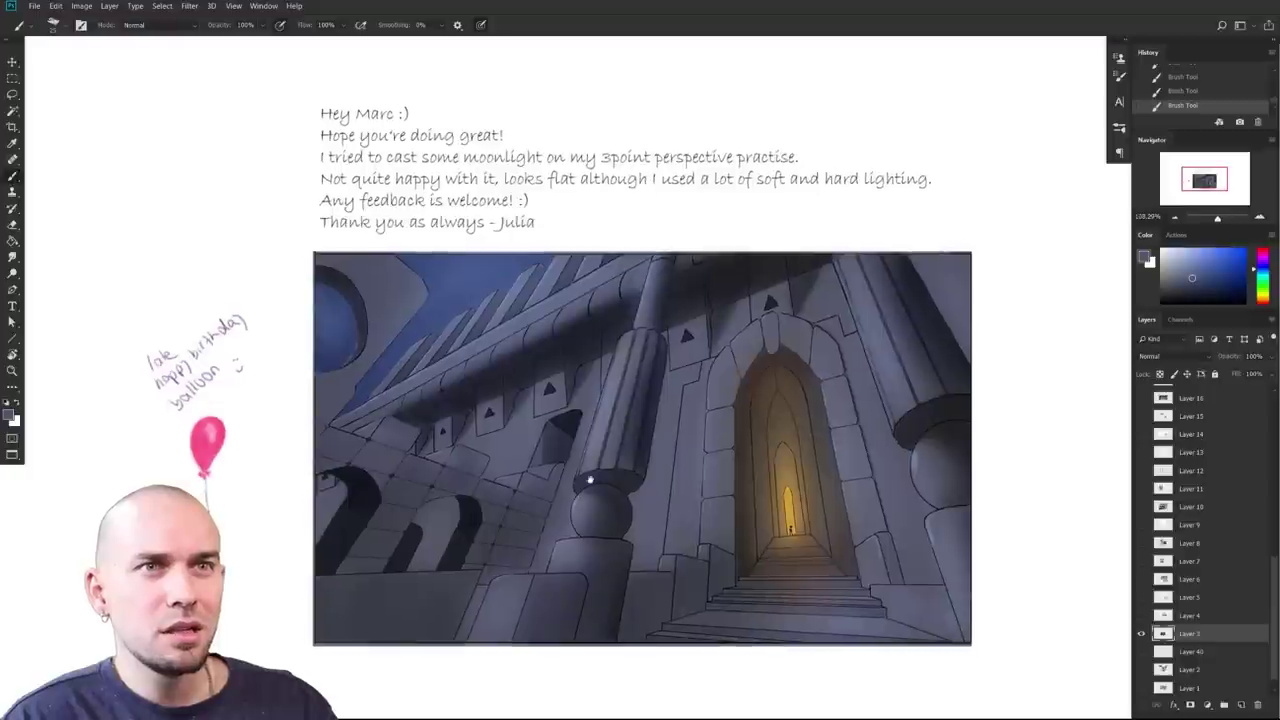
Step: Try marking moonlight falling from the upper right onto the doorway arch with a light-blue arrow on a new layer
left_click_drag(590, 480, 569, 507)
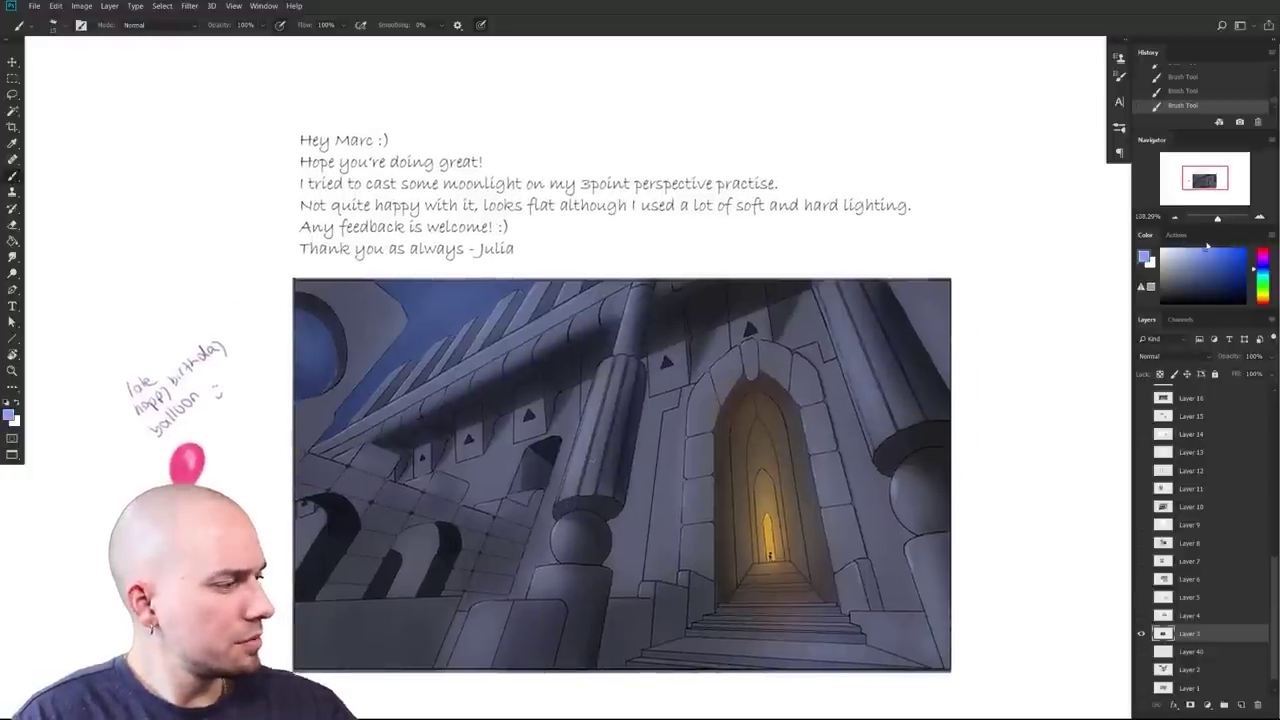
left_click_drag(888, 212, 795, 366)
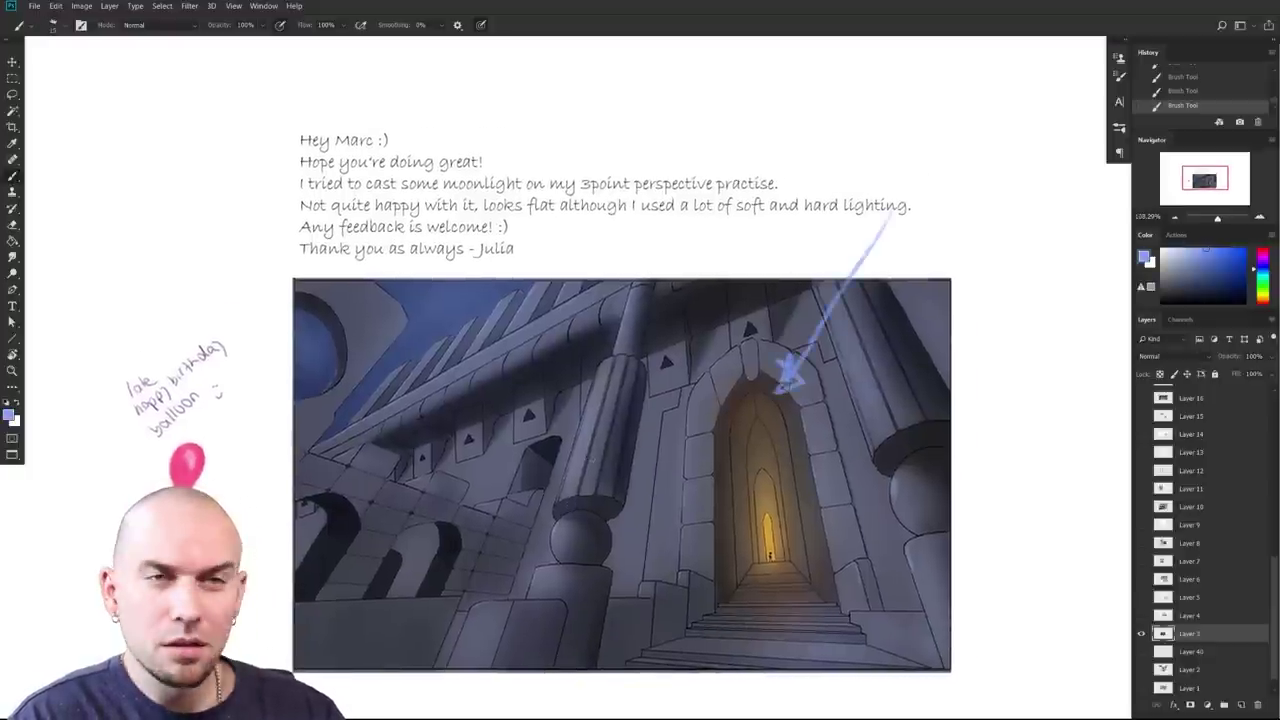
key("ctrl+z")
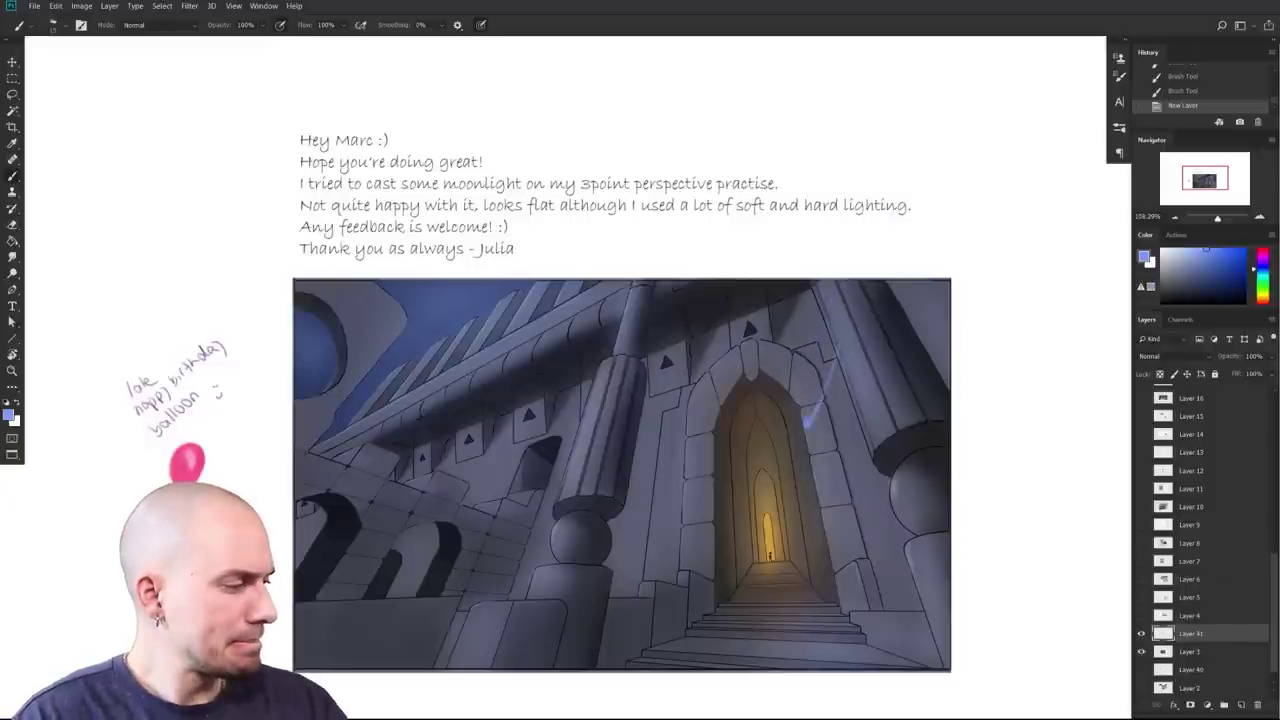
left_click_drag(818, 428, 806, 418)
left_click_drag(879, 443, 746, 440)
left_click_drag(928, 470, 1018, 418)
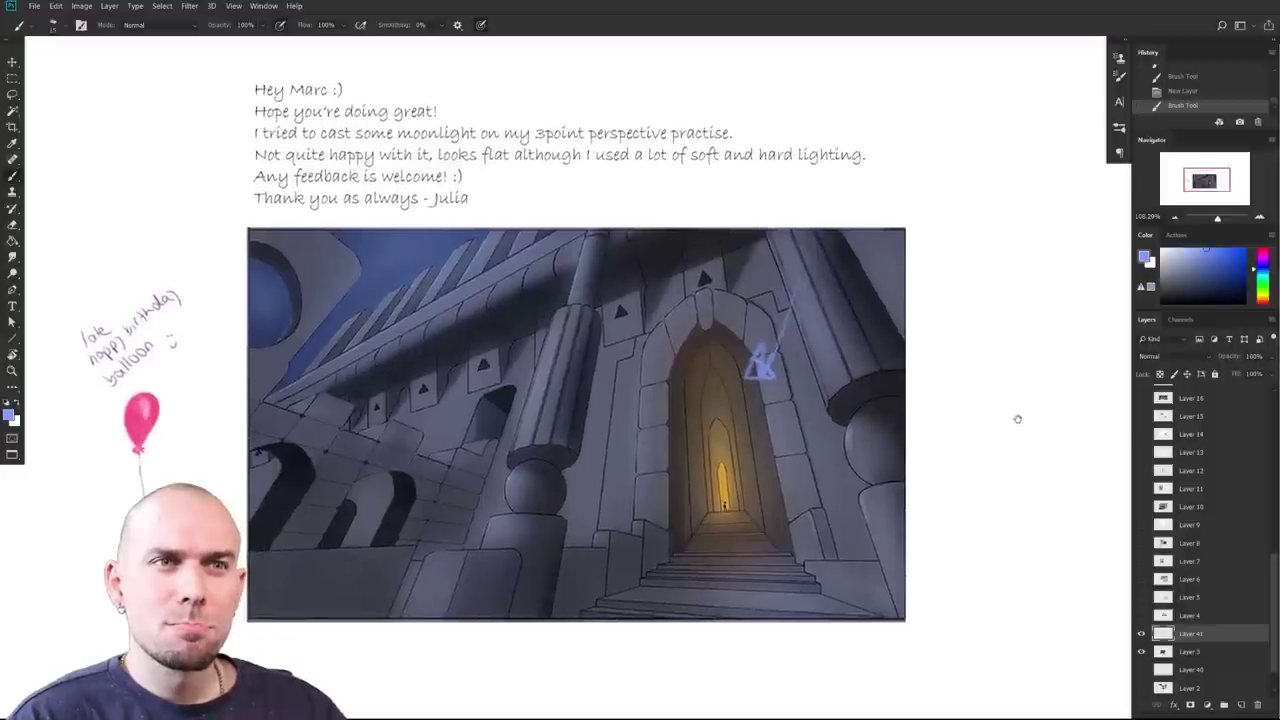
left_click_drag(1018, 419, 950, 413)
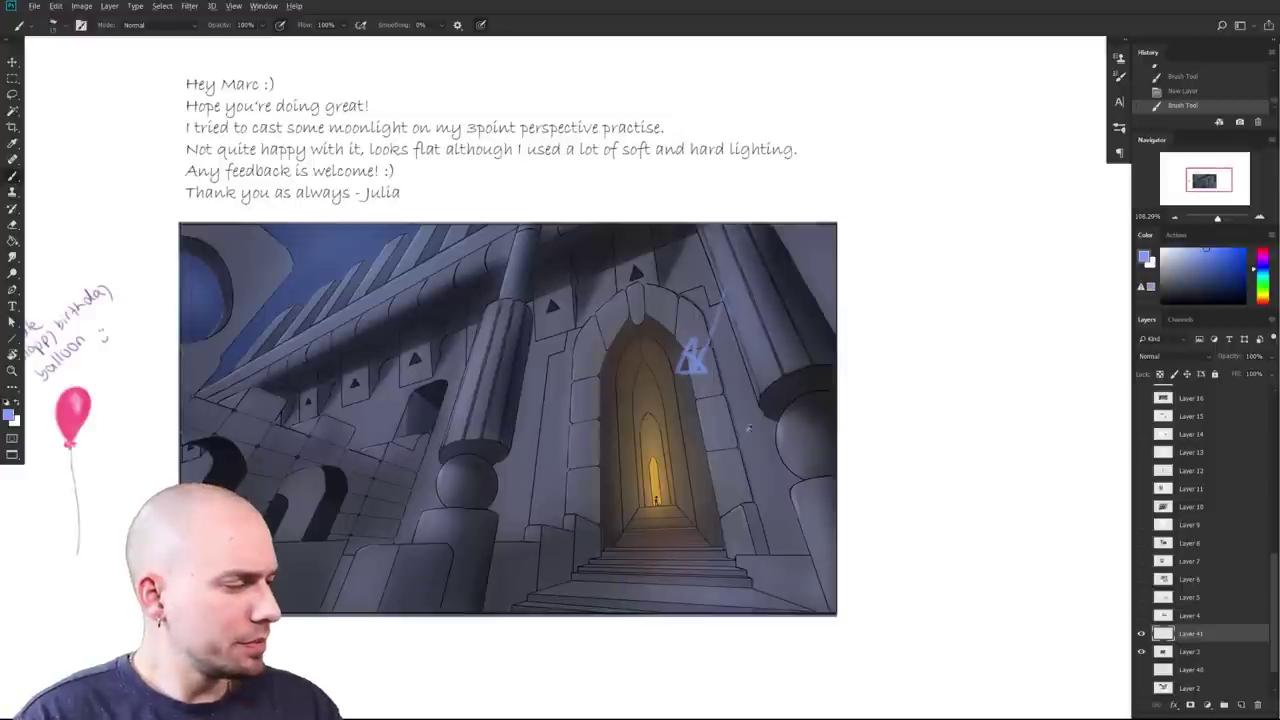
Step: Try shading the blocks right of the stairs and the right column's base and sphere with a sampled dark tone
left_click(773, 387, "alt")
left_click(334, 507, "alt")
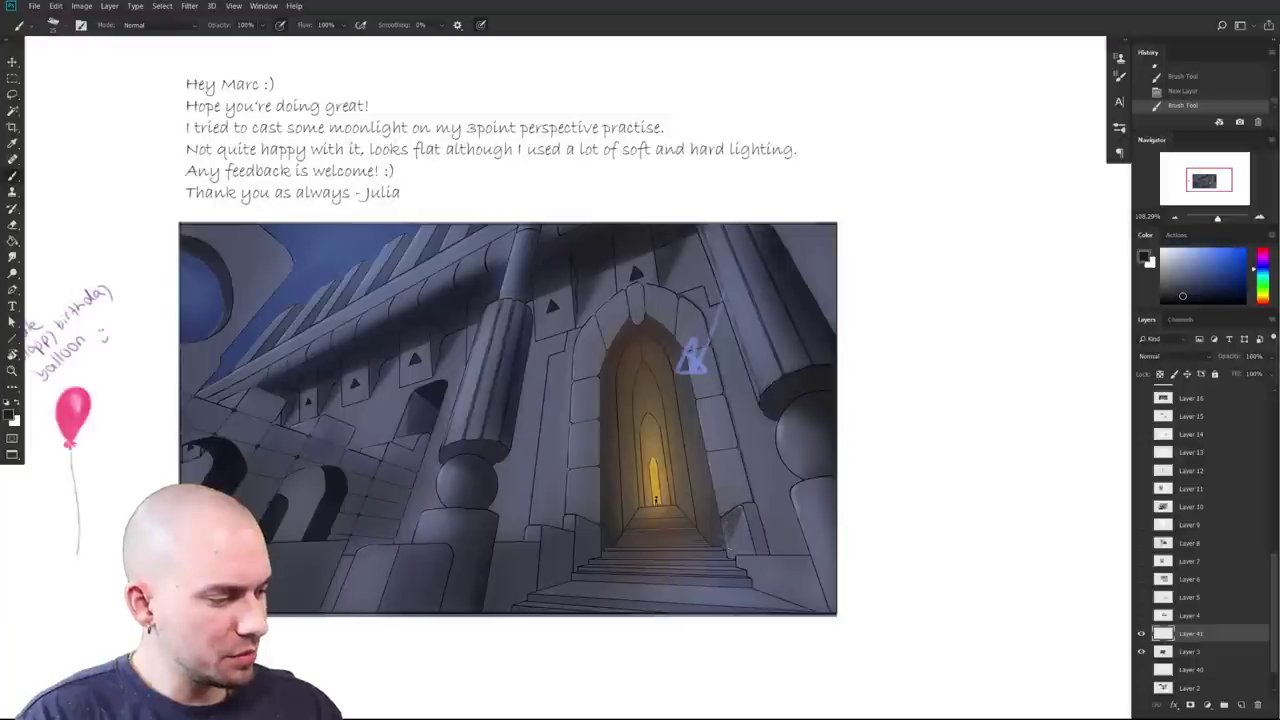
mouse_move(740, 572)
left_mouse_down()
mouse_move(789, 588)
mouse_move(796, 571)
mouse_move(808, 596)
mouse_move(728, 523)
mouse_move(738, 553)
mouse_move(729, 567)
mouse_move(733, 523)
mouse_move(709, 562)
mouse_move(773, 603)
left_mouse_up()
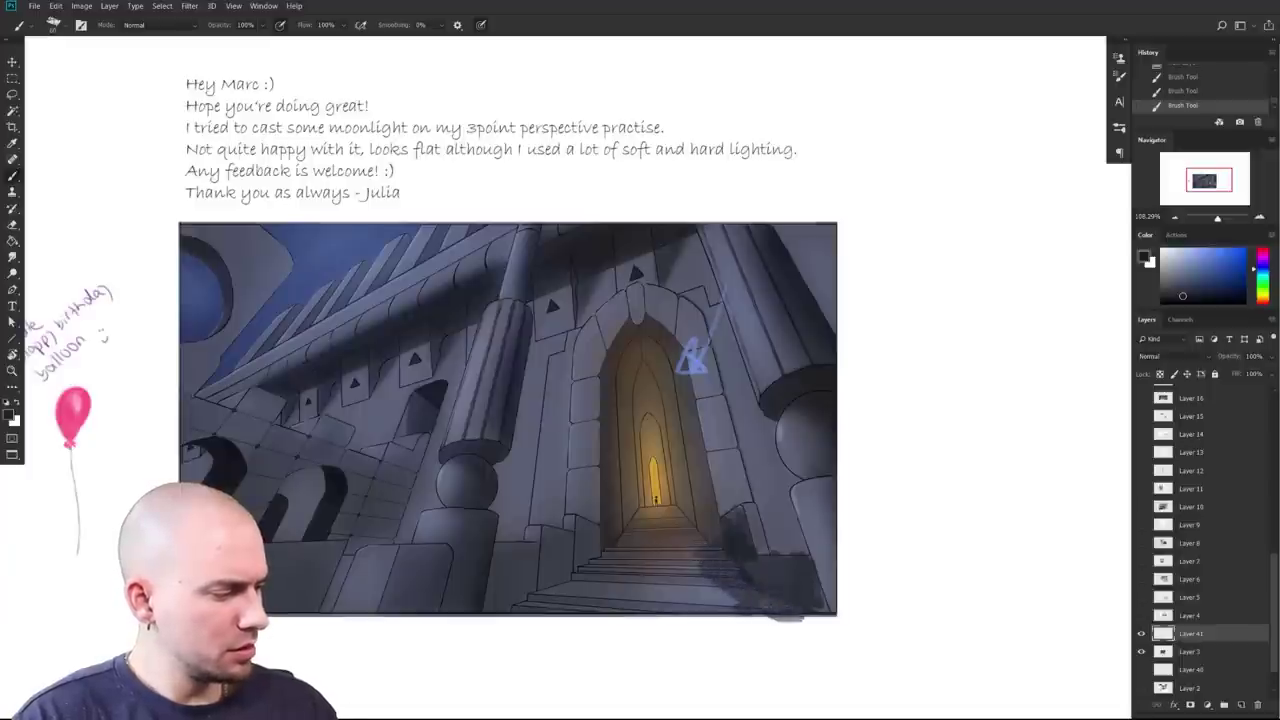
mouse_move(804, 496)
left_mouse_down()
mouse_move(830, 602)
mouse_move(822, 486)
mouse_move(830, 548)
left_mouse_up()
mouse_move(785, 412)
left_mouse_down()
mouse_move(796, 466)
mouse_move(810, 424)
mouse_move(822, 462)
left_mouse_up()
Step: Try shading the shafts of both columns in the same dark tone with a smaller brush
key("bracketleft")
key("bracketleft")
key("bracketleft")
key("bracketleft")
left_click_drag(702, 222, 790, 390)
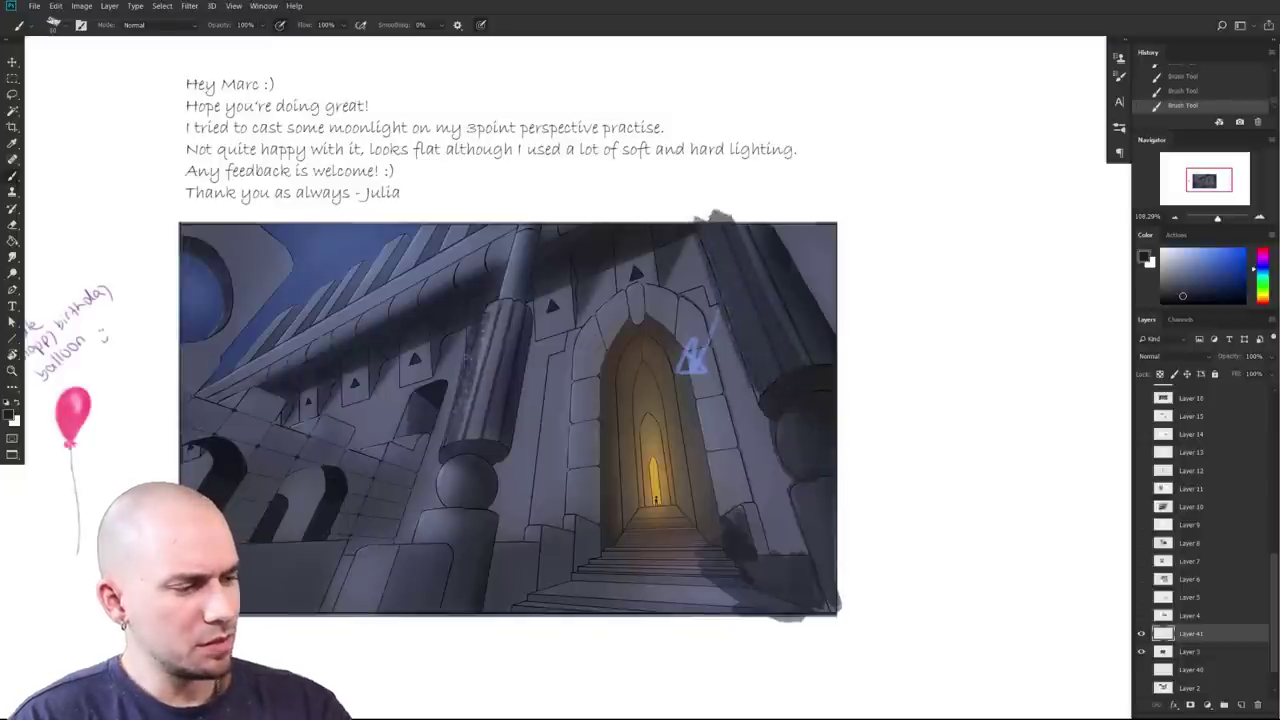
left_click_drag(450, 455, 490, 300)
mouse_move(480, 440)
left_mouse_down()
mouse_move(521, 285)
mouse_move(522, 212)
left_mouse_up()
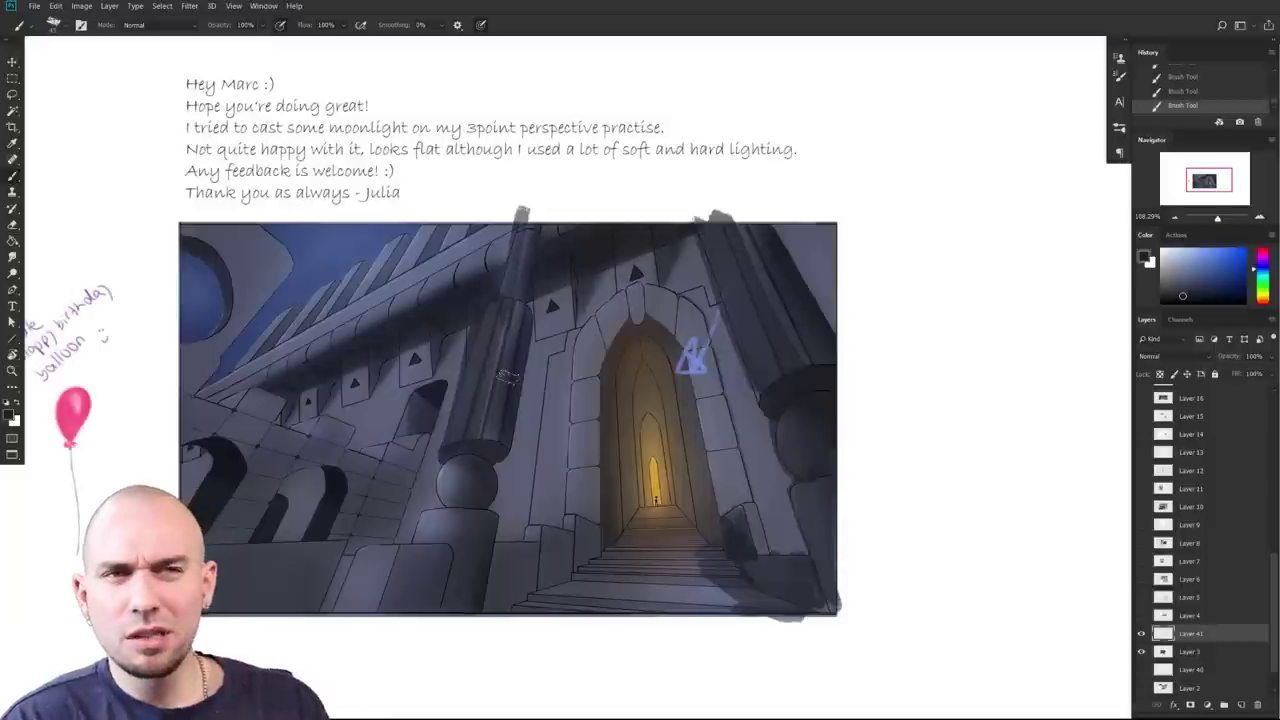
Step: Undo the test shadows, the light-direction arrow and the added layer, returning to Layer 3
key("ctrl+z")
key("ctrl+z")
key("ctrl+z")
key("ctrl+z")
key("ctrl+z")
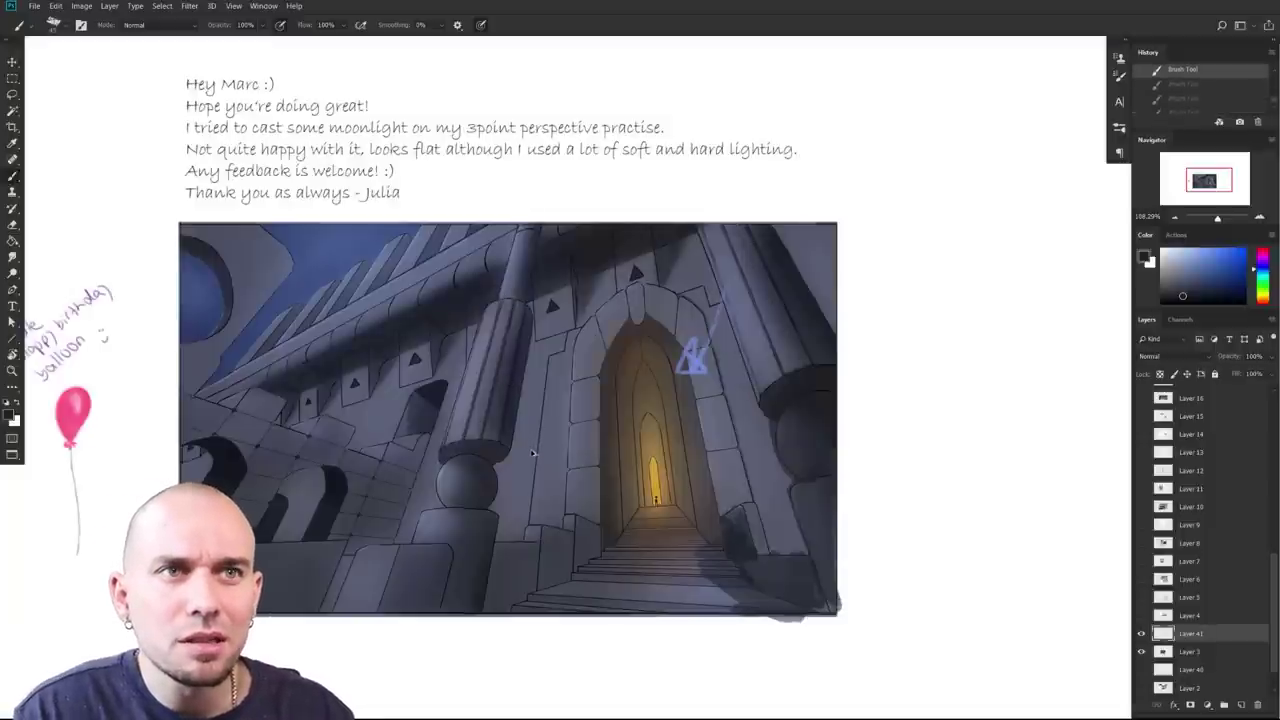
key("ctrl+z")
key("ctrl+z")
key("ctrl+z")
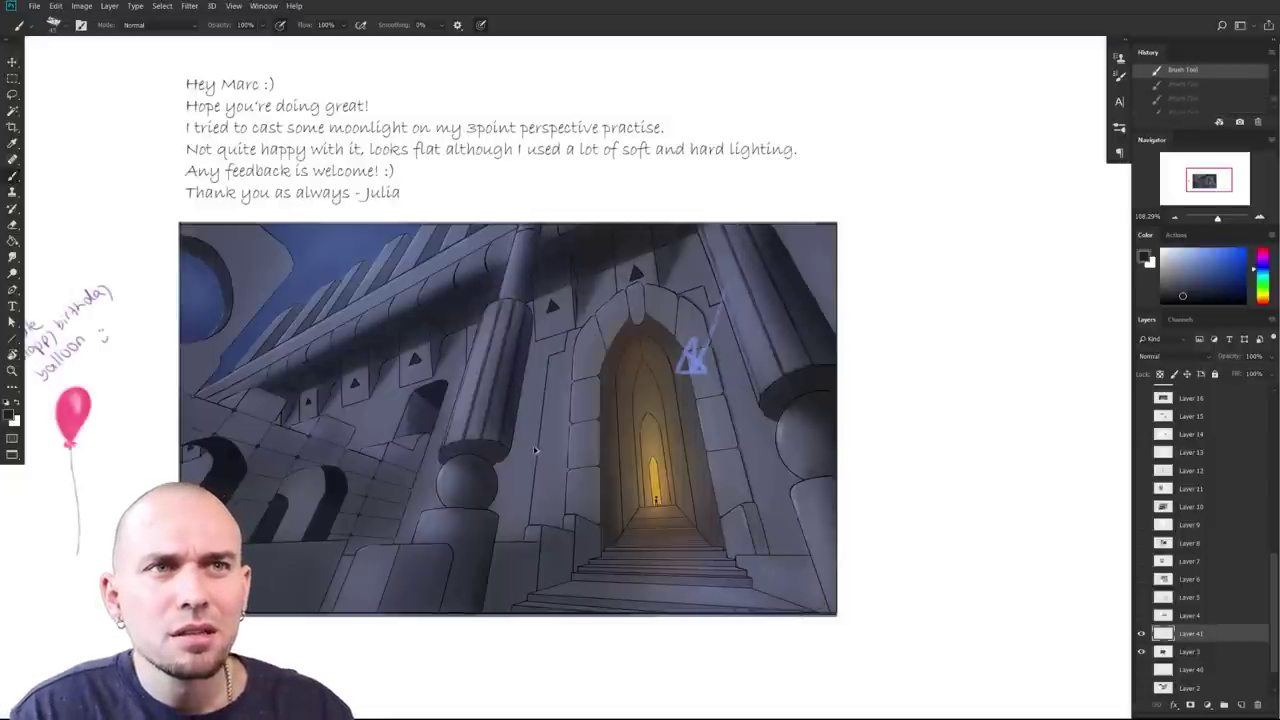
left_click_drag(554, 424, 605, 479)
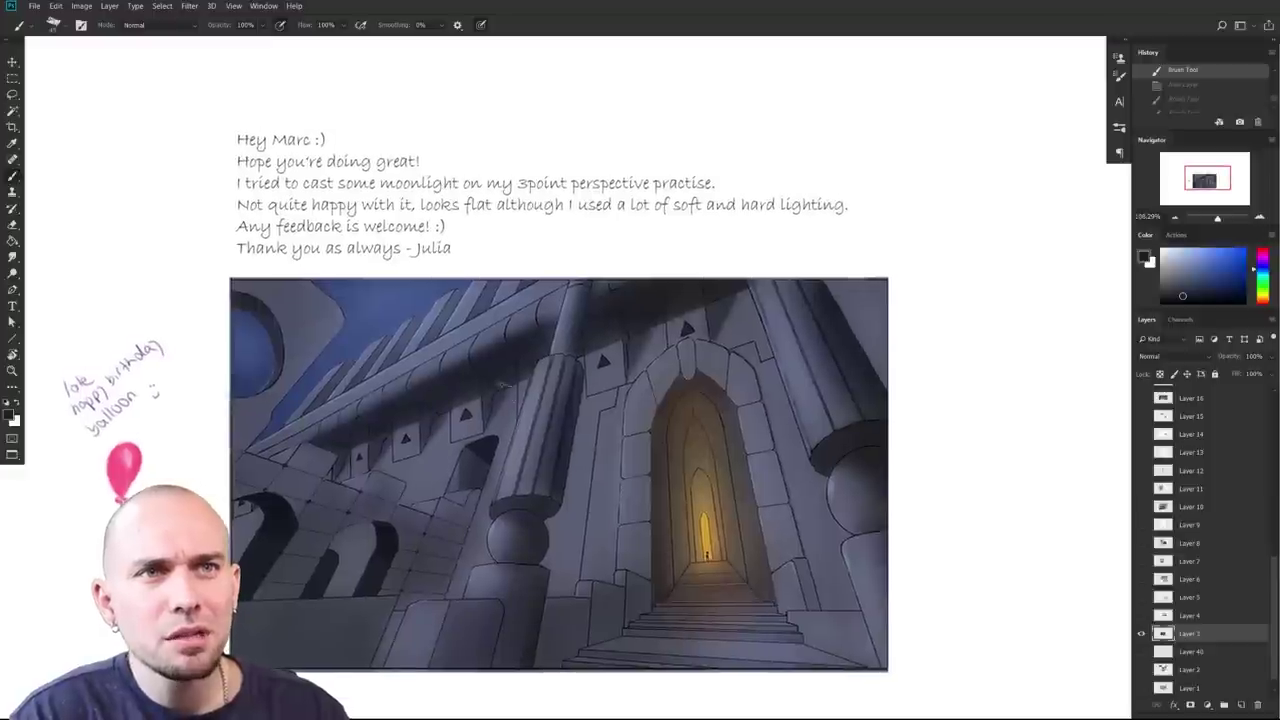
Step: Draw a pale-blue arrow on Layer 3 showing moonlight coming from the upper left onto the sloping roof edge
mouse_move(503, 404)
left_mouse_down()
mouse_move(500, 420)
mouse_move(514, 414)
mouse_move(503, 408)
left_mouse_up()
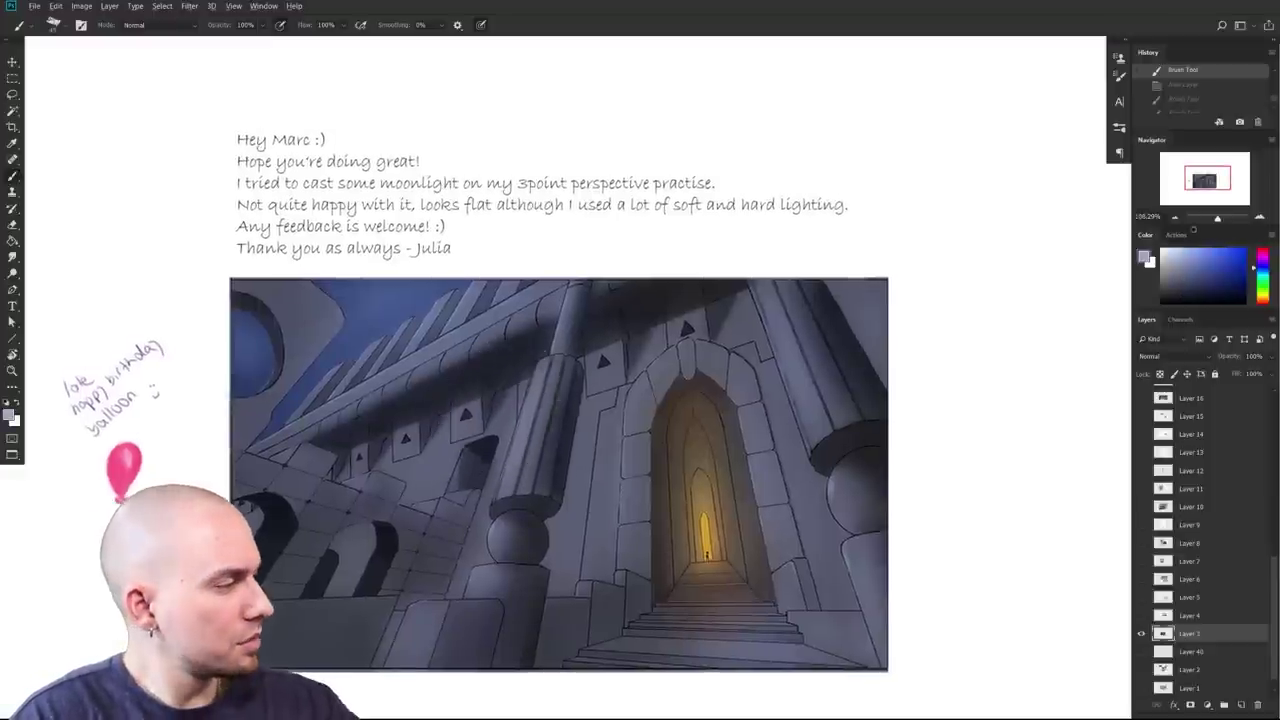
left_click_drag(364, 292, 421, 380)
key("ctrl+z")
left_click_drag(381, 262, 420, 352)
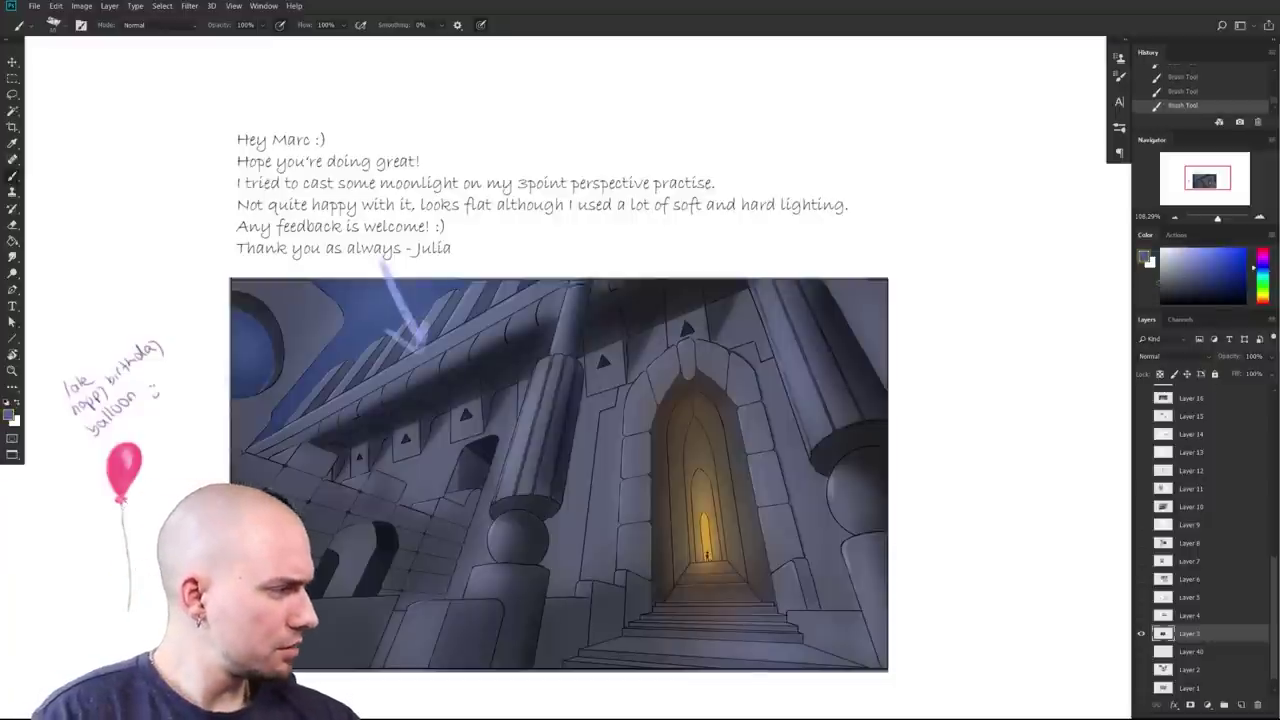
Step: Paint near-black shadows over the blocks left of the stairs, the left column's plinth and the arcade wall
left_click_drag(755, 385, 705, 362)
left_click(615, 483, "alt")
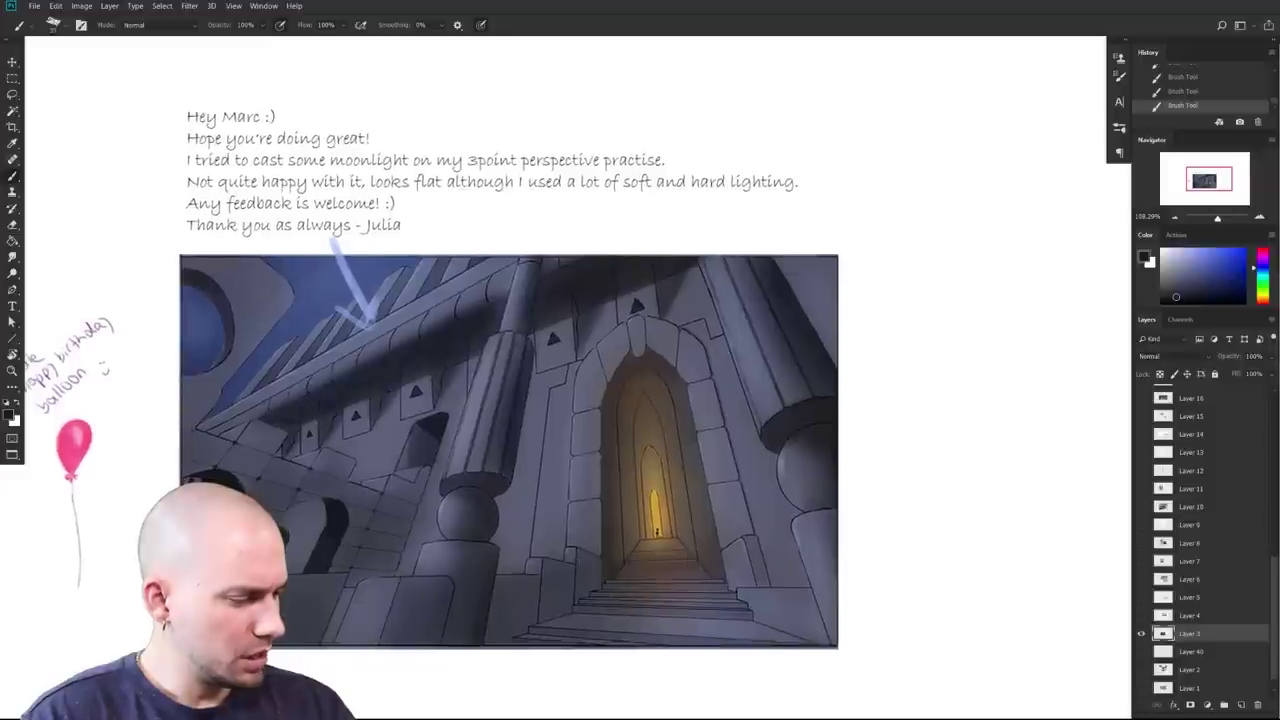
mouse_move(560, 607)
left_mouse_down()
mouse_move(550, 588)
mouse_move(521, 594)
mouse_move(477, 562)
mouse_move(425, 610)
mouse_move(396, 589)
left_mouse_up()
key("bracketright")
mouse_move(550, 589)
left_mouse_down()
mouse_move(541, 600)
mouse_move(556, 589)
left_mouse_up()
mouse_move(397, 512)
left_mouse_down()
mouse_move(395, 550)
mouse_move(418, 478)
left_mouse_up()
mouse_move(385, 557)
left_mouse_down()
mouse_move(395, 480)
mouse_move(360, 570)
mouse_move(330, 490)
left_mouse_up()
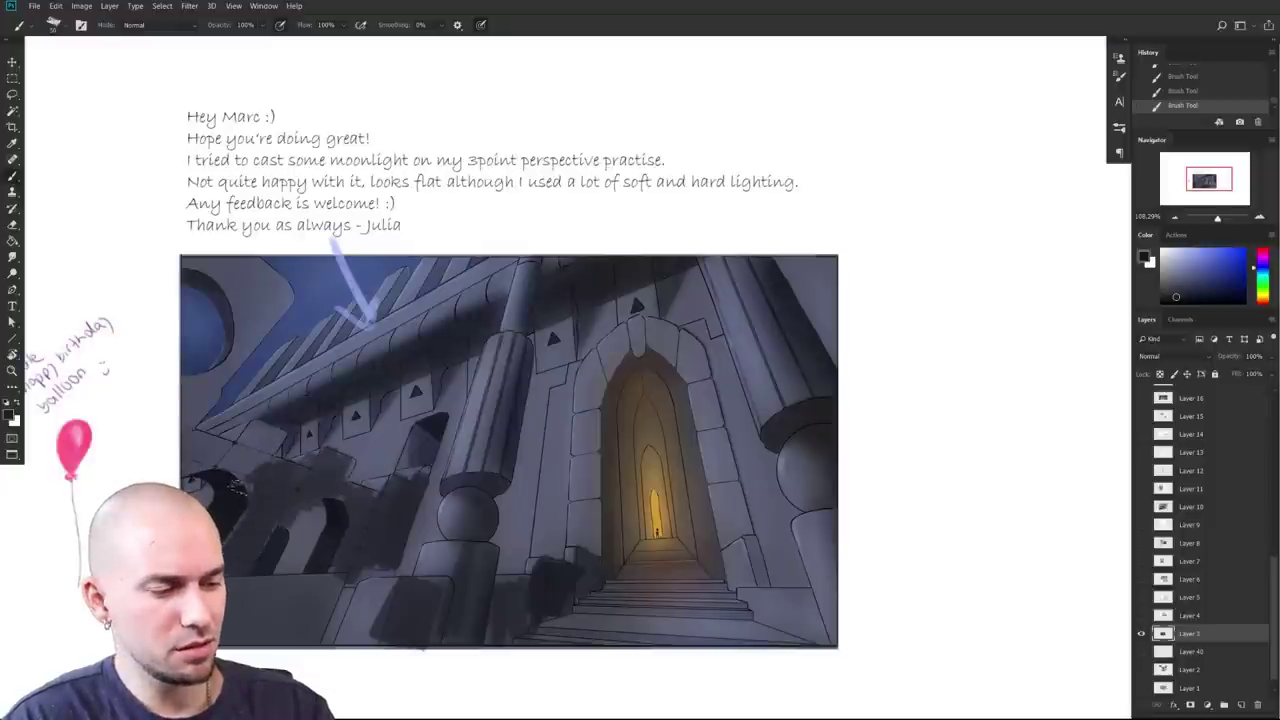
Step: Extend the dark shadow across the arcade wall and up toward the small window behind the left column
left_click_drag(621, 488, 585, 489)
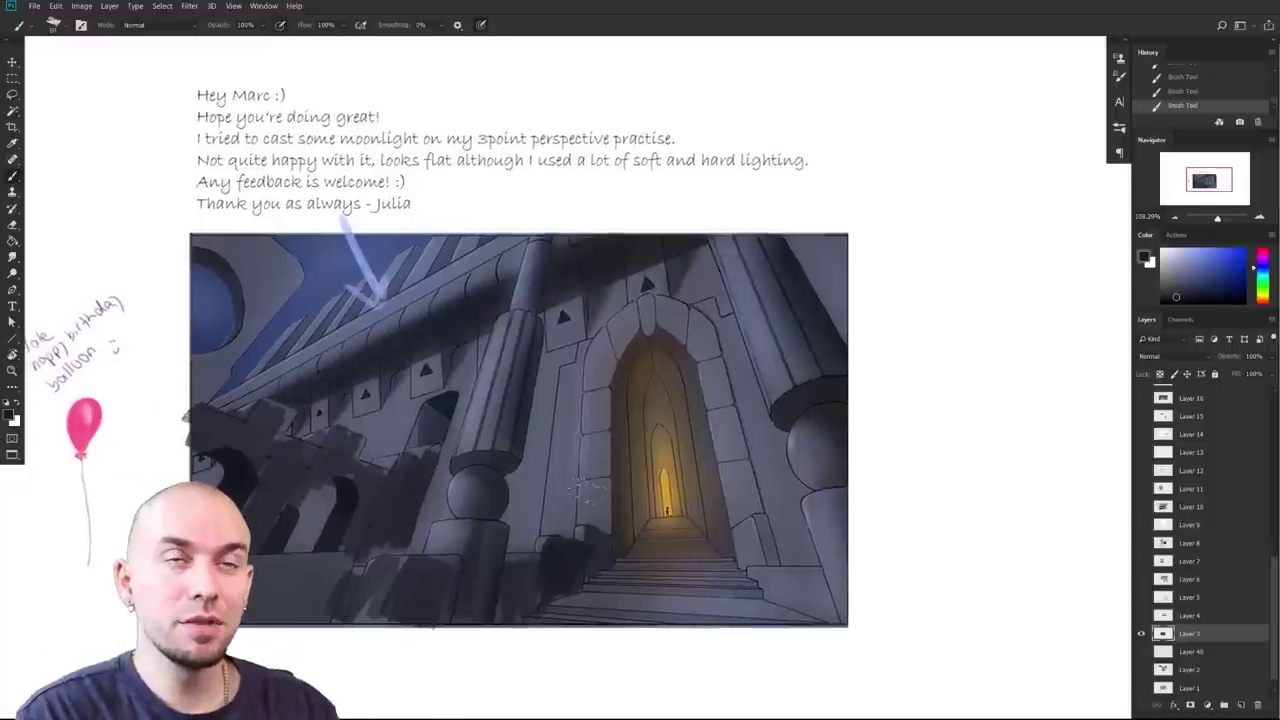
left_click_drag(585, 490, 647, 486)
scroll(562, 523, "up", 1)
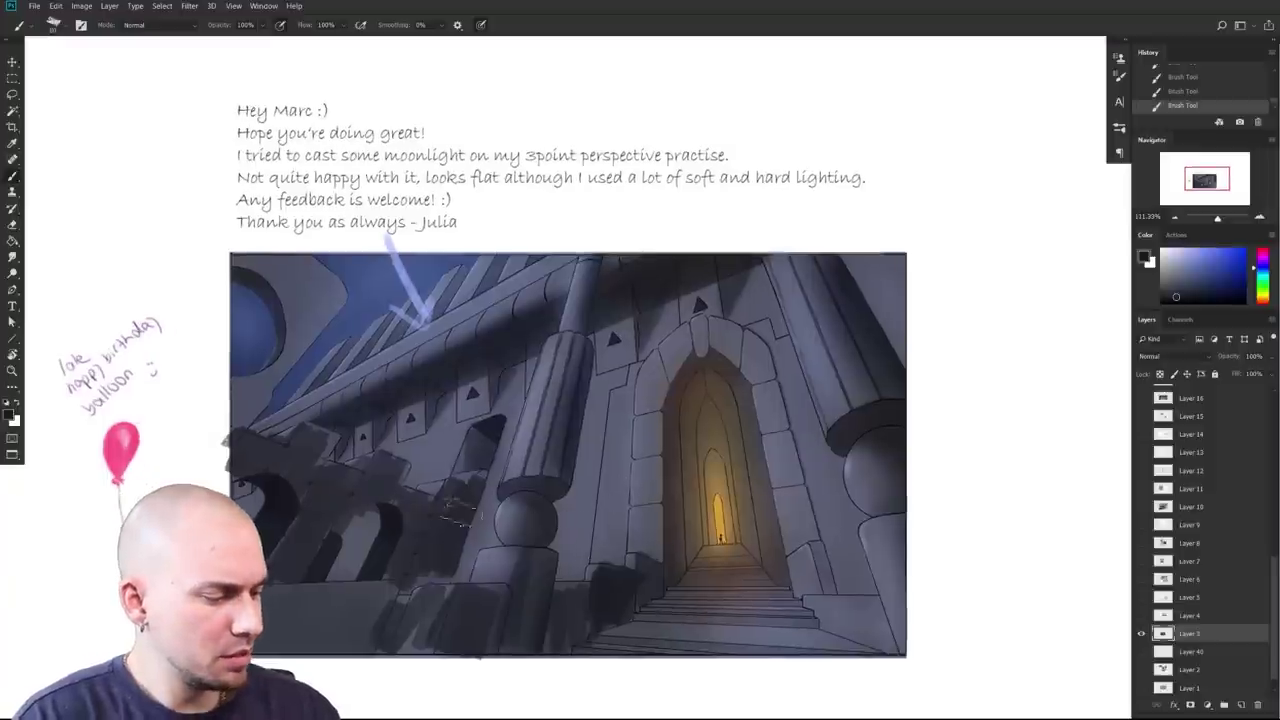
mouse_move(460, 513)
left_mouse_down()
mouse_move(470, 560)
mouse_move(490, 462)
left_mouse_up()
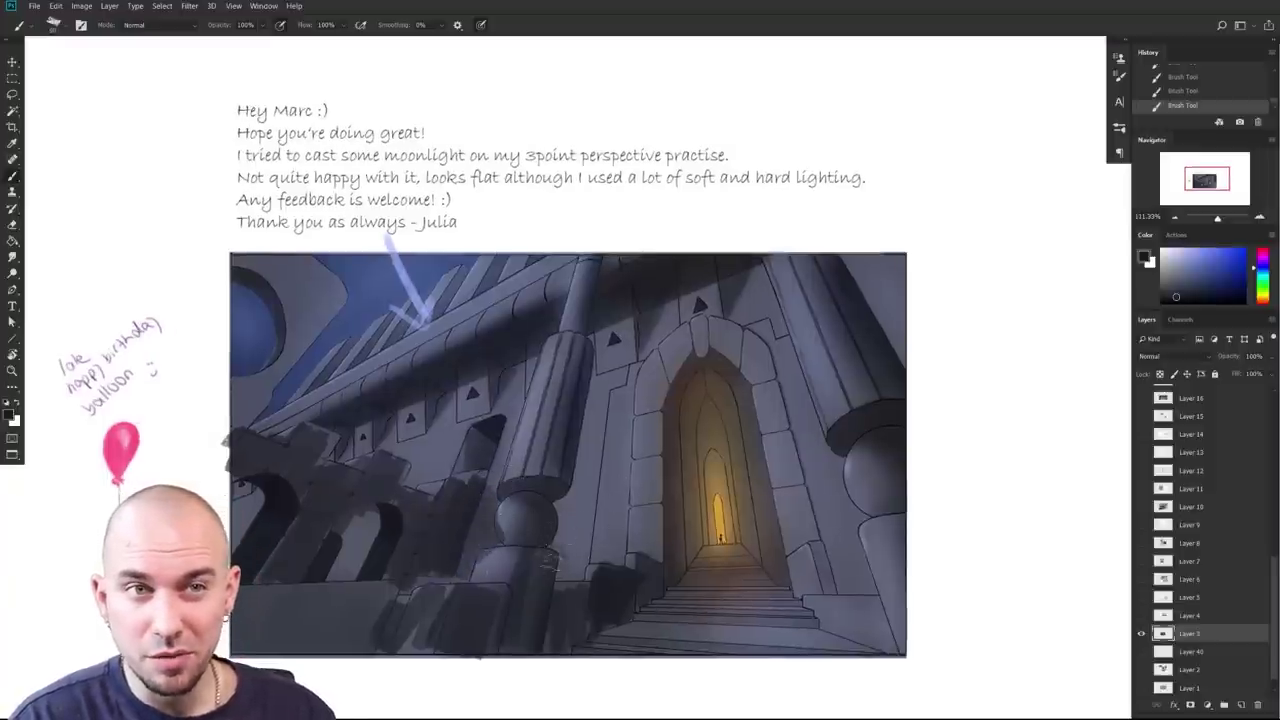
Step: Paint dark cast shadows beneath the roof edge and across the wall above the doorway arch
left_click_drag(715, 575, 762, 636)
mouse_move(392, 476)
left_mouse_down()
mouse_move(470, 465)
mouse_move(425, 500)
mouse_move(505, 482)
left_mouse_up()
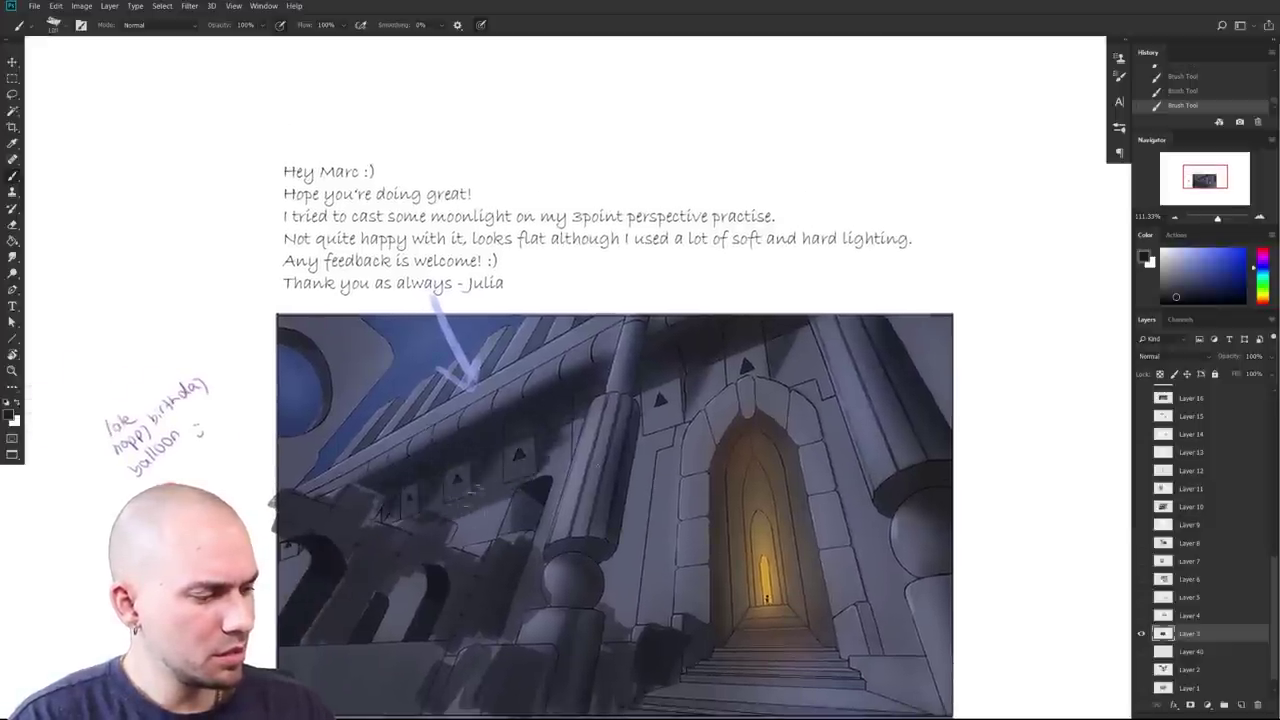
right_click(568, 420)
left_click(478, 478)
mouse_move(645, 409)
left_mouse_down()
mouse_move(634, 447)
mouse_move(689, 419)
mouse_move(712, 389)
mouse_move(729, 429)
mouse_move(766, 404)
mouse_move(746, 369)
mouse_move(769, 371)
mouse_move(759, 394)
mouse_move(772, 414)
mouse_move(794, 389)
mouse_move(799, 404)
mouse_move(804, 364)
mouse_move(804, 387)
mouse_move(826, 389)
mouse_move(772, 407)
mouse_move(786, 371)
mouse_move(754, 351)
mouse_move(780, 376)
left_mouse_up()
key("ctrl+z")
key("[")
left_click_drag(829, 464, 831, 472)
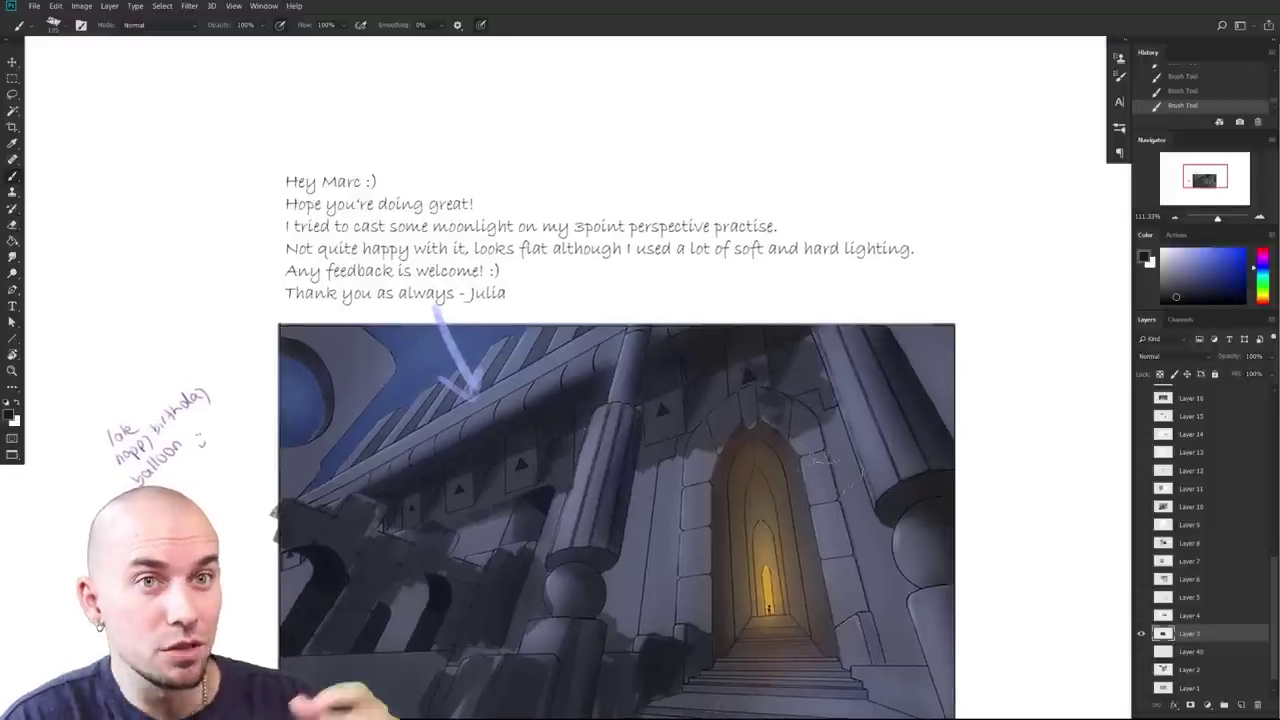
Step: Paint darker shadow on the wall between the left column and the arch, and over the structure surrounding the round sky opening
left_click_drag(767, 555, 713, 531)
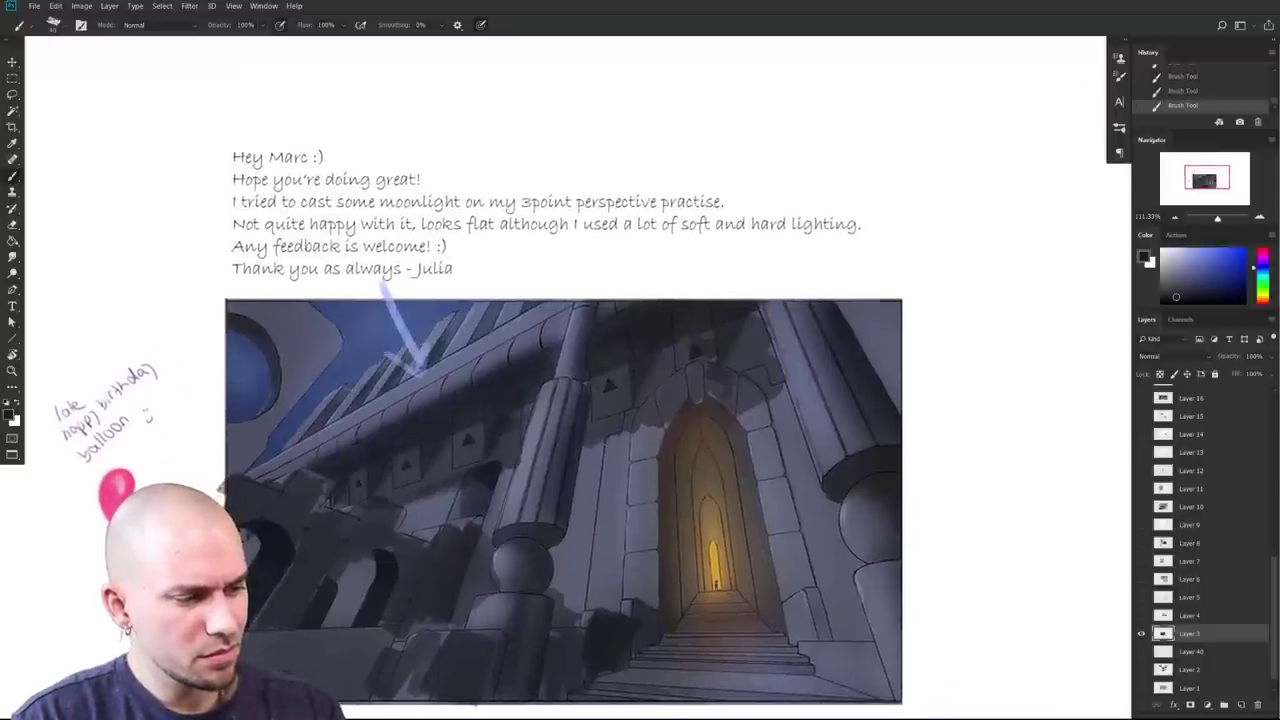
left_click_drag(690, 491, 606, 411)
left_click_drag(751, 427, 718, 490)
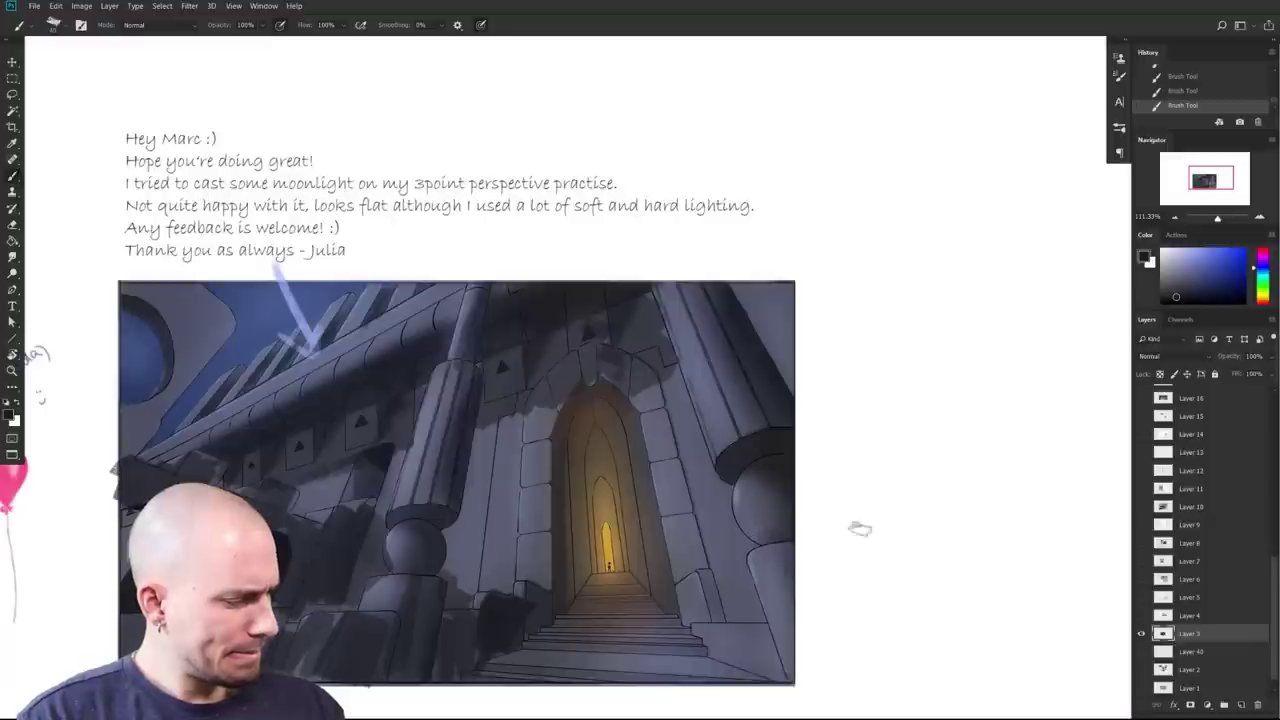
mouse_move(884, 532)
left_mouse_down()
mouse_move(891, 517)
mouse_move(879, 533)
left_mouse_up()
mouse_move(174, 400)
left_mouse_down()
mouse_move(206, 297)
mouse_move(206, 321)
mouse_move(176, 298)
left_mouse_up()
mouse_move(627, 462)
left_mouse_down()
mouse_move(737, 403)
mouse_move(726, 440)
mouse_move(742, 397)
left_mouse_up()
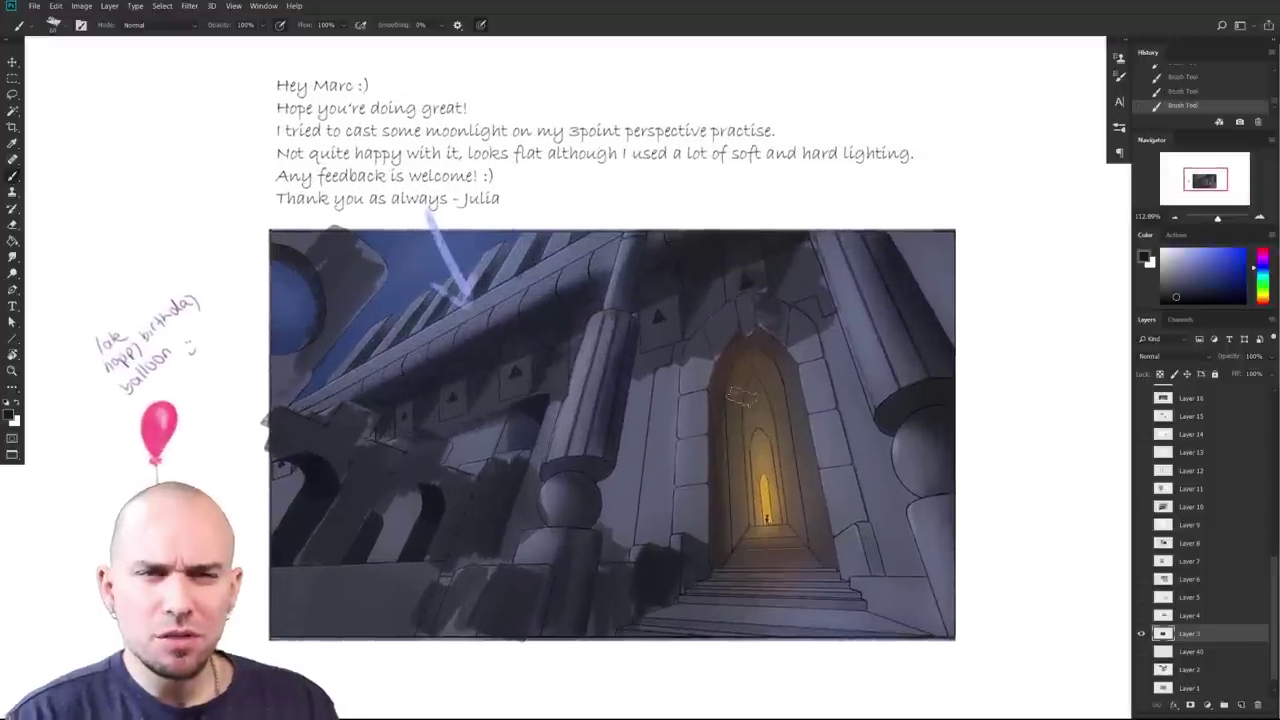
left_click_drag(762, 500, 749, 516)
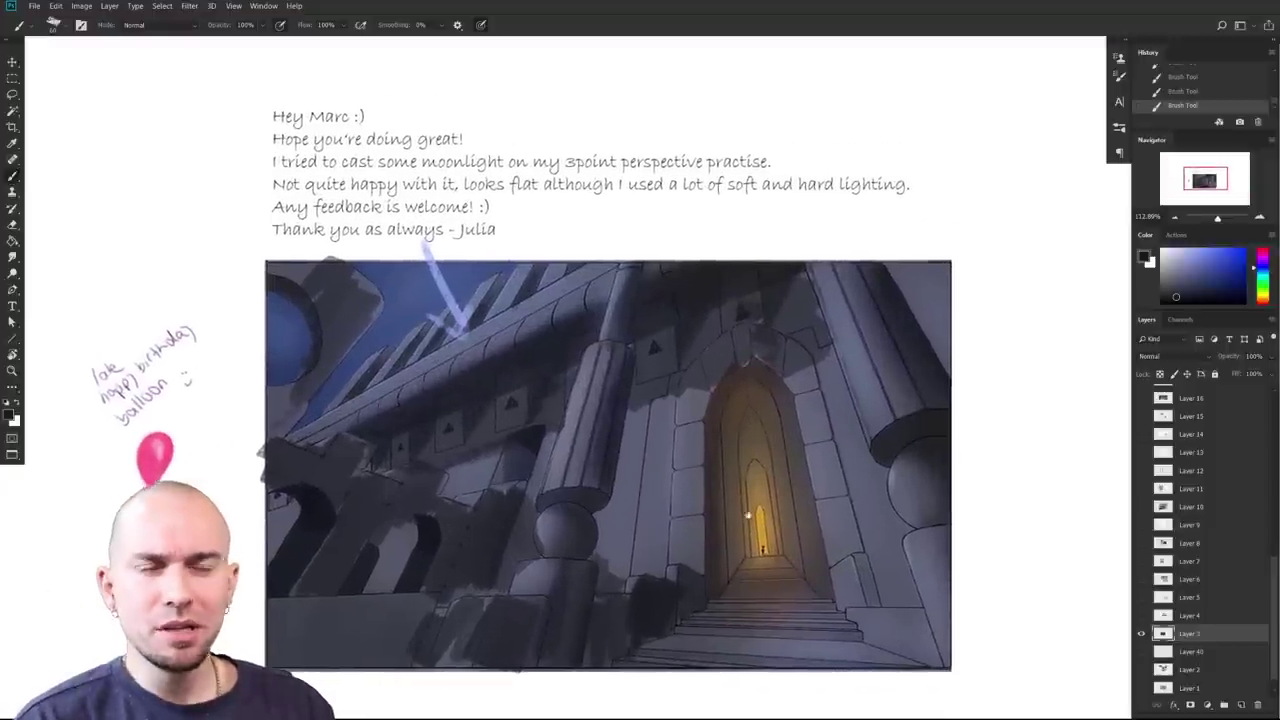
Step: Sample the lit wall tone beside the doorway and the shaded arcade tones to compare their values
left_click_drag(656, 516, 666, 514)
left_click_drag(637, 442, 659, 416)
left_click(670, 420, "alt")
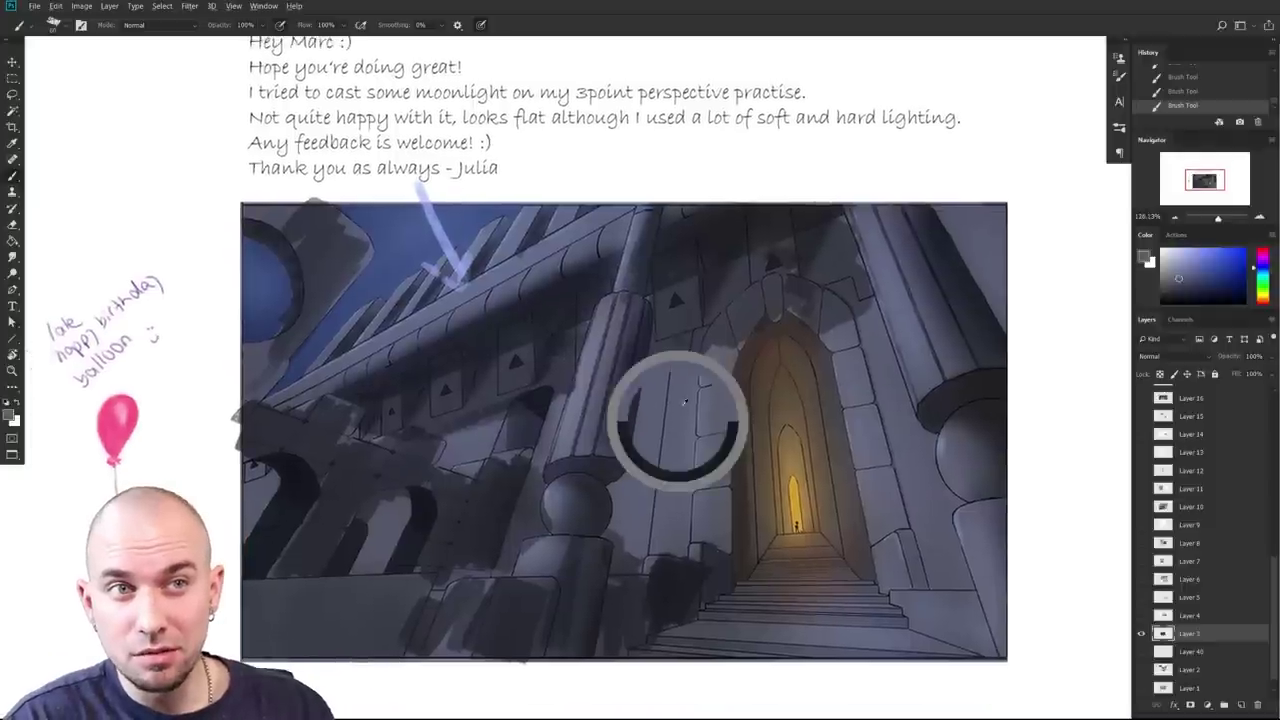
left_click(683, 410, "alt")
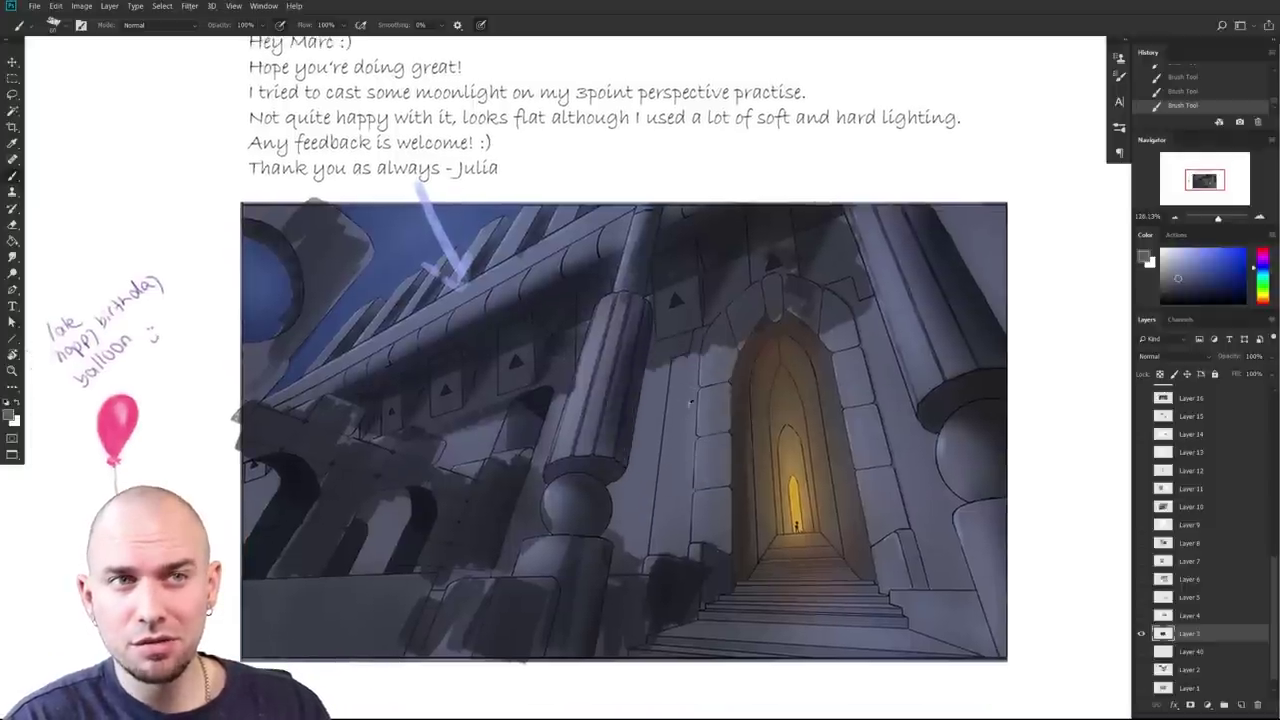
mouse_move(847, 508)
left_mouse_down()
mouse_move(793, 547)
mouse_move(826, 531)
mouse_move(814, 496)
mouse_move(845, 482)
left_mouse_up()
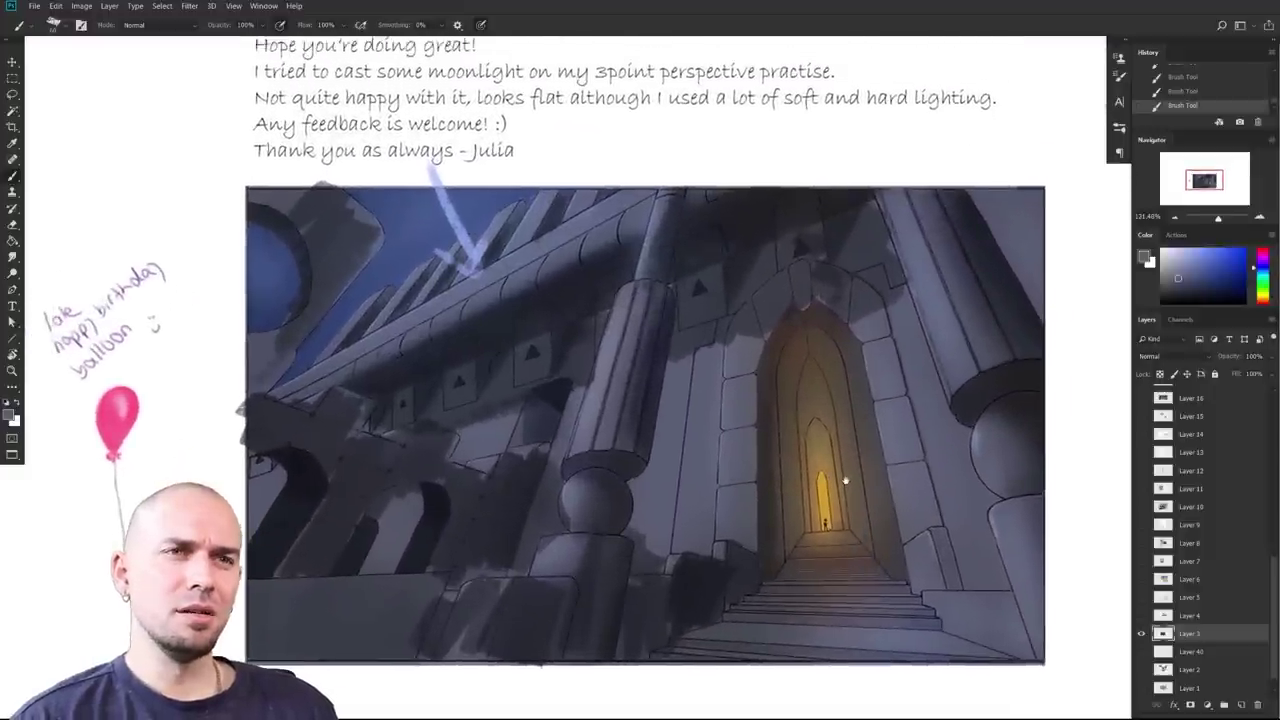
left_click_drag(509, 403, 509, 406)
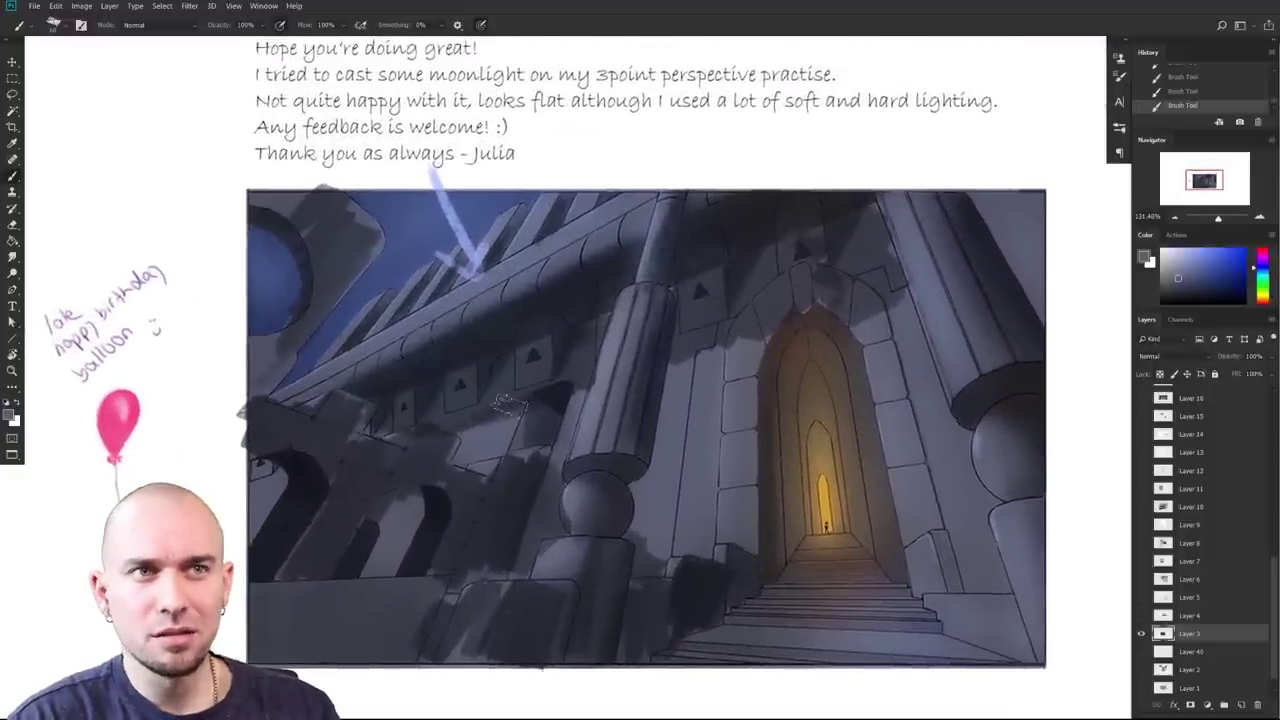
mouse_move(641, 477)
left_mouse_down()
mouse_move(643, 489)
mouse_move(657, 451)
mouse_move(671, 453)
left_mouse_up()
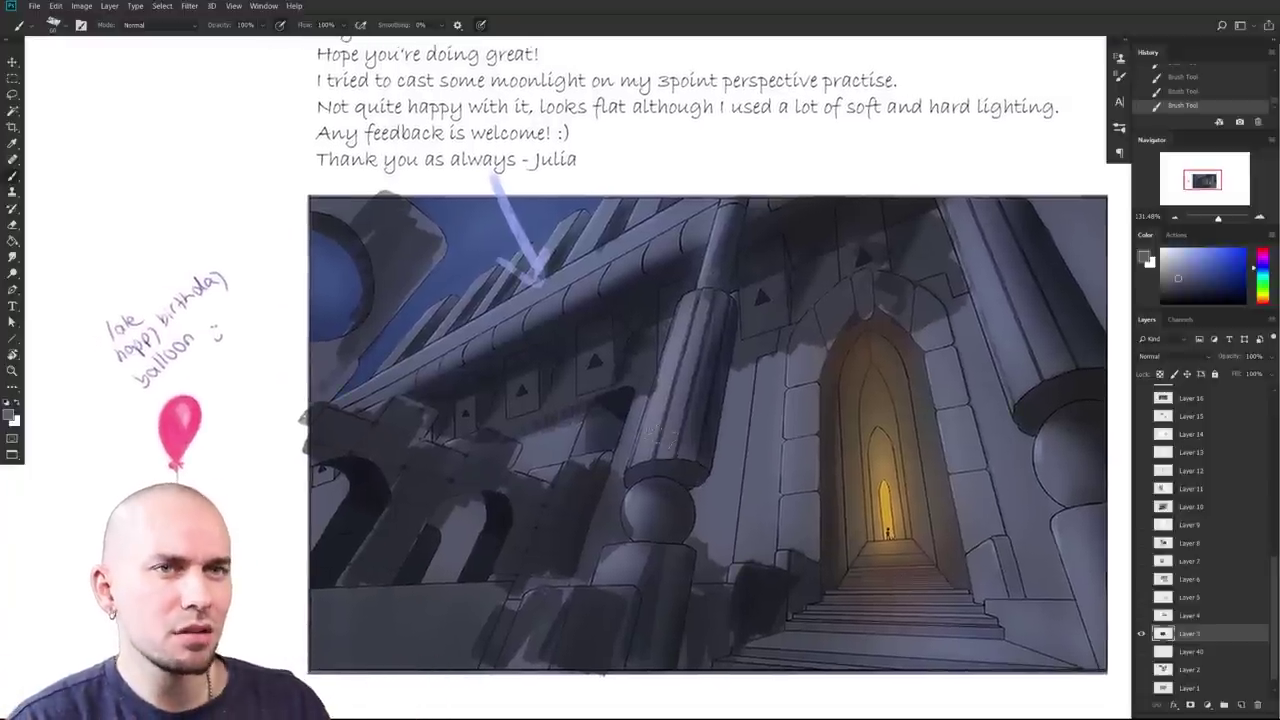
left_click_drag(476, 520, 663, 452)
left_click_drag(663, 452, 823, 420)
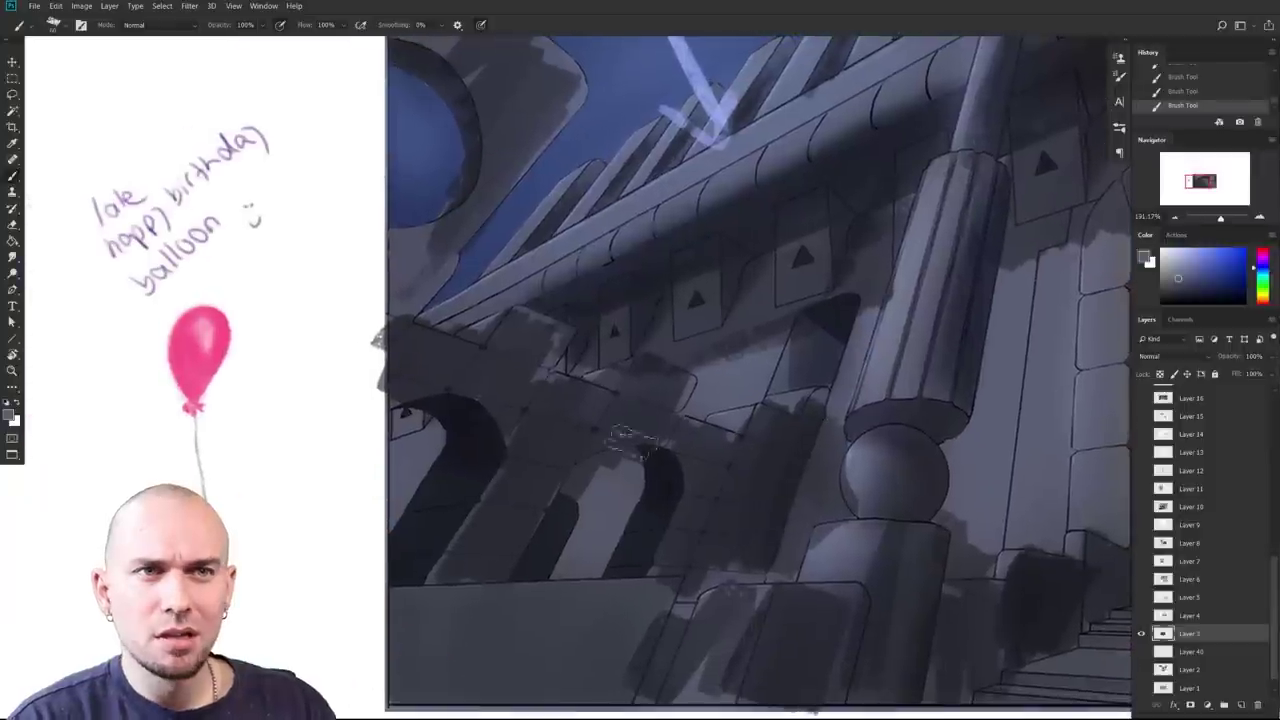
left_click(663, 507, "alt")
mouse_move(663, 500)
left_mouse_down("alt")
mouse_move(666, 458)
mouse_move(651, 449)
mouse_move(695, 483)
left_mouse_up("alt")
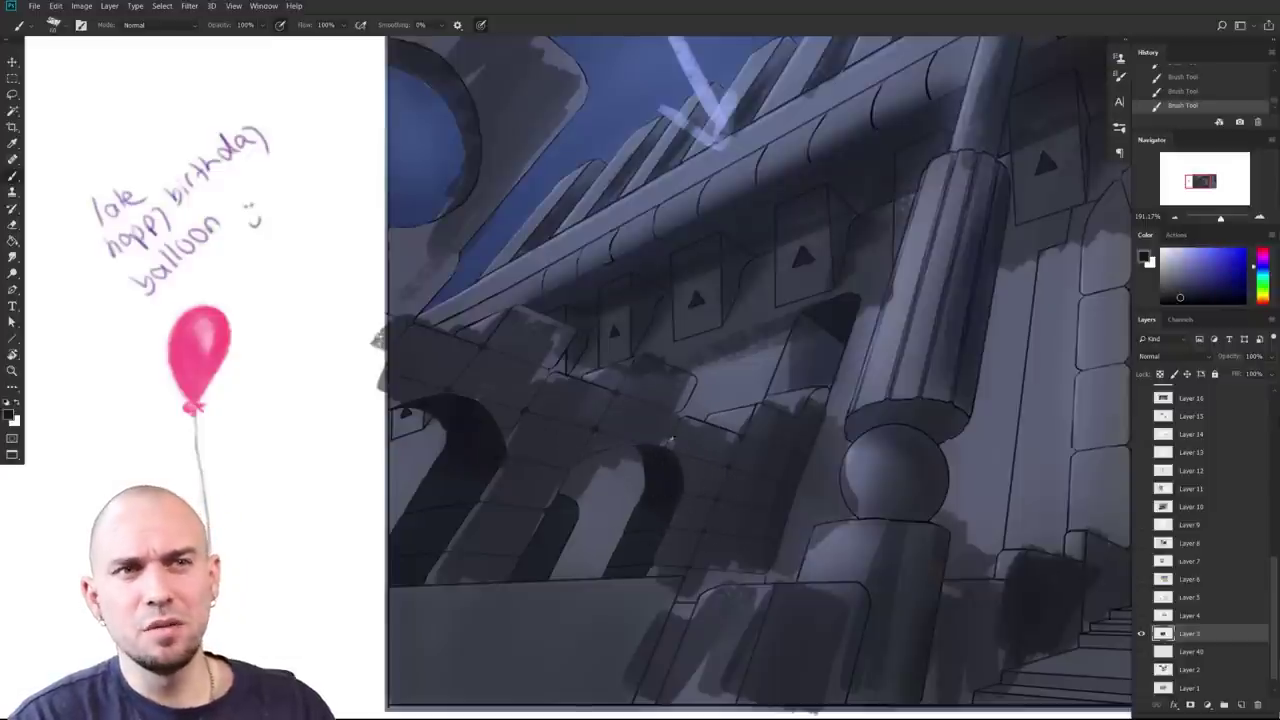
left_click(699, 482, "alt")
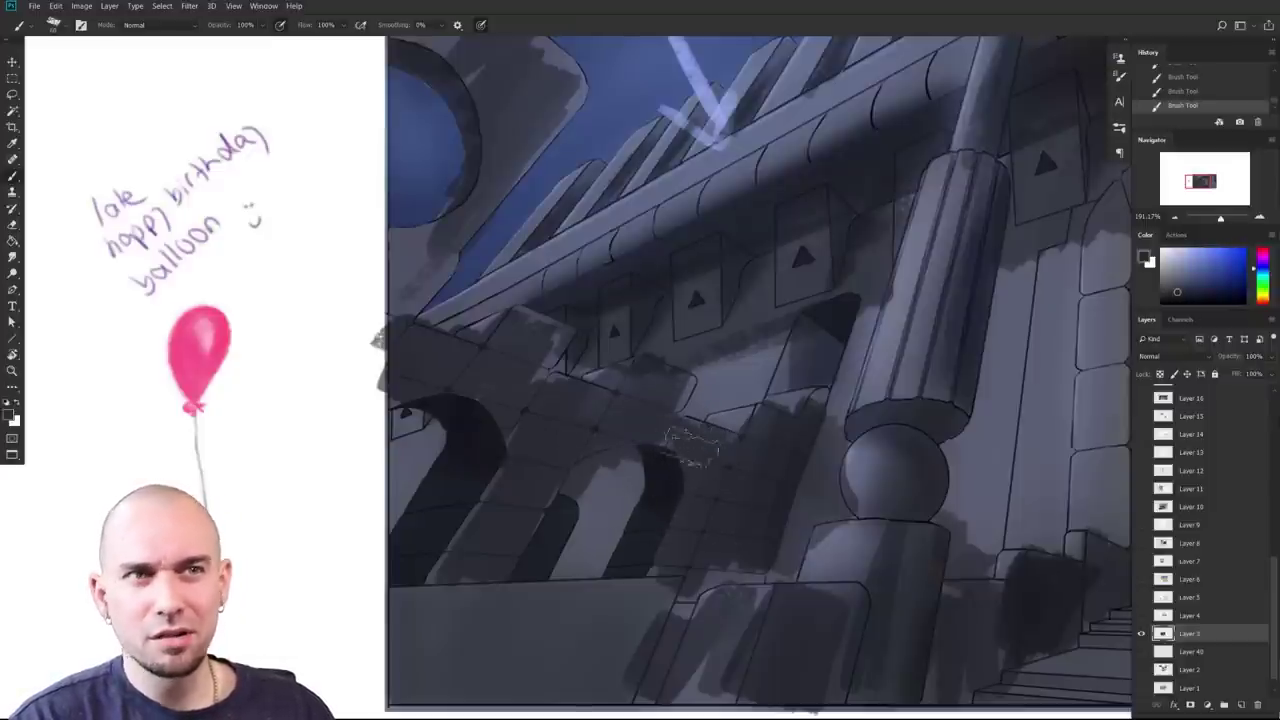
Step: Examine the balance of light and cast shadow across the whole building at different magnifications
scroll(795, 502, "down", 5)
left_click_drag(808, 504, 626, 486)
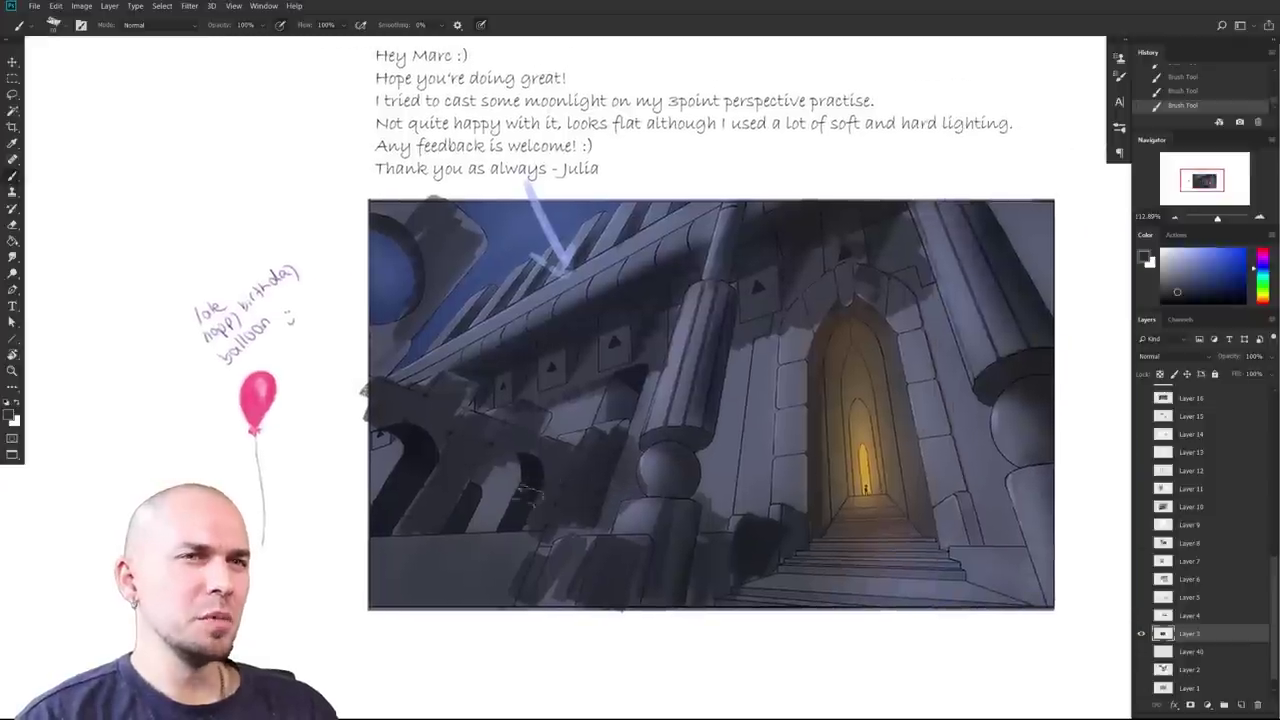
scroll(646, 499, "down", 2)
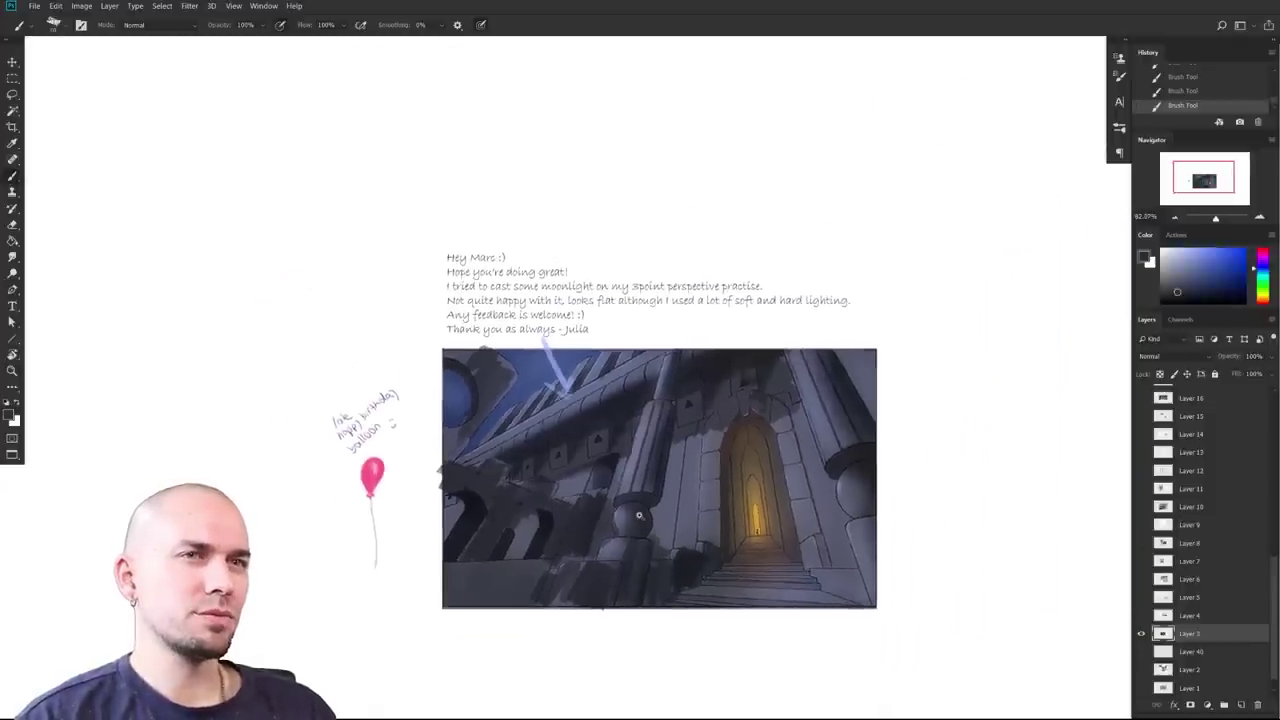
scroll(650, 514, "up", 2)
mouse_move(690, 500)
left_mouse_down()
mouse_move(756, 474)
mouse_move(663, 412)
left_mouse_up()
mouse_move(738, 562)
left_mouse_down()
mouse_move(552, 572)
mouse_move(541, 530)
mouse_move(544, 568)
mouse_move(564, 522)
mouse_move(530, 574)
mouse_move(590, 545)
mouse_move(538, 568)
left_mouse_up()
scroll(555, 583, "up", 2)
scroll(697, 495, "down", 4)
mouse_move(680, 487)
left_mouse_down()
mouse_move(748, 495)
mouse_move(683, 562)
left_mouse_up()
left_click_drag(766, 541, 741, 561)
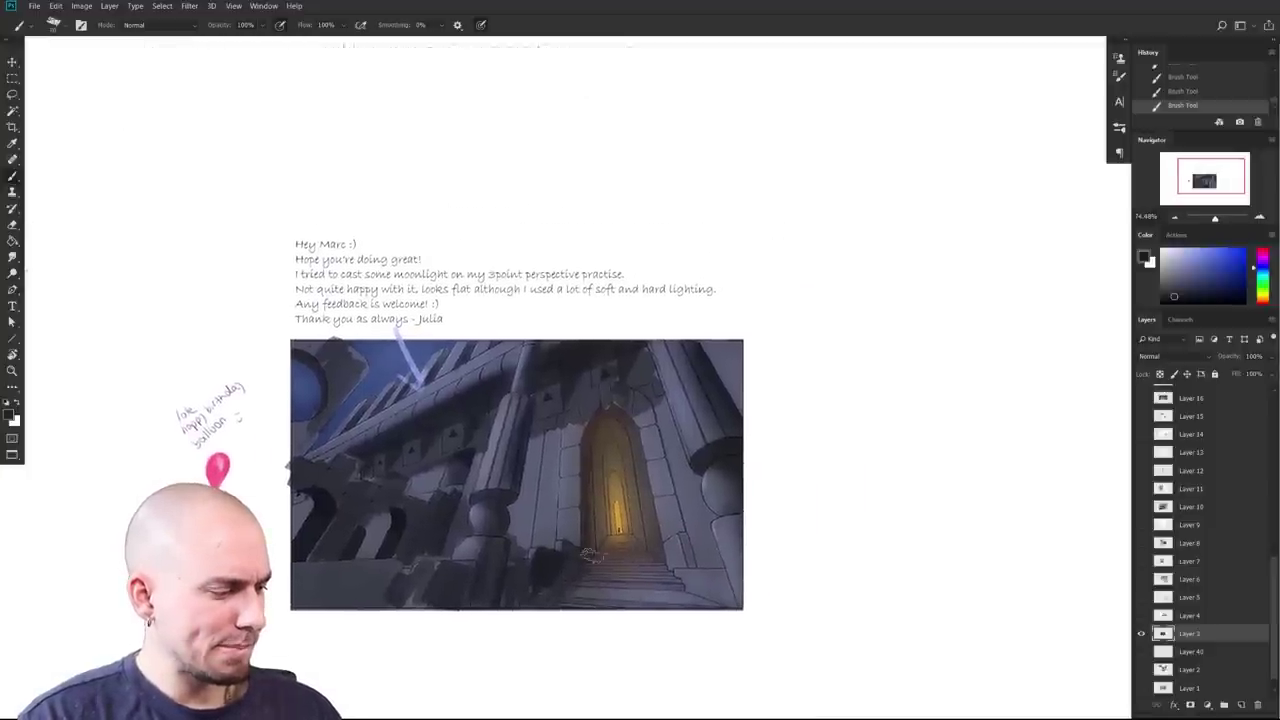
scroll(780, 543, "down", 1)
scroll(797, 543, "up", 2)
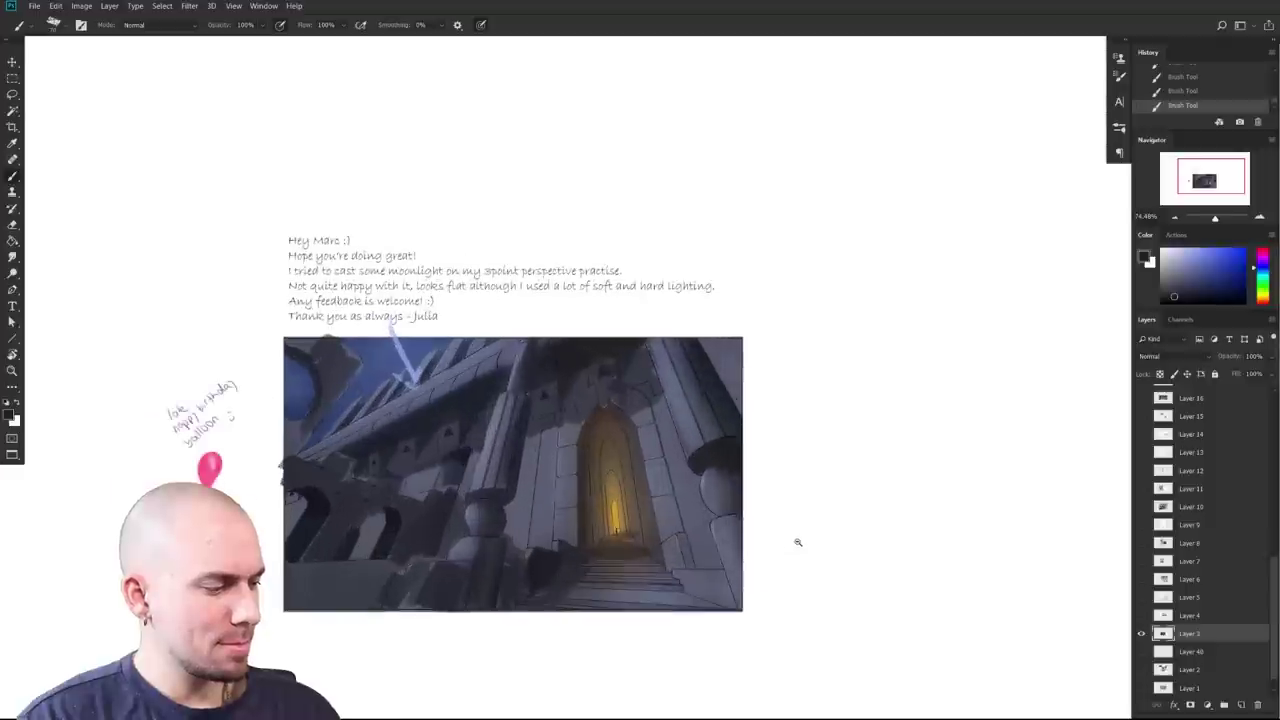
Step: Set up a soft round brush in pale blue on a layer added above Layer 3, with the painting's rectangle selected
right_click(785, 540)
double_click(651, 466)
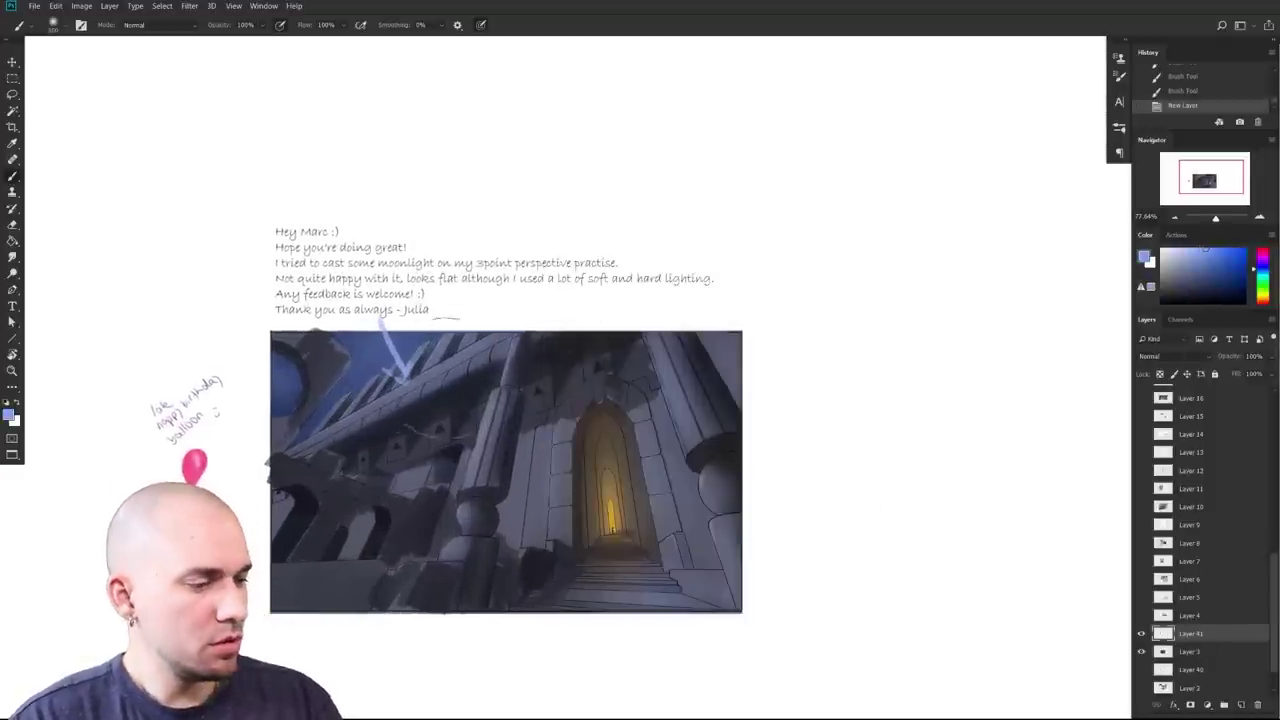
key("m")
mouse_move(272, 333)
left_mouse_down()
mouse_move(670, 553)
mouse_move(745, 612)
left_mouse_up()
key("b")
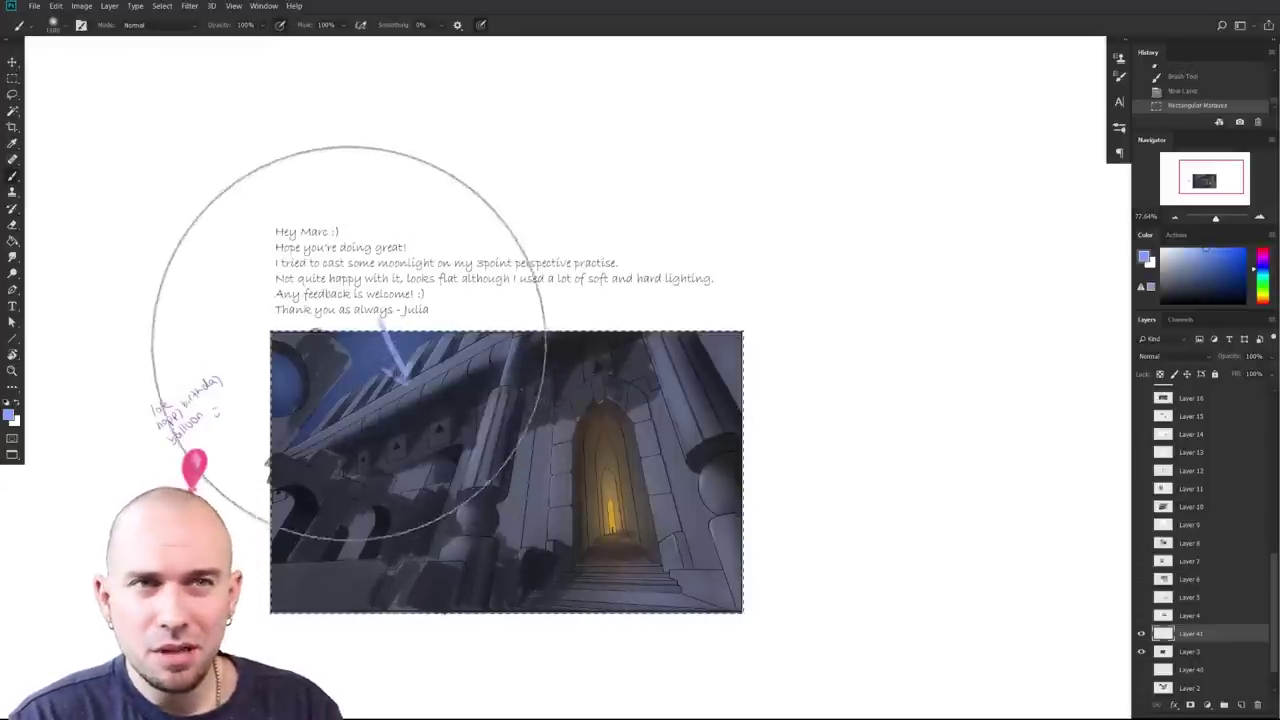
Step: Try a very large soft pale-blue glow spreading from the painting's upper left corner across the building
key("bracketright")
key("bracketright")
mouse_move(403, 343)
left_mouse_down()
mouse_move(454, 377)
mouse_move(474, 439)
mouse_move(520, 476)
left_mouse_up()
key("ctrl+z")
left_click_drag(190, 395, 250, 312)
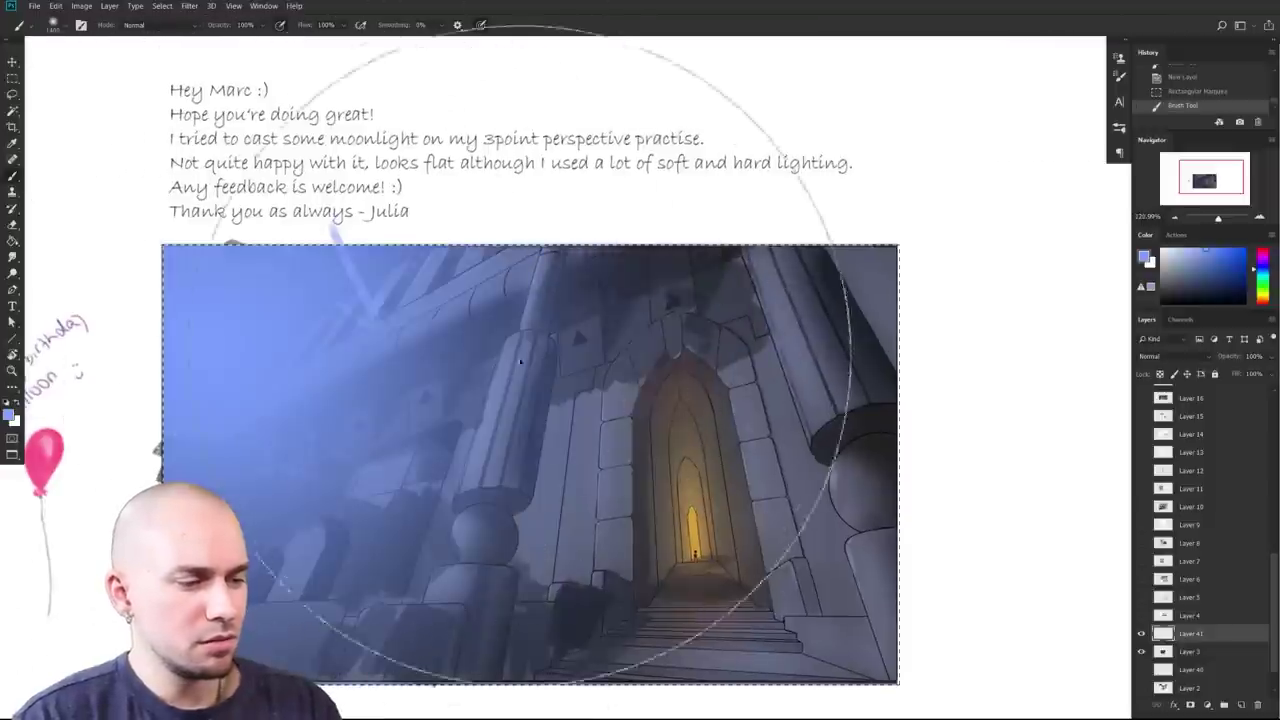
left_click_drag(520, 347, 600, 420)
left_click_drag(626, 488, 555, 488)
key("ctrl+z")
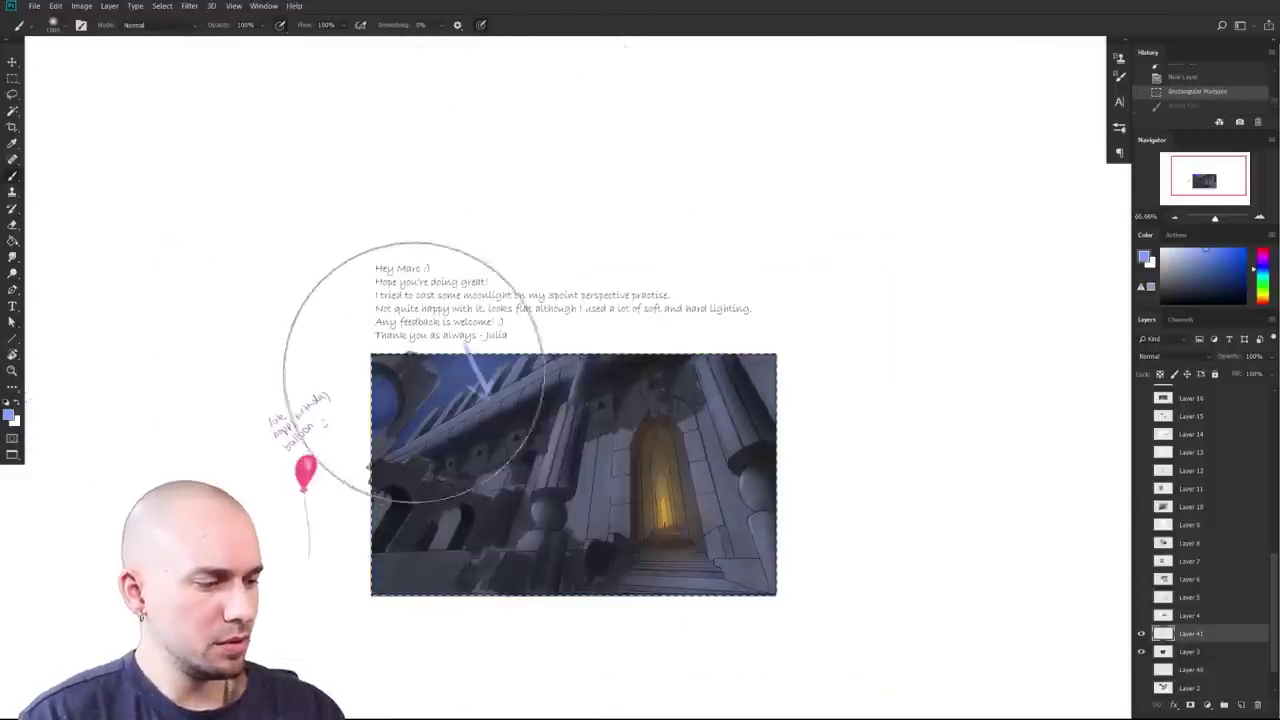
Step: Set Layer 41's blend mode to Hard Light and test a lighter blue glow over the building
left_click(1160, 356)
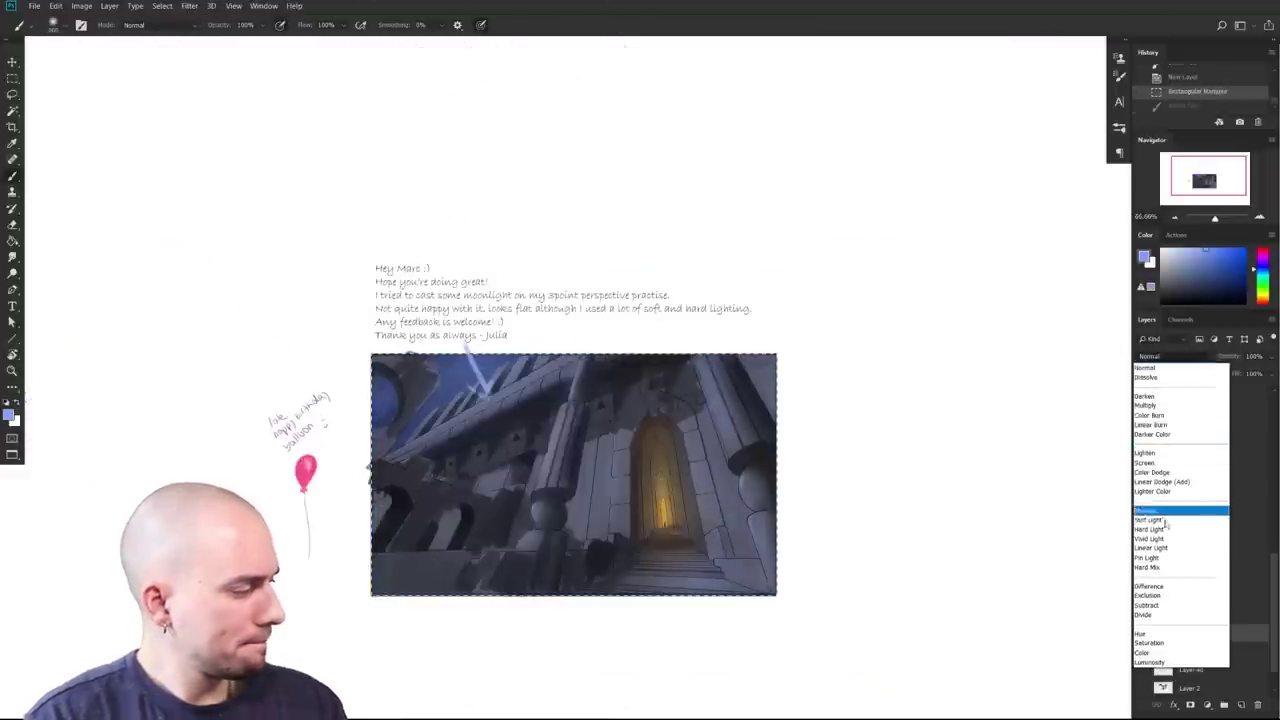
left_click(1160, 529)
left_click_drag(640, 340, 685, 358)
key("ctrl+z")
left_click(1183, 249)
left_click_drag(459, 401, 747, 347)
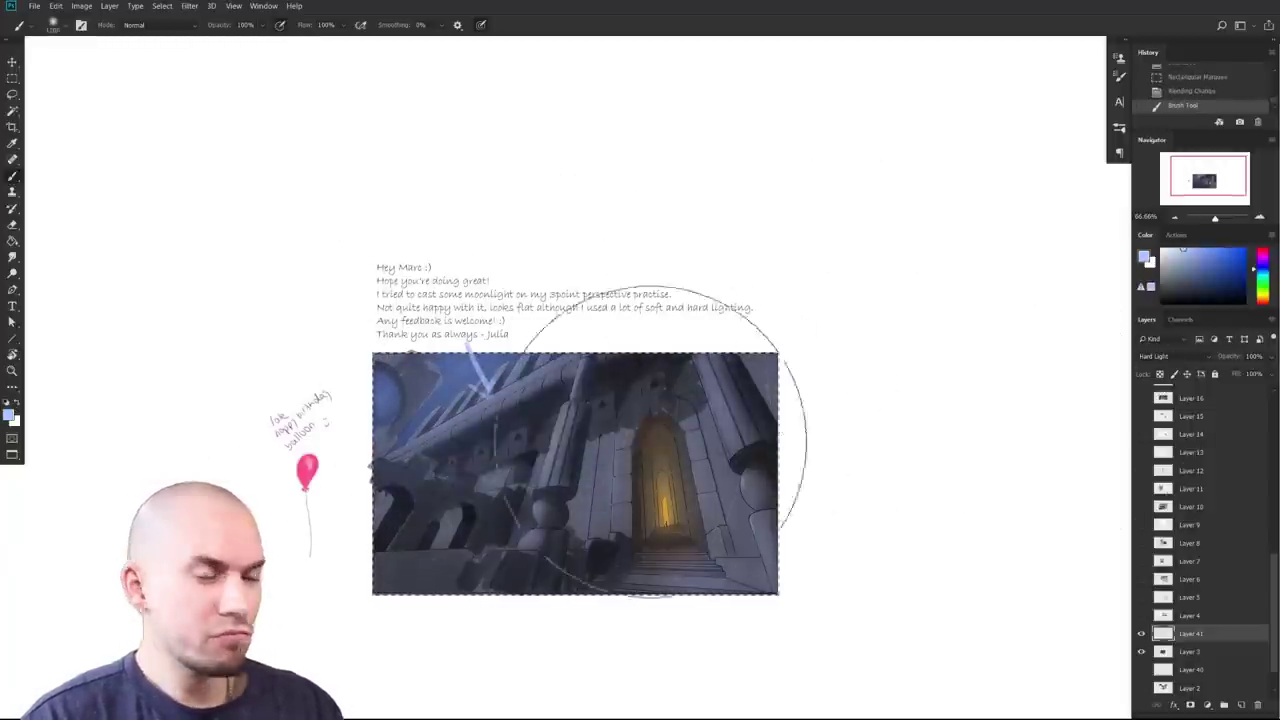
Step: Try soft pale glows over the arcade and sloping roof with a smaller brush, and undo the test strokes
scroll(548, 482, "up", 3)
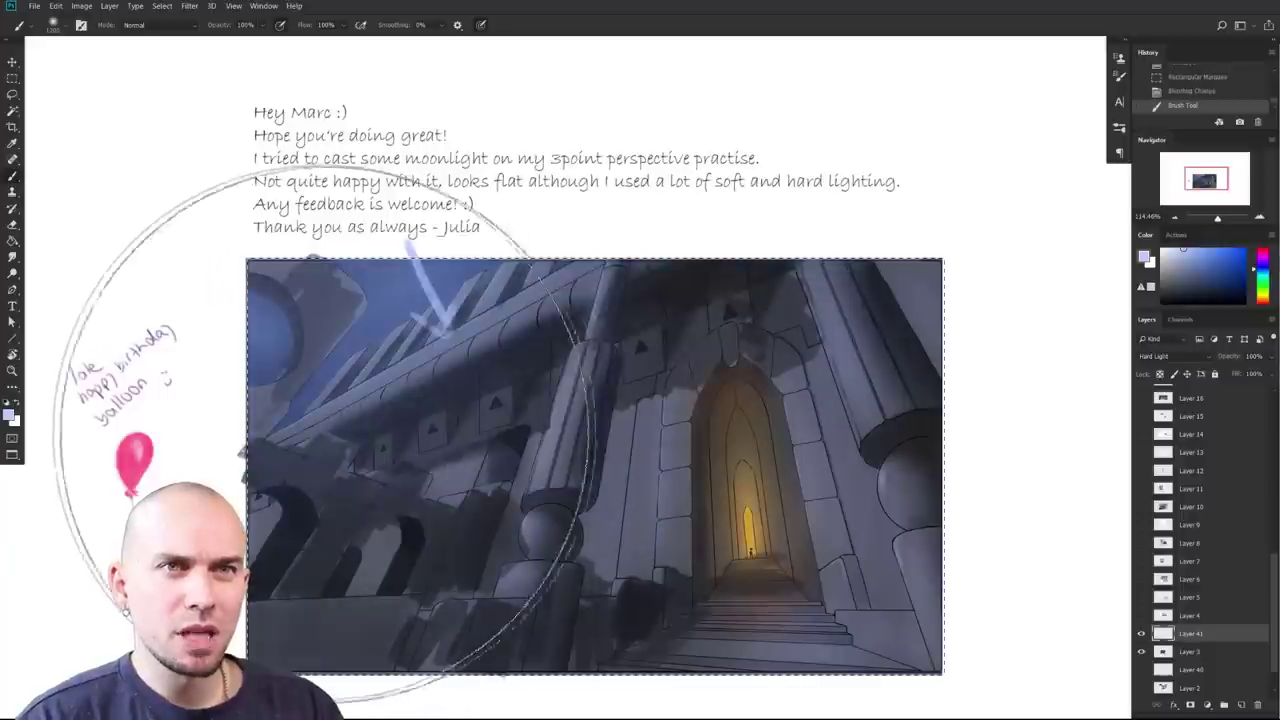
left_click_drag(325, 433, 500, 394)
left_click_drag(500, 394, 449, 357)
key("bracketleft")
key("bracketleft")
key("bracketleft")
key("bracketleft")
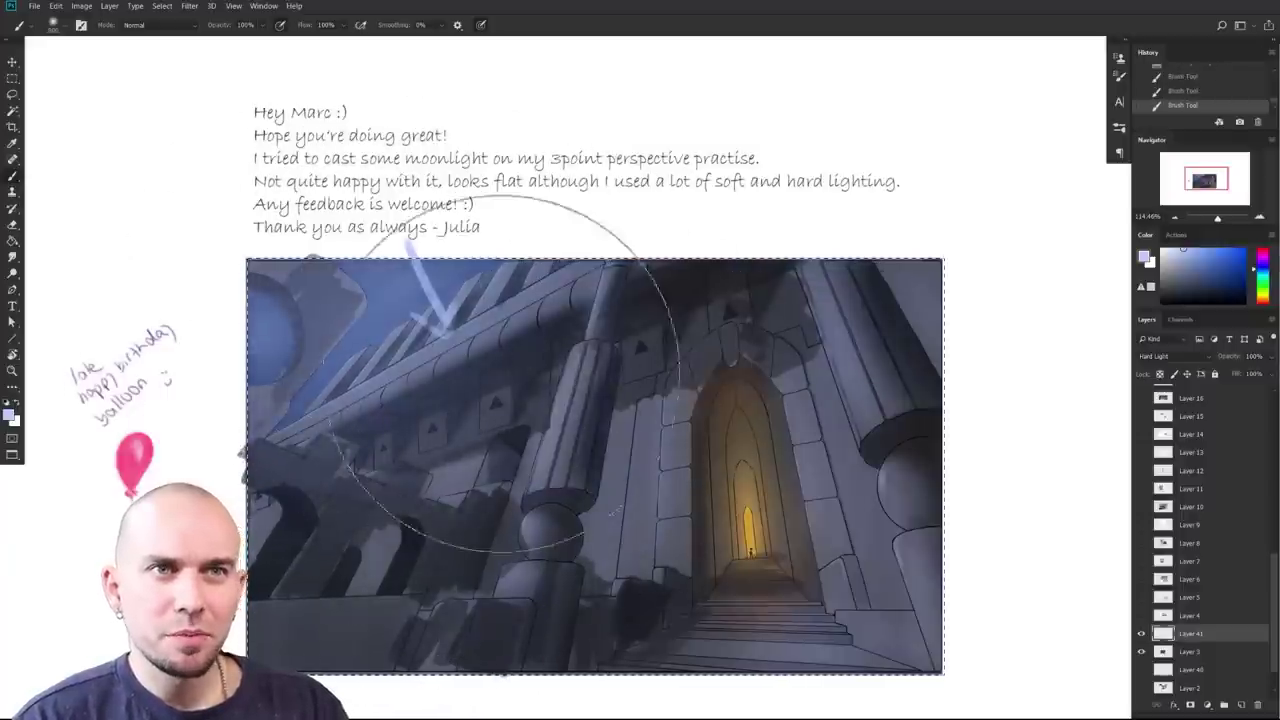
left_click_drag(637, 422, 700, 409)
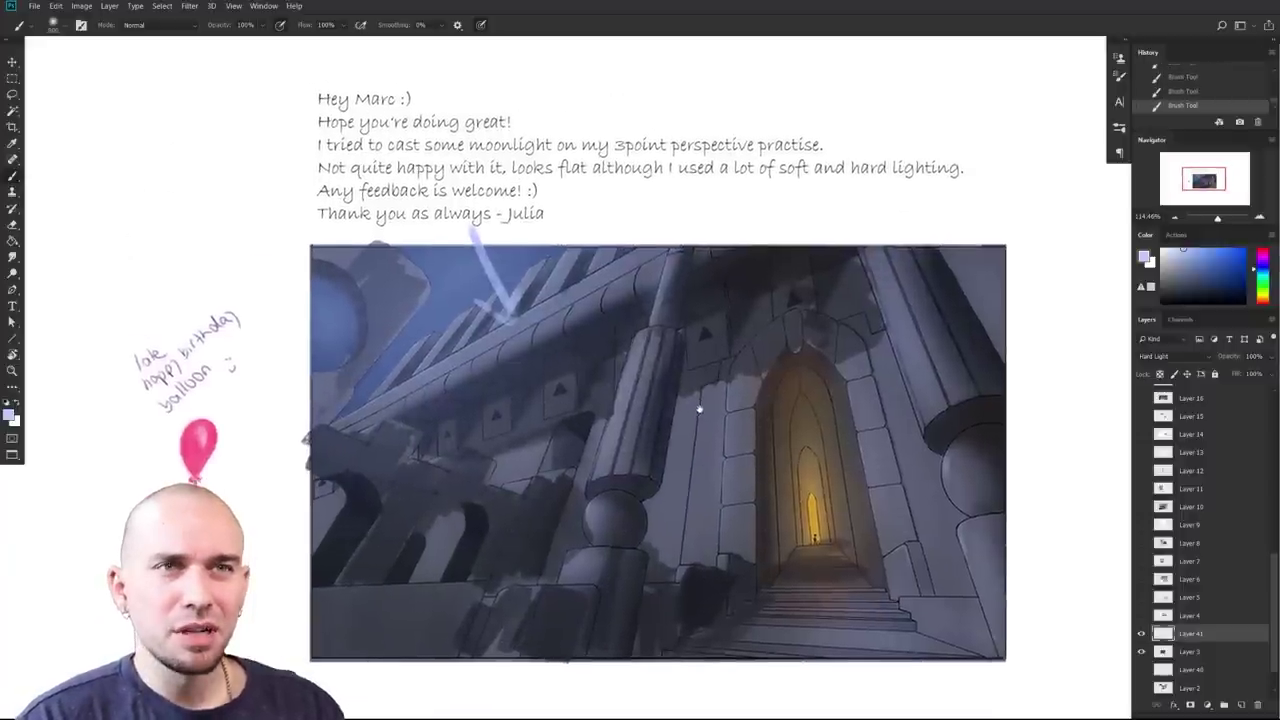
key("ctrl+z")
key("ctrl+z")
key("ctrl+alt+z")
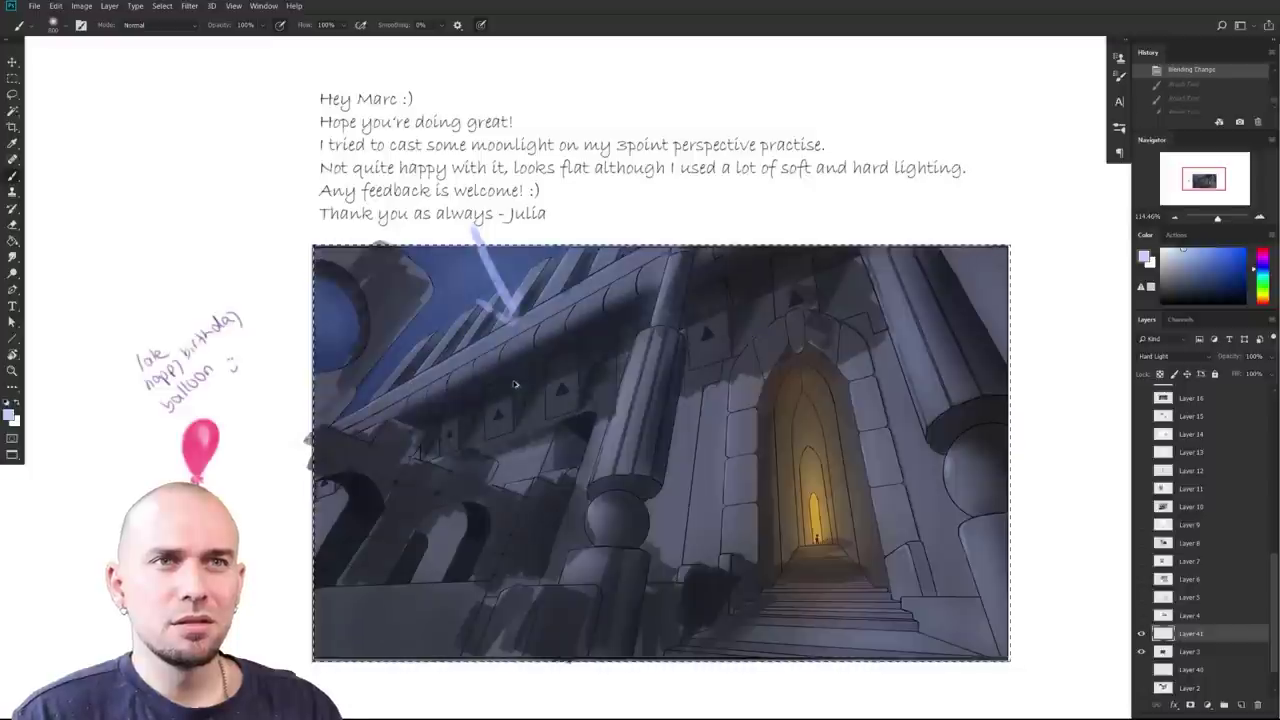
Step: Brush a soft moonlight glow over the upper left sky and sloping roof on Layer 41, using a slightly more saturated blue
key("bracketright")
key("bracketright")
left_click_drag(420, 274, 325, 285)
left_click_drag(471, 267, 520, 280)
left_click(1195, 250)
left_click_drag(386, 314, 426, 344)
key("bracketleft")
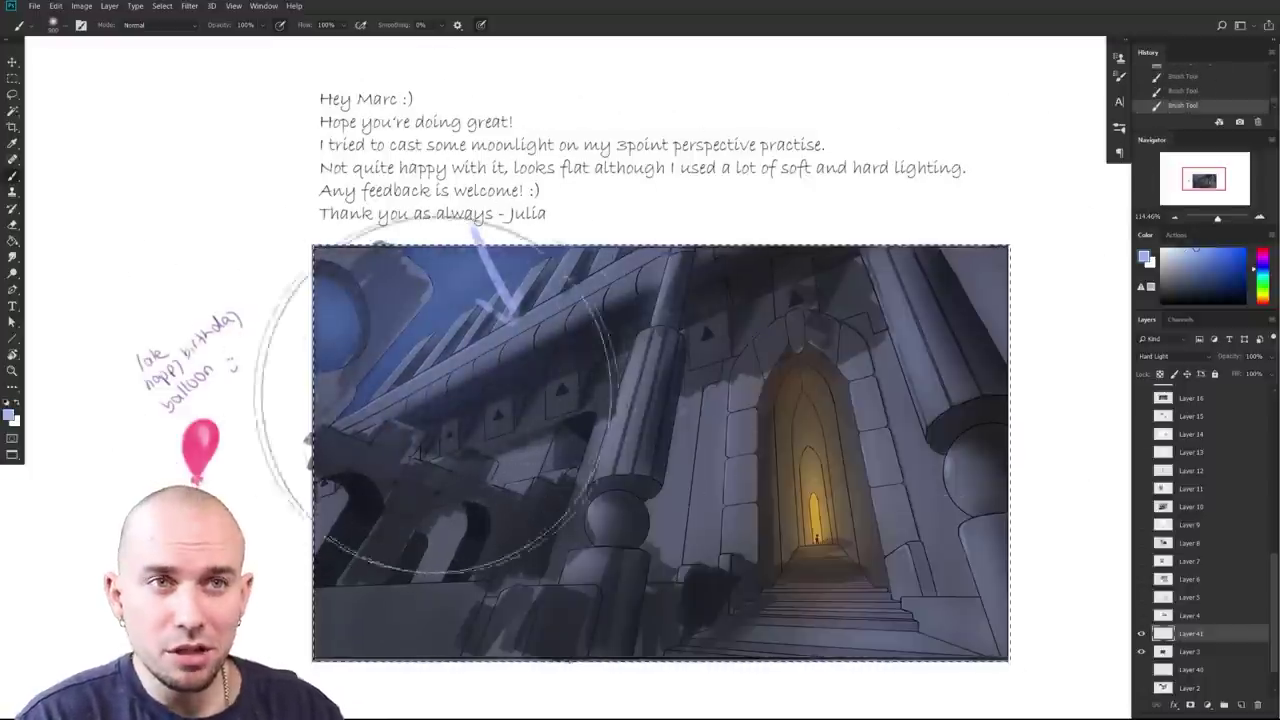
Step: Examine how the moonlight glow and cast shadows work together across the roof, columns and stairs
scroll(700, 487, "down", 1)
left_click_drag(701, 487, 716, 486, "ctrl")
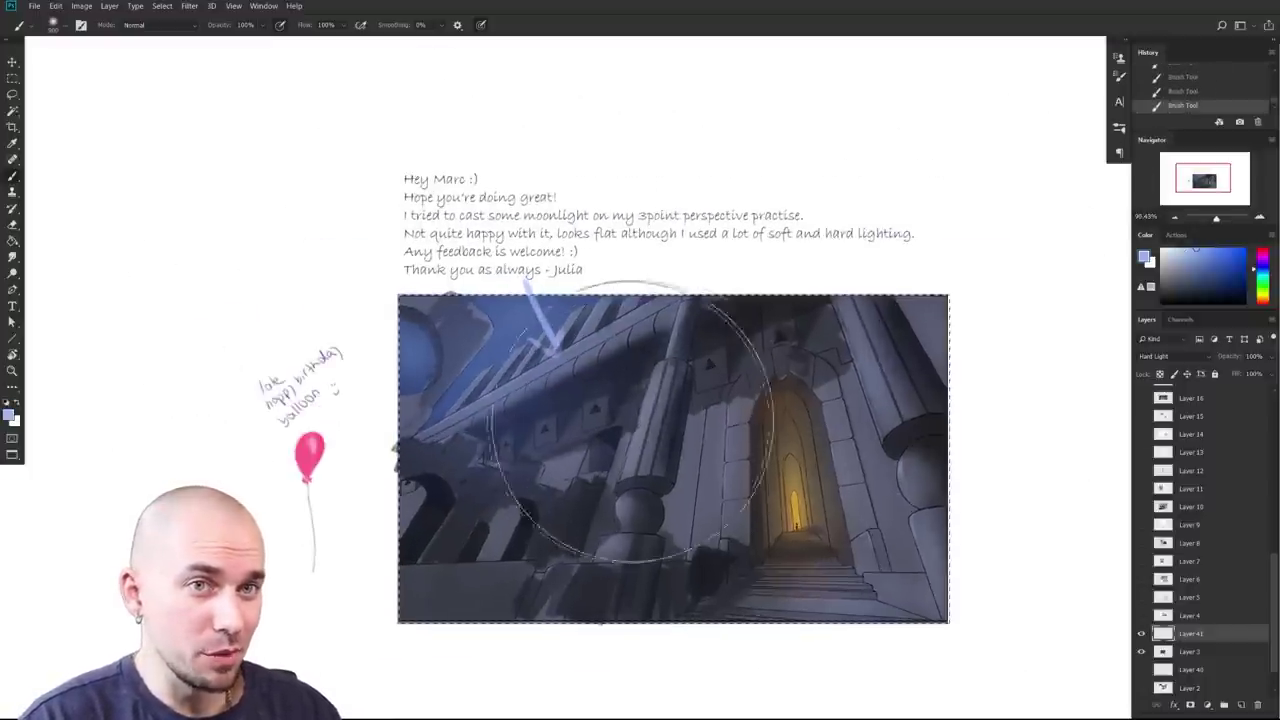
key("bracketleft")
left_click_drag(638, 428, 669, 443, "ctrl")
mouse_move(775, 517)
left_mouse_down()
mouse_move(683, 494)
mouse_move(713, 505)
left_mouse_up()
left_click_drag(713, 505, 690, 499, "ctrl")
mouse_move(690, 499)
left_mouse_down("ctrl")
mouse_move(718, 515)
mouse_move(757, 510)
left_mouse_up("ctrl")
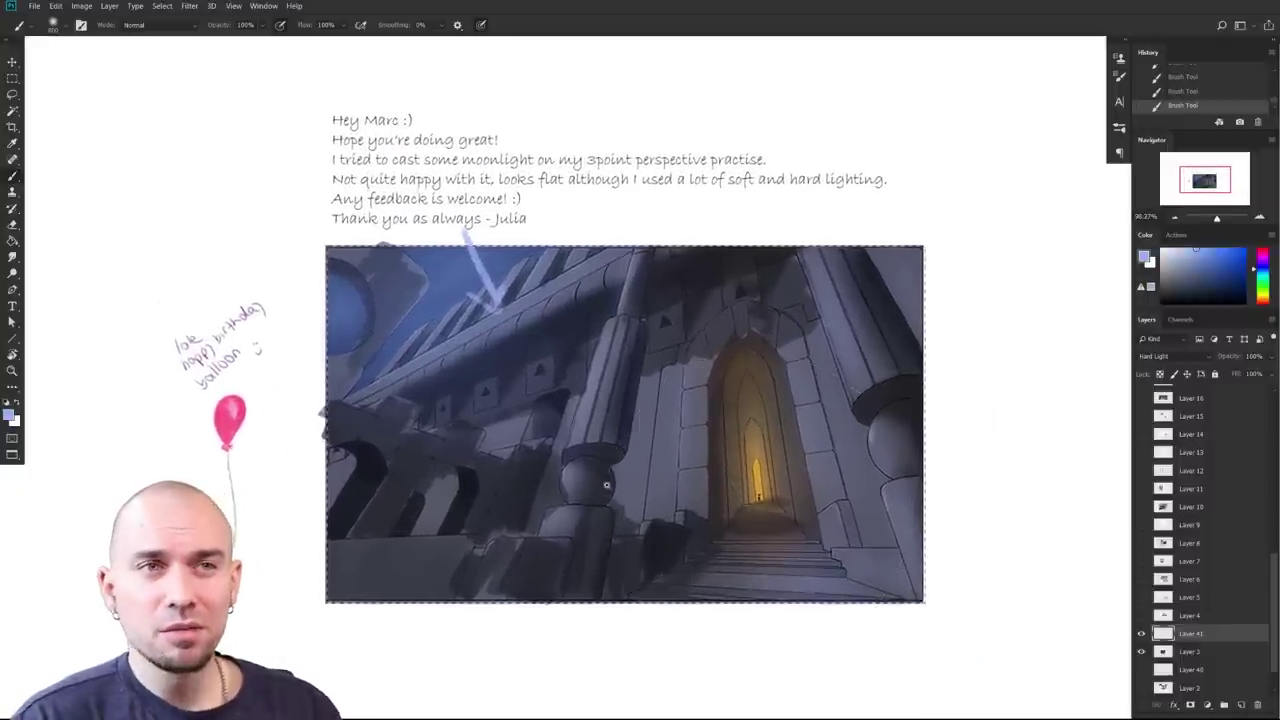
left_click_drag(613, 487, 629, 486, "ctrl")
left_click_drag(718, 505, 742, 555)
scroll(735, 559, "down", 2)
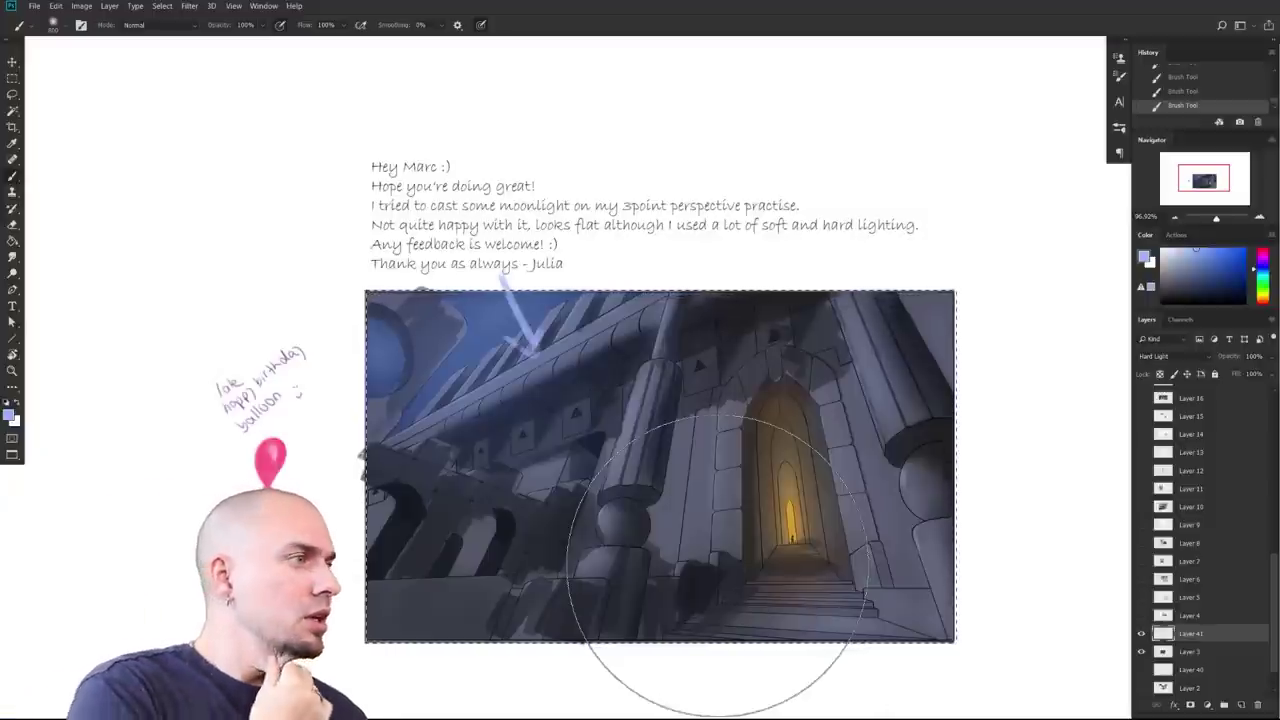
Step: Hide Layer 41 and Layer 3, show Layer 4's "Find the Cat" illustration as the active layer, and clear the rectangular selection
left_click_drag(1141, 634, 1141, 652)
left_click(1141, 616)
left_click(1166, 616)
left_click_drag(912, 517, 877, 517)
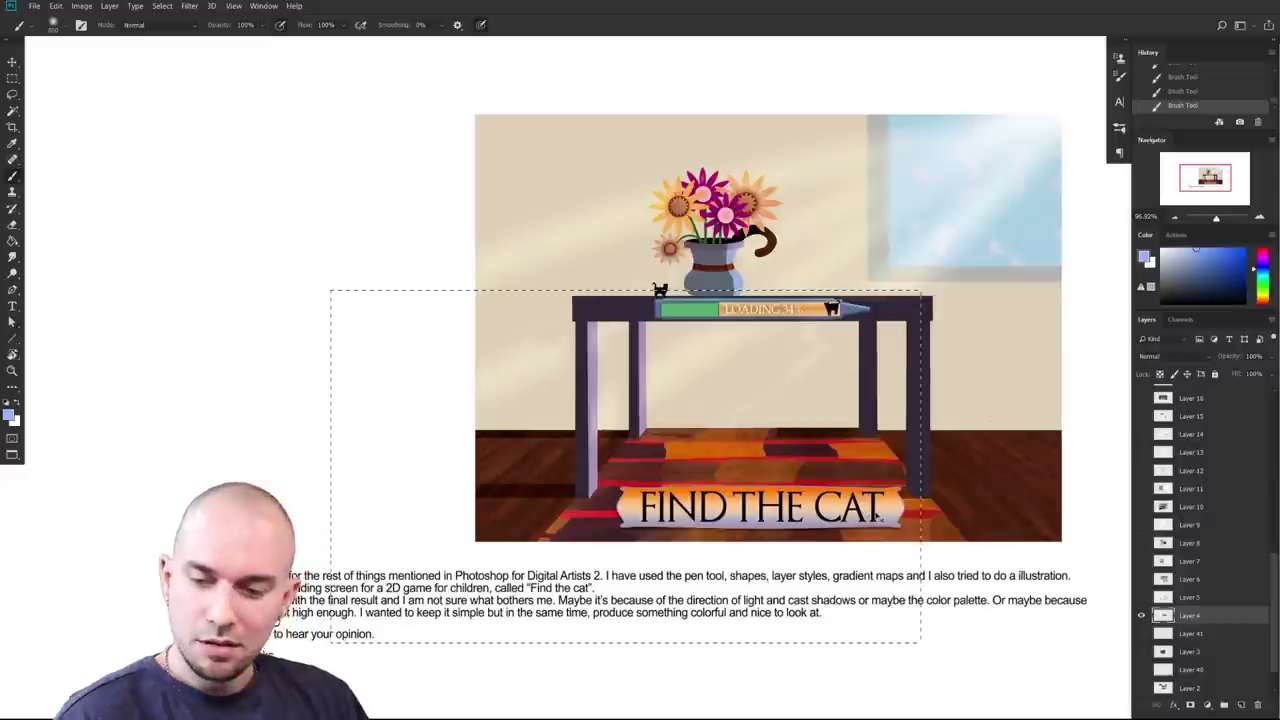
key("ctrl+d")
scroll(880, 487, "right", 2)
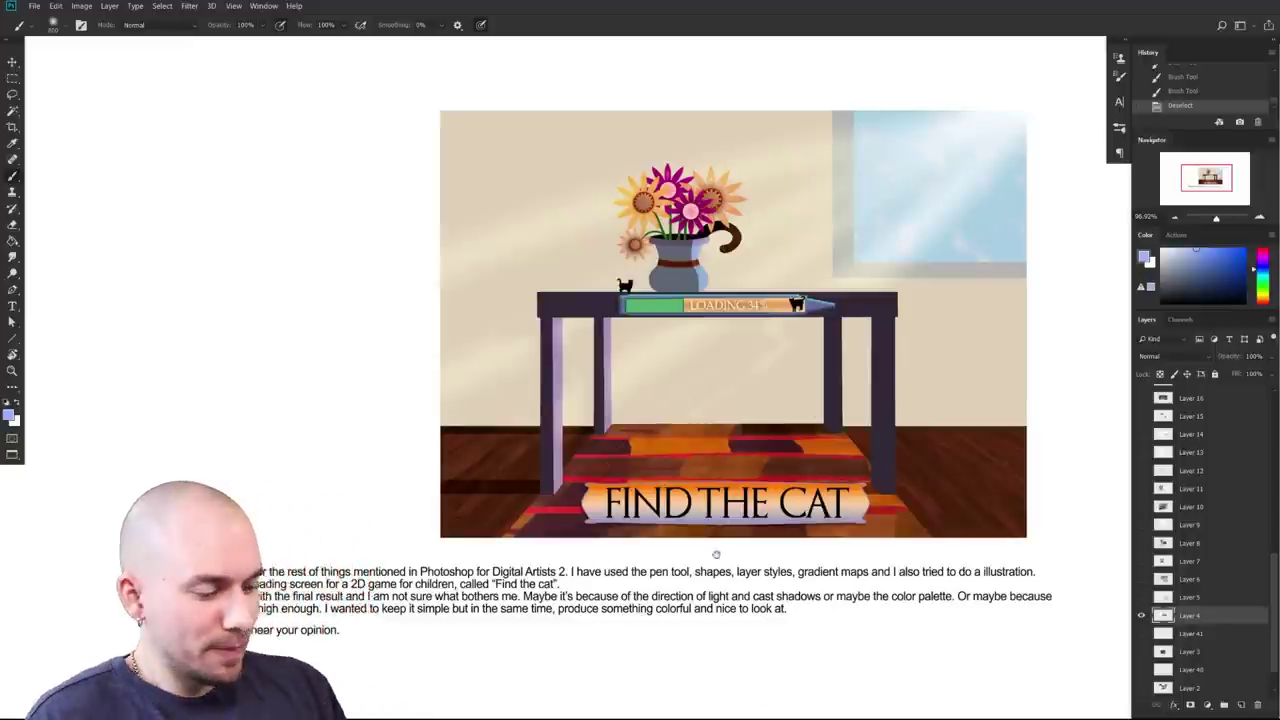
left_click_drag(716, 553, 668, 545)
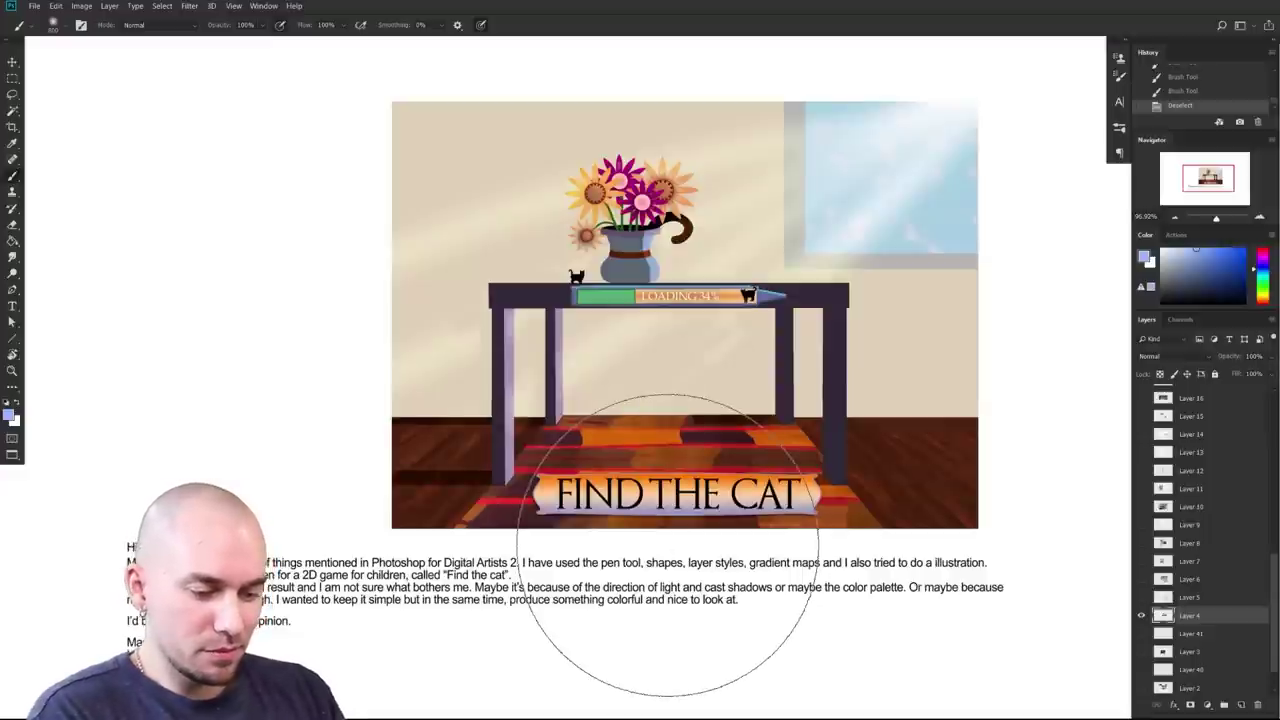
Step: Choose the MB Soft Skin brush and set the foreground color to a saturated red
scroll(668, 545, "down", 3)
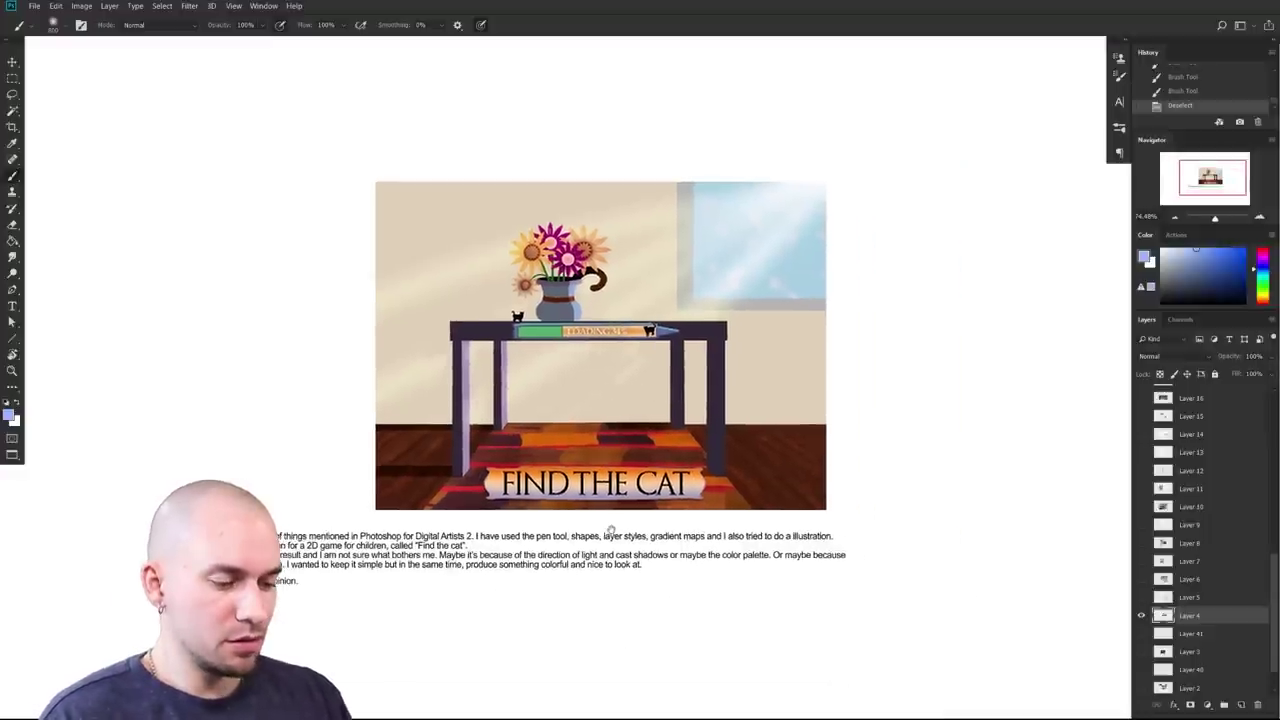
right_click(695, 525)
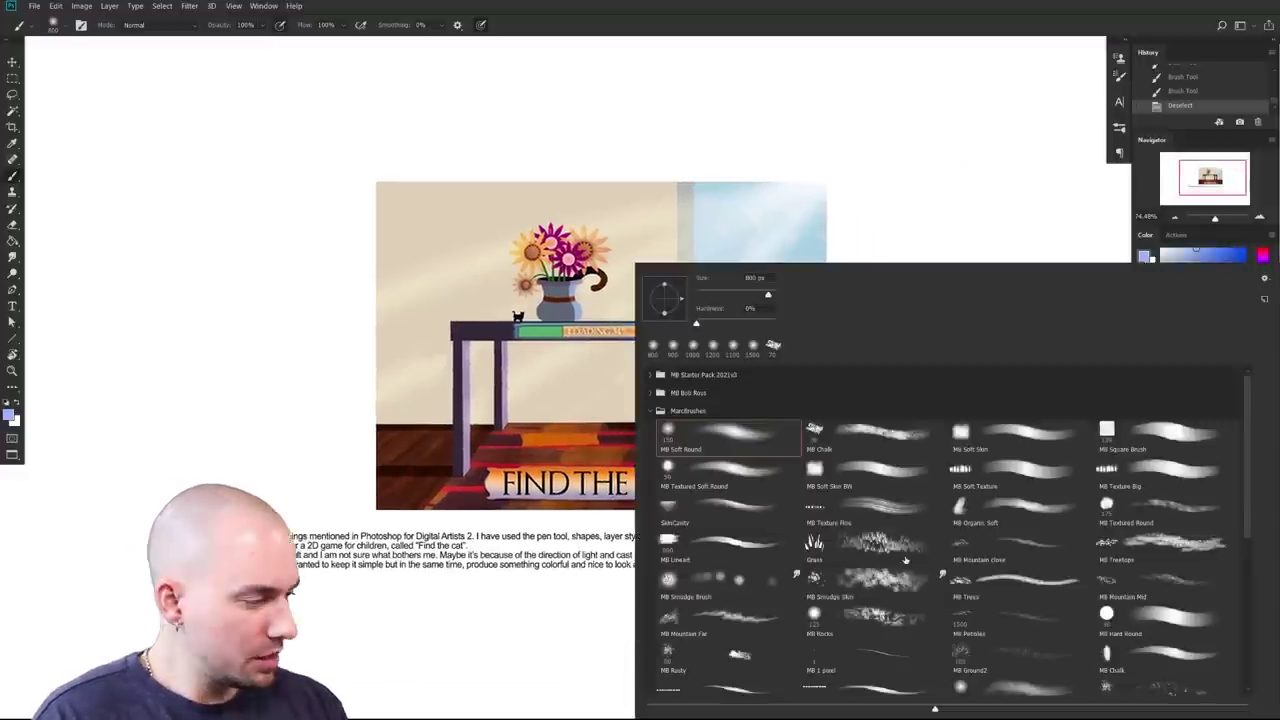
left_click(875, 440)
left_click_drag(552, 640, 515, 651)
right_click(565, 632)
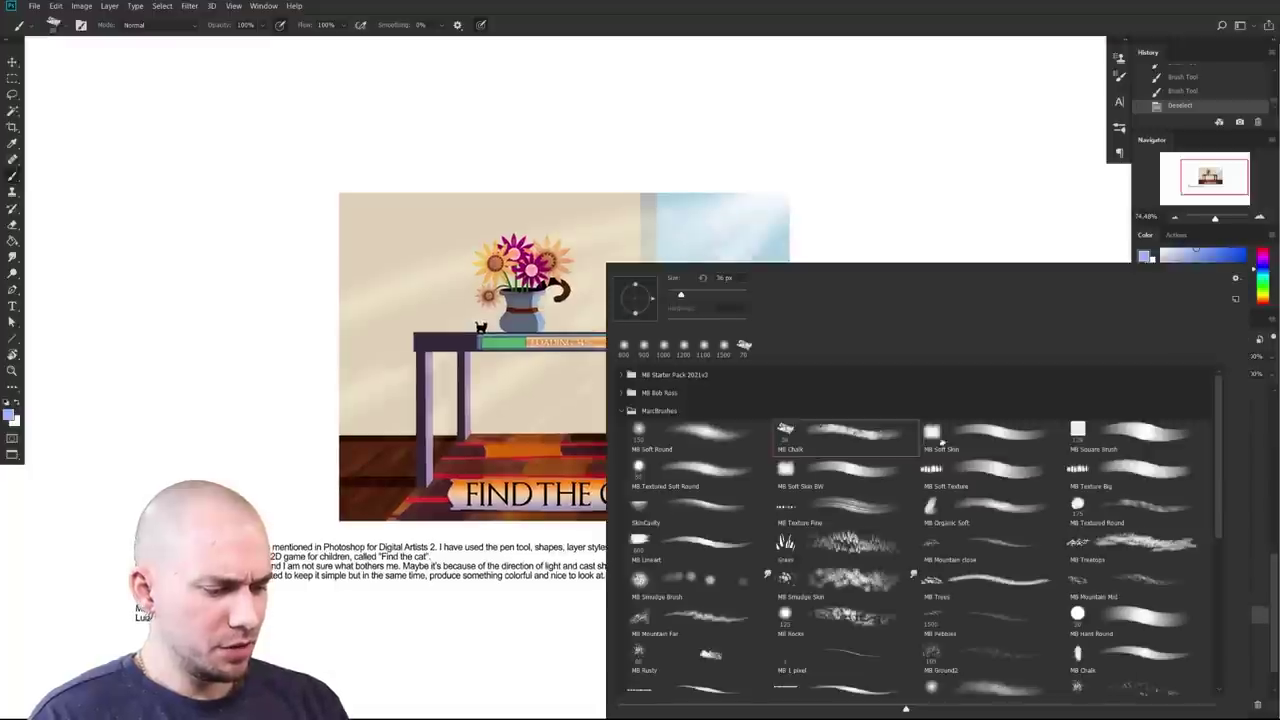
left_click(1014, 441)
left_click(560, 634)
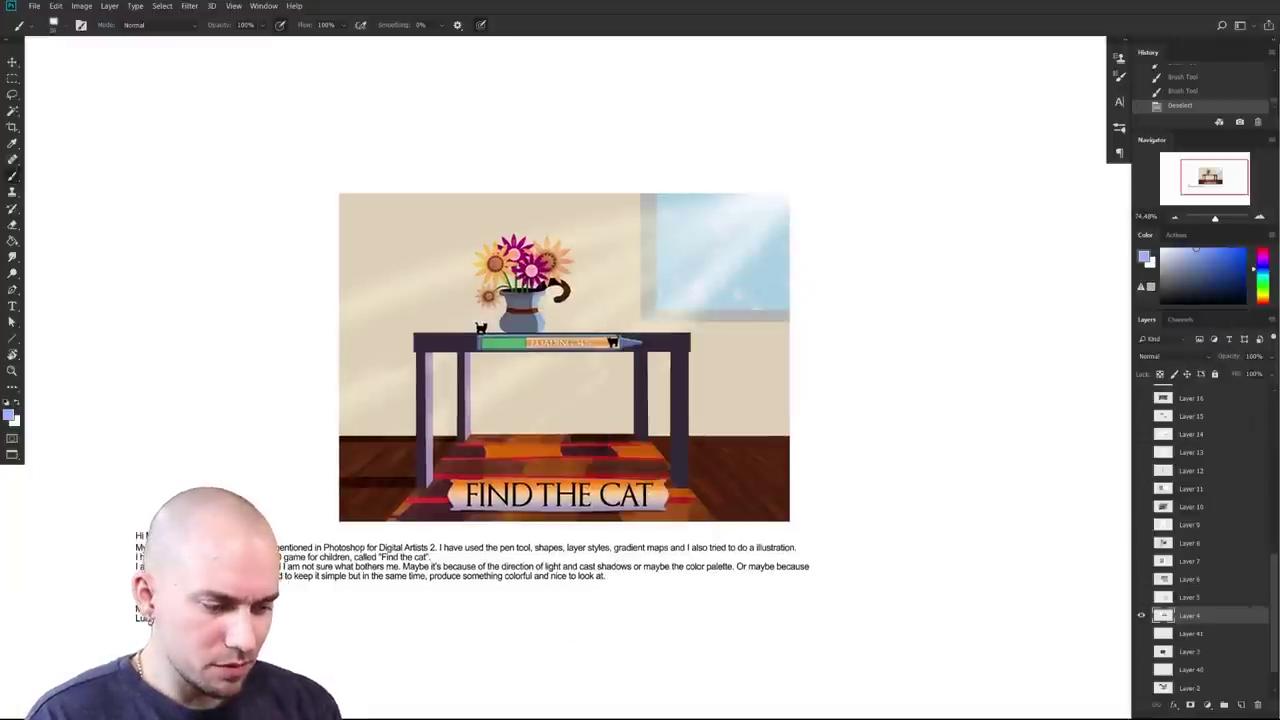
scroll(556, 588, "up", 1)
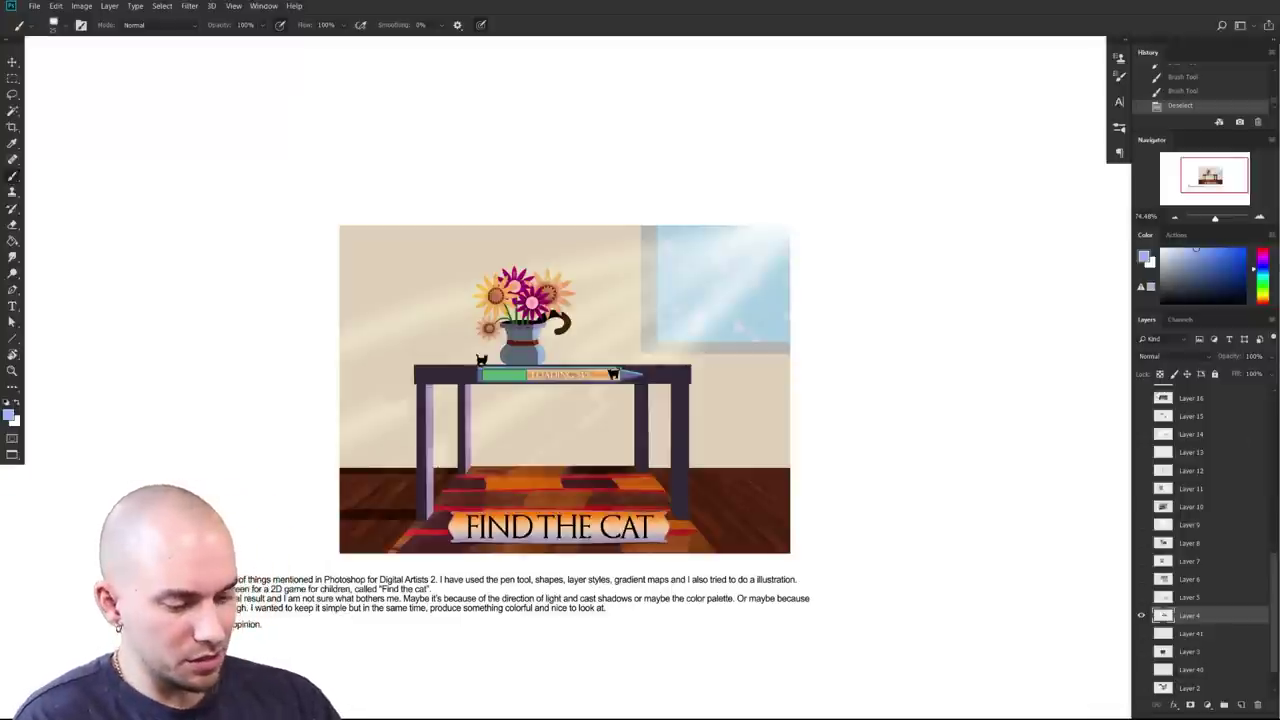
left_click(1244, 250)
left_click(1264, 250)
Step: Examine the light rays, window, table legs and cast shadows in the "Find the Cat" illustration
left_click_drag(717, 471, 821, 504)
left_click_drag(567, 534, 846, 520)
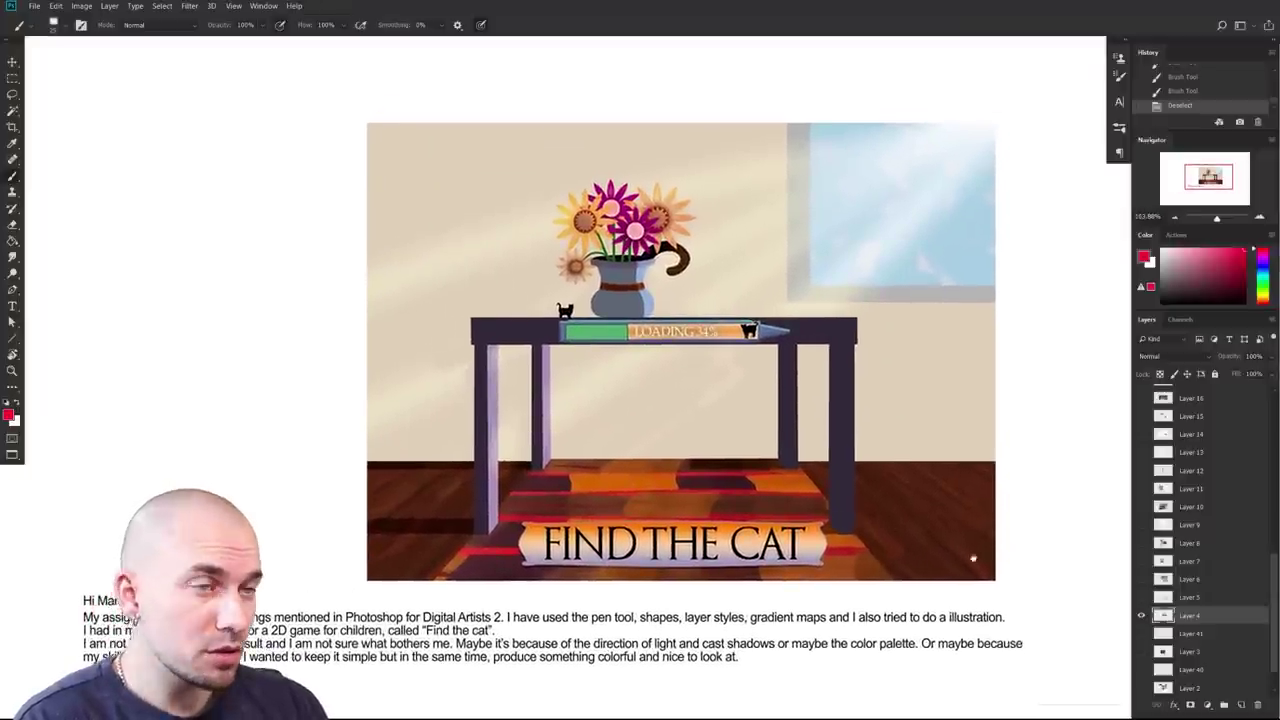
scroll(923, 563, "up", 2)
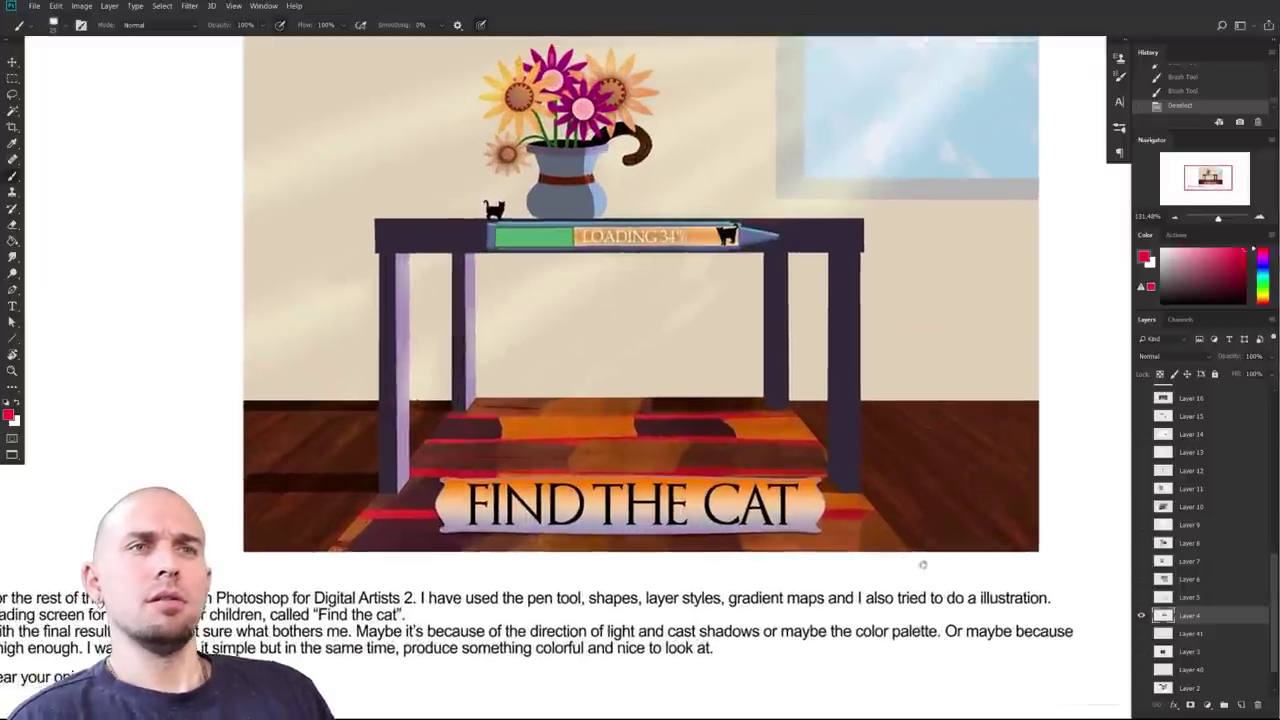
left_click_drag(949, 650, 1009, 617)
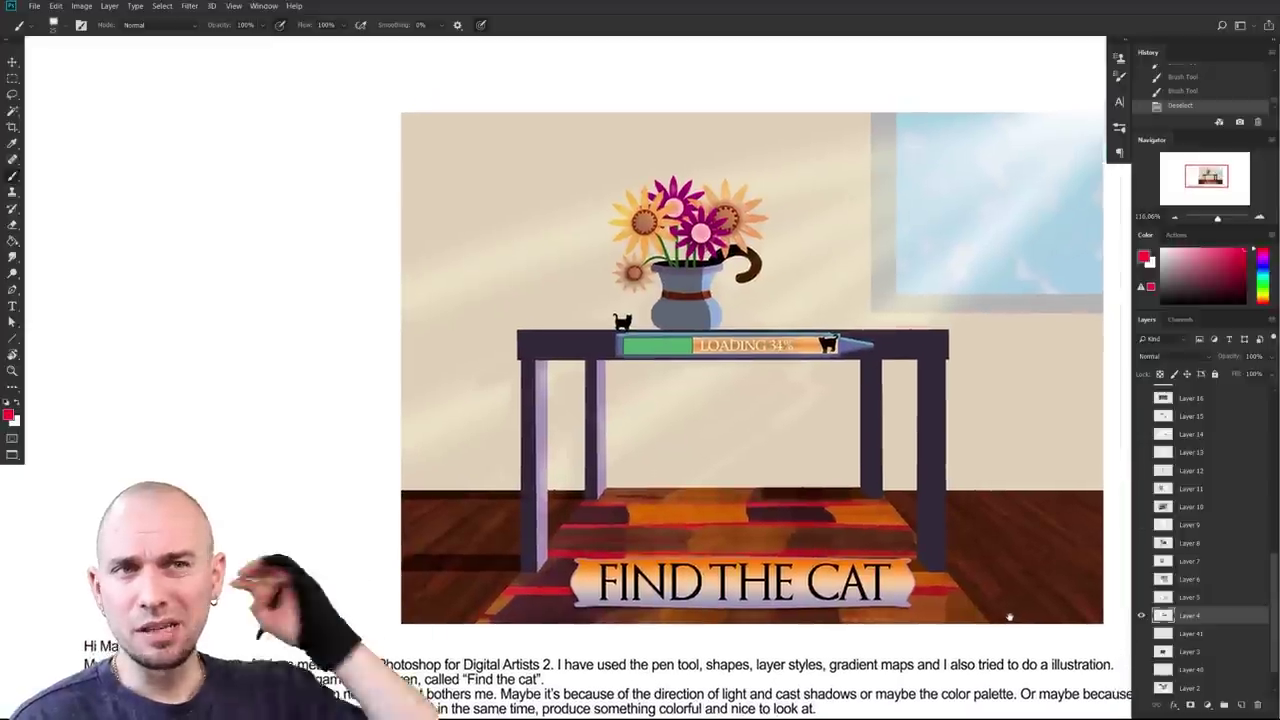
scroll(873, 526, "down", 3)
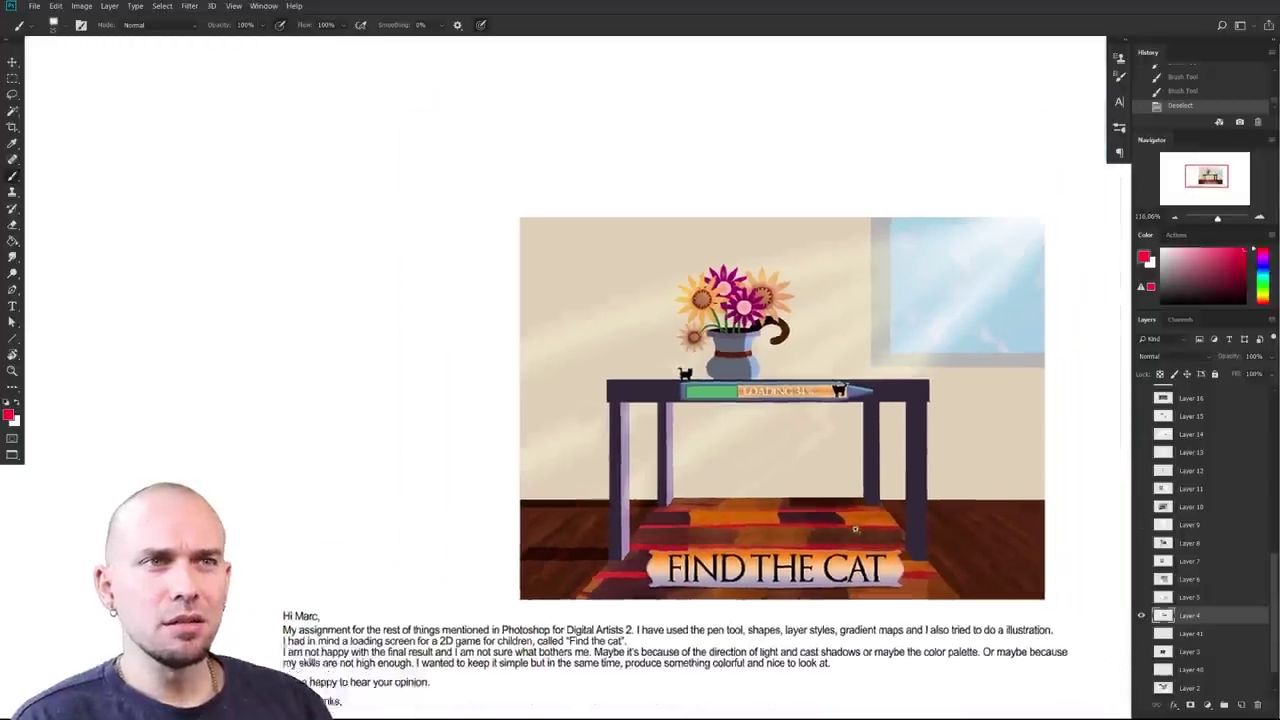
scroll(852, 530, "up", 4)
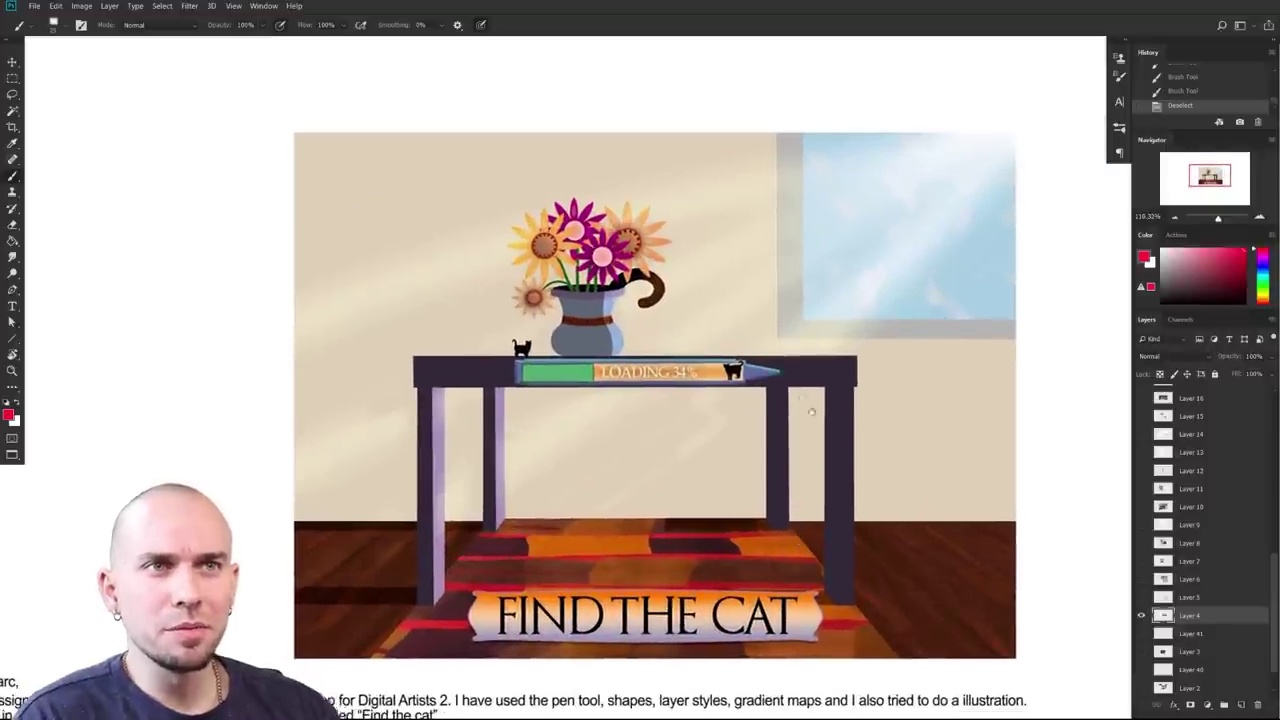
left_click_drag(810, 478, 858, 498)
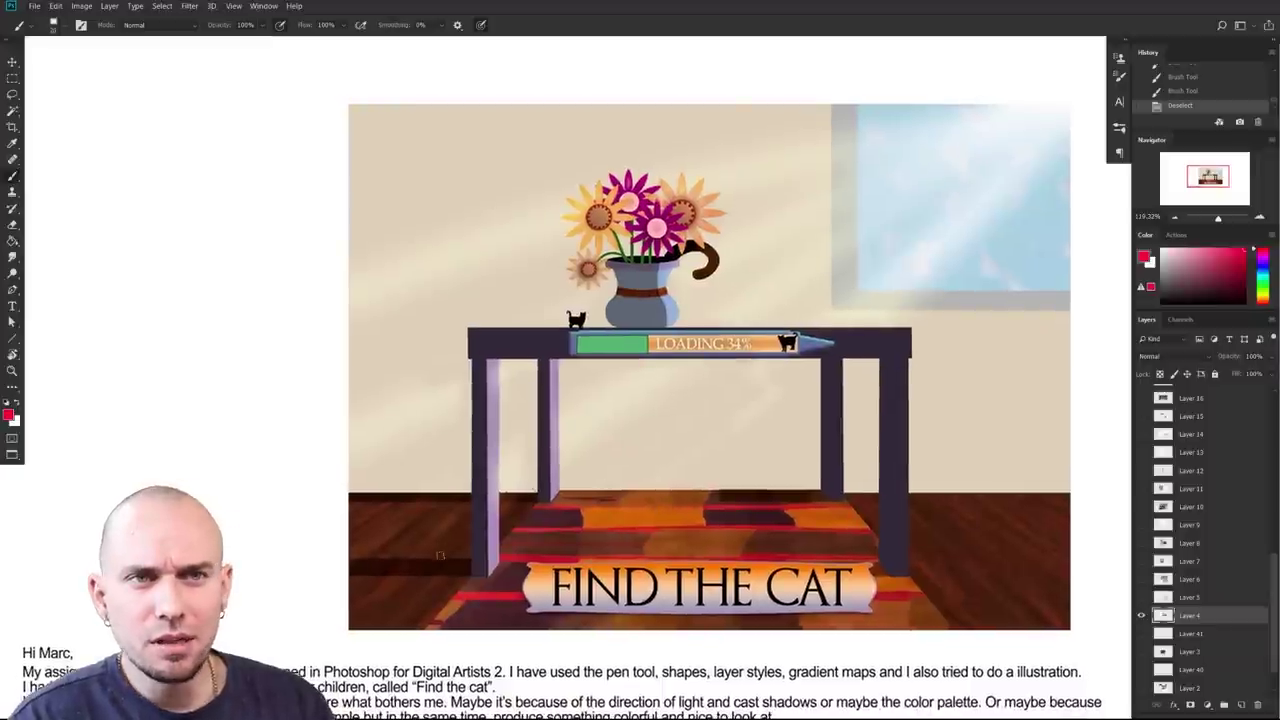
left_click_drag(442, 548, 434, 586)
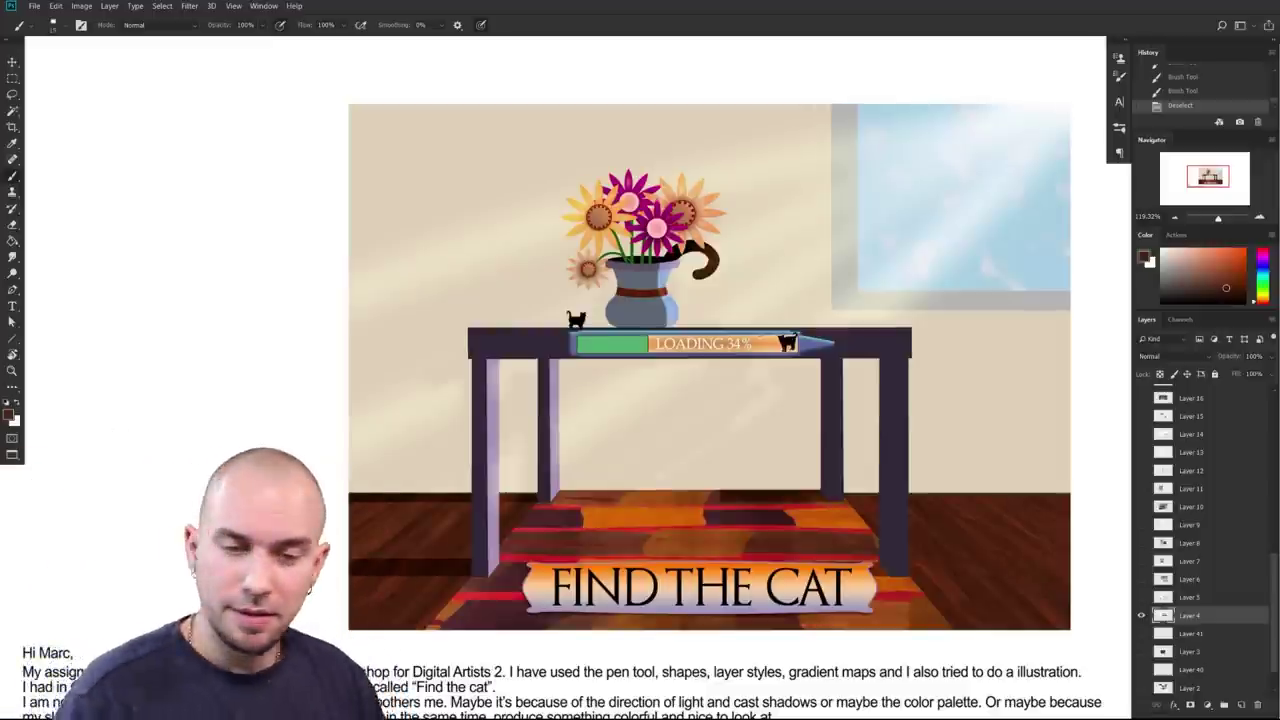
Step: Select the beige wall with the Magic Wand and subtract a rectangle around the window from the selection
left_click(853, 542)
mouse_move(826, 552)
left_mouse_down()
mouse_move(920, 446)
mouse_move(754, 629)
left_mouse_up()
key("w")
left_click(602, 468)
left_click_drag(854, 543, 810, 569)
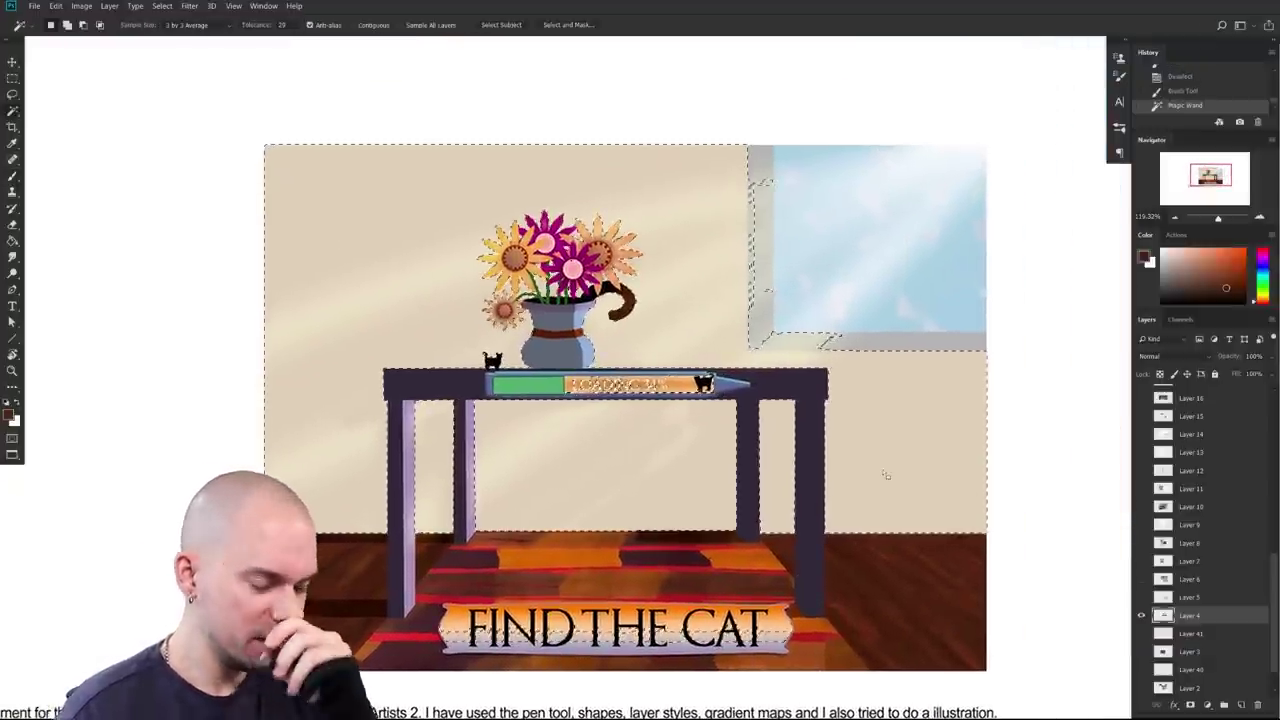
key("m")
left_click_drag(992, 352, 707, 137)
left_click_drag(800, 610, 799, 591)
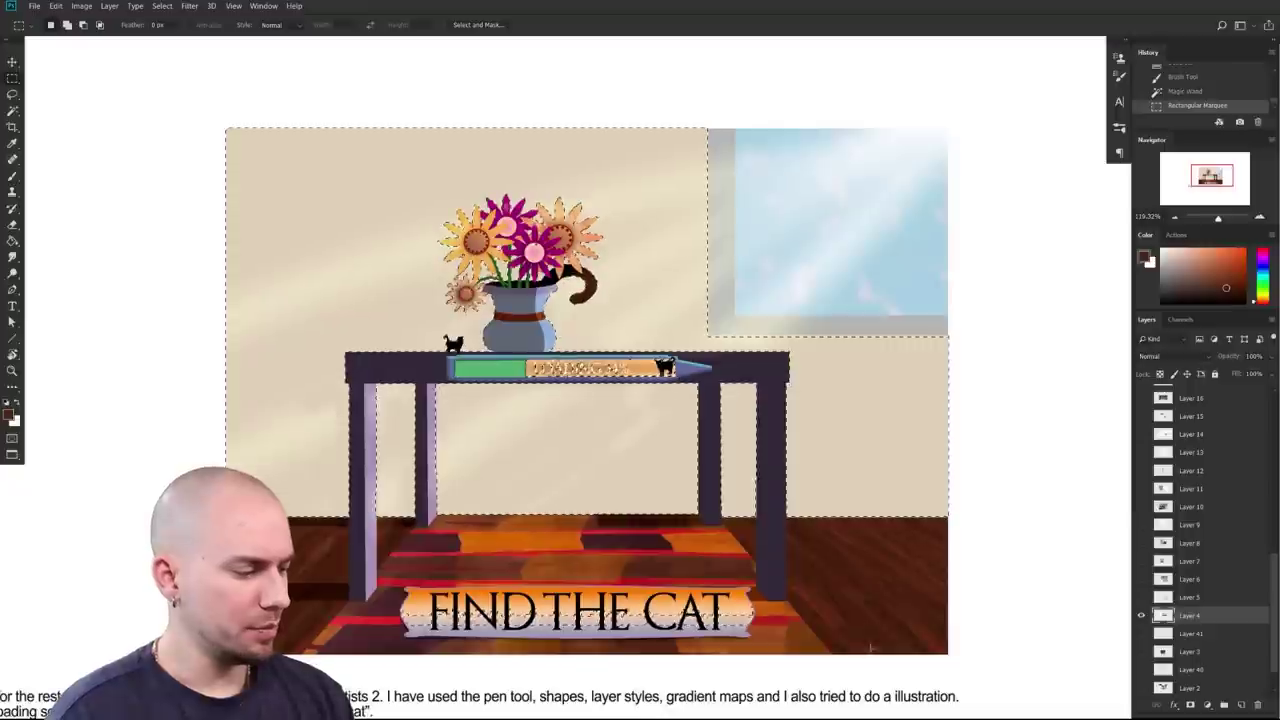
Step: Add a new layer above Layer 4 and switch to a textured soft round brush
scroll(860, 640, "up", 1)
left_click(1242, 706)
right_click(842, 539)
double_click(754, 476)
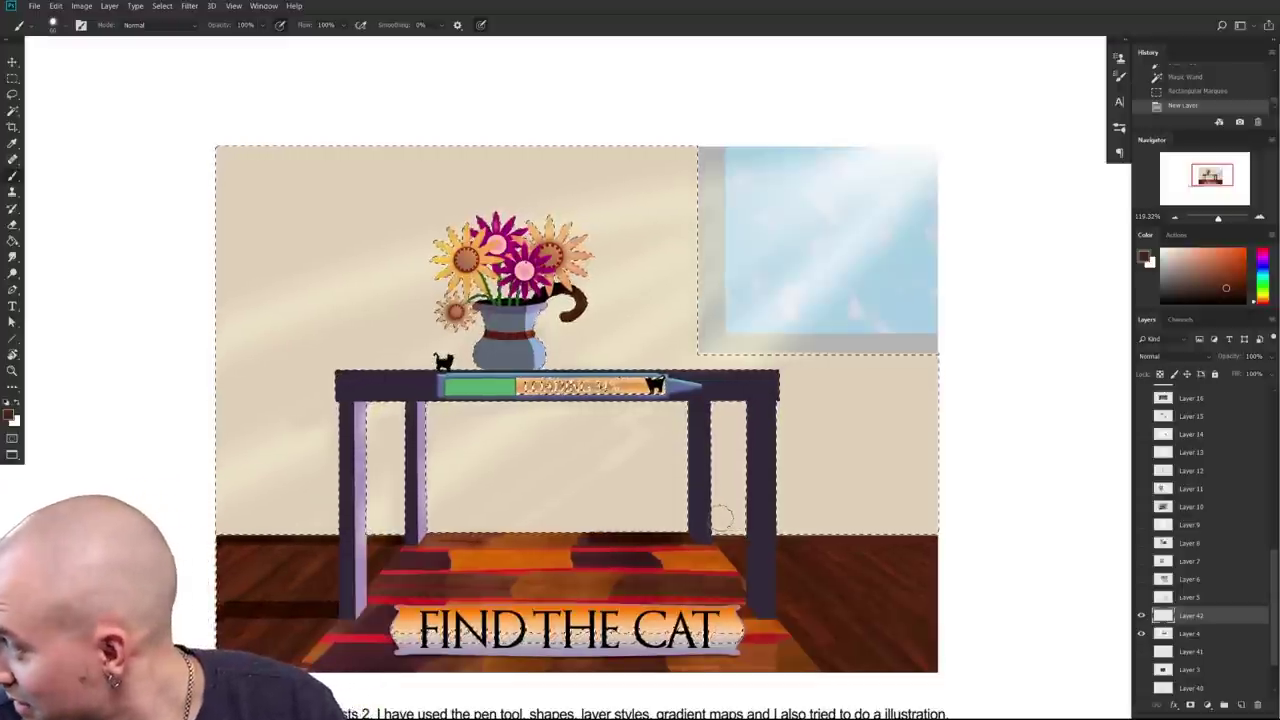
Step: Sample the wall's beige and darken it to a muted grey-brown foreground color
left_click_drag(817, 496, 795, 482)
left_click_drag(848, 448, 1057, 374)
left_click_drag(1178, 290, 1159, 280)
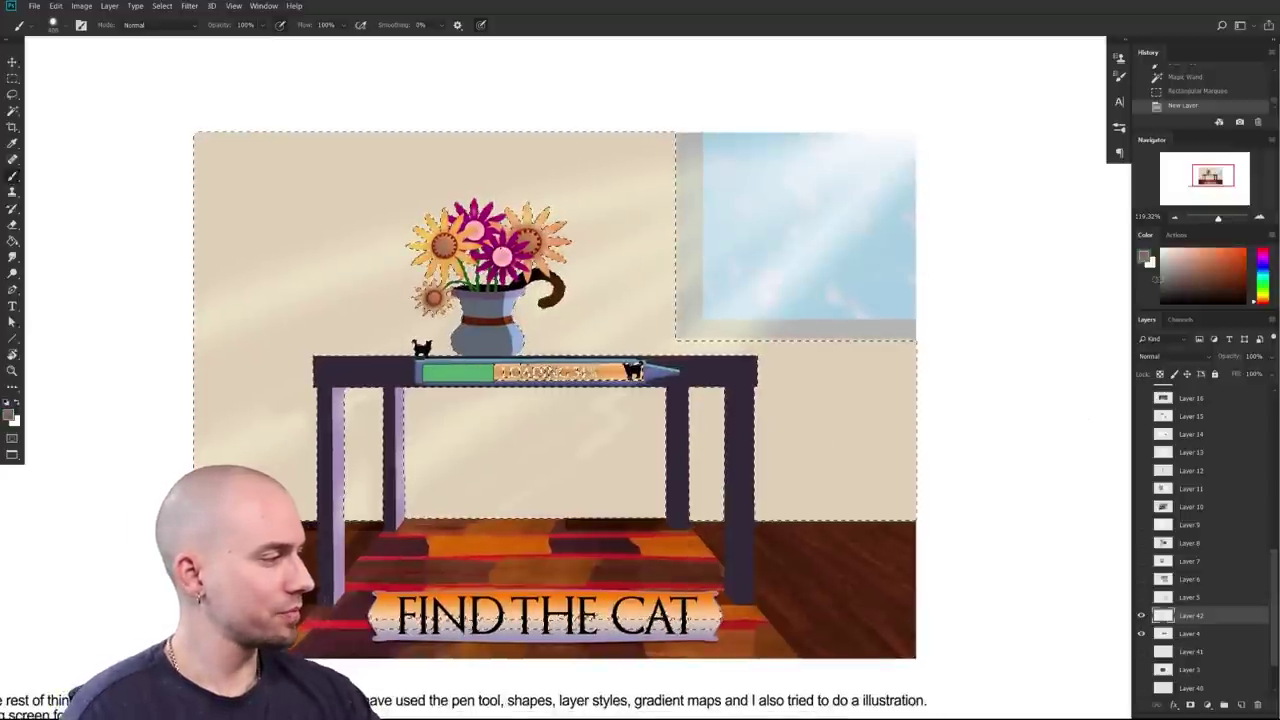
left_click(823, 400, "alt")
left_click(1165, 271)
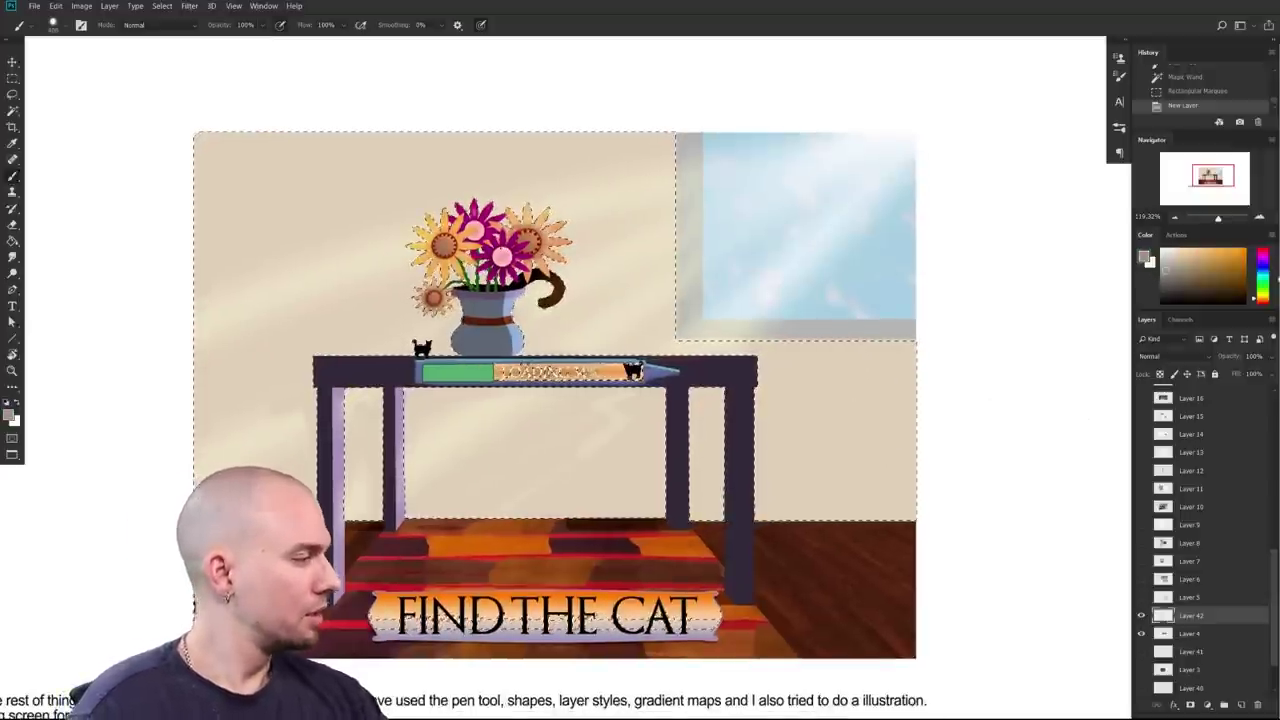
left_click_drag(1265, 298, 1264, 306)
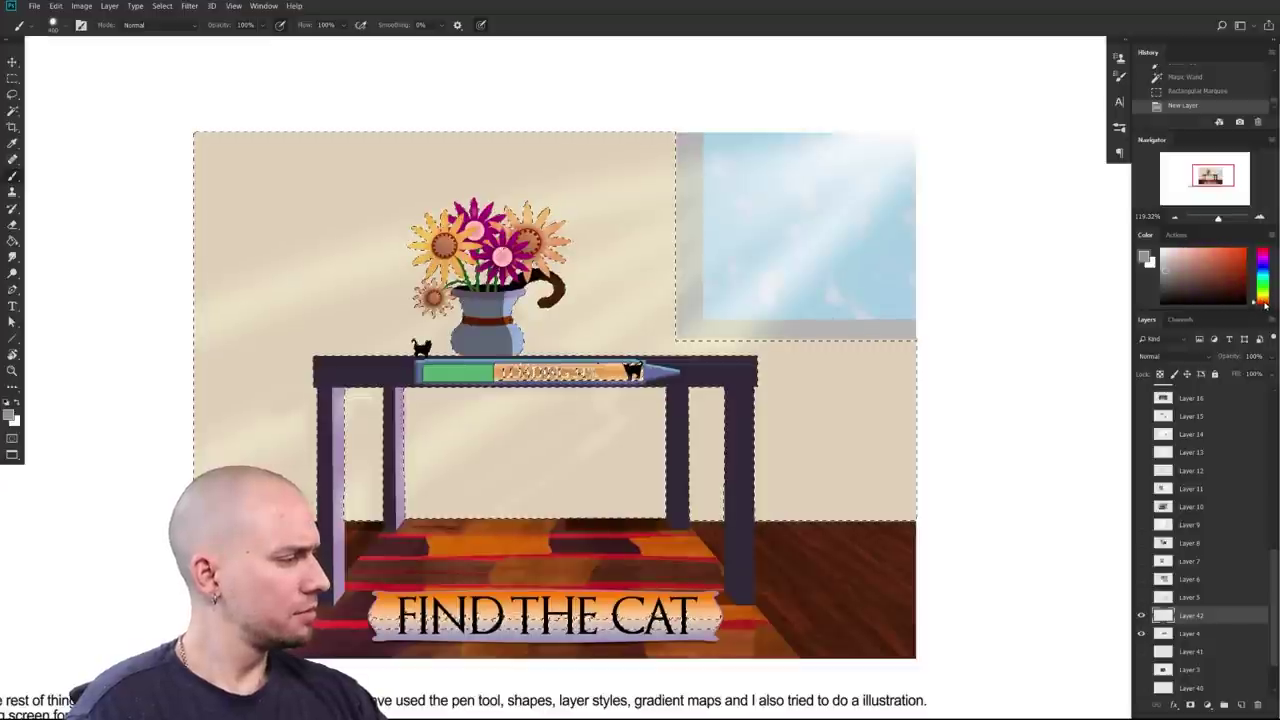
left_click(844, 413, "alt")
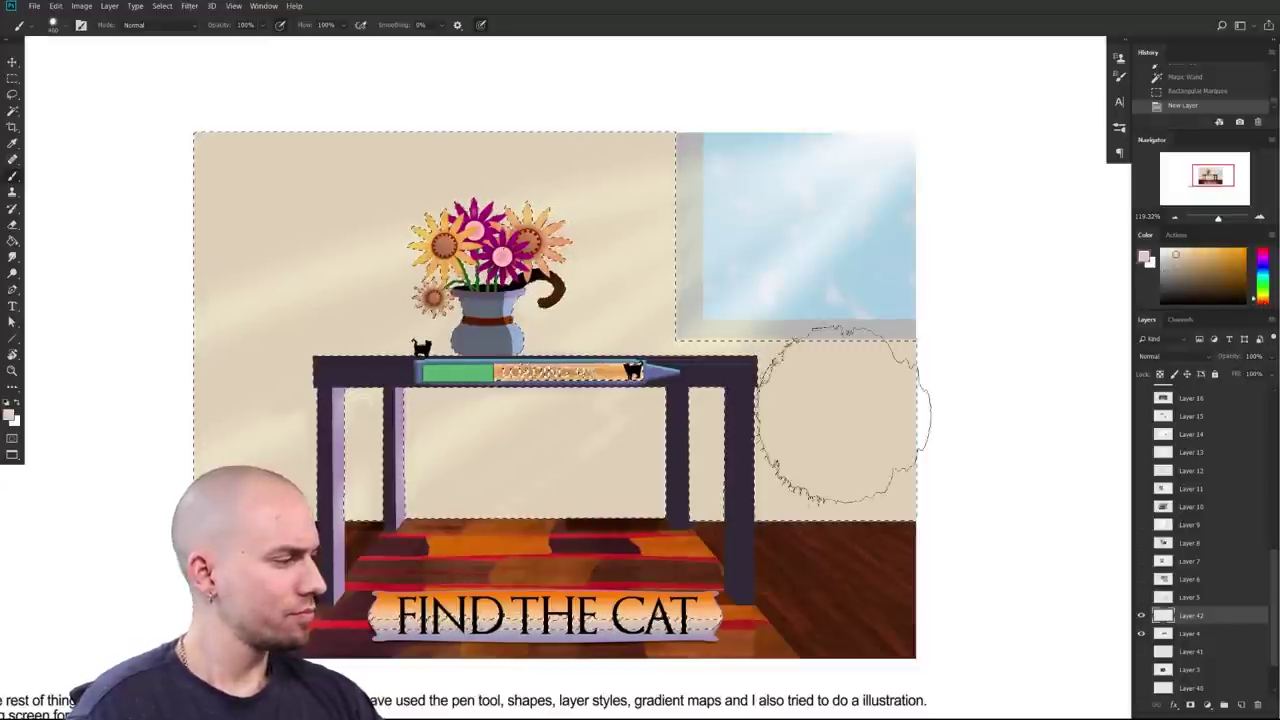
left_click_drag(1170, 268, 1174, 278)
left_click_drag(1042, 395, 878, 423)
Step: Try darkening the selected wall with grey-brown strokes from a much larger brush, and undo them
key("]")
key("]")
key("]")
key("]")
key("]")
key("]")
key("]")
key("]")
key("]")
key("]")
mouse_move(392, 246)
left_mouse_down()
mouse_move(325, 262)
mouse_move(486, 349)
mouse_move(902, 400)
left_mouse_up()
mouse_move(318, 312)
left_mouse_down()
mouse_move(656, 301)
mouse_move(640, 371)
mouse_move(935, 385)
left_mouse_up()
left_click_drag(632, 376, 925, 410)
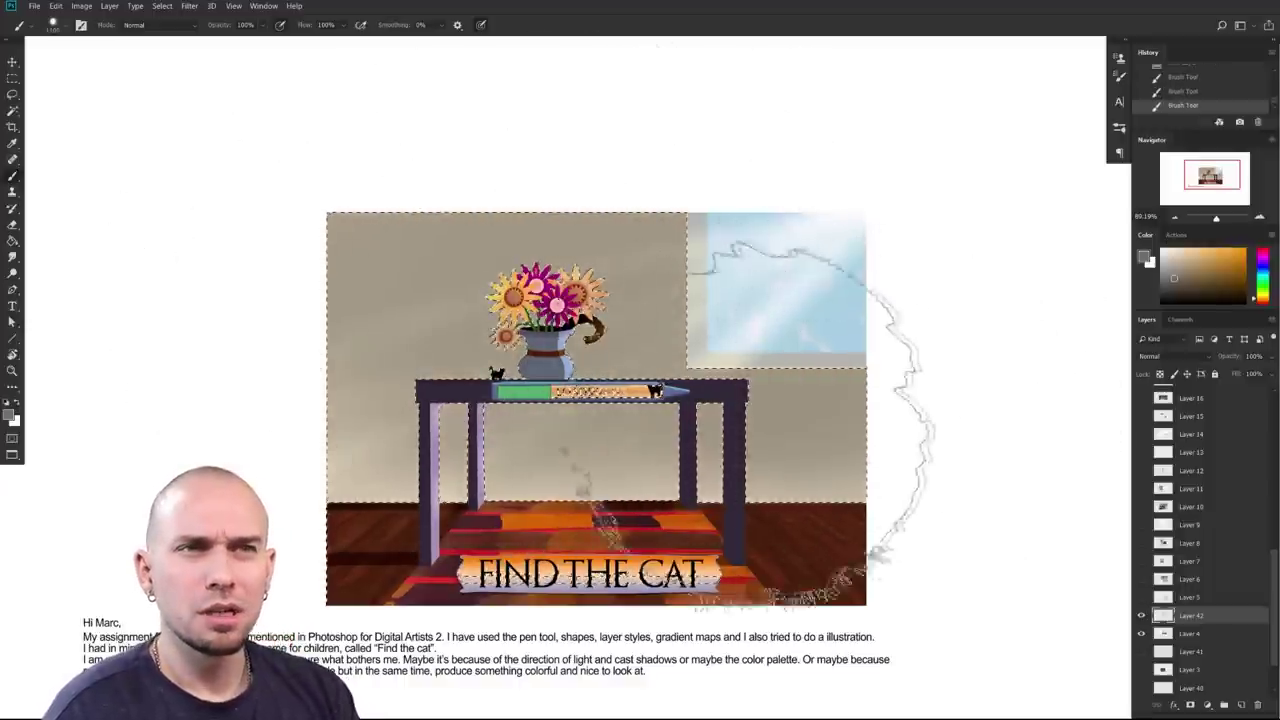
key("ctrl+alt+z")
key("ctrl+alt+z")
key("ctrl+alt+z")
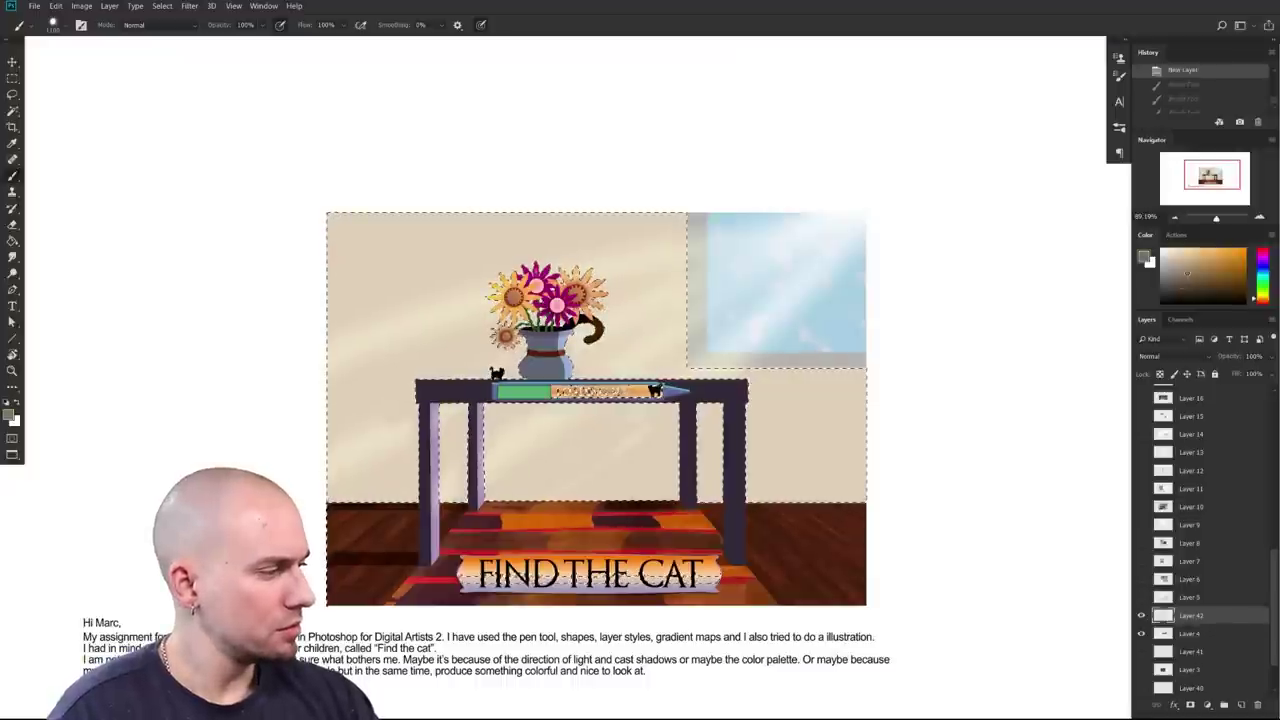
mouse_move(450, 295)
left_mouse_down()
mouse_move(678, 277)
mouse_move(506, 323)
mouse_move(657, 311)
left_mouse_up()
key("ctrl+z")
Step: Shade the selected wall with a lighter greige using large soft strokes, and clear the selection
left_click(1180, 264)
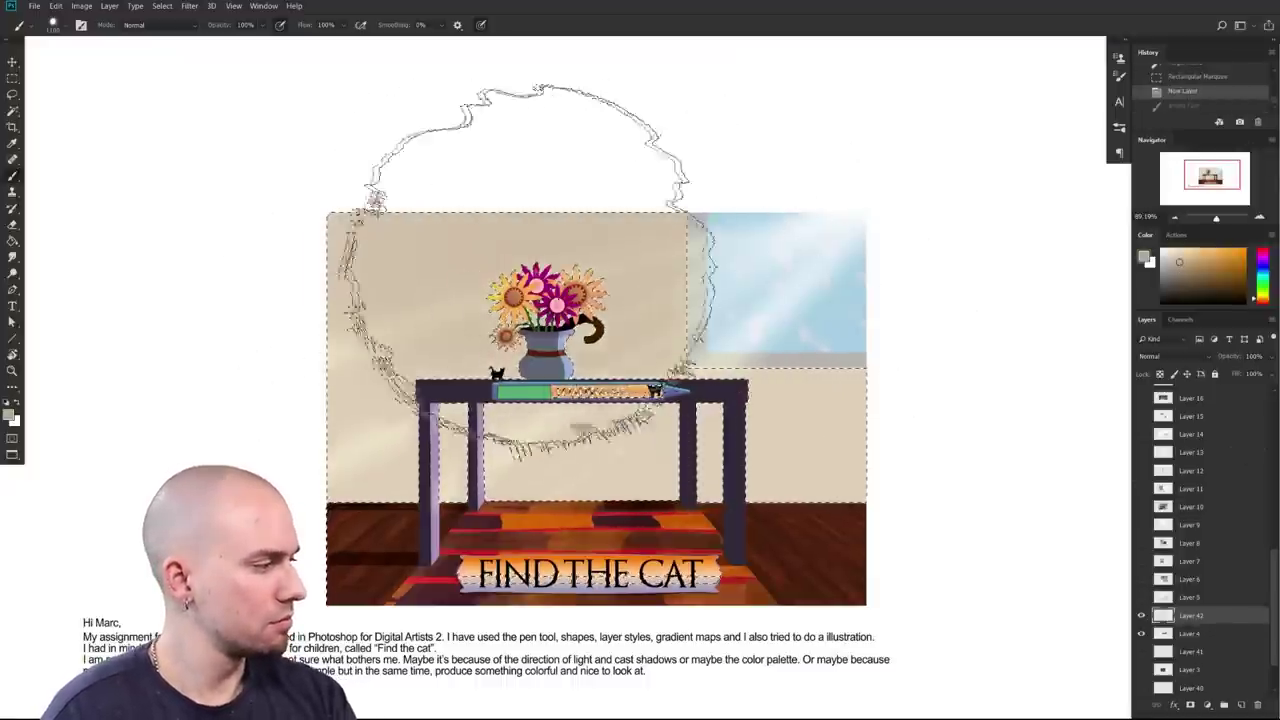
left_click_drag(410, 302, 925, 328)
key("ctrl+z")
left_click_drag(375, 320, 690, 335)
mouse_move(375, 350)
left_mouse_down()
mouse_move(807, 365)
mouse_move(840, 380)
left_mouse_up()
key("bracketleft")
key("bracketleft")
key("bracketleft")
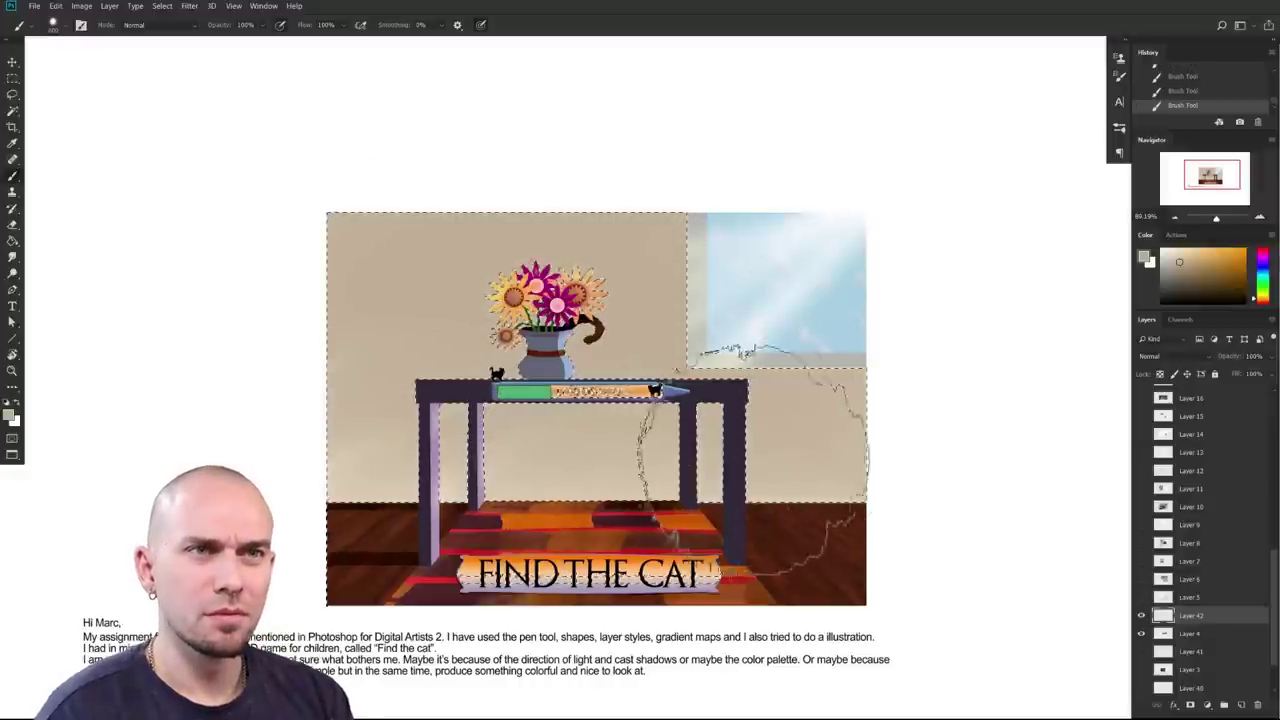
left_click_drag(728, 450, 769, 452)
left_click_drag(769, 452, 894, 437)
key("ctrl+d")
Step: Select the floor strip with a rectangular marquee and subtract the table legs from it with the Lasso
key("l")
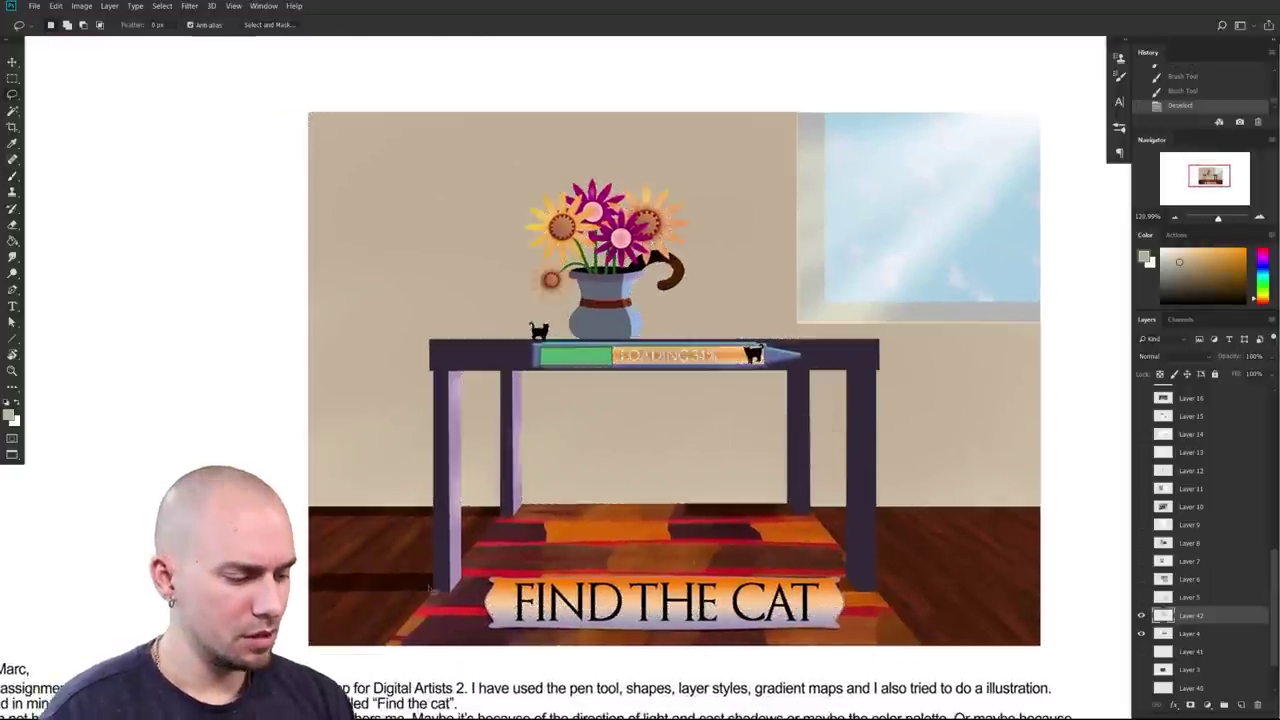
key("m")
mouse_move(308, 505)
left_mouse_down()
mouse_move(730, 555)
mouse_move(1042, 648)
left_mouse_up()
key("l")
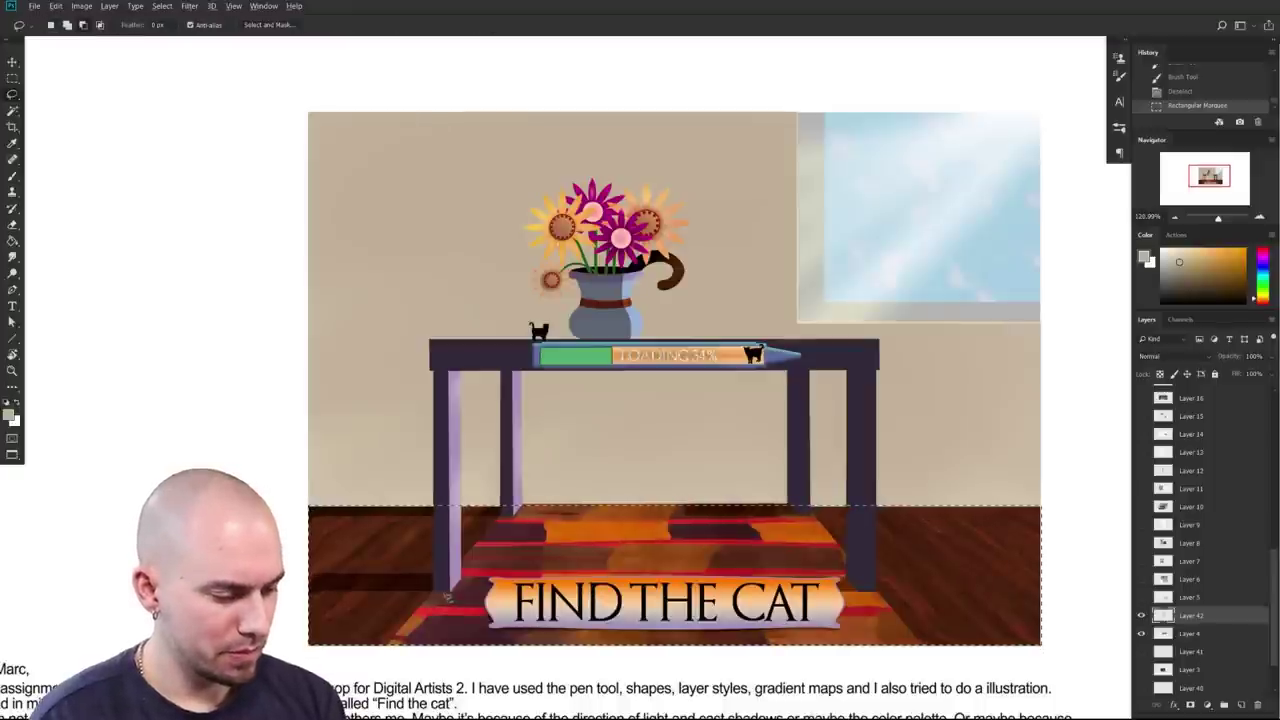
left_click(461, 503, "alt")
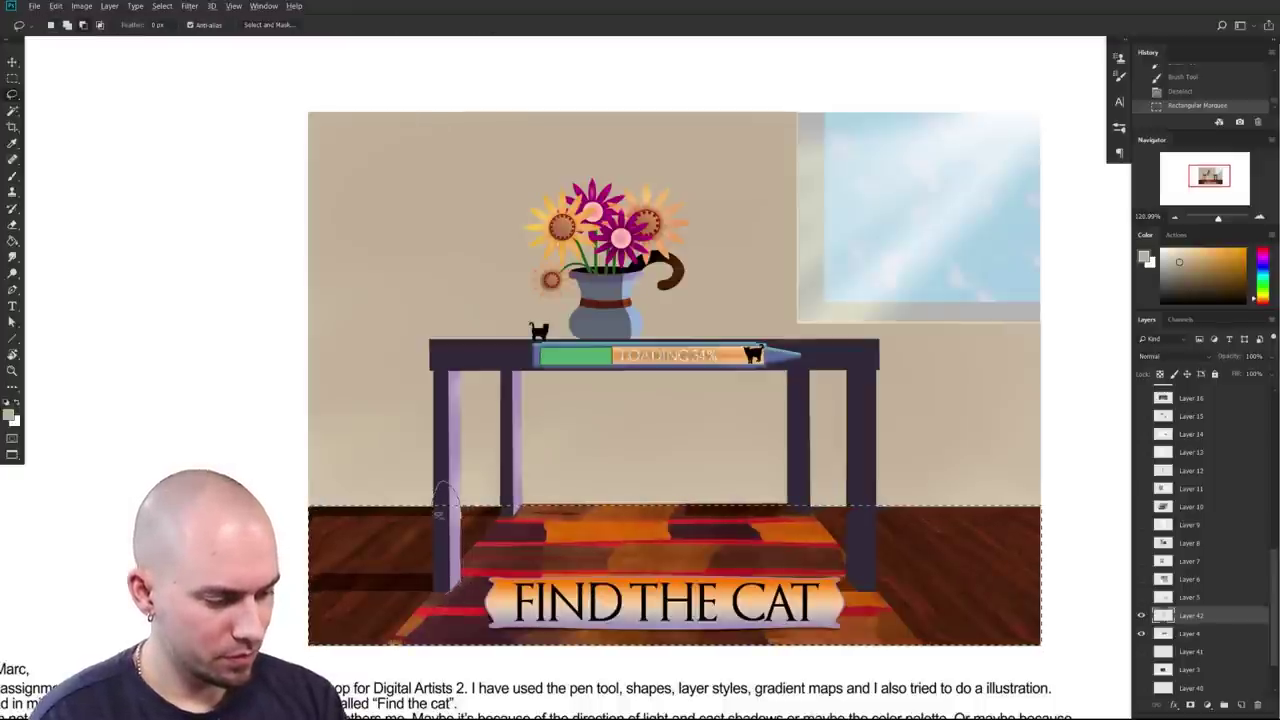
left_click(433, 504, "alt")
left_click(500, 504, "alt")
mouse_move(504, 523)
left_mouse_down()
mouse_move(523, 497)
mouse_move(512, 494)
left_mouse_up()
mouse_move(787, 502)
left_mouse_down()
mouse_move(891, 505)
mouse_move(852, 516)
mouse_move(849, 505)
mouse_move(853, 589)
mouse_move(882, 600)
mouse_move(881, 506)
left_mouse_up()
mouse_move(639, 606)
left_mouse_down()
mouse_move(628, 606)
mouse_move(650, 610)
mouse_move(537, 595)
left_mouse_up()
Step: Shrink the brush and sample the dark shadow color on the floor beside the front left table leg
key("b")
left_click_drag(800, 576, 759, 555)
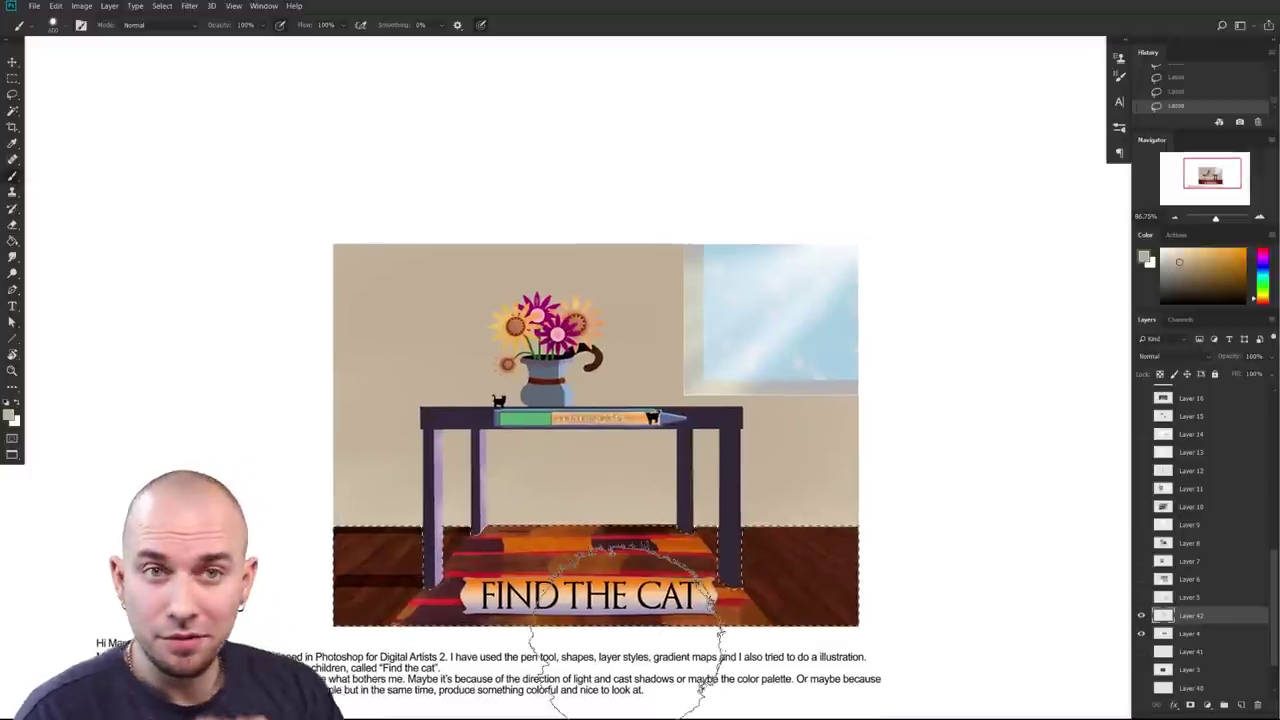
key("bracketleft")
key("bracketleft")
key("bracketleft")
key("bracketleft")
key("bracketleft")
key("bracketleft")
key("bracketleft")
key("bracketleft")
key("bracketleft")
key("bracketleft")
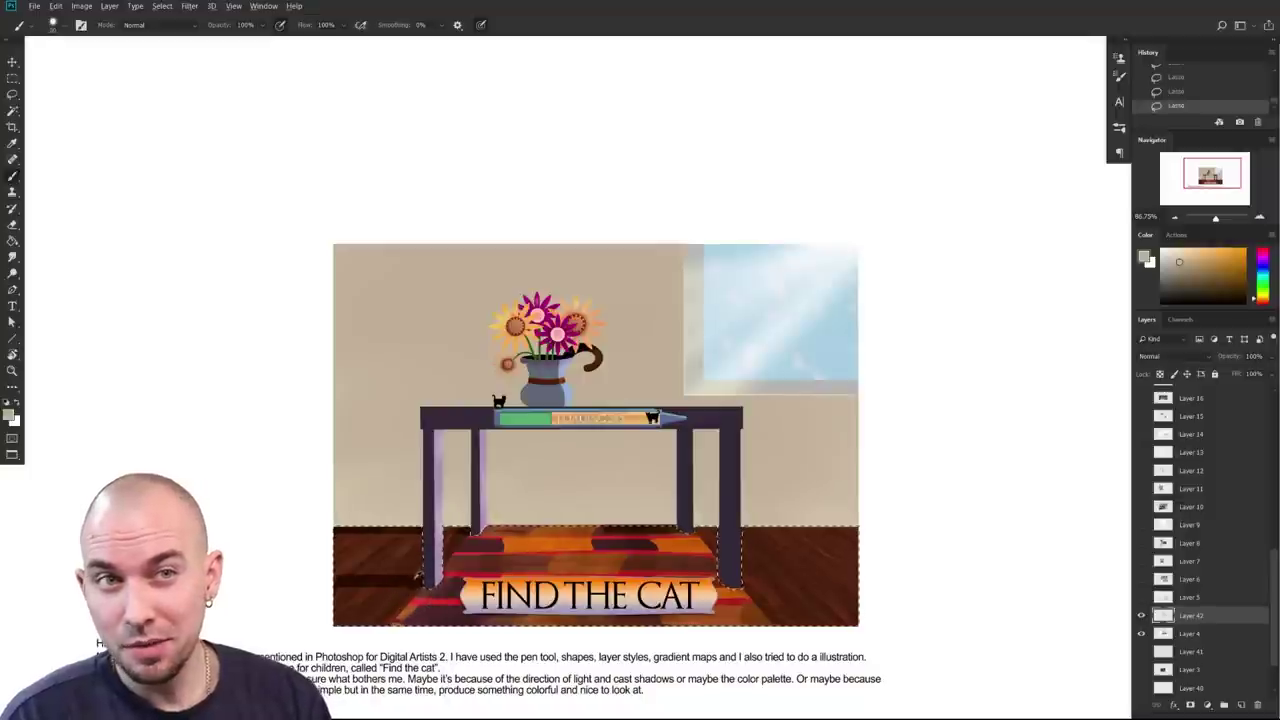
left_click(407, 575, "alt")
left_click_drag(760, 546, 842, 510)
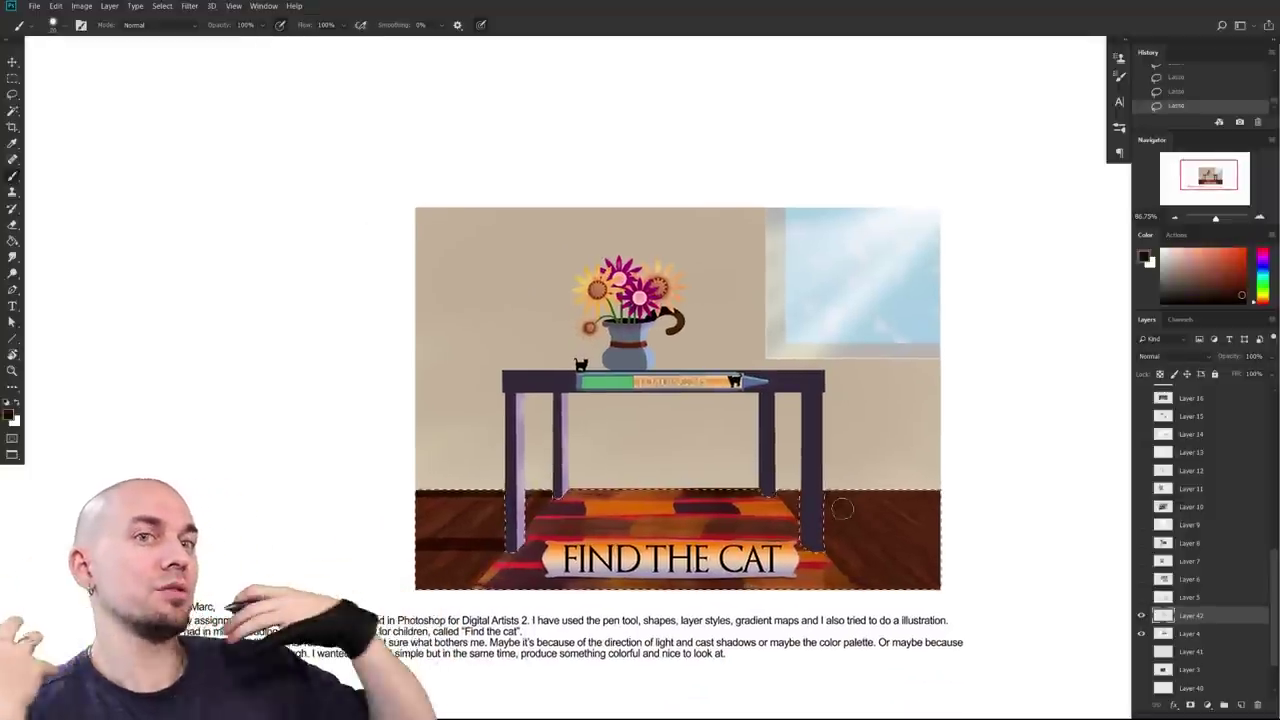
left_click_drag(842, 509, 844, 511)
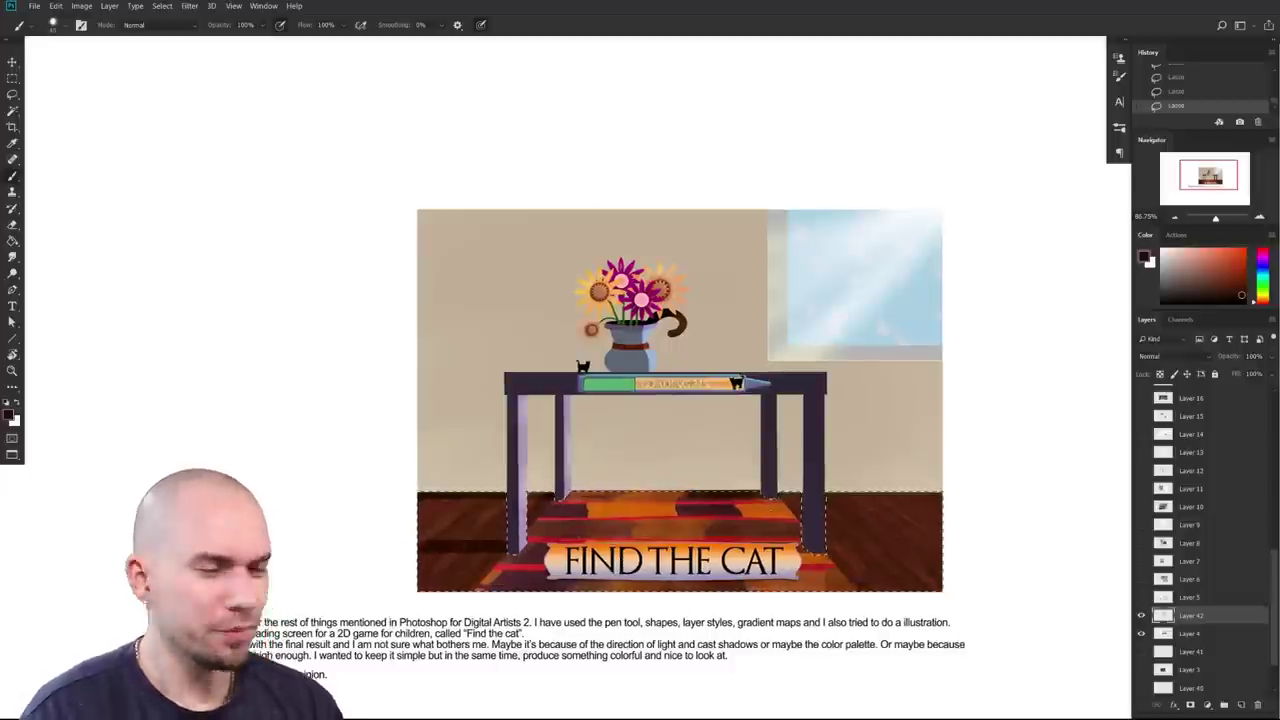
left_click_drag(639, 615, 583, 620)
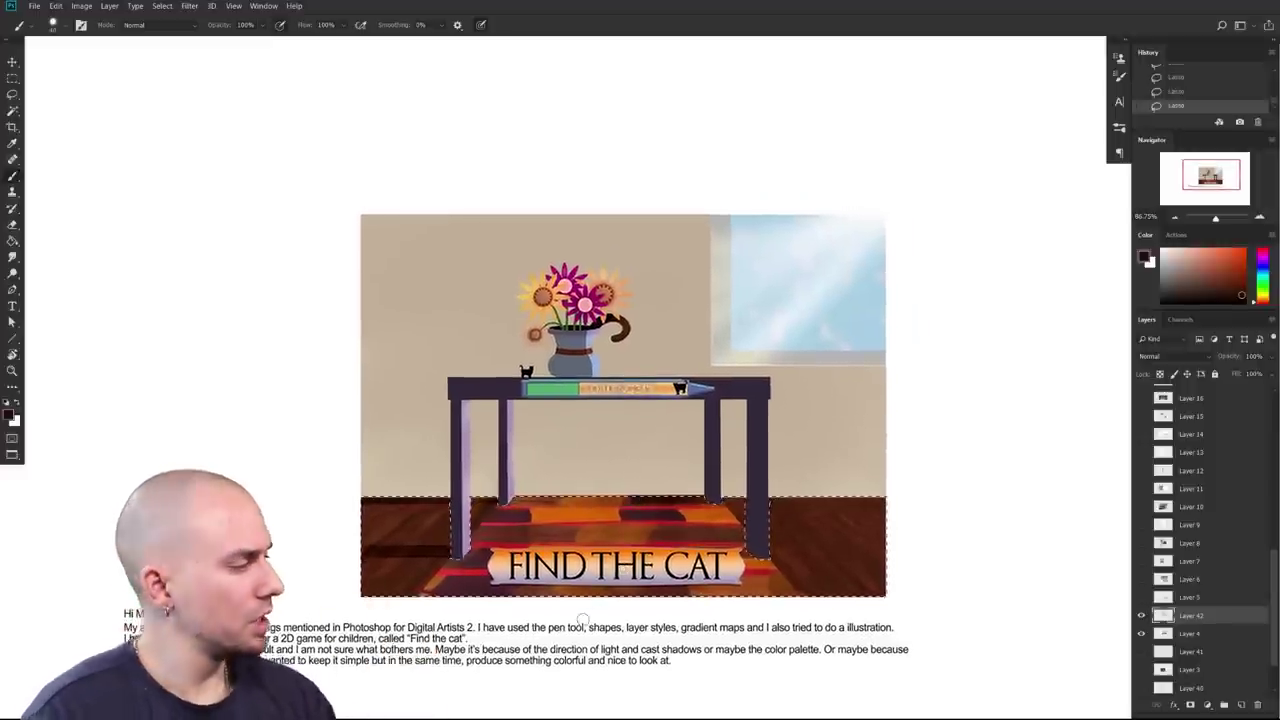
Step: Lighten the foreground color to a muted mid grey and switch to the MB Soft Skin brush
left_click(1165, 287)
left_click_drag(1165, 287, 1162, 275)
left_click_drag(555, 481, 509, 506)
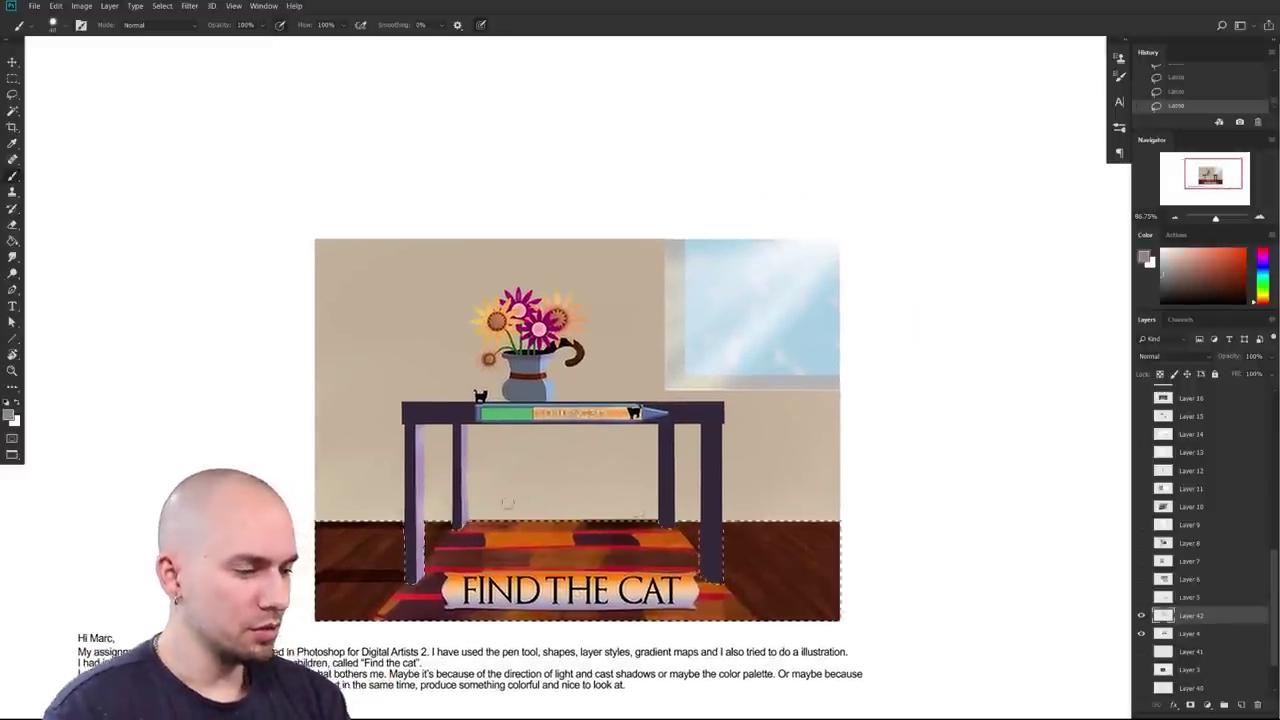
right_click(510, 506)
left_click(911, 442)
left_click_drag(498, 580, 499, 555)
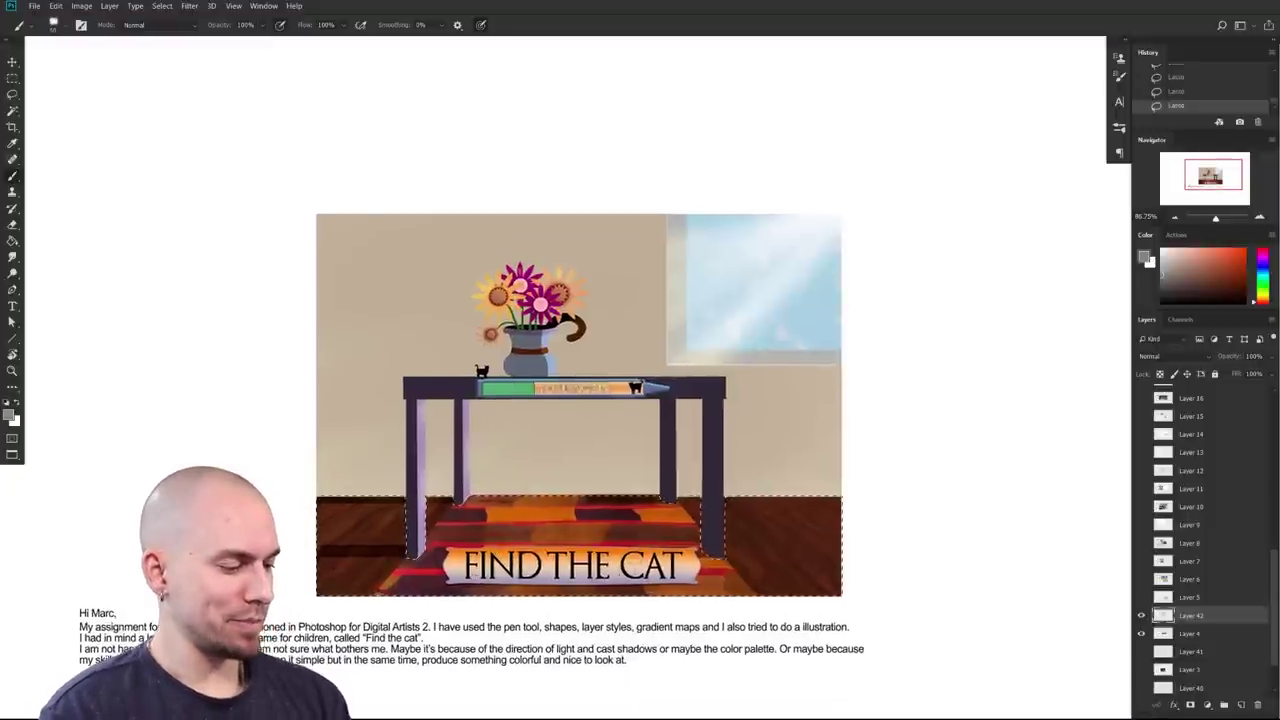
Step: Add a new layer above Layer 42, change its blend mode, and try pale pink strokes on the selected floor
left_click(1241, 705)
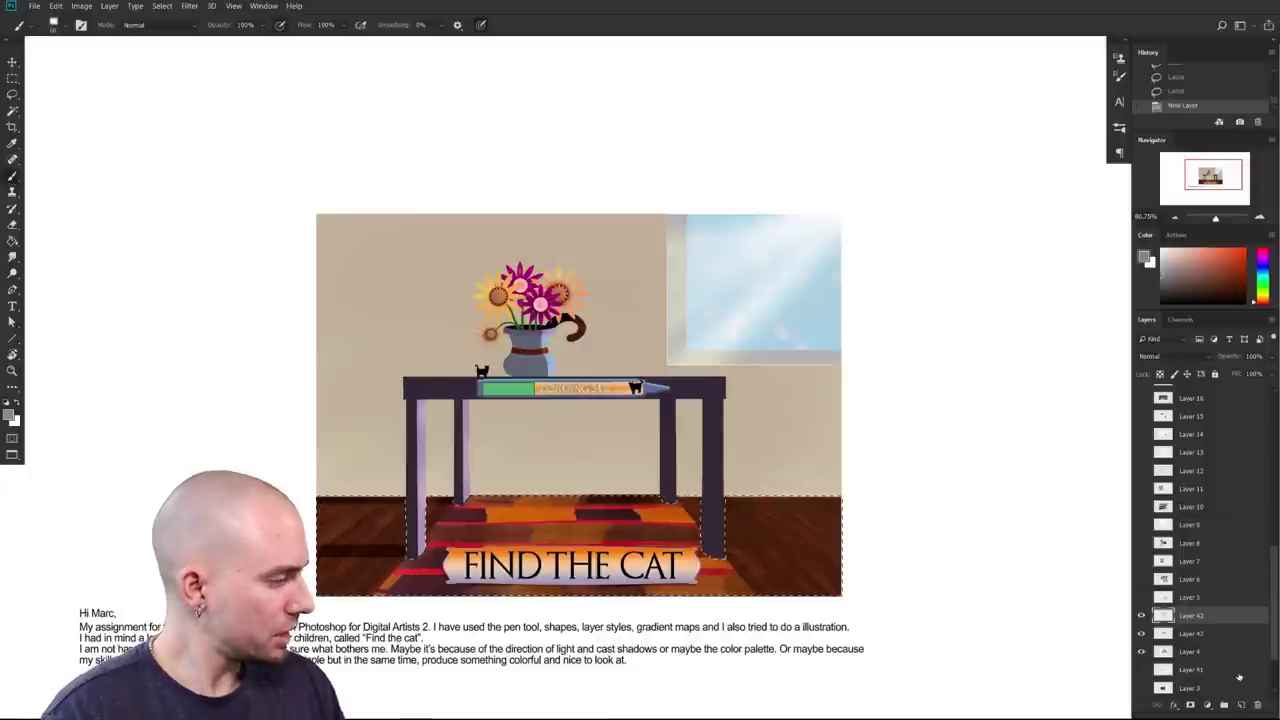
left_click(1175, 352)
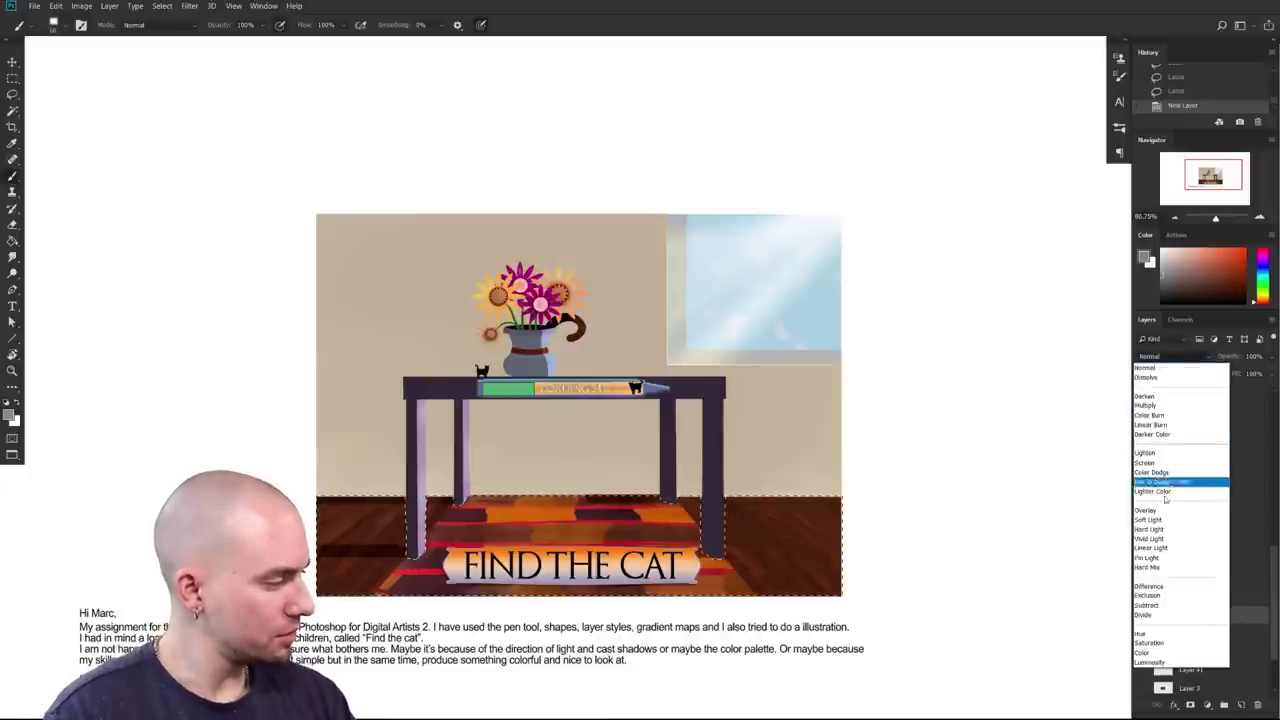
left_click(1188, 434)
left_click(1171, 264)
mouse_move(766, 529)
left_mouse_down()
mouse_move(841, 545)
mouse_move(753, 542)
mouse_move(739, 600)
mouse_move(787, 583)
mouse_move(856, 601)
left_mouse_up()
key("ctrl+z")
left_click(1178, 247)
key("ctrl+z")
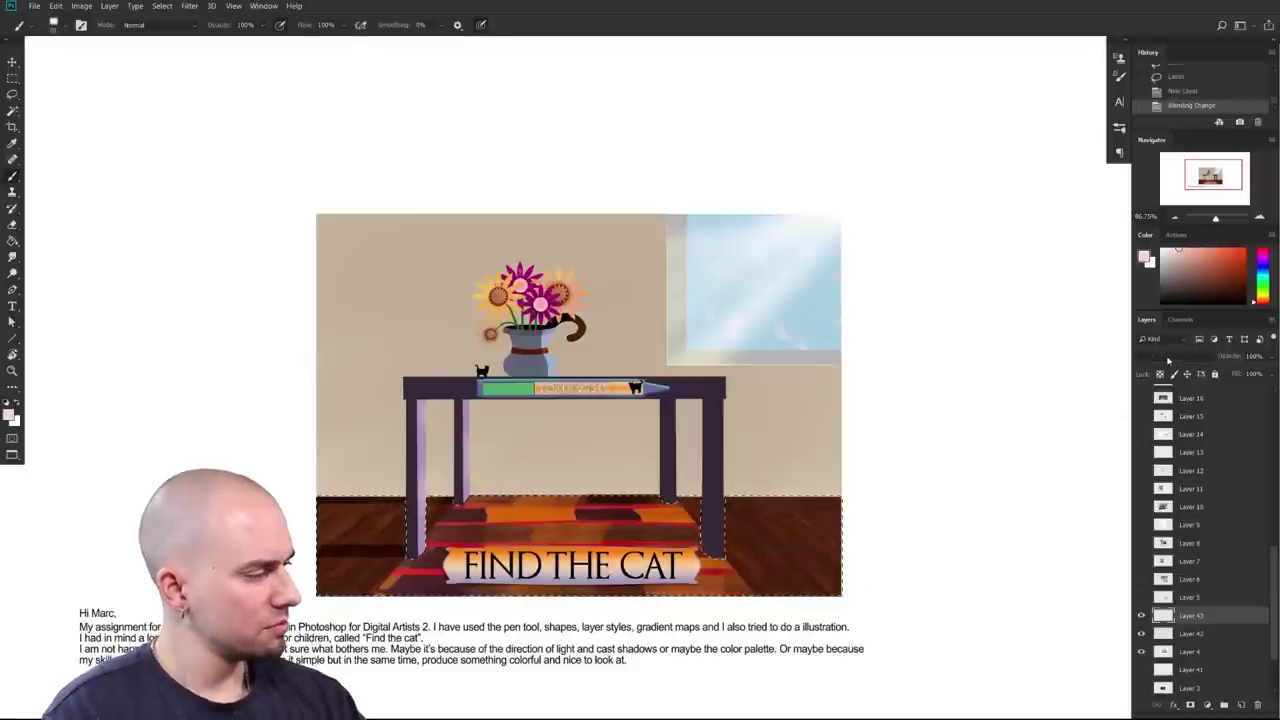
Step: Set the new layer's blend mode to Hard Light and choose a slightly darker, muted pale pink foreground color
left_click(1150, 356)
left_click(1150, 529)
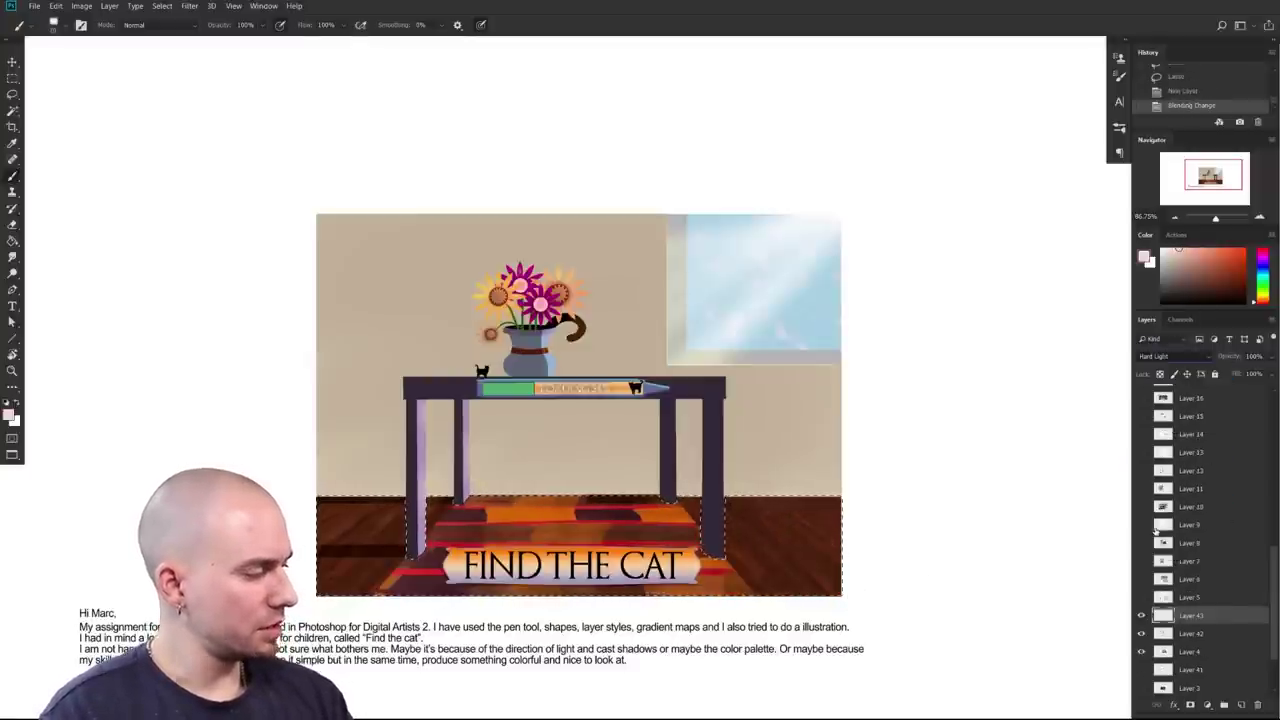
key("ctrl+z")
left_click(1176, 254)
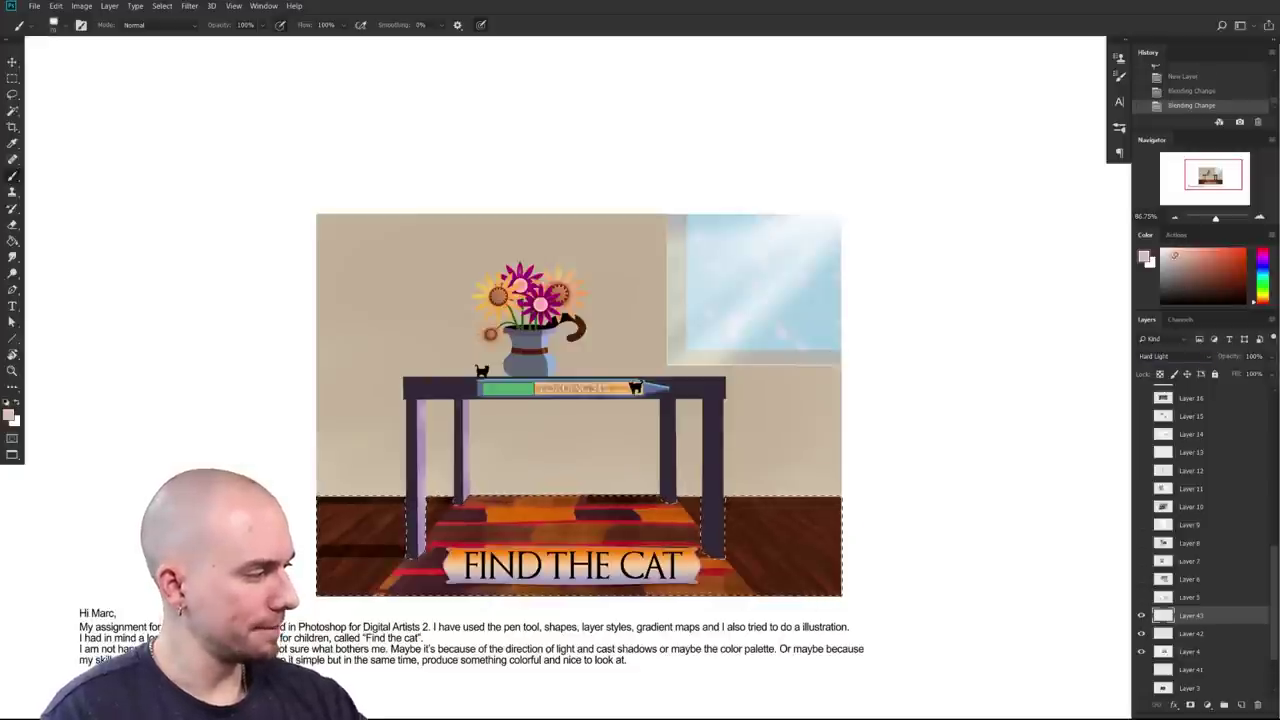
Step: Paint broad muted pink light strokes horizontally across the selected floor and rug, including the title banner
mouse_move(829, 504)
left_mouse_down()
mouse_move(851, 538)
mouse_move(929, 580)
left_mouse_up()
key("ctrl+z")
left_click_drag(781, 580, 737, 588)
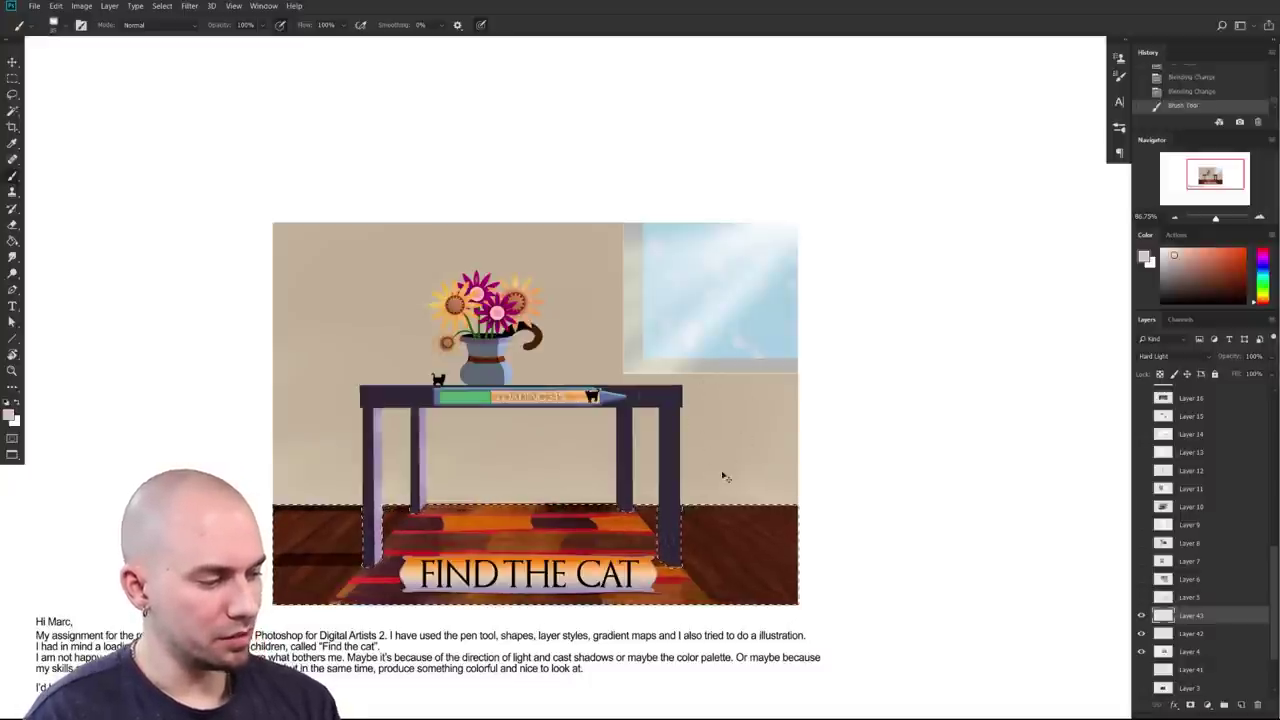
mouse_move(688, 554)
left_mouse_down()
mouse_move(790, 550)
mouse_move(664, 543)
mouse_move(828, 532)
left_mouse_up()
key("ctrl+z")
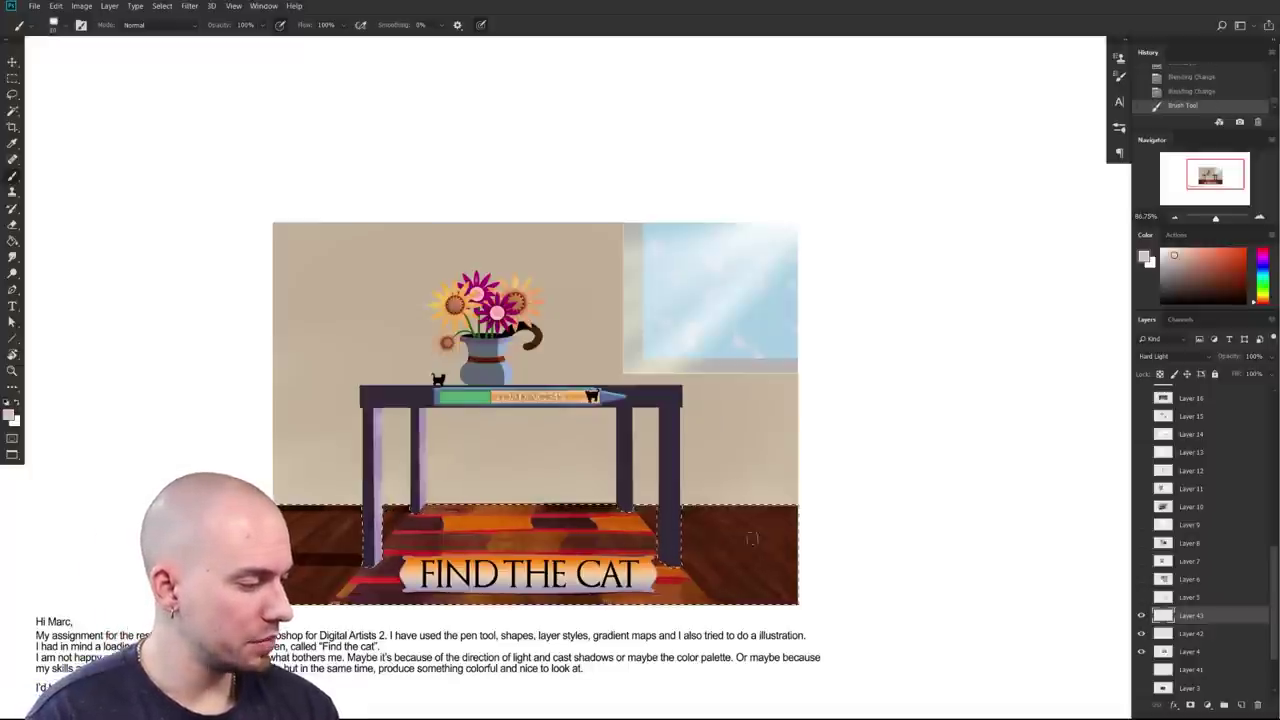
left_click_drag(690, 552, 800, 545)
key("bracketleft")
key("bracketleft")
key("bracketleft")
key("bracketleft")
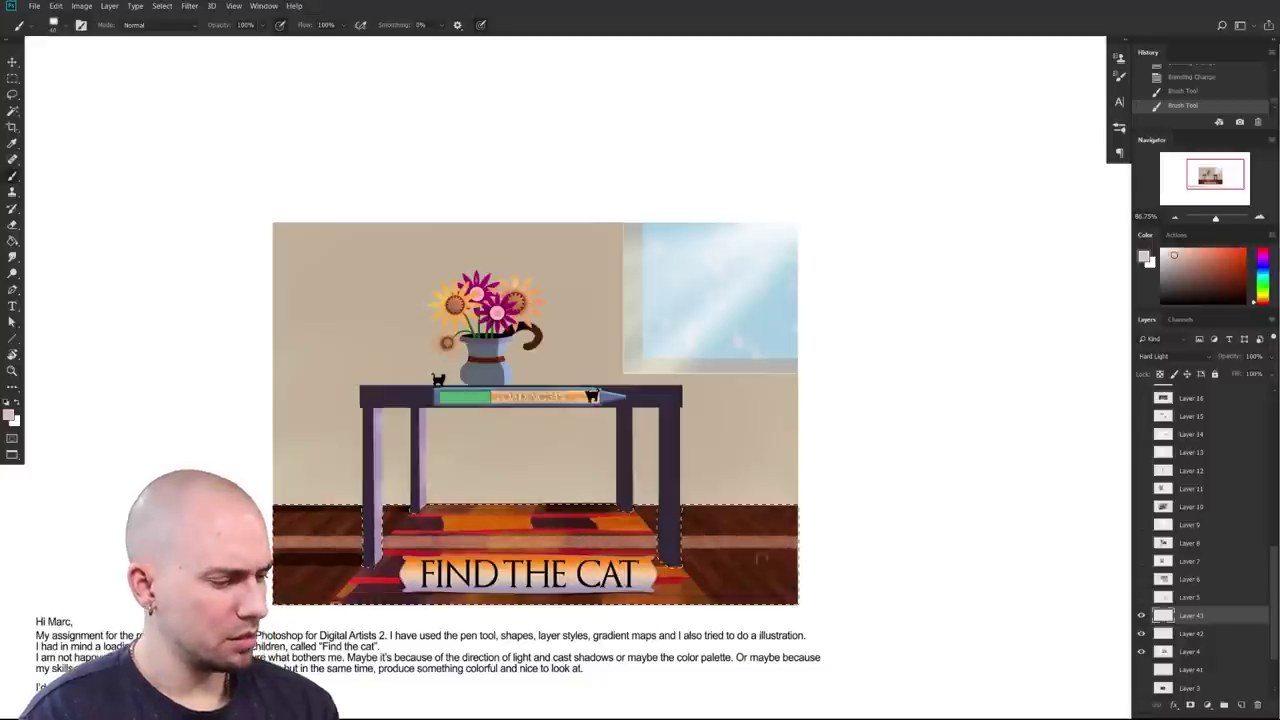
left_click_drag(760, 557, 803, 557)
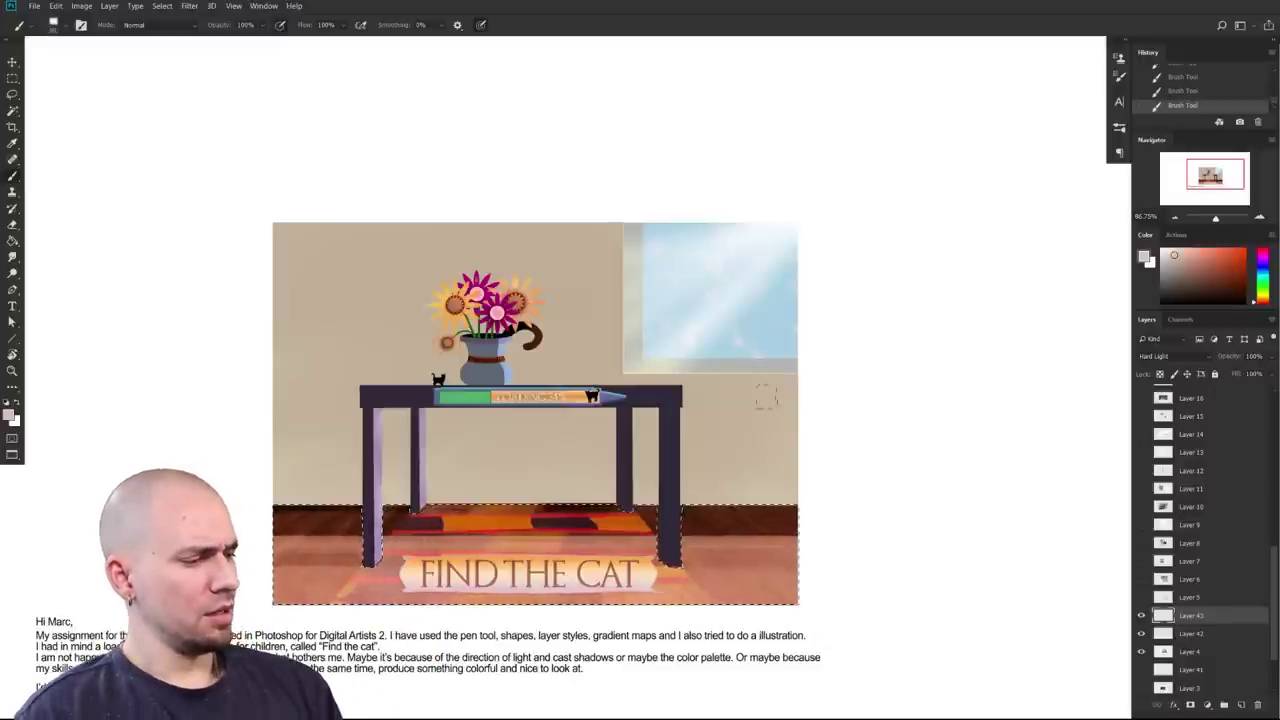
Step: Erase diagonal shadows of the table legs out of the pink light on the floor
key("e")
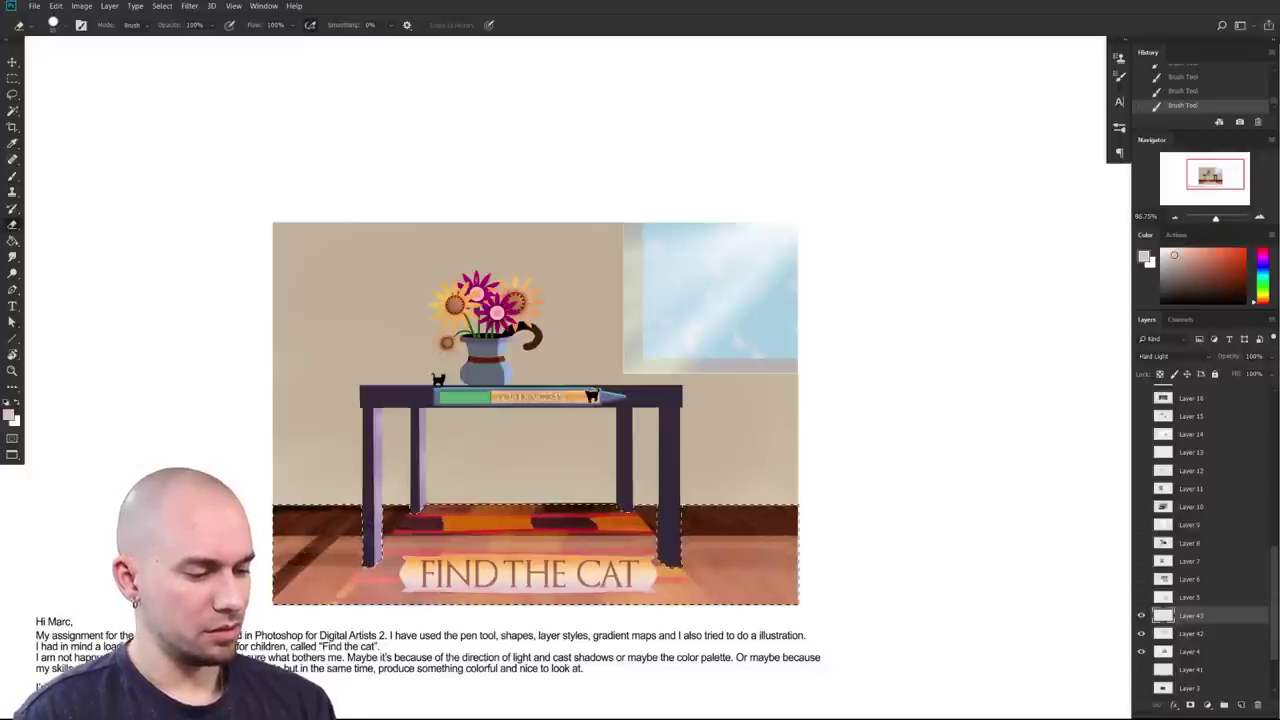
left_click_drag(342, 523, 296, 556)
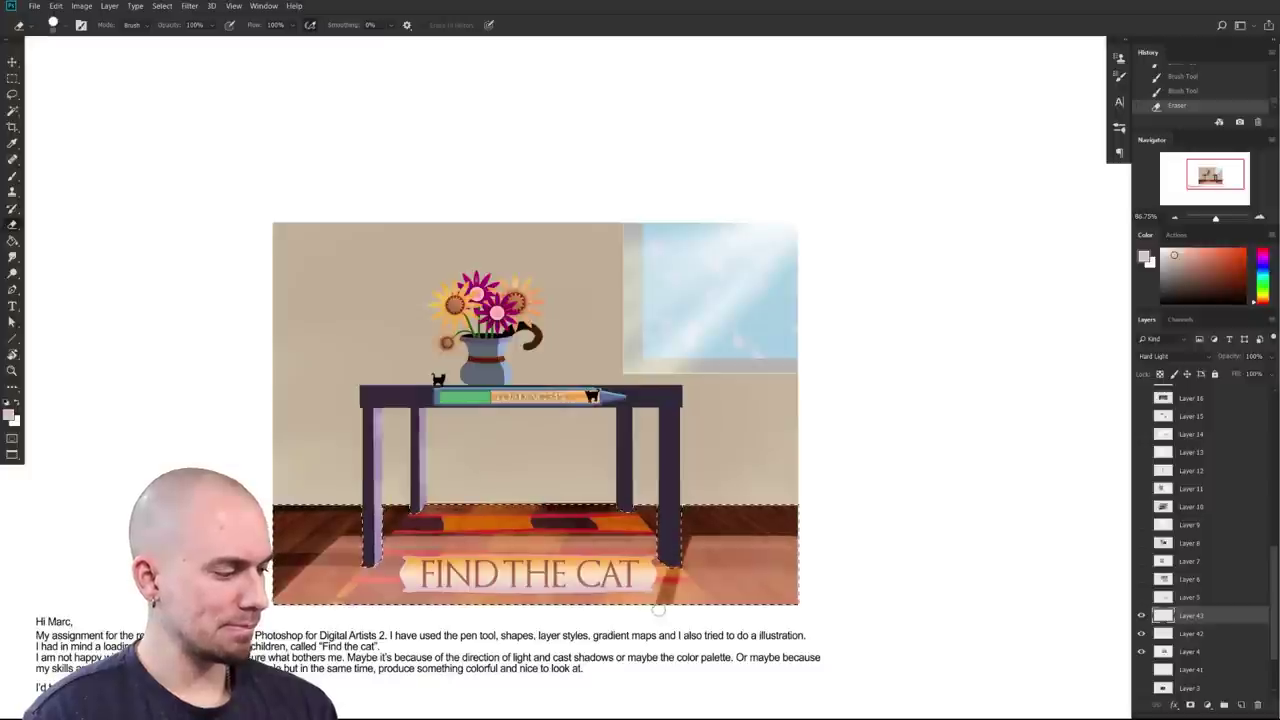
left_click_drag(701, 541, 685, 588)
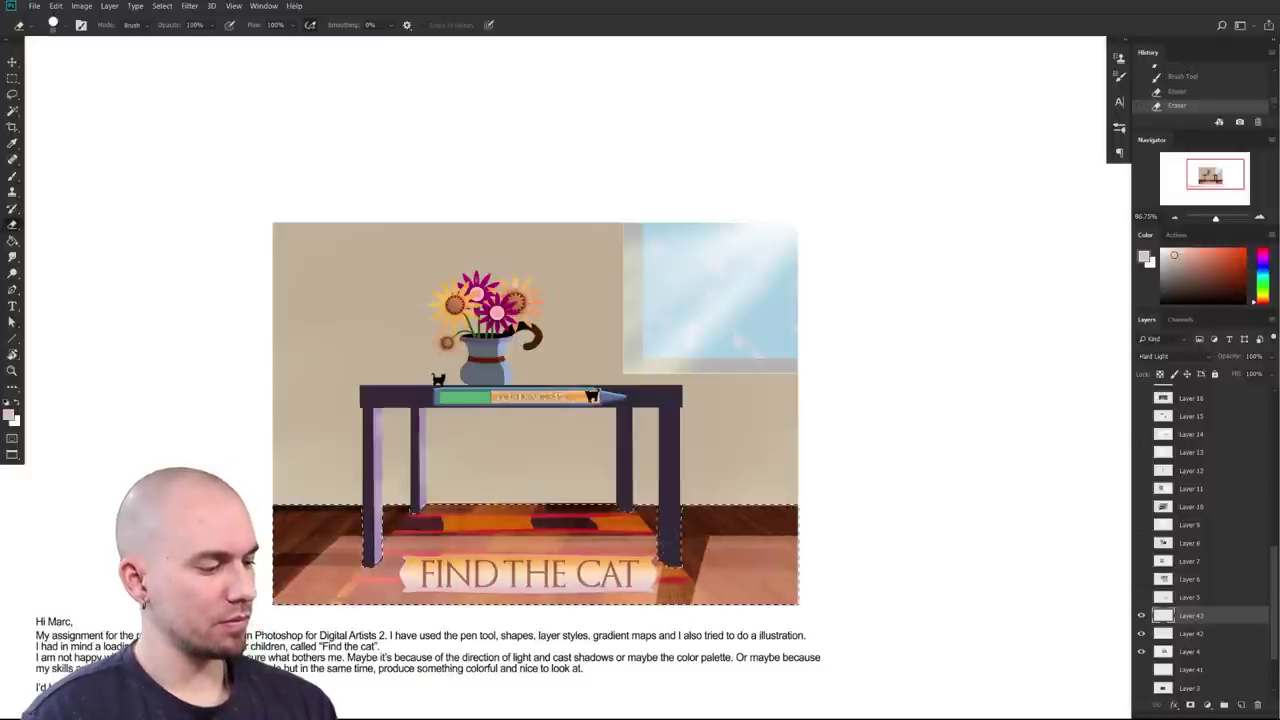
left_click_drag(695, 523, 705, 600)
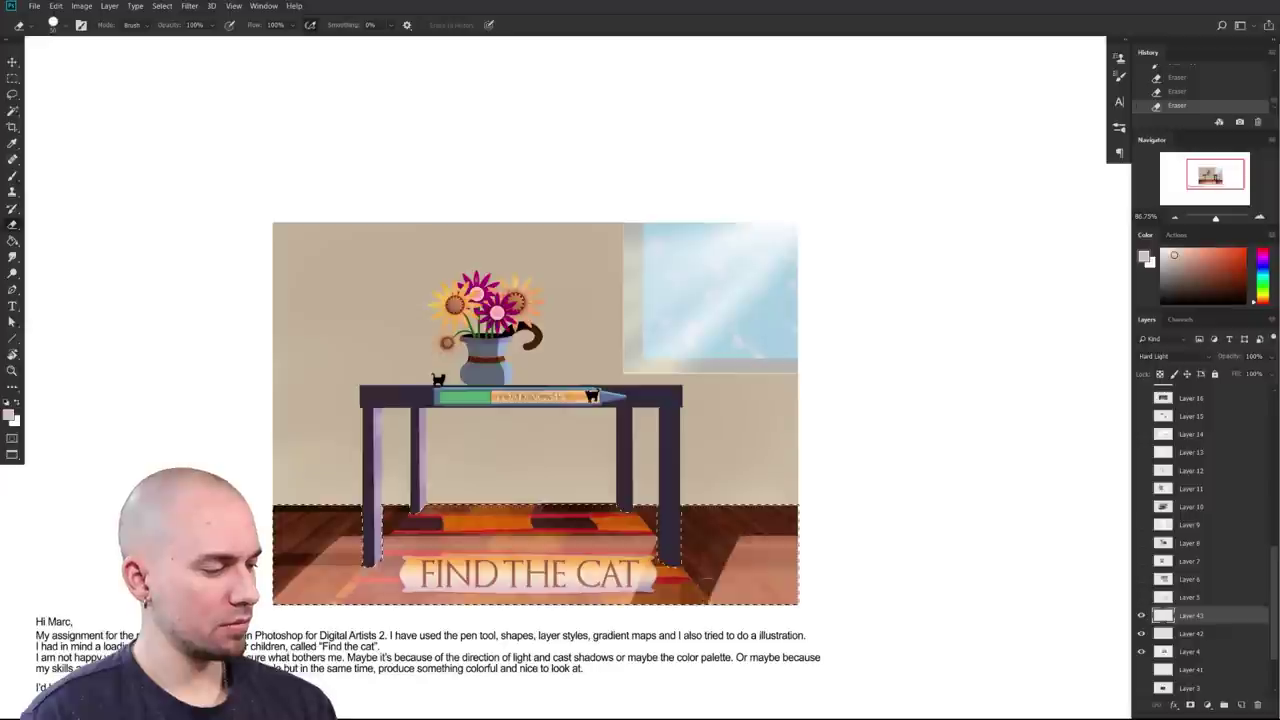
left_click_drag(811, 558, 772, 598)
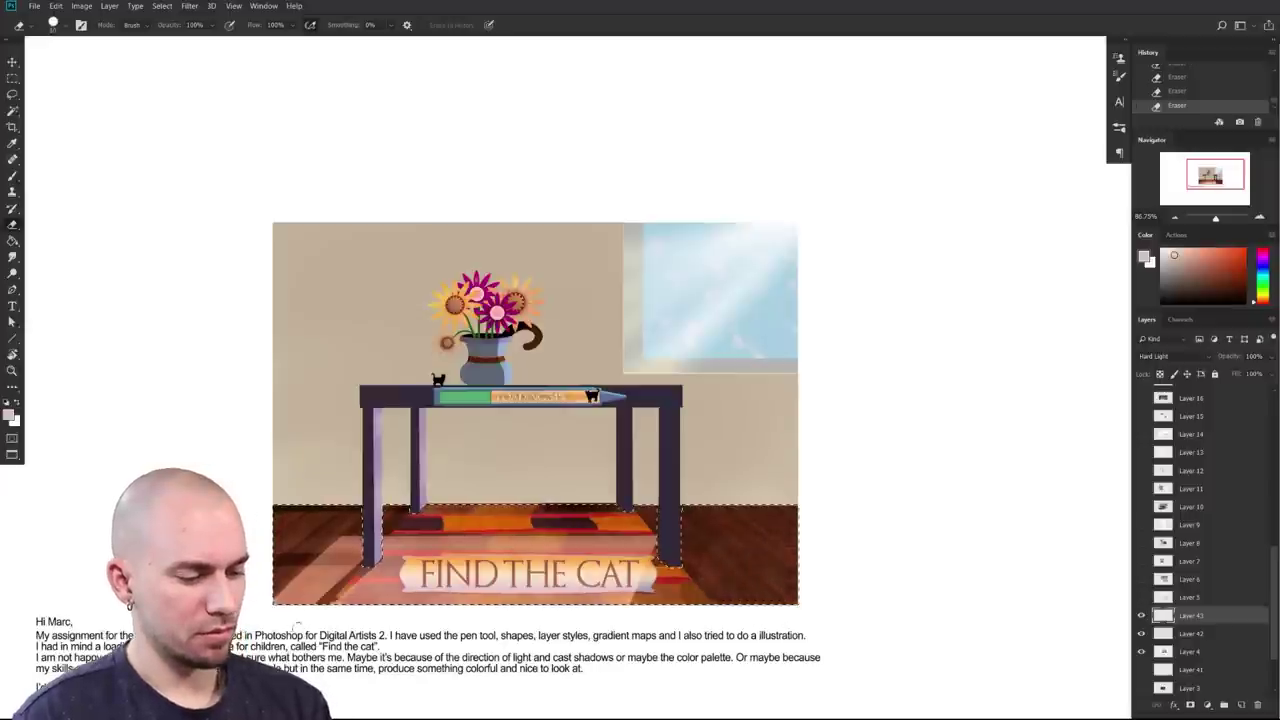
left_click_drag(311, 622, 352, 582)
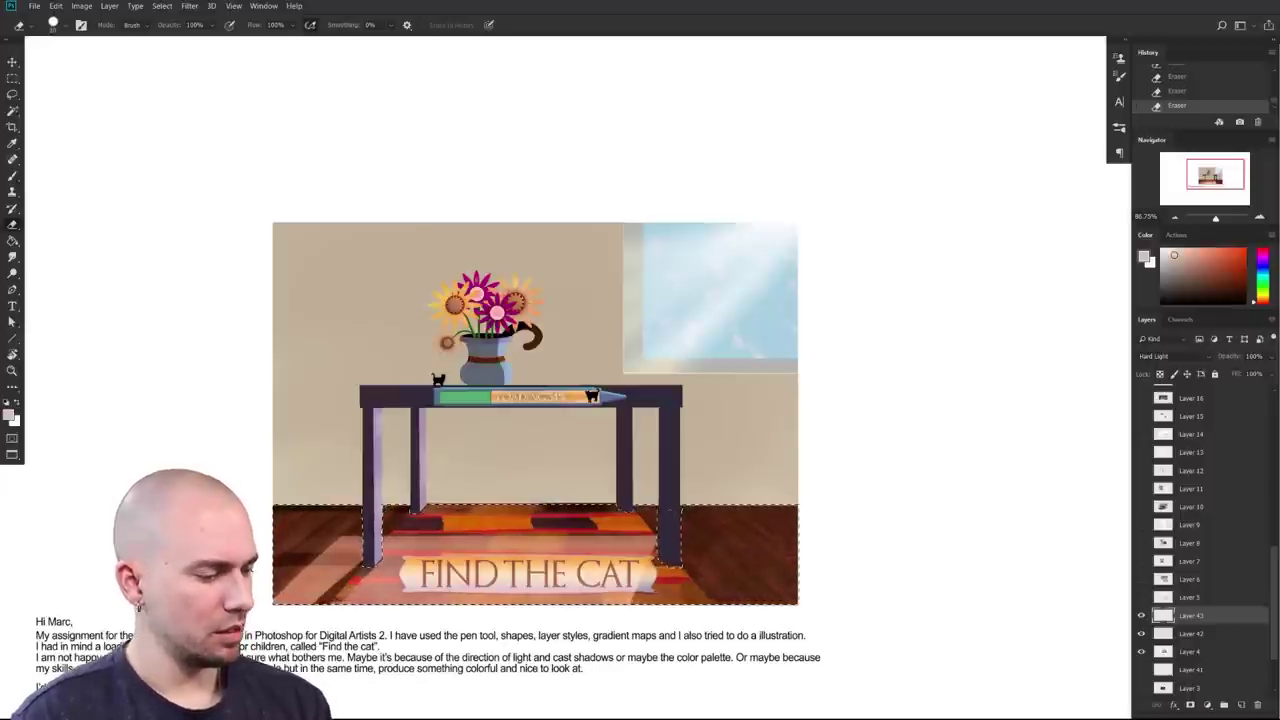
left_click_drag(562, 583, 588, 576)
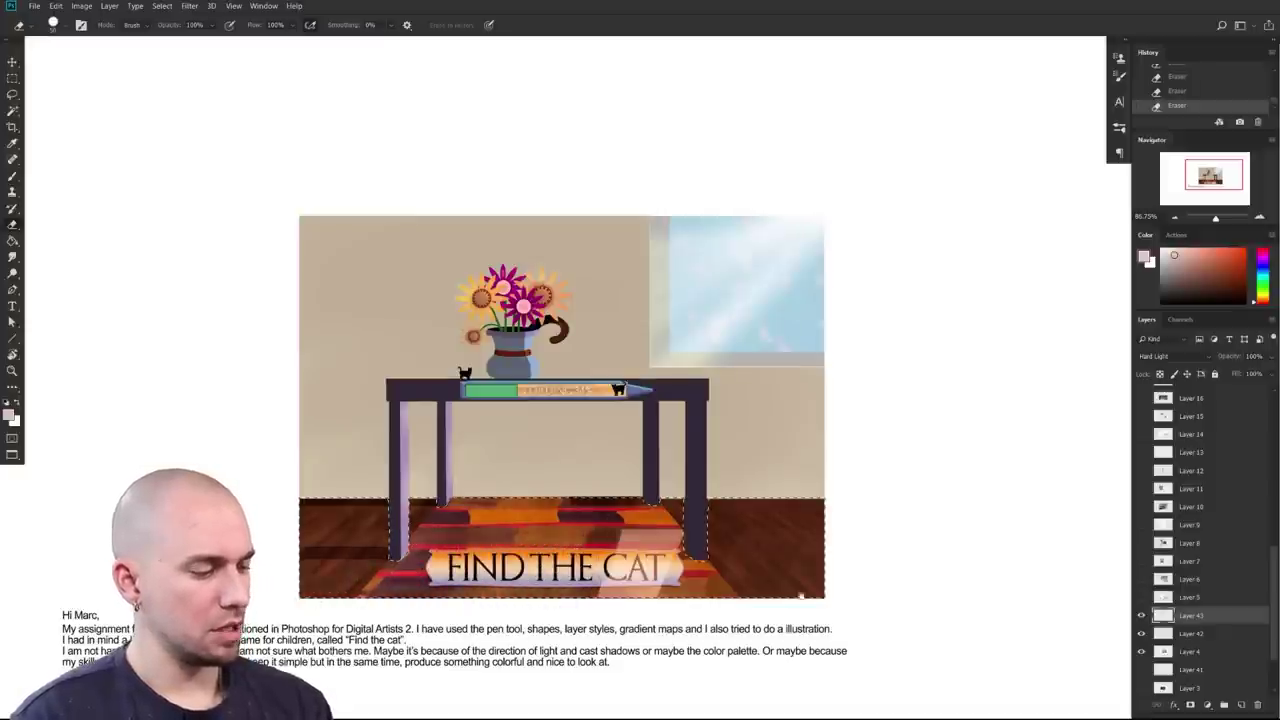
Step: Undo the last erasures in the floor light and switch back to the Brush
left_click_drag(786, 608, 729, 626)
key("b")
key("ctrl+z")
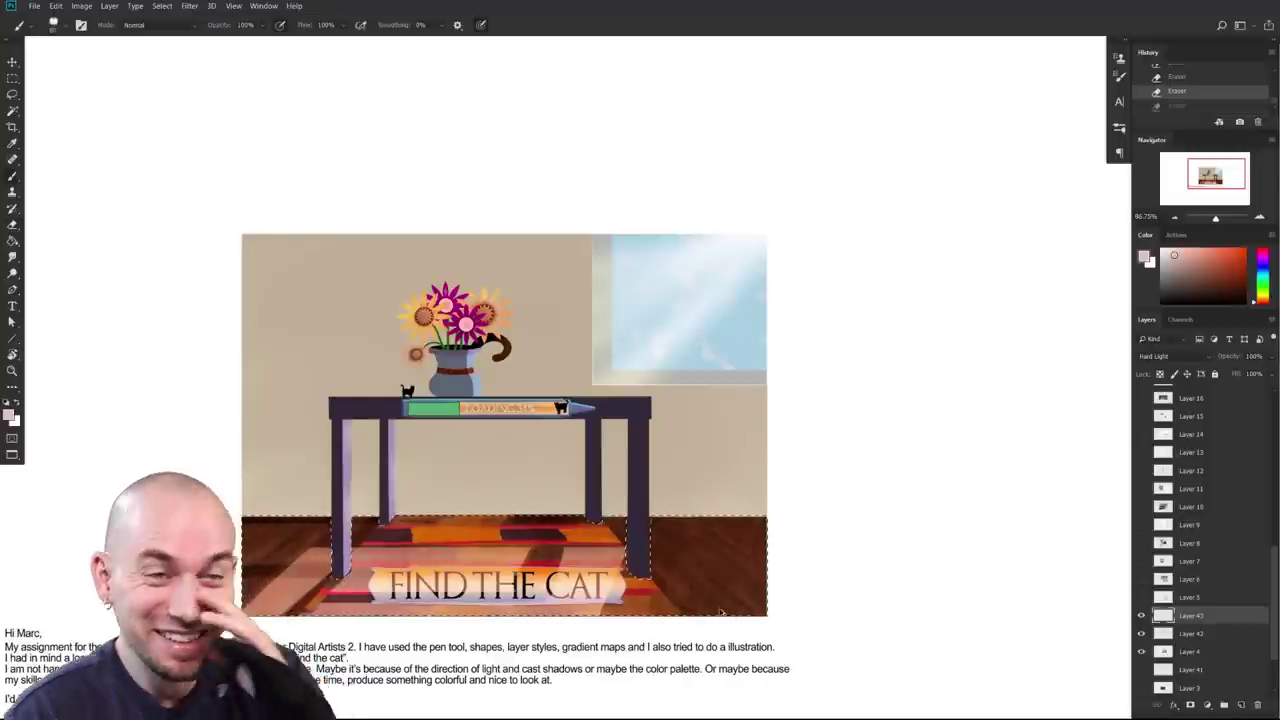
key("ctrl+z")
key("ctrl+z")
left_click_drag(699, 587, 783, 565)
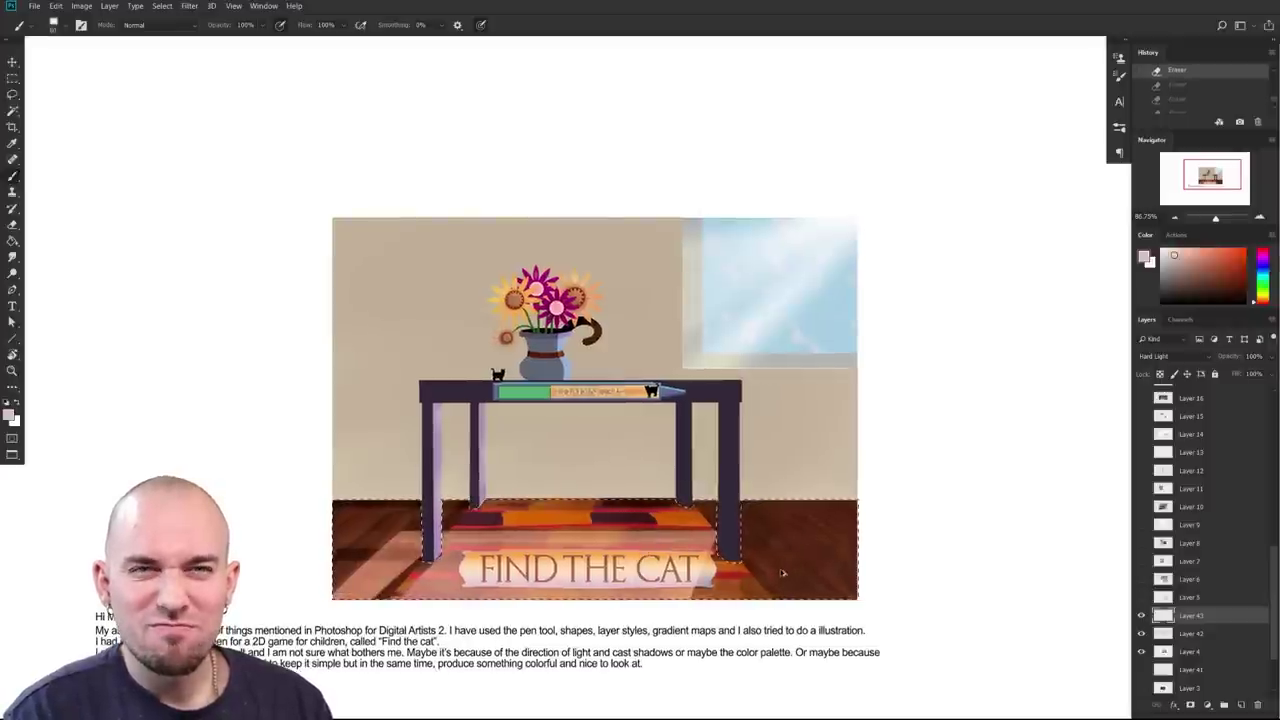
left_click_drag(760, 531, 762, 557)
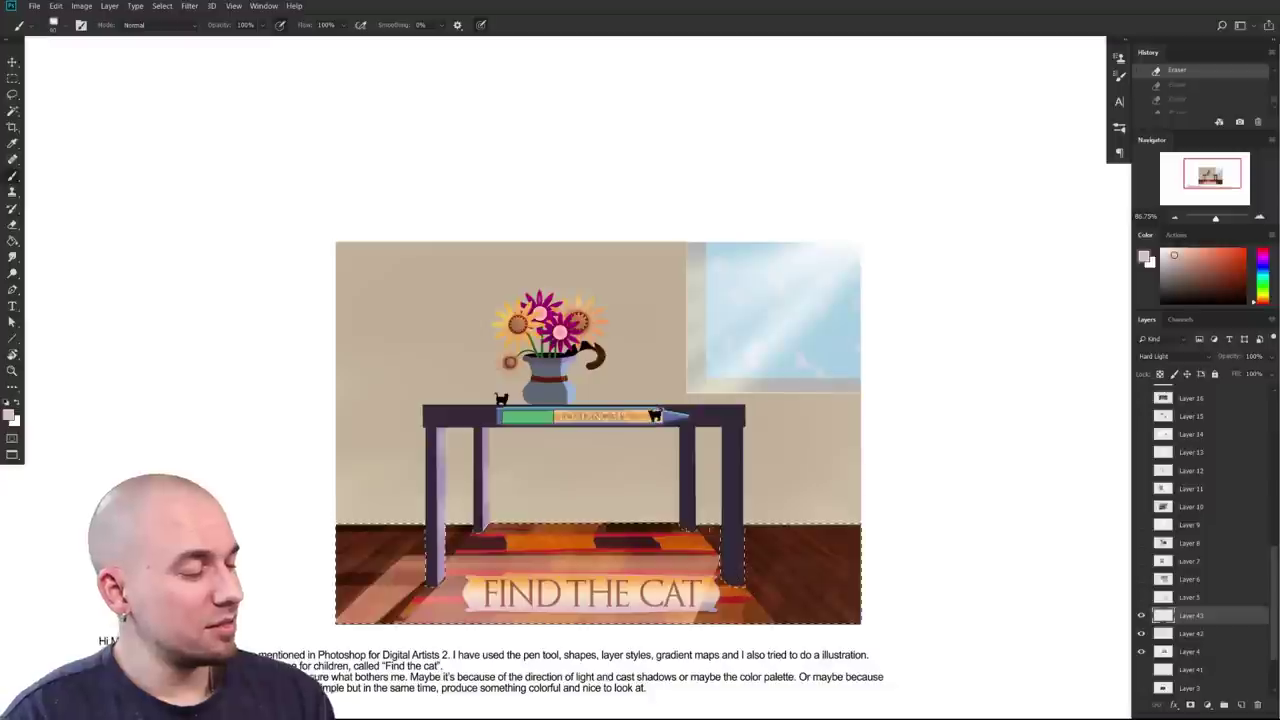
Step: Try reshaping the floor light around the rug and title banner with Brush and Eraser strokes
left_click_drag(690, 590, 563, 588)
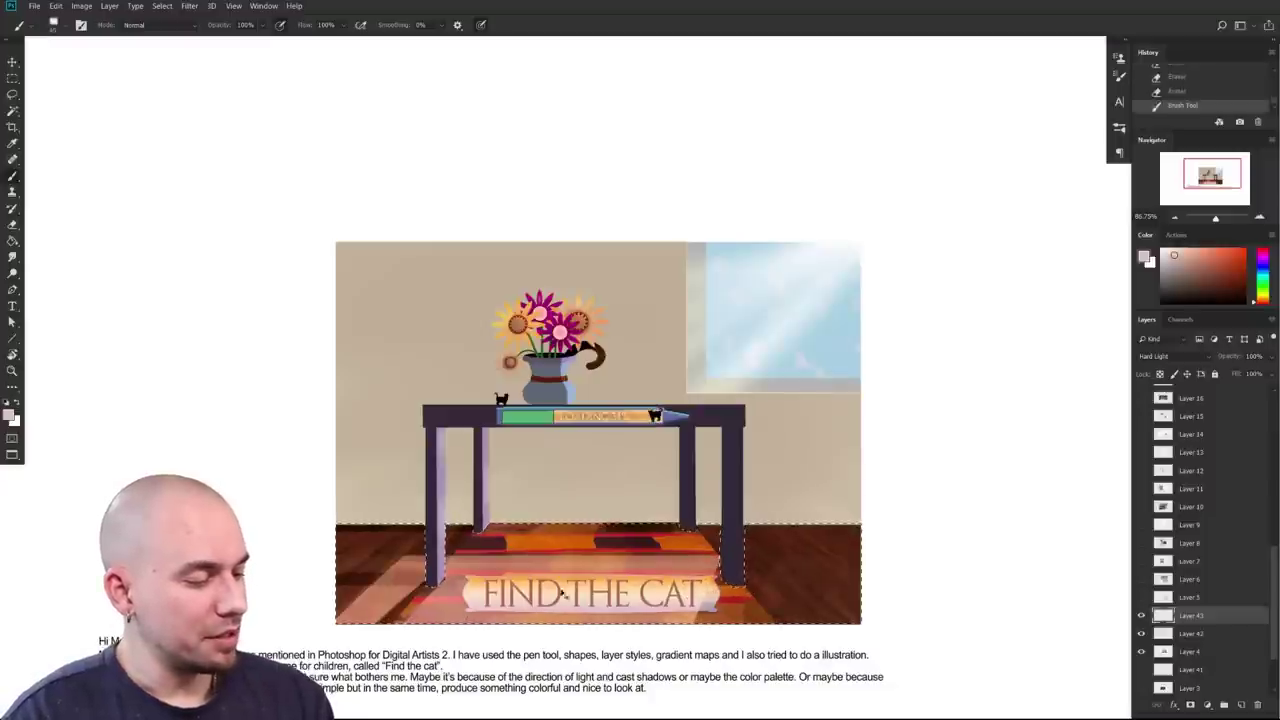
key("ctrl+z")
key("e")
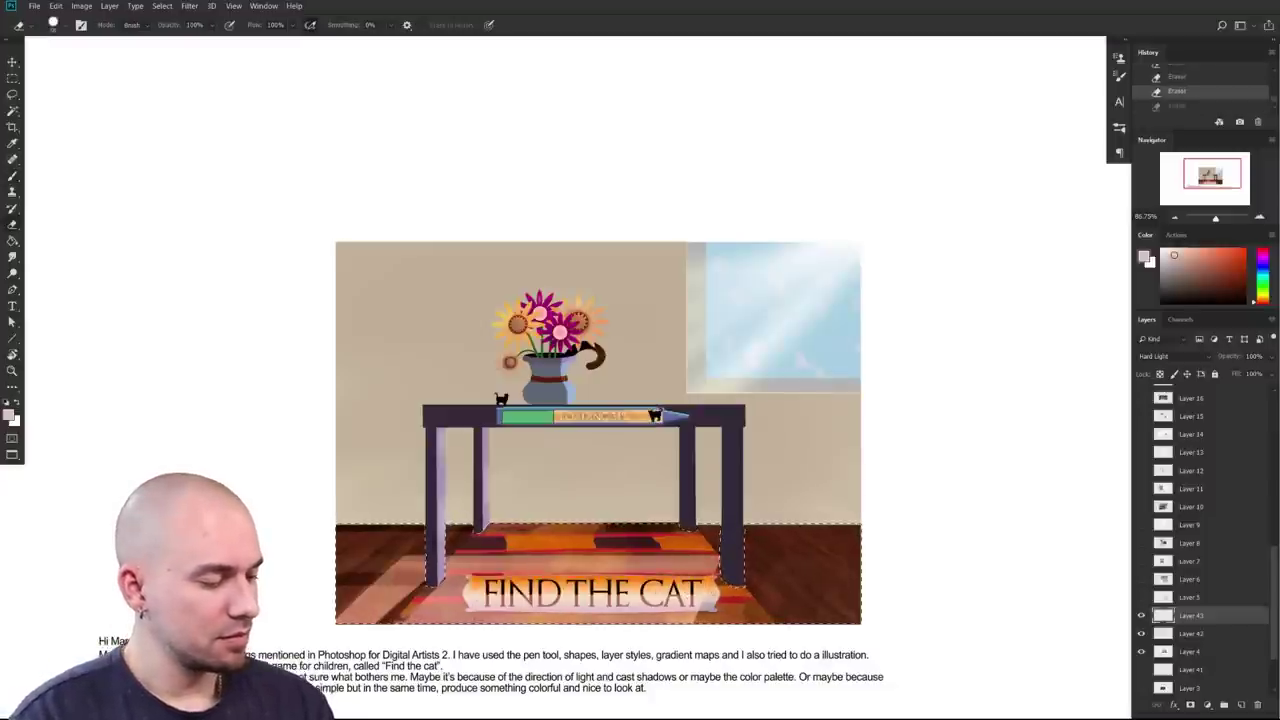
key("ctrl+z")
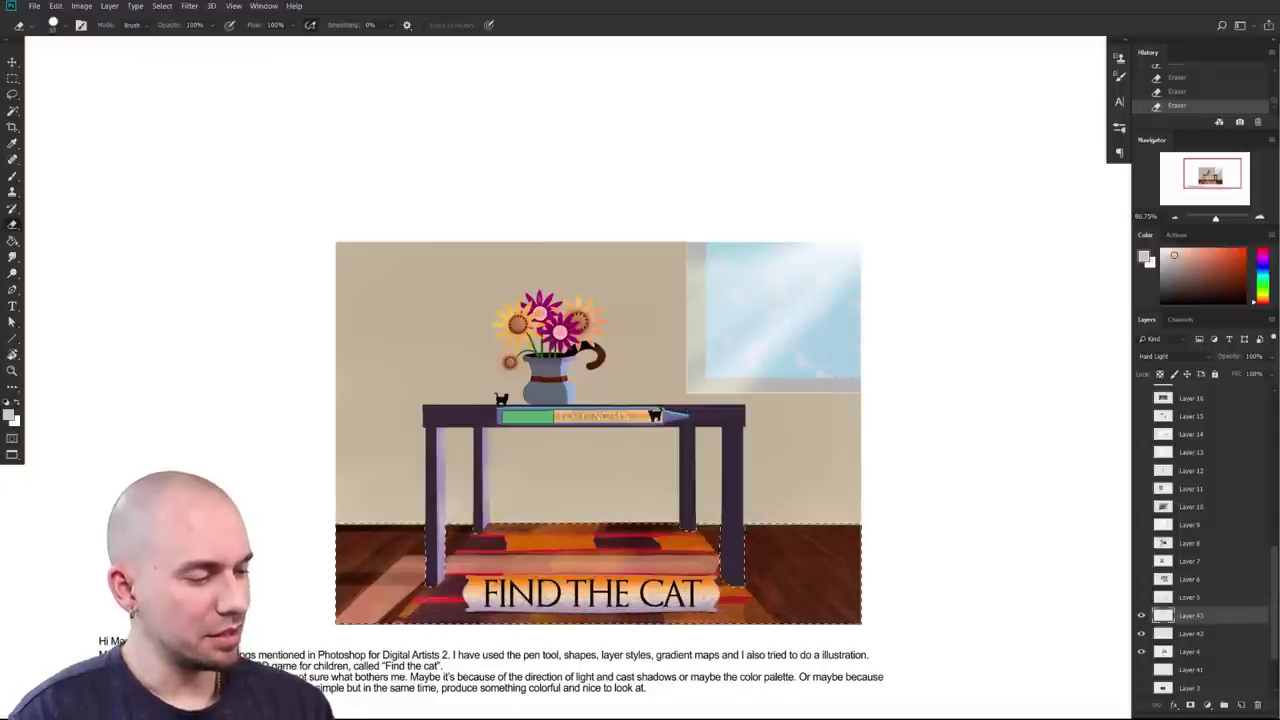
left_click_drag(735, 409, 780, 404)
left_click_drag(606, 540, 628, 532)
Step: Undo the erasures and brush strokes of the floor light, back to the unlit floor
key("ctrl+alt+z")
key("ctrl+alt+z")
key("ctrl+alt+z")
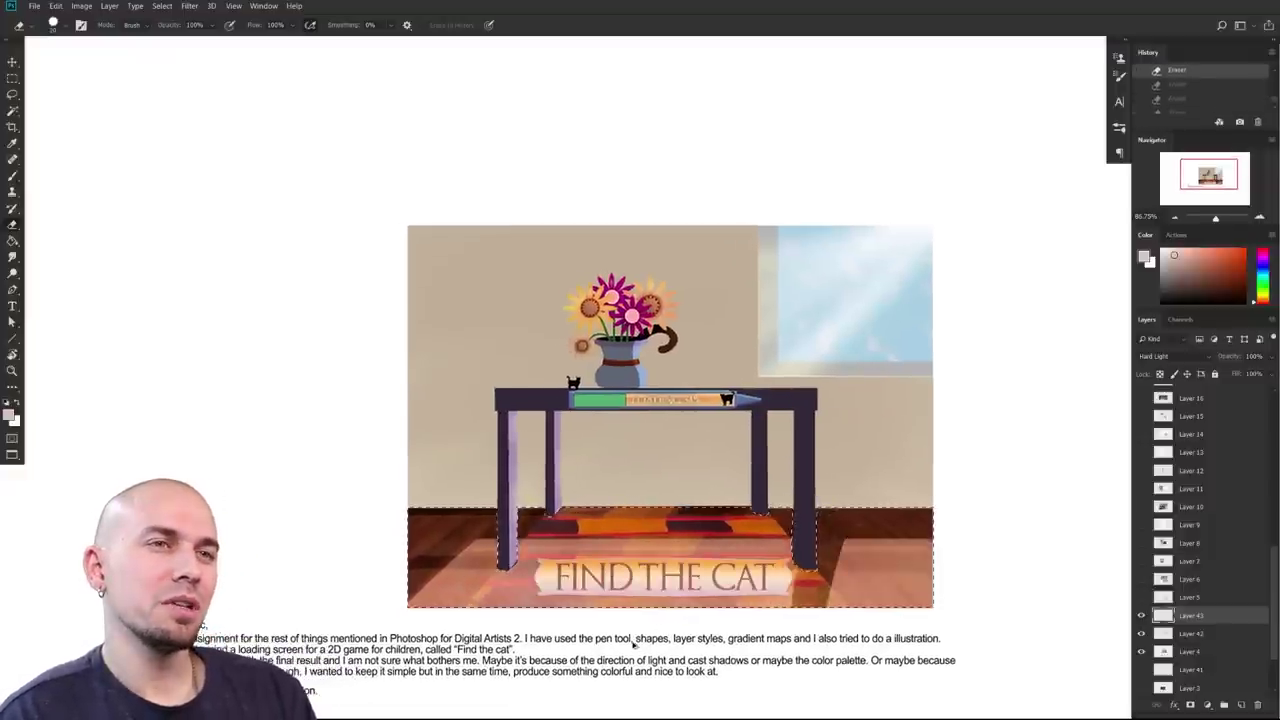
key("ctrl+alt+z")
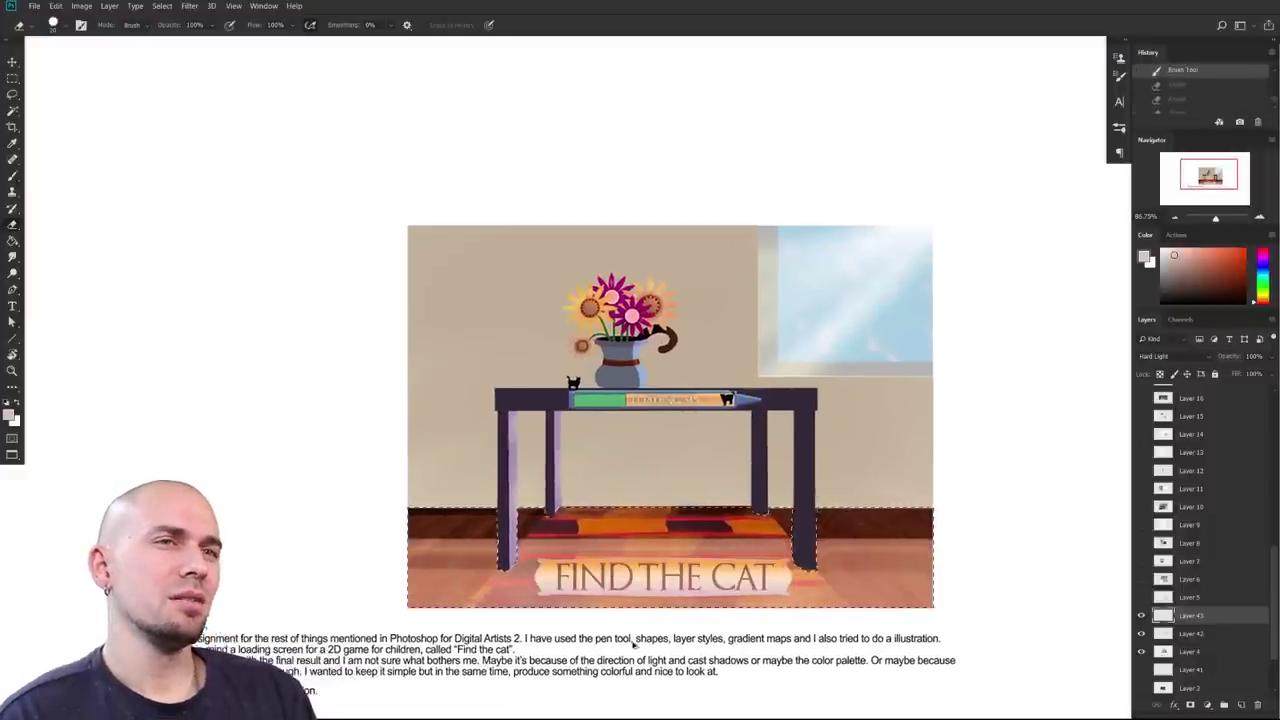
key("ctrl+alt+z")
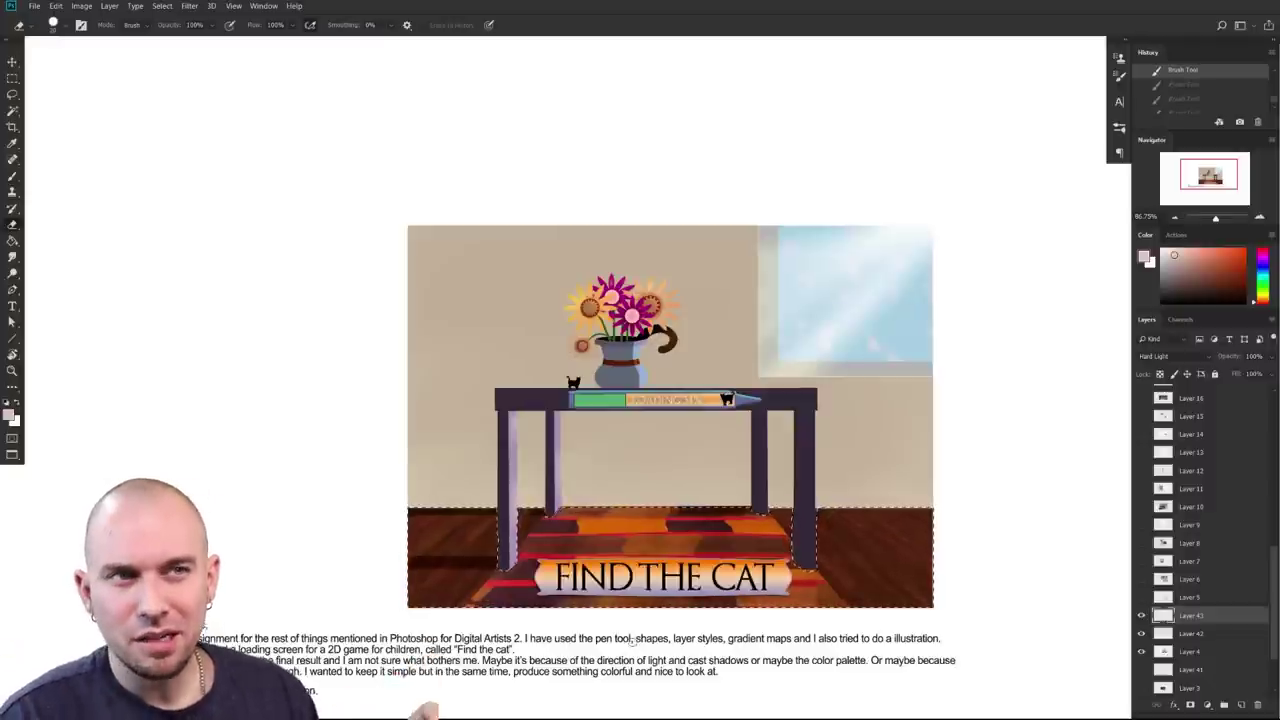
Step: Clear the floor selection and switch to the Brush for freehand painting
left_click_drag(721, 439, 714, 497)
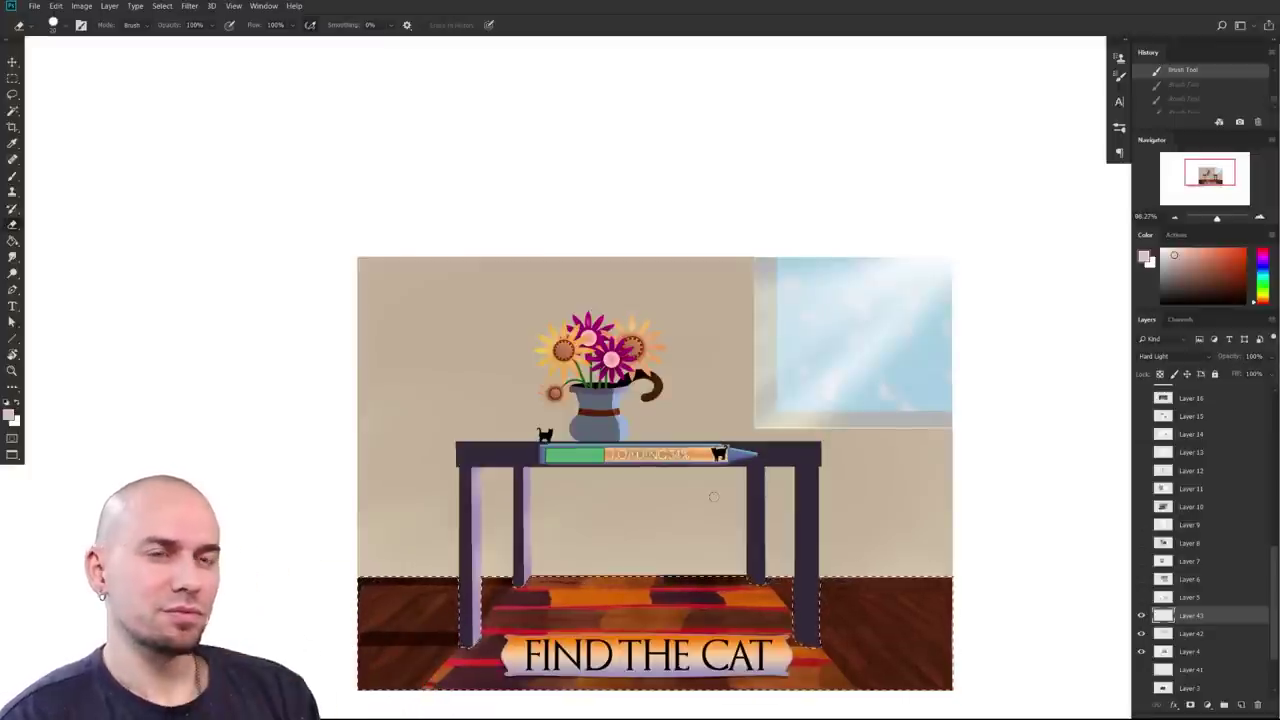
key("ctrl+d")
scroll(678, 540, "up", 2)
mouse_move(678, 540)
left_mouse_down()
mouse_move(700, 501)
mouse_move(688, 514)
left_mouse_up()
key("b")
left_click_drag(617, 605, 648, 550)
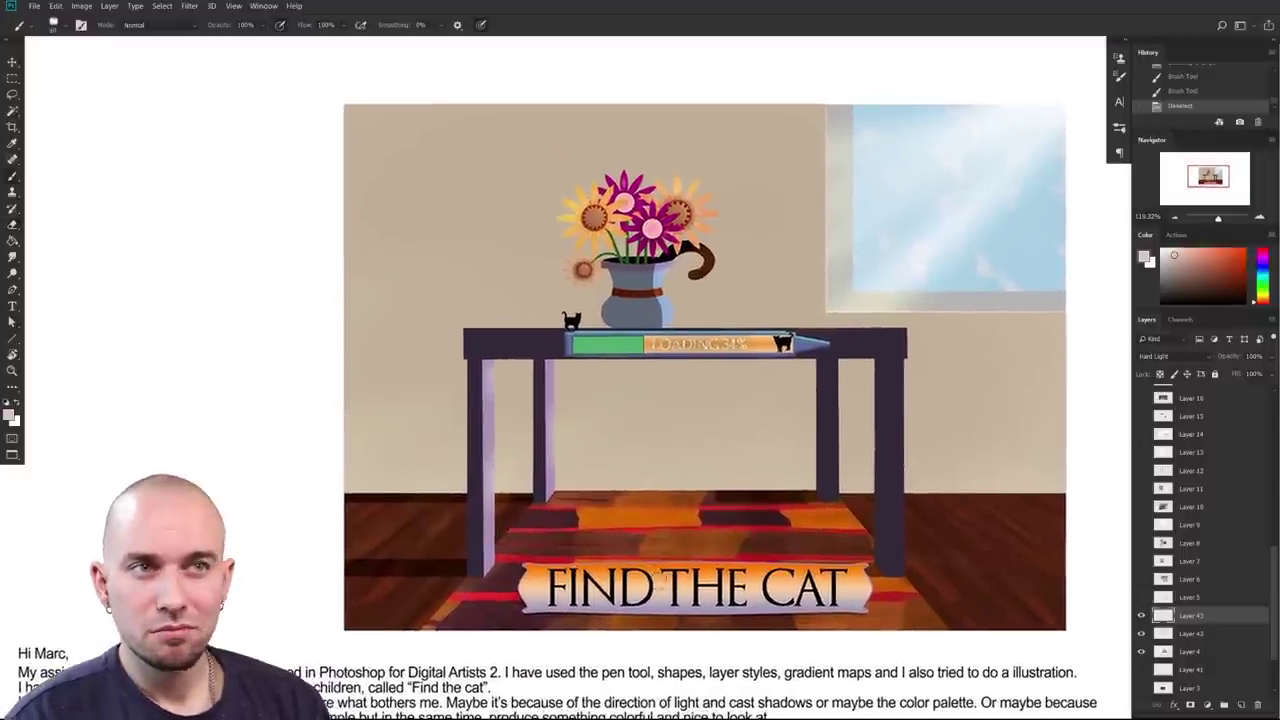
scroll(660, 580, "up", 2)
scroll(660, 580, "right", 2)
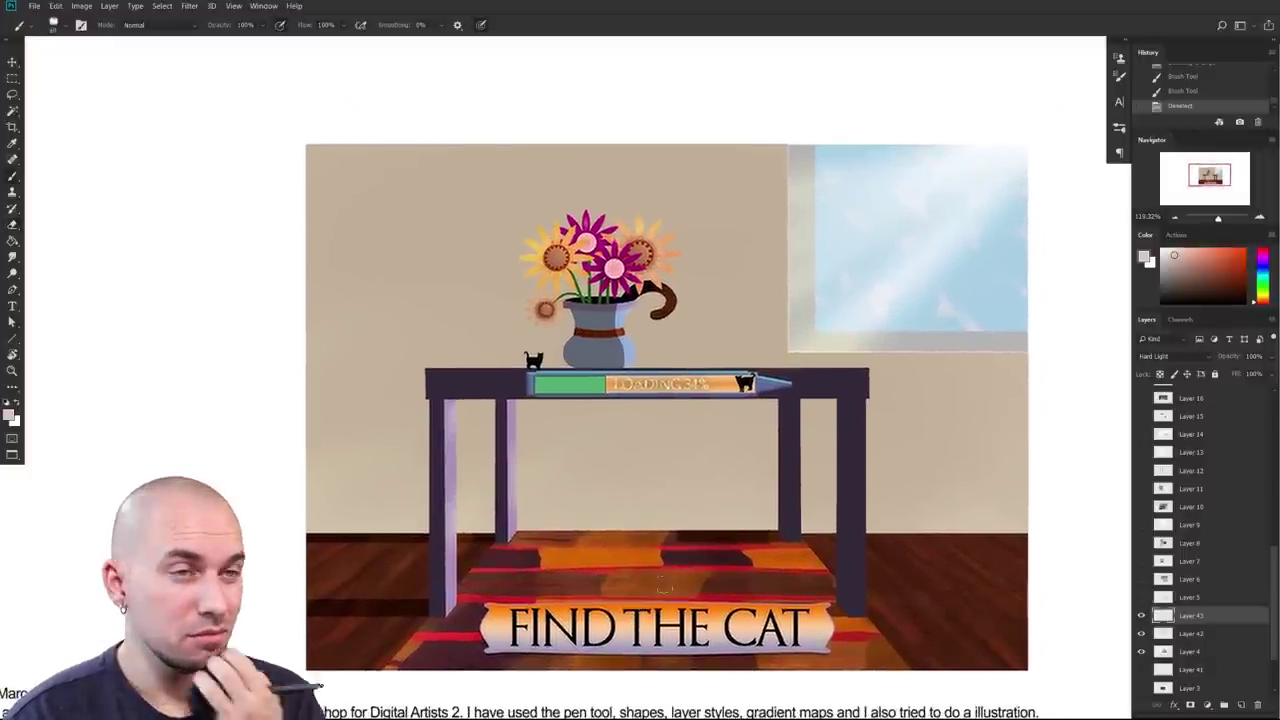
scroll(583, 583, "down", 2)
scroll(583, 583, "right", 2)
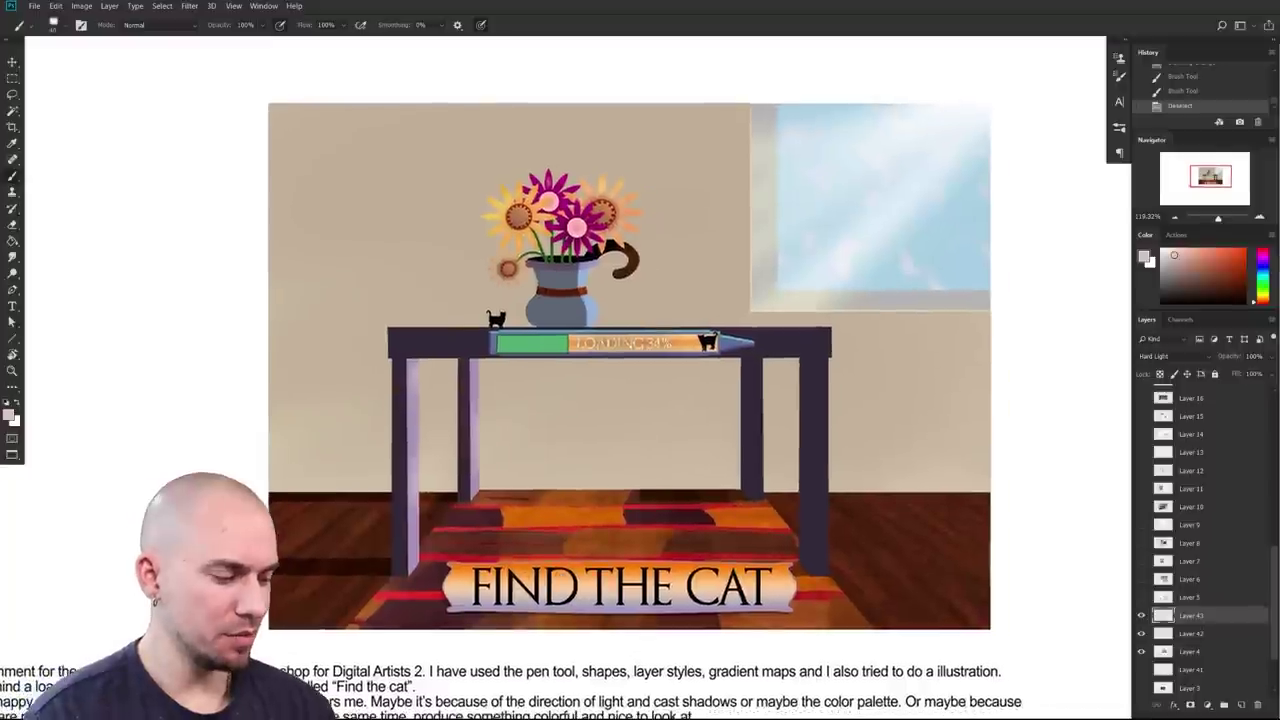
Step: Paint soft muted pink light over the floor on both sides of the table and along the rug's front edge
mouse_move(288, 575)
left_mouse_down()
mouse_move(296, 553)
mouse_move(362, 580)
mouse_move(400, 620)
left_mouse_up()
mouse_move(872, 545)
left_mouse_down()
mouse_move(911, 534)
mouse_move(898, 612)
mouse_move(750, 598)
left_mouse_up()
mouse_move(862, 581)
left_mouse_down()
mouse_move(866, 568)
mouse_move(921, 602)
mouse_move(878, 601)
mouse_move(855, 578)
left_mouse_up()
left_click_drag(946, 547, 904, 580)
left_click_drag(904, 580, 964, 600)
key("bracketleft")
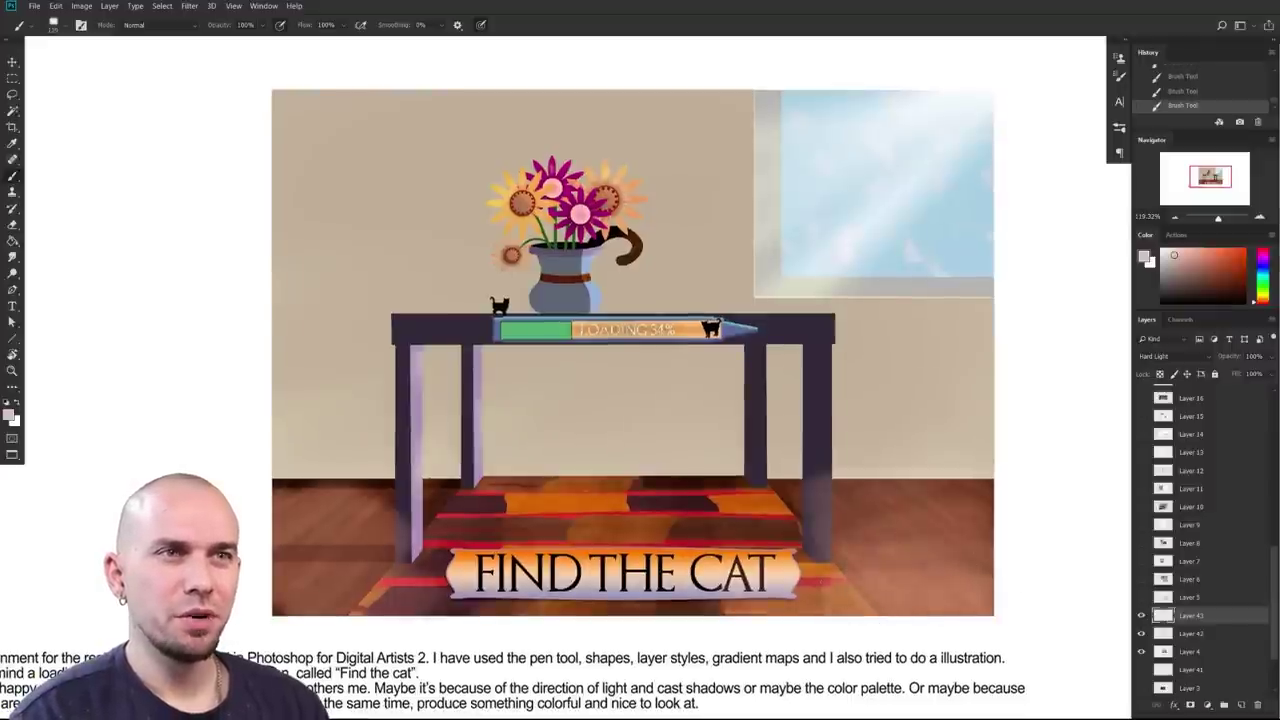
mouse_move(391, 605)
left_mouse_down()
mouse_move(315, 592)
mouse_move(604, 600)
mouse_move(468, 605)
left_mouse_up()
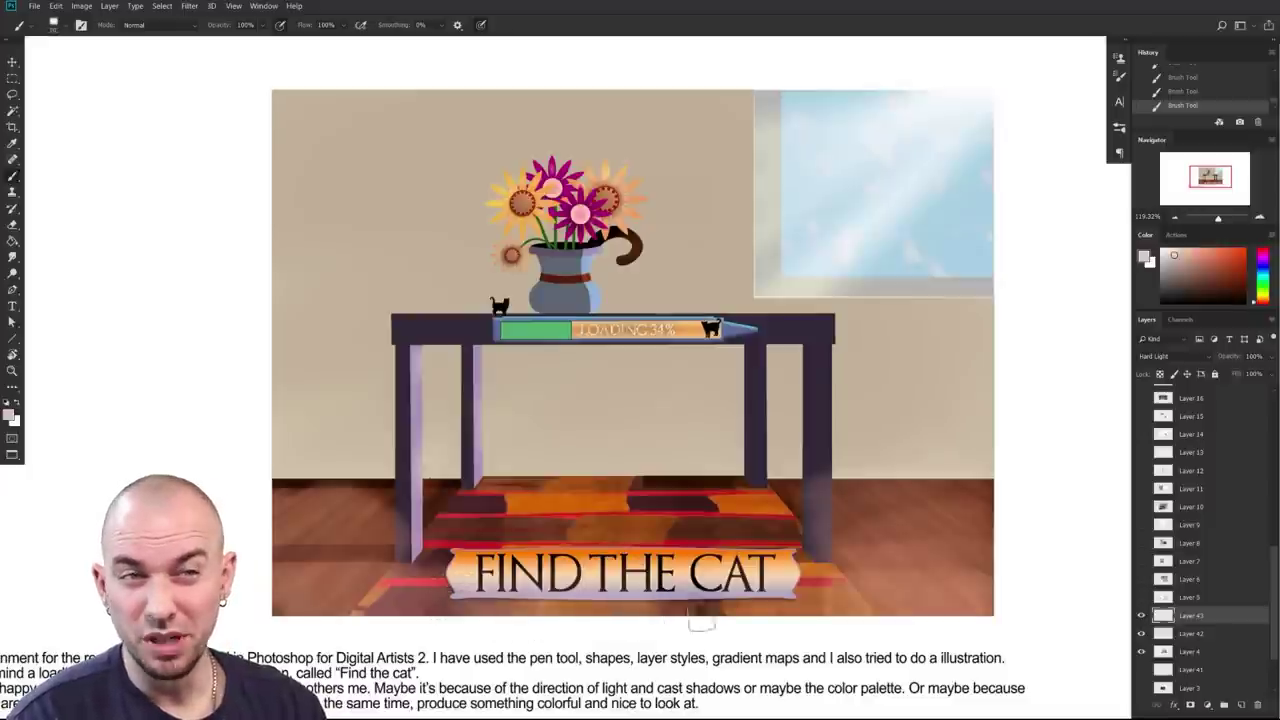
left_click_drag(990, 608, 920, 612)
left_click_drag(737, 604, 717, 646)
Step: Erase the light spilled onto the front table legs and return to the Brush
scroll(716, 646, "up", 2)
key("e")
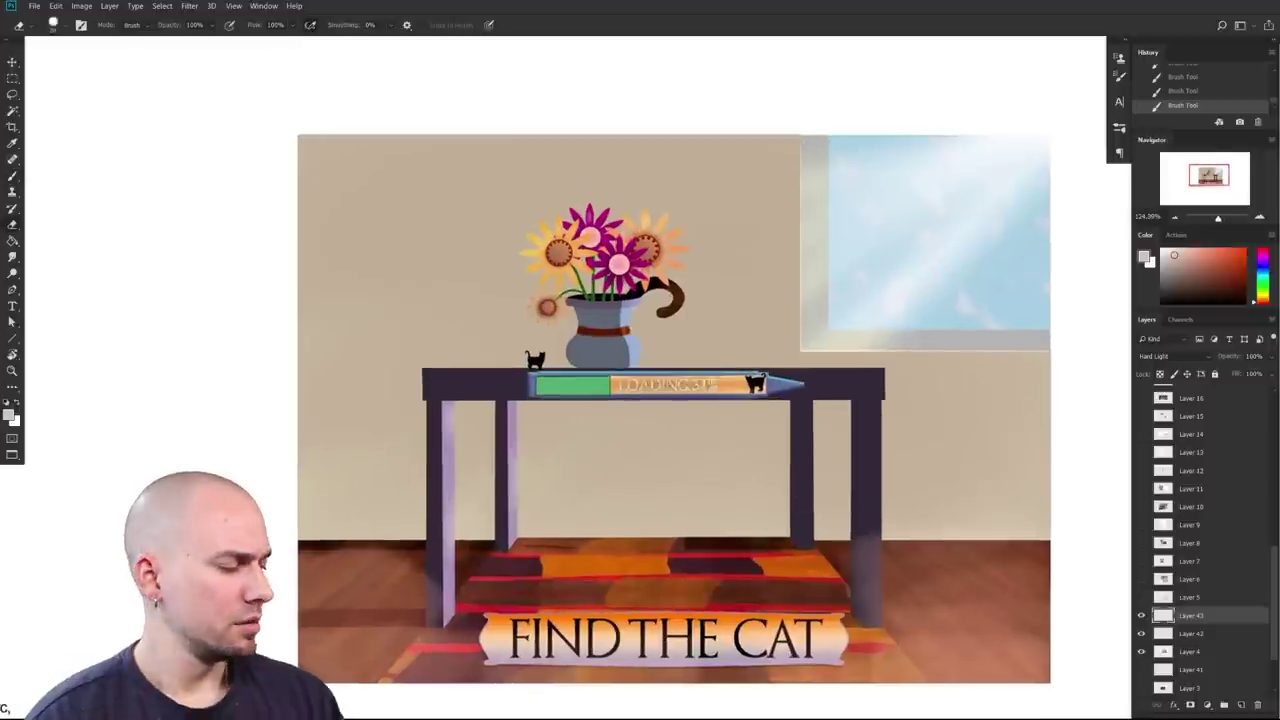
mouse_move(866, 553)
left_mouse_down()
mouse_move(866, 618)
mouse_move(857, 533)
left_mouse_up()
left_click_drag(437, 584, 435, 614)
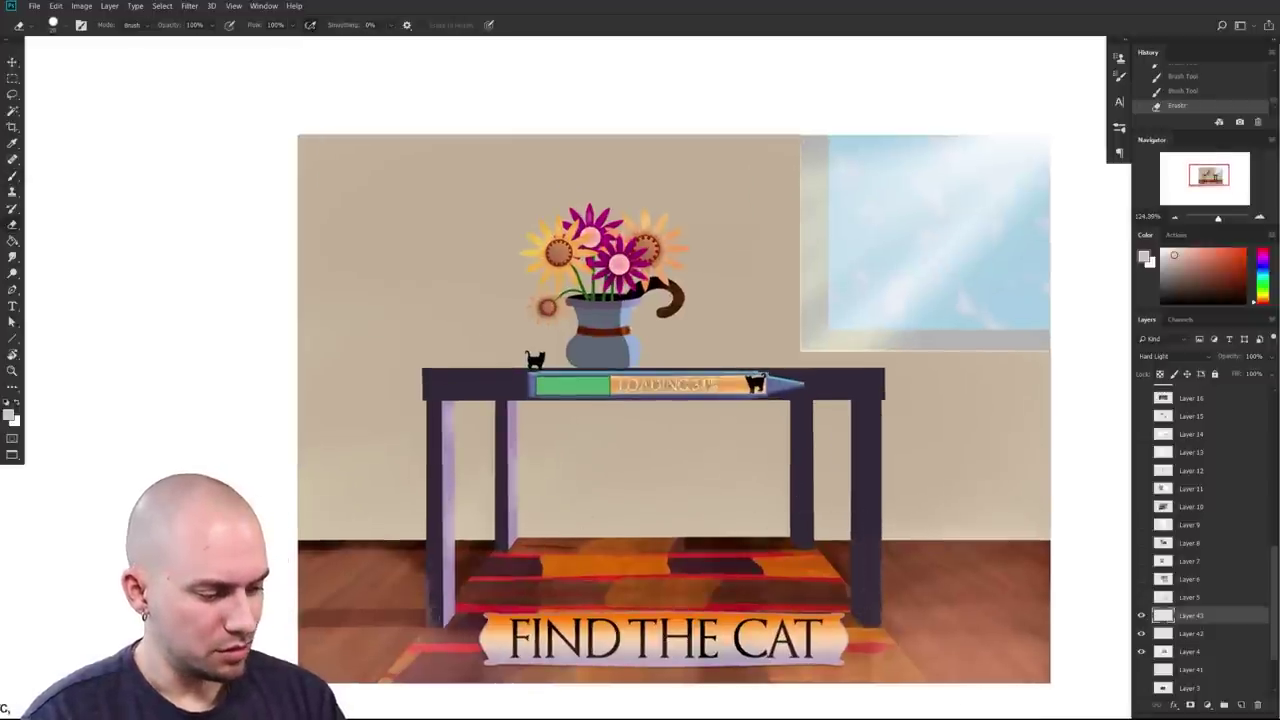
key("b")
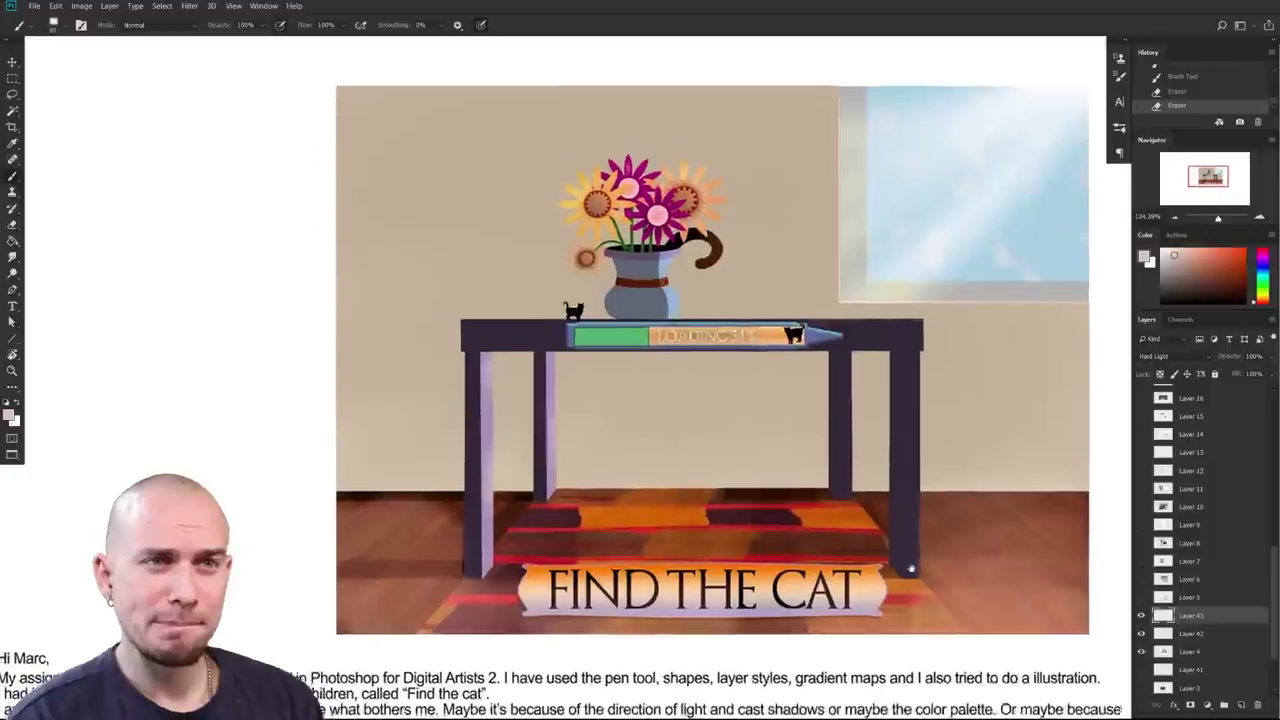
left_click_drag(888, 621, 857, 648)
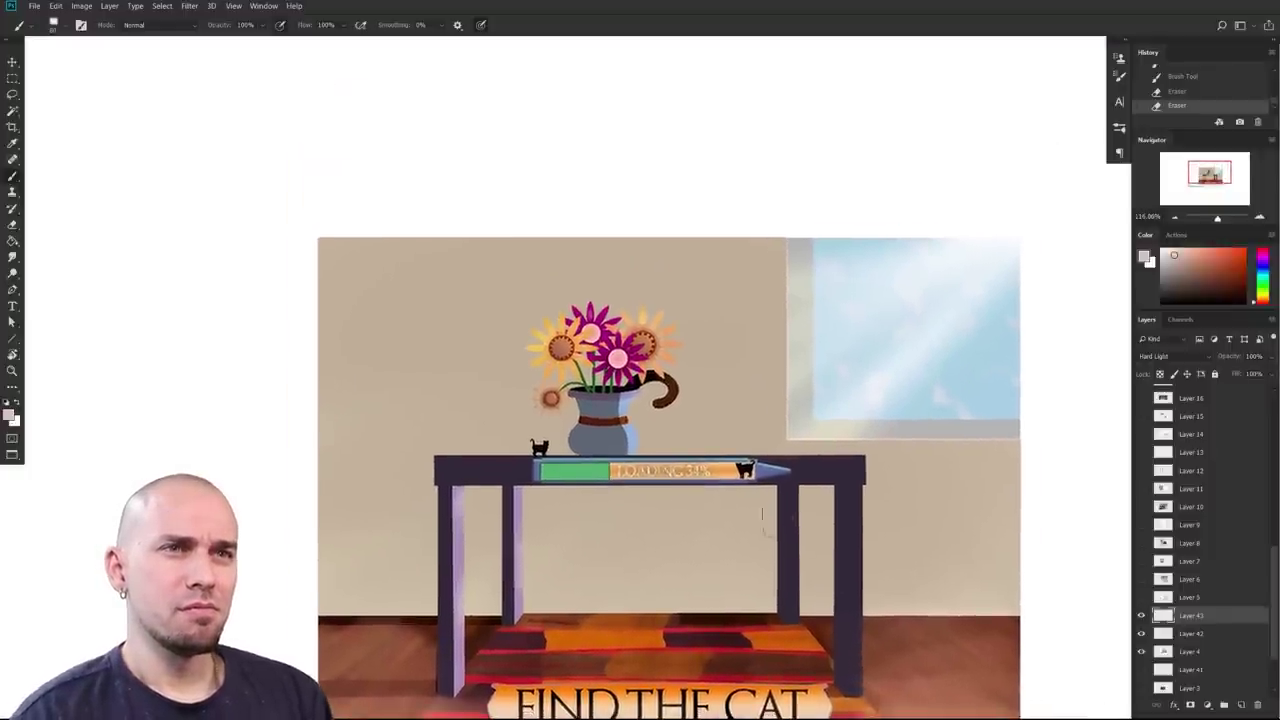
Step: Brush warm cream light over the window, wall and table's window side with a very large textured brush on the Hard Light layer
right_click(856, 648)
left_click(754, 474)
left_click_drag(587, 556, 585, 553)
key("bracketright")
key("bracketright")
key("bracketright")
key("bracketright")
key("bracketright")
key("bracketright")
key("bracketright")
key("bracketright")
key("bracketright")
key("bracketright")
key("bracketright")
key("bracketright")
key("bracketright")
key("bracketright")
key("bracketright")
key("bracketright")
key("bracketright")
key("bracketright")
key("bracketright")
left_click_drag(824, 395, 728, 391)
left_click(657, 403, "alt")
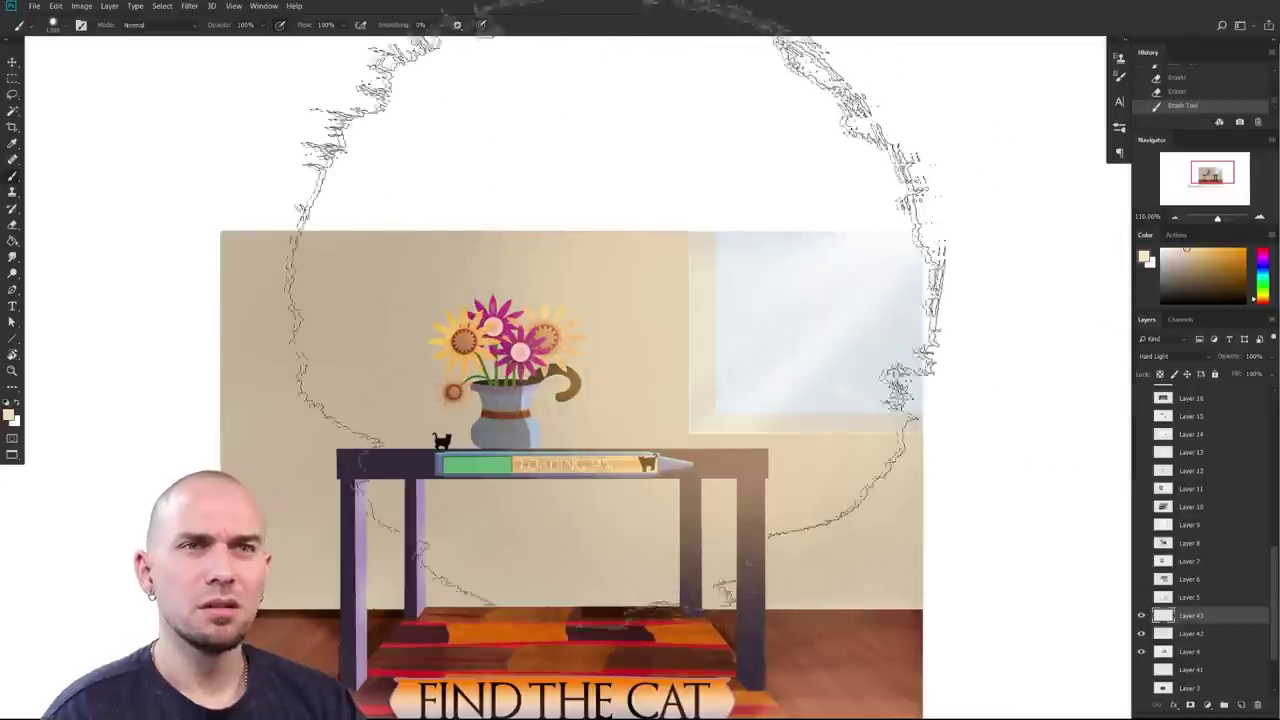
mouse_move(555, 315)
left_mouse_down()
mouse_move(566, 344)
mouse_move(612, 308)
left_mouse_up()
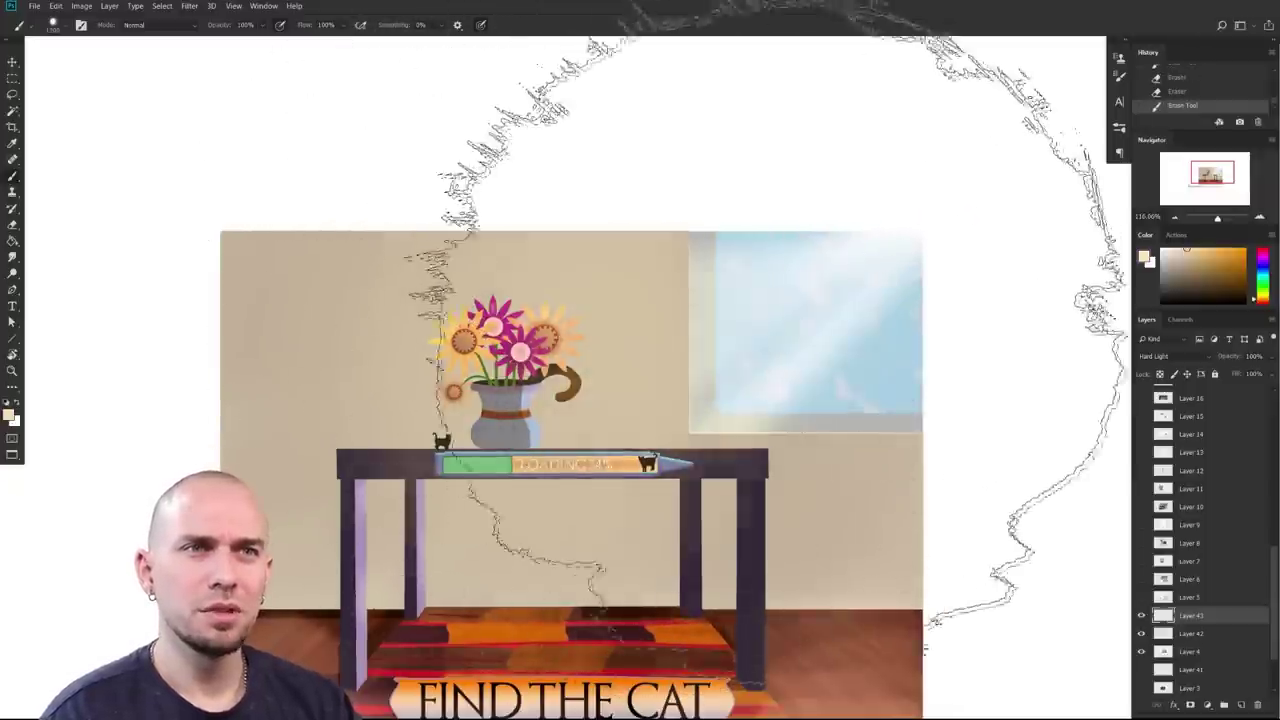
left_click_drag(775, 305, 748, 322)
left_click_drag(918, 340, 916, 385)
mouse_move(900, 457)
left_mouse_down()
mouse_move(874, 457)
mouse_move(857, 391)
mouse_move(874, 410)
left_mouse_up()
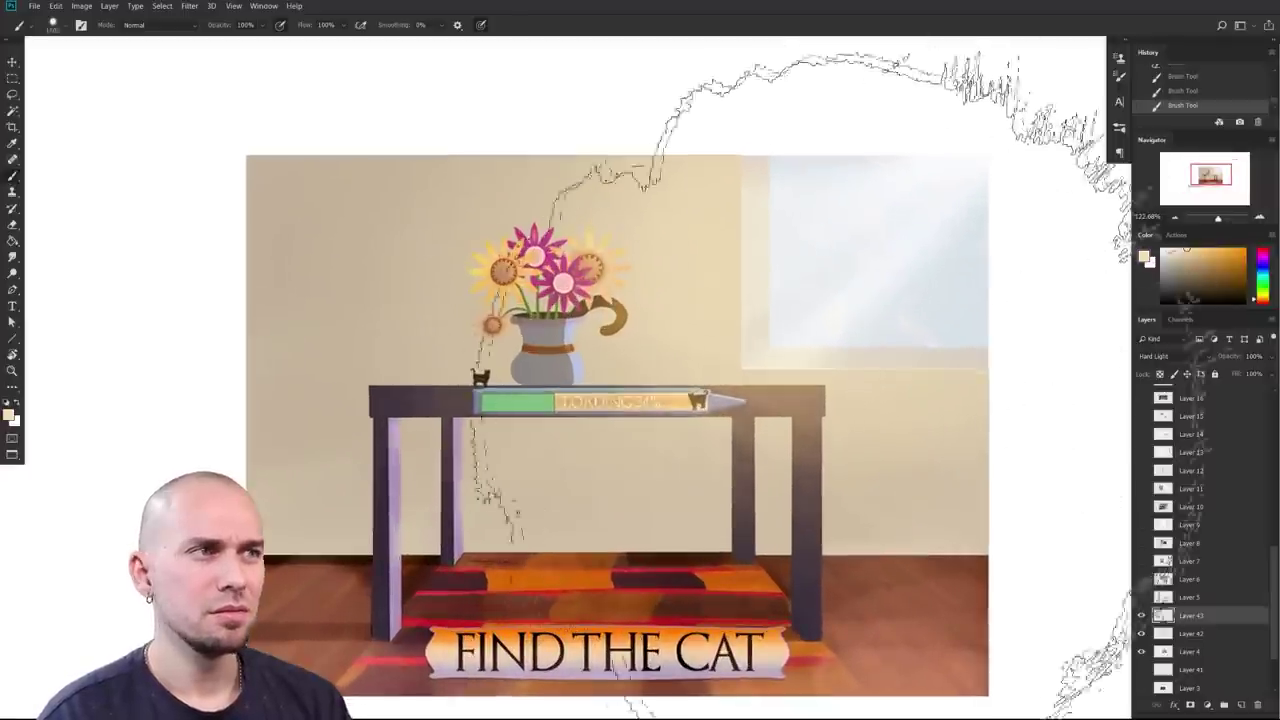
Step: Paint soft dark grey shading along the wall's lower edge, behind the table and on both sides, with a smaller brush
left_click_drag(725, 488, 764, 466)
key("bracketleft")
key("bracketleft")
key("bracketleft")
key("bracketleft")
key("bracketleft")
key("bracketleft")
key("bracketleft")
key("bracketleft")
key("bracketleft")
key("bracketleft")
left_click_drag(854, 518, 831, 540)
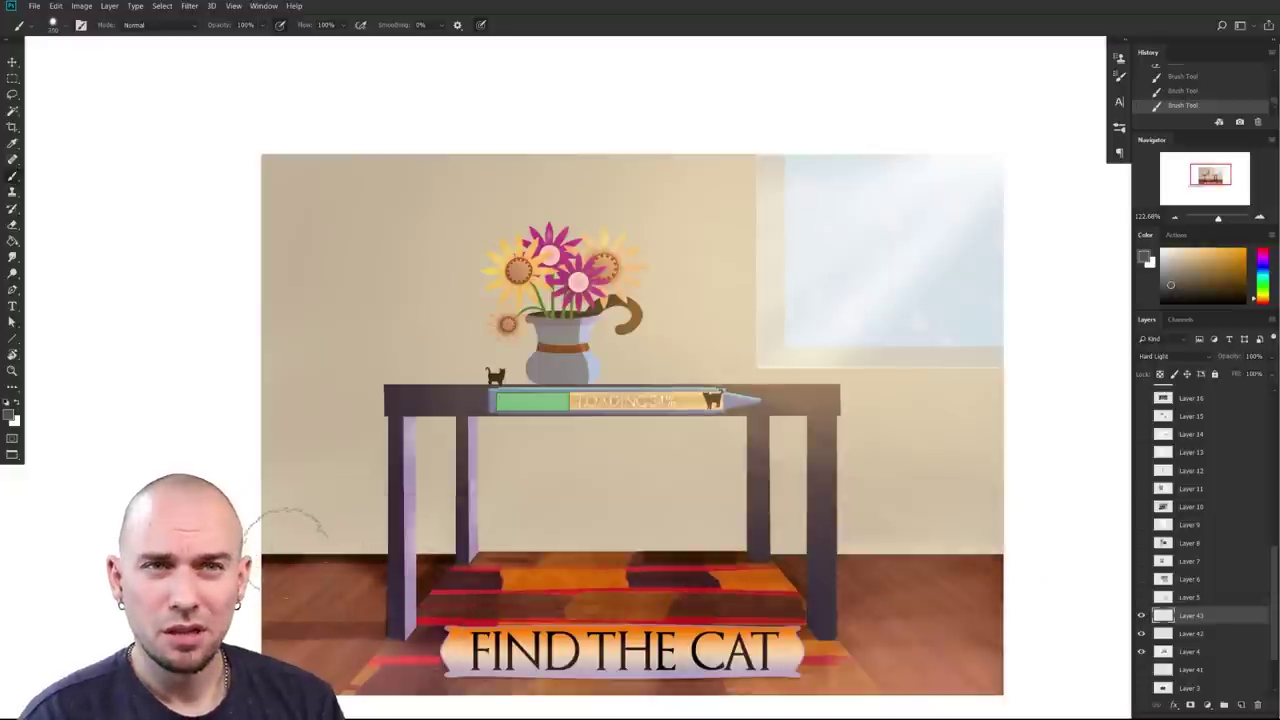
key("]")
key("]")
key("]")
key("]")
key("]")
key("]")
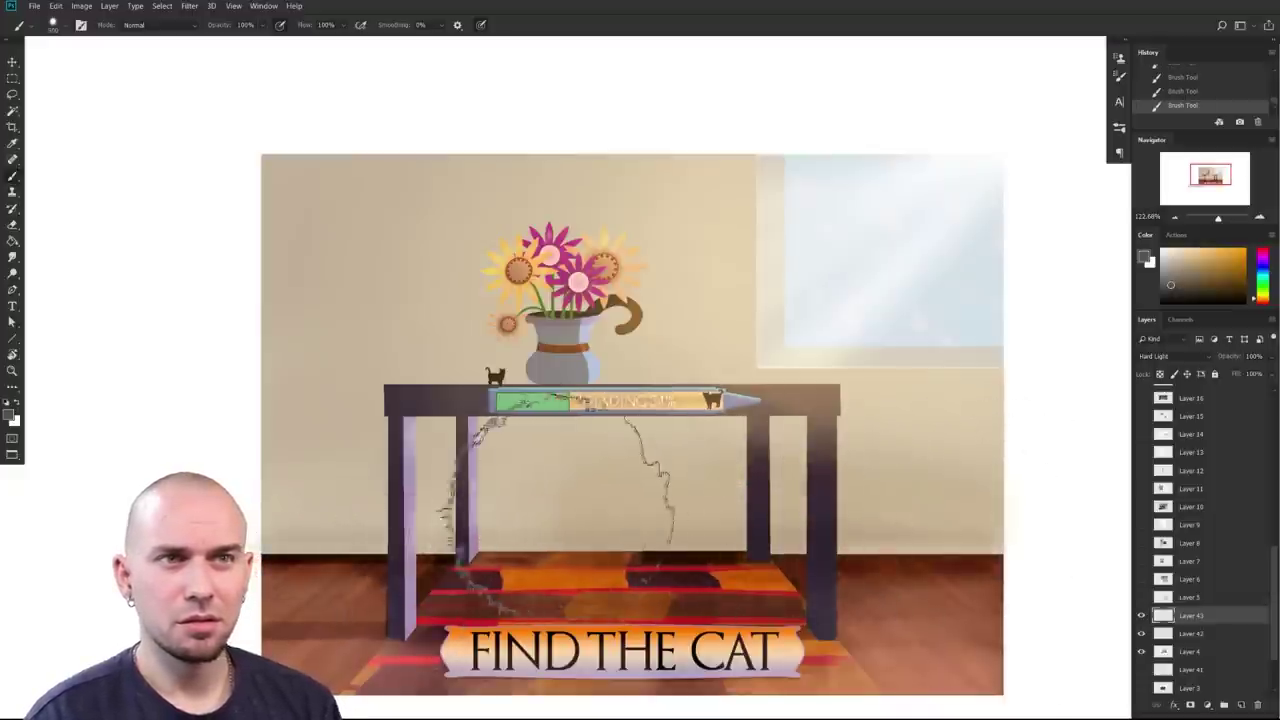
key("bracketleft")
key("bracketleft")
key("bracketleft")
key("bracketleft")
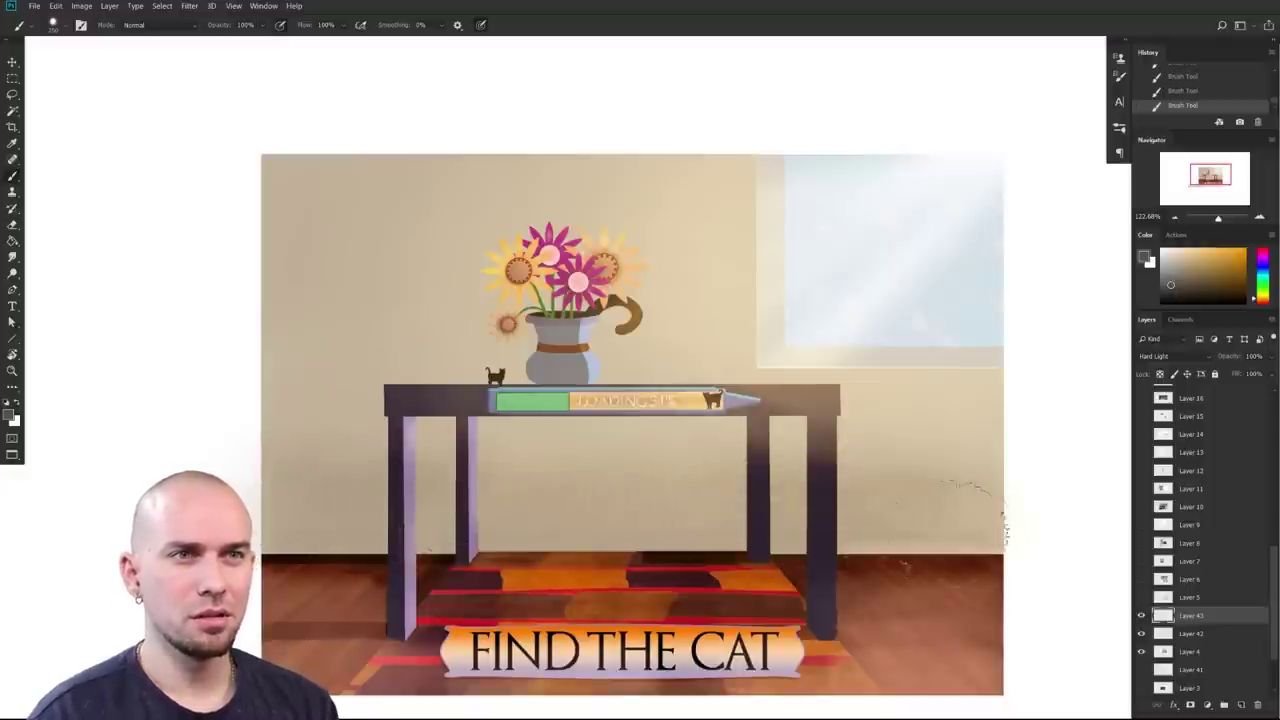
key("bracketright")
key("bracketright")
key("bracketright")
key("bracketright")
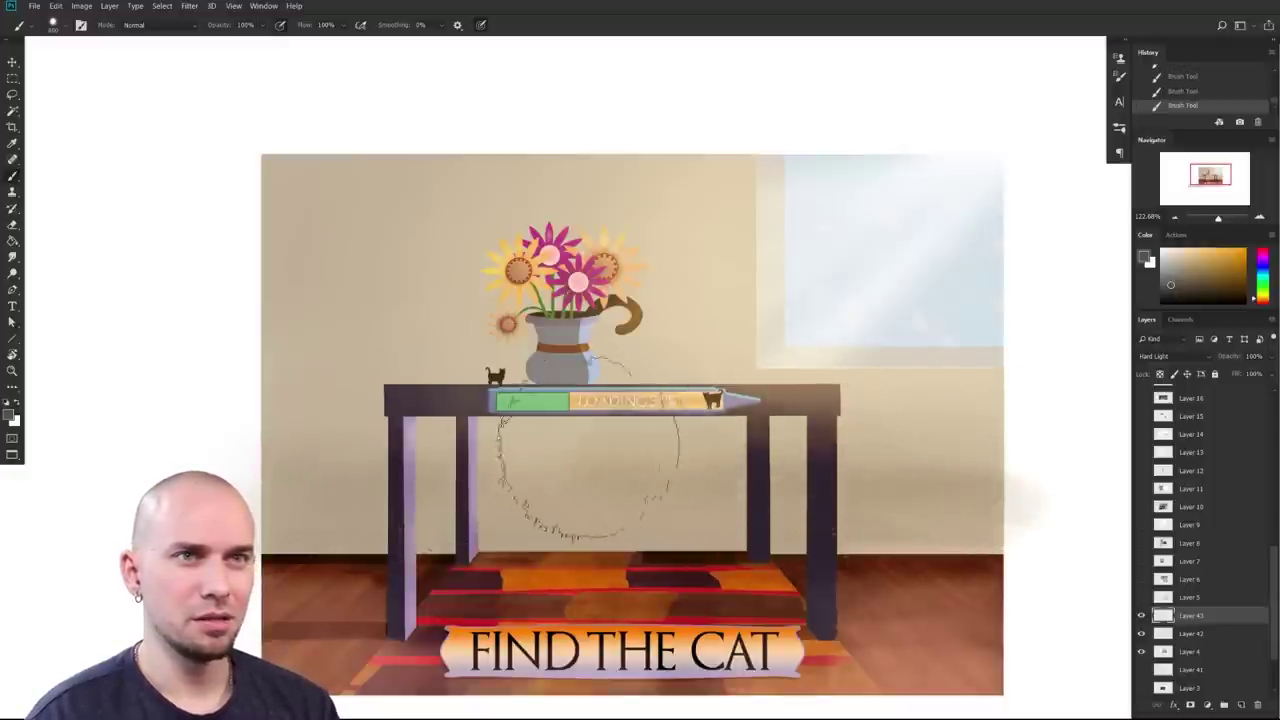
key("bracketleft")
key("bracketleft")
key("bracketleft")
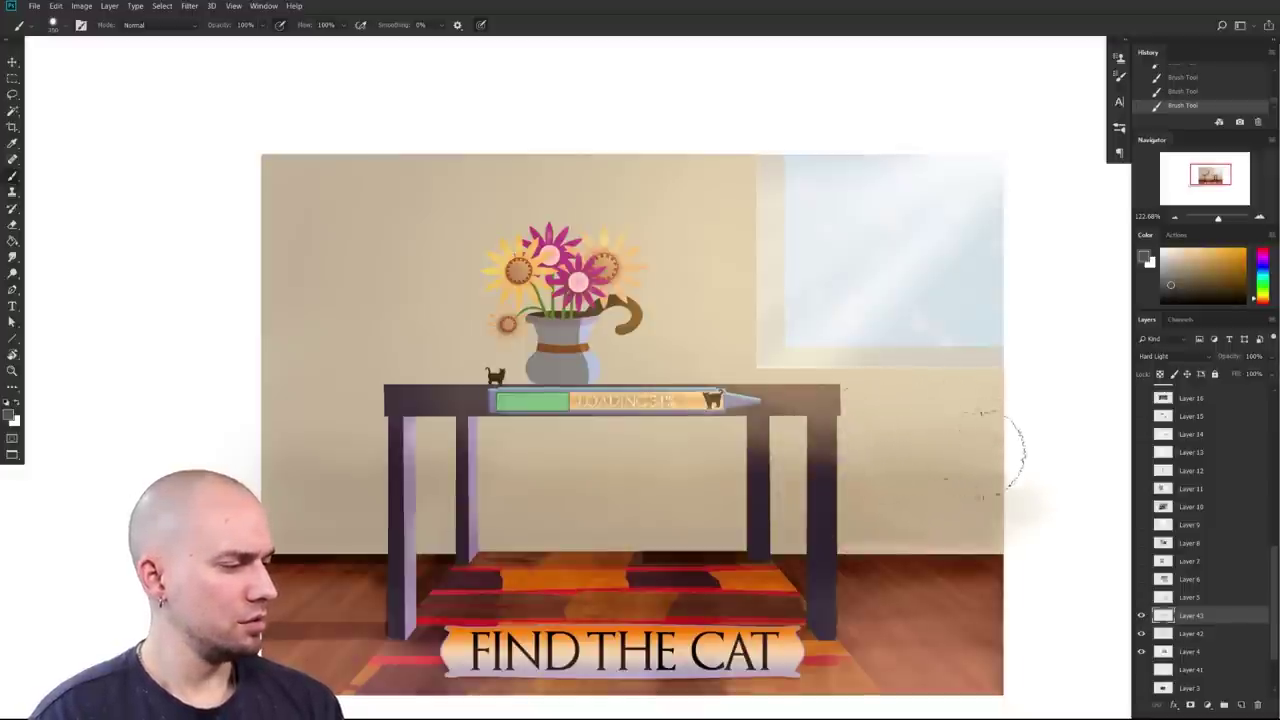
Step: Examine the relit illustration at several magnifications, checking the light falling from the window and the shading along the floor line
scroll(972, 515, "down", 3)
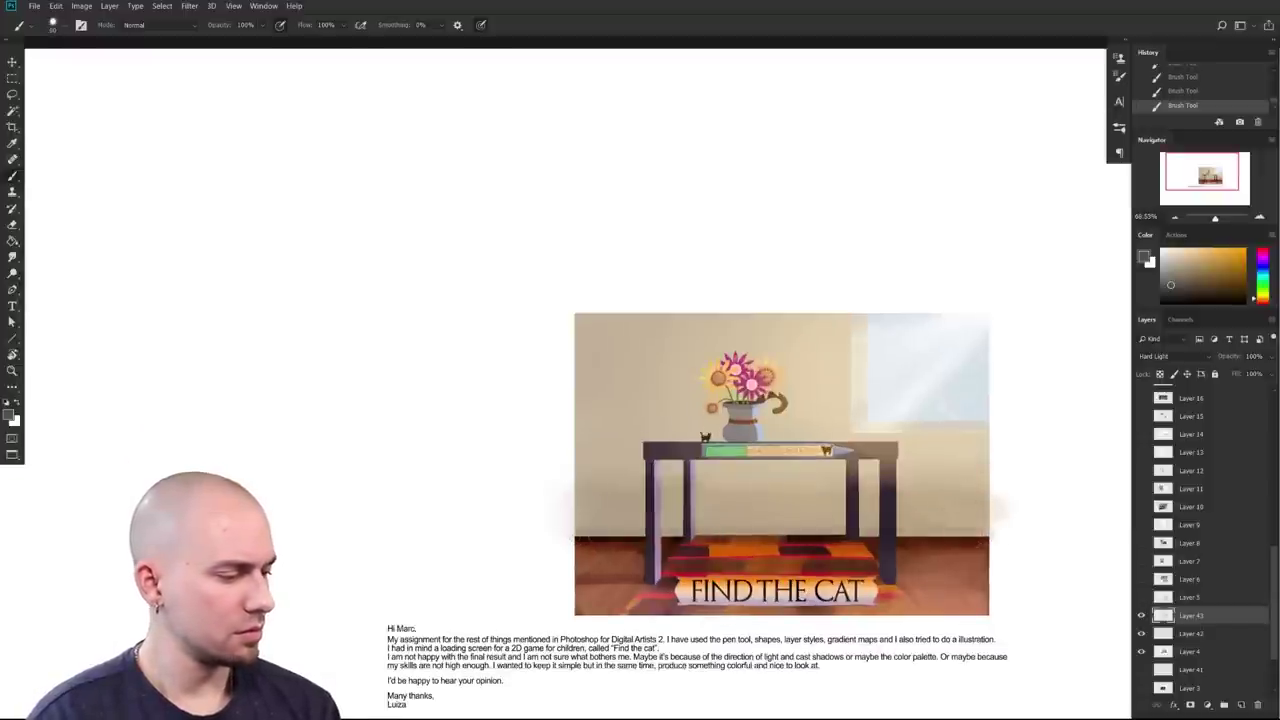
scroll(984, 551, "up", 5)
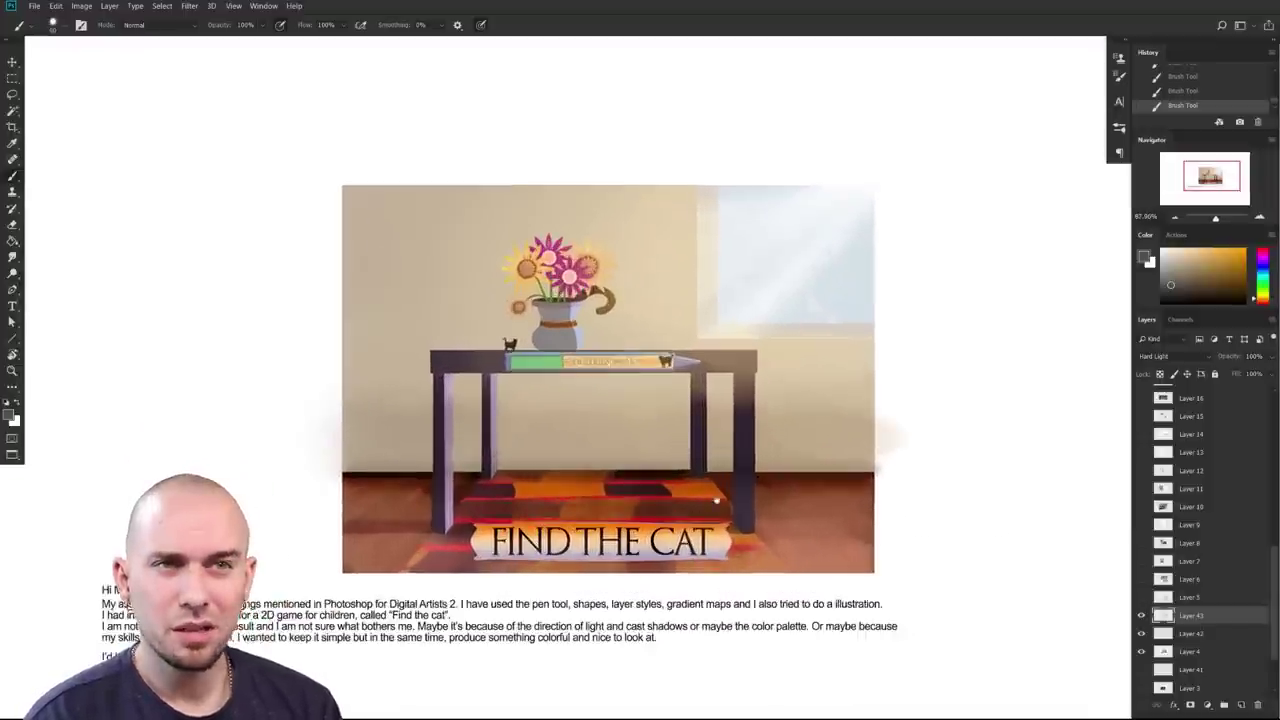
scroll(900, 530, "down", 2)
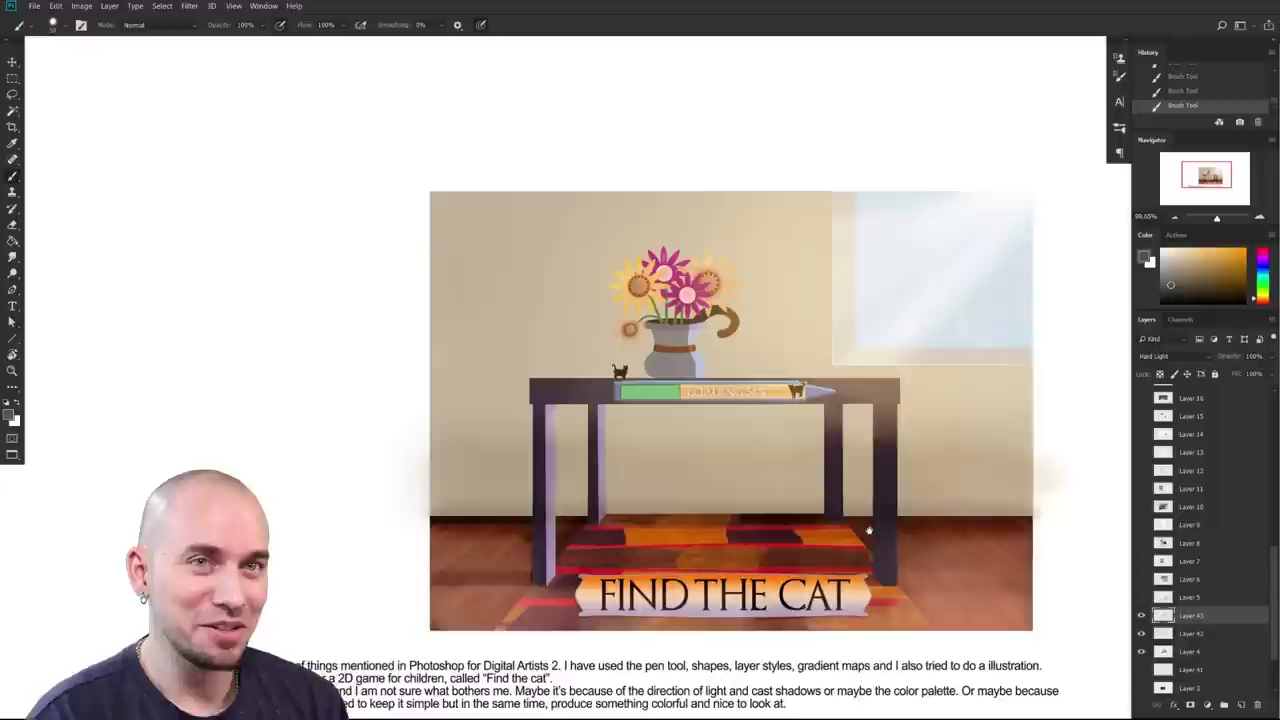
scroll(812, 514, "up", 1)
scroll(812, 514, "down", 2)
scroll(800, 530, "up", 4)
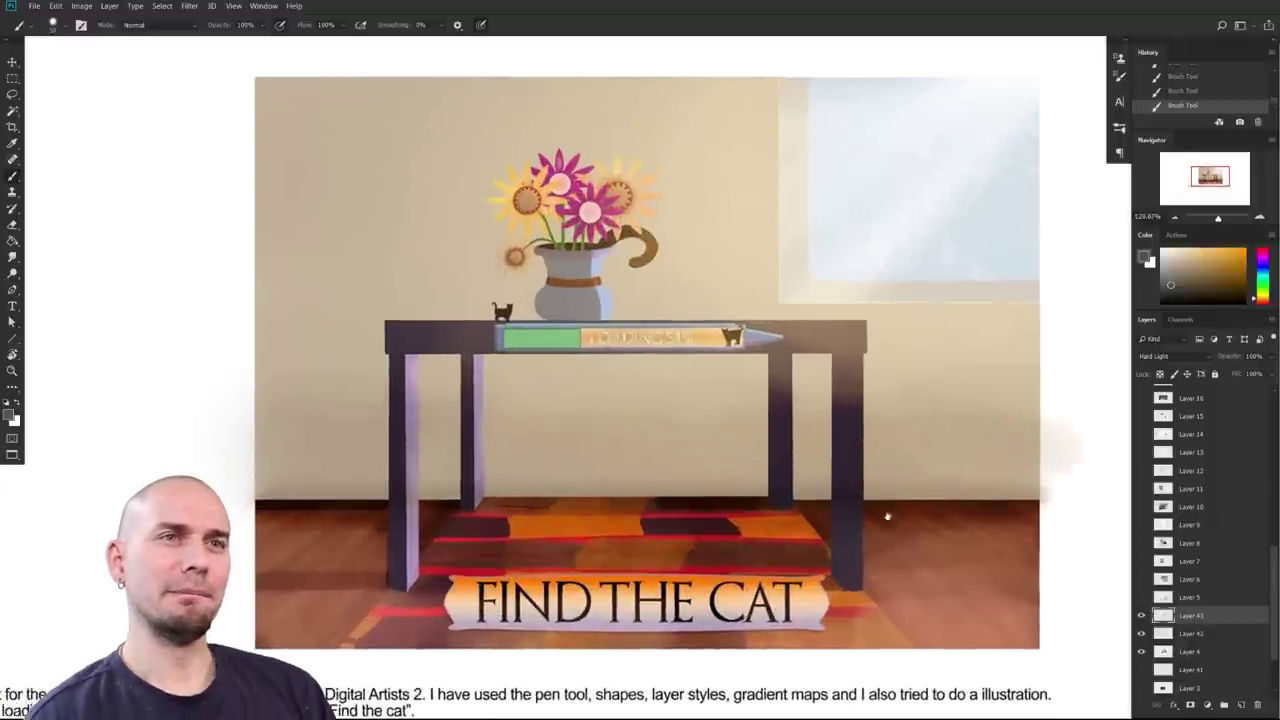
scroll(760, 534, "down", 3)
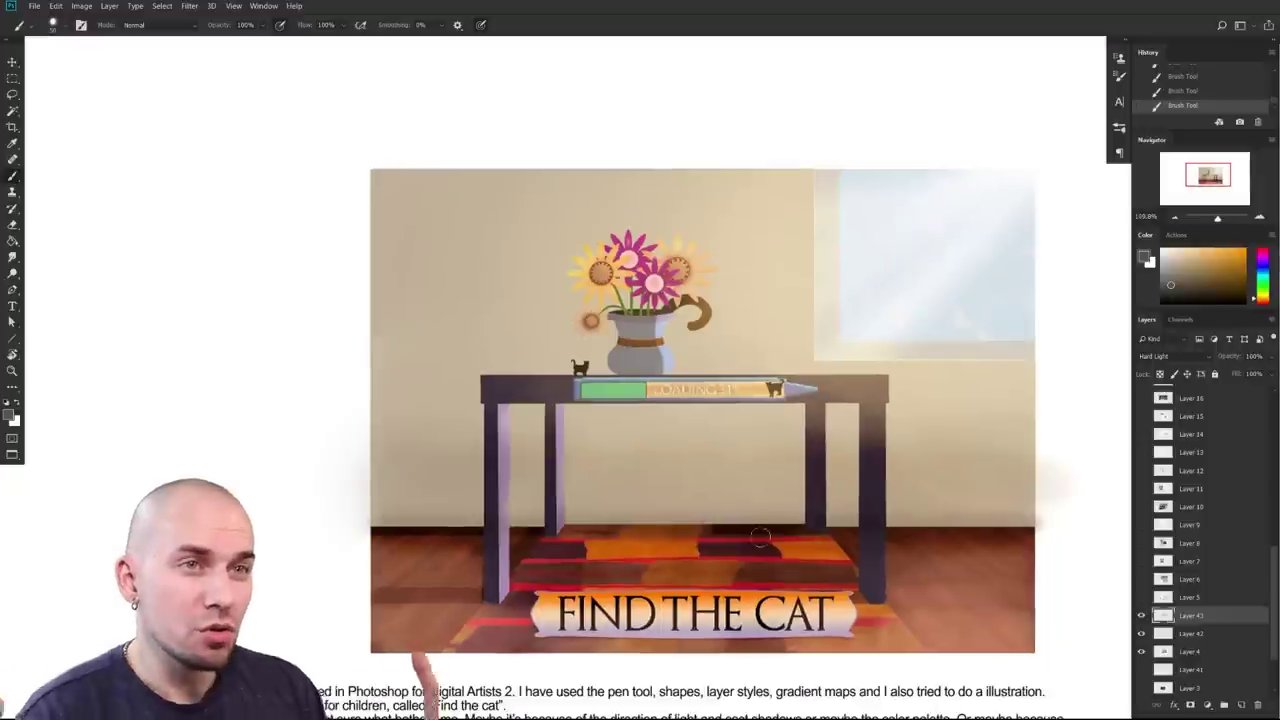
scroll(810, 553, "up", 1)
scroll(815, 548, "down", 3)
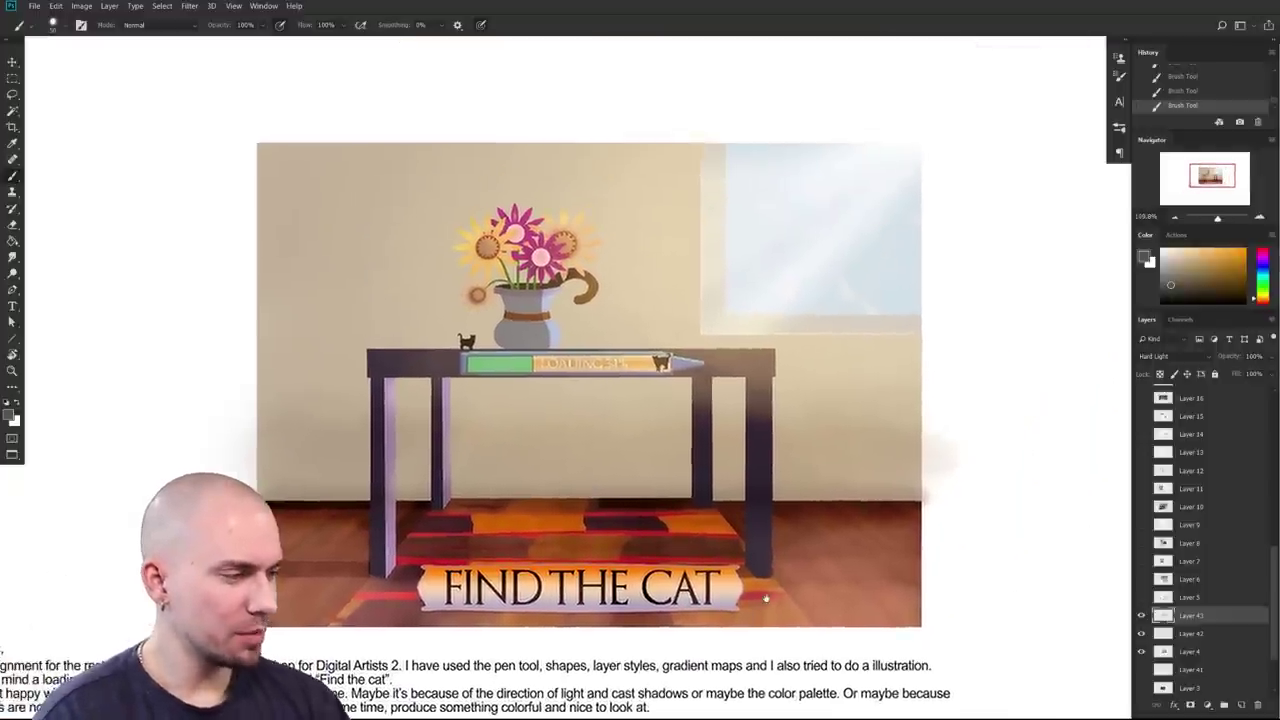
scroll(825, 537, "up", 2)
scroll(825, 537, "up", 1)
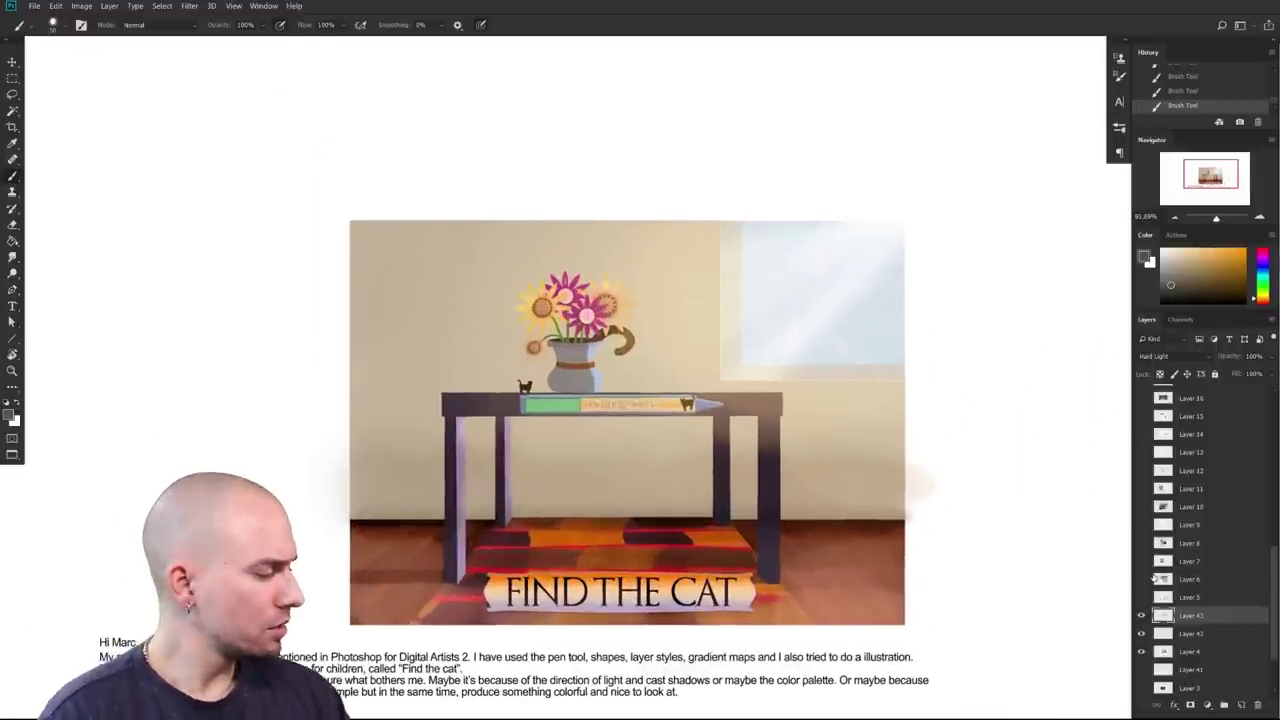
Step: Compare the illustration with and without the lighting by toggling the visibility of Layer 42 and Layer 43
left_click_drag(1142, 634, 1141, 625)
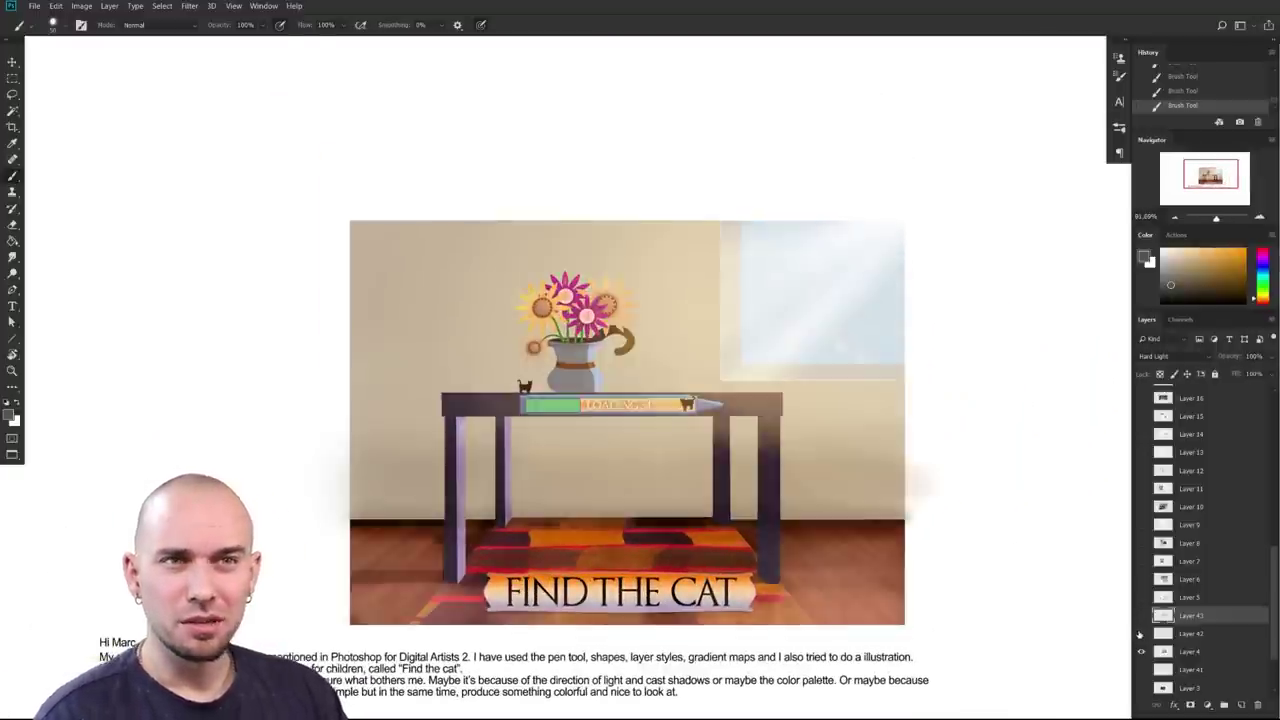
left_click(1141, 633)
left_click(1141, 615)
left_click_drag(864, 519, 895, 517)
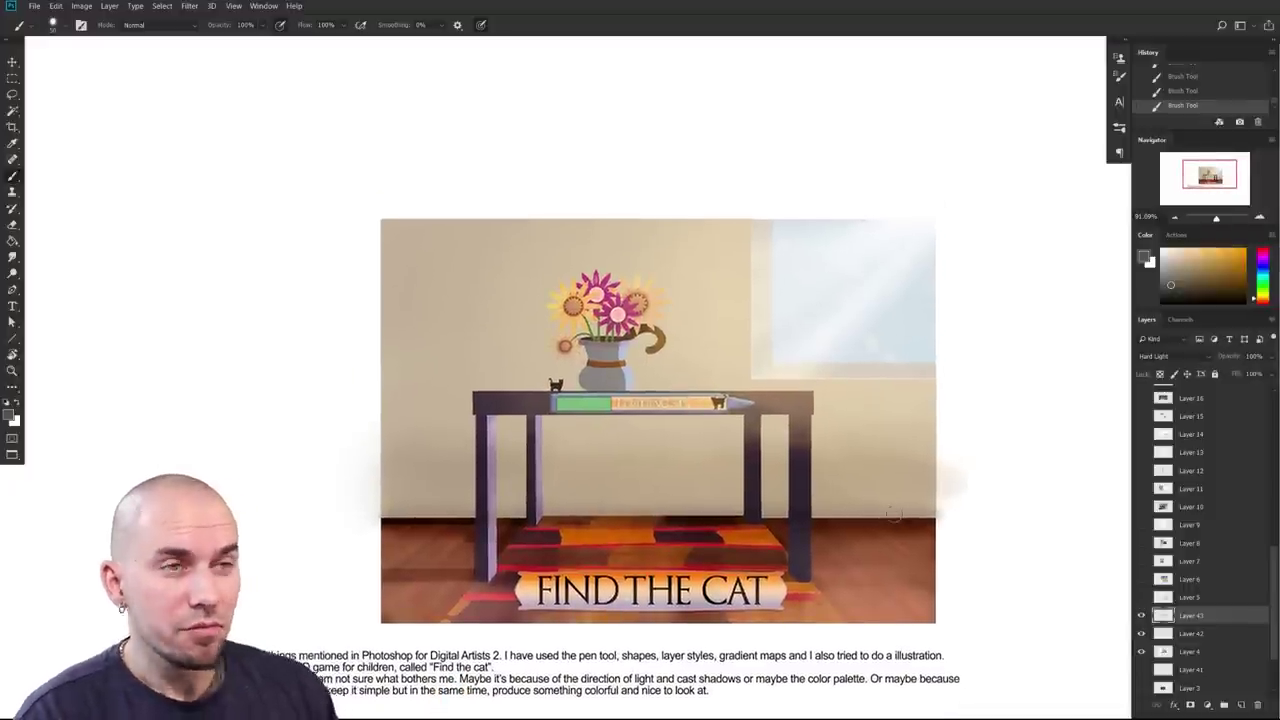
left_click(1141, 633)
left_click(1141, 615)
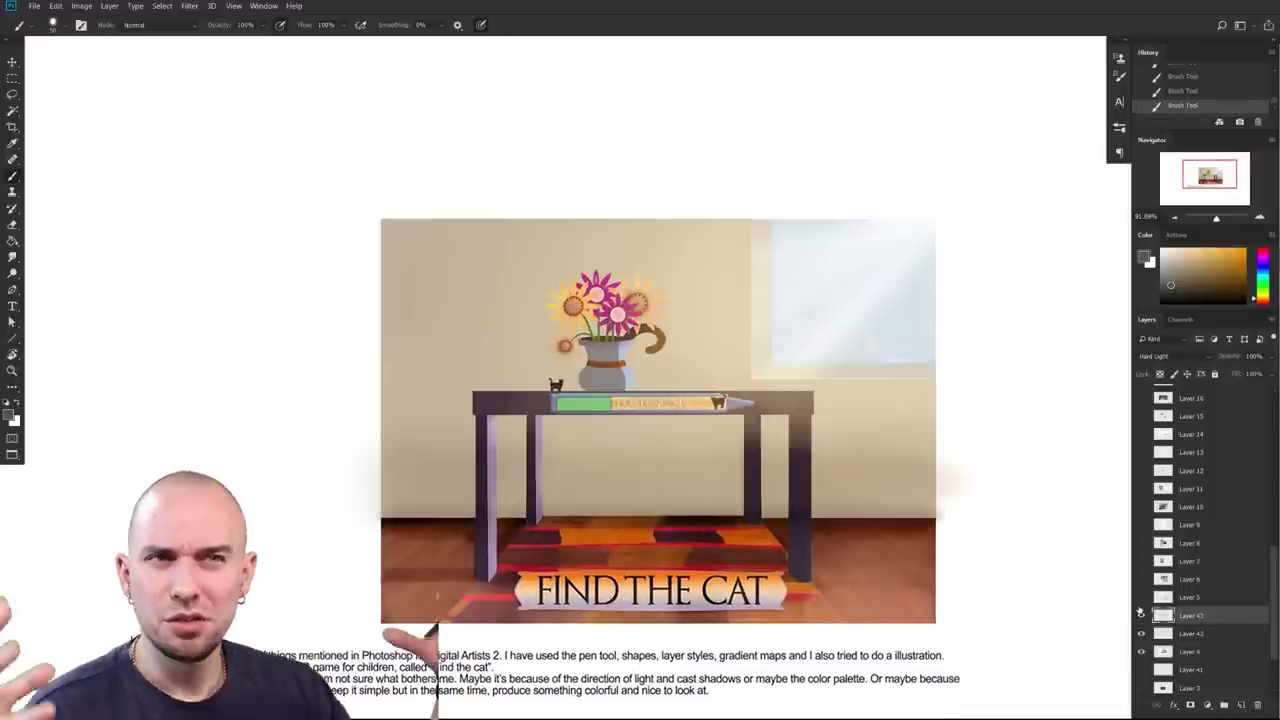
scroll(888, 508, "down", 3)
scroll(885, 509, "up", 2)
mouse_move(877, 508)
left_mouse_down()
mouse_move(858, 504)
mouse_move(877, 518)
left_mouse_up()
scroll(824, 510, "up", 2)
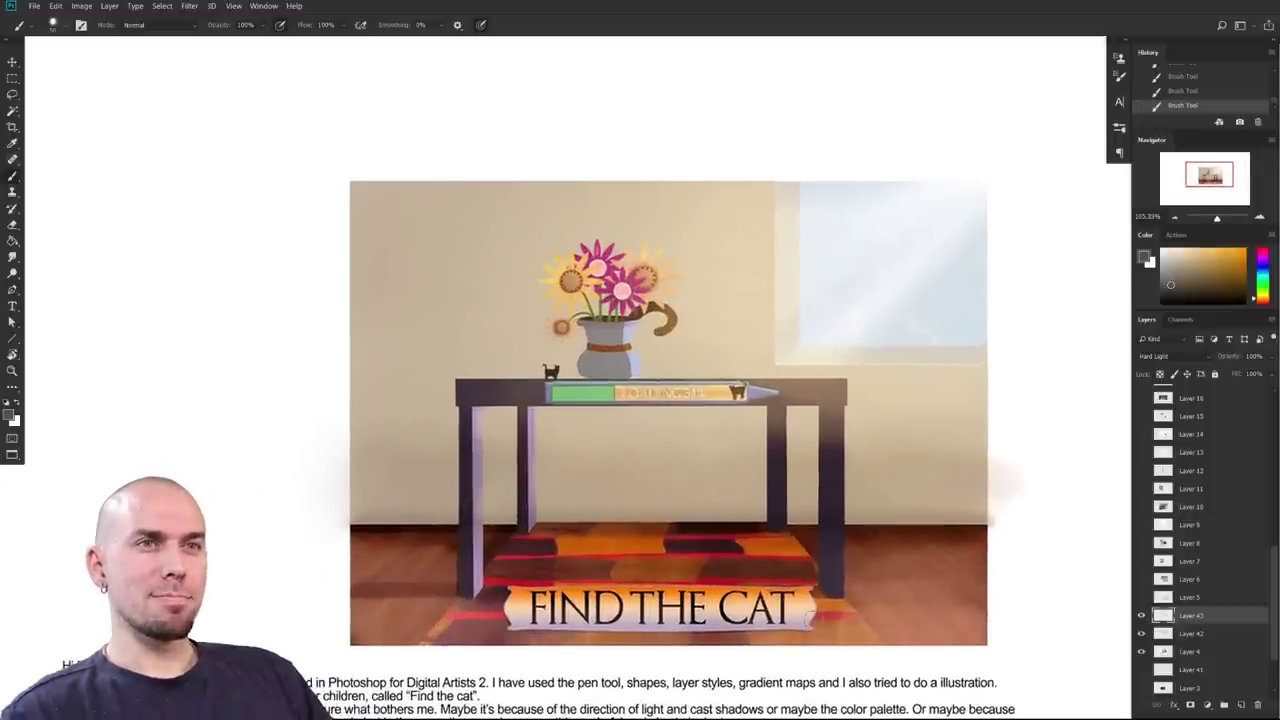
Step: Sample the oranges of the FIND THE CAT banner and the rug to compare their colours
scroll(813, 621, "up", 2)
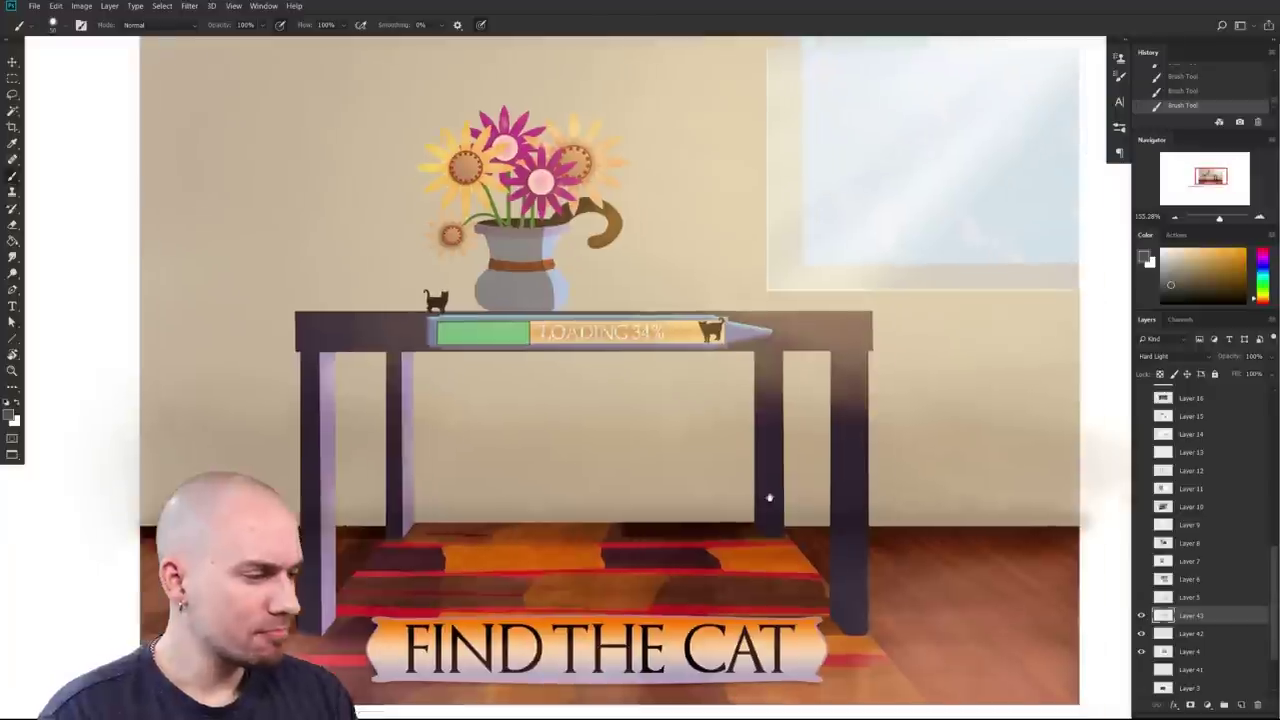
scroll(834, 503, "down", 1)
left_click_drag(803, 589, 863, 561)
scroll(864, 562, "down", 1)
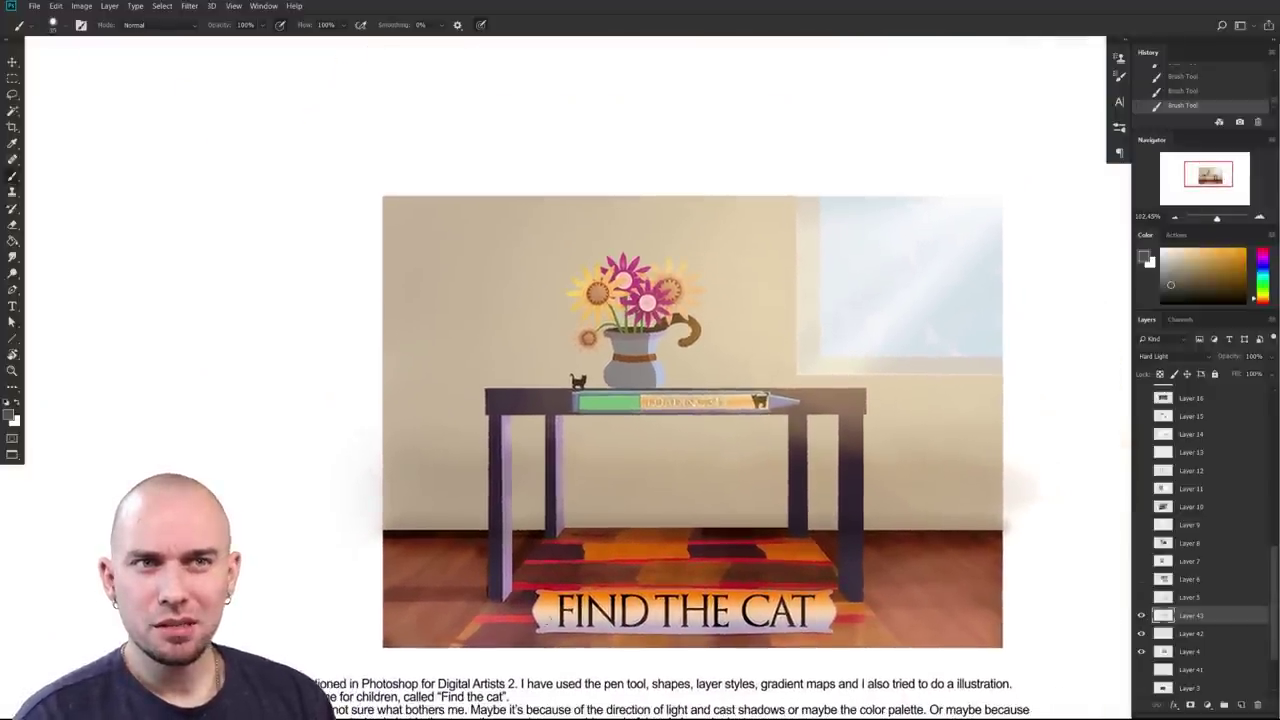
left_click_drag(757, 615, 752, 611)
left_click(765, 596, "alt")
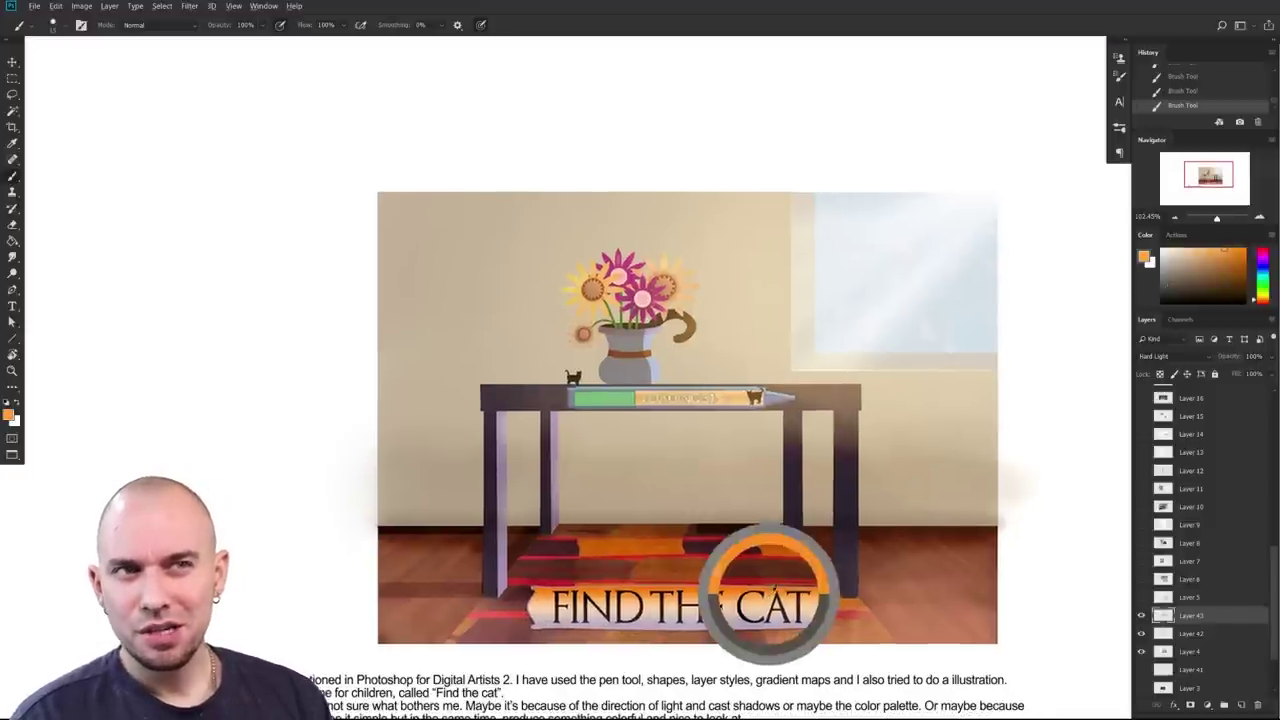
left_click(659, 544, "alt")
left_click_drag(665, 546, 671, 552)
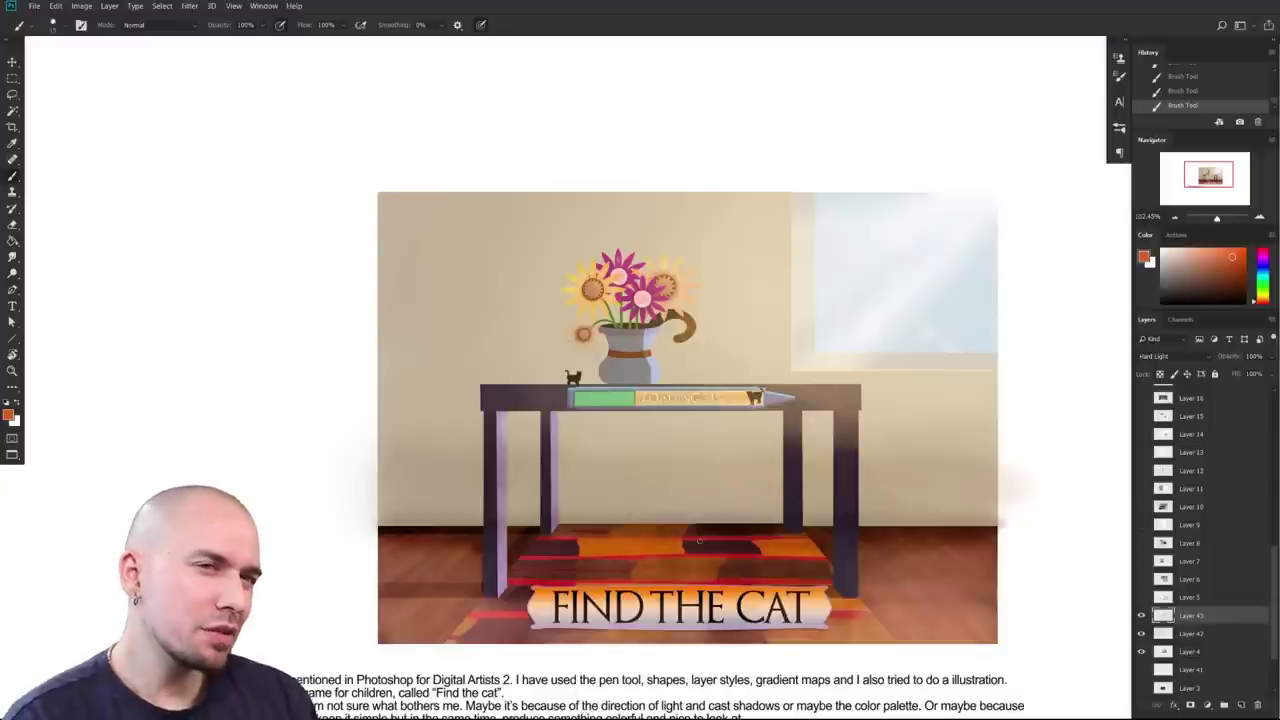
left_click_drag(647, 553, 649, 599)
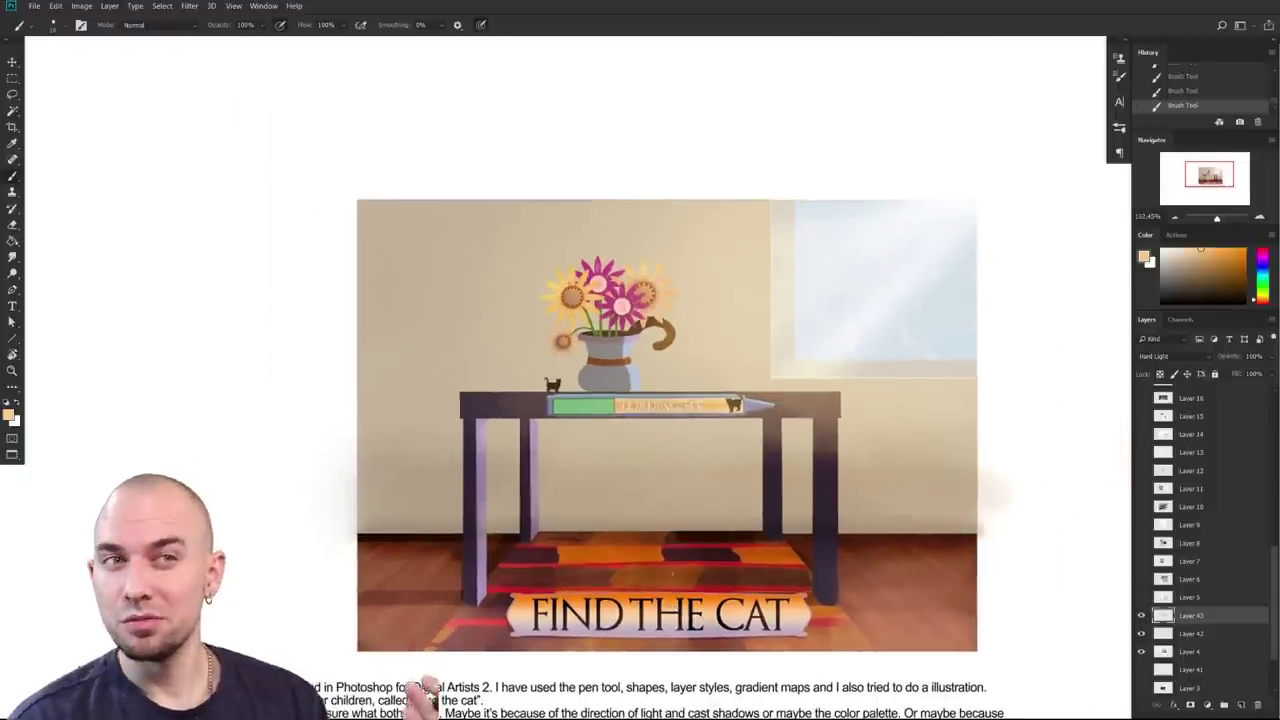
Step: Switch to the Magic Wand, make Layer 4 active and clear the stray selection taken from Layer 43
key("w")
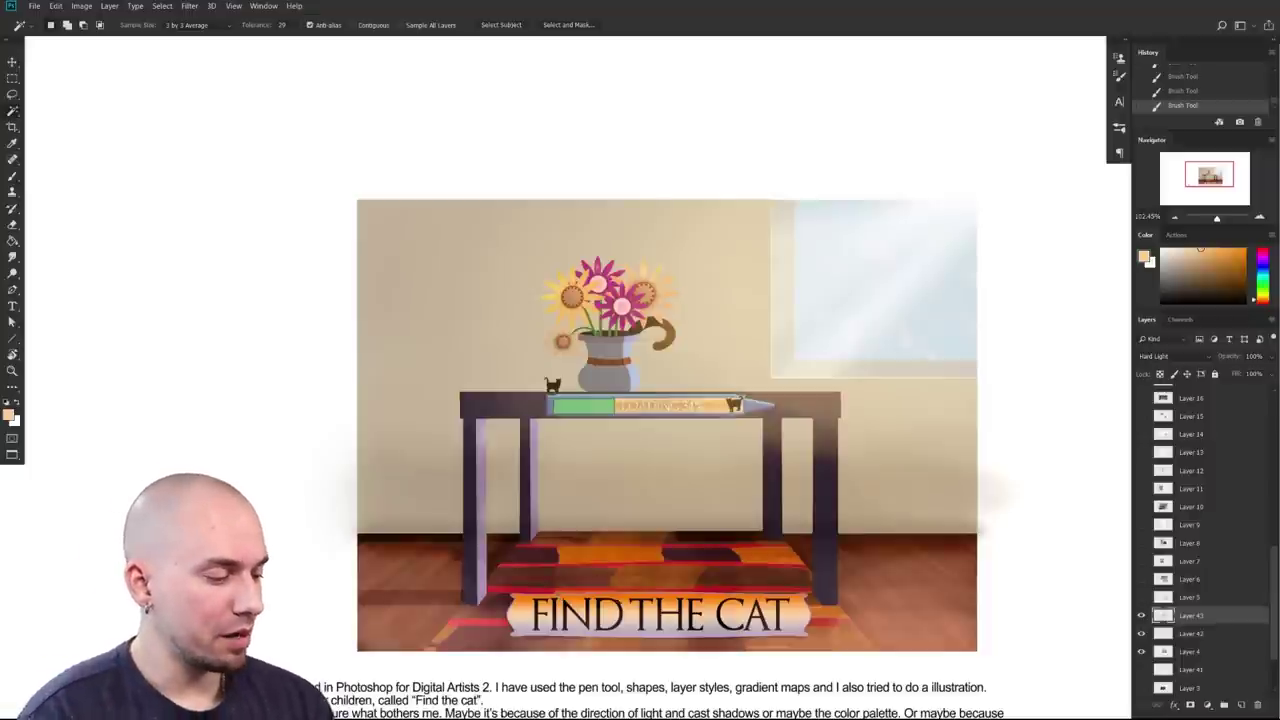
scroll(635, 630, "up", 2)
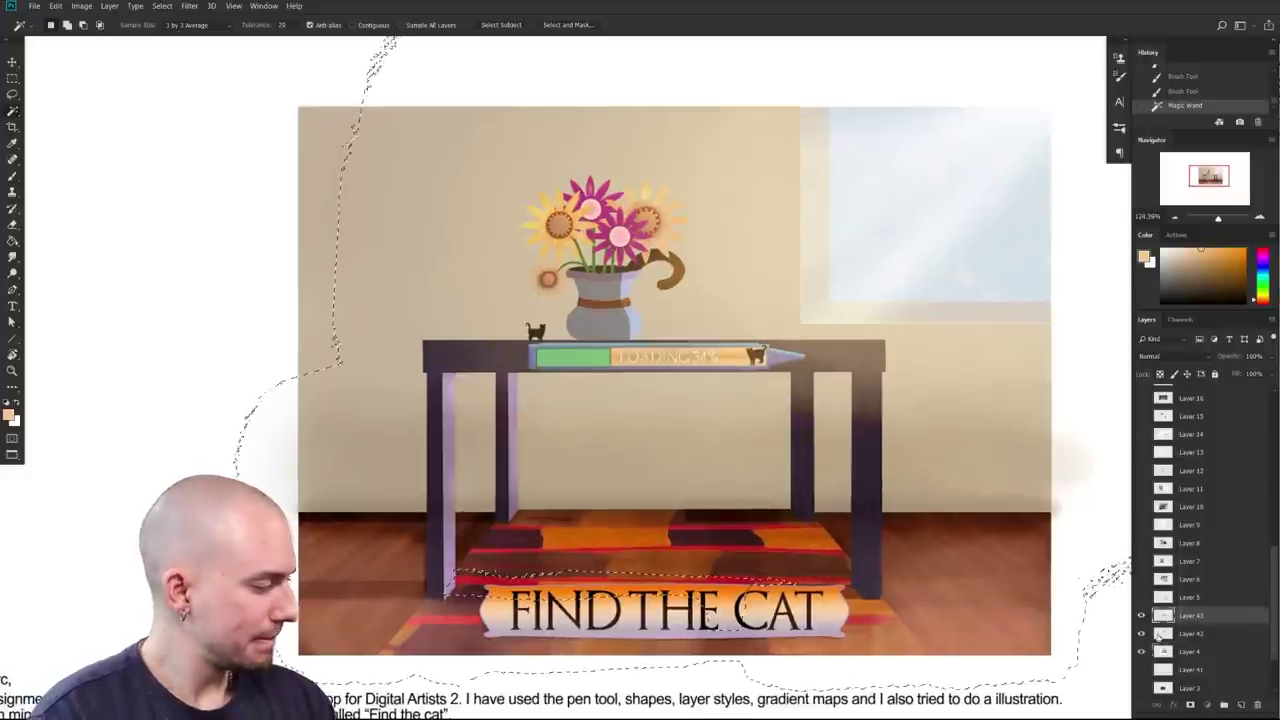
left_click(1190, 652)
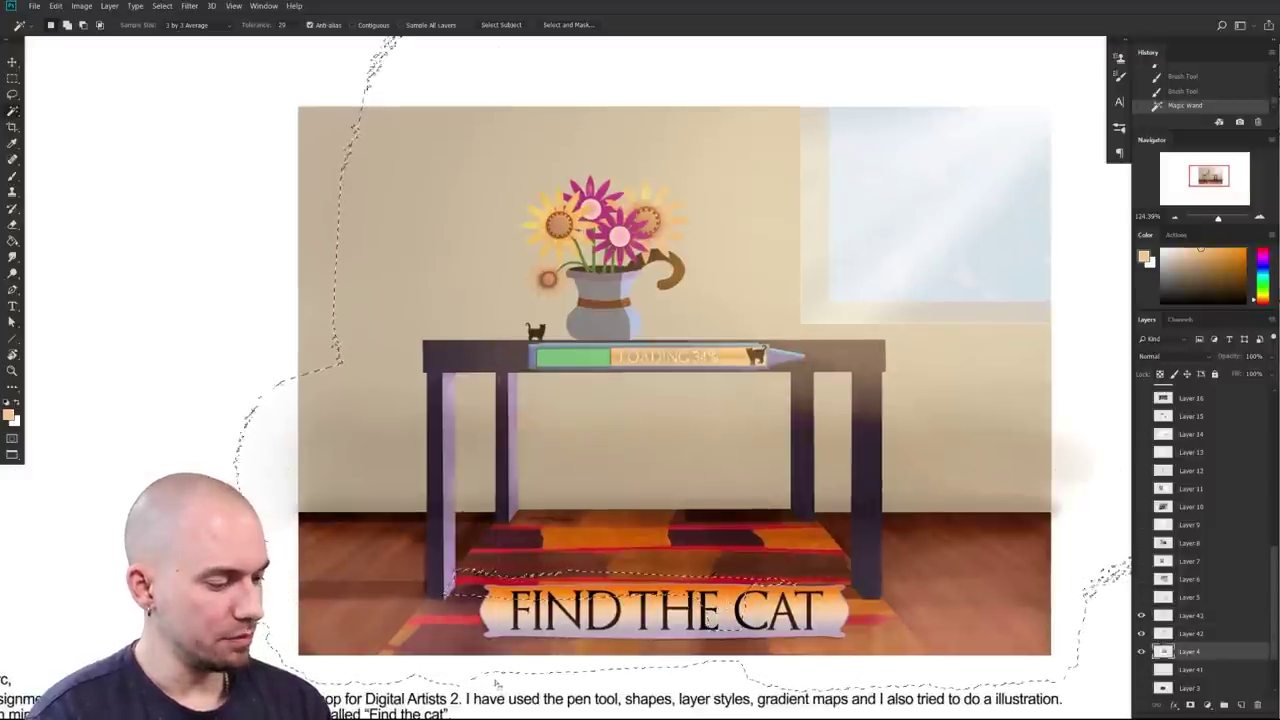
key("ctrl+d")
Step: Try to select the banner's orange shades with a non-contiguous Magic Wand at tolerance 37, adding more tones to the selection
left_click(620, 596)
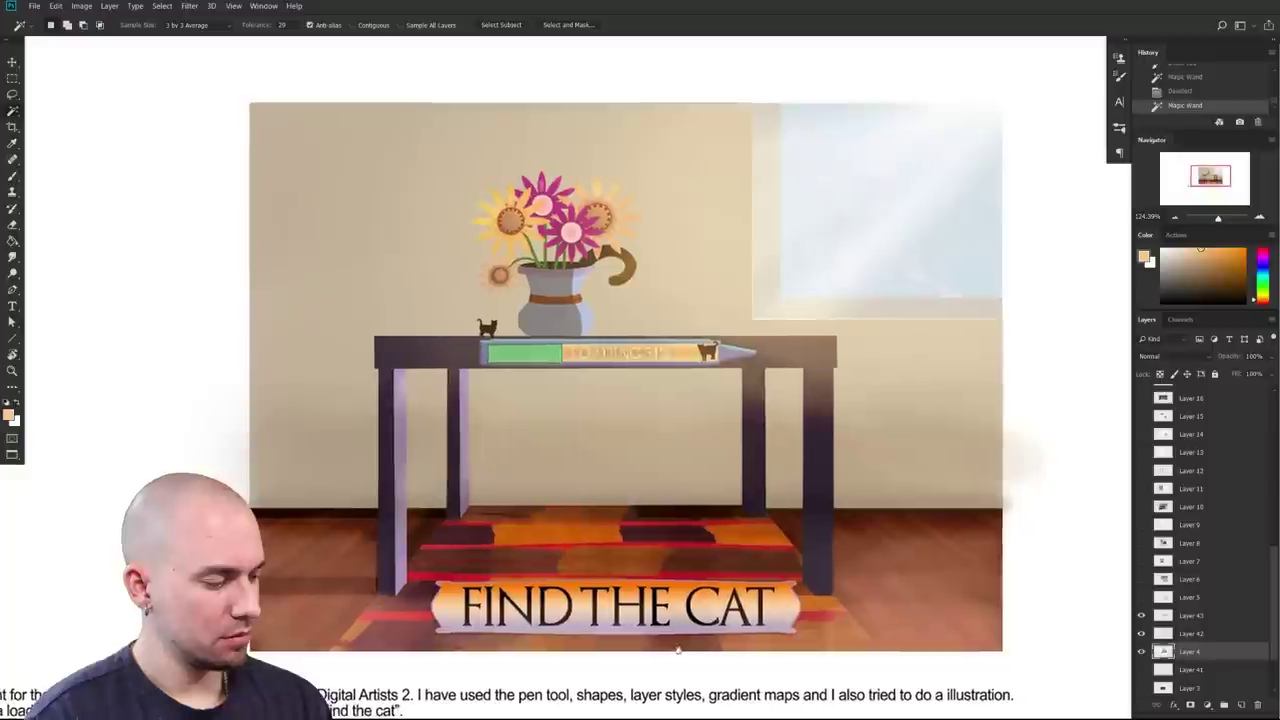
left_click_drag(264, 35, 272, 35)
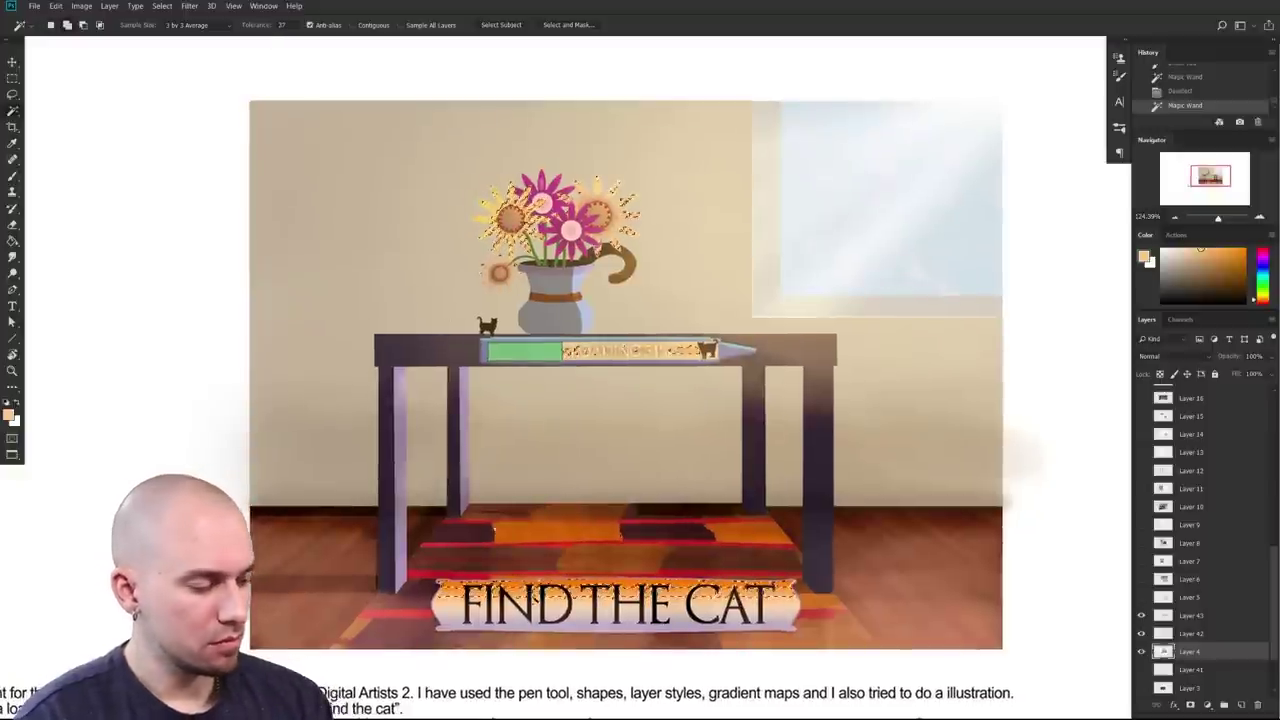
left_click(537, 602, "shift")
left_click(537, 602, "shift")
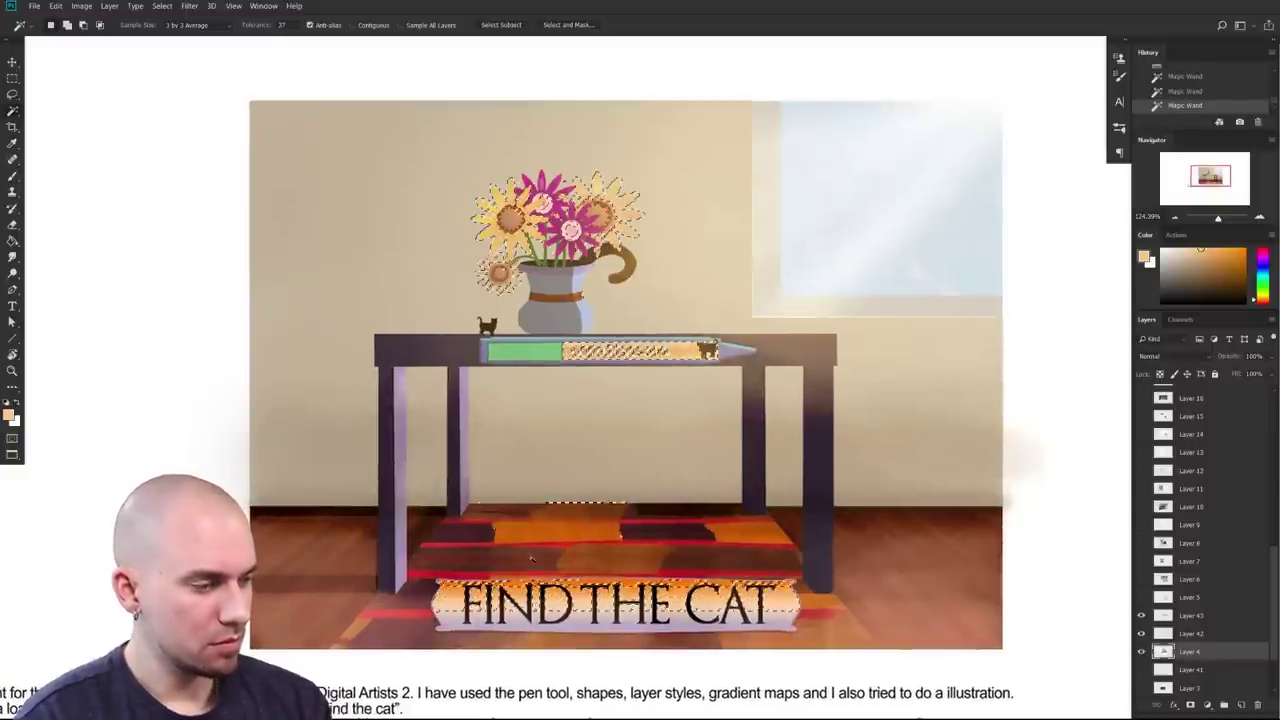
Step: Restrict the Magic Wand to contiguous areas and select the whole banner background around the FIND THE CAT lettering at tolerance 45
left_click(354, 26)
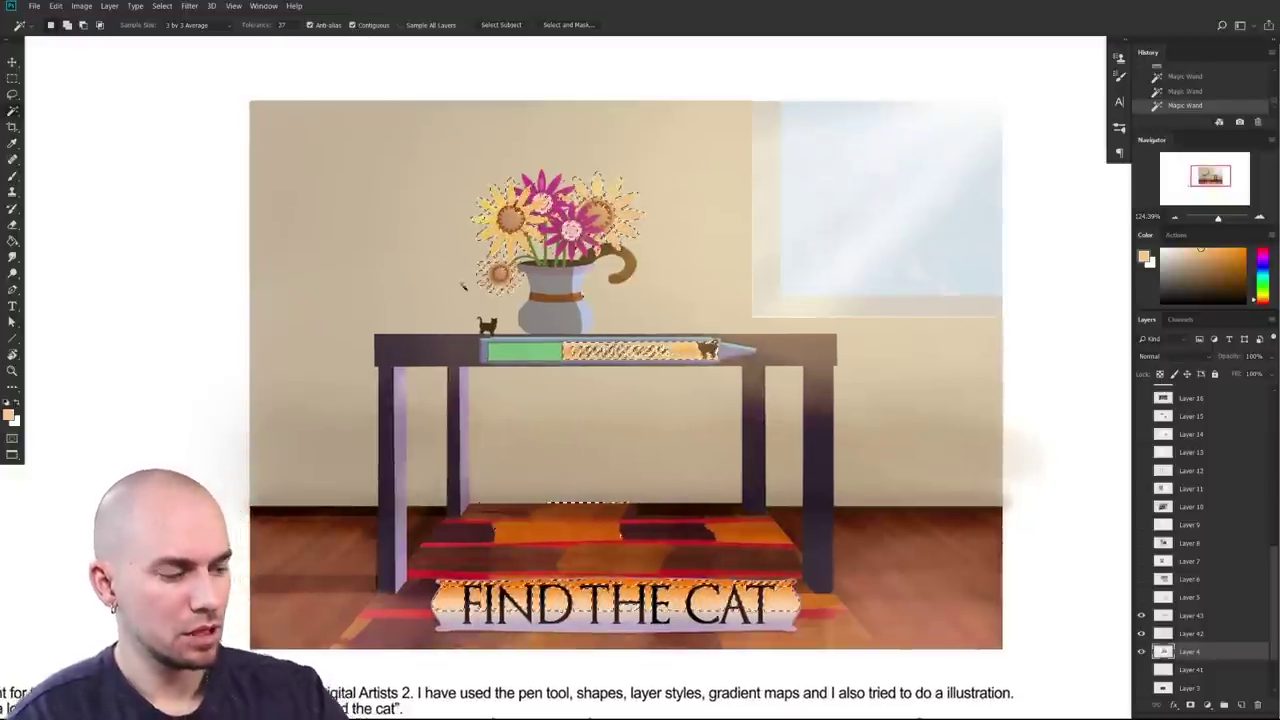
left_click(579, 619)
left_click(577, 620)
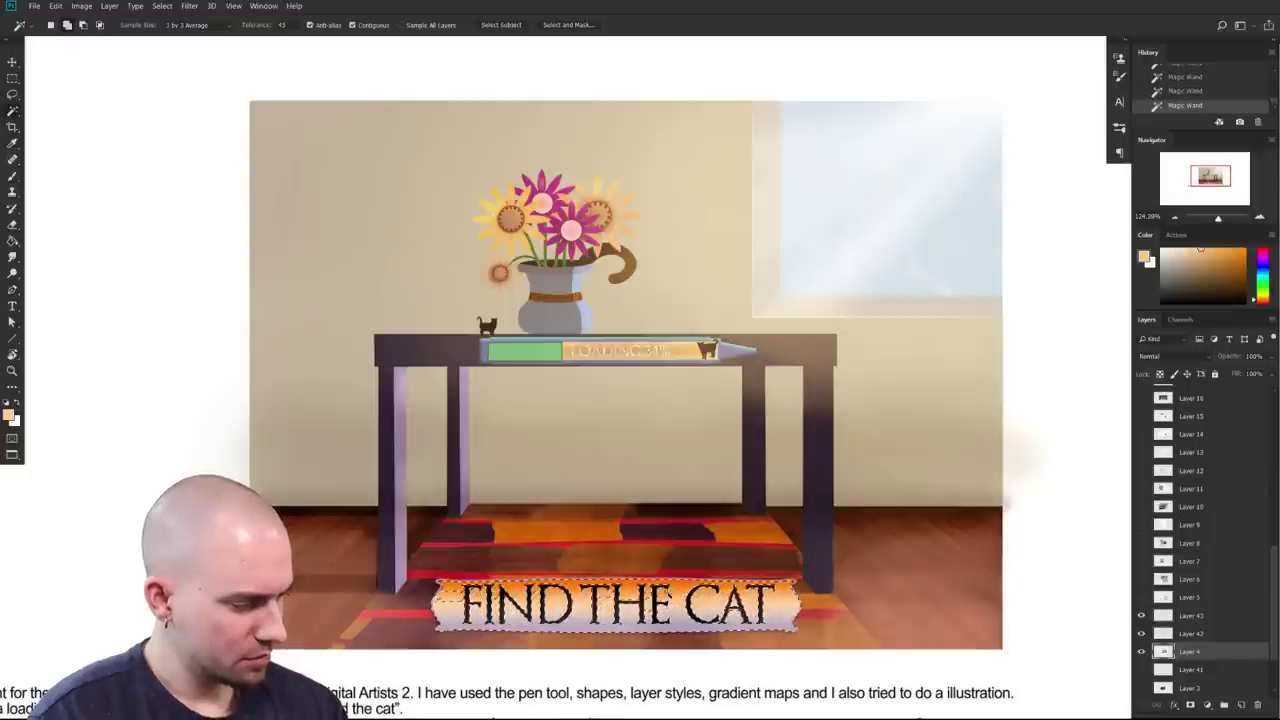
Step: Paint the selected banner background white with an enlarged brush, leaving the lettering dark
left_click_drag(738, 606, 700, 605)
key("b")
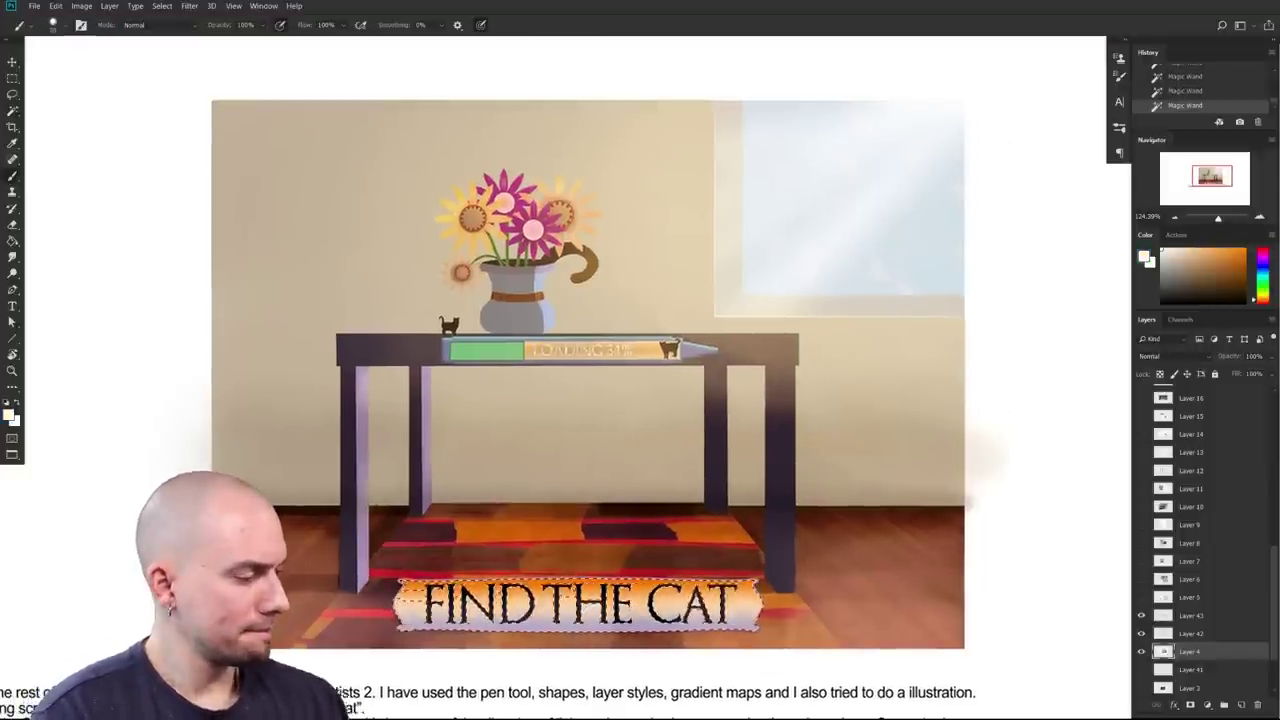
left_click(752, 606, "alt")
key("bracketright")
key("bracketright")
key("bracketright")
left_click_drag(873, 607, 839, 605)
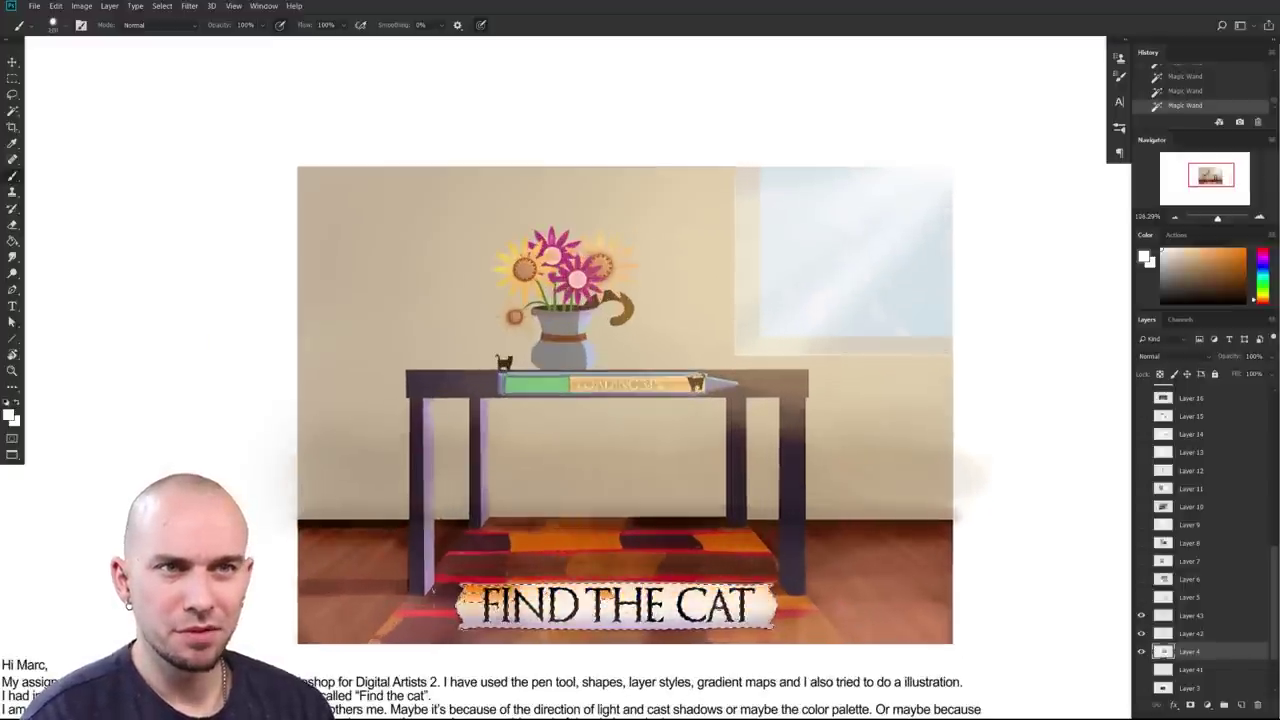
mouse_move(833, 598)
left_mouse_down()
mouse_move(772, 611)
mouse_move(820, 600)
left_mouse_up()
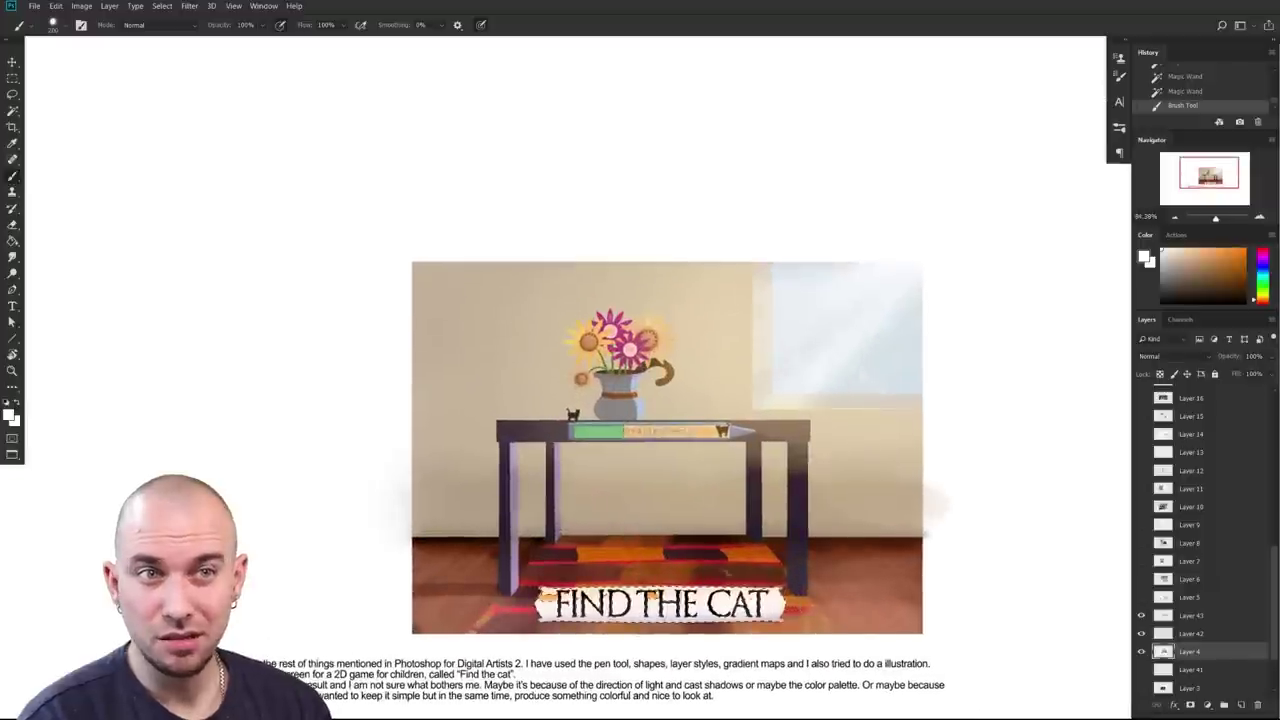
Step: Examine the readability of the whitened FIND THE CAT banner within the whole illustration, both close up and from a distance
scroll(665, 625, "up", 2)
scroll(670, 627, "down", 4)
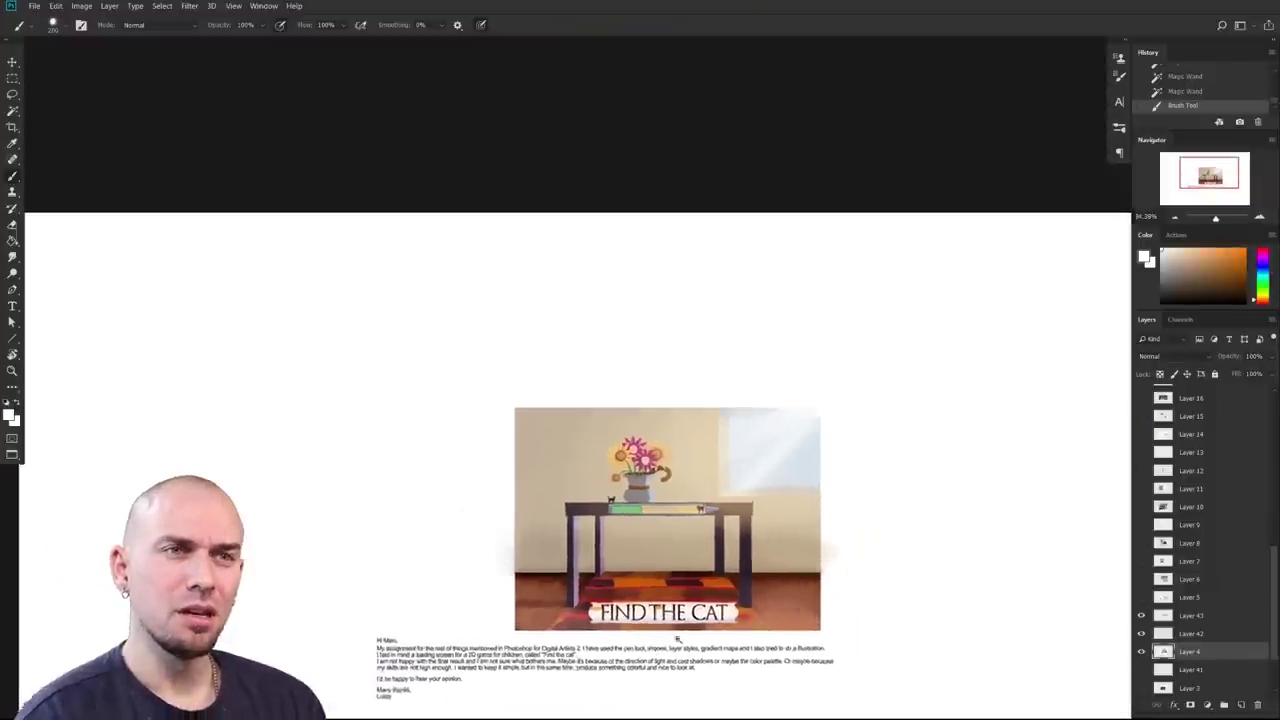
scroll(690, 632, "up", 5)
left_click_drag(690, 633, 681, 630)
left_click_drag(675, 628, 637, 652)
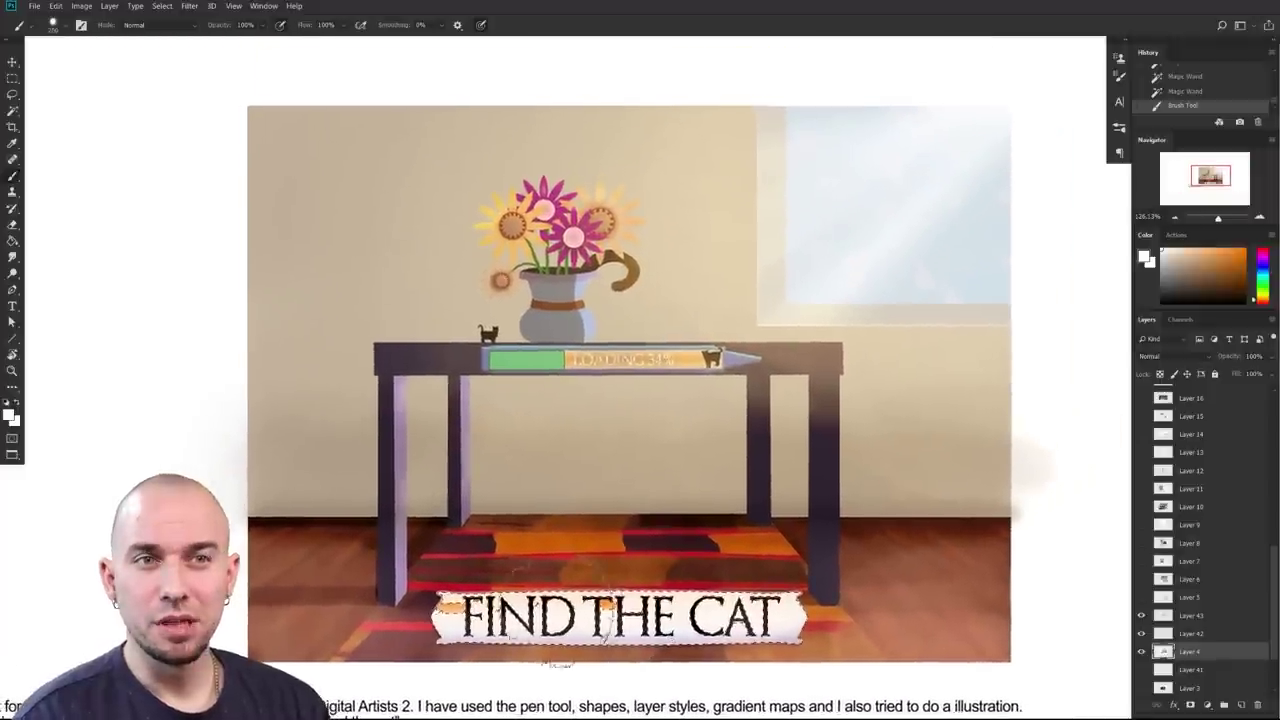
left_click_drag(772, 593, 760, 628)
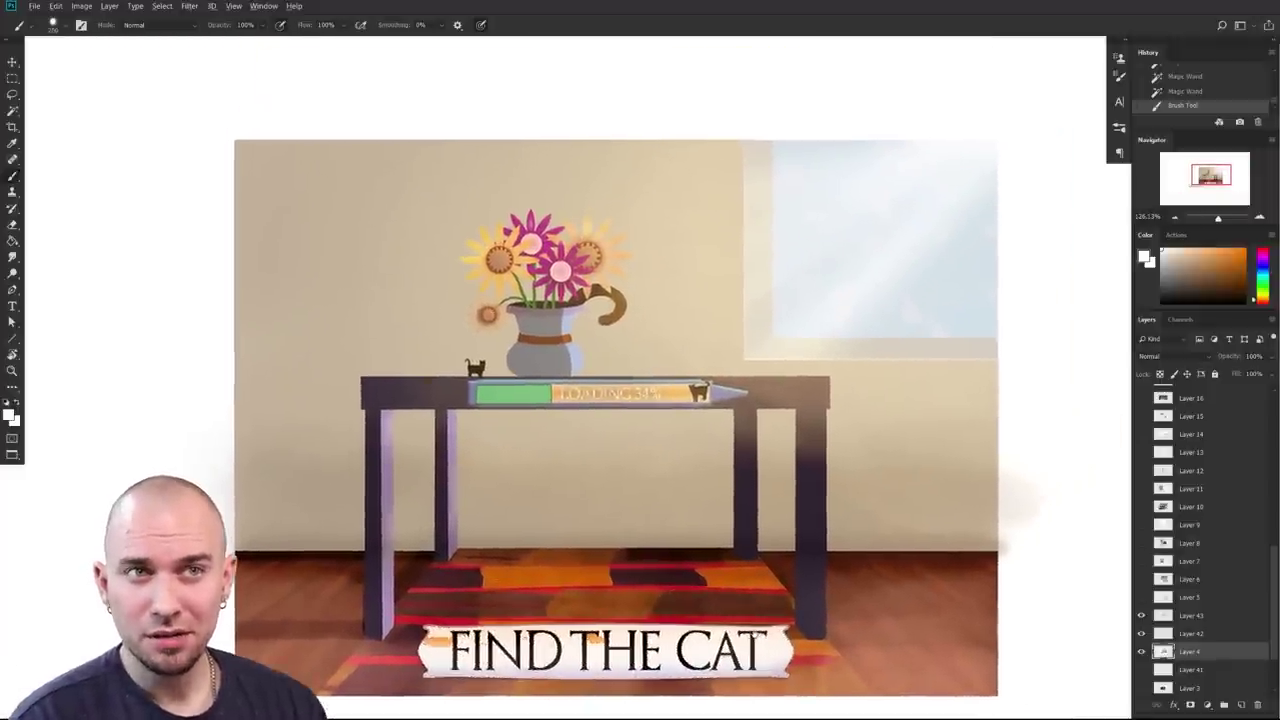
scroll(766, 625, "down", 3)
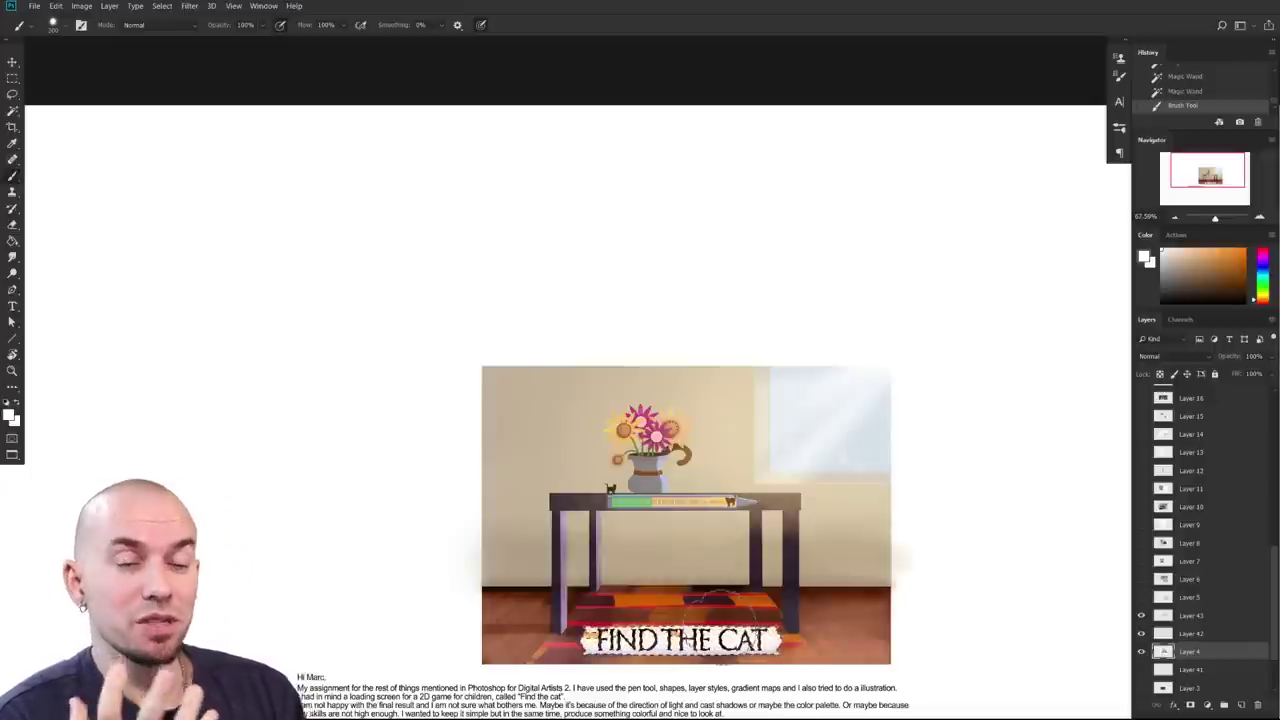
scroll(732, 539, "down", 5)
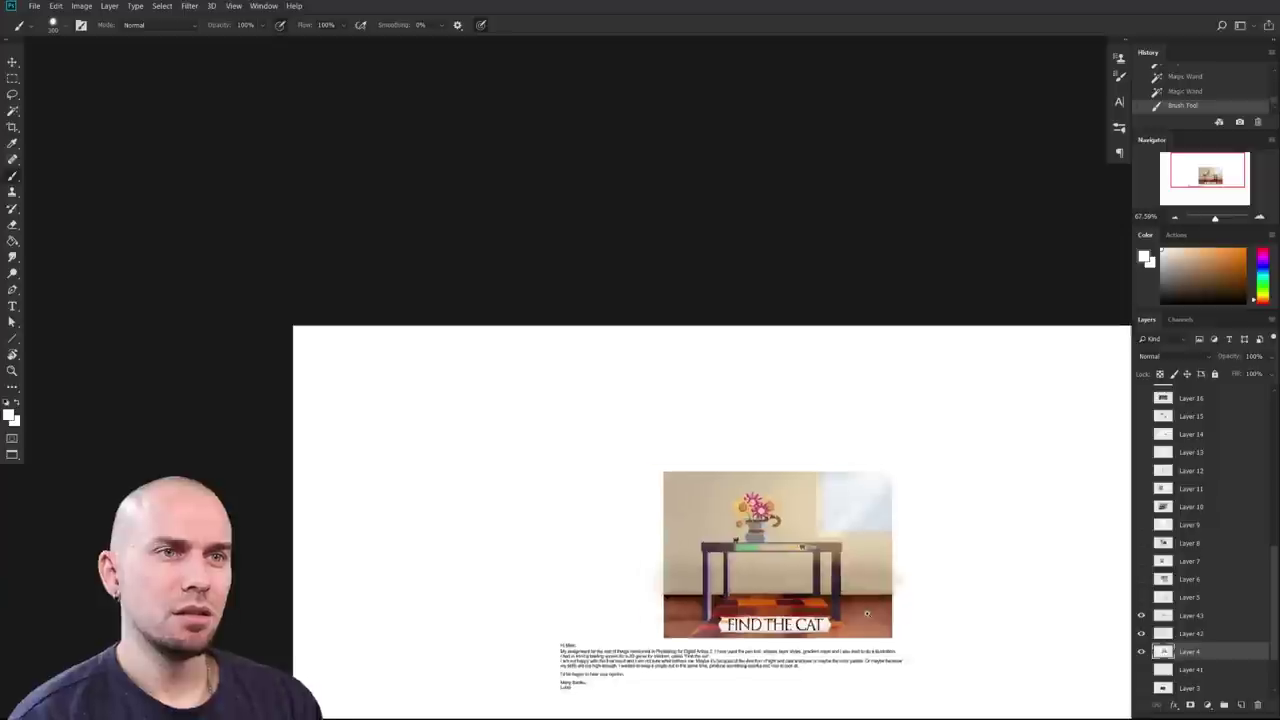
scroll(732, 539, "up", 2)
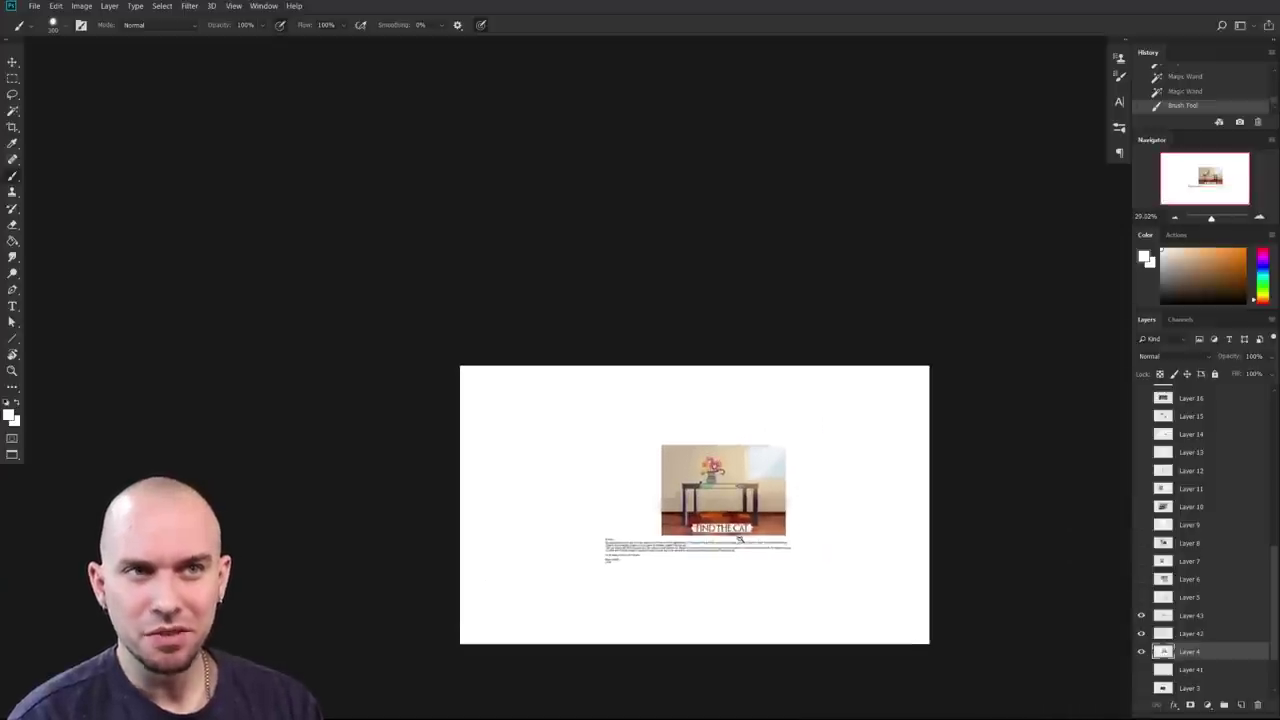
scroll(732, 541, "up", 3)
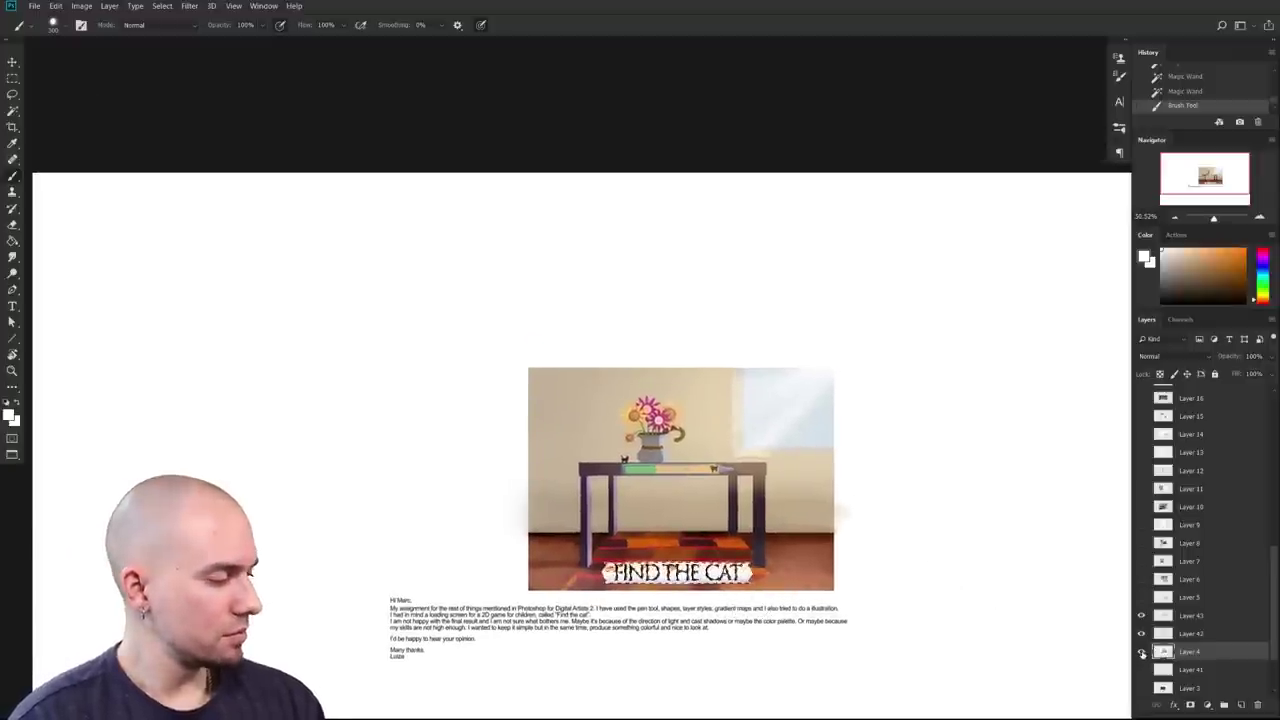
Step: Undo the white paint on the title banner and examine how the original orange gradient version reads from afar and close up
key("ctrl+z")
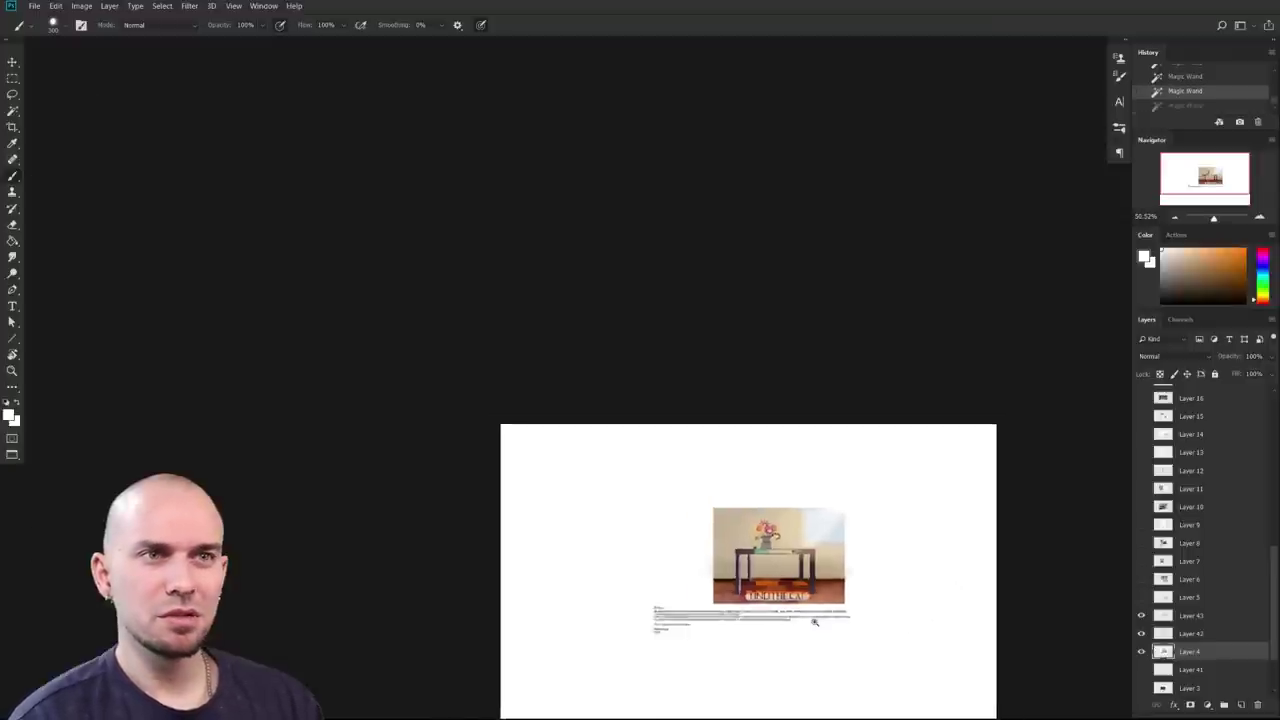
scroll(848, 615, "down", 4)
scroll(806, 608, "up", 10)
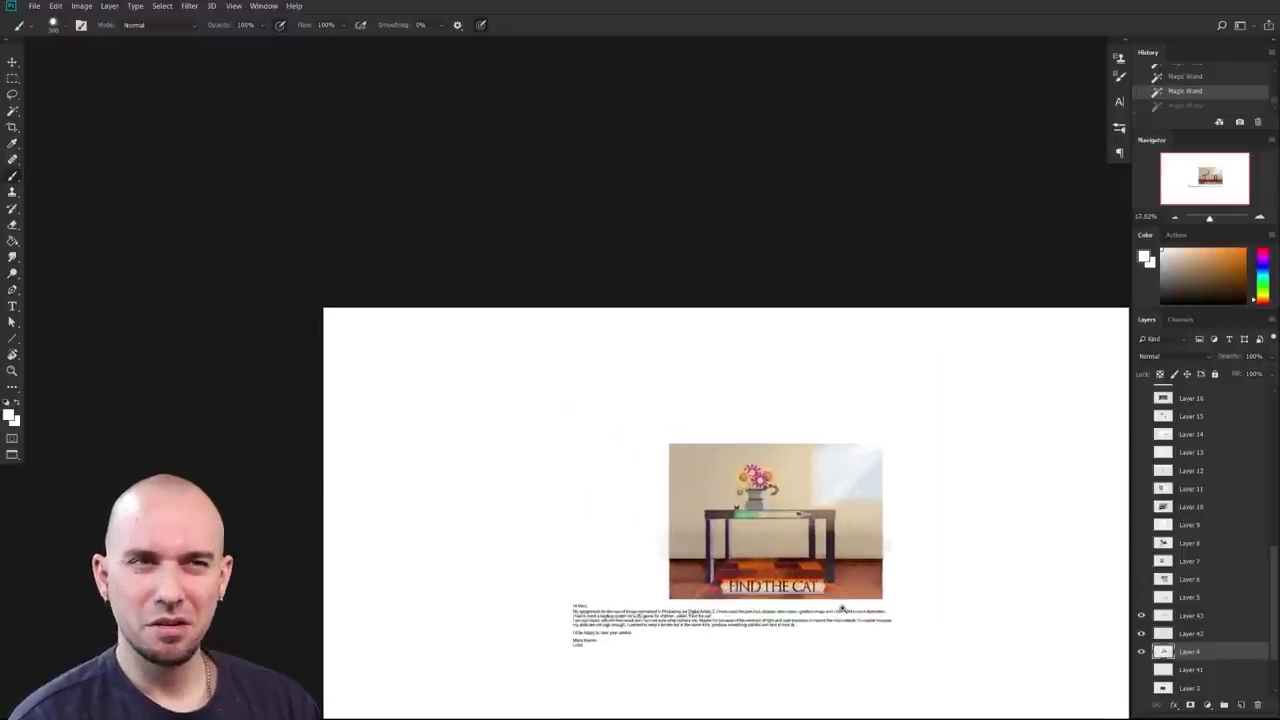
scroll(862, 578, "up", 2)
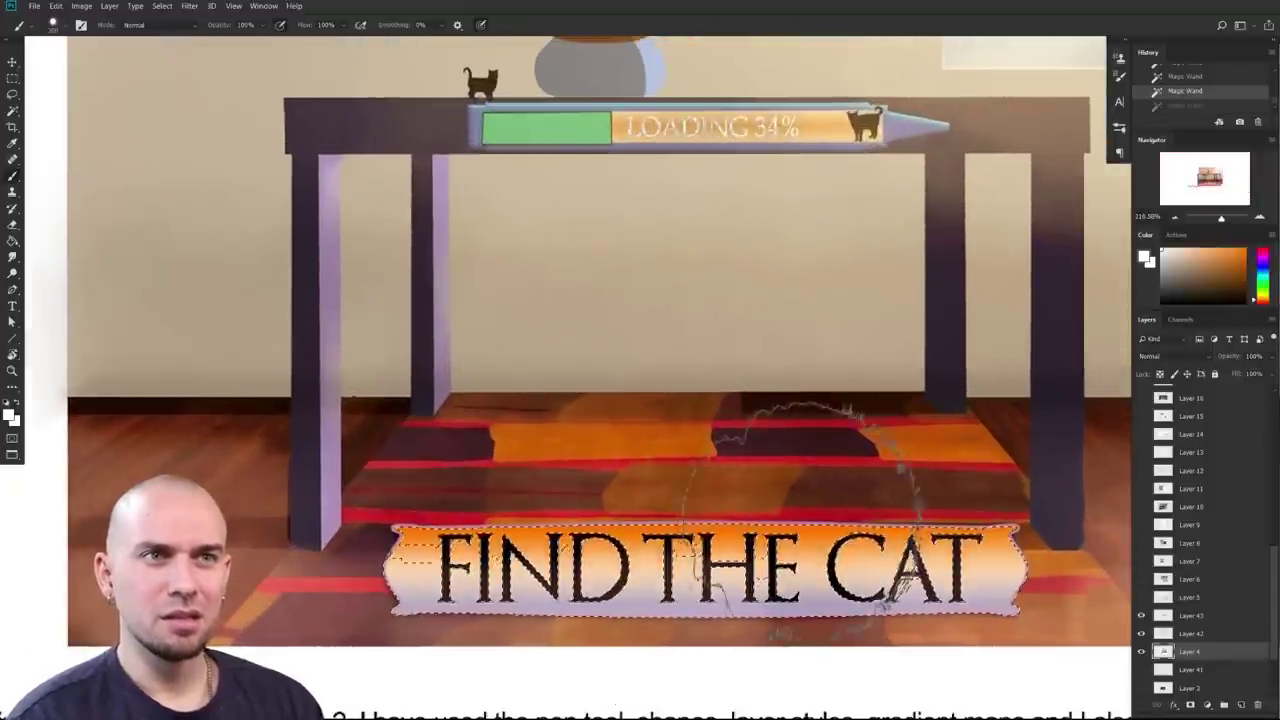
scroll(765, 600, "up", 5)
scroll(840, 550, "down", 5)
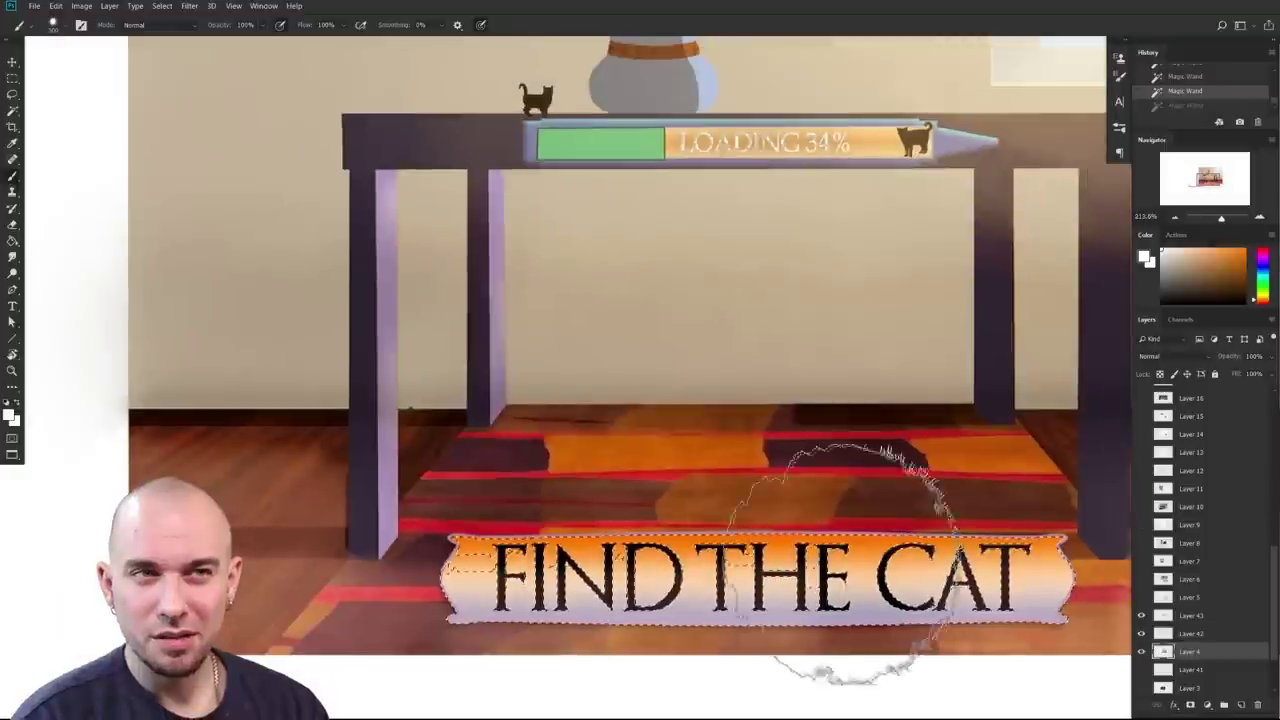
Step: Repaint the selected banner background white around the dark FIND THE CAT lettering and clear the selection
key("ctrl+z")
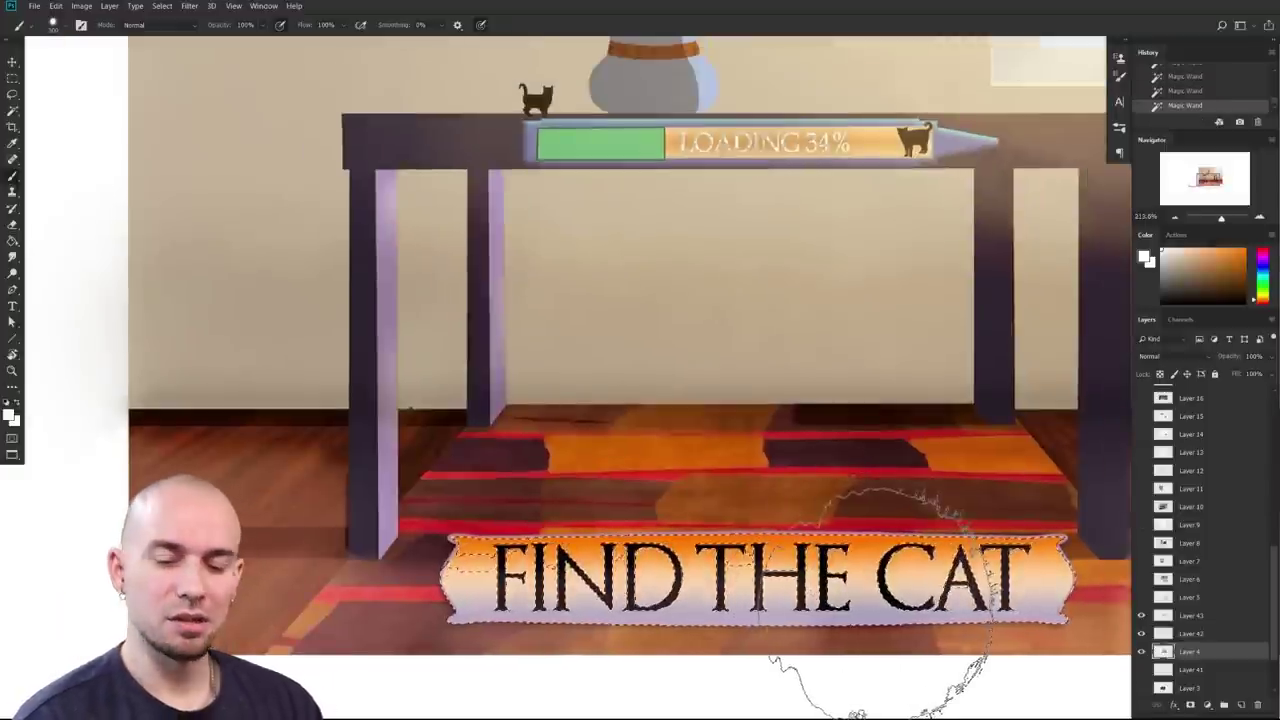
left_click_drag(978, 582, 703, 573)
scroll(705, 572, "down", 5)
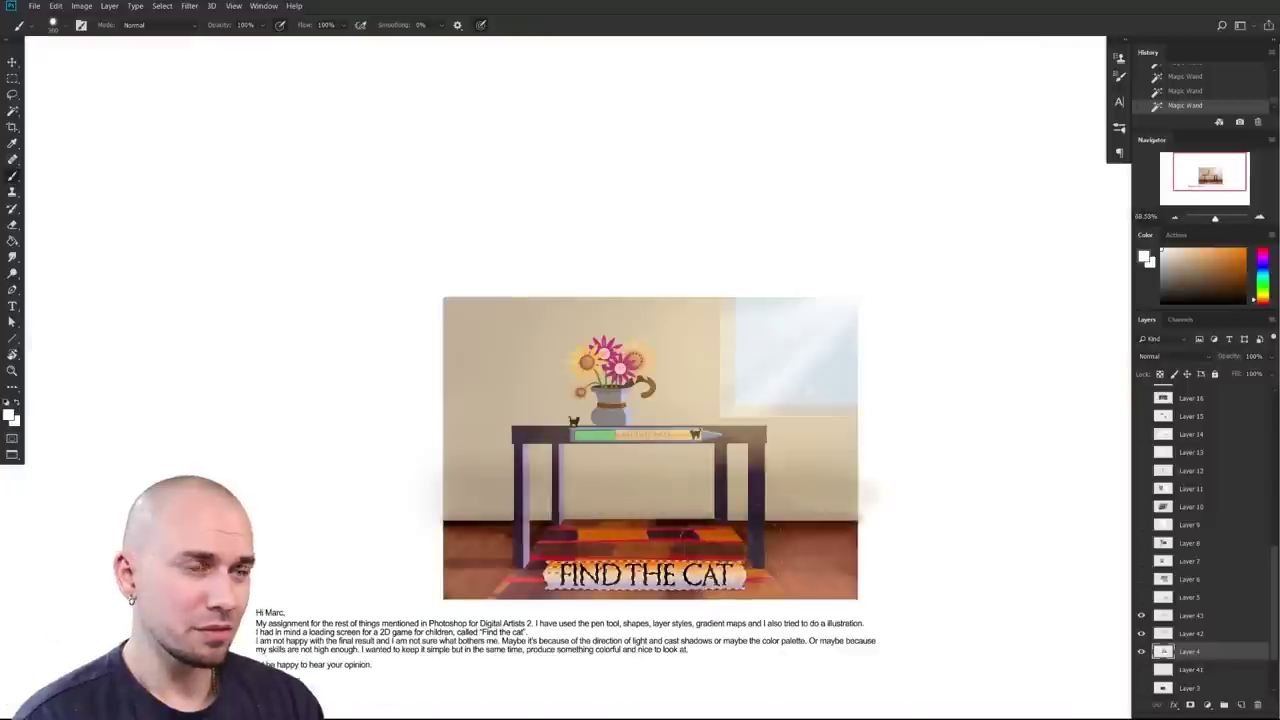
mouse_move(560, 585)
left_mouse_down()
mouse_move(730, 577)
mouse_move(590, 580)
left_mouse_up()
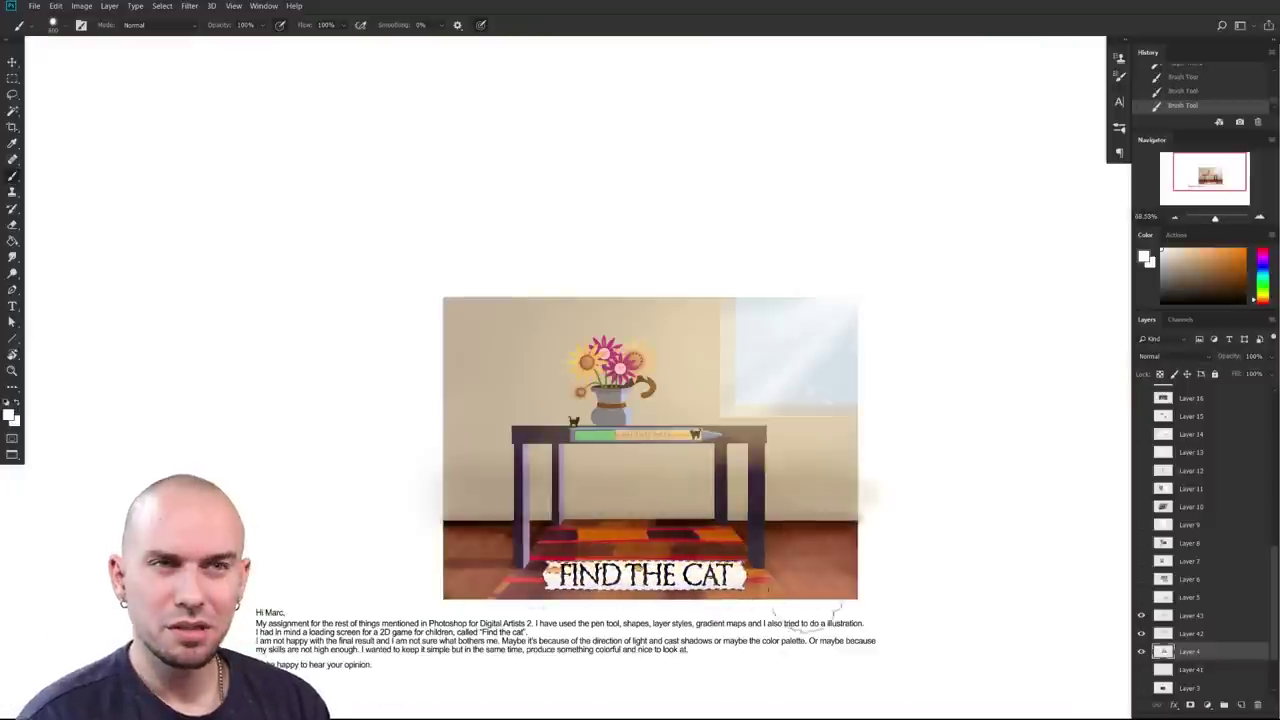
scroll(699, 590, "up", 3)
left_click_drag(705, 585, 645, 651)
key("ctrl+d")
Step: Try to select the banner's dark letters with the contiguous Magic Wand at tolerance 45, adding letters one by one, and drop the selection
left_click_drag(763, 590, 857, 557)
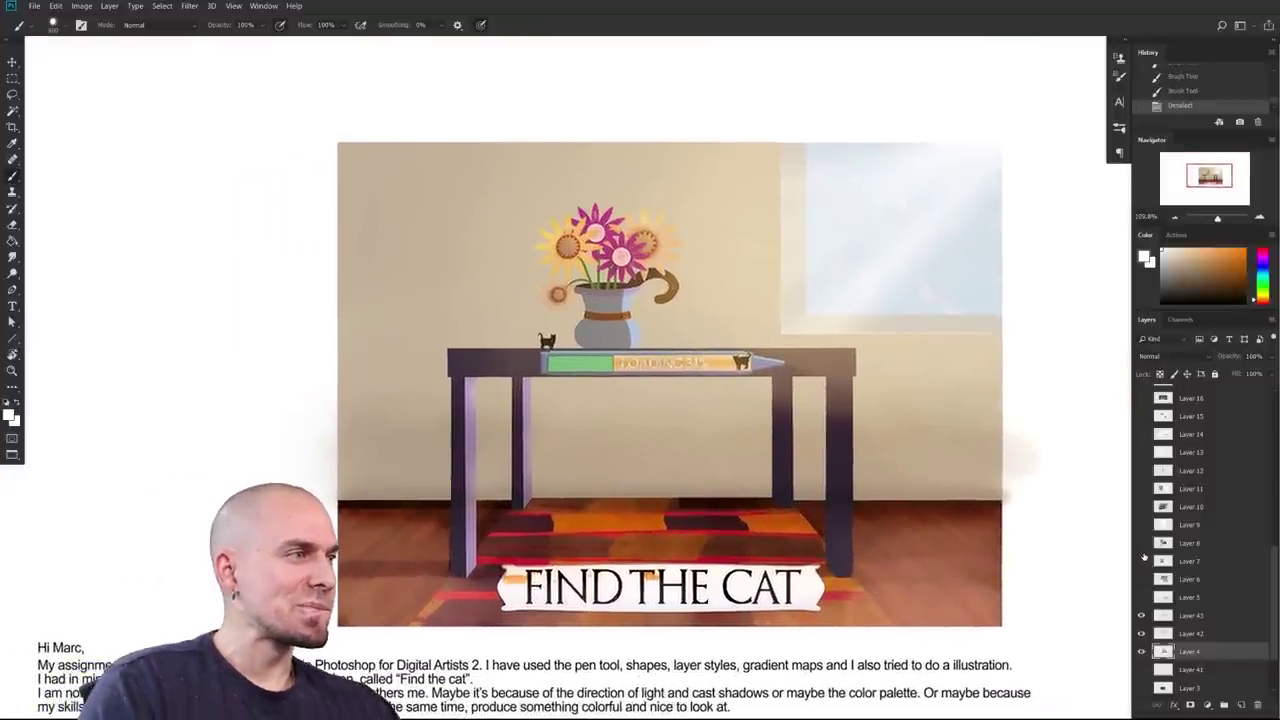
left_click_drag(848, 504, 852, 479)
scroll(851, 479, "up", 1)
left_click_drag(743, 589, 721, 584)
scroll(600, 618, "up", 2)
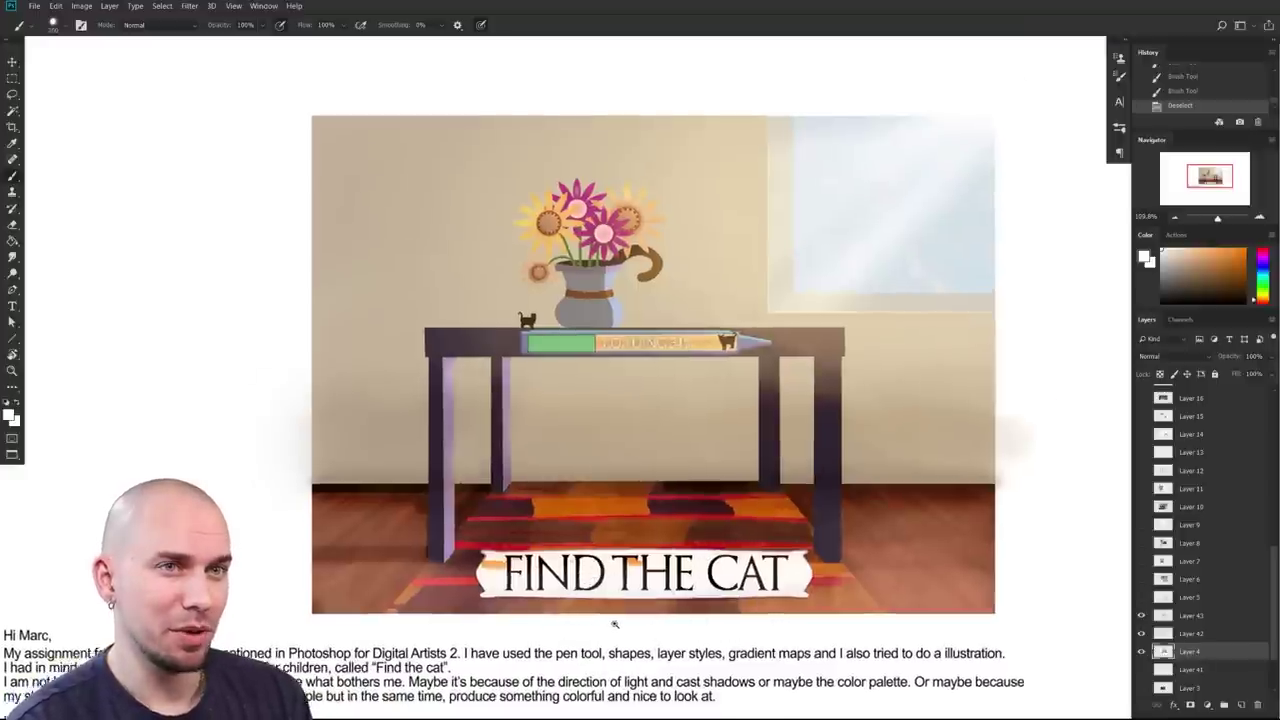
key("w")
left_click(490, 563)
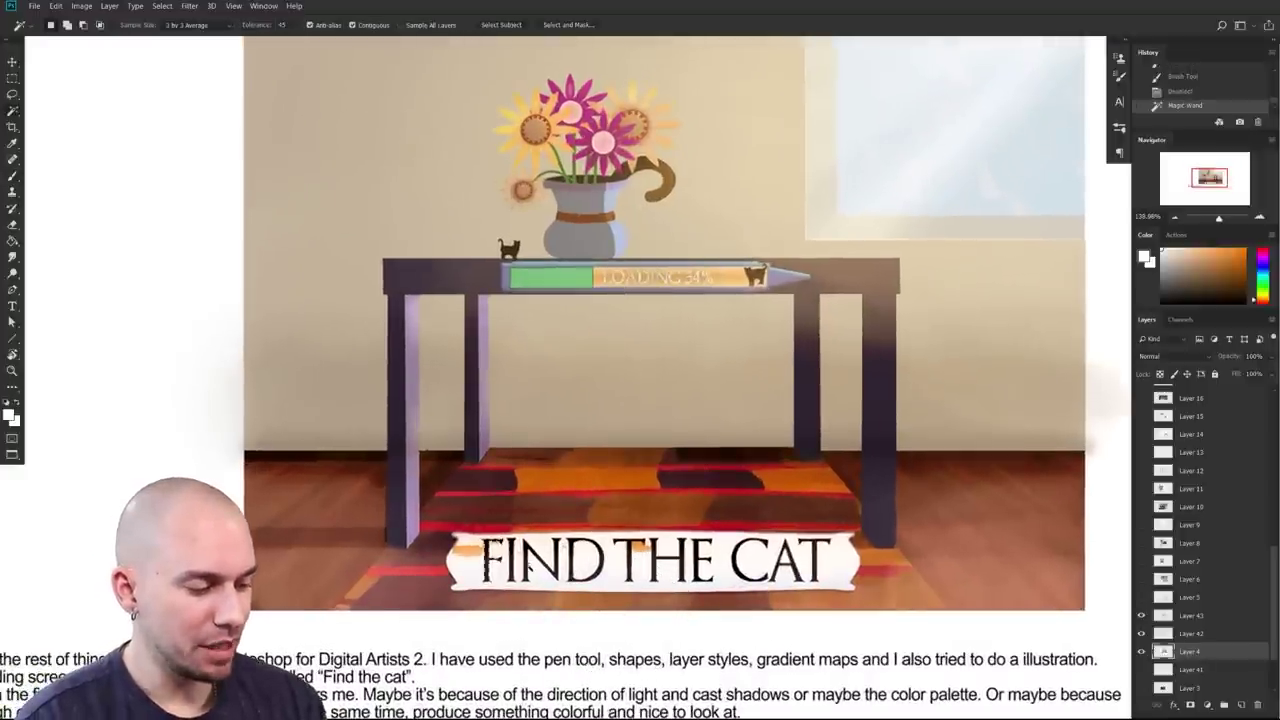
left_click(515, 565, "shift")
left_click(584, 561, "shift")
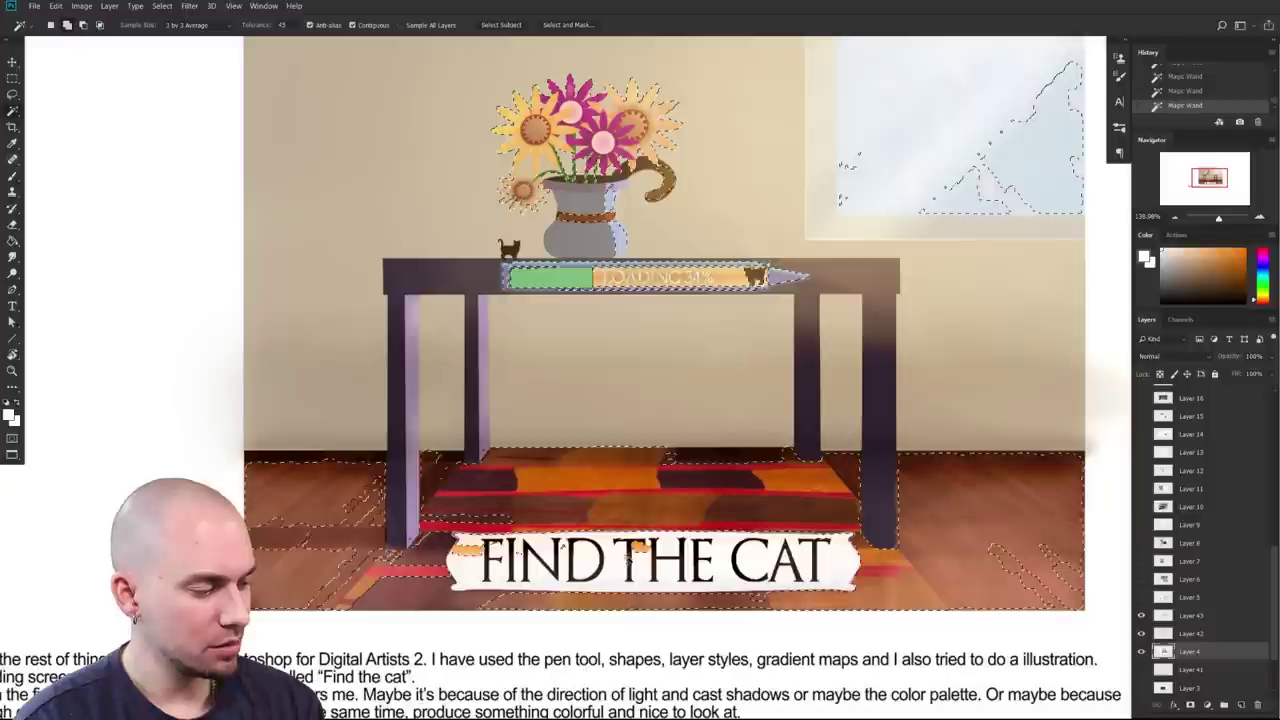
key("ctrl+d")
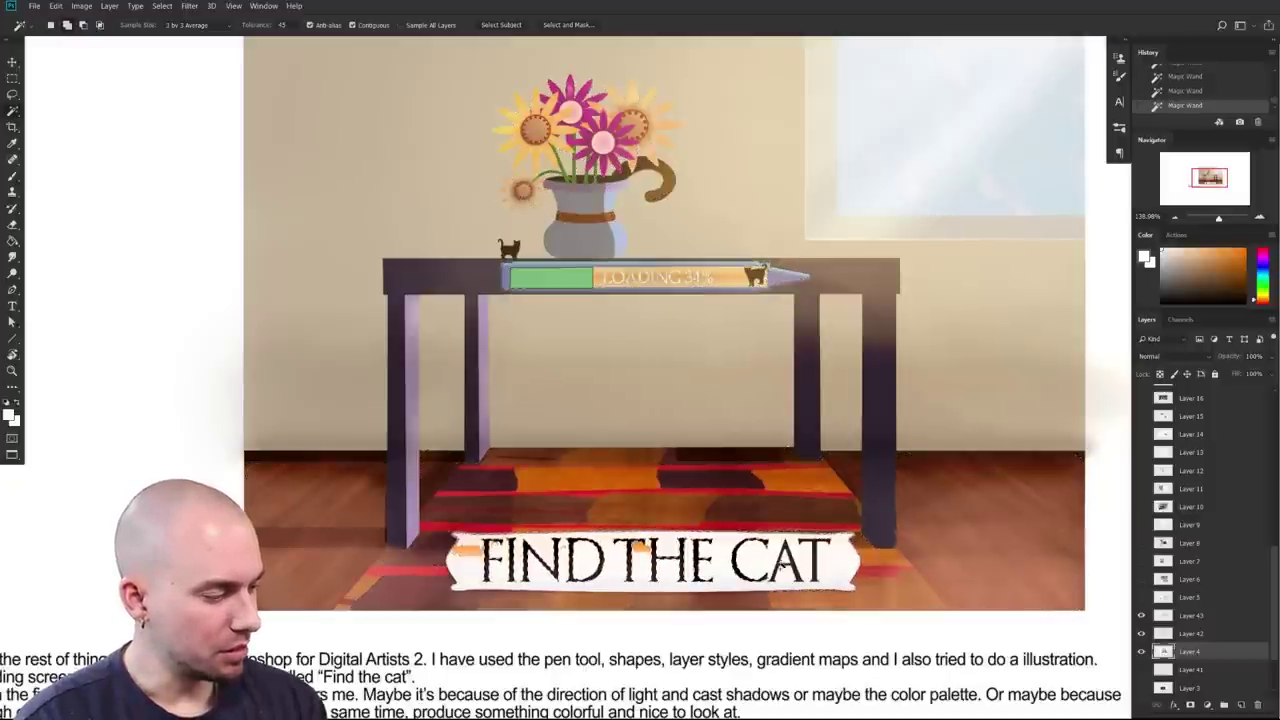
Step: Add a new layer above Layer 4 and paint the selected FIND THE CAT lettering with orange sampled from the rug
left_click_drag(817, 566, 771, 563)
key("b")
left_click(1241, 706)
left_click(572, 471, "alt")
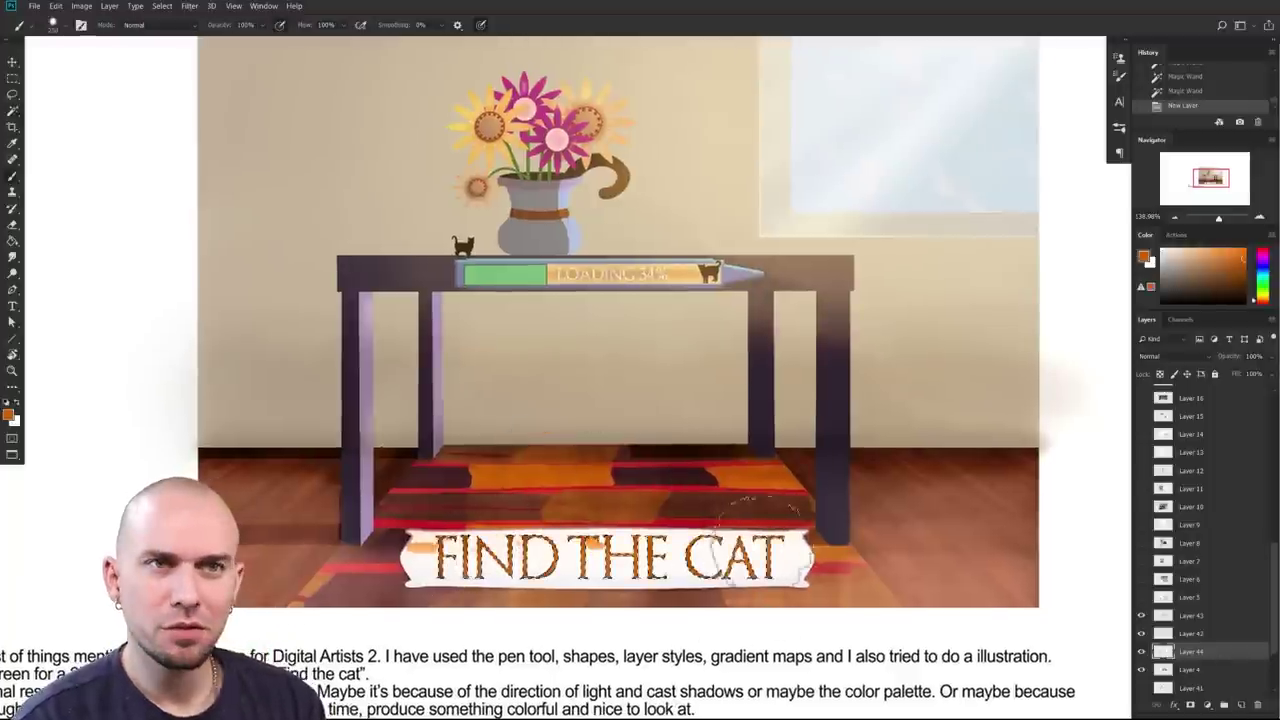
left_click_drag(560, 535, 765, 555)
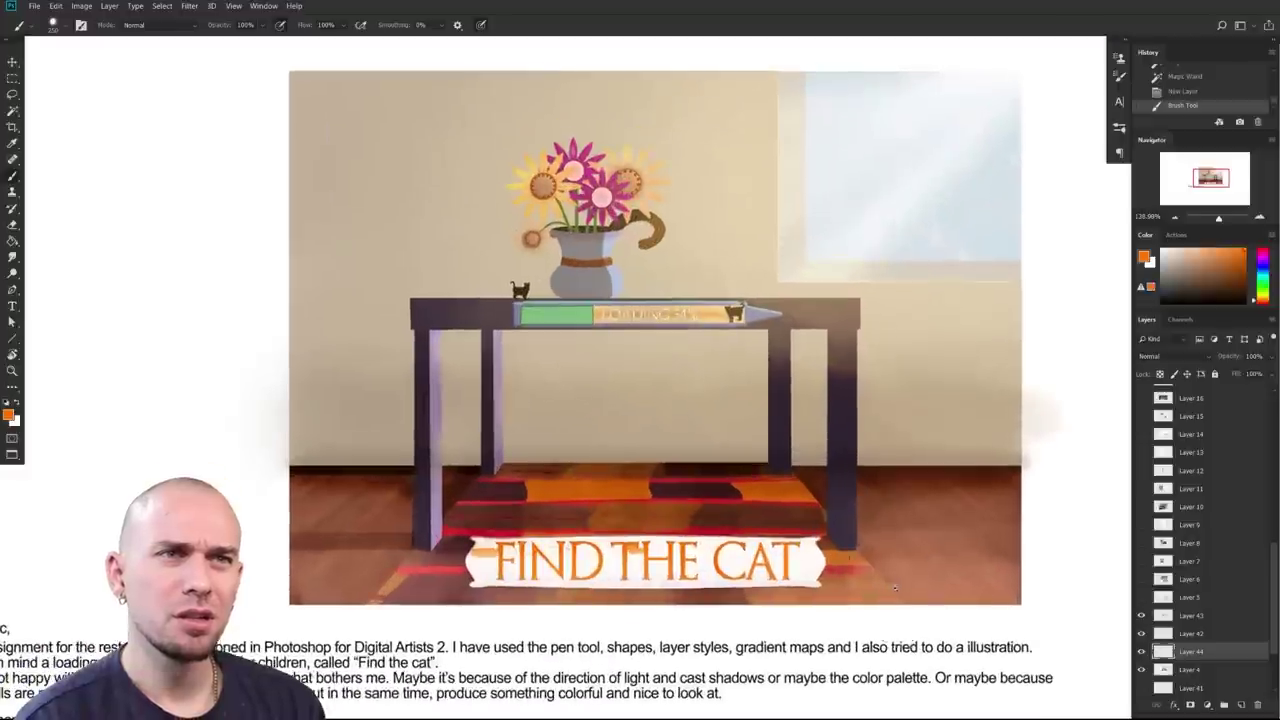
Step: Repaint the FIND THE CAT lettering in deep red, and brush magenta over it
left_click(1244, 264)
left_click(1265, 303)
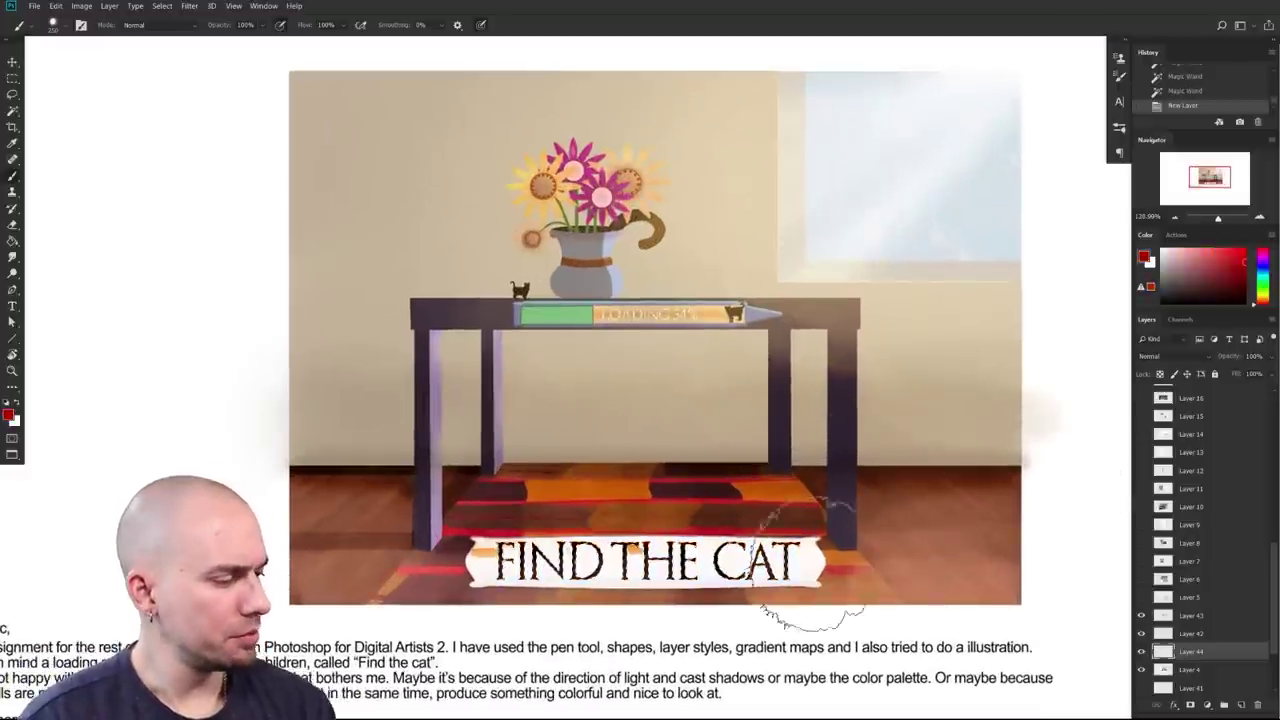
mouse_move(812, 568)
left_mouse_down()
mouse_move(527, 574)
mouse_move(722, 554)
mouse_move(808, 588)
left_mouse_up()
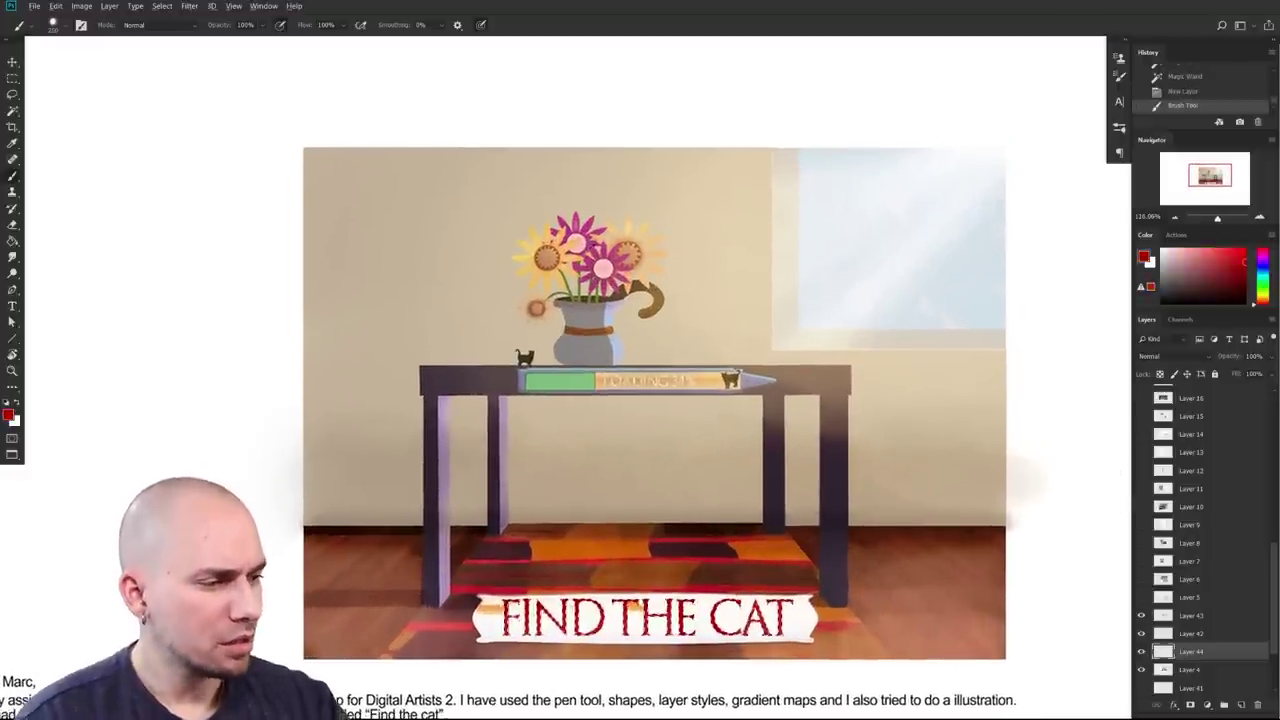
left_click(1217, 262)
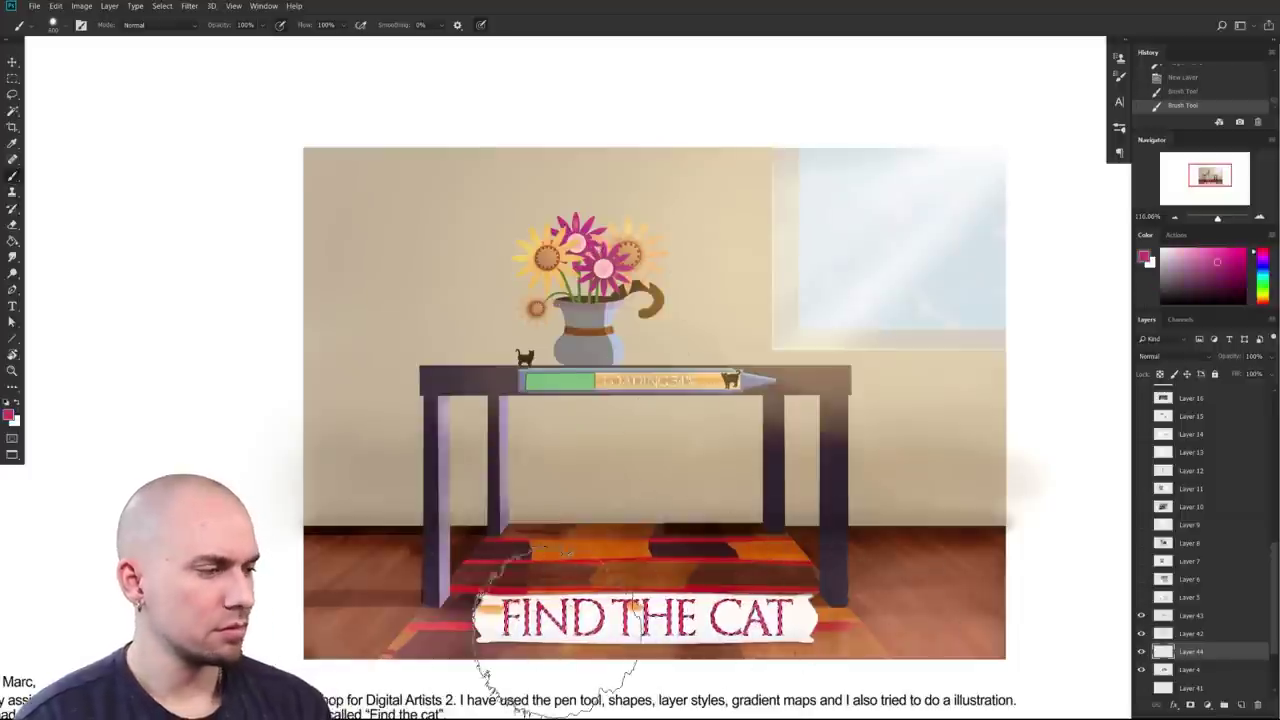
Step: Sample yellow from the flowers and orange from the rug, and dab both colours over parts of the lettering
left_click(568, 263, "alt")
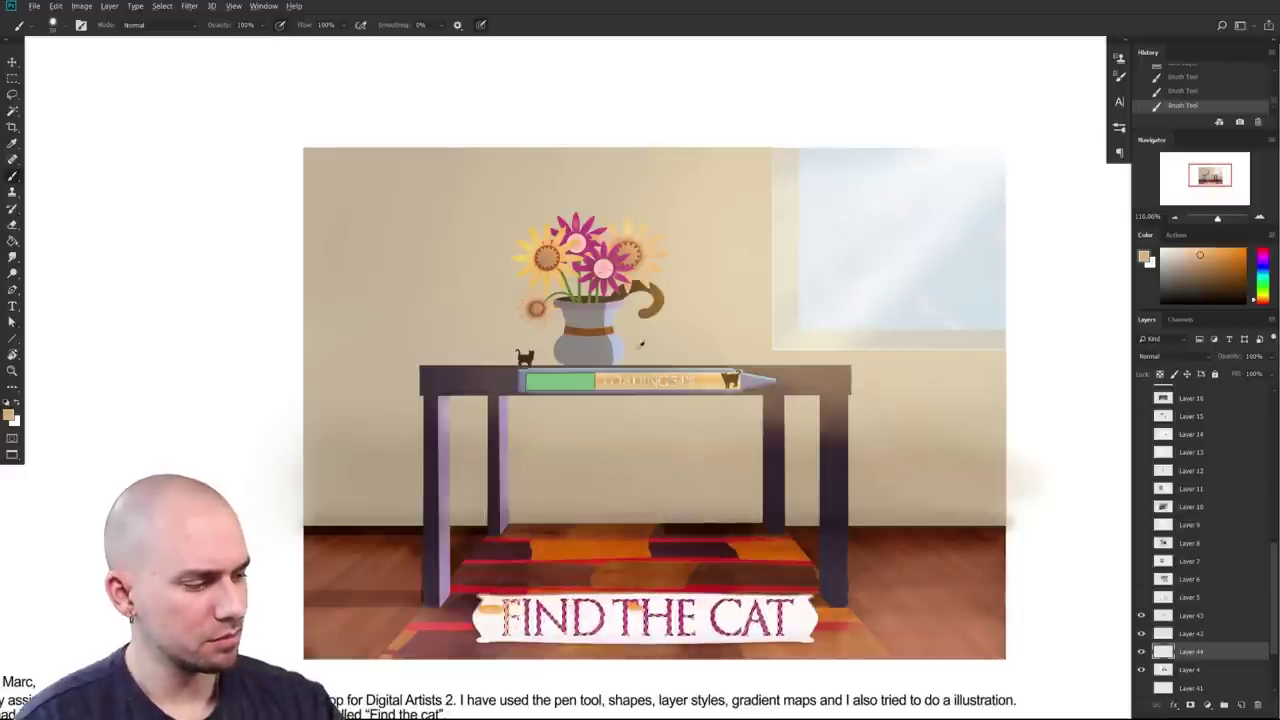
left_click(625, 547, "alt")
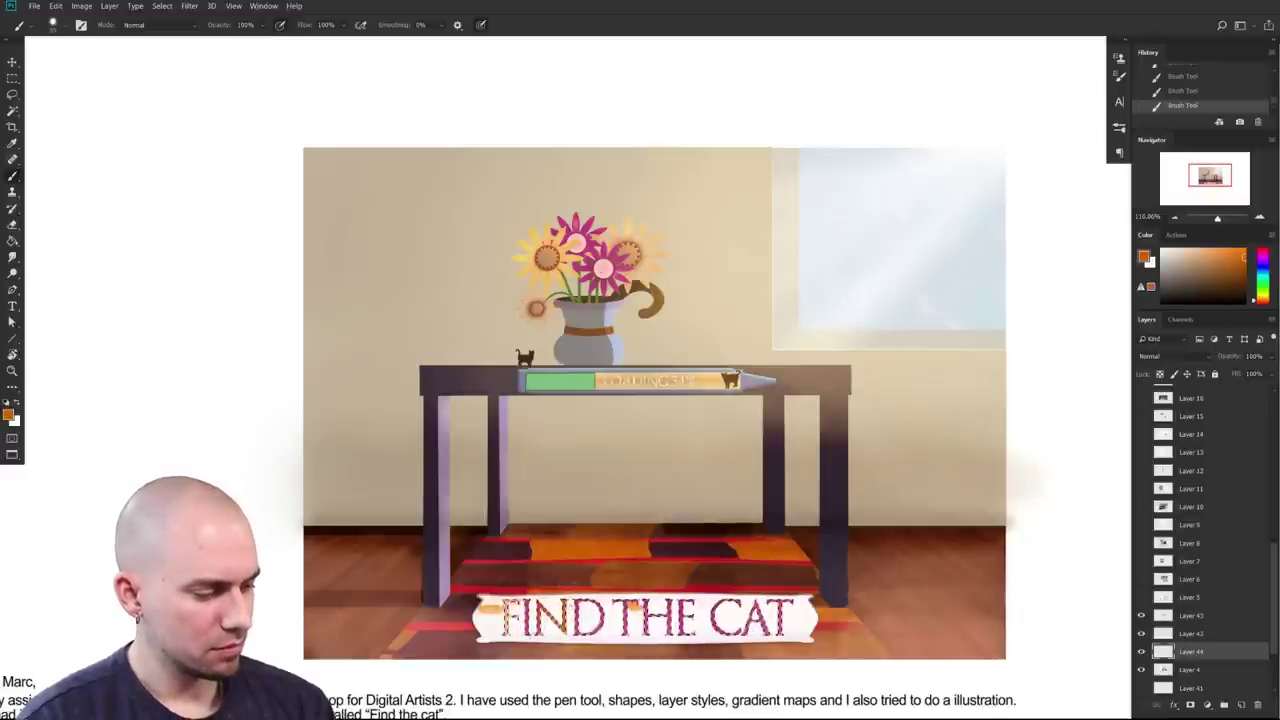
left_click_drag(739, 603, 699, 603)
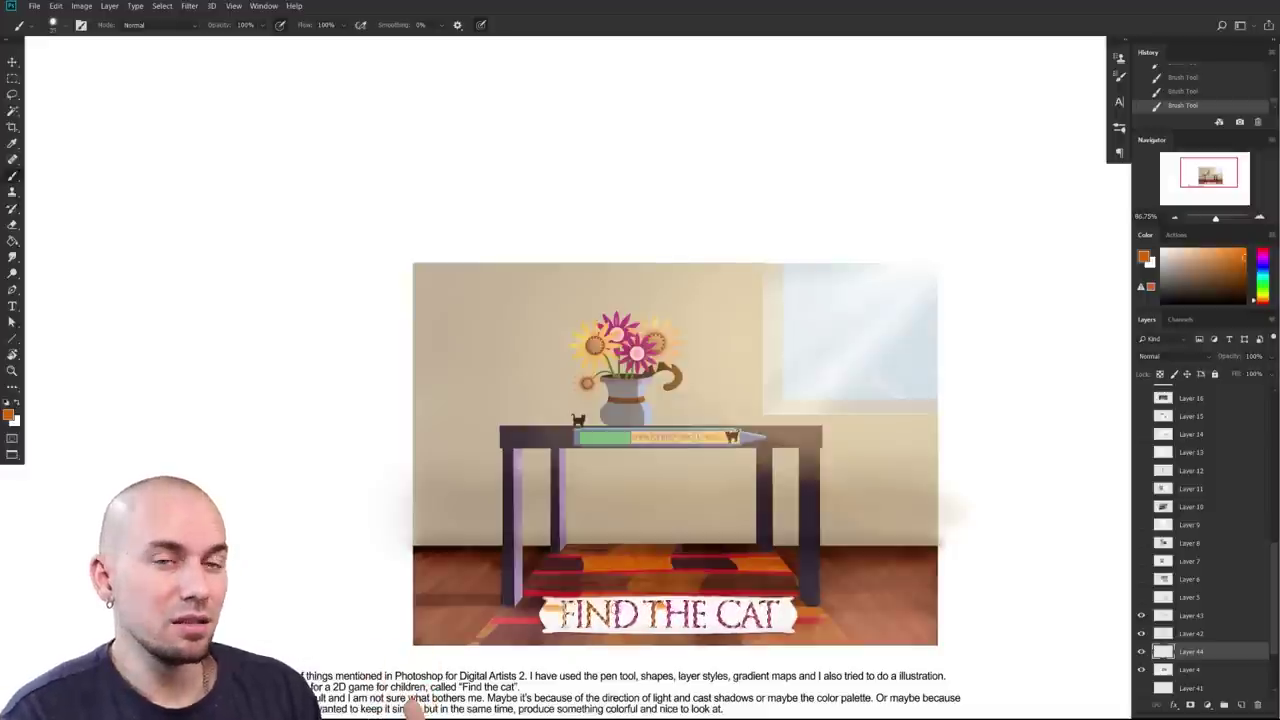
left_click_drag(754, 525, 761, 533)
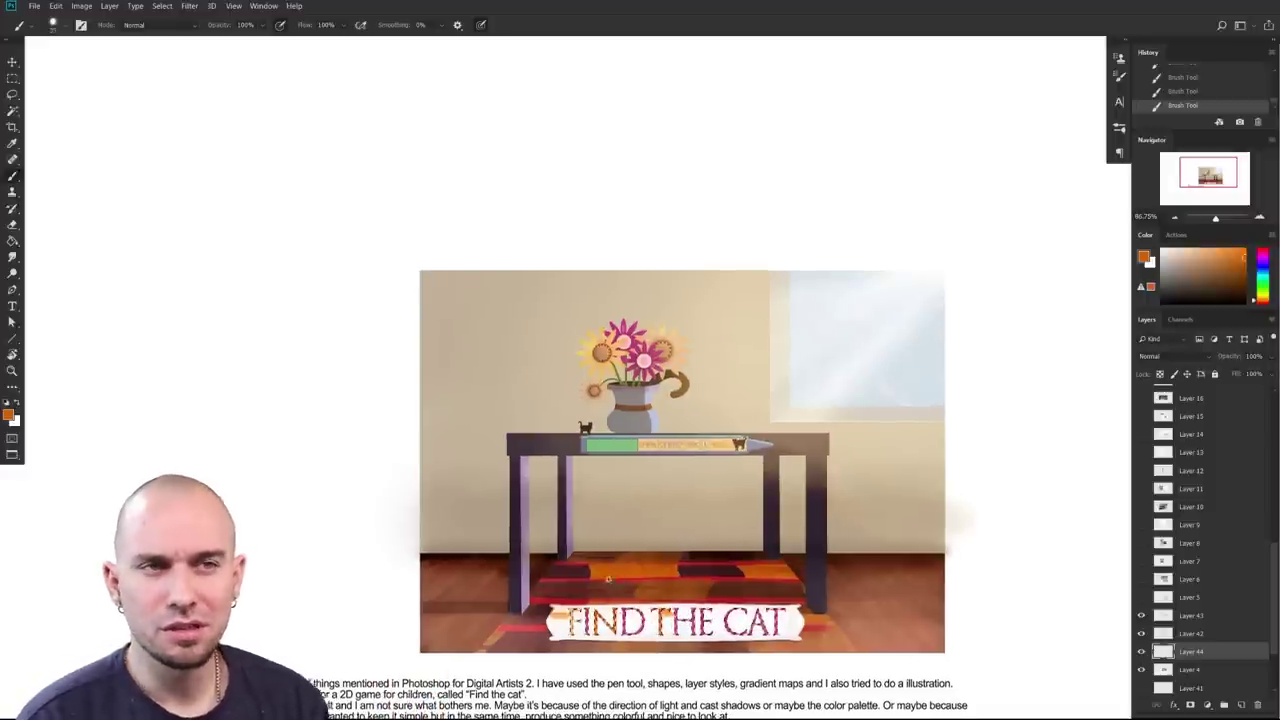
left_click_drag(752, 623, 660, 604)
scroll(650, 400, "up", 3)
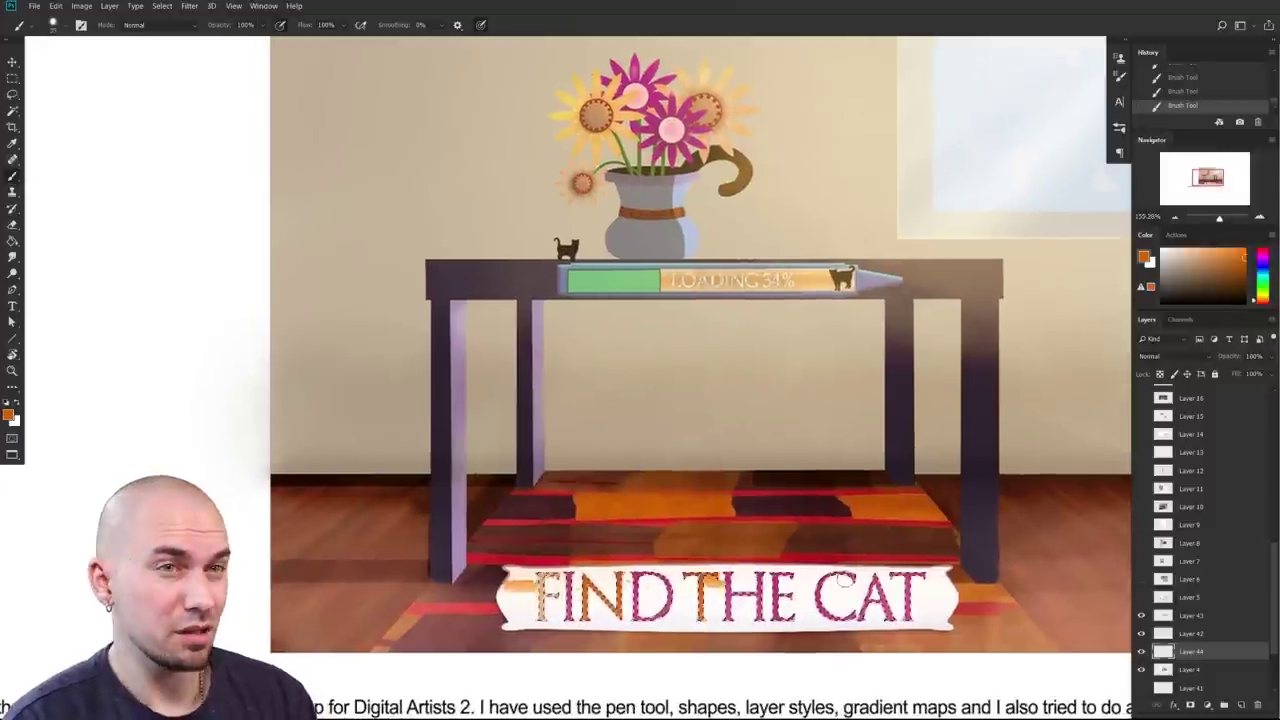
Step: Sample red tones from the rug and lettering and paint small accents on the letters, varying the brush size
left_click(527, 598, "alt")
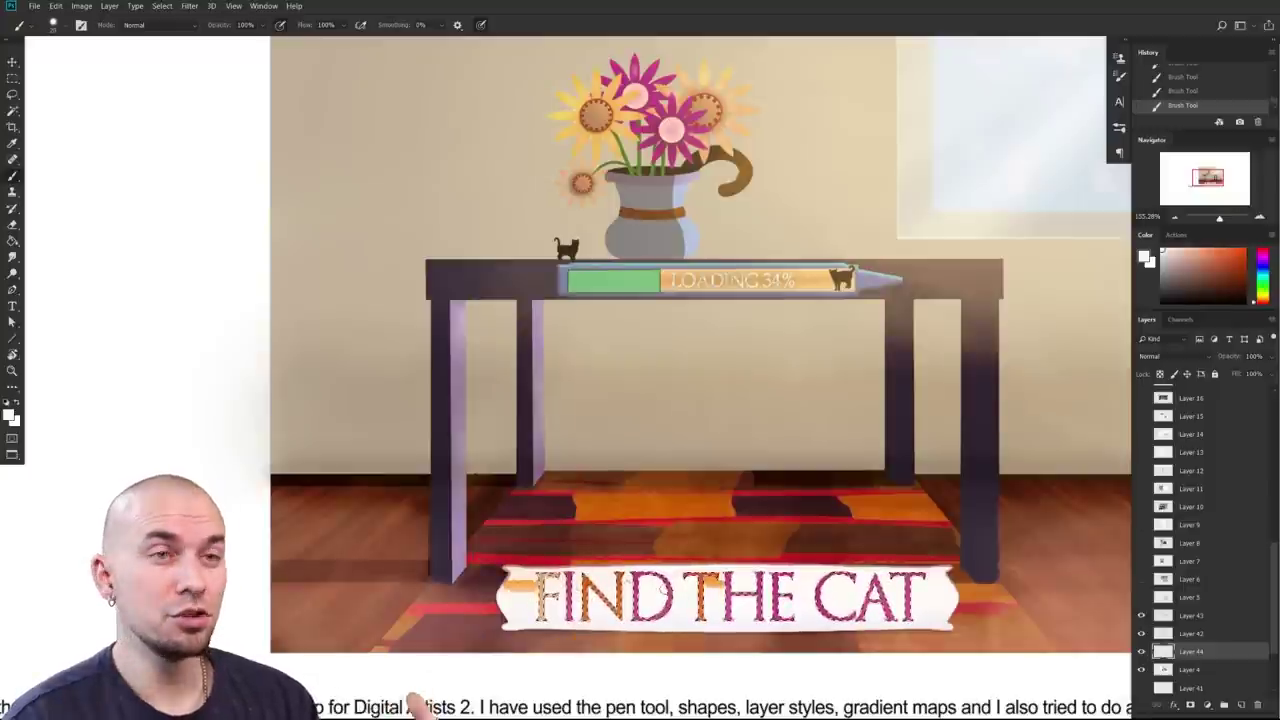
left_click_drag(659, 636, 582, 631)
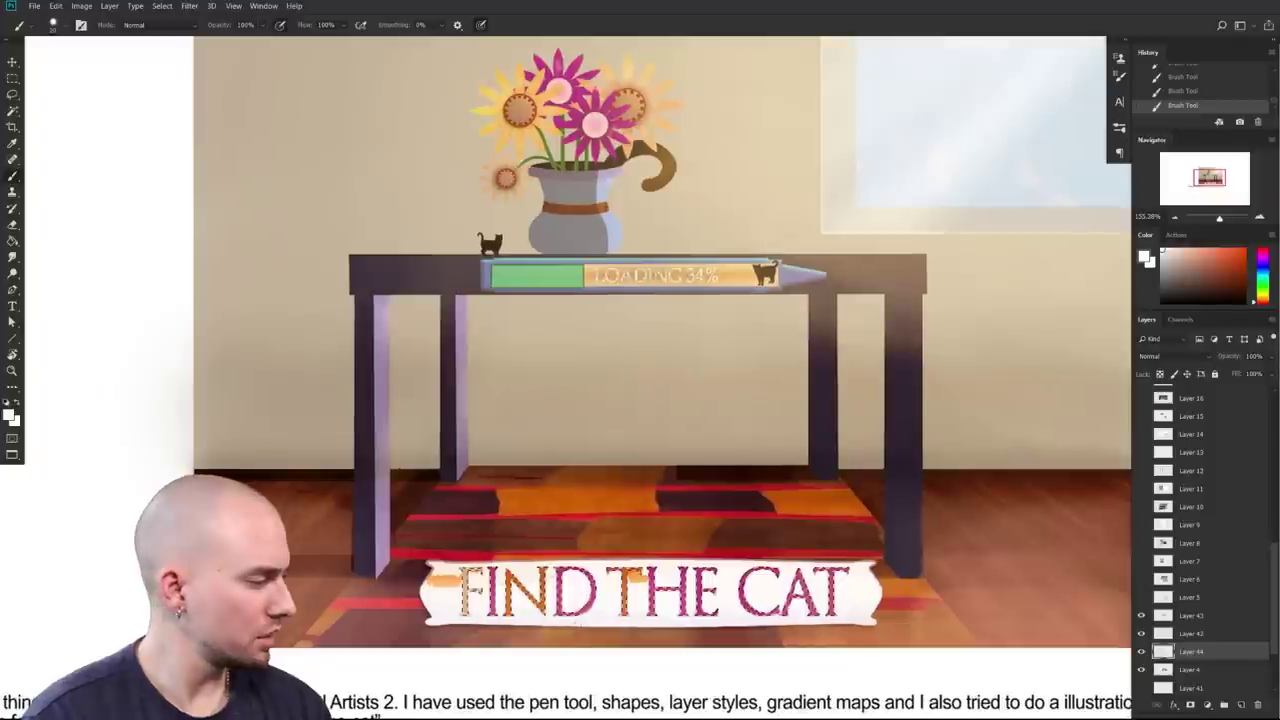
key("[")
left_click(888, 602, "alt")
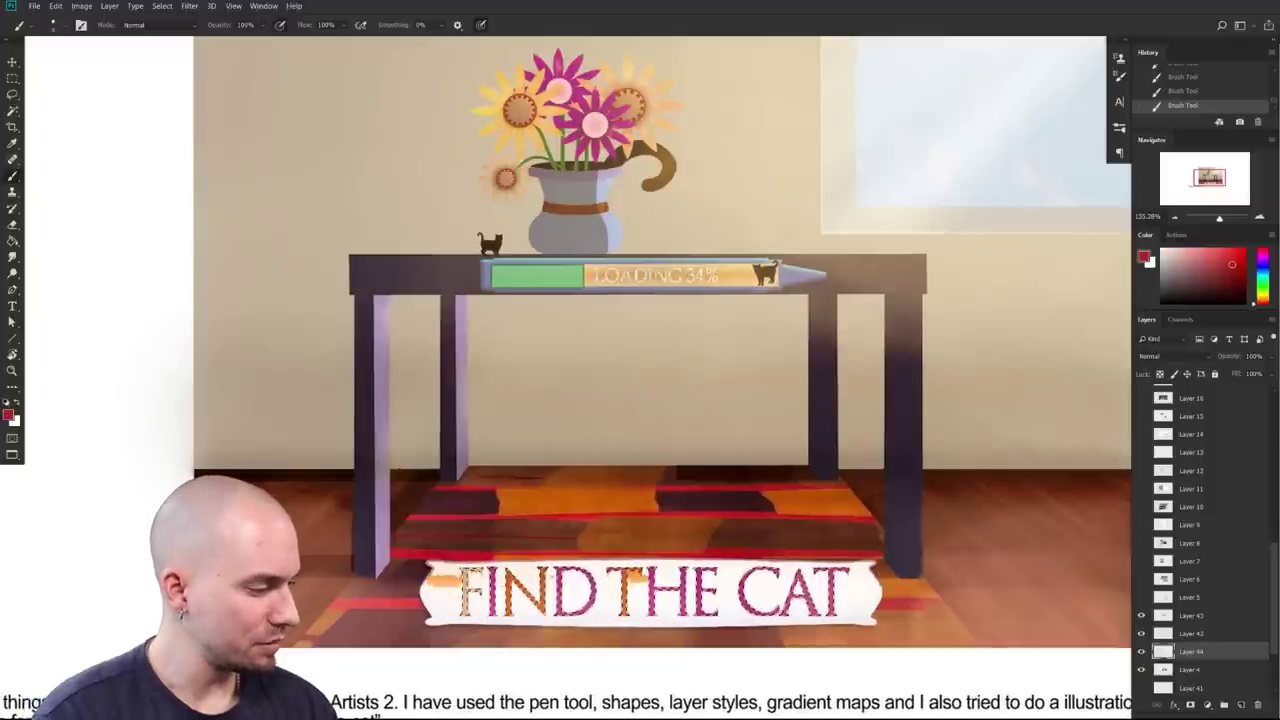
left_click(800, 601, "alt")
key("]")
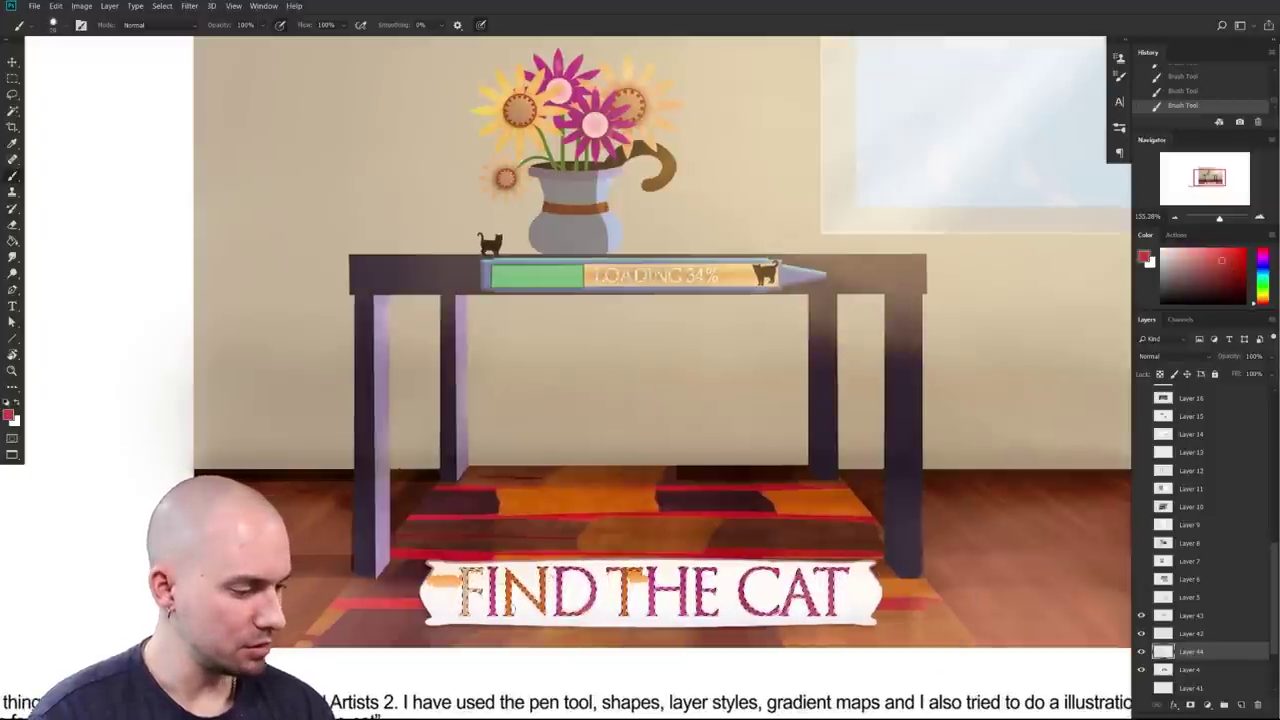
Step: Paint muted dark red and brown tones sampled around the banner over the letters, and clear the selection
left_click(407, 590, "alt")
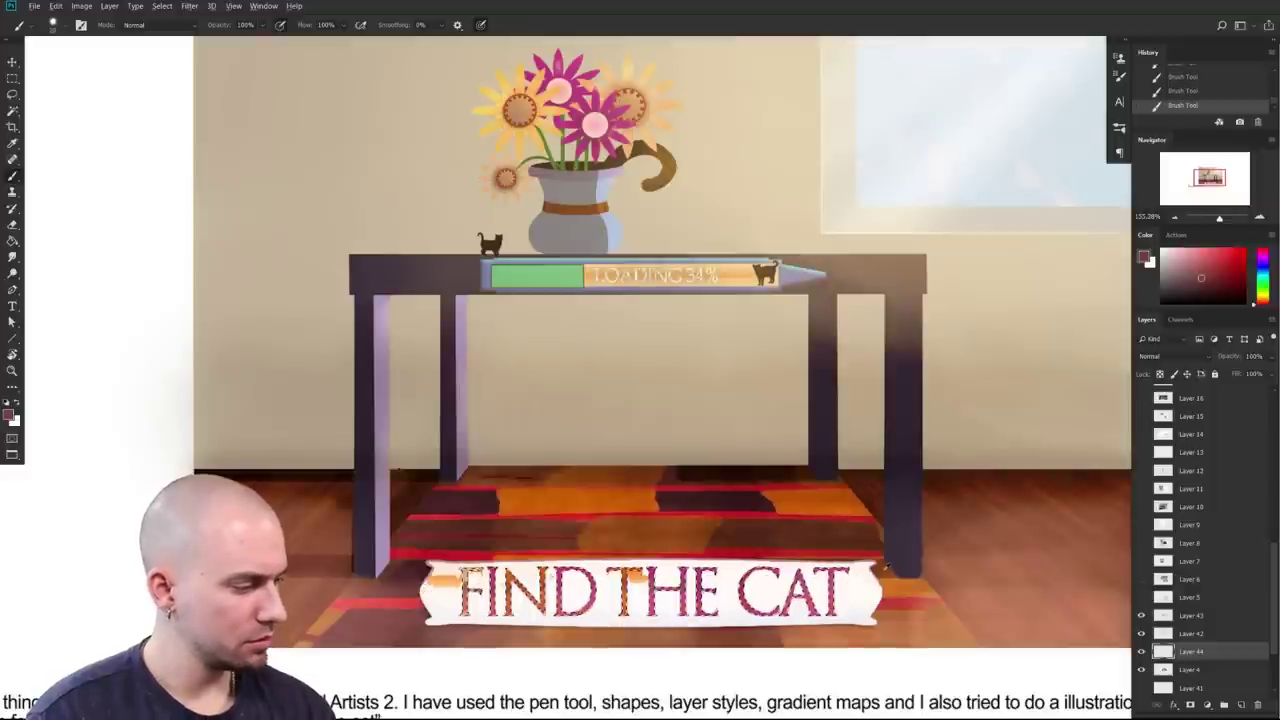
left_click(466, 578, "alt")
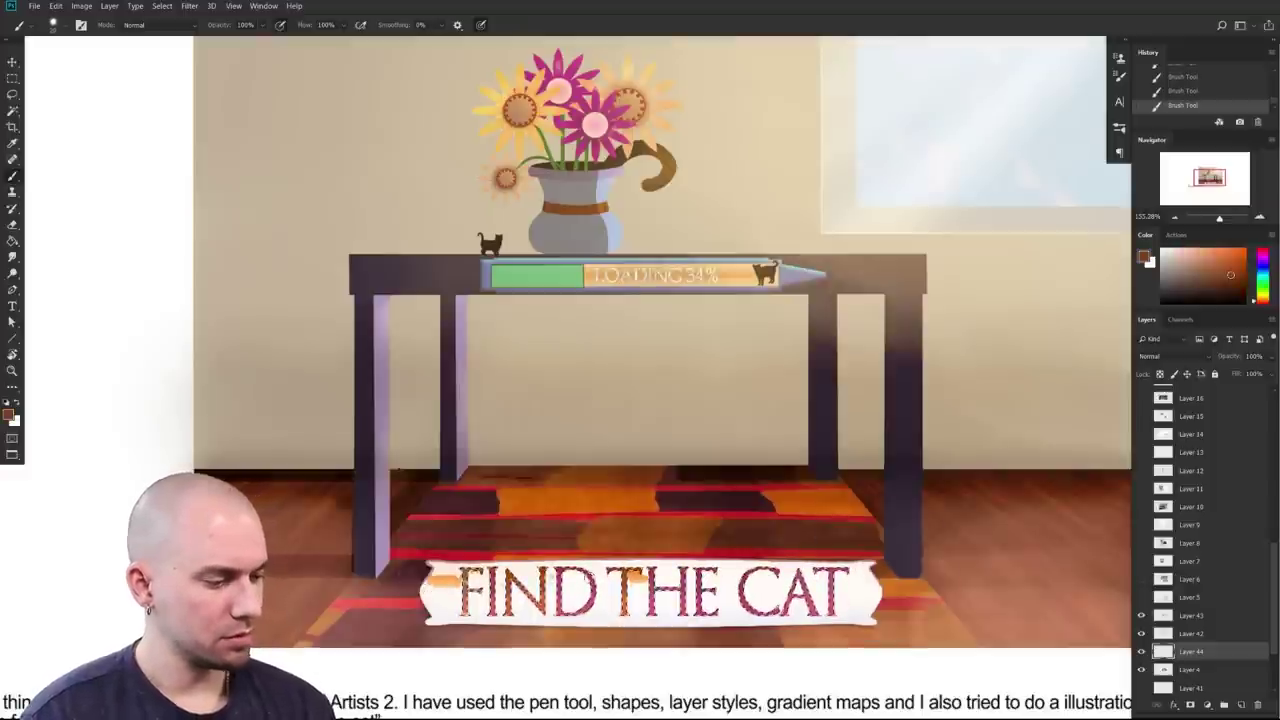
scroll(761, 580, "down", 2)
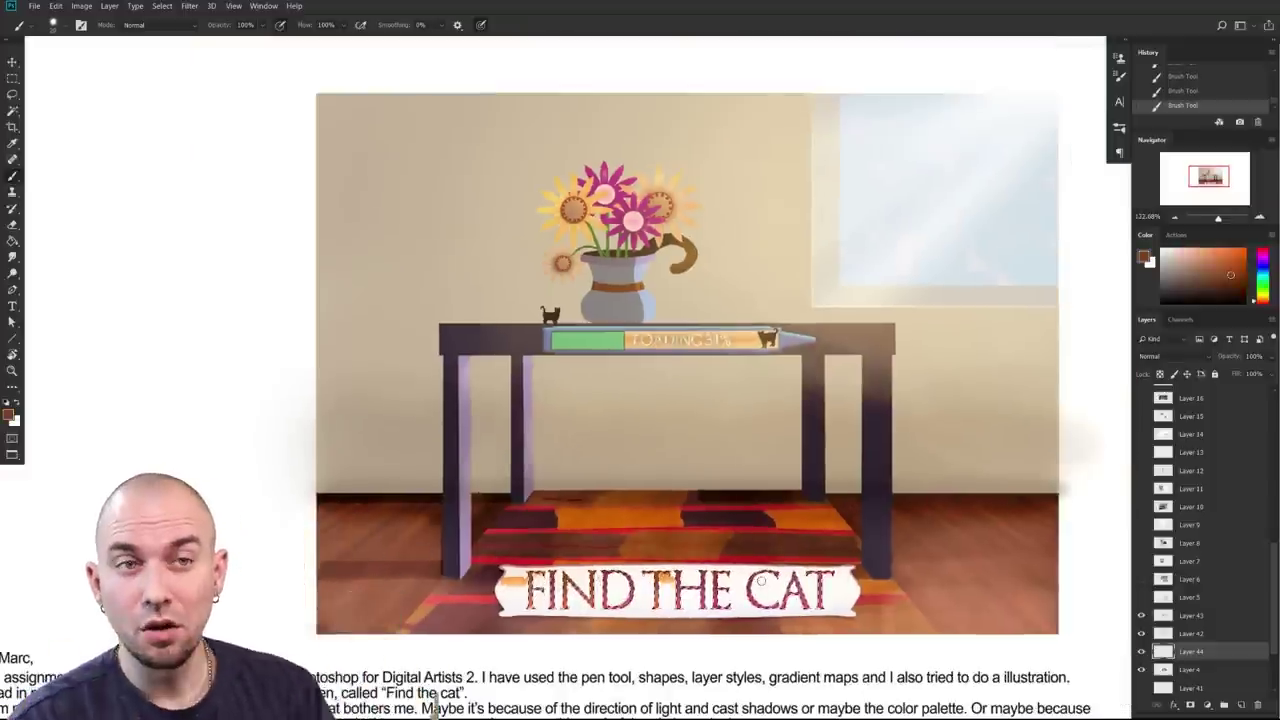
scroll(761, 580, "down", 4)
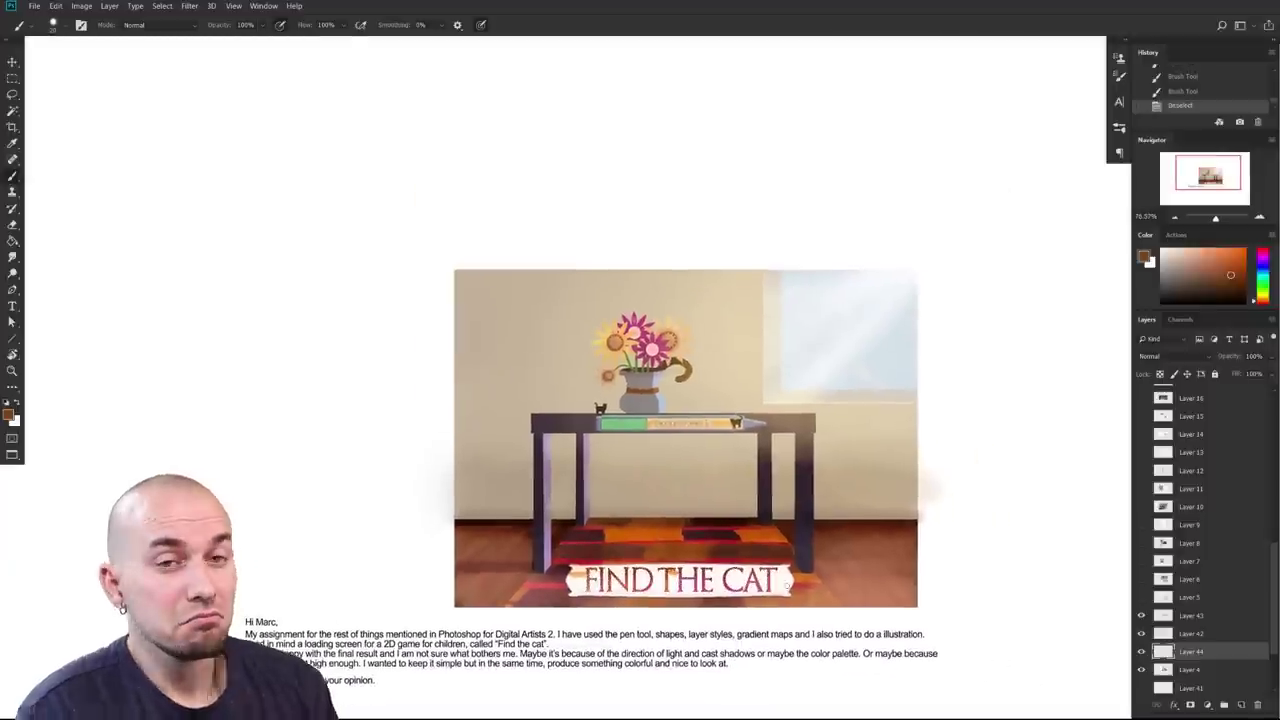
Step: Draw a freehand Lasso selection around the whole FIND THE CAT banner
scroll(786, 582, "up", 4)
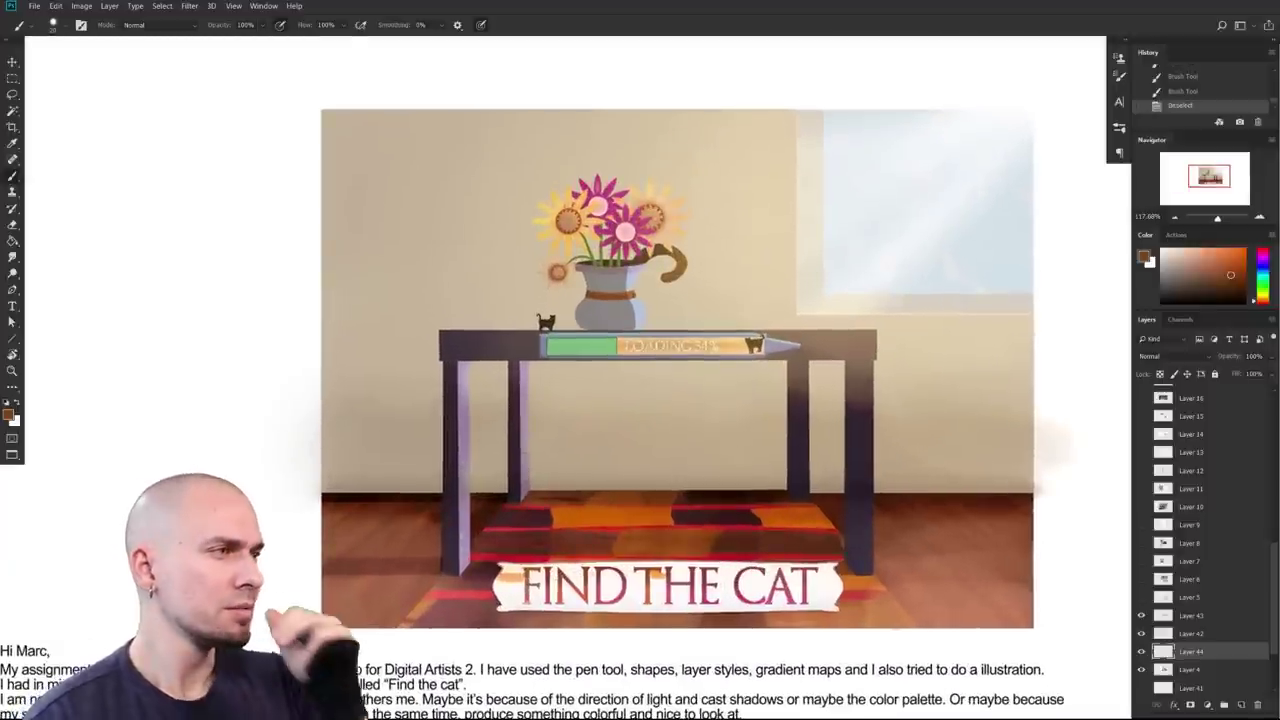
left_click_drag(937, 621, 914, 628)
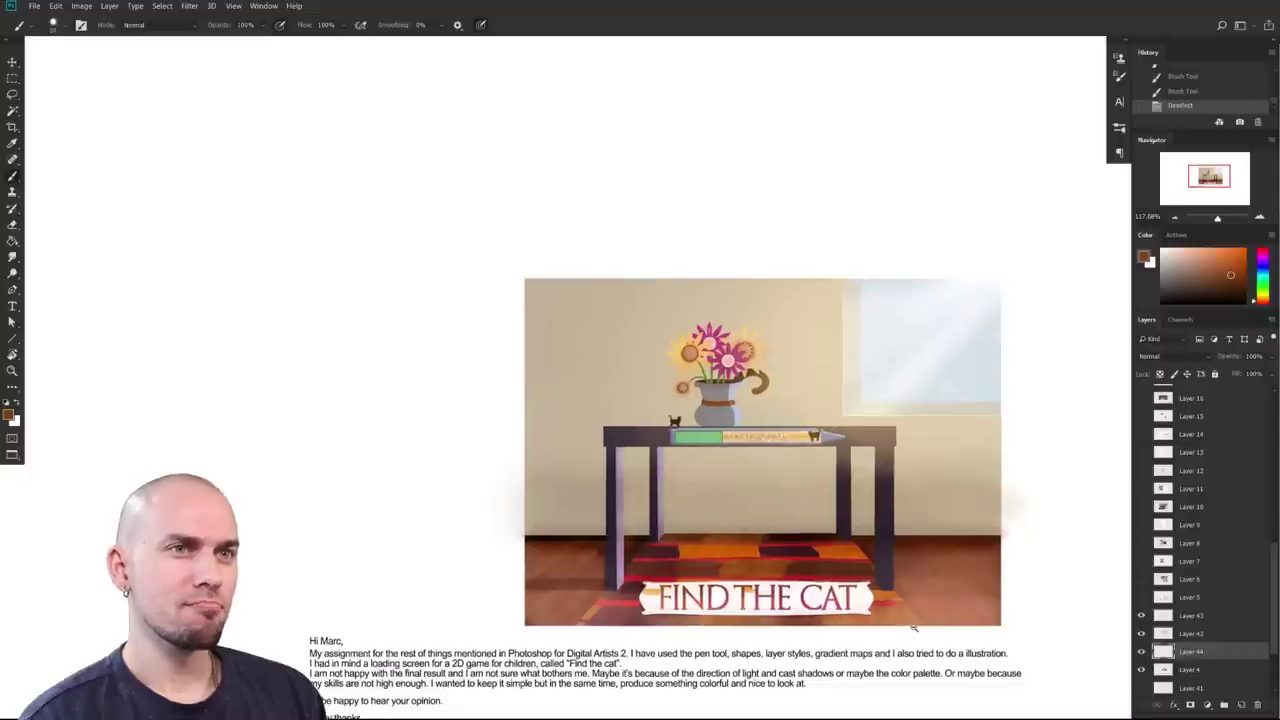
scroll(913, 627, "down", 3)
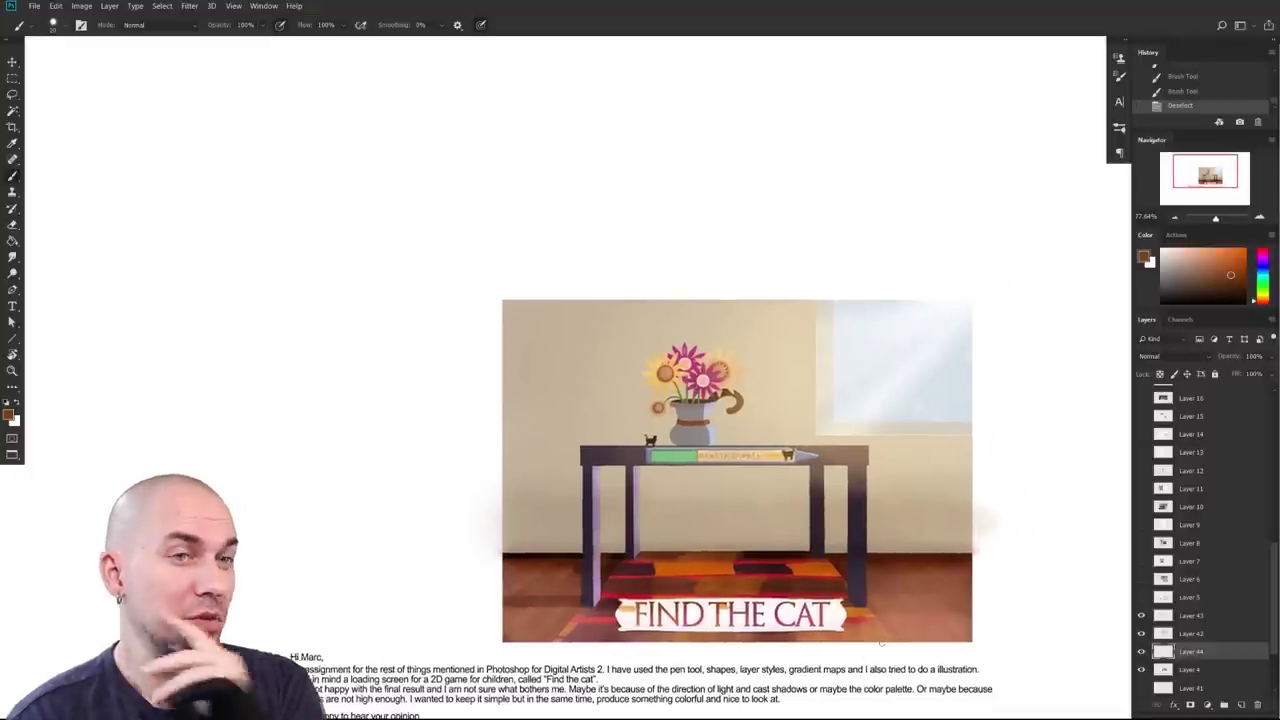
left_click_drag(882, 643, 790, 631)
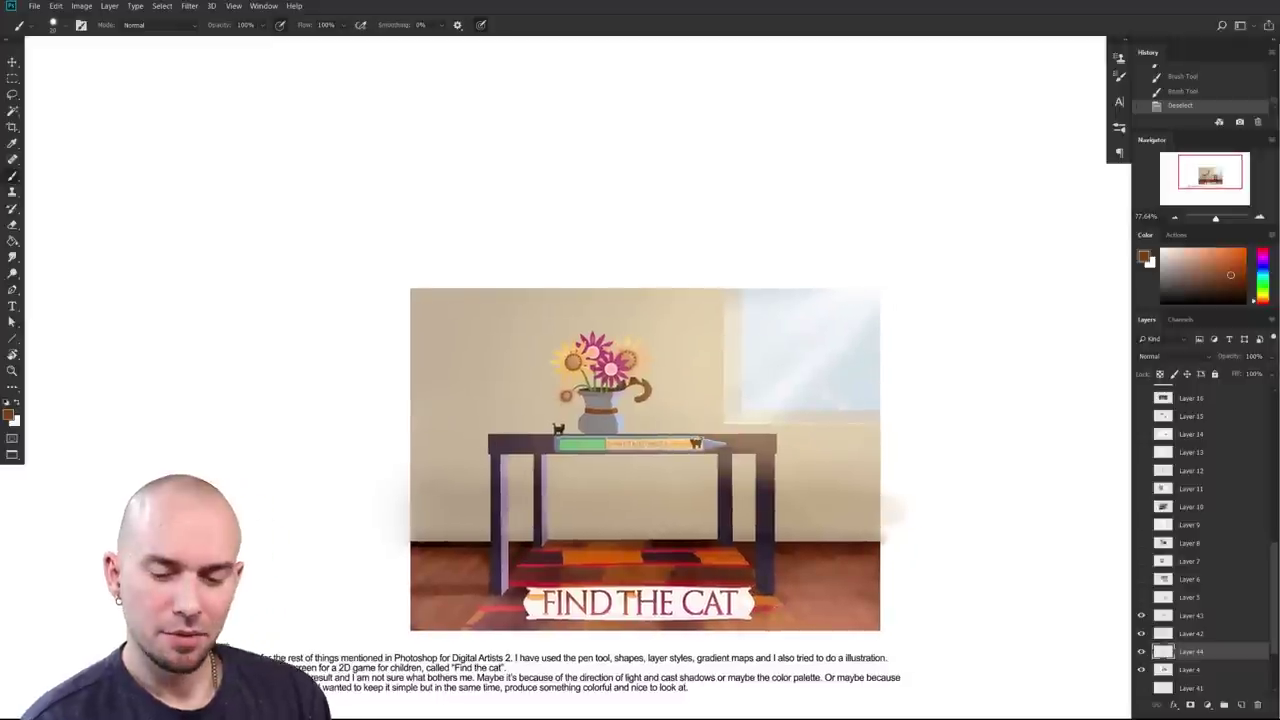
key("l")
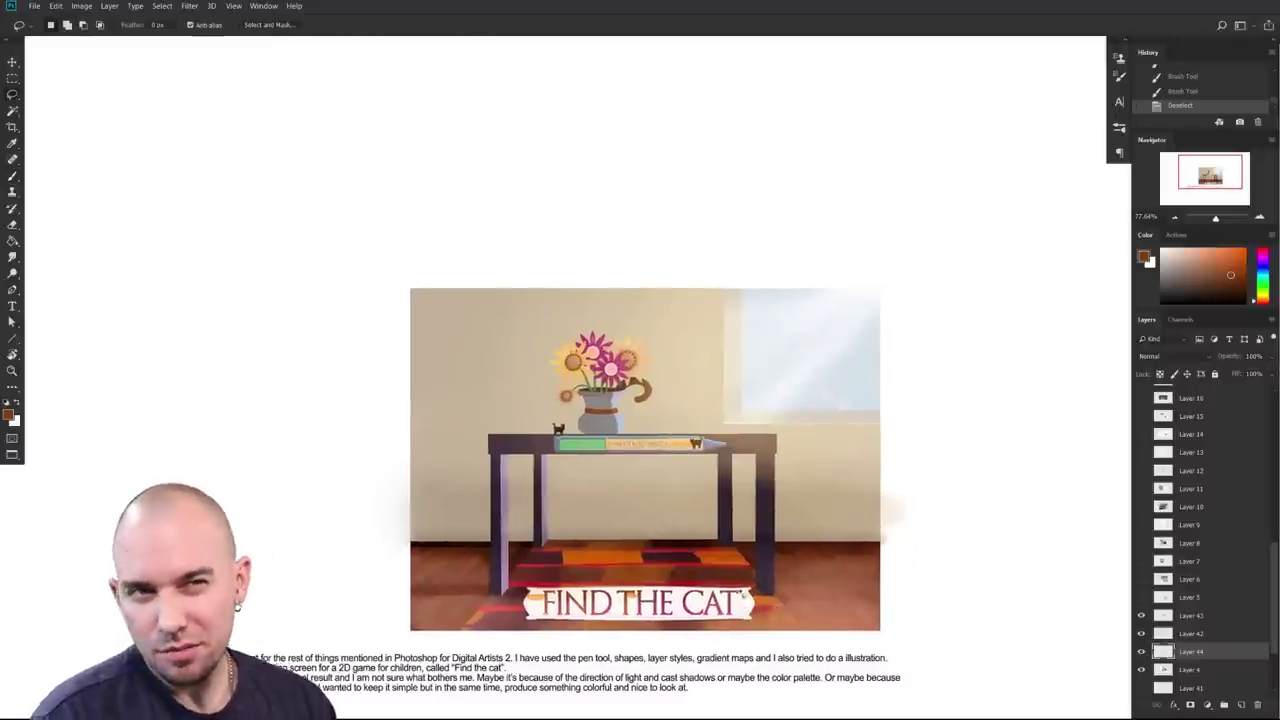
left_click_drag(565, 630, 500, 618)
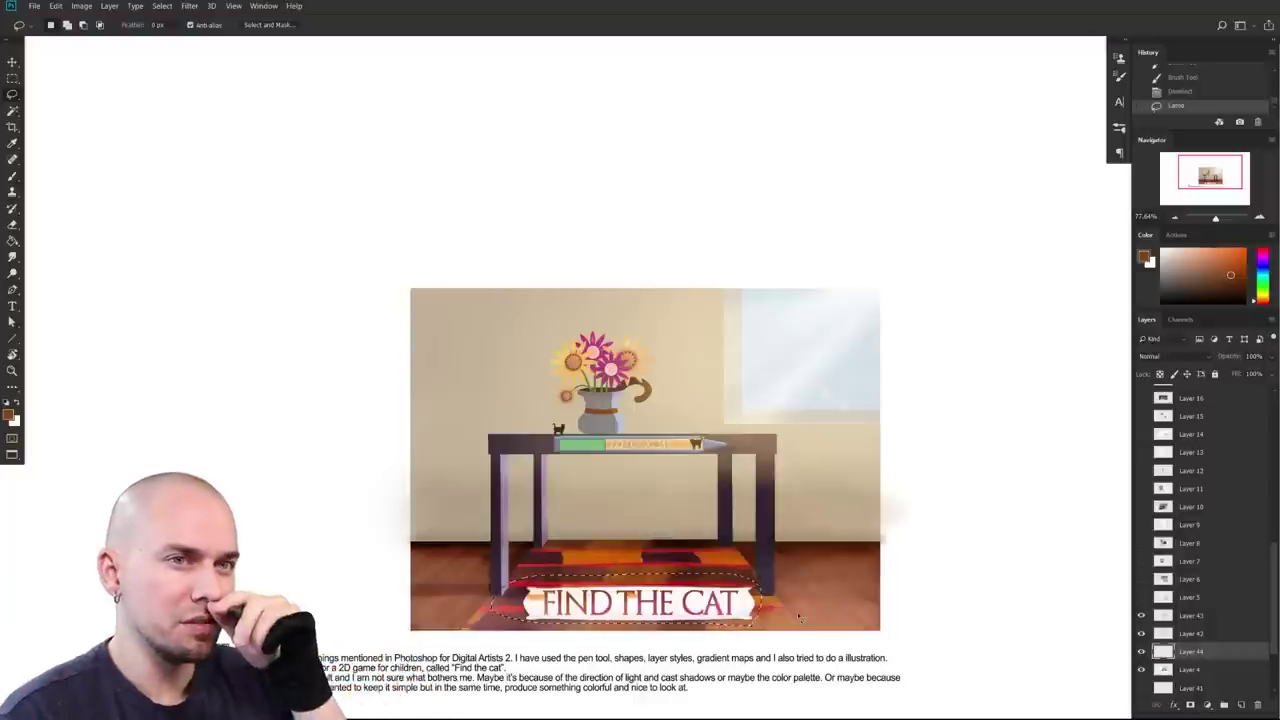
left_click_drag(780, 590, 735, 607)
left_click_drag(574, 498, 564, 502)
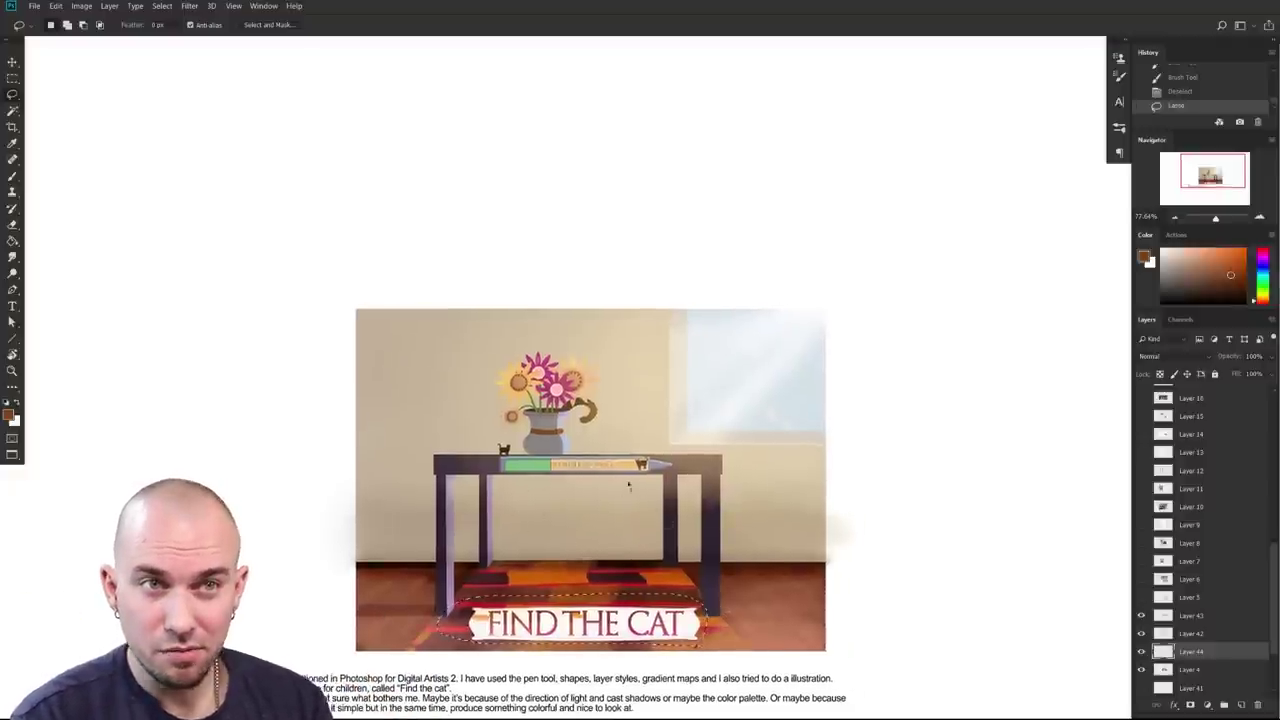
key("b")
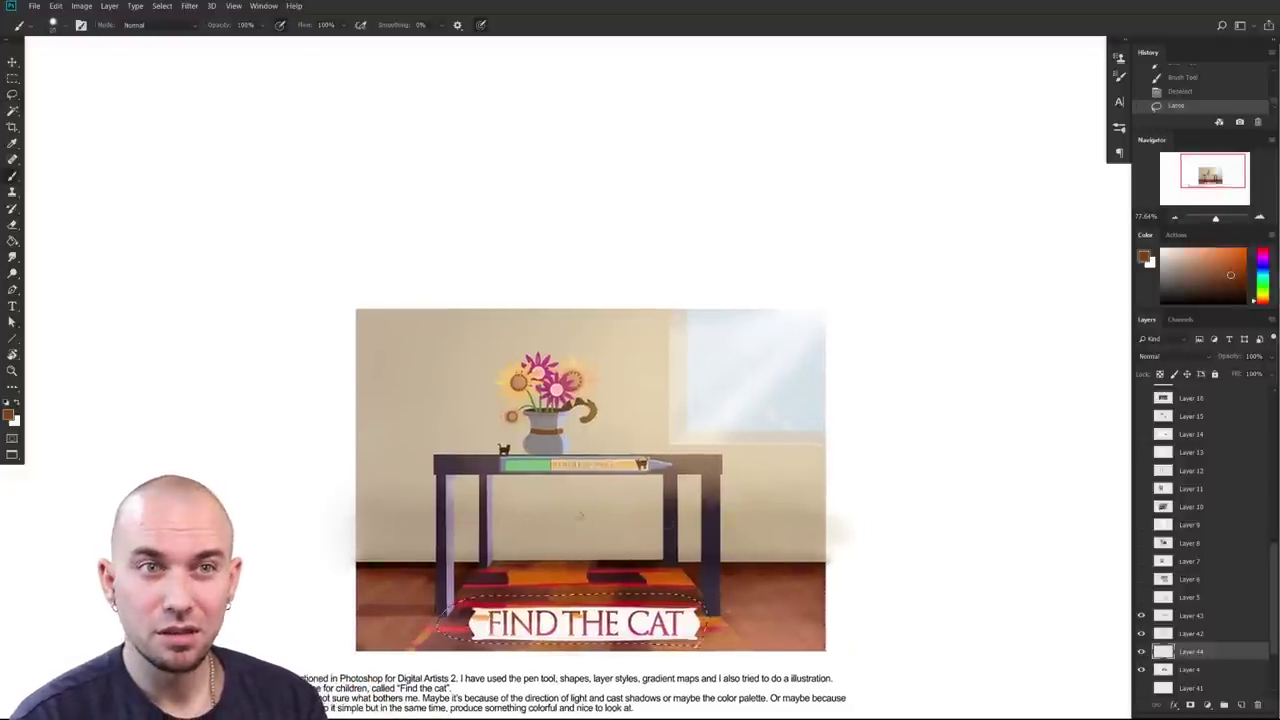
mouse_move(638, 633)
left_mouse_down()
mouse_move(638, 556)
mouse_move(638, 568)
left_mouse_up()
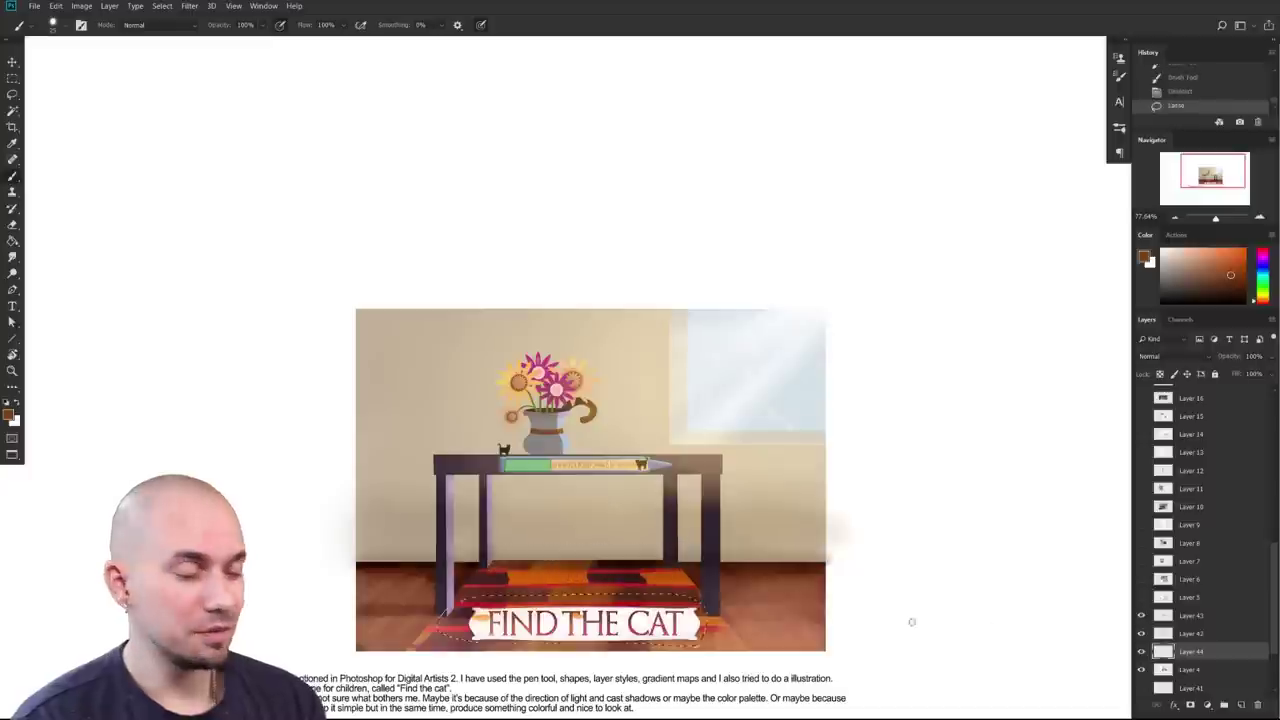
Step: Make Layer 4 active and refine the banner selection by removing surrounding rug areas with the Magic Wand and Lasso
left_click(1188, 668)
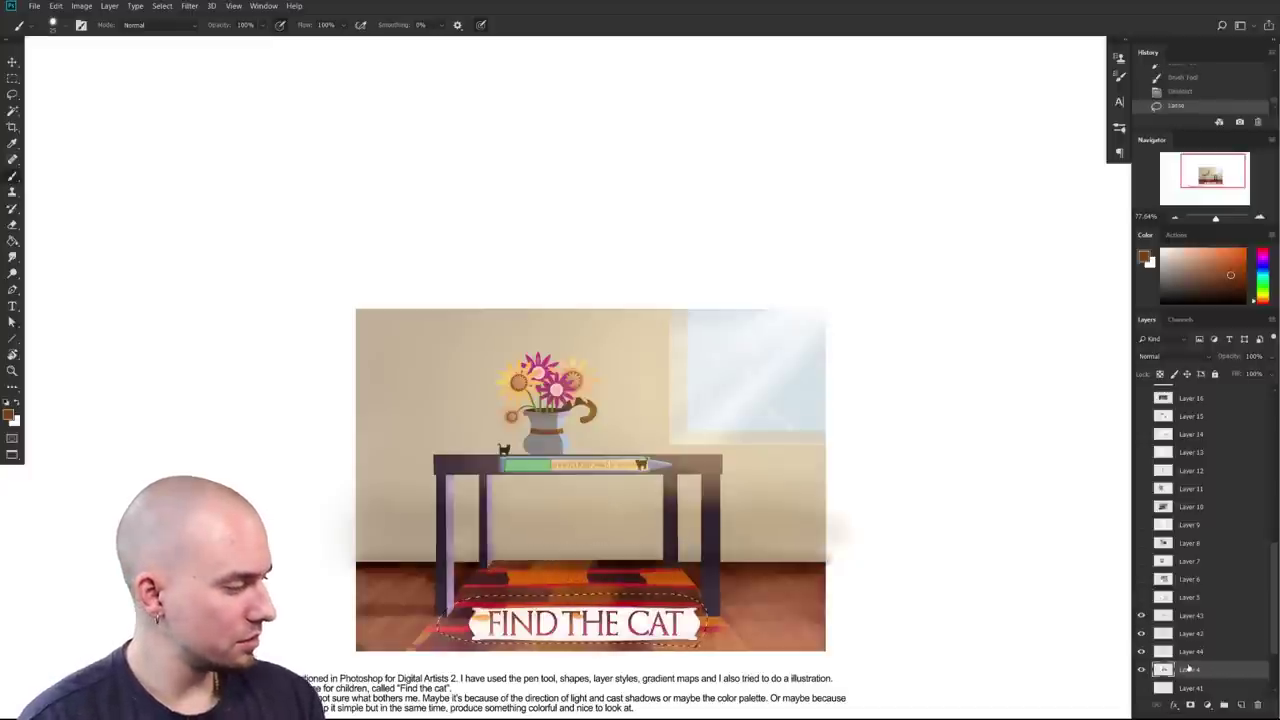
key("l")
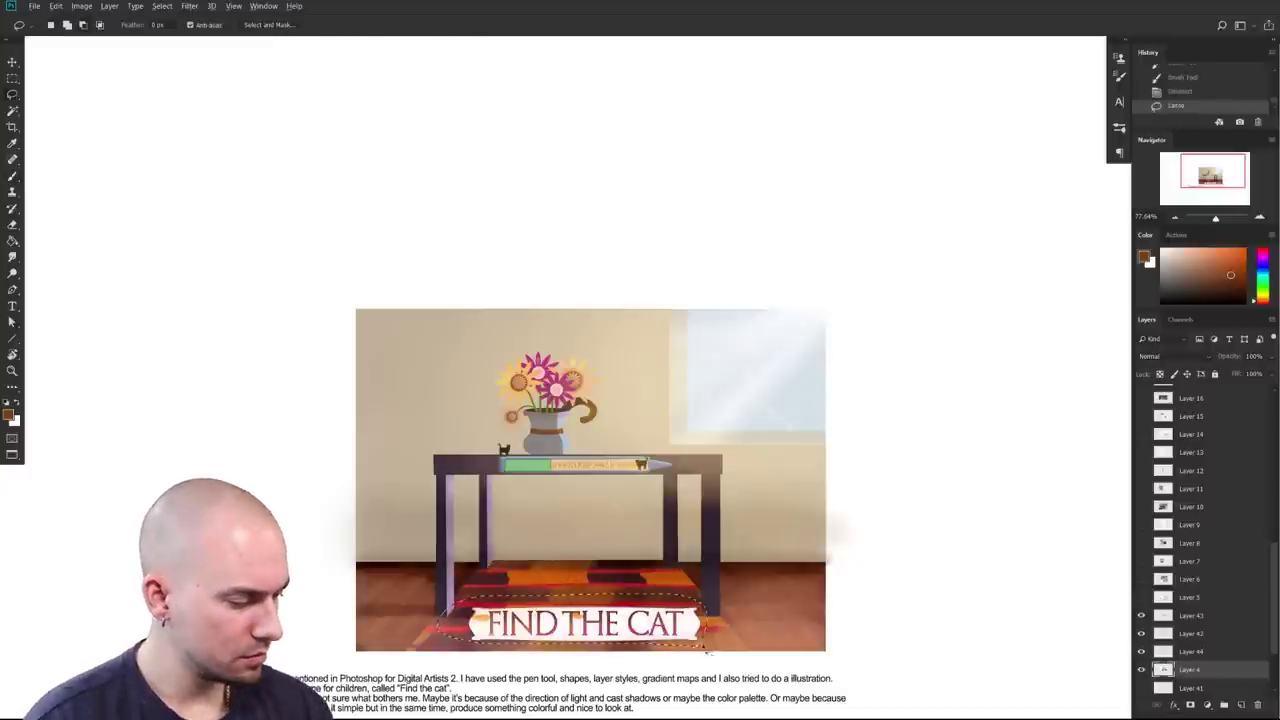
key("w")
left_click(707, 620, "alt")
left_click(713, 616, "shift")
key("l")
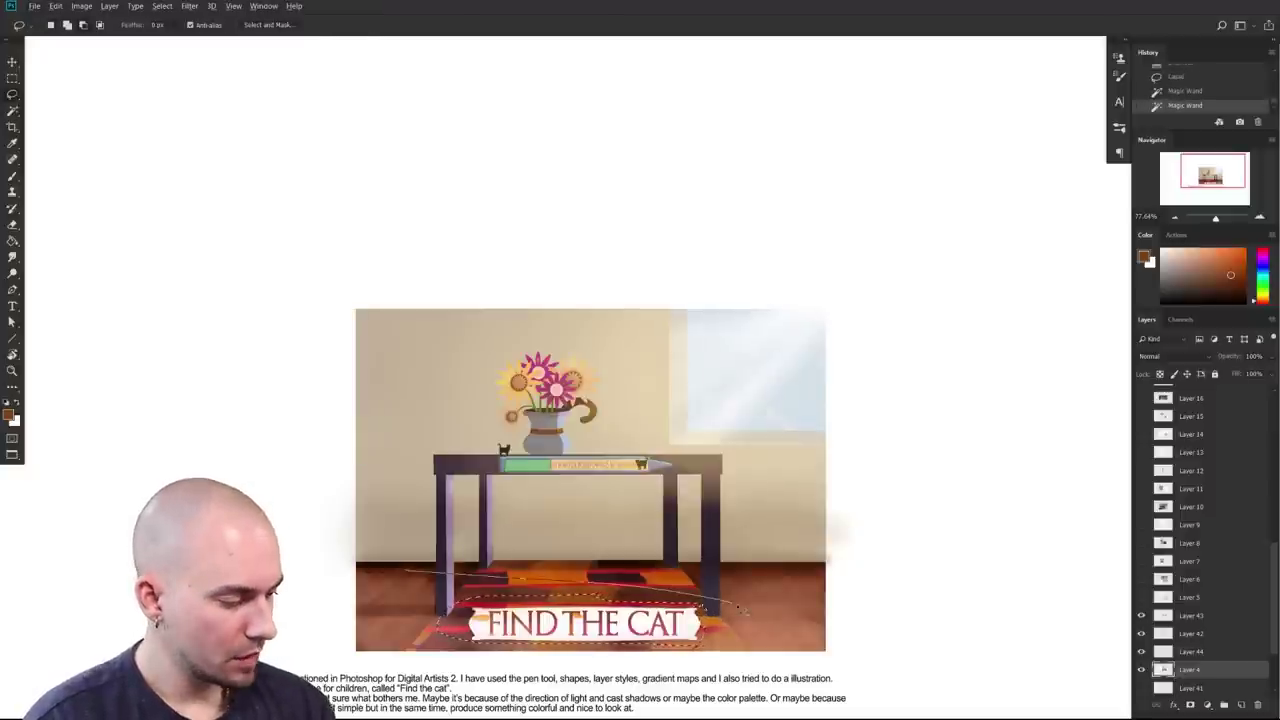
left_click_drag(742, 608, 734, 623)
Step: Trim the leftover areas above and below the banner from the selection with the Rectangular Marquee
key("m")
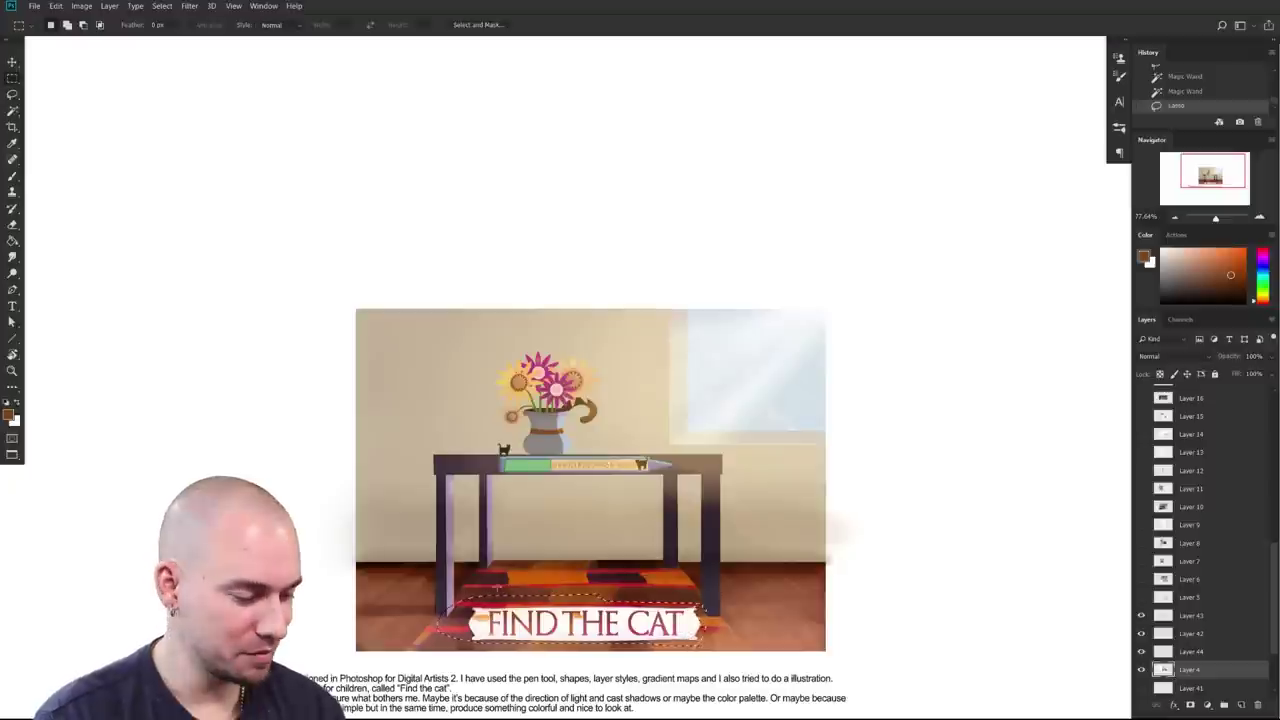
left_click_drag(600, 558, 765, 576)
left_click_drag(730, 652, 732, 650)
left_click_drag(468, 647, 469, 648)
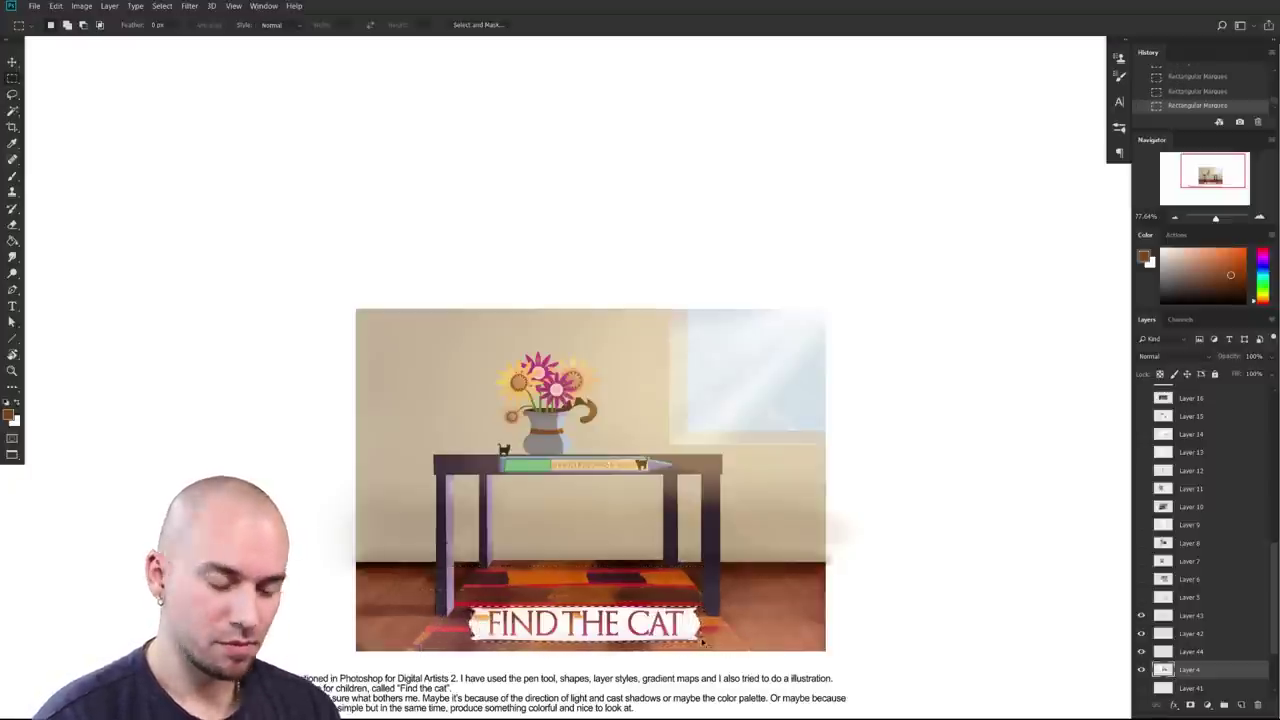
Step: Copy the selected banner to its own layer, place it above Layer 43 and shift the banner up
key("ctrl+j")
left_click_drag(674, 580, 674, 552)
left_click_drag(1168, 670, 1168, 606)
left_click_drag(660, 546, 688, 567)
Step: Try enlarging the copied FIND THE CAT banner to about 120% and placing it lower over the rug
key("ctrl+t")
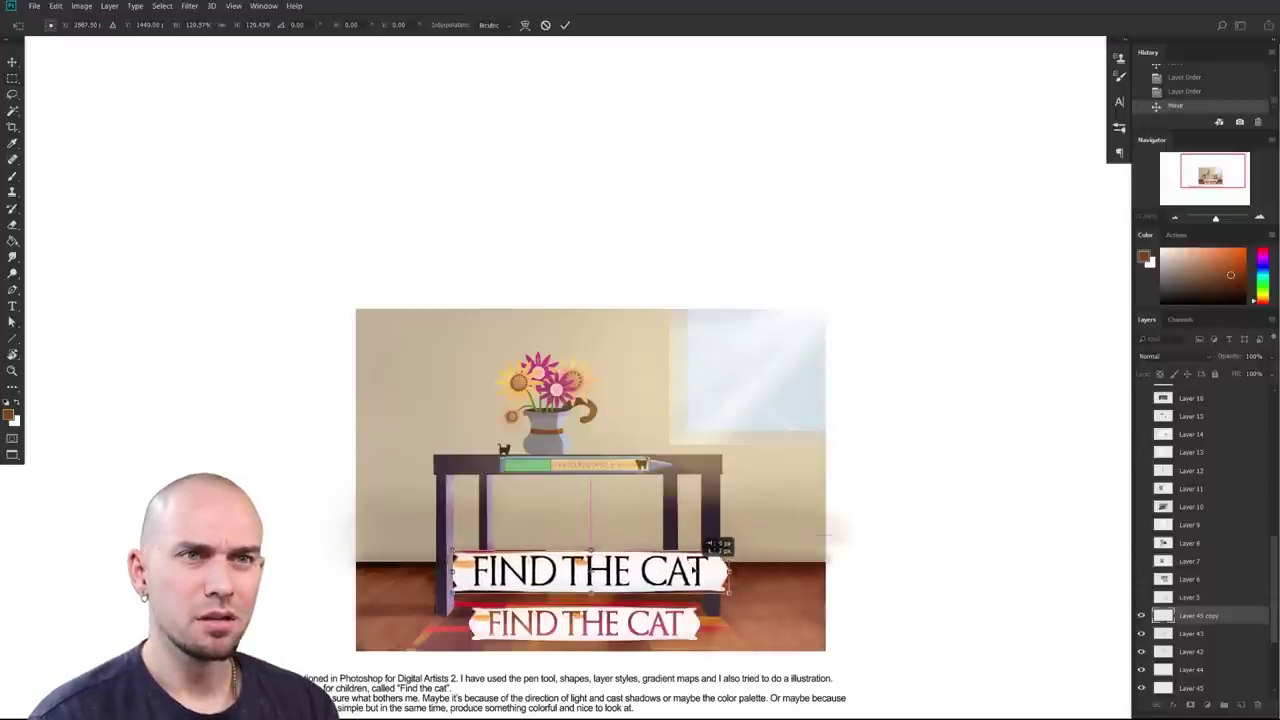
scroll(693, 568, "down", 2)
scroll(693, 568, "up", 3)
mouse_move(667, 575)
left_mouse_down()
mouse_move(667, 645)
mouse_move(645, 572)
mouse_move(664, 589)
mouse_move(659, 618)
mouse_move(667, 595)
left_mouse_up()
scroll(647, 609, "up", 3)
scroll(650, 606, "down", 2)
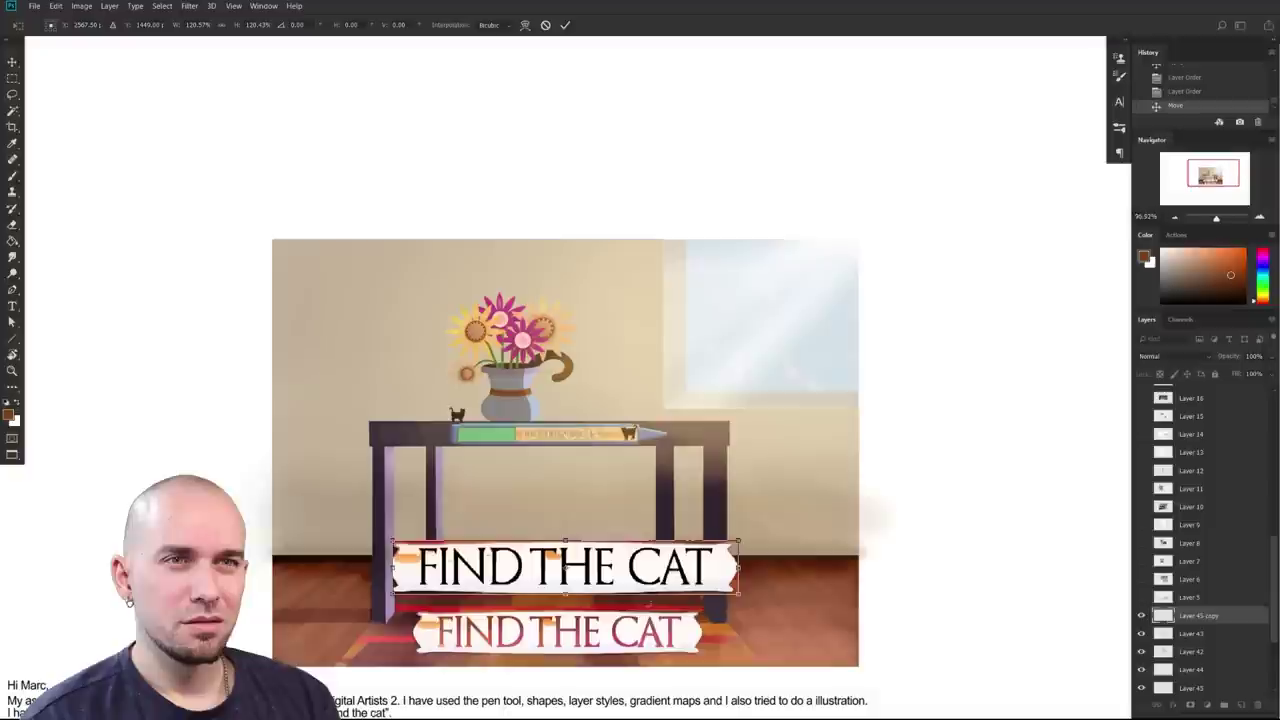
key("ctrl+z")
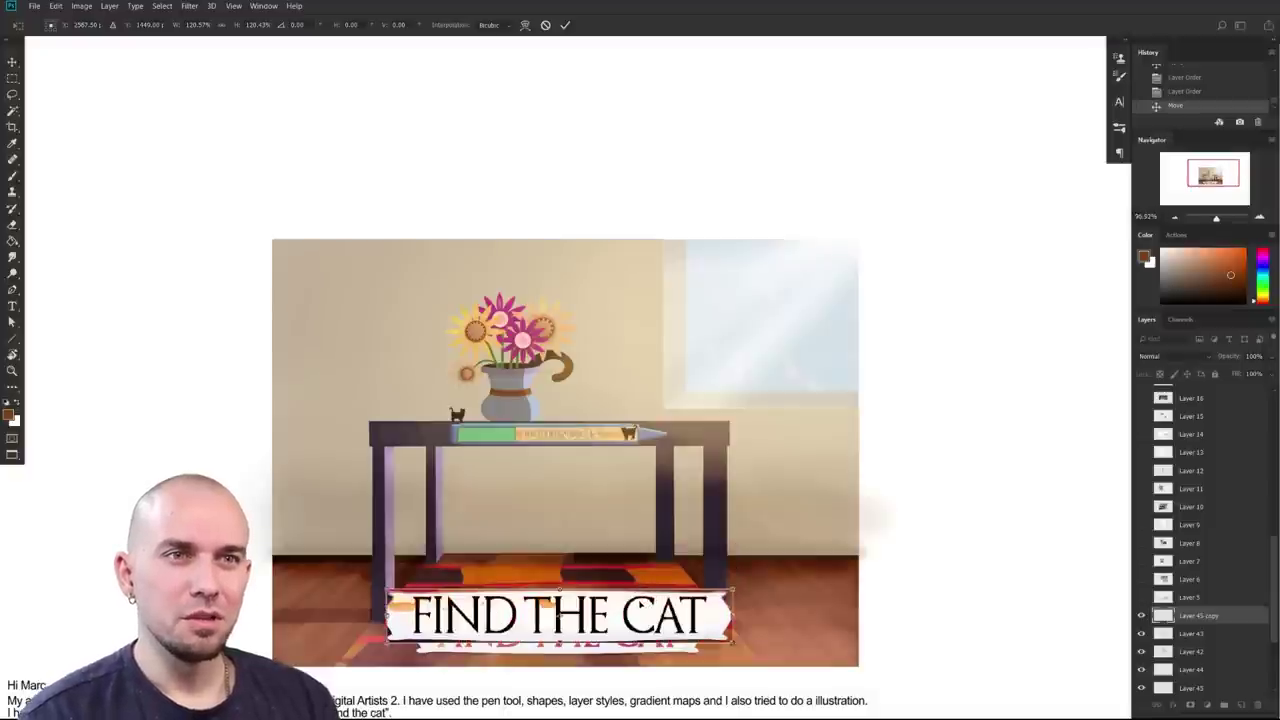
key("Escape")
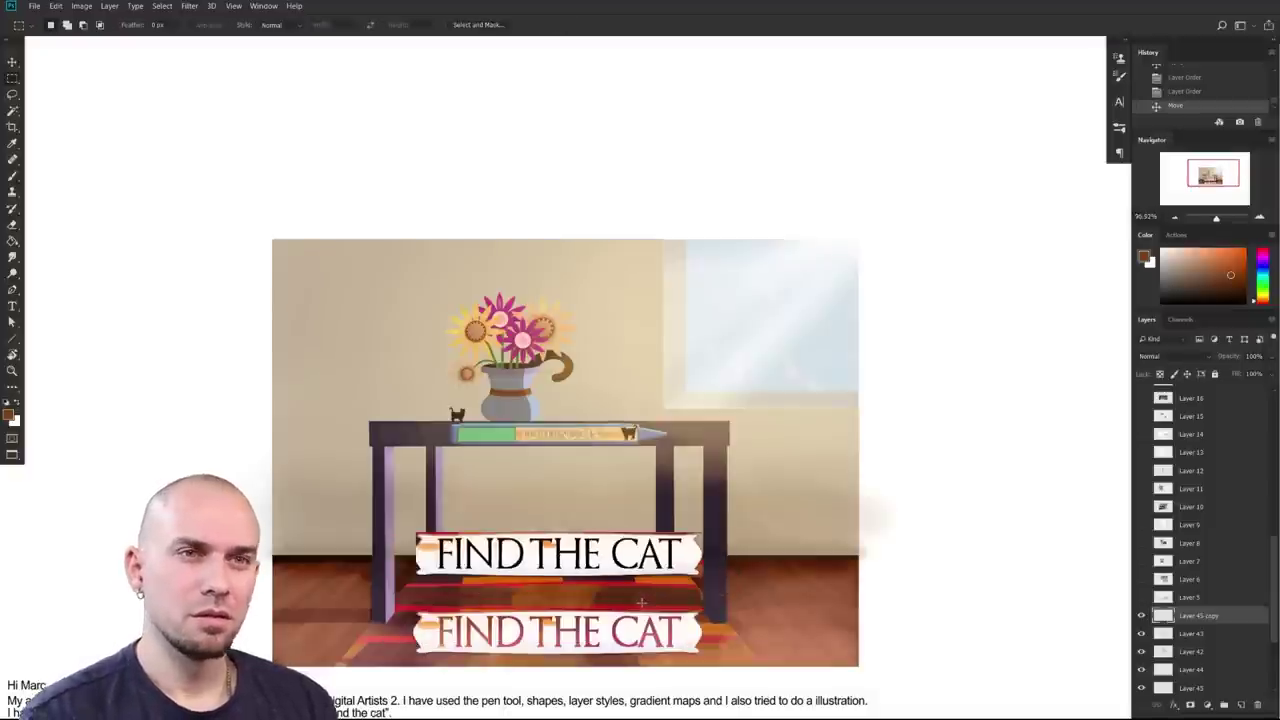
Step: Move the banner copy down until it overlaps the upper part of the original banner
left_click_drag(645, 597, 648, 650)
Step: Sample a dark red-brown and paint thin horizontal baseboard lines across the full width of the lower wall behind the table
key("b")
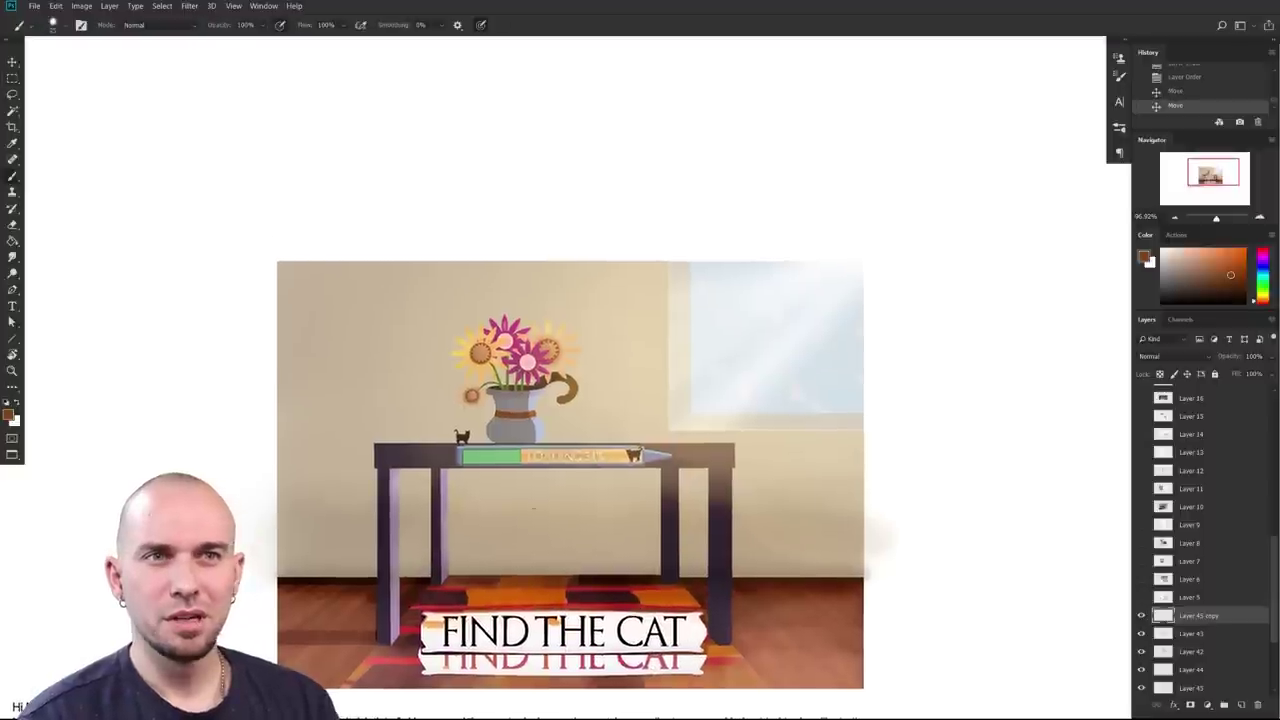
left_click(534, 510, "alt")
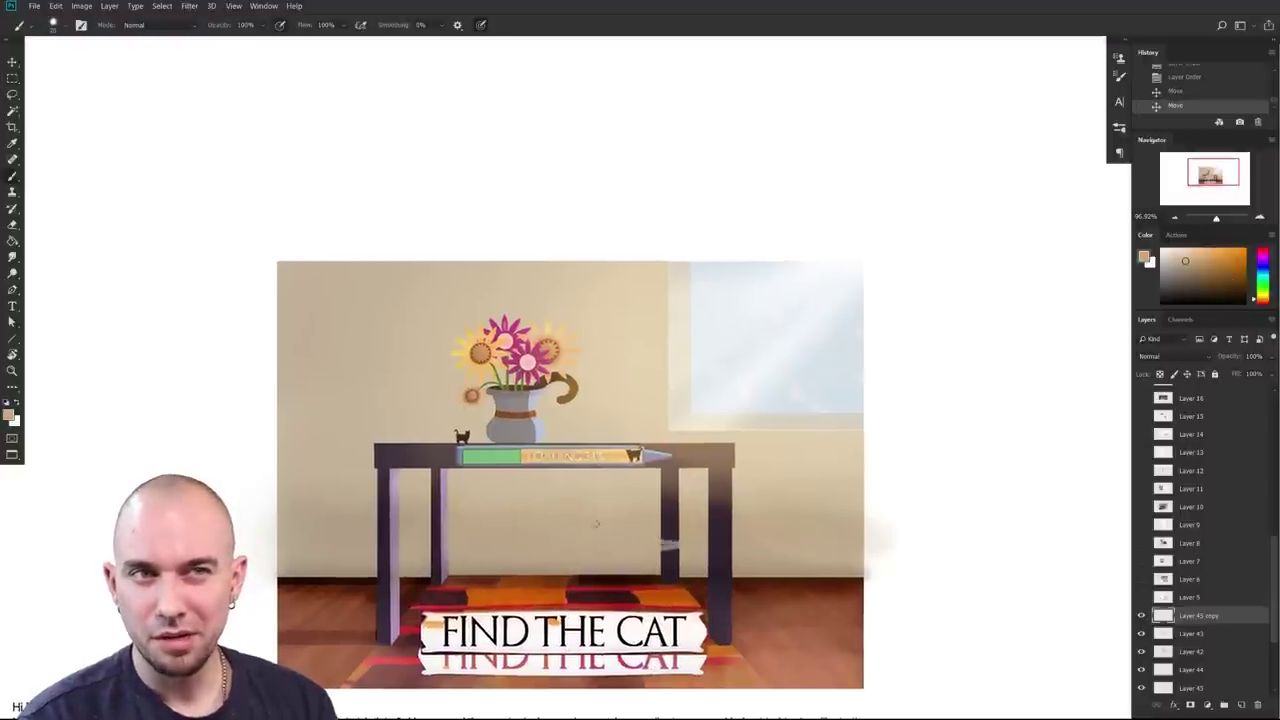
key("bracketleft")
left_click(870, 588, "alt")
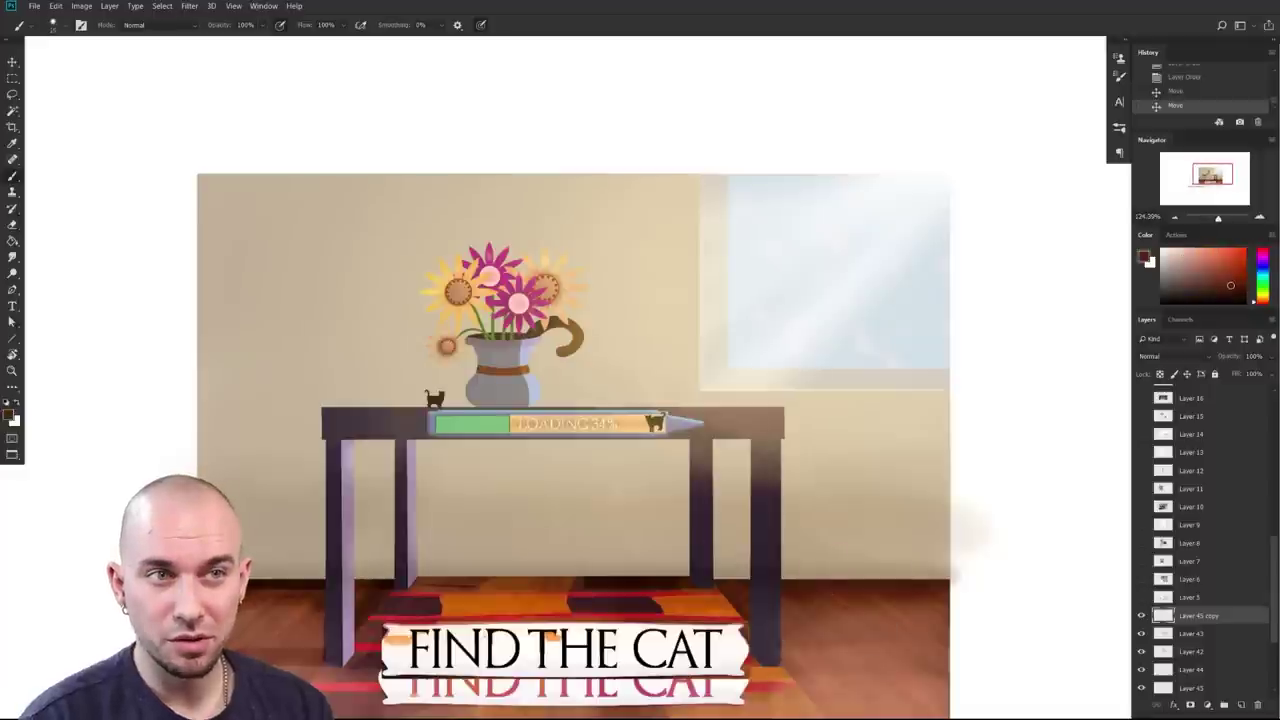
left_click(949, 535)
mouse_move(949, 539)
left_mouse_down()
mouse_move(205, 540)
mouse_move(911, 544)
mouse_move(210, 574)
left_mouse_up()
left_click_drag(827, 597, 820, 606)
left_click_drag(773, 611, 746, 609)
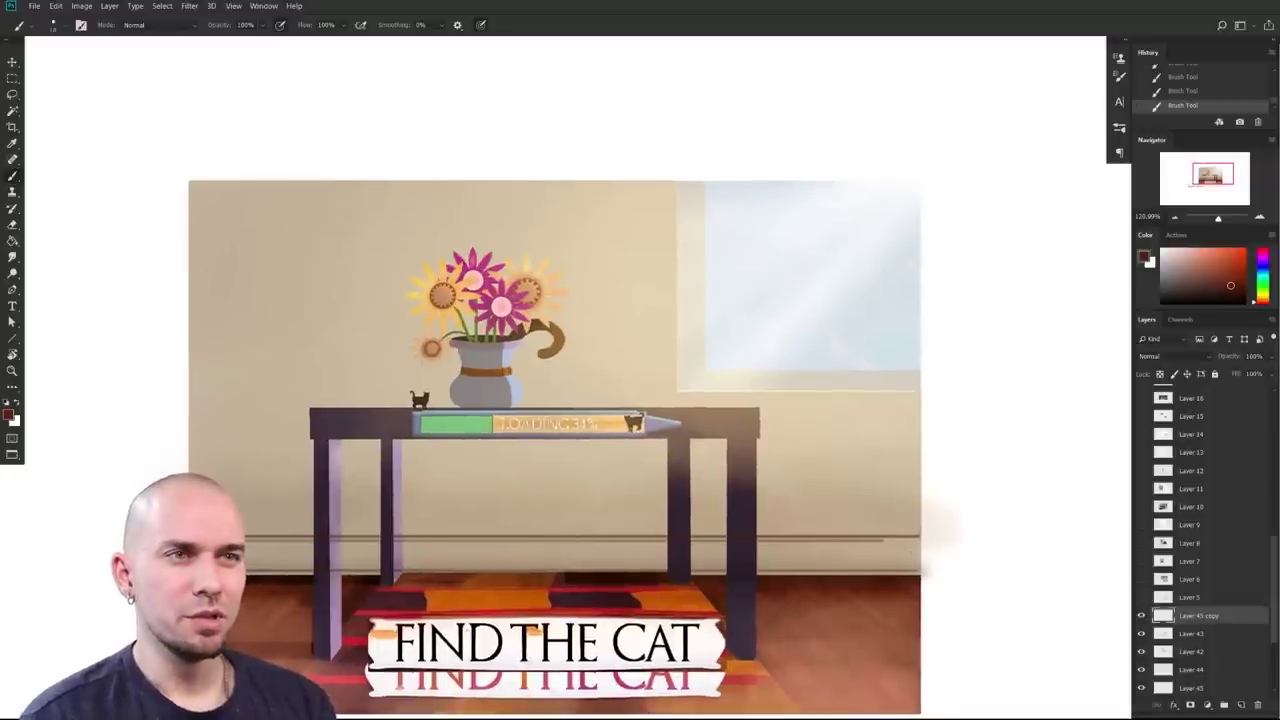
left_click_drag(914, 549, 249, 551)
mouse_move(714, 600)
left_mouse_down()
mouse_move(681, 600)
mouse_move(785, 612)
left_mouse_up()
Step: With a larger brush, sketch an arched hole in the wall beside the right rear table leg and a short vertical mark outside the left legs
key("]")
key("]")
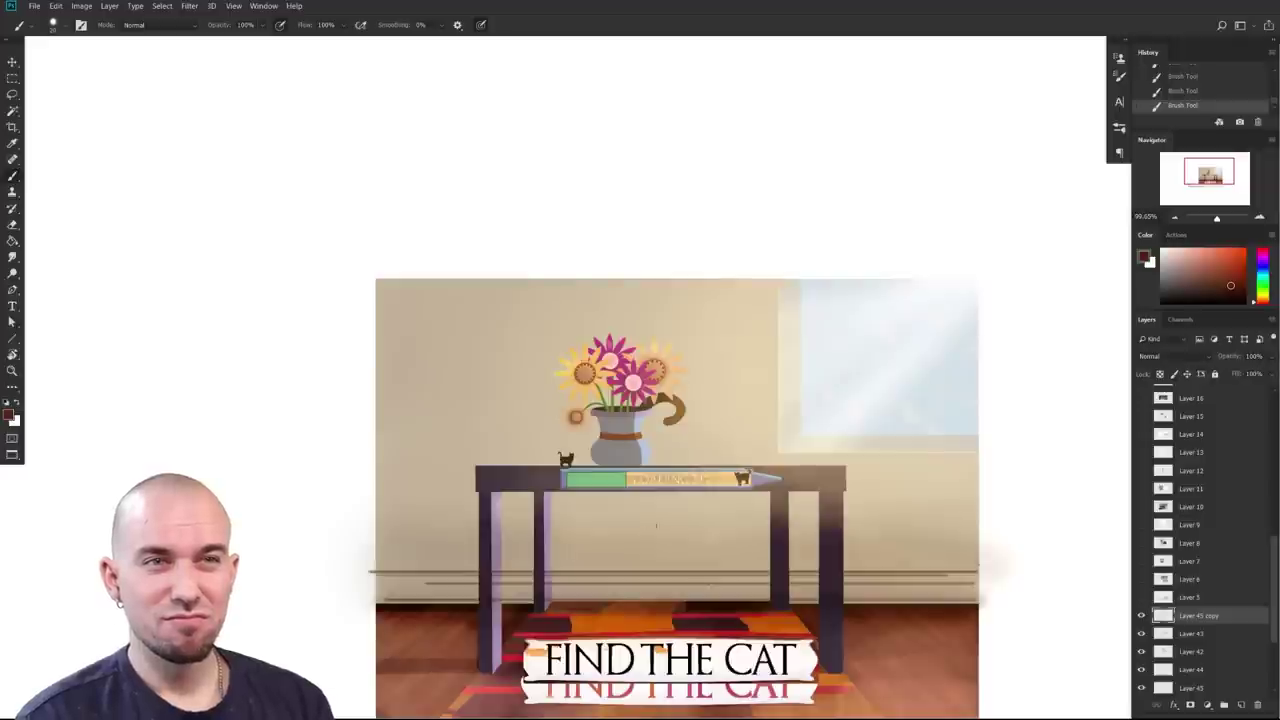
mouse_move(716, 546)
left_mouse_down()
mouse_move(740, 545)
mouse_move(667, 551)
mouse_move(721, 581)
mouse_move(749, 567)
mouse_move(727, 598)
mouse_move(756, 573)
mouse_move(800, 570)
left_mouse_up()
key("ctrl+z")
key("ctrl+z")
mouse_move(715, 598)
left_mouse_down()
mouse_move(761, 530)
mouse_move(764, 598)
left_mouse_up()
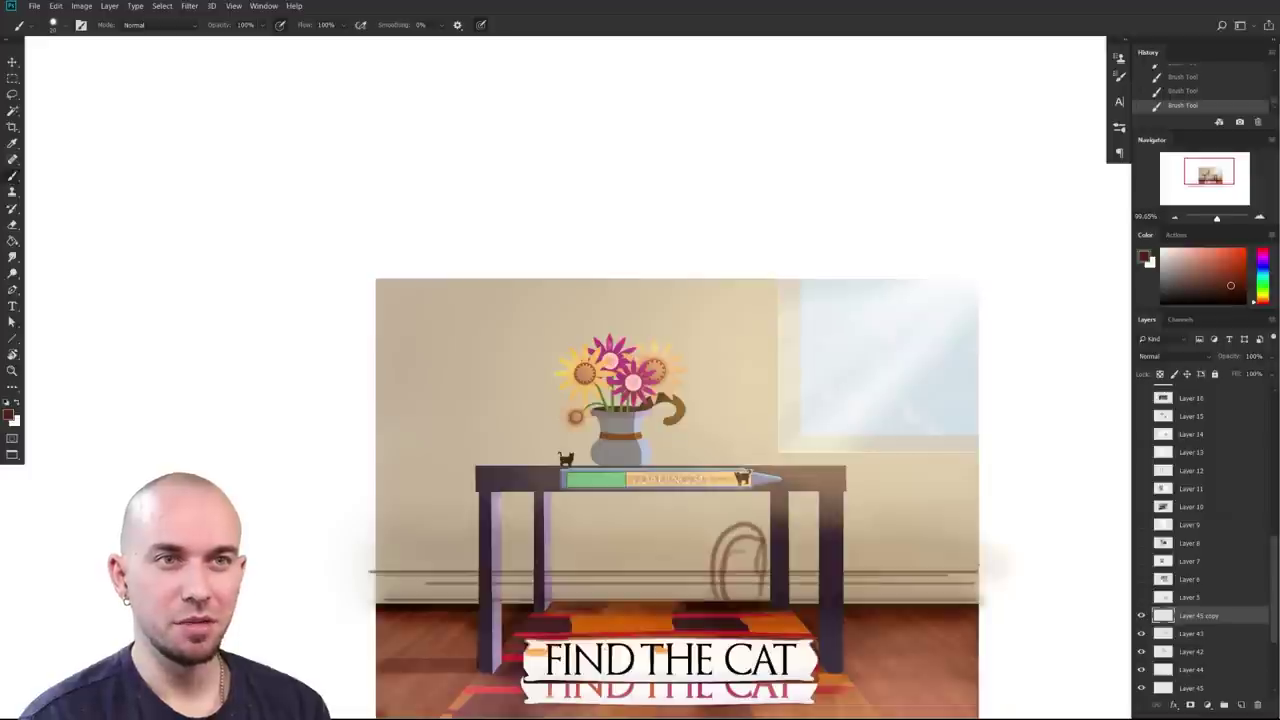
left_click_drag(464, 550, 463, 575)
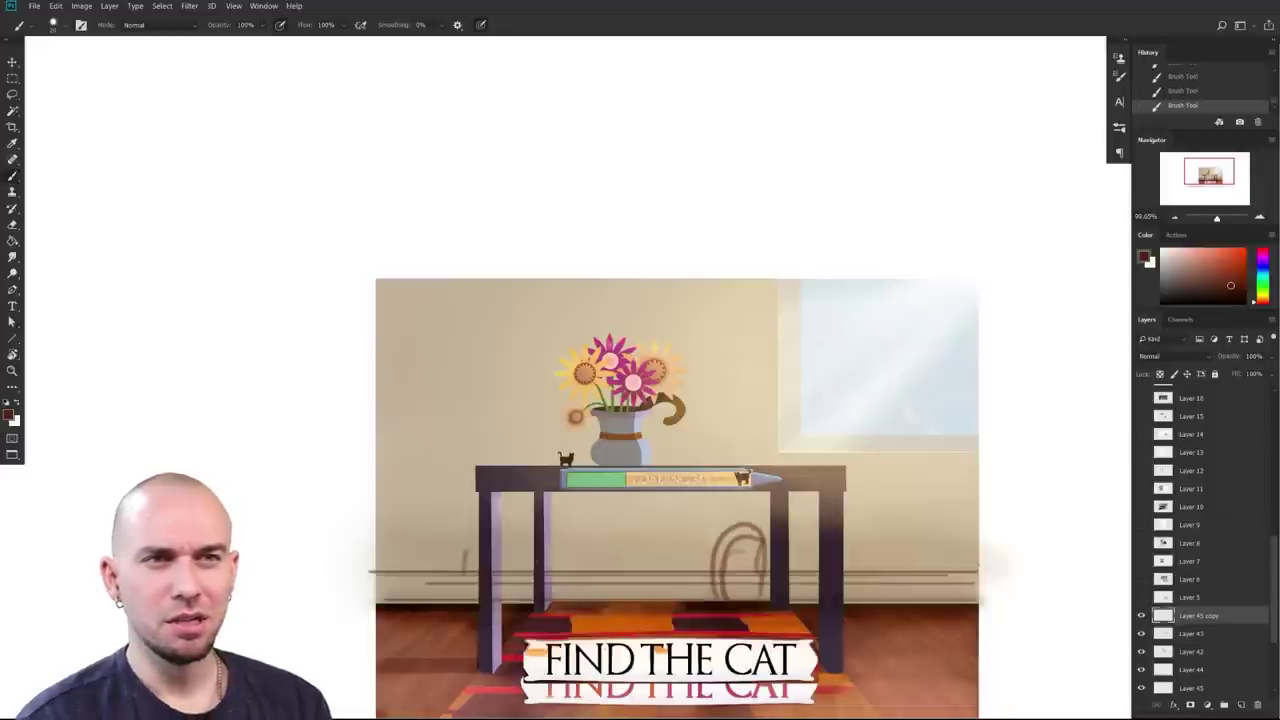
Step: Sketch a large magnifying glass with its round lens around the flower vase and its handle reaching down to the banner
mouse_move(585, 517)
left_mouse_down()
mouse_move(634, 517)
mouse_move(706, 597)
mouse_move(658, 556)
left_mouse_up()
key("ctrl+z")
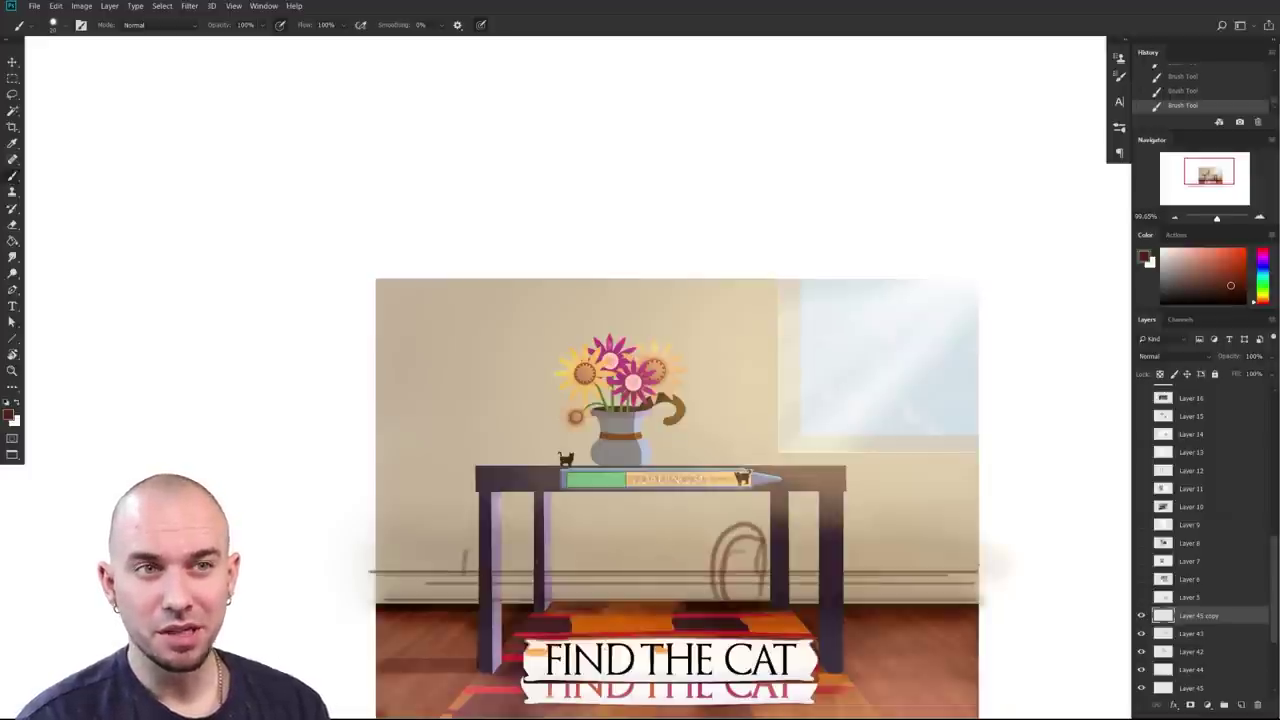
mouse_move(650, 330)
left_mouse_down()
mouse_move(665, 495)
mouse_move(630, 480)
mouse_move(600, 360)
left_mouse_up()
mouse_move(640, 458)
left_mouse_down()
mouse_move(692, 642)
mouse_move(712, 645)
mouse_move(682, 652)
mouse_move(628, 482)
mouse_move(678, 601)
left_mouse_up()
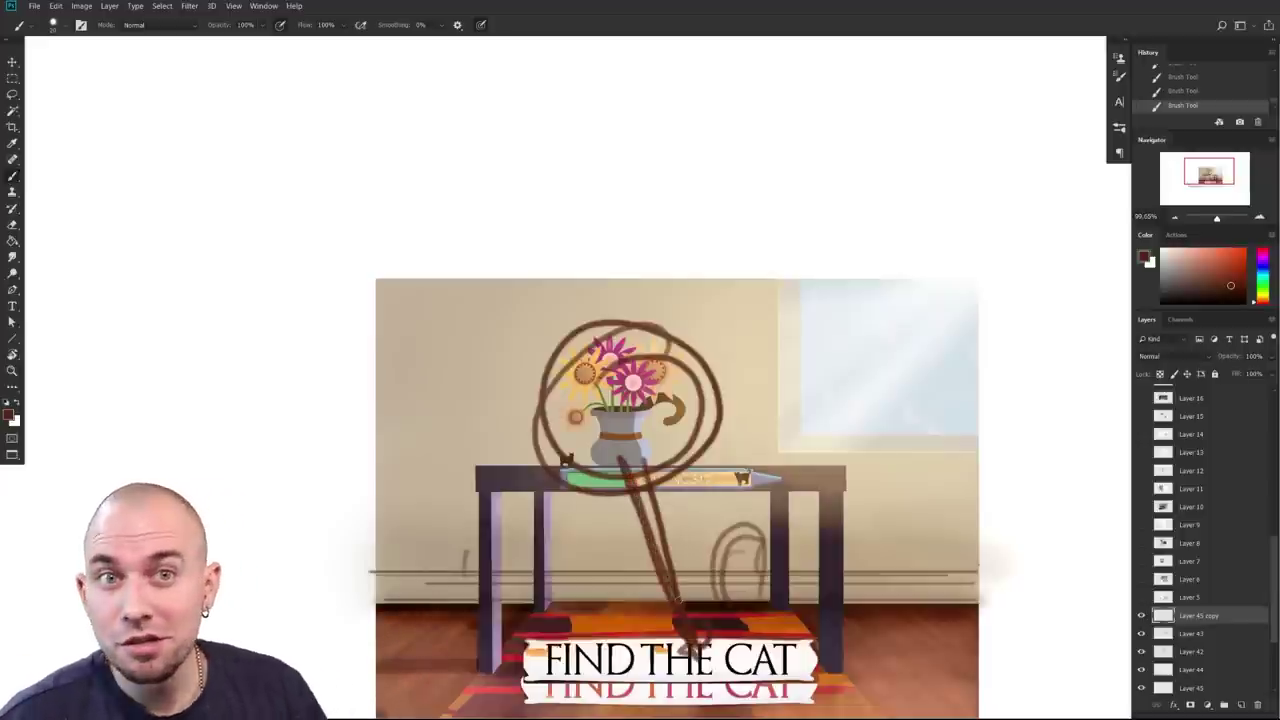
Step: Try sketching large rounded shapes on the wall beneath the table, undoing each attempt
mouse_move(678, 600)
left_mouse_down()
mouse_move(673, 573)
mouse_move(678, 586)
left_mouse_up()
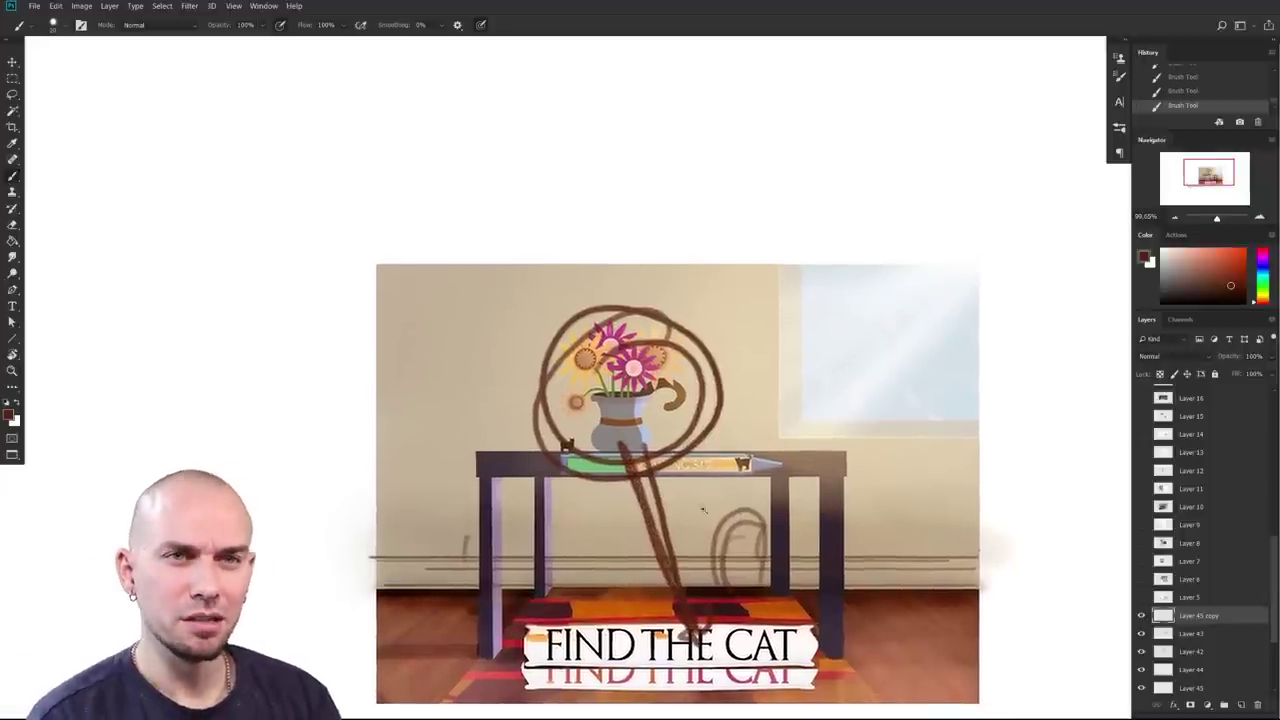
left_click_drag(697, 519, 688, 520)
scroll(688, 519, "up", 1)
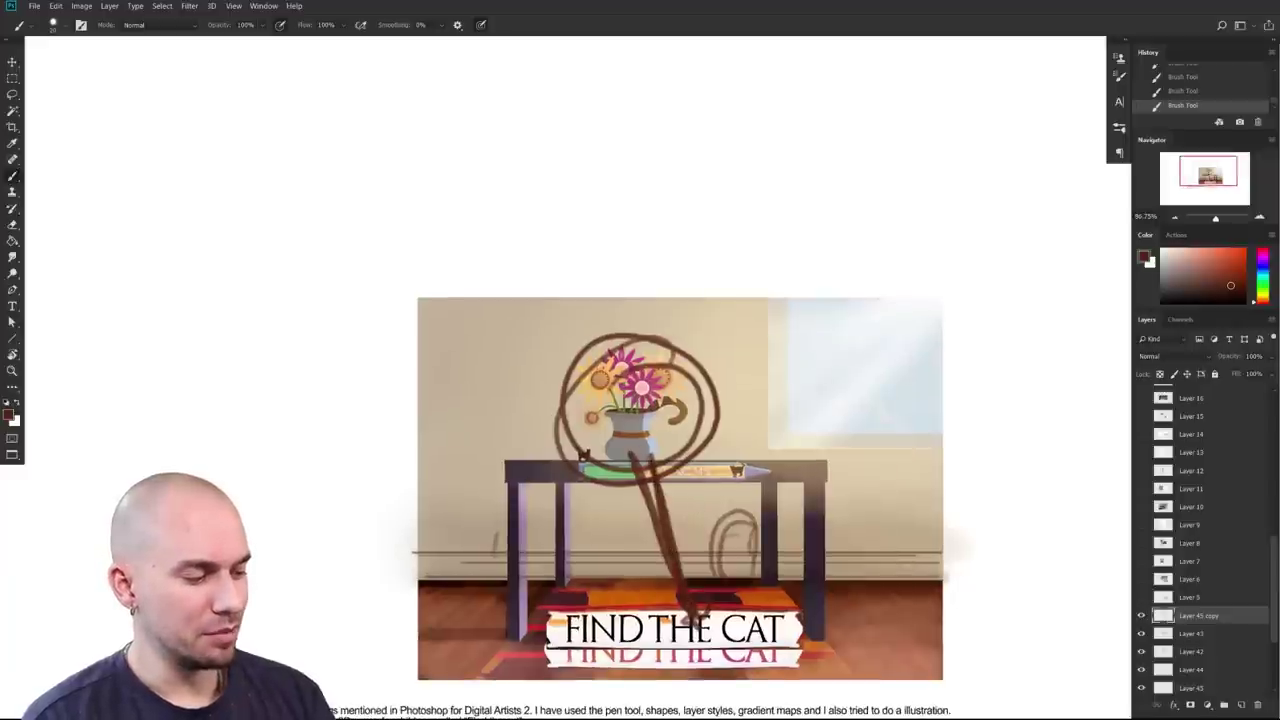
mouse_move(646, 503)
left_mouse_down()
mouse_move(677, 493)
mouse_move(725, 524)
mouse_move(666, 556)
left_mouse_up()
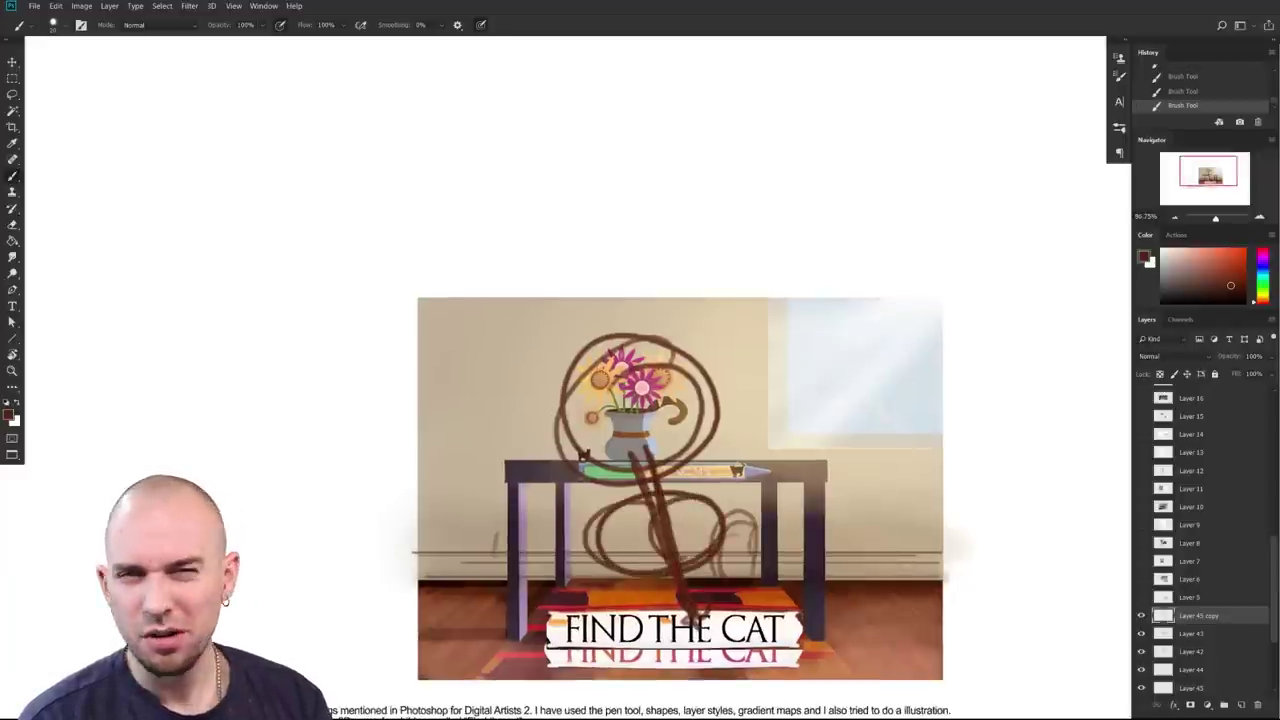
key("ctrl+z")
mouse_move(601, 516)
left_mouse_down()
mouse_move(653, 505)
mouse_move(757, 576)
left_mouse_up()
key("ctrl+z")
mouse_move(675, 521)
left_mouse_down()
mouse_move(696, 566)
mouse_move(679, 504)
left_mouse_up()
key("ctrl+z")
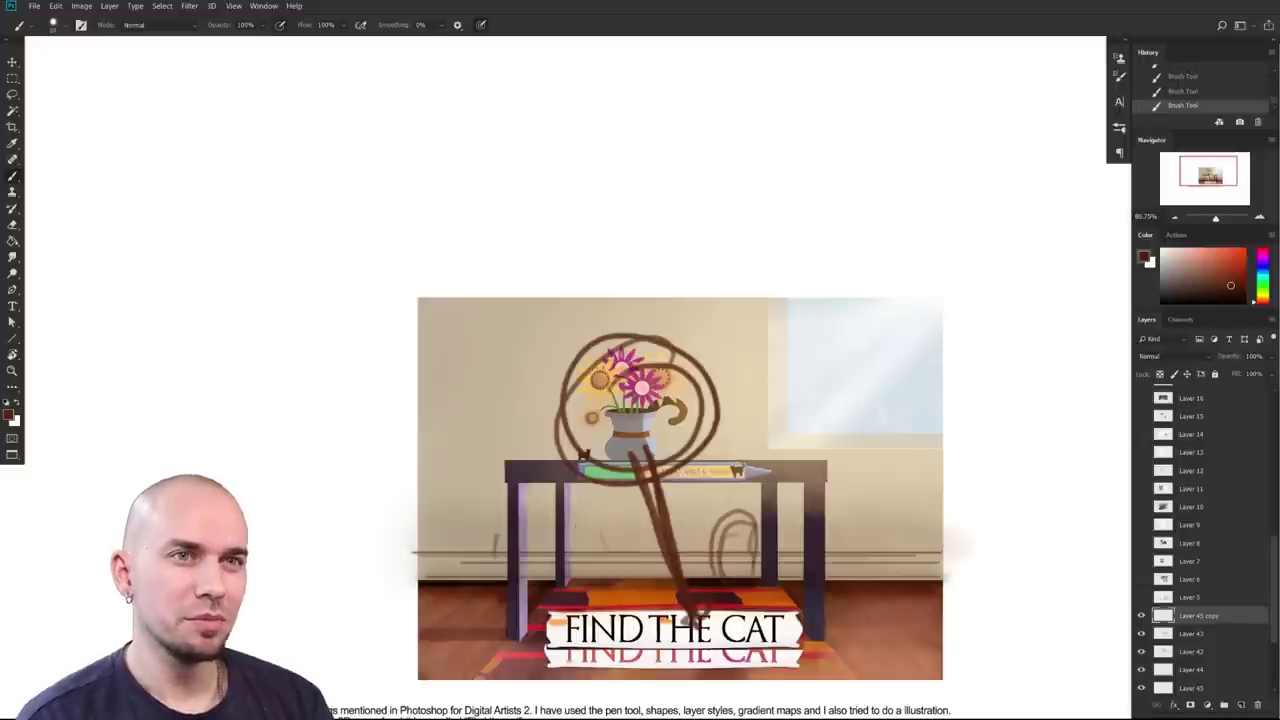
Step: Strengthen the arched hole's outline and add a vertical stroke hanging below the tabletop under the vase
mouse_move(720, 520)
left_mouse_down()
mouse_move(754, 529)
mouse_move(754, 578)
left_mouse_up()
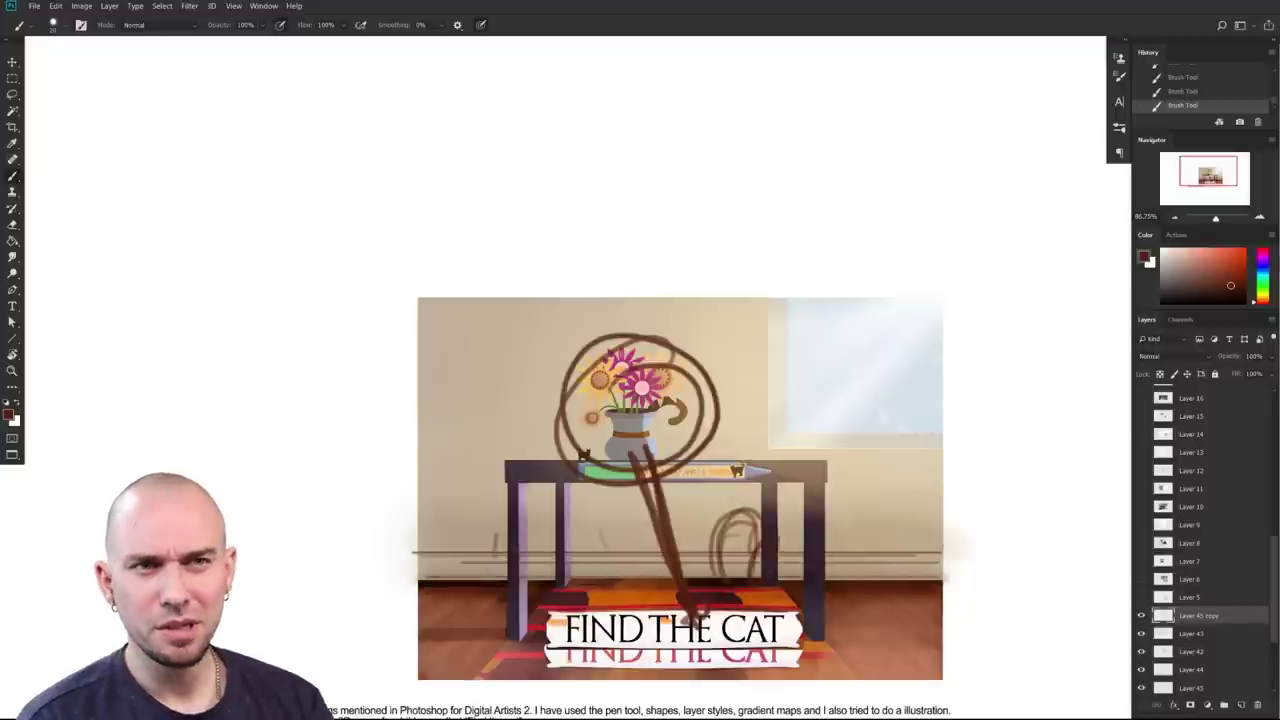
left_click_drag(618, 568, 626, 462)
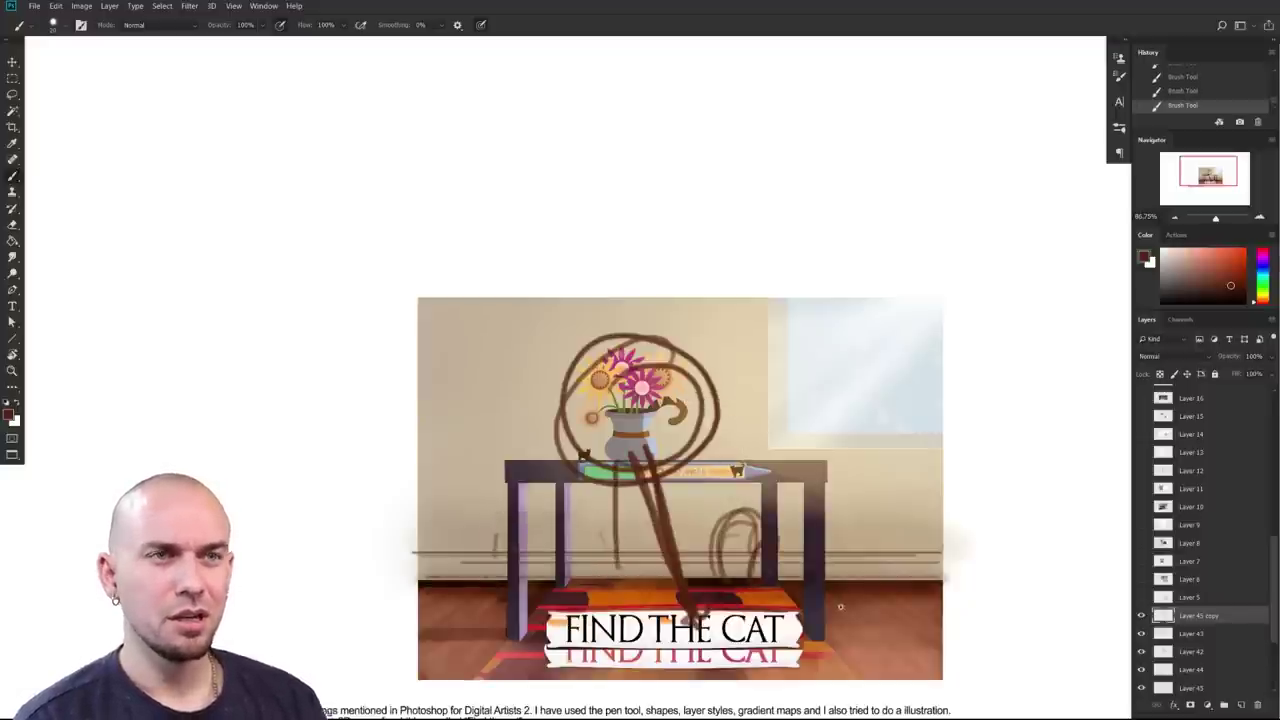
scroll(840, 608, "down", 2)
left_click_drag(793, 613, 713, 568)
scroll(739, 550, "up", 2)
left_click_drag(886, 549, 963, 507)
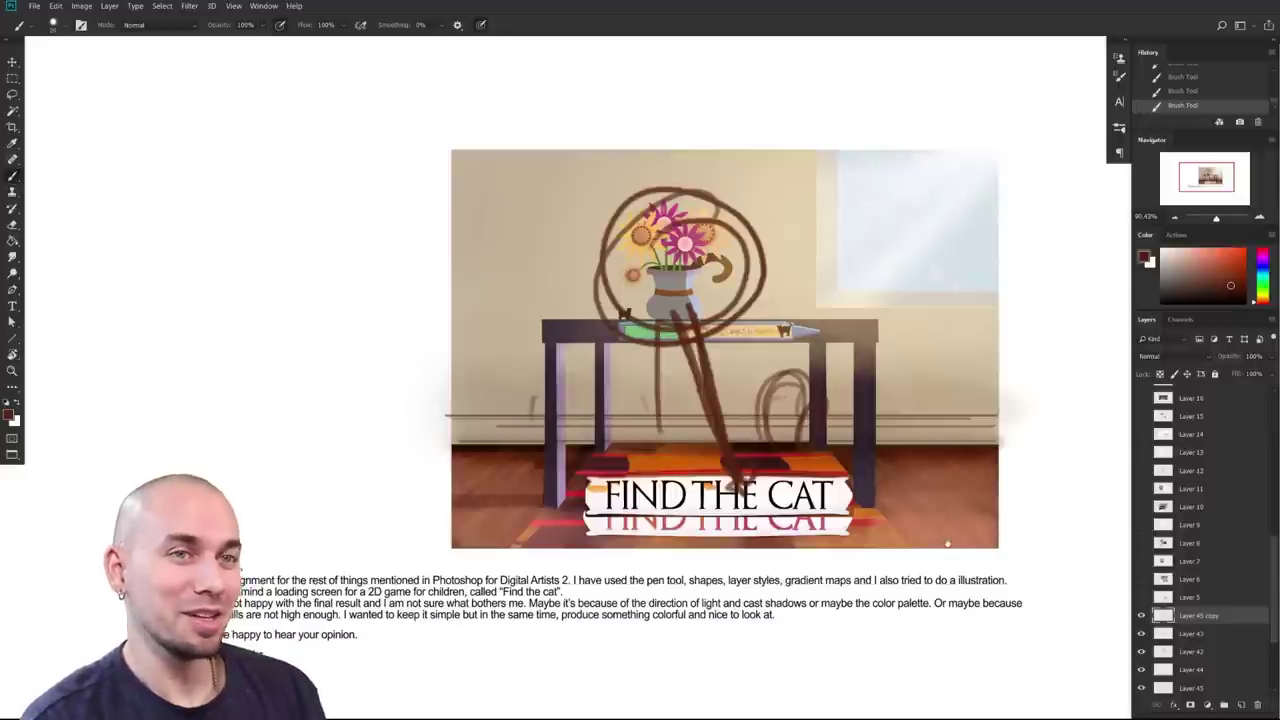
scroll(947, 543, "down", 3)
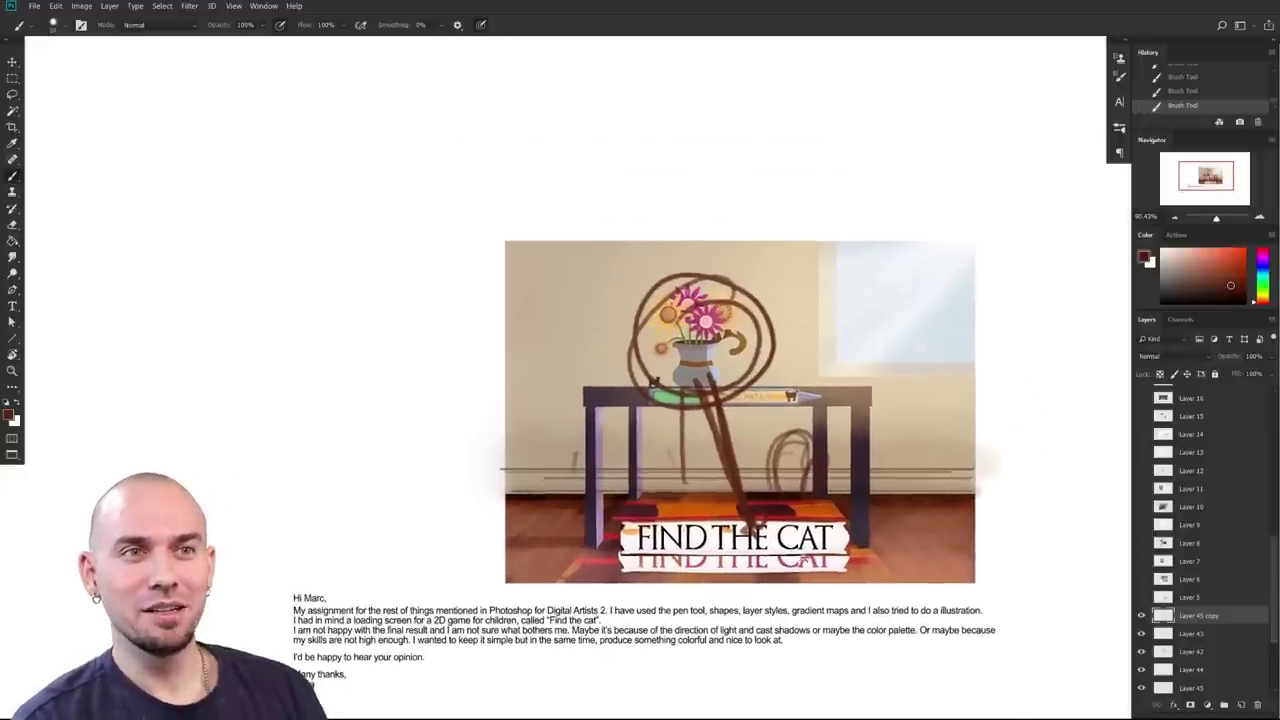
left_click_drag(769, 566, 780, 556)
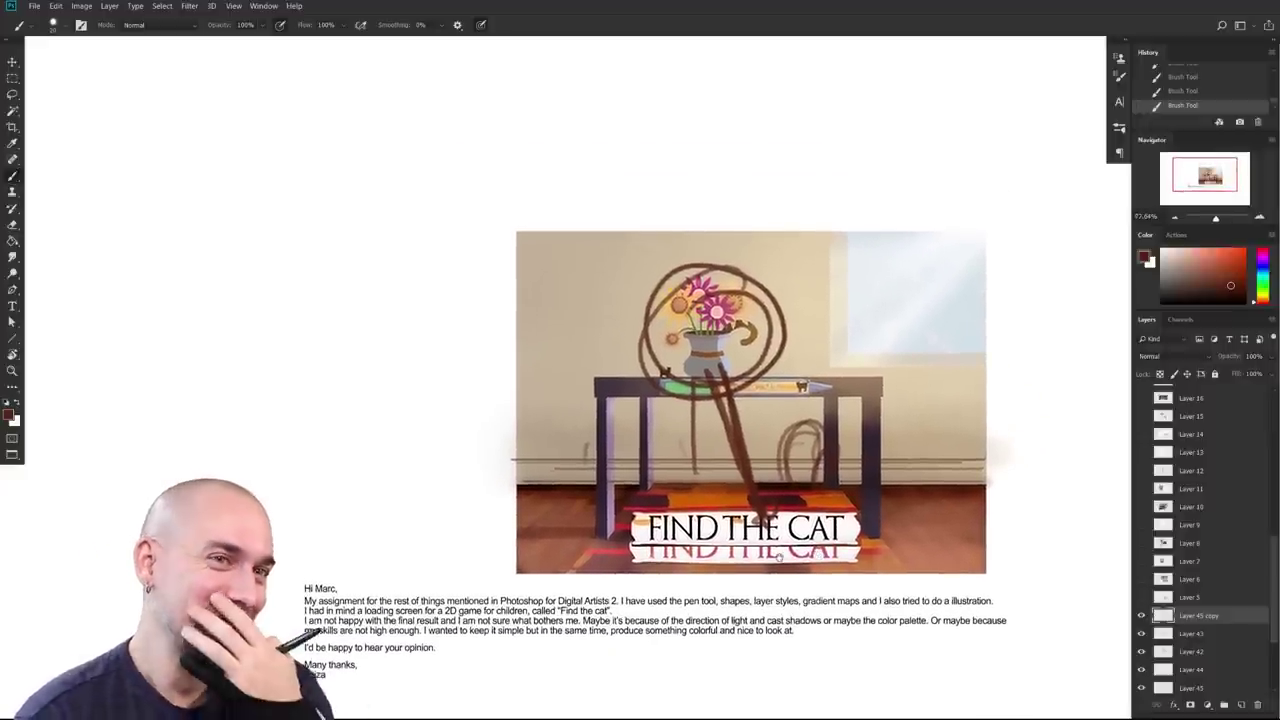
scroll(818, 582, "down", 3)
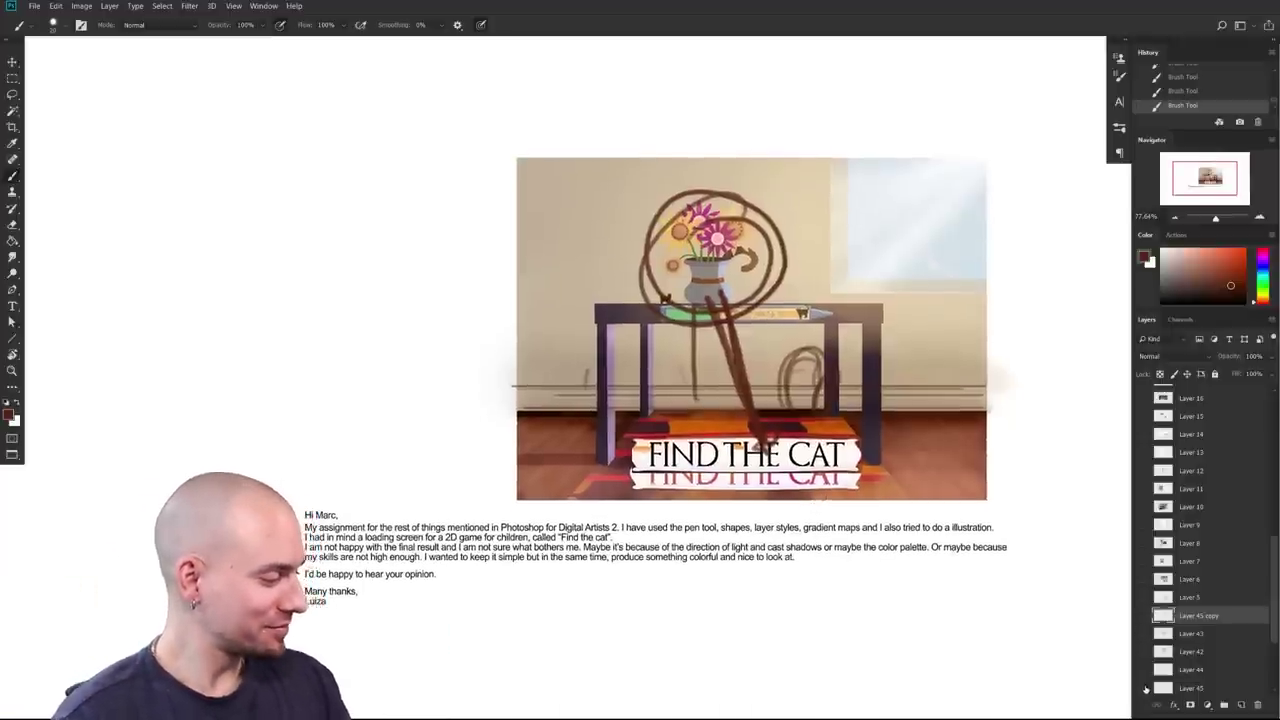
Step: Hide the Find the Cat layers, then show Layer 5 with the tree woman submission and make it active
left_click(1141, 597, "alt")
left_click(1200, 598)
scroll(1218, 640, "down", 1)
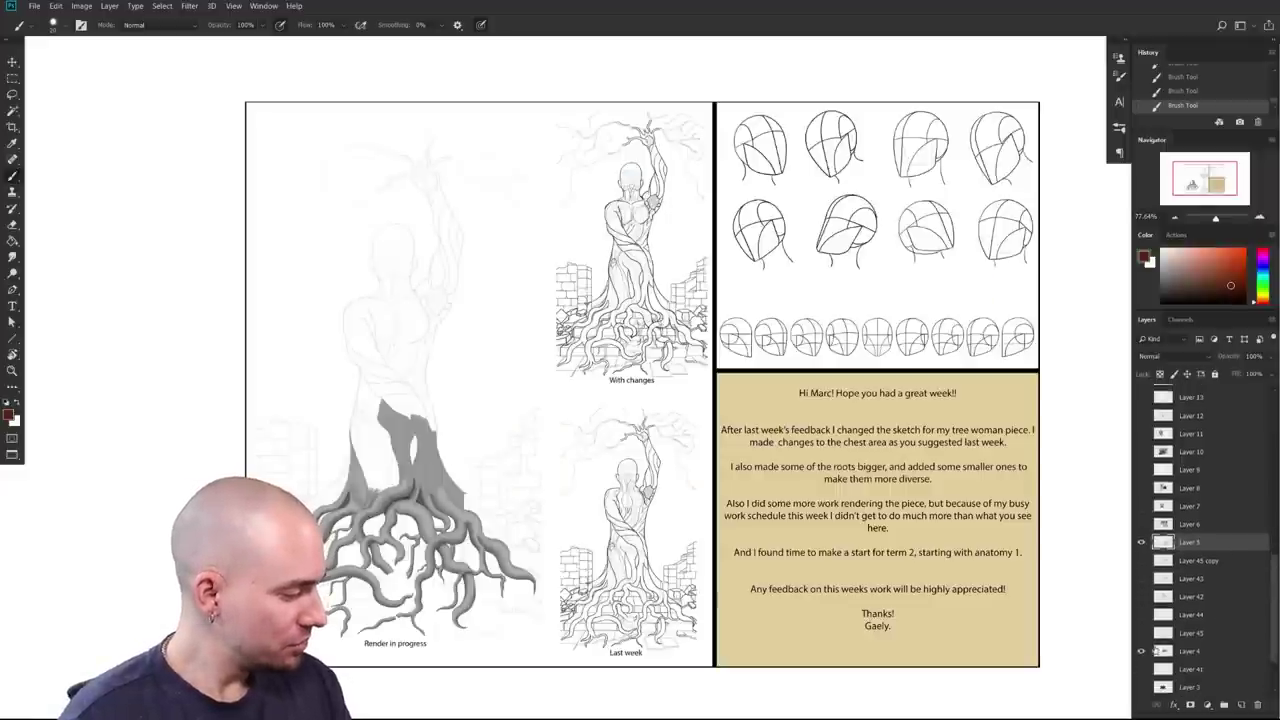
Step: Bring the student's note and sketches into closer view and save the document
left_click_drag(1063, 562, 981, 584)
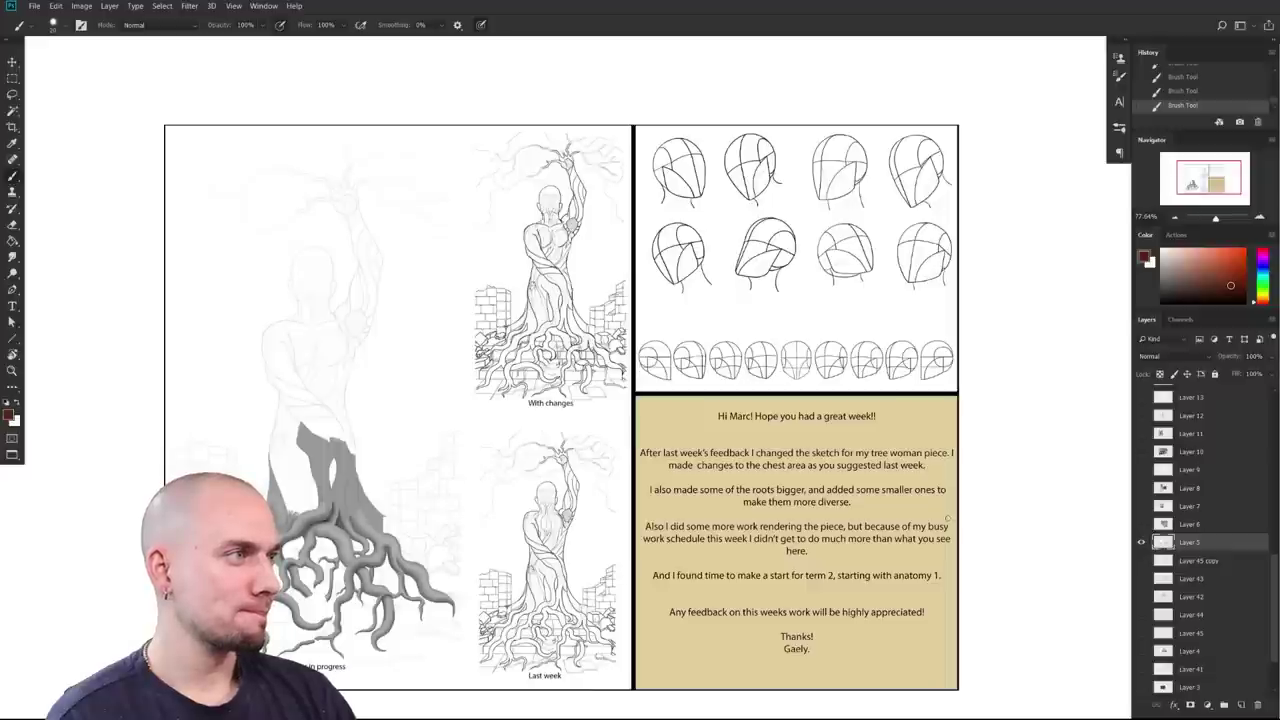
mouse_move(908, 516)
left_mouse_down()
mouse_move(914, 480)
mouse_move(900, 472)
mouse_move(883, 500)
mouse_move(914, 488)
mouse_move(897, 496)
left_mouse_up()
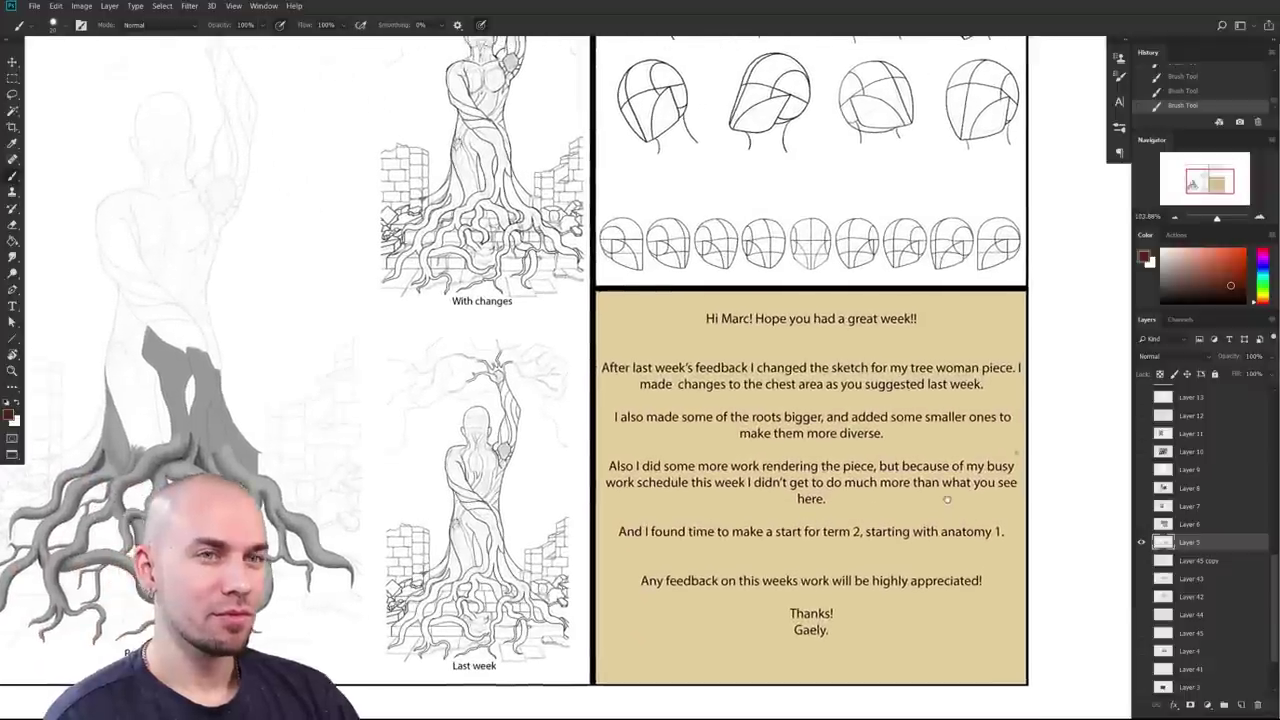
key("ctrl+s")
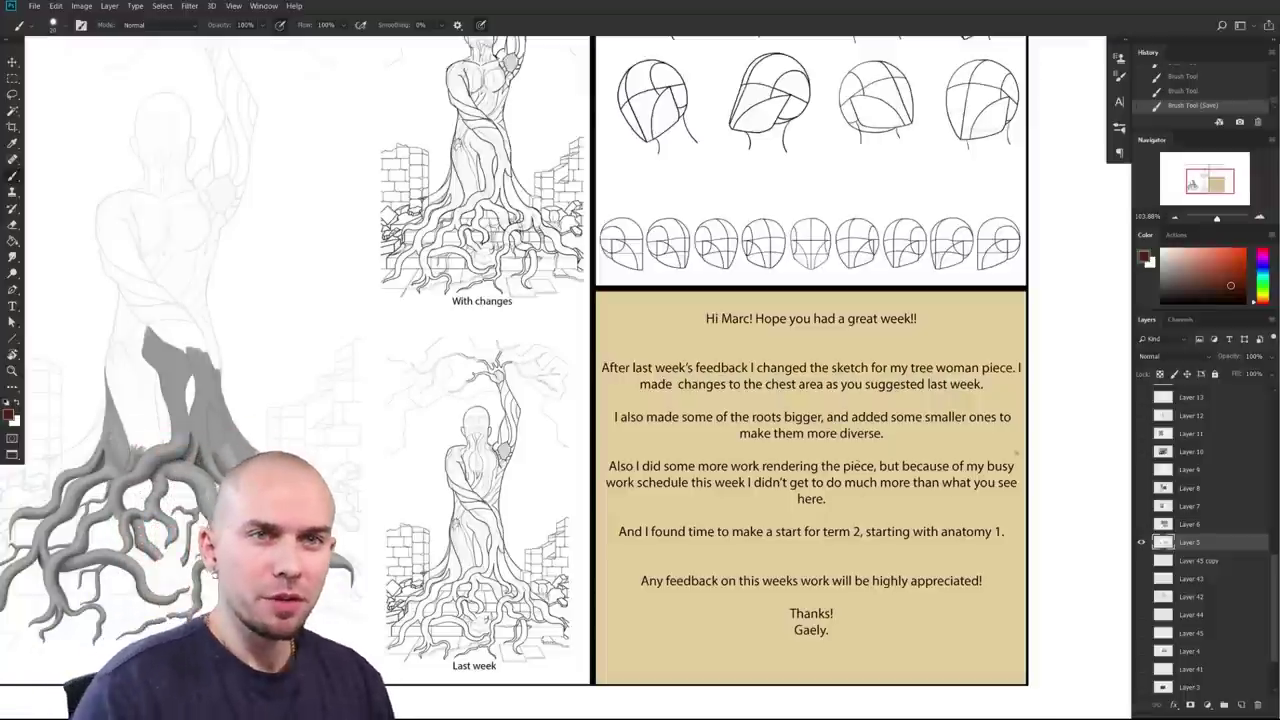
Step: Set the foreground colour to a bright crimson red for marking up the tree woman submission
left_click_drag(995, 418, 1012, 446)
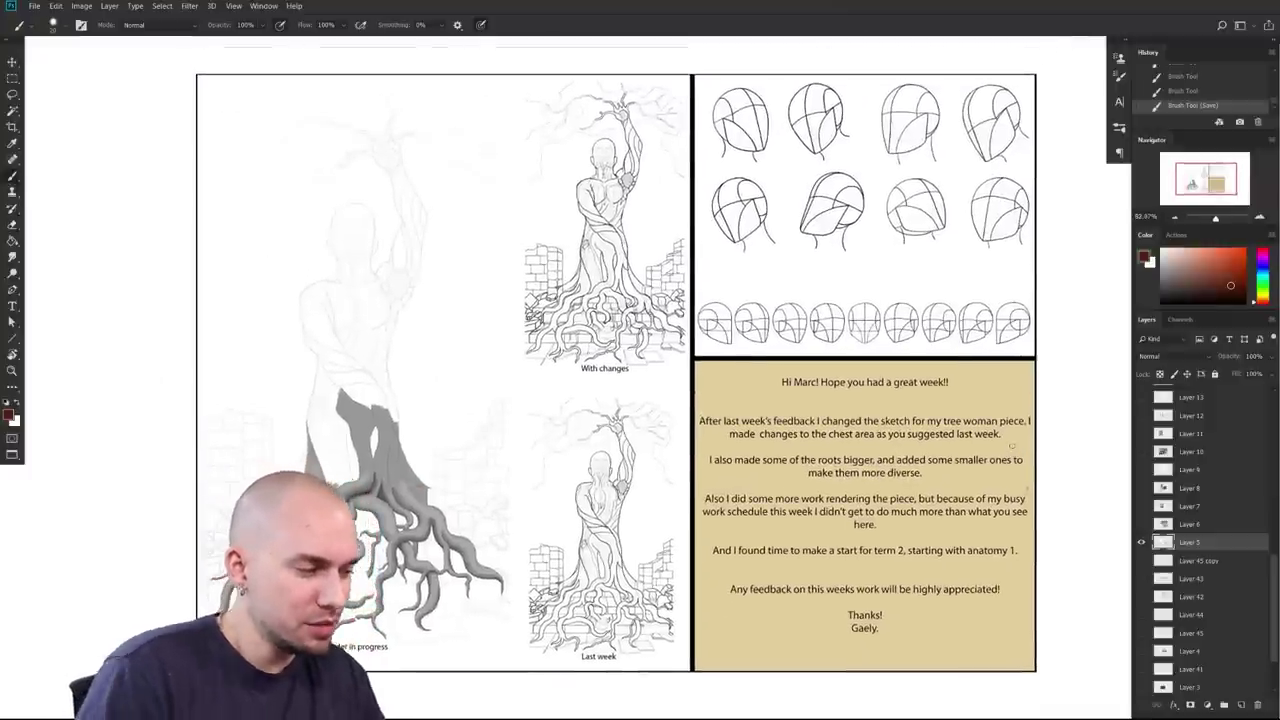
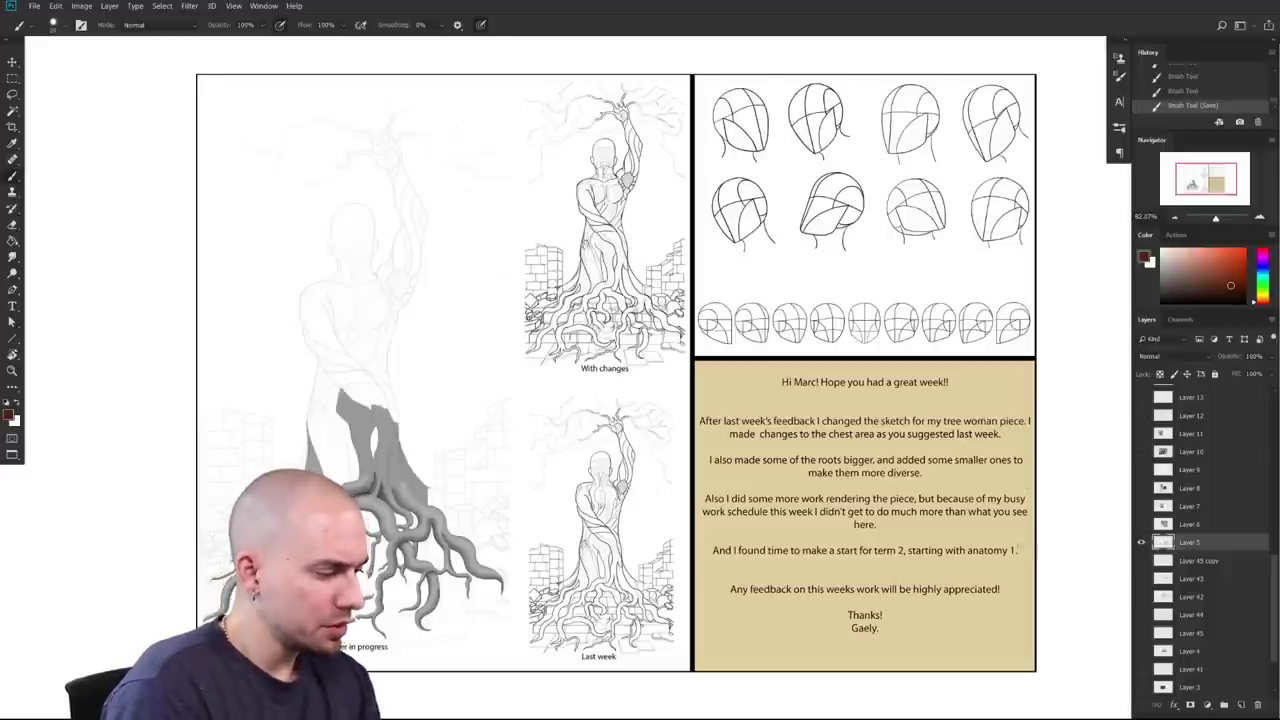
left_click_drag(978, 559, 943, 642)
left_click(1243, 251)
left_click(1263, 250)
Step: Examine the tree woman's render in progress and compare the "With changes" sketch with the "Last week" version
left_click_drag(780, 514, 908, 380)
left_click_drag(748, 452, 889, 400)
scroll(888, 398, "up", 5)
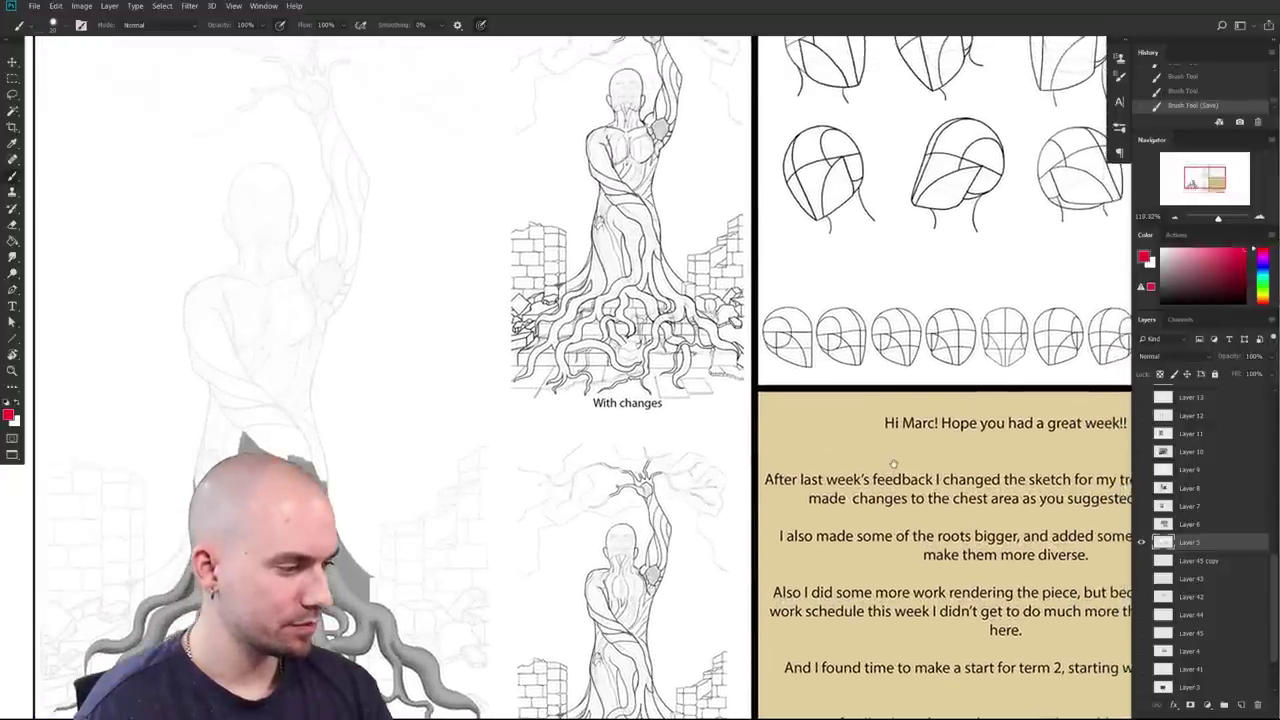
left_click_drag(882, 556, 910, 410)
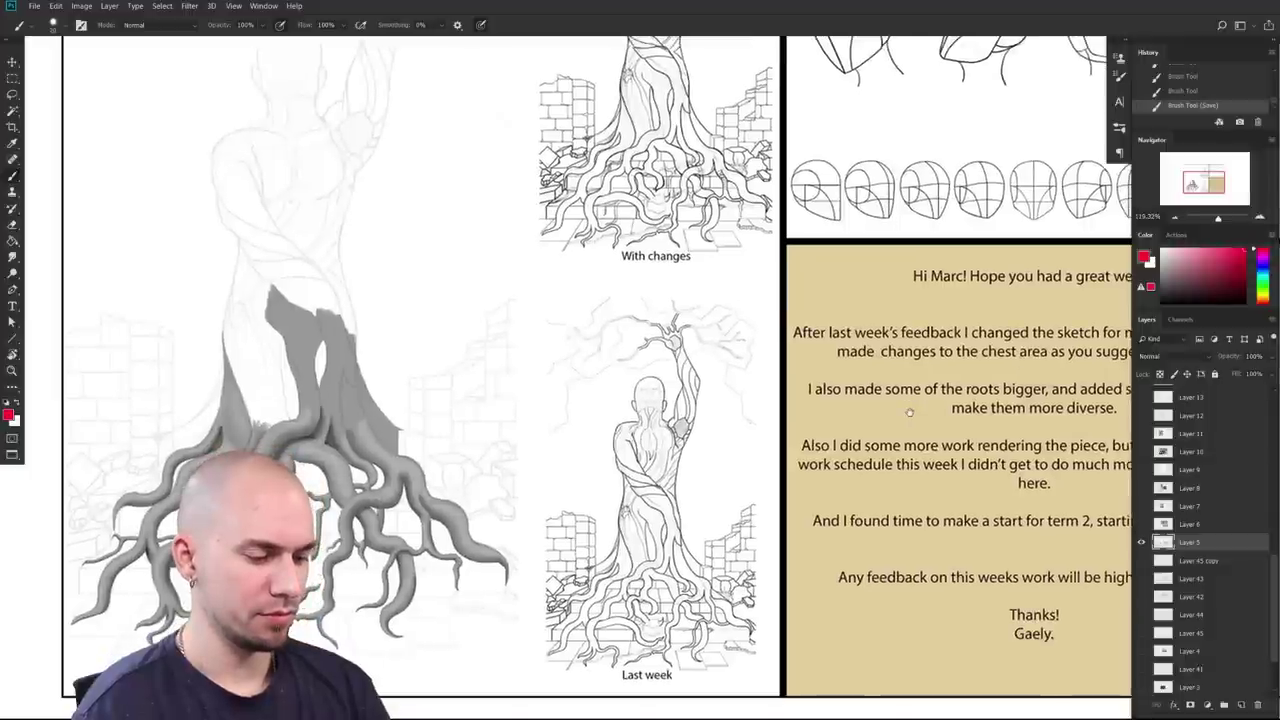
scroll(910, 412, "down", 3)
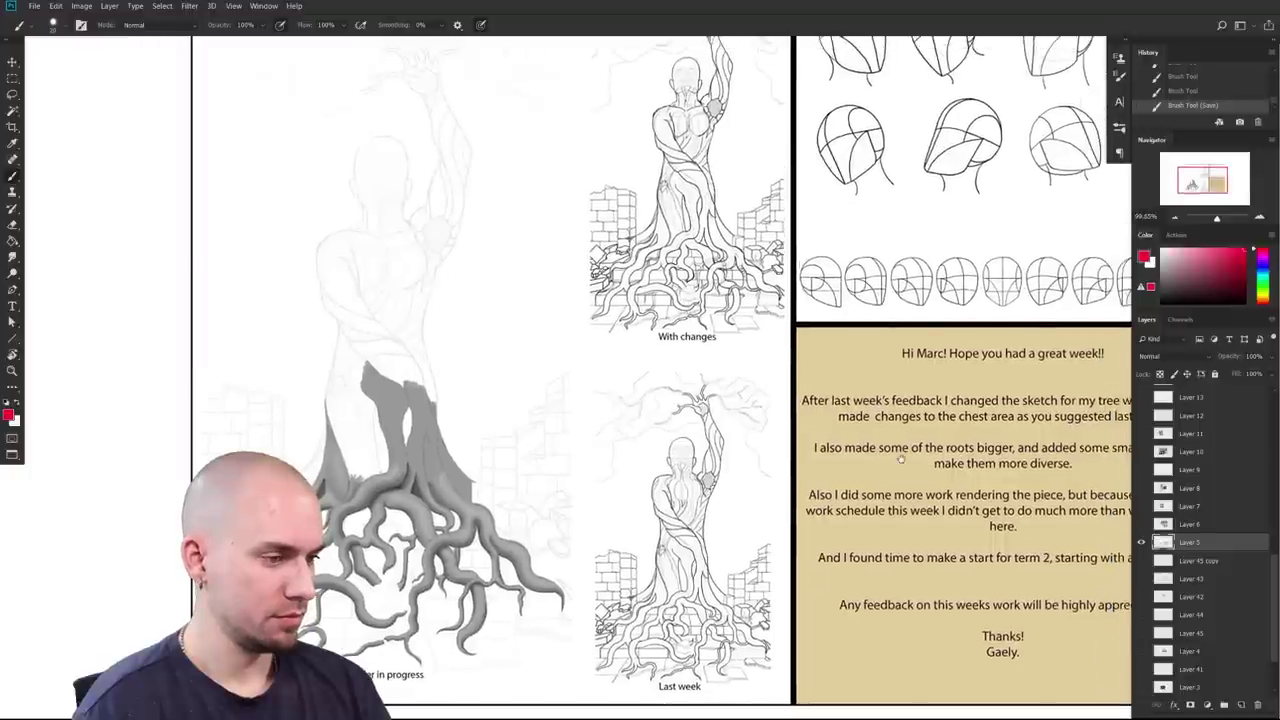
left_click_drag(899, 460, 889, 507)
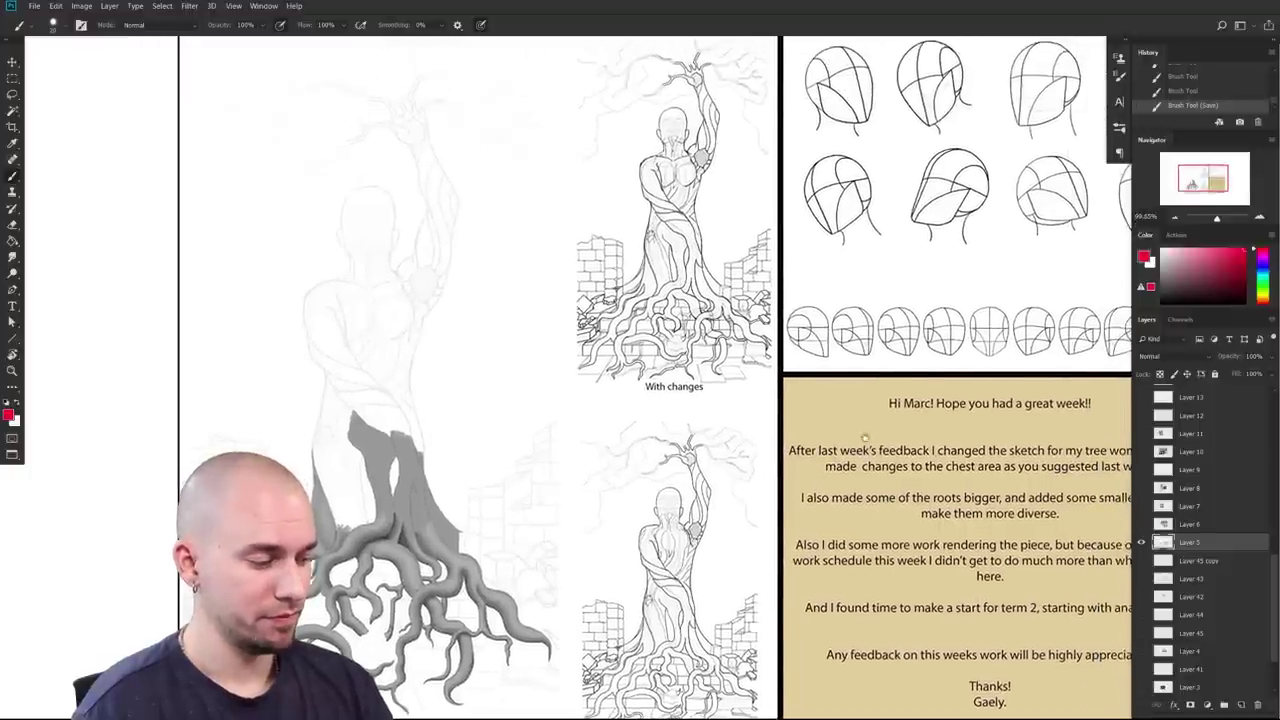
left_click_drag(887, 508, 869, 582)
left_click_drag(768, 473, 691, 500)
left_click_drag(546, 254, 604, 260)
key("ctrl+z")
left_click_drag(698, 522, 745, 430)
left_click_drag(928, 466, 865, 631)
left_click_drag(779, 543, 797, 541)
left_click_drag(766, 525, 833, 551)
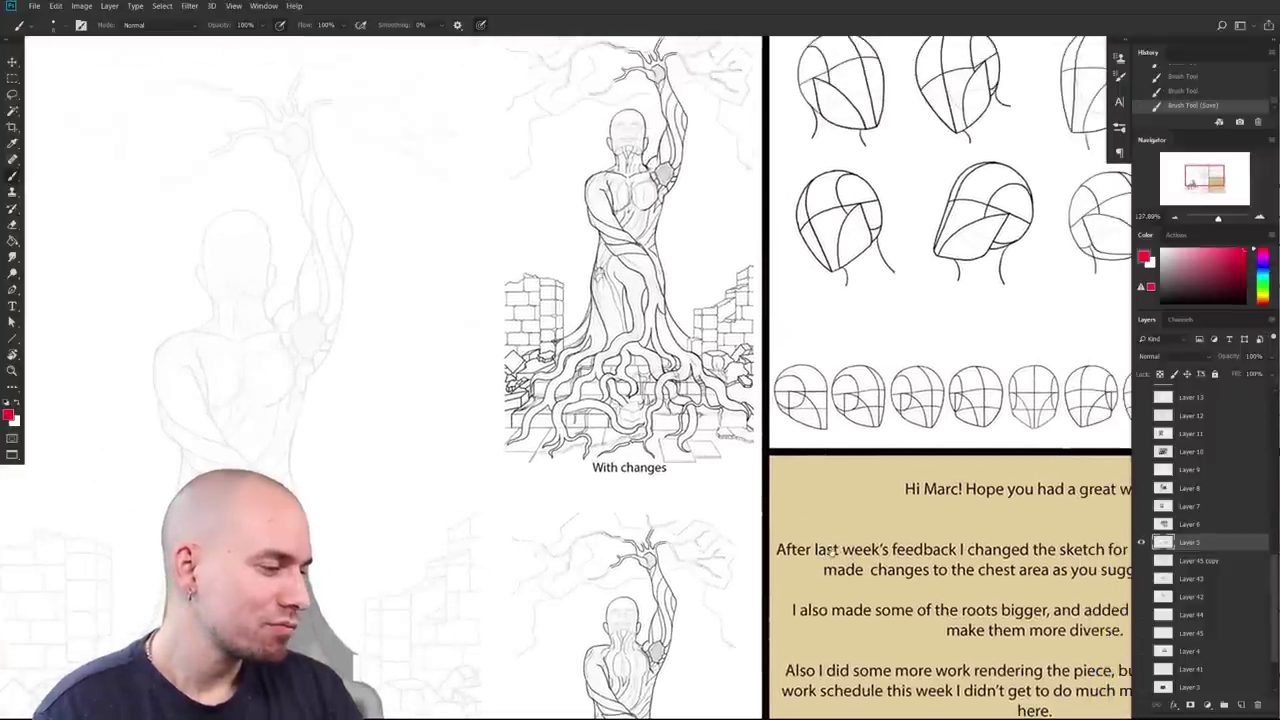
left_click_drag(832, 551, 856, 446)
left_click_drag(839, 524, 834, 529)
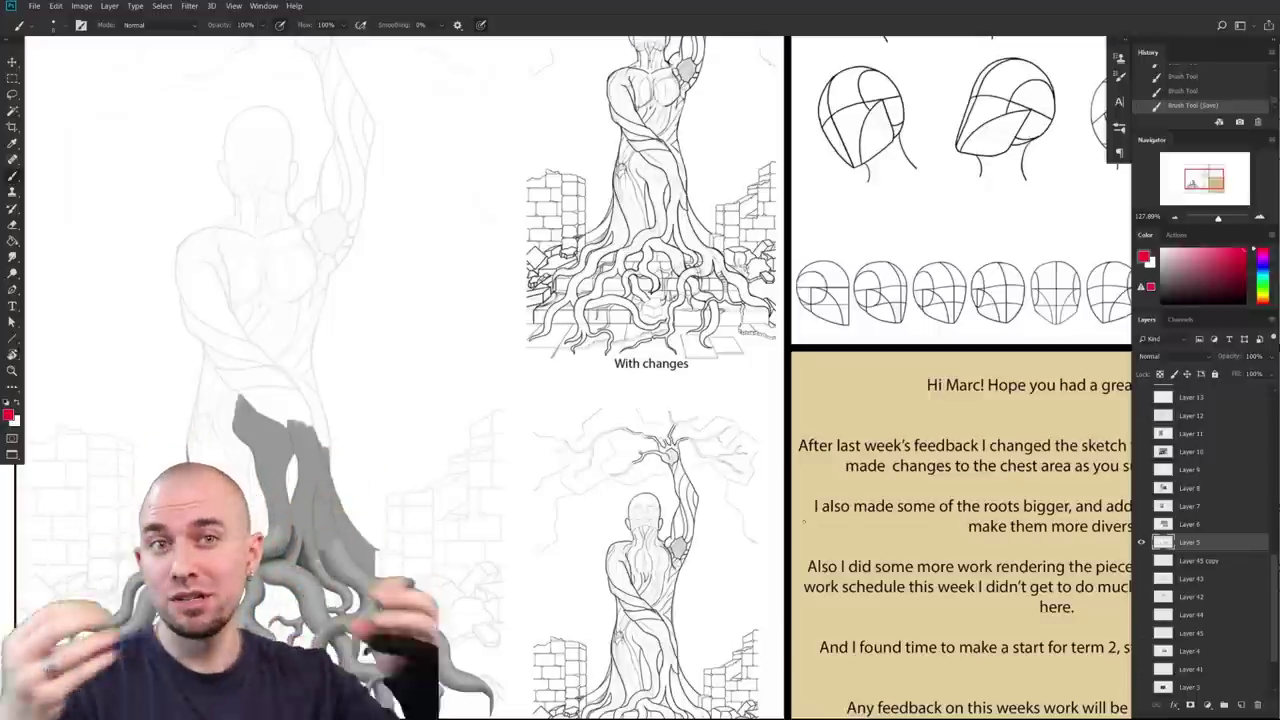
Step: Paint thicker root forms beneath the trunk in the tree woman's render in progress, using greys sampled from the render
left_click_drag(782, 457, 855, 344)
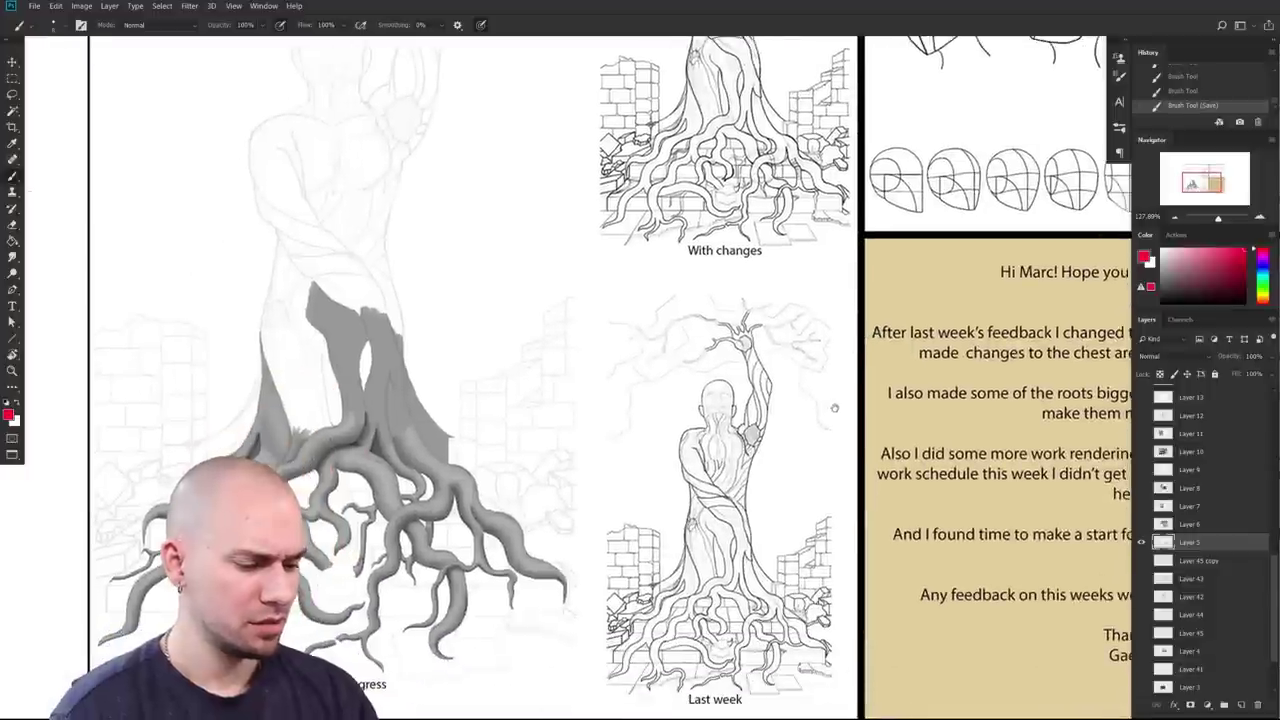
left_click_drag(834, 406, 816, 413)
mouse_move(563, 538)
left_mouse_down()
mouse_move(563, 509)
mouse_move(570, 528)
left_mouse_up()
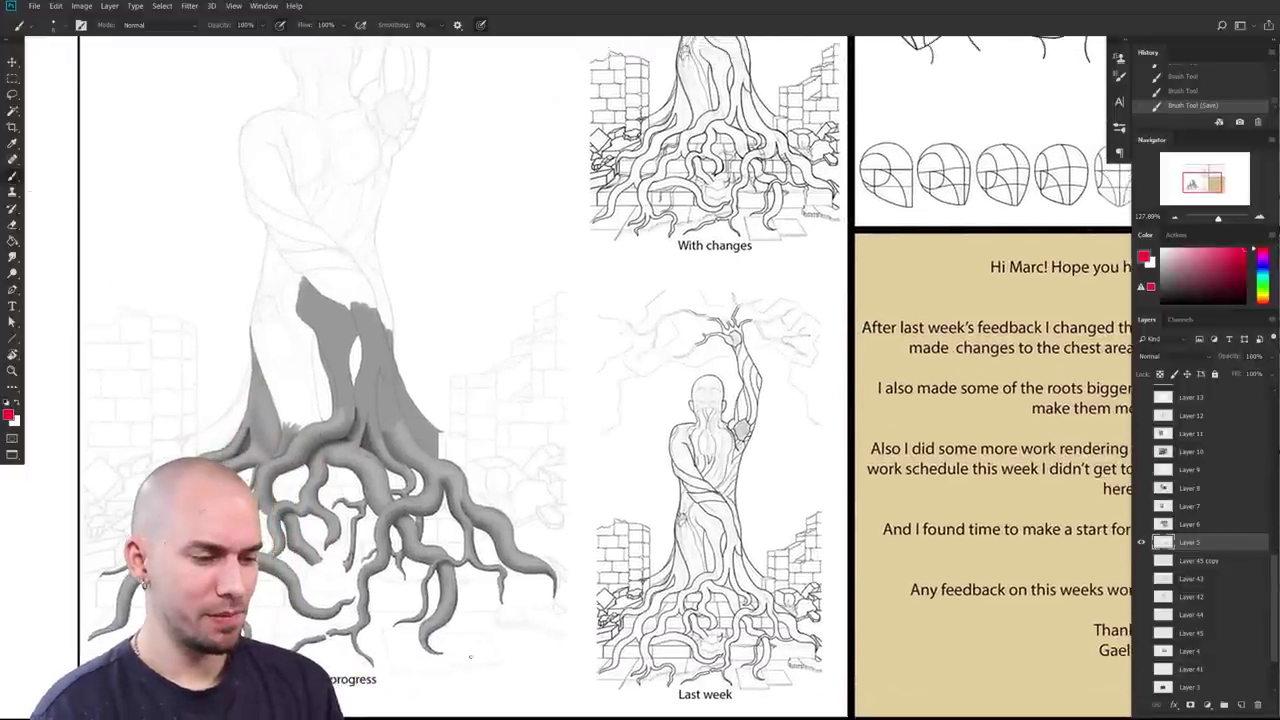
left_click(349, 407, "alt")
left_click_drag(377, 549, 379, 561)
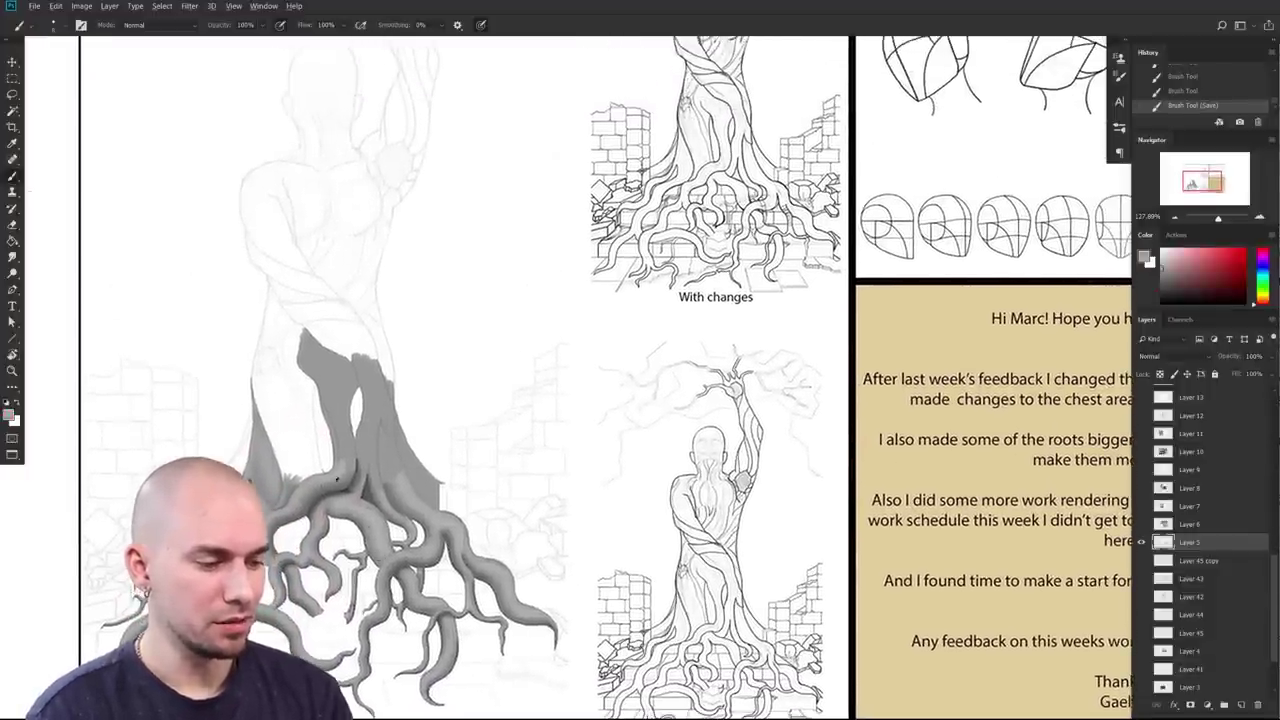
left_click(350, 505, "alt")
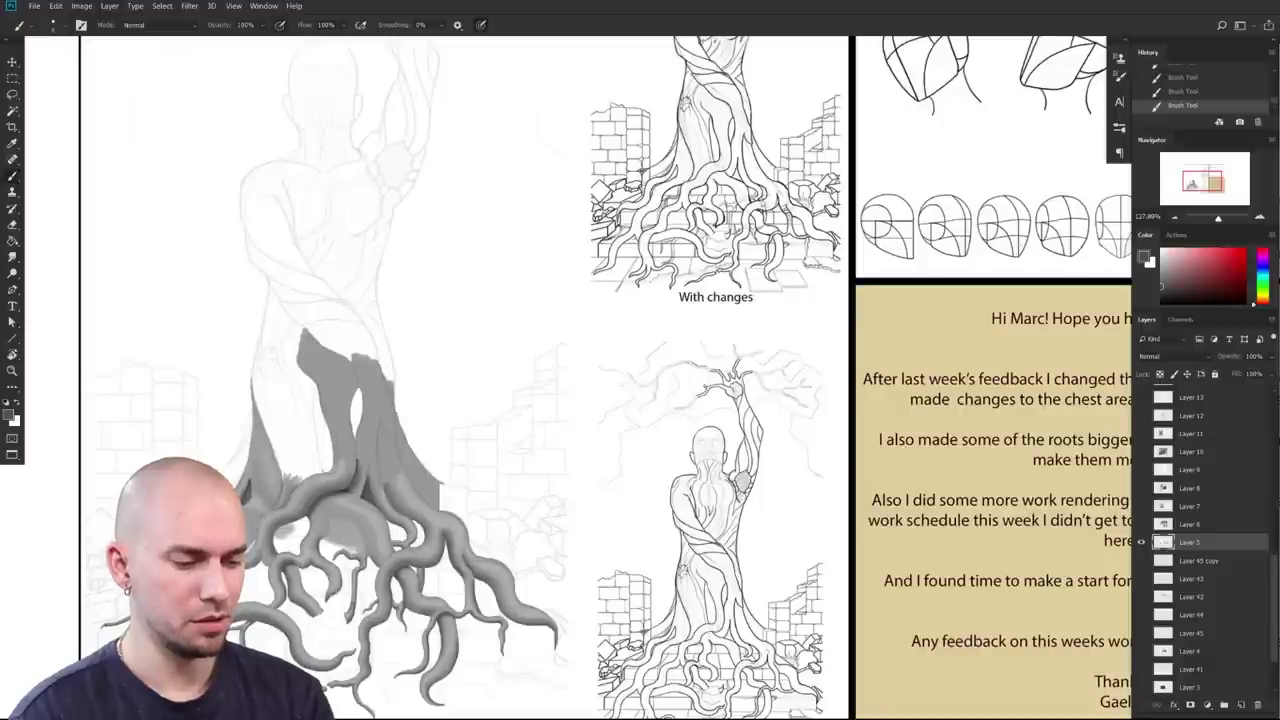
left_click_drag(368, 540, 366, 528)
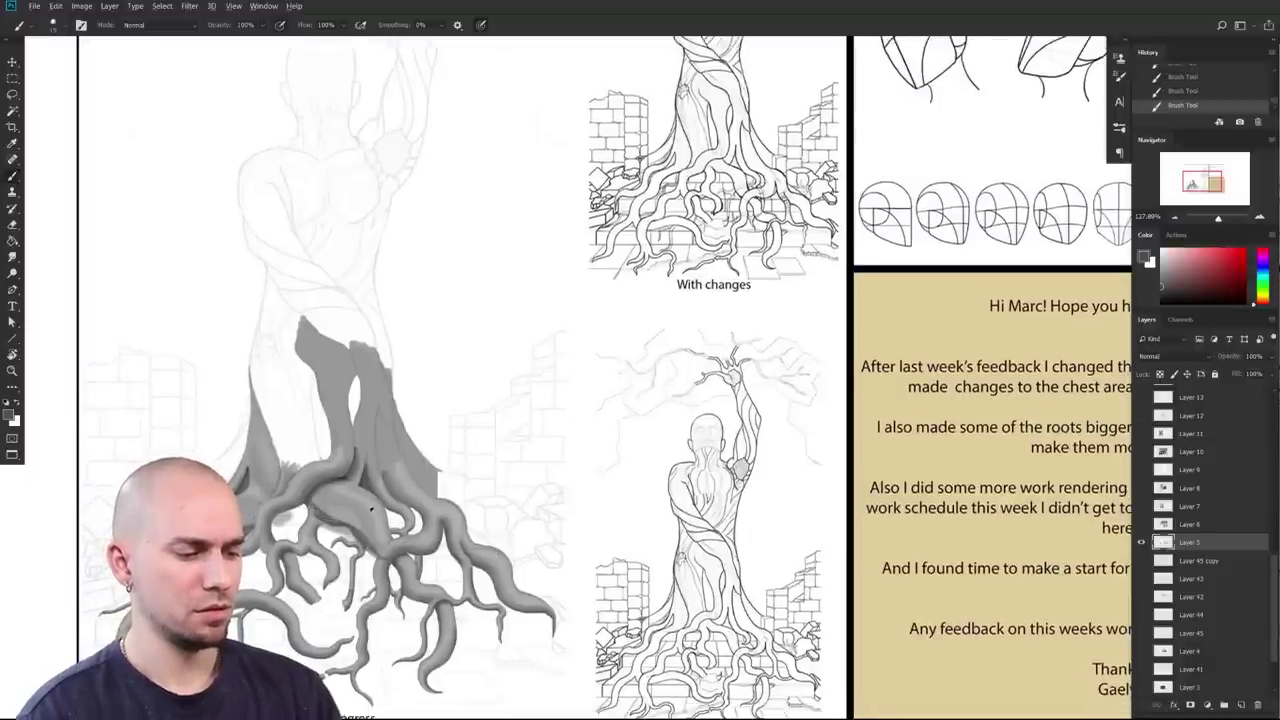
Step: Paint over the "With changes" sketch in sampled white and grey so the tree woman's leg flows down into the roots
scroll(537, 619, "down", 8)
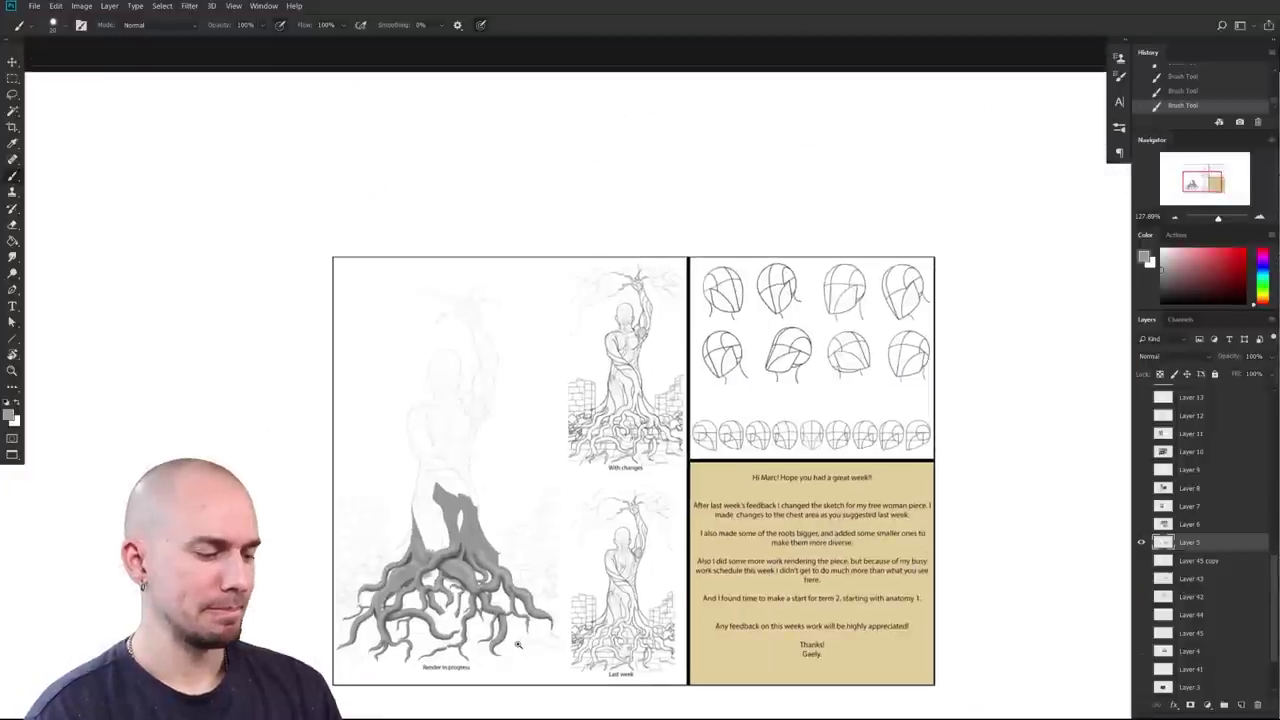
scroll(518, 645, "up", 3)
left_click_drag(690, 560, 620, 528)
left_click_drag(707, 533, 668, 552)
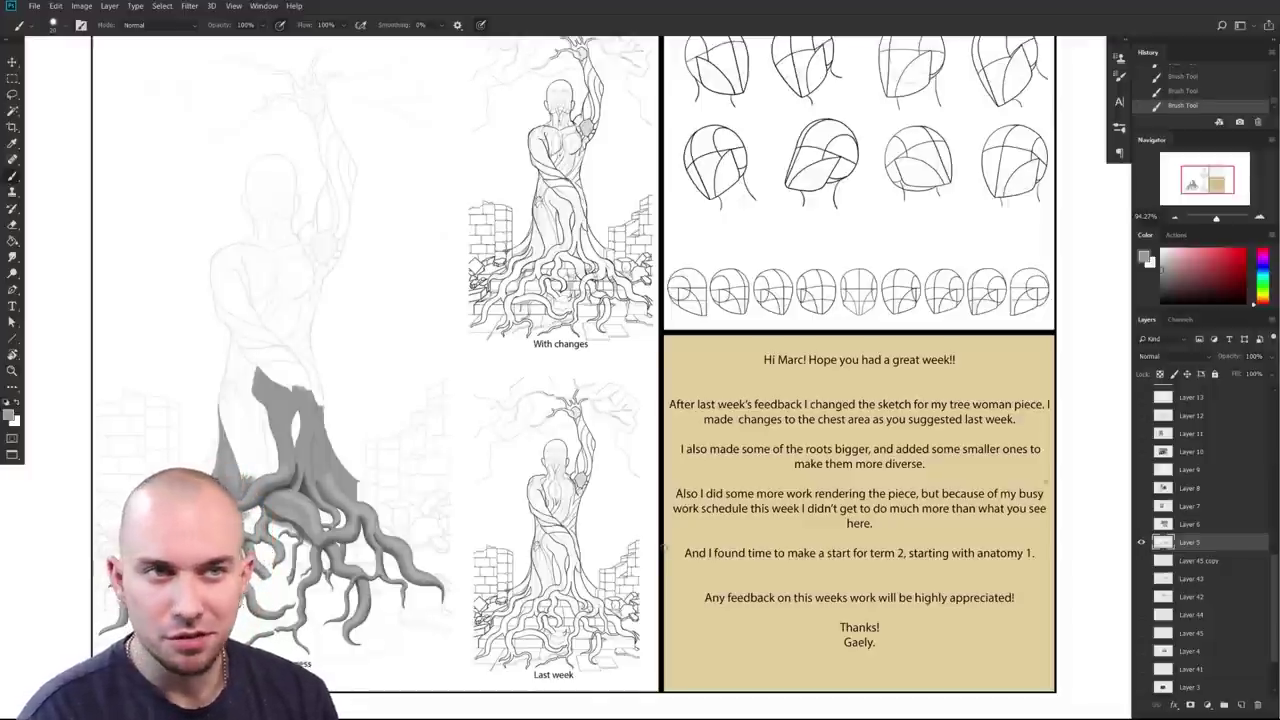
left_click_drag(619, 551, 650, 553)
left_click_drag(592, 608, 615, 575)
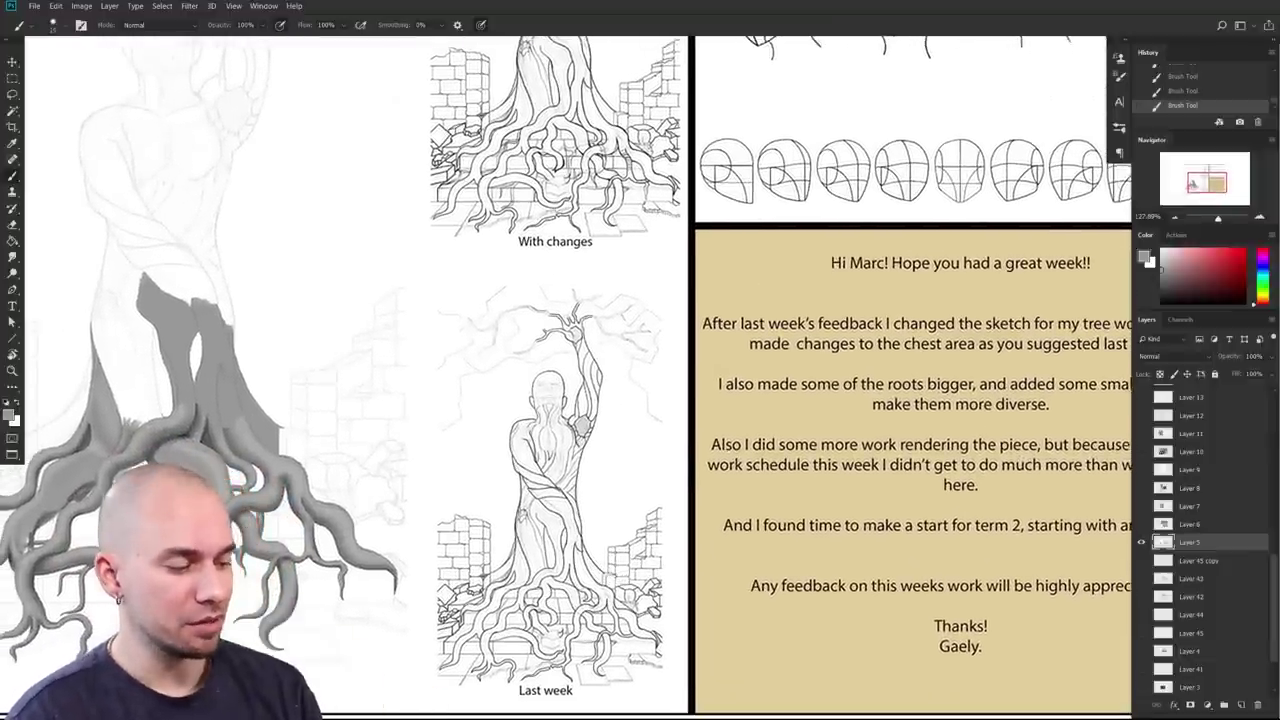
left_click(575, 593, "alt")
left_click_drag(562, 581, 765, 655)
mouse_move(562, 461)
left_mouse_down()
mouse_move(718, 484)
mouse_move(622, 528)
mouse_move(597, 600)
left_mouse_up()
scroll(606, 545, "up", 4)
mouse_move(866, 260)
left_mouse_down()
mouse_move(723, 337)
mouse_move(762, 332)
left_mouse_up()
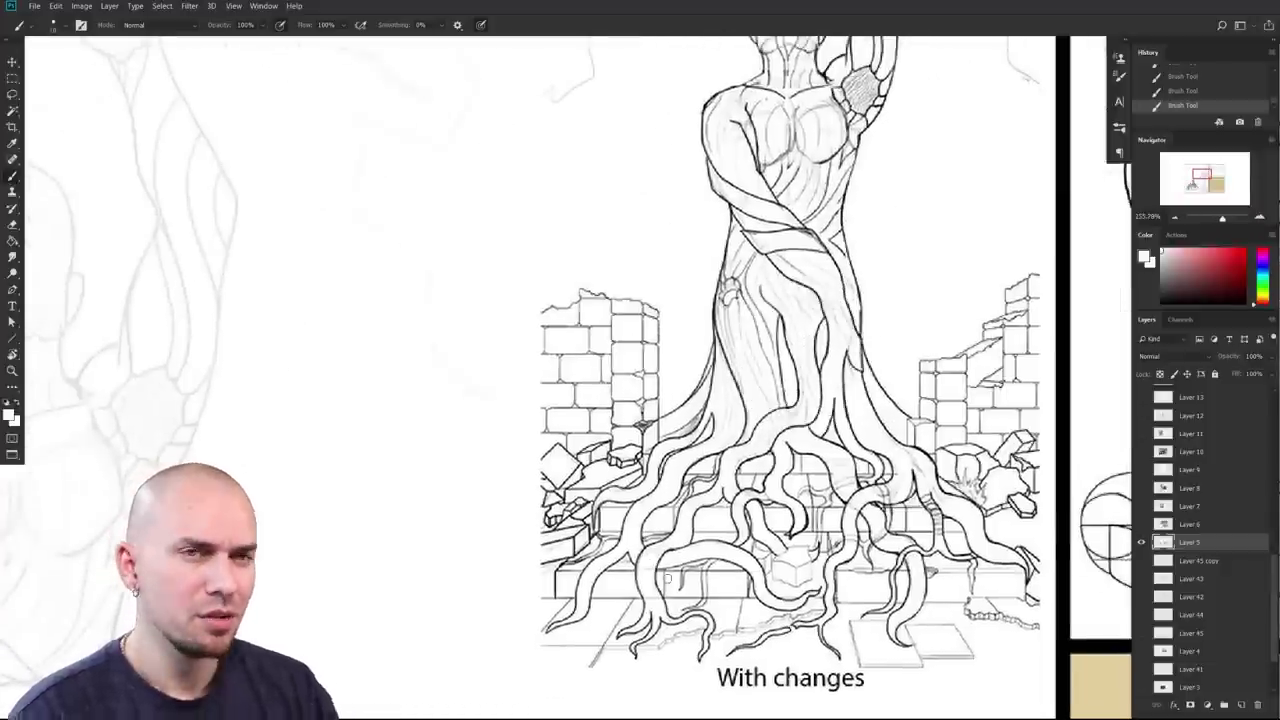
left_click_drag(714, 517, 656, 546)
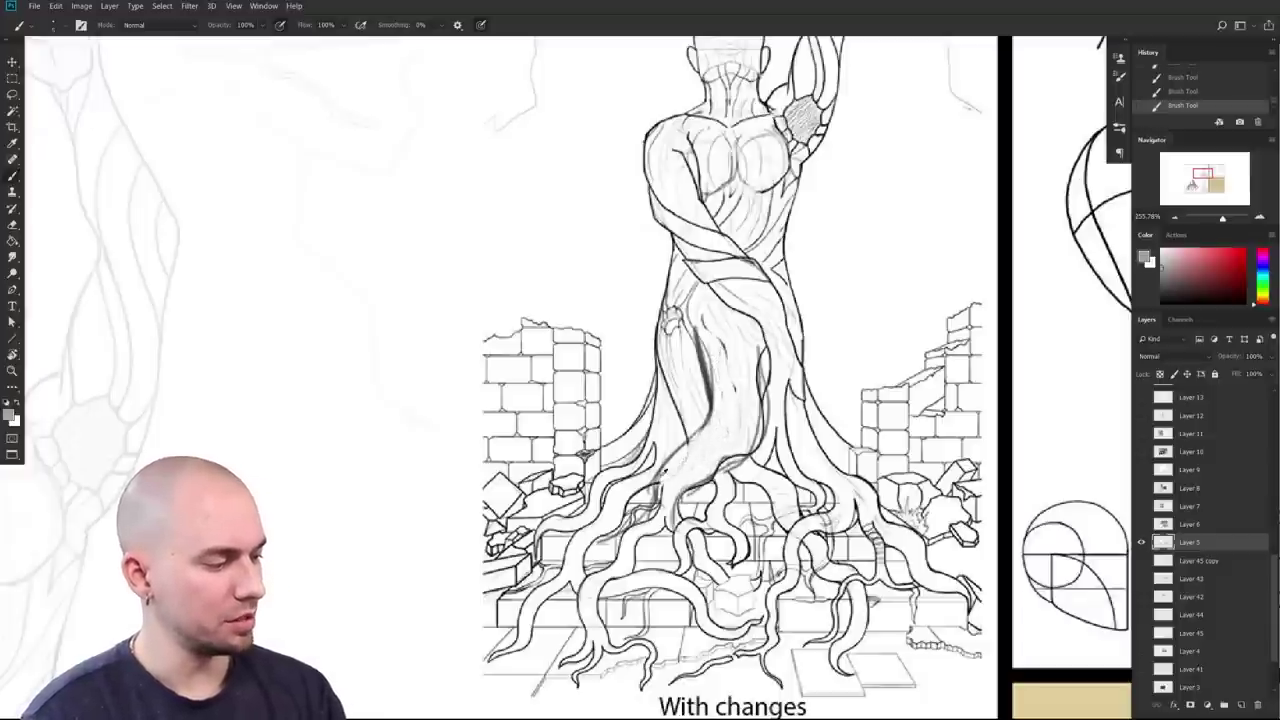
left_click(700, 386, "alt")
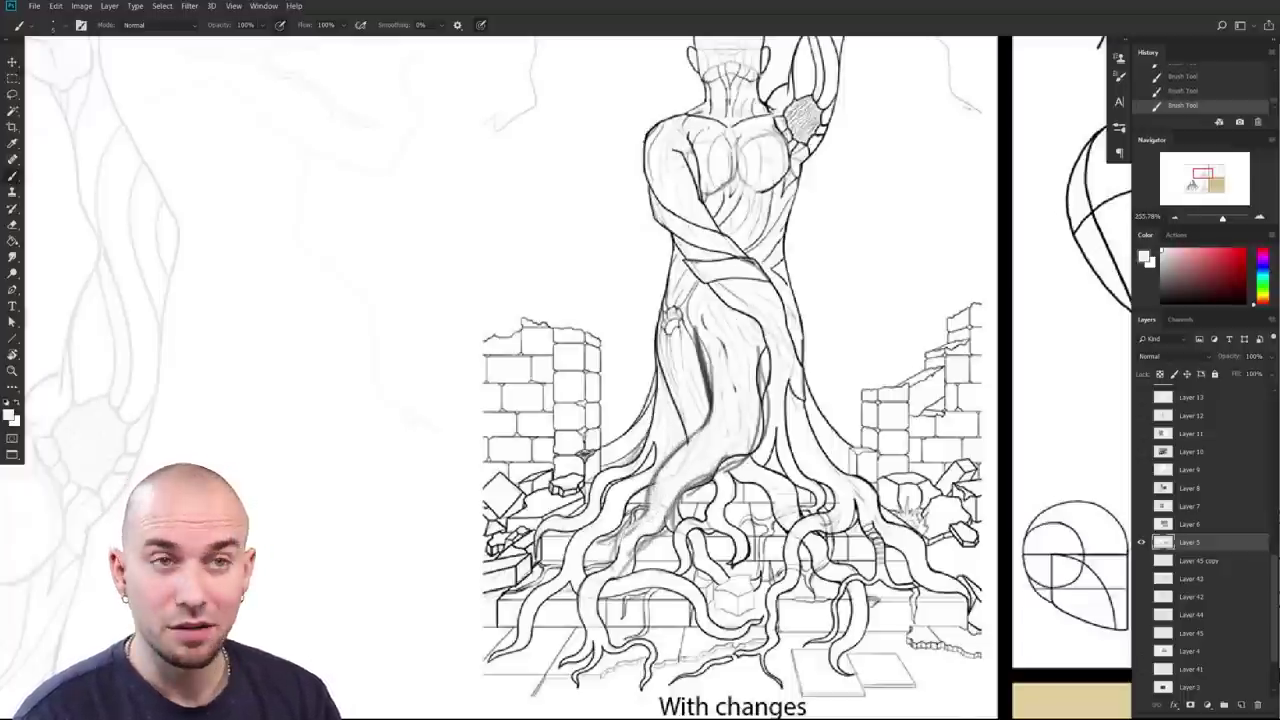
Step: Refine the shading around the thick left-hand roots of the render in progress with greys sampled from the painting
left_click_drag(745, 588, 650, 588)
mouse_move(881, 710)
left_mouse_down()
mouse_move(968, 652)
mouse_move(820, 584)
mouse_move(707, 390)
mouse_move(706, 256)
mouse_move(887, 287)
mouse_move(1070, 395)
left_mouse_up()
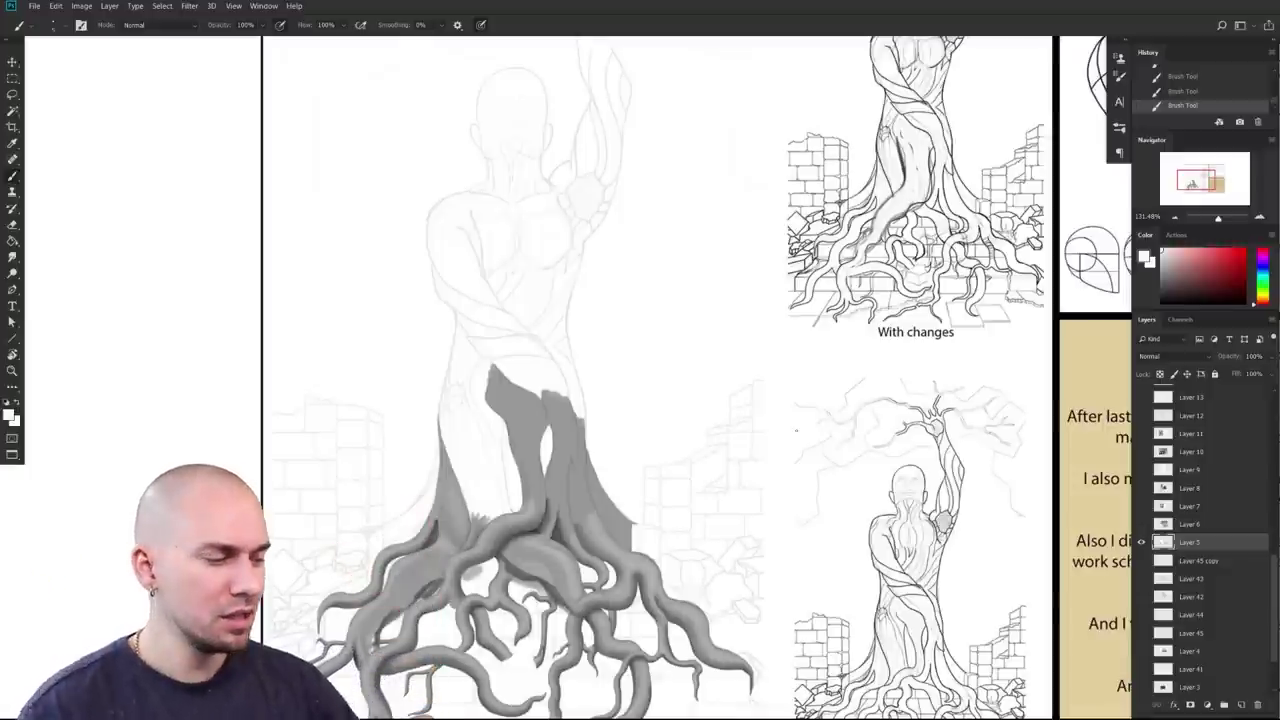
left_click_drag(885, 507, 762, 412)
left_click_drag(1020, 486, 926, 435)
left_click_drag(406, 496, 717, 474)
left_click_drag(526, 453, 585, 480)
left_click_drag(606, 604, 530, 424)
left_click(455, 511, "alt")
left_click(468, 440, "alt")
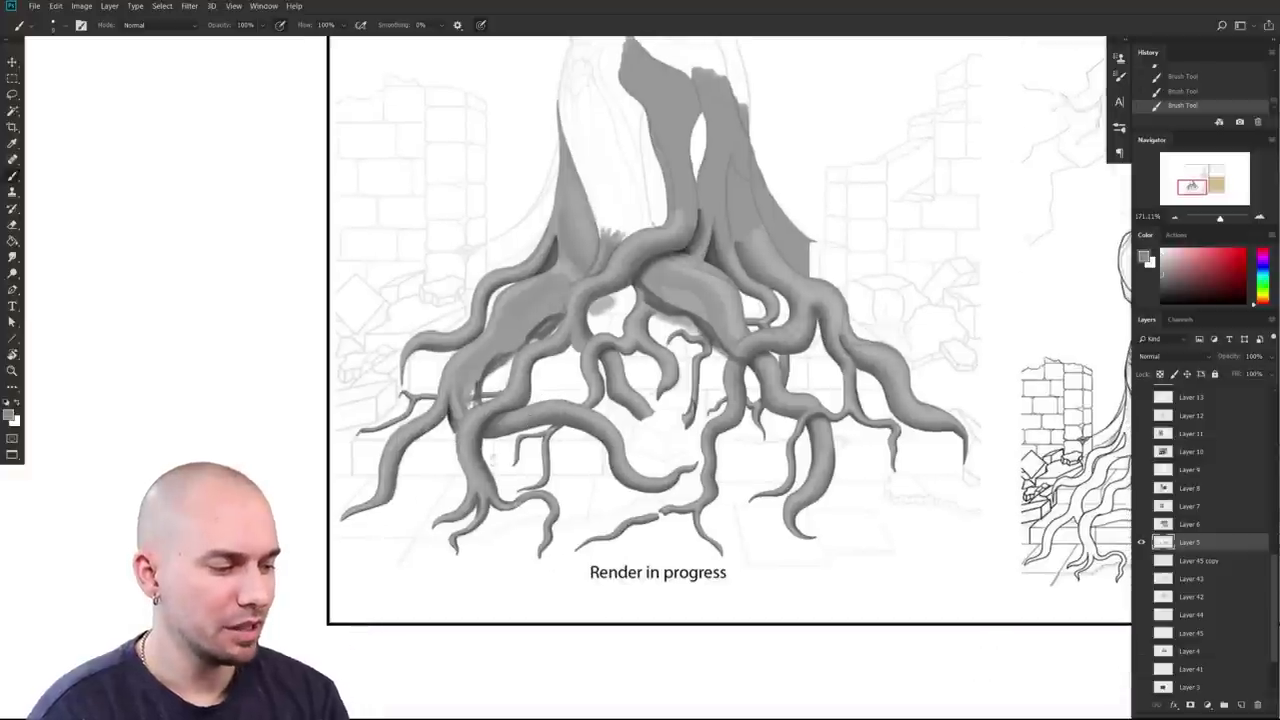
left_click(519, 326, "alt")
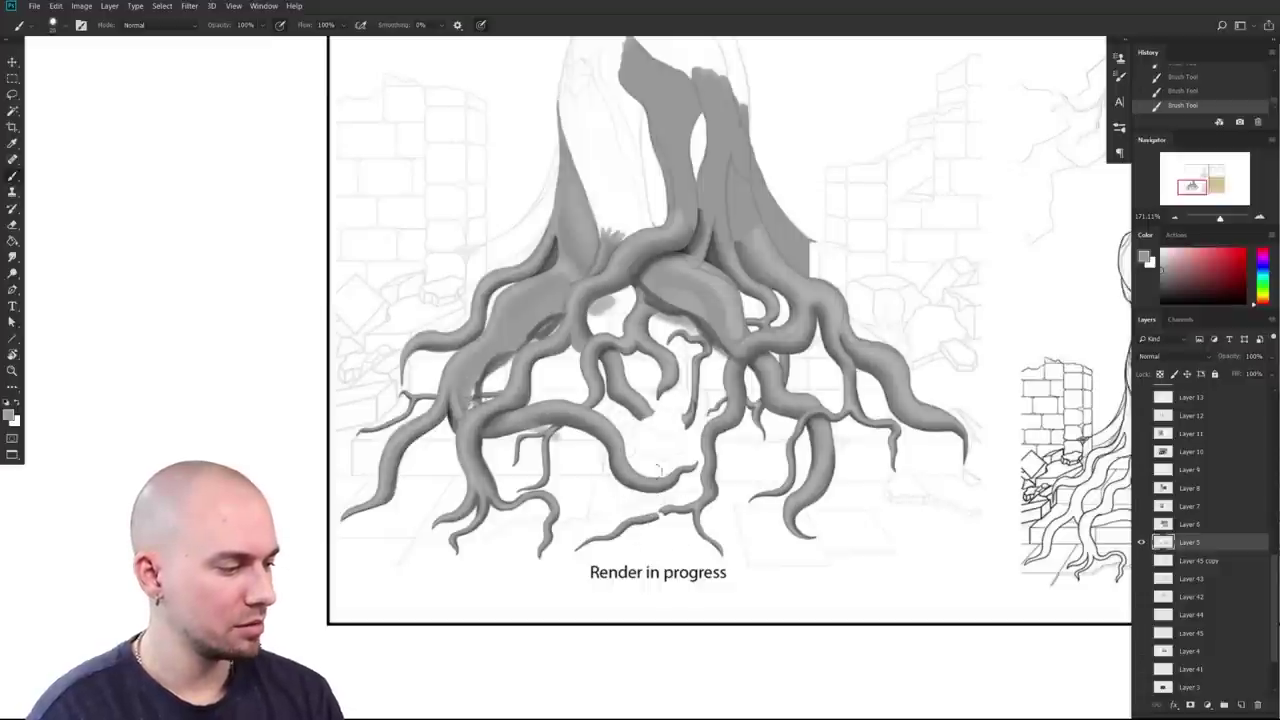
Step: Extend several roots in sampled greys past the render's caption and frame, including one reaching toward the "Last week" sketch
mouse_move(668, 484)
left_mouse_down()
mouse_move(645, 540)
mouse_move(692, 574)
mouse_move(668, 496)
left_mouse_up()
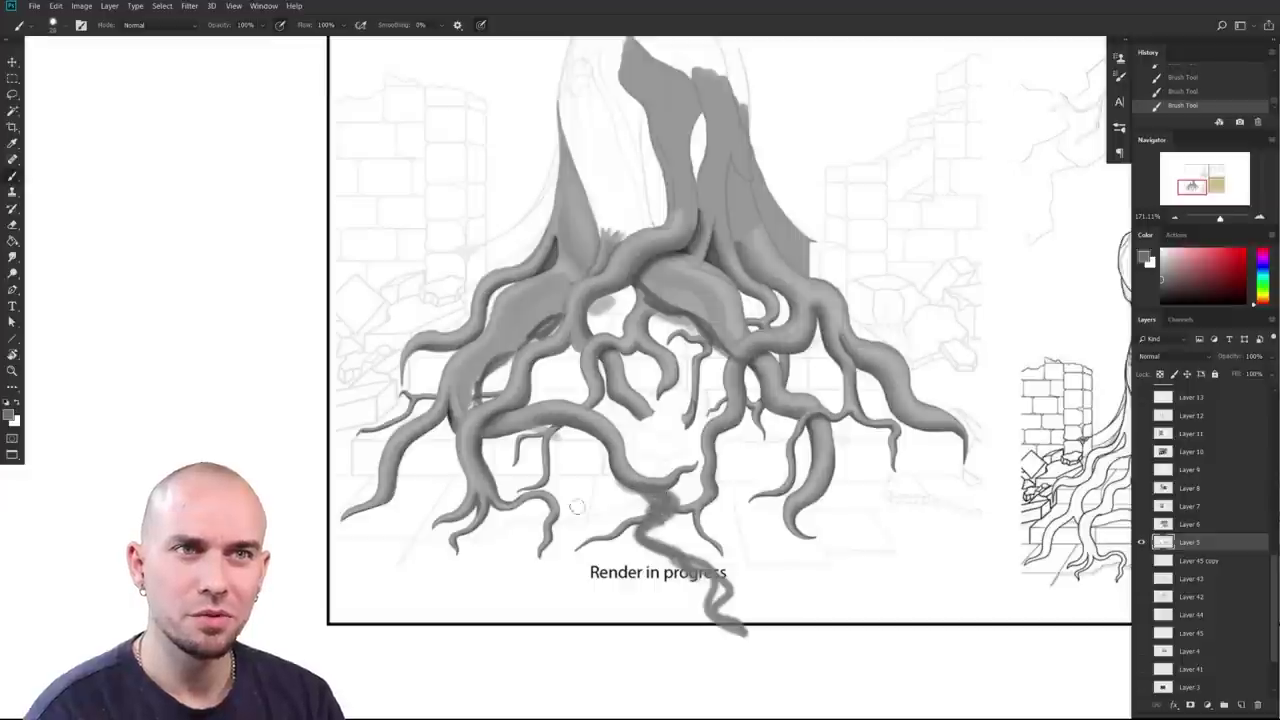
mouse_move(492, 500)
left_mouse_down()
mouse_move(502, 538)
mouse_move(522, 551)
mouse_move(512, 546)
mouse_move(504, 579)
mouse_move(475, 603)
mouse_move(438, 612)
left_mouse_up()
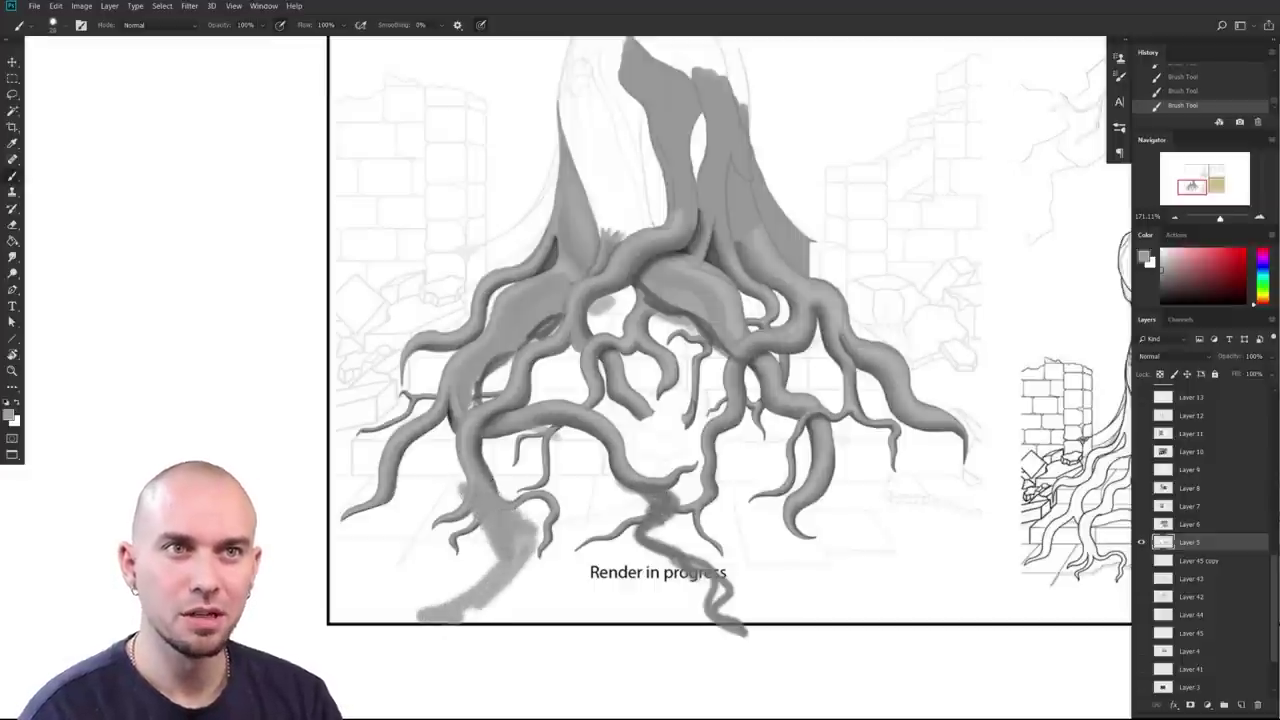
left_click(486, 421, "alt")
left_click_drag(481, 428, 508, 504)
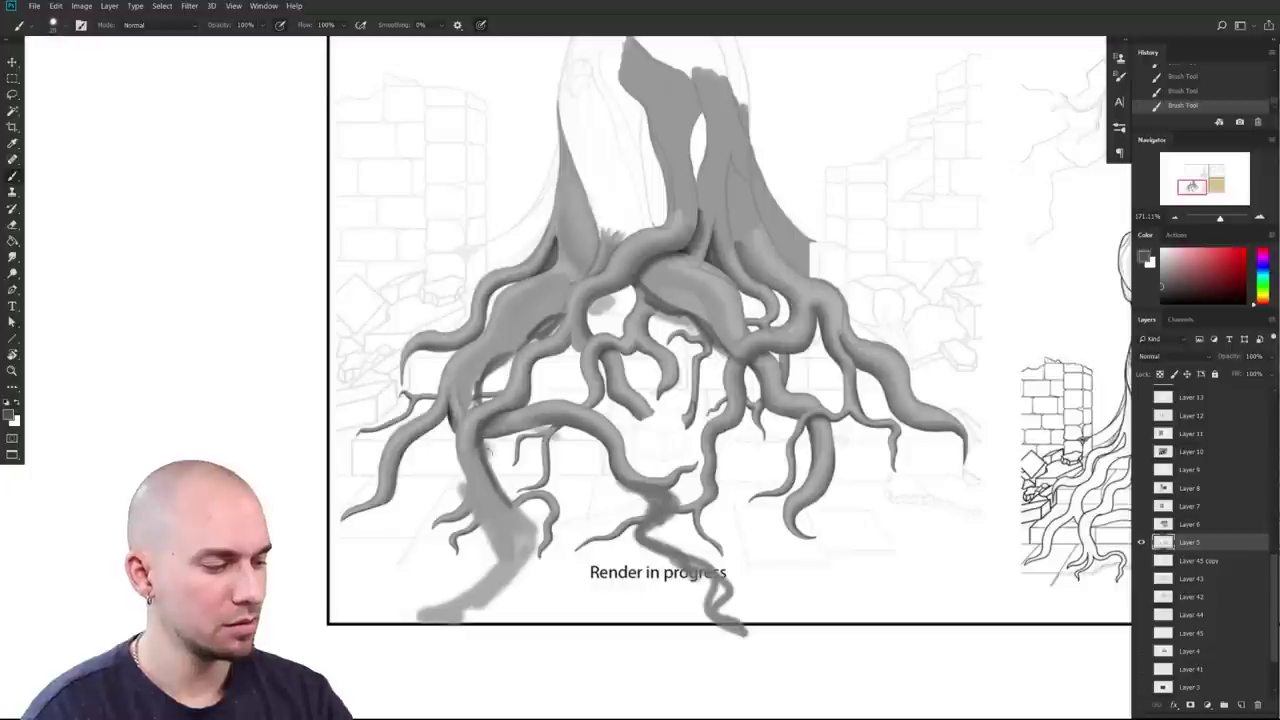
mouse_move(470, 410)
left_mouse_down()
mouse_move(498, 512)
mouse_move(476, 576)
mouse_move(390, 621)
left_mouse_up()
mouse_move(932, 478)
left_mouse_down()
mouse_move(721, 504)
mouse_move(835, 554)
left_mouse_up()
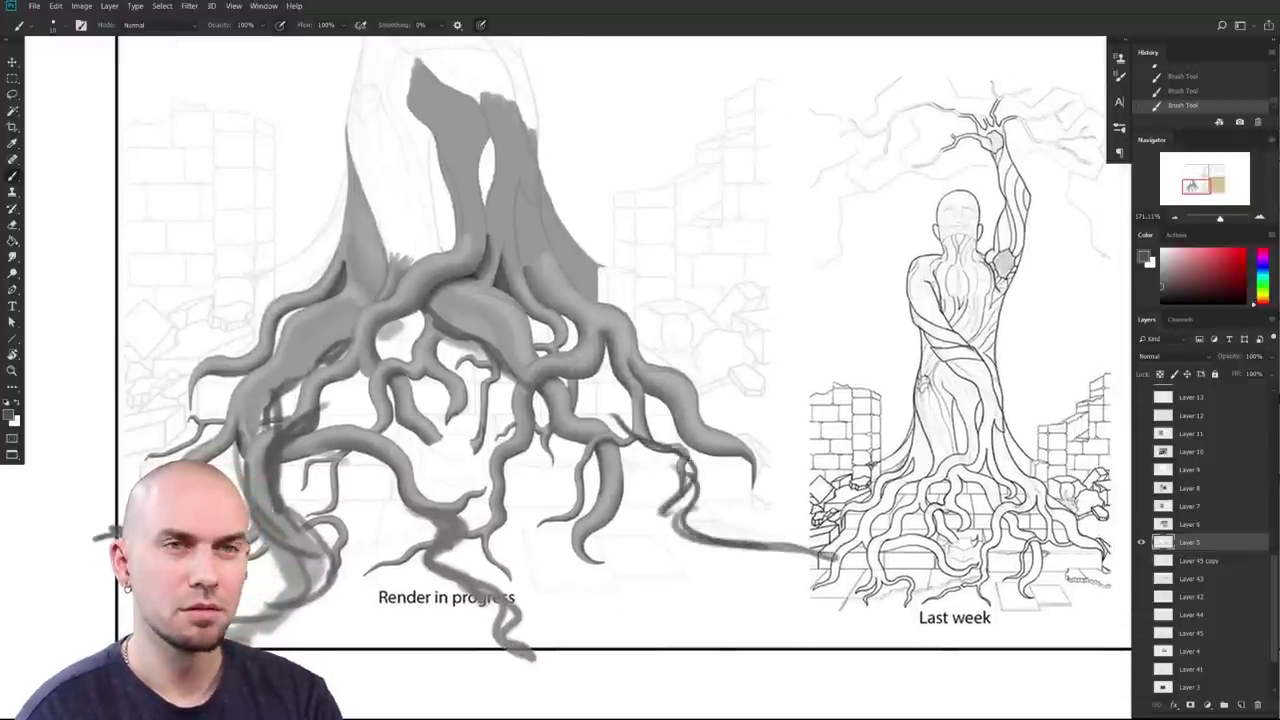
Step: Circle the whole root area of the "With changes" sketch in dark grey
scroll(550, 546, "down", 2)
left_click_drag(576, 459, 631, 532)
scroll(698, 585, "up", 1)
scroll(697, 582, "down", 3)
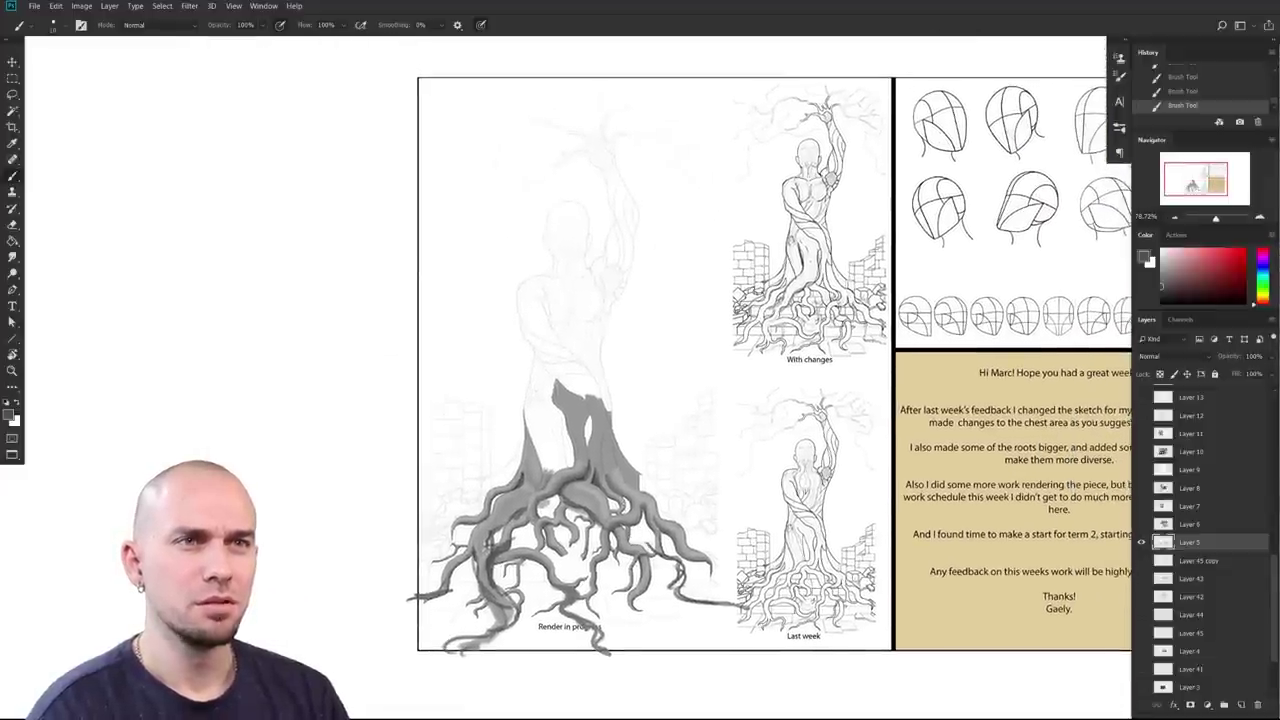
mouse_move(820, 353)
left_mouse_down()
mouse_move(723, 313)
mouse_move(835, 352)
mouse_move(785, 350)
left_mouse_up()
left_click_drag(785, 350, 678, 348)
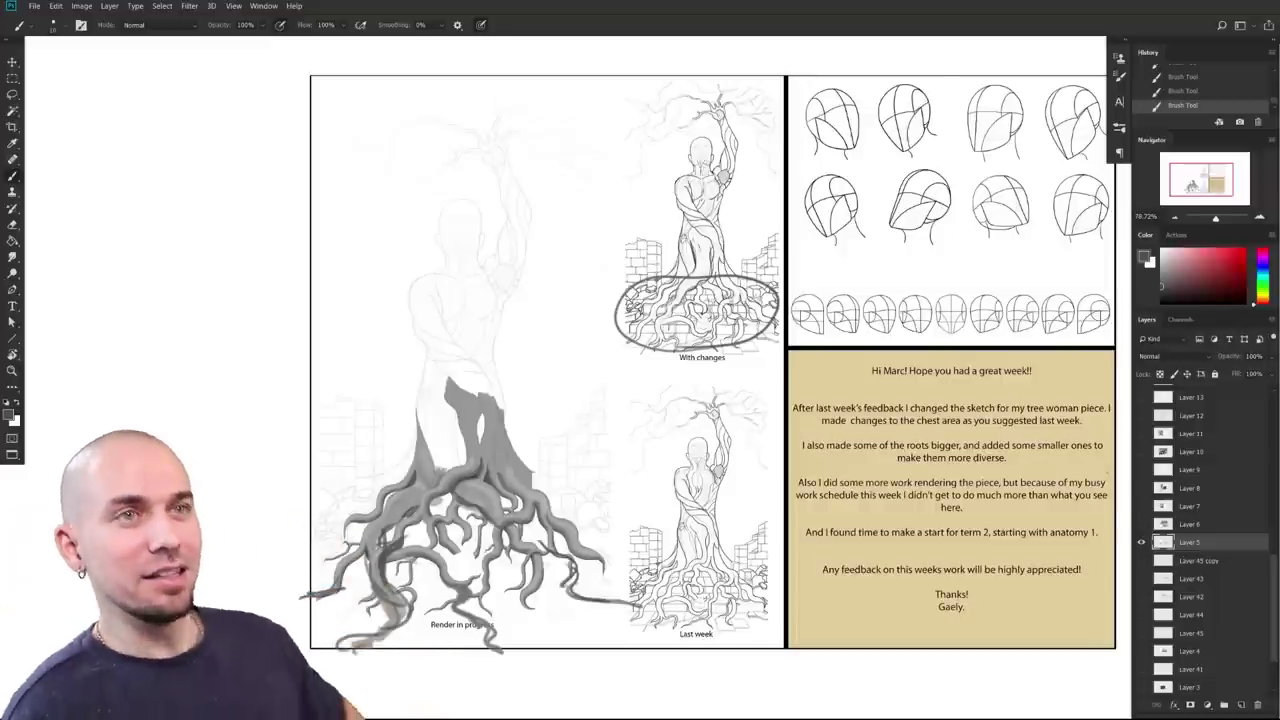
Step: Compare the extended roots in the render with the circled roots in "With changes" and the "Last week" sketch
left_click_drag(808, 499, 832, 542)
left_click_drag(742, 490, 790, 490)
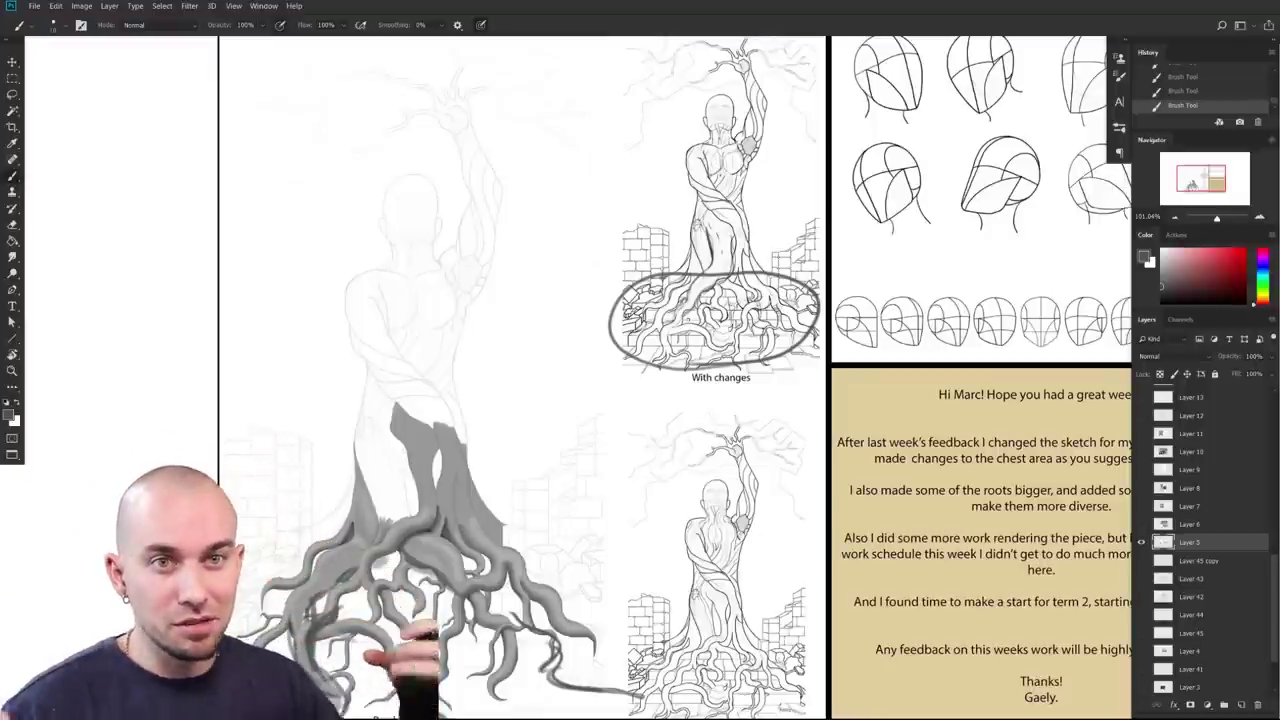
left_click_drag(662, 506, 770, 451)
scroll(730, 365, "down", 3)
scroll(730, 365, "left", 3)
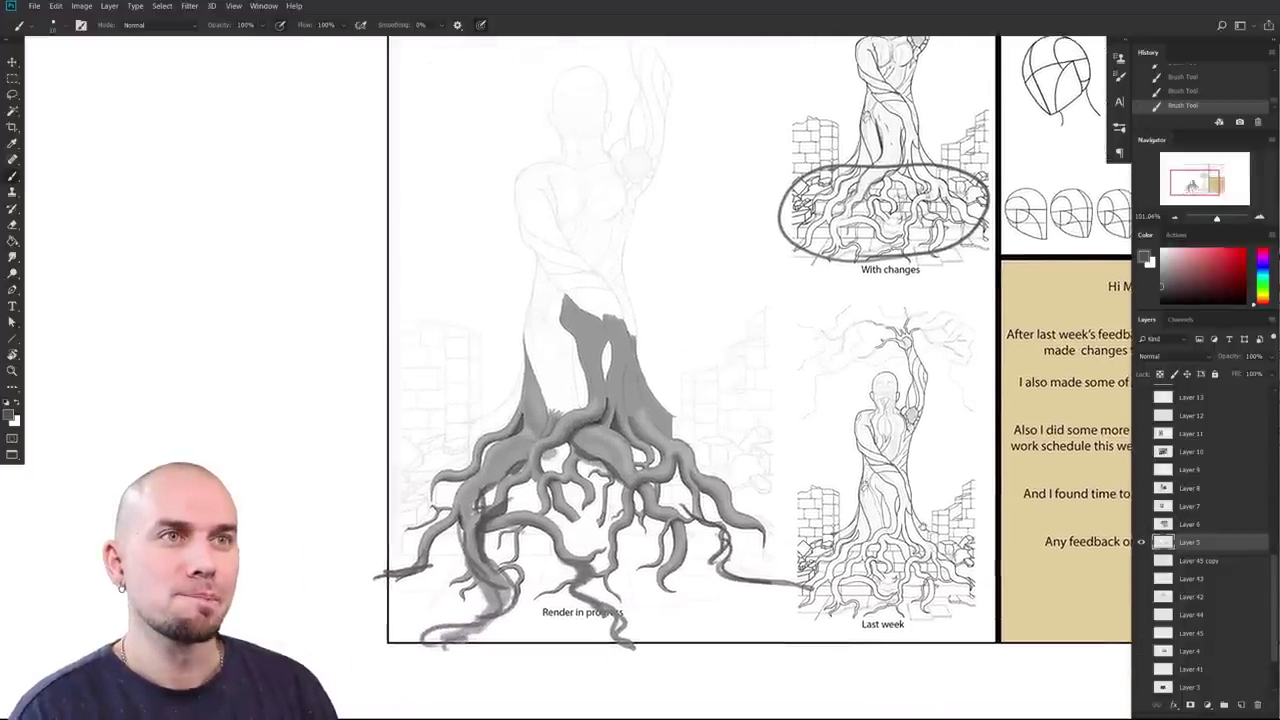
left_click_drag(730, 365, 727, 359)
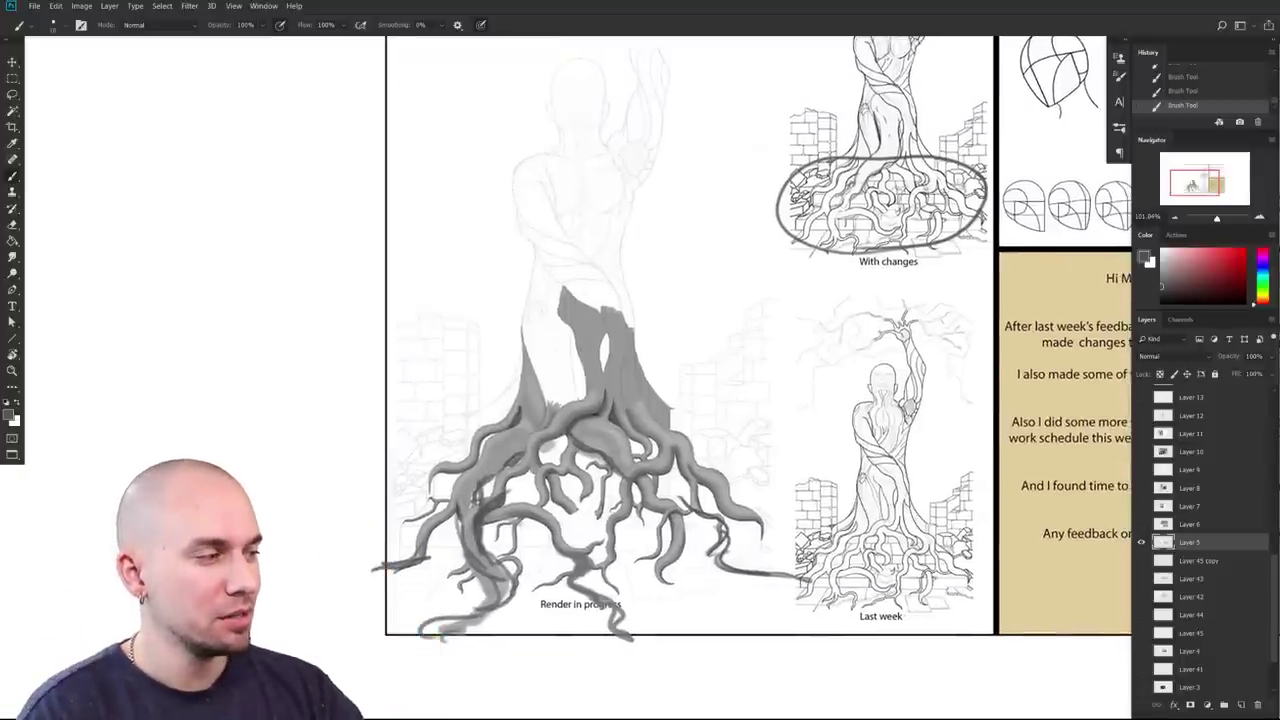
key("ctrl+z")
mouse_move(957, 463)
left_mouse_down()
mouse_move(857, 503)
mouse_move(902, 467)
left_mouse_up()
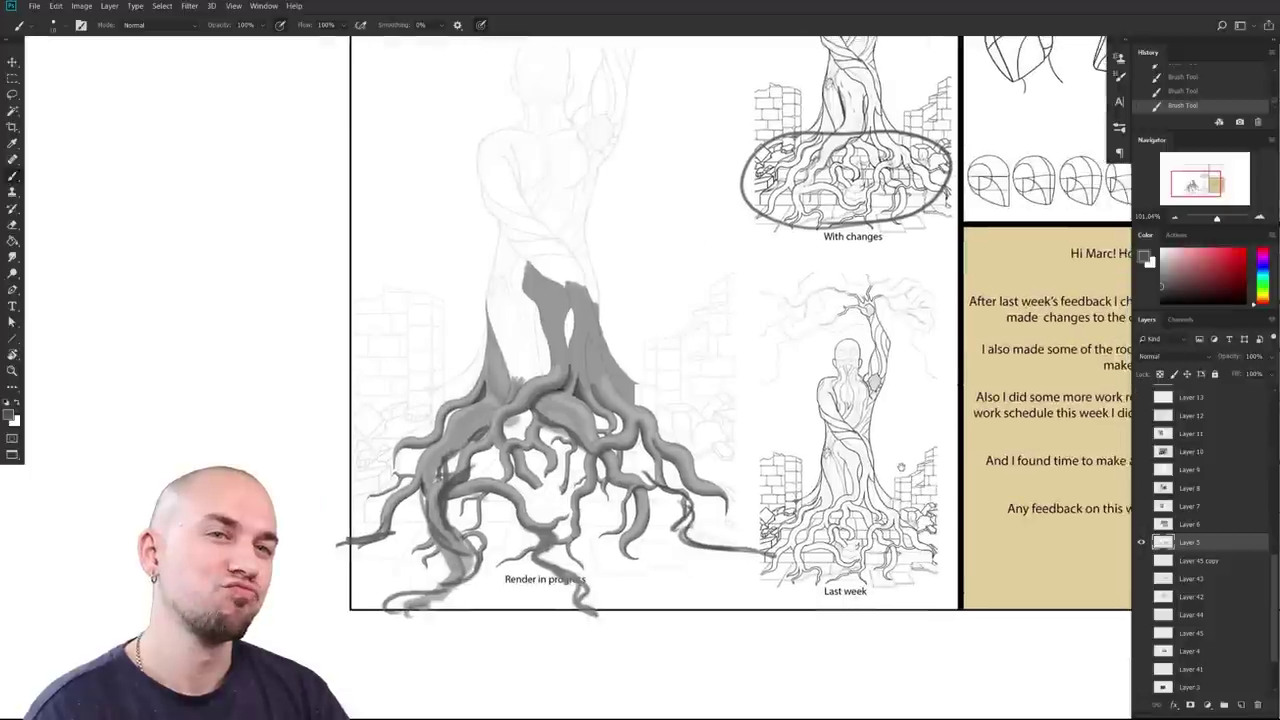
scroll(900, 467, "right", 3)
scroll(900, 467, "up", 4)
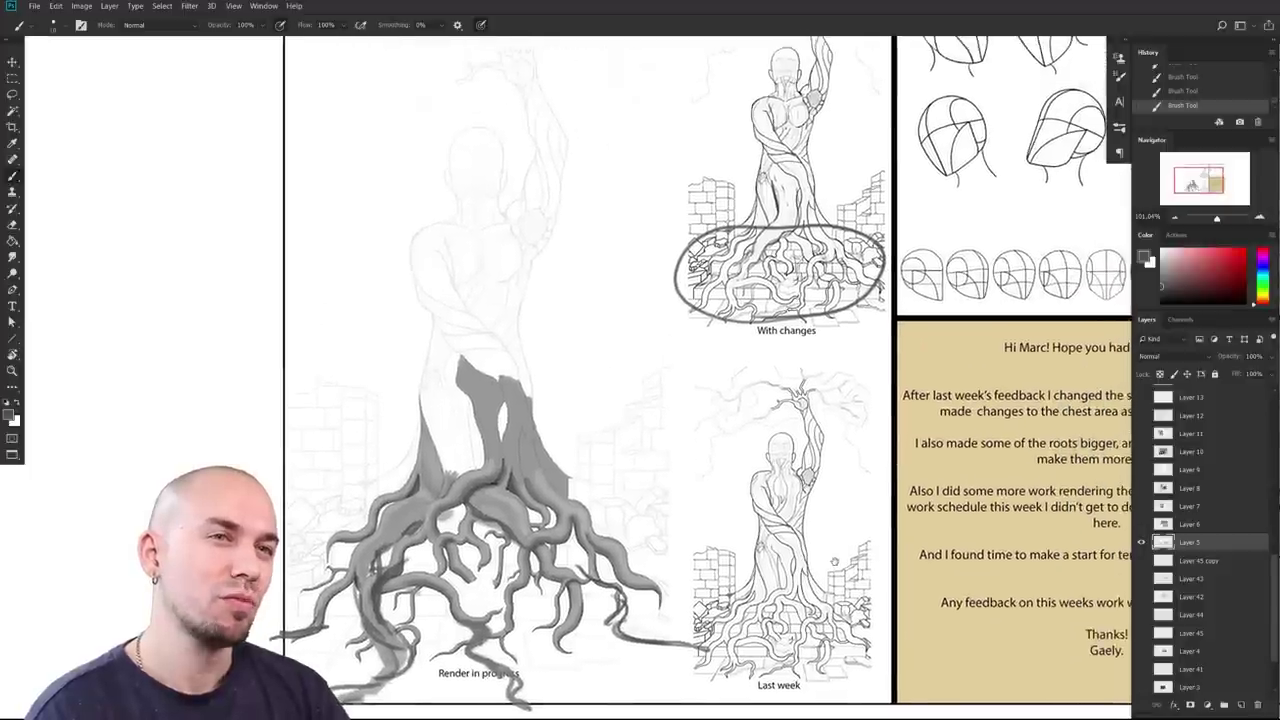
left_click_drag(821, 544, 797, 563)
scroll(797, 563, "up", 2)
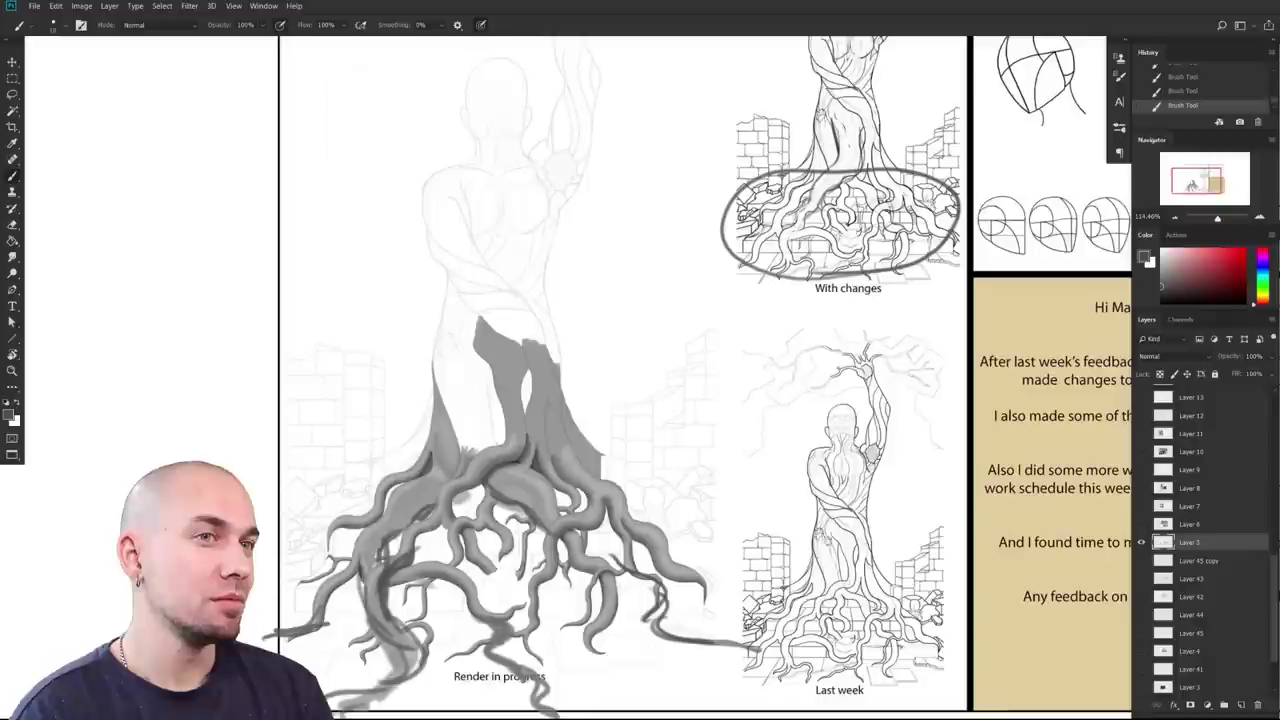
scroll(751, 378, "up", 1)
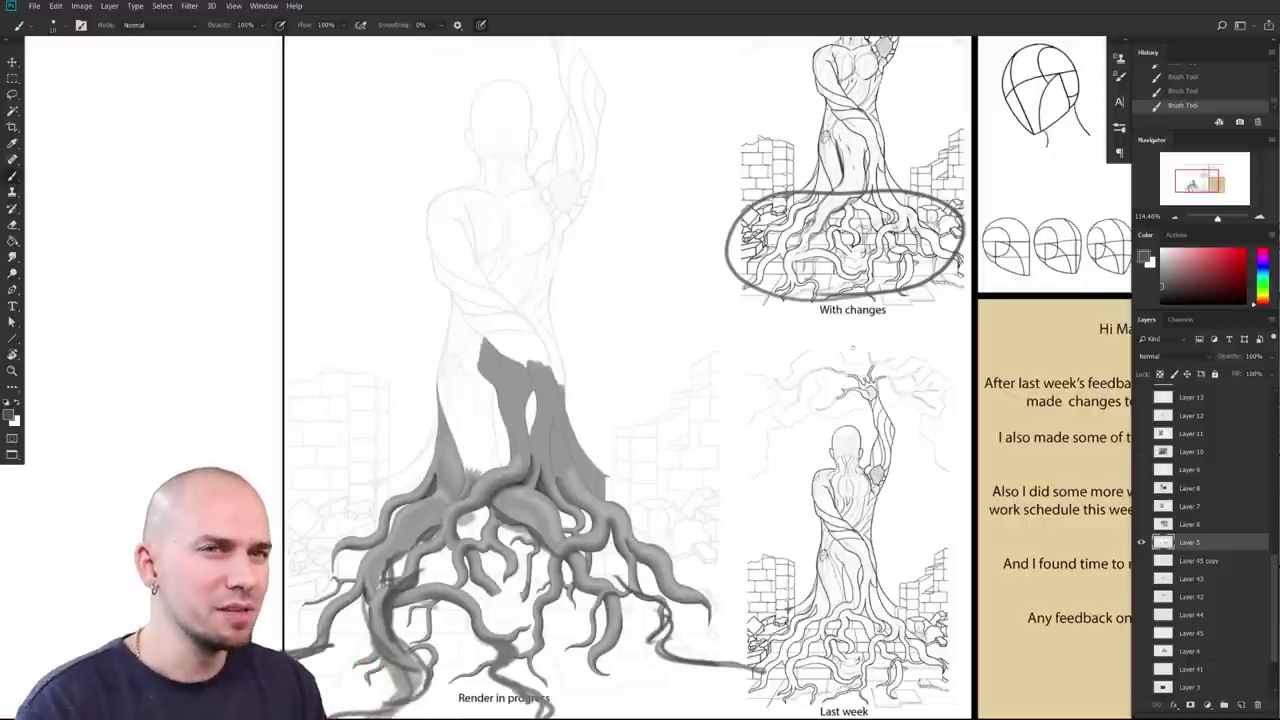
Step: Draw a dark grey check mark beside the chest of the tree woman in the "With changes" sketch
left_click_drag(852, 347, 820, 331)
mouse_move(842, 475)
left_mouse_down()
mouse_move(806, 473)
mouse_move(621, 556)
mouse_move(740, 503)
mouse_move(811, 385)
mouse_move(872, 322)
mouse_move(952, 273)
left_mouse_up()
left_click_drag(666, 390, 873, 394)
scroll(873, 394, "right", 5)
scroll(873, 394, "up", 8)
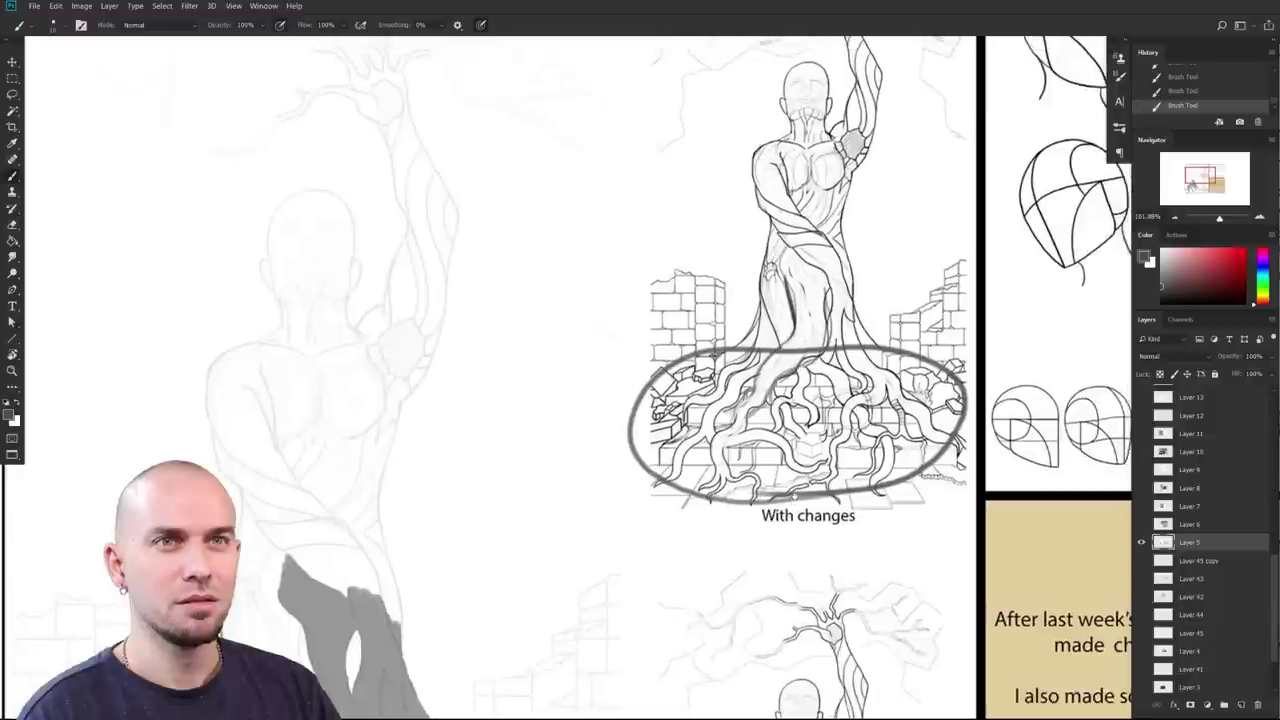
left_click_drag(795, 374, 791, 381)
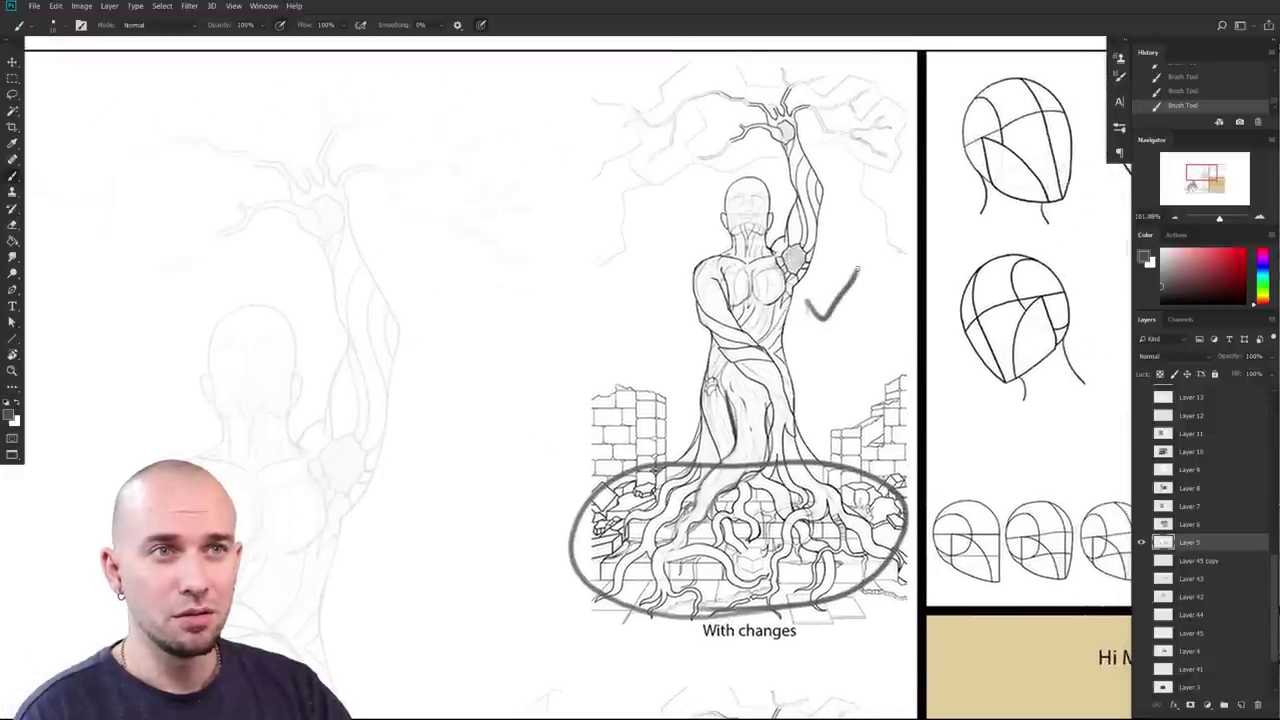
mouse_move(844, 208)
left_mouse_down()
mouse_move(632, 200)
mouse_move(820, 340)
left_mouse_up()
key("ctrl+z")
Step: Set the foreground colour to bright red for marking up the head construction studies
mouse_move(975, 570)
left_mouse_down()
mouse_move(792, 591)
mouse_move(853, 513)
mouse_move(653, 513)
mouse_move(746, 523)
mouse_move(674, 511)
left_mouse_up()
mouse_move(877, 477)
left_mouse_down()
mouse_move(873, 466)
mouse_move(900, 487)
mouse_move(889, 493)
left_mouse_up()
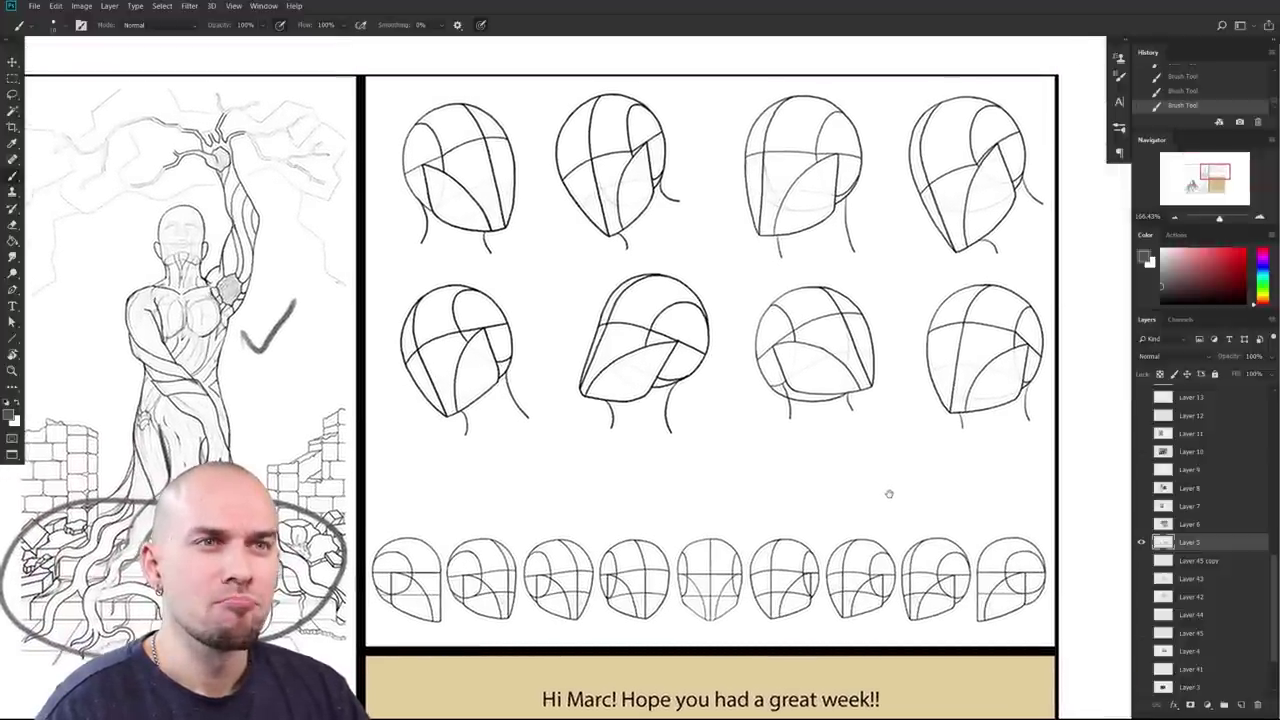
left_click_drag(816, 469, 848, 154)
left_click_drag(794, 424, 796, 358)
scroll(795, 358, "up", 12)
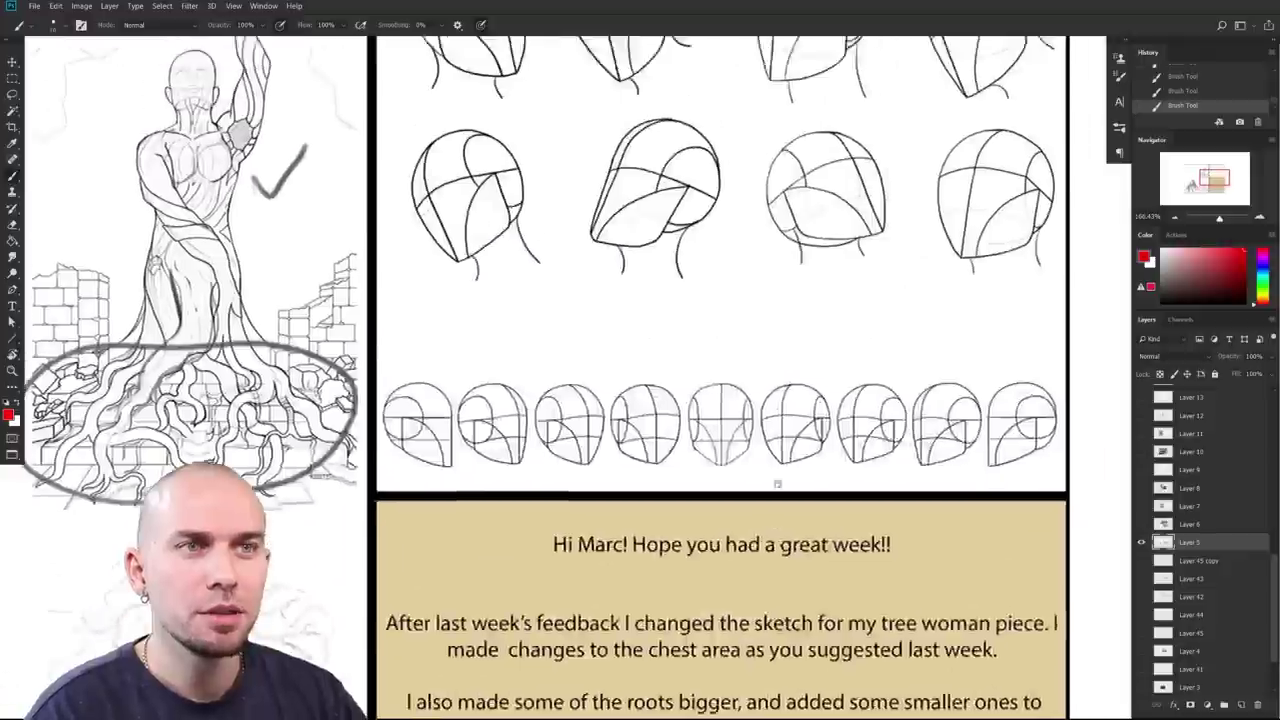
Step: Examine the two rows of constructed heads for the placement of their face planes, centre lines and necks
left_click_drag(753, 502, 752, 500)
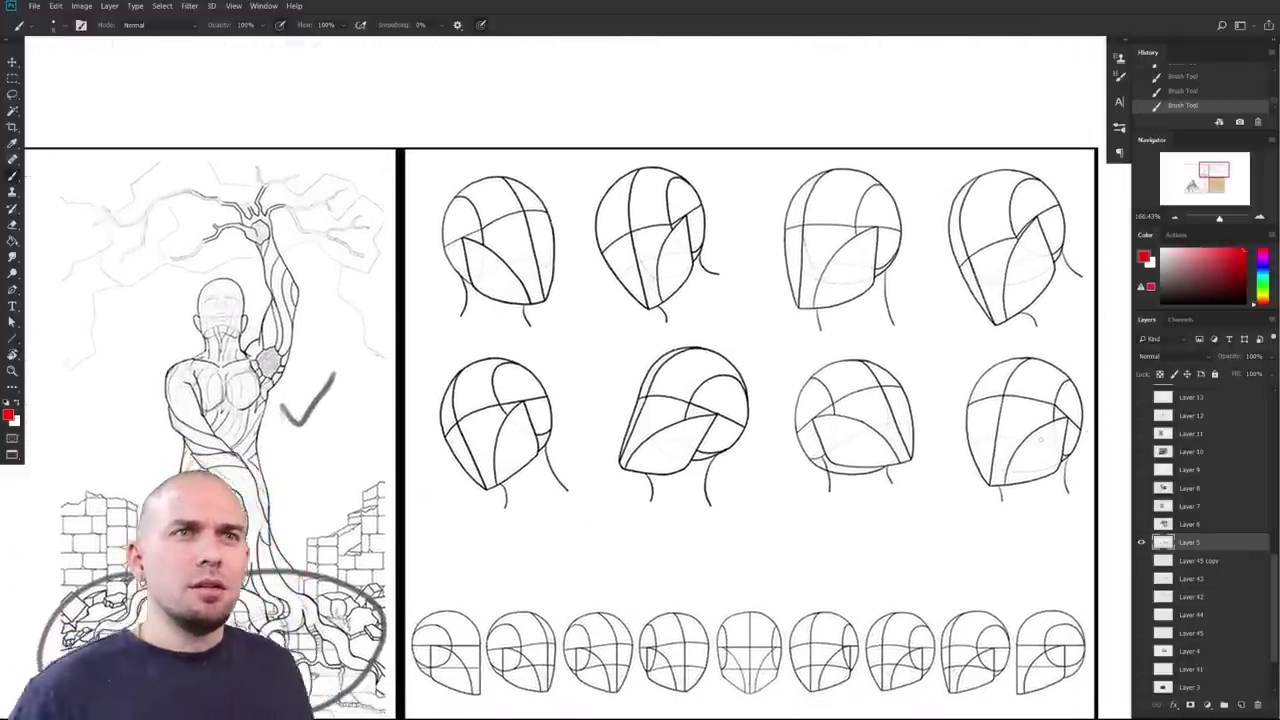
left_click_drag(716, 466, 772, 470)
left_click_drag(914, 457, 846, 475)
left_click_drag(980, 465, 616, 457)
left_click(744, 463, "ctrl")
scroll(744, 463, "up", 4)
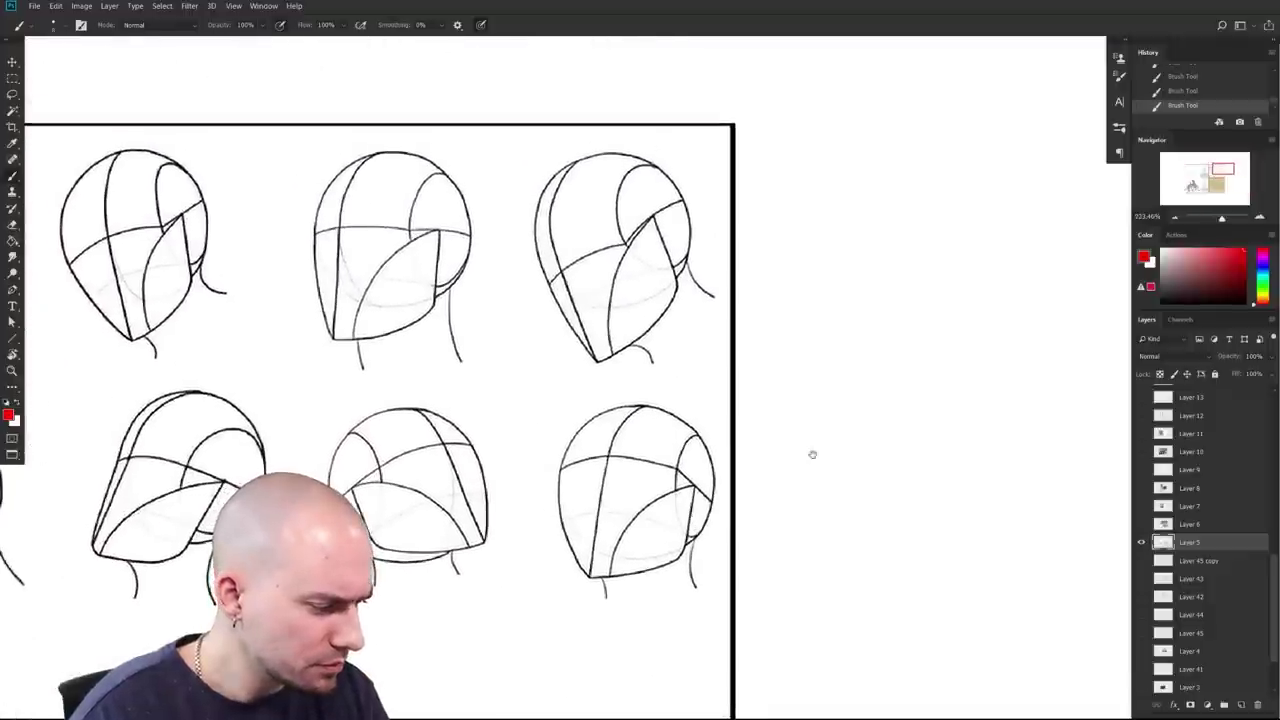
scroll(803, 451, "down", 1)
left_click_drag(889, 416, 1057, 397)
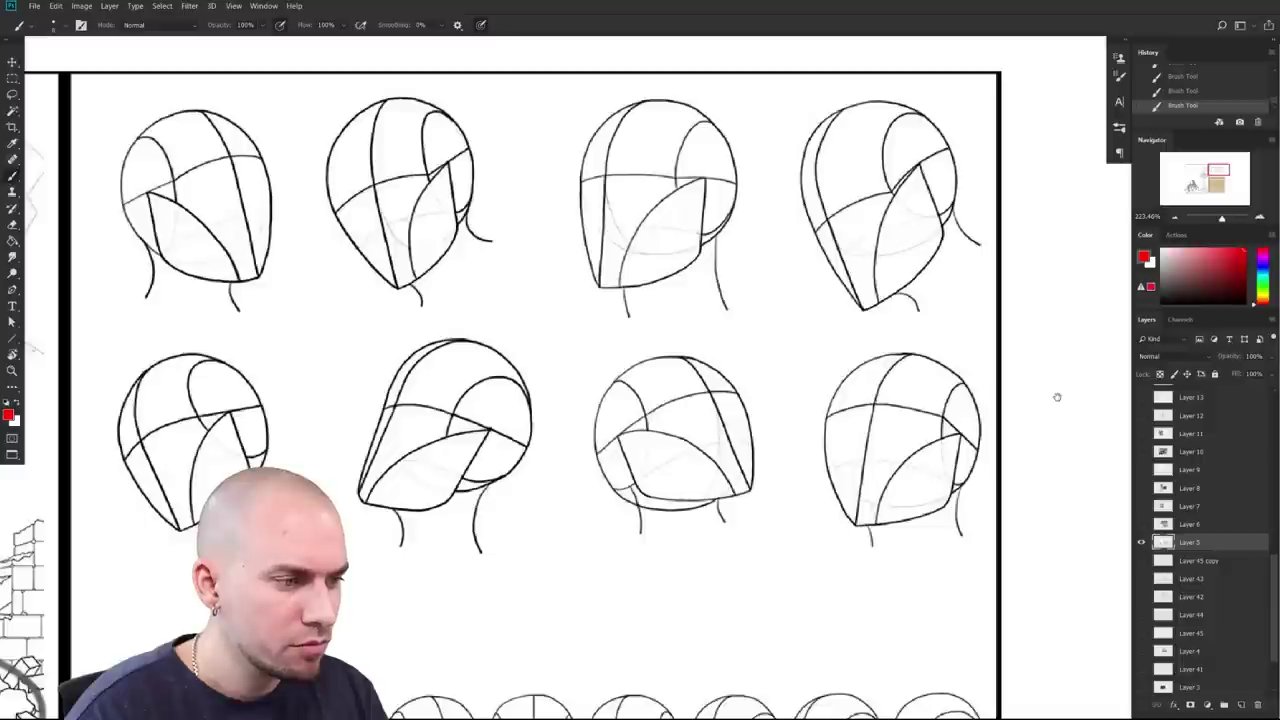
left_click_drag(1057, 397, 1045, 395)
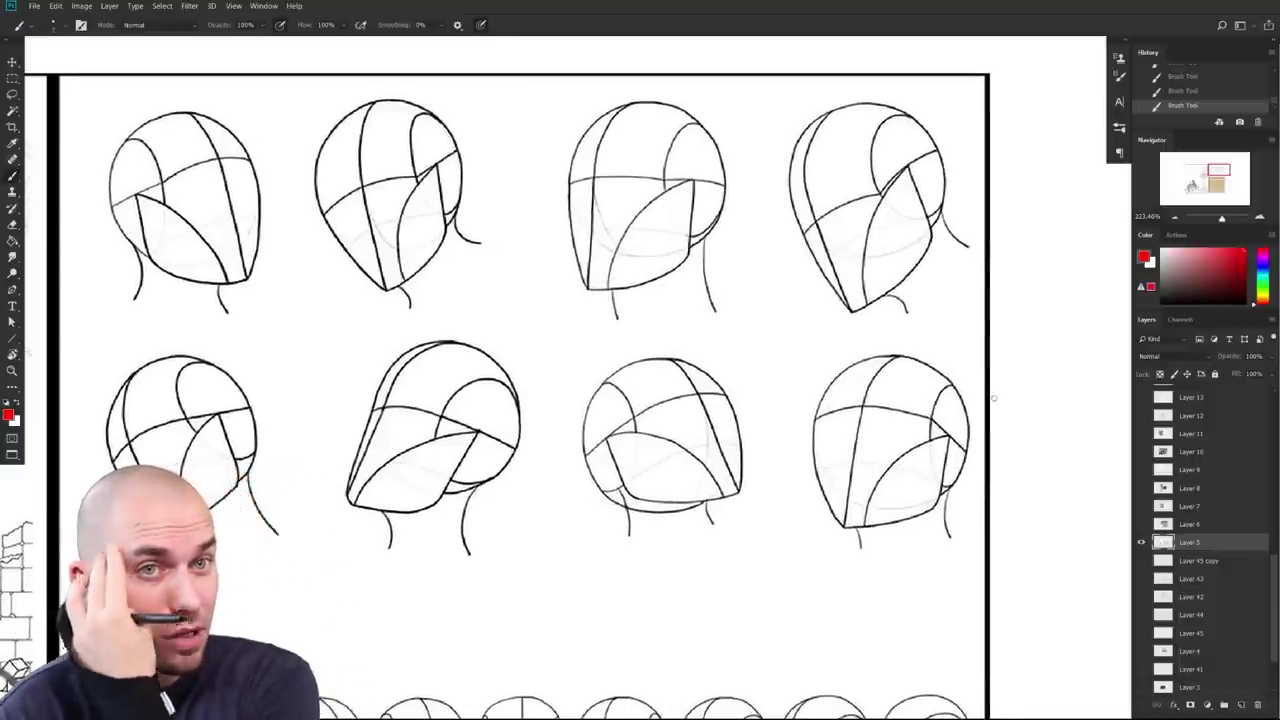
left_click_drag(777, 521, 792, 624)
mouse_move(673, 584)
left_mouse_down()
mouse_move(754, 590)
mouse_move(775, 517)
mouse_move(704, 614)
left_mouse_up()
key("ctrl+z")
left_click_drag(877, 623, 394, 558)
key("ctrl+z")
Step: Sketch a red sphere in the empty canvas beside the framed head studies, with a side-plane oval and a curved line across its front
left_click_drag(981, 520, 599, 560)
scroll(598, 560, "right", 3)
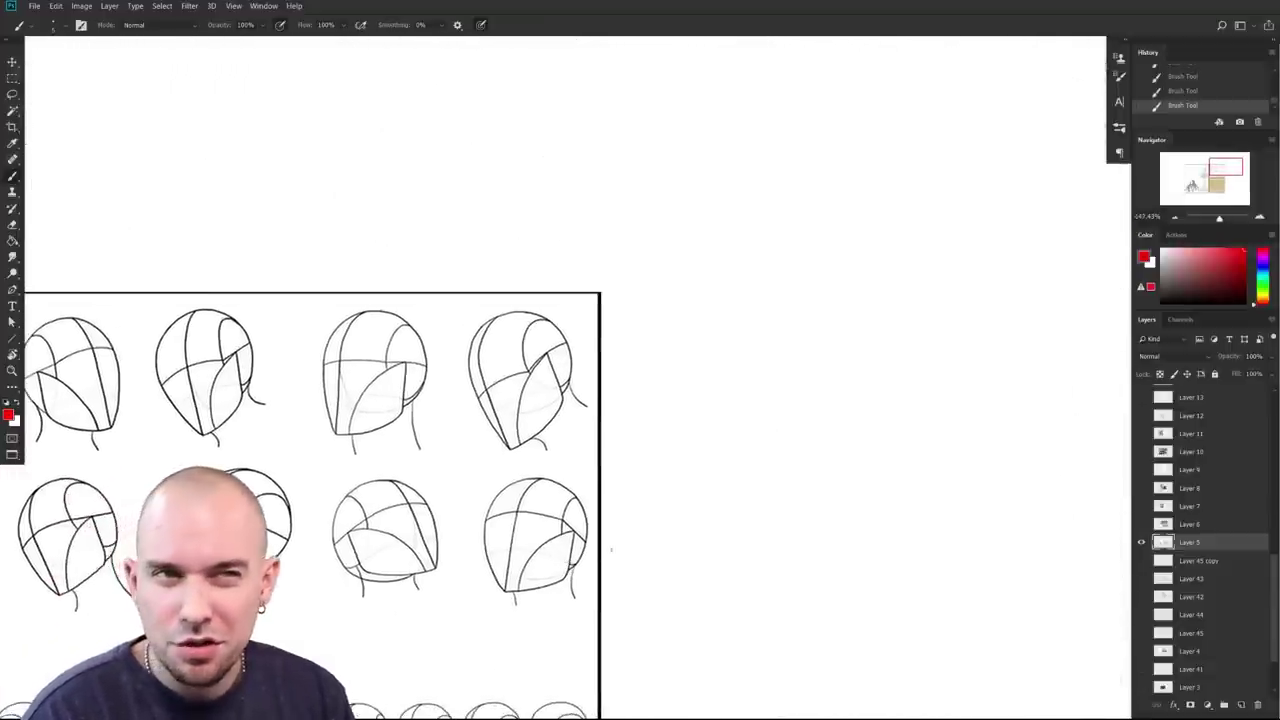
scroll(663, 520, "right", 2)
scroll(663, 520, "up", 1)
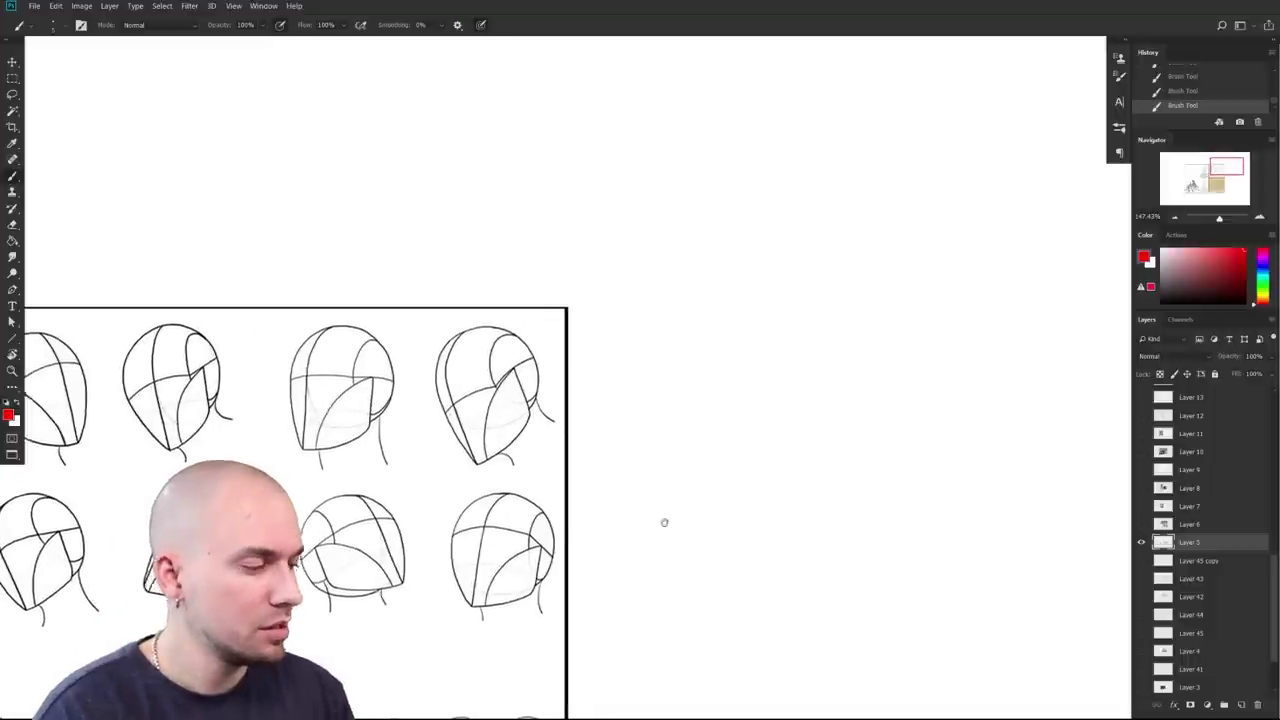
mouse_move(665, 350)
left_mouse_down()
mouse_move(710, 436)
mouse_move(645, 354)
mouse_move(737, 438)
mouse_move(714, 438)
mouse_move(715, 341)
mouse_move(716, 426)
left_mouse_up()
key("ctrl+z")
left_click_drag(712, 352, 734, 430)
mouse_move(680, 334)
left_mouse_down()
mouse_move(645, 397)
mouse_move(680, 444)
left_mouse_up()
key("ctrl+z")
mouse_move(676, 336)
left_mouse_down()
mouse_move(688, 443)
mouse_move(646, 370)
mouse_move(679, 438)
left_mouse_up()
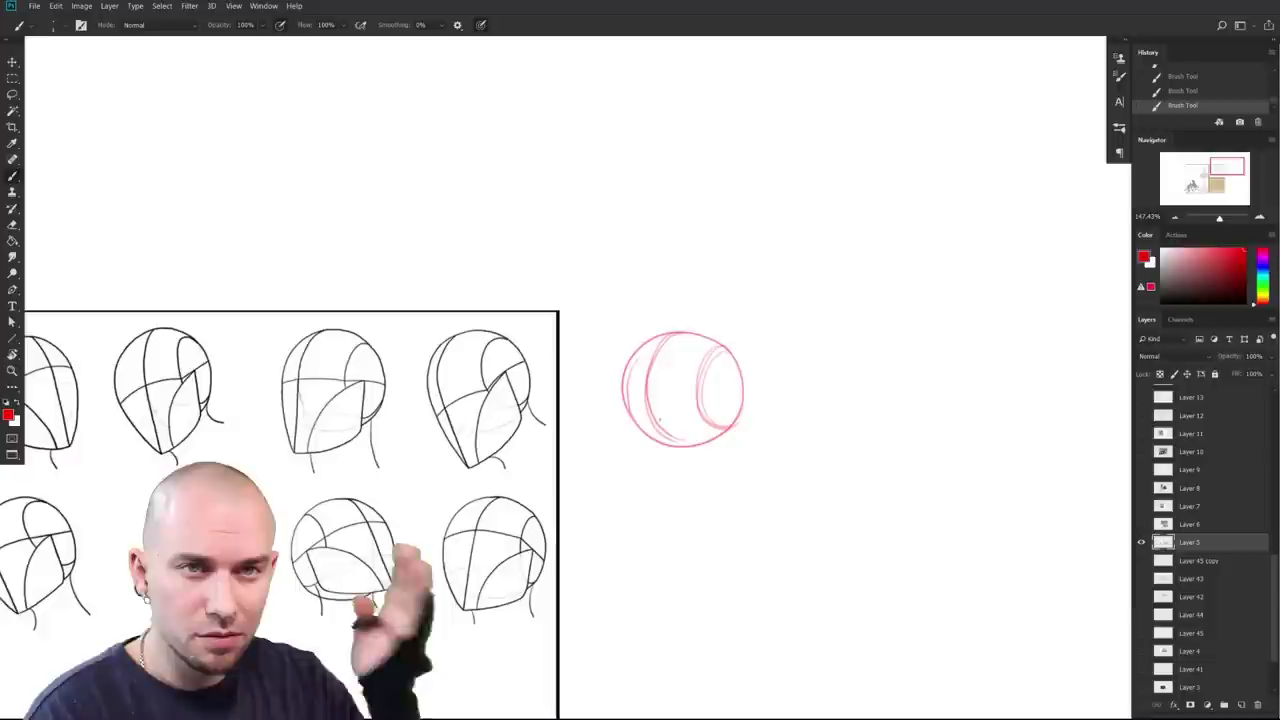
Step: Complete the curved line on the red sphere into a full upright ellipse spanning the sphere's height
mouse_move(648, 380)
left_mouse_down()
mouse_move(686, 444)
mouse_move(676, 440)
left_mouse_up()
left_click_drag(677, 335, 673, 431)
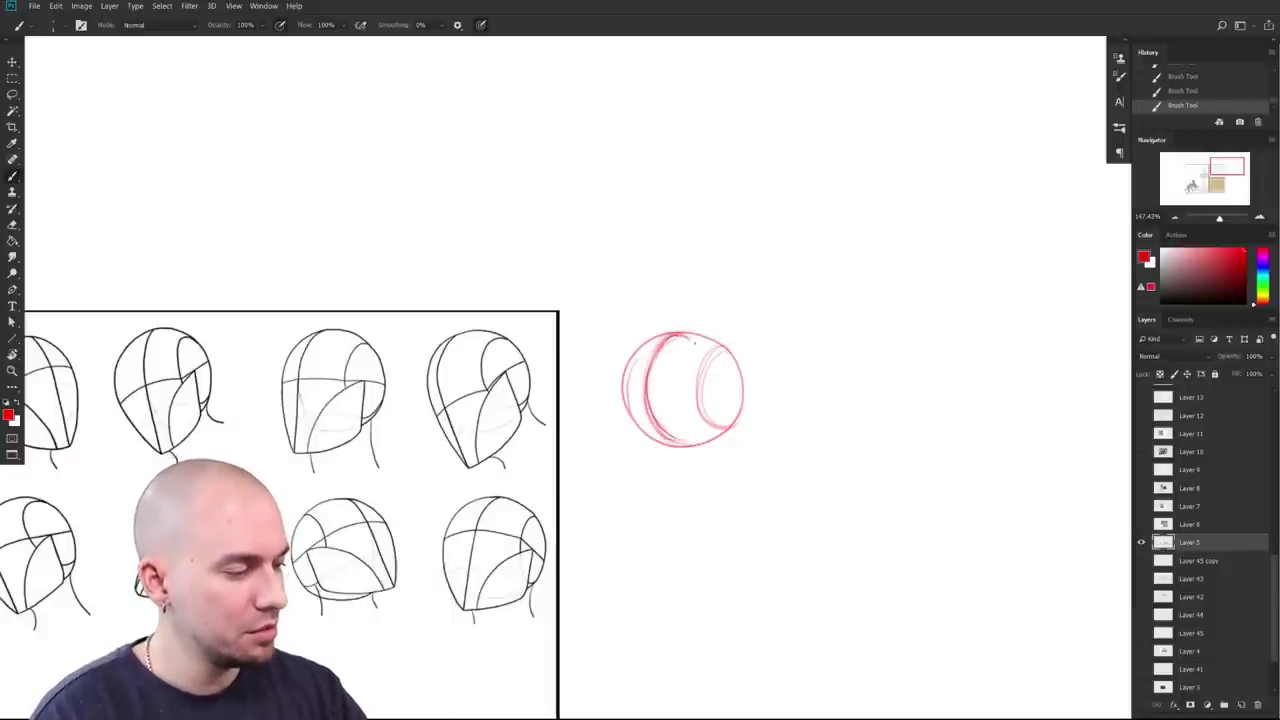
left_click_drag(712, 358, 690, 444)
left_click_drag(662, 336, 700, 436)
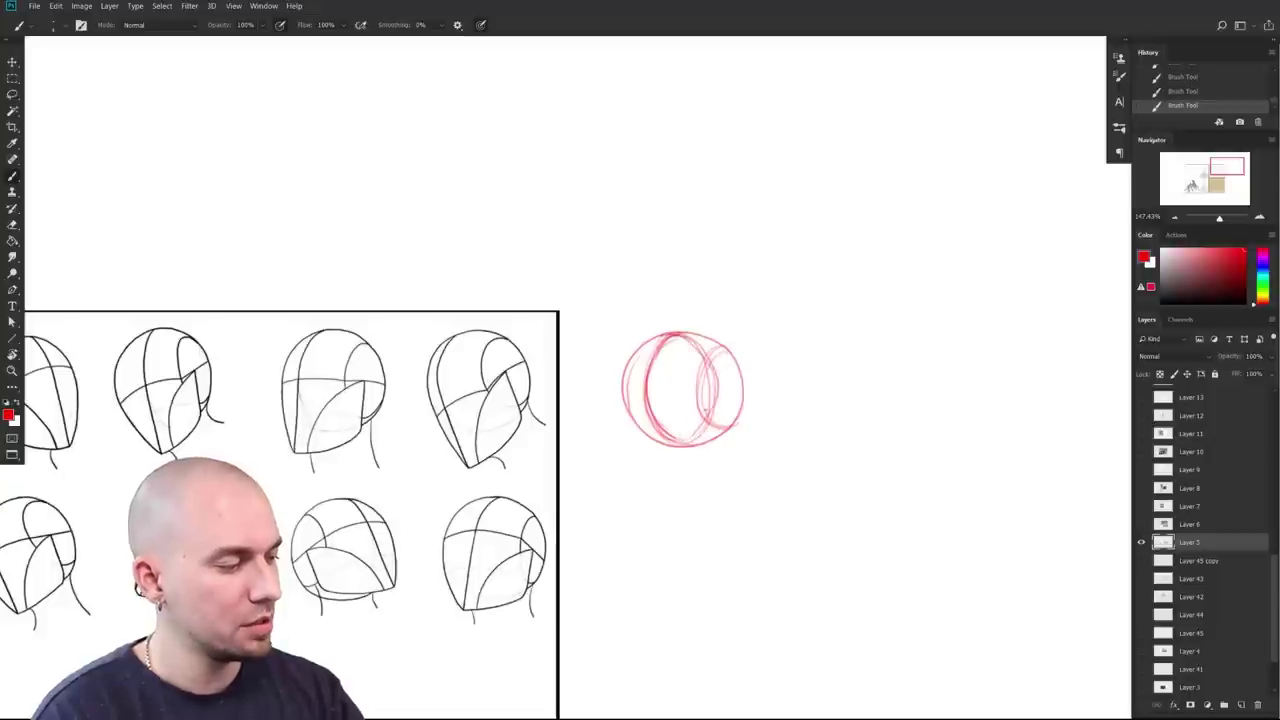
key("ctrl+z")
key("ctrl+z")
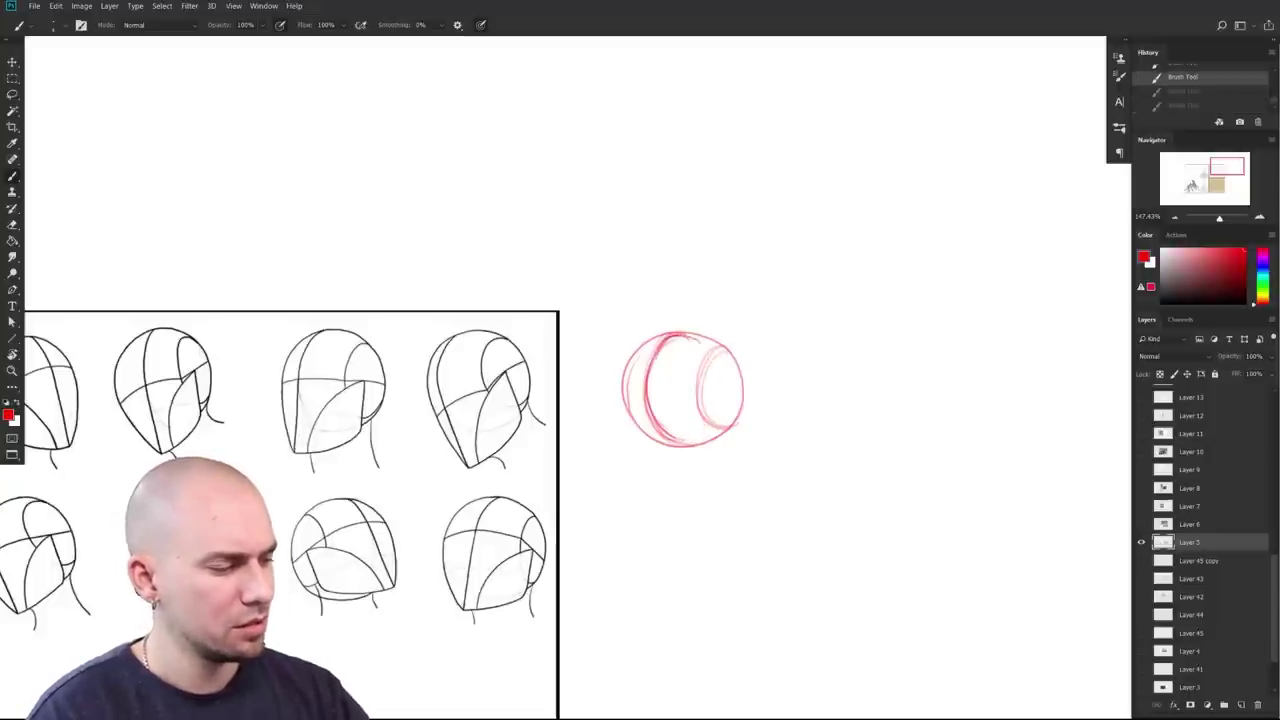
key("ctrl+shift+z")
key("ctrl+shift+z")
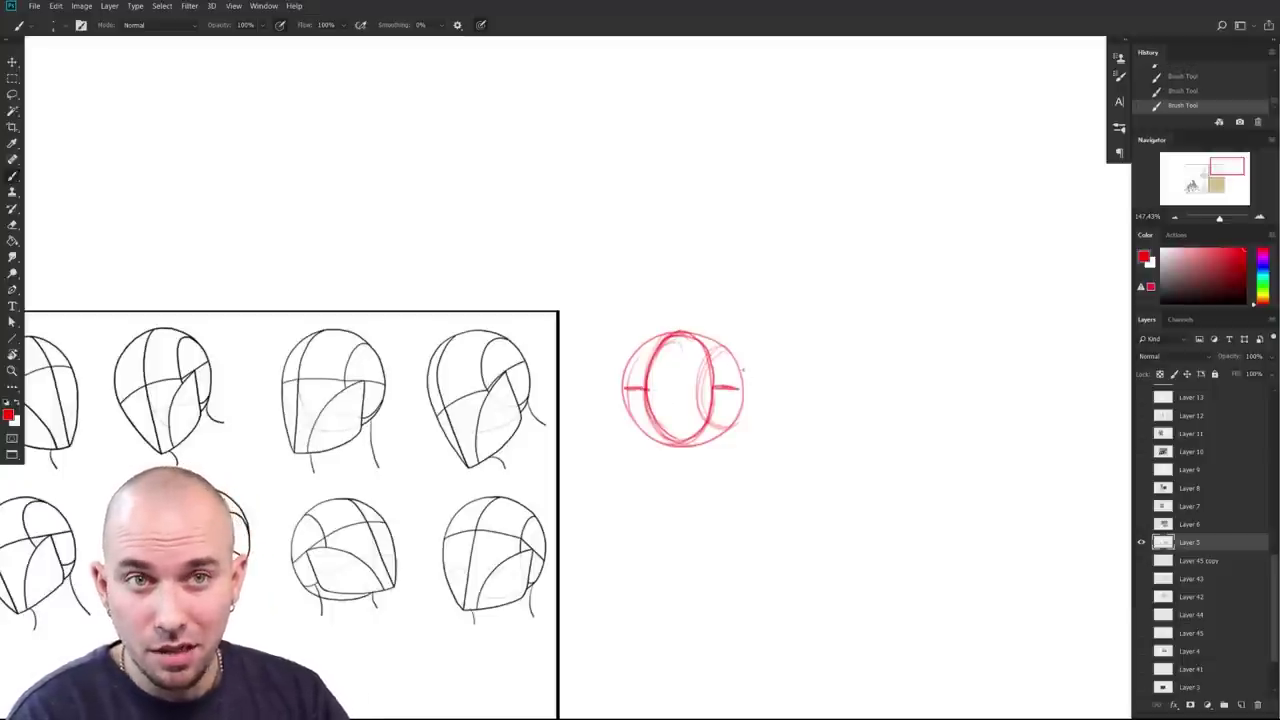
Step: Undo the two short horizontal marks on either side of the sphere's central ellipse
key("ctrl+z")
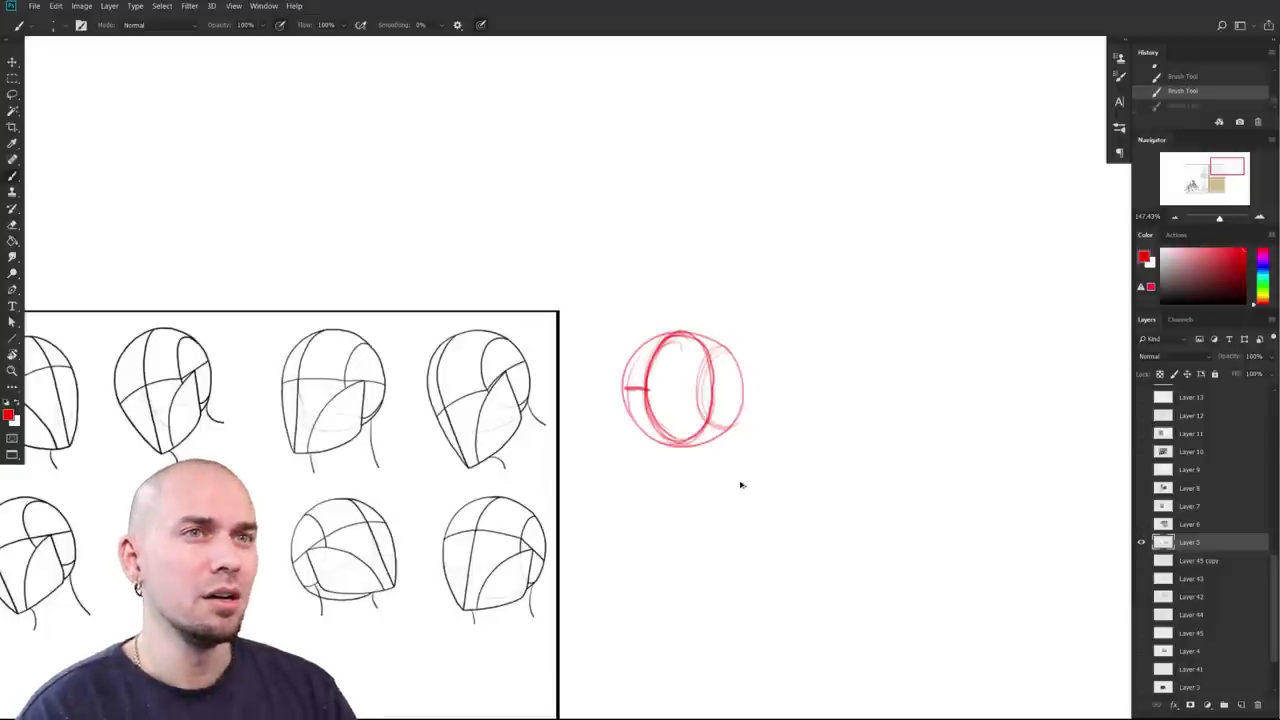
key("ctrl+z")
left_click_drag(750, 421, 747, 432)
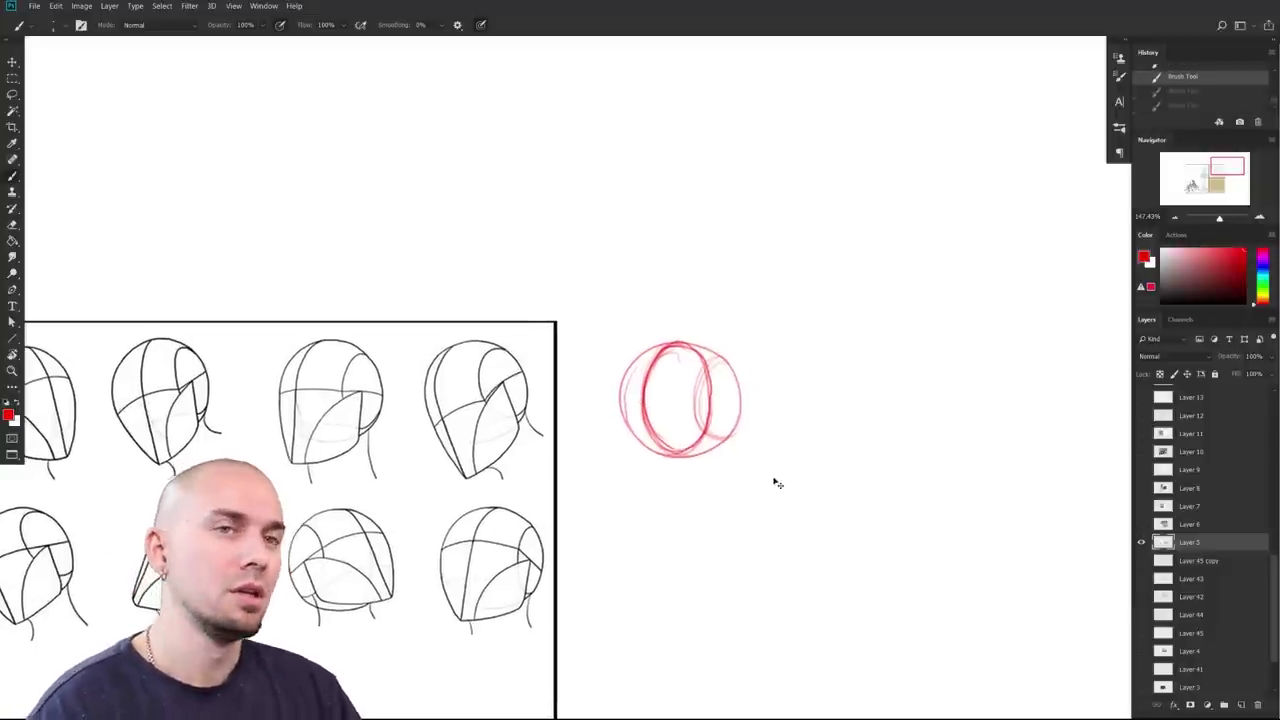
left_click_drag(769, 481, 865, 447)
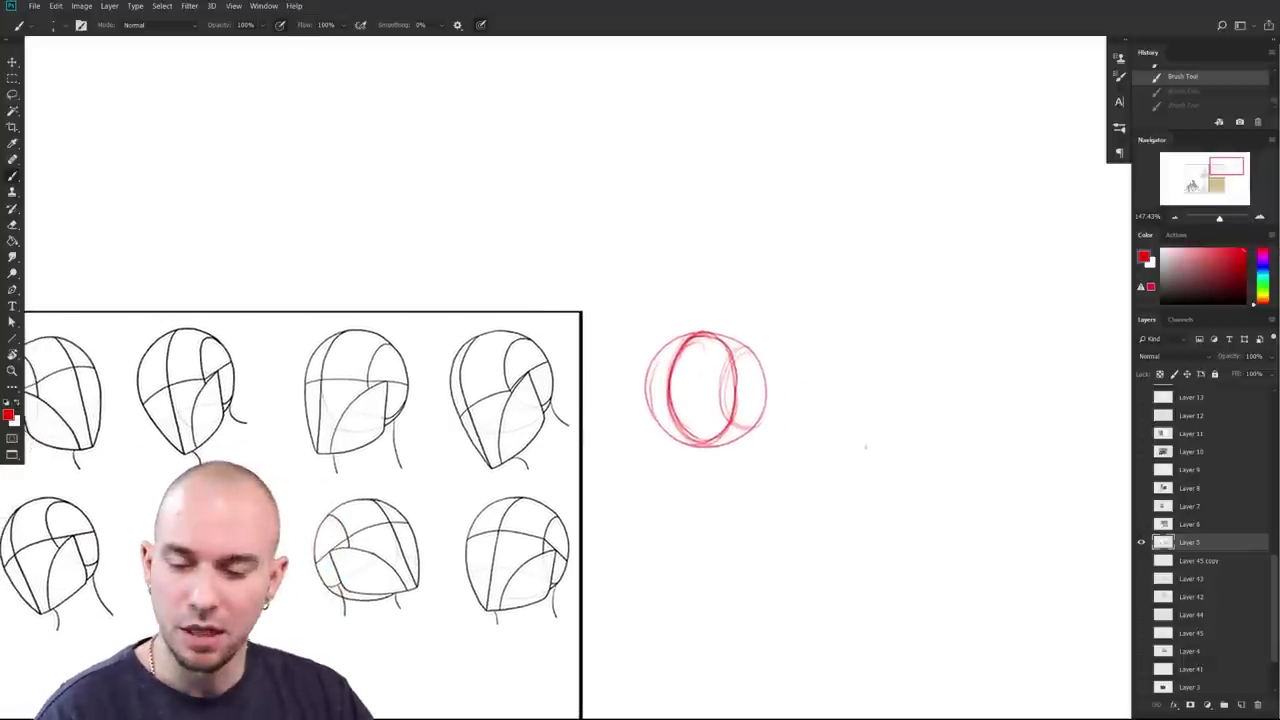
left_click_drag(814, 491, 933, 458)
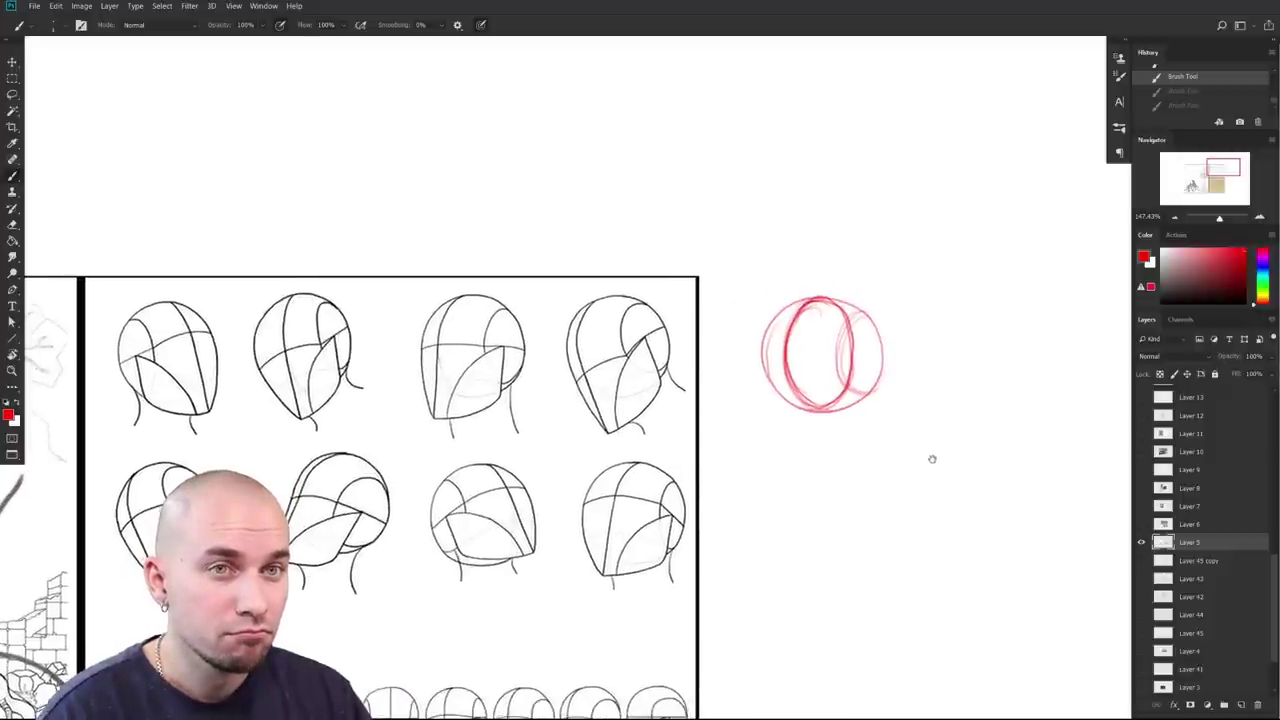
left_click_drag(932, 459, 982, 423)
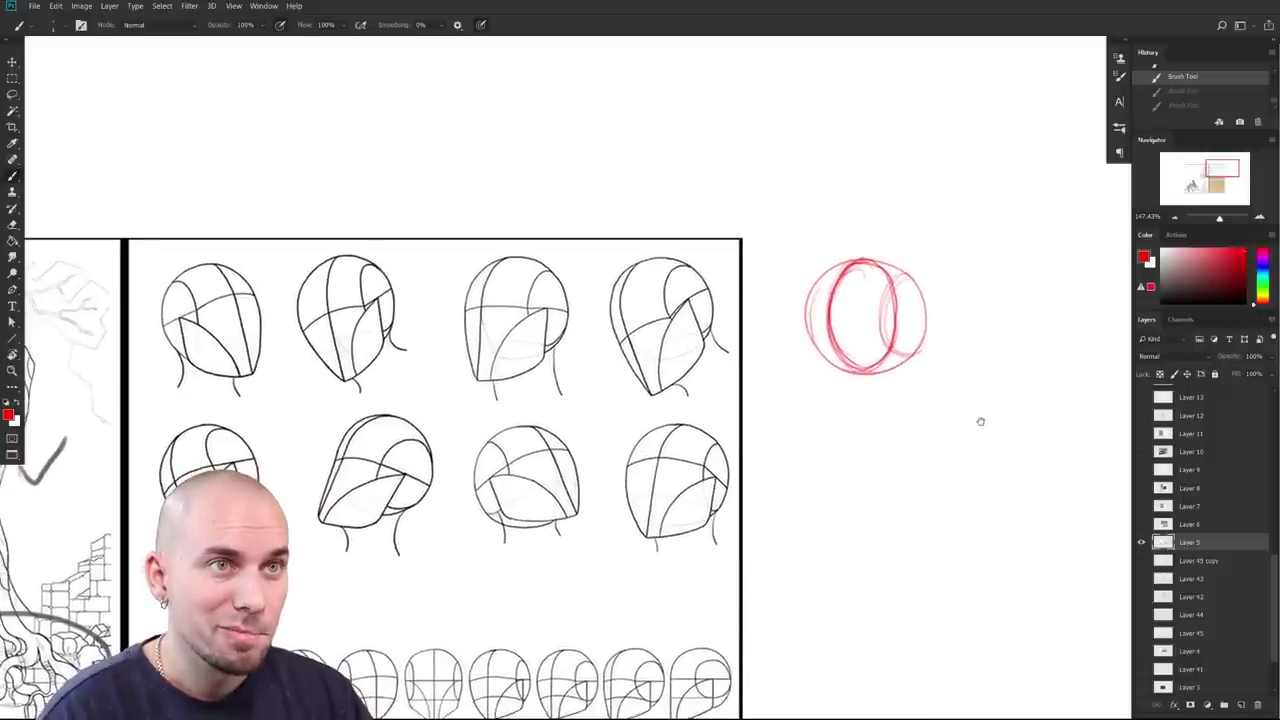
left_click_drag(980, 421, 936, 487)
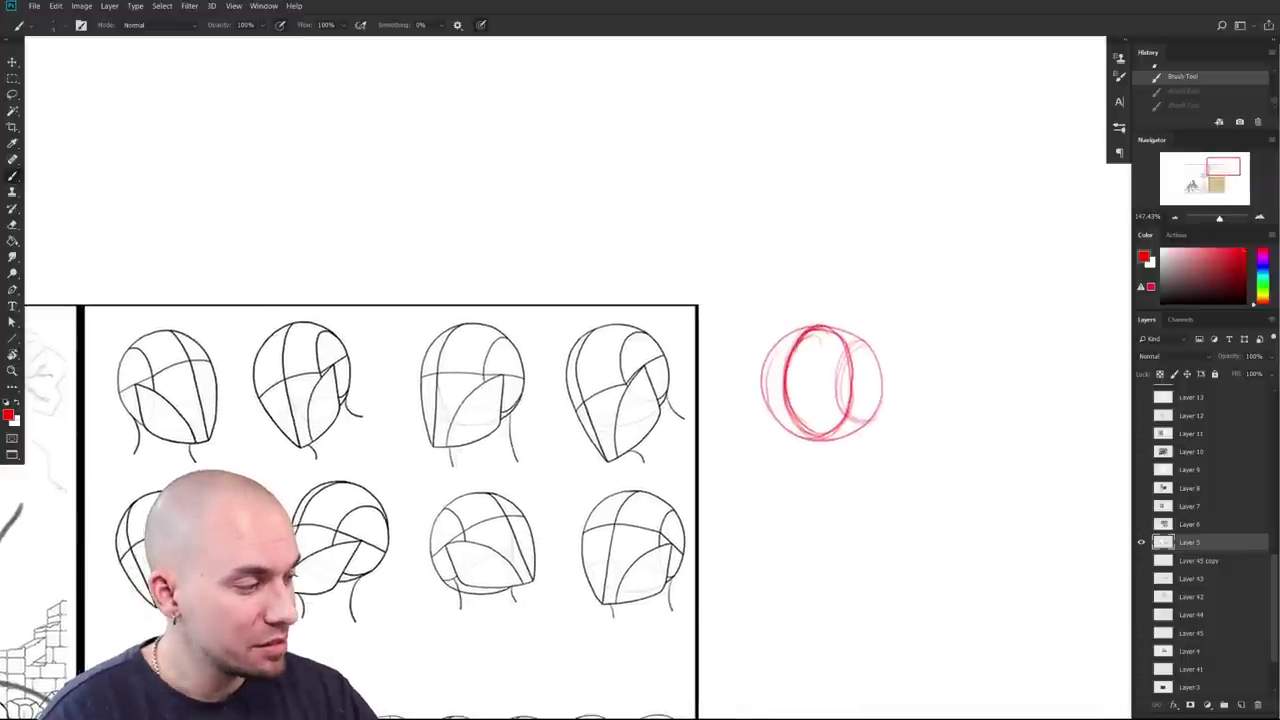
Step: Reinforce the red sphere's side-plane oval and its opposite outer contour with repeated strokes
key("ctrl+shift+z")
key("ctrl+shift+z")
left_click_drag(862, 343, 864, 408)
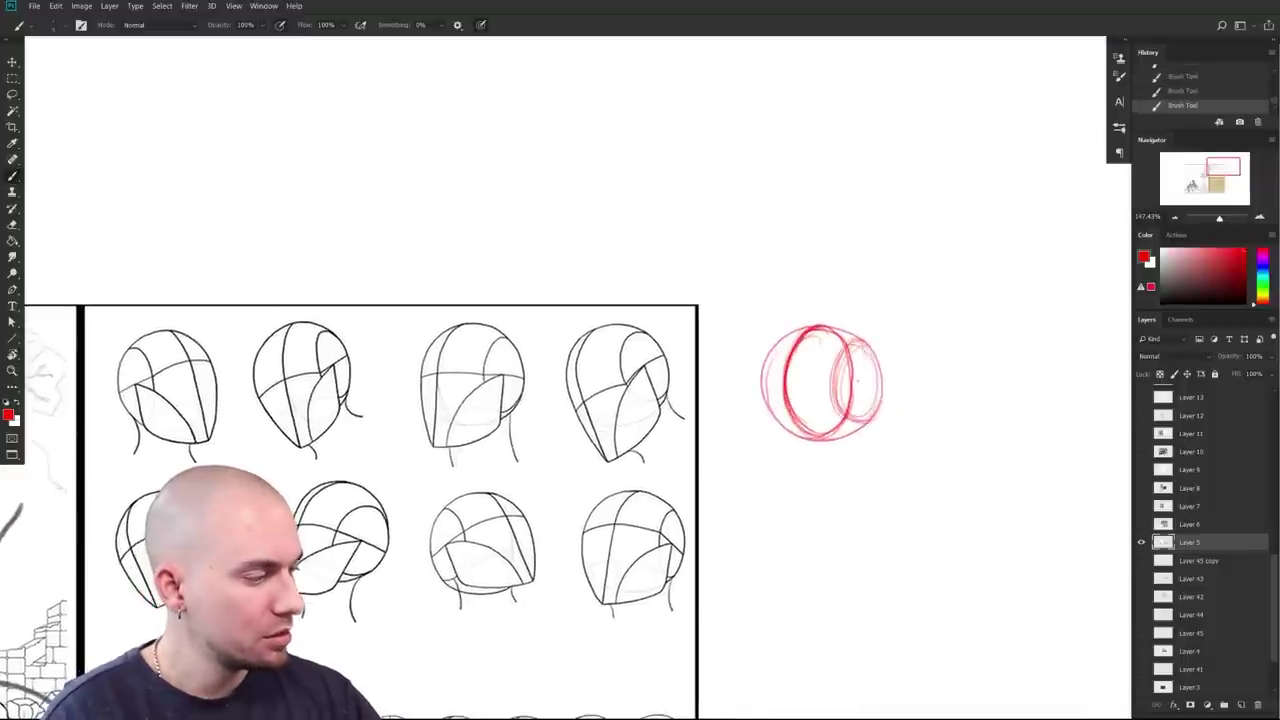
left_click_drag(775, 344, 766, 408)
mouse_move(860, 350)
left_mouse_down()
mouse_move(842, 398)
mouse_move(897, 446)
mouse_move(869, 446)
mouse_move(906, 435)
mouse_move(888, 454)
left_mouse_up()
Step: Examine the top-row heads up close for the shape of their side planes and jaw lines
scroll(803, 447, "up", 3)
mouse_move(683, 500)
left_mouse_down()
mouse_move(757, 466)
mouse_move(860, 445)
mouse_move(1090, 480)
left_mouse_up()
scroll(773, 471, "up", 3)
mouse_move(837, 601)
left_mouse_down()
mouse_move(842, 571)
mouse_move(817, 580)
mouse_move(991, 494)
left_mouse_up()
left_click_drag(776, 516, 1092, 455)
scroll(897, 506, "down", 5)
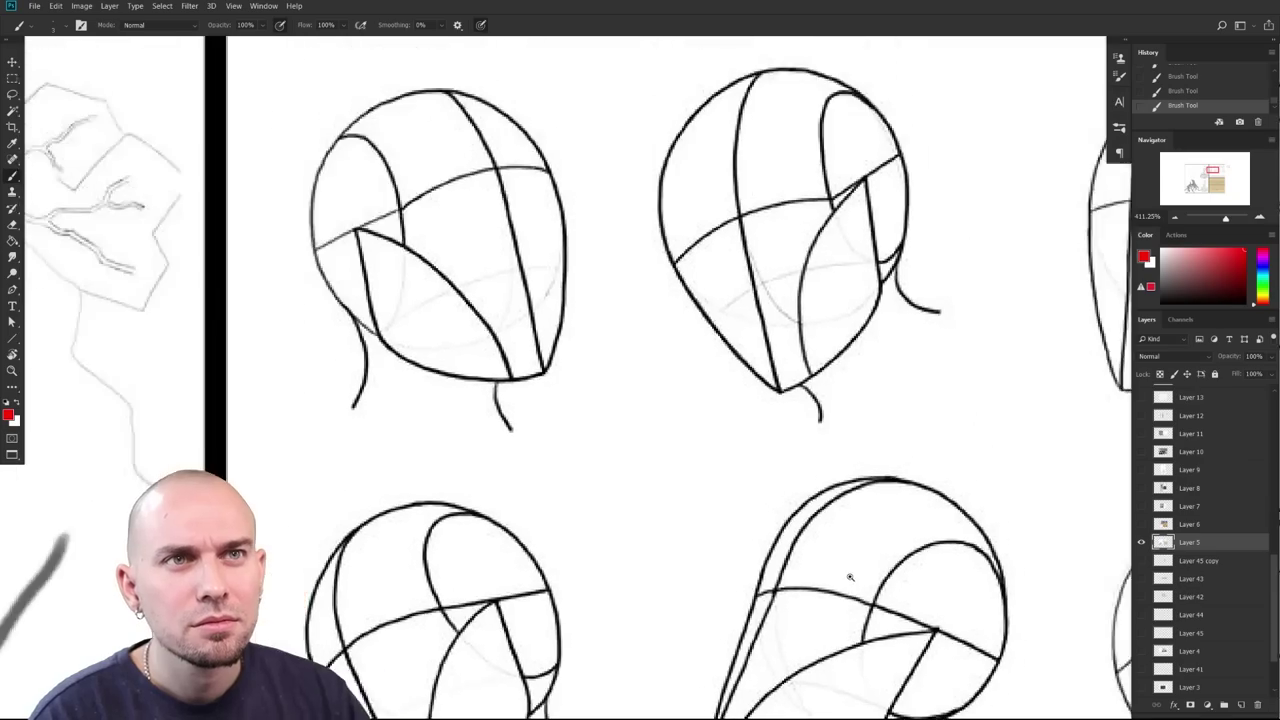
scroll(876, 523, "up", 3)
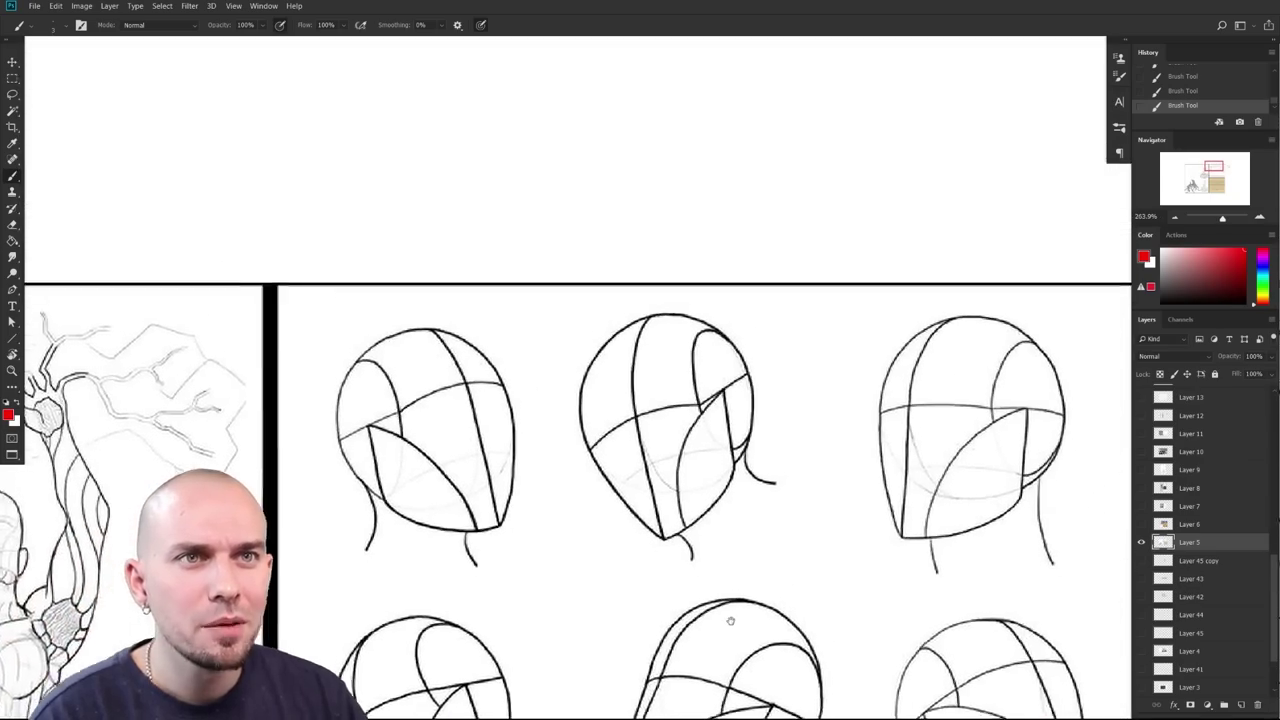
scroll(755, 517, "right", 4)
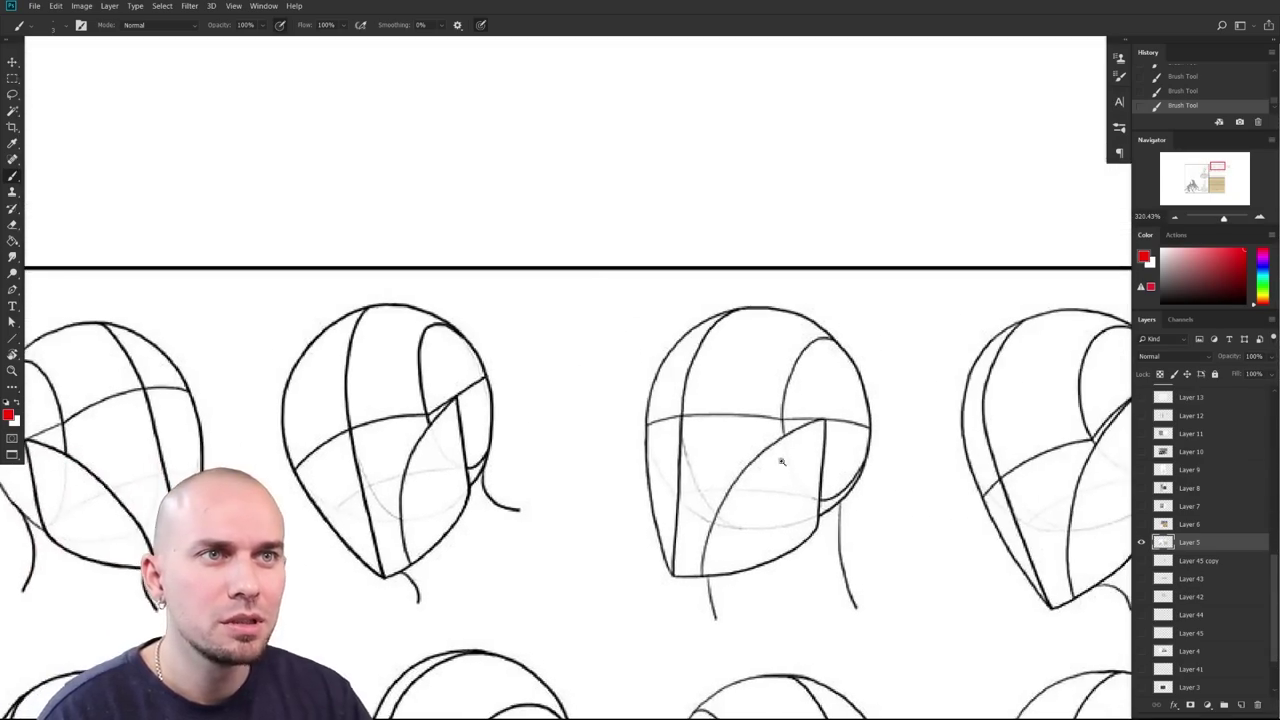
Step: Add a short red curve inside the jaw of the third head in the lower row
scroll(817, 457, "down", 2)
scroll(830, 450, "left", 3)
scroll(845, 445, "down", 2)
scroll(865, 434, "left", 3)
scroll(866, 433, "down", 1)
scroll(868, 432, "right", 1)
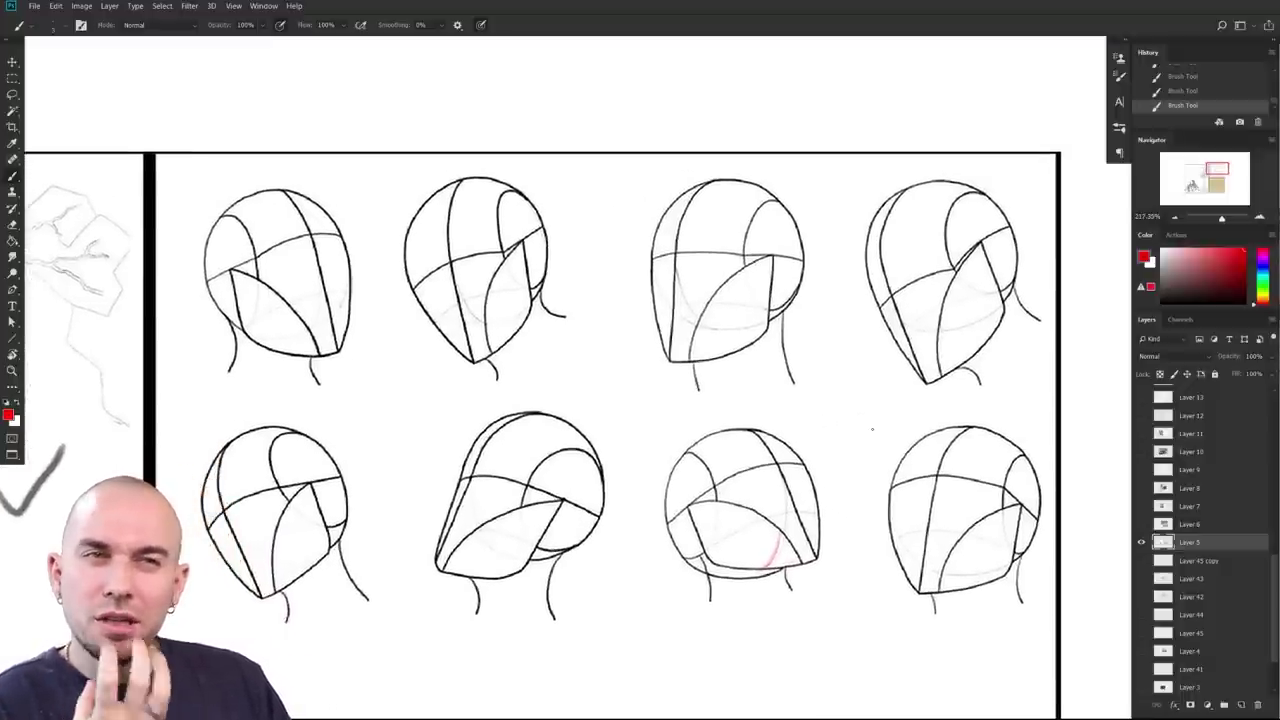
left_click_drag(771, 490, 807, 503)
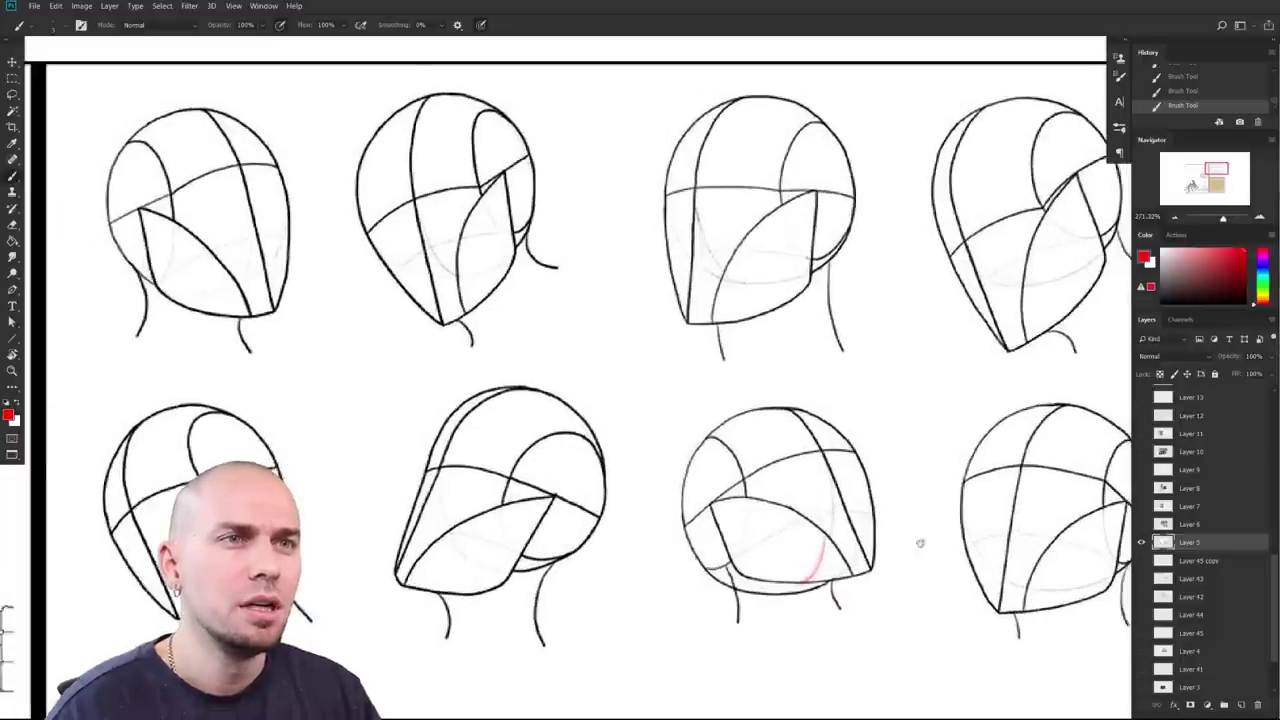
Step: Set the foreground colour to black for correcting the third head in the lower row
left_click_drag(920, 543, 729, 527)
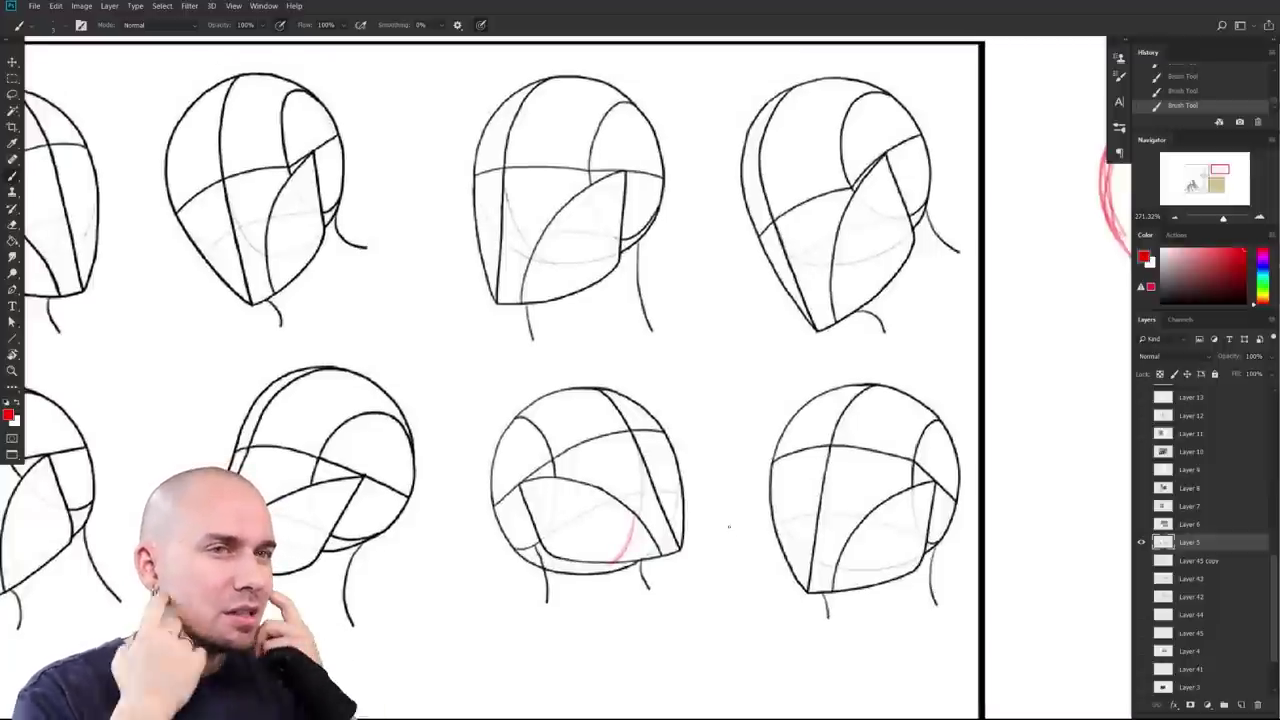
left_click_drag(597, 561, 785, 516)
left_click_drag(660, 567, 877, 551)
left_click_drag(551, 494, 503, 494)
left_click_drag(740, 465, 352, 480)
scroll(352, 480, "up", 1)
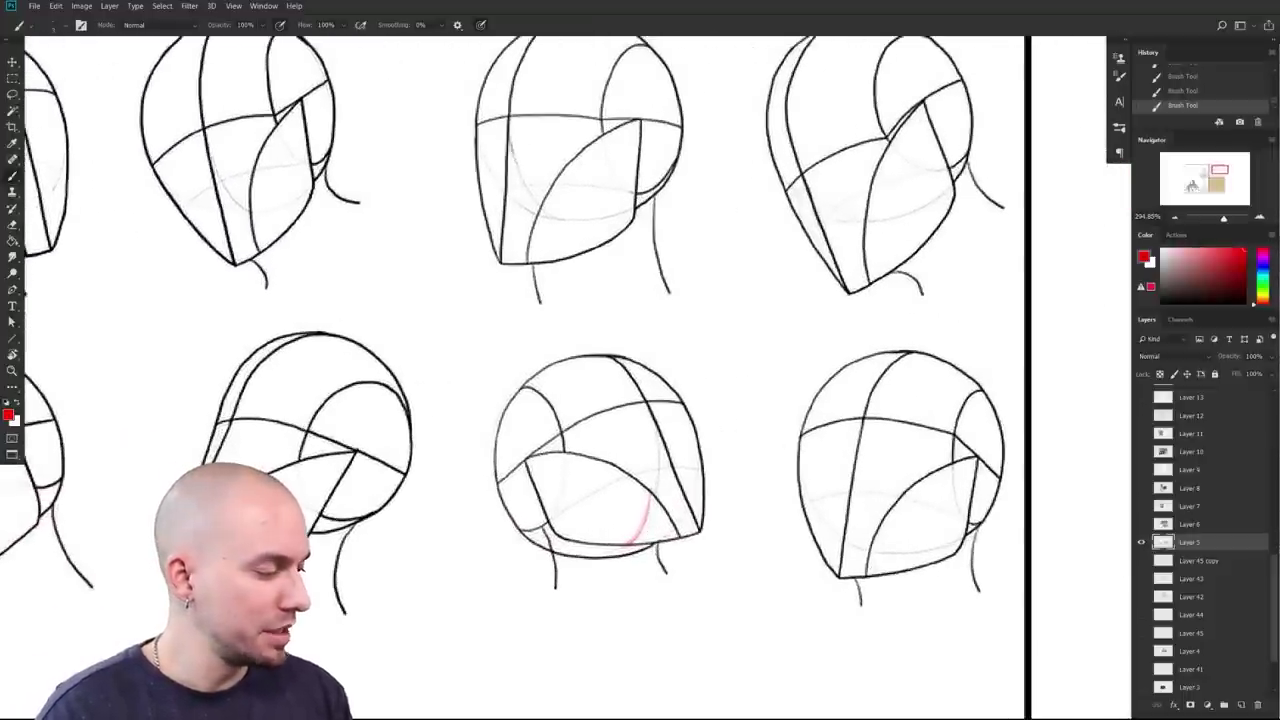
left_click(1161, 303)
left_click_drag(814, 599, 703, 677)
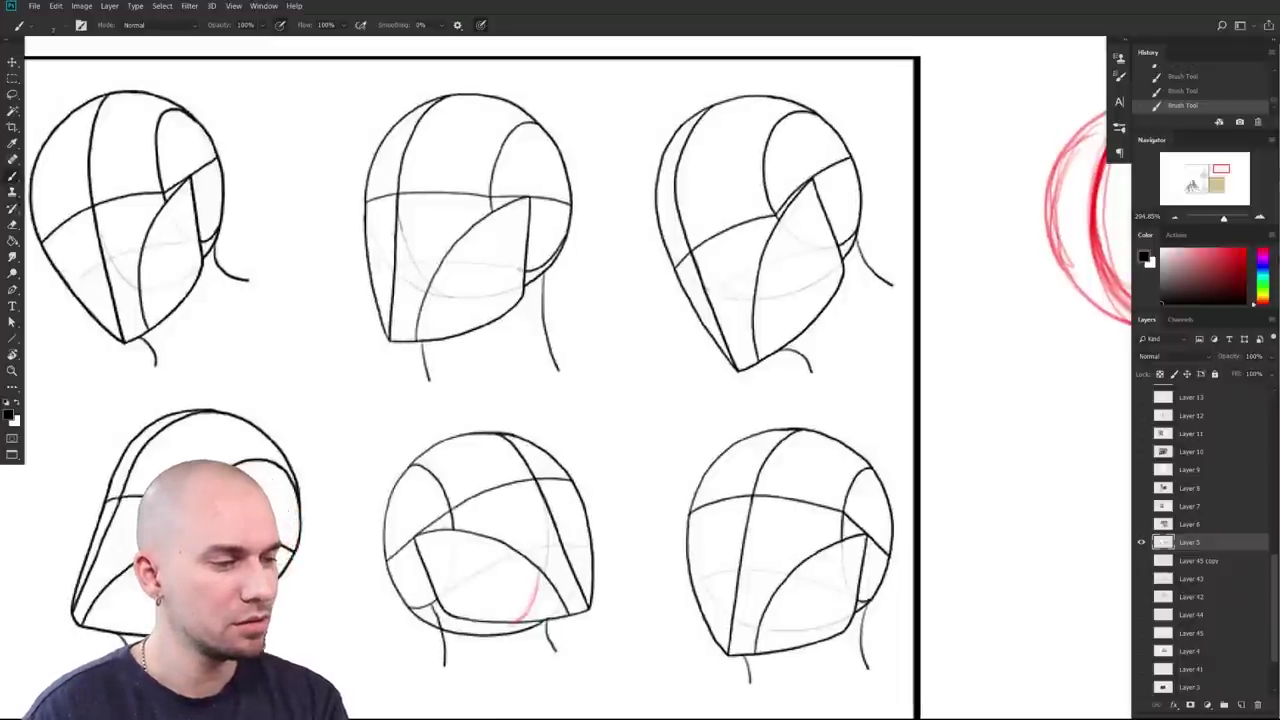
left_click_drag(604, 541, 576, 399)
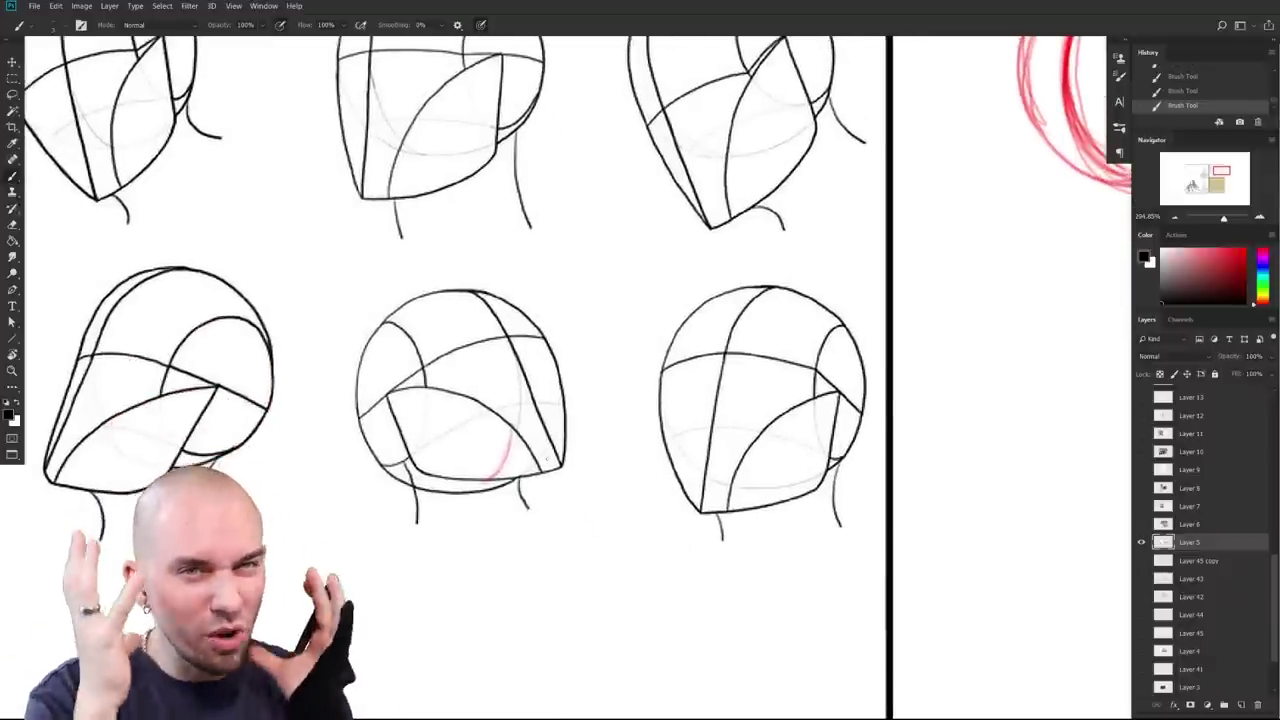
mouse_move(549, 458)
left_mouse_down()
mouse_move(573, 507)
mouse_move(556, 528)
mouse_move(594, 517)
mouse_move(538, 532)
mouse_move(455, 522)
left_mouse_up()
key("ctrl+z")
key("ctrl+z")
Step: Redraw the third lower-row head's far face edge, chin line and near jaw line with thick dark strokes
mouse_move(541, 536)
left_mouse_down()
mouse_move(468, 528)
mouse_move(540, 538)
mouse_move(591, 518)
mouse_move(587, 464)
left_mouse_up()
left_click_drag(585, 520, 570, 382)
key("ctrl+z")
left_click_drag(587, 517, 572, 384)
mouse_move(587, 518)
left_mouse_down()
mouse_move(572, 382)
mouse_move(588, 524)
left_mouse_up()
key("x")
mouse_move(579, 384)
left_mouse_down()
mouse_move(590, 518)
mouse_move(456, 520)
left_mouse_up()
key("x")
left_click_drag(410, 444, 462, 520)
Step: Build up a dark grey curve along the back contour of the same head, down to the neck
left_click_drag(385, 428, 424, 510)
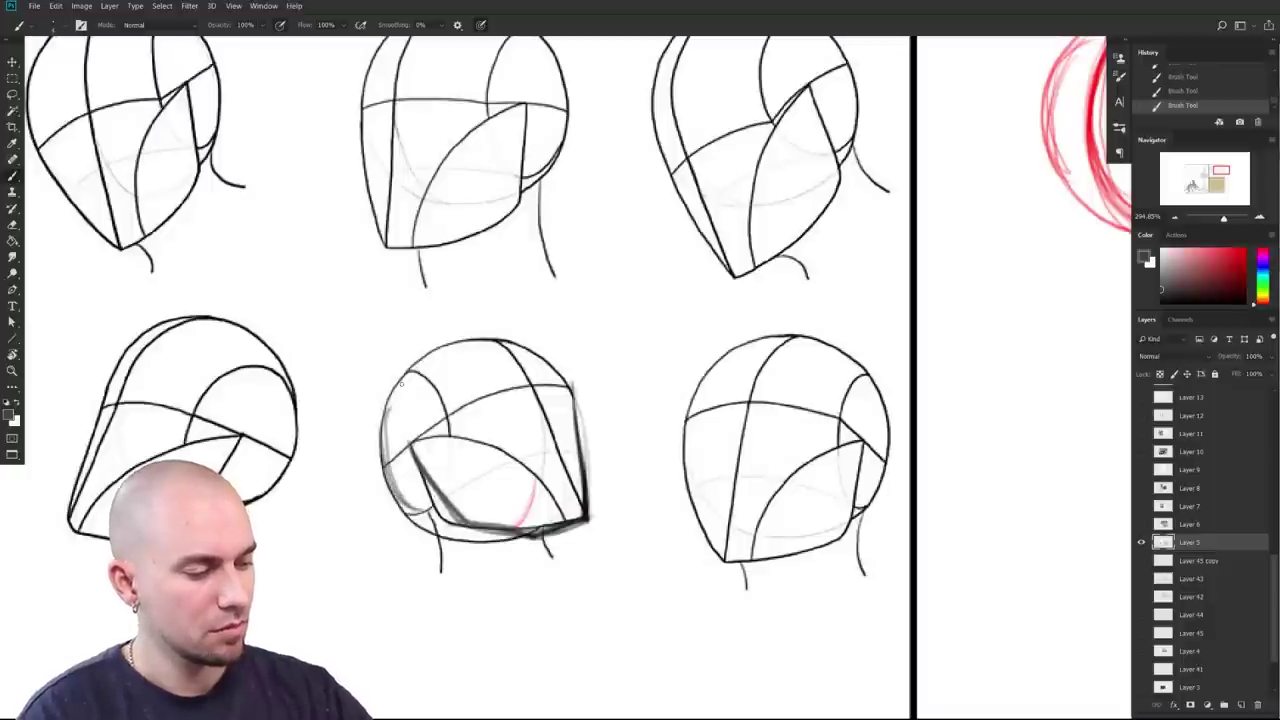
left_click_drag(388, 470, 424, 510)
left_click_drag(389, 402, 430, 510)
mouse_move(388, 402)
left_mouse_down()
mouse_move(386, 462)
mouse_move(408, 504)
left_mouse_up()
Step: Try shading the side plane of the last head in the lower row with dark grey strokes
mouse_move(640, 511)
left_mouse_down()
mouse_move(631, 520)
mouse_move(702, 598)
mouse_move(752, 590)
left_mouse_up()
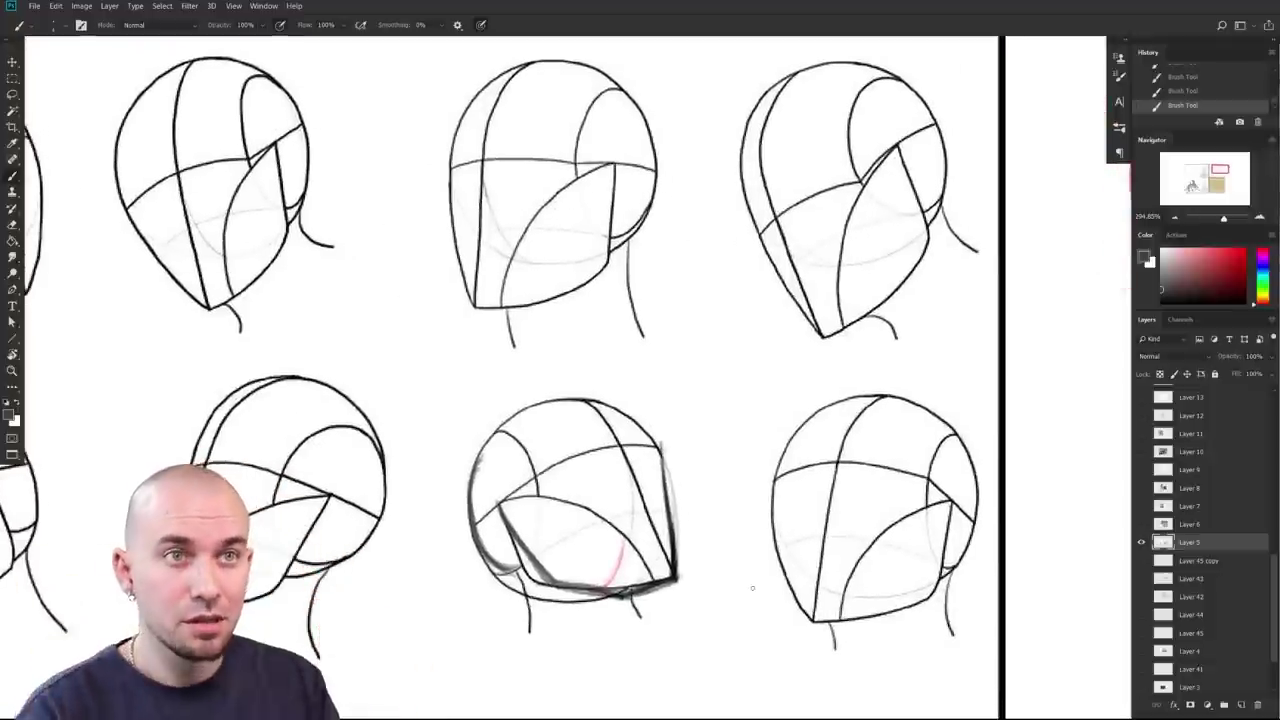
left_click_drag(800, 512, 596, 533)
key("ctrl+z")
mouse_move(827, 503)
left_mouse_down()
mouse_move(469, 517)
mouse_move(484, 514)
left_mouse_up()
mouse_move(618, 442)
left_mouse_down()
mouse_move(585, 525)
mouse_move(636, 450)
mouse_move(642, 470)
mouse_move(590, 520)
left_mouse_up()
key("ctrl+z")
mouse_move(615, 472)
left_mouse_down()
mouse_move(600, 565)
mouse_move(612, 578)
left_mouse_up()
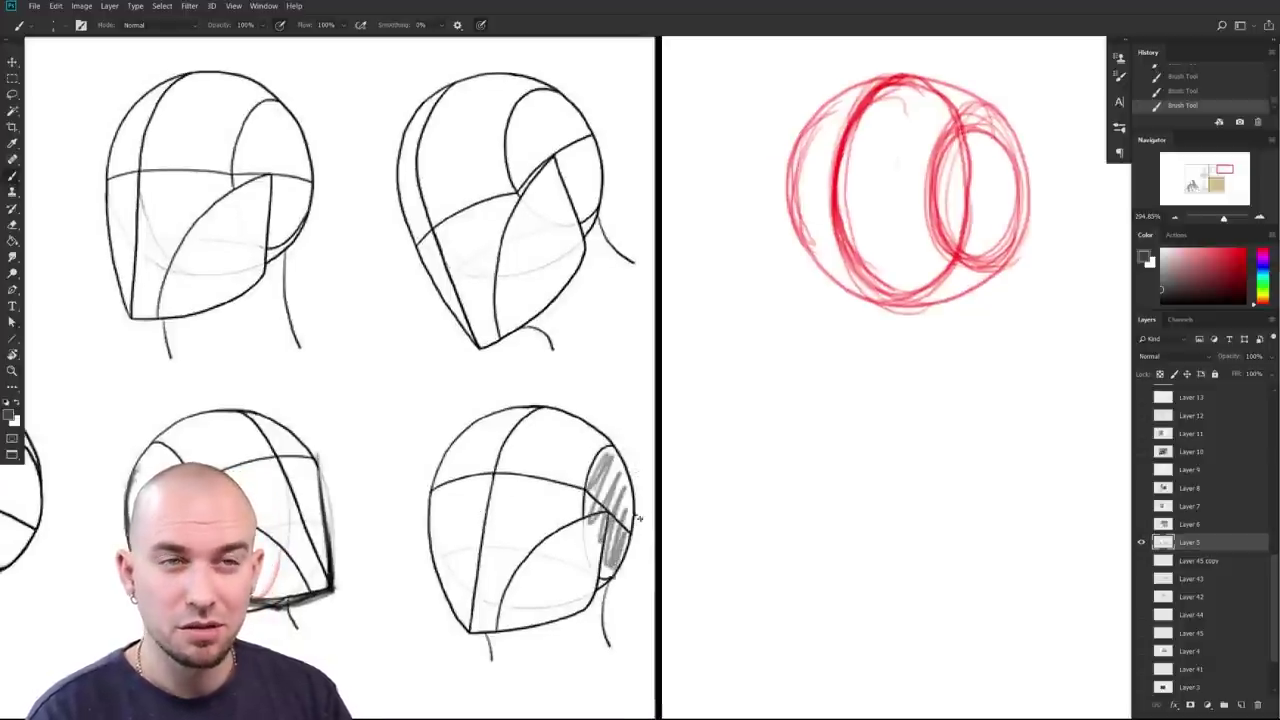
key("ctrl+z")
Step: Sketch a grey circle in the empty area below the red sphere and cut both sides with straight vertical lines
left_click_drag(786, 522, 576, 519)
mouse_move(548, 420)
left_mouse_down()
mouse_move(593, 410)
mouse_move(641, 513)
left_mouse_up()
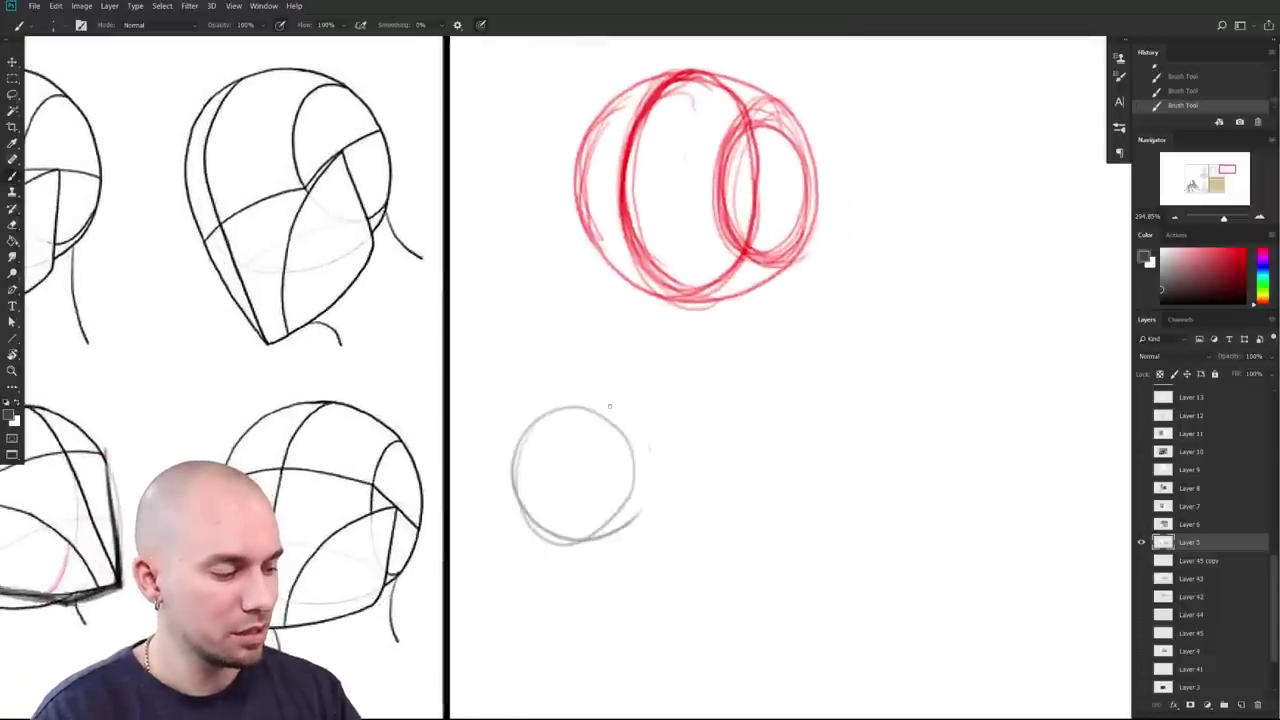
mouse_move(565, 392)
left_mouse_down()
mouse_move(640, 470)
mouse_move(636, 500)
left_mouse_up()
left_click_drag(522, 424, 526, 520)
left_click_drag(630, 420, 632, 516)
mouse_move(519, 416)
left_mouse_down()
mouse_move(519, 520)
mouse_move(512, 480)
mouse_move(510, 498)
left_mouse_up()
Step: Paint white over the circle's arc outside its vertical side cut
key("x")
left_click_drag(642, 440, 641, 496)
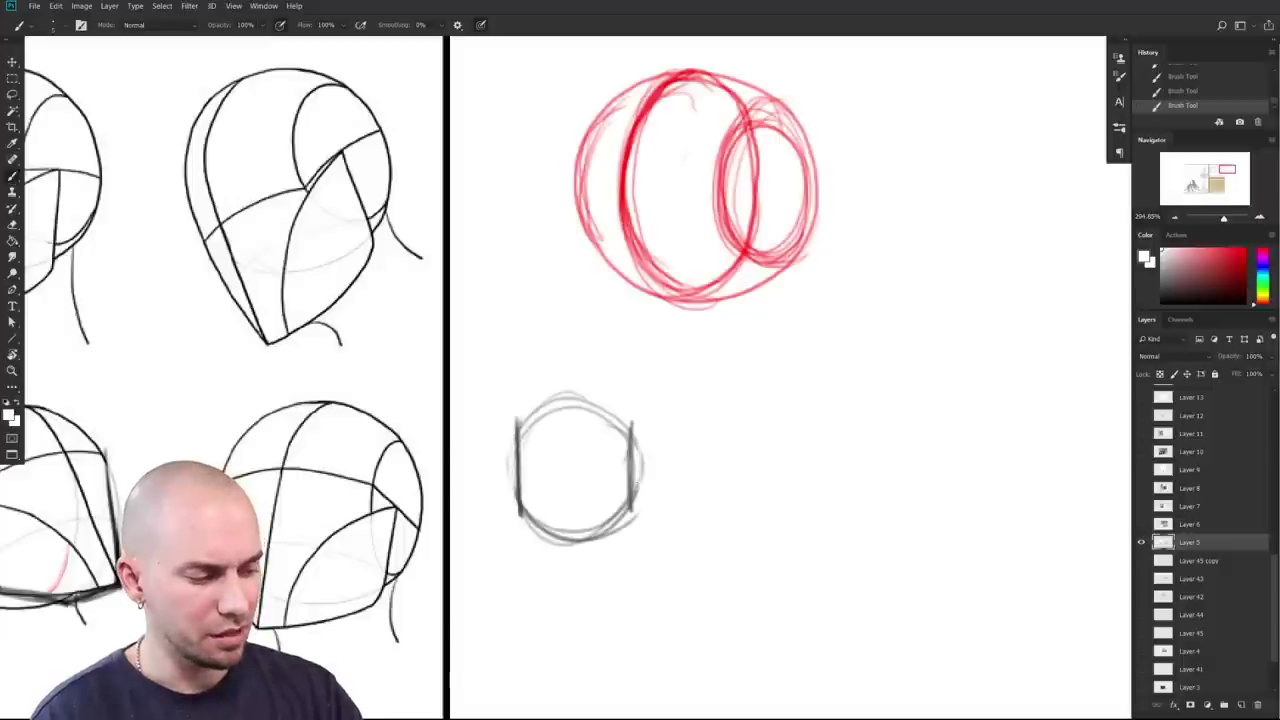
left_click_drag(637, 436, 634, 514)
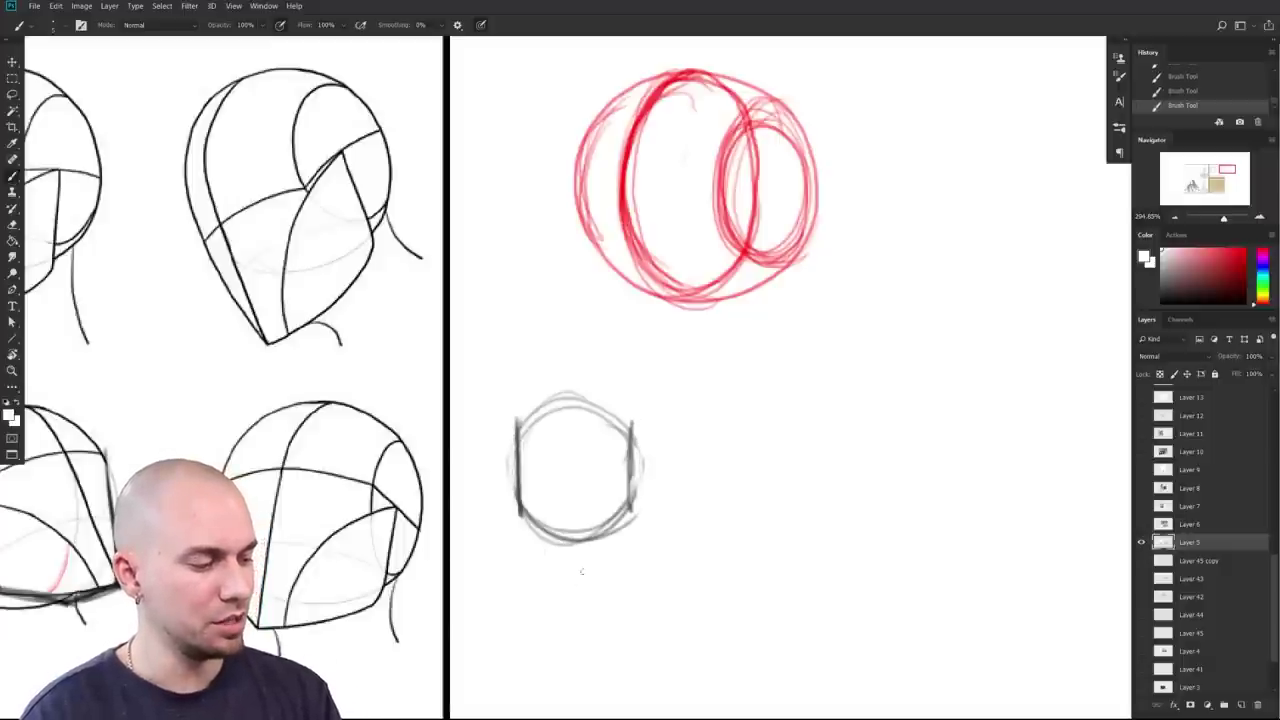
Step: Add a short chin line below the circle in black, connect it with jaw lines and darken the curved sides of the head
key("x")
left_click_drag(560, 583, 593, 580)
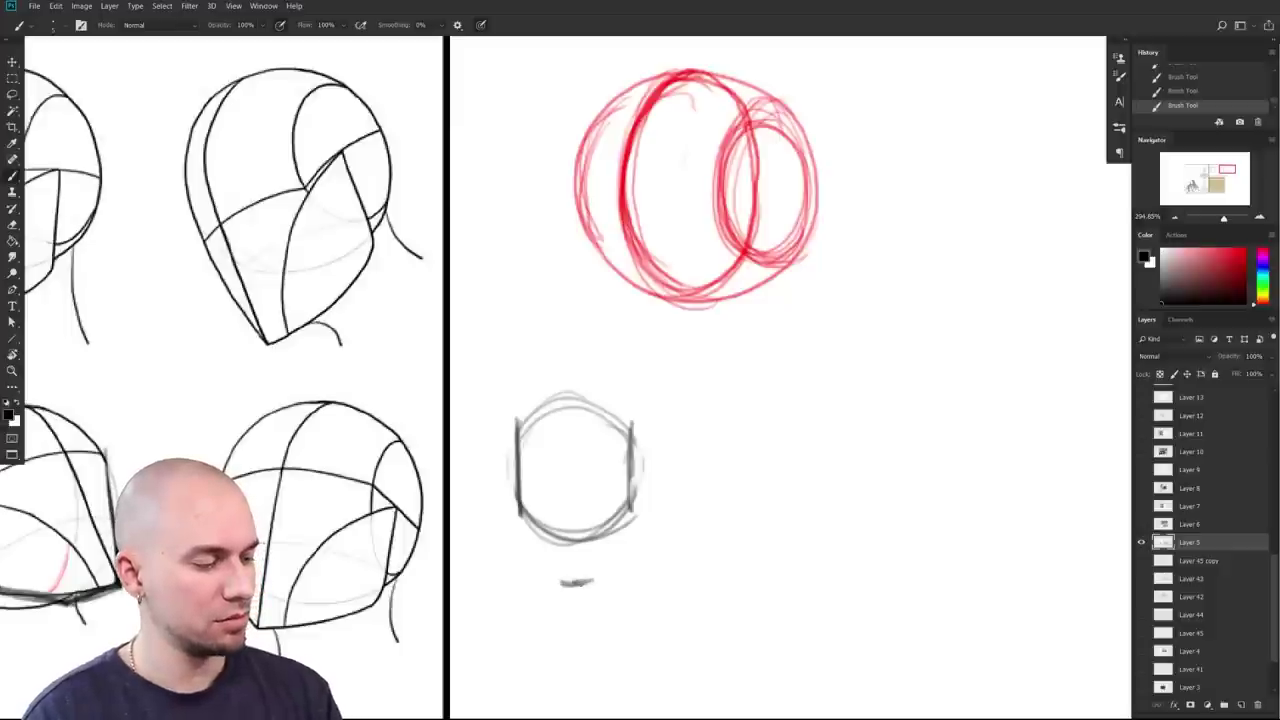
left_click_drag(520, 500, 565, 584)
mouse_move(524, 532)
left_mouse_down()
mouse_move(568, 582)
mouse_move(614, 550)
mouse_move(626, 520)
left_mouse_up()
left_click_drag(517, 423, 522, 522)
key("ctrl+z")
left_click_drag(632, 434, 624, 528)
left_click_drag(516, 522, 508, 412)
Step: Draw a full grey oval for the side plane on the third head in the lower row
mouse_move(506, 462)
left_mouse_down()
mouse_move(645, 420)
mouse_move(785, 531)
left_mouse_up()
key("ctrl+z")
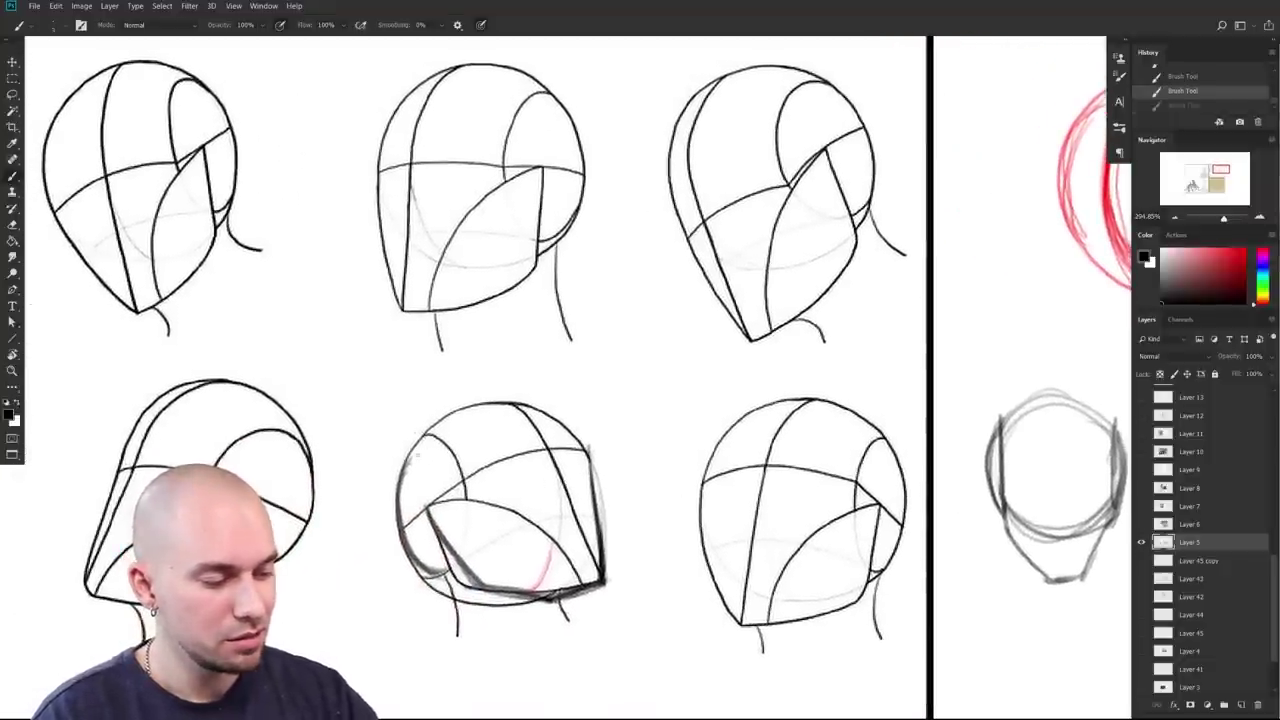
mouse_move(424, 434)
left_mouse_down()
mouse_move(462, 505)
mouse_move(438, 450)
left_mouse_up()
key("ctrl+z")
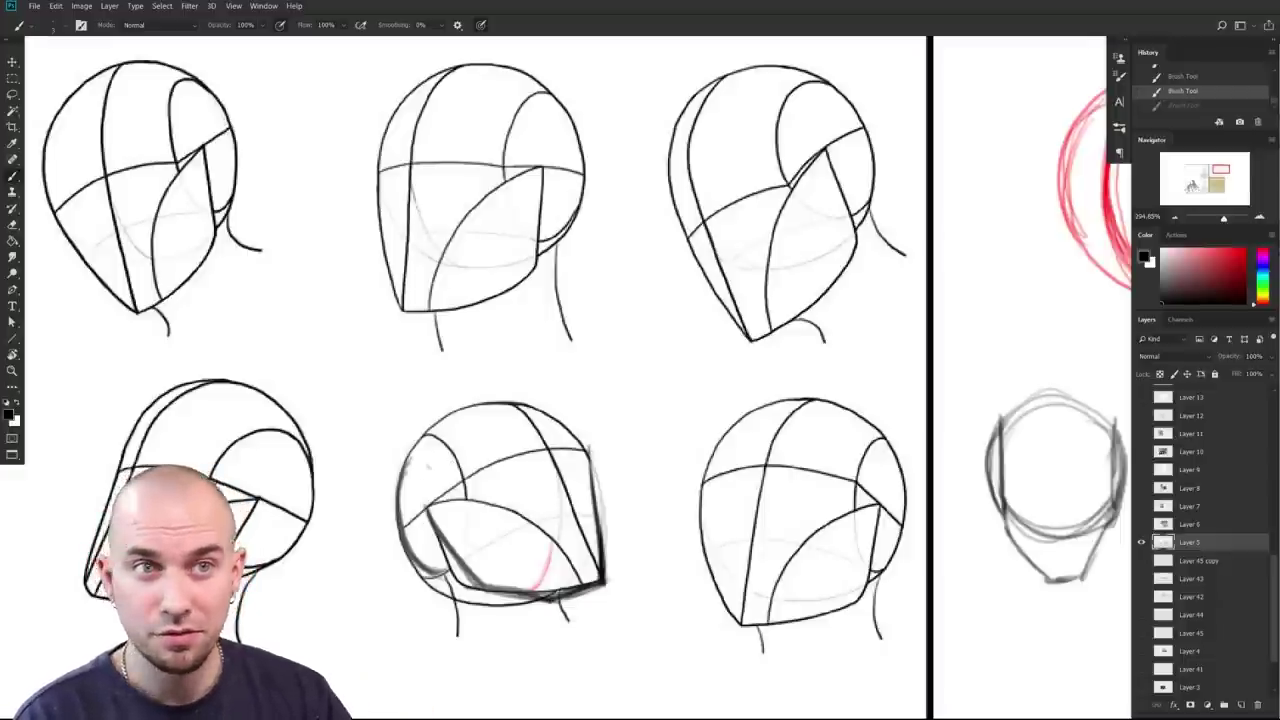
mouse_move(424, 447)
left_mouse_down()
mouse_move(440, 577)
mouse_move(450, 573)
mouse_move(424, 566)
mouse_move(470, 488)
mouse_move(458, 552)
mouse_move(420, 552)
mouse_move(444, 562)
left_mouse_up()
key("ctrl+z")
Step: Trim the heavy contour outside the side-plane oval with white and restate the oval's outer edge in grey
left_click(382, 570, "alt")
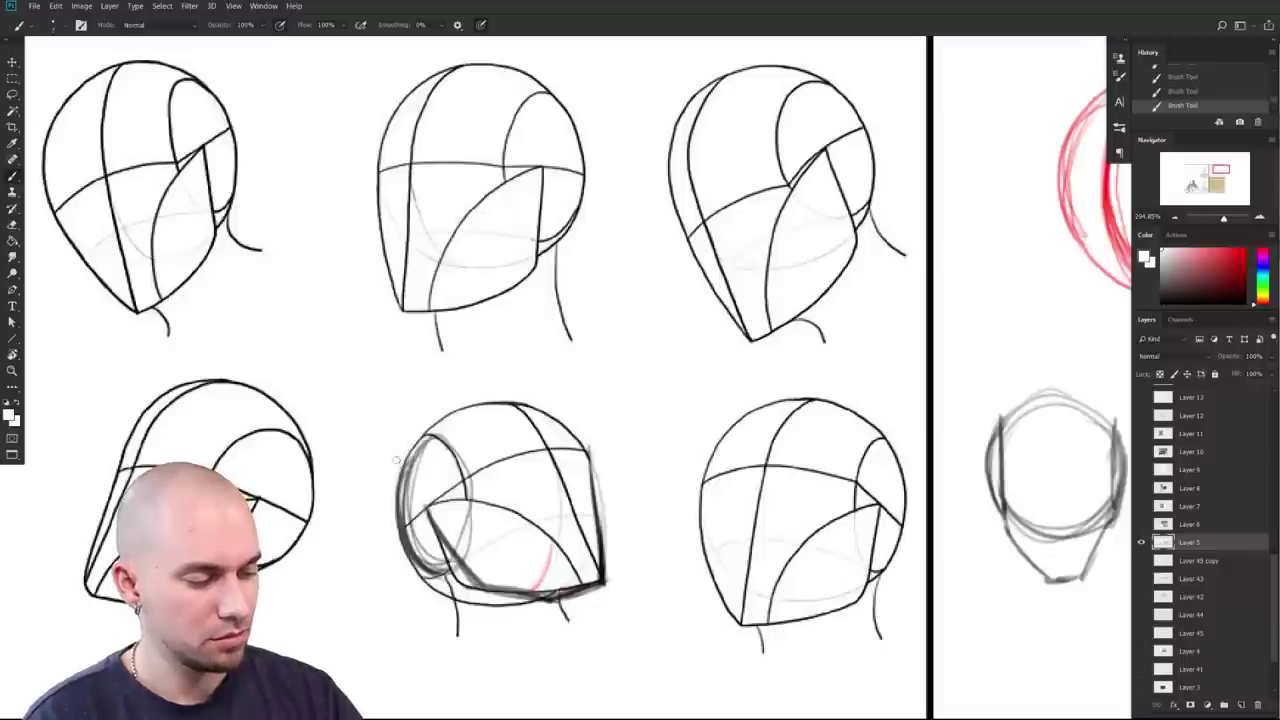
left_click_drag(396, 522, 438, 590)
mouse_move(396, 486)
left_mouse_down()
mouse_move(436, 588)
mouse_move(428, 580)
left_mouse_up()
mouse_move(415, 438)
left_mouse_down()
mouse_move(398, 489)
mouse_move(422, 568)
left_mouse_up()
mouse_move(403, 468)
left_mouse_down()
mouse_move(408, 548)
mouse_move(440, 573)
left_mouse_up()
left_click(456, 556, "alt")
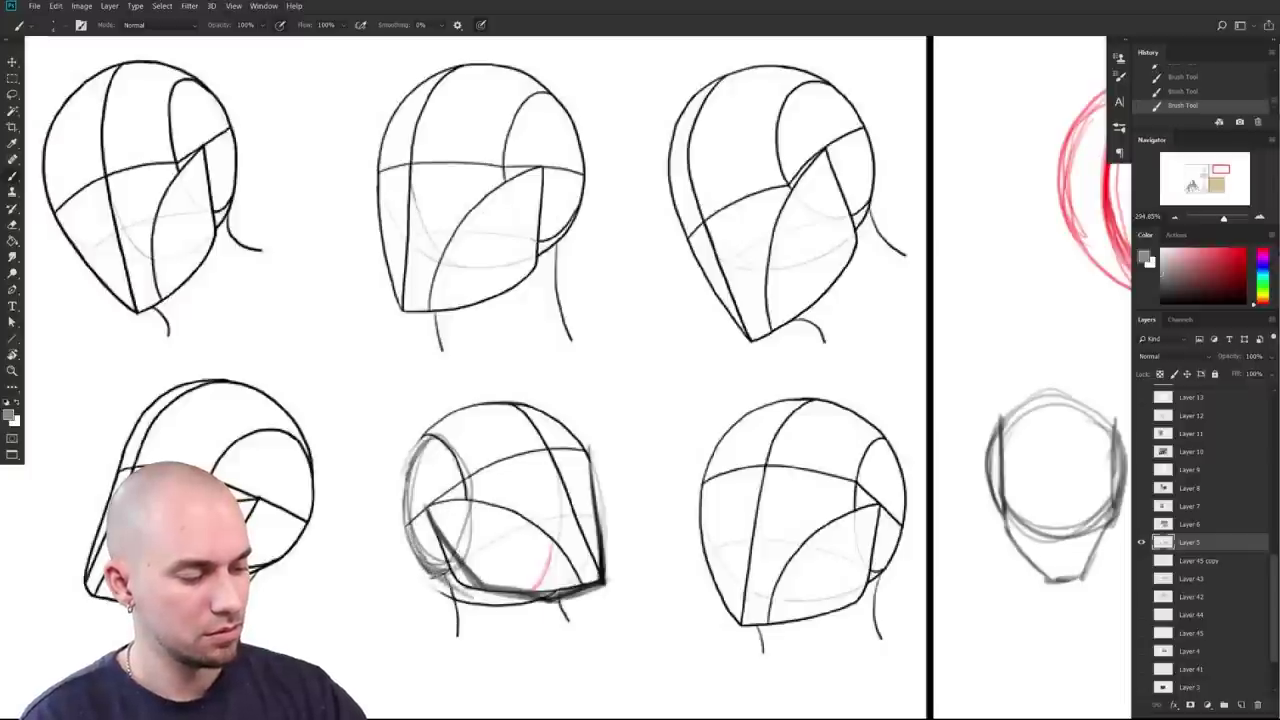
mouse_move(405, 480)
left_mouse_down()
mouse_move(450, 590)
mouse_move(460, 462)
mouse_move(430, 576)
left_mouse_up()
Step: Touch up the contour of the third head in the lower row and sample its dark grey as the brush colour
left_click_drag(734, 527, 615, 487)
left_click(485, 426, "alt")
left_click_drag(471, 403, 485, 490)
left_click_drag(561, 514, 515, 518)
left_click_drag(583, 552, 639, 566)
left_click(557, 518, "alt")
left_click(561, 522, "alt")
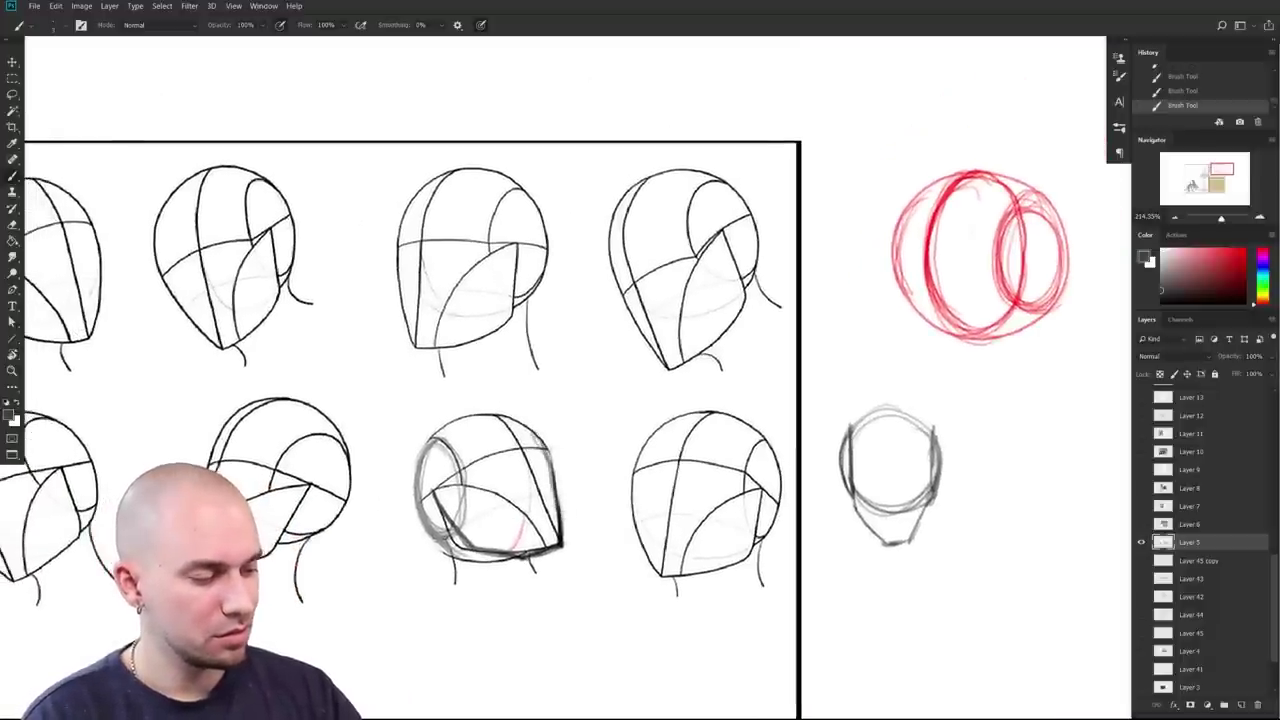
Step: Examine the eight tilted head constructions as a full sheet and compare the third lower head with its neighbours up close
left_click_drag(611, 482, 675, 488)
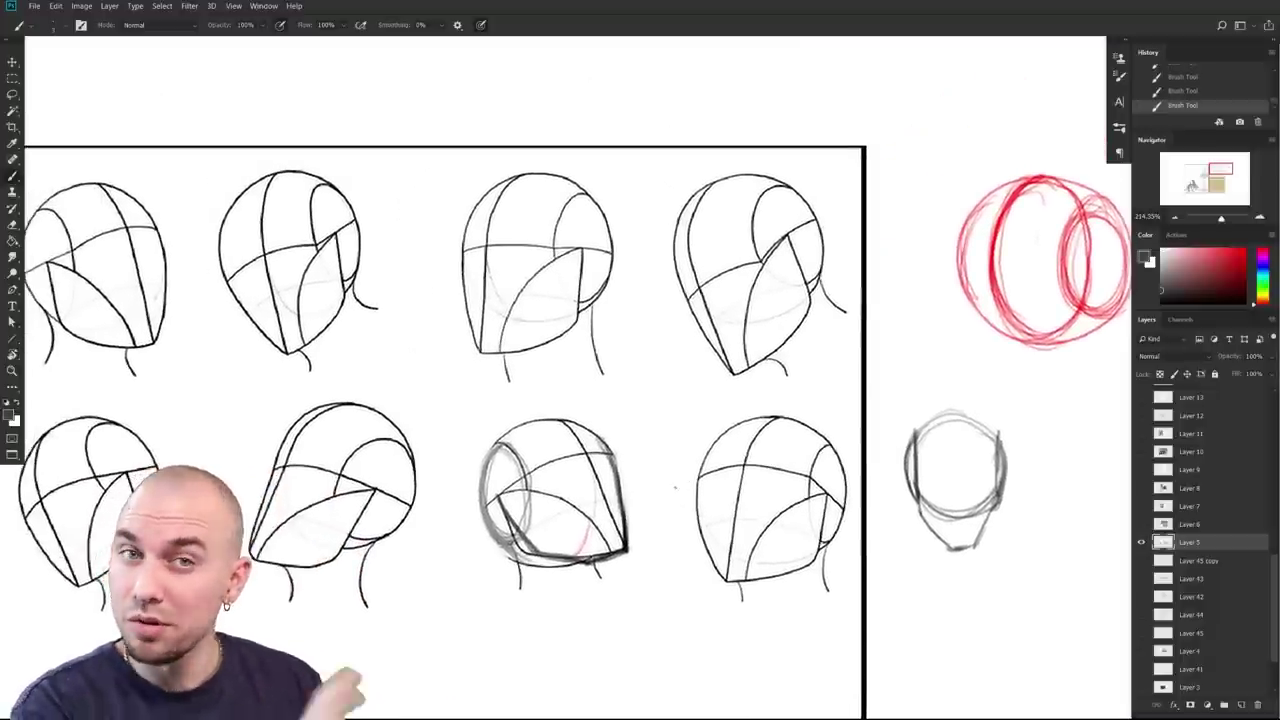
left_click_drag(704, 531, 846, 523)
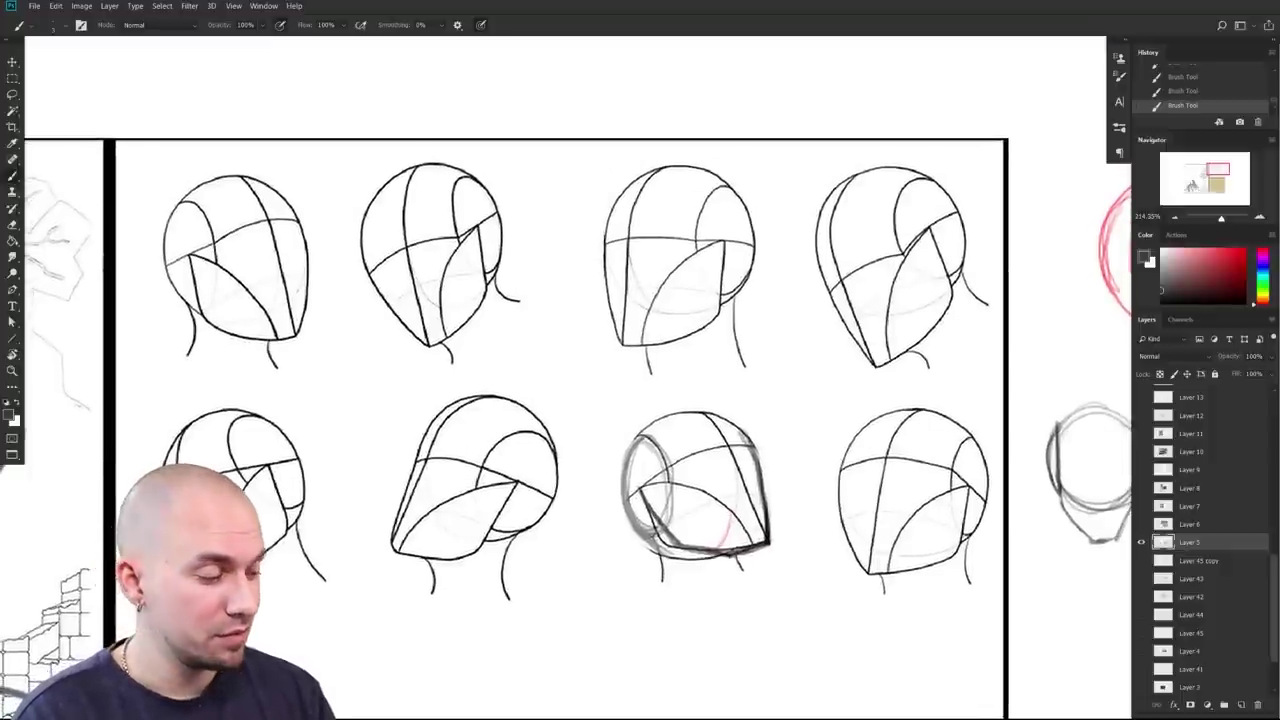
left_click_drag(693, 500, 731, 466)
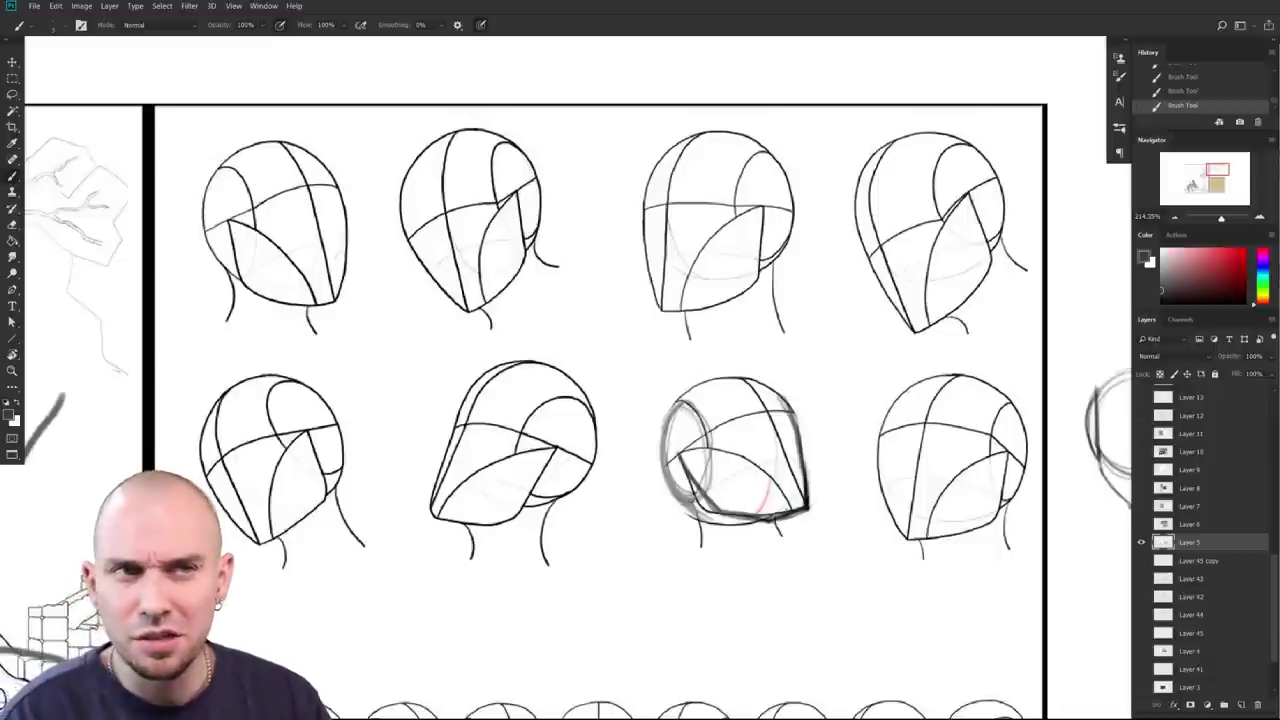
scroll(775, 546, "up", 2)
mouse_move(800, 517)
left_mouse_down()
mouse_move(731, 563)
mouse_move(757, 551)
left_mouse_up()
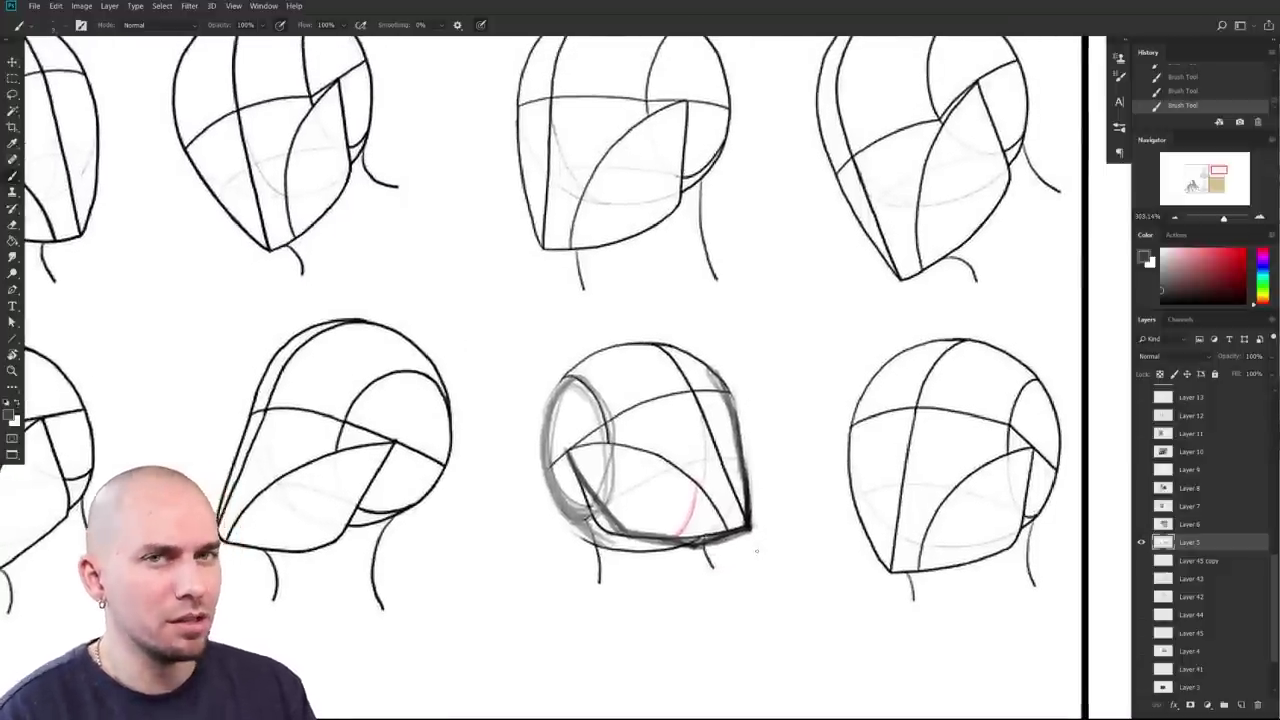
scroll(849, 571, "down", 1)
left_click_drag(767, 501, 698, 640)
left_click_drag(698, 640, 749, 568)
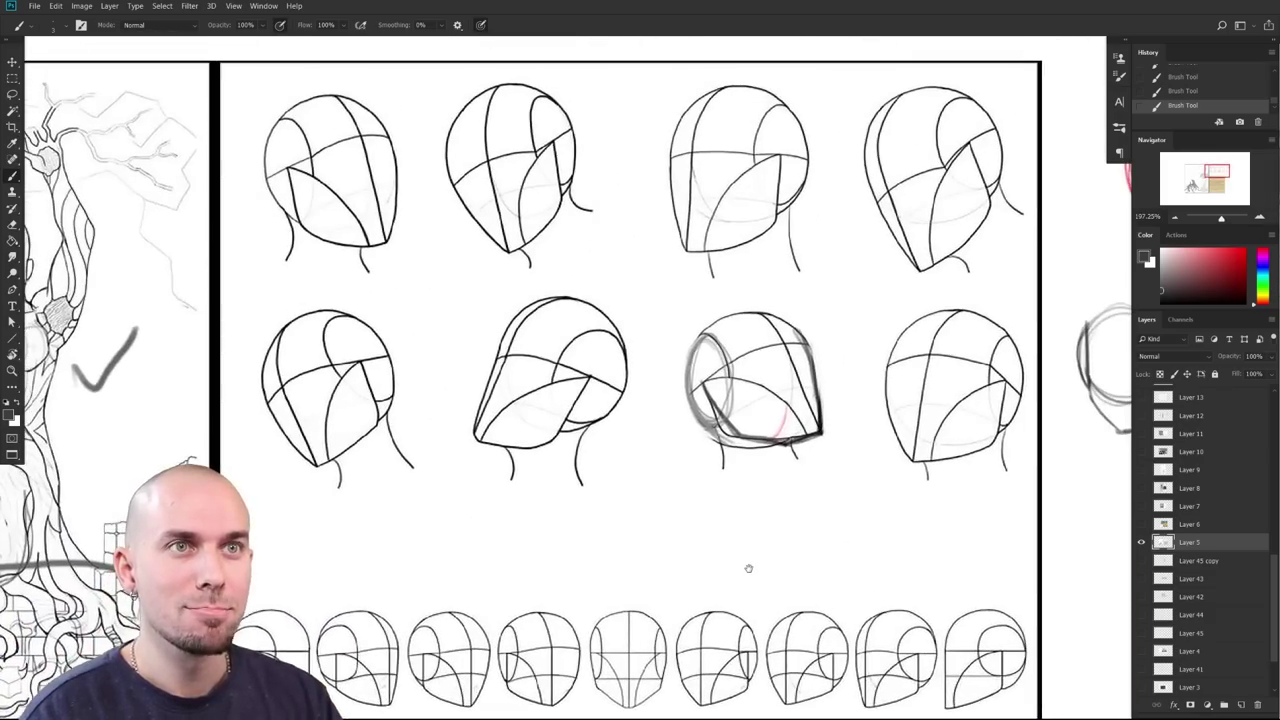
scroll(748, 569, "up", 4)
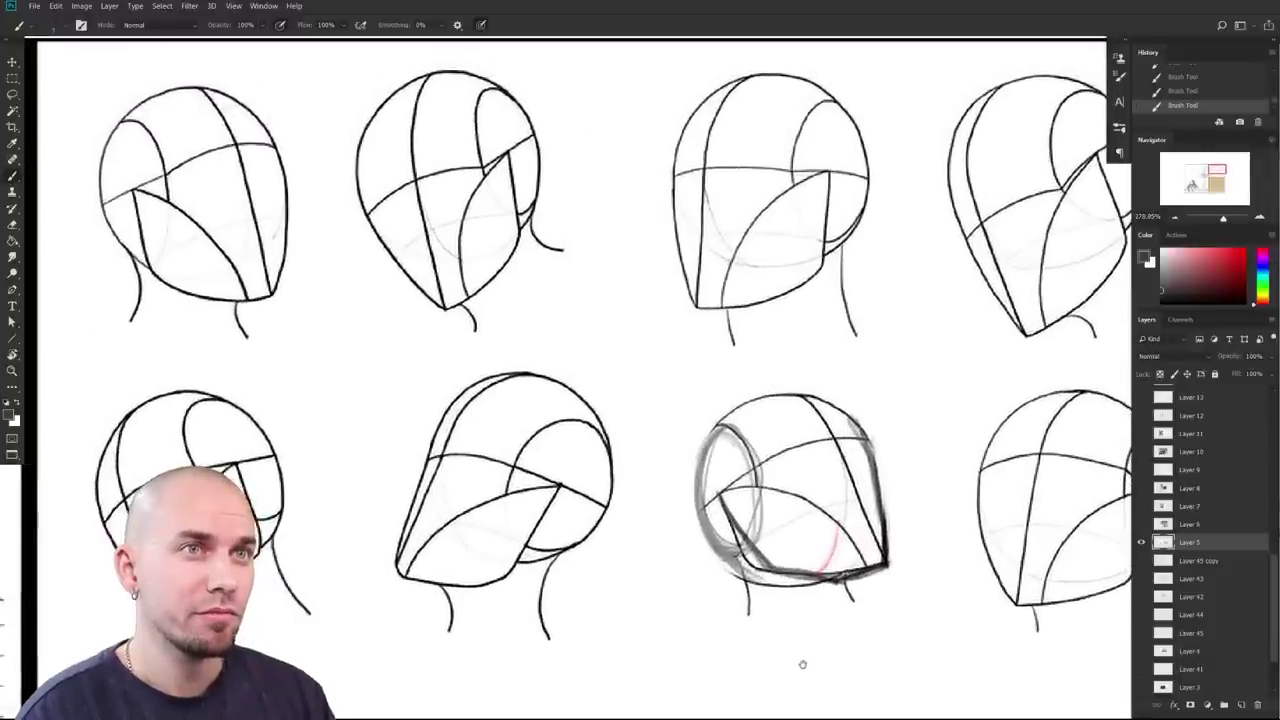
scroll(802, 664, "down", 3)
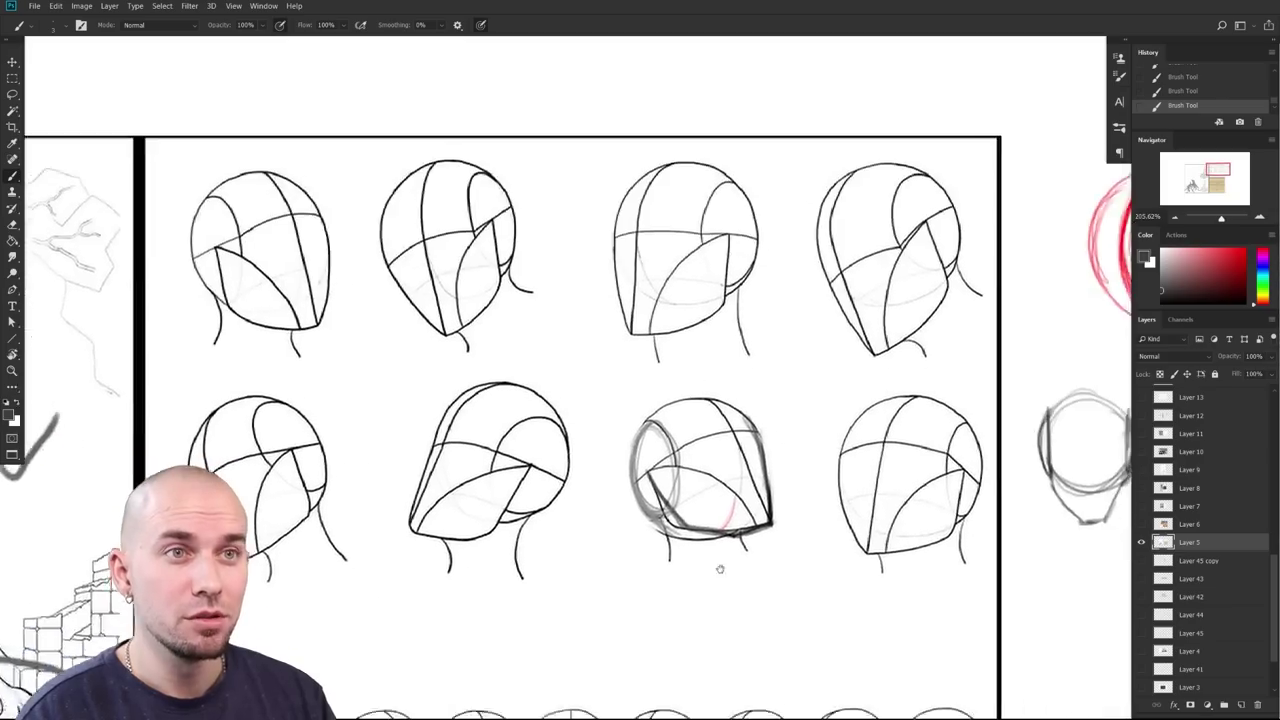
Step: Examine the row of small head rotations below the tilted heads
scroll(842, 430, "down", 5)
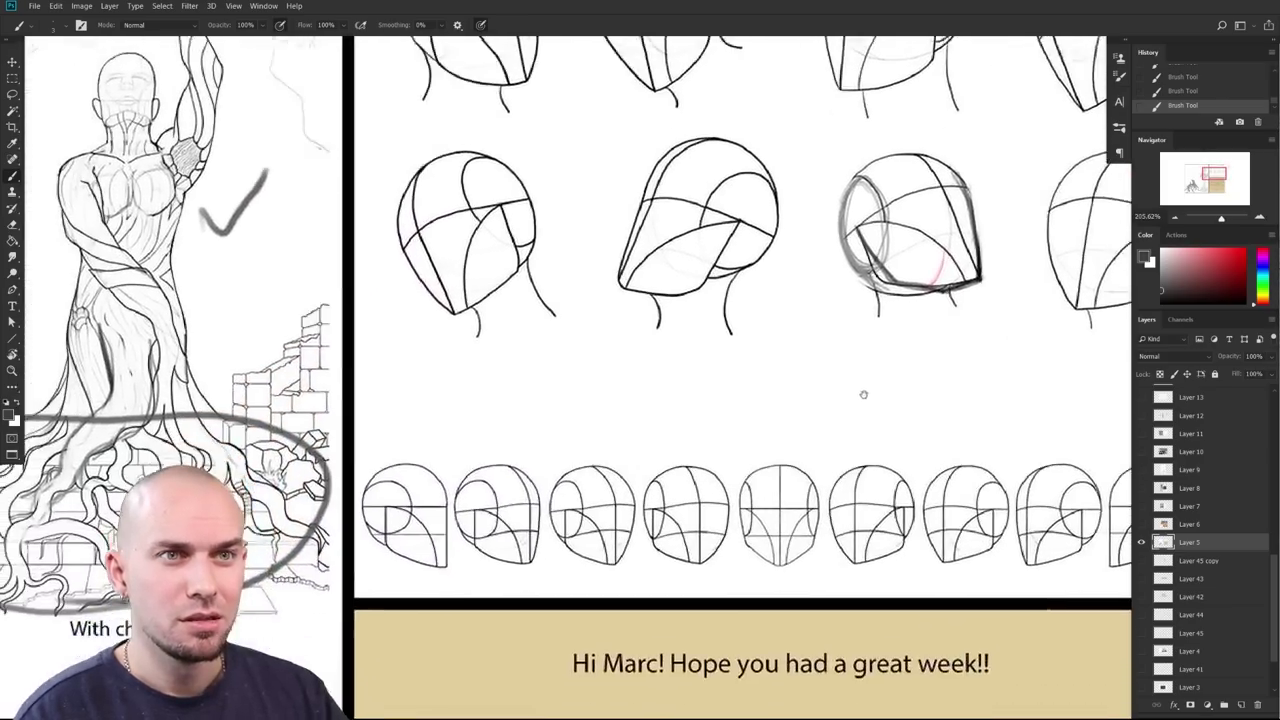
left_click_drag(757, 550, 737, 511)
scroll(737, 511, "up", 1)
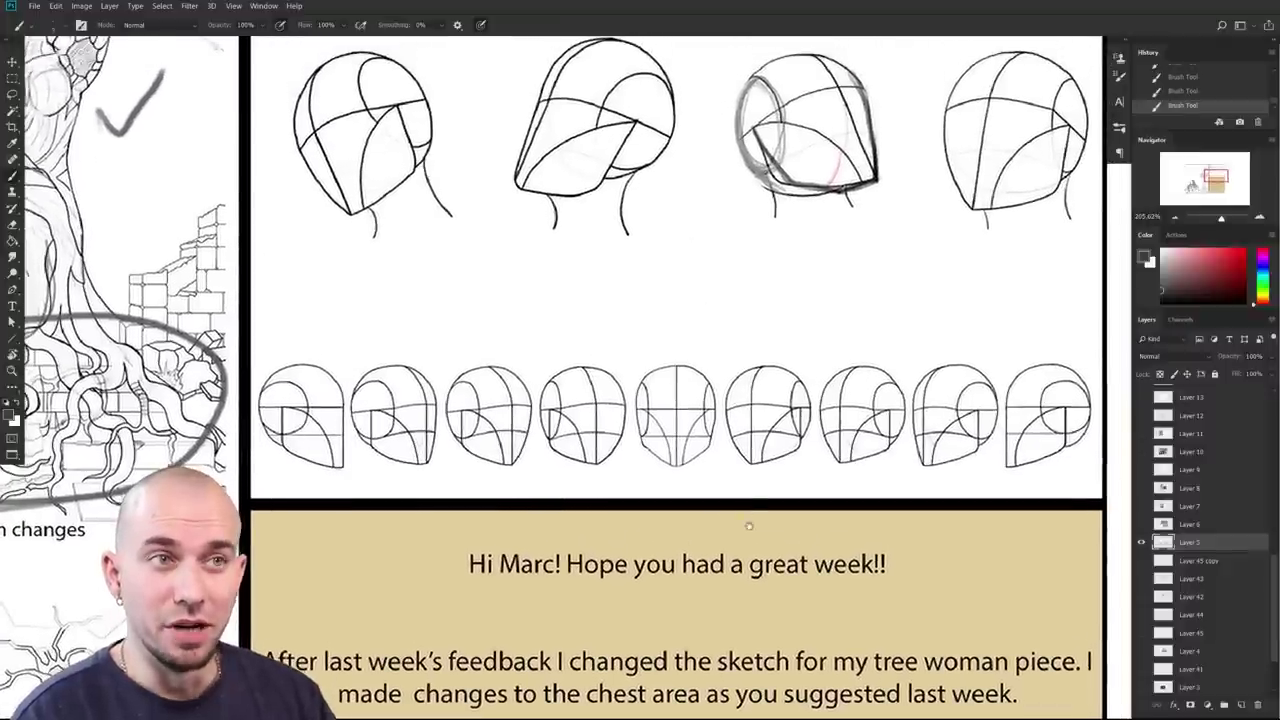
scroll(643, 492, "up", 5)
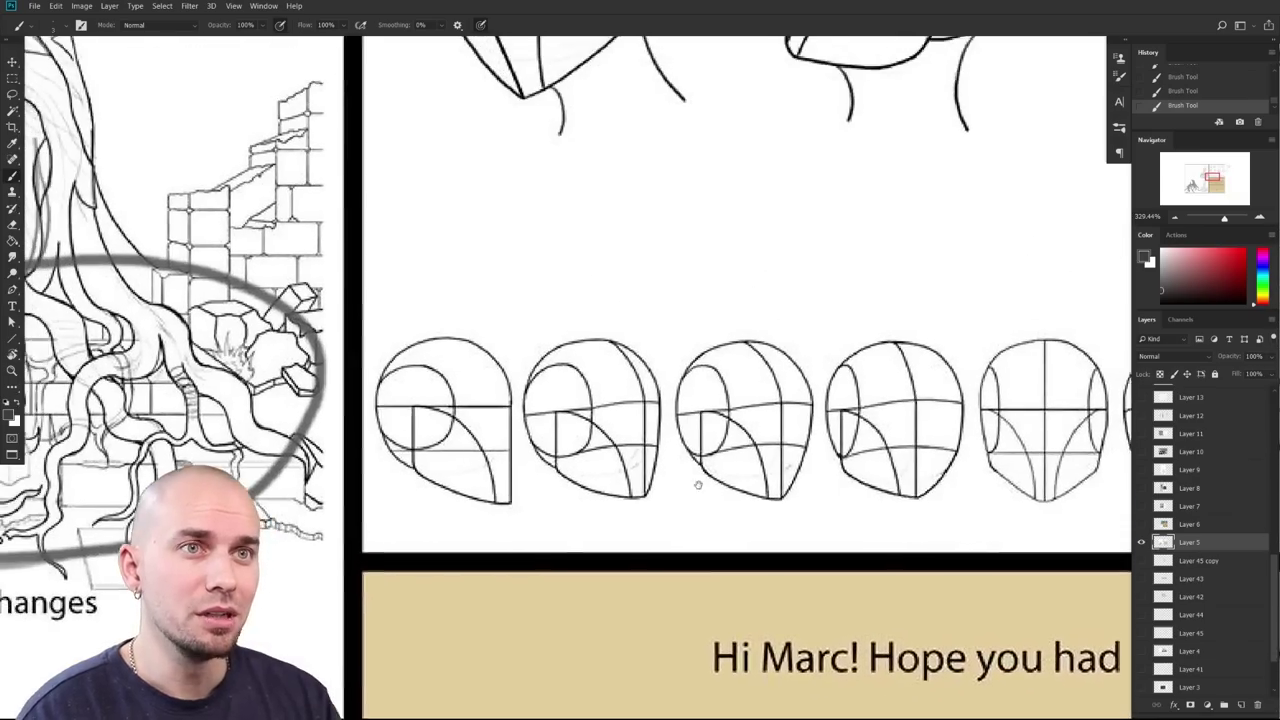
scroll(768, 496, "right", 5)
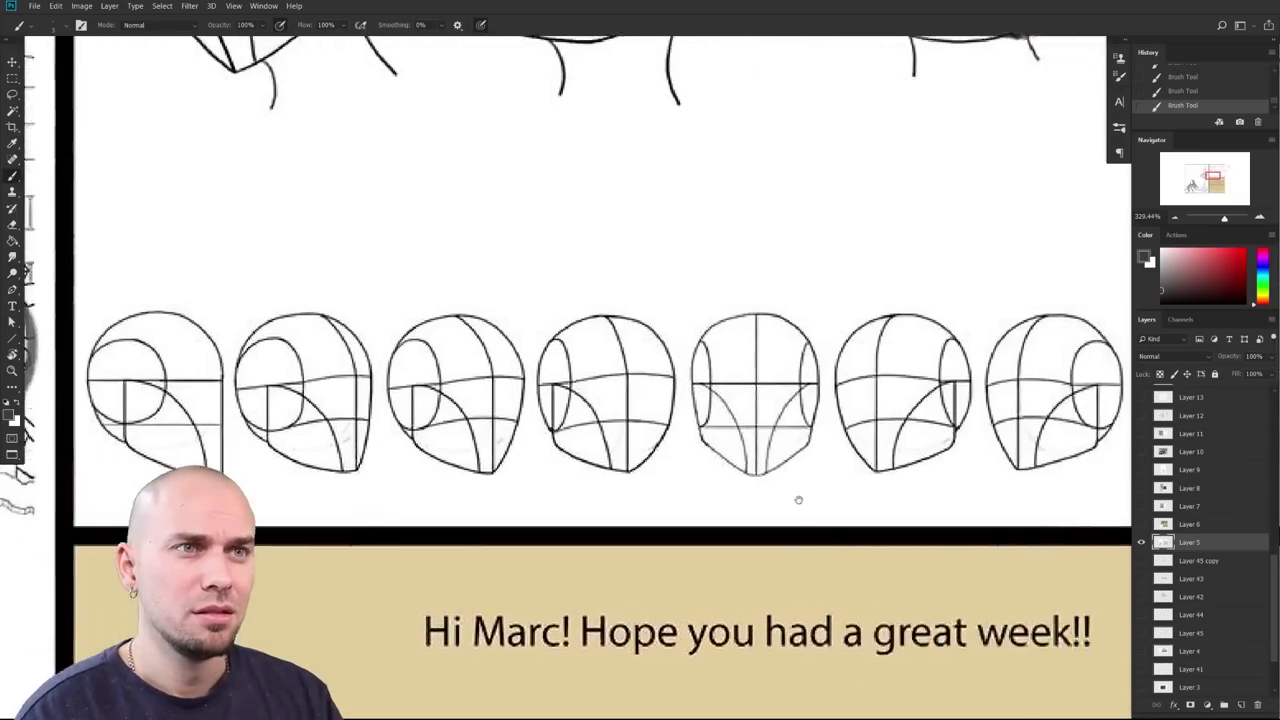
left_click_drag(783, 501, 745, 540)
Step: Compare the tilted heads in the upper and lower rows up close and against the full row of small head rotations
left_click_drag(677, 324, 600, 680)
mouse_move(646, 536)
left_mouse_down()
mouse_move(626, 526)
mouse_move(463, 568)
left_mouse_up()
left_click_drag(647, 519, 571, 600)
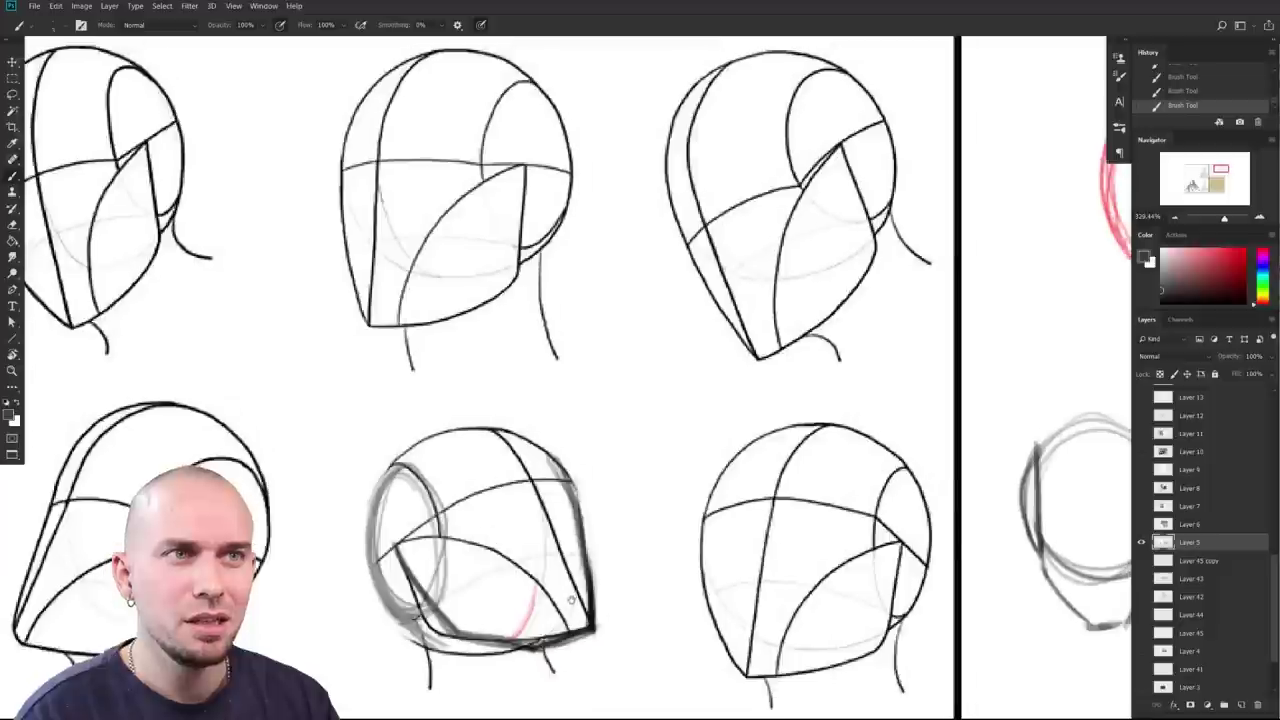
scroll(651, 543, "up", 2)
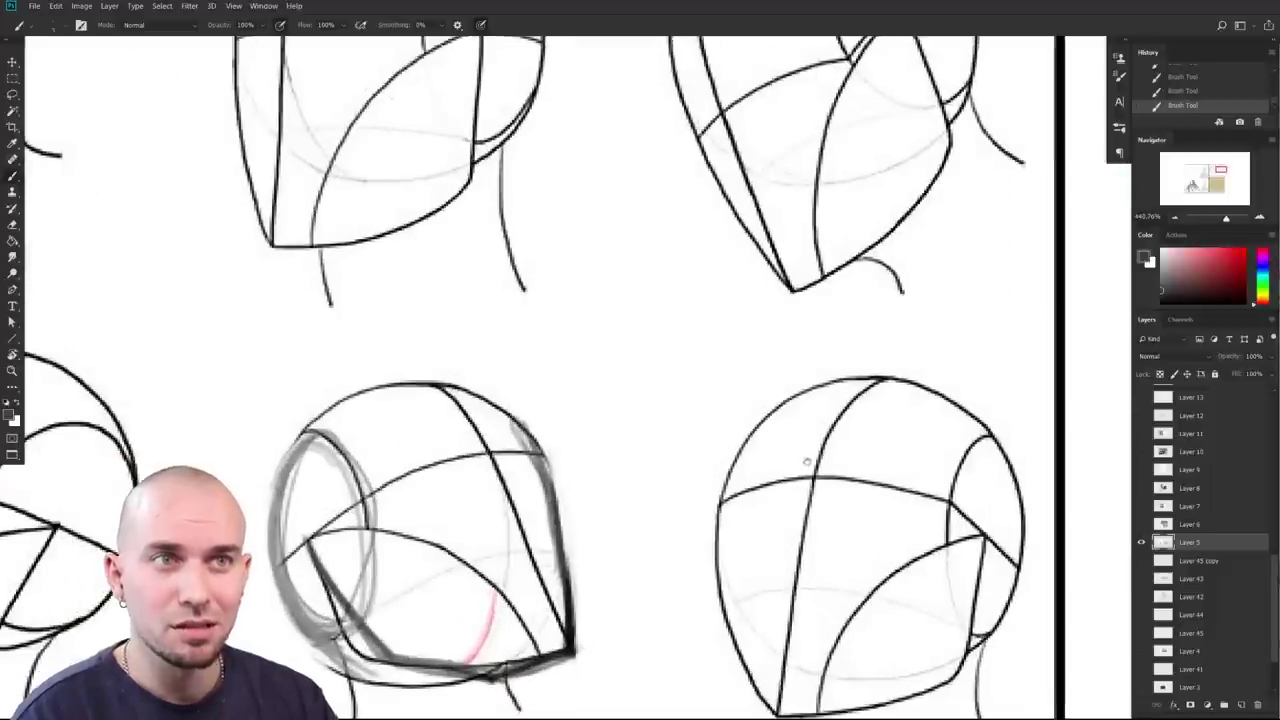
left_click_drag(740, 220, 732, 619)
left_click_drag(495, 540, 721, 471)
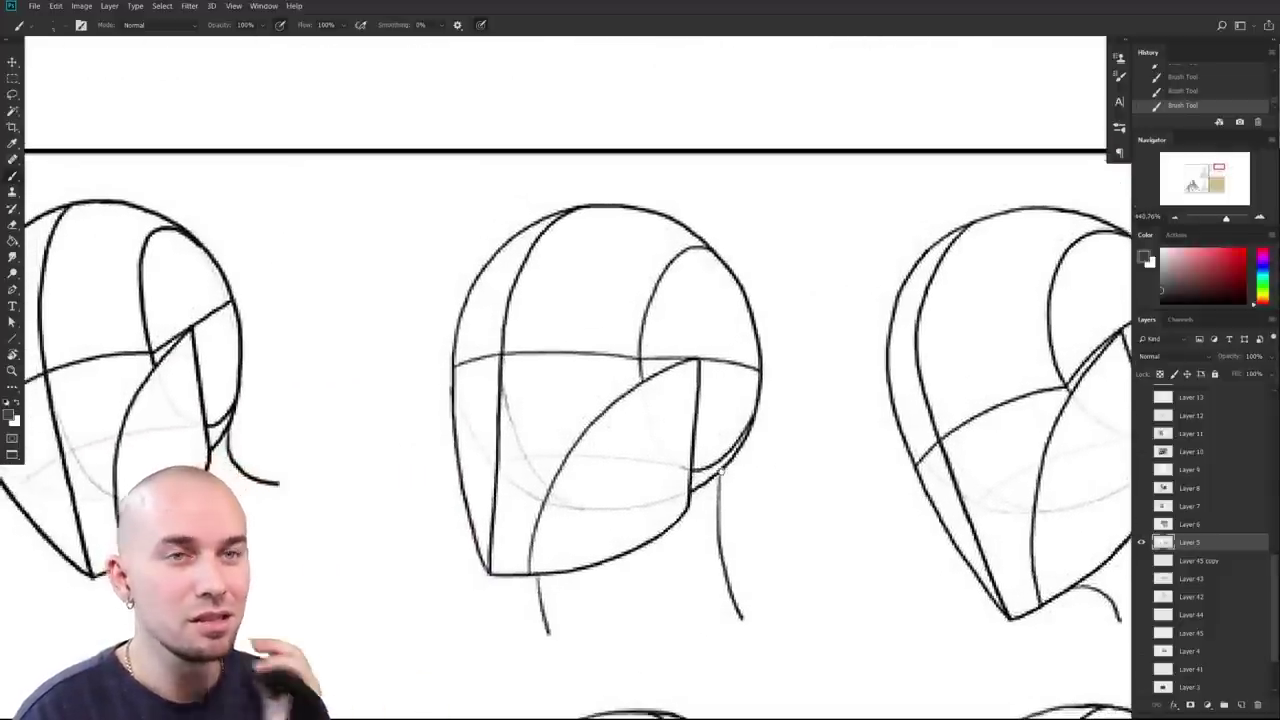
scroll(722, 472, "down", 8)
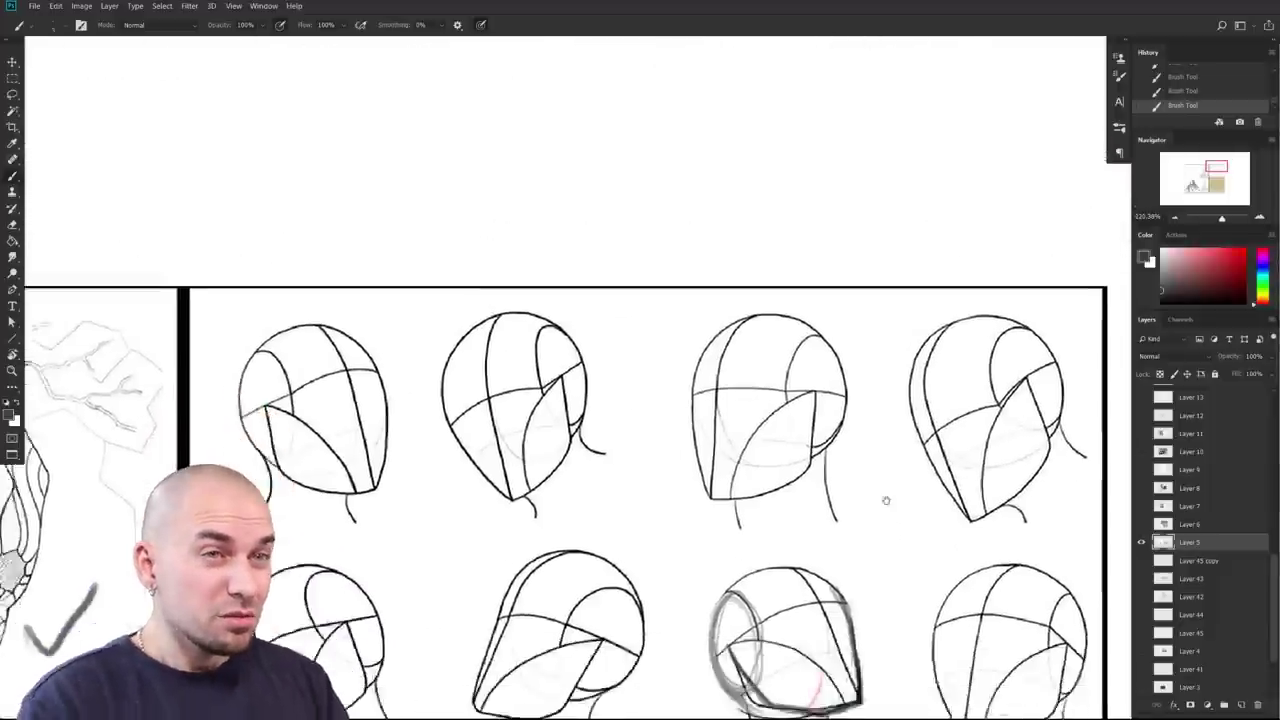
left_click_drag(852, 569, 843, 565)
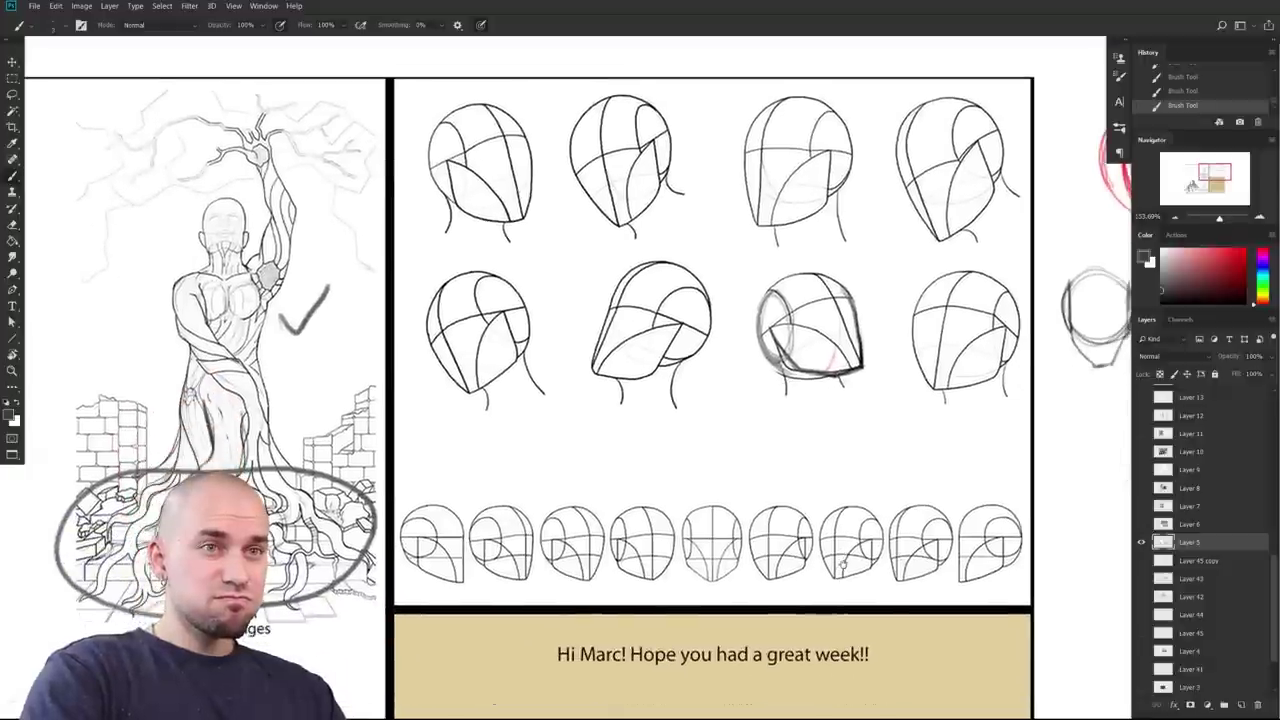
left_click_drag(843, 565, 844, 578)
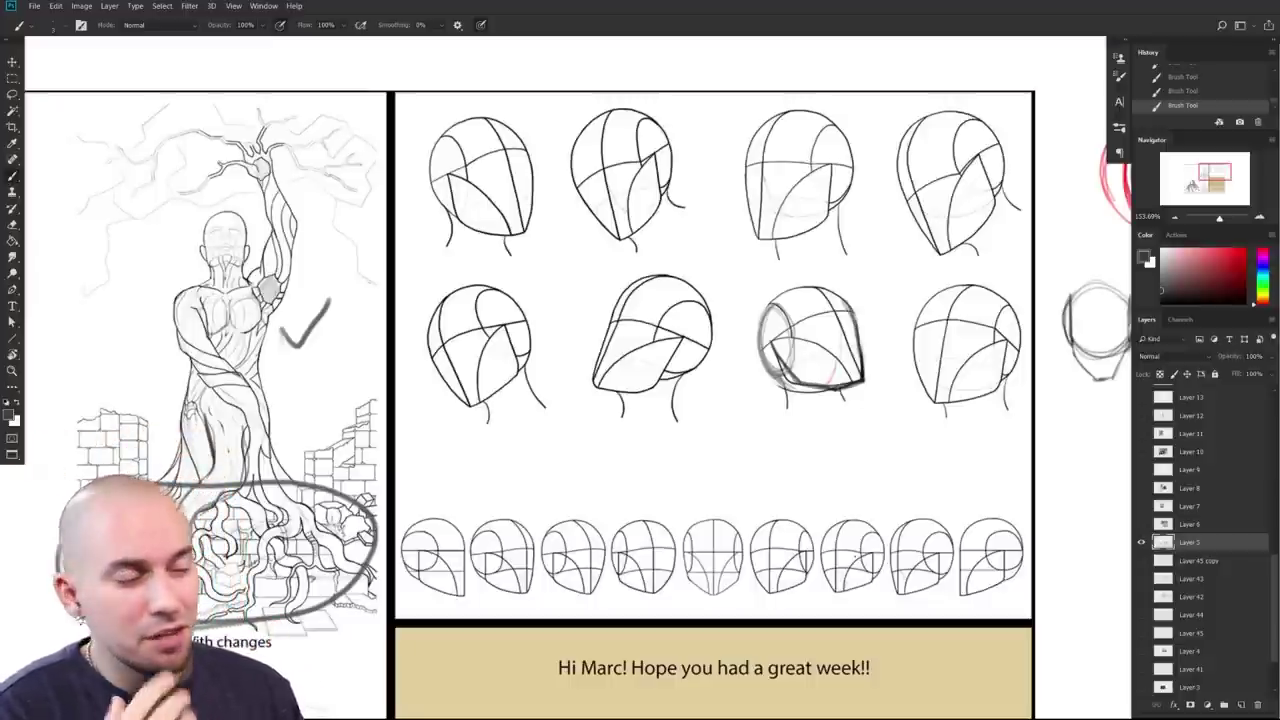
Step: Mark a short, nearly horizontal grey chin line under the fourth head in the lower row
left_click_drag(903, 481, 596, 563)
mouse_move(606, 424)
left_mouse_down()
mouse_move(617, 384)
mouse_move(606, 462)
left_mouse_up()
scroll(640, 465, "up", 3)
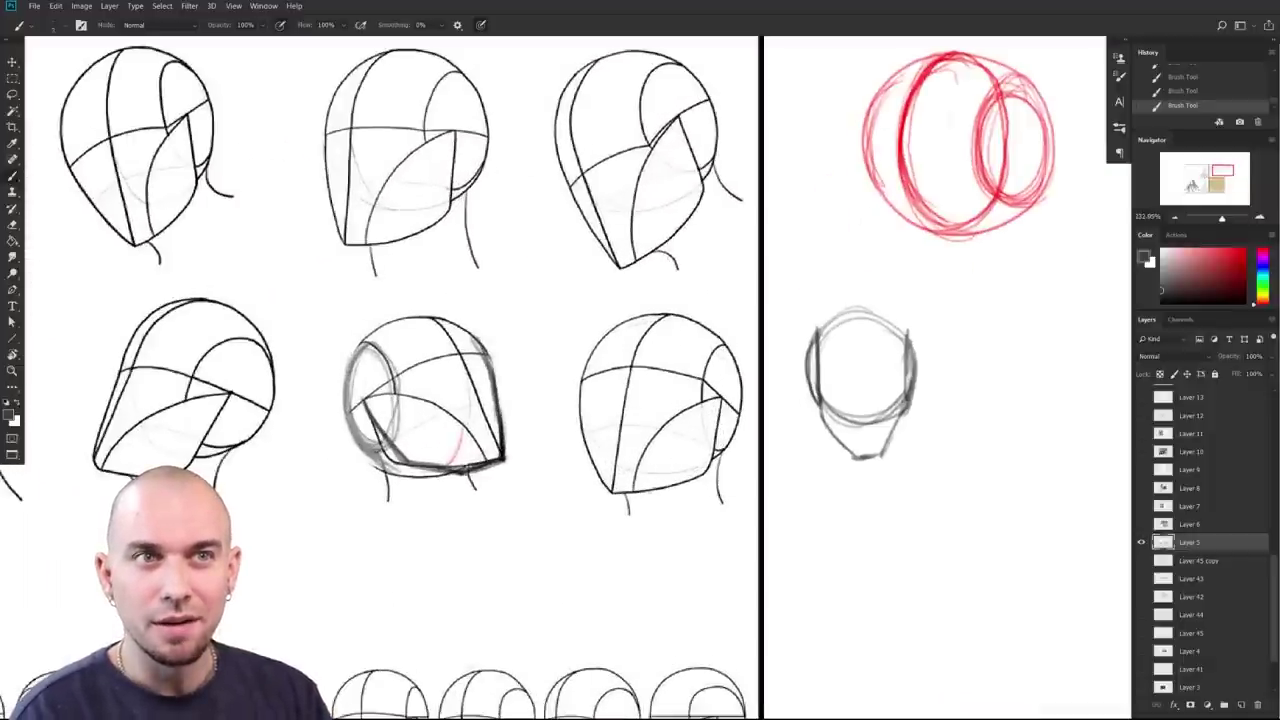
key("ctrl+z")
left_click_drag(590, 501, 614, 498)
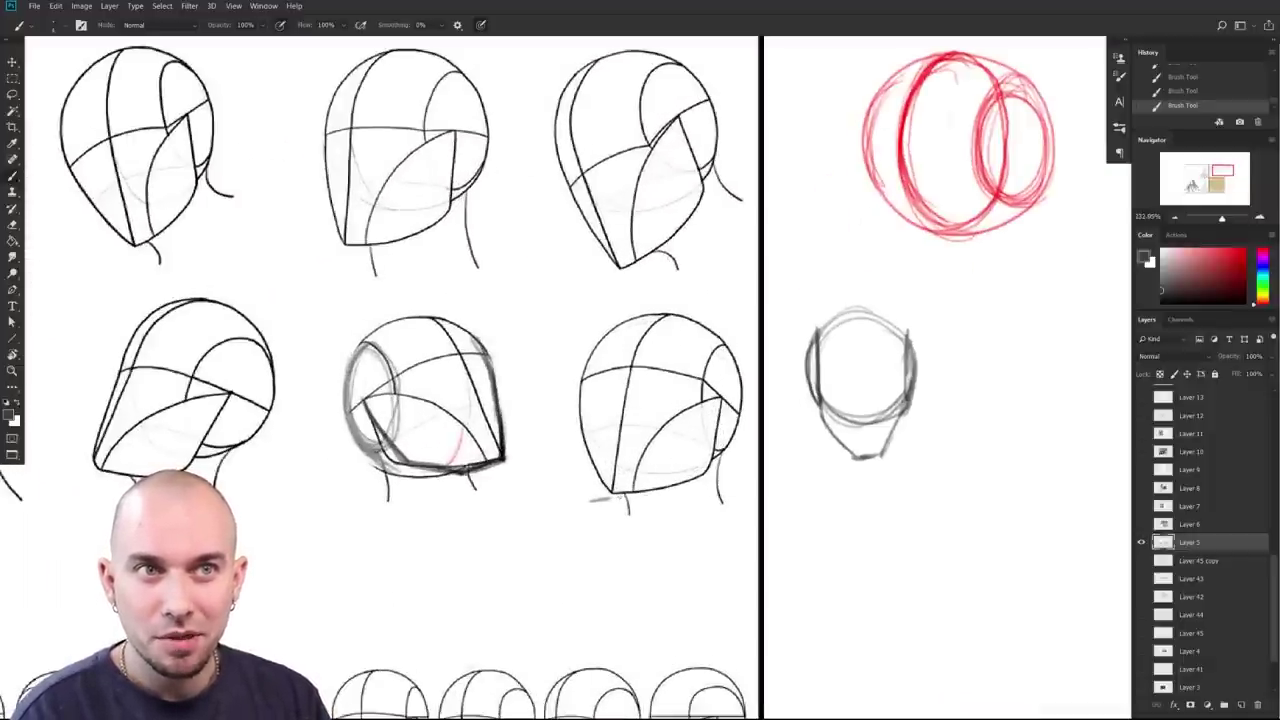
key("ctrl+z")
key("ctrl+z")
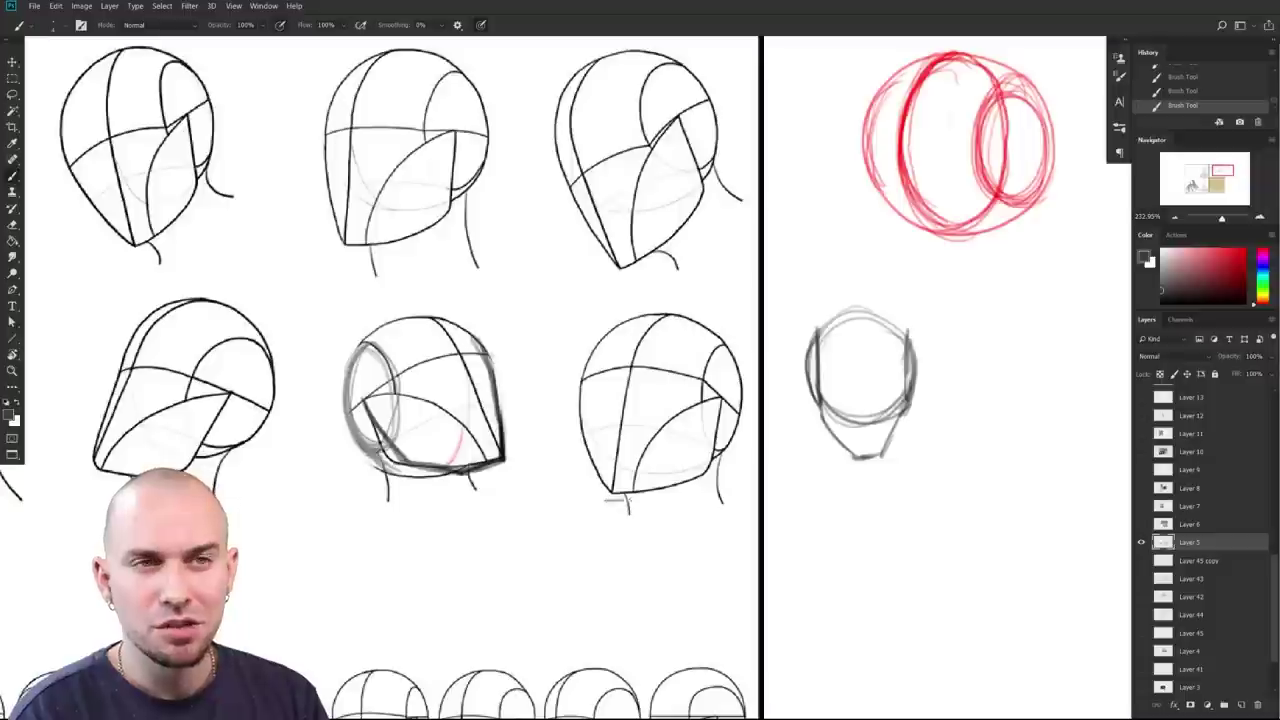
Step: Draw the jaw line of the fourth lower head in grey, running from the chin to the jaw corner and up to the ear
left_click_drag(636, 497, 690, 473)
key("ctrl+z")
left_click_drag(622, 498, 710, 474)
key("ctrl+z")
mouse_move(636, 498)
left_mouse_down()
mouse_move(709, 471)
mouse_move(721, 406)
left_mouse_up()
mouse_move(729, 509)
left_mouse_down()
mouse_move(748, 488)
mouse_move(753, 500)
left_mouse_up()
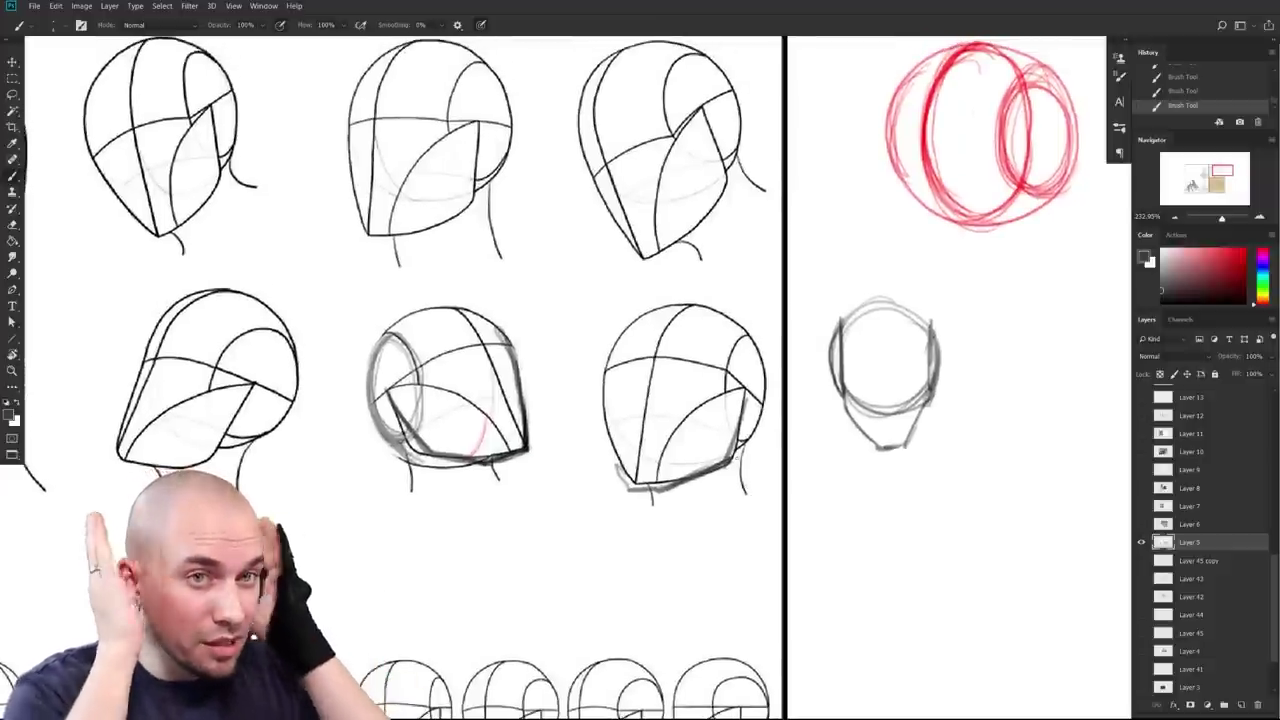
Step: Darken the far-side contour of the fourth lower head around the brow line with grey strokes
left_click_drag(617, 343, 607, 426)
left_click_drag(608, 372, 612, 428)
left_click_drag(615, 338, 613, 432)
Step: Draw a full grey side-plane oval on the fourth lower head and trim the contour outside it with white
mouse_move(732, 350)
left_mouse_down()
mouse_move(722, 432)
mouse_move(740, 430)
left_mouse_up()
mouse_move(724, 336)
left_mouse_down()
mouse_move(716, 430)
mouse_move(744, 432)
left_mouse_up()
left_click_drag(726, 352, 712, 434)
key("x")
mouse_move(758, 344)
left_mouse_down()
mouse_move(761, 424)
mouse_move(742, 448)
left_mouse_up()
key("x")
mouse_move(756, 400)
left_mouse_down()
mouse_move(732, 438)
mouse_move(750, 410)
left_mouse_up()
Step: Darken the jaw corner of the fourth lower head and draw longer, thicker neck lines slanting down and backward
left_click_drag(738, 430, 730, 478)
left_click_drag(733, 426, 715, 466)
mouse_move(736, 404)
left_mouse_down()
mouse_move(718, 466)
mouse_move(744, 510)
left_mouse_up()
left_click_drag(733, 450, 750, 522)
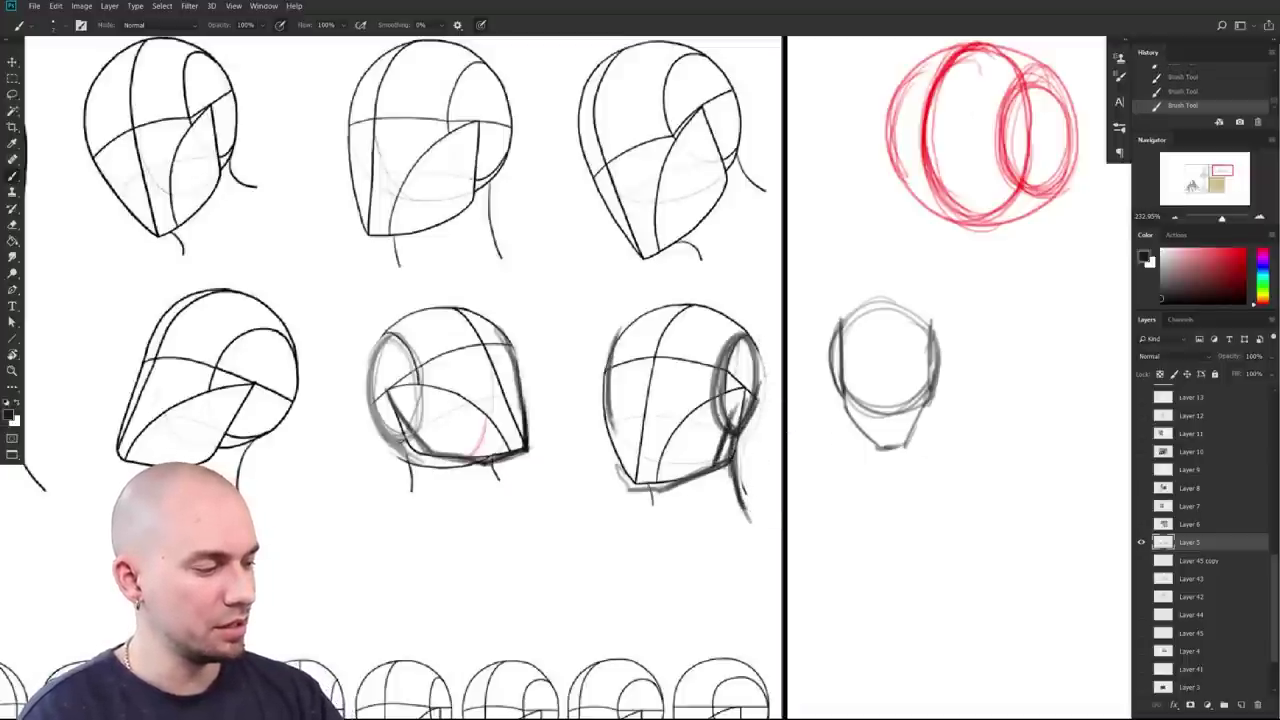
left_click_drag(650, 490, 682, 560)
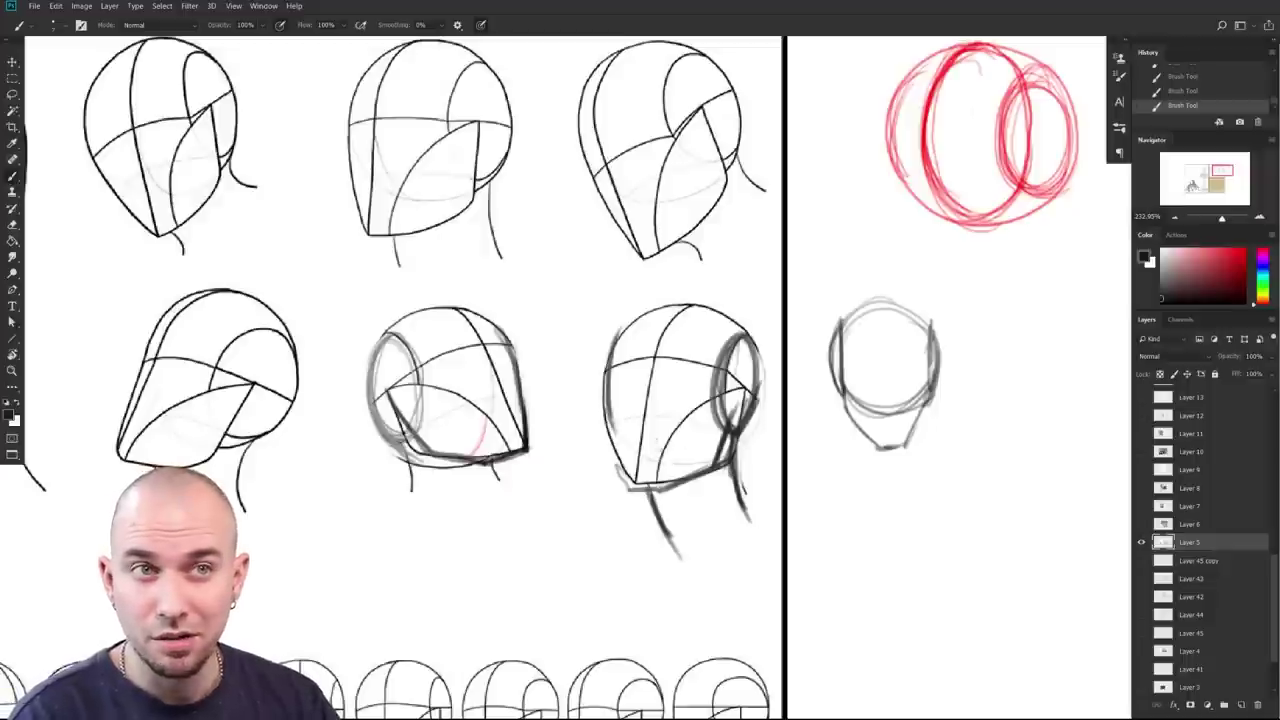
left_click_drag(606, 420, 630, 490)
left_click_drag(754, 556, 851, 494)
scroll(908, 549, "down", 2)
scroll(845, 517, "down", 3)
scroll(838, 526, "down", 1)
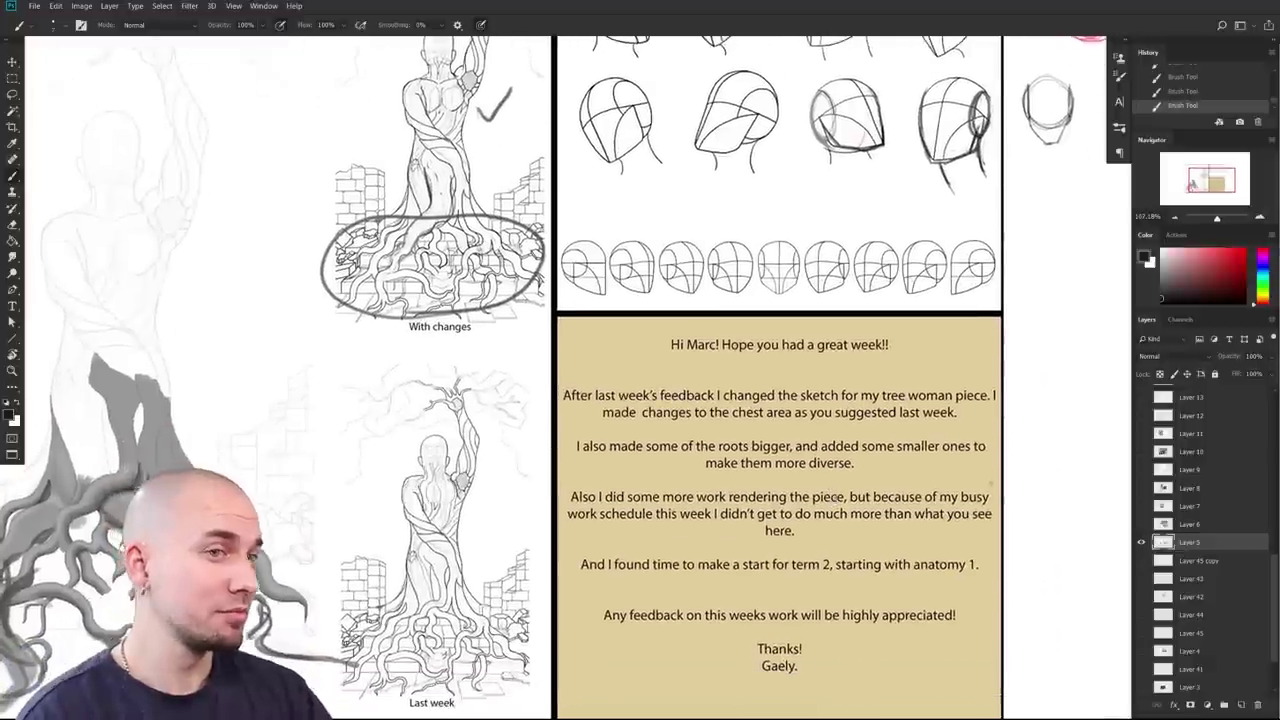
left_click(1141, 542)
left_click(1141, 524)
left_click(1188, 524)
left_click_drag(918, 497, 896, 534)
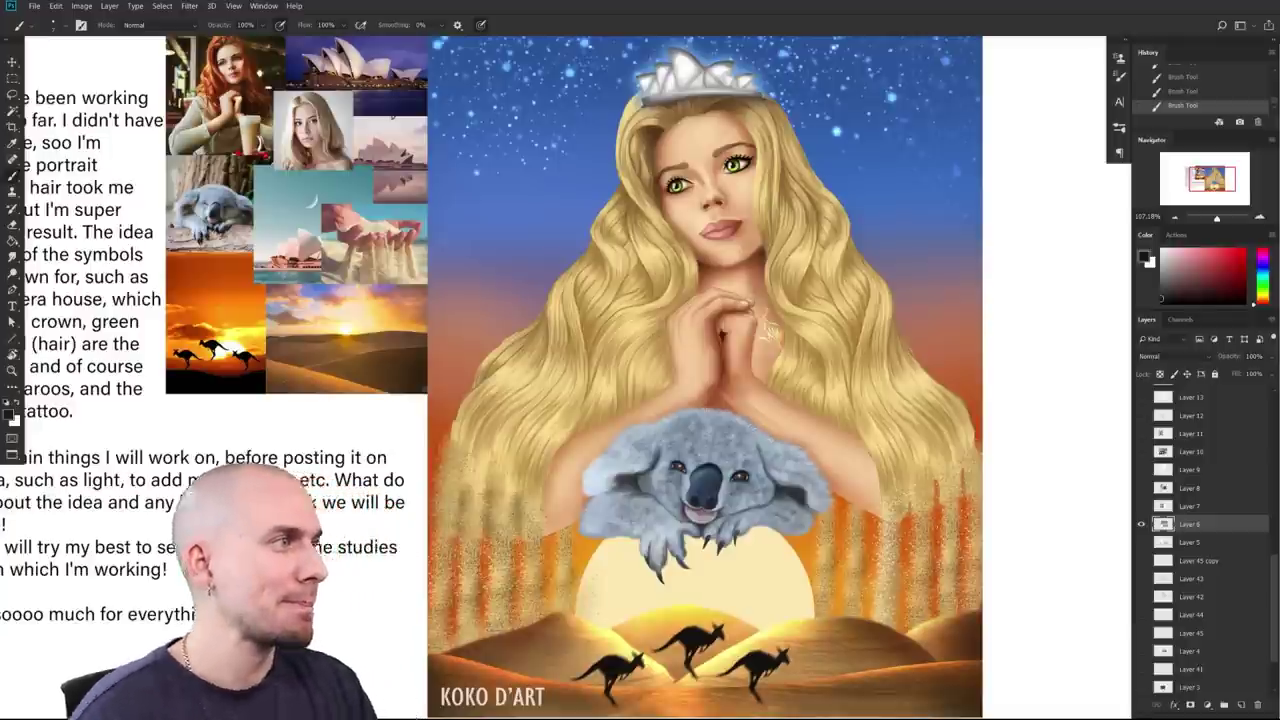
left_click_drag(740, 523, 940, 532)
scroll(940, 532, "down", 2)
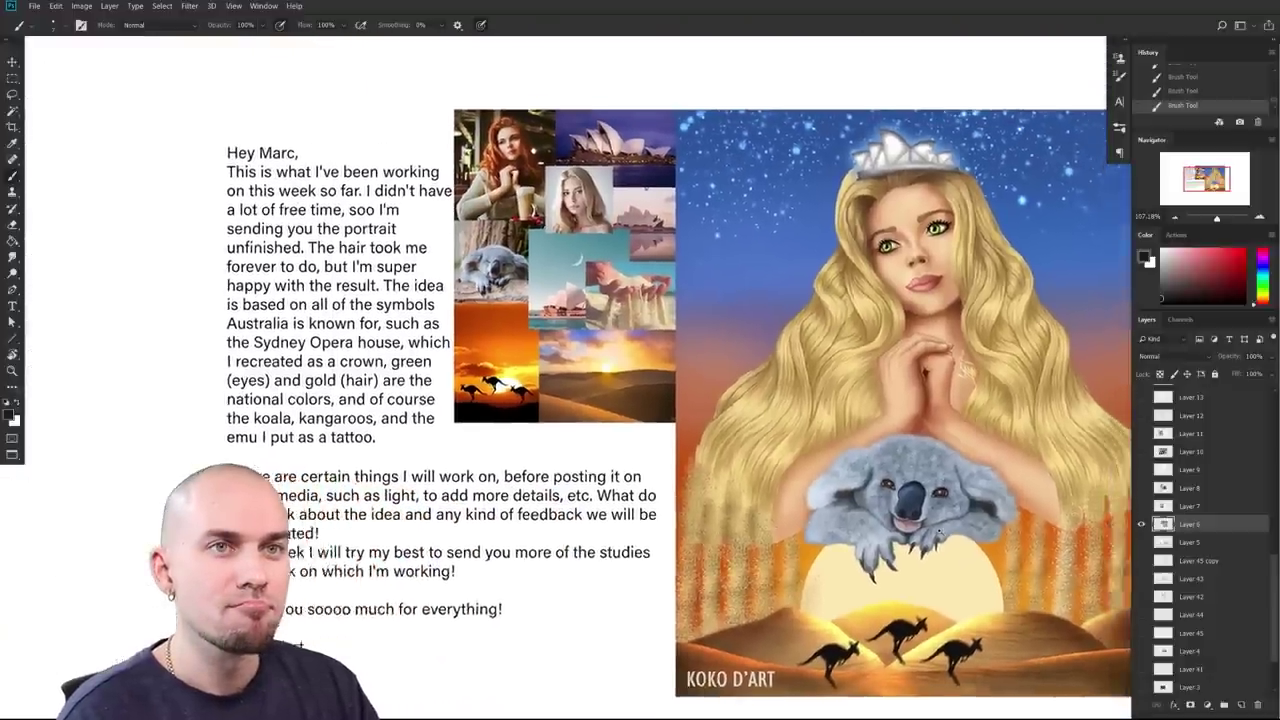
scroll(940, 532, "down", 1)
left_click_drag(921, 611, 925, 531)
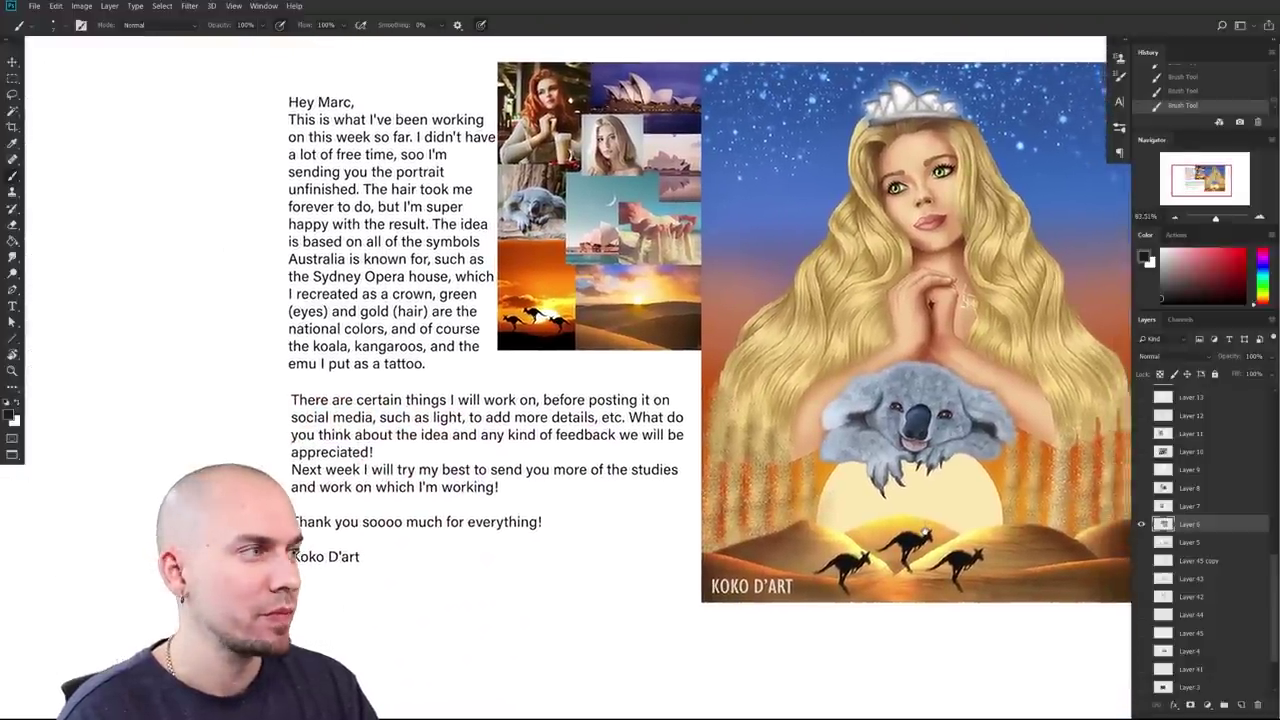
left_click(1143, 525)
left_click(1141, 542)
Step: Examine the tree woman sketch labelled "With changes", from its branches and torso down to the circled roots
scroll(806, 562, "up", 5)
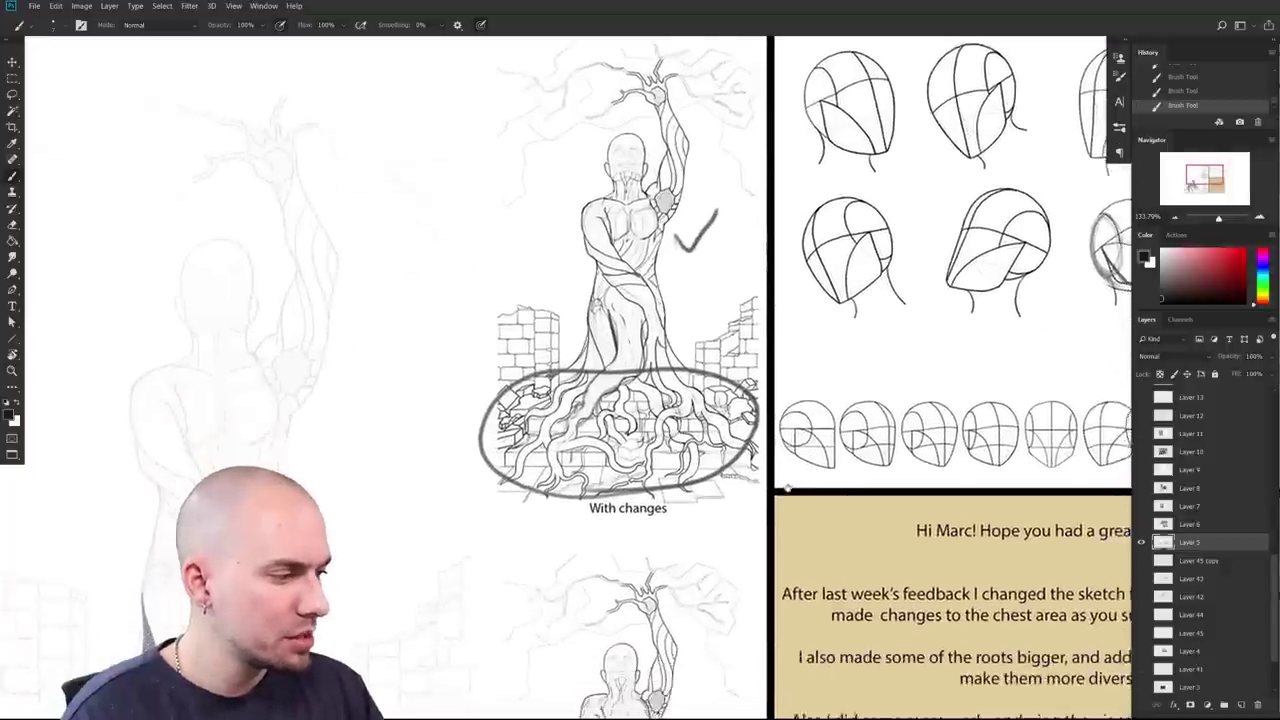
scroll(742, 572, "up", 2)
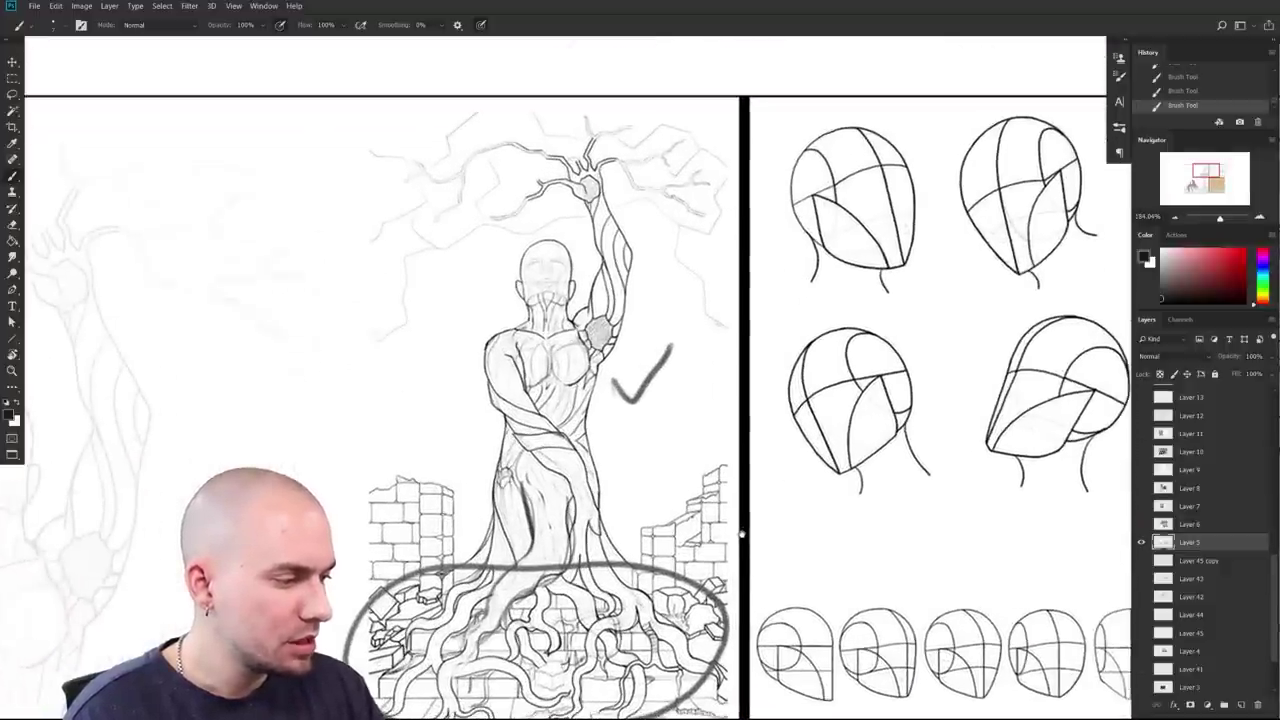
scroll(740, 548, "up", 4)
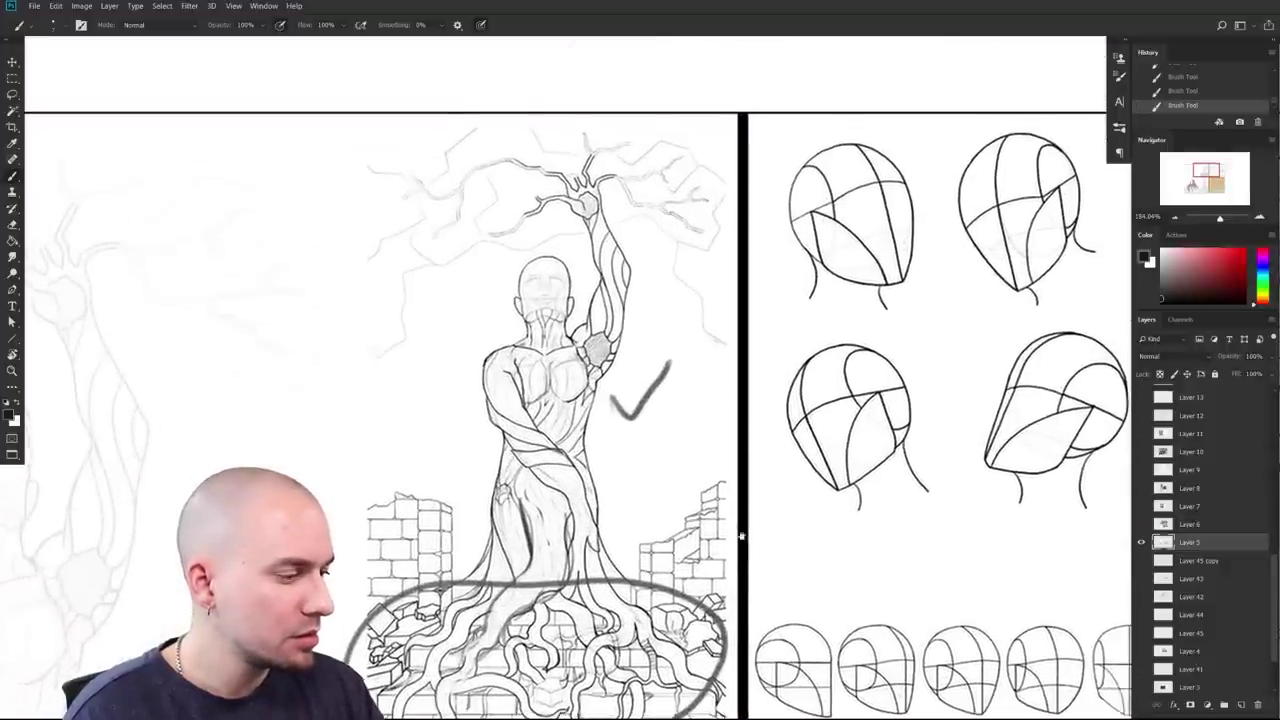
scroll(716, 490, "up", 3)
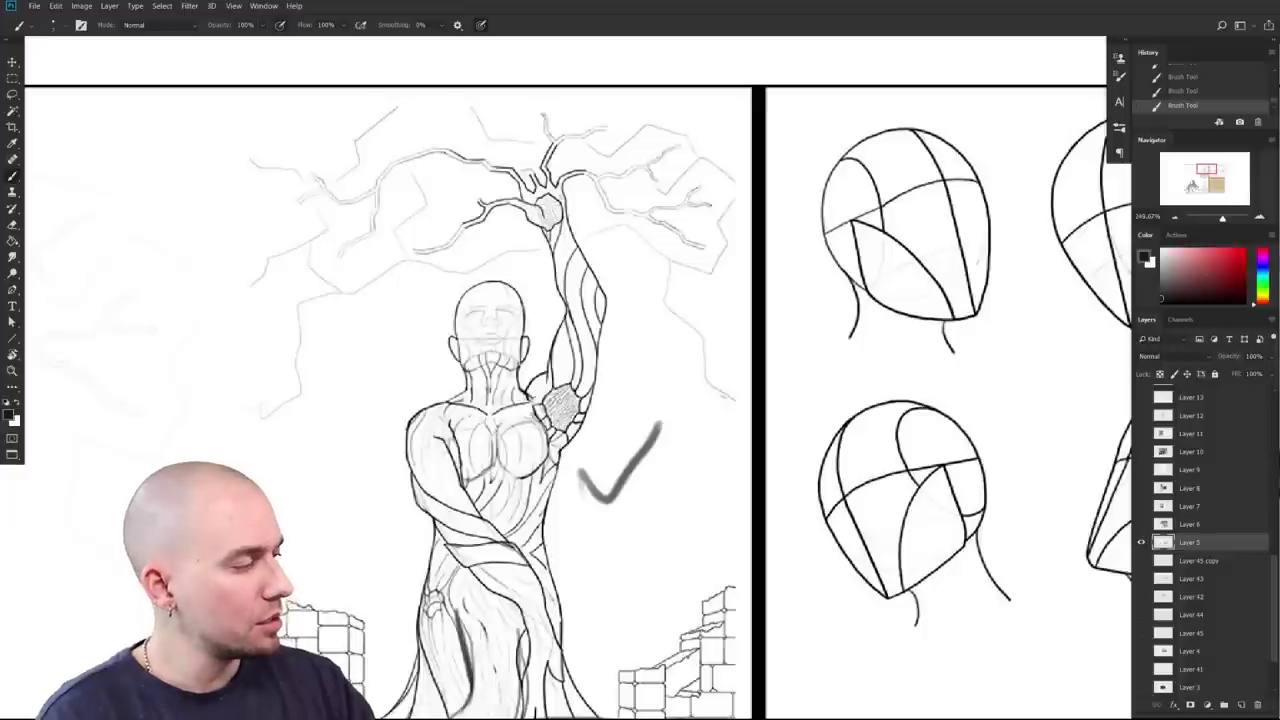
scroll(758, 493, "down", 3)
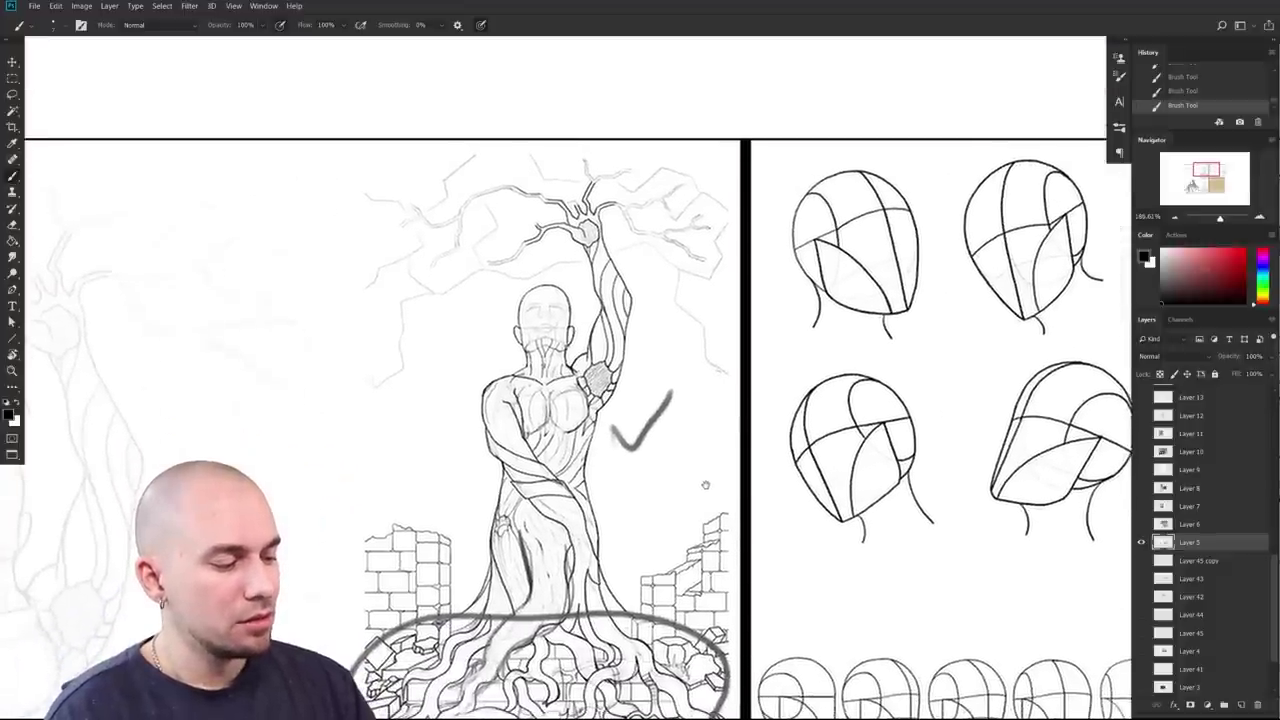
left_click_drag(706, 485, 720, 543)
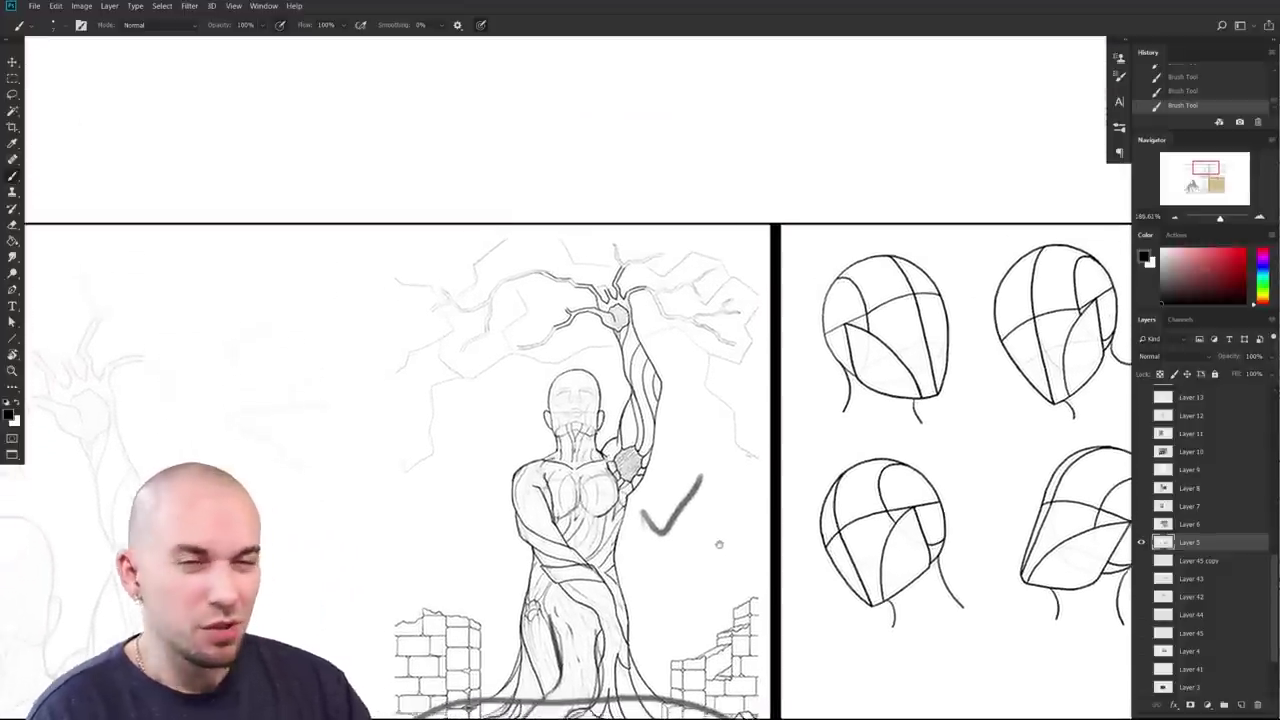
scroll(718, 544, "down", 3)
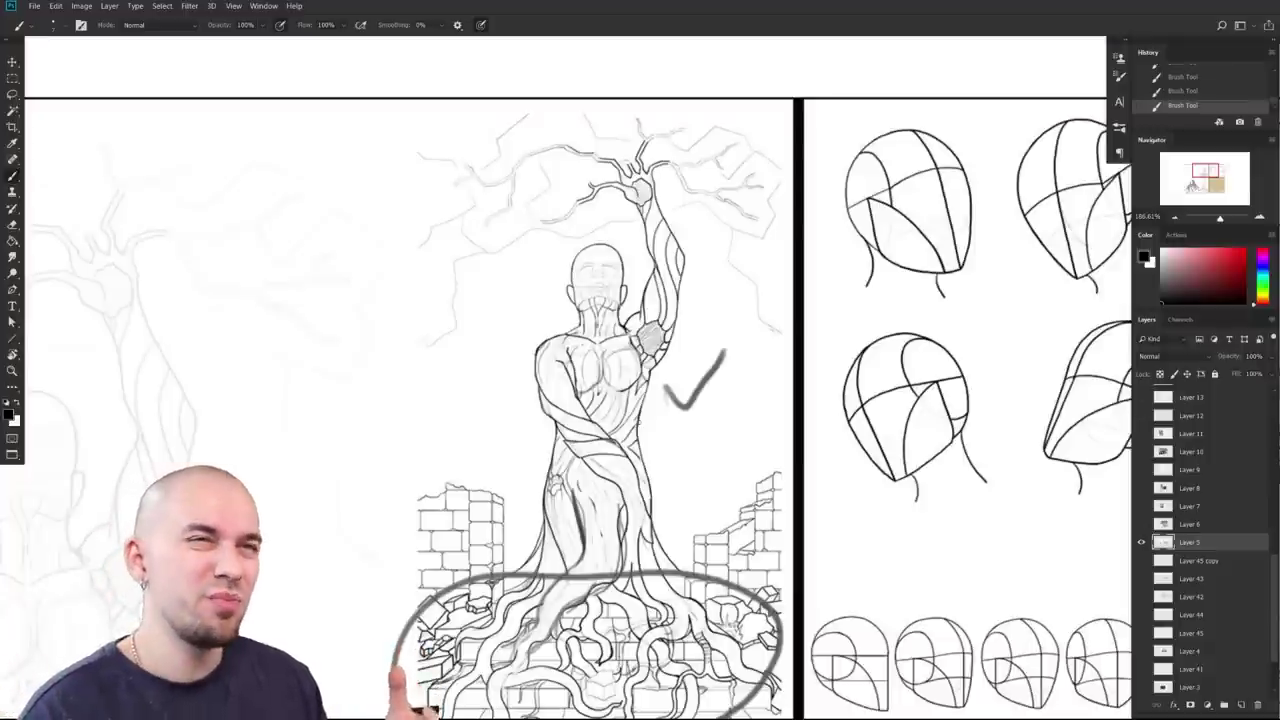
Step: Redraw the shoulder line between the neck and raised arm of the tree woman with dark strokes
left_click_drag(729, 474, 691, 604)
left_click_drag(655, 554, 667, 552)
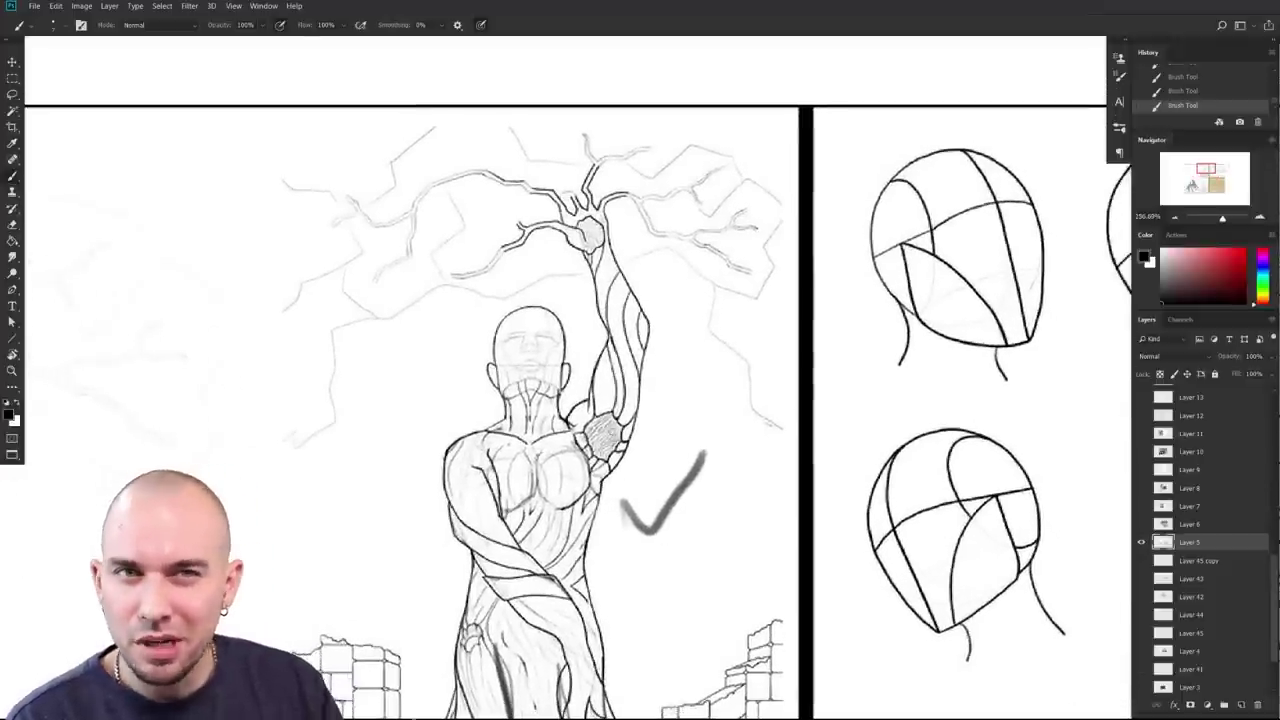
left_click_drag(626, 489, 641, 526)
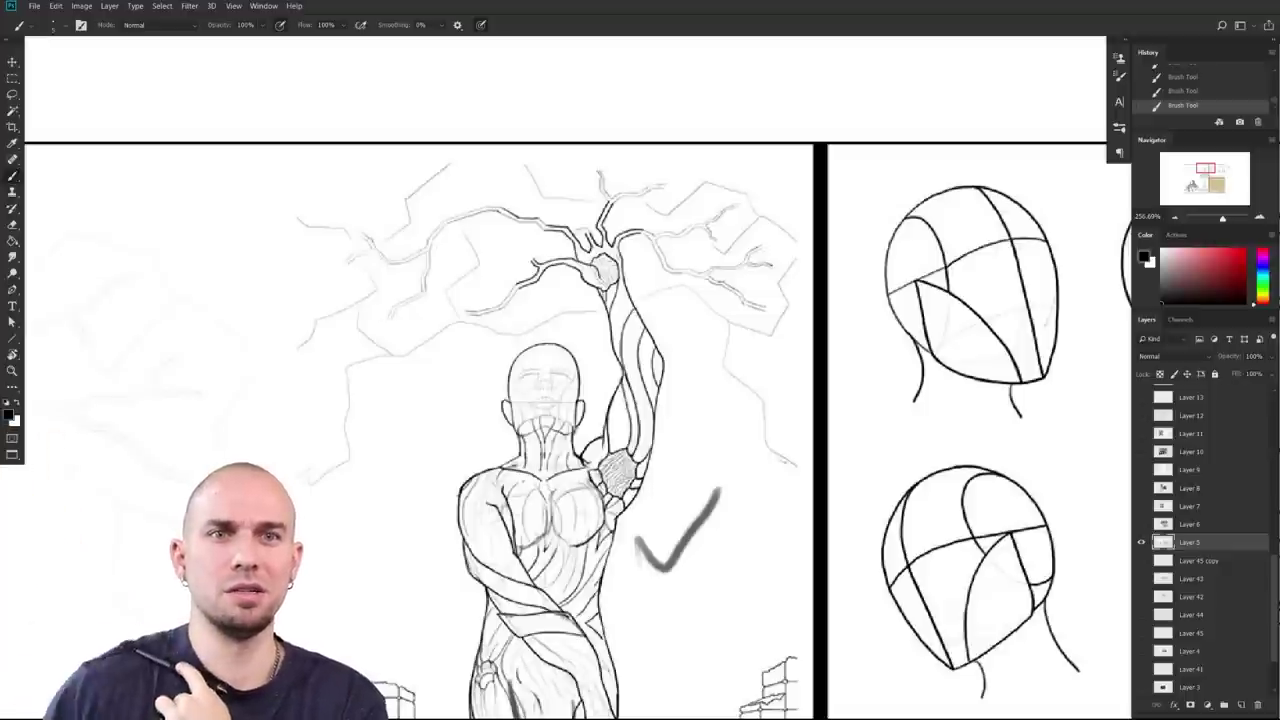
mouse_move(541, 485)
left_mouse_down()
mouse_move(594, 467)
mouse_move(541, 485)
left_mouse_up()
mouse_move(540, 484)
left_mouse_down()
mouse_move(483, 471)
mouse_move(558, 479)
mouse_move(601, 430)
left_mouse_up()
key("ctrl+z")
key("ctrl+z")
mouse_move(575, 446)
left_mouse_down()
mouse_move(602, 426)
mouse_move(581, 463)
left_mouse_up()
left_click(593, 449, "alt")
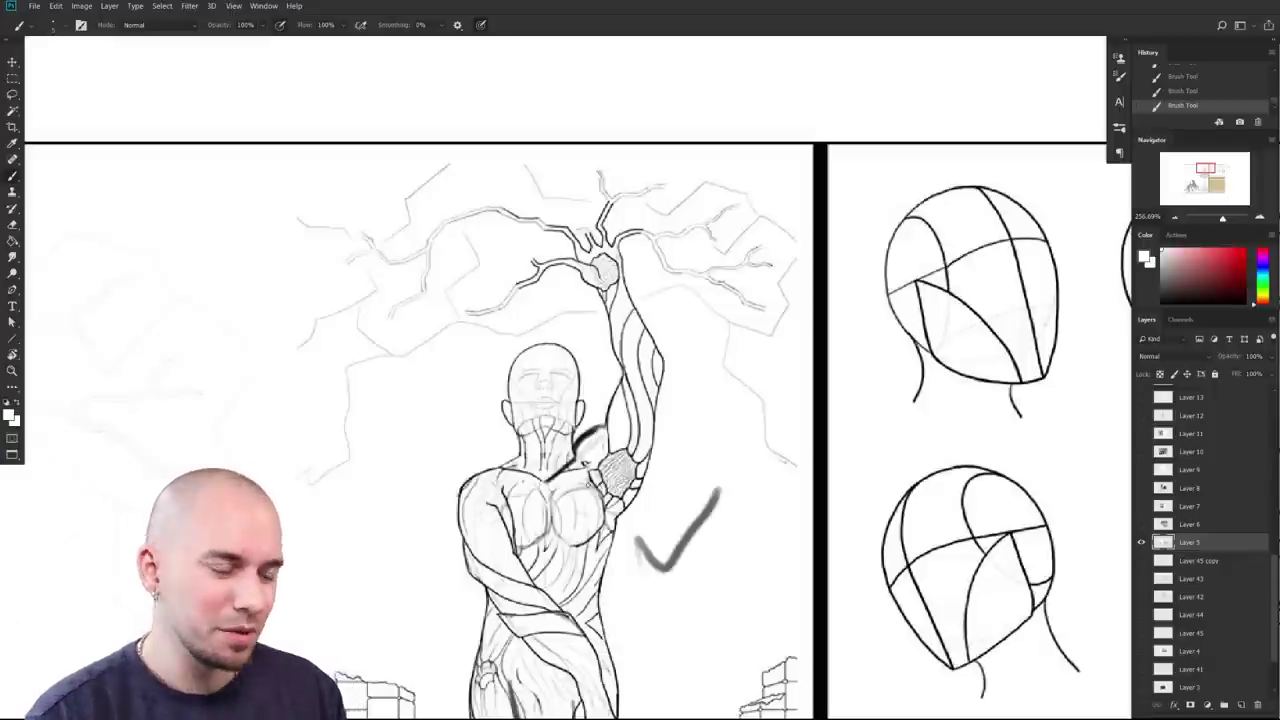
Step: Rework the armpit and outer chest contour beneath the tree woman's raised arm using colours sampled from the sketch
left_click_drag(699, 499, 610, 539)
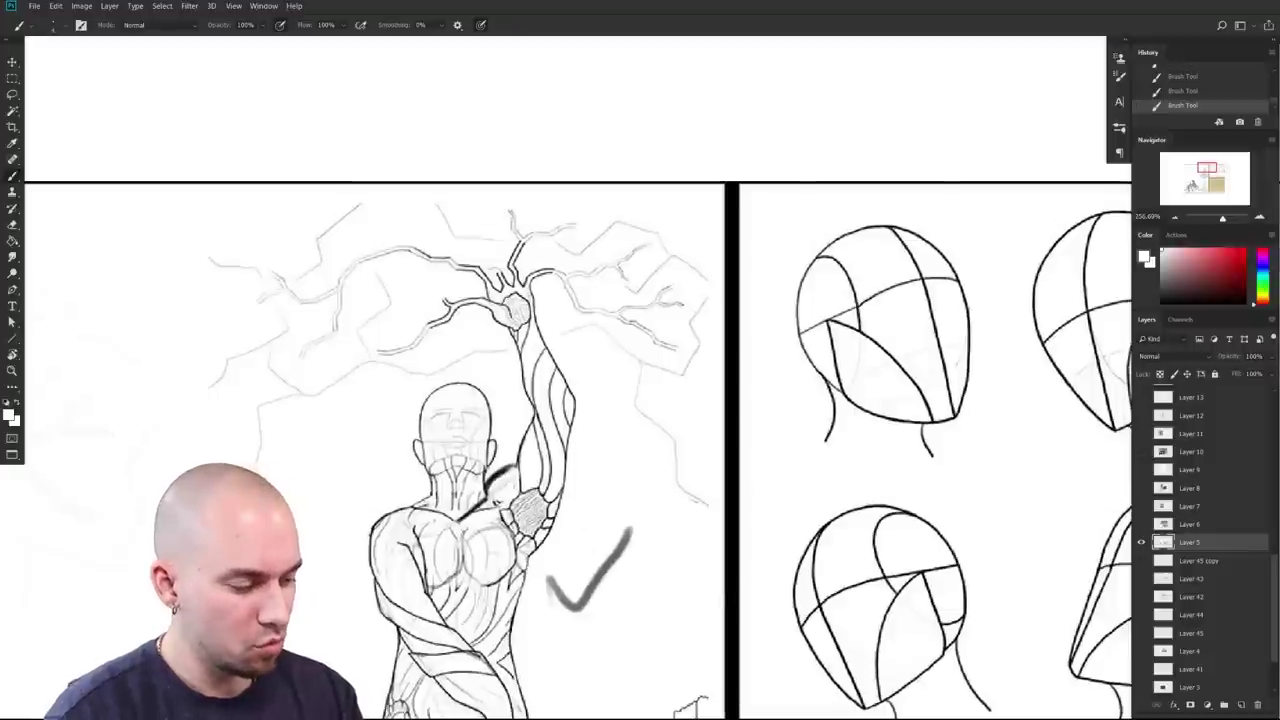
left_click(530, 515, "alt")
left_click(502, 473, "alt")
mouse_move(521, 579)
left_mouse_down()
mouse_move(525, 534)
mouse_move(523, 578)
mouse_move(559, 470)
left_mouse_up()
mouse_move(547, 513)
left_mouse_down()
mouse_move(564, 455)
mouse_move(562, 466)
left_mouse_up()
left_click_drag(514, 608, 527, 545)
left_click_drag(512, 614, 538, 514)
Step: Paint over the shoulder joint of the tree woman's raised arm with a tone sampled from the sketch
left_click_drag(668, 358, 592, 362)
left_click(605, 404, "alt")
mouse_move(612, 446)
left_mouse_down()
mouse_move(608, 402)
mouse_move(575, 444)
left_mouse_up()
left_click_drag(598, 392, 580, 431)
mouse_move(655, 517)
left_mouse_down()
mouse_move(602, 523)
mouse_move(649, 513)
left_mouse_up()
Step: Sample a dark tone and strengthen the chest muscle contours leading up into the tree woman's raised arm
left_click(580, 423, "alt")
left_click_drag(566, 378, 564, 408)
mouse_move(598, 363)
left_mouse_down()
mouse_move(572, 411)
mouse_move(573, 442)
mouse_move(566, 427)
left_mouse_up()
key("ctrl+z")
key("ctrl+z")
mouse_move(562, 388)
left_mouse_down()
mouse_move(547, 459)
mouse_move(559, 447)
mouse_move(537, 458)
left_mouse_up()
mouse_move(710, 488)
left_mouse_down()
mouse_move(689, 486)
mouse_move(709, 478)
left_mouse_up()
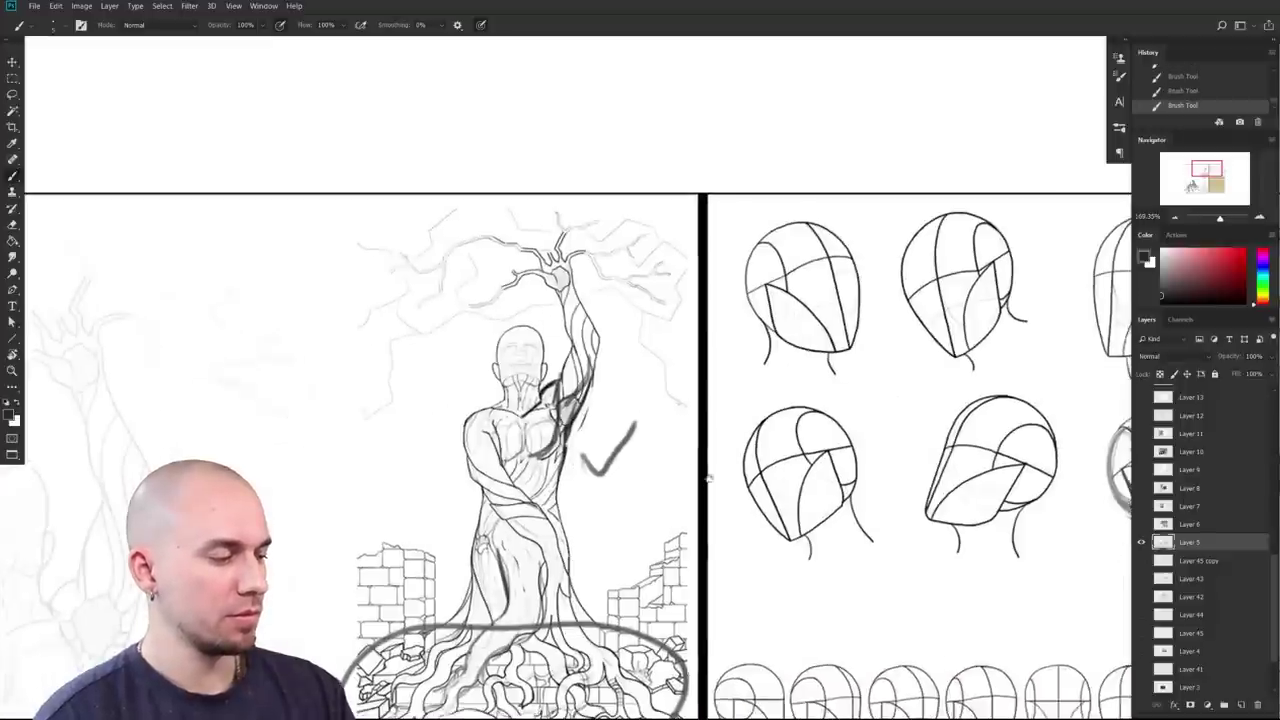
mouse_move(543, 424)
left_mouse_down()
mouse_move(550, 457)
mouse_move(531, 455)
mouse_move(549, 459)
left_mouse_up()
mouse_move(502, 436)
left_mouse_down()
mouse_move(520, 460)
mouse_move(499, 468)
left_mouse_up()
mouse_move(720, 510)
left_mouse_down()
mouse_move(649, 457)
mouse_move(615, 455)
mouse_move(666, 442)
left_mouse_up()
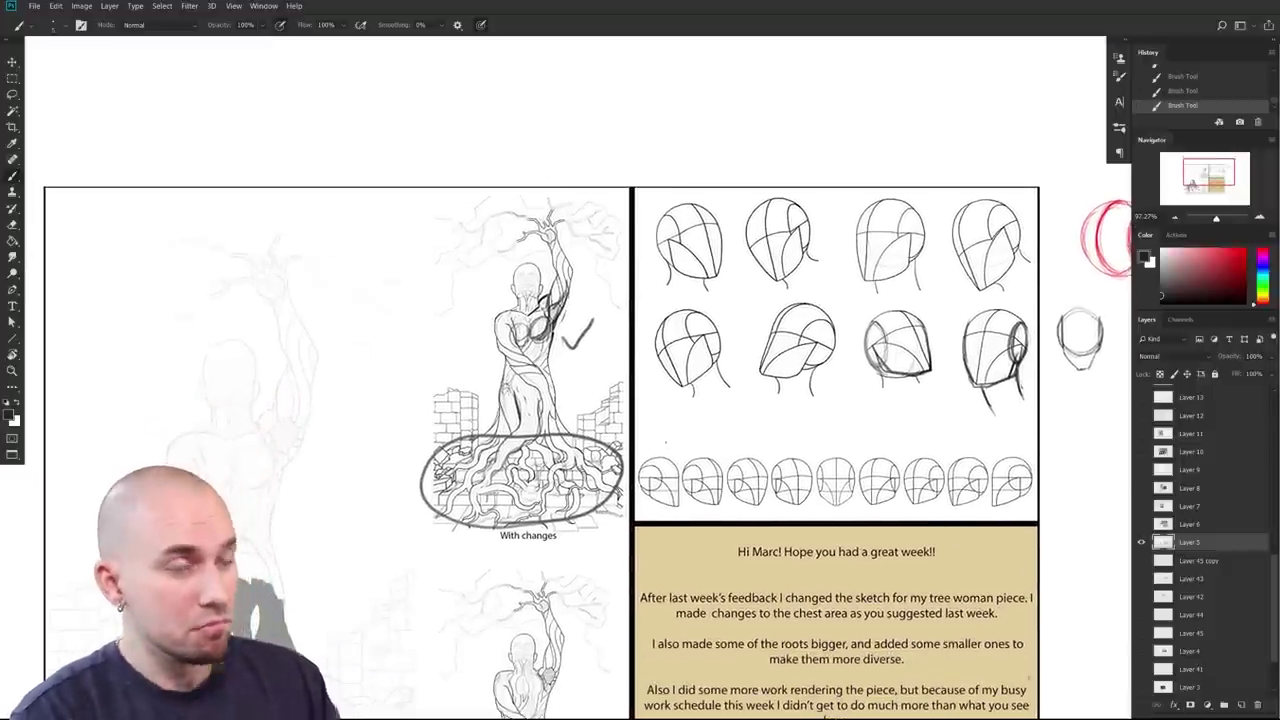
Step: Hide Layer 5, then show and select Layer 6 with the next student's Australia-themed portrait
left_click(1141, 542)
left_click(1141, 524)
left_click(1188, 524)
left_click_drag(831, 521, 839, 404)
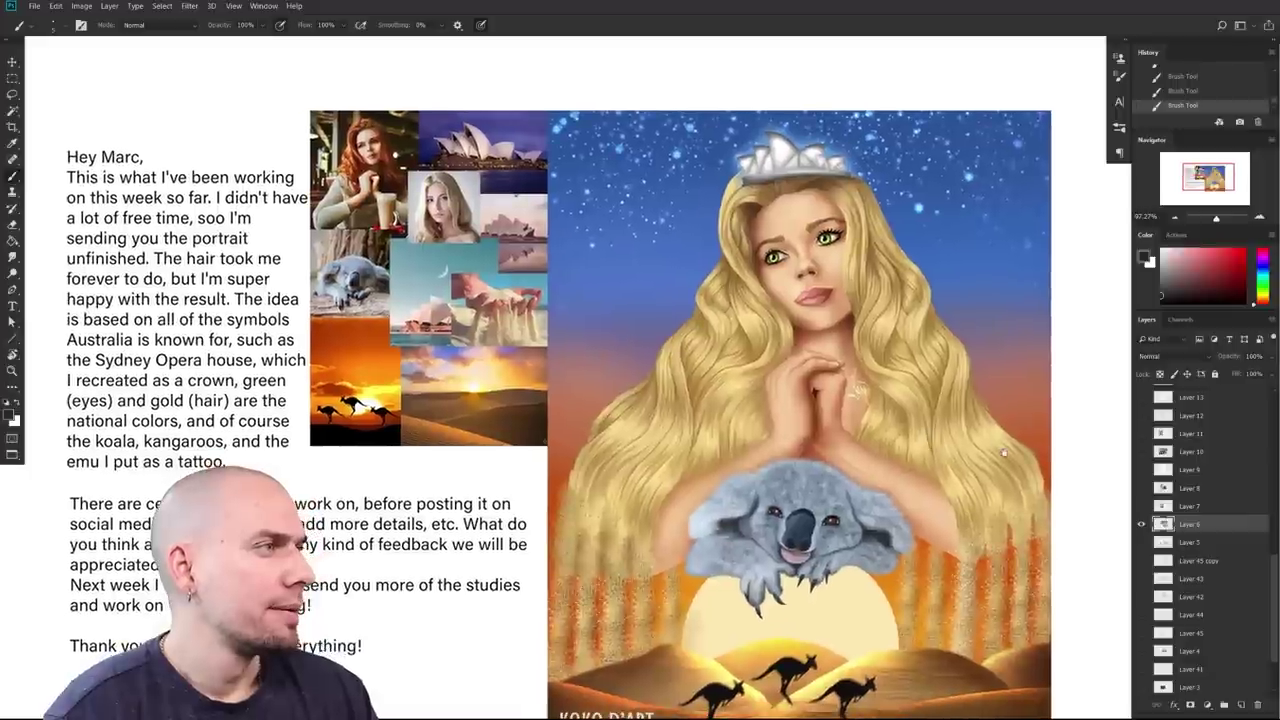
Step: Read the student's letter and look over the reference collage and the crowned woman portrait beside it
scroll(980, 494, "down", 2)
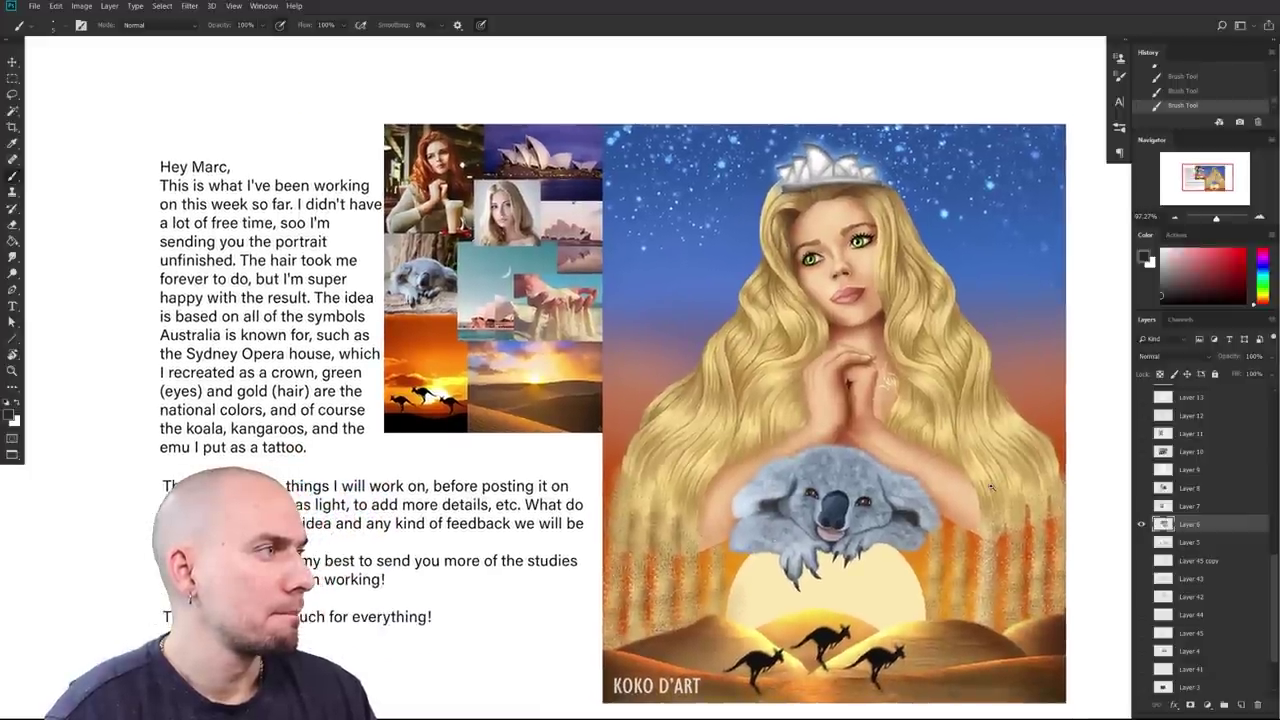
left_click_drag(991, 487, 982, 490)
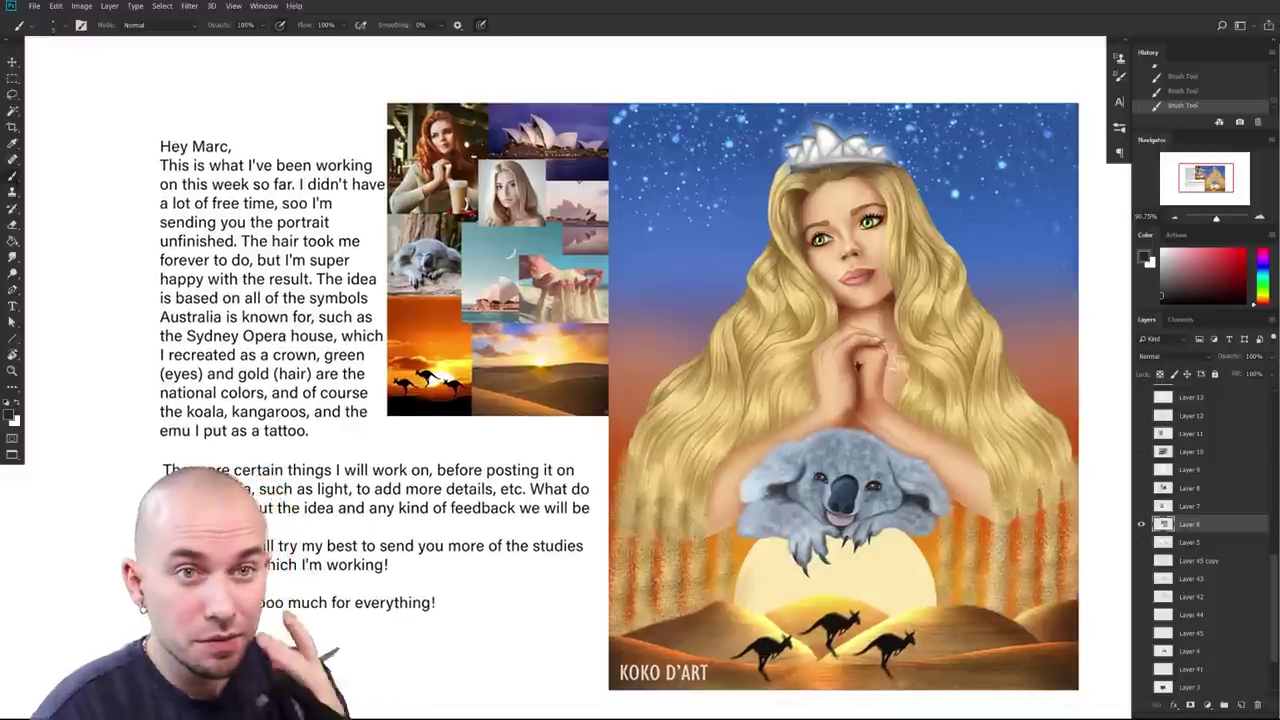
left_click_drag(658, 533, 866, 525)
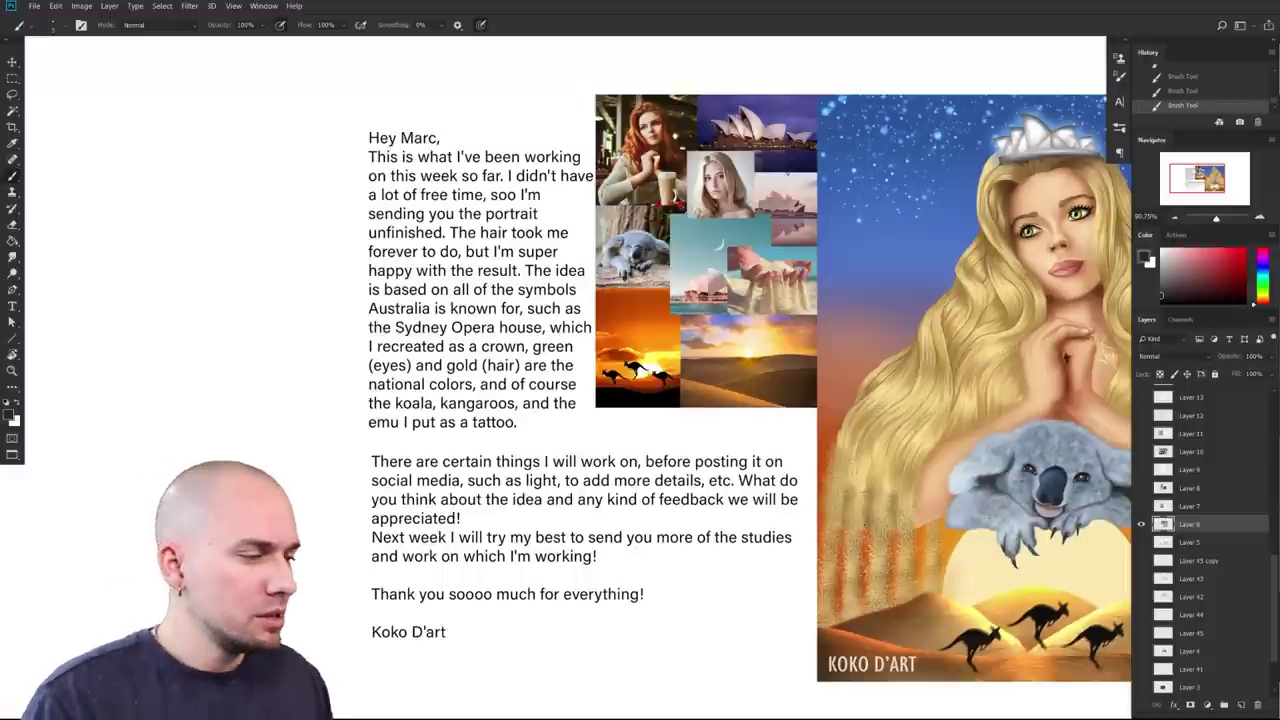
scroll(983, 488, "right", 4)
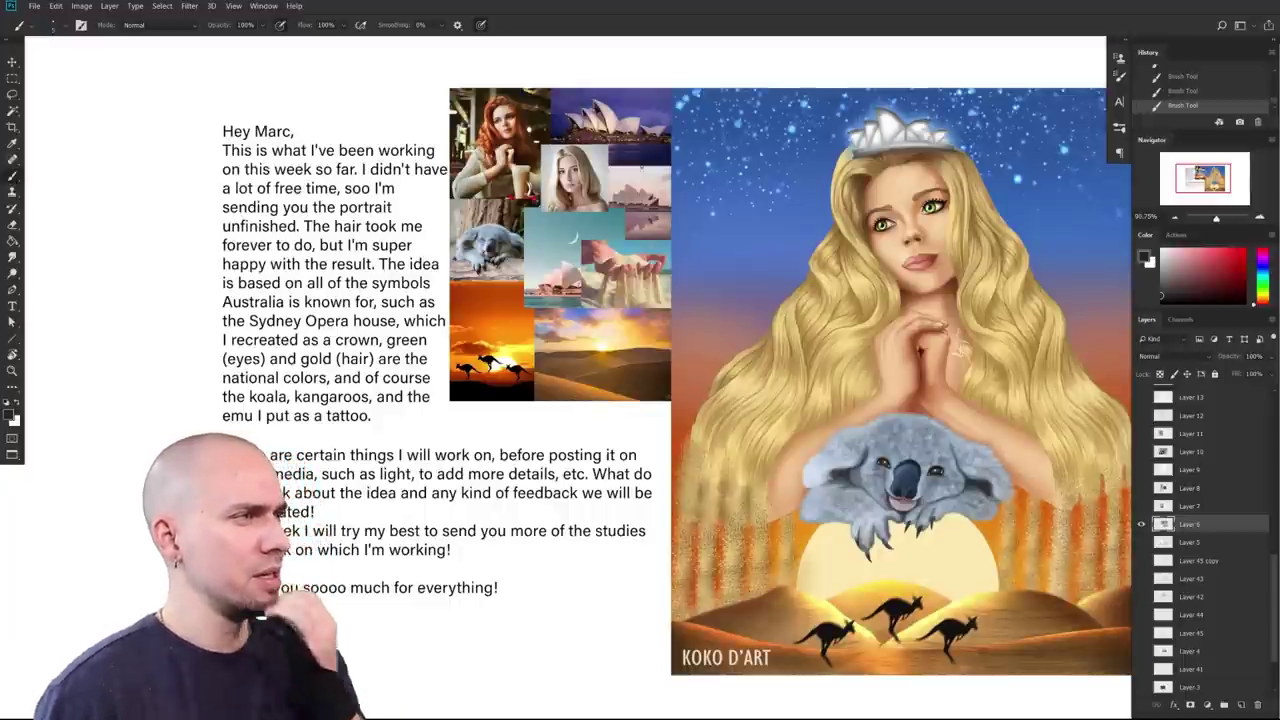
mouse_move(942, 517)
left_mouse_down()
mouse_move(842, 540)
mouse_move(833, 482)
mouse_move(837, 492)
left_mouse_up()
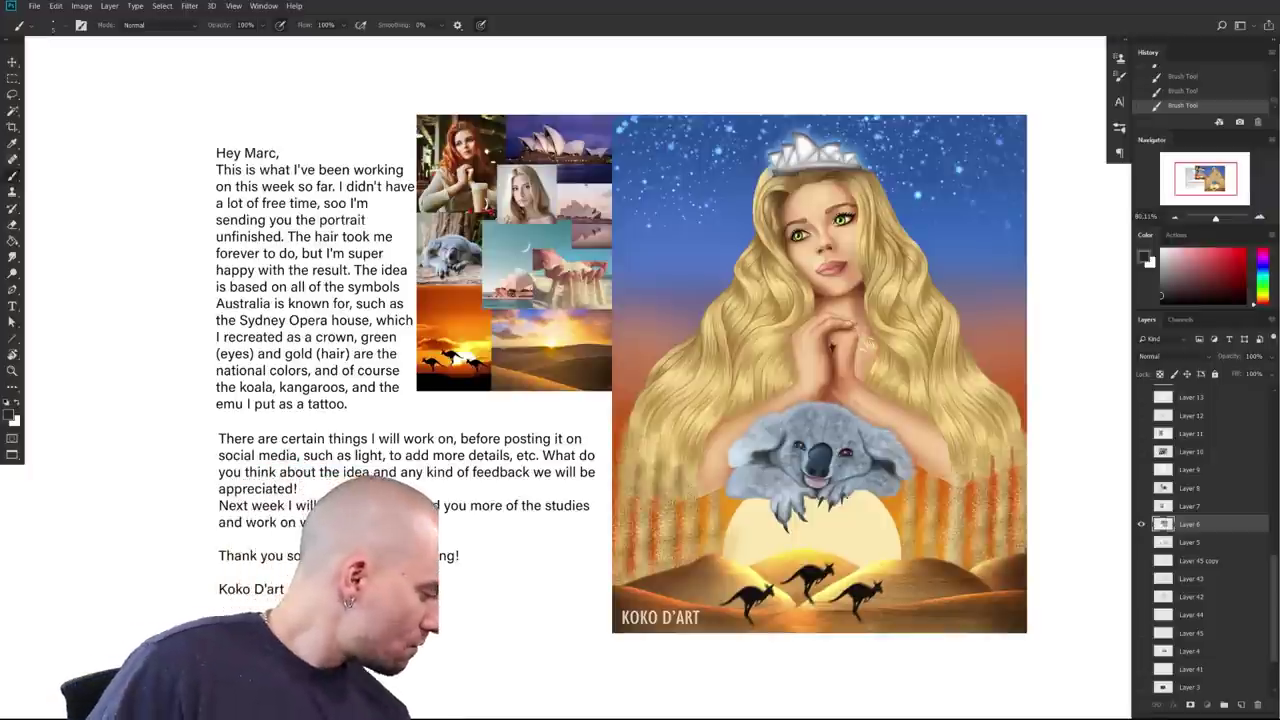
Step: Set the brush colour to bright red for marking up the portrait
left_click_drag(1042, 573, 968, 594)
left_click(1243, 251)
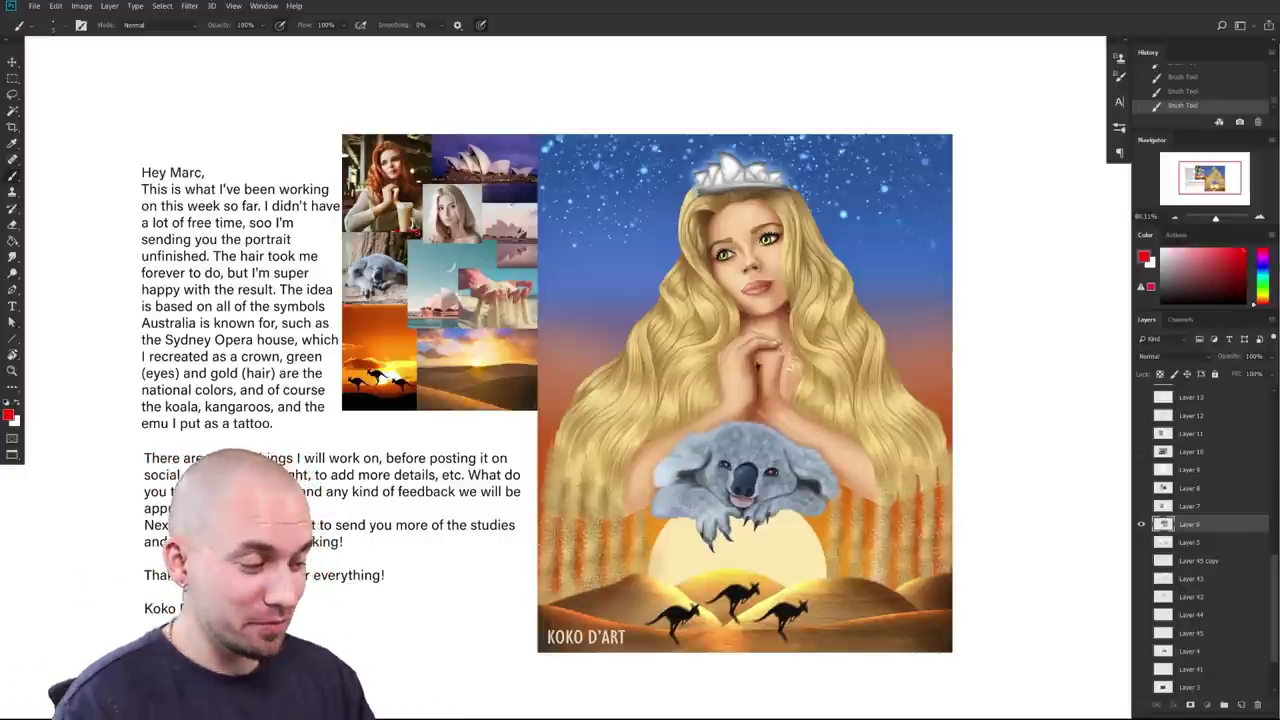
left_click_drag(700, 400, 702, 390)
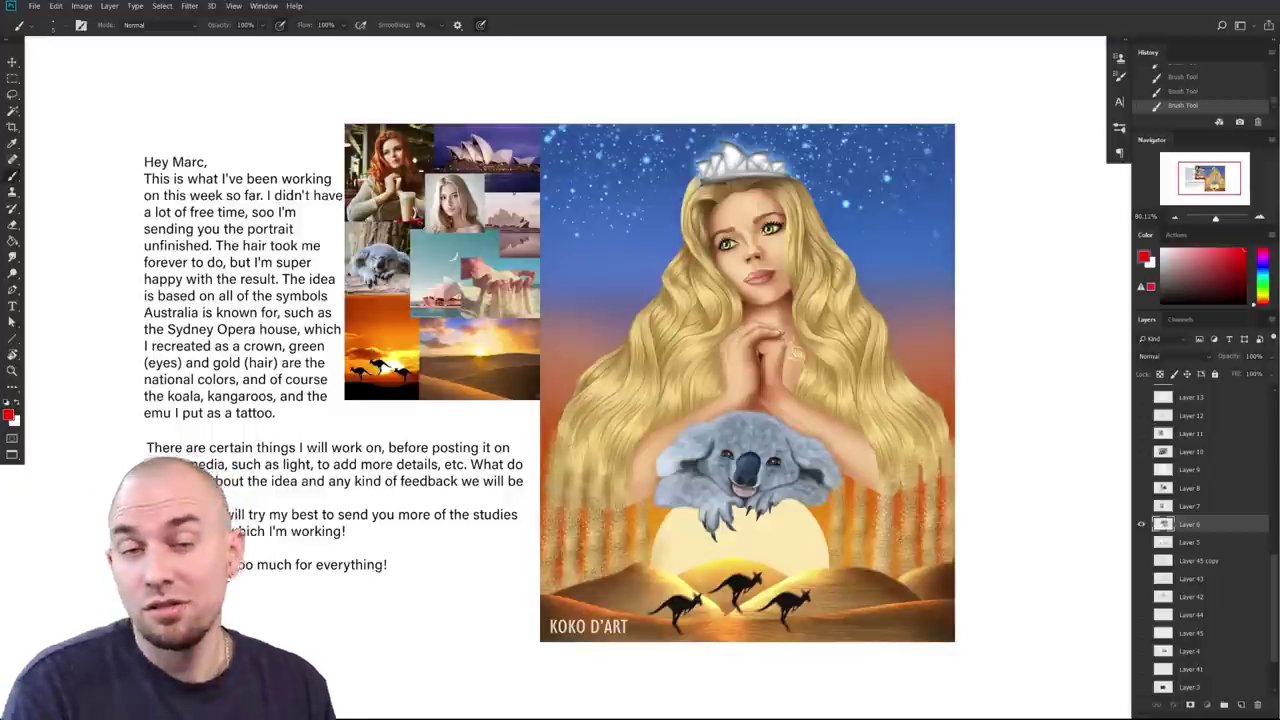
Step: Examine the portrait's composition, from the crown, face and hair to the koala, sun and kangaroos, against the reference photos
left_click_drag(821, 554, 872, 553)
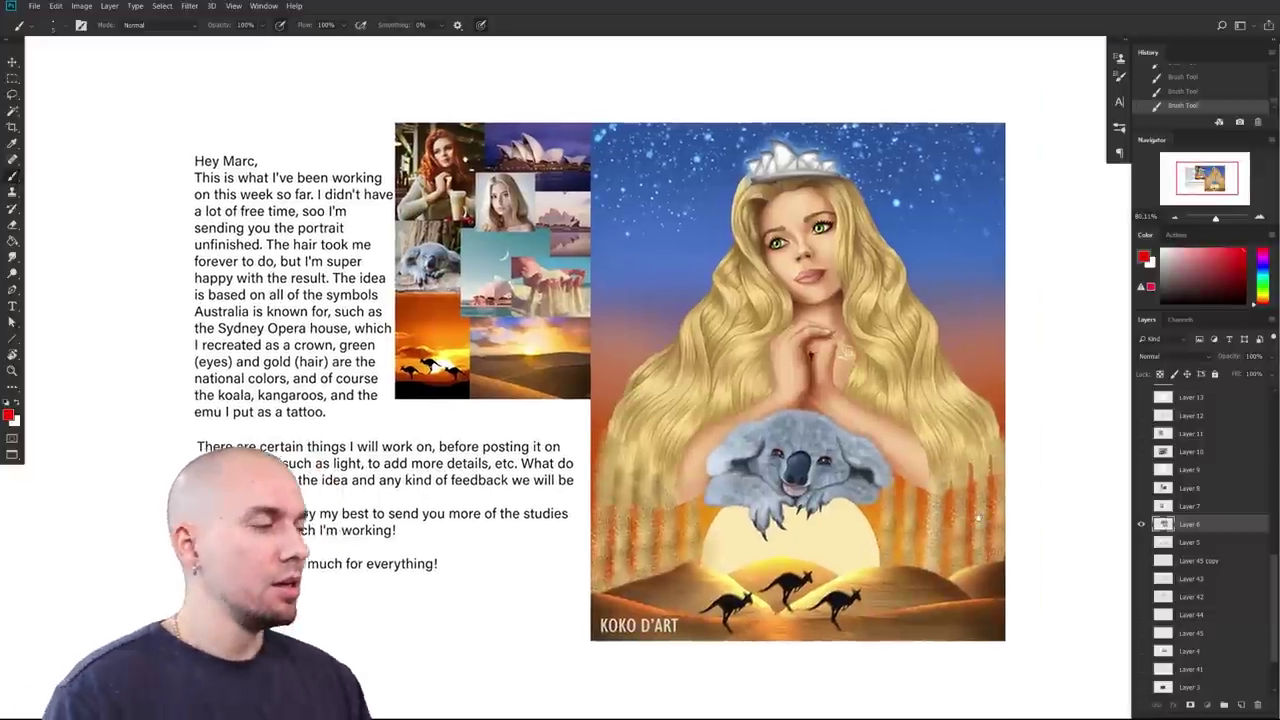
scroll(871, 553, "right", 2)
left_click_drag(959, 516, 975, 507)
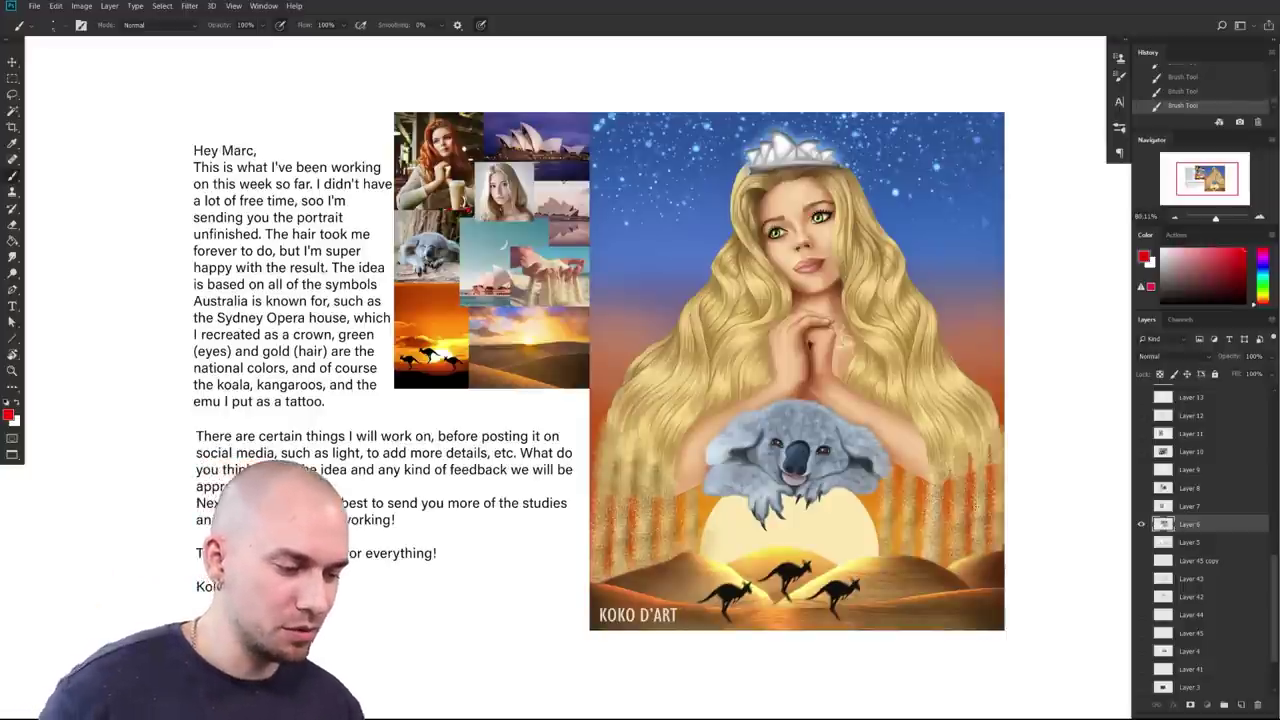
left_click_drag(1019, 354, 883, 379)
left_click_drag(869, 411, 879, 411)
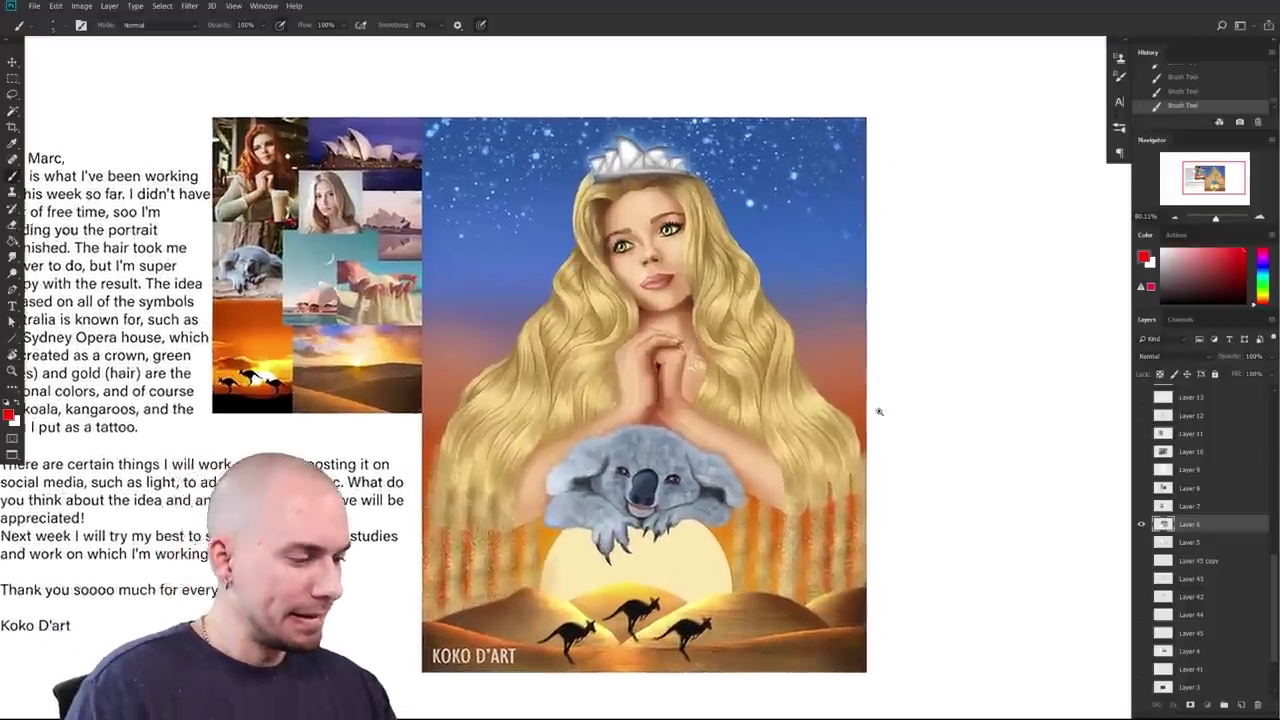
scroll(890, 411, "up", 4)
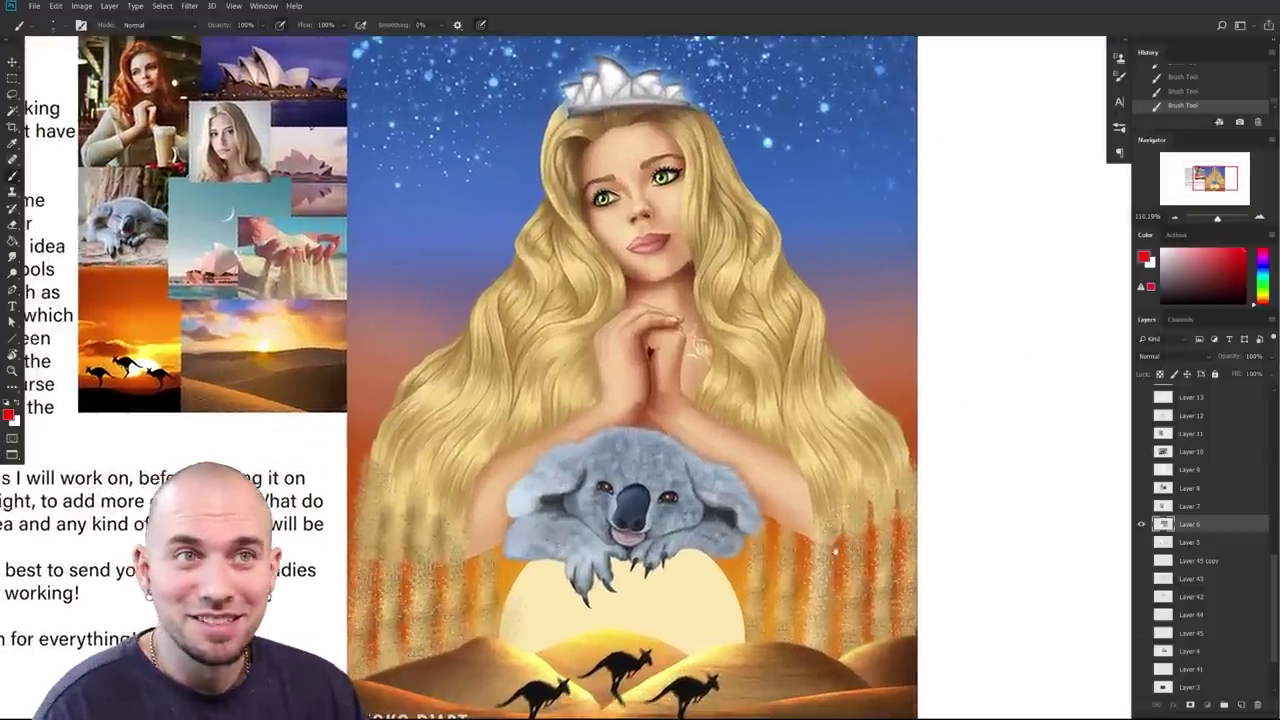
left_click_drag(836, 551, 859, 539)
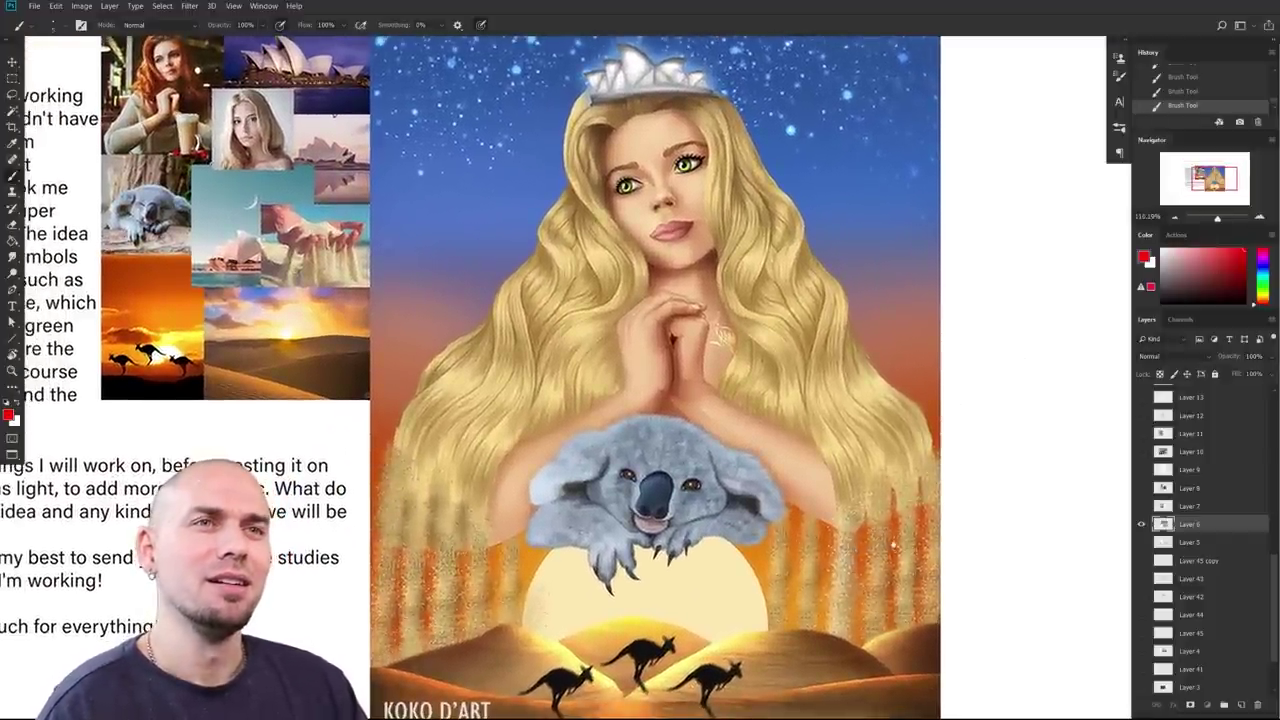
scroll(888, 540, "up", 8)
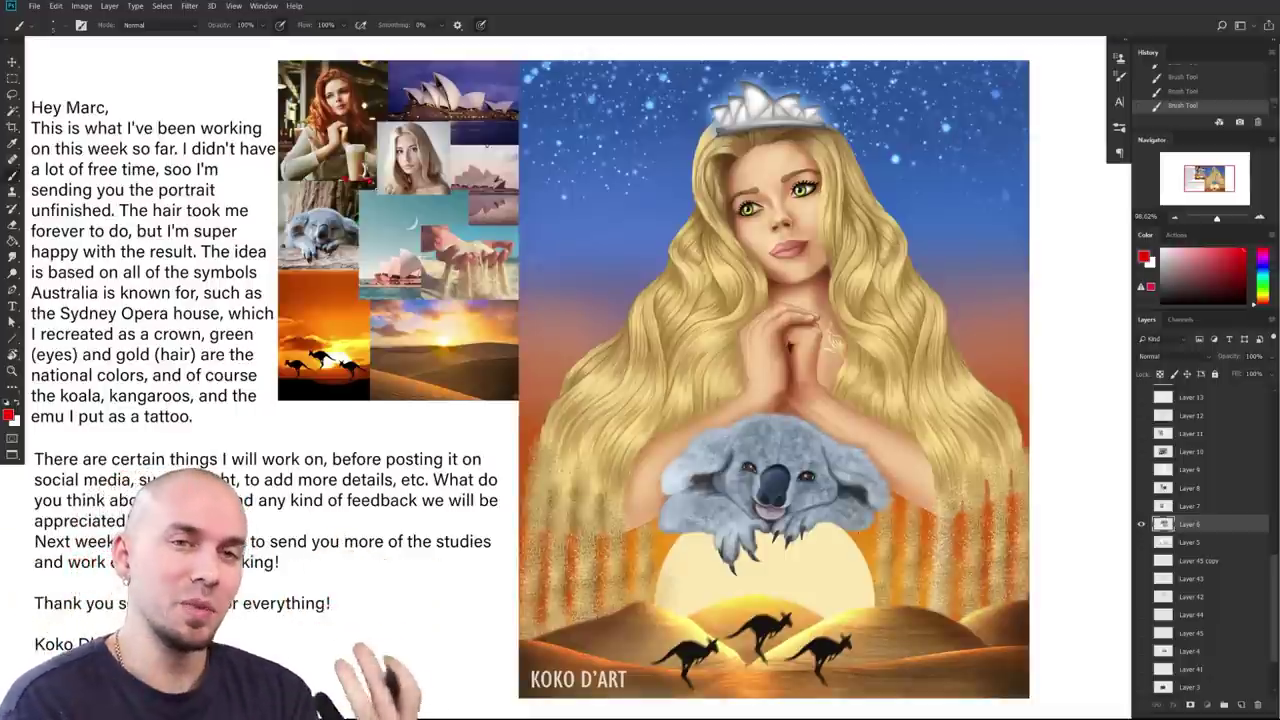
mouse_move(908, 534)
left_mouse_down()
mouse_move(923, 519)
mouse_move(897, 543)
left_mouse_up()
left_click_drag(960, 424, 925, 408)
scroll(640, 380, "right", 1)
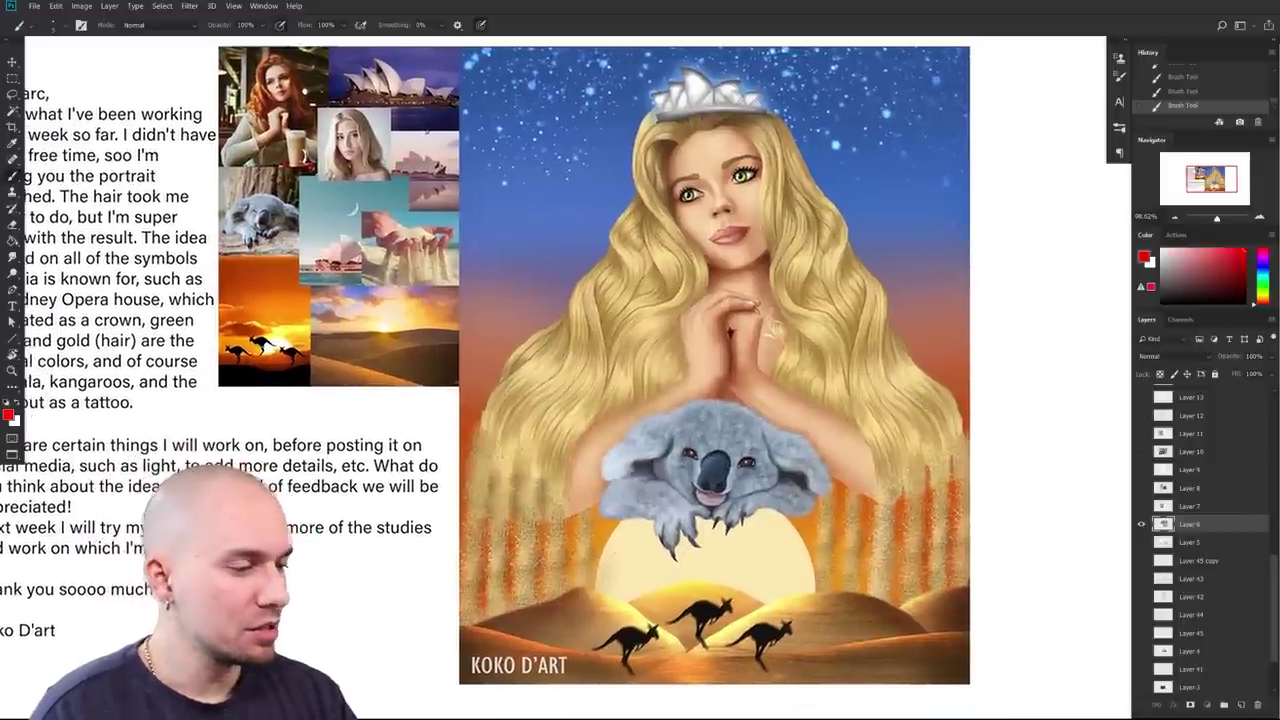
scroll(640, 380, "up", 1)
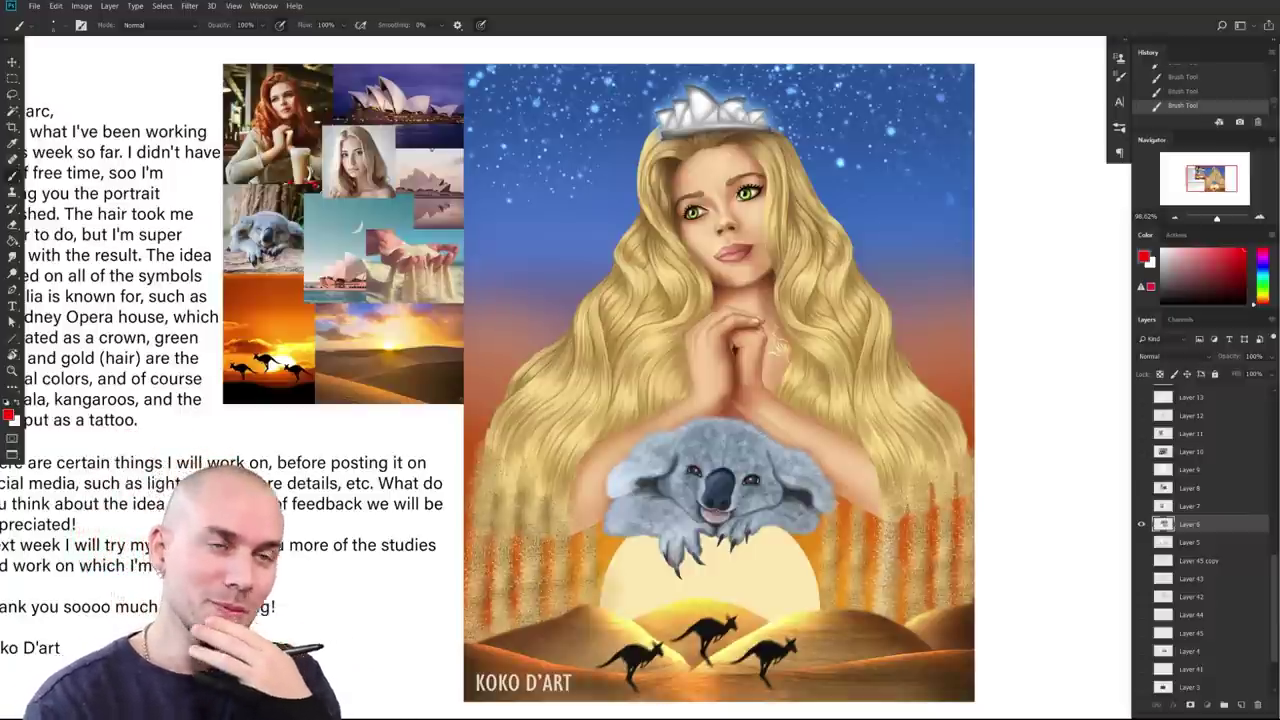
left_click_drag(936, 604, 971, 594)
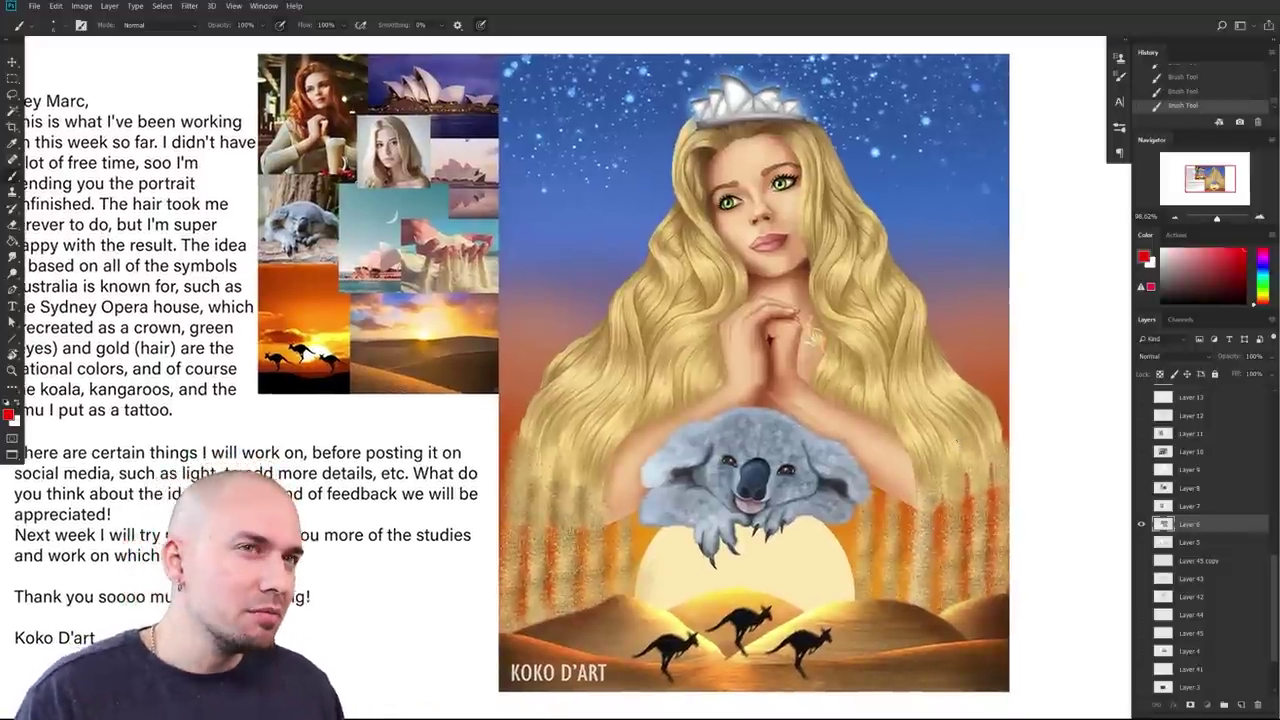
left_click_drag(924, 502, 997, 515)
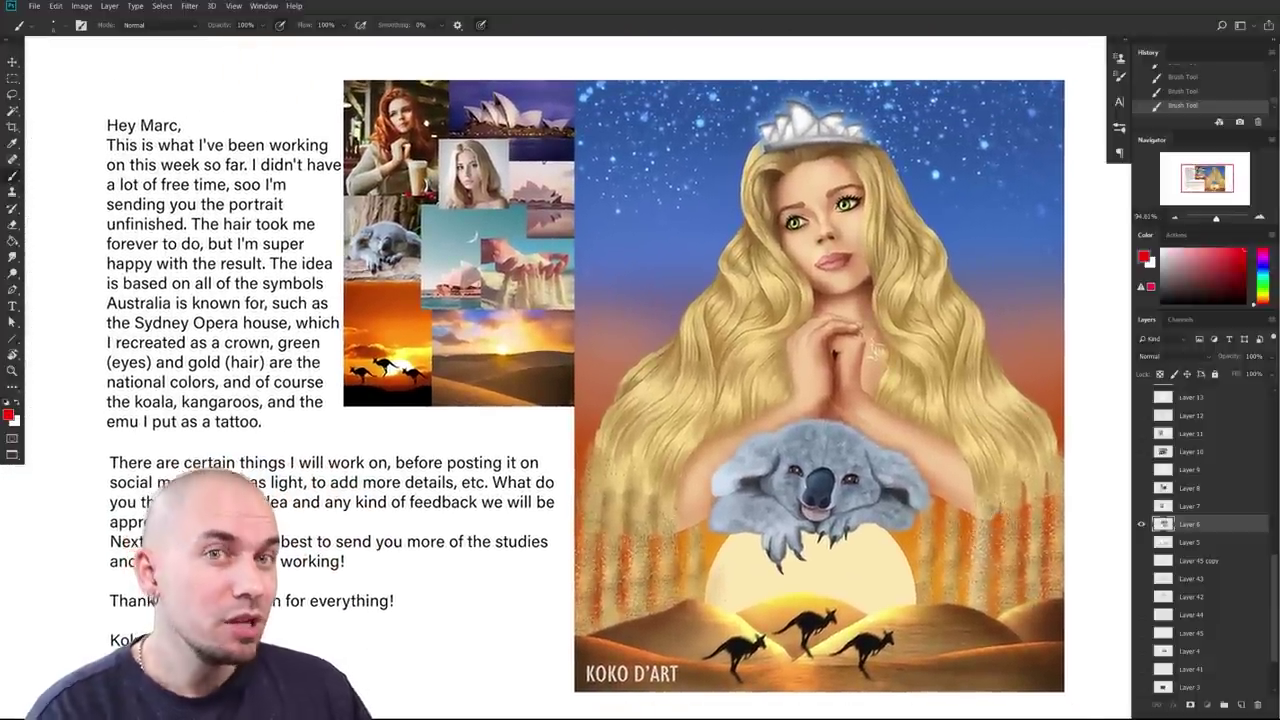
left_click_drag(966, 529, 822, 529)
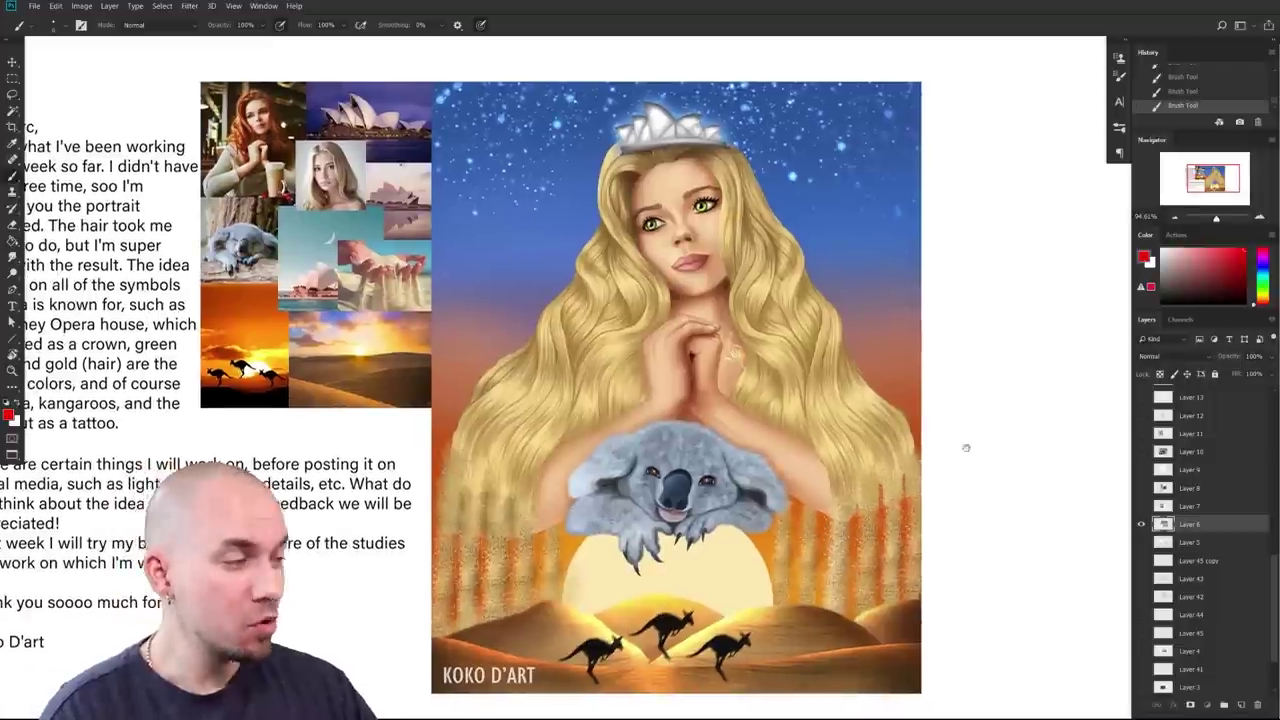
left_click_drag(937, 457, 893, 448)
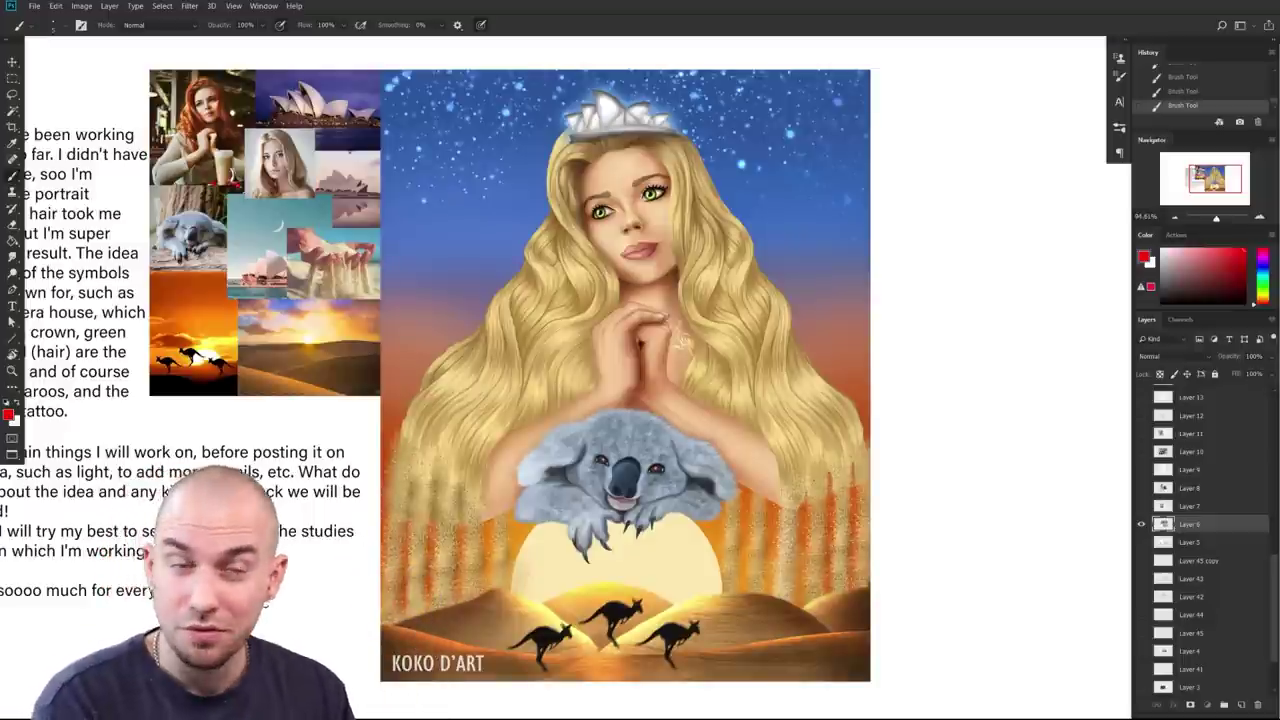
left_click_drag(805, 544, 732, 556)
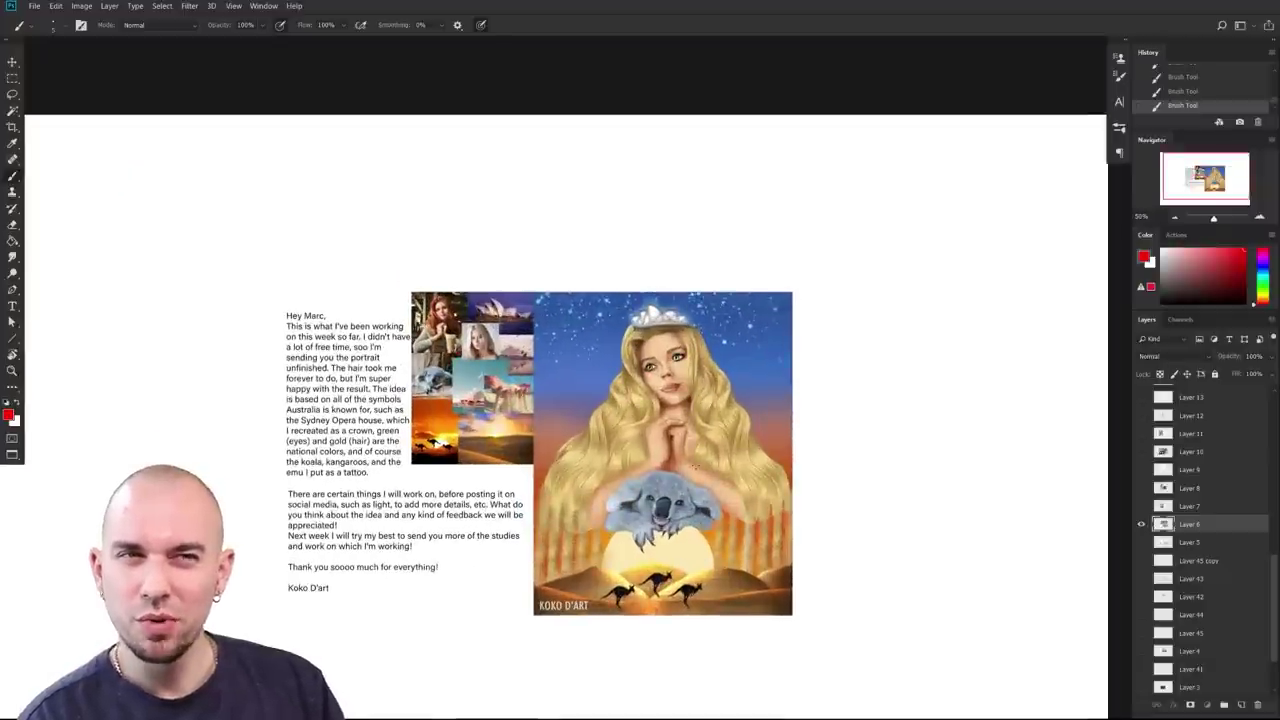
left_click_drag(813, 540, 781, 552)
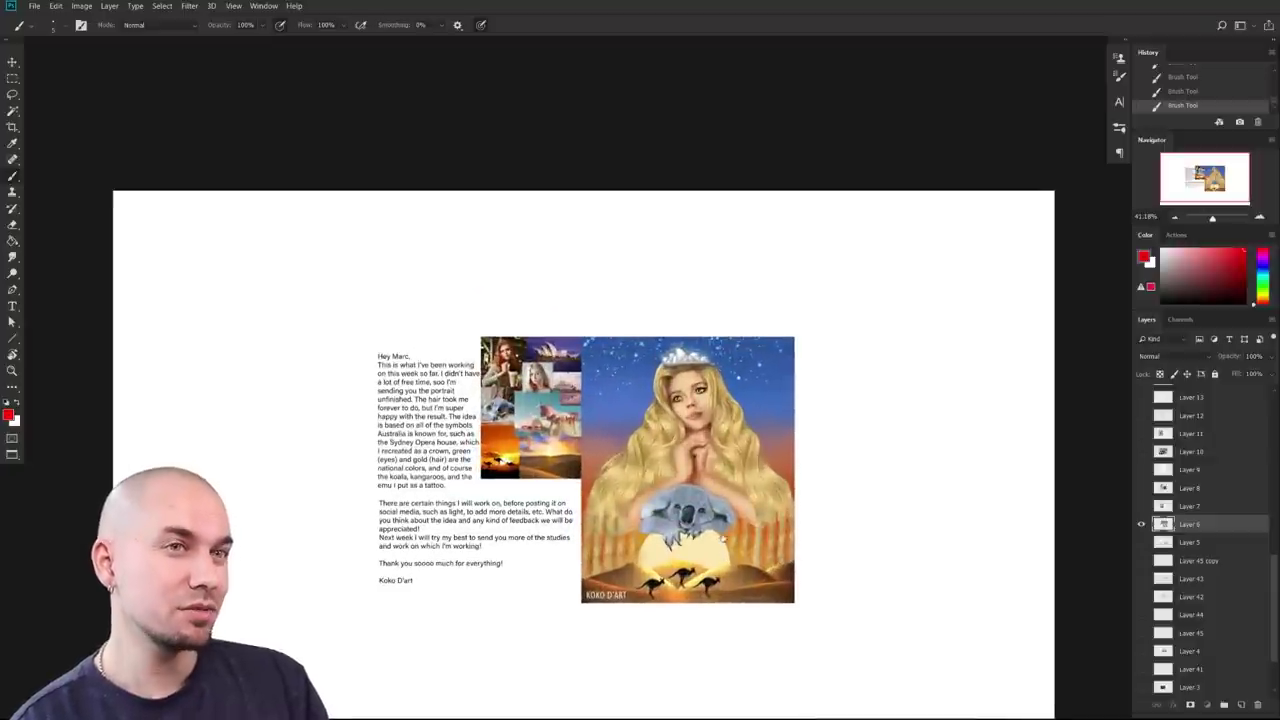
mouse_move(664, 528)
left_mouse_down()
mouse_move(636, 495)
mouse_move(655, 546)
mouse_move(726, 560)
left_mouse_up()
key("ctrl+z")
left_click_drag(726, 560, 642, 637)
mouse_move(694, 130)
left_mouse_down()
mouse_move(745, 180)
mouse_move(655, 293)
left_mouse_up()
key("ctrl+z")
Step: Examine the koala, clasped hands and dissolving hair ends up close and within the whole portrait
left_click_drag(690, 540, 692, 530)
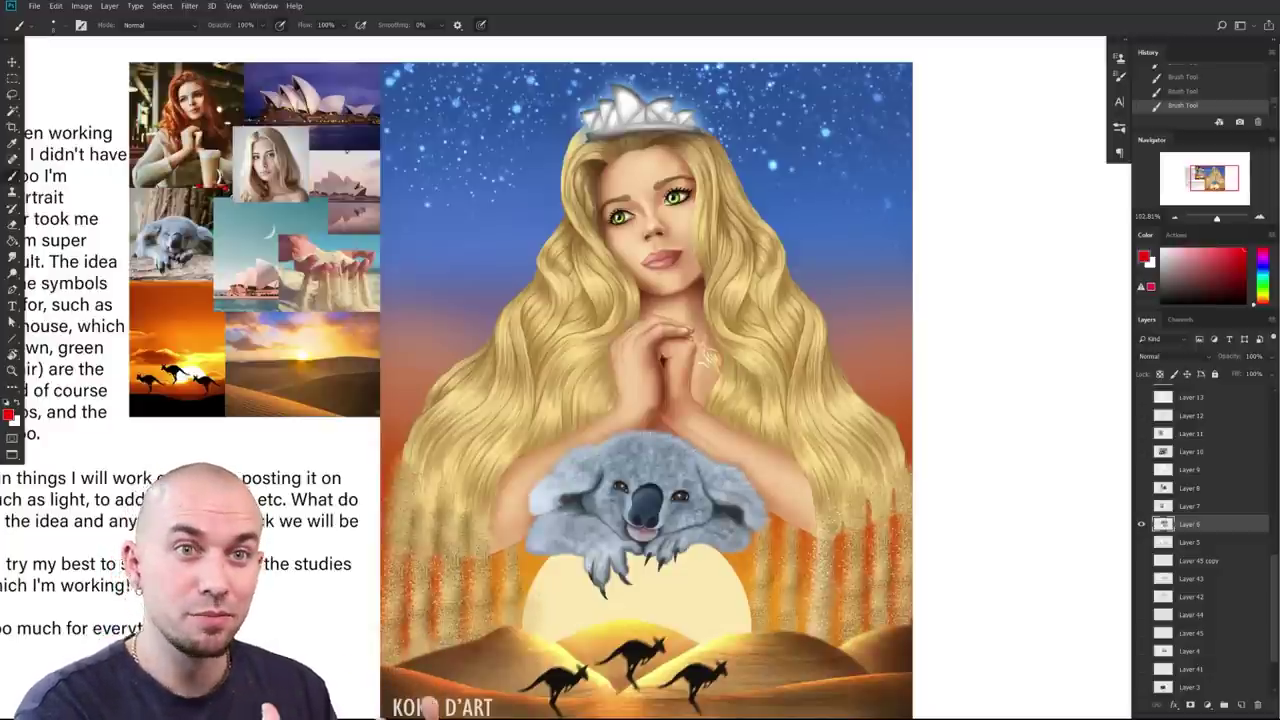
left_click_drag(773, 555, 784, 507)
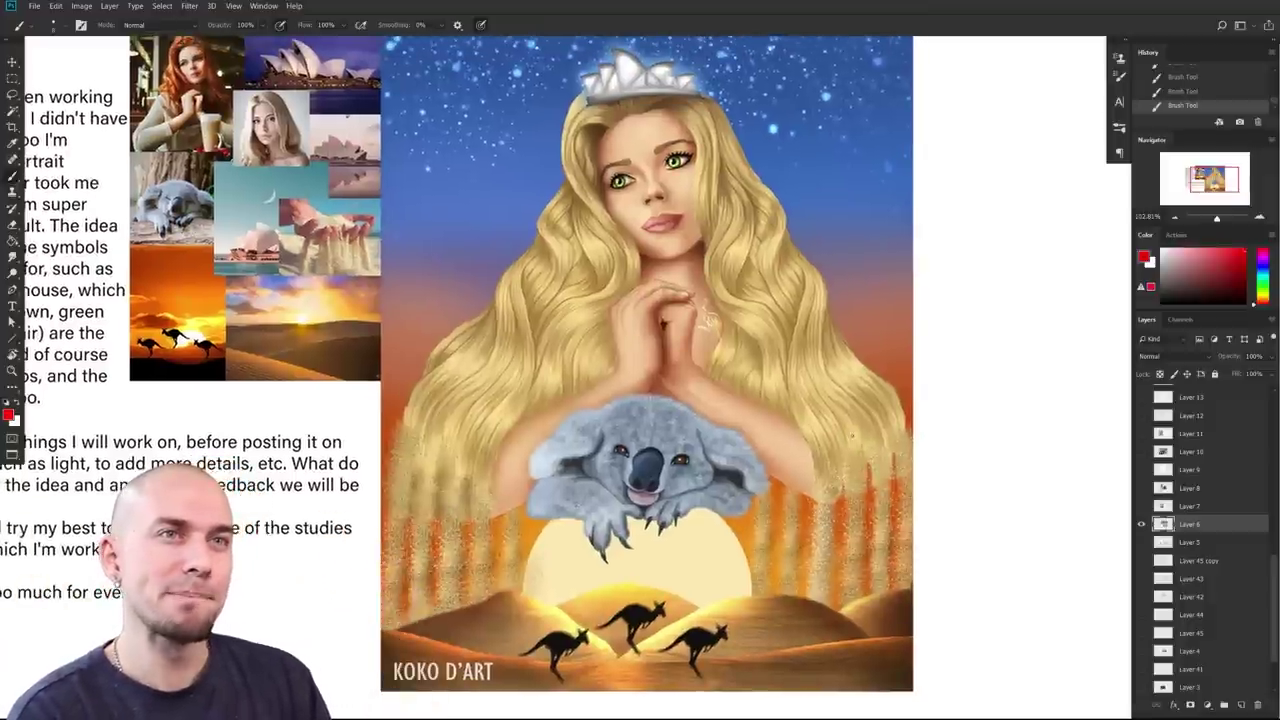
left_click_drag(873, 530, 858, 536)
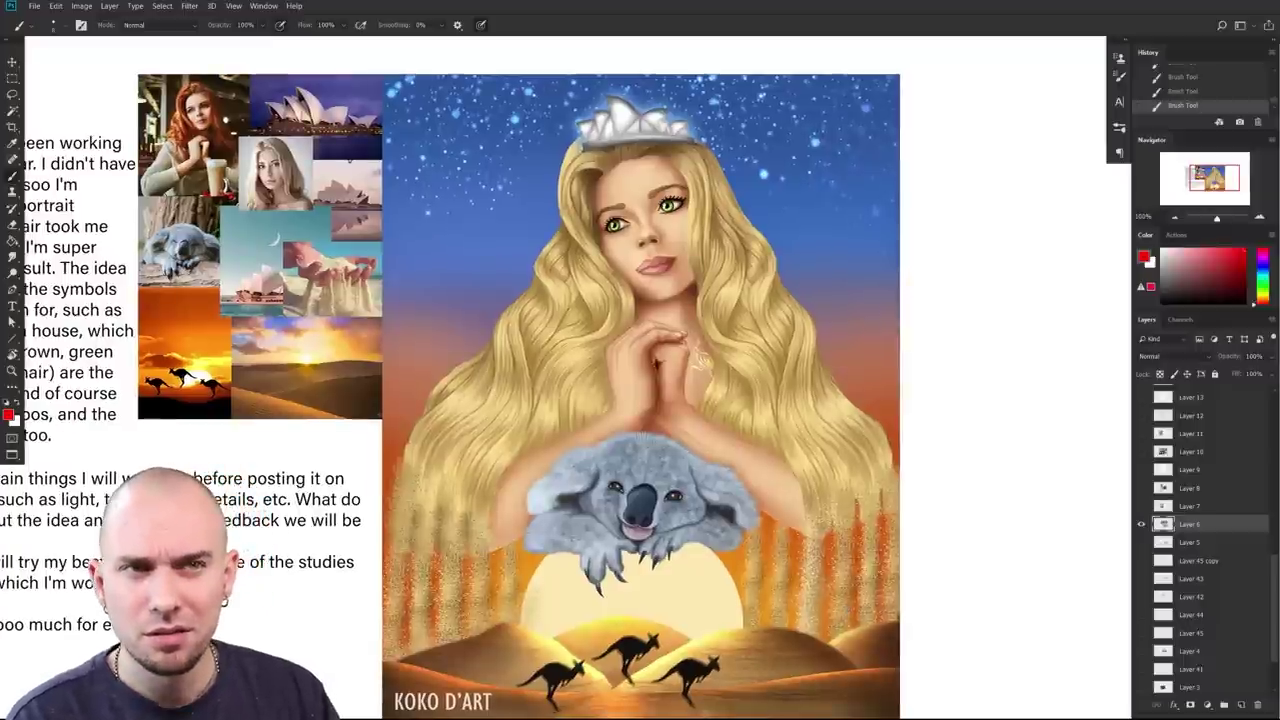
scroll(634, 540, "up", 5)
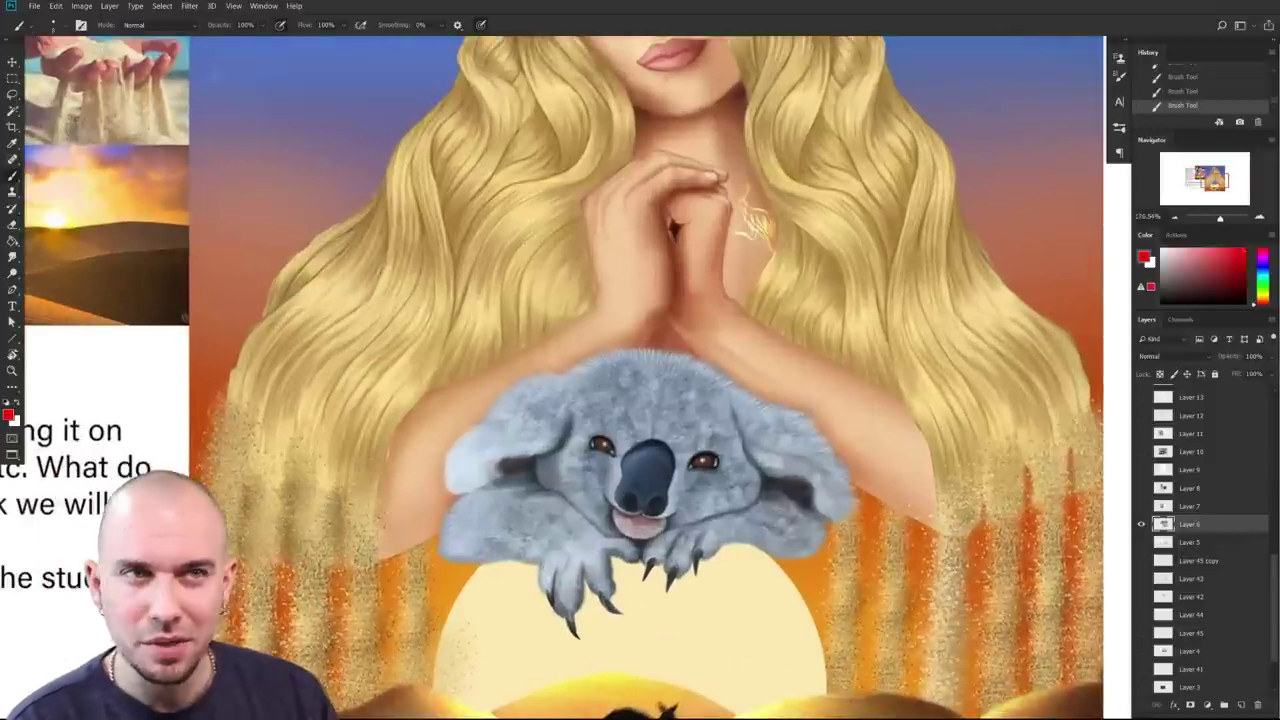
scroll(707, 605, "down", 3)
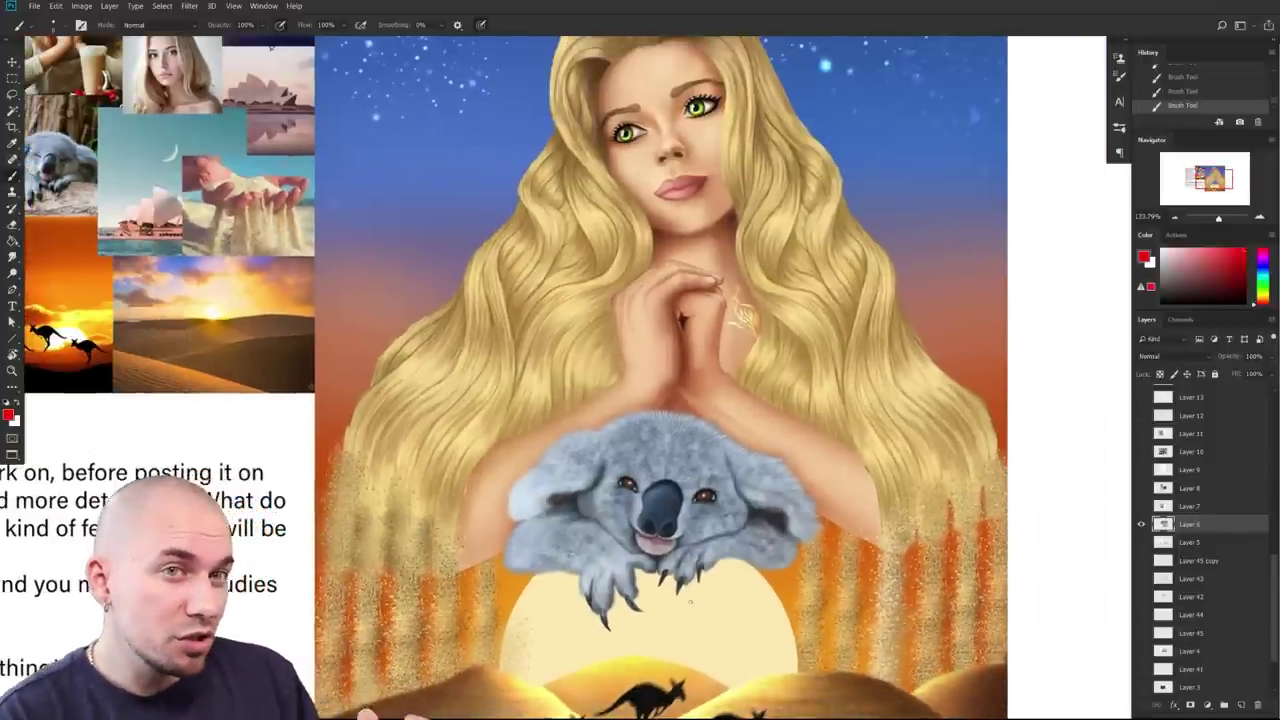
scroll(690, 601, "down", 3)
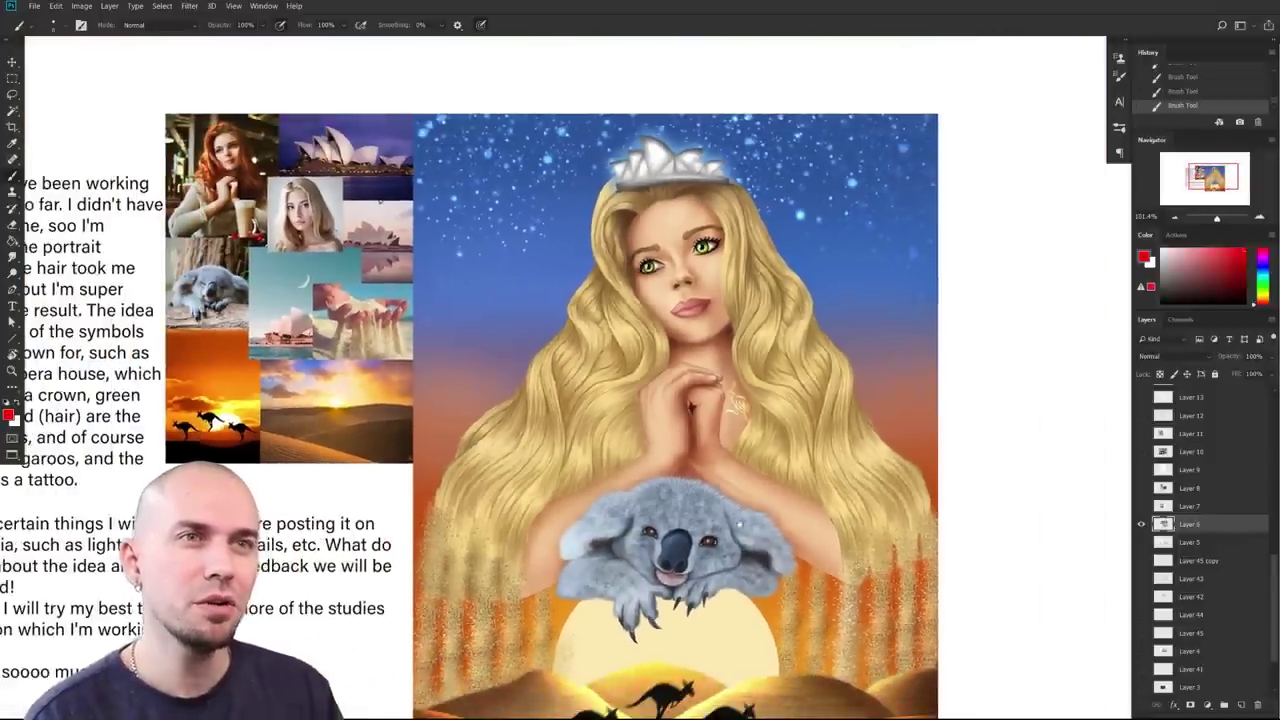
left_click_drag(739, 524, 732, 553)
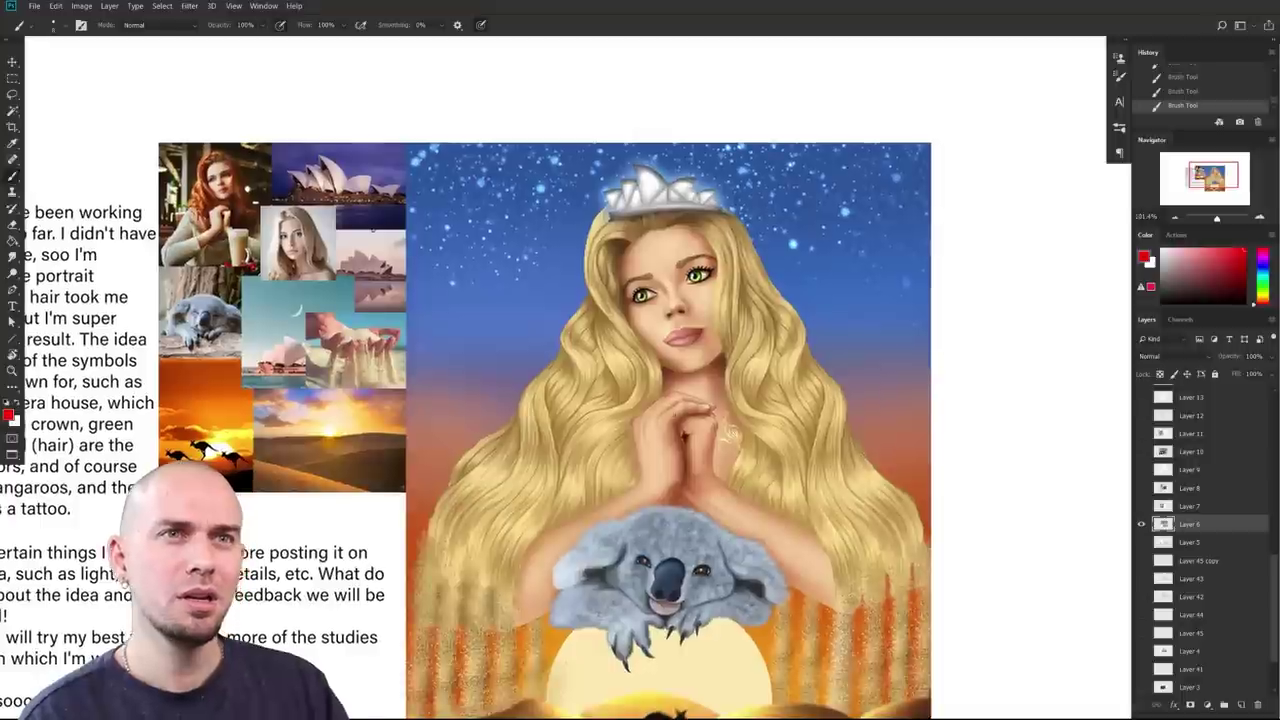
Step: Examine the crowned woman portrait beside the reference collage, from crown and face to hair ends, close up and as a whole
scroll(691, 308, "down", 2)
scroll(691, 308, "up", 3)
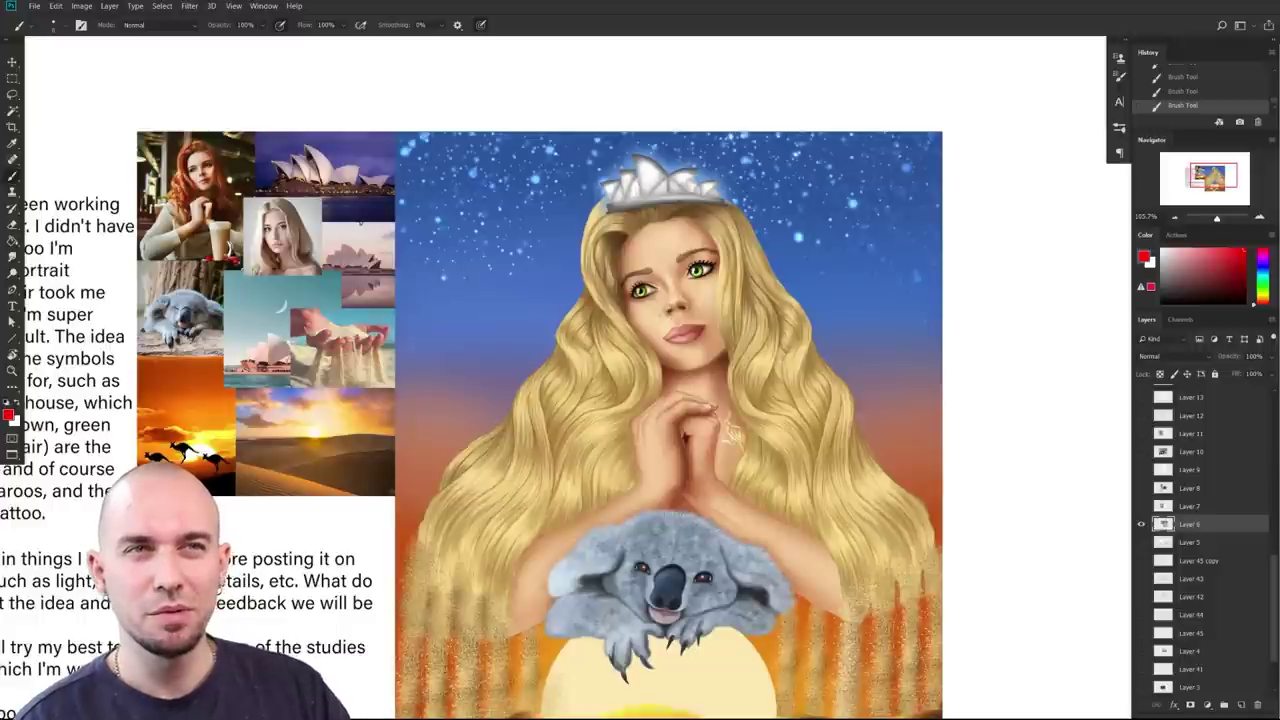
scroll(704, 452, "down", 1)
scroll(670, 410, "down", 2)
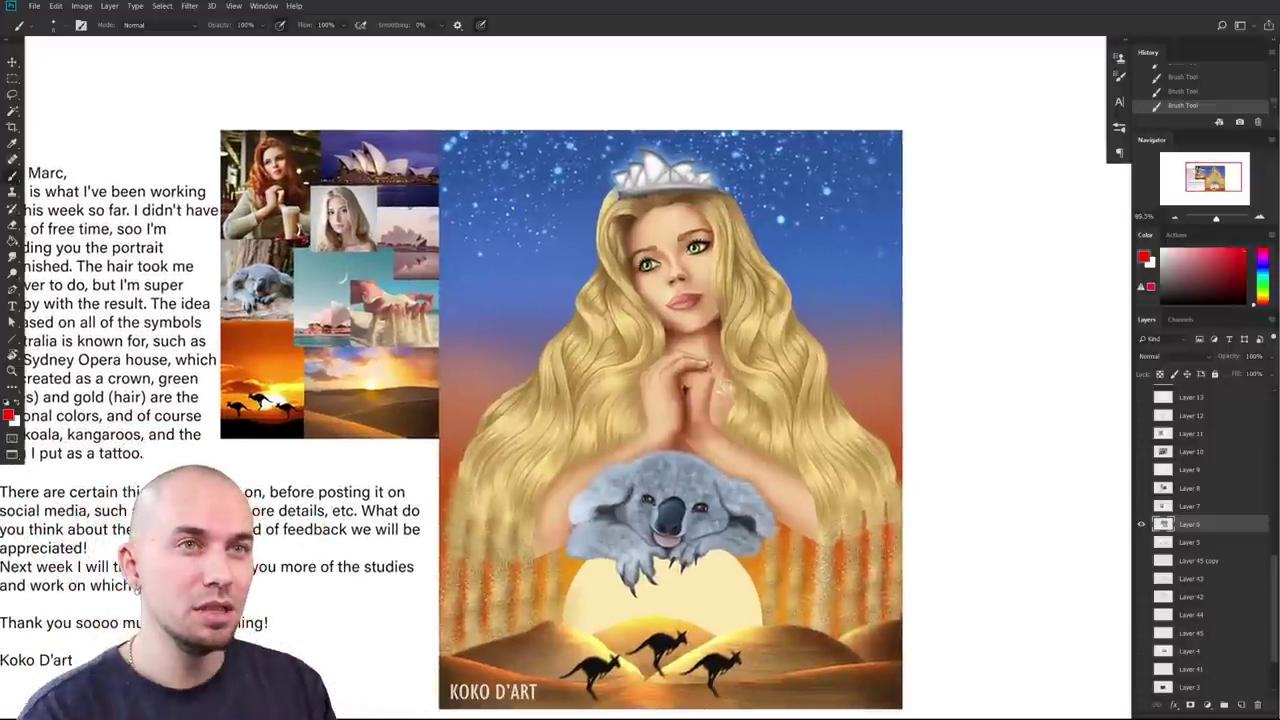
scroll(620, 472, "up", 3)
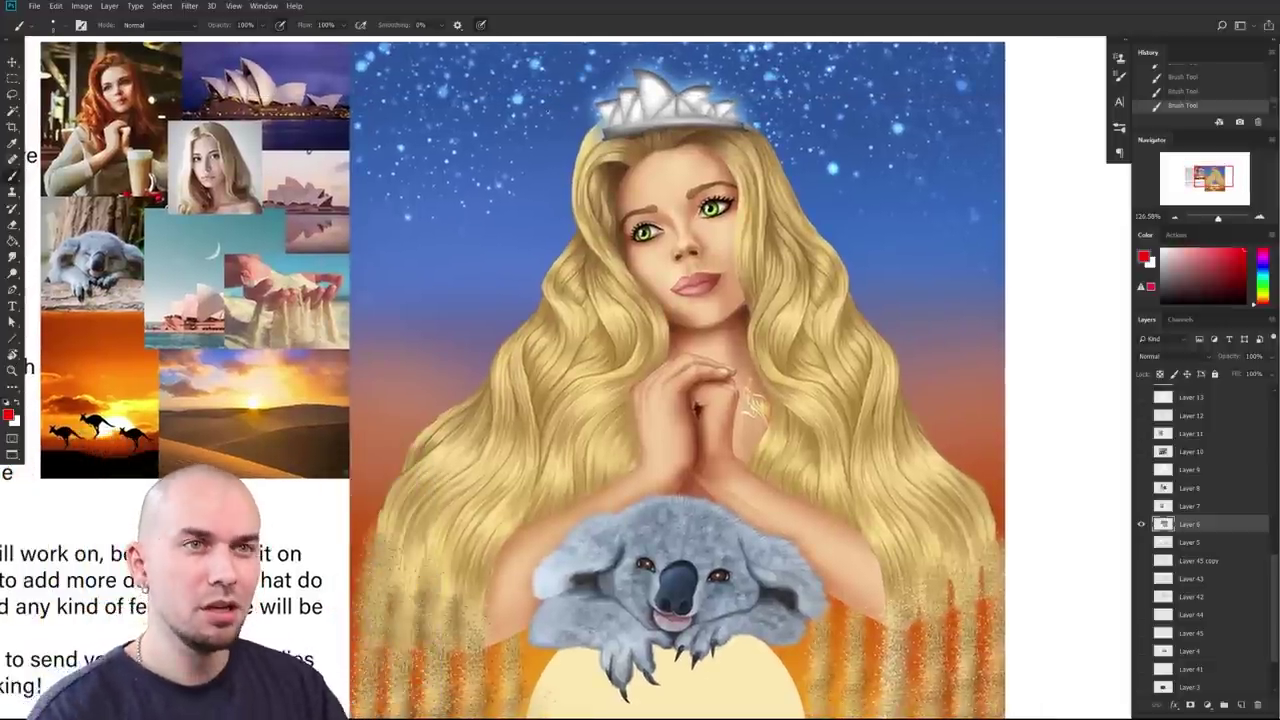
scroll(632, 336, "up", 3)
left_click_drag(802, 291, 479, 441)
scroll(797, 341, "down", 6)
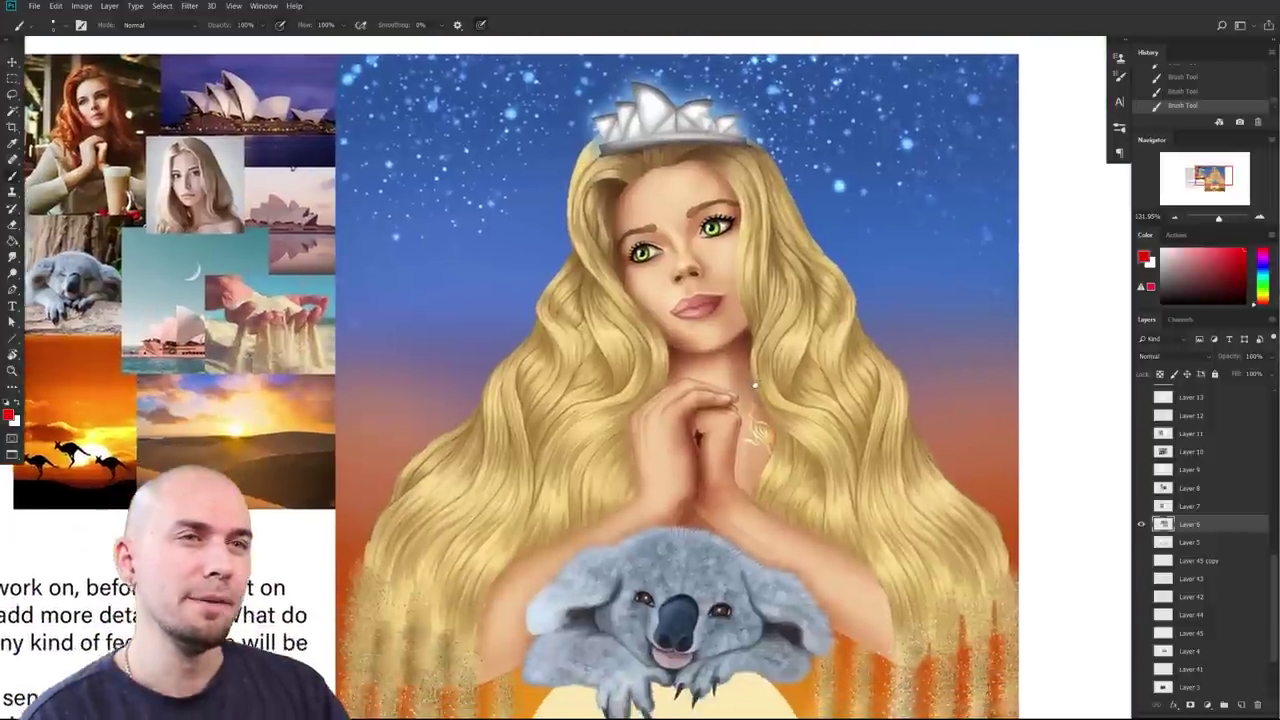
scroll(734, 438, "down", 1)
scroll(750, 430, "up", 5)
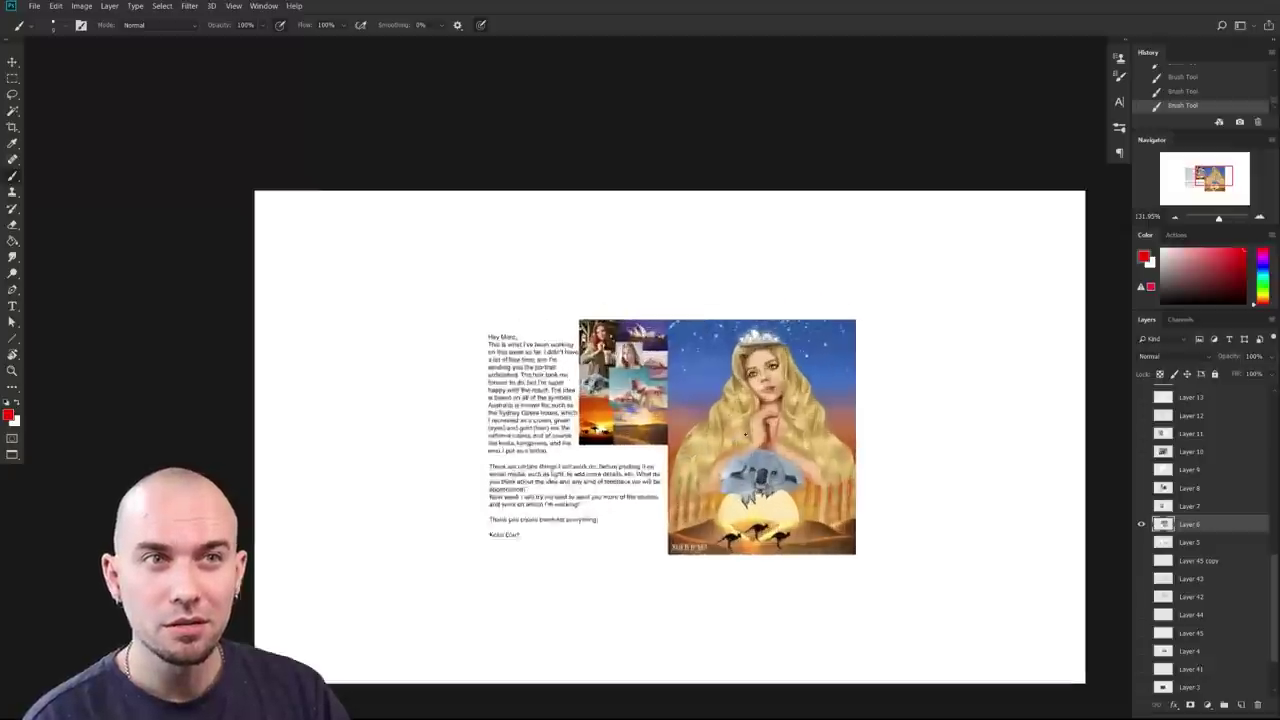
scroll(739, 470, "up", 4)
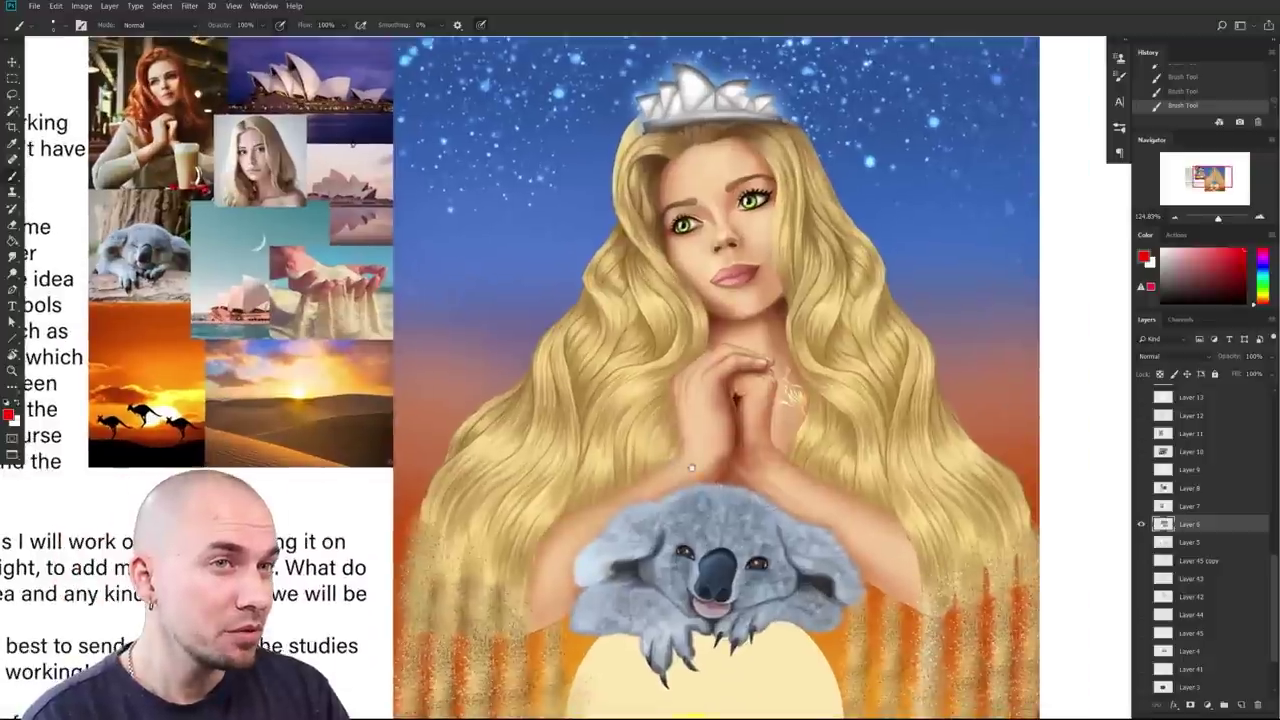
Step: Choose a brush preset from the MarcBrushes set and sample a tan tone from the woman's hair near the arm
right_click(739, 470)
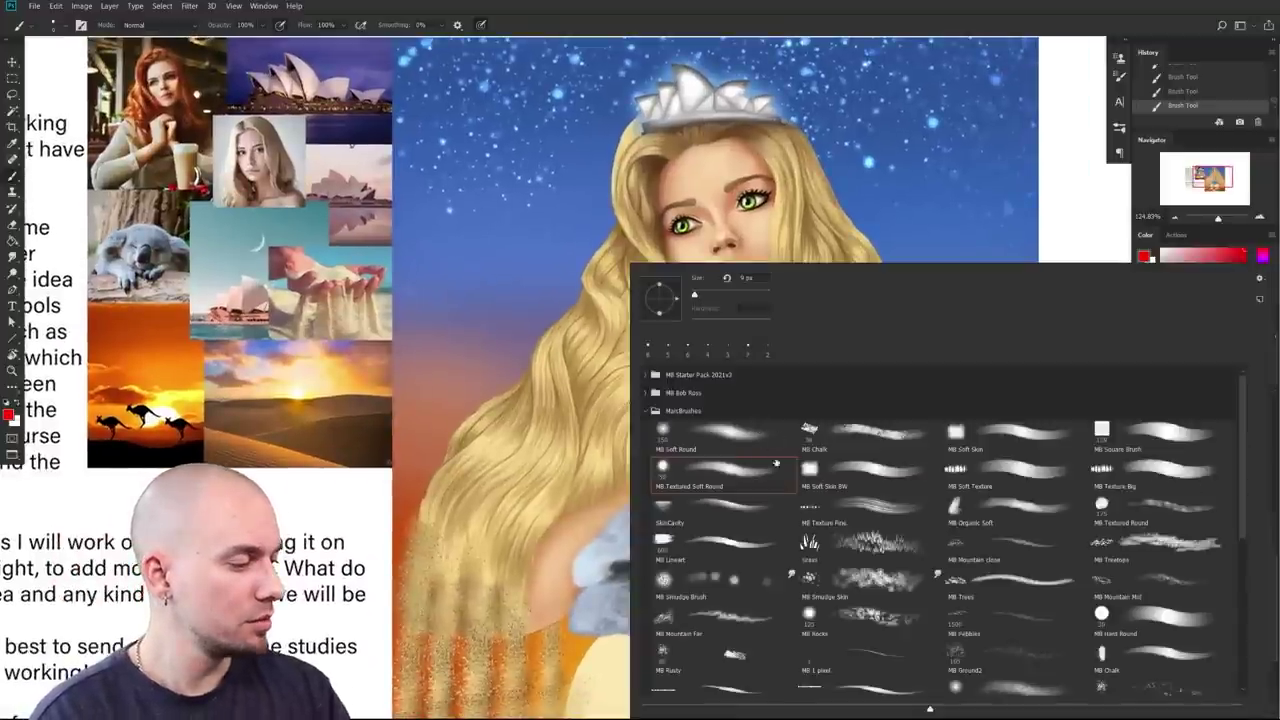
left_click_drag(556, 586, 542, 558)
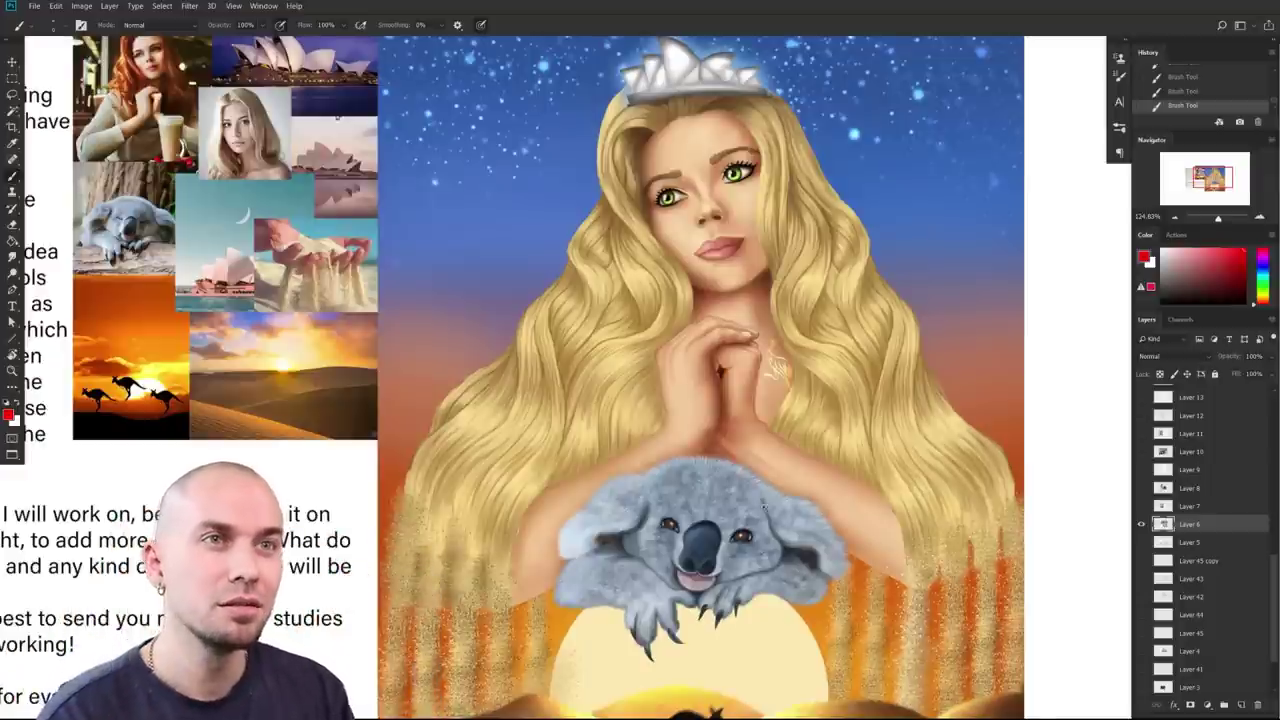
scroll(764, 507, "down", 3)
scroll(764, 507, "up", 1)
mouse_move(764, 507)
left_mouse_down()
mouse_move(567, 438)
mouse_move(575, 451)
left_mouse_up()
right_click(577, 452)
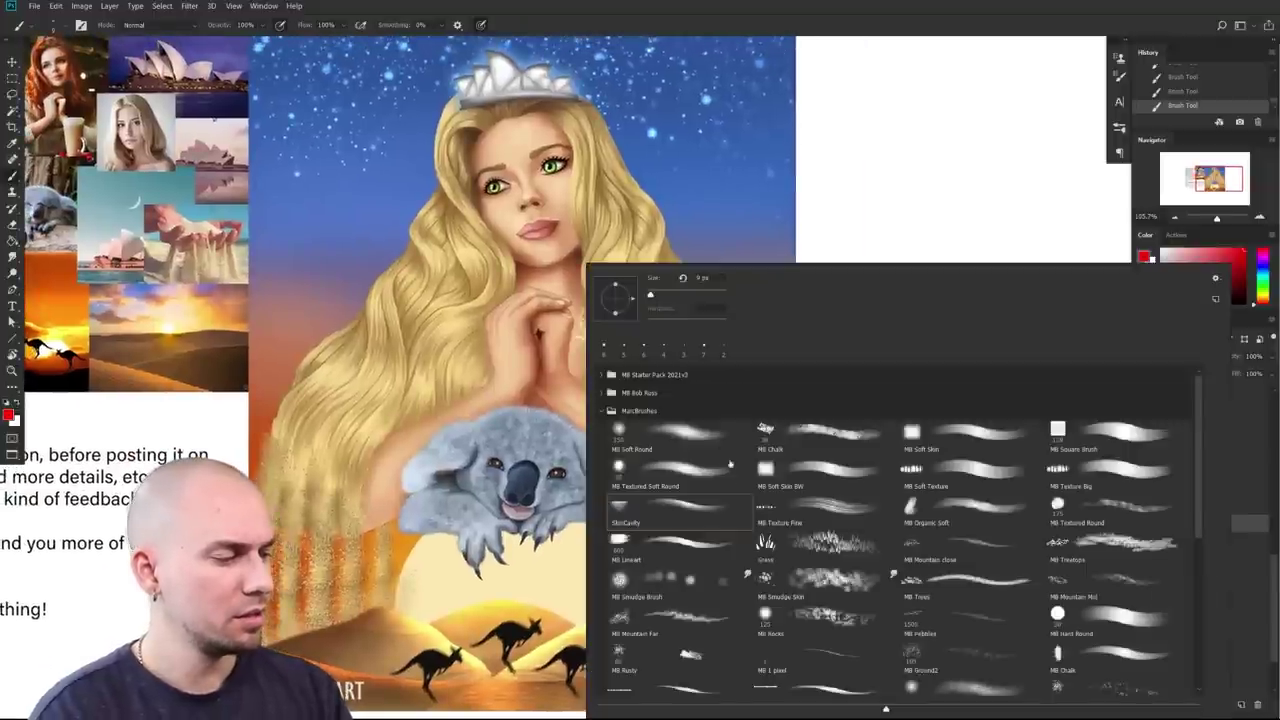
left_click_drag(380, 412, 394, 403)
left_click(370, 408, "alt")
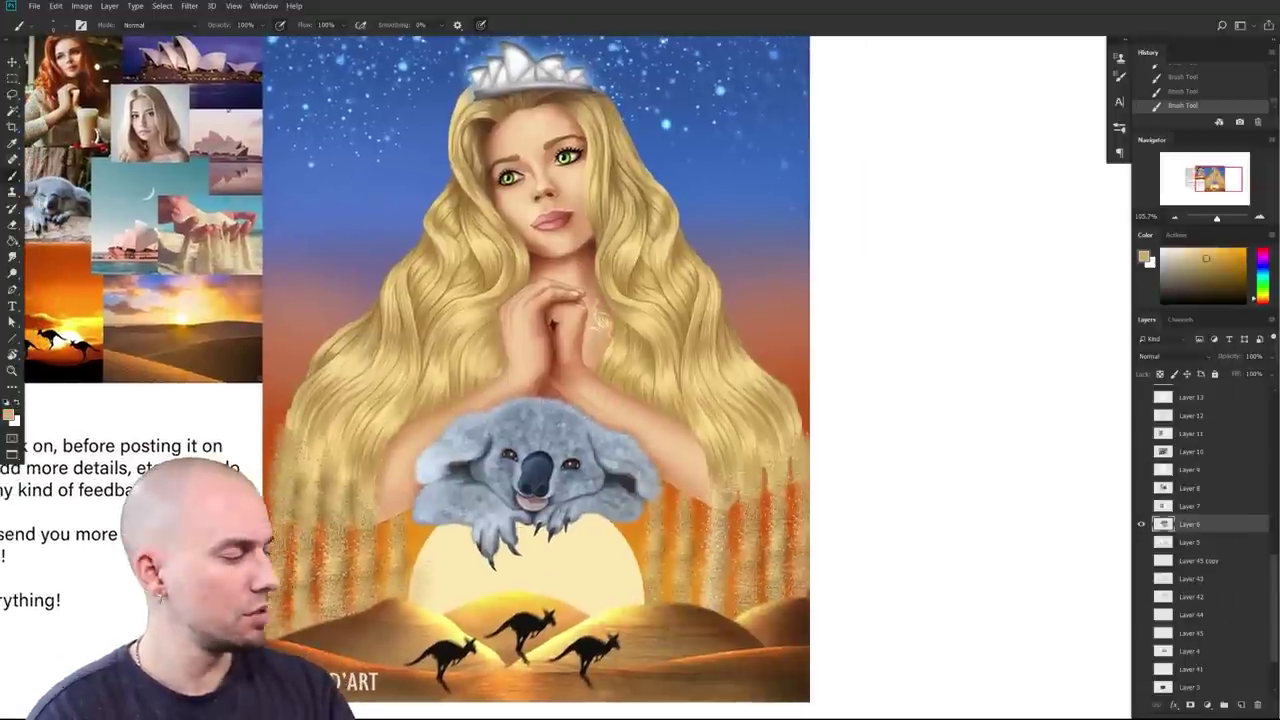
Step: Add a new layer above the portrait in Multiply blend mode and shift the brush colour to a dusty reddish brown
left_click(1240, 704)
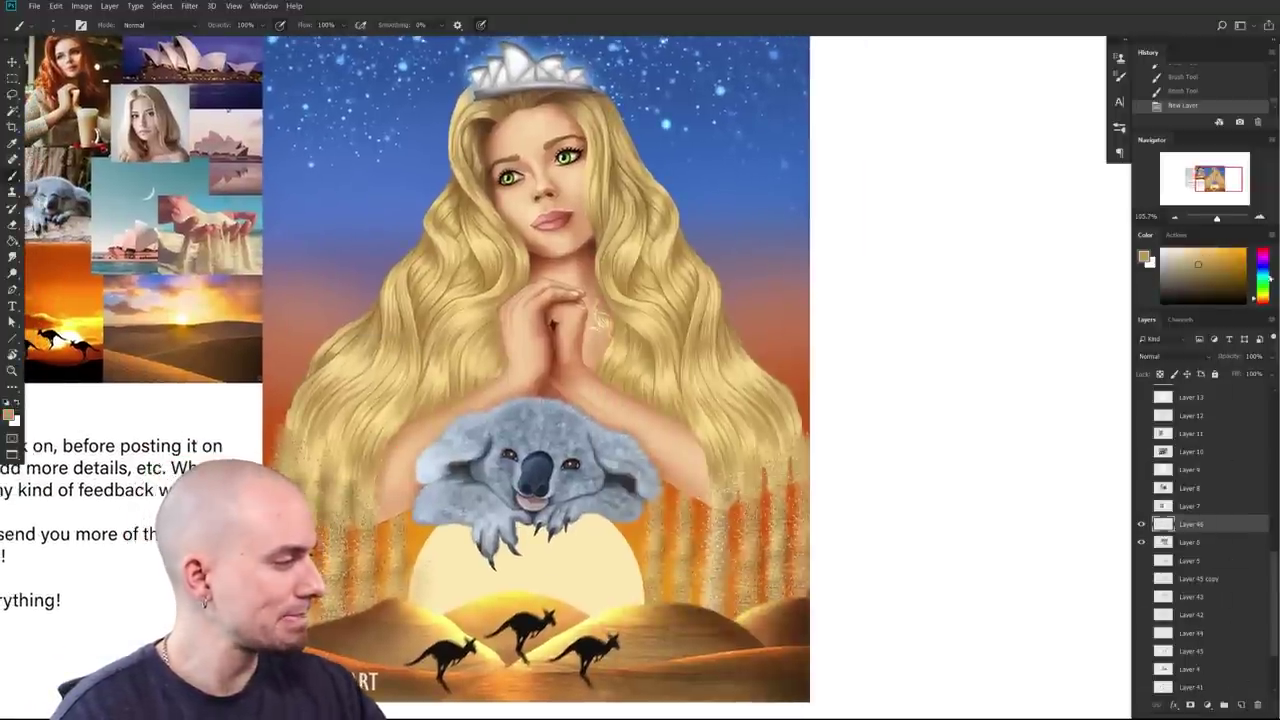
left_click_drag(1264, 301, 1258, 303)
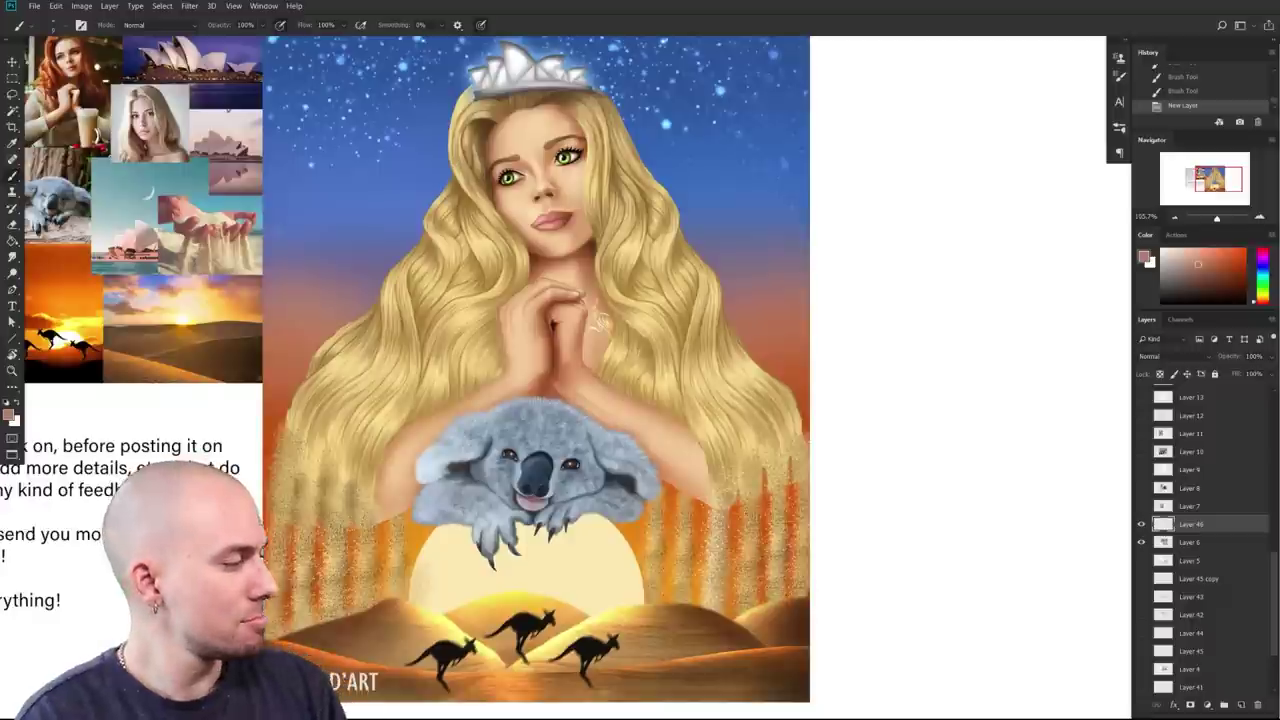
left_click(1160, 356)
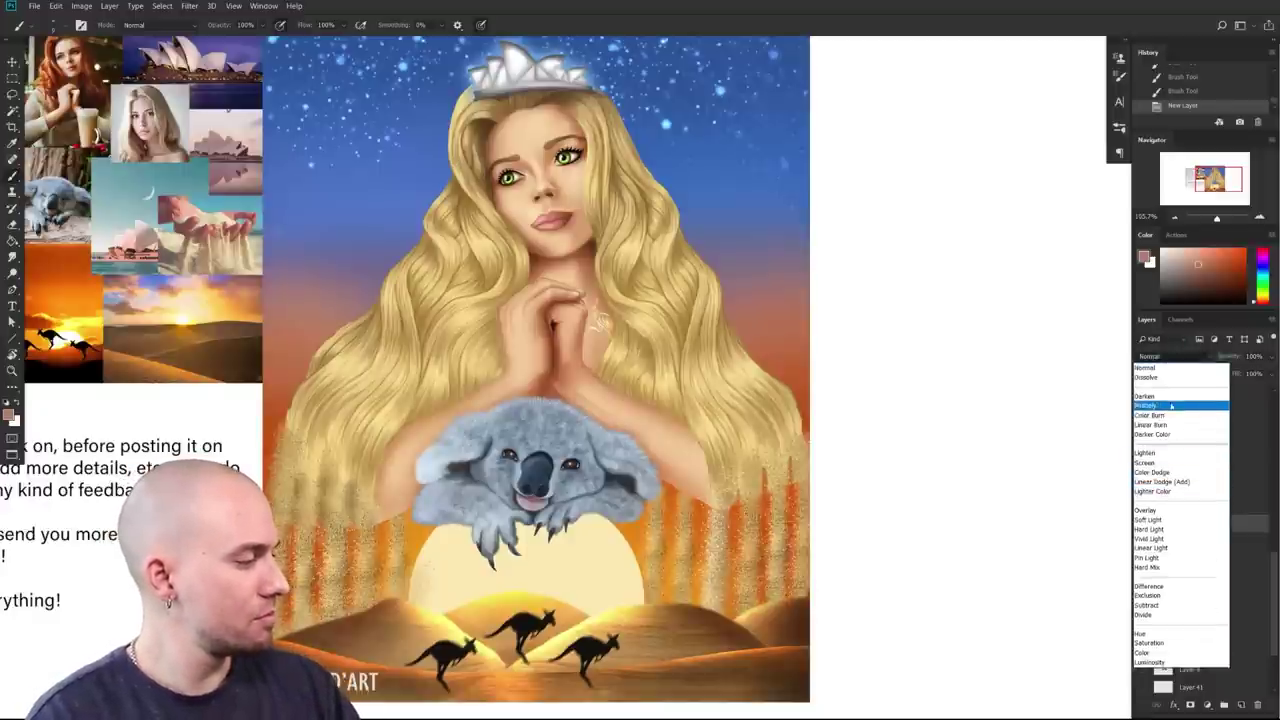
left_click(1148, 405)
Step: Darken the lower left side of the hair with broad soft strokes on the Multiply layer, undoing the unwanted stroke
key("]")
left_click(340, 470)
left_click_drag(320, 492, 410, 342)
mouse_move(370, 400)
left_mouse_down()
mouse_move(425, 300)
mouse_move(468, 366)
mouse_move(405, 412)
mouse_move(415, 330)
left_mouse_up()
key("[")
key("[")
key("]")
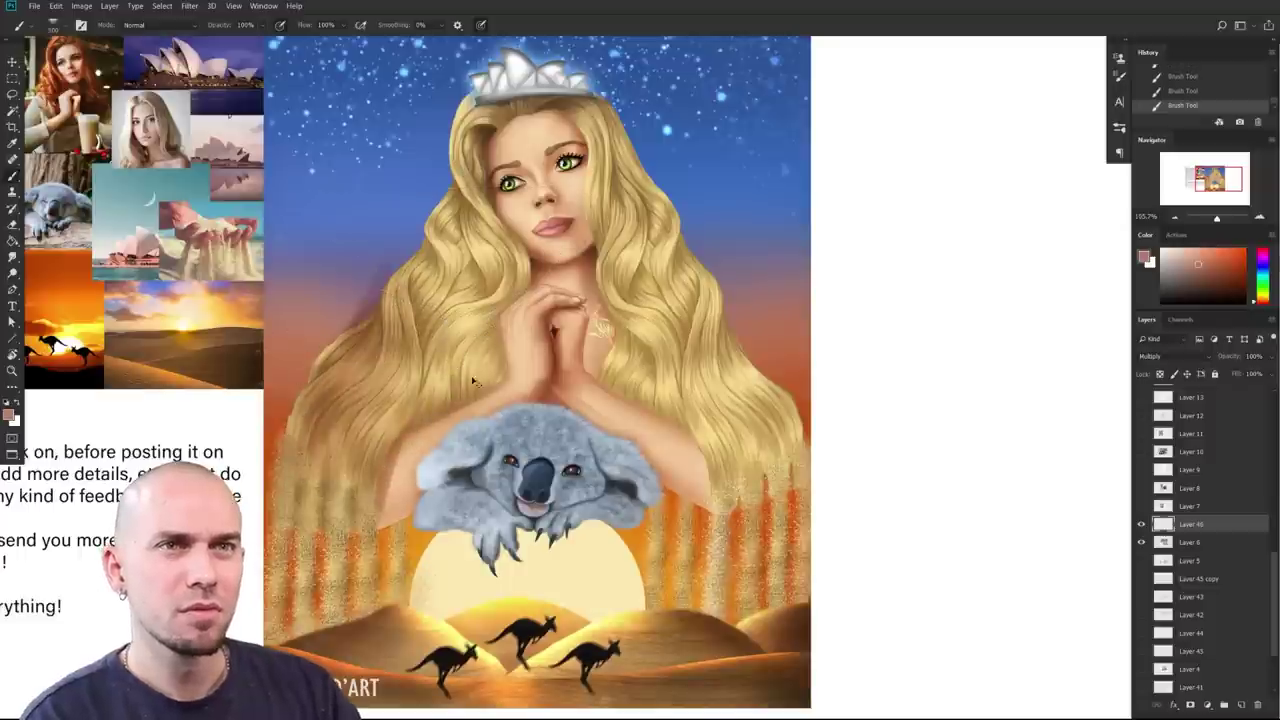
key("ctrl+z")
left_click_drag(410, 400, 440, 300)
Step: Extend the shading with a larger brush over the outer edges of the hair on both sides, down to the lower right waves
key("]")
key("]")
key("]")
key("]")
key("]")
key("]")
key("]")
key("]")
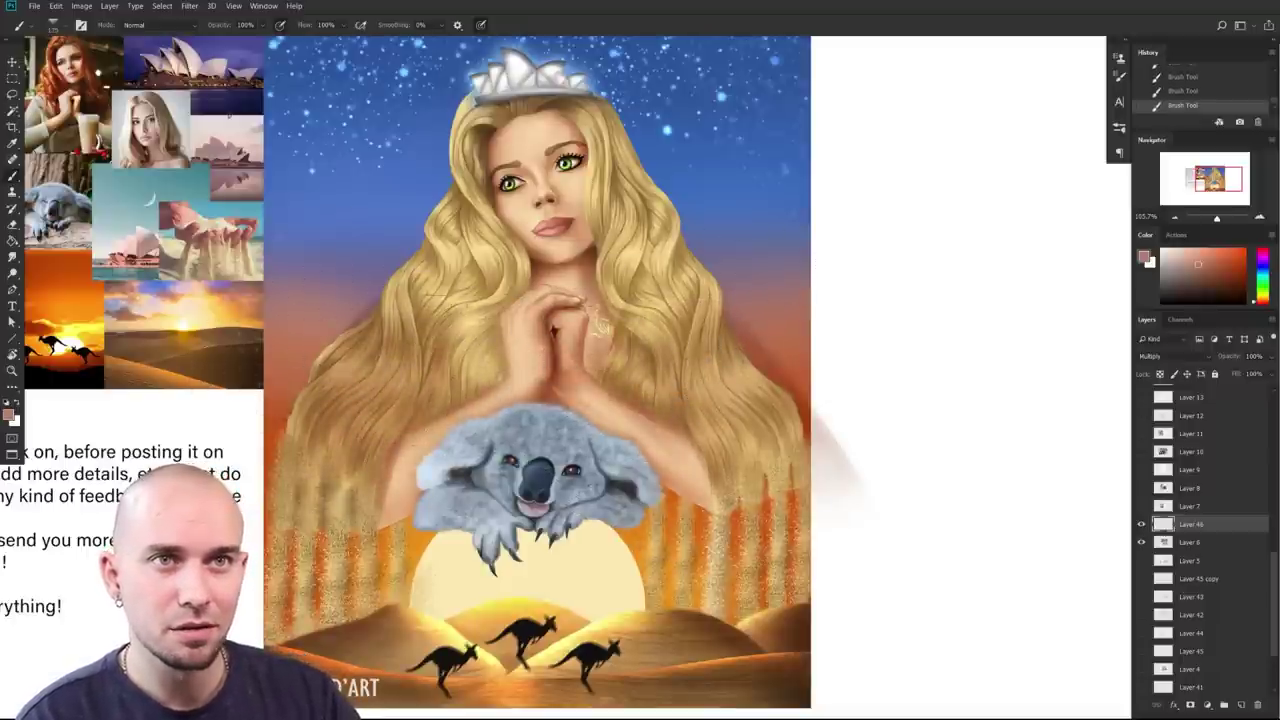
left_click_drag(400, 325, 420, 290)
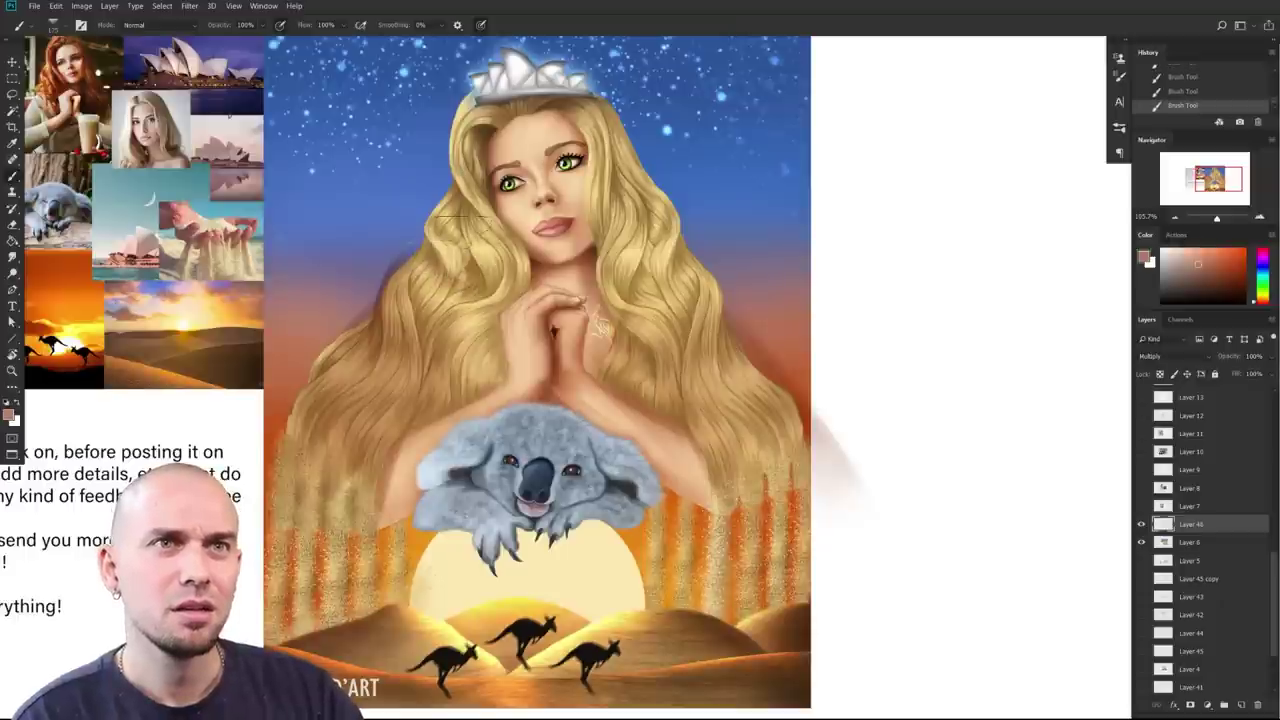
mouse_move(637, 266)
left_mouse_down()
mouse_move(641, 250)
mouse_move(640, 286)
mouse_move(690, 315)
mouse_move(728, 364)
left_mouse_up()
left_click_drag(773, 370, 734, 477)
Step: Sample a pale pink for the brush, add another new layer above the shading, and choose a soft brush preset
left_click(791, 380, "alt")
key("bracketright")
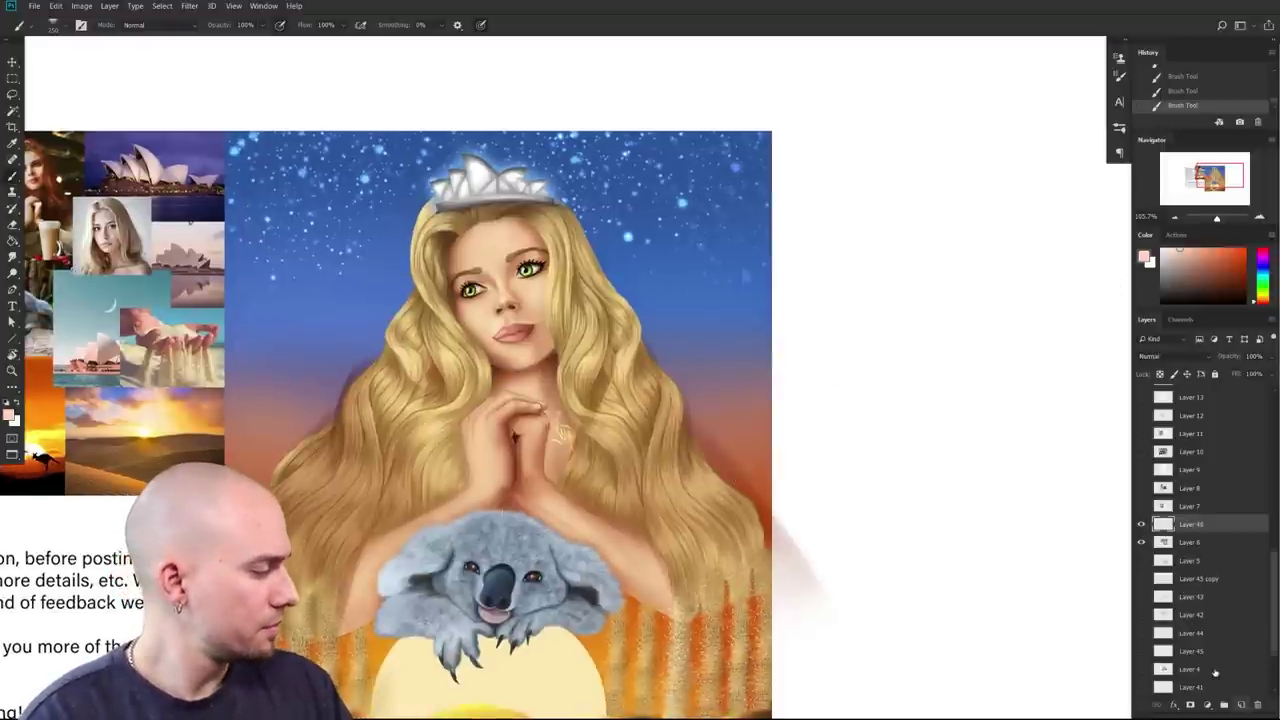
left_click(1241, 704)
right_click(773, 428)
double_click(703, 451)
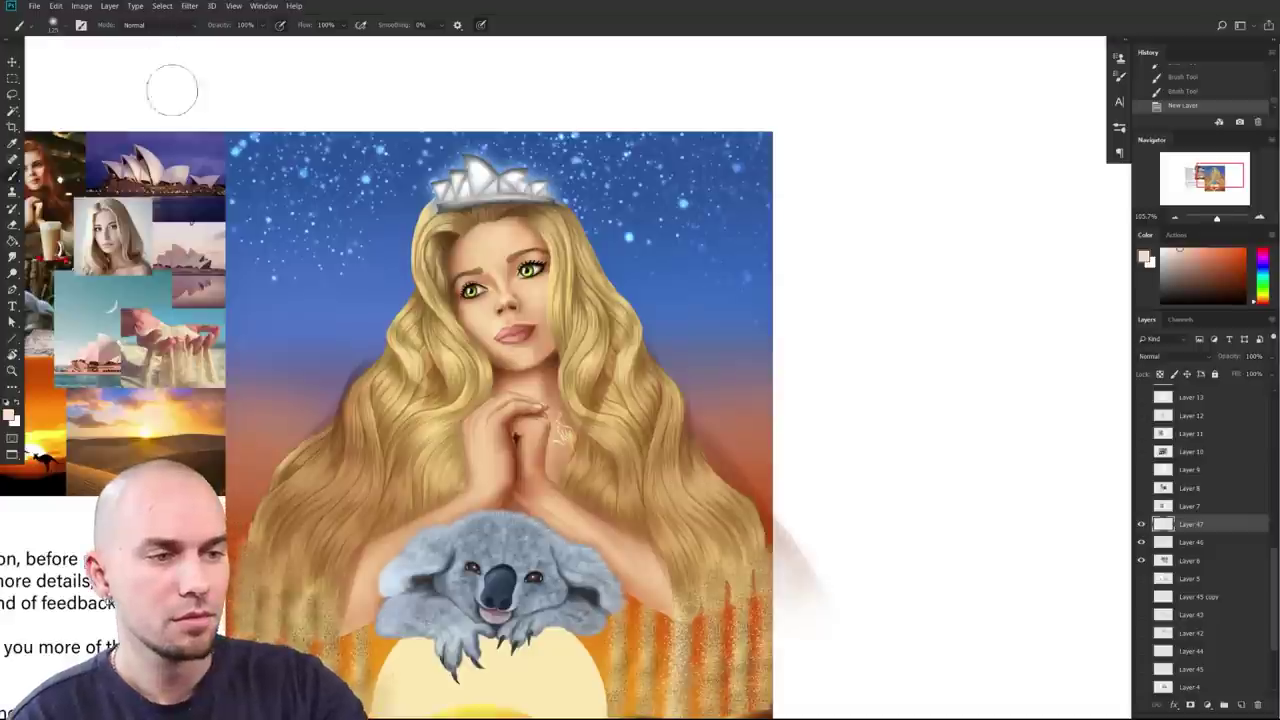
Step: Set the new layer to Overlay blending with the brush mode at Normal, and shift the brush colour to a pale warm cream
left_click(150, 25)
left_click(166, 199)
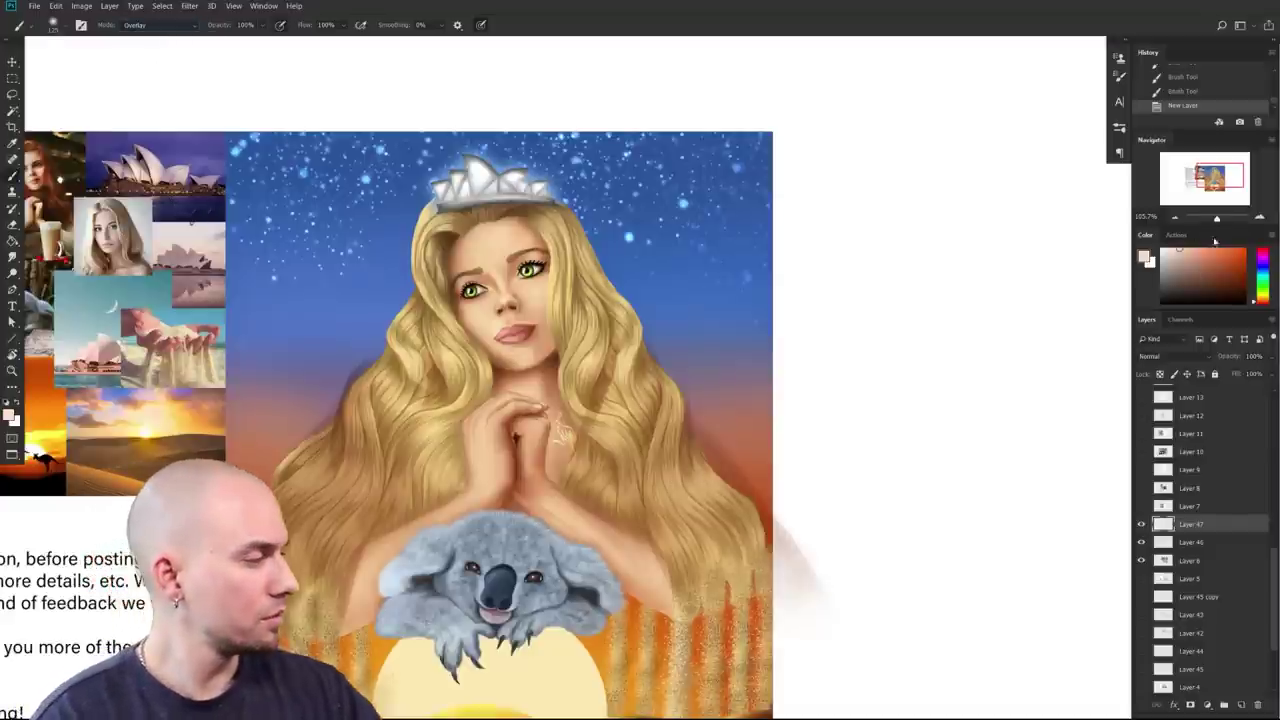
left_click(1260, 297)
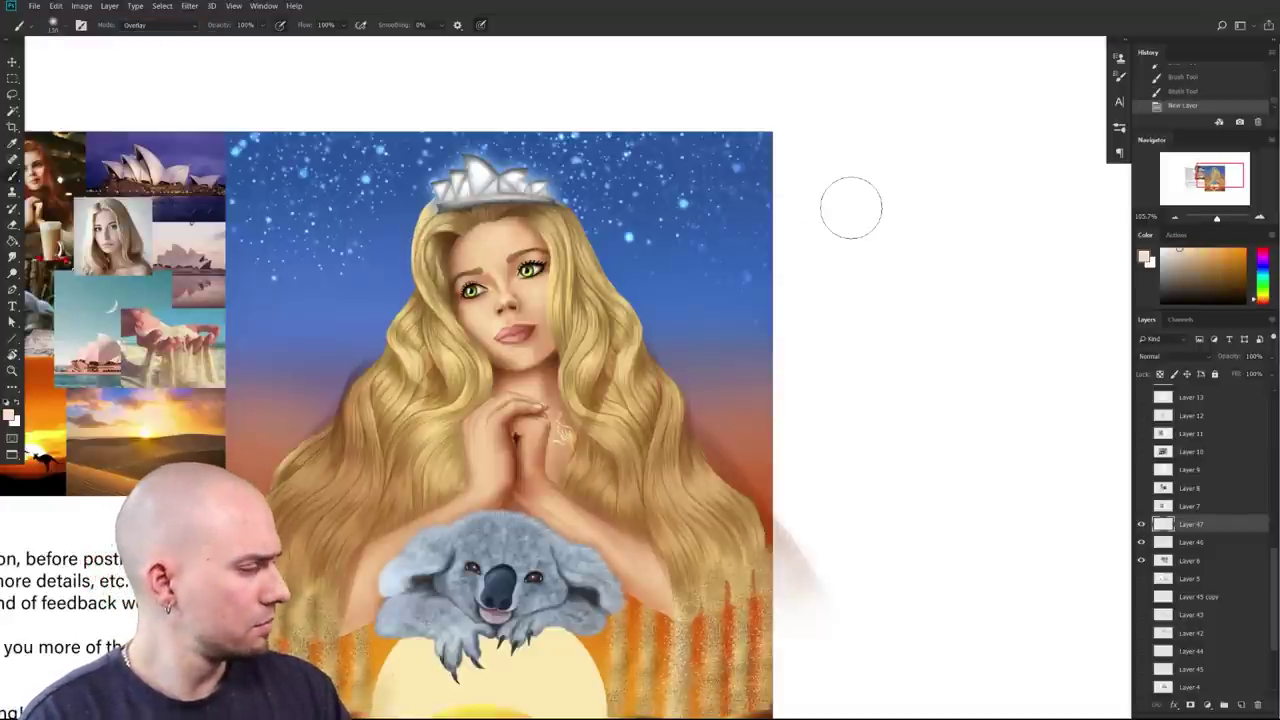
left_click(1178, 357)
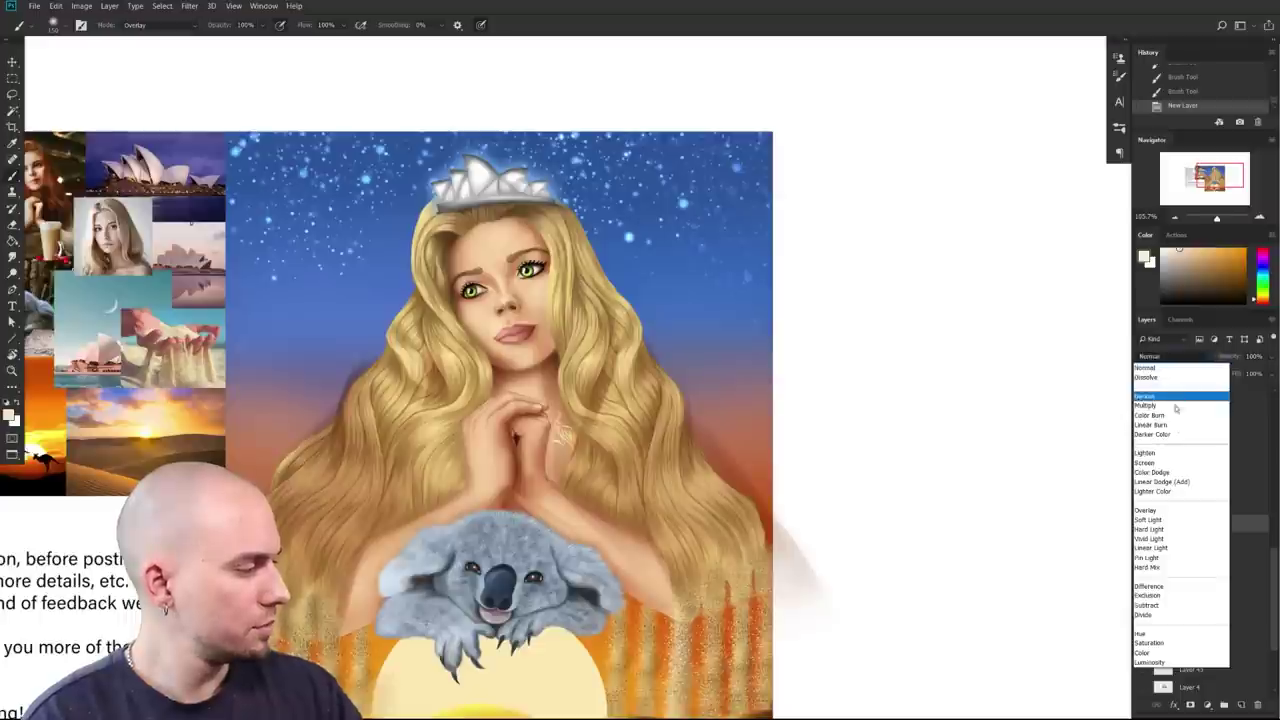
left_click(1152, 508)
left_click(158, 28)
left_click(140, 44)
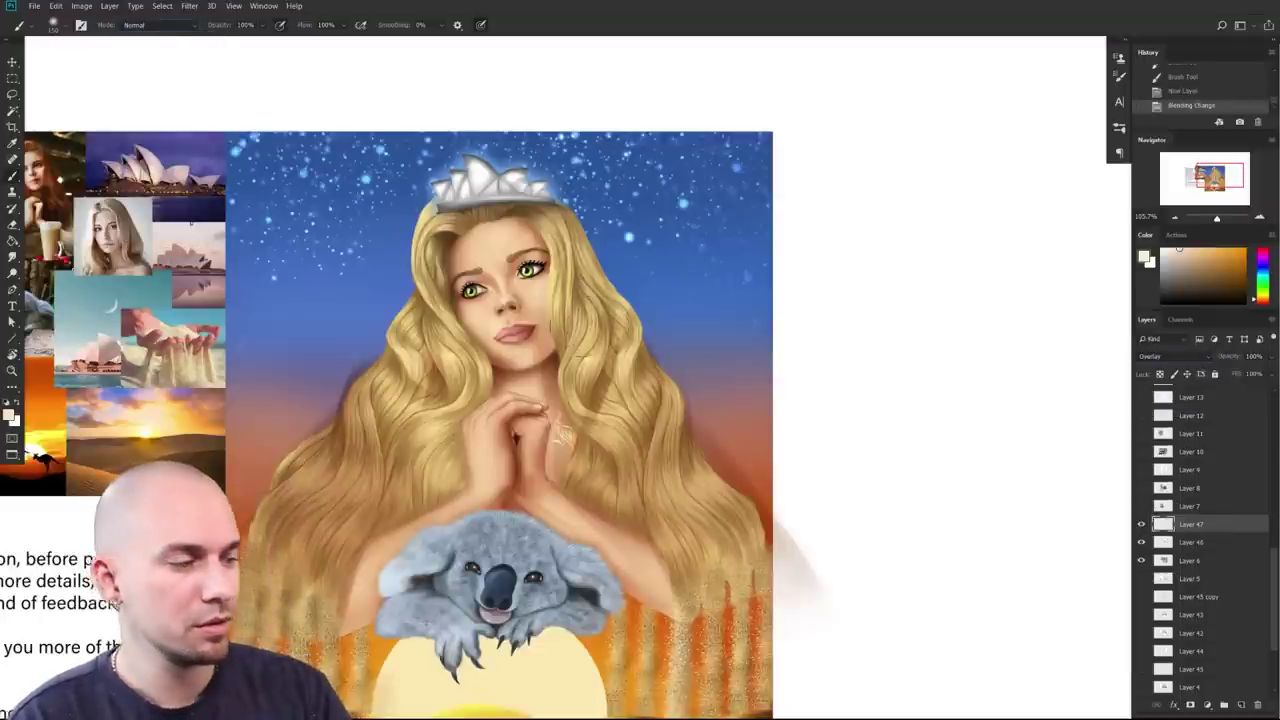
Step: Brighten the upper hair on both sides of the face with soft cream strokes on the Overlay layer, undoing test dabs and adjusting brush size
left_click(438, 250)
left_click_drag(470, 200, 565, 205)
key("ctrl+z")
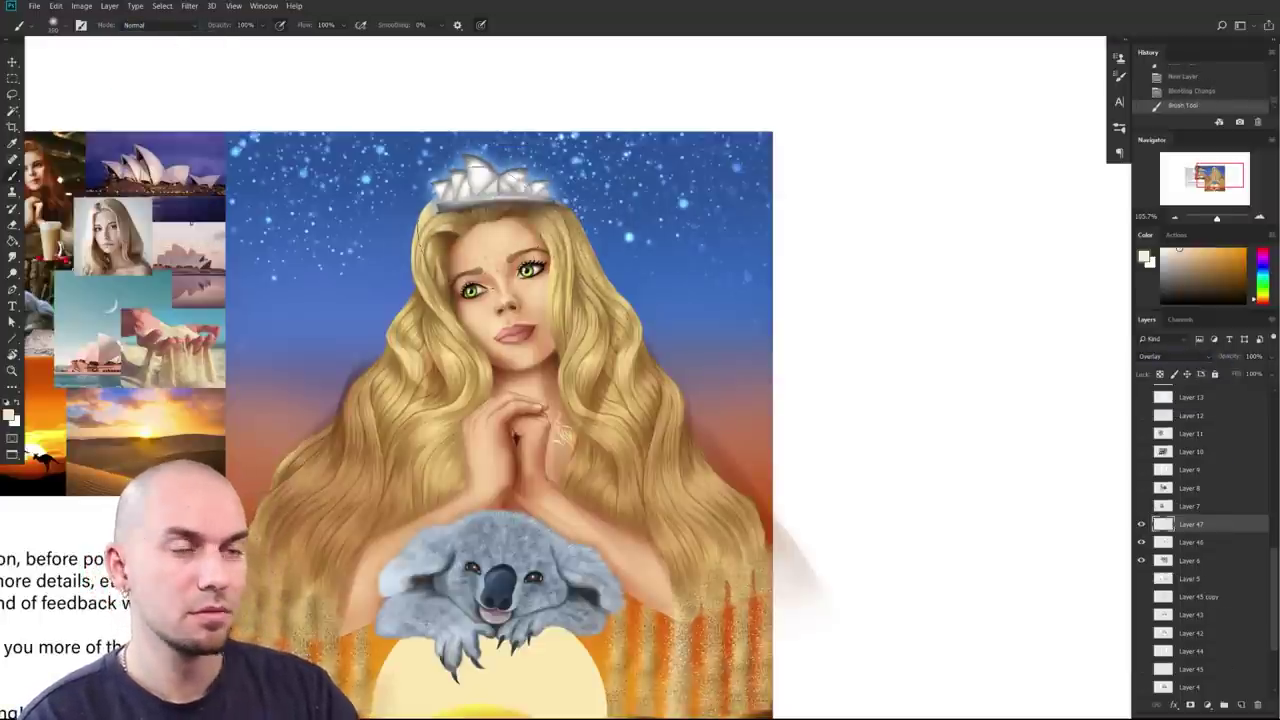
key("bracketright")
key("bracketright")
left_click(435, 278)
key("ctrl+z")
key("bracketleft")
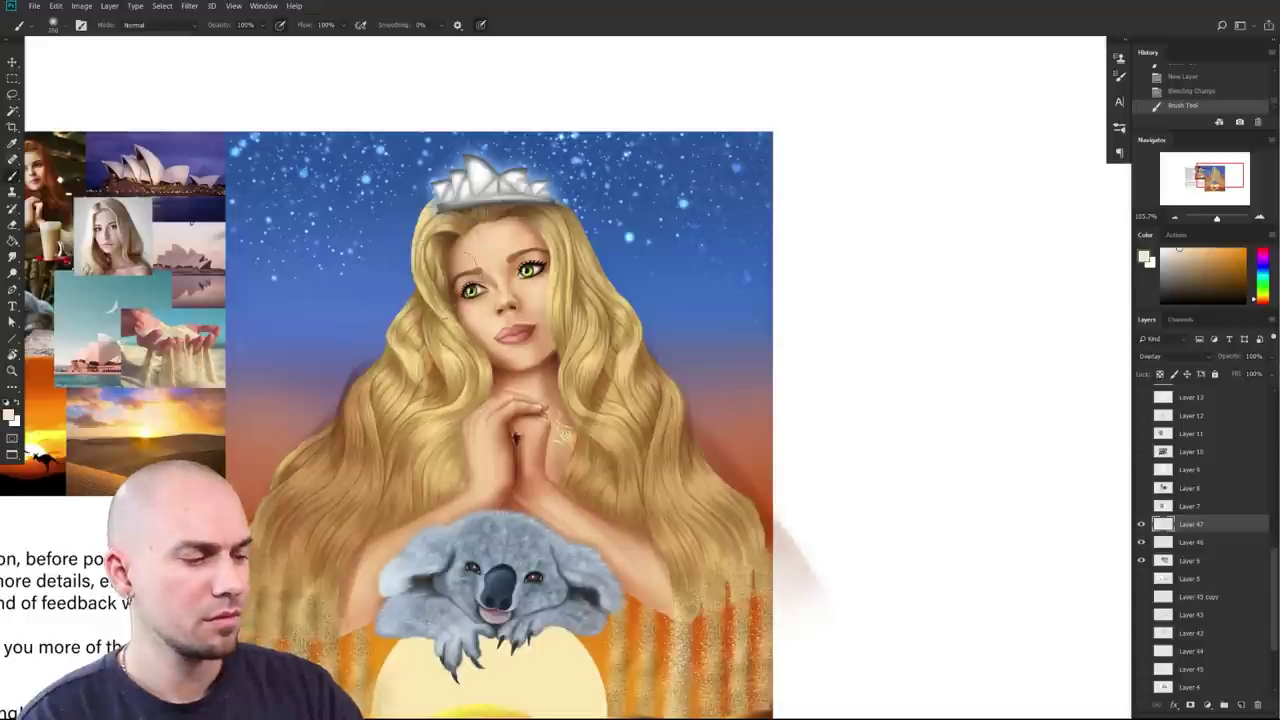
key("bracketleft")
left_click_drag(434, 280, 437, 233)
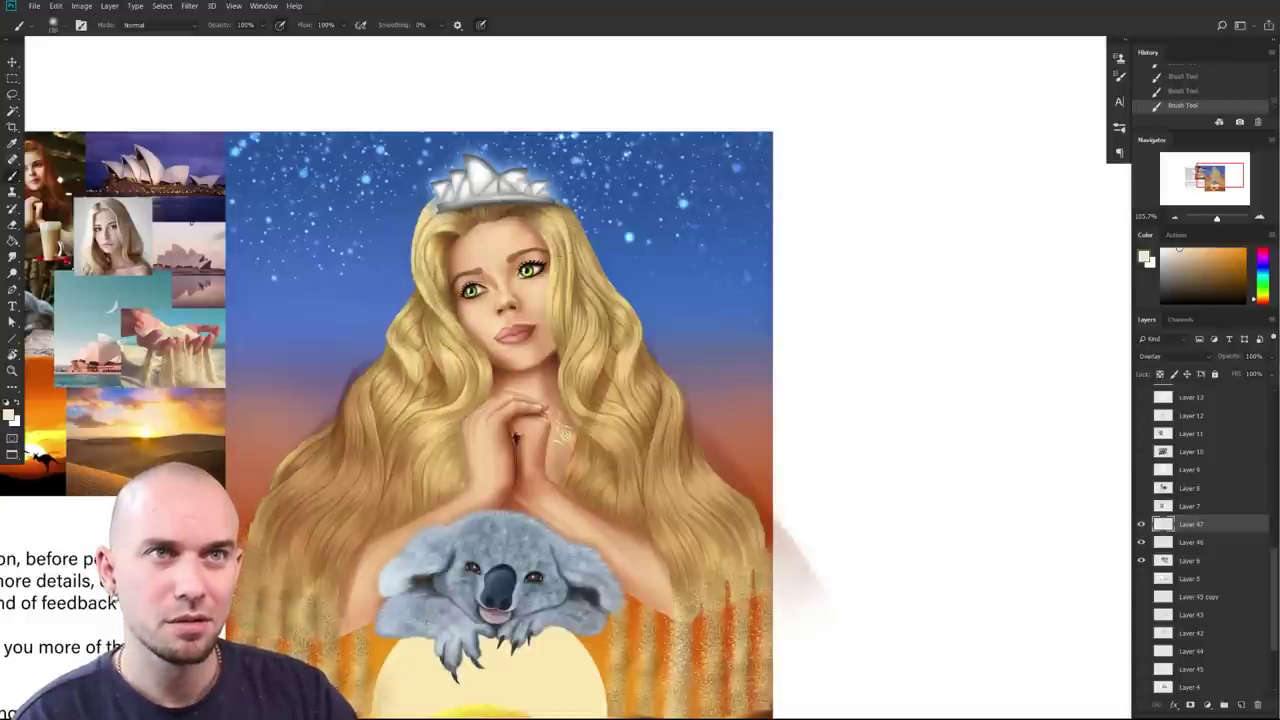
left_click_drag(557, 238, 590, 332)
mouse_move(786, 486)
left_mouse_down()
mouse_move(747, 500)
mouse_move(757, 503)
left_mouse_up()
Step: Examine how the brighter face and upper hair read against the darkened lower hair, close up and in the whole composition
scroll(756, 502, "up", 1)
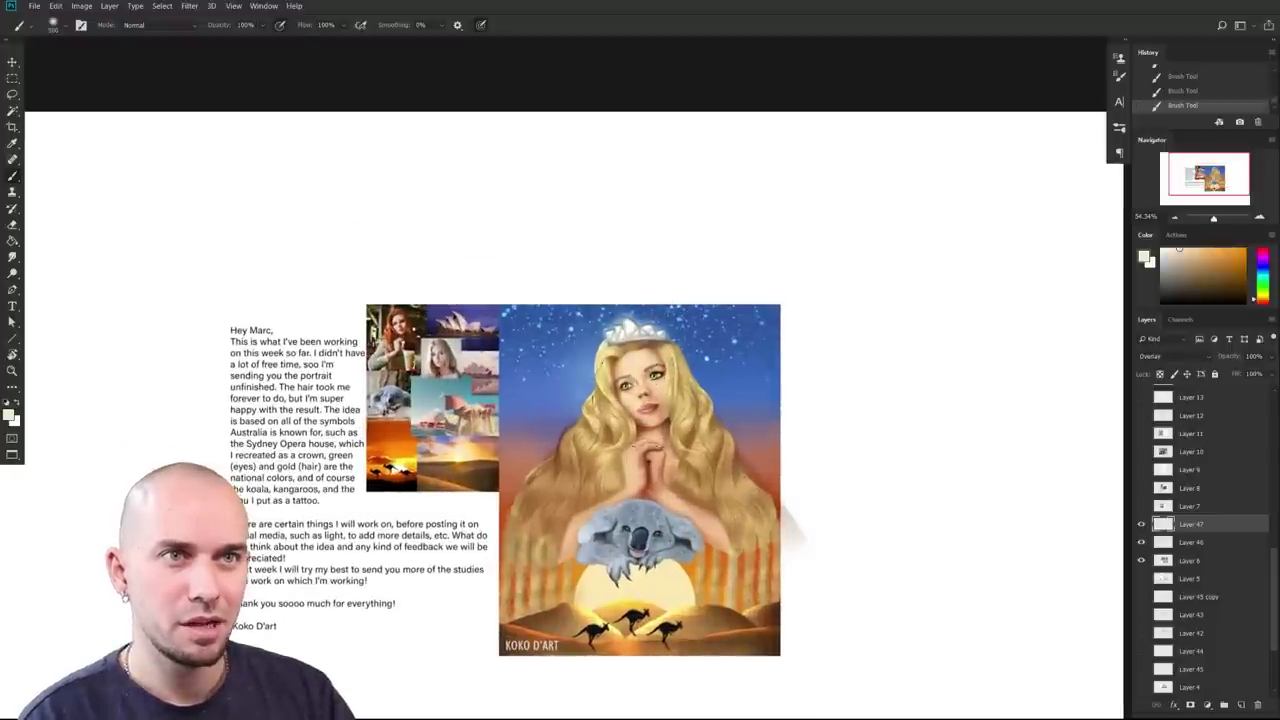
scroll(665, 399, "up", 2)
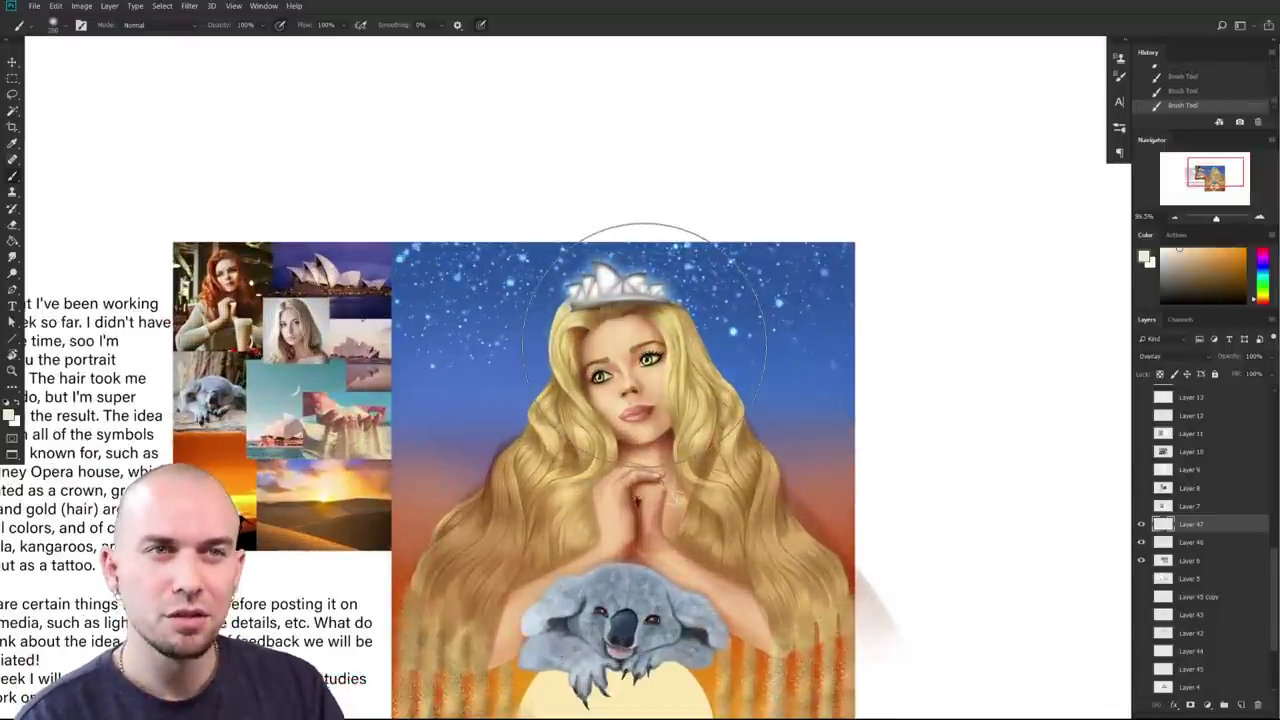
scroll(785, 492, "down", 3)
scroll(787, 491, "up", 4)
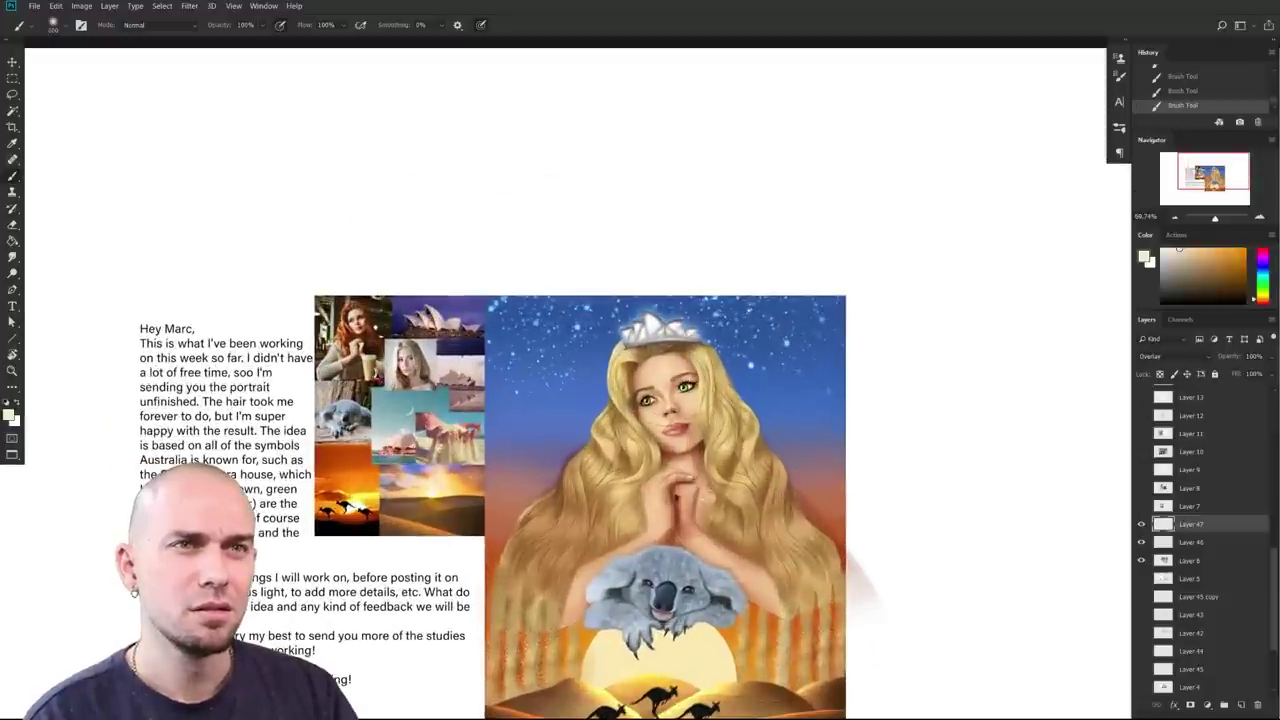
scroll(657, 425, "up", 1)
scroll(650, 427, "up", 3)
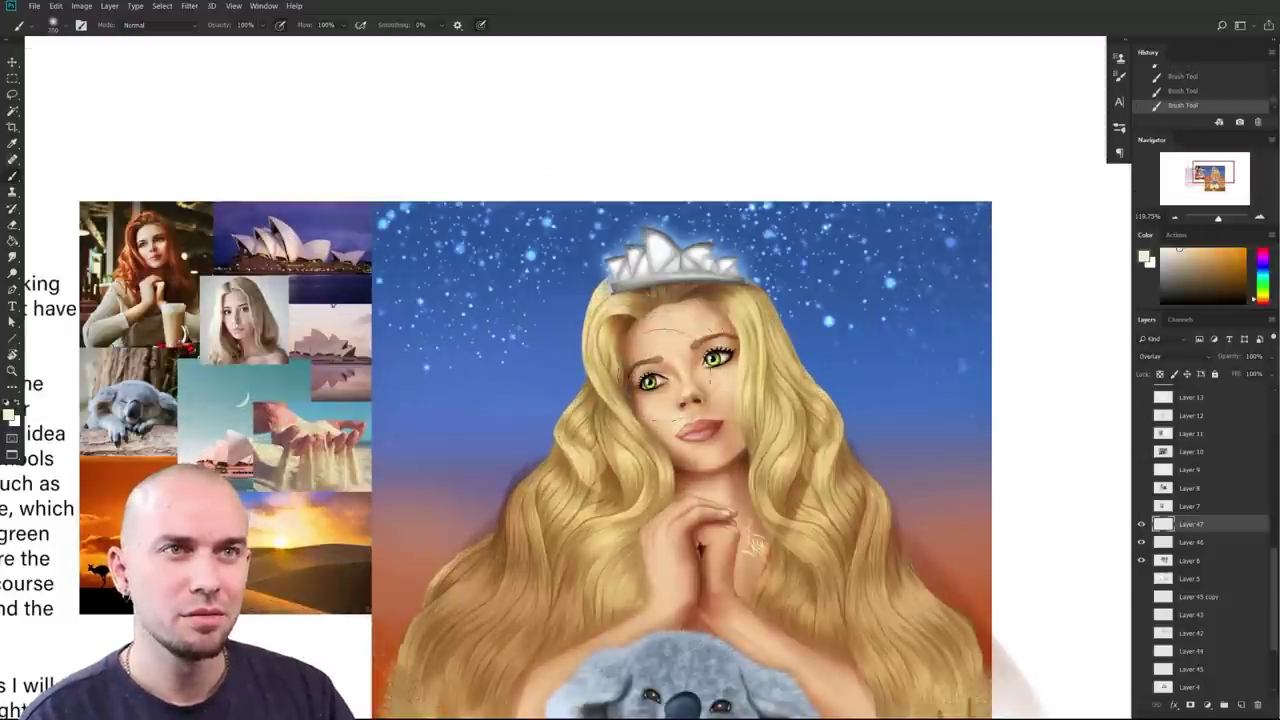
scroll(720, 310, "down", 4)
scroll(747, 387, "up", 2)
Step: Try a broad bright glow over the face and right side of the hair, and undo those strokes
left_click_drag(747, 387, 735, 347)
mouse_move(865, 540)
left_mouse_down()
mouse_move(668, 240)
mouse_move(709, 310)
left_mouse_up()
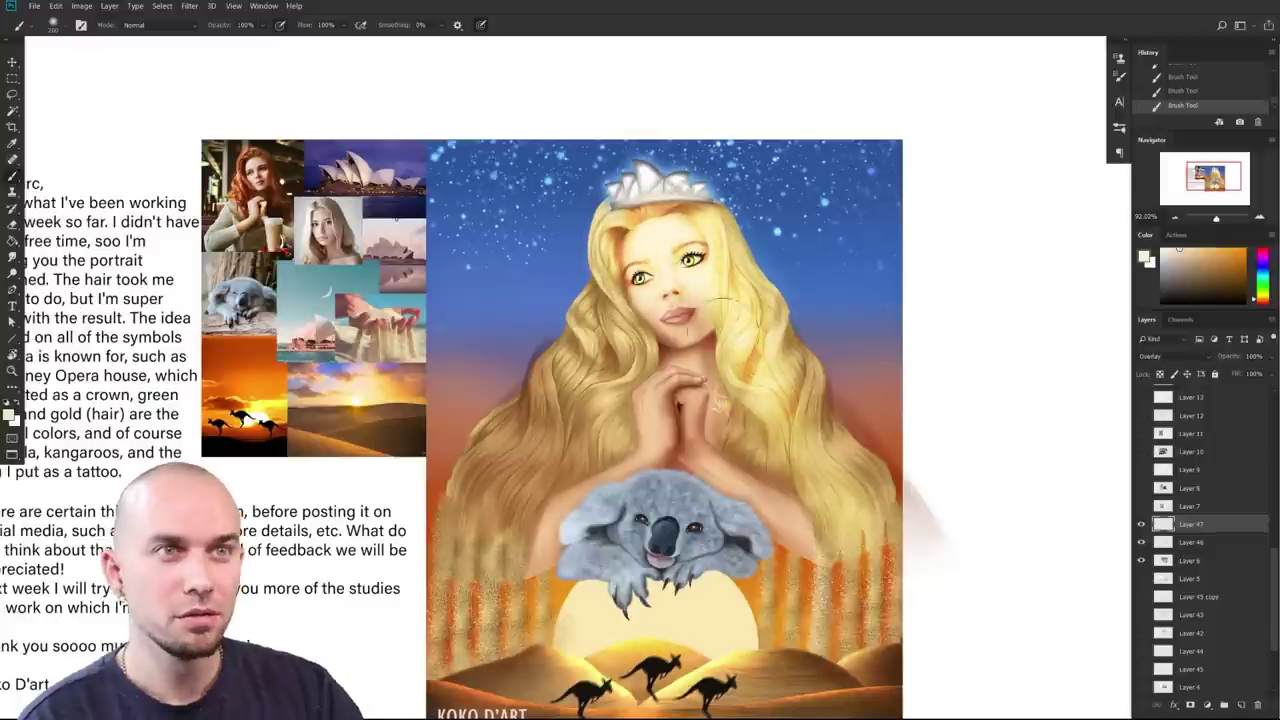
left_click_drag(762, 532, 751, 560)
key("ctrl+z")
mouse_move(689, 211)
left_mouse_down()
mouse_move(646, 185)
mouse_move(644, 209)
mouse_move(688, 207)
left_mouse_up()
key("ctrl+z")
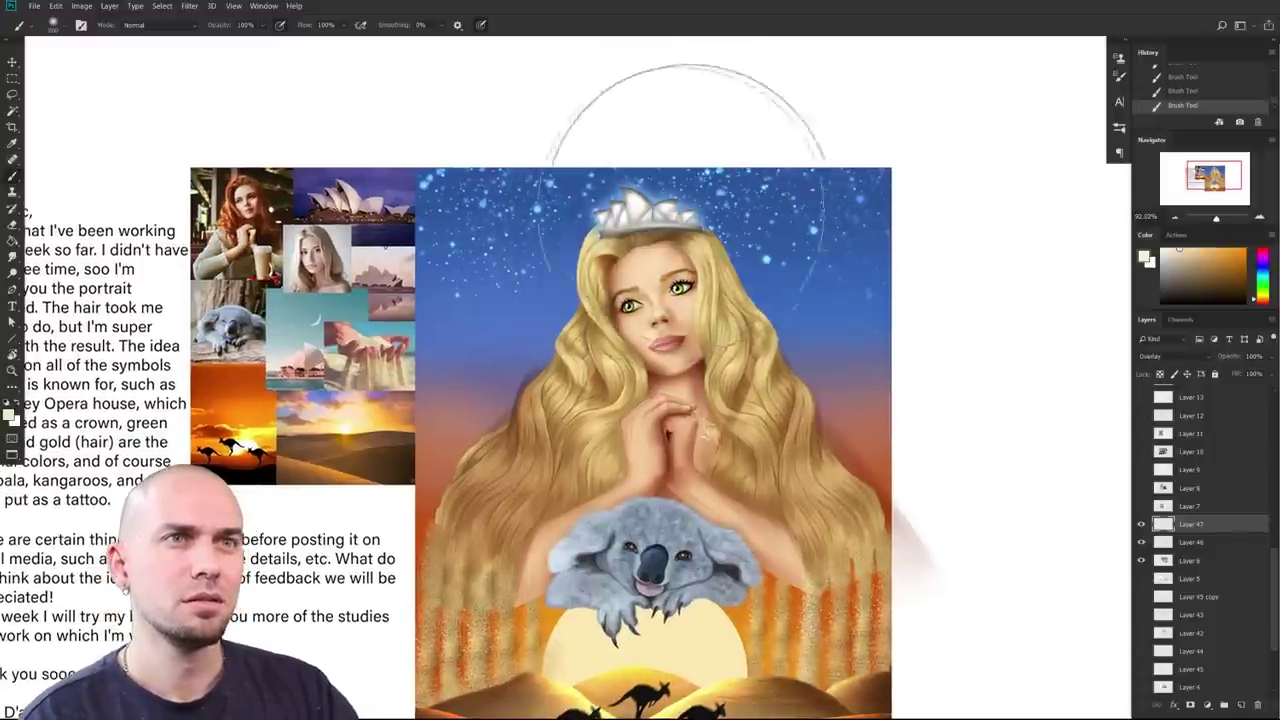
Step: Reduce the brush size, sample a sunset orange from the background near the koala, and inspect the koala and arms up close
mouse_move(765, 465)
left_mouse_down()
mouse_move(737, 470)
mouse_move(765, 378)
left_mouse_up()
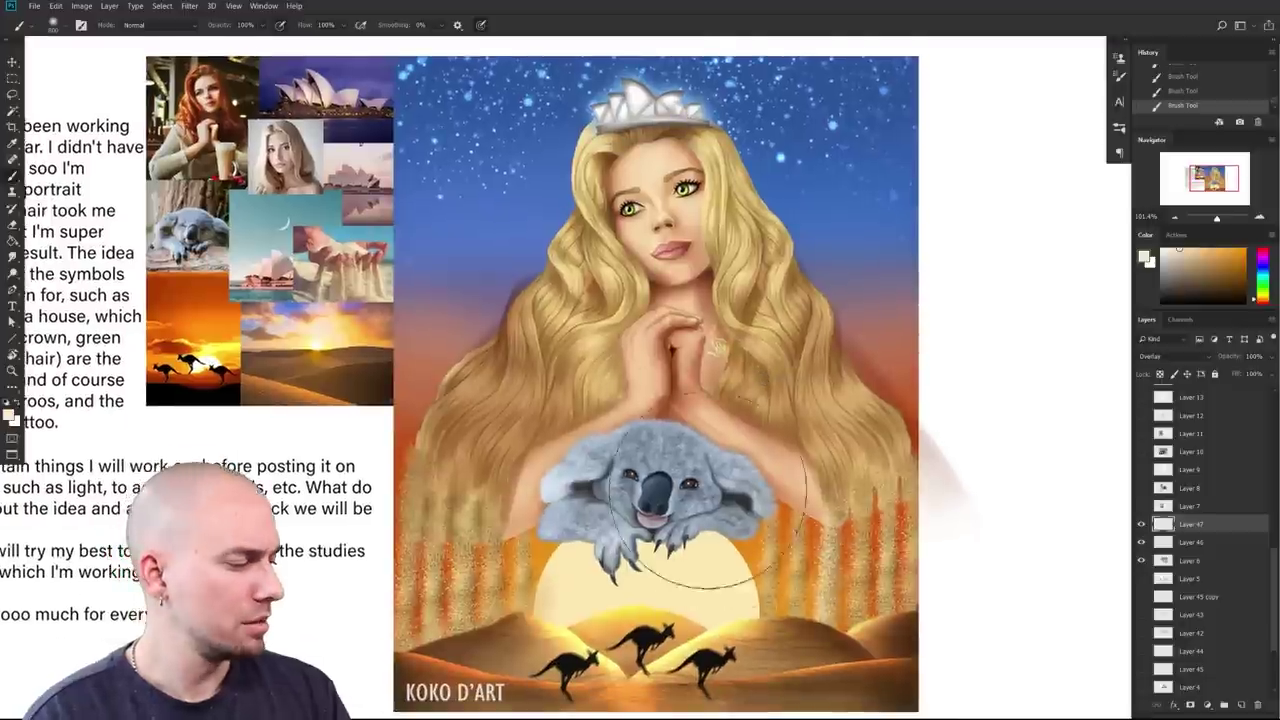
key("bracketleft")
key("bracketleft")
key("bracketleft")
key("bracketleft")
key("bracketleft")
key("bracketleft")
left_click_drag(630, 500, 559, 500)
left_click(466, 542, "alt")
scroll(540, 515, "up", 3)
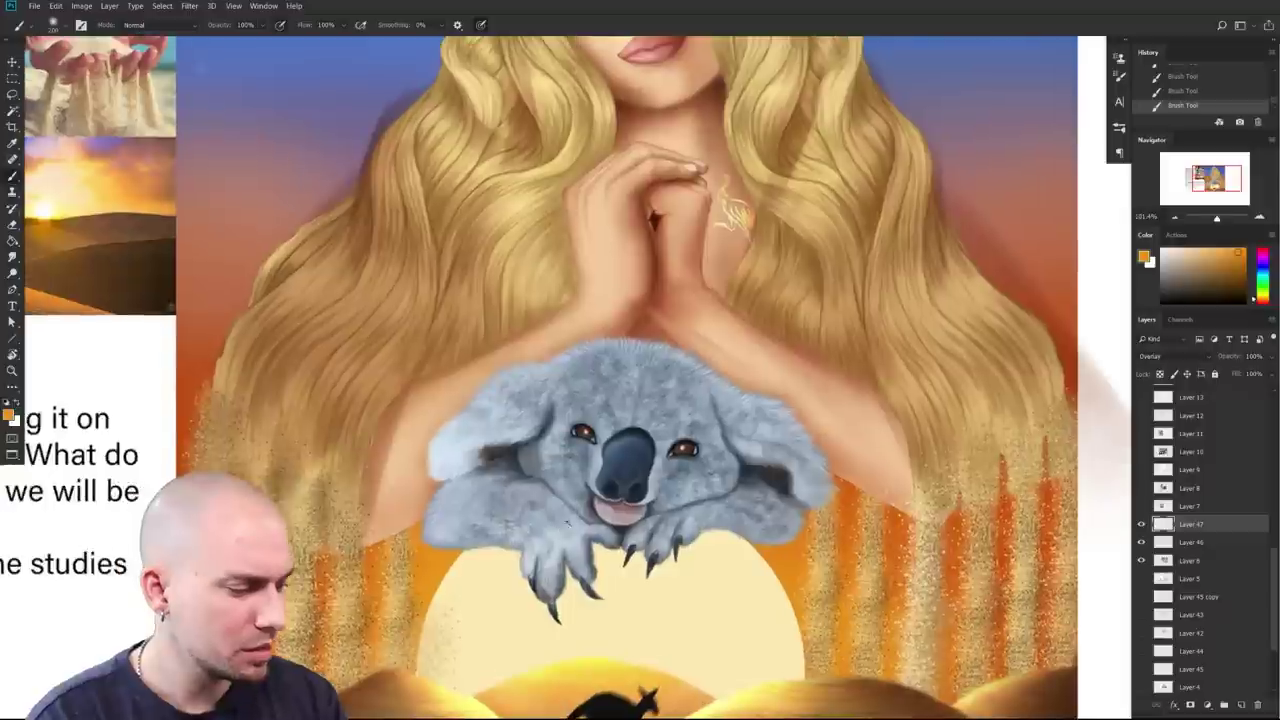
scroll(722, 480, "down", 3)
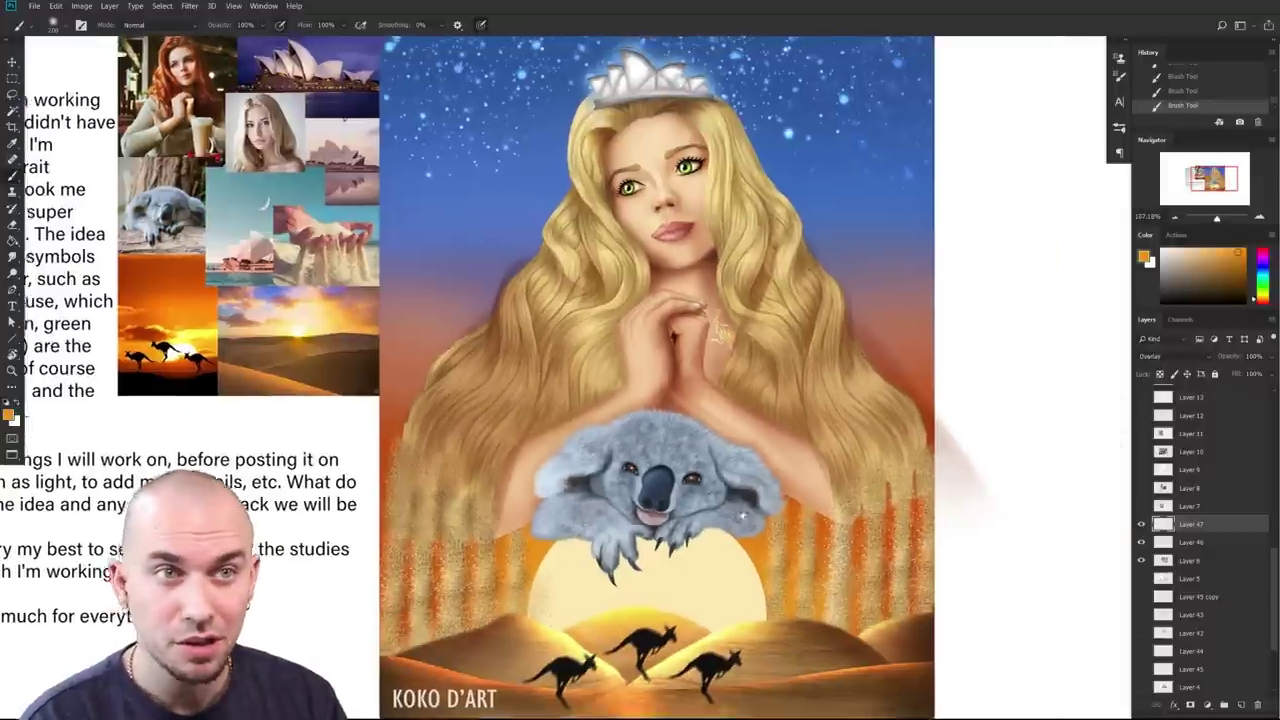
mouse_move(738, 508)
left_mouse_down()
mouse_move(703, 533)
mouse_move(715, 534)
left_mouse_up()
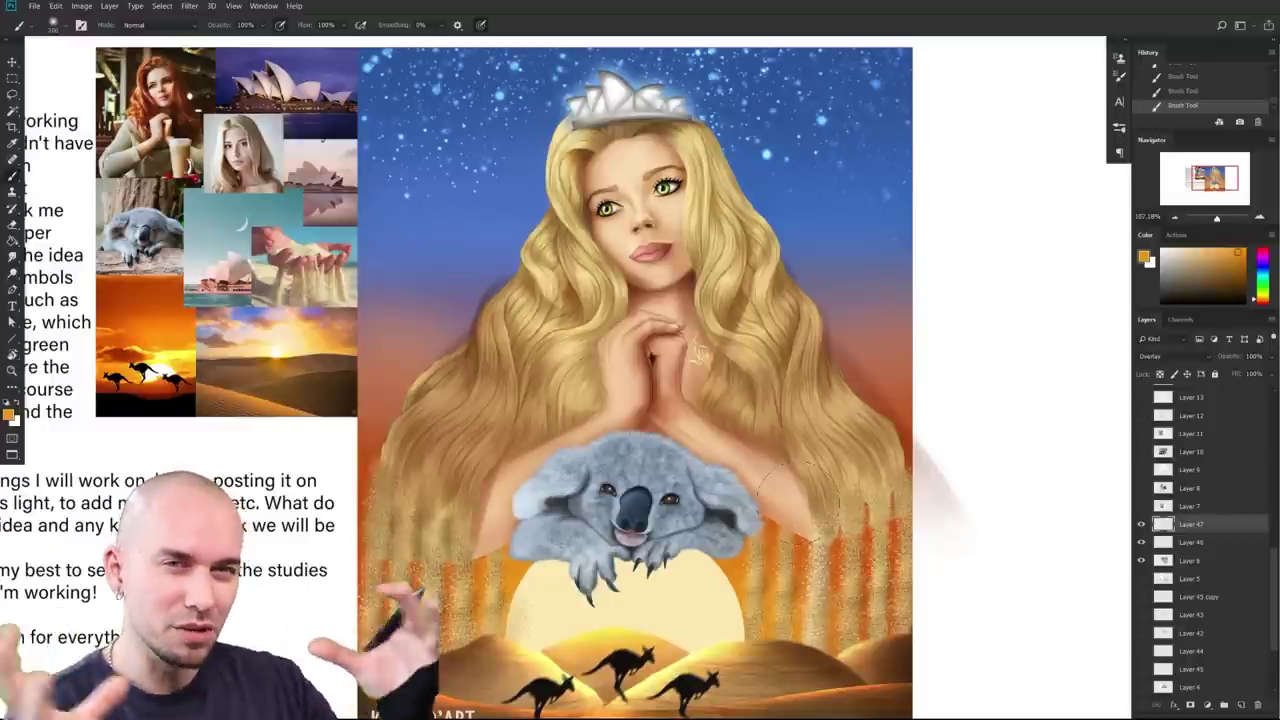
Step: Choose a coral pink and softly tint the koala's paws and lower body on the Overlay layer
mouse_move(797, 504)
left_mouse_down()
mouse_move(807, 461)
mouse_move(794, 466)
left_mouse_up()
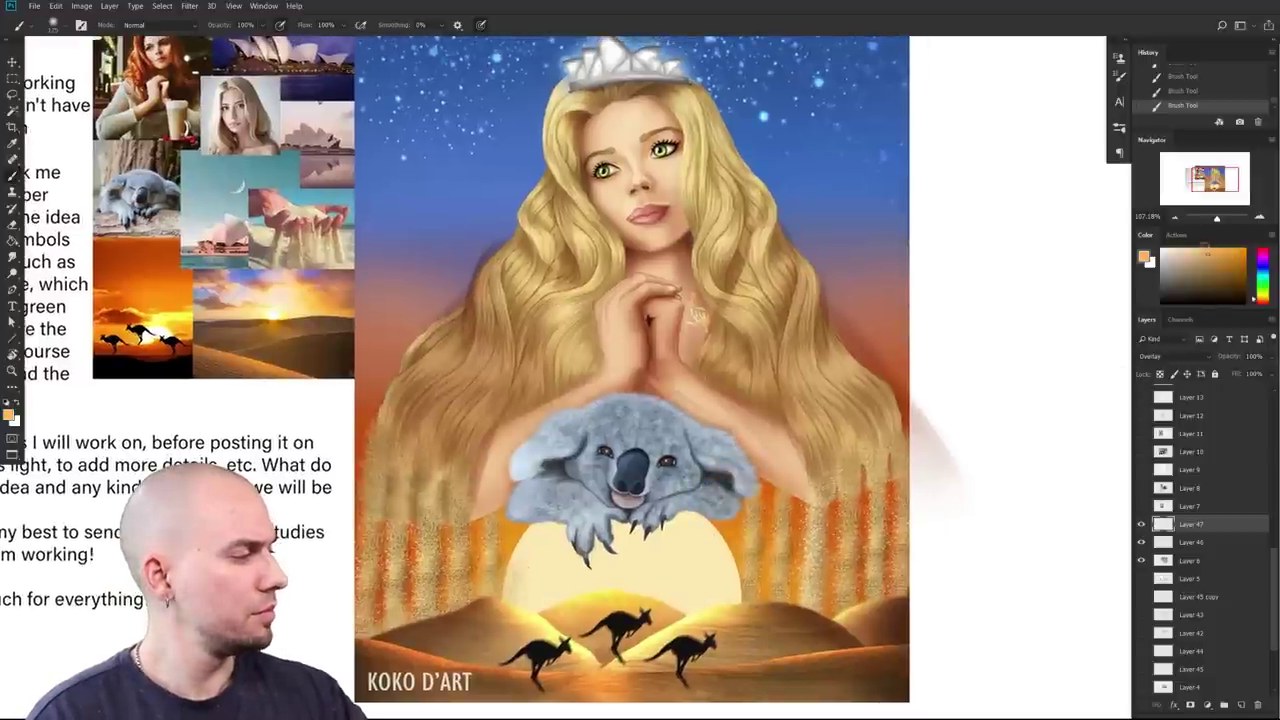
left_click(1264, 302)
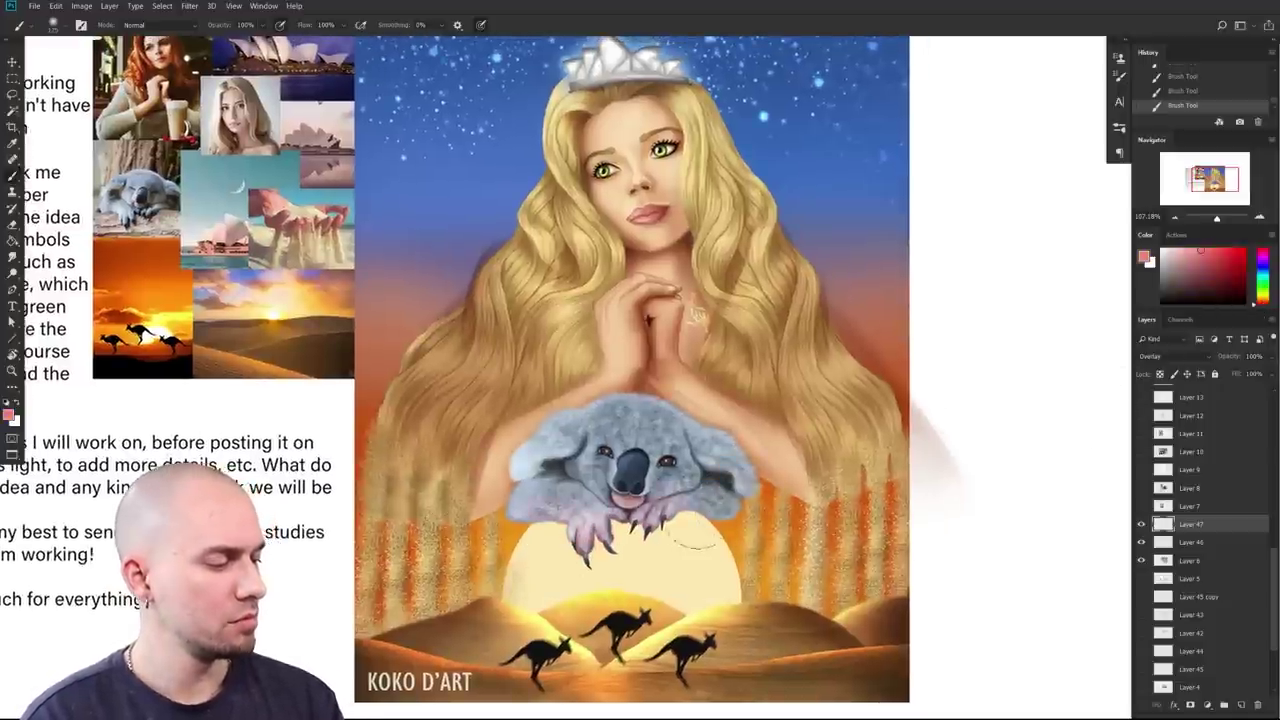
left_click(1262, 306)
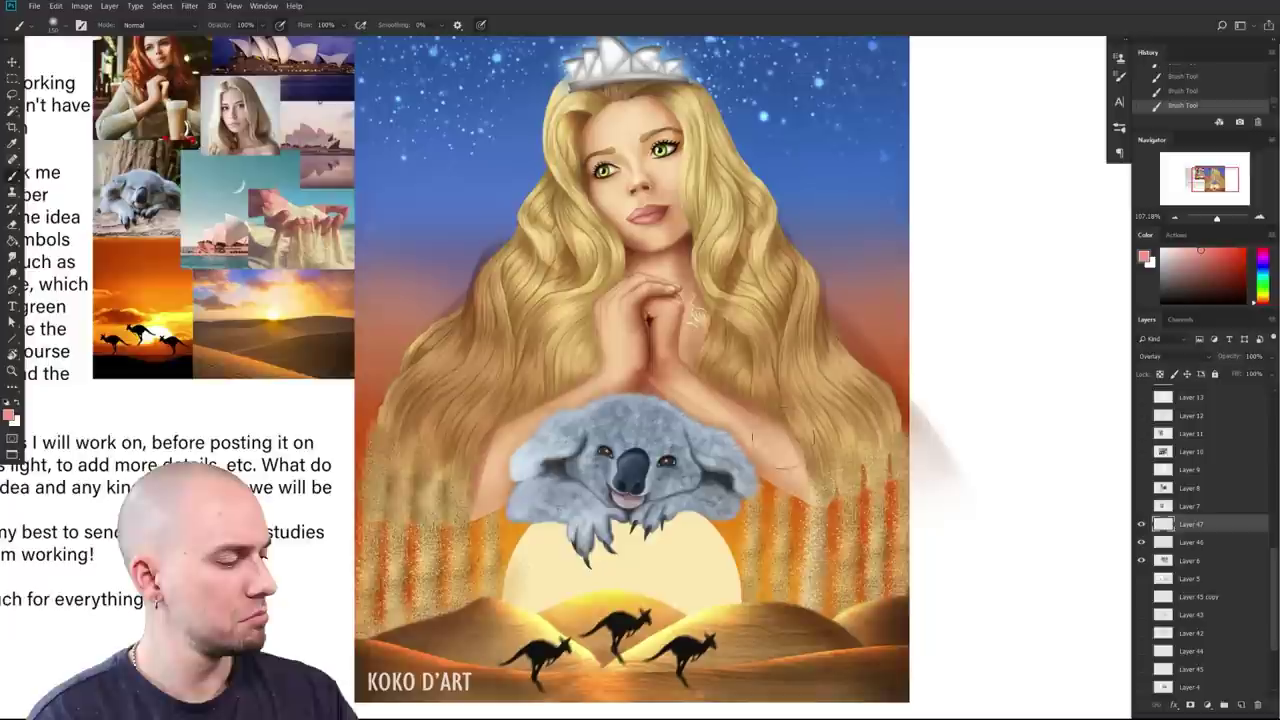
left_click_drag(584, 541, 627, 537)
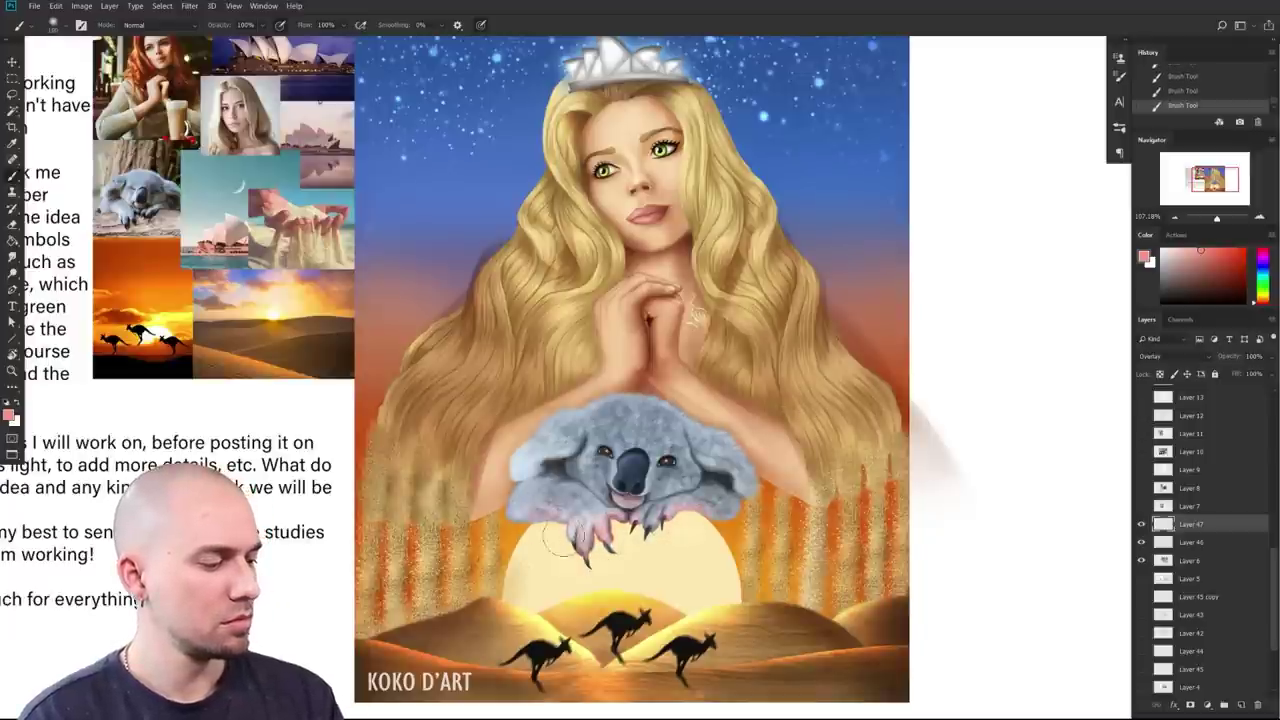
left_click_drag(548, 538, 565, 530)
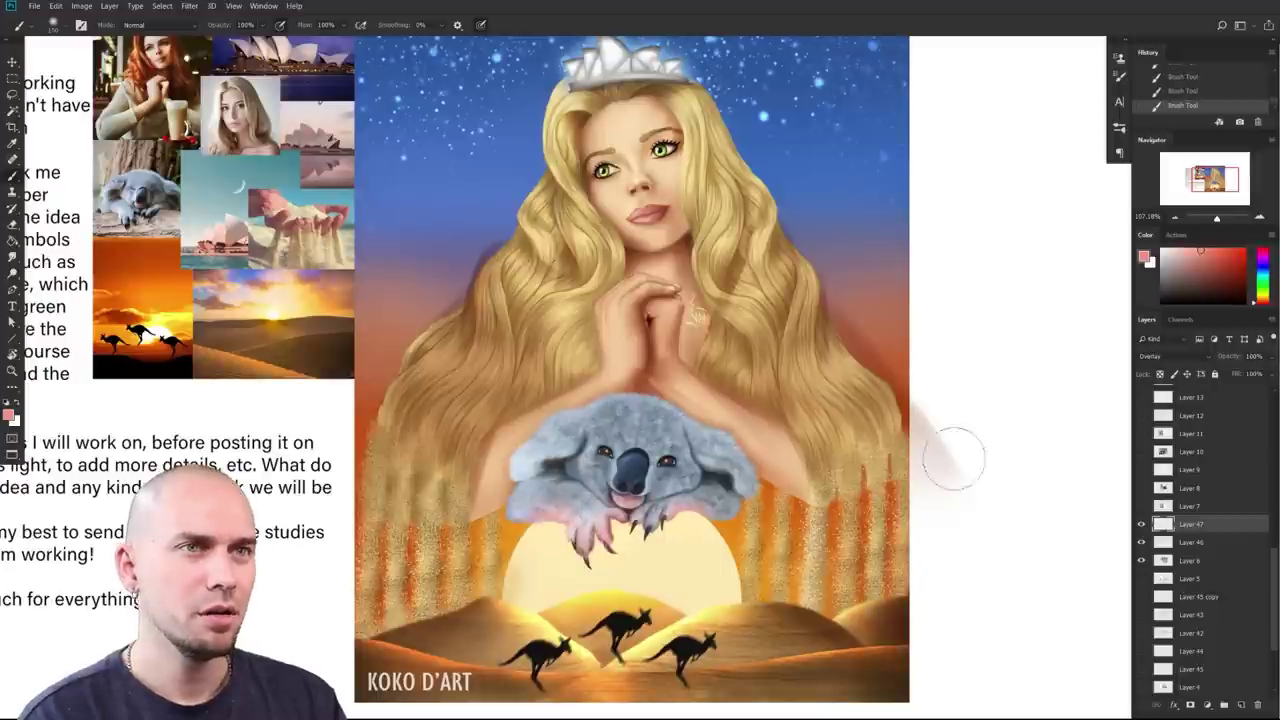
Step: Sample a muted tone from the koala, warm its hue, reduce the brush size and tint the koala's fur below the face
left_click(726, 467, "alt")
left_click_drag(1267, 299, 1265, 303)
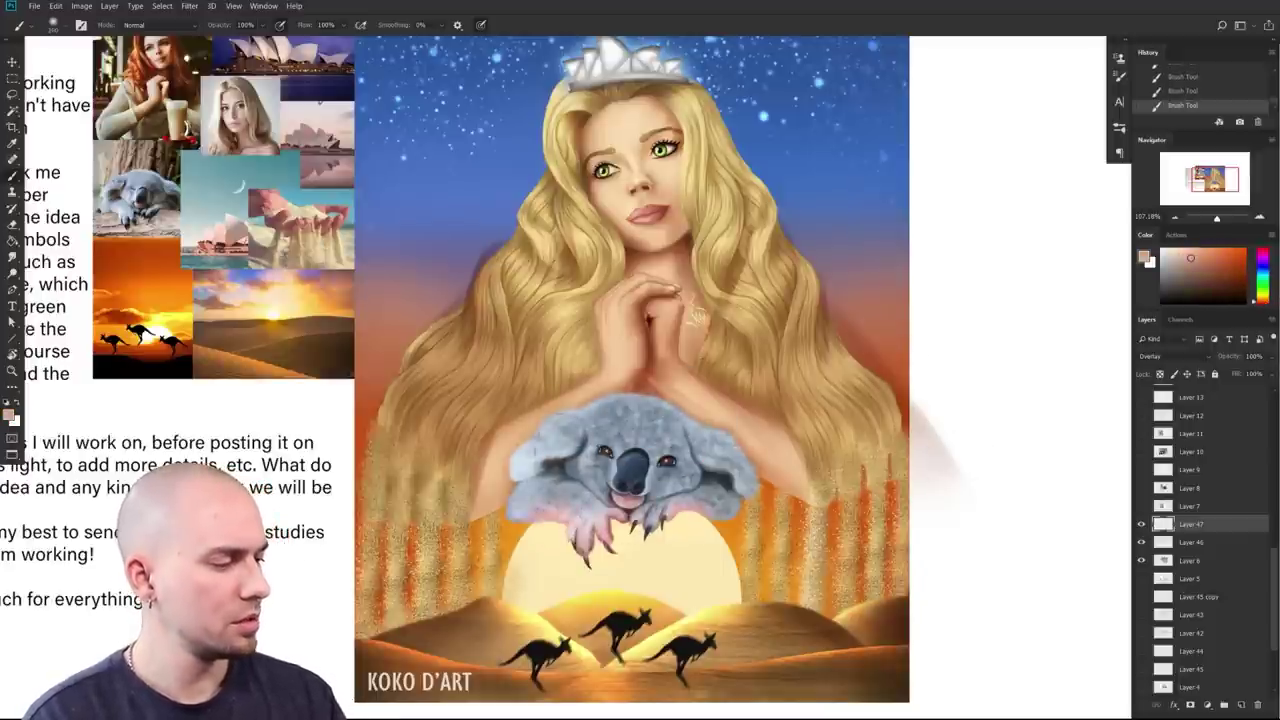
key("[")
key("[")
key("[")
left_click_drag(738, 492, 676, 474)
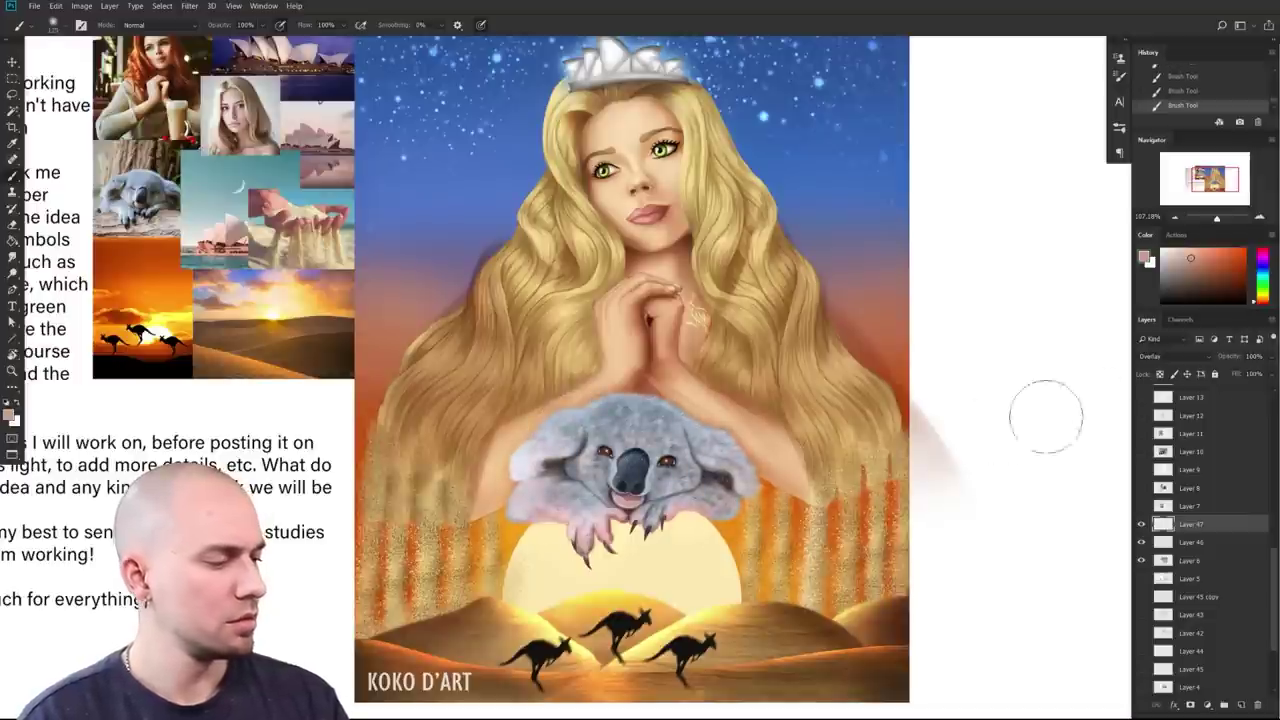
Step: Shift the brush colour to a dusty rose and extend the tint over the koala's ears and face, undoing a test dab on its forehead
left_click(1261, 296)
left_click_drag(627, 434, 654, 444)
key("ctrl+z")
left_click(1262, 303)
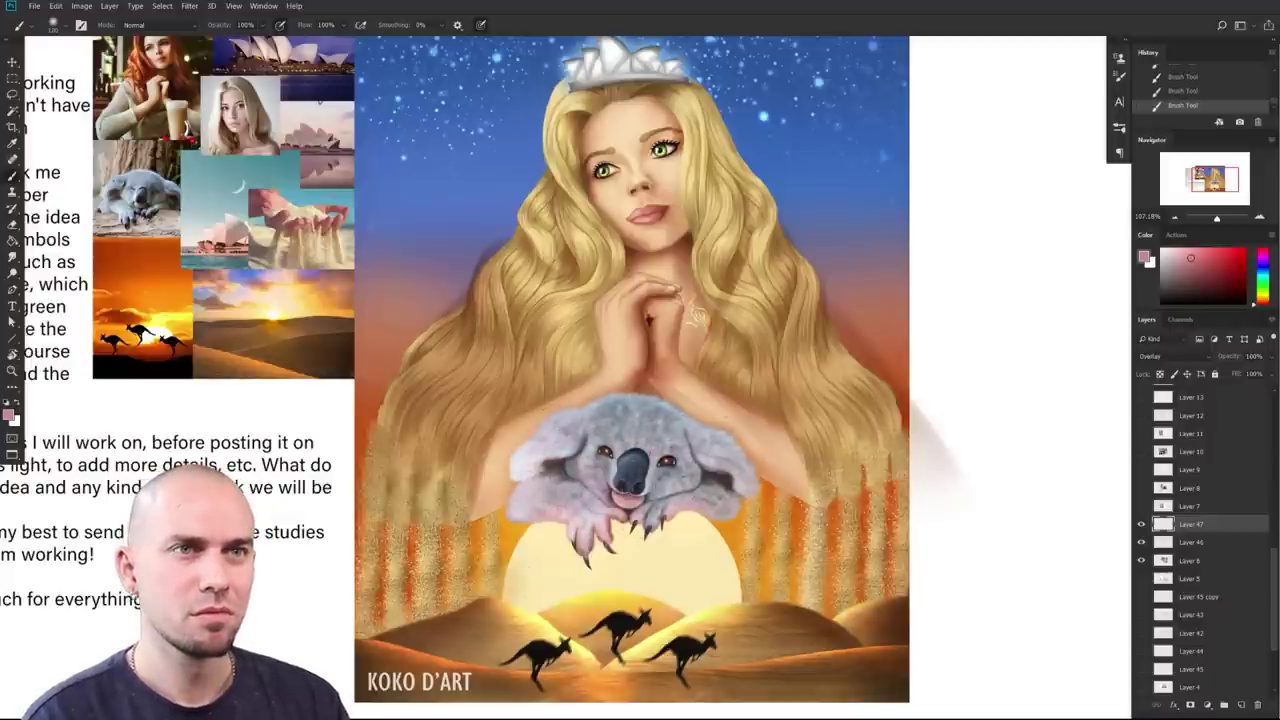
left_click_drag(808, 519, 700, 566)
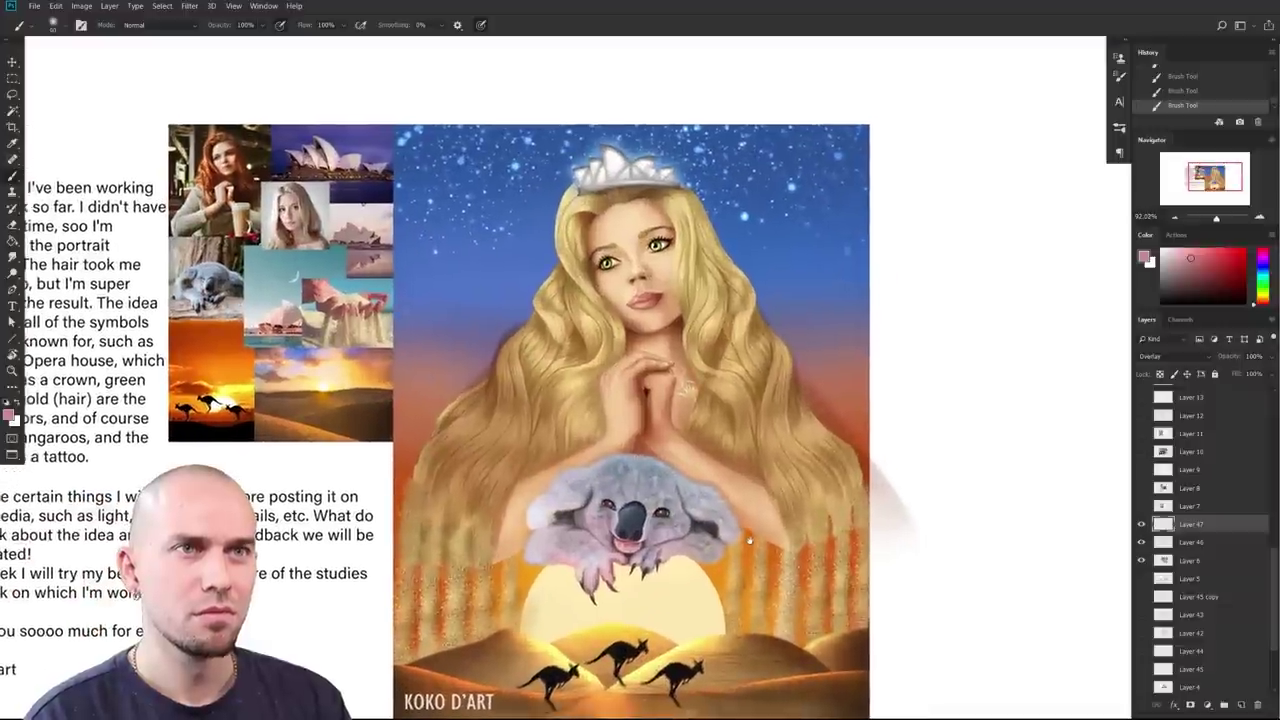
mouse_move(773, 518)
left_mouse_down()
mouse_move(710, 518)
mouse_move(767, 529)
left_mouse_up()
mouse_move(743, 581)
left_mouse_down()
mouse_move(661, 634)
mouse_move(736, 544)
left_mouse_up()
mouse_move(605, 466)
left_mouse_down()
mouse_move(621, 528)
mouse_move(668, 505)
left_mouse_up()
Step: Lasso the sky areas on both sides of the portrait, following the outer contour of the hair
key("l")
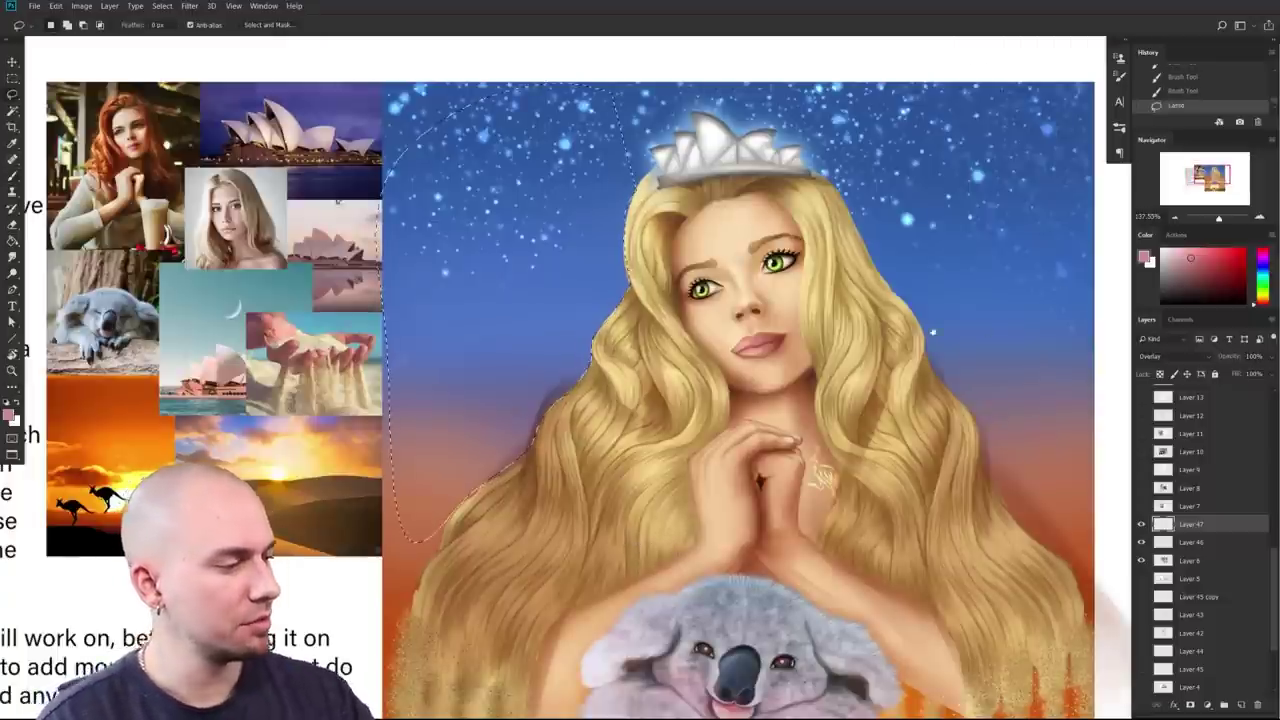
left_click_drag(988, 331, 630, 345)
left_click_drag(683, 572, 603, 511)
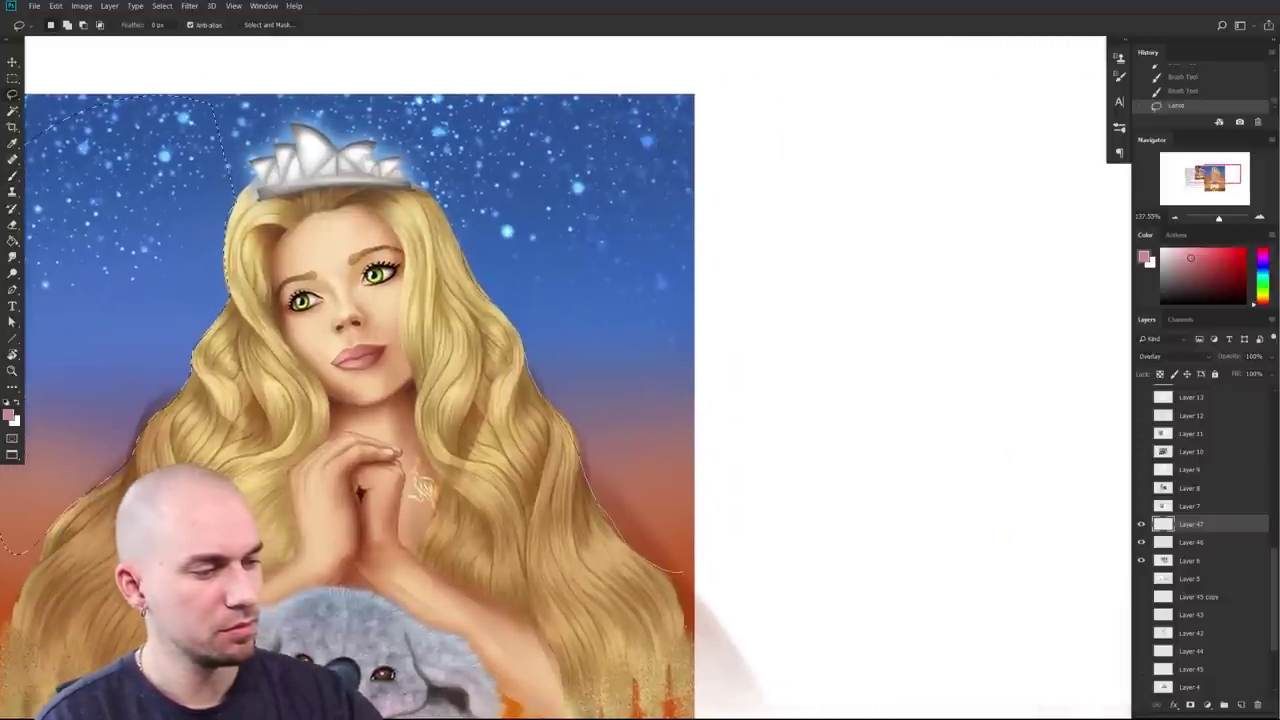
Step: Sample the sky, choose a pale cyan and paint a bright glow behind both sides of the hair with a much larger soft brush
key("b")
left_click_drag(531, 457, 693, 481)
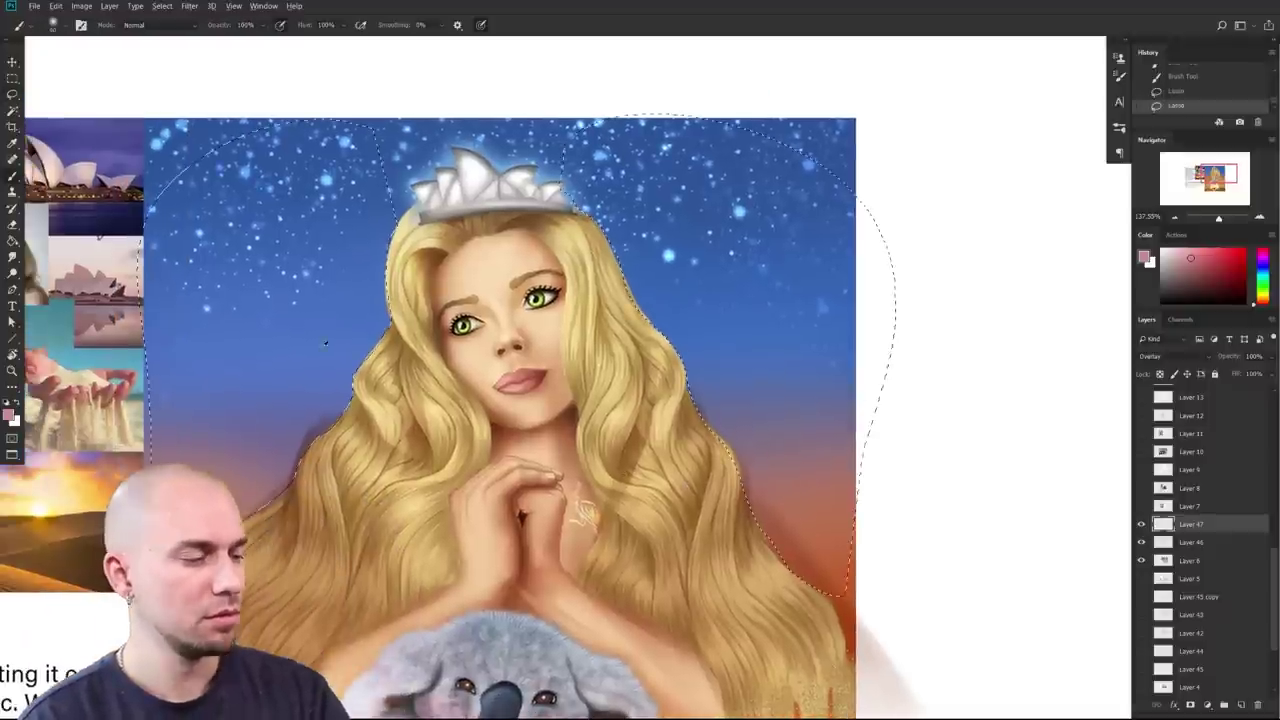
left_click(323, 345, "alt")
left_click_drag(1263, 271, 1263, 273)
key("bracketright")
key("bracketright")
key("bracketright")
key("bracketright")
key("bracketright")
key("bracketright")
key("bracketright")
key("bracketright")
key("bracketright")
key("bracketright")
key("bracketright")
mouse_move(367, 374)
left_mouse_down()
mouse_move(369, 410)
mouse_move(375, 375)
left_mouse_up()
mouse_move(598, 345)
left_mouse_down()
mouse_move(672, 350)
mouse_move(620, 347)
left_mouse_up()
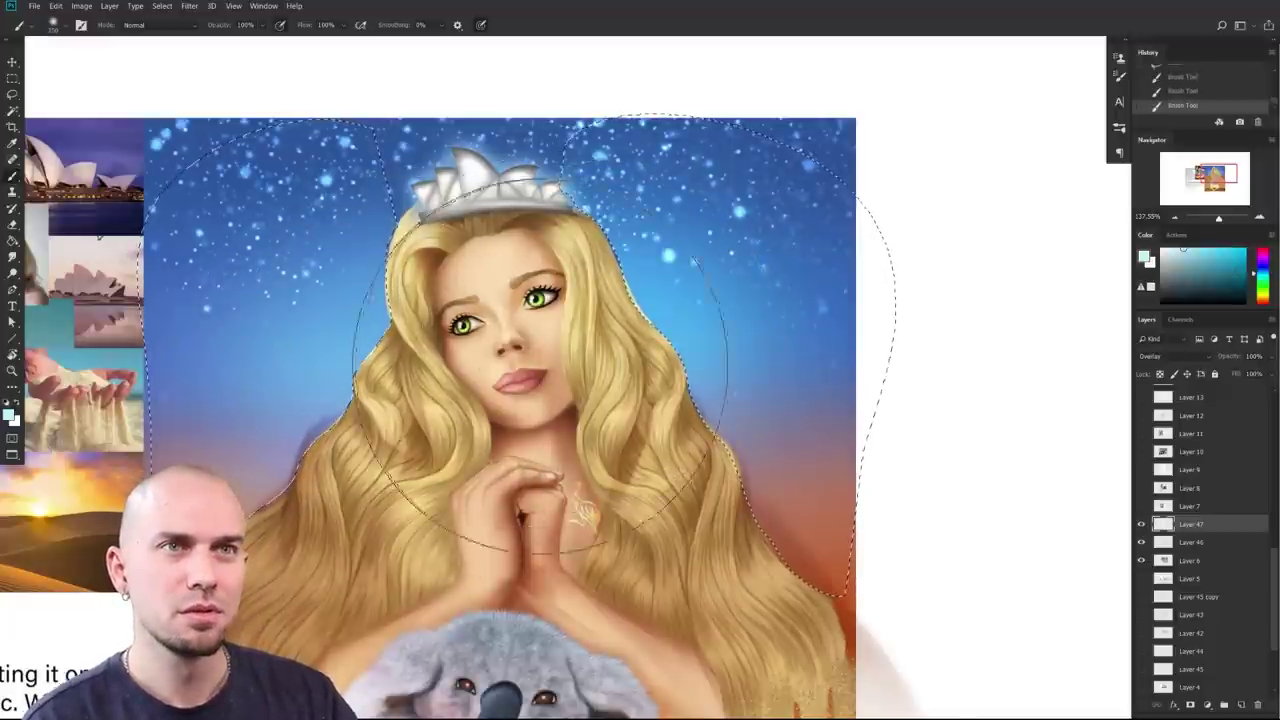
Step: Clear the sky selection and view the glow behind the hair in the whole composition
scroll(540, 370, "down", 5)
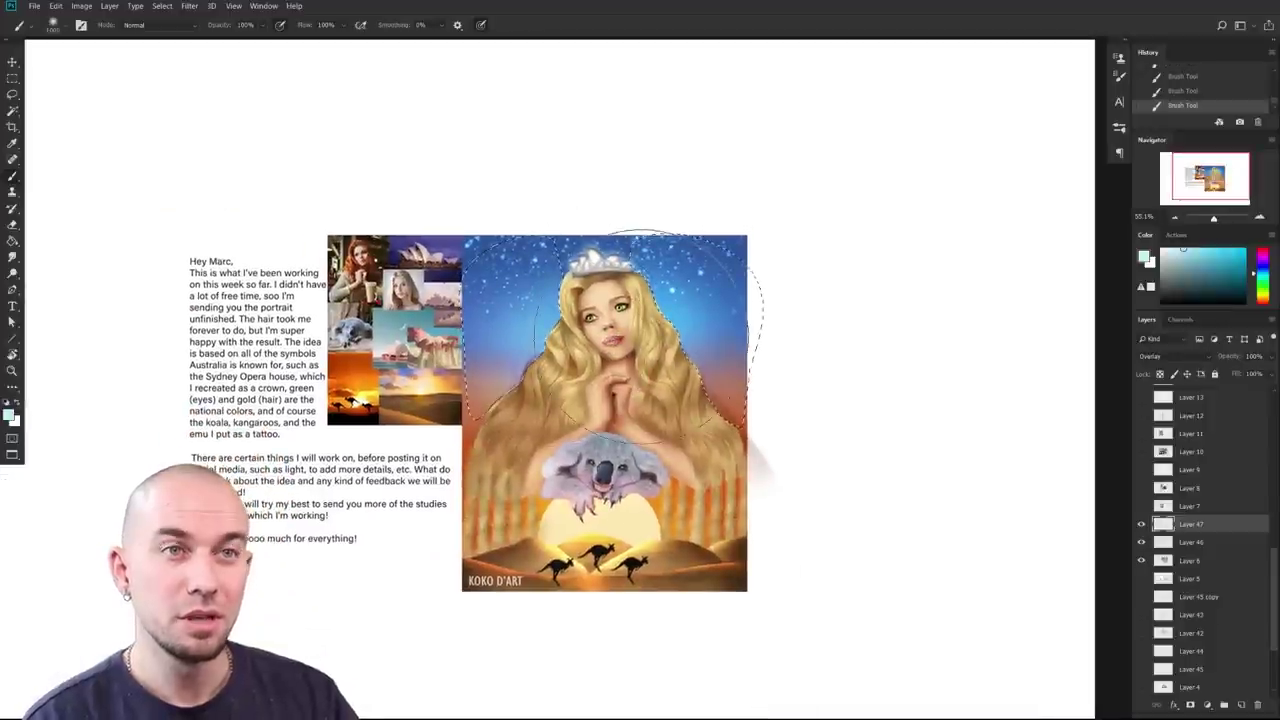
left_click_drag(579, 436, 587, 493)
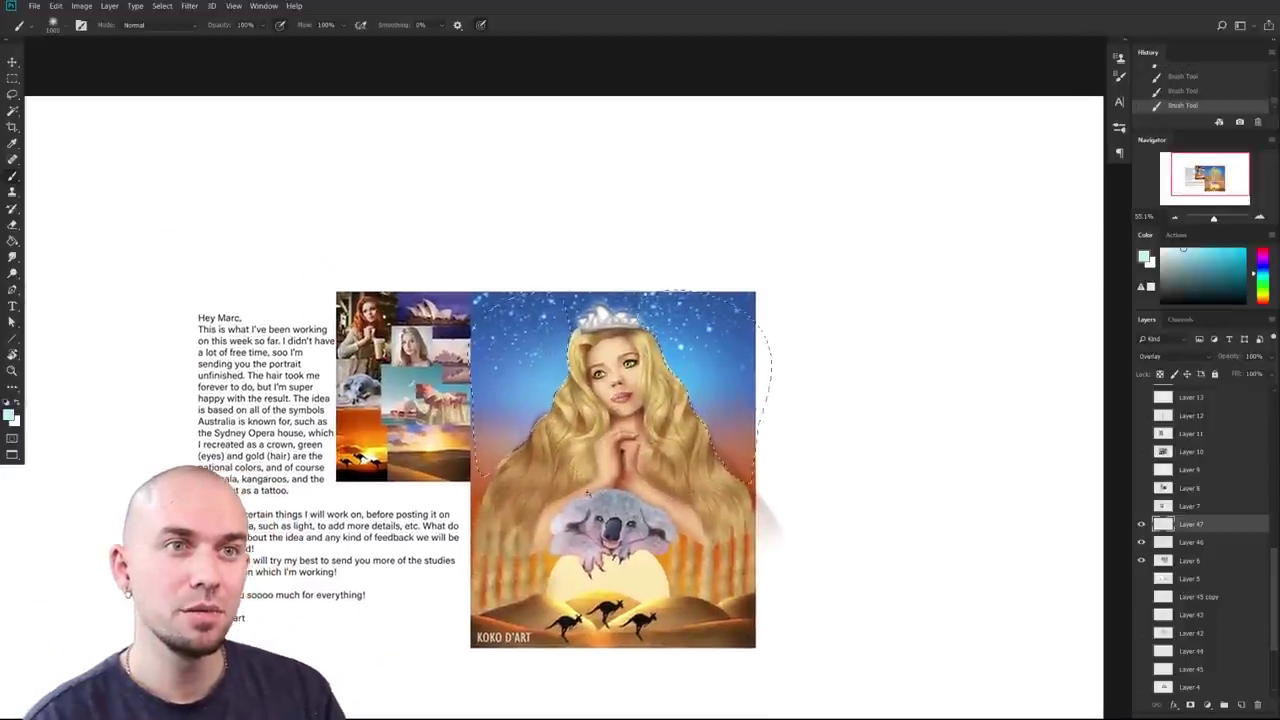
scroll(587, 493, "up", 3)
scroll(612, 497, "down", 2)
key("ctrl+d")
left_click_drag(970, 570, 878, 555)
scroll(878, 555, "up", 1)
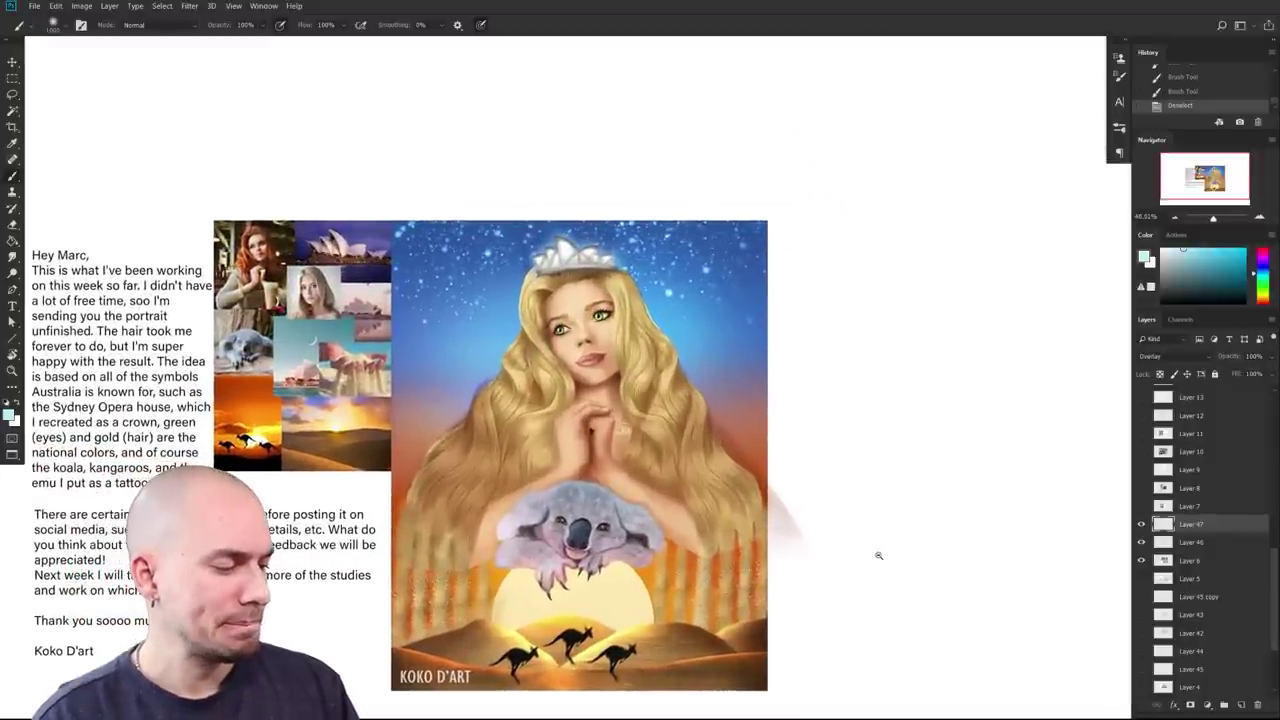
scroll(868, 547, "up", 2)
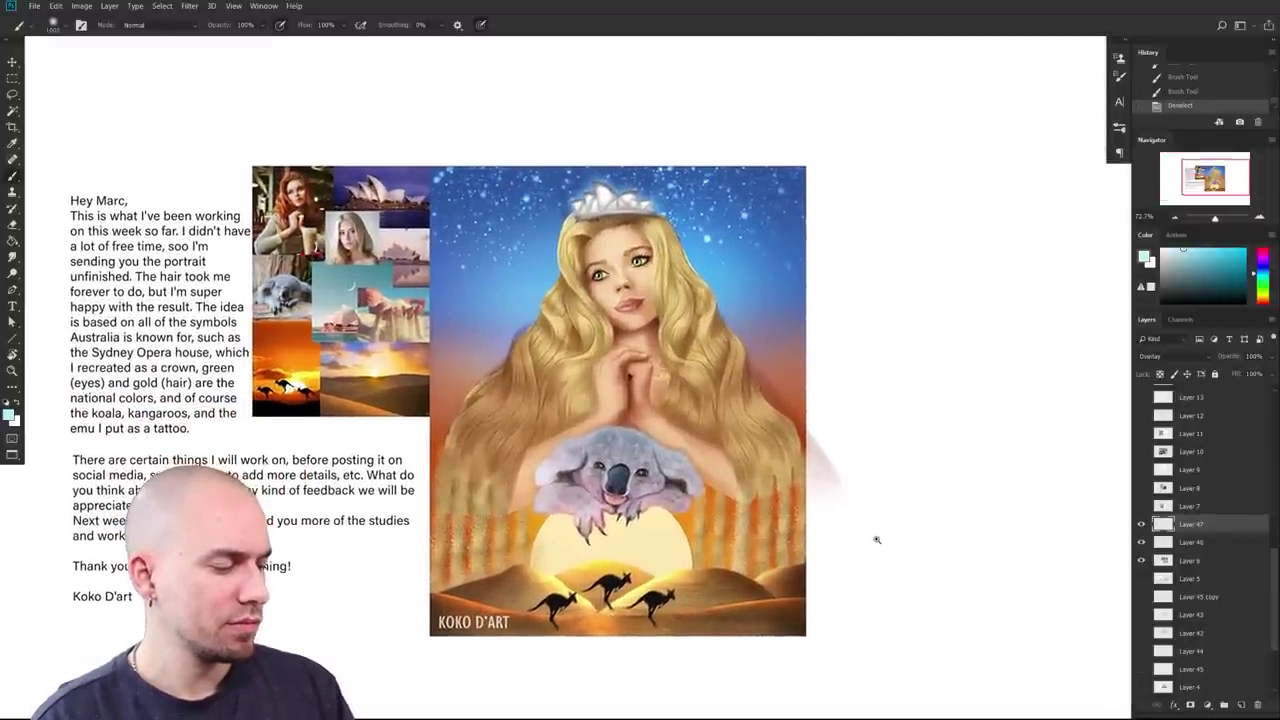
scroll(876, 541, "down", 2)
scroll(876, 541, "up", 1)
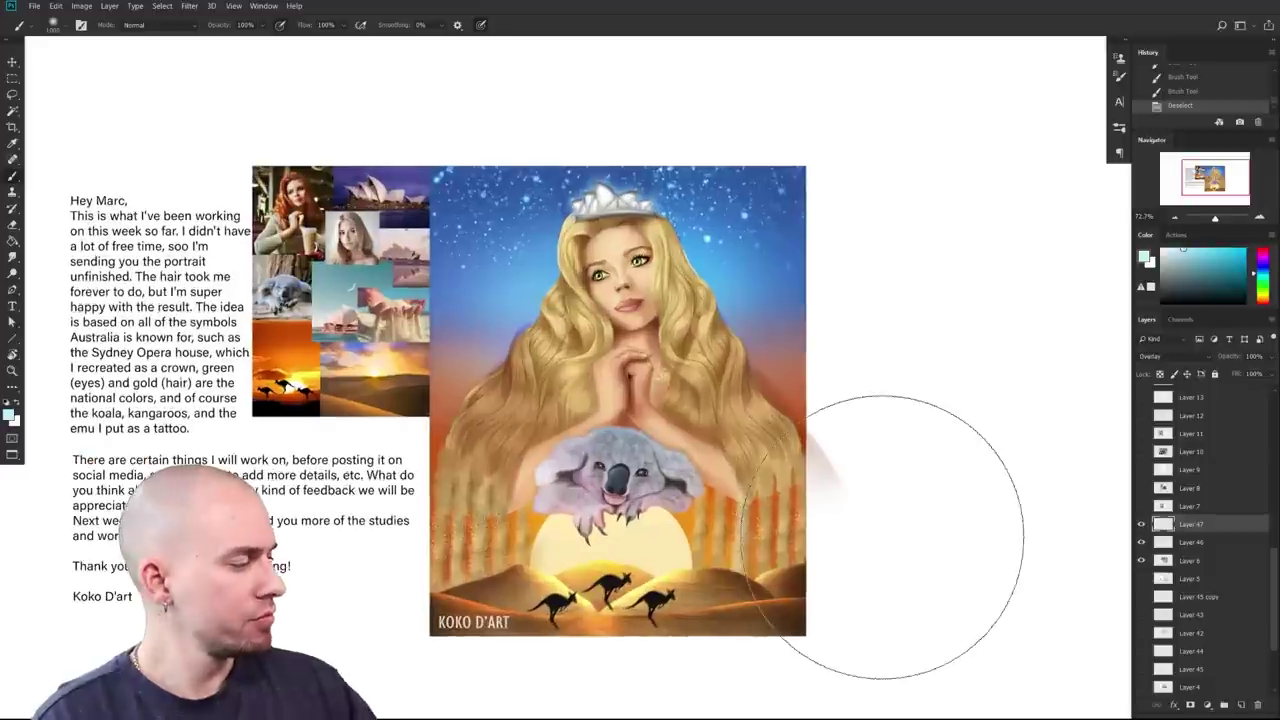
Step: Compare the portrait with and without the lighting by toggling the visibility of Layer 46 and Layer 47
left_click(1142, 551)
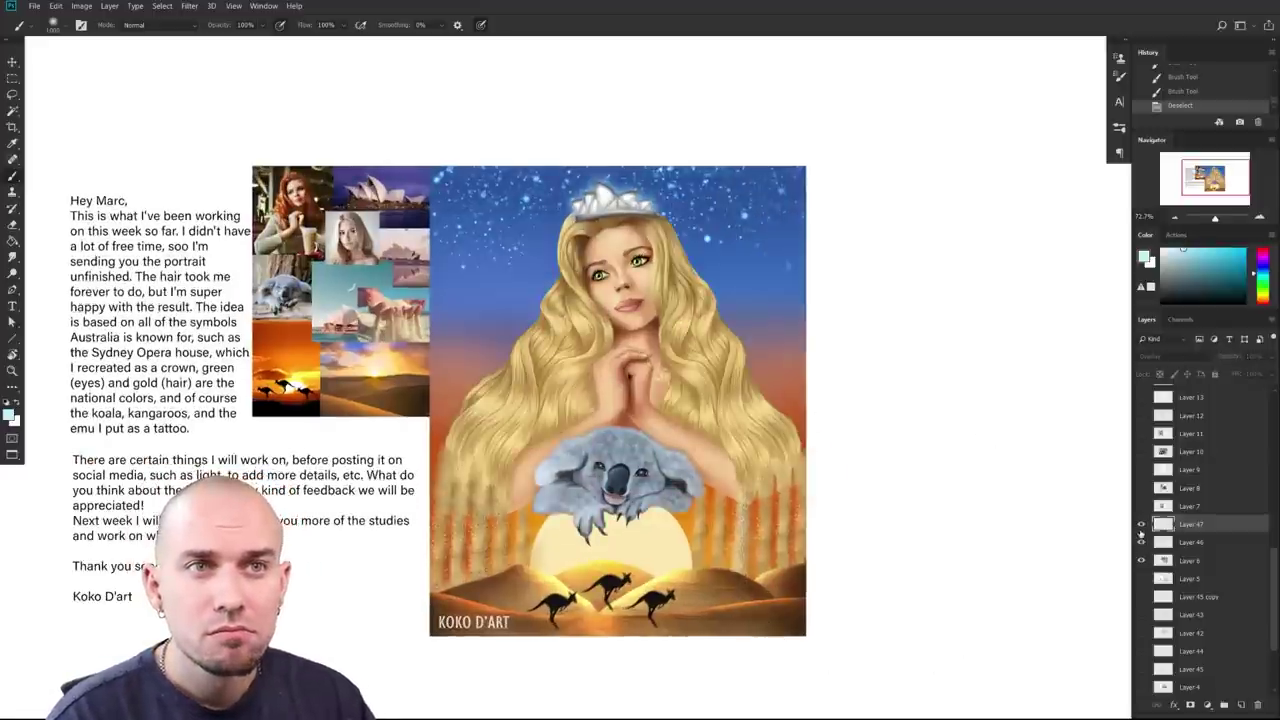
left_click_drag(1141, 526, 1139, 556)
left_click(1142, 541)
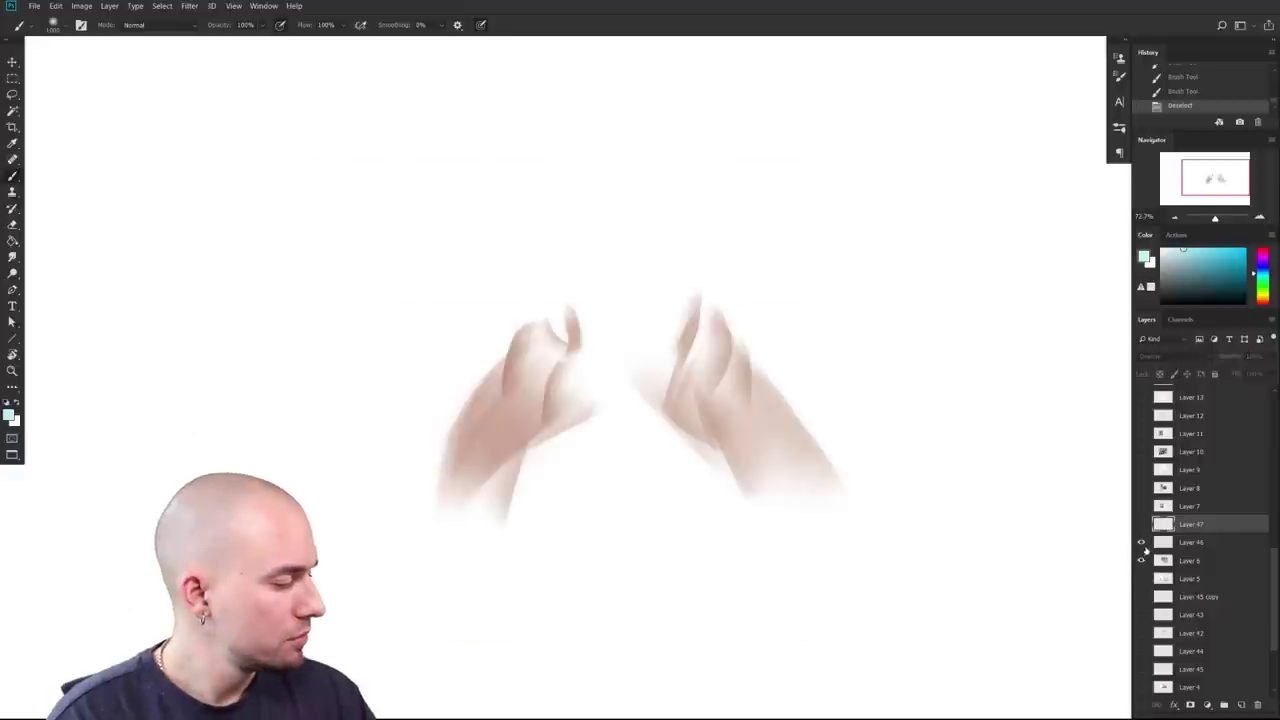
left_click(1142, 556, "alt")
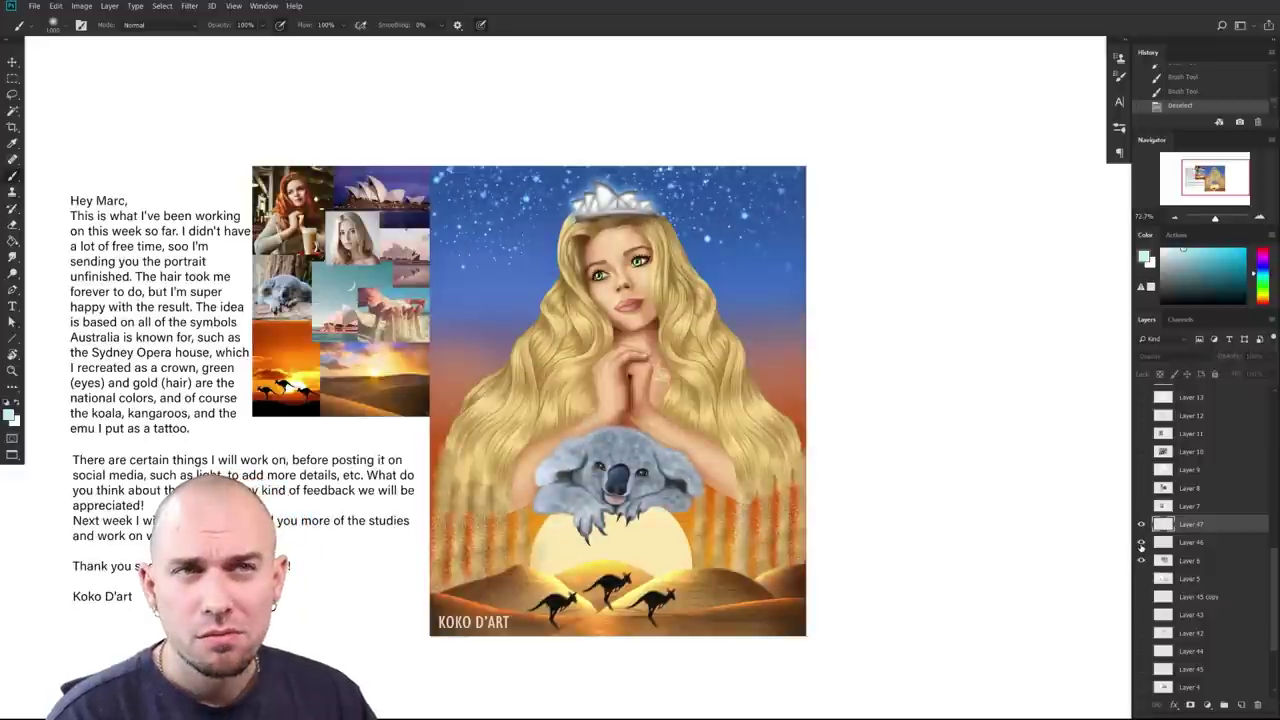
left_click(1141, 542)
left_click(1141, 525)
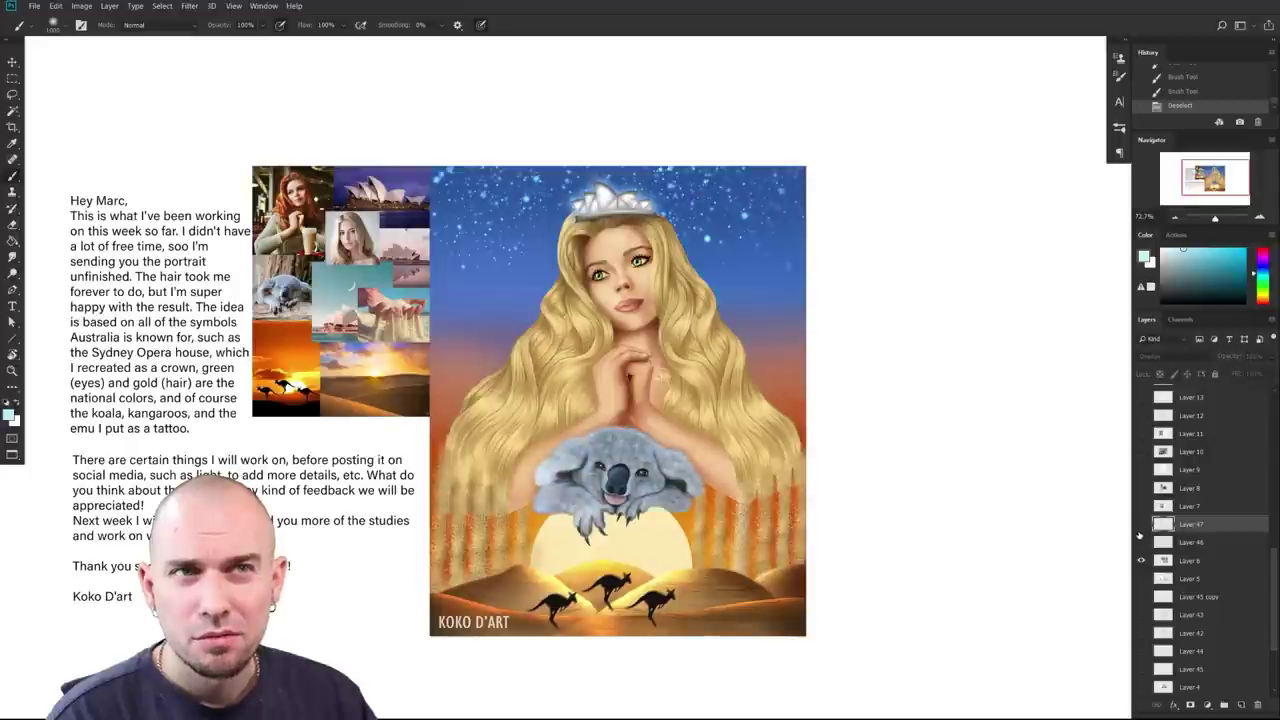
left_click(1141, 543)
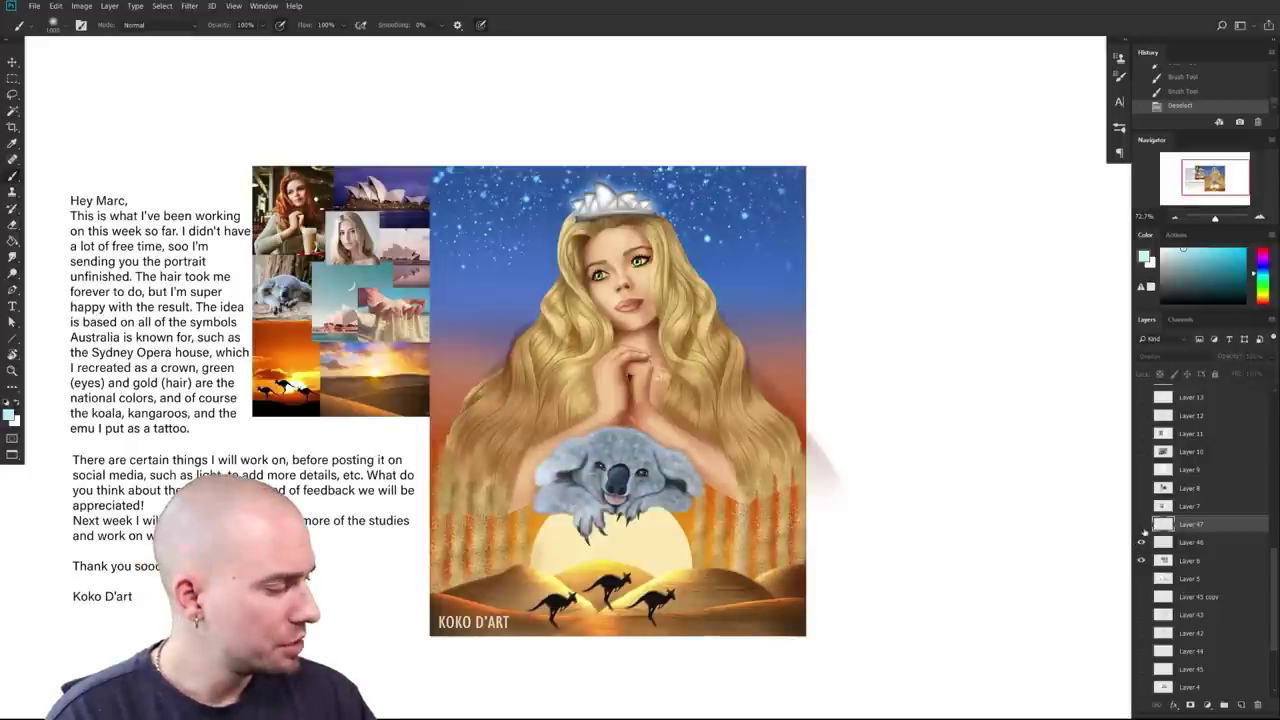
left_click(1141, 524)
Step: Examine the relit portrait as a whole beside the reference photos, from small thumbnail size to a larger view
scroll(914, 543, "down", 3)
mouse_move(894, 534)
left_mouse_down()
mouse_move(844, 554)
mouse_move(876, 543)
left_mouse_up()
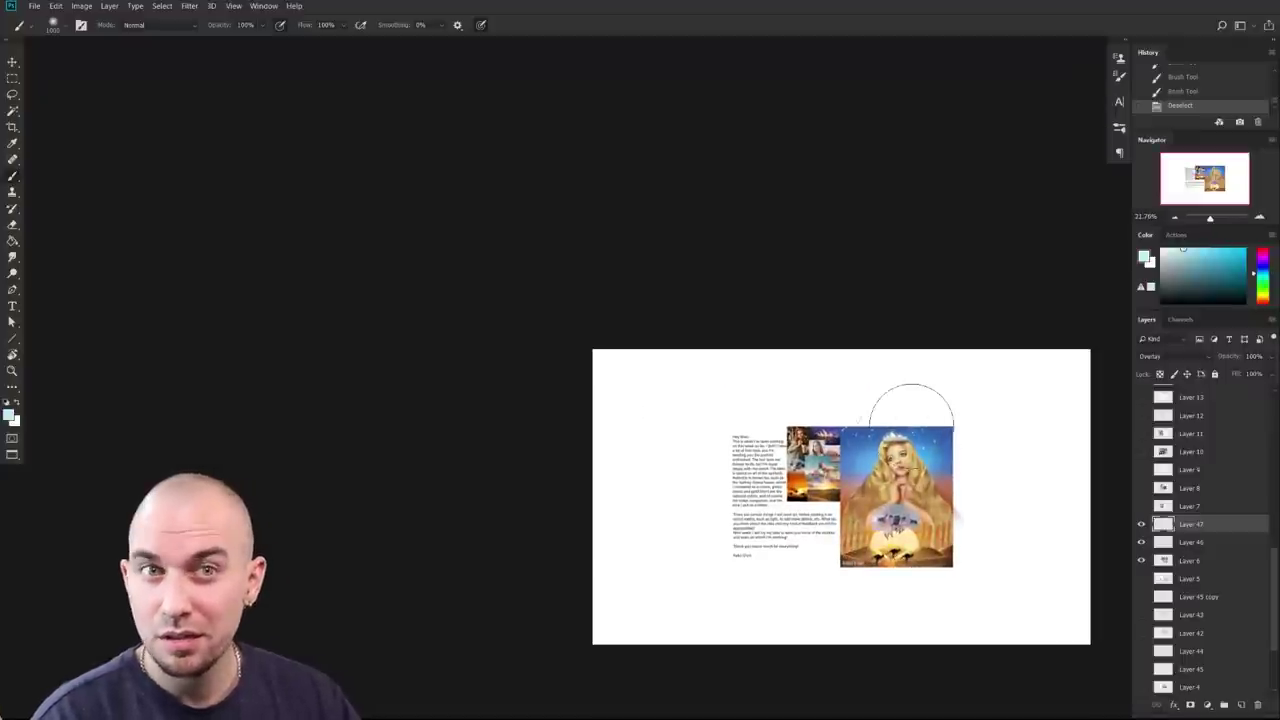
left_click_drag(911, 427, 832, 421)
left_click_drag(776, 487, 866, 488)
left_click_drag(866, 488, 782, 415)
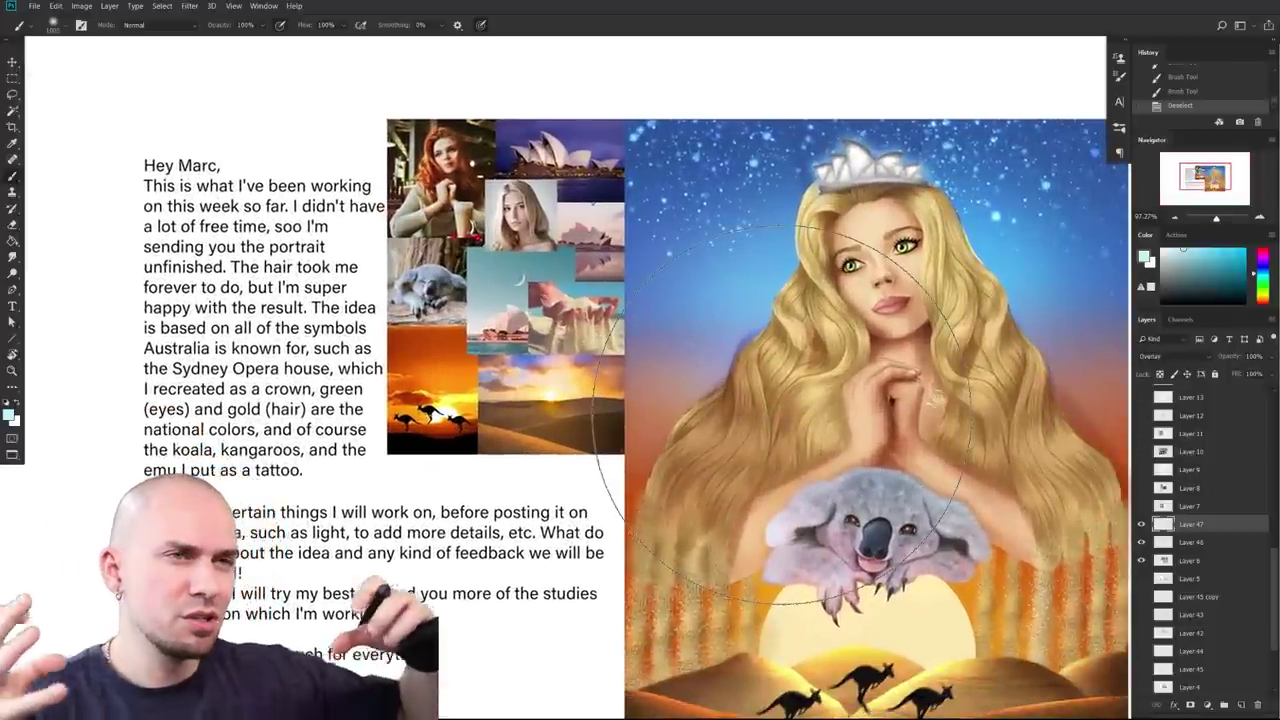
mouse_move(797, 550)
left_mouse_down()
mouse_move(740, 484)
mouse_move(743, 500)
left_mouse_up()
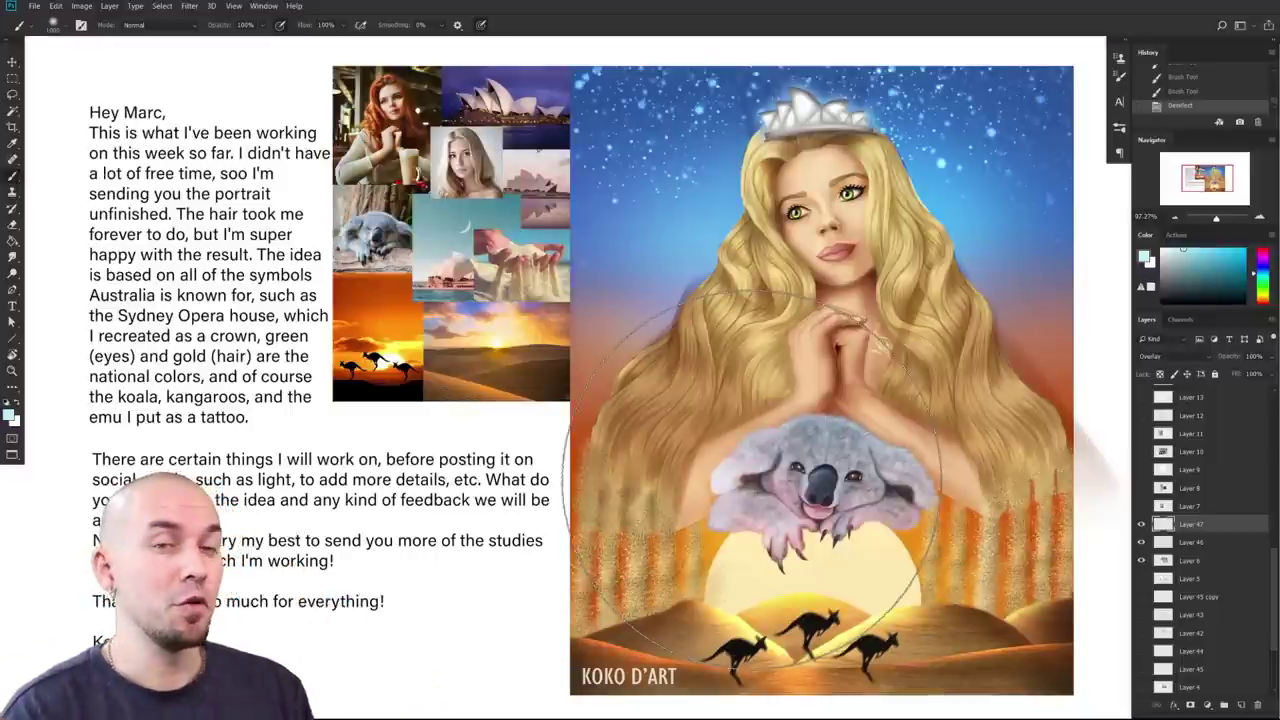
scroll(860, 560, "down", 1)
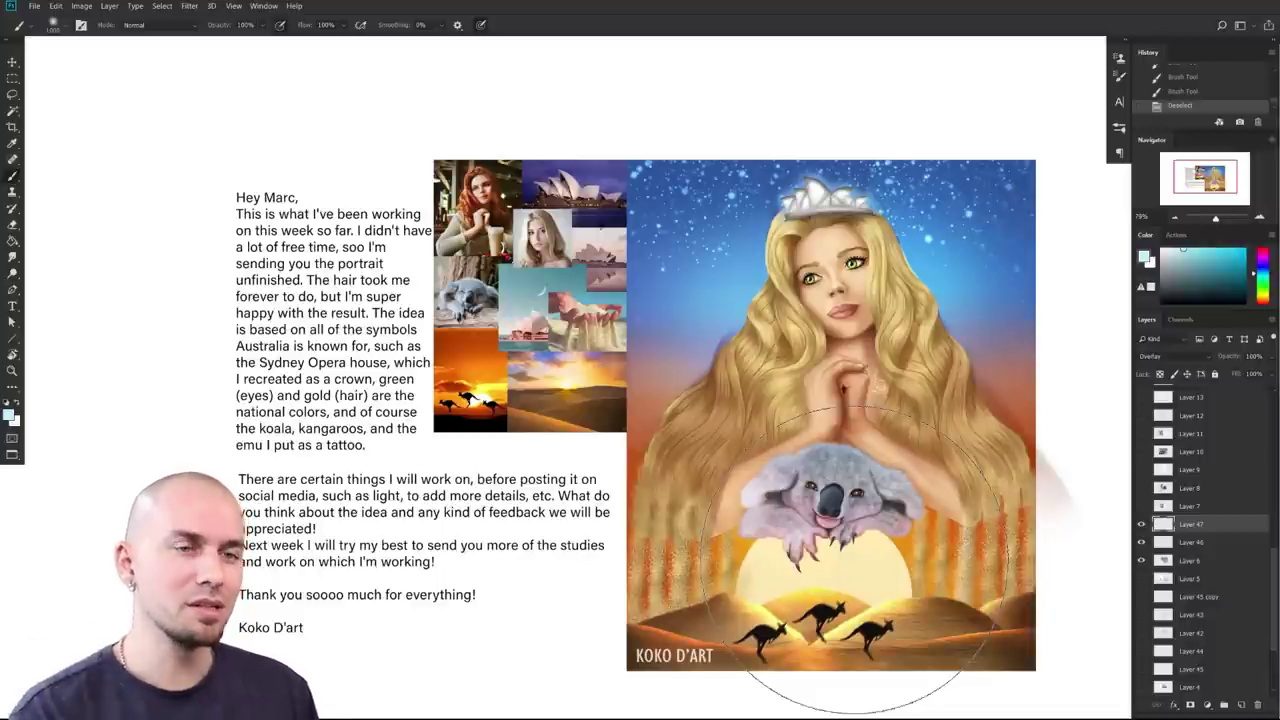
scroll(855, 560, "down", 2)
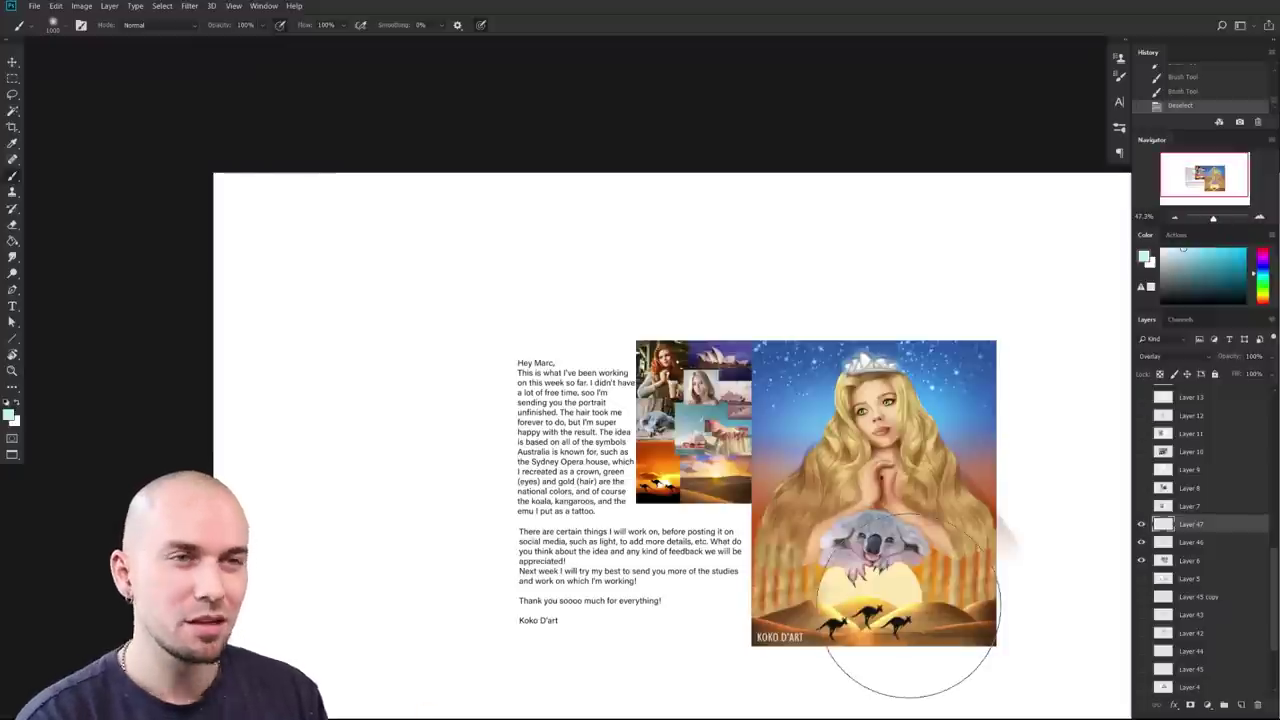
scroll(909, 606, "up", 3)
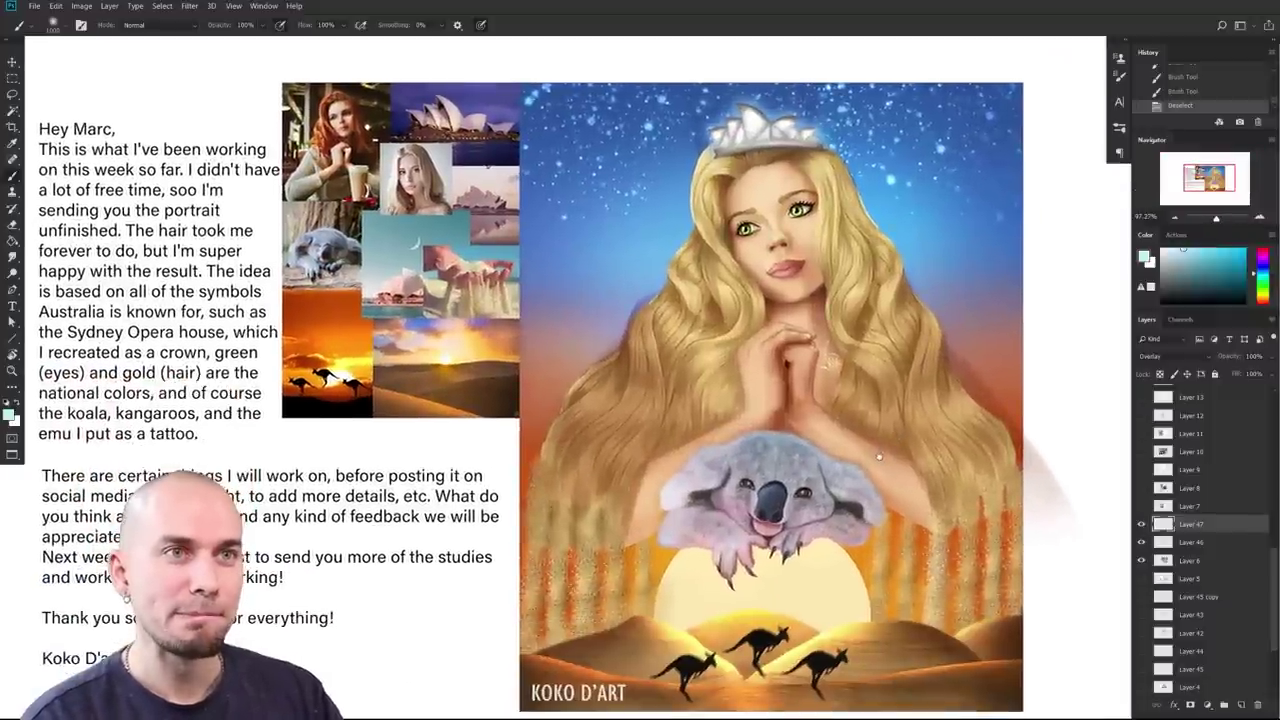
left_click_drag(879, 457, 882, 454)
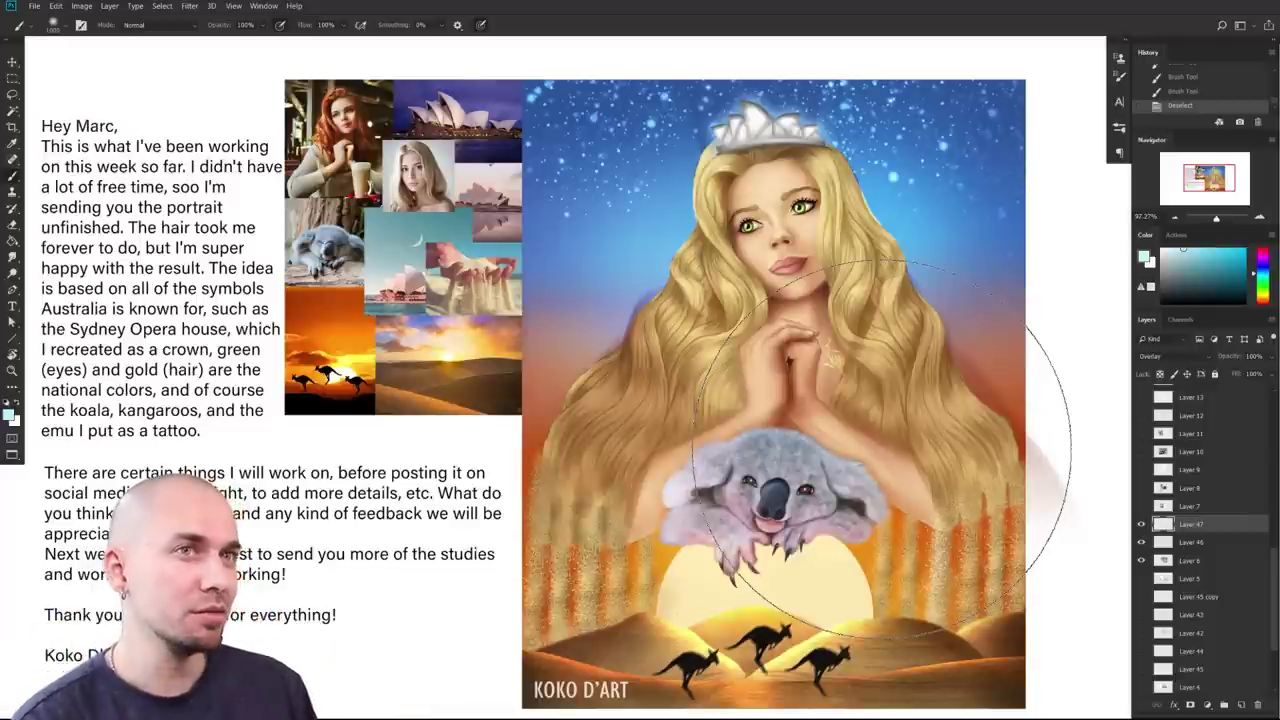
left_click_drag(904, 560, 881, 575)
left_click_drag(881, 575, 932, 534)
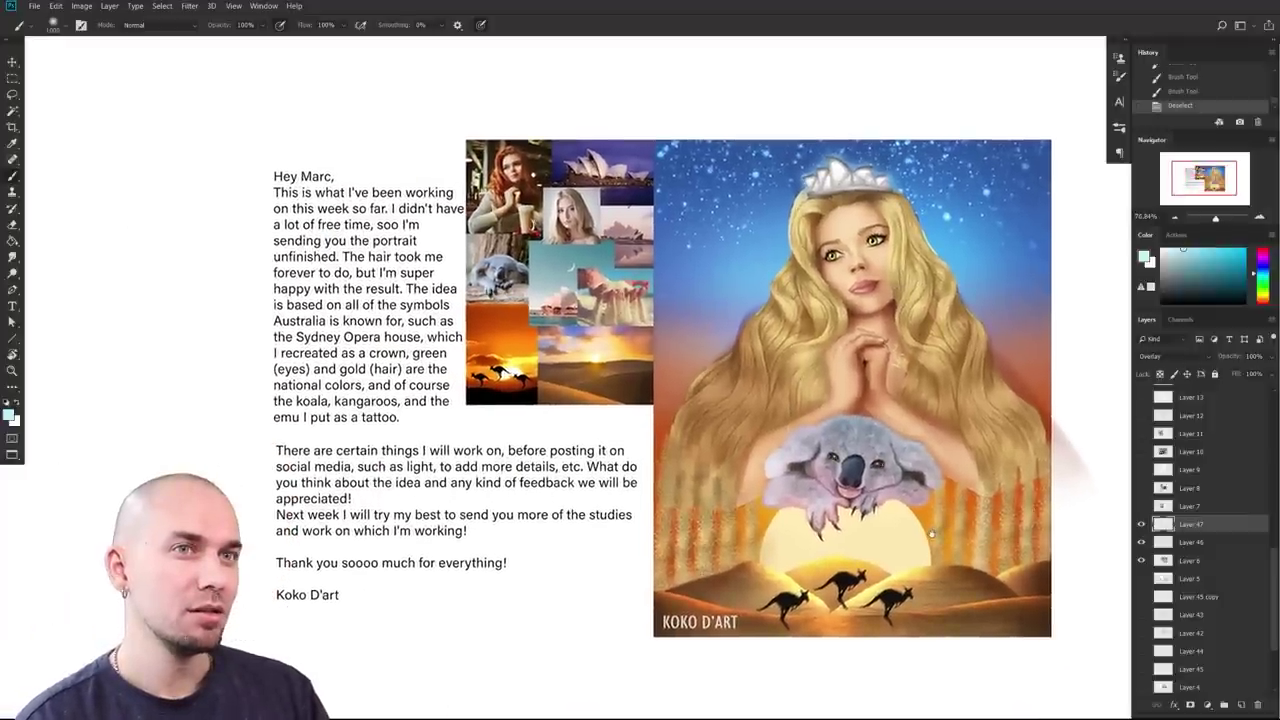
Step: Inspect the crown, face, hair edges and sky glow up close and against the full composition
scroll(931, 535, "up", 5)
scroll(906, 564, "up", 5)
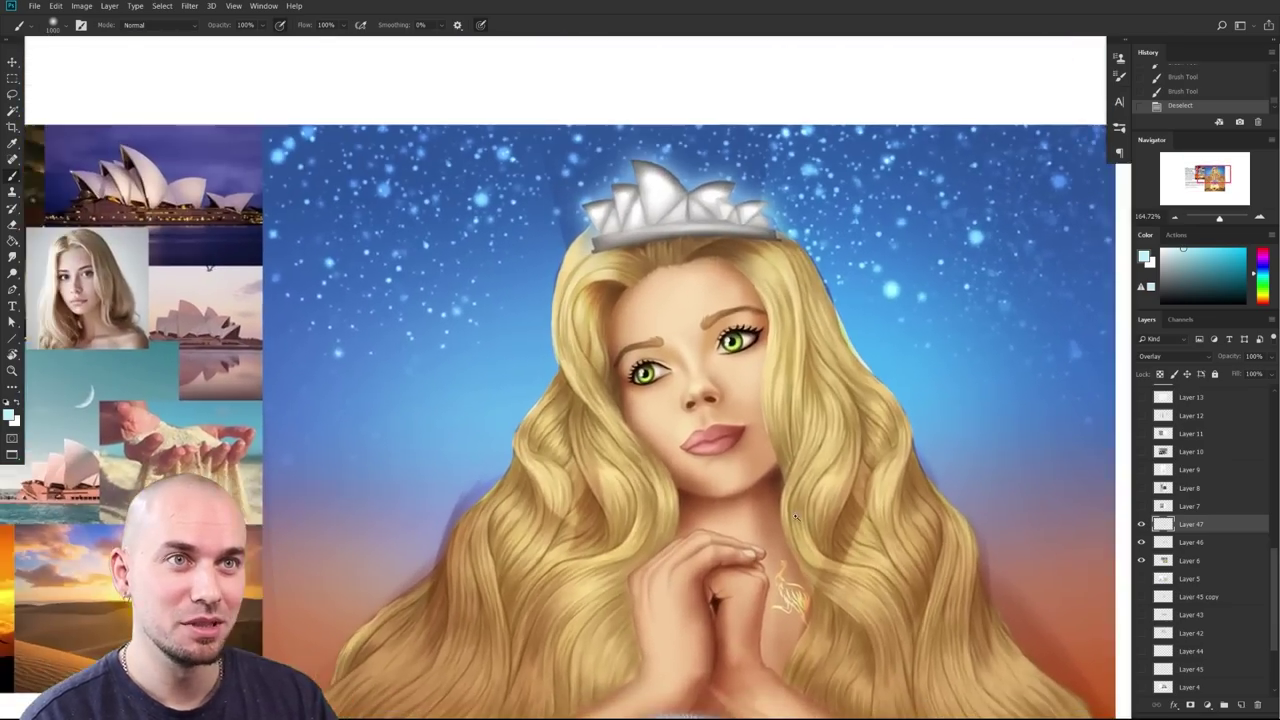
scroll(796, 517, "down", 3)
scroll(814, 464, "up", 2)
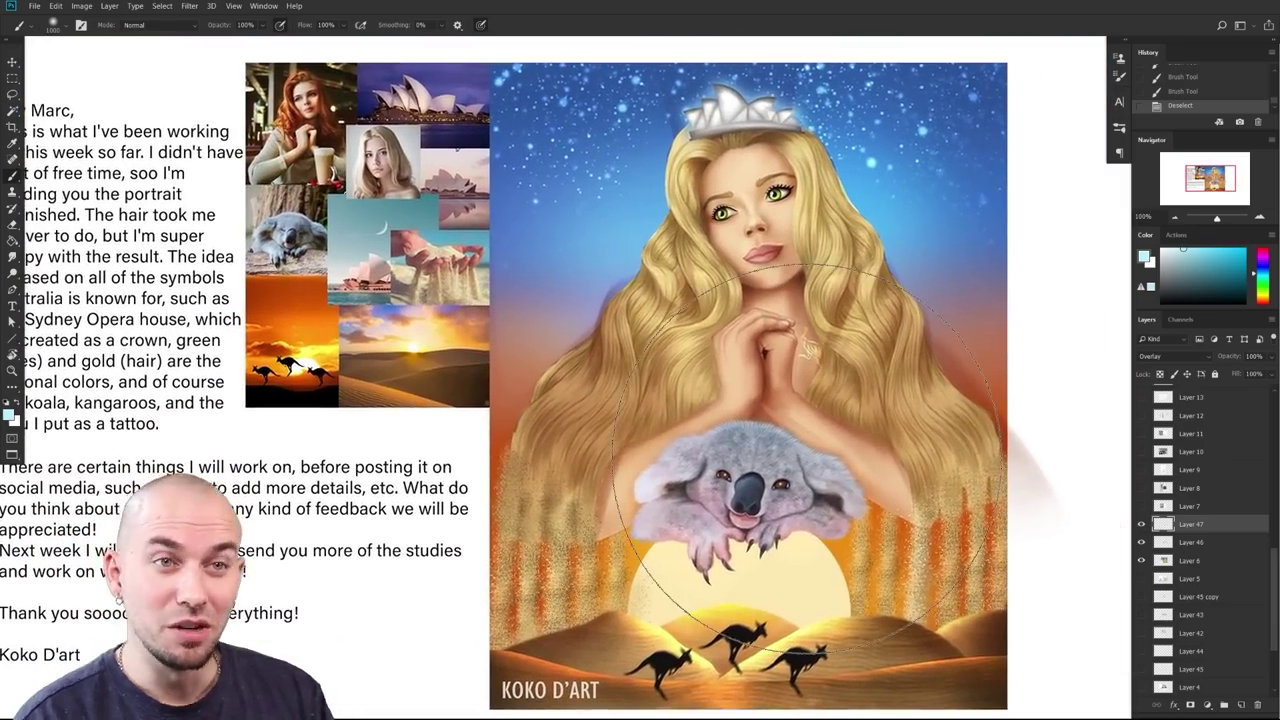
scroll(807, 455, "down", 2)
scroll(793, 508, "up", 3)
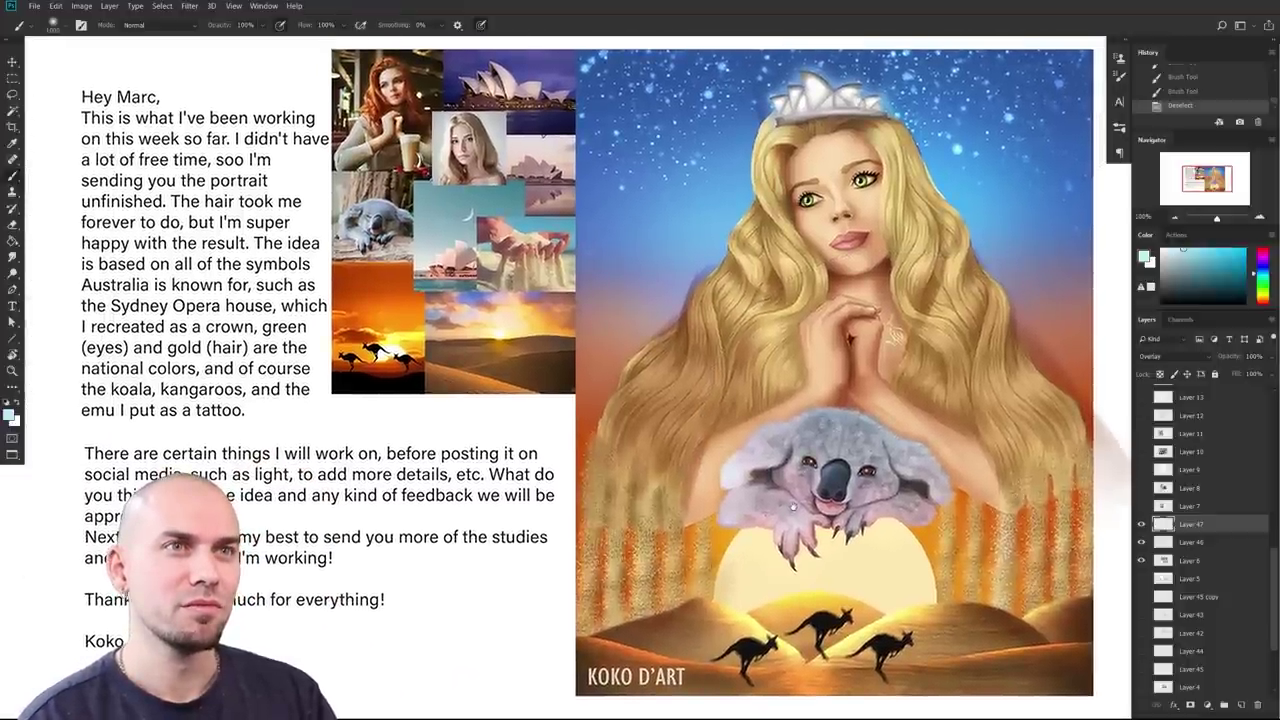
scroll(793, 508, "up", 4)
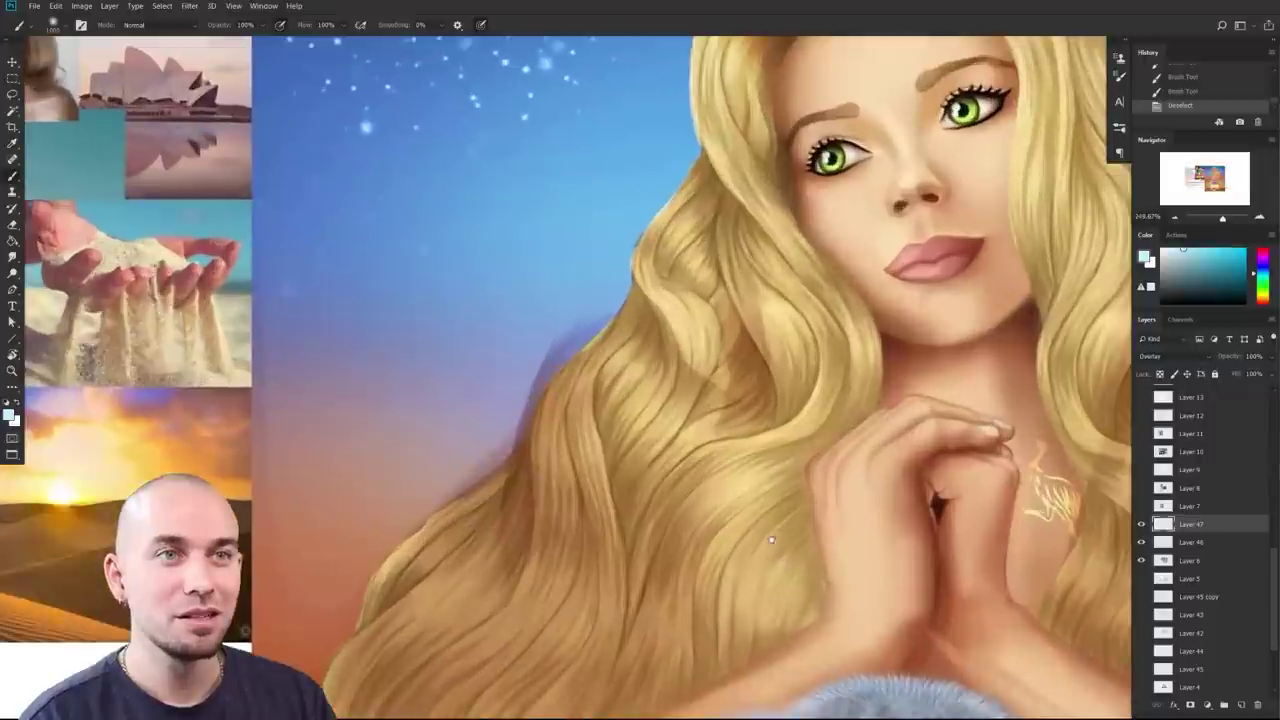
Step: Choose a streaky multi-bristle brush, reduce its size and sample a light yellow from the lit hair strands
scroll(769, 551, "up", 4)
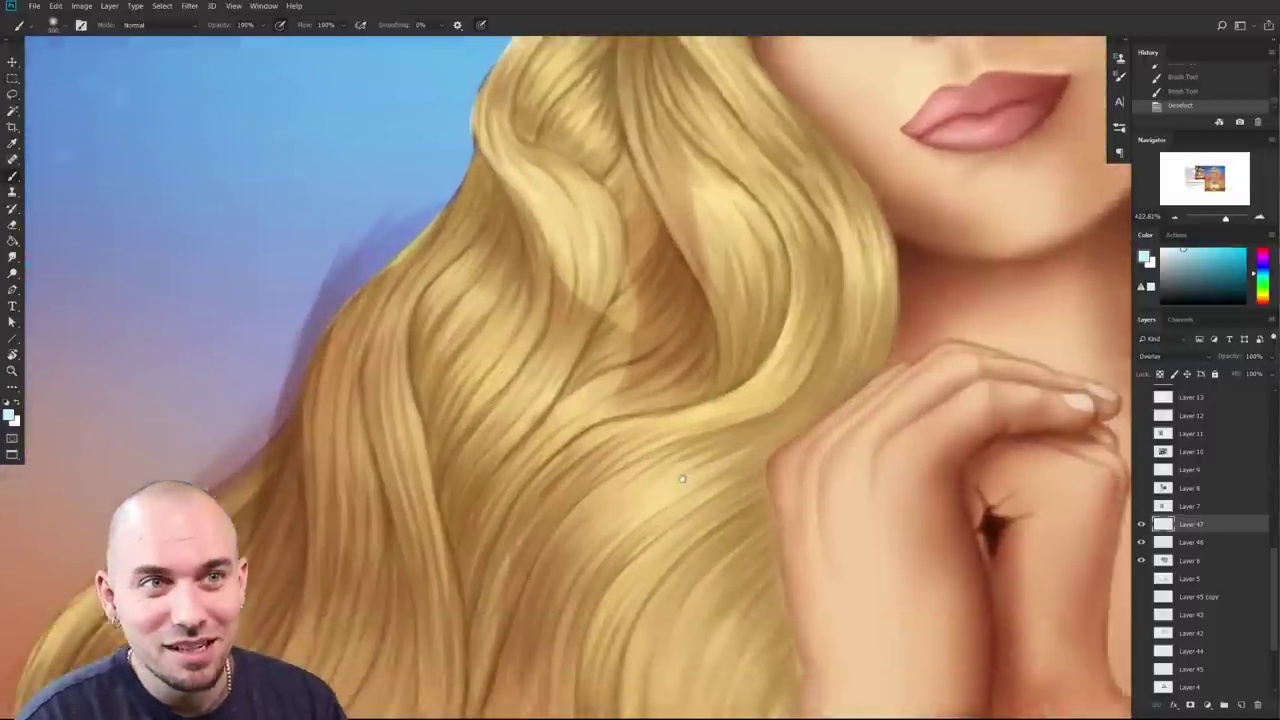
right_click(700, 500)
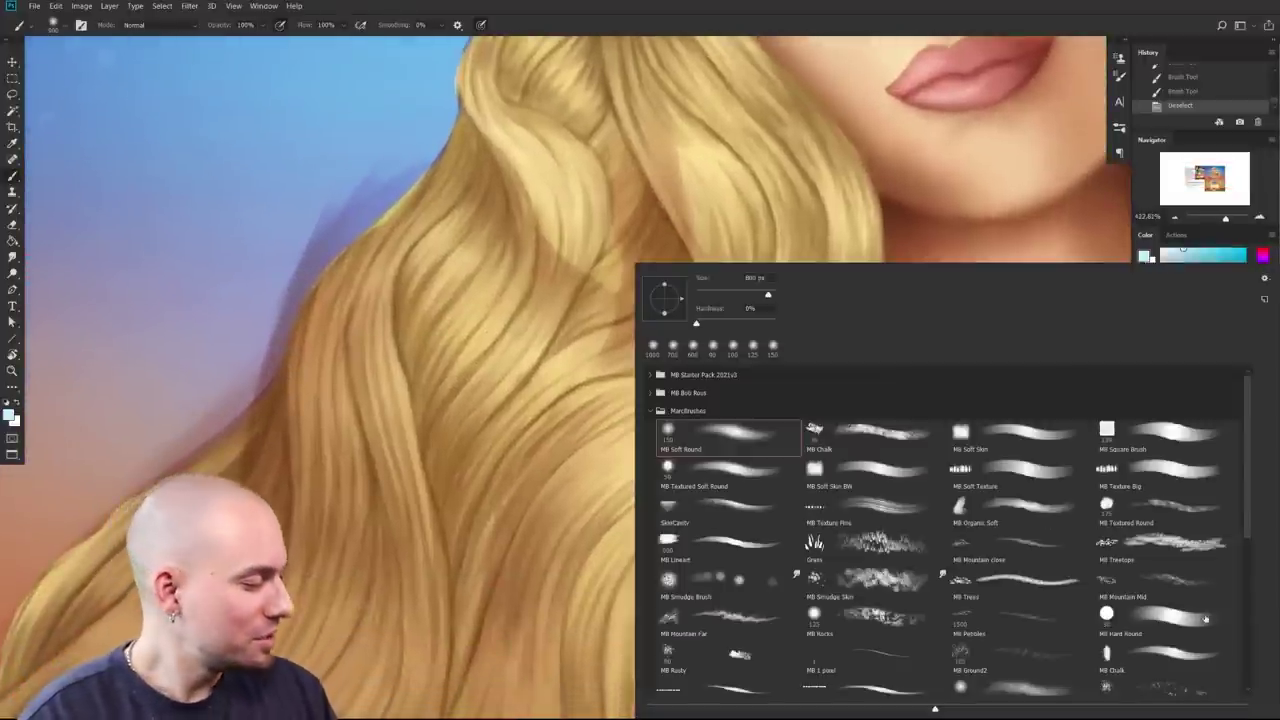
mouse_move(1248, 514)
left_mouse_down()
mouse_move(1250, 645)
mouse_move(1250, 512)
left_mouse_up()
left_click(902, 519)
left_click_drag(544, 591, 566, 588)
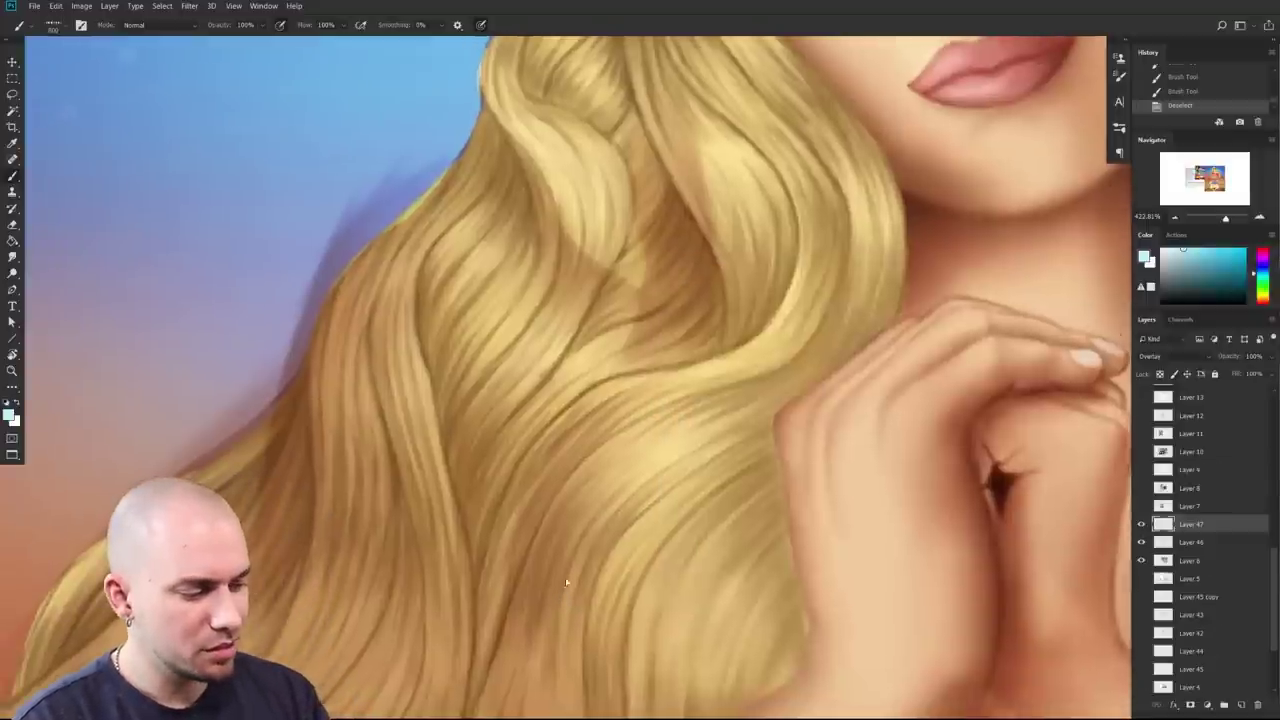
key("bracketleft")
key("bracketleft")
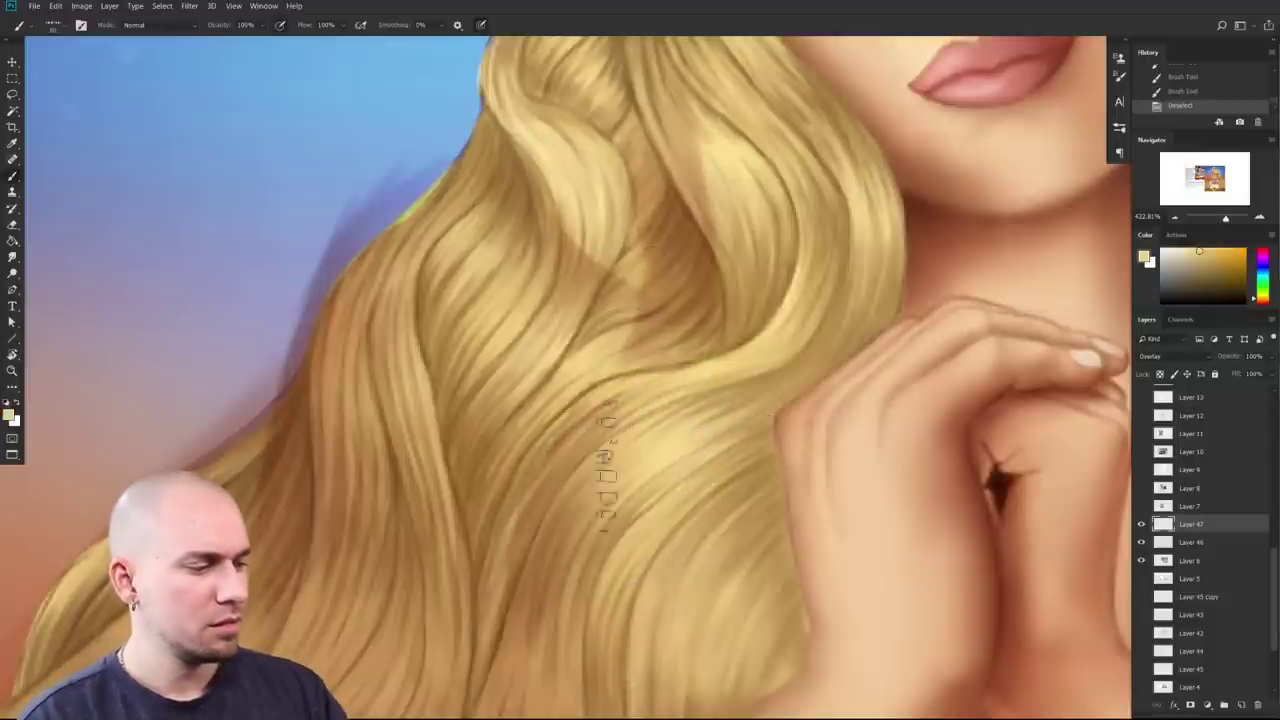
Step: Paint golden highlight strands along the hair waves beside the clasped hands on Layer 47, and check them in the whole portrait
left_click_drag(503, 408, 600, 287)
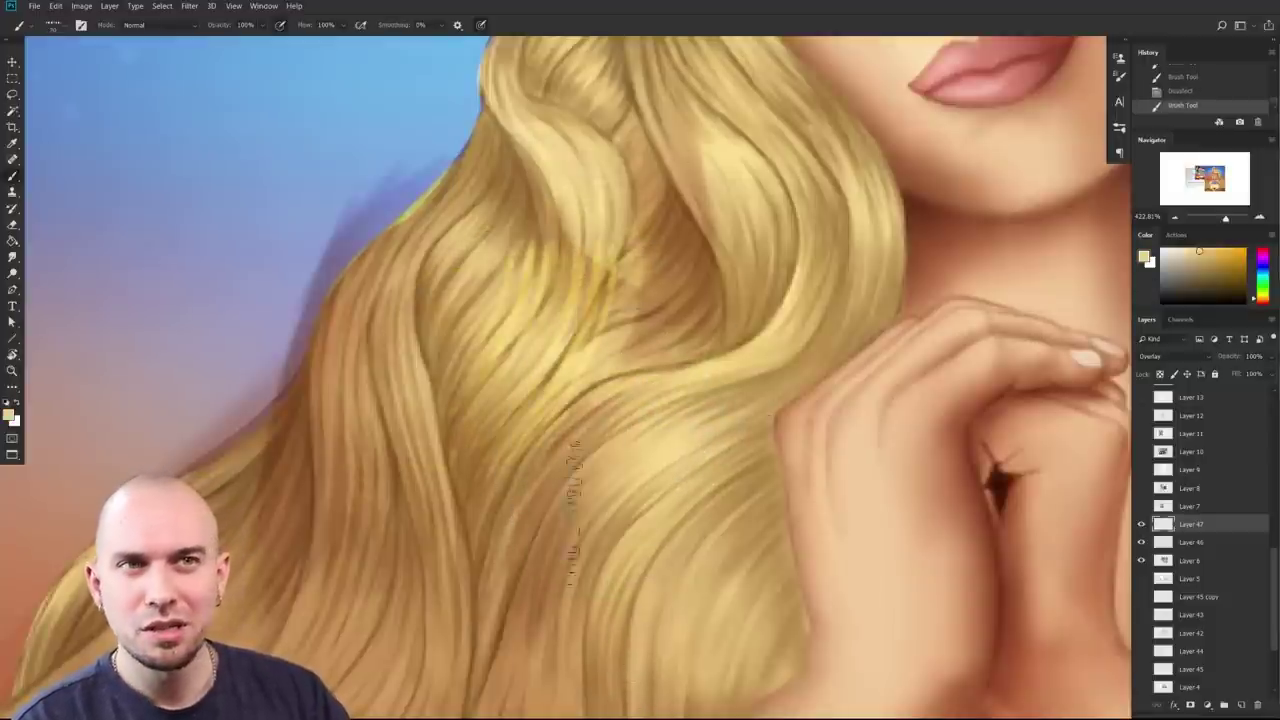
left_click_drag(570, 530, 745, 450)
left_click_drag(648, 580, 785, 515)
mouse_move(848, 584)
left_mouse_down()
mouse_move(775, 575)
mouse_move(686, 644)
left_mouse_up()
left_click_drag(660, 520, 580, 658)
left_click_drag(690, 546, 588, 682)
scroll(687, 601, "down", 2)
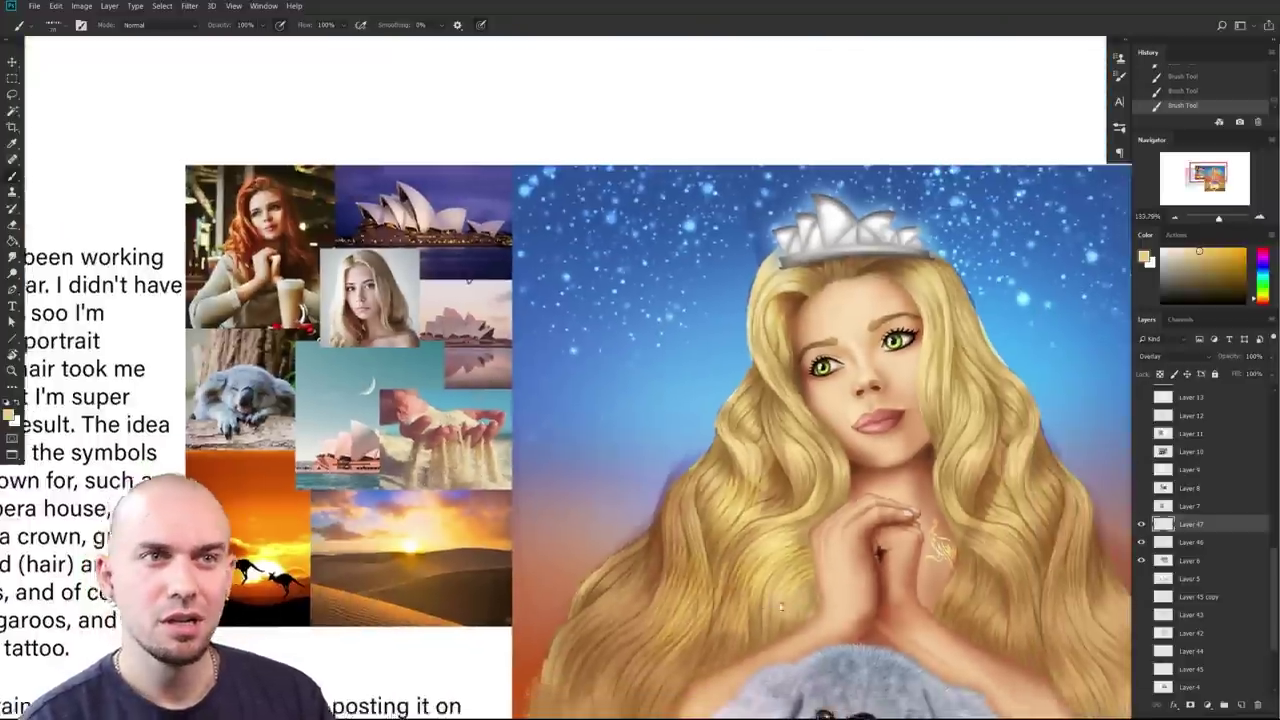
left_click_drag(654, 587, 682, 597)
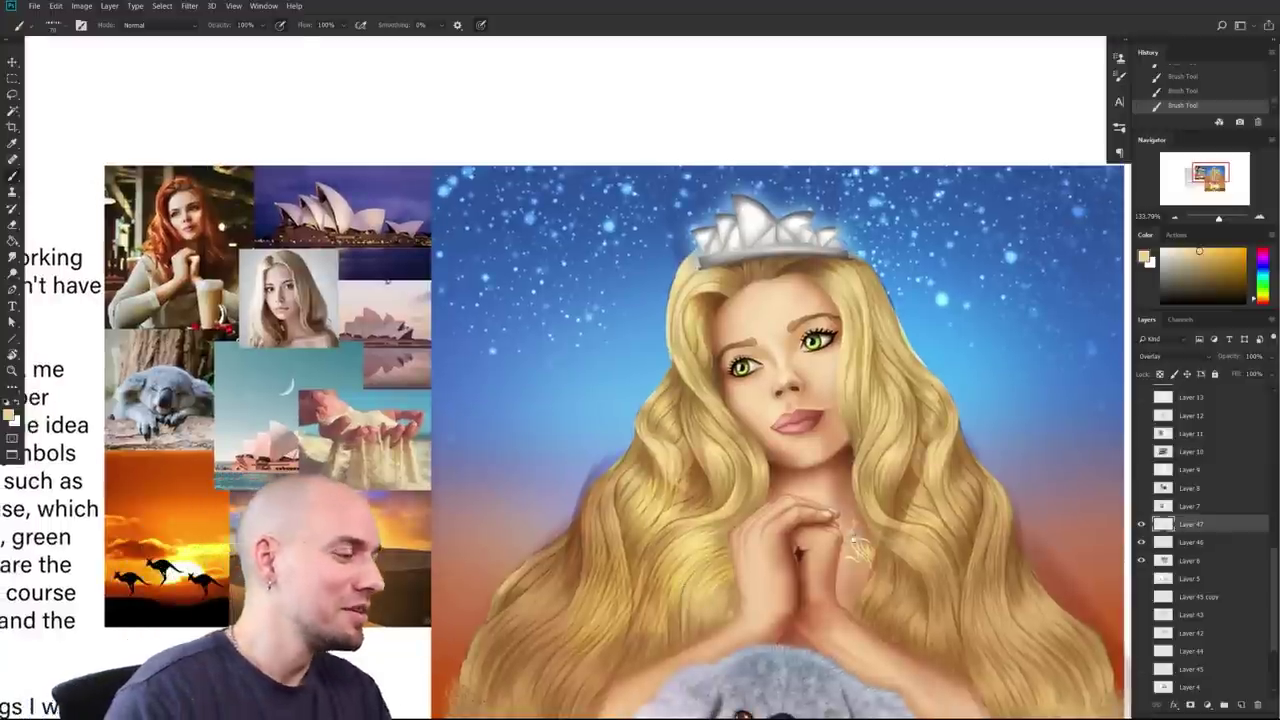
scroll(912, 494, "up", 3)
scroll(912, 494, "down", 4)
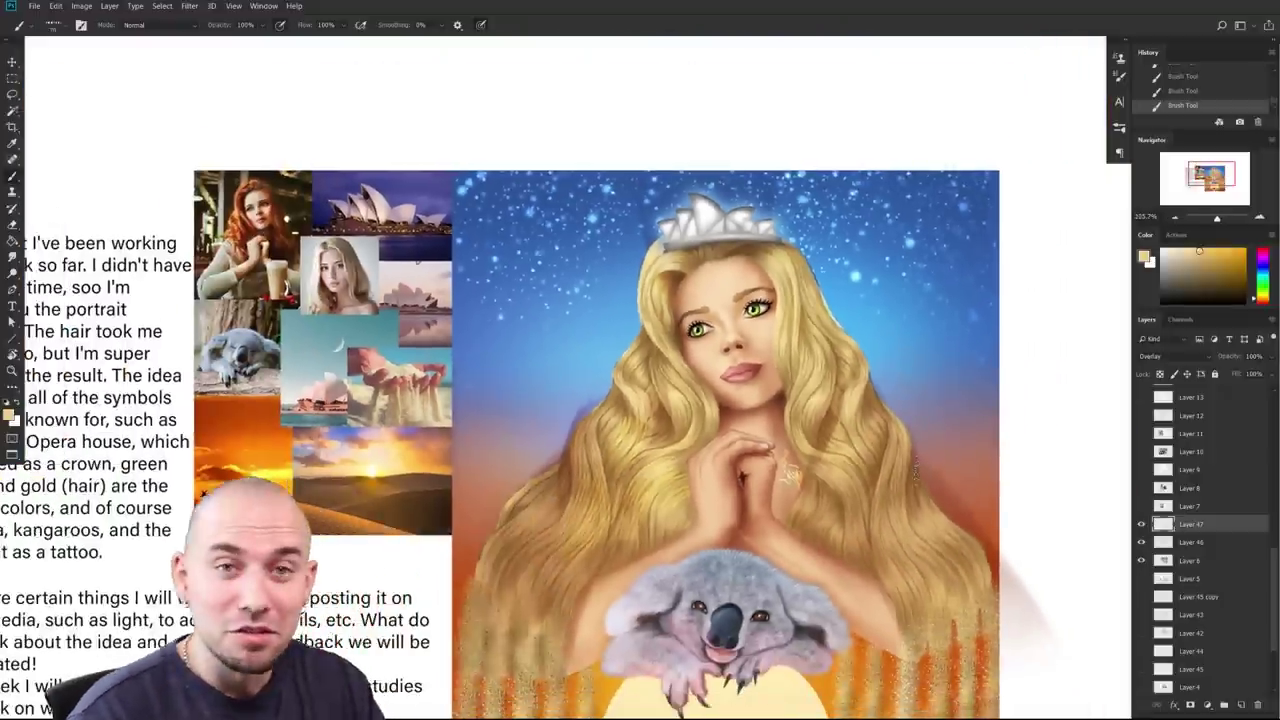
Step: Create a new layer and mark the falling sand columns on both sides of the sun with vertical red strokes
mouse_move(545, 684)
left_mouse_down()
mouse_move(635, 484)
mouse_move(546, 489)
left_mouse_up()
scroll(627, 496, "up", 1)
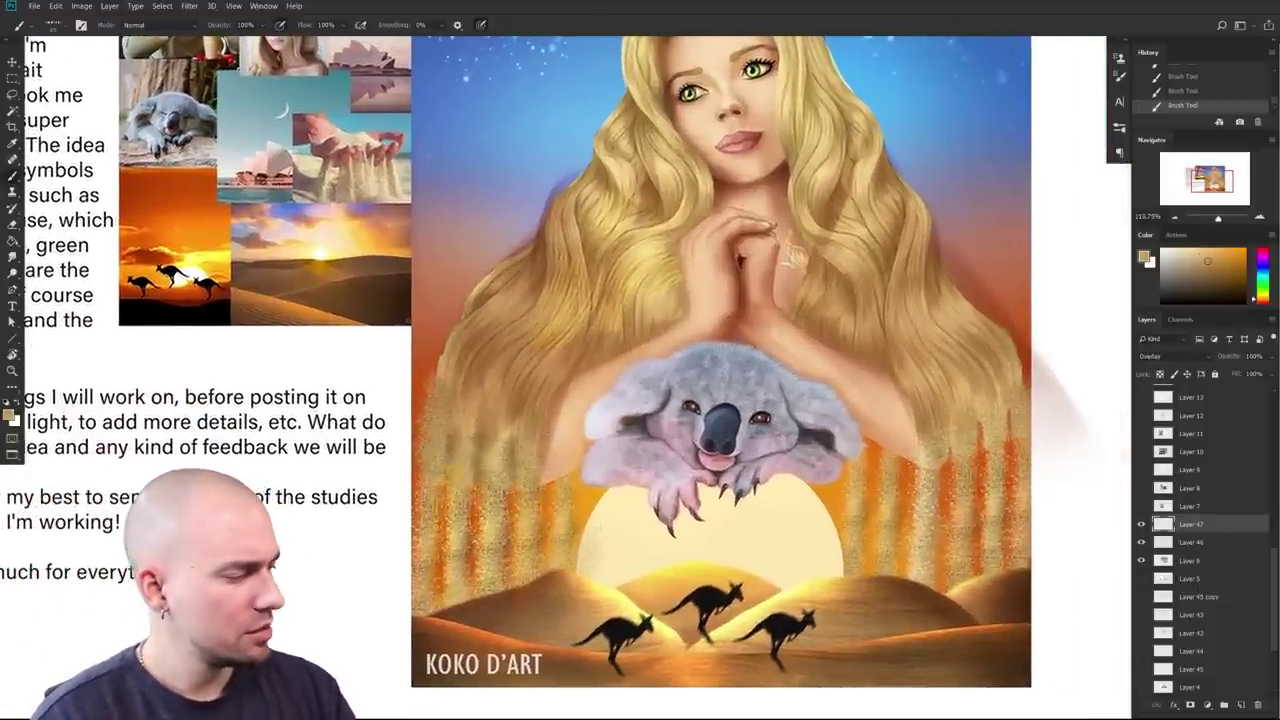
left_click(1263, 250)
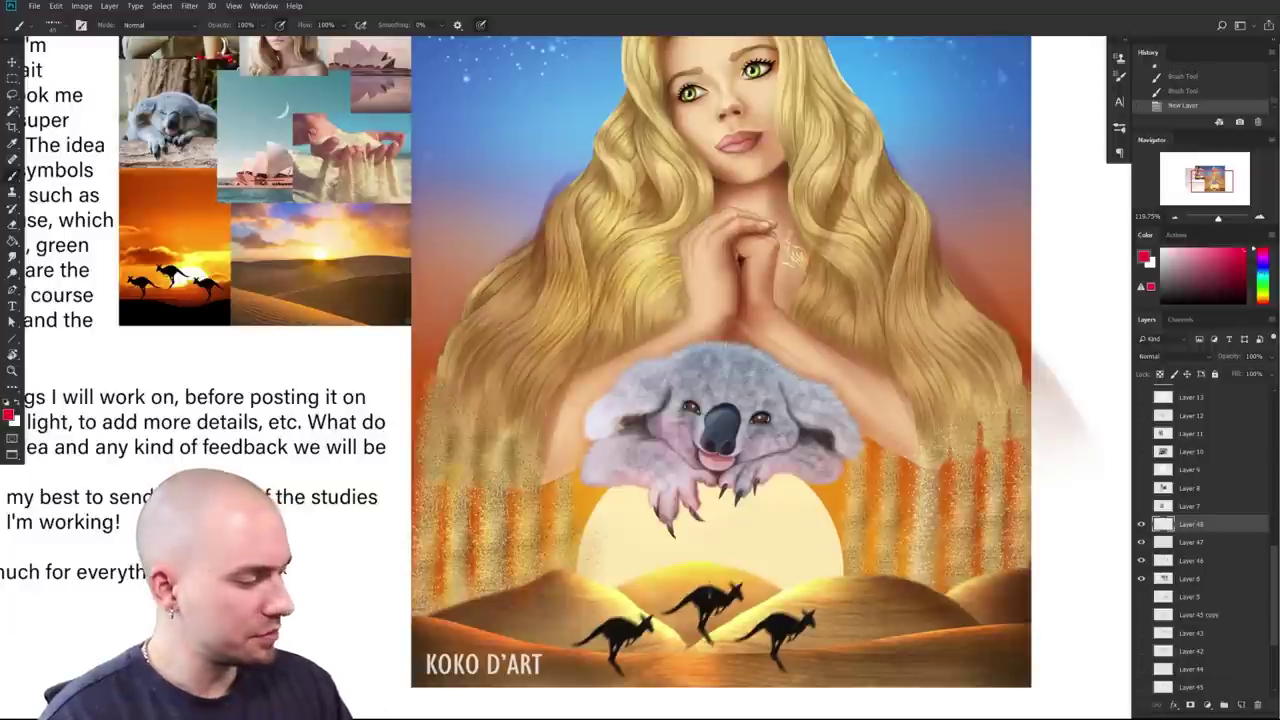
left_click_drag(437, 483, 434, 605)
left_click_drag(454, 463, 451, 603)
left_click_drag(493, 451, 489, 596)
left_click_drag(533, 467, 531, 588)
left_click_drag(574, 477, 573, 570)
left_click_drag(863, 453, 861, 586)
mouse_move(900, 452)
left_mouse_down()
mouse_move(898, 582)
mouse_move(930, 588)
left_mouse_up()
mouse_move(968, 437)
left_mouse_down()
mouse_move(963, 580)
mouse_move(993, 570)
left_mouse_up()
left_click_drag(1013, 432, 1011, 568)
Step: Undo the red strokes except those on the leftmost sand columns, and view the whole composition
key("ctrl+z")
key("ctrl+z")
key("ctrl+z")
key("ctrl+z")
key("ctrl+z")
key("ctrl+z")
key("ctrl+z")
key("ctrl+z")
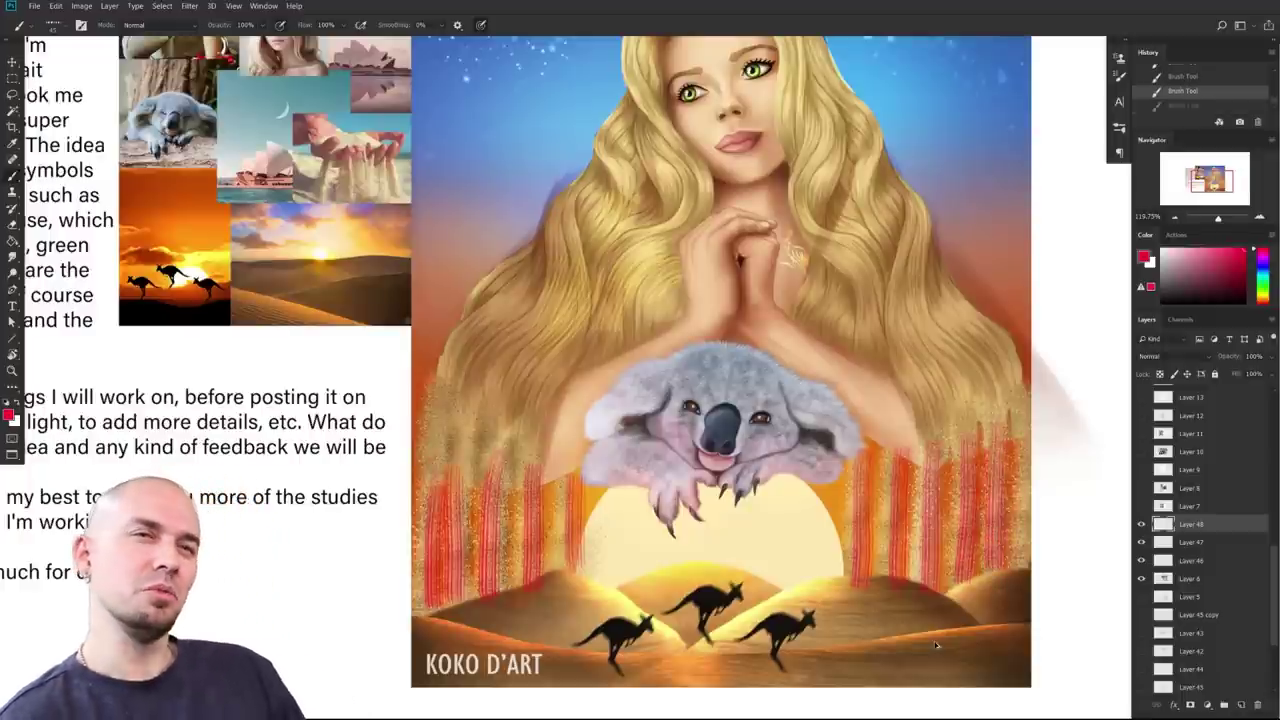
key("ctrl+z")
key("ctrl+z")
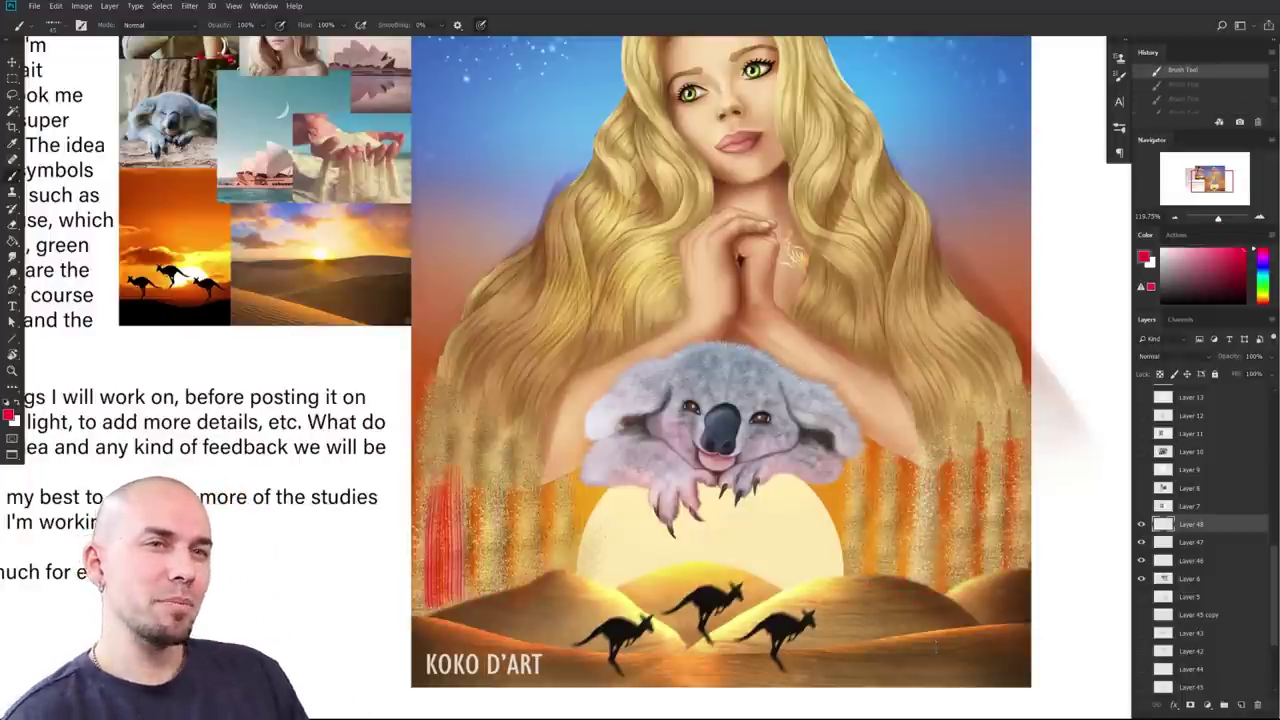
mouse_move(771, 512)
left_mouse_down()
mouse_move(814, 558)
mouse_move(758, 533)
left_mouse_up()
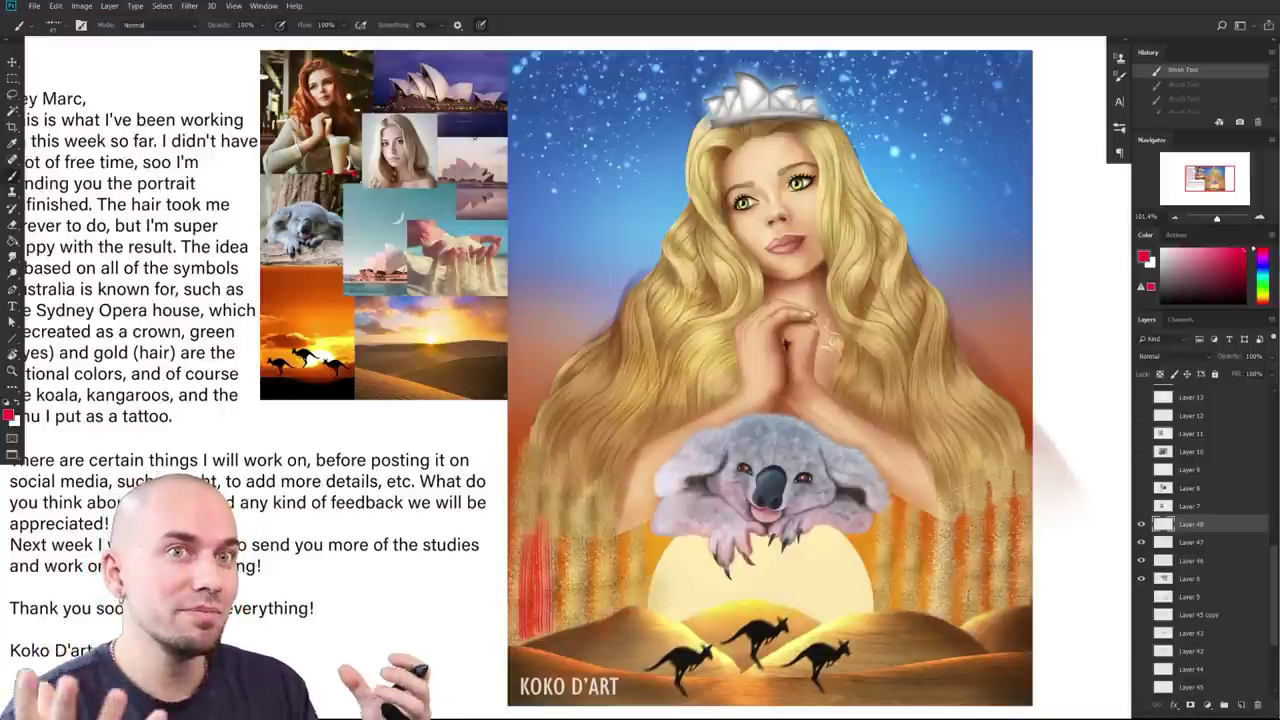
Step: Try marking the sand columns with a red scribble on the right and a stroke on the left, and undo them
mouse_move(897, 543)
left_mouse_down()
mouse_move(853, 592)
mouse_move(828, 592)
mouse_move(726, 523)
mouse_move(816, 471)
mouse_move(846, 512)
mouse_move(768, 548)
mouse_move(786, 538)
left_mouse_up()
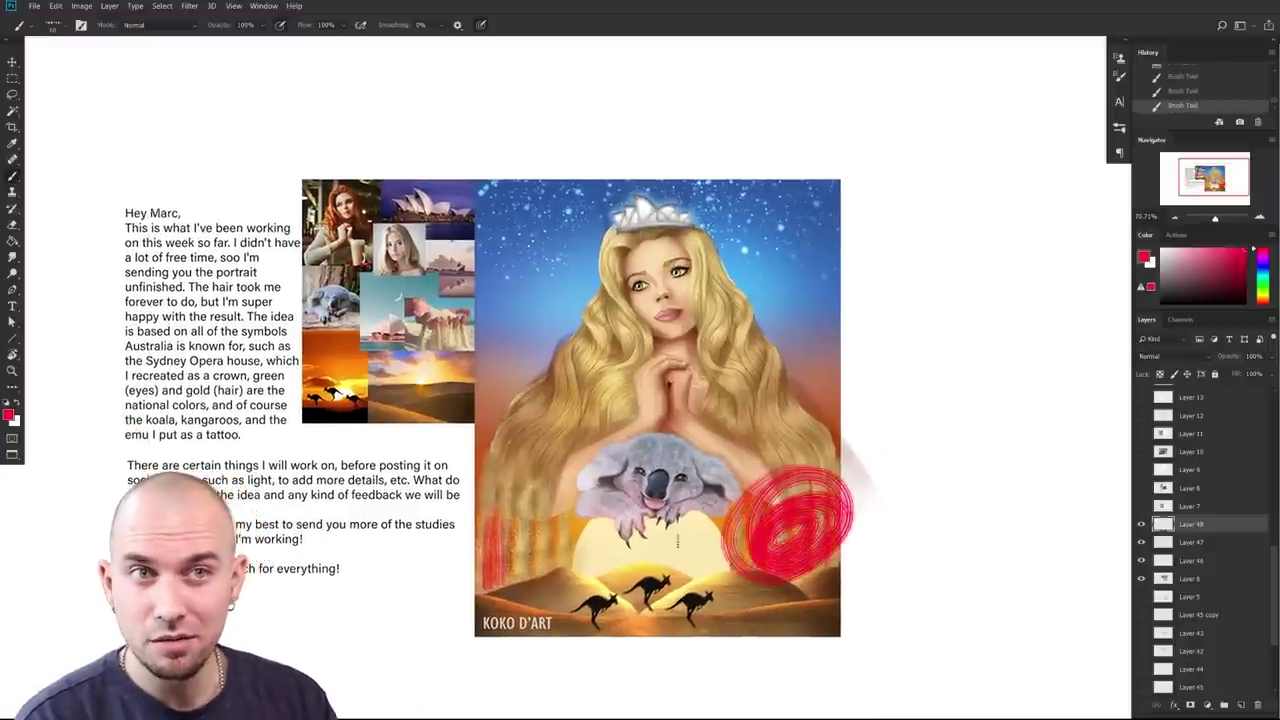
mouse_move(562, 506)
left_mouse_down()
mouse_move(582, 535)
mouse_move(542, 545)
mouse_move(556, 577)
left_mouse_up()
key("ctrl+z")
key("ctrl+z")
Step: Sample the sand and orange tones with a smaller brush and paint over the sand columns left of the sun
key("bracketleft")
left_click(559, 509, "alt")
mouse_move(537, 502)
left_mouse_down()
mouse_move(532, 545)
mouse_move(538, 446)
mouse_move(542, 529)
mouse_move(535, 466)
mouse_move(528, 517)
mouse_move(552, 540)
left_mouse_up()
left_click(557, 525, "alt")
key("bracketleft")
left_click(563, 527, "alt")
key("bracketleft")
key("bracketleft")
key("bracketleft")
left_click_drag(492, 482, 491, 501)
left_click(552, 498, "alt")
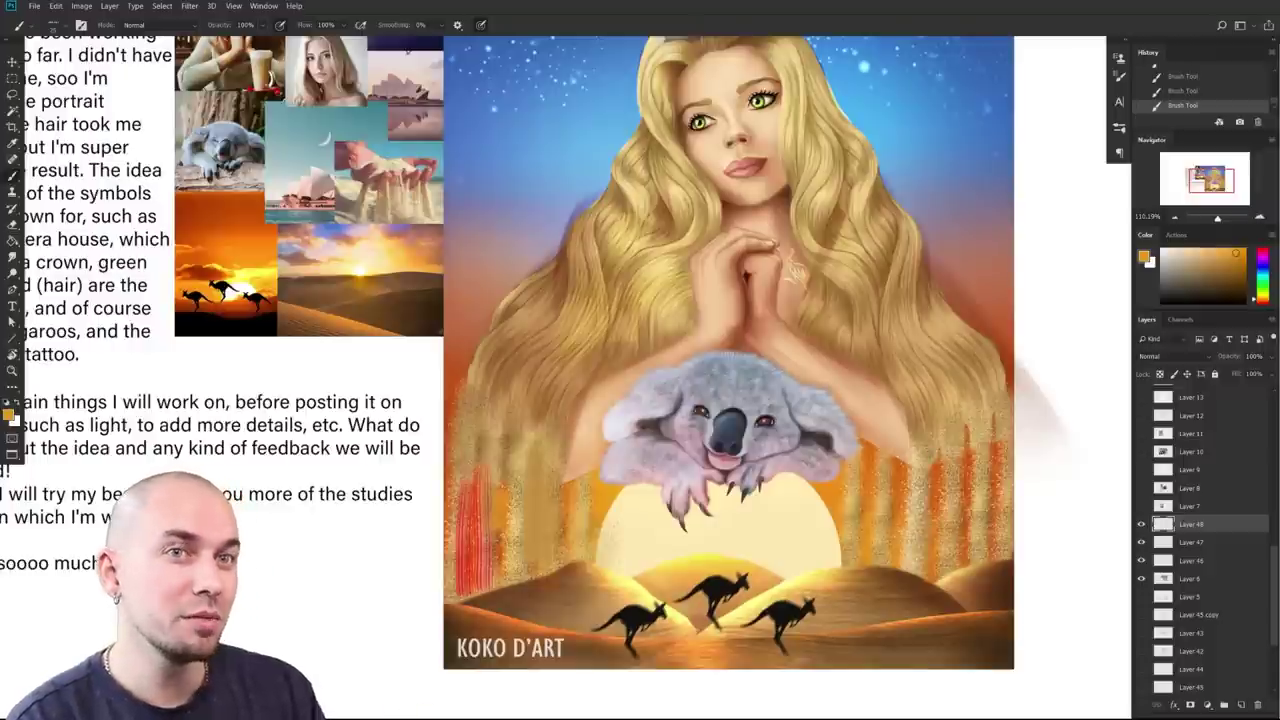
Step: Hide the portrait layers from Layer 6 through Layer 48, and show and select Layer 7 with the next assignment
key("ctrl+0")
left_click_drag(884, 566, 870, 582)
scroll(878, 584, "down", 4)
scroll(879, 586, "up", 3)
left_click_drag(940, 612, 966, 564)
left_click_drag(1141, 579, 1141, 524)
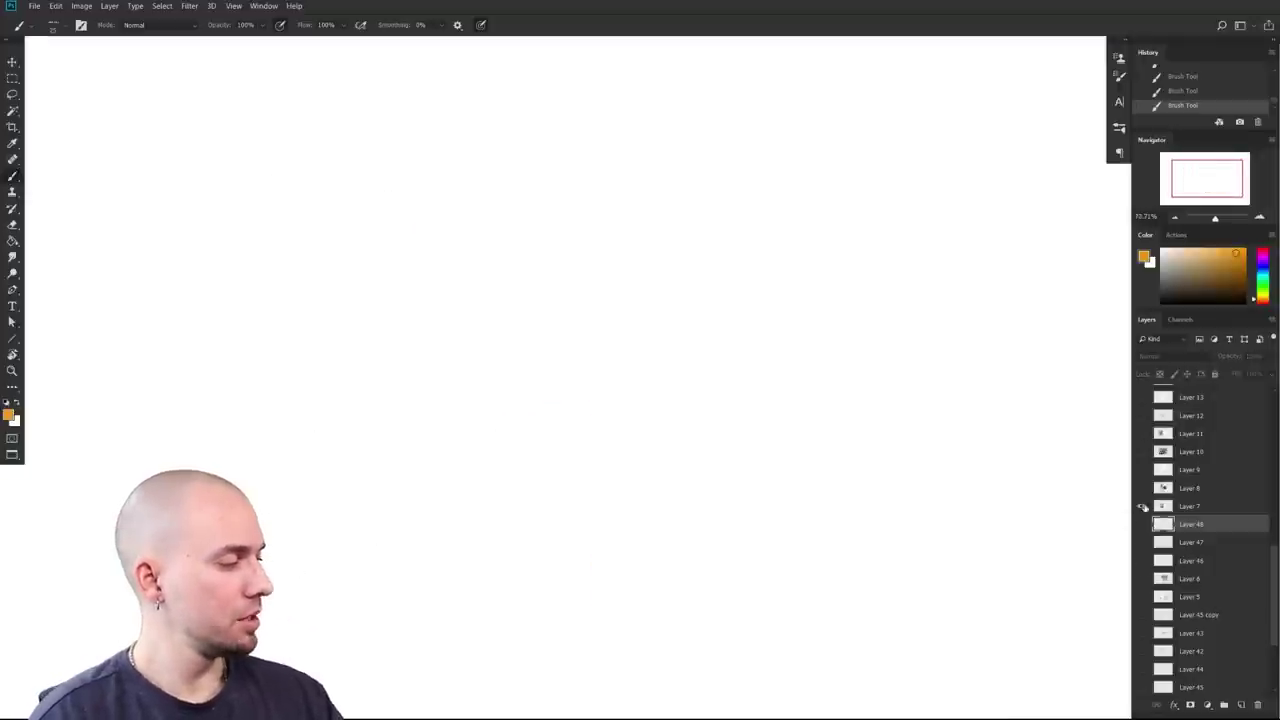
left_click(1141, 507)
left_click(1171, 509)
Step: Read the student's questions about the hero shape and examine the blue character portrait beside the text
left_click_drag(789, 497, 782, 553)
scroll(782, 553, "up", 2)
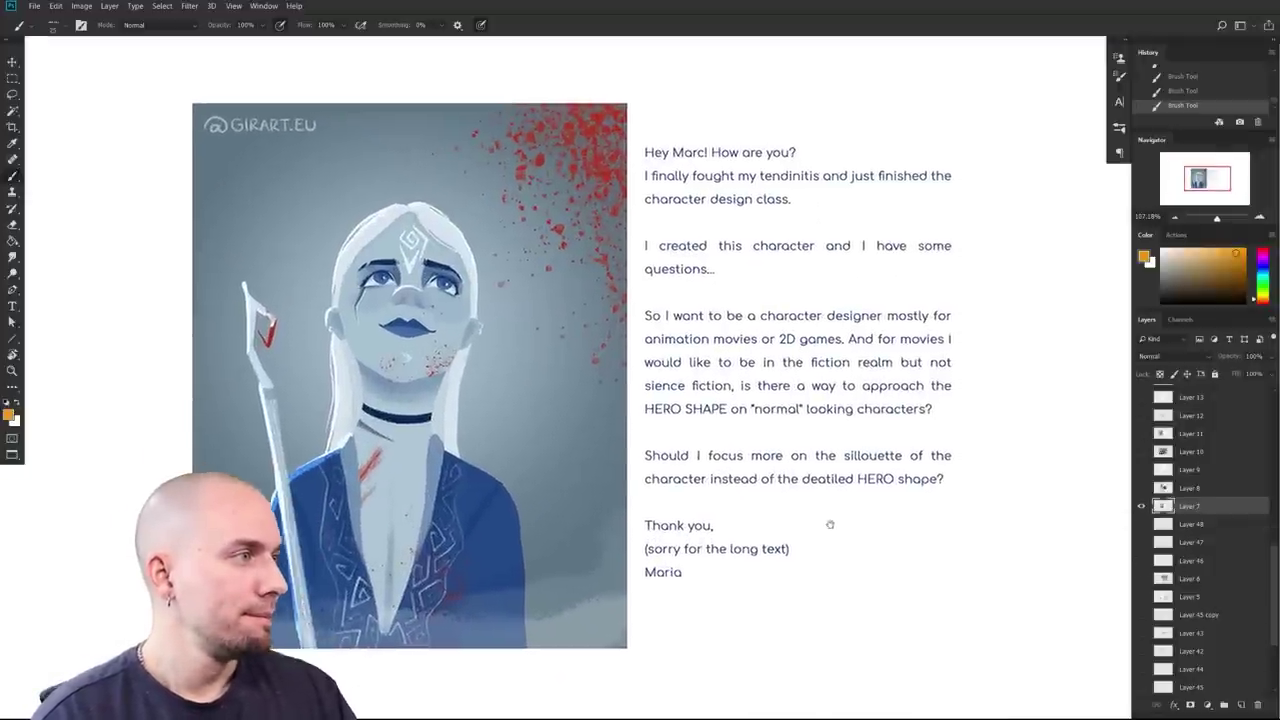
left_click_drag(816, 544, 828, 535)
scroll(828, 535, "up", 1)
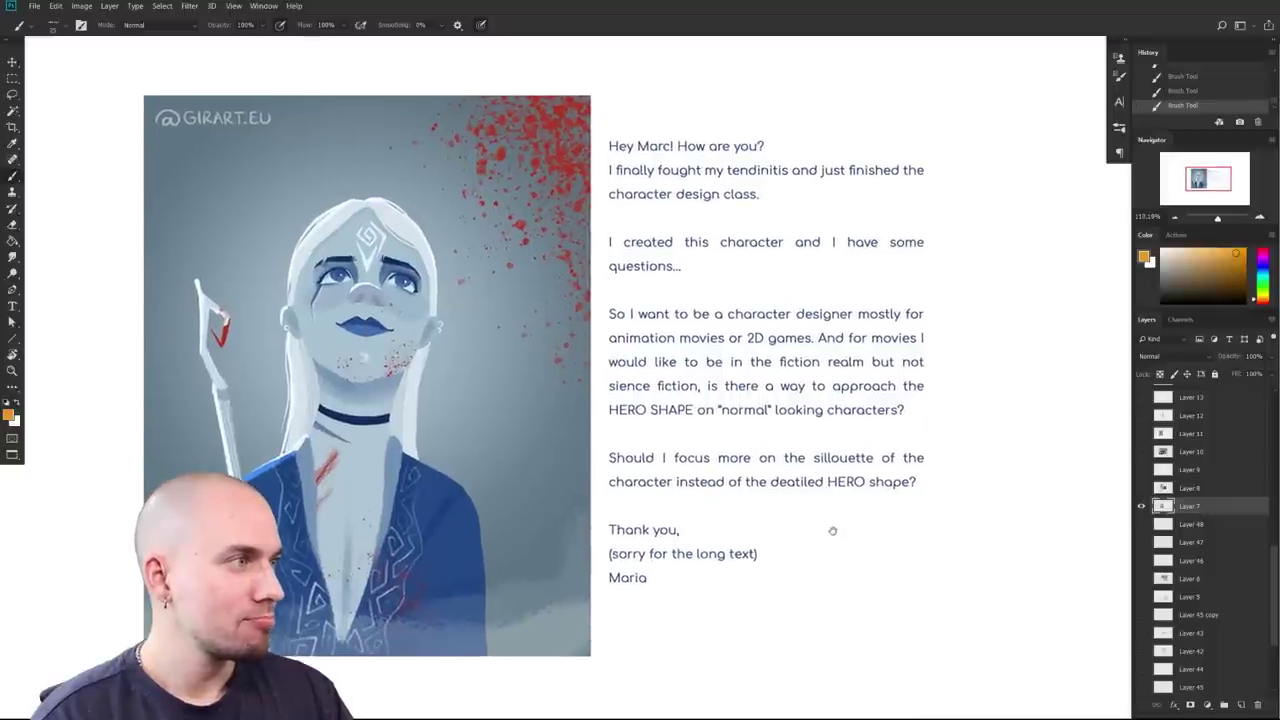
scroll(831, 533, "up", 1)
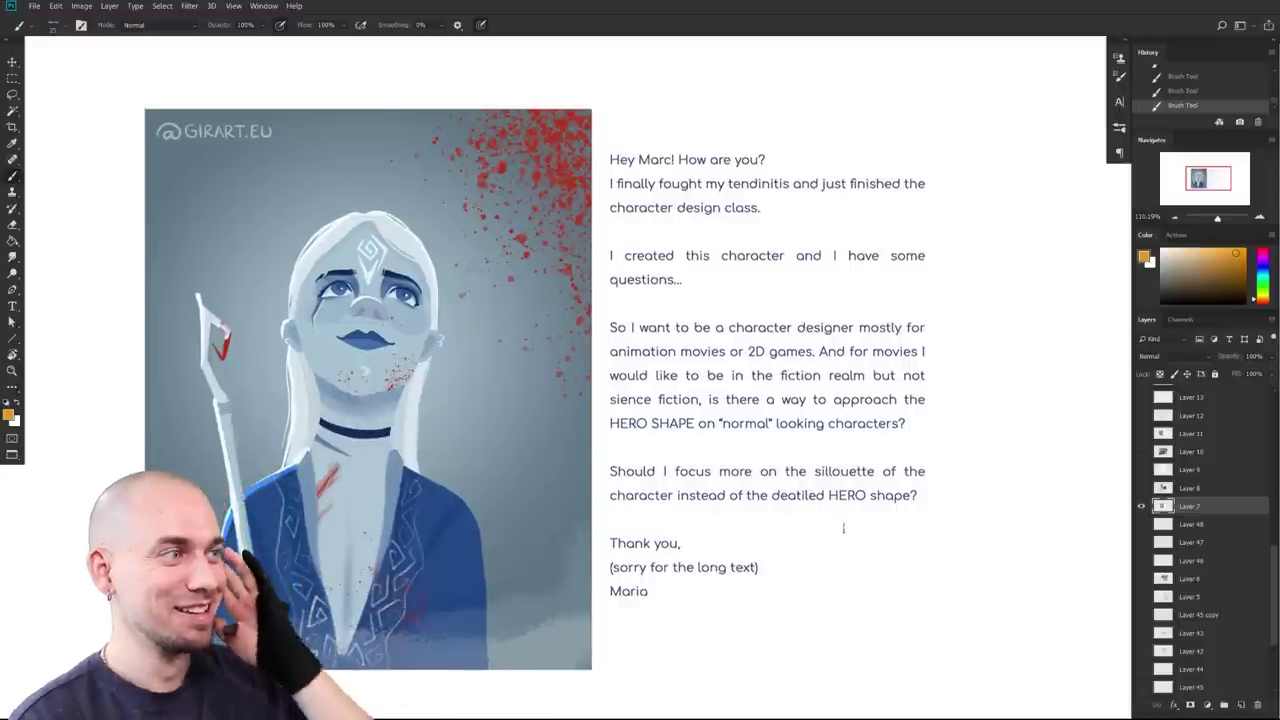
left_click_drag(910, 575, 921, 572)
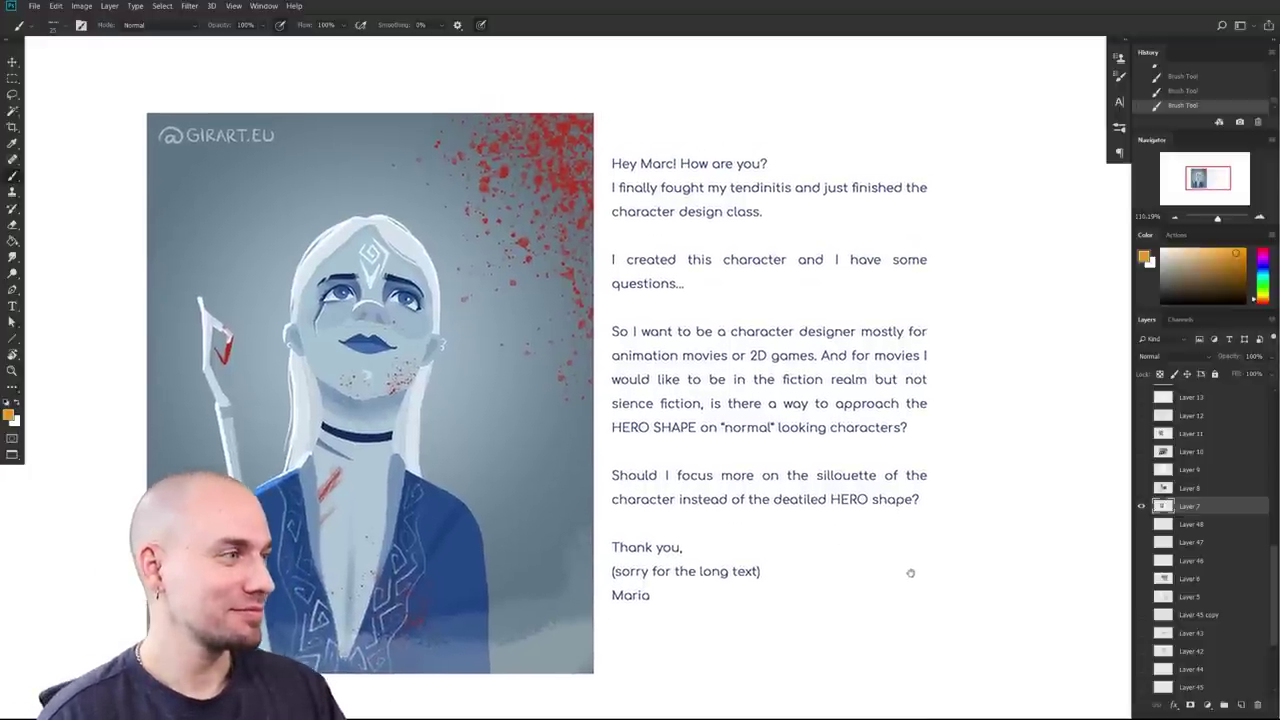
scroll(921, 572, "down", 2)
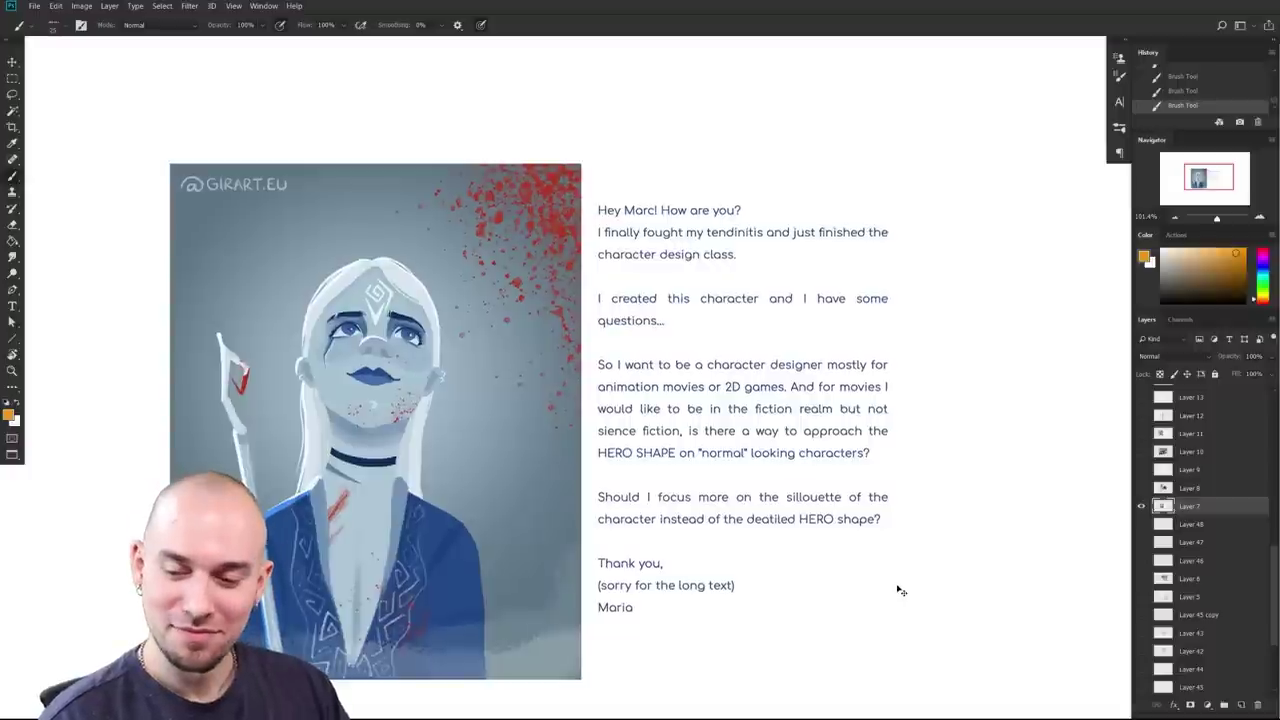
scroll(780, 560, "left", 2)
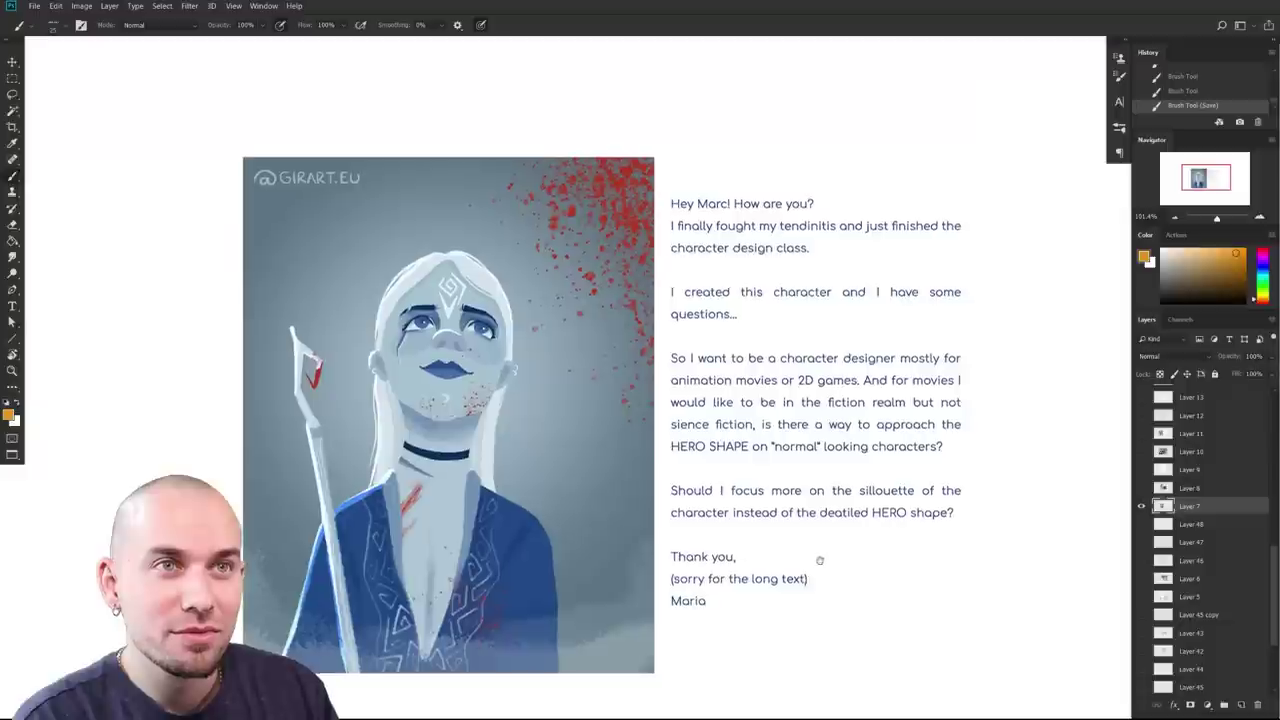
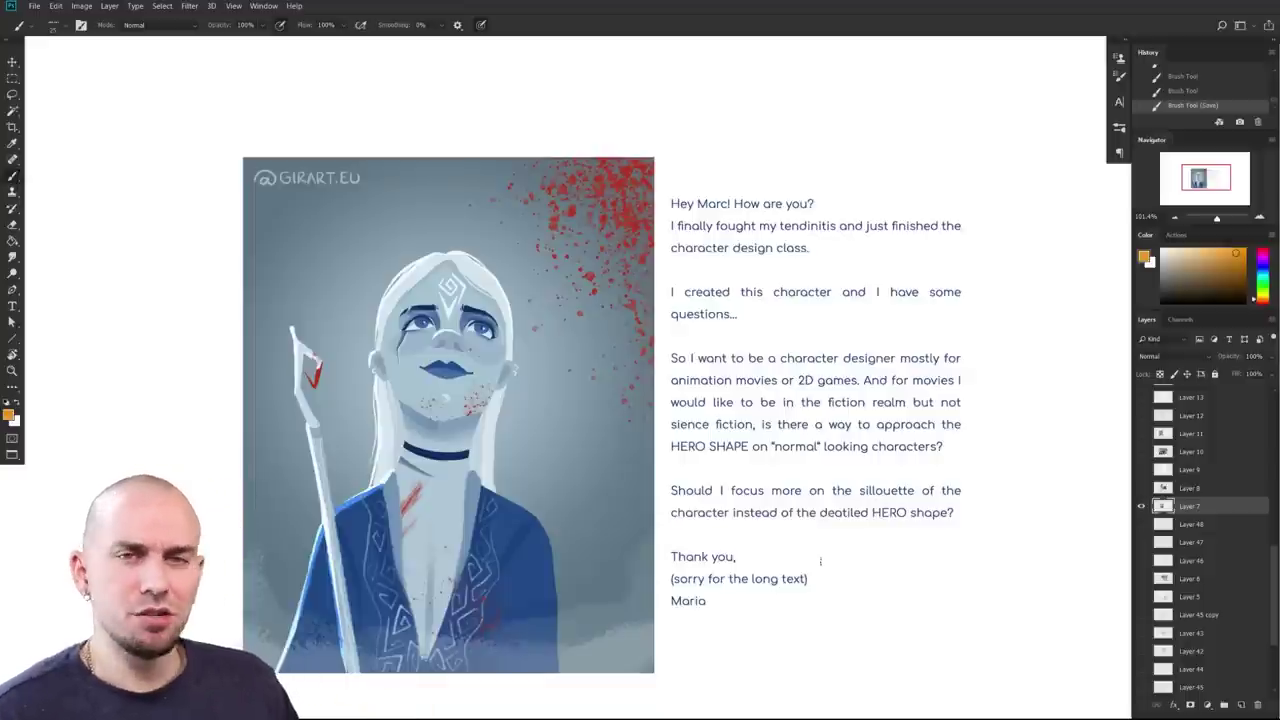
scroll(903, 567, "down", 3)
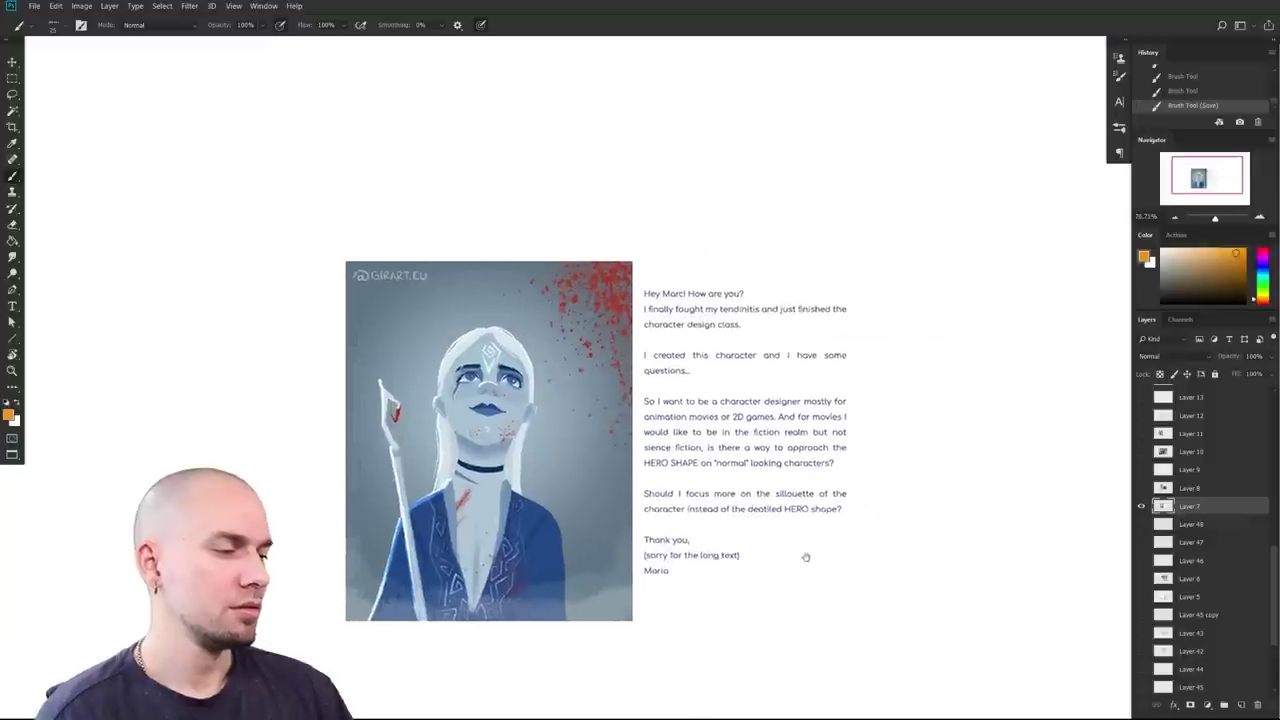
left_click_drag(822, 576, 812, 553)
scroll(815, 556, "up", 2)
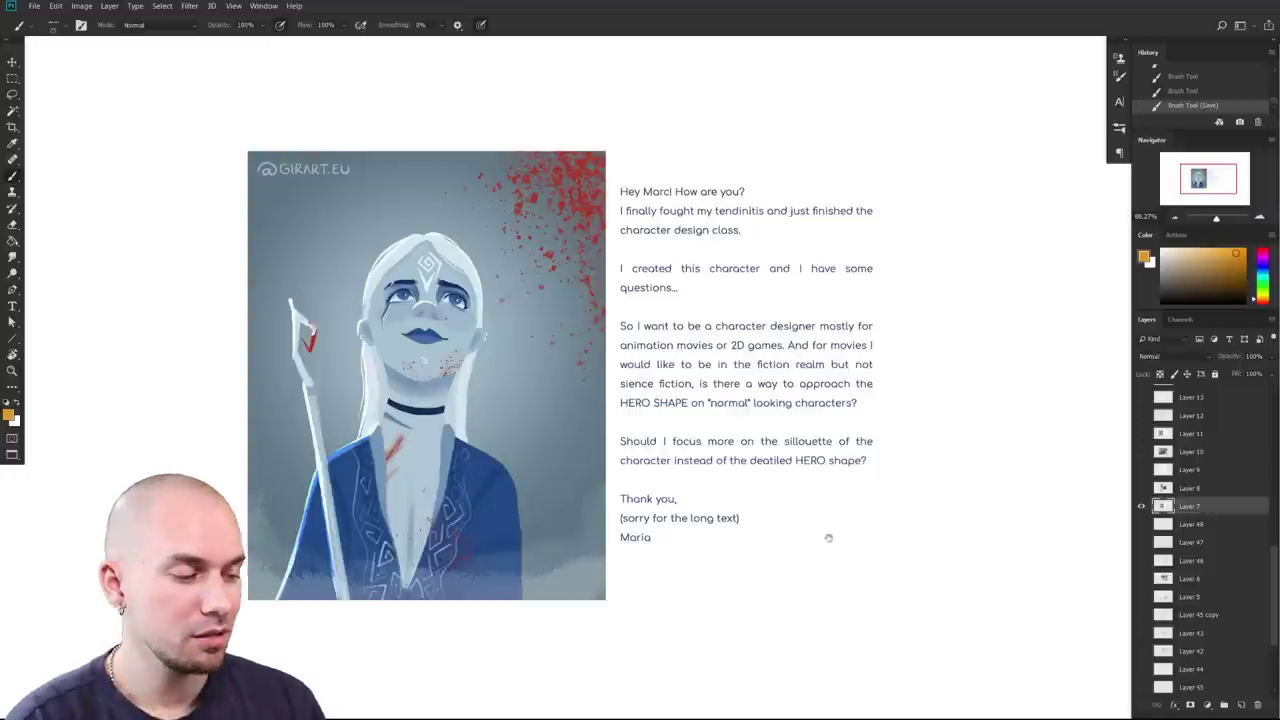
scroll(512, 563, "up", 2)
left_click_drag(508, 571, 518, 611)
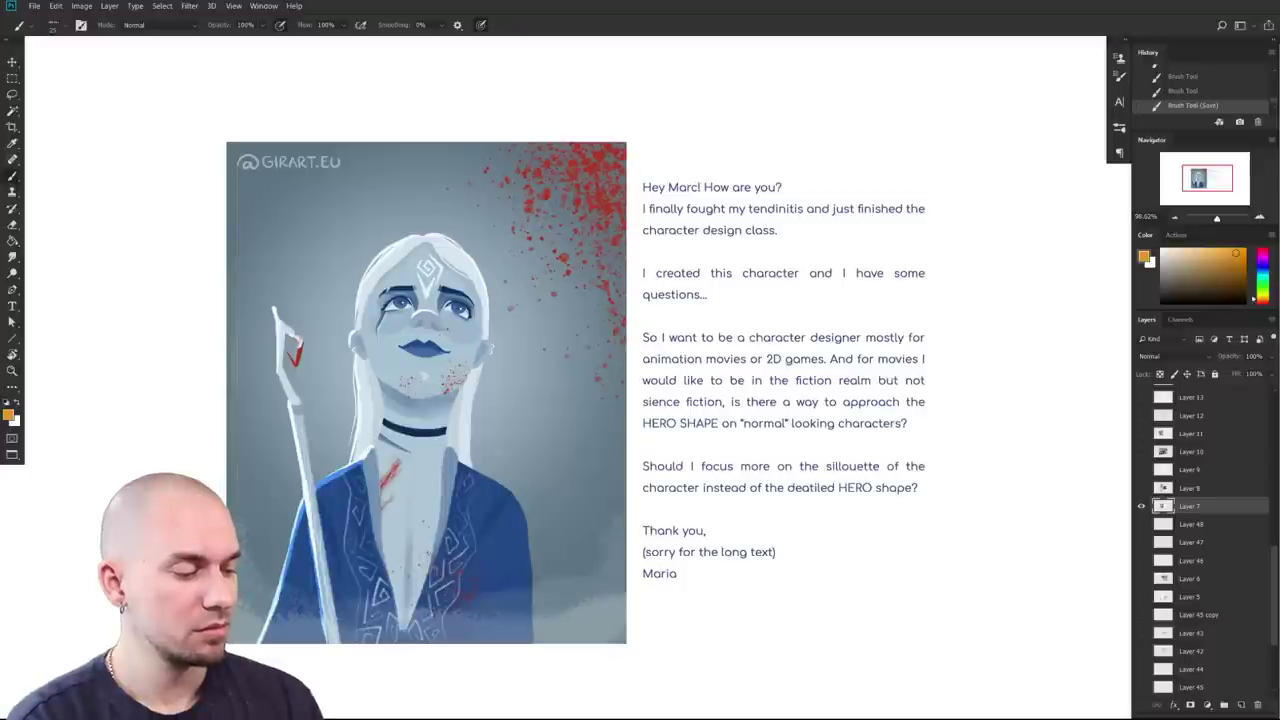
Step: Sample a slate blue from the choker area of the character's neck and choose a different small brush for marking up
left_click(426, 431, "alt")
key("bracketleft")
left_click_drag(549, 589, 550, 584)
key("bracketleft")
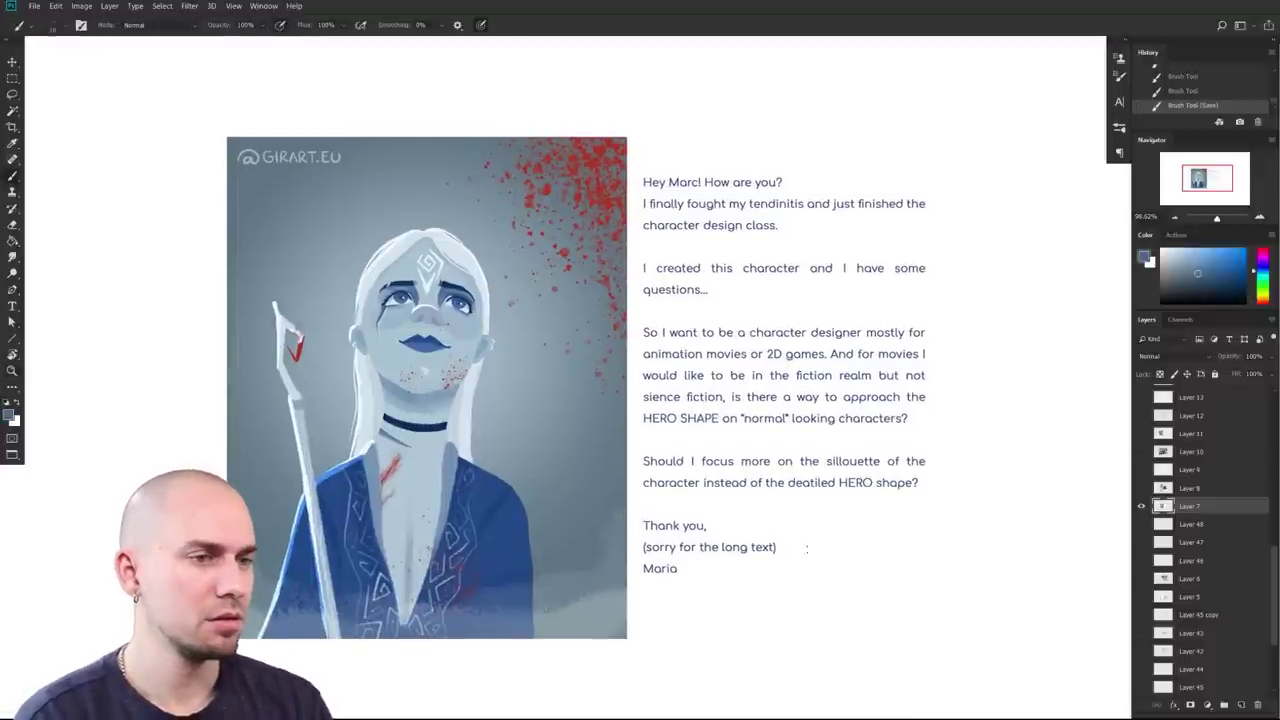
right_click(807, 549)
double_click(1044, 438)
left_click_drag(1044, 438, 1052, 429)
left_click_drag(970, 538, 955, 554)
Step: Try circling the head of the character's axe in slate blue, and undo the mark
left_click_drag(286, 391, 287, 374)
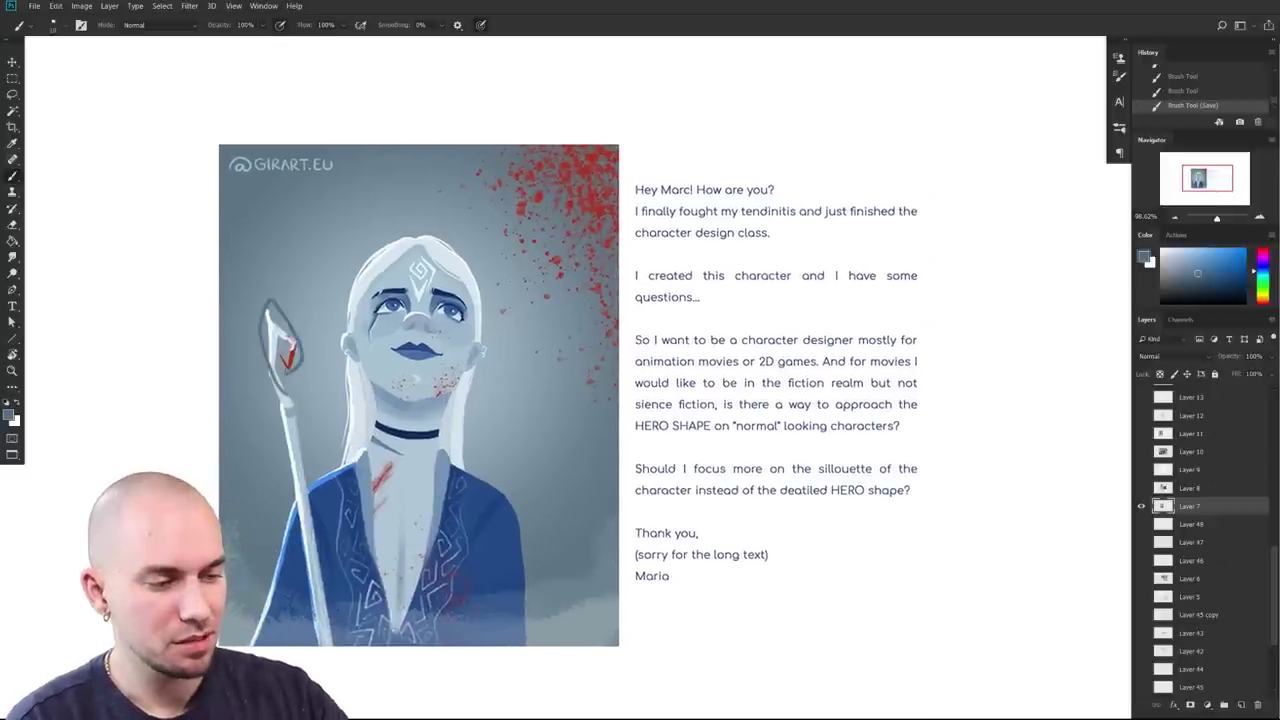
key("ctrl+z")
Step: Change the brush colour to a muted red and trace both sides of the character's neck
left_click(1262, 250)
left_click_drag(702, 566, 710, 547)
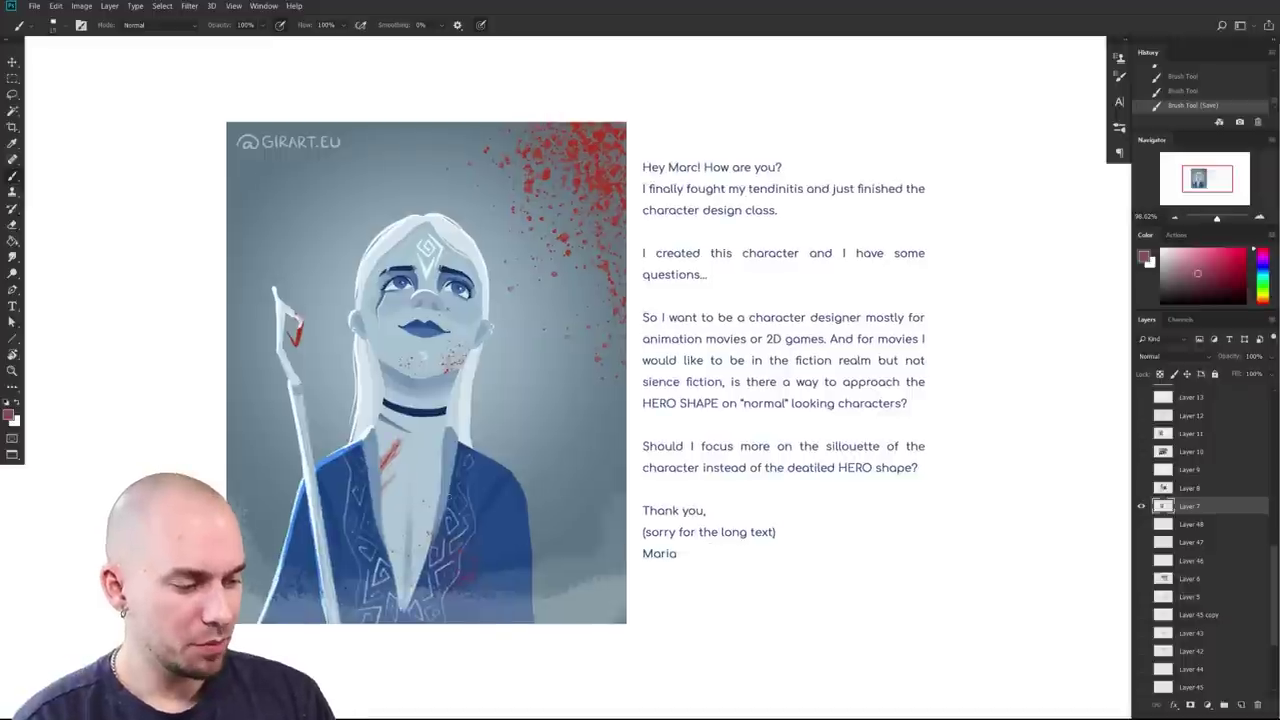
key("ctrl+z")
left_click_drag(544, 468, 545, 549)
left_click_drag(429, 304, 432, 348)
key("ctrl+z")
left_click_drag(516, 539, 497, 585)
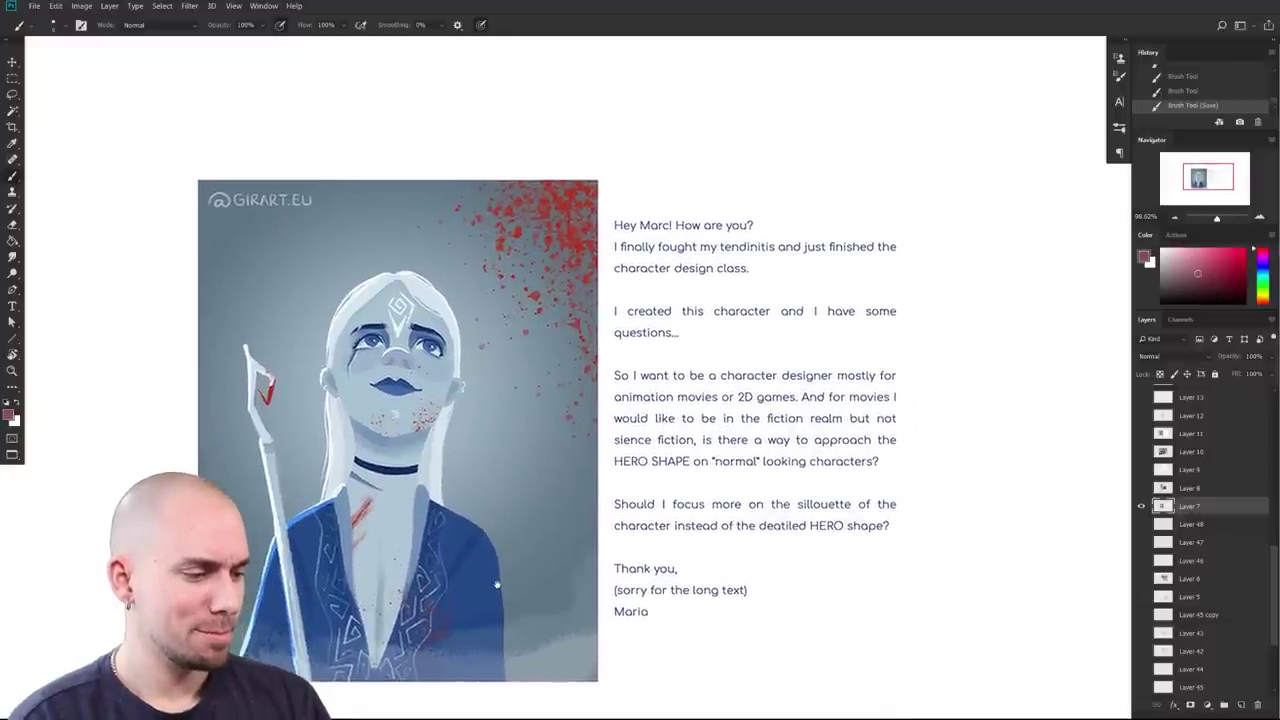
left_click_drag(497, 585, 497, 580)
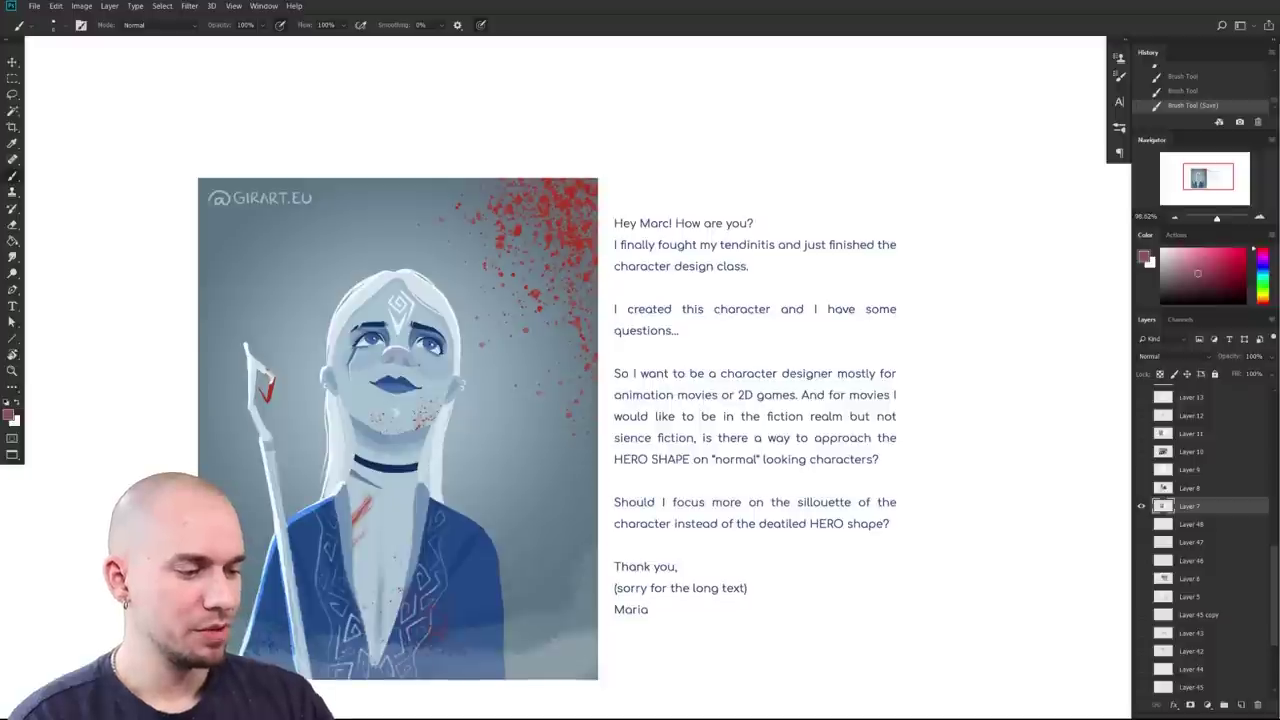
left_click_drag(356, 416, 350, 478)
mouse_move(422, 432)
left_mouse_down()
mouse_move(412, 482)
mouse_move(422, 436)
left_mouse_up()
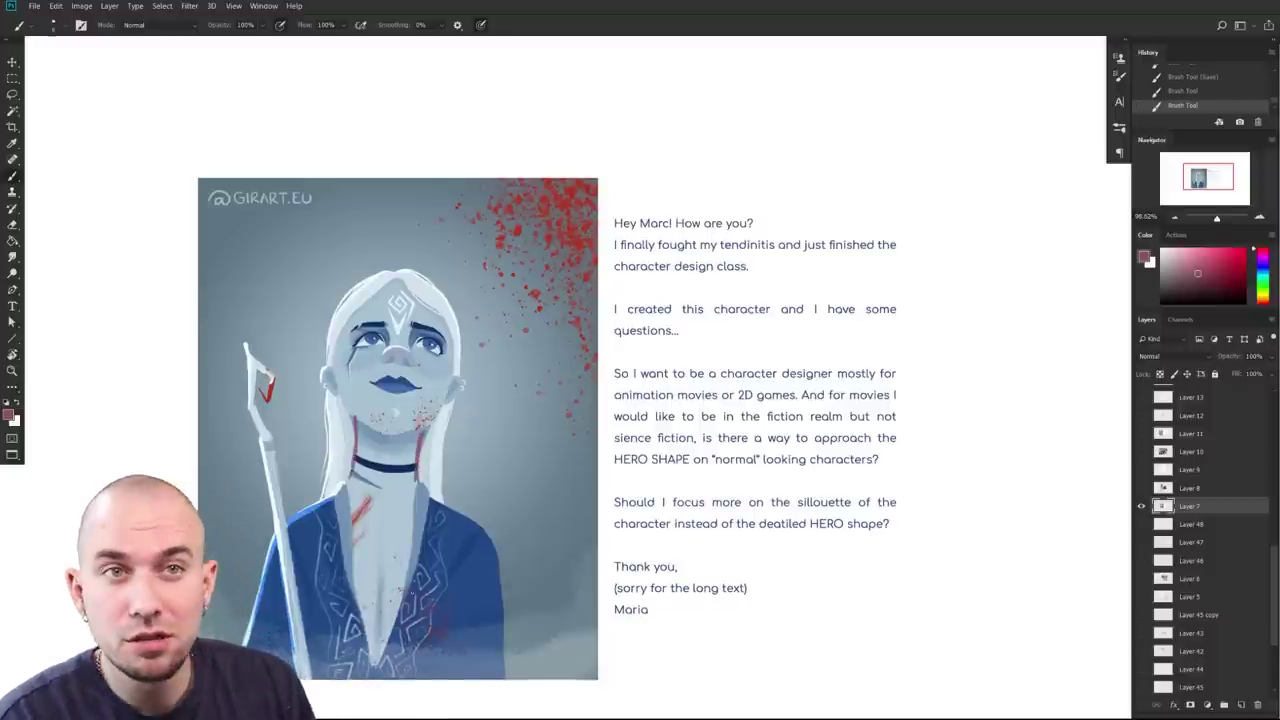
Step: Try tracing the V-shaped neckline of the robe in muted red, and undo the strokes
left_click_drag(541, 513, 673, 492)
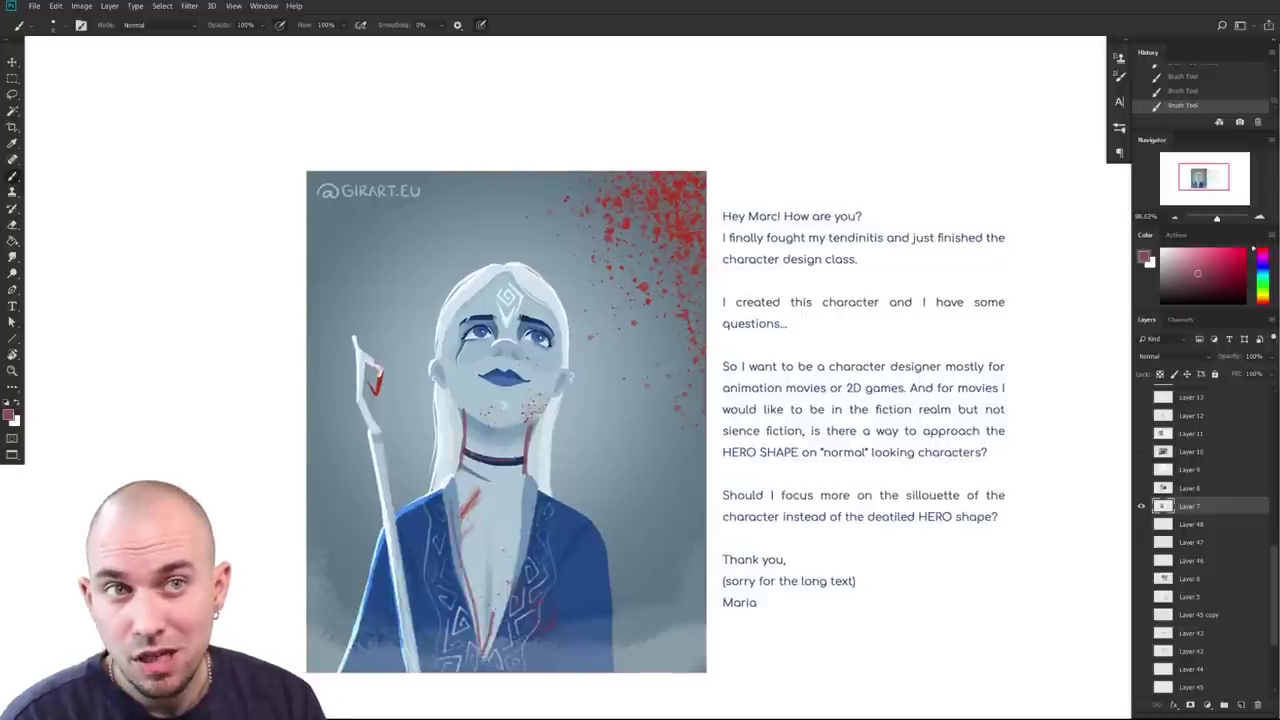
left_click_drag(496, 623, 516, 533)
key("ctrl+z")
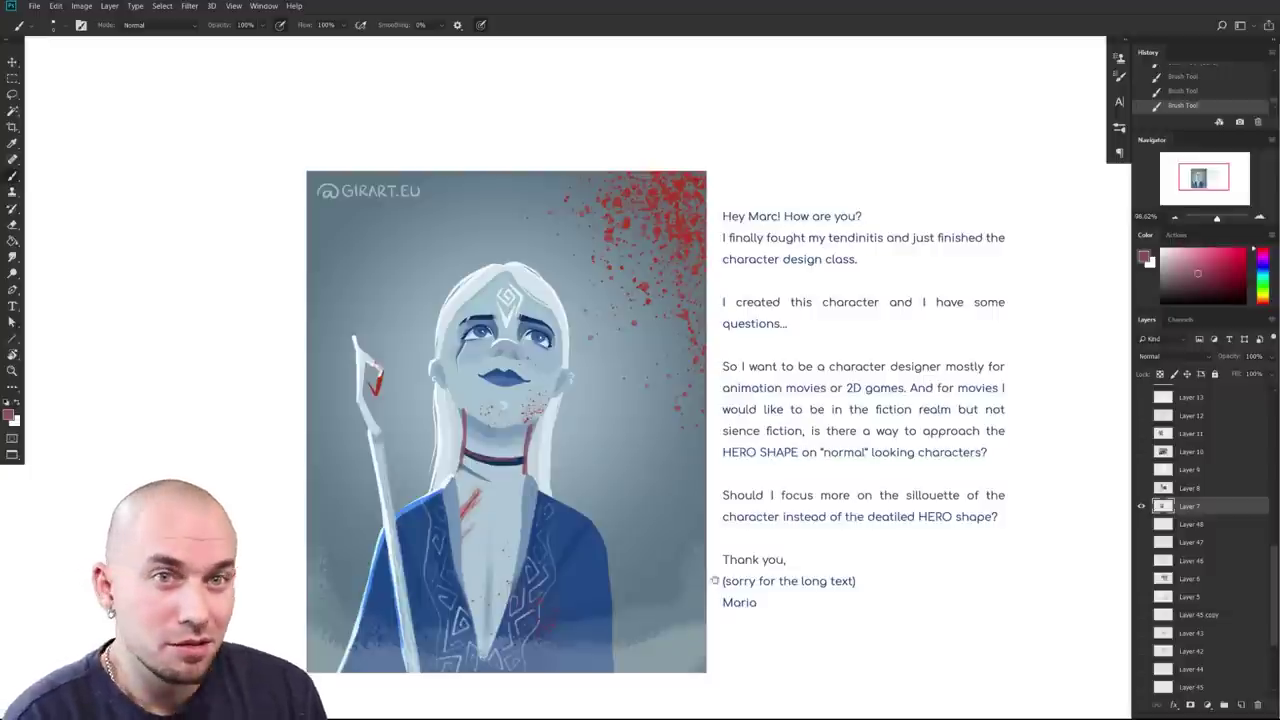
left_click_drag(720, 593, 761, 596)
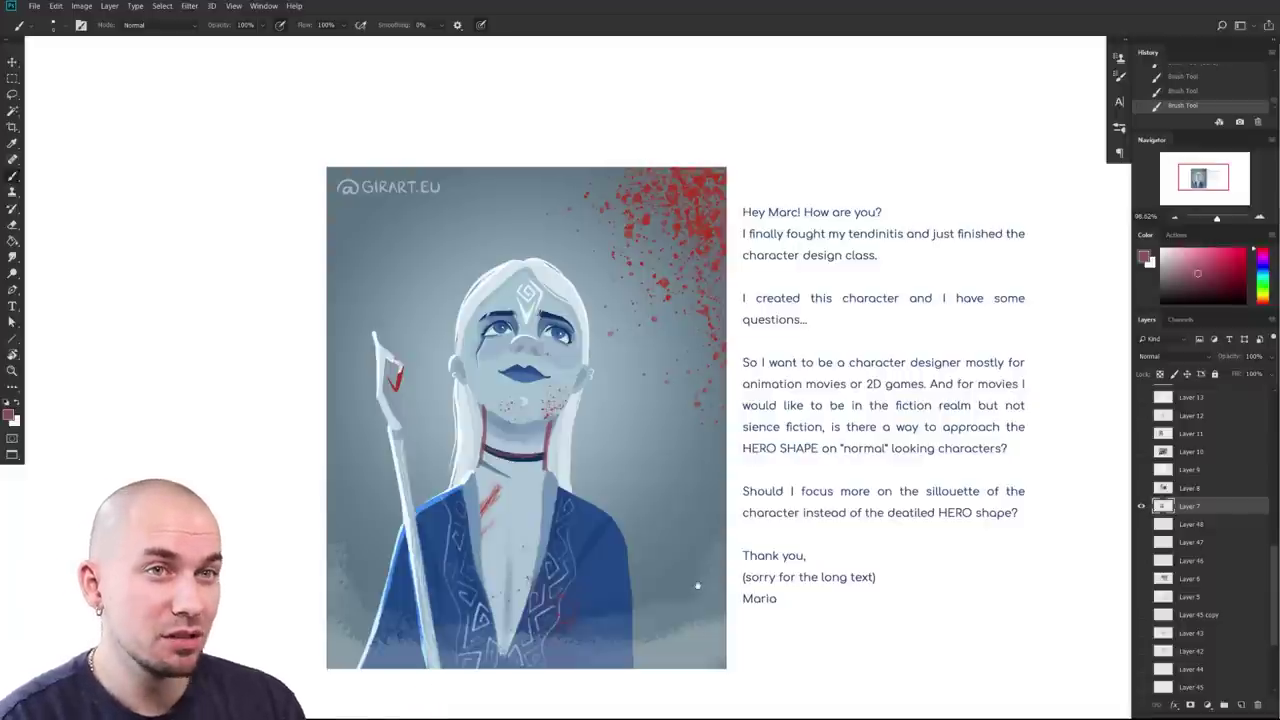
Step: Try a muted red stroke from the robe's collar over the character's shoulder, and undo it
left_click_drag(698, 586, 716, 590)
left_click_drag(565, 480, 634, 512)
key("ctrl+z")
mouse_move(625, 573)
left_mouse_down()
mouse_move(601, 521)
mouse_move(597, 591)
left_mouse_up()
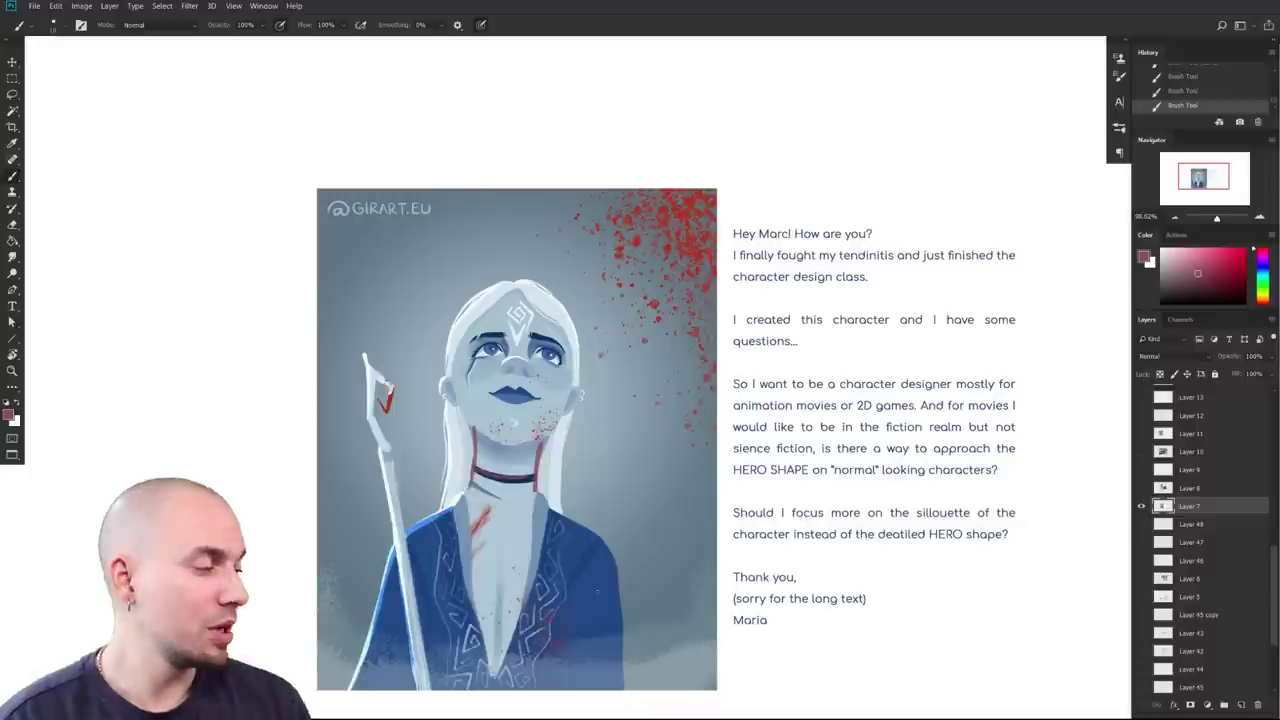
Step: Change the brush colour to black and trace one lapel edge of the robe, undoing the extra strokes
left_click_drag(1204, 281, 1161, 303)
left_click_drag(506, 557, 473, 547)
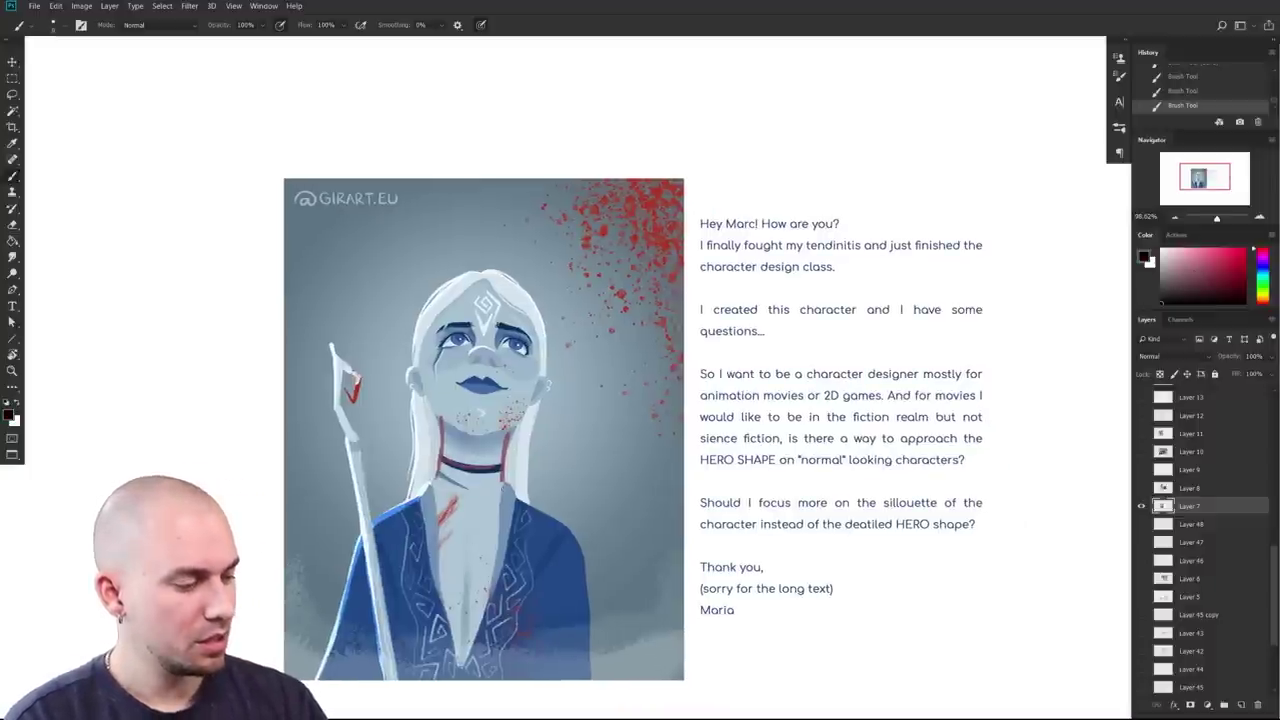
scroll(495, 615, "up", 3)
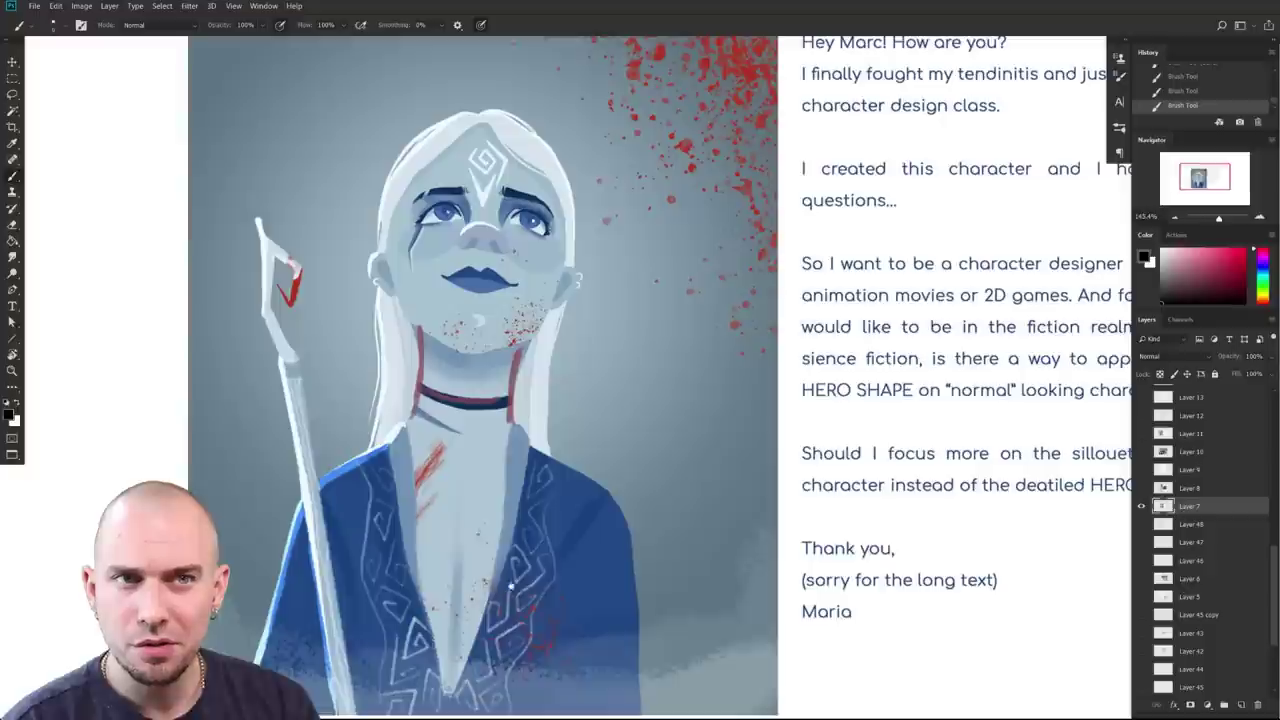
mouse_move(497, 585)
left_mouse_down()
mouse_move(522, 490)
mouse_move(507, 458)
mouse_move(496, 582)
left_mouse_up()
key("ctrl+z")
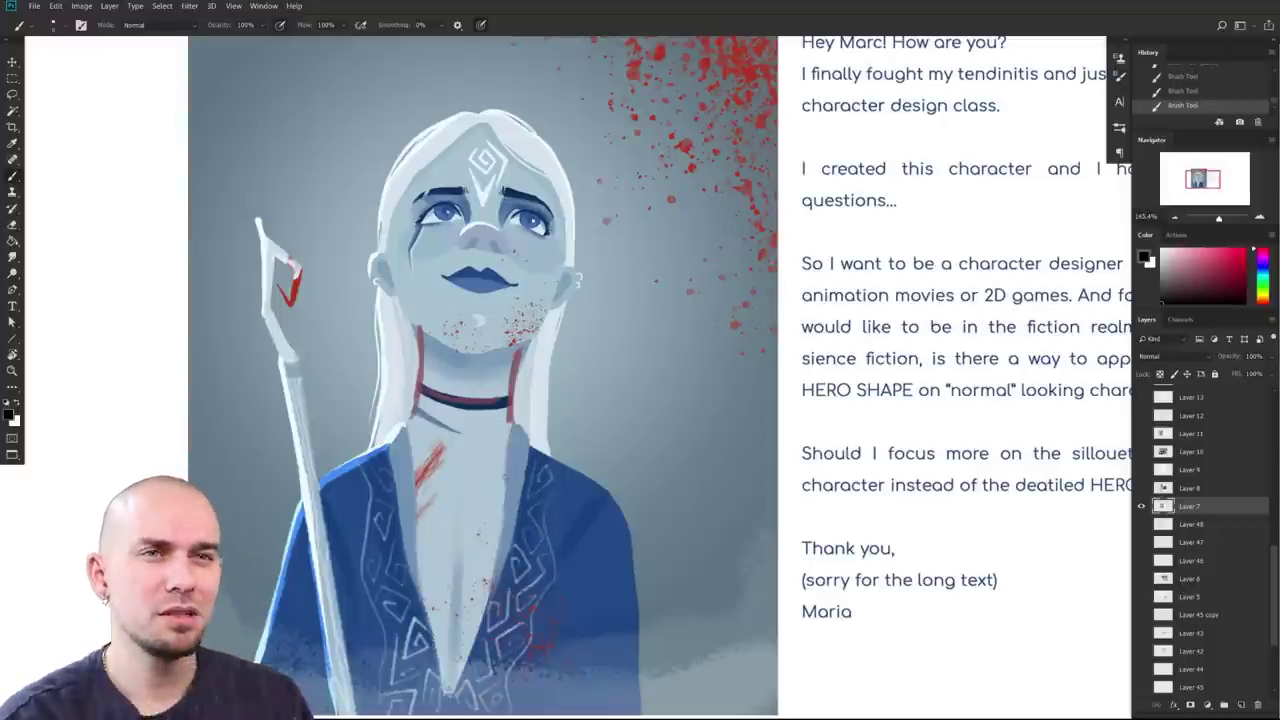
mouse_move(419, 604)
left_mouse_down()
mouse_move(384, 430)
mouse_move(443, 680)
mouse_move(413, 586)
left_mouse_up()
mouse_move(475, 676)
left_mouse_down()
mouse_move(520, 498)
mouse_move(522, 418)
mouse_move(510, 524)
left_mouse_up()
key("ctrl+z")
key("ctrl+z")
key("ctrl+z")
key("ctrl+z")
key("ctrl+z")
key("ctrl+z")
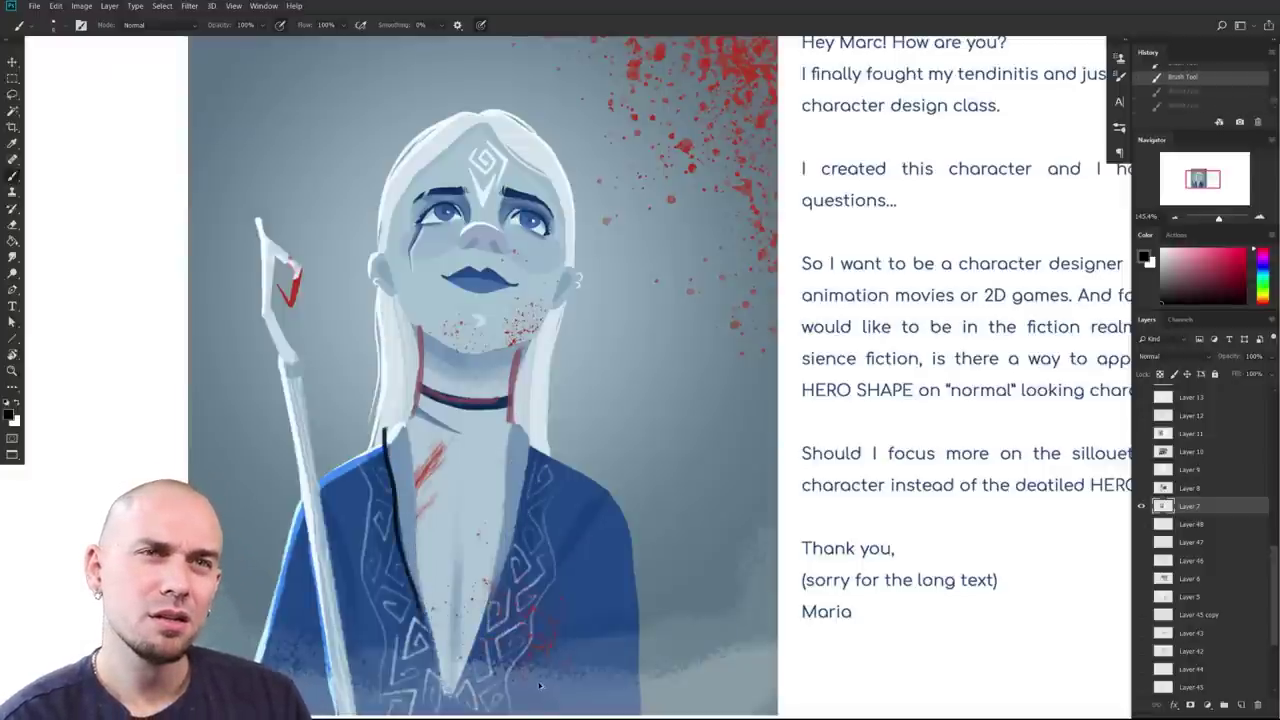
Step: Try further black marks on the robe's other lapel and along the sleeve beside the staff, and undo them
mouse_move(484, 544)
left_mouse_down()
mouse_move(496, 494)
mouse_move(495, 531)
left_mouse_up()
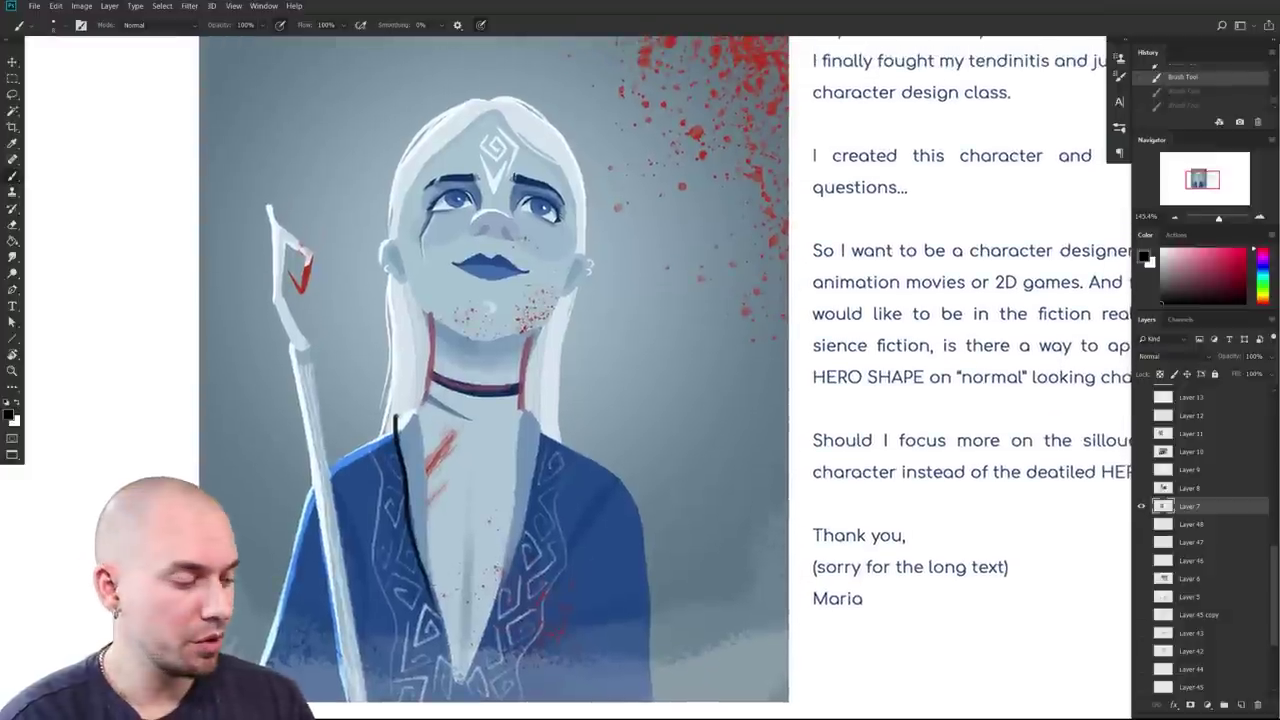
mouse_move(560, 624)
left_mouse_down()
mouse_move(583, 558)
mouse_move(606, 584)
left_mouse_up()
key("ctrl+z")
left_click_drag(343, 532, 368, 620)
key("ctrl+z")
left_click_drag(548, 665, 580, 684)
scroll(722, 586, "down", 4)
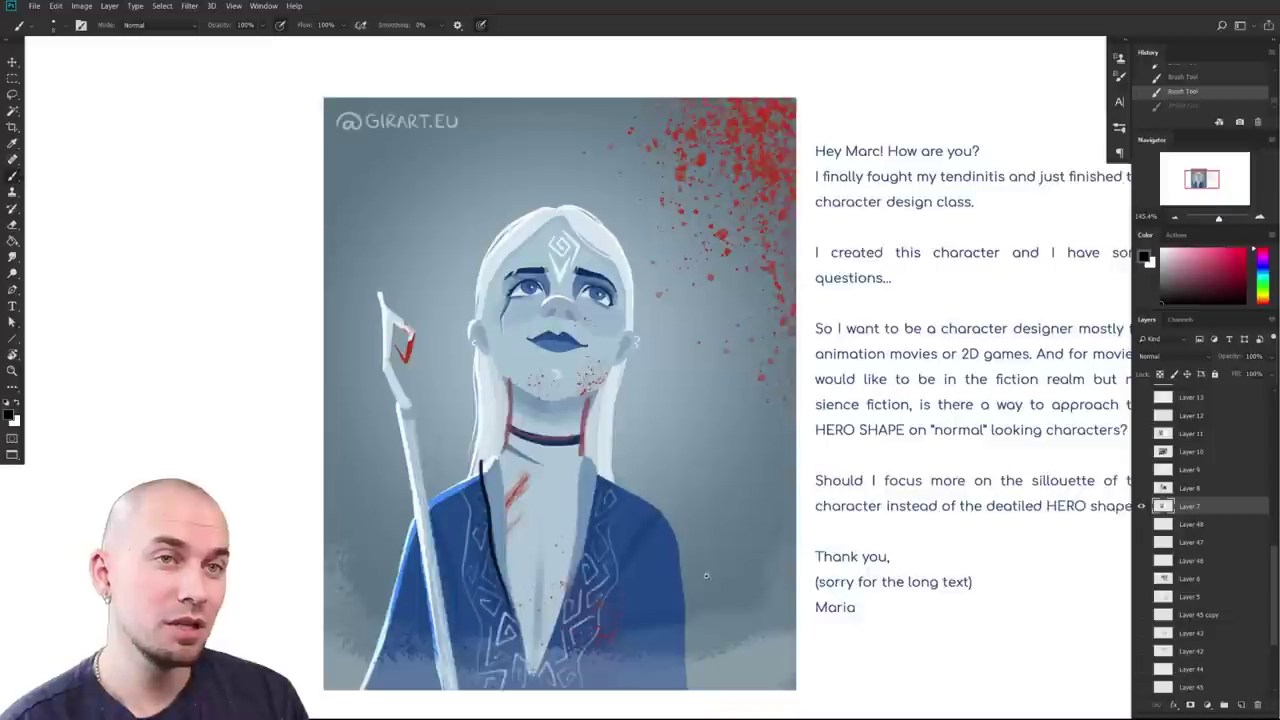
Step: Select the character's whole silhouette with the Lasso tool, including the hair, robe and axe-headed staff
left_click_drag(722, 586, 674, 561)
scroll(674, 562, "up", 2)
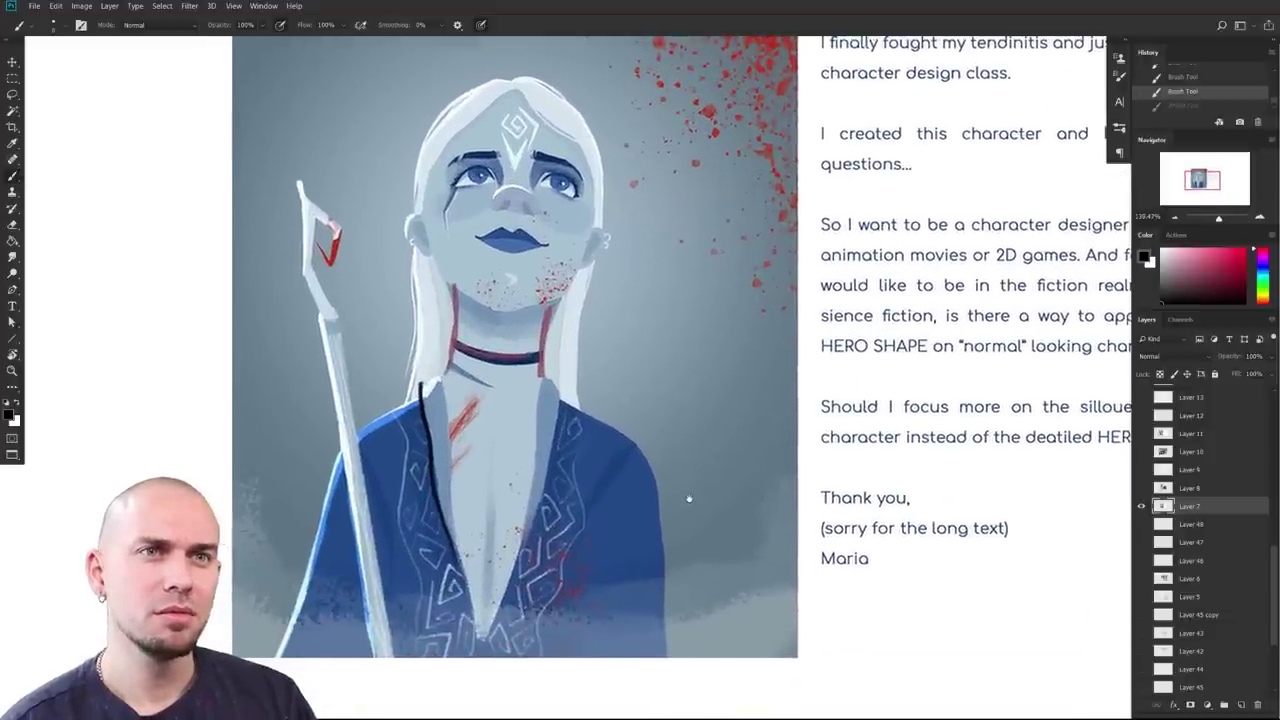
scroll(680, 520, "down", 3)
scroll(671, 542, "down", 1)
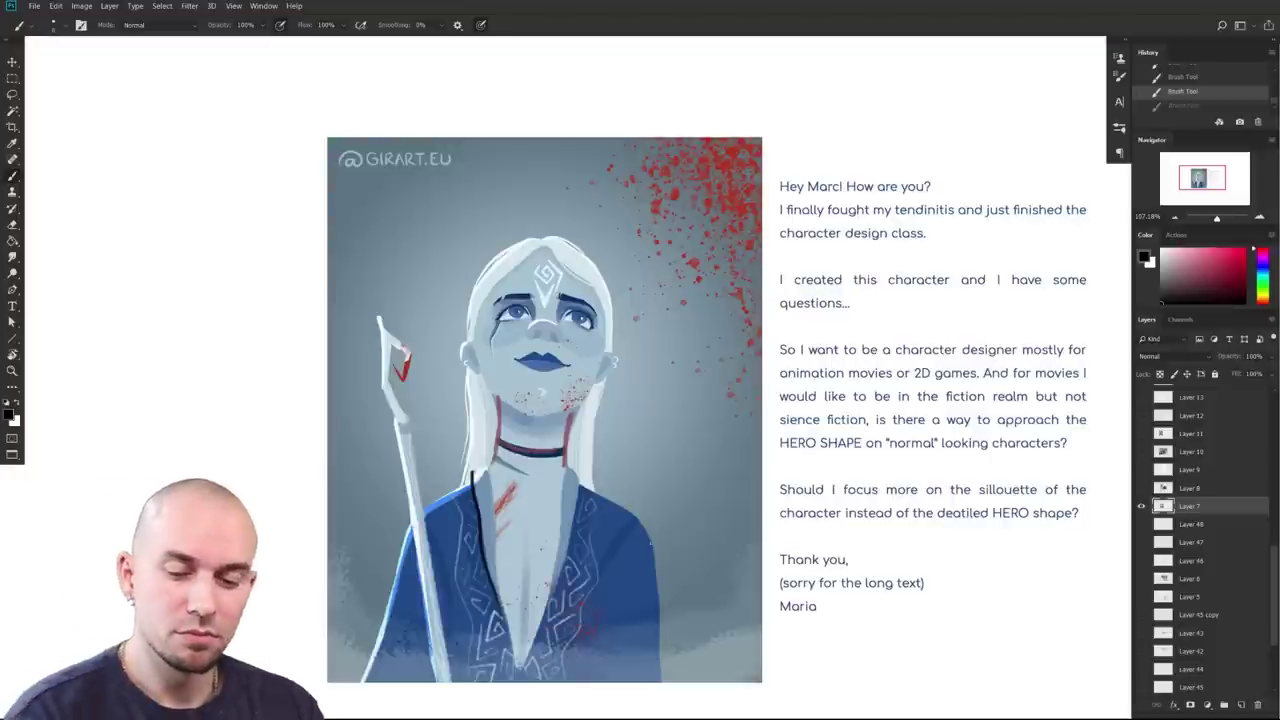
key("l")
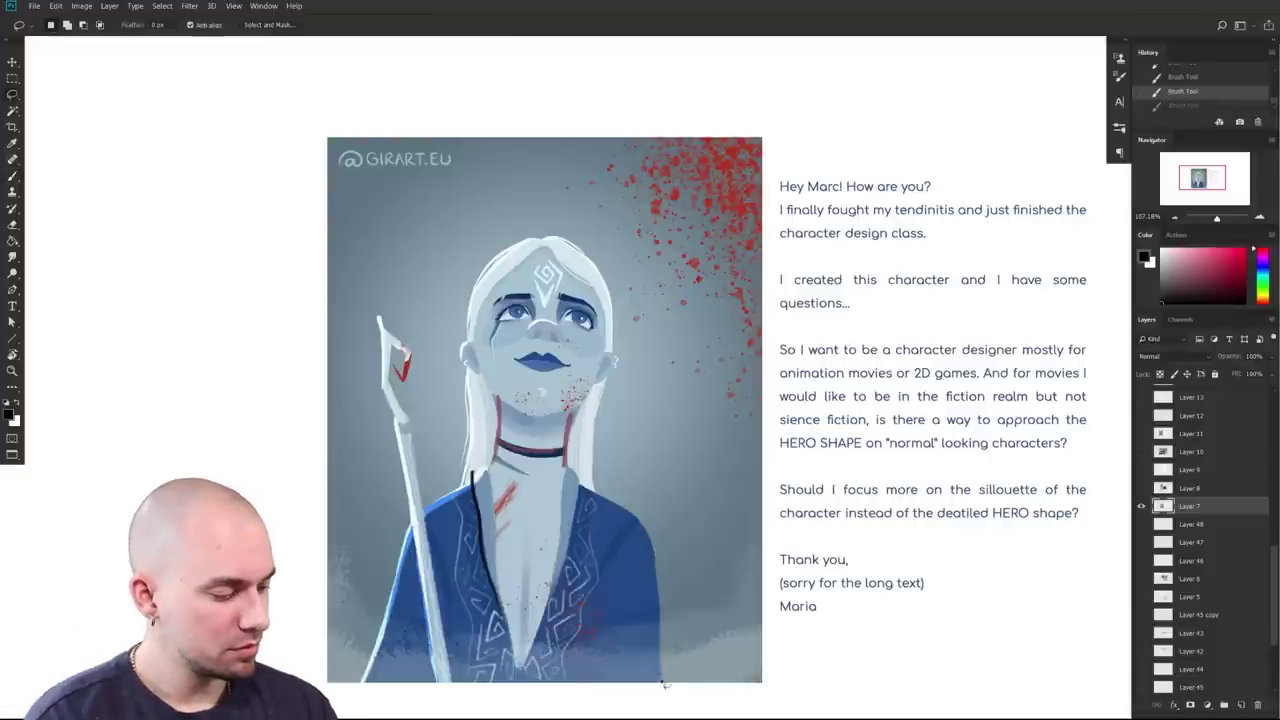
mouse_move(617, 372)
left_mouse_down()
mouse_move(607, 283)
mouse_move(558, 238)
mouse_move(512, 246)
mouse_move(466, 320)
left_mouse_up()
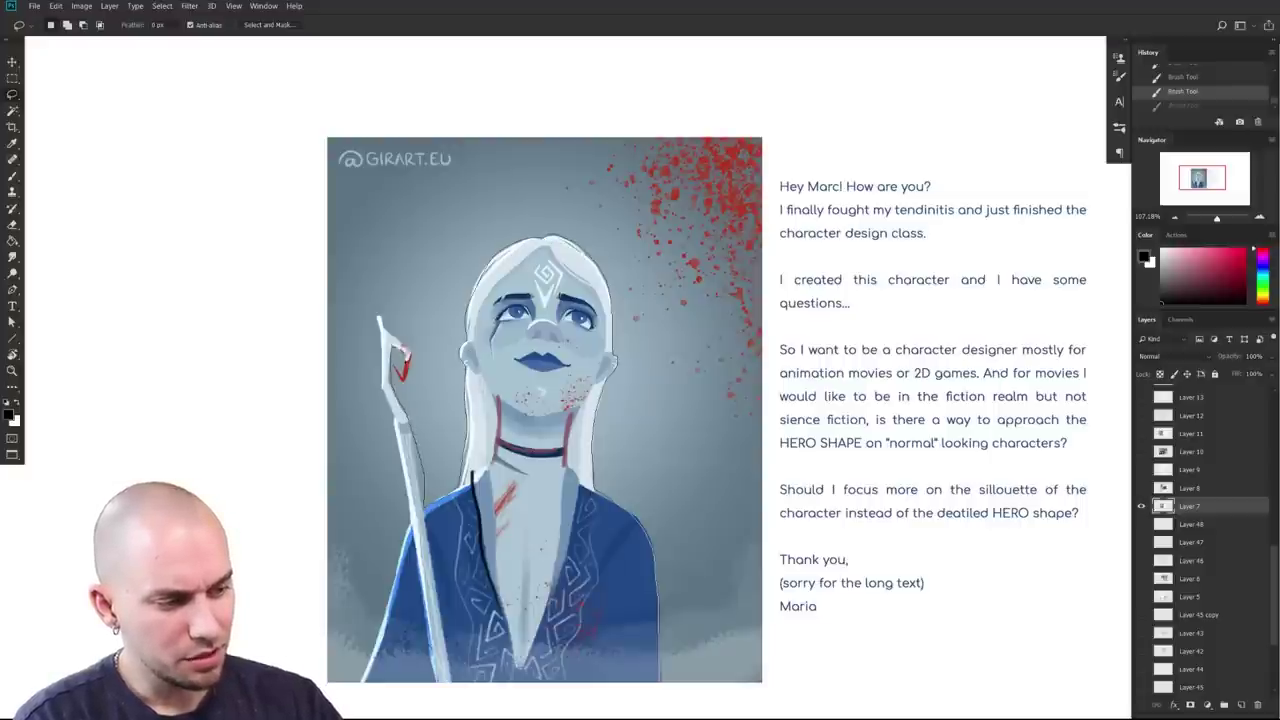
left_click_drag(407, 351, 380, 319)
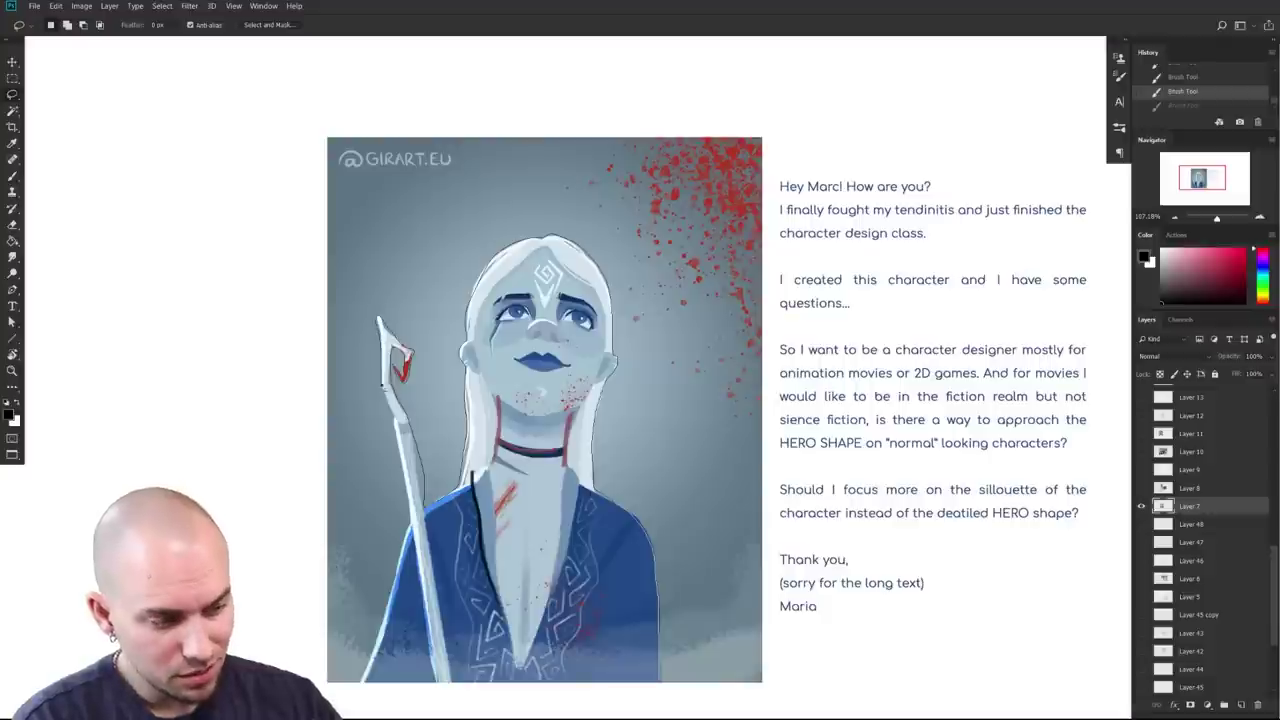
left_click_drag(399, 553, 354, 690)
left_click_drag(633, 653, 571, 673)
Step: Subtract the opening inside the axe head and the gap beside the staff from the selection
left_click_drag(377, 470, 414, 469)
mouse_move(320, 352)
left_mouse_down()
mouse_move(328, 387)
mouse_move(336, 344)
left_mouse_up()
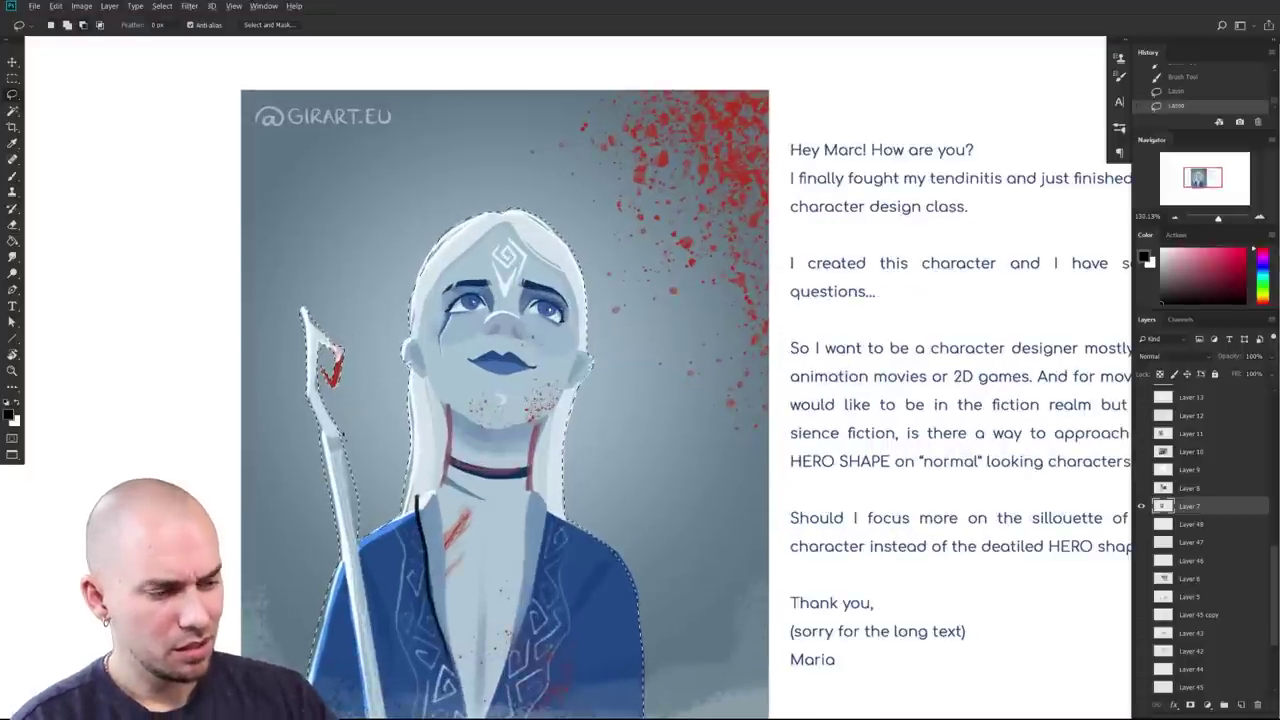
mouse_move(369, 471)
left_mouse_down()
mouse_move(348, 433)
mouse_move(331, 482)
mouse_move(345, 548)
left_mouse_up()
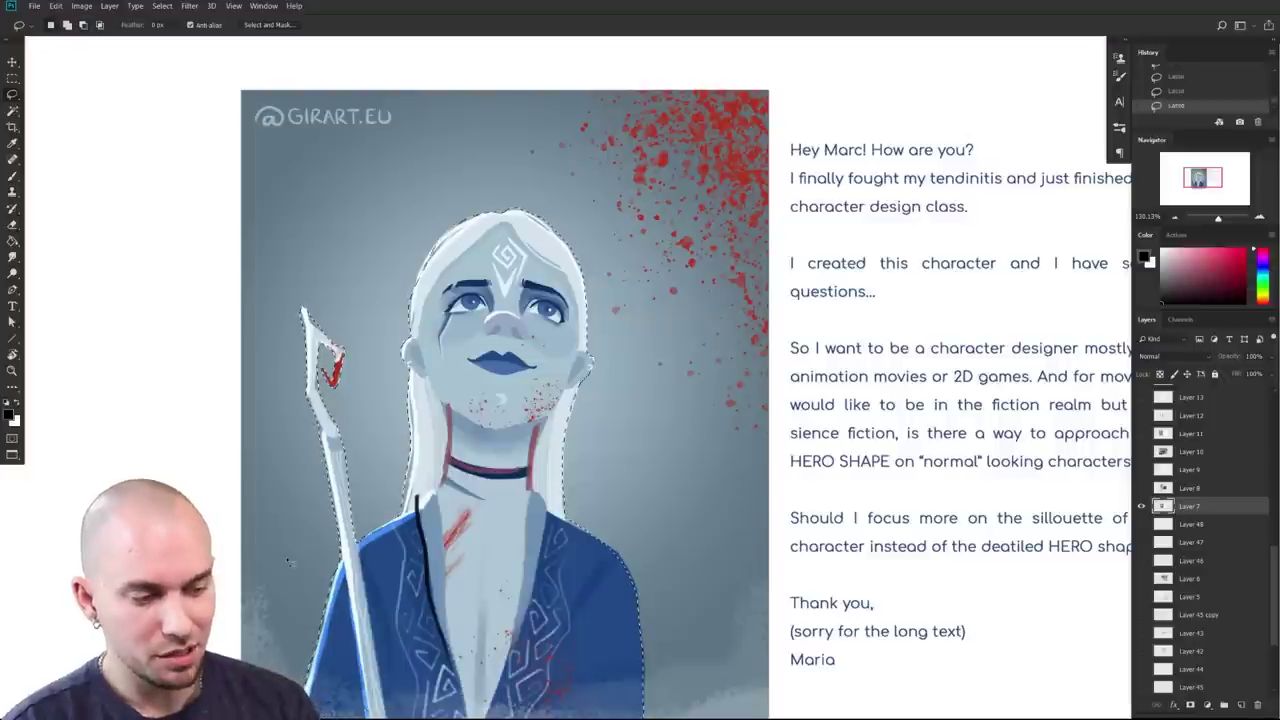
left_click_drag(595, 622, 590, 608)
Step: Switch to the Brush tool, choose a soft brush and enlarge it for broad strokes
key("b")
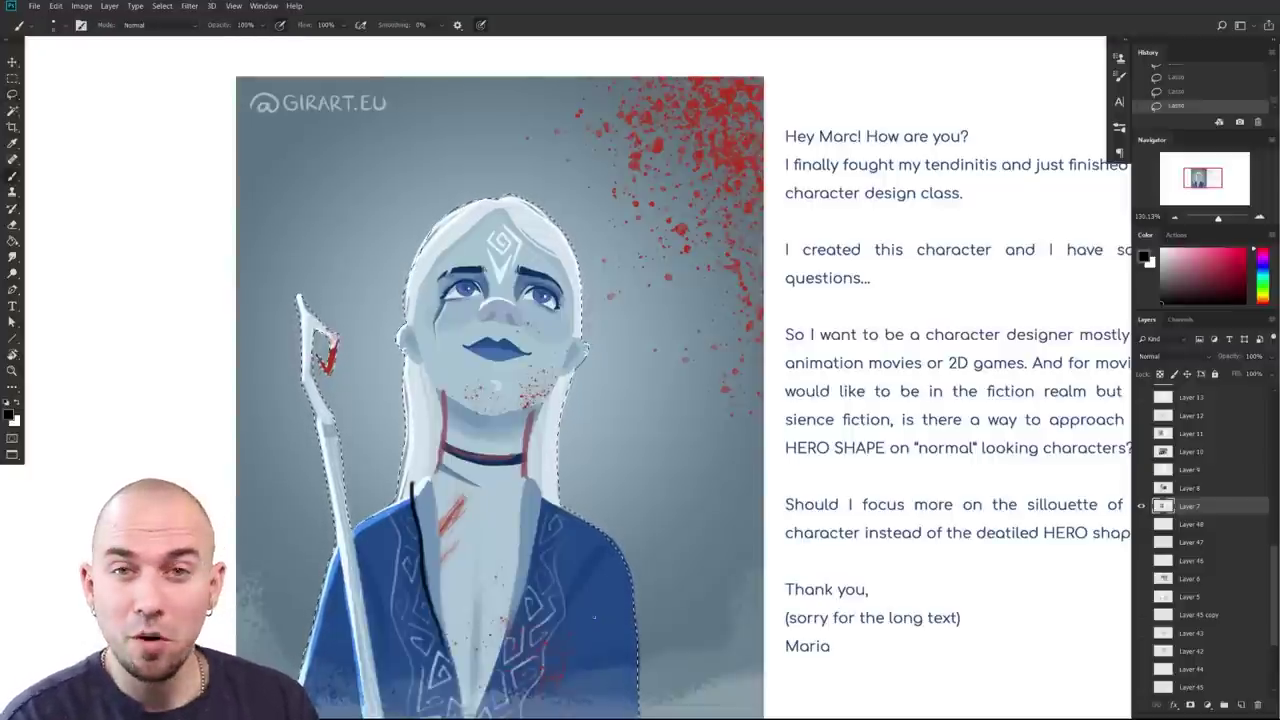
scroll(680, 590, "down", 3)
left_click_drag(687, 555, 689, 517)
right_click(609, 466)
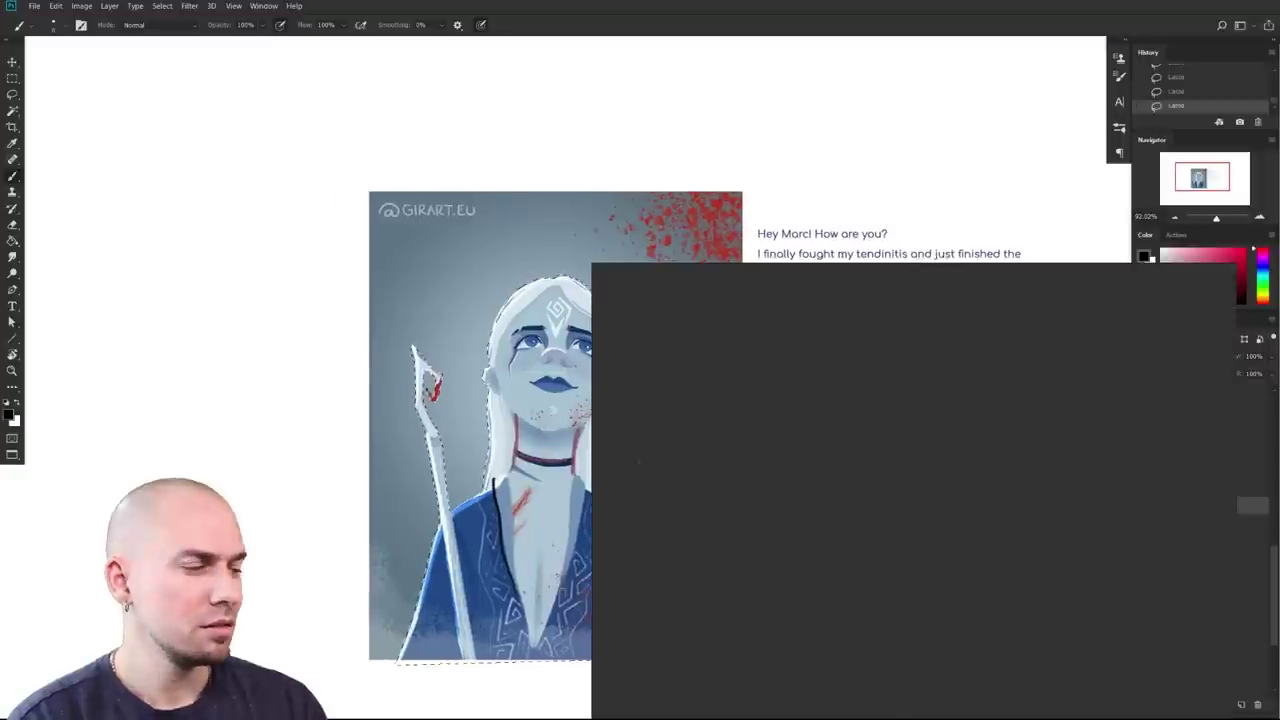
double_click(705, 446)
left_click(530, 556)
key("bracketright")
key("bracketright")
key("bracketright")
key("bracketright")
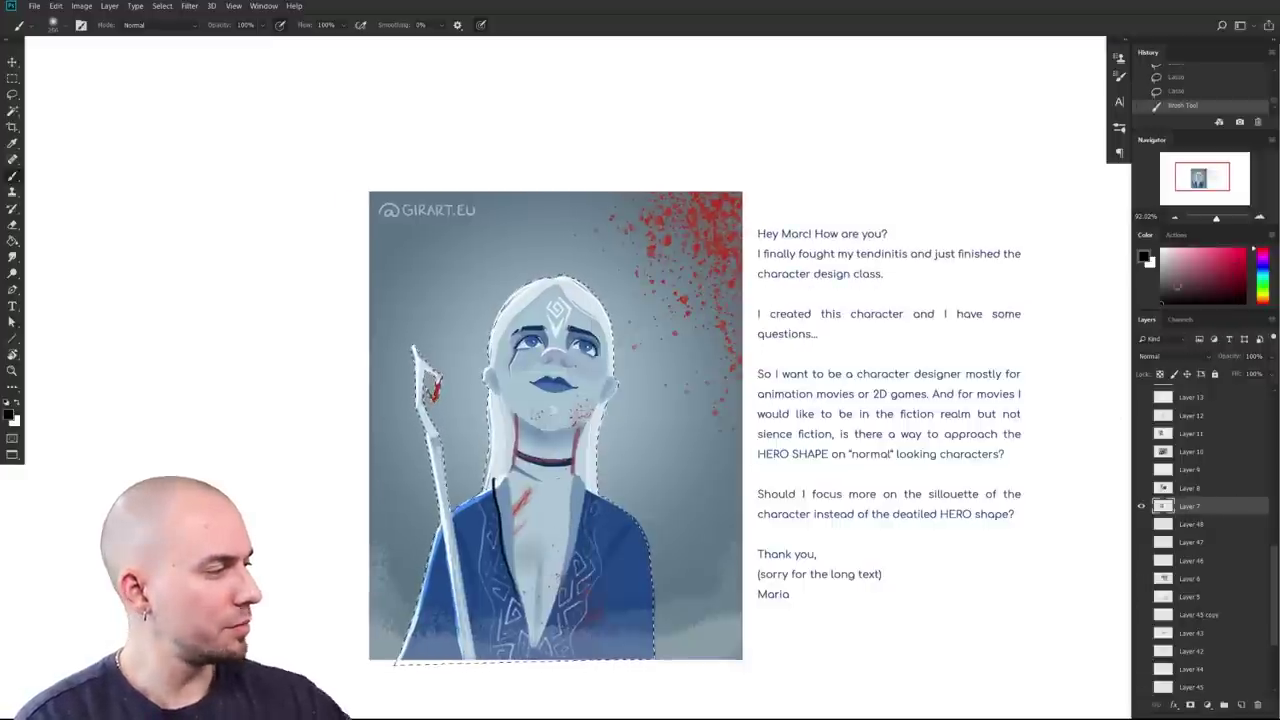
Step: Change the brush colour to pale cream, try painting over the selected character, and undo the stroke
left_click(1184, 262)
left_click_drag(1263, 285, 1263, 299)
left_click_drag(1184, 257, 1183, 240)
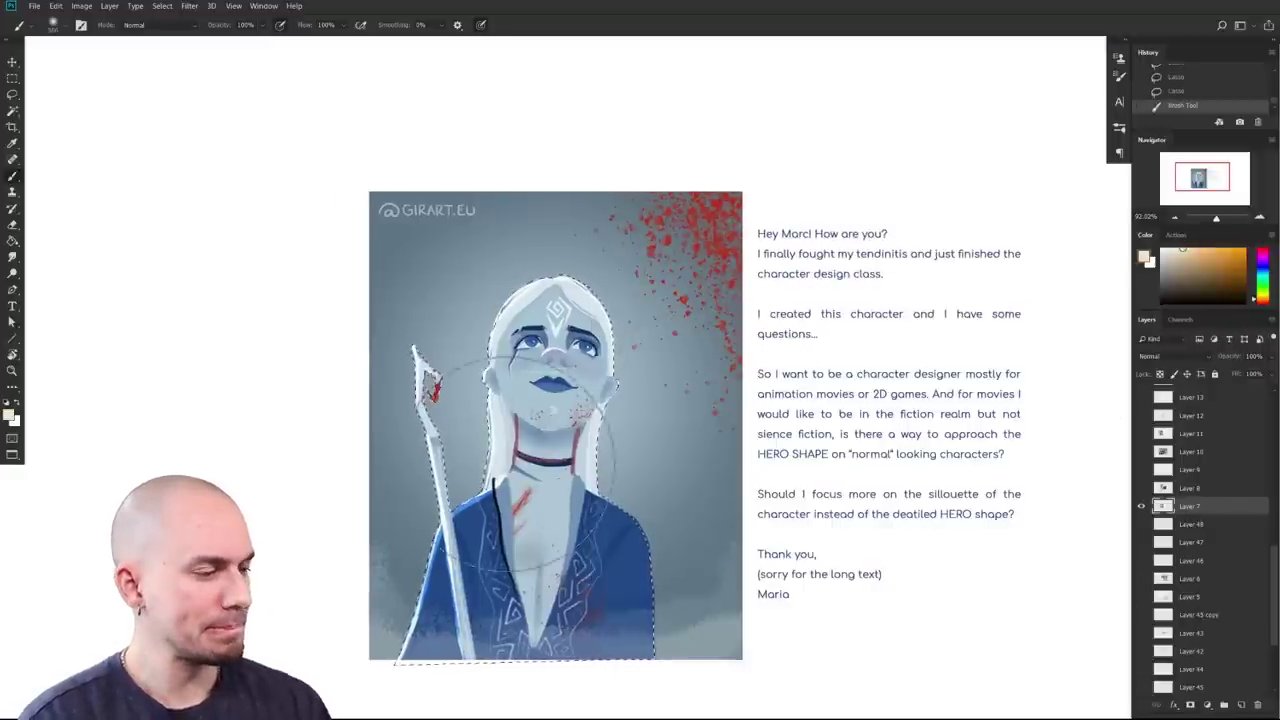
key("bracketright")
key("bracketright")
key("bracketright")
left_click_drag(490, 515, 884, 579)
key("ctrl+z")
Step: Copy the selected character onto its own layer
left_click_drag(814, 598, 729, 600)
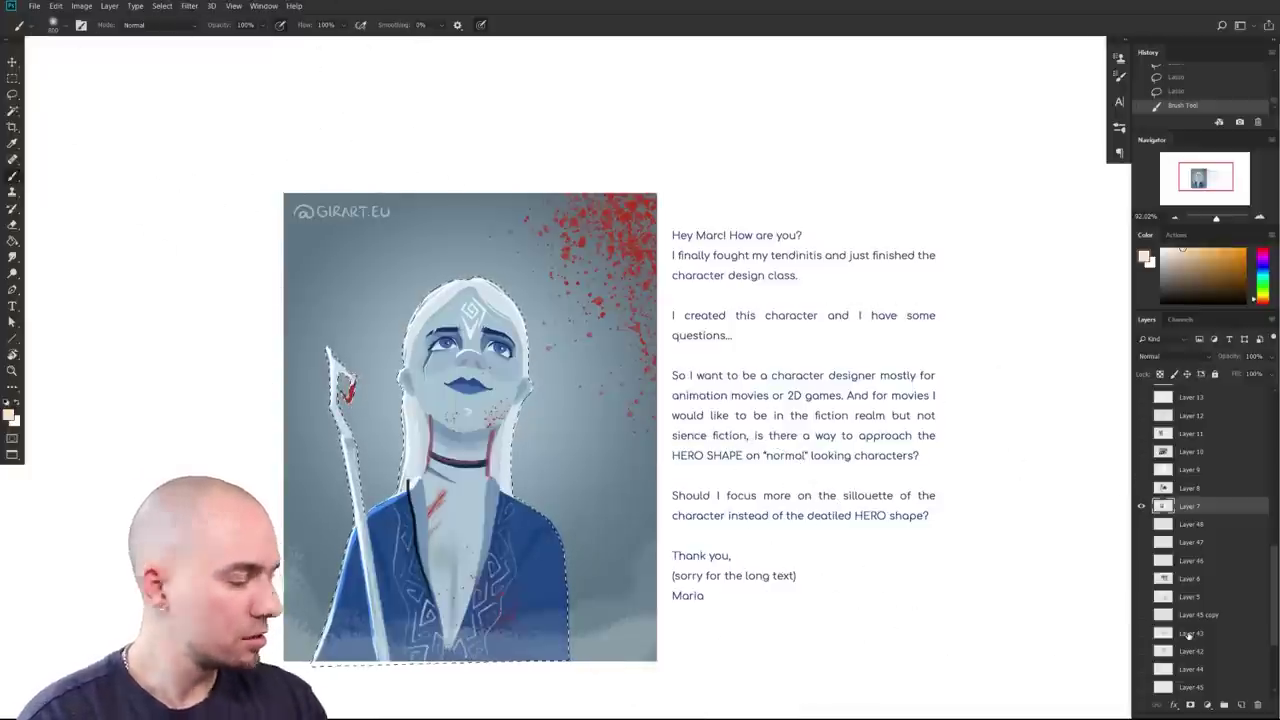
key("ctrl+j")
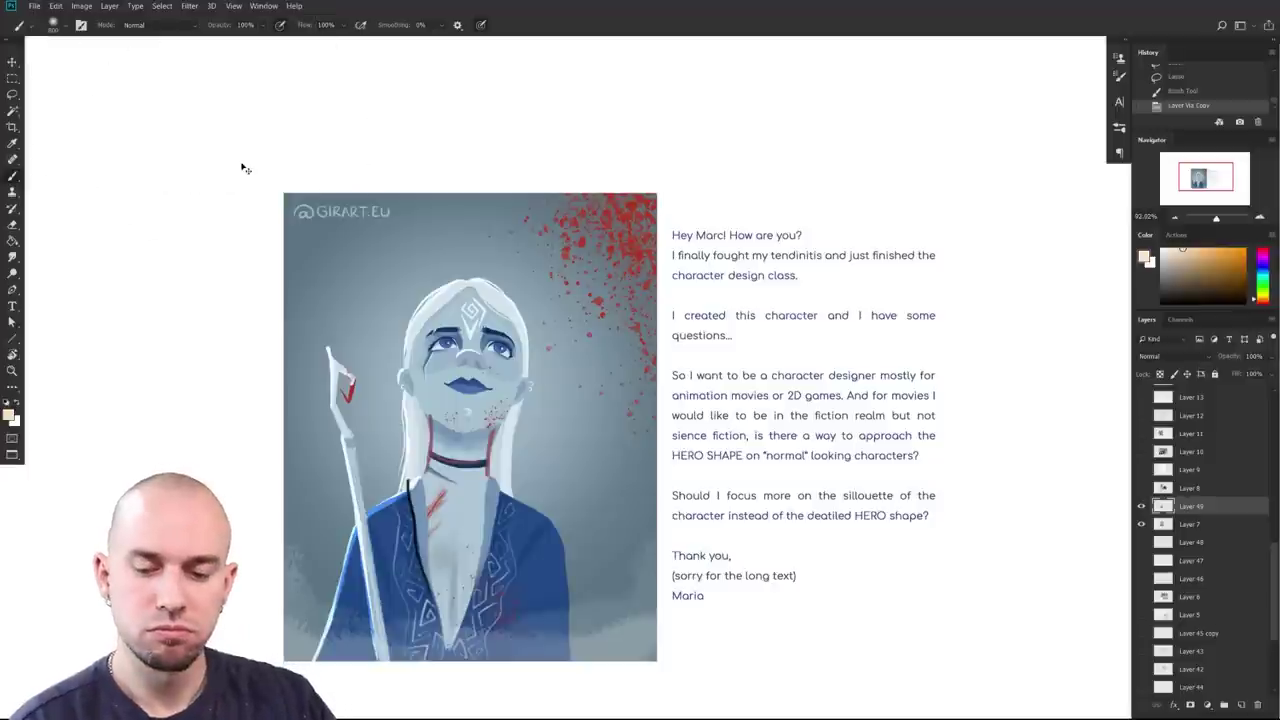
Step: Try shifting the copied character toward red and yellow with Color Balance, and cancel the adjustment
key("ctrl+b")
left_click_drag(1062, 430, 1104, 416)
left_click(1217, 397)
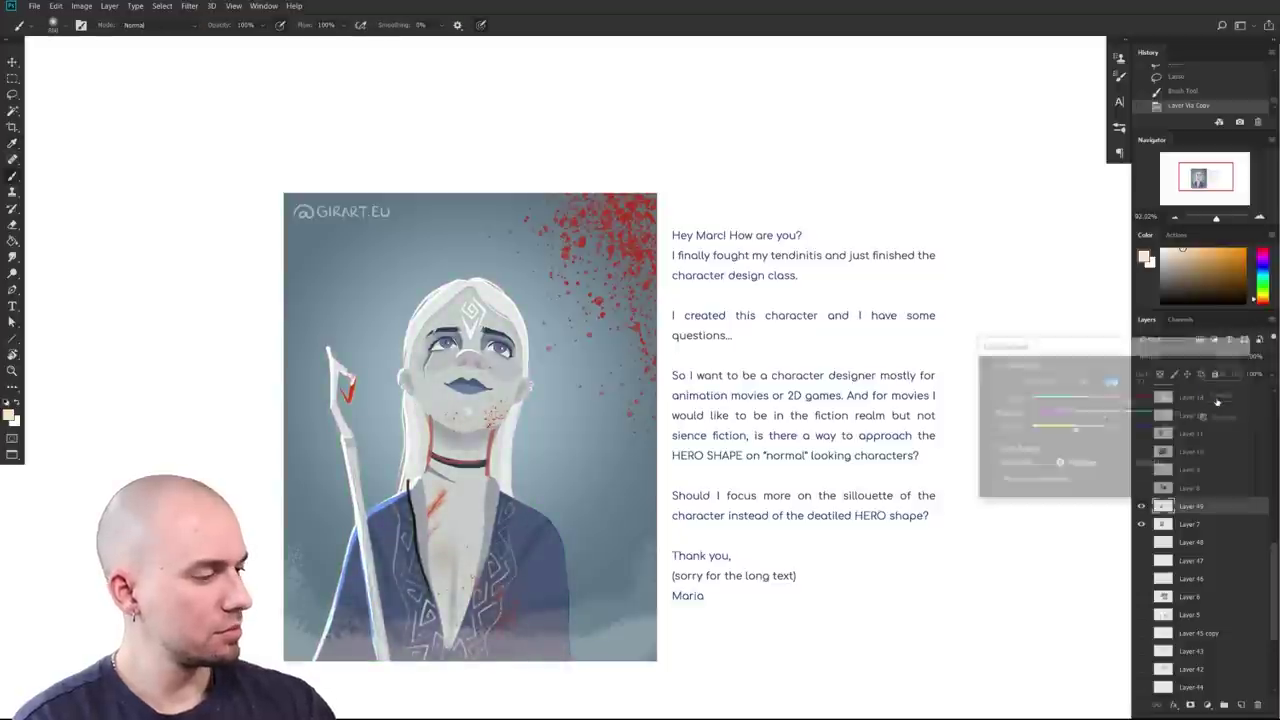
Step: Lock the copied layer's transparent pixels, try painting over the character, and undo the stroke
left_click(1159, 374)
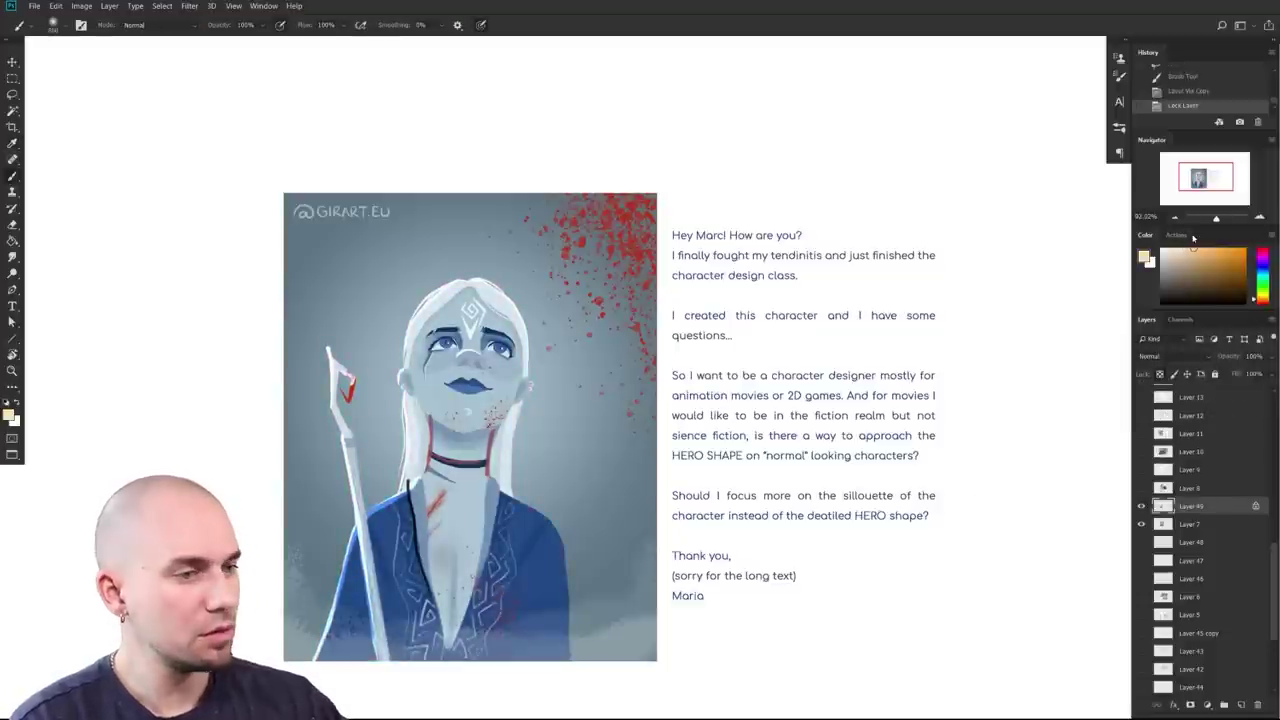
left_click(163, 24)
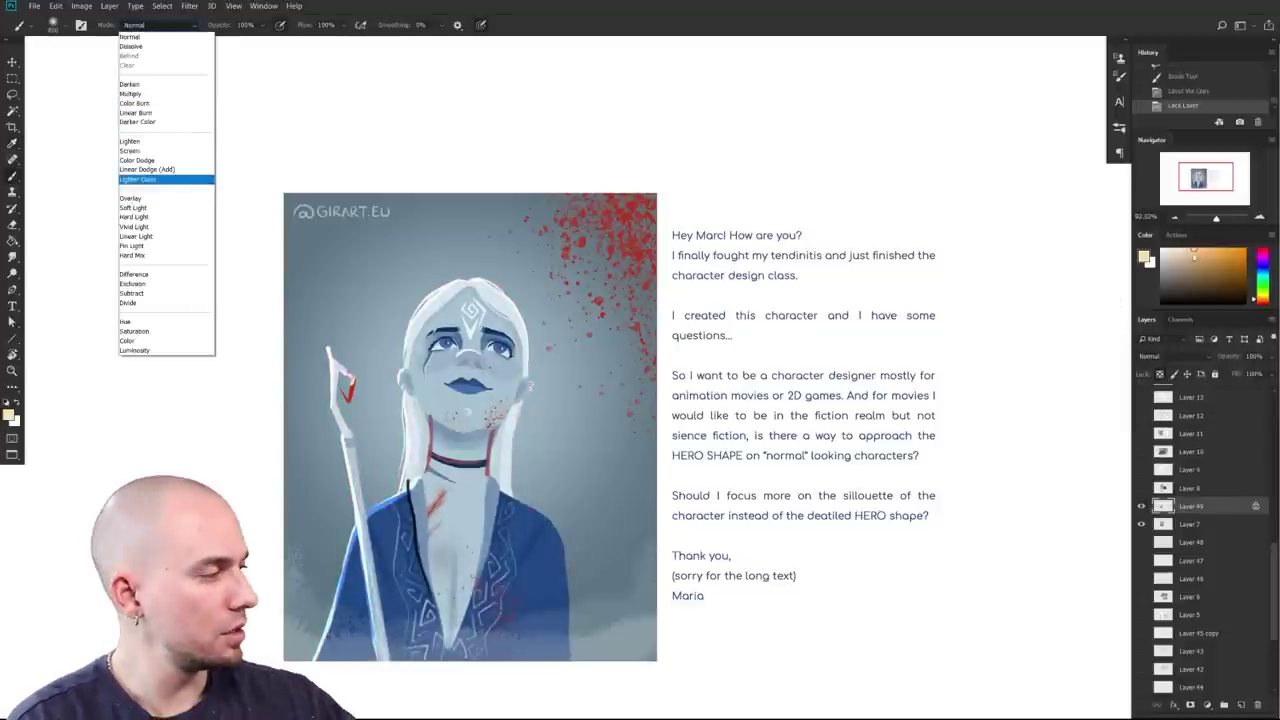
left_click(571, 306)
left_click_drag(457, 352, 491, 508)
key("ctrl+z")
Step: Try Overlay as the brush blending mode, and settle on Hard Light
left_click(163, 24)
left_click(150, 196)
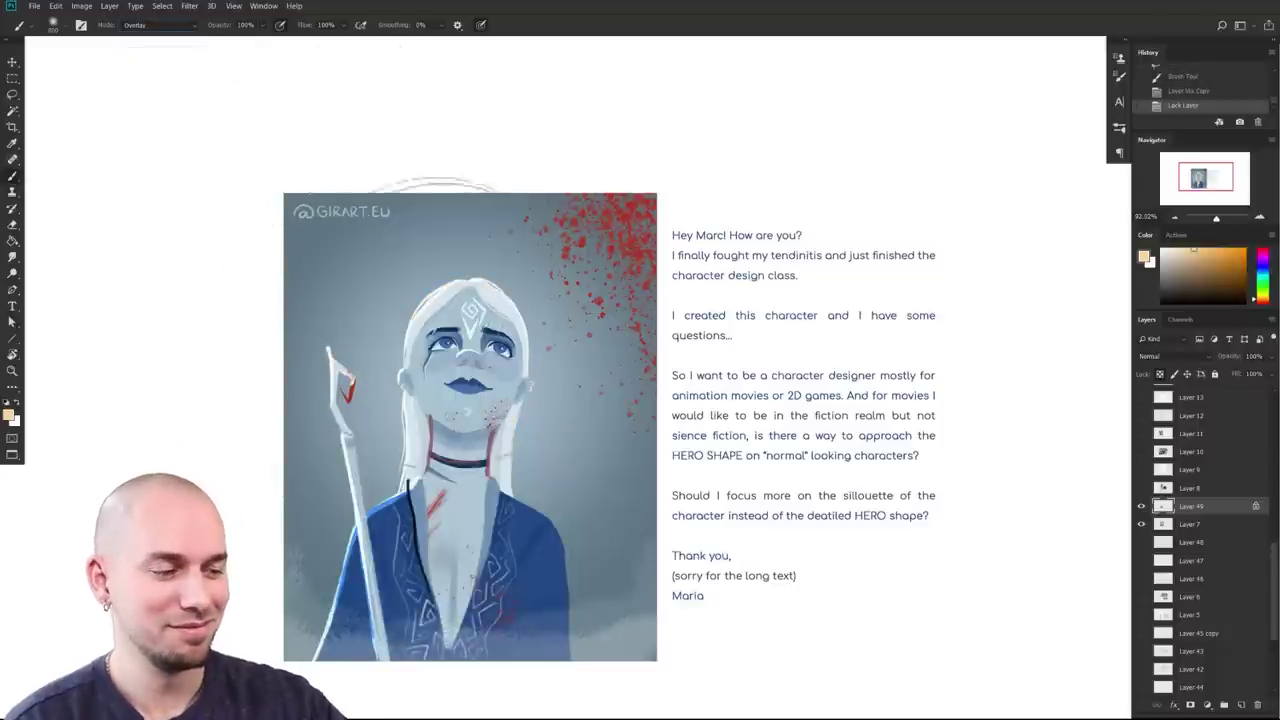
left_click(163, 24)
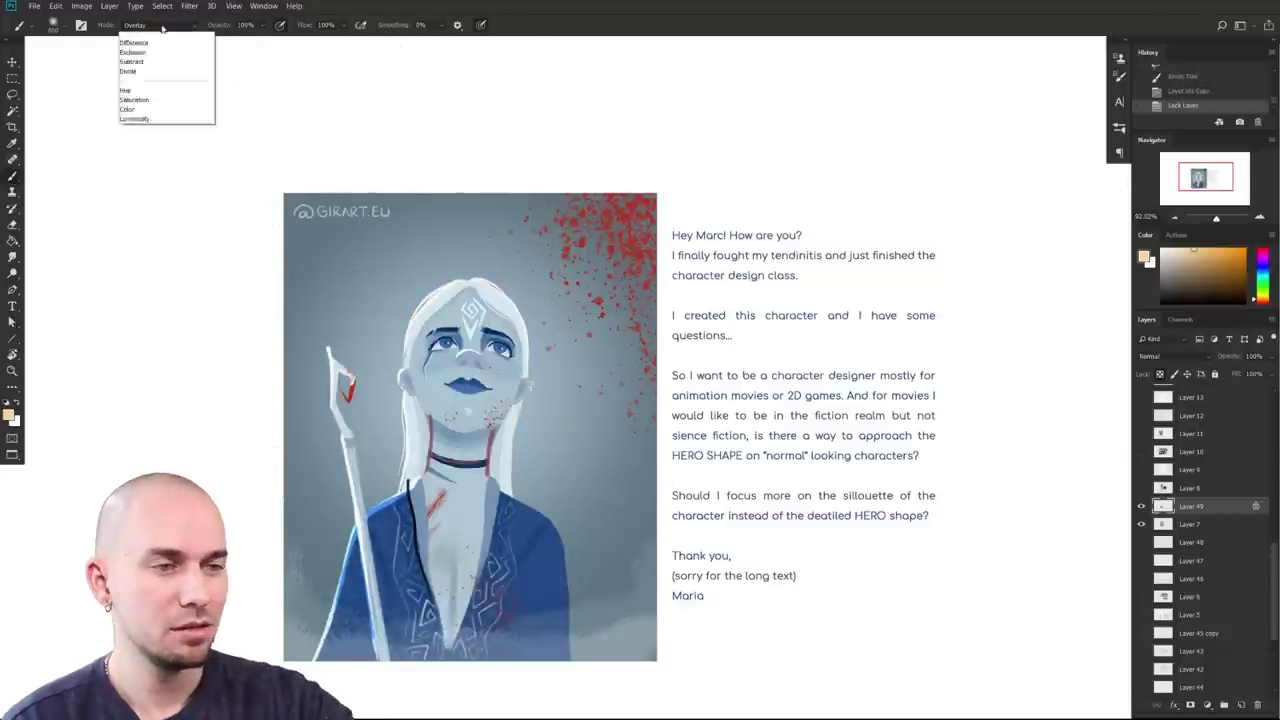
left_click(168, 218)
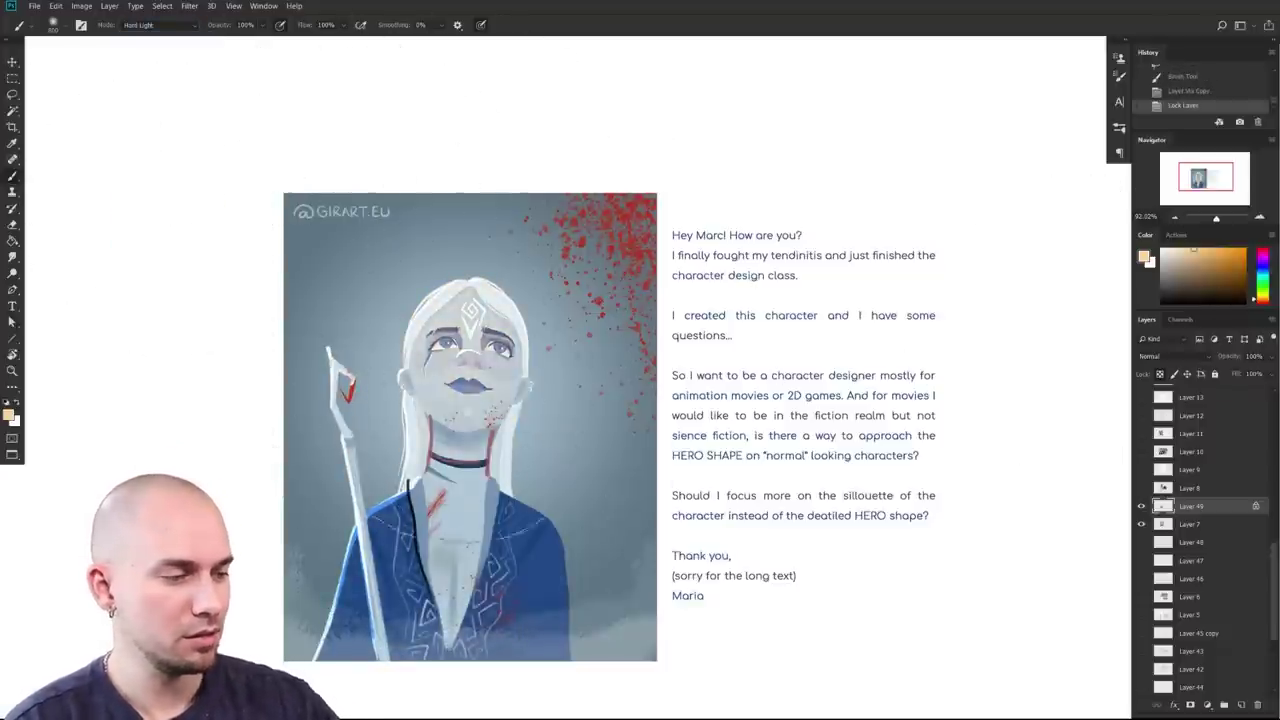
Step: Enlarge the brush, change its colour to muted orange and tint the whole character from hair to robe
left_click(1197, 261)
key("]")
key("]")
mouse_move(456, 310)
left_mouse_down()
mouse_move(454, 358)
mouse_move(500, 480)
left_mouse_up()
key("ctrl+z")
left_click(1262, 303)
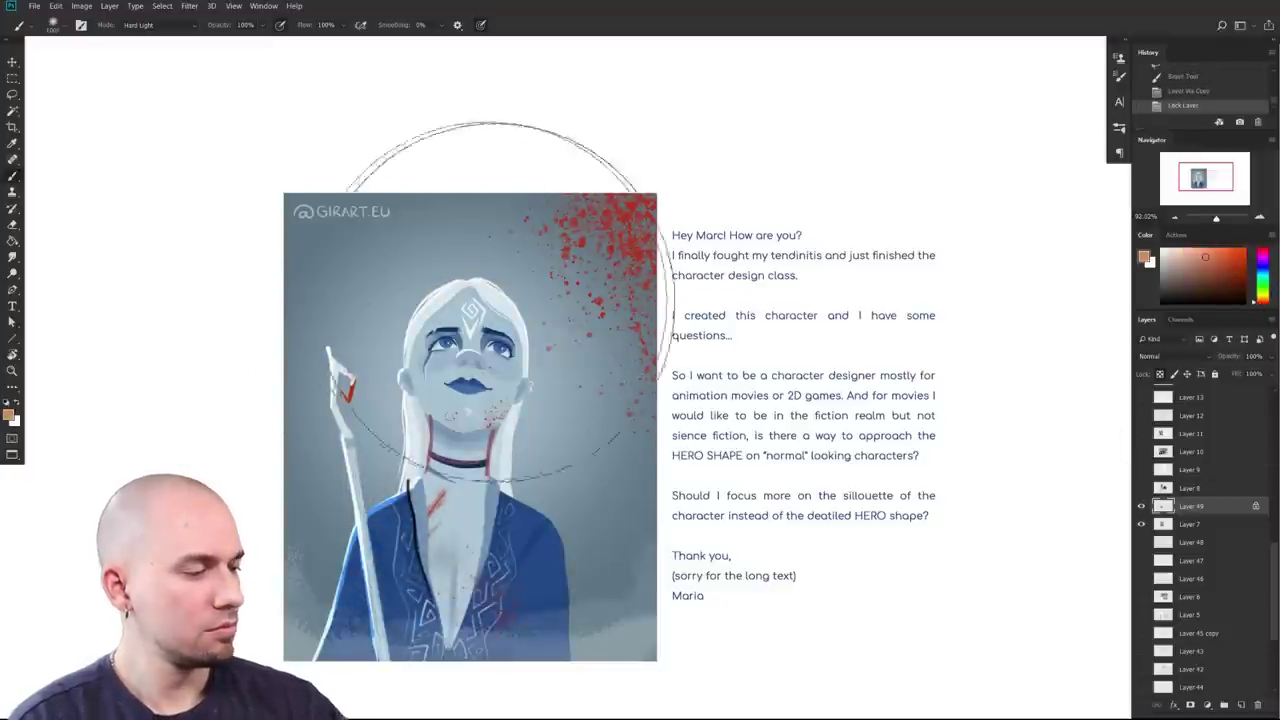
mouse_move(486, 311)
left_mouse_down()
mouse_move(514, 349)
mouse_move(410, 640)
mouse_move(472, 640)
left_mouse_up()
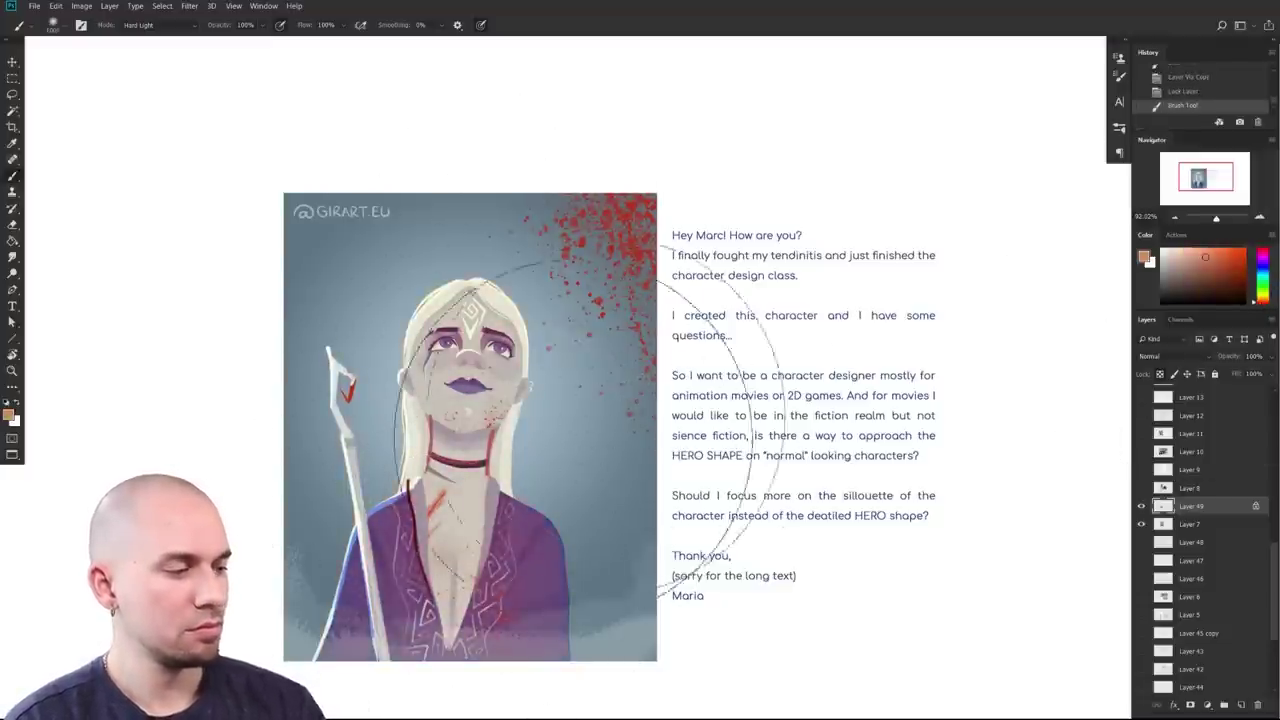
Step: Shift the original painting layer's midtones toward cyan and +40 toward blue with Color Balance
left_click_drag(728, 508, 724, 500)
scroll(722, 500, "down", 1)
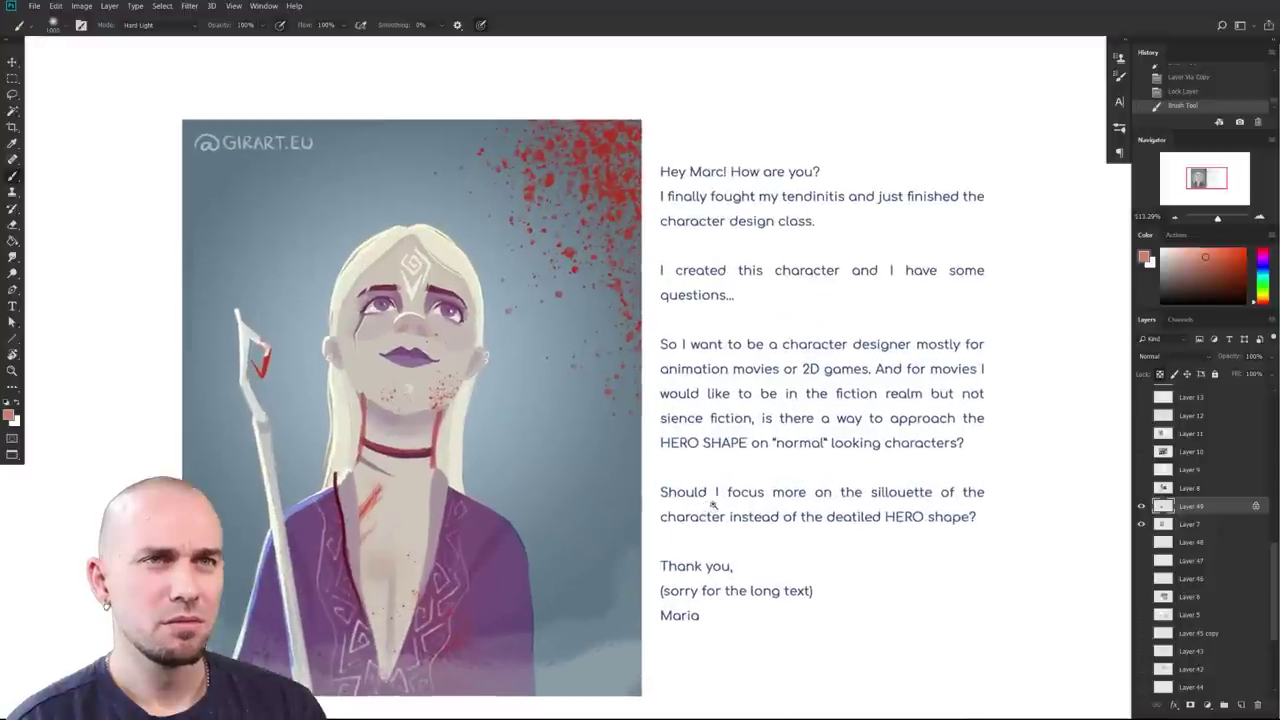
left_click(1183, 526)
key("ctrl+b")
left_click_drag(1112, 432, 1078, 401)
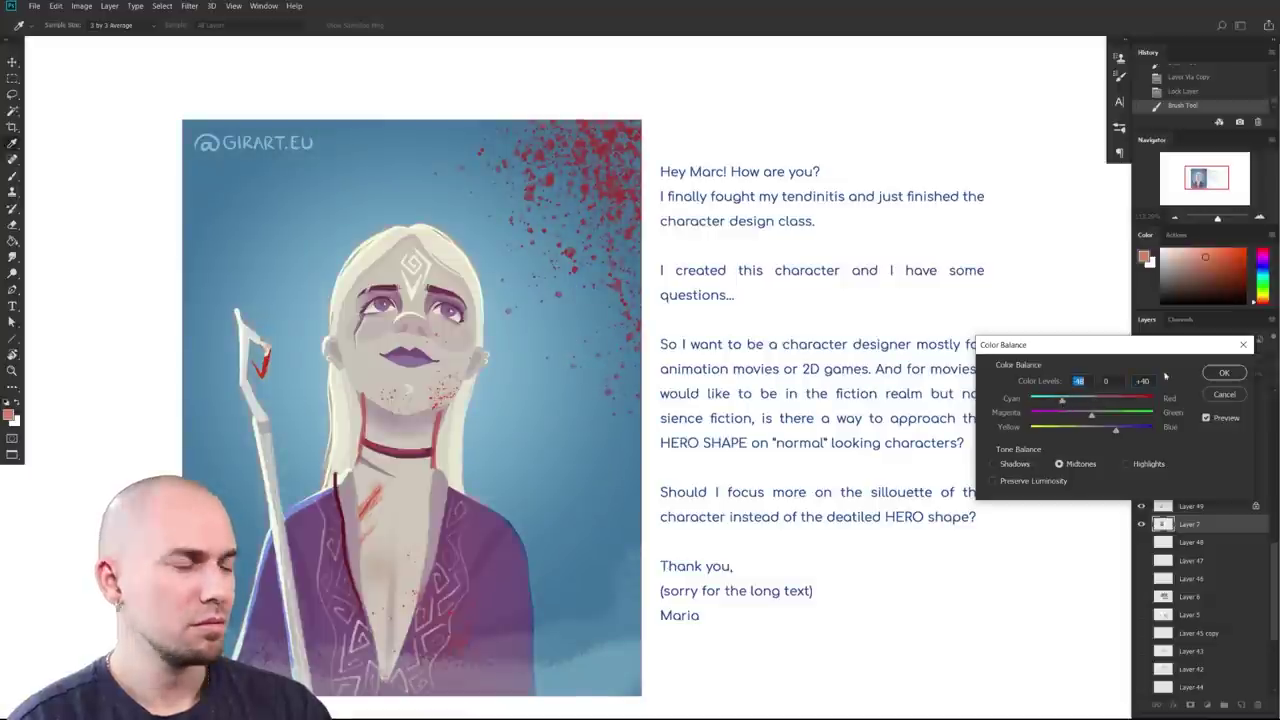
left_click(1224, 372)
Step: Shrink the brush and sample a light grey from the character's cheek
scroll(852, 438, "down", 3)
scroll(852, 438, "up", 2)
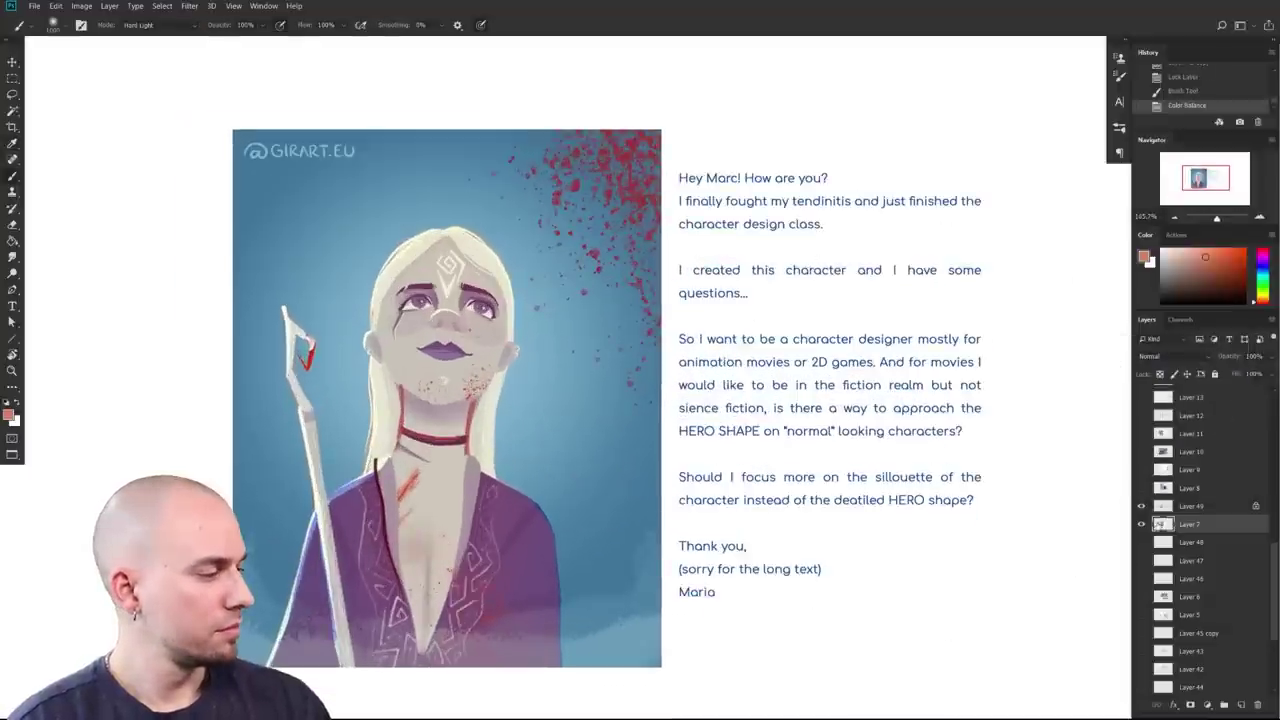
scroll(850, 524, "down", 2)
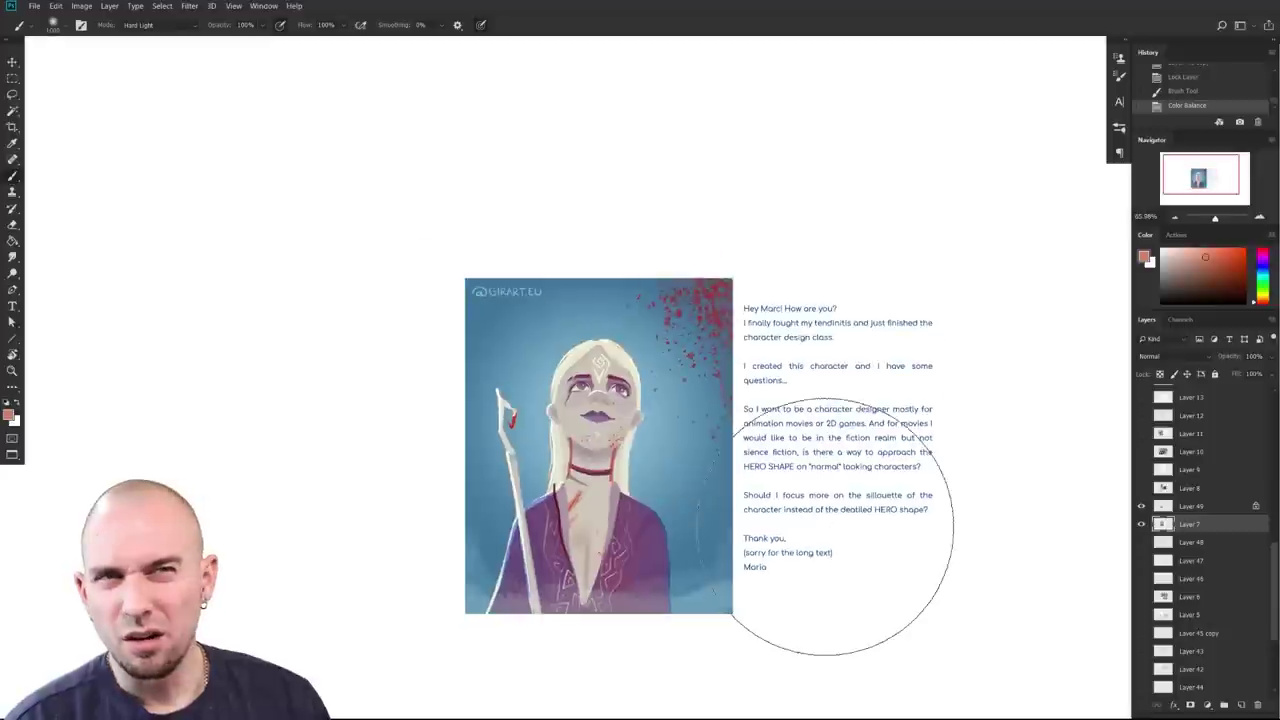
scroll(615, 525, "up", 3)
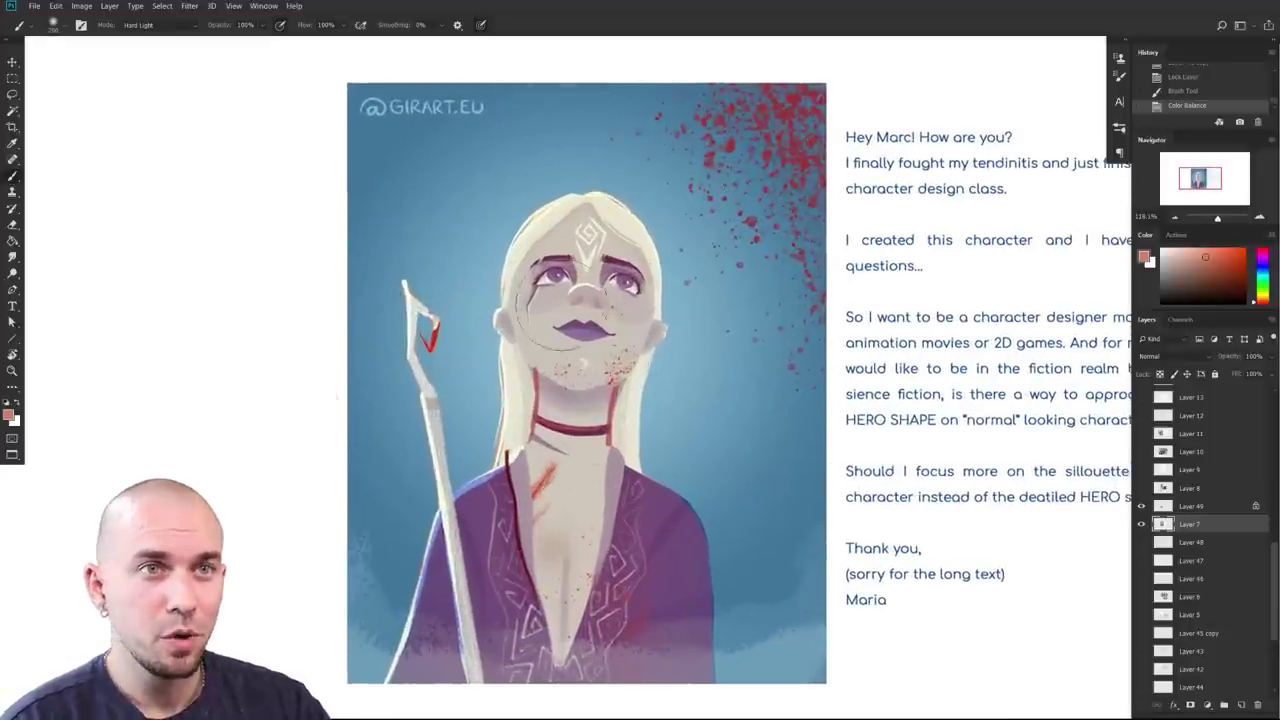
key("bracketleft")
key("bracketleft")
key("bracketleft")
key("bracketleft")
key("bracketleft")
key("bracketleft")
left_click(545, 346, "alt")
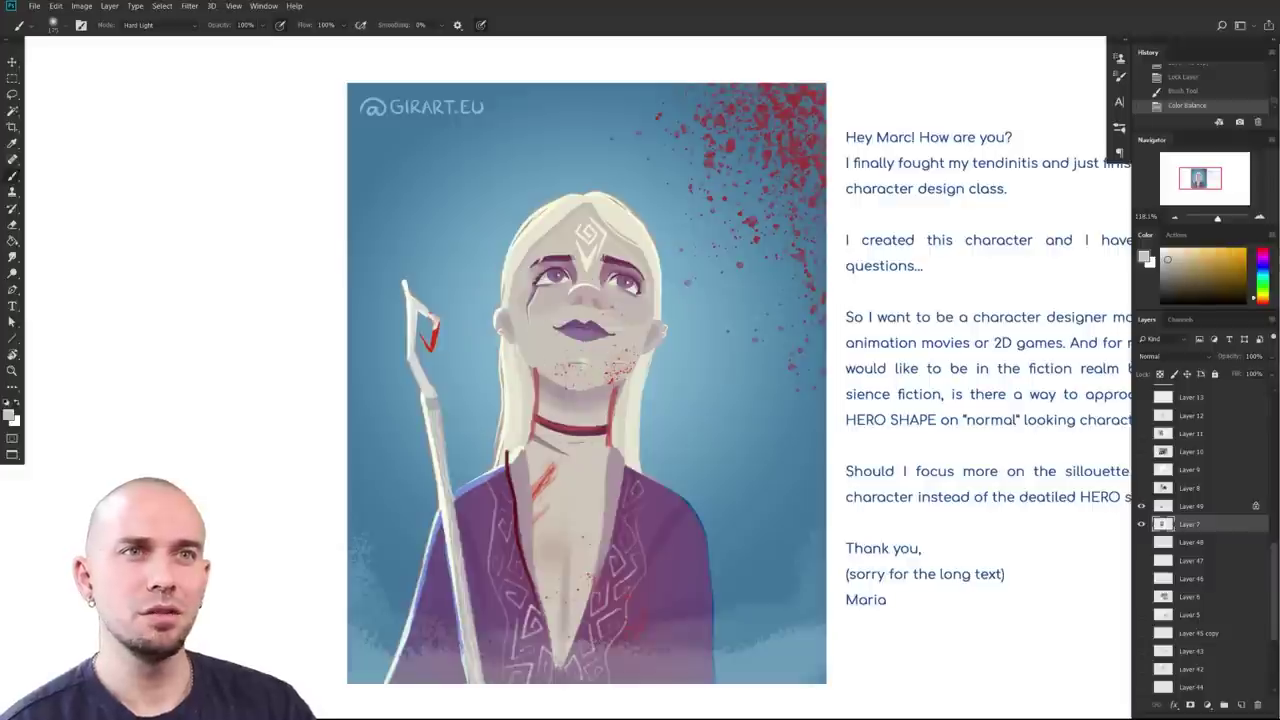
Step: Undo the original layer's Color Balance change and the orange tint on the character
mouse_move(545, 342)
left_mouse_down()
mouse_move(543, 325)
mouse_move(577, 311)
mouse_move(545, 330)
mouse_move(551, 387)
mouse_move(562, 361)
left_mouse_up()
key("ctrl+alt+z")
key("ctrl+alt+z")
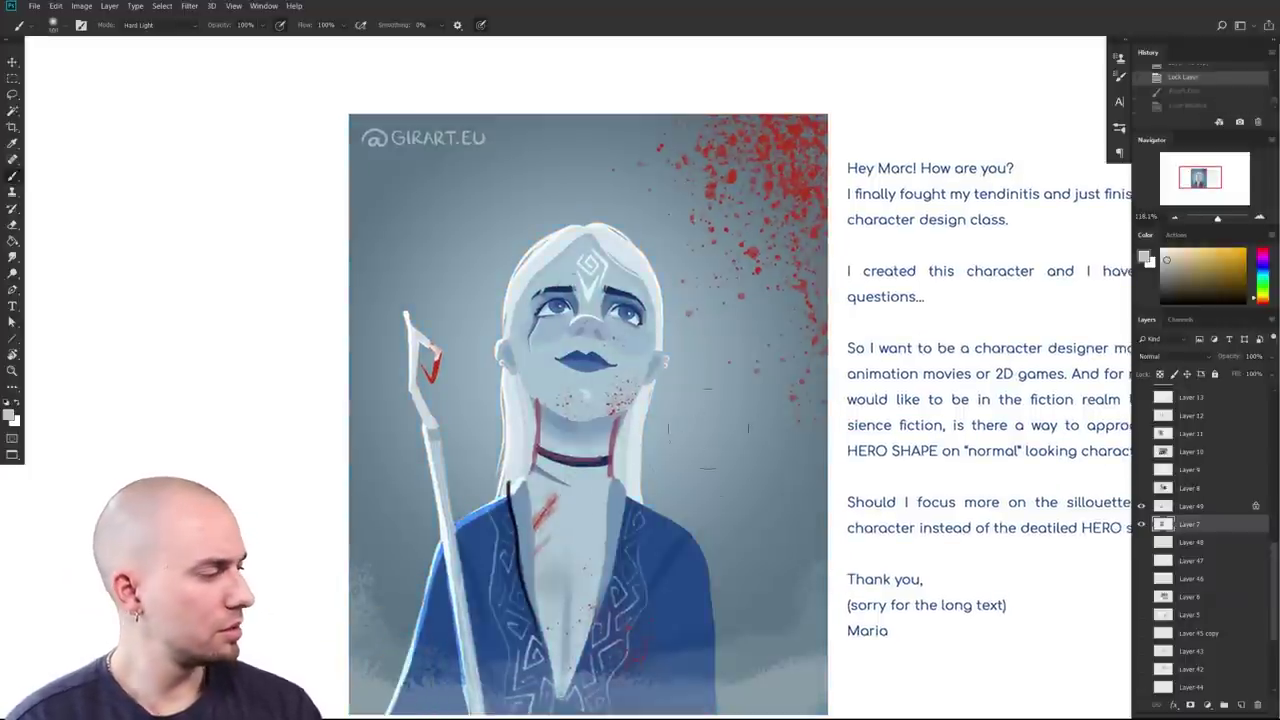
Step: Lock the transparent pixels of the original painting layer and enlarge the brush until it spans the painting
left_click(1160, 375)
key("bracketright")
key("bracketright")
key("bracketright")
key("bracketright")
key("bracketright")
key("bracketright")
key("bracketright")
key("bracketright")
key("bracketright")
key("bracketright")
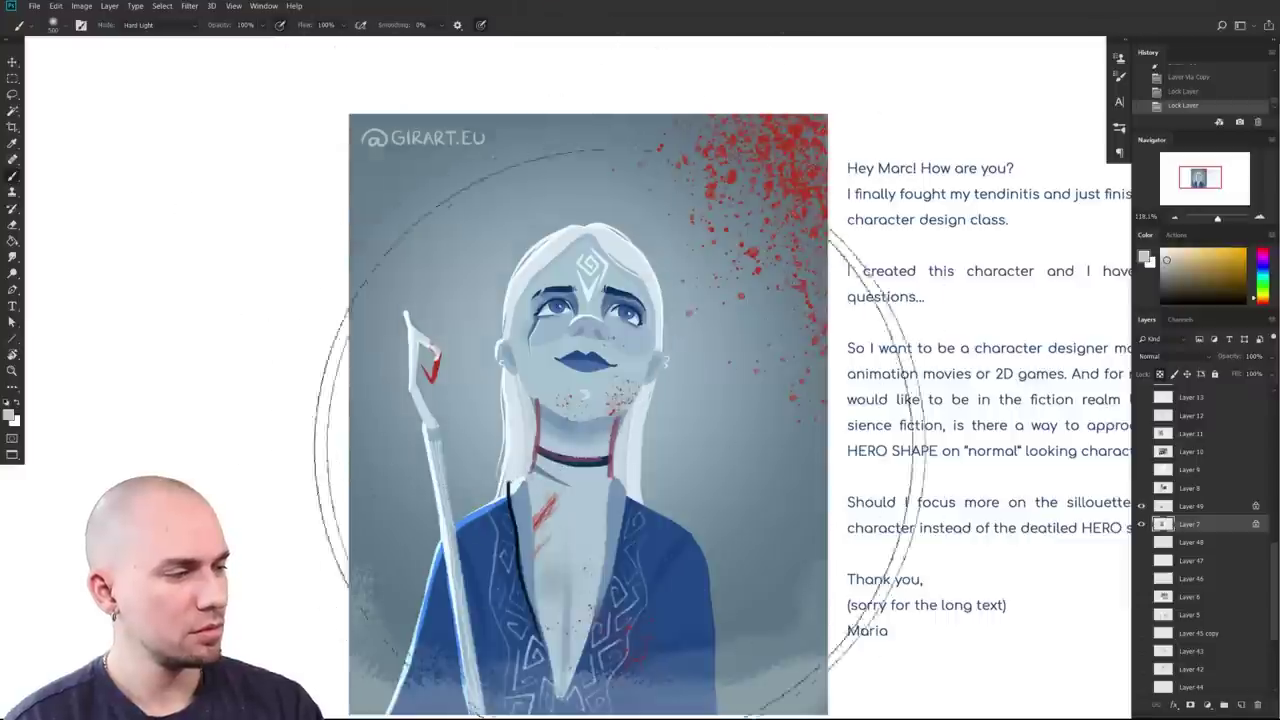
left_click_drag(622, 455, 614, 522)
key("ctrl+z")
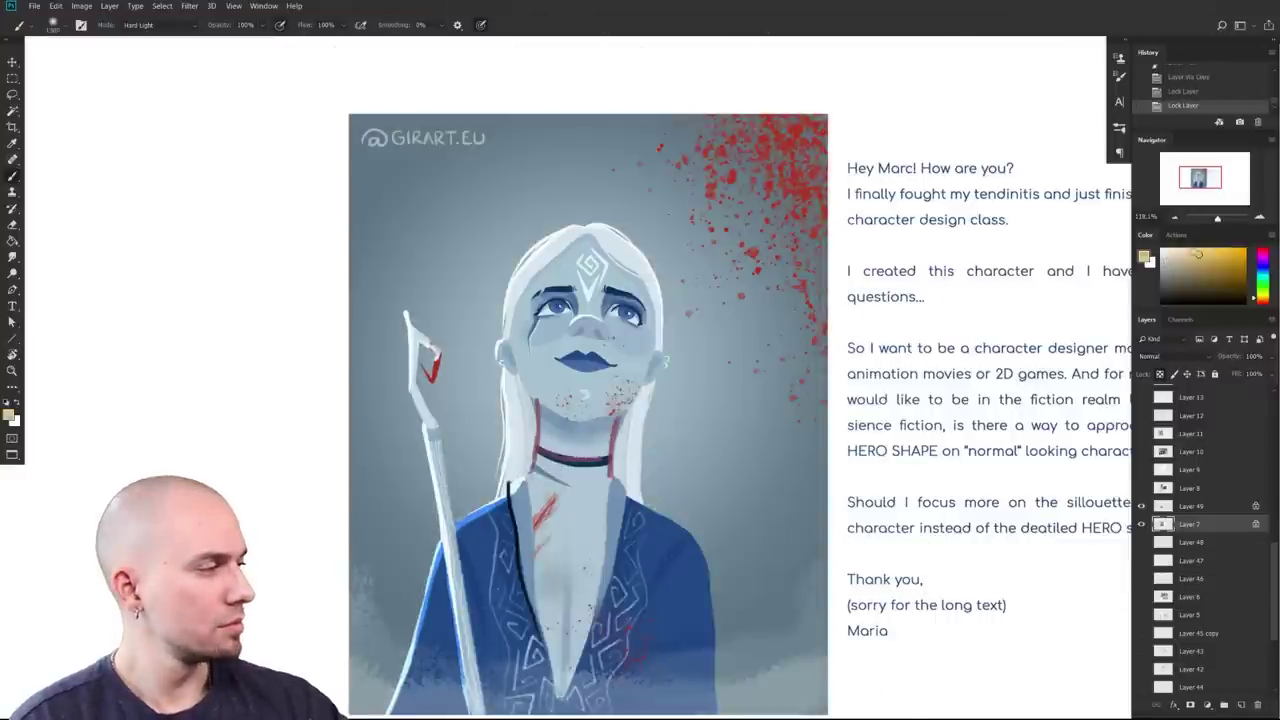
mouse_move(590, 212)
left_mouse_down()
mouse_move(540, 588)
mouse_move(775, 520)
left_mouse_up()
key("ctrl+z")
Step: Choose a pale yellow and try tinting the whole background behind the character with the oversized brush
left_click(1187, 249)
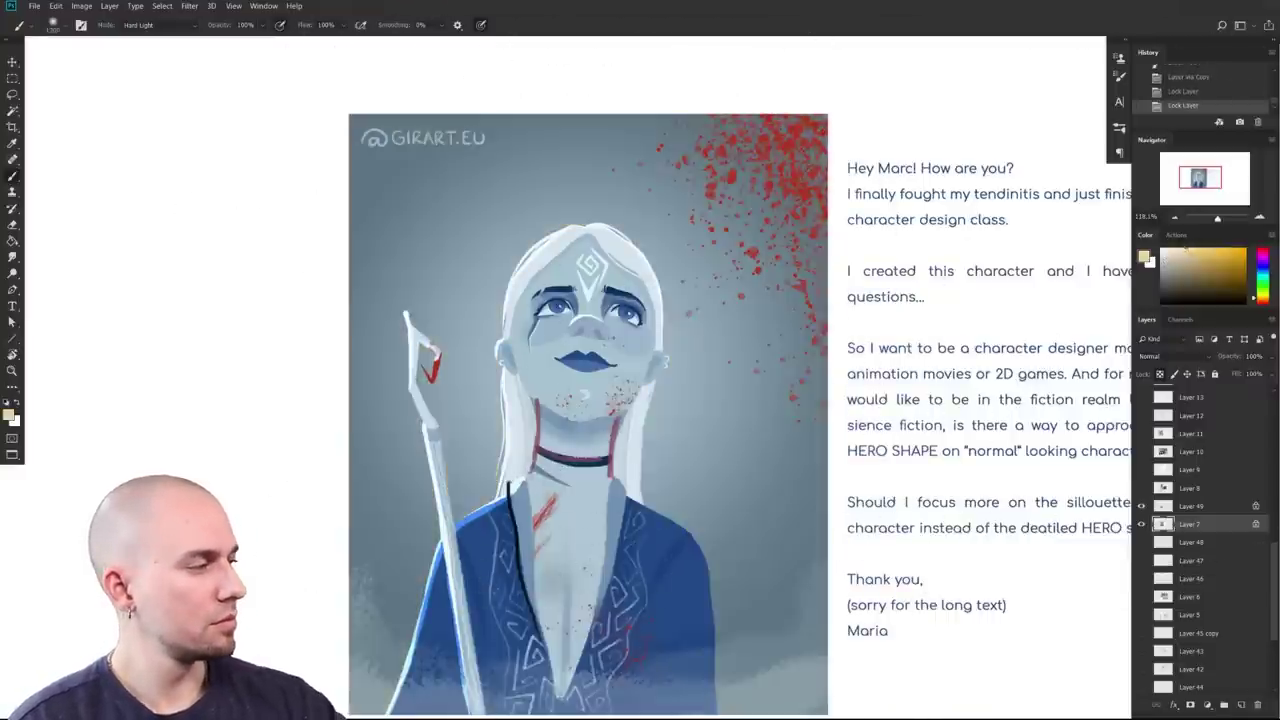
mouse_move(1040, 20)
left_mouse_down()
mouse_move(571, 257)
mouse_move(571, 543)
mouse_move(808, 555)
left_mouse_up()
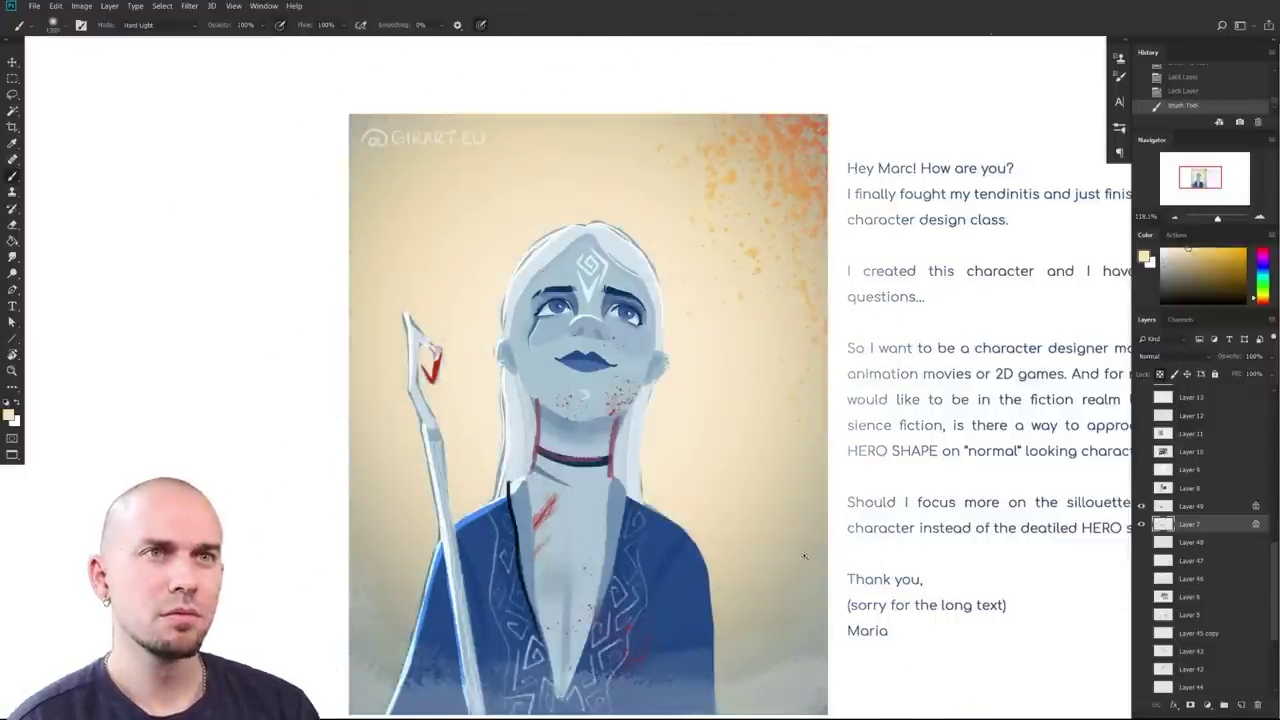
scroll(805, 565, "down", 3)
scroll(805, 568, "up", 4)
key("ctrl+z")
Step: Brush a soft pale yellow glow into the background around the character and staff, reducing the brush size
left_click_drag(763, 582, 670, 557)
mouse_move(460, 420)
left_mouse_down()
mouse_move(430, 450)
mouse_move(407, 434)
left_mouse_up()
key("bracketleft")
key("bracketleft")
key("bracketleft")
key("bracketleft")
left_click_drag(482, 418, 492, 337)
left_click_drag(430, 376, 462, 322)
mouse_move(418, 402)
left_mouse_down()
mouse_move(428, 490)
mouse_move(595, 552)
mouse_move(435, 582)
mouse_move(615, 645)
left_mouse_up()
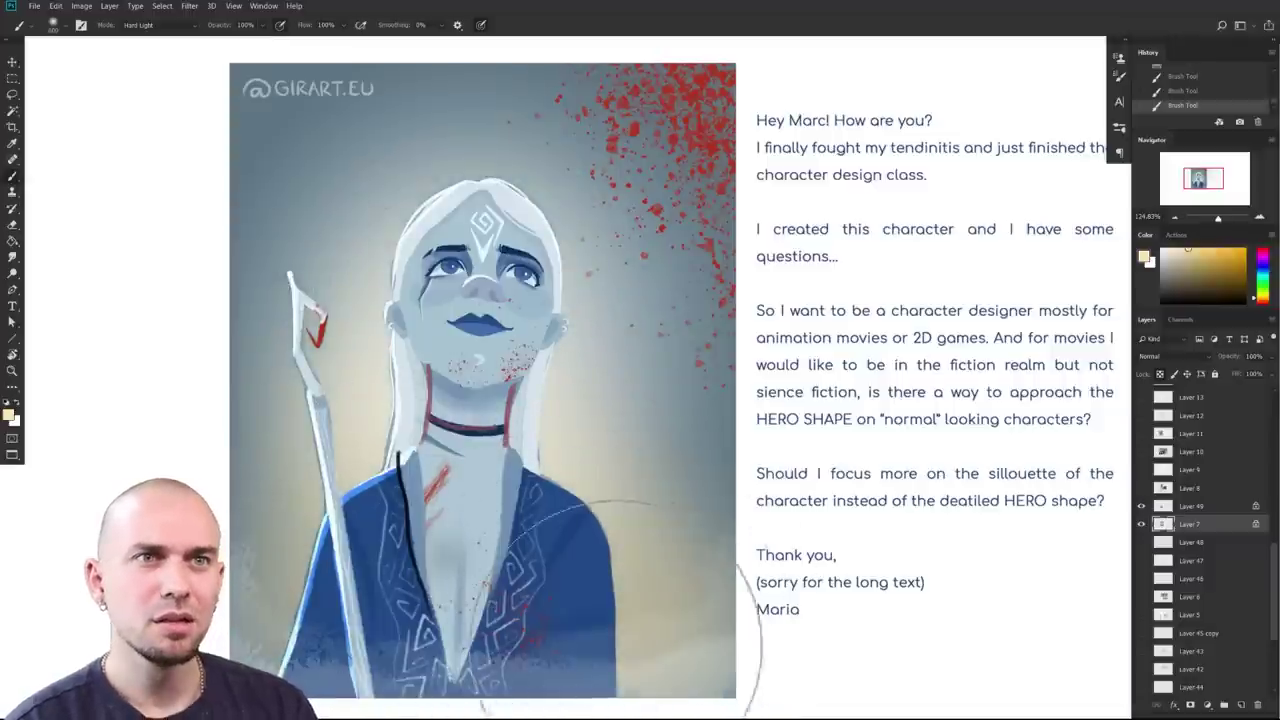
Step: Undo the soft pale yellow glow strokes in the background around the character
scroll(690, 598, "down", 3)
scroll(690, 598, "up", 3)
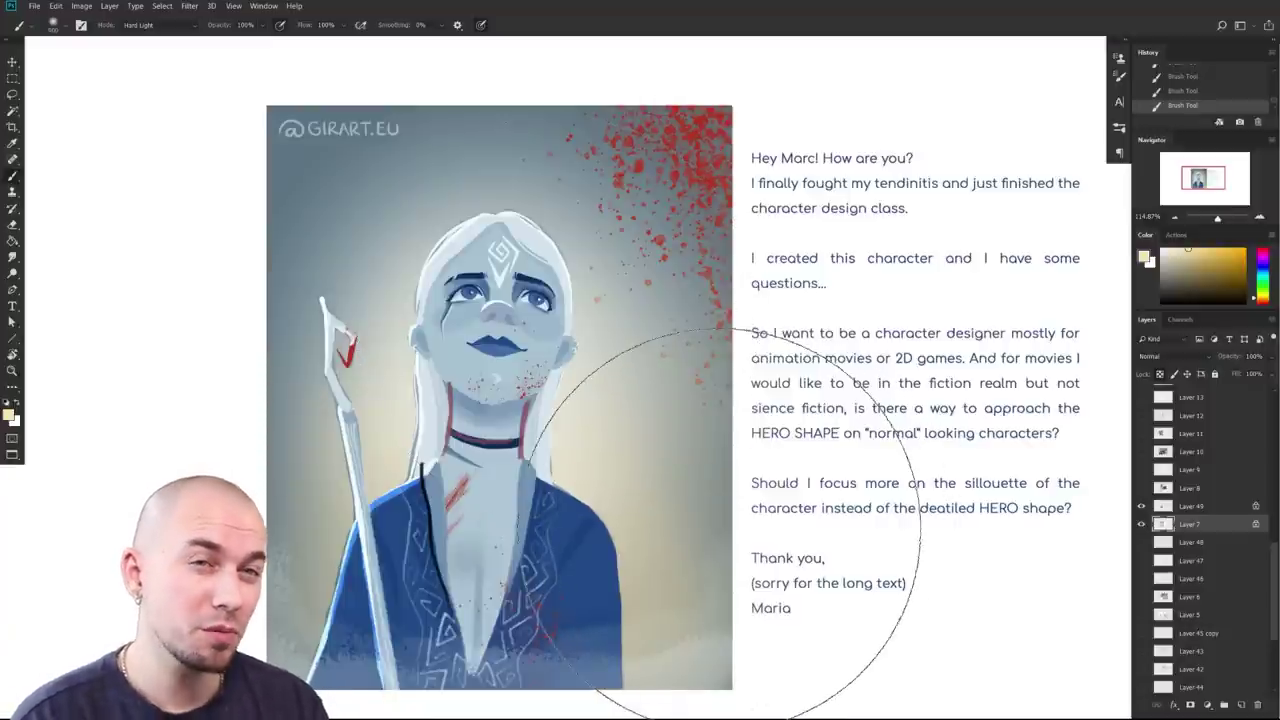
left_click_drag(811, 615, 865, 595)
scroll(865, 595, "down", 3)
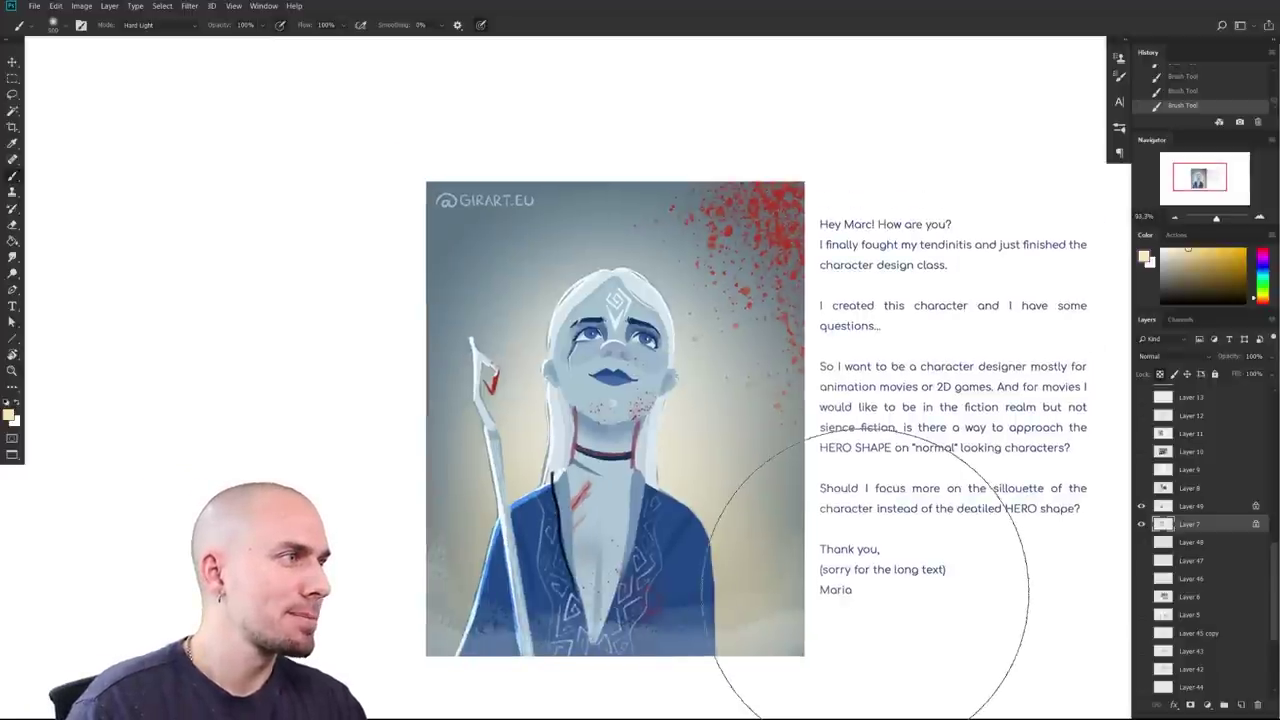
left_click_drag(892, 552, 743, 525)
left_click_drag(821, 525, 797, 537)
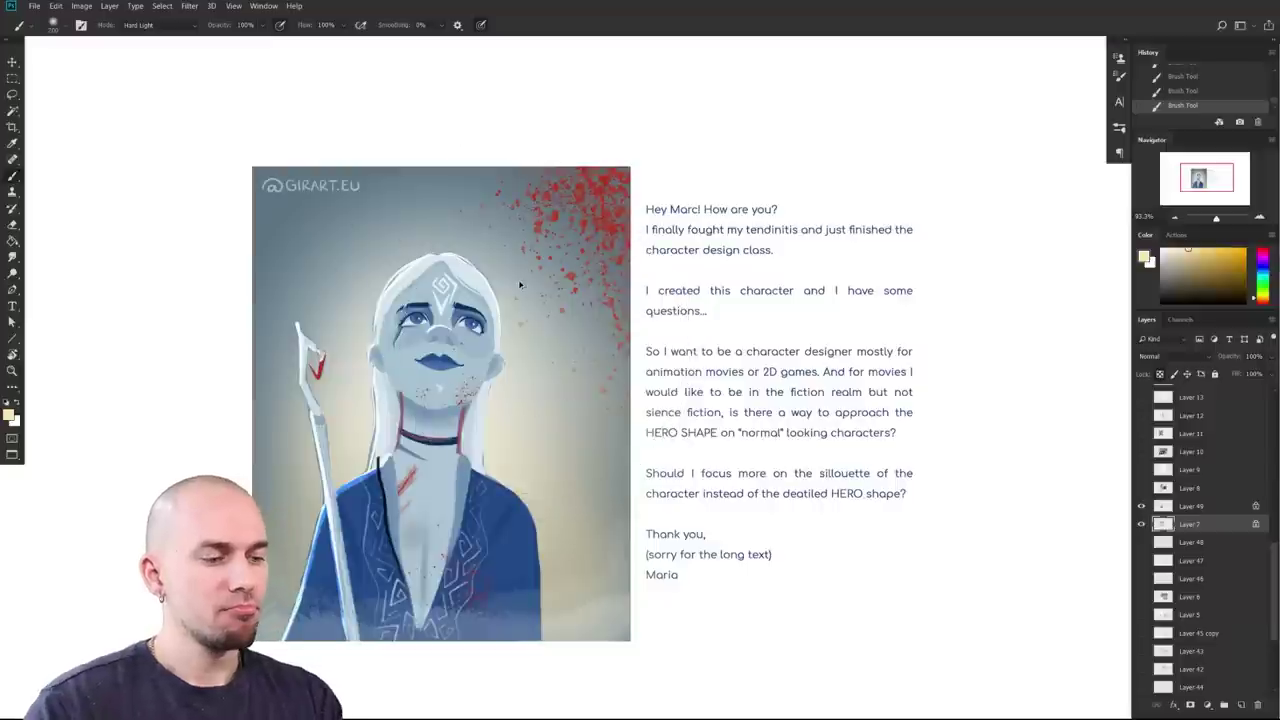
key("ctrl+z")
key("ctrl+z")
key("ctrl+z")
mouse_move(309, 216)
left_mouse_down()
mouse_move(451, 225)
mouse_move(566, 253)
mouse_move(513, 324)
mouse_move(329, 330)
mouse_move(482, 371)
mouse_move(428, 390)
mouse_move(349, 390)
mouse_move(636, 378)
left_mouse_up()
key("ctrl+z")
Step: Try a broad pale yellow tint across the upper background and blood splatter with a larger brush
key("bracketright")
key("bracketright")
key("bracketright")
key("bracketright")
mouse_move(336, 183)
left_mouse_down()
mouse_move(534, 179)
mouse_move(334, 190)
mouse_move(443, 366)
mouse_move(585, 452)
mouse_move(624, 518)
left_mouse_up()
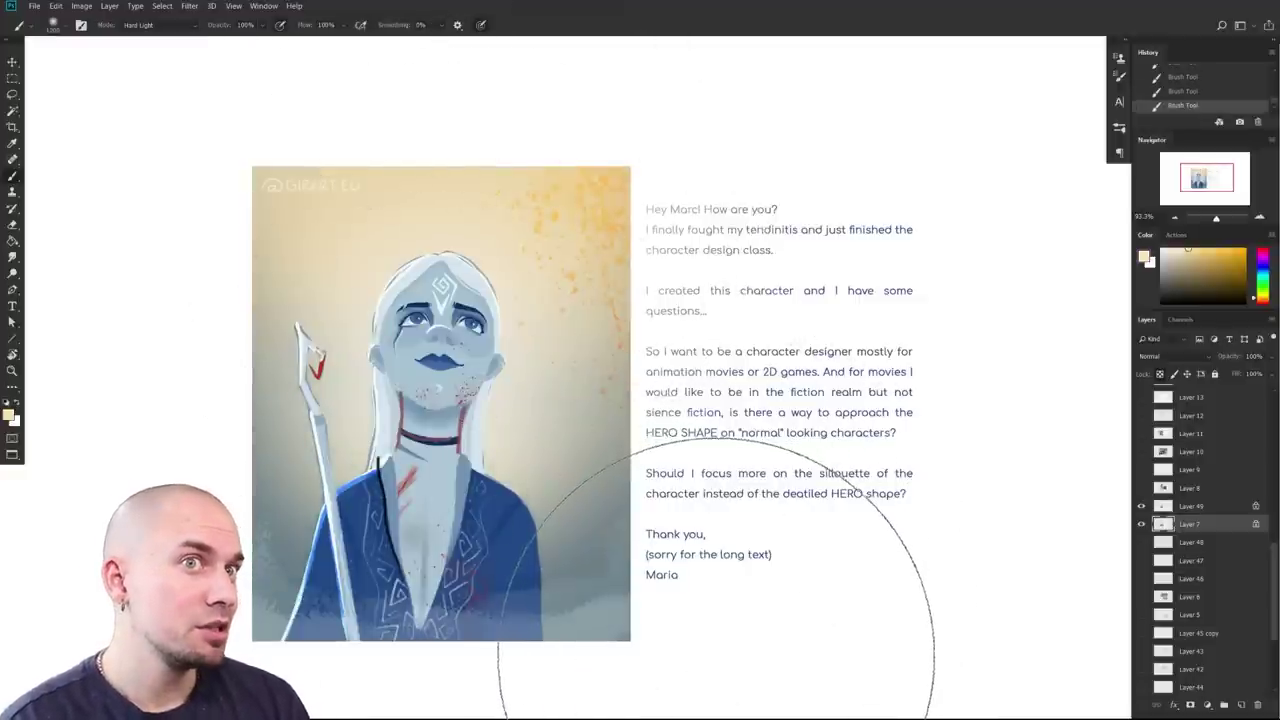
key("bracketleft")
left_click_drag(570, 287, 564, 323)
key("bracketleft")
key("bracketleft")
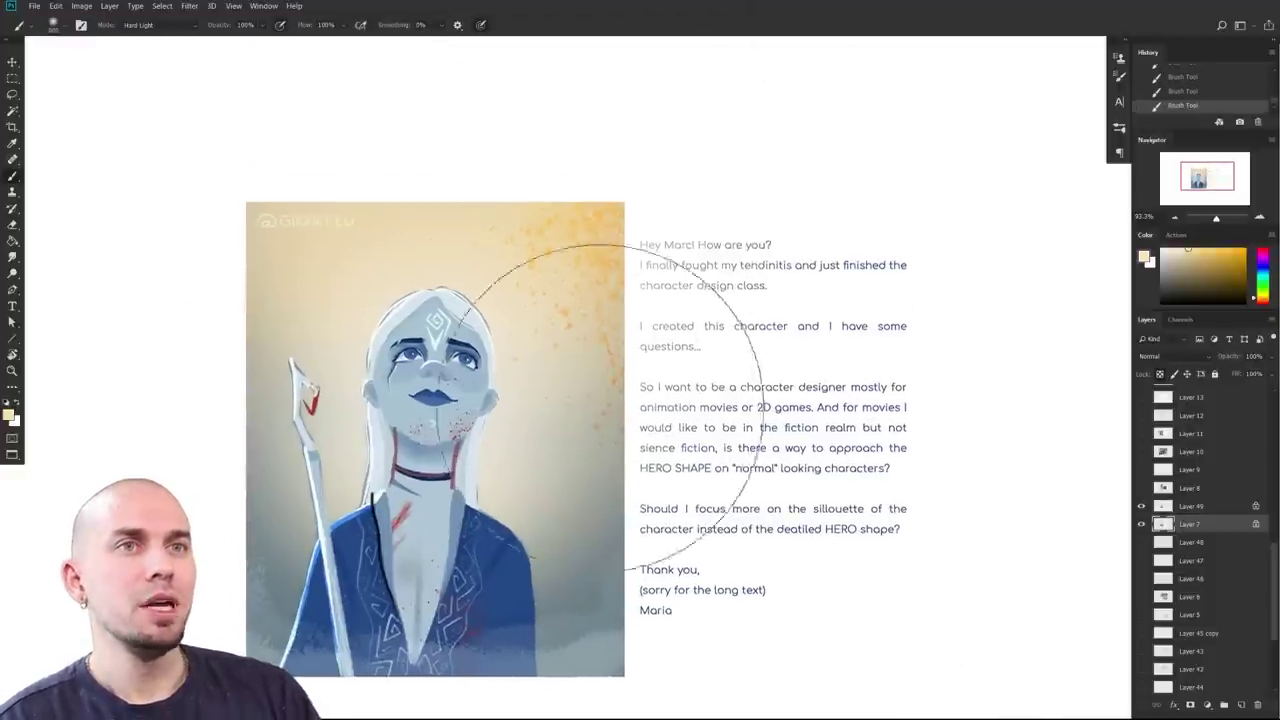
left_click_drag(613, 485, 709, 476)
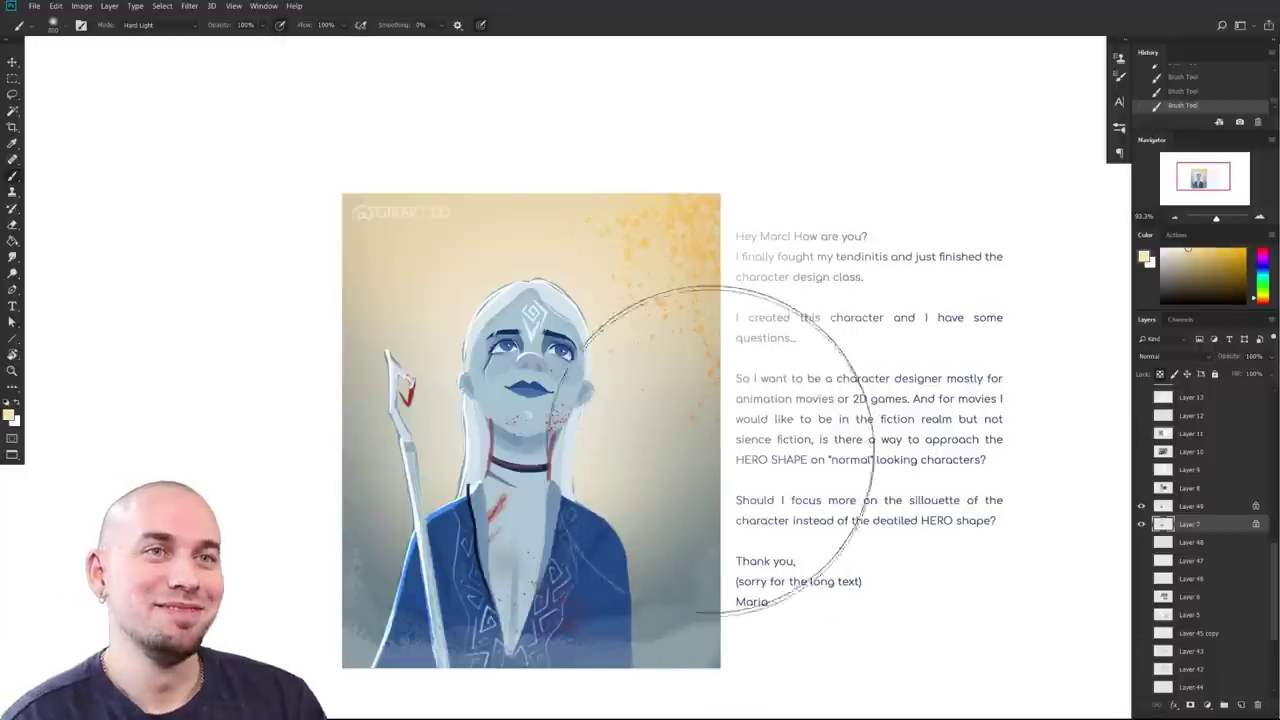
key("ctrl+z")
key("ctrl+z")
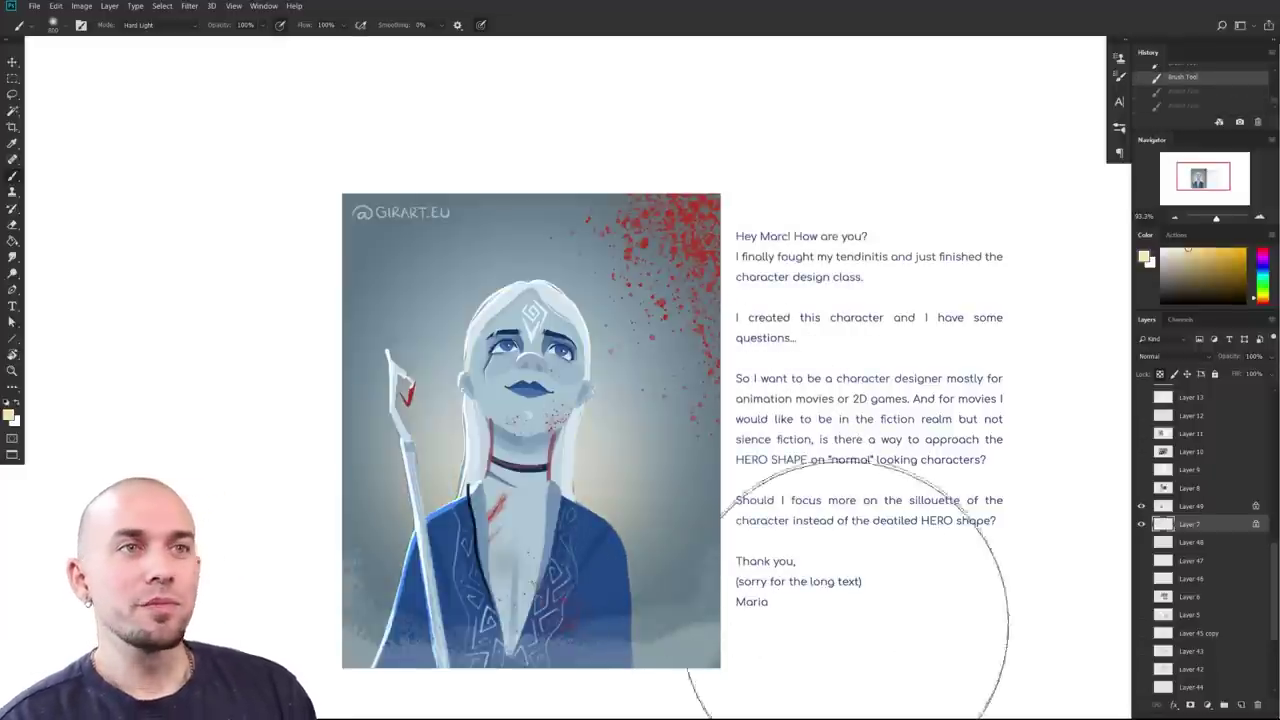
Step: Shrink the brush and sample the red from the blood splatter in the painting's upper corner
left_click_drag(821, 599, 703, 563)
scroll(703, 563, "up", 3)
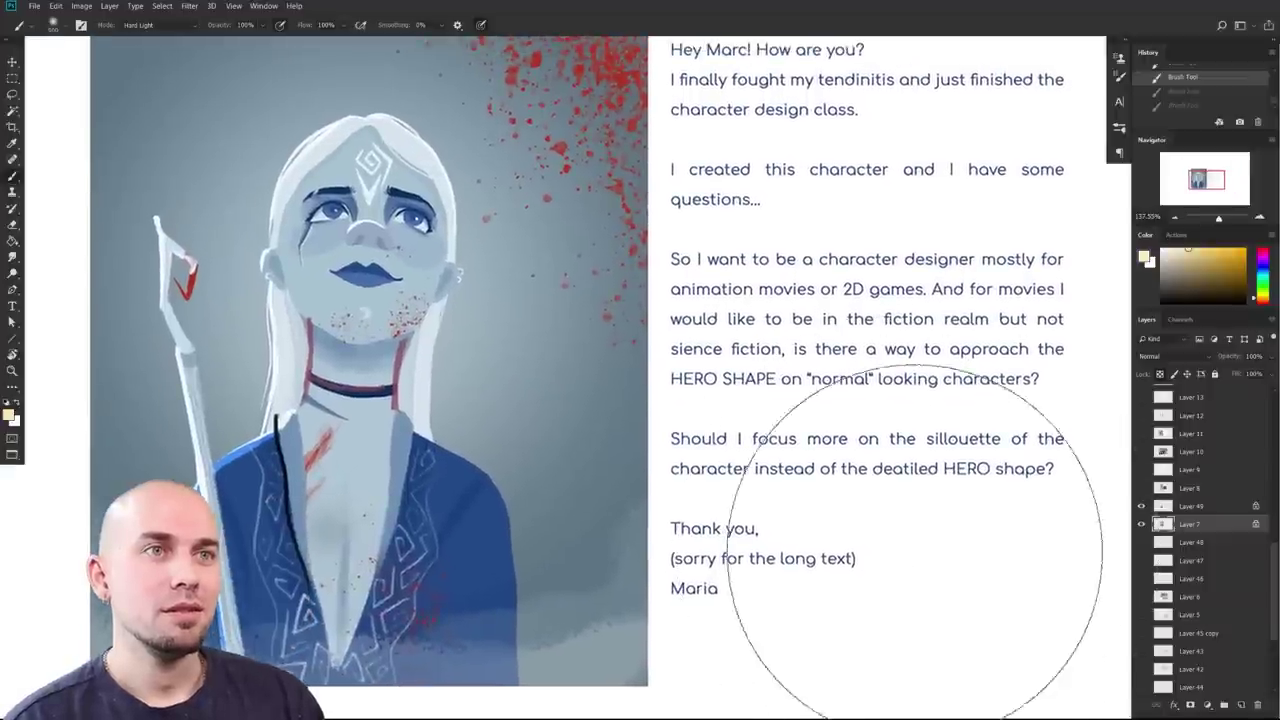
key("bracketleft")
key("bracketleft")
key("bracketleft")
left_click_drag(908, 540, 897, 613)
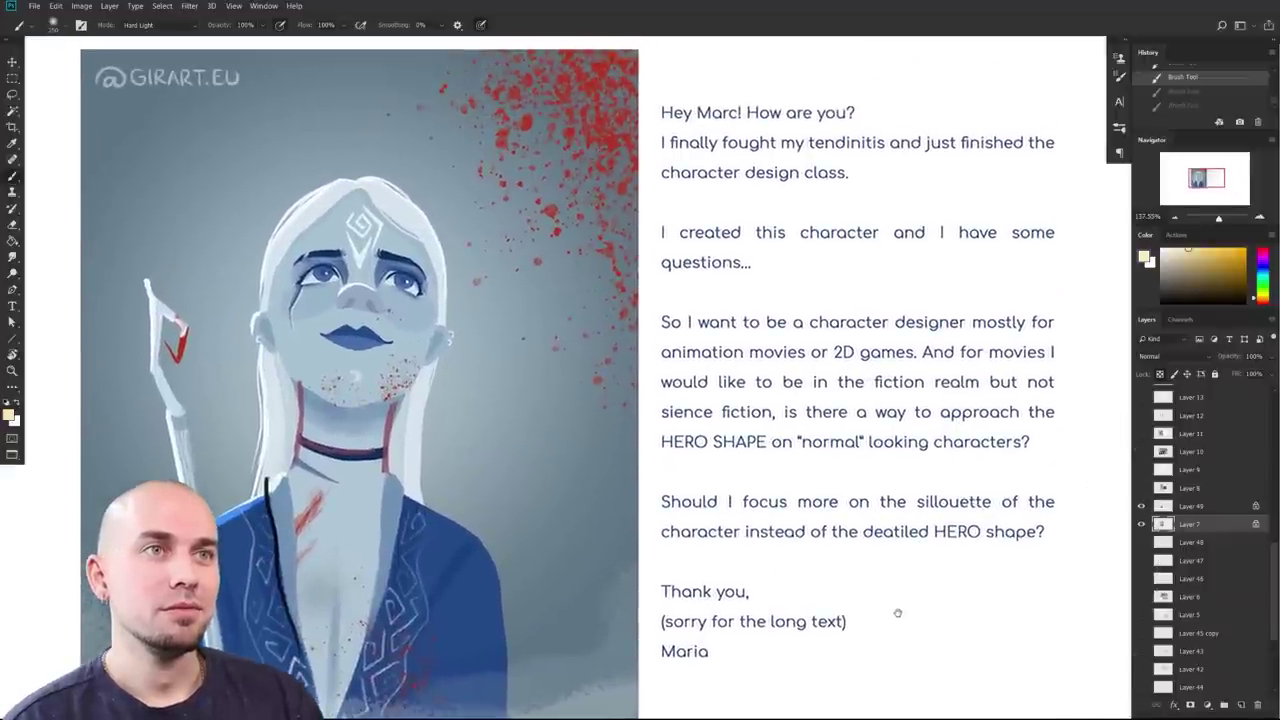
scroll(894, 608, "down", 2)
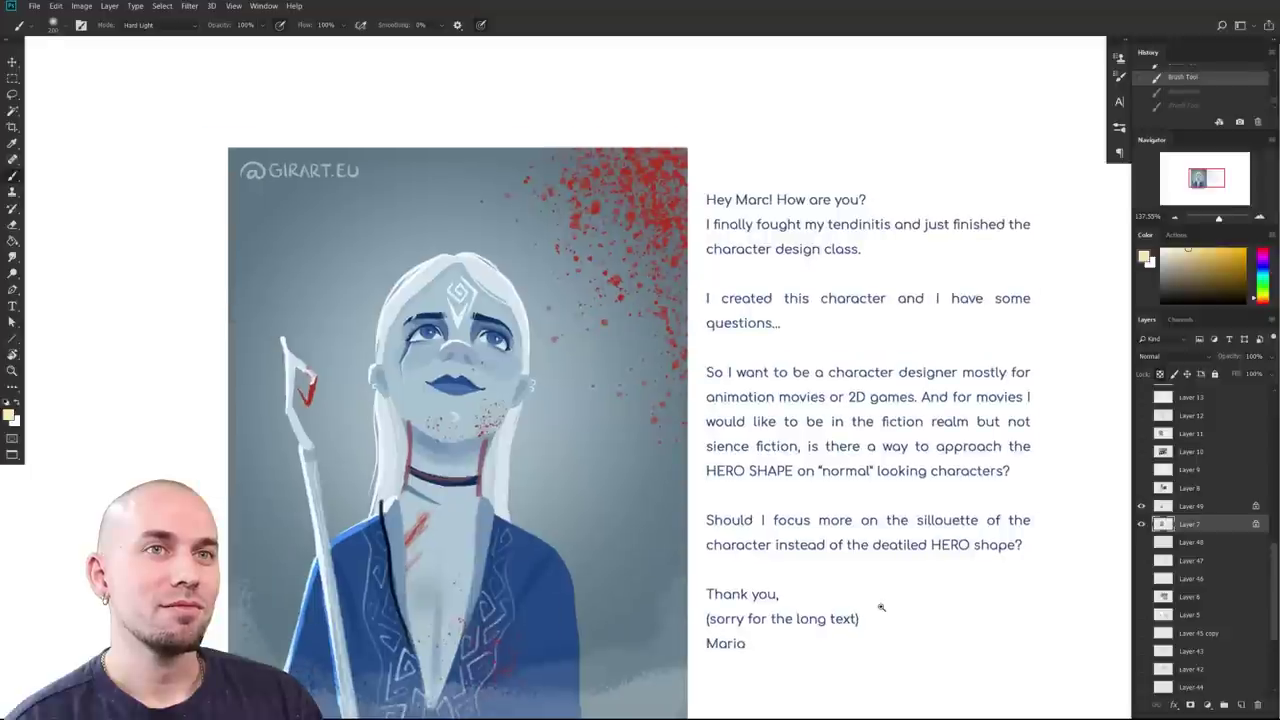
scroll(881, 607, "down", 1)
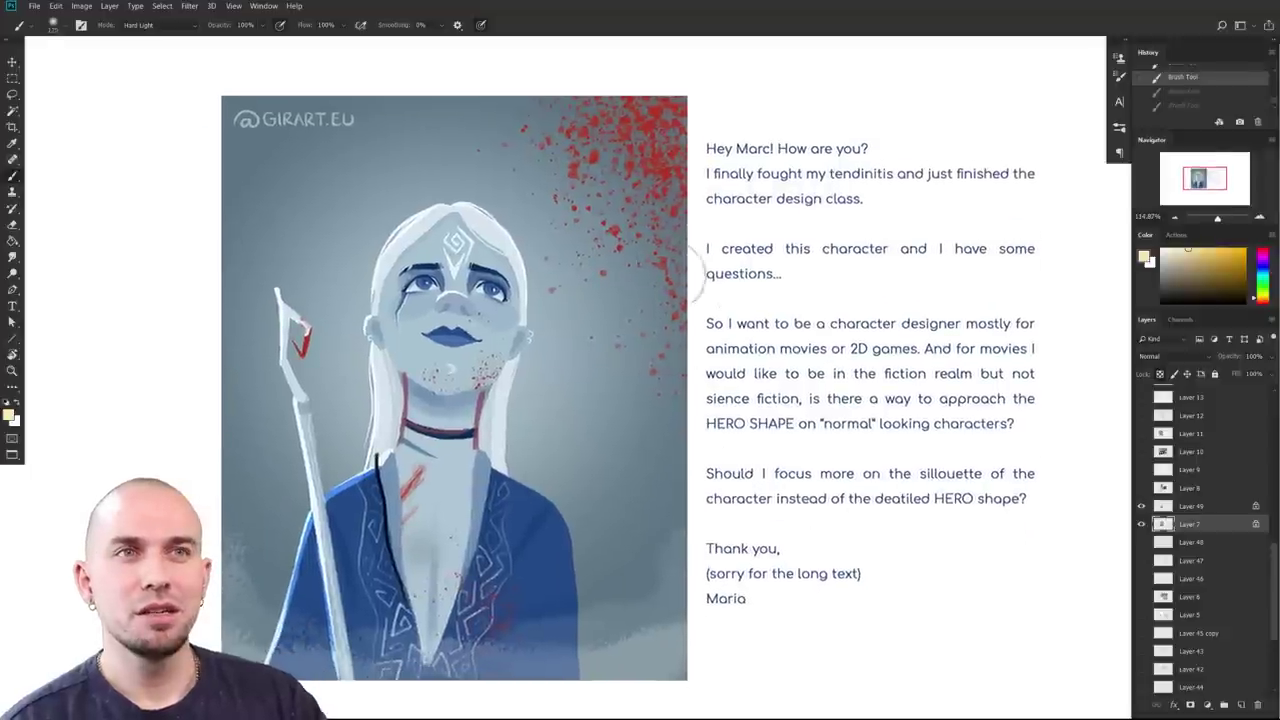
left_click(654, 101, "alt")
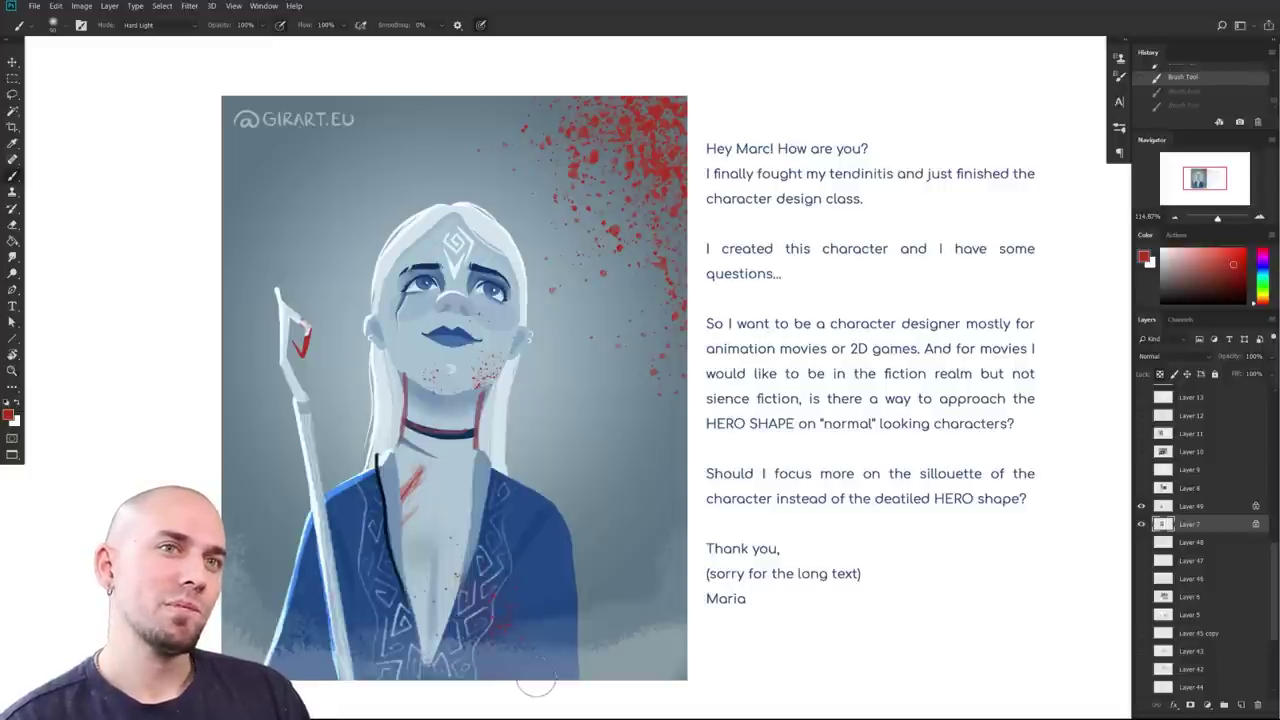
left_click_drag(824, 576, 831, 543)
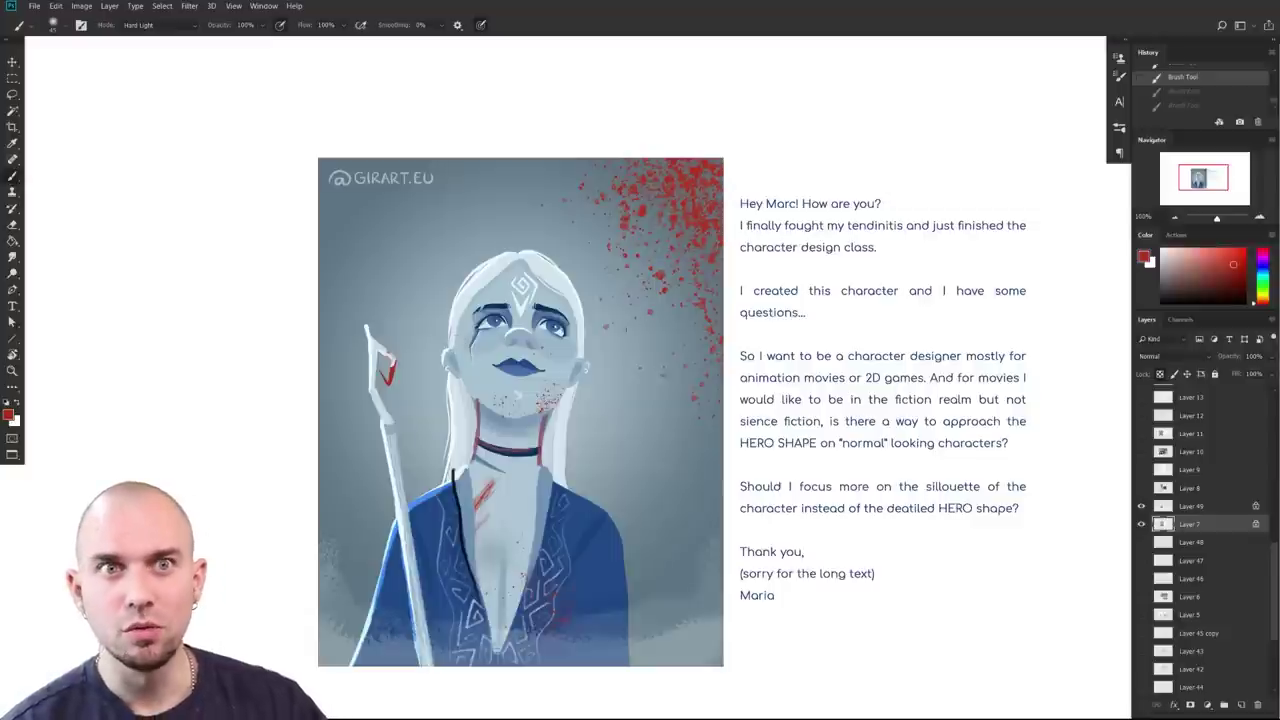
Step: Brush the sampled red over the mist on both sides of the character's lower robe and reduce the brush size
mouse_move(668, 172)
left_mouse_down()
mouse_move(610, 196)
mouse_move(664, 250)
mouse_move(662, 208)
mouse_move(712, 228)
mouse_move(634, 192)
mouse_move(630, 246)
mouse_move(681, 231)
left_mouse_up()
key("ctrl+z")
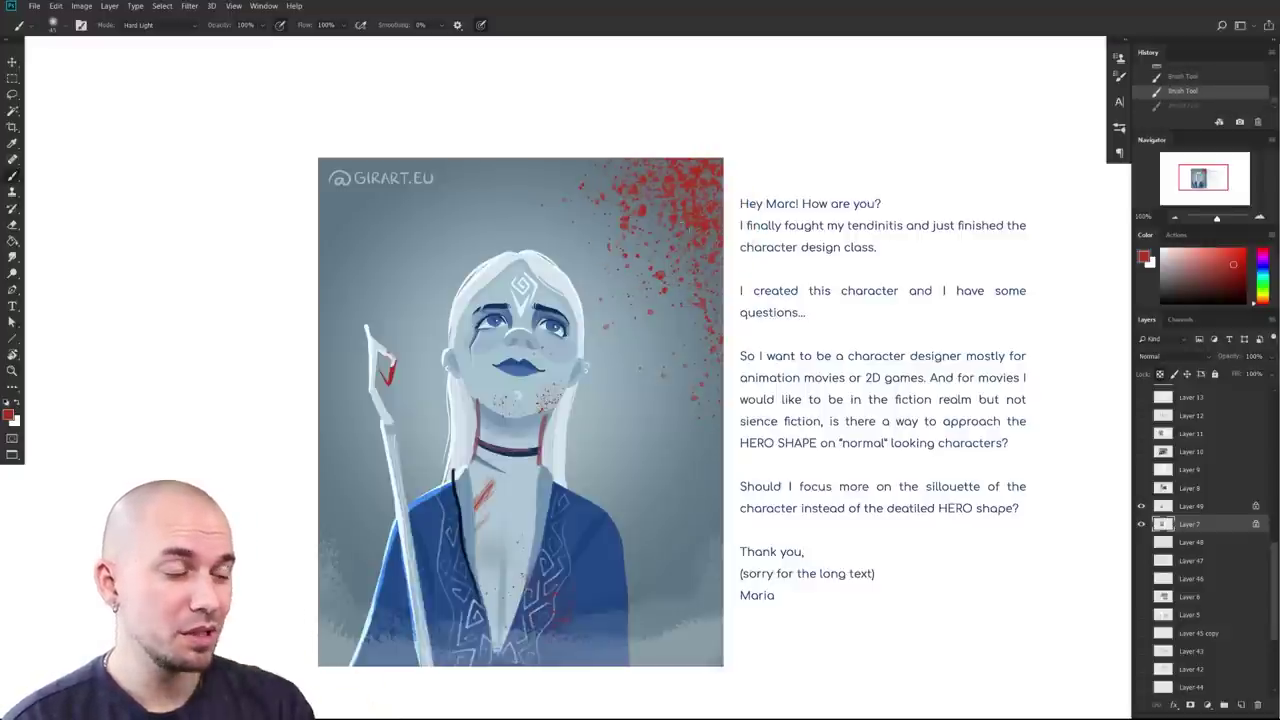
mouse_move(345, 650)
left_mouse_down()
mouse_move(350, 630)
mouse_move(329, 626)
mouse_move(361, 596)
mouse_move(333, 550)
left_mouse_up()
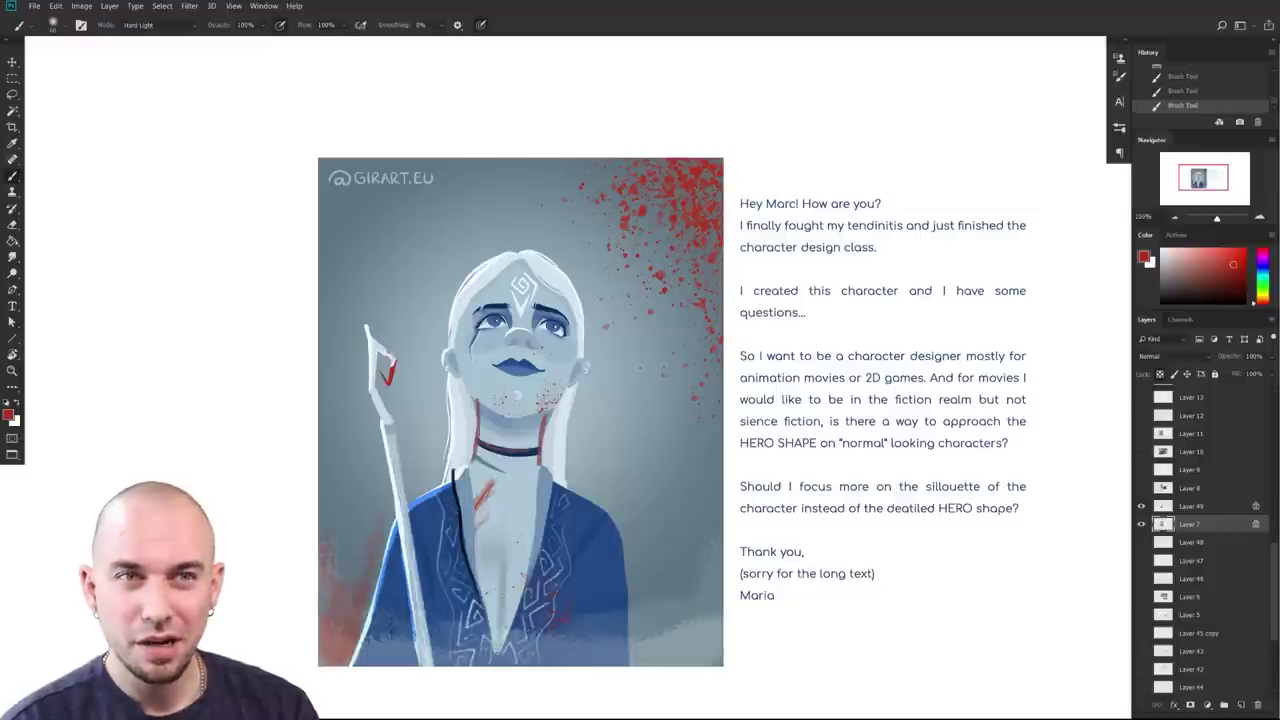
mouse_move(645, 588)
left_mouse_down()
mouse_move(636, 640)
mouse_move(655, 660)
mouse_move(682, 661)
left_mouse_up()
key("bracketleft")
key("bracketleft")
key("bracketleft")
key("bracketleft")
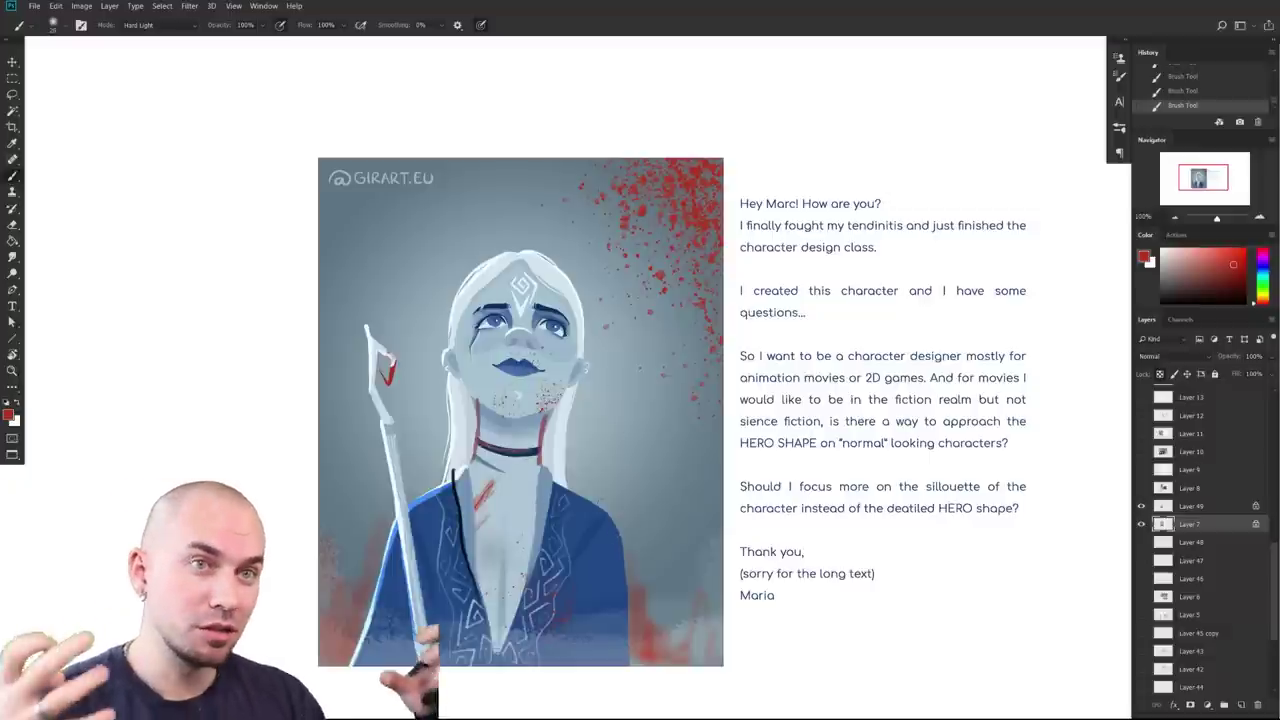
left_click_drag(620, 400, 639, 422)
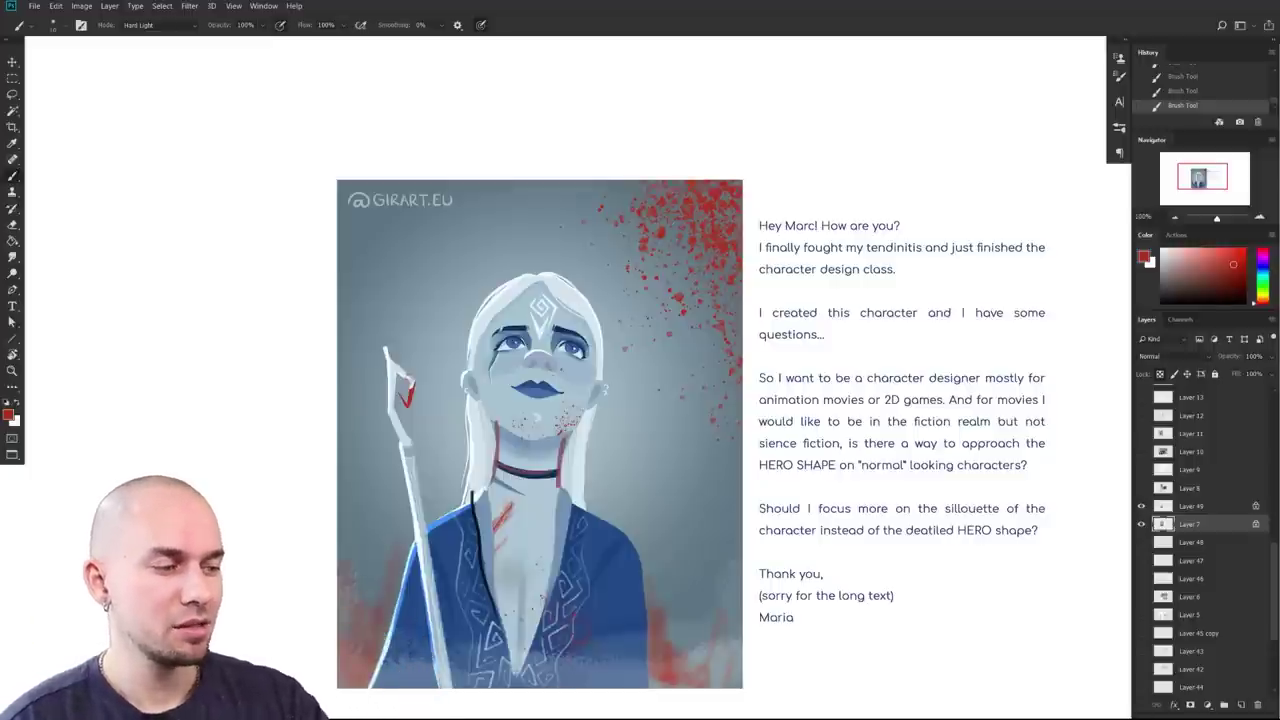
left_click_drag(552, 483, 555, 473)
scroll(686, 500, "down", 2)
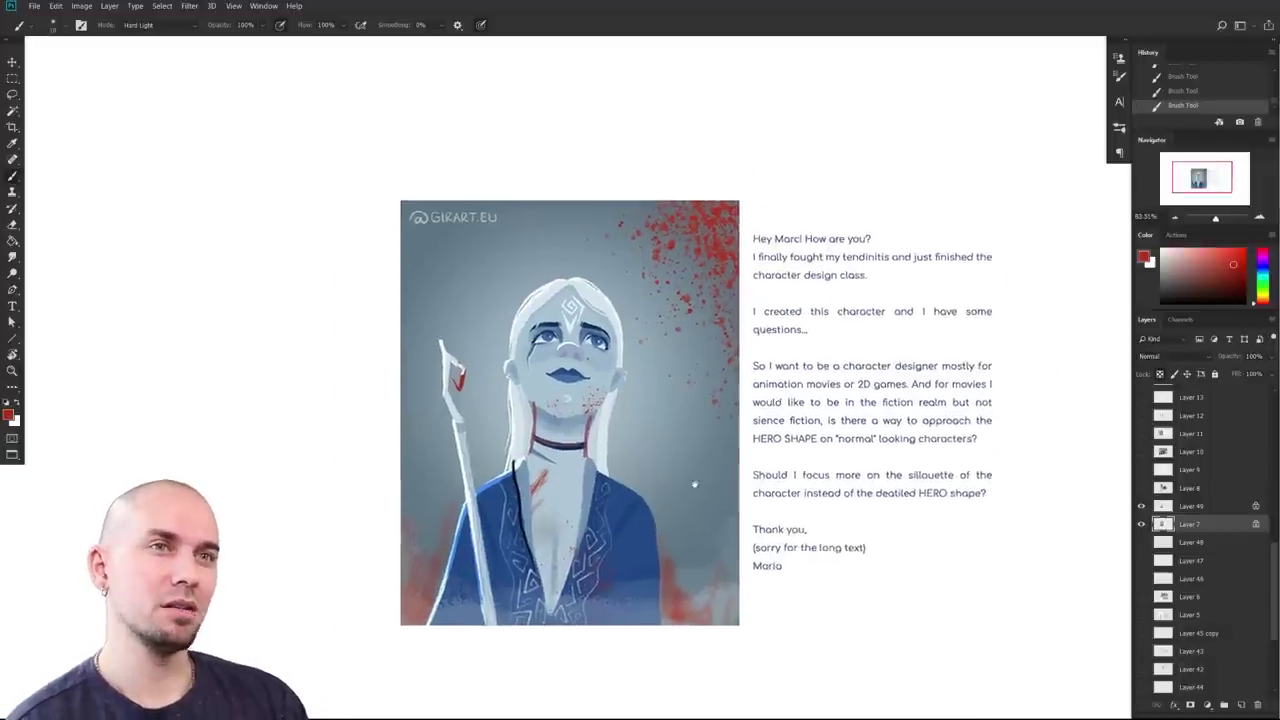
scroll(705, 468, "up", 3)
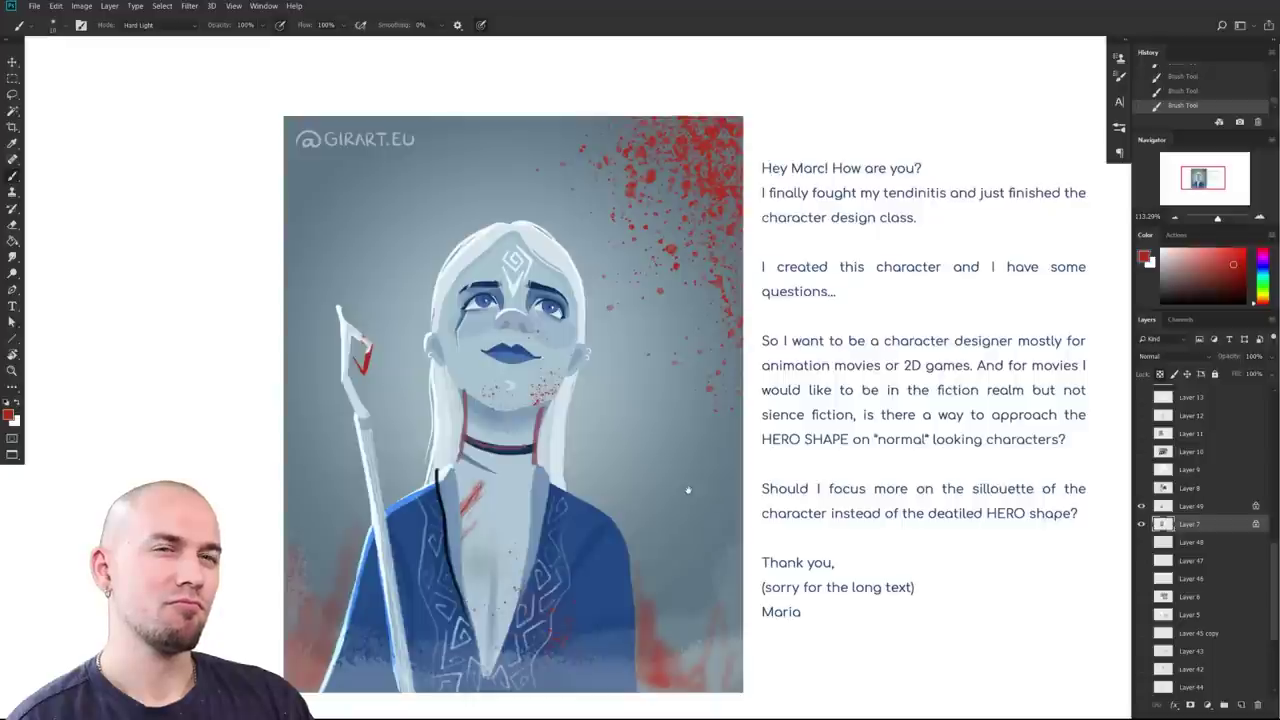
left_click_drag(688, 490, 690, 492)
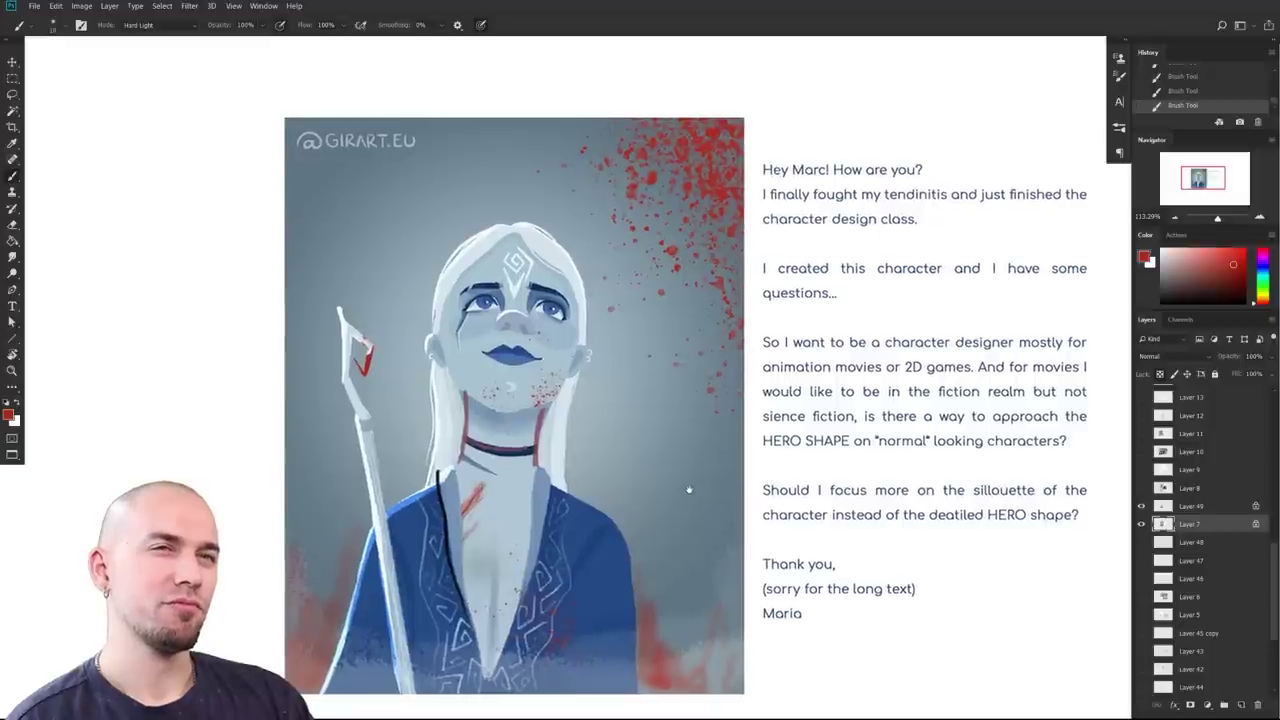
key("alt+Tab")
left_click(607, 543)
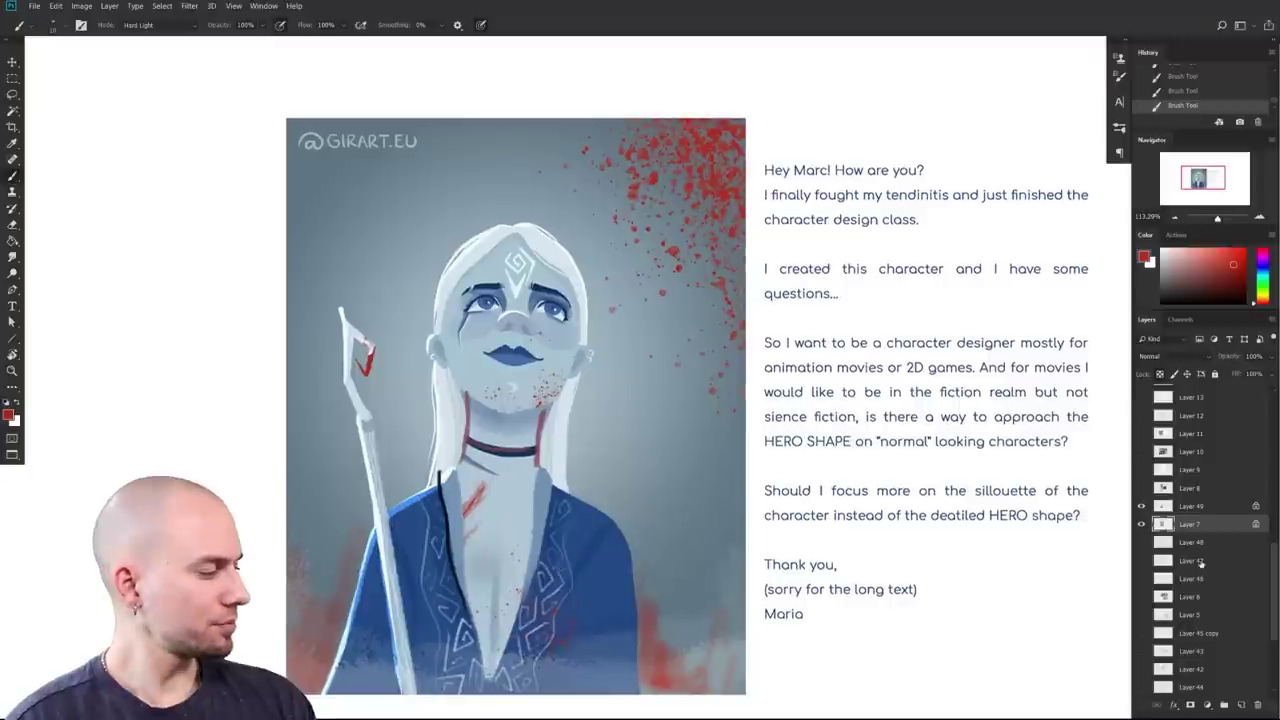
Step: On Layer 49, pick a pale orange, enlarge the brush and paint warm light over the woman's forehead, nose and cheeks
left_click(1171, 506)
left_click(1205, 250)
left_click(1264, 293)
left_click(1264, 298)
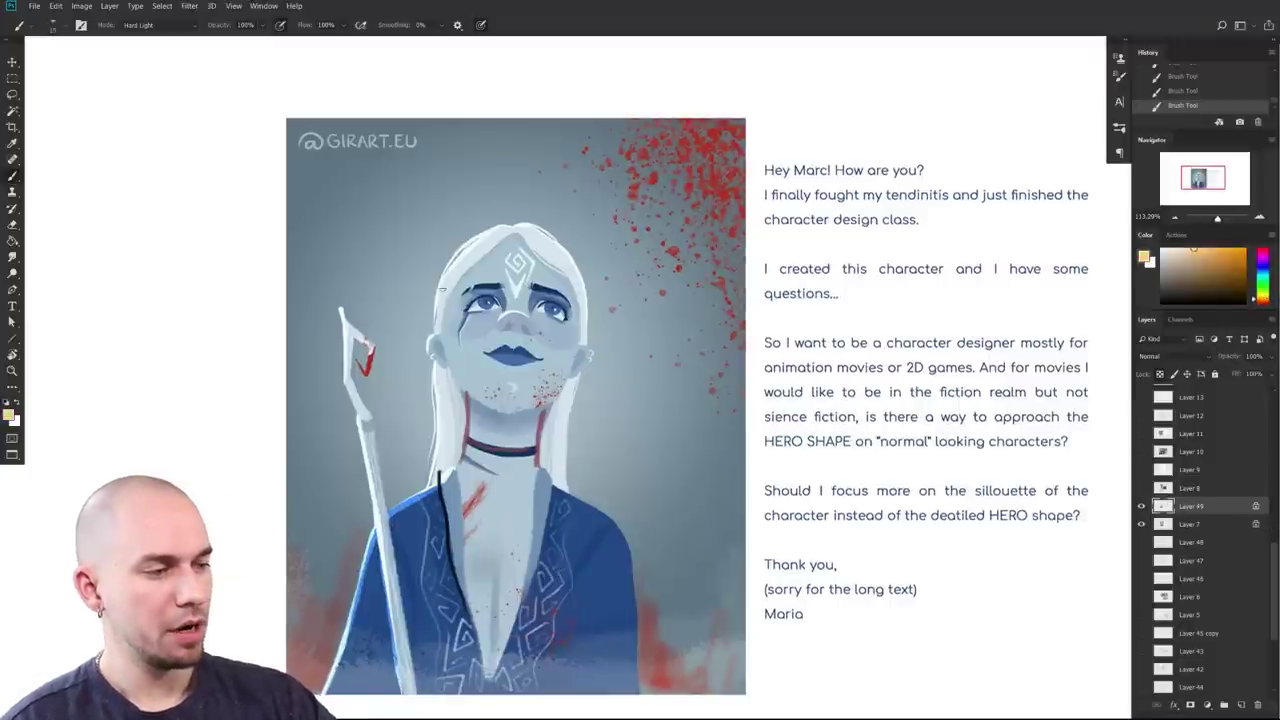
key("]")
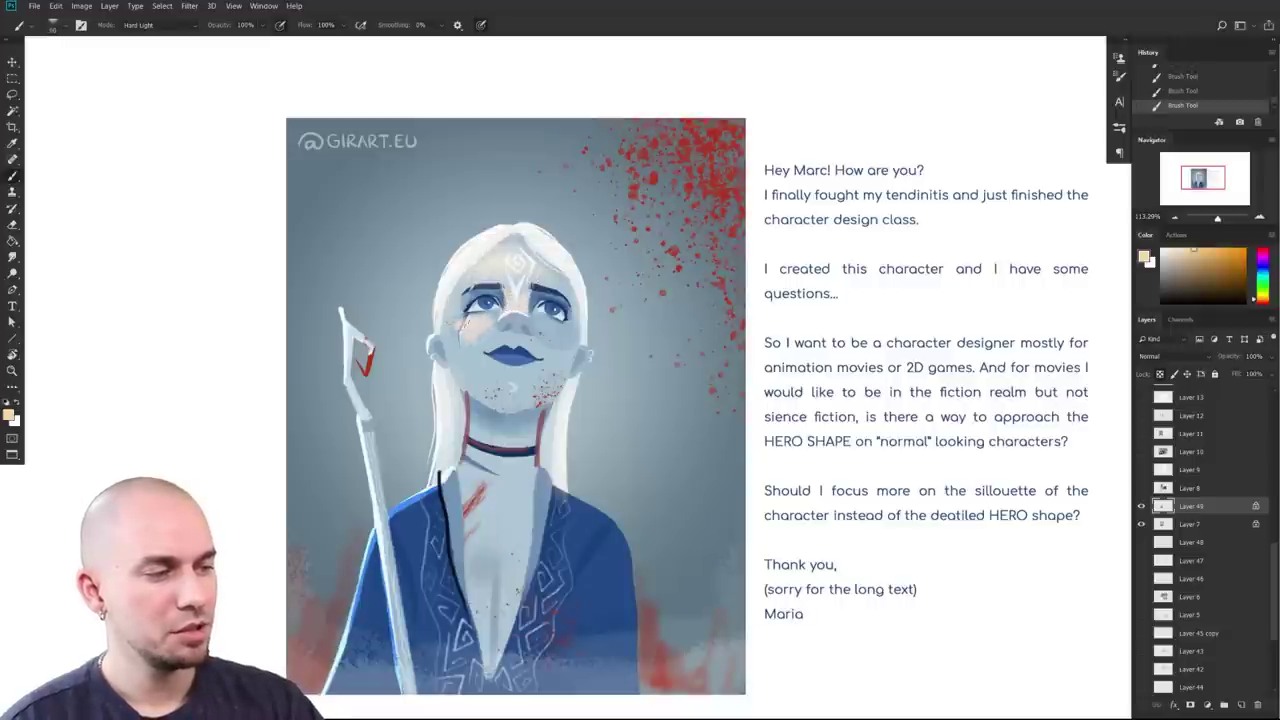
left_click_drag(471, 334, 536, 324)
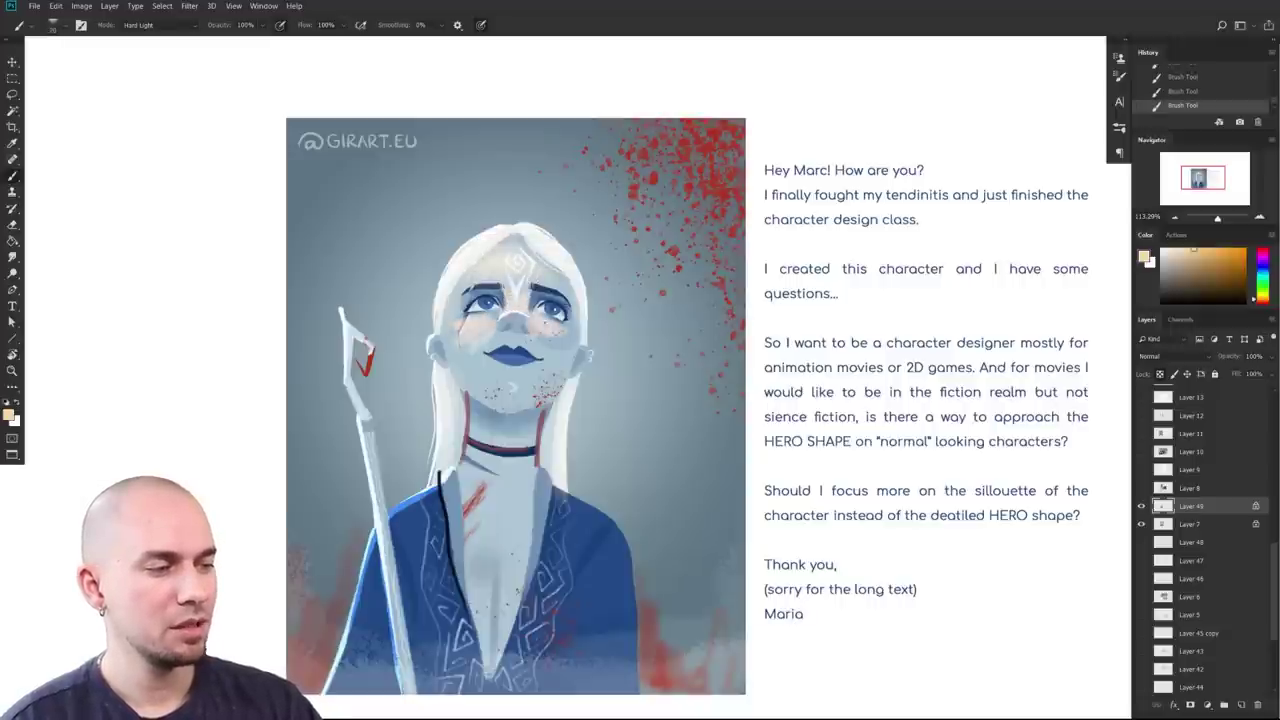
mouse_move(668, 437)
left_mouse_down()
mouse_move(626, 436)
mouse_move(664, 430)
left_mouse_up()
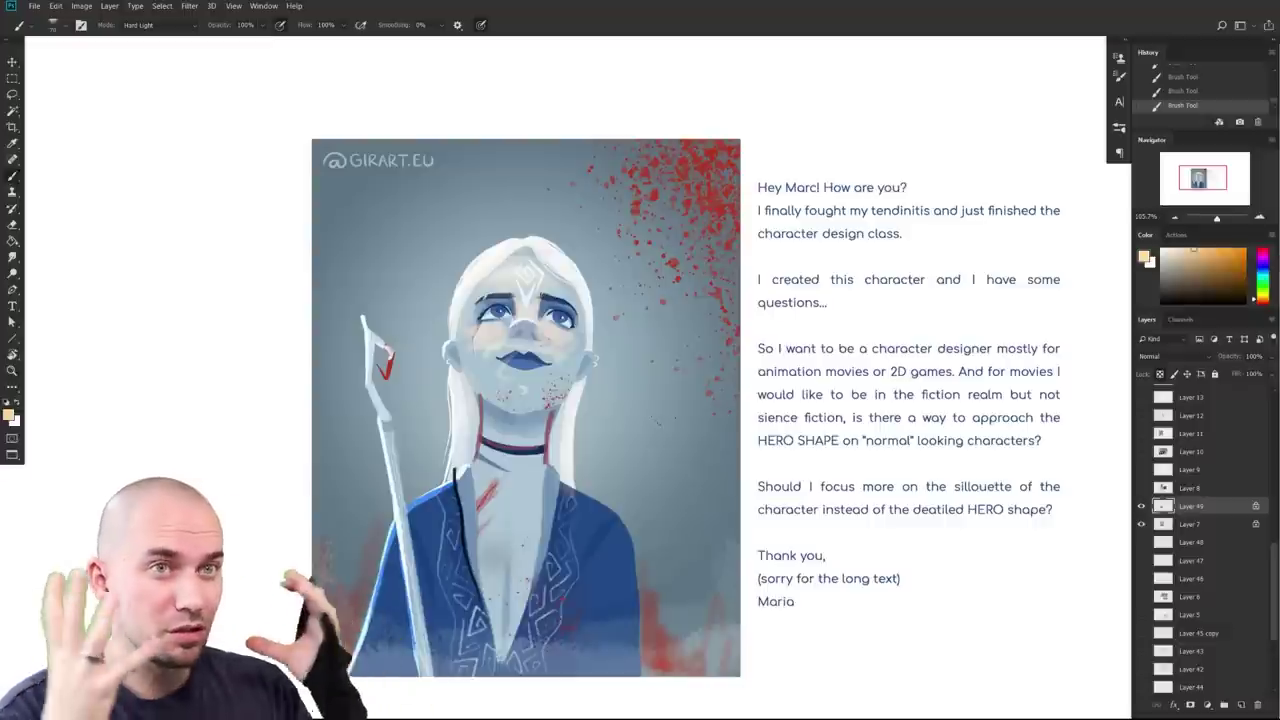
left_click_drag(880, 537, 833, 519)
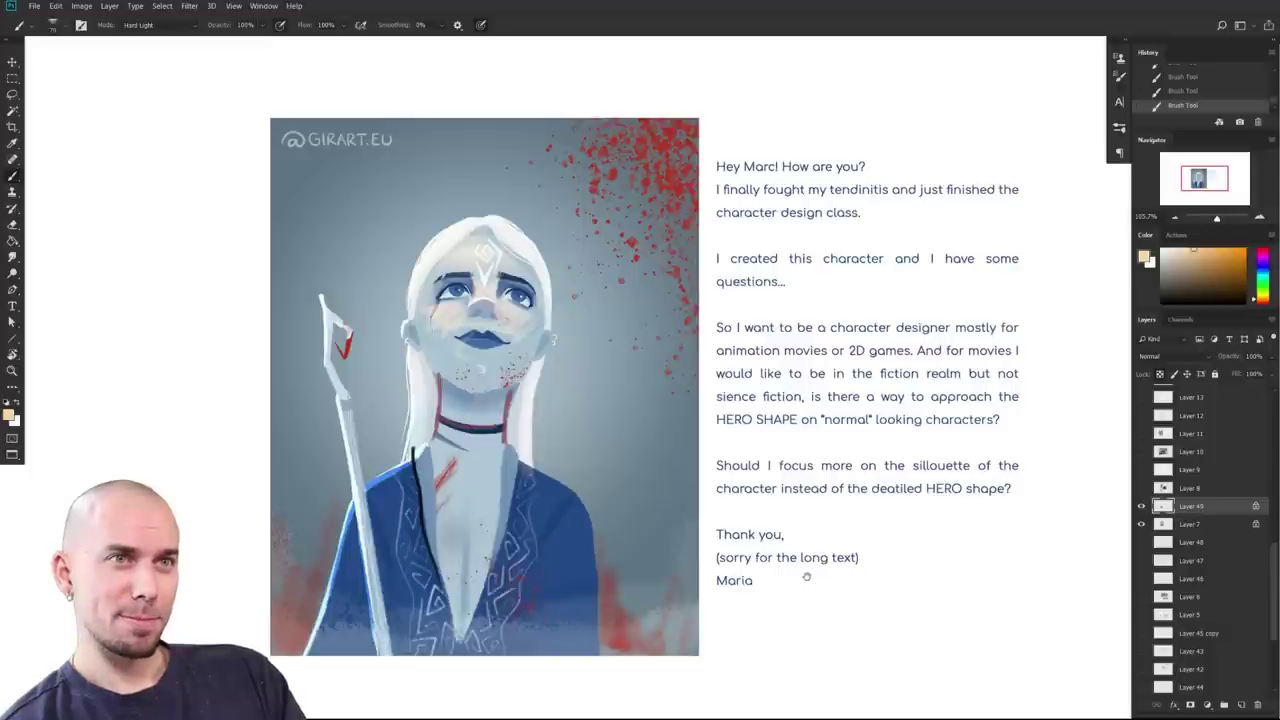
left_click_drag(822, 538, 853, 523)
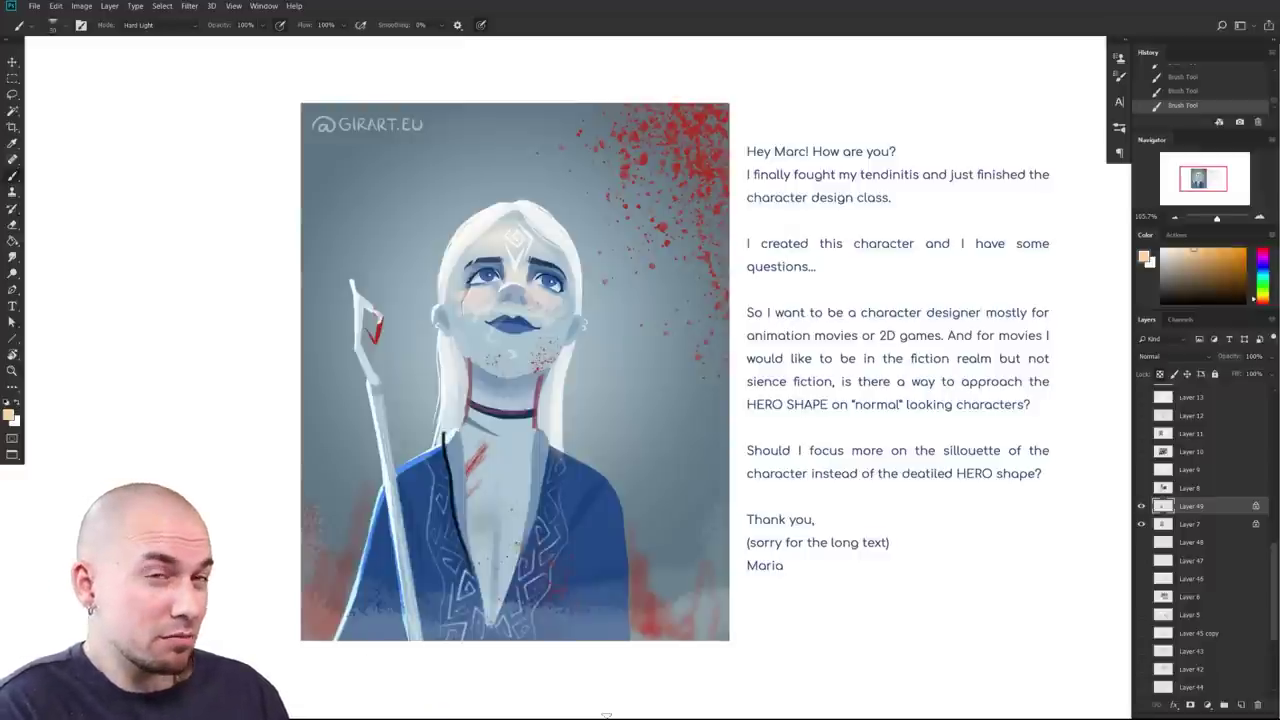
left_click(1141, 488, "alt")
left_click(1170, 487)
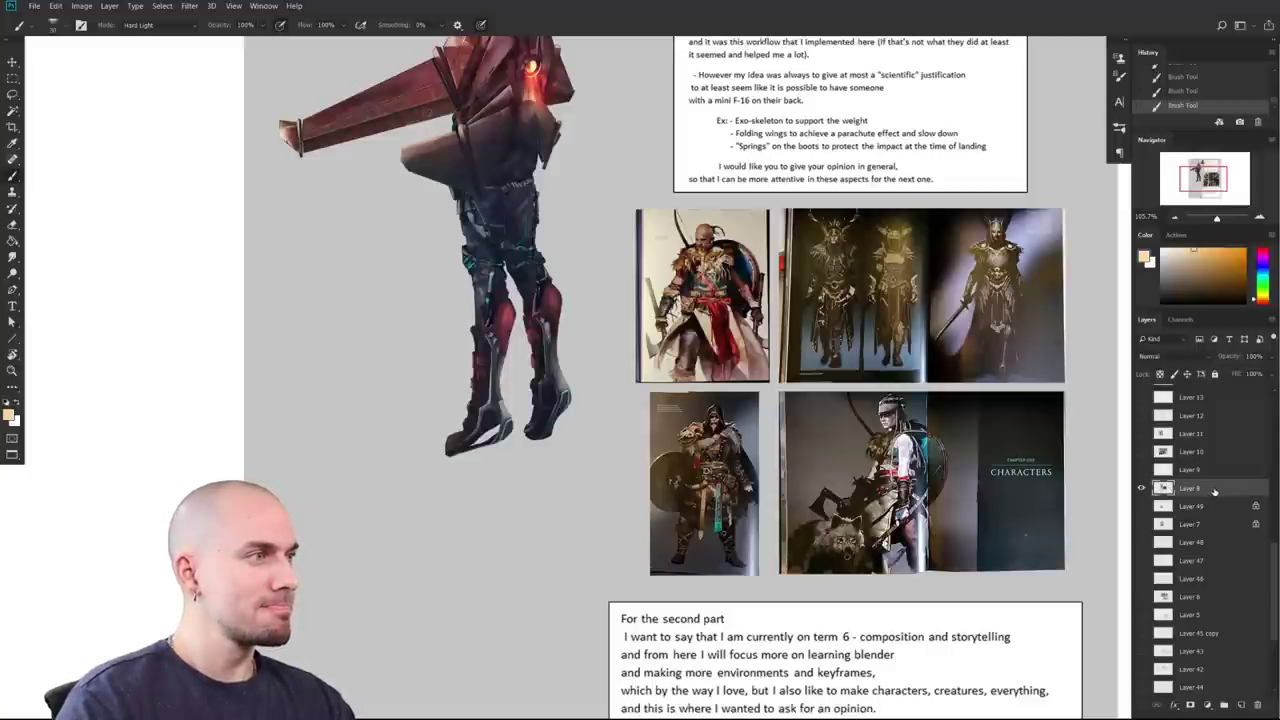
left_click(1155, 488)
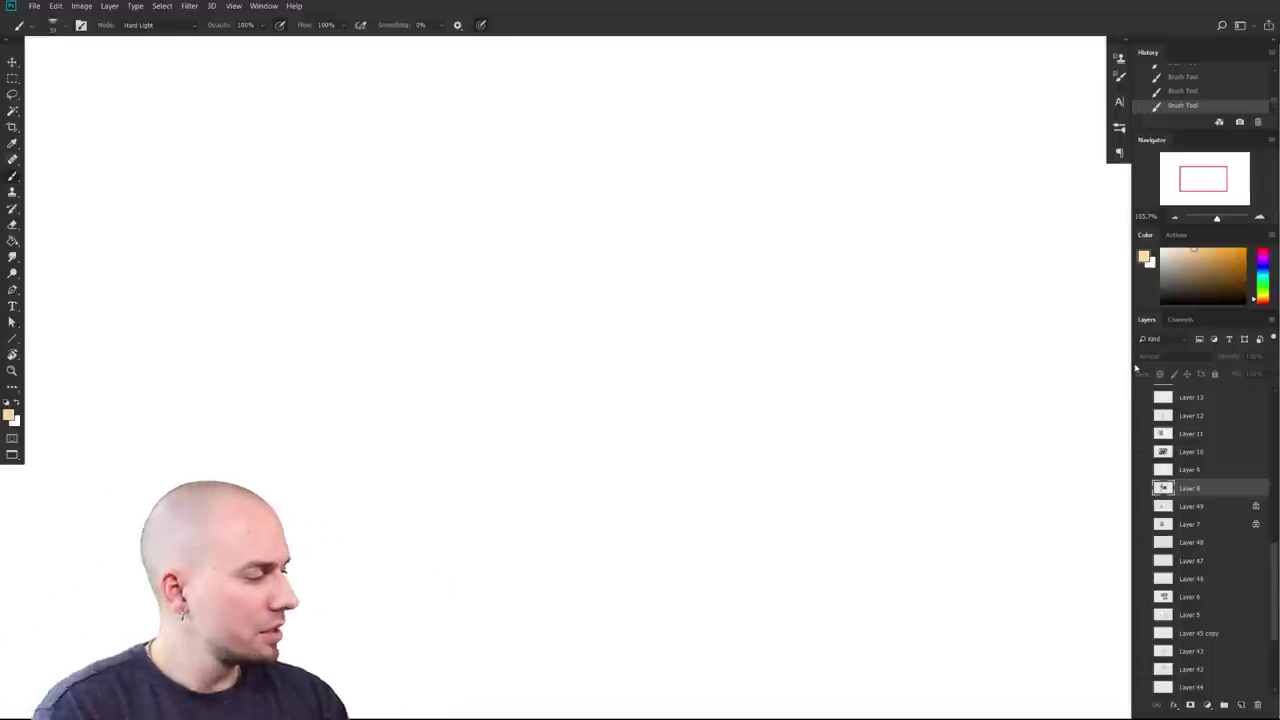
left_click(1141, 506)
left_click(1141, 524)
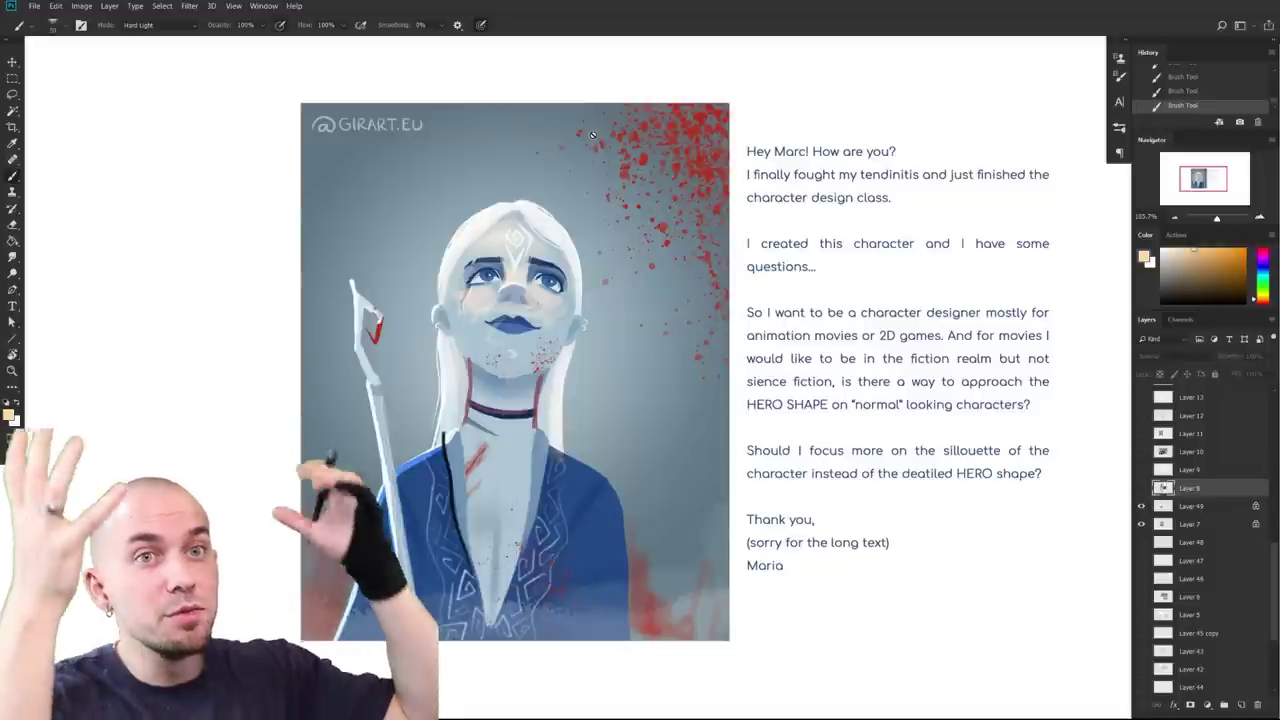
left_click_drag(988, 548, 988, 546)
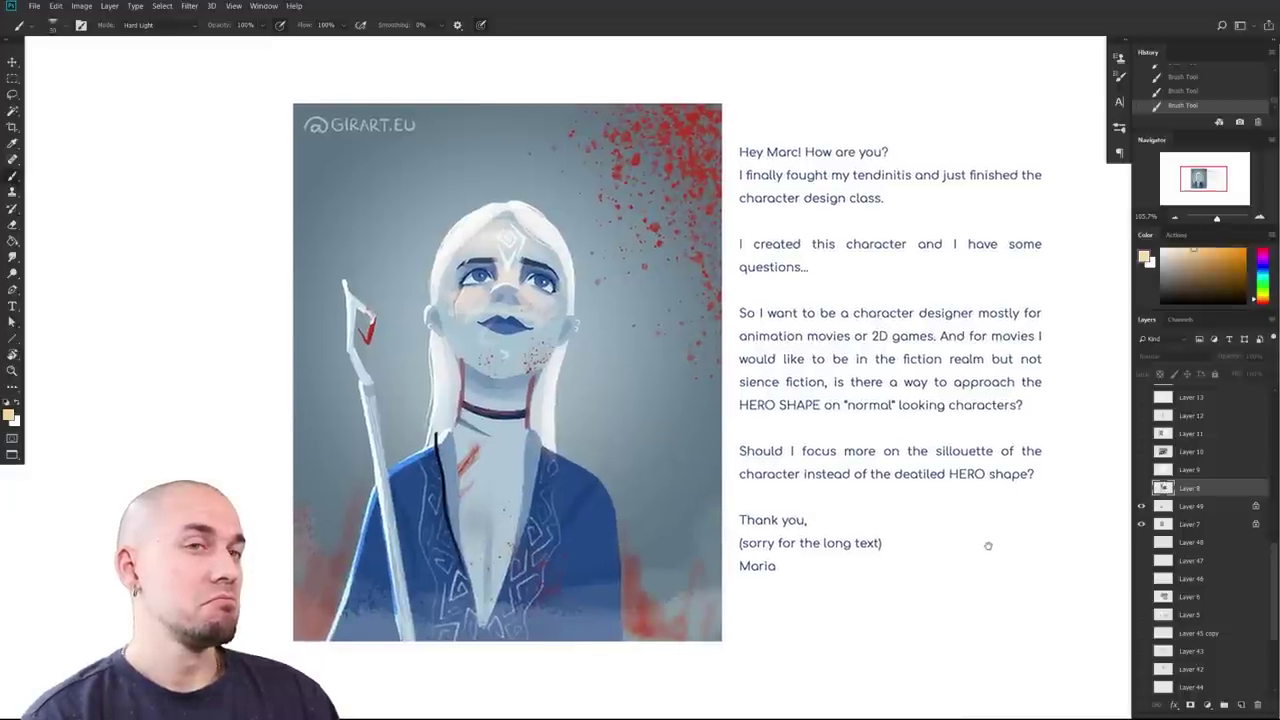
scroll(978, 542, "left", 2)
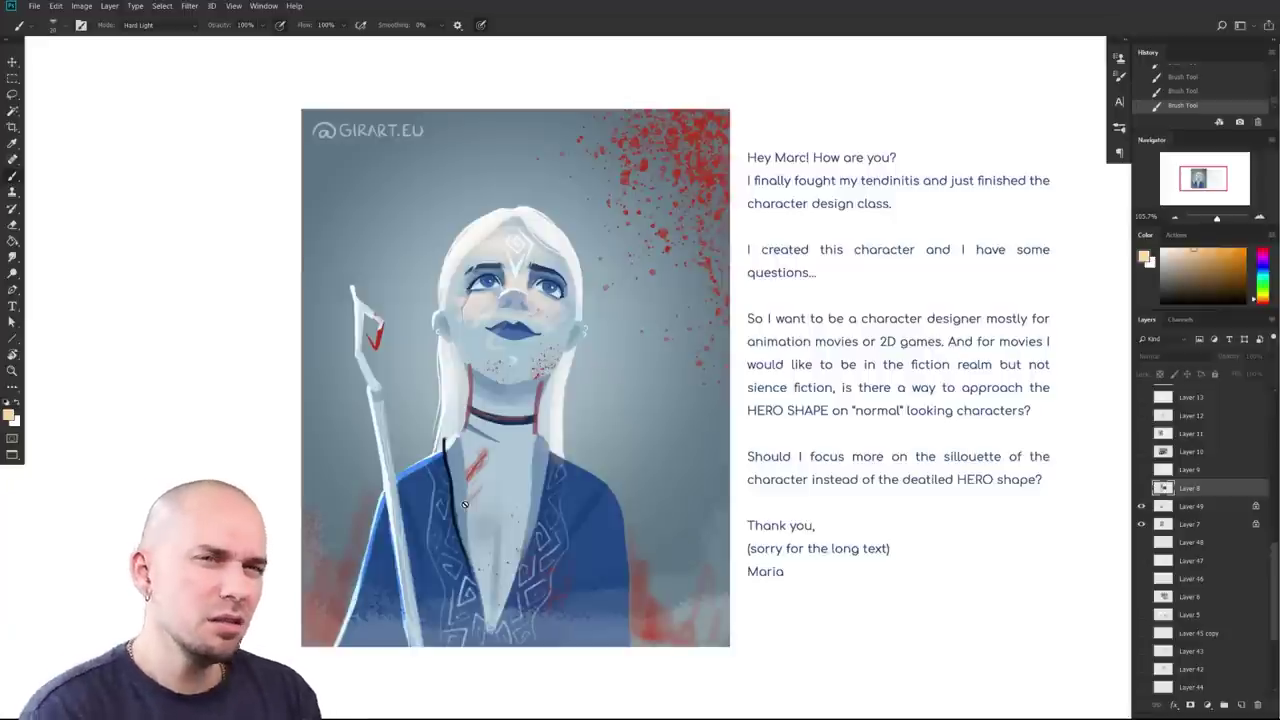
left_click_drag(723, 609, 718, 605)
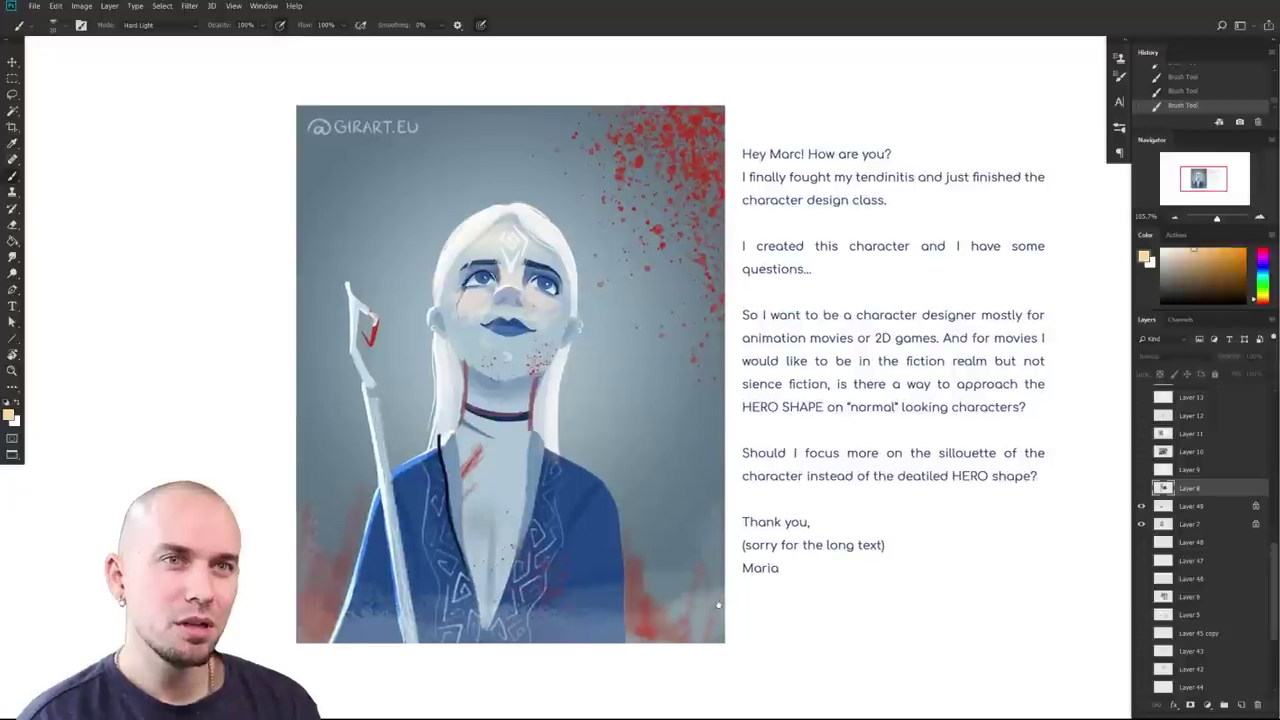
Step: On Layer 49, restore black as the foreground colour and paint shadows on the blue robe with a larger brush
left_click(536, 620)
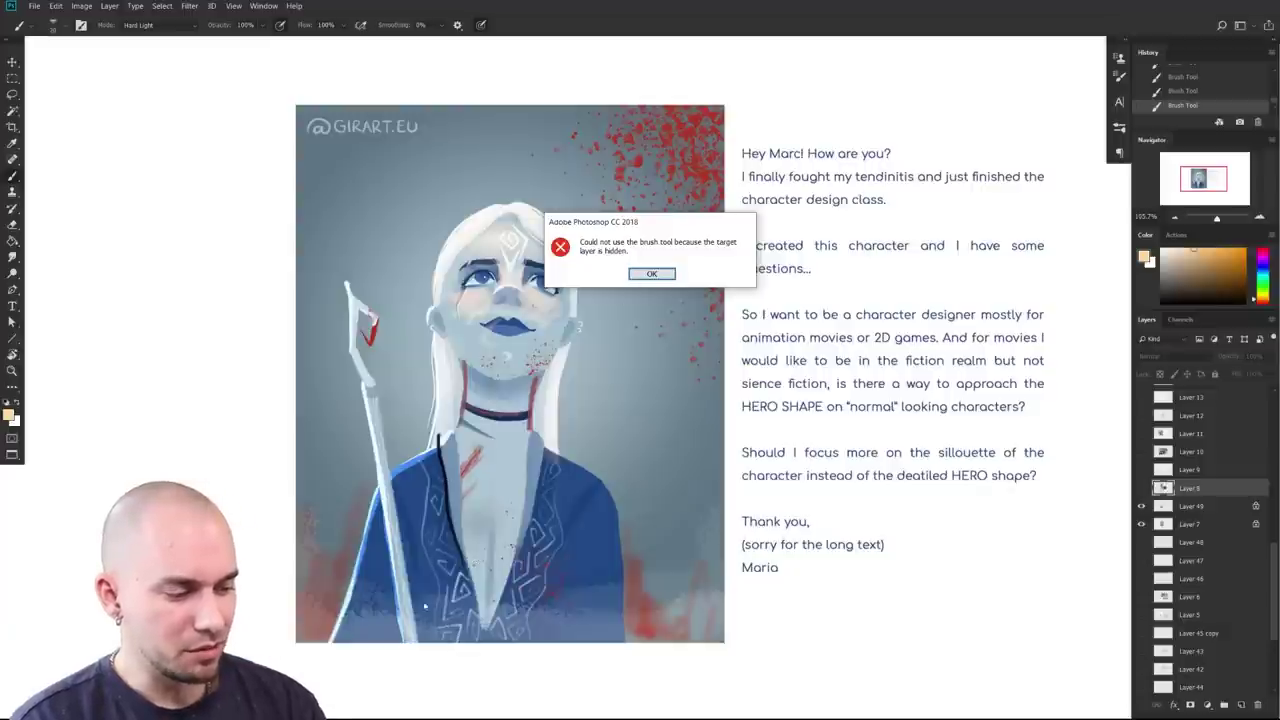
left_click(641, 276)
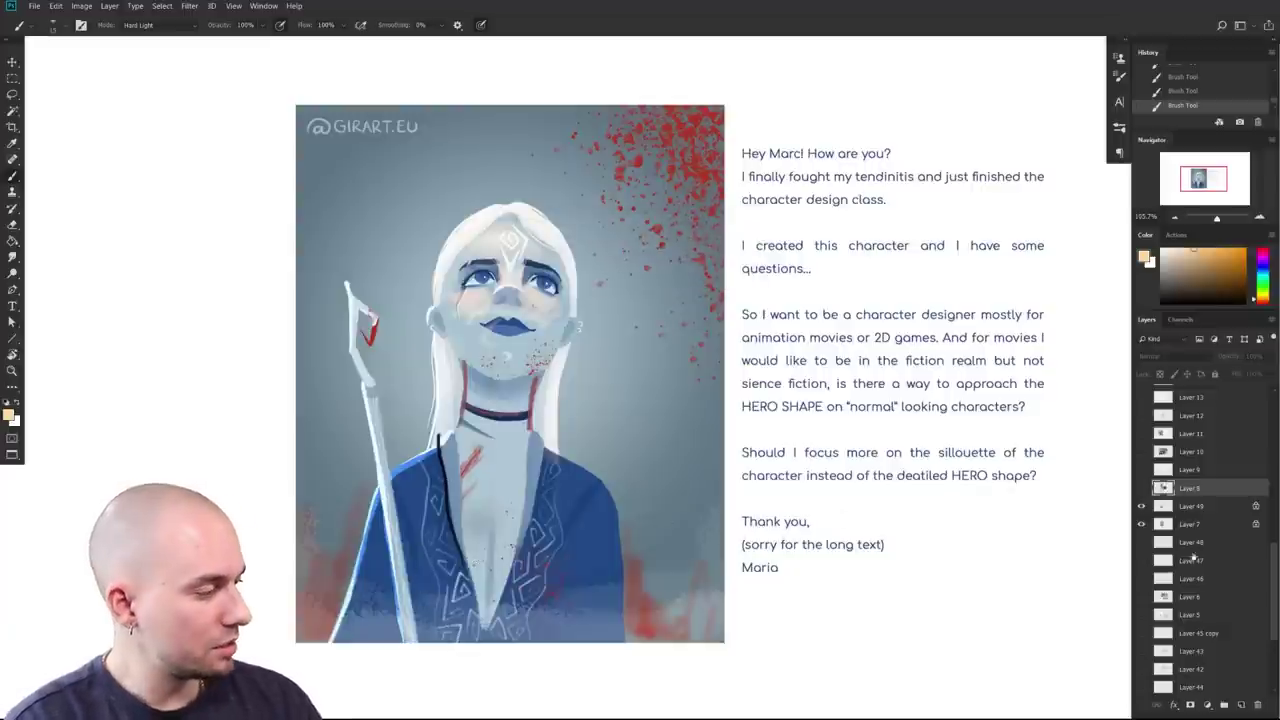
left_click(1185, 506)
key("d")
mouse_move(418, 566)
left_mouse_down()
mouse_move(420, 641)
mouse_move(402, 550)
mouse_move(404, 584)
left_mouse_up()
key("ctrl+z")
key("bracketright")
key("bracketright")
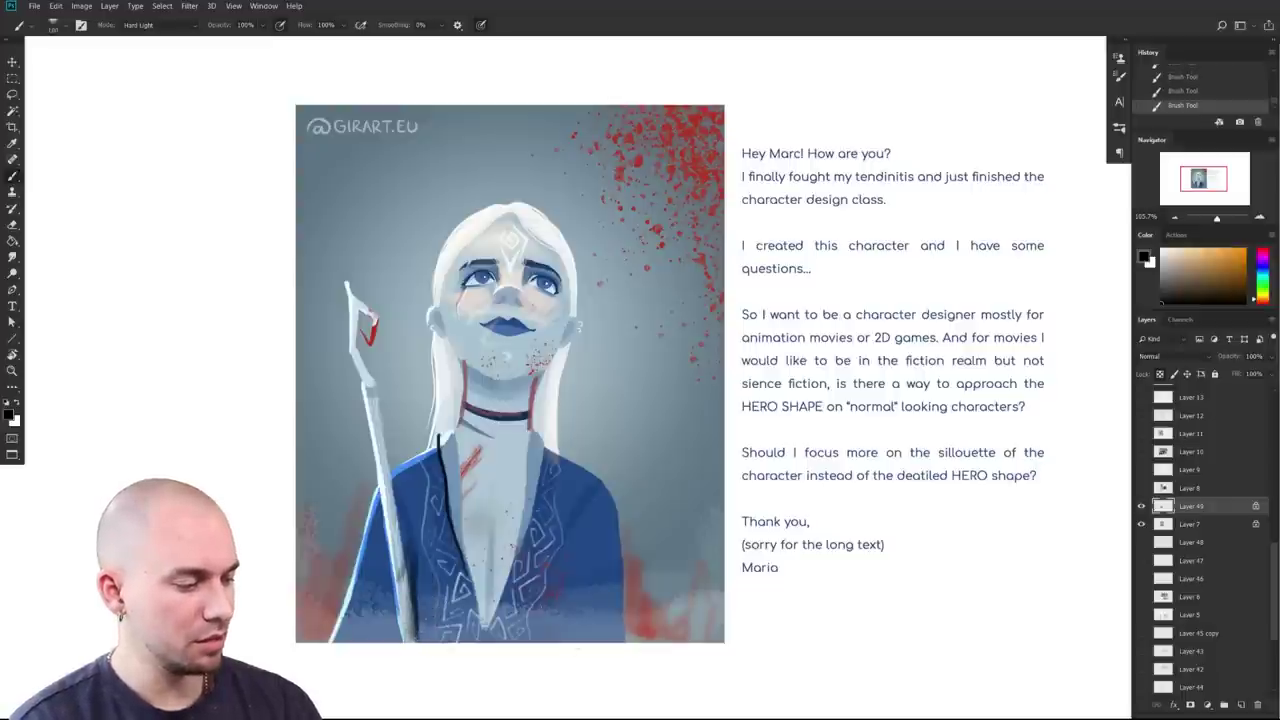
scroll(746, 636, "down", 1)
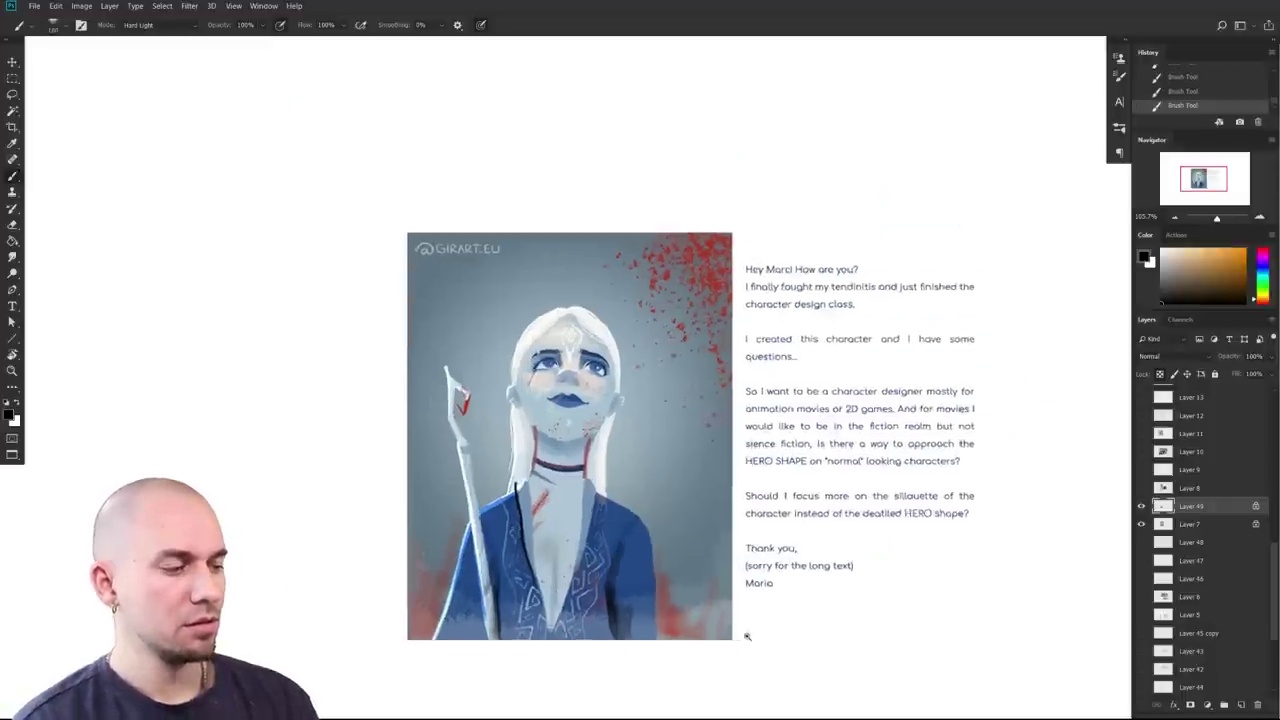
scroll(746, 636, "up", 1)
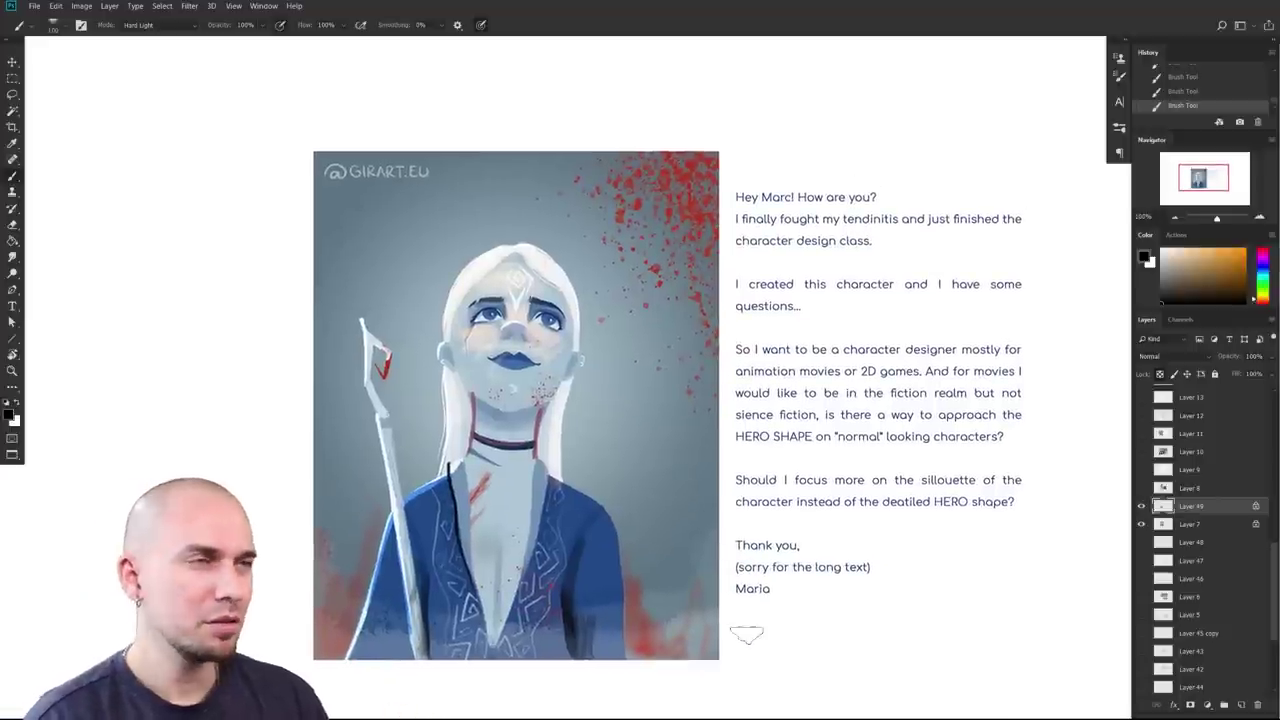
Step: Hide Layer 49 and Layer 7, make Layer 8 visible and select it
left_click_drag(1141, 506, 1142, 523)
left_click(1141, 488)
left_click(1190, 488)
Step: Read both parts of the student's message and look over the winged character design and its reference photos
left_click_drag(763, 499, 671, 411)
scroll(687, 540, "down", 2)
left_click_drag(946, 423, 883, 455)
left_click_drag(723, 507, 739, 447)
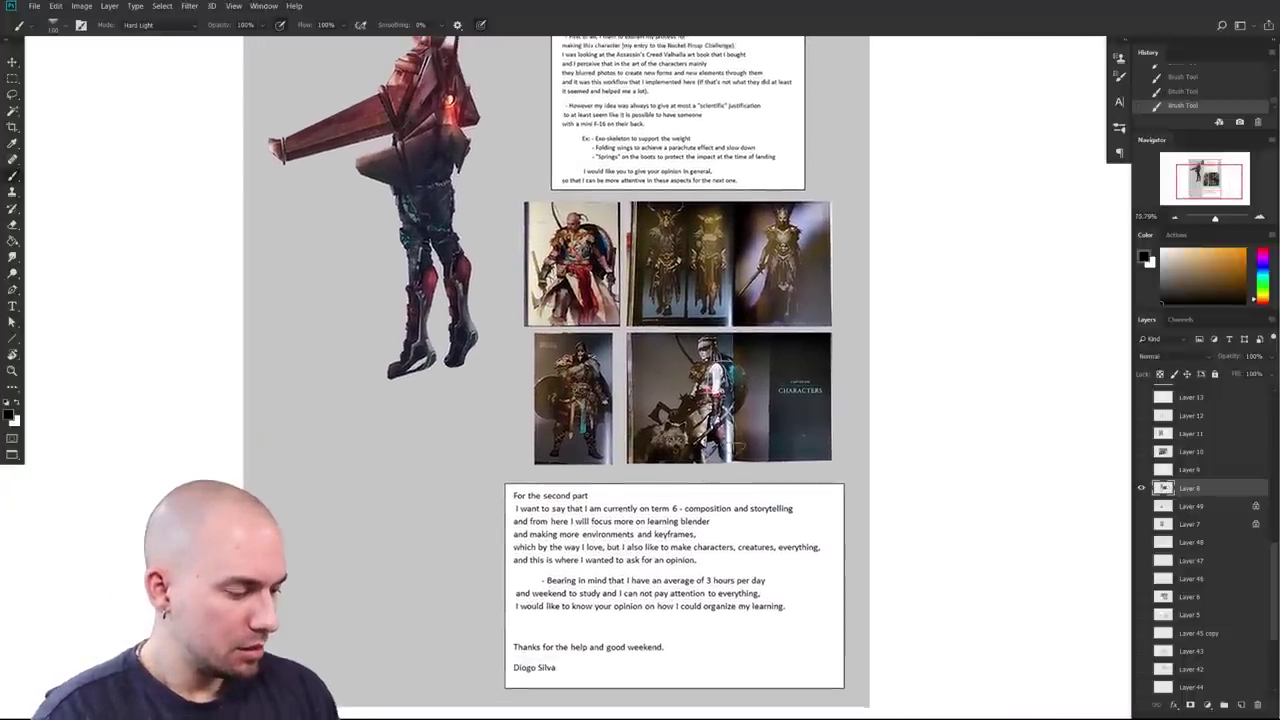
left_click_drag(936, 230, 862, 408)
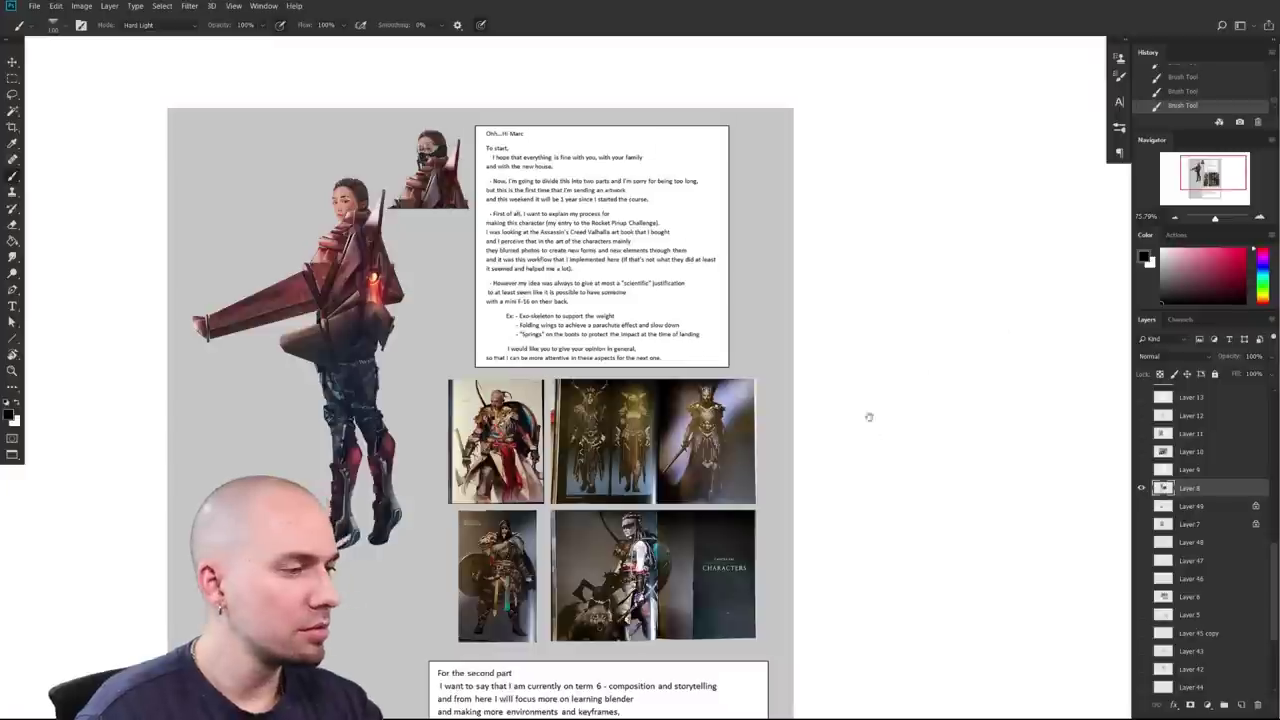
scroll(861, 407, "up", 3)
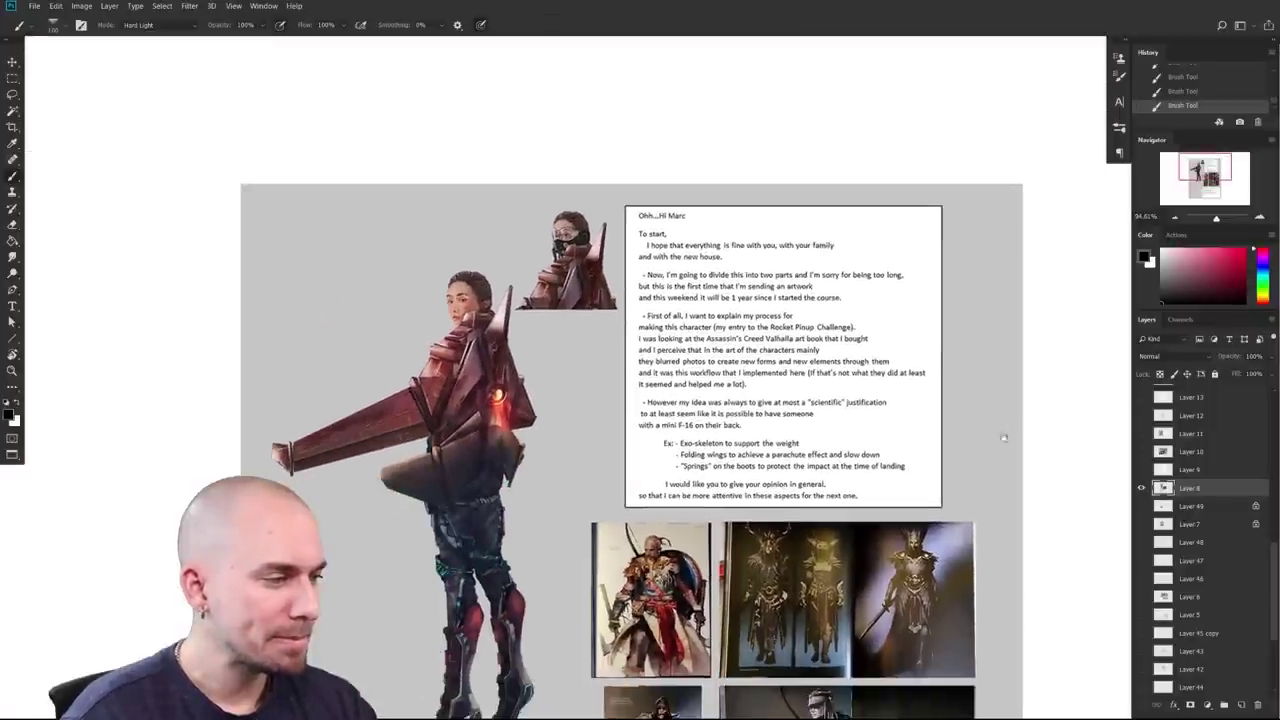
scroll(1009, 434, "up", 3)
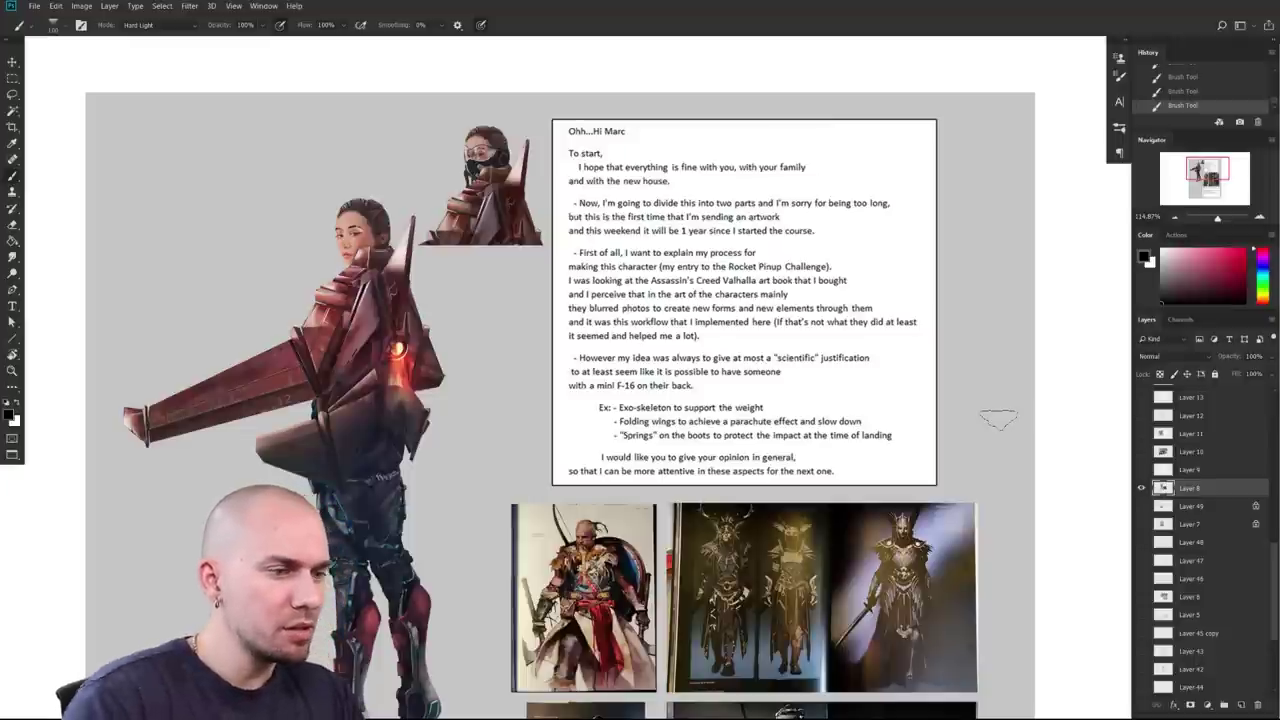
scroll(998, 418, "down", 1)
scroll(977, 431, "down", 5)
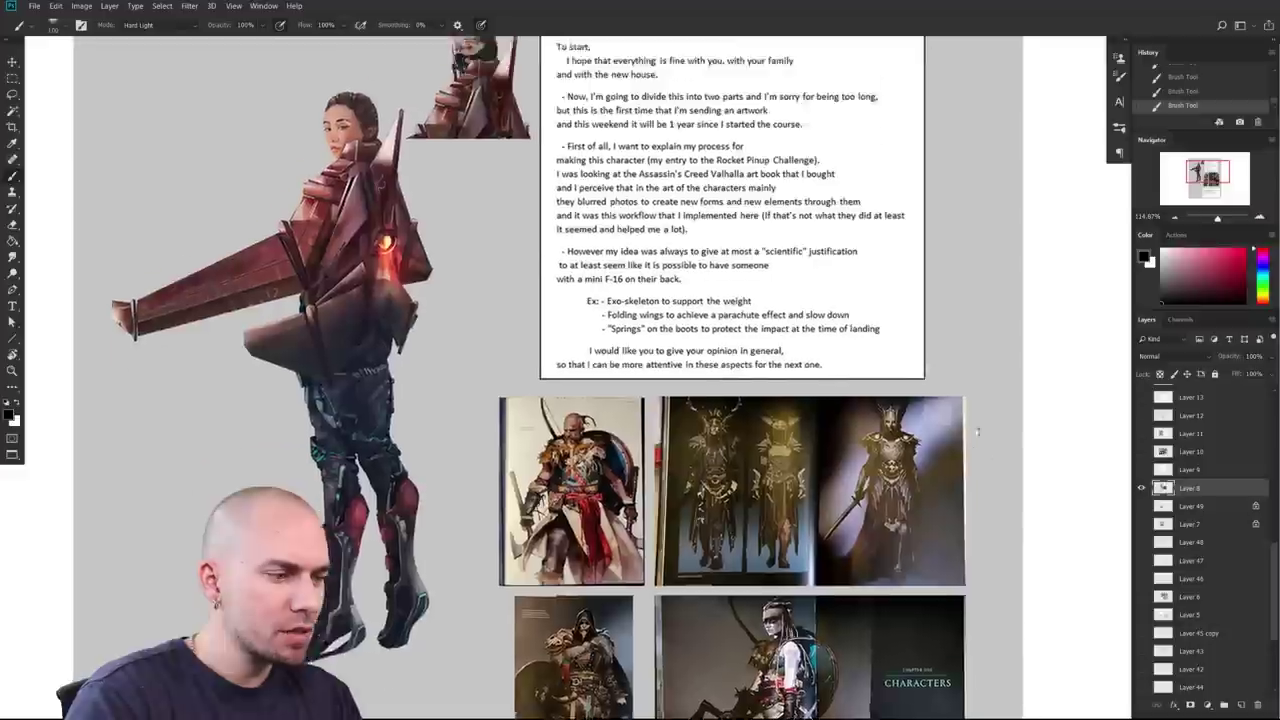
scroll(977, 431, "down", 15)
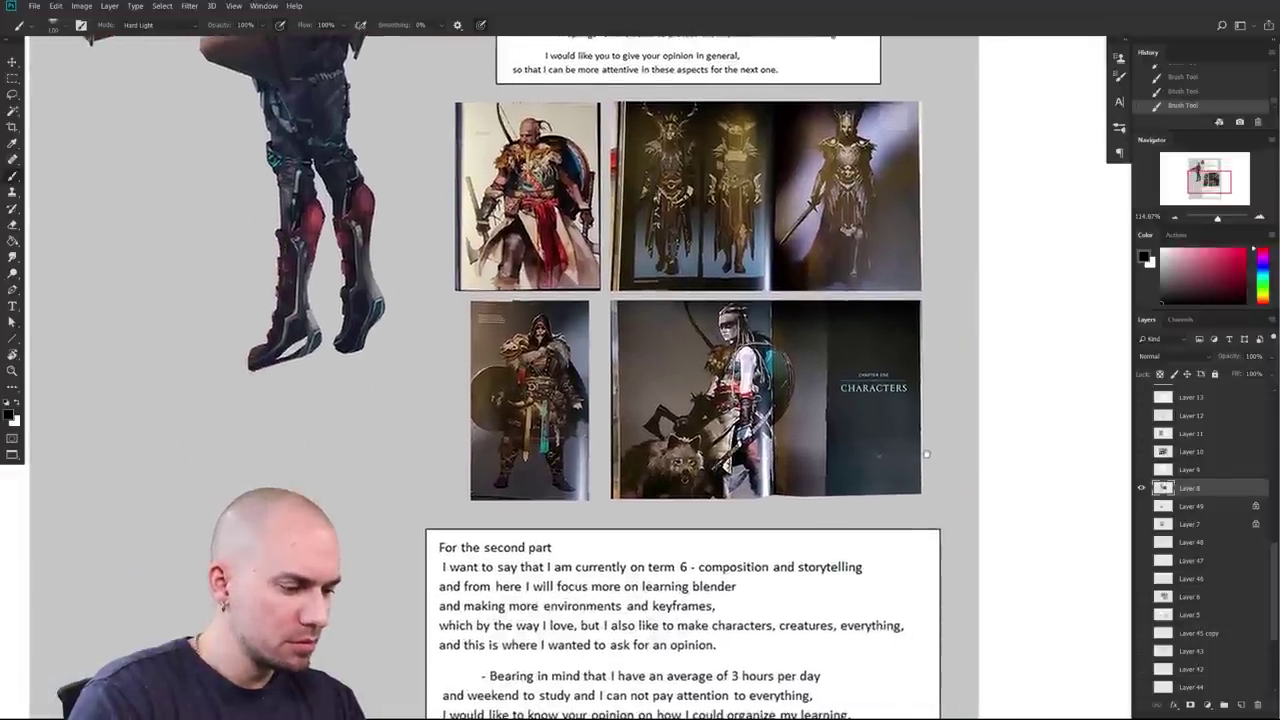
left_click_drag(926, 454, 929, 444)
scroll(917, 480, "down", 2)
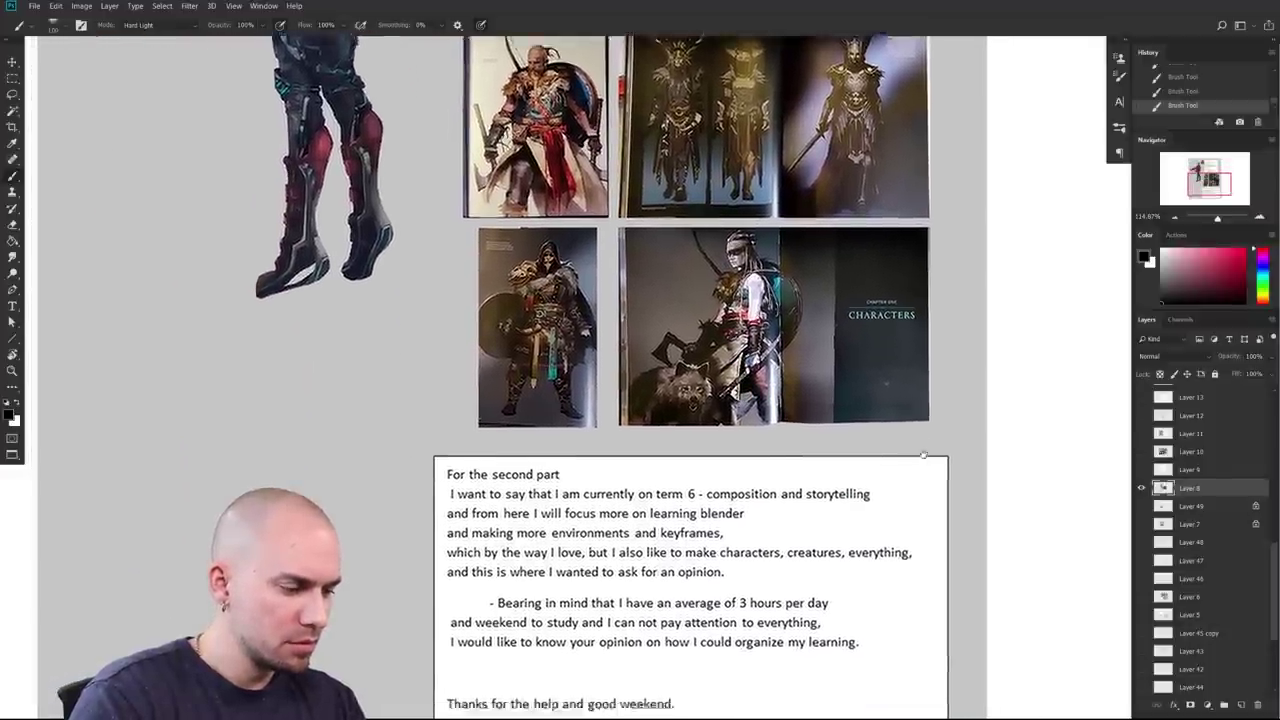
scroll(770, 482, "up", 10)
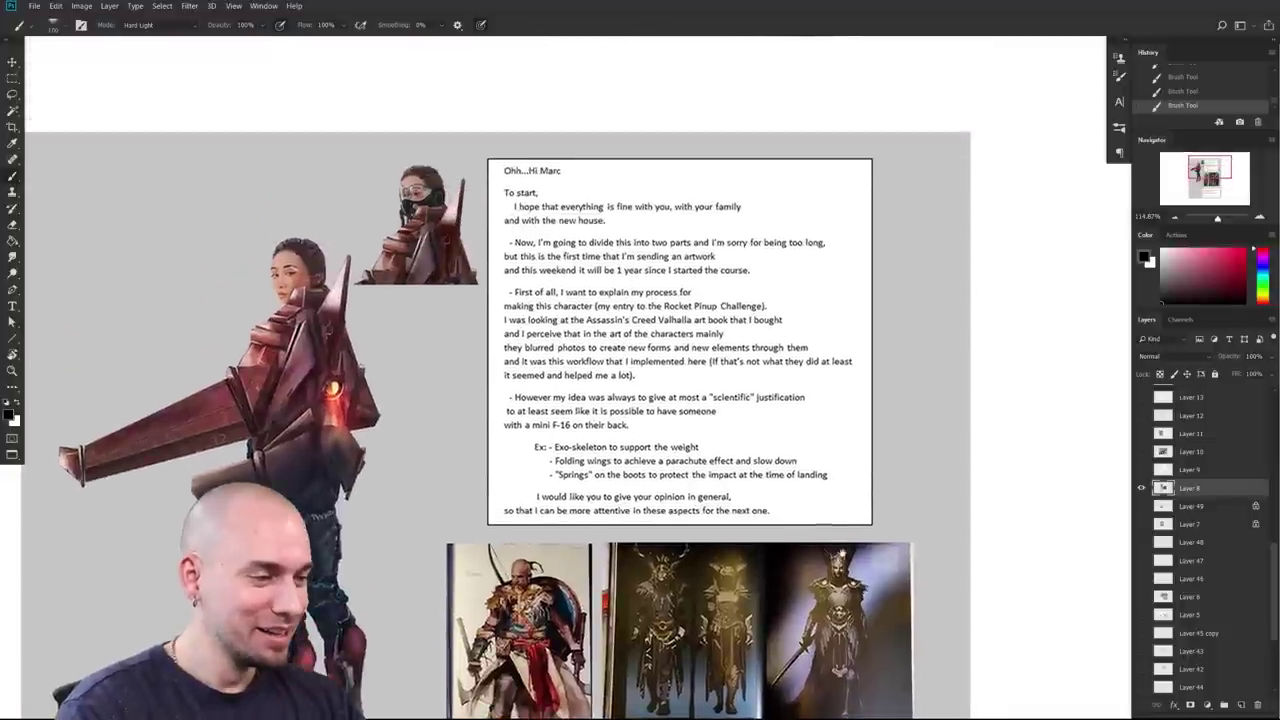
left_click_drag(838, 558, 888, 482)
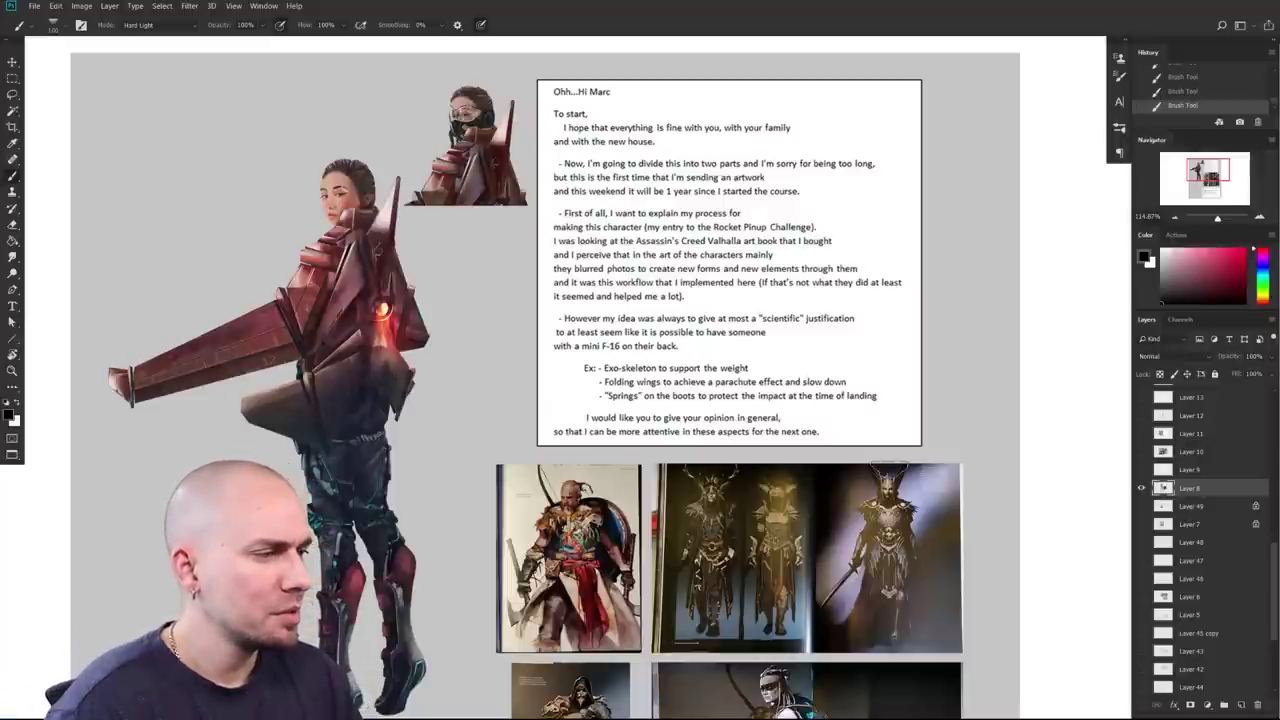
Step: Set the foreground colour to a bright crimson red
left_click(1240, 256)
left_click_drag(915, 394, 922, 386)
left_click_drag(948, 446, 904, 427)
scroll(903, 427, "up", 3)
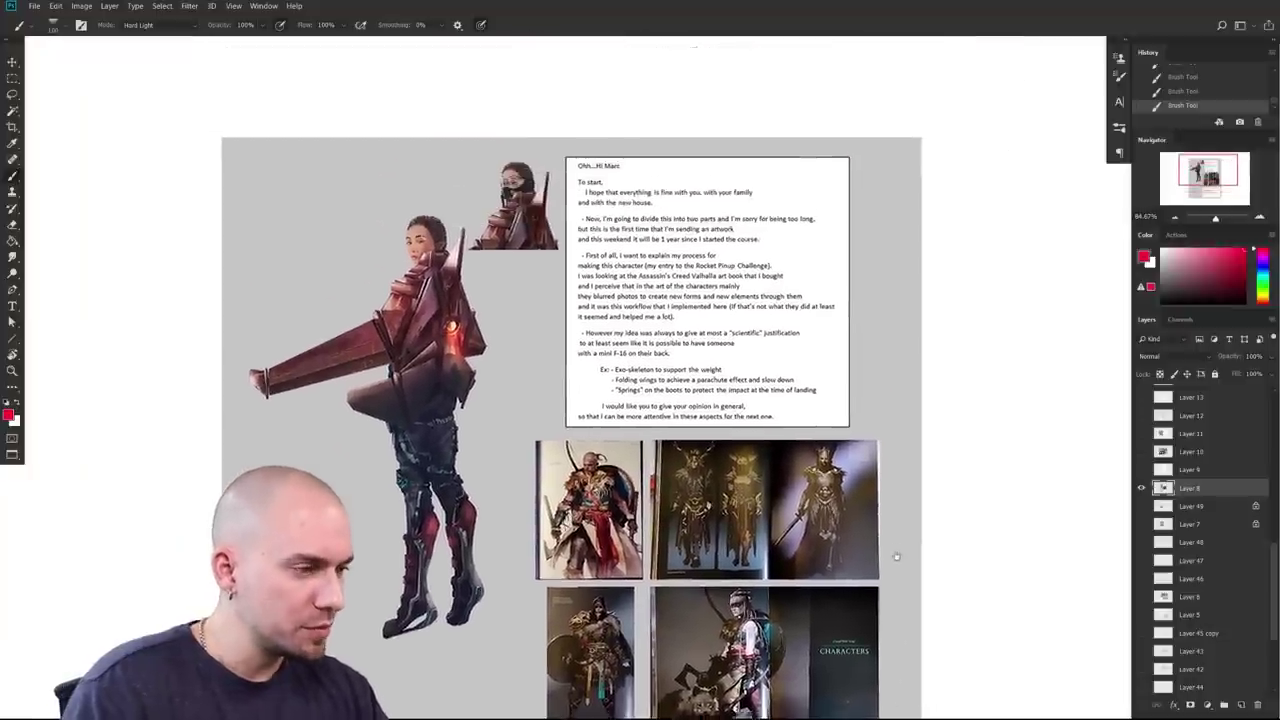
scroll(585, 280, "down", 1)
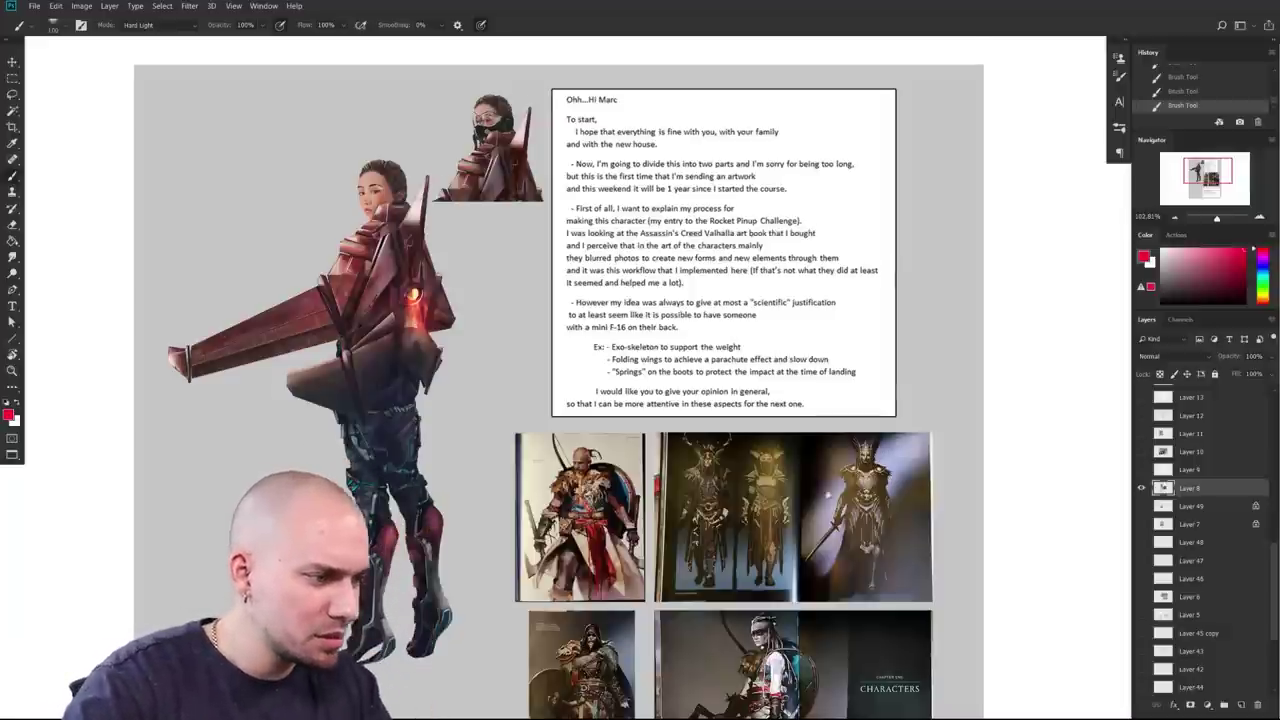
Step: Examine the Assassin's Creed Valhalla art book photos up close, from the armoured figures to the warrior with the wolf
left_click_drag(828, 495, 873, 431)
left_click_drag(716, 466, 971, 505)
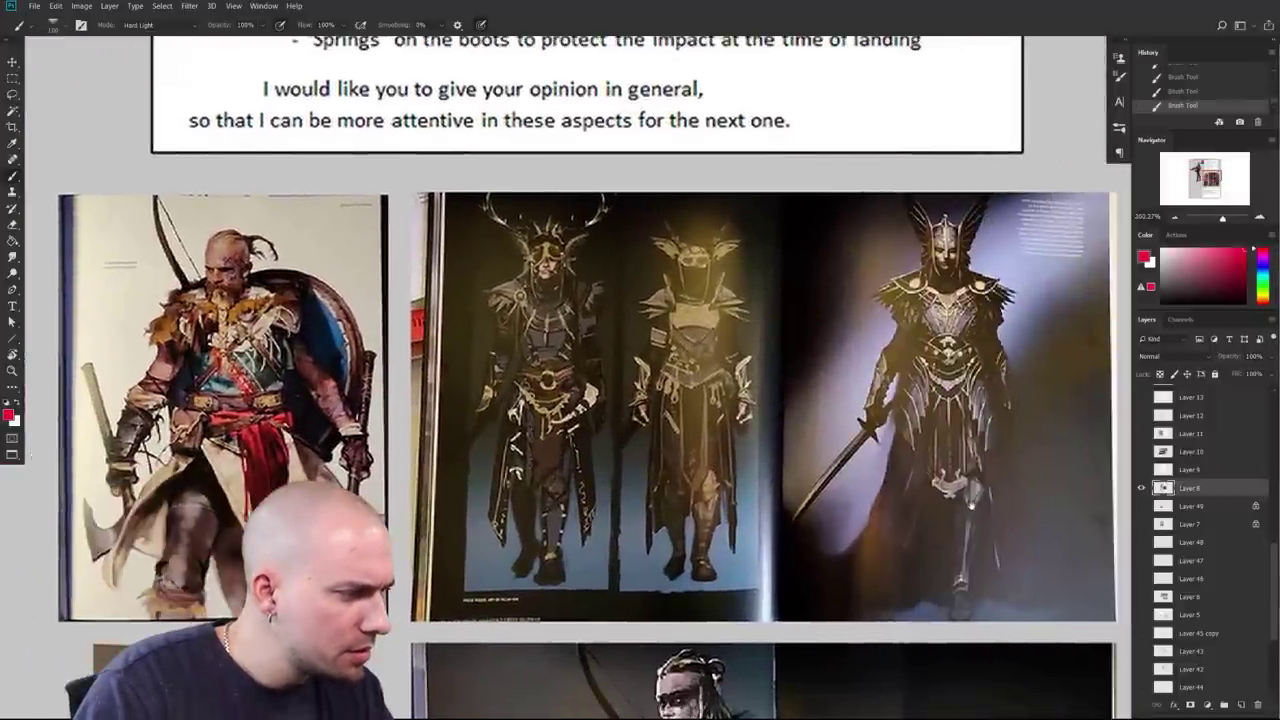
scroll(970, 507, "down", 5)
scroll(970, 507, "left", 3)
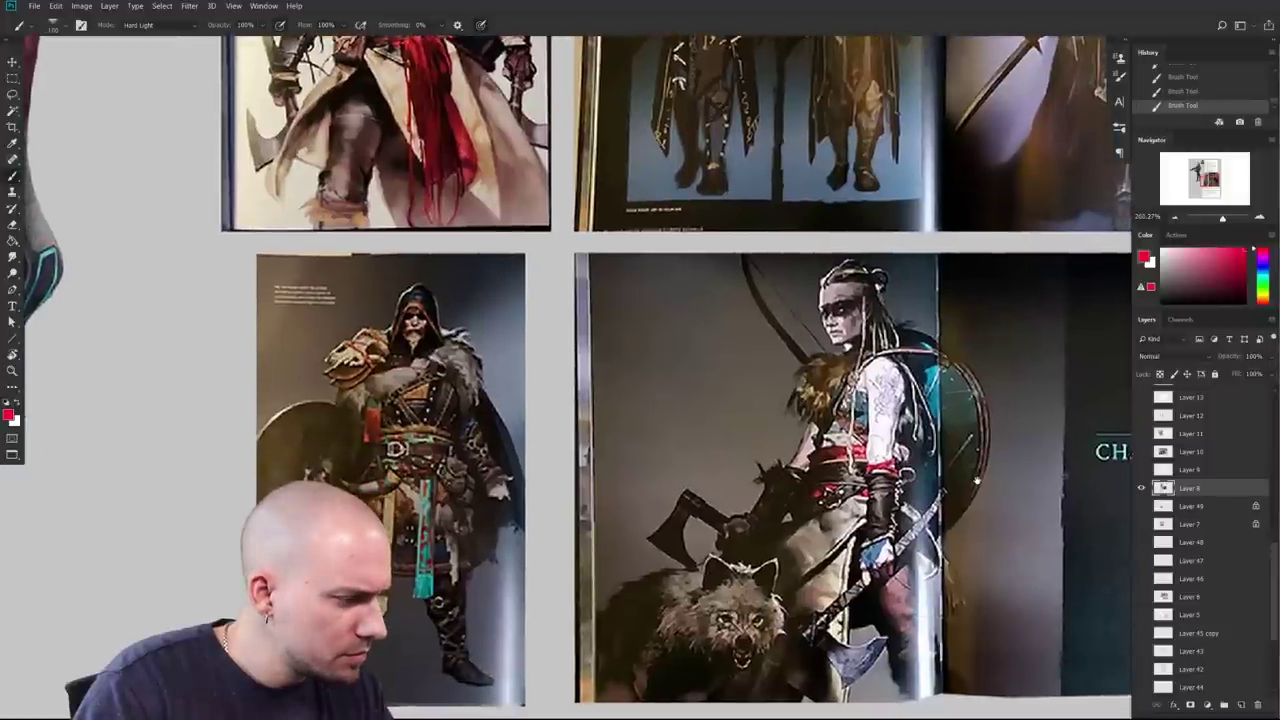
left_click_drag(975, 480, 994, 452)
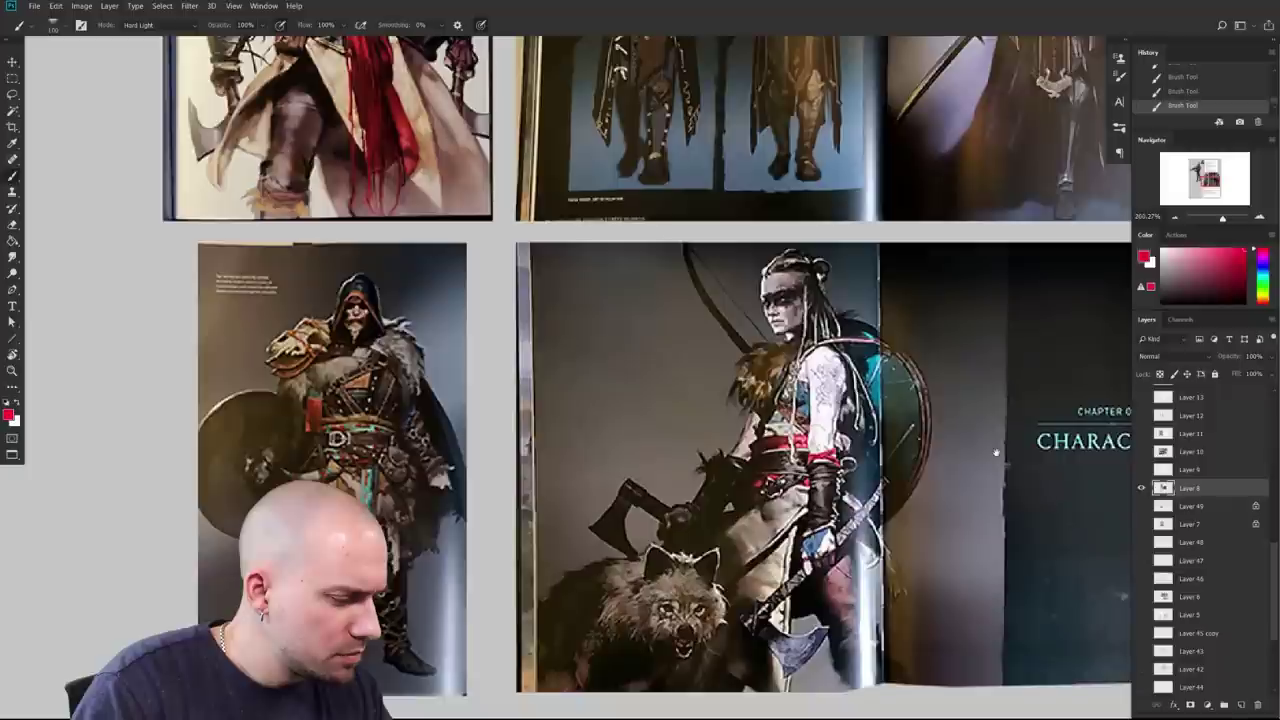
Step: Compare the student's explanation of blurring photos into new forms with the four Assassin's Creed Valhalla art book photos below it
left_click_drag(996, 452, 1031, 591)
left_click_drag(675, 242, 870, 658)
left_click_drag(870, 658, 808, 558)
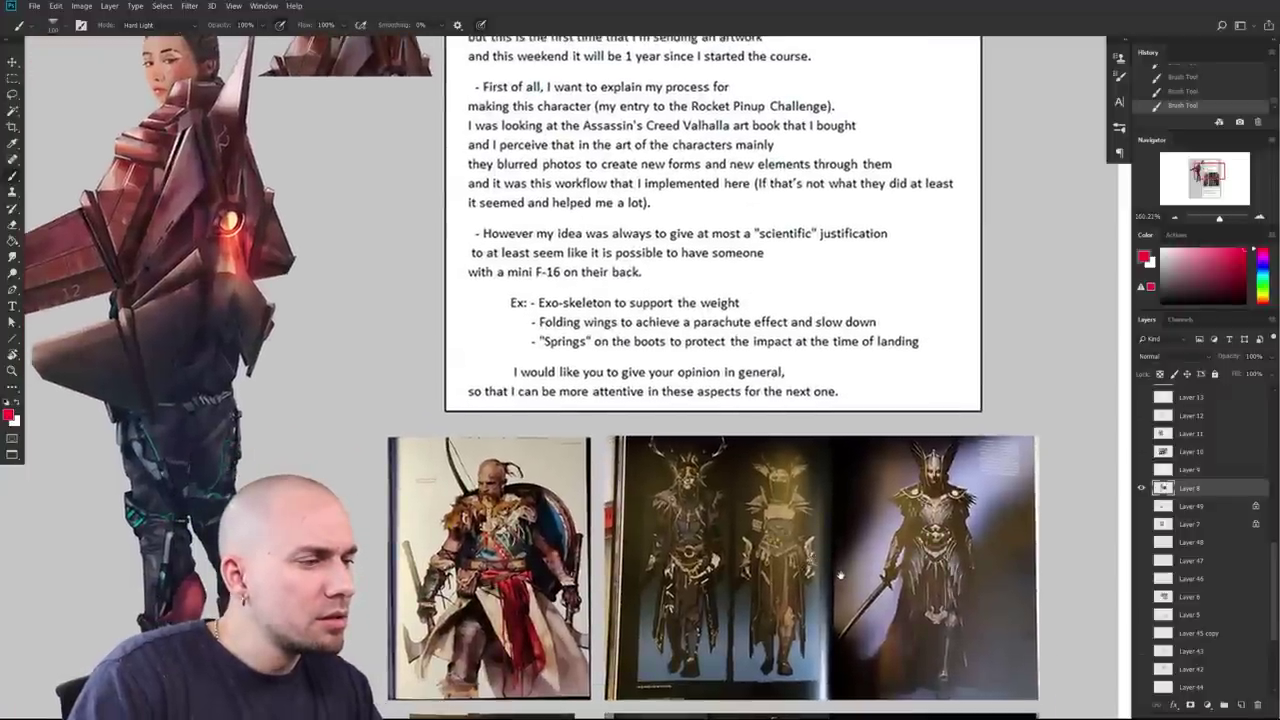
scroll(840, 578, "down", 1)
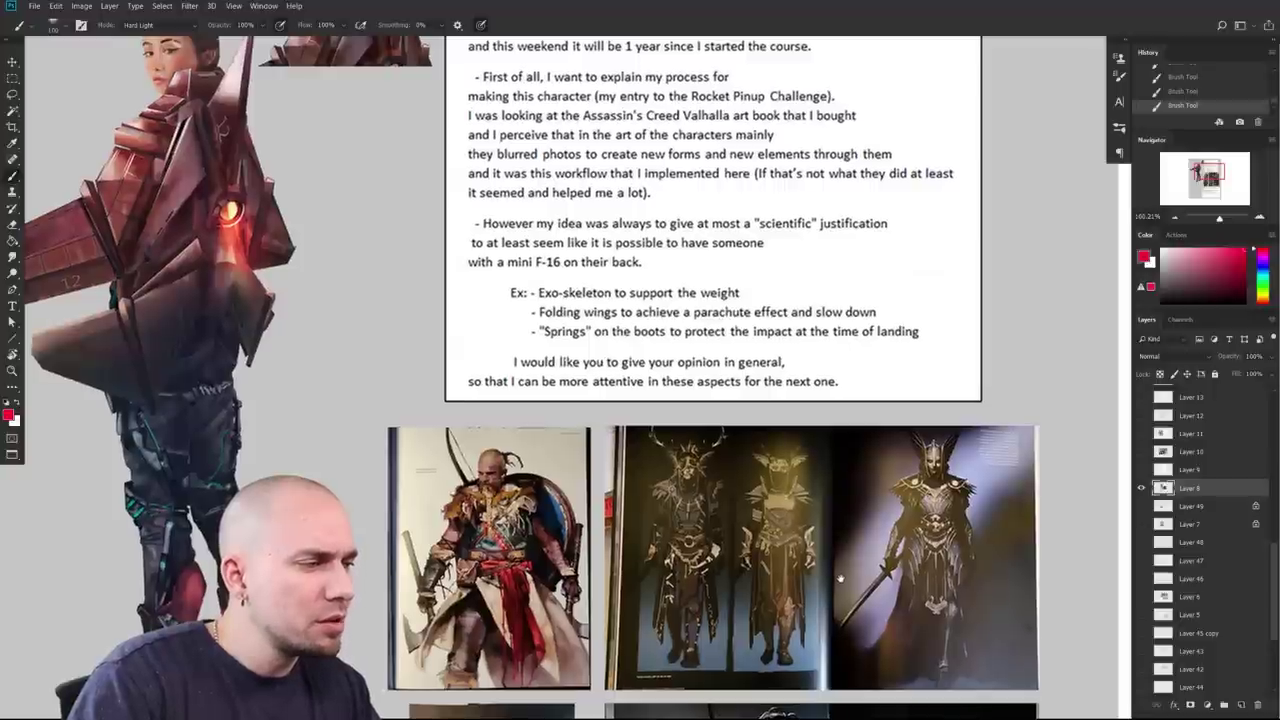
left_click_drag(840, 578, 858, 540)
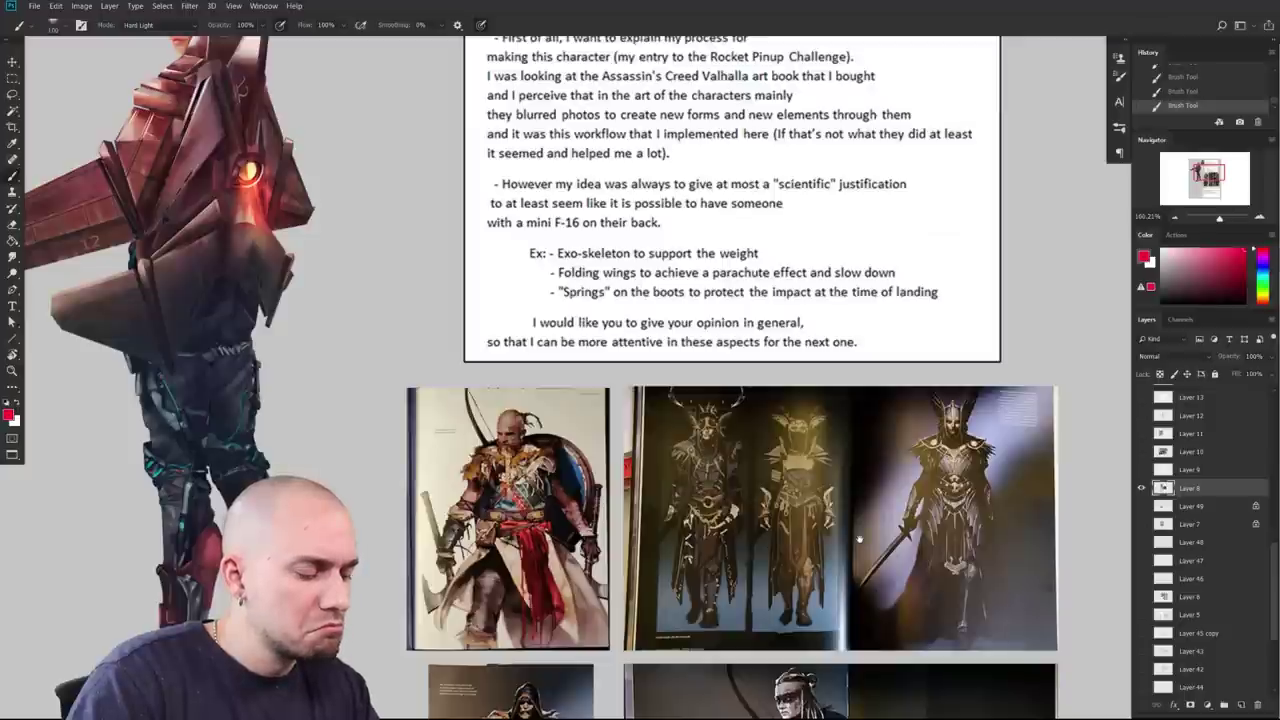
left_click_drag(949, 653, 955, 537)
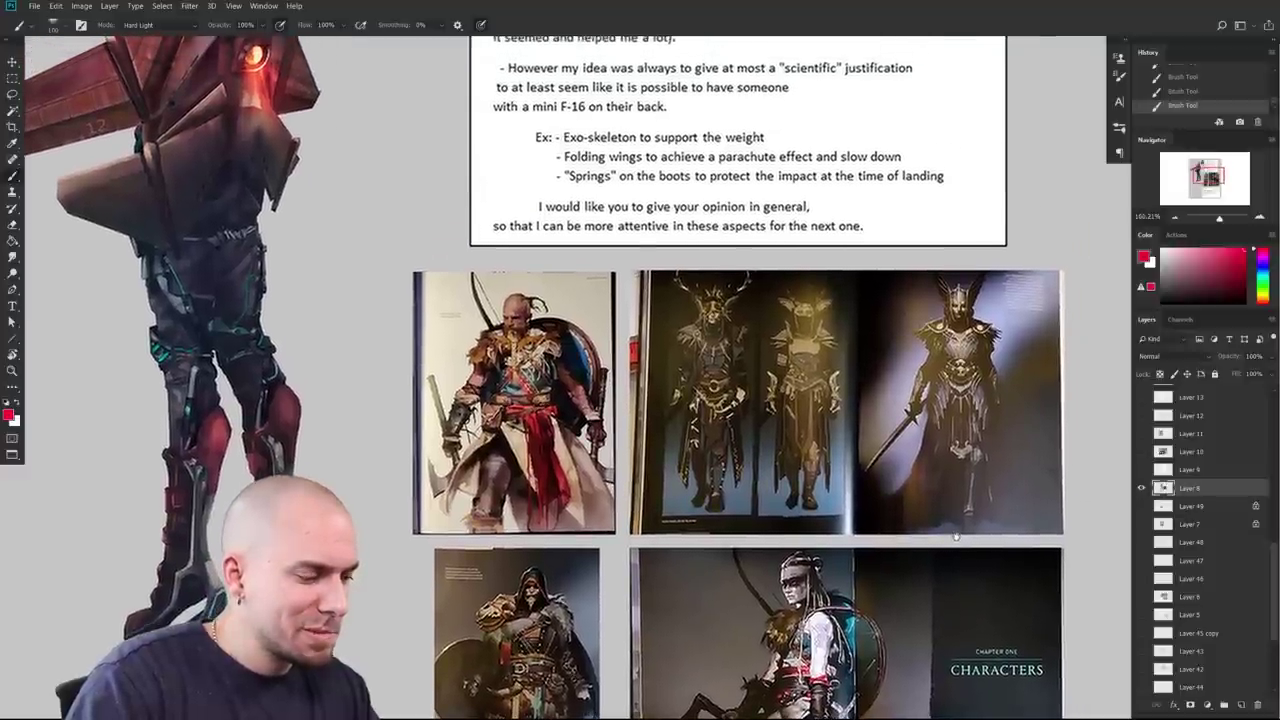
mouse_move(956, 537)
left_mouse_down()
mouse_move(938, 611)
mouse_move(902, 585)
mouse_move(923, 585)
left_mouse_up()
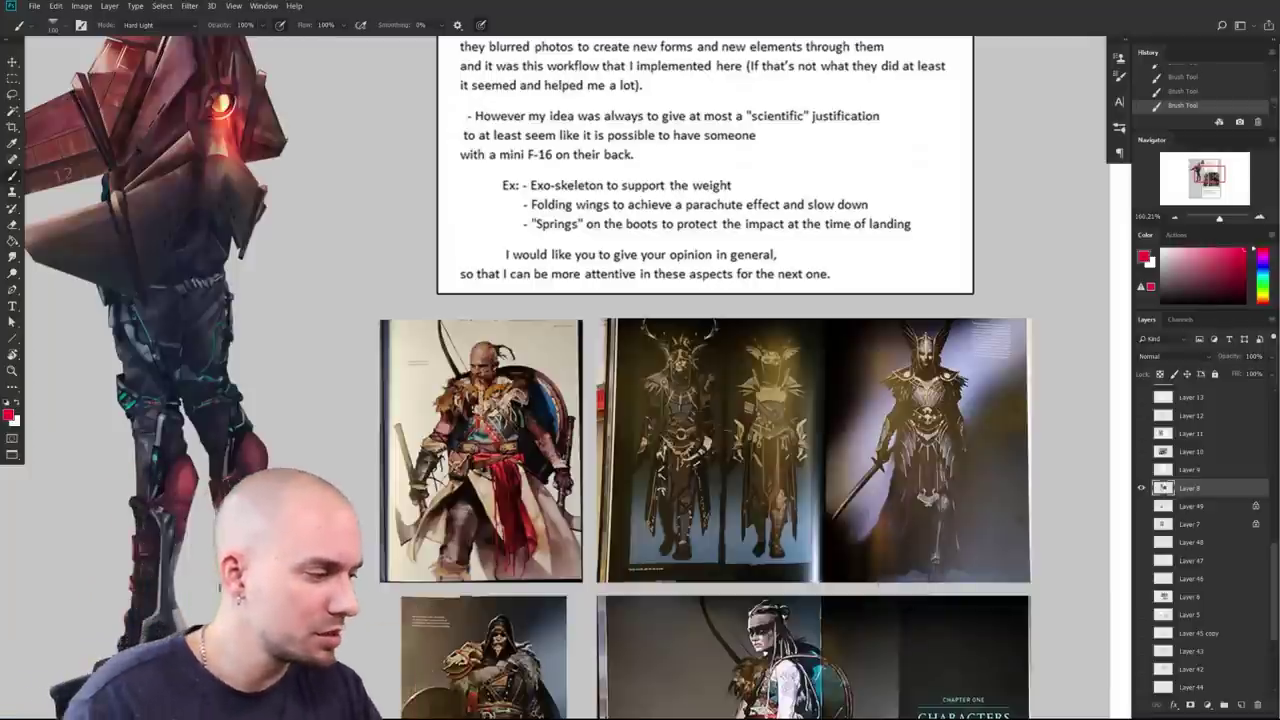
left_click_drag(708, 410, 624, 376)
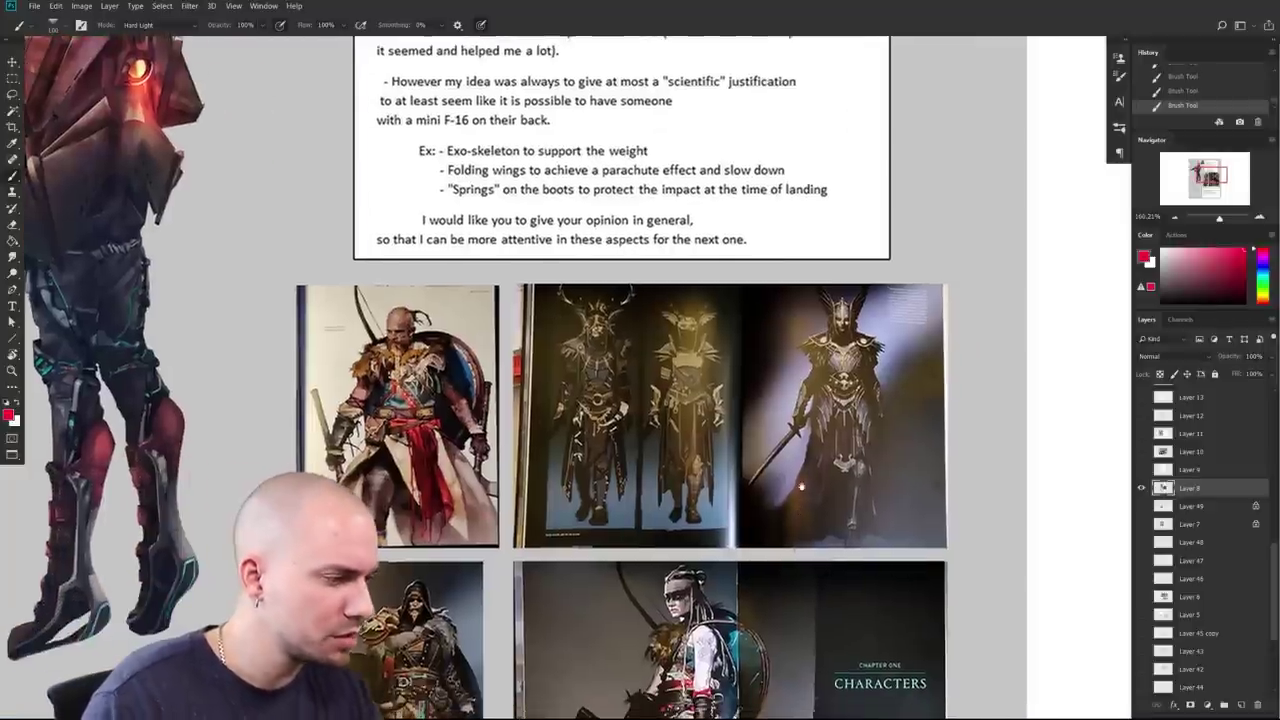
left_click_drag(754, 536, 757, 396)
left_click_drag(917, 448, 911, 434)
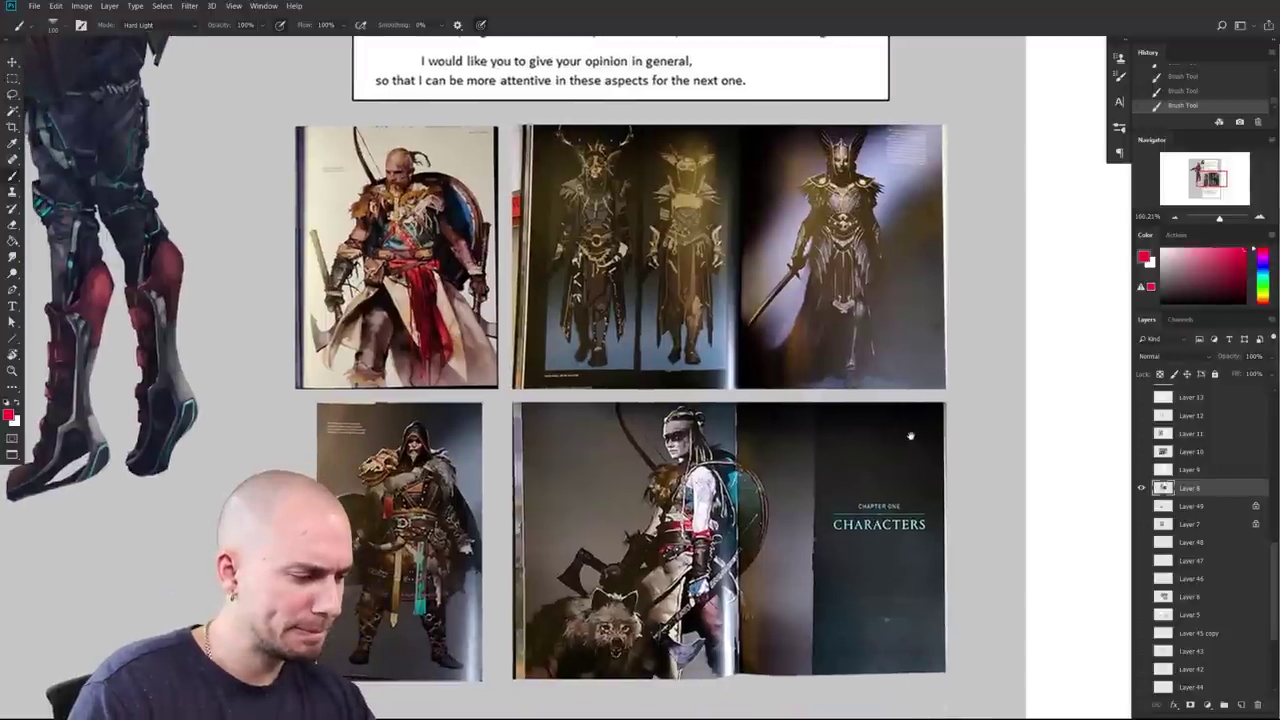
left_click_drag(690, 415, 700, 418)
key("ctrl+z")
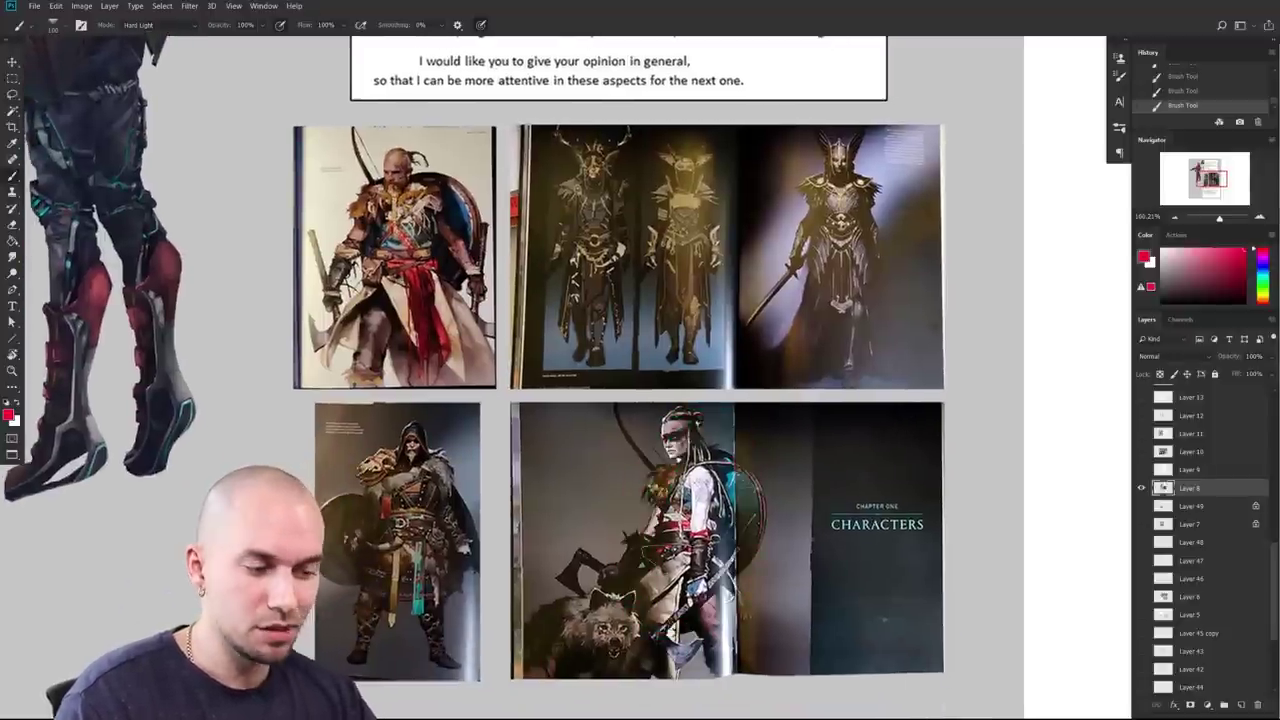
left_click_drag(424, 428, 436, 500)
key("ctrl+z")
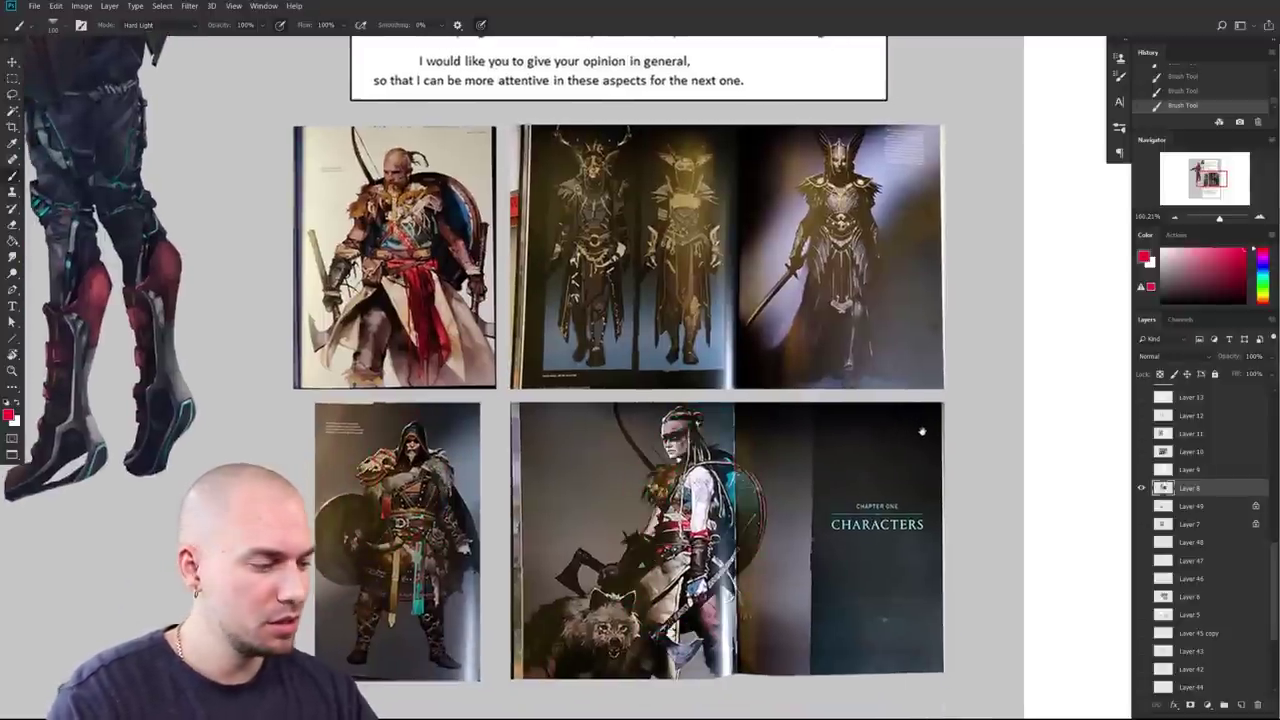
Step: Look over the whole submission sheet, comparing the winged character and the student's message with the reference photos
left_click_drag(919, 424, 915, 435)
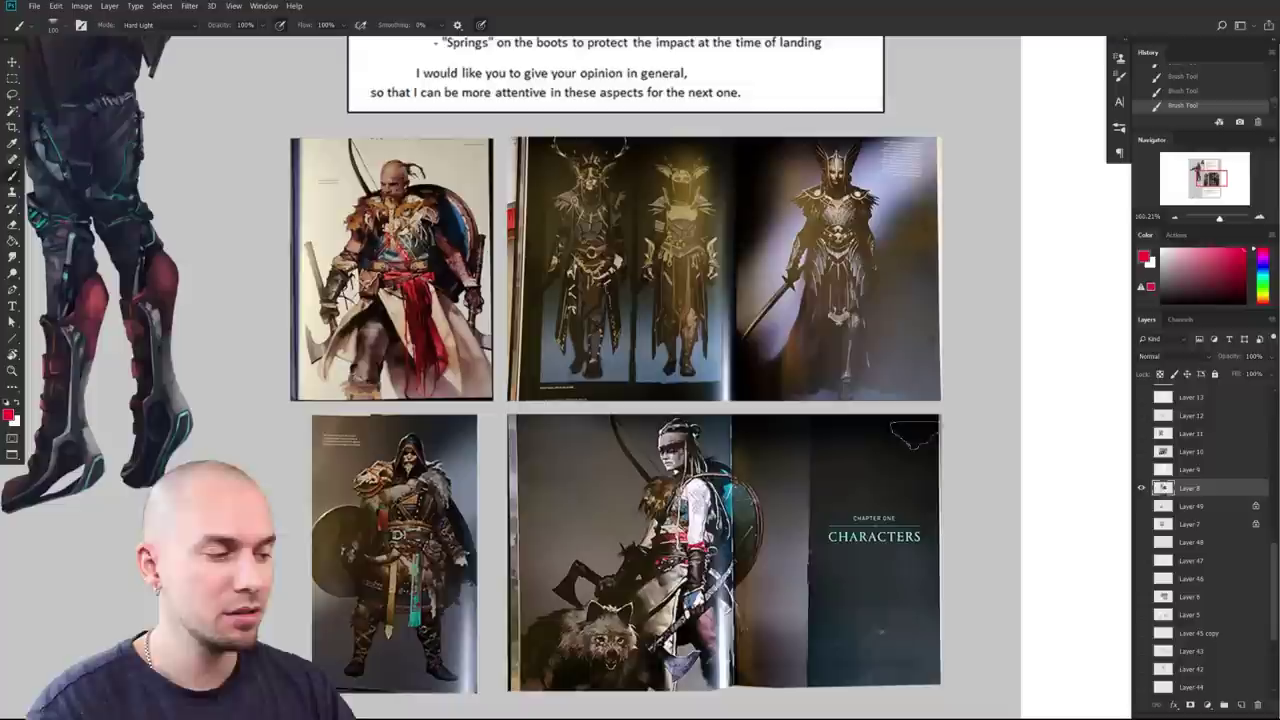
scroll(925, 436, "down", 1)
left_click_drag(925, 436, 925, 465)
left_click_drag(796, 236, 889, 529)
scroll(931, 515, "down", 2)
scroll(931, 515, "up", 1)
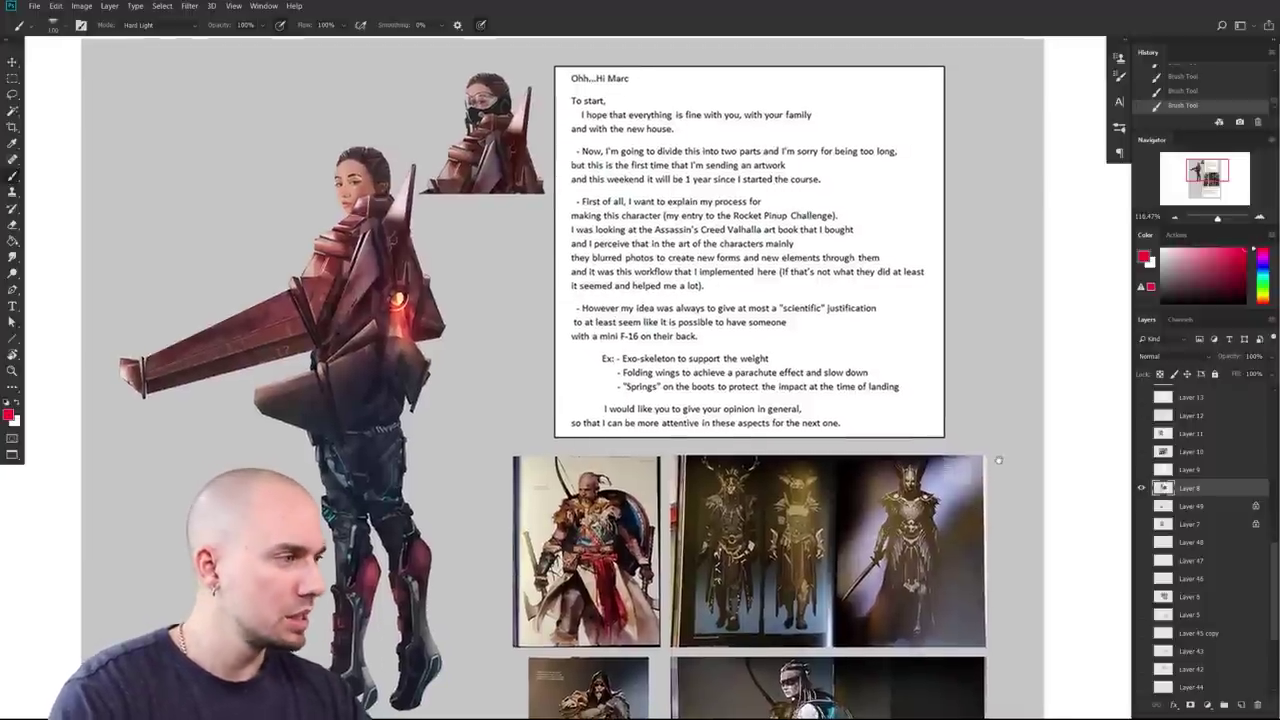
left_click_drag(1032, 588, 1034, 586)
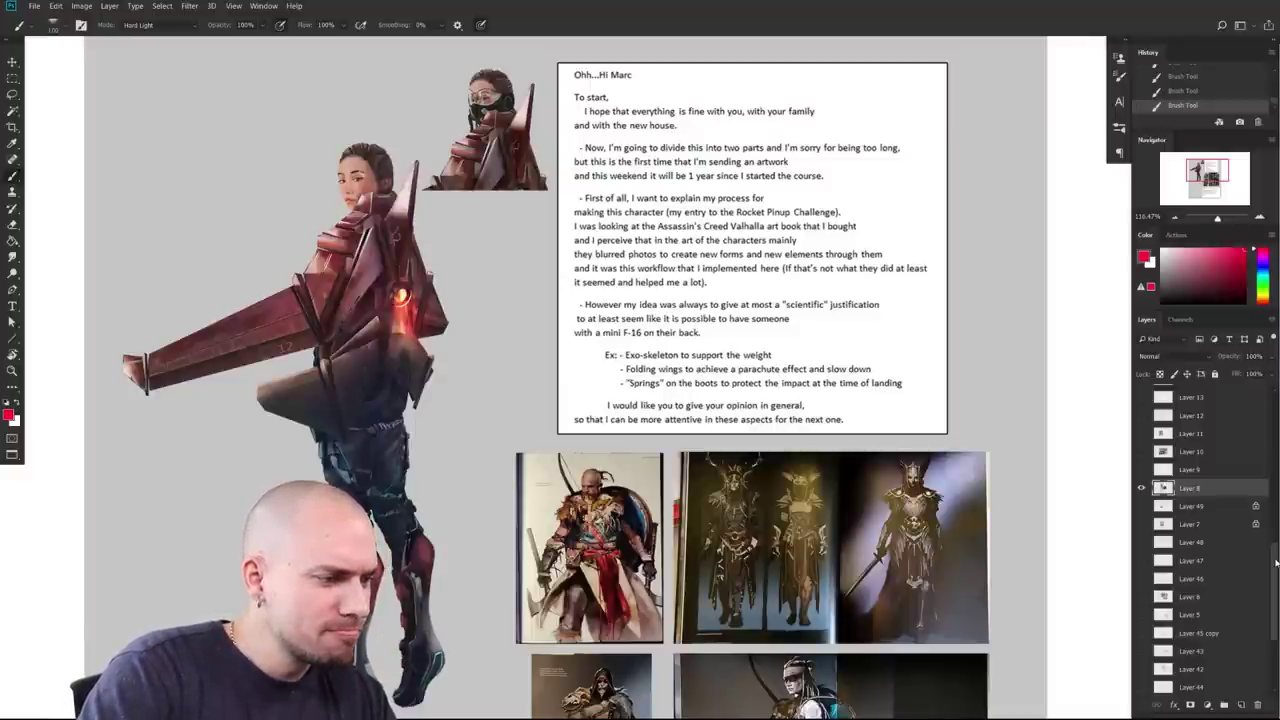
left_click_drag(903, 423, 901, 412)
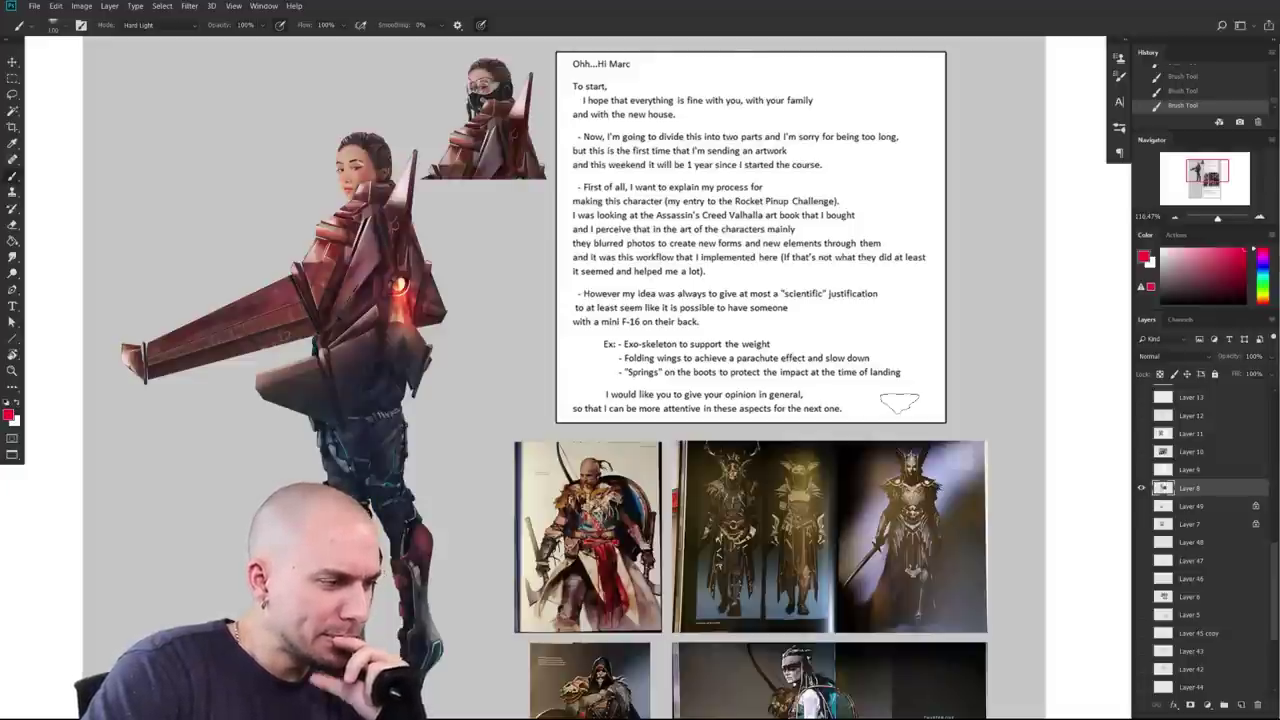
scroll(900, 402, "down", 2)
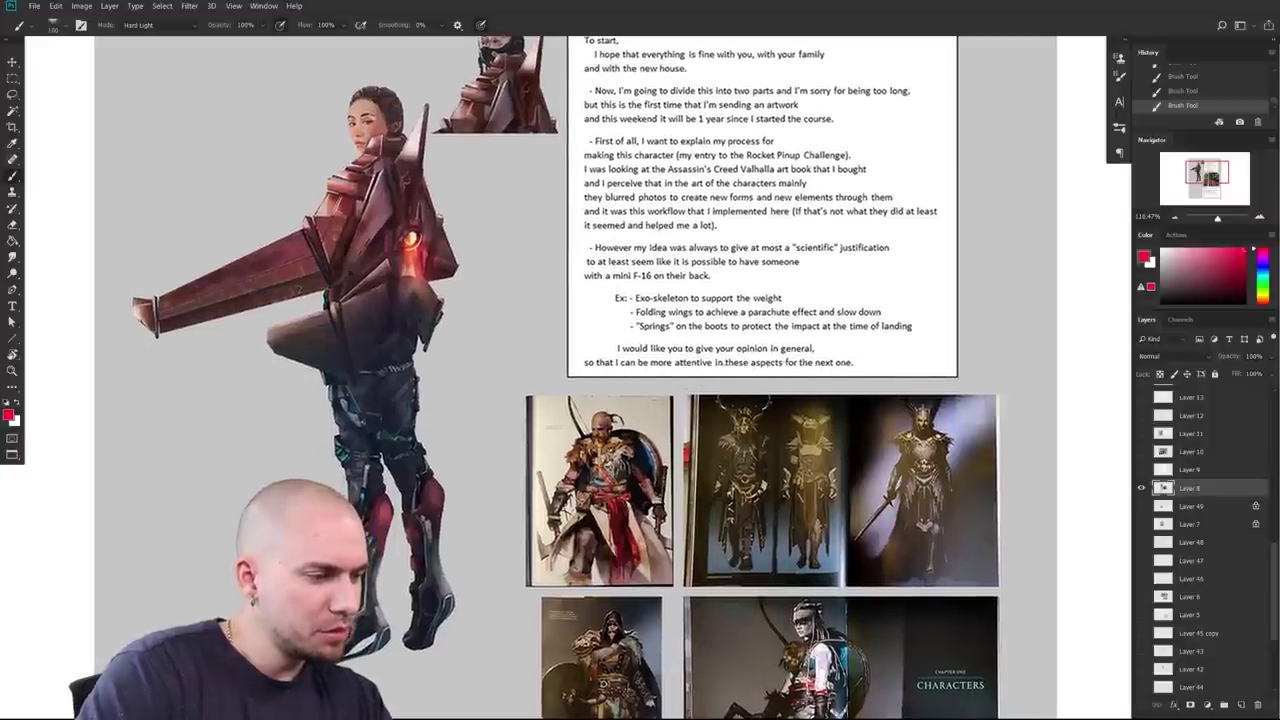
scroll(1019, 389, "up", 1)
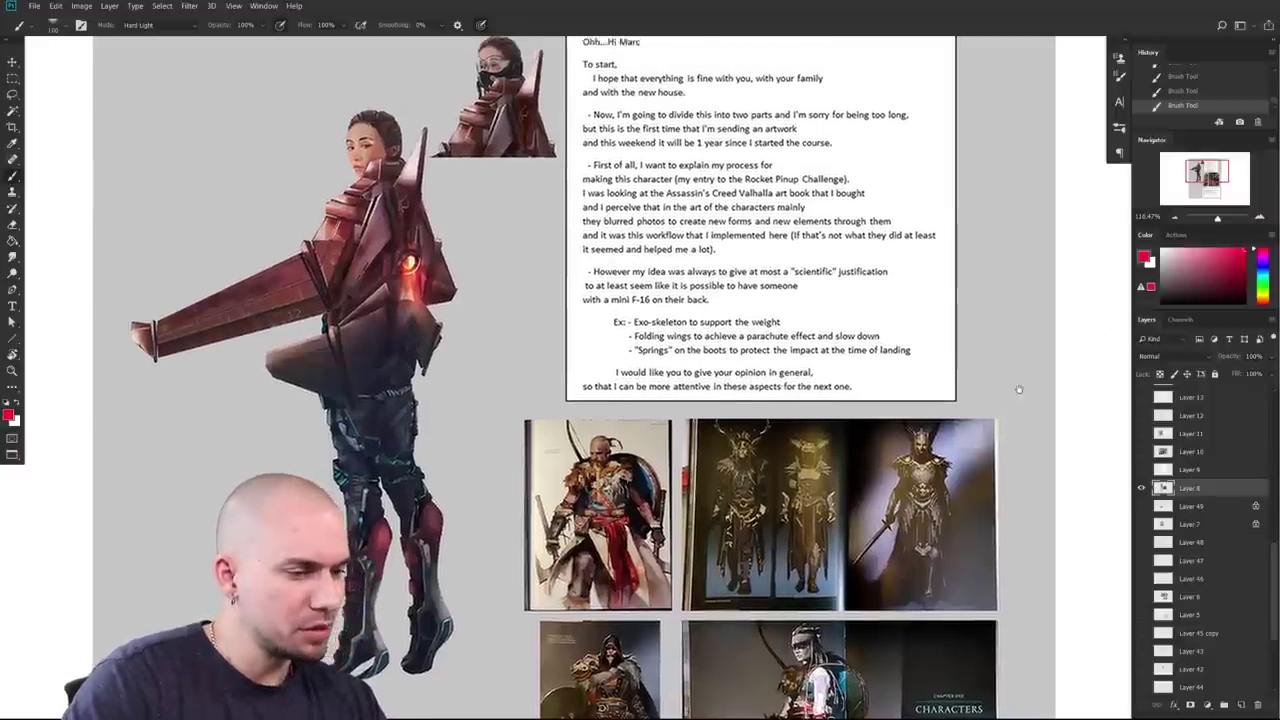
Step: Examine the winged character's overall silhouette and pose, from head and jet pack down to the boots
left_click_drag(526, 421, 743, 528)
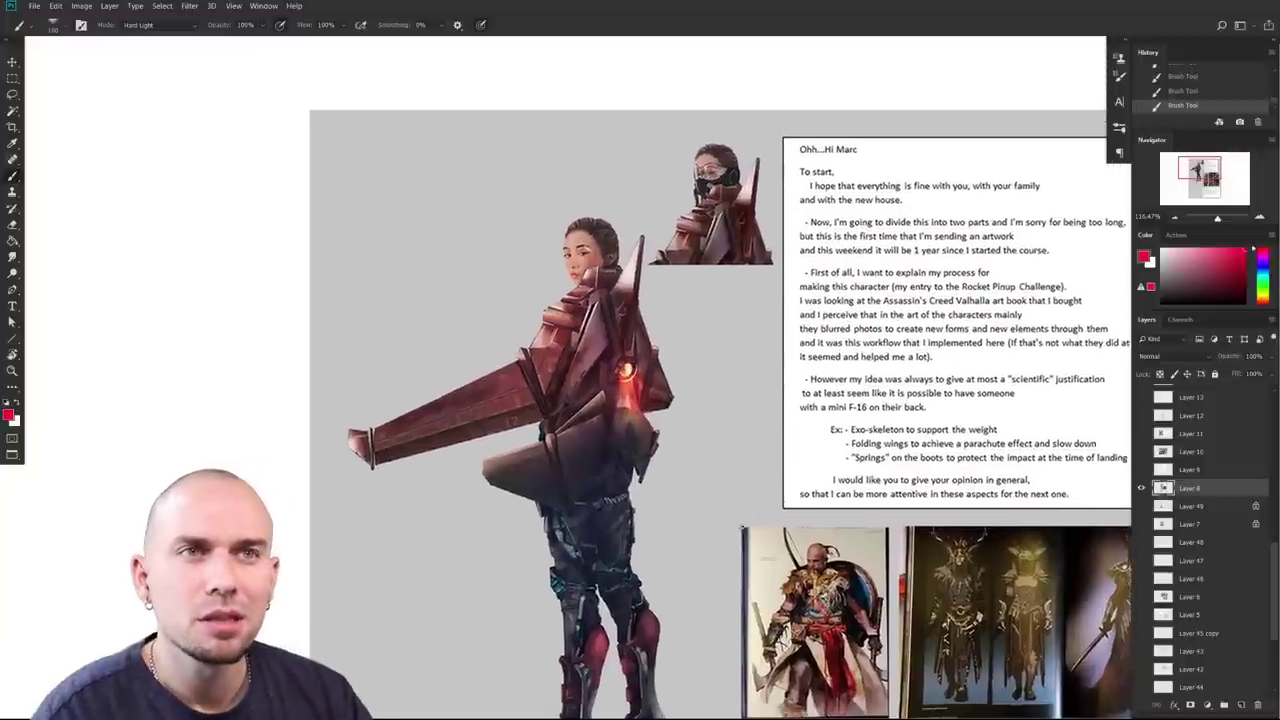
scroll(743, 528, "up", 3)
left_click_drag(699, 247, 953, 471)
left_click_drag(947, 545, 913, 455)
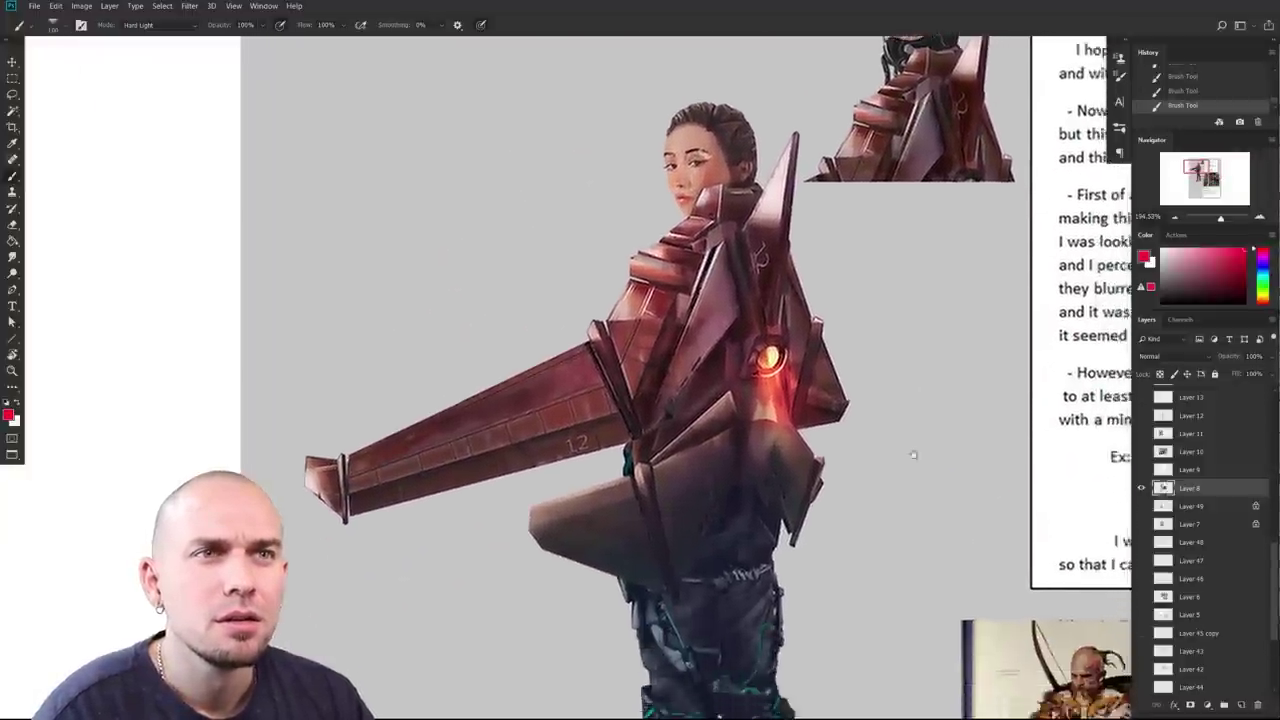
scroll(912, 455, "down", 8)
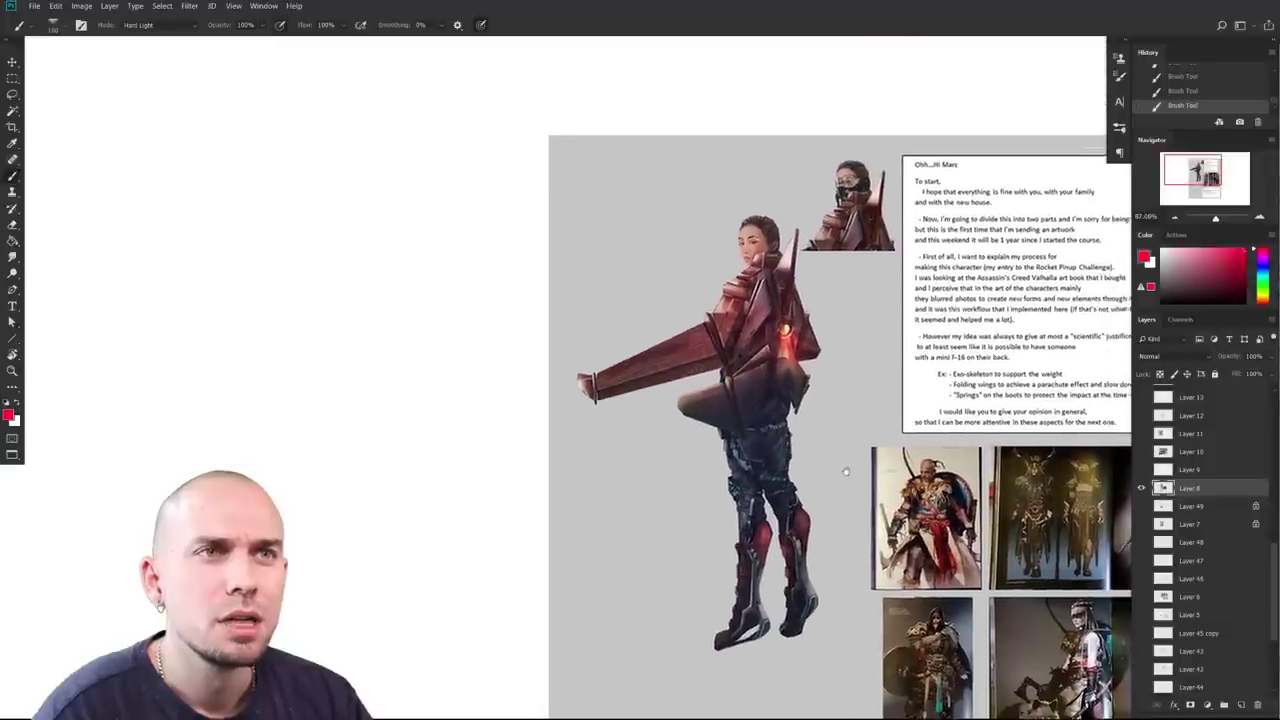
scroll(842, 473, "up", 3)
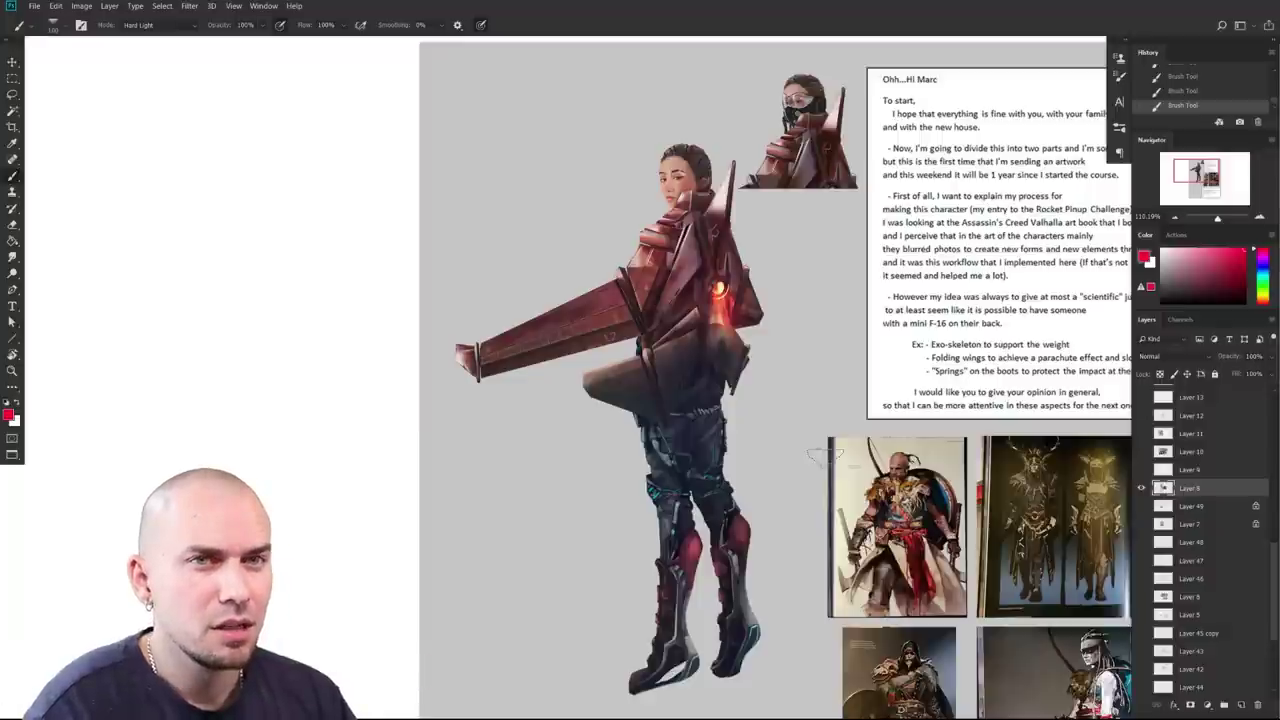
left_click_drag(833, 507, 830, 688)
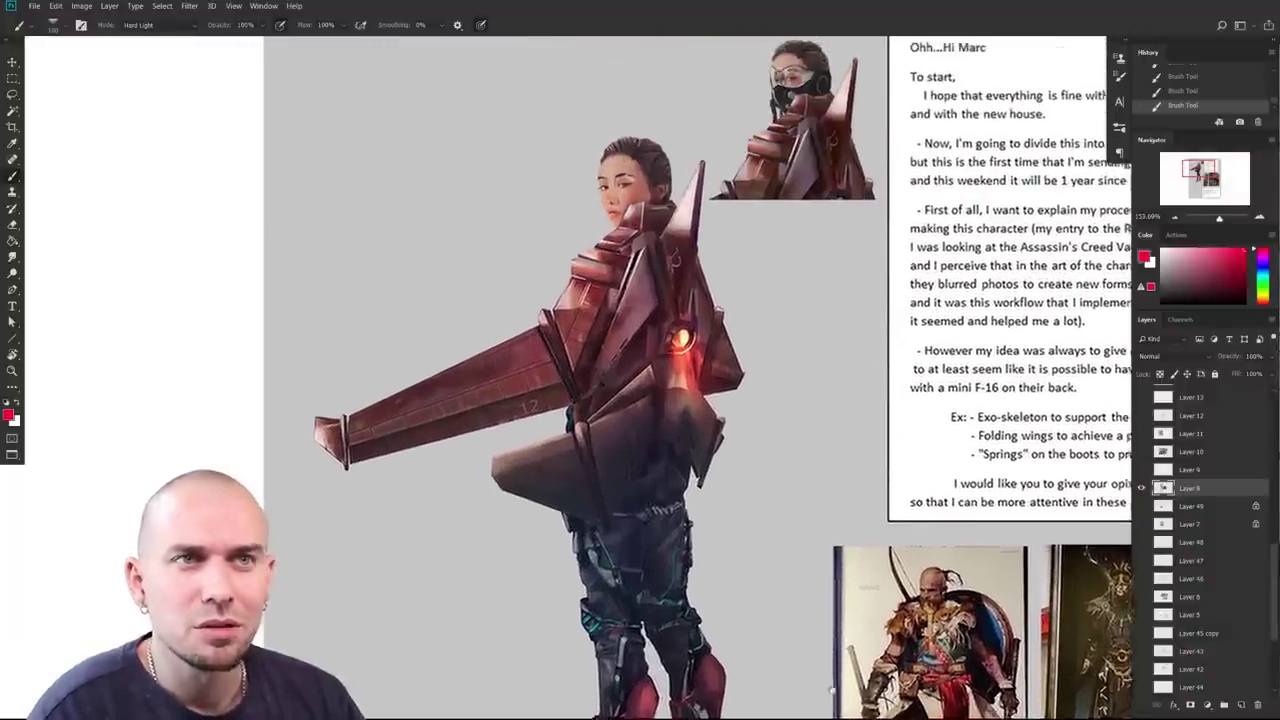
Step: Inspect the character's jet wings, shoulder armour and glowing engine up close, along with the legs below
scroll(790, 580, "up", 5)
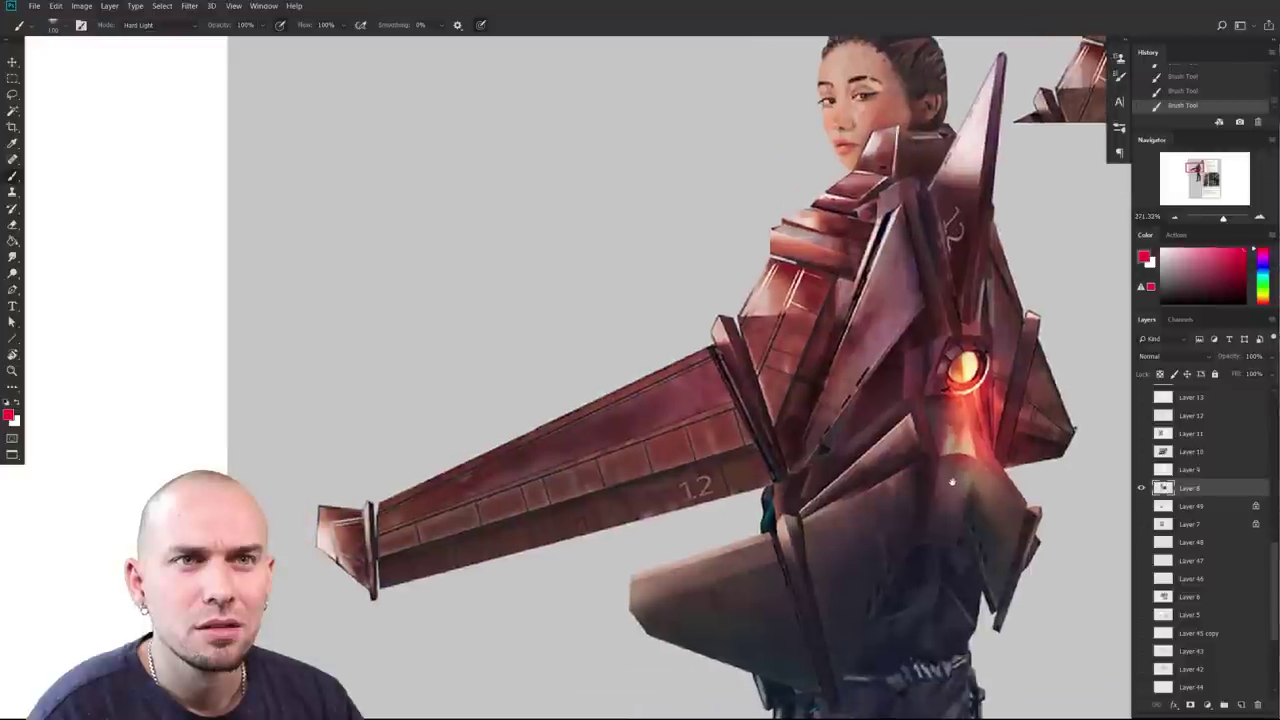
left_click_drag(952, 482, 720, 560)
left_click_drag(946, 449, 906, 459)
left_click_drag(854, 511, 790, 514)
left_click_drag(820, 600, 820, 526)
left_click_drag(838, 690, 811, 530)
left_click_drag(782, 645, 790, 425)
mouse_move(814, 650)
left_mouse_down()
mouse_move(817, 488)
mouse_move(646, 337)
mouse_move(662, 607)
left_mouse_up()
mouse_move(622, 132)
left_mouse_down()
mouse_move(592, 472)
mouse_move(558, 534)
mouse_move(575, 602)
mouse_move(606, 602)
left_mouse_up()
left_click_drag(760, 537, 642, 487)
left_click_drag(781, 503, 778, 503)
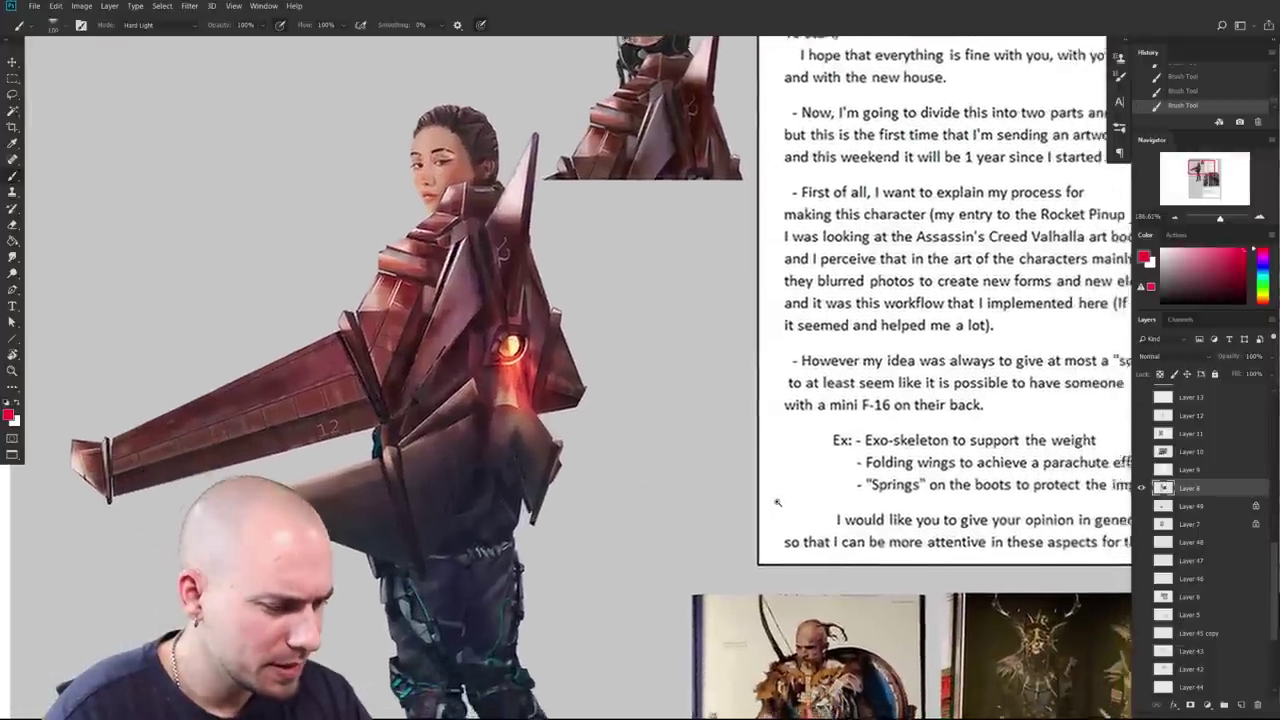
Step: Sample a dark teal from the character's suit beside the wing joint as the foreground colour
scroll(777, 502, "down", 4)
left_click_drag(783, 552, 868, 499)
scroll(702, 546, "up", 2)
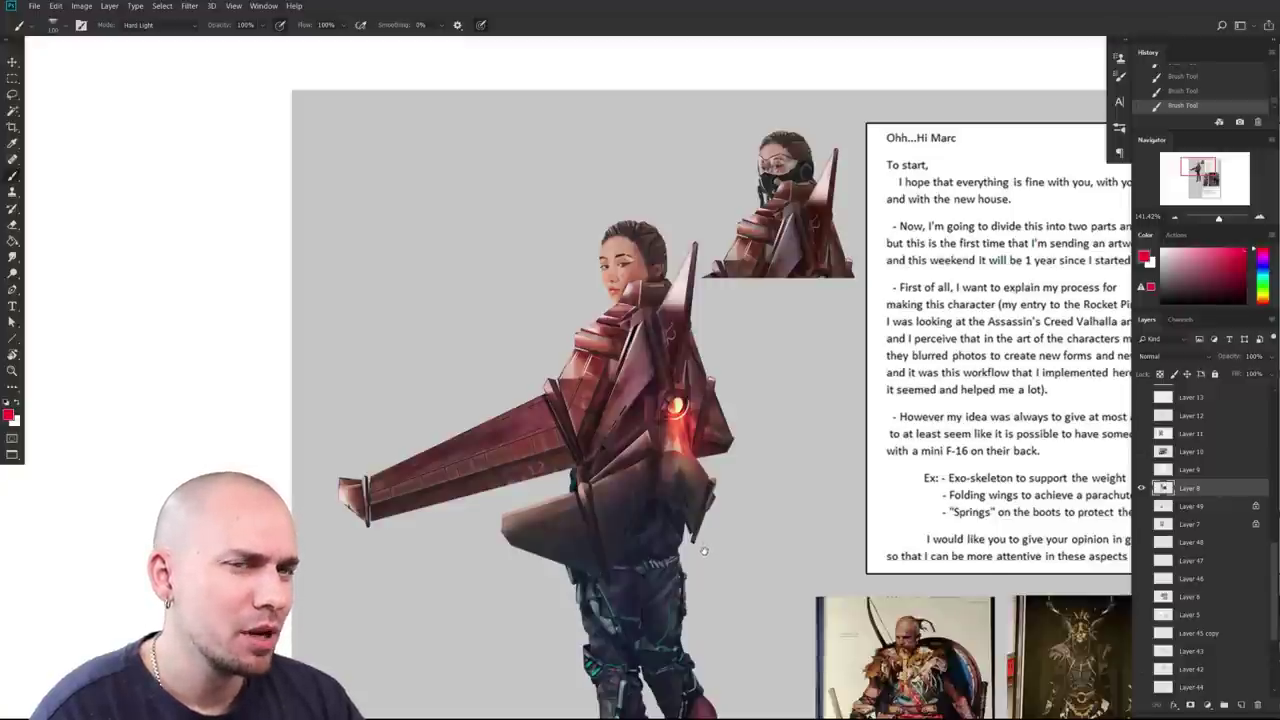
left_click_drag(757, 484, 722, 494)
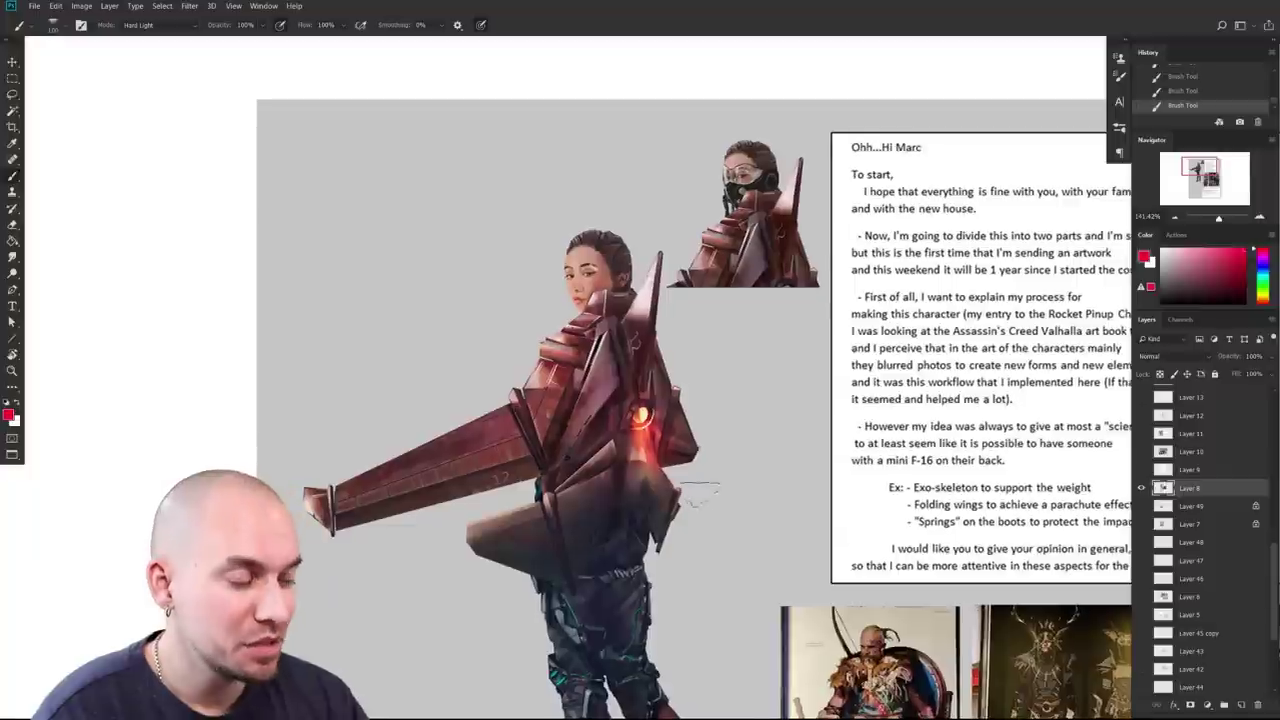
left_click_drag(543, 529, 568, 564)
left_click(534, 507, "alt")
scroll(613, 595, "down", 1)
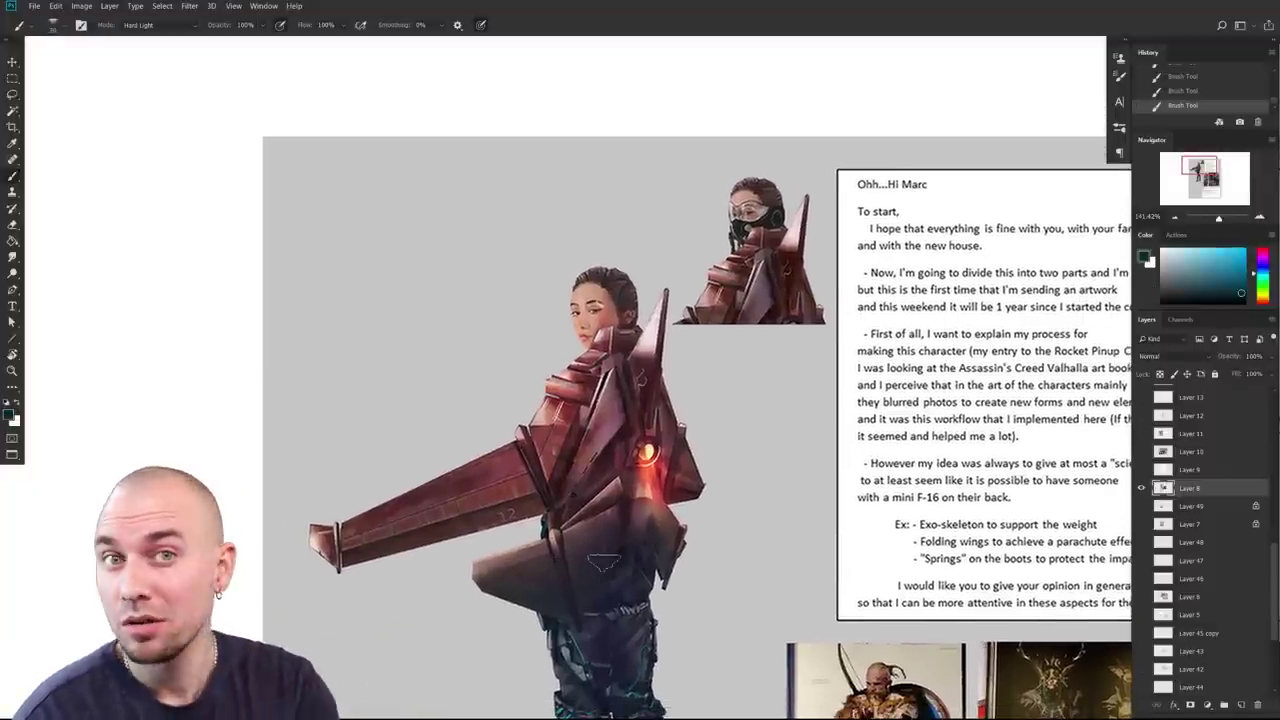
Step: Sketch a raised bent arm from the character's shoulder and a short lowered arm beside the hip in teal
mouse_move(538, 395)
left_mouse_down()
mouse_move(483, 360)
mouse_move(521, 367)
mouse_move(488, 340)
mouse_move(505, 235)
left_mouse_up()
left_click_drag(692, 333, 668, 231)
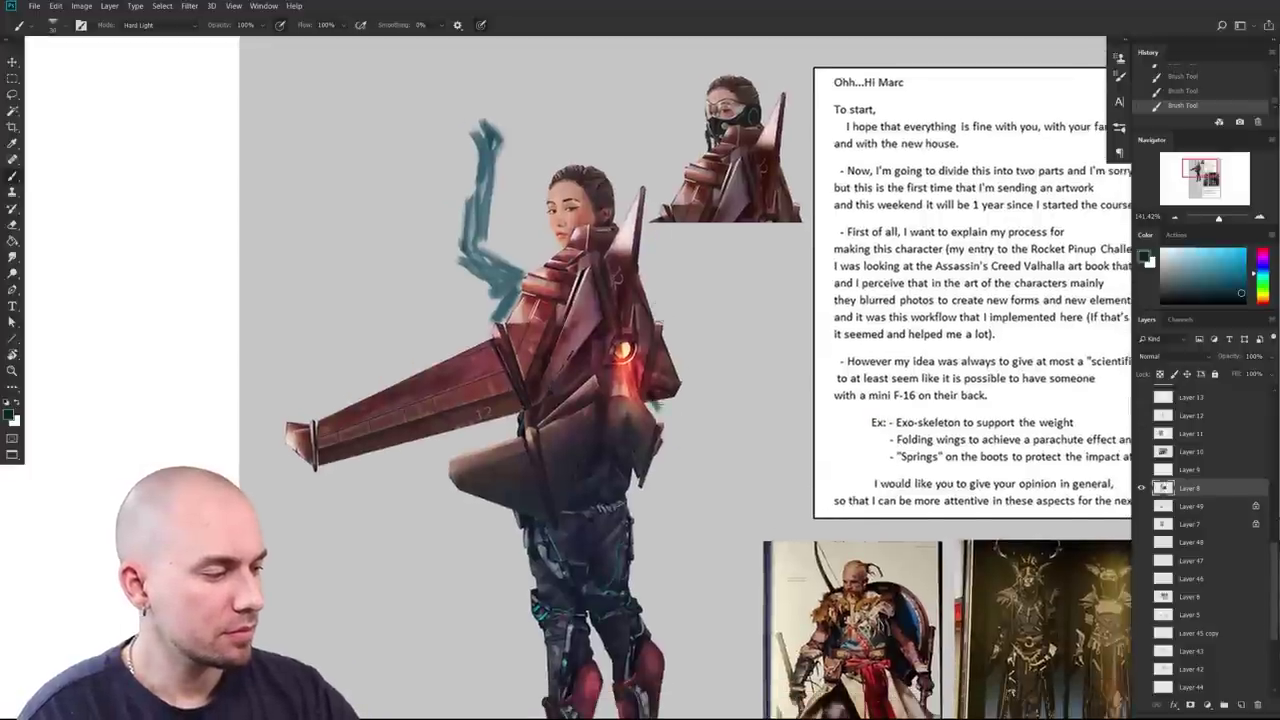
left_click_drag(655, 408, 686, 468)
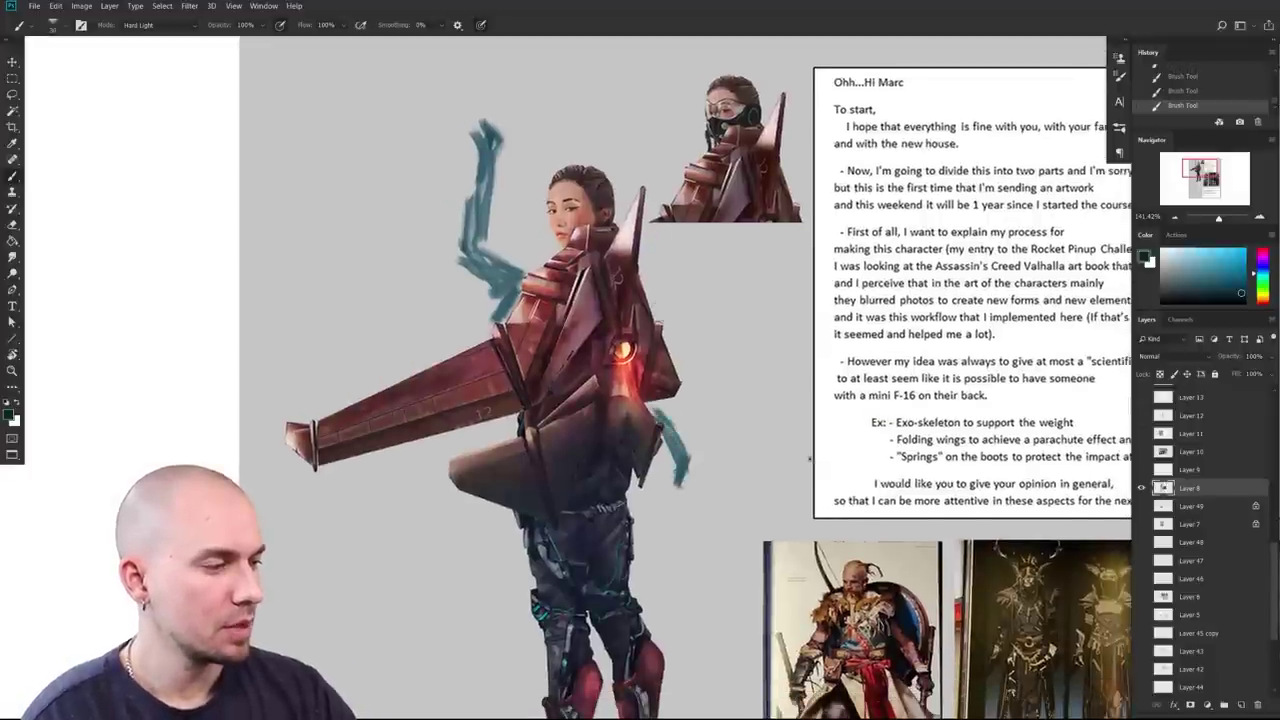
scroll(820, 497, "down", 7)
scroll(820, 497, "up", 3)
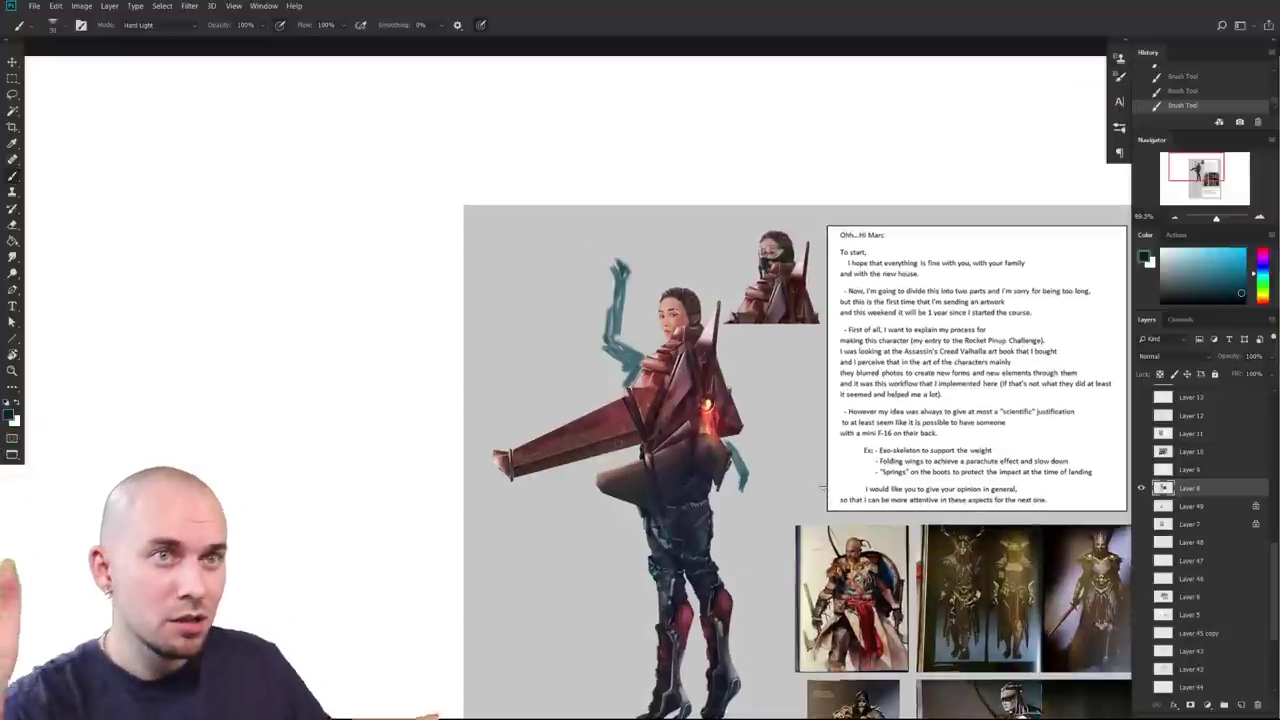
left_click_drag(877, 521, 855, 477)
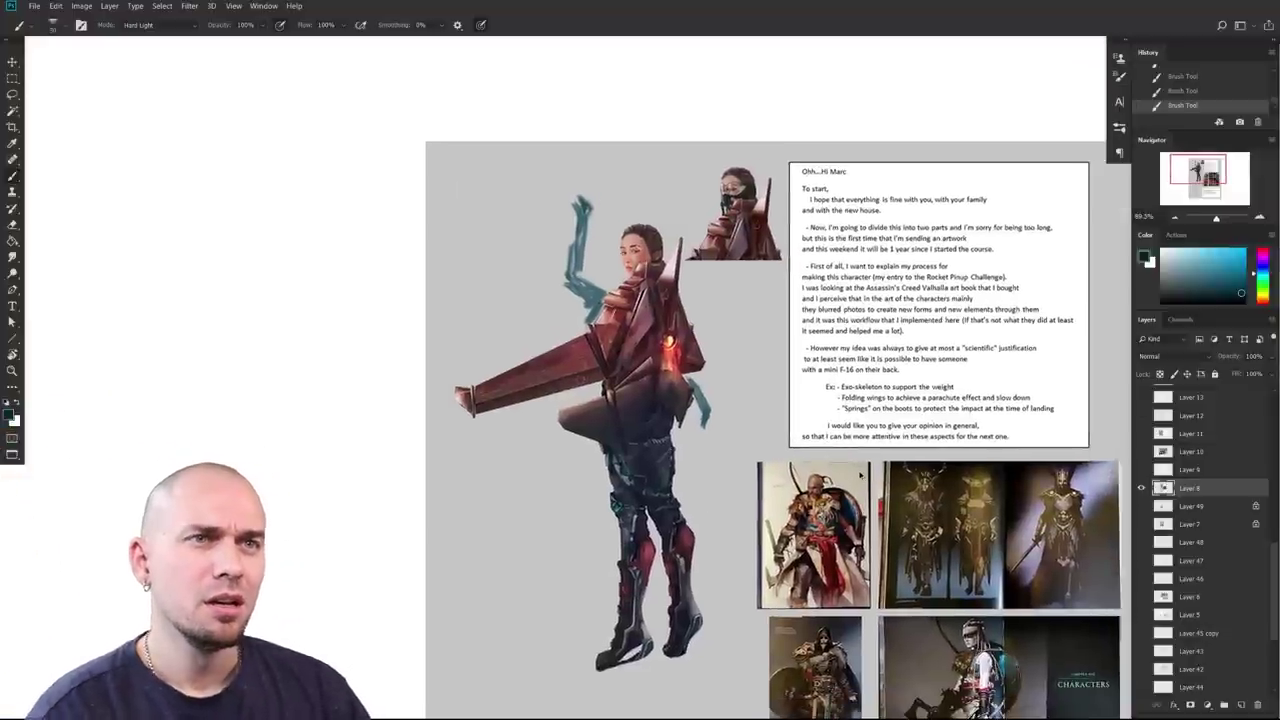
Step: Undo the teal arm strokes on the winged character
key("ctrl+z")
key("ctrl+z")
key("ctrl+z")
key("ctrl+z")
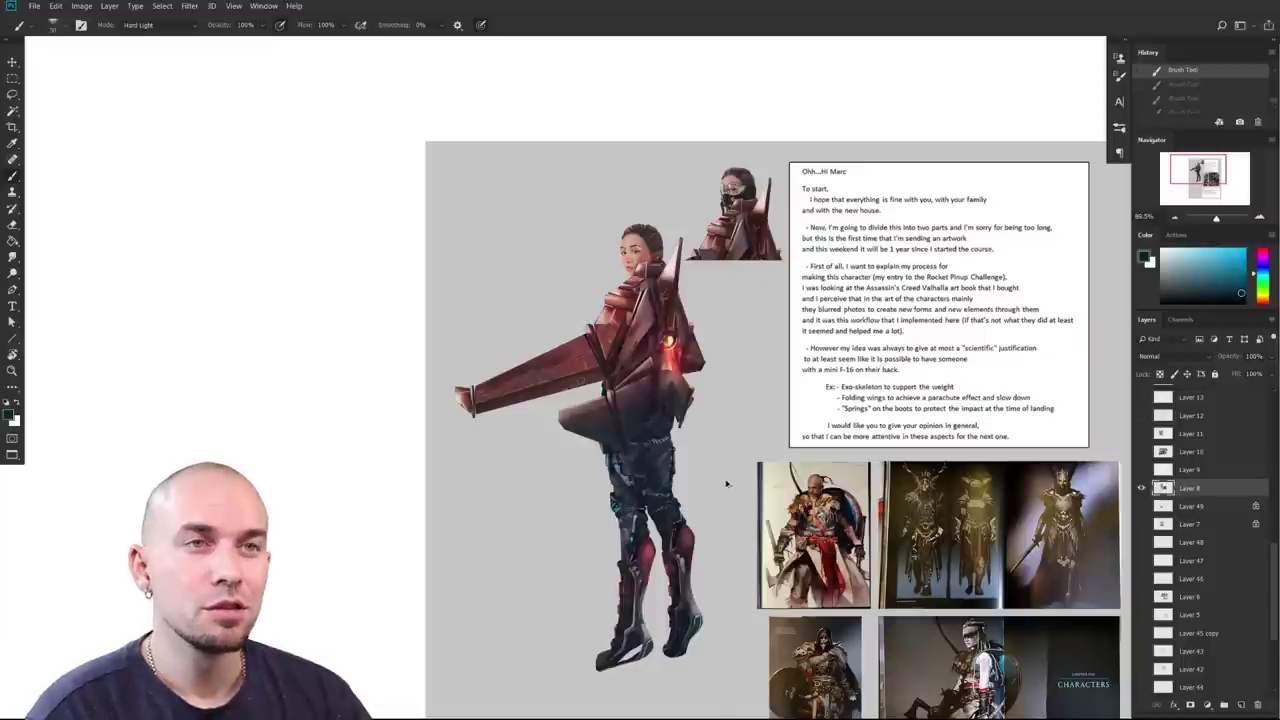
Step: Study the character's wing and engine construction again, up close and in relation to the masked bust and the message
scroll(725, 487, "up", 5)
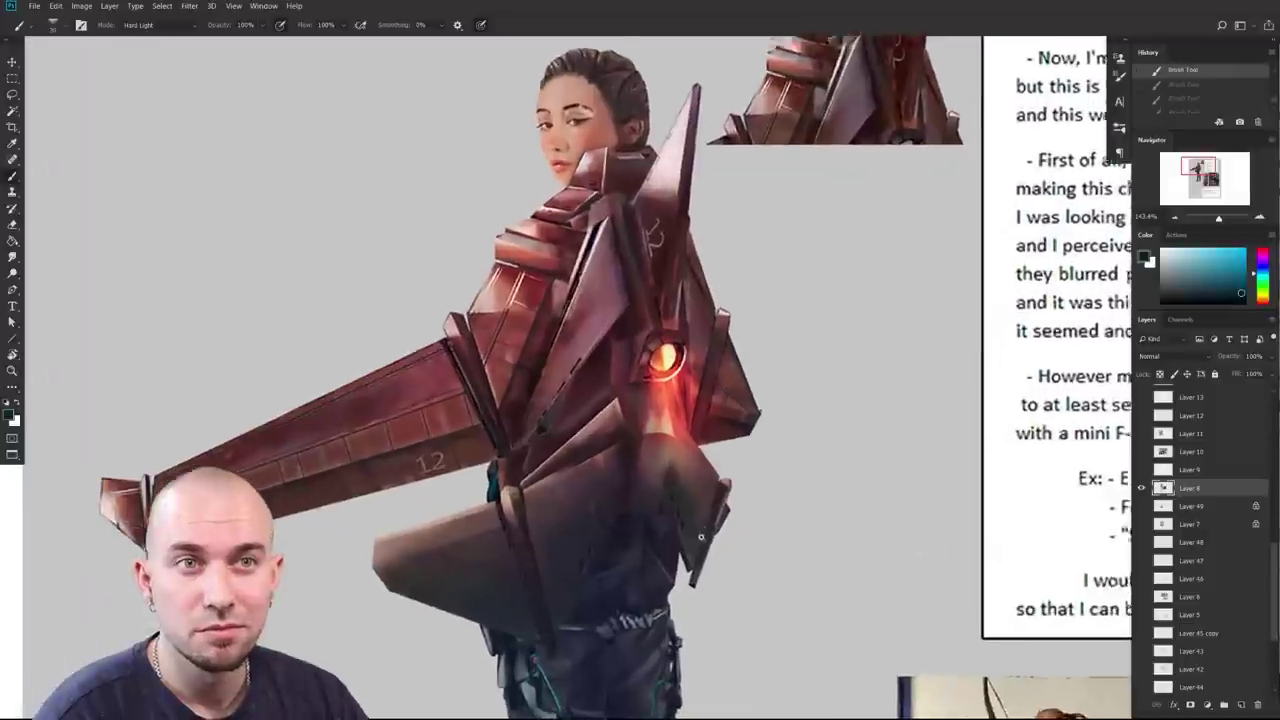
left_click_drag(700, 537, 876, 484)
left_click_drag(771, 514, 797, 480)
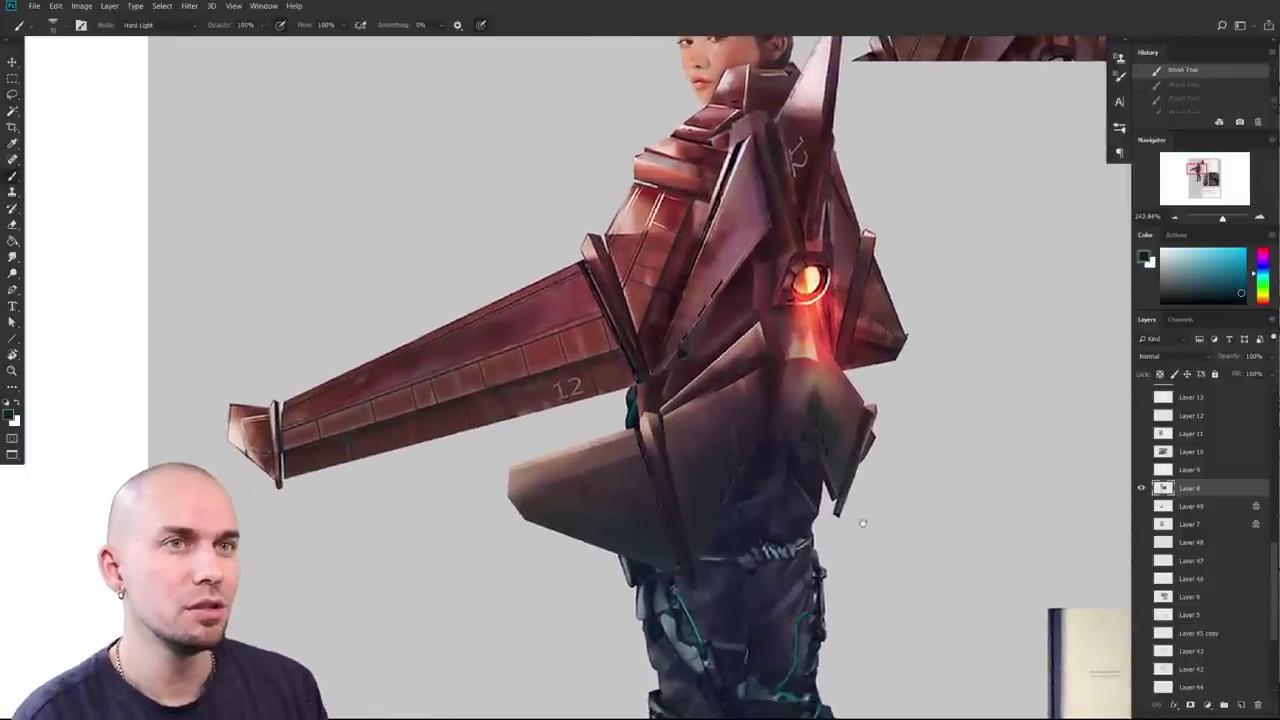
scroll(858, 530, "down", 5)
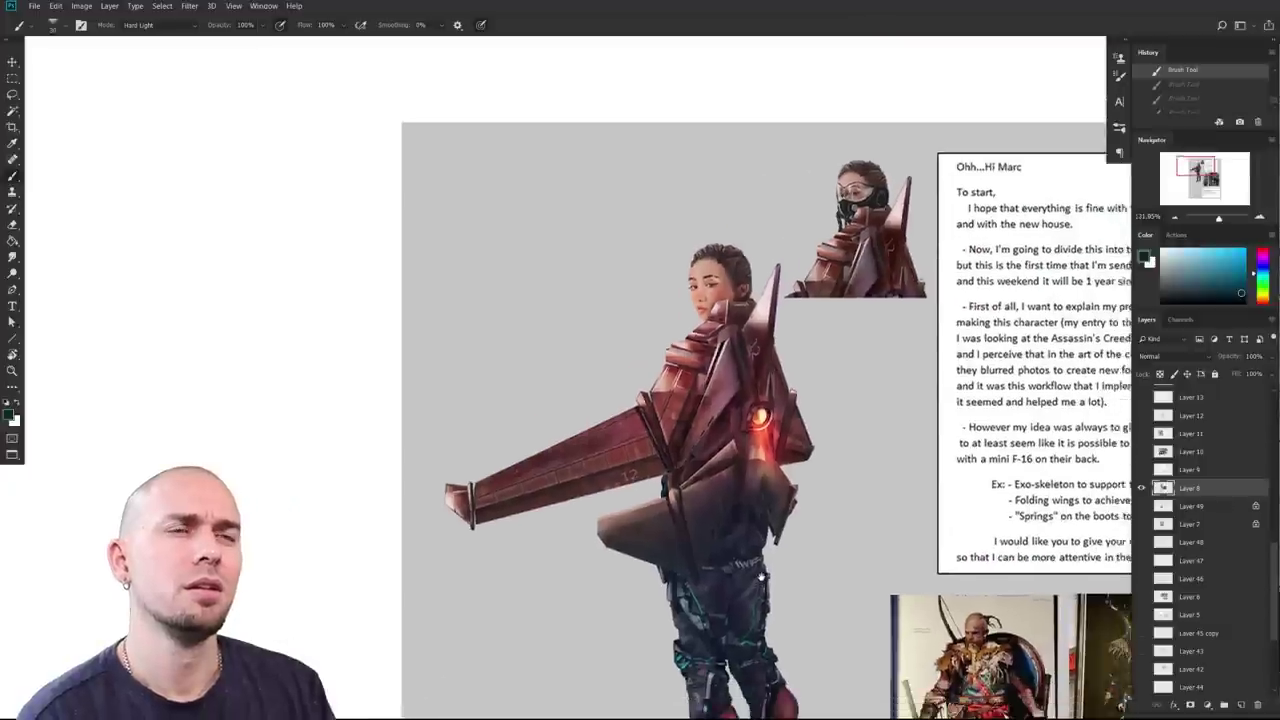
left_click_drag(762, 578, 717, 612)
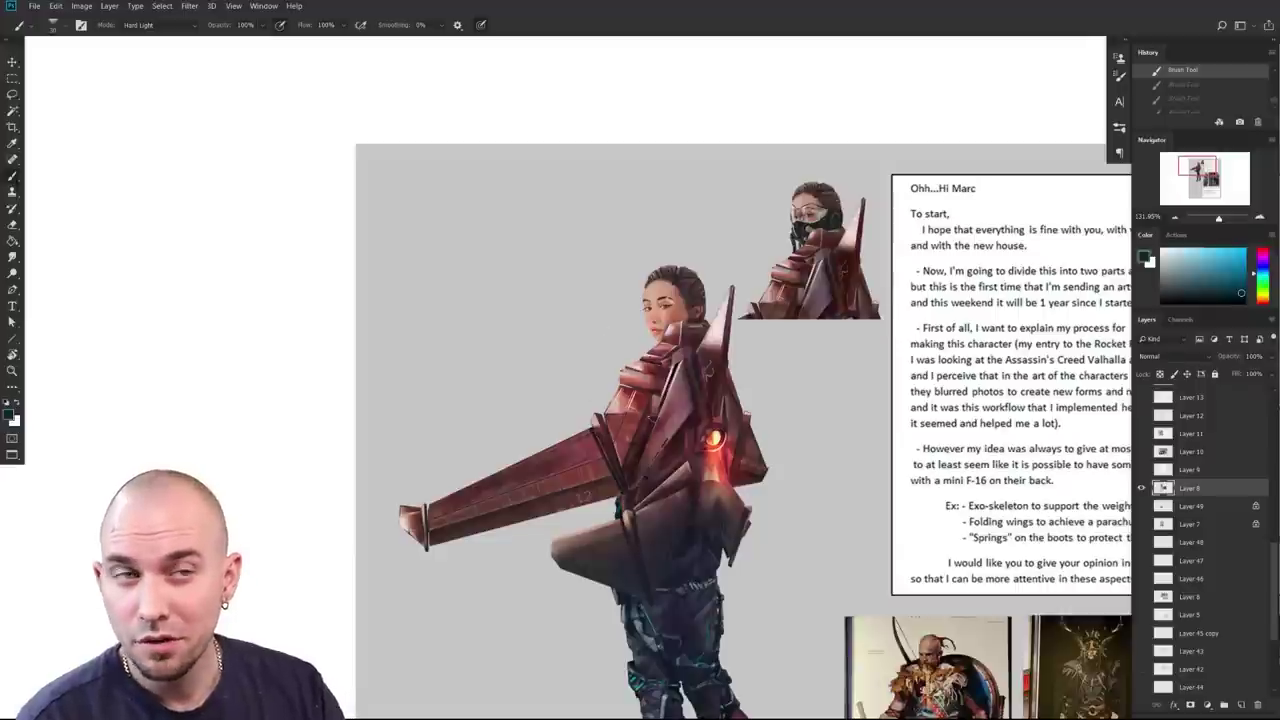
left_click_drag(812, 588, 701, 372)
left_click_drag(697, 425, 645, 430)
left_click_drag(739, 447, 644, 516)
scroll(745, 458, "up", 2)
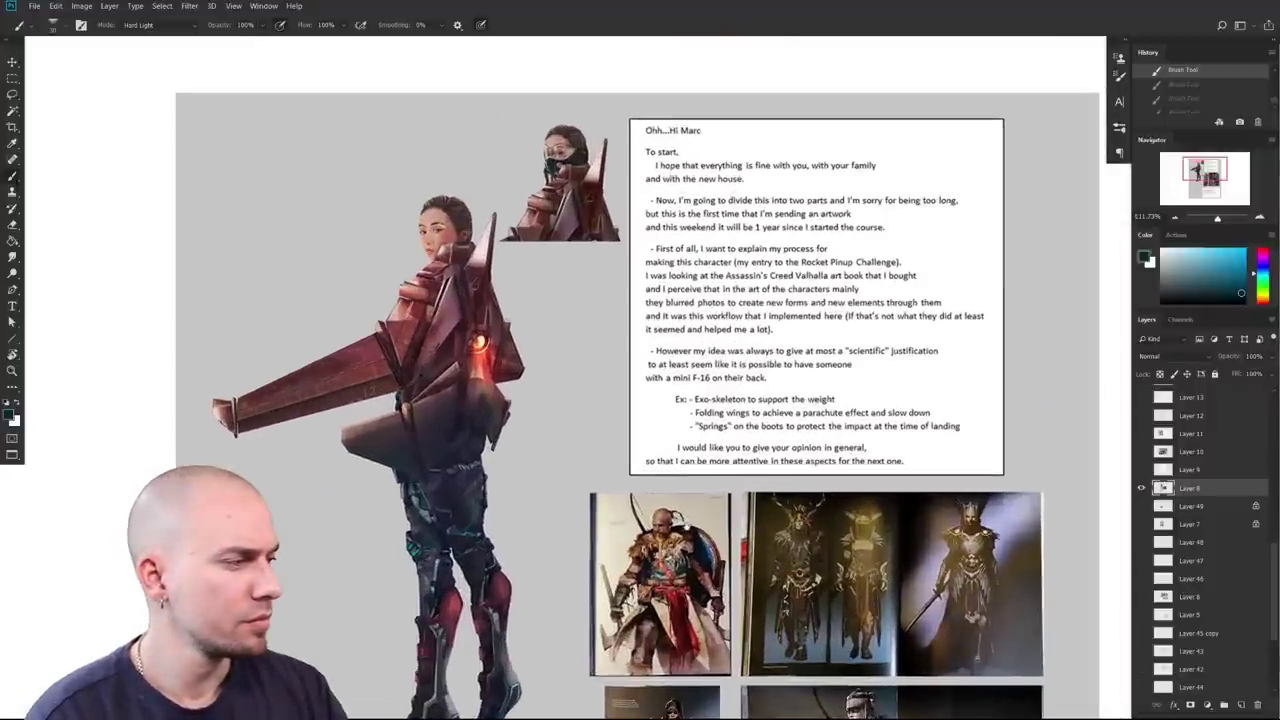
Step: Compare the winged character with the student's message and the art book reference photos
left_click_drag(677, 571, 681, 517)
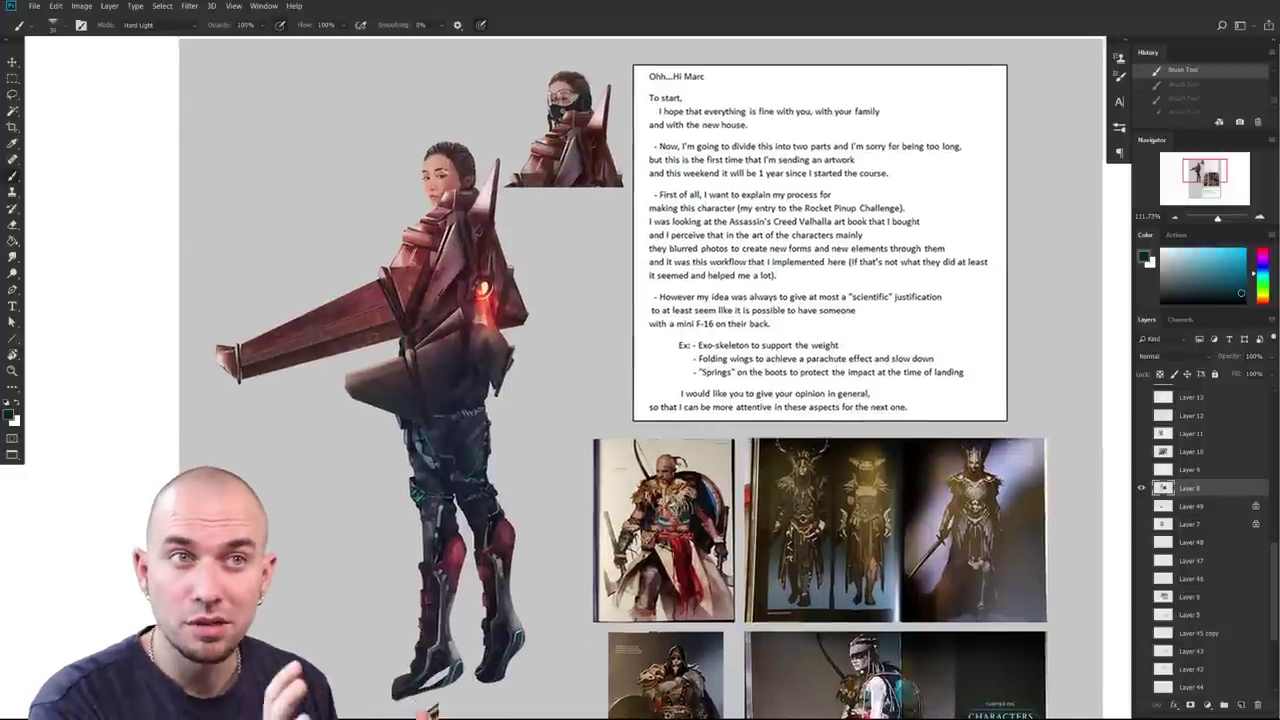
left_click_drag(990, 457, 983, 464)
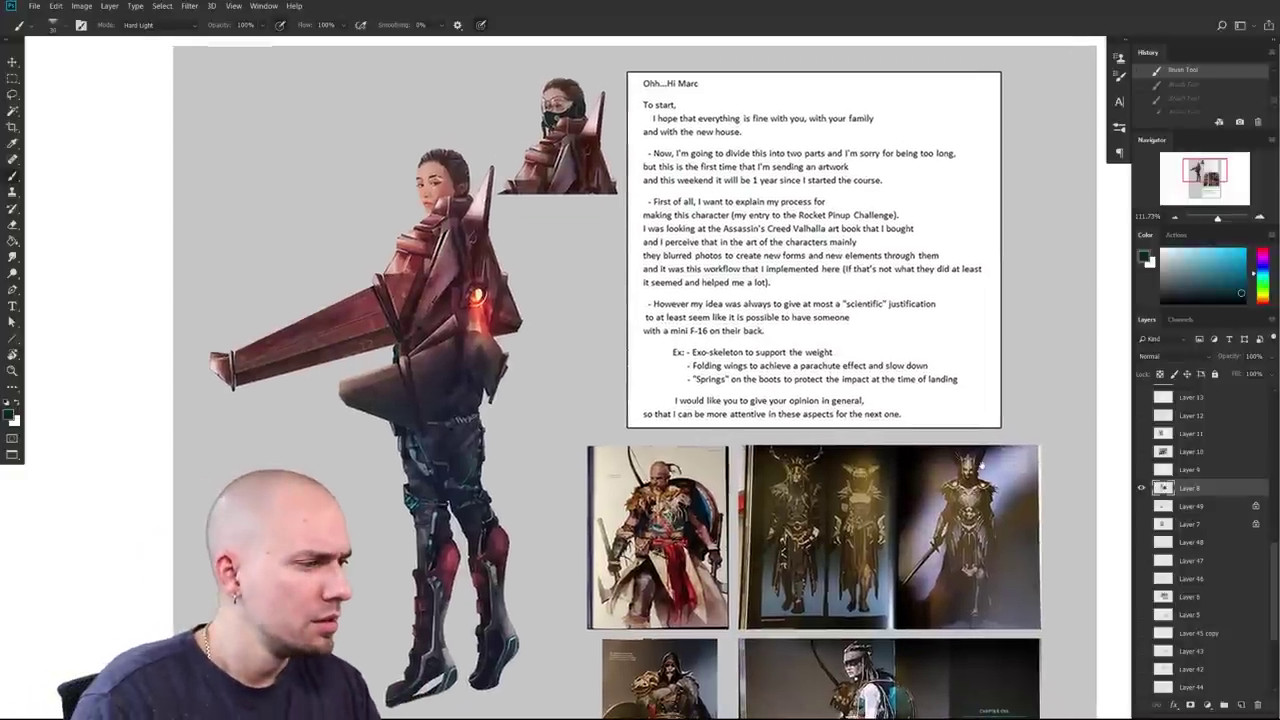
left_click_drag(982, 464, 983, 462)
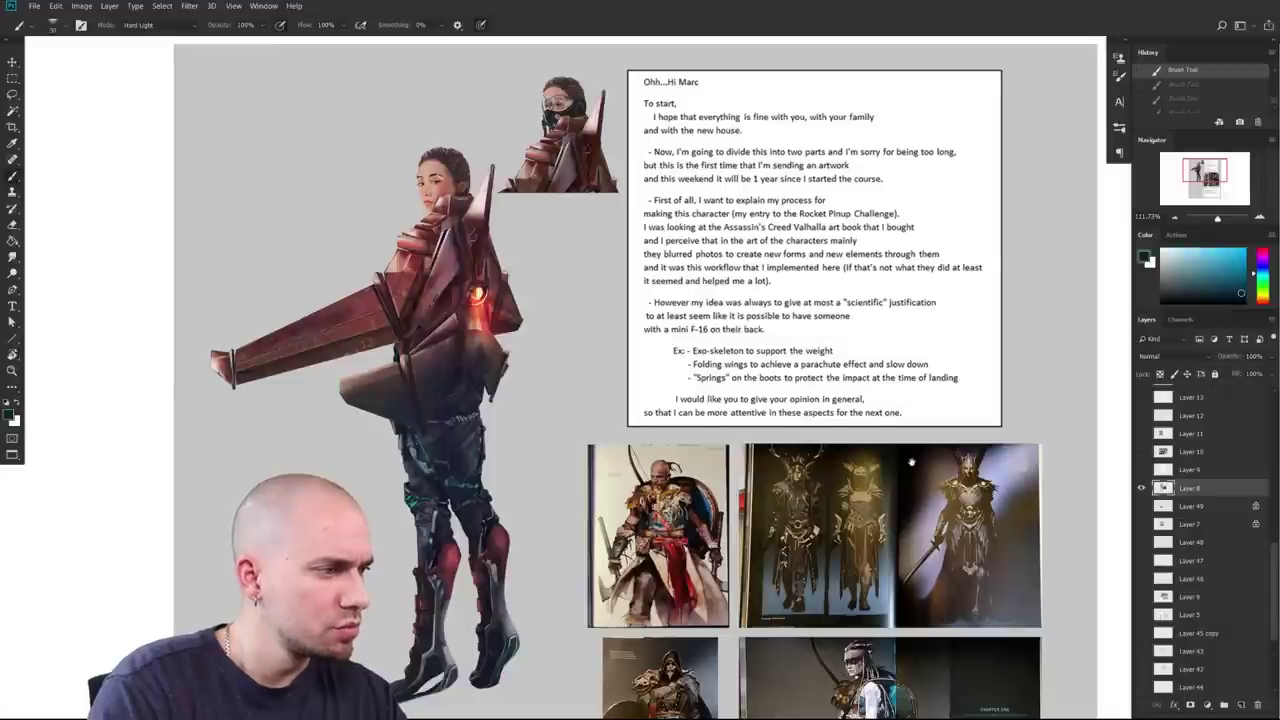
left_click_drag(911, 457, 831, 217)
left_click_drag(903, 528, 909, 312)
left_click_drag(890, 400, 882, 509)
scroll(882, 508, "up", 8)
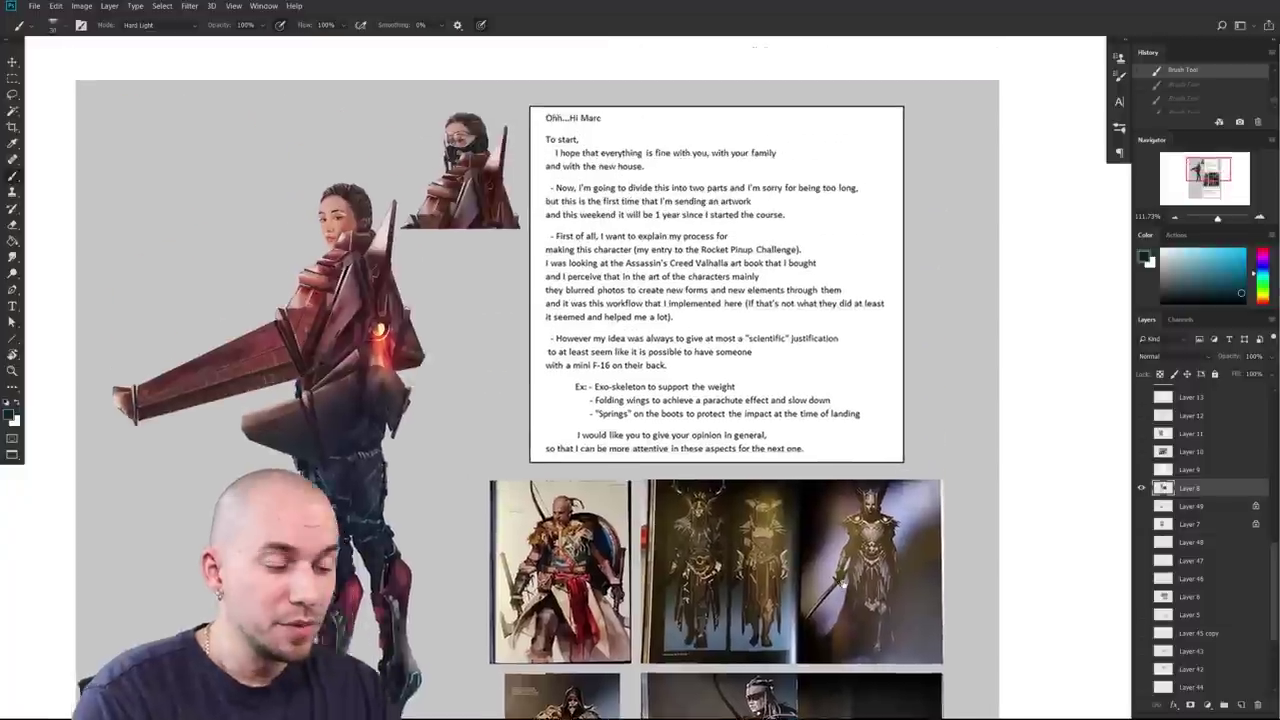
left_click_drag(752, 474, 777, 476)
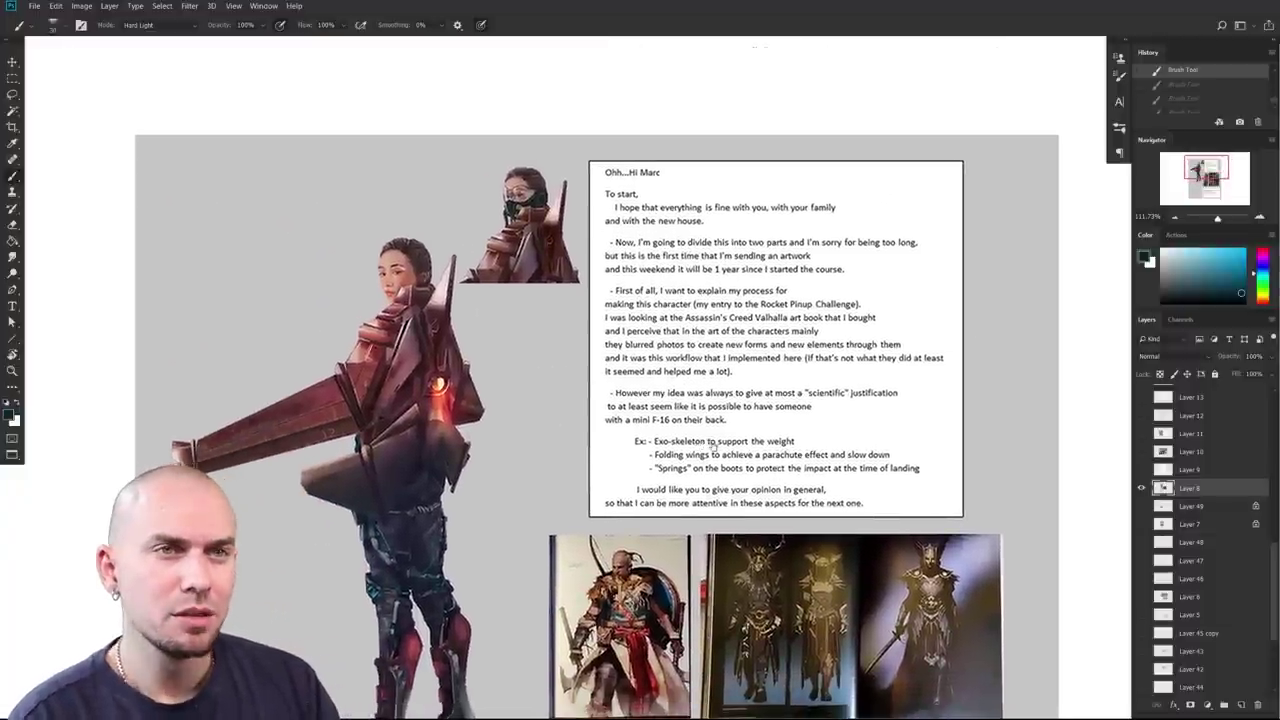
left_click_drag(702, 464, 711, 442)
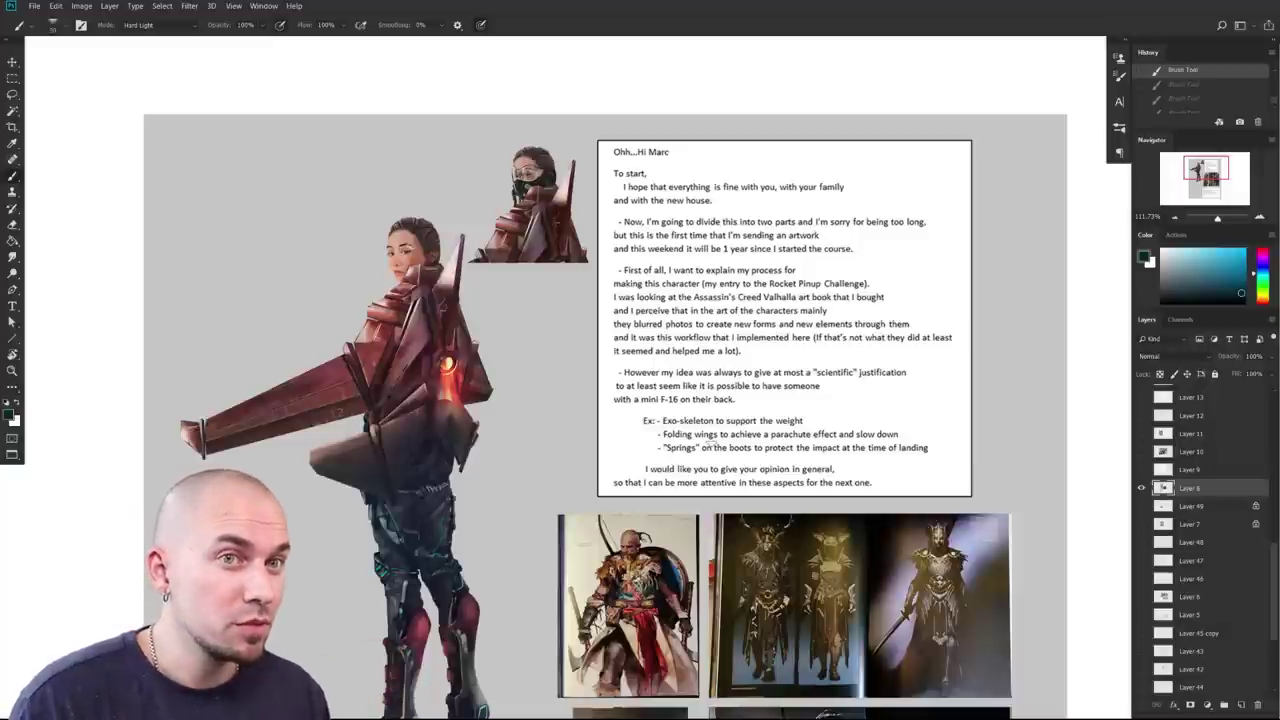
left_click_drag(711, 443, 801, 357)
left_click_drag(846, 607, 779, 492)
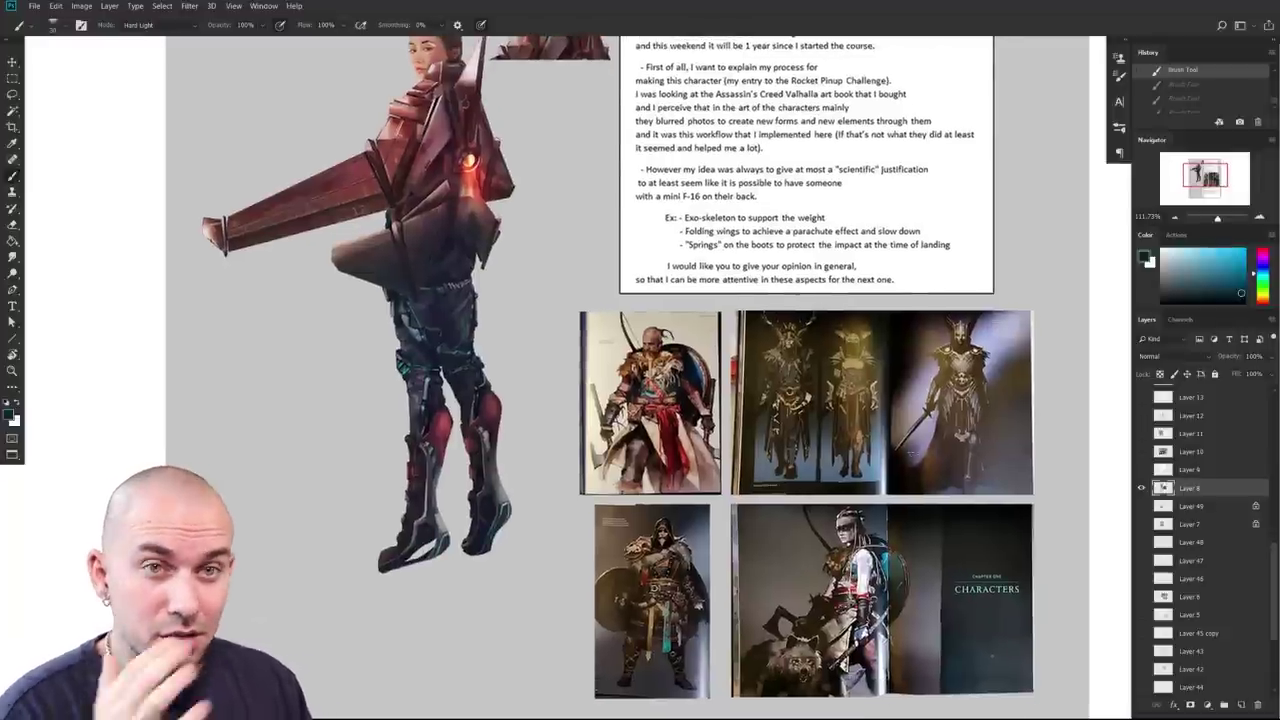
left_click_drag(614, 245, 573, 589)
left_click_drag(616, 559, 740, 343)
Step: Sample a dark navy blue from the character's trousers as the foreground colour
scroll(649, 576, "down", 4)
left_click(467, 454, "alt")
left_click_drag(467, 454, 455, 506)
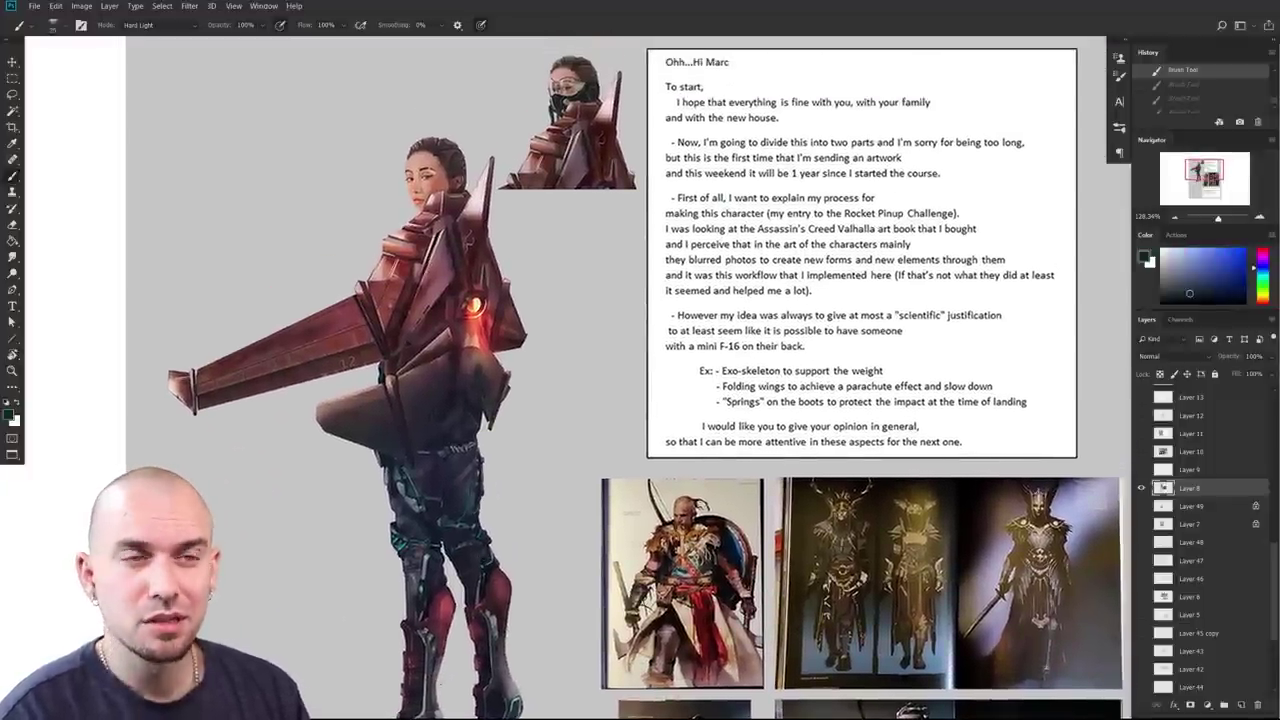
Step: Study the character's full-length figure beside the message and the armoured figures in the art book
left_click_drag(440, 683, 529, 643)
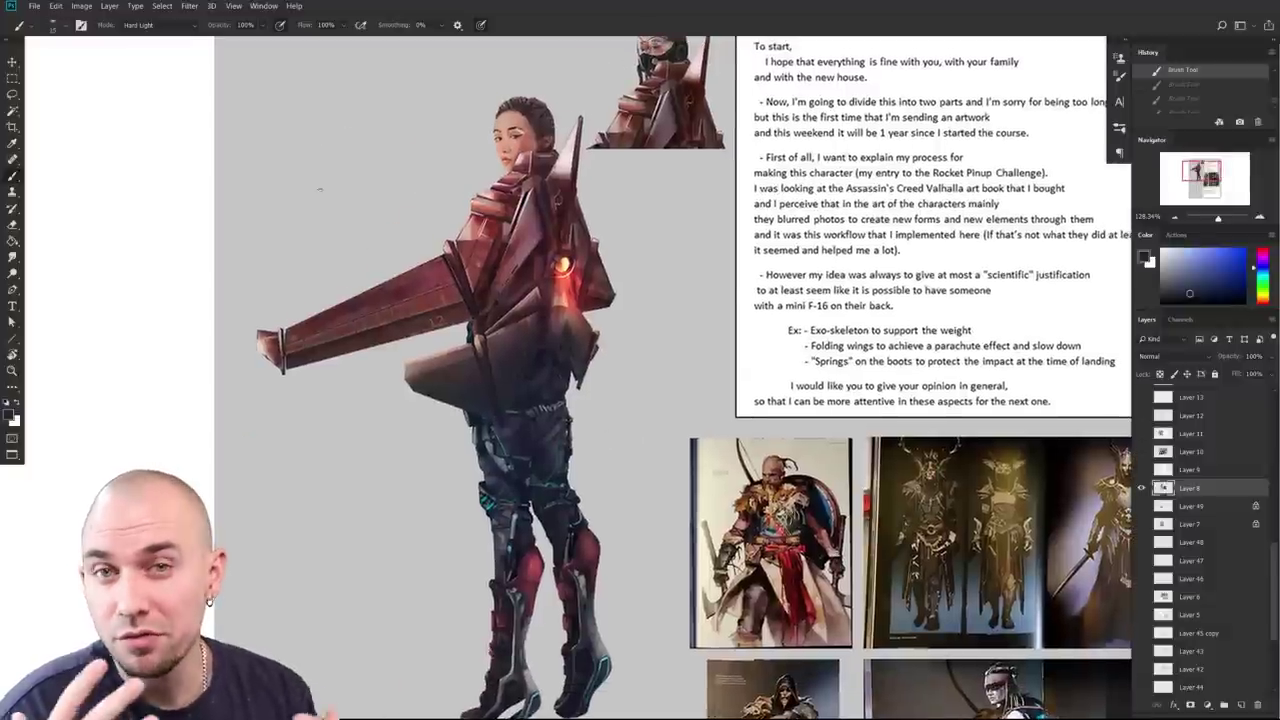
left_click_drag(778, 644, 716, 441)
scroll(730, 609, "down", 4)
scroll(734, 614, "up", 2)
left_click_drag(605, 378, 550, 542)
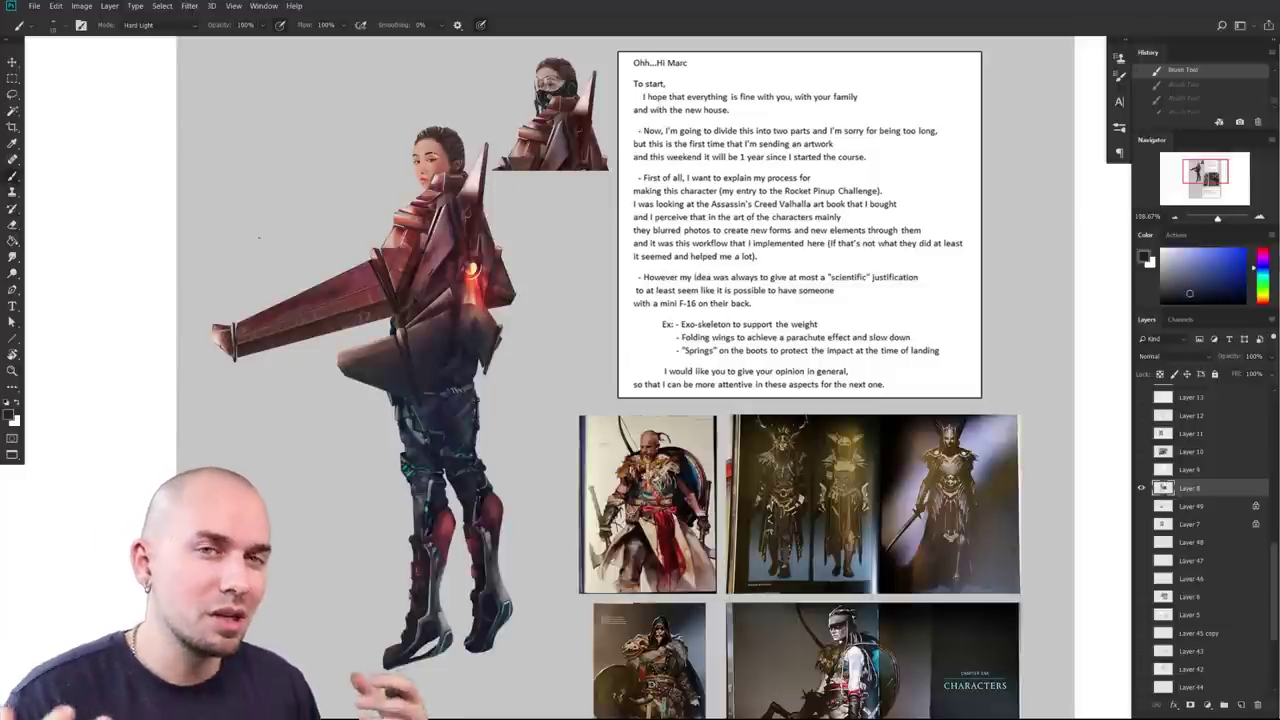
left_click_drag(673, 573, 683, 604)
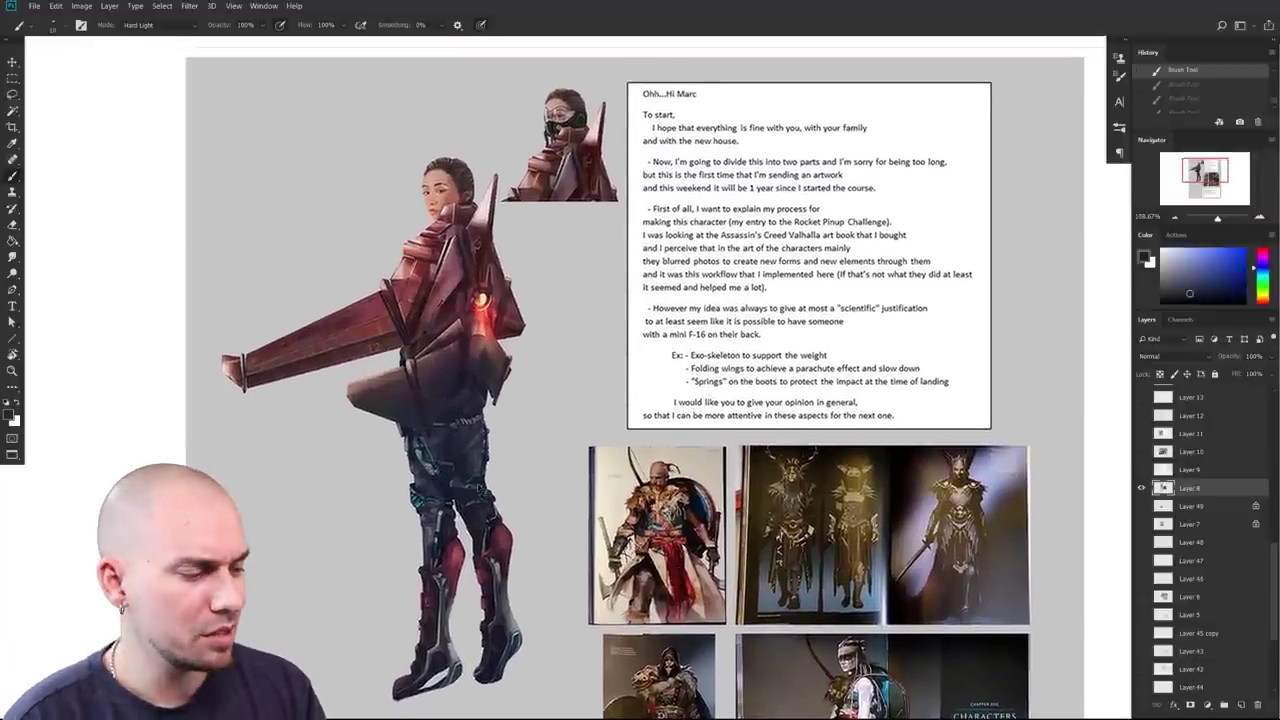
Step: Redo the last undone brush stroke on the winged character's layer
scroll(493, 492, "up", 5)
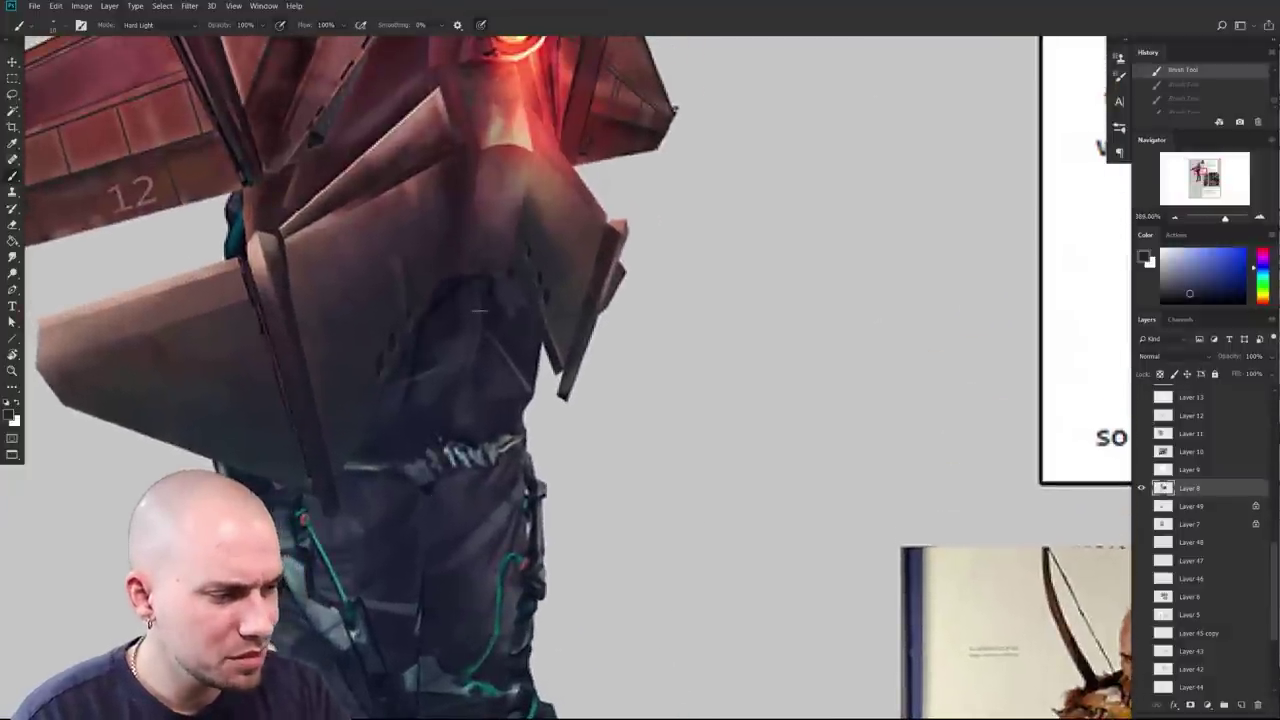
key("ctrl+shift+z")
scroll(634, 620, "down", 2)
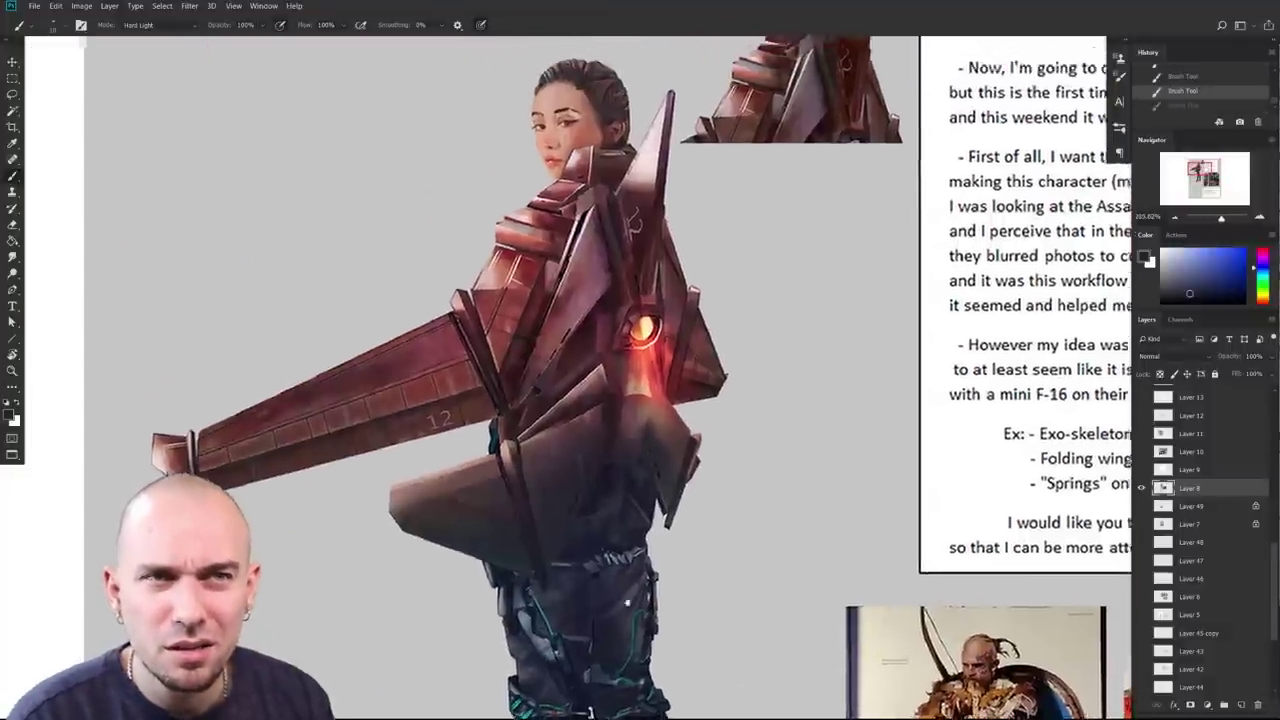
Step: Examine the character's waist, rear wing panels and trousers, both up close and at full length
scroll(620, 603, "up", 2)
scroll(637, 413, "down", 5)
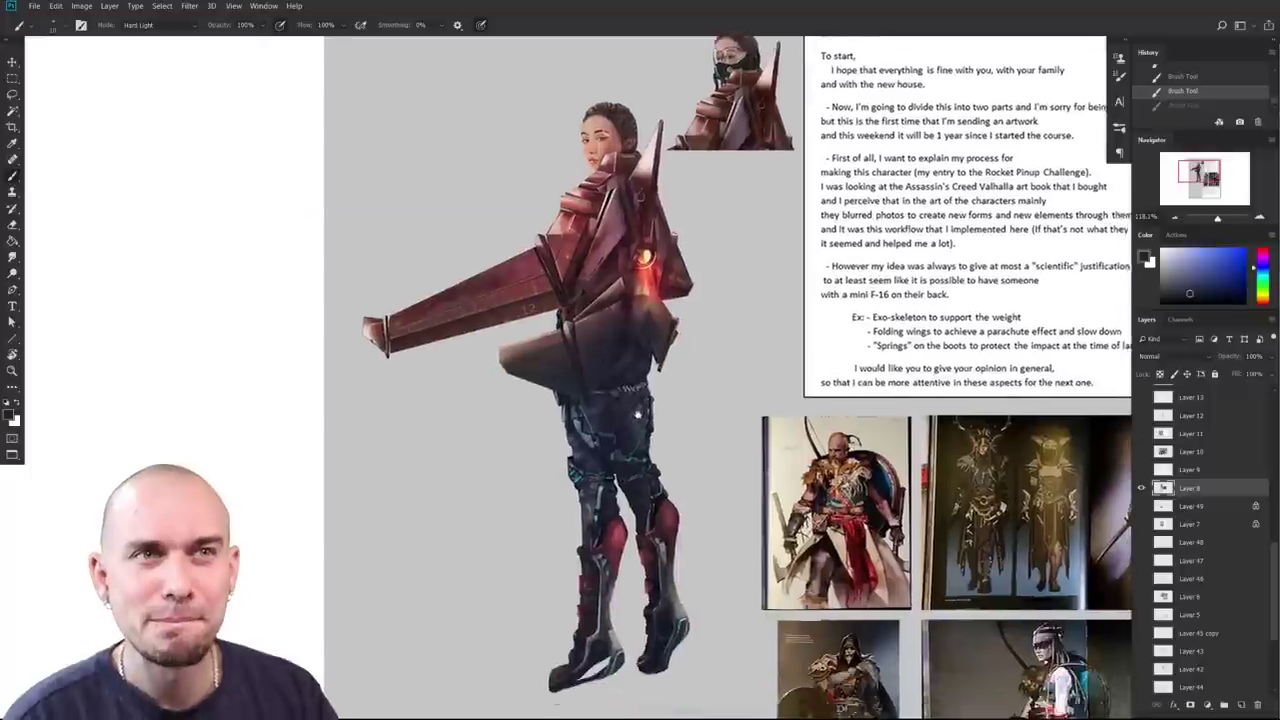
scroll(637, 413, "down", 4)
scroll(606, 491, "up", 3)
scroll(638, 461, "up", 1)
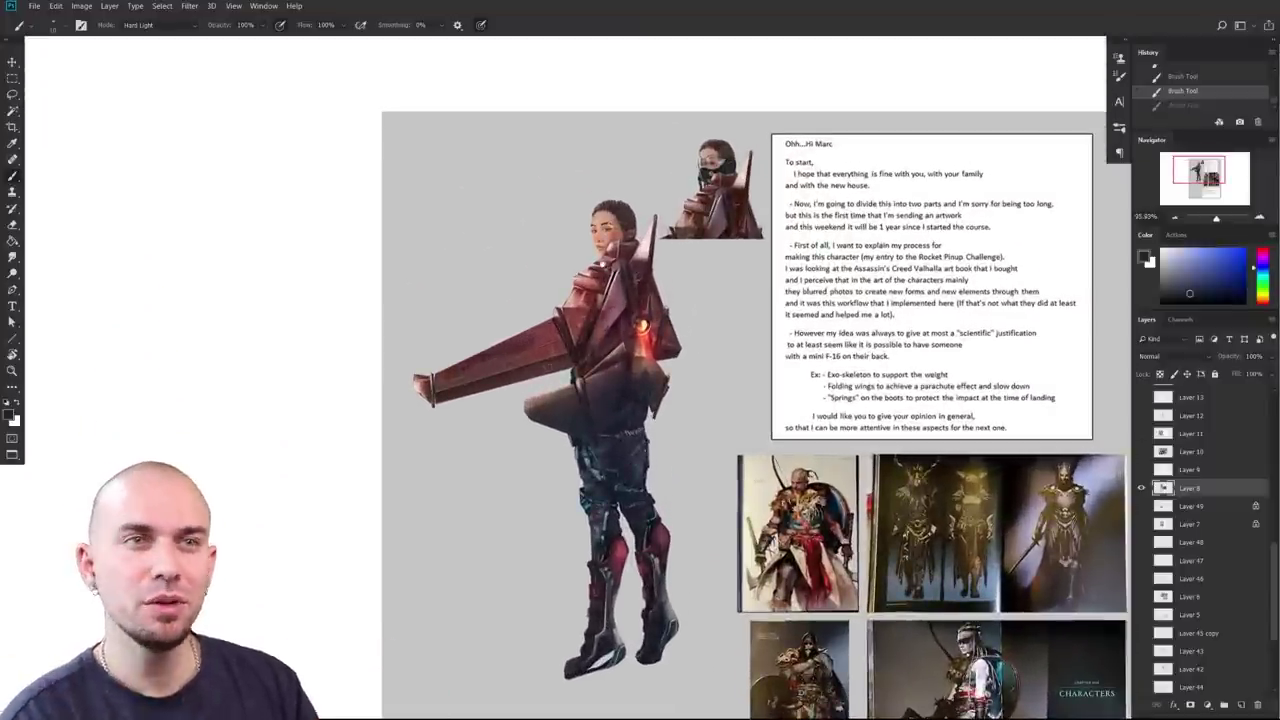
scroll(594, 422, "up", 3)
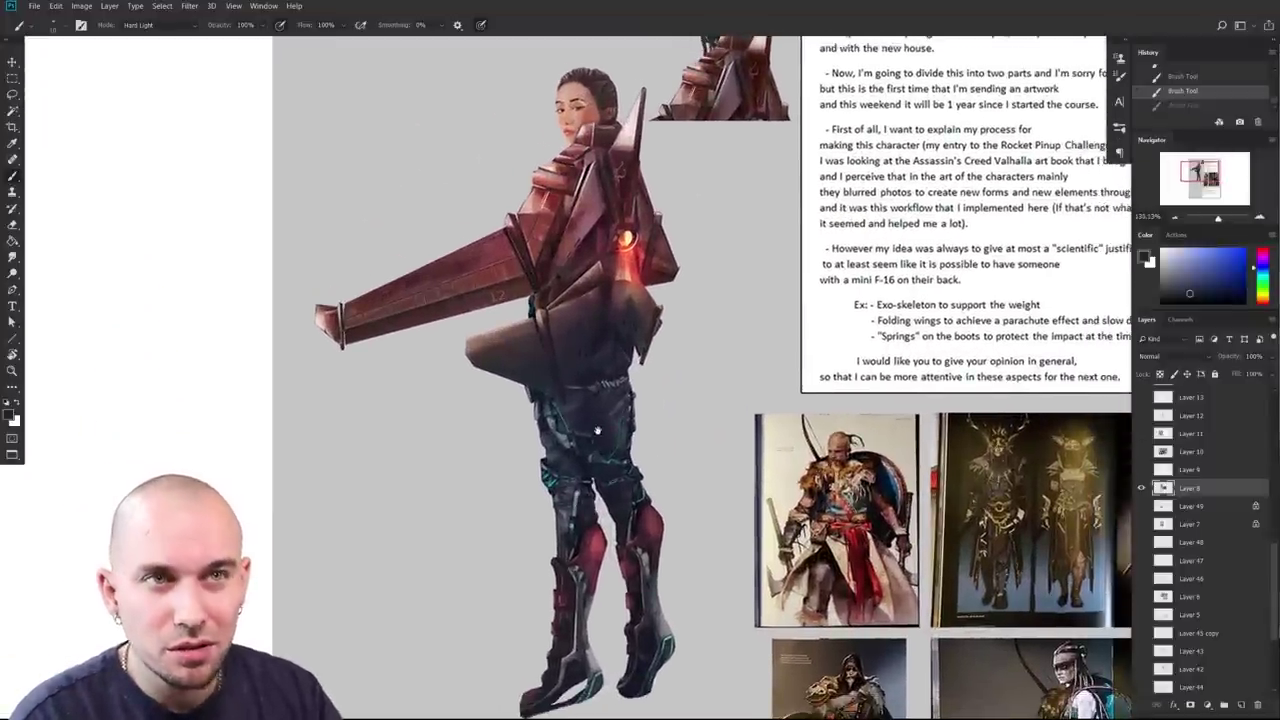
scroll(594, 422, "down", 1)
scroll(610, 422, "up", 3)
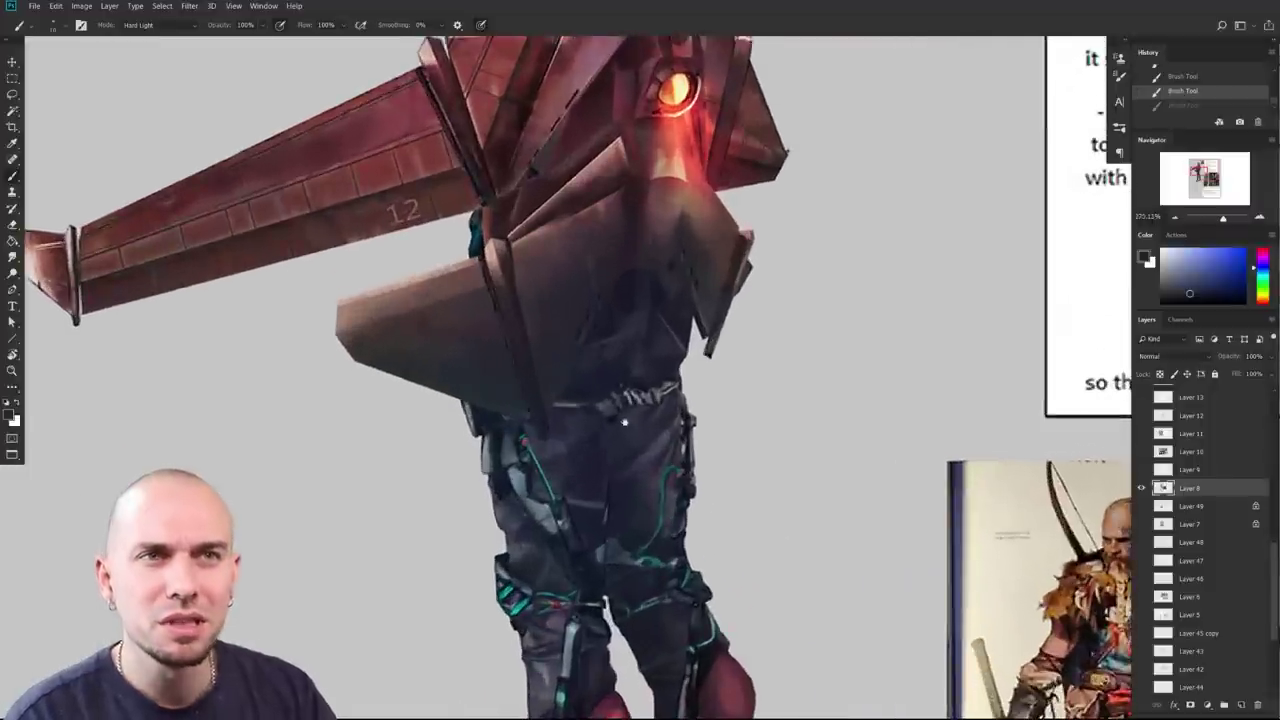
scroll(625, 423, "down", 2)
scroll(549, 451, "down", 2)
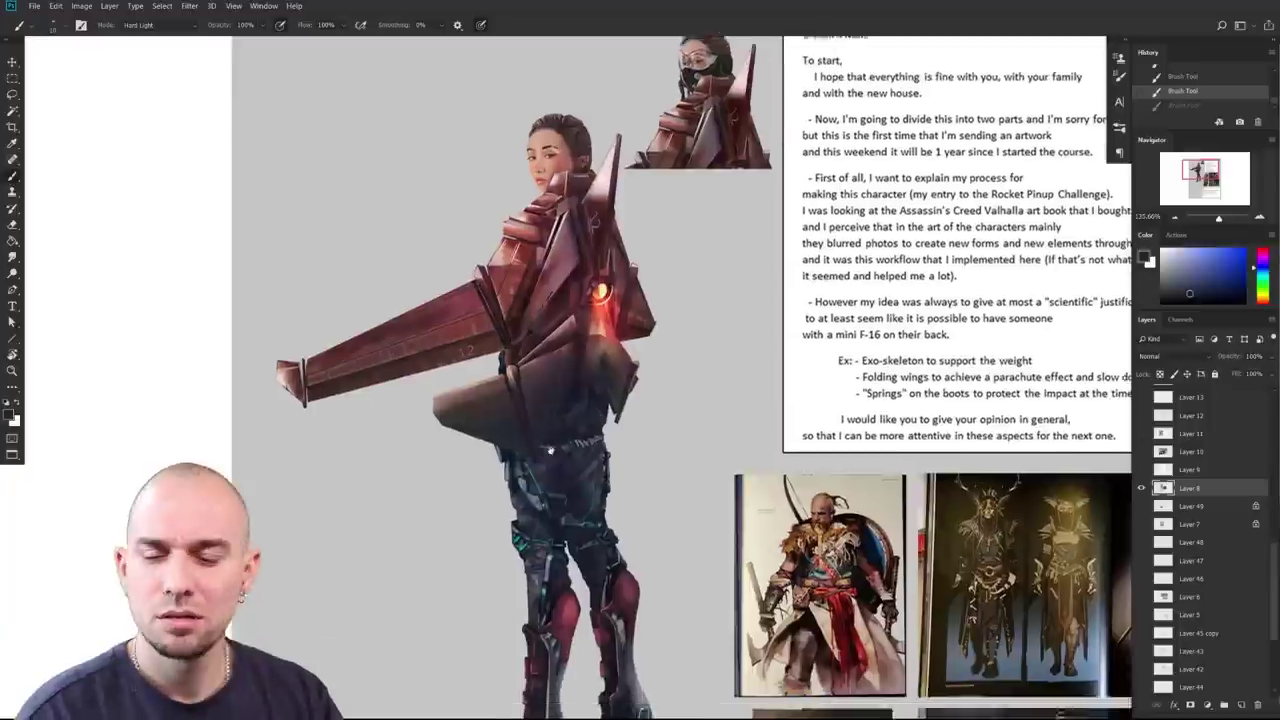
Step: Select the flat grey backdrop with the Magic Wand and invert the selection onto the artwork
key("w")
left_click(371, 457)
scroll(371, 457, "down", 2)
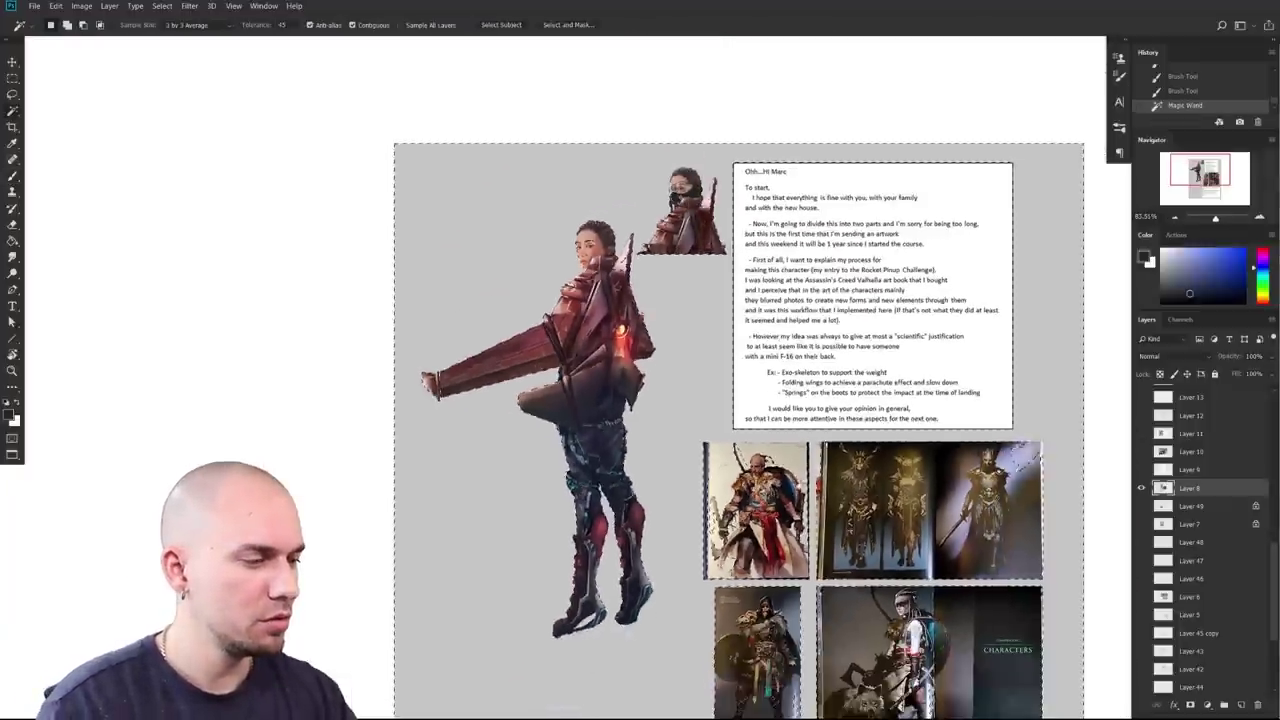
left_click_drag(580, 410, 467, 428)
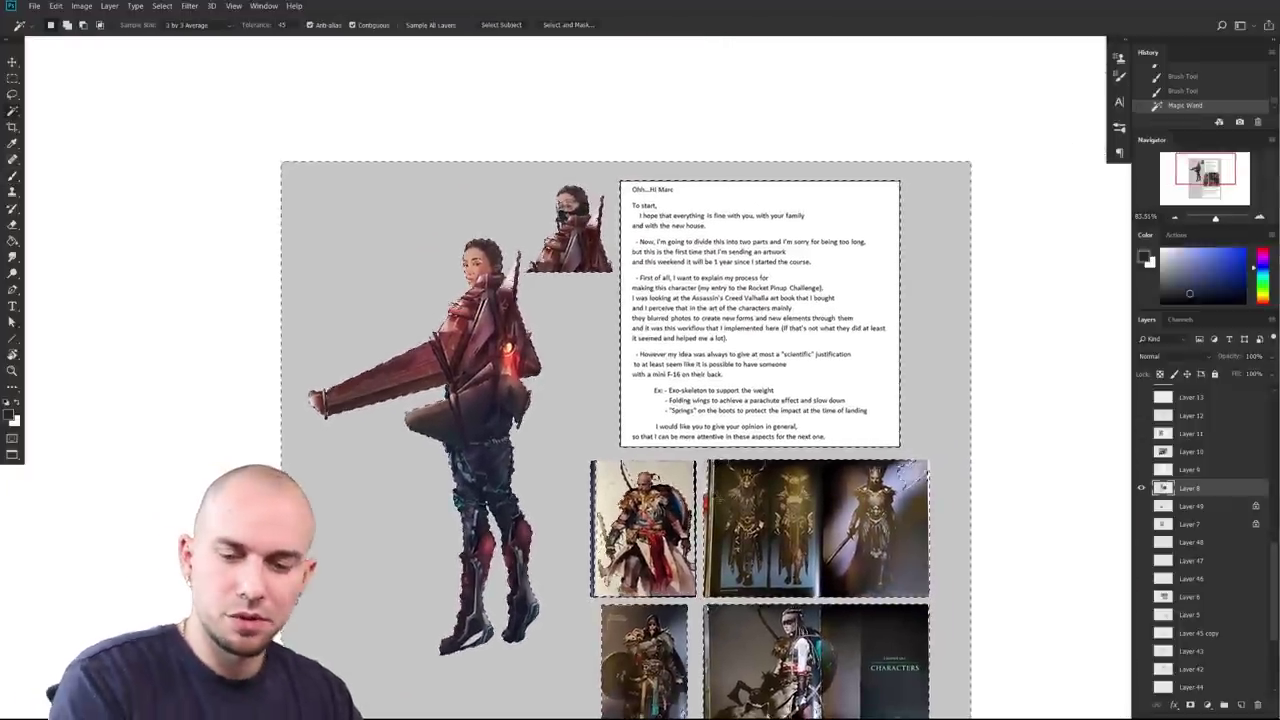
key("ctrl+m")
mouse_move(982, 448)
left_mouse_down()
mouse_move(1014, 382)
mouse_move(977, 425)
left_mouse_up()
left_click_drag(1017, 387, 1010, 376)
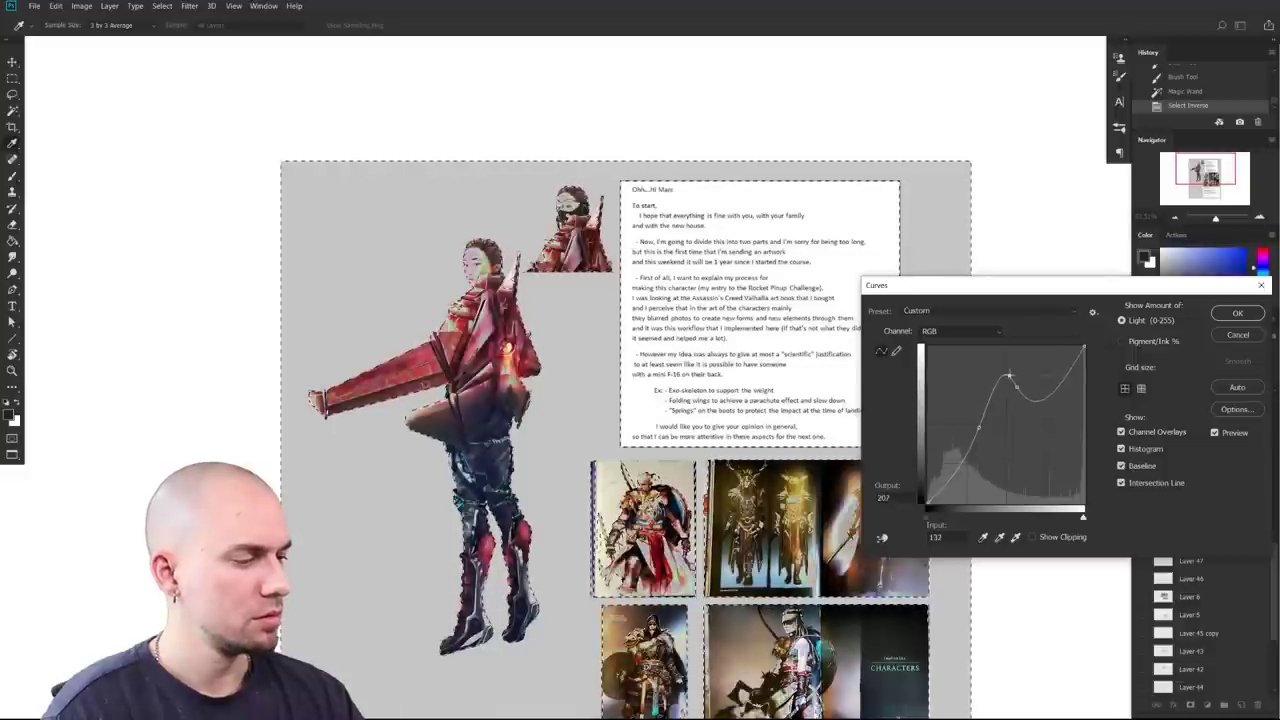
left_click(1237, 334)
Step: Brighten the selected artwork with Levels, using input values 23, 1.98 and 220, and clear the selection
key("ctrl+l")
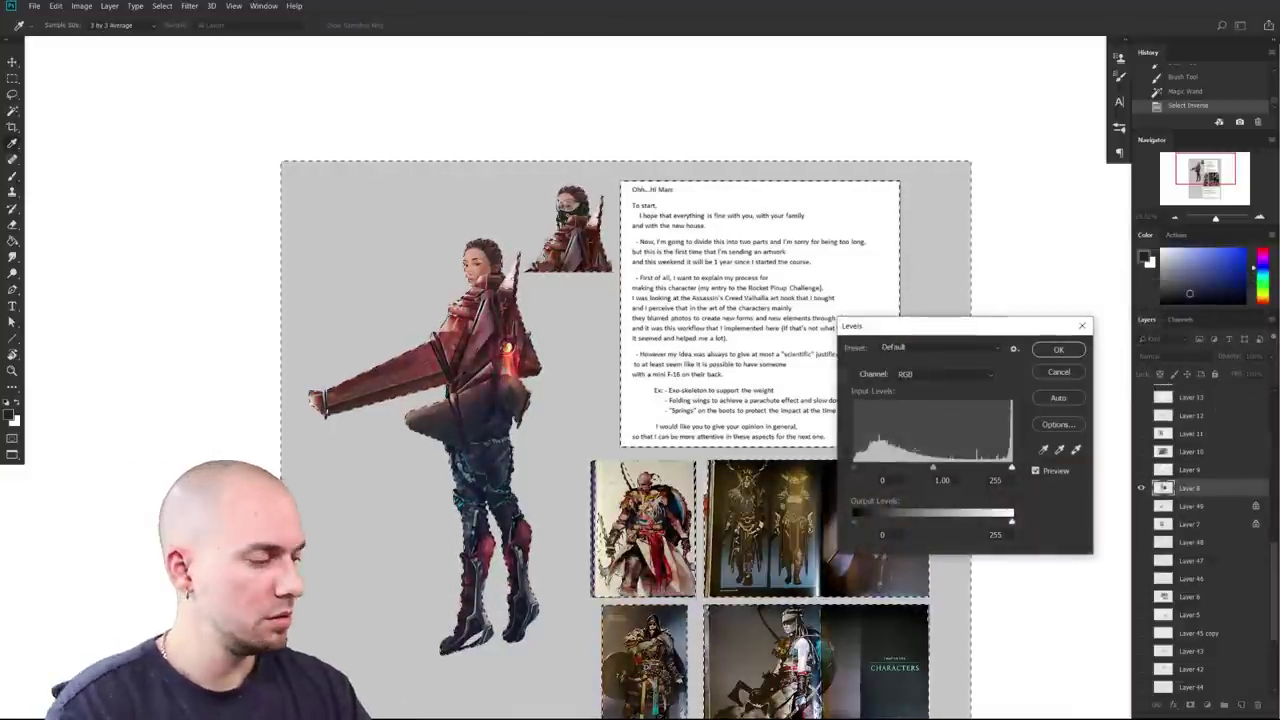
mouse_move(859, 470)
left_mouse_down()
mouse_move(873, 470)
mouse_move(854, 477)
left_mouse_up()
left_click_drag(930, 470, 868, 468)
left_click_drag(1011, 468, 994, 472)
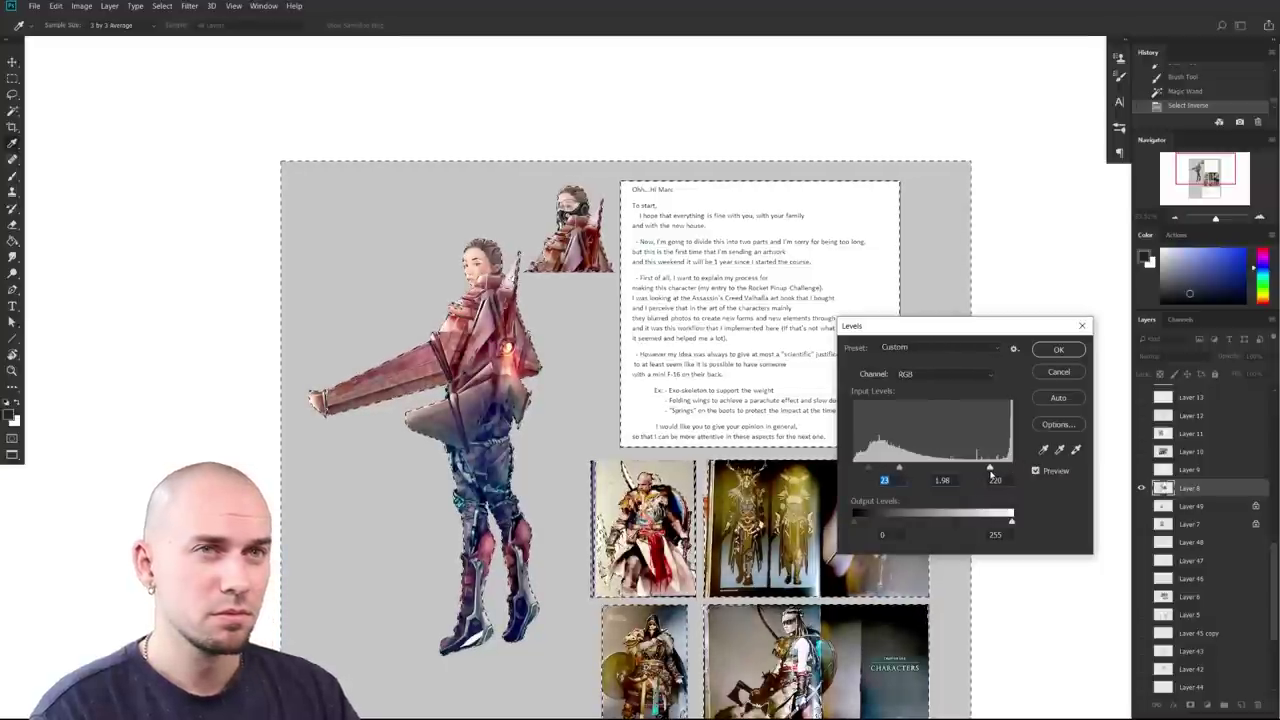
left_click(1049, 356)
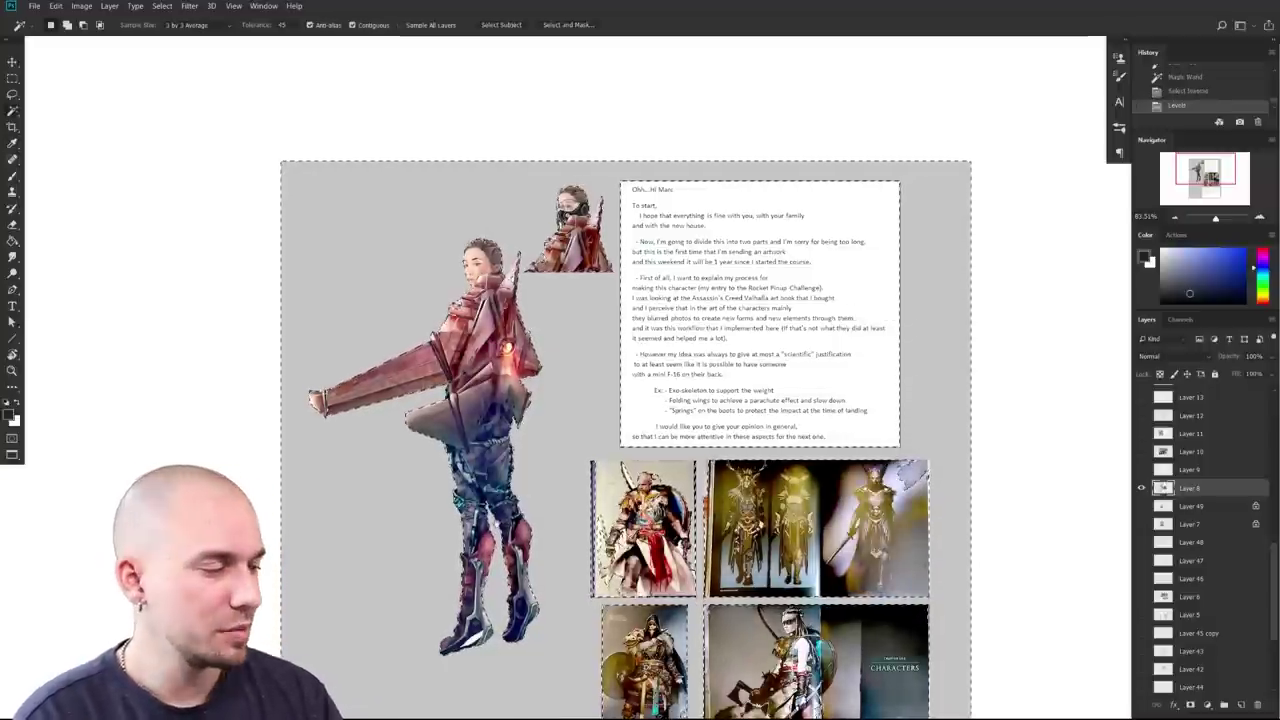
left_click_drag(484, 536, 630, 570)
left_click_drag(630, 570, 622, 530)
key("ctrl+d")
Step: Examine the brightened character's wing panels, engine glow and back construction up close and at full length
scroll(622, 530, "up", 5)
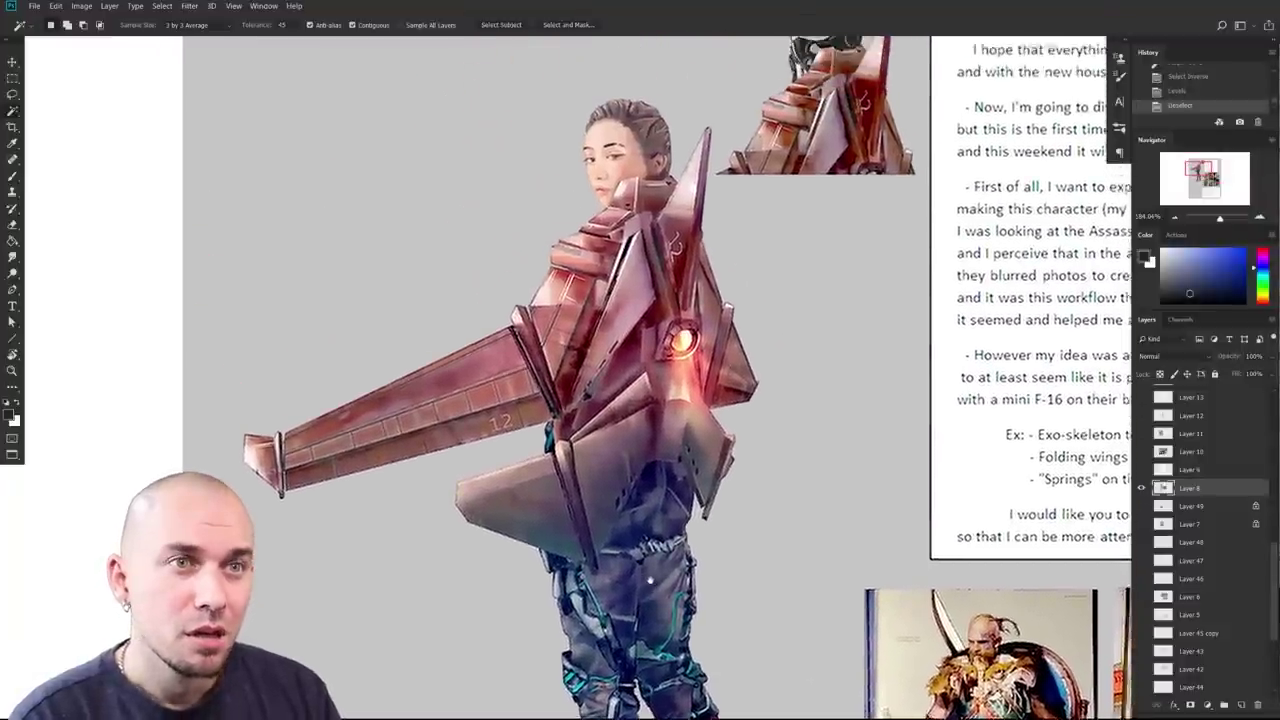
scroll(644, 582, "down", 4)
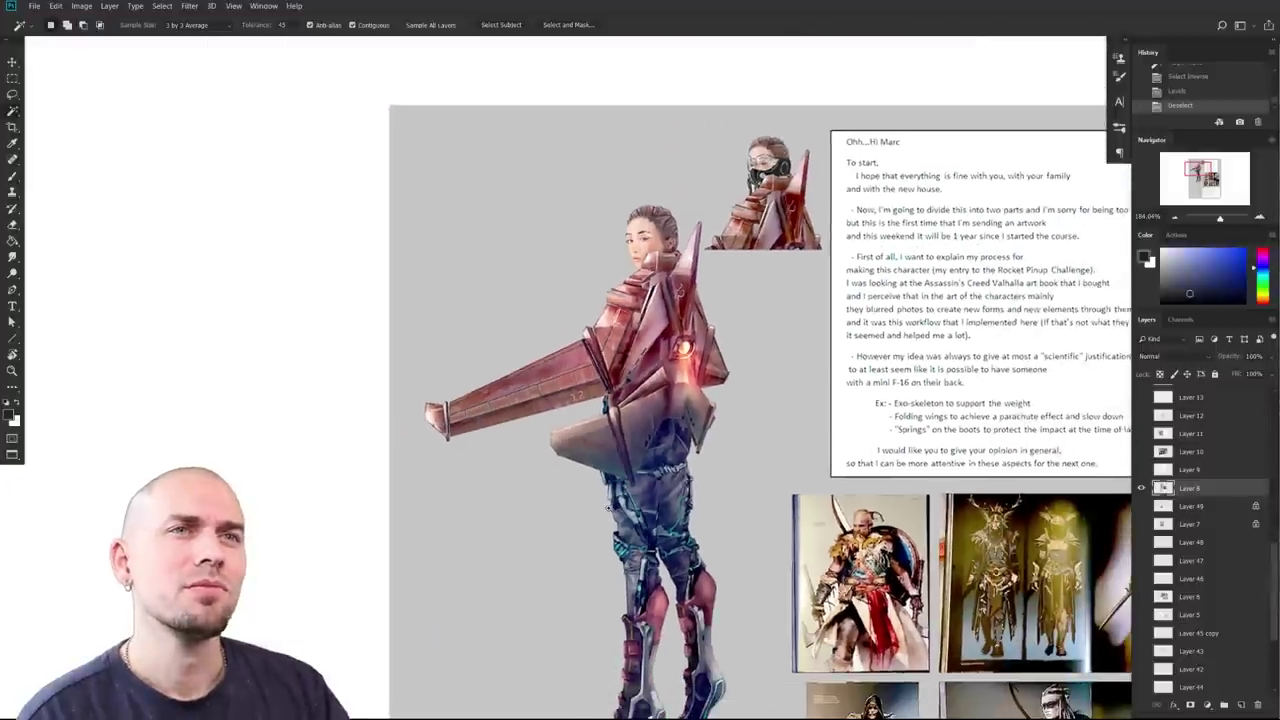
scroll(633, 496, "up", 3)
scroll(632, 496, "down", 4)
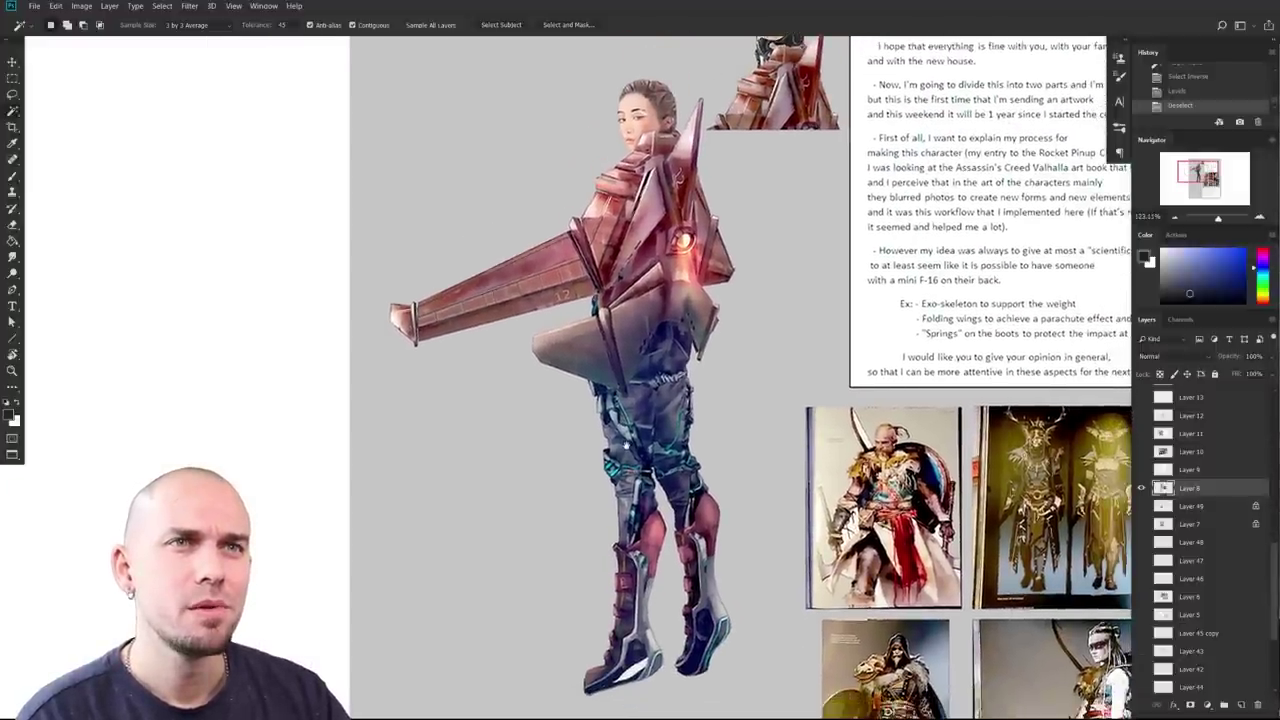
scroll(627, 445, "up", 6)
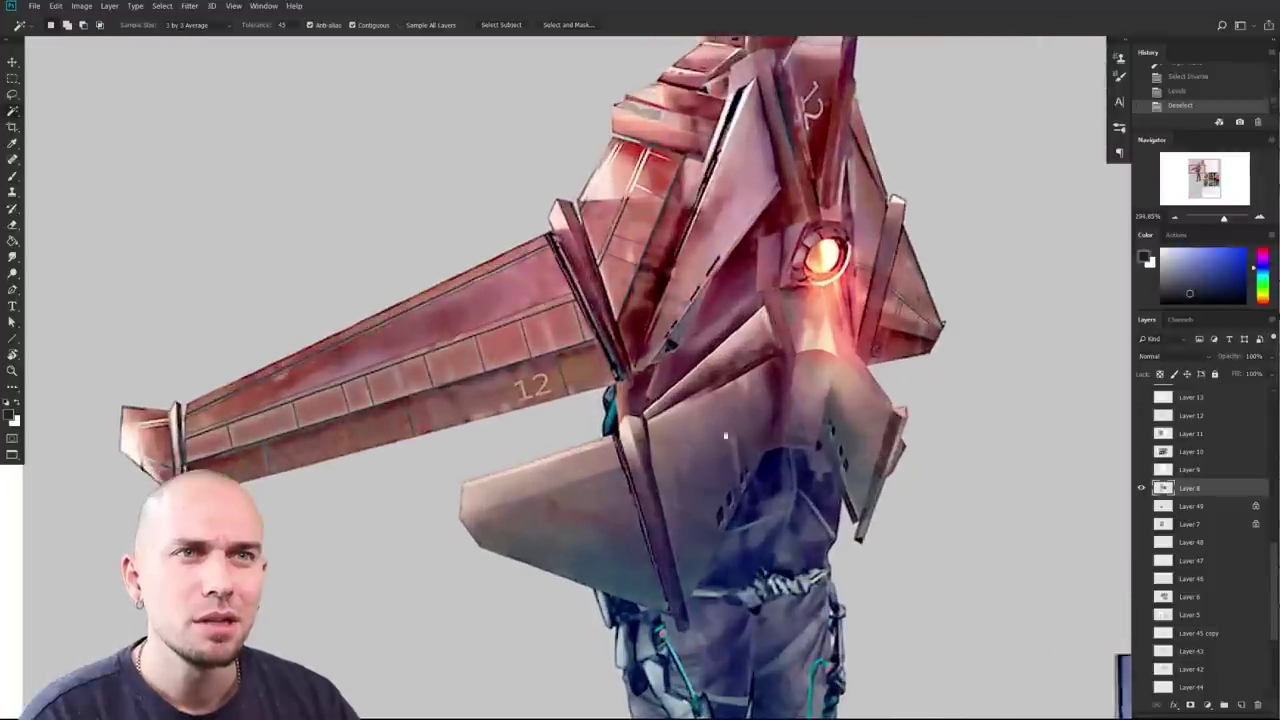
scroll(689, 568, "down", 5)
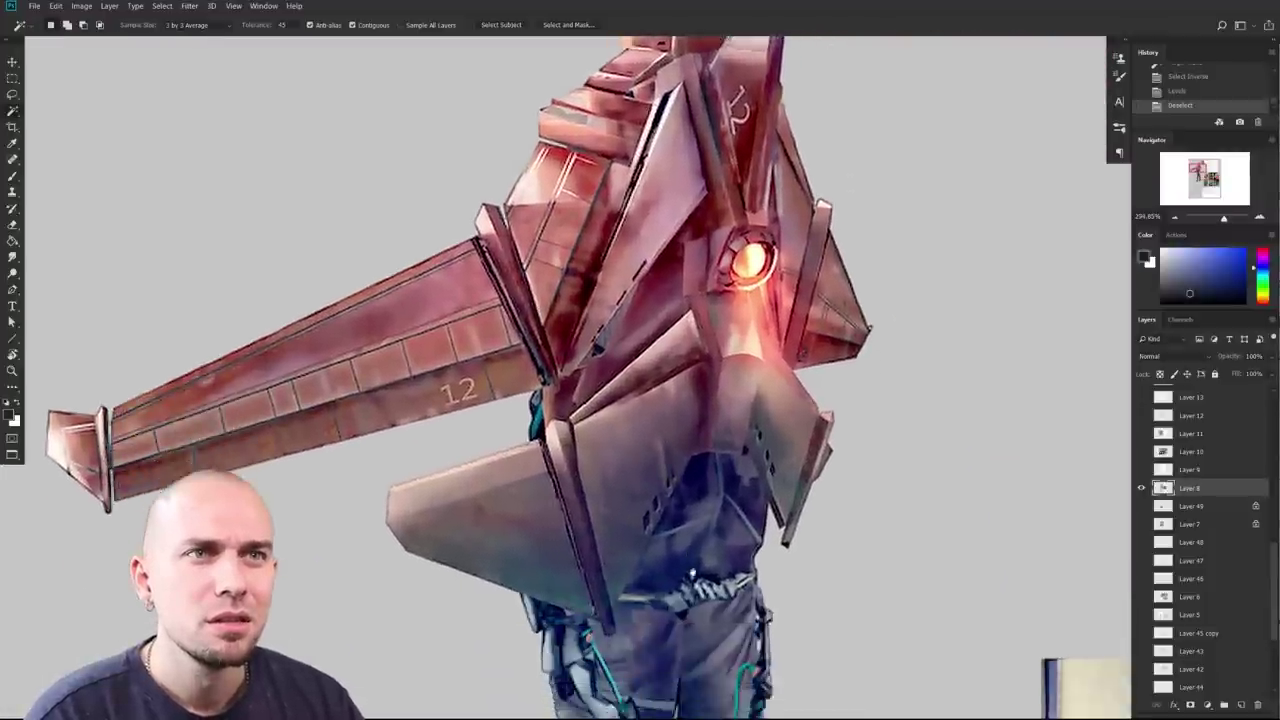
scroll(675, 561, "down", 5)
Step: Examine the brightened trousers, shin armour and boots, and compare them with the wings and upper body
left_click_drag(674, 531, 714, 401)
left_click_drag(700, 572, 712, 425)
left_click_drag(705, 490, 704, 533)
scroll(700, 540, "up", 3)
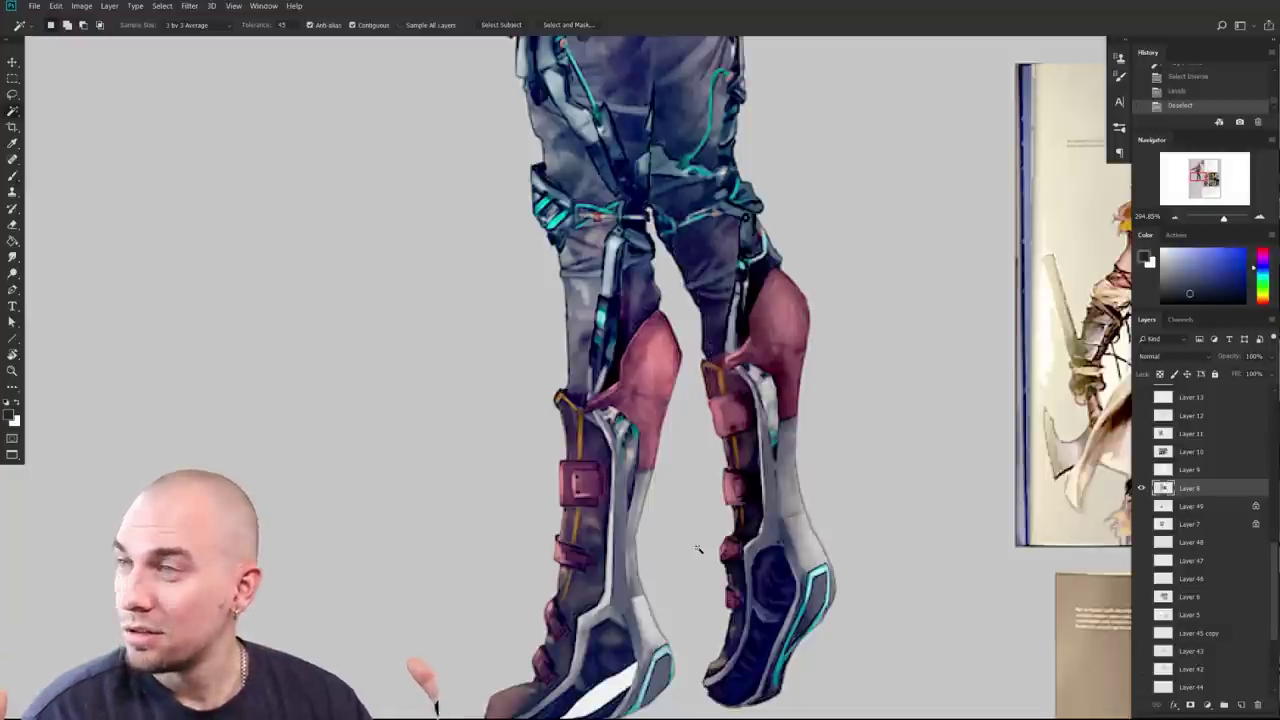
left_click_drag(686, 456, 669, 458)
left_click_drag(814, 338, 783, 552)
scroll(783, 552, "up", 4)
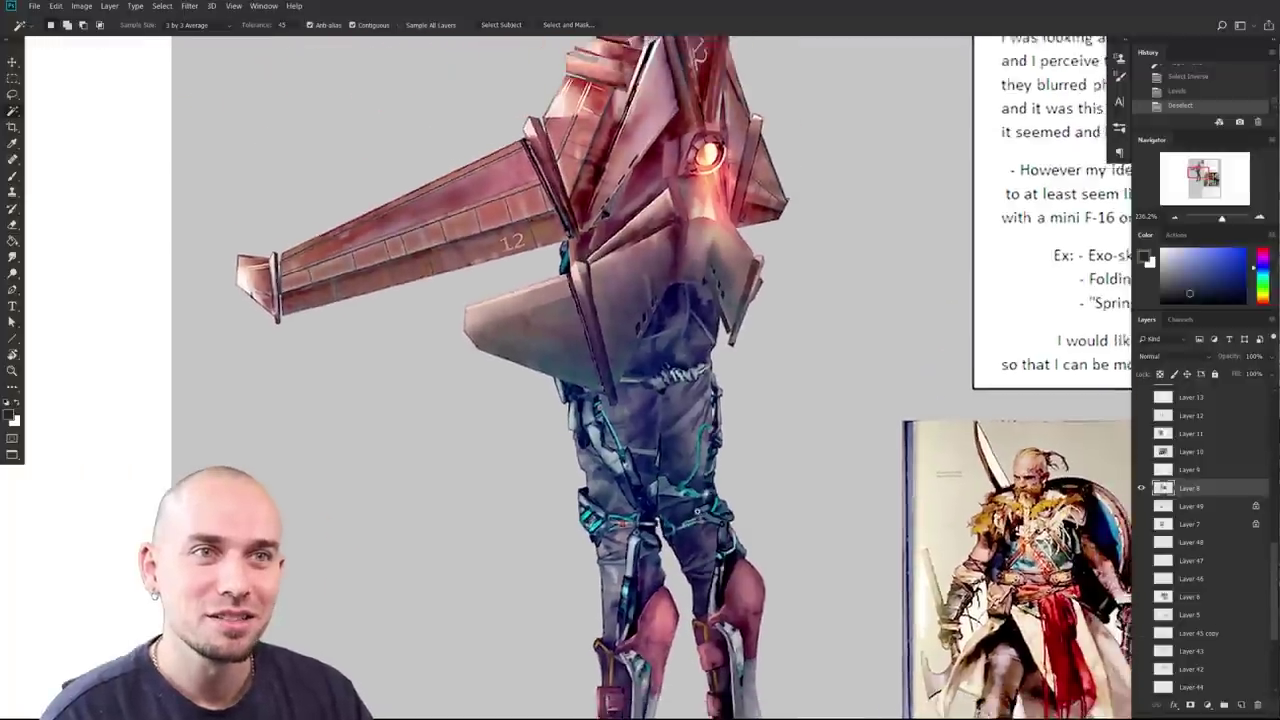
scroll(717, 587, "down", 5)
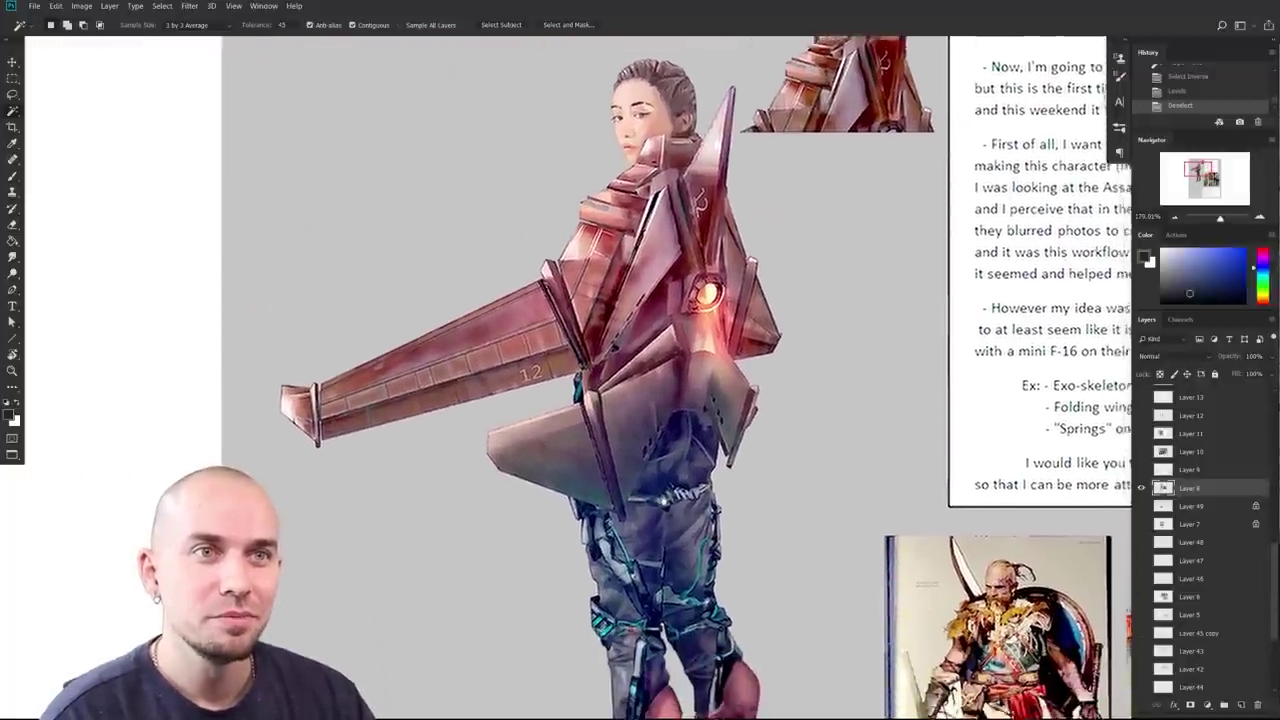
scroll(655, 433, "down", 2)
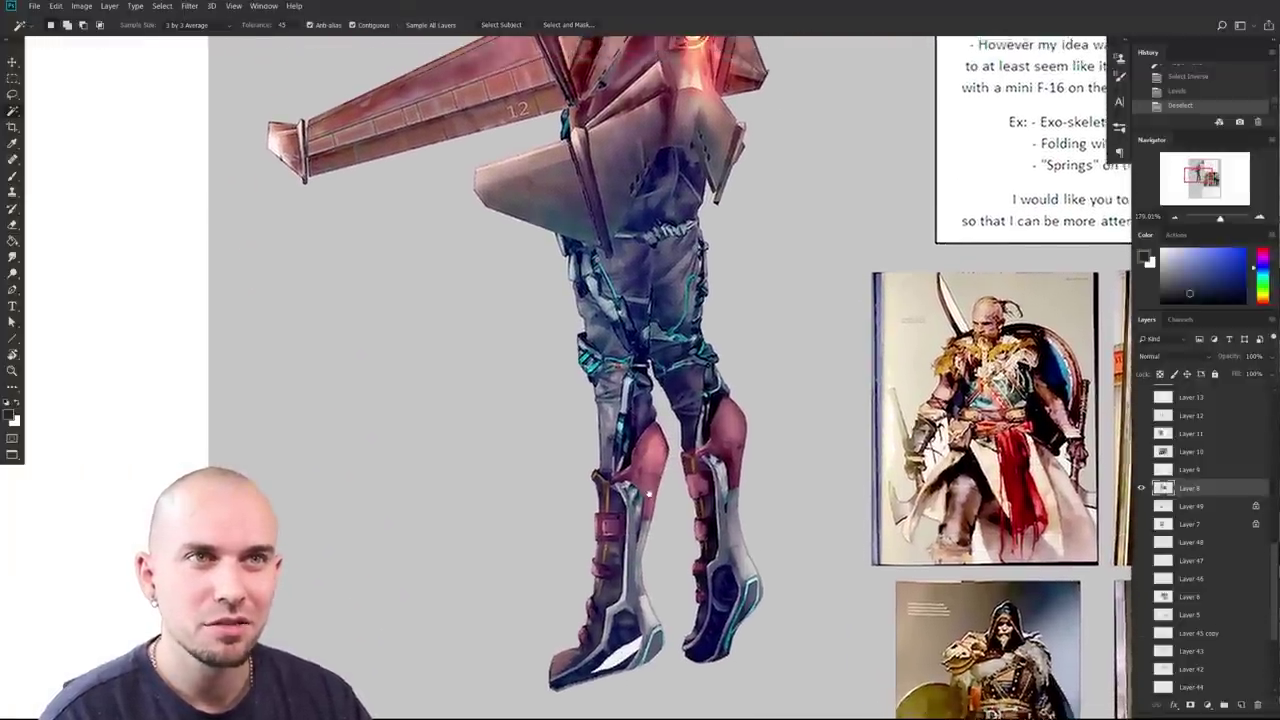
scroll(655, 500, "up", 6)
scroll(656, 566, "up", 5)
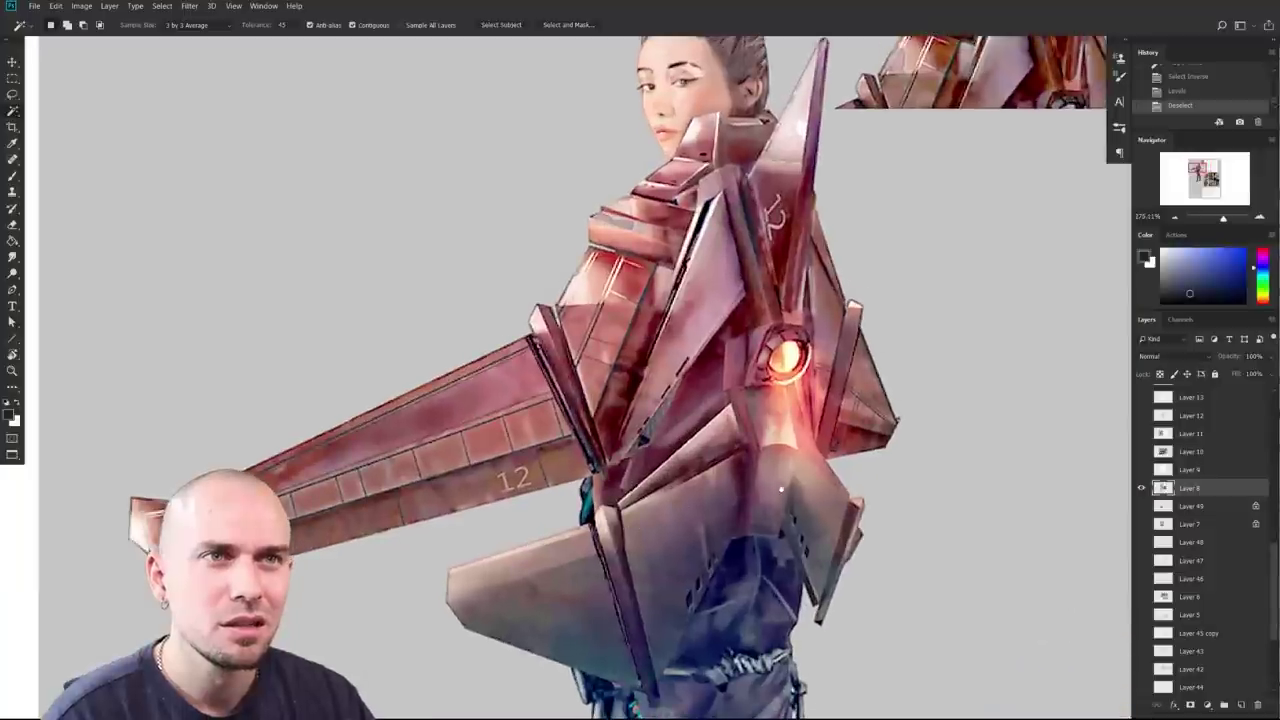
scroll(768, 448, "up", 1)
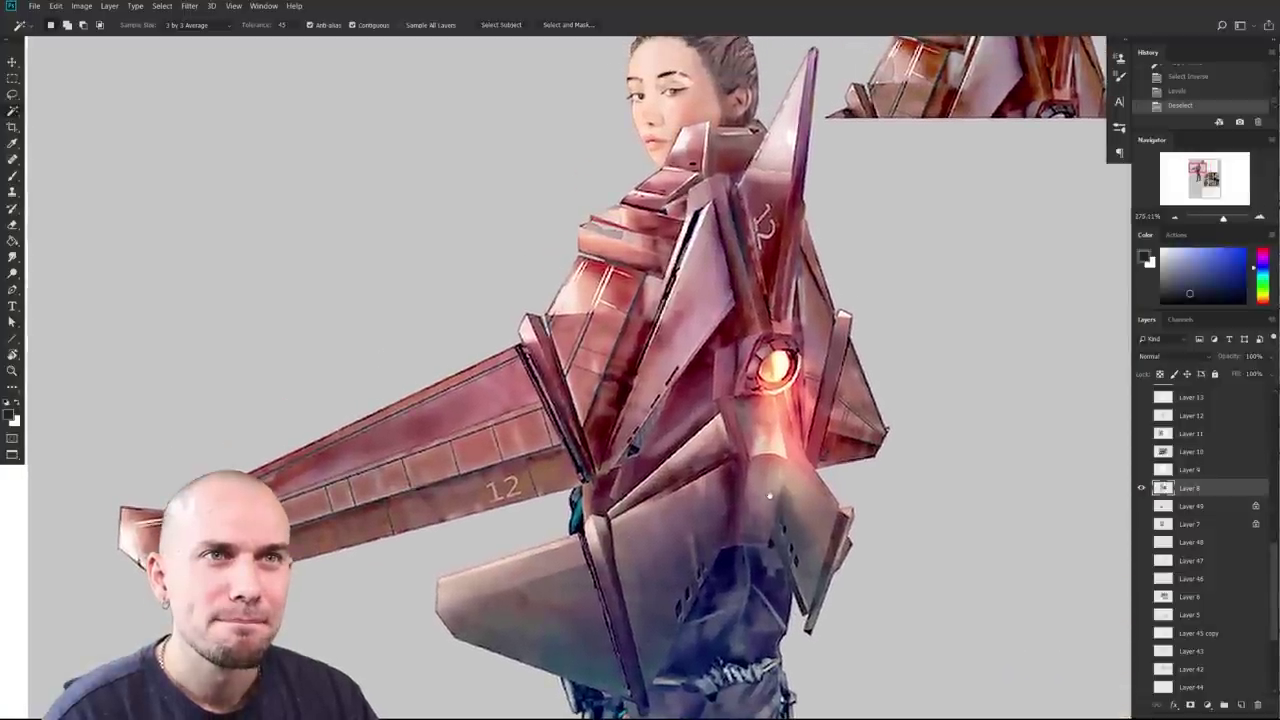
Step: Compare the full character with the written message and the art book character references below it
scroll(768, 492, "down", 5)
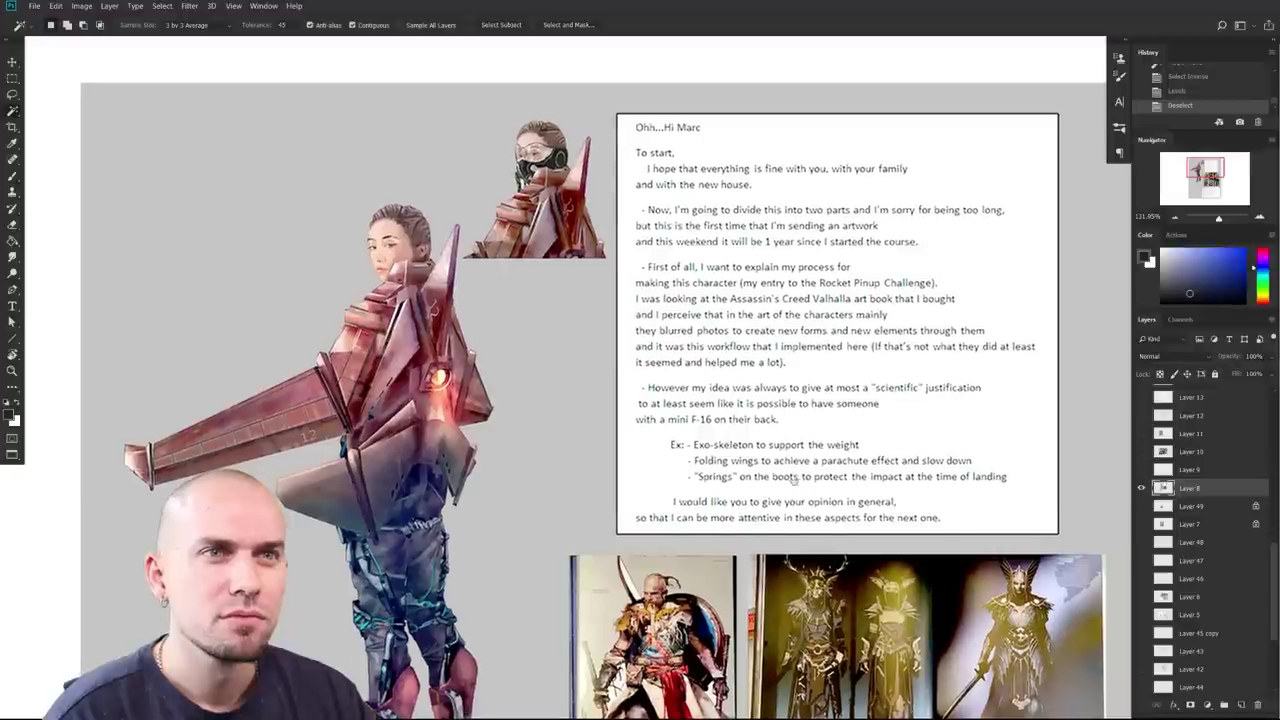
left_click_drag(769, 501, 797, 323)
scroll(785, 468, "down", 4)
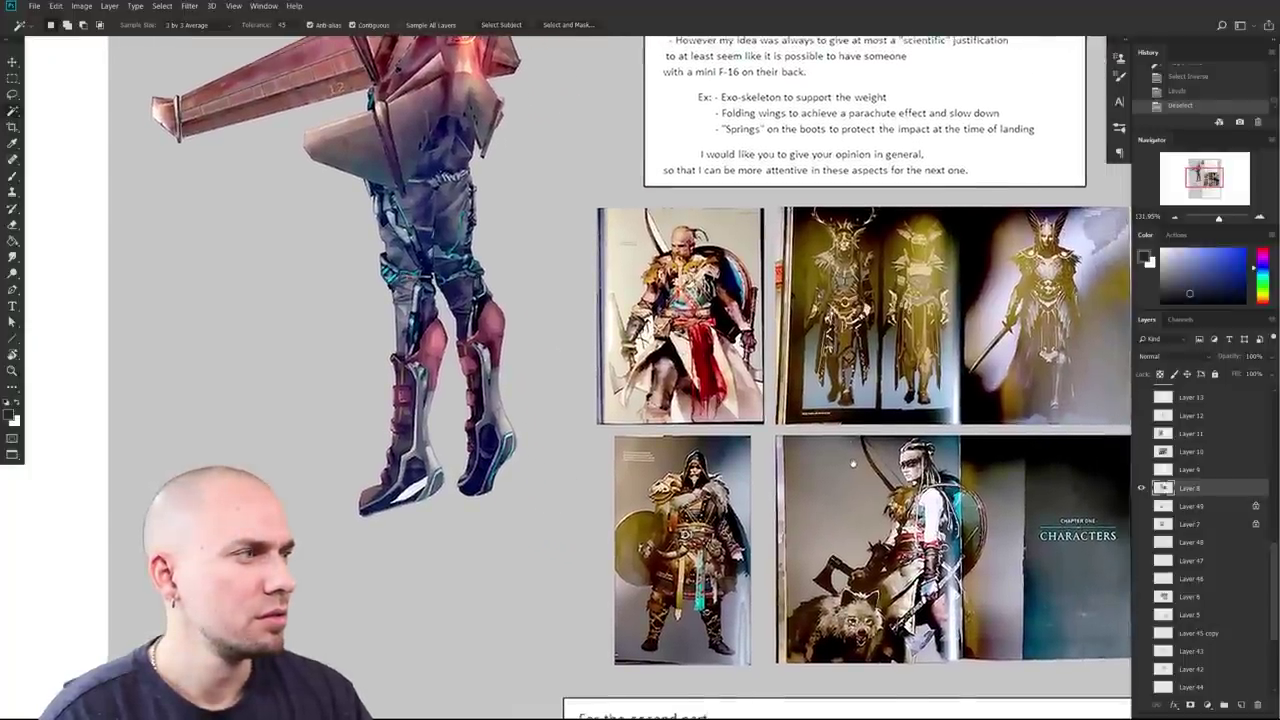
scroll(620, 380, "up", 2)
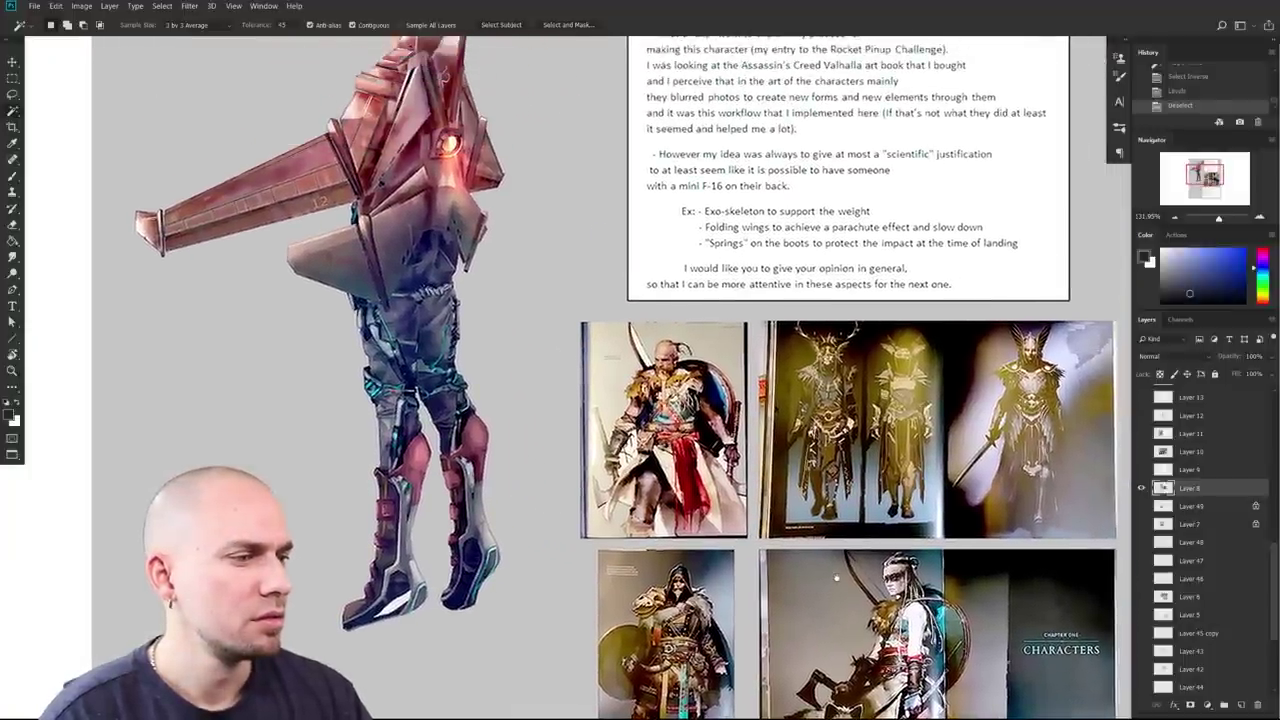
scroll(837, 555, "down", 5)
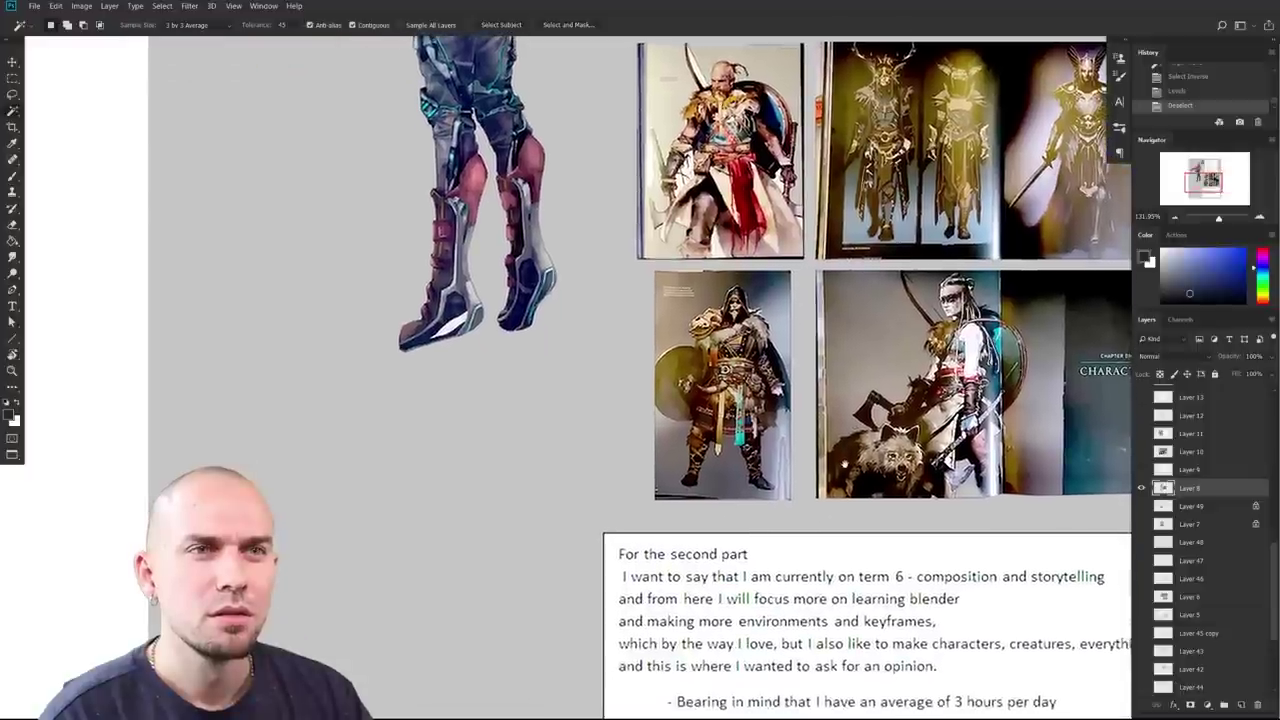
left_click_drag(844, 464, 707, 297)
left_click_drag(623, 42, 875, 595)
left_click_drag(877, 493, 840, 498)
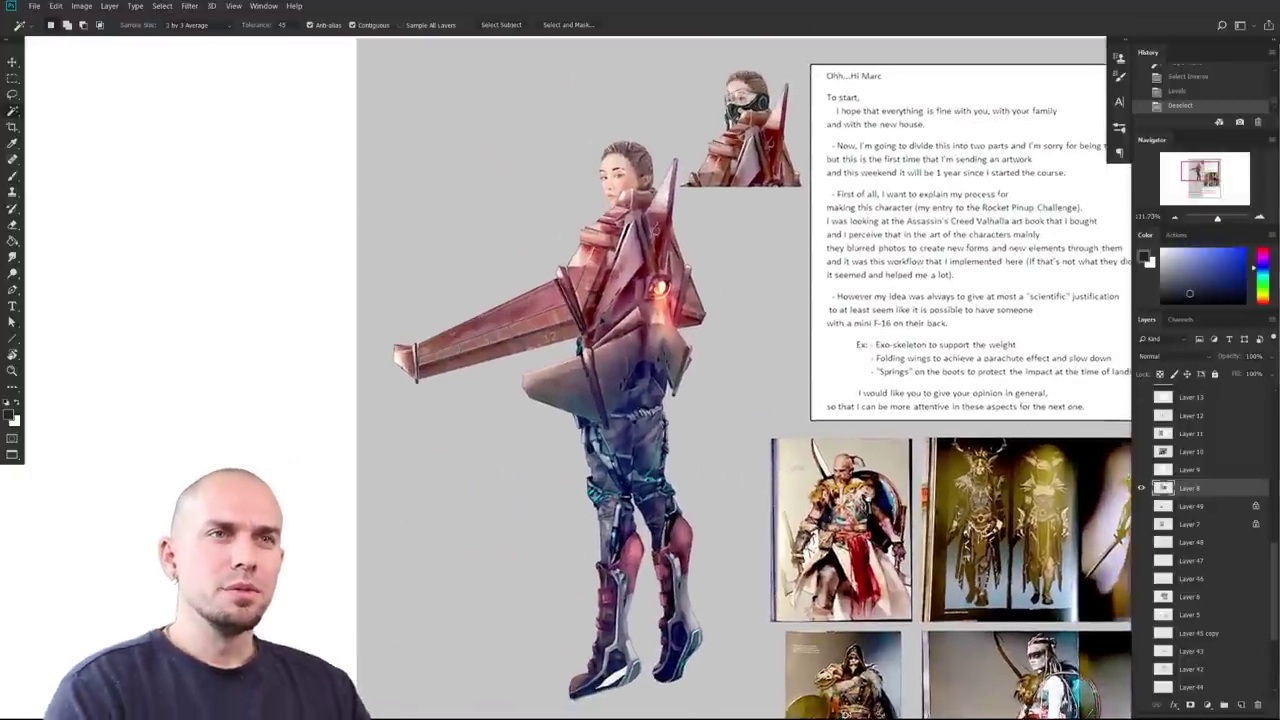
Step: Examine the full-length winged character beside the art book references, with the Brush tool ready for a paintover
left_click_drag(884, 426, 783, 405)
key("b")
scroll(640, 380, "down", 1)
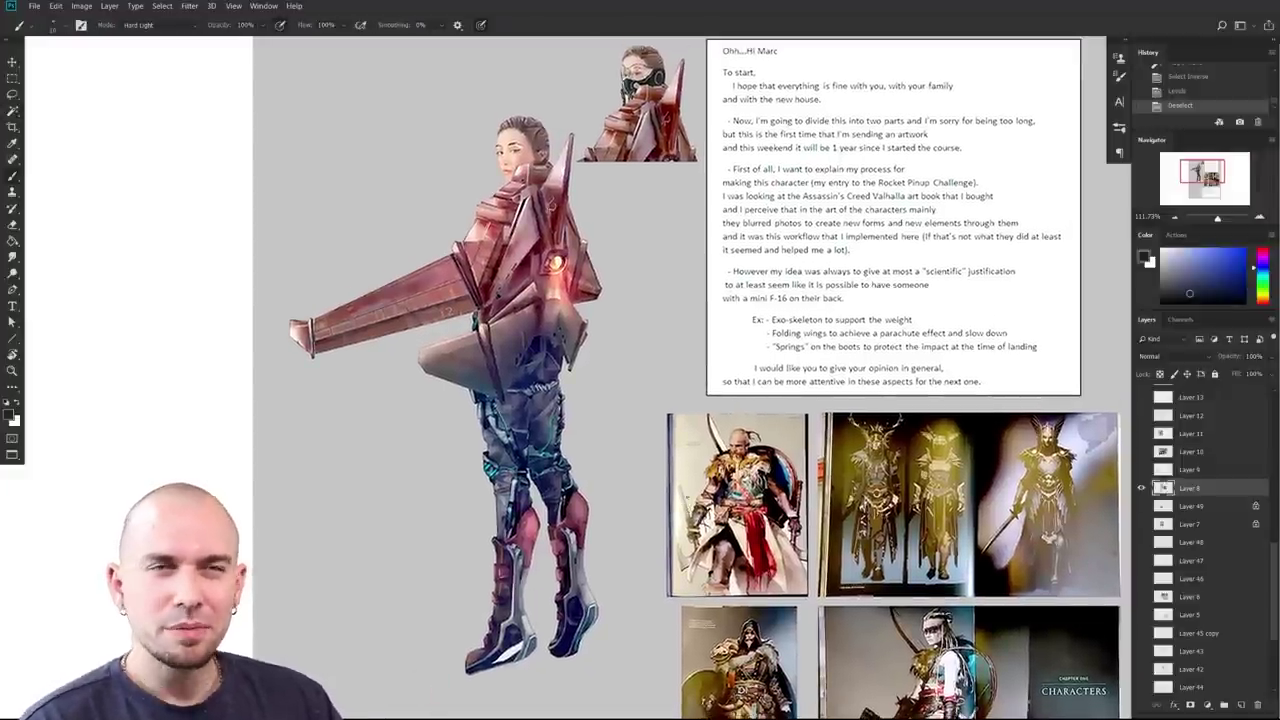
left_click_drag(640, 340, 644, 336)
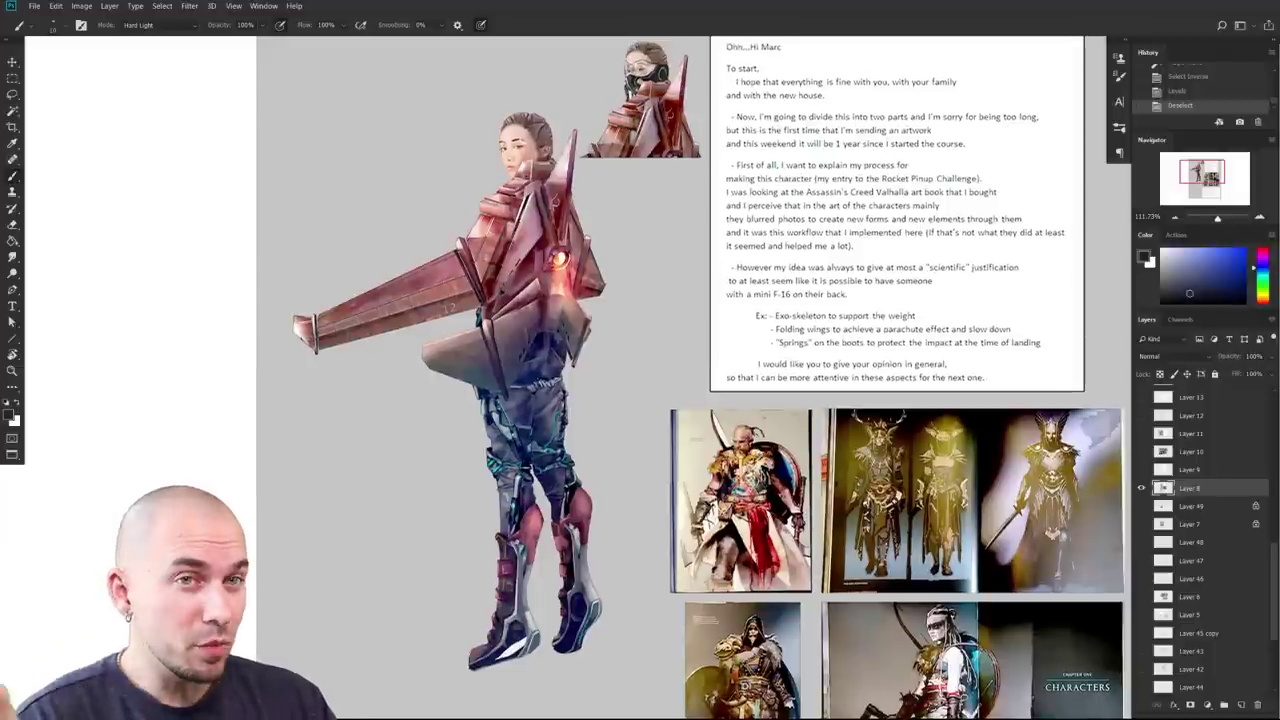
scroll(692, 377, "down", 1)
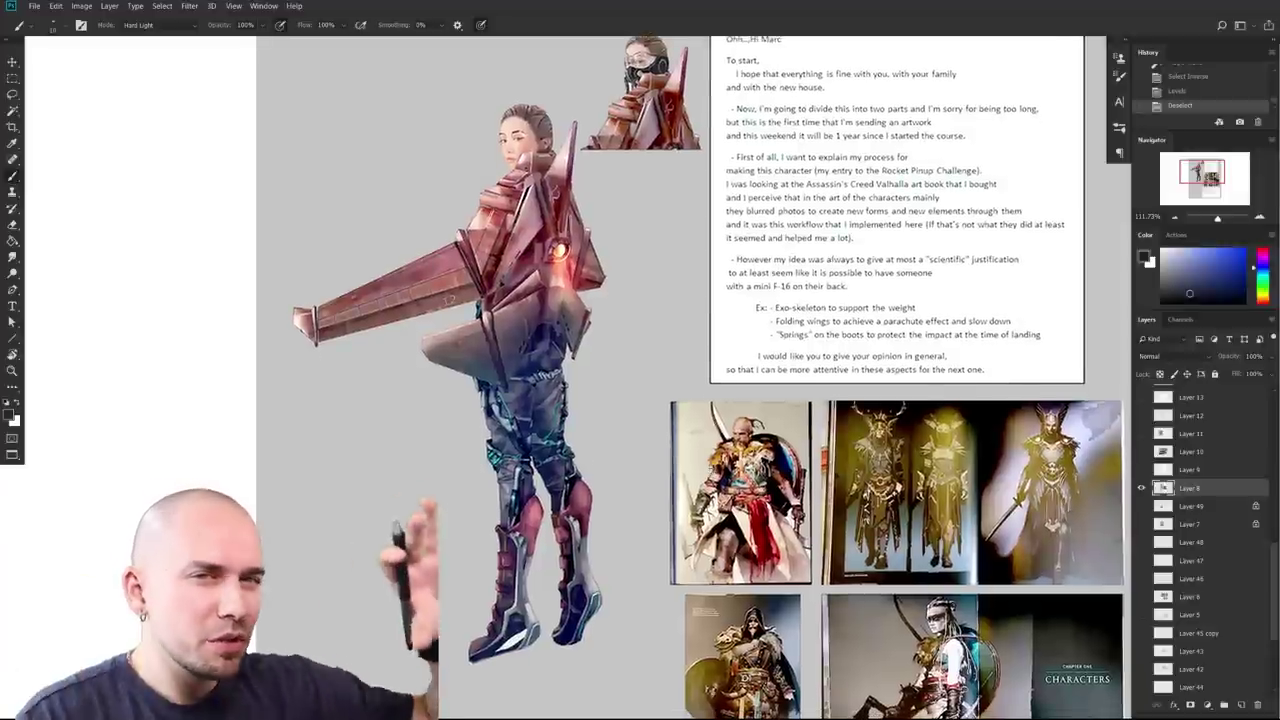
left_click_drag(710, 470, 723, 456)
left_click_drag(640, 380, 644, 393)
scroll(700, 400, "up", 1)
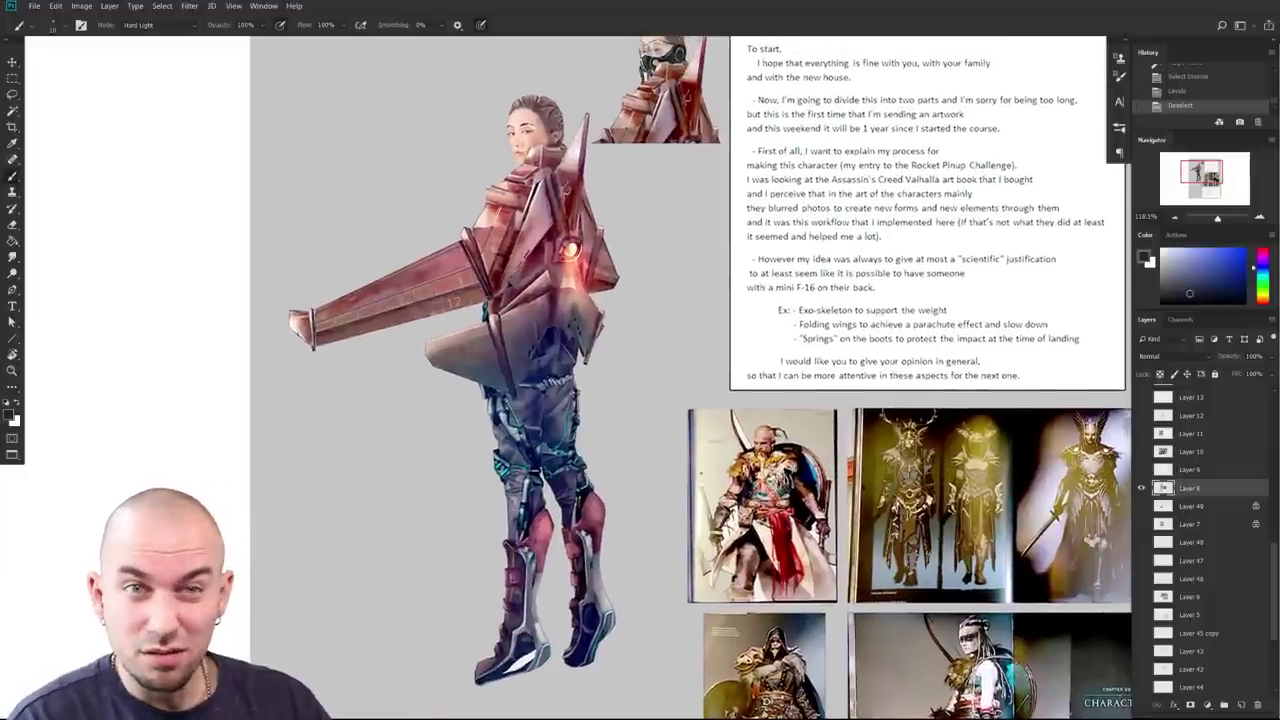
scroll(584, 380, "up", 1)
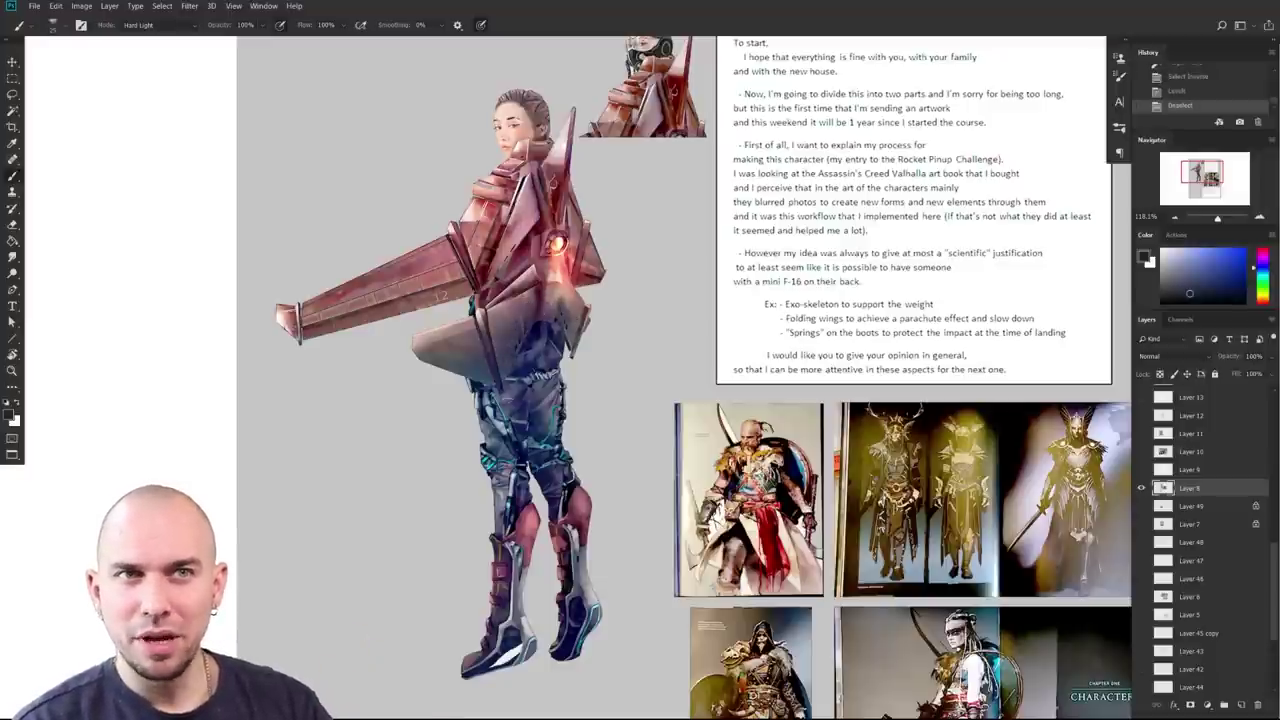
left_click_drag(503, 400, 528, 400)
left_click_drag(520, 290, 503, 410)
Step: Sample the colours of the lower back panels and the trousers to compare their hues
left_click(503, 409, "alt")
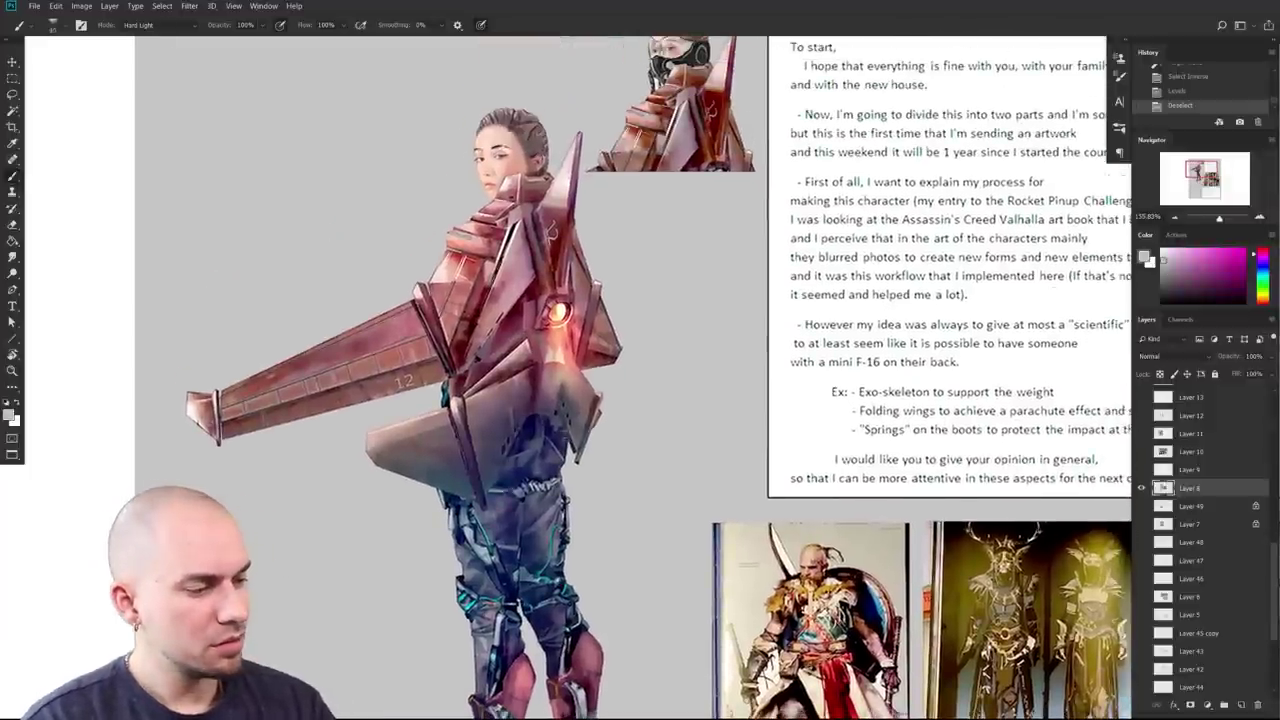
left_click(456, 405, "alt")
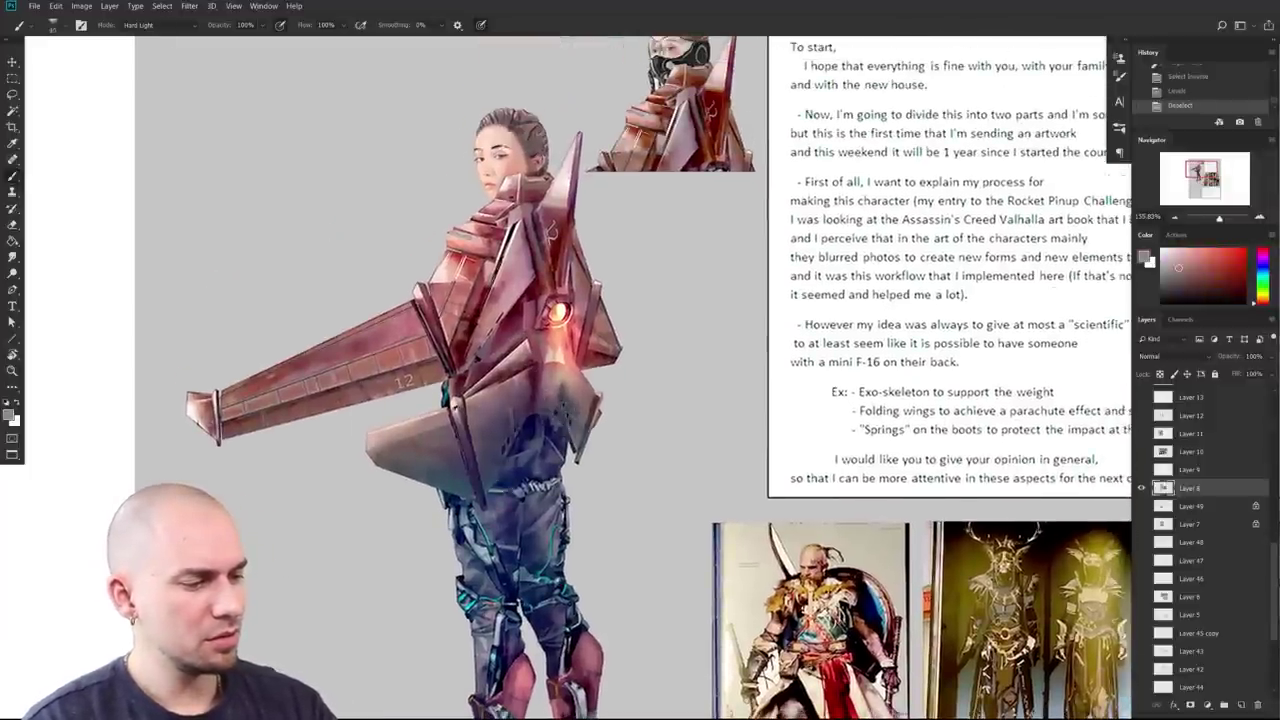
left_click_drag(616, 369, 600, 352)
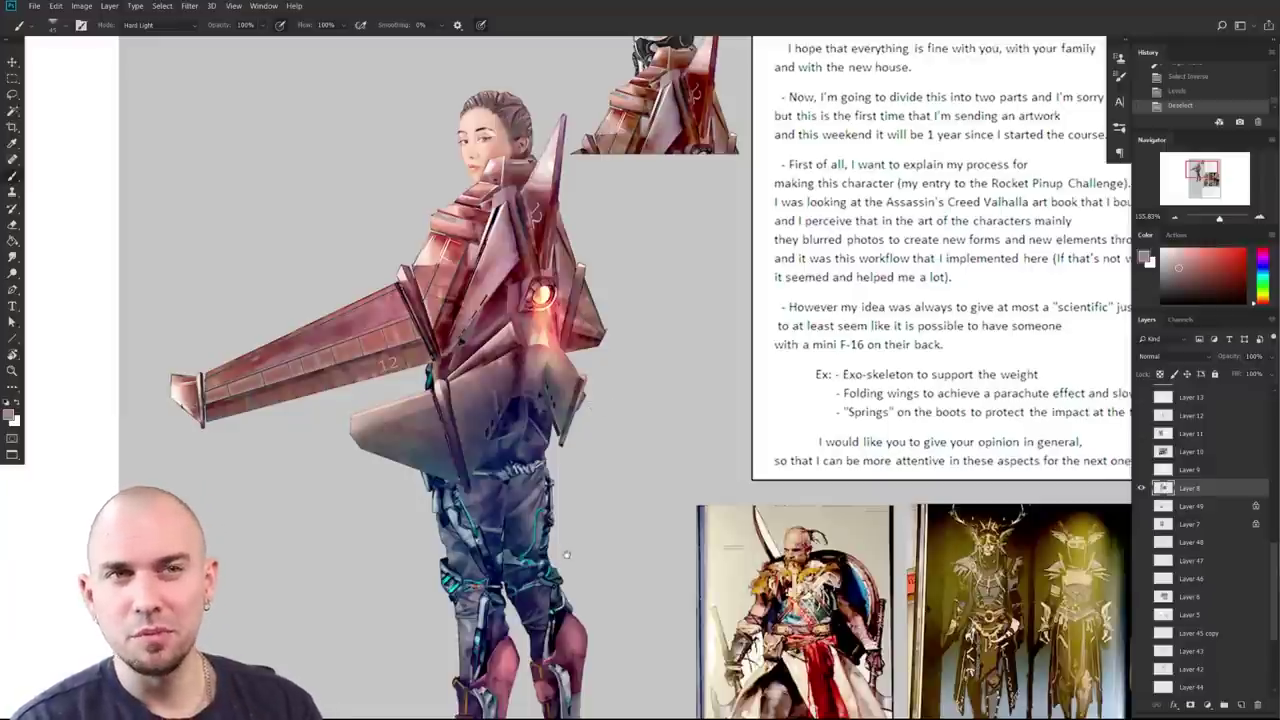
scroll(566, 555, "down", 2)
left_click(509, 404, "alt")
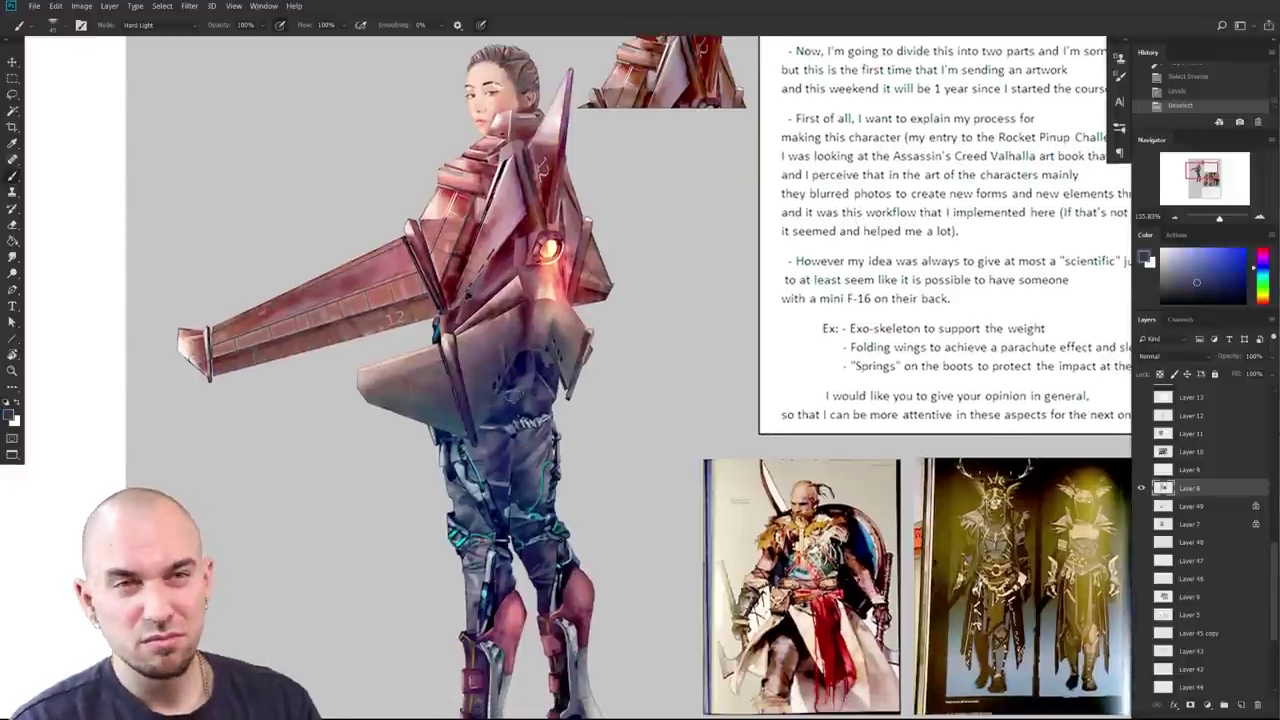
scroll(510, 400, "up", 2)
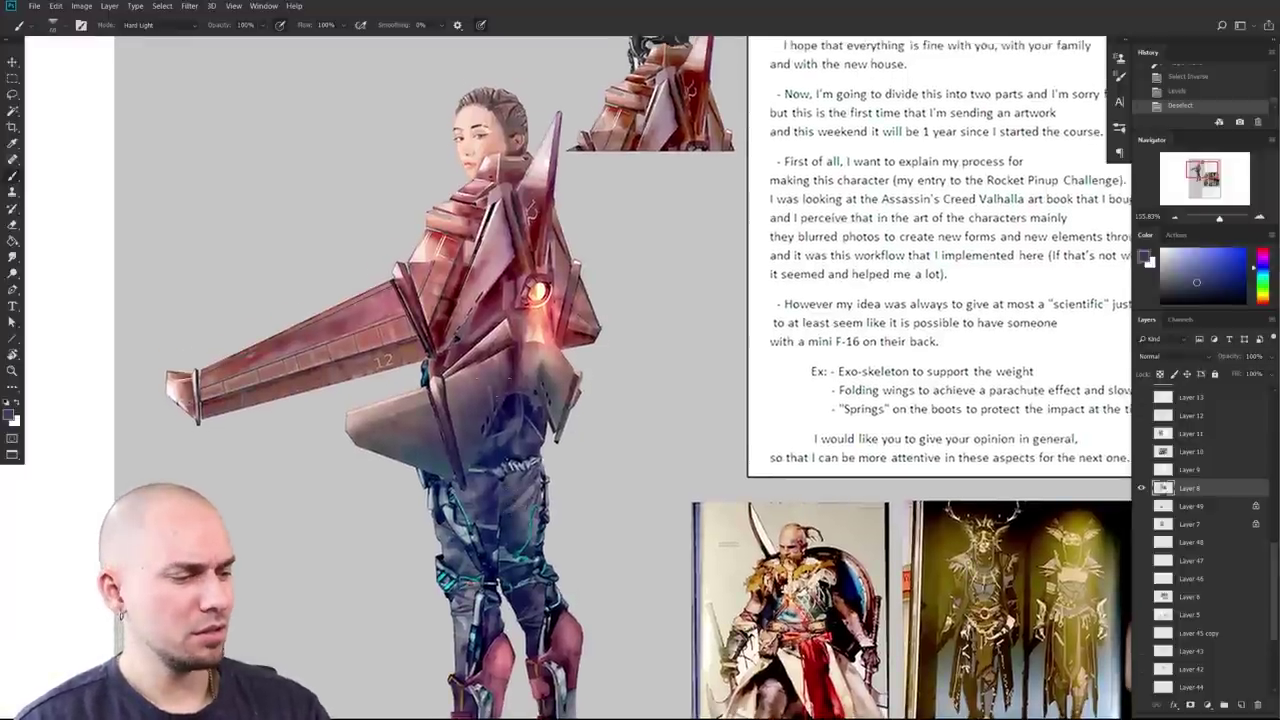
Step: Repaint the lower back panels on a new layer in a muted greyish red, with the brush in Normal mode
left_click(366, 362, "alt")
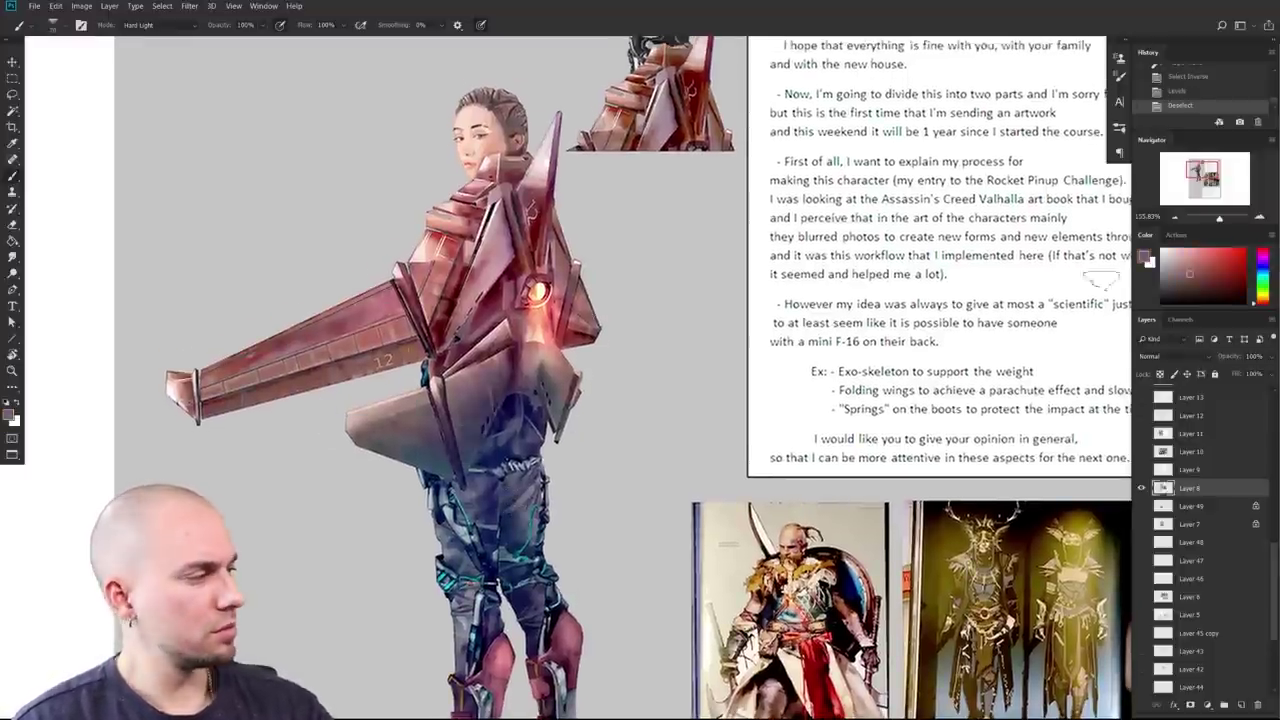
left_click(1187, 270)
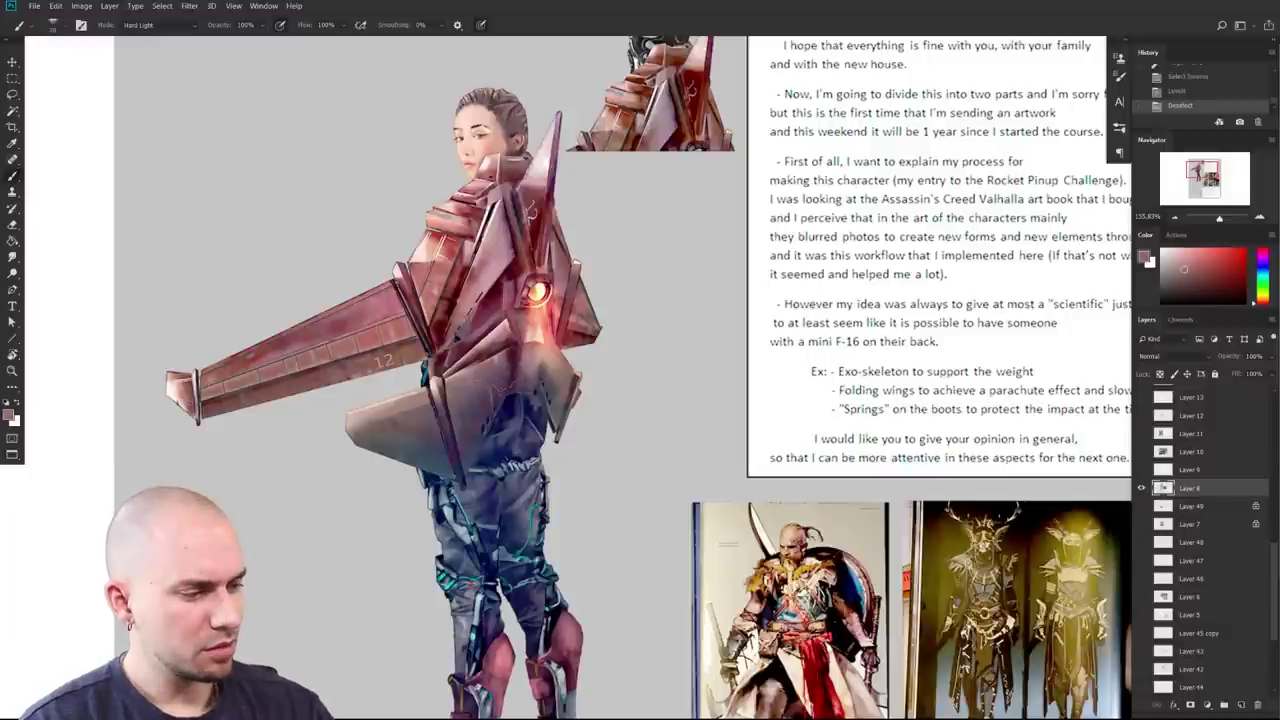
left_click(168, 26)
left_click(168, 26)
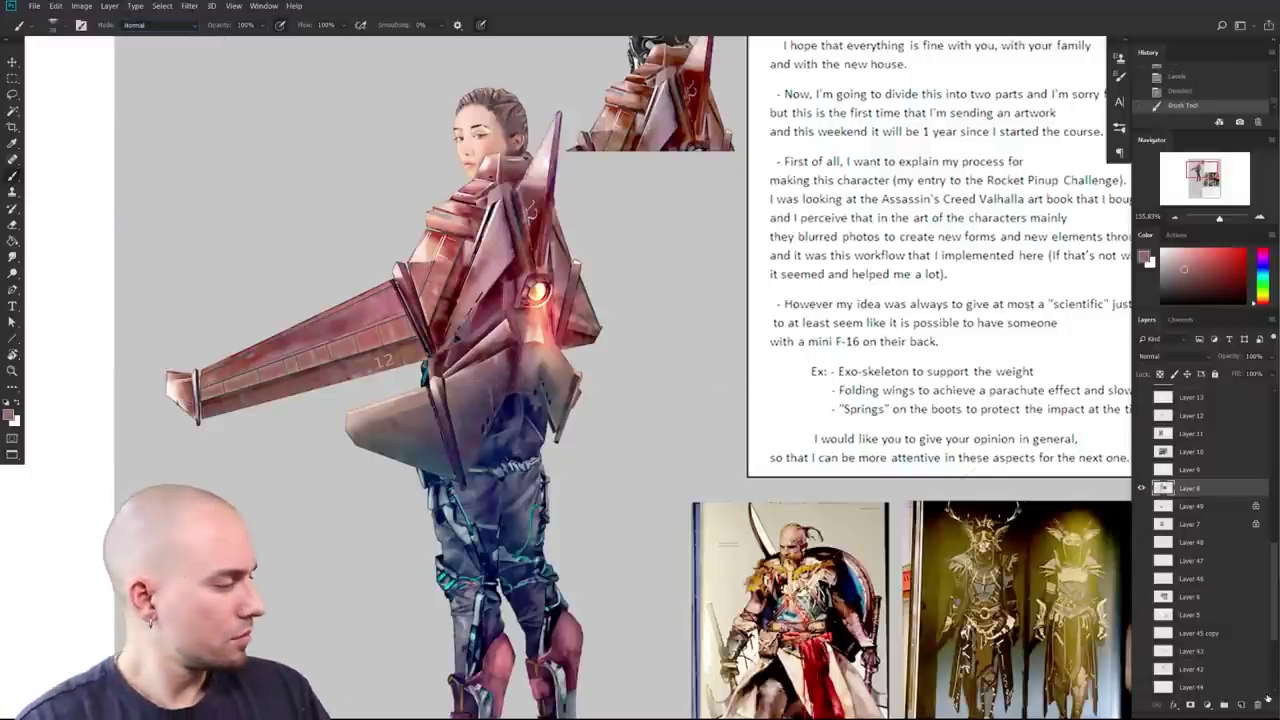
left_click(1240, 706)
mouse_move(486, 405)
left_mouse_down()
mouse_move(490, 470)
mouse_move(462, 402)
left_mouse_up()
mouse_move(398, 450)
left_mouse_down()
mouse_move(448, 460)
mouse_move(420, 436)
left_mouse_up()
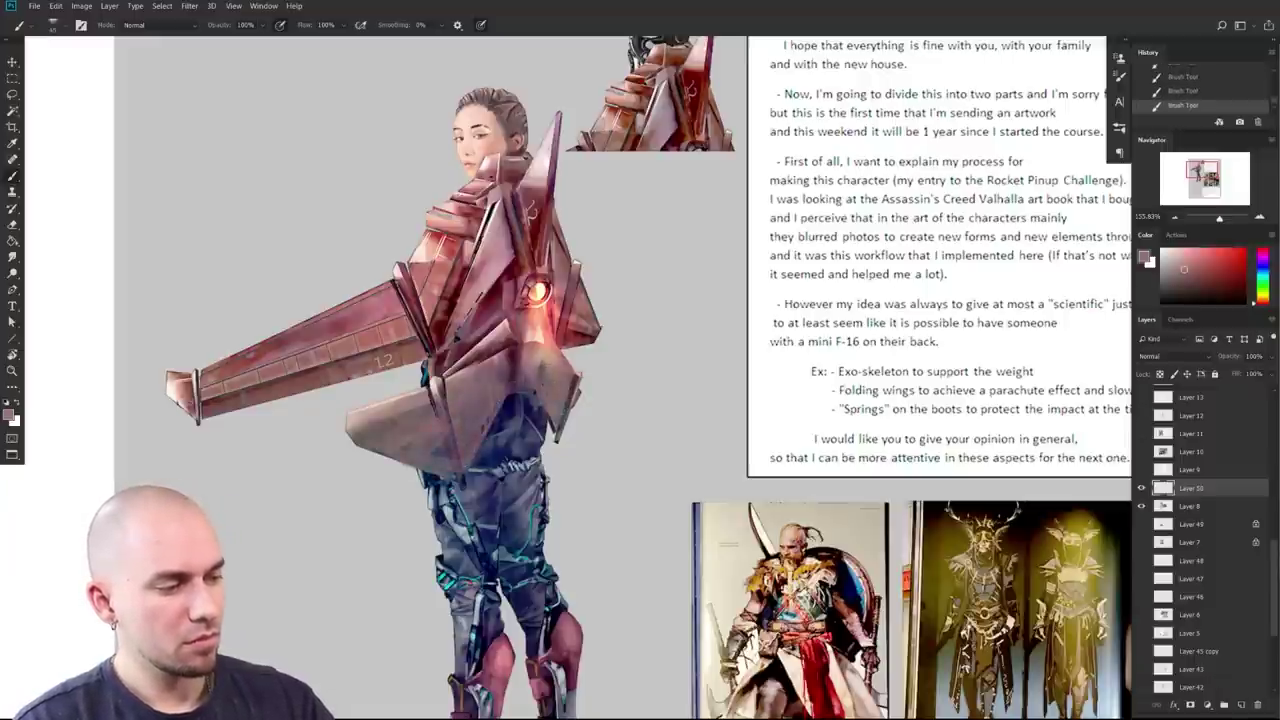
key("ctrl+z")
Step: Sample a near-white from the engine glow and switch to a large soft brush in Overlay mode
mouse_move(541, 306)
left_mouse_down()
mouse_move(514, 360)
mouse_move(546, 352)
left_mouse_up()
left_click(539, 291, "alt")
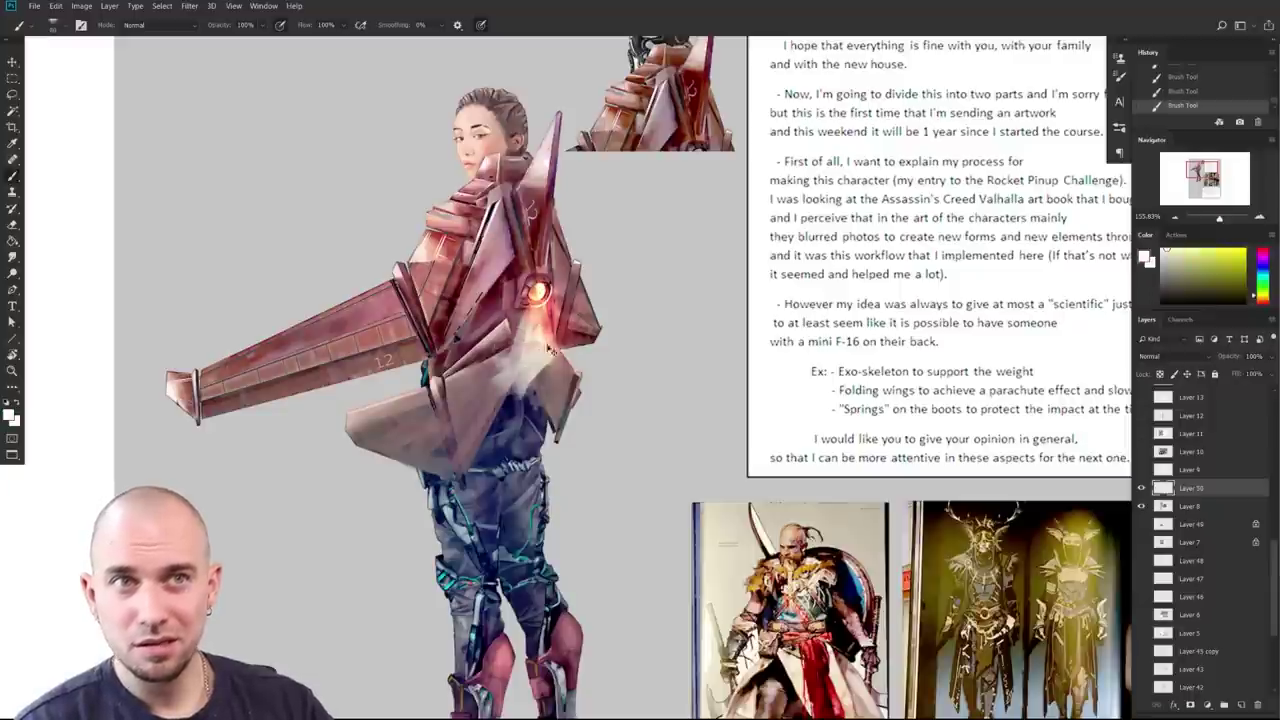
right_click(549, 354)
double_click(636, 438)
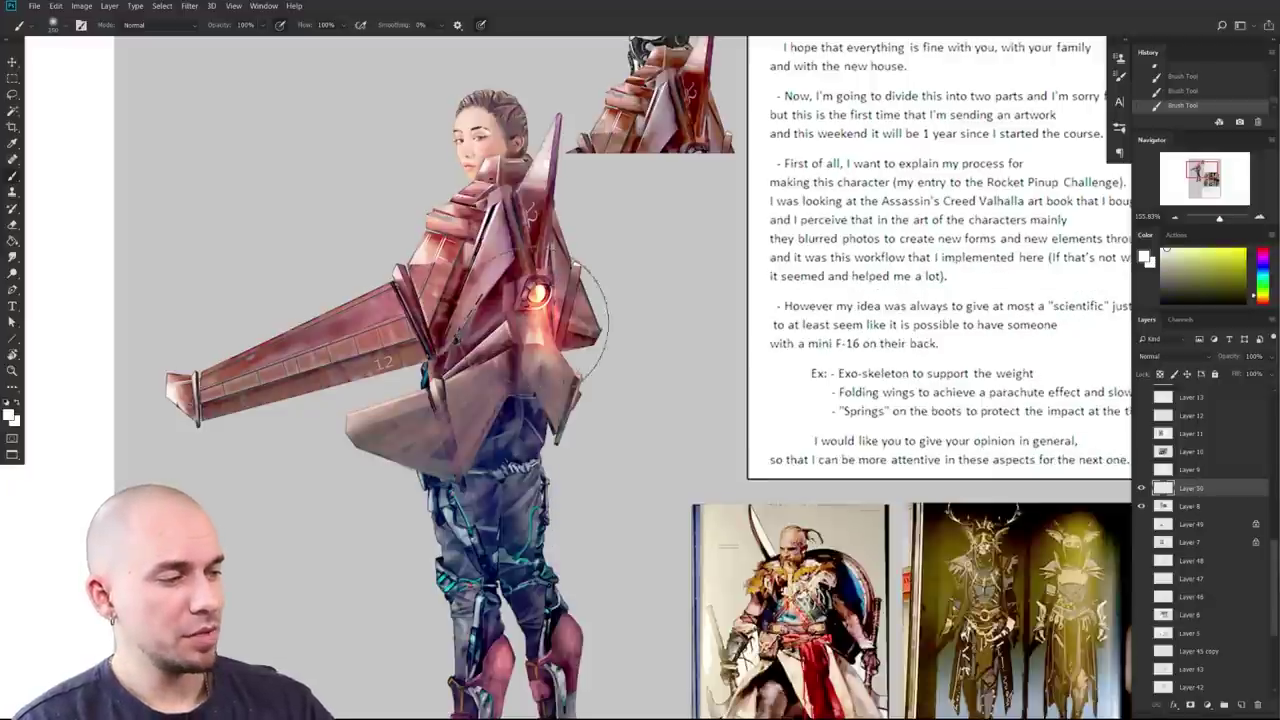
left_click(150, 24)
left_click(182, 199)
Step: Duplicate Layer 8 and test an Overlay glow over the lower back panels, undoing the test strokes
left_click_drag(515, 364, 509, 402)
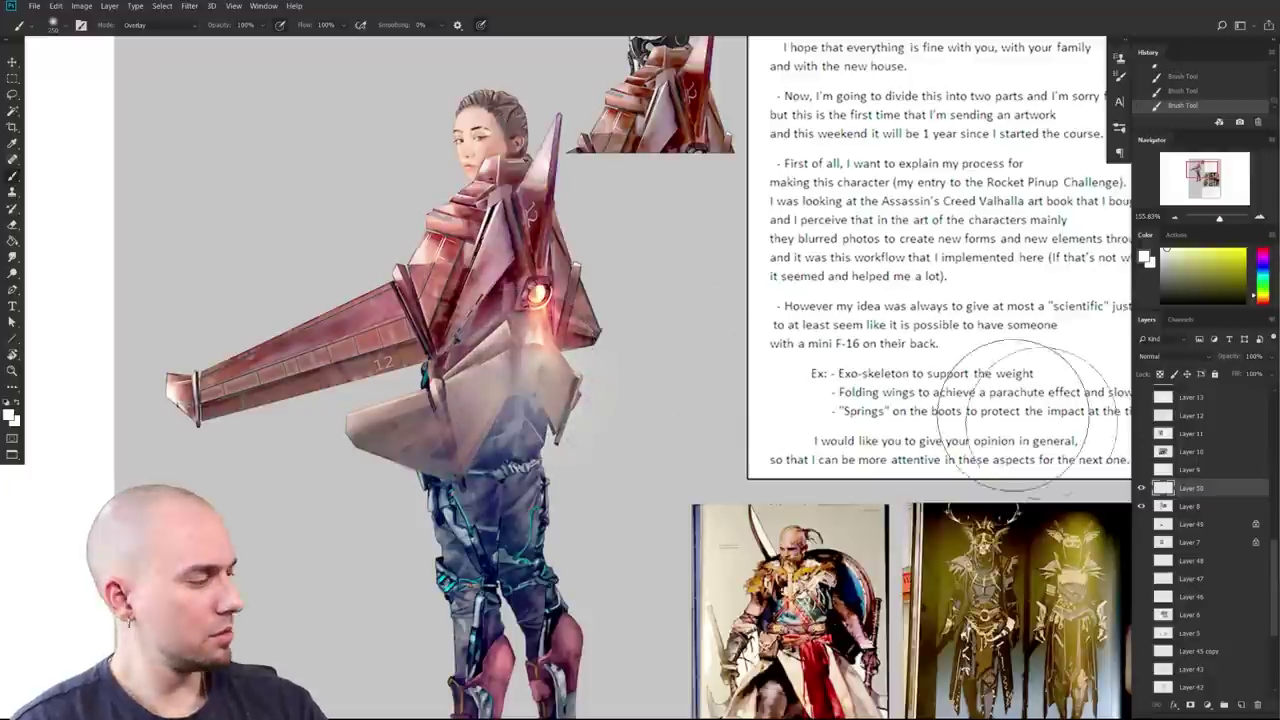
key("ctrl+z")
left_click(1181, 507)
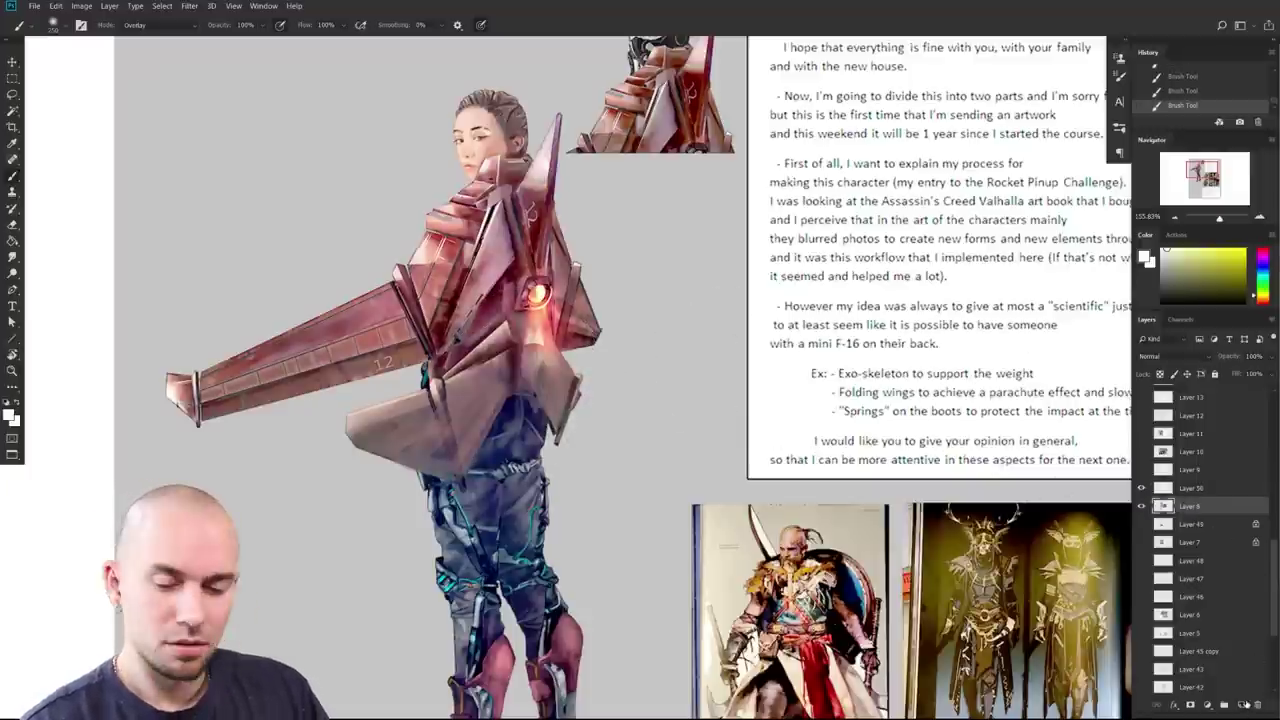
key("ctrl+j")
mouse_move(514, 350)
left_mouse_down()
mouse_move(541, 410)
mouse_move(543, 363)
left_mouse_up()
key("ctrl+z")
Step: Reduce the brush size and choose a light warm colour for the glow, undoing the trial strokes
key("bracketleft")
key("bracketleft")
key("bracketleft")
key("bracketleft")
key("ctrl+z")
left_click(1188, 249)
left_click_drag(1263, 304, 1263, 299)
left_click(1194, 249)
left_click_drag(492, 372, 474, 380)
key("ctrl+z")
Step: Paint a soft light-orange Overlay glow over the lower back panels and their outer edge below the engine
left_click_drag(1263, 294, 1262, 302)
left_click_drag(502, 364, 543, 362)
key("bracketright")
mouse_move(460, 404)
left_mouse_down()
mouse_move(505, 384)
mouse_move(548, 398)
mouse_move(542, 350)
left_mouse_up()
key("ctrl+z")
key("ctrl+z")
mouse_move(564, 400)
left_mouse_down()
mouse_move(575, 386)
mouse_move(579, 398)
left_mouse_up()
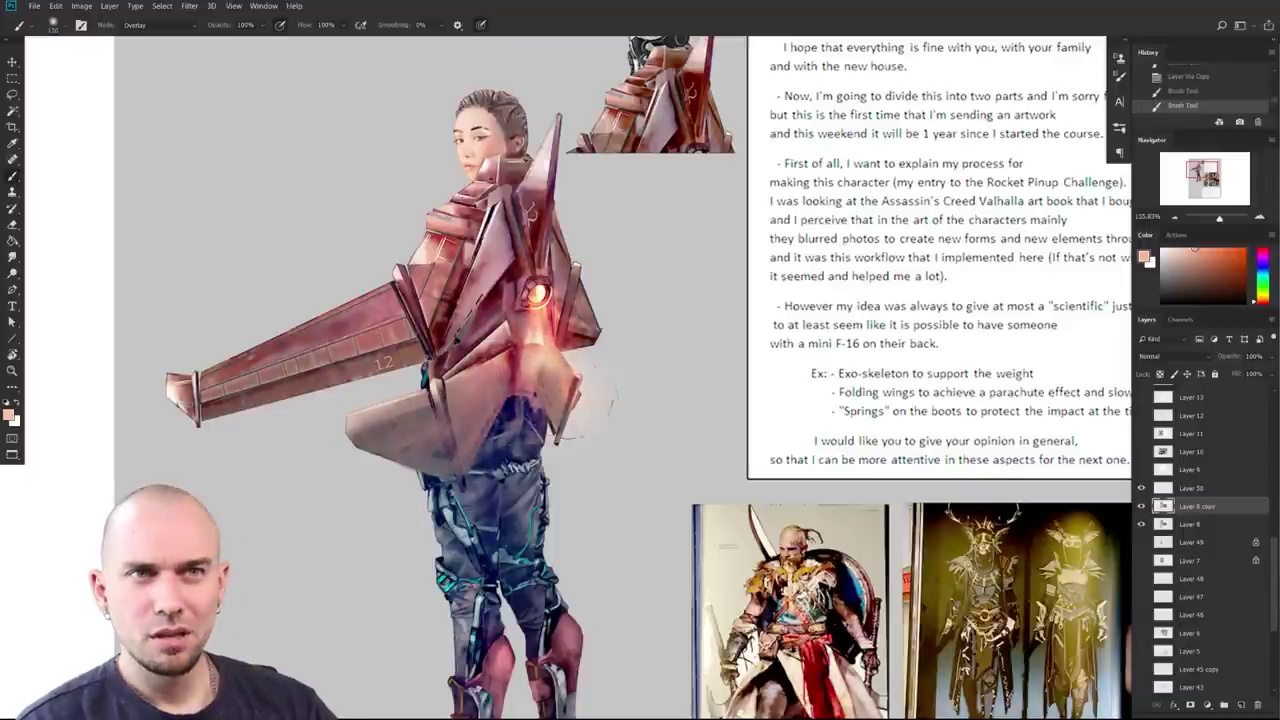
right_click(593, 392)
key("Escape")
Step: Lasso the lower back panels and even them out with a muted red sampled from them, using Normal brush mode
key("l")
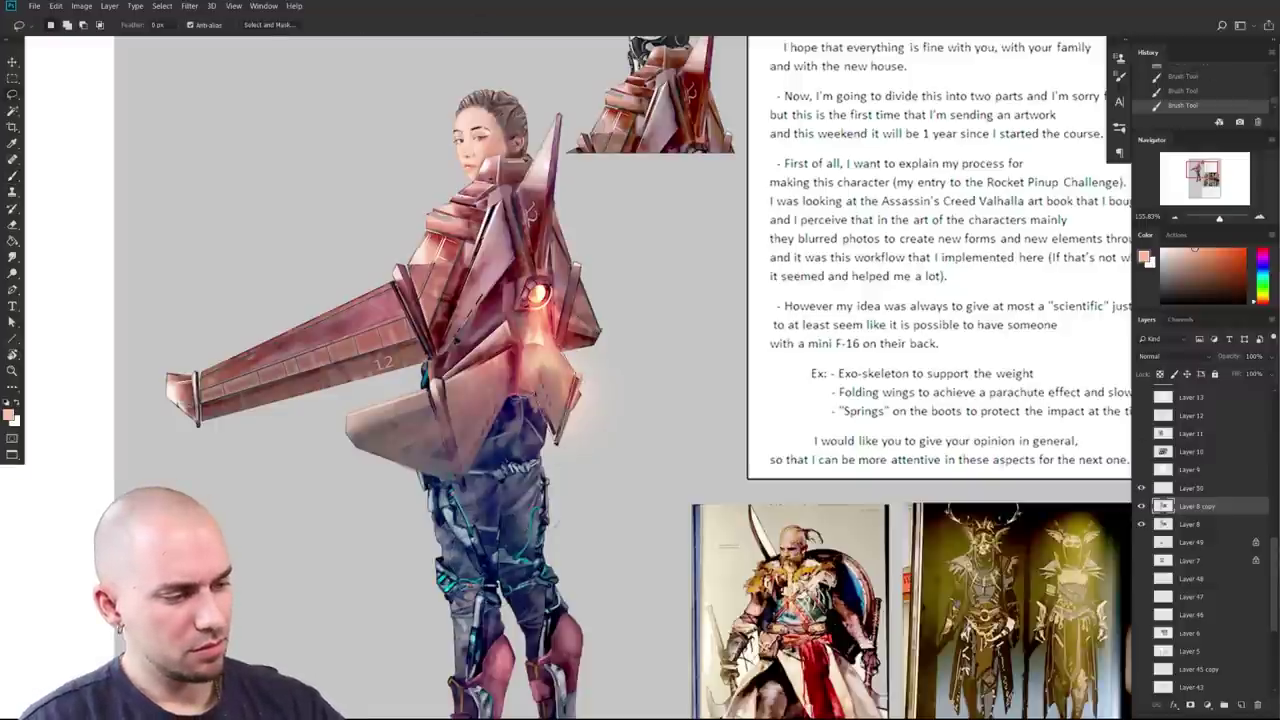
left_click_drag(522, 396, 545, 345)
key("b")
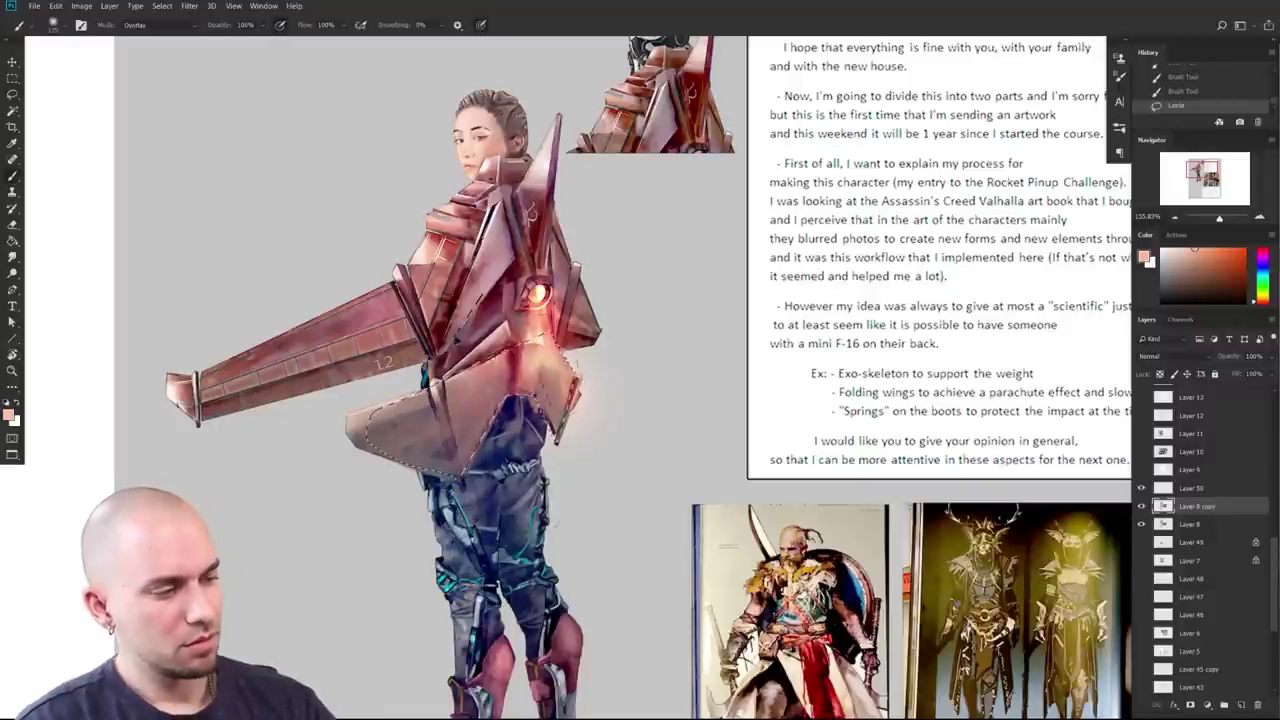
left_click(500, 374, "alt")
left_click(184, 26)
left_click(182, 38)
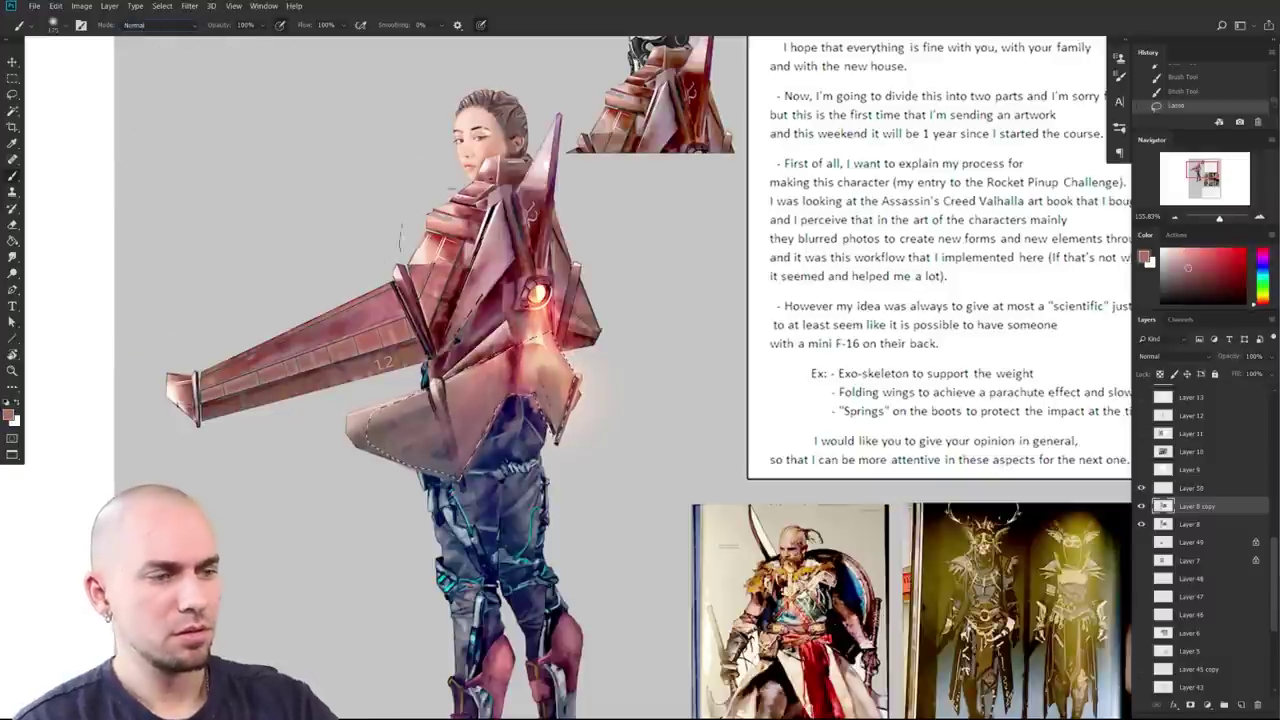
left_click_drag(520, 378, 556, 372)
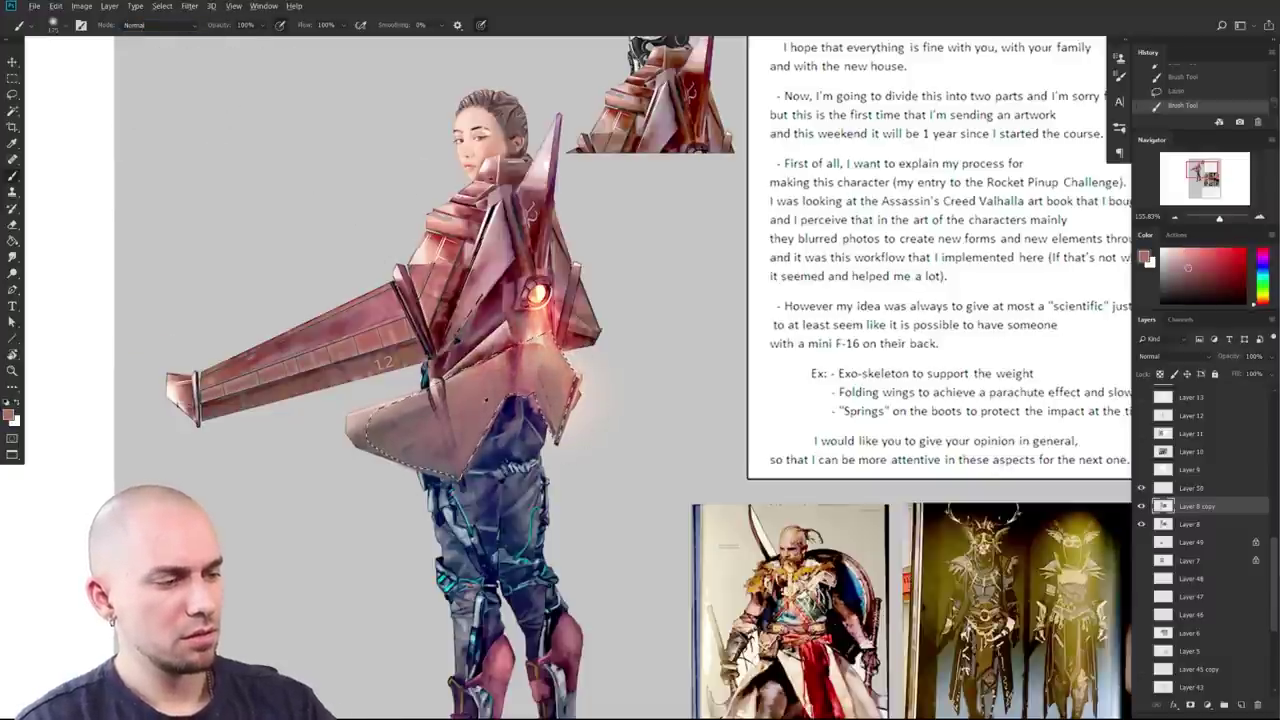
Step: Warm the selected lower panels with a lighter peach-orange using a larger brush, and clear the selection
left_click_drag(1263, 303, 1267, 302)
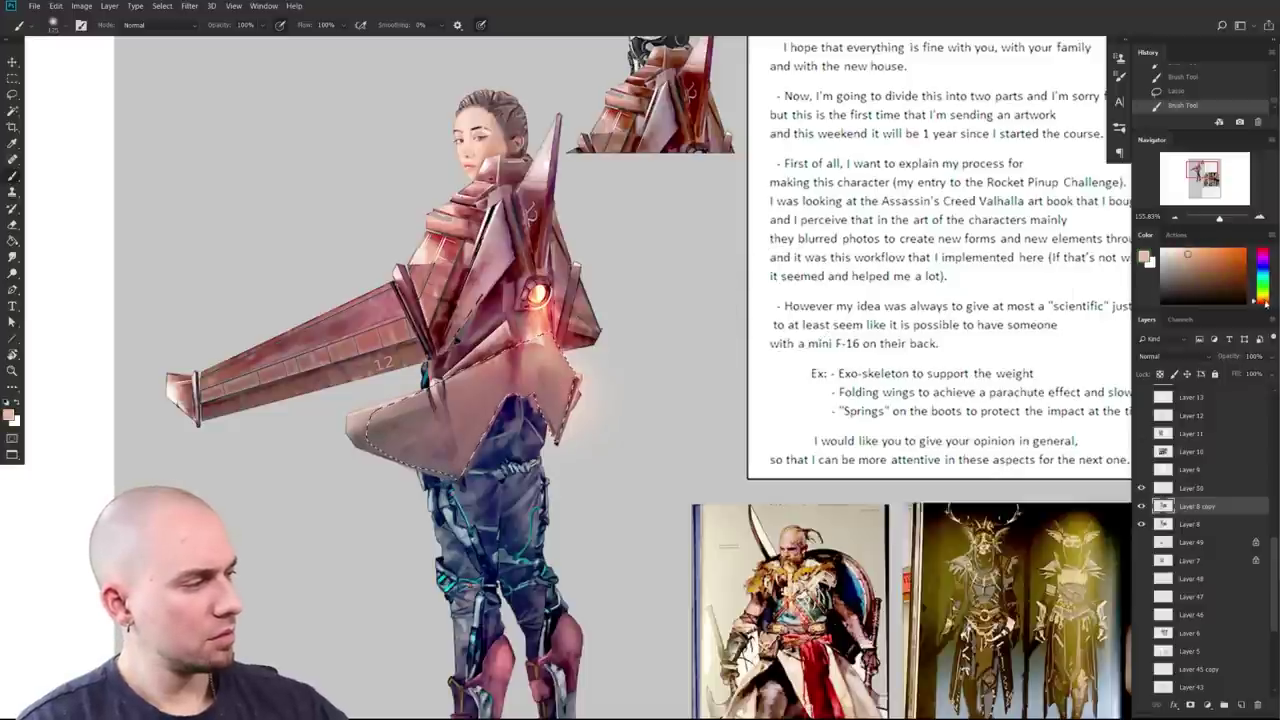
left_click_drag(548, 362, 492, 386)
key("bracketright")
key("bracketright")
left_click_drag(562, 427, 592, 422)
key("ctrl+d")
Step: Sample the dark blue of the trousers and change the brush colour to a lighter, cooler blue
mouse_move(677, 443)
left_mouse_down()
mouse_move(649, 457)
mouse_move(663, 454)
left_mouse_up()
scroll(663, 455, "up", 1)
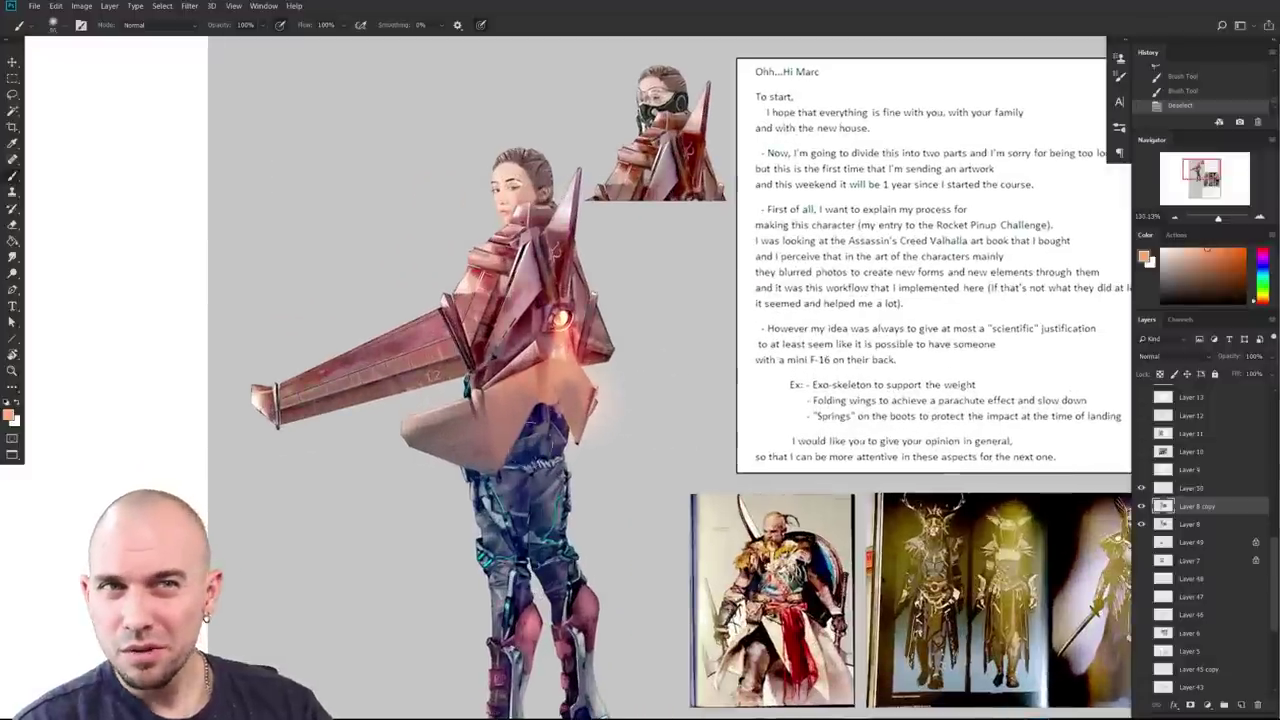
scroll(512, 449, "up", 2)
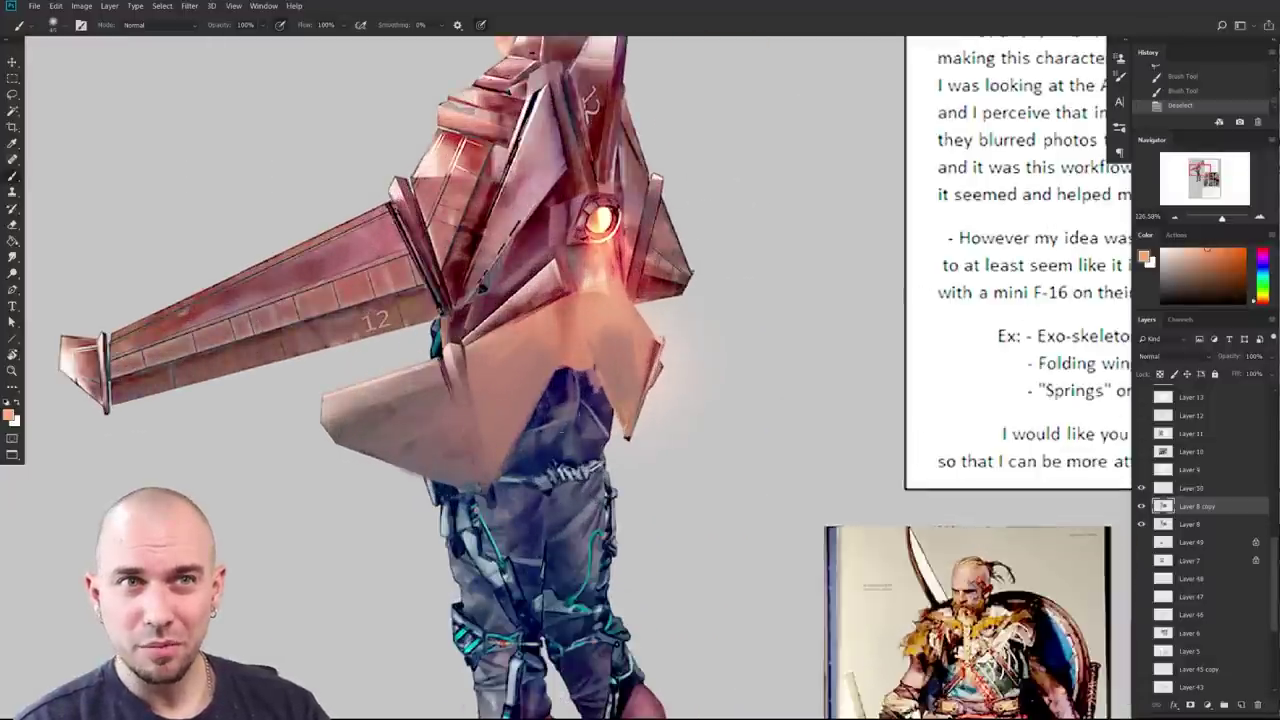
left_click(560, 405, "alt")
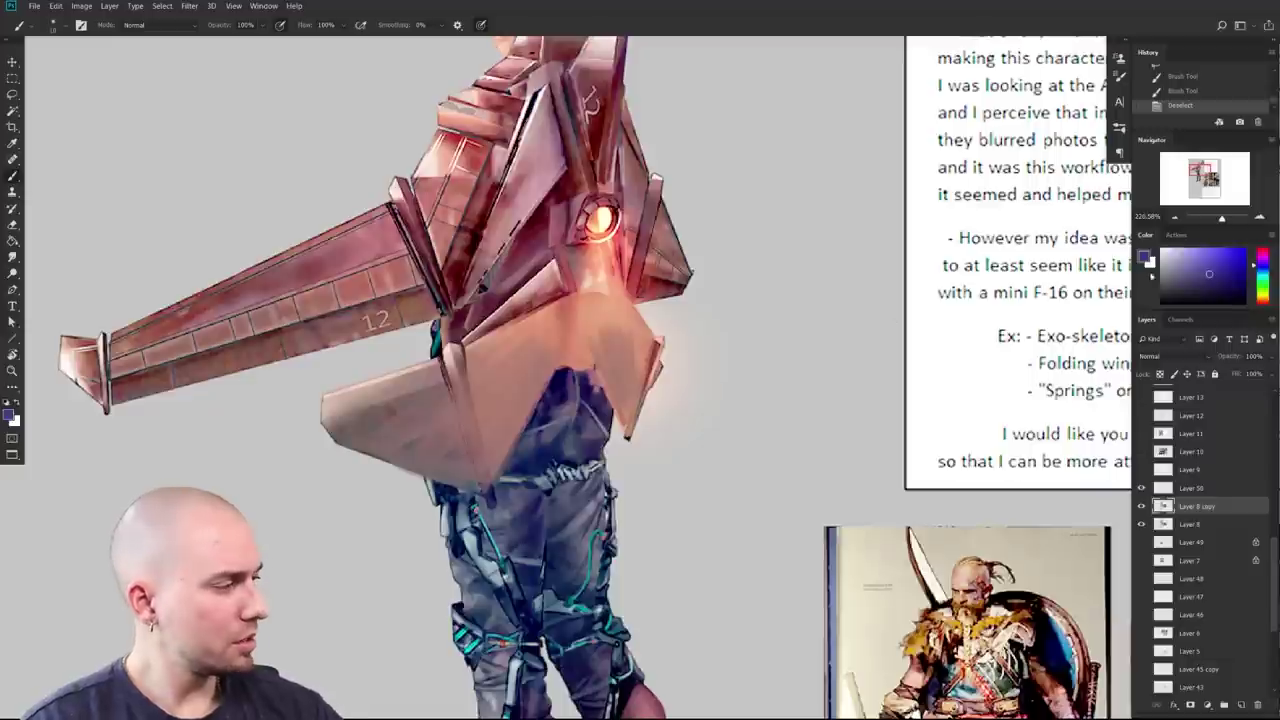
left_click_drag(1265, 289, 1263, 274)
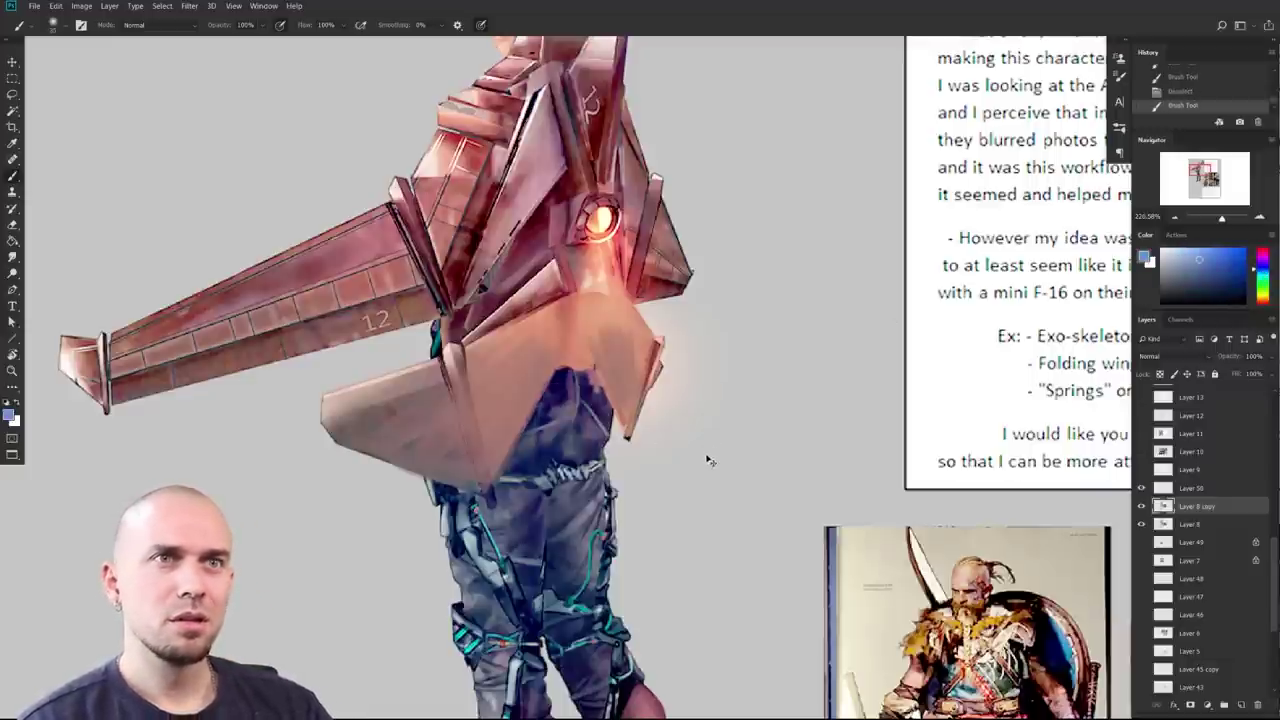
Step: Paint soft pale-blue light over the trousers and review the figure at full length against the references
scroll(720, 440, "down", 2)
mouse_move(546, 485)
left_mouse_down()
mouse_move(582, 425)
mouse_move(625, 420)
left_mouse_up()
key("ctrl+z")
mouse_move(565, 465)
left_mouse_down()
mouse_move(600, 412)
mouse_move(620, 430)
left_mouse_up()
mouse_move(565, 470)
left_mouse_down()
mouse_move(570, 540)
mouse_move(610, 610)
left_mouse_up()
scroll(751, 553, "down", 4)
scroll(751, 553, "up", 3)
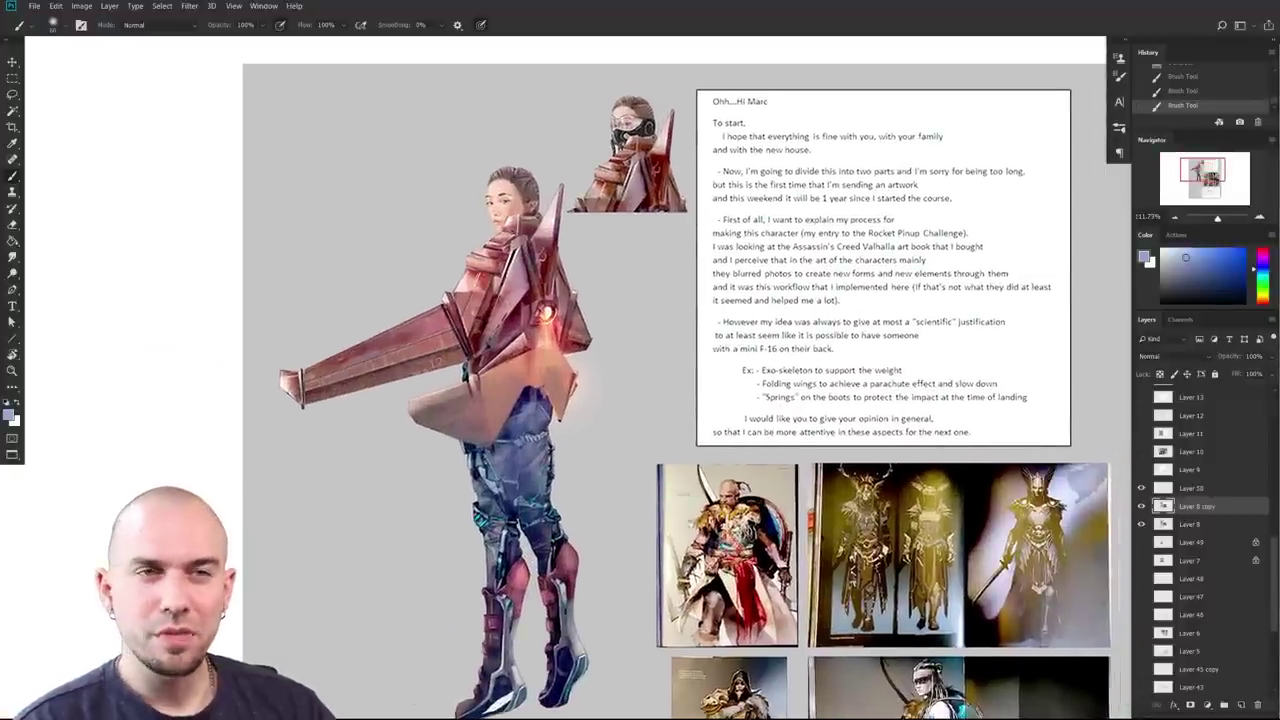
scroll(690, 392, "up", 3)
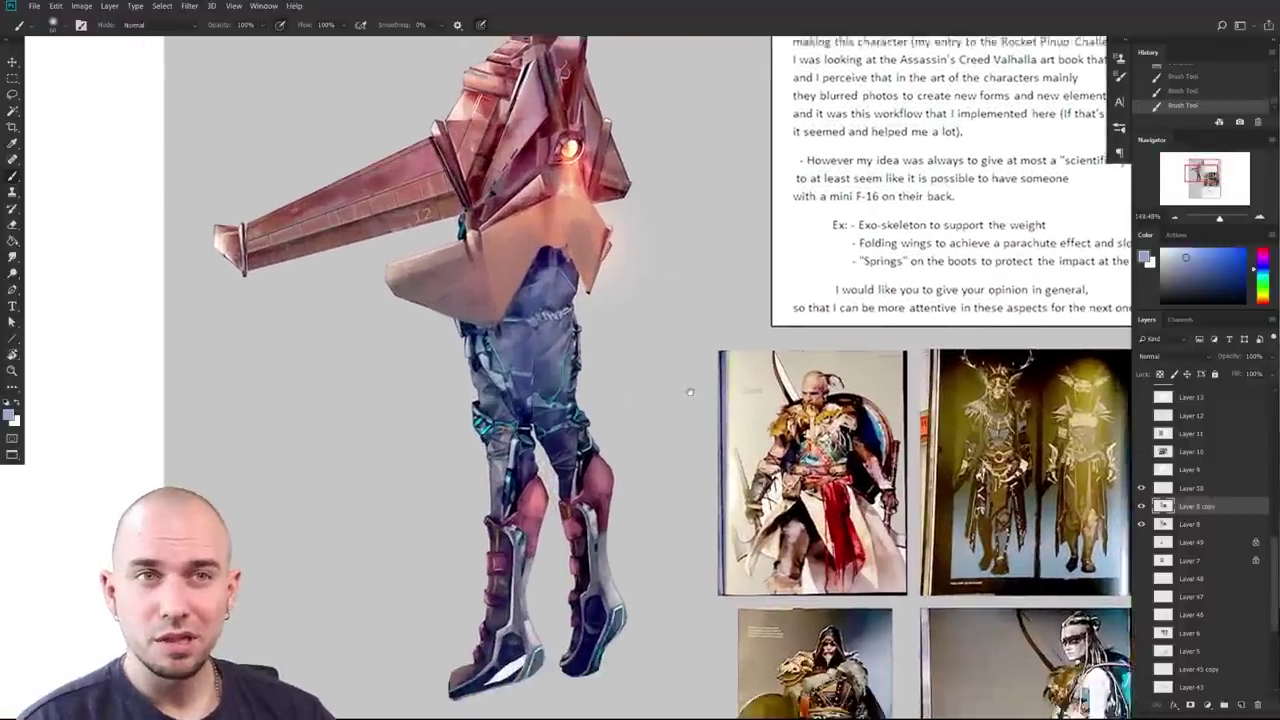
Step: Sample a muted red from the suit's armour and change the brush colour to a vivid crimson
left_click_drag(690, 392, 676, 455)
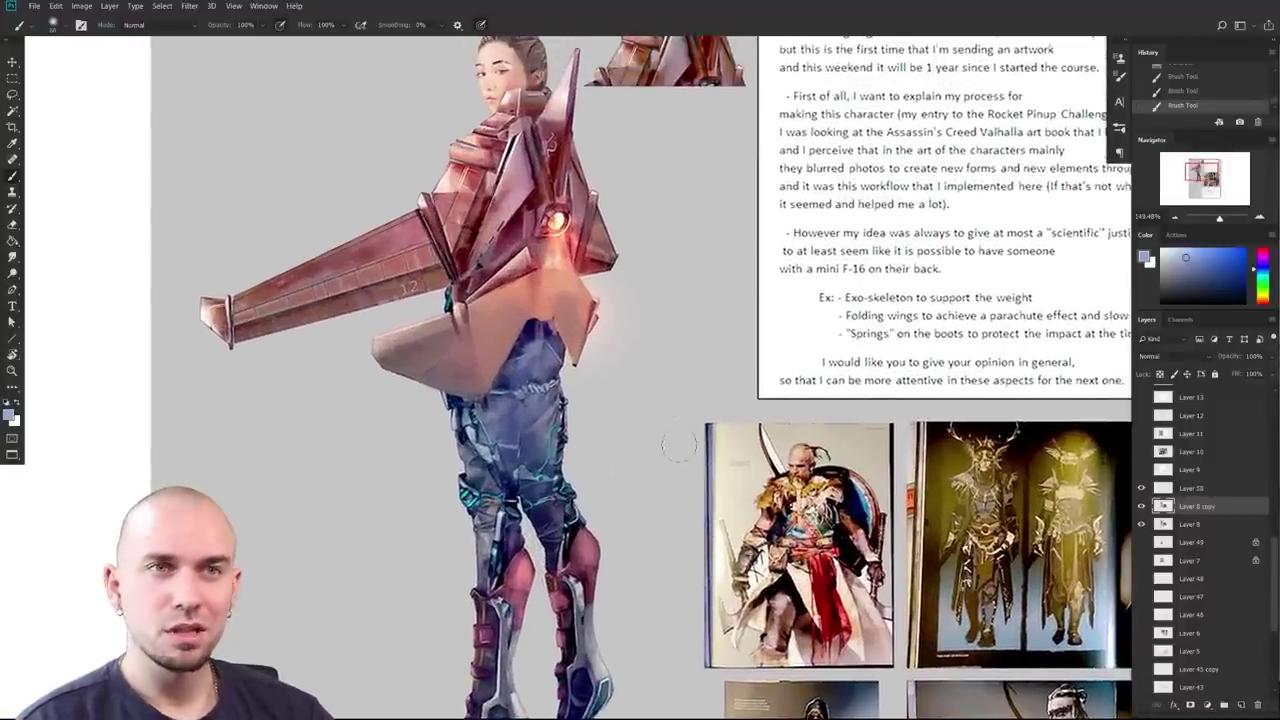
scroll(668, 458, "down", 4)
scroll(680, 455, "up", 3)
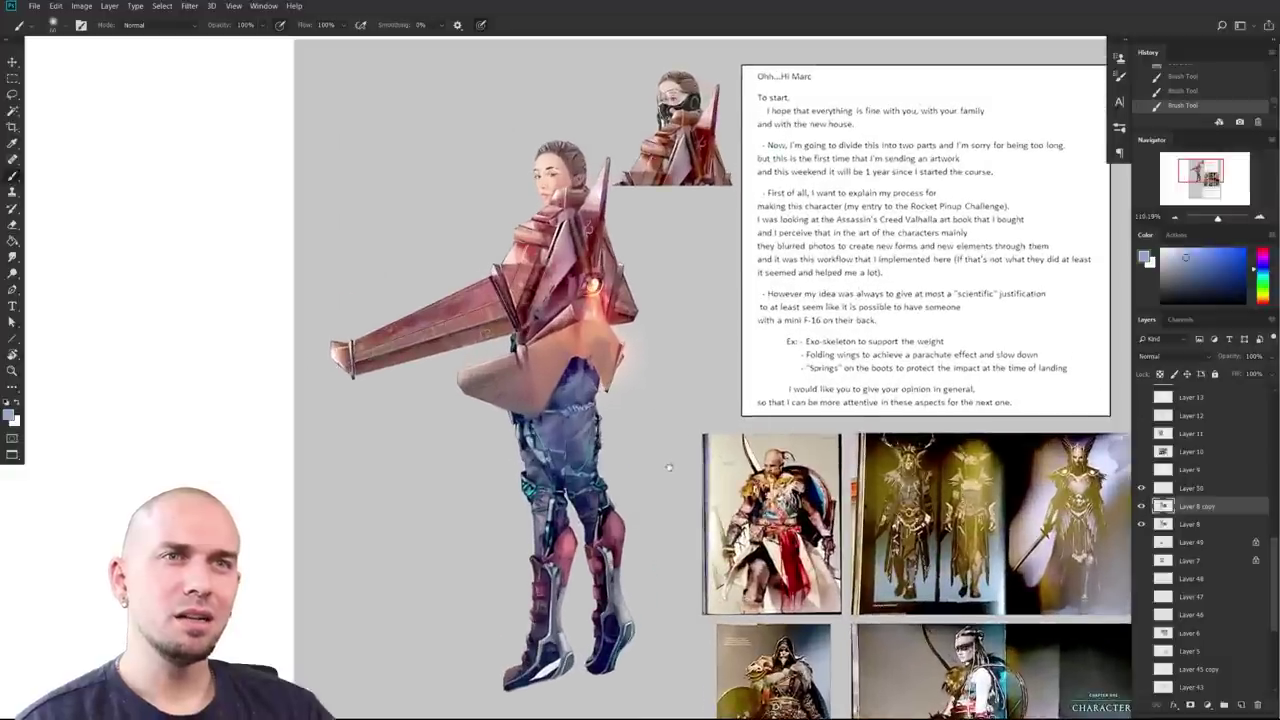
scroll(685, 450, "up", 2)
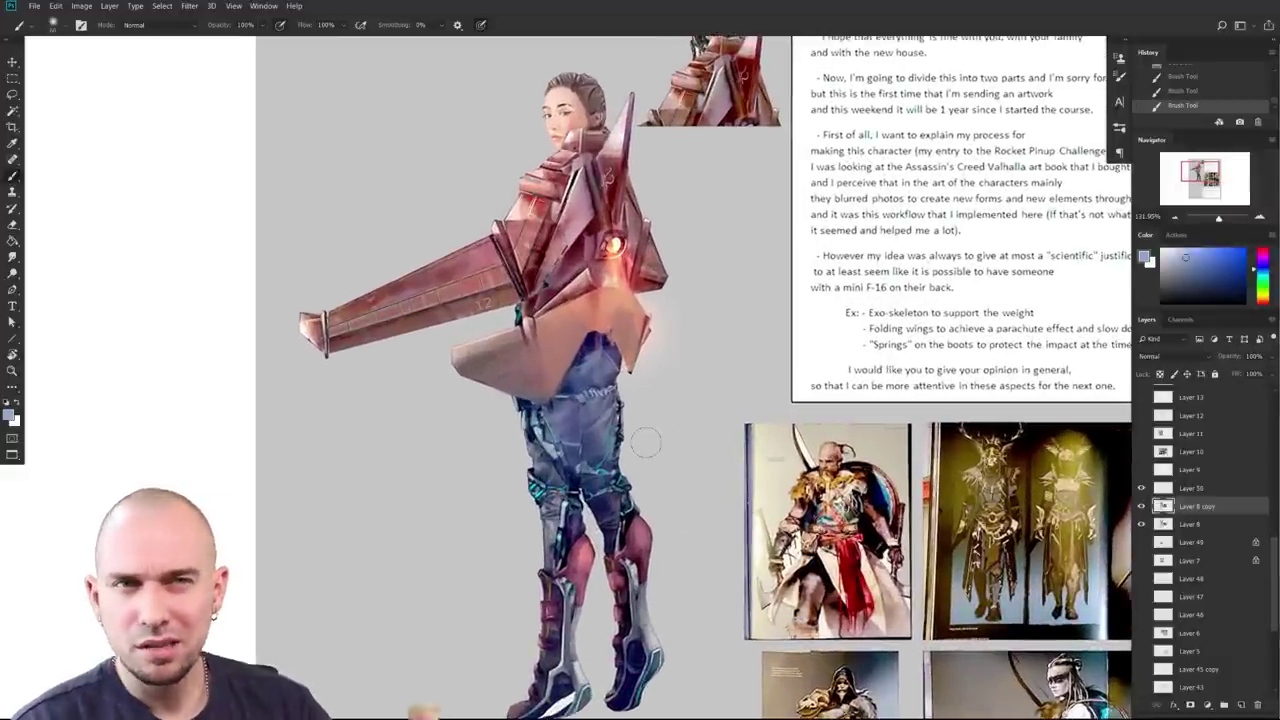
left_click_drag(670, 474, 672, 465)
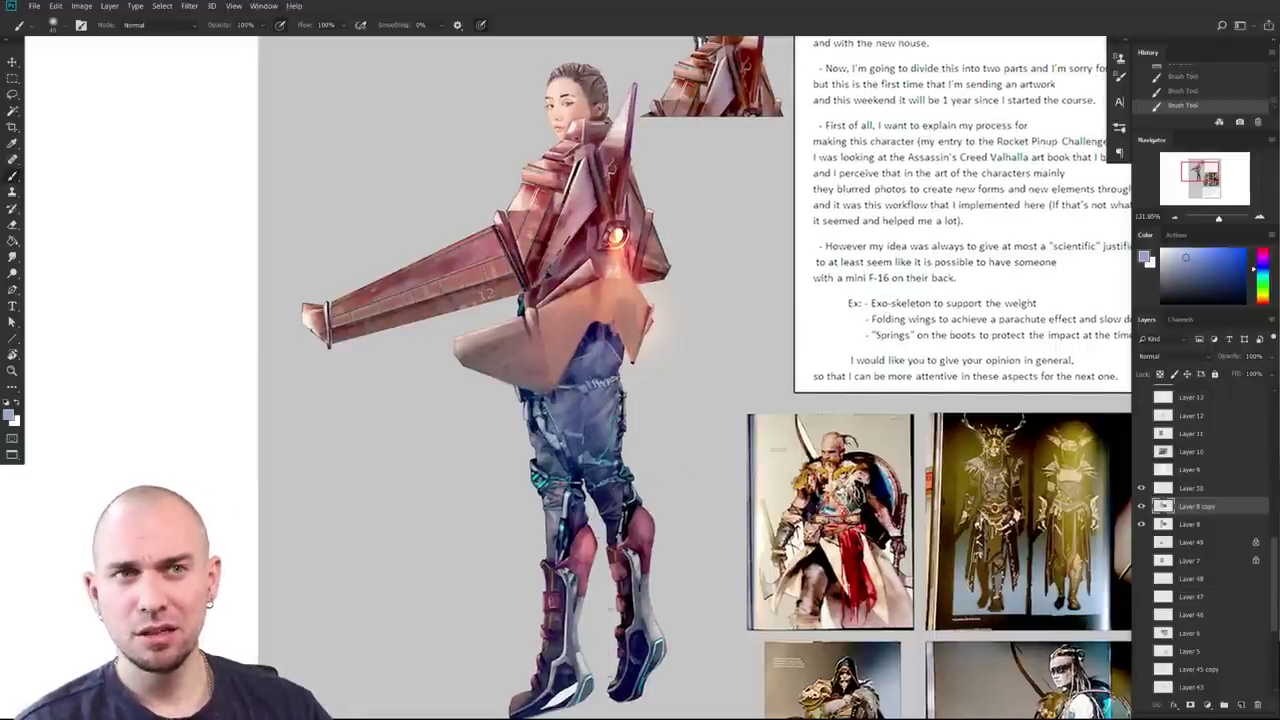
left_click_drag(610, 512, 587, 269, "alt")
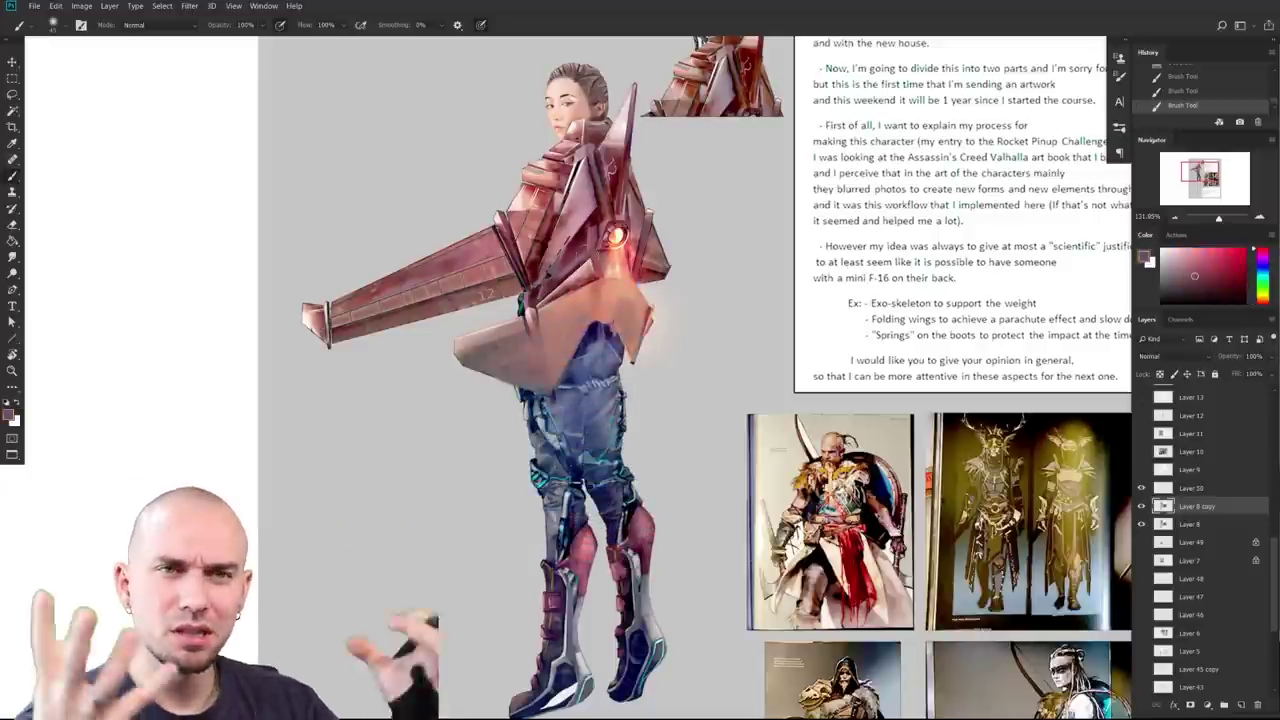
left_click_drag(778, 434, 764, 474)
scroll(769, 456, "up", 2)
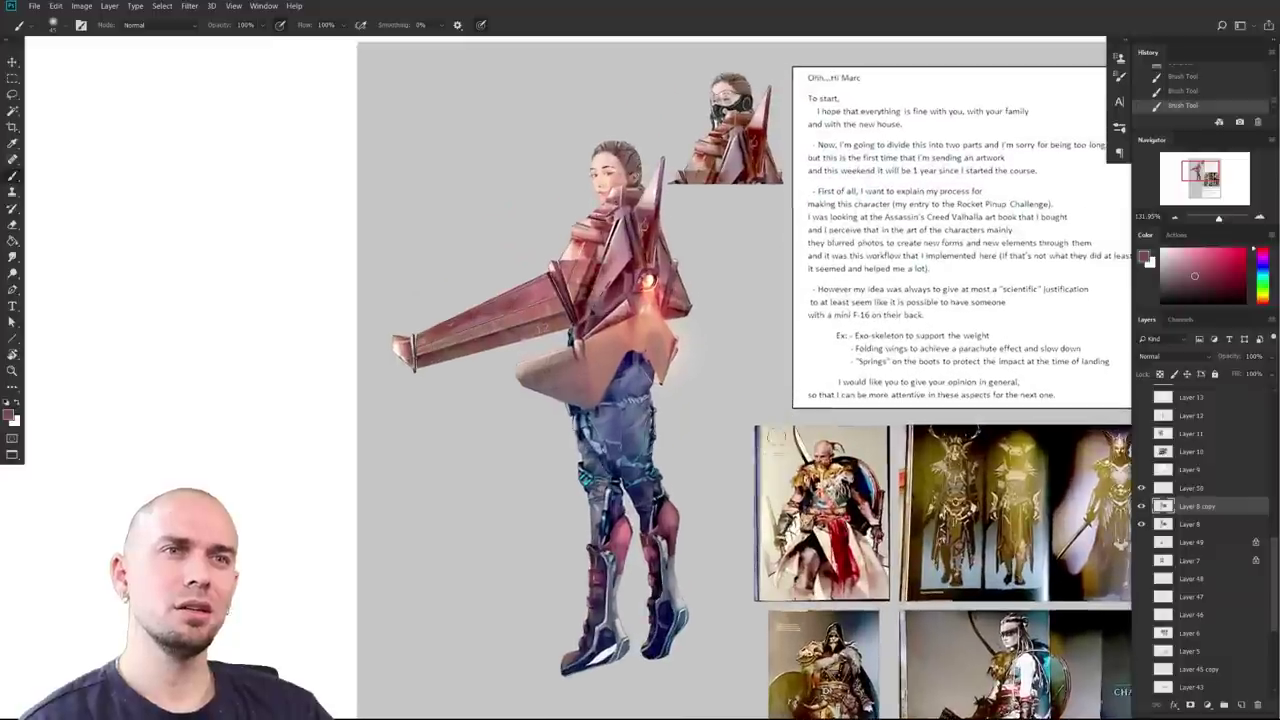
left_click_drag(660, 600, 672, 330)
key("ctrl+z")
left_click(1242, 250)
Step: Paint a saturated pinkish red over the shoulder armour and the pointed central back panel
scroll(693, 499, "up", 1)
left_click_drag(703, 506, 651, 476)
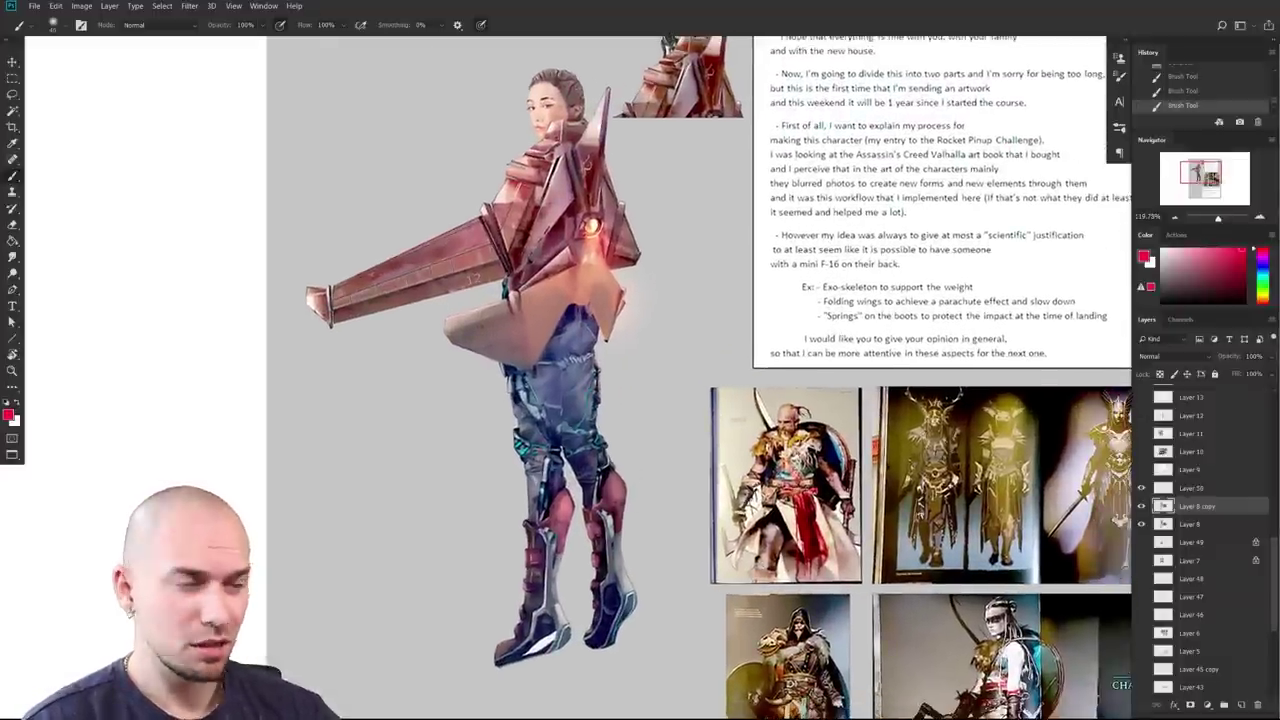
scroll(627, 439, "up", 1)
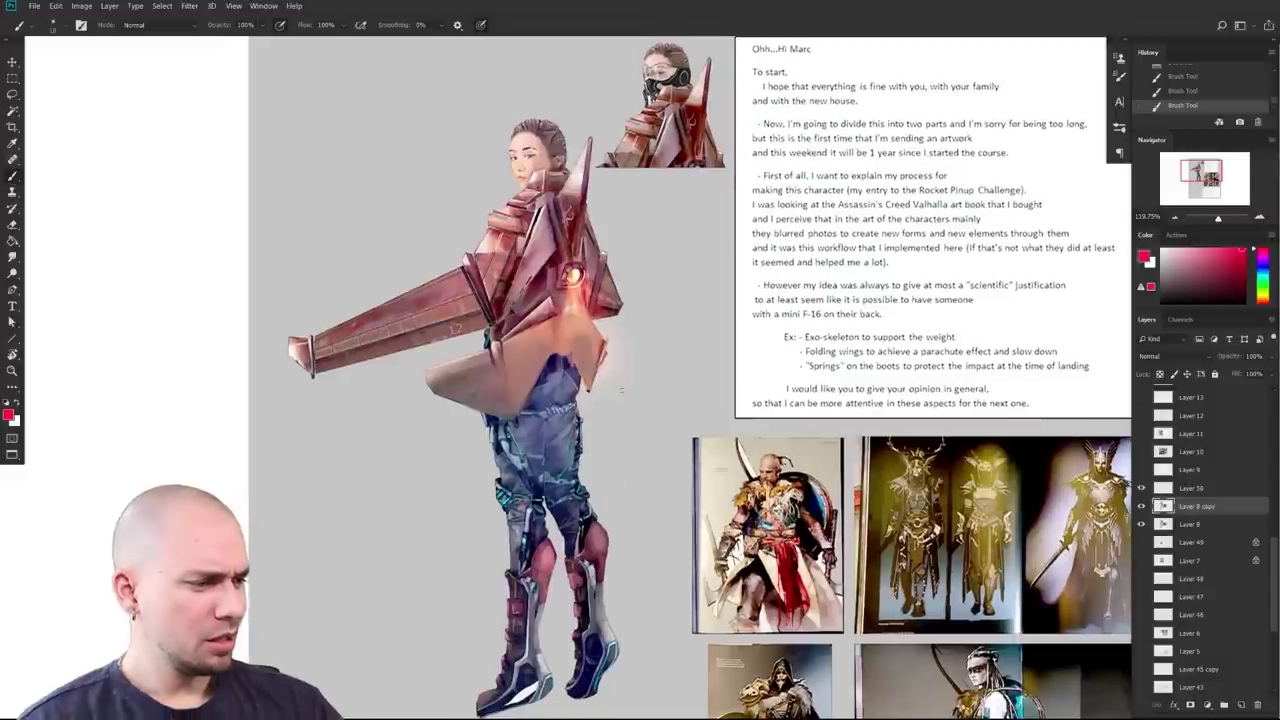
left_click_drag(447, 284, 390, 268)
left_click(544, 554)
left_click_drag(590, 539, 590, 539)
left_click_drag(492, 260, 528, 245)
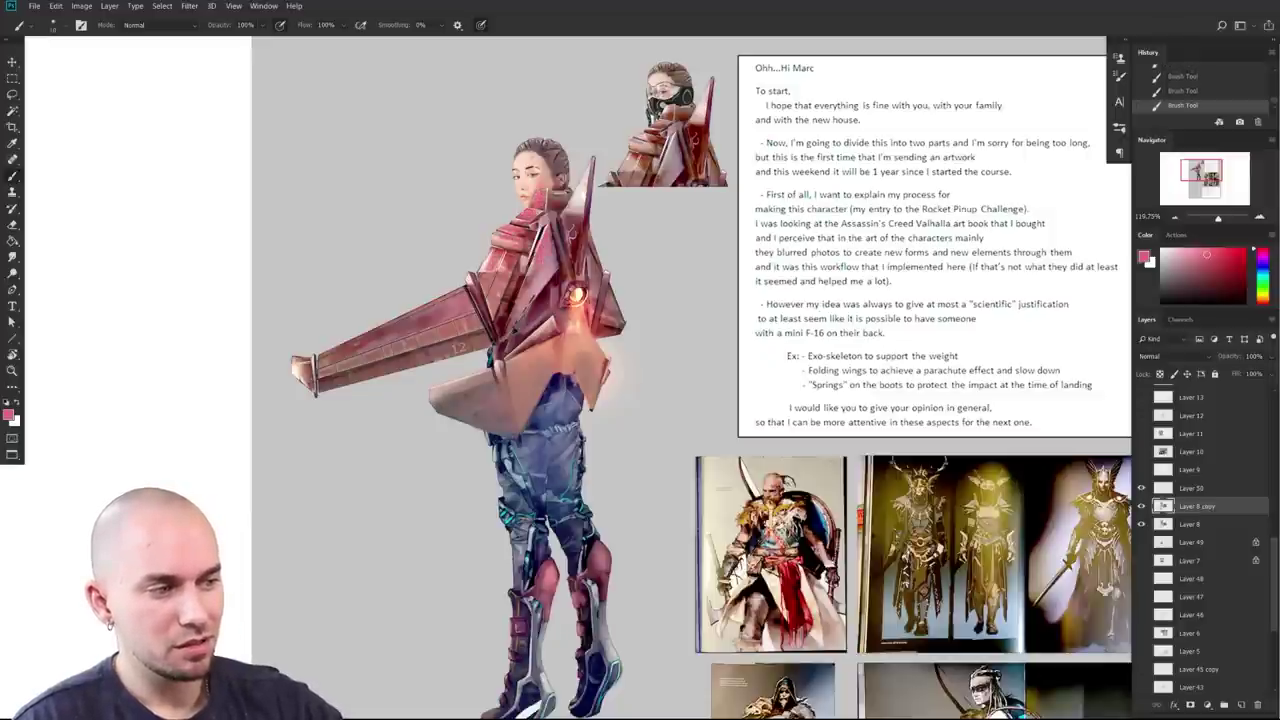
Step: Brighten the pink-red brush colour and compare the repainted armour up close and at full figure with the references
scroll(609, 350, "up", 2)
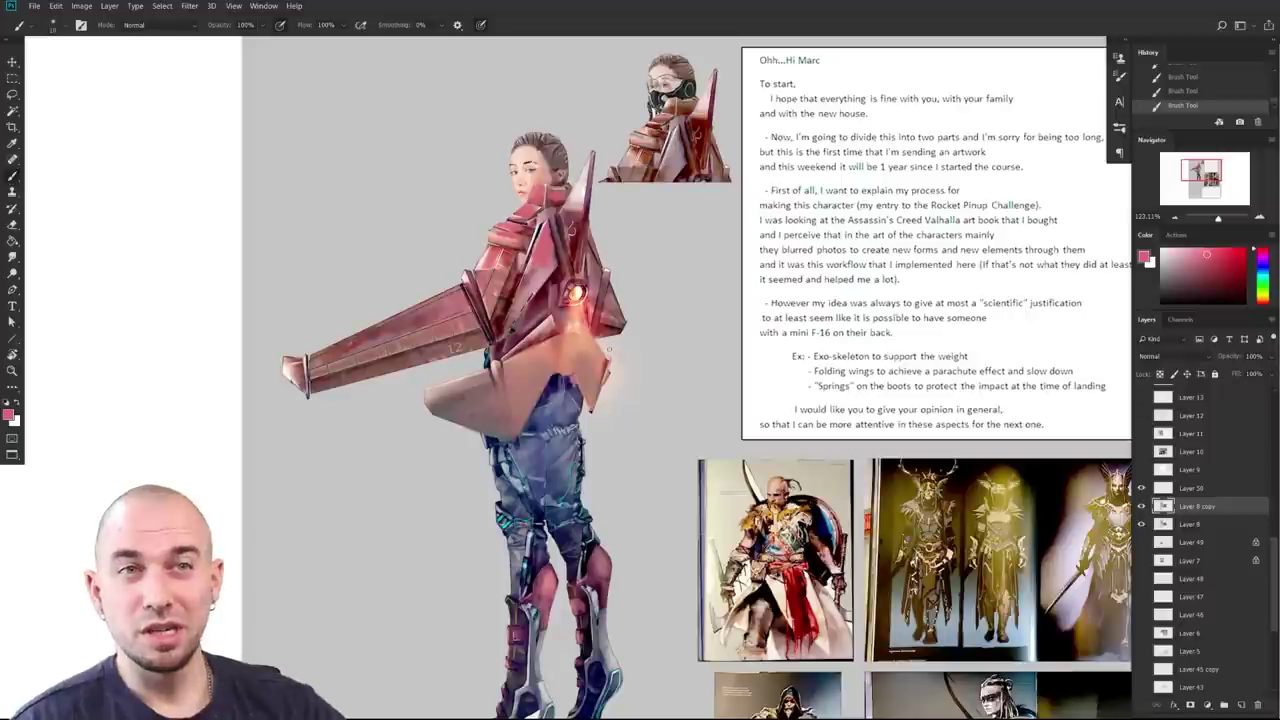
left_click_drag(688, 386, 675, 507)
scroll(674, 507, "down", 5)
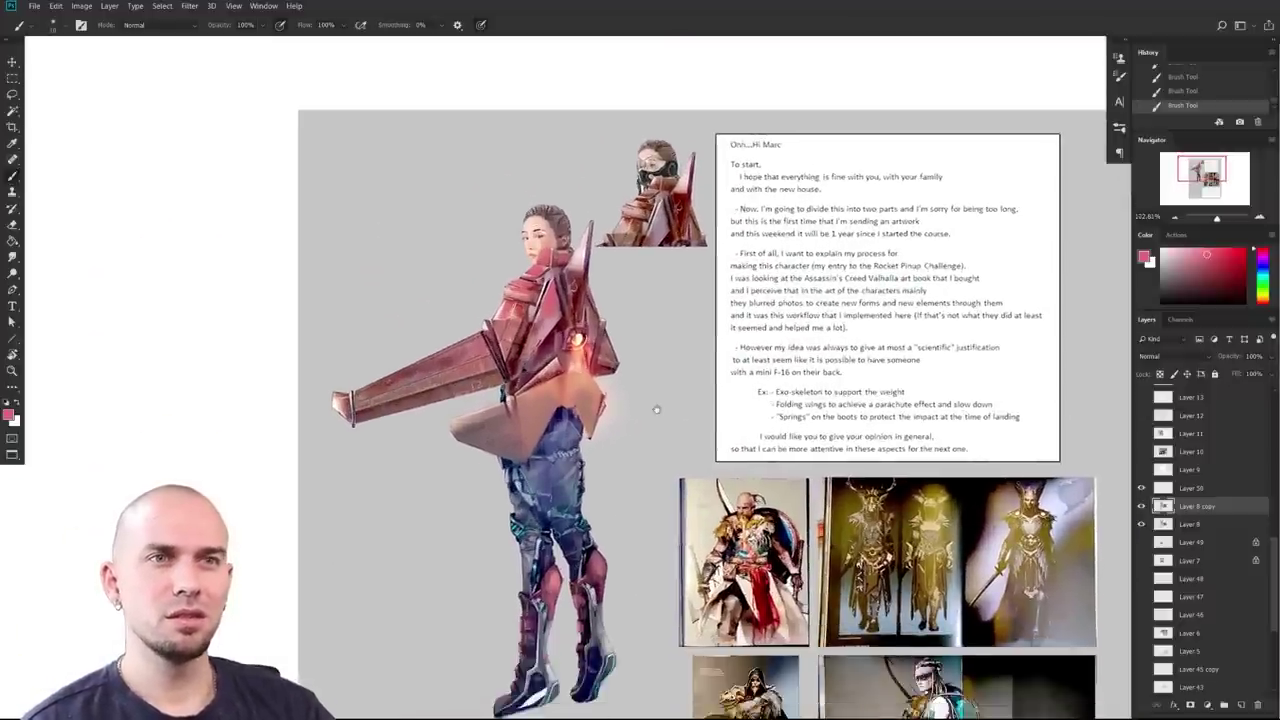
scroll(554, 216, "up", 6)
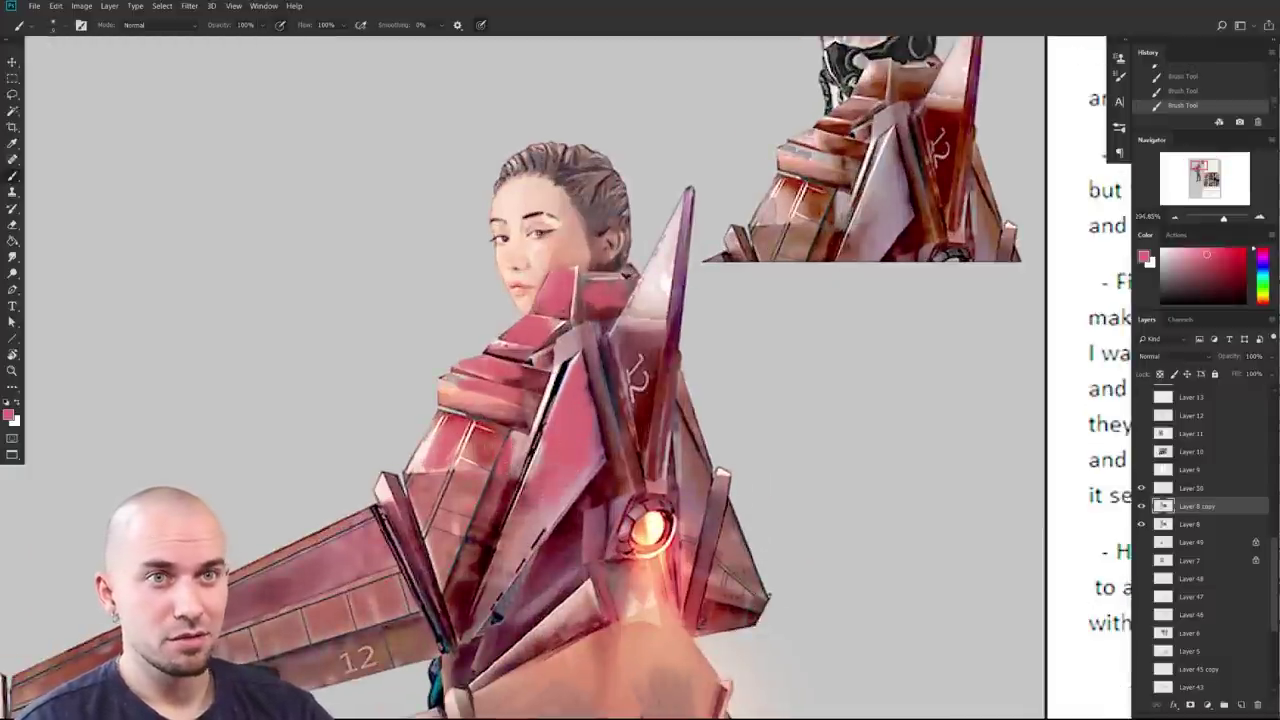
scroll(634, 470, "down", 2)
left_click(1214, 251)
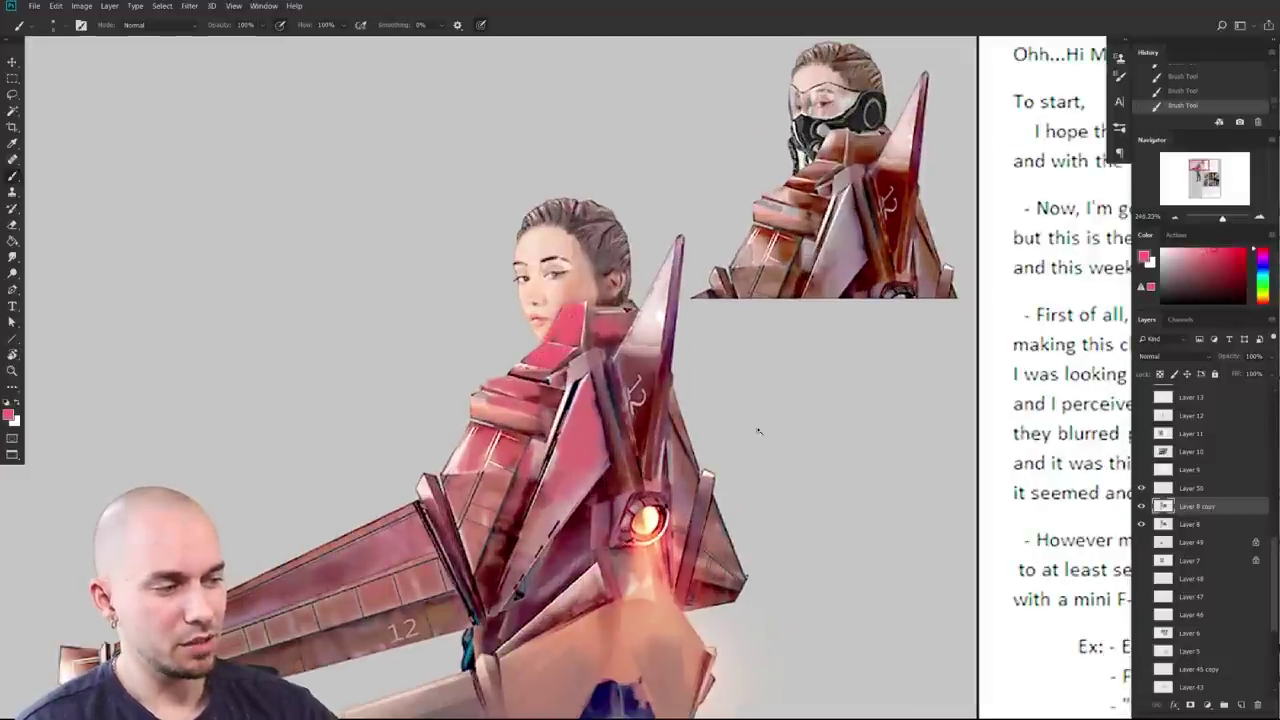
scroll(754, 421, "down", 5)
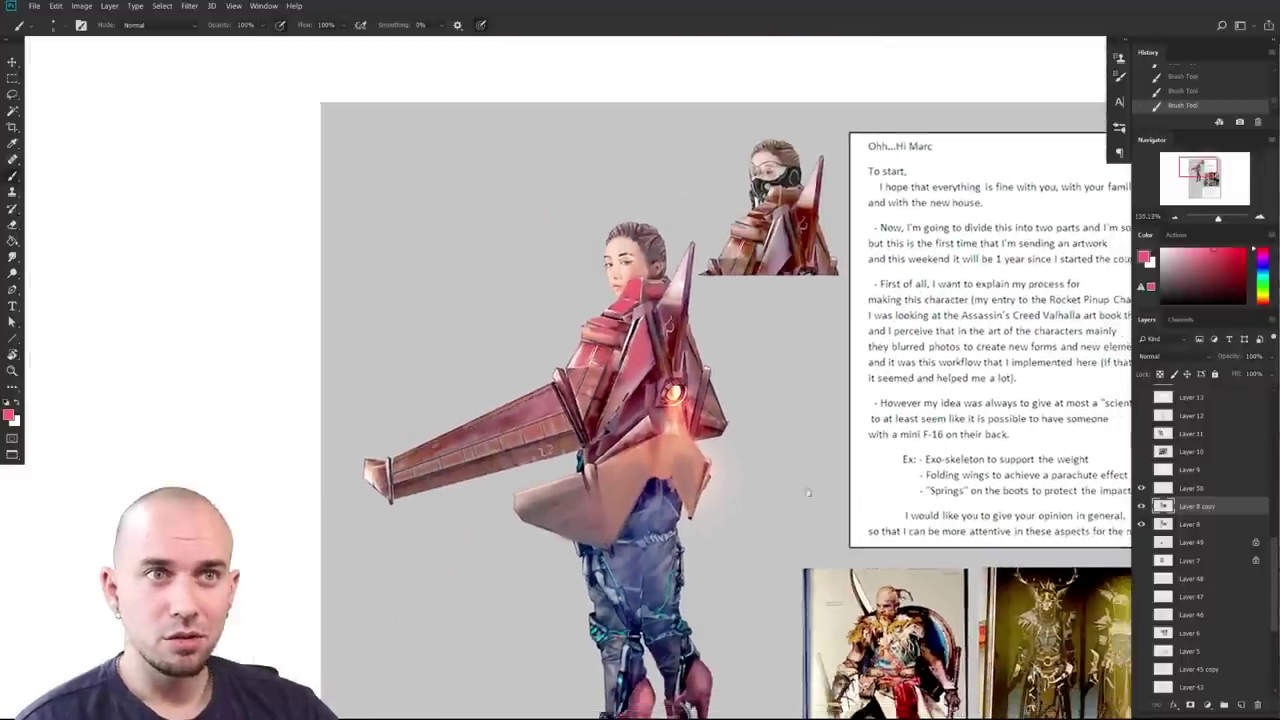
left_click_drag(803, 473, 711, 364)
scroll(715, 370, "down", 4)
scroll(800, 445, "up", 2)
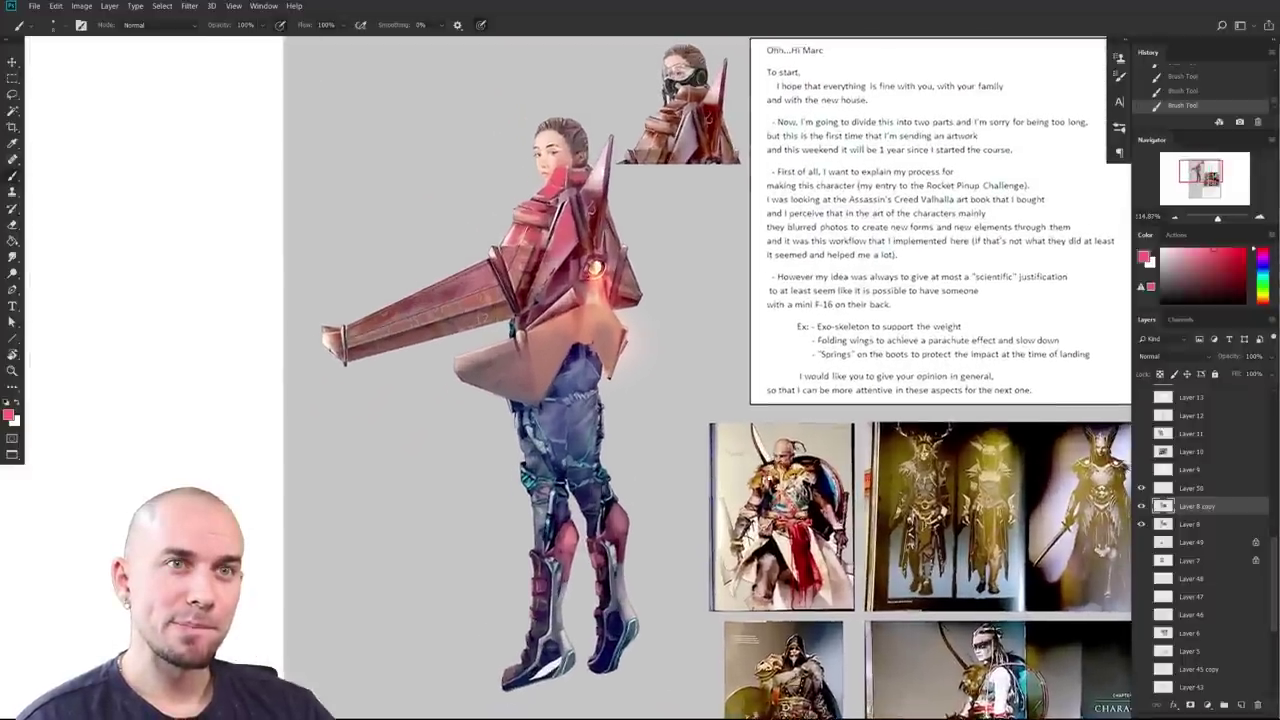
Step: Sample a blue-grey and a light neutral grey from the artwork for touching up the figure
left_click_drag(800, 400, 789, 430)
scroll(568, 254, "up", 4)
left_click(568, 530, "alt")
left_click_drag(534, 451, 614, 497)
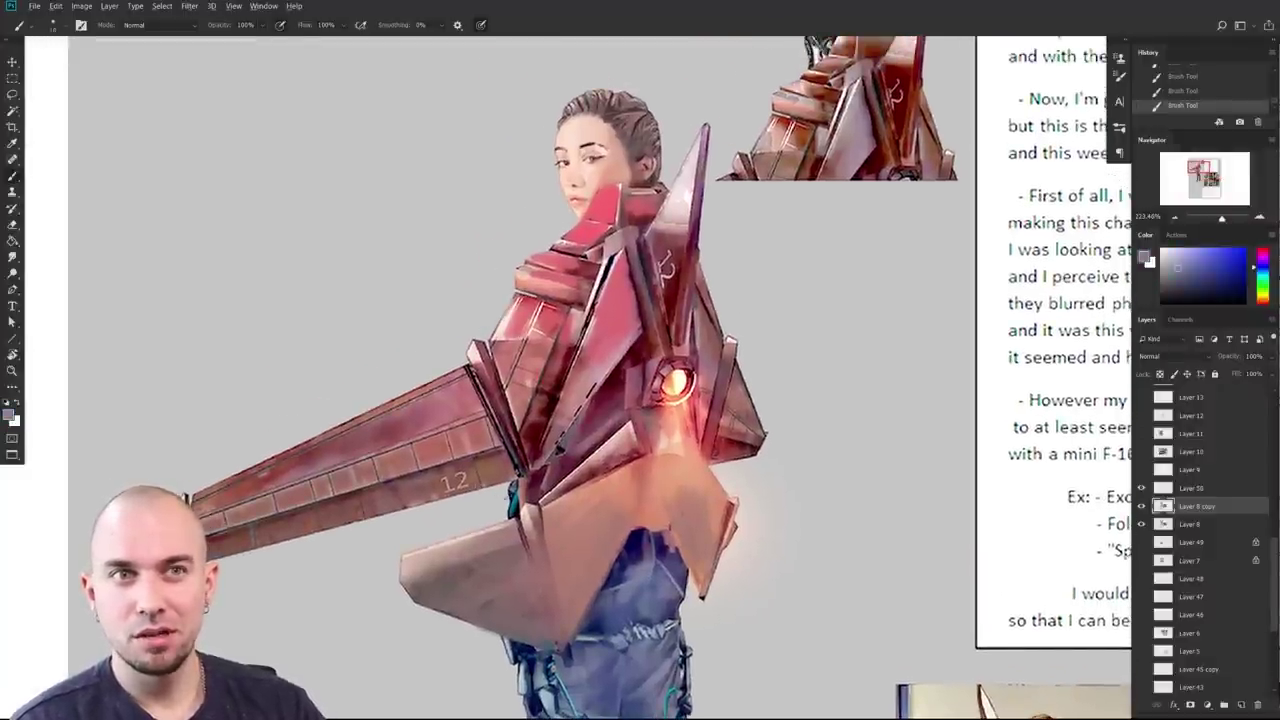
left_click(684, 204, "alt")
Step: Examine the wing, back armour and trousers at different distances beside the letter and reference images
scroll(490, 562, "down", 4)
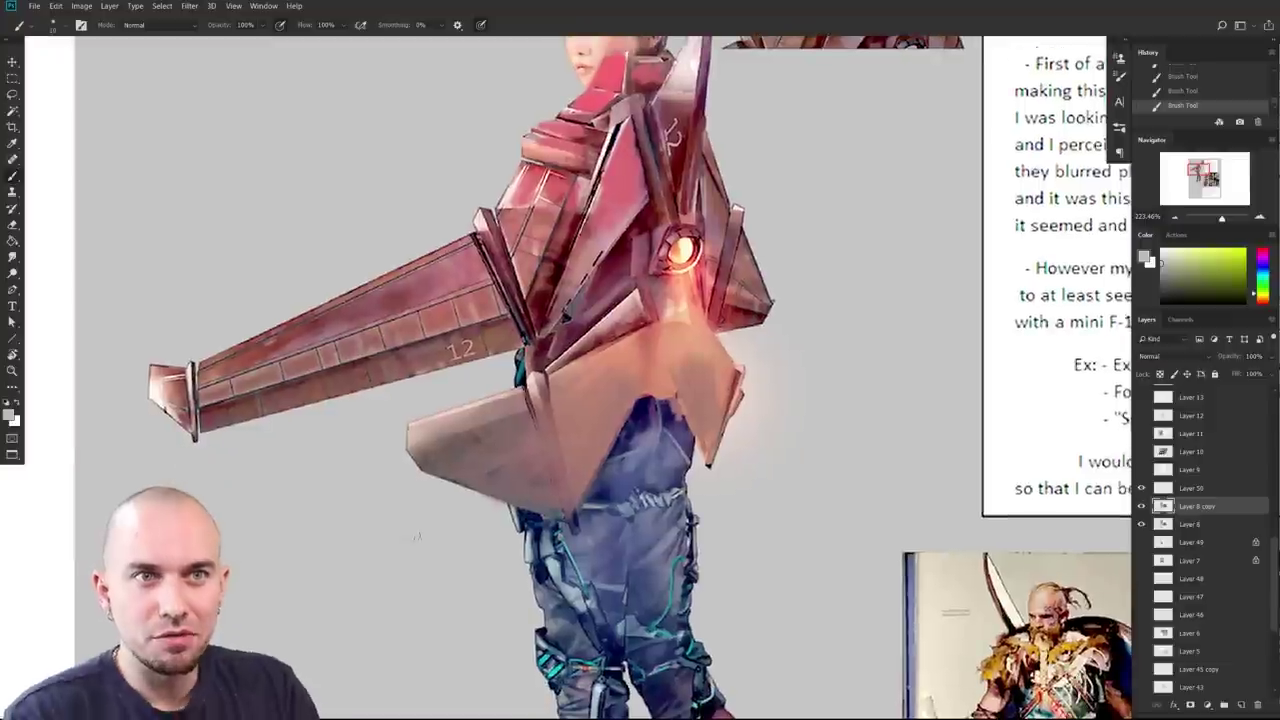
scroll(443, 528, "down", 6)
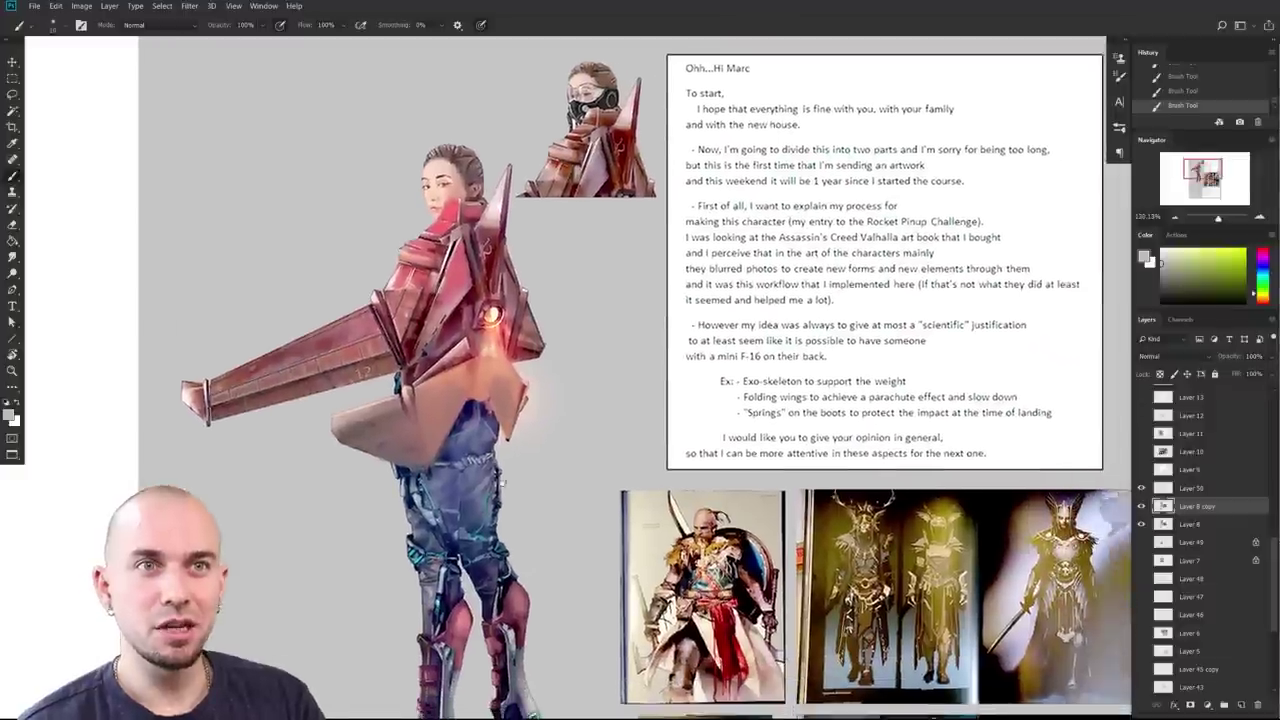
left_click_drag(658, 539, 595, 457)
left_click_drag(723, 531, 1039, 645)
scroll(684, 545, "down", 2)
scroll(680, 547, "up", 3)
scroll(669, 506, "up", 5)
left_click_drag(669, 506, 511, 704)
left_click_drag(562, 369, 506, 379)
scroll(511, 418, "down", 1)
scroll(505, 380, "down", 2)
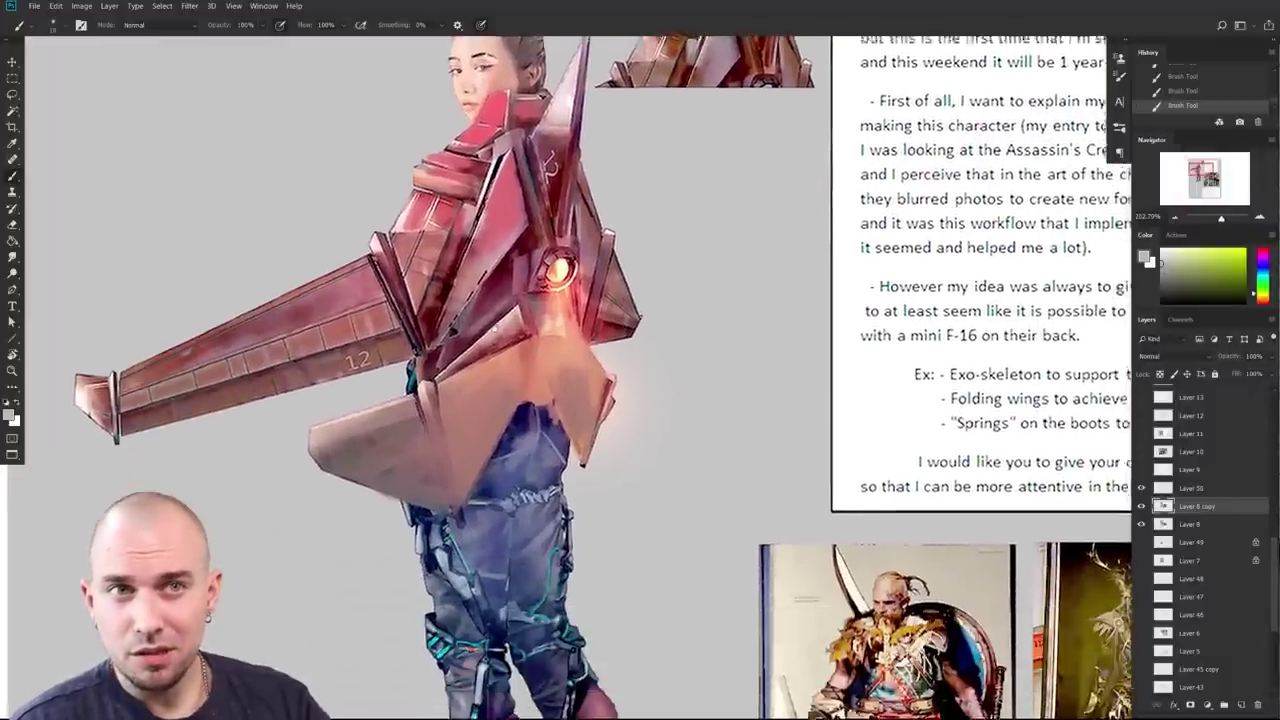
scroll(505, 380, "up", 2)
Step: Sample a dark crimson from the shadowed back armour beside the engine and check the armour's values
left_click(500, 396, "alt")
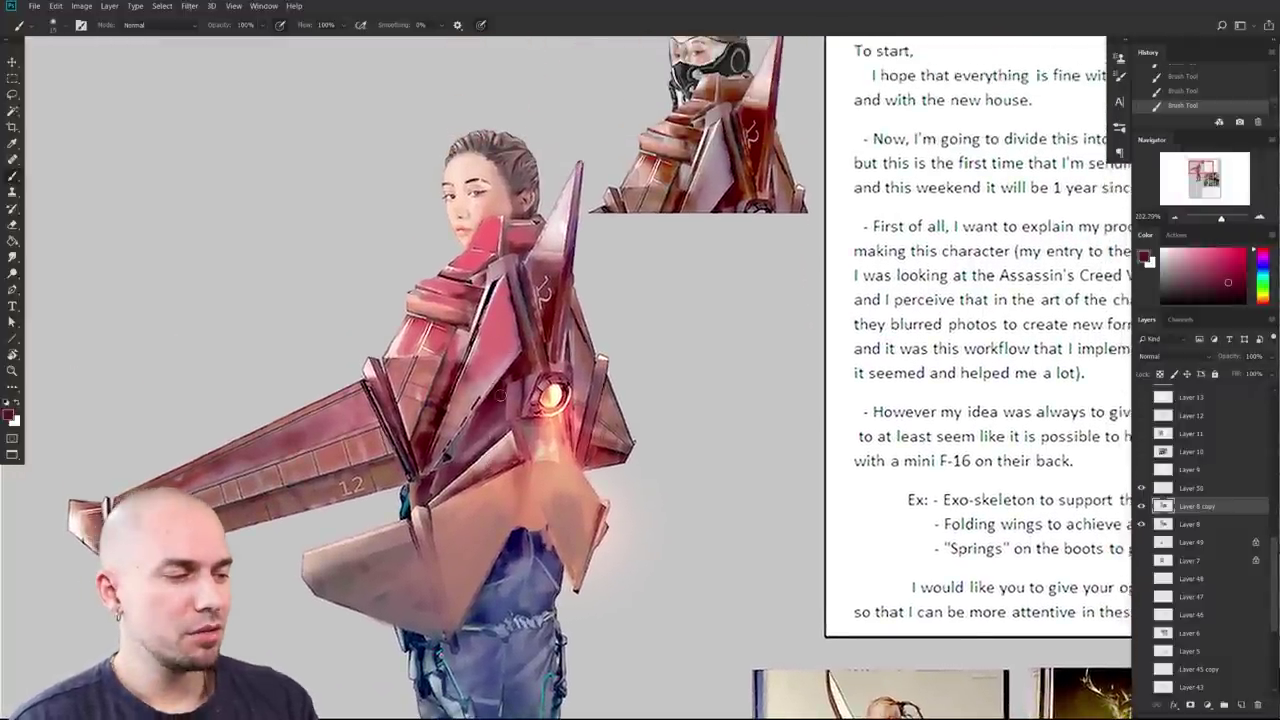
scroll(500, 396, "up", 1)
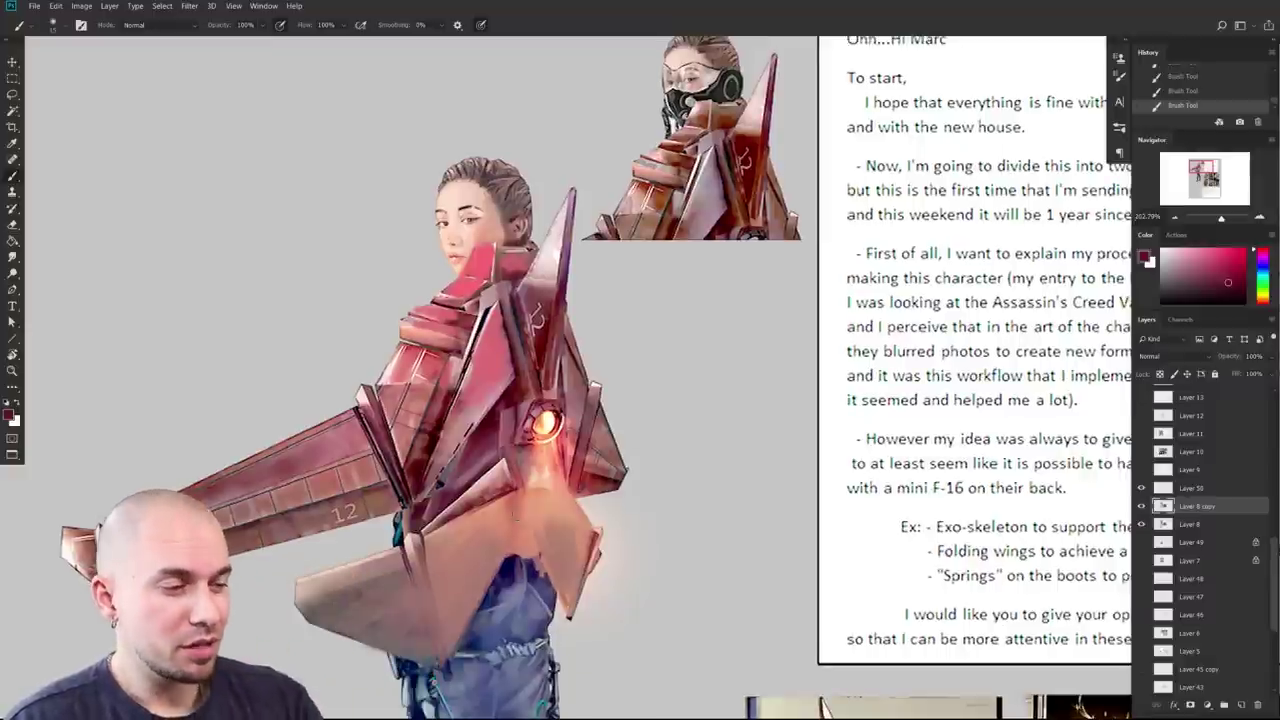
scroll(632, 402, "down", 2)
scroll(632, 402, "down", 2)
scroll(632, 402, "down", 4)
left_click_drag(612, 425, 633, 587)
scroll(600, 474, "up", 8)
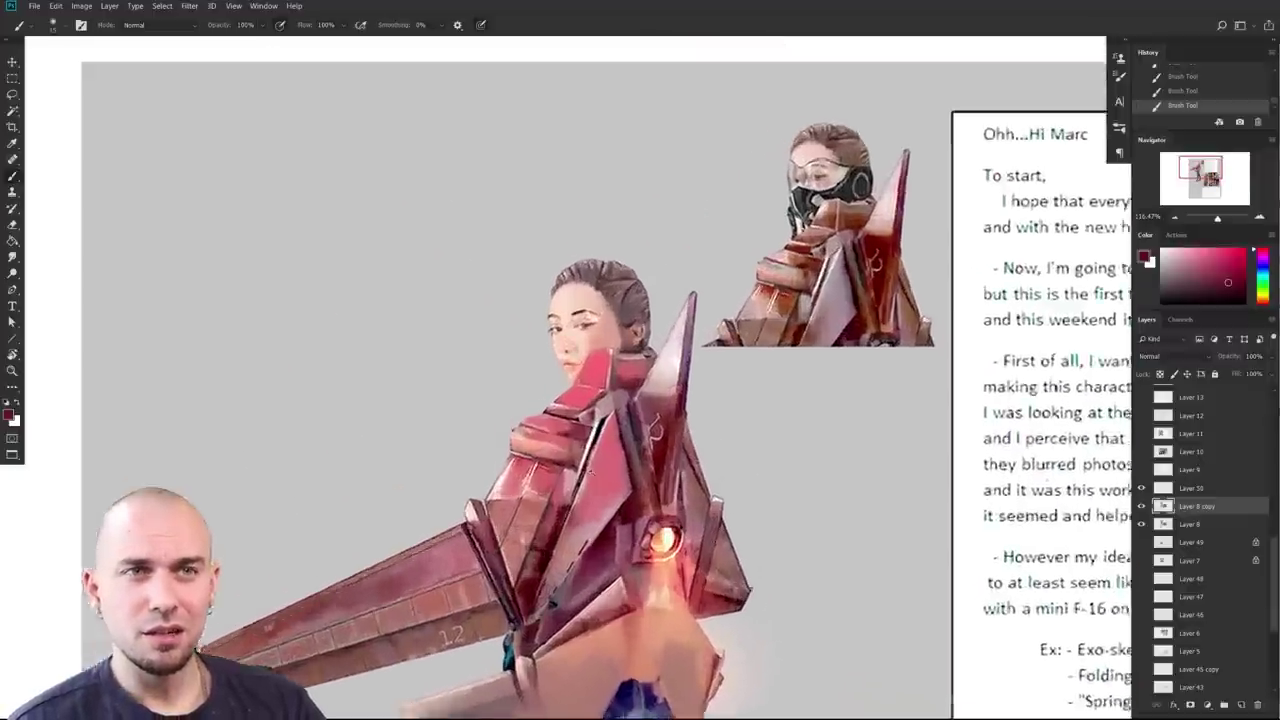
left_click_drag(600, 474, 587, 435)
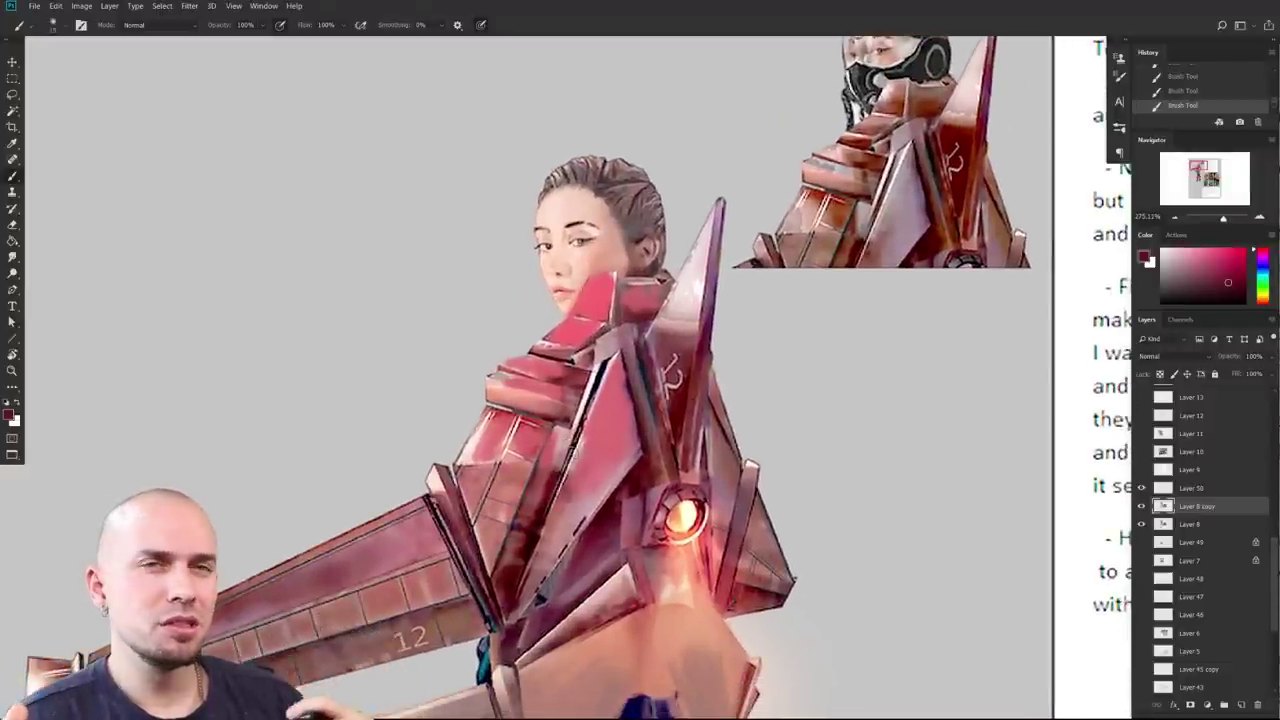
Step: Try a lighter pink on the back armour, undo the stroke, and change the brush colour to a deep crimson
left_click_drag(620, 546, 601, 529)
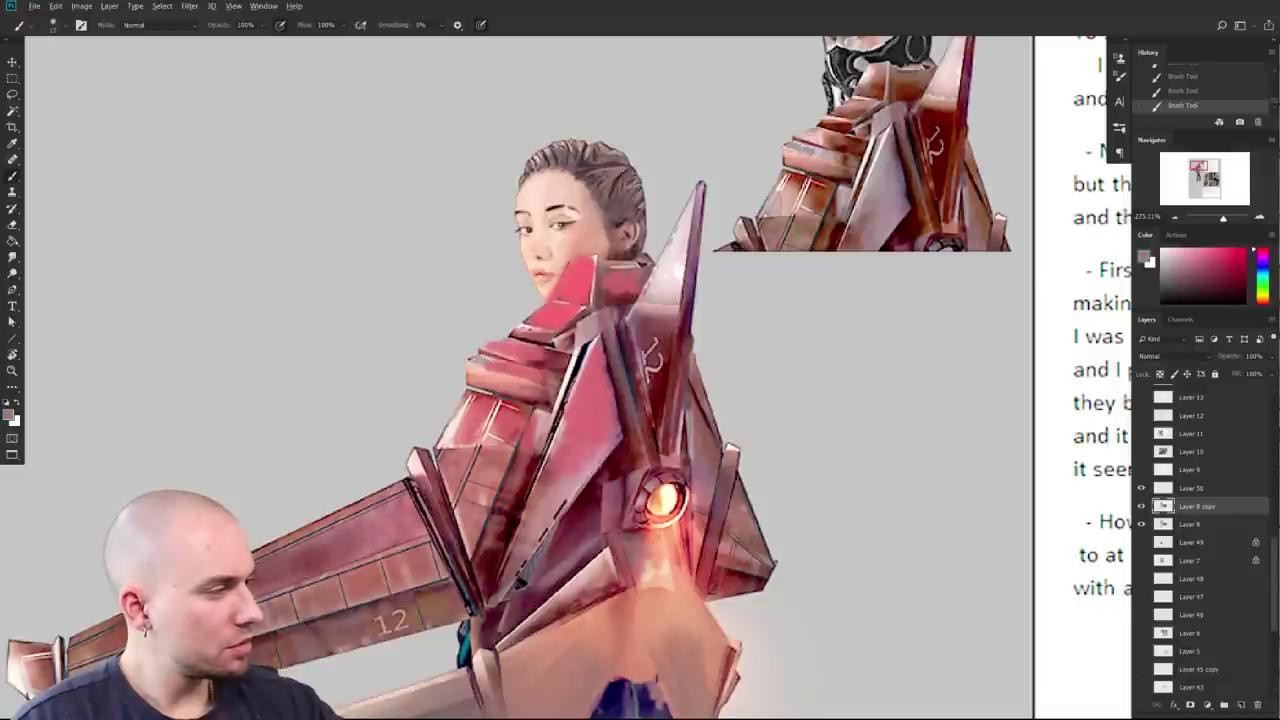
scroll(794, 337, "down", 2)
mouse_move(580, 340)
left_mouse_down()
mouse_move(600, 428)
mouse_move(578, 342)
left_mouse_up()
left_click(1194, 249)
left_click_drag(594, 418, 474, 327)
key("ctrl+z")
left_click(1226, 271)
mouse_move(726, 423)
left_mouse_down()
mouse_move(824, 361)
mouse_move(731, 348)
left_mouse_up()
scroll(838, 344, "down", 3)
left_click(1244, 282)
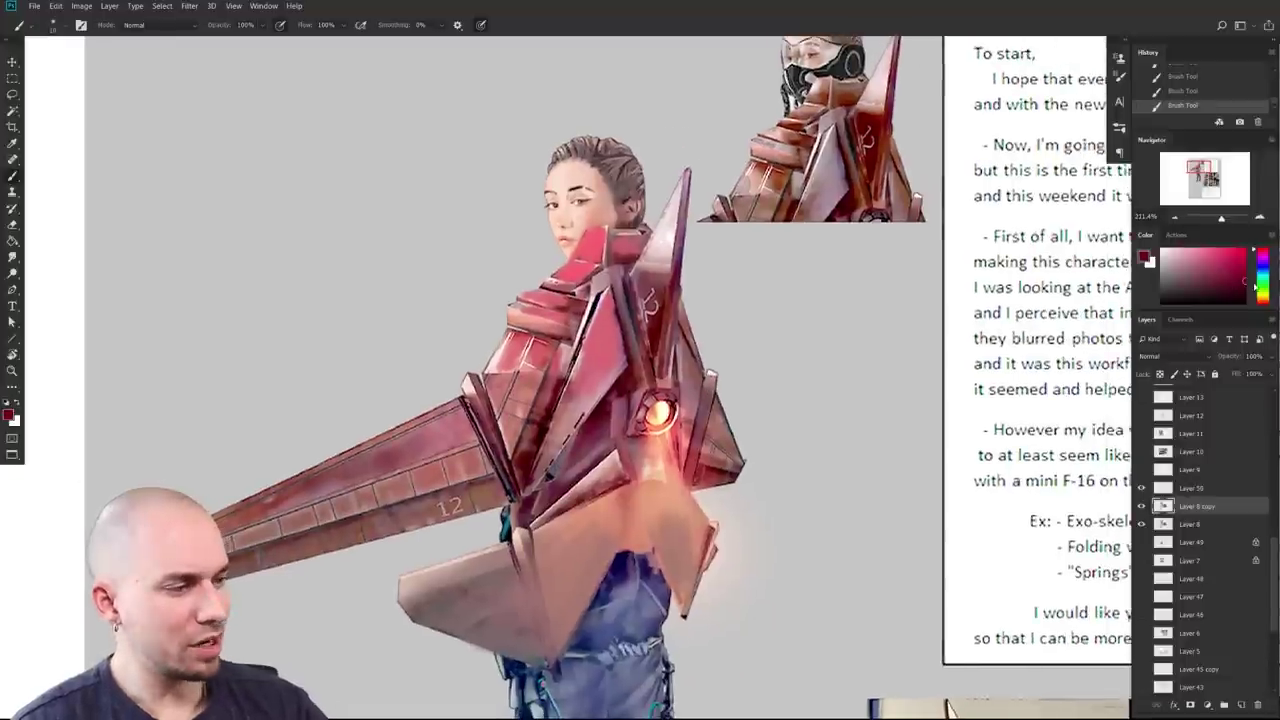
Step: Sketch a shallow perspective box in the empty grey area beside the figure's head and undo its last side line
left_click_drag(549, 474, 554, 471)
left_click_drag(260, 190, 366, 207)
mouse_move(260, 190)
left_mouse_down()
mouse_move(321, 240)
mouse_move(366, 207)
left_mouse_up()
mouse_move(233, 228)
left_mouse_down()
mouse_move(228, 268)
mouse_move(318, 283)
mouse_move(348, 260)
left_mouse_up()
left_click_drag(363, 210, 350, 250)
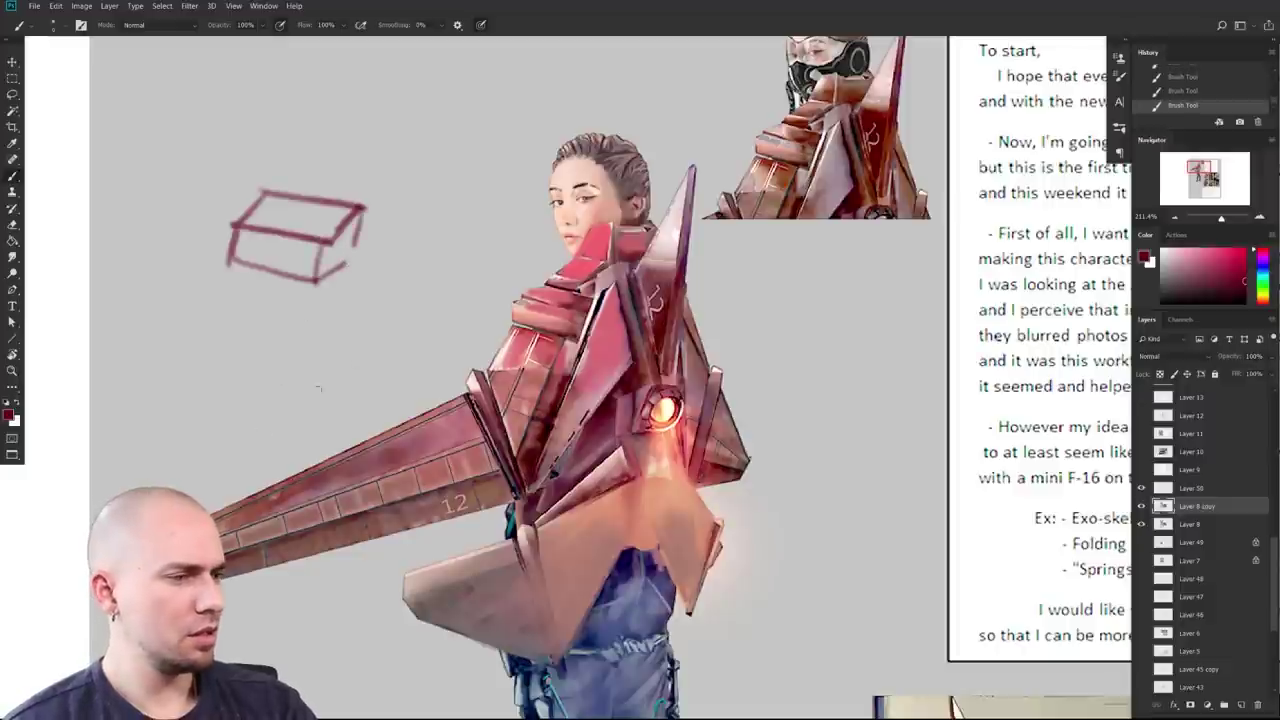
key("ctrl+z")
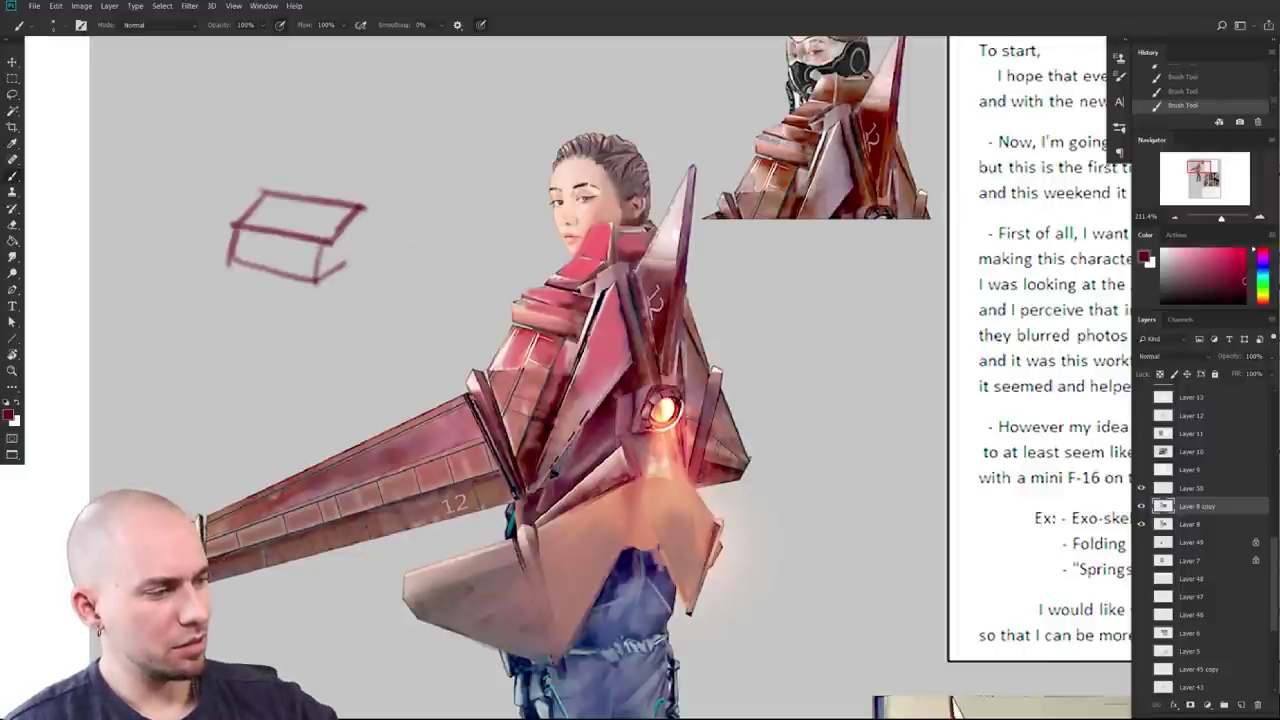
Step: Extend the sketched box downward into a tapering block with a slanted front face and a receding side face
mouse_move(362, 215)
left_mouse_down()
mouse_move(374, 300)
mouse_move(263, 435)
left_mouse_up()
left_click_drag(325, 235, 252, 432)
mouse_move(272, 346)
left_mouse_down()
mouse_move(325, 240)
mouse_move(360, 208)
mouse_move(251, 410)
left_mouse_up()
left_click_drag(328, 235, 253, 429)
left_click_drag(254, 430, 266, 411)
left_click_drag(245, 238, 196, 392)
key("ctrl+z")
mouse_move(248, 234)
left_mouse_down()
mouse_move(208, 378)
mouse_move(262, 412)
left_mouse_up()
left_click_drag(400, 372, 388, 430)
left_click_drag(366, 345, 290, 446)
left_click_drag(366, 306, 372, 350)
mouse_move(360, 251)
left_mouse_down()
mouse_move(366, 335)
mouse_move(460, 355)
left_mouse_up()
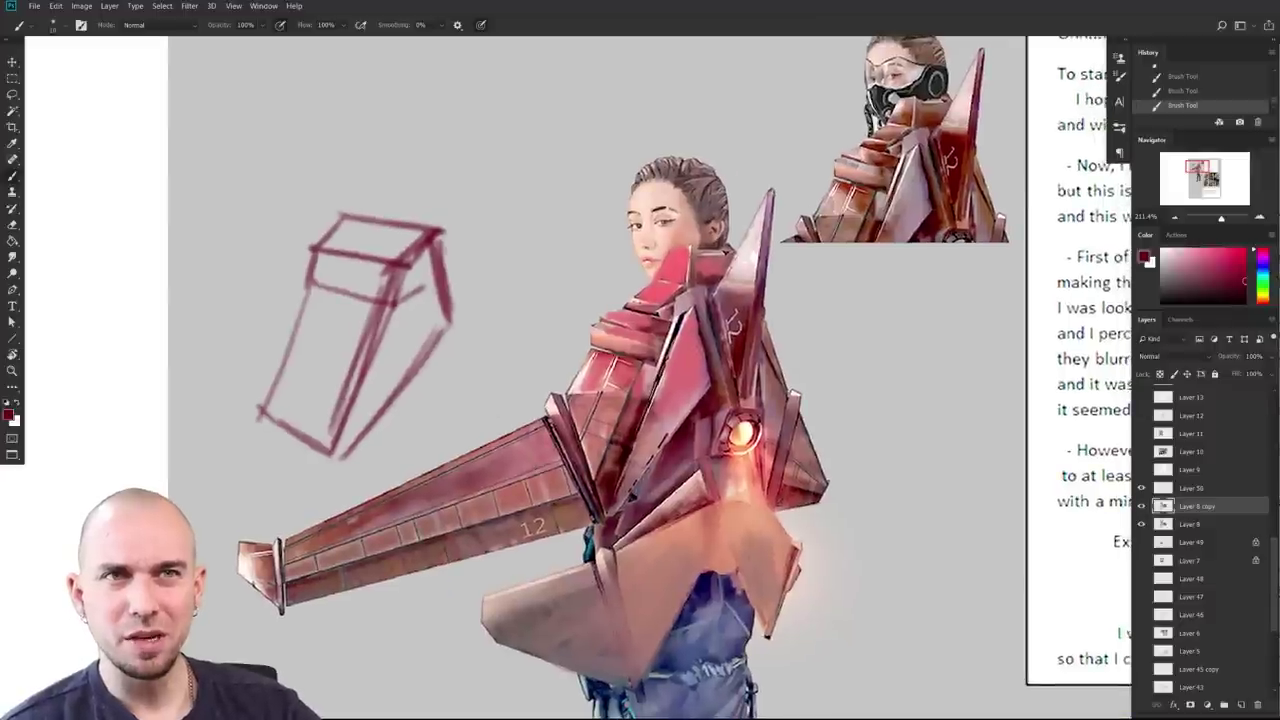
Step: Choose a bright cyan and outline the shoulder armour and central back panel as the same tapering block form
left_click_drag(433, 270, 407, 302)
left_click_drag(495, 325, 467, 308)
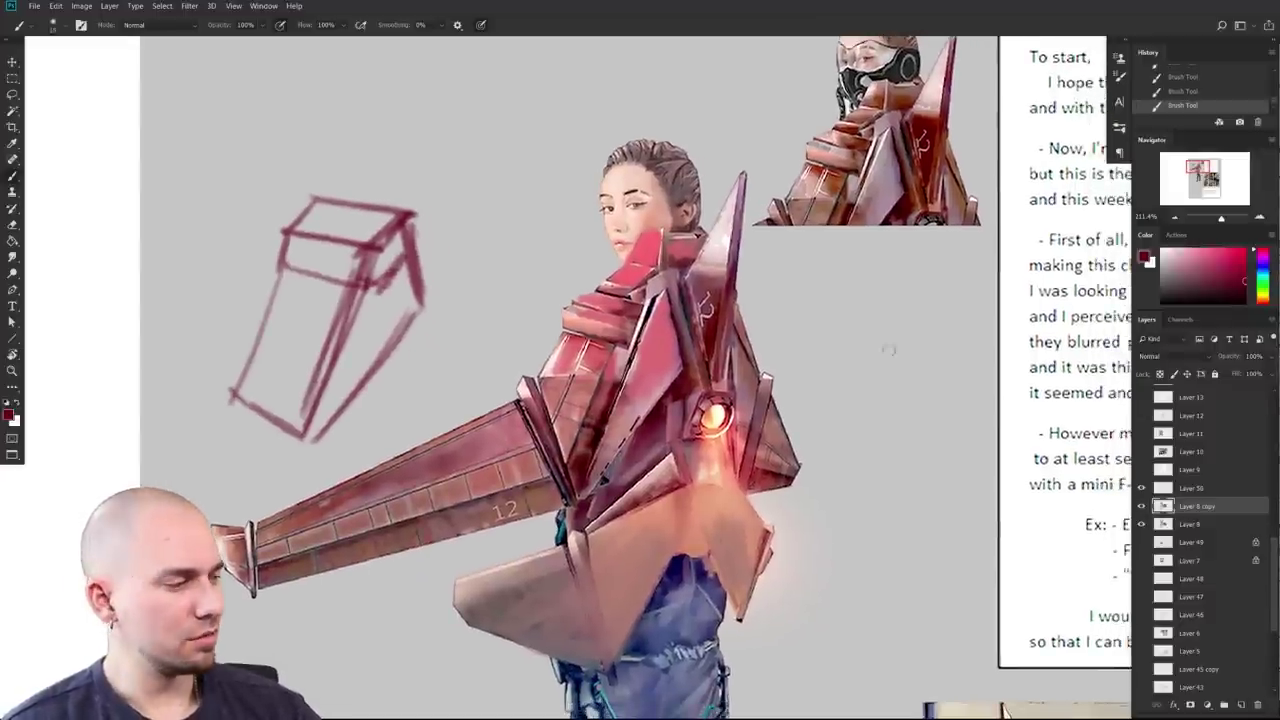
left_click_drag(1264, 296, 1264, 273)
left_click(1230, 249)
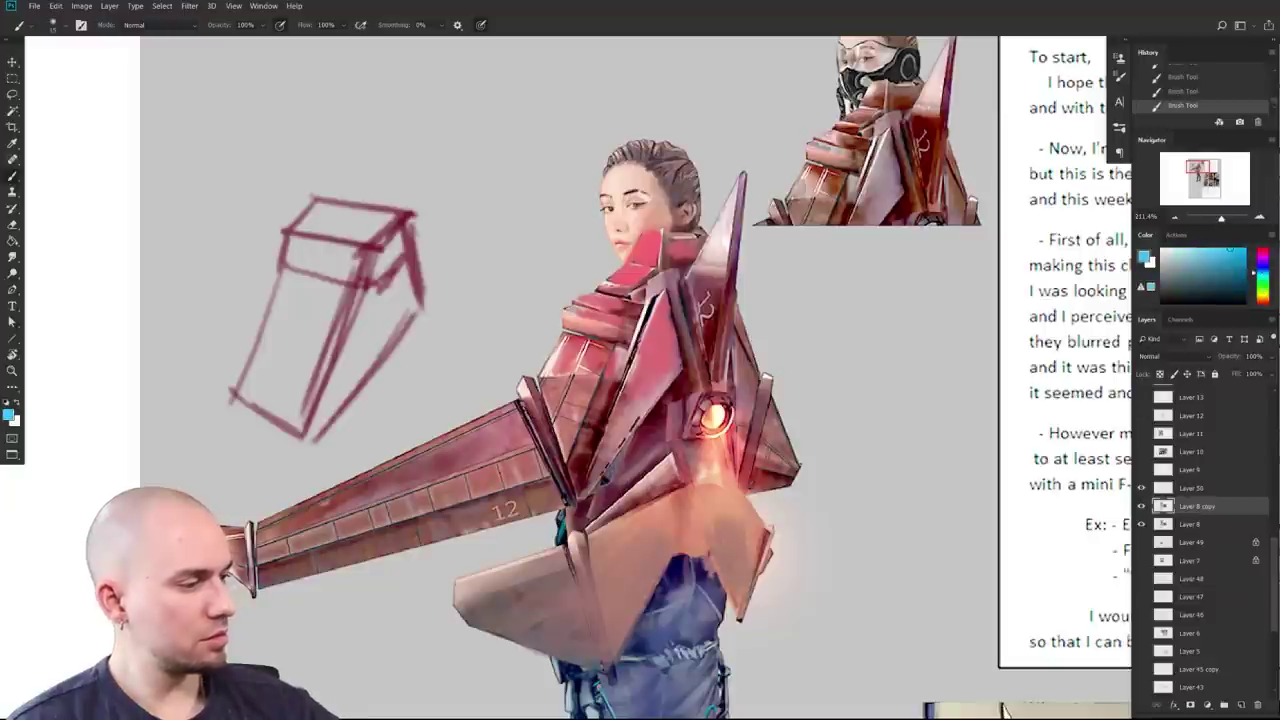
mouse_move(526, 386)
left_mouse_down()
mouse_move(570, 466)
mouse_move(670, 288)
mouse_move(624, 446)
mouse_move(580, 492)
mouse_move(565, 320)
left_mouse_up()
mouse_move(565, 326)
left_mouse_down()
mouse_move(619, 340)
mouse_move(645, 300)
mouse_move(565, 318)
left_mouse_up()
scroll(814, 381, "down", 1)
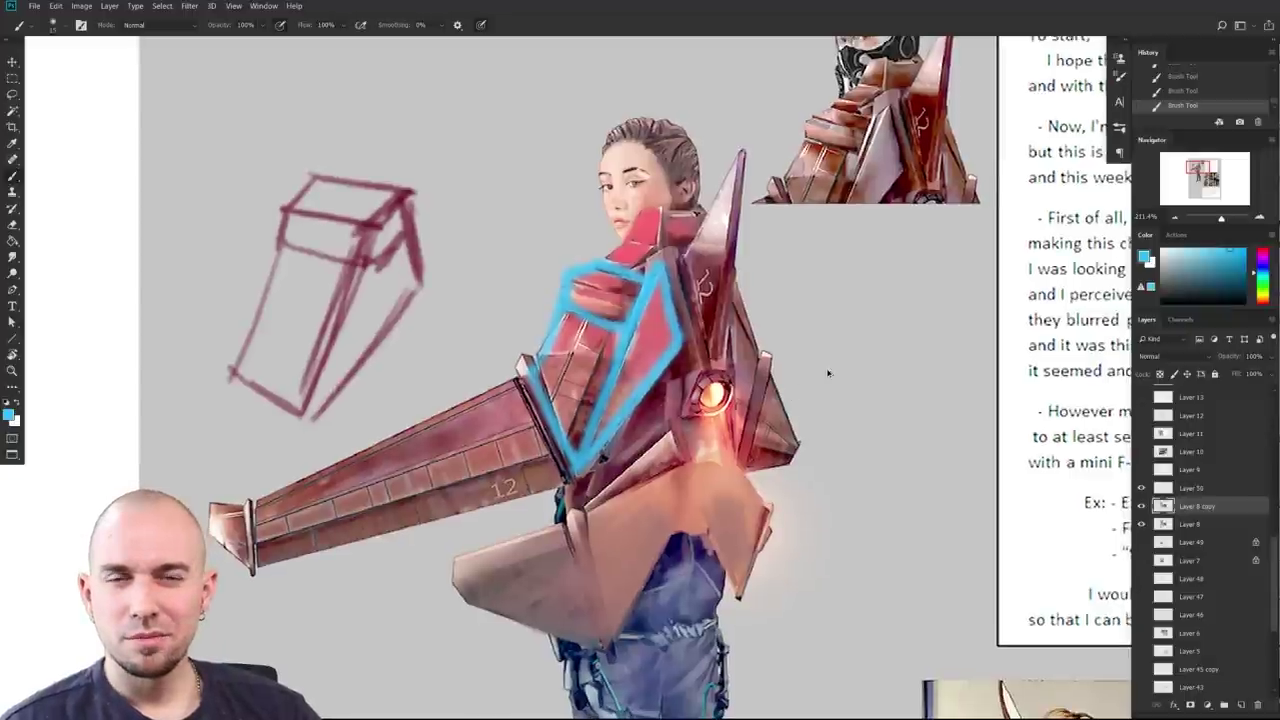
Step: Undo the cyan outlines on the armour and change the brush colour to a muted blue-grey
key("ctrl+z")
key("ctrl+z")
key("ctrl+z")
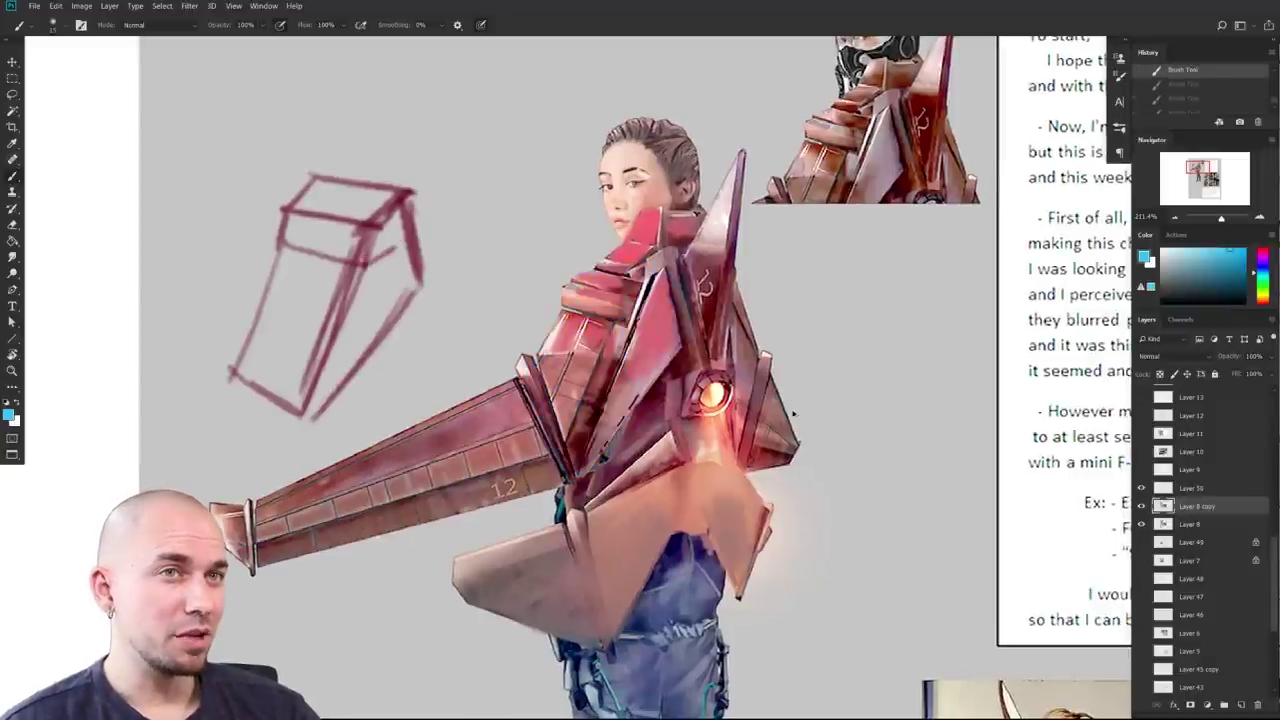
left_click_drag(780, 438, 757, 502)
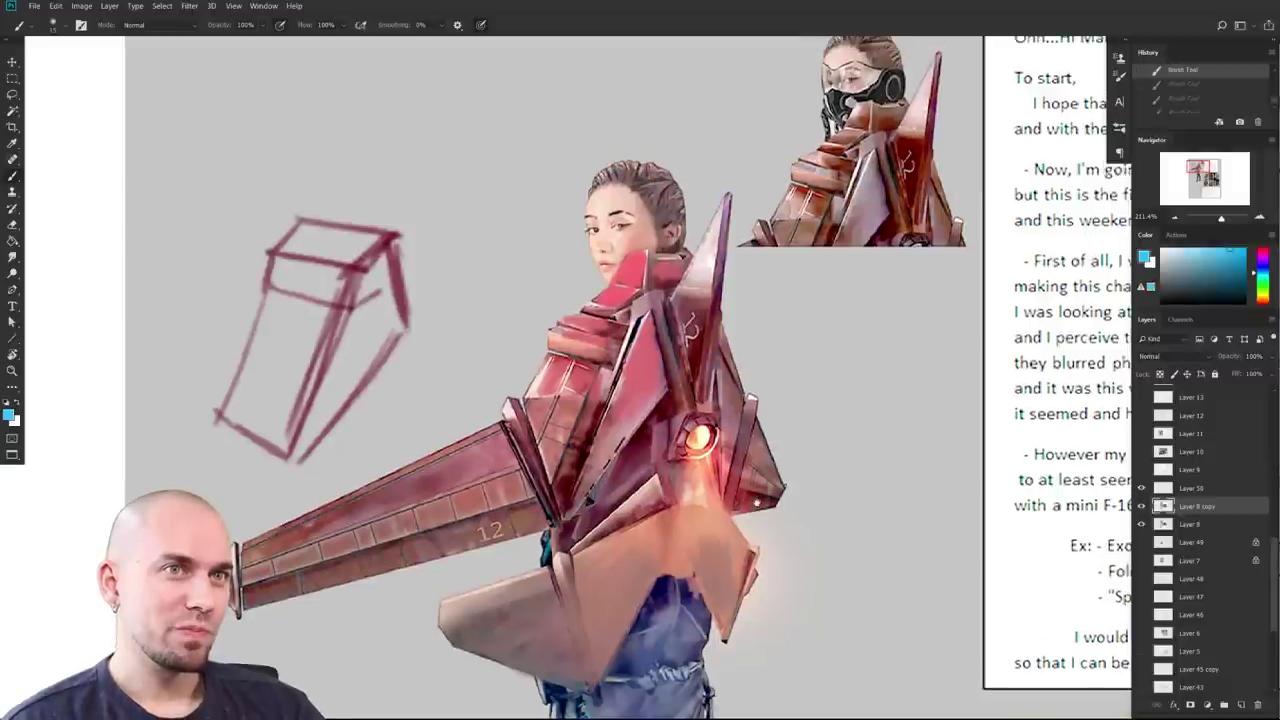
left_click_drag(588, 484, 607, 503)
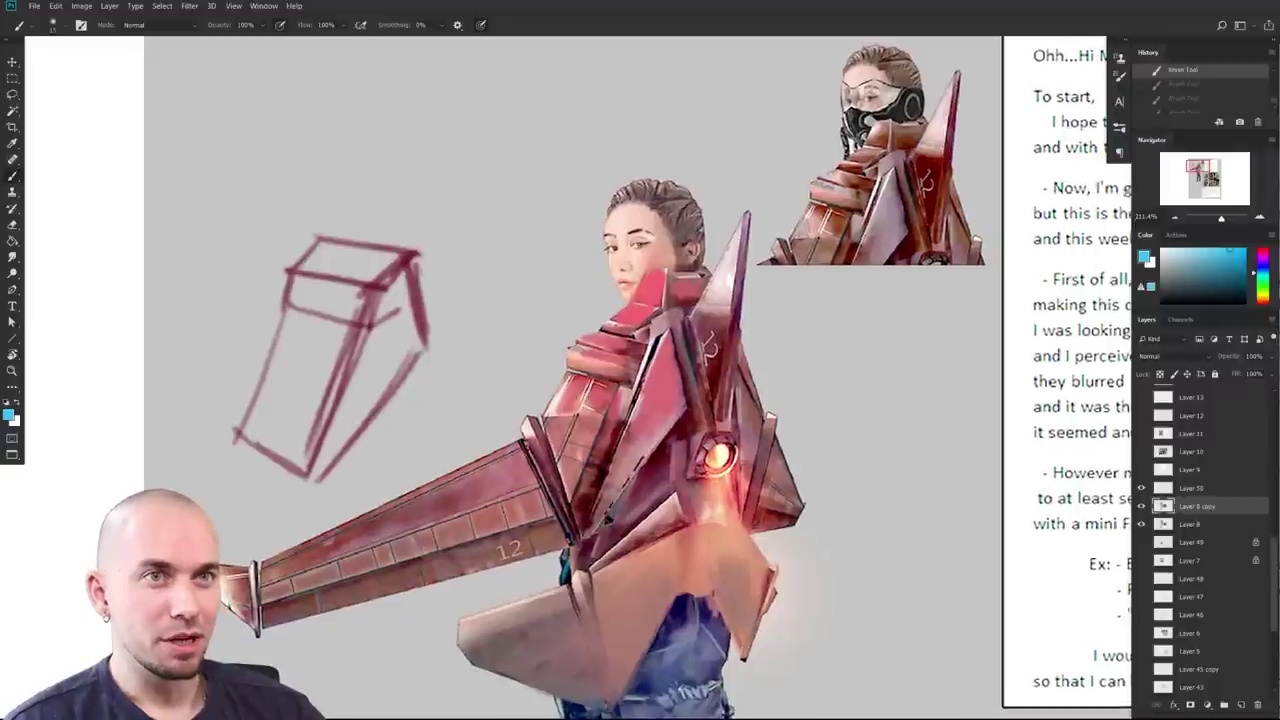
left_click(1194, 275)
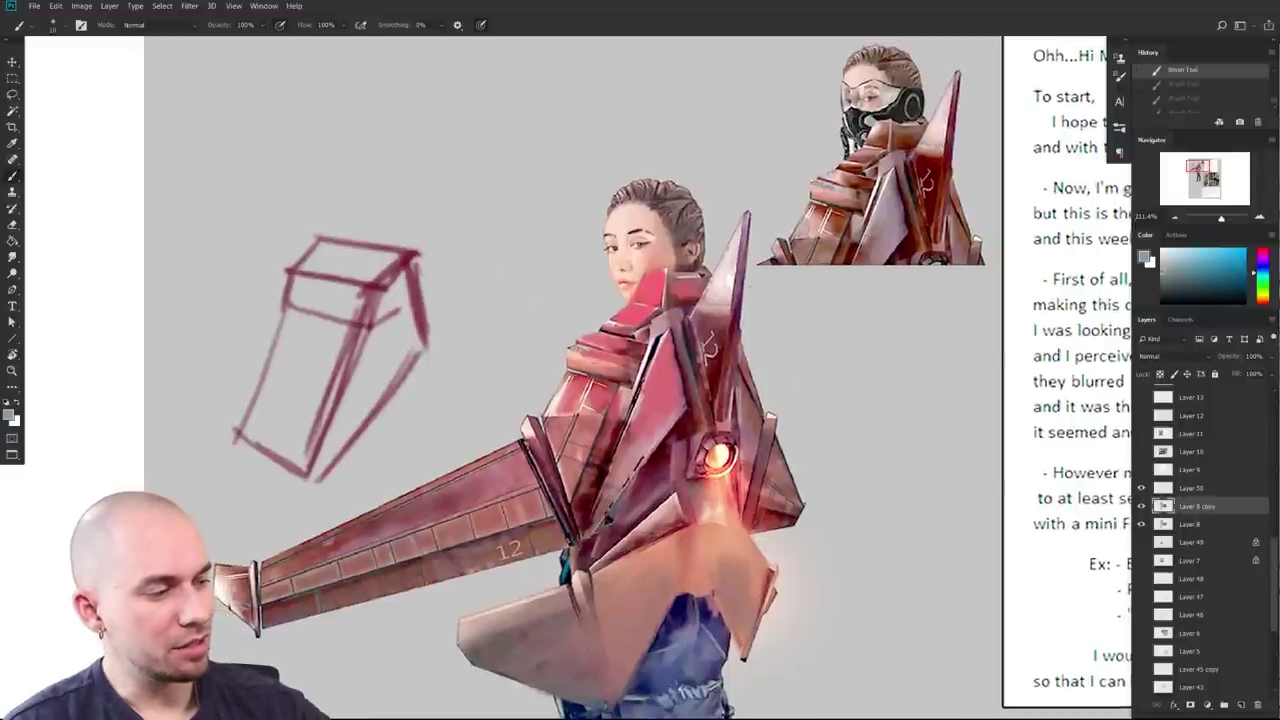
left_click_drag(645, 403, 584, 507)
key("ctrl+z")
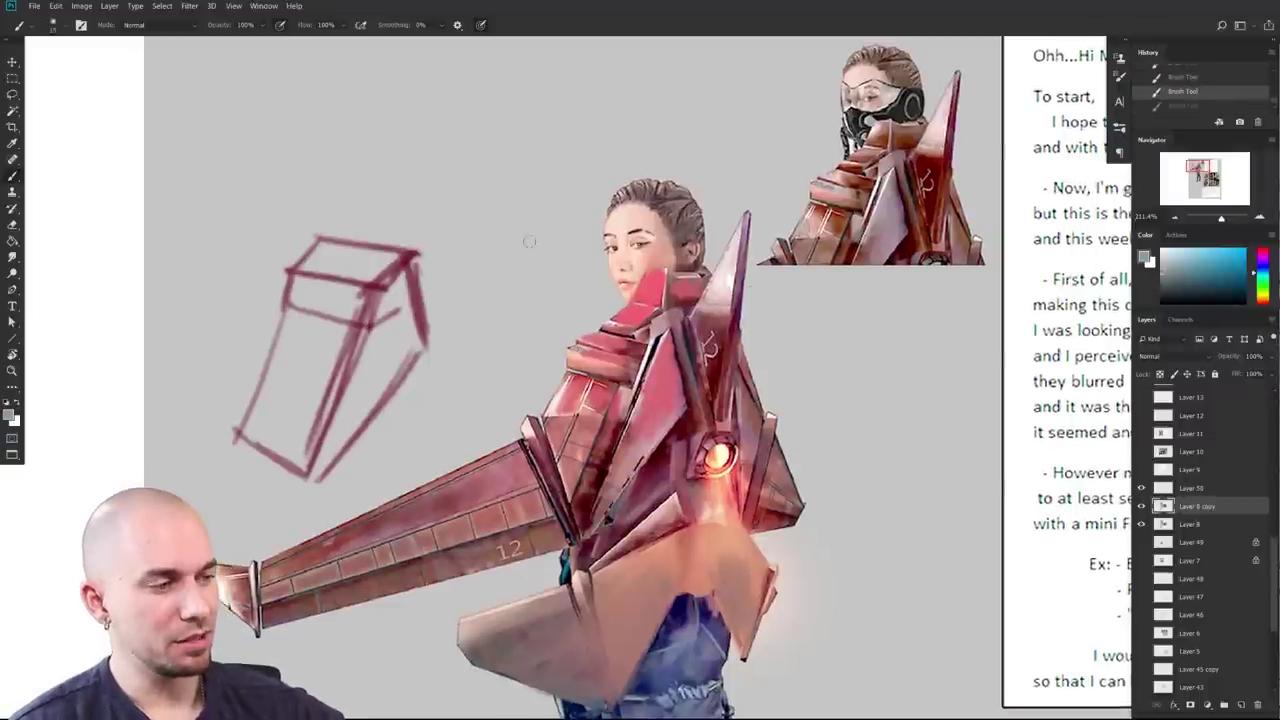
key("bracketleft")
left_click_drag(475, 325, 519, 197)
left_click_drag(517, 194, 557, 270)
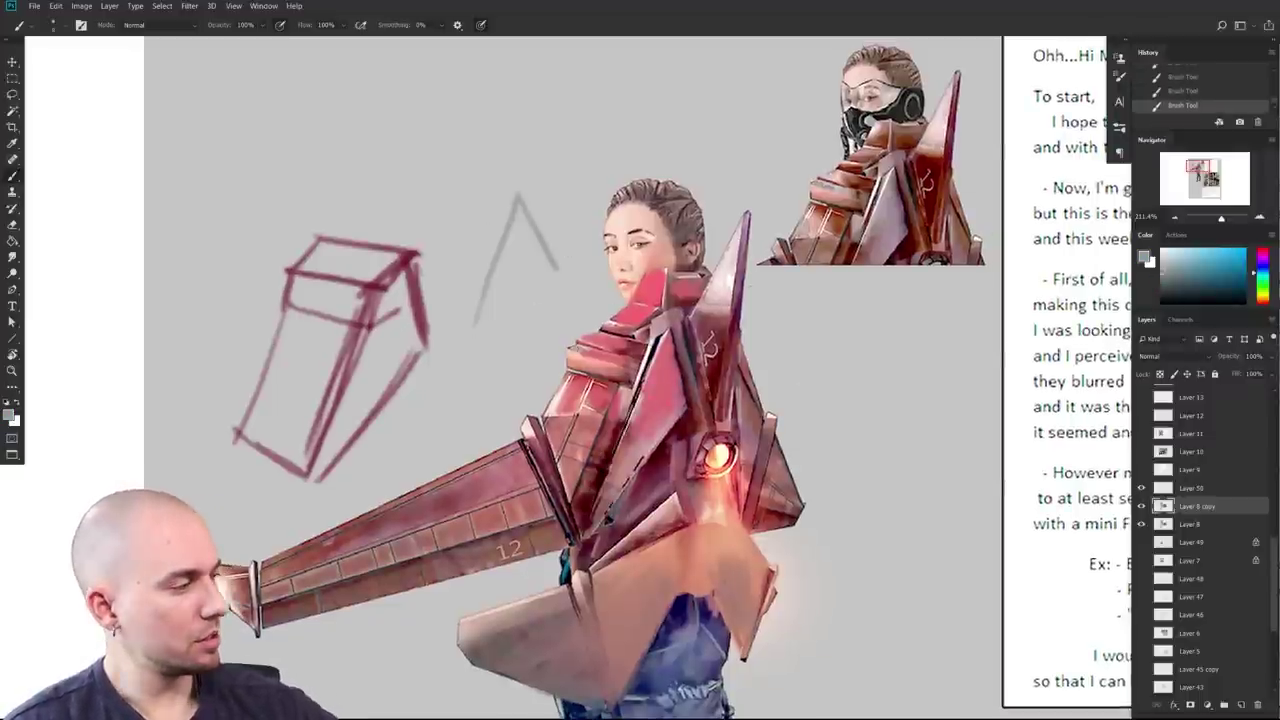
Step: Sample dark crimson from the armour and sketch a second block beside the first, with a triangular side plane and a long four-sided front face
left_click(612, 447, "alt")
mouse_move(480, 318)
left_mouse_down()
mouse_move(576, 286)
mouse_move(465, 355)
mouse_move(518, 198)
mouse_move(565, 270)
mouse_move(452, 394)
left_mouse_up()
key("ctrl+z")
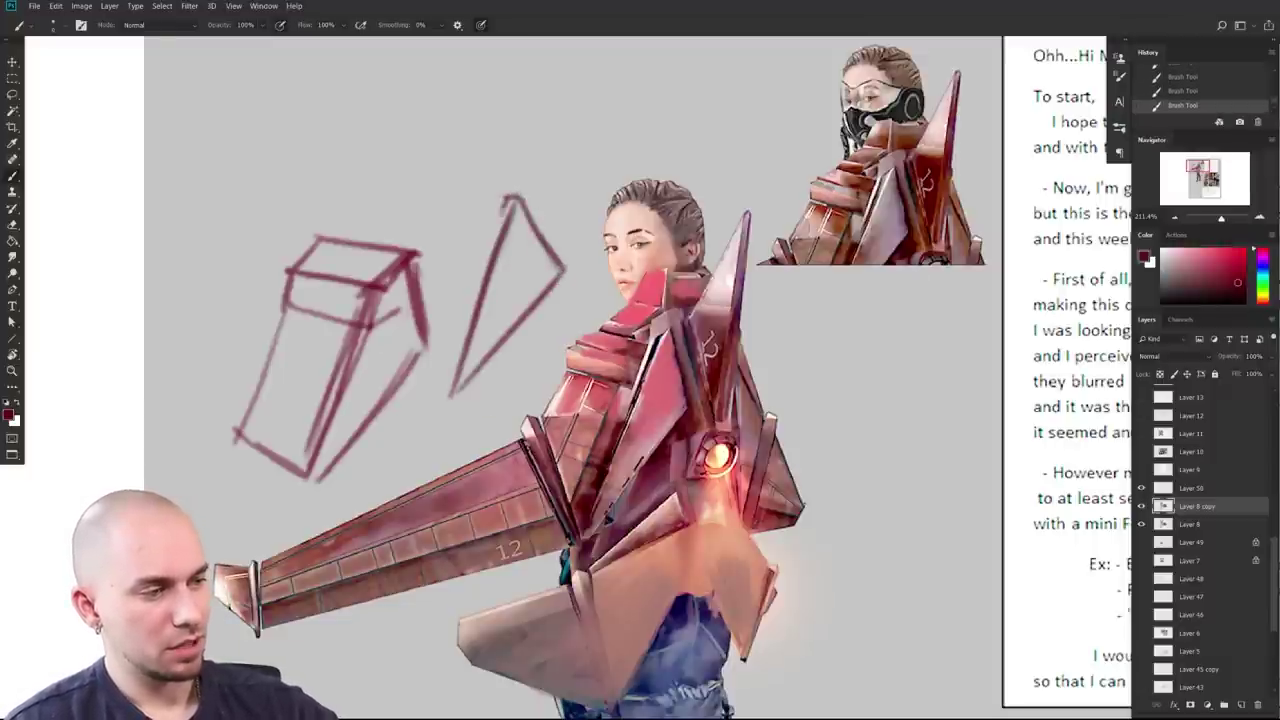
left_click_drag(512, 197, 450, 388)
left_click_drag(580, 330, 560, 360)
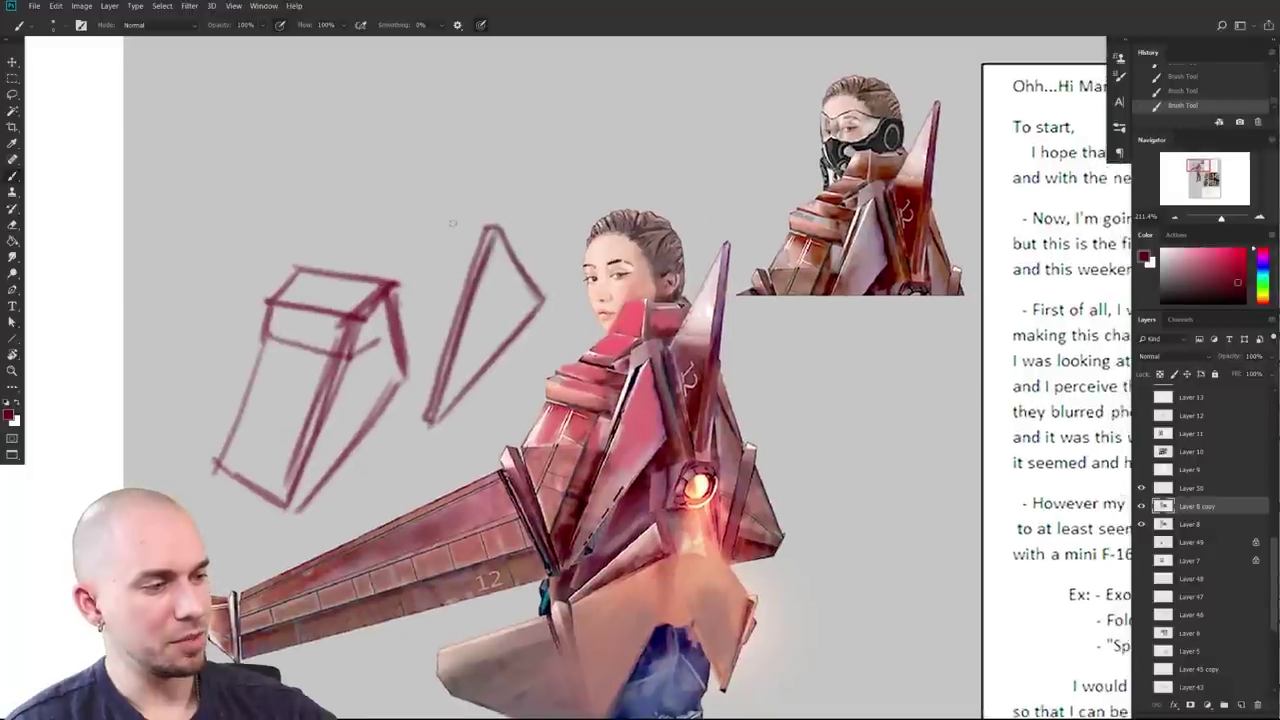
mouse_move(422, 238)
left_mouse_down()
mouse_move(480, 256)
mouse_move(378, 352)
mouse_move(378, 388)
mouse_move(350, 408)
mouse_move(425, 416)
left_mouse_up()
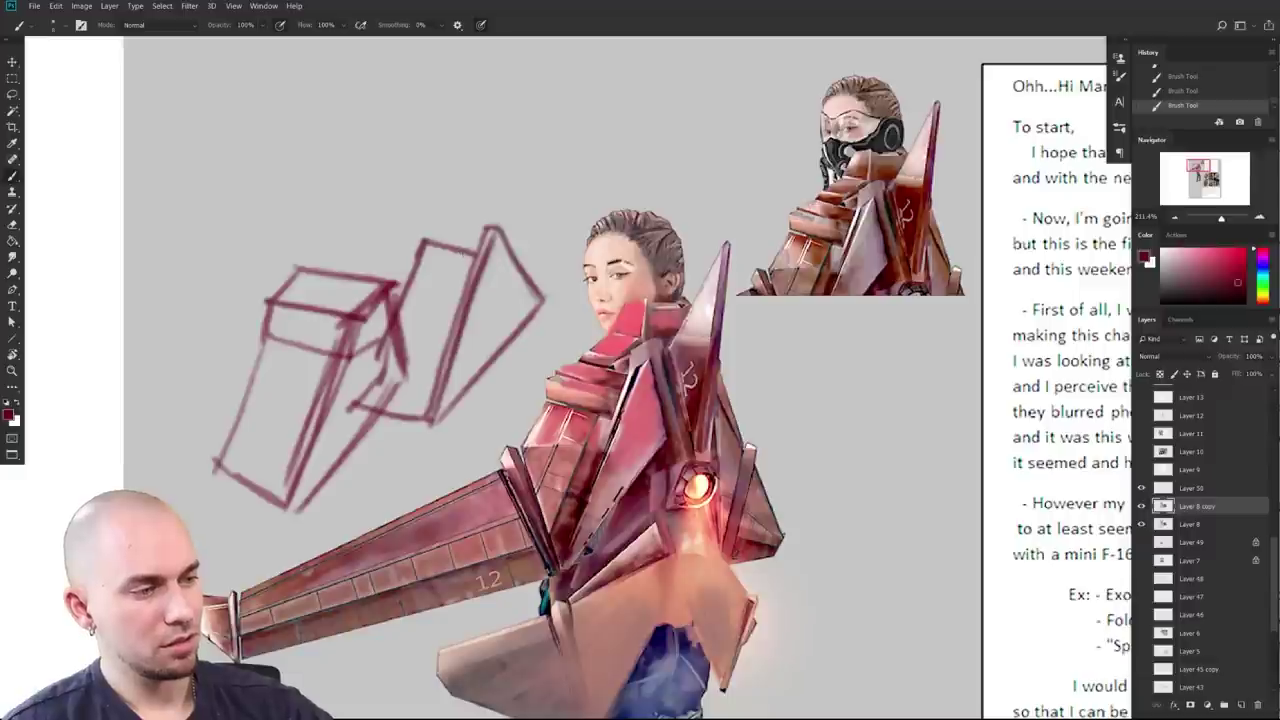
left_click_drag(532, 242, 520, 273)
Step: Fill the front face of the second block with bright pink using a larger brush
left_click(1210, 250)
key("bracketright")
key("bracketright")
key("bracketright")
left_click_drag(452, 295, 402, 434)
key("ctrl+z")
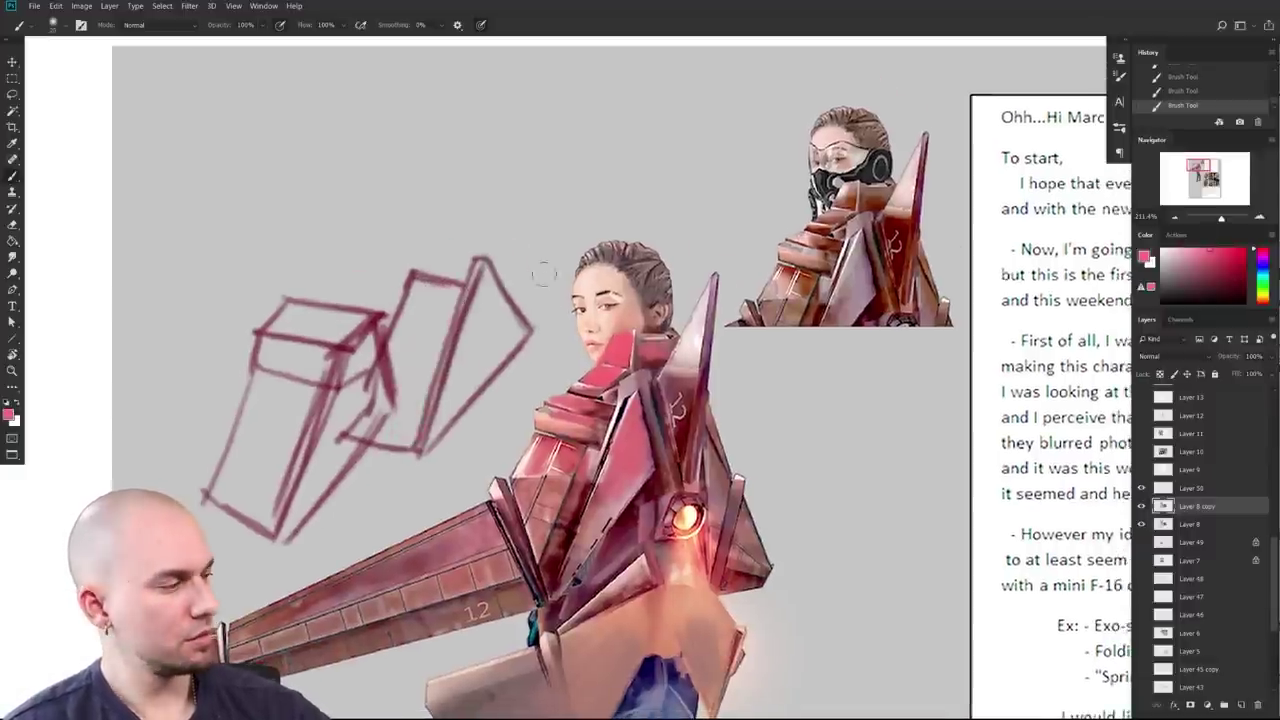
mouse_move(430, 360)
left_mouse_down()
mouse_move(446, 292)
mouse_move(418, 340)
mouse_move(408, 300)
mouse_move(372, 430)
mouse_move(425, 380)
left_mouse_up()
Step: Shade the triangular side face of the second block with a deeper pink
left_click(1224, 258)
left_click_drag(478, 306, 432, 420)
left_click_drag(490, 268, 440, 430)
mouse_move(508, 322)
left_mouse_down()
mouse_move(440, 434)
mouse_move(516, 340)
mouse_move(508, 306)
left_mouse_up()
Step: Outline the block's four-sided front plane and triangular side plane as two separate dark crimson shapes above it
left_click_drag(345, 342, 333, 363)
left_click(333, 363, "alt")
key("[")
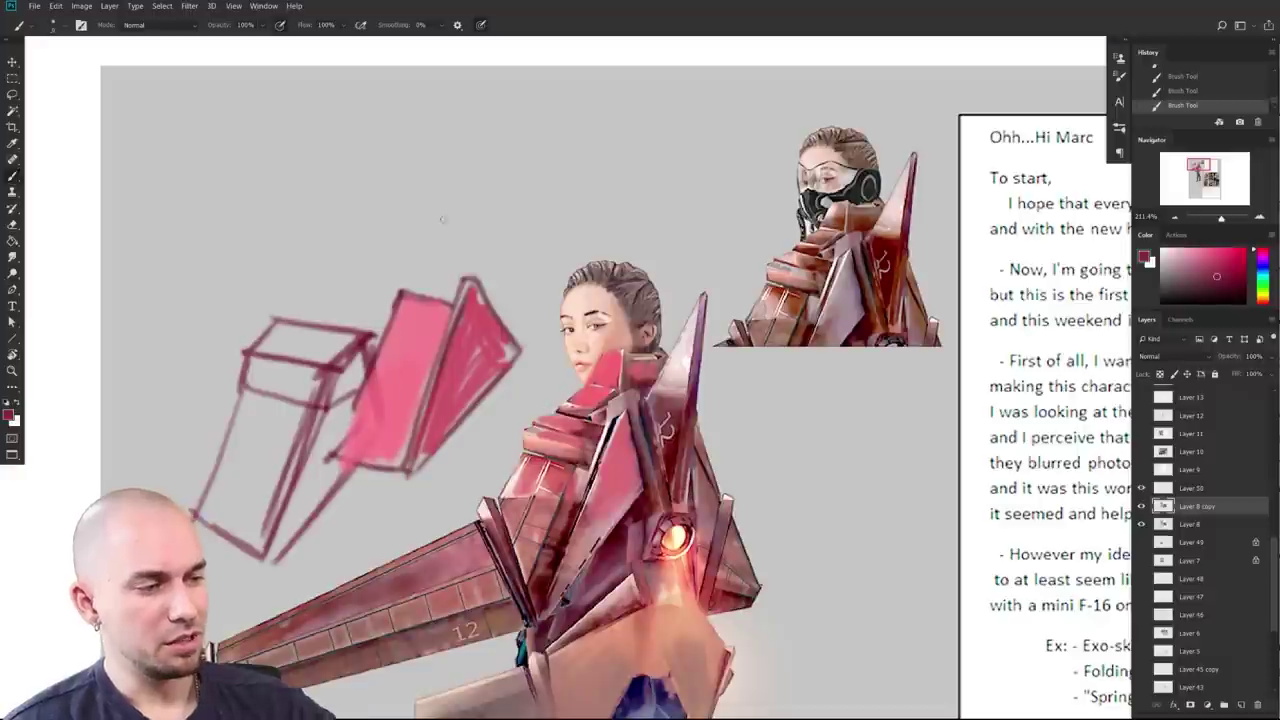
left_click_drag(430, 142, 390, 252)
mouse_move(432, 144)
left_mouse_down()
mouse_move(502, 160)
mouse_move(460, 244)
left_mouse_up()
mouse_move(392, 252)
left_mouse_down()
mouse_move(466, 240)
mouse_move(458, 260)
left_mouse_up()
left_click_drag(494, 176, 472, 228)
left_click_drag(496, 164, 462, 268)
mouse_move(555, 102)
left_mouse_down()
mouse_move(508, 238)
mouse_move(606, 170)
mouse_move(516, 240)
left_mouse_up()
left_click_drag(550, 134, 511, 242)
left_click_drag(550, 120, 511, 238)
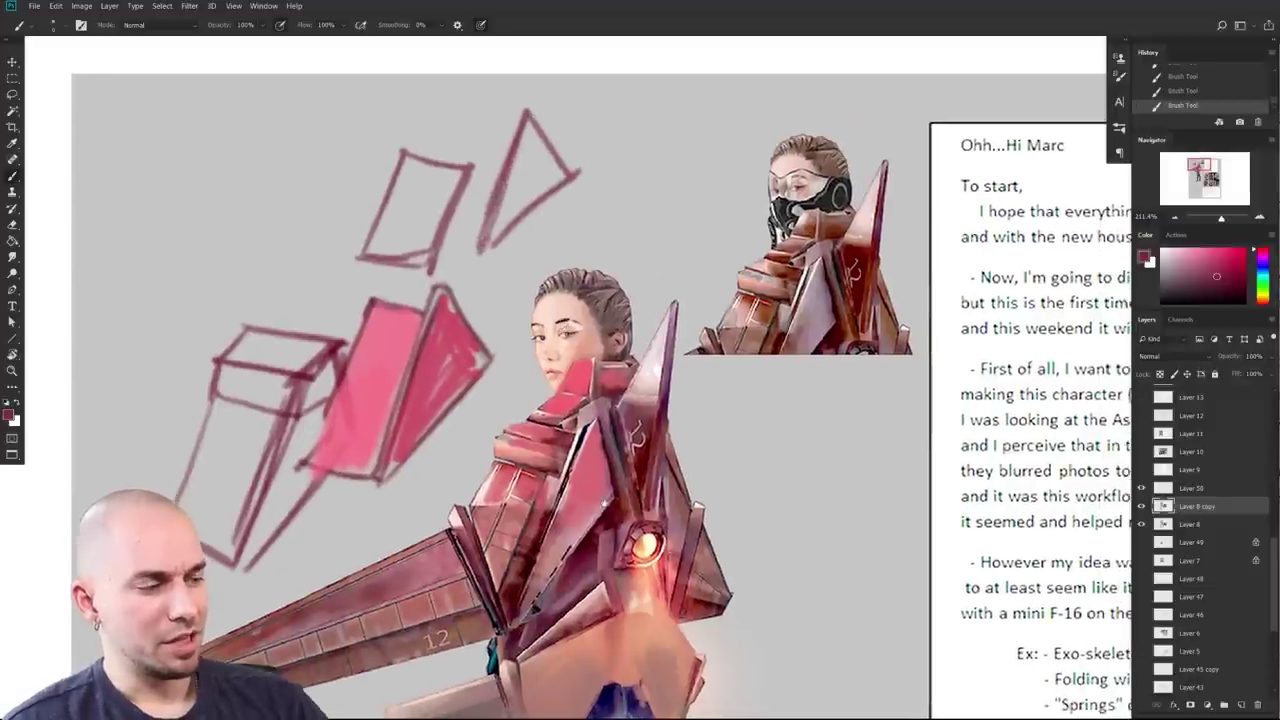
left_click_drag(568, 329, 553, 310)
left_click_drag(629, 600, 686, 534)
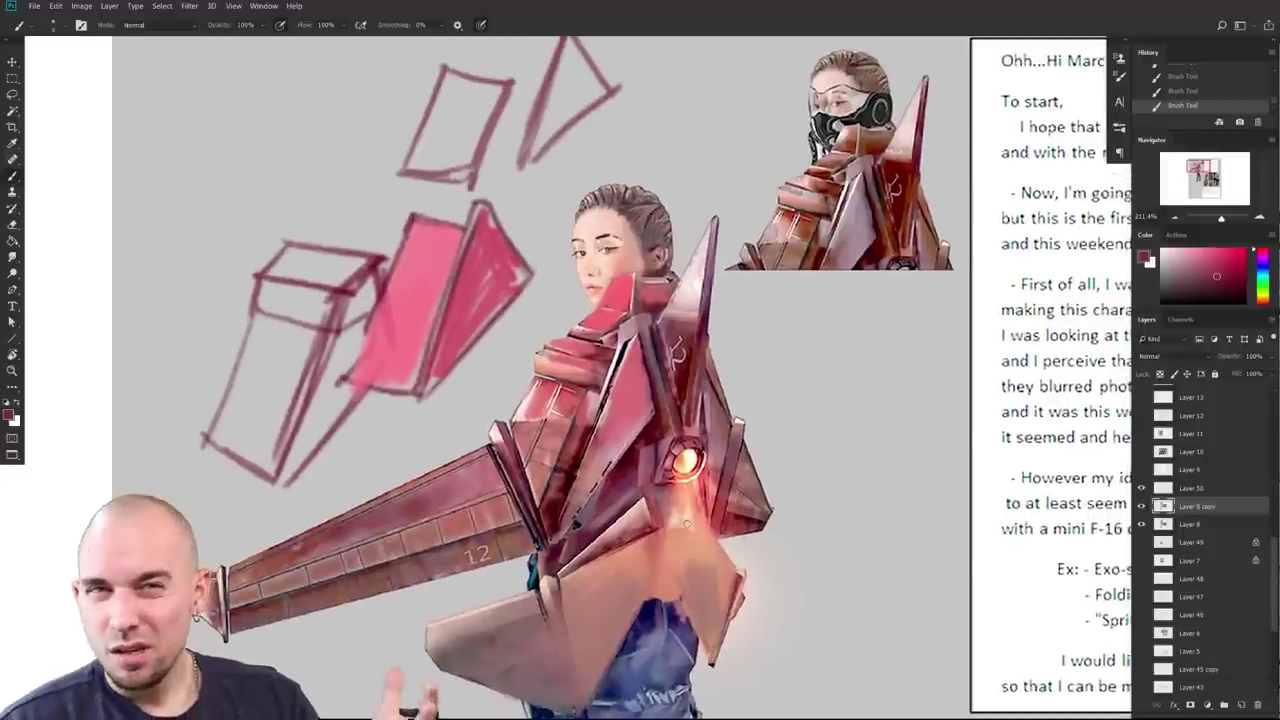
left_click_drag(686, 524, 658, 631)
left_click_drag(567, 508, 600, 508)
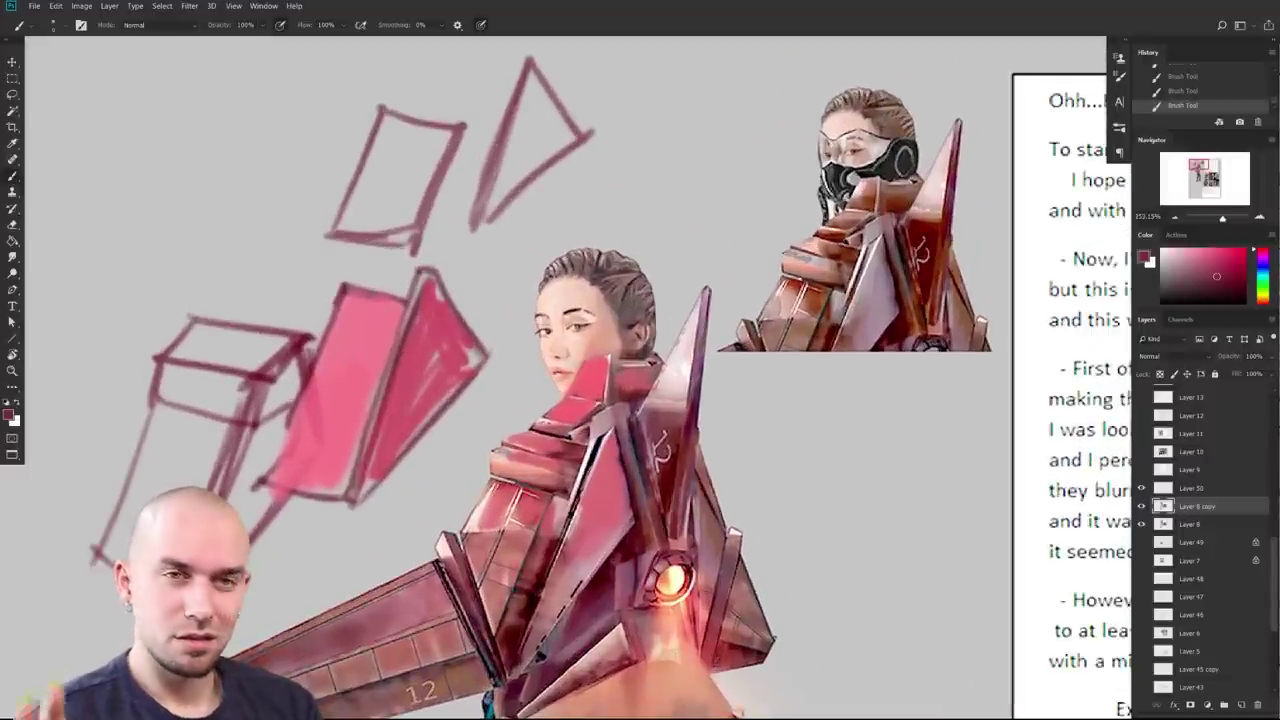
left_click_drag(645, 612, 680, 538)
left_click_drag(525, 508, 523, 539)
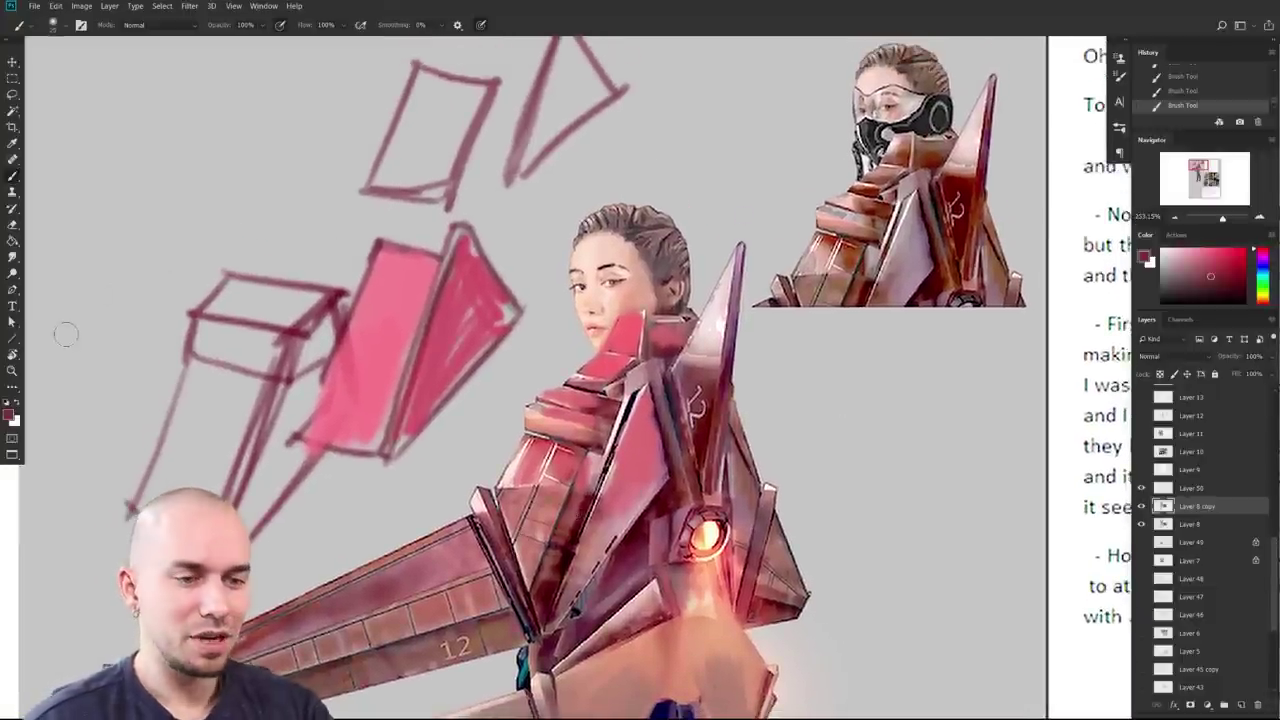
Step: Lasso the segmented shoulder armour and darken it with a large brush in near-black maroon sampled from the back armour
key("l")
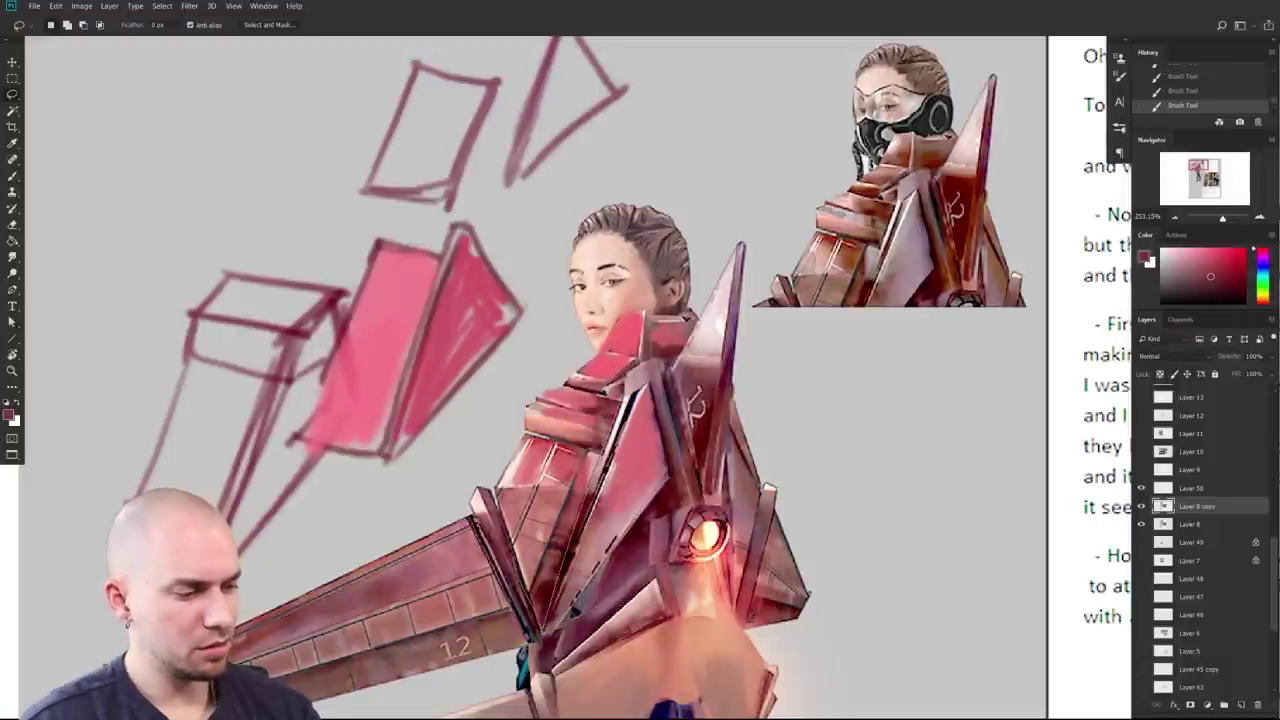
left_click_drag(620, 358, 630, 364)
key("b")
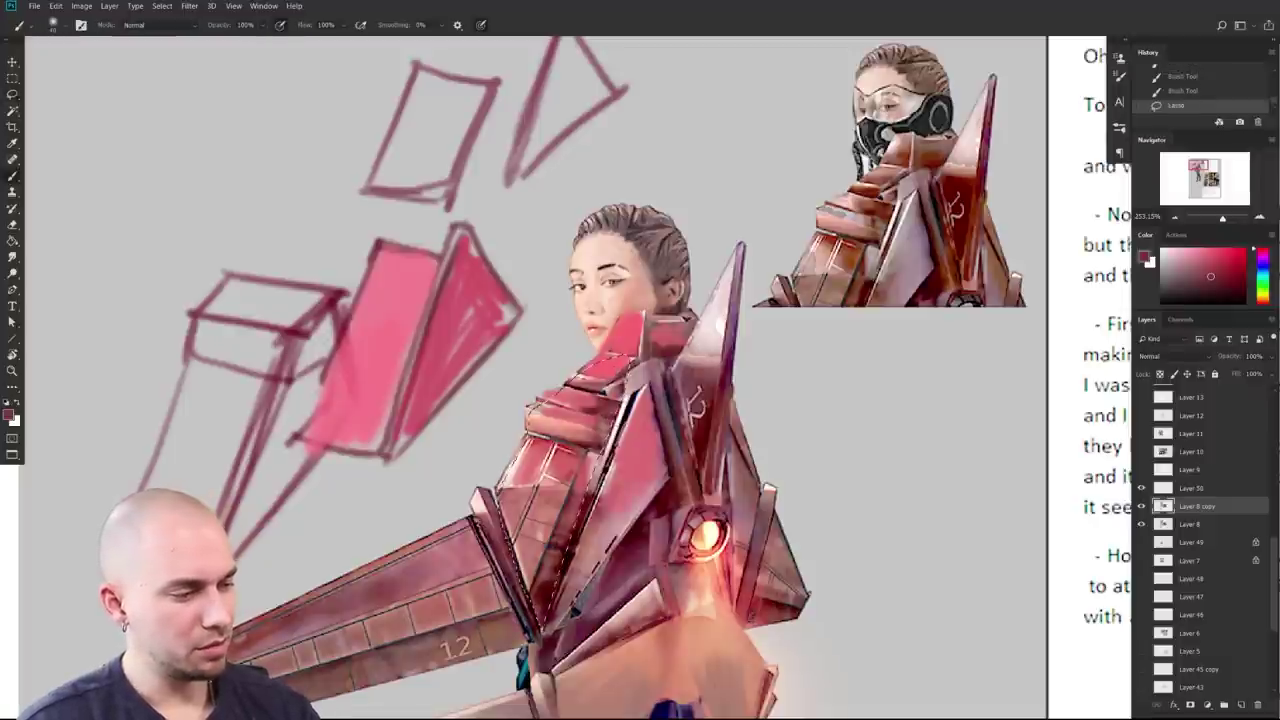
left_click(724, 454, "alt")
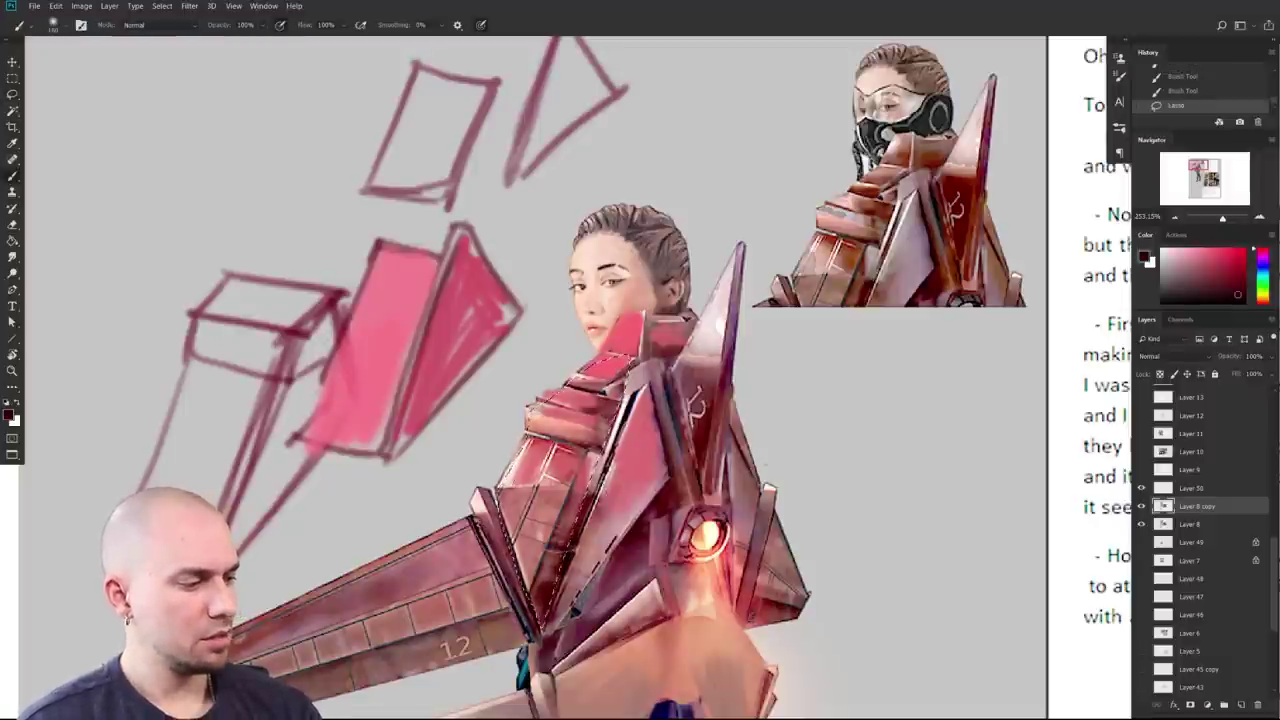
left_click_drag(571, 430, 560, 520)
key("ctrl+z")
key("[")
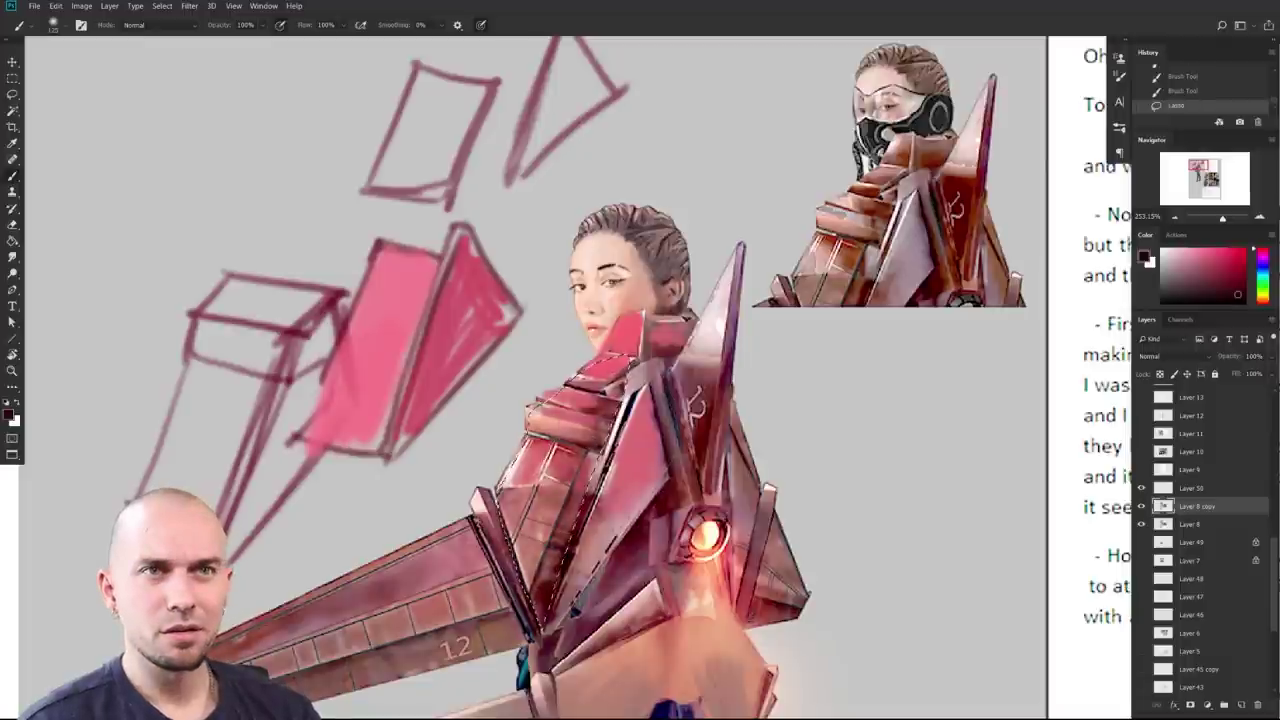
left_click_drag(578, 440, 560, 535)
mouse_move(692, 559)
left_mouse_down("ctrl")
mouse_move(612, 559)
mouse_move(688, 559)
left_mouse_up("ctrl")
Step: Paint bright pink light along the outer edge of the shoulder armour with a smaller brush and blend it using sampled crimson tones
scroll(690, 552, "up", 1)
left_click(548, 368, "alt")
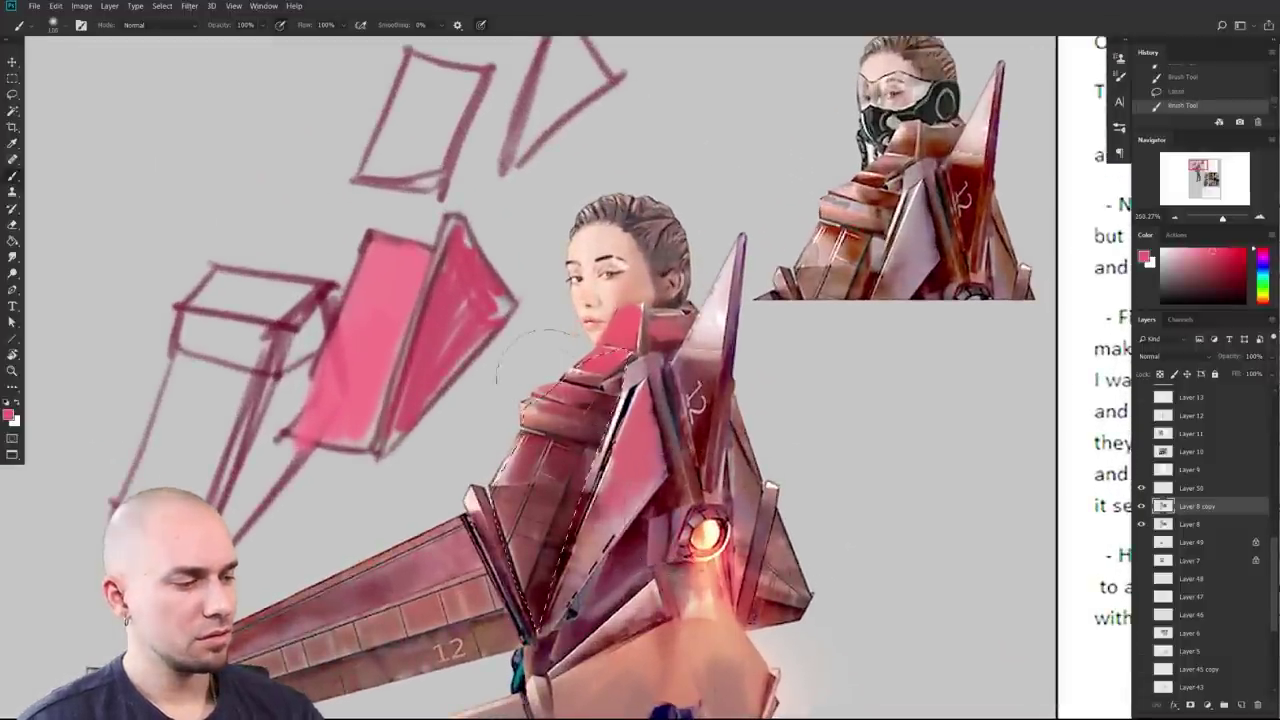
key("[")
key("[")
key("[")
key("[")
key("[")
key("[")
key("[")
key("[")
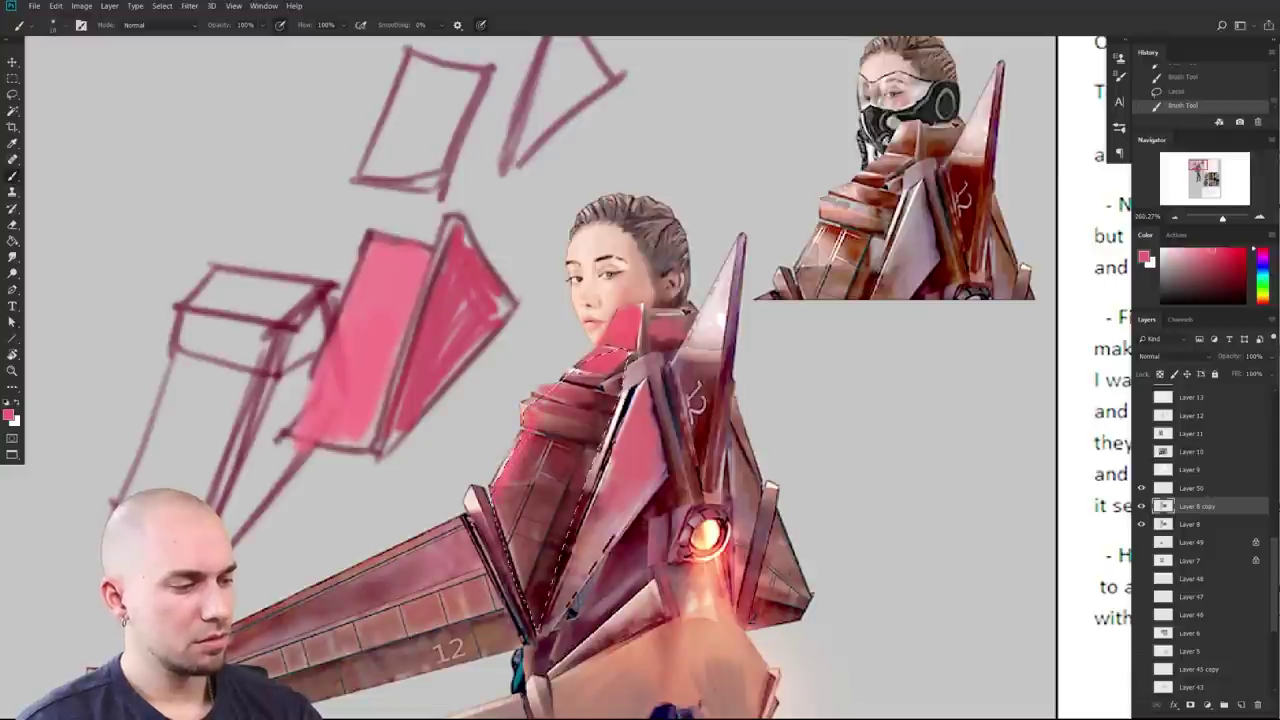
mouse_move(606, 358)
left_mouse_down()
mouse_move(532, 412)
mouse_move(498, 486)
left_mouse_up()
left_click(560, 425, "alt")
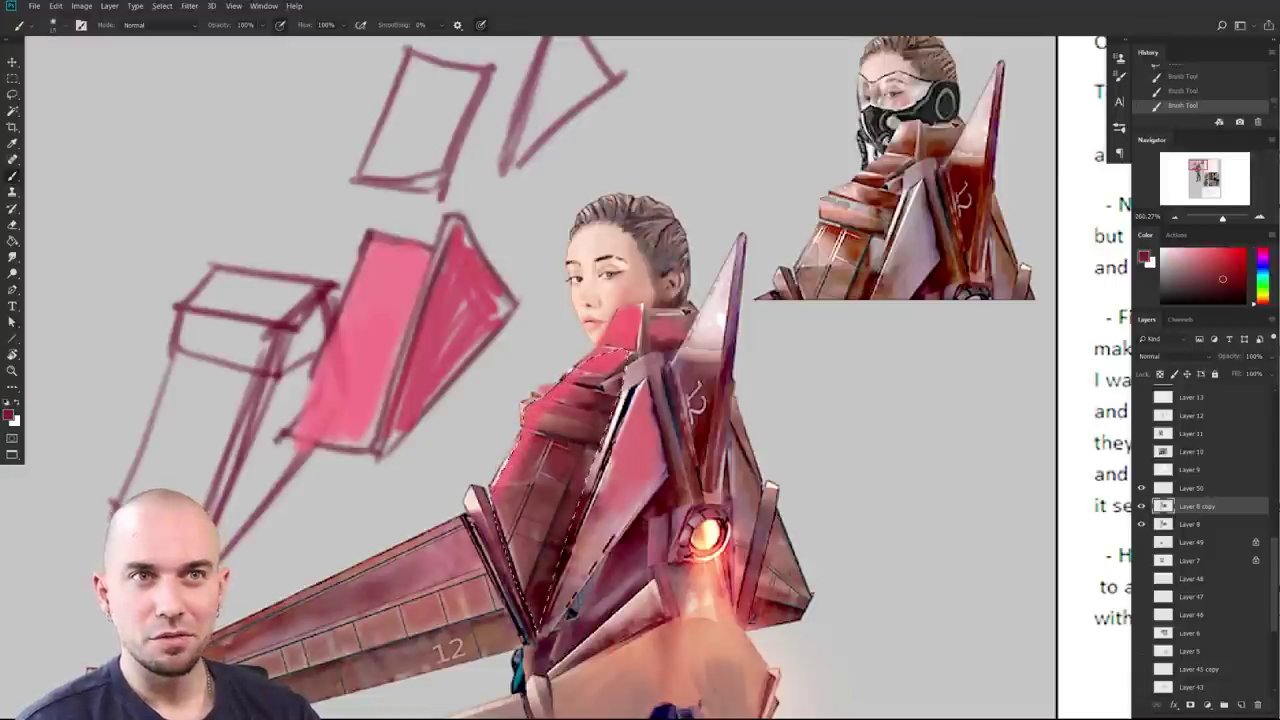
left_click(552, 432, "alt")
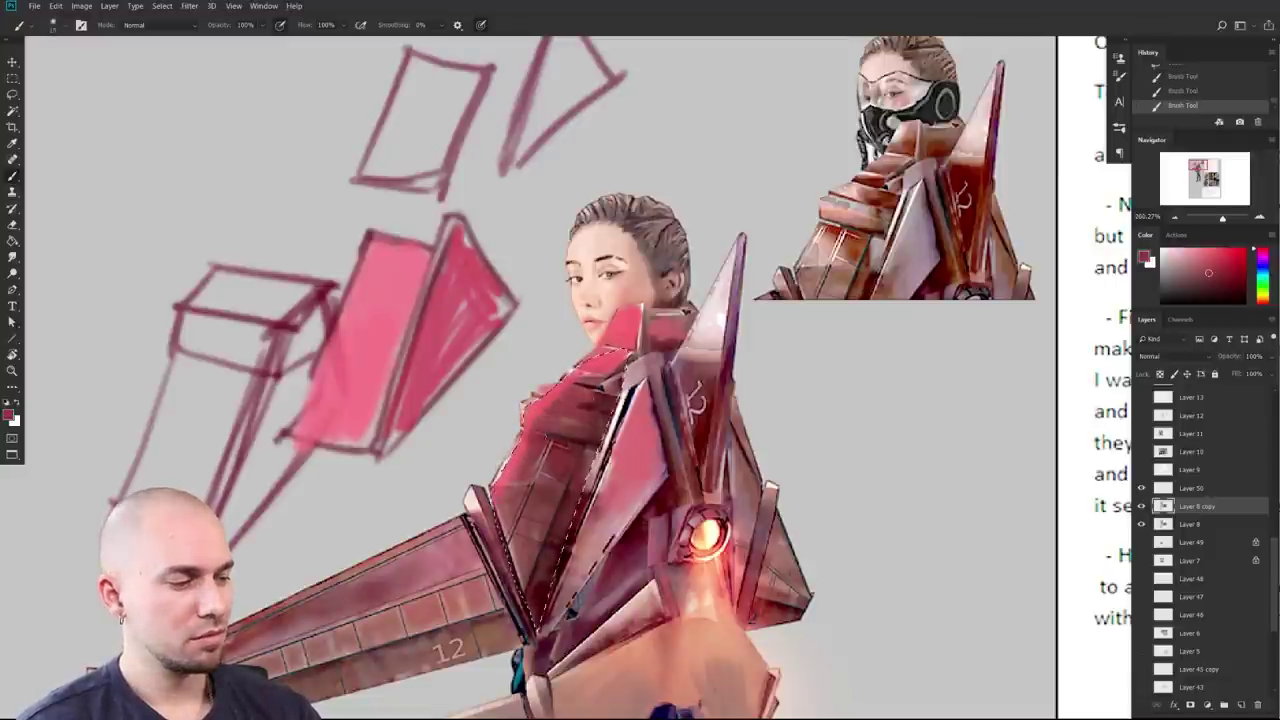
Step: Undo the dark and pink shading strokes on the shoulder armour
scroll(750, 528, "down", 5)
scroll(750, 530, "up", 3)
mouse_move(750, 534)
left_mouse_down()
mouse_move(671, 480)
mouse_move(681, 494)
left_mouse_up()
key("ctrl+z")
key("ctrl+z")
key("ctrl+z")
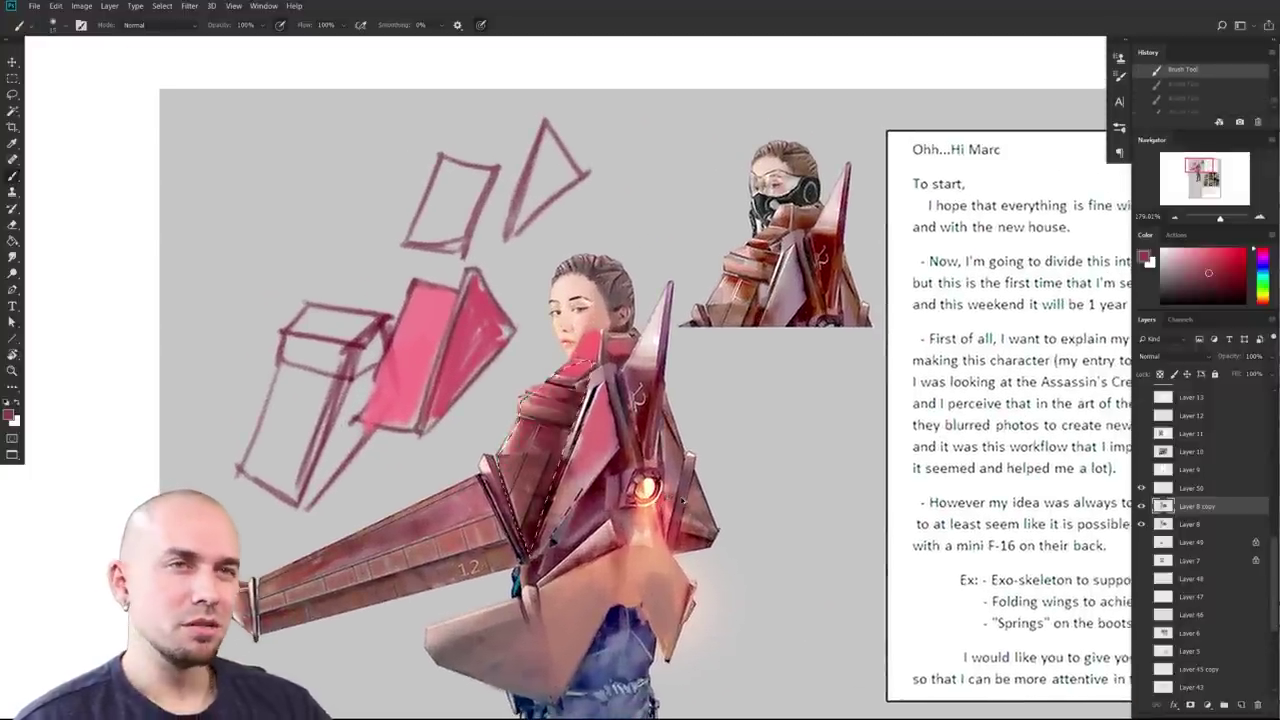
key("ctrl+z")
Step: Examine the whole figure, comparing the rendering of the upper armour planes with the blue trousers and the leg exoskeleton
scroll(837, 543, "down", 2)
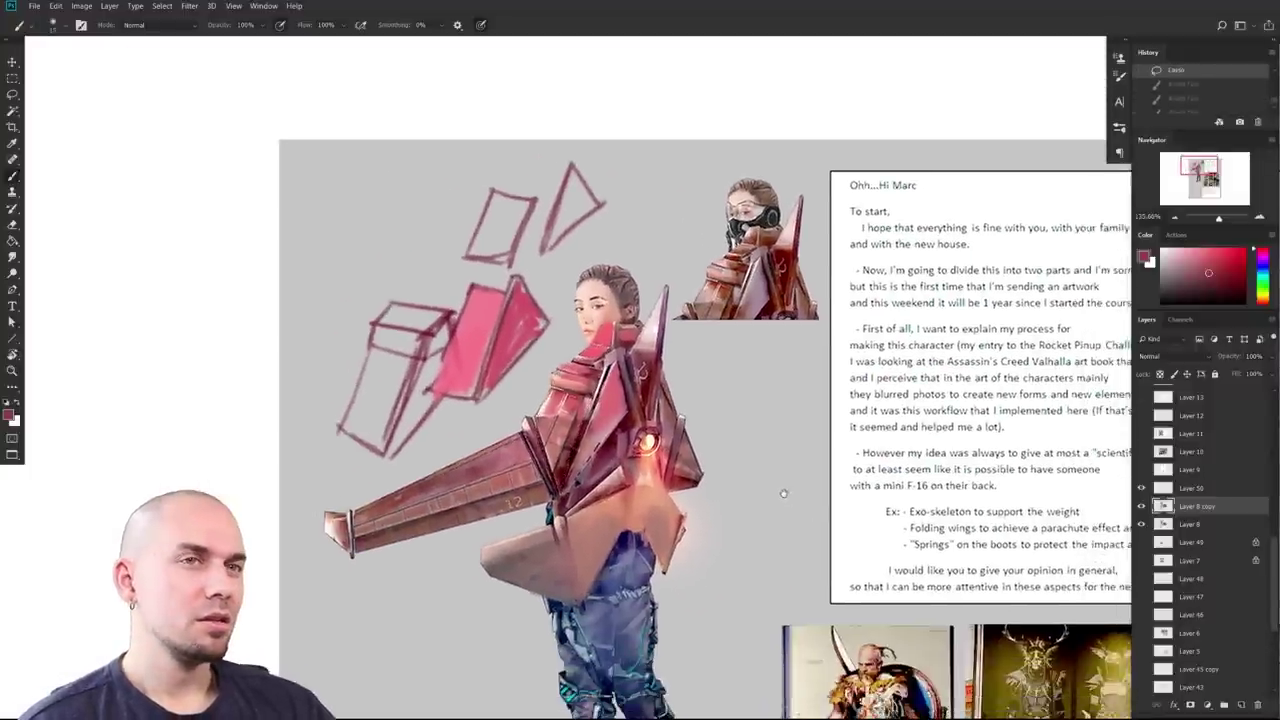
scroll(754, 506, "down", 5)
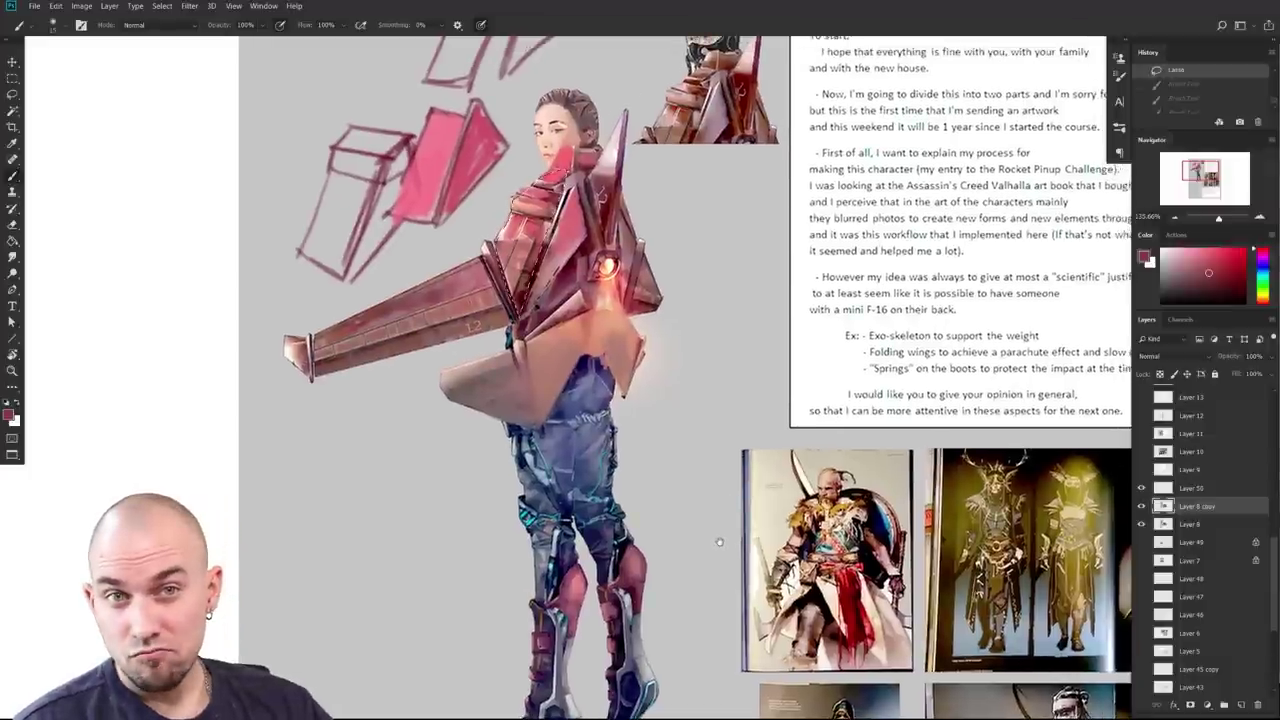
scroll(720, 543, "up", 6)
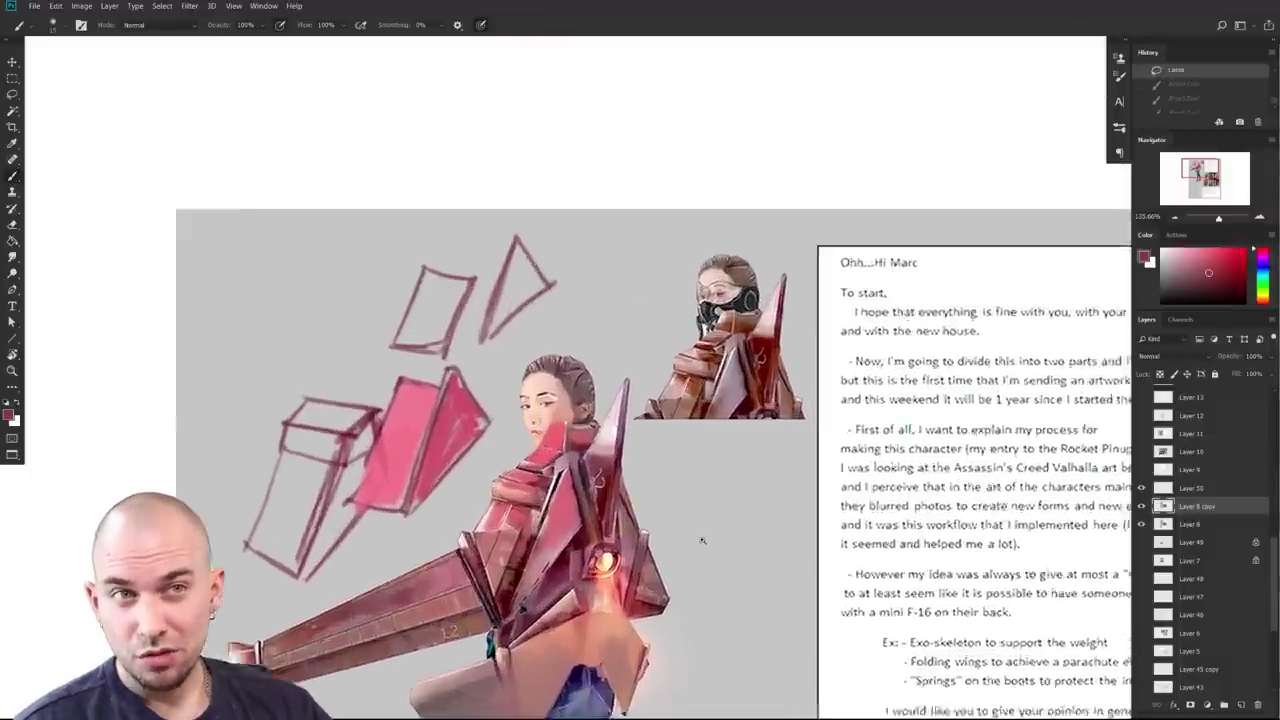
scroll(783, 473, "down", 4)
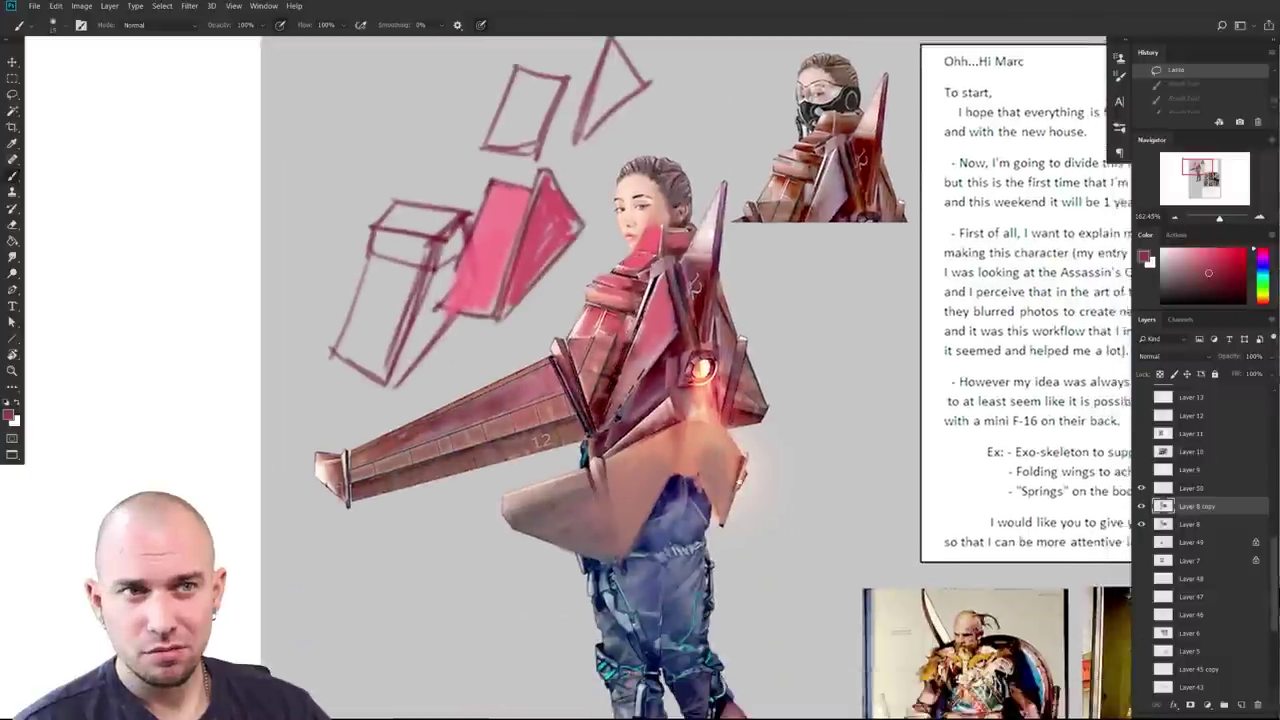
scroll(760, 470, "down", 5)
scroll(730, 466, "up", 4)
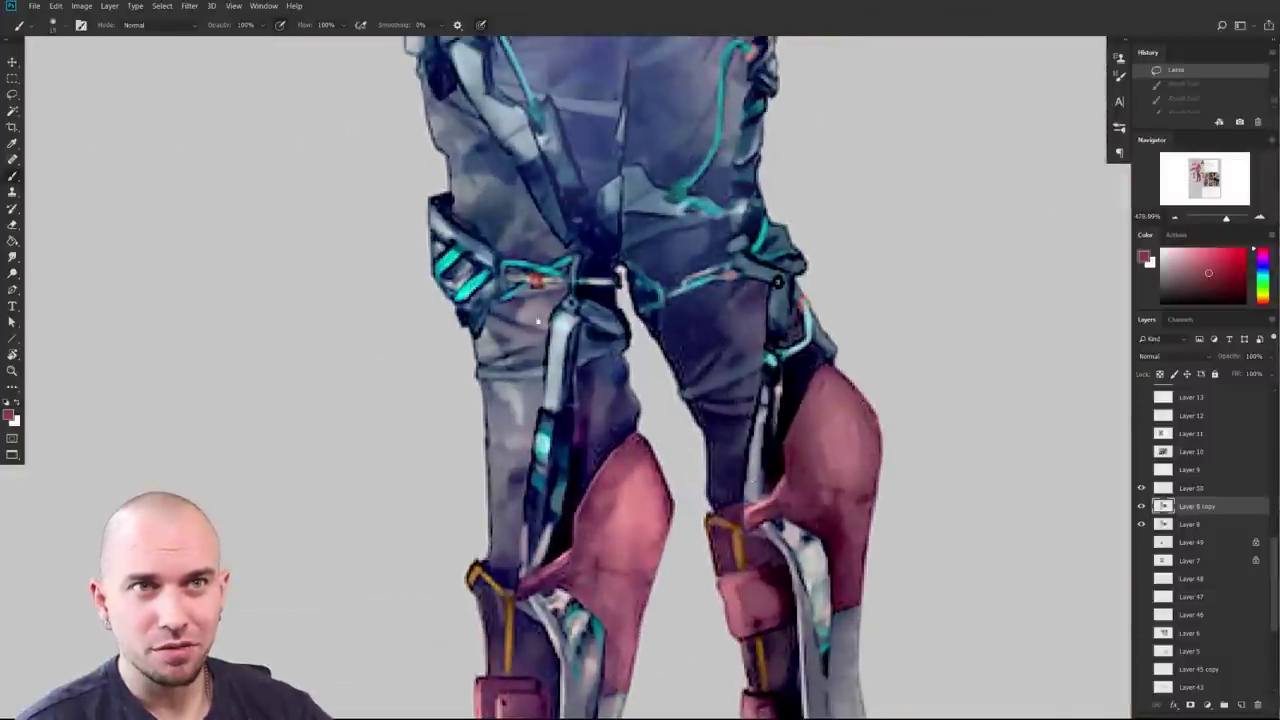
scroll(700, 460, "down", 2)
scroll(688, 458, "down", 2)
scroll(684, 380, "up", 2)
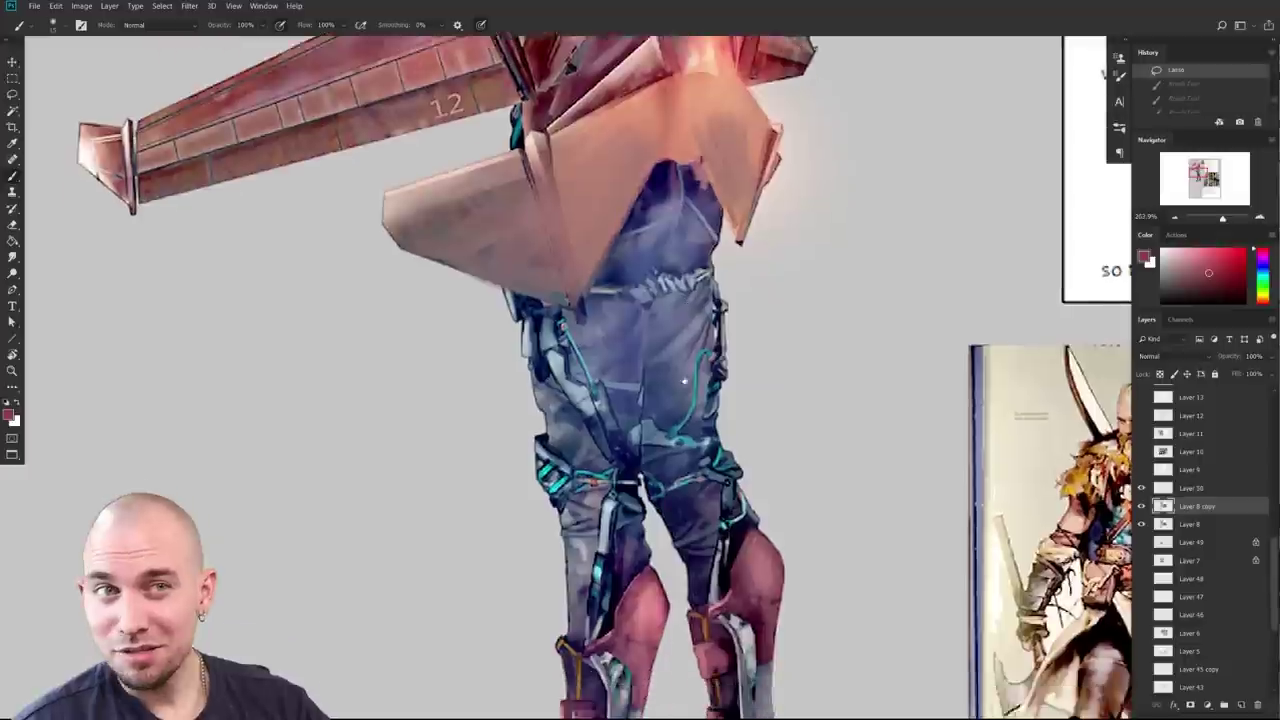
scroll(684, 380, "down", 1)
left_click_drag(684, 380, 692, 208)
left_click_drag(620, 130, 599, 472)
scroll(689, 336, "up", 5)
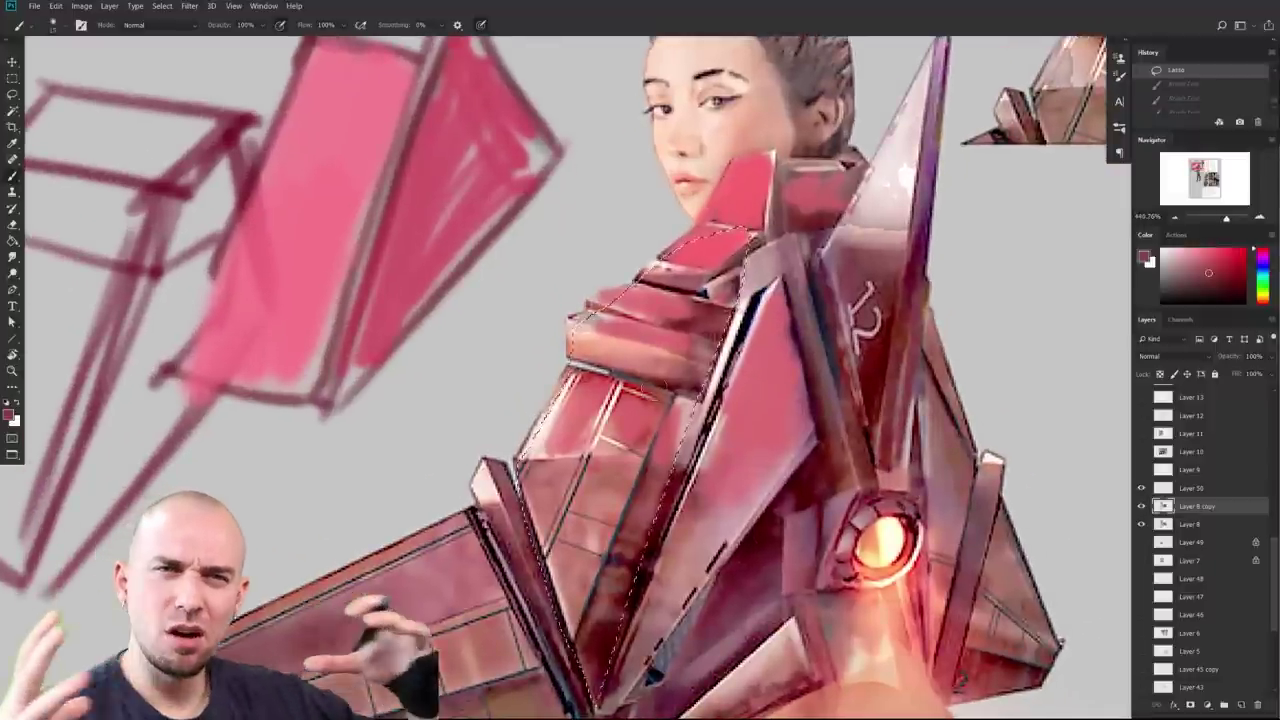
scroll(653, 385, "down", 10)
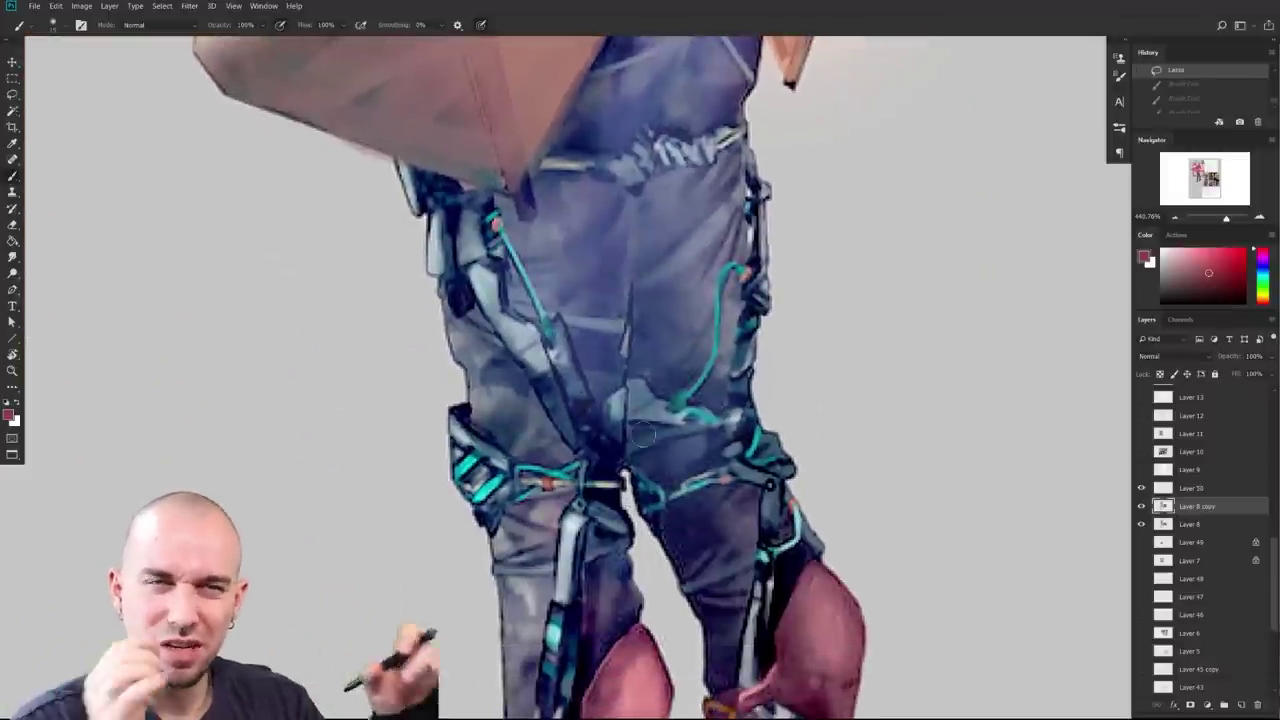
scroll(642, 432, "down", 6)
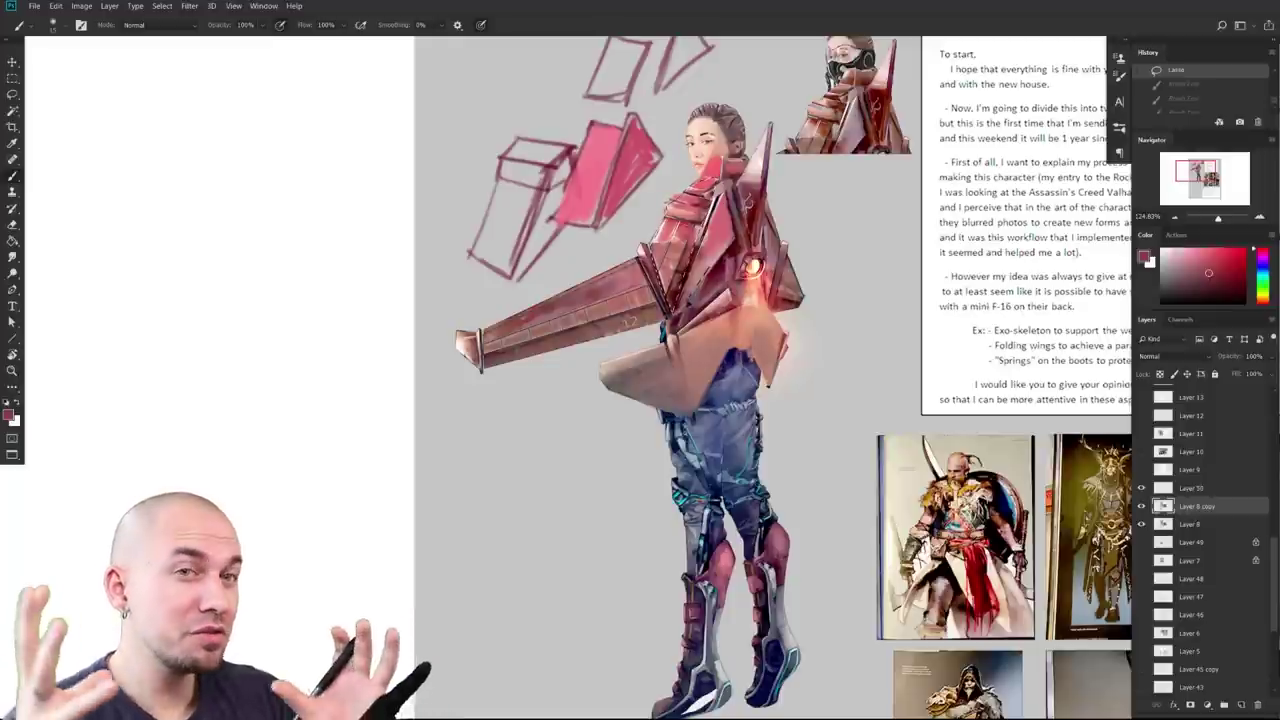
left_click_drag(796, 464, 741, 501)
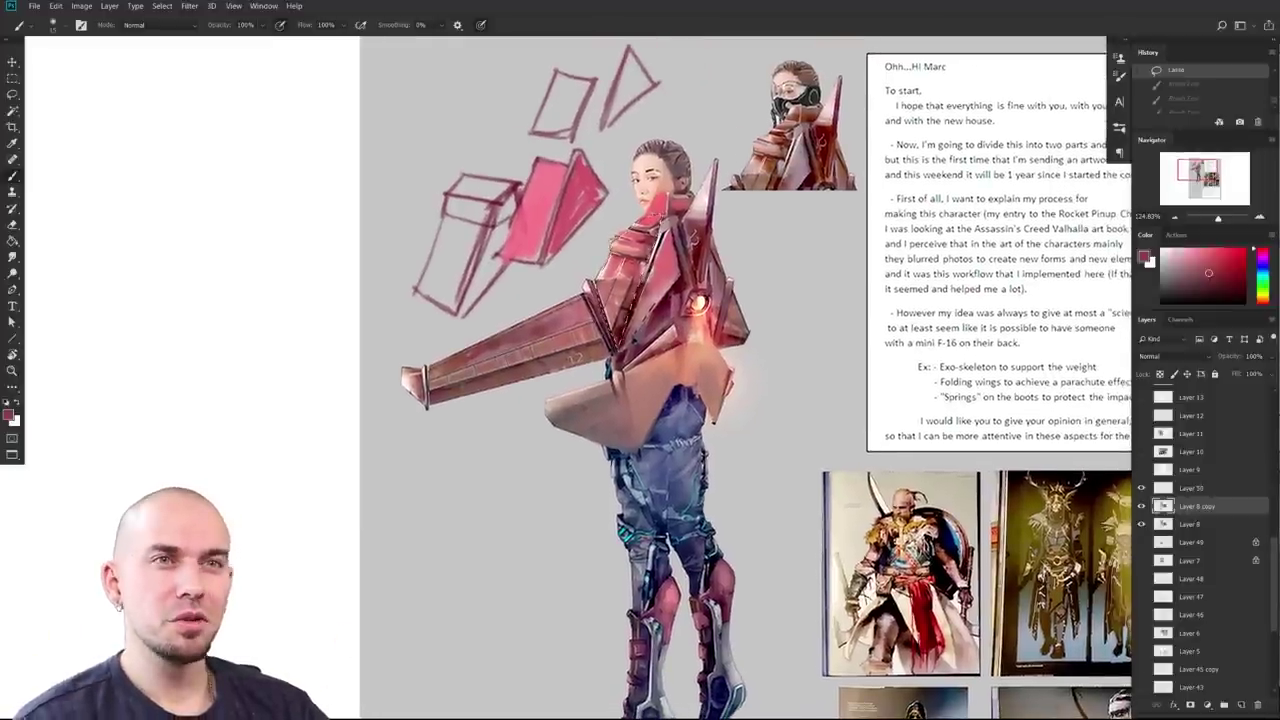
left_click_drag(741, 501, 712, 441)
Step: Try to retouch the curved cyan cable on the thigh directly on the Layer 8 copy layer
key("ctrl+plus")
scroll(707, 415, "up", 2)
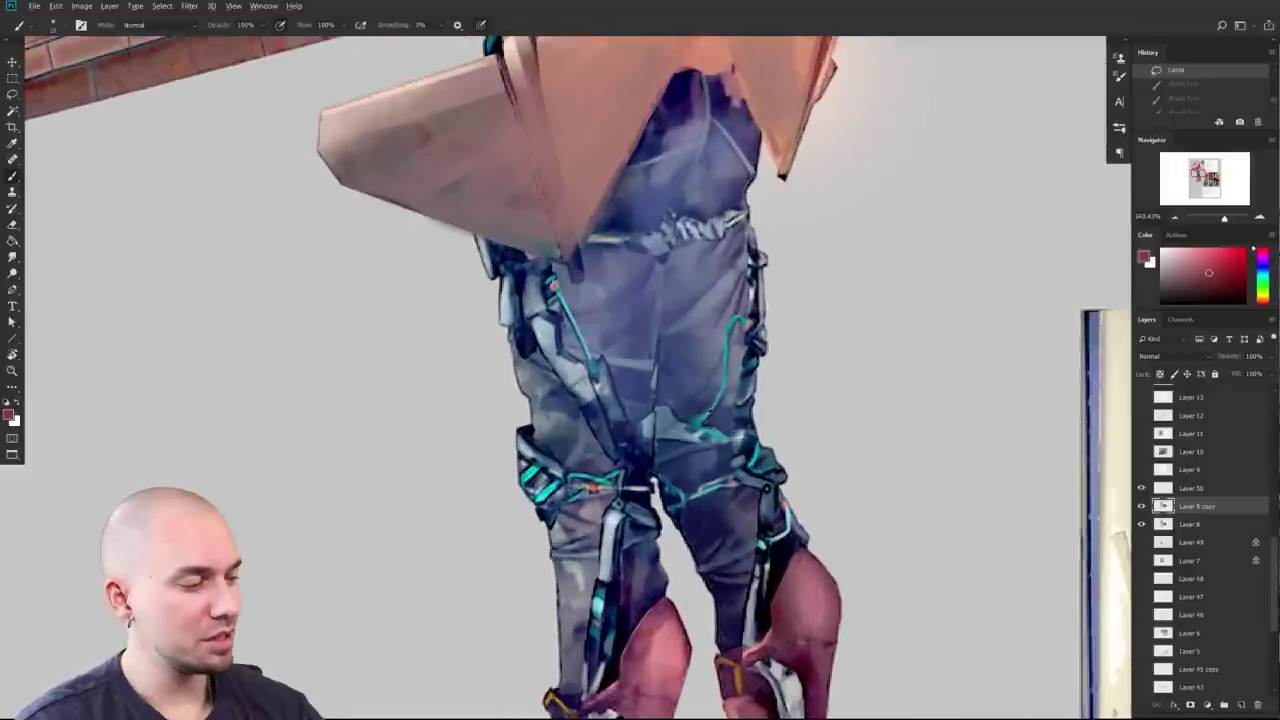
left_click(707, 415, "alt")
left_click_drag(703, 430, 718, 436)
left_click(715, 434, "alt")
key("ctrl+z")
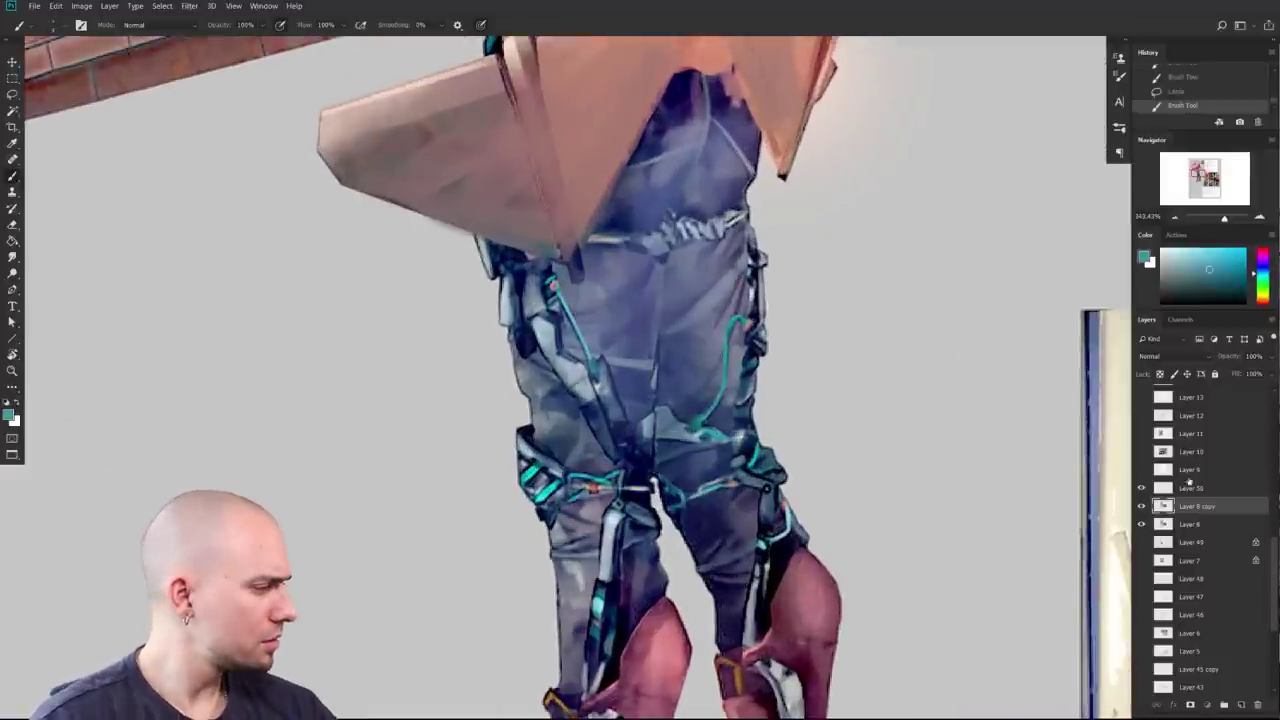
Step: Make the layer directly above Layer 8 copy active and clear the remaining shoulder selection
left_click(1188, 487)
mouse_move(700, 430)
left_mouse_down()
mouse_move(712, 435)
mouse_move(673, 470)
left_mouse_up()
left_click(709, 436, "alt")
key("ctrl+d")
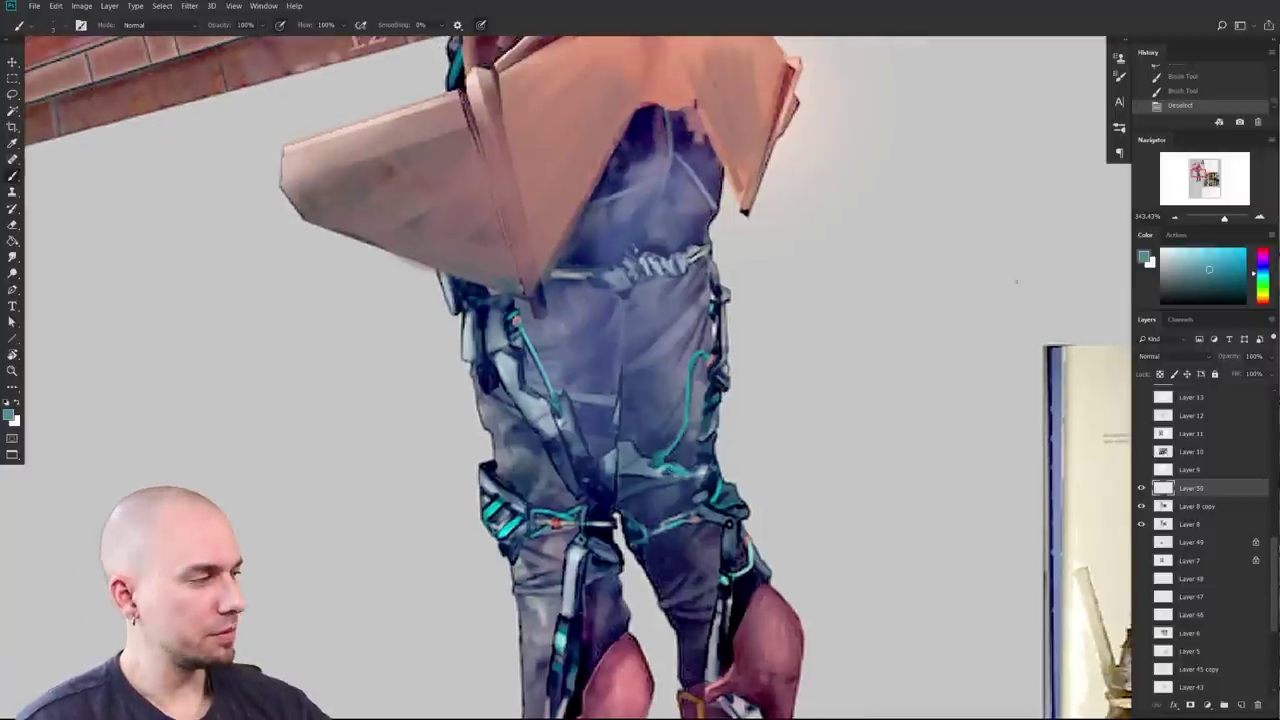
Step: Paint a taut, straight cyan cable down the thigh from the hip-side connector towards the knee
left_click(684, 430, "alt")
left_click_drag(694, 357, 655, 462)
left_click(665, 453, "alt")
left_click(666, 455, "alt")
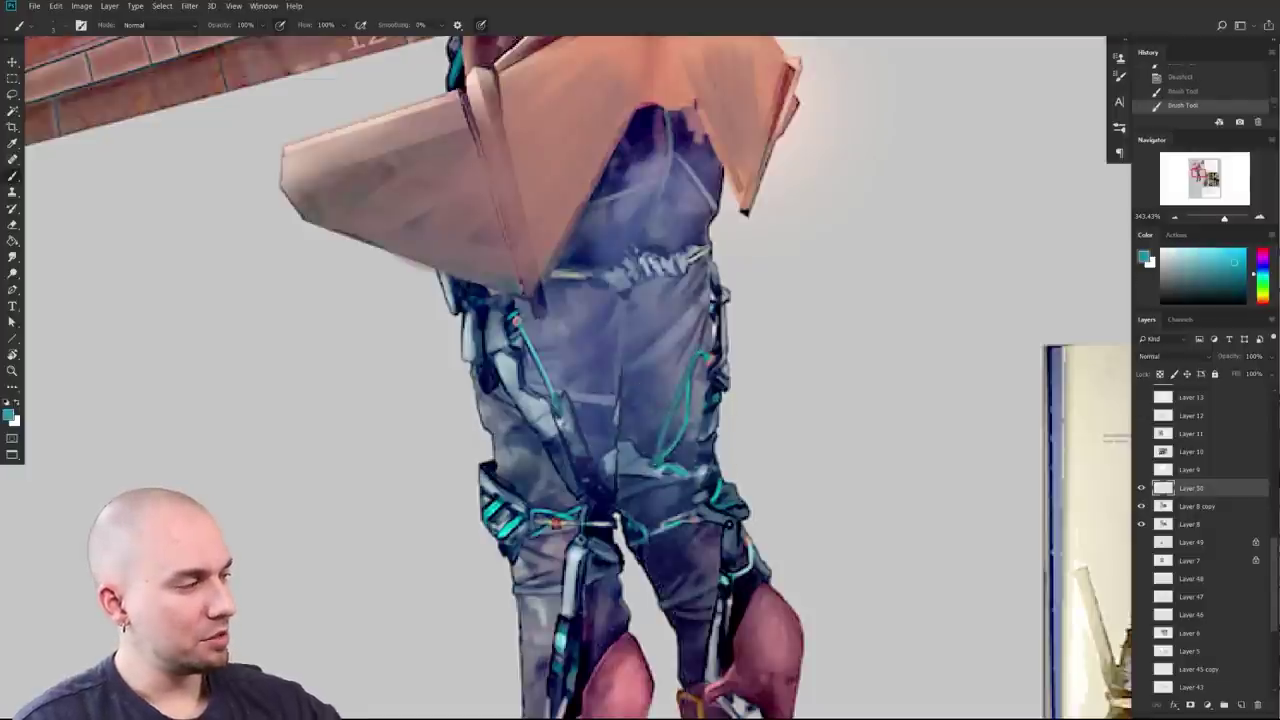
left_click_drag(698, 355, 656, 460)
Step: Cover the old curved cable on the thigh with blue sampled from the trousers, leaving only the straight one
key("[")
left_click(672, 400, "alt")
mouse_move(691, 378)
left_mouse_down()
mouse_move(664, 460)
mouse_move(695, 470)
left_mouse_up()
left_click(672, 465, "alt")
key("[")
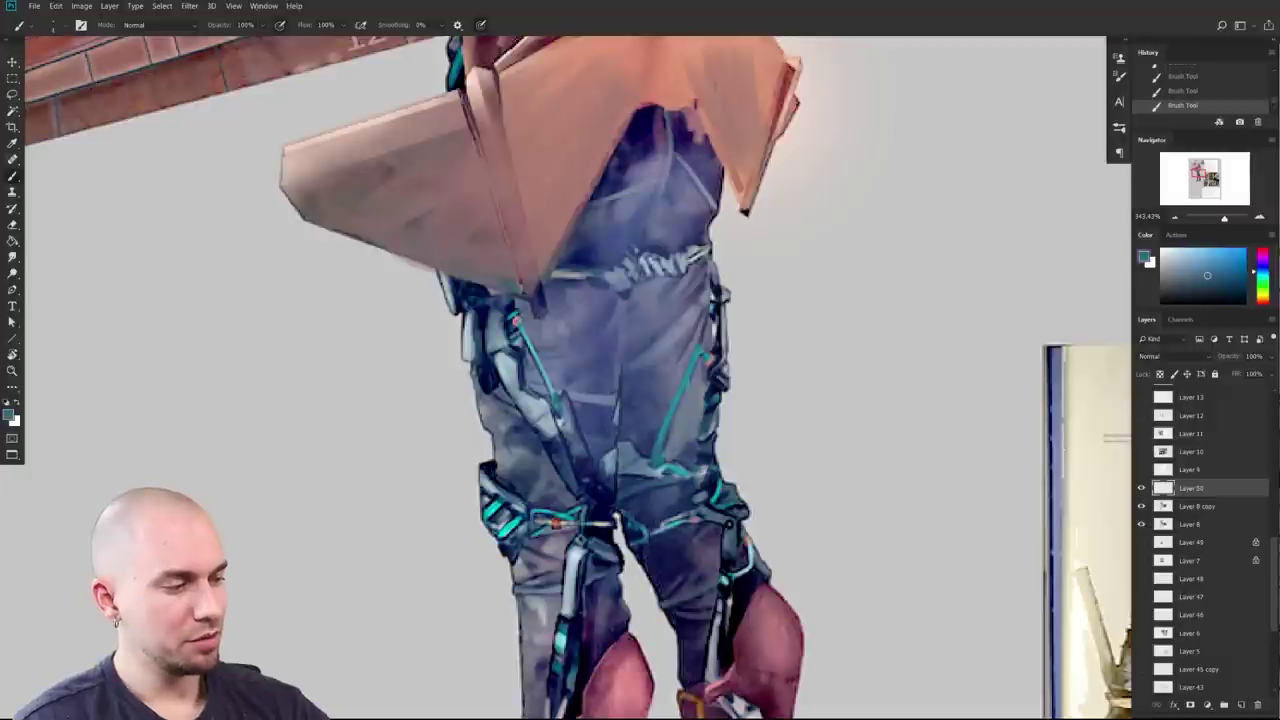
Step: Paint a bright blue cable diagonally across the upper thigh from the waistband to the hip-side connector
left_click(1225, 253)
left_click_drag(697, 356, 656, 458)
left_click_drag(668, 314, 718, 382)
left_click_drag(667, 461, 688, 469)
right_click(636, 456)
key("Escape")
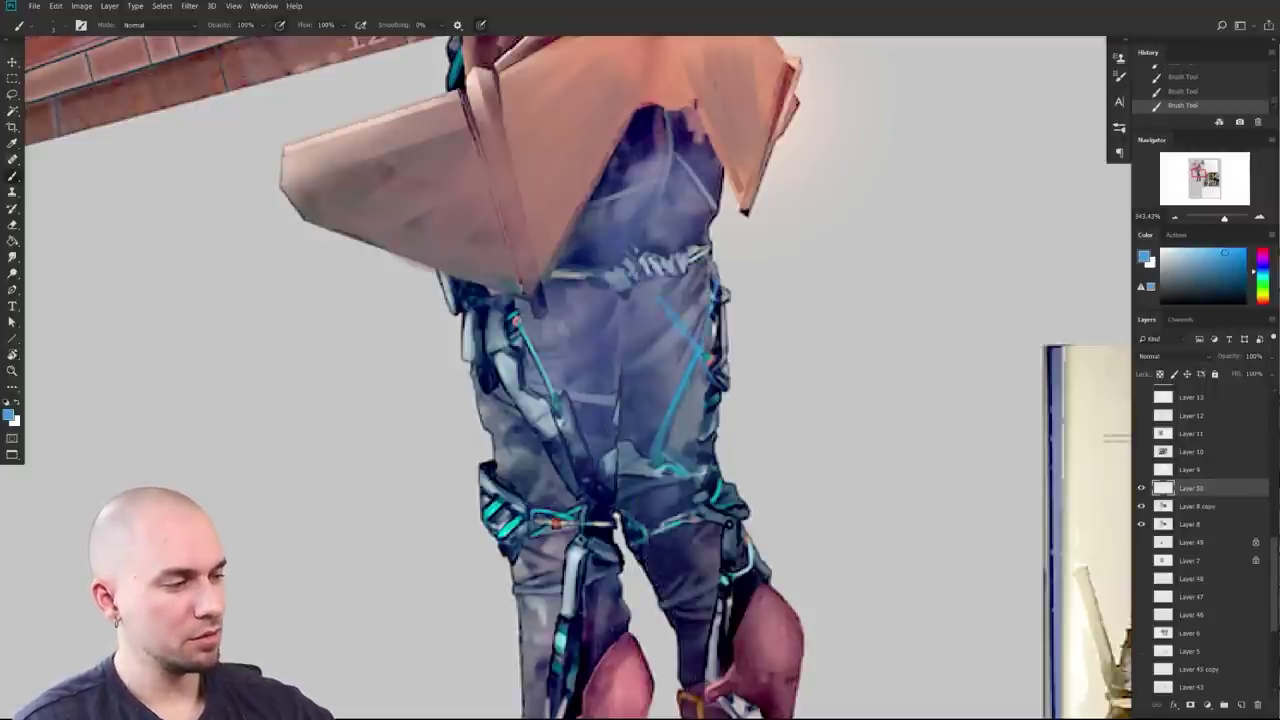
left_click_drag(705, 352, 640, 282)
Step: Add a small bright blue mark on the shoulder armour just below the red collar
scroll(662, 423, "down", 6)
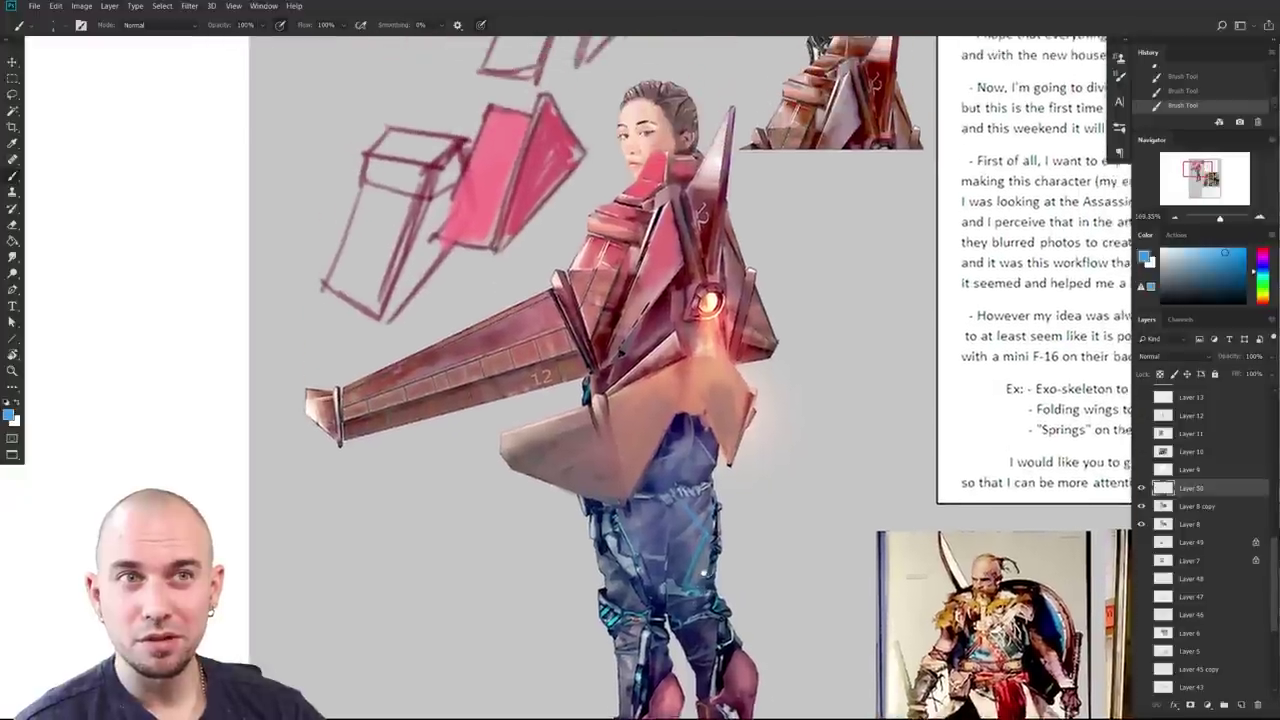
scroll(664, 465, "down", 1)
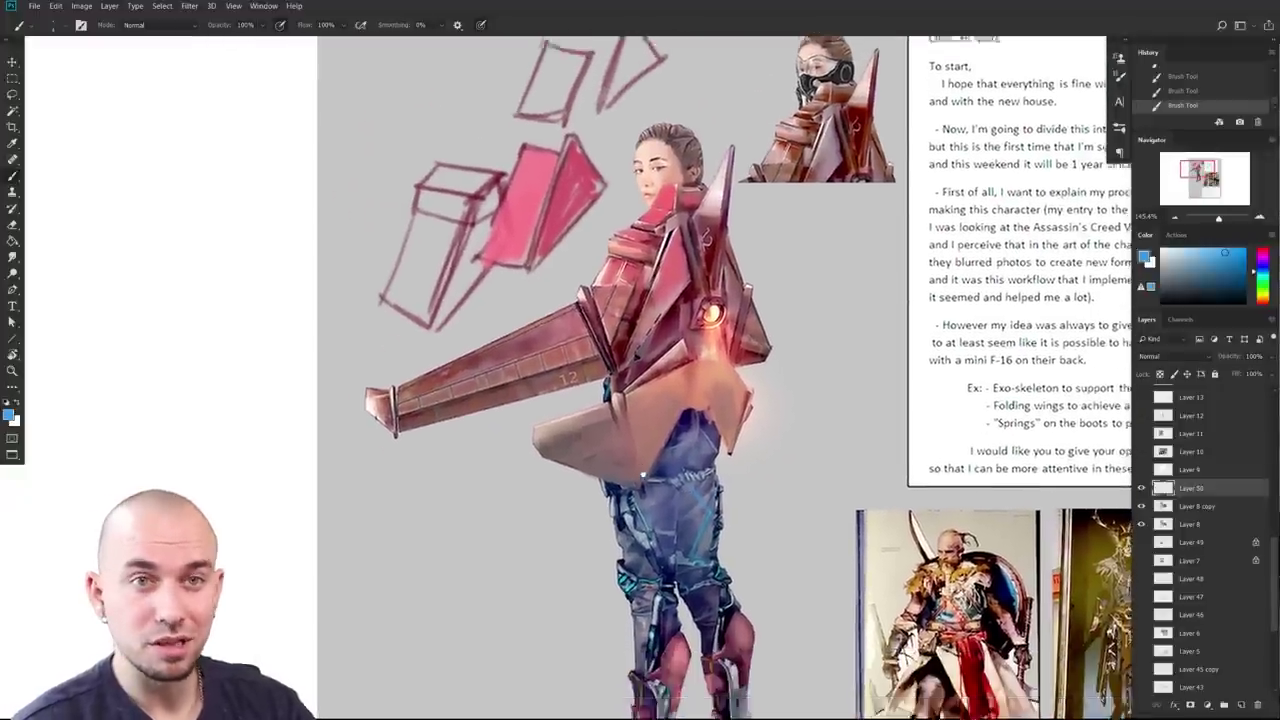
scroll(664, 465, "up", 5)
scroll(664, 465, "down", 5)
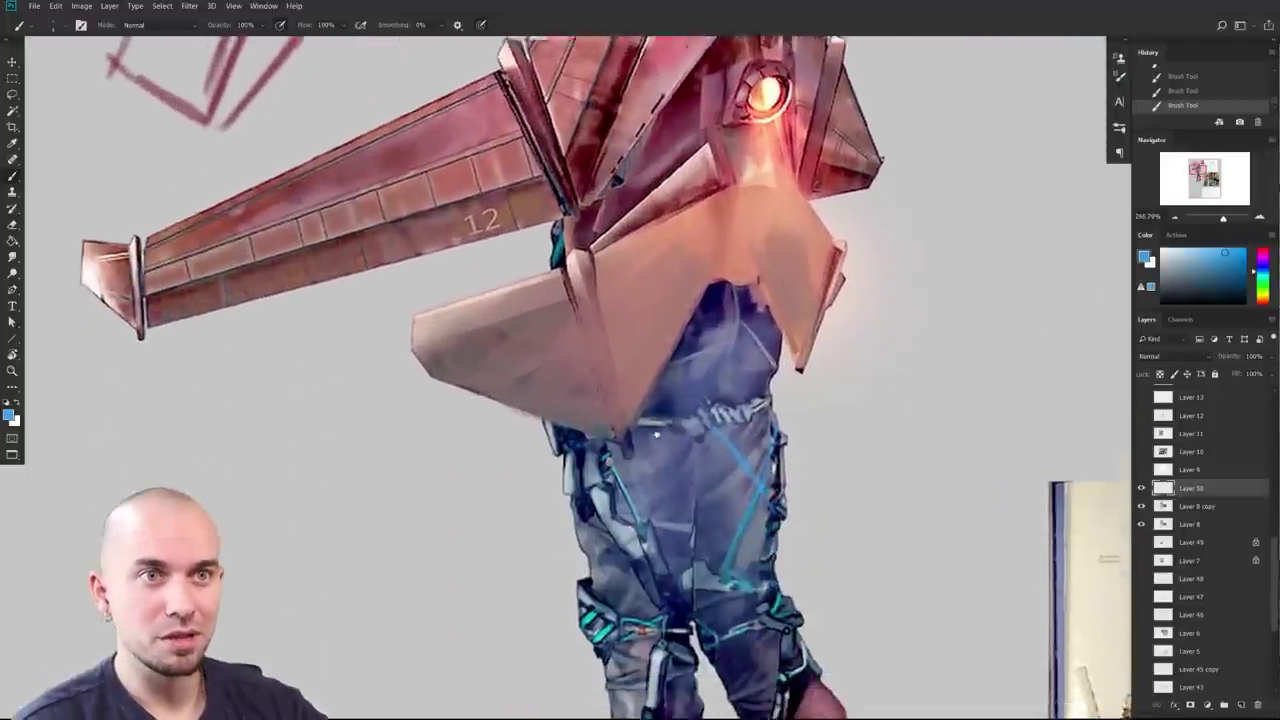
scroll(648, 456, "up", 10)
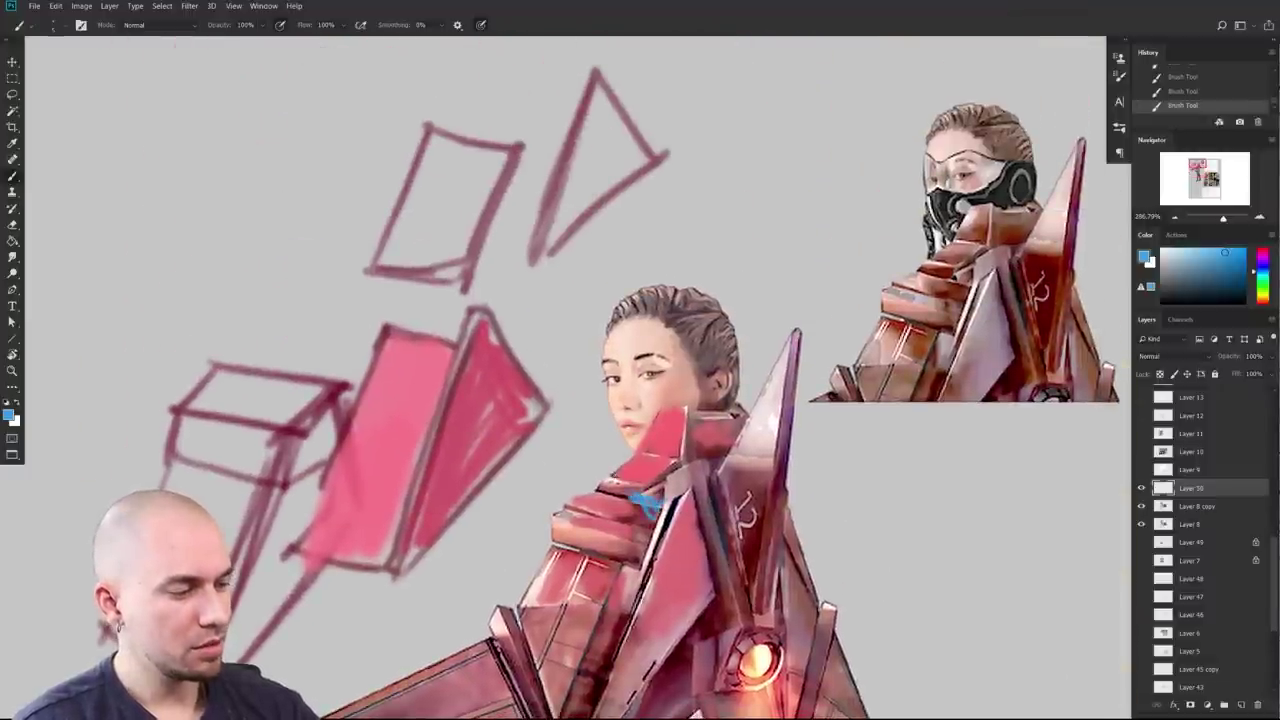
scroll(645, 556, "down", 3)
left_click_drag(645, 556, 547, 428)
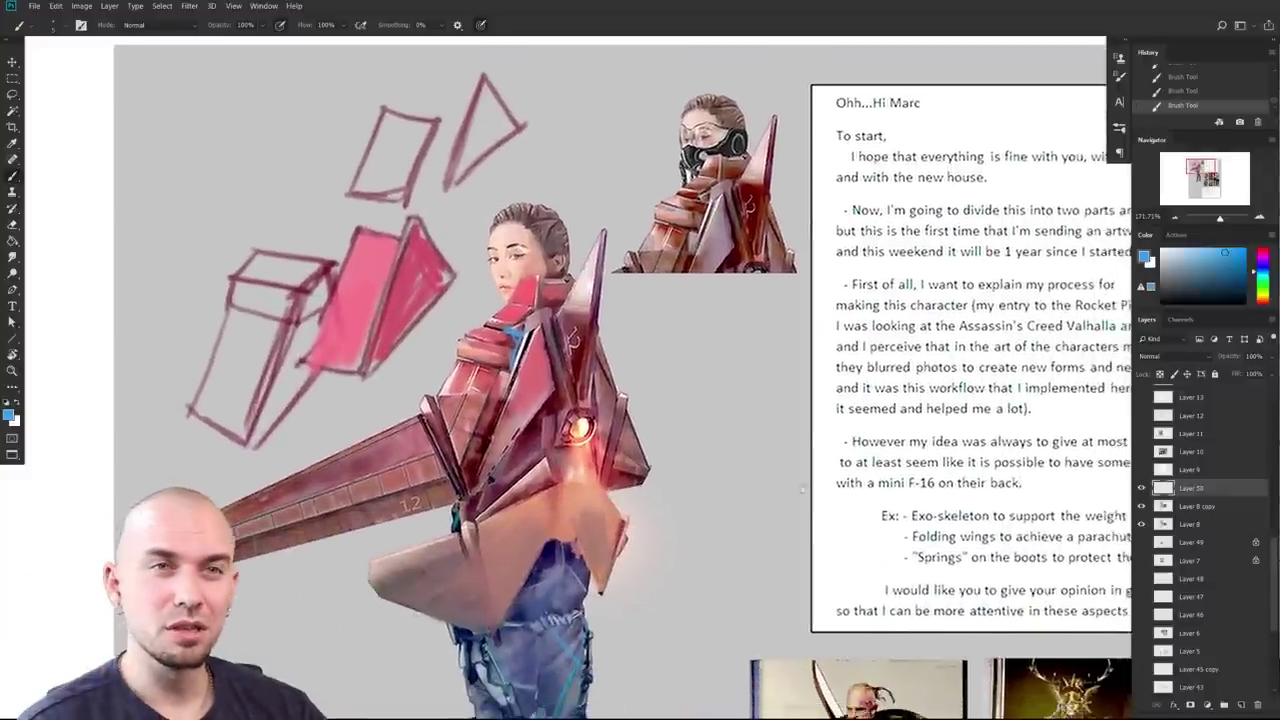
Step: Draw a horizontal crimson-pink divider line across the second letter, just above the paragraph about 3 hours per day
scroll(859, 490, "down", 3)
left_click_drag(859, 490, 700, 438)
scroll(700, 438, "down", 1)
left_click_drag(1006, 640, 829, 460)
left_click_drag(860, 672, 808, 482)
scroll(807, 482, "up", 3)
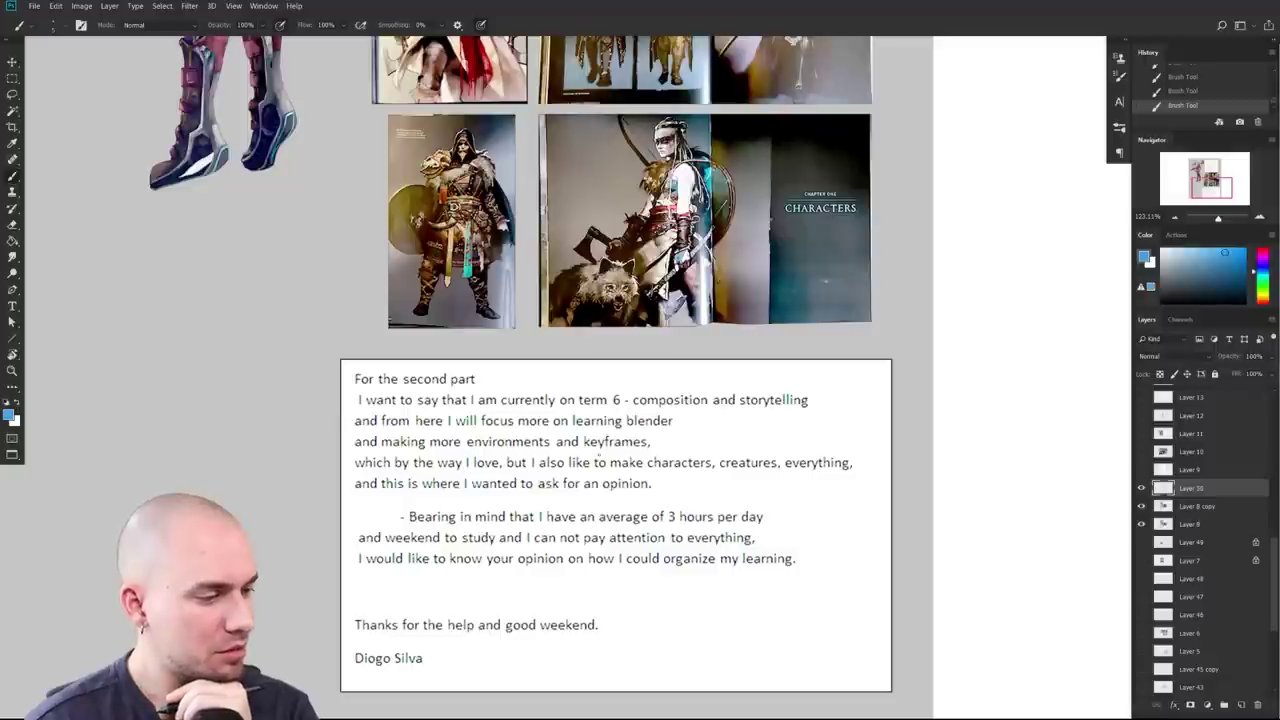
left_click_drag(1276, 265, 1268, 242)
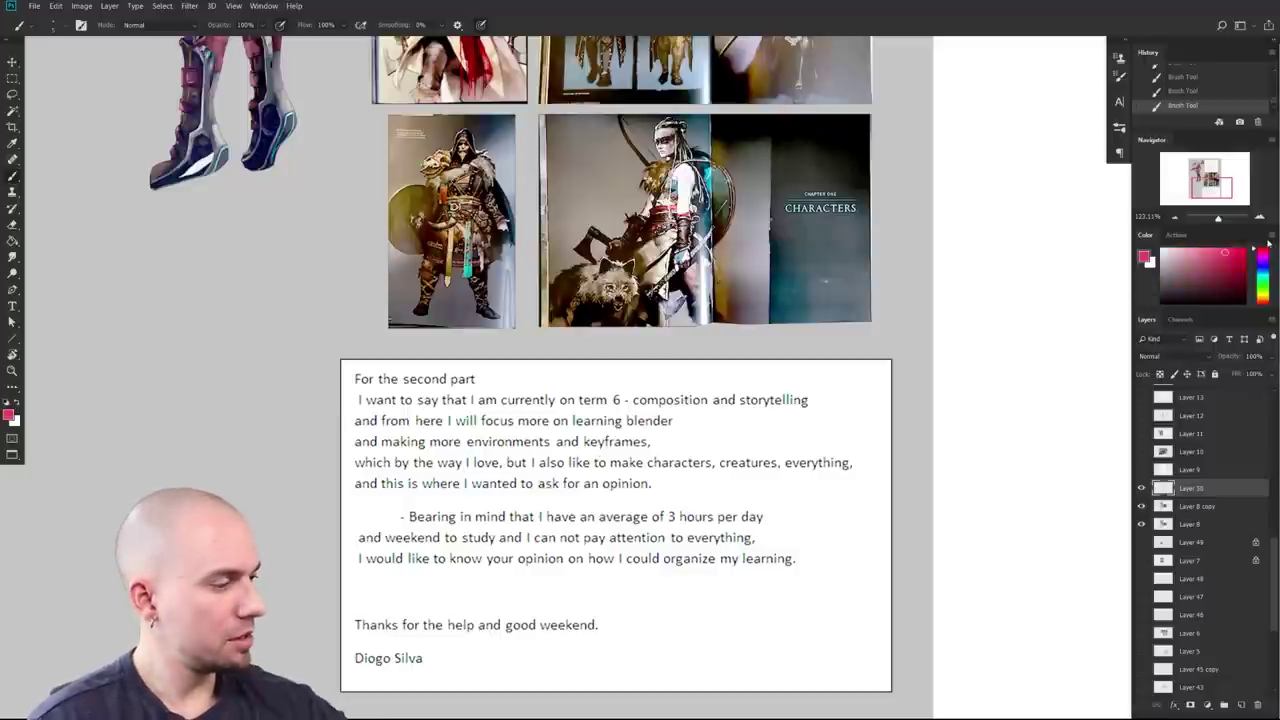
left_click_drag(344, 502, 848, 502)
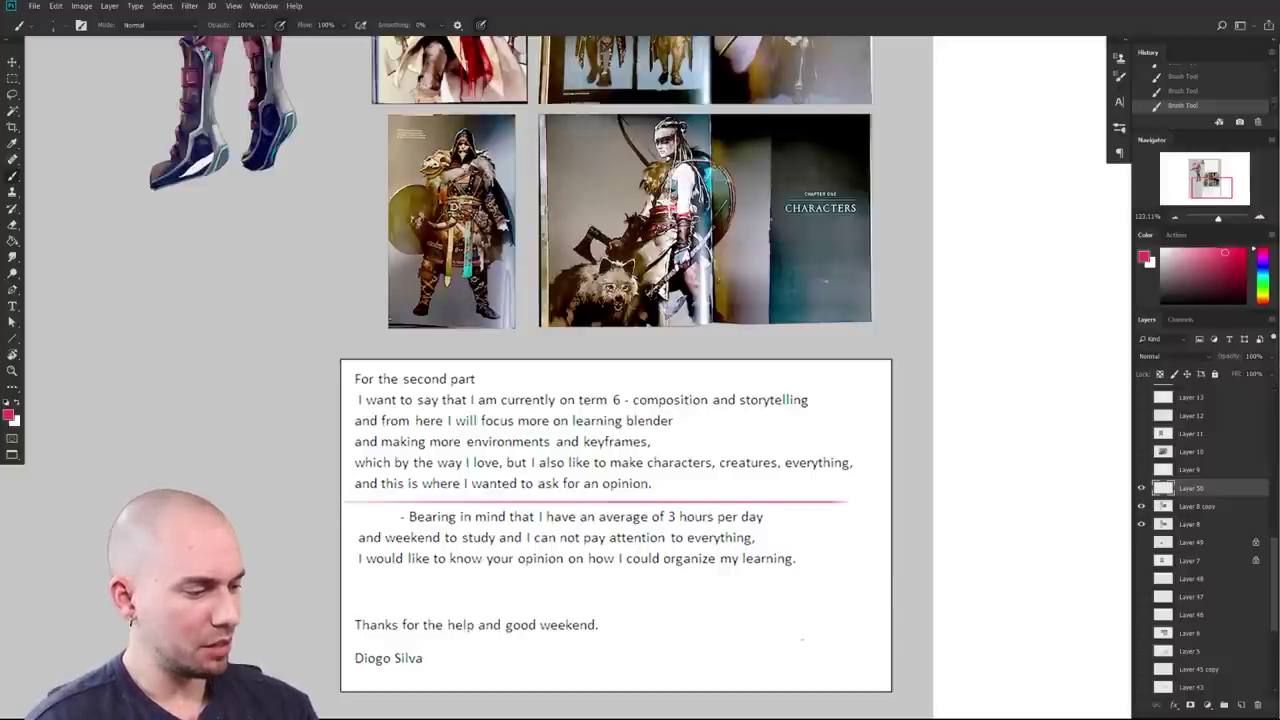
Step: Review the whole submission sheet, the art book reference photos and the second letter's question about organizing study time
scroll(805, 643, "down", 3)
scroll(800, 600, "up", 2)
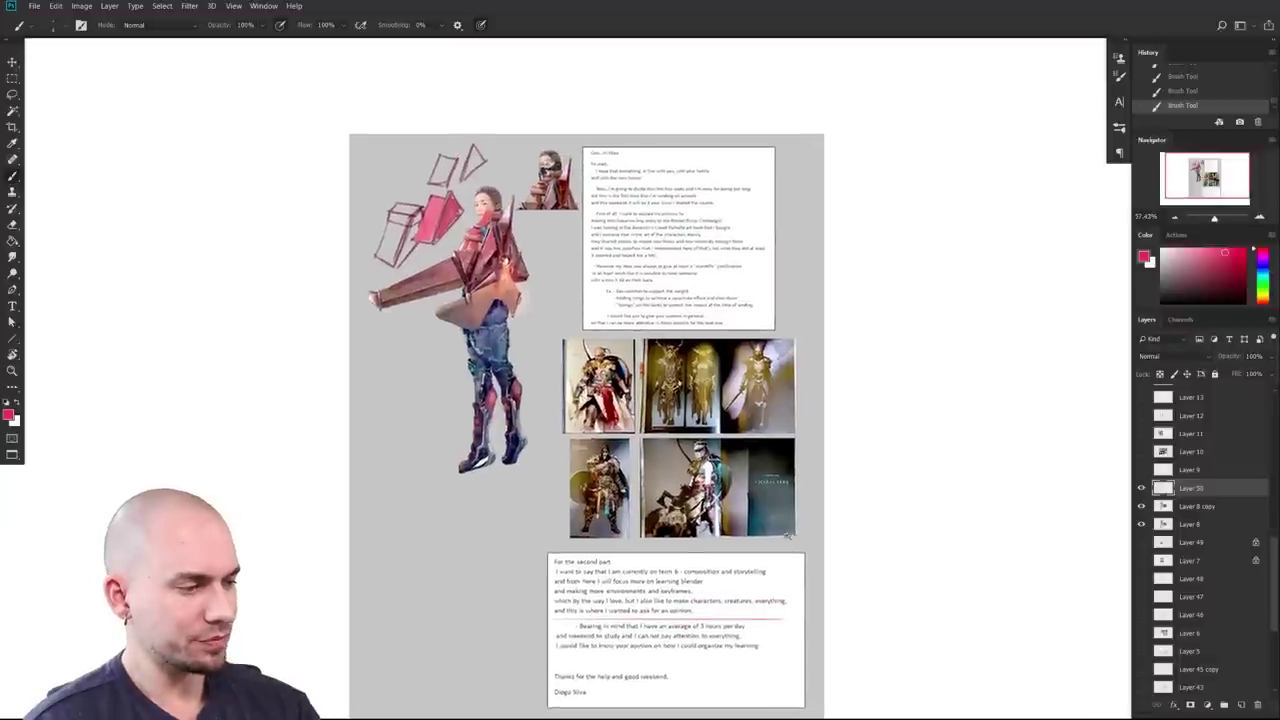
scroll(798, 530, "down", 2)
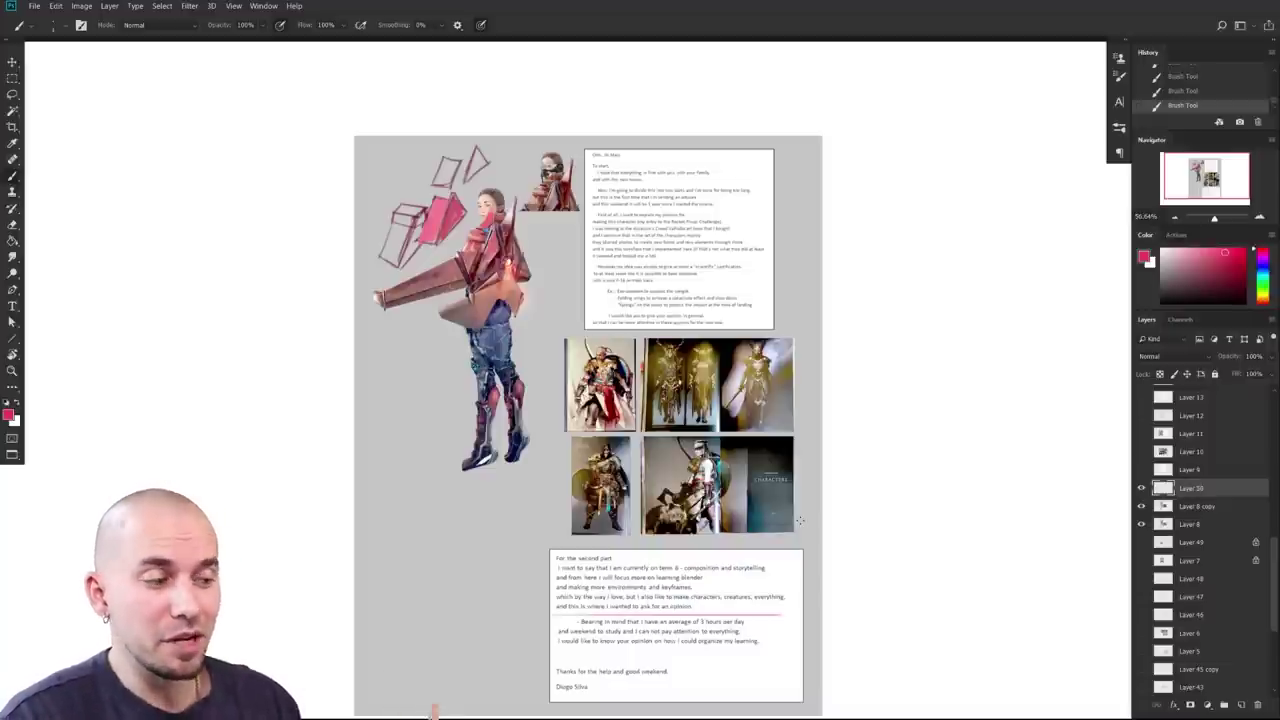
mouse_move(800, 520)
left_mouse_down()
mouse_move(794, 492)
mouse_move(907, 468)
mouse_move(865, 487)
mouse_move(870, 464)
left_mouse_up()
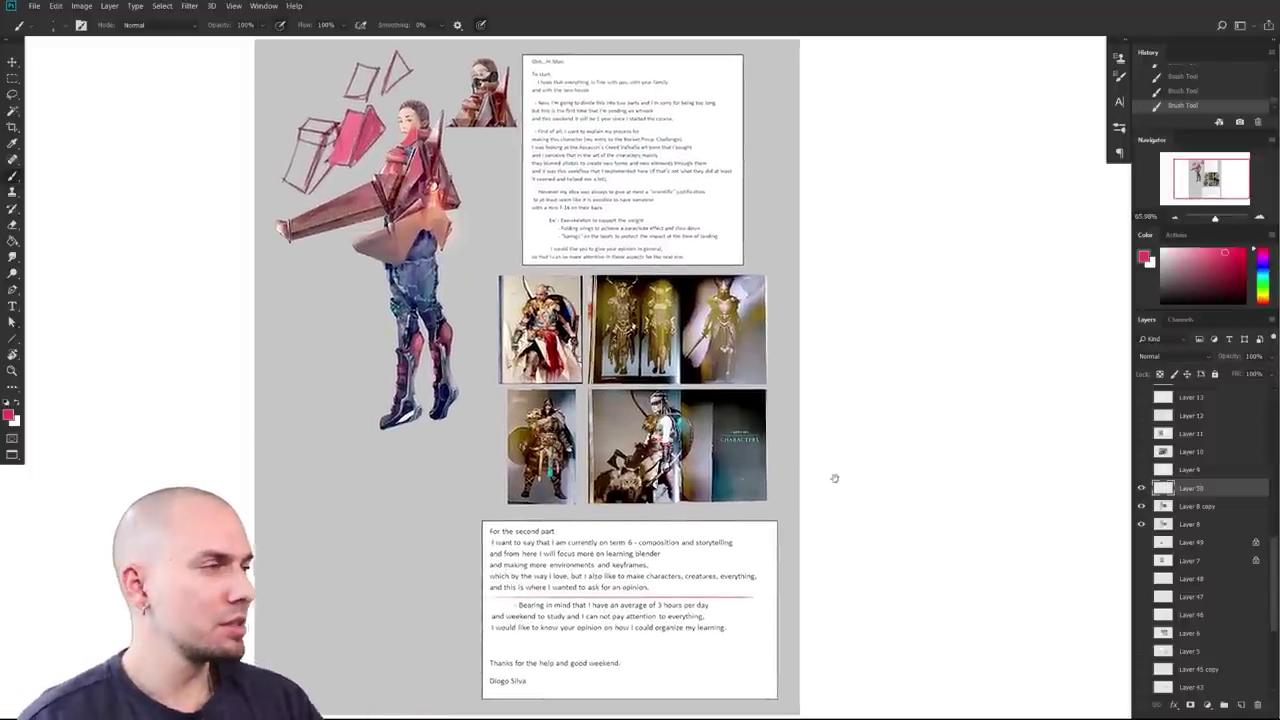
scroll(817, 519, "down", 1)
left_click_drag(817, 519, 908, 557)
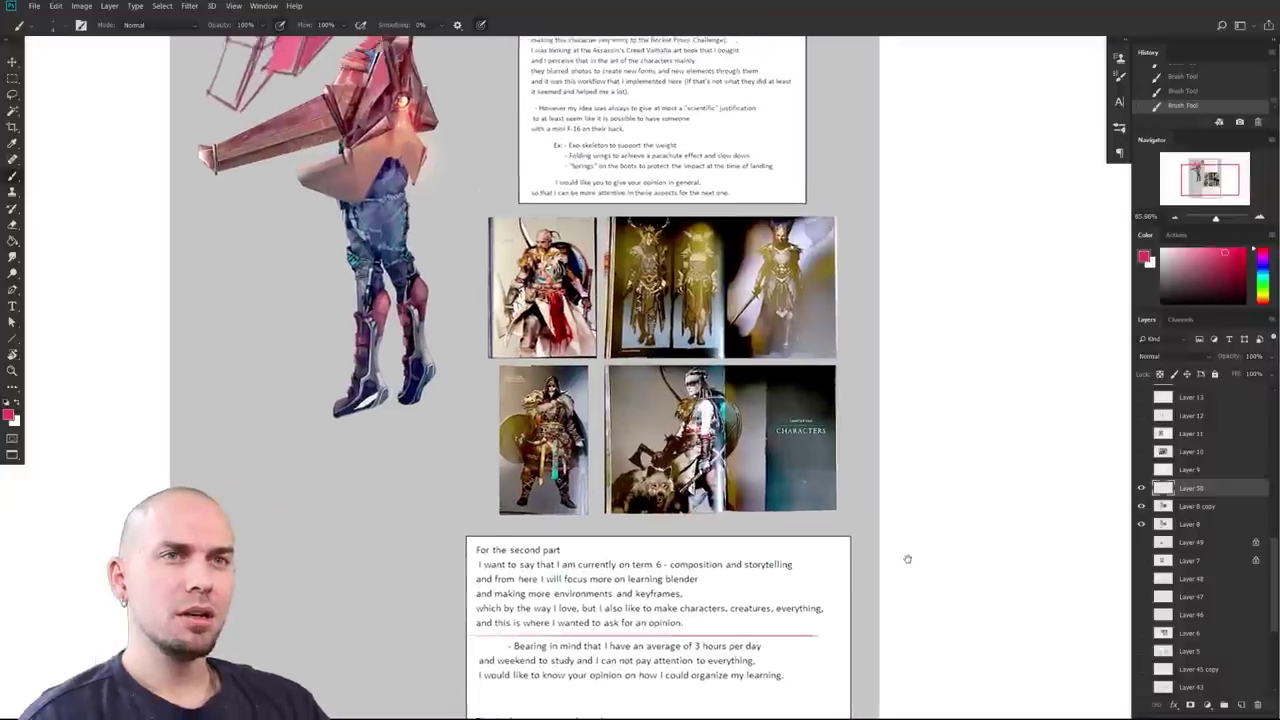
scroll(908, 557, "up", 5)
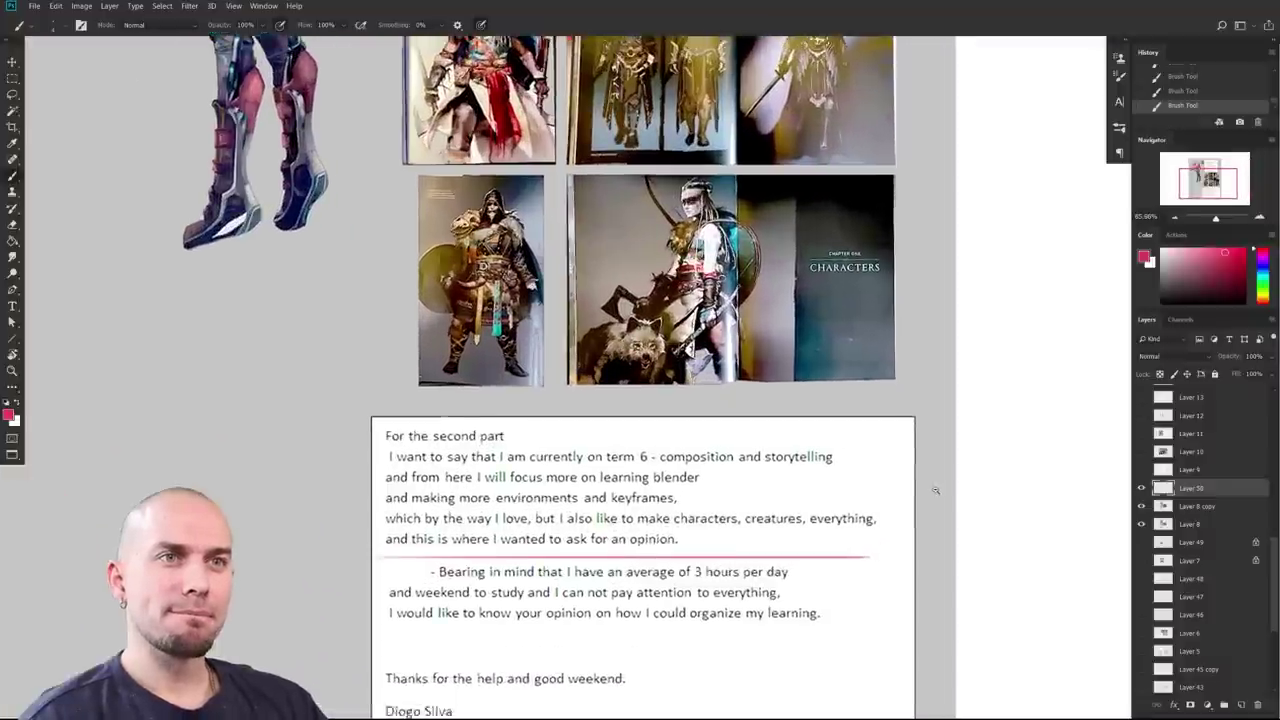
mouse_move(917, 499)
left_mouse_down()
mouse_move(949, 471)
mouse_move(927, 515)
mouse_move(928, 467)
mouse_move(941, 476)
left_mouse_up()
key("ctrl+z")
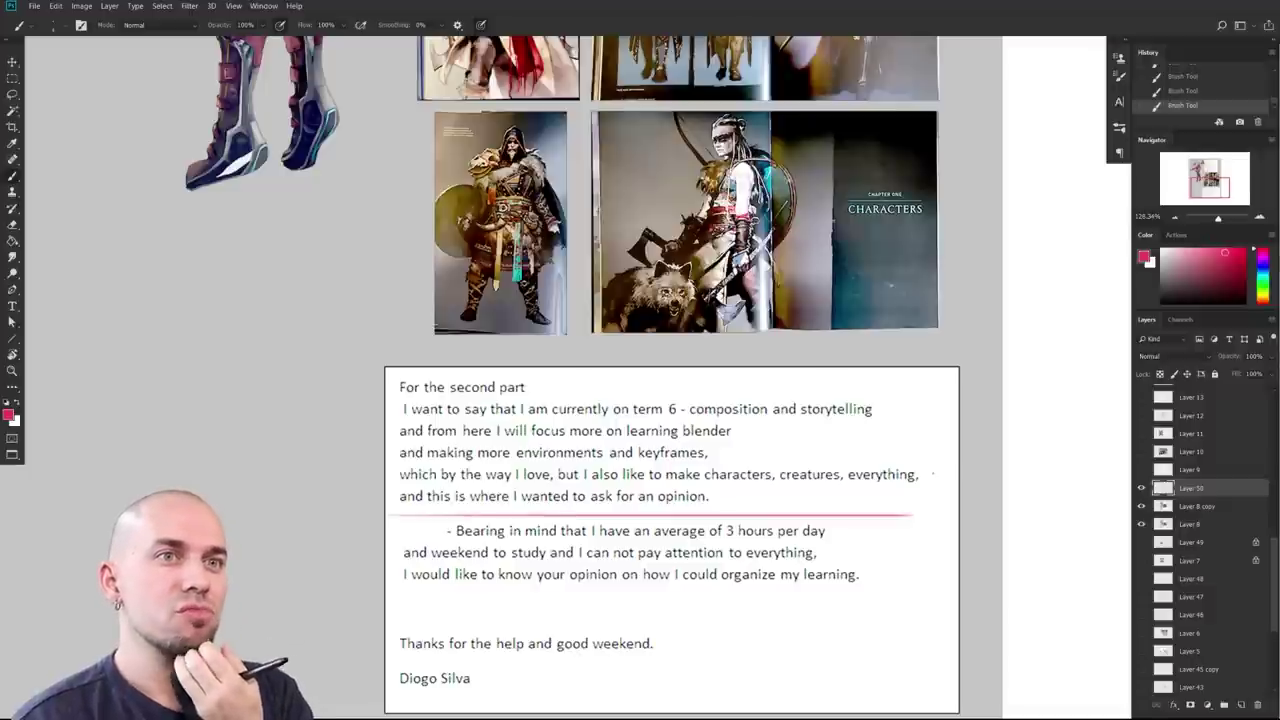
scroll(797, 544, "down", 2)
left_click_drag(741, 511, 729, 628)
left_click_drag(734, 620, 728, 657)
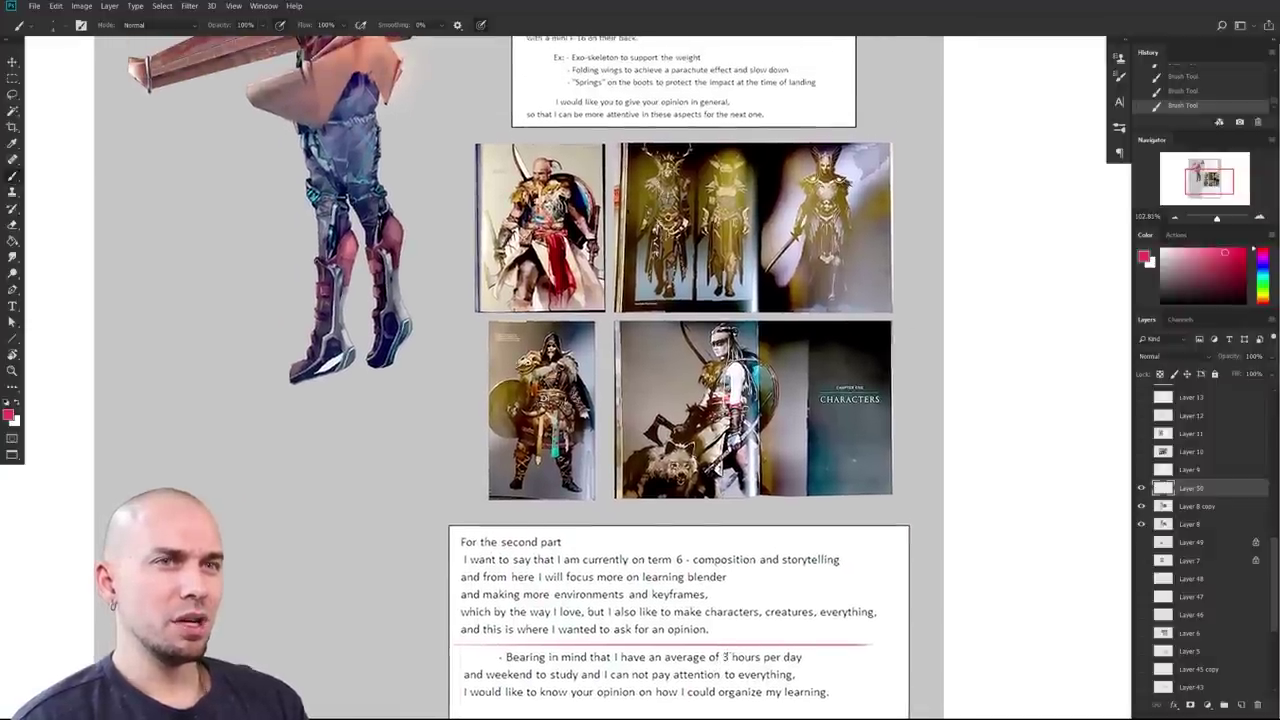
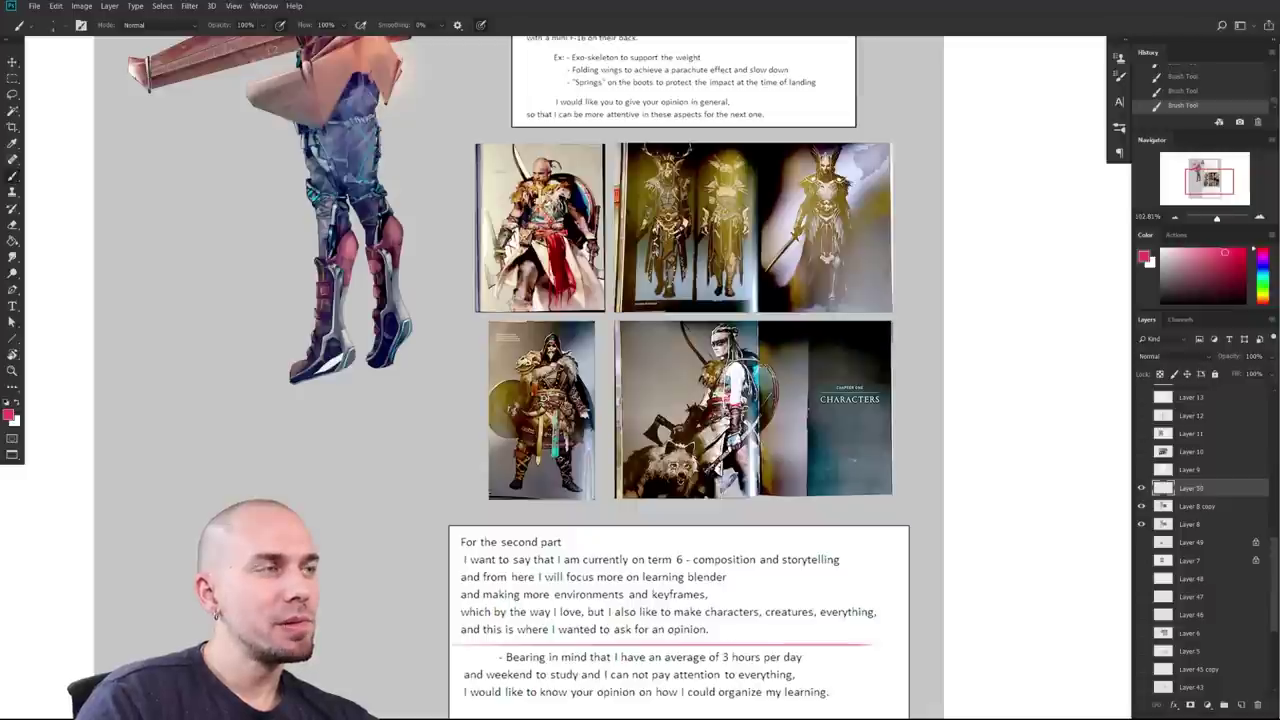
Step: Switch to the browser and look over the free Art Study Schedules product on Cubebrush
left_click_drag(808, 0, 780, 18)
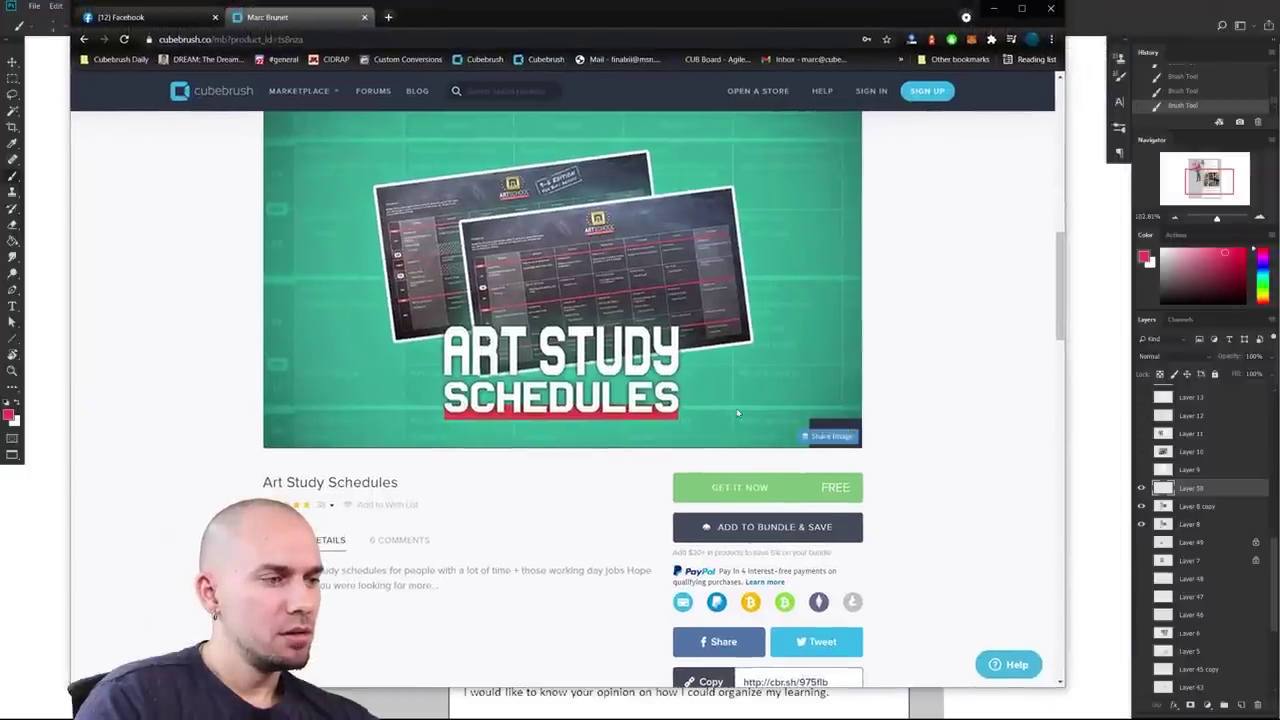
scroll(737, 413, "up", 1)
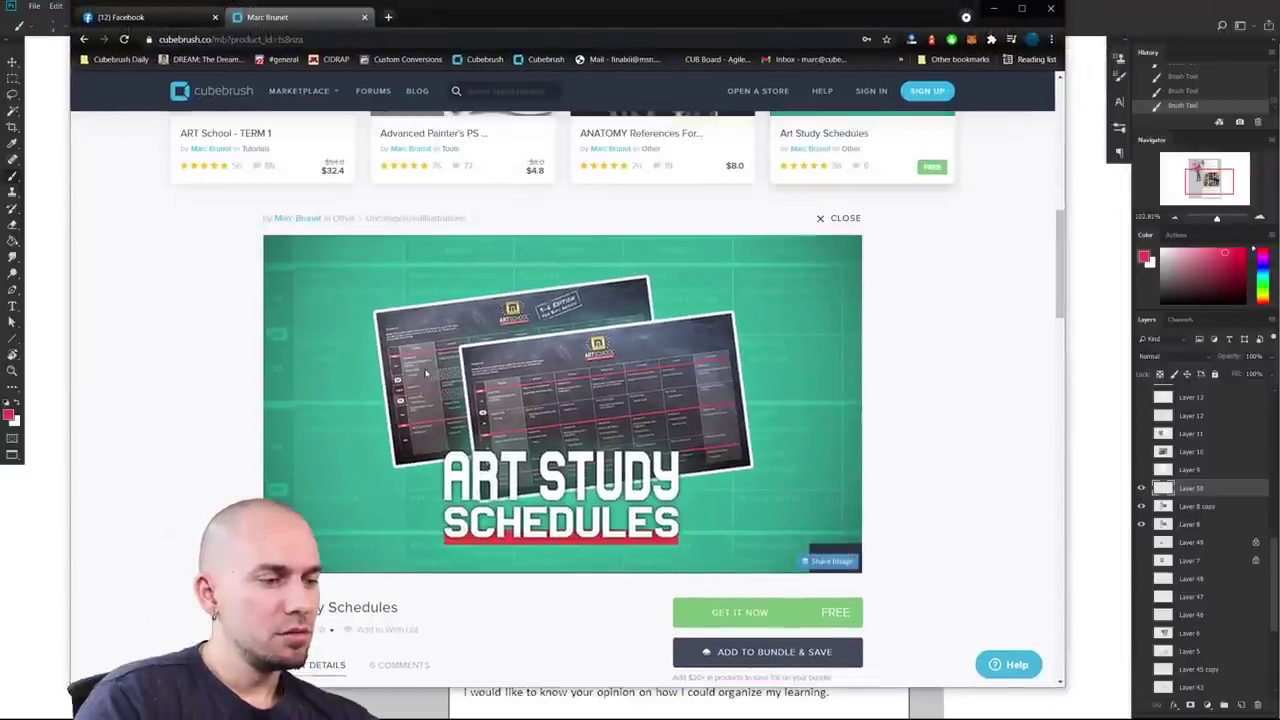
scroll(466, 372, "down", 1)
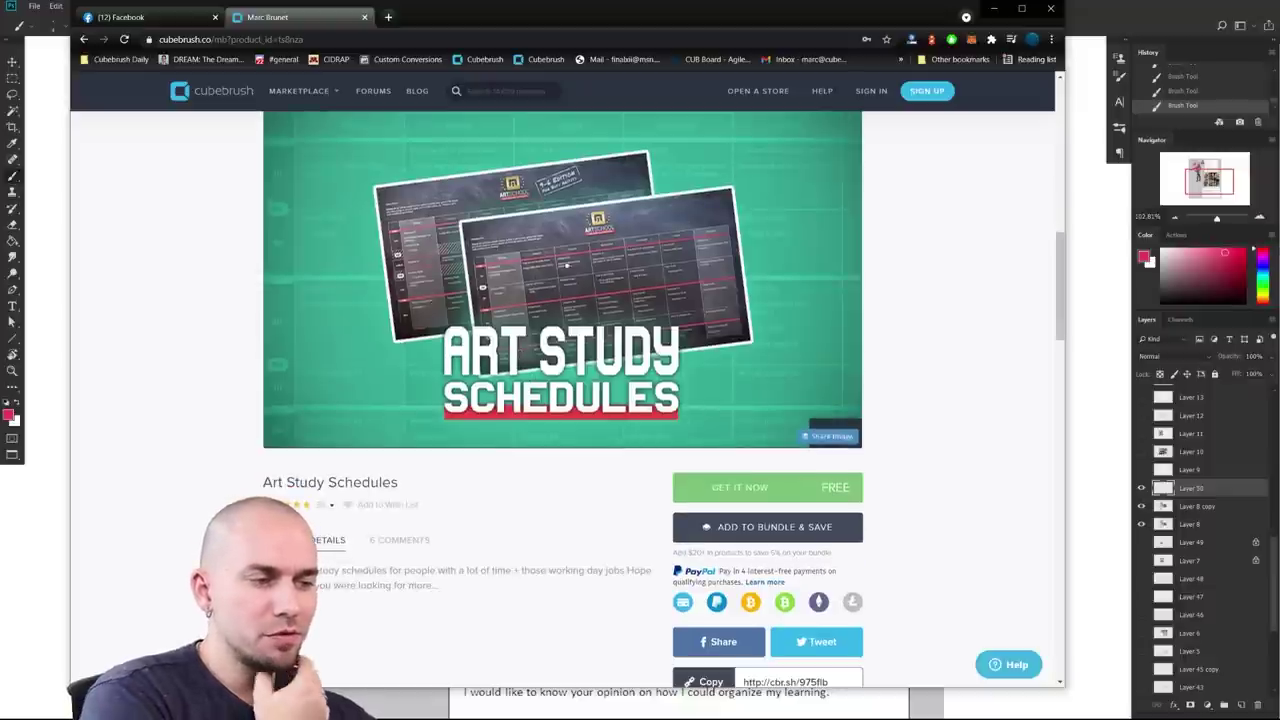
scroll(525, 305, "down", 1)
scroll(540, 300, "down", 2)
scroll(569, 294, "up", 3)
scroll(590, 290, "down", 1)
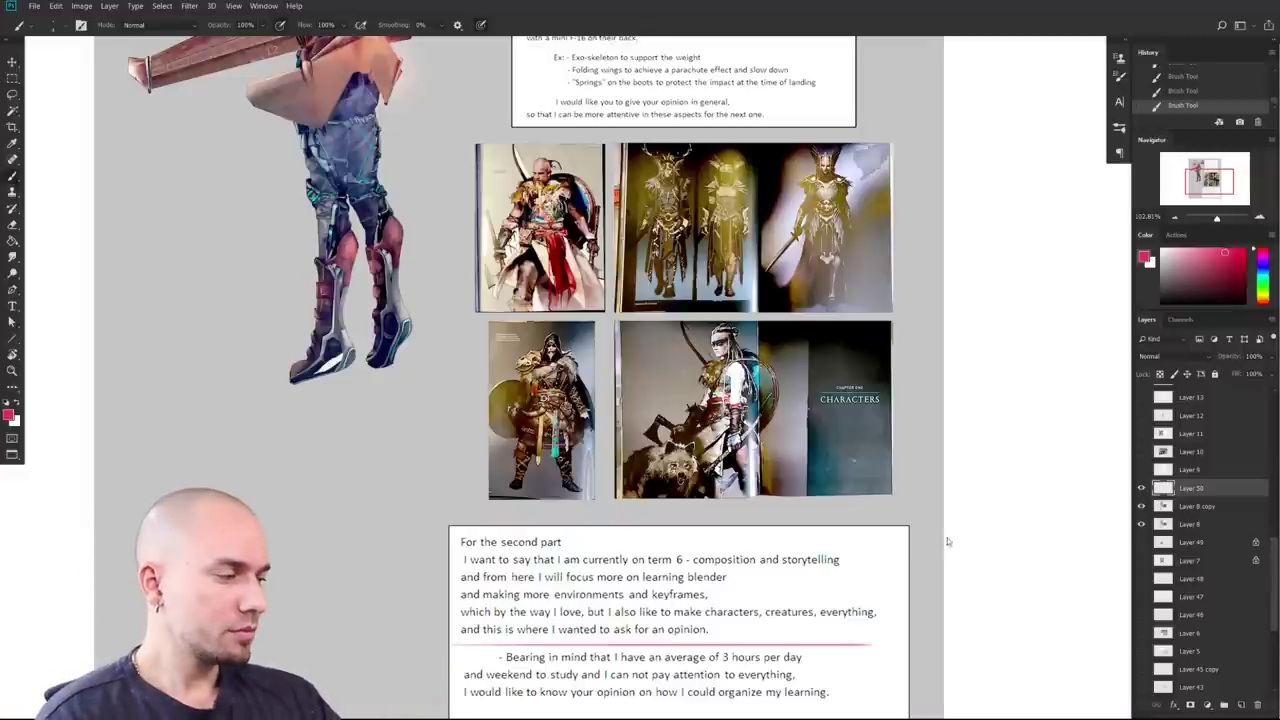
scroll(962, 530, "down", 2)
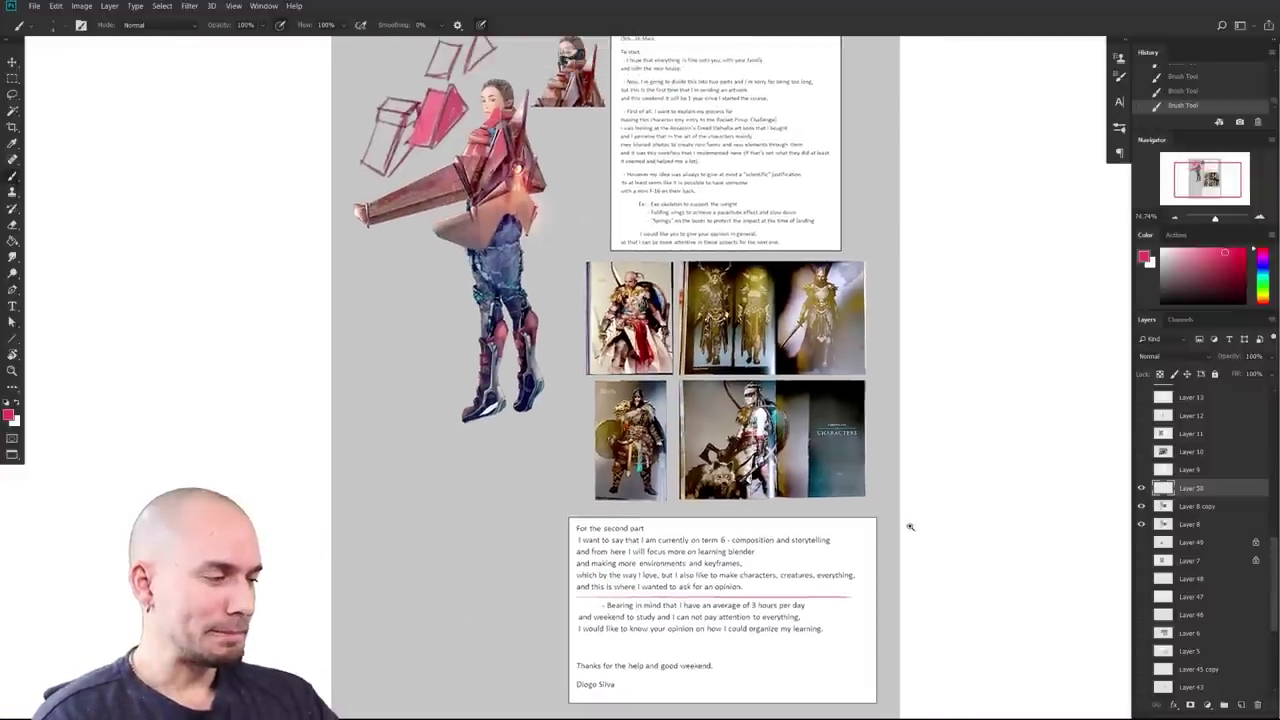
left_click_drag(910, 527, 855, 502)
scroll(855, 502, "up", 1)
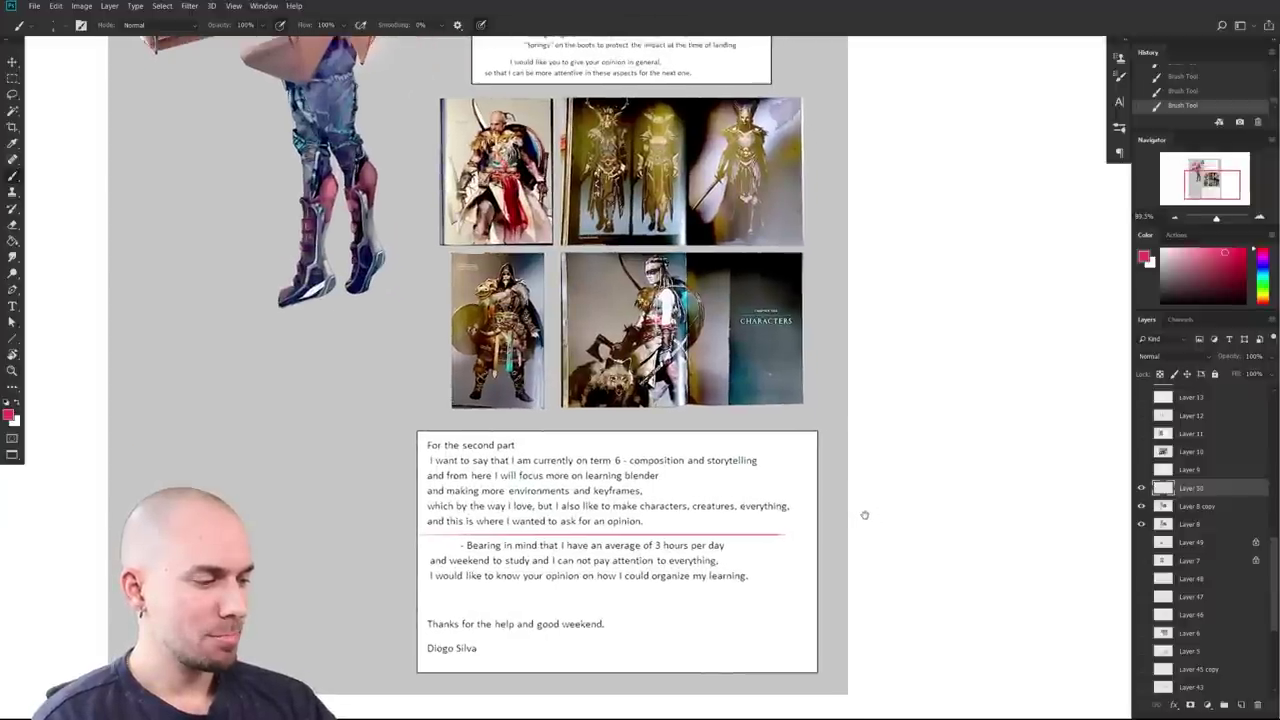
left_click_drag(865, 515, 863, 521)
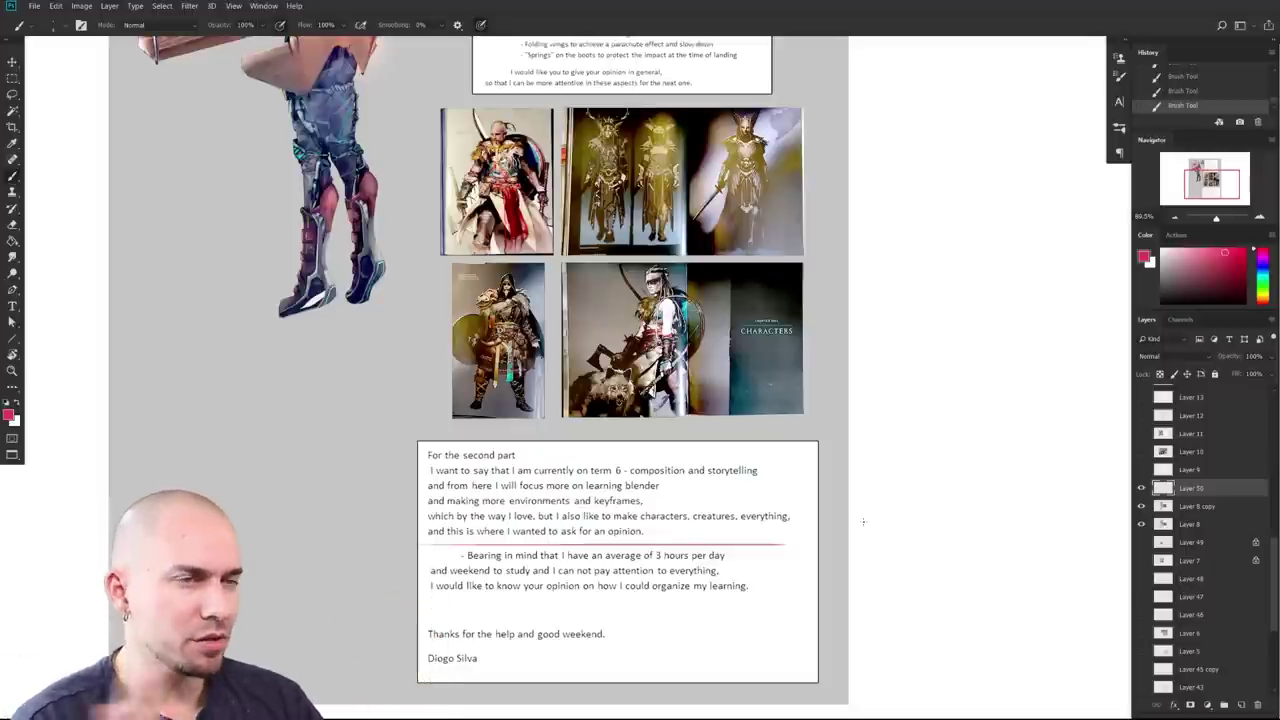
left_click_drag(863, 521, 870, 524)
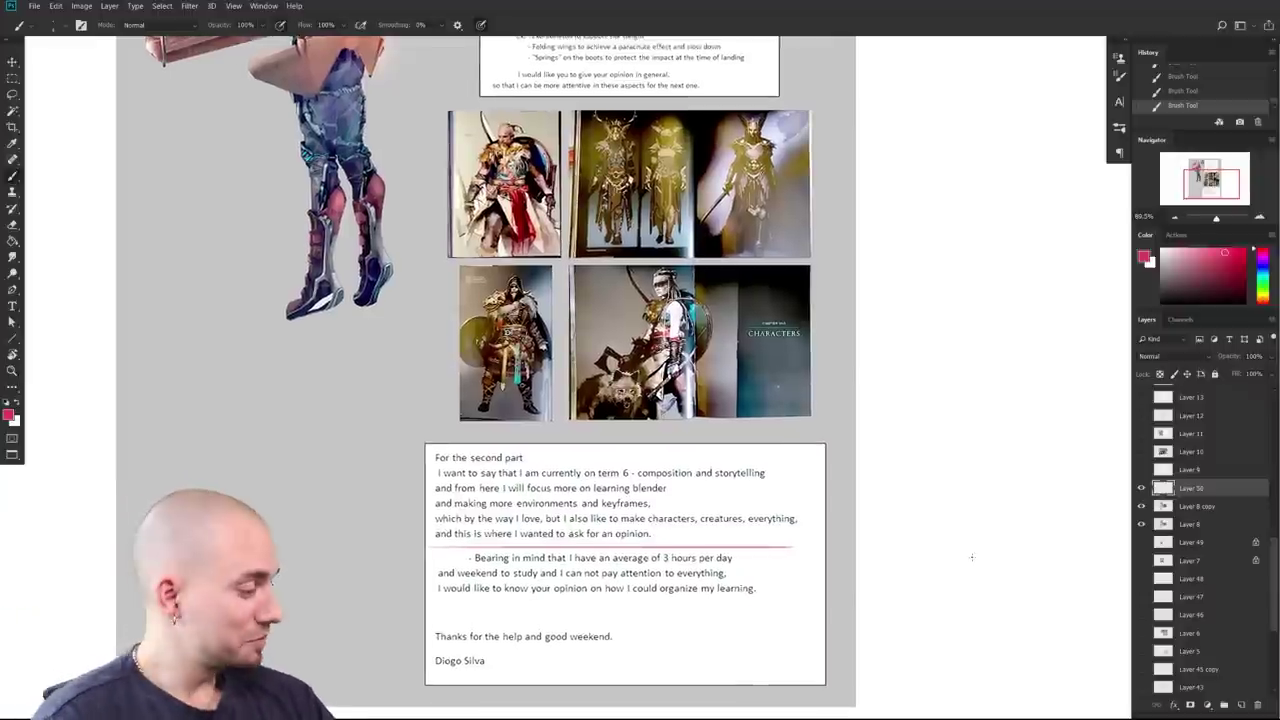
Step: Hide Layer 50, Layer 8 copy and Layer 8, and show Layer 9 with the ship drawing as the active layer
left_click_drag(1142, 489, 1142, 524)
left_click(1141, 470)
left_click(1208, 471)
left_click_drag(952, 494, 886, 505)
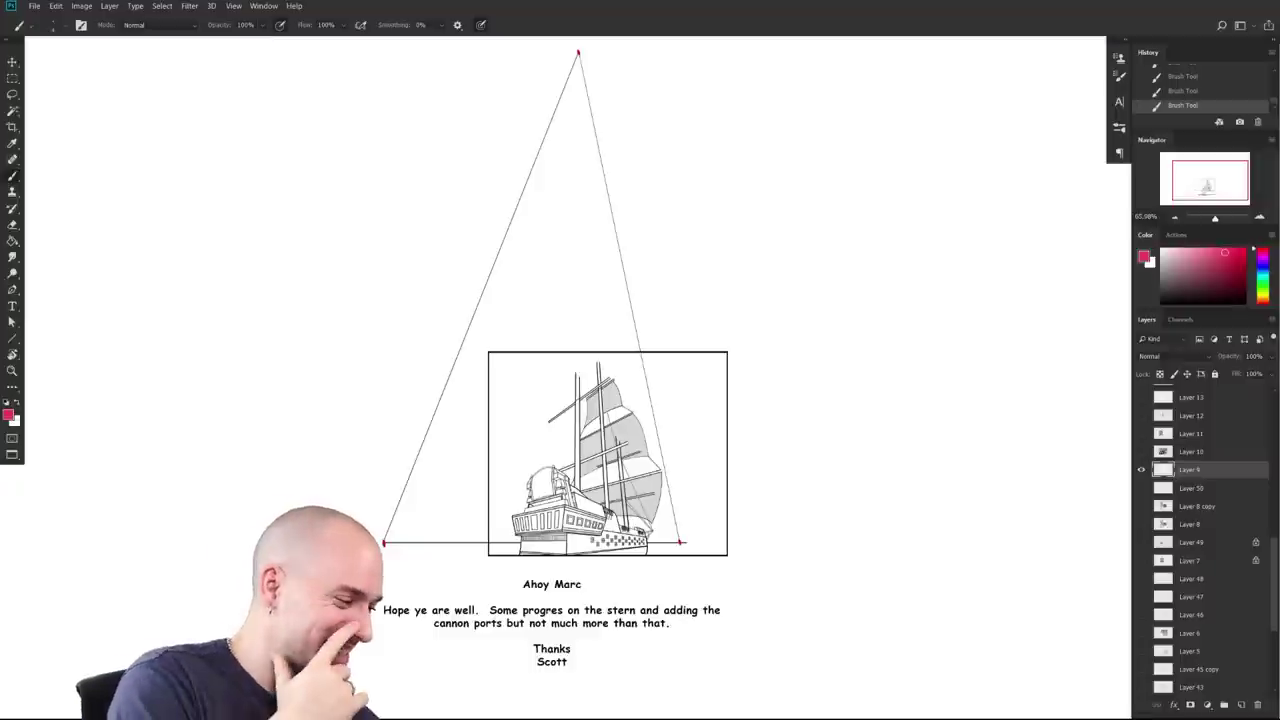
Step: Hide the ship drawing on Layer 9 and show Layer 8 copy and Layer 8 with the winged character again
left_click(1141, 470)
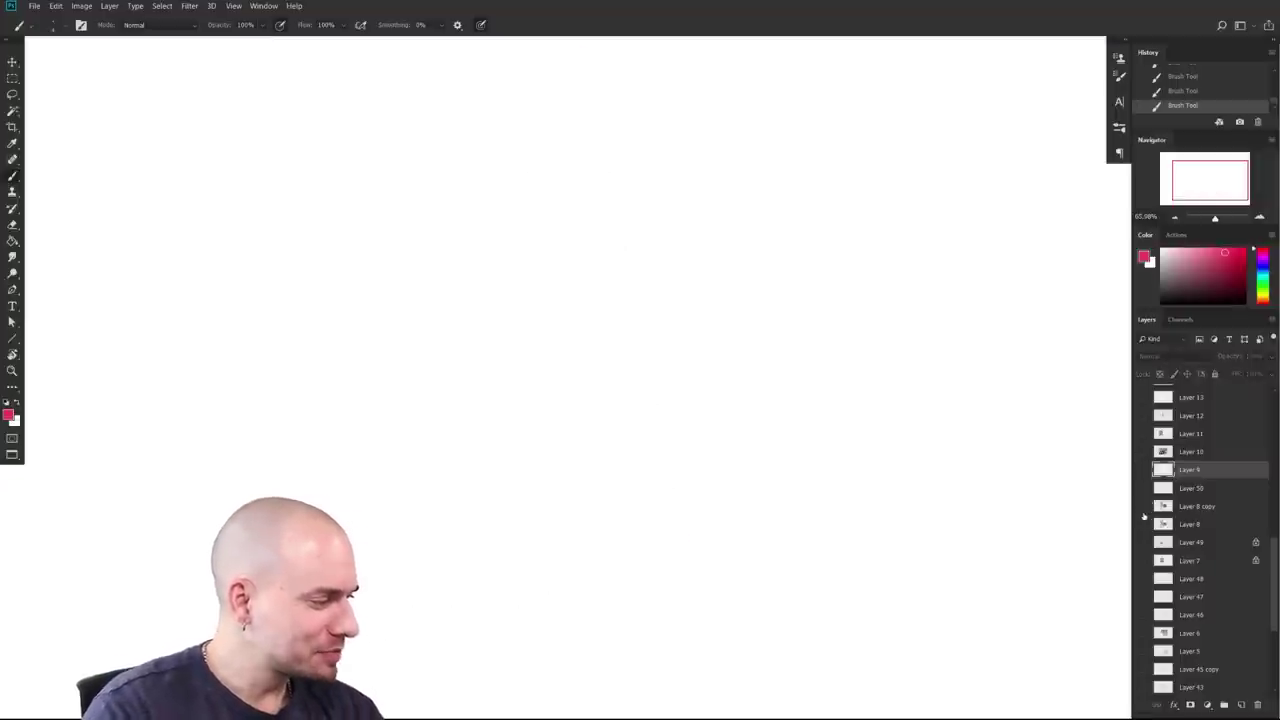
left_click_drag(1142, 507, 1142, 524)
left_click_drag(828, 399, 918, 662)
left_click_drag(620, 515, 655, 599)
left_click_drag(706, 521, 687, 465)
left_click_drag(860, 538, 900, 487)
mouse_move(798, 514)
left_mouse_down()
mouse_move(828, 499)
mouse_move(908, 502)
mouse_move(899, 552)
left_mouse_up()
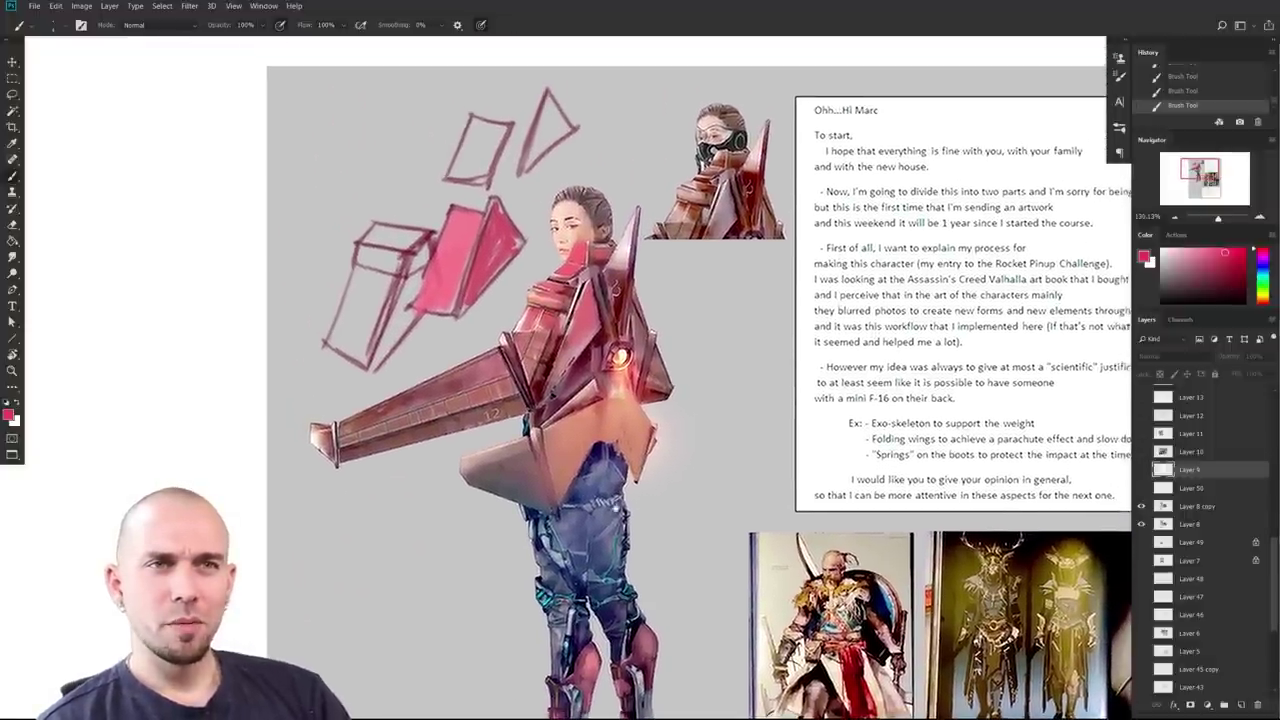
Step: Try to brush a near-white yellow highlight onto the glowing engine with Layer 9 still active
left_click(565, 489)
left_click(650, 276)
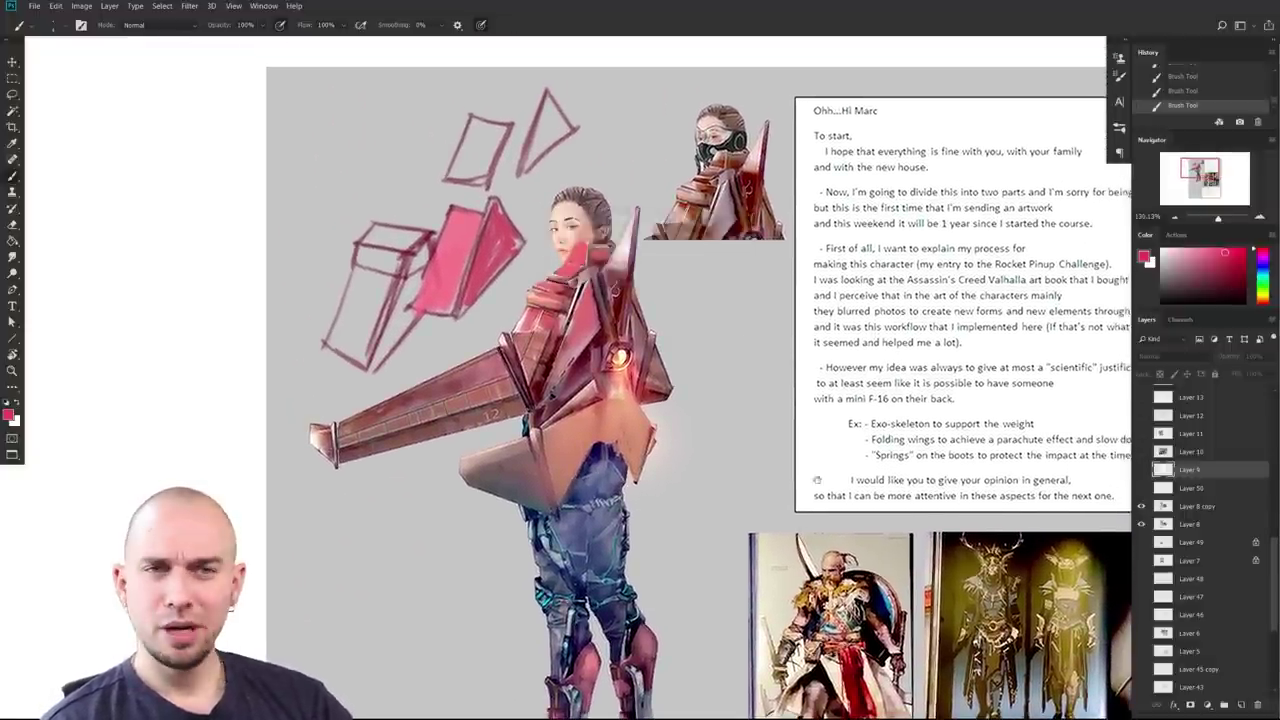
scroll(776, 461, "down", 2)
scroll(776, 461, "right", 1)
left_click_drag(937, 523, 912, 535)
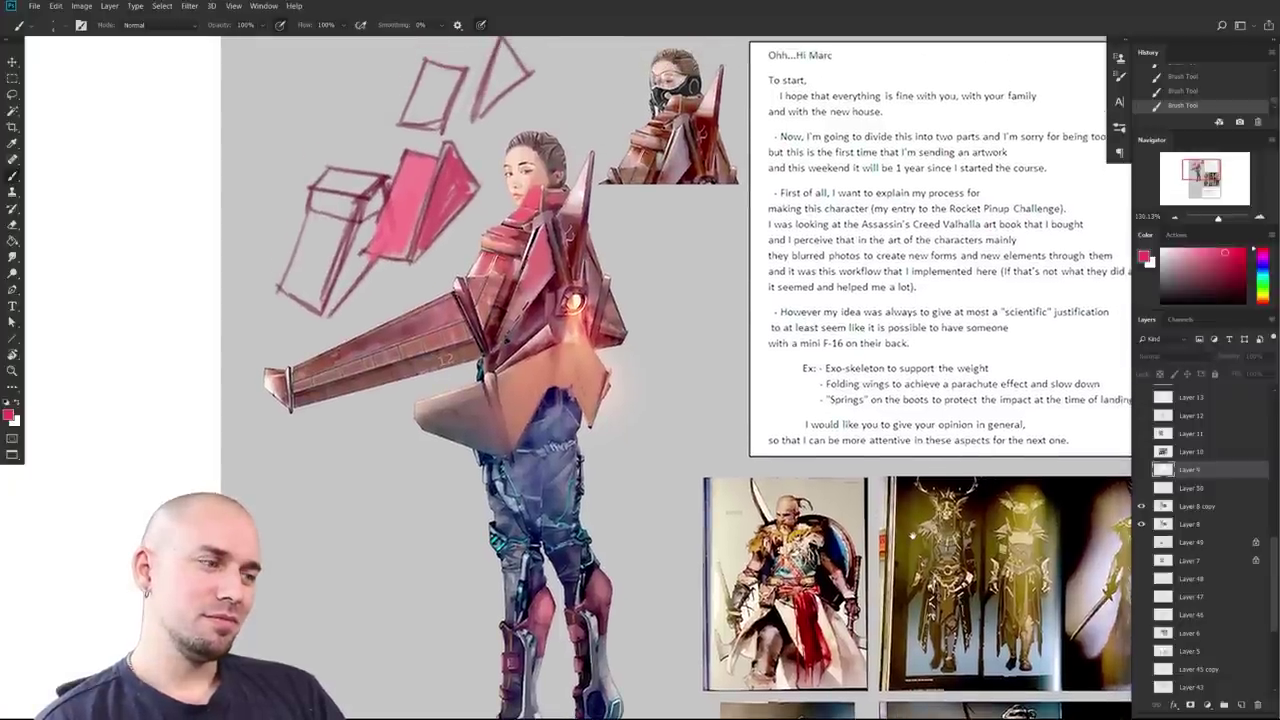
left_click_drag(912, 535, 913, 537)
key("x")
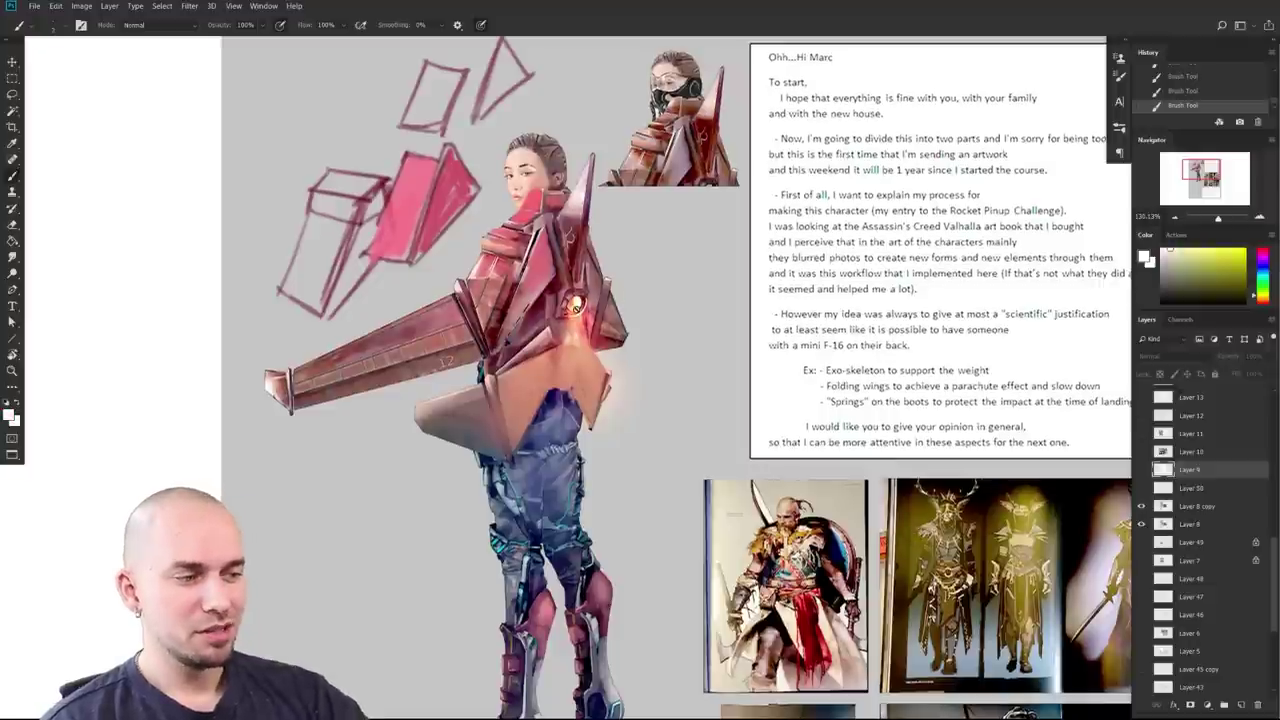
left_click(576, 311)
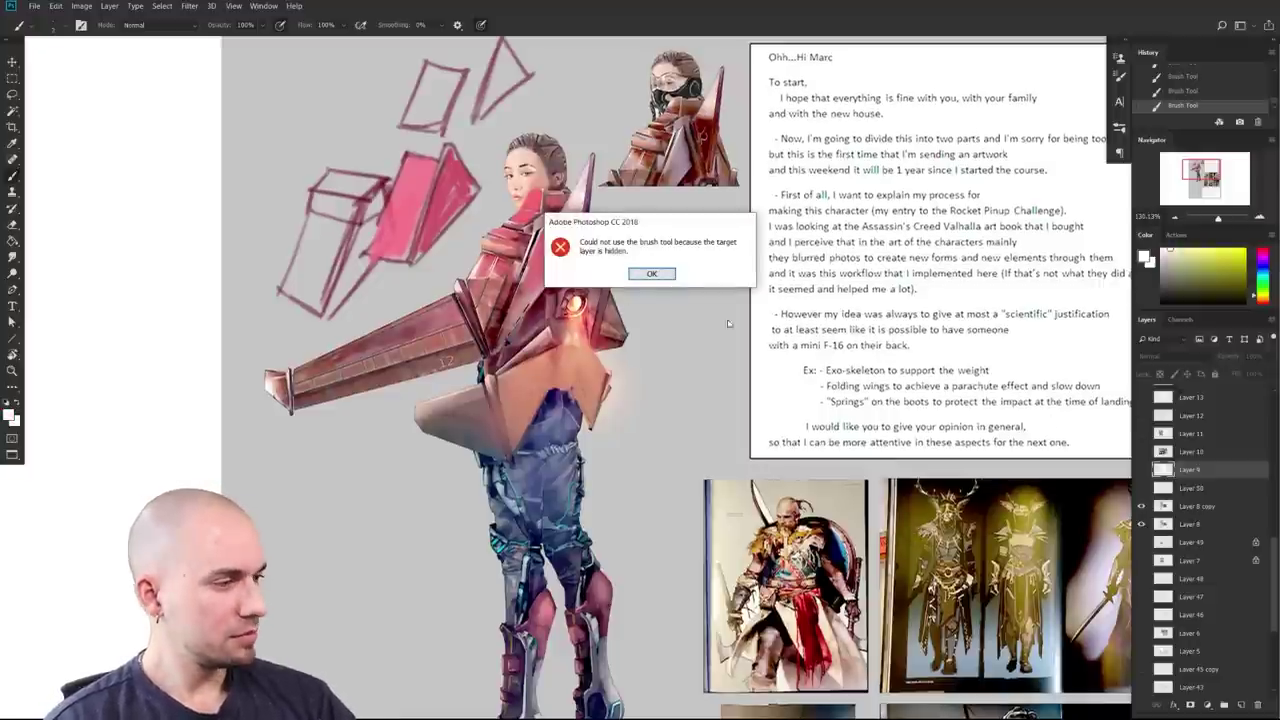
left_click(656, 272)
Step: Activate Layer 8 copy and brush a pale yellow-orange flame shape over the character's glowing engine
left_click(1188, 505)
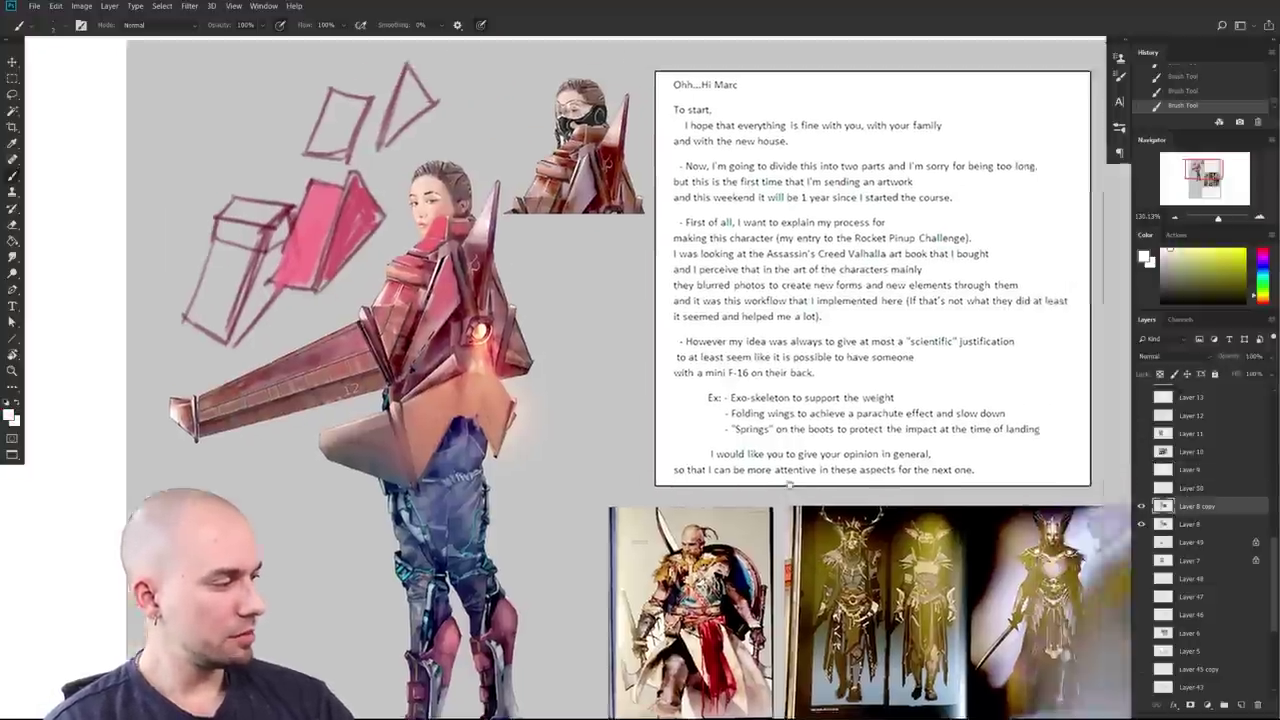
left_click_drag(1267, 305, 1264, 299)
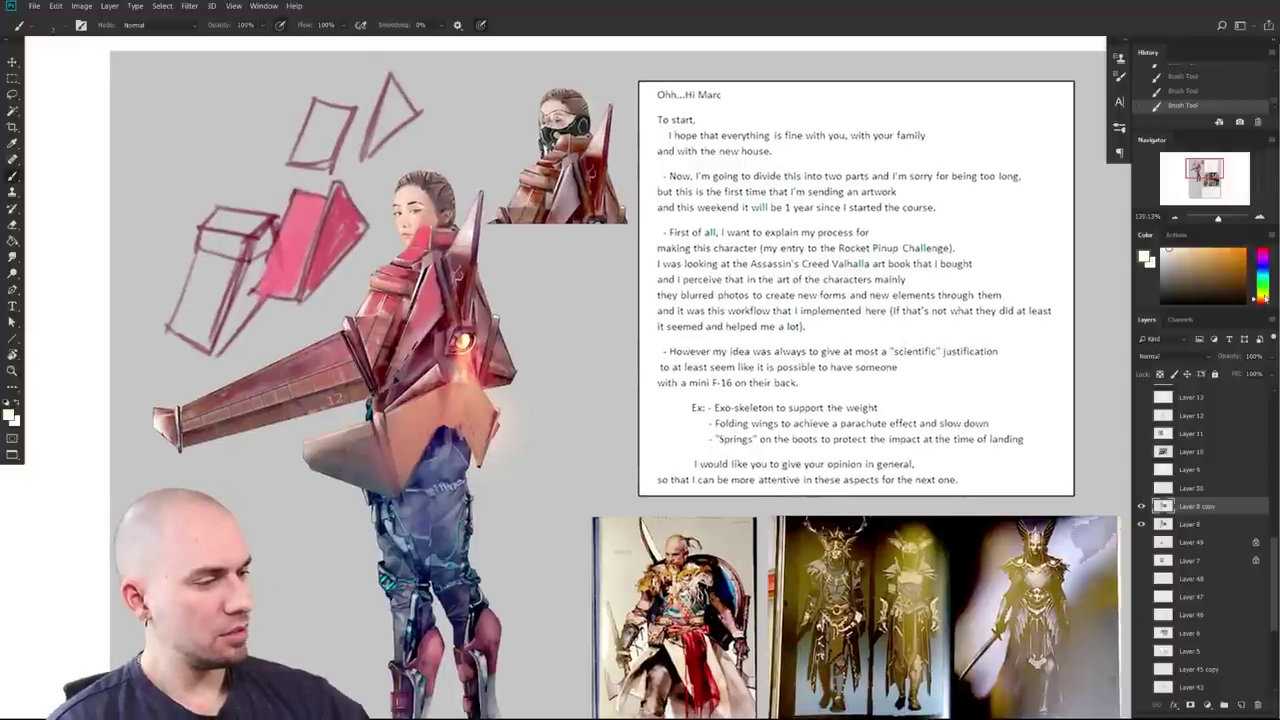
left_click(1176, 259)
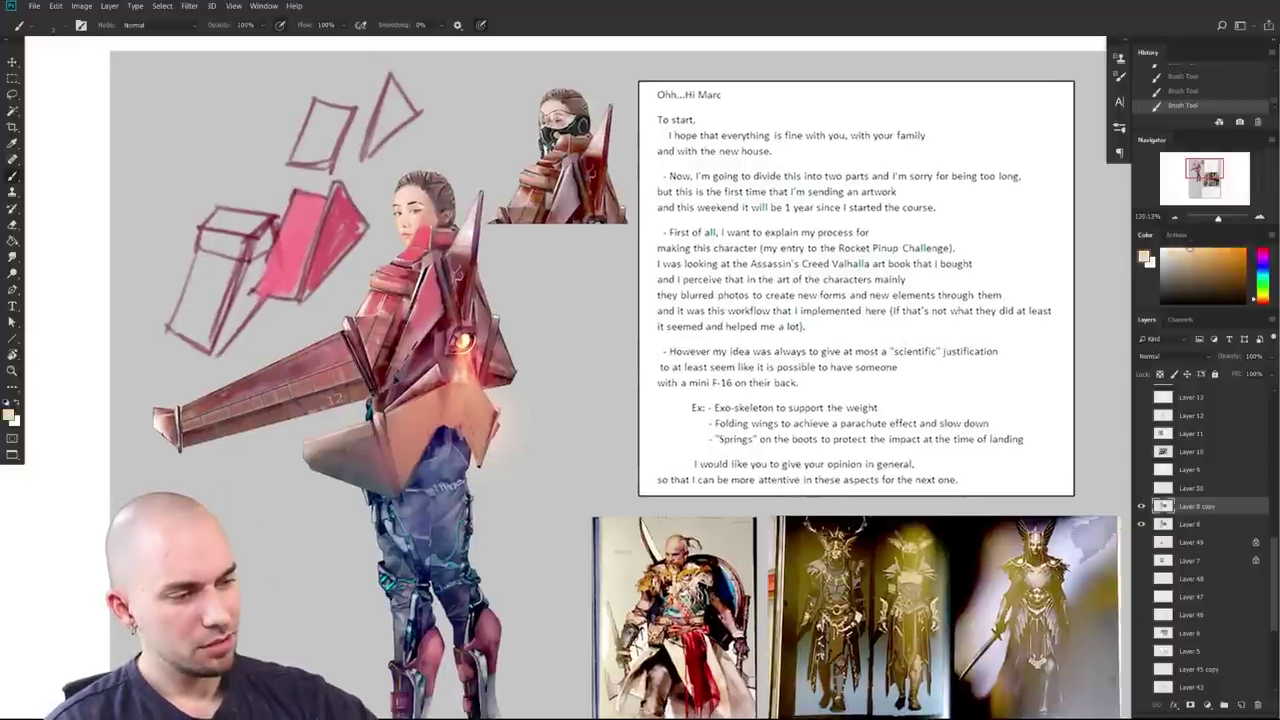
mouse_move(462, 345)
left_mouse_down()
mouse_move(485, 358)
mouse_move(468, 327)
mouse_move(505, 374)
mouse_move(518, 364)
left_mouse_up()
left_click(466, 332, "alt")
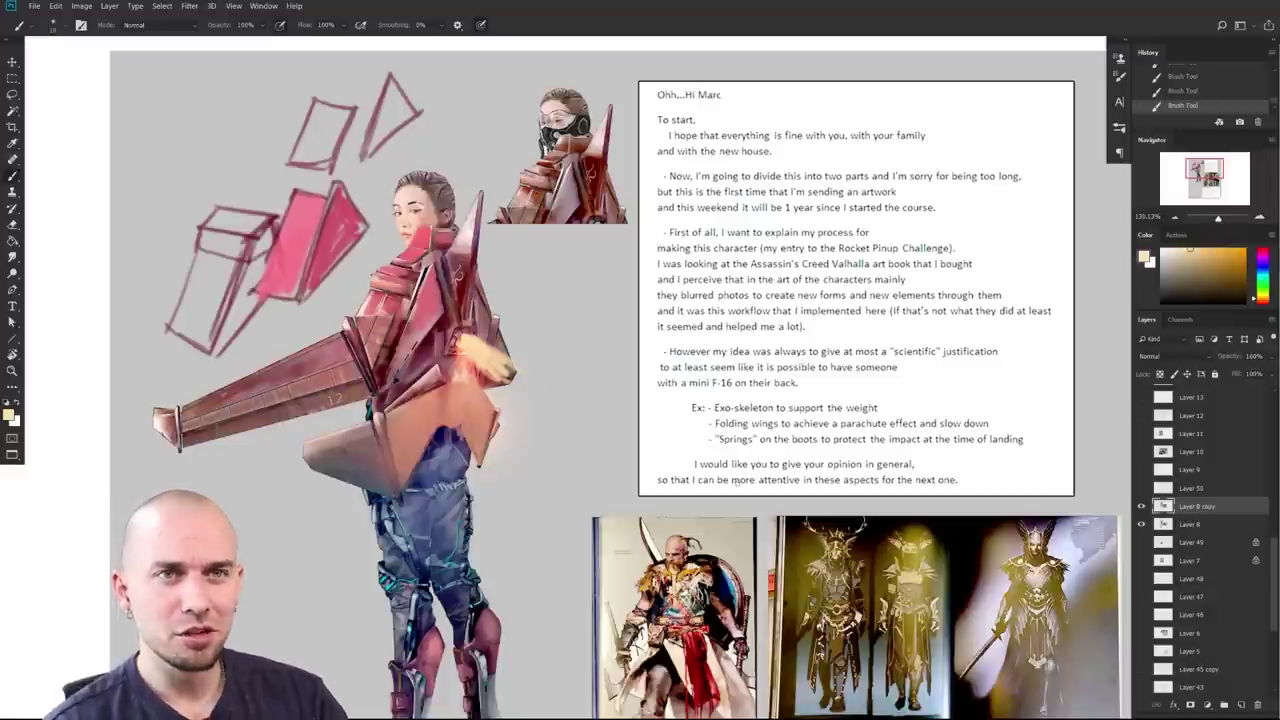
Step: Try a flame stroke trailing downward from the engine past the character's legs, and undo it
left_click_drag(718, 495, 791, 472)
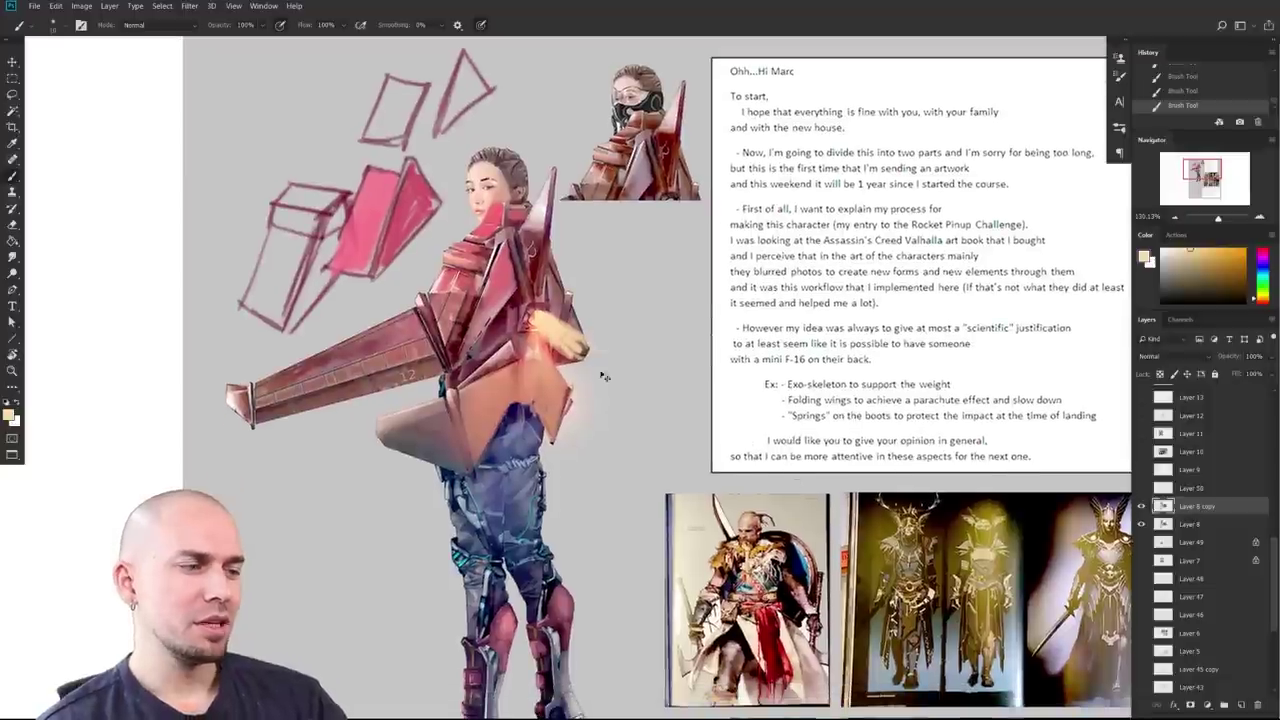
left_click_drag(538, 335, 563, 490)
key("ctrl+z")
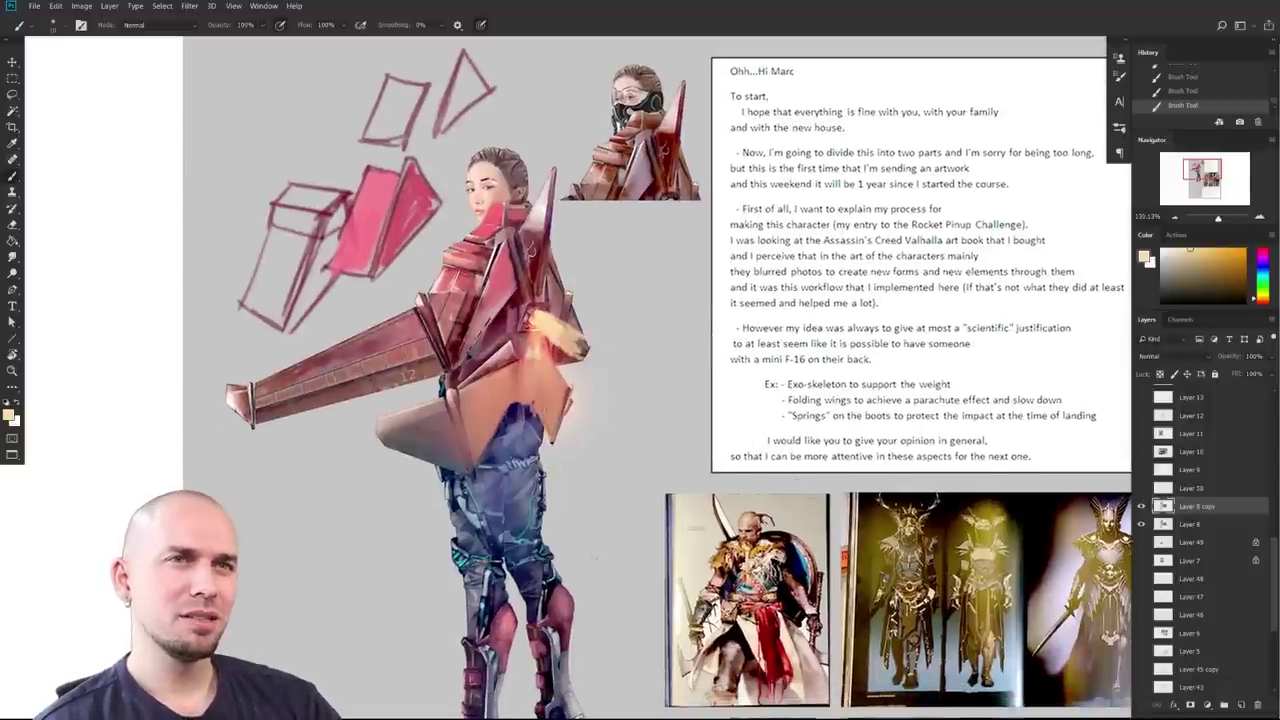
left_click(536, 375, "alt")
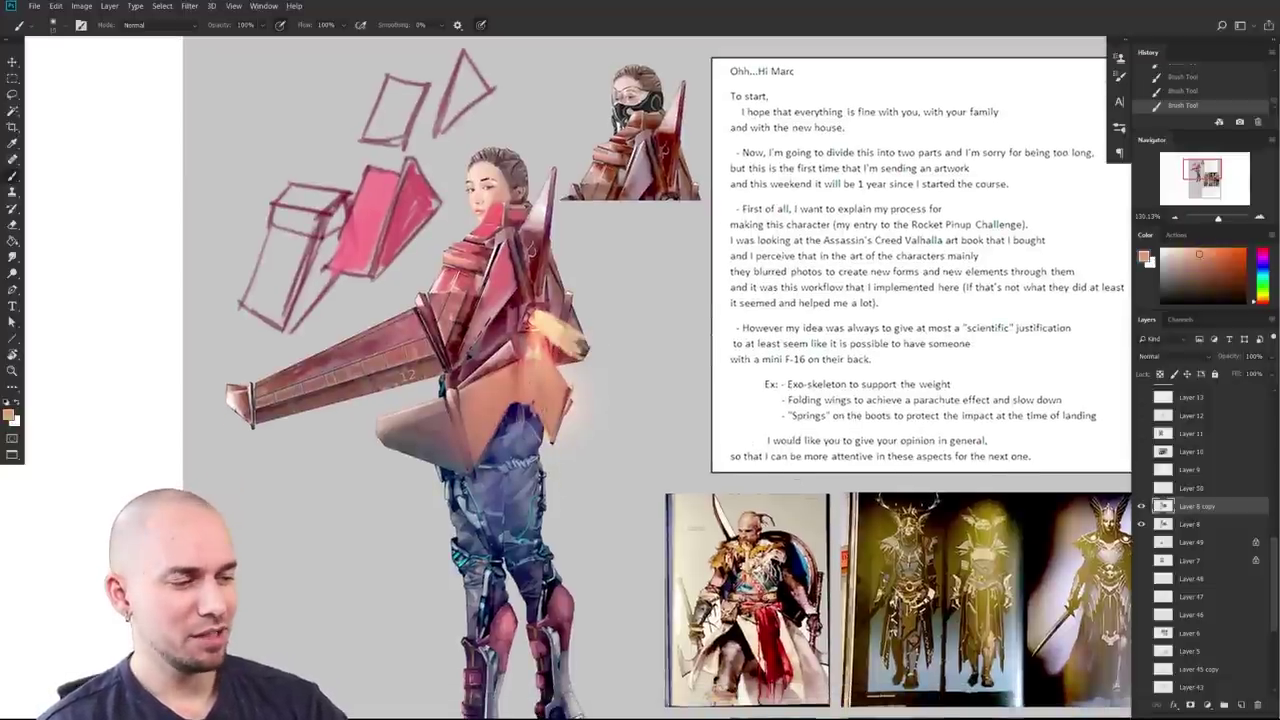
left_click_drag(762, 490, 758, 508)
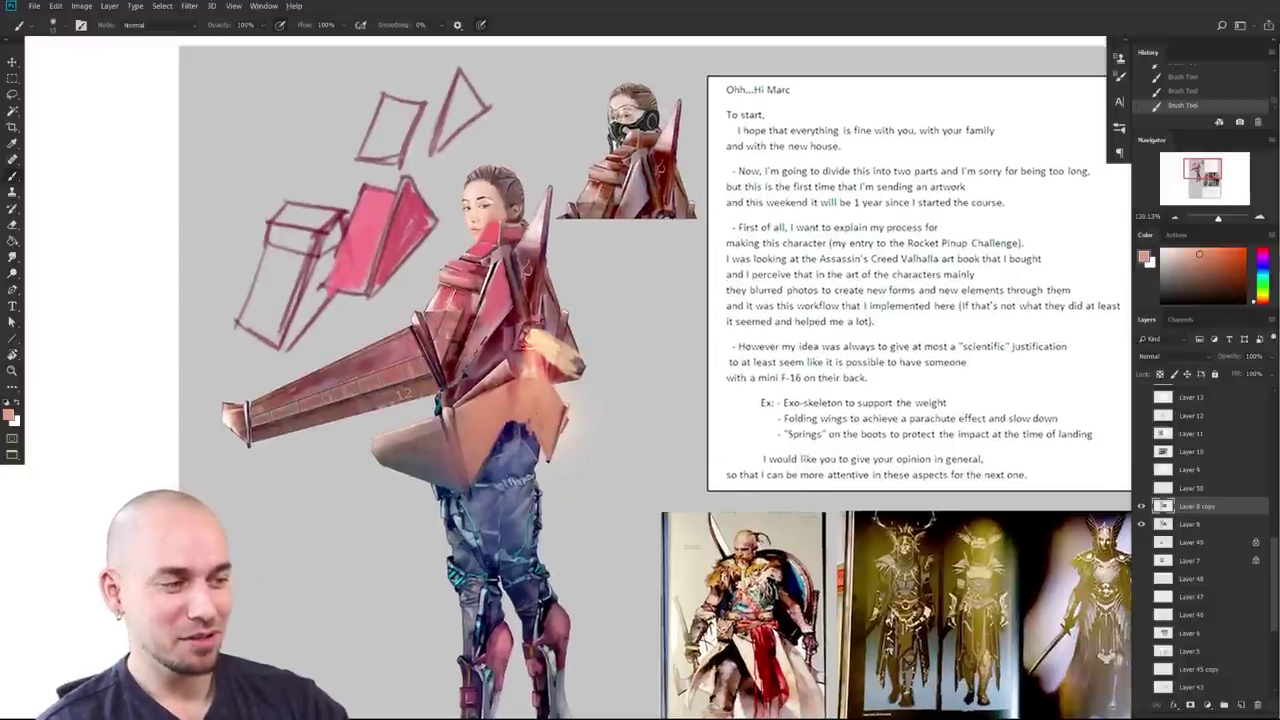
Step: Paint the jet suit's rear section black from the upper fin down around the engine, with a small orange glow
key("d")
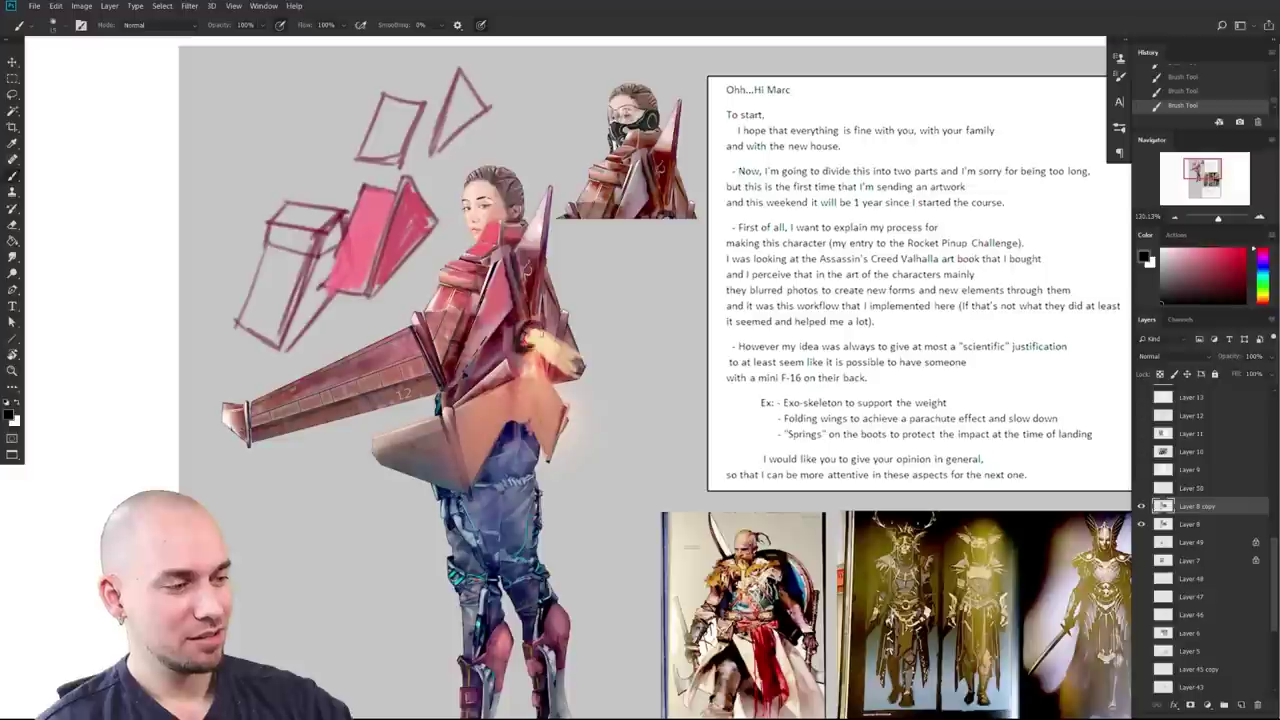
mouse_move(556, 256)
left_mouse_down()
mouse_move(571, 324)
mouse_move(532, 334)
mouse_move(560, 262)
mouse_move(541, 326)
mouse_move(574, 326)
mouse_move(553, 335)
left_mouse_up()
key("]")
key("[")
left_click(554, 346, "alt")
left_click_drag(1222, 260, 1222, 249)
left_click(563, 302, "alt")
key("]")
key("]")
key("]")
mouse_move(522, 266)
left_mouse_down()
mouse_move(540, 360)
mouse_move(516, 368)
mouse_move(550, 374)
mouse_move(498, 394)
left_mouse_up()
Step: Sample the engine's orange and paint long exhaust streaks running diagonally down behind the character
left_click(564, 330, "alt")
left_click_drag(584, 365, 628, 487)
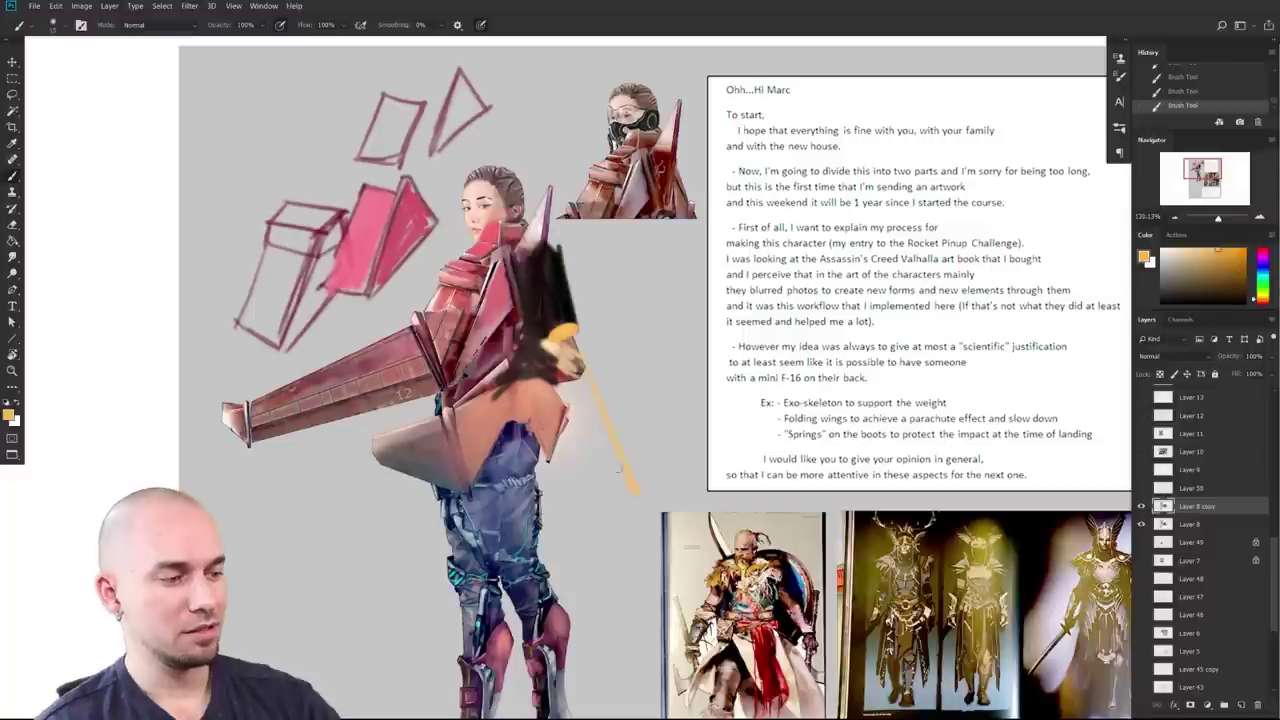
mouse_move(700, 546)
left_mouse_down()
mouse_move(636, 550)
mouse_move(690, 552)
left_mouse_up()
left_click_drag(686, 648, 702, 558)
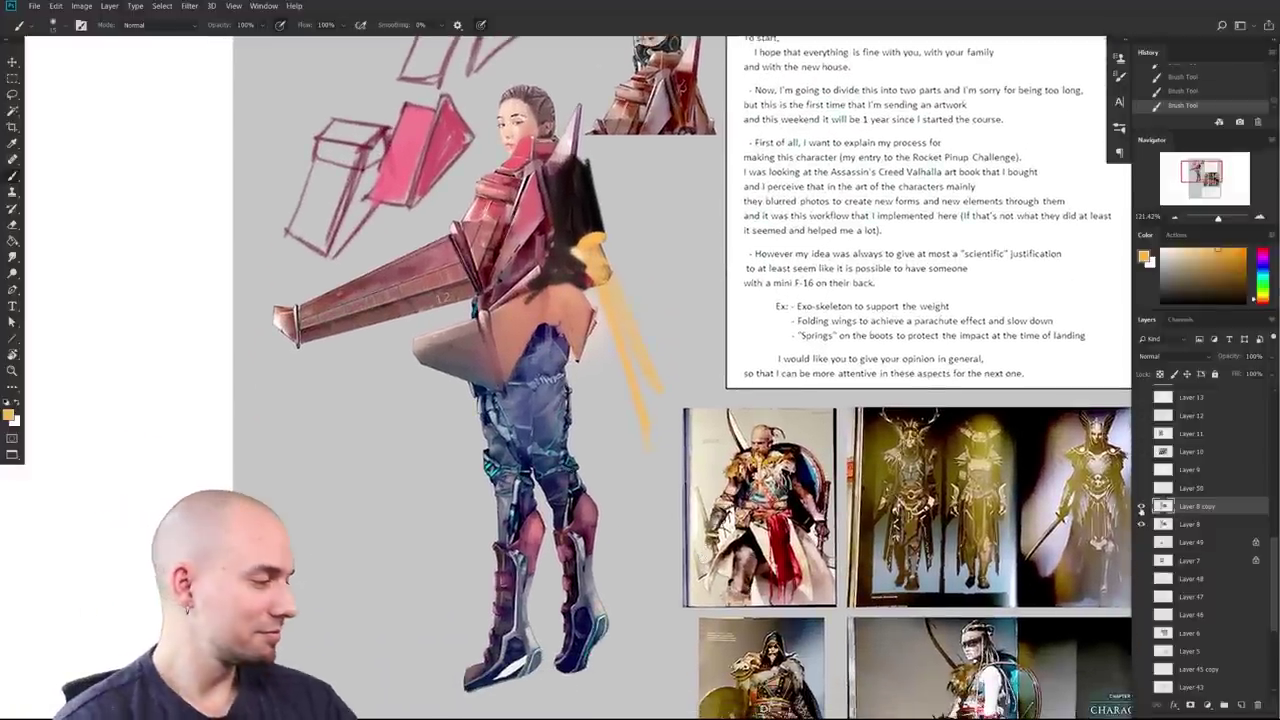
Step: Hide Layer 8 copy and Layer 8, and show Layer 9 with the ship drawing
left_click_drag(1141, 506, 1141, 524)
left_click(1141, 488)
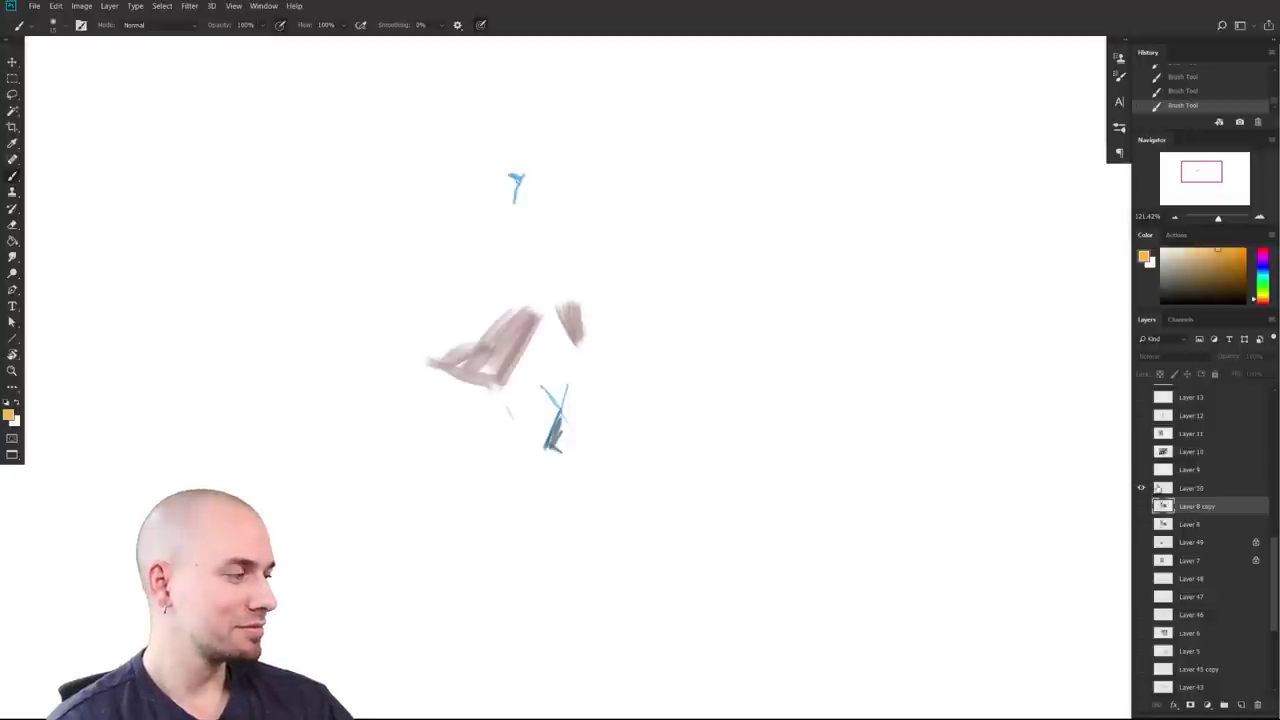
left_click(1141, 488)
left_click(1141, 470)
Step: Look over the framed ship drawing, its perspective lines and the student's note below it
left_click_drag(975, 491, 835, 385)
left_click_drag(922, 528, 854, 534)
mouse_move(960, 700)
left_mouse_down()
mouse_move(800, 469)
mouse_move(861, 410)
left_mouse_up()
left_click_drag(780, 474, 851, 453)
left_click_drag(851, 453, 1003, 471)
left_click_drag(1000, 470, 915, 464)
left_click_drag(928, 468, 853, 488)
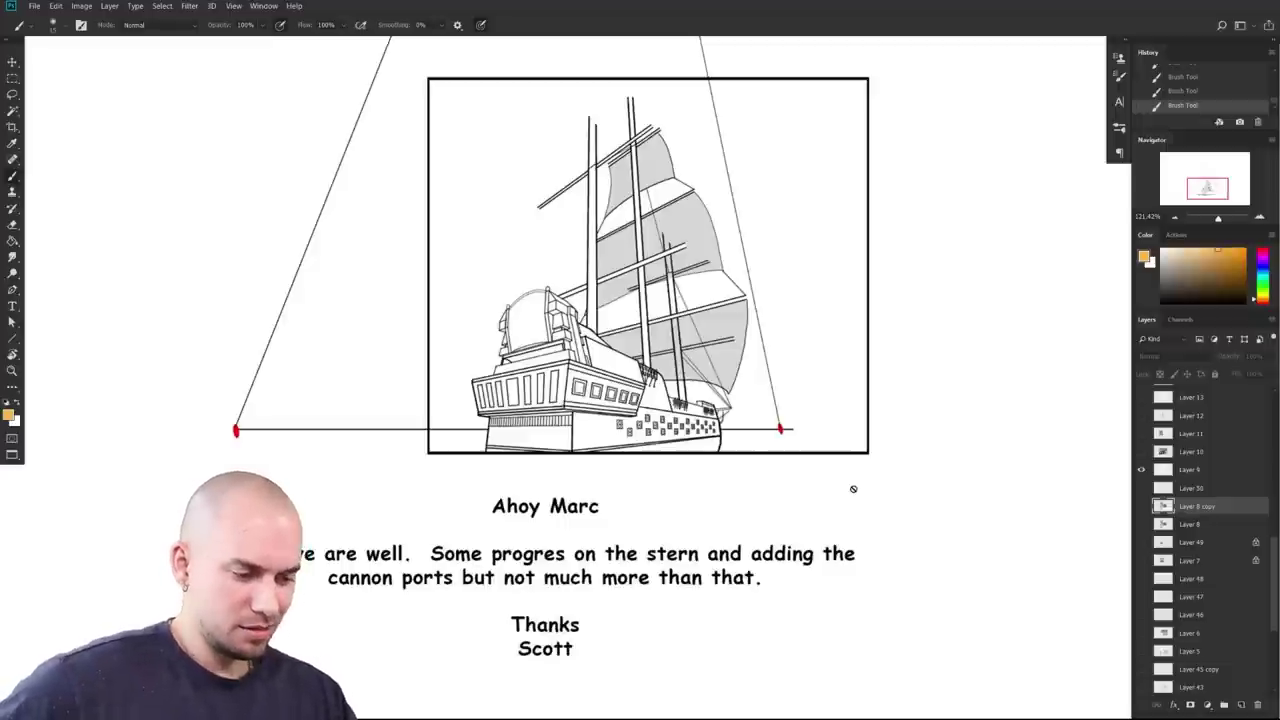
scroll(874, 480, "up", 5)
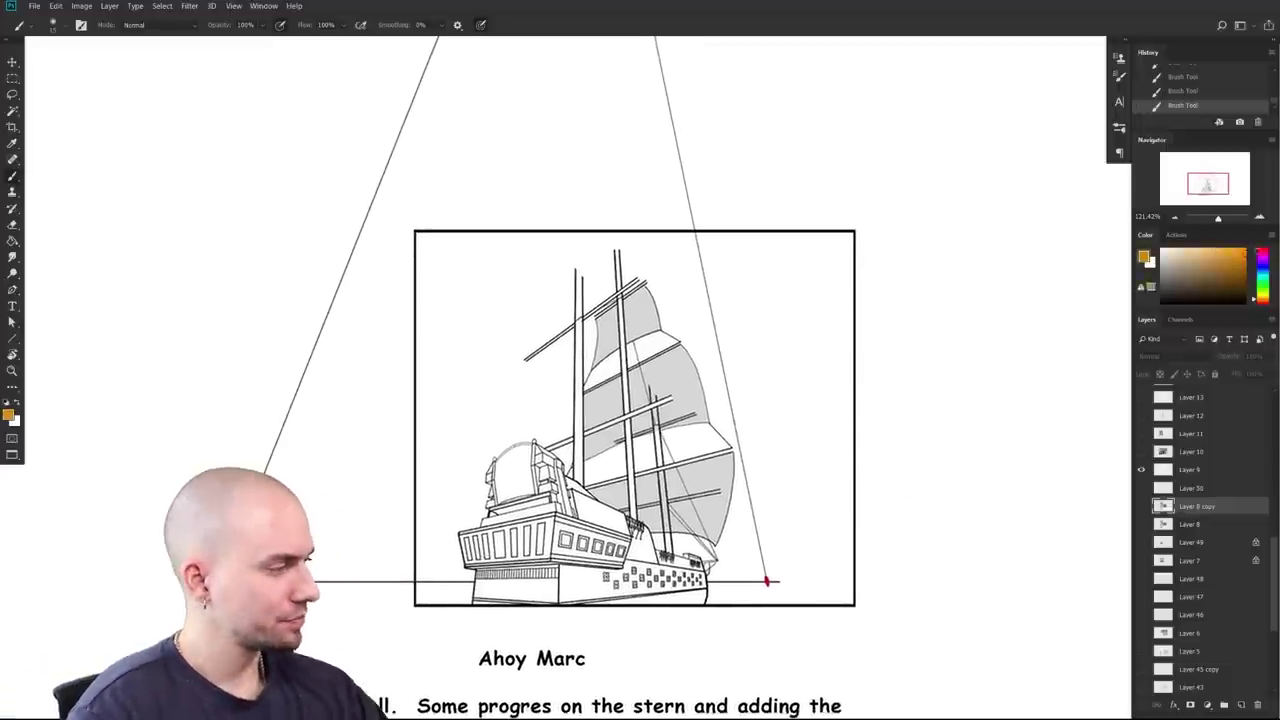
Step: Examine the cannon ports along the ship's hull and the red vanishing point beside the bow
left_click(767, 581, "alt")
left_click_drag(765, 504, 897, 460)
left_click_drag(791, 586, 814, 503)
left_click_drag(671, 519, 700, 505)
scroll(700, 505, "up", 2)
scroll(700, 505, "down", 2)
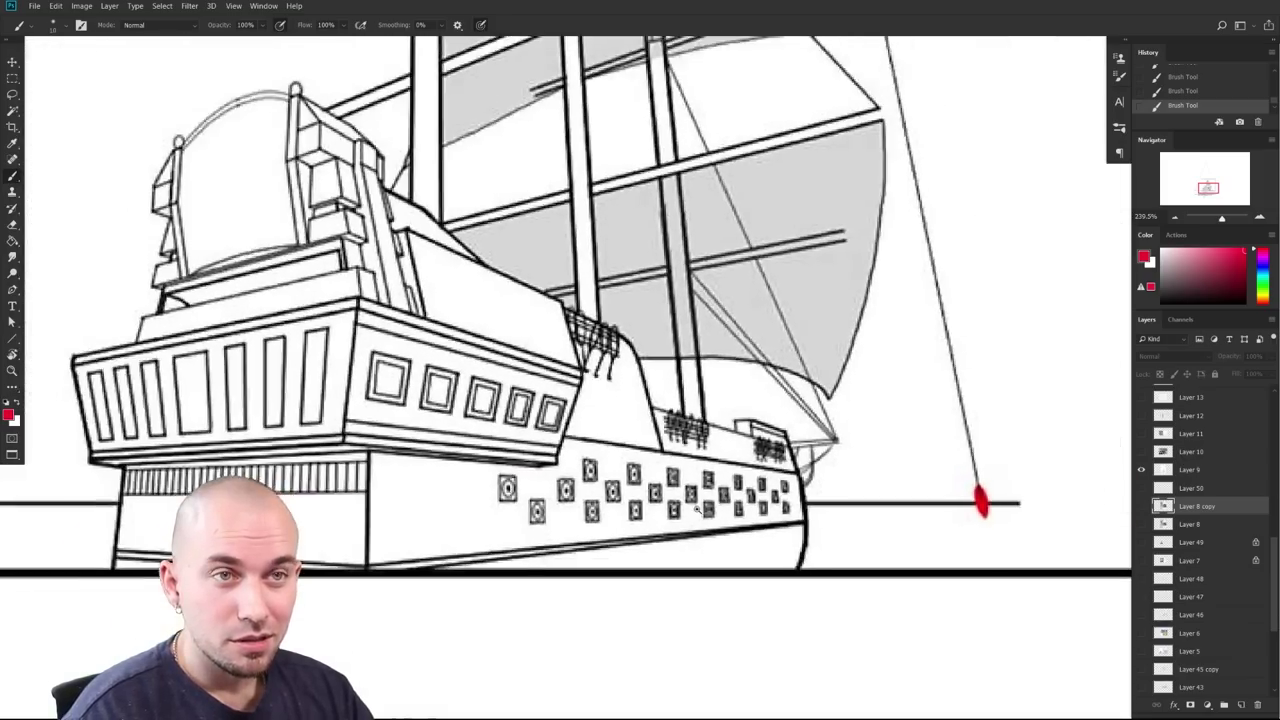
scroll(695, 508, "up", 3)
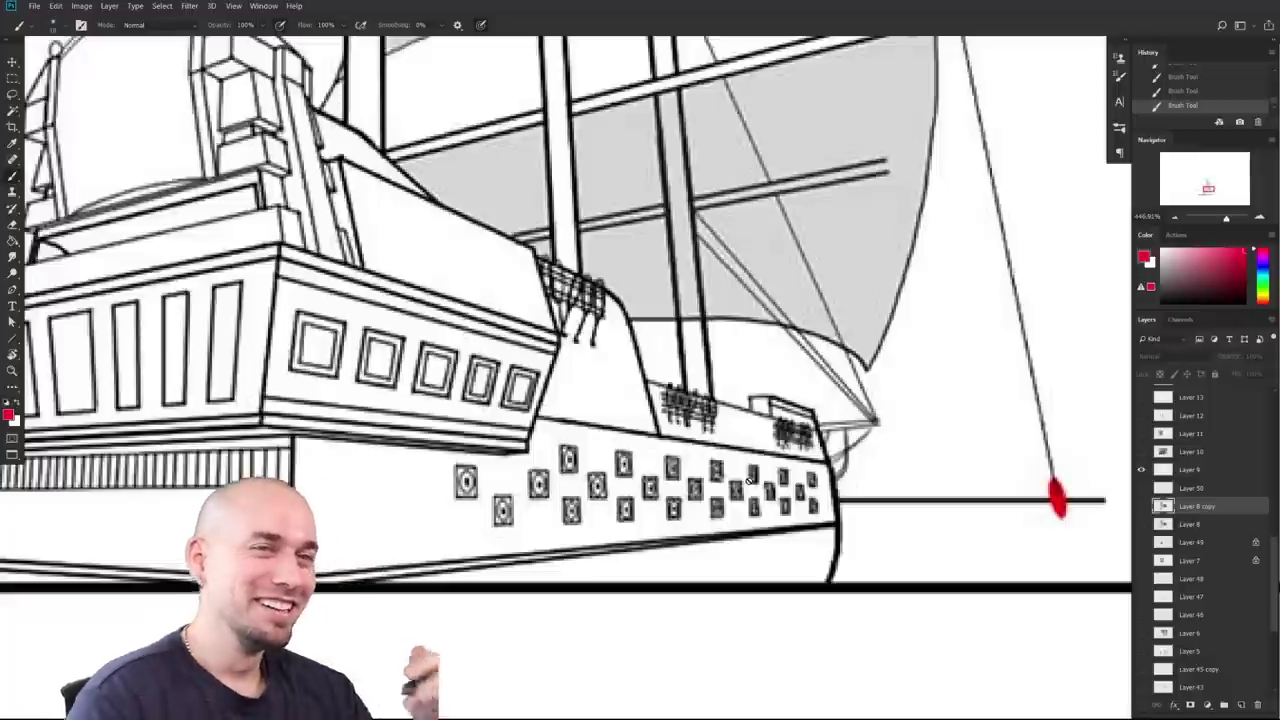
scroll(748, 480, "down", 4)
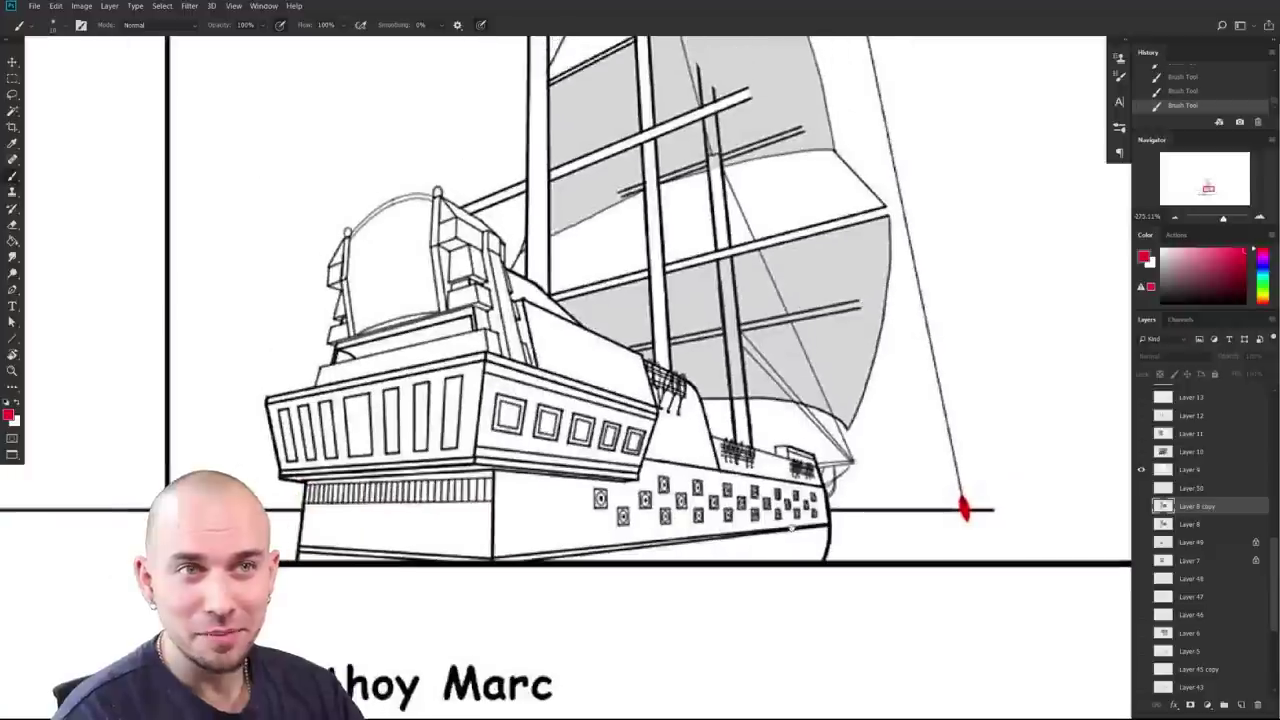
scroll(858, 580, "up", 3)
left_click_drag(858, 581, 902, 494)
scroll(834, 497, "down", 3)
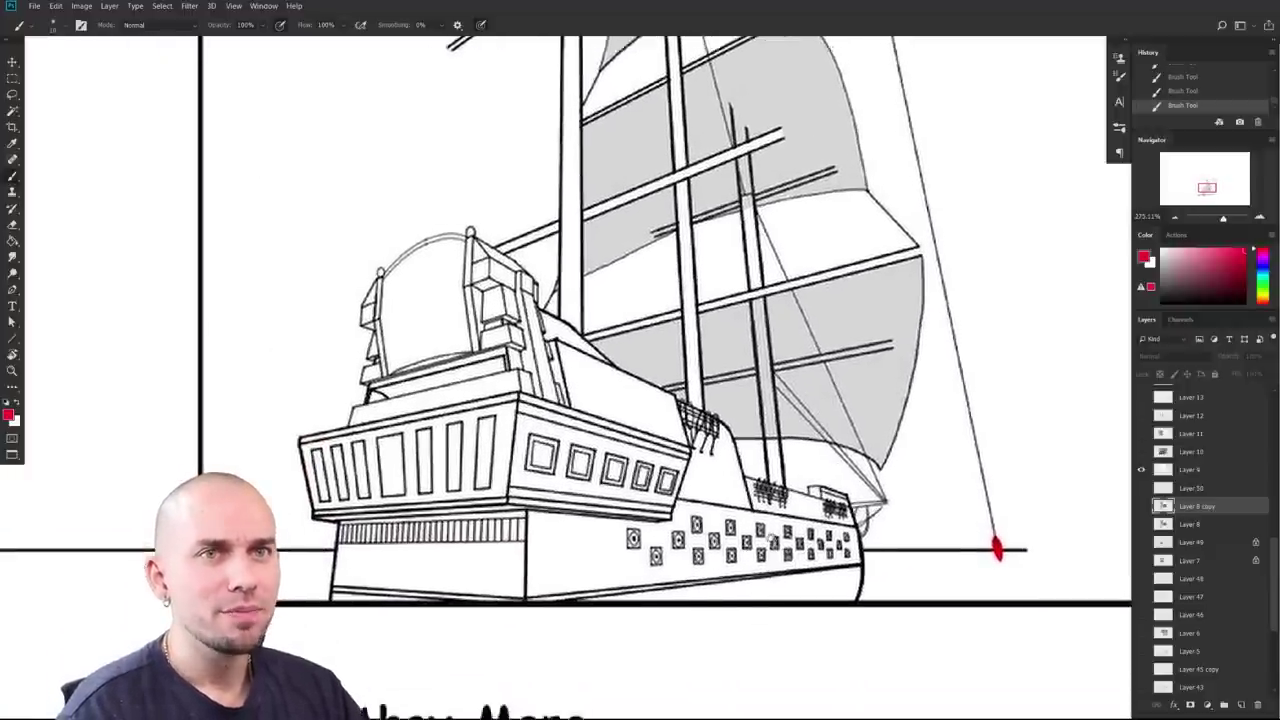
Step: Review the whole ship composition in its frame, including the masts, sails, horizon line and vanishing points
scroll(886, 537, "down", 3)
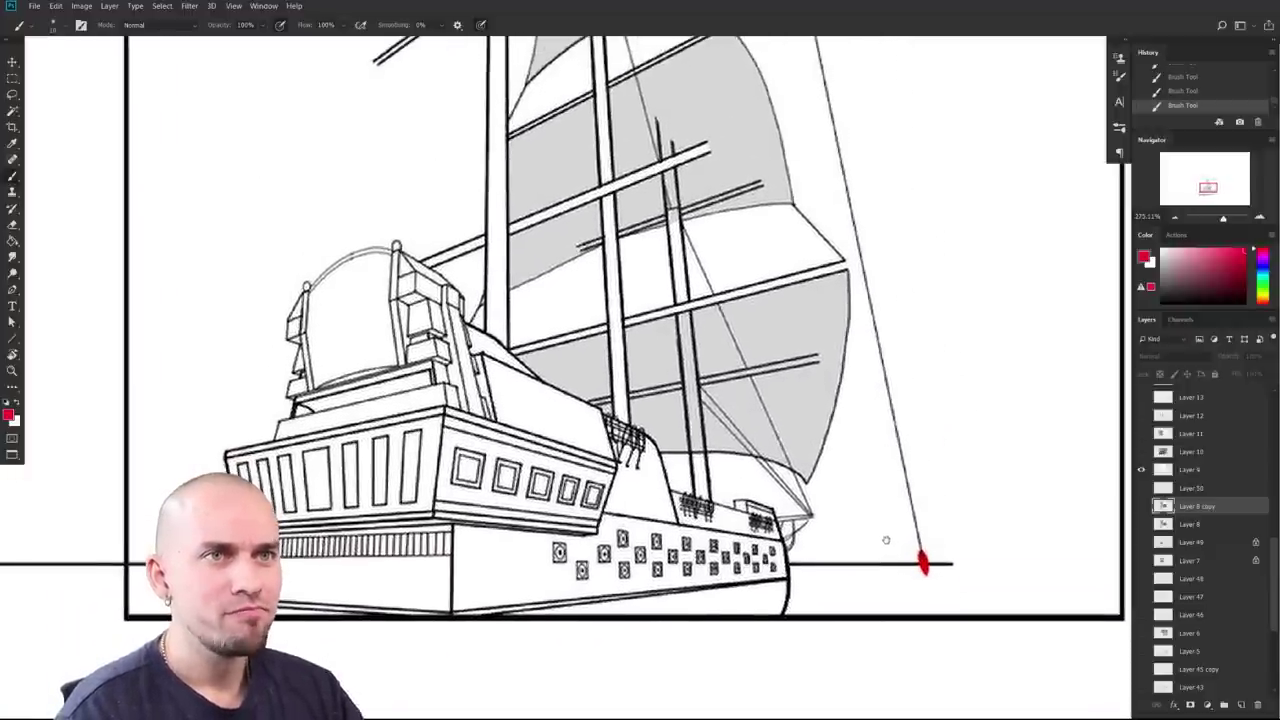
scroll(886, 543, "up", 2)
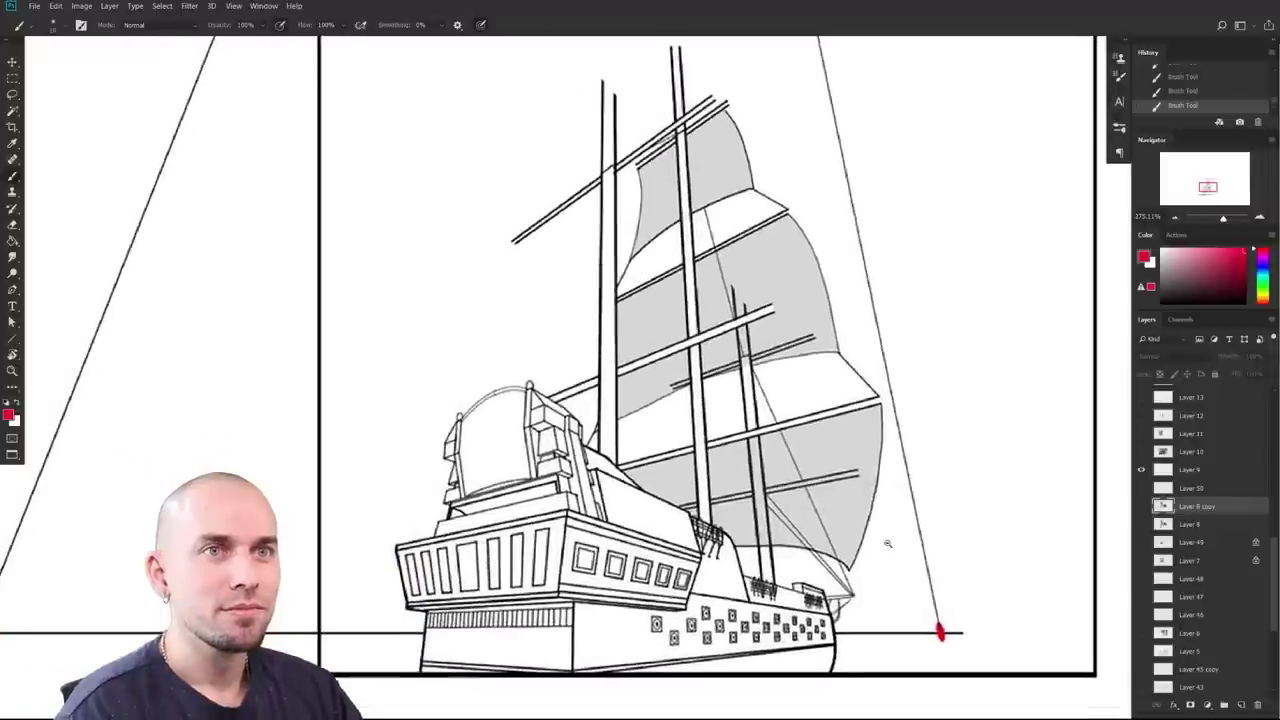
scroll(887, 543, "left", 2)
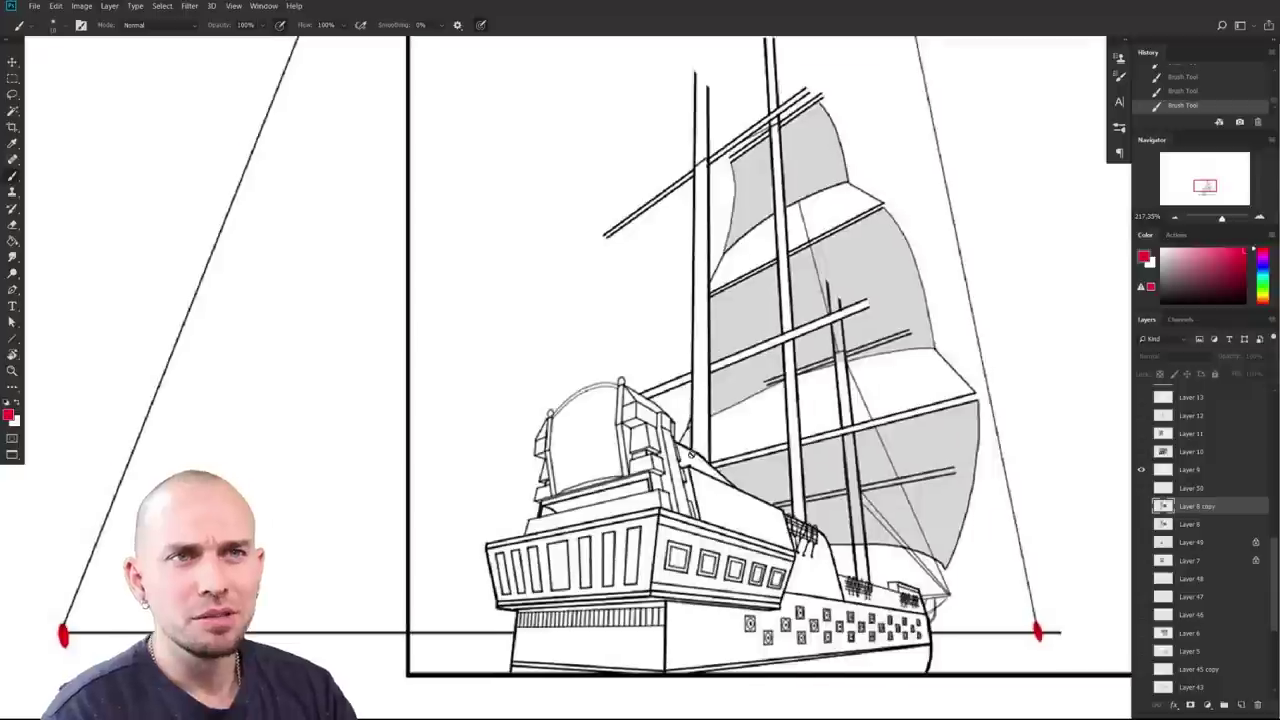
scroll(583, 496, "down", 1)
scroll(700, 496, "right", 3)
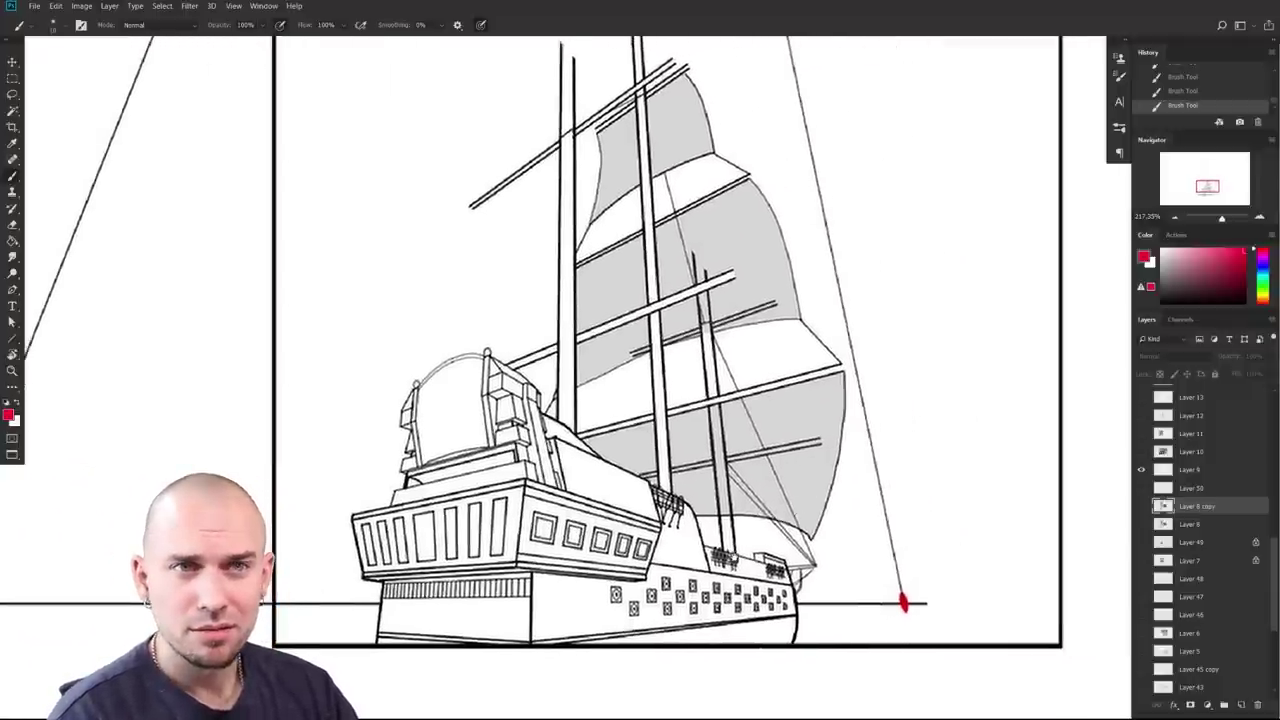
scroll(727, 558, "up", 1)
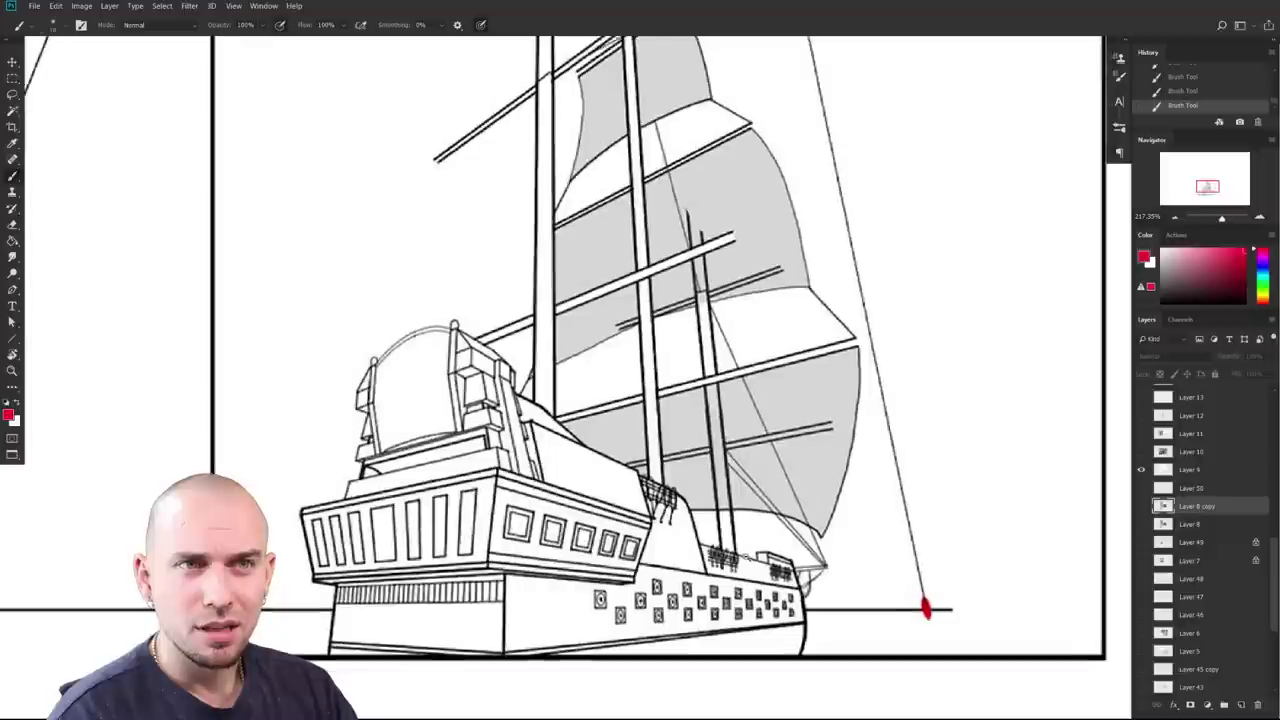
scroll(725, 555, "down", 2)
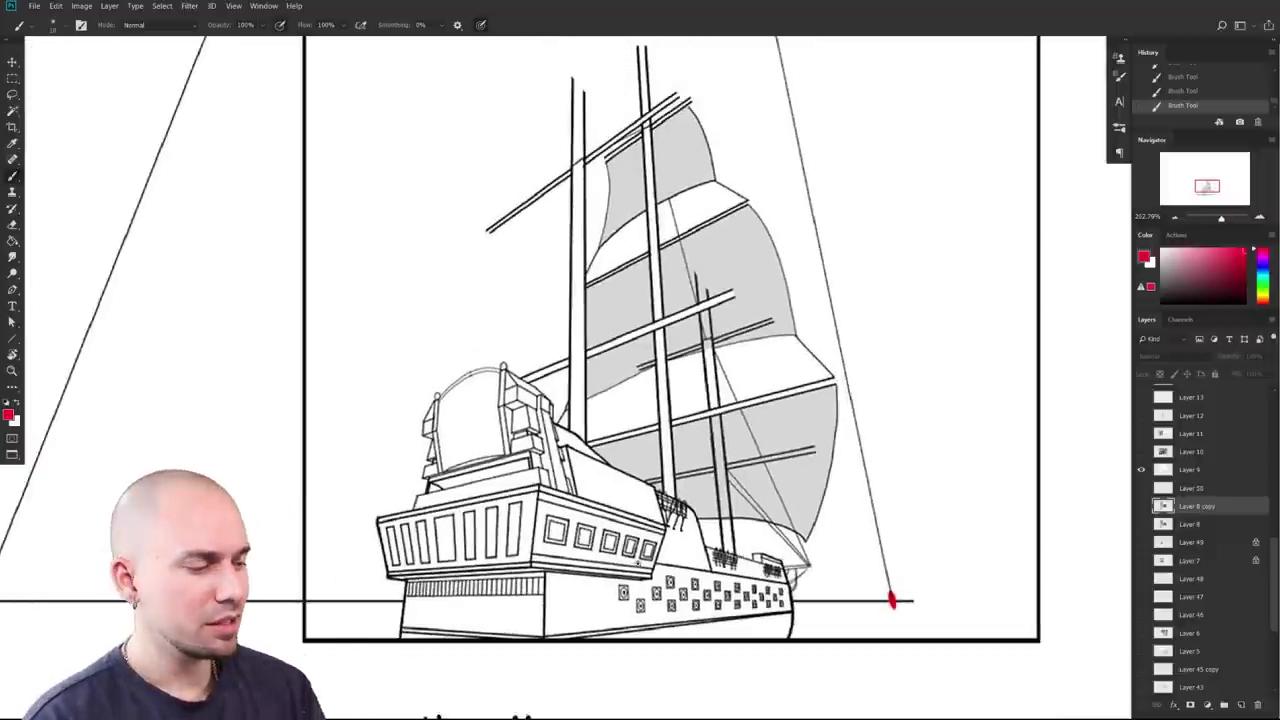
scroll(637, 563, "up", 2)
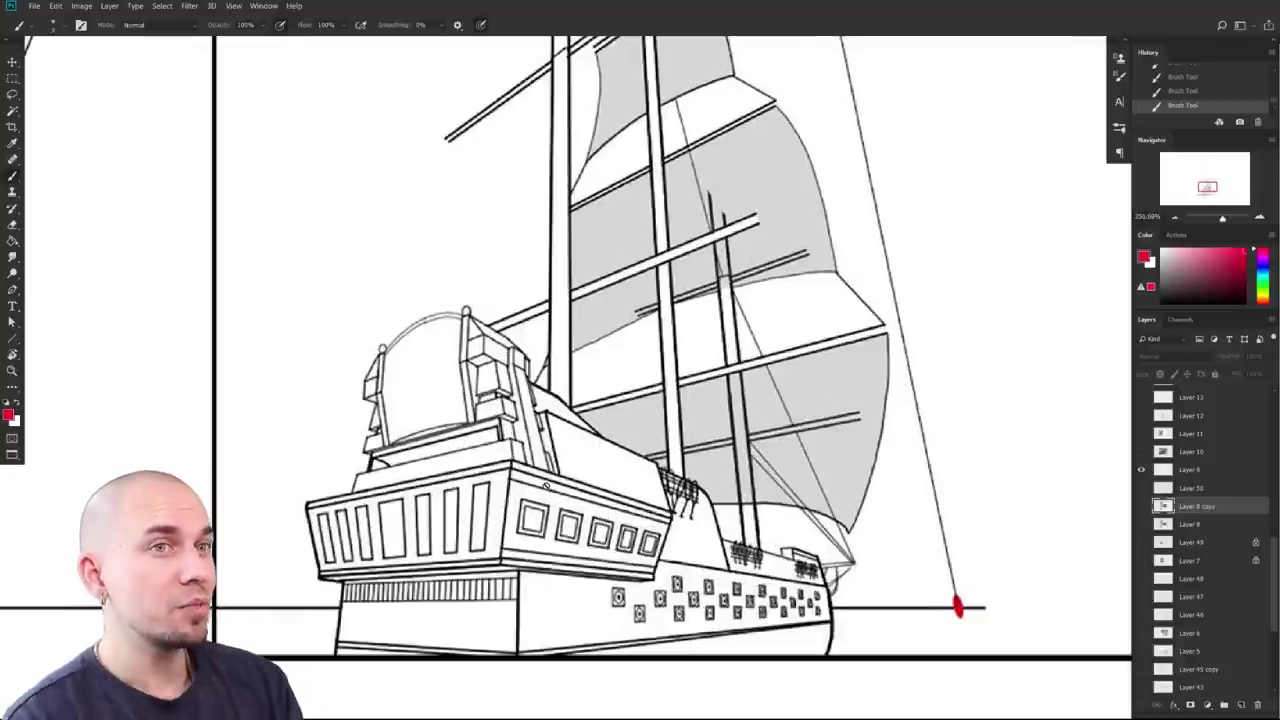
scroll(546, 485, "up", 3)
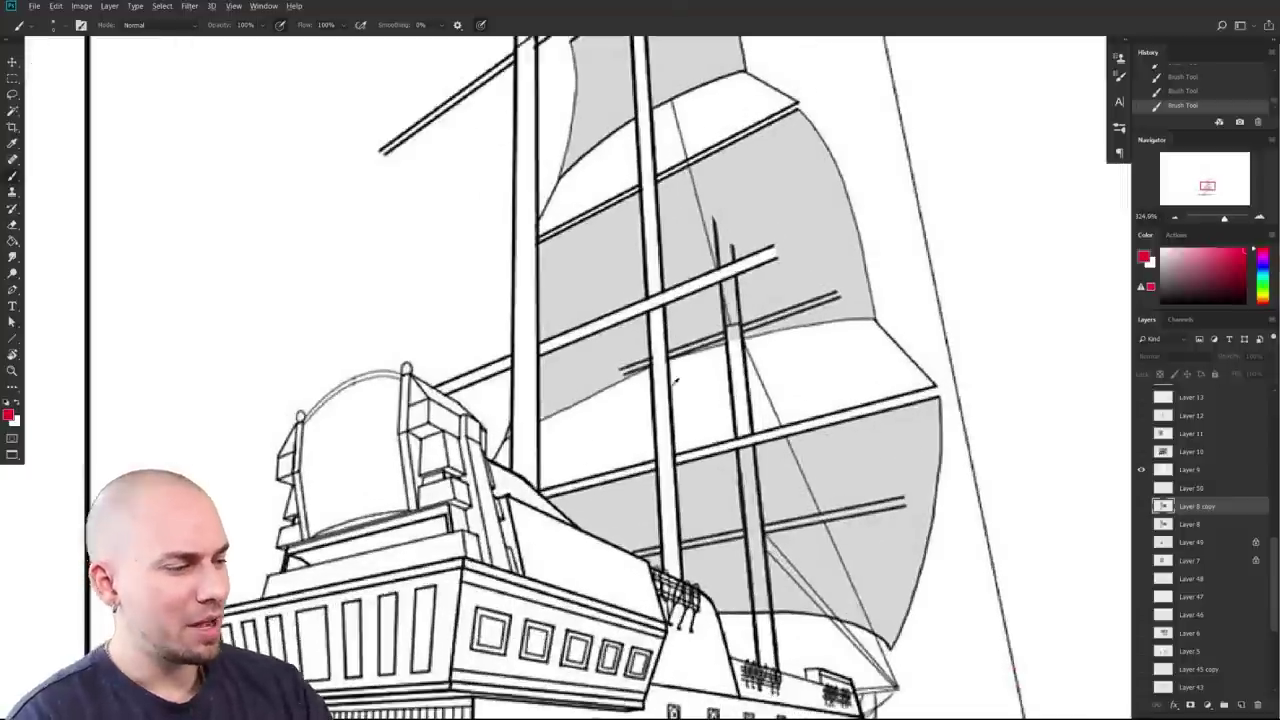
left_click(675, 398, "alt")
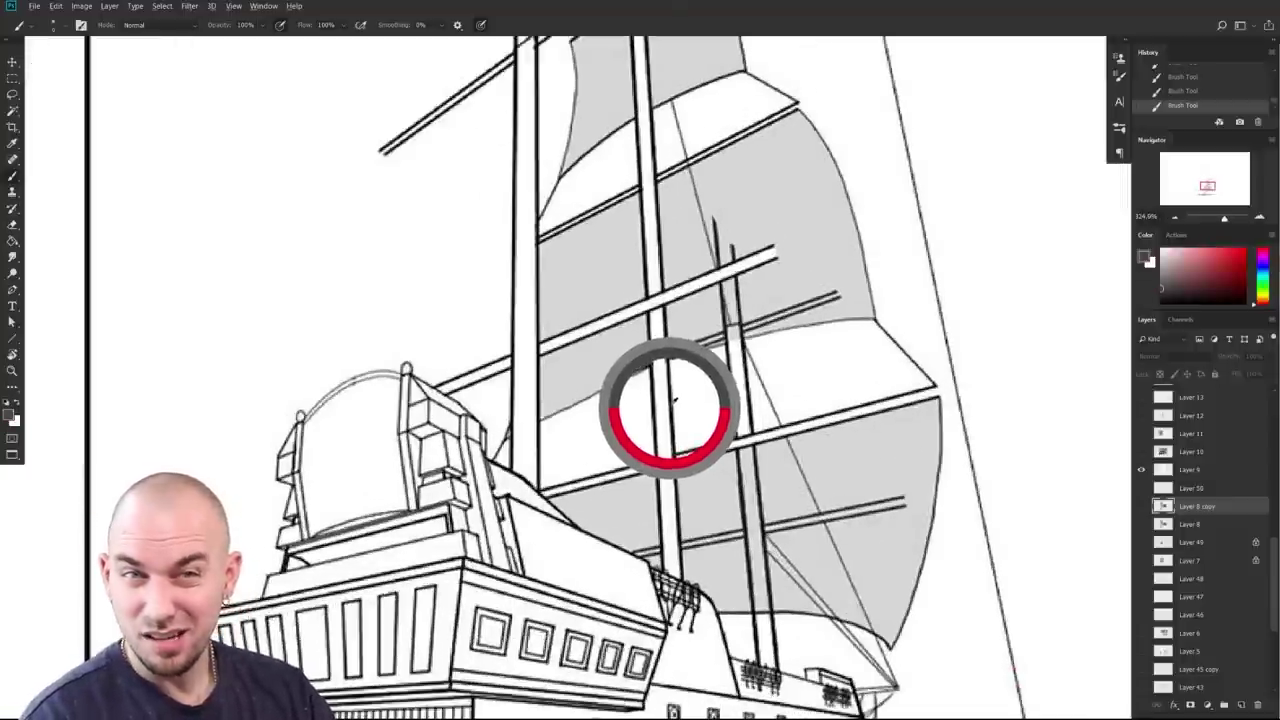
scroll(685, 395, "down", 5)
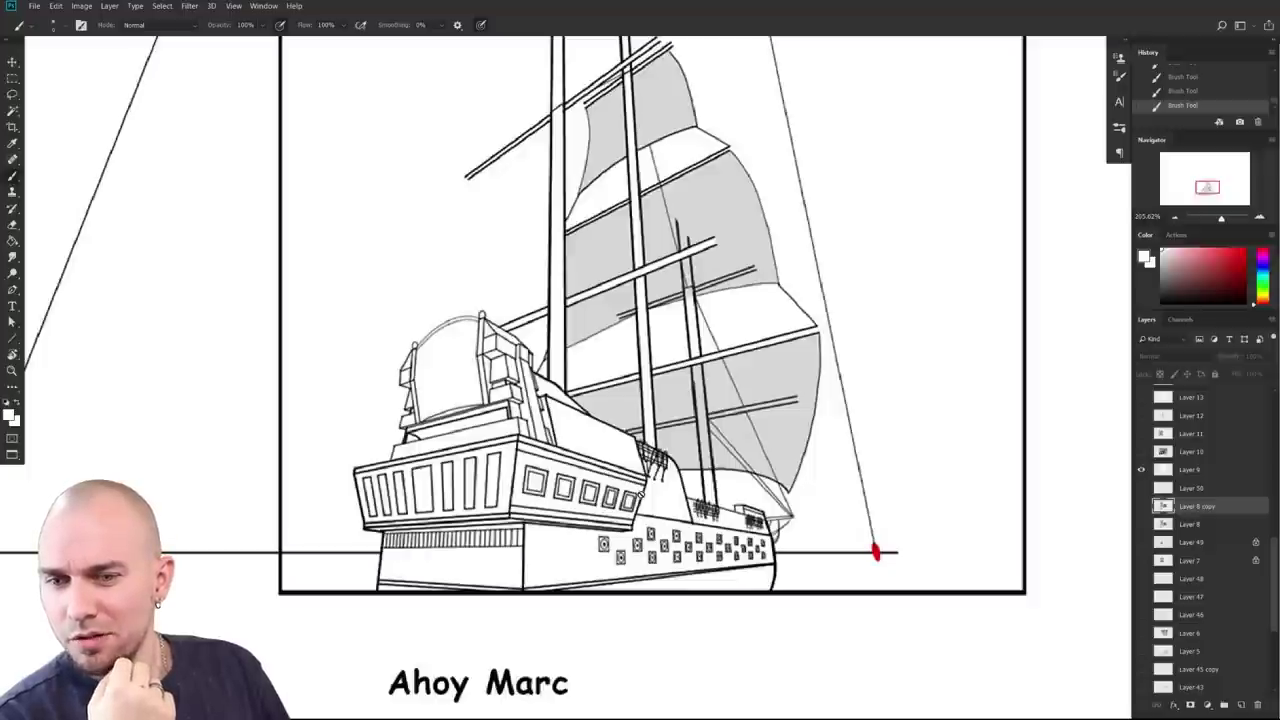
left_click_drag(602, 510, 652, 560)
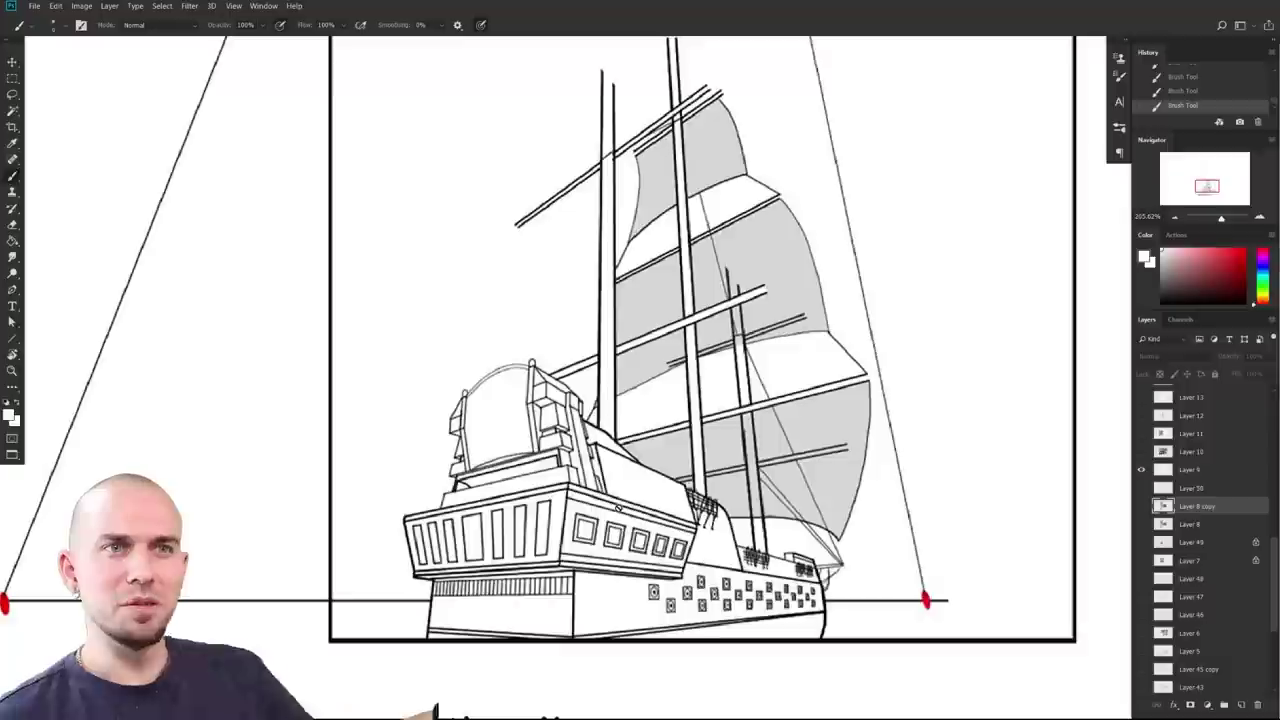
mouse_move(659, 613)
left_mouse_down()
mouse_move(659, 593)
mouse_move(661, 609)
left_mouse_up()
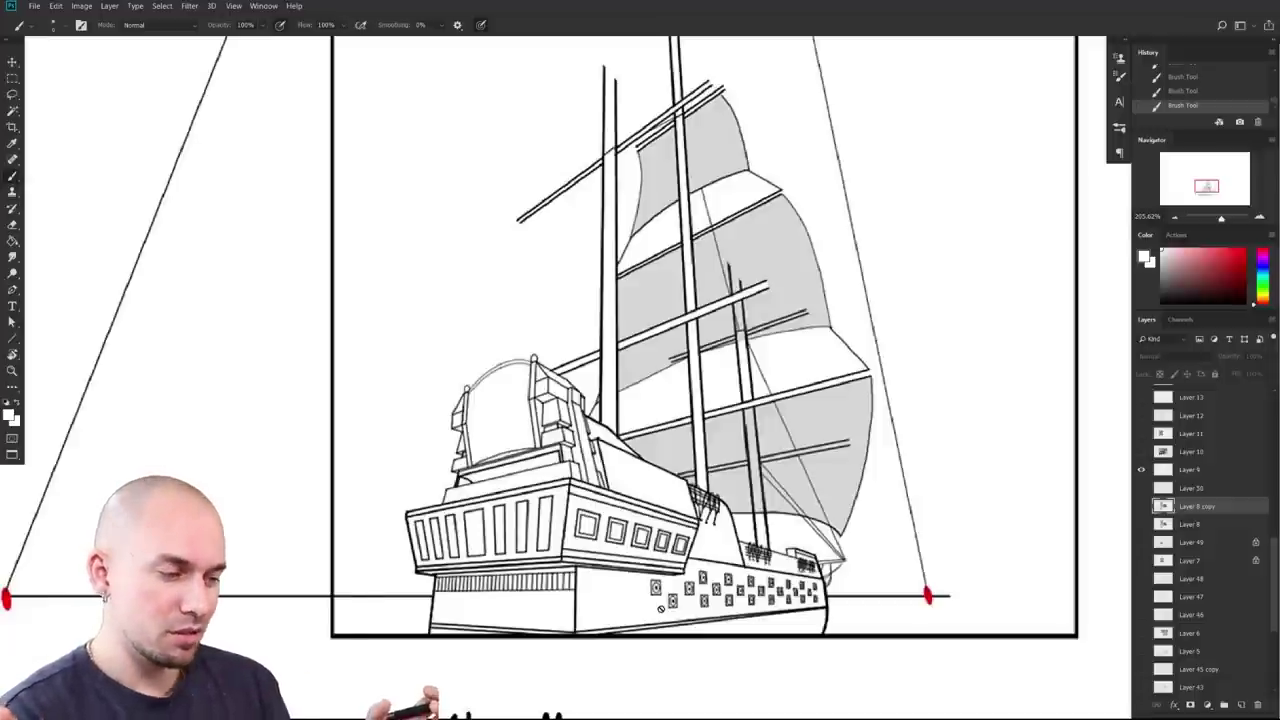
Step: Inspect the stern's curved arch, posts and side balconies up close, and sample the dark line colour
scroll(662, 561, "up", 5)
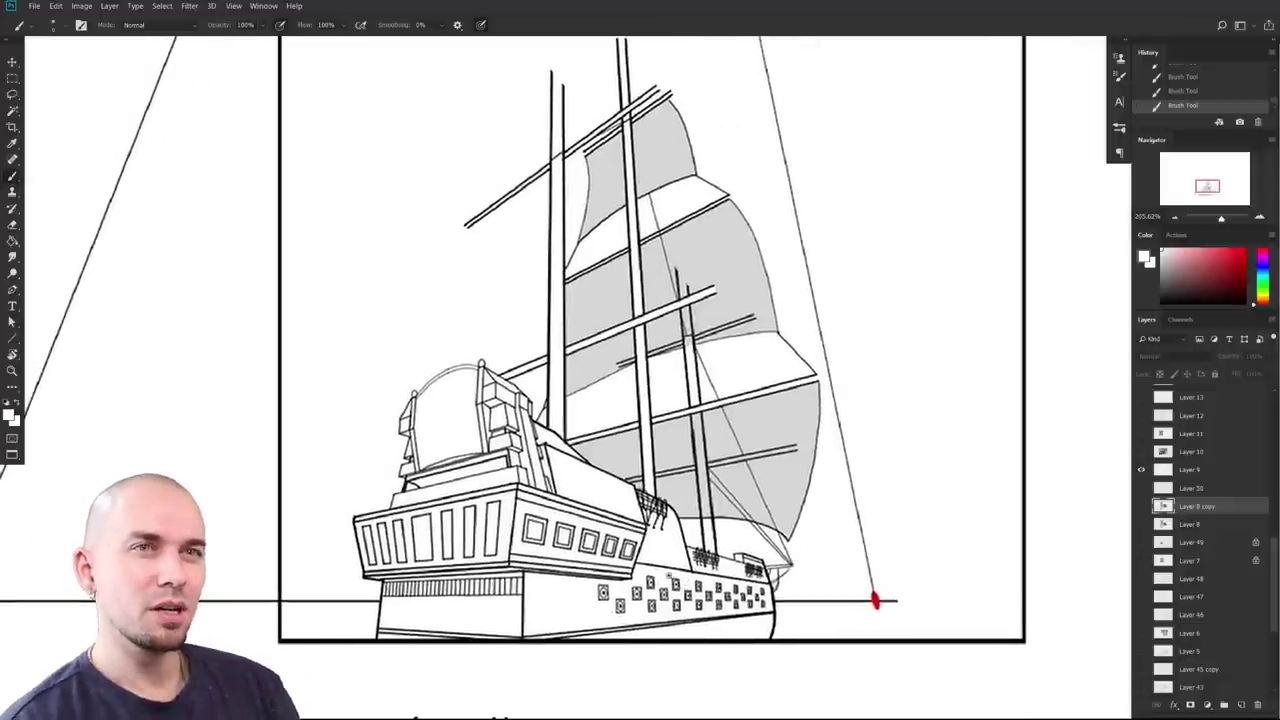
scroll(423, 499, "up", 1)
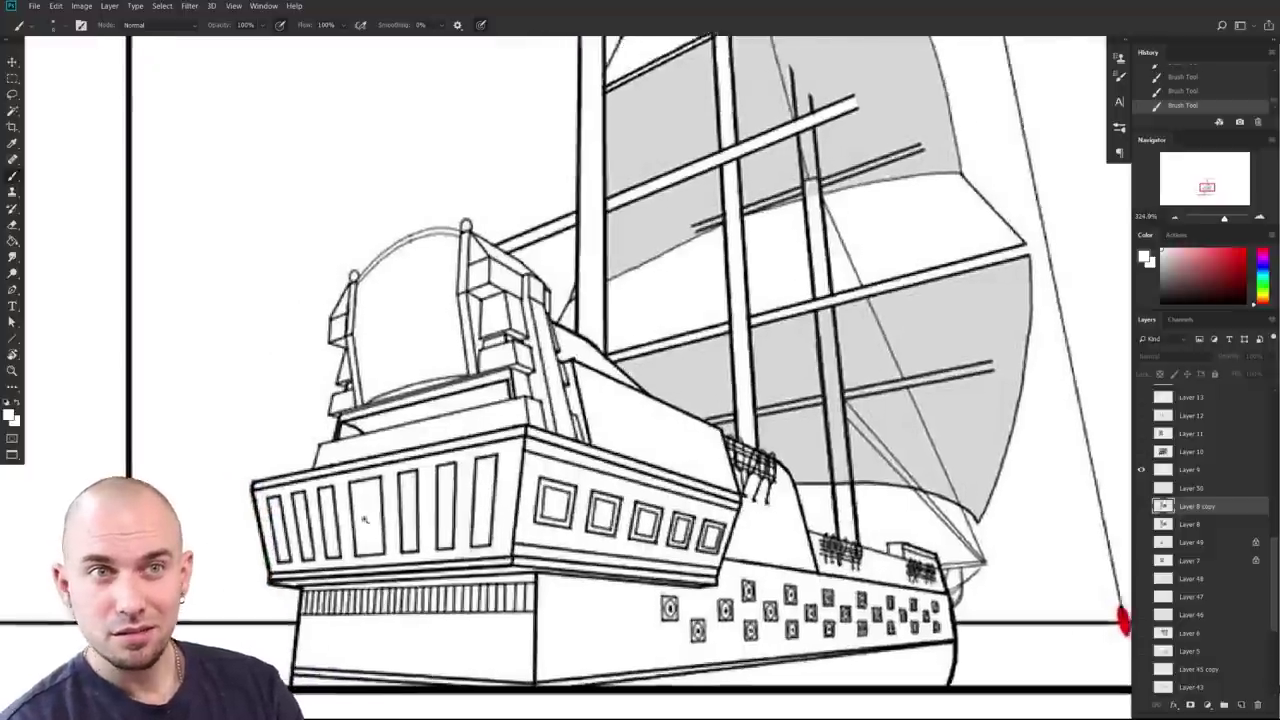
scroll(345, 400, "up", 1)
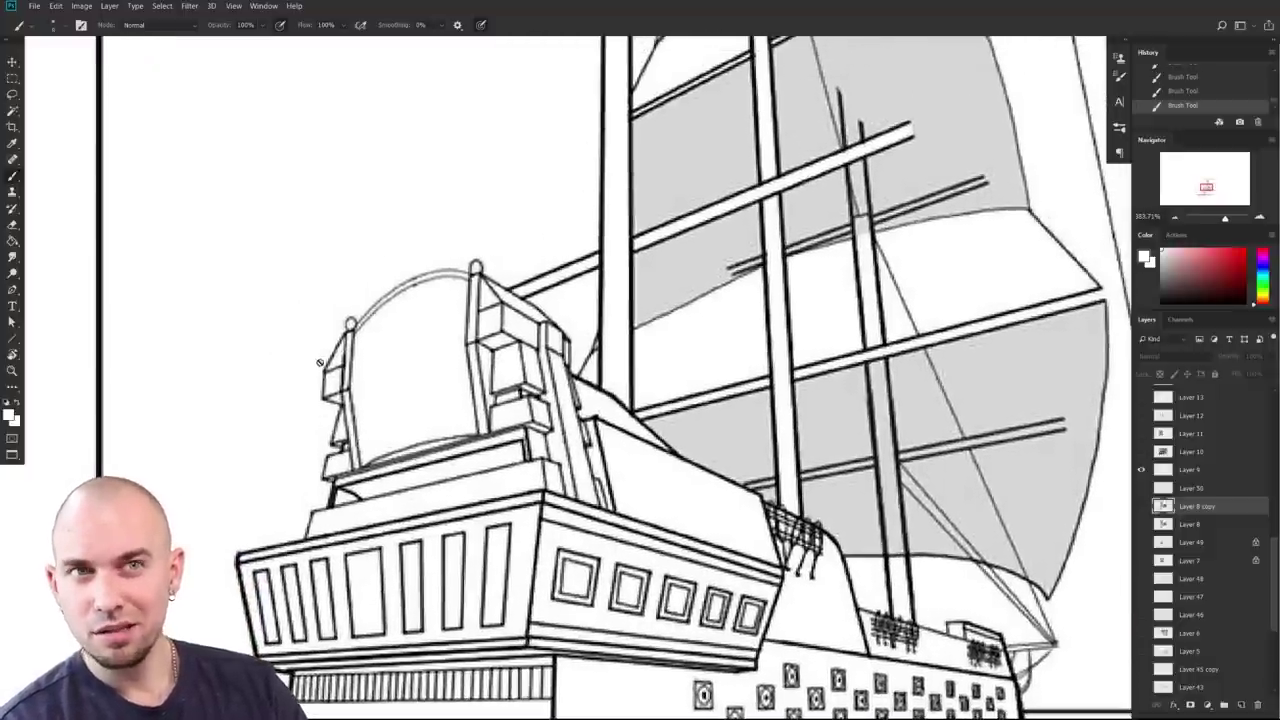
scroll(316, 407, "up", 8)
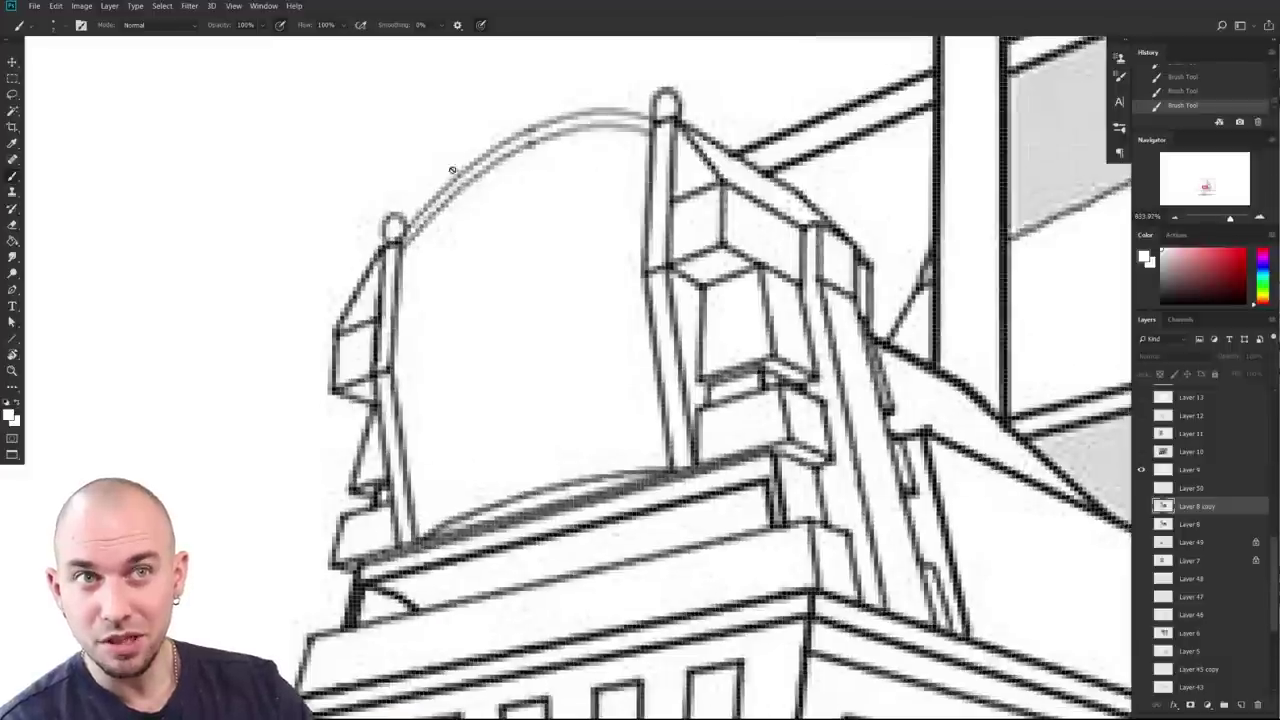
left_click_drag(405, 325, 361, 419)
left_click(802, 322, "alt")
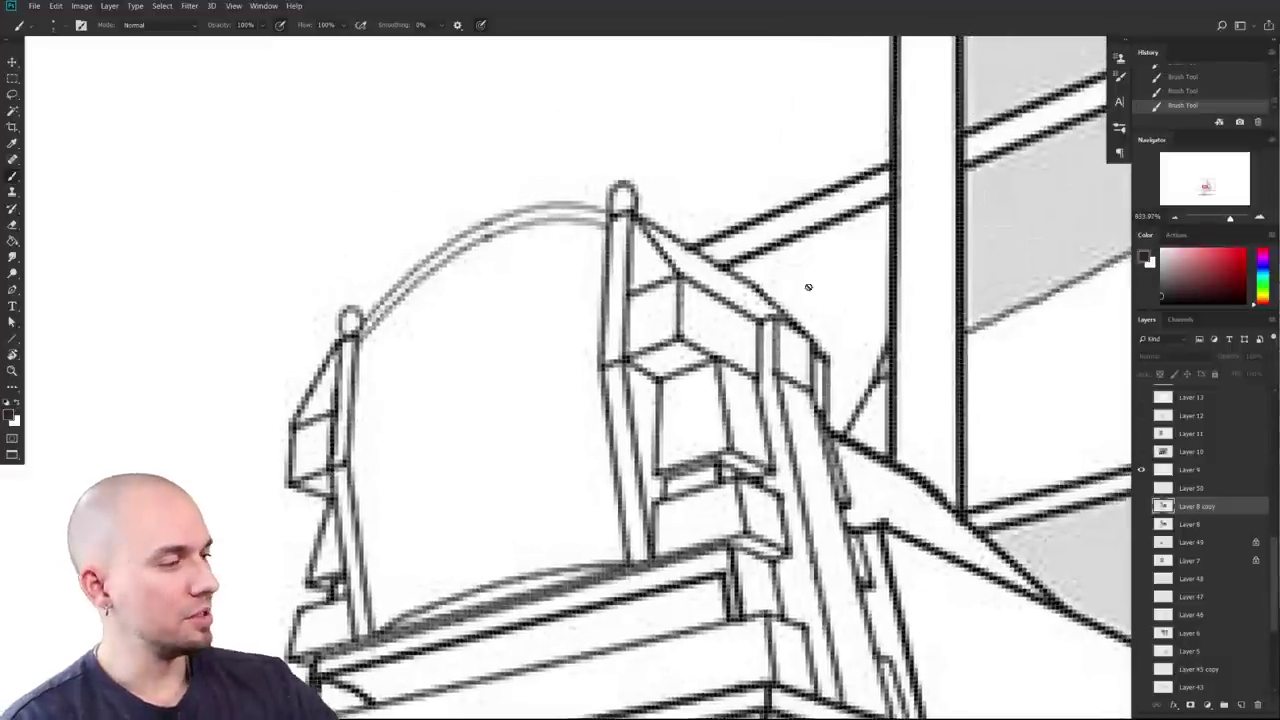
Step: Select Layer 9 and examine the ship's stern arch between its two posts
left_click(1190, 469)
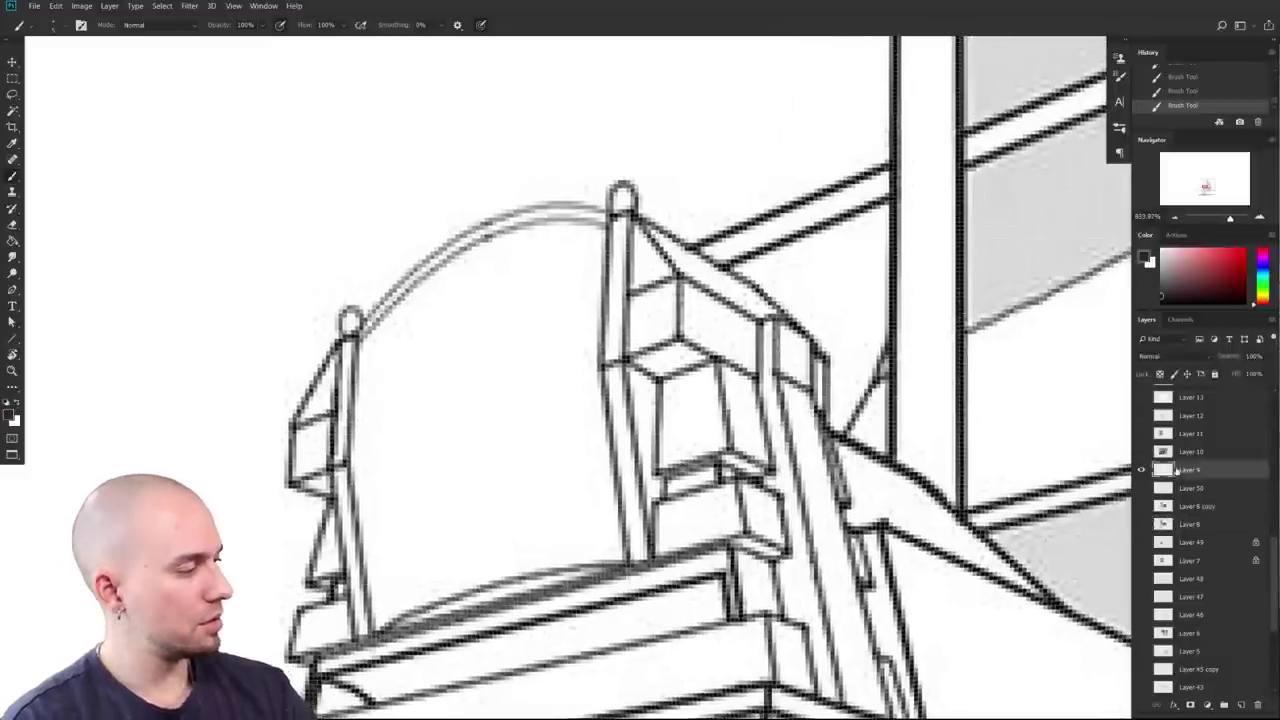
mouse_move(362, 313)
left_mouse_down()
mouse_move(410, 275)
mouse_move(565, 208)
mouse_move(612, 203)
left_mouse_up()
left_click_drag(701, 328, 470, 335)
left_click_drag(733, 465, 603, 511)
left_click_drag(601, 511, 580, 563)
scroll(371, 394, "up", 3)
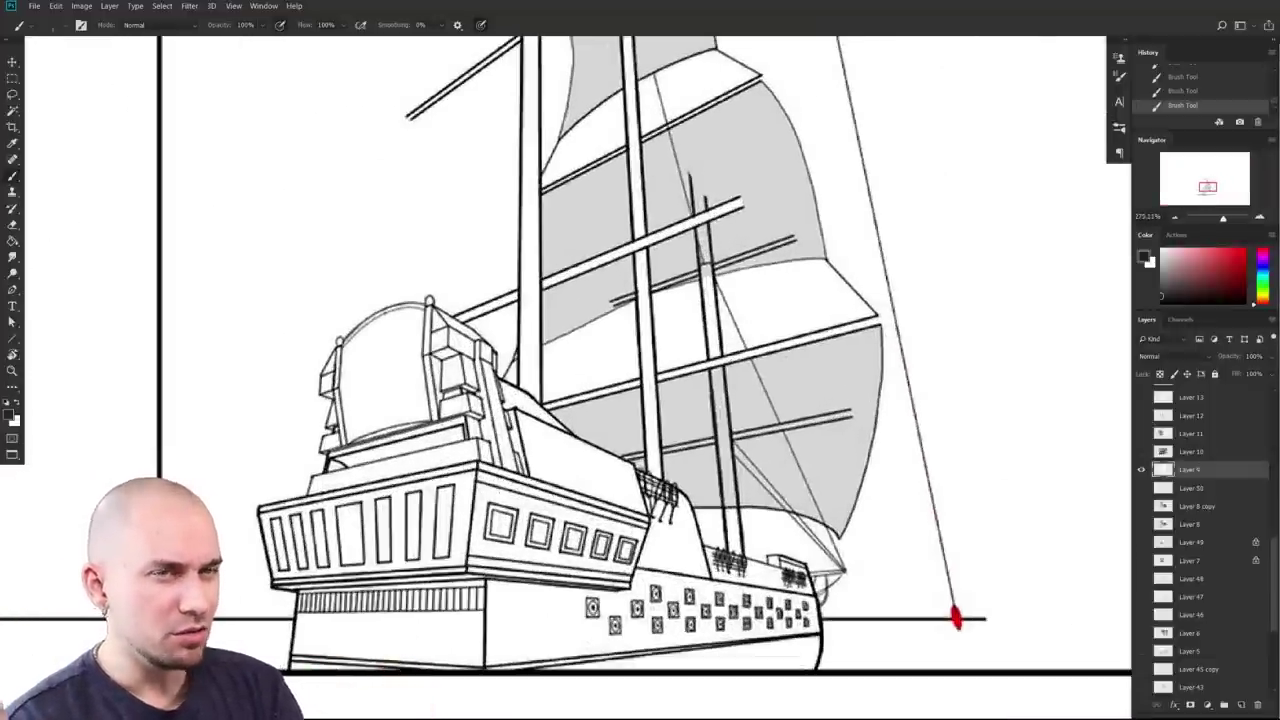
Step: Examine the stern gallery's panels and windows in relation to the hull, masts and horizon line
left_click_drag(838, 540, 791, 565)
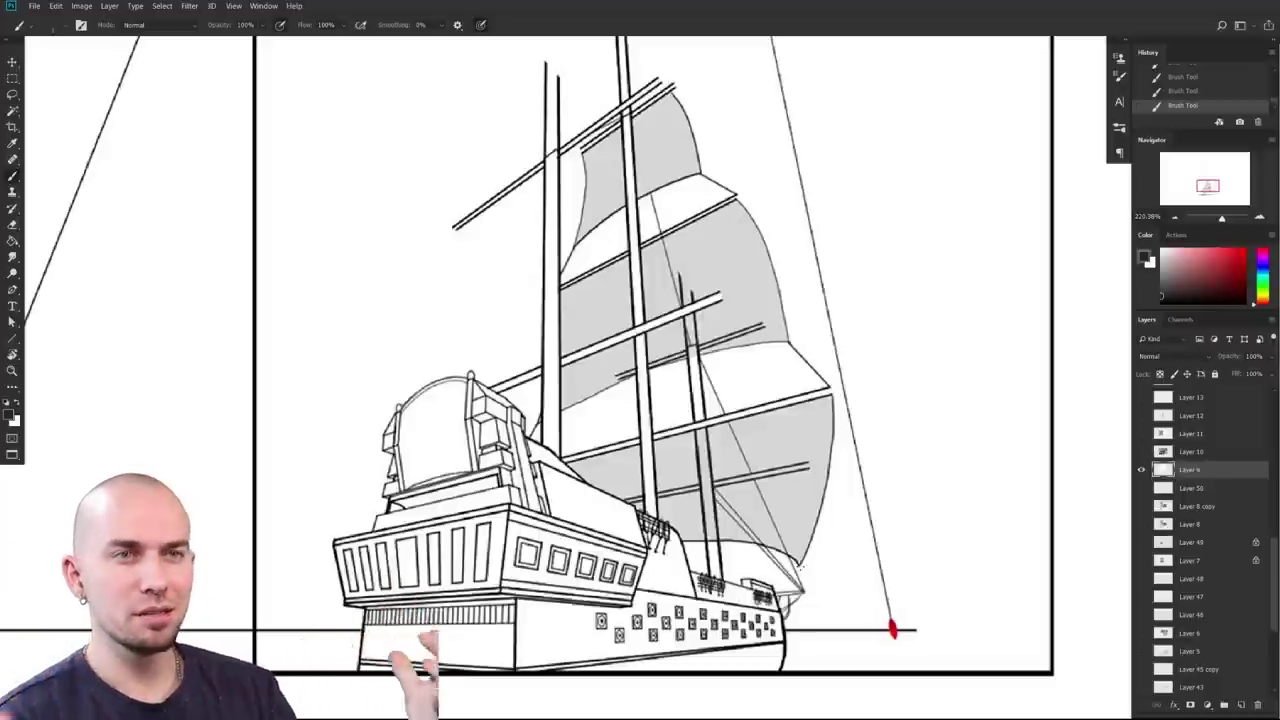
mouse_move(769, 567)
left_mouse_down()
mouse_move(760, 587)
mouse_move(774, 594)
mouse_move(755, 604)
left_mouse_up()
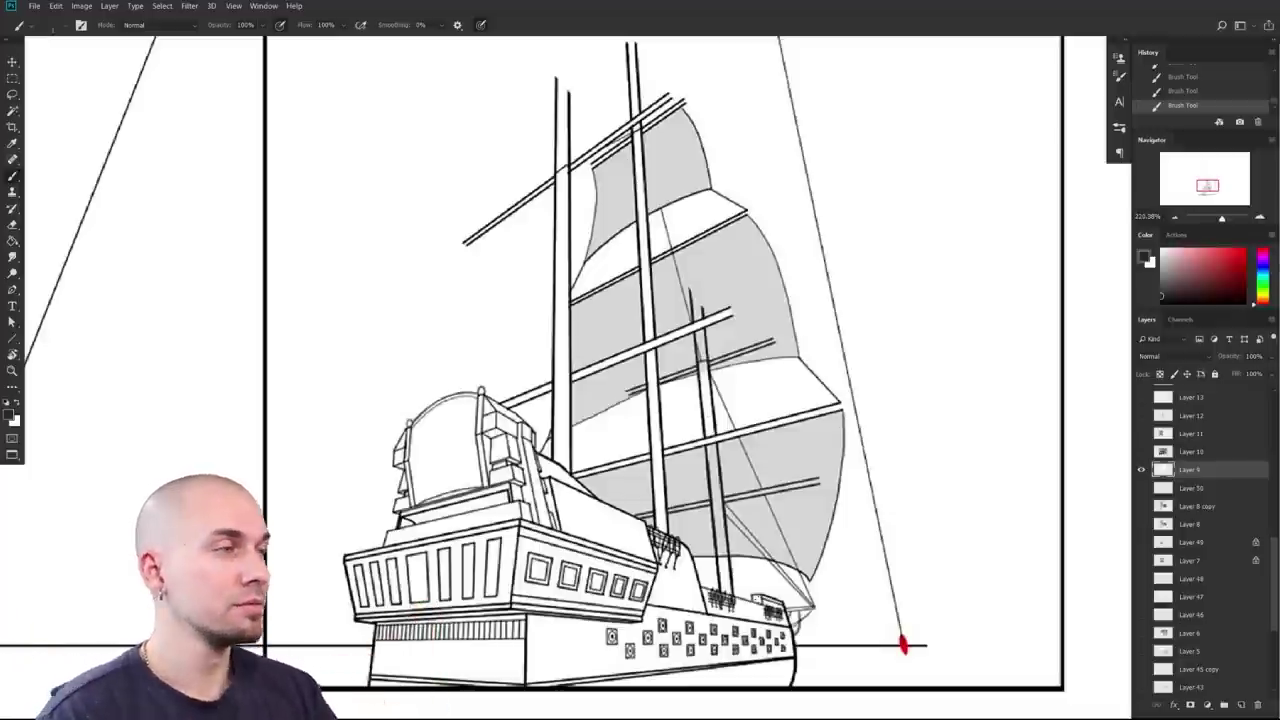
left_click_drag(880, 526, 931, 474)
scroll(925, 485, "up", 2)
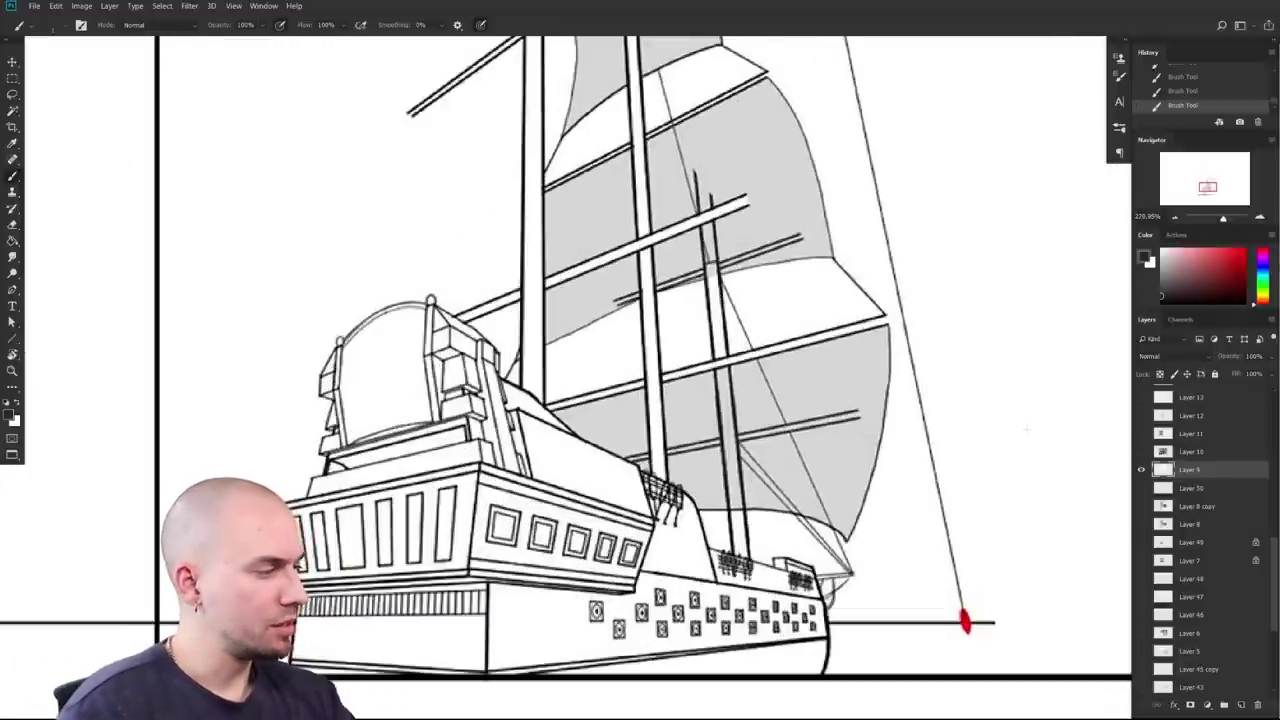
left_click_drag(669, 512, 766, 484)
scroll(655, 453, "up", 2)
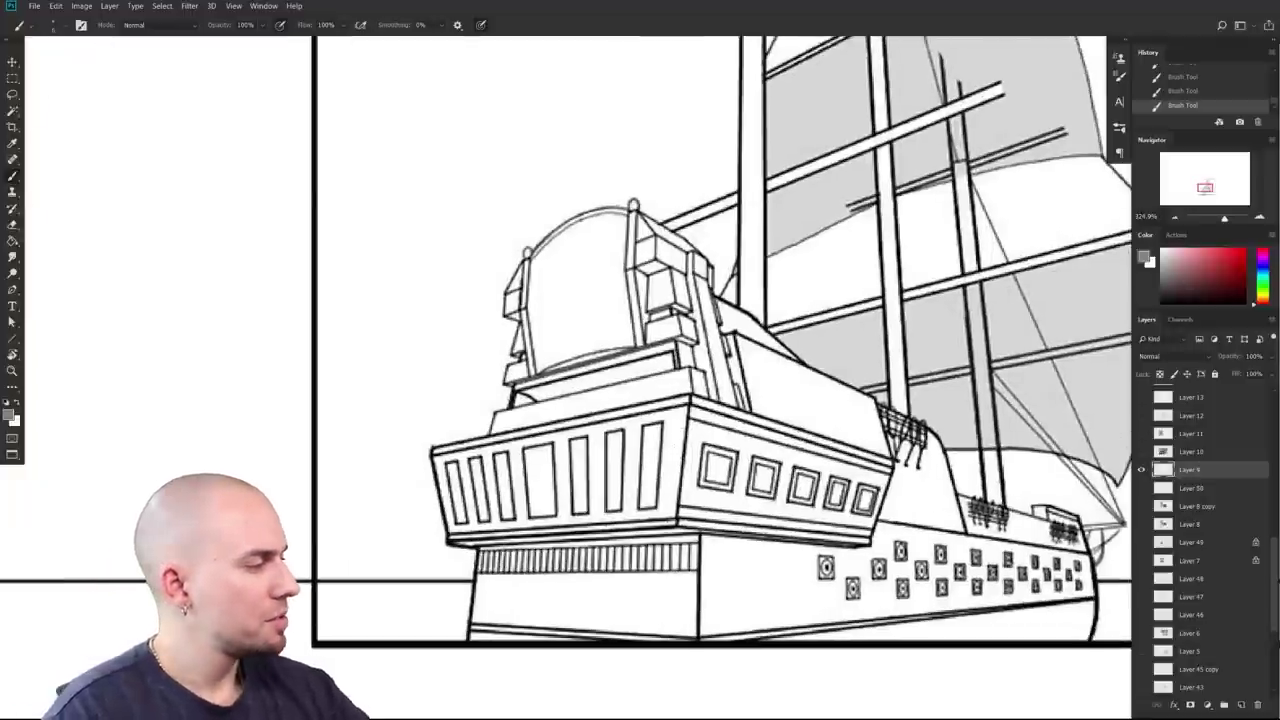
left_click_drag(664, 478, 626, 491)
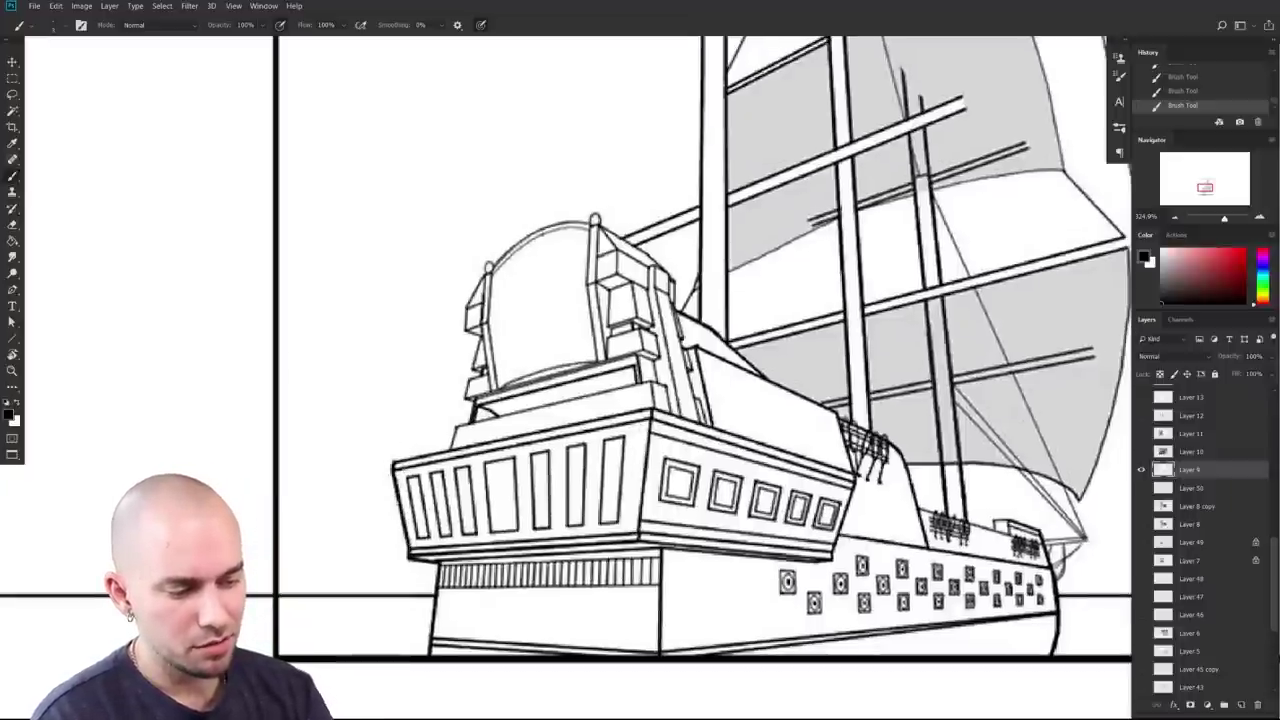
left_click_drag(578, 559, 657, 591)
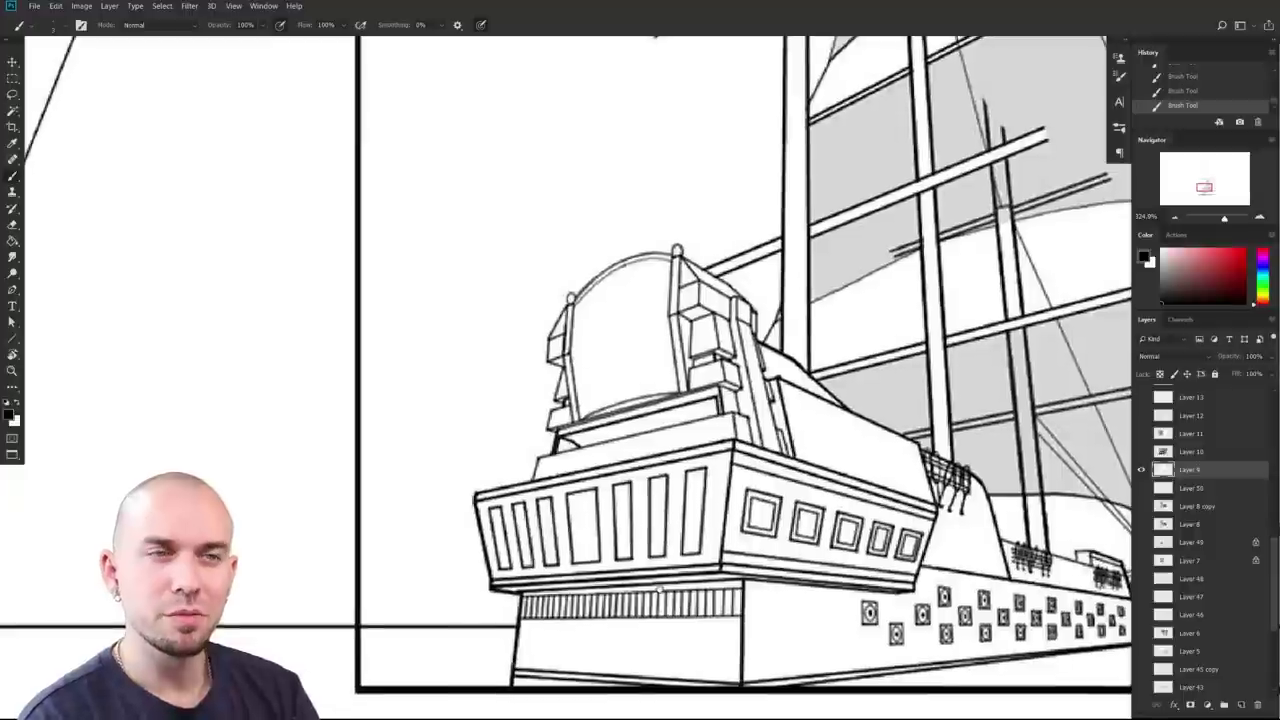
left_click_drag(657, 591, 655, 591)
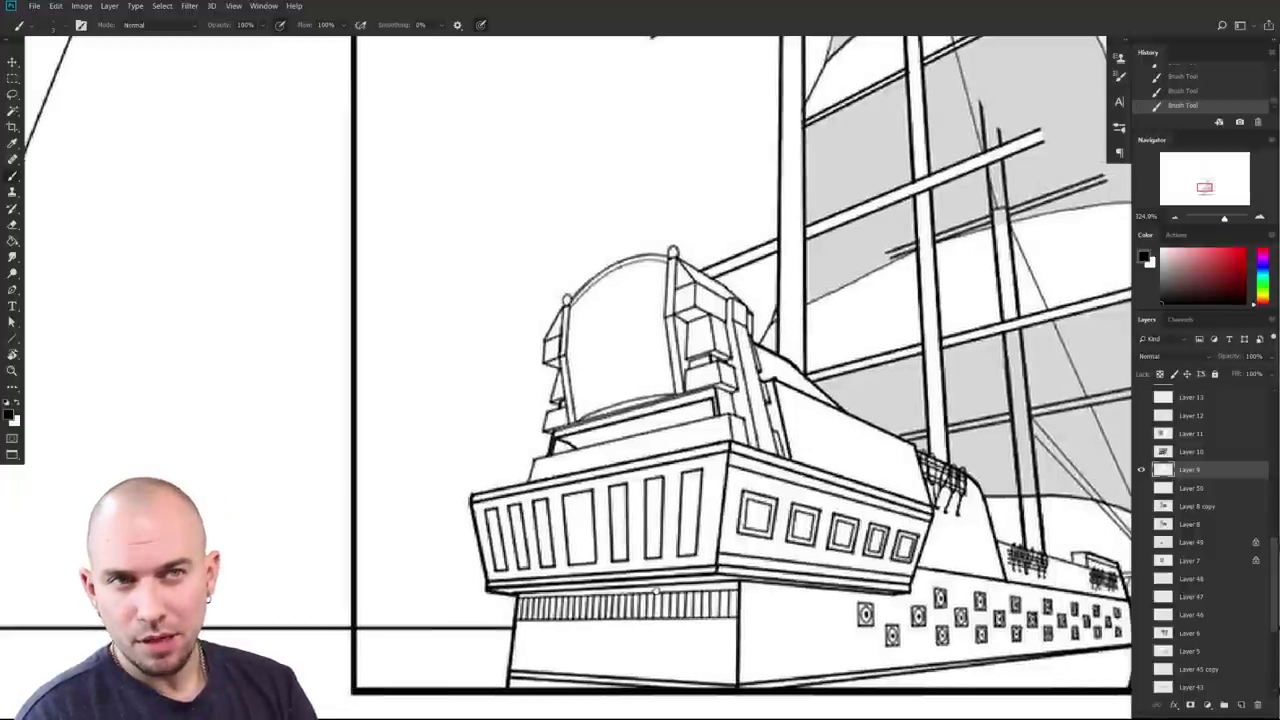
Step: Try light strokes over the near corner of the stern's top rail, and undo them
left_click_drag(655, 592, 672, 558)
mouse_move(706, 413)
left_mouse_down()
mouse_move(780, 413)
mouse_move(762, 417)
left_mouse_up()
left_click(729, 399, "alt")
left_click(766, 421, "alt")
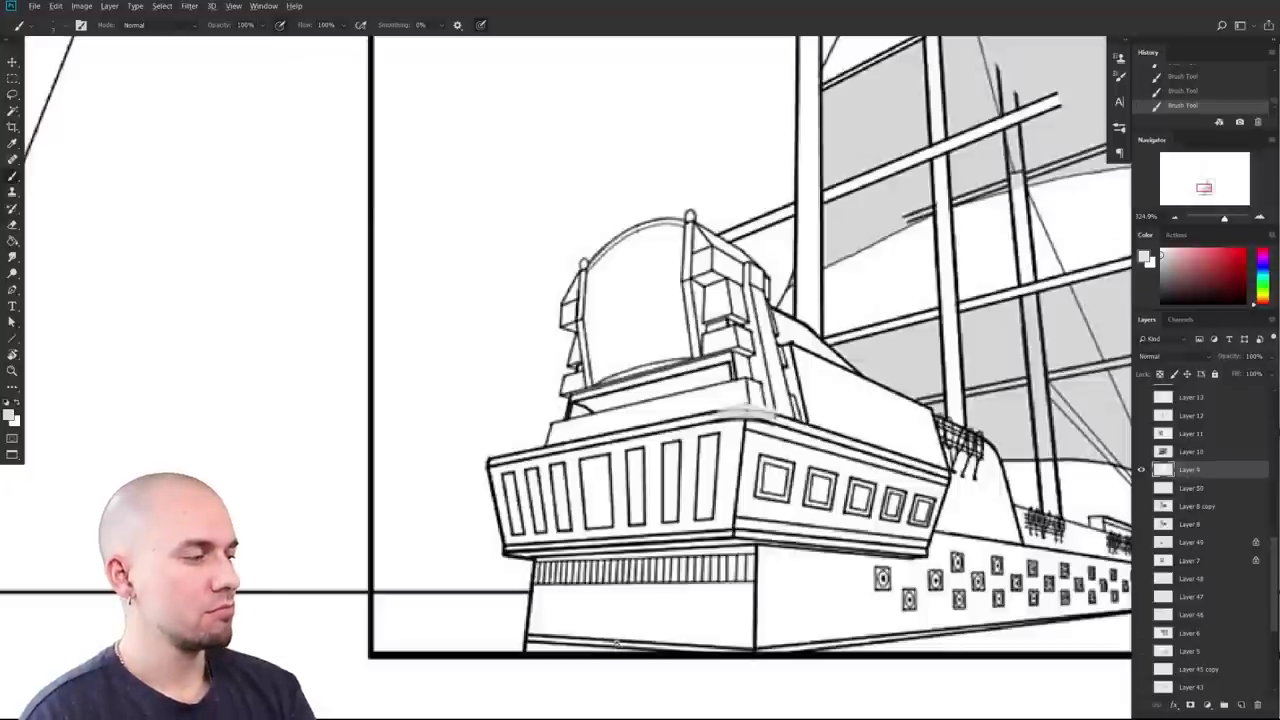
key("ctrl+z")
key("ctrl+z")
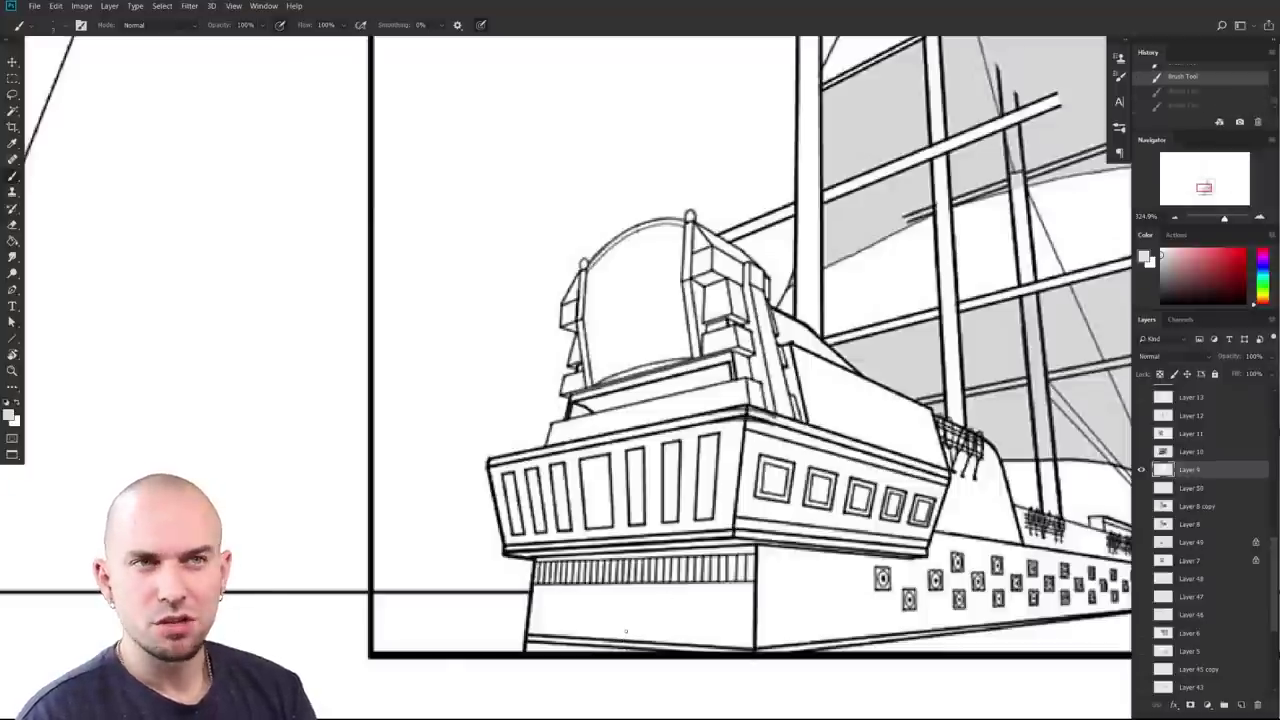
key("ctrl+alt+z")
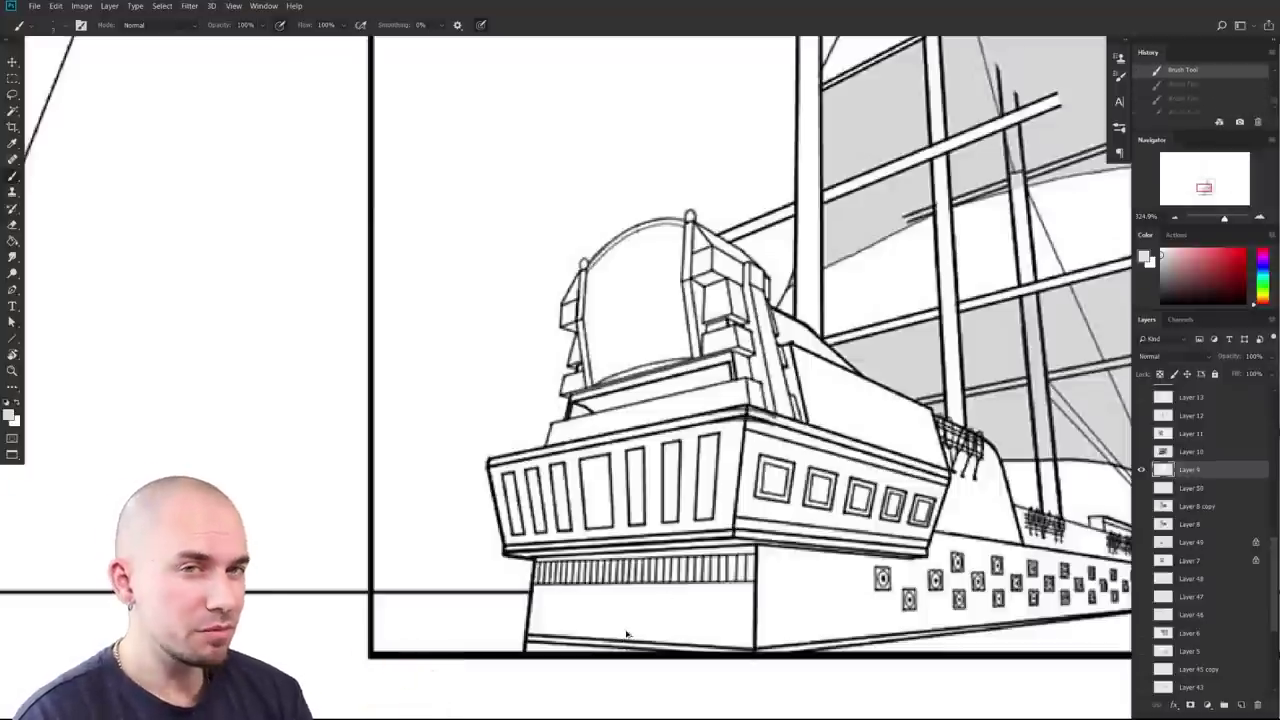
Step: Sketch a small curled ornament in black on the outer corner of the stern's top rail, and undo it
left_click_drag(915, 575, 812, 586)
left_click(940, 446, "alt")
left_click_drag(942, 445, 874, 450)
mouse_move(682, 632)
left_mouse_down()
mouse_move(573, 622)
mouse_move(535, 642)
mouse_move(645, 635)
left_mouse_up()
mouse_move(280, 480)
left_mouse_down()
mouse_move(297, 439)
mouse_move(288, 470)
mouse_move(306, 456)
mouse_move(314, 470)
mouse_move(316, 428)
left_mouse_up()
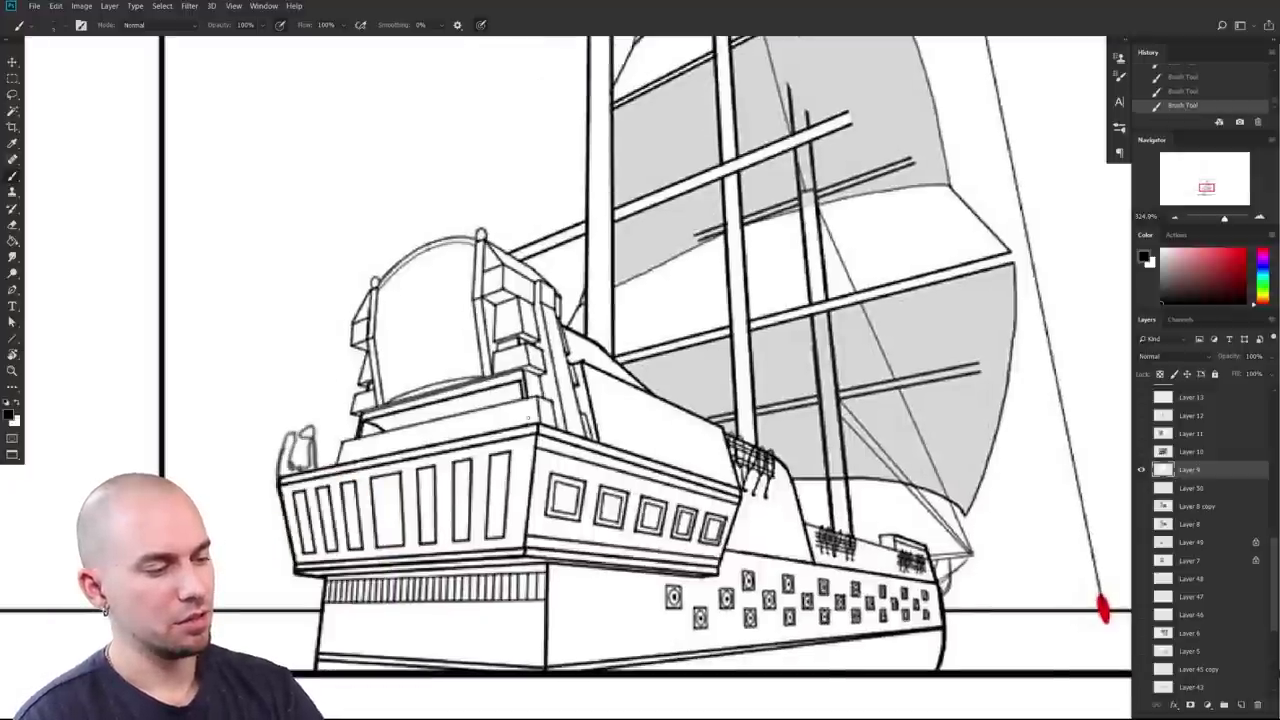
key("ctrl+z")
left_click_drag(607, 568, 622, 548)
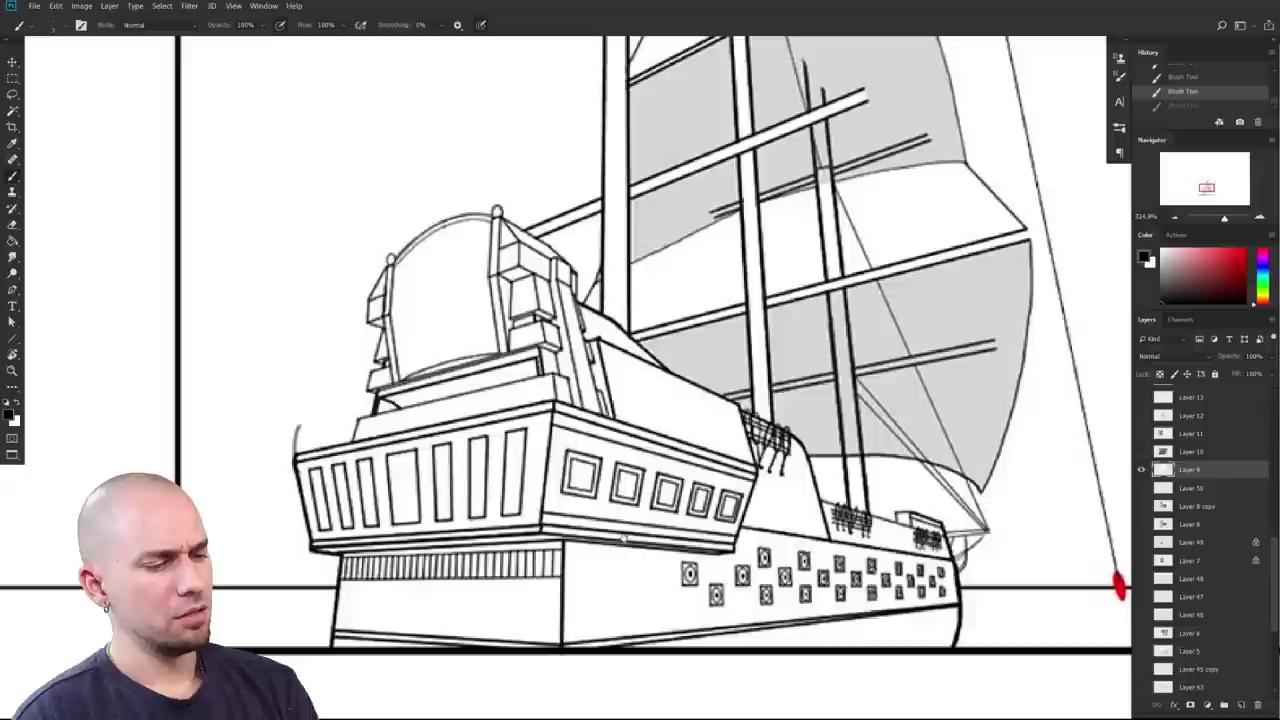
key("ctrl+z")
Step: Try an arched line along the top edge of the stern's rail in black
mouse_move(298, 462)
left_mouse_down()
mouse_move(336, 442)
mouse_move(556, 400)
mouse_move(306, 453)
mouse_move(430, 410)
mouse_move(404, 413)
mouse_move(552, 400)
left_mouse_up()
key("ctrl+z")
mouse_move(659, 551)
left_mouse_down()
mouse_move(587, 544)
mouse_move(597, 482)
mouse_move(565, 510)
left_mouse_up()
left_click_drag(562, 608, 561, 606)
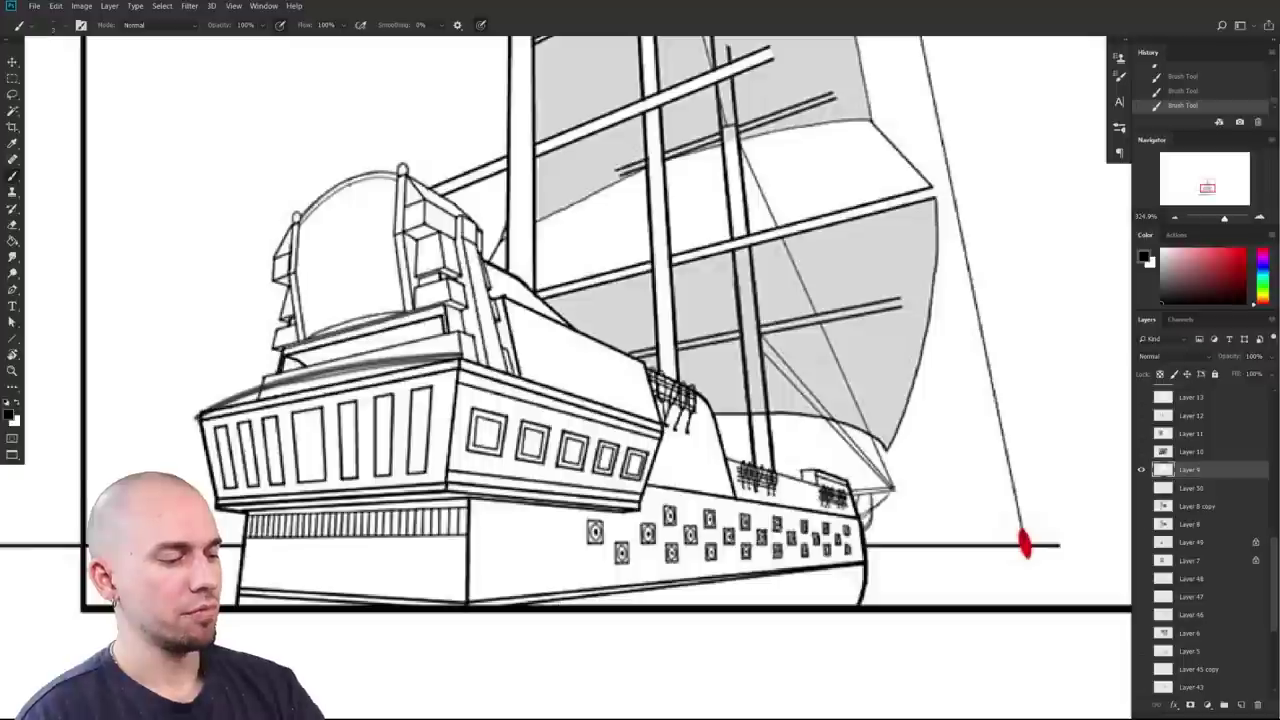
Step: Try curved strokes along the hull's near vertical edge below the stern gallery, and undo all the curve sketches
left_click_drag(494, 502, 458, 606)
key("ctrl+z")
left_click_drag(475, 501, 454, 606)
mouse_move(480, 501)
left_mouse_down()
mouse_move(461, 597)
mouse_move(445, 598)
left_mouse_up()
key("ctrl+z")
left_click_drag(476, 503, 443, 598)
mouse_move(794, 560)
left_mouse_down()
mouse_move(606, 597)
mouse_move(640, 597)
mouse_move(641, 653)
left_mouse_up()
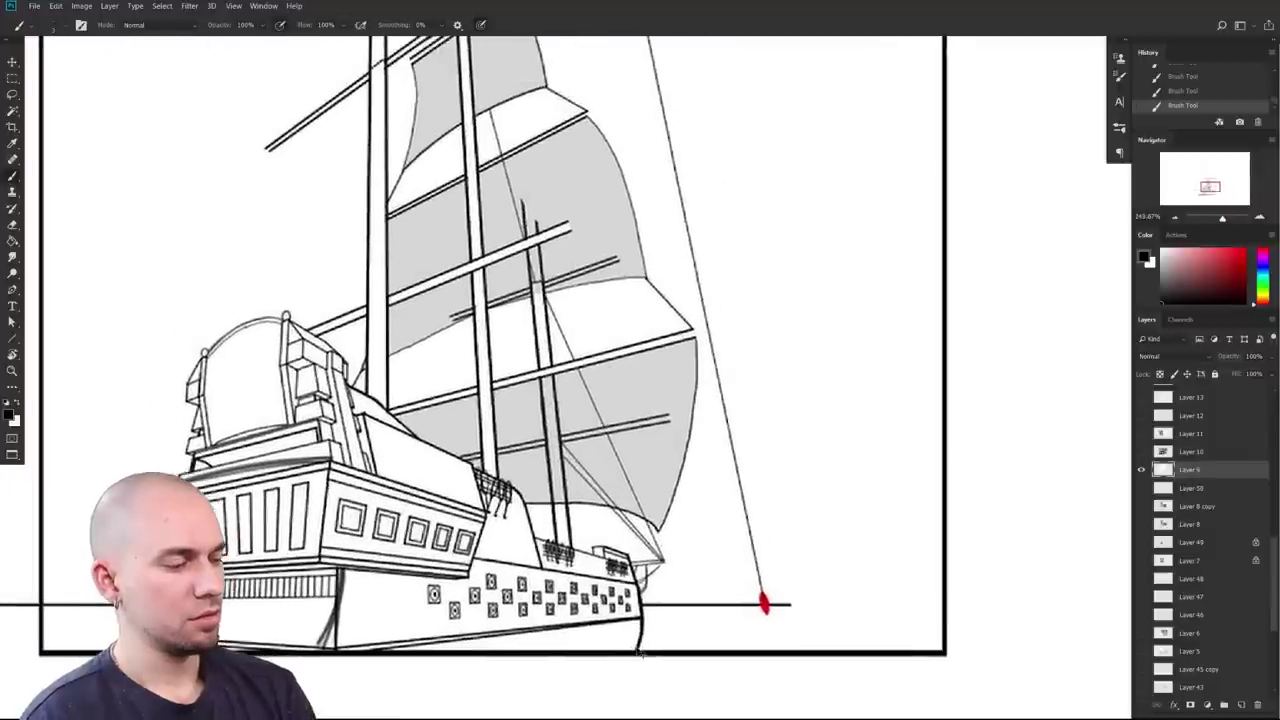
key("ctrl+z")
key("ctrl+z")
key("ctrl+z")
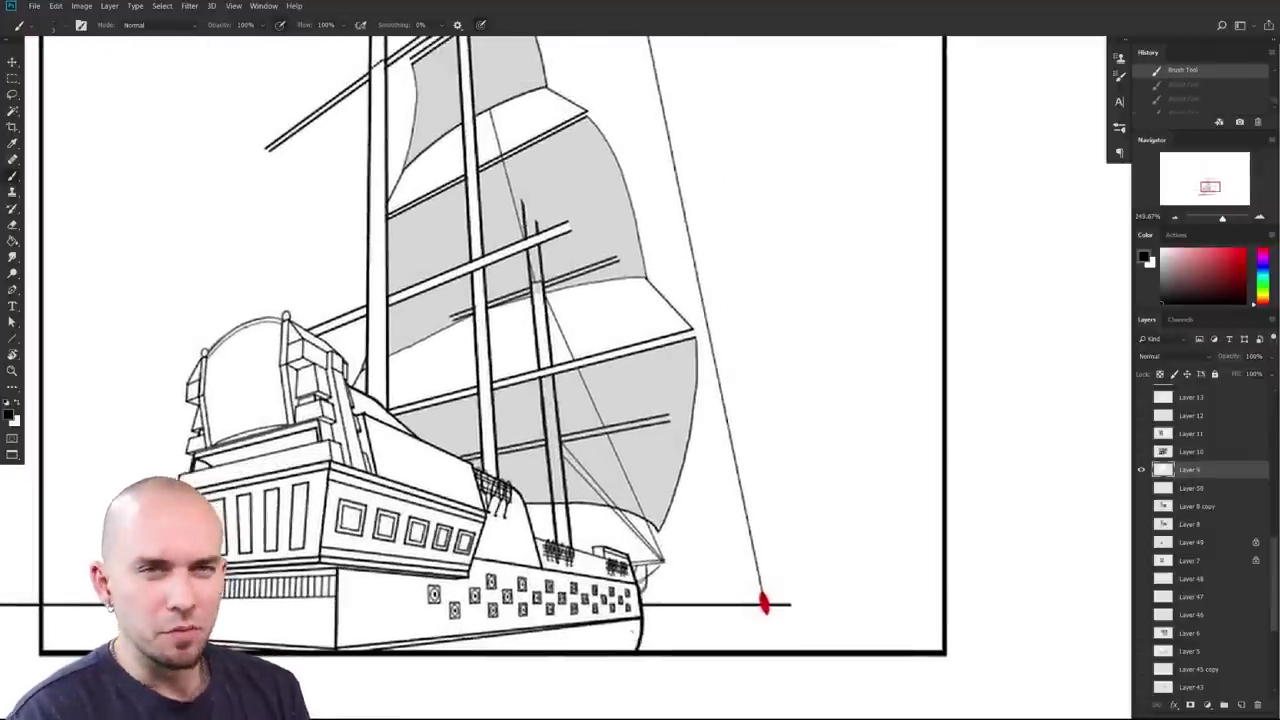
Step: Review the full framed ship with its horizon line and vanishing points, and the student's note below it
mouse_move(766, 520)
left_mouse_down()
mouse_move(894, 534)
mouse_move(862, 581)
left_mouse_up()
scroll(872, 582, "down", 4)
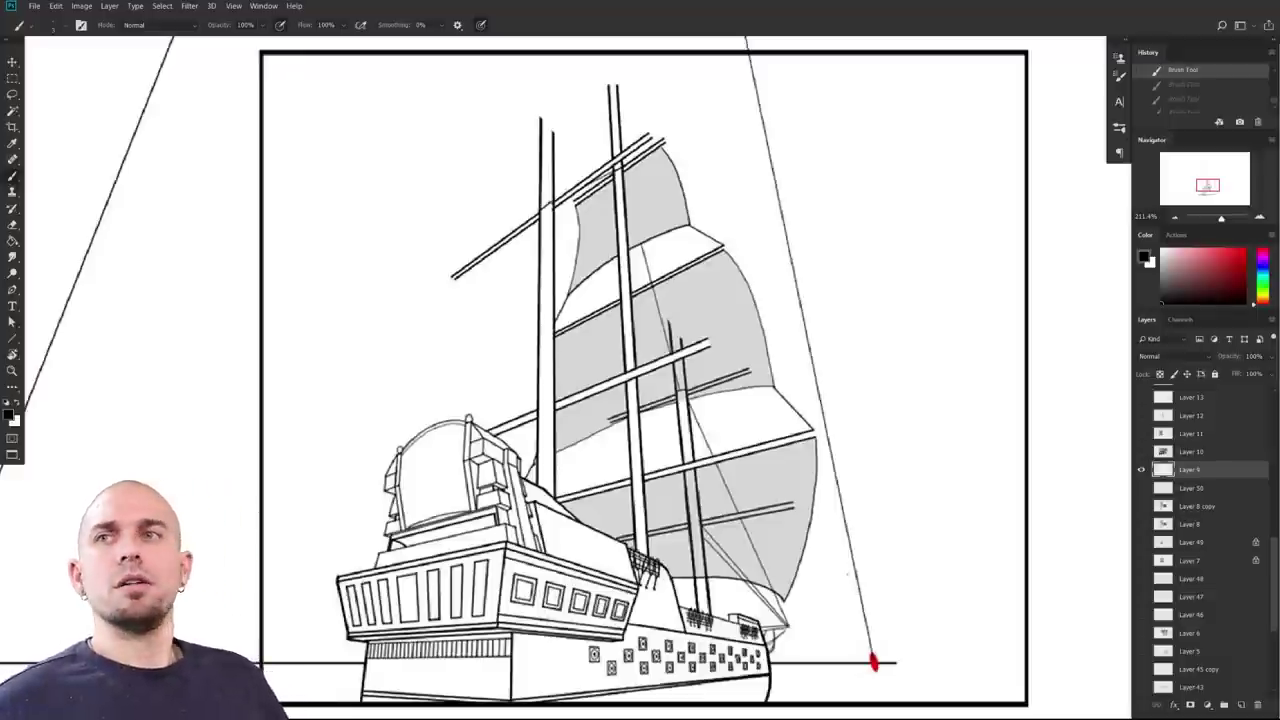
left_click_drag(879, 544, 862, 521)
left_click_drag(943, 545, 920, 563)
mouse_move(962, 600)
left_mouse_down()
mouse_move(912, 566)
mouse_move(932, 597)
mouse_move(931, 580)
mouse_move(934, 634)
mouse_move(965, 627)
left_mouse_up()
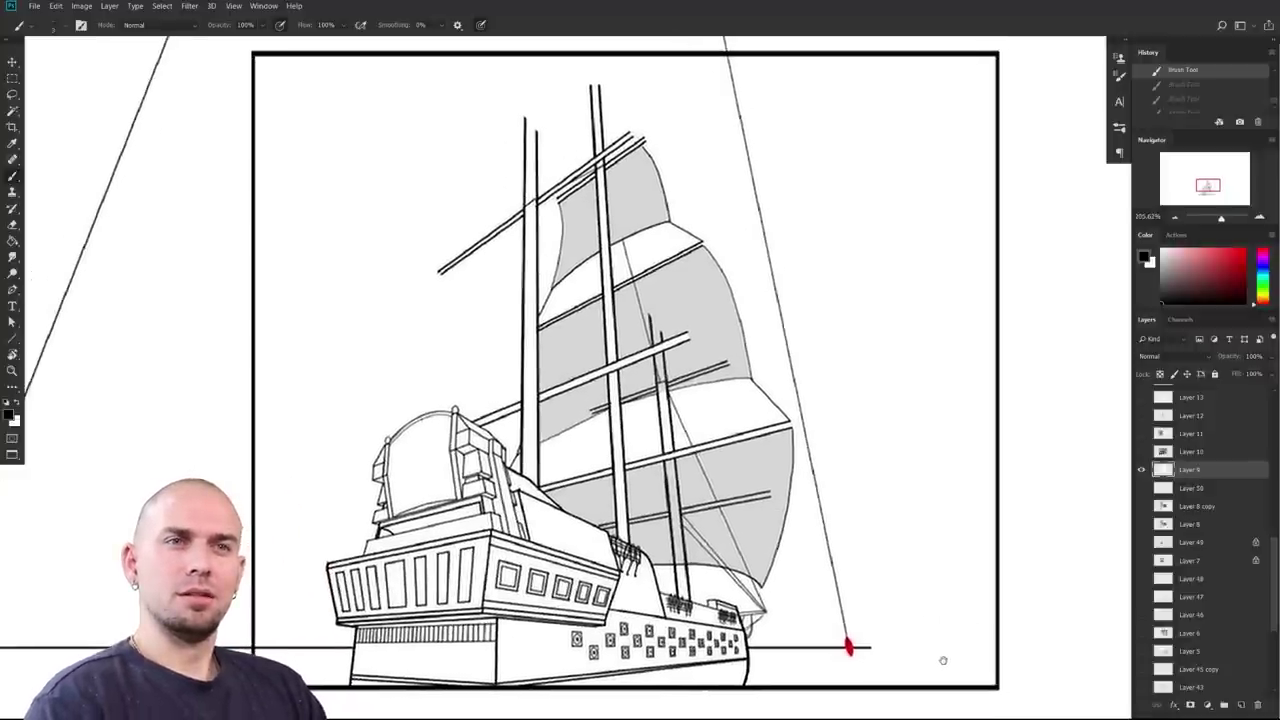
left_click_drag(943, 657, 942, 607)
scroll(942, 607, "down", 3)
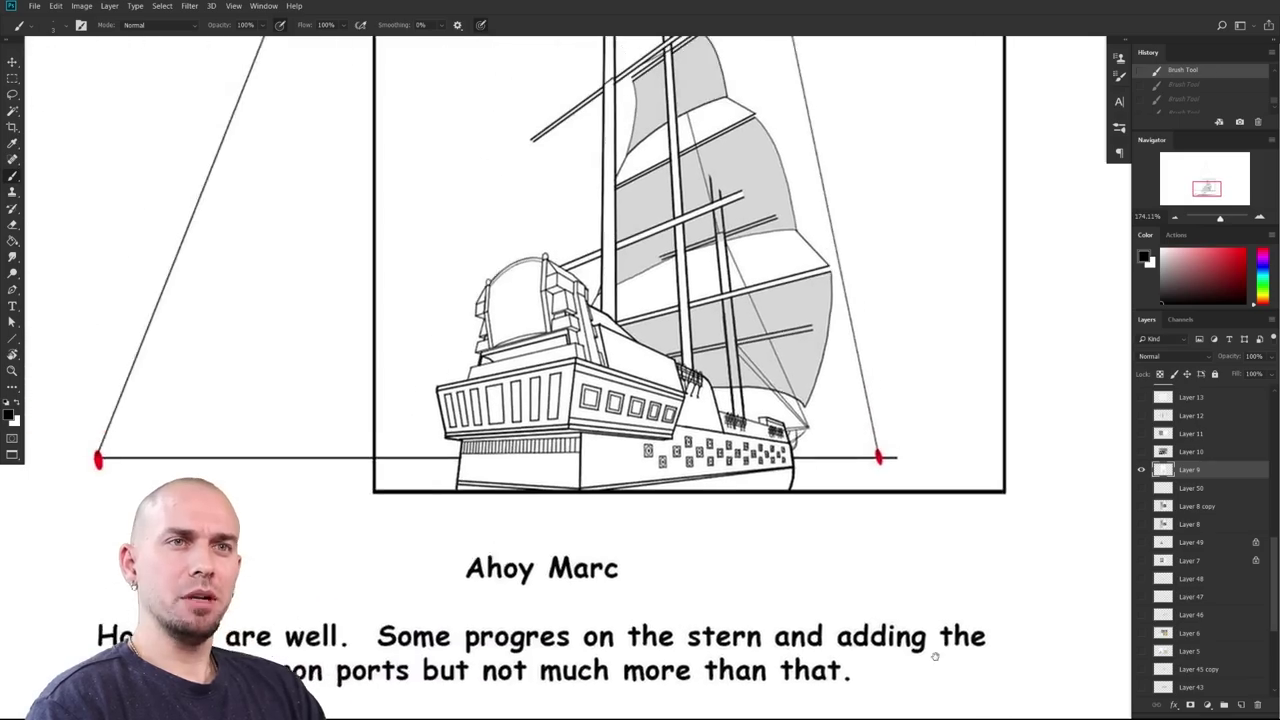
Step: Inspect the rope netting at the mast bases, the deck line and the bow details up close
scroll(948, 650, "up", 5)
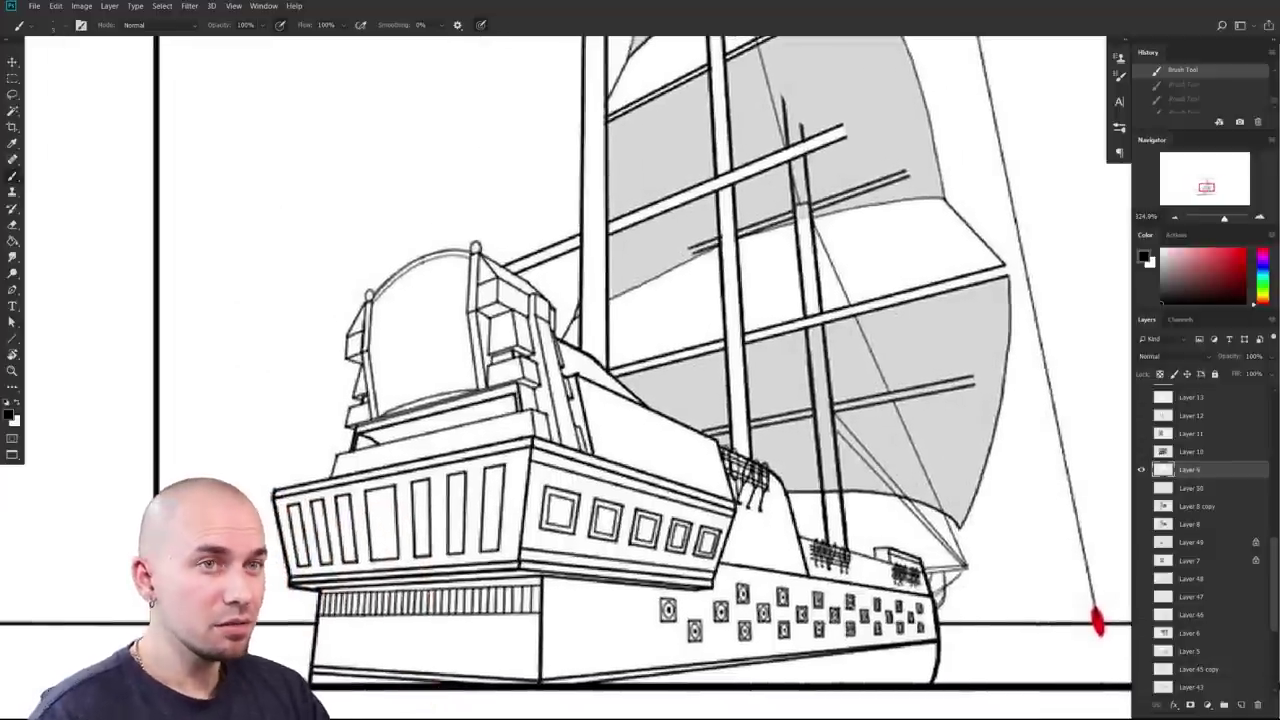
left_click_drag(950, 604, 813, 601)
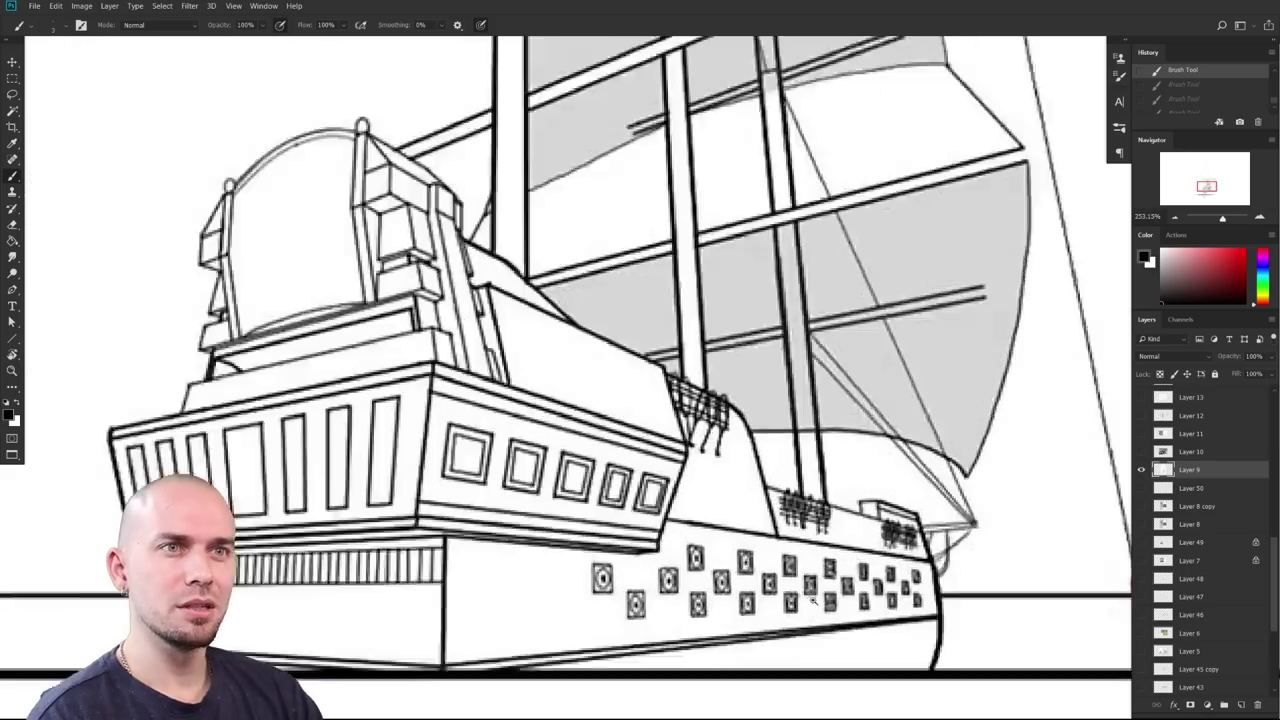
scroll(813, 601, "up", 5)
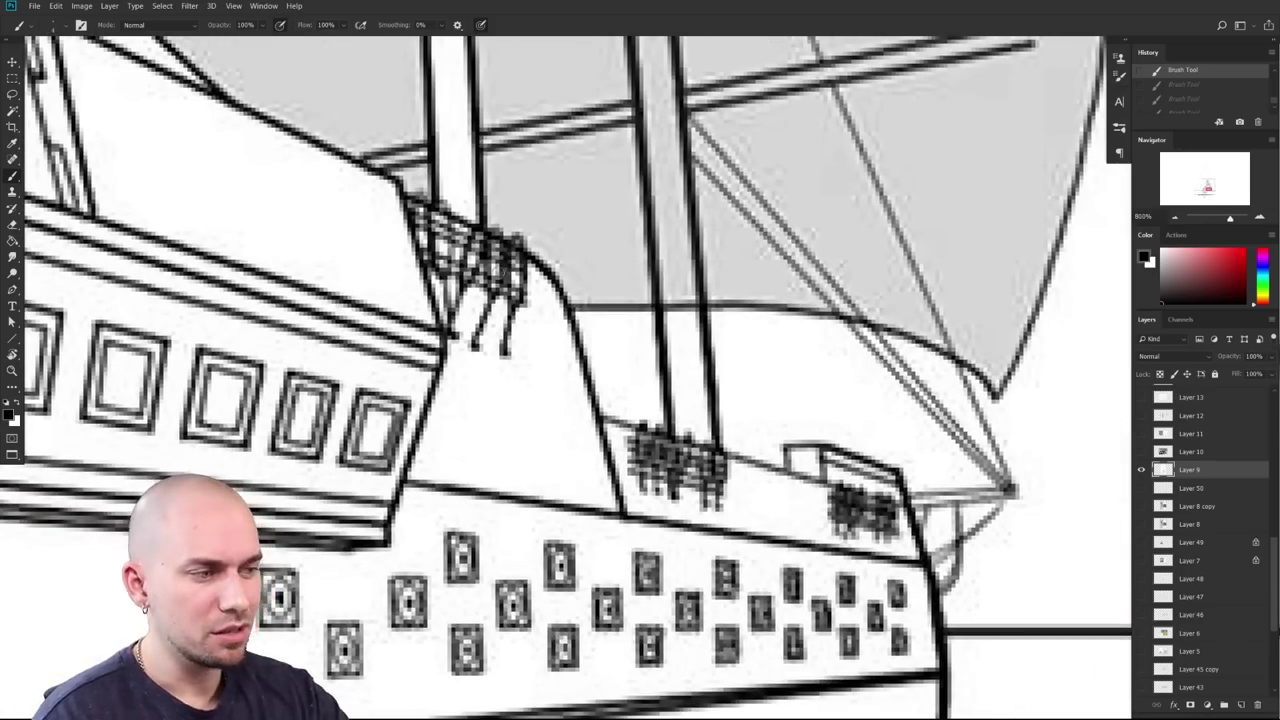
key("ctrl+shift+z")
key("ctrl+shift+z")
key("ctrl+shift+z")
key("ctrl+z")
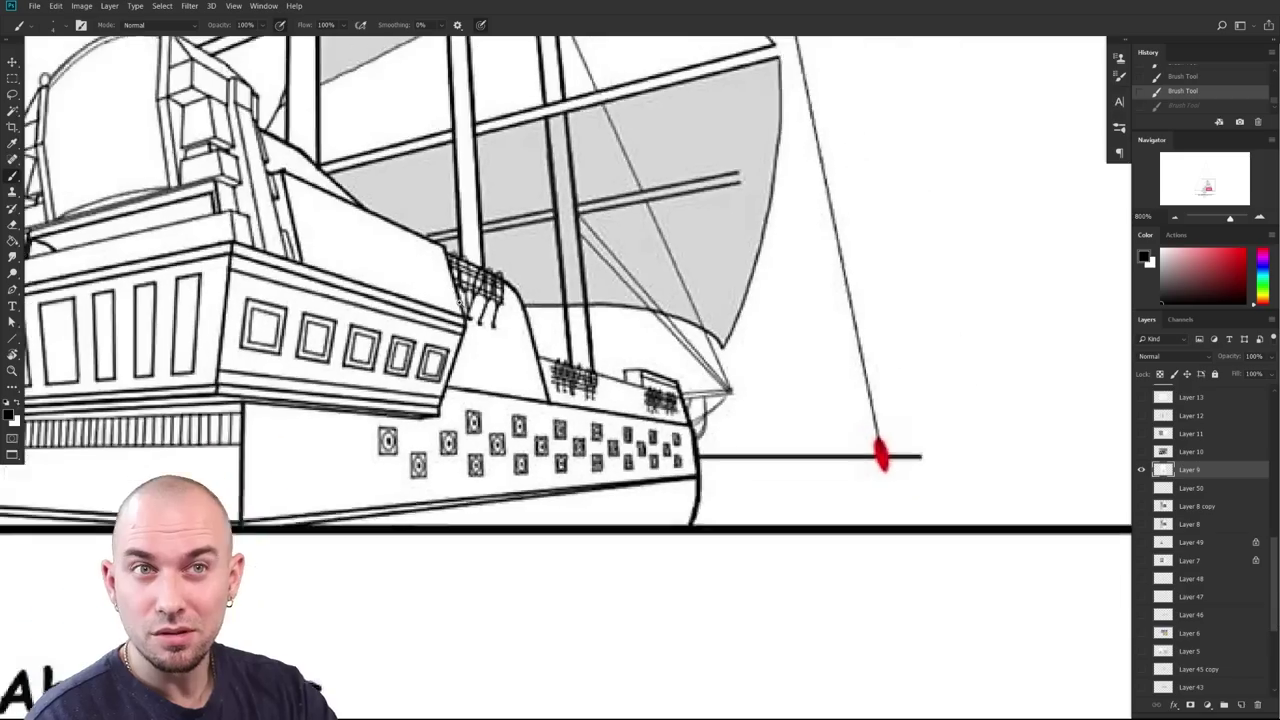
left_click_drag(460, 301, 522, 352)
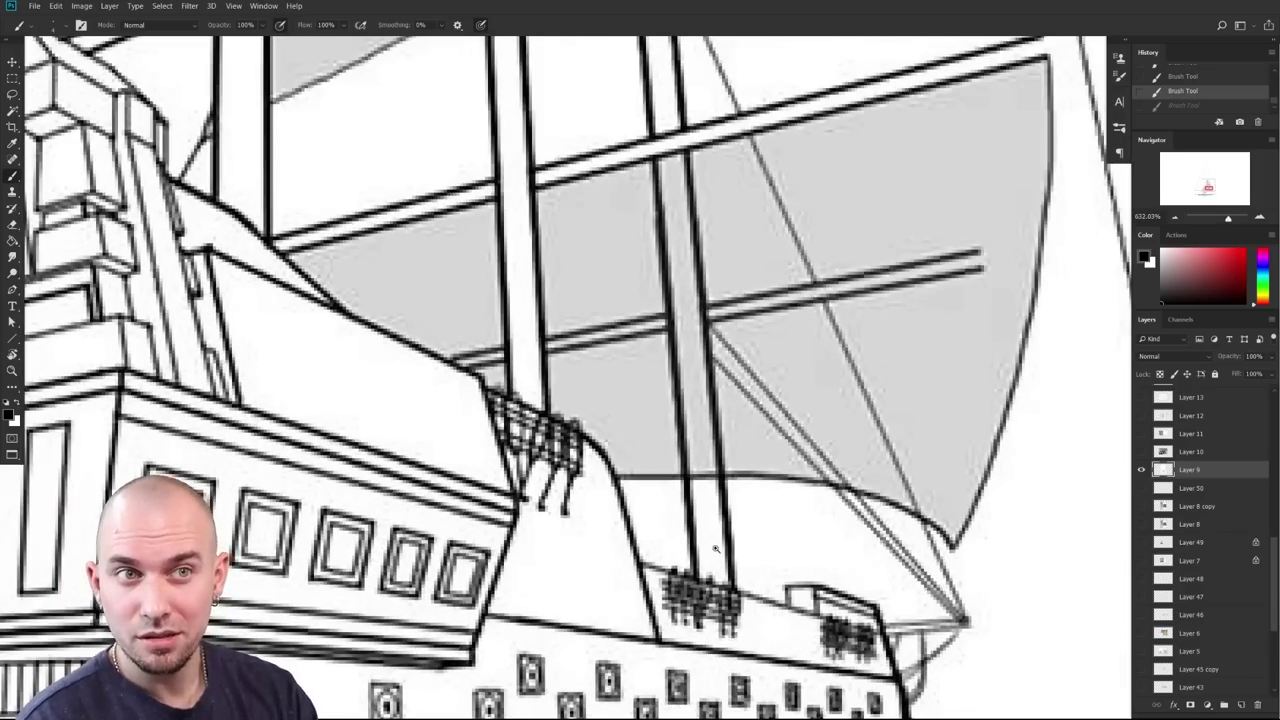
scroll(715, 544, "down", 1)
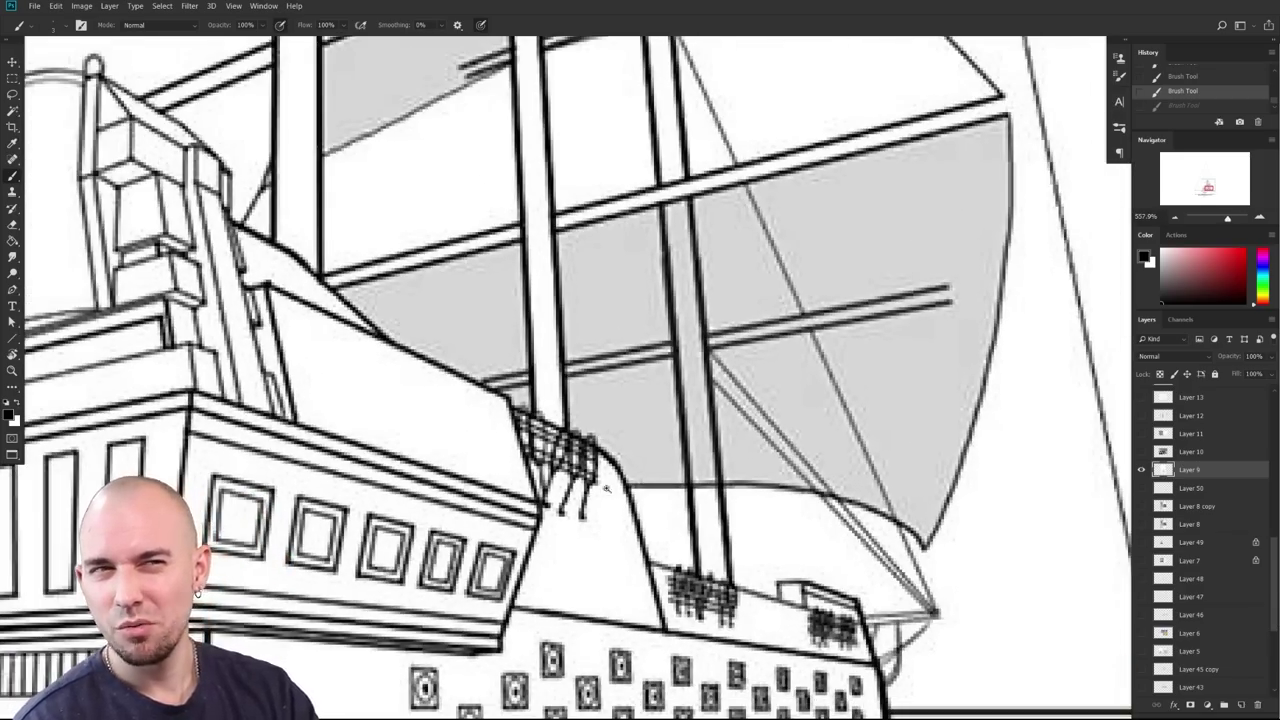
scroll(606, 482, "down", 3)
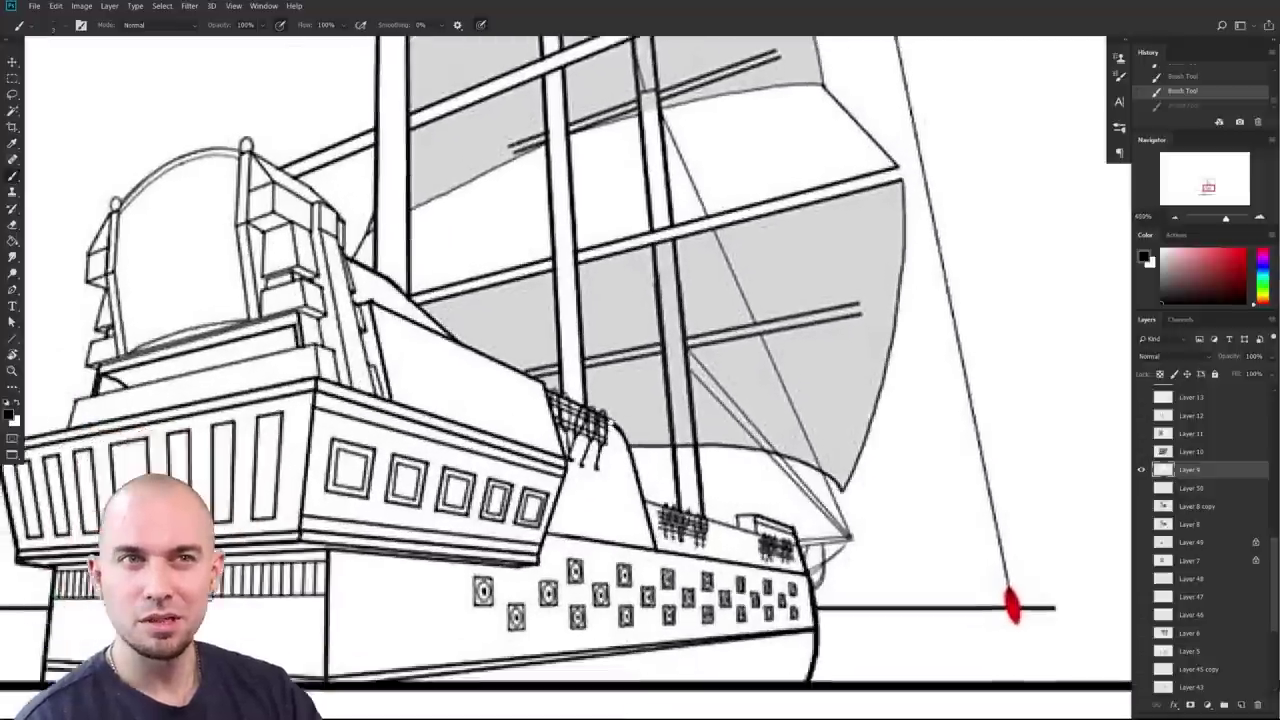
left_click_drag(612, 424, 617, 364)
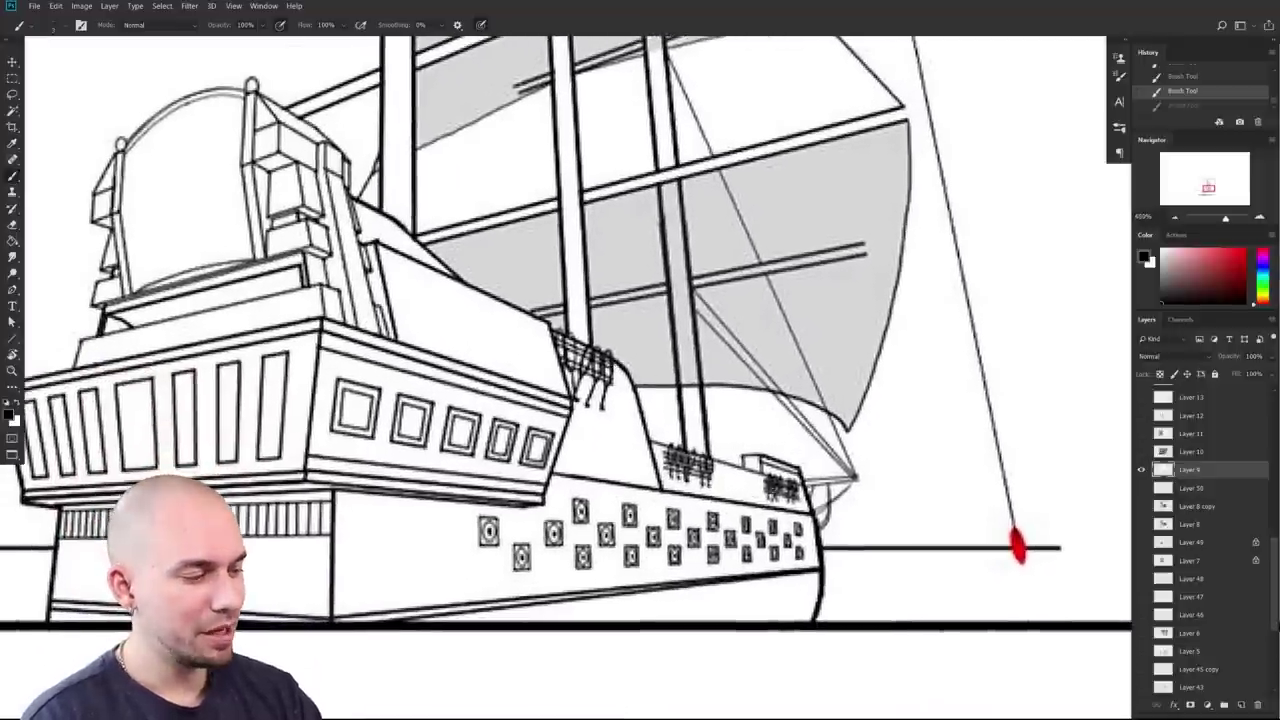
Step: Compare the cannon ports and stern windows up close with the overall ship composition and its right vanishing point
scroll(788, 513, "down", 5)
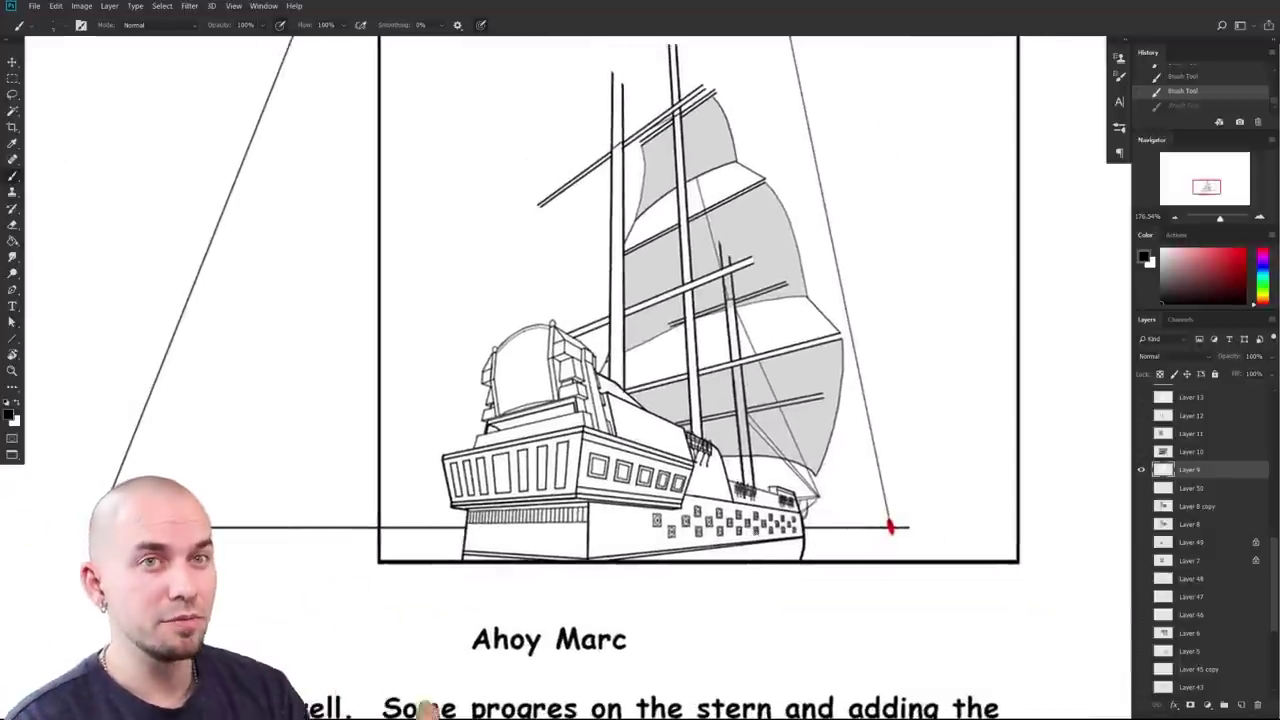
scroll(803, 432, "up", 3)
scroll(774, 539, "up", 4)
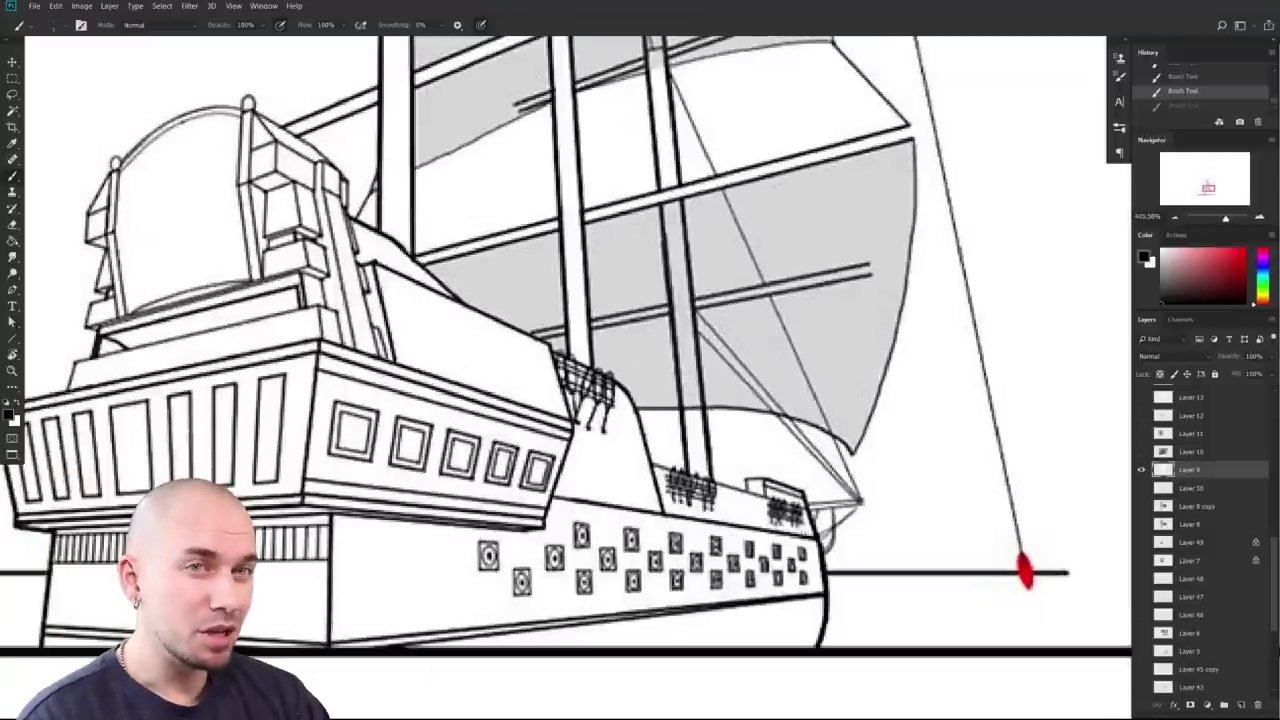
scroll(766, 543, "up", 2)
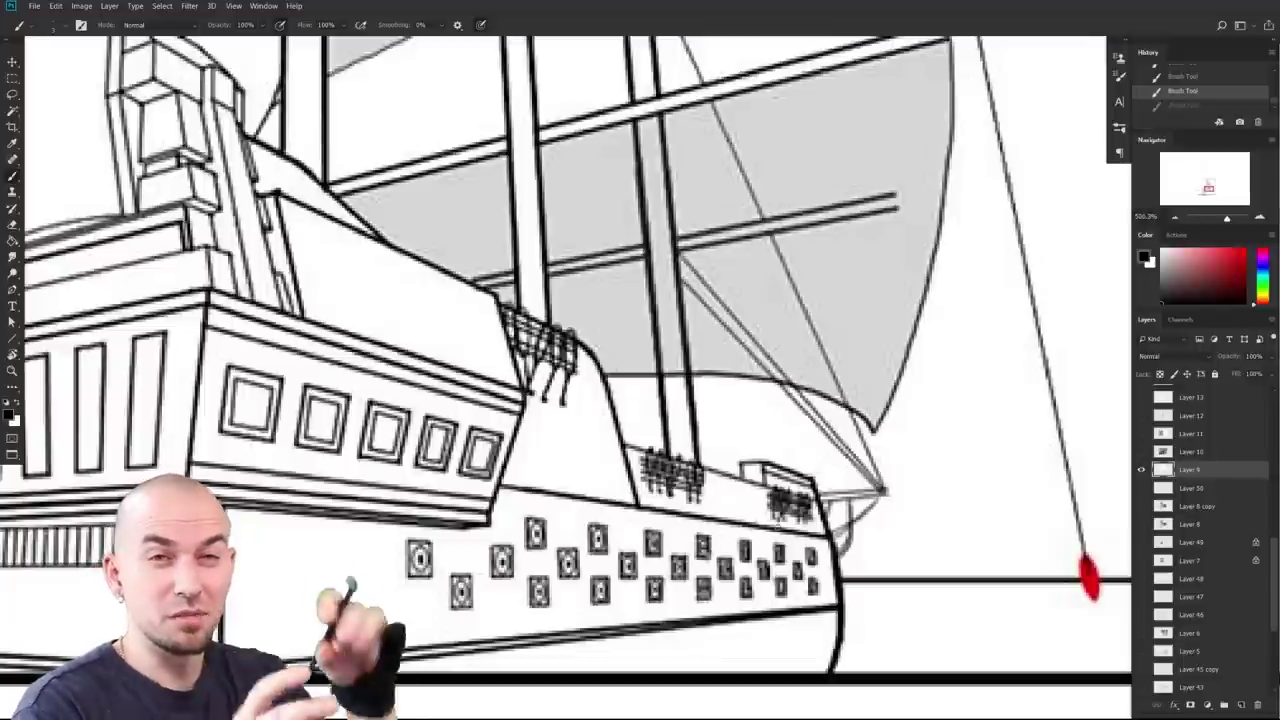
left_click_drag(890, 513, 809, 554)
scroll(808, 553, "down", 1)
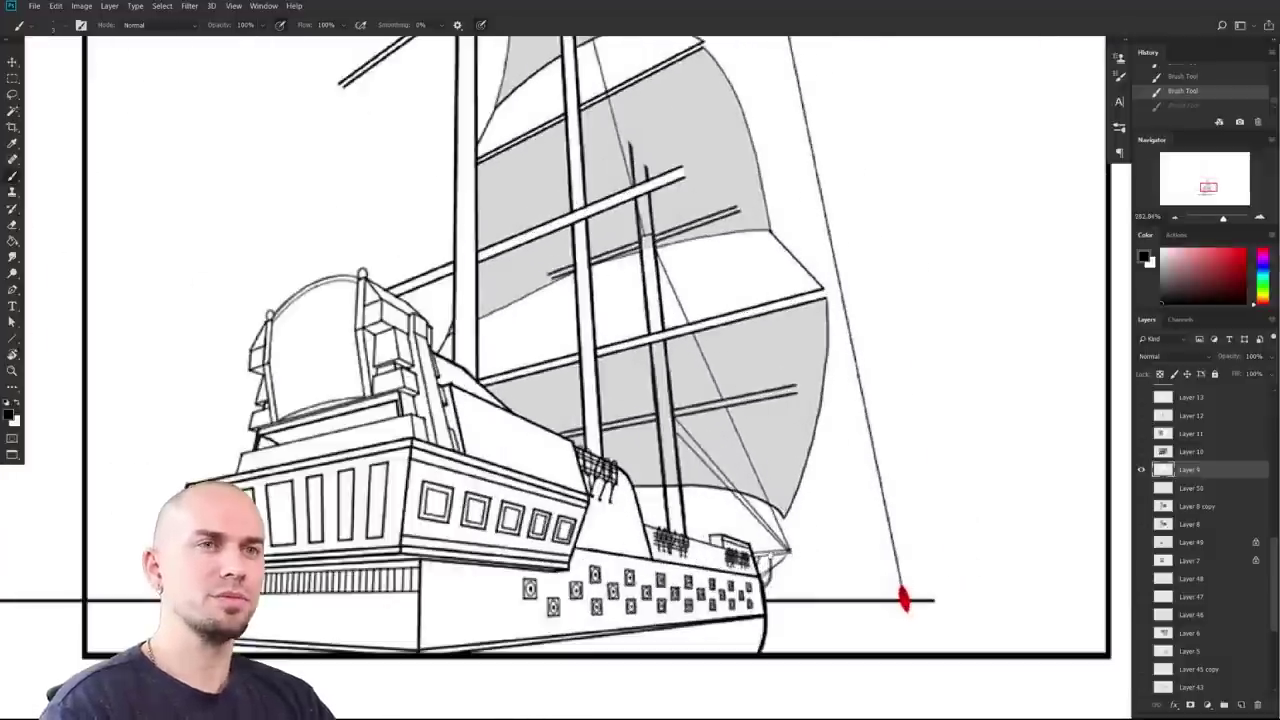
scroll(744, 566, "up", 5)
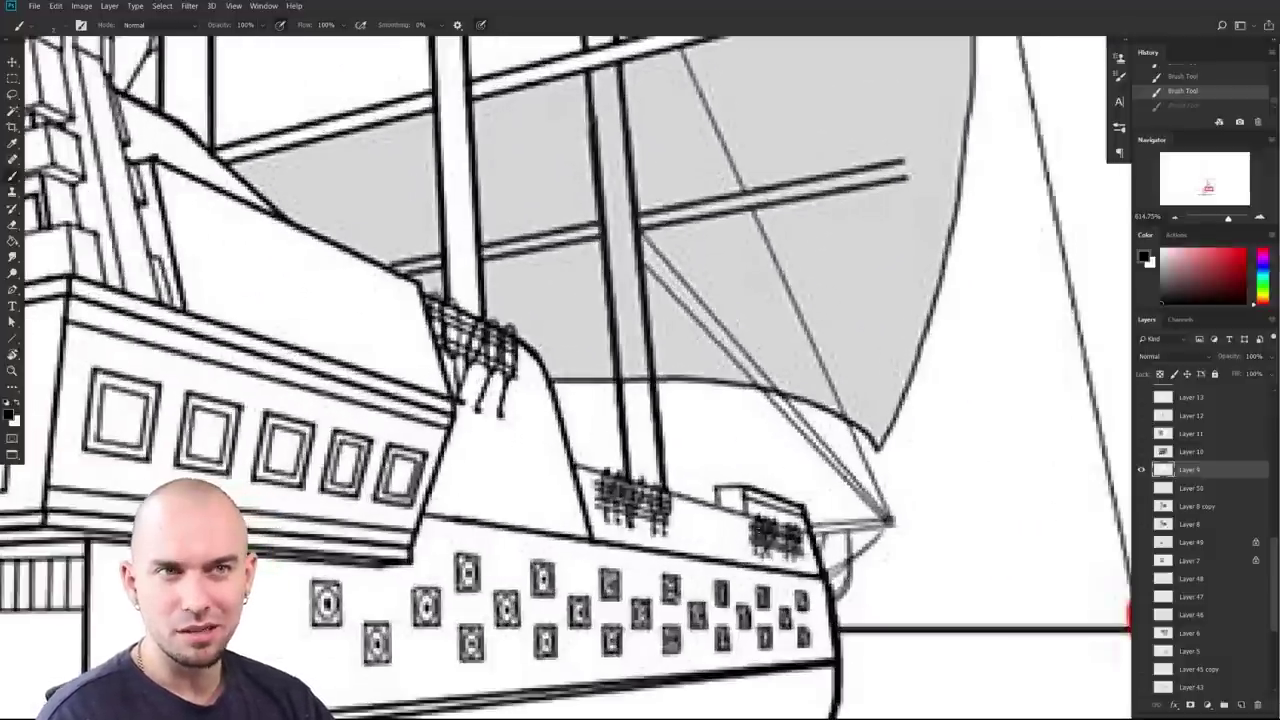
scroll(997, 597, "down", 3)
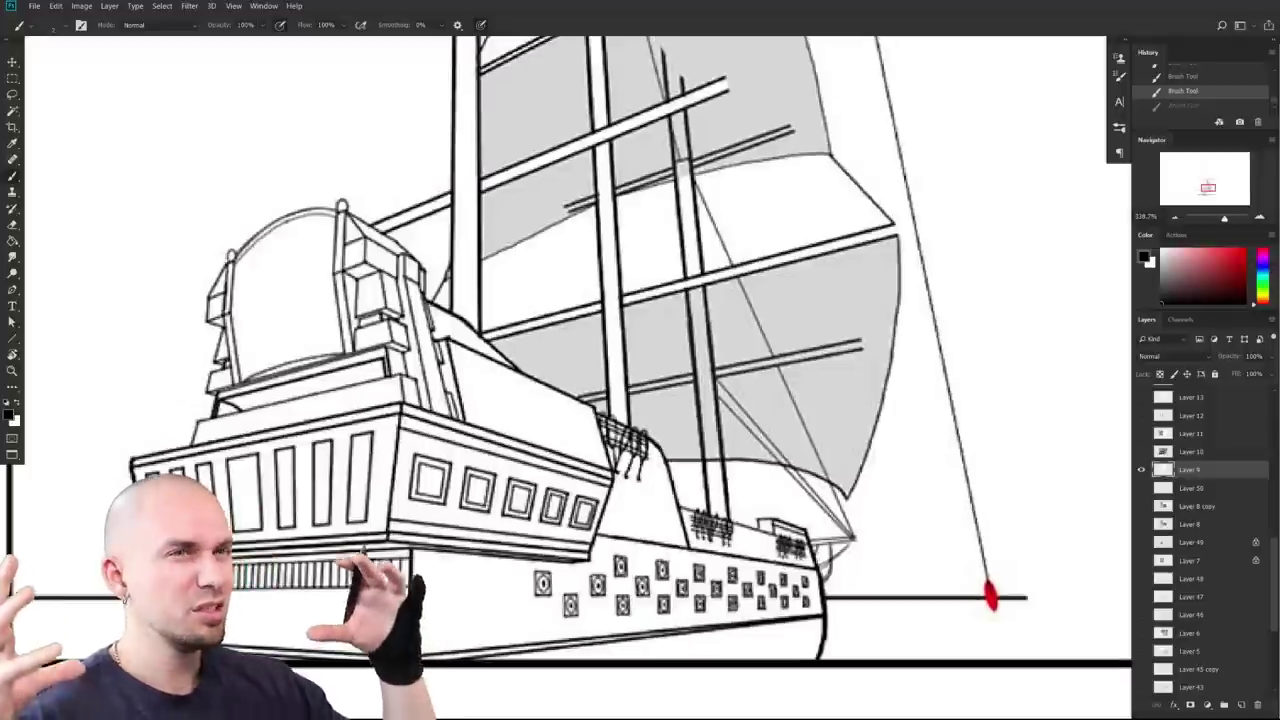
scroll(980, 593, "down", 3)
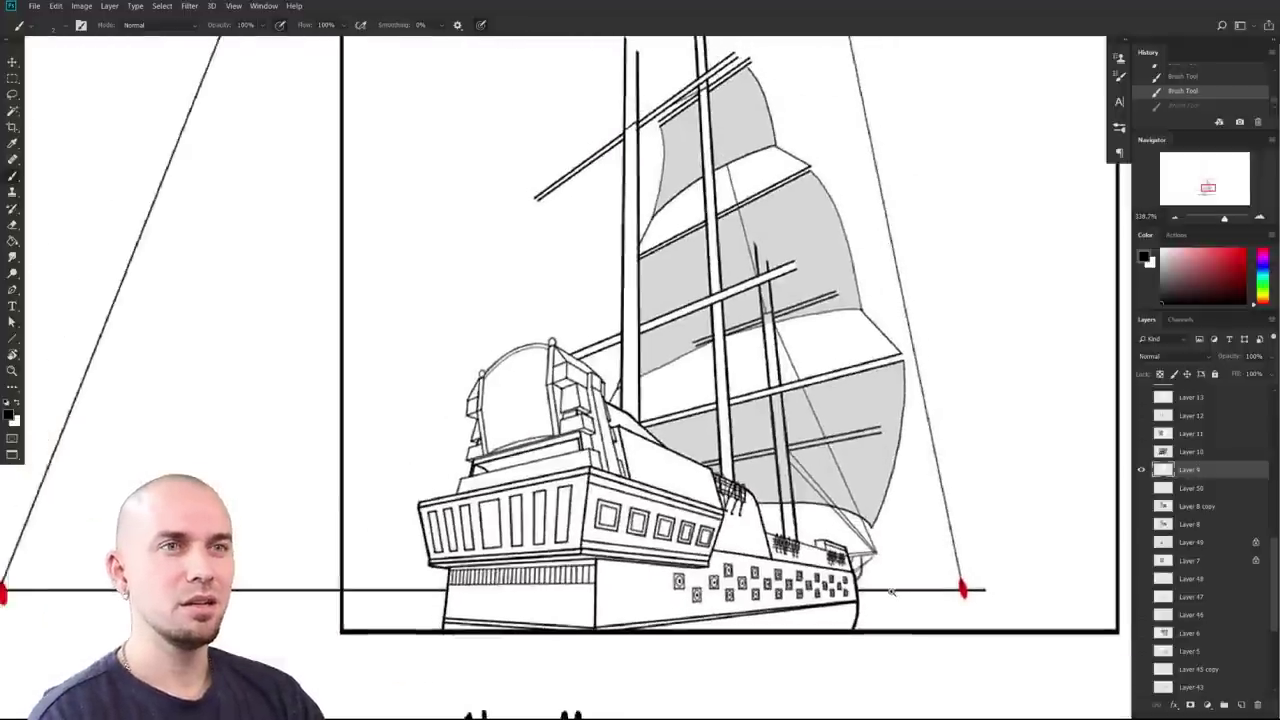
Step: Examine the ship's bow and horizon line up close, and review the whole framed drawing once more
key("x")
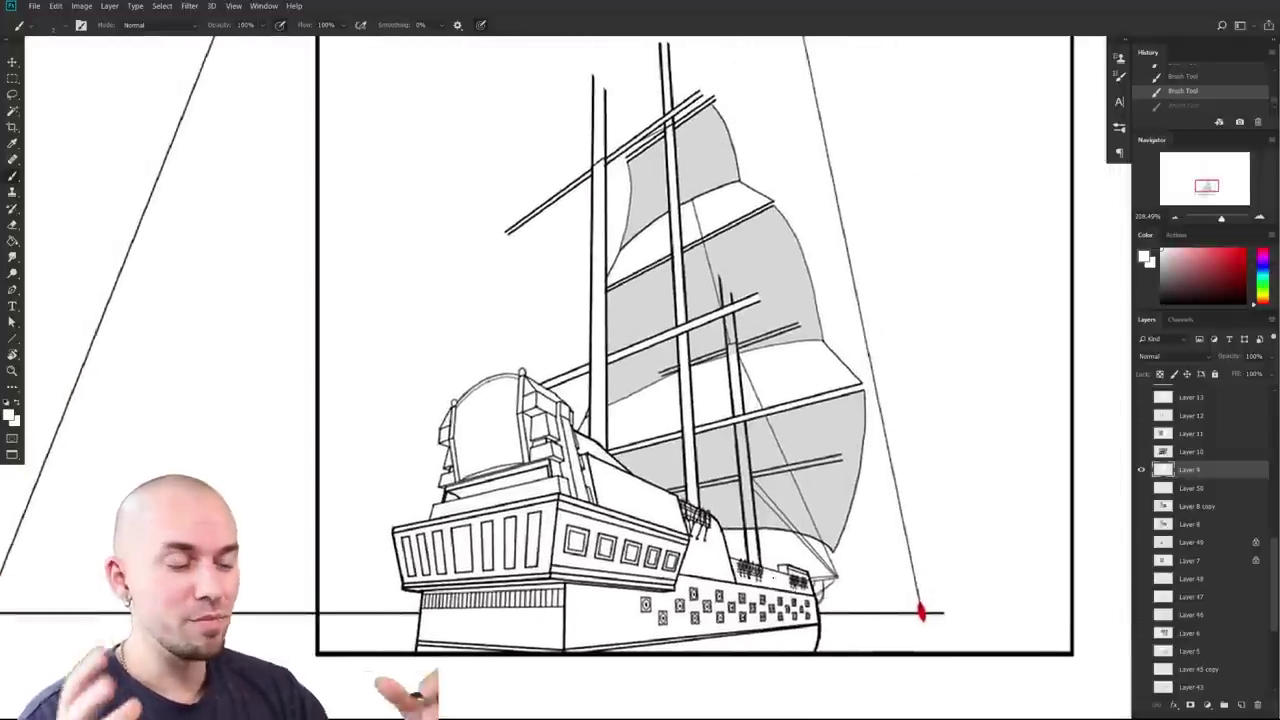
scroll(876, 577, "up", 3)
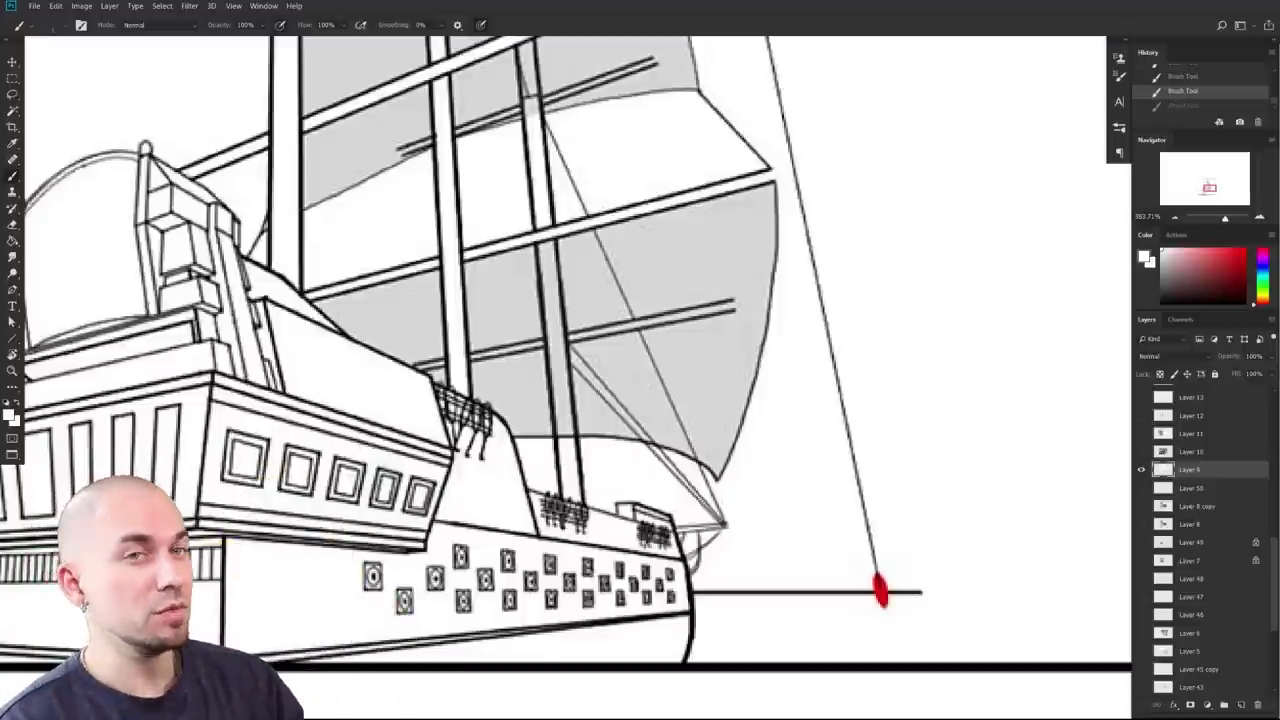
mouse_move(817, 551)
left_mouse_down()
mouse_move(791, 557)
mouse_move(824, 548)
left_mouse_up()
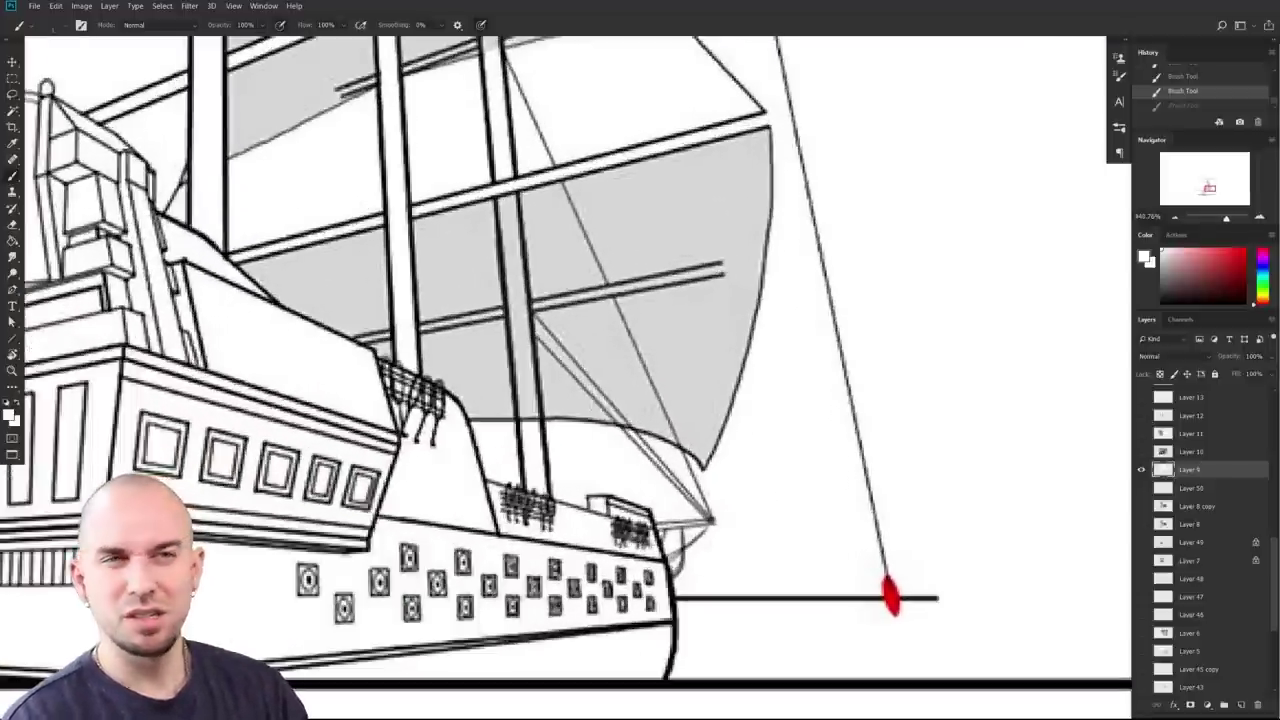
scroll(779, 575, "down", 6)
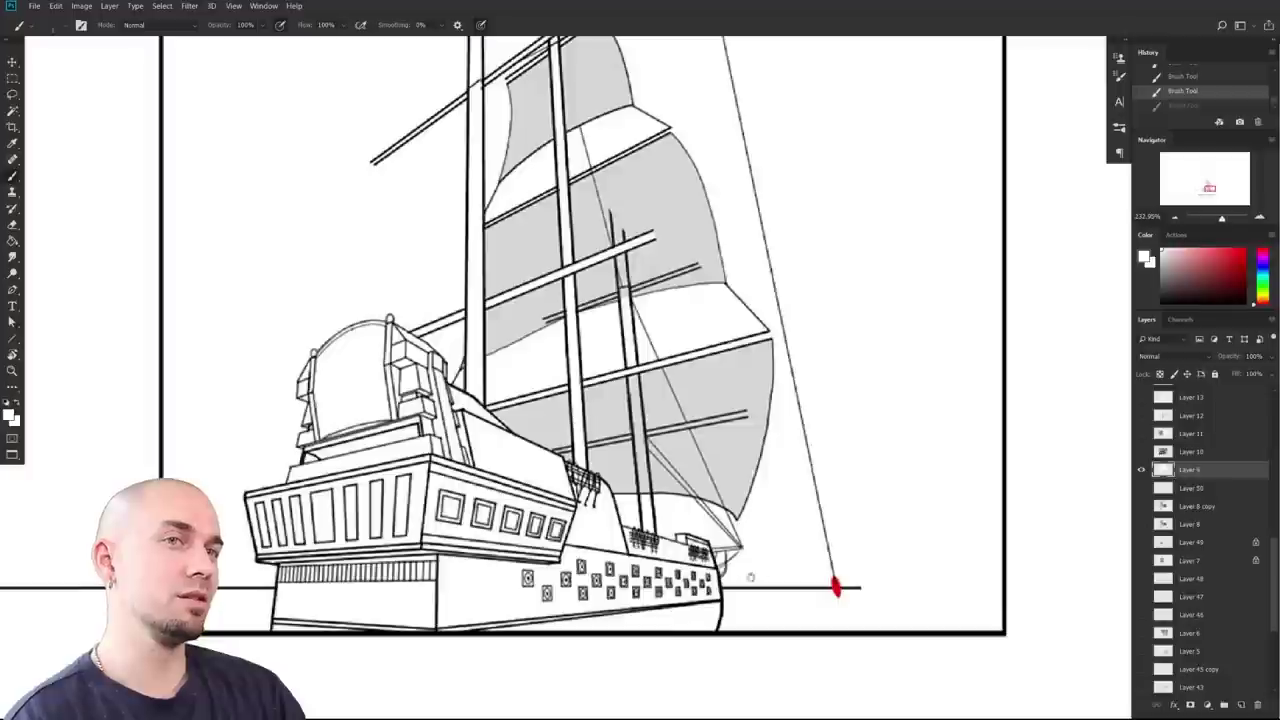
scroll(786, 607, "up", 2)
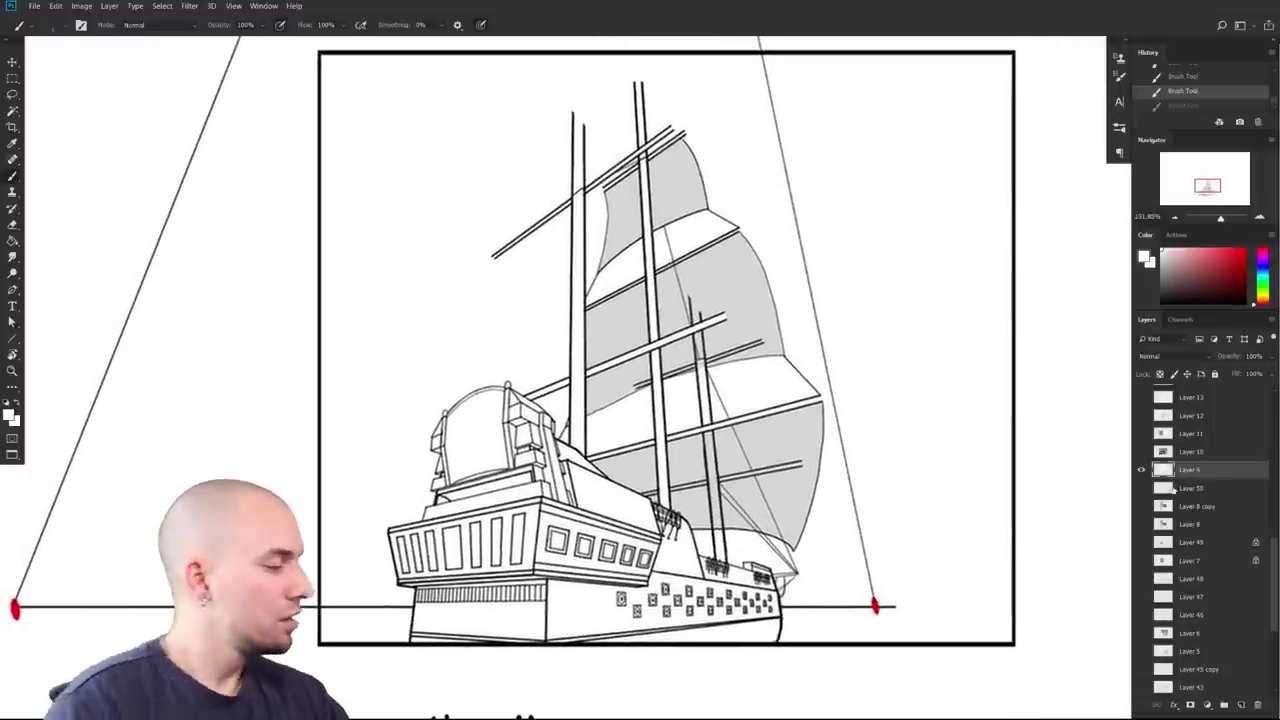
Step: Hide the ship drawing's layer, show and select Layer 10 with the clothing study, and review its figures and student note
left_click(1142, 469)
left_click(1142, 452)
left_click(1174, 452)
left_click_drag(972, 508, 920, 491)
scroll(917, 500, "down", 3)
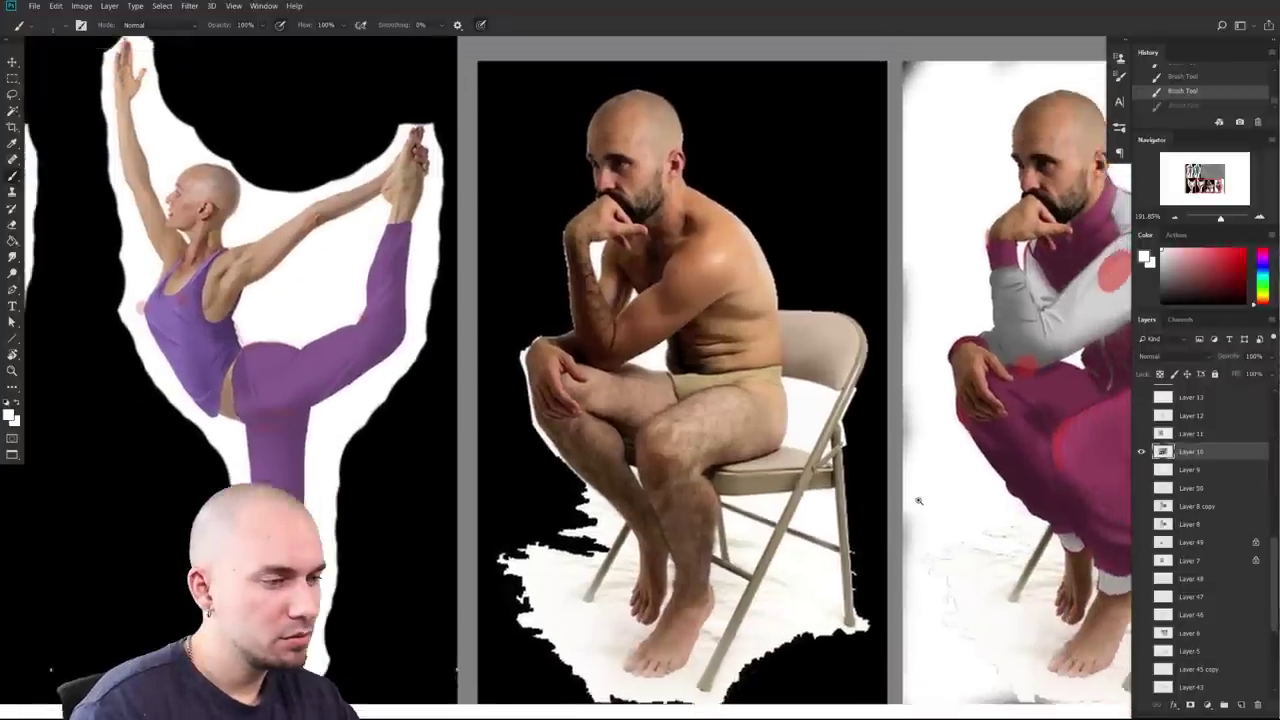
scroll(913, 500, "down", 7)
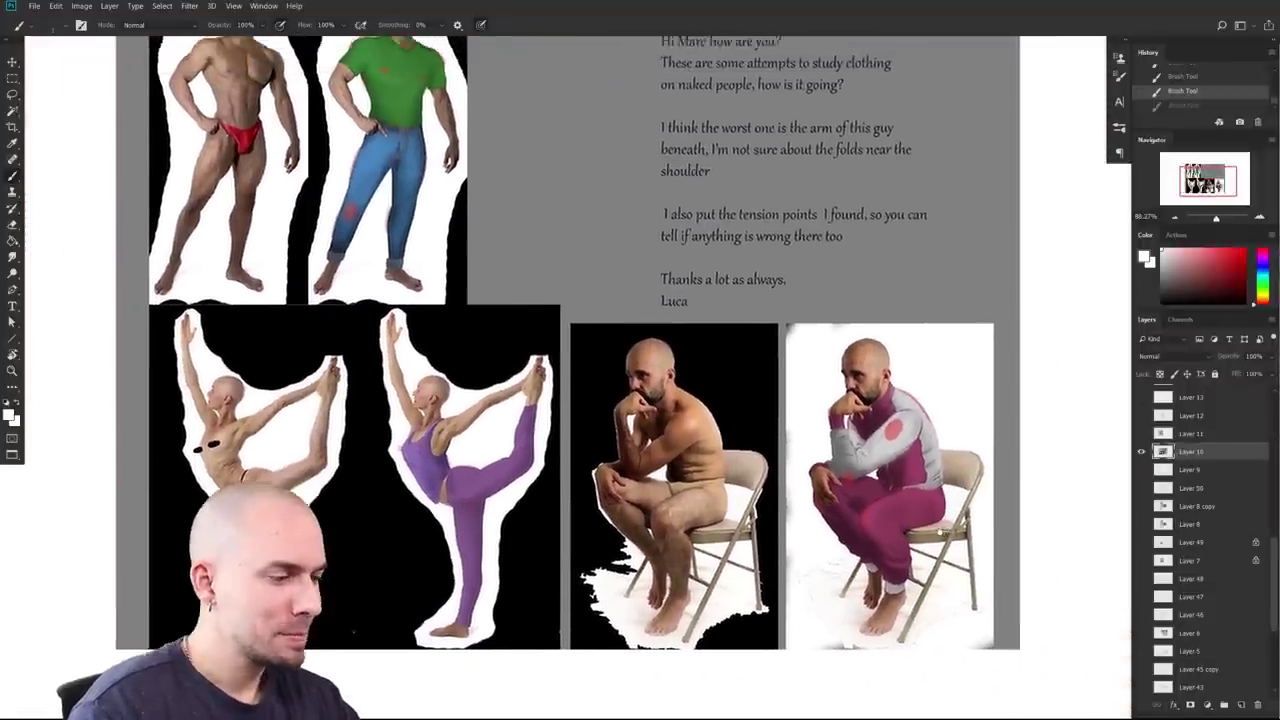
scroll(952, 540, "down", 2)
scroll(948, 535, "up", 2)
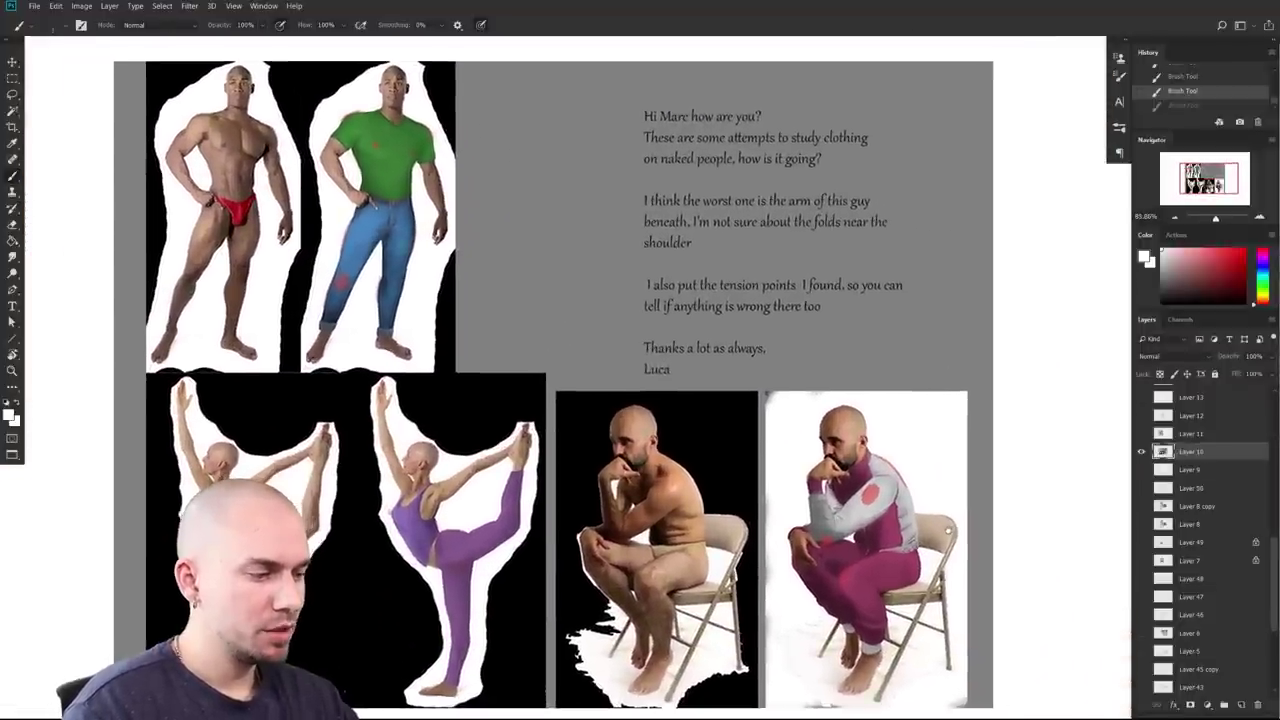
left_click_drag(945, 527, 952, 522)
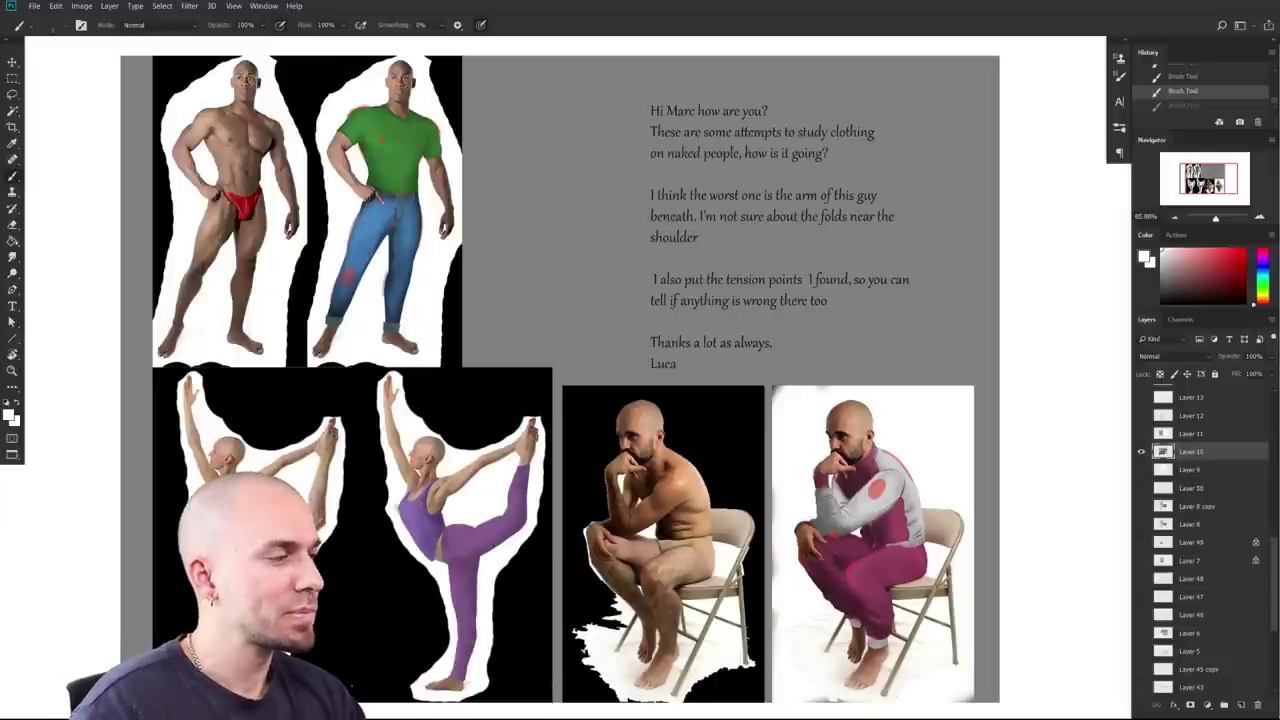
Step: Redo the last brush stroke and set the foreground colour to magenta
key("ctrl+shift+z")
left_click_drag(973, 511, 986, 494)
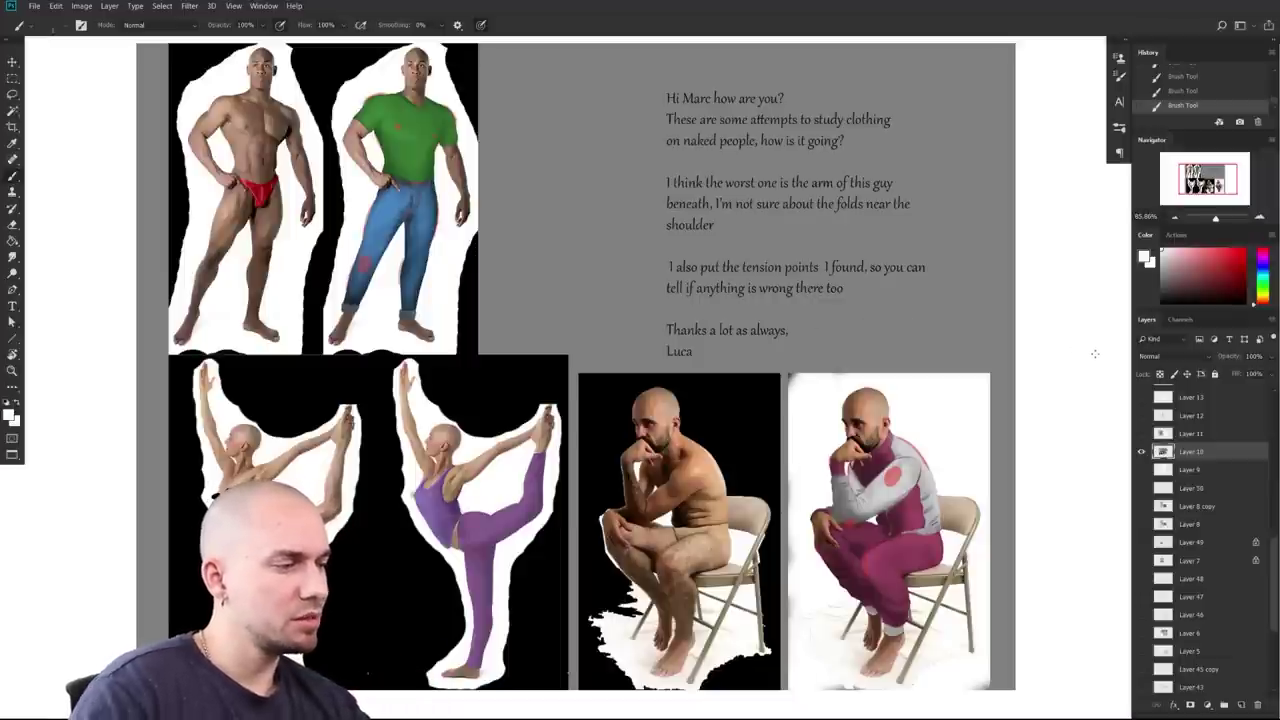
left_click_drag(1229, 272, 1246, 249)
left_click(1262, 257)
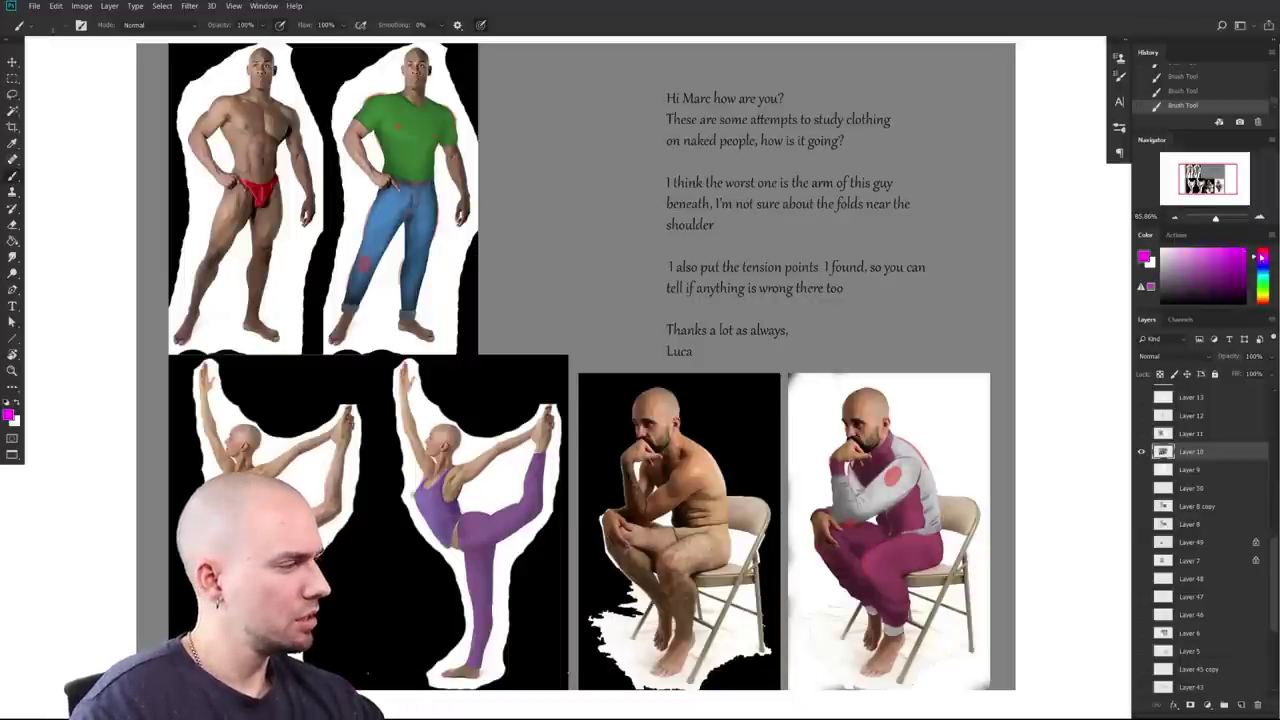
Step: Focus on the standing man study and reset the foreground and background colours to default black and white
mouse_move(969, 421)
left_mouse_down()
mouse_move(897, 377)
mouse_move(1009, 423)
mouse_move(1040, 494)
left_mouse_up()
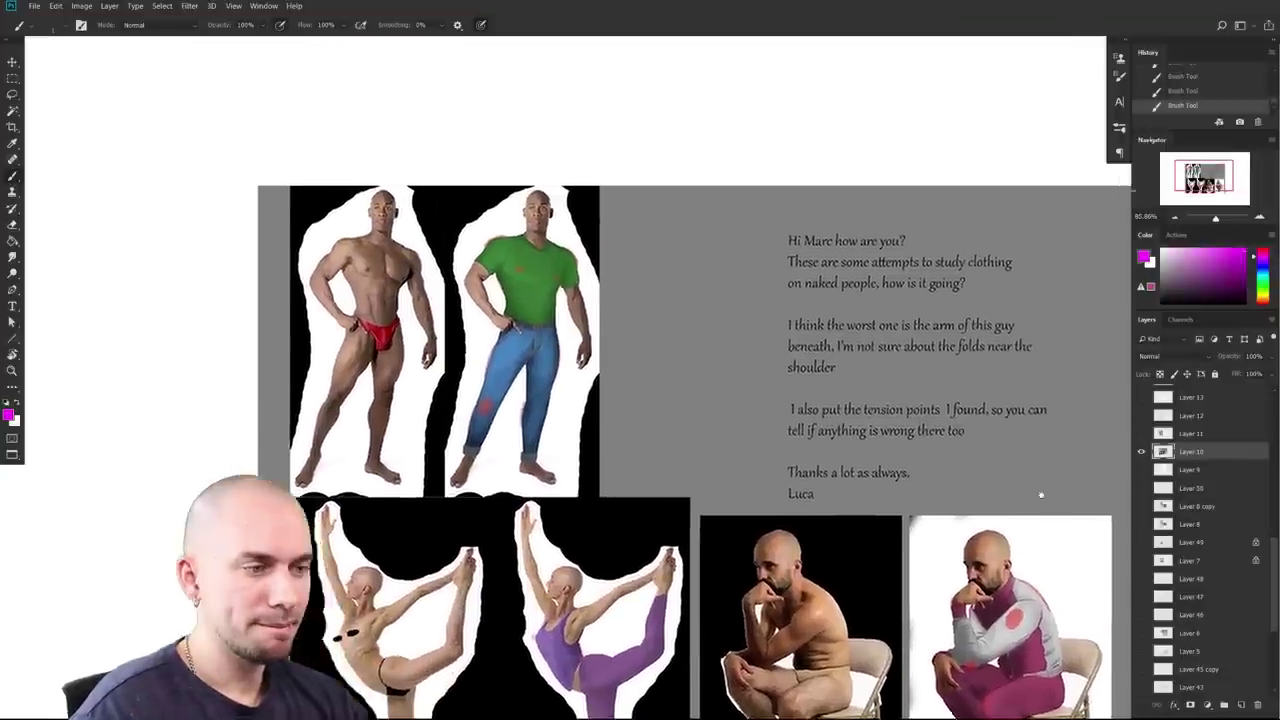
left_click_drag(710, 461, 840, 449)
left_click_drag(790, 458, 835, 460)
left_click_drag(835, 460, 857, 446)
mouse_move(828, 350)
left_mouse_down()
mouse_move(819, 475)
mouse_move(860, 474)
left_mouse_up()
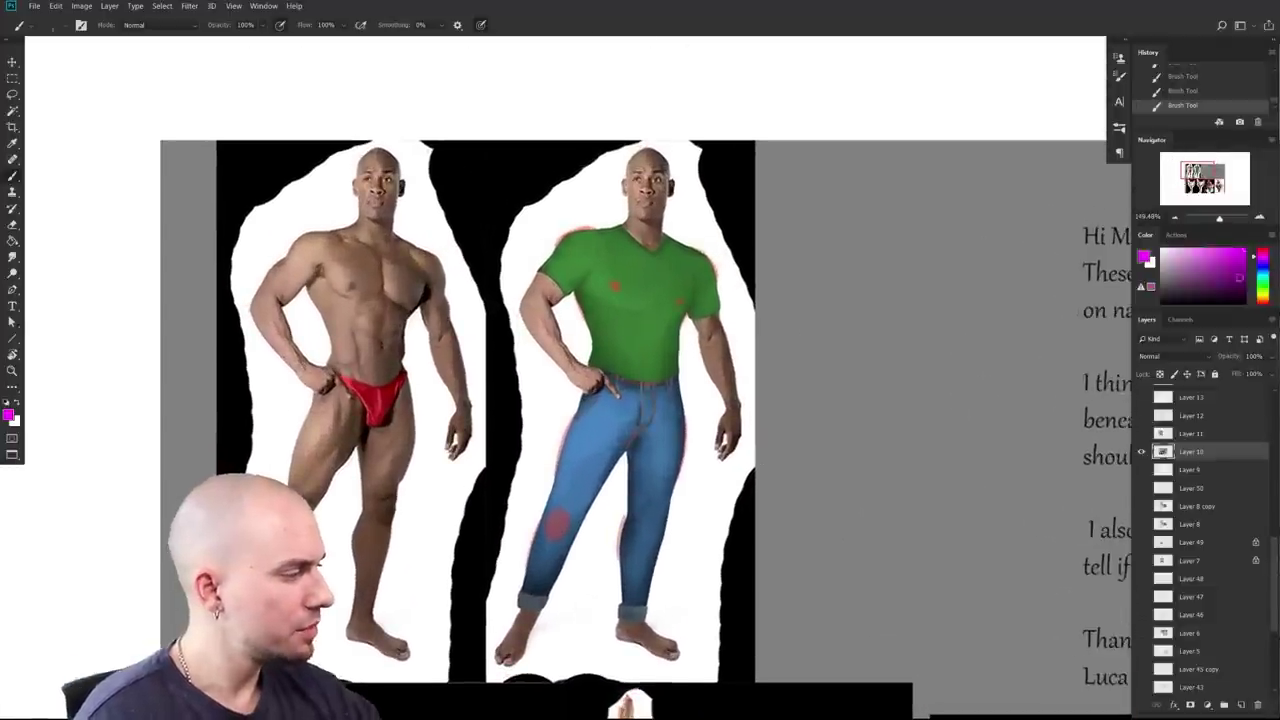
key("d")
left_click_drag(1008, 414, 981, 413)
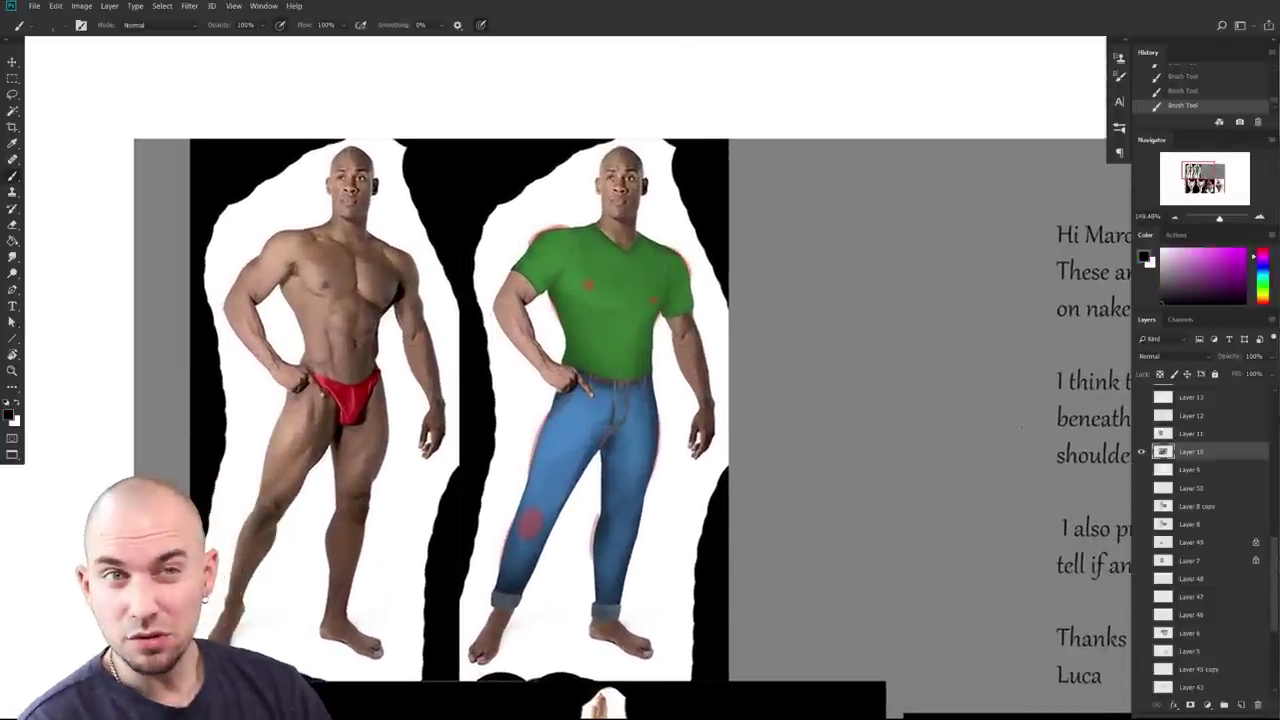
Step: Compare the standing man's undressed reference with the clothed version, examining the T-shirt, jeans and marked tension points
scroll(820, 631, "down", 1)
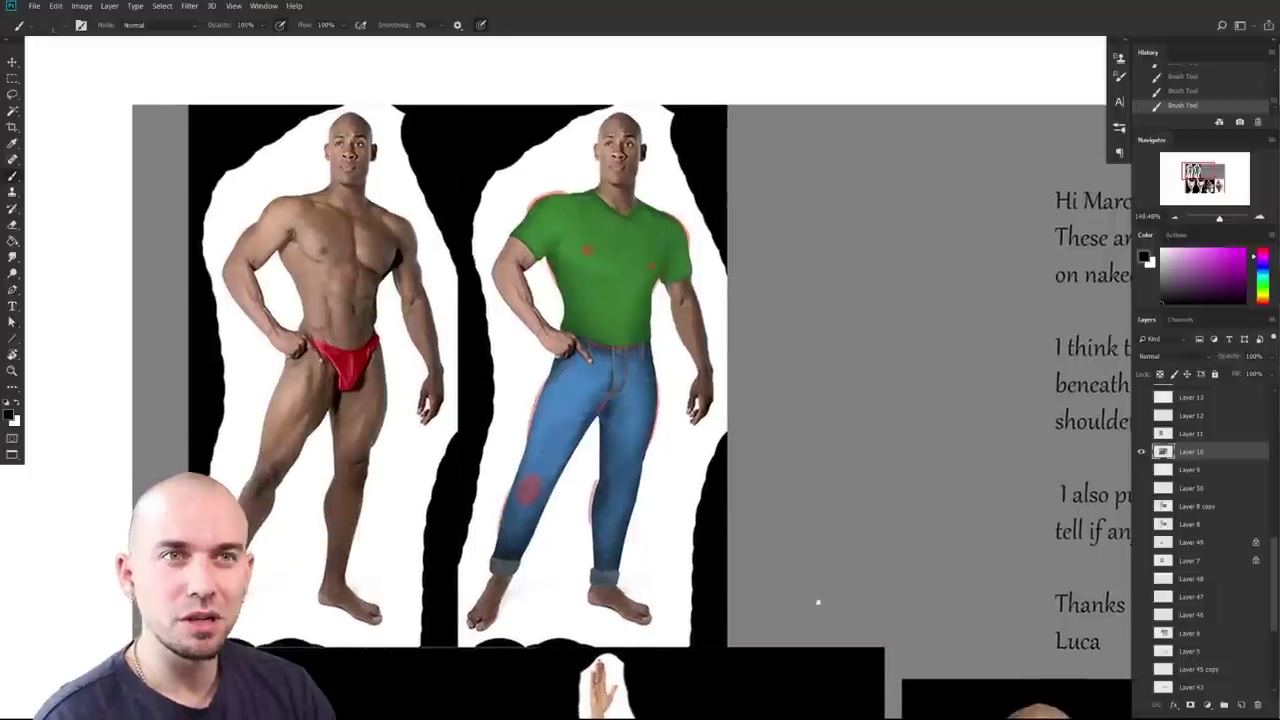
scroll(817, 560, "down", 6)
scroll(800, 500, "left", 1)
left_click_drag(782, 519, 783, 454)
left_click_drag(740, 160, 797, 657)
left_click_drag(750, 497, 793, 496)
scroll(792, 497, "up", 3)
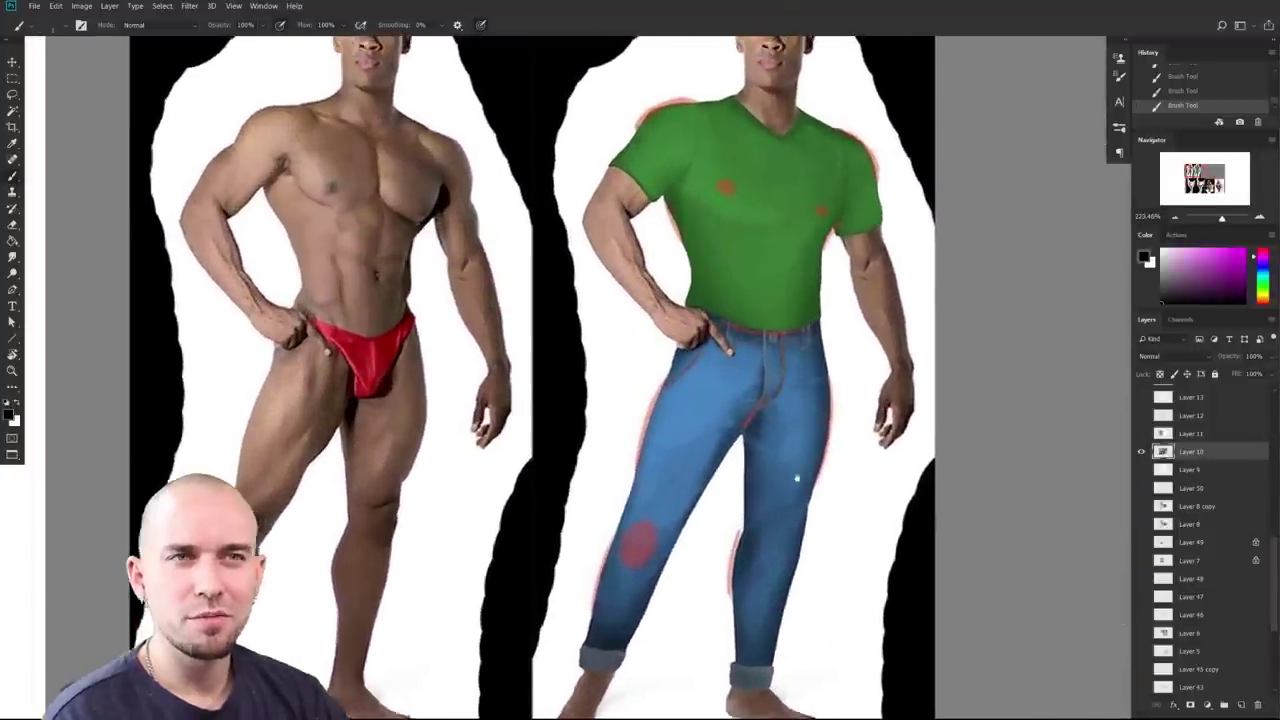
scroll(825, 567, "down", 2)
scroll(825, 567, "right", 1)
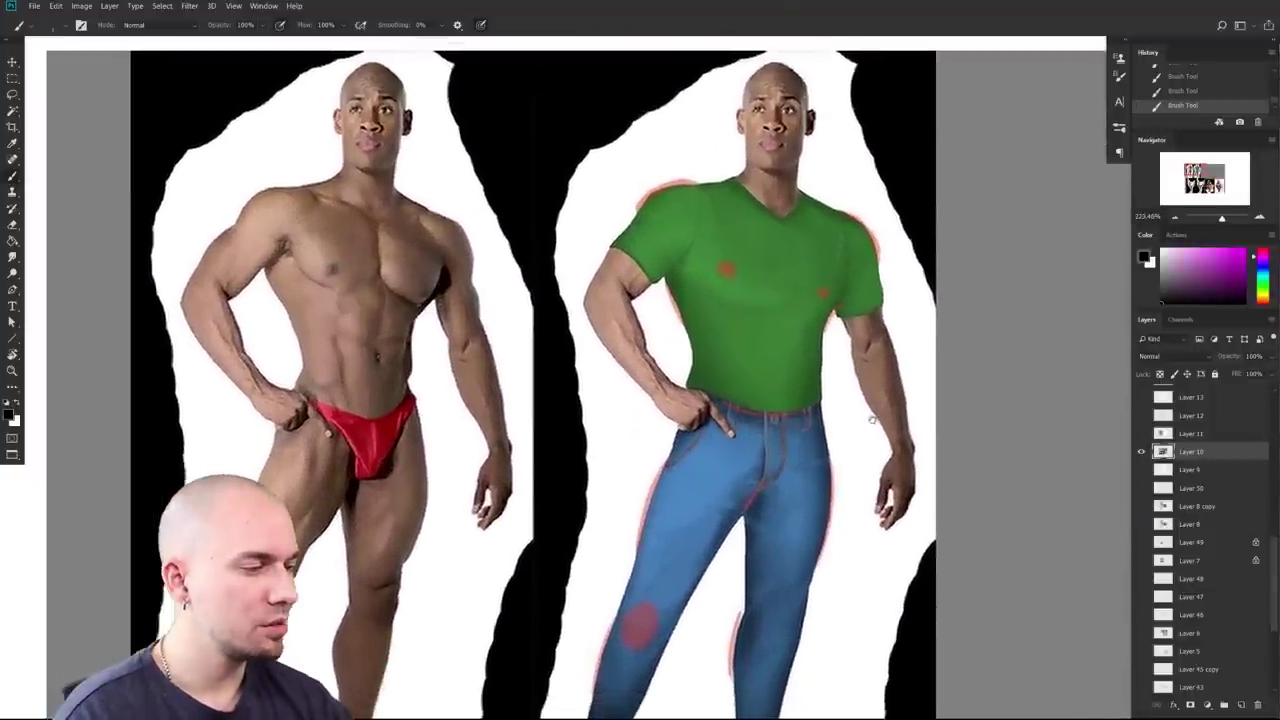
scroll(960, 452, "down", 2)
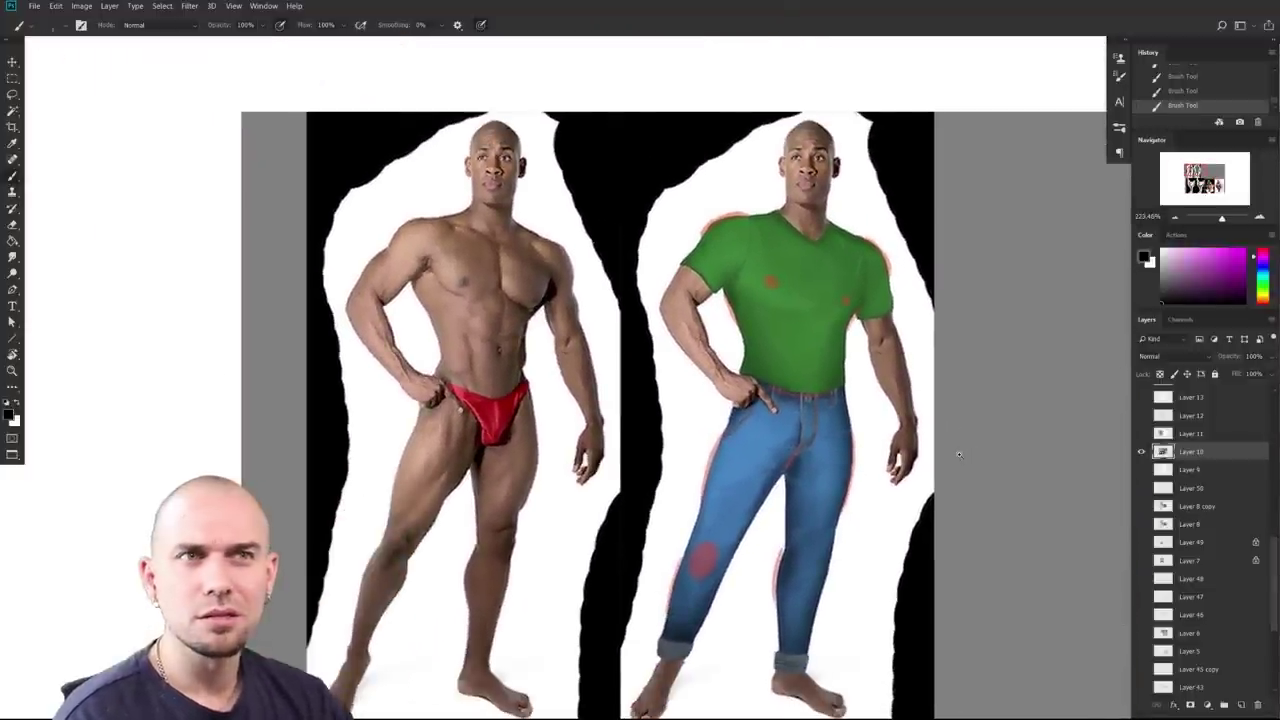
scroll(925, 452, "right", 1)
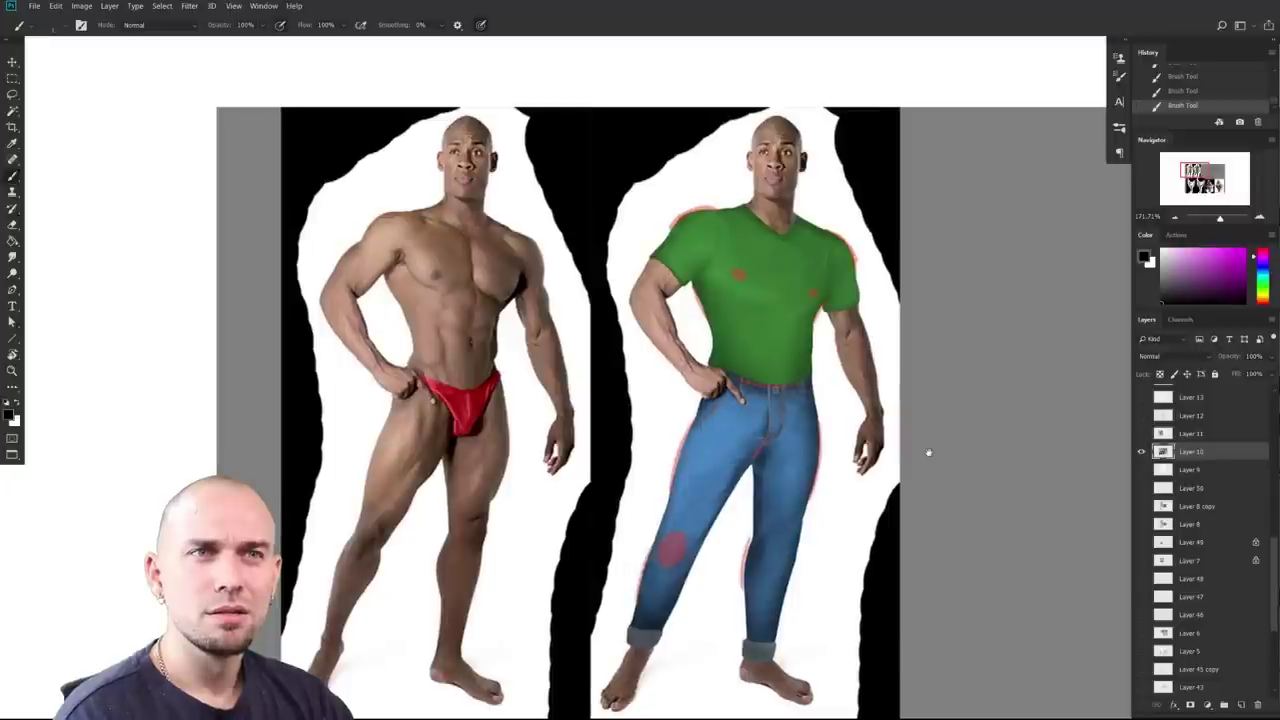
scroll(928, 452, "down", 1)
scroll(914, 437, "right", 1)
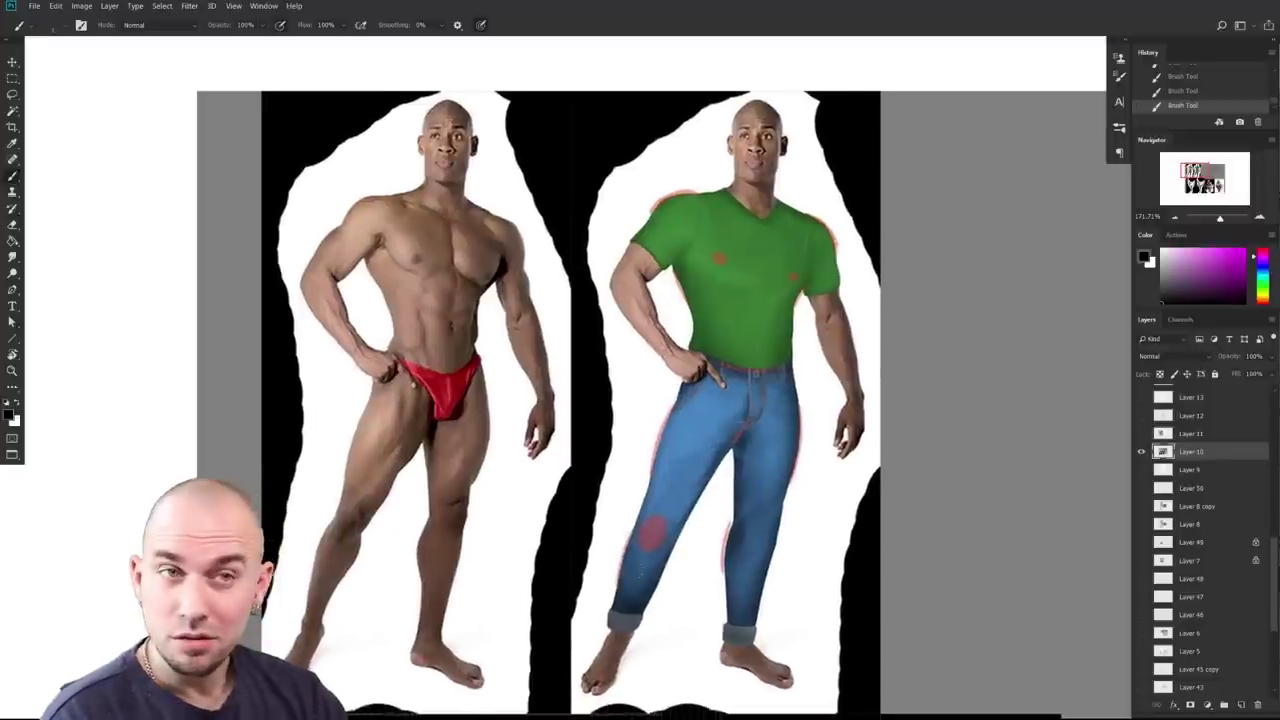
scroll(815, 507, "down", 1)
scroll(812, 508, "up", 2)
scroll(810, 508, "right", 1)
scroll(806, 509, "down", 3)
scroll(801, 510, "right", 1)
scroll(790, 560, "up", 3)
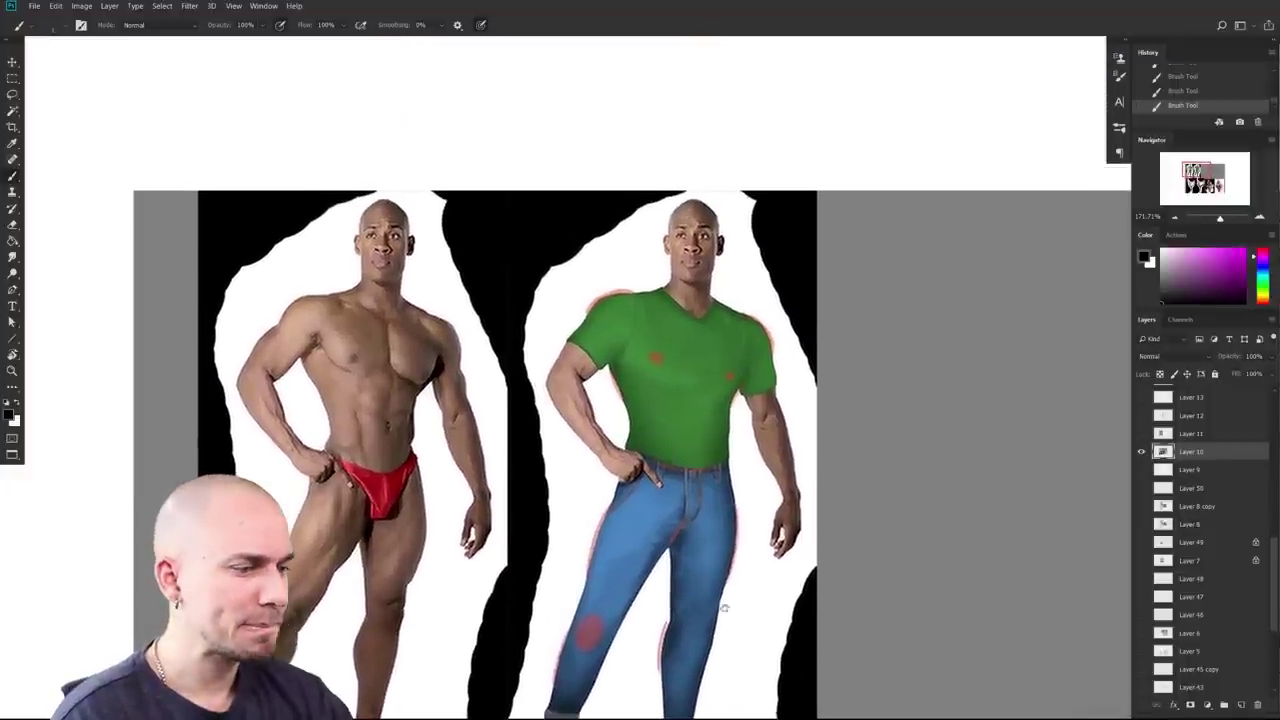
Step: Paint dark shadows on the green T-shirt at the collar, under the arms and along the sleeve hem
scroll(750, 612, "up", 3)
scroll(400, 427, "up", 5)
scroll(400, 427, "right", 1)
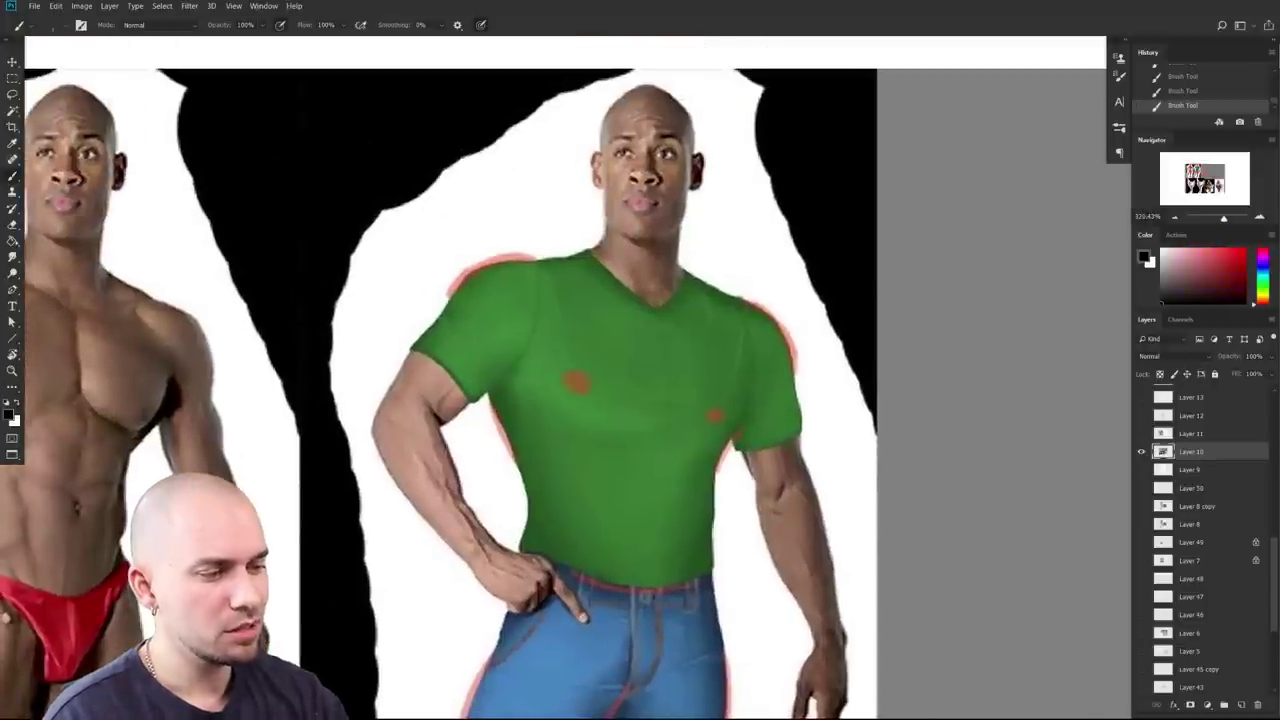
left_click_drag(445, 418, 441, 416)
left_click(310, 246, "alt")
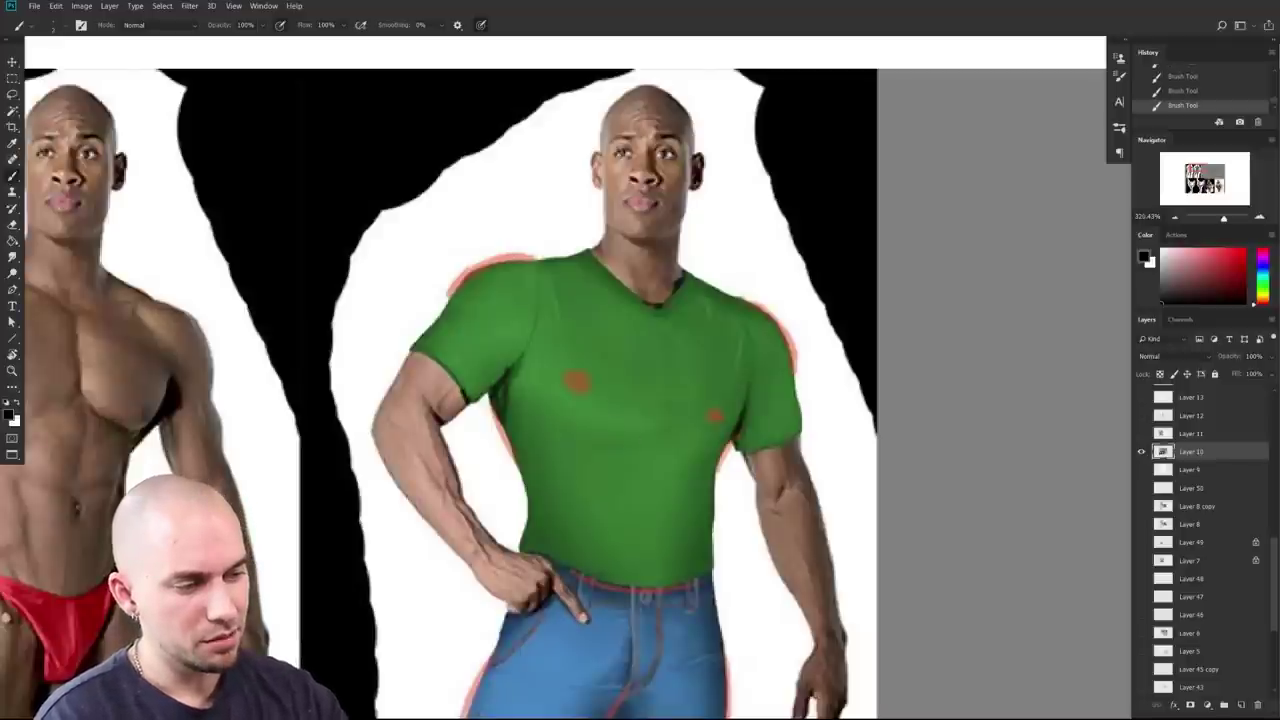
Step: Paint dark occlusion shadows where the jeans meet the rolled cuffs on both legs
left_click_drag(720, 474, 640, 476)
left_click_drag(832, 510, 787, 416)
scroll(600, 635, "up", 5)
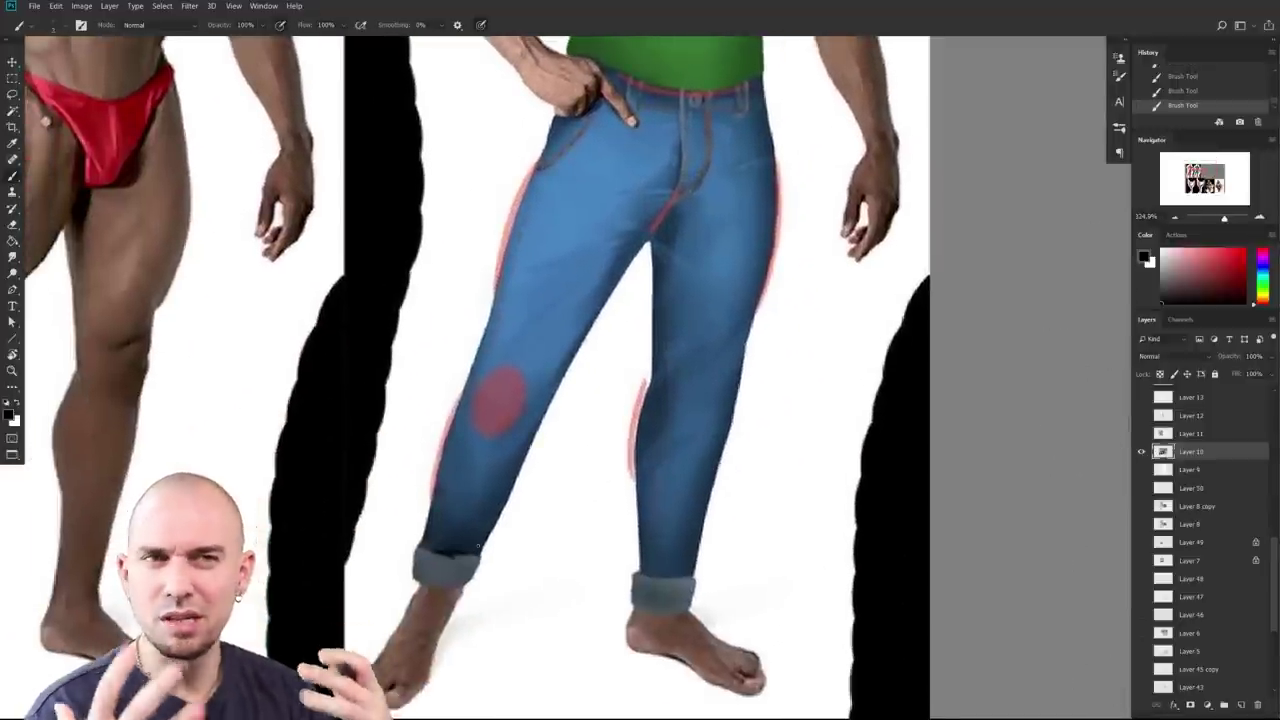
left_click_drag(668, 577, 652, 579)
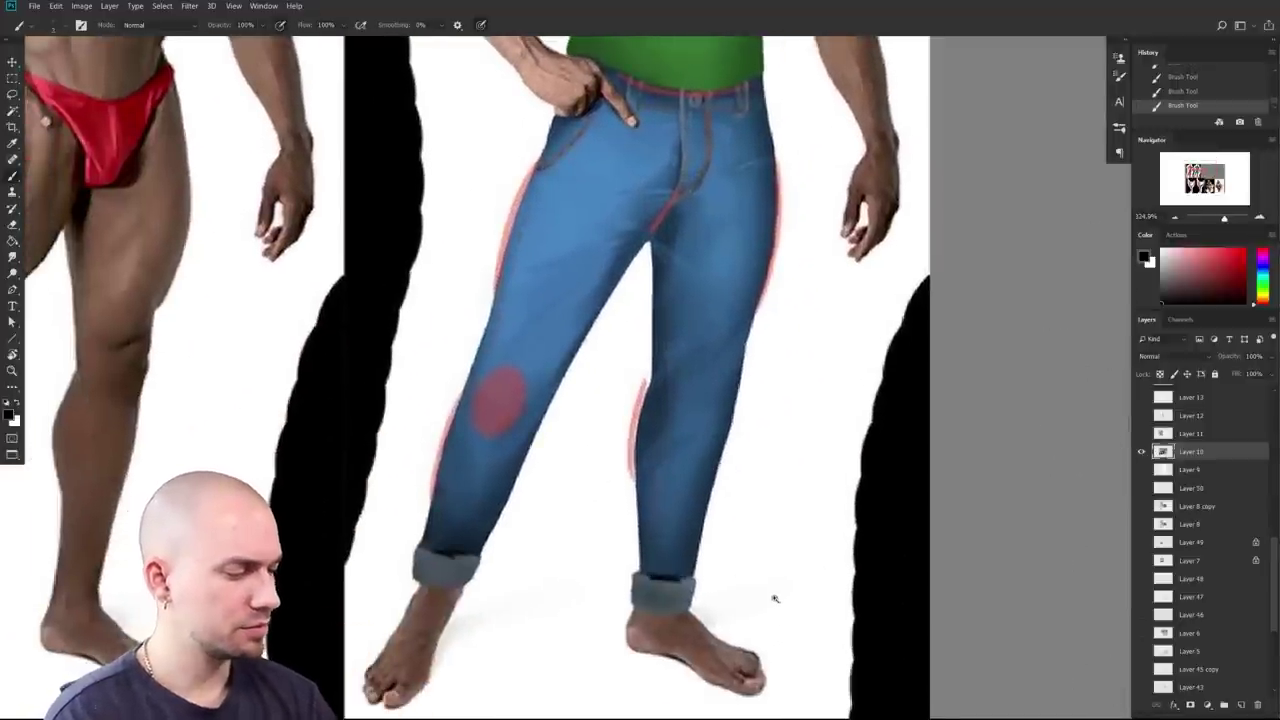
scroll(775, 594, "down", 5)
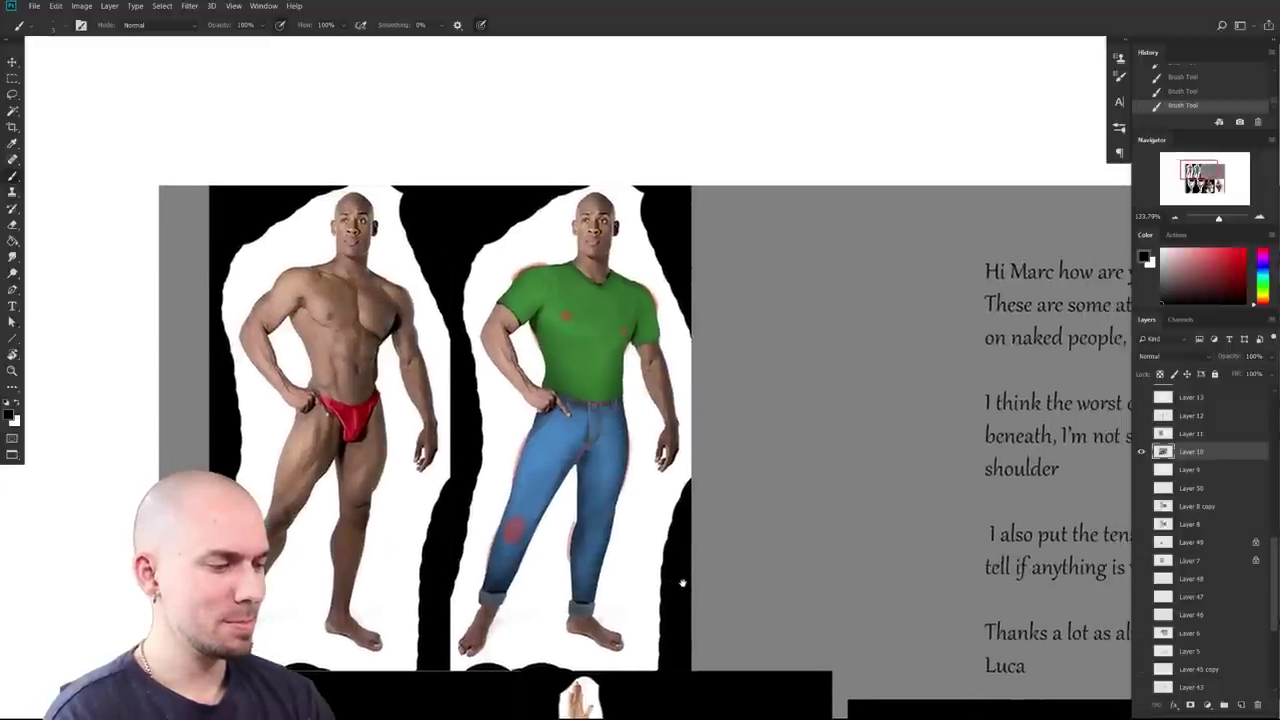
scroll(682, 583, "up", 3)
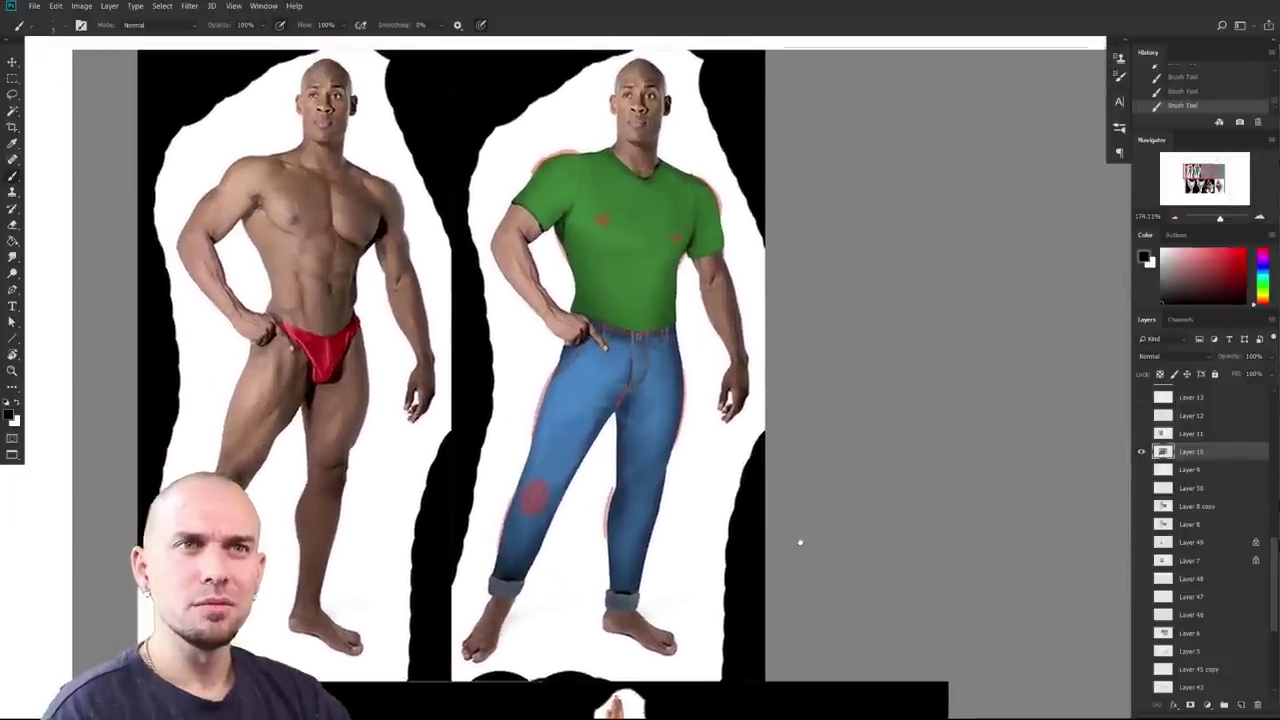
Step: Sample dark tones from the jeans' crotch area and shade the inner thigh of the bent leg
left_click_drag(800, 537, 891, 586)
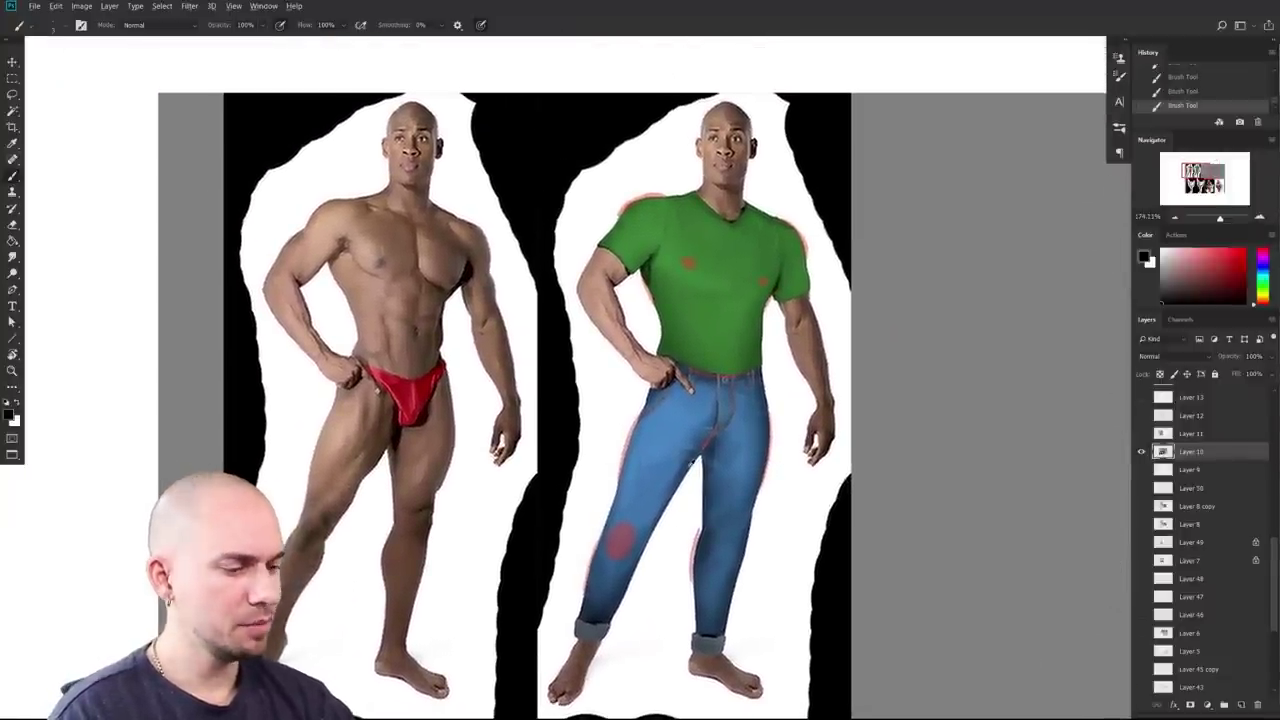
left_click(690, 464, "alt")
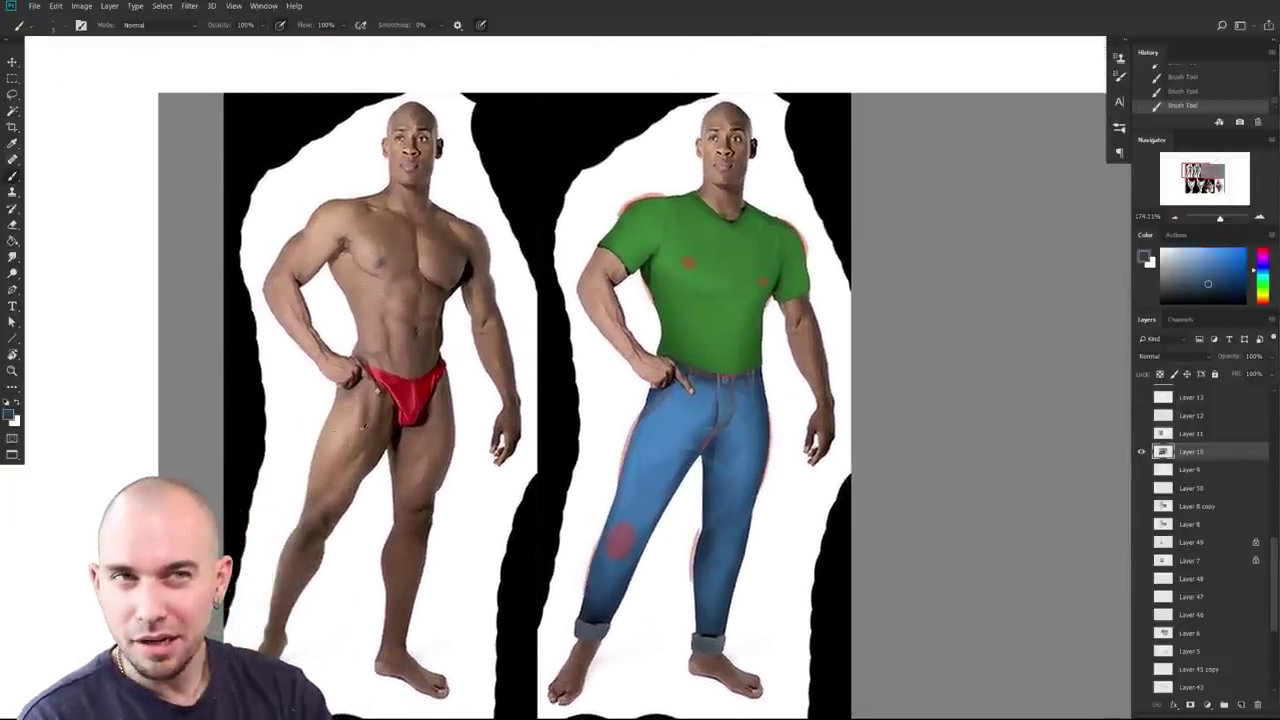
mouse_move(347, 440)
left_mouse_down()
mouse_move(354, 411)
mouse_move(334, 449)
mouse_move(352, 418)
mouse_move(350, 430)
mouse_move(377, 424)
mouse_move(378, 440)
mouse_move(363, 423)
mouse_move(380, 466)
mouse_move(363, 423)
mouse_move(380, 455)
mouse_move(385, 446)
left_mouse_up()
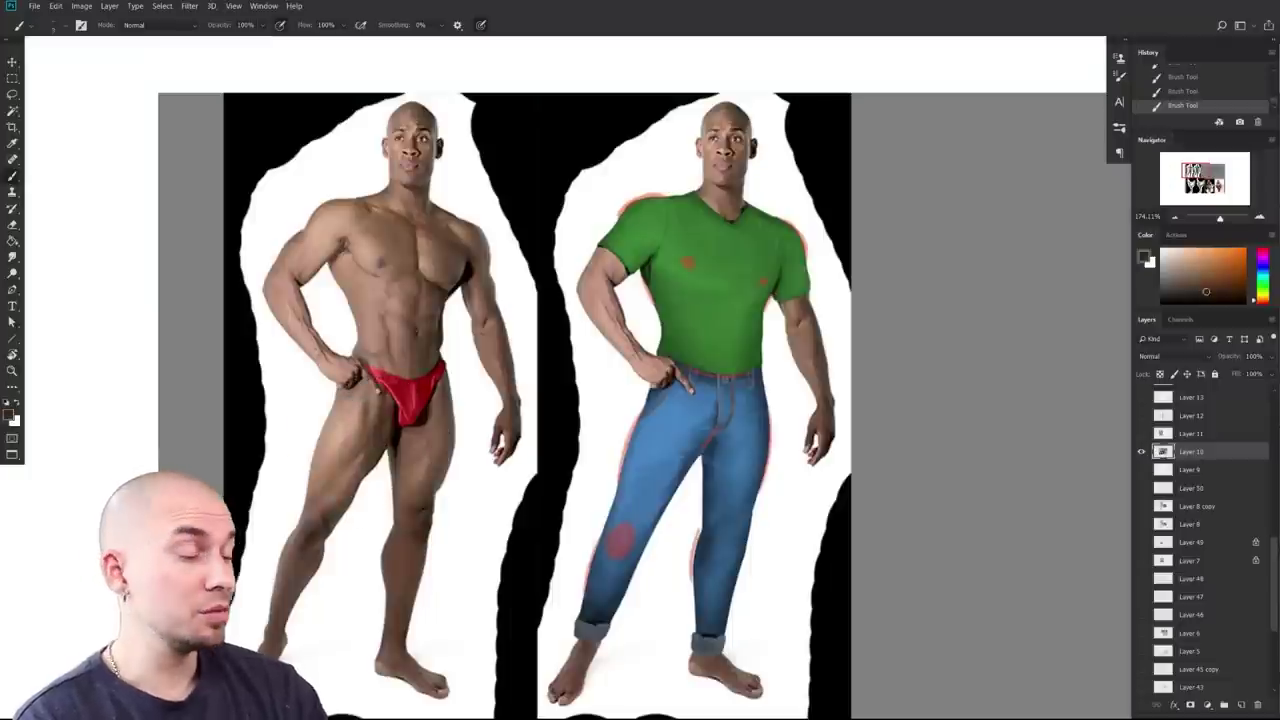
left_click(715, 456, "alt")
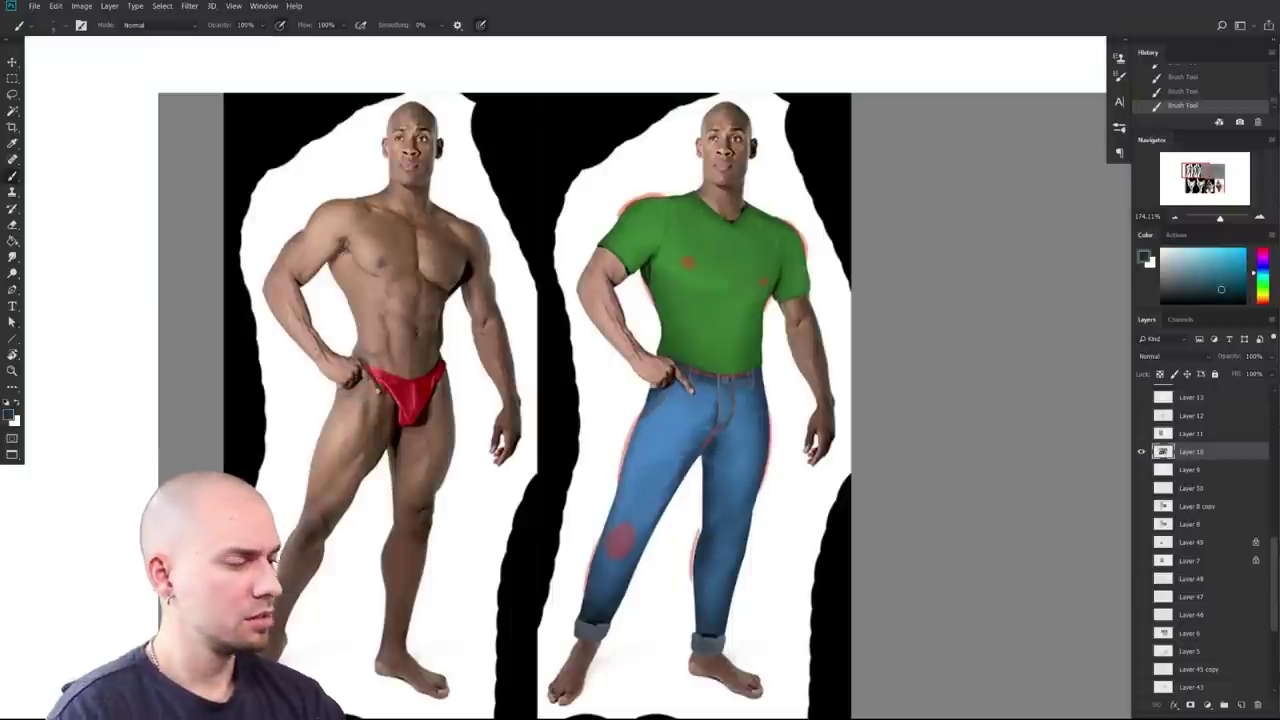
left_click_drag(702, 416, 650, 522)
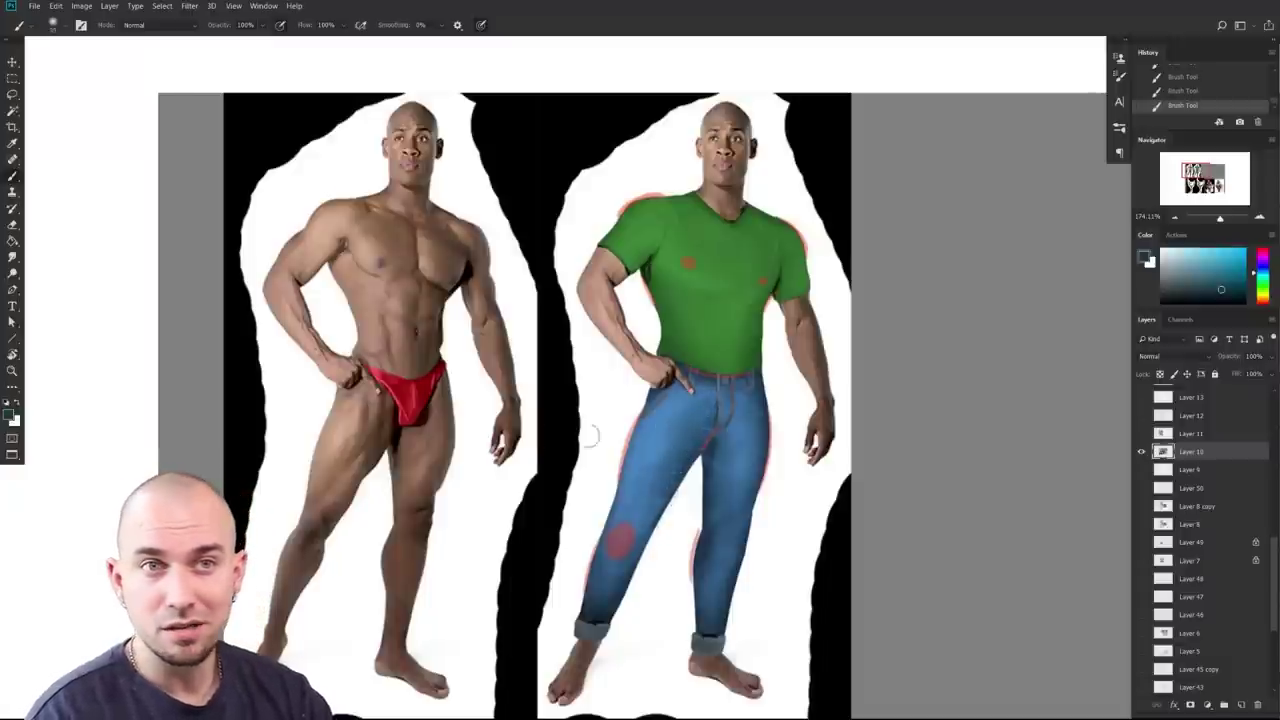
Step: Sample further blues from the jeans and deepen the shading at the crotch, inner thigh and lower leg around the knee
left_click(707, 455, "alt")
left_click(705, 550, "alt")
left_click_drag(699, 455, 688, 473)
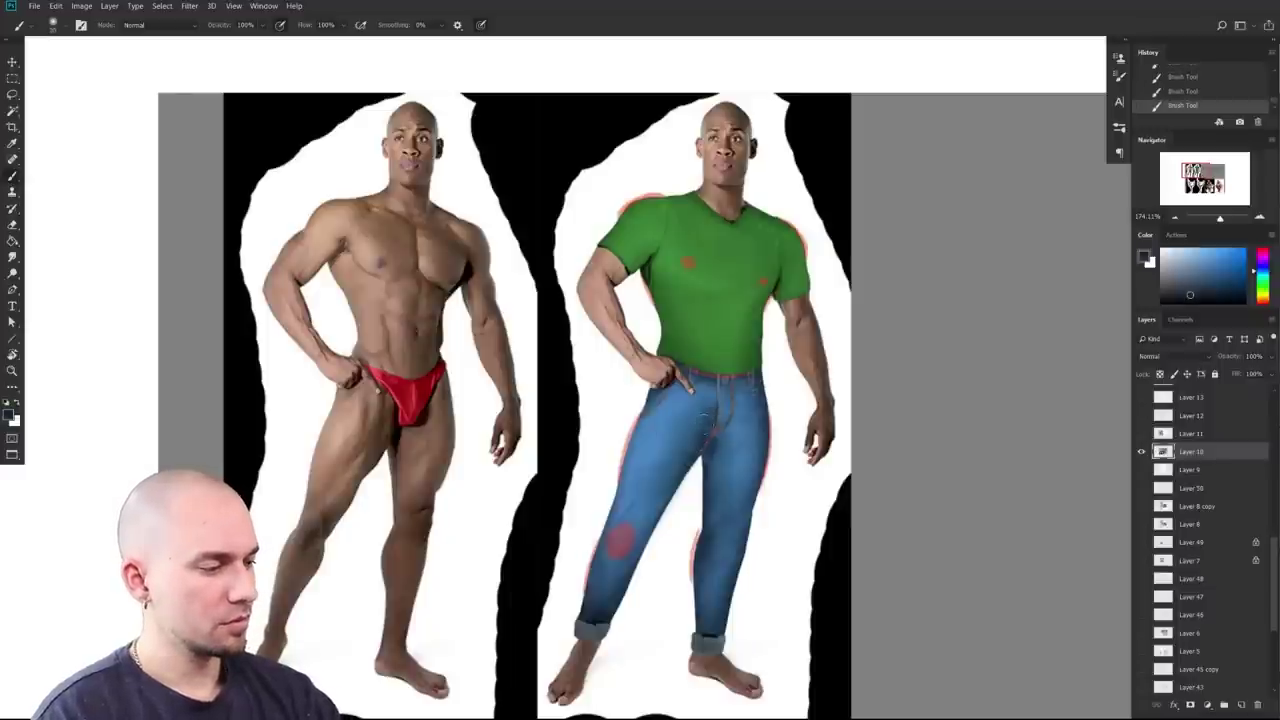
scroll(640, 390, "down", 1)
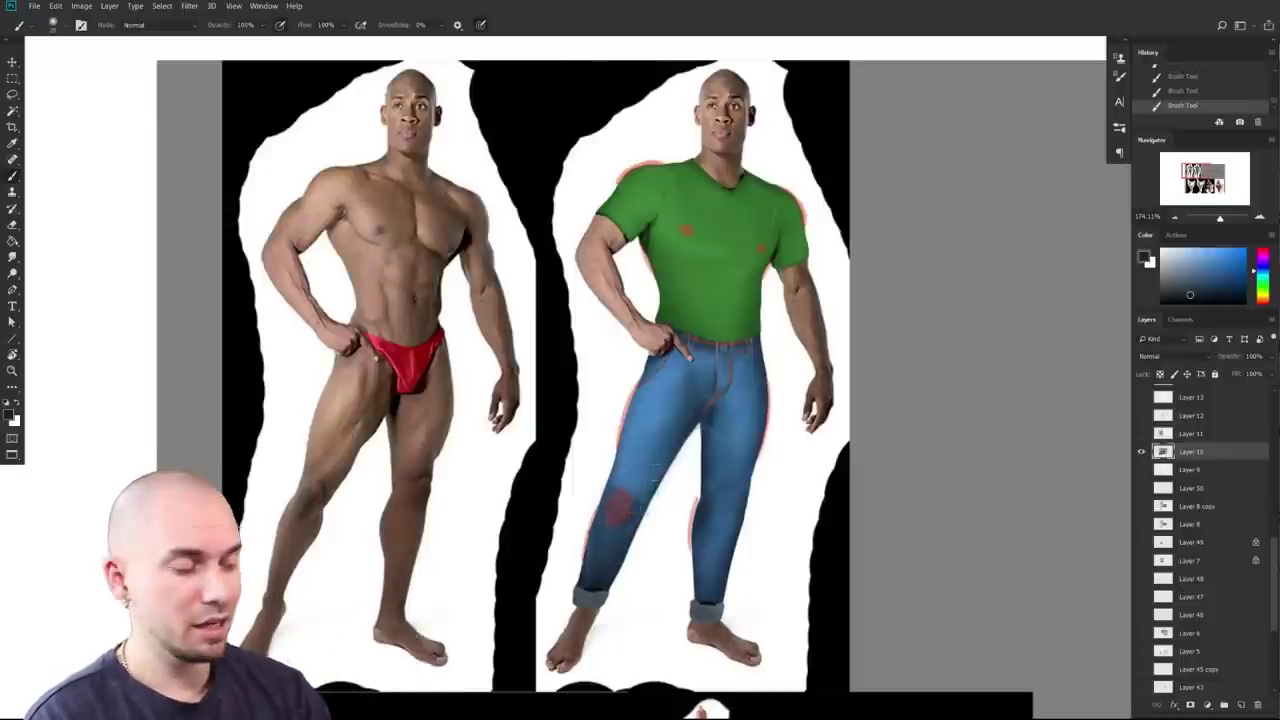
left_click(645, 479, "alt")
left_click_drag(702, 535, 686, 539)
left_click_drag(824, 557, 876, 560)
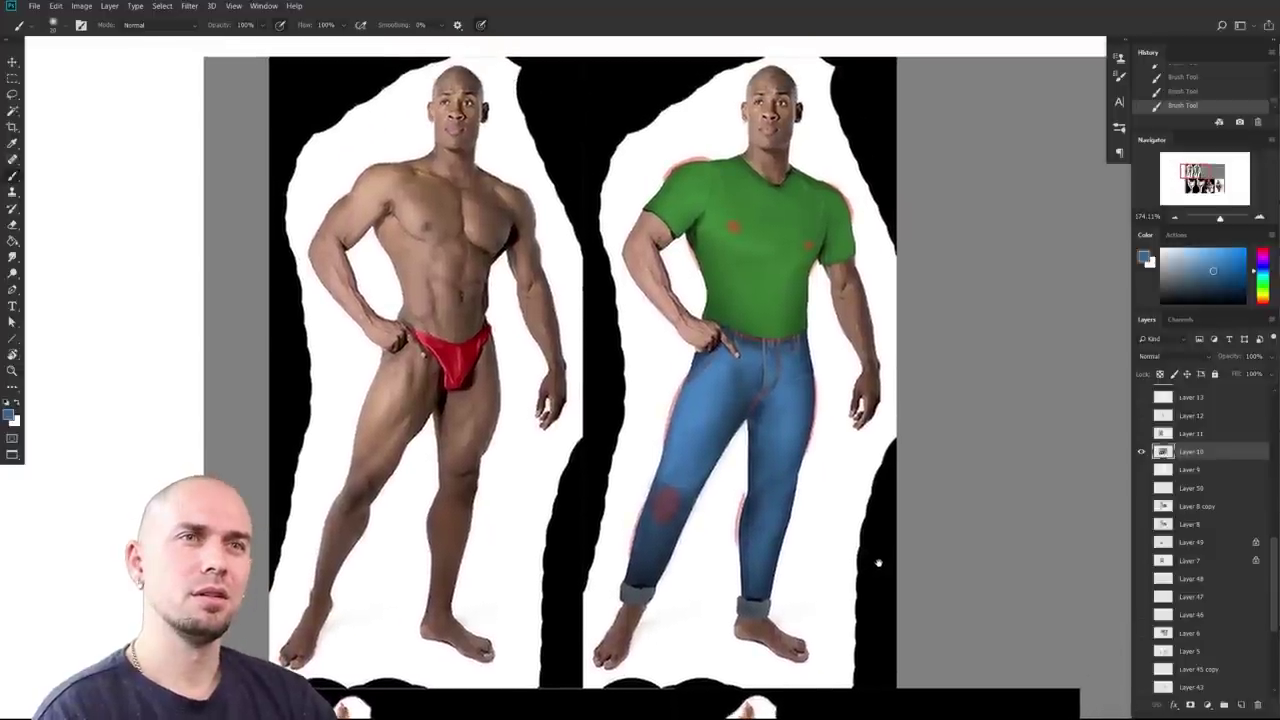
Step: Pick a near-black colour and paint tension folds on the jeans radiating from the crotch across both upper thighs
scroll(863, 563, "up", 2)
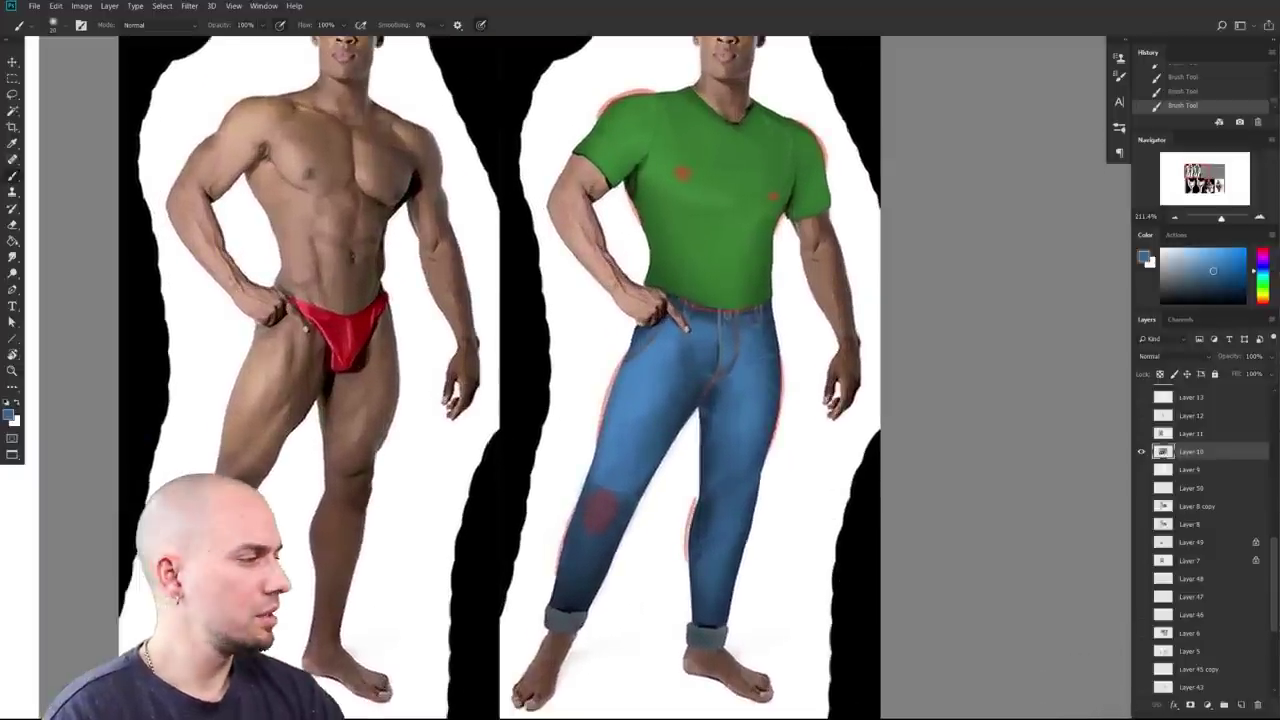
mouse_move(673, 510)
left_mouse_down()
mouse_move(669, 534)
mouse_move(714, 466)
mouse_move(691, 569)
mouse_move(702, 604)
left_mouse_up()
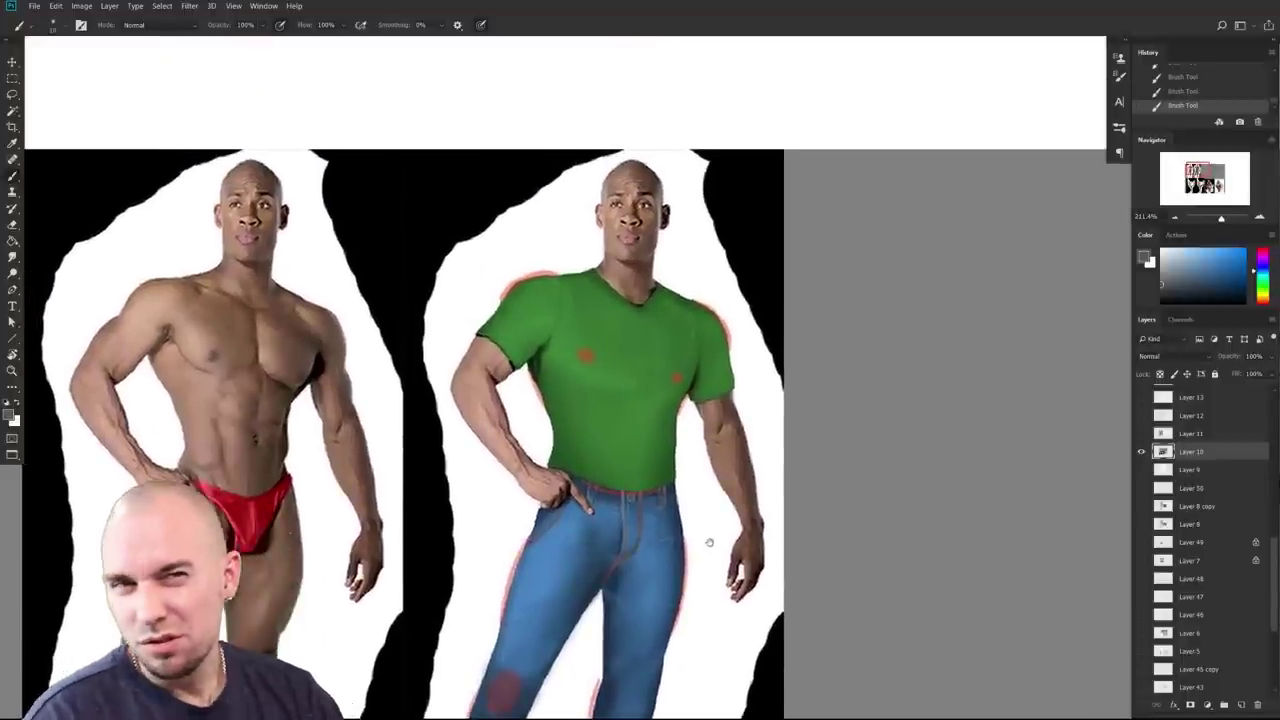
left_click_drag(742, 482, 886, 414)
scroll(740, 600, "up", 5)
left_click_drag(716, 516, 691, 686)
left_click_drag(662, 594, 801, 667)
left_click_drag(1204, 276, 1134, 298)
mouse_move(912, 357)
left_mouse_down()
mouse_move(797, 418)
mouse_move(709, 360)
mouse_move(680, 185)
left_mouse_up()
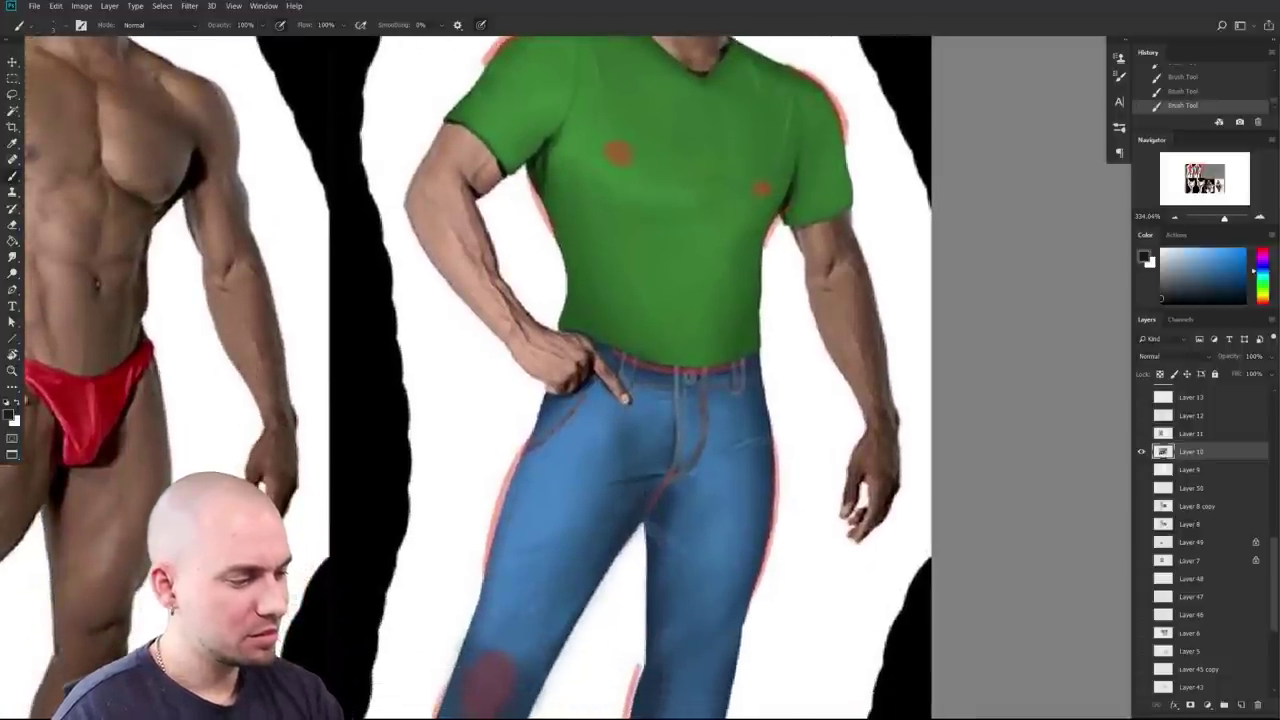
key("ctrl+z")
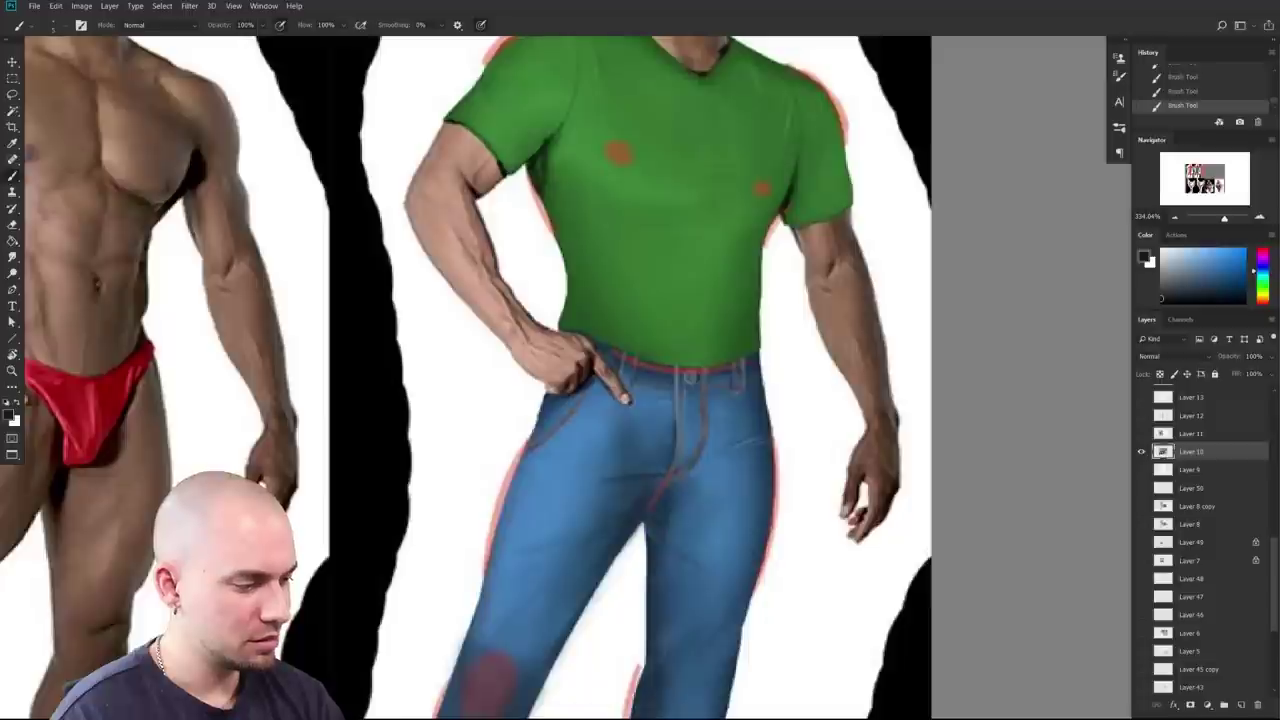
mouse_move(644, 479)
left_mouse_down()
mouse_move(685, 470)
mouse_move(716, 512)
mouse_move(790, 522)
left_mouse_up()
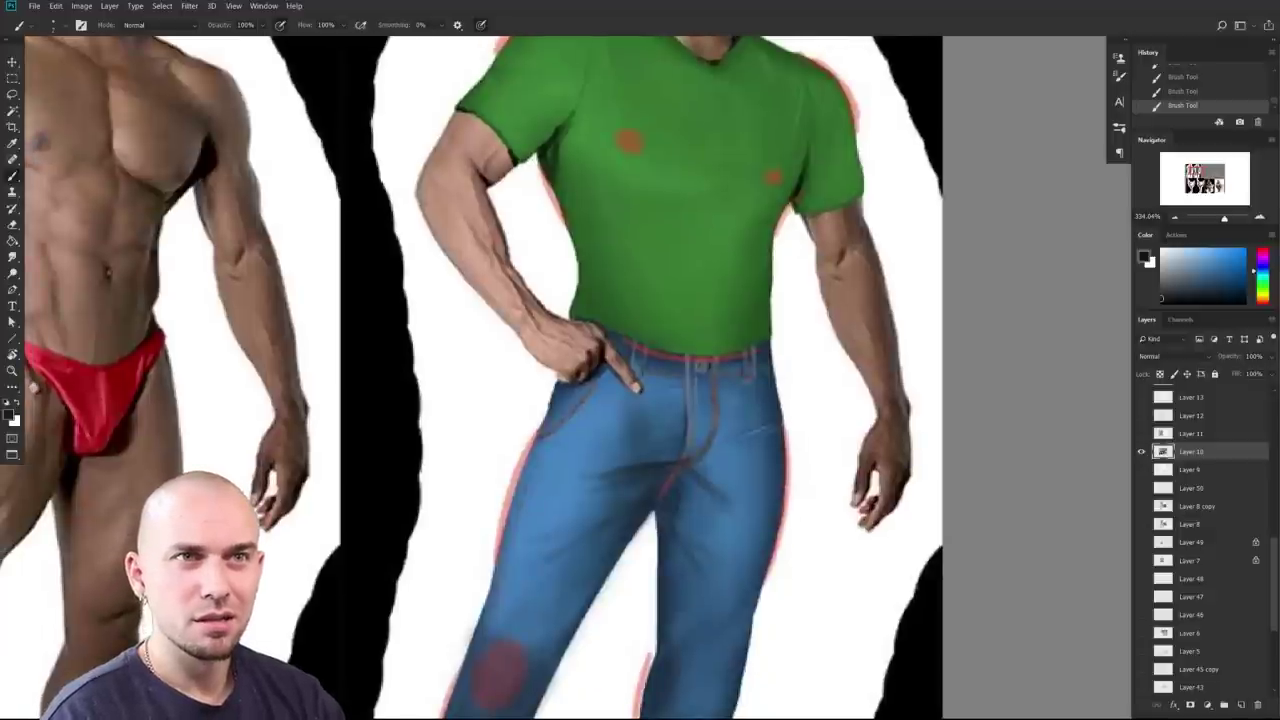
Step: Paint crease lines down the jeans along the inner thigh and around the bent leg's knee
left_click_drag(790, 424, 918, 286)
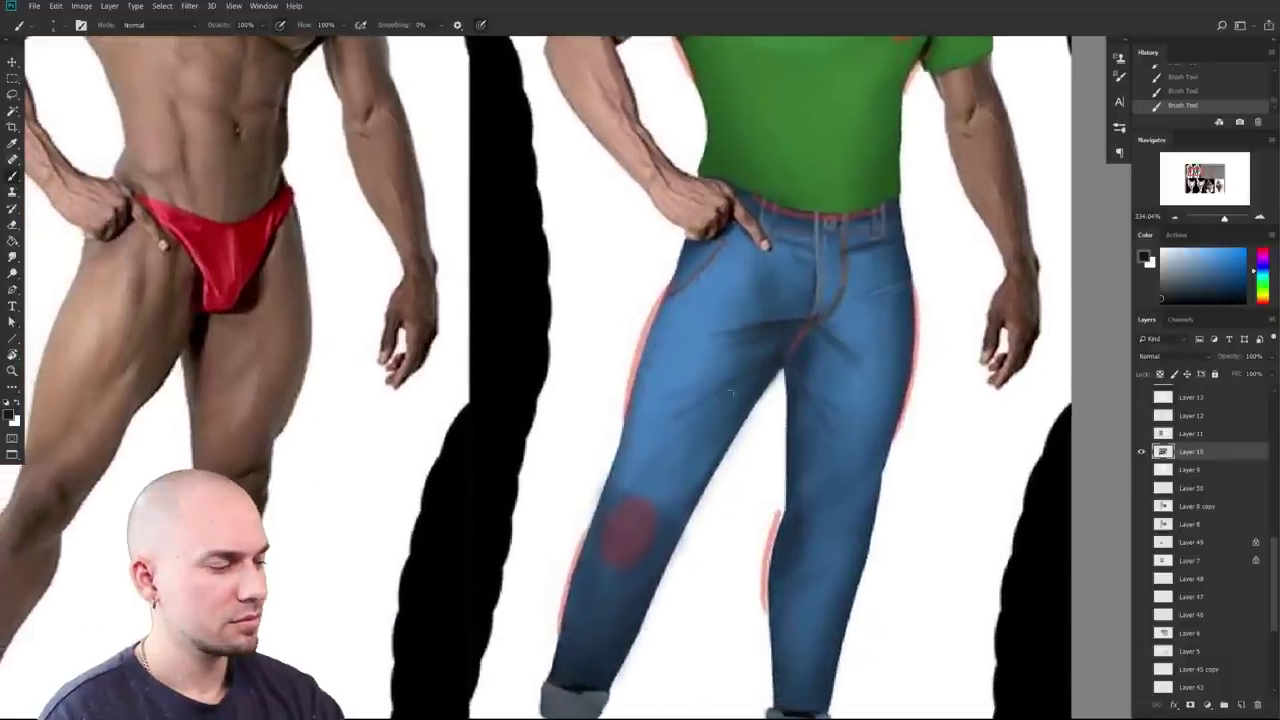
left_click_drag(776, 440, 662, 515)
left_click_drag(565, 580, 636, 500)
left_click_drag(771, 423, 700, 560)
Step: Mark dark seam accents on top of both T-shirt shoulders and paint a fold toward the bent arm's armpit
scroll(700, 560, "up", 5)
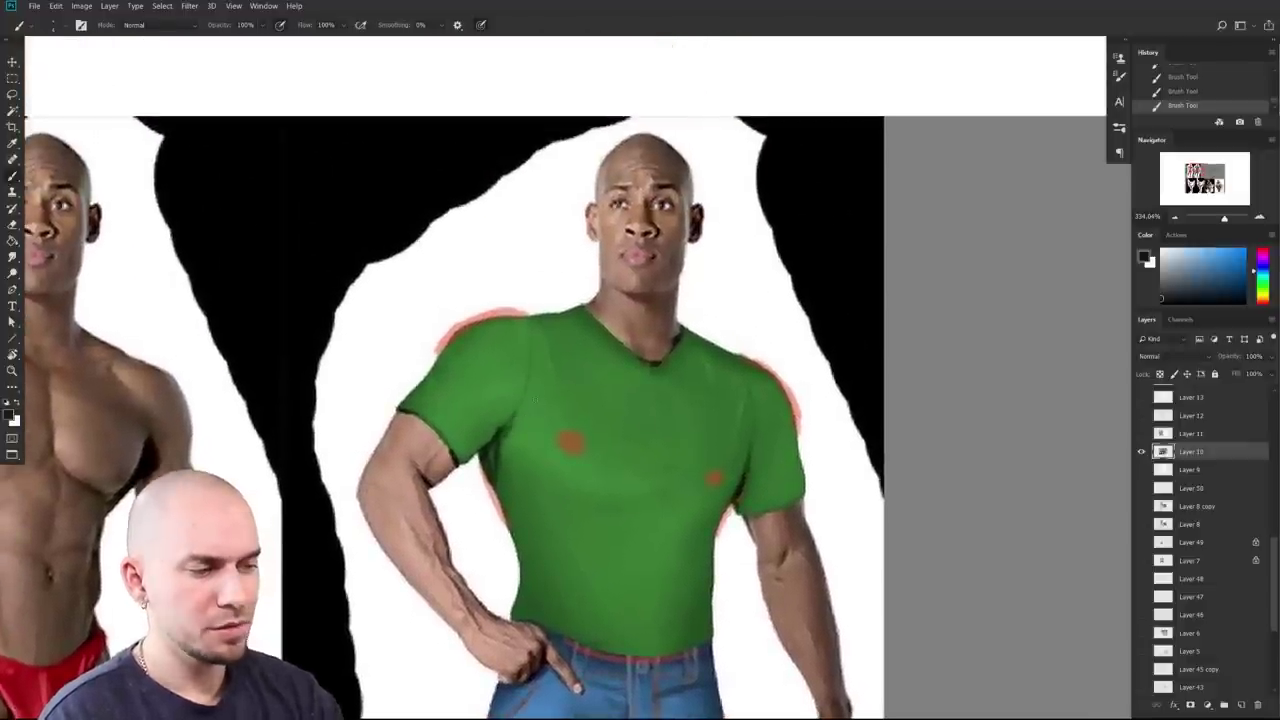
left_click_drag(521, 318, 558, 310)
left_click_drag(716, 349, 749, 356)
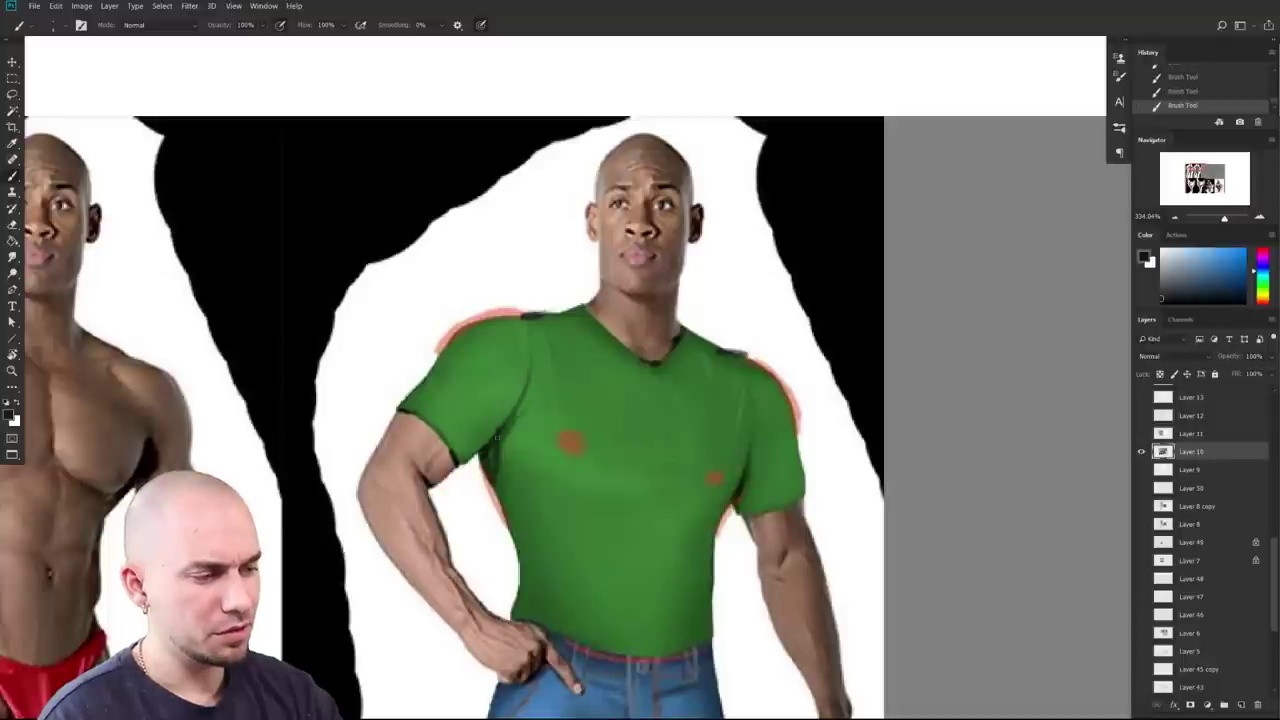
left_click_drag(548, 367, 521, 416)
mouse_move(455, 320)
left_mouse_down()
mouse_move(505, 350)
mouse_move(499, 390)
left_mouse_up()
key("ctrl+z")
mouse_move(452, 352)
left_mouse_down()
mouse_move(498, 330)
mouse_move(525, 380)
mouse_move(470, 340)
left_mouse_up()
key("ctrl+z")
key("ctrl+z")
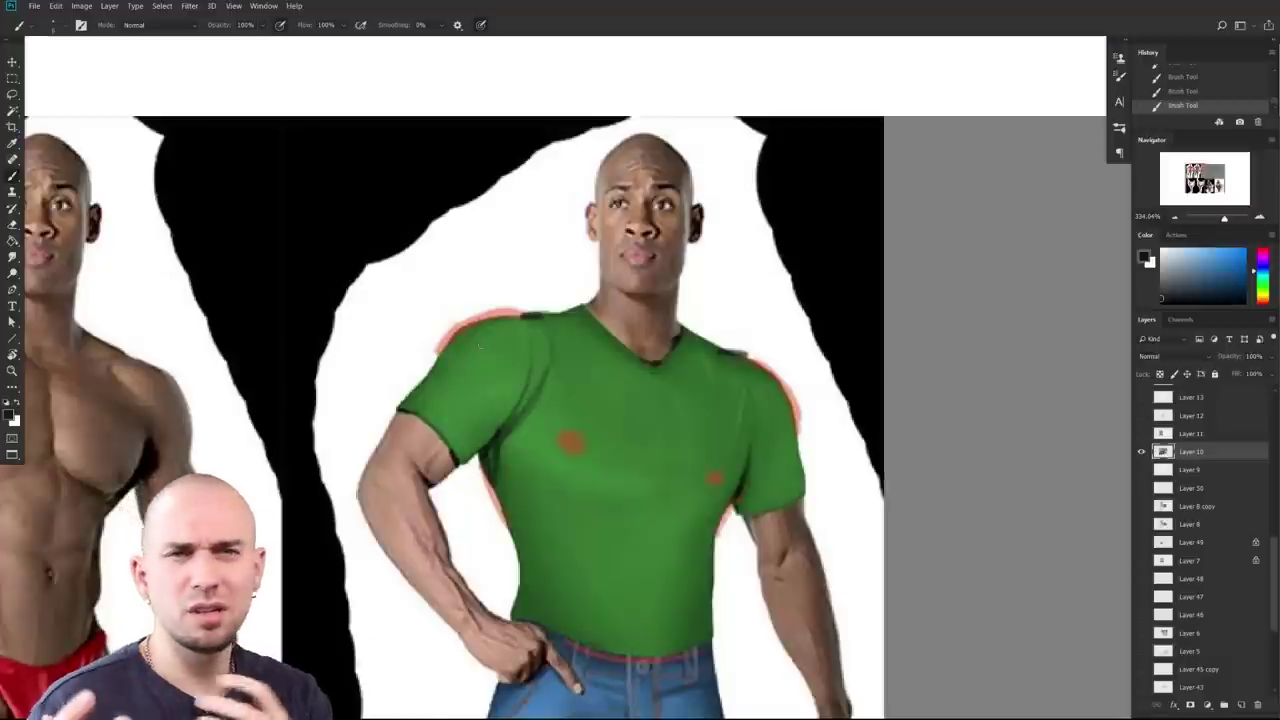
left_click_drag(569, 388, 559, 407)
mouse_move(497, 343)
left_mouse_down()
mouse_move(460, 392)
mouse_move(512, 408)
left_mouse_up()
key("ctrl+z")
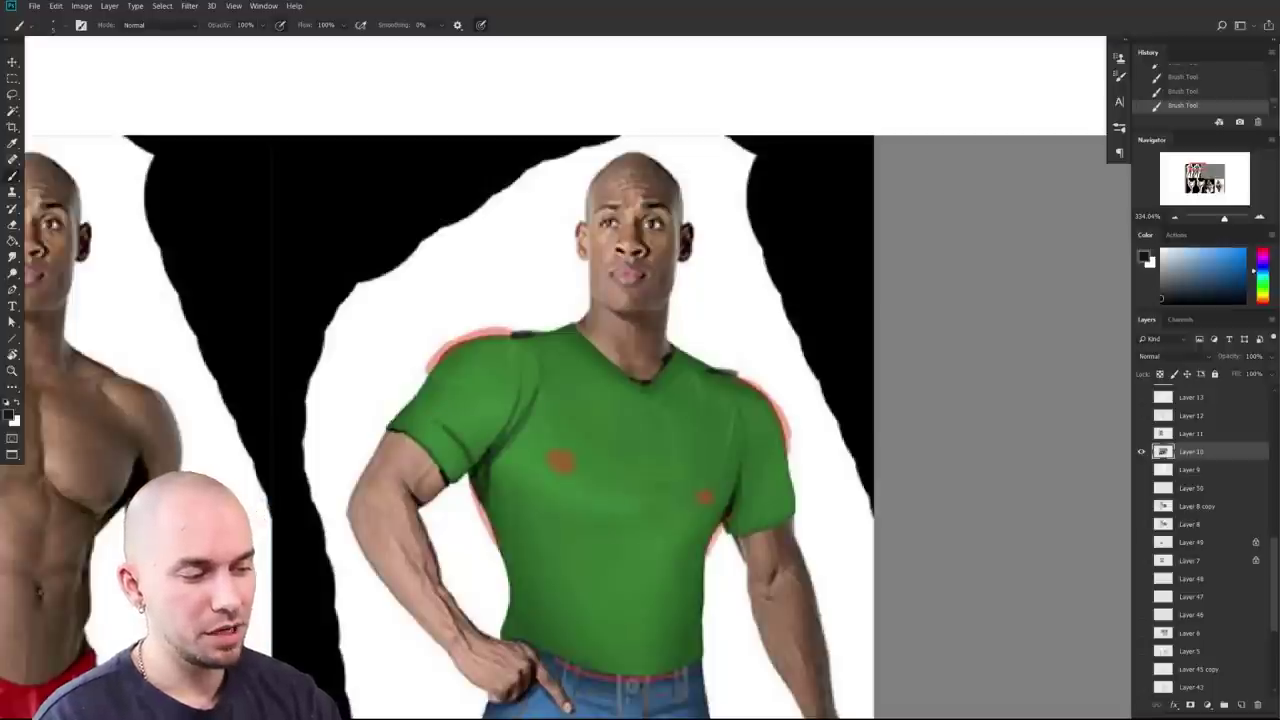
mouse_move(435, 428)
left_mouse_down()
mouse_move(430, 395)
mouse_move(462, 346)
left_mouse_up()
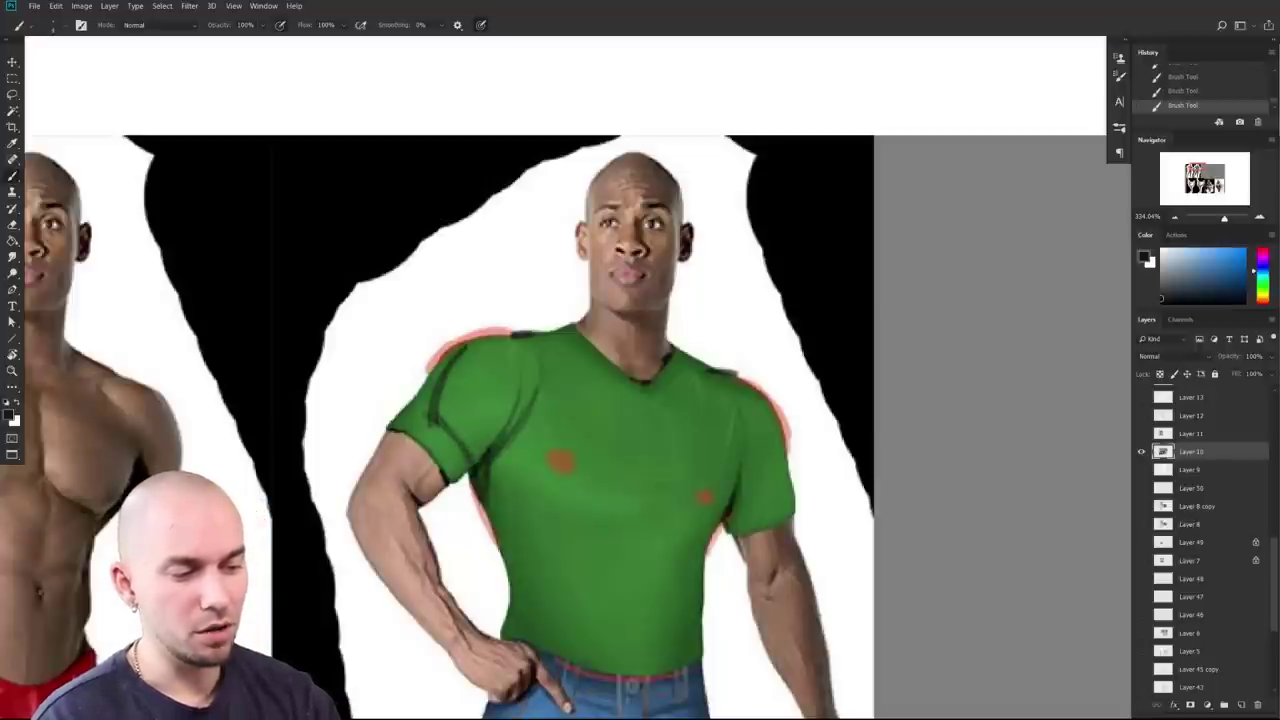
key("ctrl+z")
key("ctrl+z")
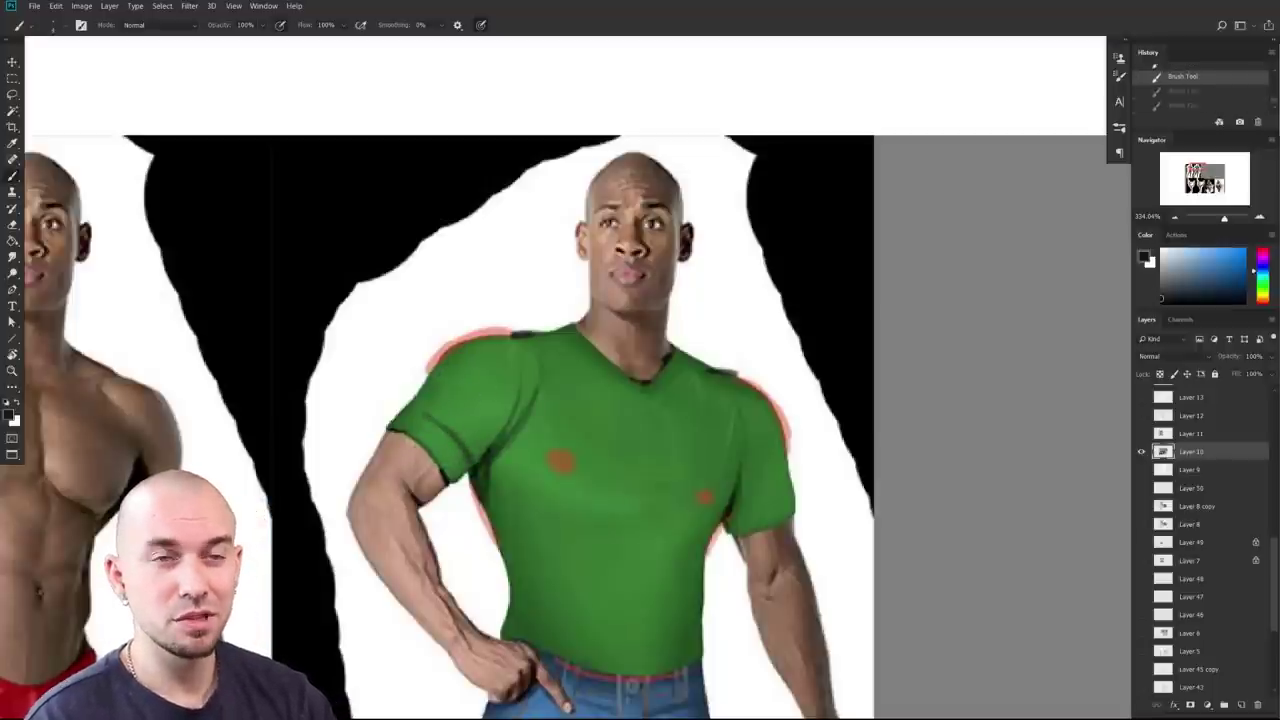
key("ctrl+z")
Step: Paint a fold across the bent arm's sleeve, then sample dark green from the shirt and darken the sleeve hem
left_click_drag(476, 408, 471, 400)
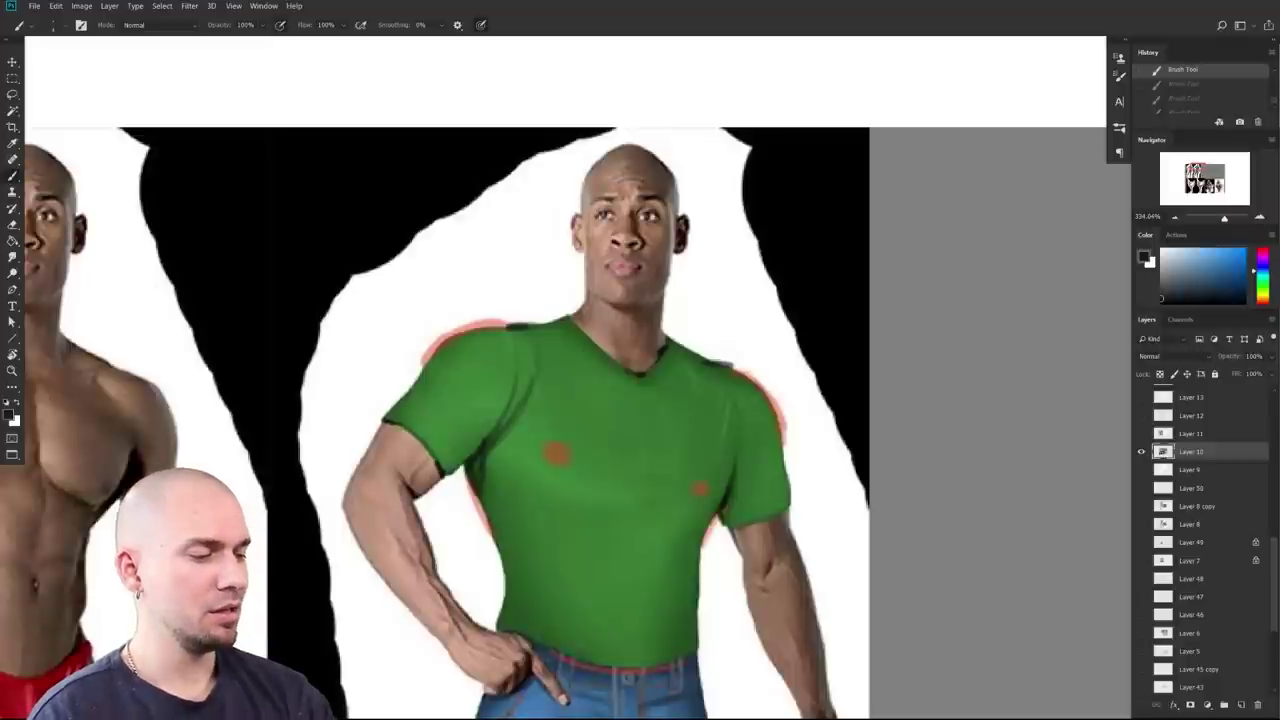
mouse_move(412, 406)
left_mouse_down()
mouse_move(448, 426)
mouse_move(458, 450)
left_mouse_up()
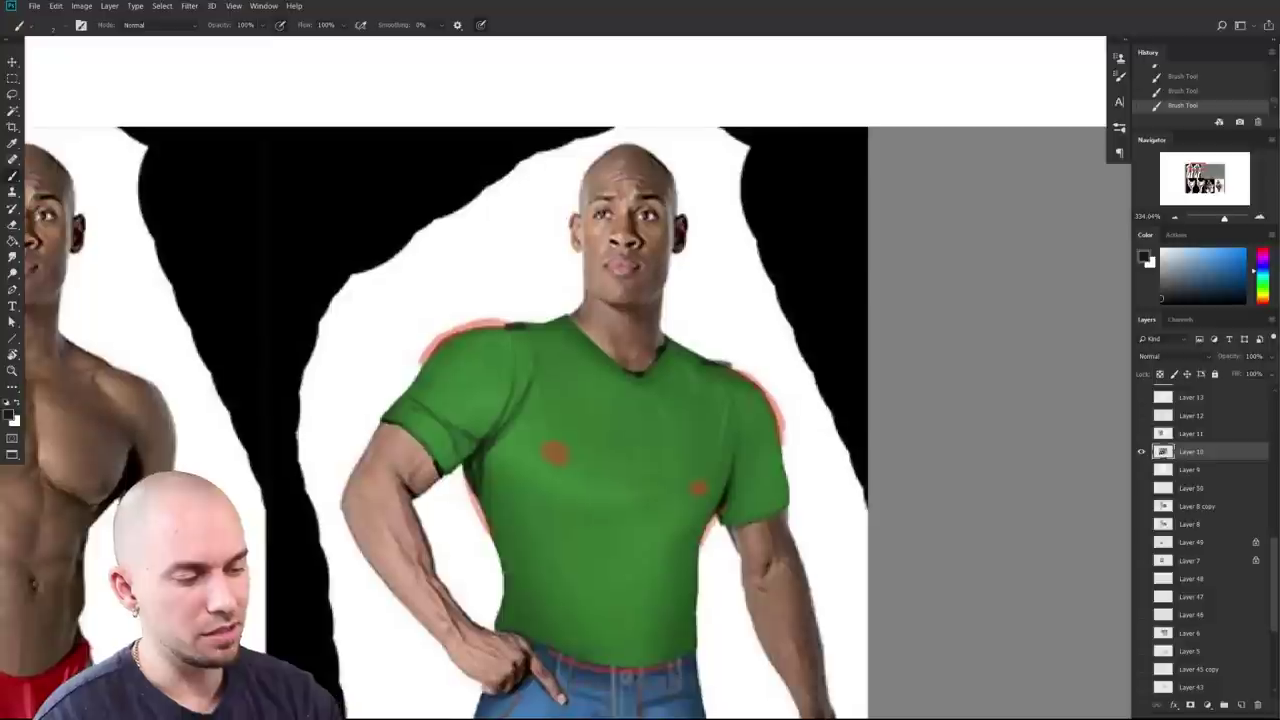
left_click(408, 451, "alt")
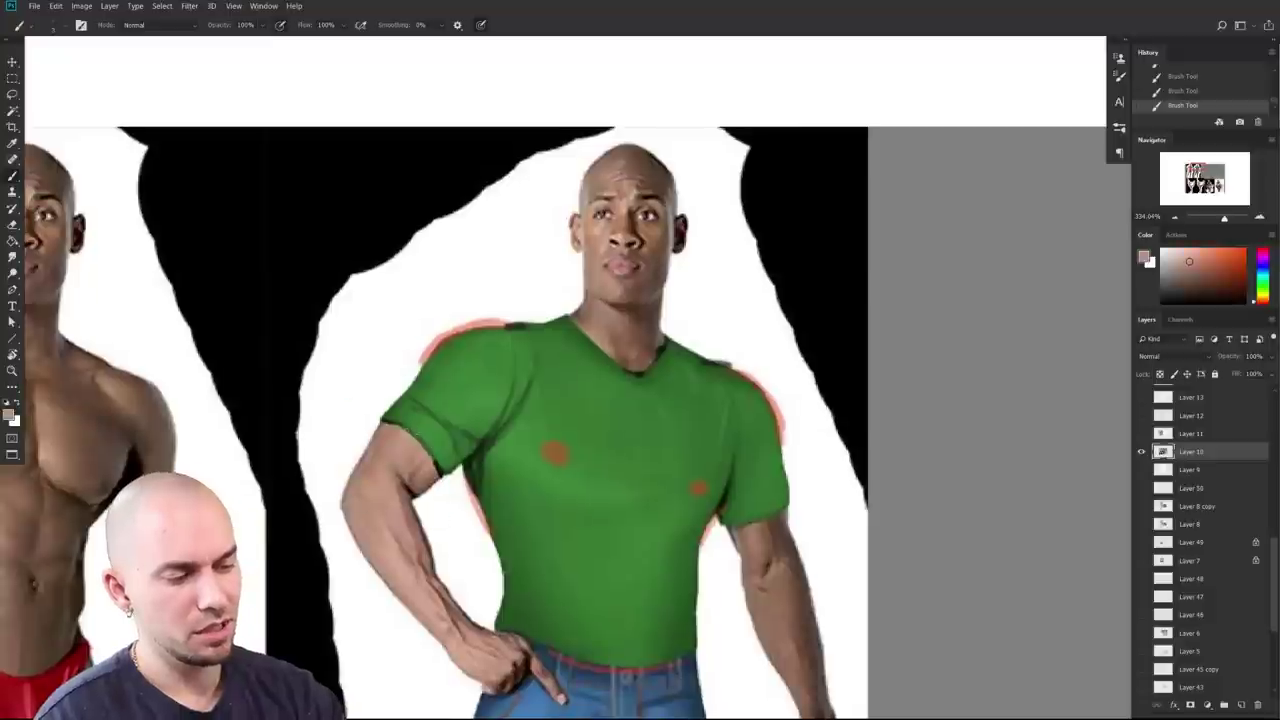
left_click(441, 437, "alt")
left_click_drag(400, 420, 440, 466)
left_click_drag(402, 420, 422, 430)
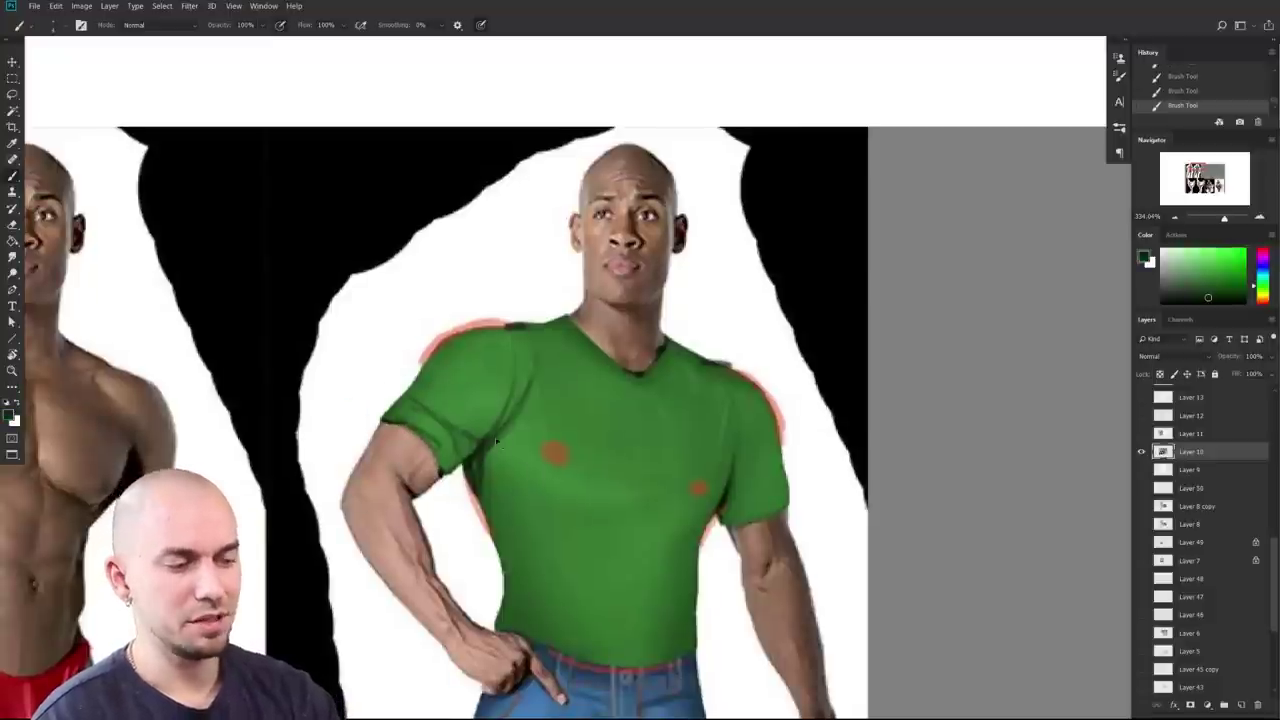
Step: Darken the T-shirt folds running from the shoulder seam down into the bent arm's armpit
left_click_drag(530, 346, 508, 416)
left_click_drag(539, 368, 509, 432)
mouse_move(539, 342)
left_mouse_down()
mouse_move(522, 421)
mouse_move(508, 396)
left_mouse_up()
left_click_drag(555, 388, 495, 457)
left_click_drag(593, 399, 586, 406)
key("ctrl+alt+z")
key("ctrl+alt+z")
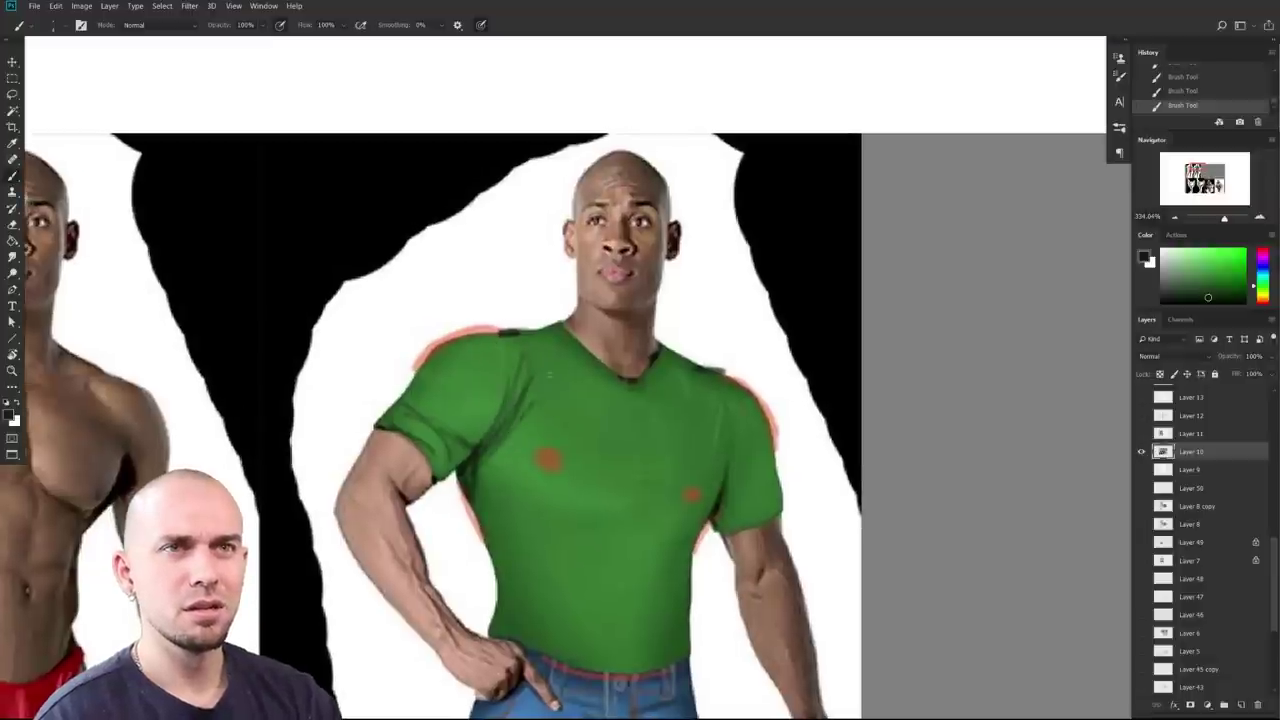
Step: Paint a long fold from the T-shirt collar toward the armpit and start a crease beside the chest
mouse_move(560, 352)
left_mouse_down()
mouse_move(493, 470)
mouse_move(537, 505)
left_mouse_up()
left_click_drag(484, 446, 555, 522)
mouse_move(654, 547)
left_mouse_down()
mouse_move(634, 463)
mouse_move(636, 517)
left_mouse_up()
key("ctrl+z")
left_click_drag(473, 425, 523, 477)
Step: Pick black and paint a curved crease from the armpit under the pectoral on the bent-arm side
left_click_drag(609, 540, 993, 457)
left_click_drag(468, 404, 408, 518)
left_click_drag(792, 598, 646, 568)
left_click_drag(991, 561, 913, 563)
left_click(1194, 303)
left_click_drag(820, 475, 980, 434)
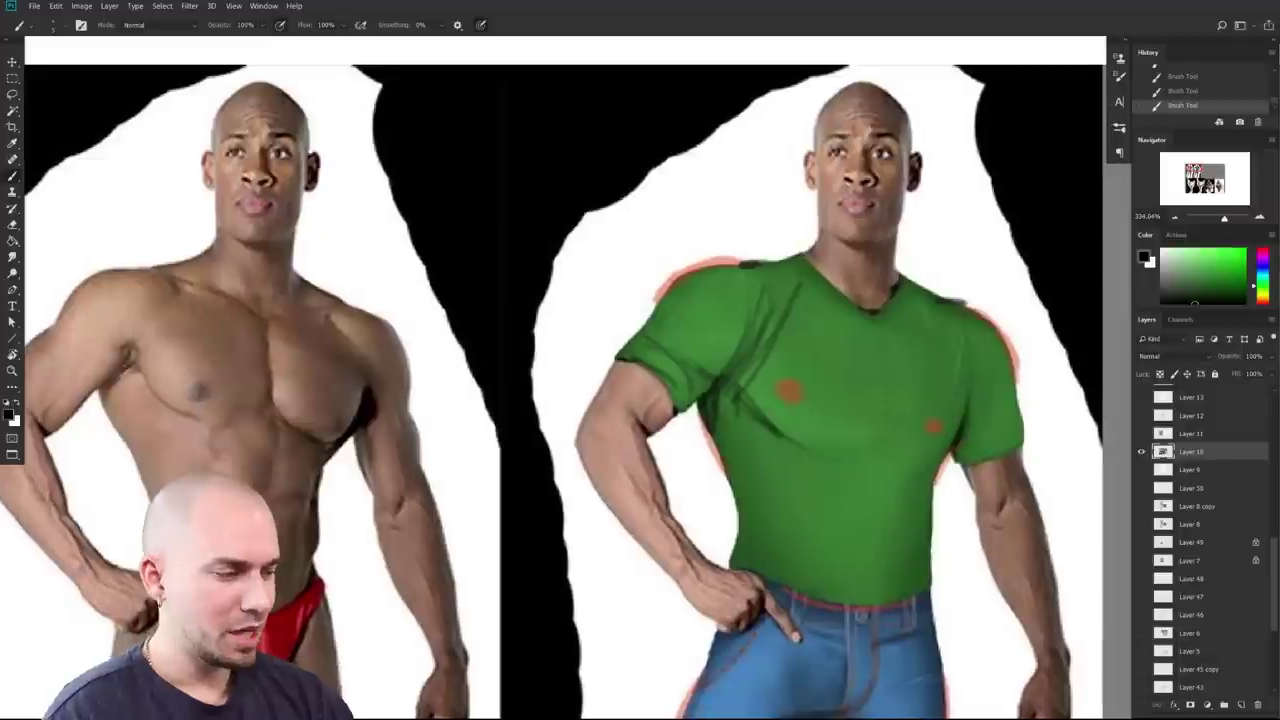
Step: Enlarge the brush and paint shirt creases along the lower edges of both pectorals
left_click_drag(1074, 520, 996, 536)
left_click_drag(796, 482, 872, 452)
left_click_drag(700, 440, 880, 463)
key("bracketright")
key("bracketright")
mouse_move(232, 318)
left_mouse_down()
mouse_move(252, 325)
mouse_move(203, 342)
left_mouse_up()
key("ctrl+z")
mouse_move(932, 385)
left_mouse_down()
mouse_move(970, 458)
mouse_move(874, 396)
left_mouse_up()
key("ctrl+z")
left_click_drag(910, 487, 817, 489)
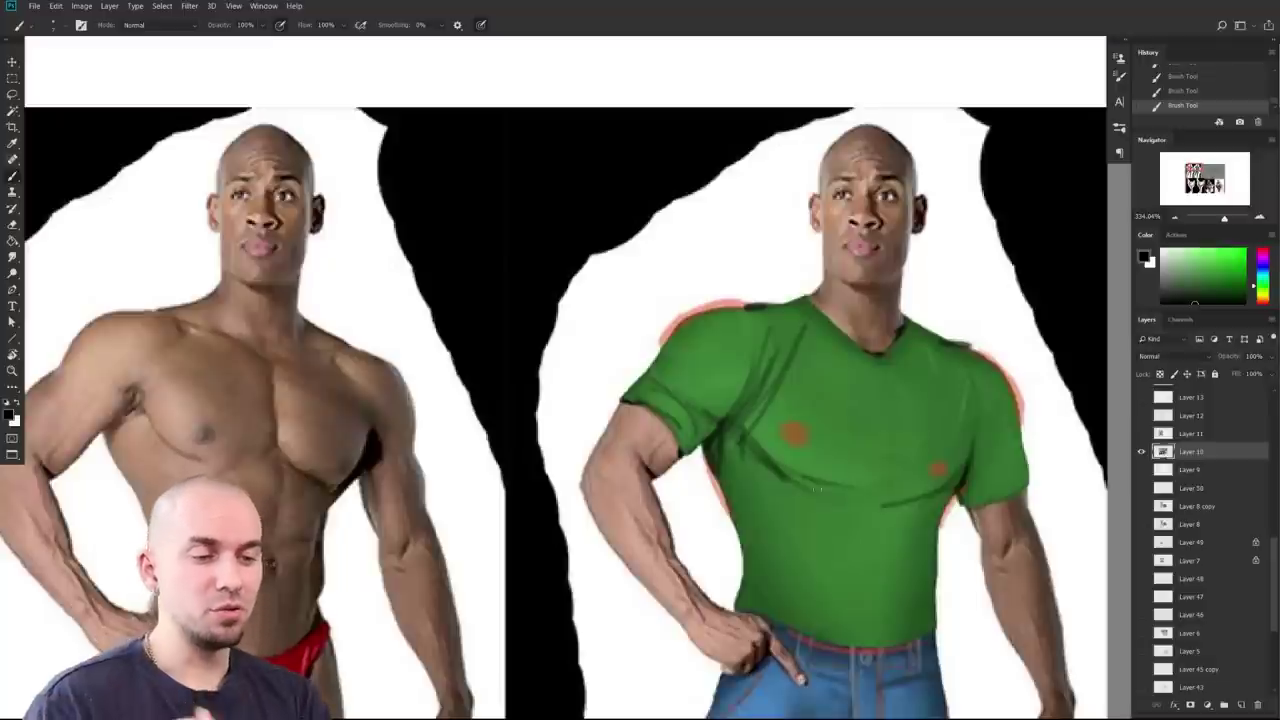
Step: Draw a dark line from the collarbone to the bent arm's armpit on the bare-chested reference figure
mouse_move(184, 330)
left_mouse_down()
mouse_move(130, 392)
mouse_move(190, 337)
mouse_move(178, 361)
mouse_move(192, 429)
left_mouse_up()
key("ctrl+z")
key("ctrl+z")
mouse_move(140, 314)
left_mouse_down()
mouse_move(70, 380)
mouse_move(90, 394)
left_mouse_up()
key("ctrl+z")
mouse_move(184, 325)
left_mouse_down()
mouse_move(143, 397)
mouse_move(191, 320)
left_mouse_up()
left_click_drag(276, 381, 473, 431)
left_click_drag(248, 445, 355, 530)
key("ctrl+z")
left_click_drag(252, 448, 332, 516)
key("ctrl+z")
key("ctrl+z")
mouse_move(481, 498)
left_mouse_down()
mouse_move(543, 486)
mouse_move(582, 459)
mouse_move(518, 437)
mouse_move(478, 469)
left_mouse_up()
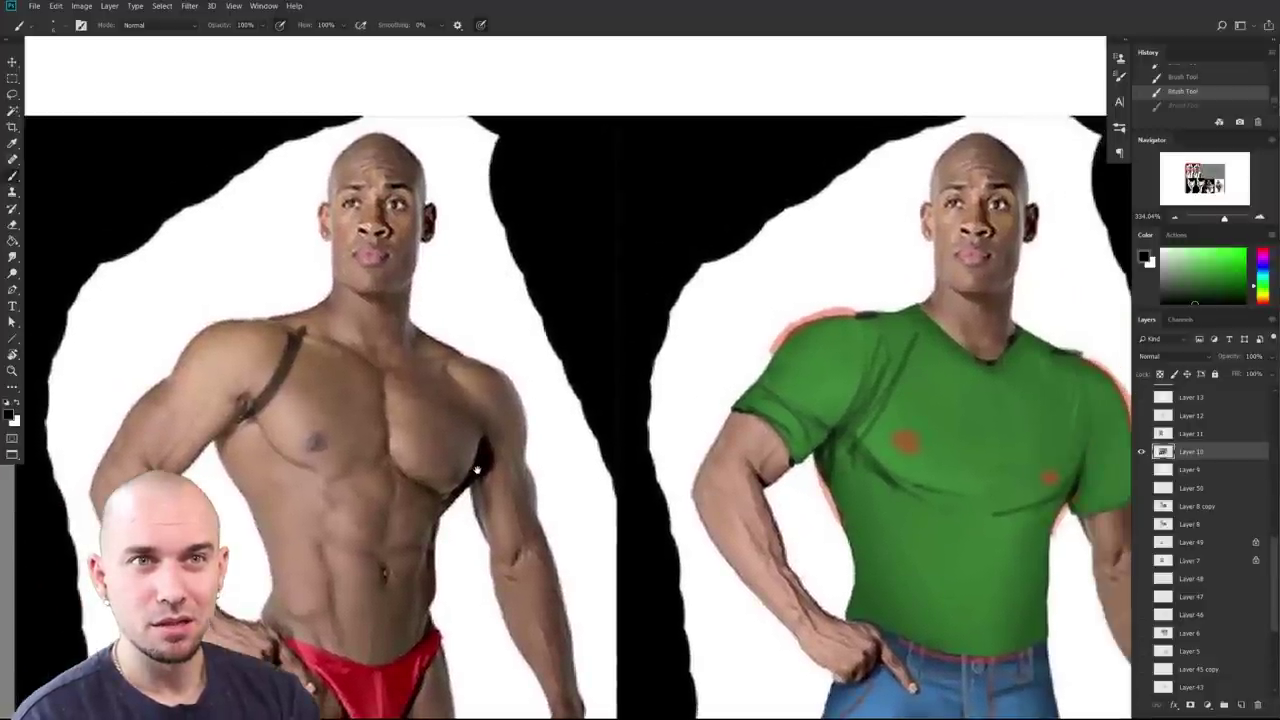
Step: Paint a dark diagonal fold from the armpit down across the abdomen of the green T-shirt
left_click_drag(344, 450, 456, 478)
key("ctrl+z")
left_click_drag(704, 556, 518, 521)
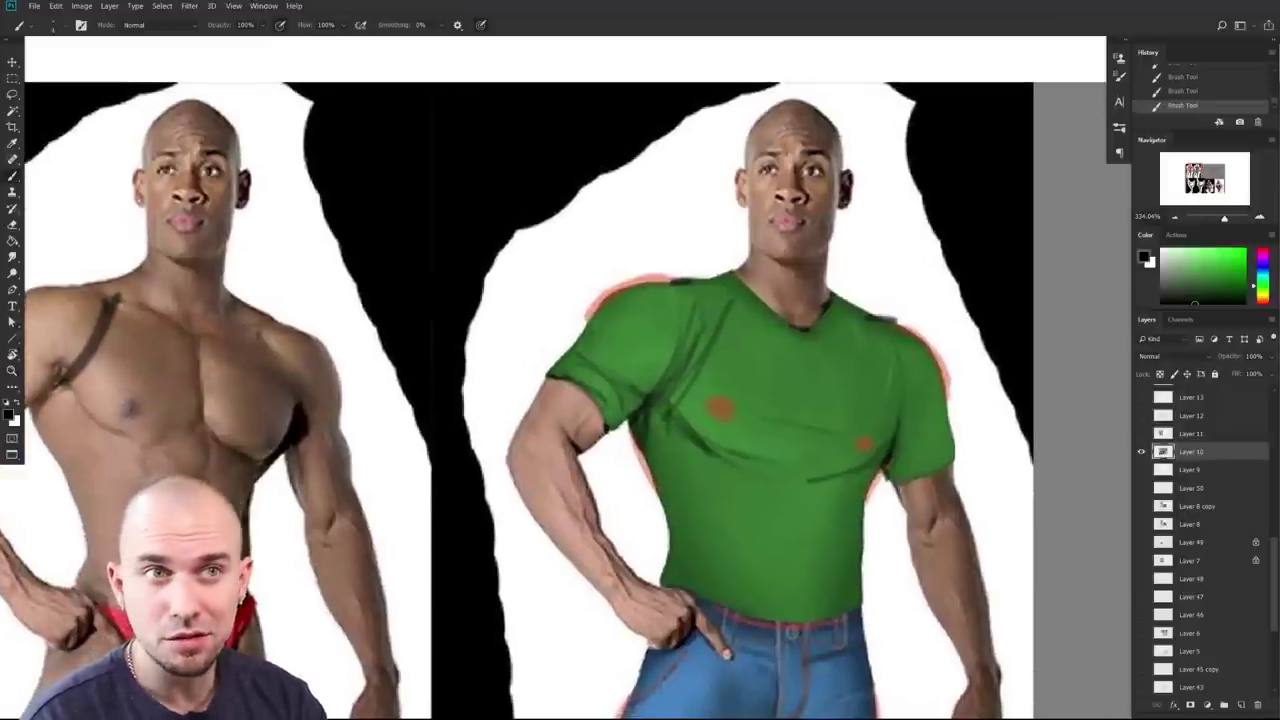
left_click_drag(760, 430, 724, 456)
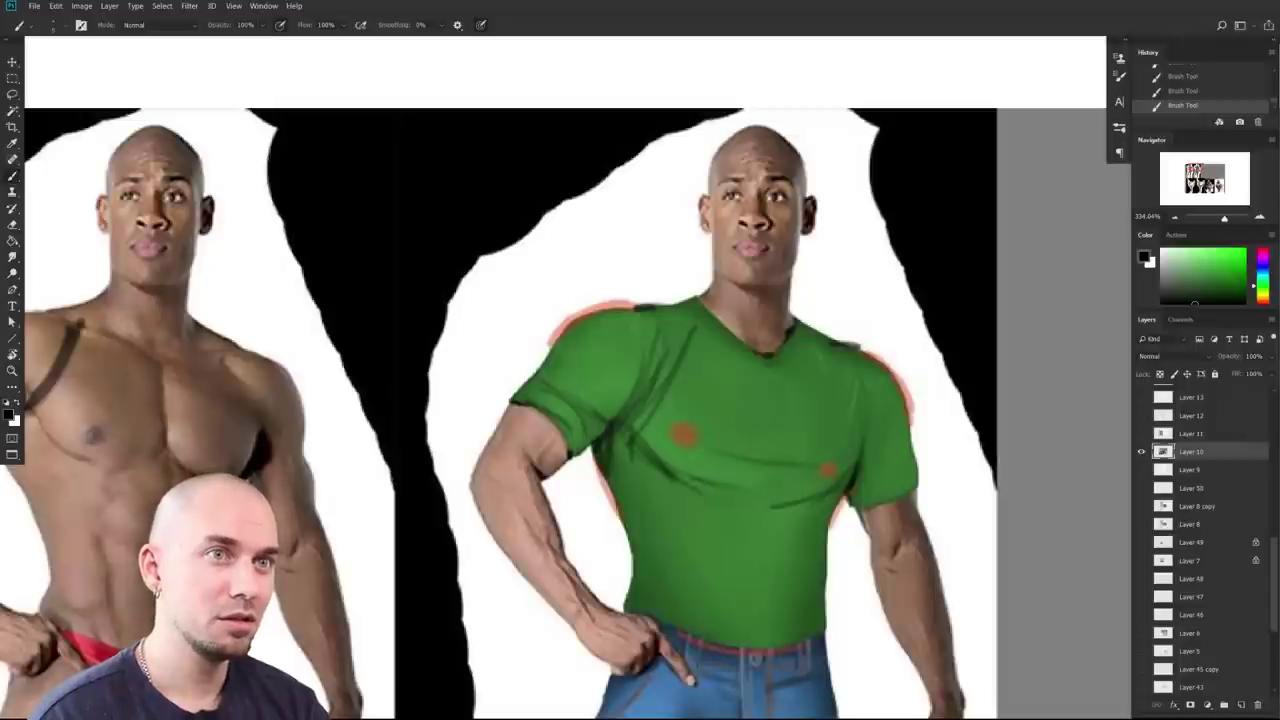
left_click_drag(805, 507, 761, 491)
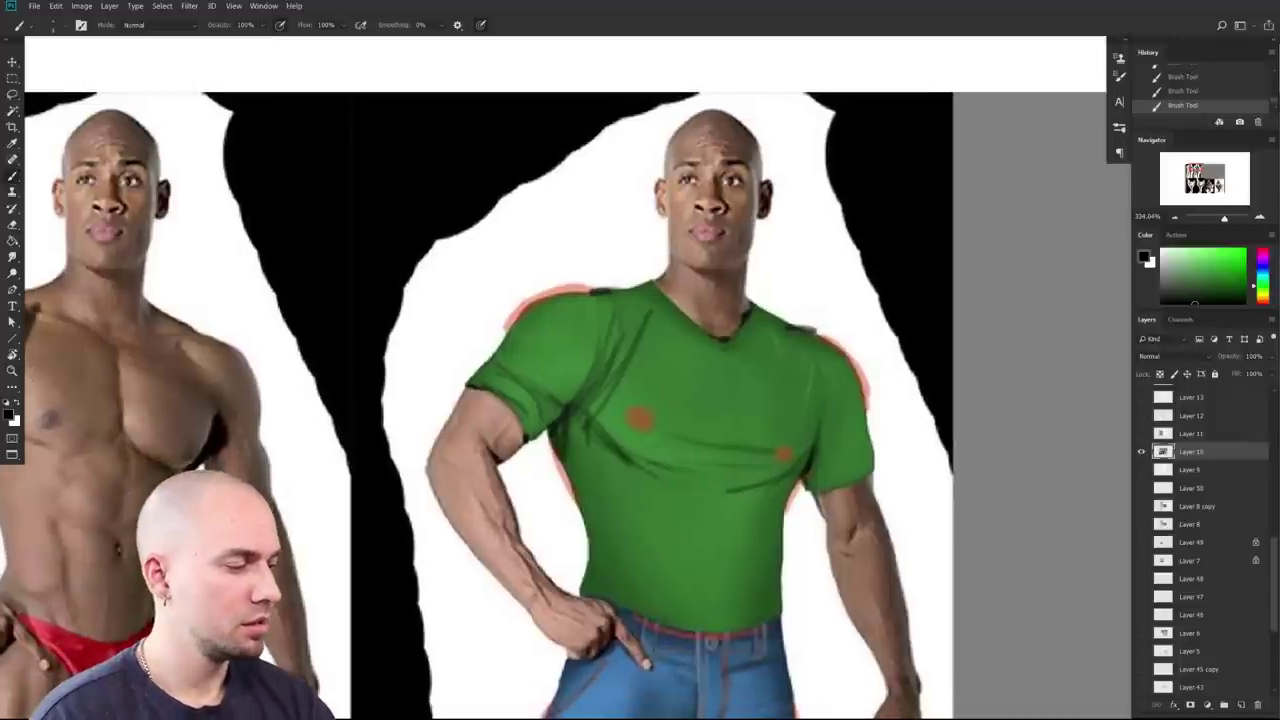
left_click_drag(576, 450, 655, 532)
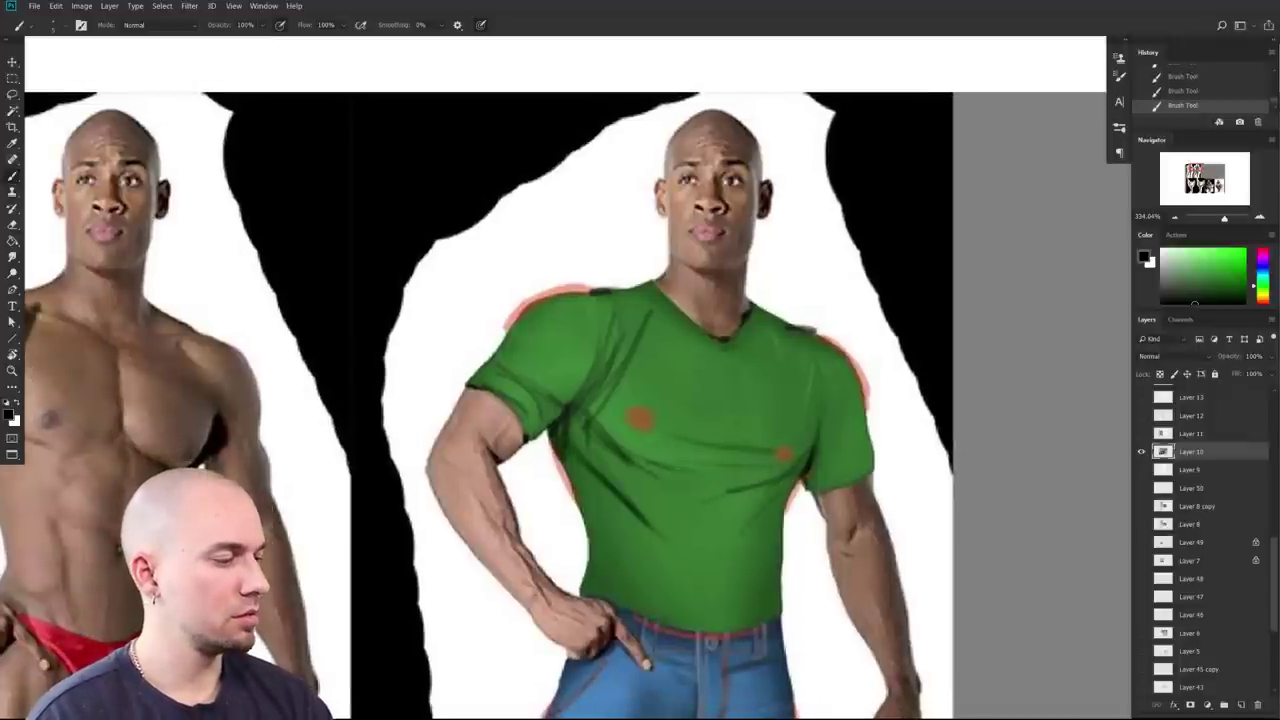
Step: Paint dark compression folds across the lower part of the green T-shirt, just above the waistband
mouse_move(832, 596)
left_mouse_down()
mouse_move(740, 596)
mouse_move(798, 596)
left_mouse_up()
mouse_move(689, 581)
left_mouse_down()
mouse_move(781, 592)
mouse_move(774, 606)
left_mouse_up()
left_click_drag(650, 581, 723, 619)
left_click_drag(783, 593, 595, 570)
scroll(594, 572, "down", 2)
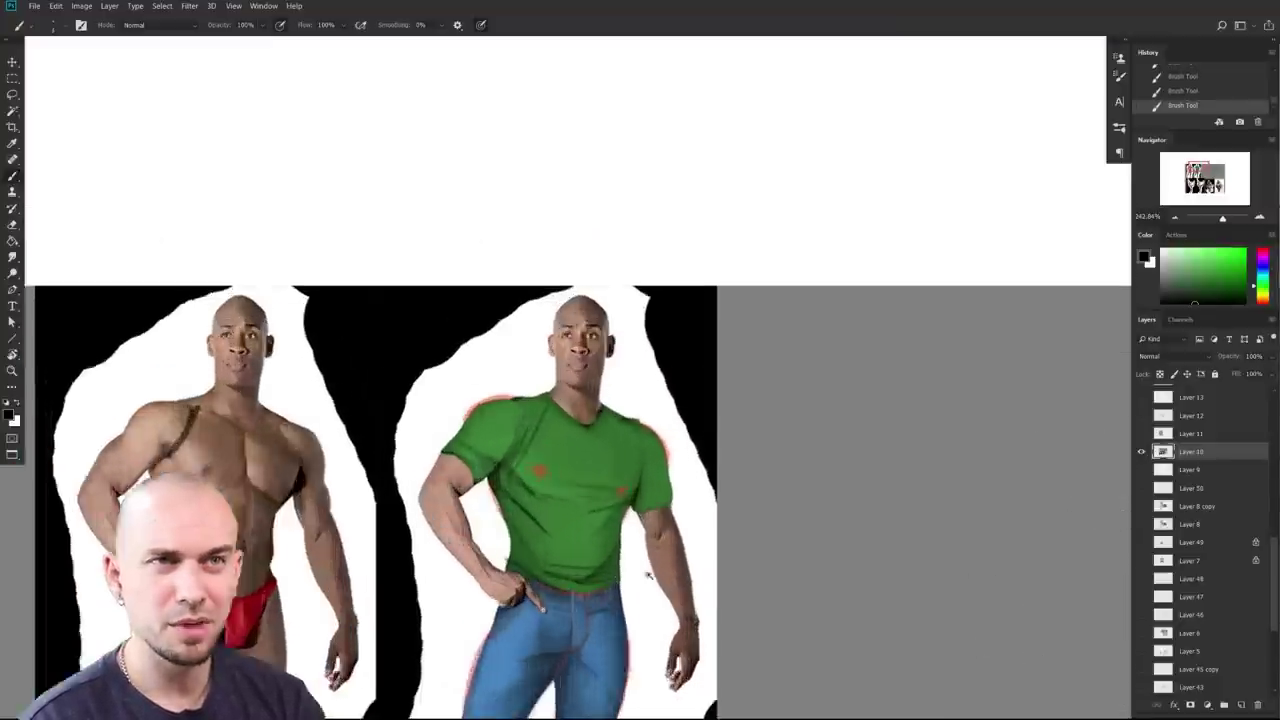
Step: Add dark fold strokes along the armpit and sleeve seam on the hanging-arm side of the green T-shirt
scroll(610, 582, "up", 3)
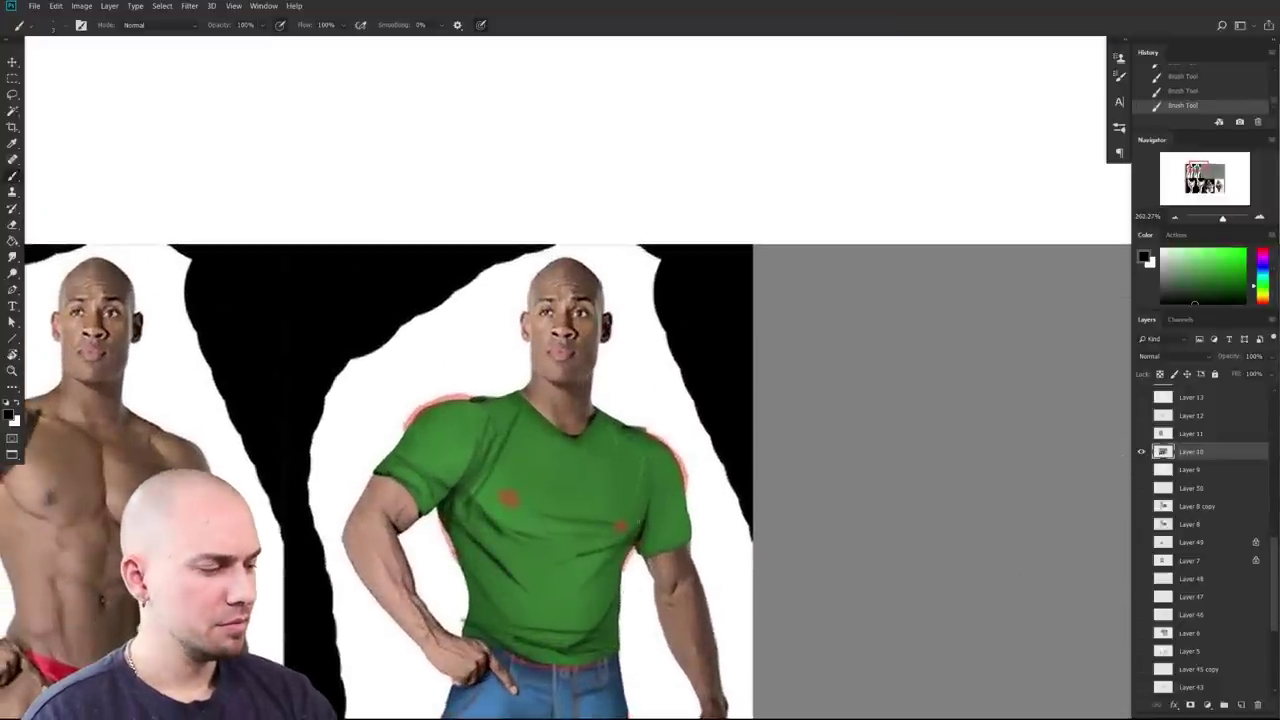
left_click_drag(647, 502, 656, 442)
left_click_drag(647, 528, 666, 496)
scroll(766, 584, "down", 2)
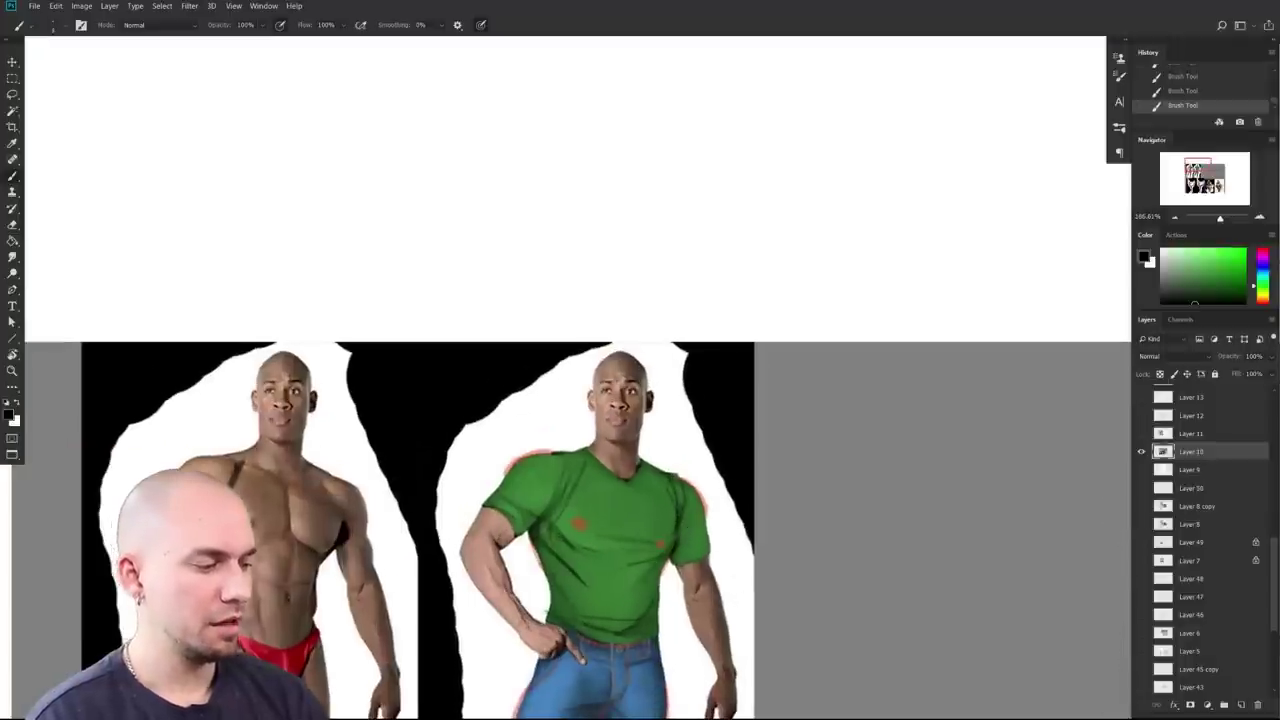
Step: Review the full standing figure, the yoga pose and the seated man studies, and read the student's written note
scroll(738, 538, "down", 3)
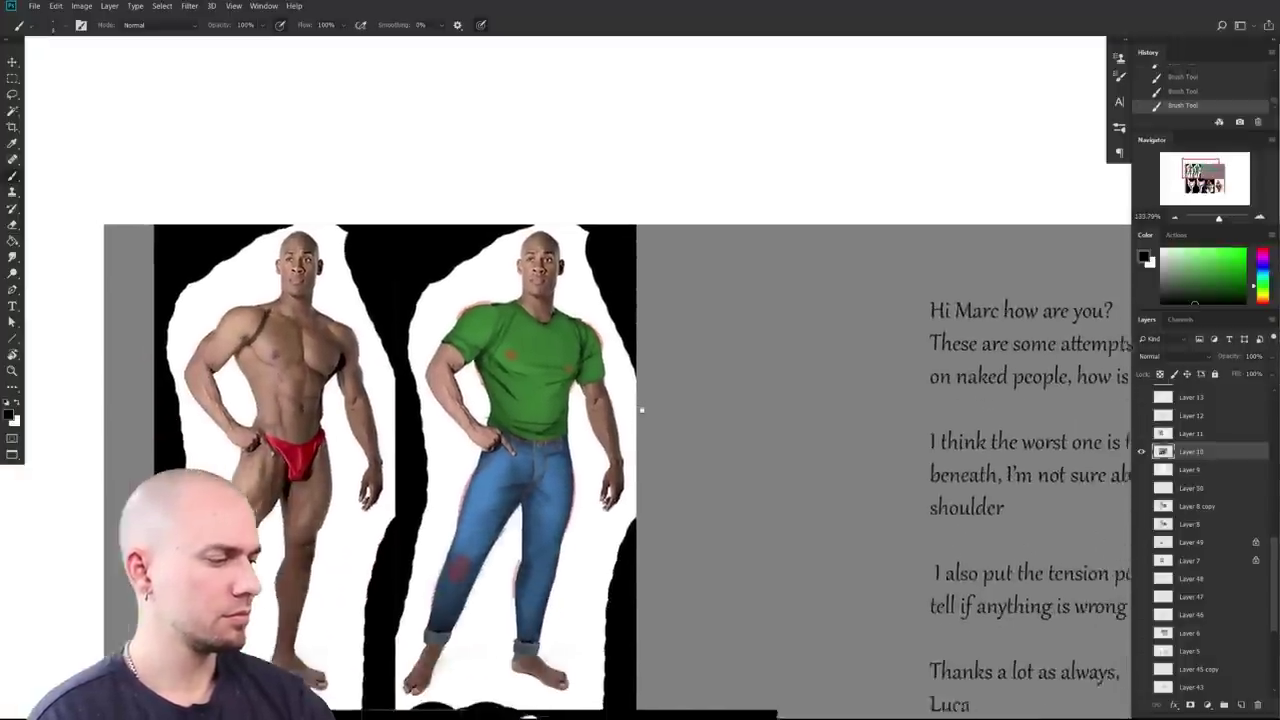
scroll(707, 432, "down", 2)
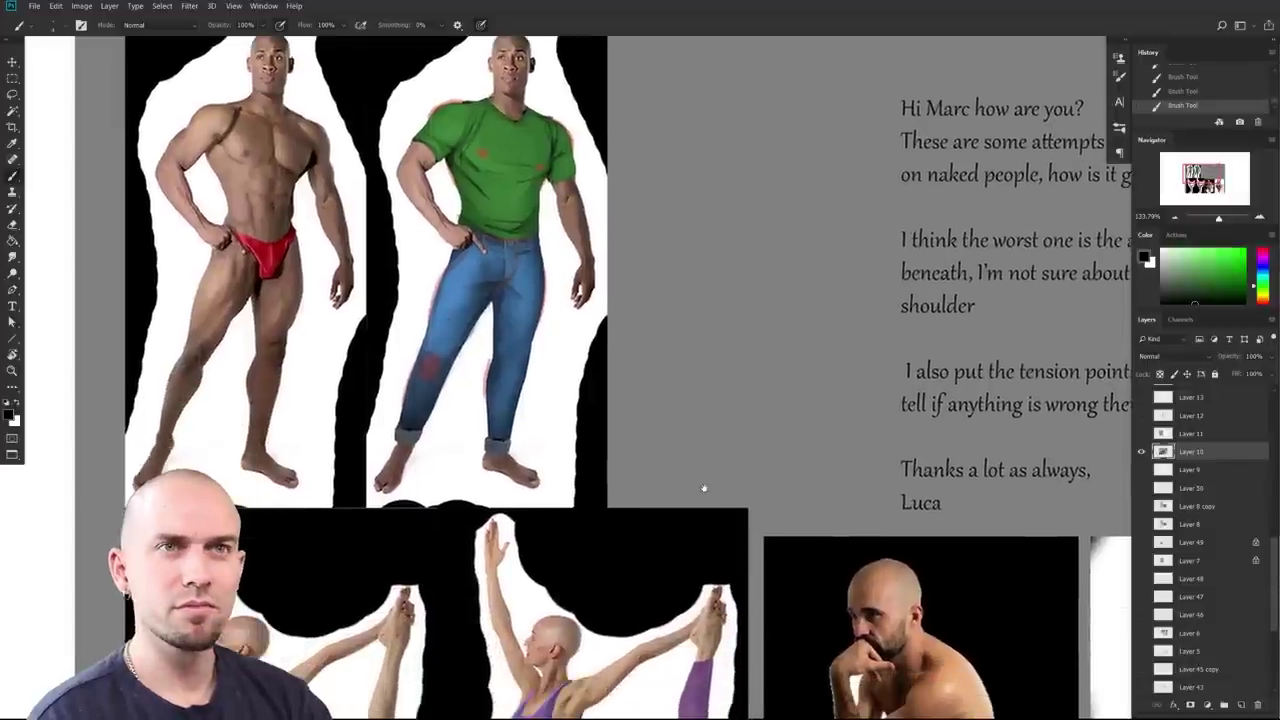
scroll(704, 488, "down", 10)
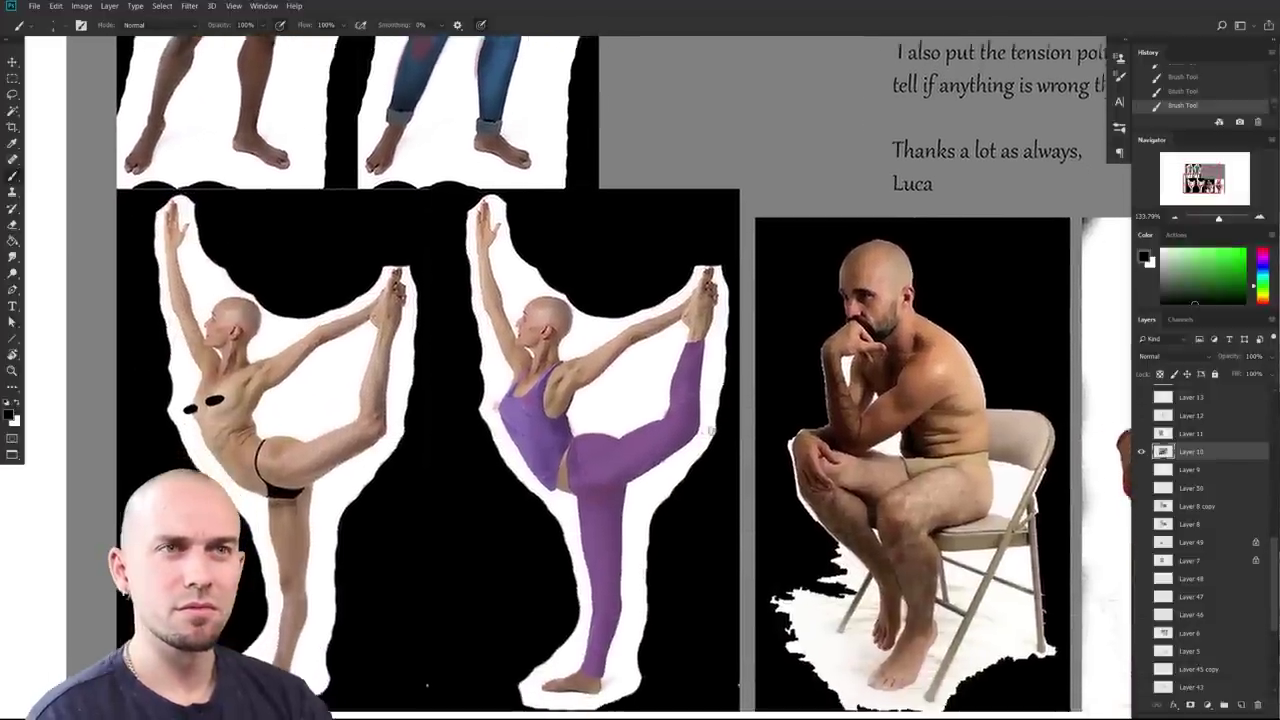
scroll(503, 398, "right", 5)
scroll(503, 398, "right", 6)
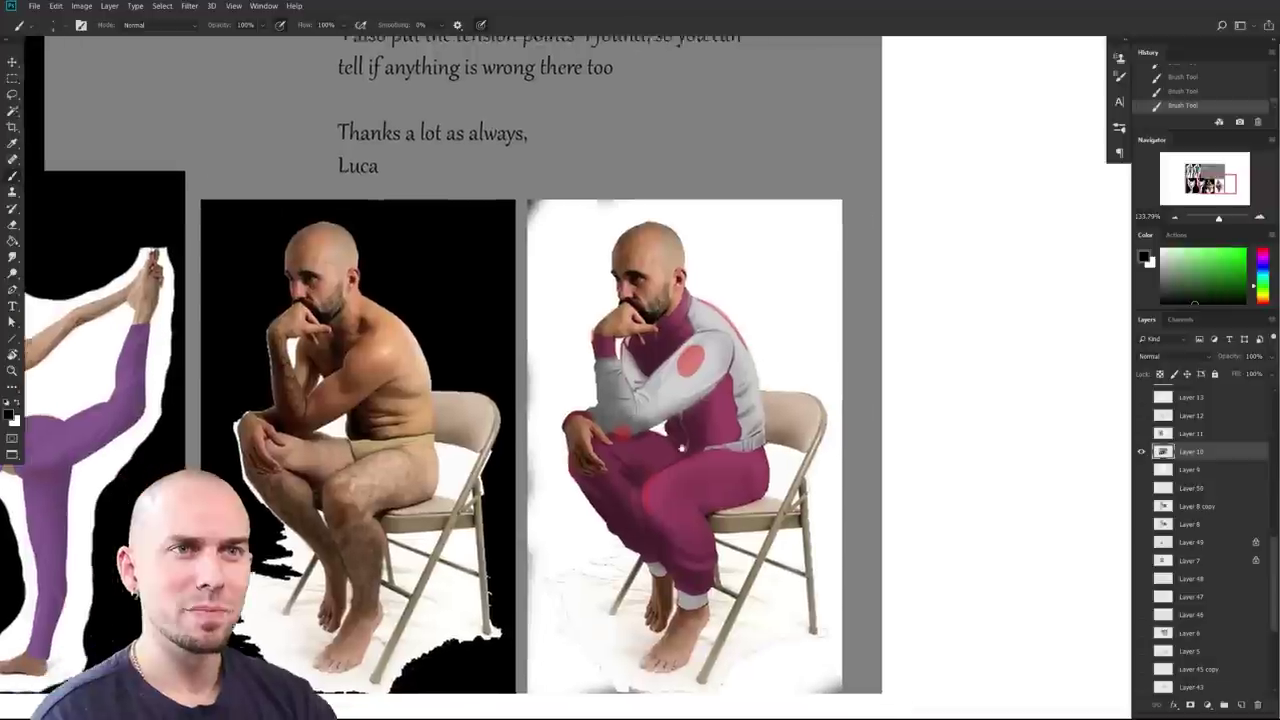
scroll(691, 492, "up", 3)
scroll(691, 492, "up", 12)
scroll(691, 492, "left", 2)
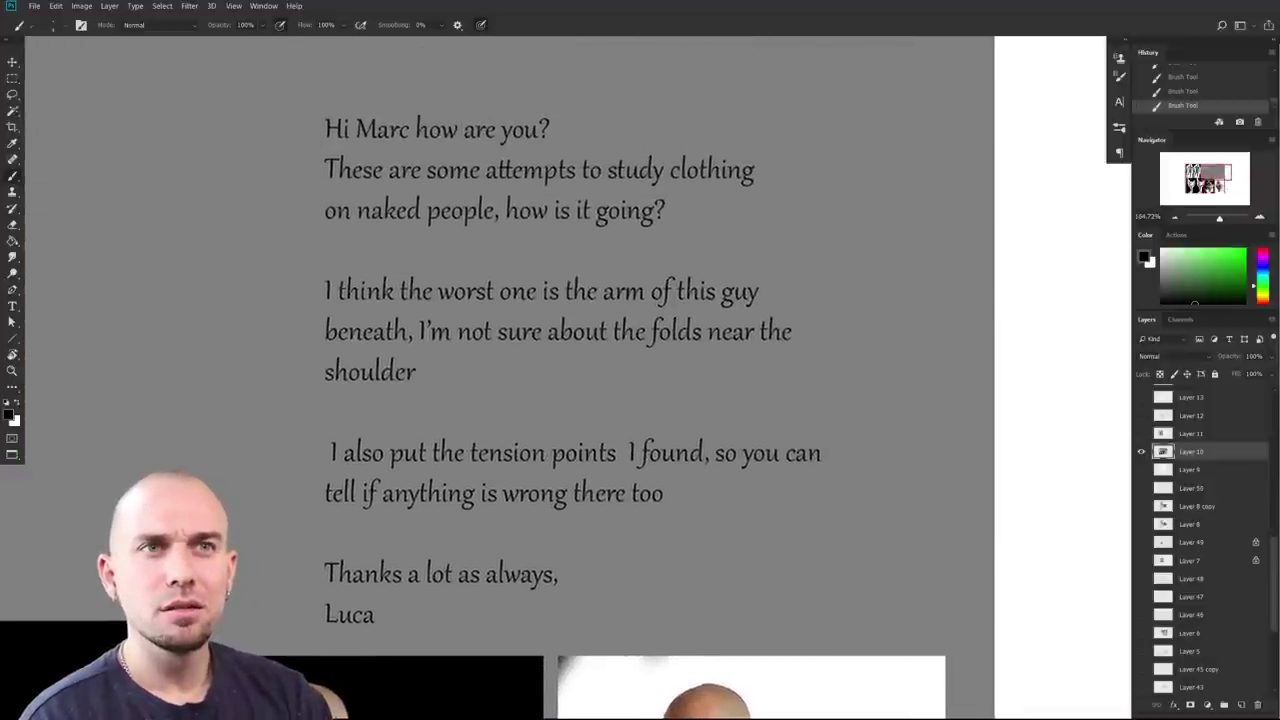
Step: Compare the unclothed seated man with the tracksuit version, examining the jacket sleeve and the folds near the shoulder
scroll(737, 517, "down", 10)
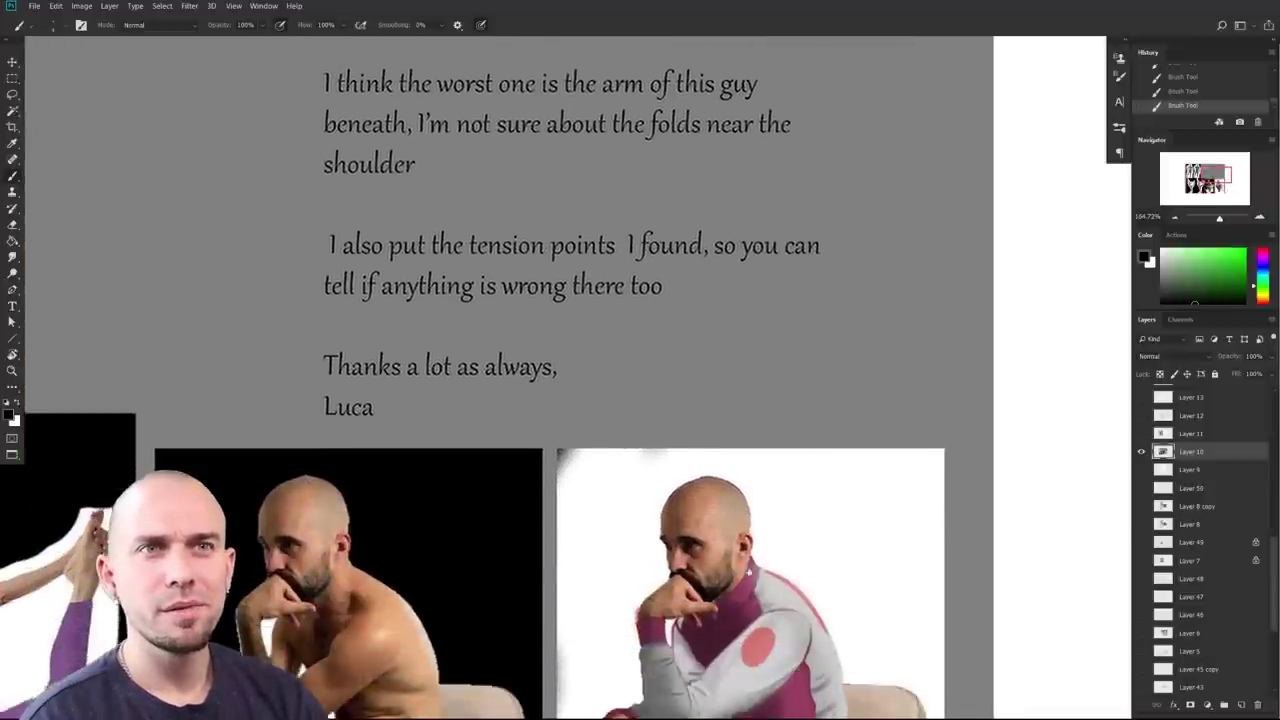
scroll(748, 447, "right", 2)
scroll(747, 447, "up", 2)
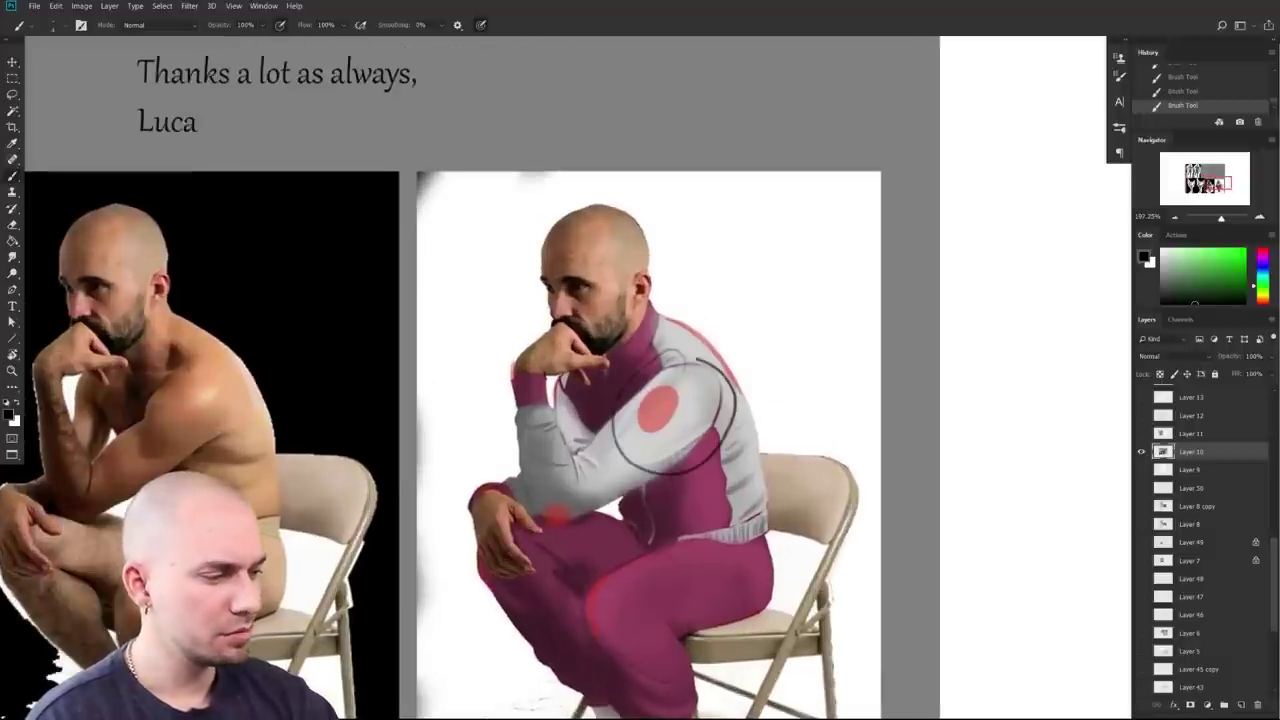
scroll(802, 425, "down", 2)
scroll(802, 425, "left", 3)
left_click_drag(803, 424, 887, 367)
left_click_drag(917, 471, 888, 522)
left_click_drag(803, 497, 808, 498)
scroll(808, 497, "left", 1)
scroll(808, 497, "up", 1)
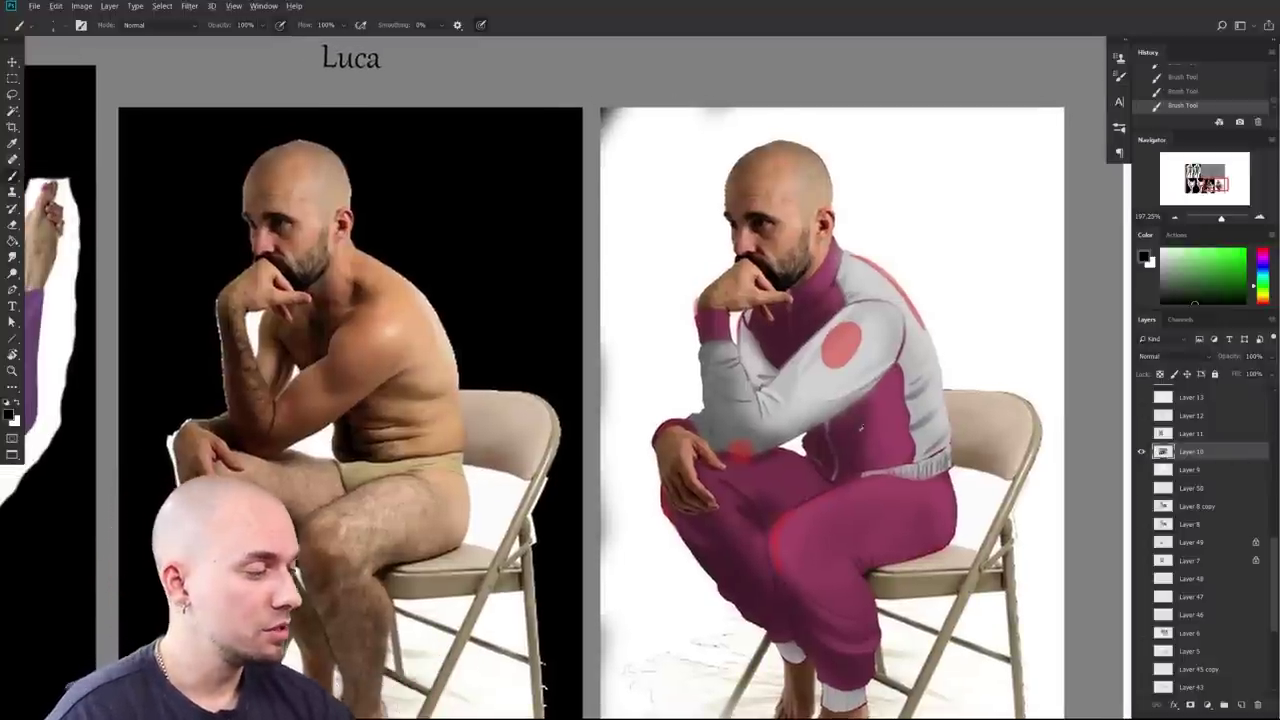
Step: Paint over the red tension mark on the seated man's upper sleeve with light grey sampled from the jacket
left_click(752, 482, "alt")
left_click_drag(340, 347, 487, 367)
scroll(566, 378, "right", 3)
scroll(566, 378, "up", 1)
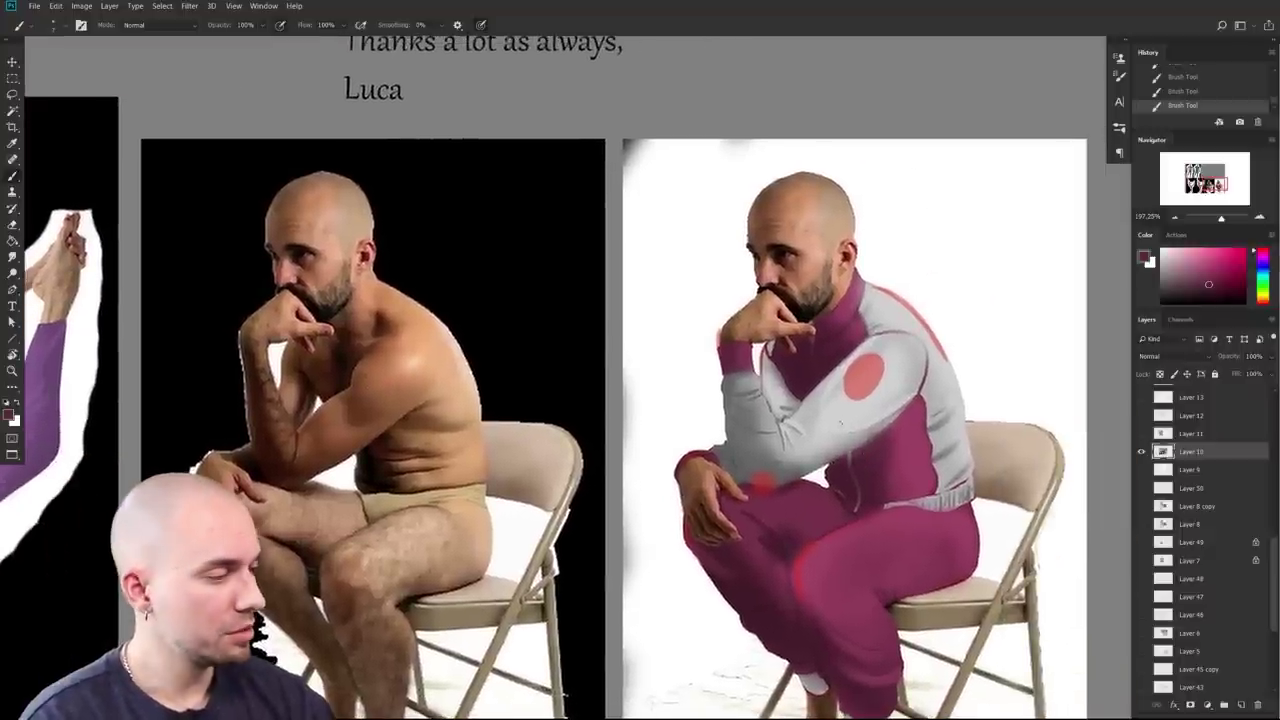
left_click_drag(700, 400, 640, 431)
left_click(732, 496, "alt")
left_click(832, 396, "alt")
left_click_drag(806, 392, 790, 425)
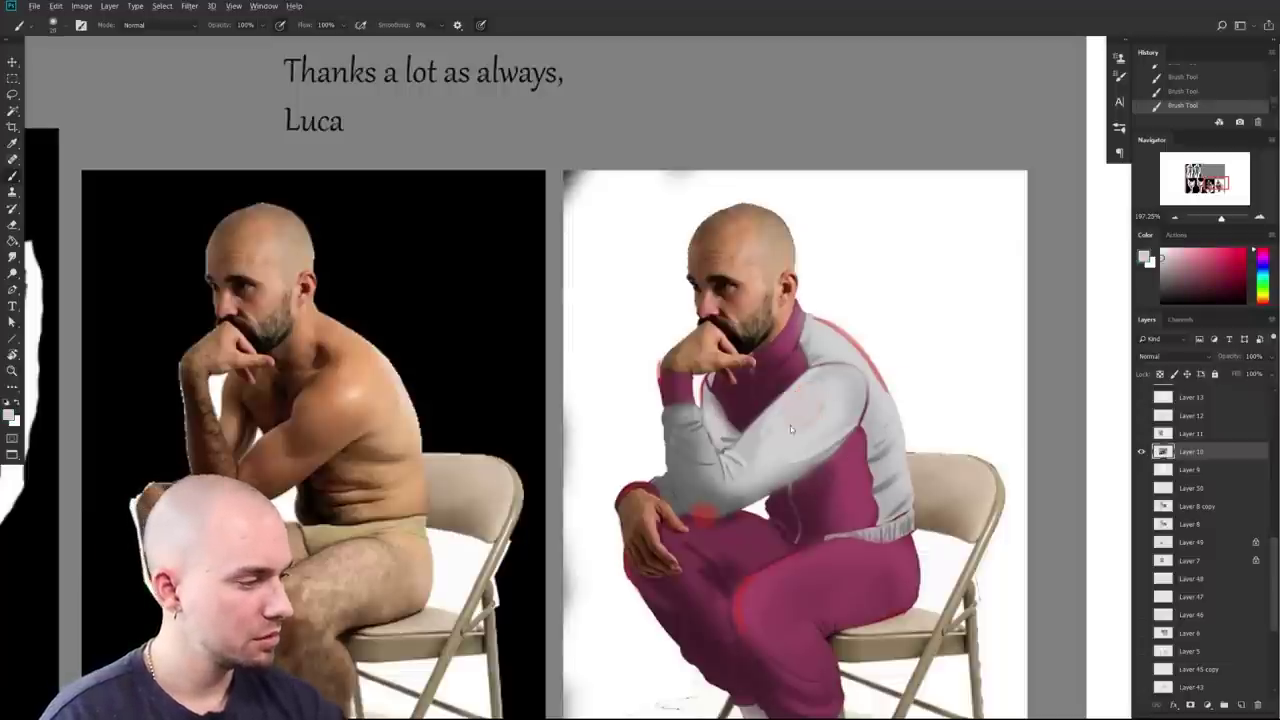
Step: Shade the upper sleeve and forearm of the grey jacket with sampled greys, using a smaller brush
key("bracketleft")
mouse_move(802, 384)
left_mouse_down()
mouse_move(770, 424)
mouse_move(782, 442)
mouse_move(836, 454)
mouse_move(850, 420)
left_mouse_up()
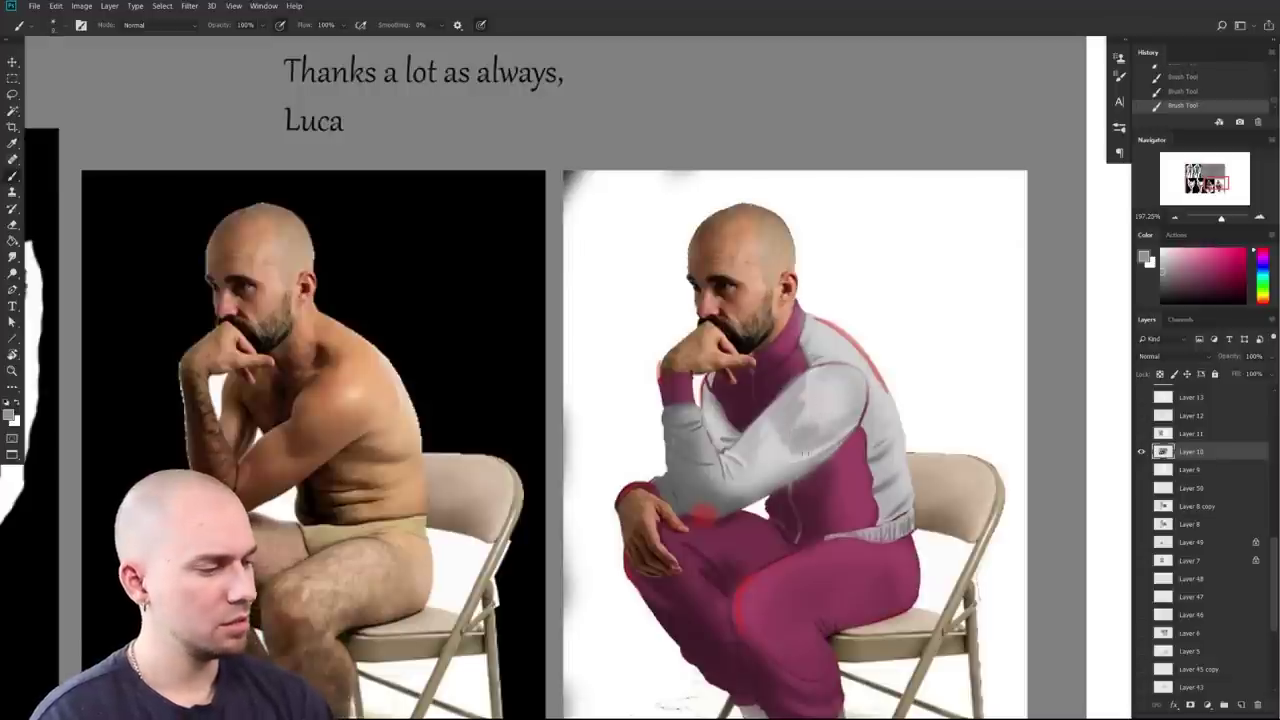
left_click(760, 450, "alt")
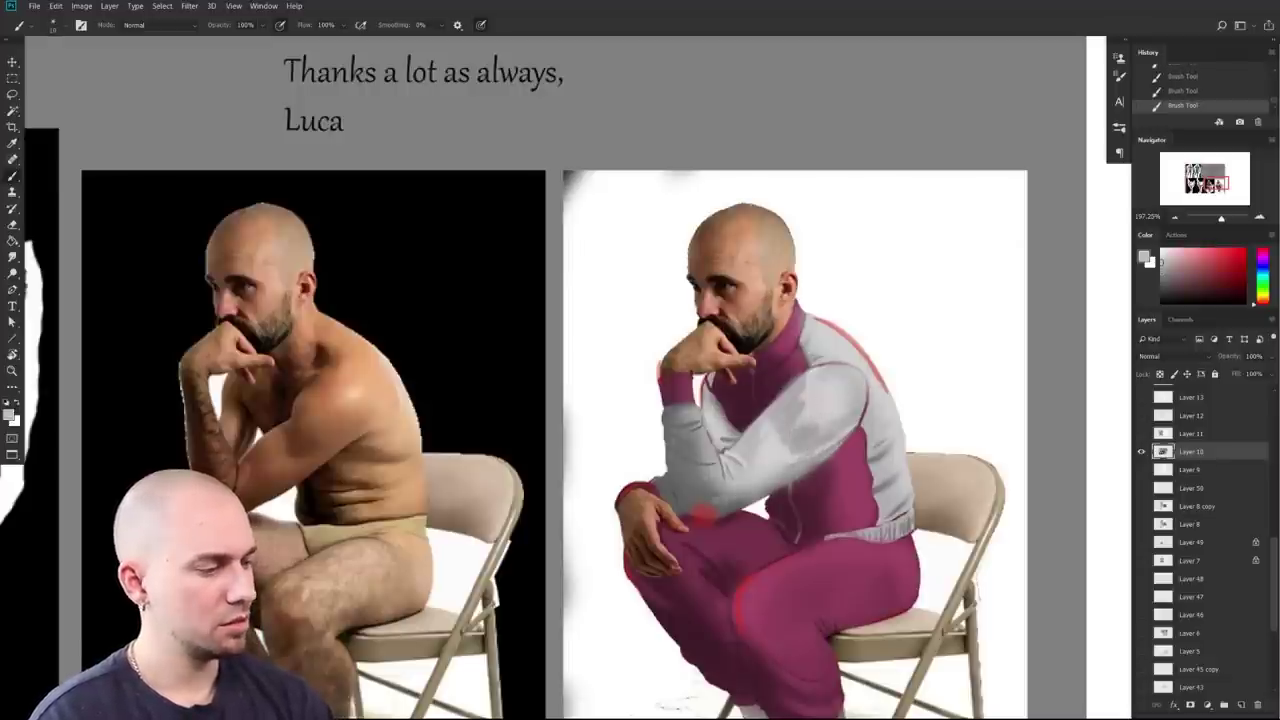
left_click_drag(698, 428, 706, 466)
left_click_drag(681, 377, 702, 468)
mouse_move(912, 497)
left_mouse_down()
mouse_move(856, 519)
mouse_move(887, 500)
mouse_move(808, 505)
left_mouse_up()
Step: Blend the grey patches on the upper sleeve with sampled grey to smooth its surface
scroll(726, 492, "up", 1)
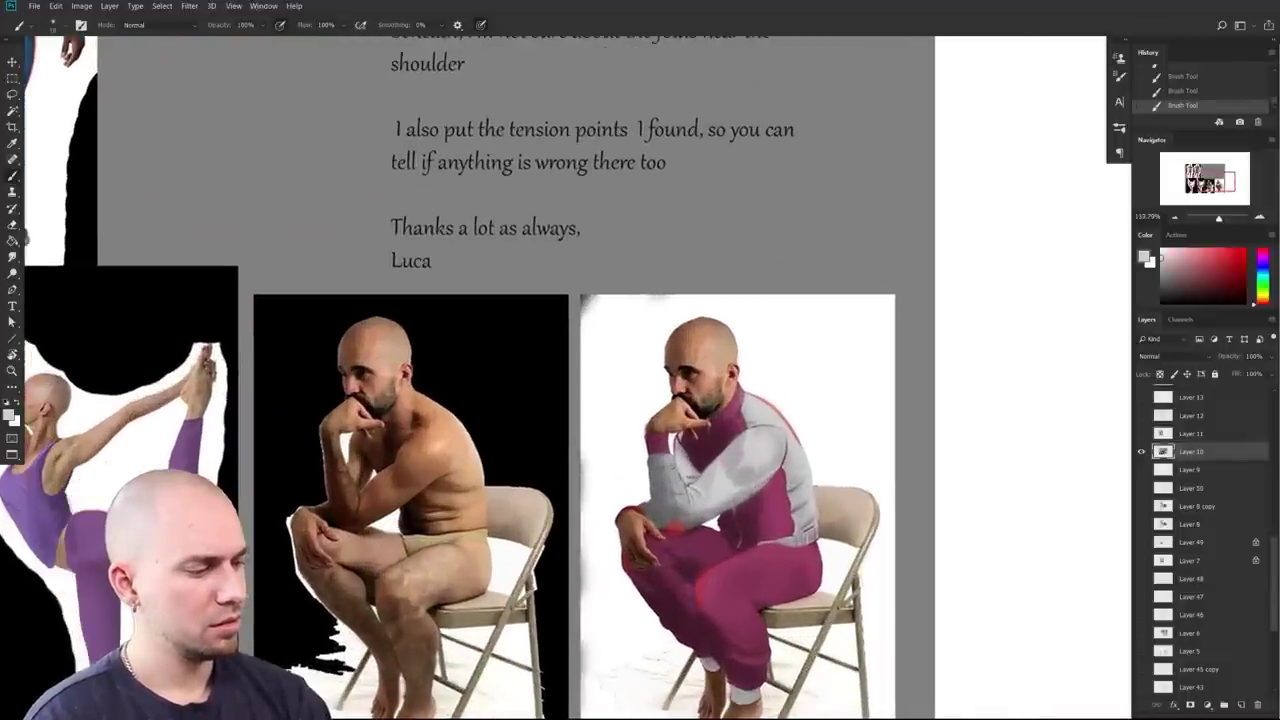
left_click(730, 457, "alt")
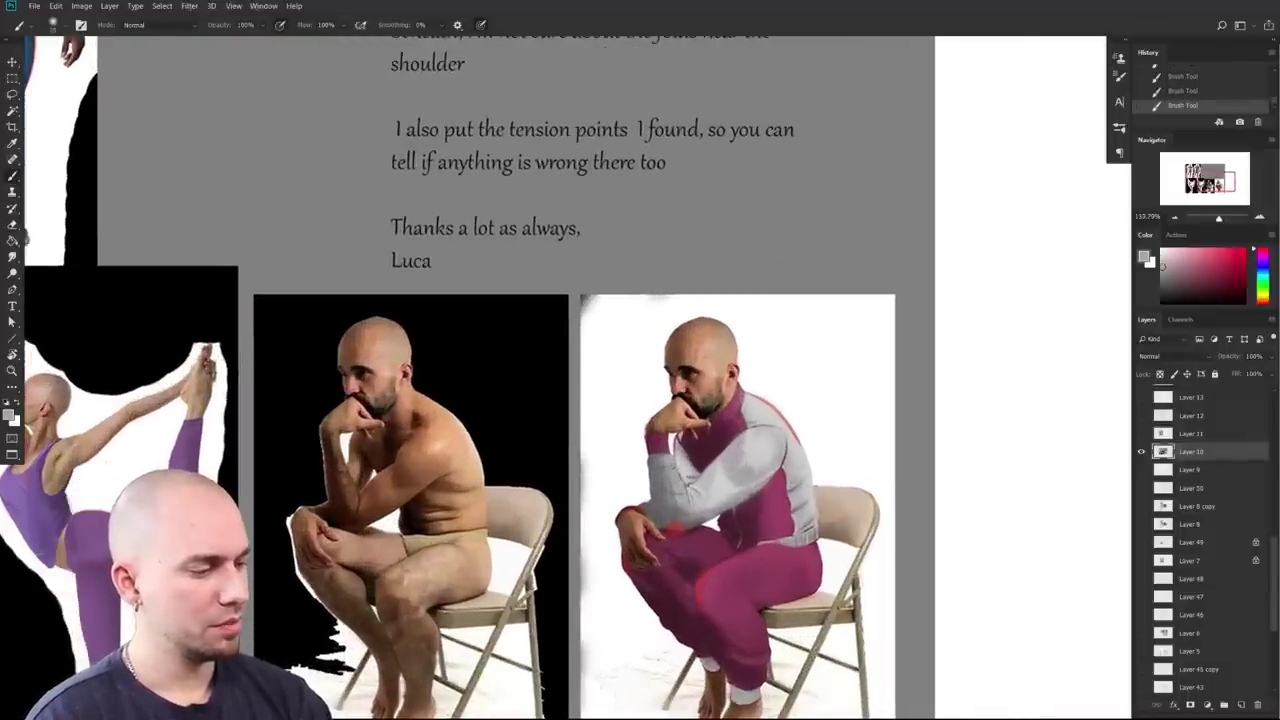
scroll(650, 570, "up", 3)
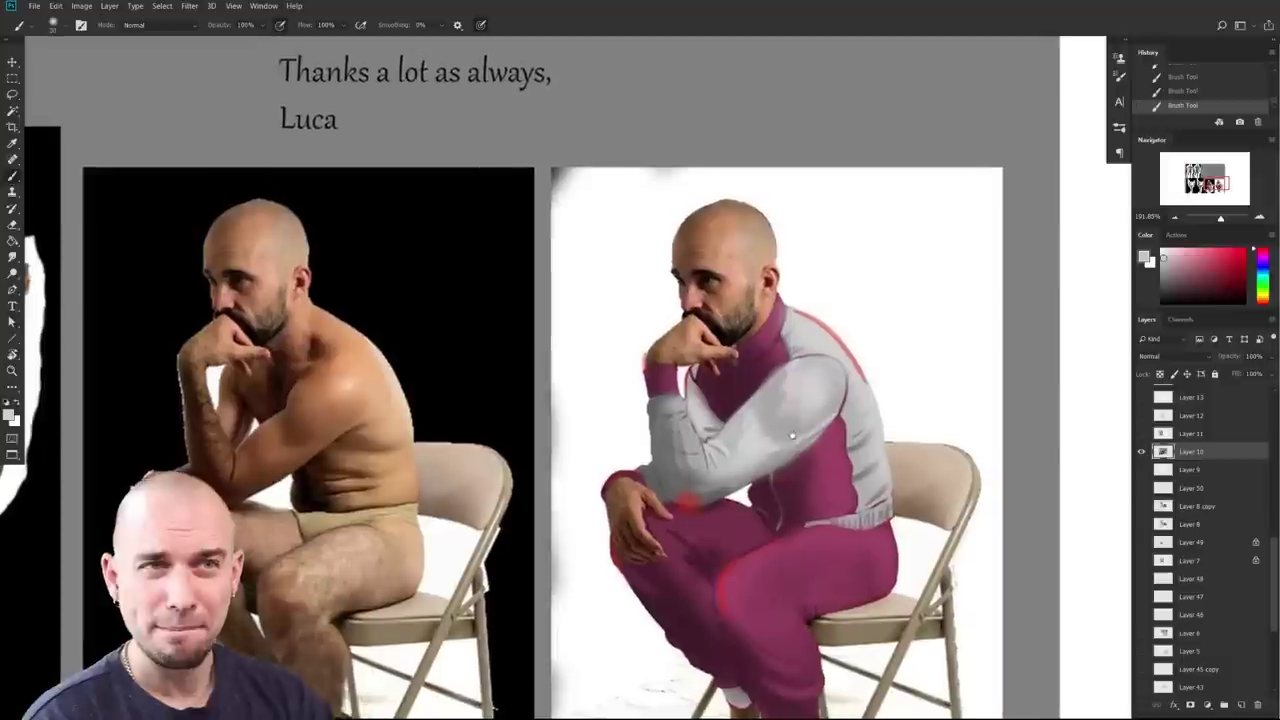
scroll(799, 435, "up", 1)
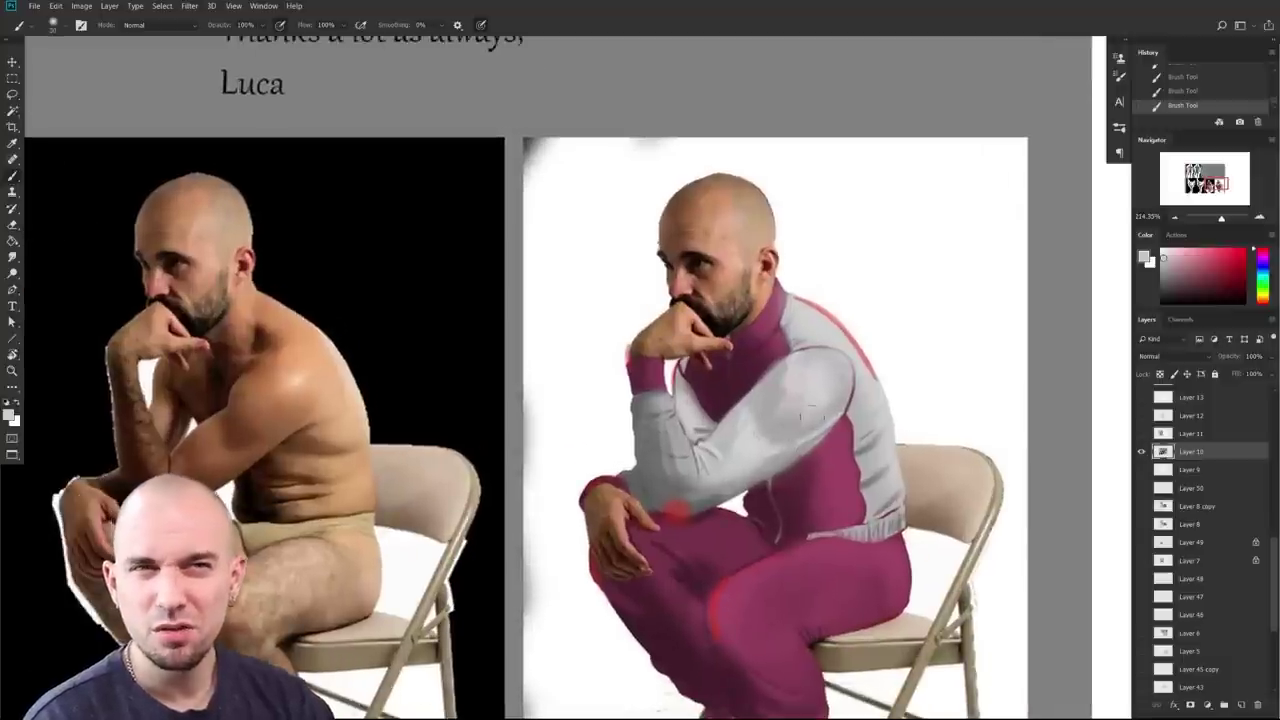
Step: Sample the jacket's magenta, shift it to a deeper, more saturated tone, and reduce the brush size for annotation marks
left_click(748, 371, "alt")
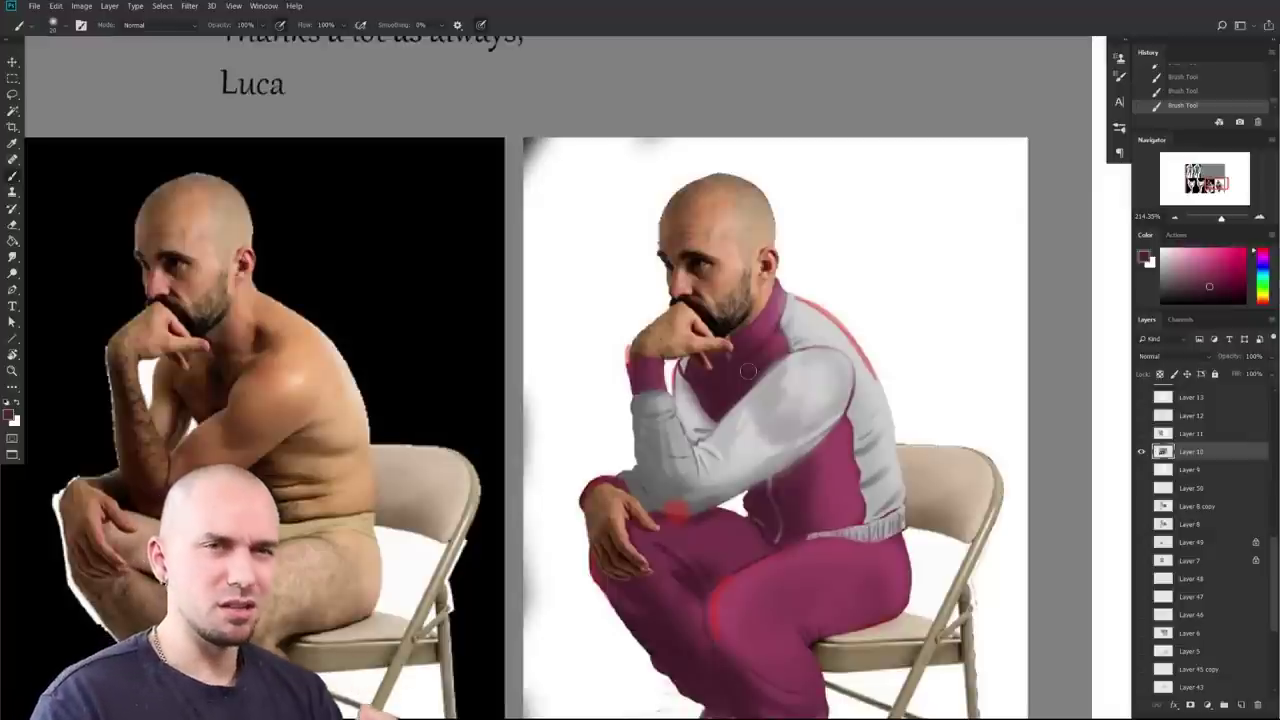
mouse_move(1211, 284)
left_mouse_down()
mouse_move(1186, 299)
mouse_move(1242, 274)
left_mouse_up()
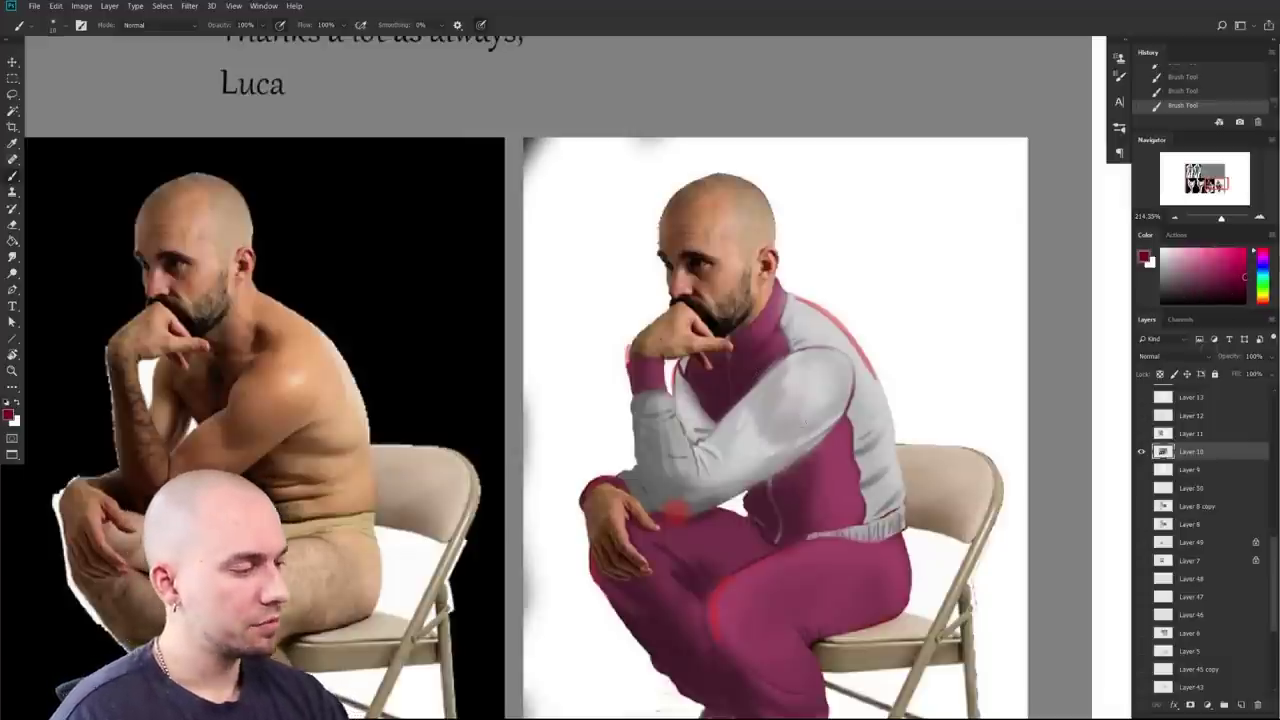
left_click_drag(806, 423, 751, 442)
key("bracketleft")
key("bracketleft")
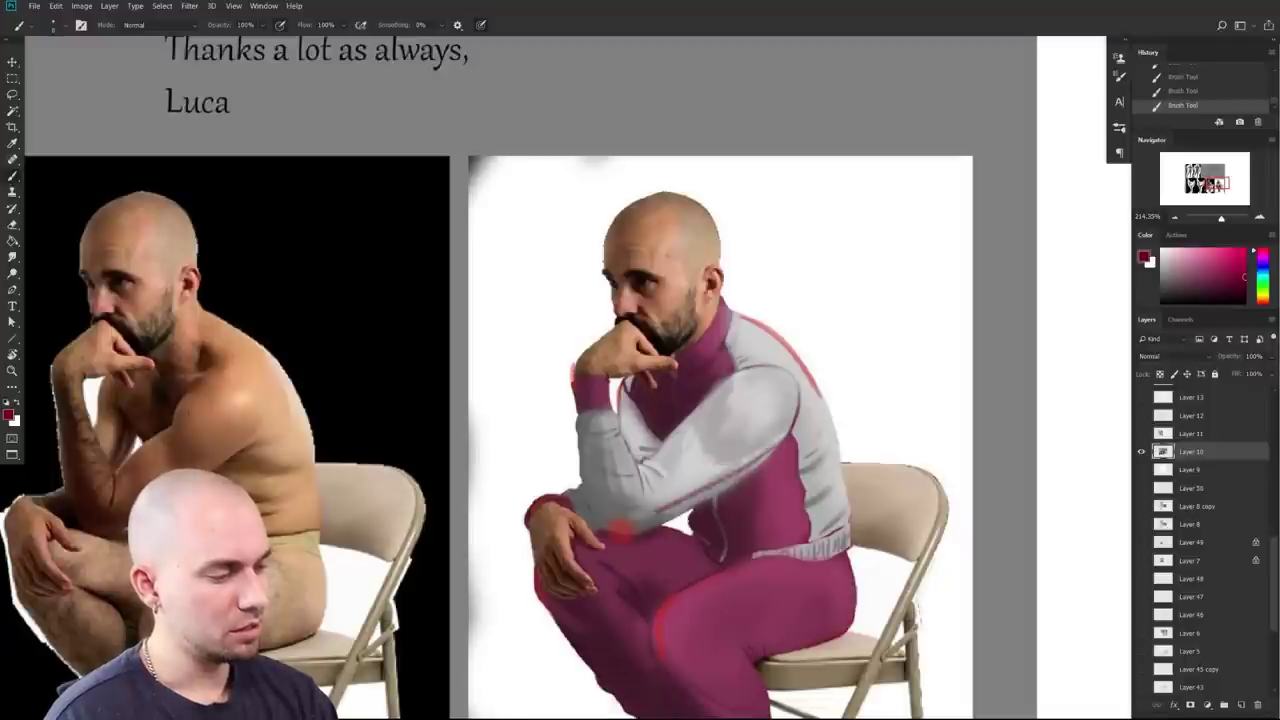
Step: Remove the trial strokes and mark the tension point with a small magenta stroke at the sleeve's inner elbow crease
key("ctrl+z")
left_click_drag(636, 463, 645, 477)
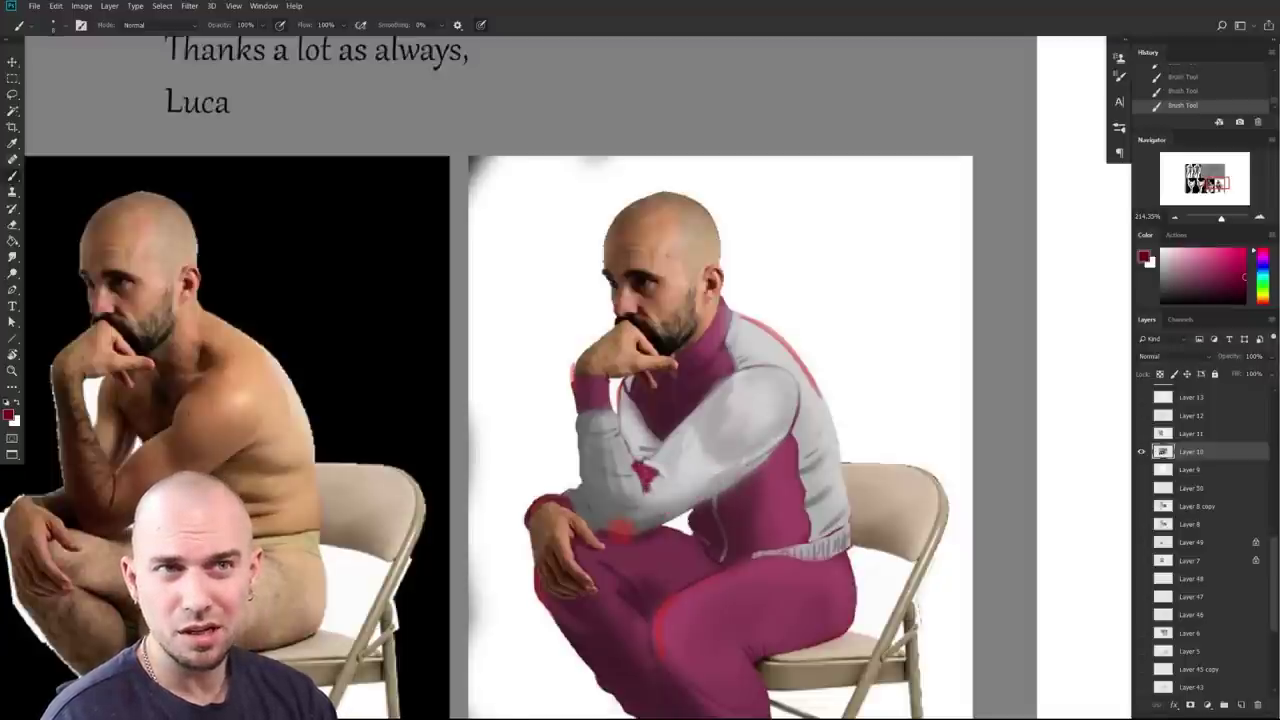
key("ctrl+z")
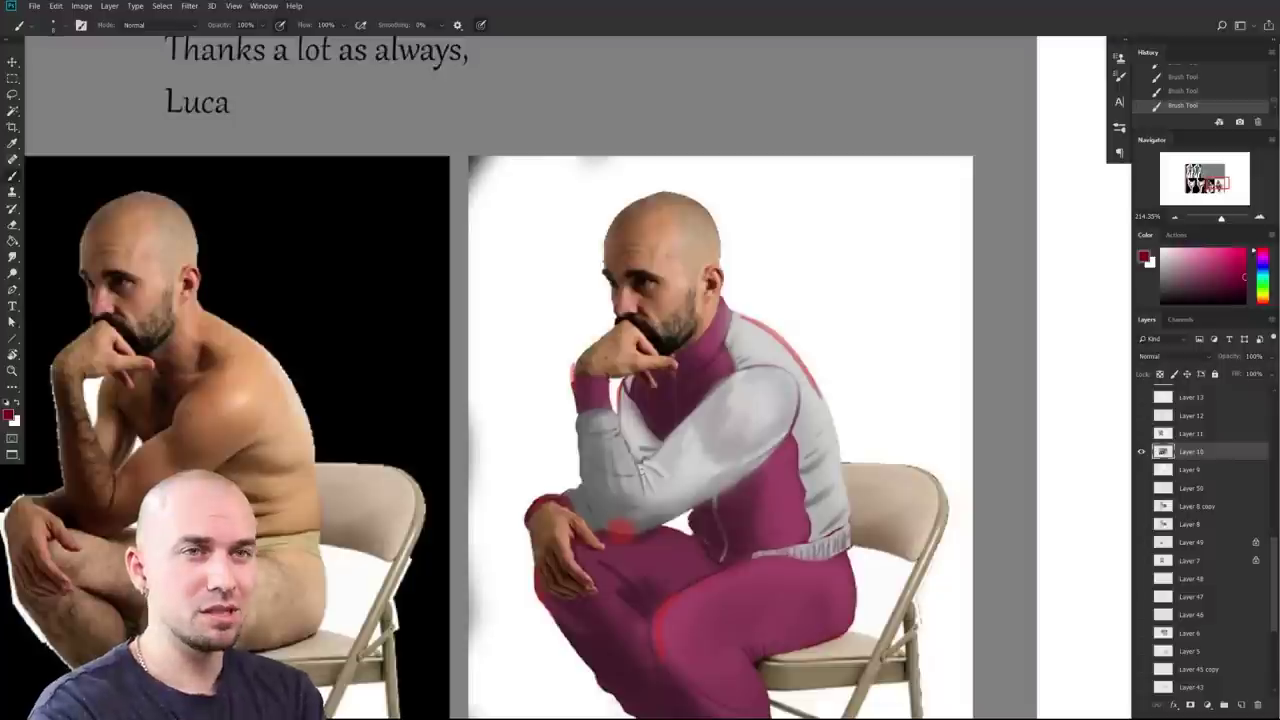
left_click_drag(637, 462, 641, 484)
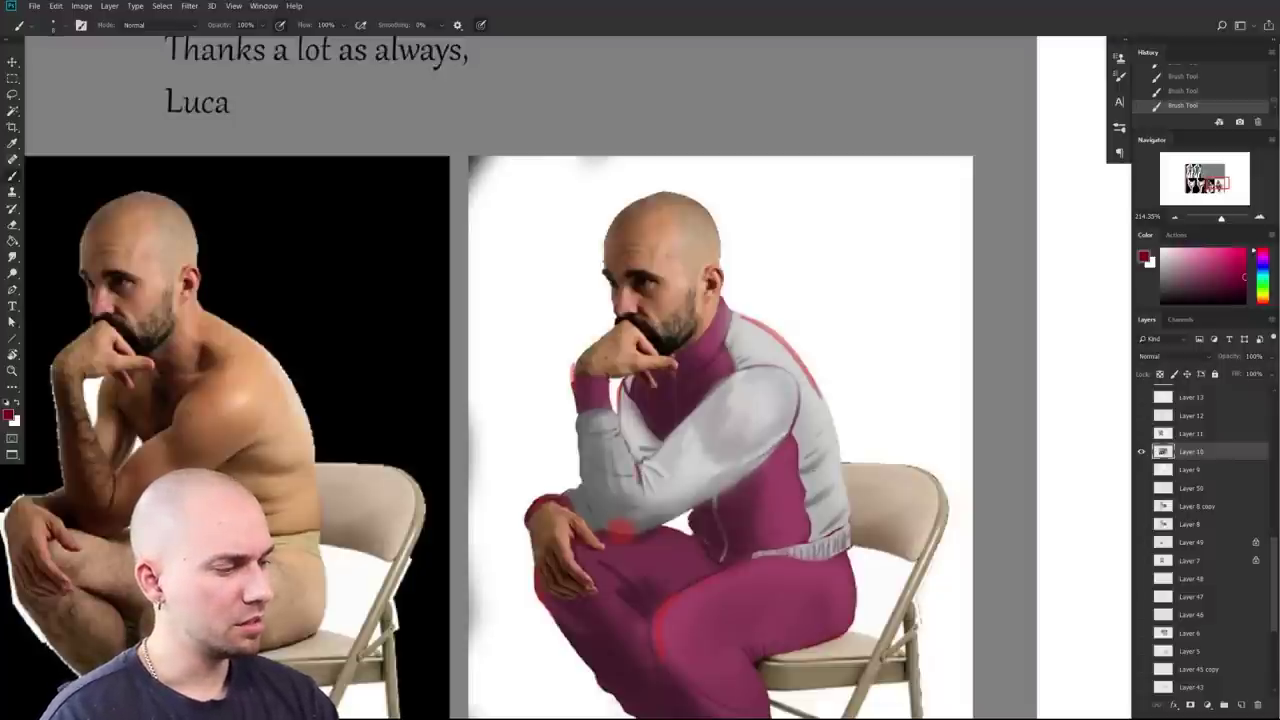
mouse_move(788, 438)
left_mouse_down()
mouse_move(637, 518)
mouse_move(790, 448)
left_mouse_up()
key("ctrl+z")
key("ctrl+z")
mouse_move(656, 489)
left_mouse_down()
mouse_move(751, 462)
mouse_move(792, 431)
left_mouse_up()
key("ctrl+z")
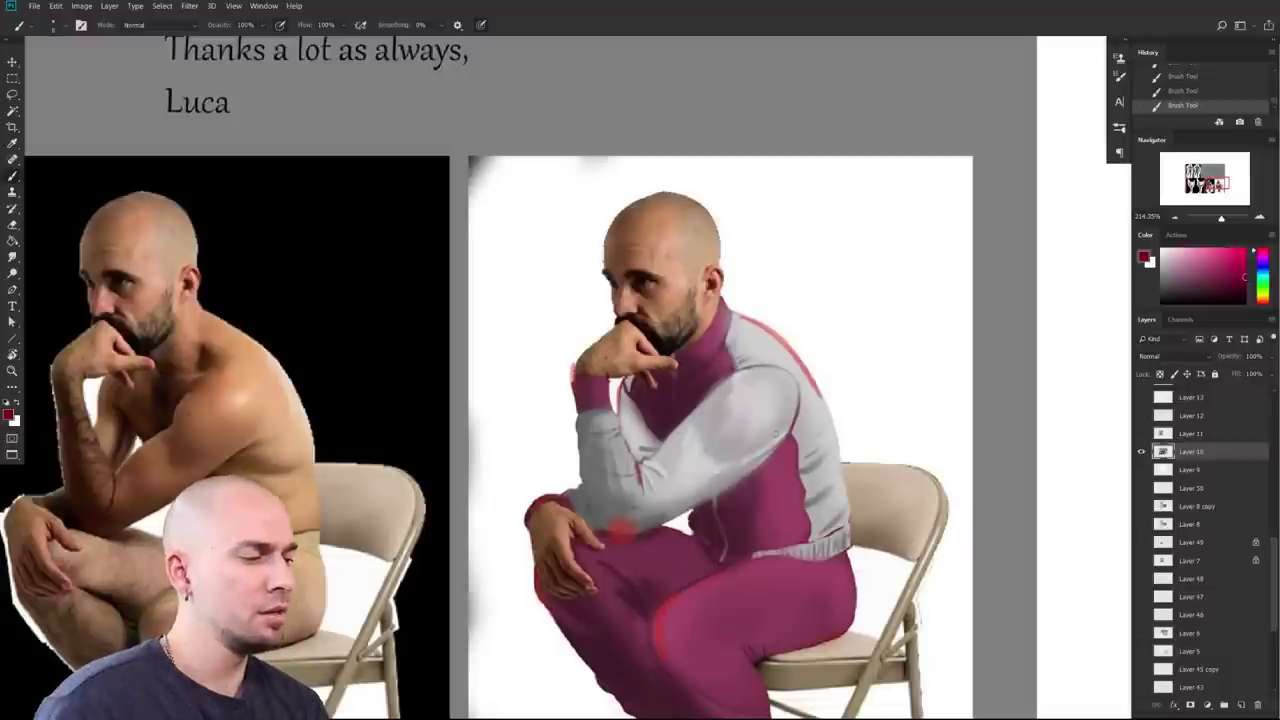
Step: Draw a magenta tension line along the sleeve from the elbow crease to the armpit
left_click_drag(690, 469, 796, 438)
left_click_drag(827, 487, 707, 501)
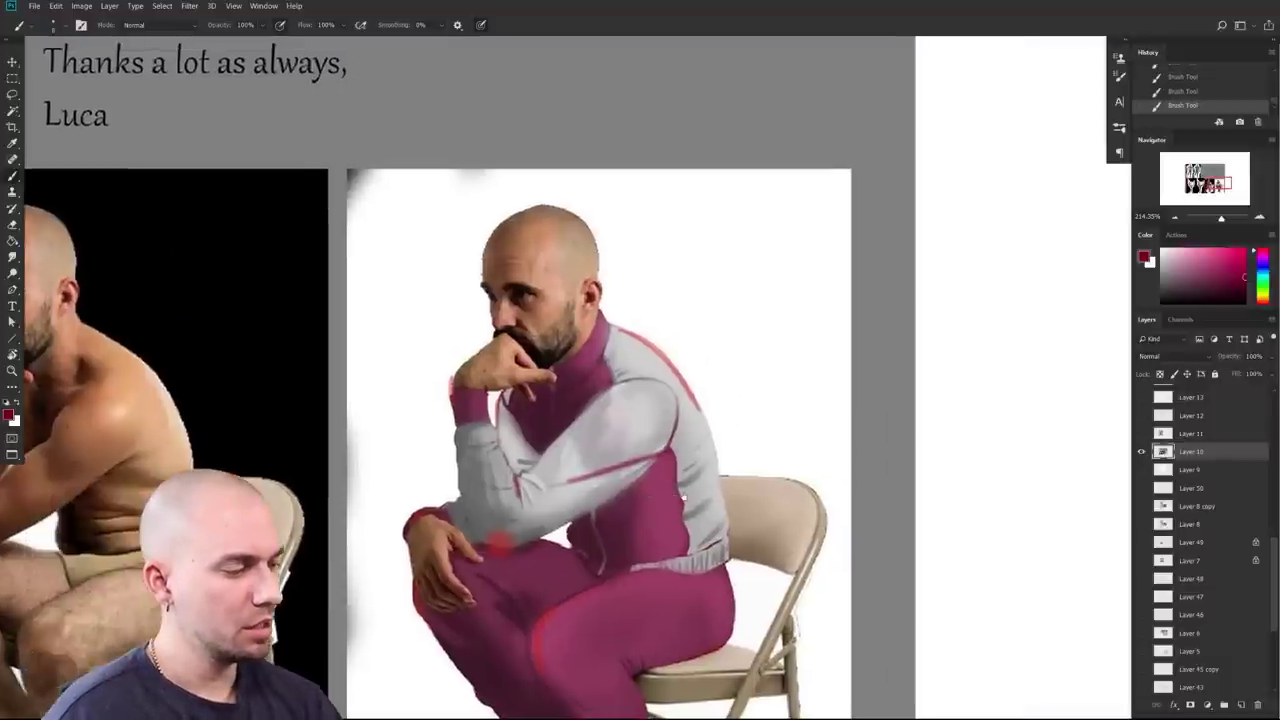
left_click_drag(497, 493, 734, 451)
key("ctrl+alt+z")
key("ctrl+alt+z")
key("ctrl+alt+z")
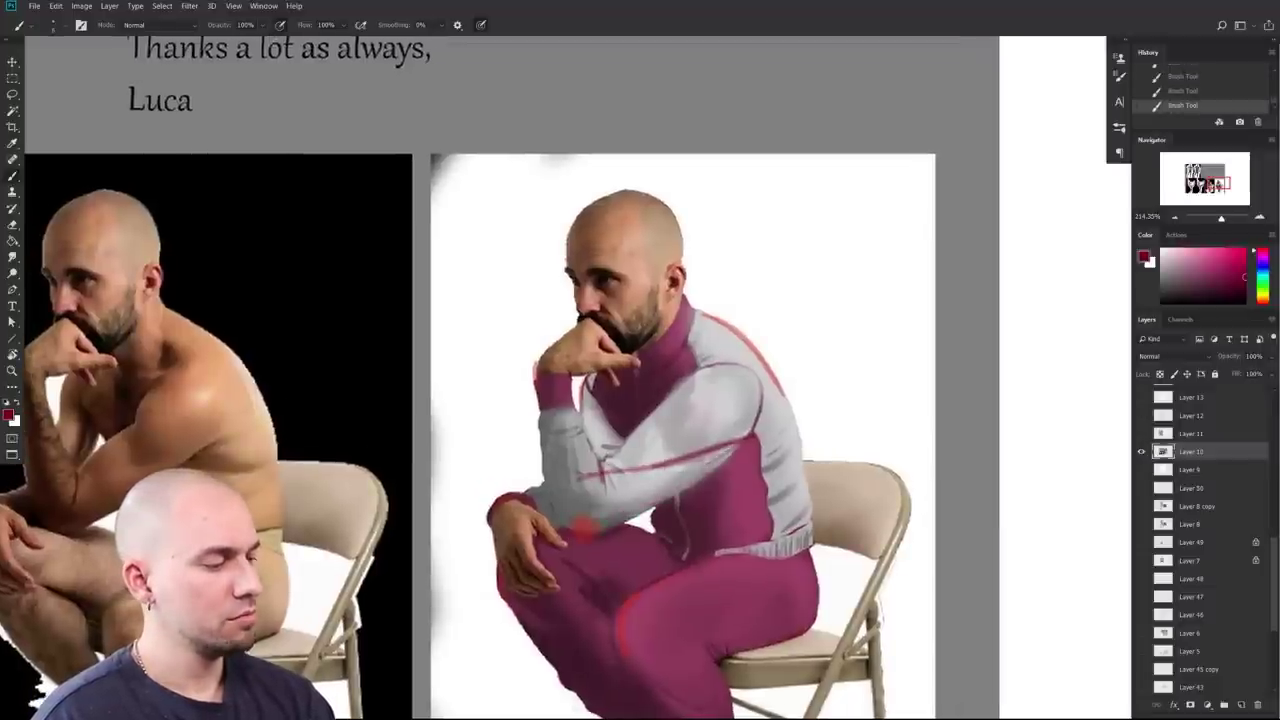
Step: Break up the magenta tension line on the sleeve by painting over parts of it with sampled light greys
mouse_move(612, 468)
left_mouse_down()
mouse_move(656, 469)
mouse_move(673, 451)
mouse_move(636, 471)
left_mouse_up()
left_click(649, 455, "alt")
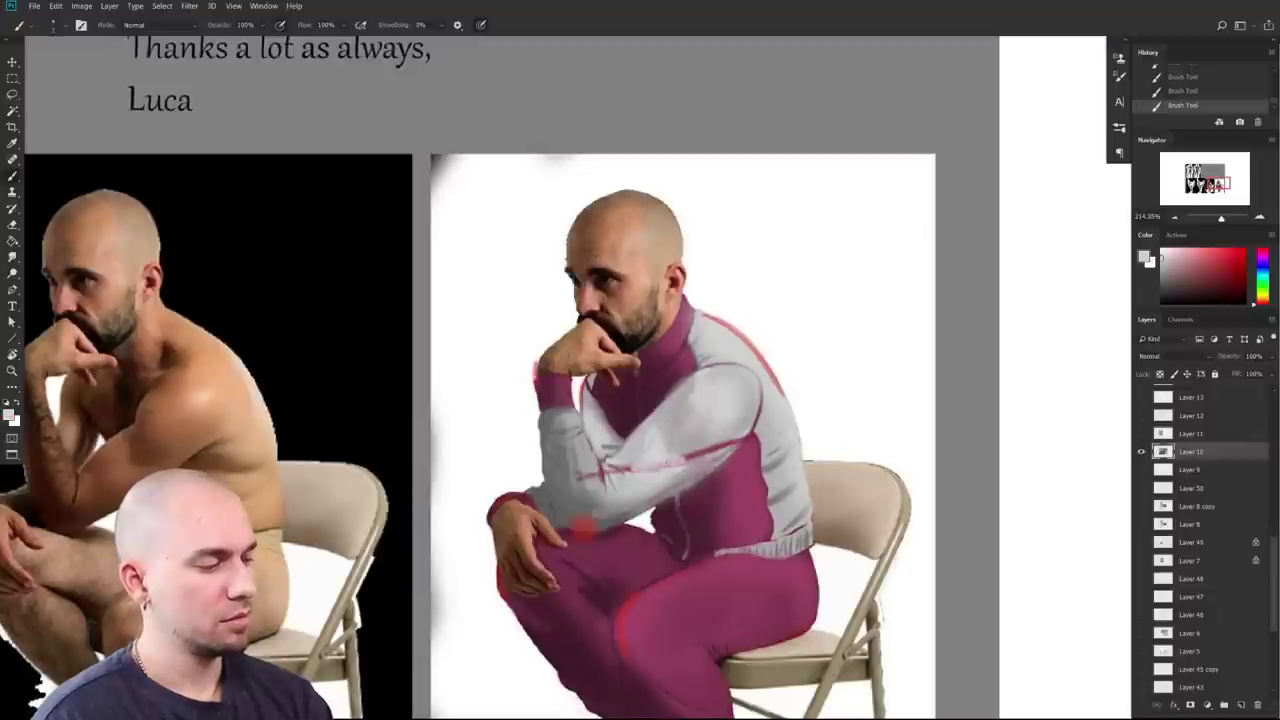
left_click(720, 440, "alt")
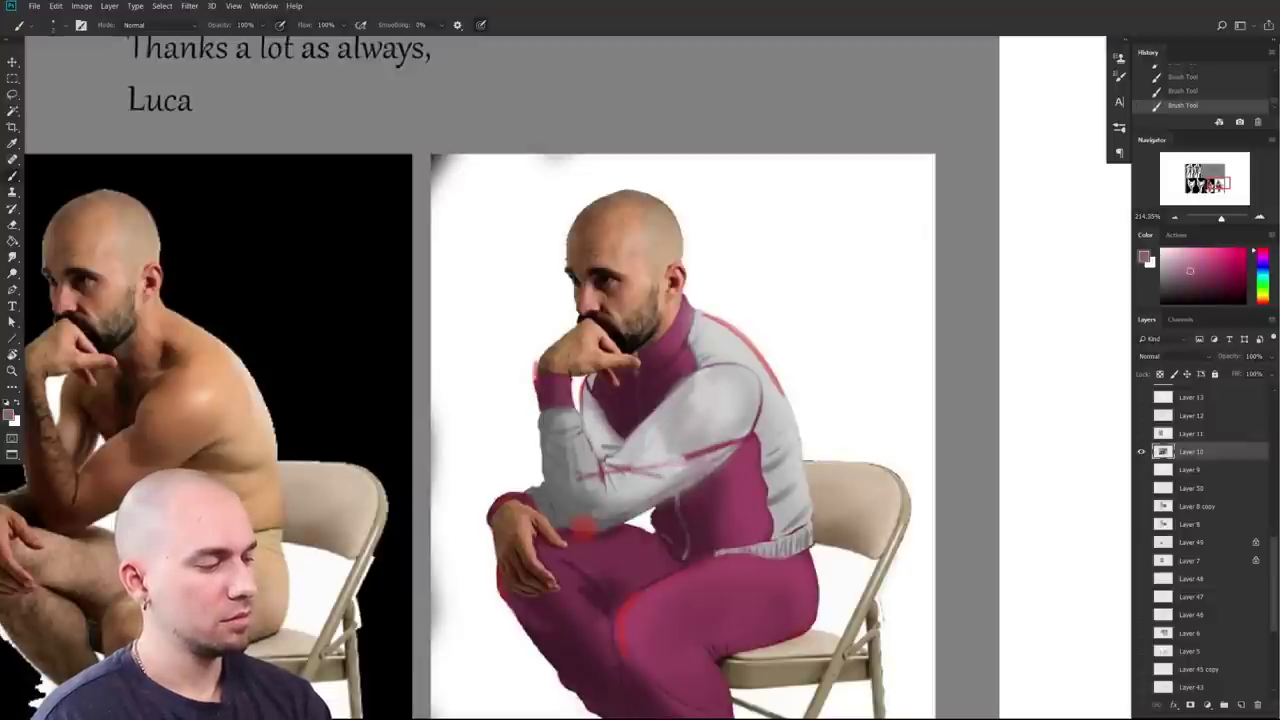
left_click(649, 434, "alt")
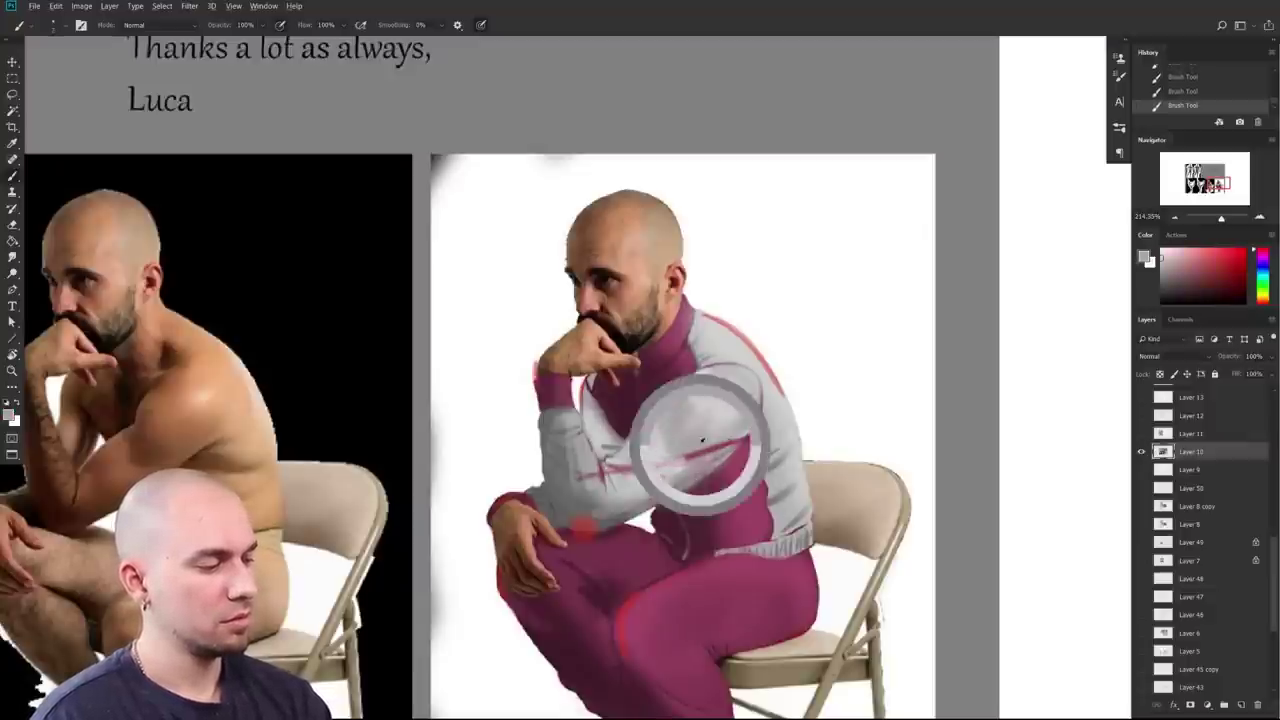
left_click(650, 450, "alt")
Step: Blend the sleeve's underside near the armpit with sampled grey and a larger brush, and undo the last stroke
key("]")
mouse_move(686, 460)
left_mouse_down()
mouse_move(730, 456)
mouse_move(778, 404)
mouse_move(719, 450)
mouse_move(744, 442)
left_mouse_up()
left_click(712, 490, "alt")
key("[")
key("ctrl+z")
Step: Reset the colours to default black and darken the fold lines around the jacket's shoulder
left_click(793, 400, "alt")
key("d")
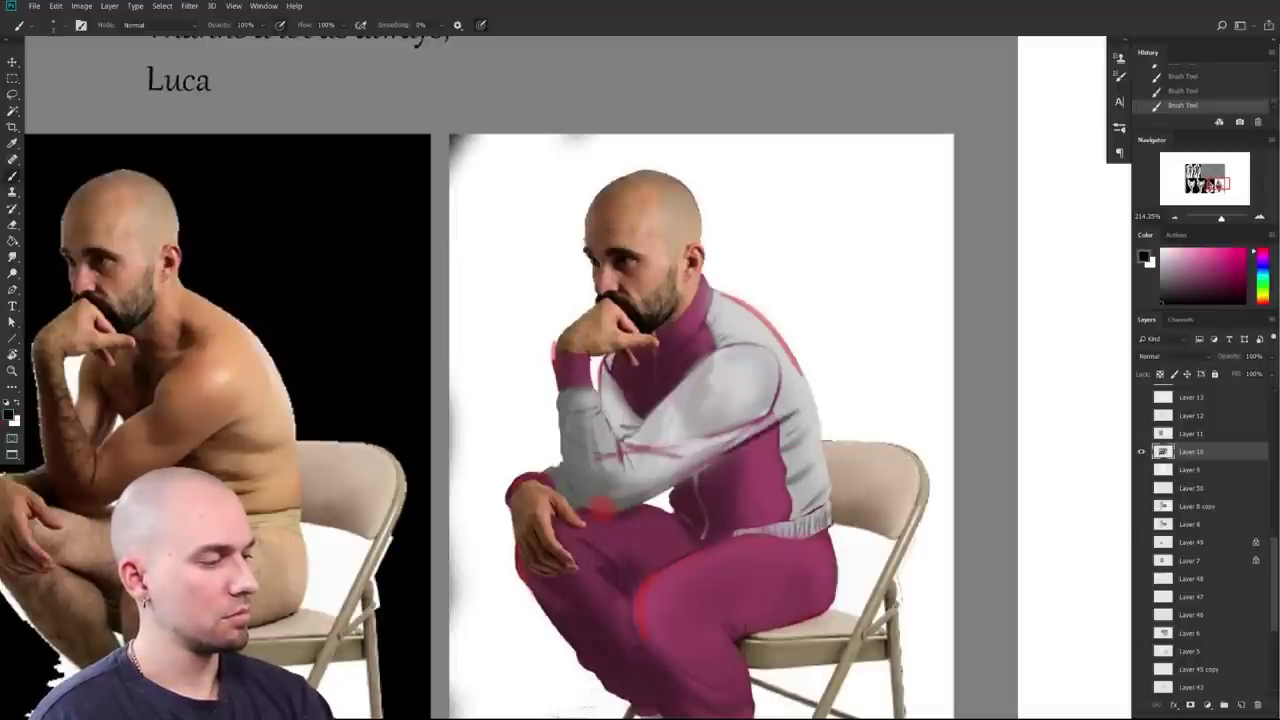
left_click_drag(755, 423, 900, 437)
scroll(728, 505, "up", 3)
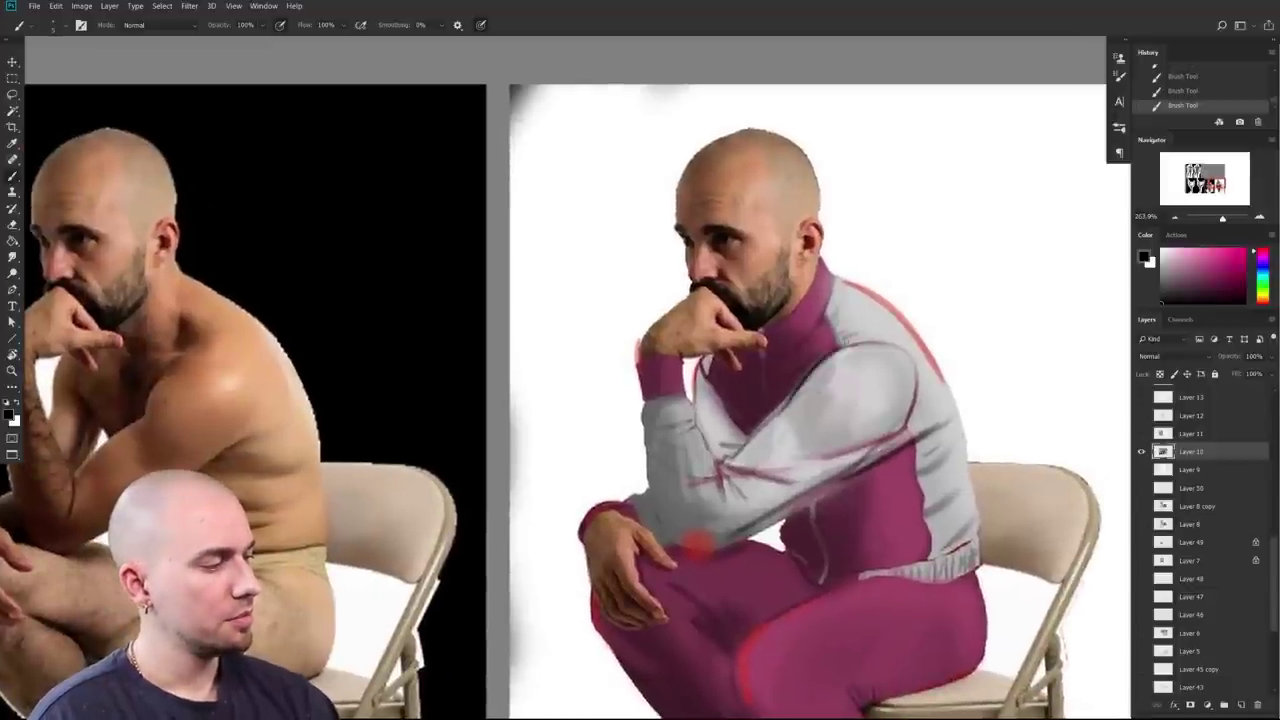
Step: Examine the green T-shirt study and the student's note, and compare them with the seated man's jacket
left_click_drag(605, 433, 765, 474)
left_click_drag(600, 225, 694, 475)
left_click_drag(745, 525, 801, 522)
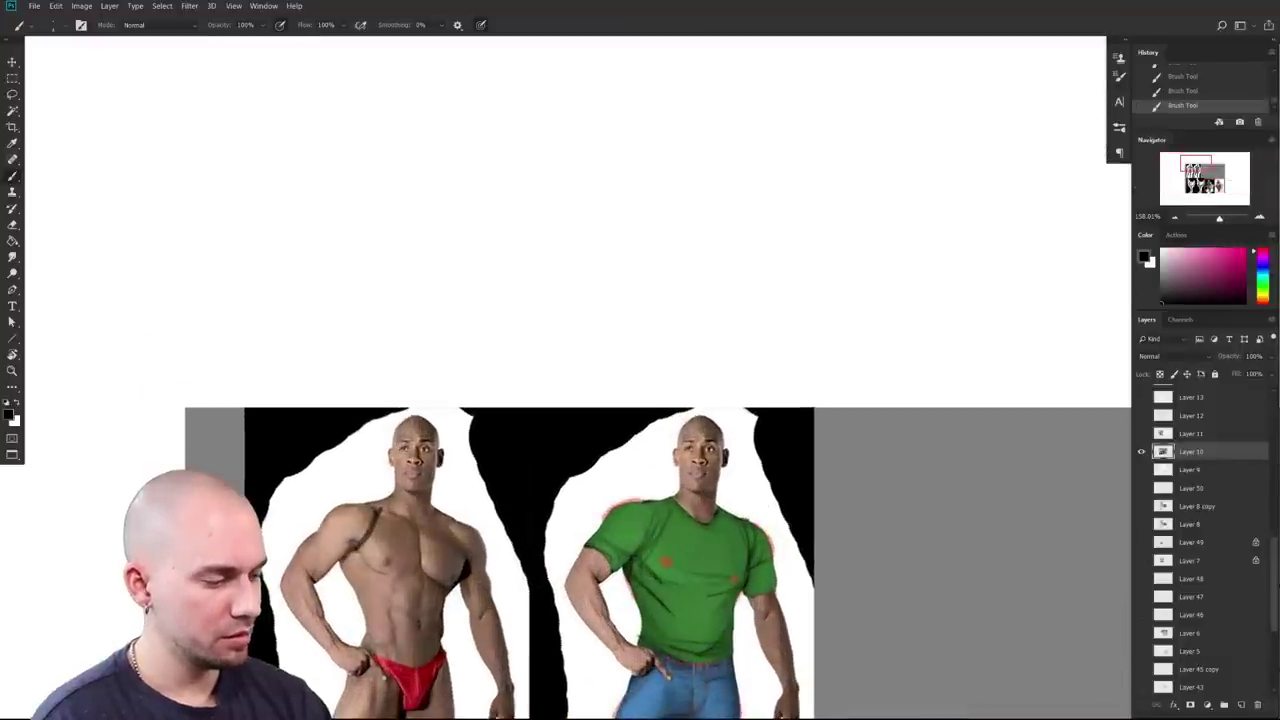
left_click_drag(653, 503, 650, 543)
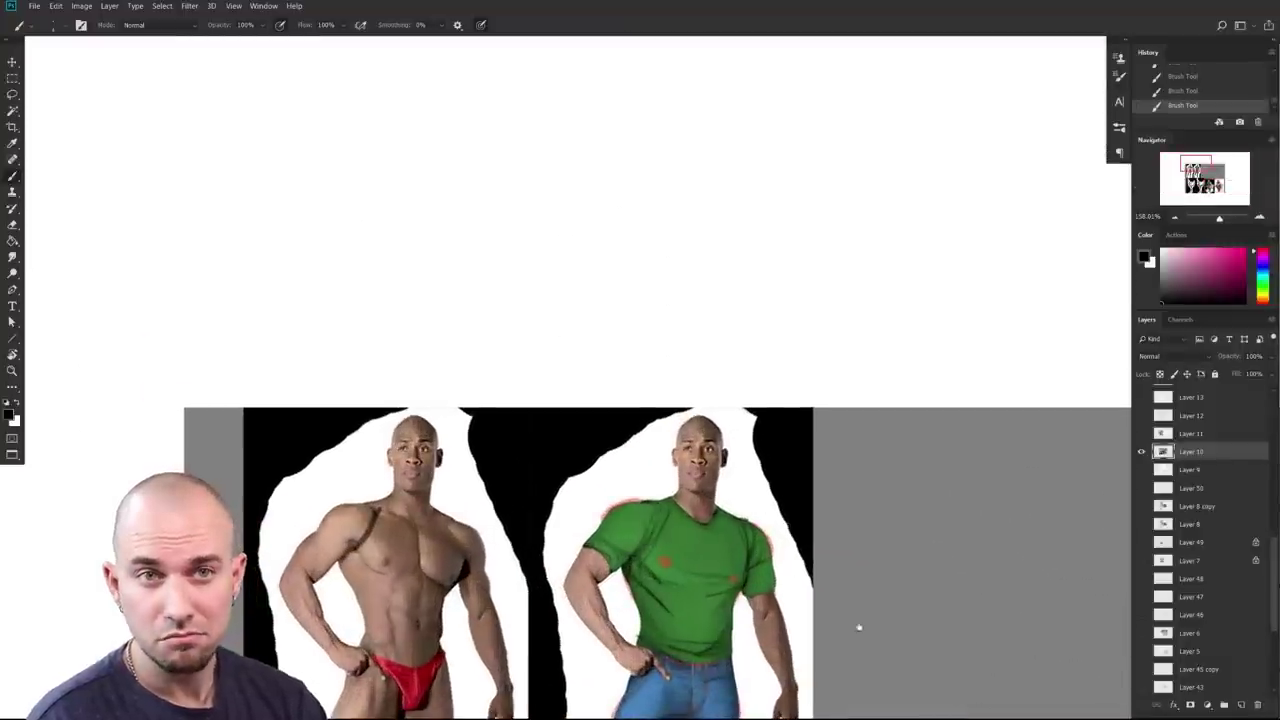
left_click_drag(863, 629, 200, 328)
left_click_drag(829, 557, 386, 314)
left_click_drag(478, 547, 497, 411)
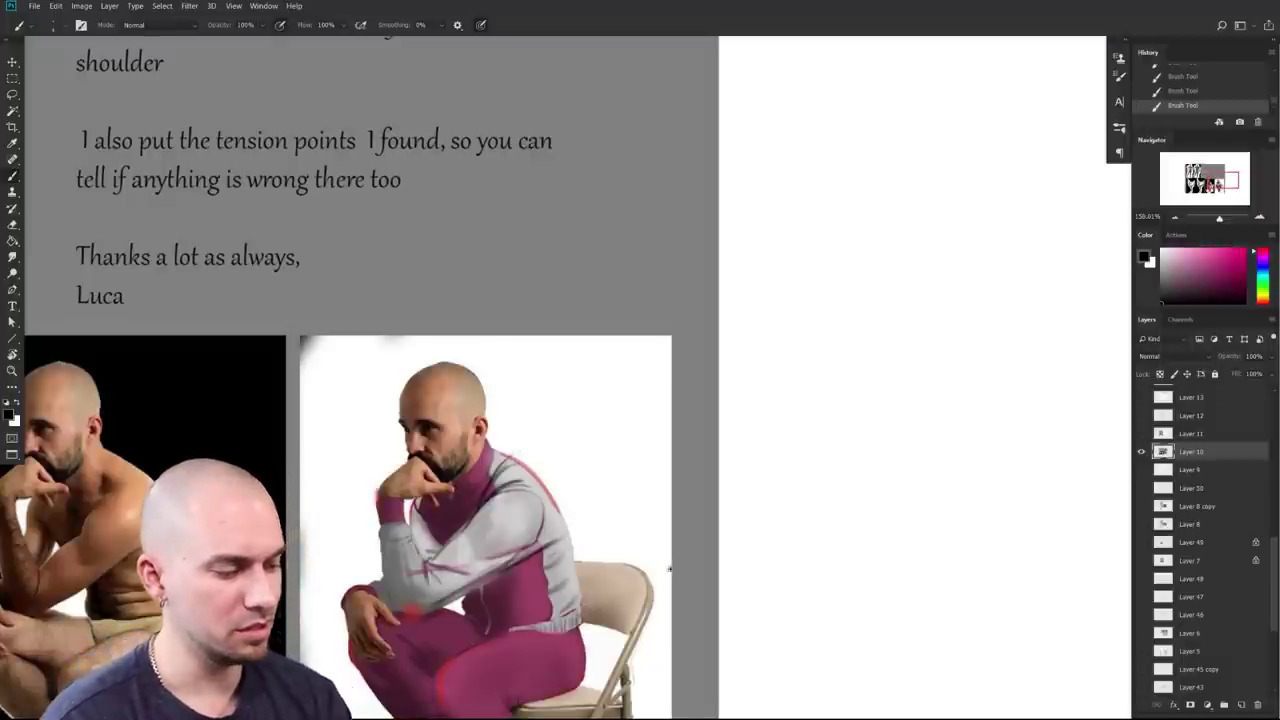
scroll(657, 557, "down", 3)
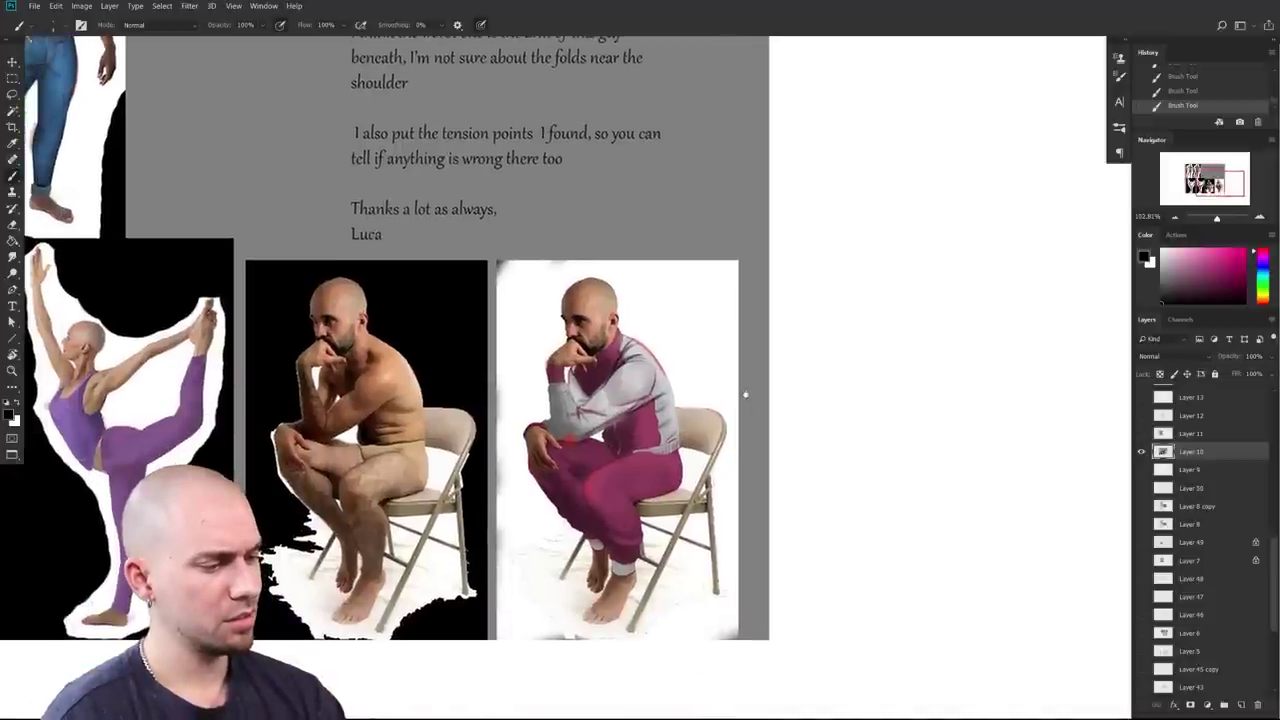
Step: Examine the seated man's sleeve, jacket and trousers up close against the nude reference
scroll(744, 394, "up", 3)
mouse_move(624, 462)
left_mouse_down()
mouse_move(640, 464)
mouse_move(712, 402)
mouse_move(697, 436)
mouse_move(693, 419)
left_mouse_up()
key("ctrl+z")
scroll(704, 442, "up", 2)
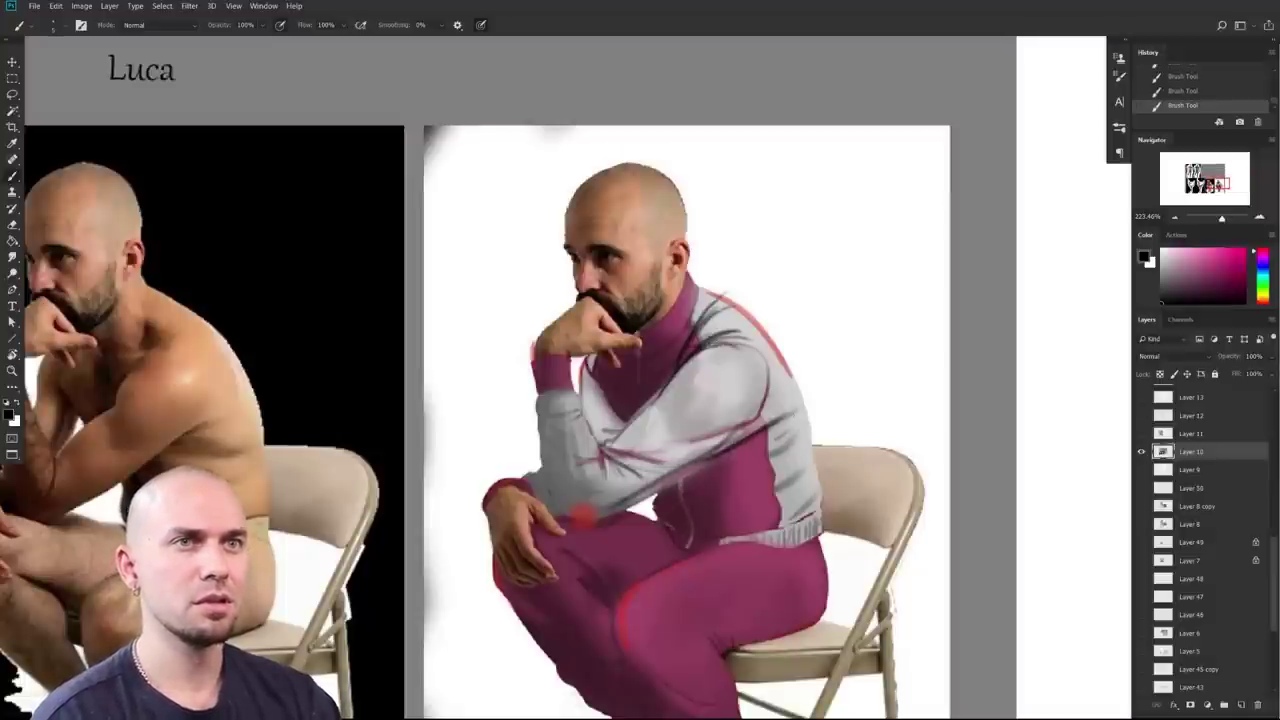
scroll(815, 482, "down", 4)
left_click_drag(783, 482, 853, 400)
scroll(853, 400, "up", 4)
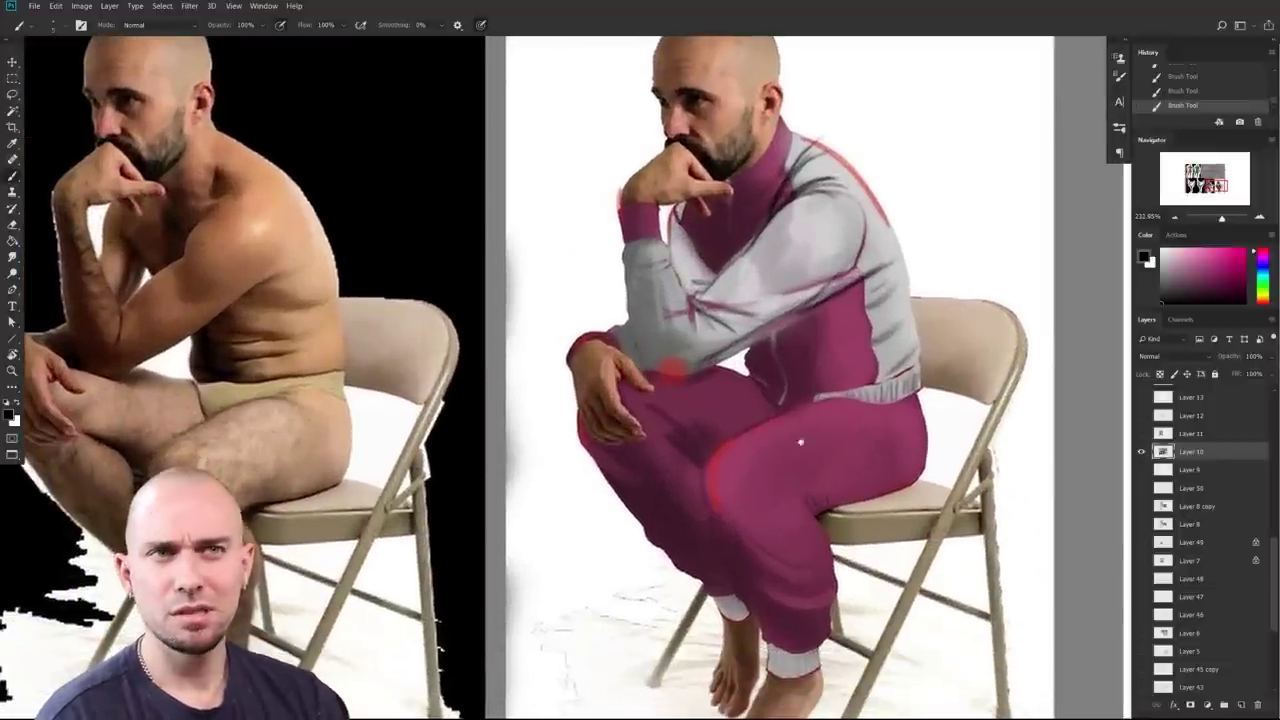
left_click_drag(800, 441, 749, 402)
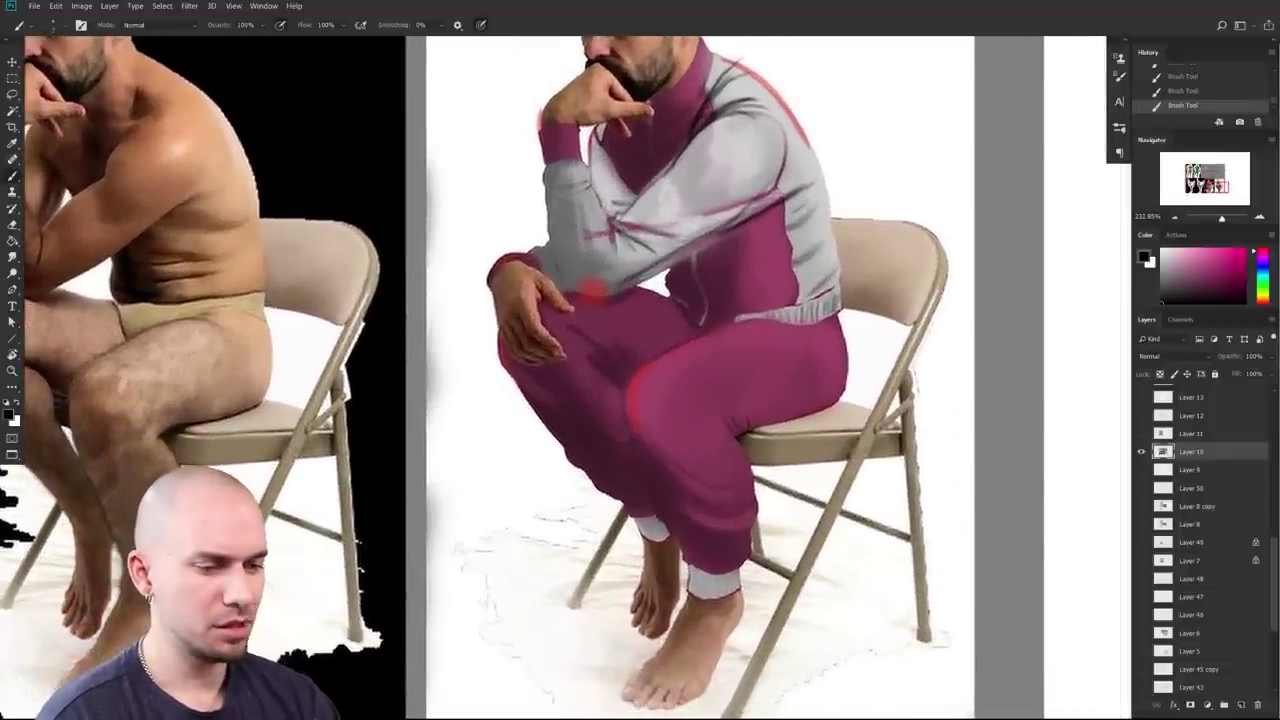
Step: Shade the seated man's near knee and far thigh with dark magenta, and sample the trousers' mid tone
scroll(693, 517, "down", 2)
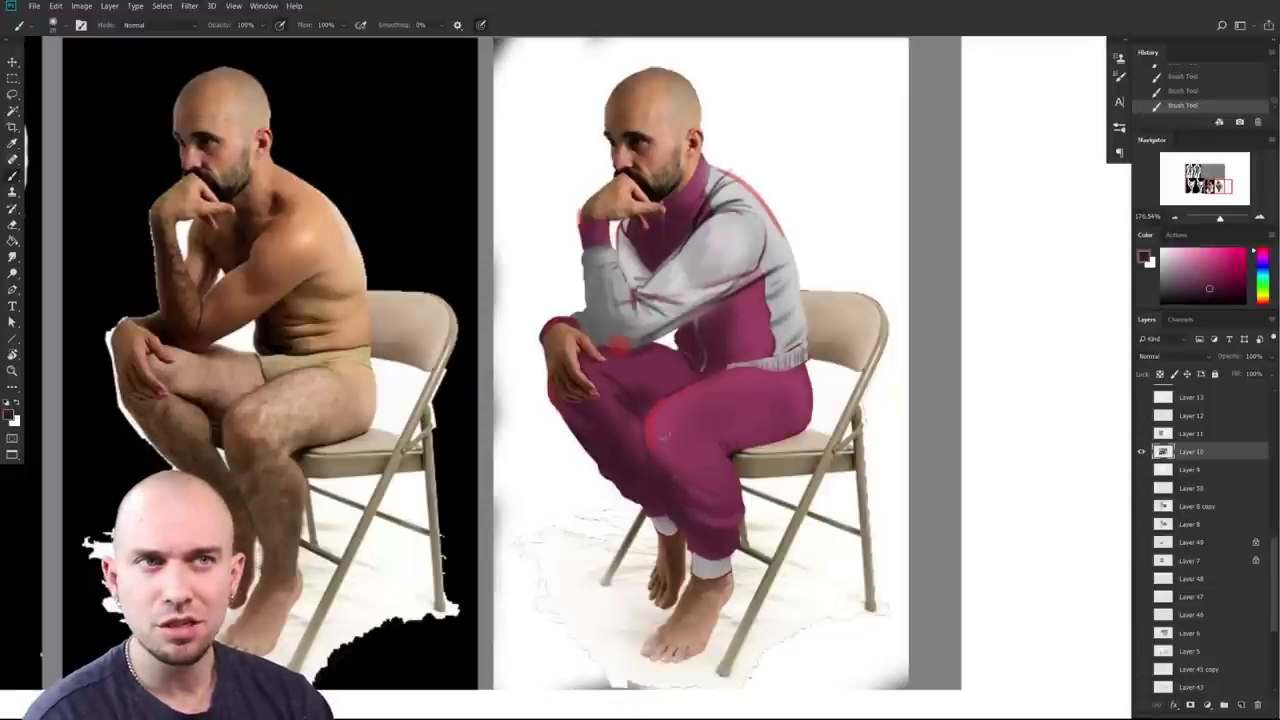
left_click_drag(693, 457, 830, 495)
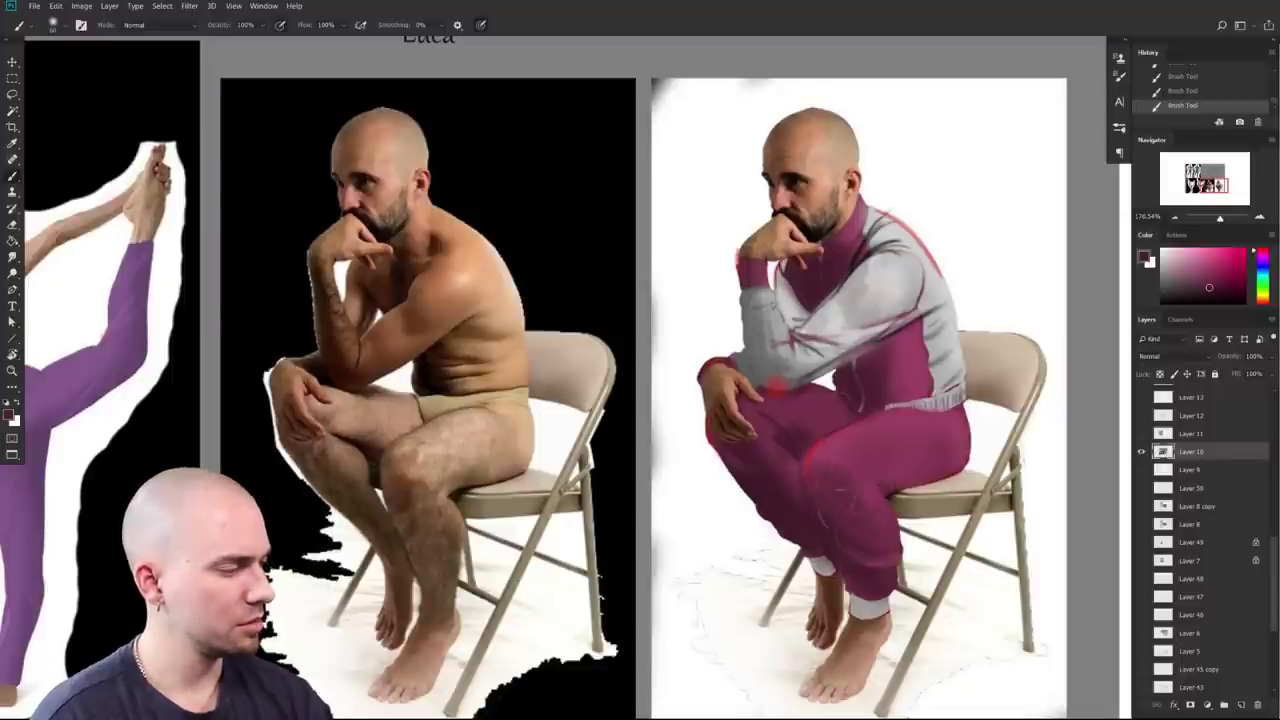
left_click_drag(826, 488, 694, 458)
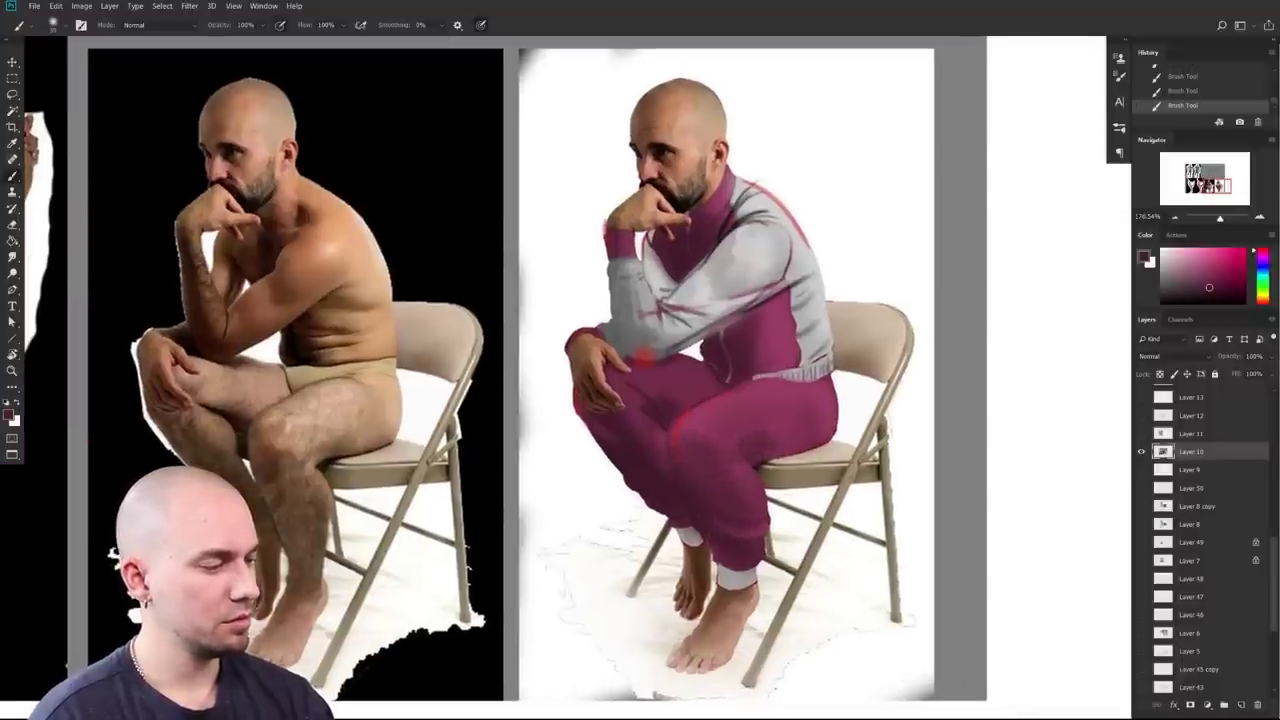
left_click(706, 402, "alt")
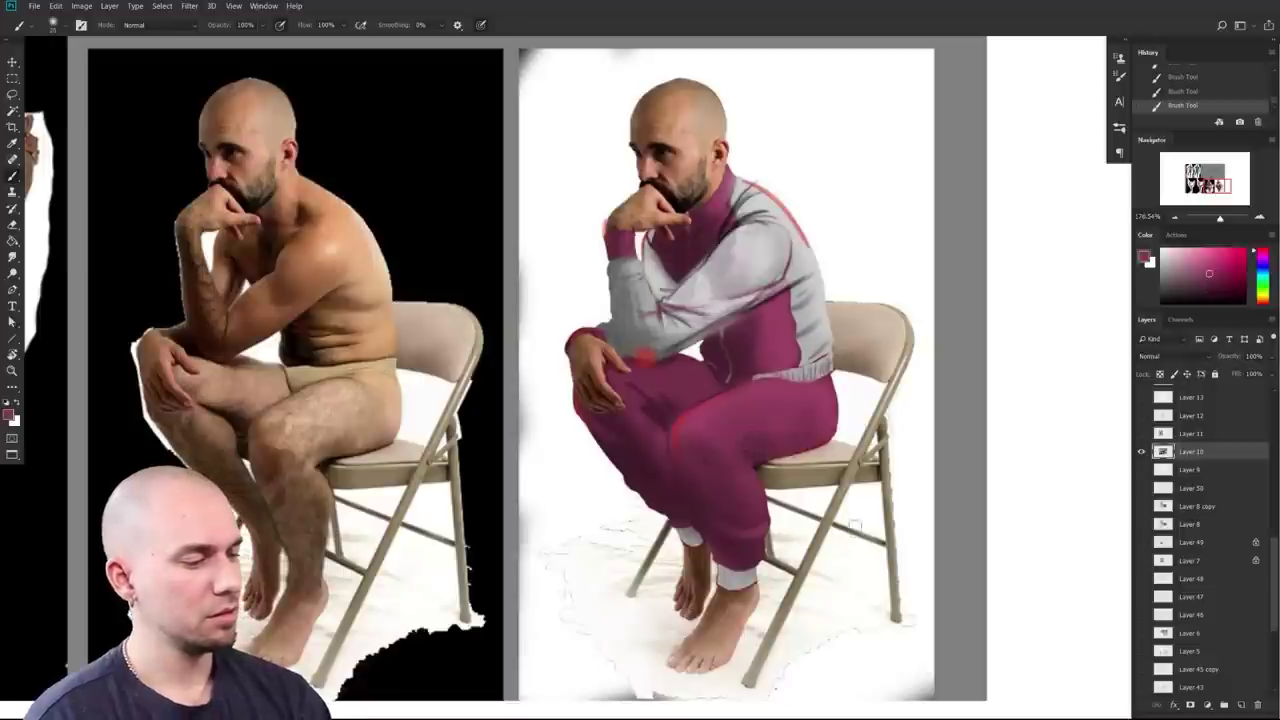
Step: Reduce the brush size and refine the trouser creases with a darker sampled magenta
key("bracketleft")
key("bracketleft")
key("bracketleft")
key("bracketleft")
left_click(722, 373, "alt")
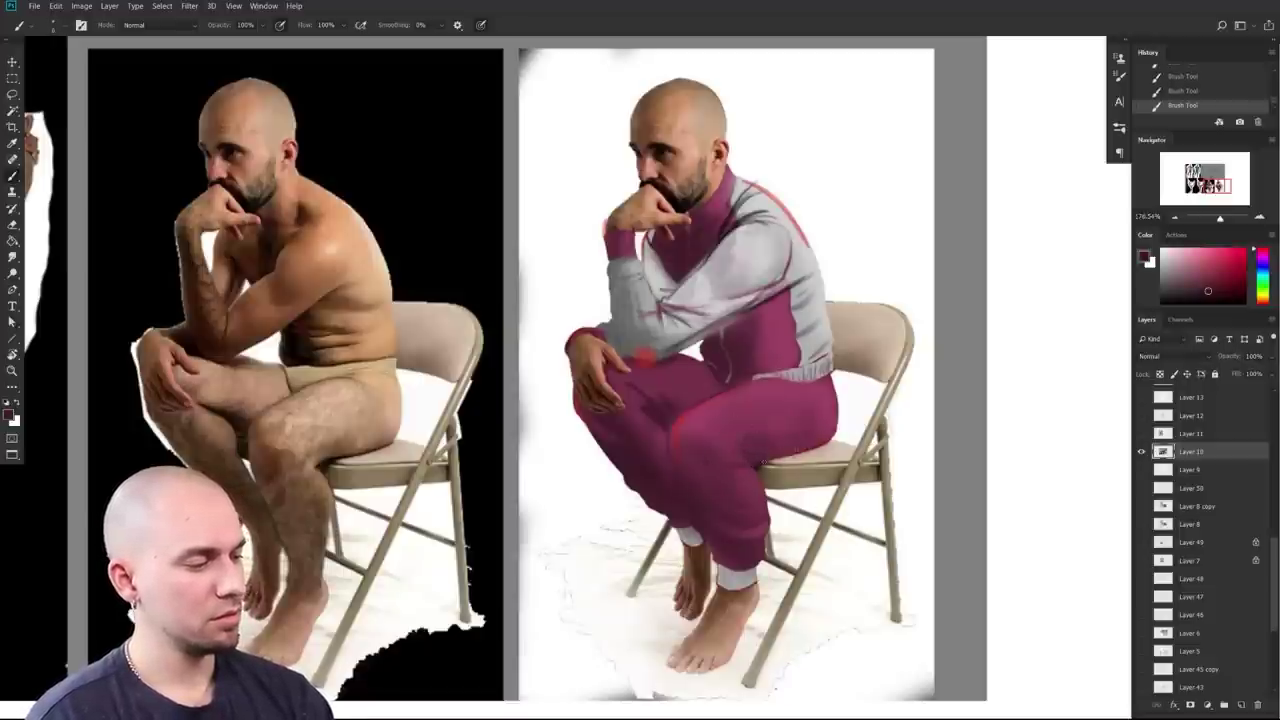
mouse_move(927, 497)
left_mouse_down()
mouse_move(901, 498)
mouse_move(913, 501)
left_mouse_up()
left_click_drag(913, 501, 849, 548)
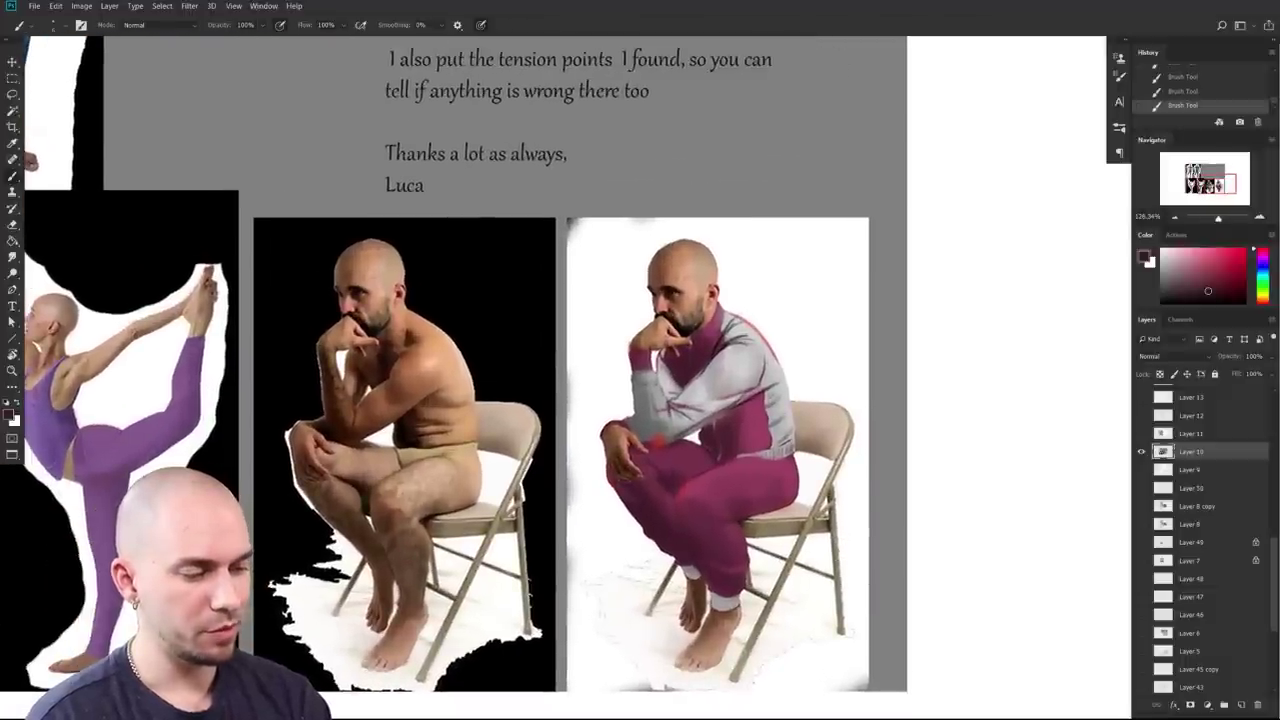
Step: Brush a pale pink highlight onto the near thigh and tone it down with a darker magenta
left_click(736, 483, "alt")
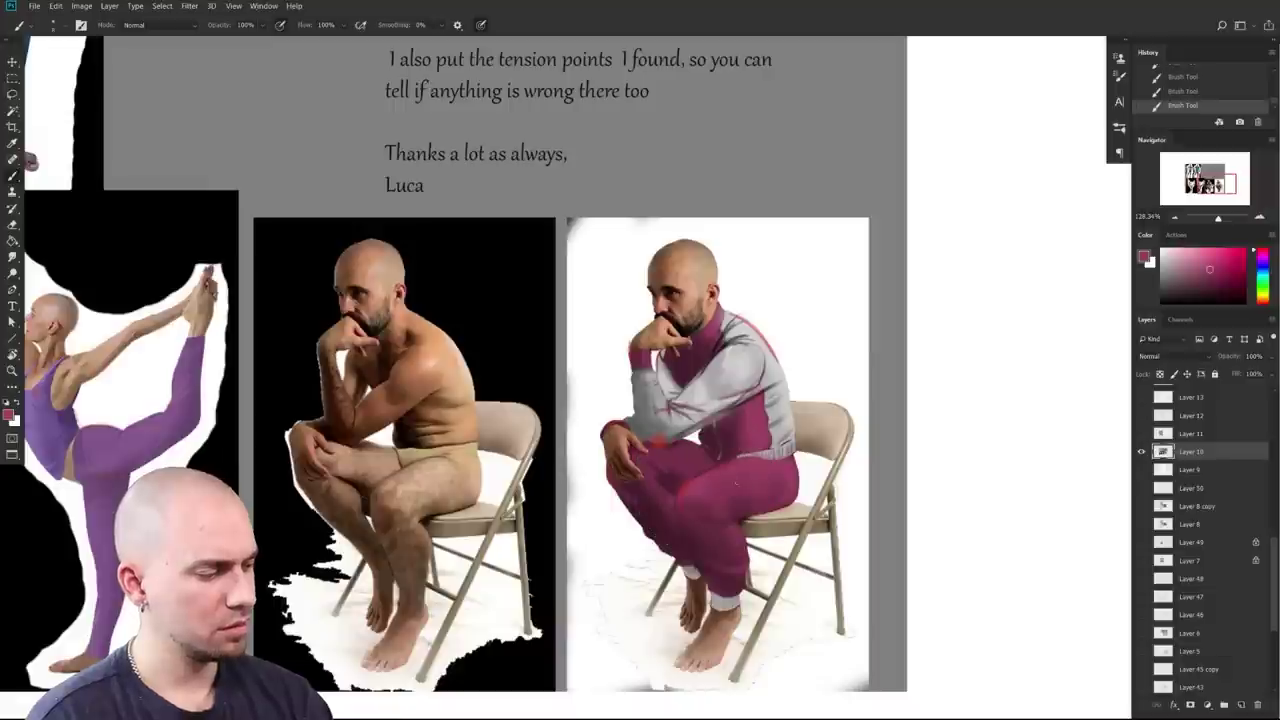
left_click(1183, 254)
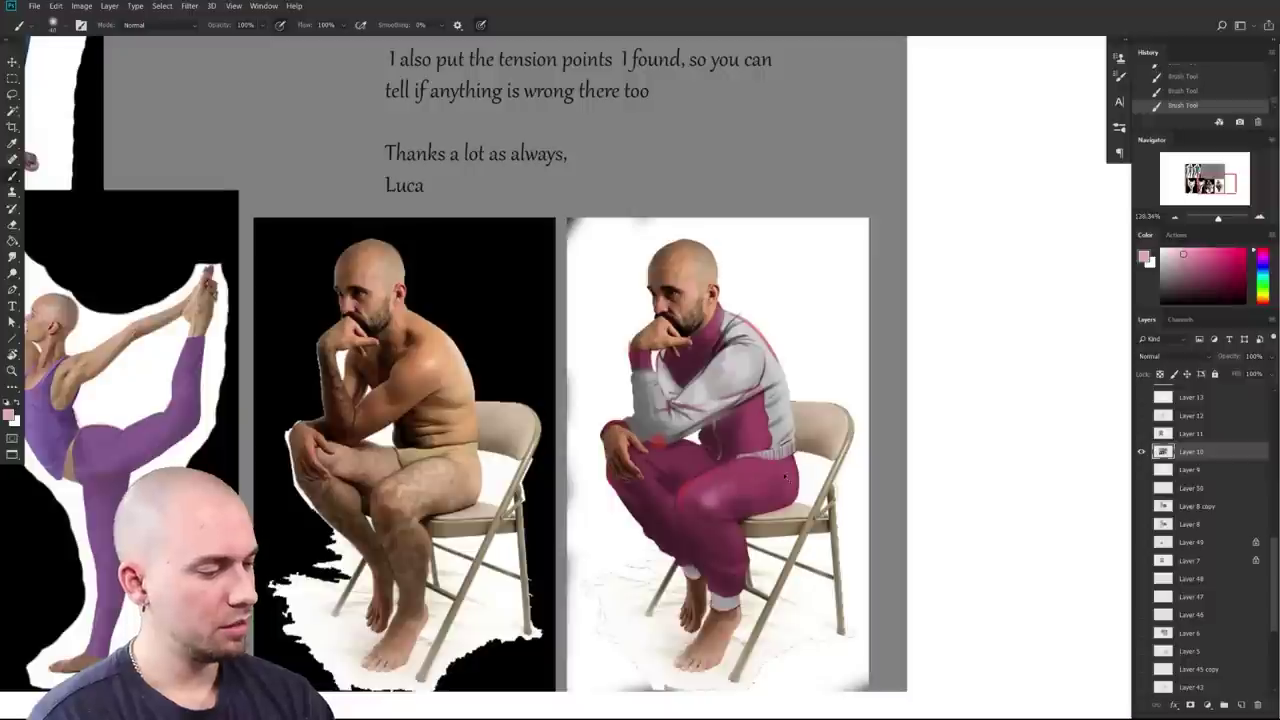
left_click(1209, 281)
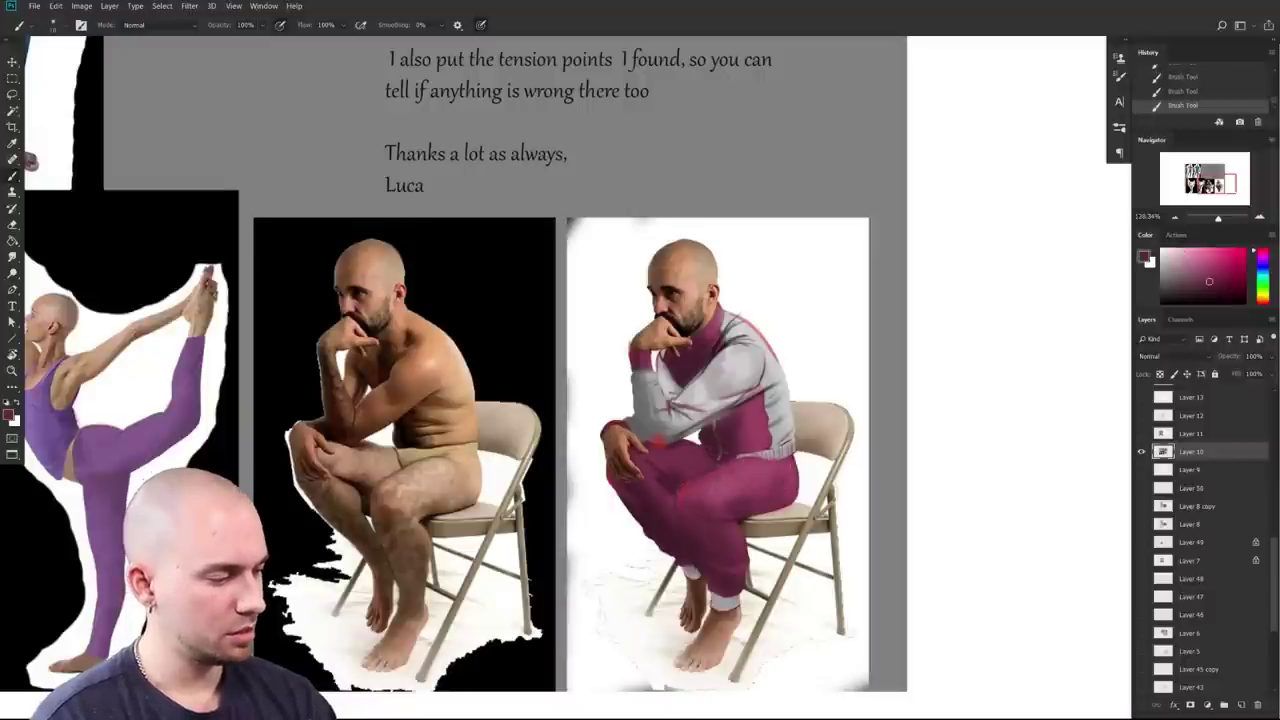
left_click_drag(912, 490, 862, 520)
scroll(862, 520, "up", 1)
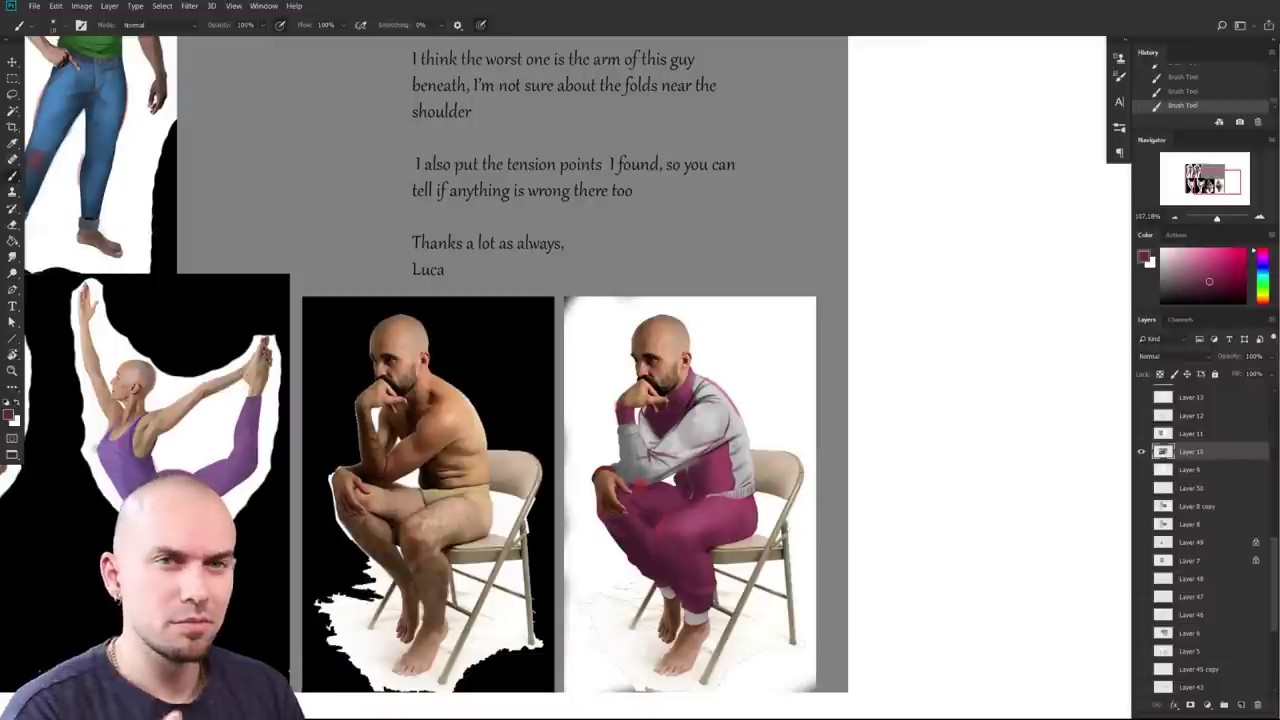
Step: Review the corrected seated figure alongside the student's other clothing studies
left_click_drag(752, 524, 955, 595)
scroll(845, 543, "down", 1)
scroll(930, 594, "up", 1)
left_click_drag(860, 552, 930, 546)
left_click_drag(905, 582, 866, 540)
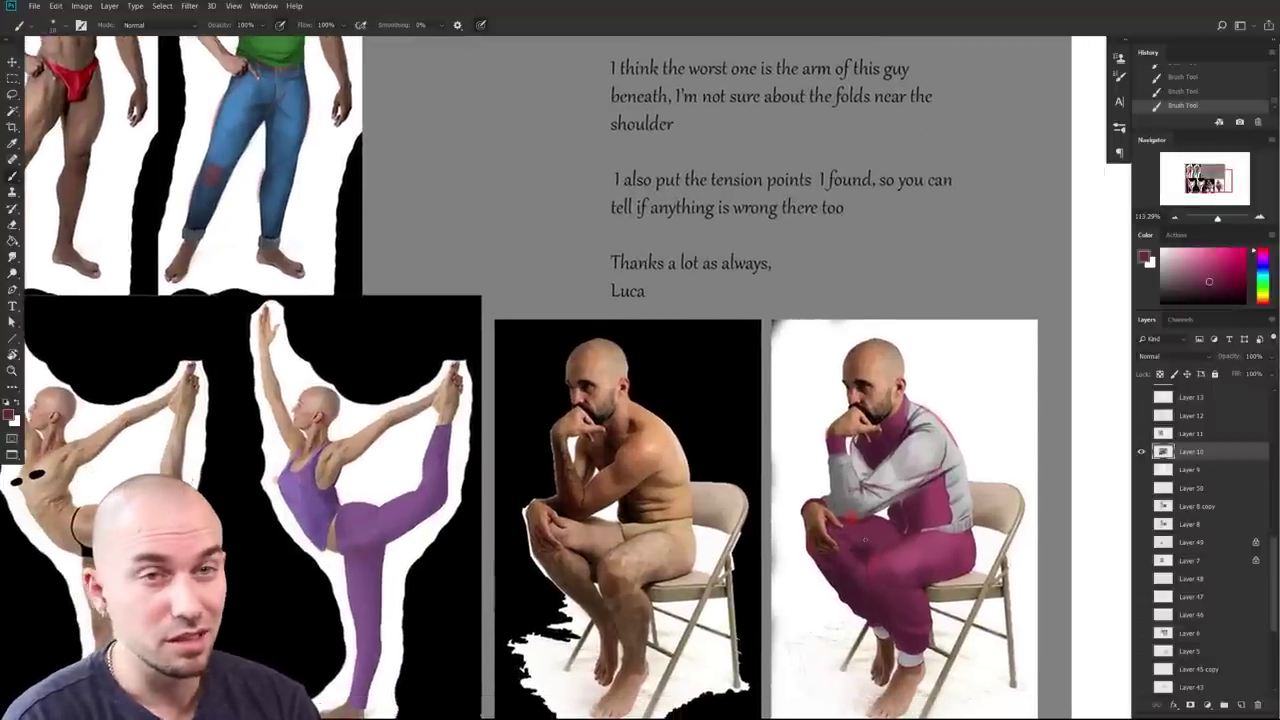
scroll(940, 519, "down", 3)
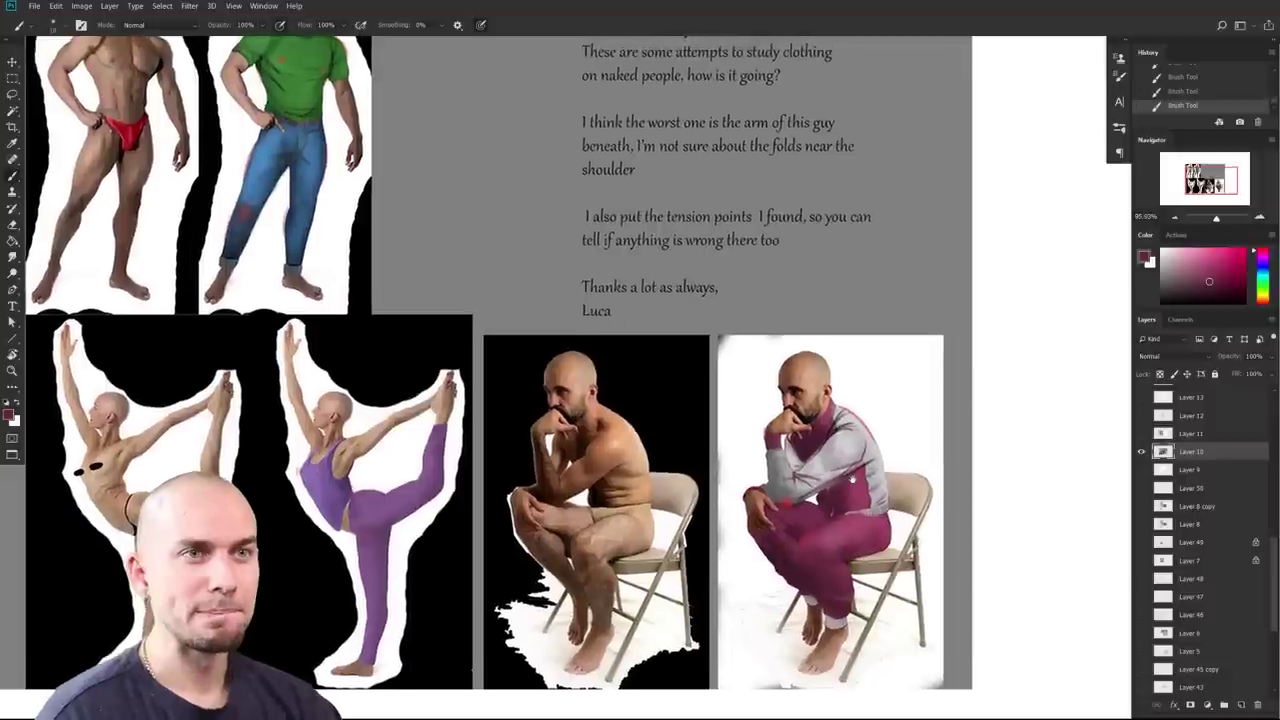
left_click_drag(852, 478, 852, 482)
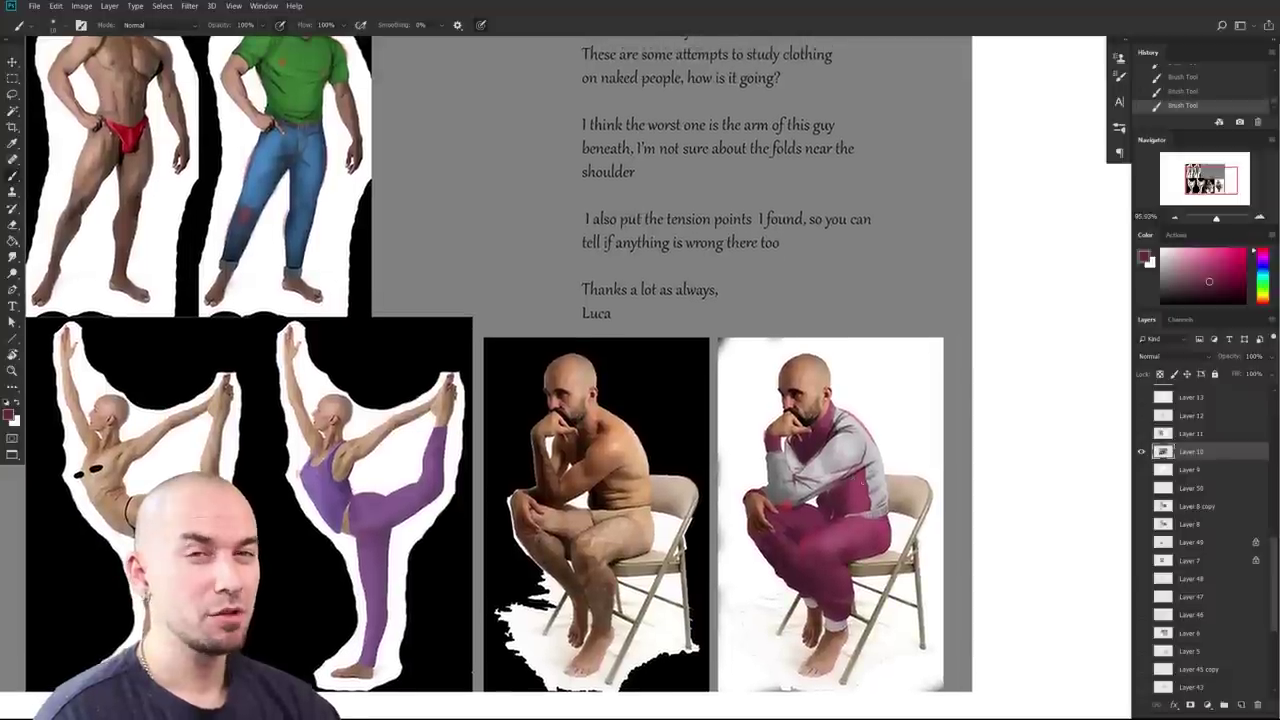
Step: Hide Layer 10, and show and select Layer 11 with the rocket girl submission
left_click(1142, 453)
left_click(1142, 435)
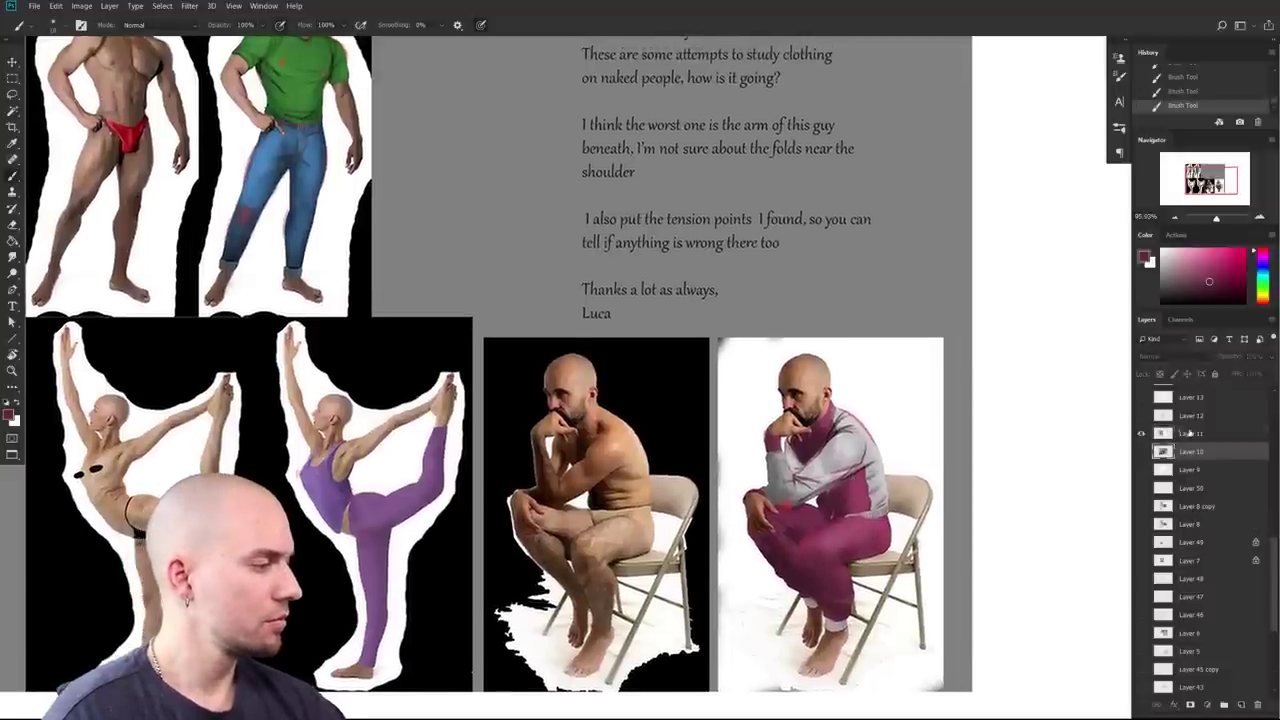
left_click(1188, 435)
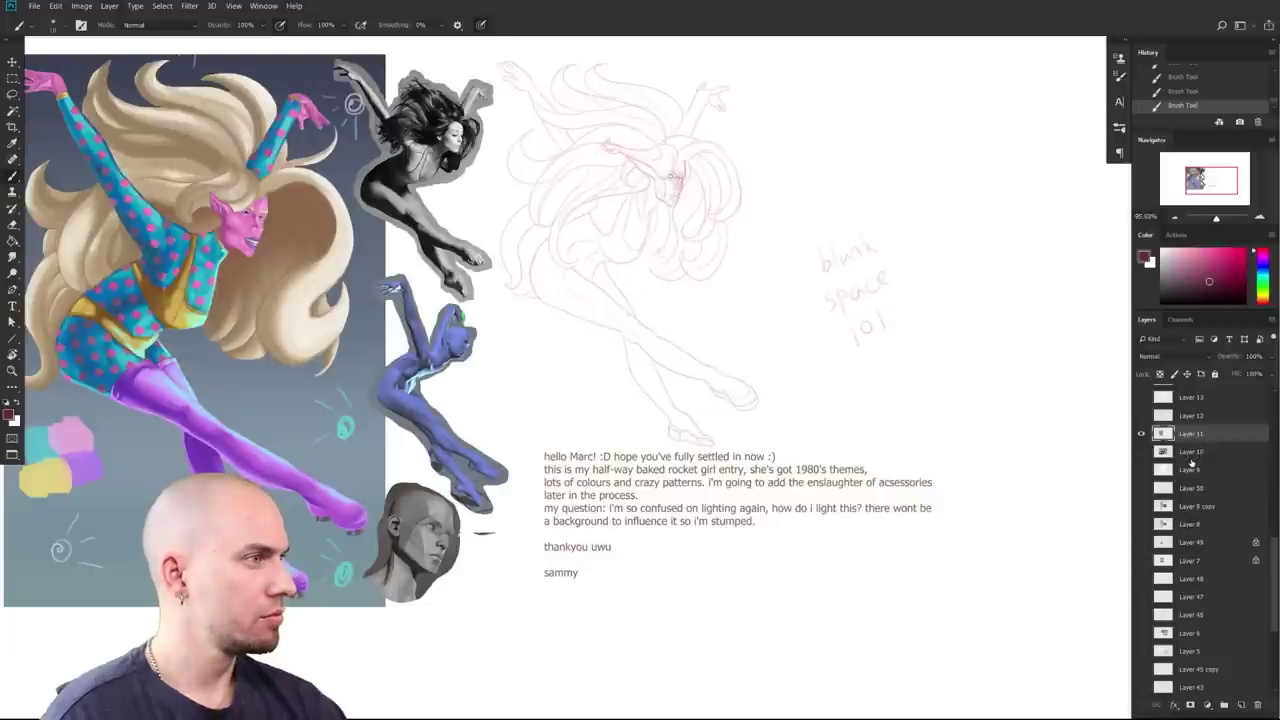
Step: Examine the rocket girl painting, its pose and lighting references, the line sketch and the student's written lighting question
left_click_drag(919, 470, 986, 516)
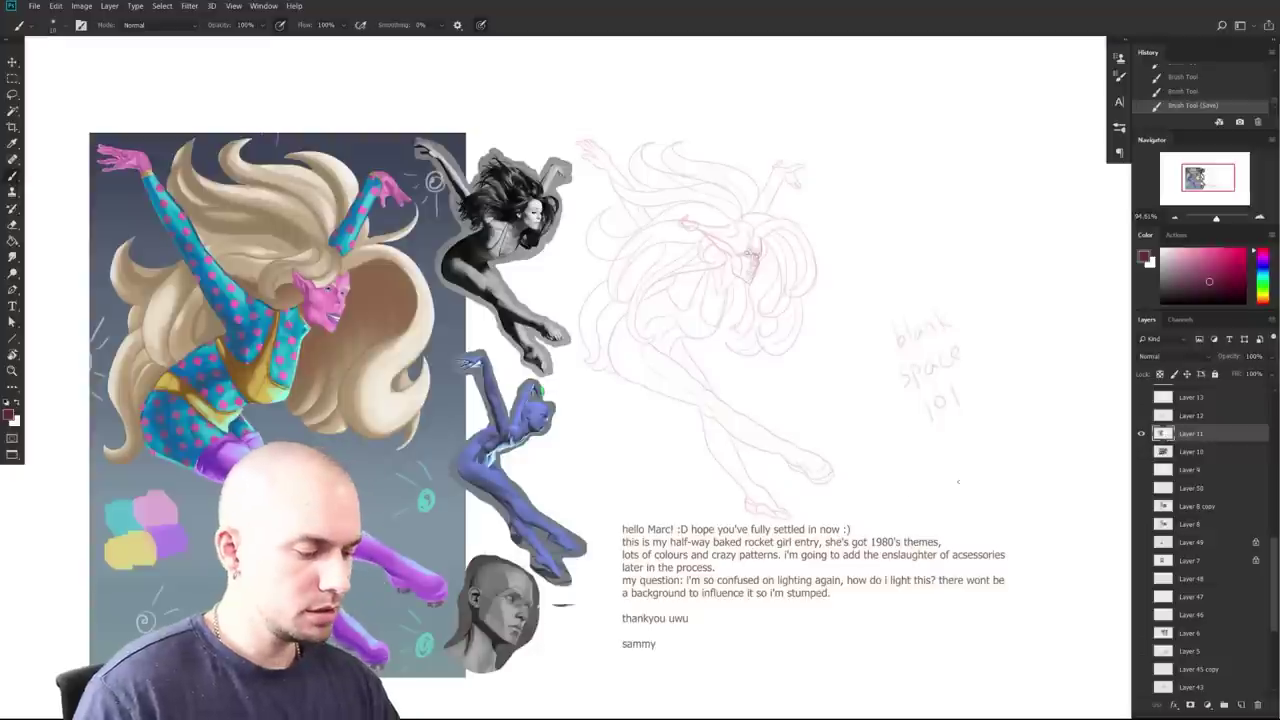
mouse_move(812, 506)
left_mouse_down()
mouse_move(828, 480)
mouse_move(798, 494)
left_mouse_up()
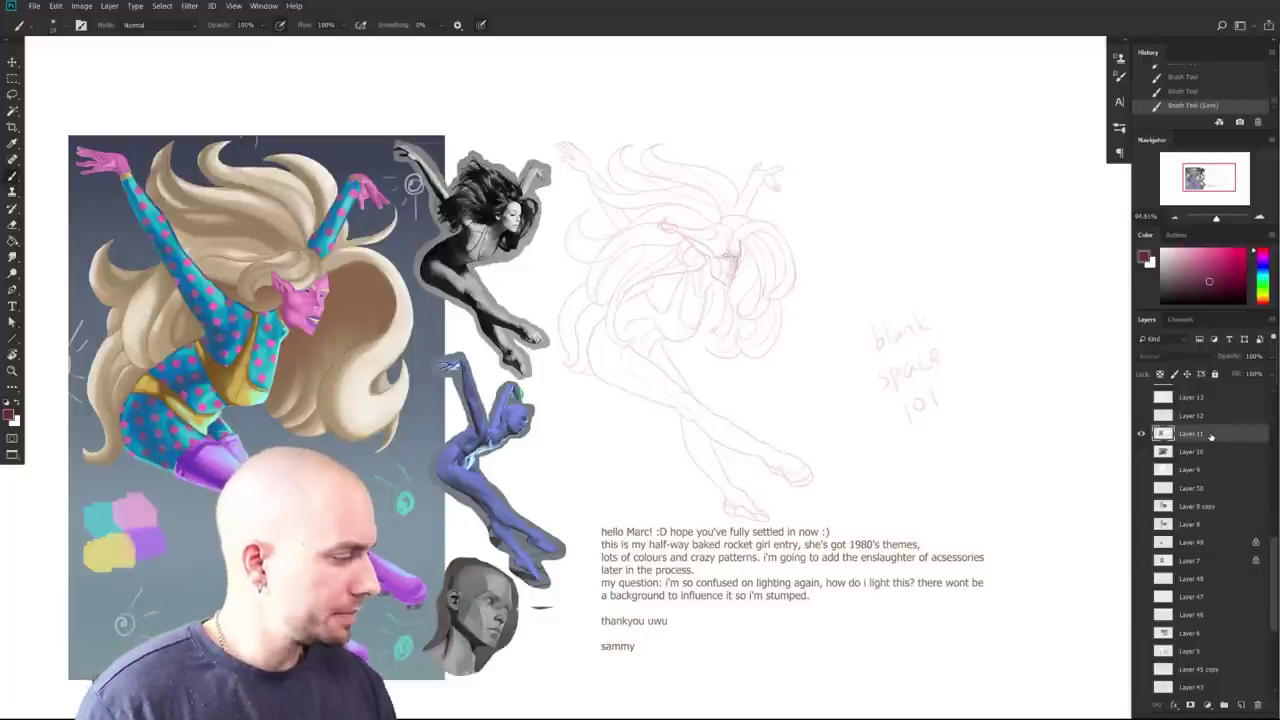
mouse_move(807, 487)
left_mouse_down()
mouse_move(842, 453)
mouse_move(818, 471)
mouse_move(874, 487)
mouse_move(903, 451)
mouse_move(962, 473)
left_mouse_up()
right_click(962, 473)
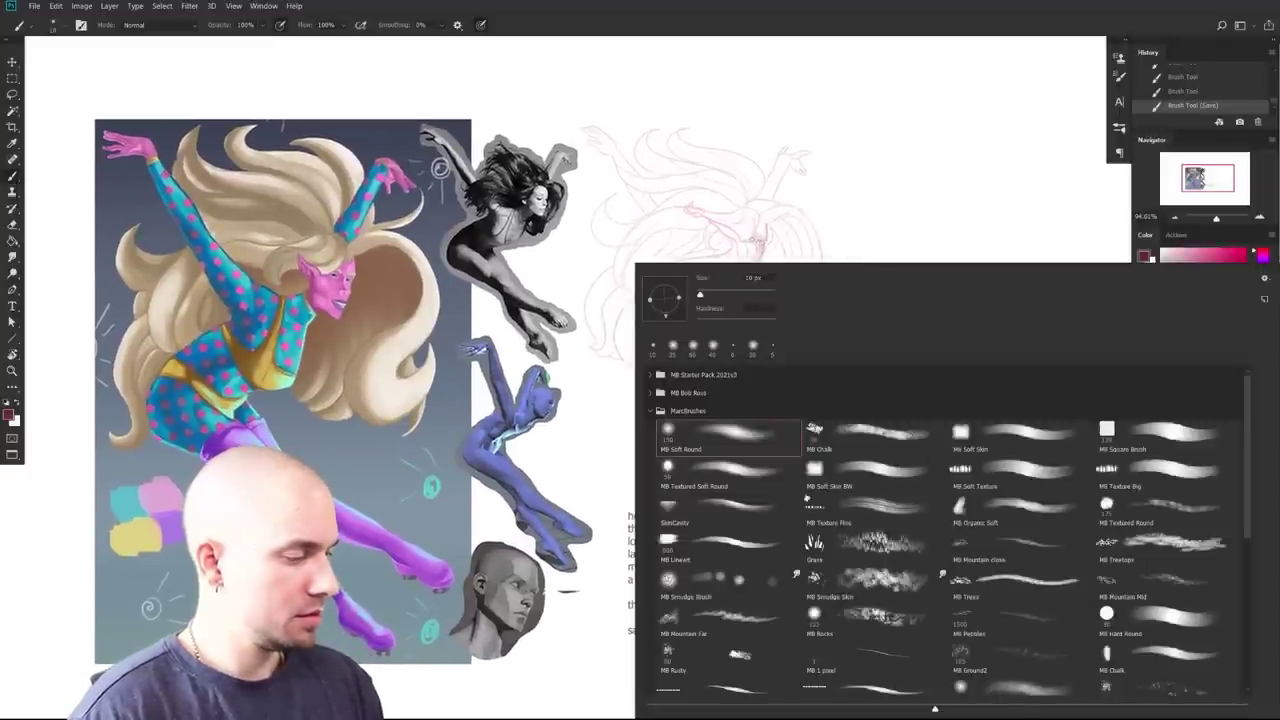
left_click_drag(614, 575, 668, 543)
left_click_drag(905, 540, 915, 550)
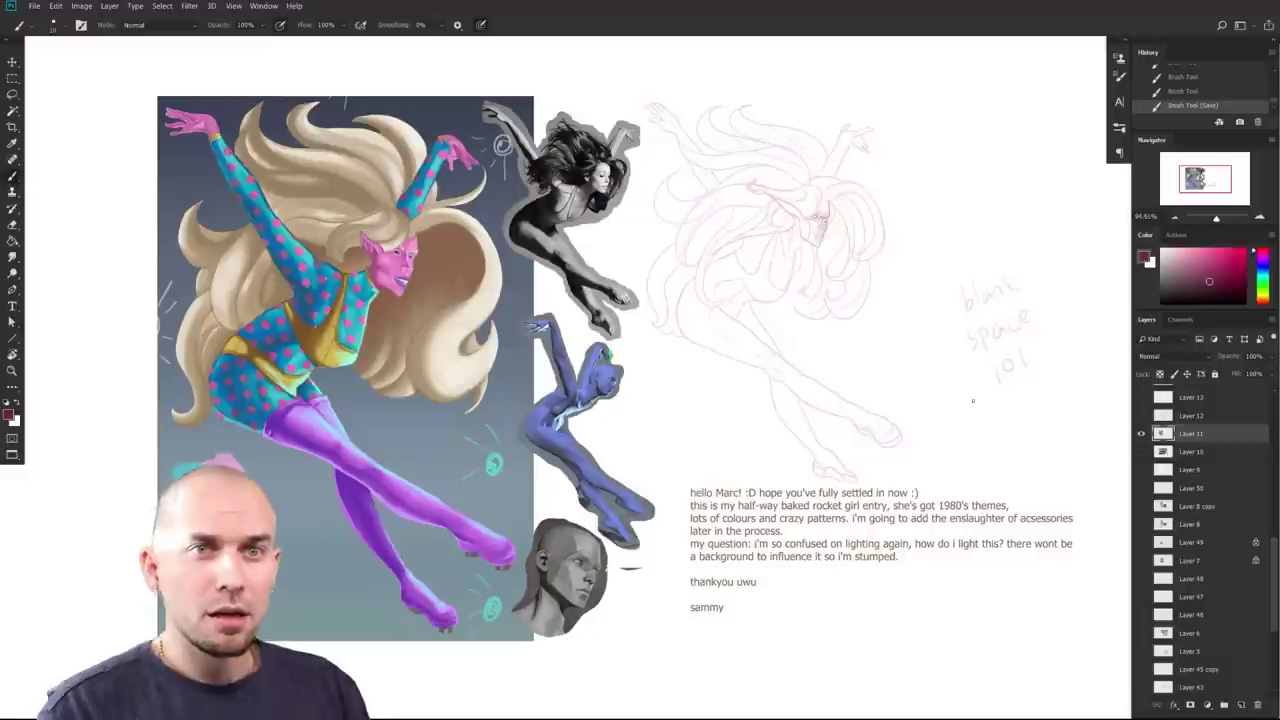
left_click(843, 422)
mouse_move(861, 475)
left_mouse_down()
mouse_move(837, 451)
mouse_move(814, 468)
left_mouse_up()
left_click_drag(988, 497, 933, 491)
scroll(932, 491, "right", 1)
mouse_move(1037, 633)
left_mouse_down()
mouse_move(1028, 642)
mouse_move(1040, 644)
left_mouse_up()
left_click_drag(962, 517, 978, 535)
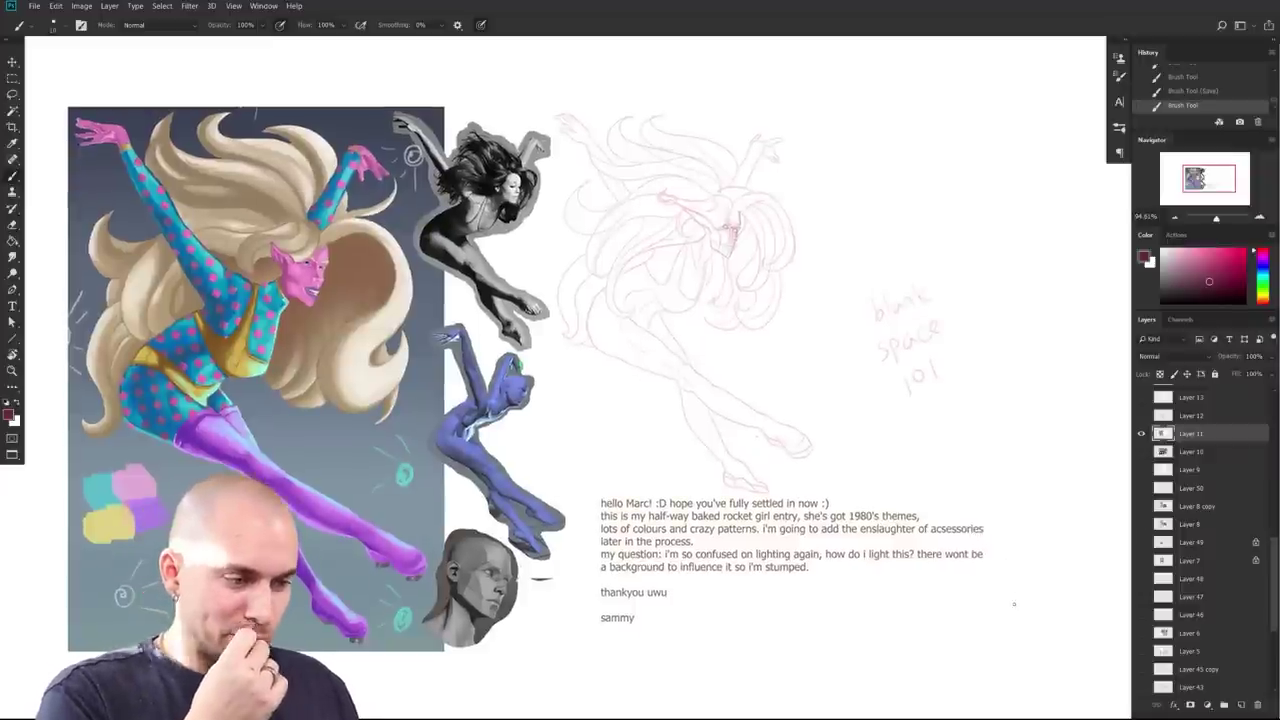
scroll(1003, 575, "right", 1)
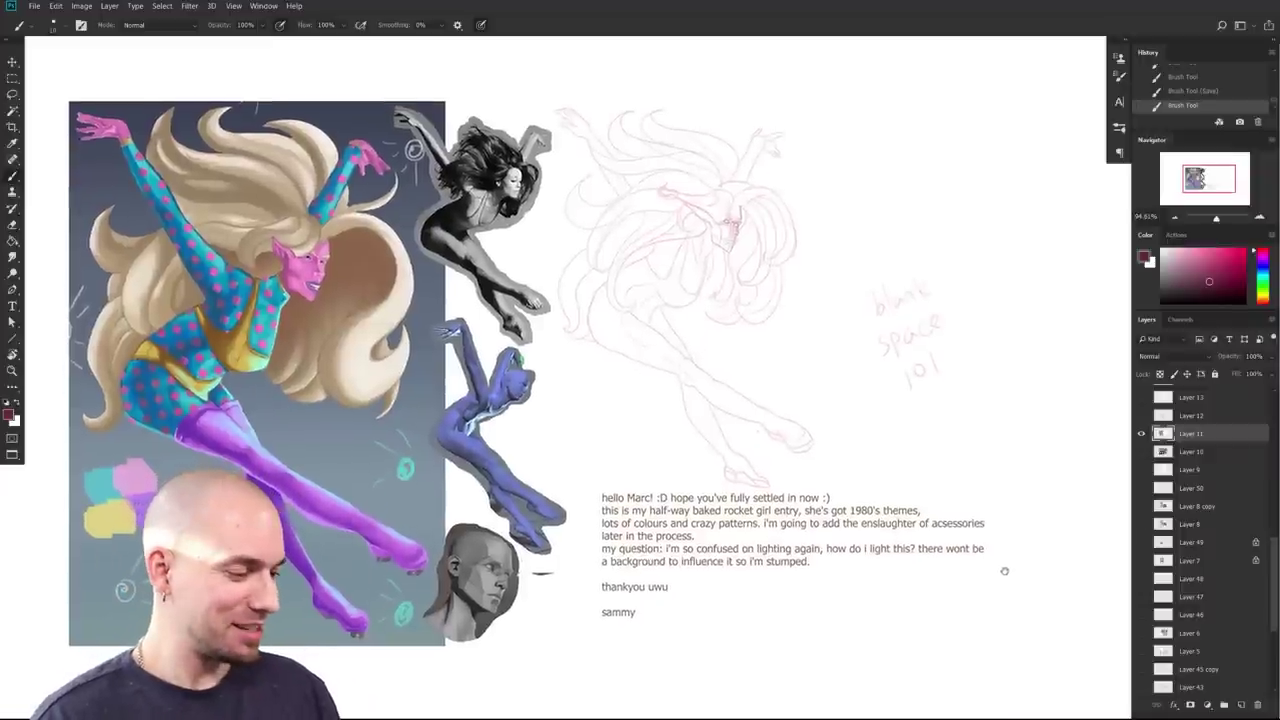
scroll(986, 634, "down", 1)
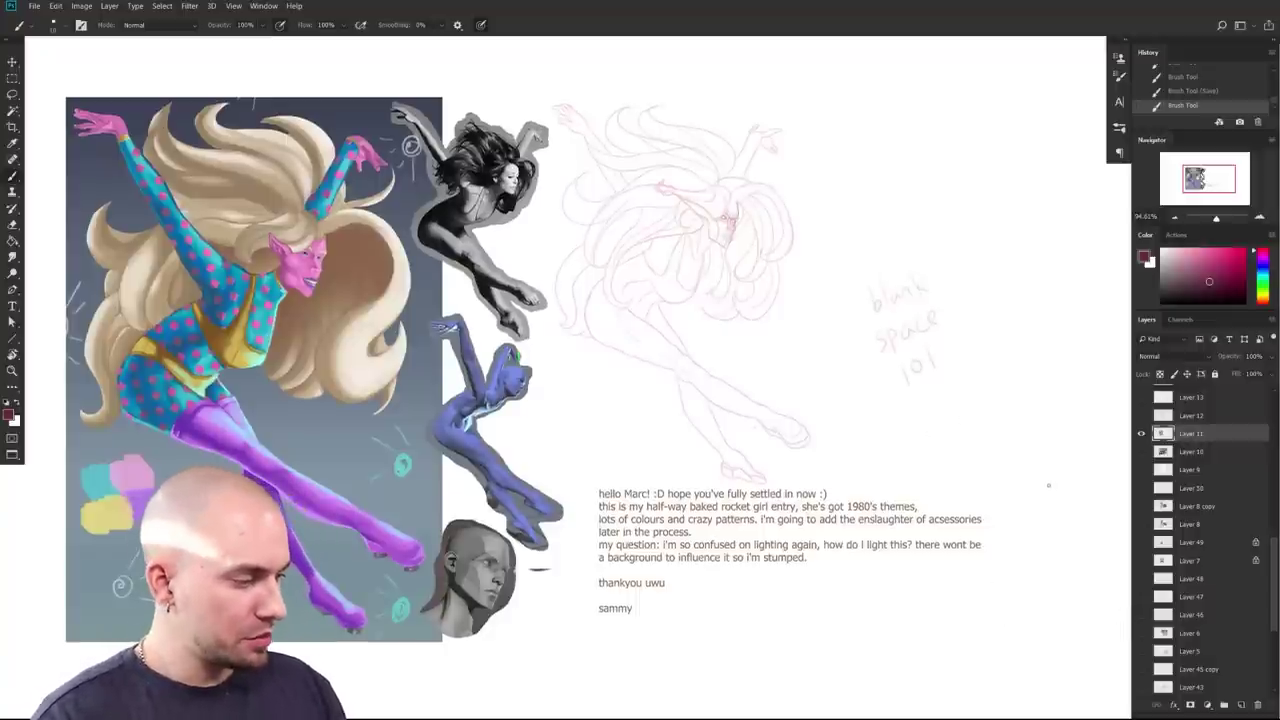
left_click_drag(972, 481, 971, 476)
left_click_drag(998, 583, 989, 586)
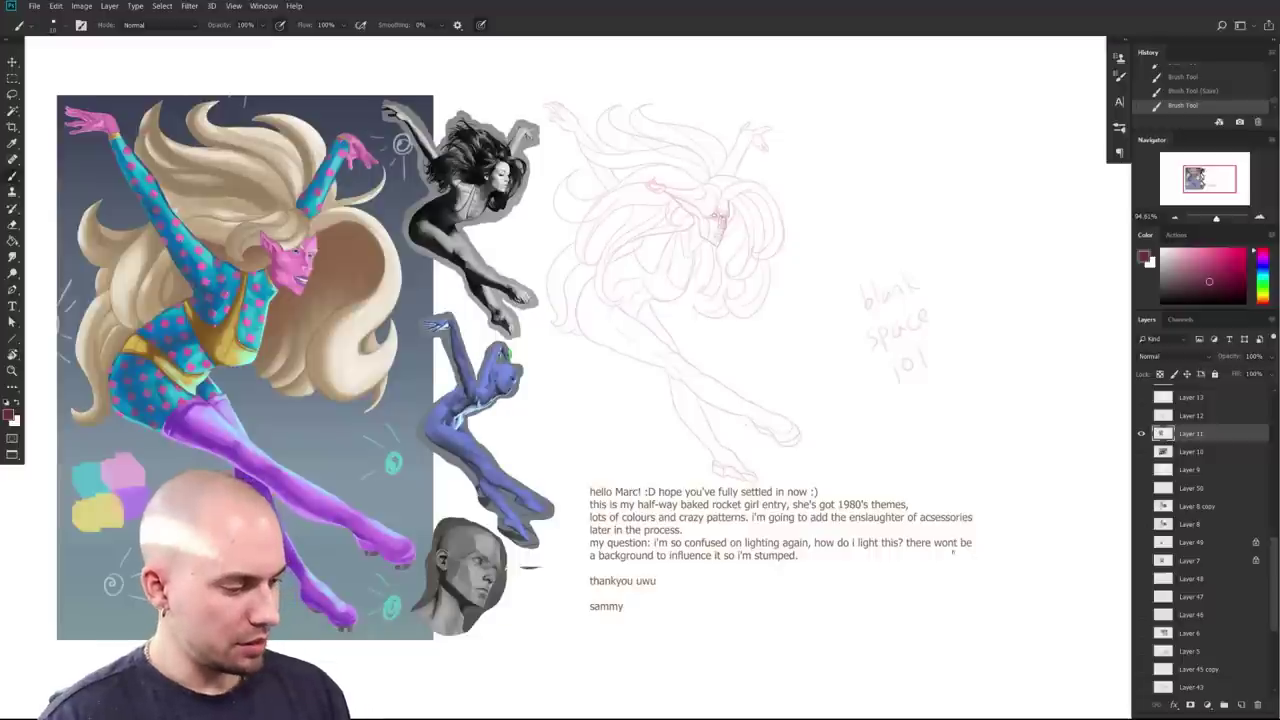
Step: Compare the rocket girl painting with its pose and lighting references and the student's question
scroll(975, 555, "up", 1)
scroll(975, 555, "left", 1)
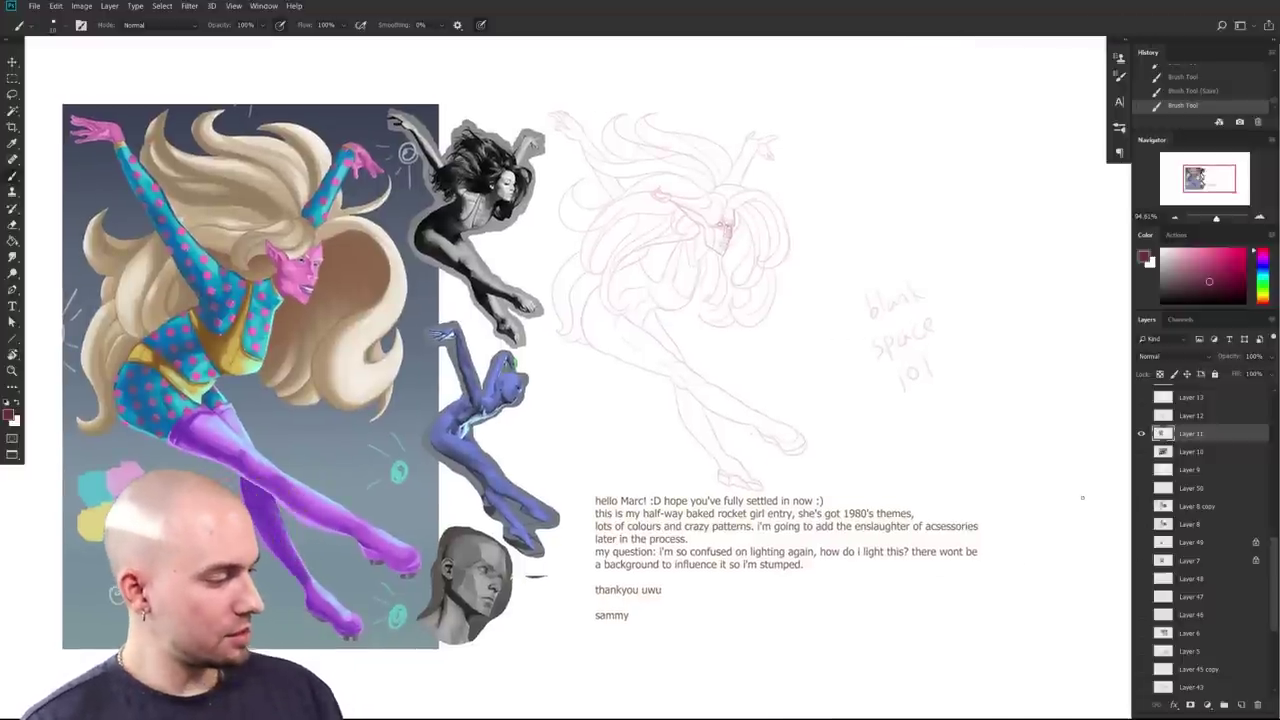
left_click_drag(709, 357, 808, 378)
left_click(1244, 250)
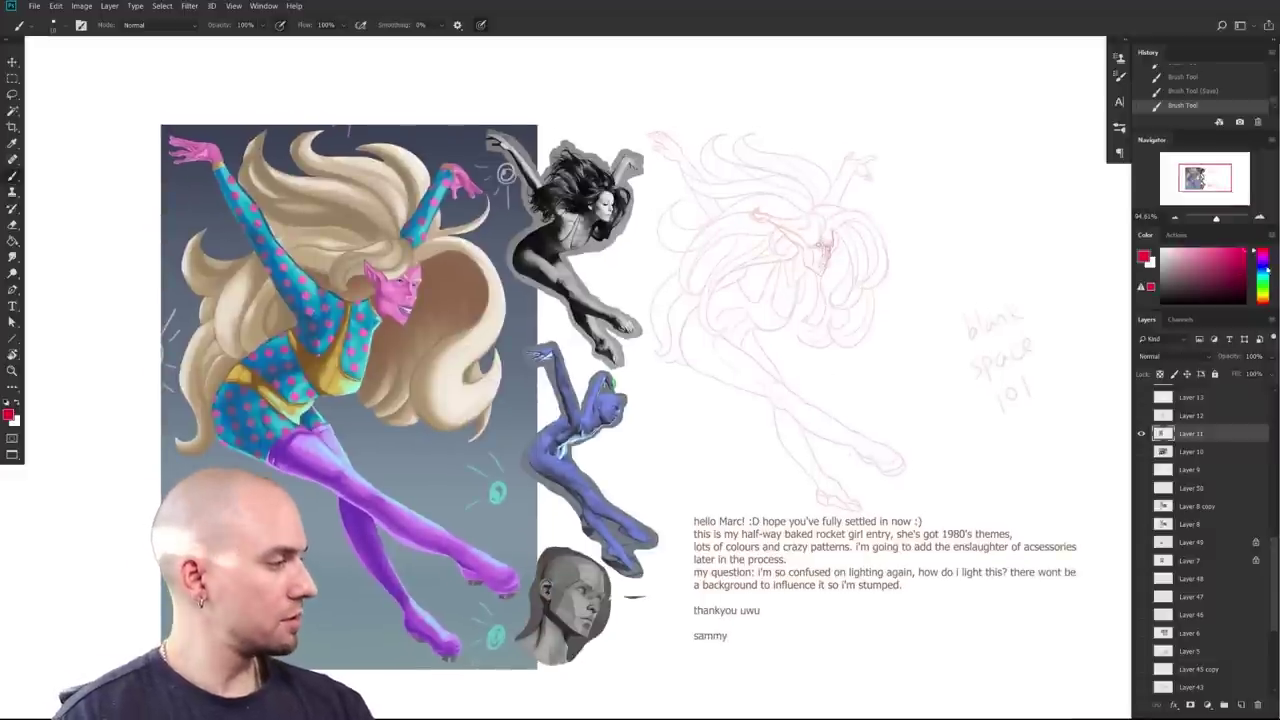
left_click_drag(706, 387, 1017, 419)
scroll(1016, 419, "left", 3)
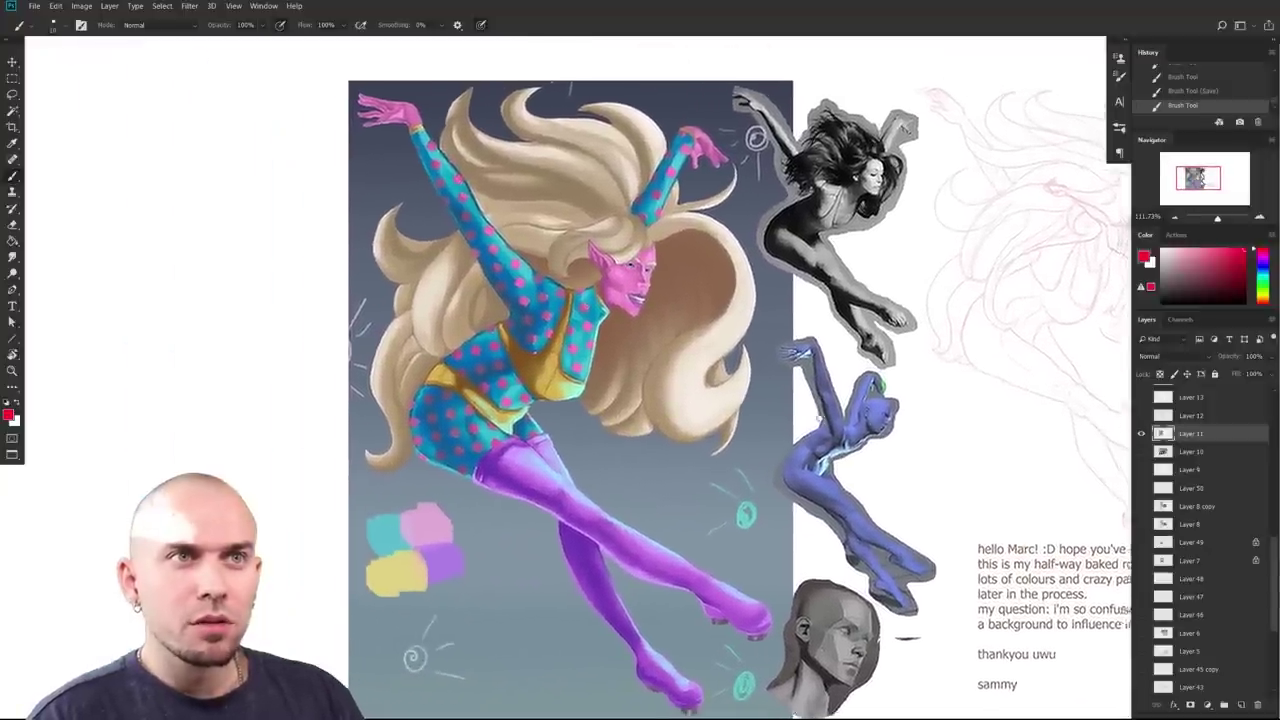
scroll(986, 386, "right", 5)
scroll(855, 383, "down", 1)
scroll(855, 383, "down", 1)
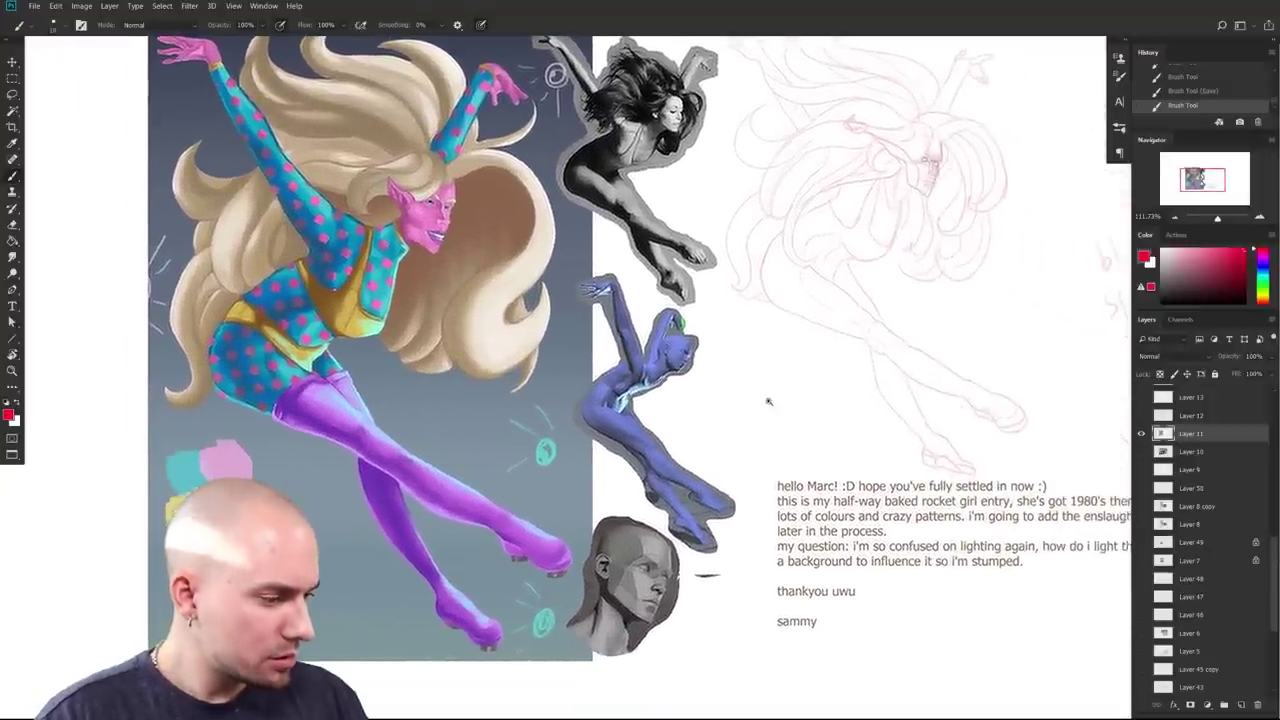
Step: Examine the blue 3D pose model and the black-and-white dancer photo up close
scroll(820, 390, "up", 3)
left_click_drag(760, 414, 746, 507)
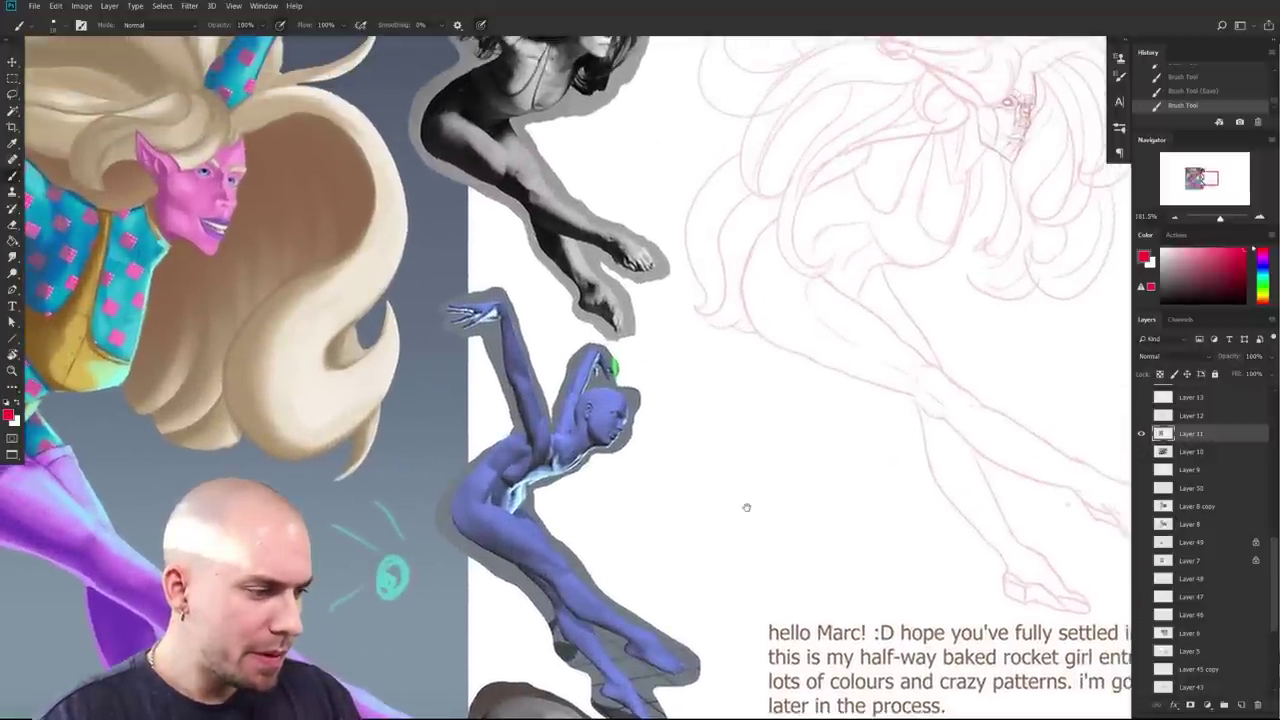
scroll(746, 508, "up", 4)
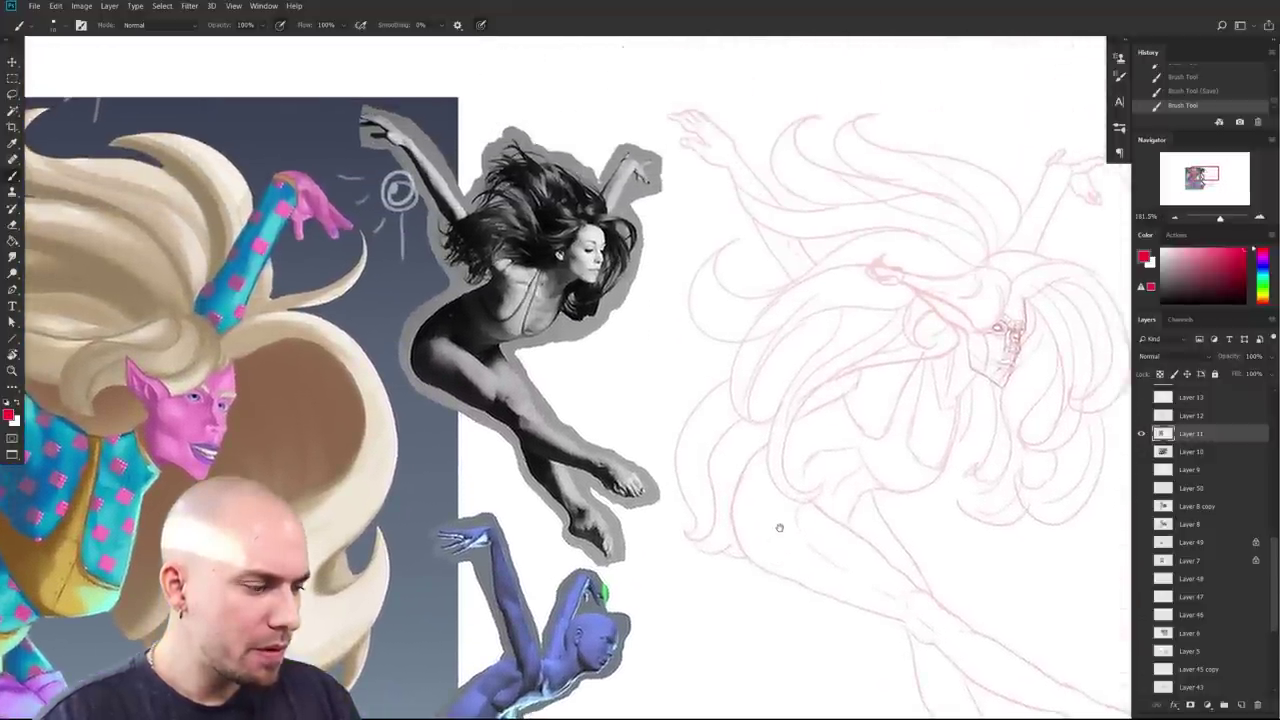
mouse_move(777, 523)
left_mouse_down()
mouse_move(877, 466)
mouse_move(869, 474)
mouse_move(923, 470)
mouse_move(966, 486)
left_mouse_up()
scroll(968, 480, "up", 2)
left_click_drag(986, 335, 976, 502)
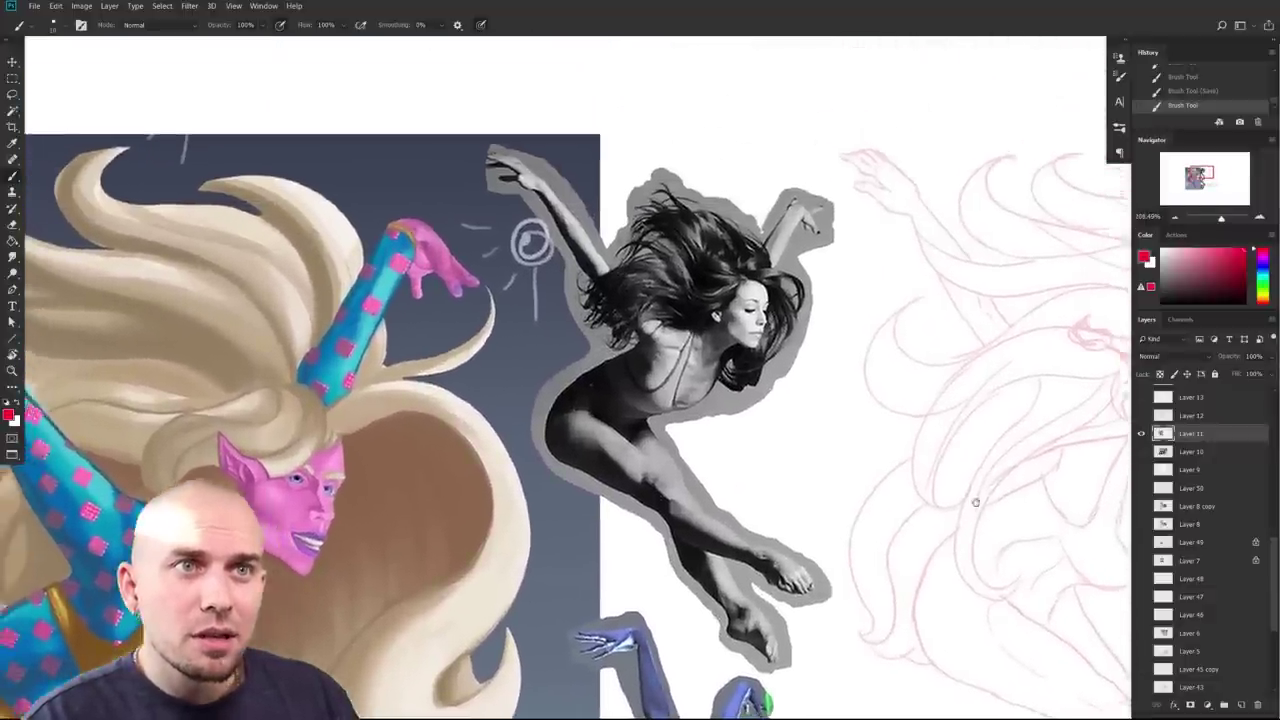
scroll(970, 500, "up", 2)
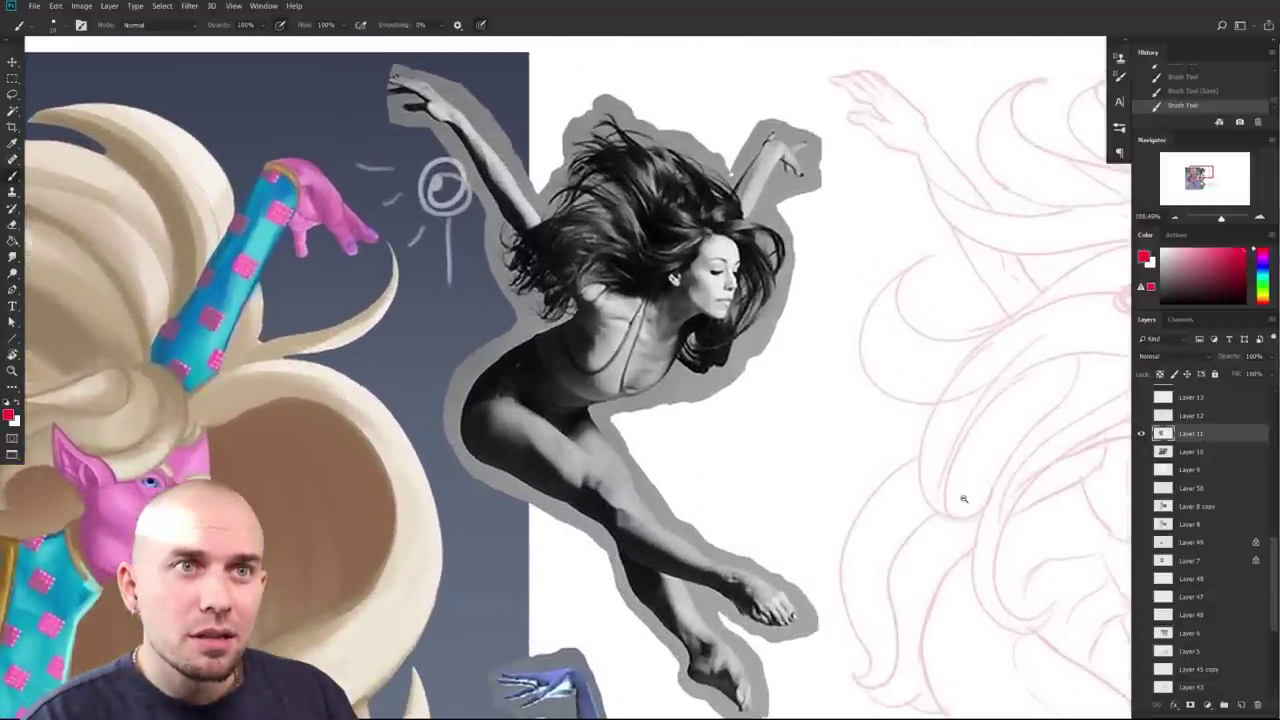
Step: Study the whole rocket girl figure, focusing on how the light falls across her hair, torso and legs
scroll(963, 499, "down", 4)
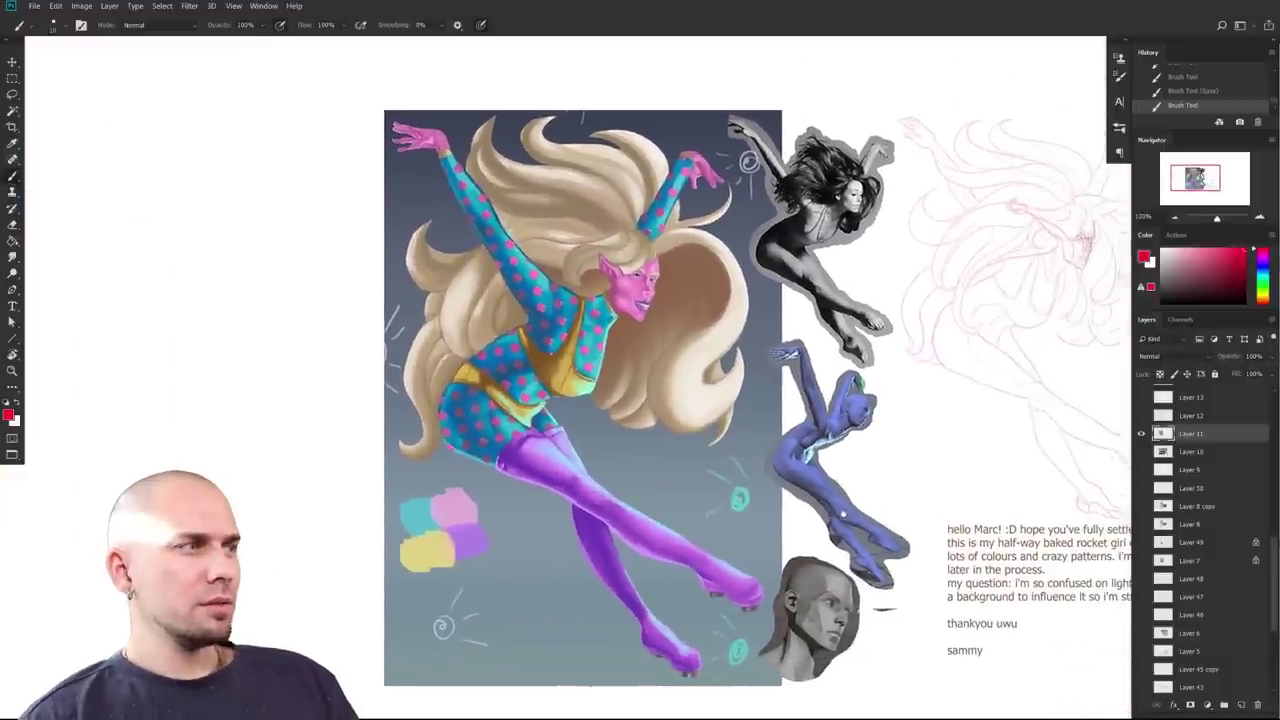
left_click_drag(843, 513, 894, 523)
left_click_drag(957, 509, 917, 508)
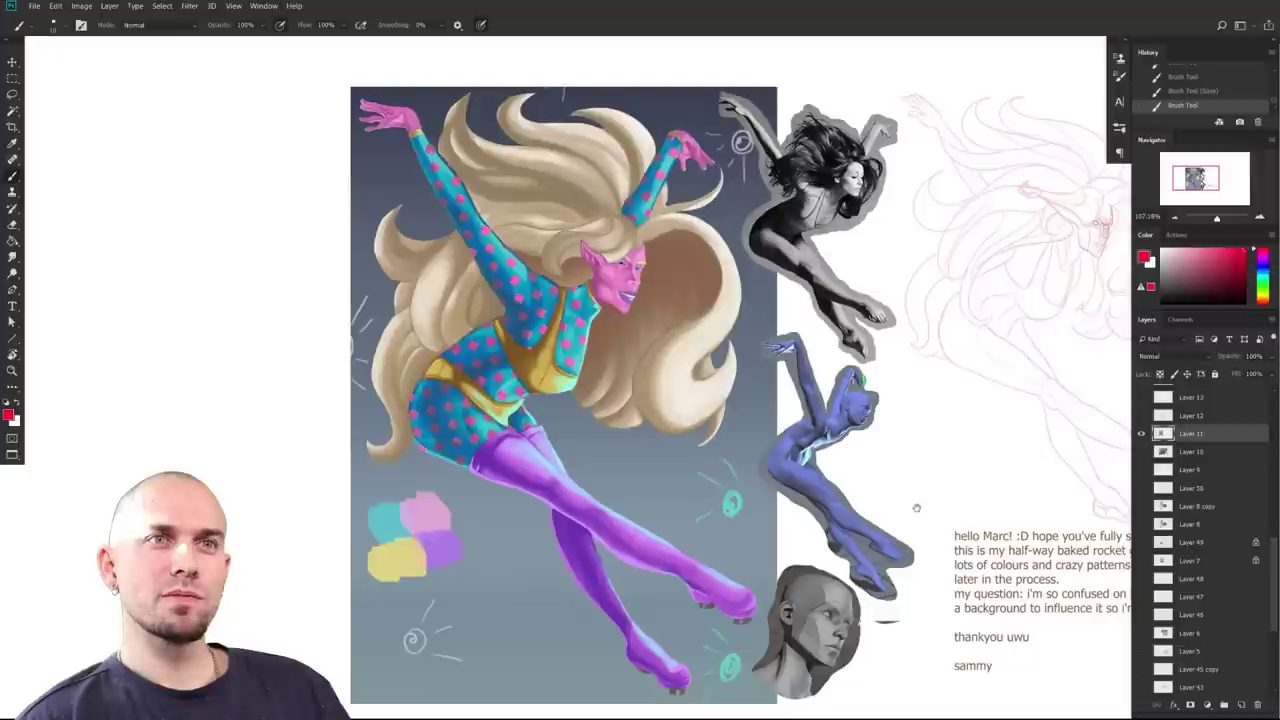
left_click_drag(916, 508, 900, 505)
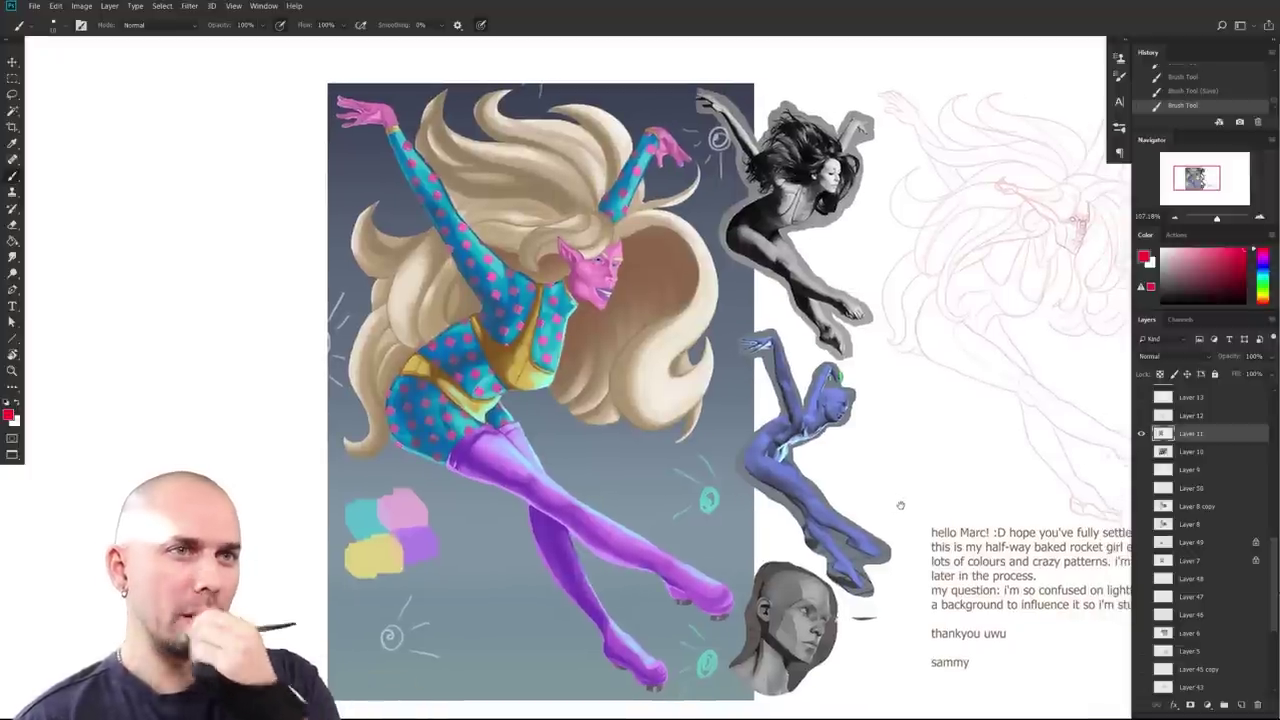
left_click_drag(1022, 540, 998, 537)
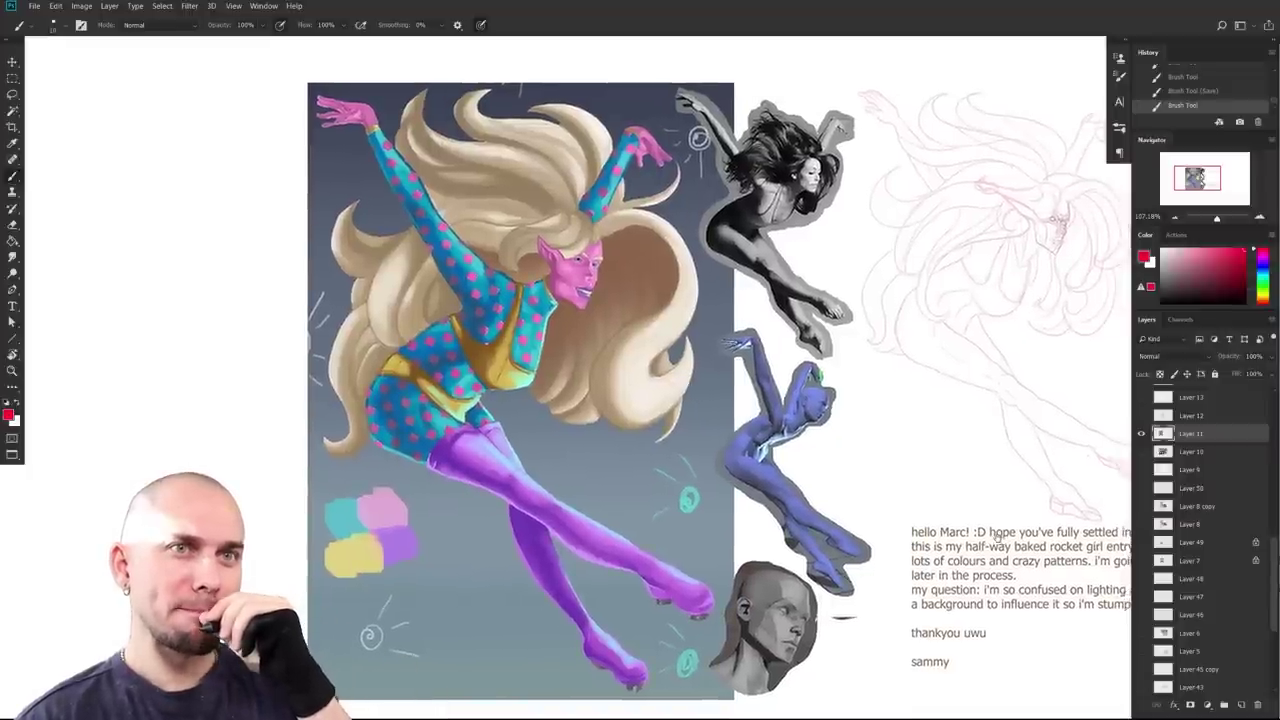
left_click_drag(778, 467, 756, 521)
left_click_drag(613, 483, 716, 529)
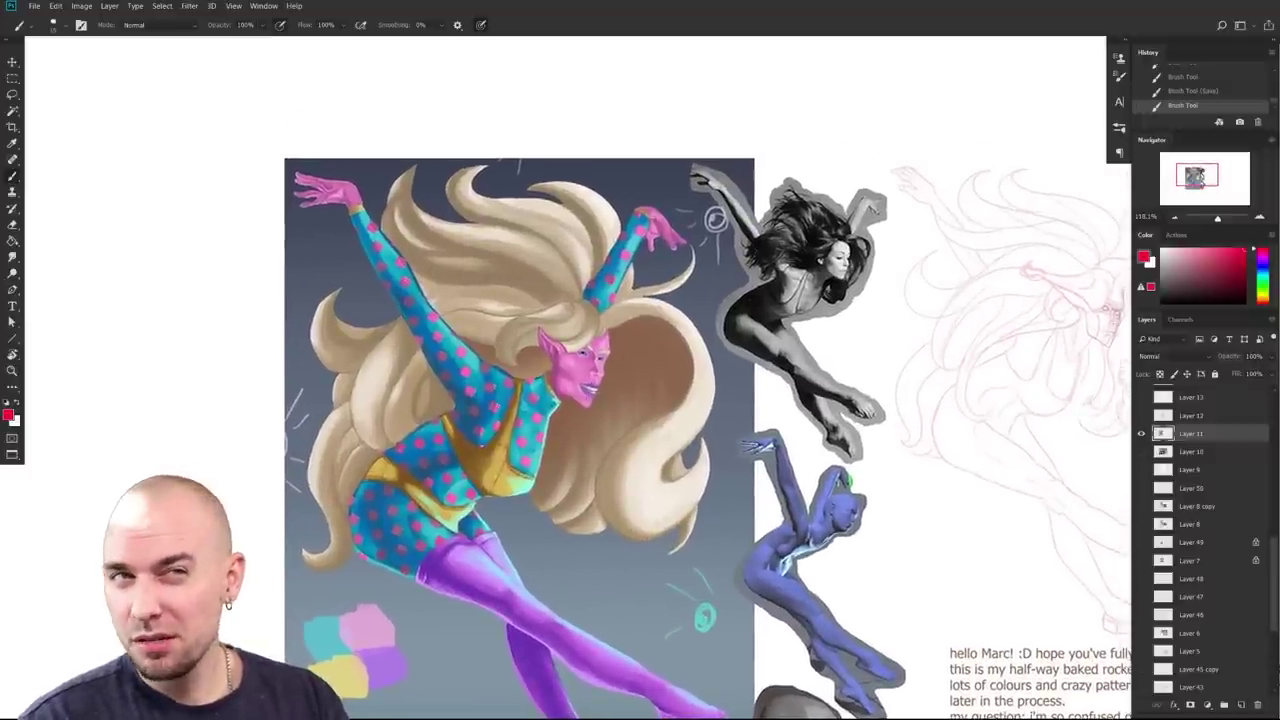
left_click_drag(598, 431, 624, 468)
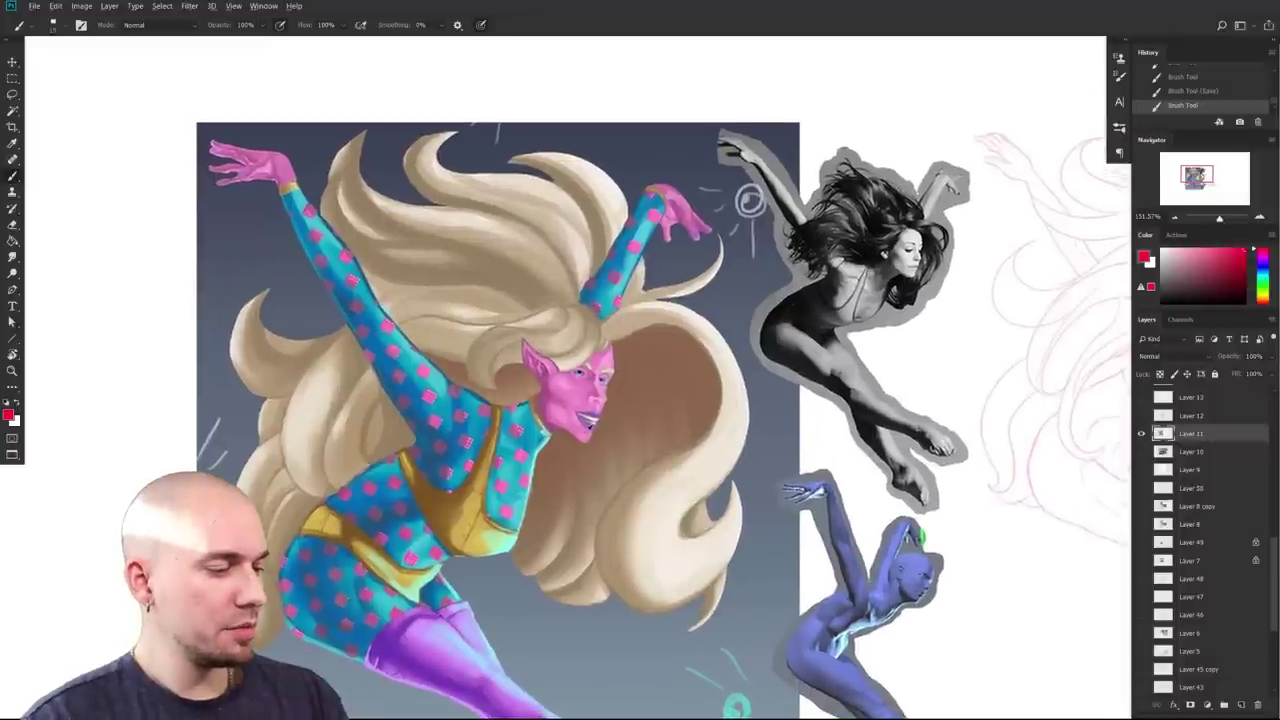
Step: Switch to another brush preset, choose a pale cream painting colour and enlarge the brush
left_click(521, 456, "alt")
right_click(841, 439)
left_click(588, 582)
left_click_drag(1068, 332, 1021, 357)
left_click(1176, 249)
left_click_drag(1268, 301, 1265, 296)
key("]")
key("]")
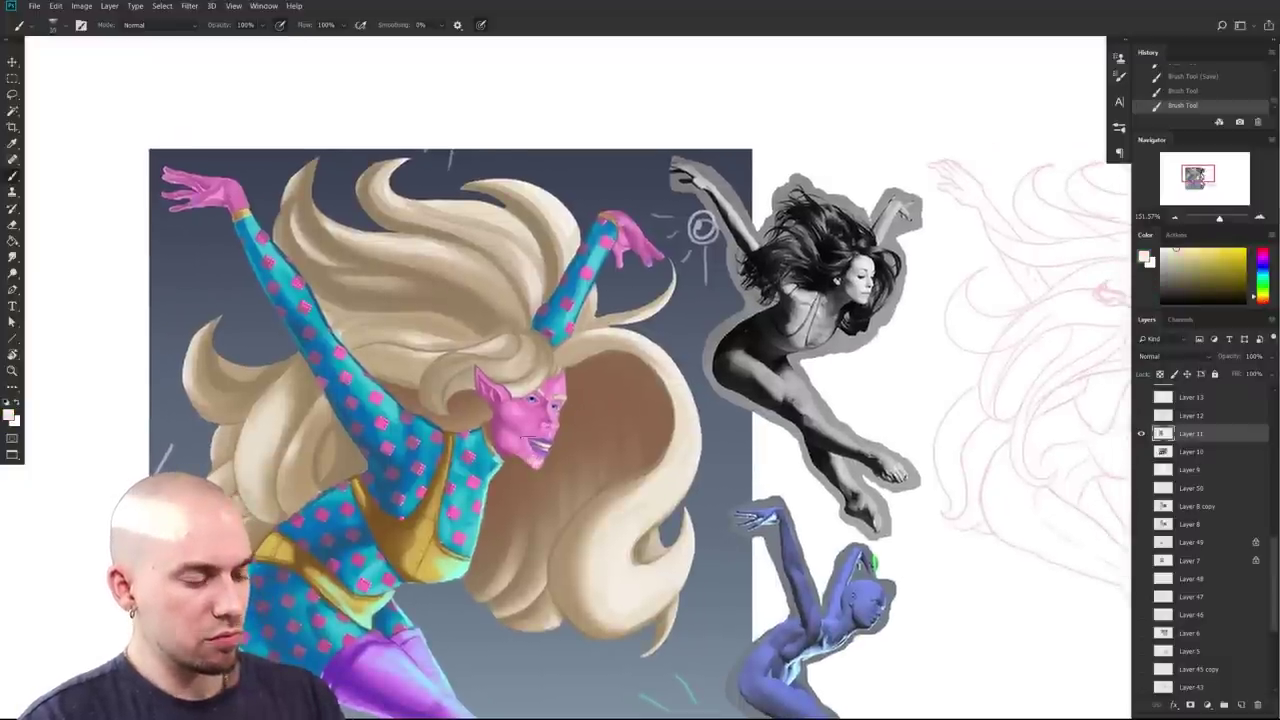
Step: Compare the finished figure with the pink line sketch and the neighbouring references
scroll(695, 433, "down", 2)
scroll(673, 476, "down", 5)
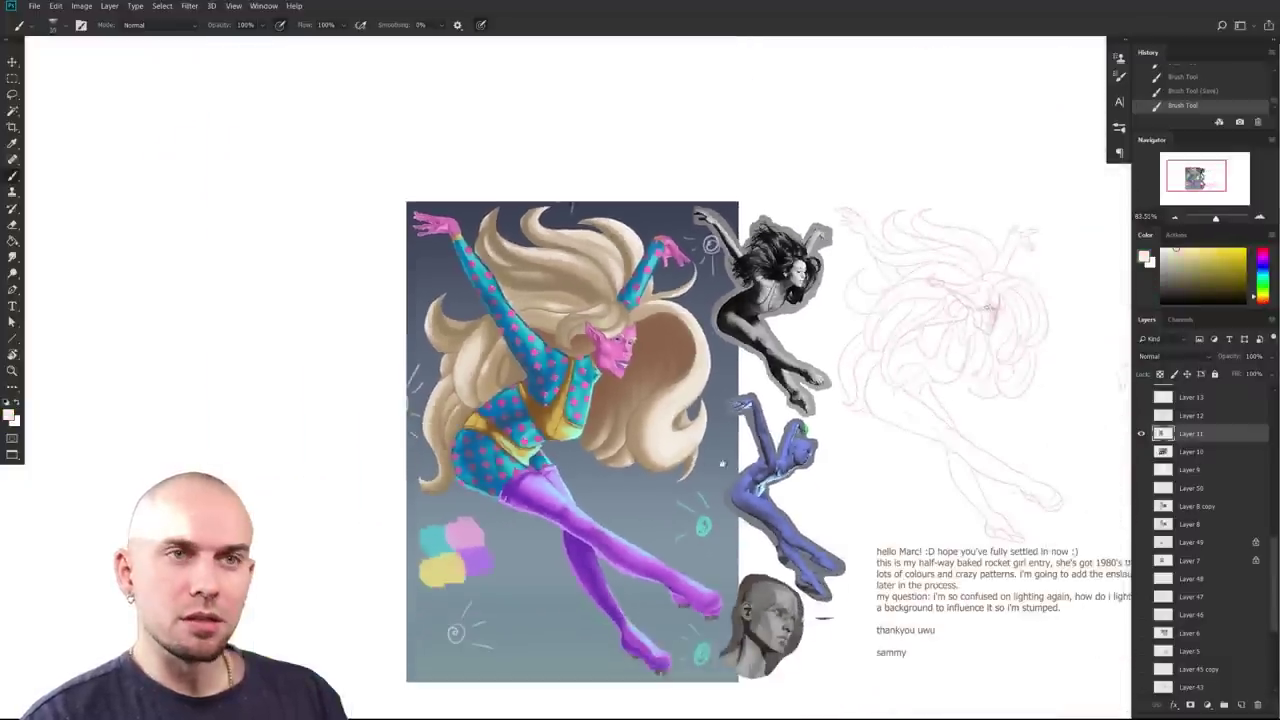
left_click_drag(738, 441, 777, 434)
scroll(700, 490, "up", 4)
left_click_drag(1130, 430, 897, 491)
left_click_drag(1068, 435, 789, 523)
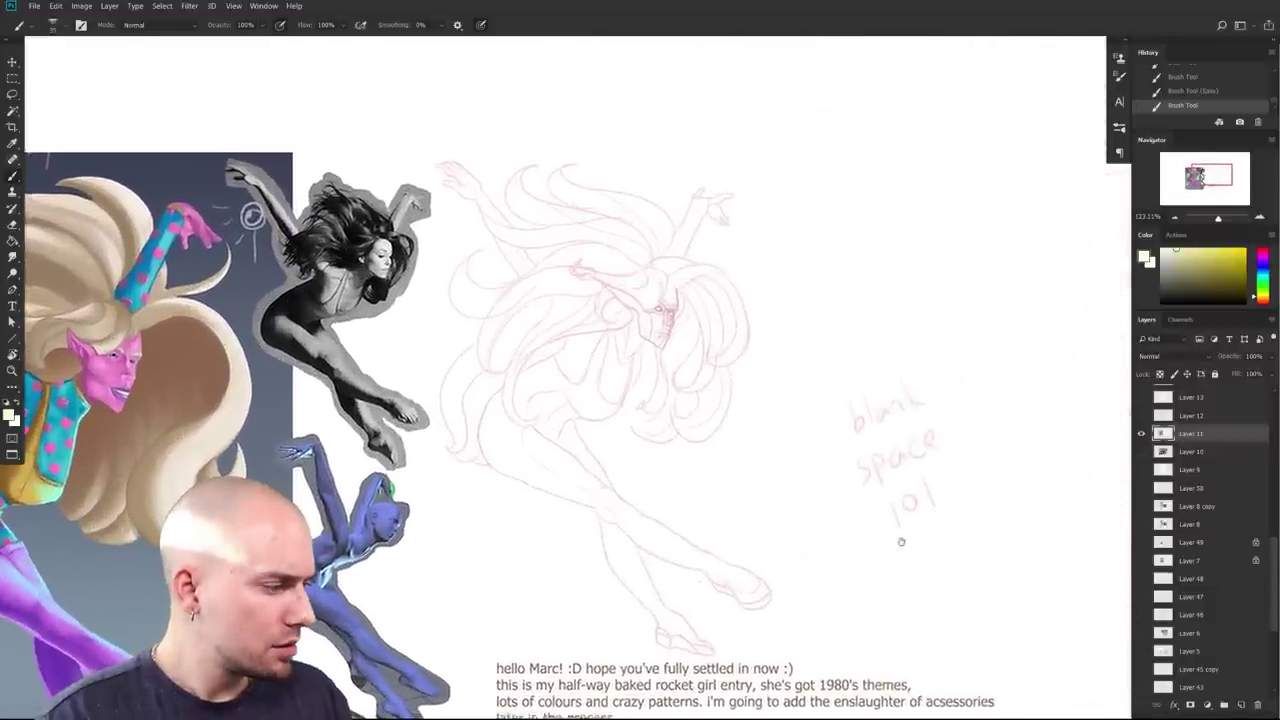
left_click_drag(902, 551, 909, 523)
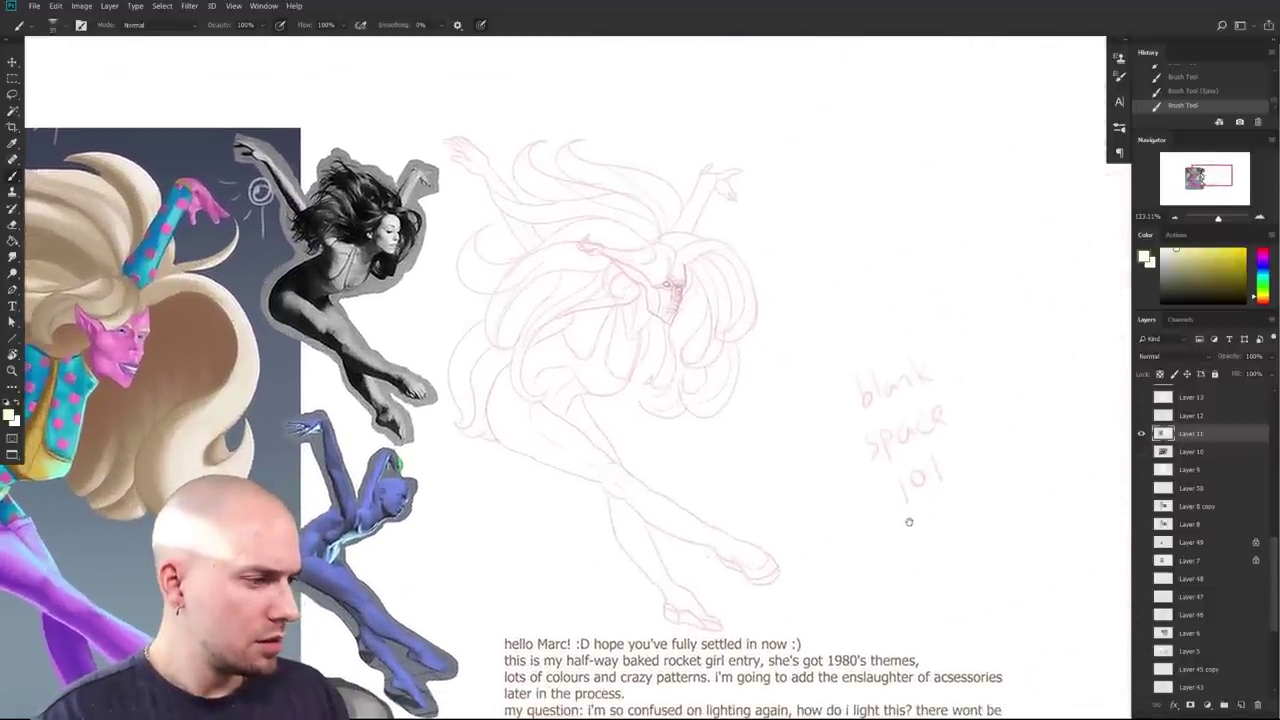
scroll(908, 517, "left", 8)
scroll(905, 500, "down", 2)
mouse_move(902, 477)
left_mouse_down()
mouse_move(934, 489)
mouse_move(776, 453)
left_mouse_up()
scroll(775, 453, "up", 1)
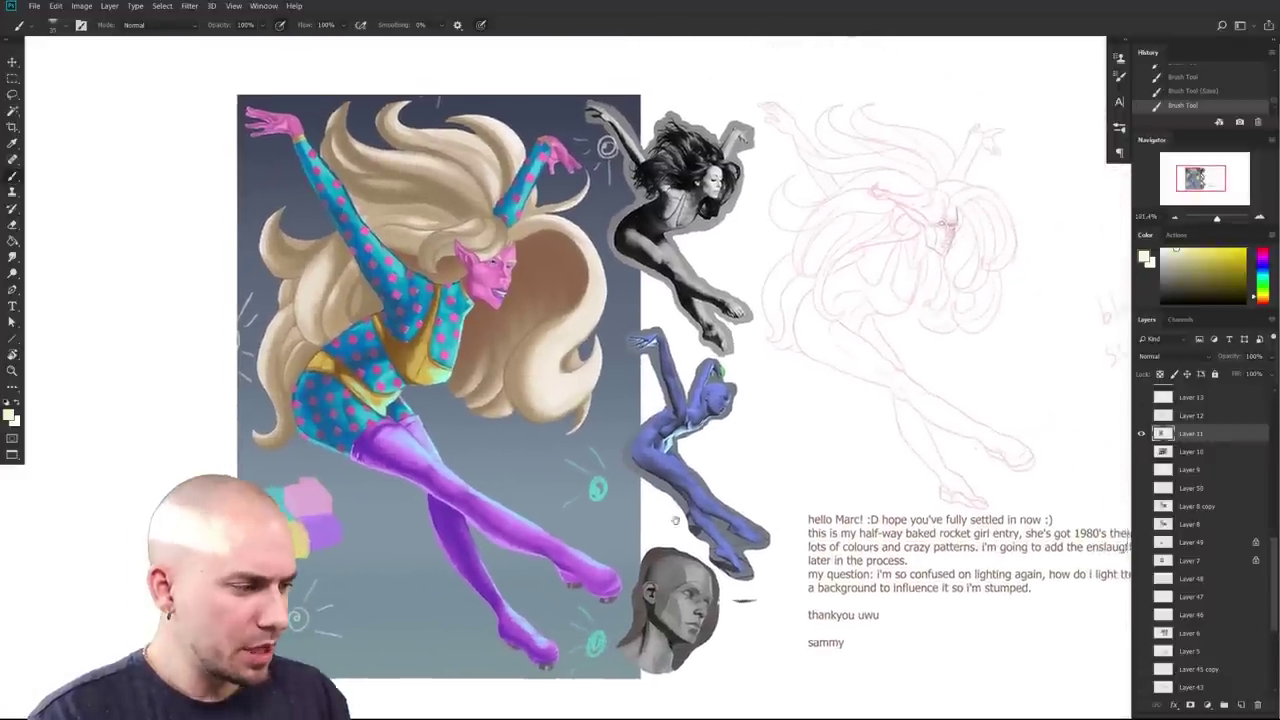
scroll(890, 563, "up", 1)
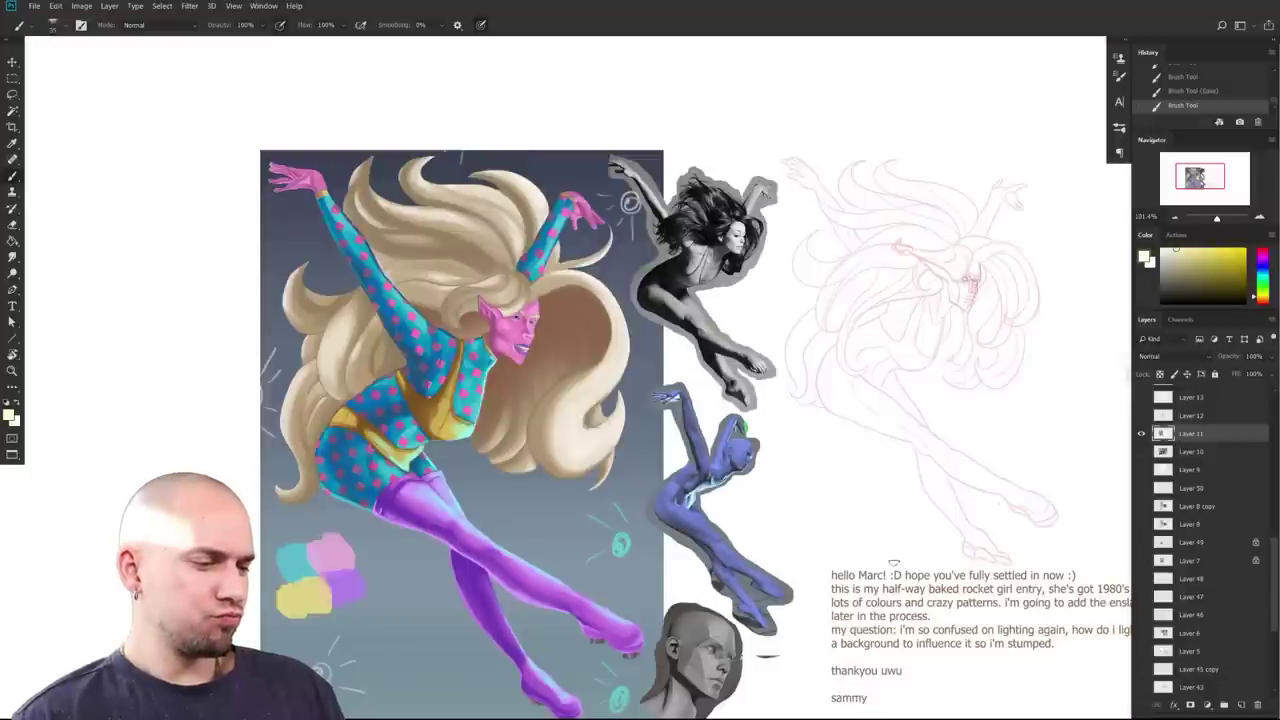
left_click_drag(866, 557, 954, 595)
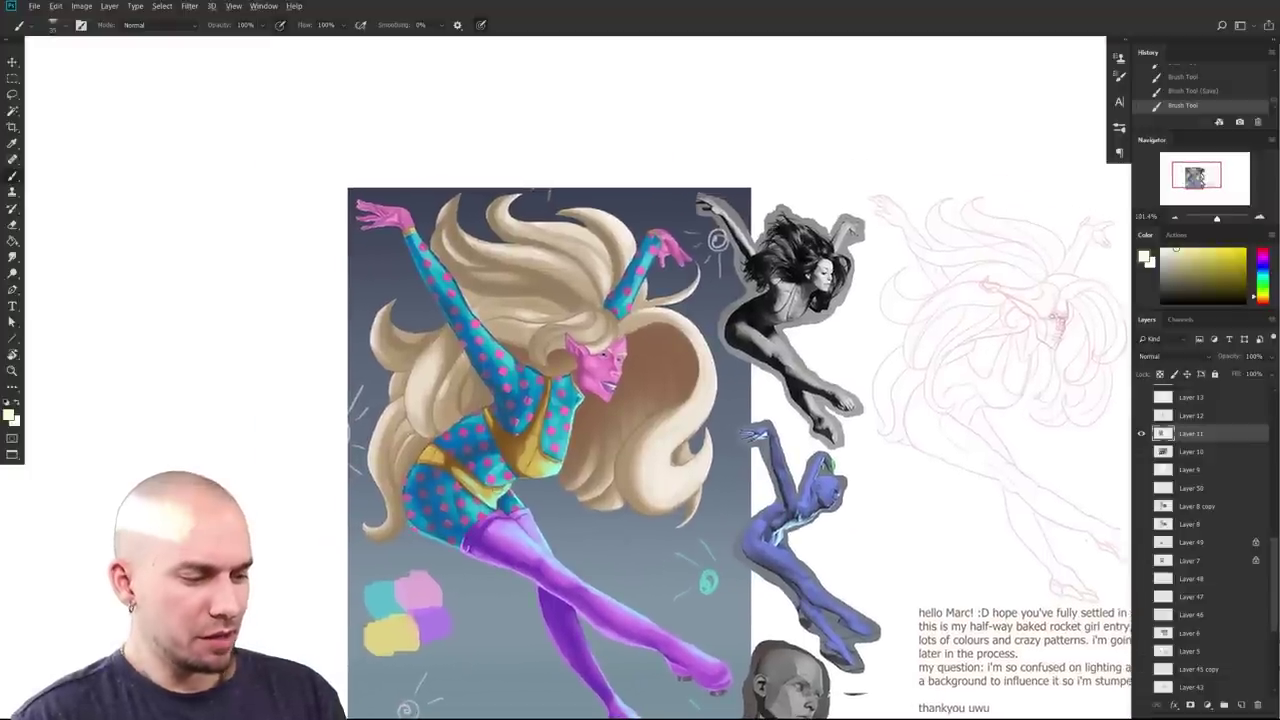
Step: Change the painting colour to bright red and try a stroke across the polka-dot waist
left_click(1161, 285)
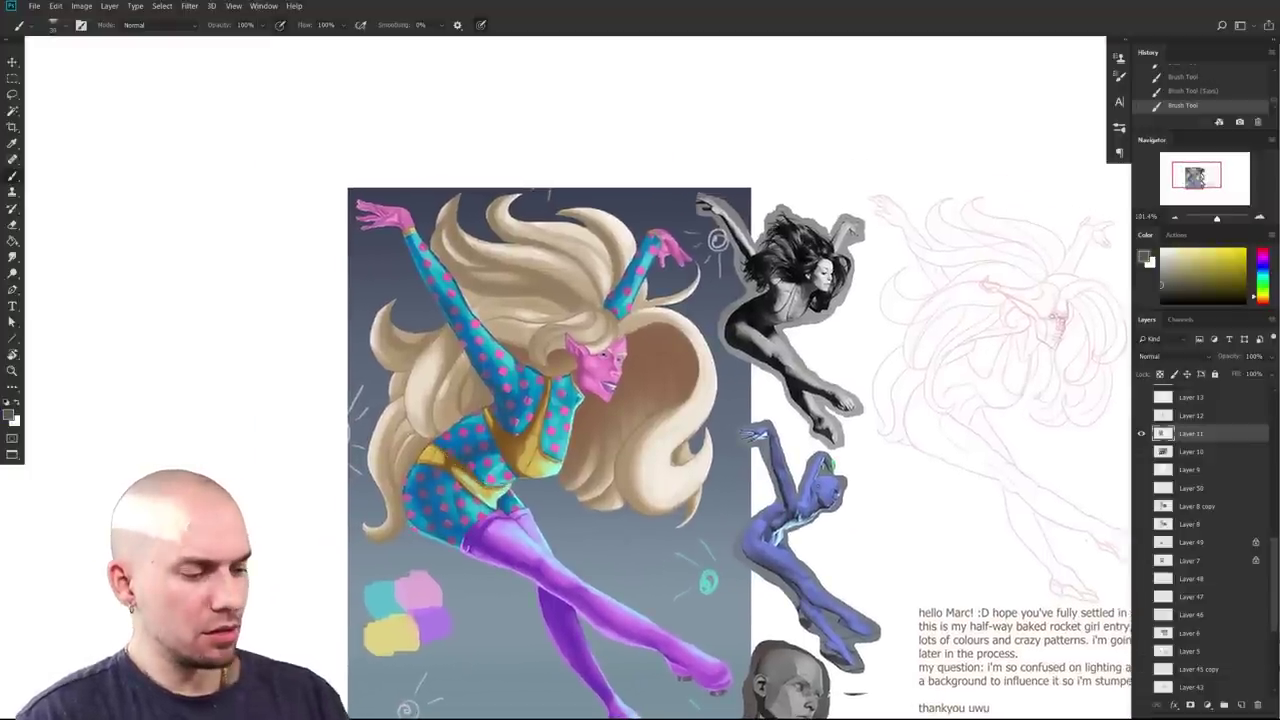
left_click(1263, 250)
left_click(1244, 253)
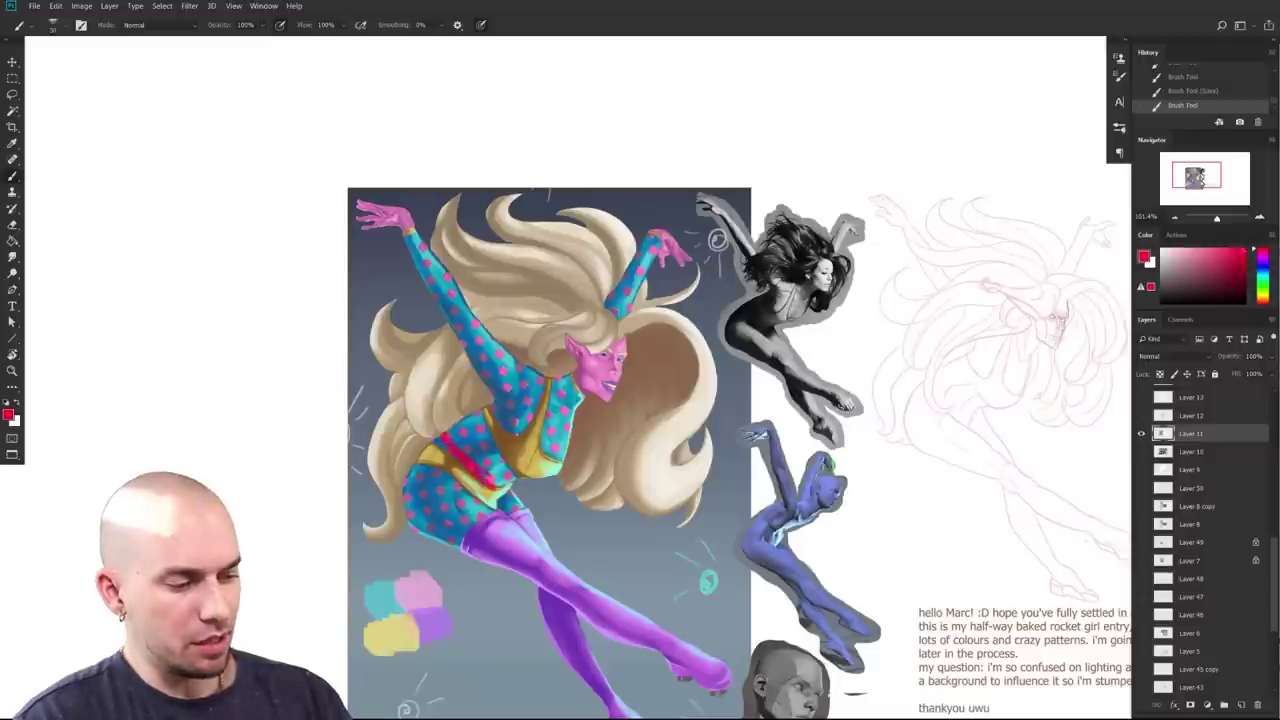
scroll(536, 510, "up", 1)
scroll(540, 508, "up", 1)
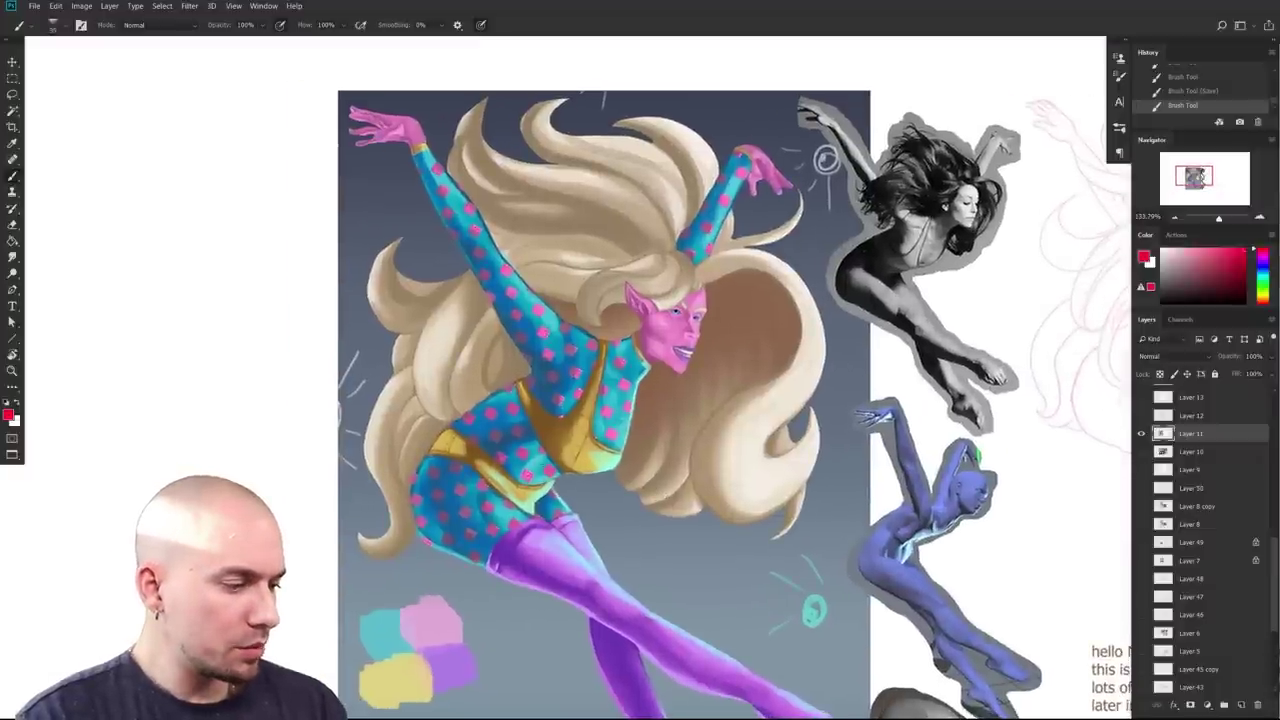
Step: Try thinner red guide lines along the lower back and across the front waist crease
left_click_drag(572, 349, 562, 357)
key("bracketleft")
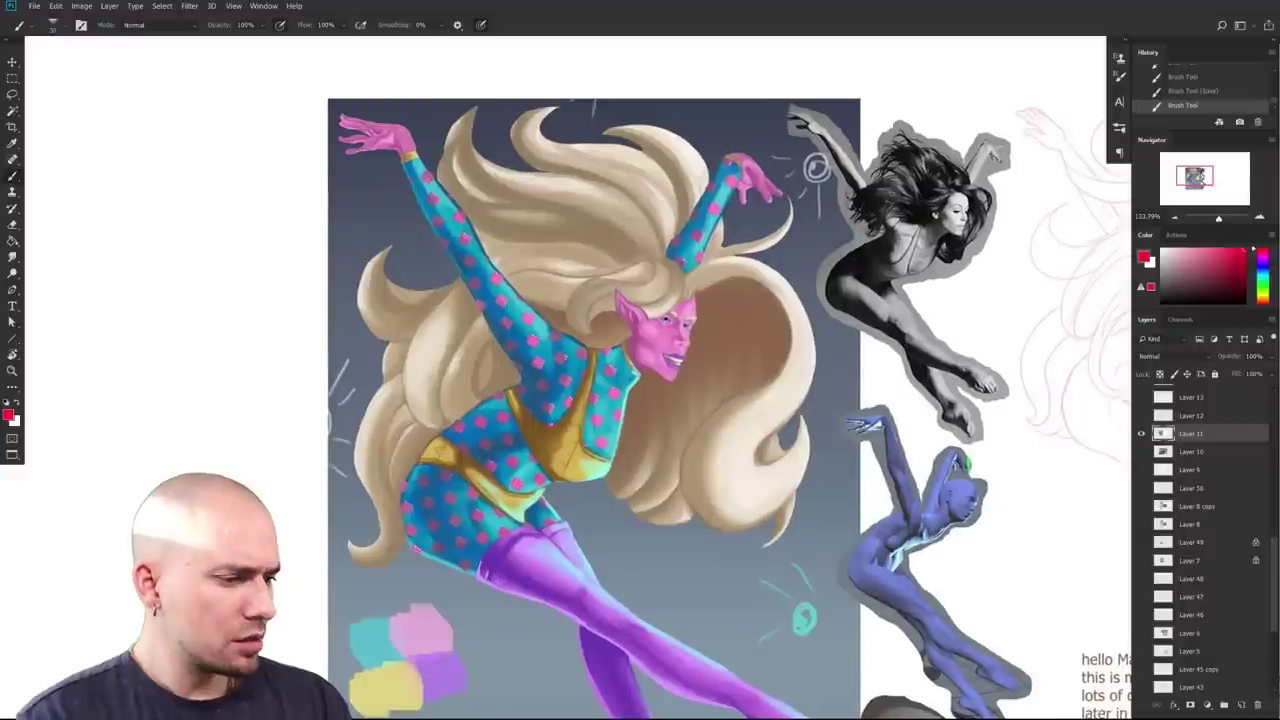
left_click_drag(420, 466, 498, 396)
left_click_drag(714, 496, 660, 375)
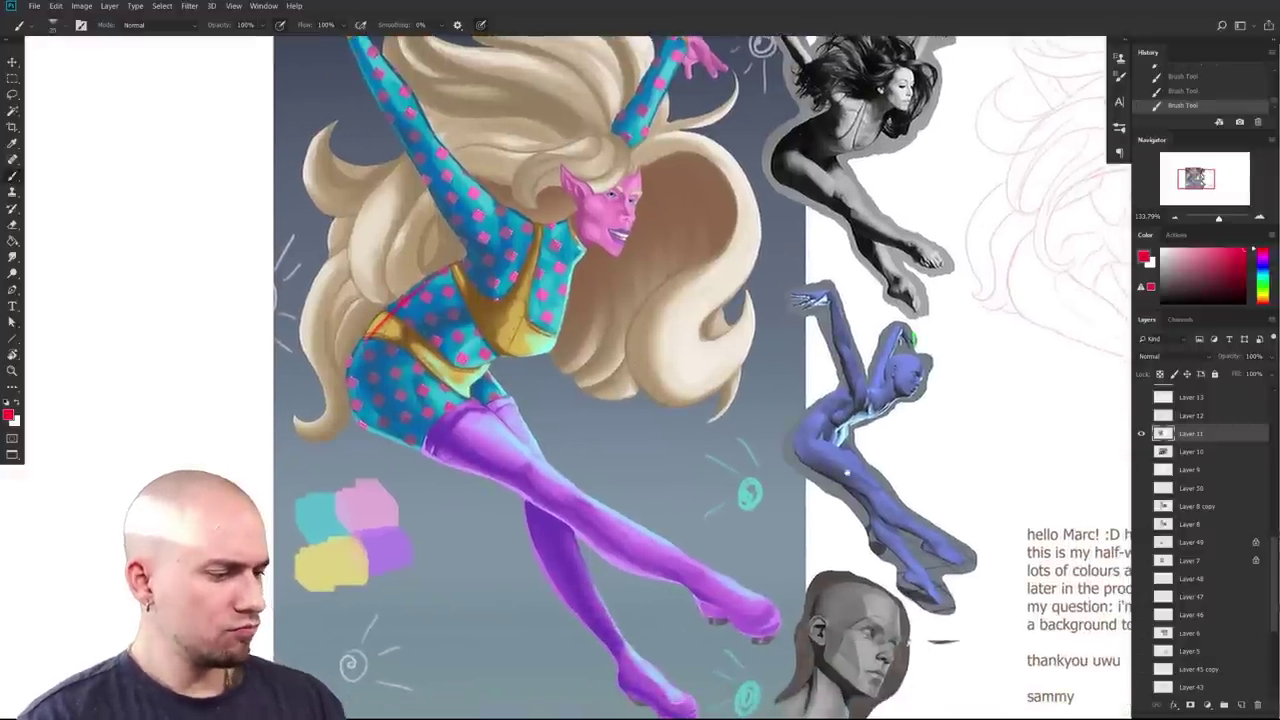
left_click_drag(878, 488, 854, 506)
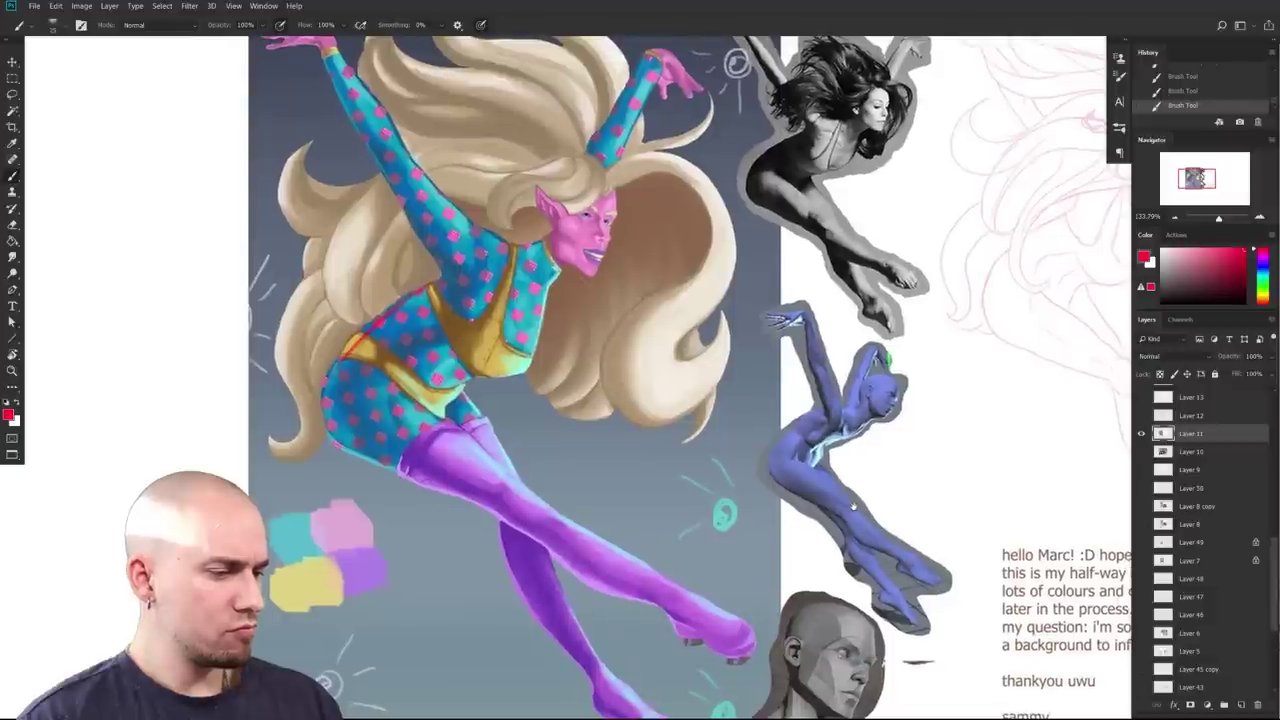
left_click_drag(853, 506, 859, 538)
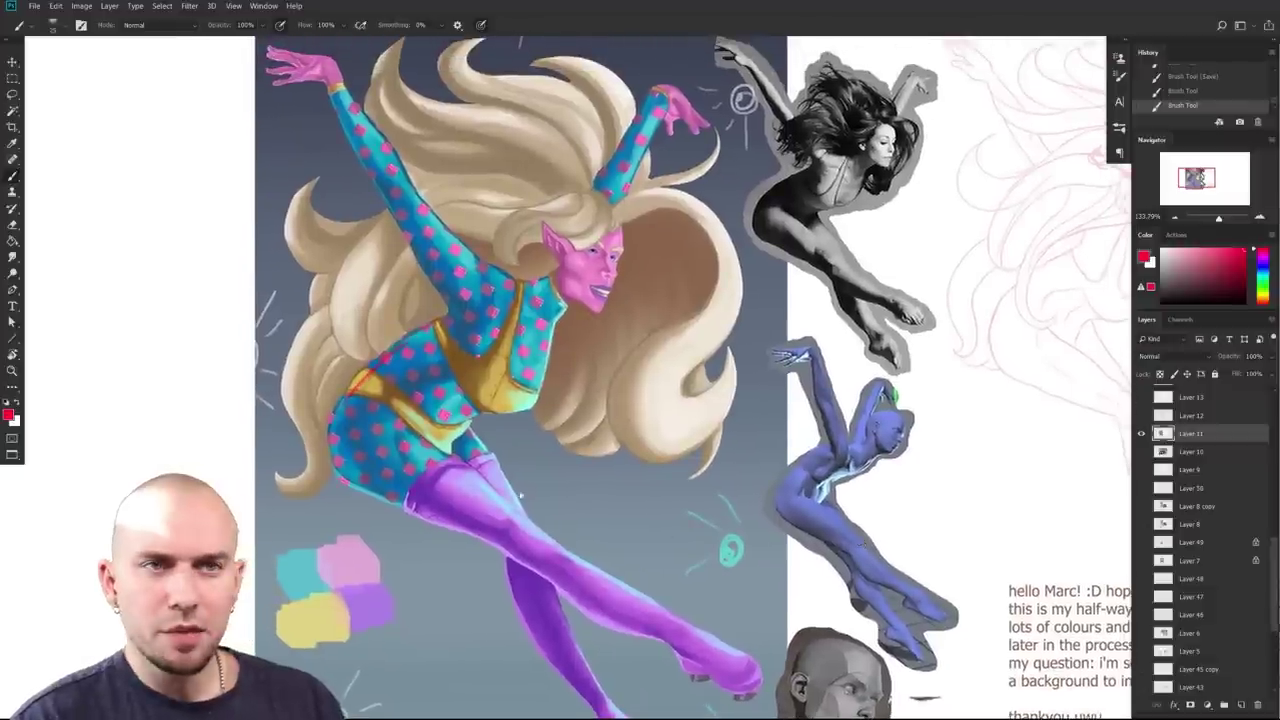
mouse_move(525, 492)
left_mouse_down()
mouse_move(607, 445)
mouse_move(603, 506)
mouse_move(607, 432)
mouse_move(628, 525)
mouse_move(652, 548)
left_mouse_up()
key("ctrl+alt+z")
key("ctrl+alt+z")
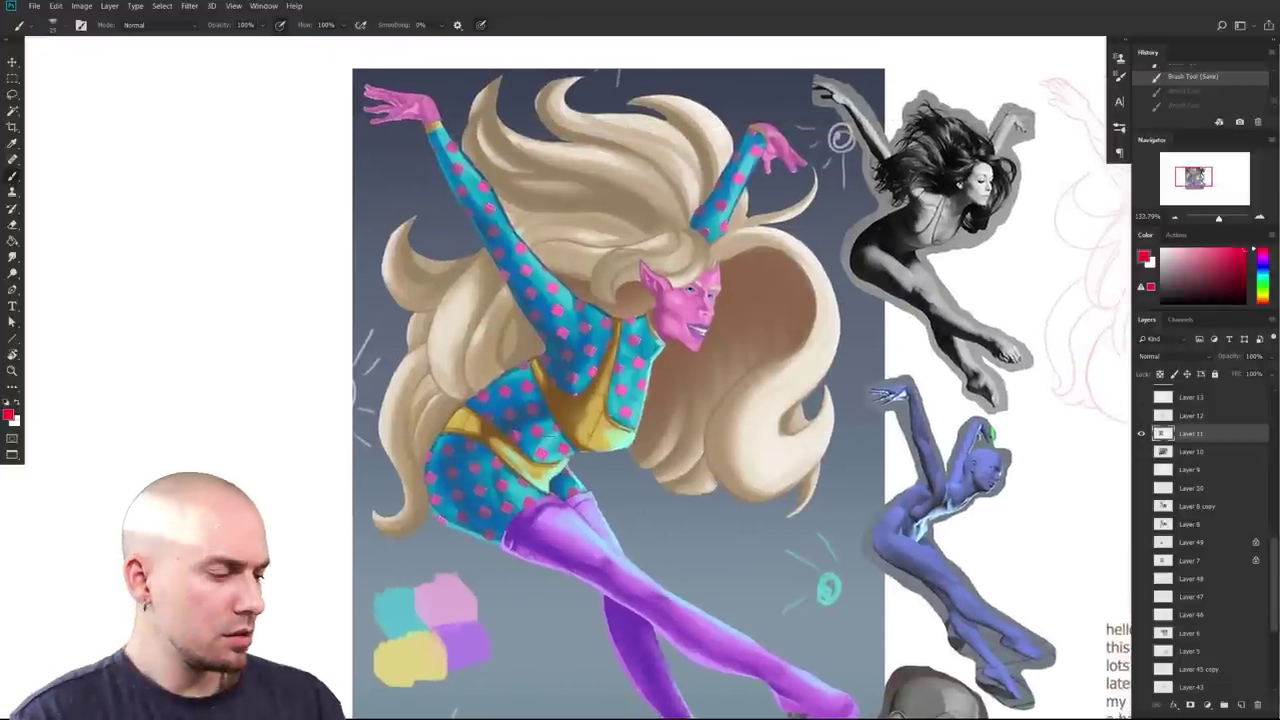
left_click_drag(564, 437, 526, 467)
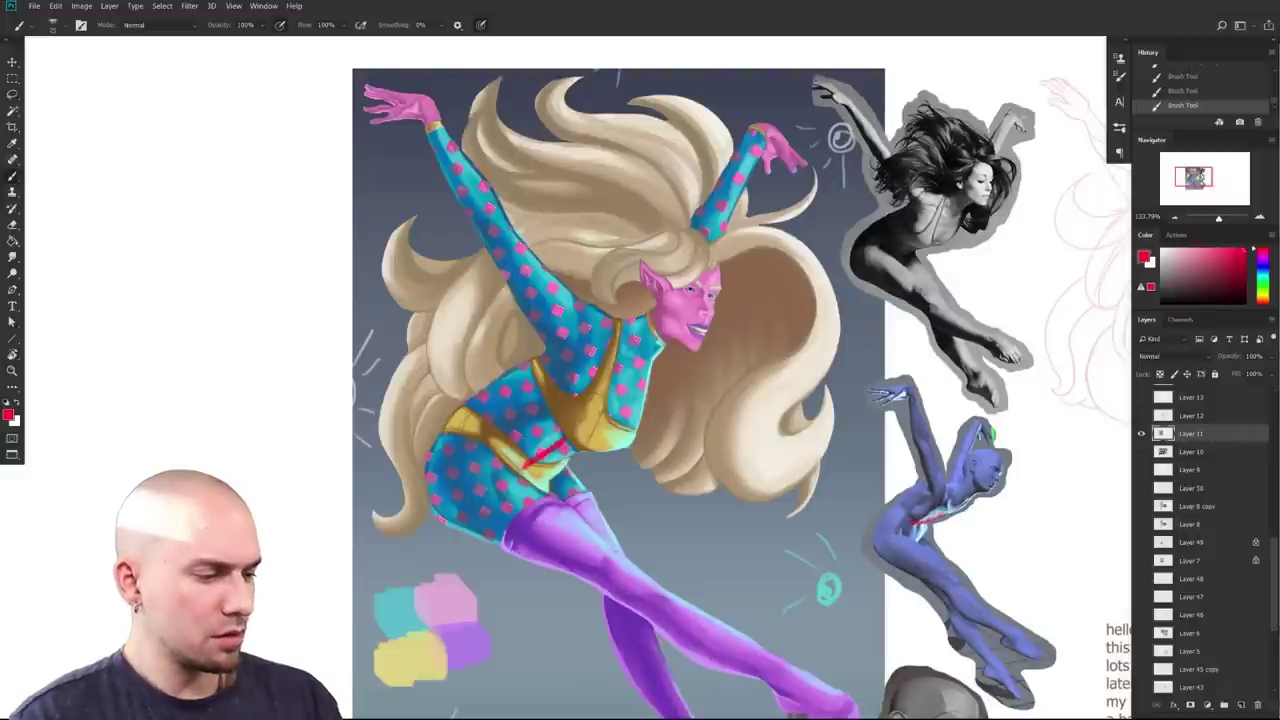
key("ctrl+alt+z")
key("ctrl+alt+z")
Step: Draw a red crease where the torso meets the hip and cover the belt's yellow tip with sampled suit blue
mouse_move(565, 440)
left_mouse_down()
mouse_move(526, 467)
mouse_move(526, 483)
left_mouse_up()
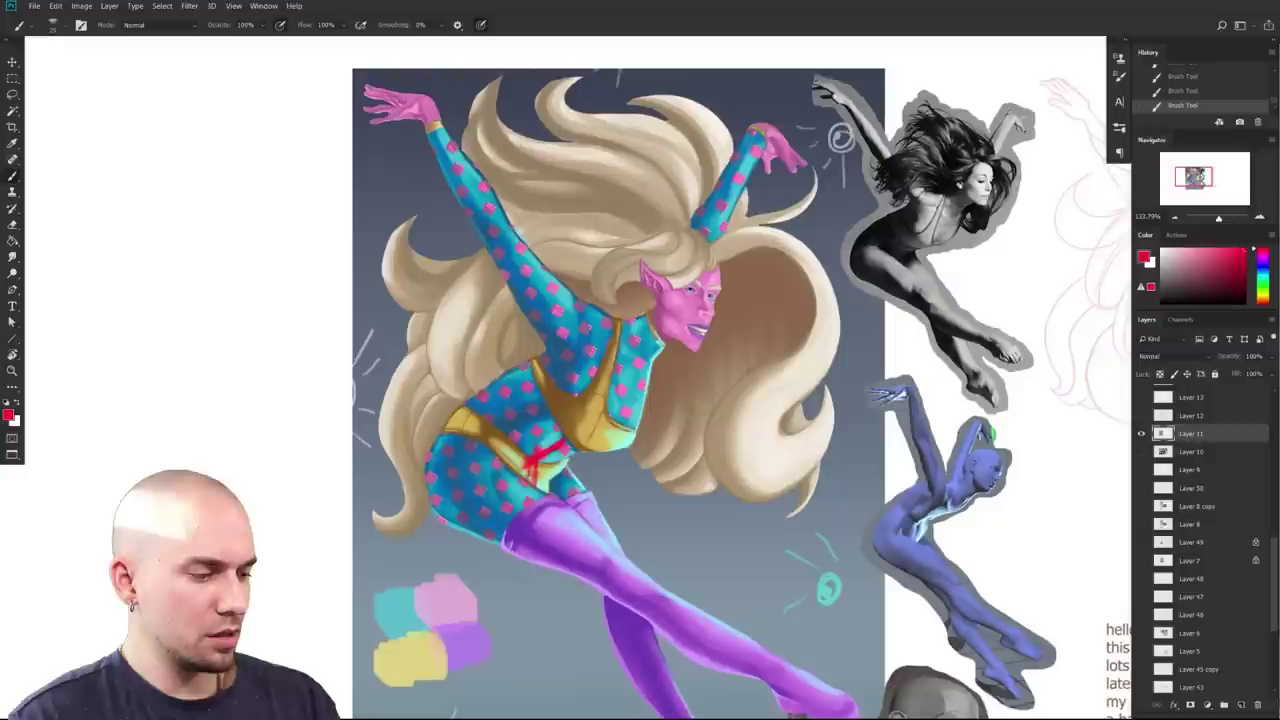
left_click(568, 470, "alt")
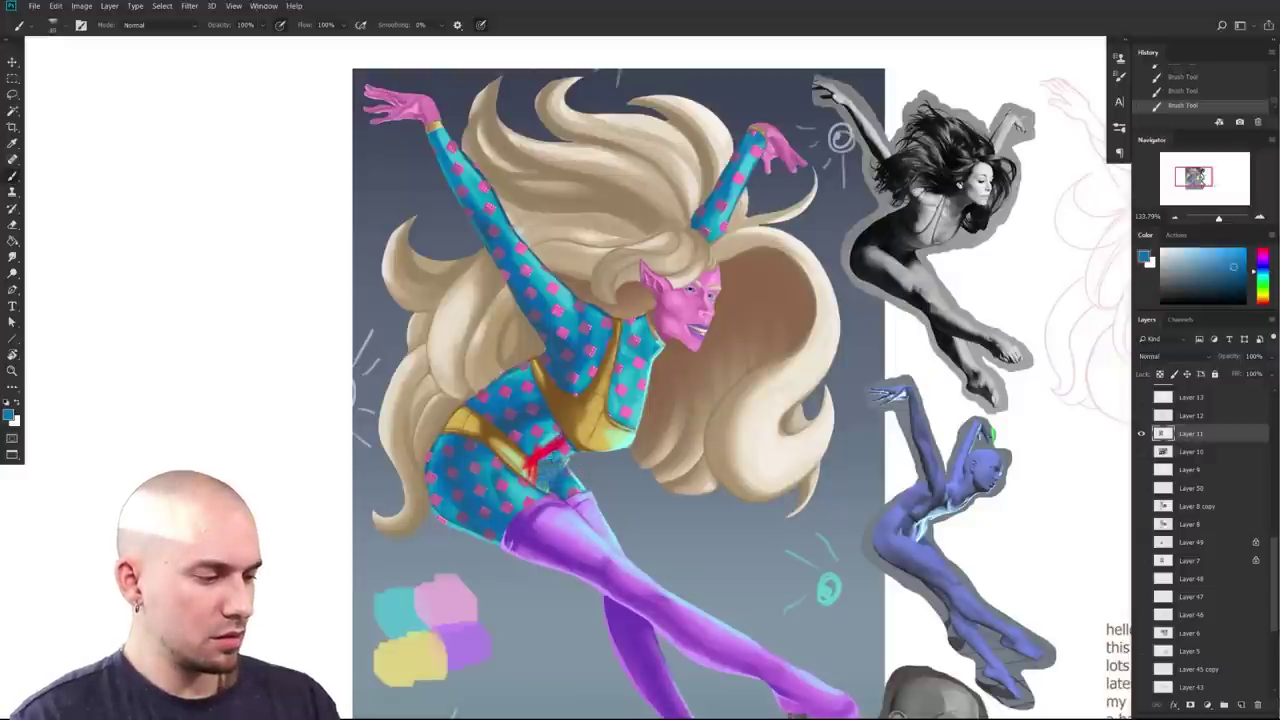
scroll(797, 503, "down", 2)
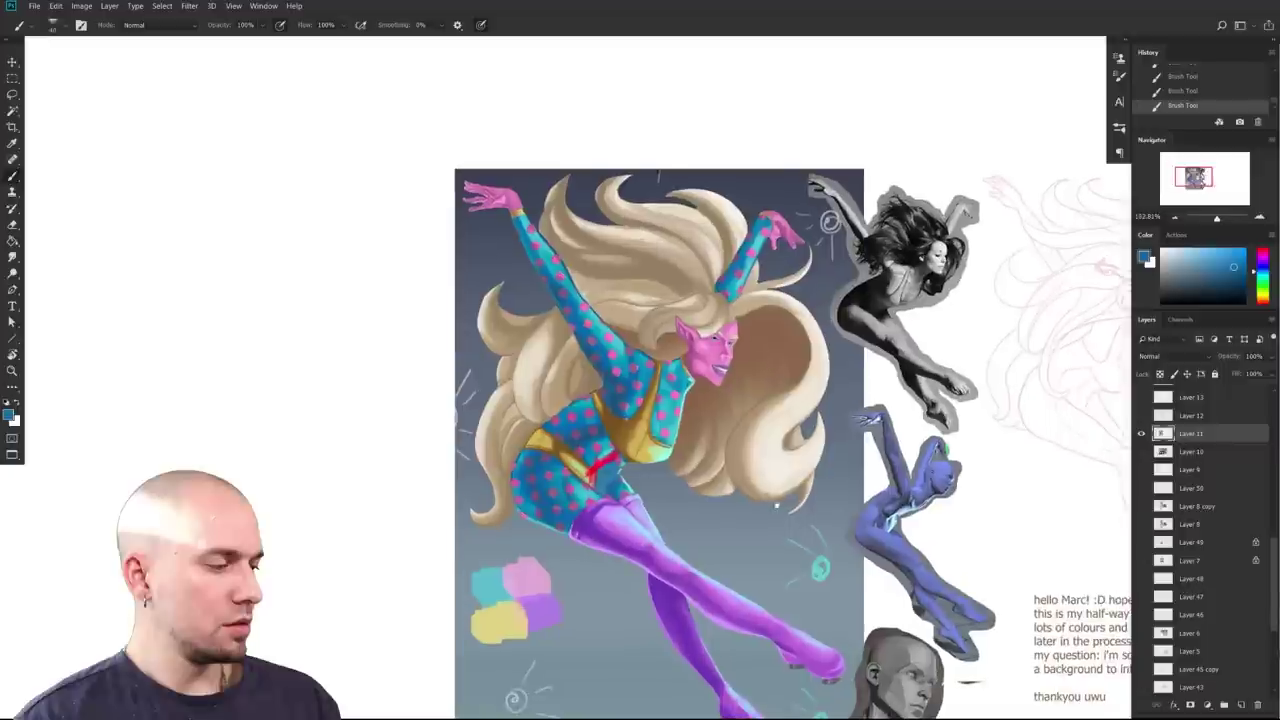
left_click(797, 503, "alt")
left_click_drag(775, 529, 626, 438)
Step: Try a further stroke around the hip, undo it, and check the whole figure against the pose references
left_click(454, 375, "alt")
left_click_drag(495, 453, 422, 390)
key("ctrl+z")
left_click_drag(651, 495, 657, 446)
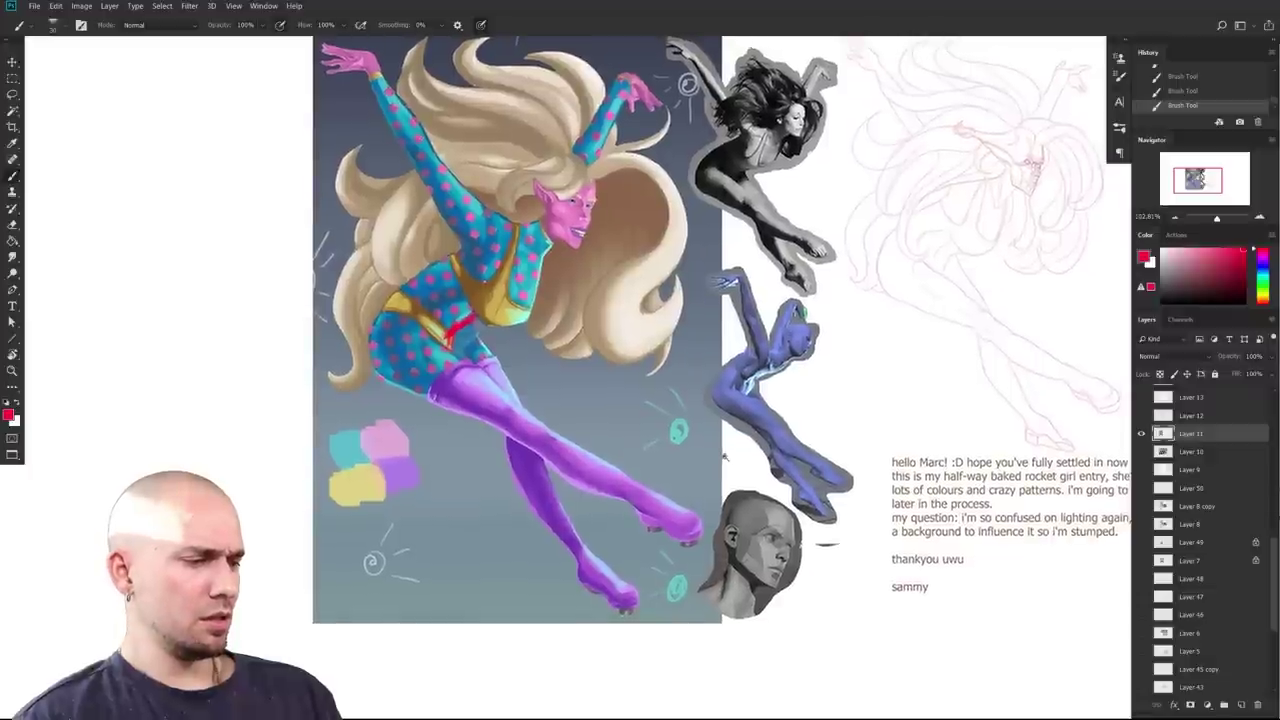
scroll(745, 461, "down", 4)
scroll(750, 460, "up", 2)
scroll(757, 458, "up", 4)
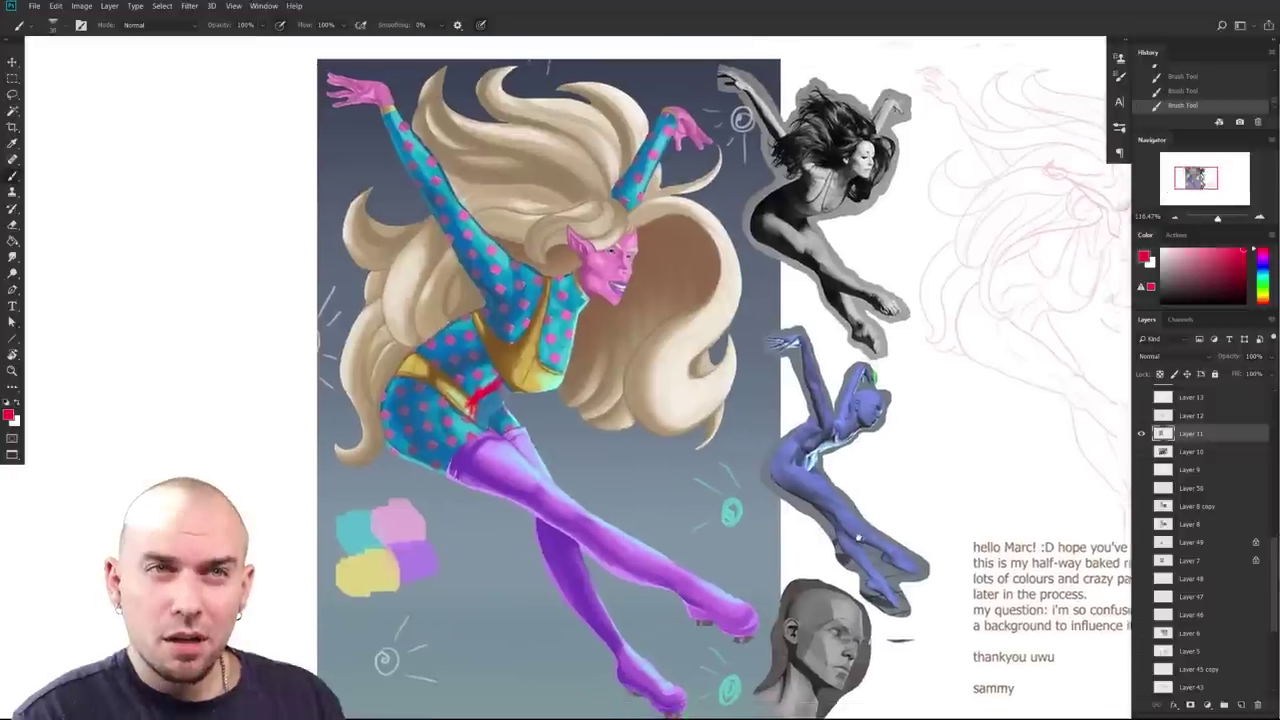
Step: Compare the painting's lighting with the pose references, the line sketch and the student's written lighting question
left_click_drag(858, 538, 848, 680)
scroll(680, 430, "down", 3)
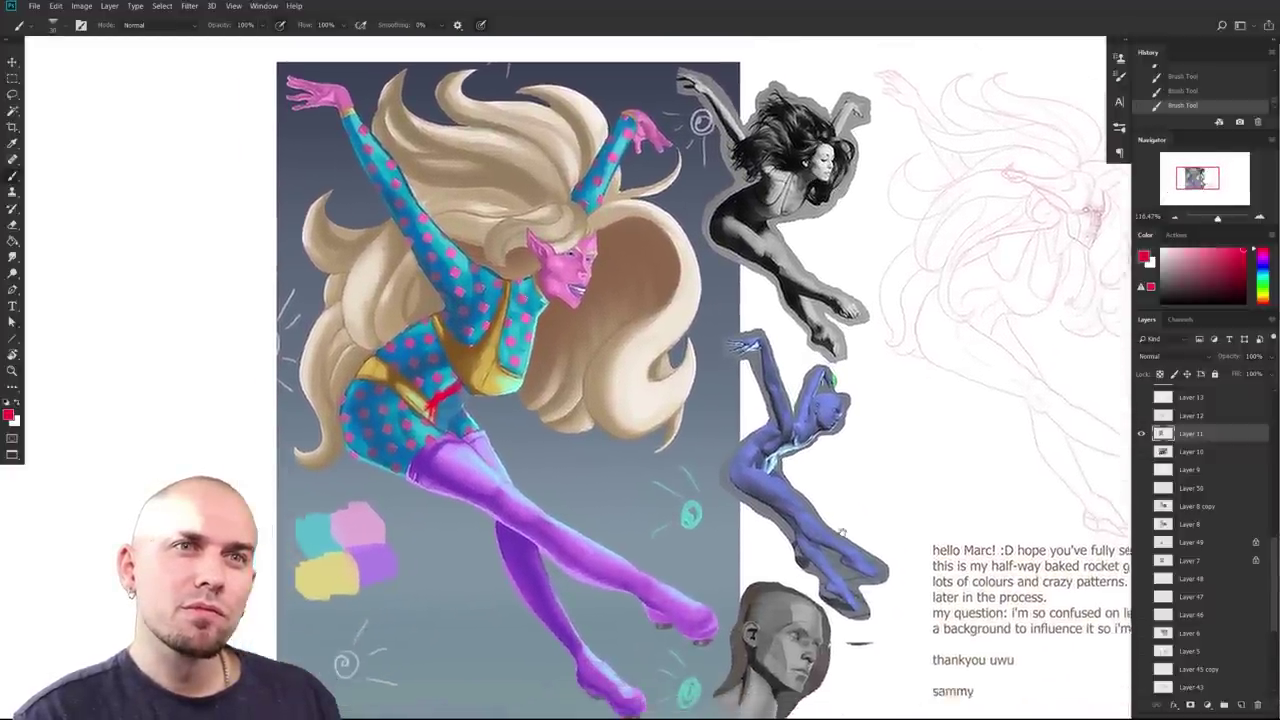
left_click_drag(842, 533, 852, 540)
scroll(856, 535, "up", 1)
scroll(857, 544, "down", 3)
scroll(859, 543, "right", 3)
scroll(859, 543, "down", 1)
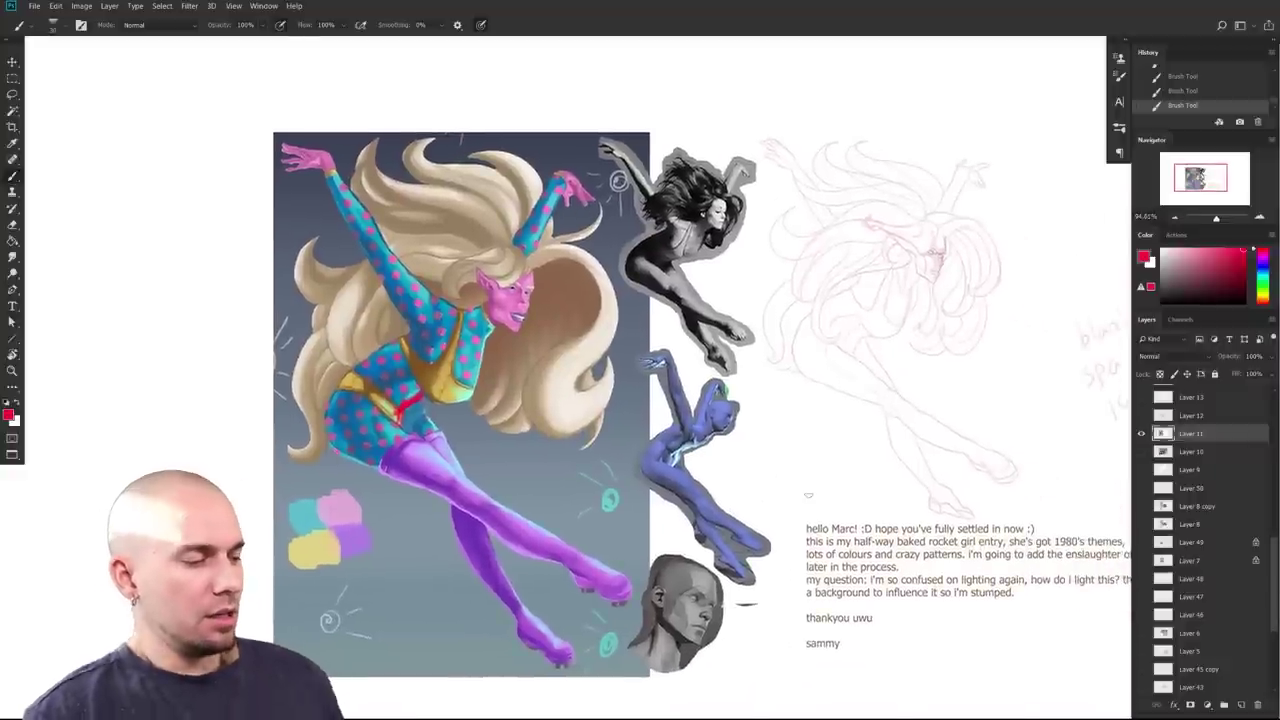
left_click_drag(938, 418, 933, 421)
scroll(880, 420, "left", 3)
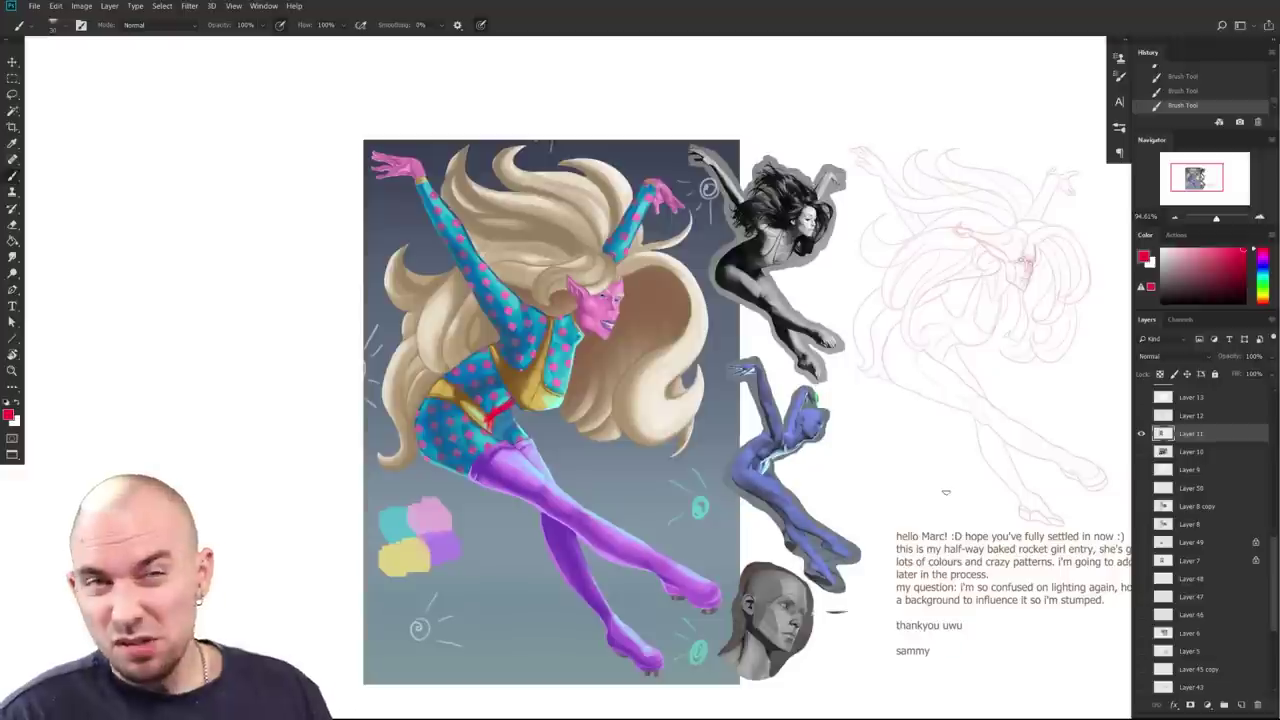
scroll(640, 410, "left", 2)
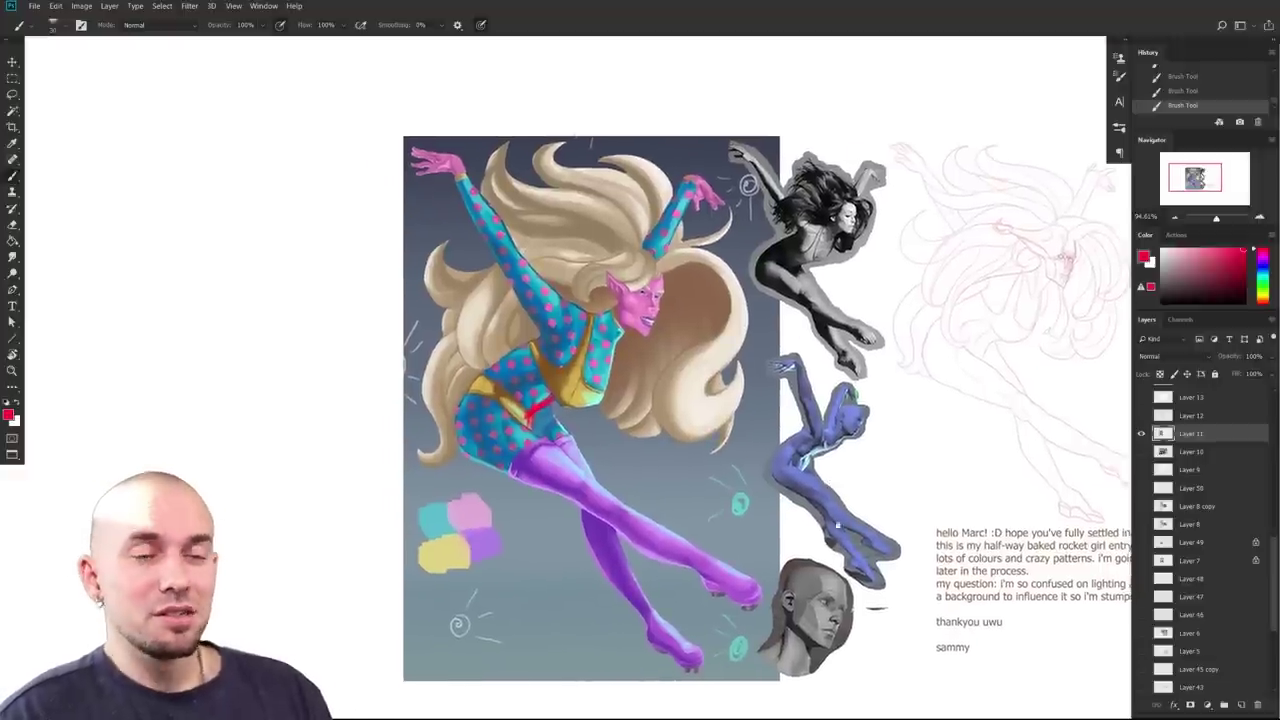
left_click_drag(841, 549, 869, 522)
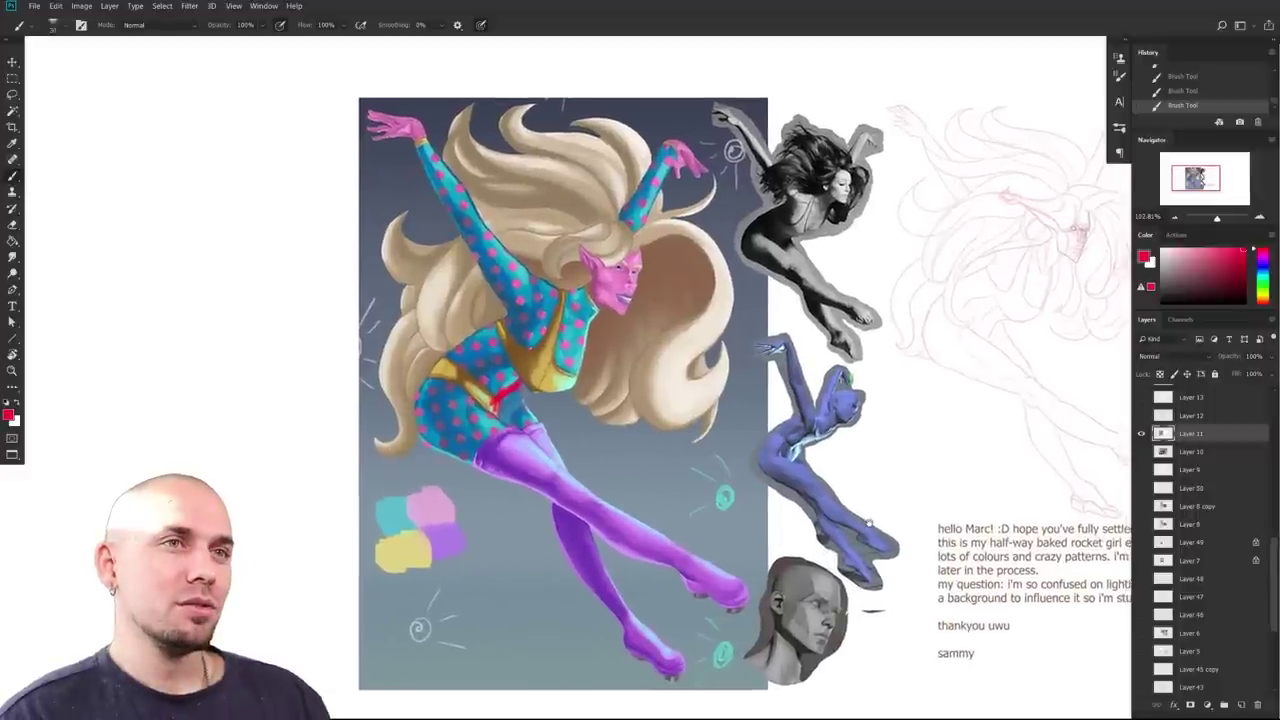
scroll(880, 528, "right", 3)
scroll(896, 536, "up", 1)
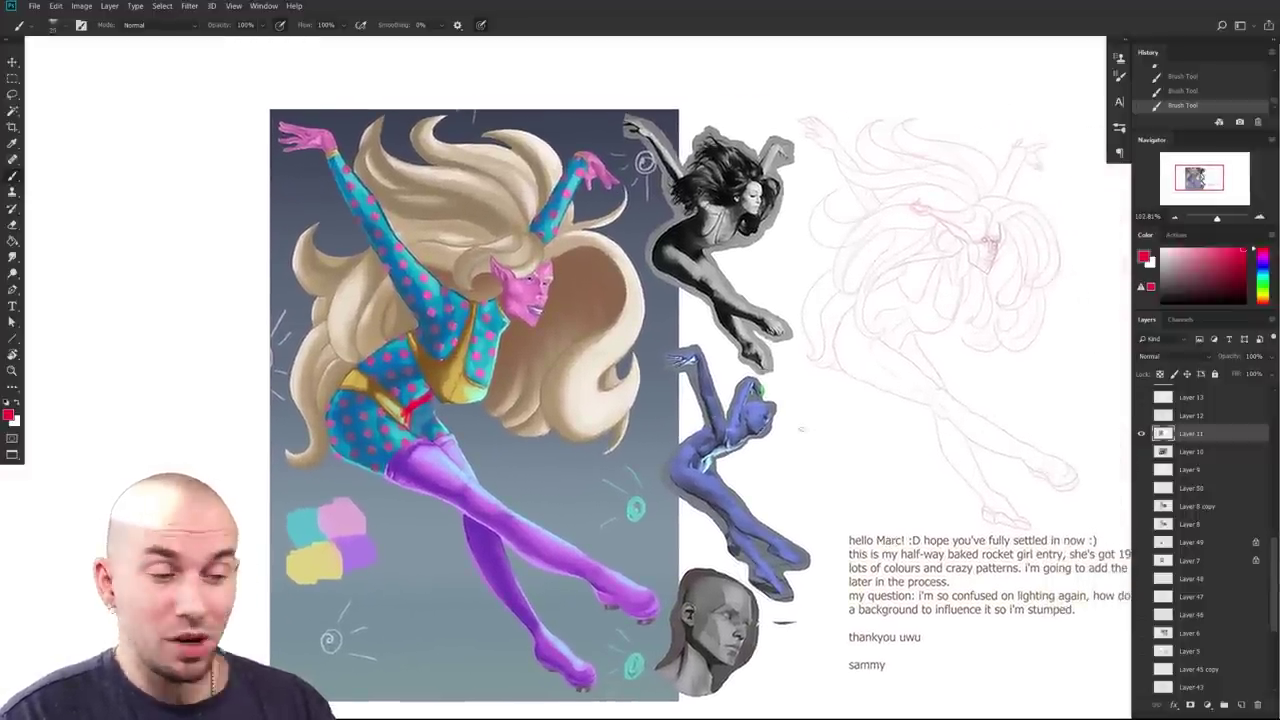
scroll(885, 543, "right", 1)
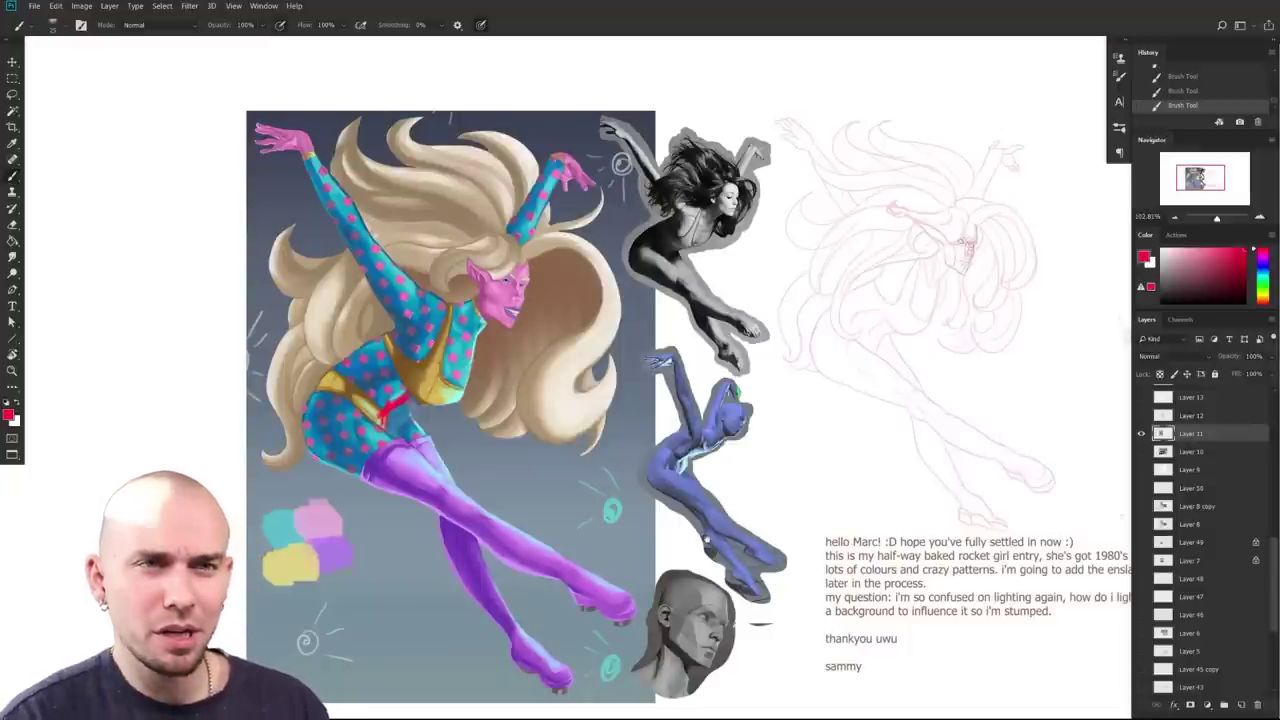
scroll(885, 543, "left", 1)
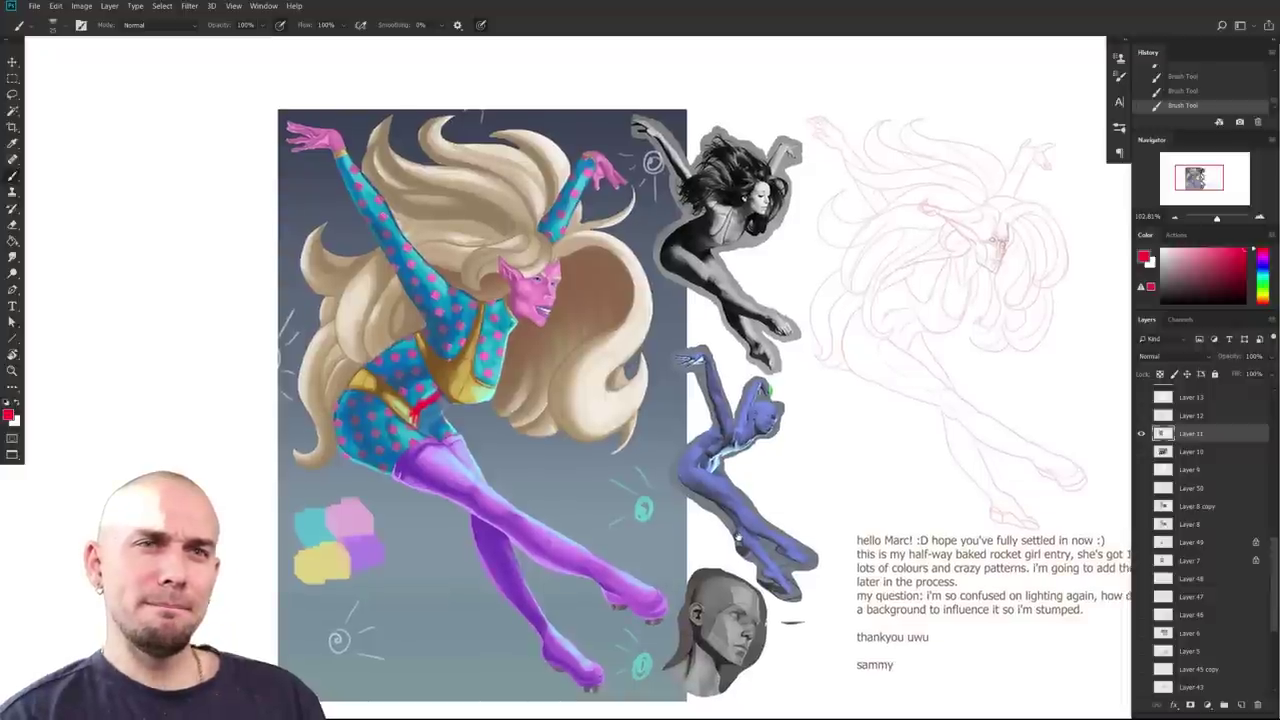
left_click_drag(531, 473, 583, 567)
left_click_drag(583, 567, 658, 498)
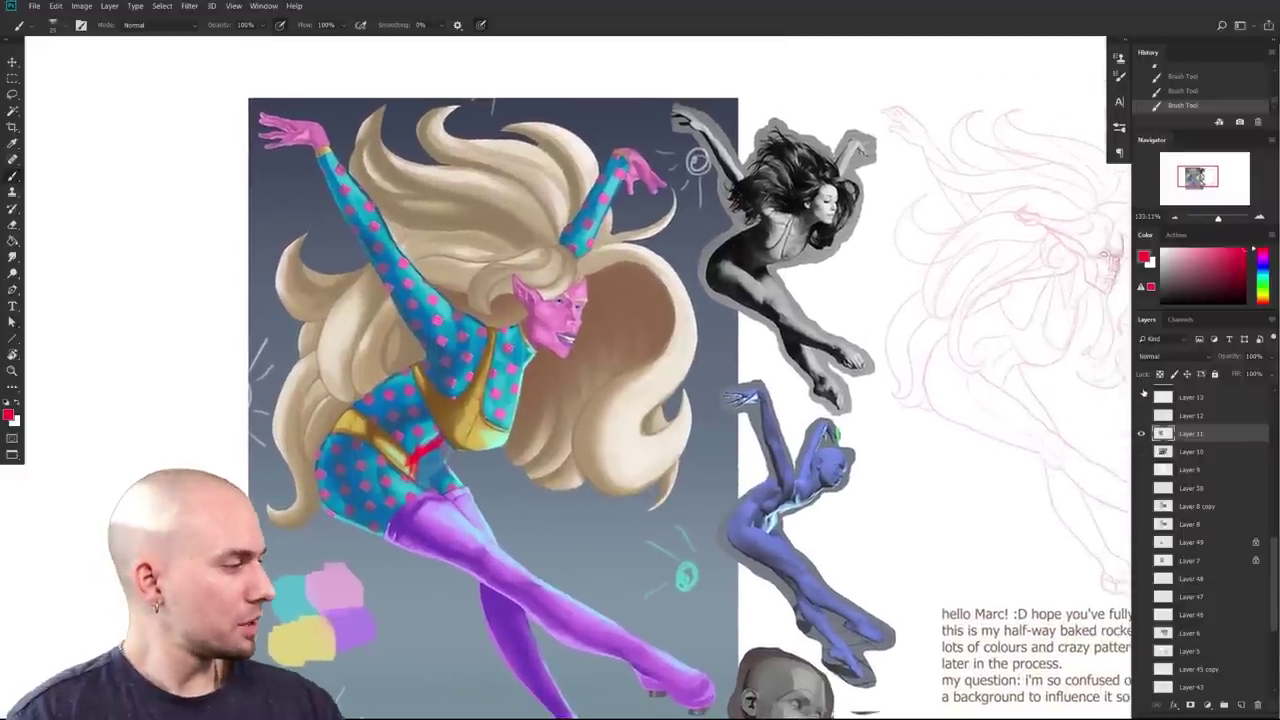
Step: Switch the painting colour to white and add a new layer above the rocket girl painting
key("x")
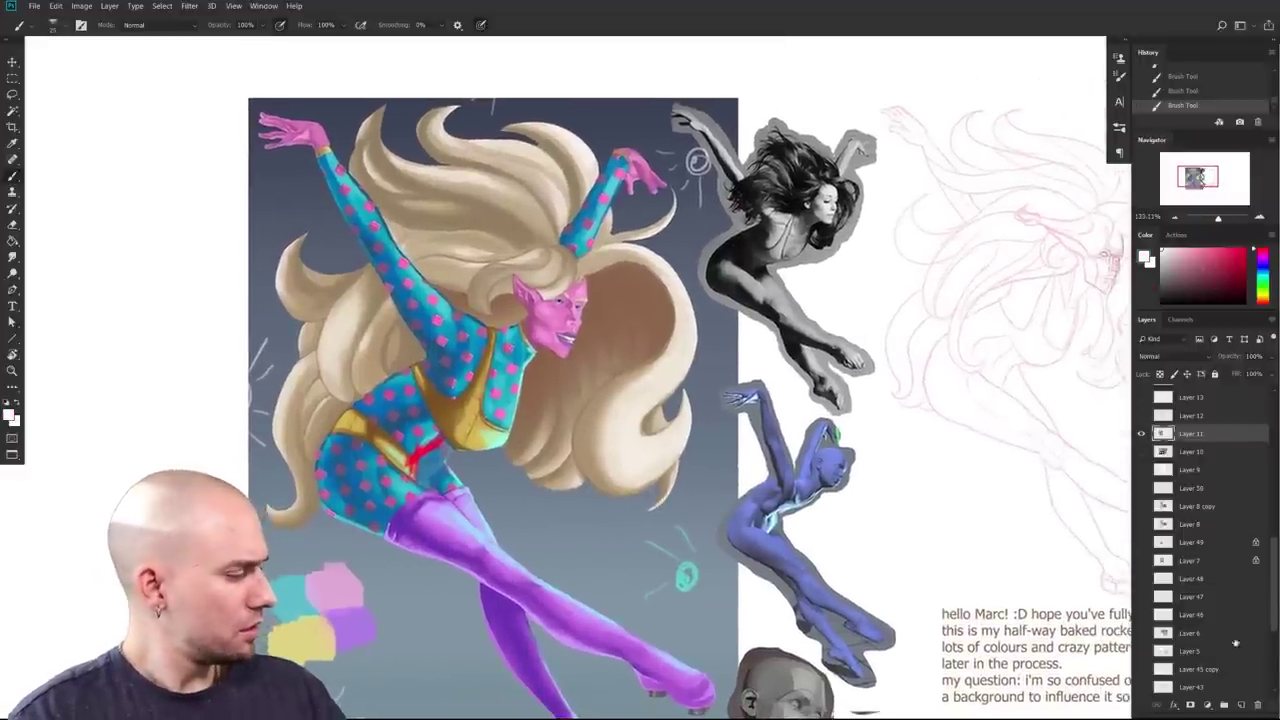
left_click(1241, 706)
scroll(579, 447, "down", 1)
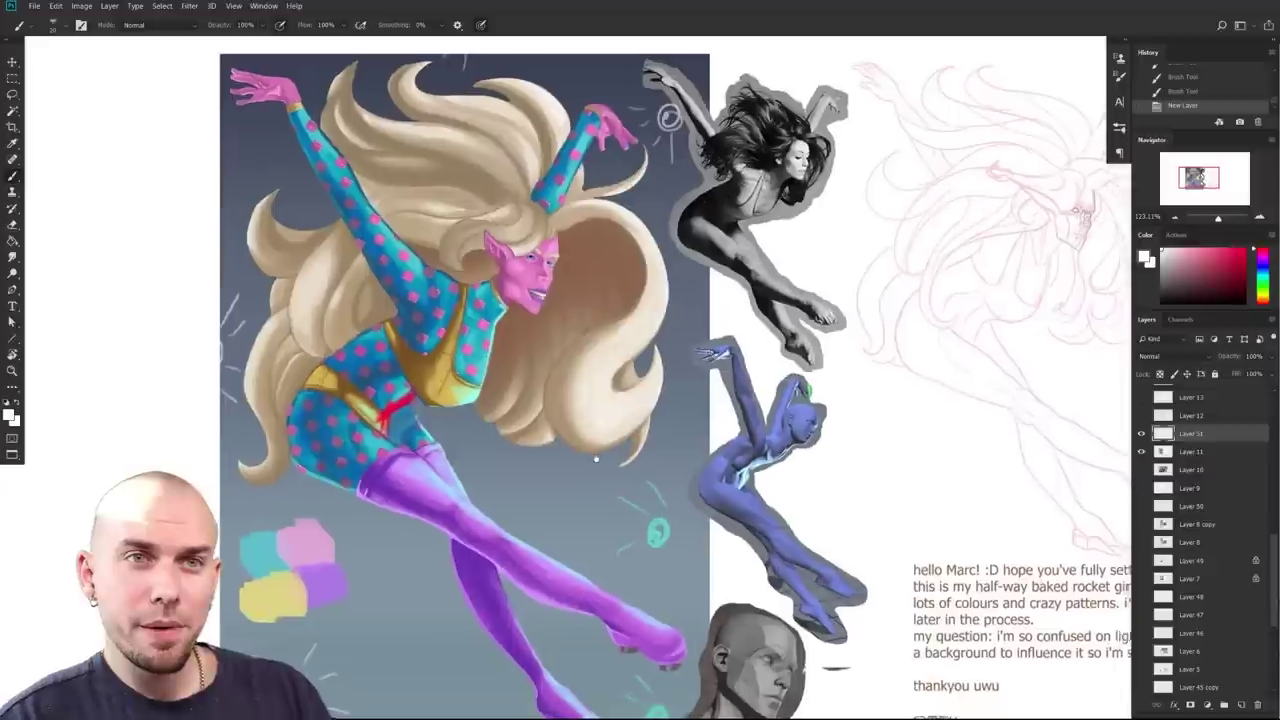
Step: Study the lit blue 3D figure, try white light rays from the cyan light marker towards the girl's body, and undo them
scroll(717, 493, "up", 5)
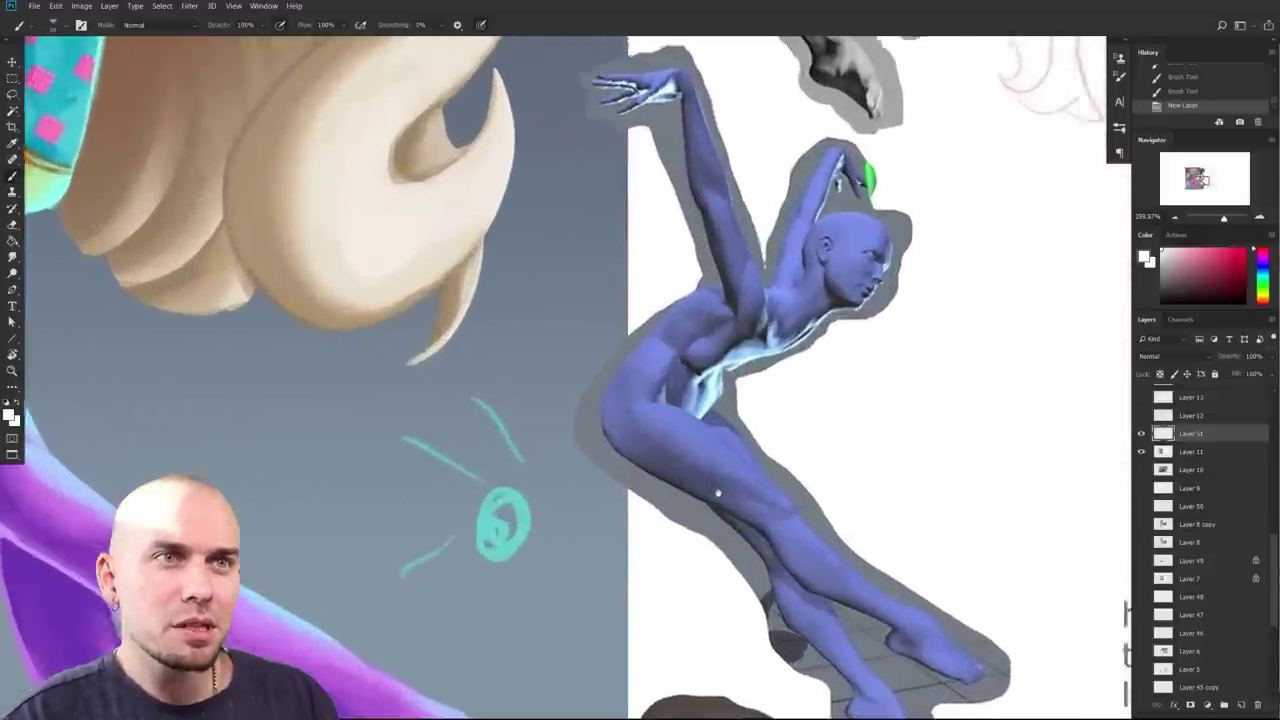
left_click_drag(717, 493, 688, 528)
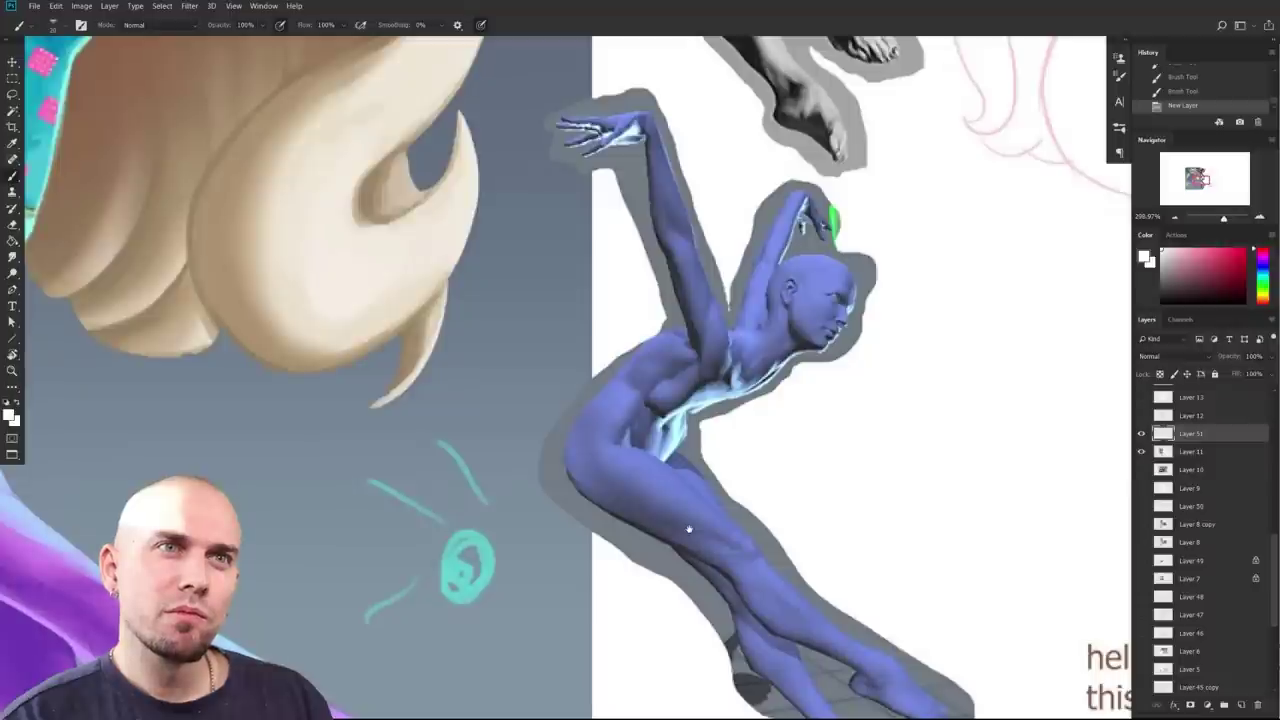
mouse_move(689, 529)
left_mouse_down()
mouse_move(845, 531)
mouse_move(850, 546)
mouse_move(798, 548)
left_mouse_up()
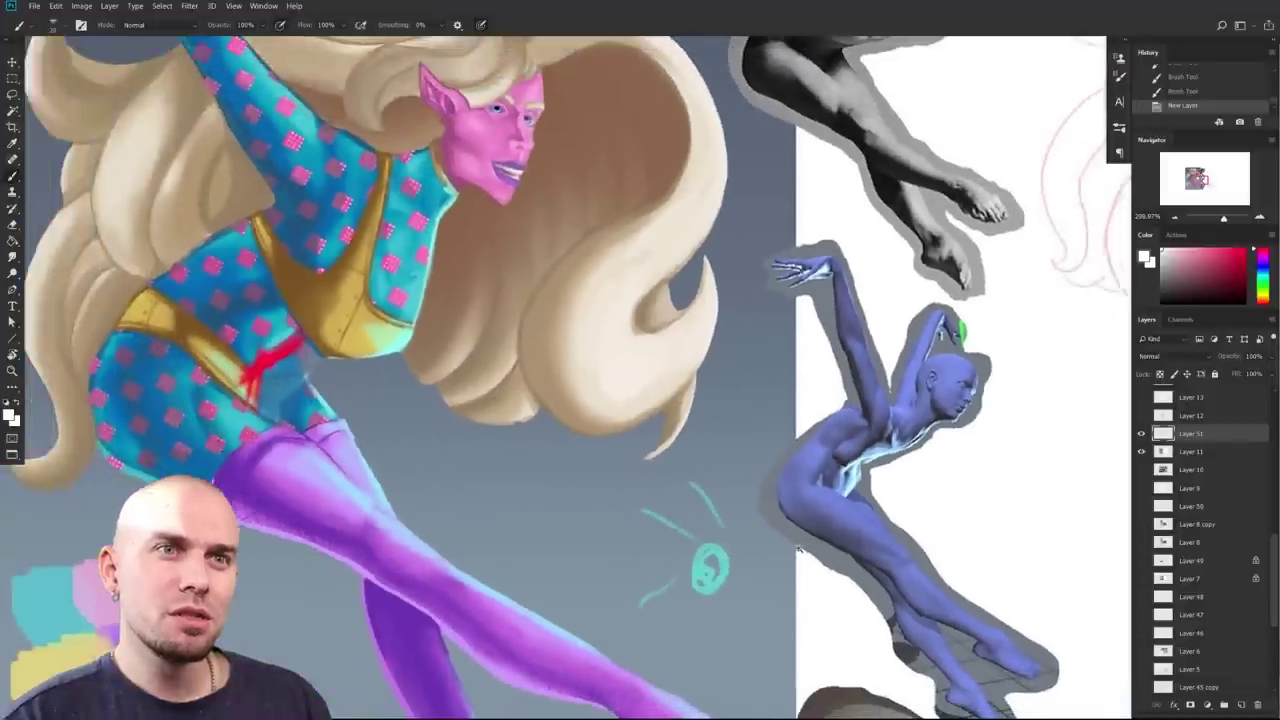
scroll(798, 549, "down", 5)
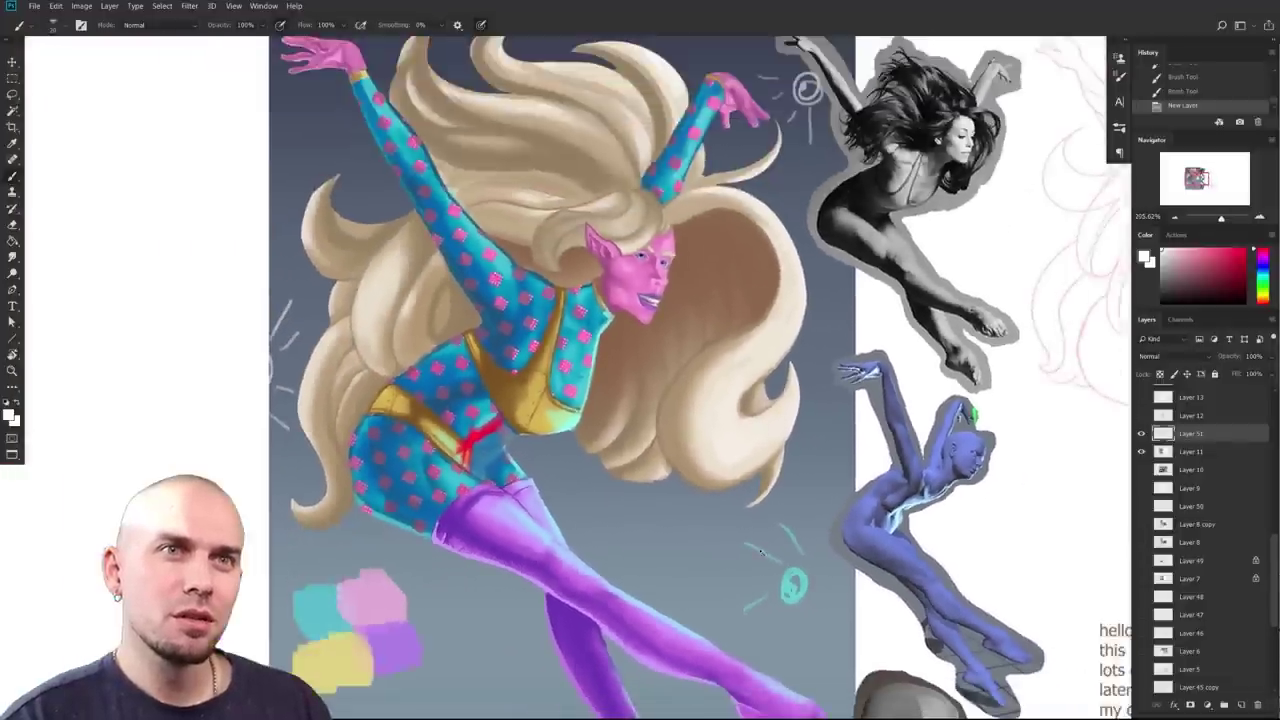
scroll(760, 552, "down", 2)
mouse_move(798, 570)
left_mouse_down()
mouse_move(782, 570)
mouse_move(700, 479)
mouse_move(558, 553)
mouse_move(756, 521)
left_mouse_up()
mouse_move(706, 482)
left_mouse_down()
mouse_move(600, 398)
mouse_move(643, 436)
left_mouse_up()
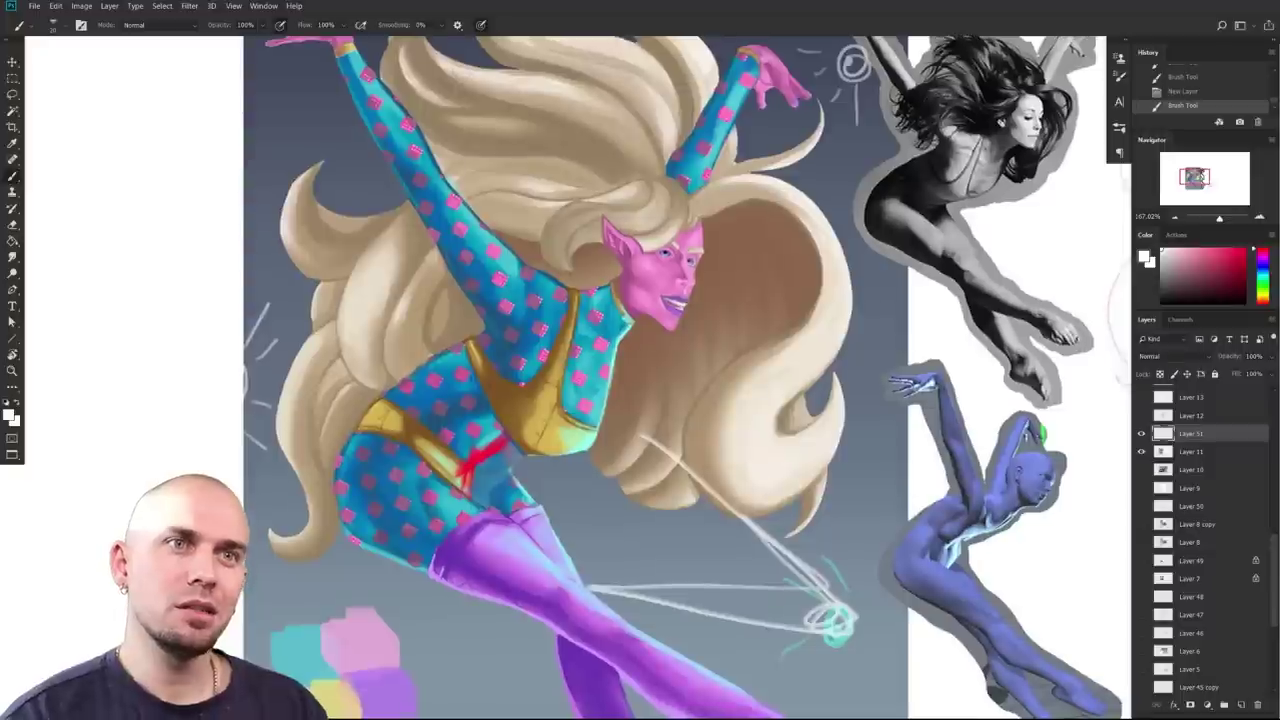
key("ctrl+z")
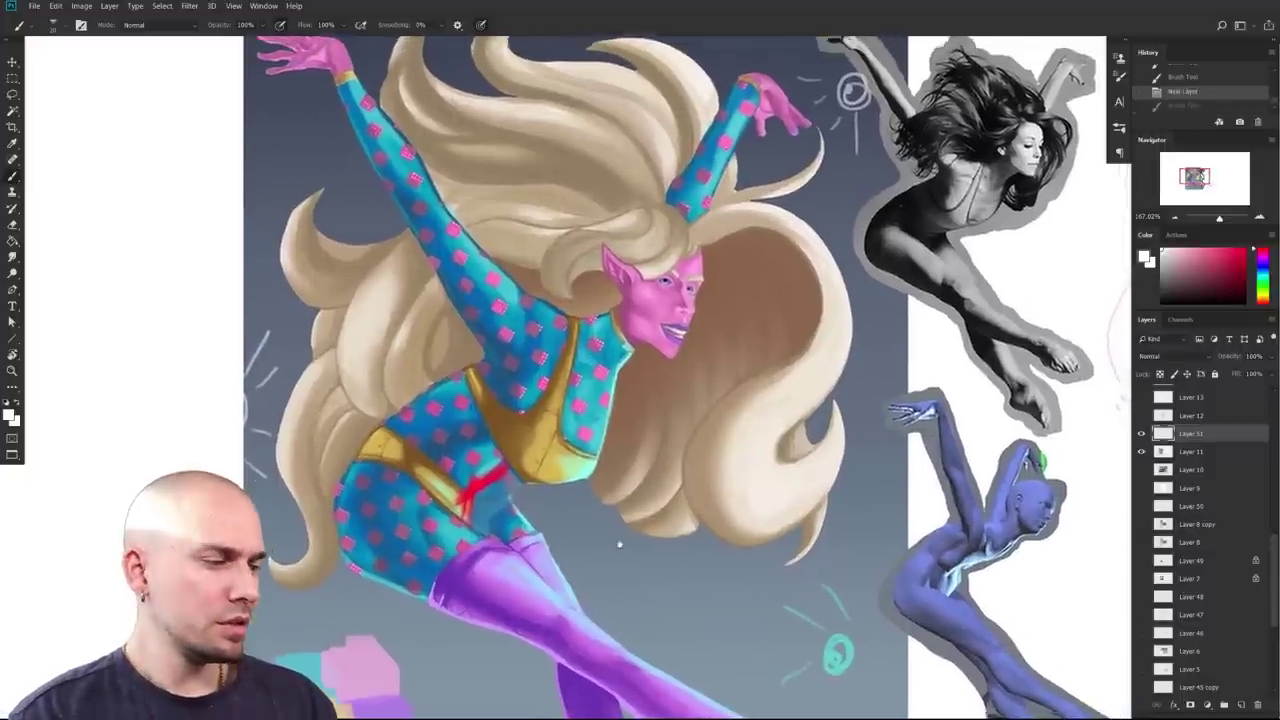
Step: Pick a crimson painting colour, add another new layer, and enlarge the brush for a sketch beside the painting
left_click_drag(620, 545, 468, 494)
left_click_drag(740, 595, 655, 592)
left_click_drag(763, 575, 728, 503)
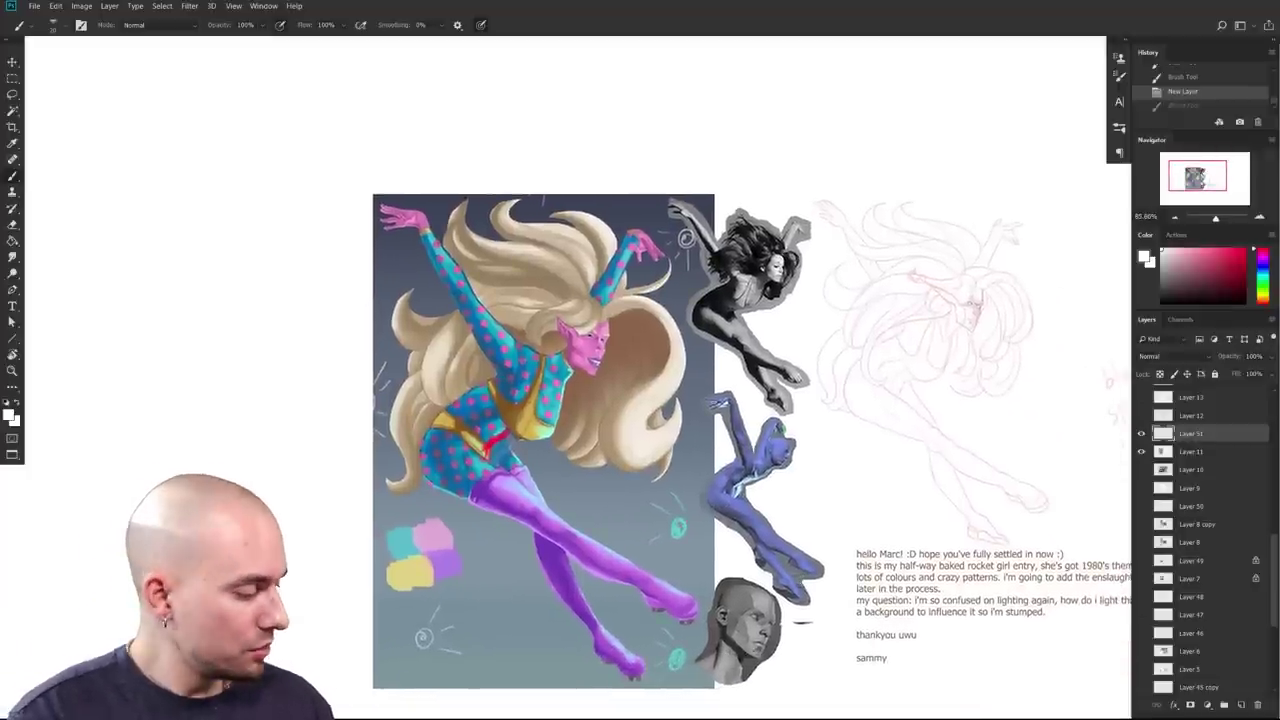
left_click_drag(835, 525, 831, 541)
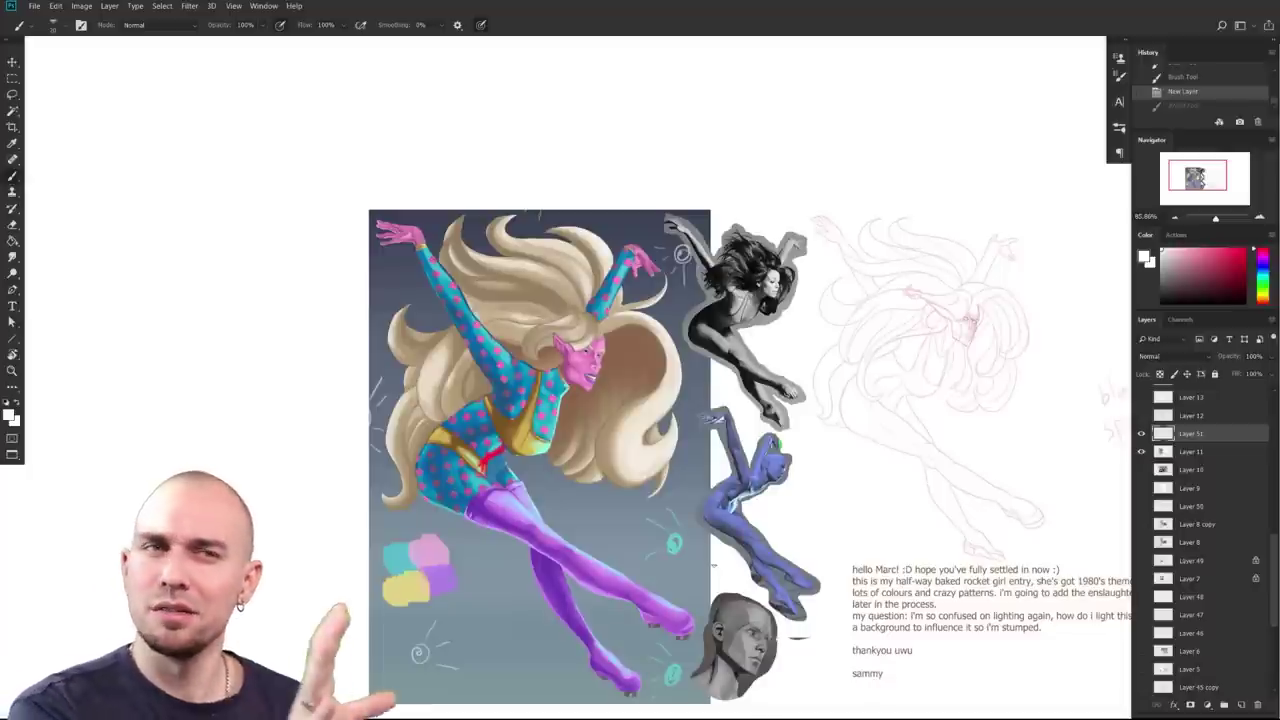
left_click_drag(488, 503, 637, 487)
left_click(1234, 255)
left_click(1142, 433)
left_click(1141, 434)
left_click_drag(711, 495, 651, 510)
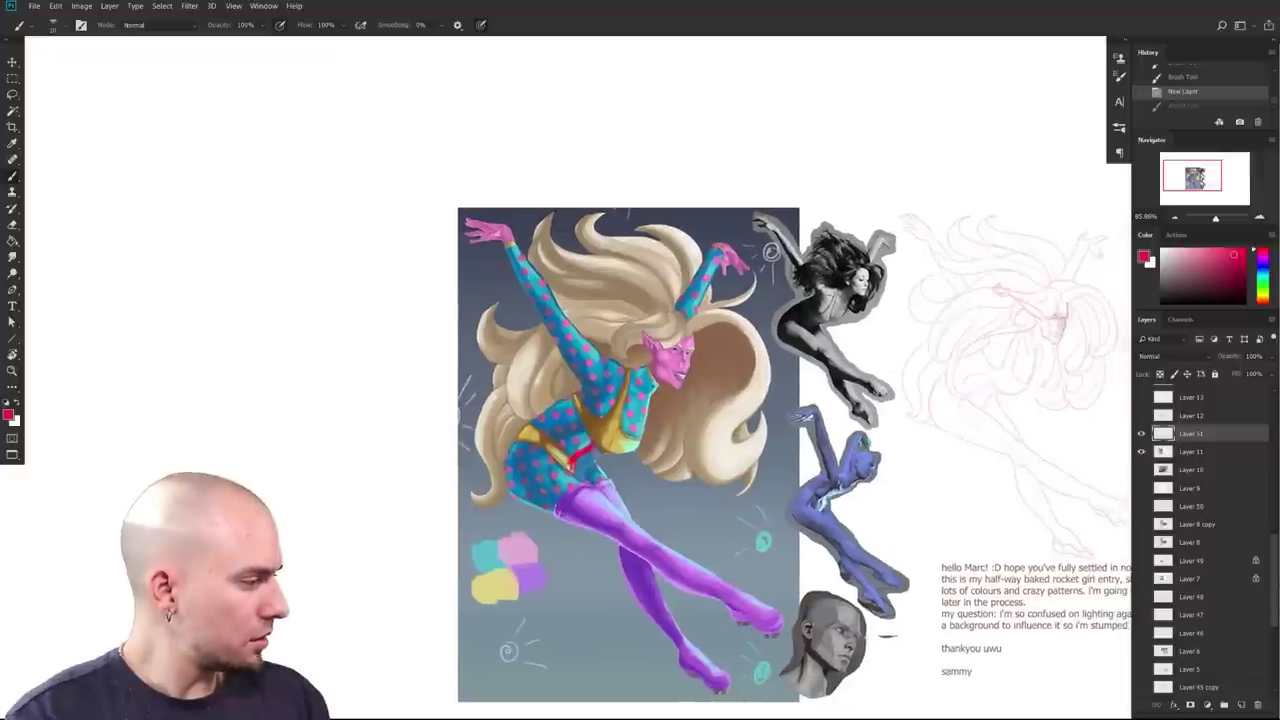
left_click(1241, 705)
left_click_drag(1074, 627, 1013, 622)
key("bracketright")
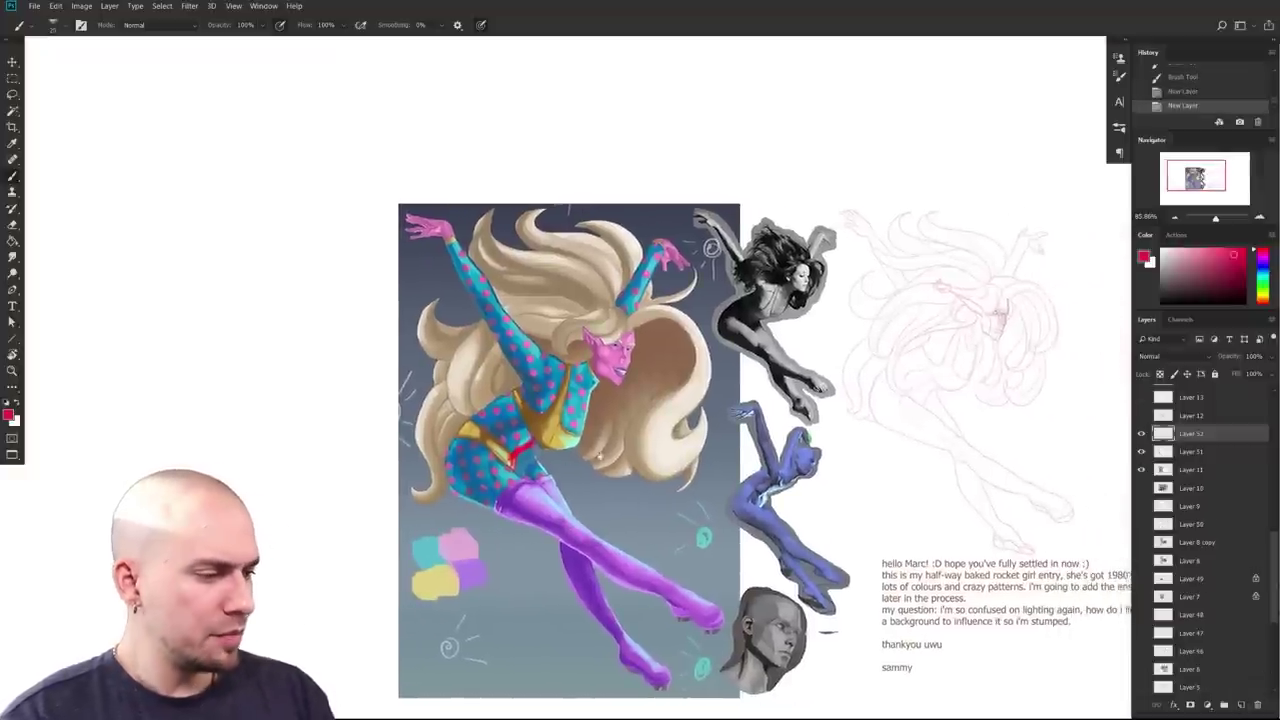
Step: Sketch a tilted crimson cylinder for the torso on the empty canvas beside the painting, undoing misplaced strokes
left_click_drag(314, 479, 433, 466)
mouse_move(452, 368)
left_mouse_down()
mouse_move(445, 400)
mouse_move(425, 366)
mouse_move(469, 353)
mouse_move(414, 366)
mouse_move(500, 390)
mouse_move(419, 349)
mouse_move(481, 402)
mouse_move(423, 364)
mouse_move(464, 388)
mouse_move(425, 350)
left_mouse_up()
key("ctrl+z")
key("ctrl+z")
key("ctrl+z")
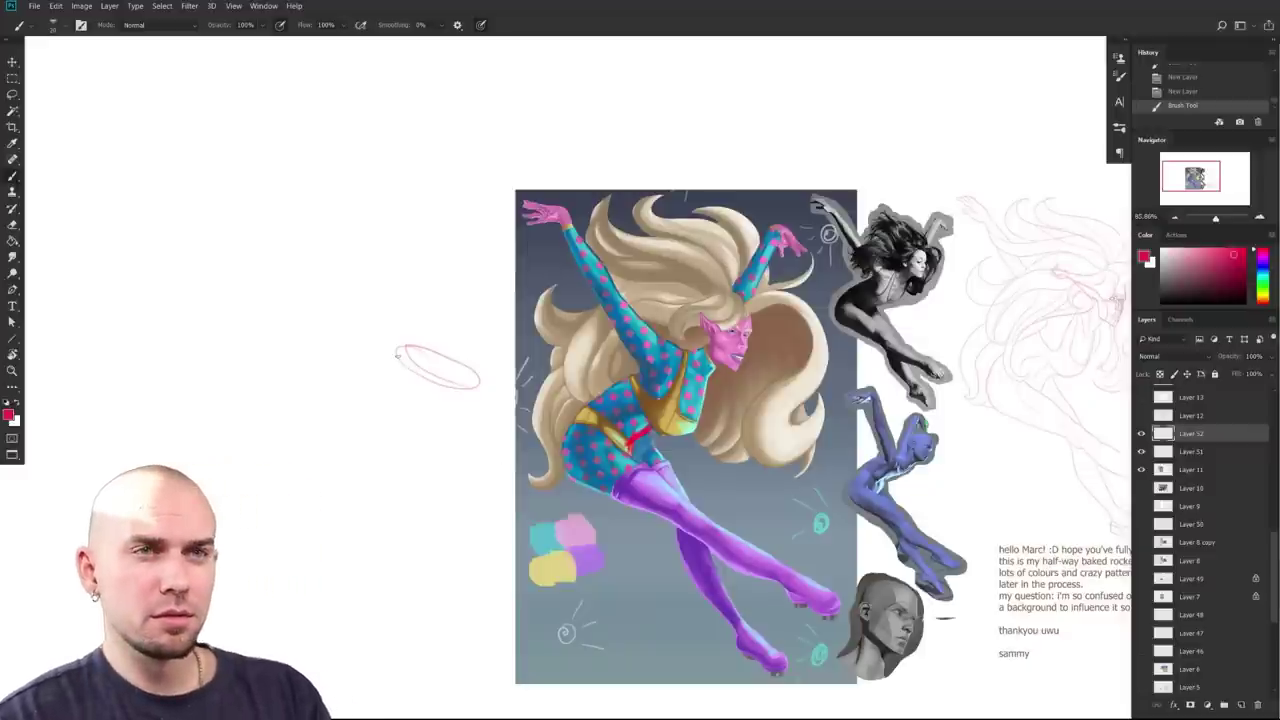
left_click_drag(396, 356, 356, 438)
mouse_move(437, 453)
left_mouse_down()
mouse_move(370, 454)
mouse_move(389, 457)
mouse_move(354, 429)
mouse_move(398, 439)
mouse_move(454, 397)
mouse_move(467, 457)
left_mouse_up()
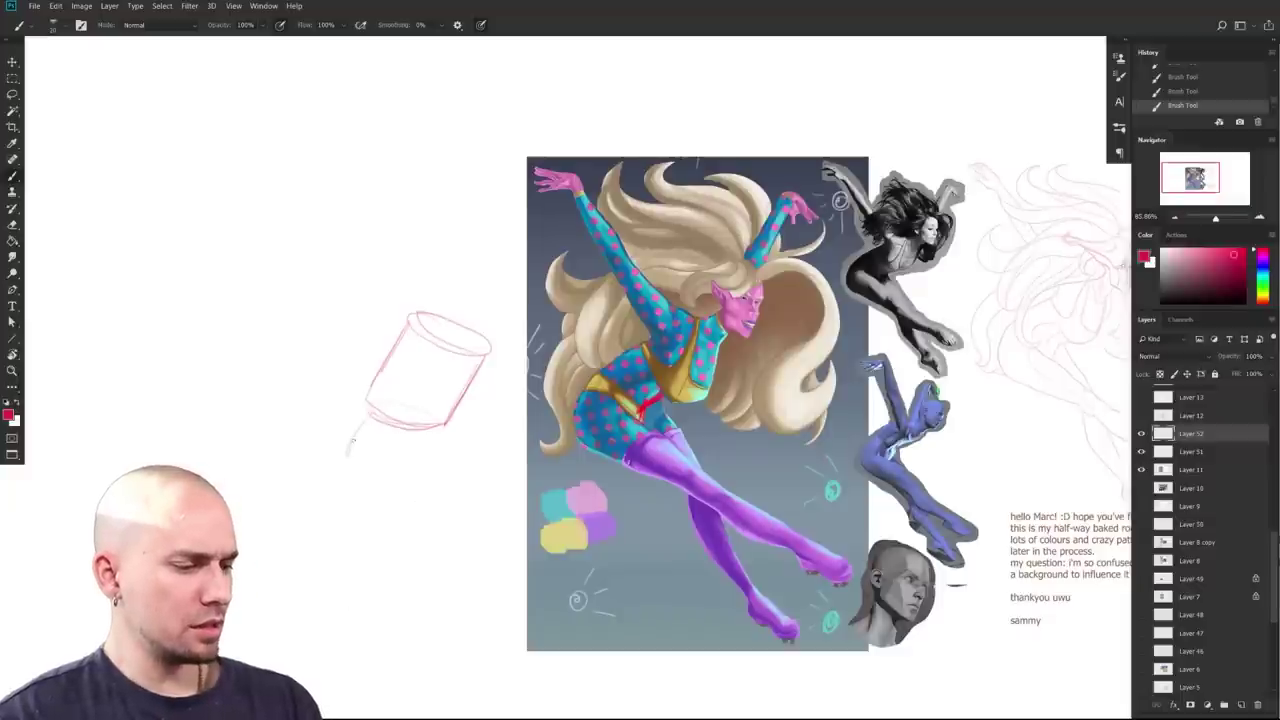
Step: Add hips and two tapering thighs with rounded ends below the torso cylinder, and a raised arm cylinder from the shoulder
left_click_drag(410, 426, 455, 498)
left_click_drag(352, 462, 422, 524)
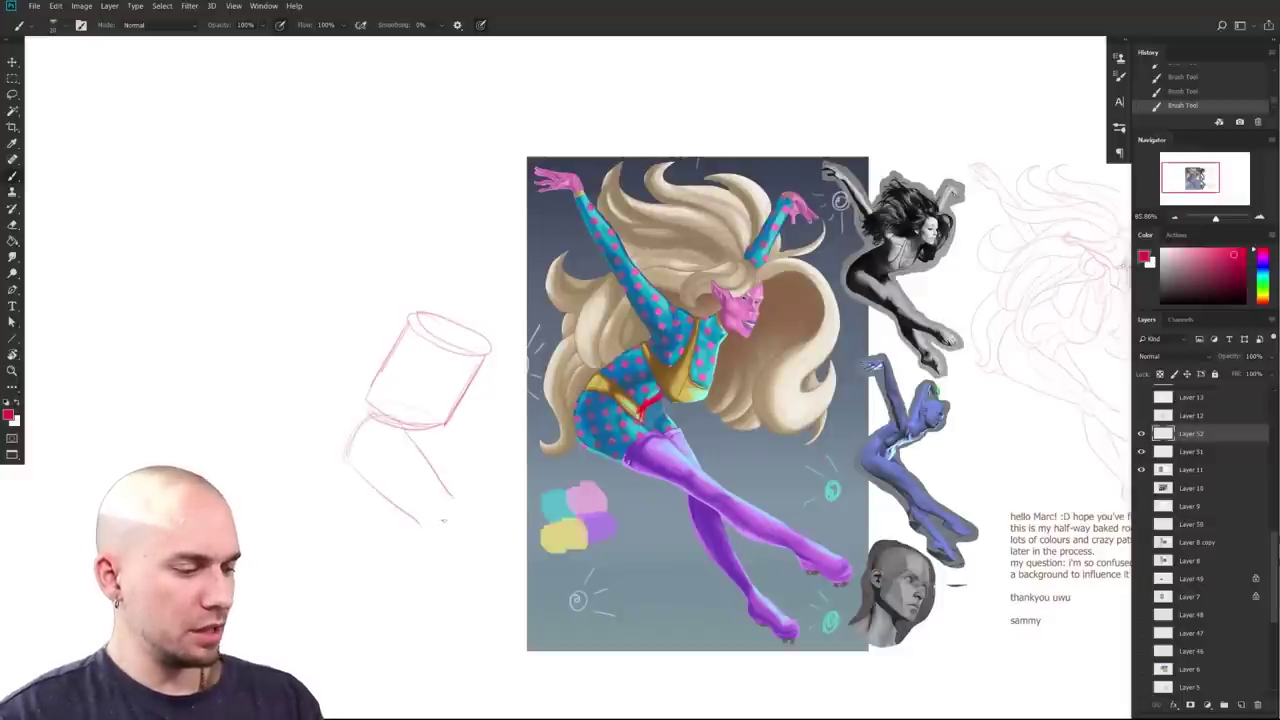
mouse_move(466, 502)
left_mouse_down()
mouse_move(460, 531)
mouse_move(476, 522)
left_mouse_up()
left_click_drag(507, 550, 491, 560)
left_click_drag(427, 442, 409, 497)
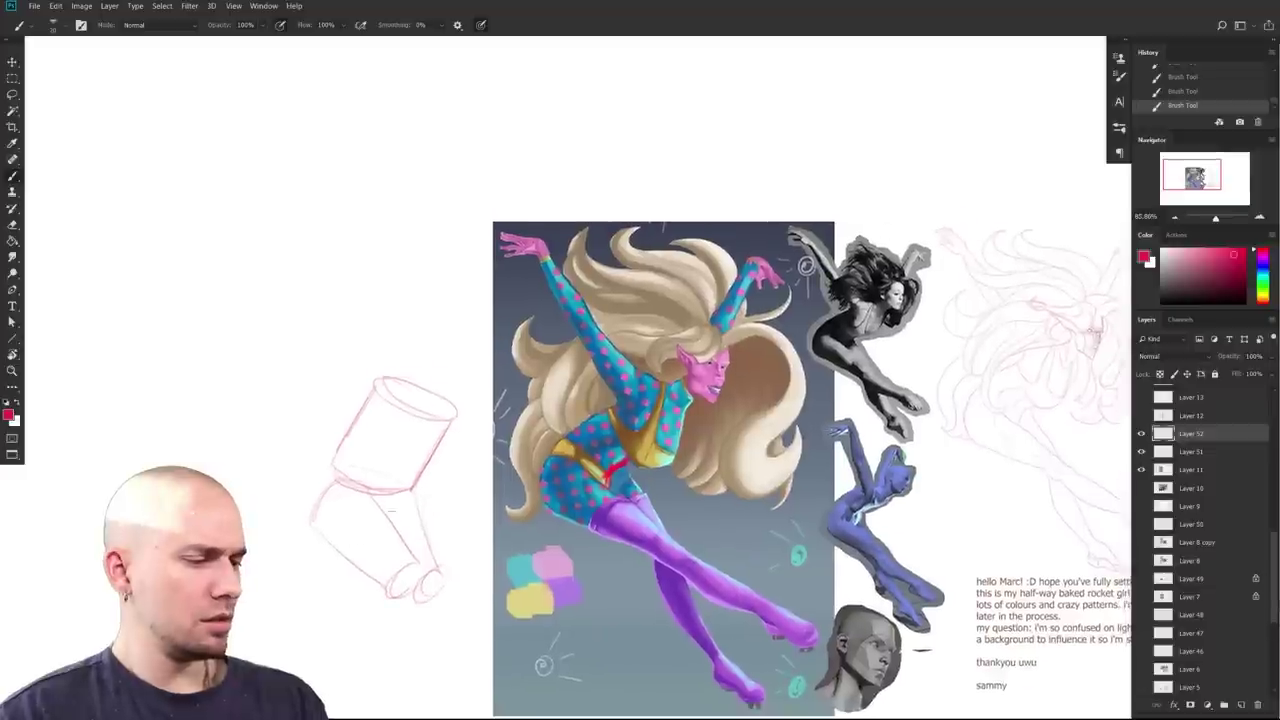
left_click_drag(372, 378, 316, 326)
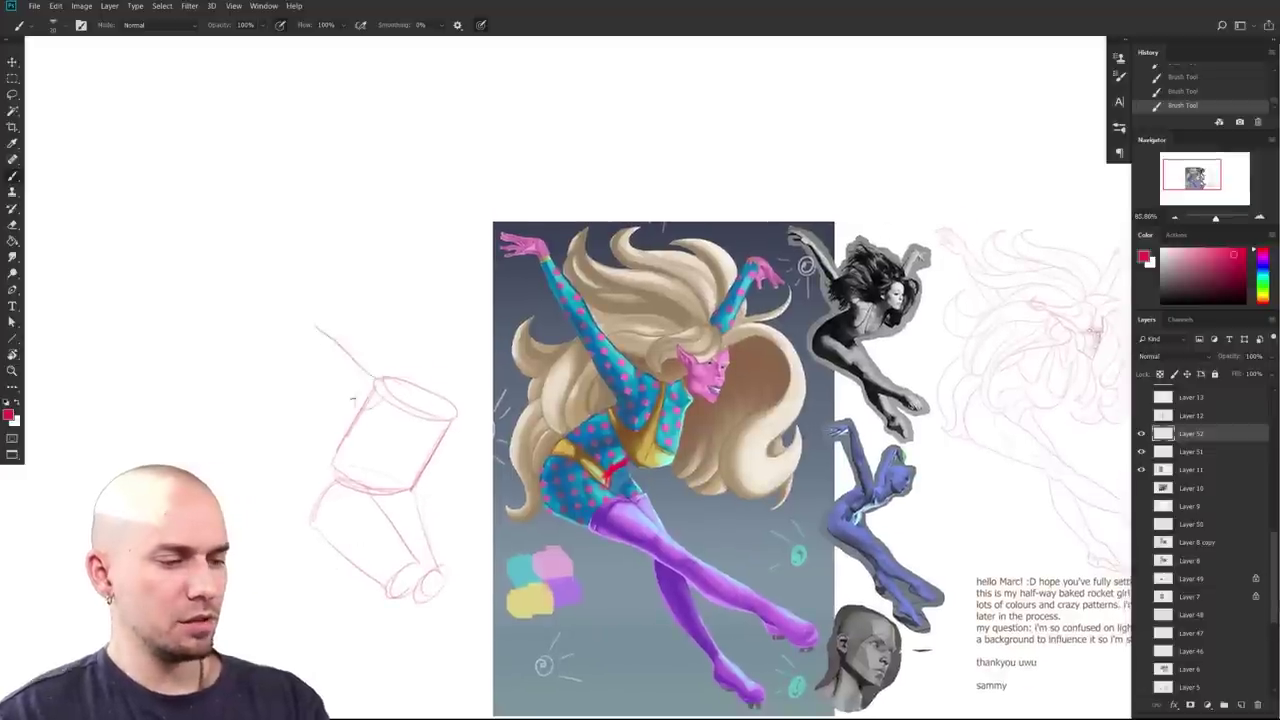
left_click_drag(489, 562, 516, 509)
Step: Add a new layer for the base tone and lasso around the whole silhouette of the simplified figure
left_click(1241, 705)
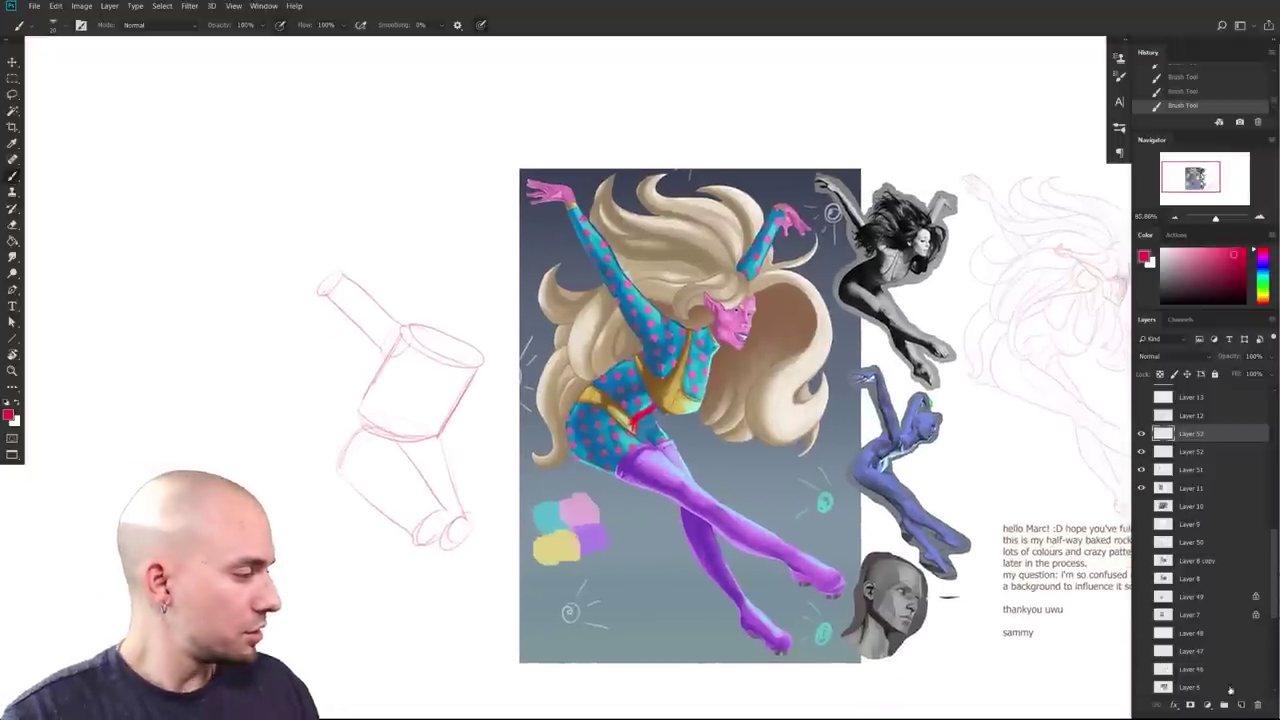
left_click_drag(640, 450, 603, 463)
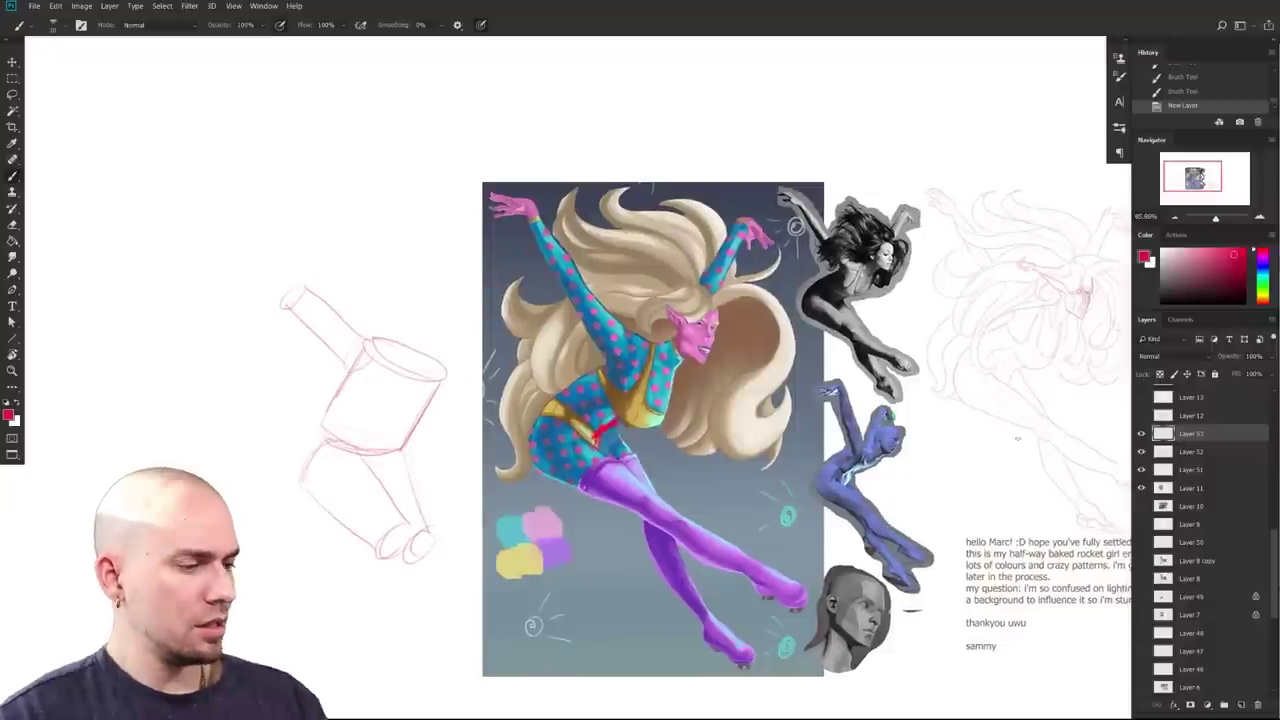
left_click(1180, 276)
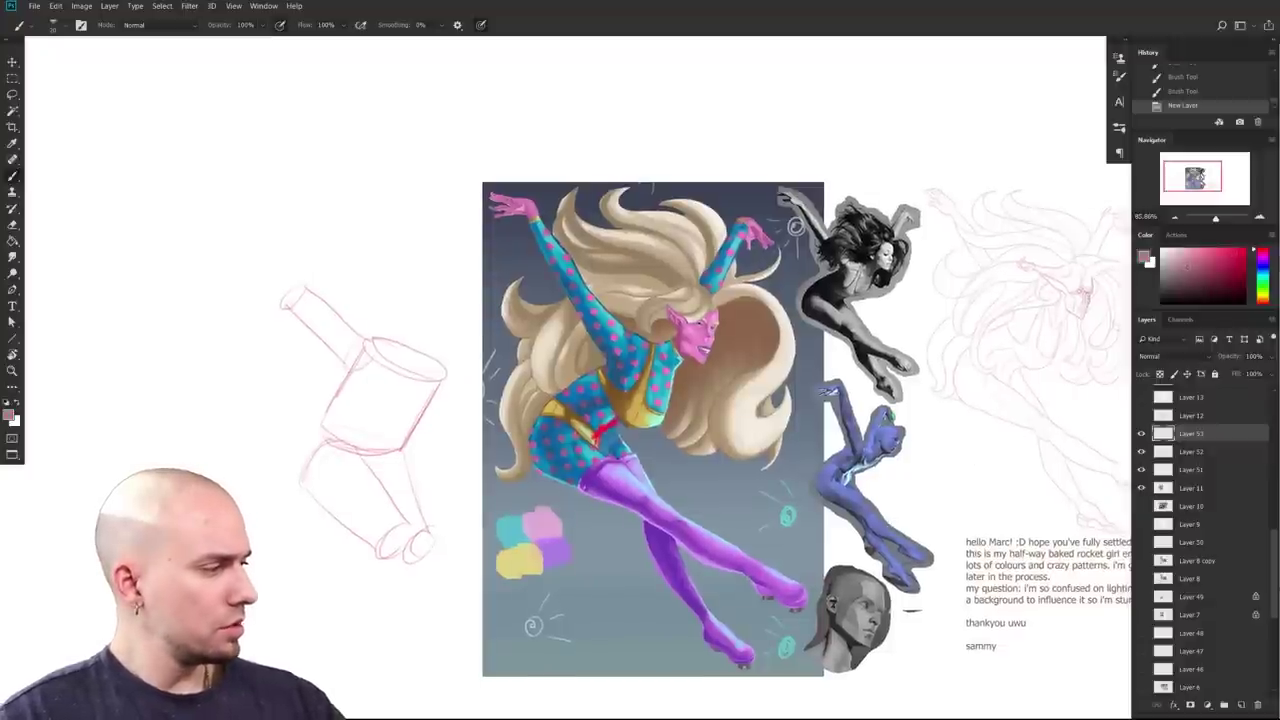
key("l")
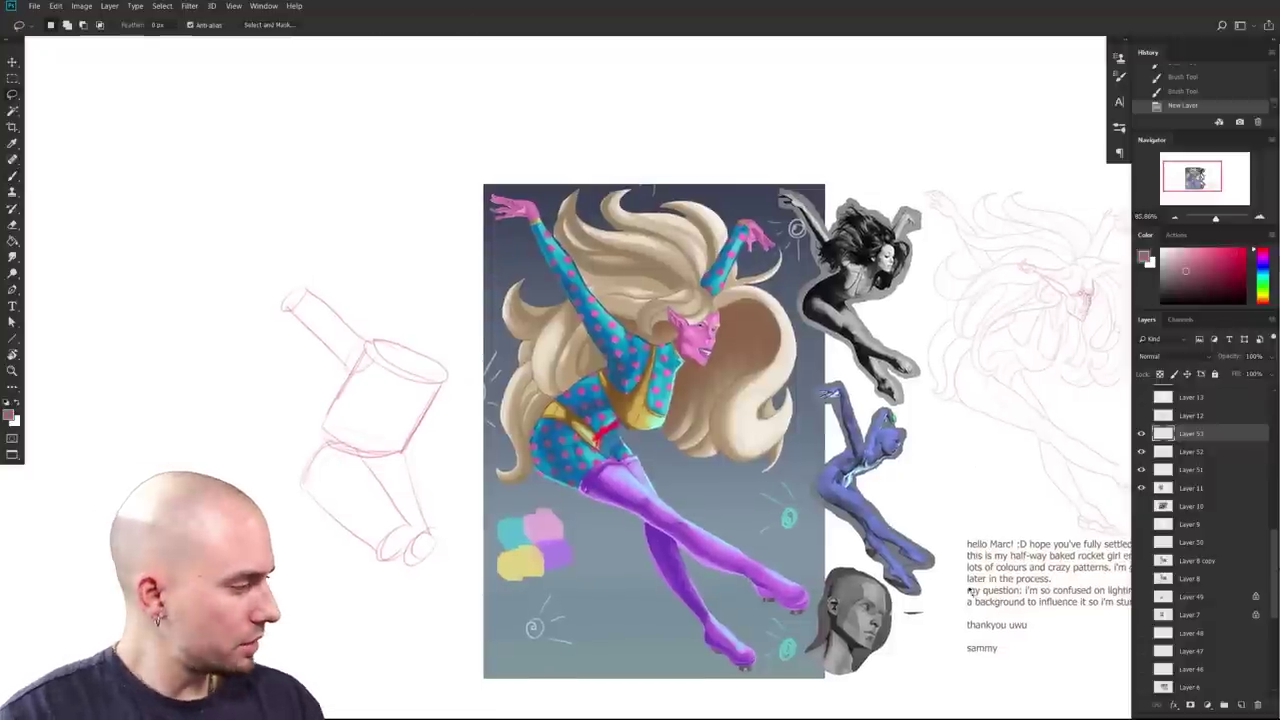
mouse_move(410, 572)
left_mouse_down()
mouse_move(428, 527)
mouse_move(410, 446)
mouse_move(443, 372)
mouse_move(361, 340)
mouse_move(306, 291)
mouse_move(285, 308)
mouse_move(352, 378)
mouse_move(306, 490)
mouse_move(367, 550)
mouse_move(414, 569)
mouse_move(374, 540)
left_mouse_up()
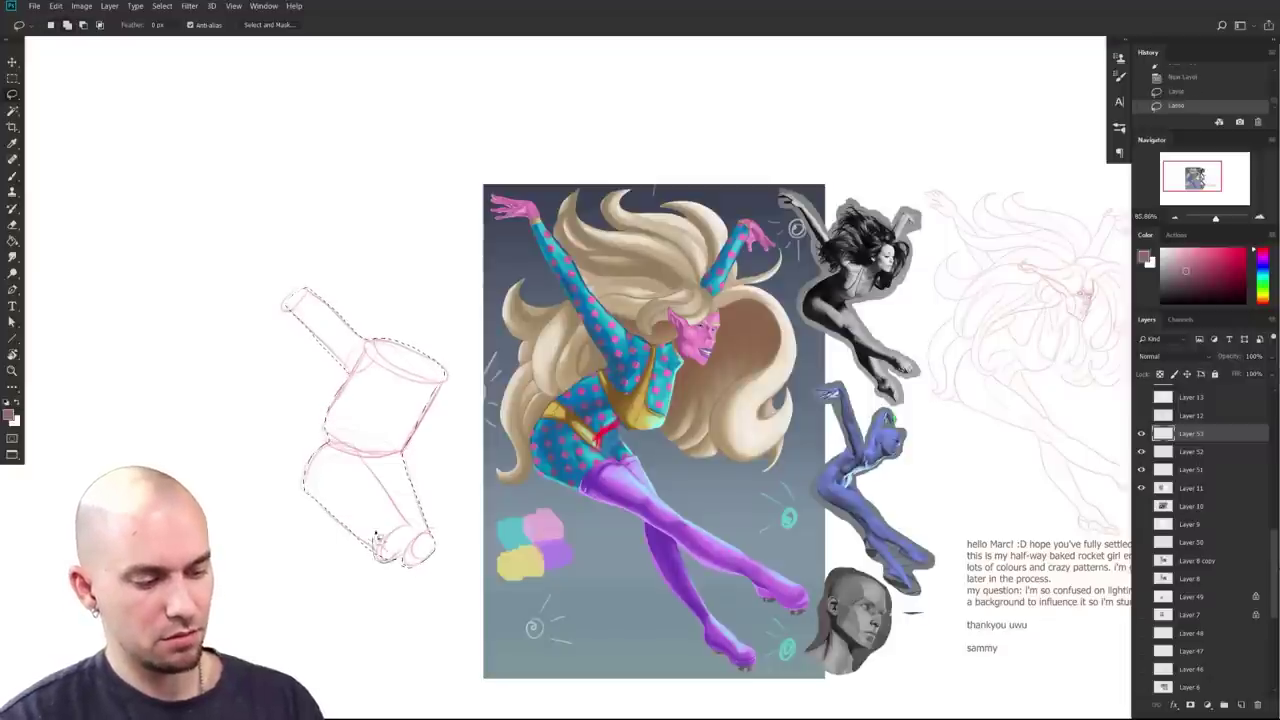
Step: Fill the selected silhouette with a light greyish pink using the Paint Bucket
key("b")
key("g")
left_click(378, 472)
left_click(1168, 265)
left_click(380, 474)
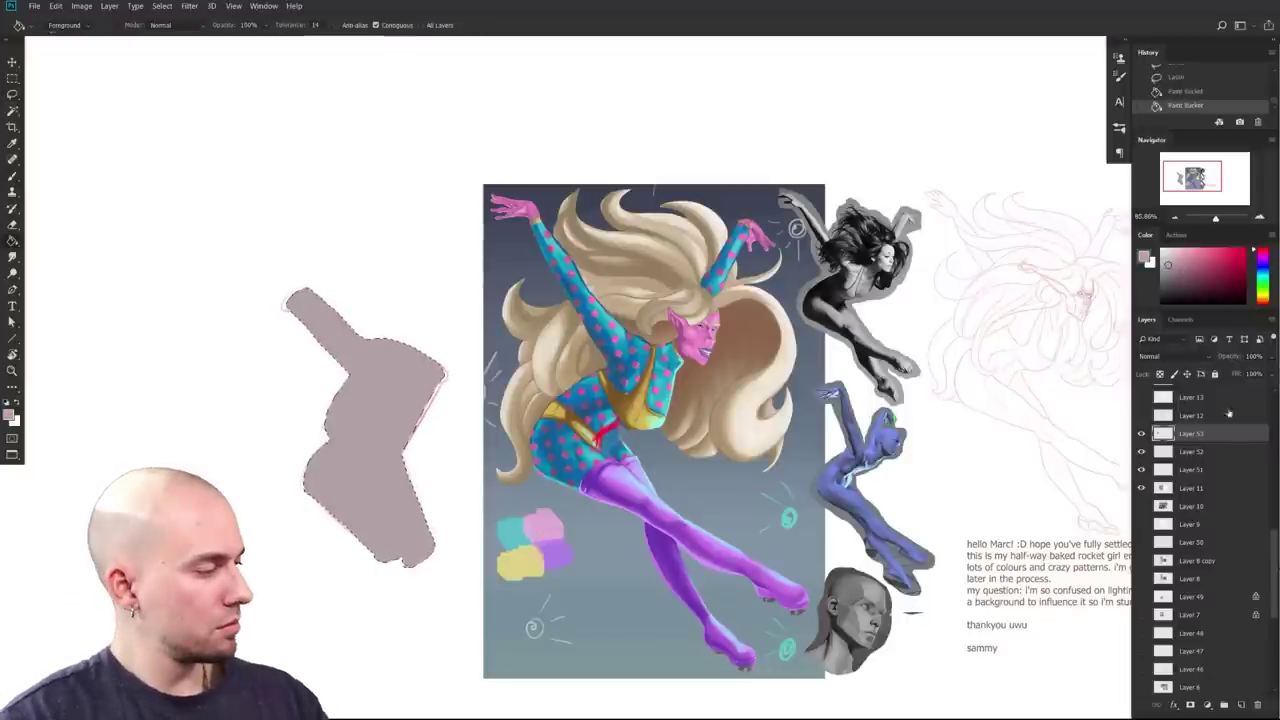
Step: Set the filled layer's blending mode to Multiply, clear the selection, and ready the brush with white
left_click(1228, 357)
left_click(1172, 357)
left_click(1162, 398)
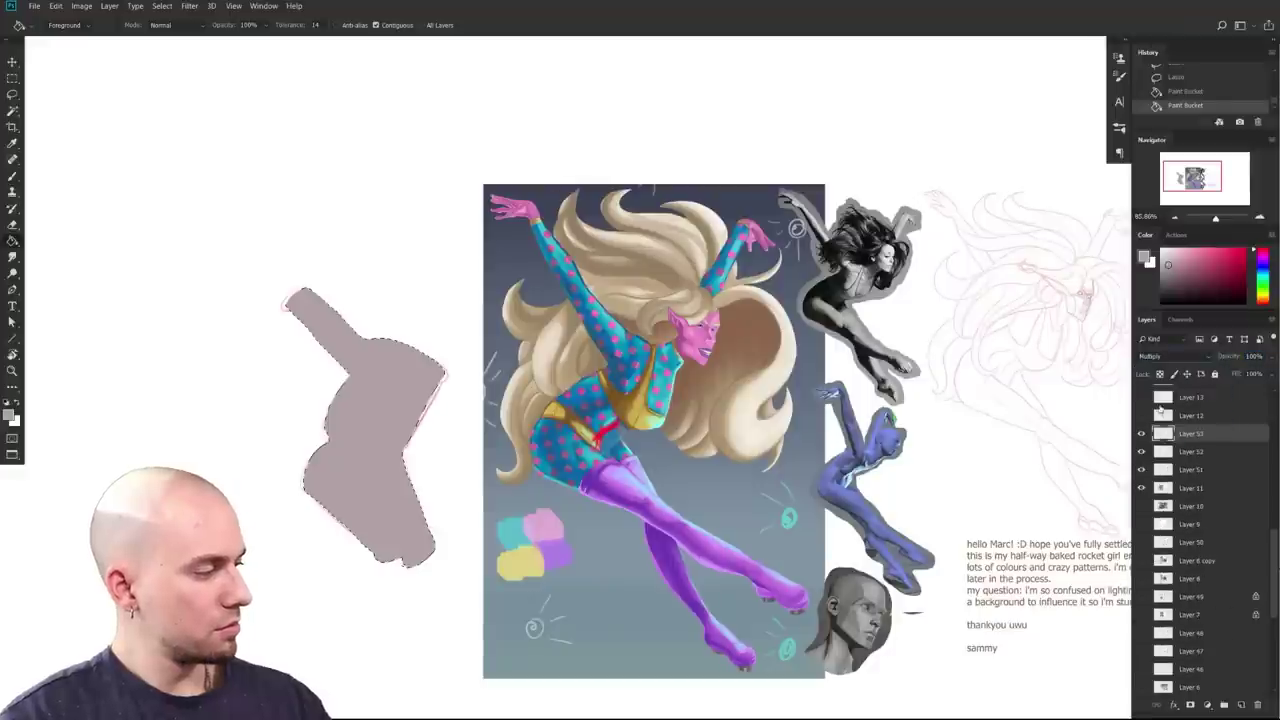
key("x")
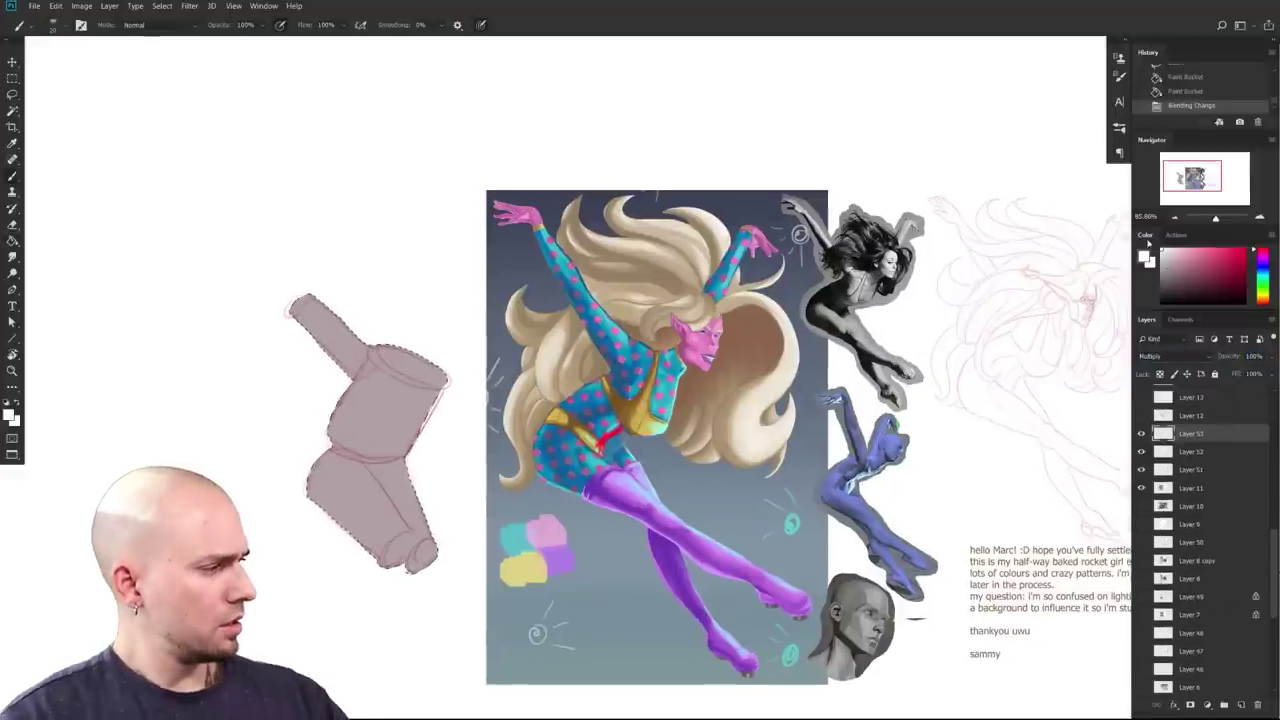
key("b")
key("ctrl+d")
key("b")
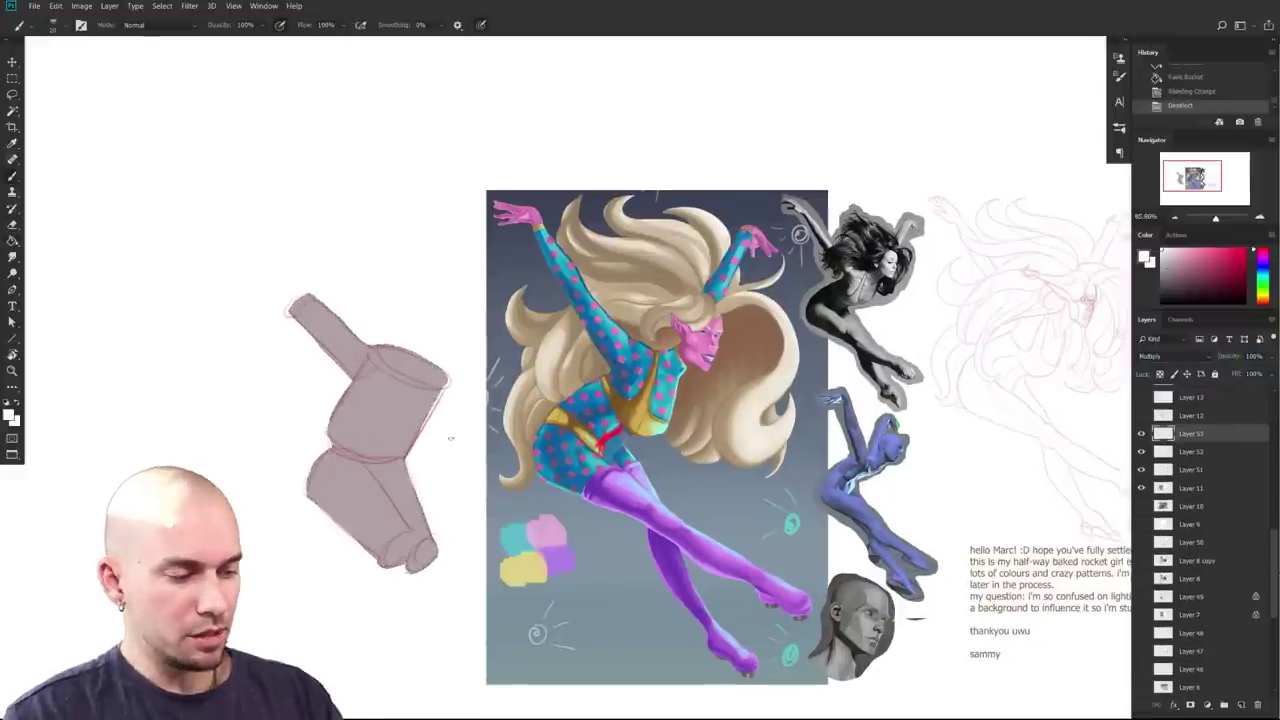
Step: Choose the SkinCavity brush from the MarcBrushes presets for painting the light
right_click(449, 437)
right_click(522, 445)
left_click(561, 530)
left_click(563, 523)
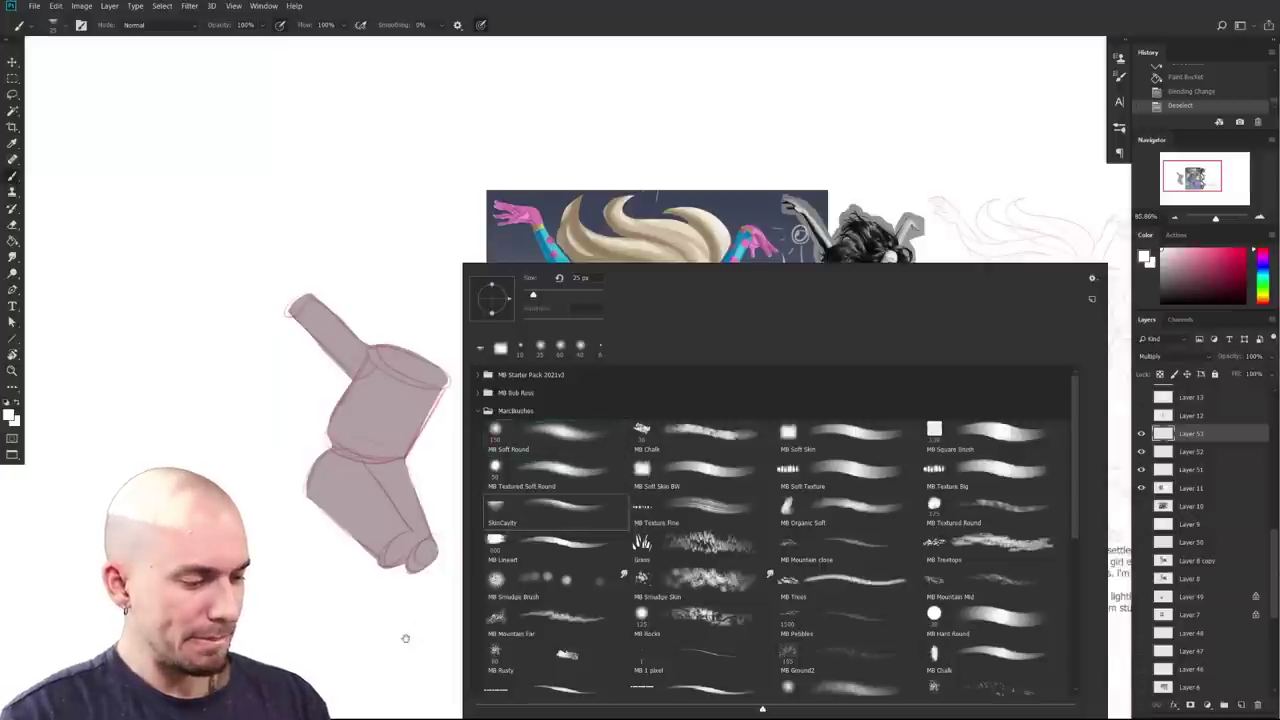
left_click(405, 637)
left_click_drag(450, 420, 420, 412)
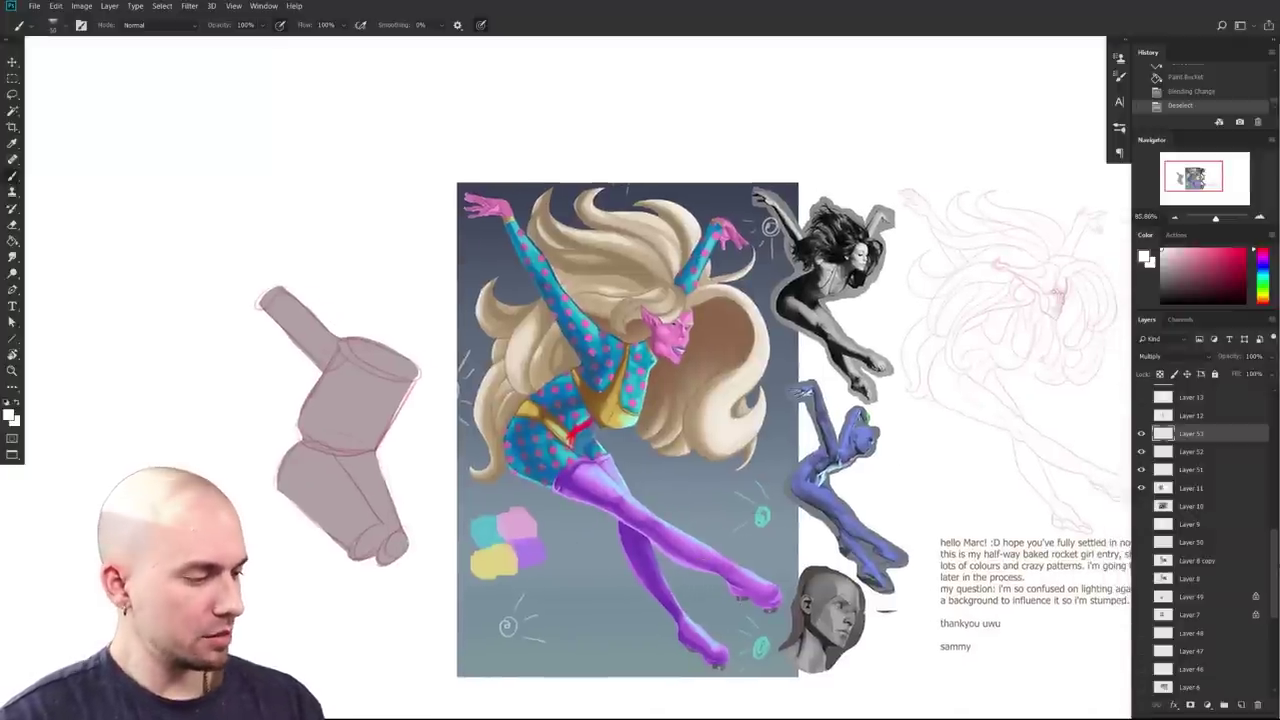
Step: Paint soft white light along the length of both thighs of the simplified figure with an enlarged brush
left_click_drag(347, 476, 368, 520)
key("ctrl+z")
key("bracketright")
key("bracketright")
key("bracketright")
left_click_drag(347, 472, 370, 520)
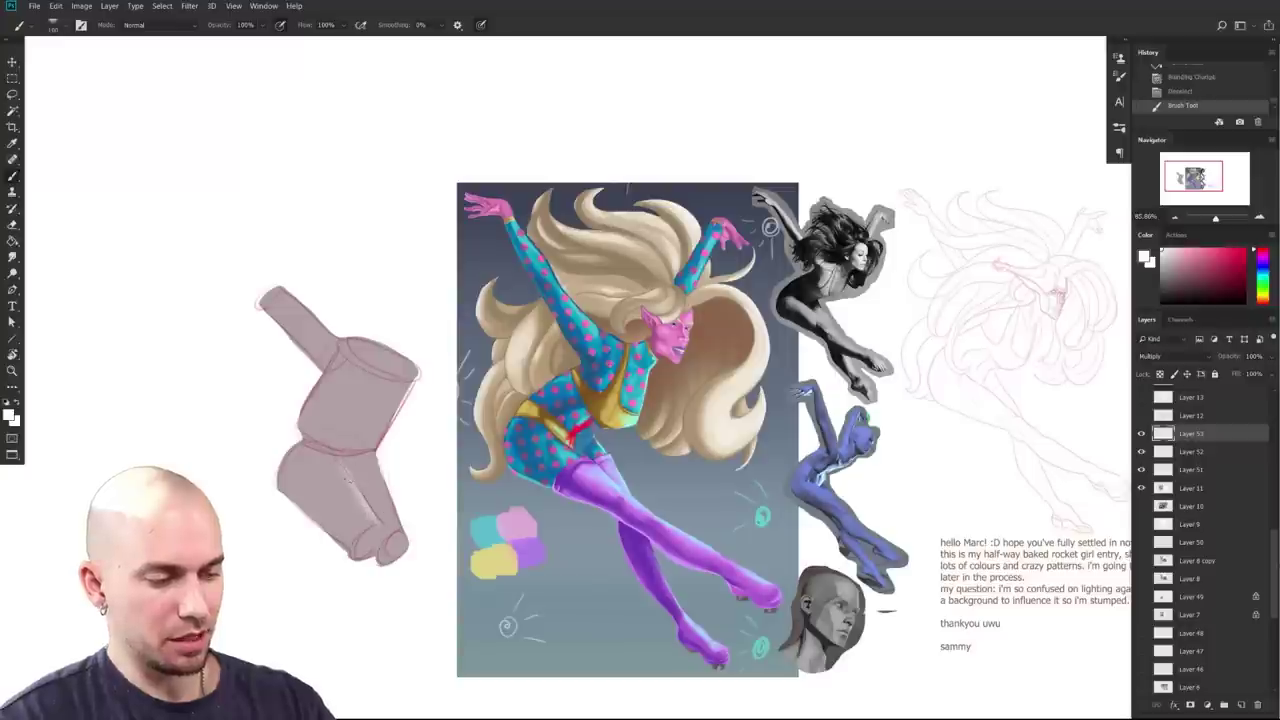
mouse_move(346, 466)
left_mouse_down()
mouse_move(368, 518)
mouse_move(354, 508)
mouse_move(393, 526)
left_mouse_up()
left_click_drag(388, 467, 402, 530)
left_click_drag(358, 608, 354, 629)
key("bracketleft")
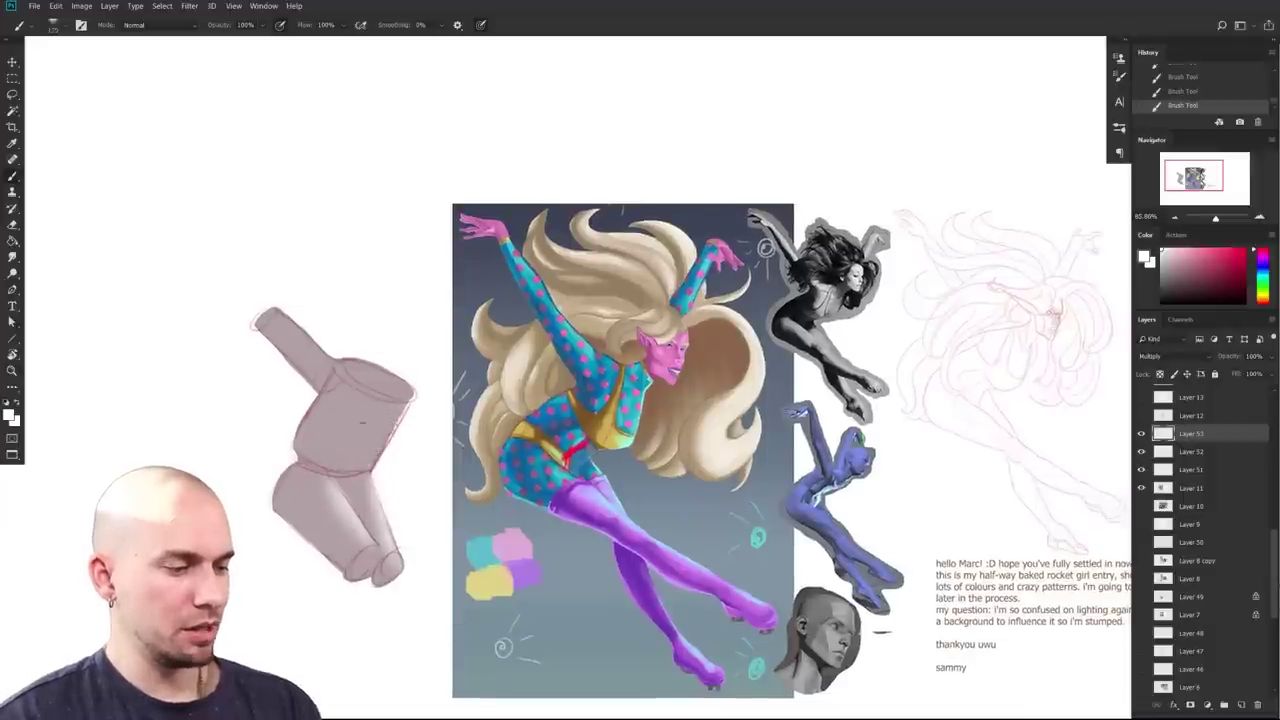
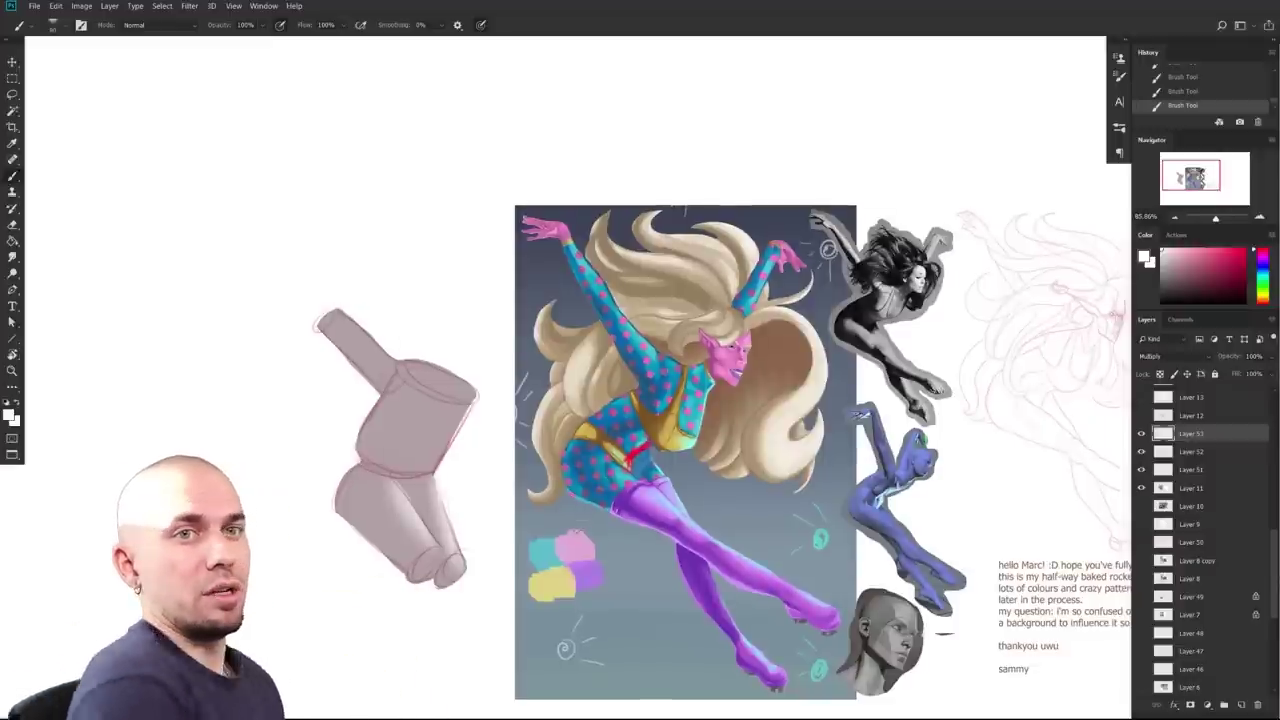
left_click_drag(500, 498, 482, 528)
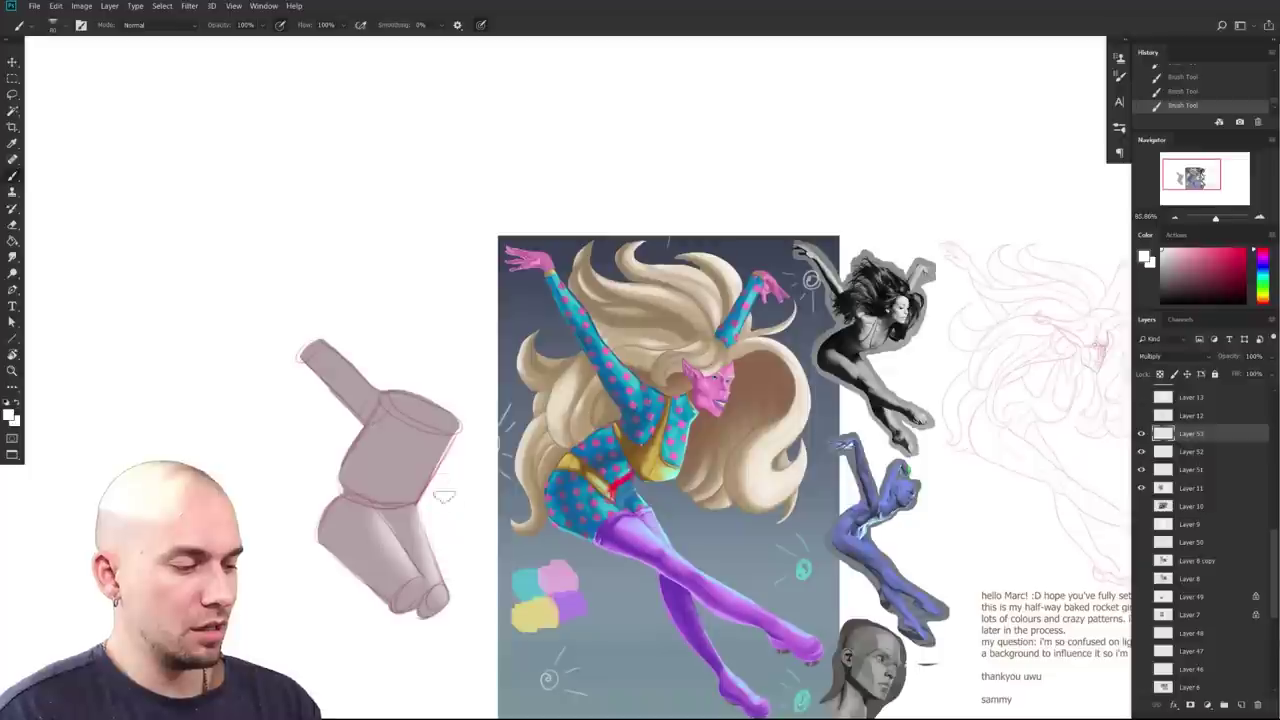
key("bracketright")
key("bracketright")
mouse_move(446, 440)
left_mouse_down()
mouse_move(413, 483)
mouse_move(428, 455)
mouse_move(398, 463)
mouse_move(410, 437)
mouse_move(413, 450)
mouse_move(388, 450)
mouse_move(473, 595)
mouse_move(460, 455)
mouse_move(423, 505)
mouse_move(453, 450)
mouse_move(438, 485)
mouse_move(448, 460)
mouse_move(428, 440)
mouse_move(423, 455)
mouse_move(390, 454)
left_mouse_up()
key("ctrl+z")
Step: Paint a white light plane down the front of the torso cylinder with a smaller brush, and compare it against the earlier states
key("bracketleft")
left_click_drag(504, 520, 515, 514)
key("bracketleft")
key("bracketleft")
key("bracketleft")
mouse_move(406, 426)
left_mouse_down()
mouse_move(370, 490)
mouse_move(408, 416)
mouse_move(386, 404)
left_mouse_up()
key("ctrl+alt+z")
left_click_drag(492, 573, 482, 556)
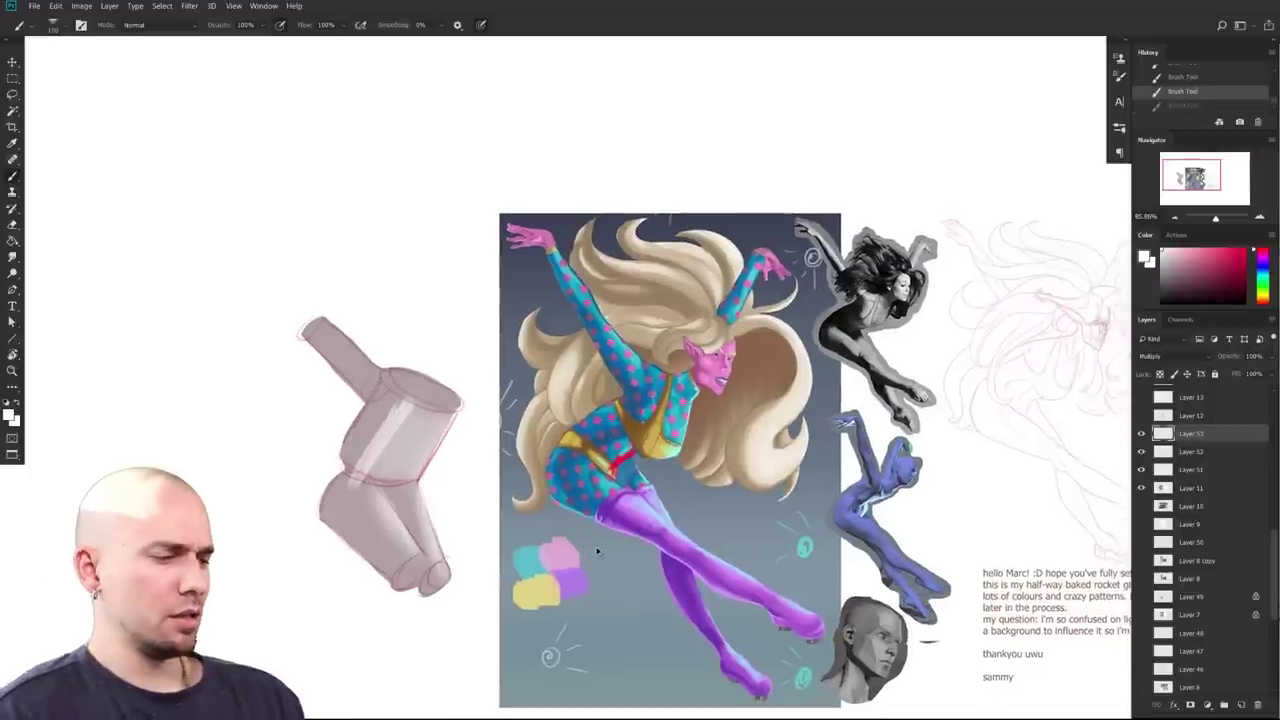
key("ctrl+alt+z")
left_click_drag(594, 557, 574, 577)
key("ctrl+shift+z")
key("ctrl+shift+z")
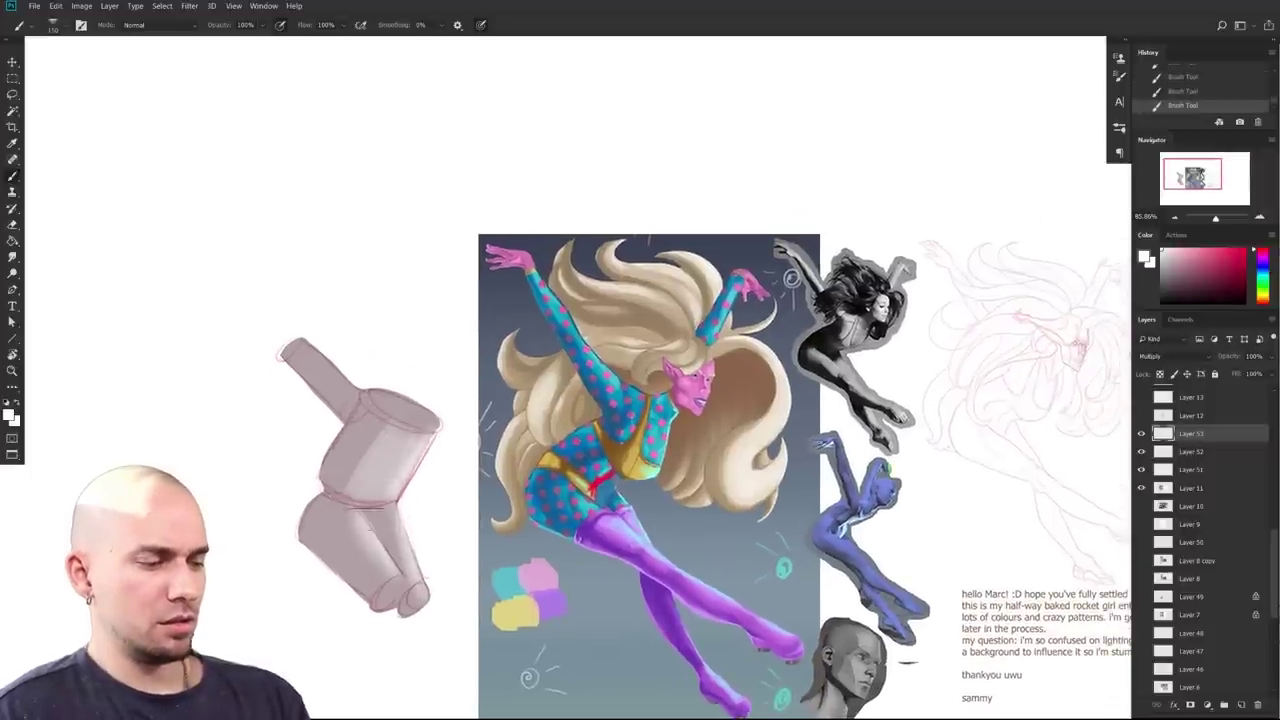
Step: Add a small white highlight to the top ellipse of the torso cylinder
left_click_drag(384, 480, 356, 486)
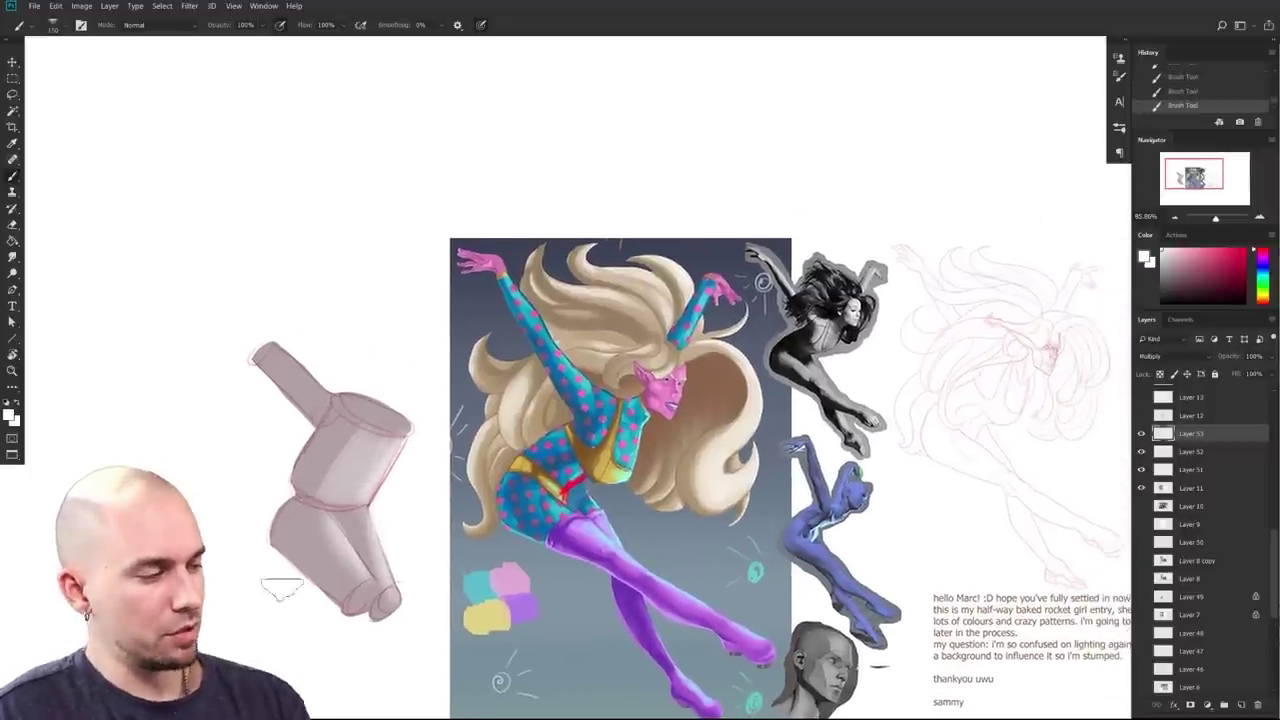
left_click_drag(448, 605, 348, 619)
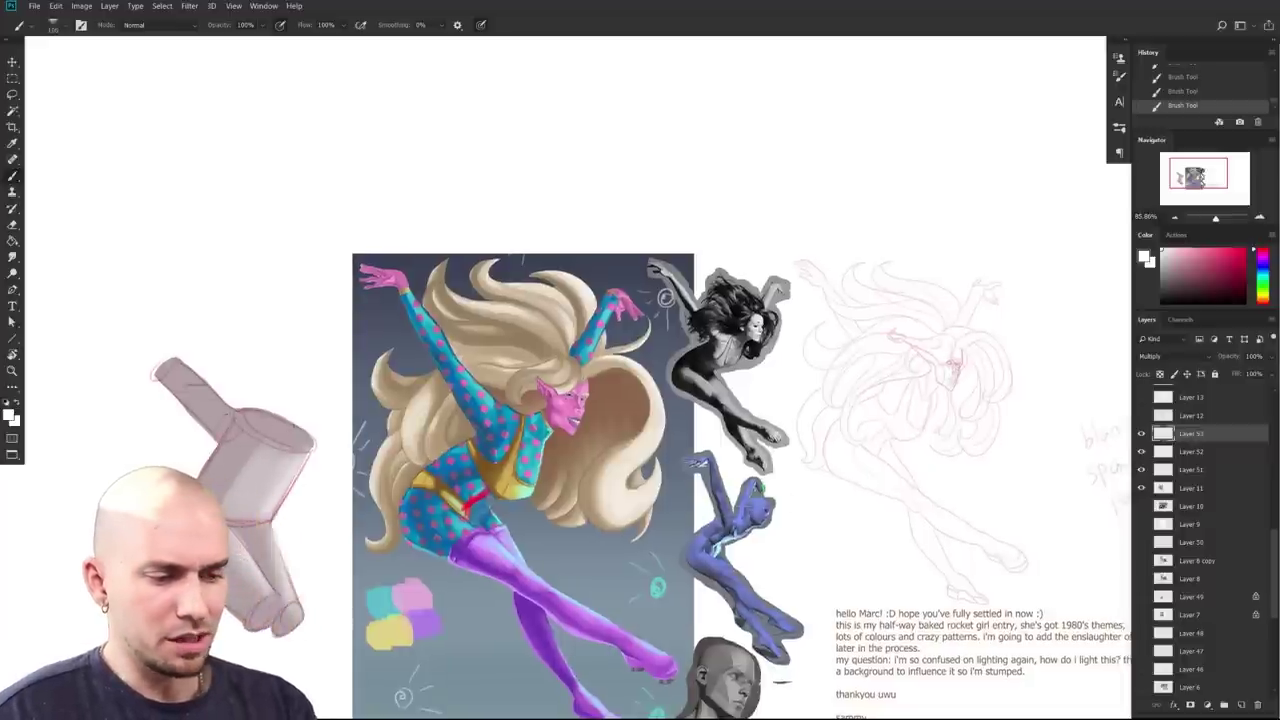
left_click_drag(348, 619, 455, 572)
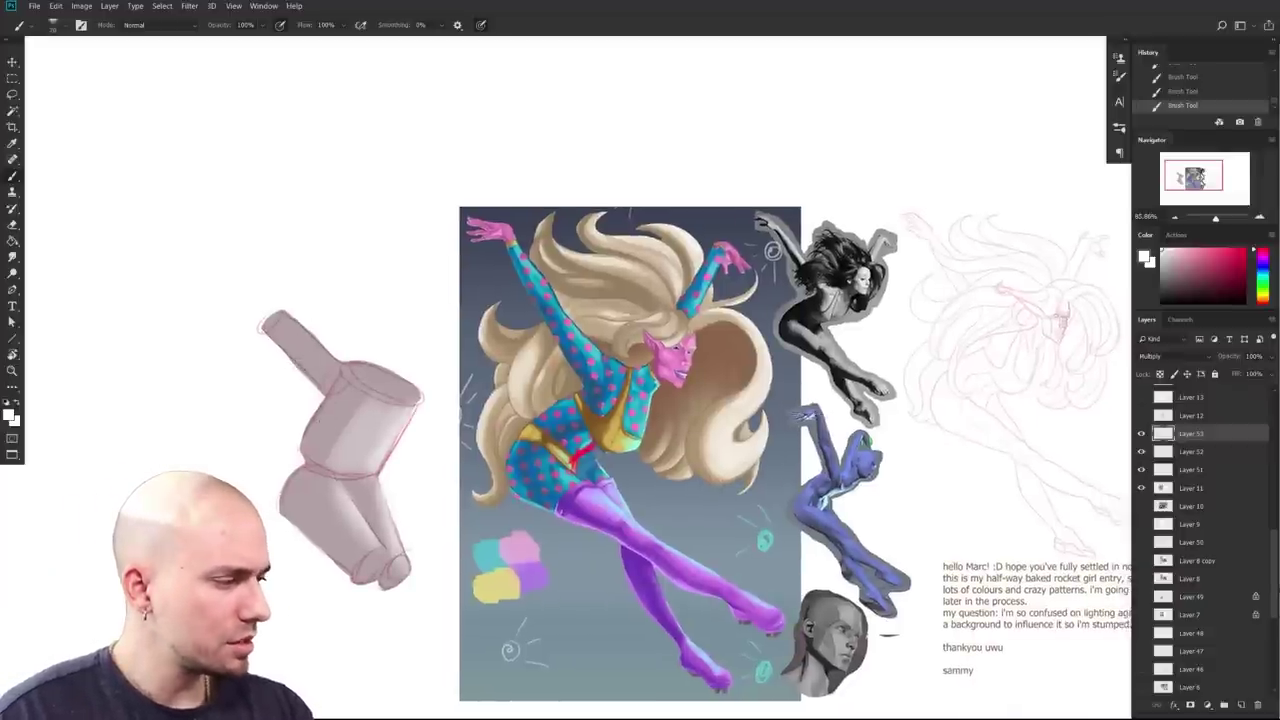
left_click_drag(830, 446, 750, 432)
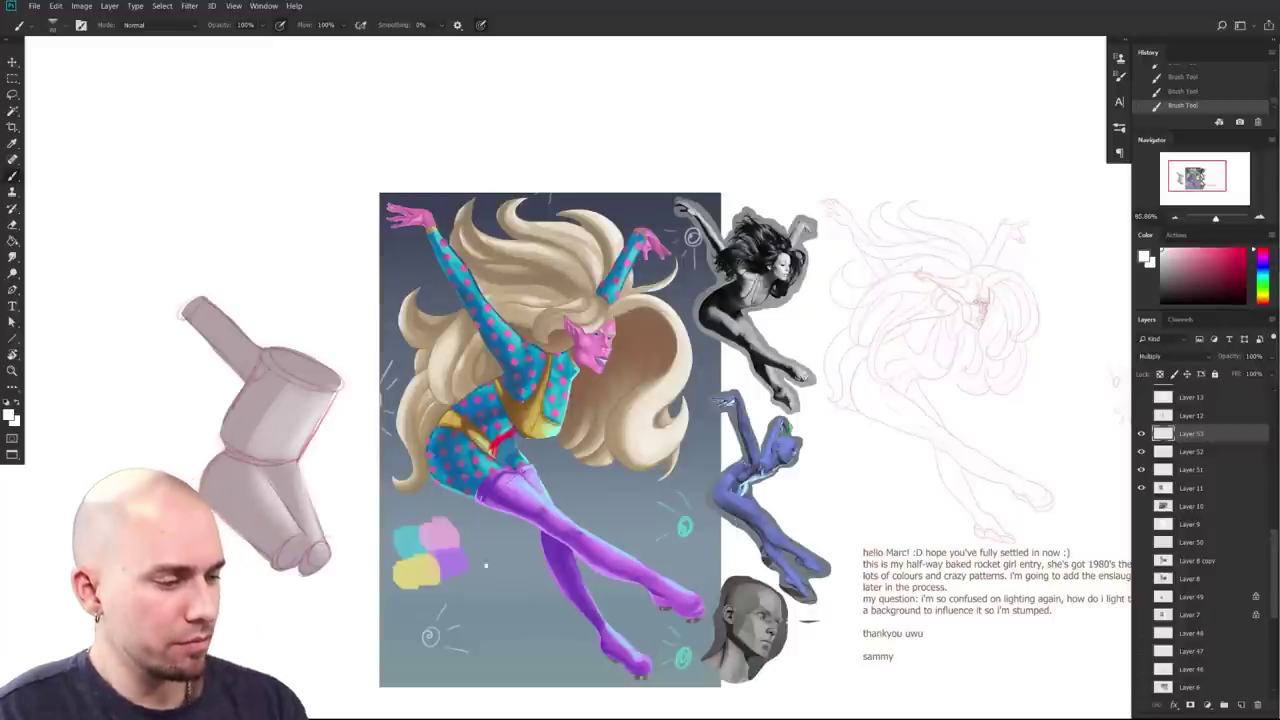
left_click_drag(486, 566, 450, 541)
left_click_drag(863, 563, 873, 566)
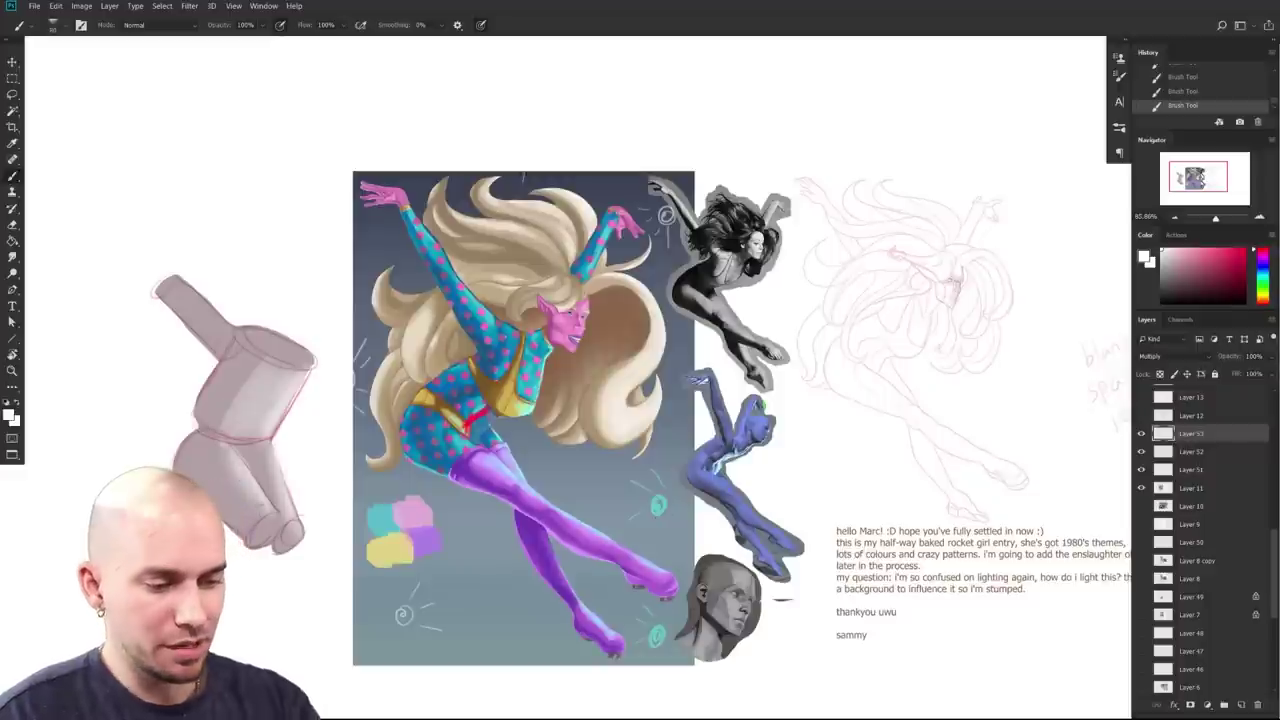
key("bracketright")
key("bracketright")
key("bracketright")
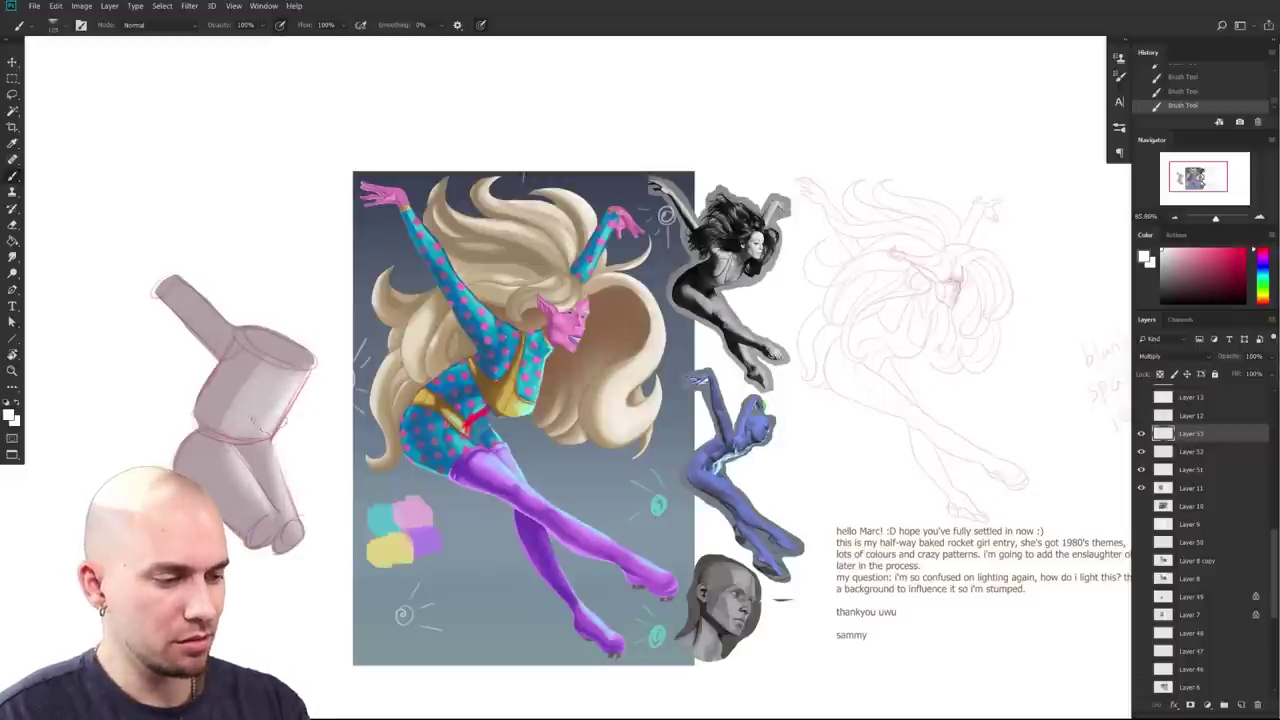
left_click_drag(665, 621, 667, 628)
scroll(667, 627, "up", 2)
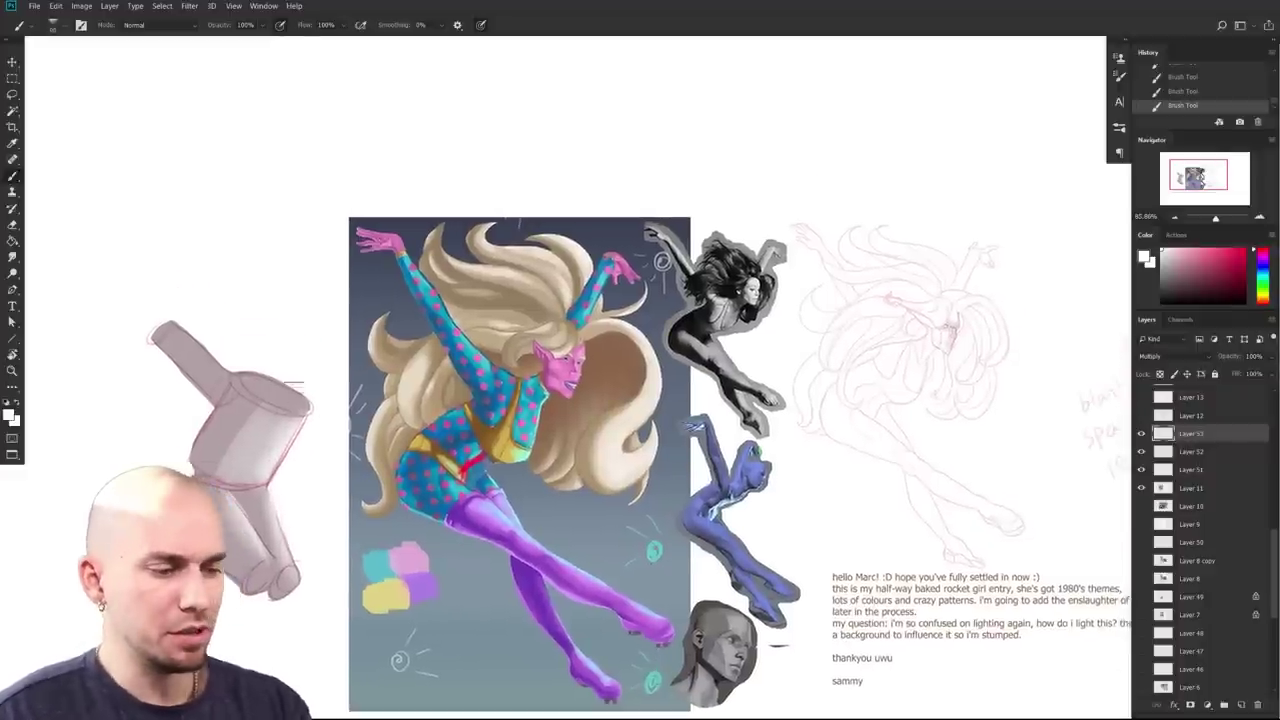
left_click_drag(280, 368, 357, 363)
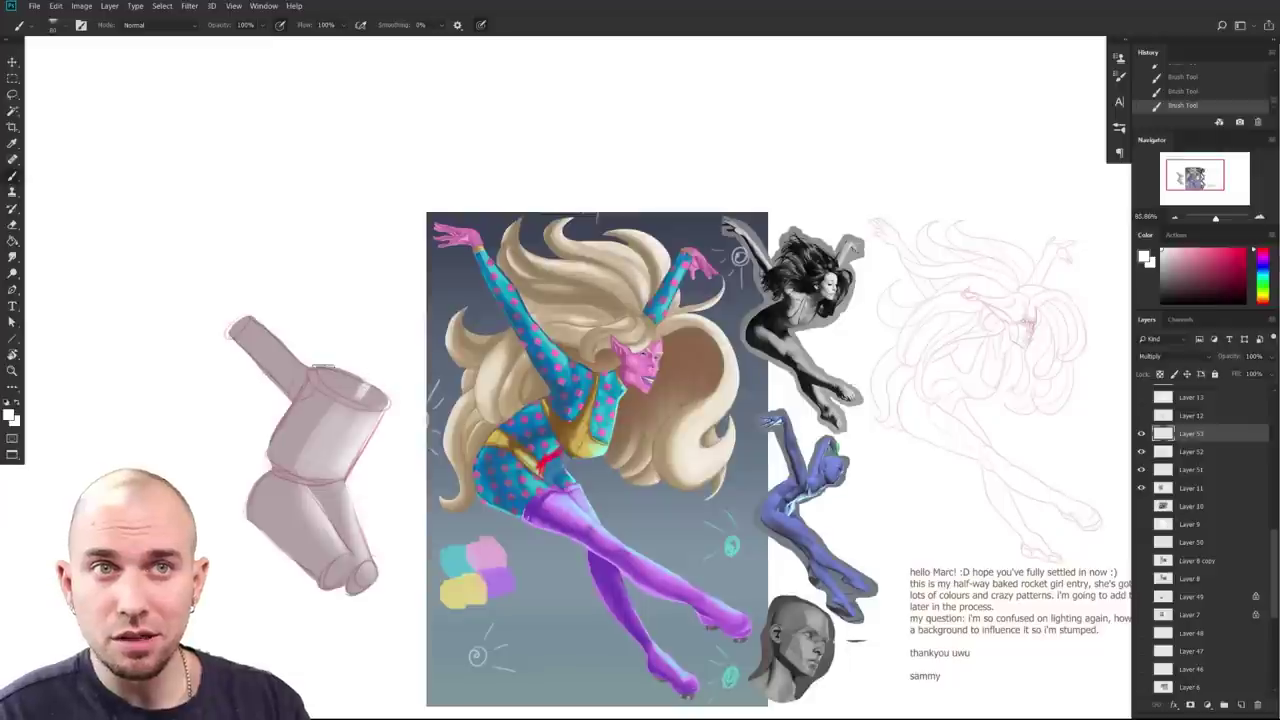
mouse_move(455, 490)
left_mouse_down()
mouse_move(447, 442)
mouse_move(454, 450)
left_mouse_up()
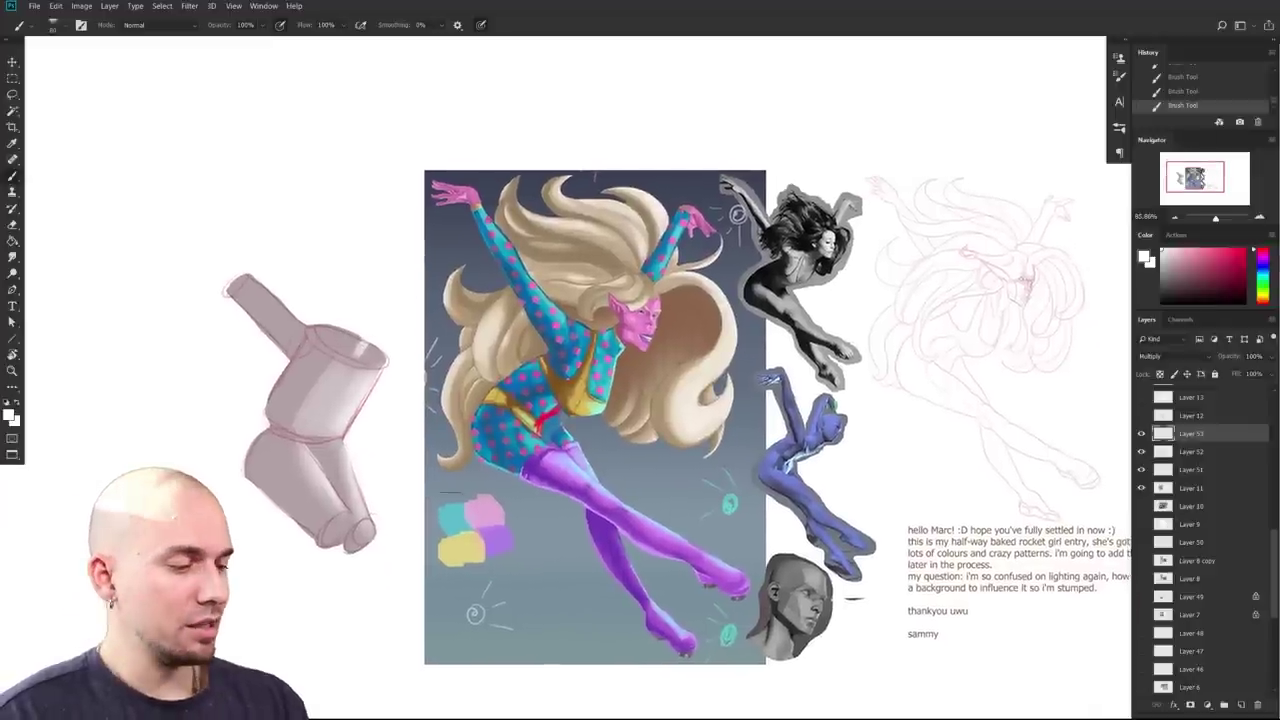
Step: Try moving the shaded figure layer over the character in the painting
left_click_drag(350, 495, 585, 489)
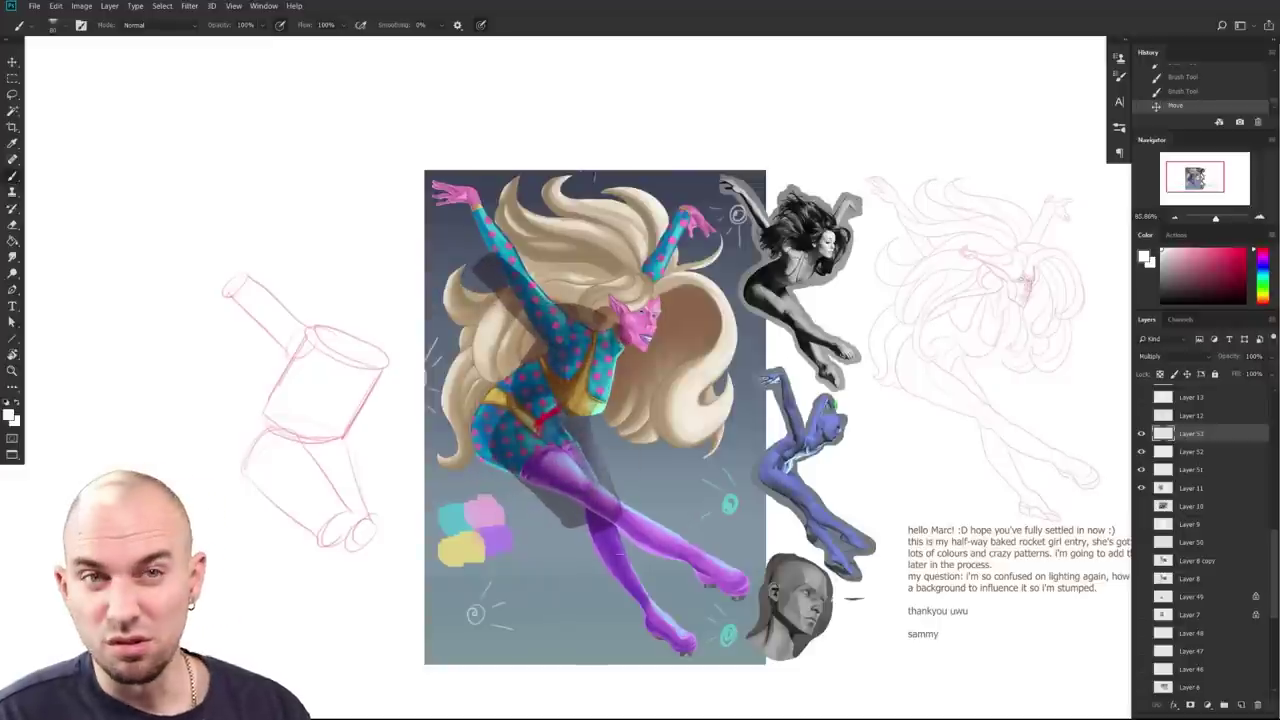
key("ctrl+z")
mouse_move(729, 613)
left_mouse_down()
mouse_move(735, 591)
mouse_move(725, 617)
left_mouse_up()
left_click_drag(510, 588, 572, 584)
left_click_drag(511, 512, 673, 585)
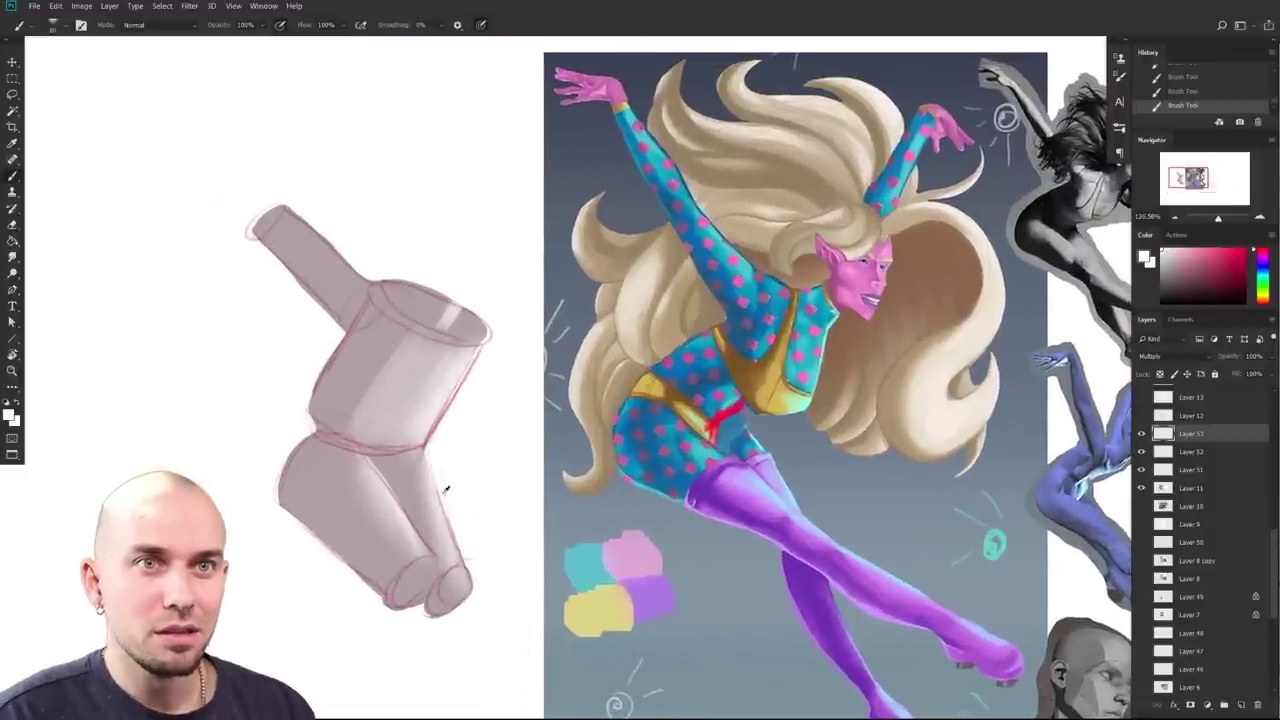
left_click(380, 490, "alt")
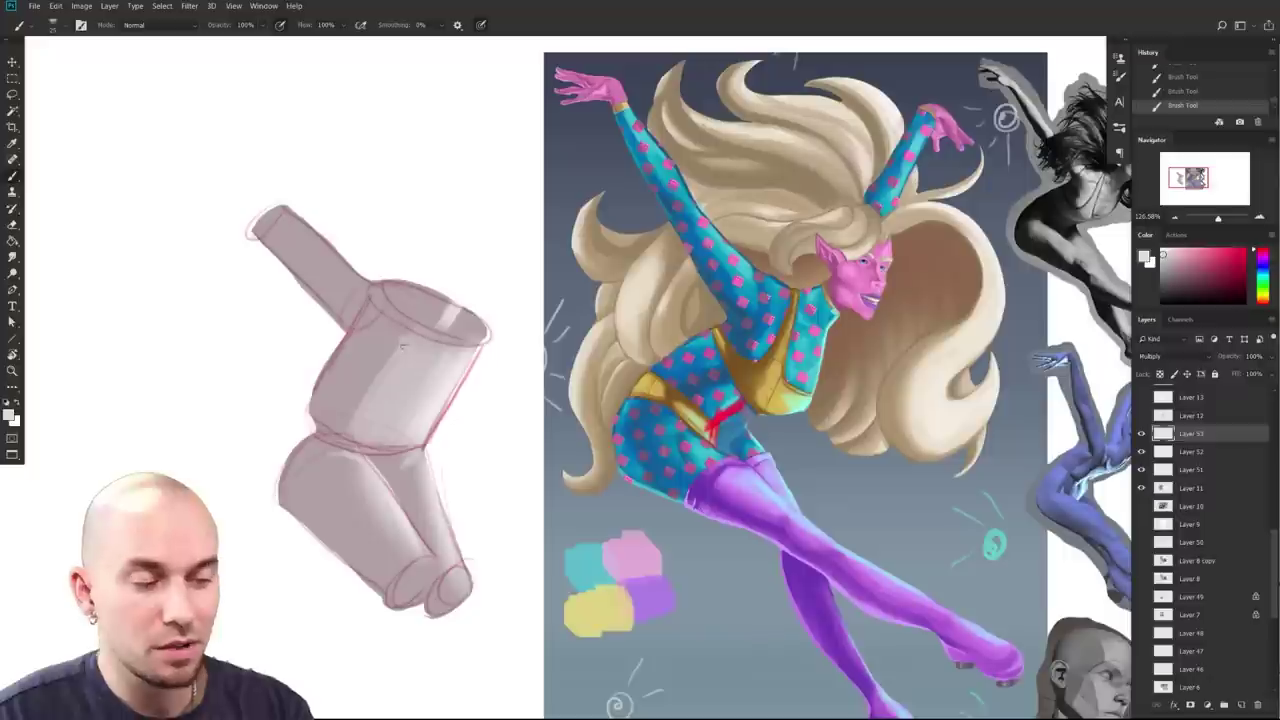
left_click_drag(606, 471, 536, 415)
left_click_drag(536, 415, 476, 402)
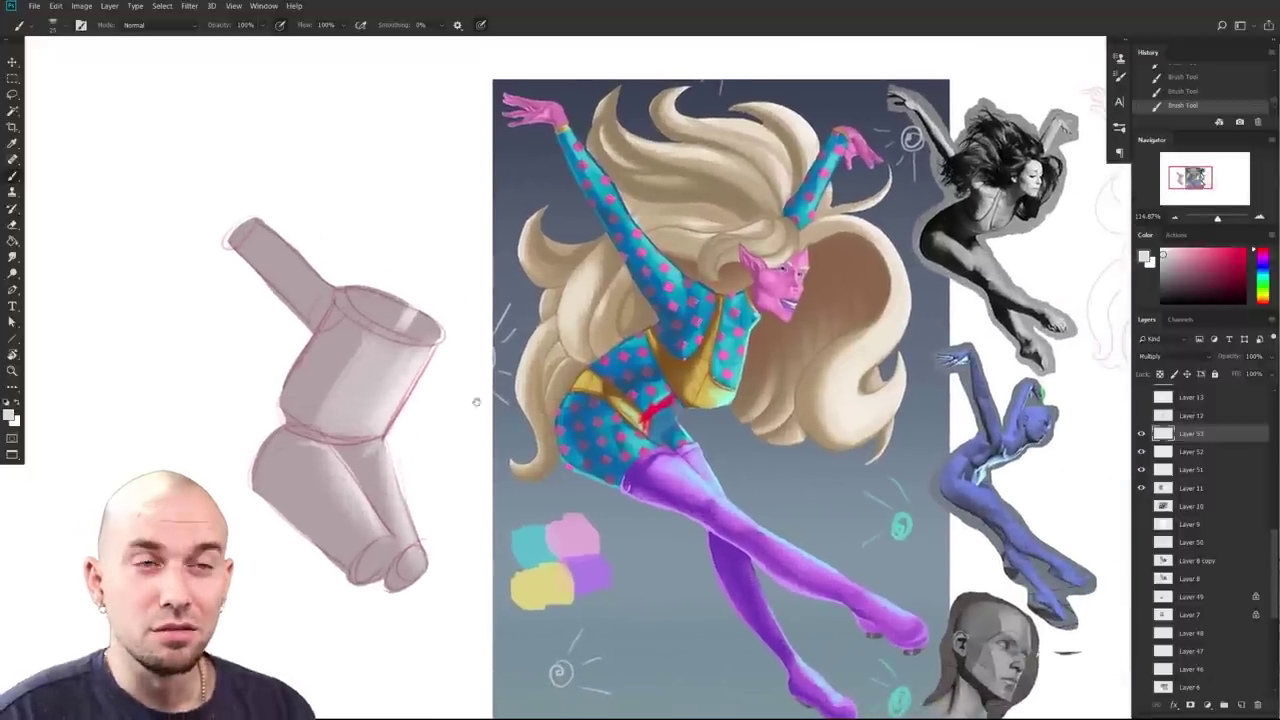
scroll(702, 452, "down", 3)
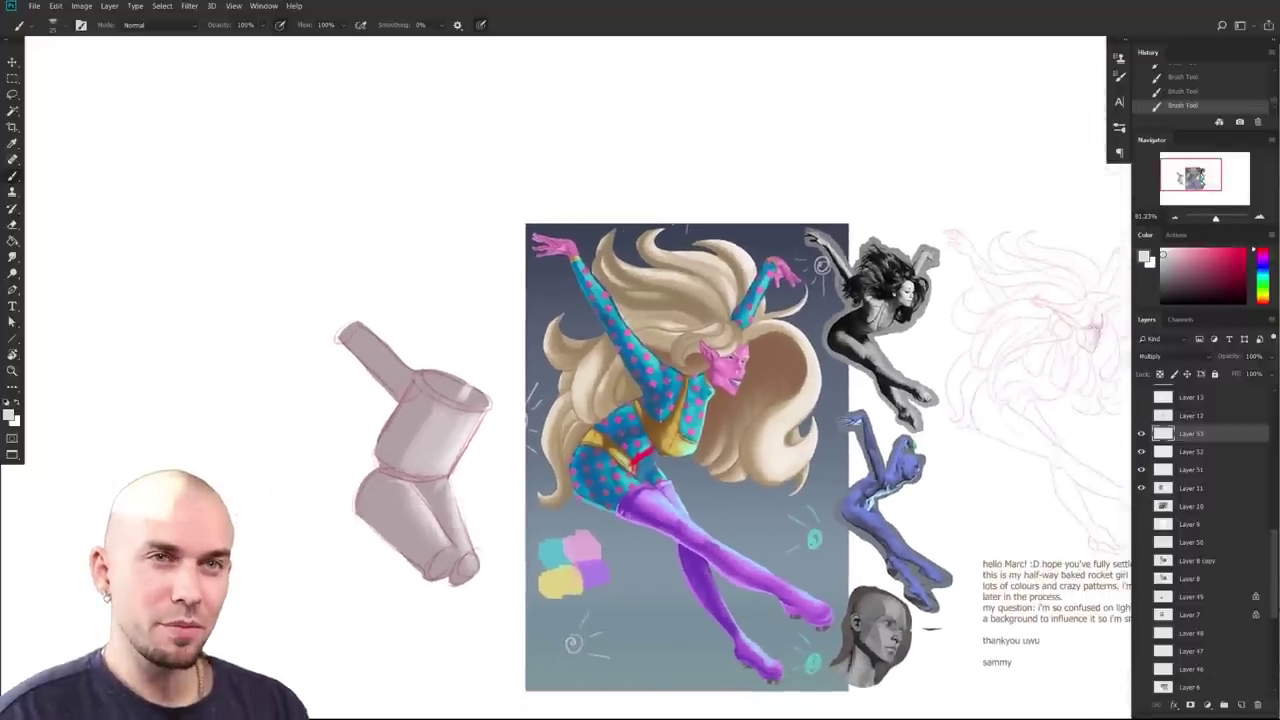
mouse_move(343, 411)
left_mouse_down()
mouse_move(512, 464)
mouse_move(332, 544)
left_mouse_up()
mouse_move(783, 547)
left_mouse_down()
mouse_move(723, 548)
mouse_move(708, 504)
left_mouse_up()
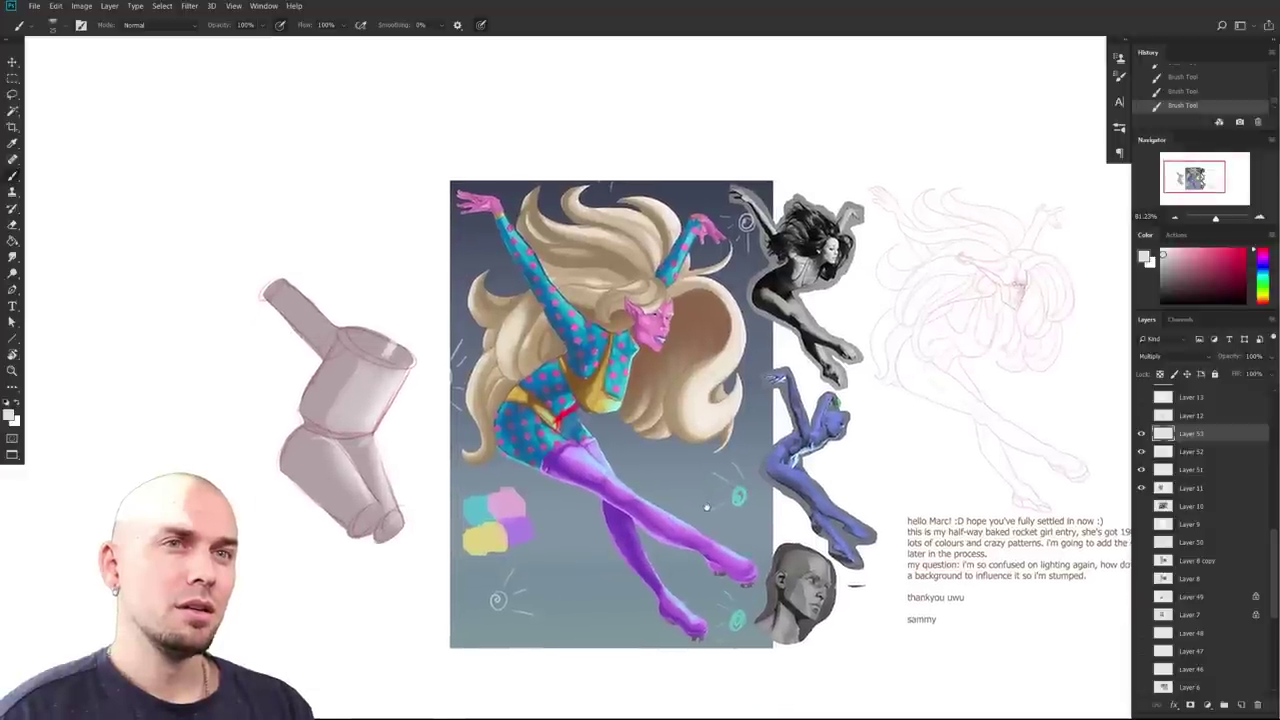
Step: Add a new layer and brush light pink over the arm, the torso's top ellipse and shadow side, and the thighs
left_click_drag(1183, 249, 1210, 296)
left_click(1241, 706)
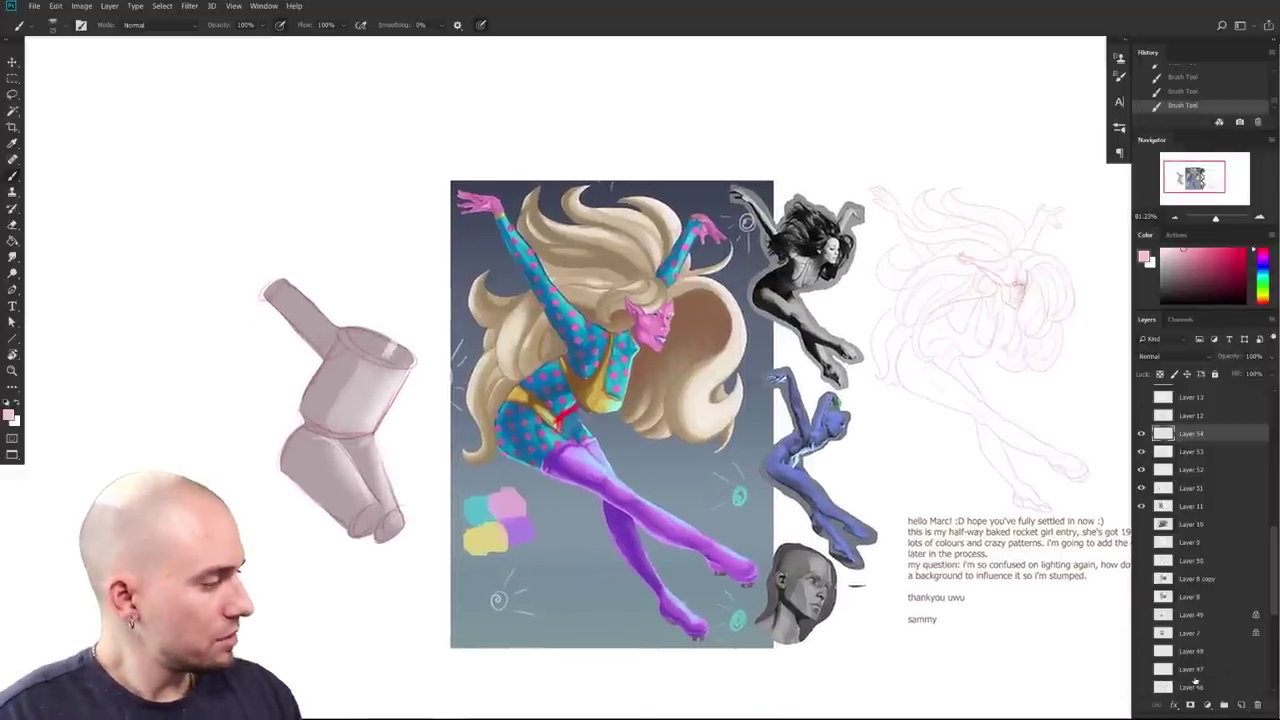
left_click_drag(378, 377, 397, 444)
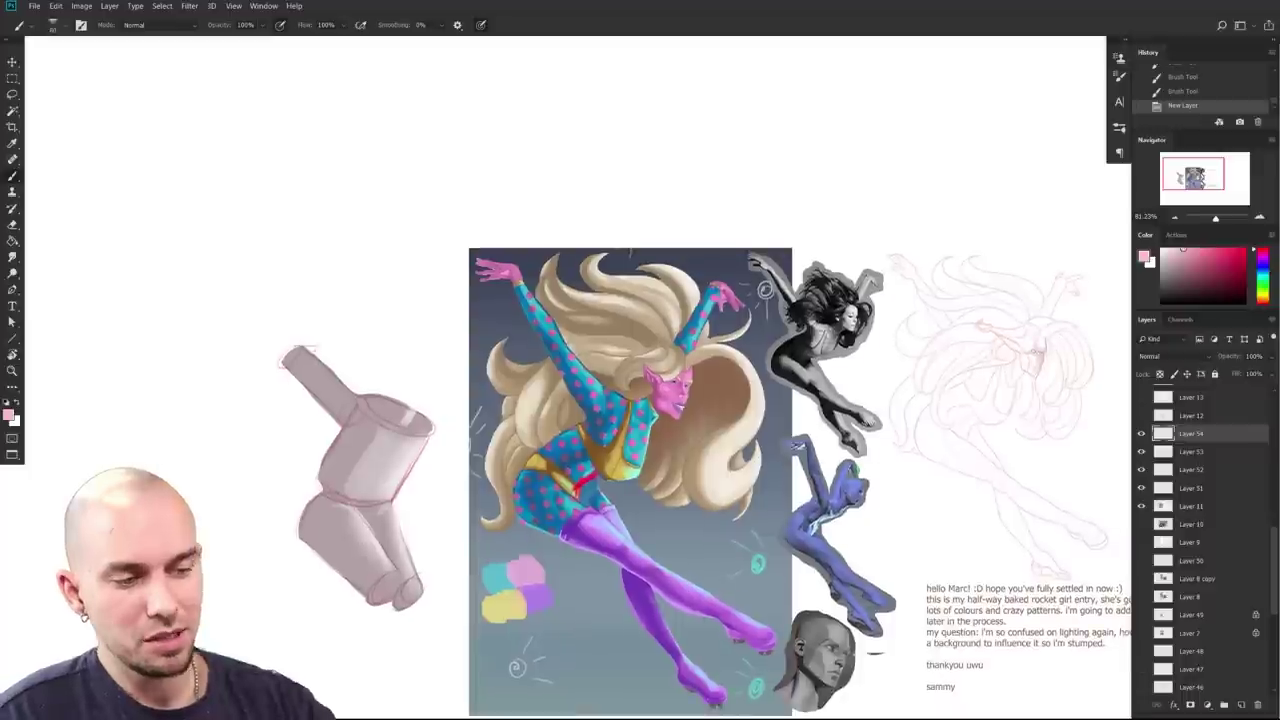
left_click_drag(312, 354, 350, 396)
left_click_drag(324, 370, 354, 398)
mouse_move(326, 464)
left_mouse_down()
mouse_move(358, 406)
mouse_move(317, 468)
mouse_move(367, 394)
mouse_move(420, 408)
left_mouse_up()
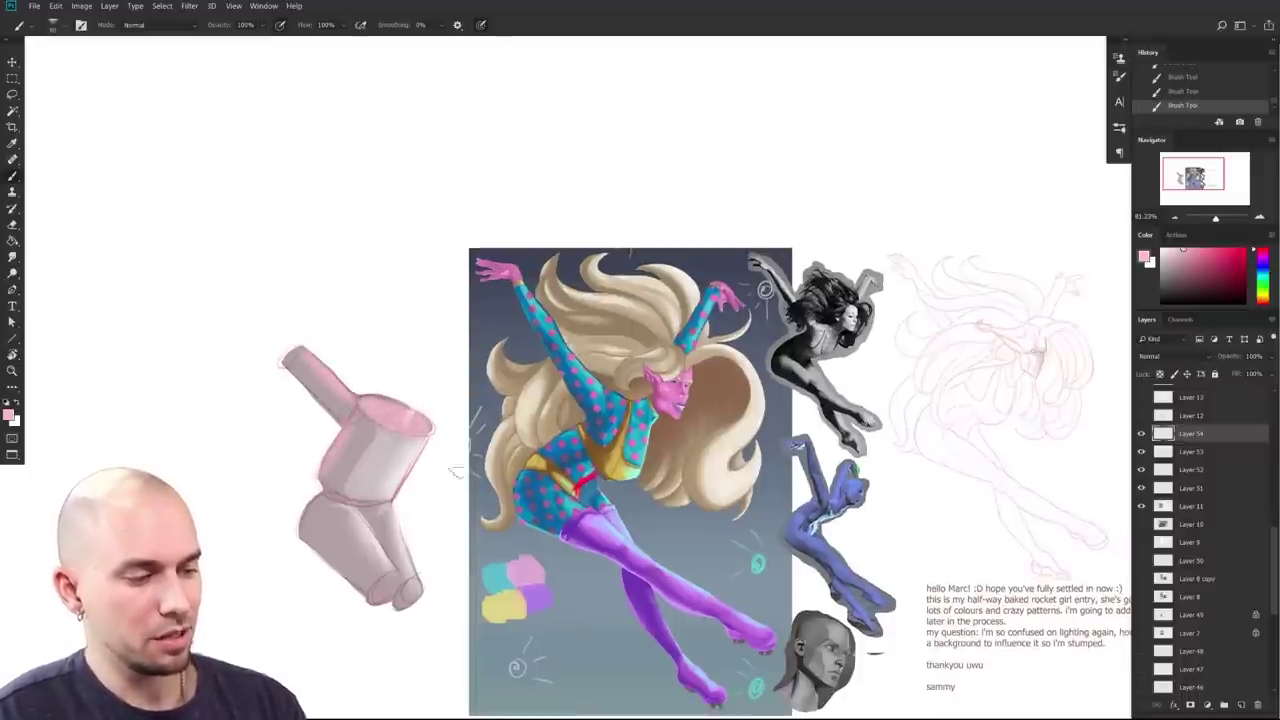
mouse_move(312, 514)
left_mouse_down()
mouse_move(375, 558)
mouse_move(345, 525)
mouse_move(355, 488)
mouse_move(400, 498)
mouse_move(418, 552)
left_mouse_up()
left_click_drag(616, 576, 643, 570)
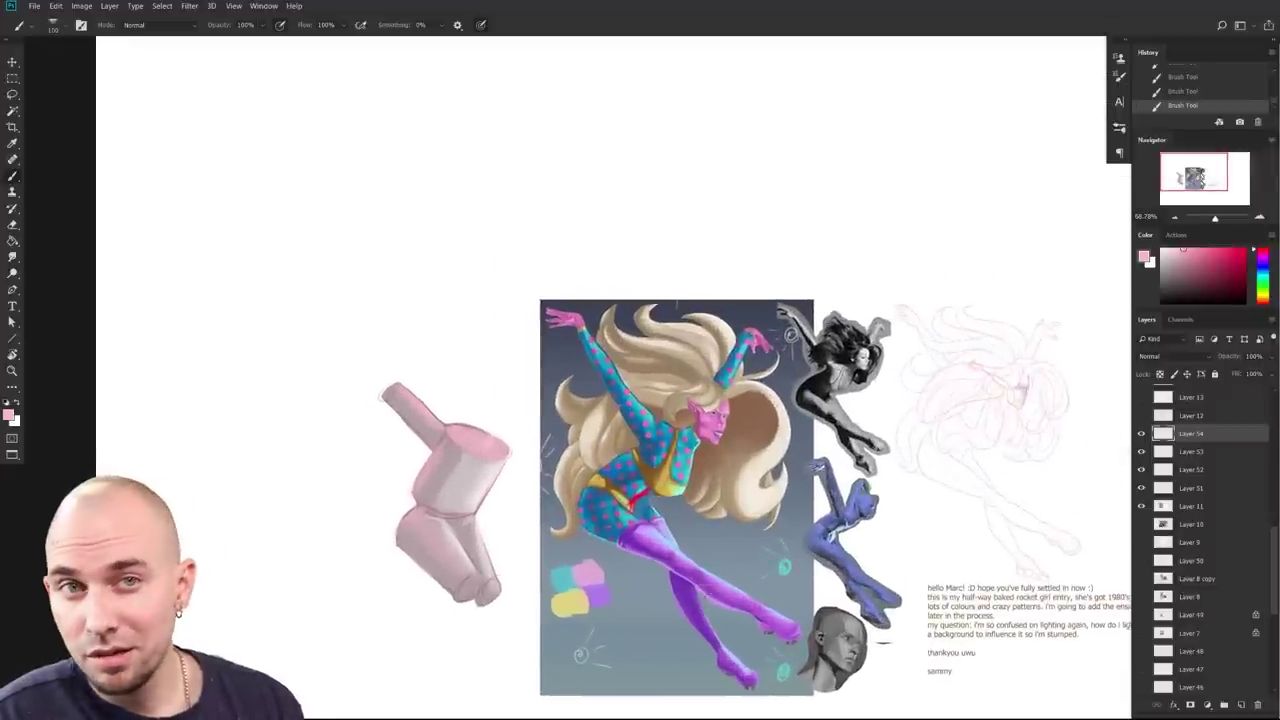
Step: Examine the student's lighting question and compare the painted character's lighting with the cylinder figure and the reference poses
left_click_drag(927, 652, 893, 588)
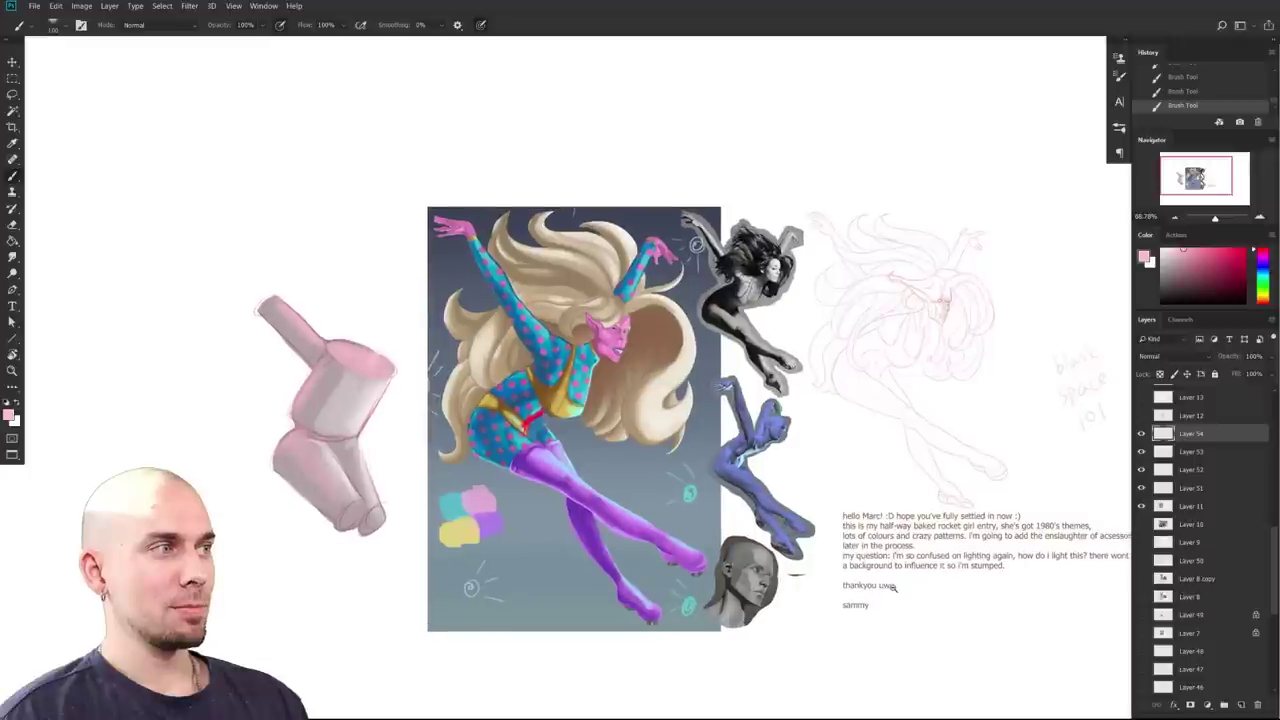
scroll(895, 587, "up", 1)
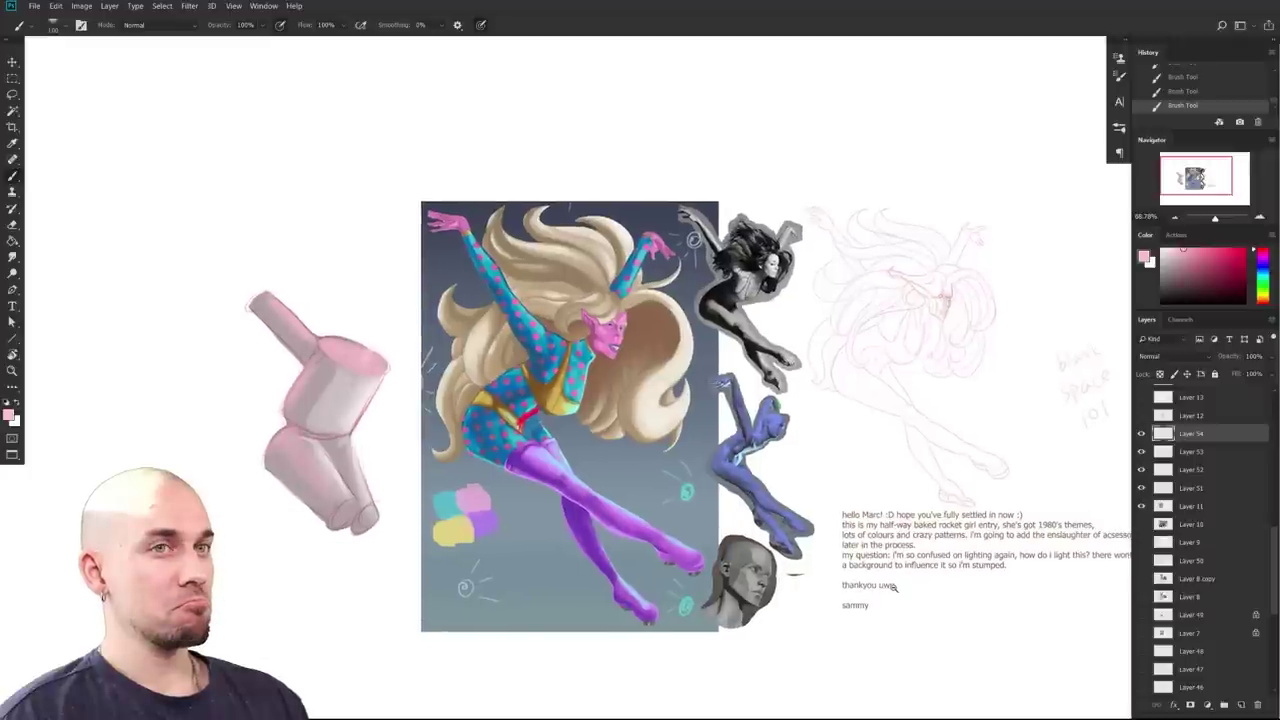
scroll(895, 587, "up", 1)
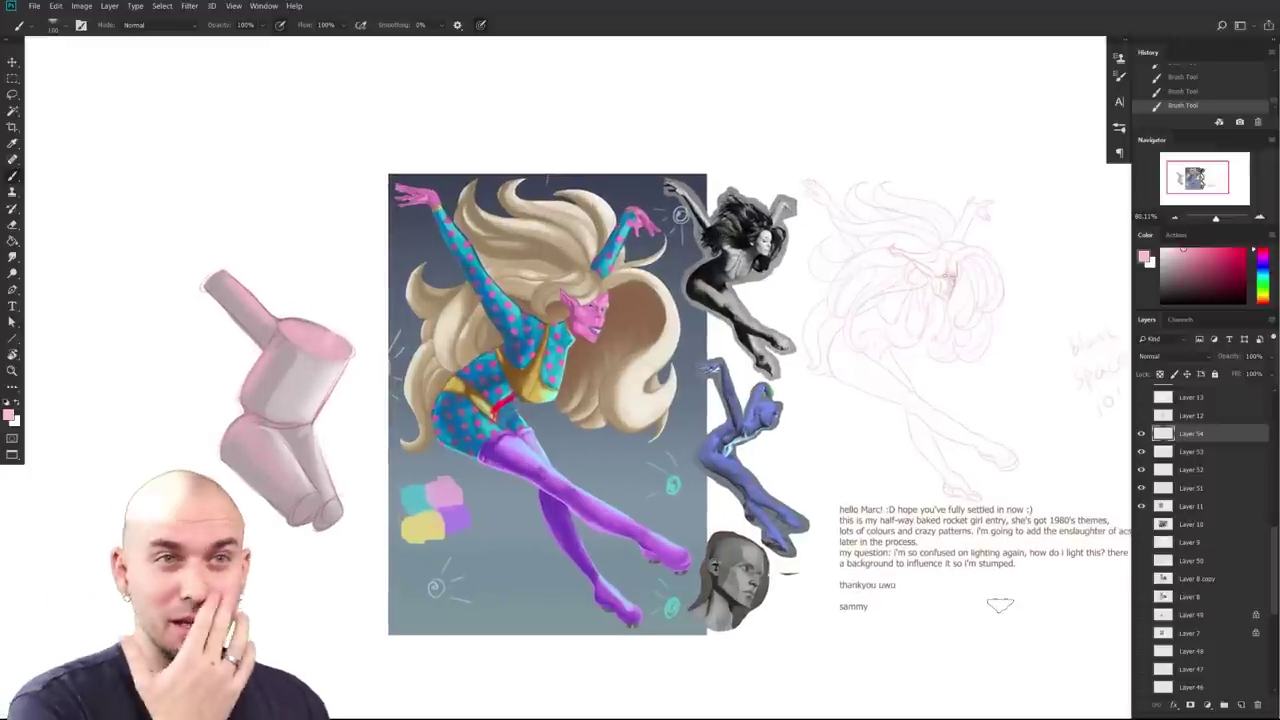
left_click_drag(976, 568, 1032, 516)
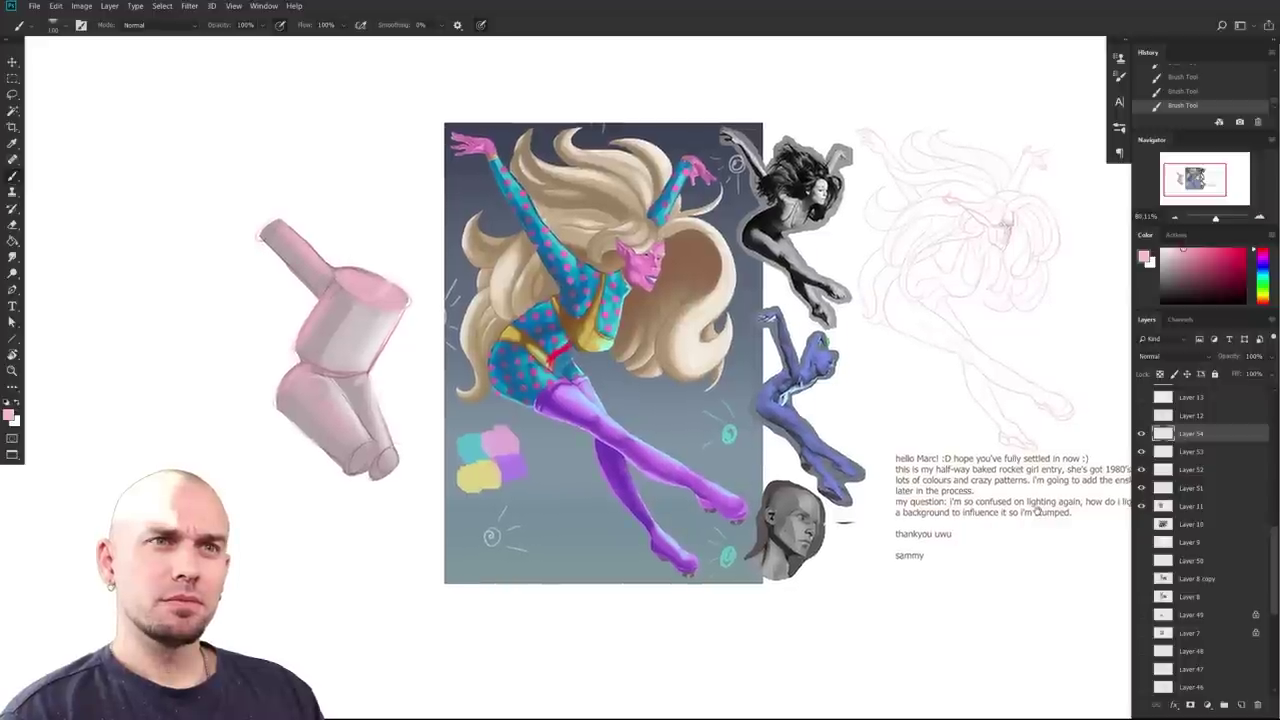
scroll(882, 537, "up", 3)
scroll(878, 531, "down", 1)
left_click_drag(832, 244, 873, 304)
left_click_drag(692, 522, 722, 572)
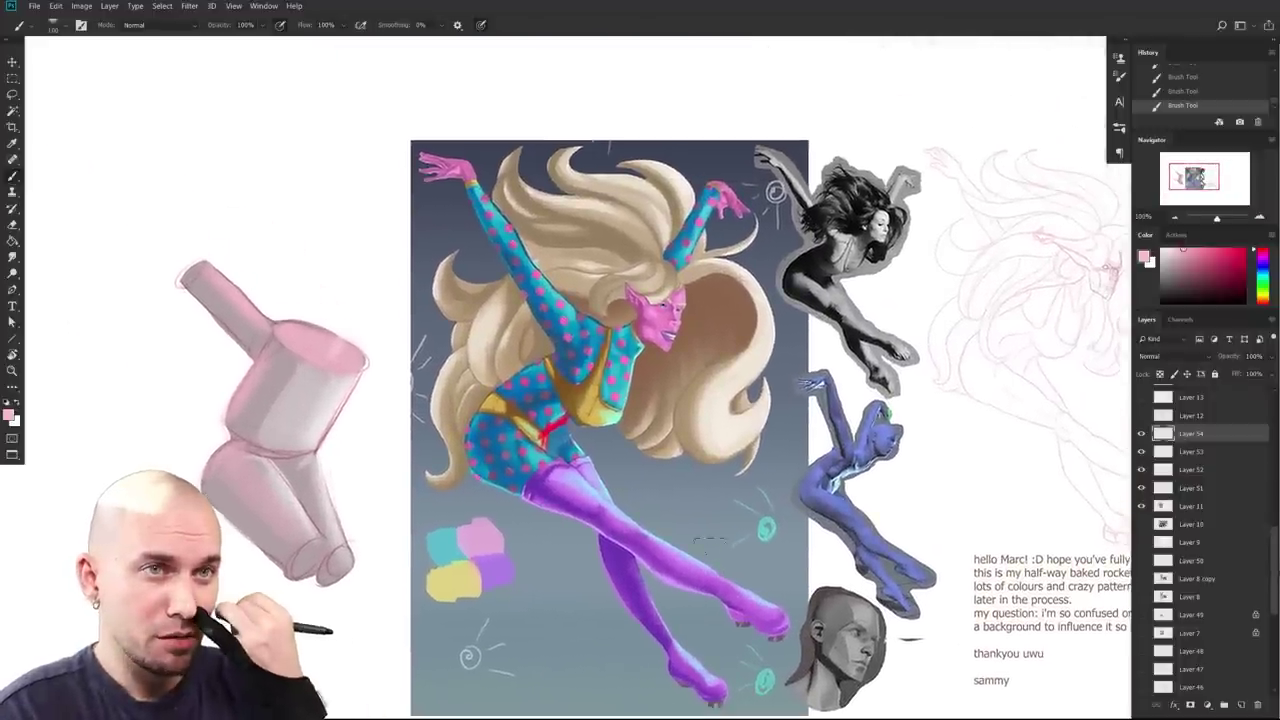
left_click_drag(794, 557, 760, 560)
scroll(728, 537, "up", 2)
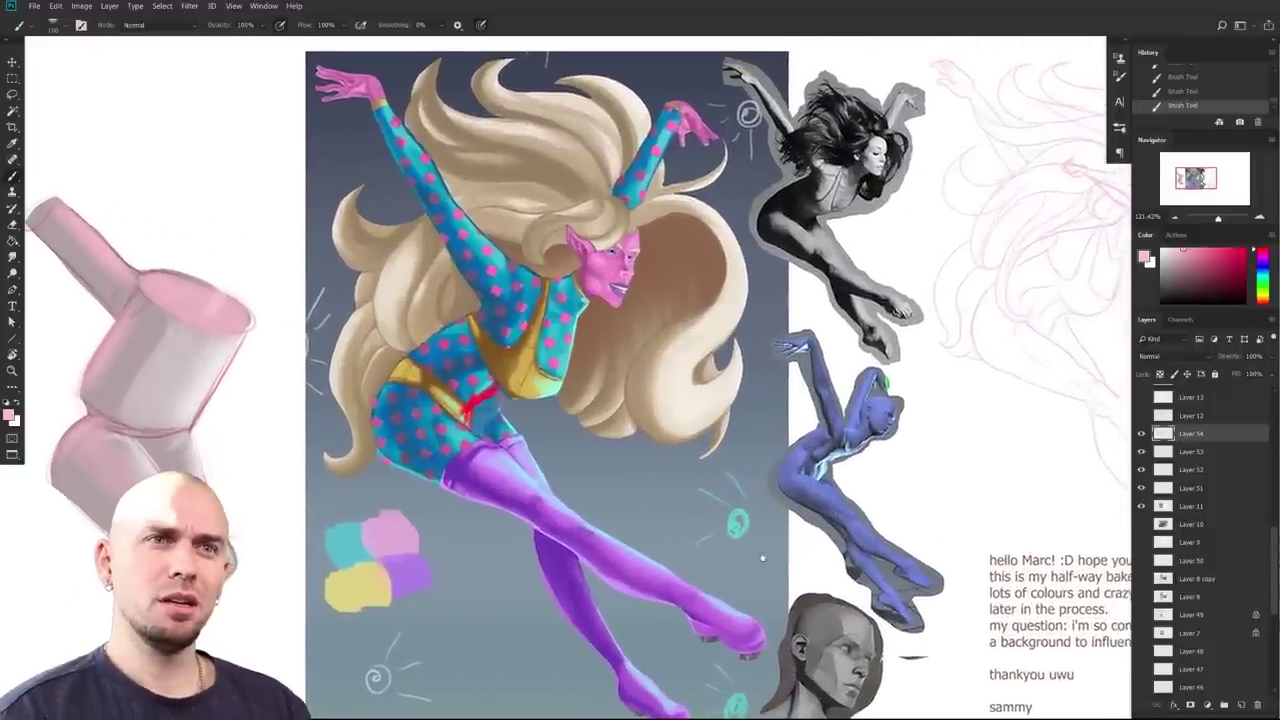
scroll(760, 560, "down", 2)
scroll(770, 555, "up", 1)
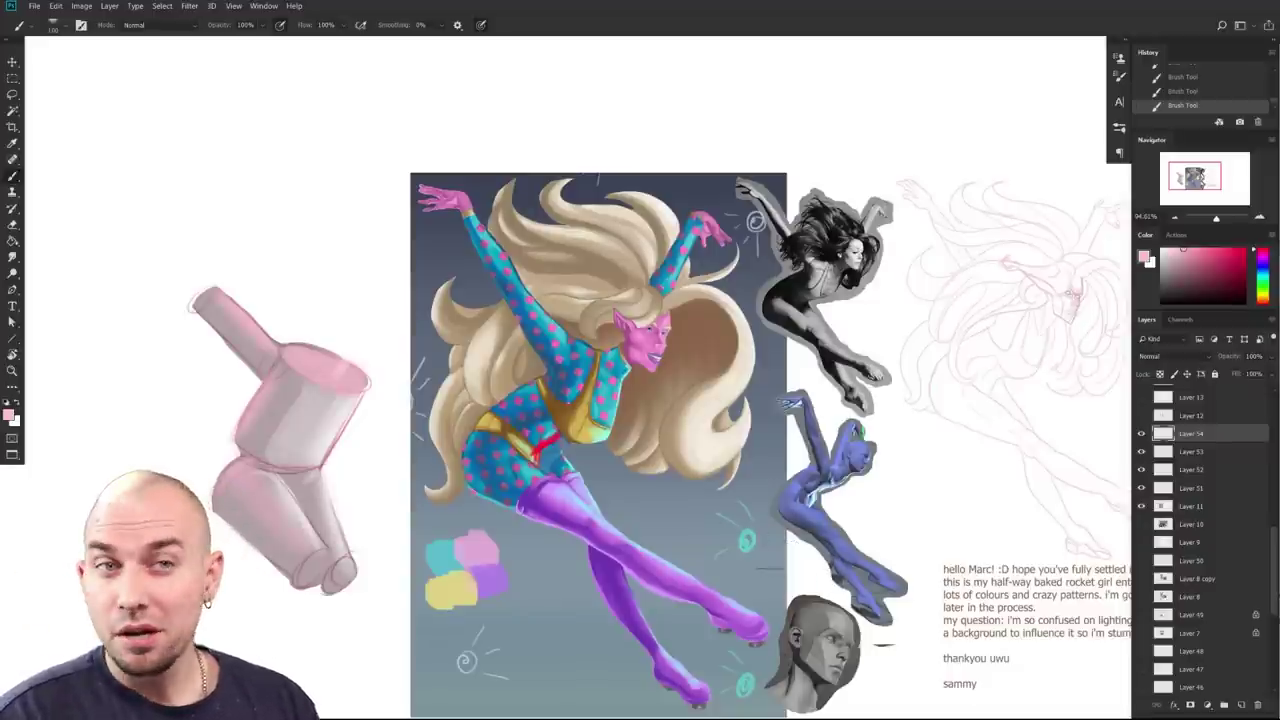
mouse_move(853, 577)
left_mouse_down()
mouse_move(785, 577)
mouse_move(856, 580)
left_mouse_up()
scroll(853, 580, "up", 5)
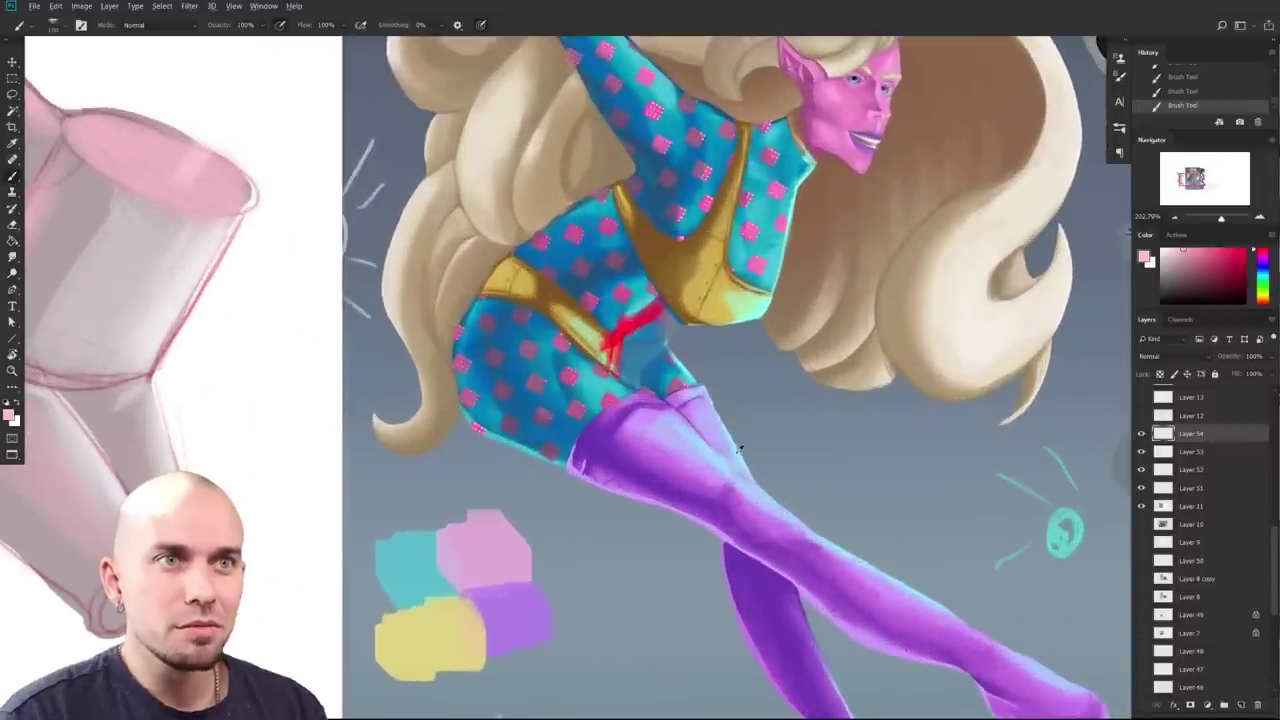
Step: Brush pale cyan sampled from the rim light over the character's waist and along the edge of her upper thighs
left_click(740, 447, "alt")
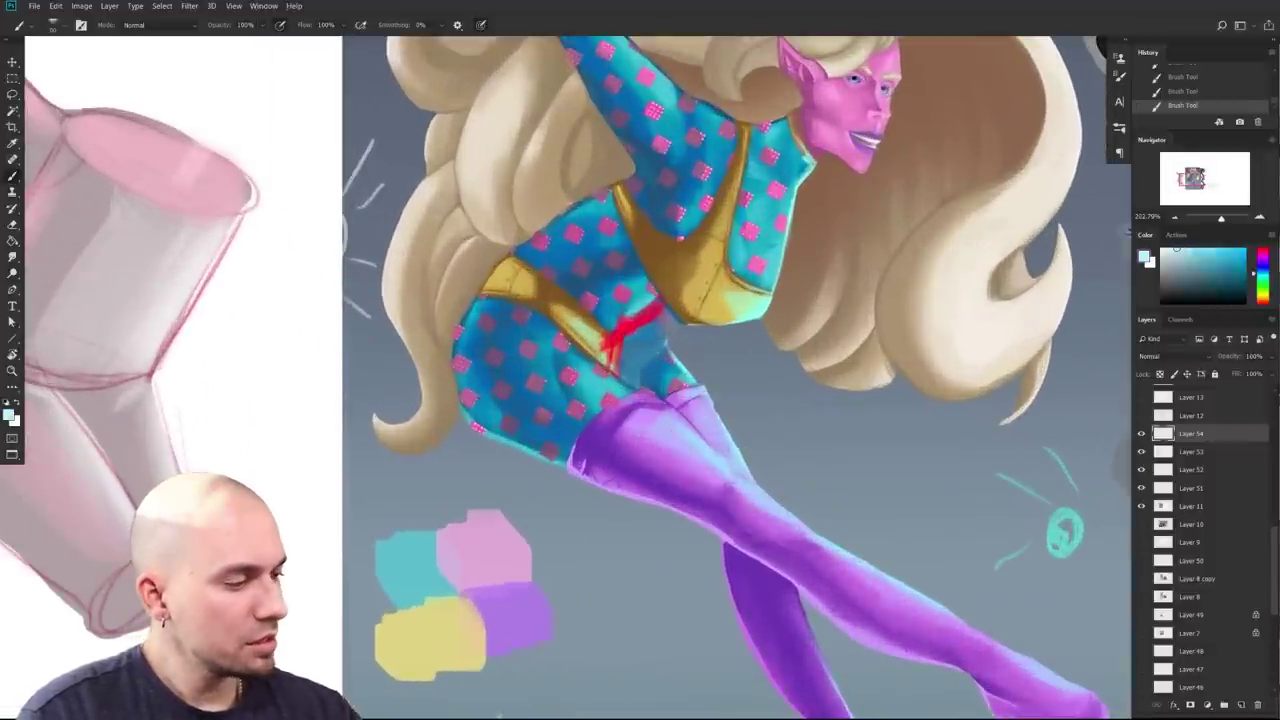
left_click_drag(667, 346, 745, 462)
left_click(702, 396, "alt")
left_click_drag(720, 415, 741, 459)
mouse_move(667, 353)
left_mouse_down()
mouse_move(668, 330)
mouse_move(728, 321)
left_mouse_up()
mouse_move(820, 441)
left_mouse_down()
mouse_move(737, 466)
mouse_move(644, 460)
left_mouse_up()
key("]")
left_click_drag(680, 514, 655, 540)
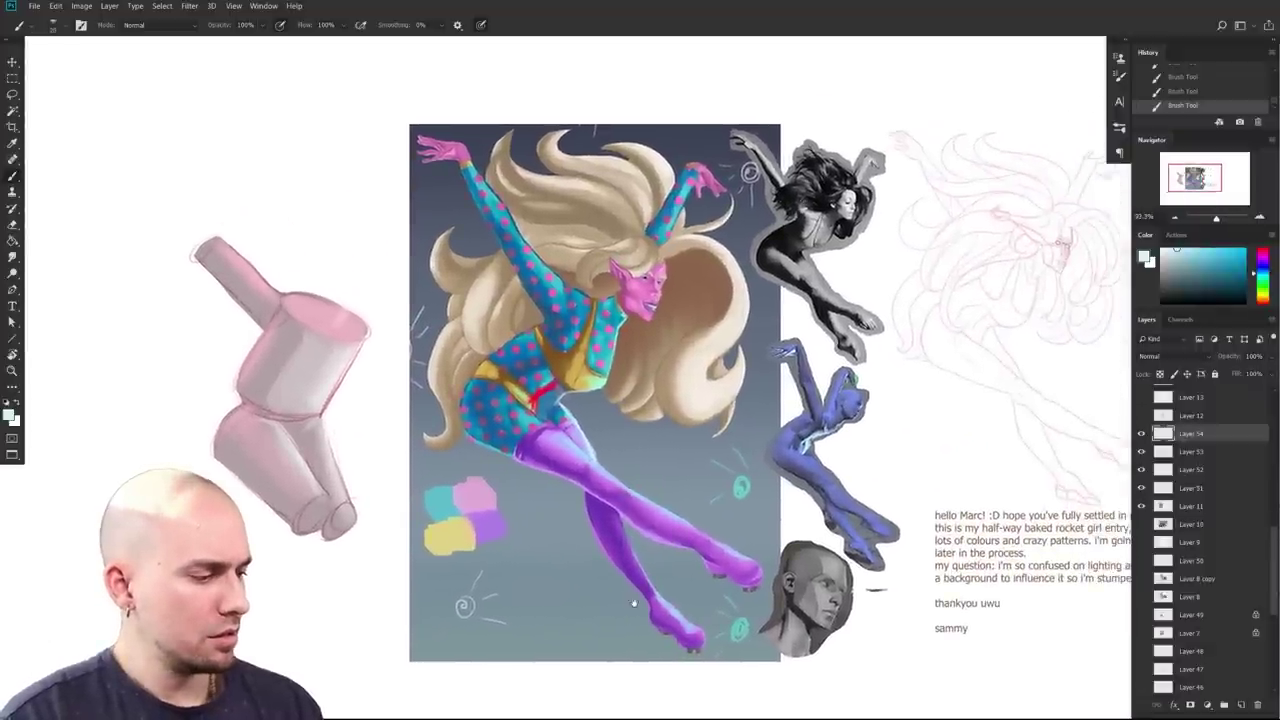
Step: Brush pale cyan light with a larger brush along the shadow side of the cylinder figure's torso, arm and thighs
left_click_drag(465, 607, 470, 604)
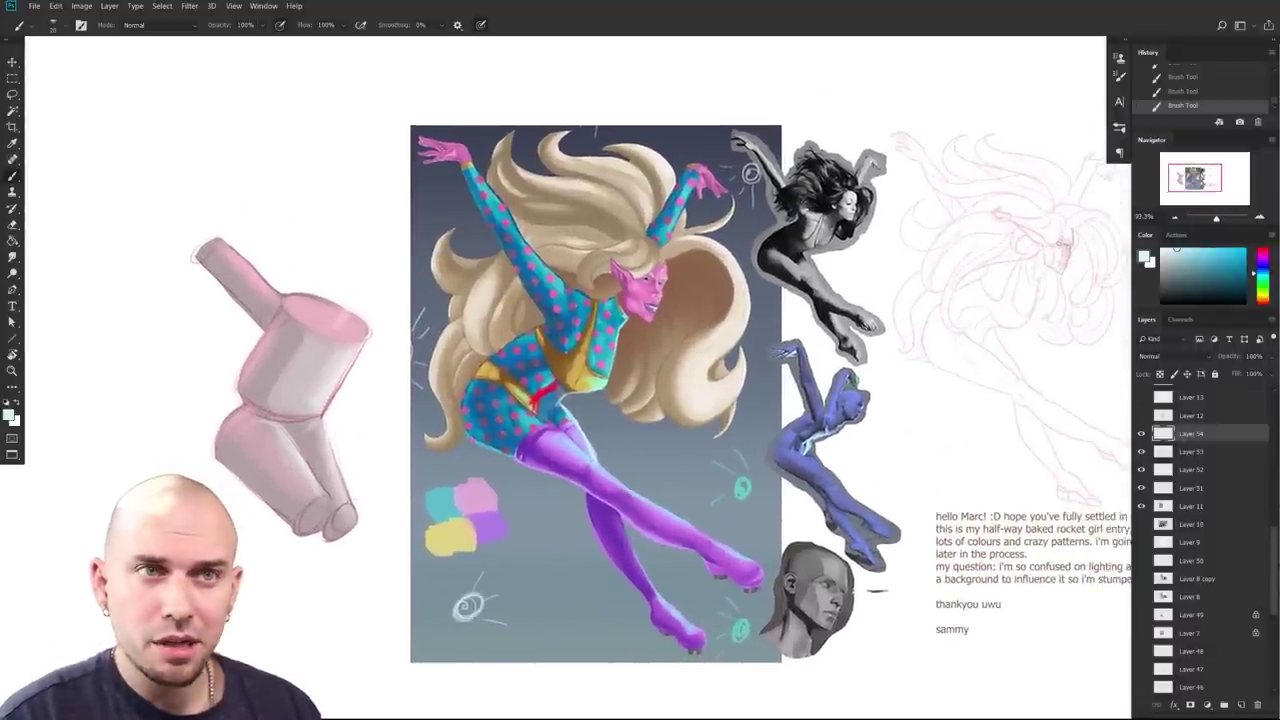
key("ctrl+z")
key("]")
mouse_move(252, 398)
left_mouse_down()
mouse_move(265, 340)
mouse_move(305, 280)
mouse_move(232, 306)
mouse_move(192, 248)
mouse_move(252, 308)
mouse_move(248, 278)
left_mouse_up()
key("]")
key("]")
key("]")
key("]")
key("]")
left_click_drag(245, 480, 274, 503)
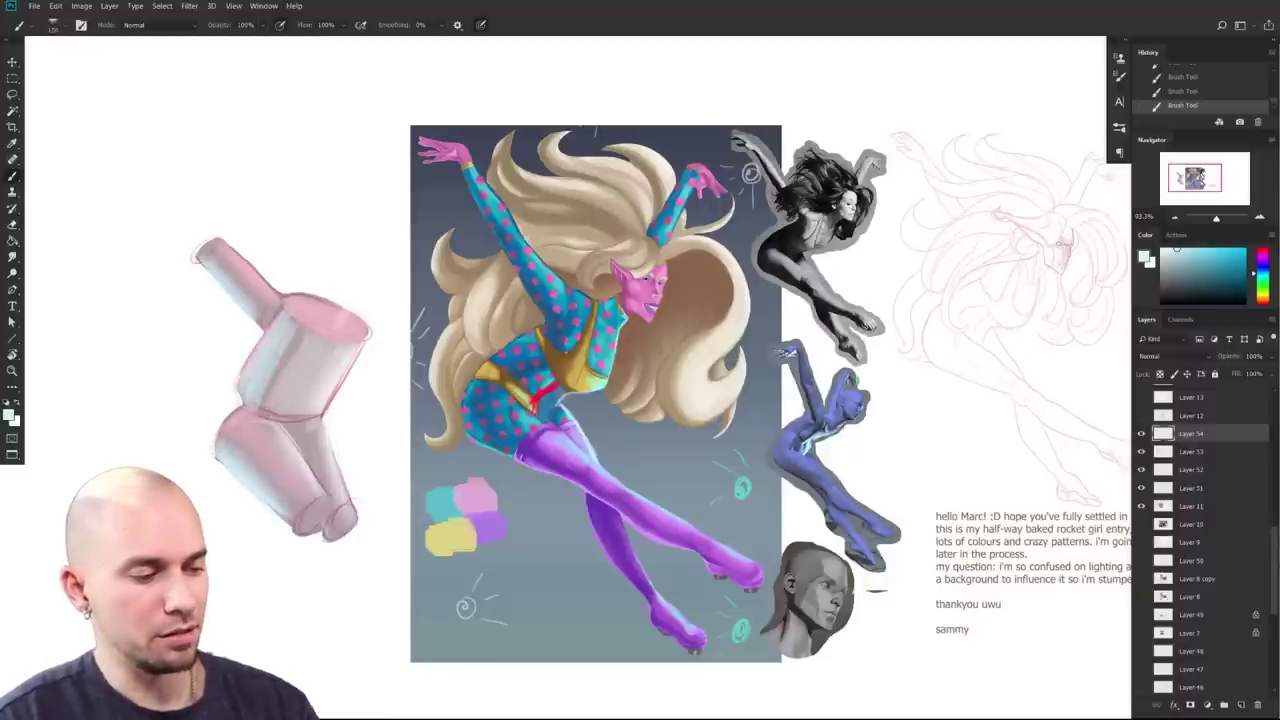
Step: Compare the cylinder figure's lighting with the painted character and the reference poses
left_click_drag(612, 587, 604, 567)
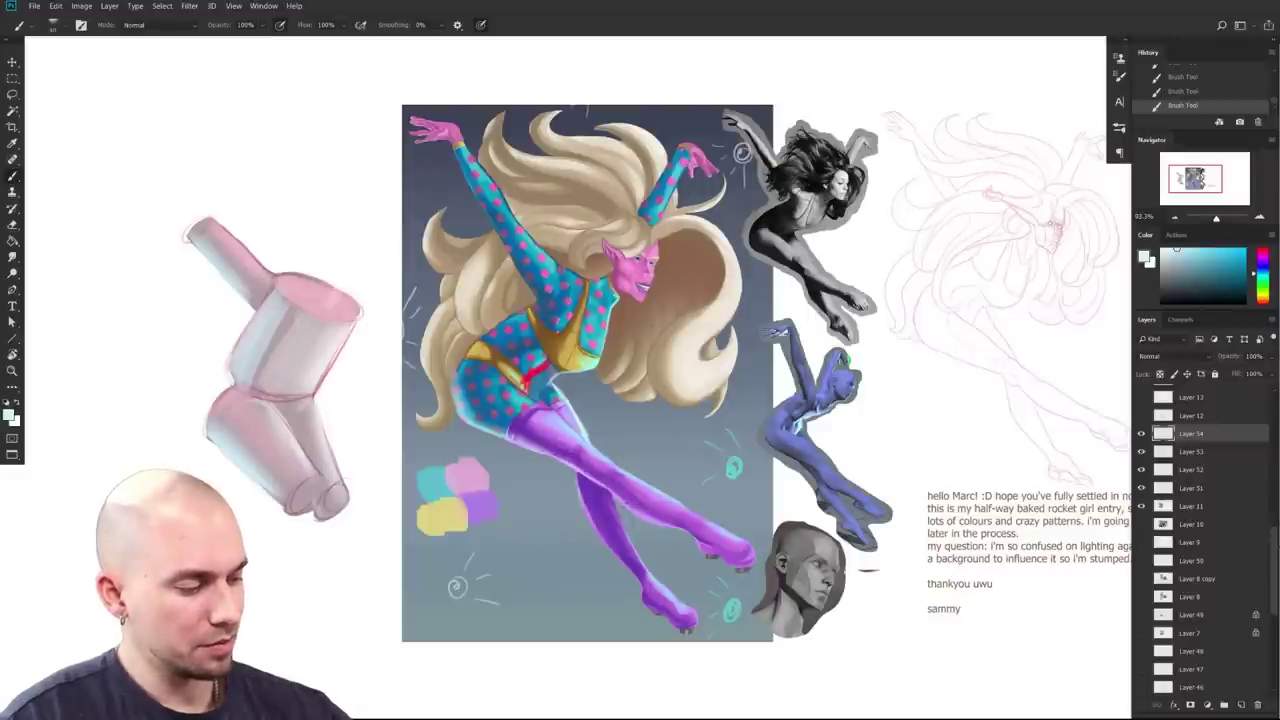
left_click_drag(828, 485, 722, 560)
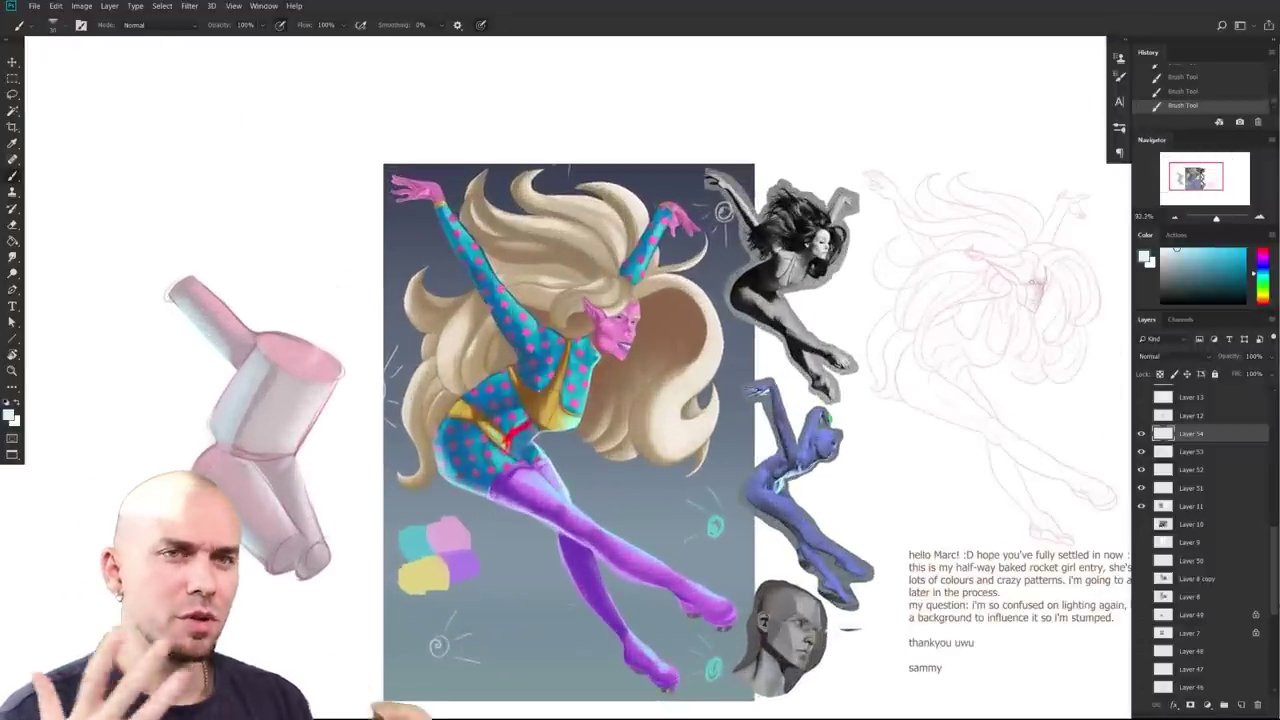
scroll(874, 456, "down", 1)
scroll(882, 588, "up", 2)
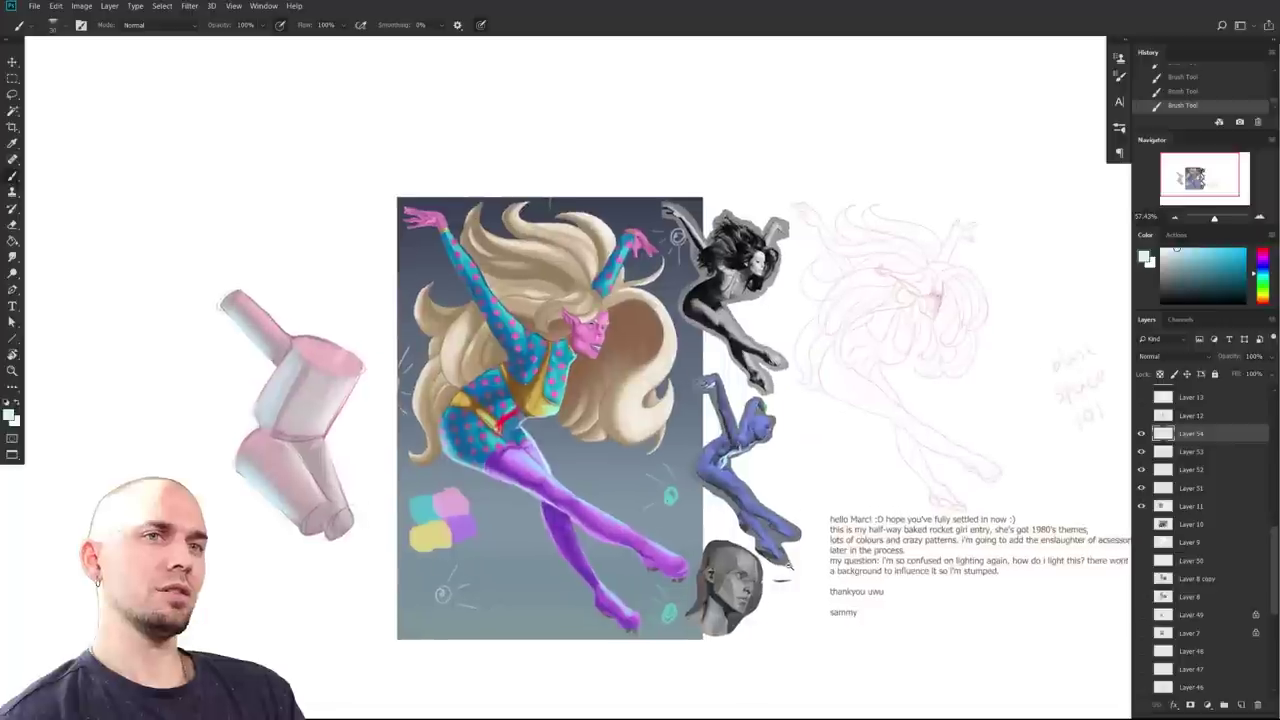
scroll(882, 588, "up", 2)
scroll(900, 592, "down", 2)
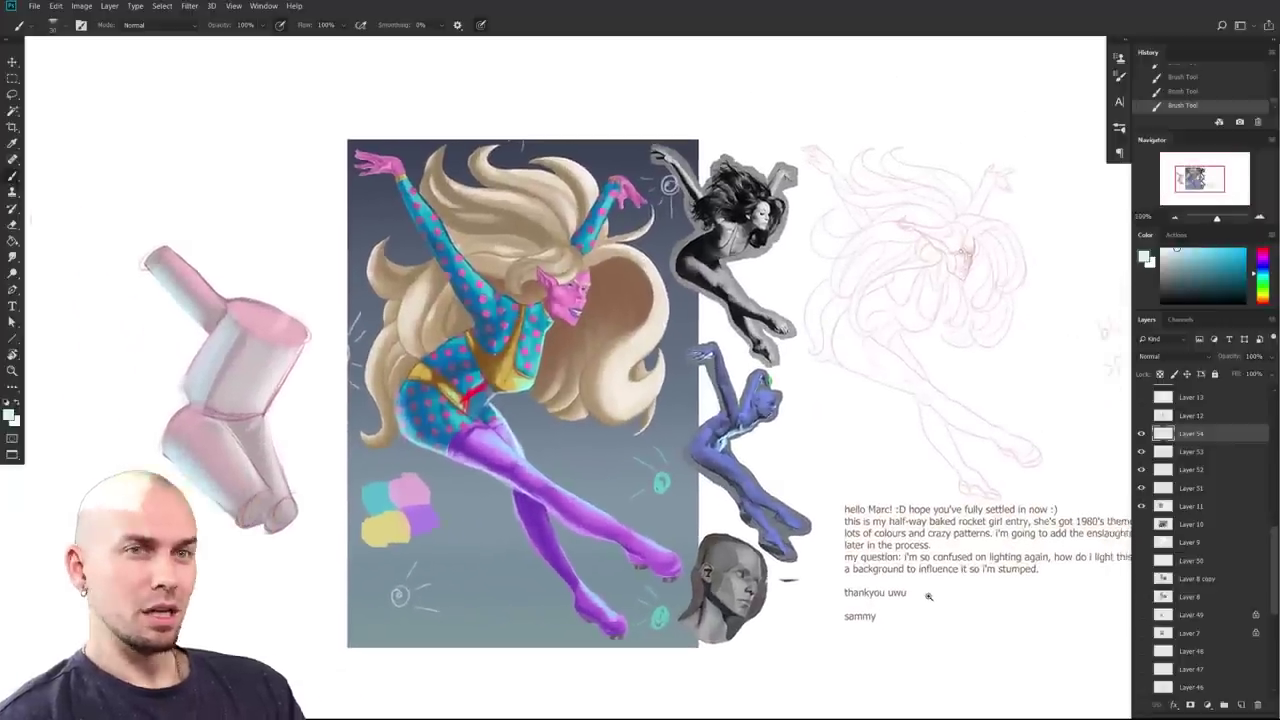
scroll(924, 600, "up", 1)
scroll(968, 616, "up", 1)
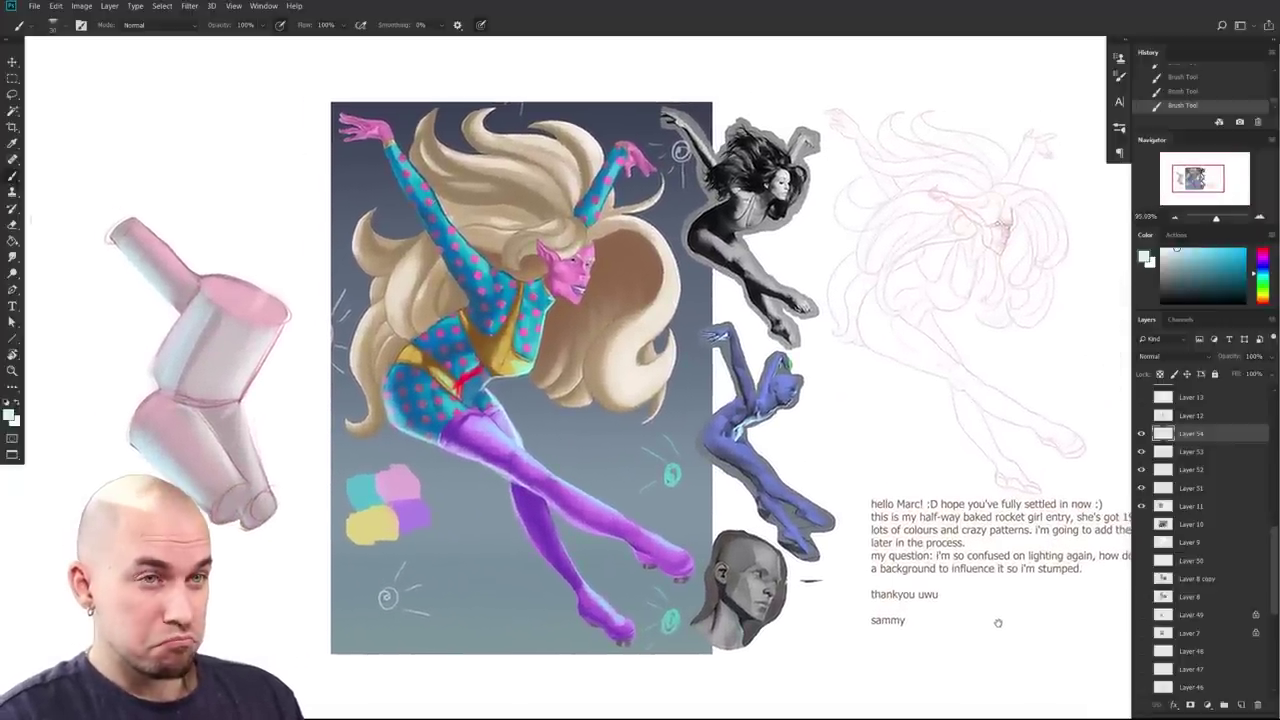
left_click_drag(998, 623, 993, 621)
Step: Hide the rocket girl layers, then show and select Layer 12 with the greyscale figure studies
left_click_drag(1141, 434, 1142, 507)
left_click(1142, 415)
left_click(1168, 415)
left_click_drag(1018, 510, 980, 570)
scroll(1276, 572, "up", 5)
left_click_drag(1060, 507, 798, 438)
scroll(834, 449, "down", 3)
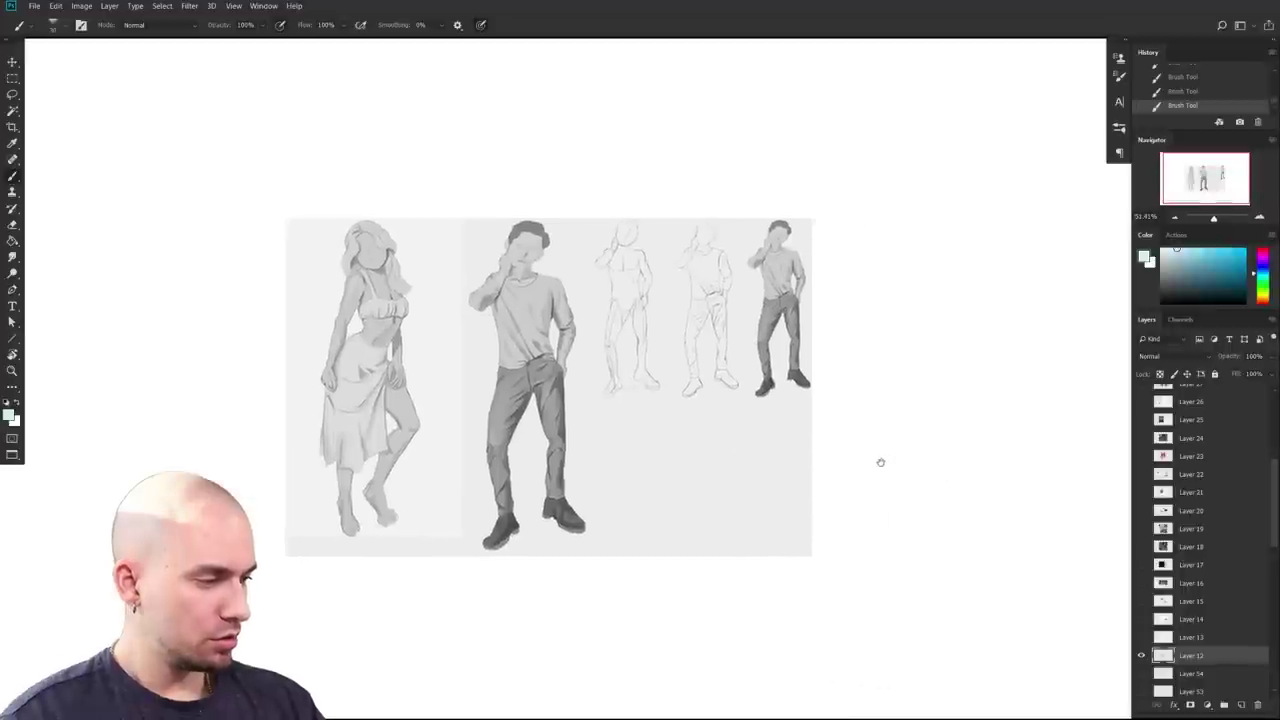
Step: Preview the adjacent layers, Layer 13 and Layer 54, and hide them again
left_click(1141, 638)
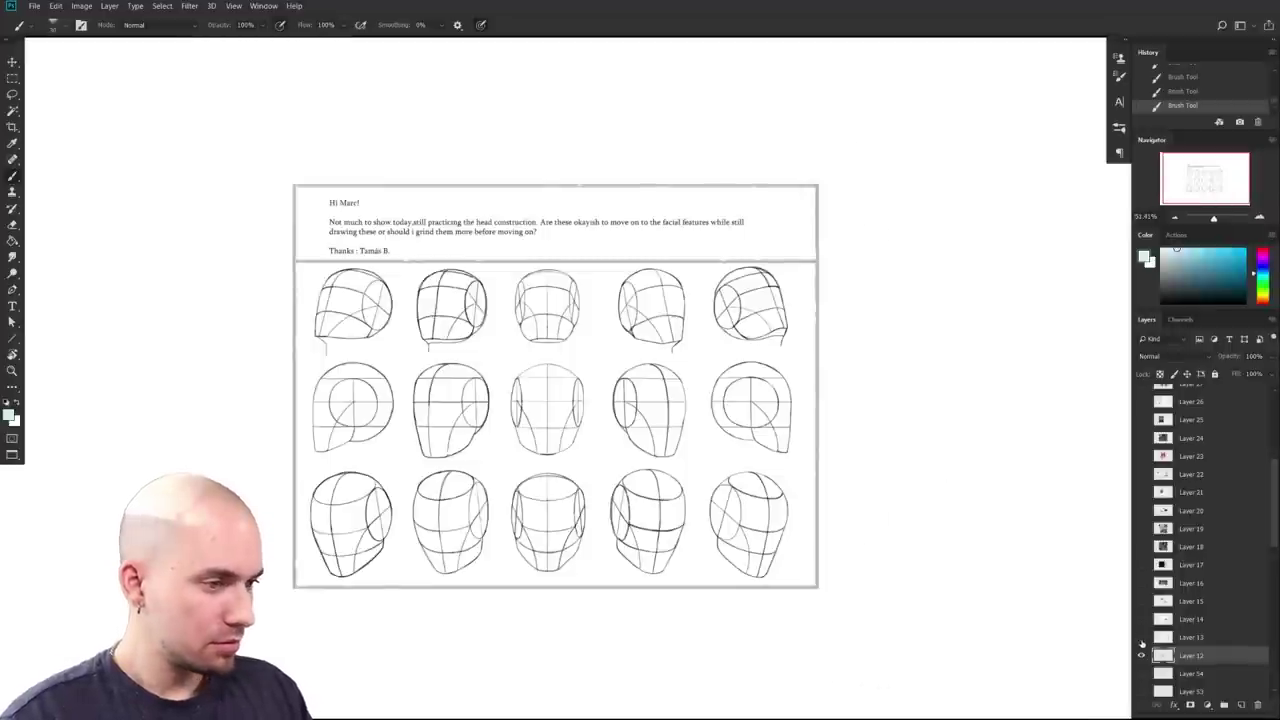
left_click(1141, 638)
left_click(1141, 673)
left_click(1141, 671)
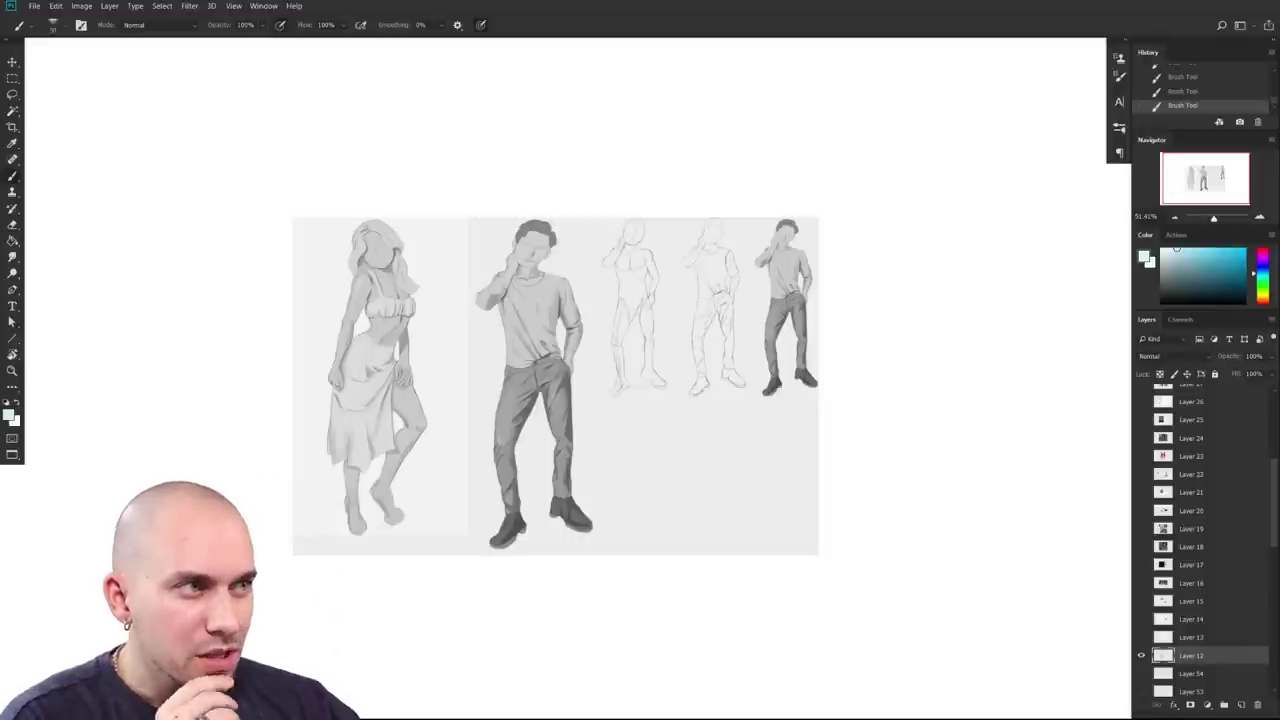
Step: Shift the brush colour to a pink hue and add a new layer above the greyscale figure studies
key("Tab")
key("Tab")
left_click(1262, 249)
left_click_drag(785, 389, 867, 417)
scroll(866, 415, "up", 5)
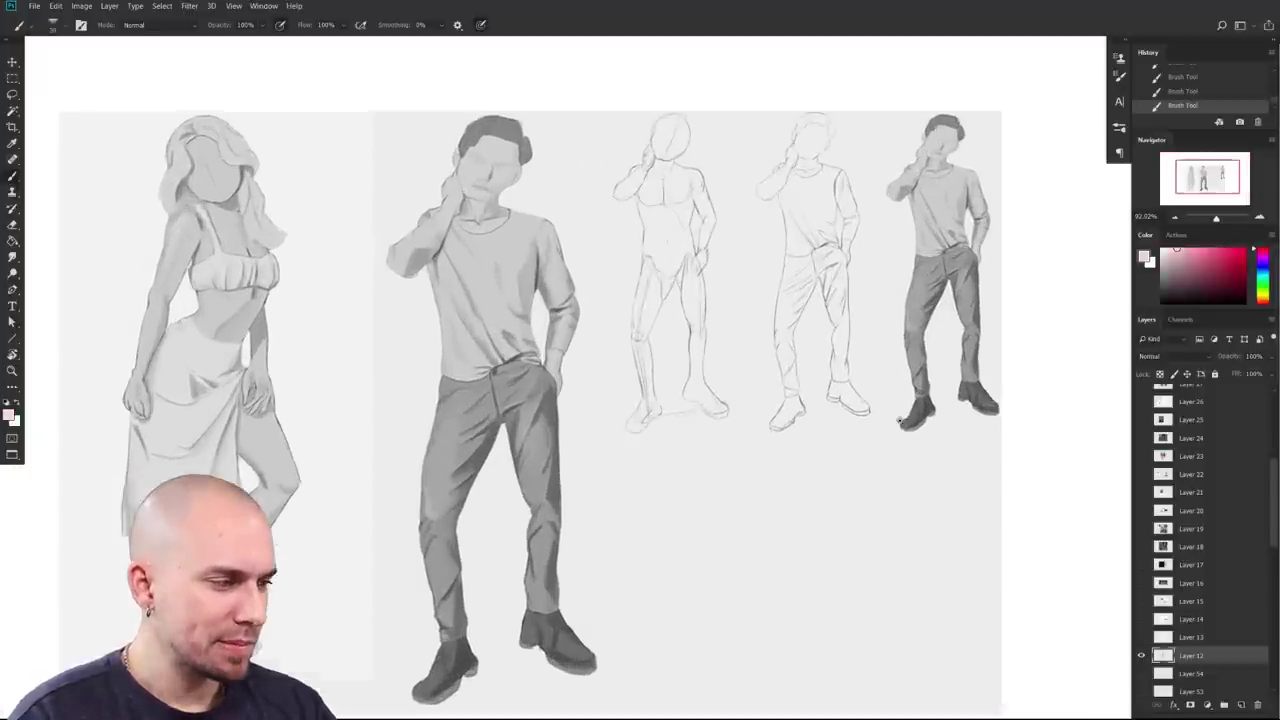
left_click_drag(996, 567, 974, 570)
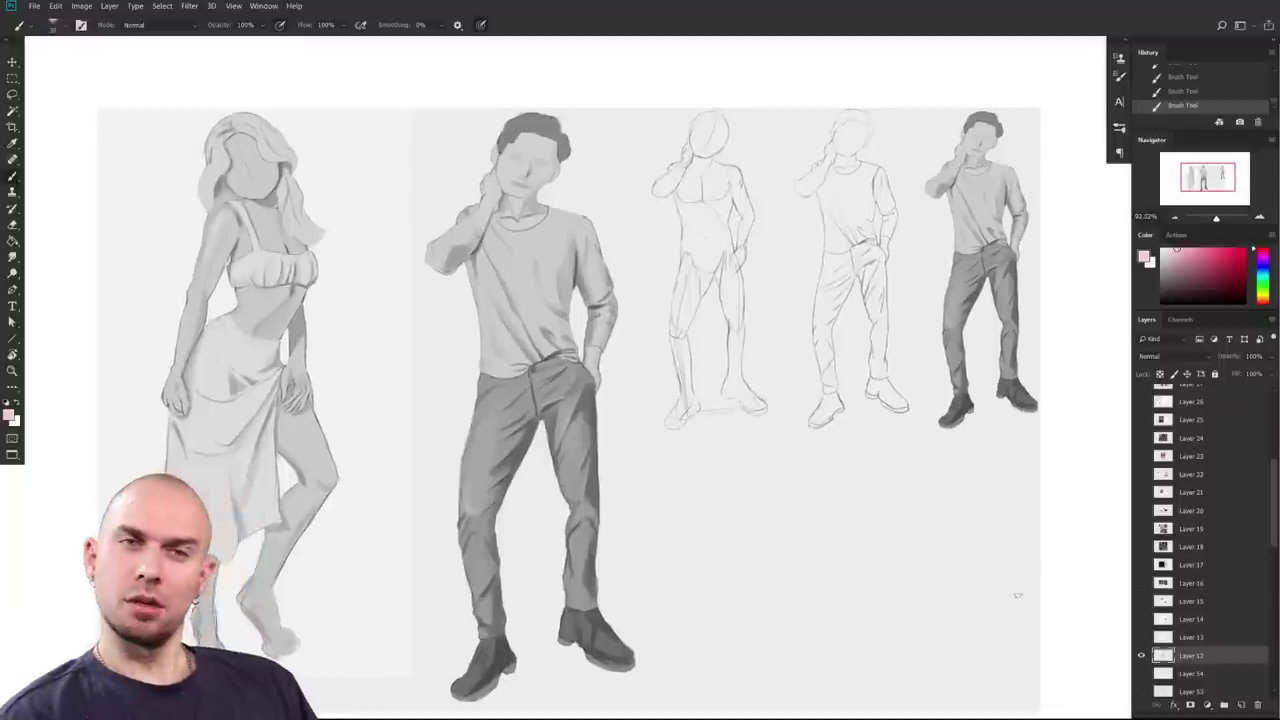
left_click_drag(920, 627, 1051, 622)
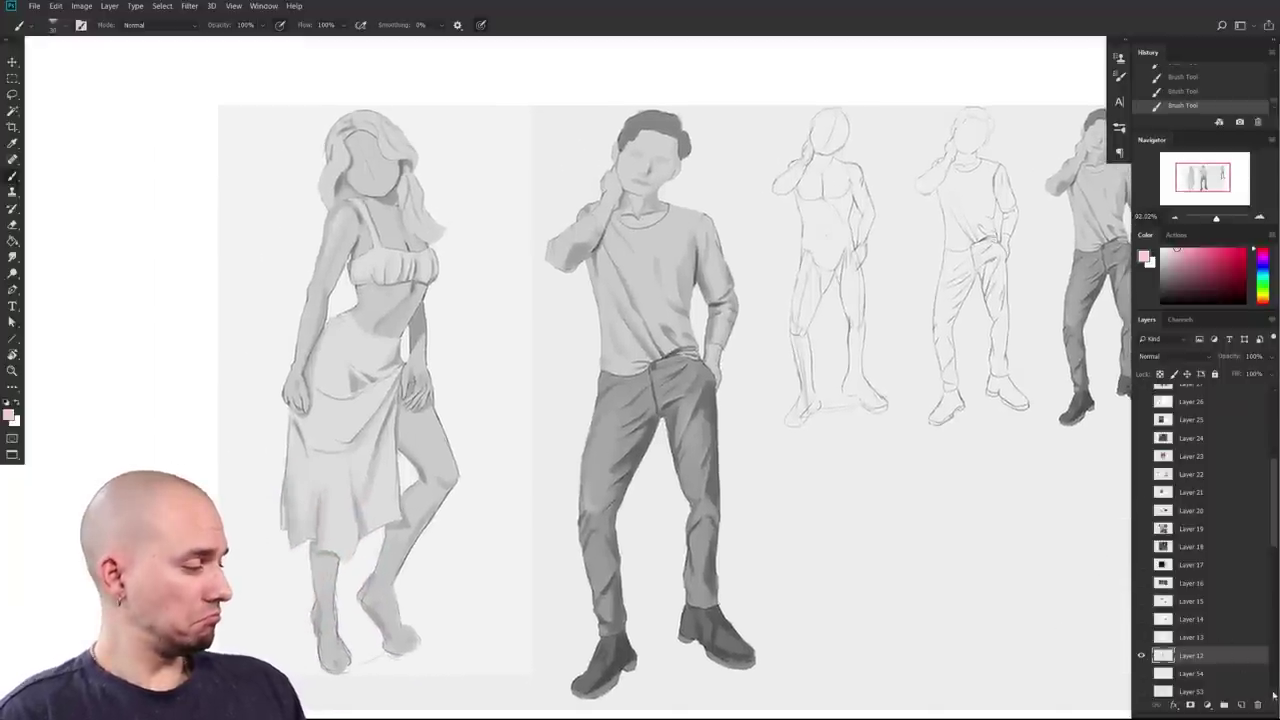
left_click(1240, 705)
Step: Examine the construction sketches and the shading and clothing folds of the standing woman and man
scroll(1005, 625, "right", 2)
left_click_drag(981, 637, 900, 640)
left_click_drag(777, 443, 775, 511)
scroll(774, 510, "up", 5)
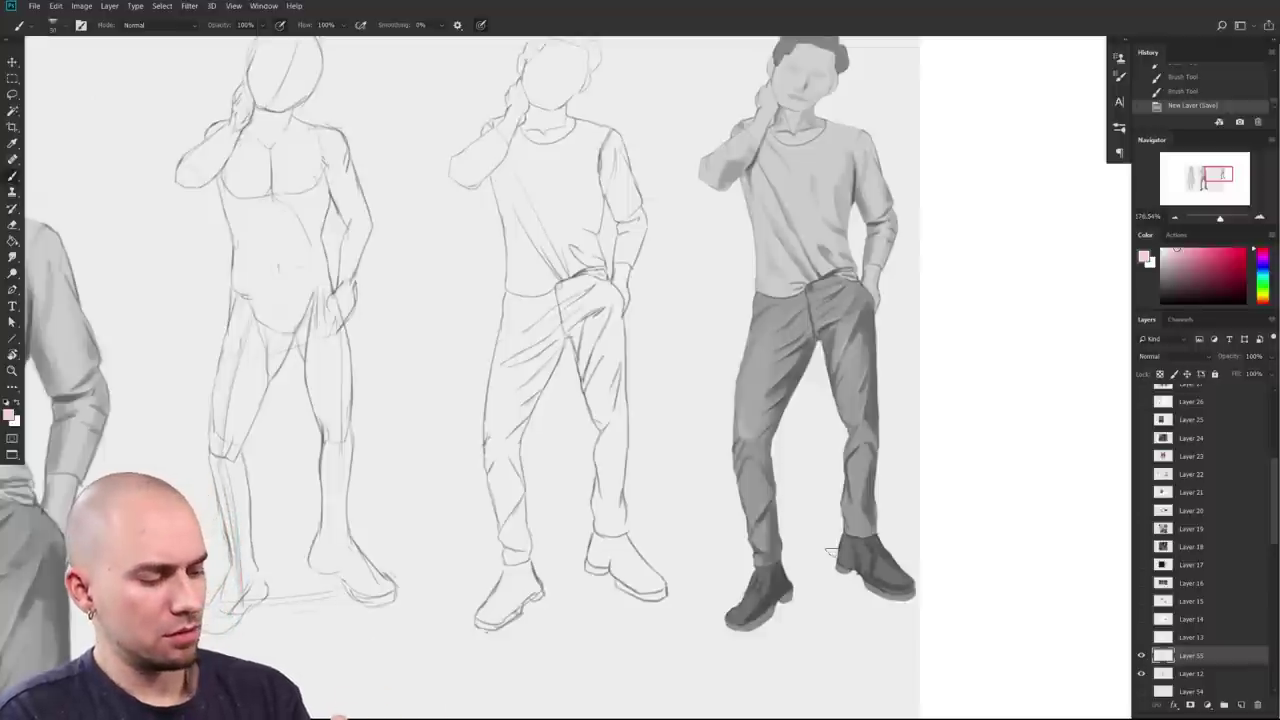
left_click_drag(760, 488, 944, 537)
left_click_drag(944, 537, 909, 547)
left_click_drag(575, 700, 808, 516)
scroll(815, 518, "left", 3)
scroll(827, 523, "down", 3)
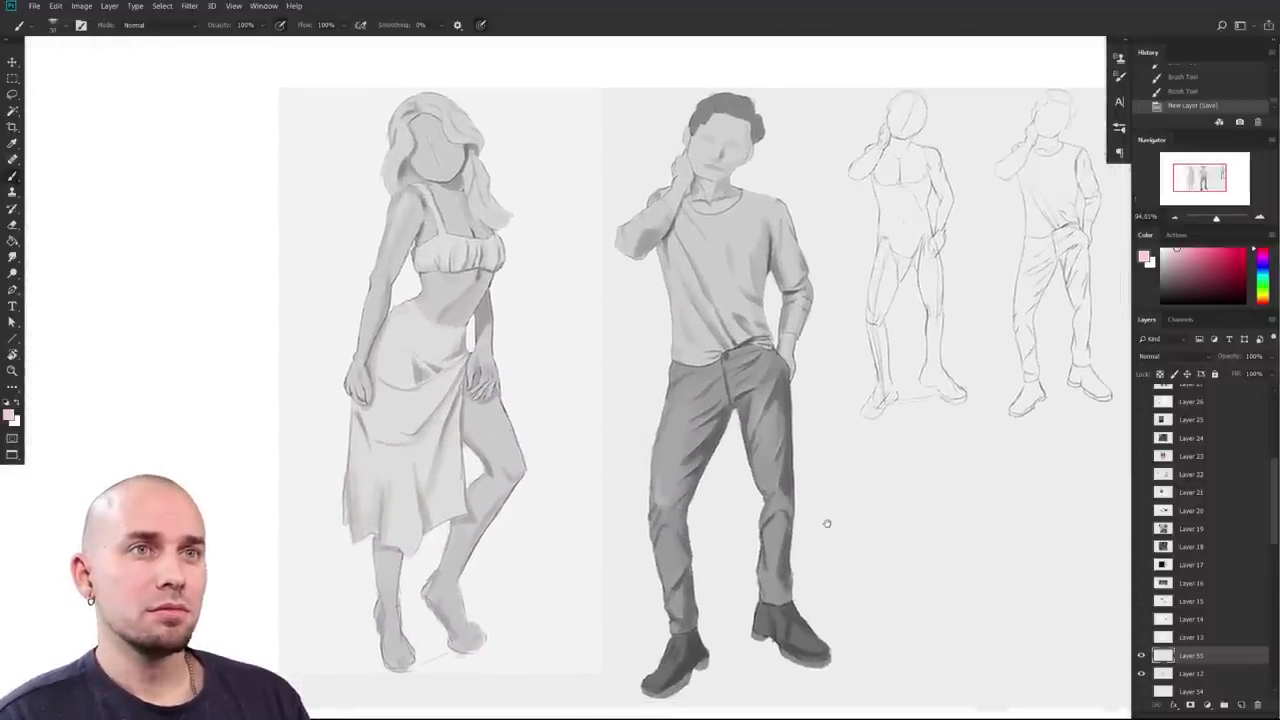
left_click_drag(827, 523, 824, 528)
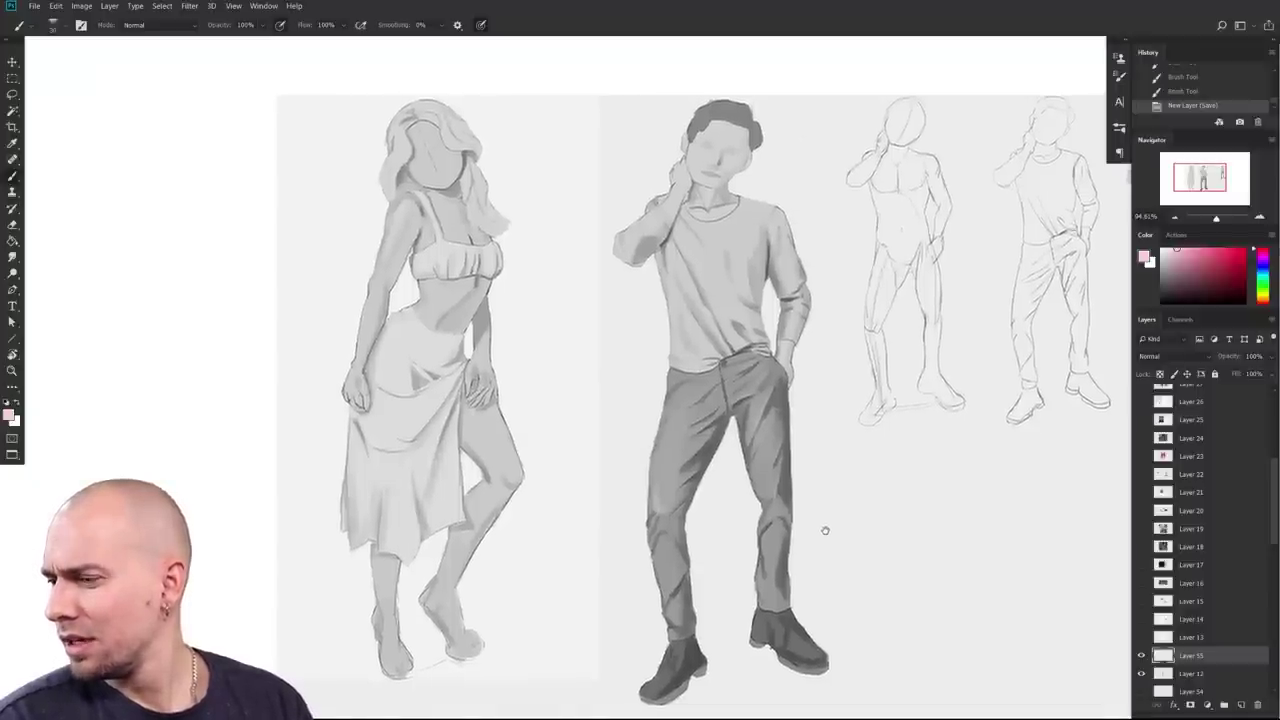
left_click_drag(824, 561, 769, 525)
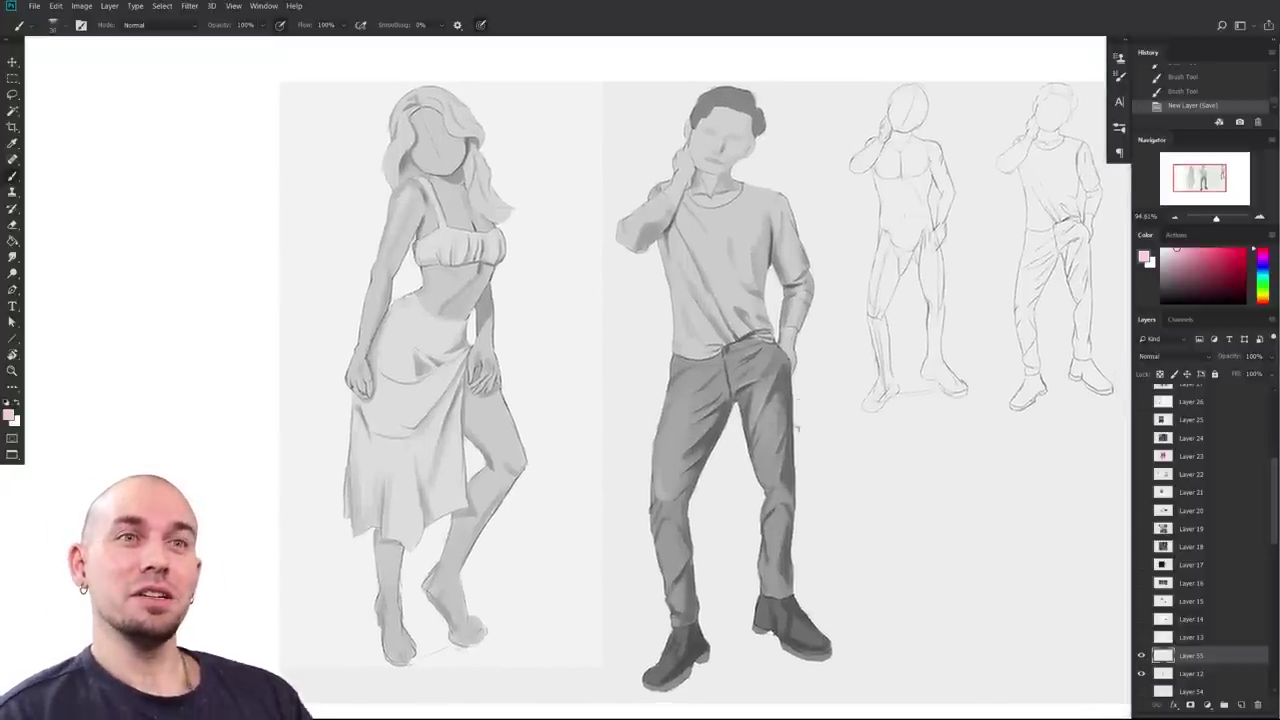
mouse_move(734, 451)
left_mouse_down()
mouse_move(700, 449)
mouse_move(699, 475)
mouse_move(728, 467)
left_mouse_up()
scroll(728, 467, "up", 3)
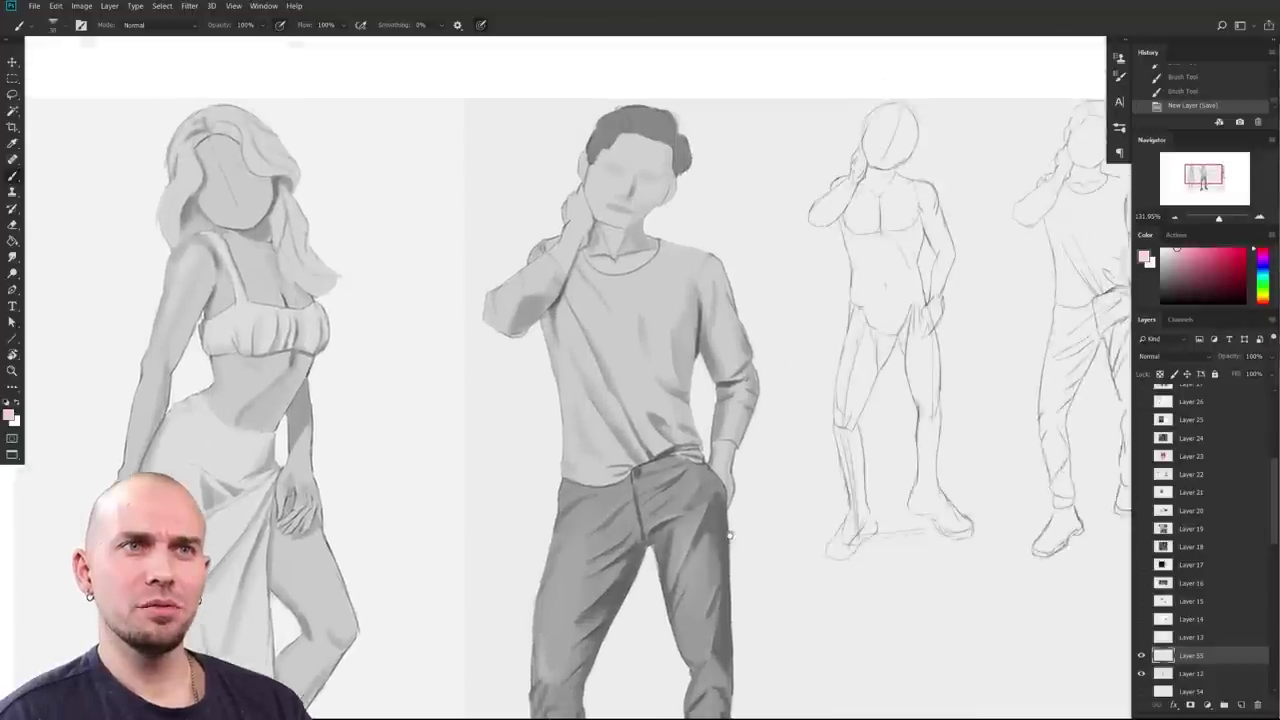
scroll(731, 533, "down", 1)
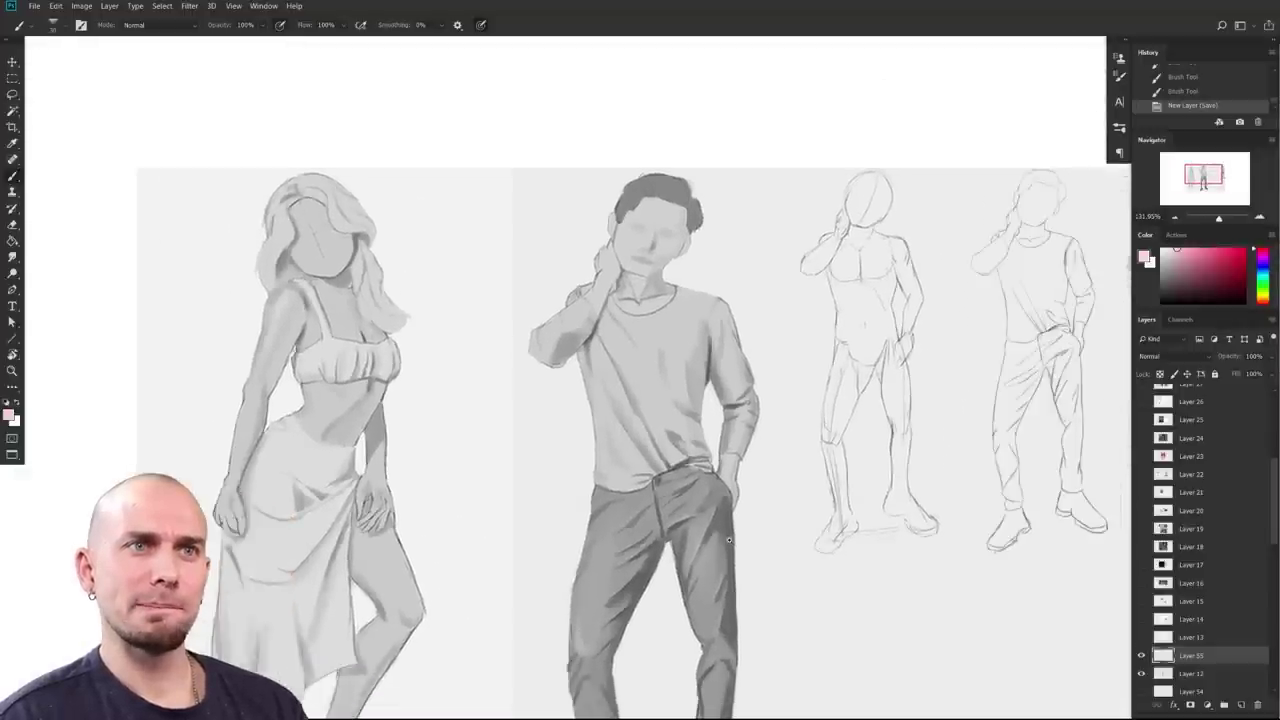
left_click_drag(729, 539, 702, 482)
scroll(717, 488, "up", 3)
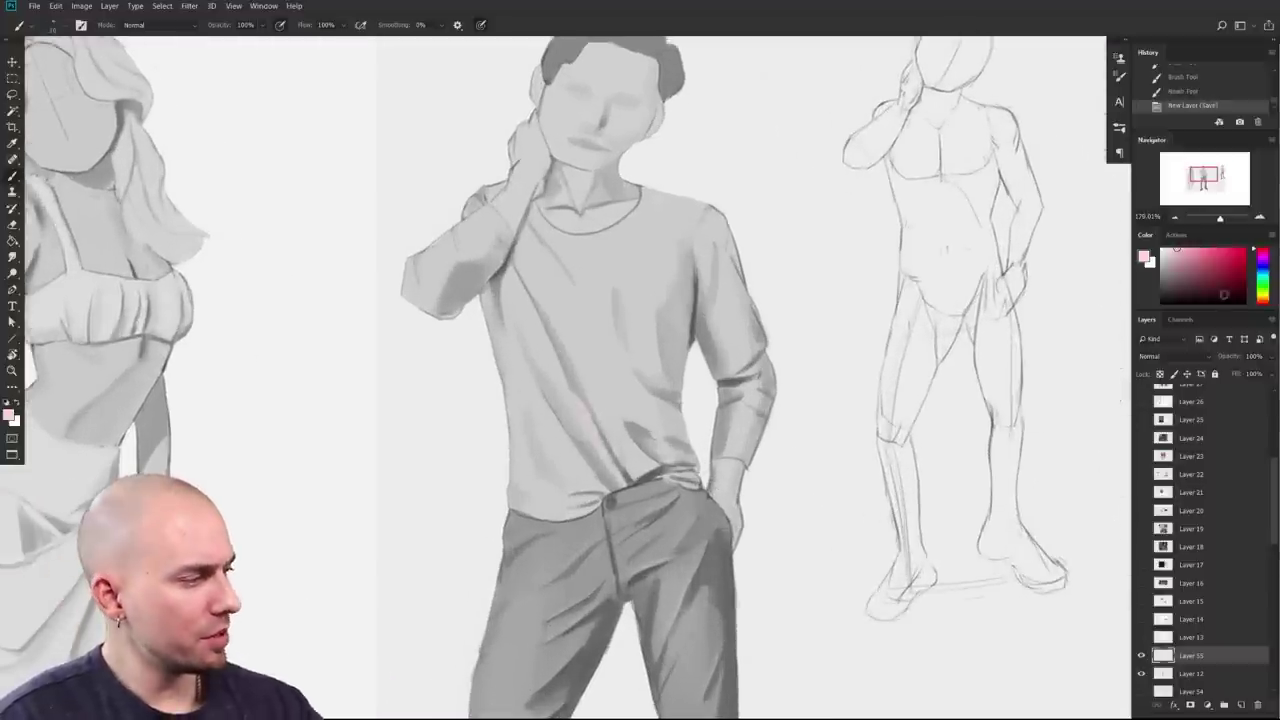
scroll(621, 546, "down", 3)
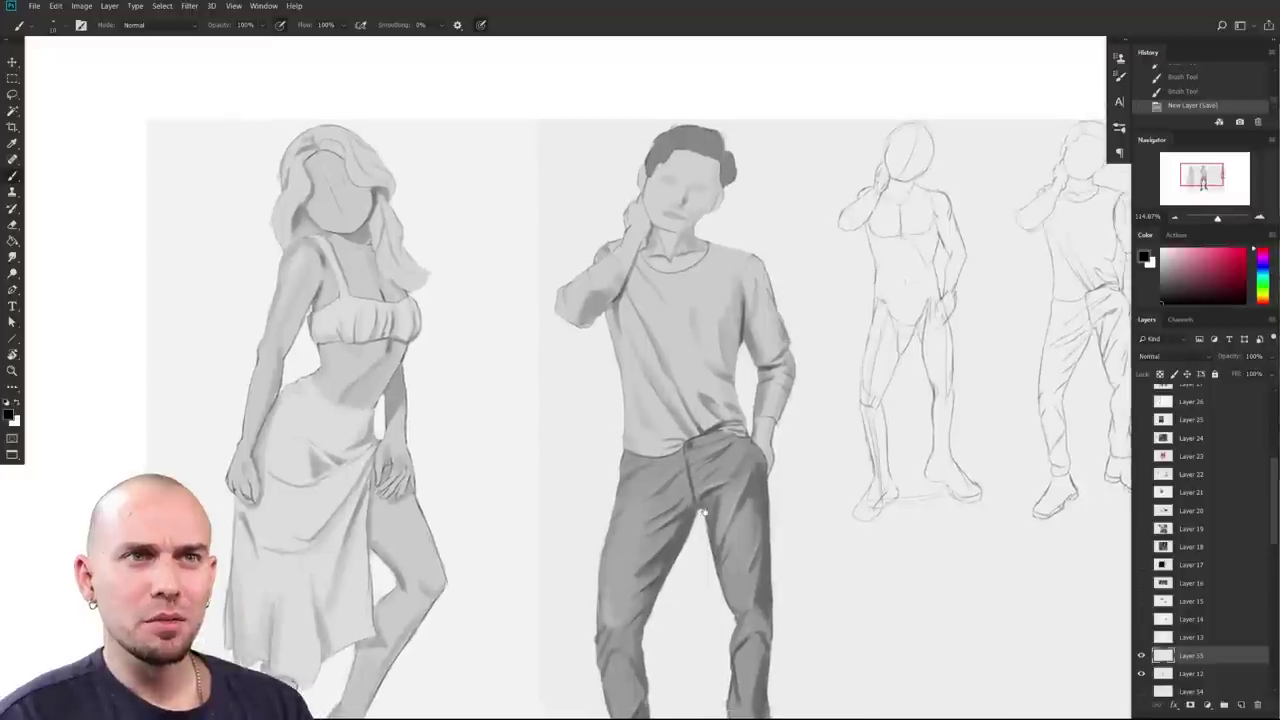
left_click_drag(703, 512, 630, 596)
scroll(633, 550, "up", 3)
left_click_drag(633, 550, 666, 576)
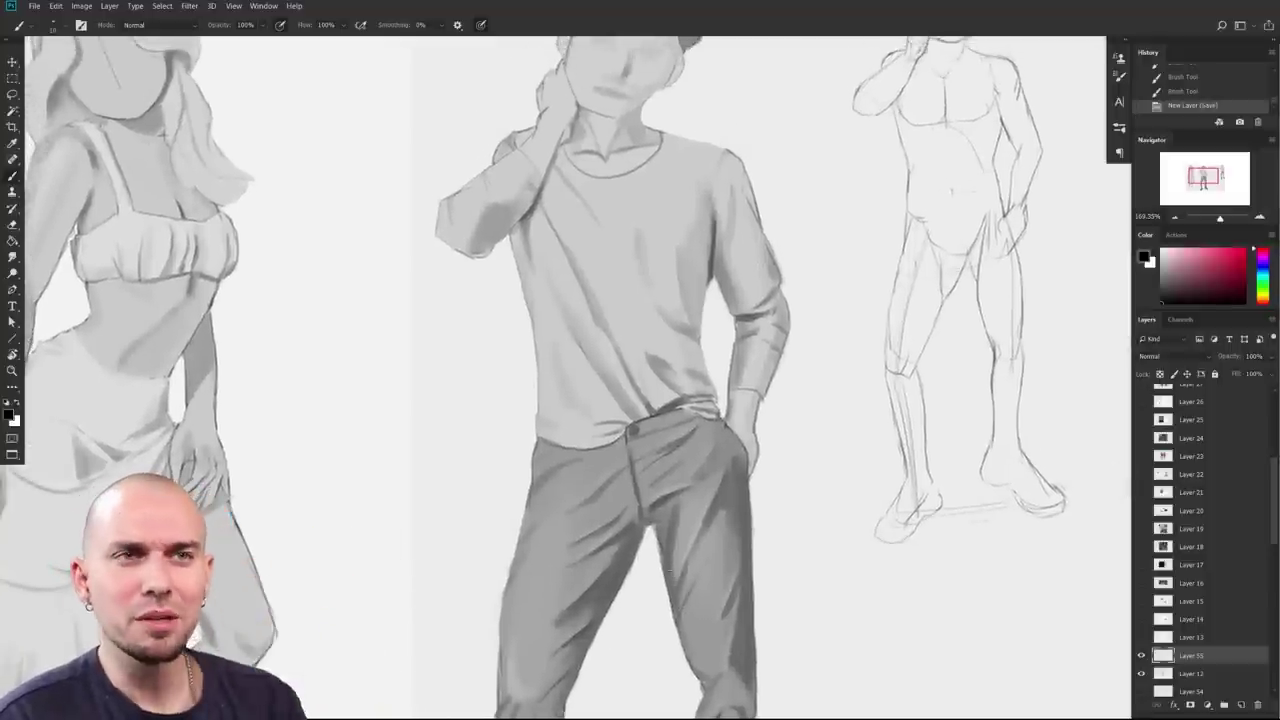
left_click_drag(762, 502, 740, 517)
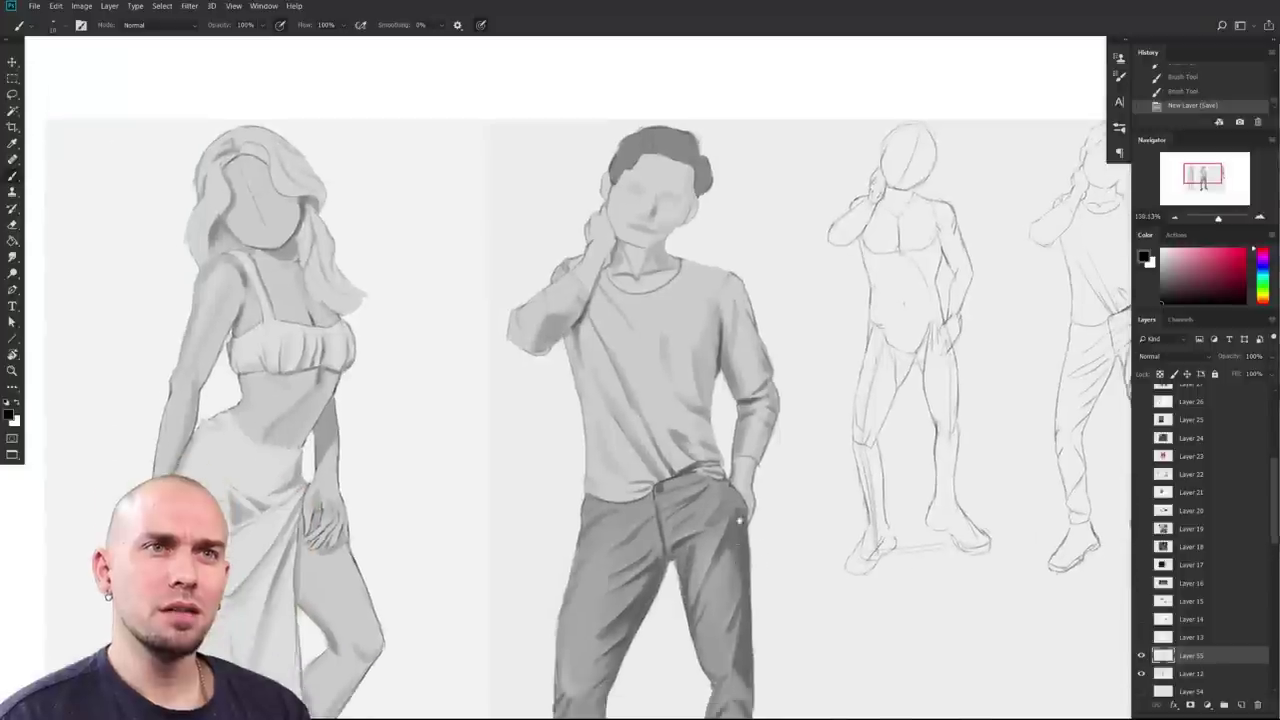
left_click_drag(732, 620, 735, 524)
scroll(734, 524, "down", 1)
scroll(721, 520, "down", 1)
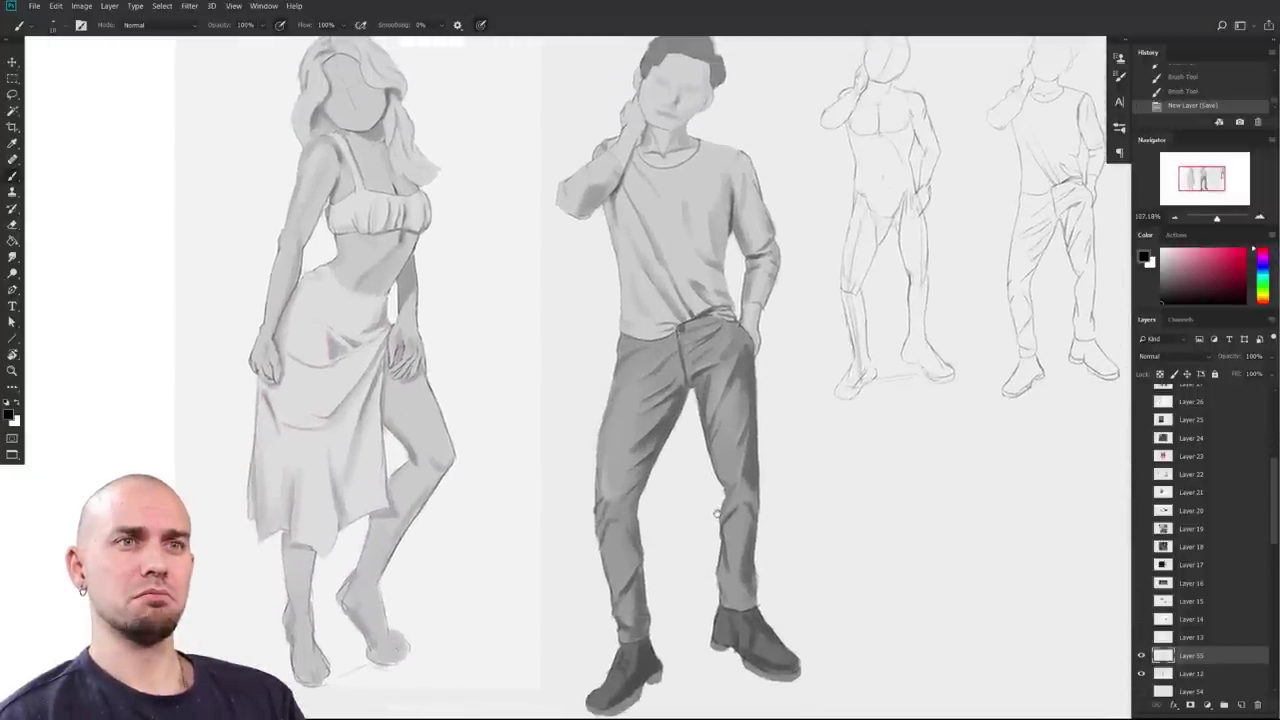
Step: Sketch two black cylinders between the man's legs, then undo the trial shading and the lower cylinder
left_click_drag(717, 513, 713, 491)
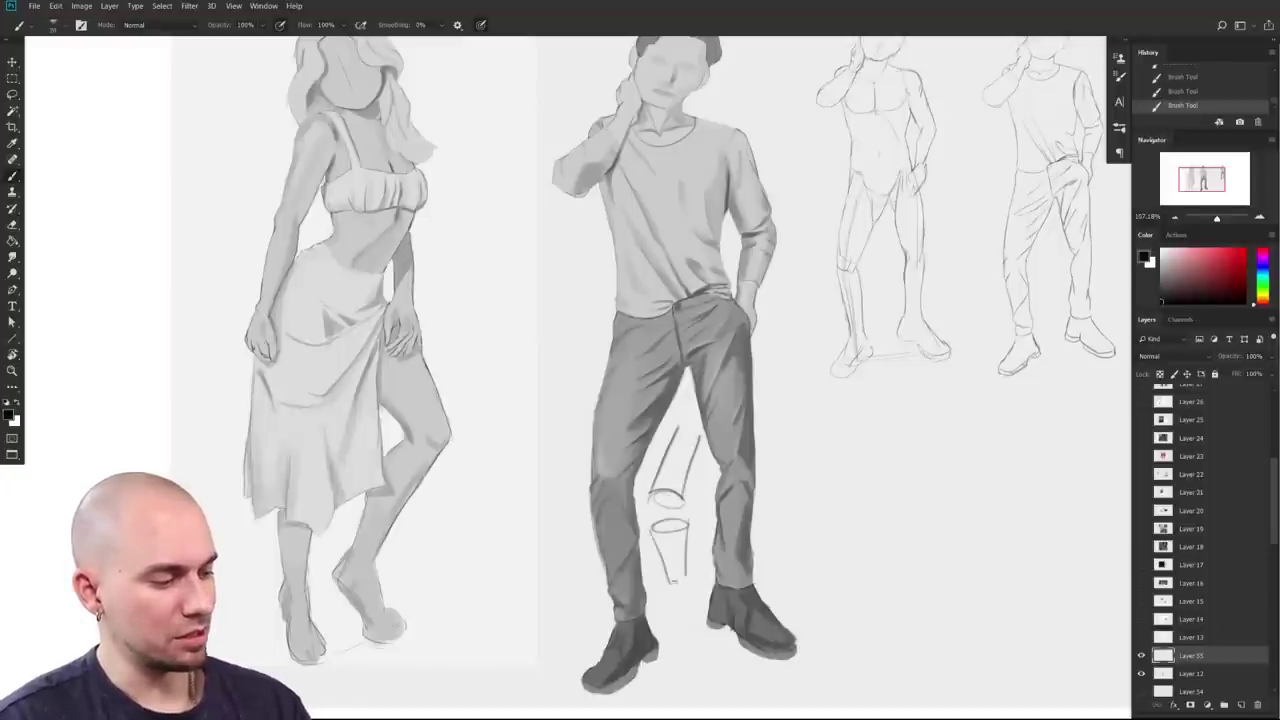
left_click_drag(812, 555, 787, 540)
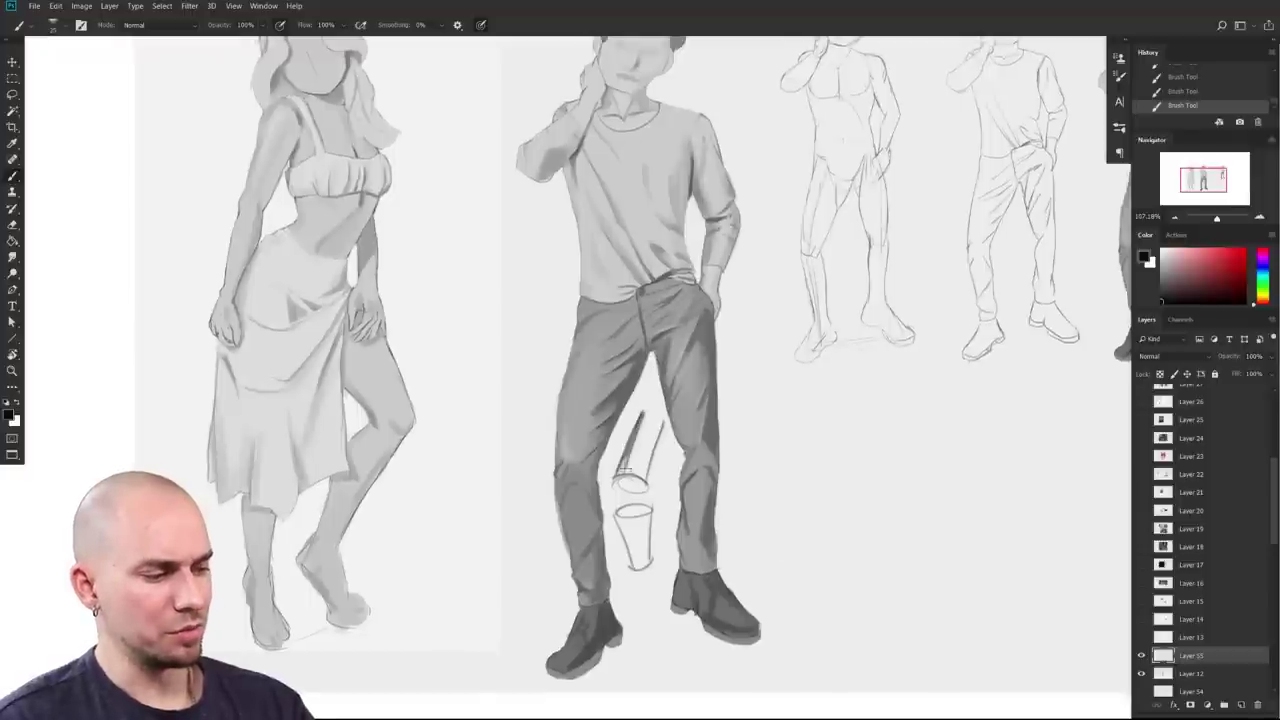
key("ctrl+z")
left_click_drag(620, 520, 648, 562)
key("ctrl+z")
left_click_drag(831, 545, 810, 567)
key("ctrl+z")
key("ctrl+z")
key("ctrl+z")
key("ctrl+z")
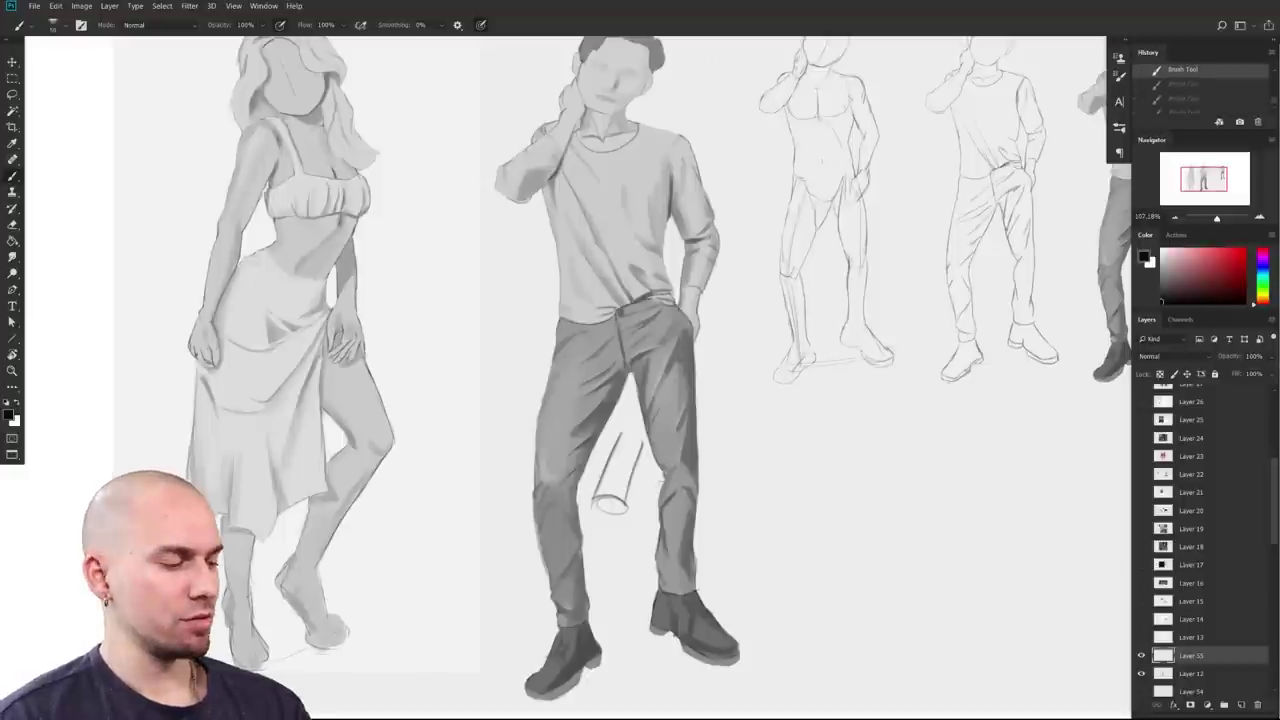
key("]")
key("]")
key("]")
left_click_drag(675, 554, 692, 443)
key("ctrl+z")
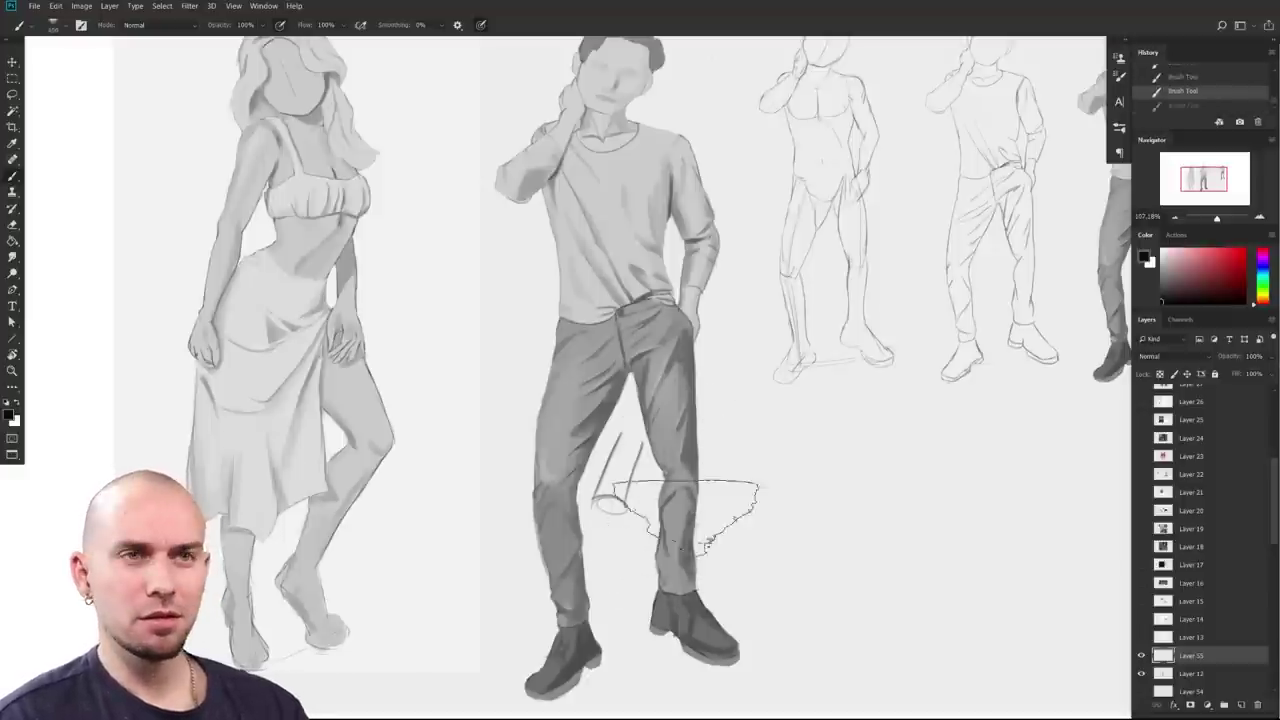
mouse_move(685, 528)
left_mouse_down()
mouse_move(673, 538)
mouse_move(682, 498)
left_mouse_up()
left_click_drag(791, 498, 893, 549)
key("ctrl+z")
key("]")
left_click_drag(893, 549, 875, 538)
Step: Sample greys from the man's trousers and rework the fold shading on the thigh and knee of the leg beside his pocketed hand
left_click_drag(807, 420, 811, 362)
scroll(810, 363, "up", 5)
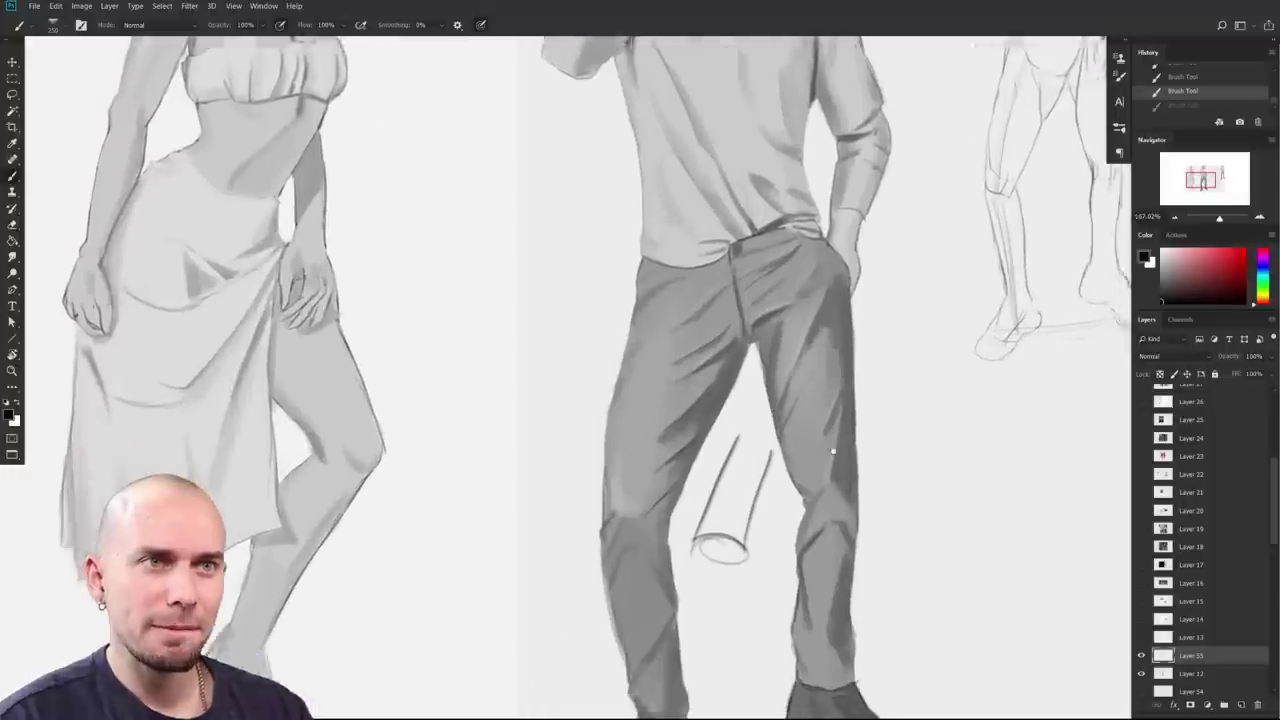
left_click_drag(833, 394, 834, 396)
left_click(840, 398, "alt")
key("[")
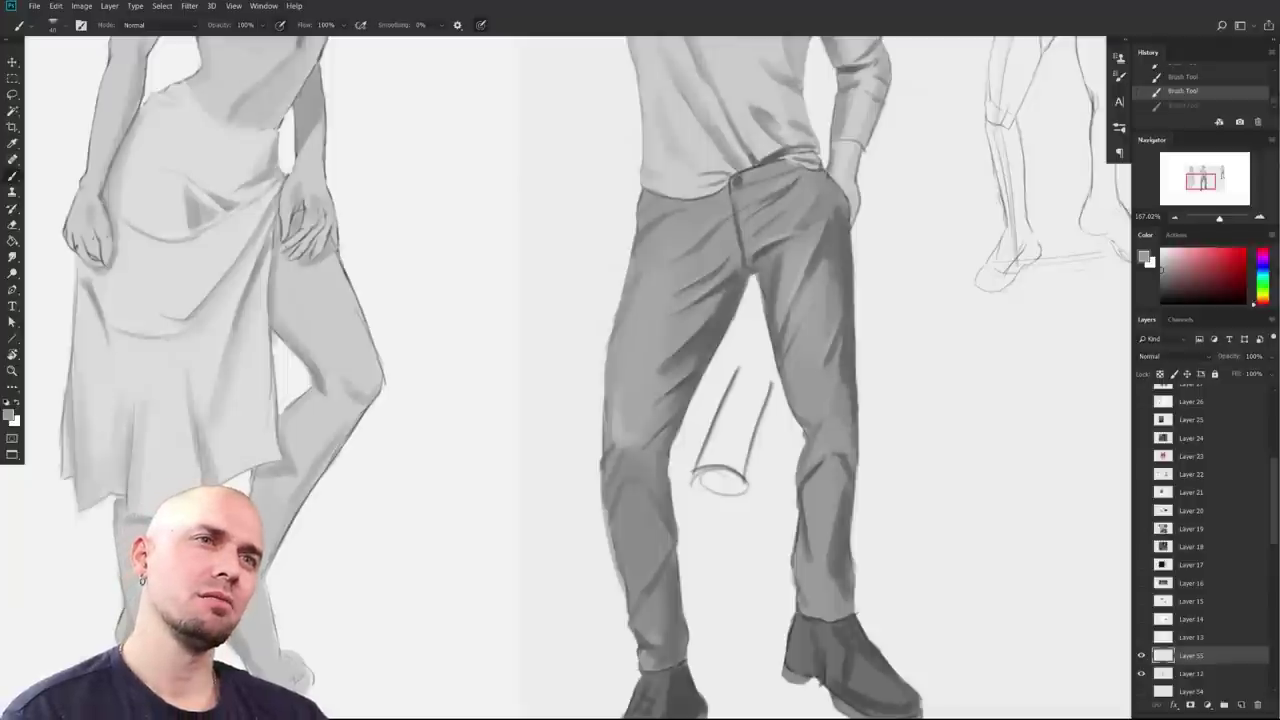
left_click_drag(850, 382, 848, 436)
left_click(853, 354, "alt")
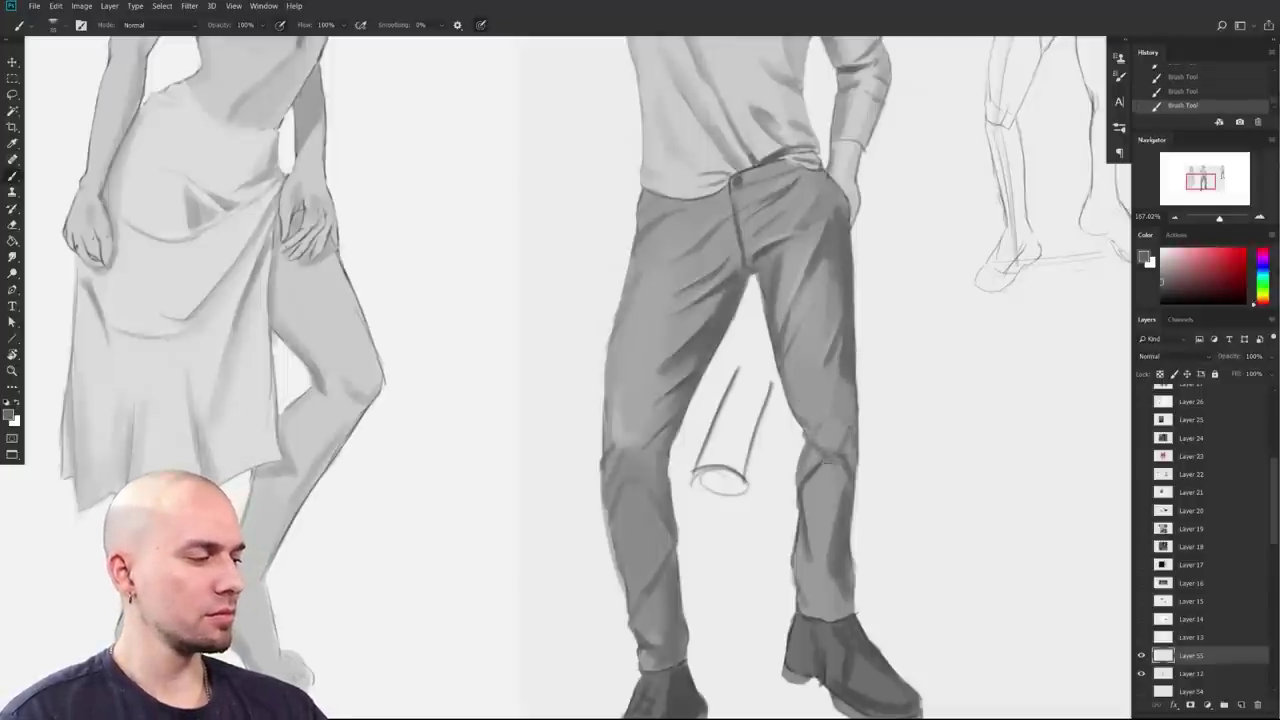
scroll(916, 419, "down", 5)
scroll(930, 440, "up", 3)
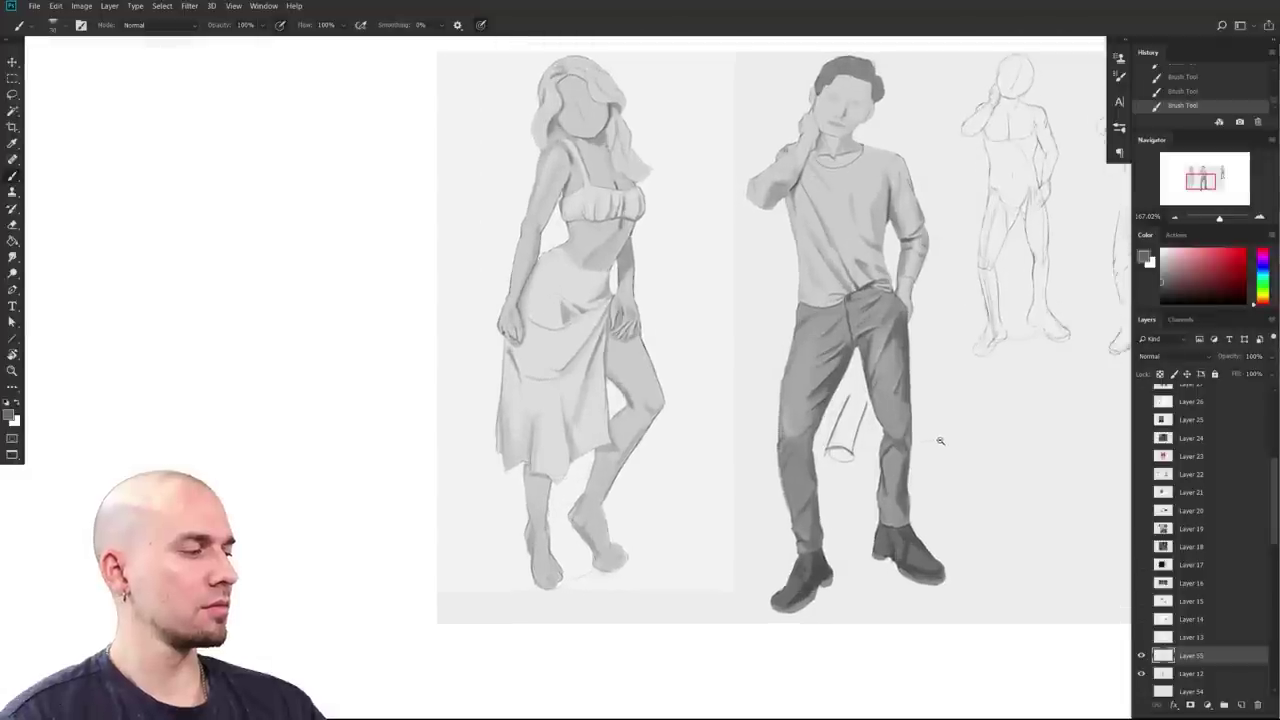
left_click(880, 450, "alt")
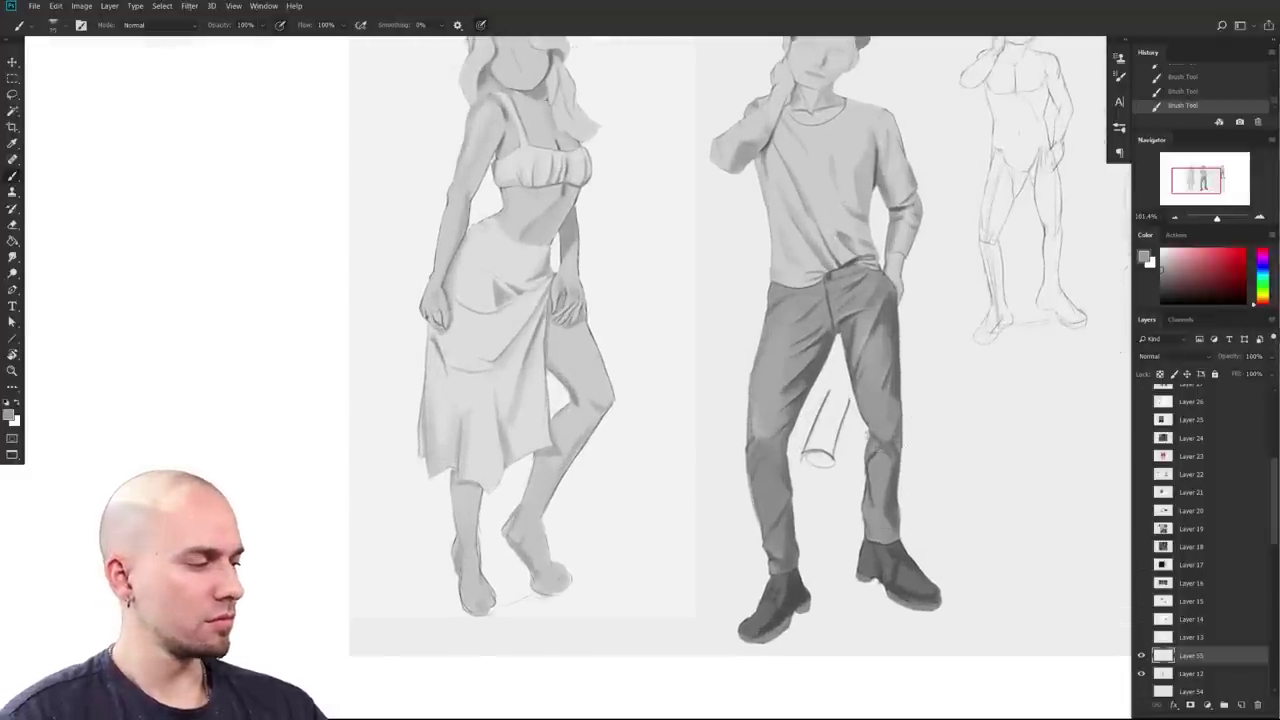
left_click_drag(990, 450, 848, 484)
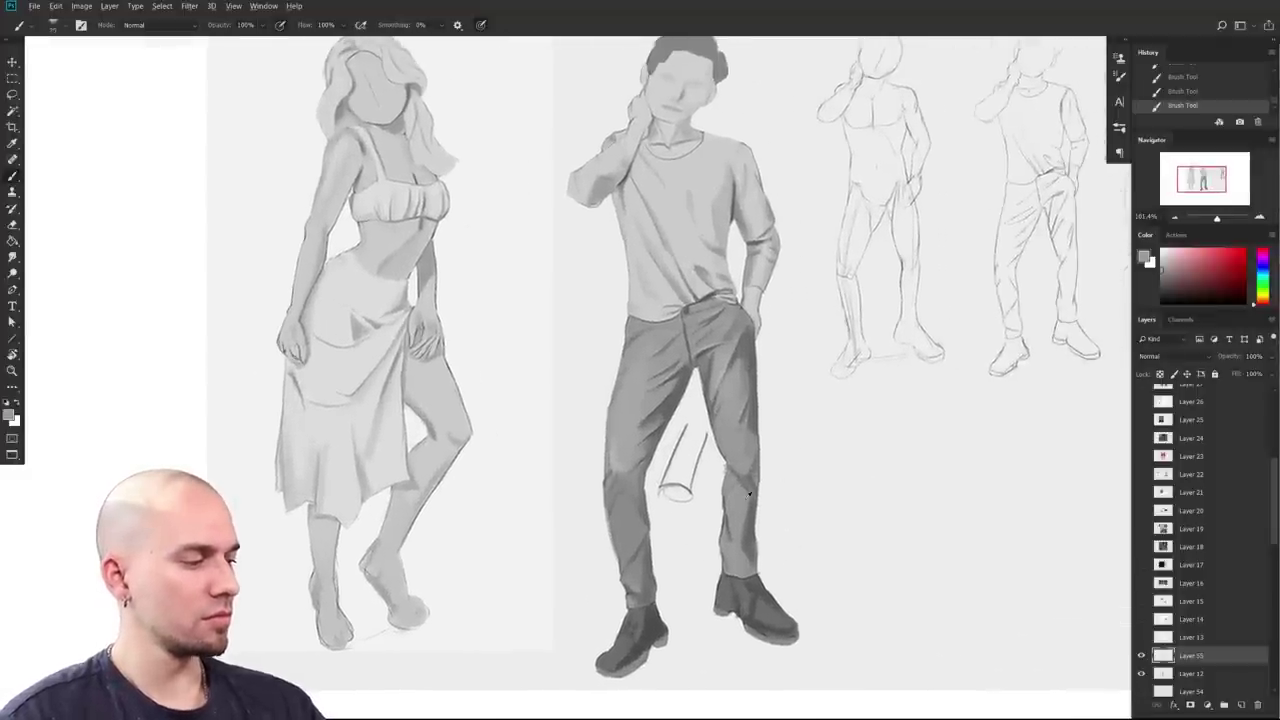
scroll(845, 440, "down", 5)
scroll(860, 443, "up", 4)
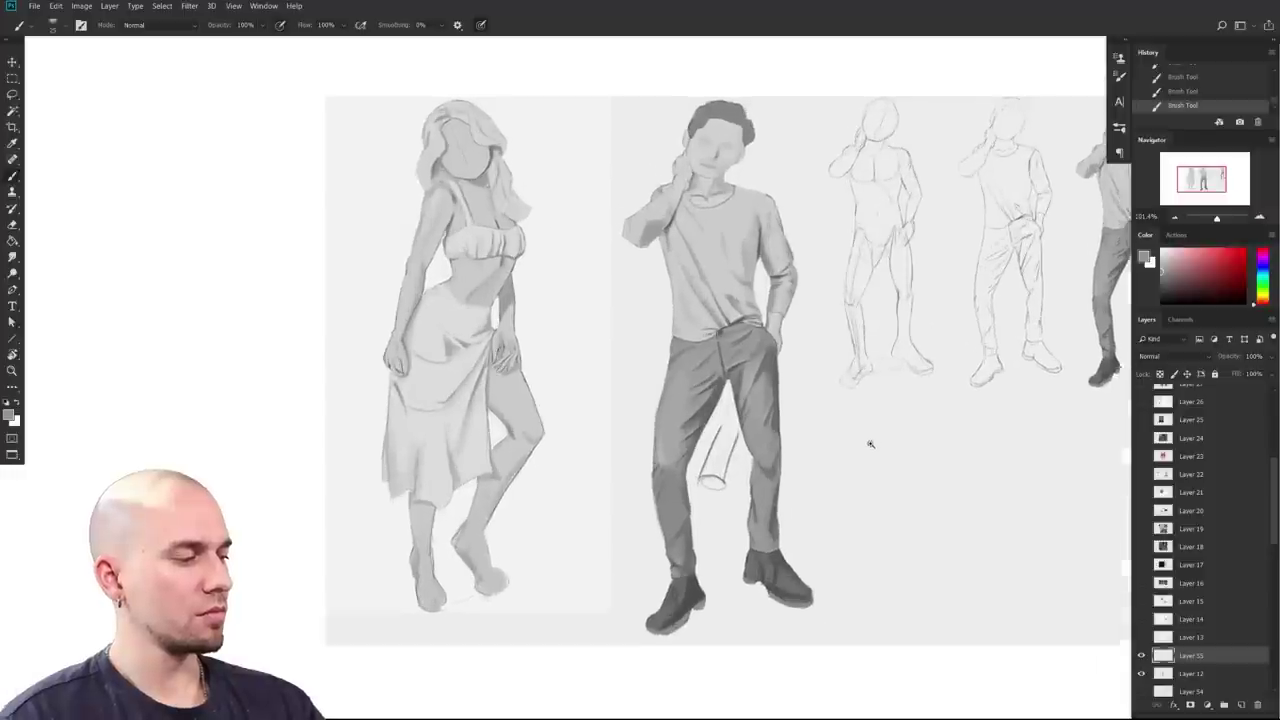
Step: Examine the woman's skirt and bare leg beside the man's corrected trousers
left_click_drag(803, 421, 945, 441)
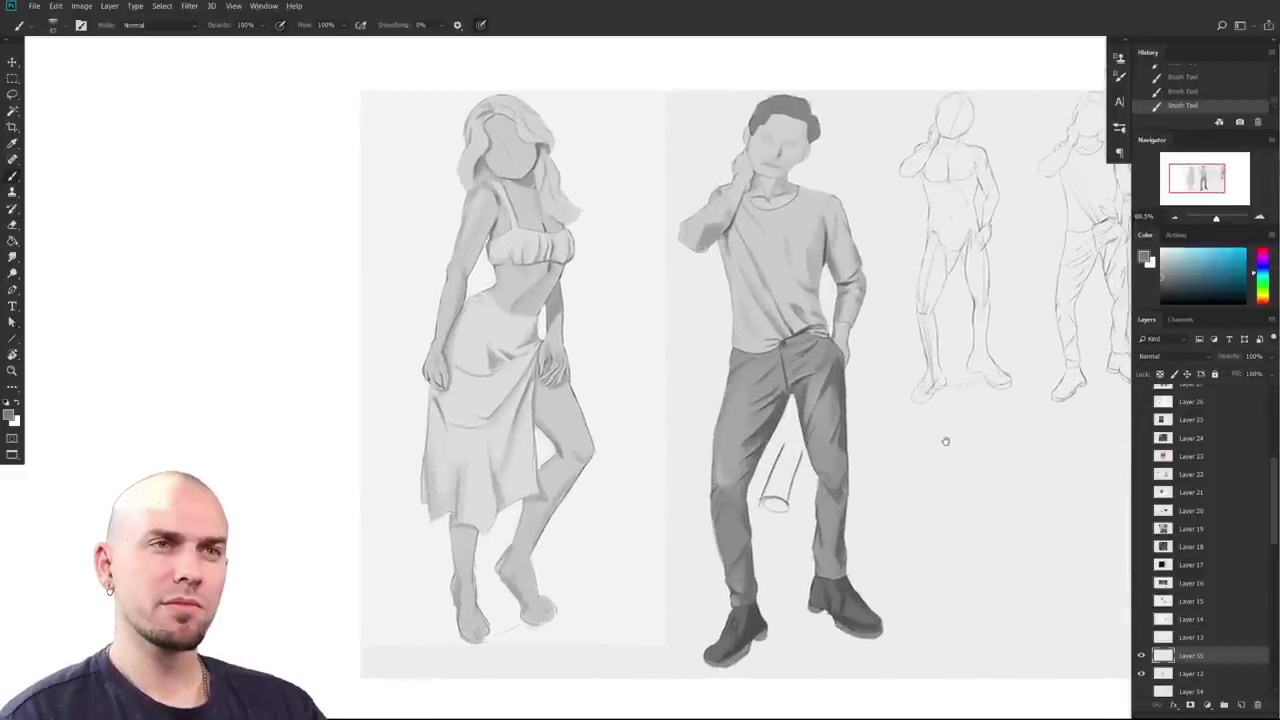
left_click_drag(945, 441, 1060, 448)
scroll(783, 440, "up", 3)
mouse_move(783, 440)
left_mouse_down()
mouse_move(751, 477)
mouse_move(601, 480)
mouse_move(505, 505)
mouse_move(458, 551)
mouse_move(571, 451)
left_mouse_up()
left_click_drag(330, 540, 665, 663)
left_click_drag(701, 491, 703, 445)
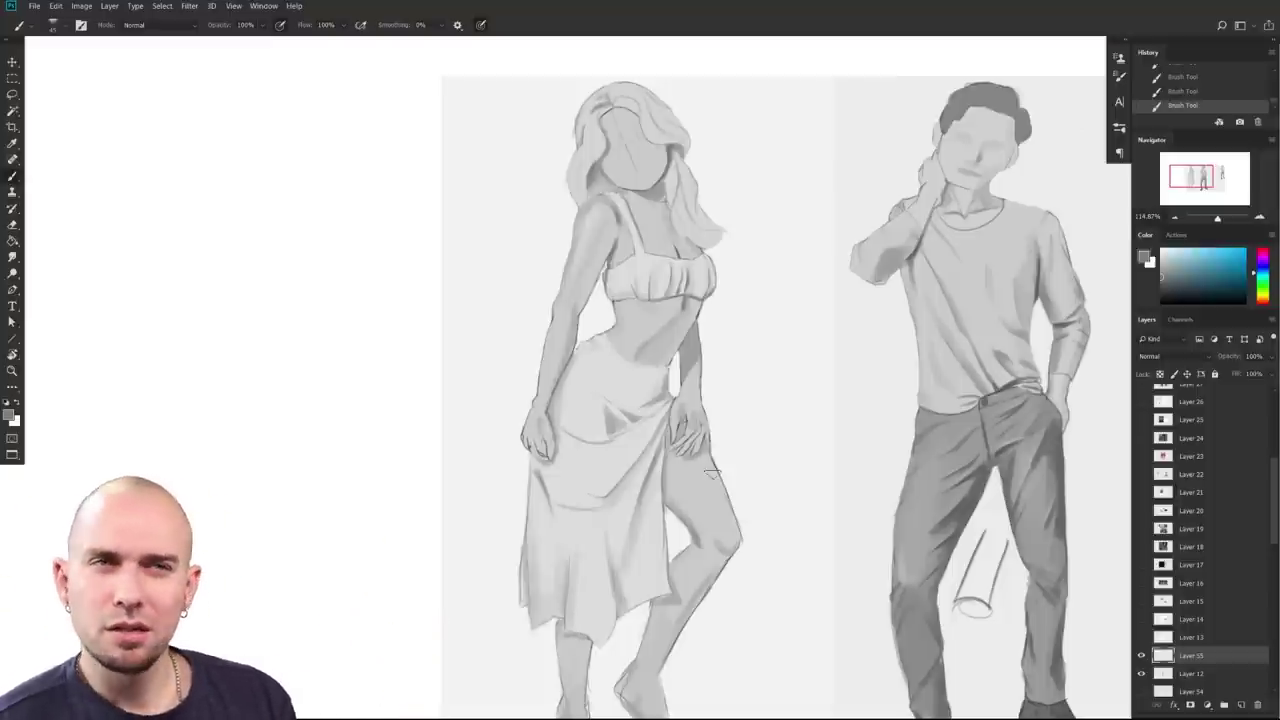
scroll(723, 515, "down", 5)
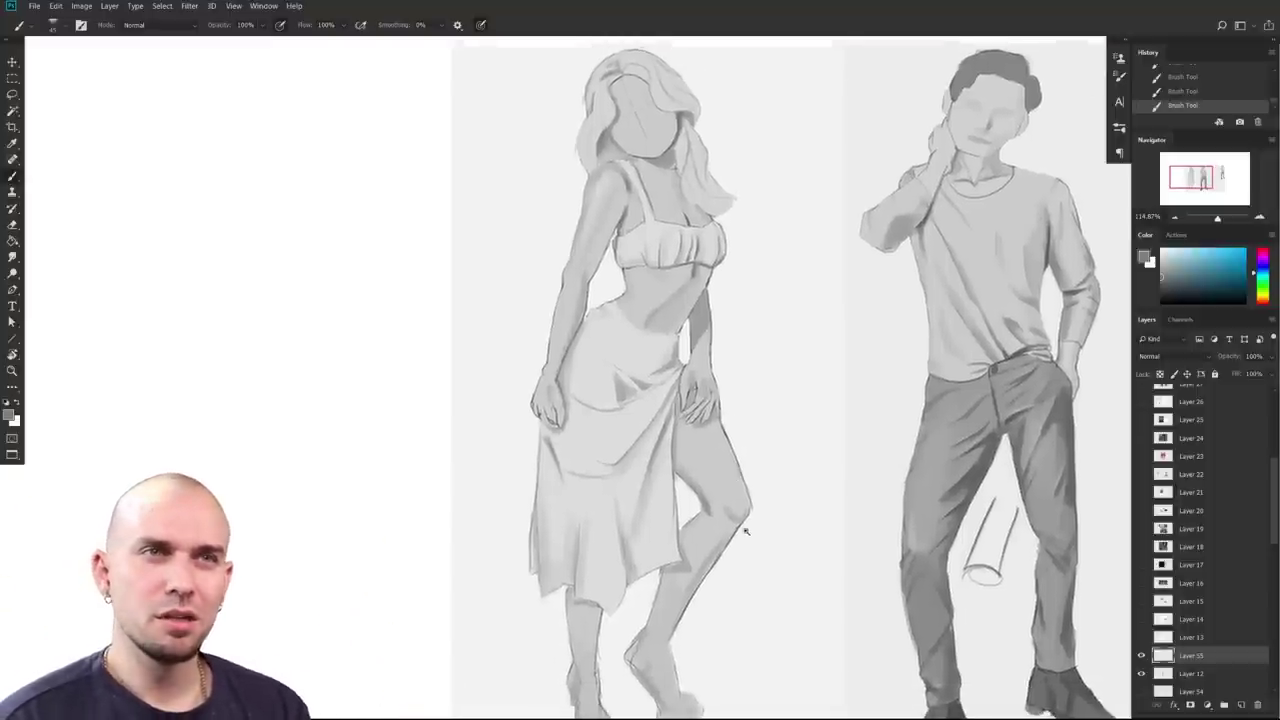
scroll(703, 563, "up", 5)
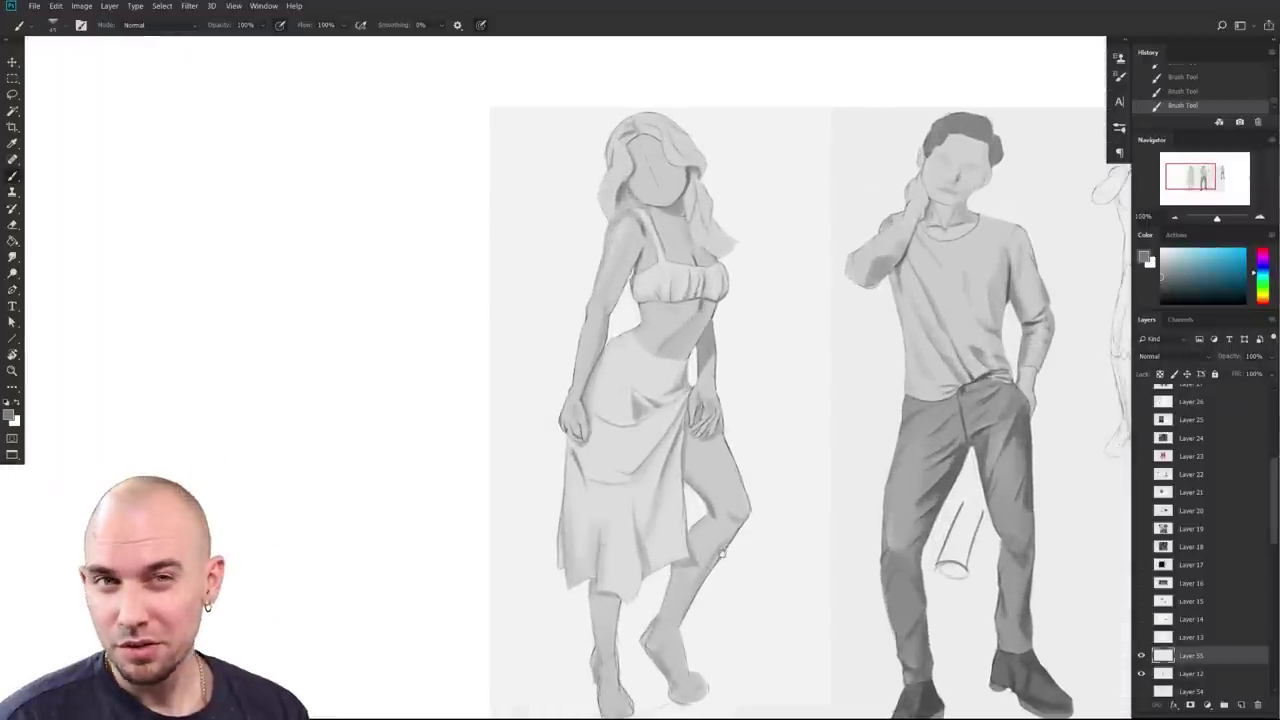
Step: Paint a rounded sphere with soft dark grey edge shading on the empty canvas beside the woman
left_click(1161, 291)
left_click_drag(738, 449, 892, 383)
key("bracketright")
mouse_move(457, 531)
left_mouse_down()
mouse_move(311, 464)
mouse_move(455, 372)
mouse_move(474, 536)
mouse_move(365, 528)
mouse_move(490, 547)
left_mouse_up()
mouse_move(418, 470)
left_mouse_down()
mouse_move(400, 540)
mouse_move(335, 485)
mouse_move(480, 500)
mouse_move(285, 485)
left_mouse_up()
mouse_move(388, 528)
left_mouse_down()
mouse_move(371, 391)
mouse_move(456, 402)
mouse_move(363, 520)
mouse_move(374, 388)
left_mouse_up()
key("bracketleft")
key("bracketright")
mouse_move(446, 520)
left_mouse_down()
mouse_move(343, 447)
mouse_move(455, 524)
mouse_move(485, 470)
left_mouse_up()
Step: Draw three curved fold lines fanning out from the sphere's lower edge with a smaller brush
key("bracketleft")
key("bracketleft")
key("bracketleft")
key("bracketleft")
key("bracketleft")
key("bracketleft")
key("bracketleft")
left_click_drag(418, 501, 498, 491)
left_click_drag(438, 522, 503, 371)
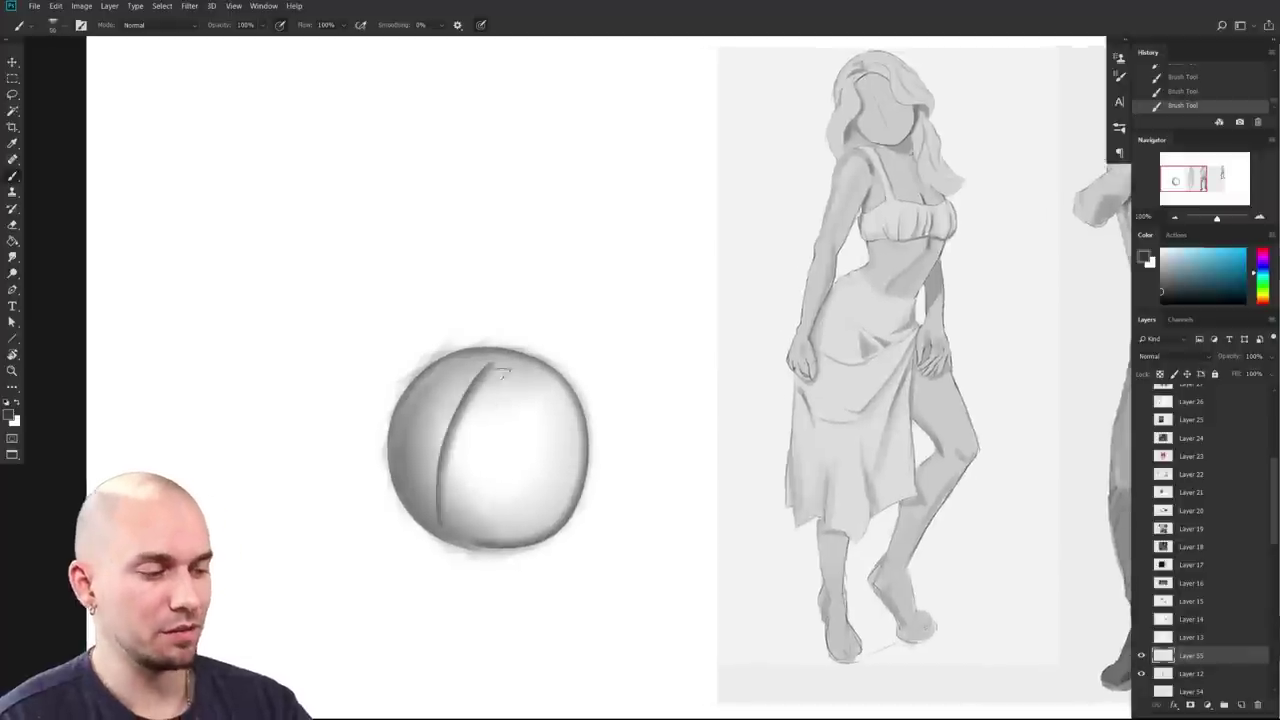
left_click_drag(443, 512, 565, 364)
left_click_drag(447, 519, 566, 420)
Step: Shade softly along one side of each fold line on the sphere with a larger brush
key("bracketright")
key("bracketright")
key("bracketright")
key("bracketright")
key("bracketright")
key("bracketright")
key("bracketright")
key("bracketright")
key("bracketright")
left_click_drag(450, 500, 490, 378)
left_click_drag(456, 468, 486, 412)
left_click_drag(468, 492, 552, 398)
key("bracketright")
key("bracketright")
mouse_move(485, 502)
left_mouse_down()
mouse_move(563, 438)
mouse_move(553, 460)
left_mouse_up()
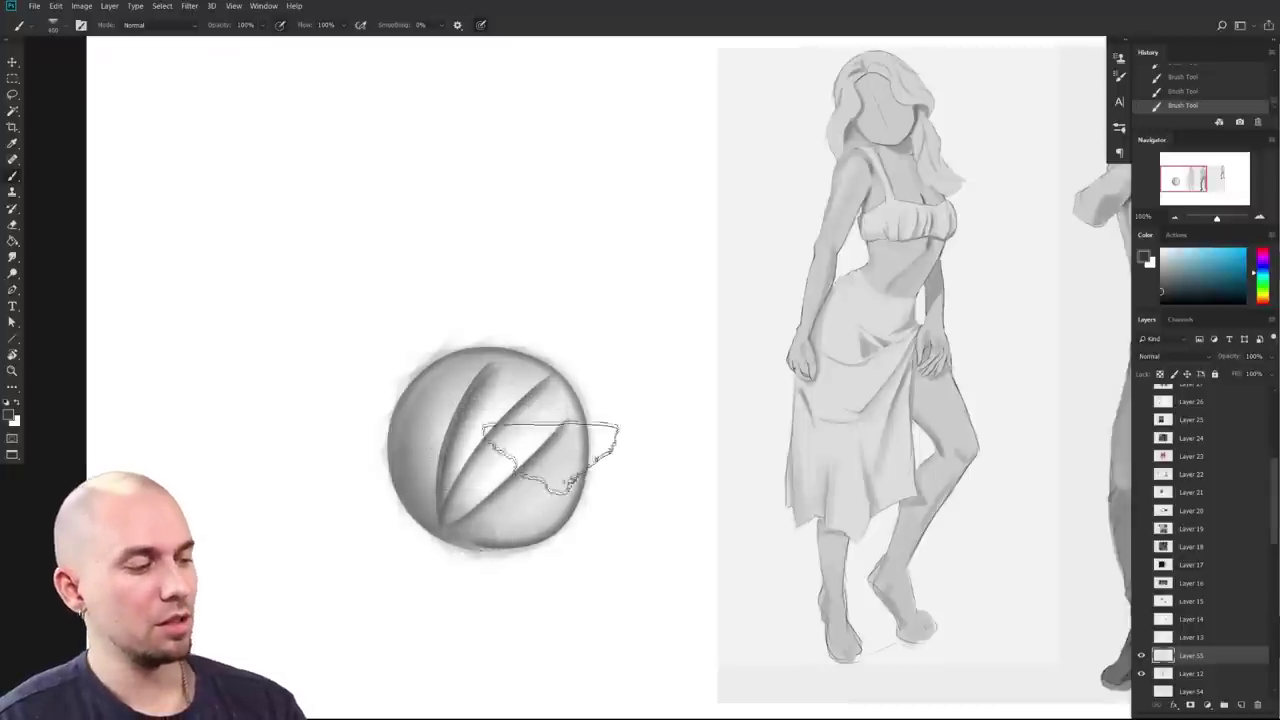
left_click_drag(554, 508, 561, 506)
Step: Add small forked creases at the ends of the sphere's folds with a smaller brush
key("bracketleft")
key("bracketleft")
key("bracketleft")
key("bracketleft")
key("bracketleft")
key("bracketleft")
scroll(509, 498, "up", 5)
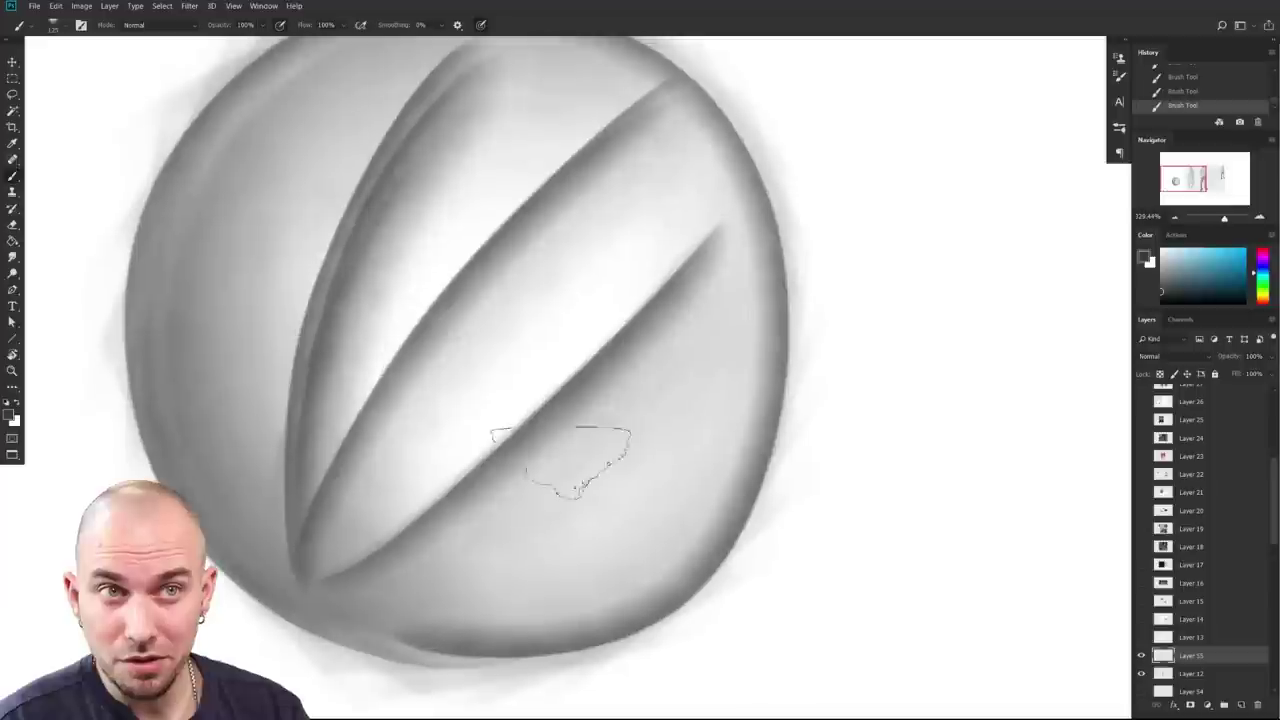
mouse_move(660, 362)
left_mouse_down()
mouse_move(686, 280)
mouse_move(651, 349)
mouse_move(735, 300)
mouse_move(650, 166)
left_mouse_up()
mouse_move(420, 480)
left_mouse_down()
mouse_move(340, 630)
mouse_move(400, 450)
mouse_move(325, 580)
left_mouse_up()
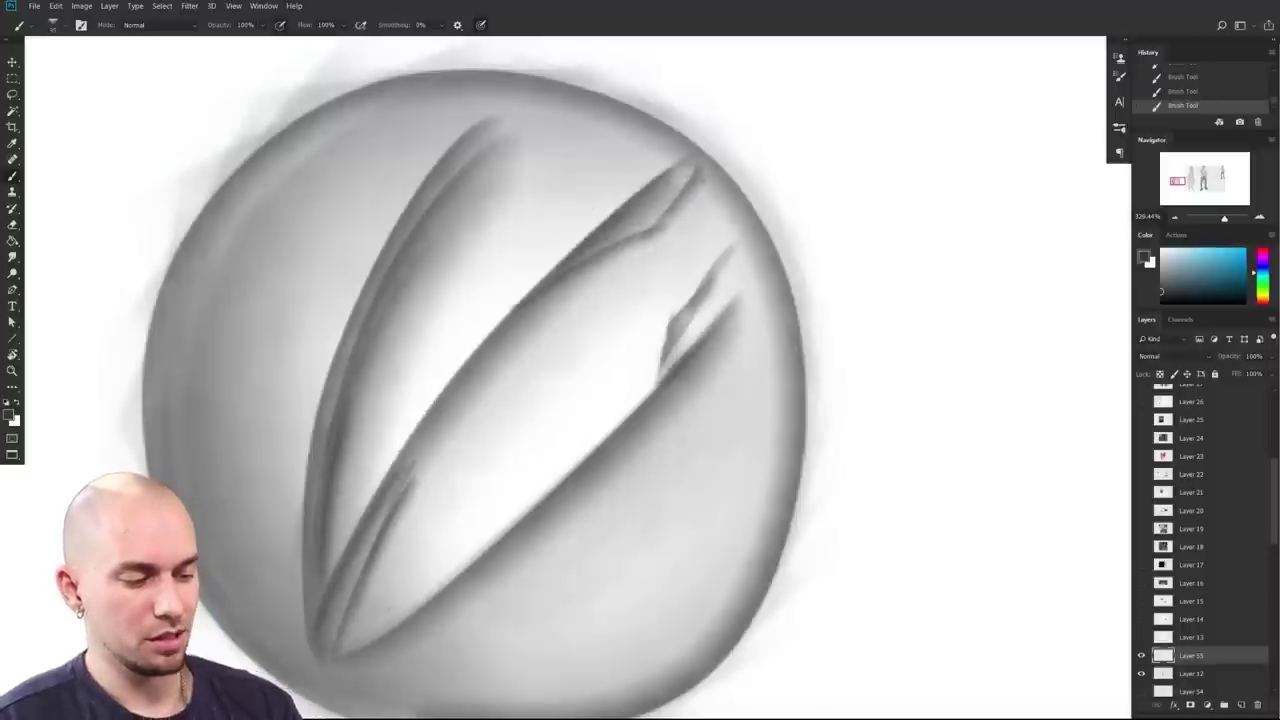
left_click_drag(358, 640, 491, 543)
left_click_drag(632, 535, 584, 557)
mouse_move(668, 522)
left_mouse_down()
mouse_move(575, 524)
mouse_move(577, 512)
left_mouse_up()
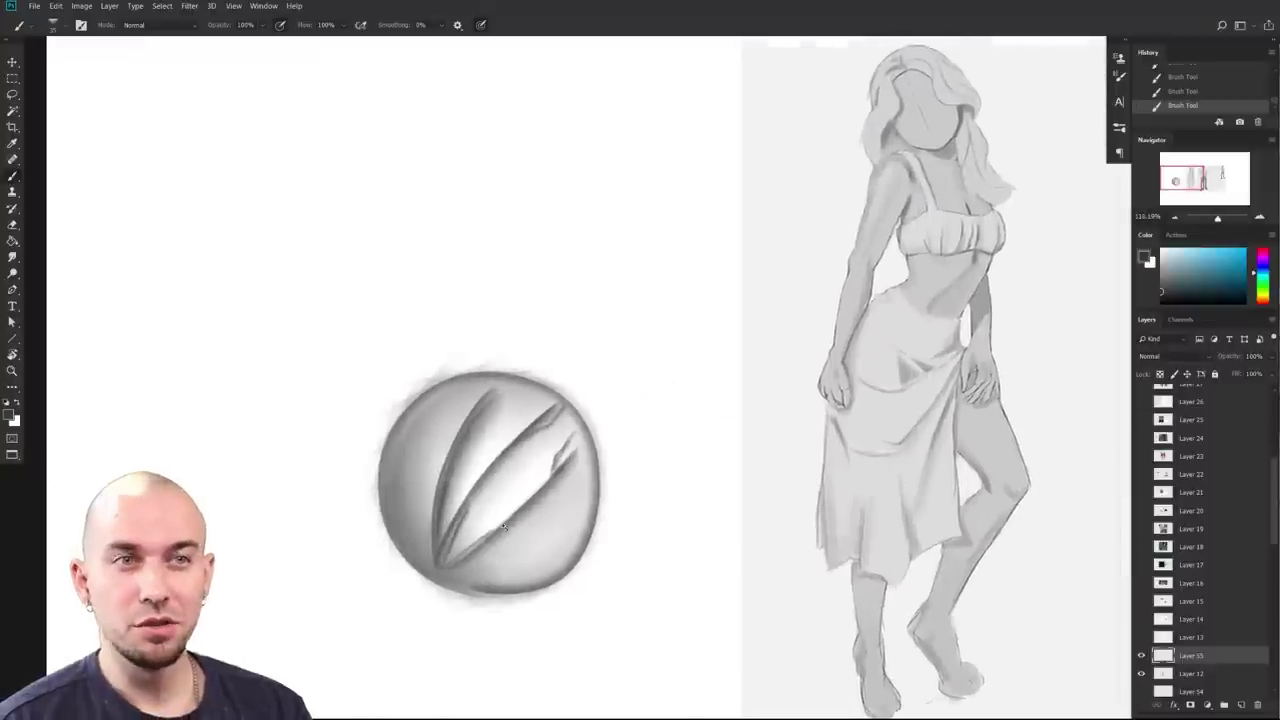
Step: Shade the woman's hips, lower skirt and the shadow side of her top with soft dark grey strokes
scroll(468, 488, "up", 3)
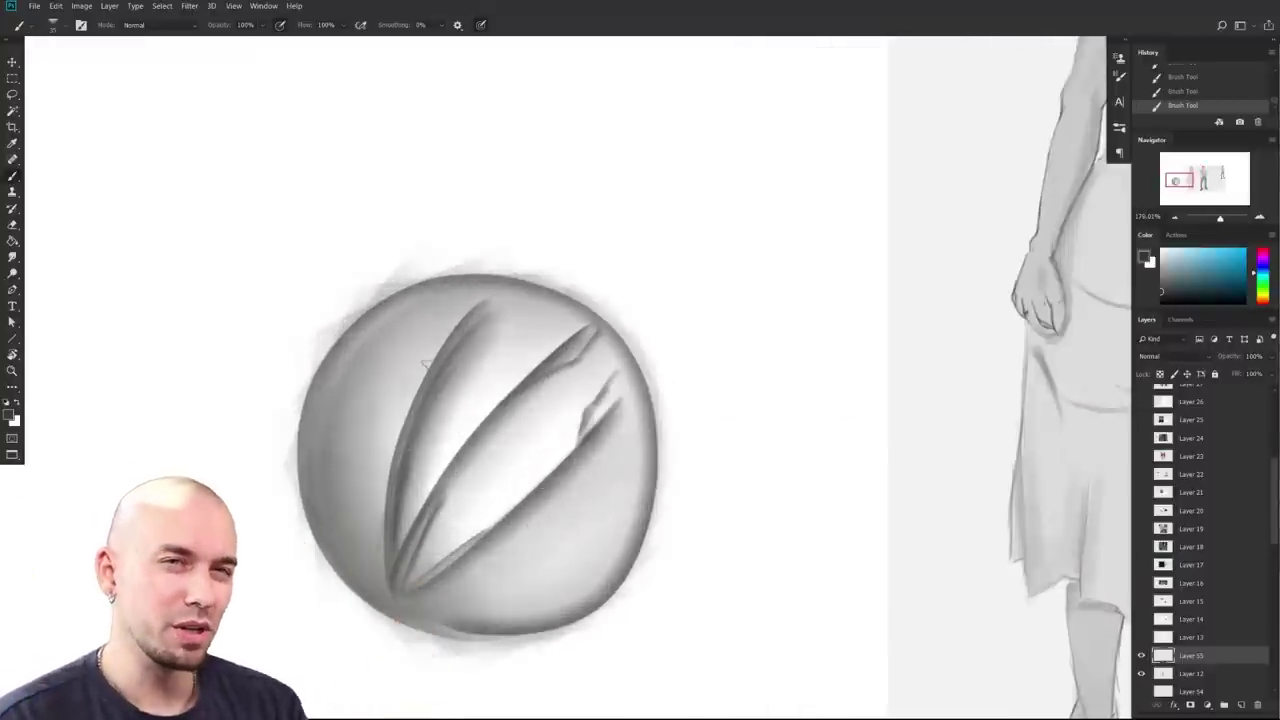
scroll(714, 515, "down", 4)
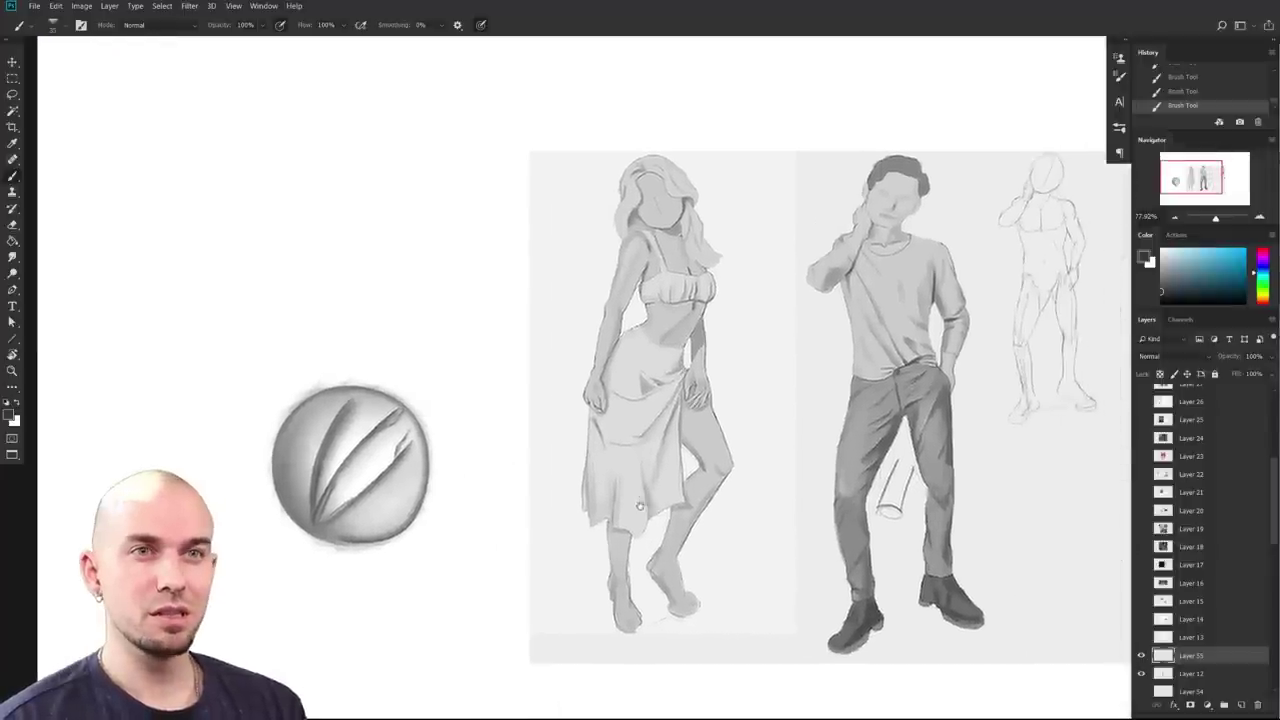
scroll(655, 517, "up", 2)
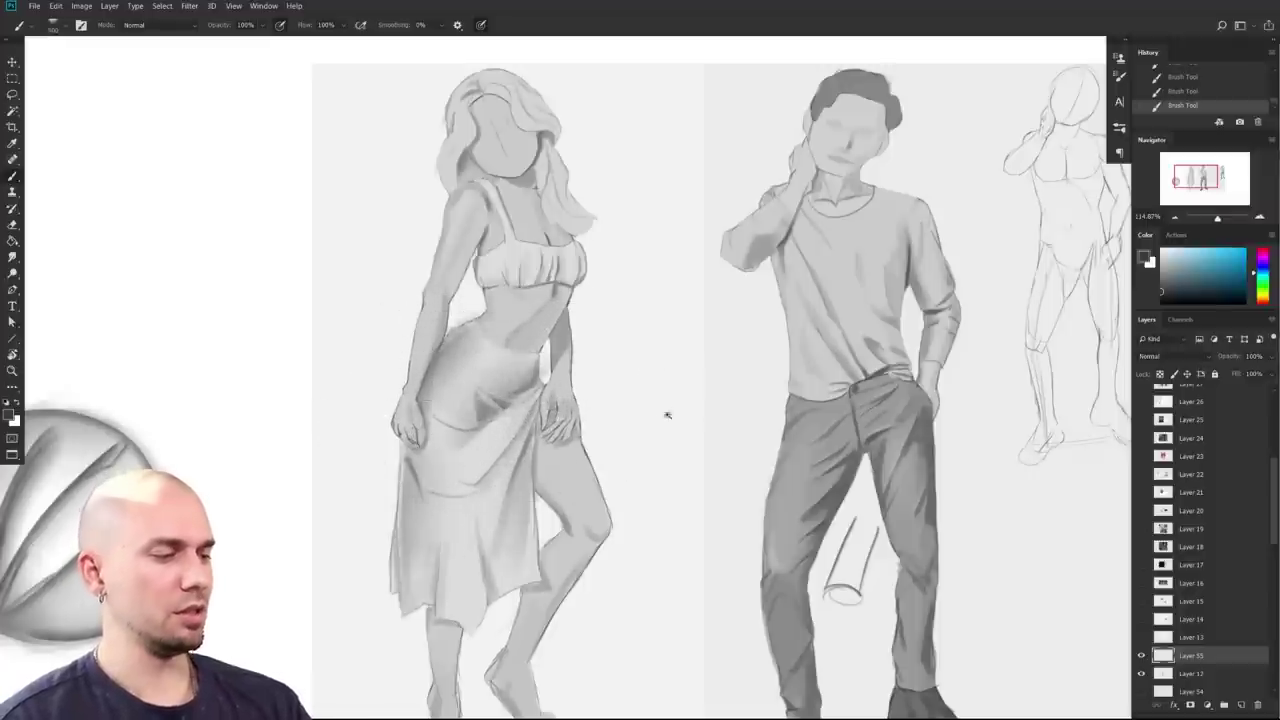
scroll(694, 428, "down", 5)
scroll(580, 390, "up", 4)
left_click_drag(634, 378, 580, 457)
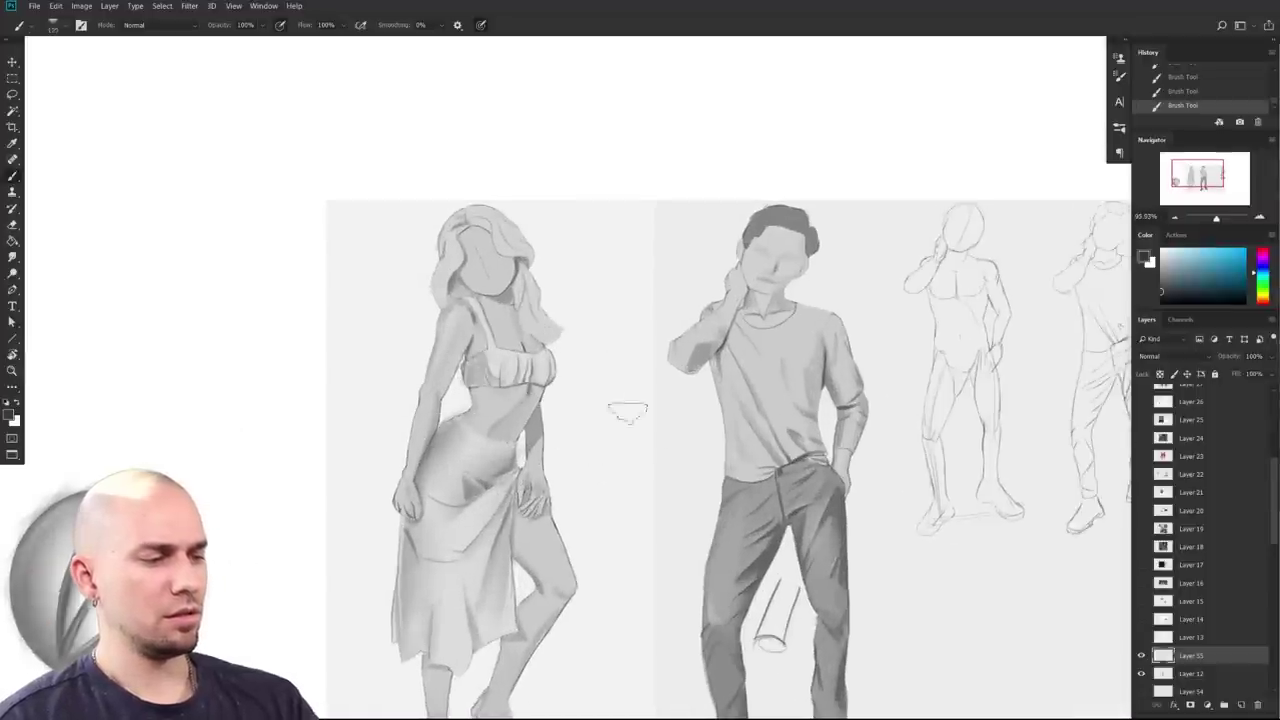
scroll(628, 410, "down", 2)
scroll(482, 420, "down", 1)
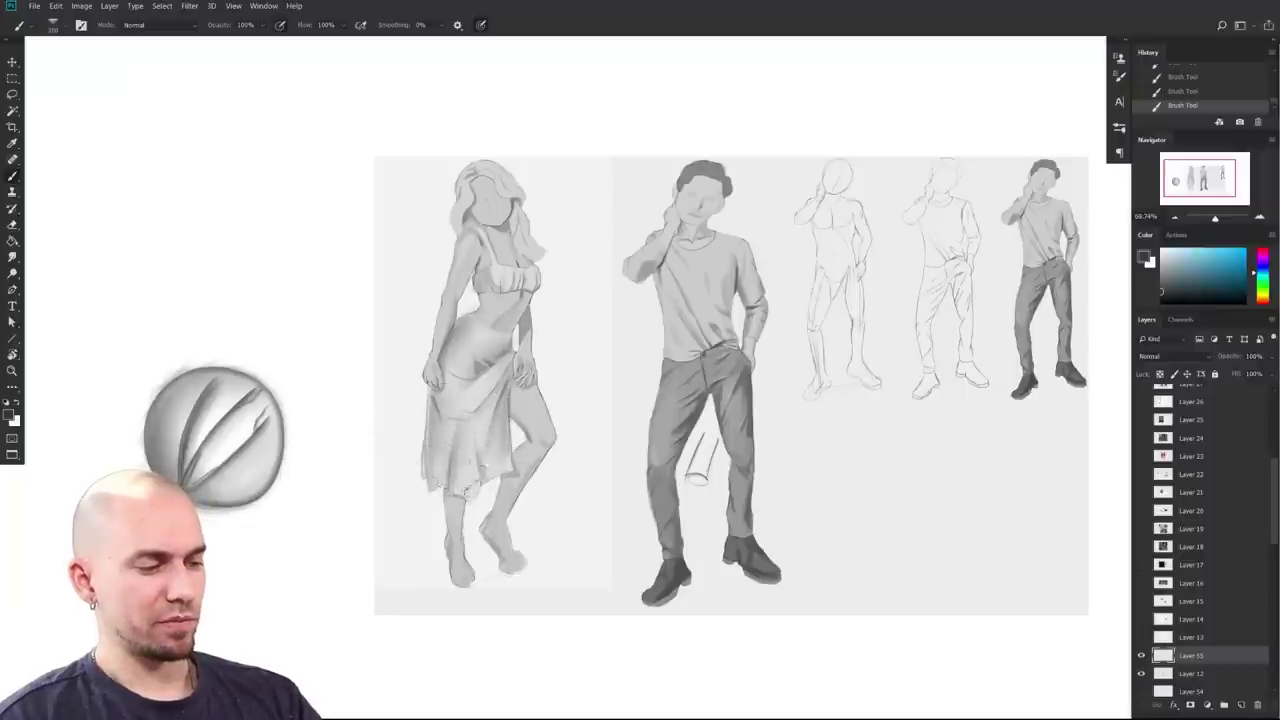
Step: Examine the rounded shading on the woman's skirt and top against the man's figure
scroll(510, 390, "up", 5)
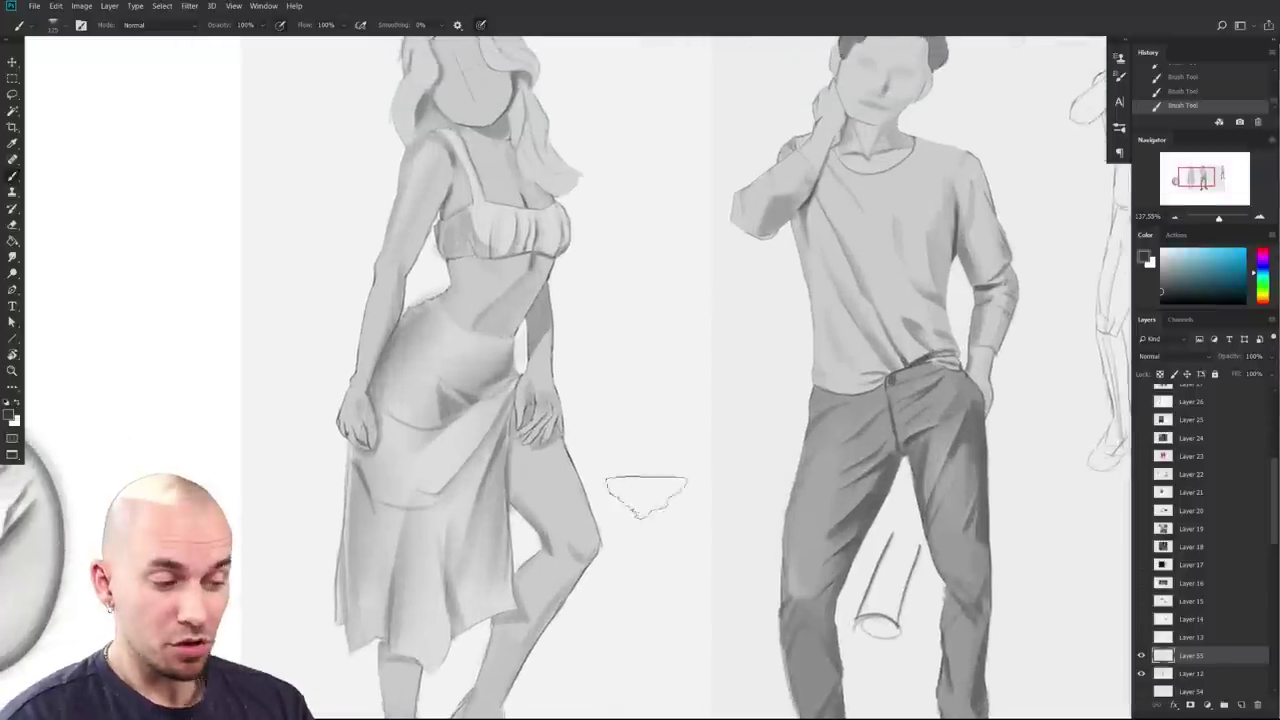
scroll(810, 517, "down", 3)
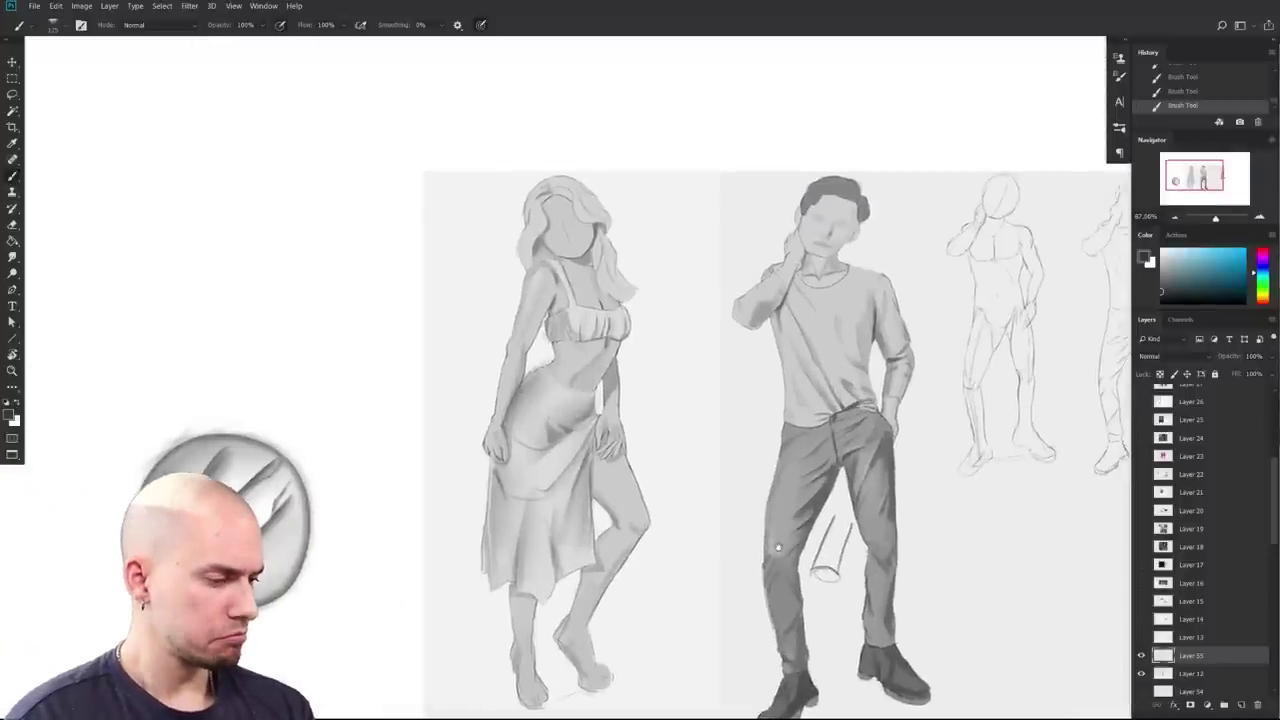
scroll(778, 547, "up", 2)
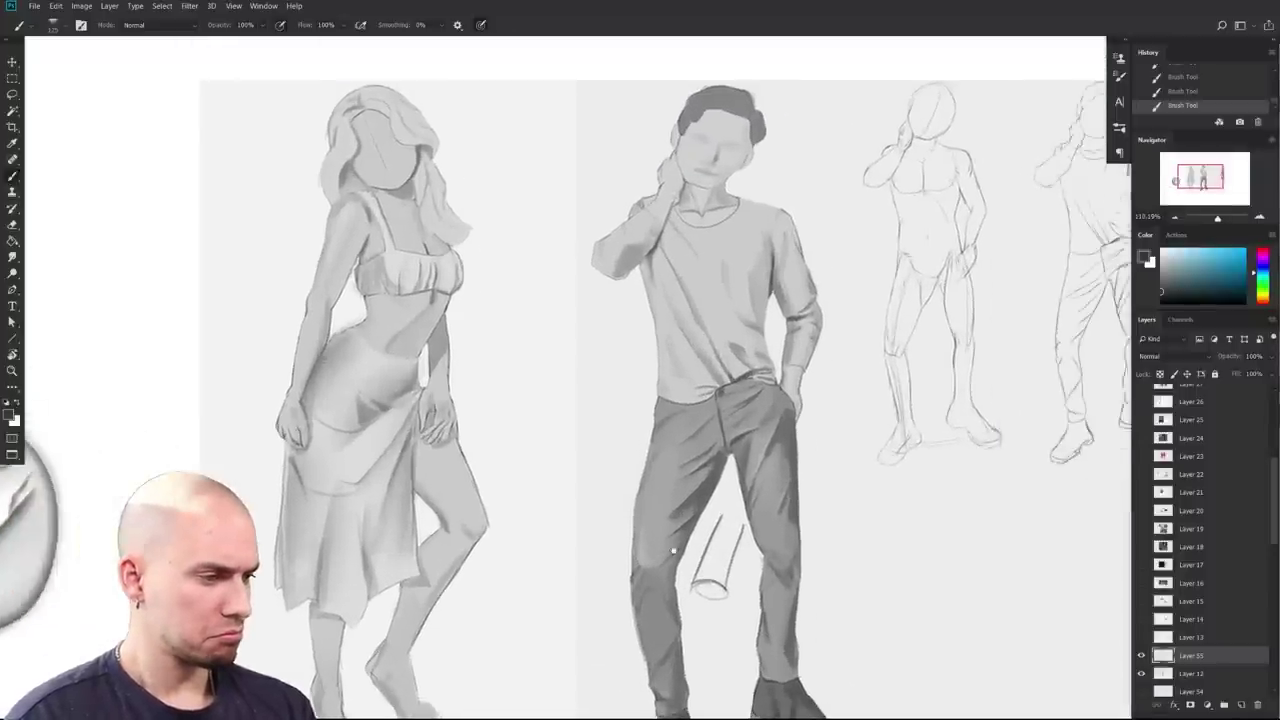
left_click_drag(600, 457, 759, 474)
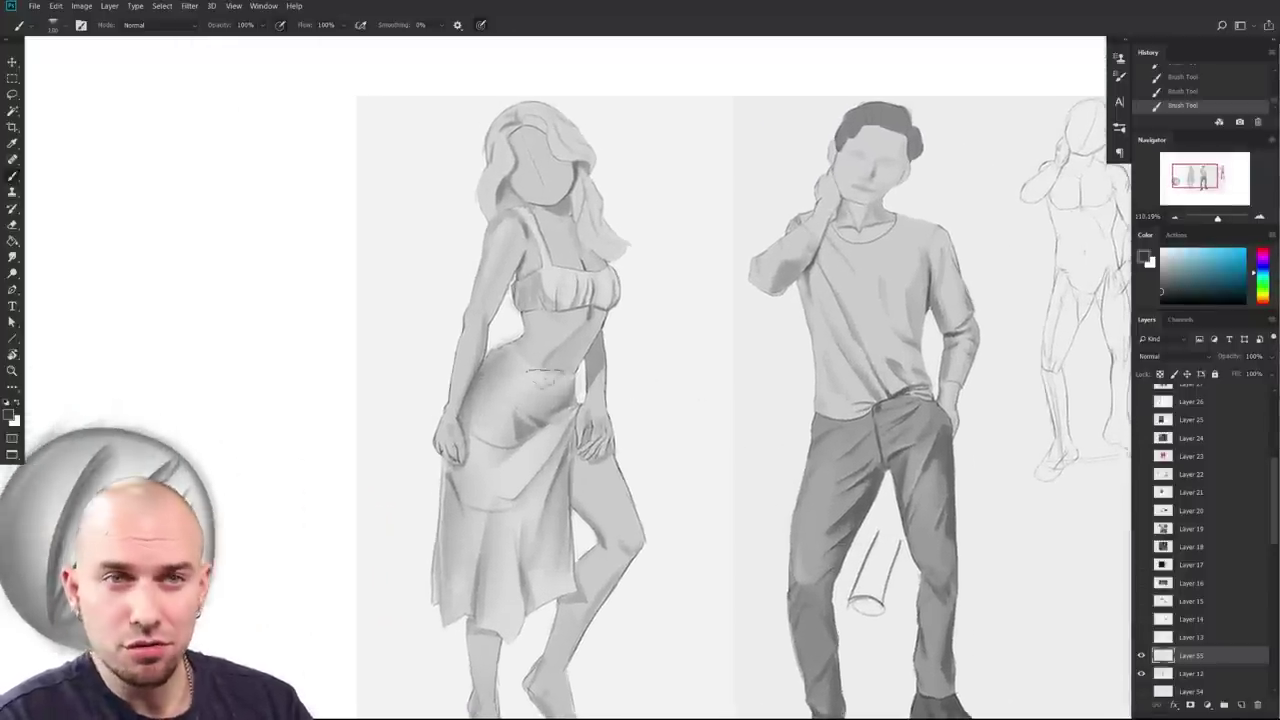
scroll(694, 380, "right", 2)
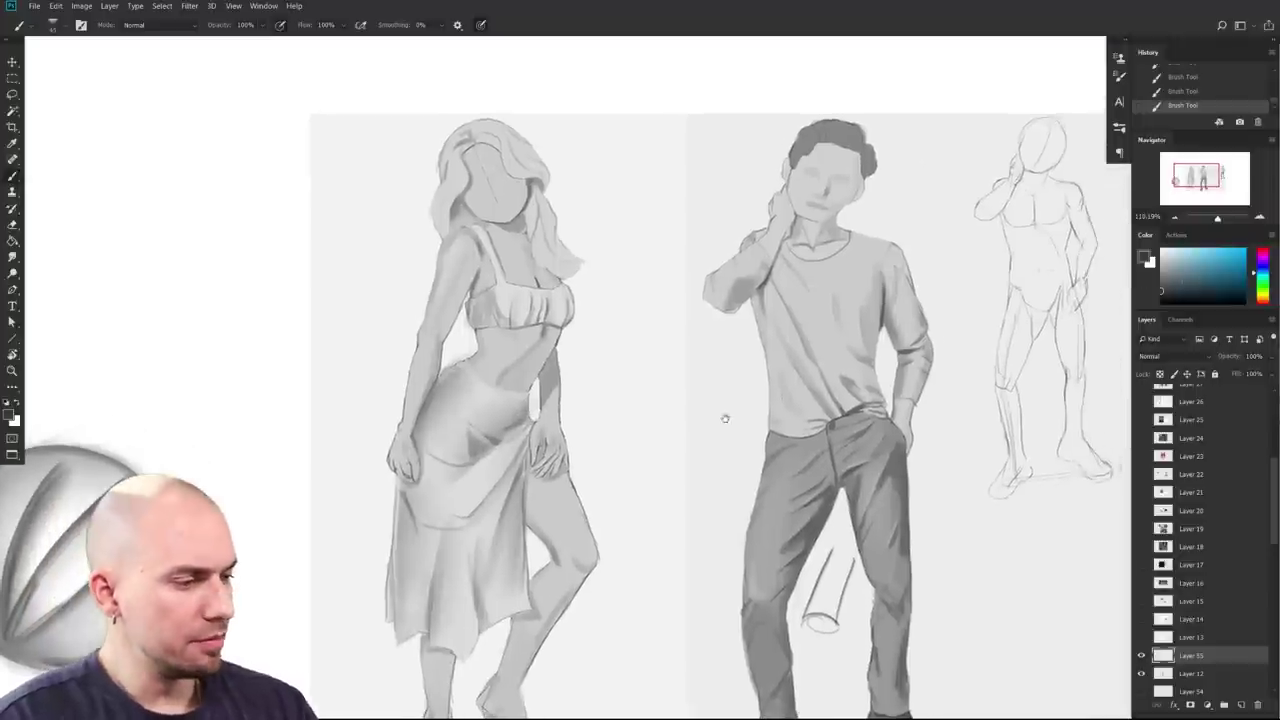
left_click_drag(547, 467, 567, 454)
scroll(566, 455, "down", 3)
scroll(562, 455, "up", 3)
scroll(562, 455, "down", 2)
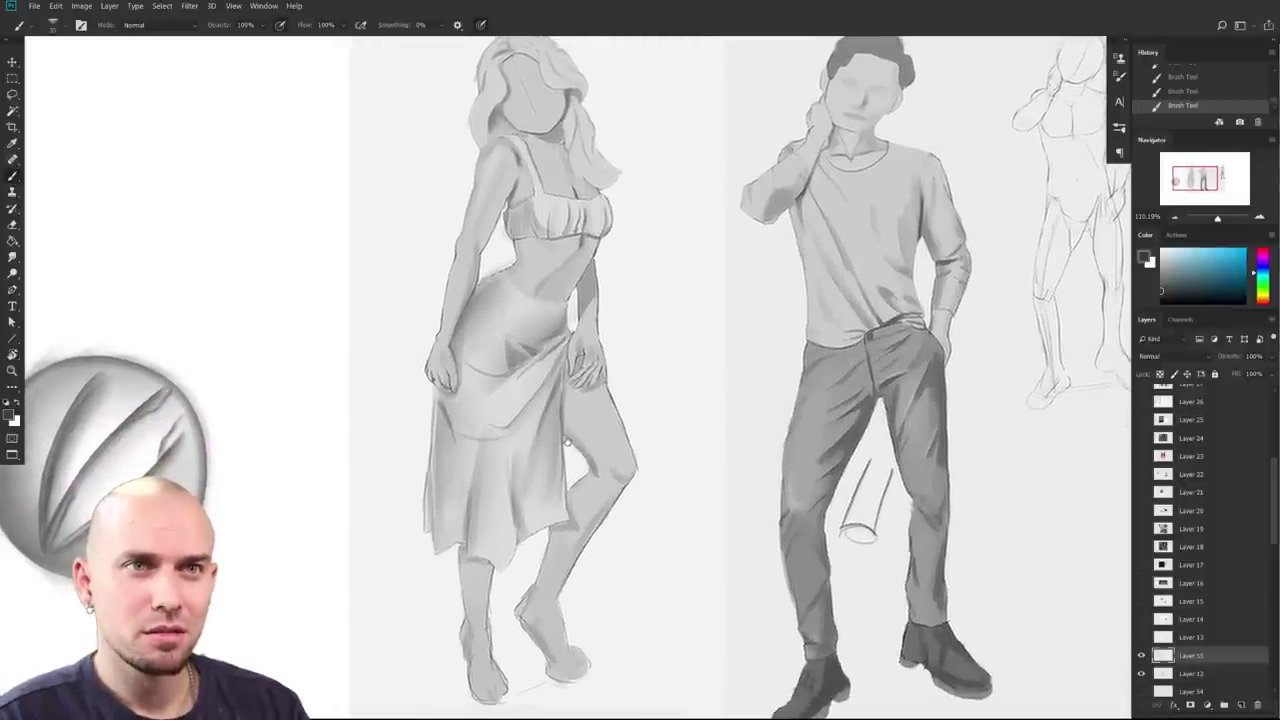
left_click_drag(567, 441, 570, 453)
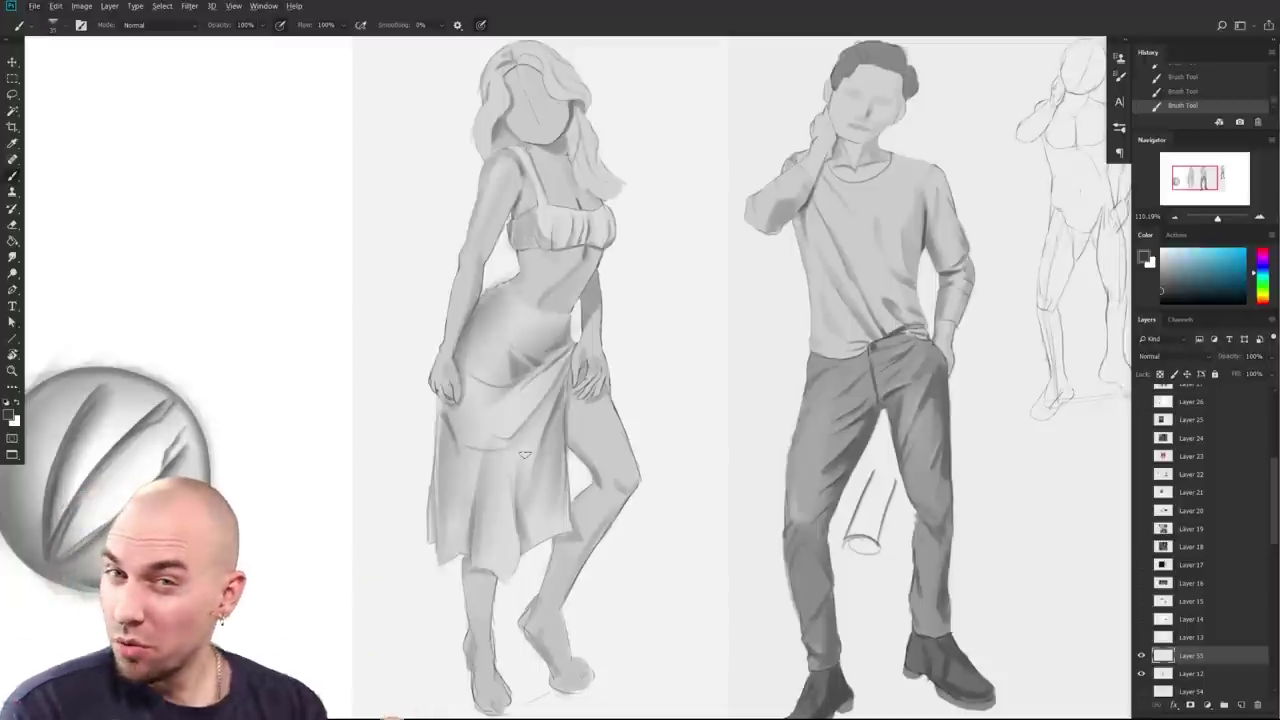
Step: Try fold strokes down the woman's lower skirt and across its draped part, then undo them
mouse_move(524, 456)
left_mouse_down()
mouse_move(538, 454)
mouse_move(494, 542)
left_mouse_up()
mouse_move(511, 469)
left_mouse_down()
mouse_move(508, 552)
mouse_move(521, 552)
left_mouse_up()
key("ctrl+alt+z")
key("ctrl+alt+z")
key("ctrl+alt+z")
mouse_move(570, 365)
left_mouse_down()
mouse_move(515, 428)
mouse_move(503, 466)
left_mouse_up()
key("ctrl+alt+z")
key("ctrl+z")
Step: Paint over the upper ends of the lower skirt folds with the skirt's light grey, then undo the extra trial strokes
left_click(528, 434, "alt")
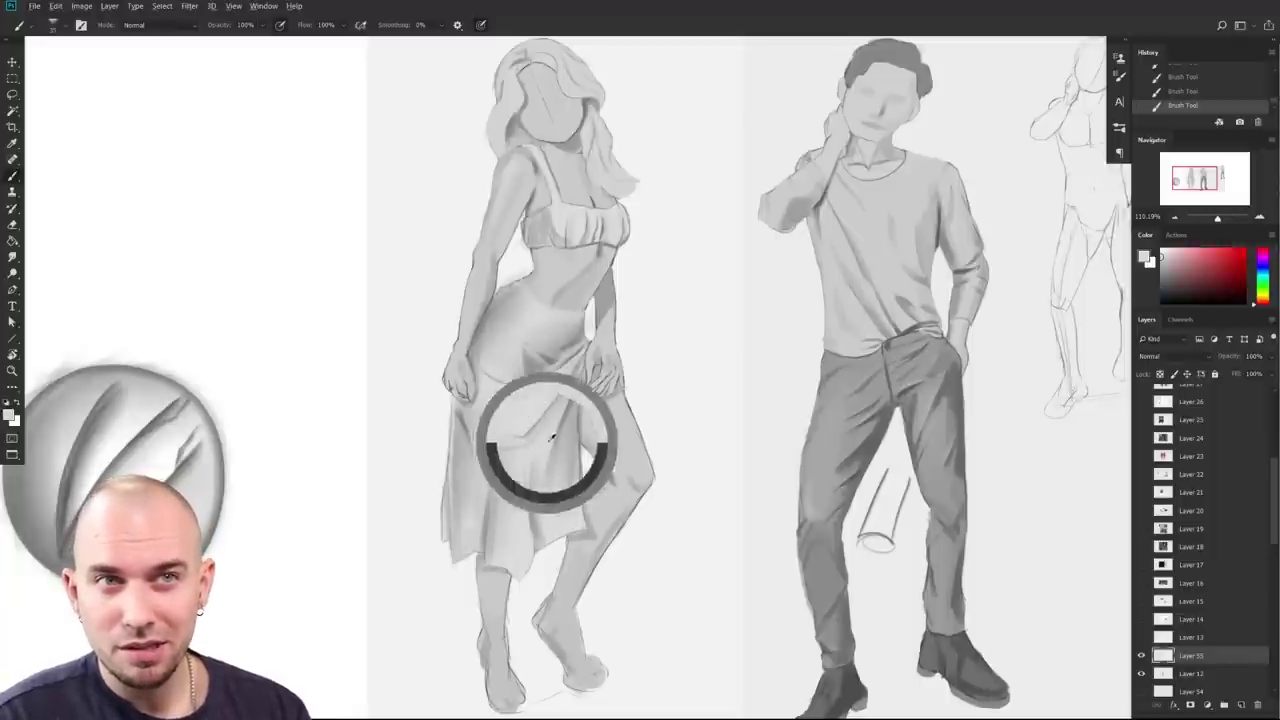
scroll(521, 452, "up", 3)
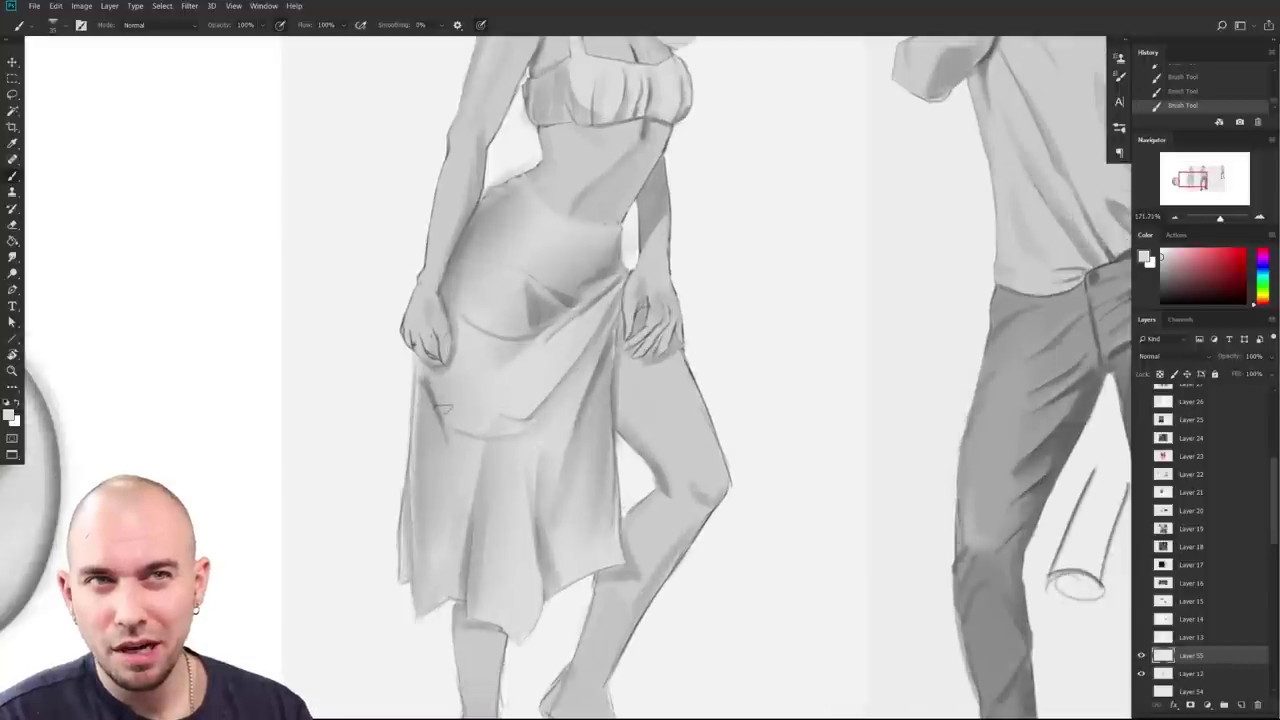
mouse_move(528, 432)
left_mouse_down()
mouse_move(460, 436)
mouse_move(527, 430)
mouse_move(448, 408)
left_mouse_up()
key("ctrl+z")
key("bracketright")
key("ctrl+z")
left_click_drag(540, 425, 476, 440)
key("ctrl+z")
key("ctrl+z")
key("ctrl+z")
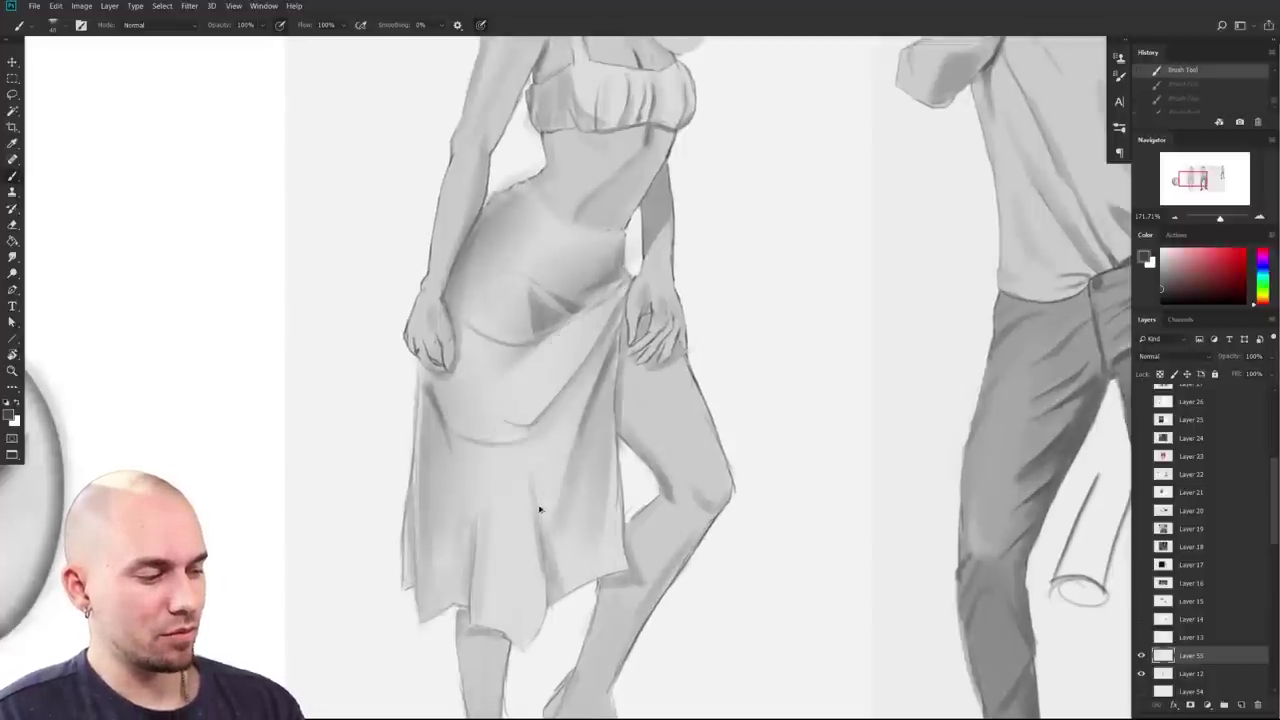
Step: Draw a dark vertical fold rising from the skirt's hem and a fainter fold line beside it
left_click_drag(687, 518, 654, 526)
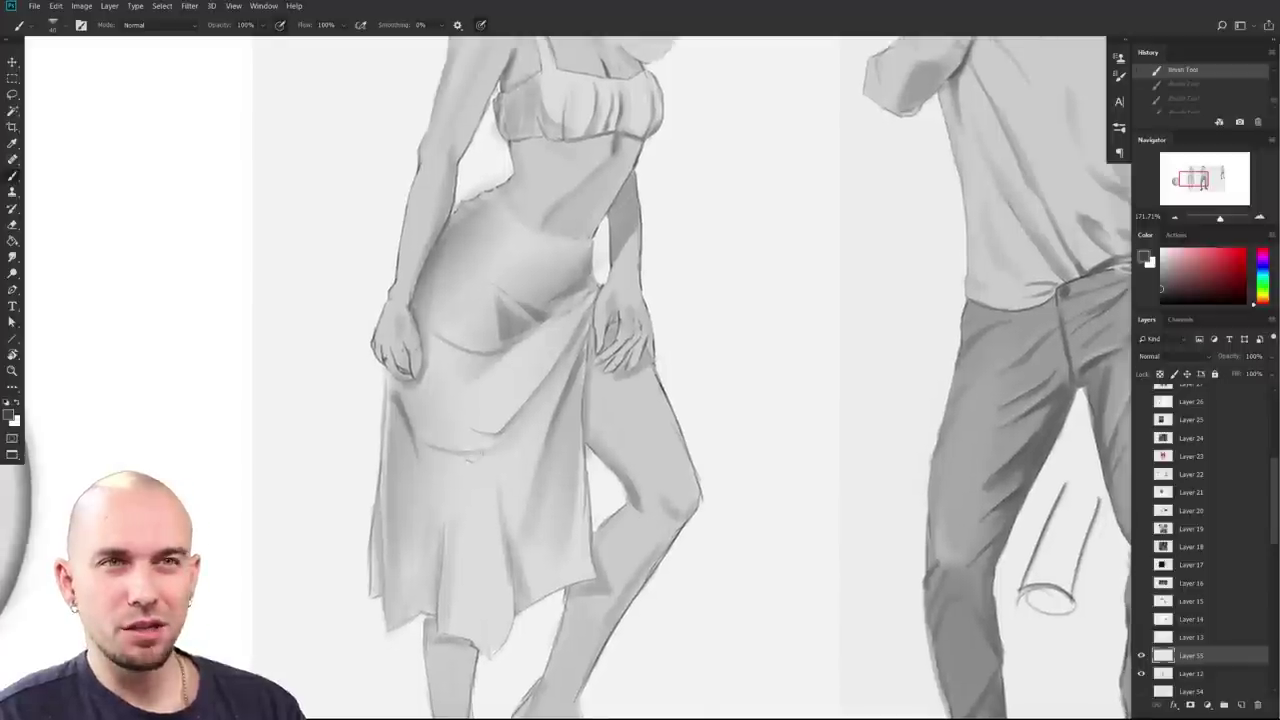
mouse_move(532, 414)
left_mouse_down()
mouse_move(509, 475)
mouse_move(543, 408)
left_mouse_up()
key("ctrl+z")
key("ctrl+z")
left_click_drag(435, 614, 446, 484)
key("ctrl+z")
mouse_move(437, 603)
left_mouse_down()
mouse_move(446, 482)
mouse_move(541, 374)
mouse_move(457, 513)
left_mouse_up()
key("ctrl+z")
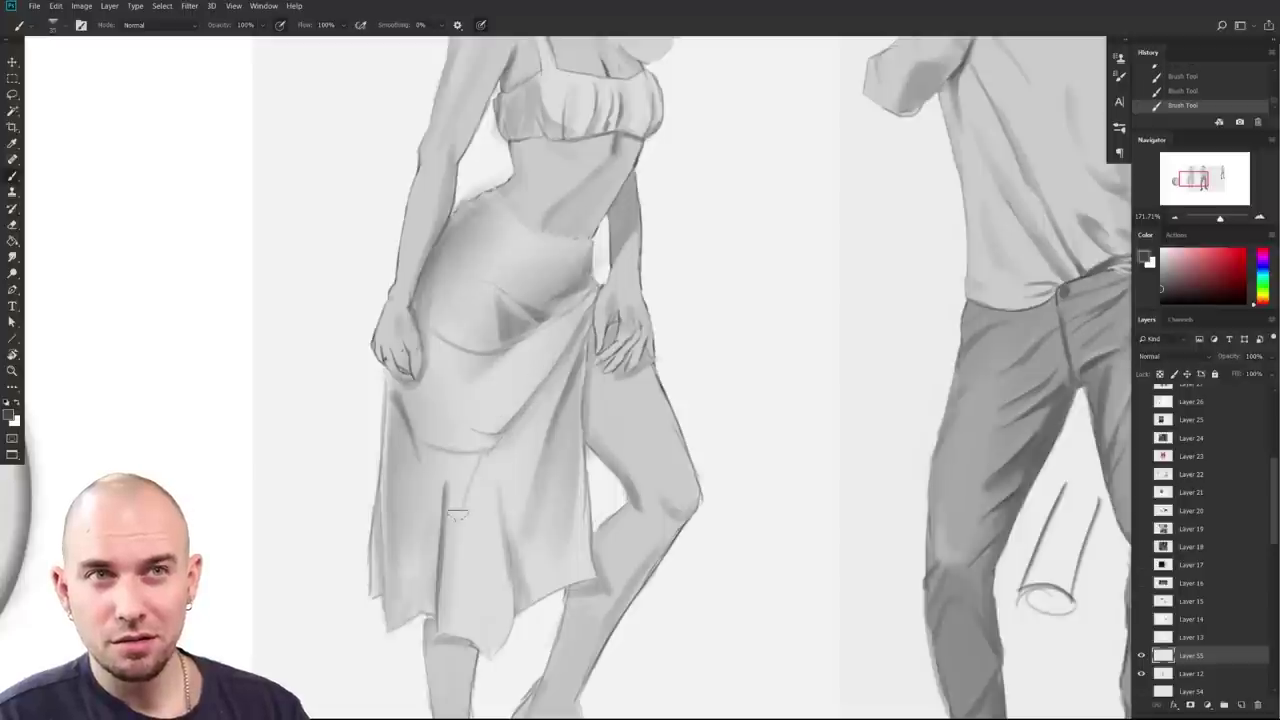
Step: Try a diagonal fold stroke across the thigh area of the skirt, then undo it
left_click_drag(441, 433, 423, 483)
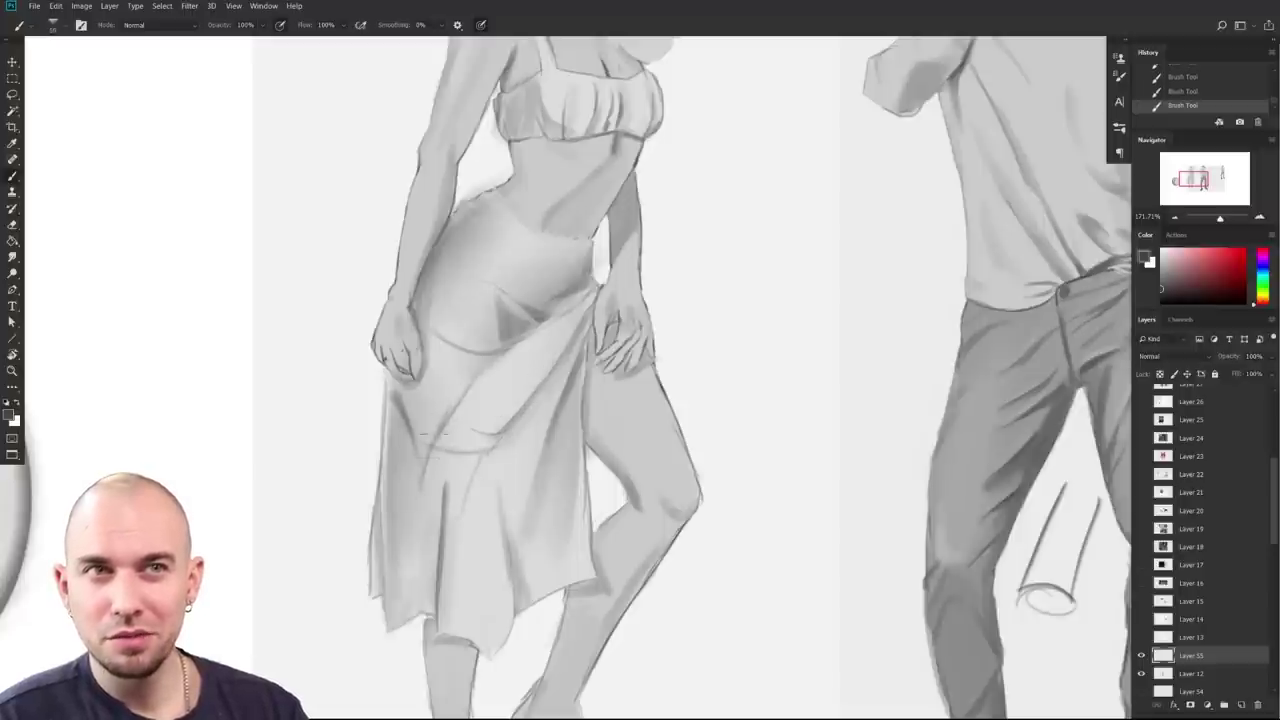
key("ctrl+z")
key("ctrl+z")
key("ctrl+z")
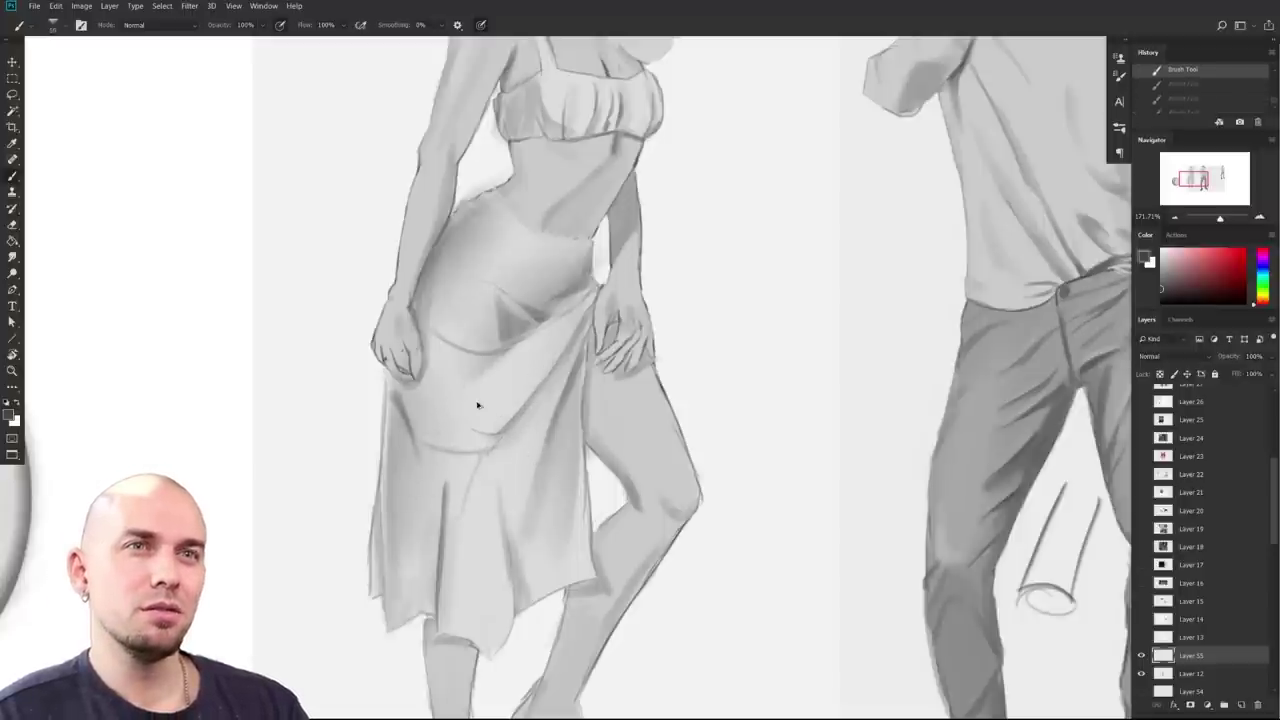
Step: Paint soft folds across the skirt's thigh area and blend away the old curved line below them with sampled skirt greys
mouse_move(446, 396)
left_mouse_down()
mouse_move(480, 386)
mouse_move(440, 381)
mouse_move(483, 388)
mouse_move(485, 416)
mouse_move(496, 413)
mouse_move(454, 458)
mouse_move(472, 553)
left_mouse_up()
left_click(494, 415, "alt")
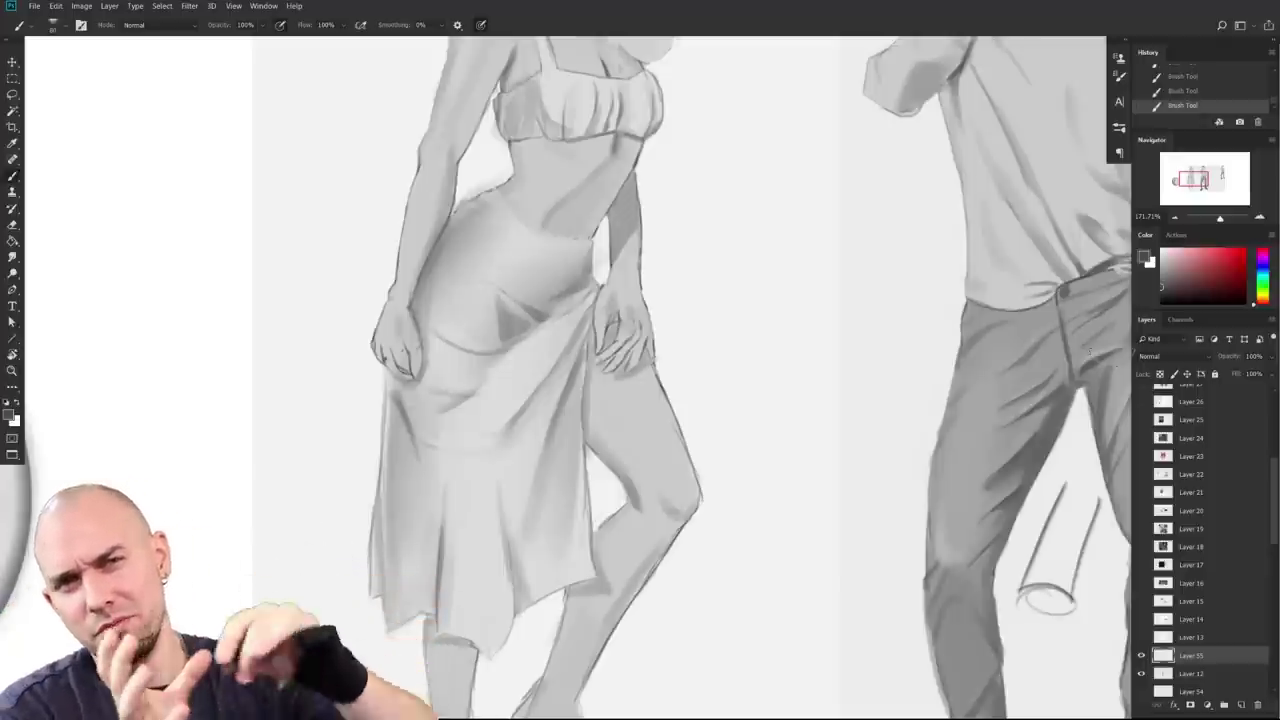
left_click_drag(613, 521, 649, 525)
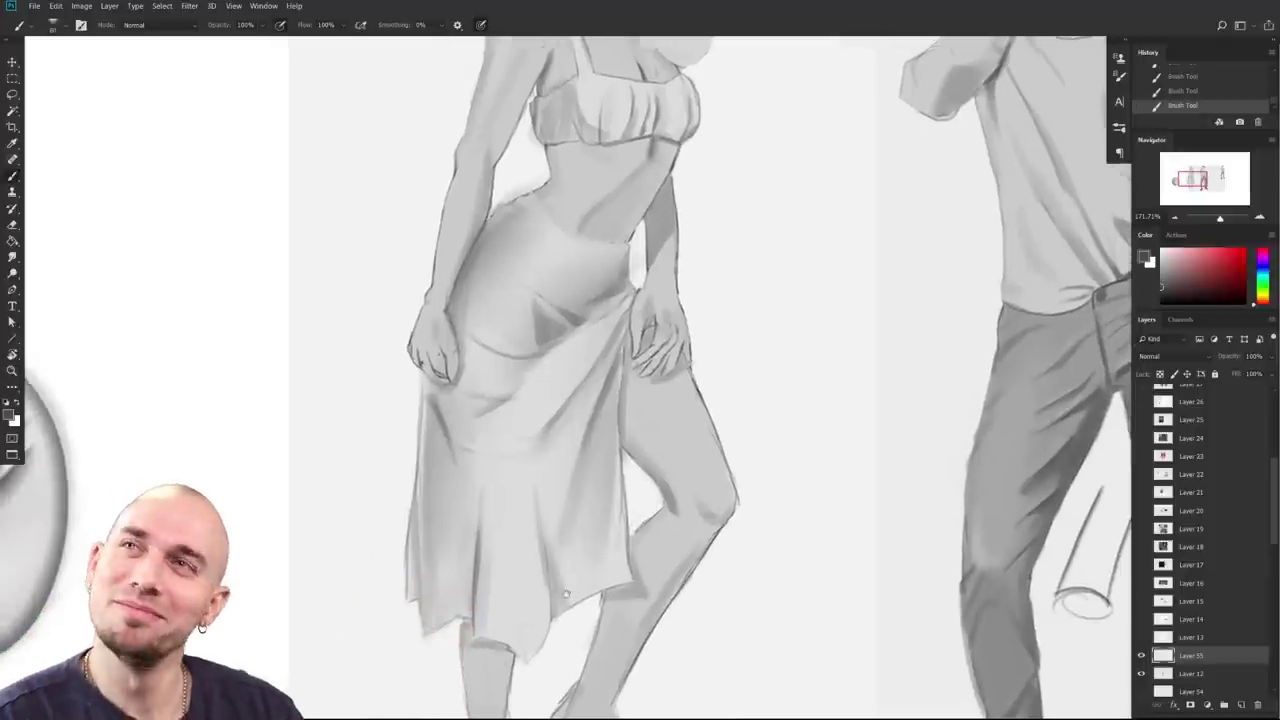
left_click_drag(580, 560, 547, 560)
left_click(512, 337, "alt")
left_click_drag(508, 420, 520, 439)
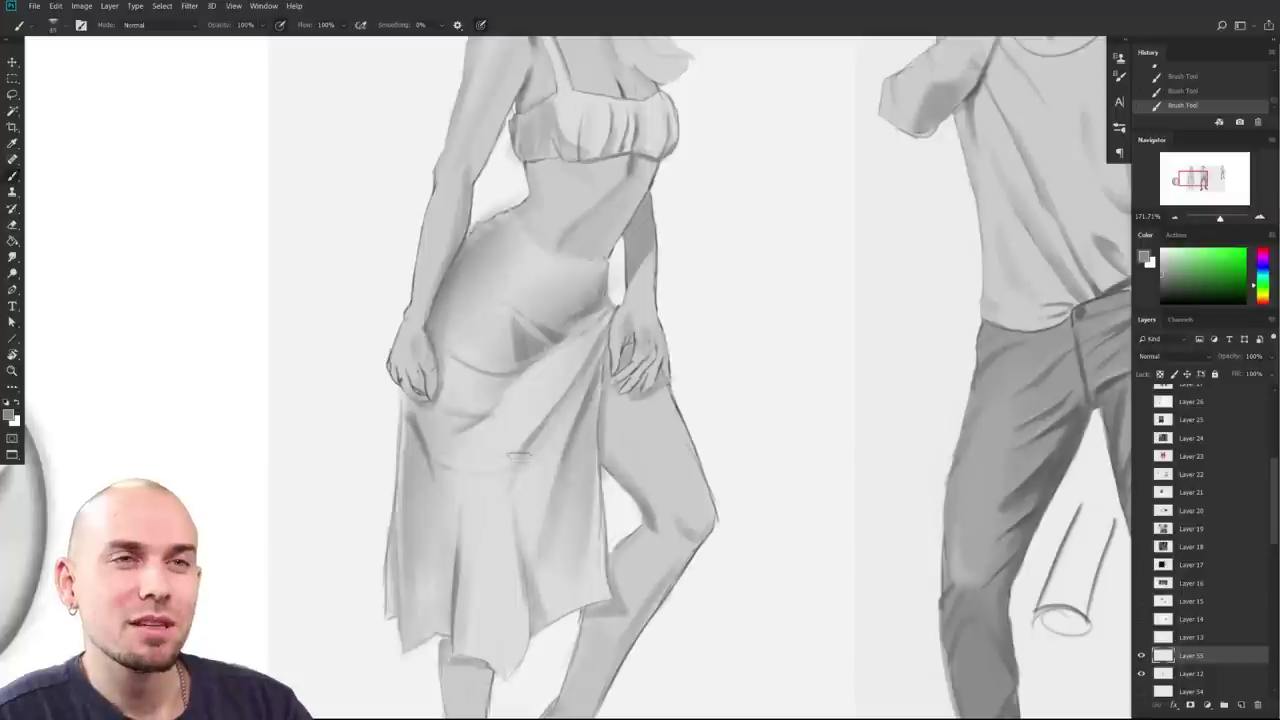
left_click(486, 495, "alt")
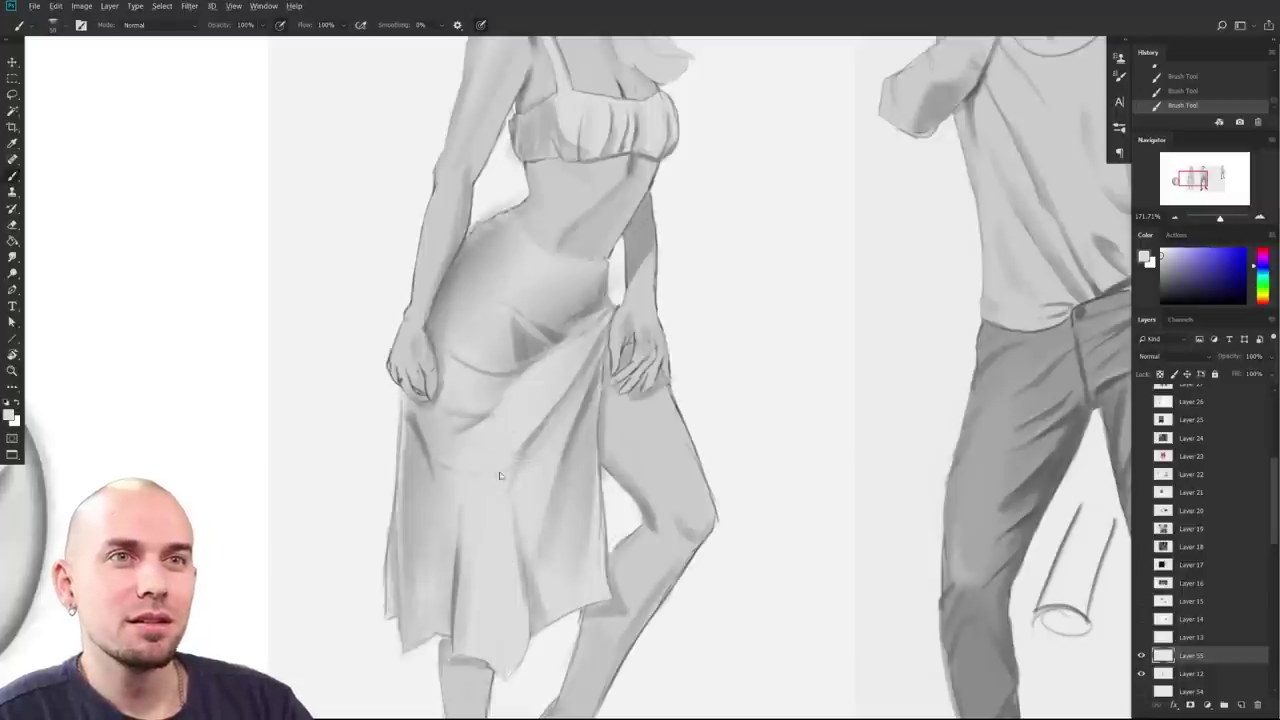
left_click(520, 450, "alt")
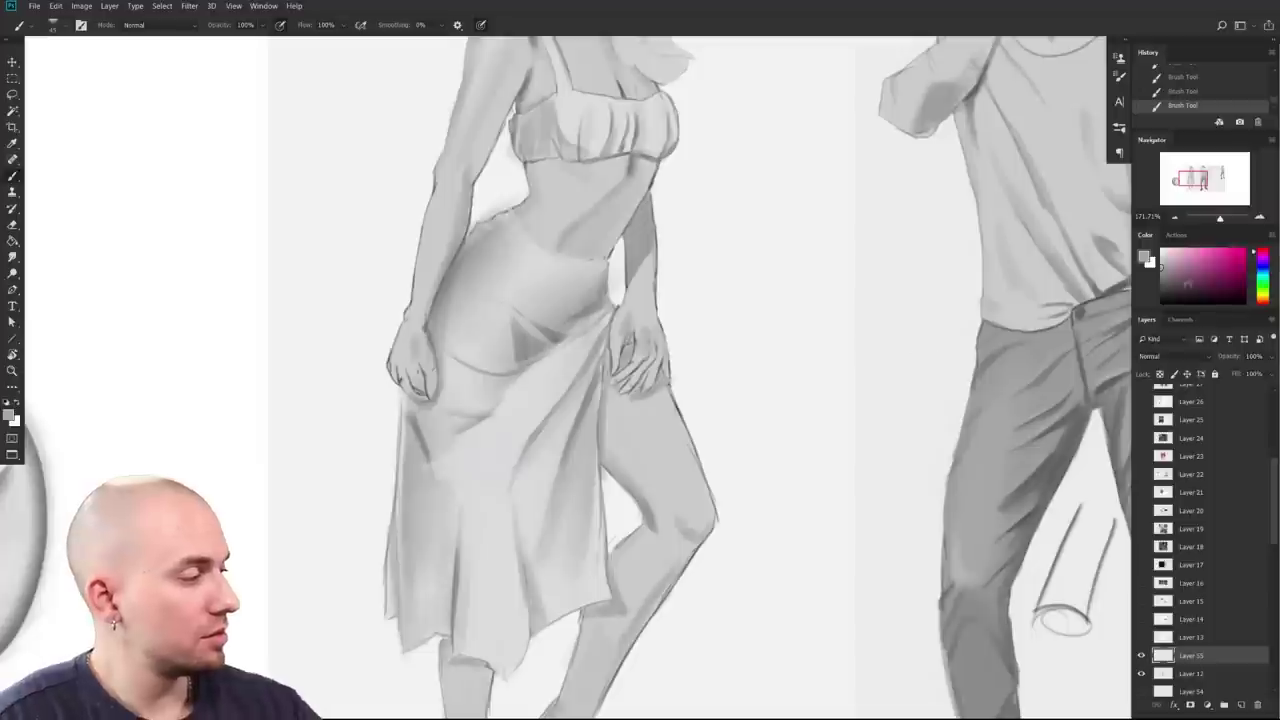
Step: Darken the two diagonal folds running down from the hip and the two vertical lower-skirt folds, undoing an extra trial stroke
left_click_drag(540, 434, 492, 492)
mouse_move(550, 352)
left_mouse_down()
mouse_move(462, 454)
mouse_move(466, 598)
left_mouse_up()
left_click_drag(520, 484, 534, 612)
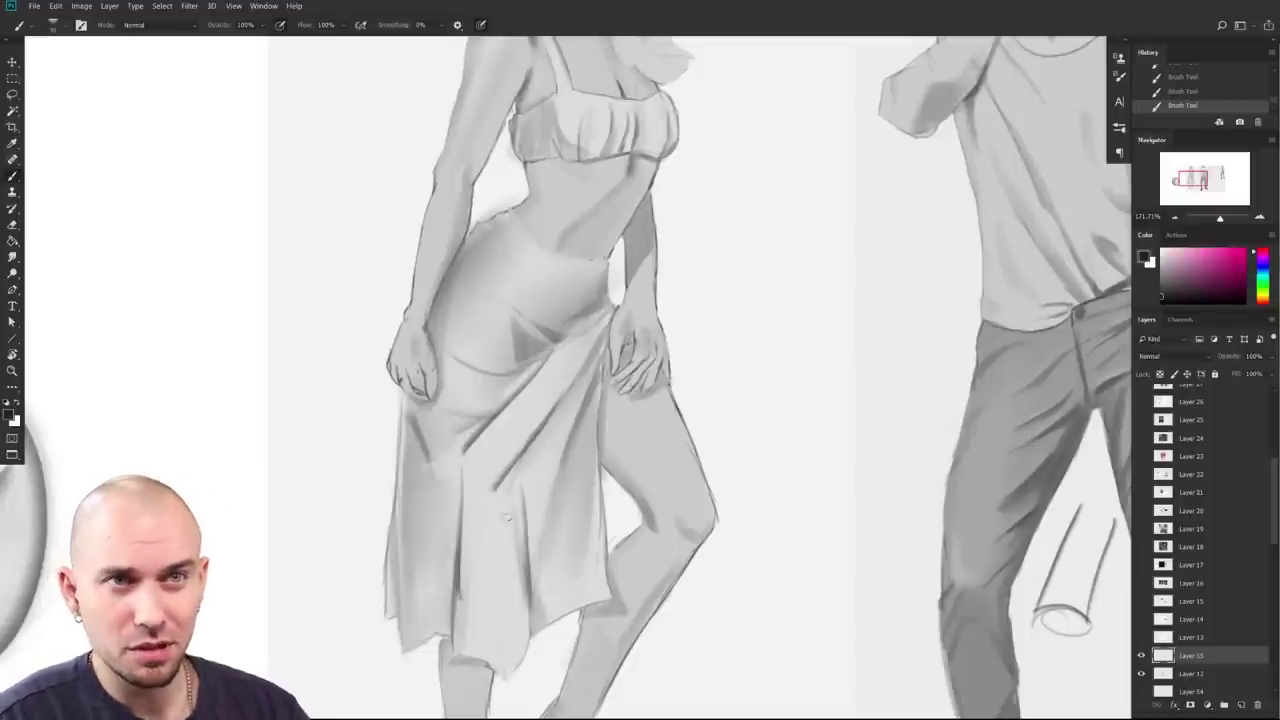
left_click_drag(516, 474, 526, 596)
mouse_move(468, 456)
left_mouse_down()
mouse_move(476, 508)
mouse_move(524, 454)
left_mouse_up()
key("ctrl+z")
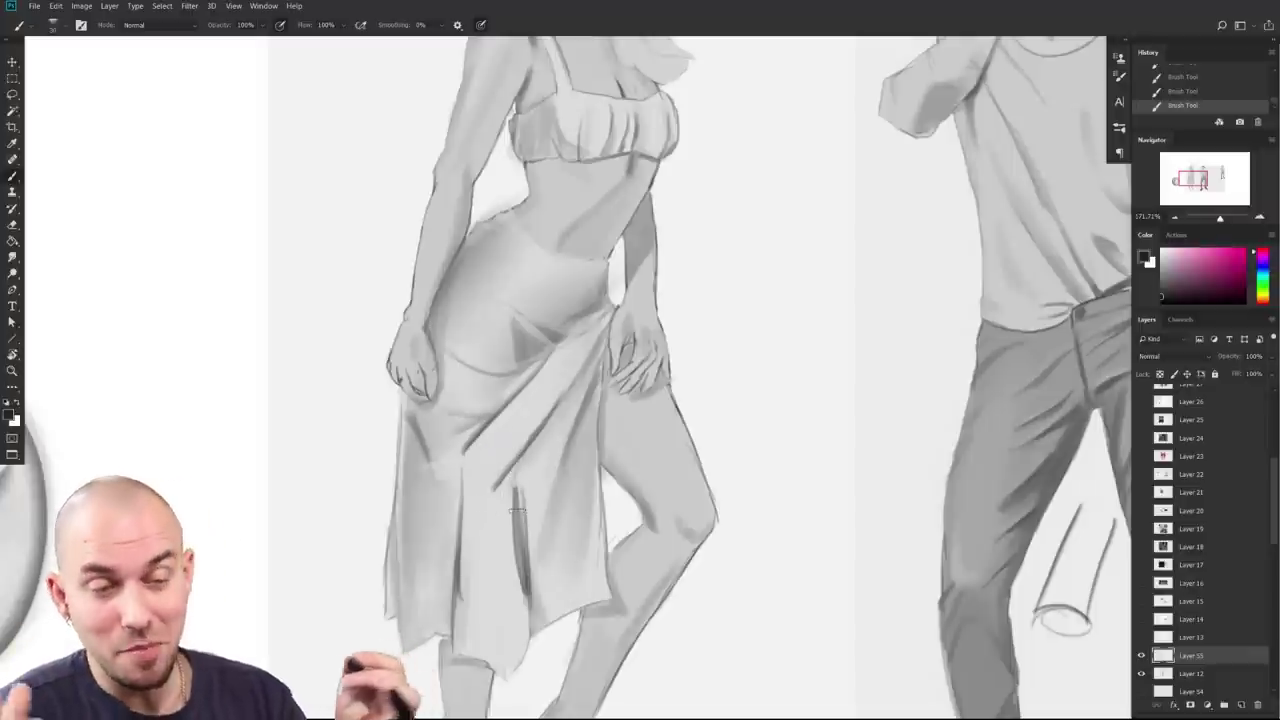
Step: Blend and connect the ends of the diagonal and vertical skirt folds where they meet, using greys sampled from the skirt
left_click_drag(597, 471, 589, 491)
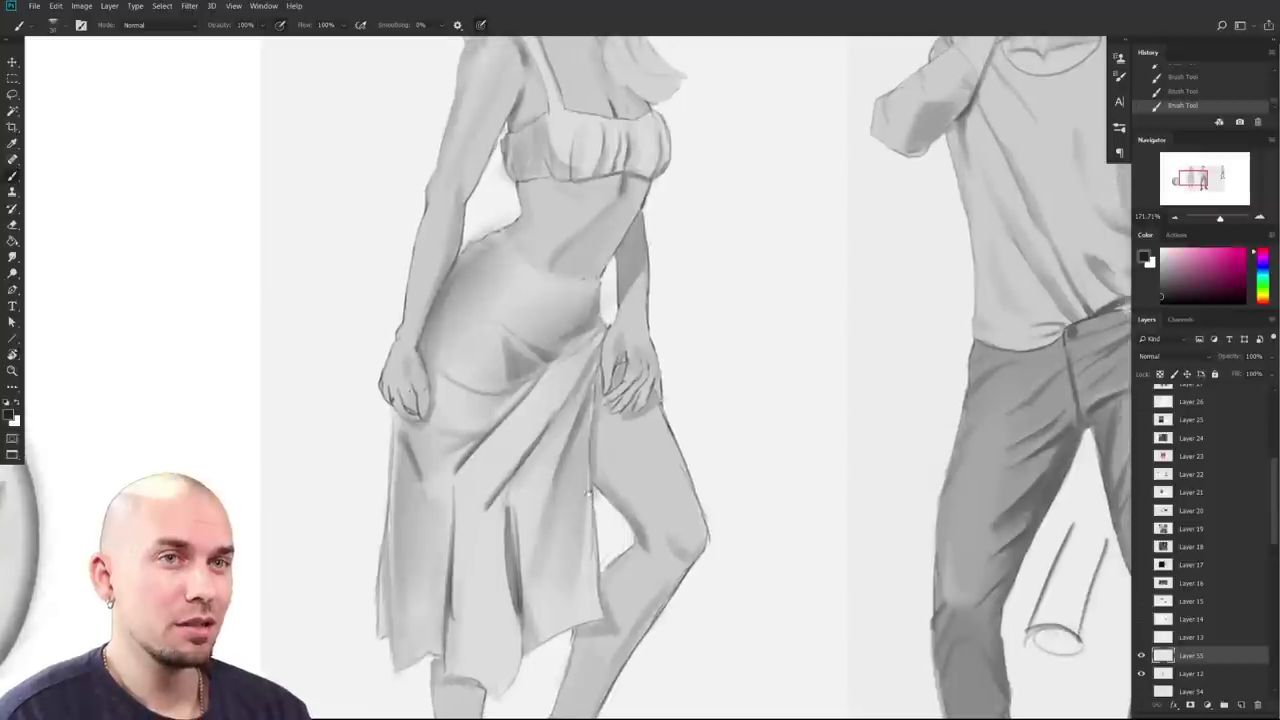
left_click(510, 489, "alt")
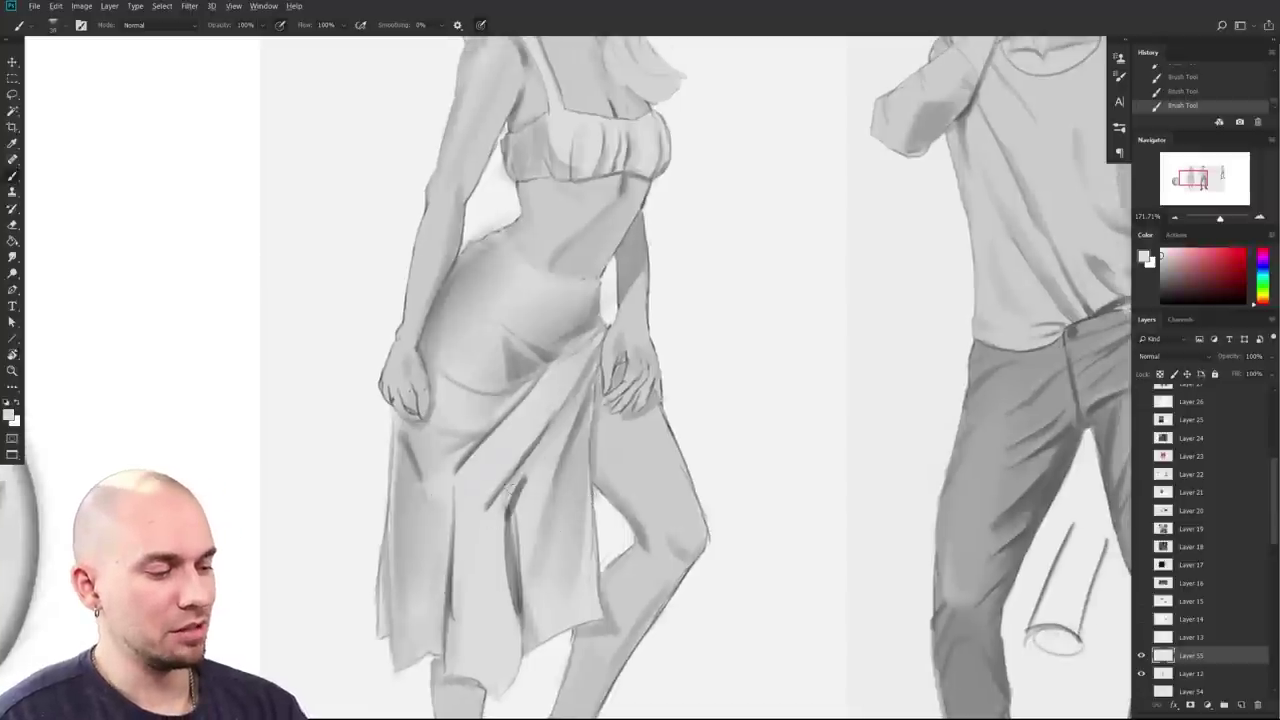
left_click(513, 535, "alt")
left_click(488, 494, "alt")
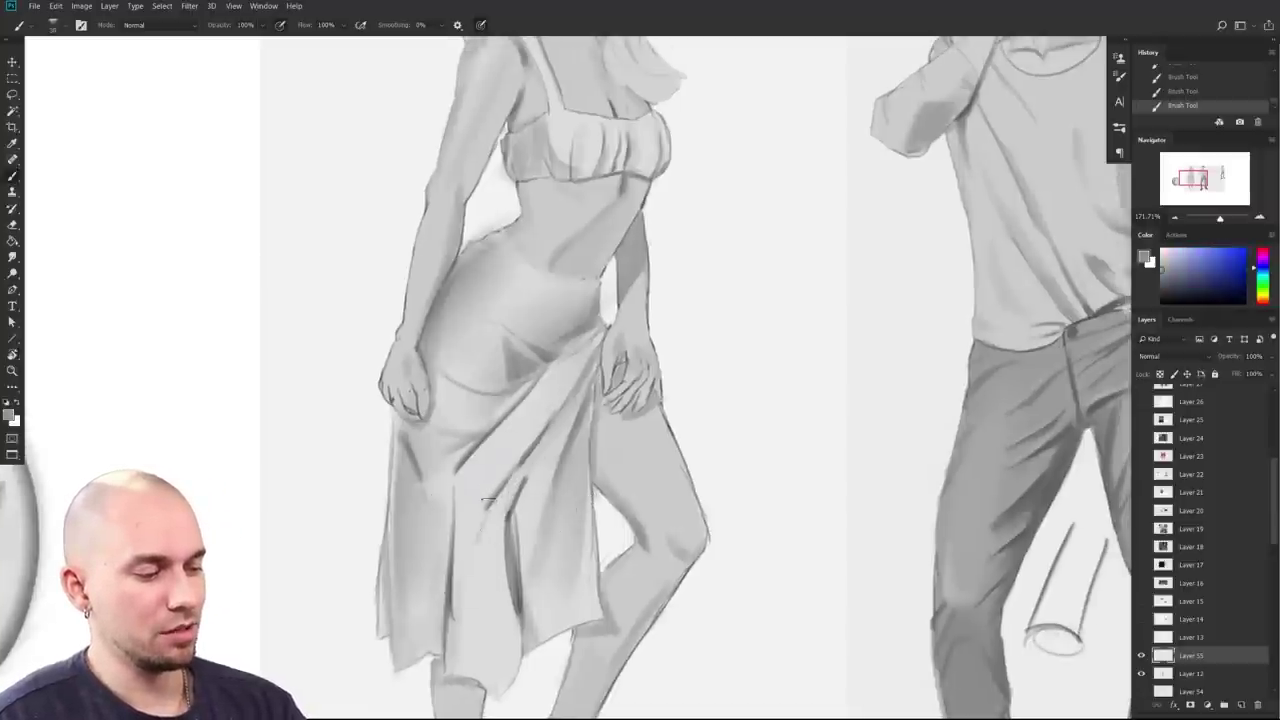
left_click(476, 447, "alt")
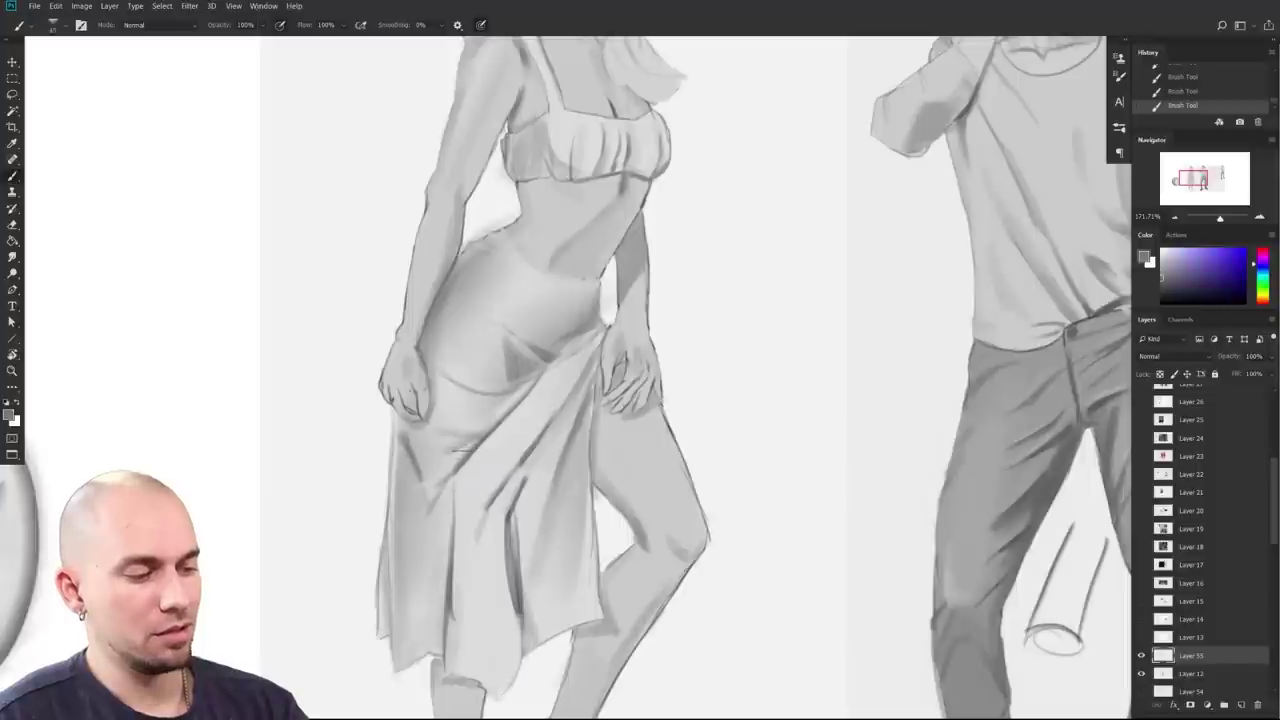
left_click(454, 496, "alt")
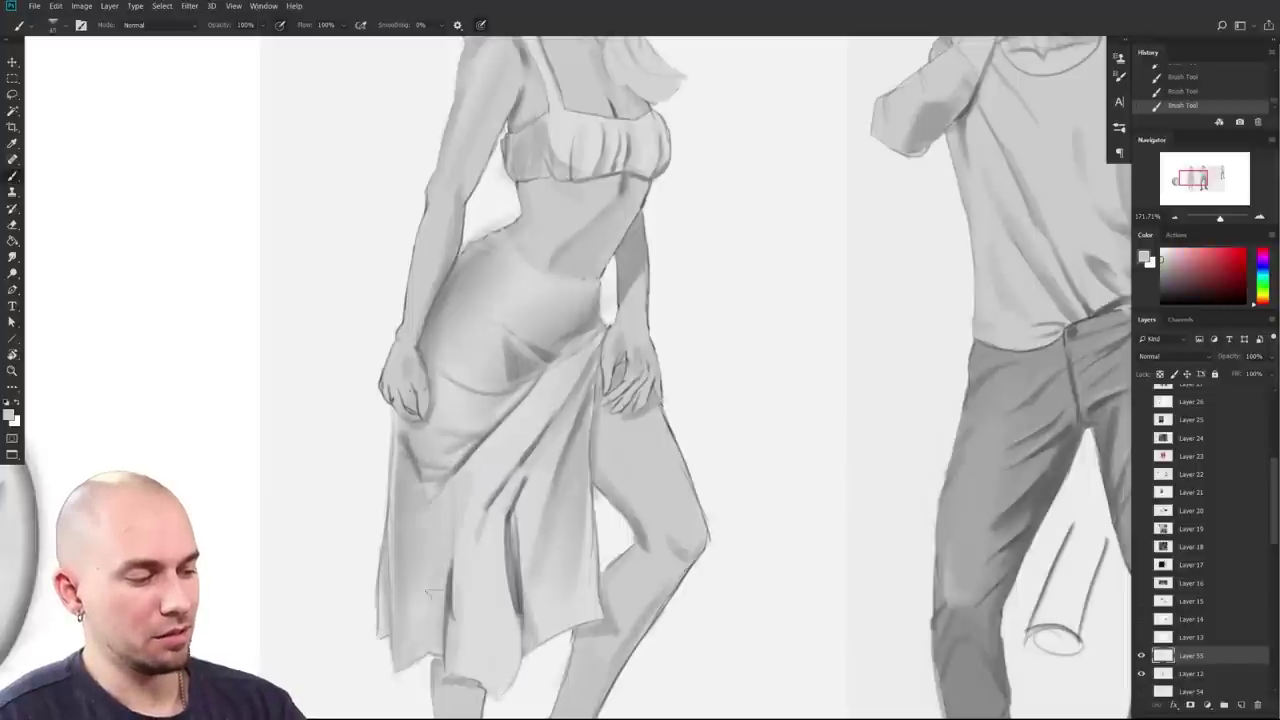
left_click(482, 472, "alt")
left_click(516, 546, "alt")
left_click(490, 538, "alt")
Step: Sketch a small diagram of overlapping, alternating fold lines in the gap between the woman and the man, undoing a crossing trial stroke
scroll(630, 535, "down", 2)
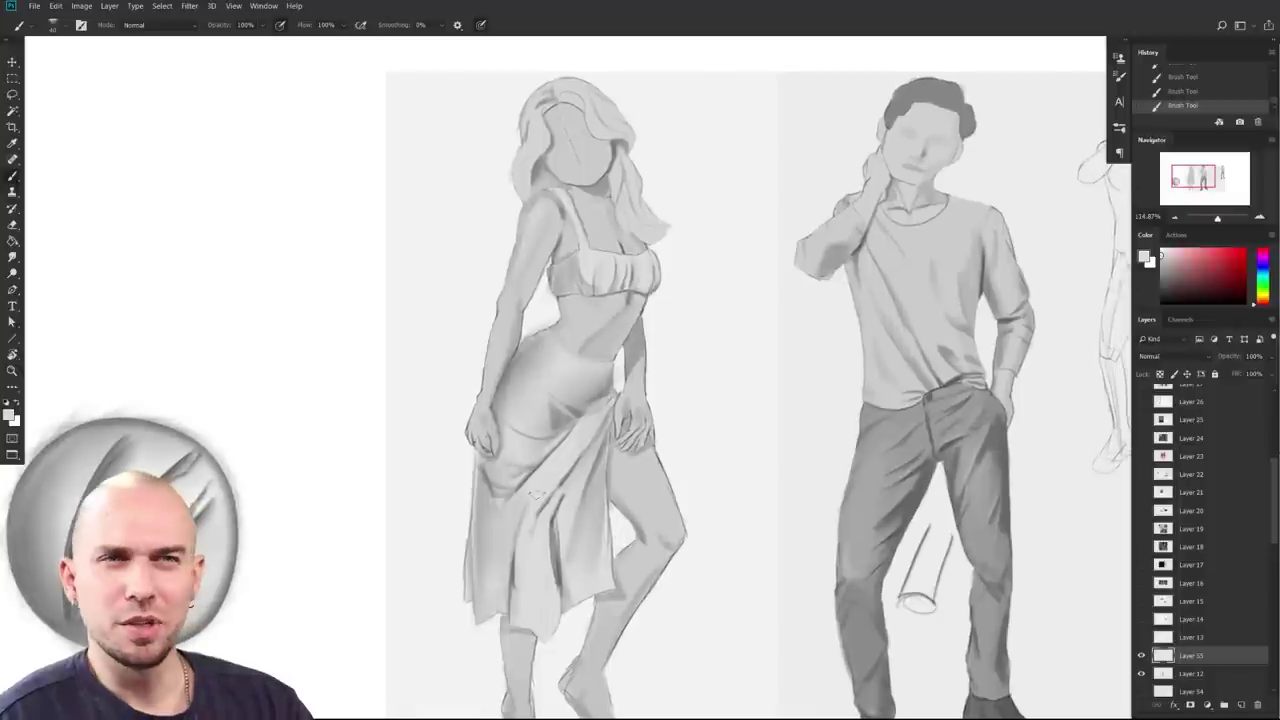
scroll(544, 516, "up", 1)
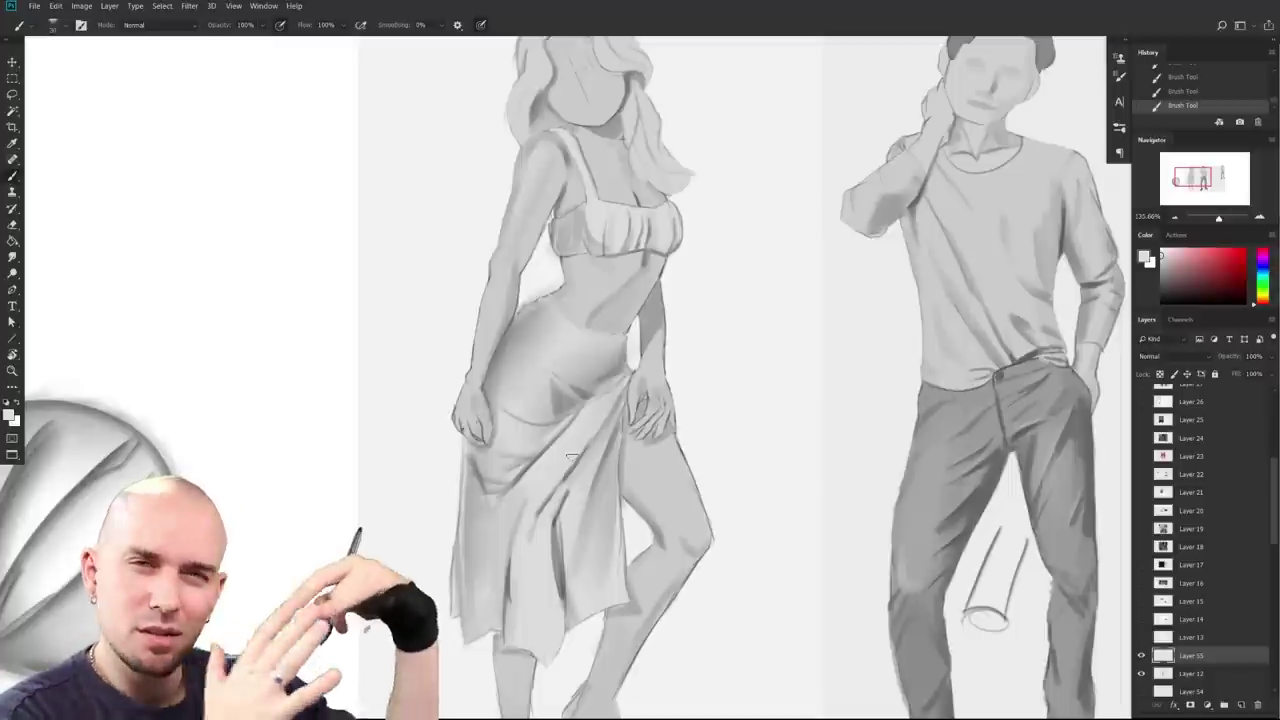
left_click_drag(663, 550, 622, 492)
left_click_drag(549, 478, 541, 468)
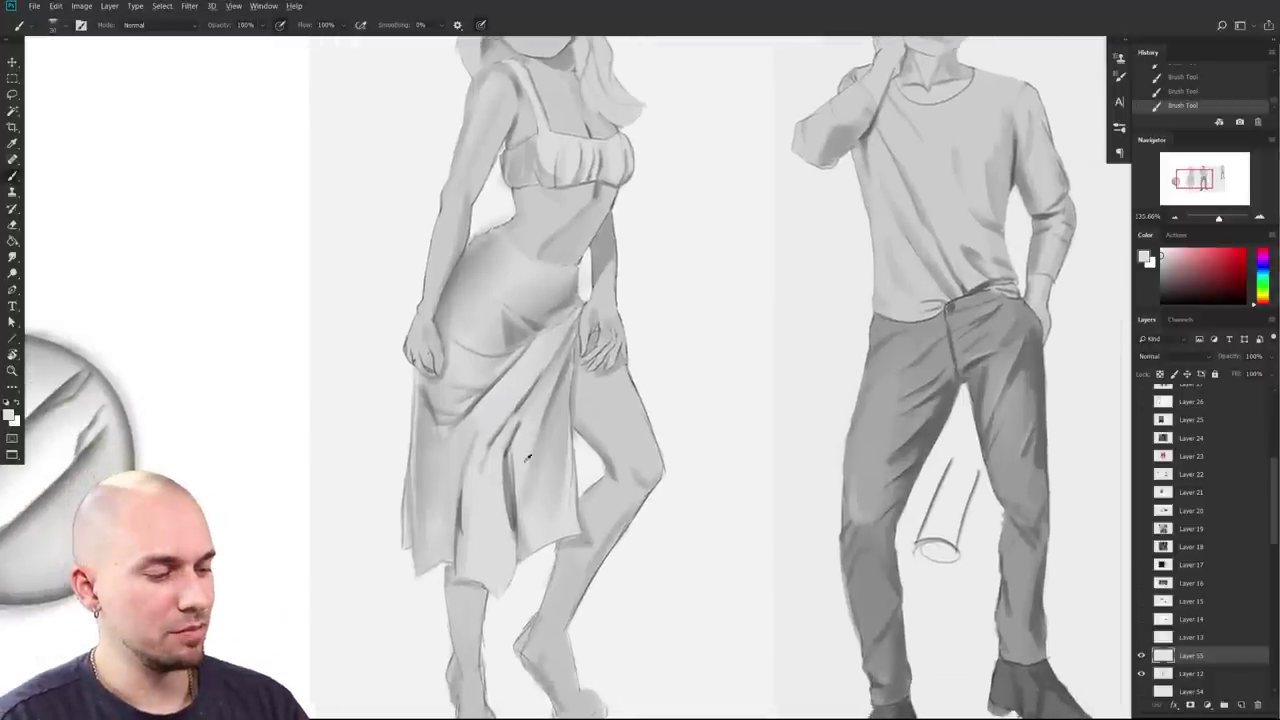
left_click_drag(743, 444, 538, 487)
mouse_move(511, 592)
left_mouse_down()
mouse_move(560, 442)
mouse_move(645, 475)
mouse_move(482, 414)
left_mouse_up()
left_click_drag(547, 443, 605, 428)
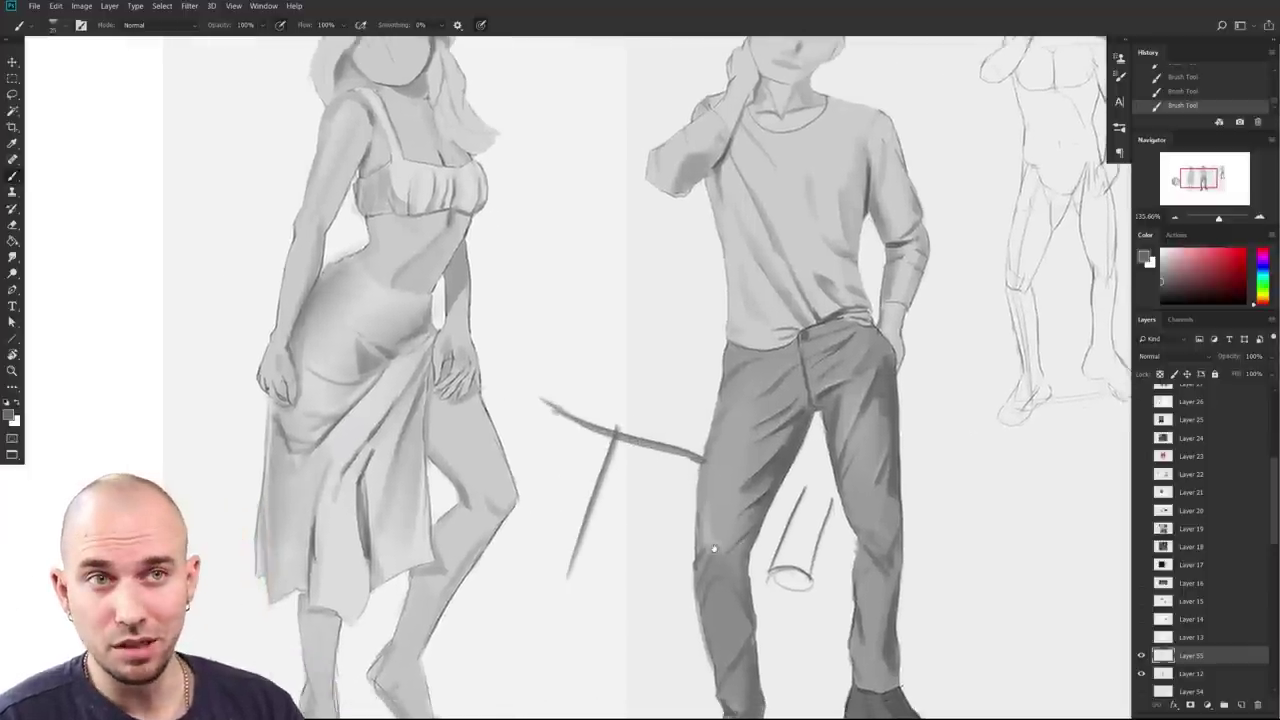
left_click_drag(649, 490, 754, 526)
key("ctrl+z")
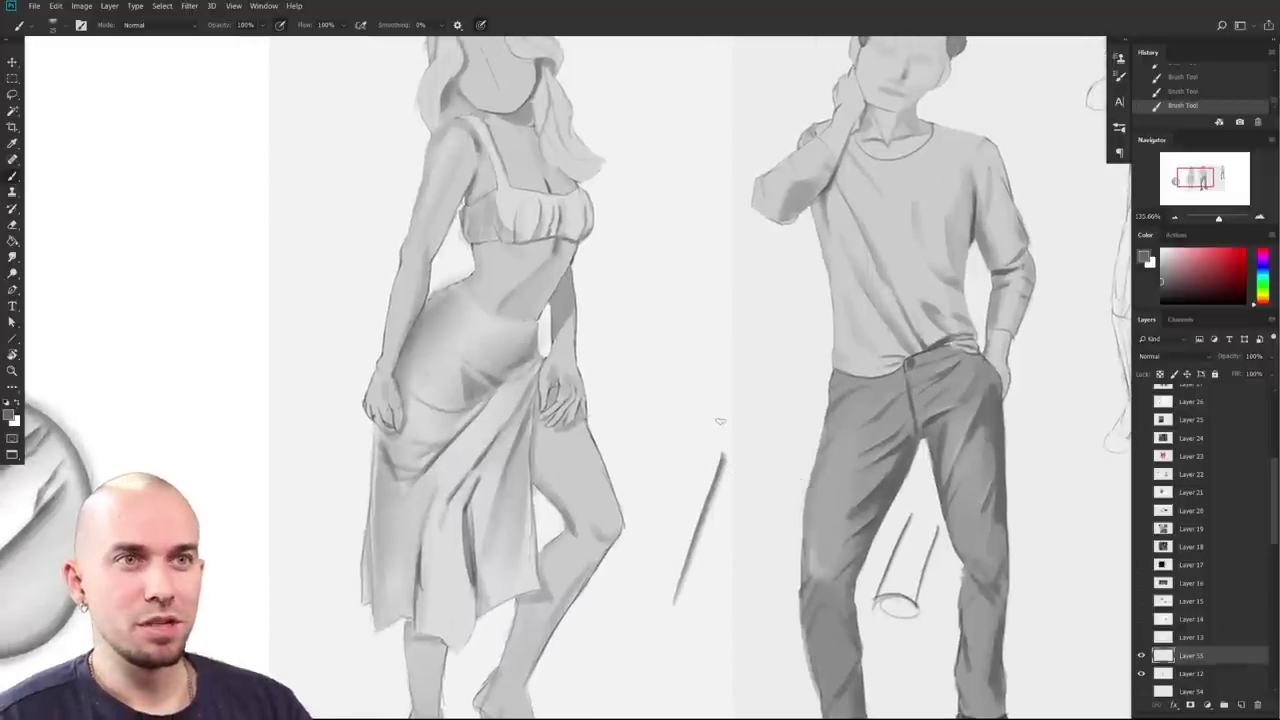
mouse_move(690, 312)
left_mouse_down()
mouse_move(710, 422)
mouse_move(688, 510)
left_mouse_up()
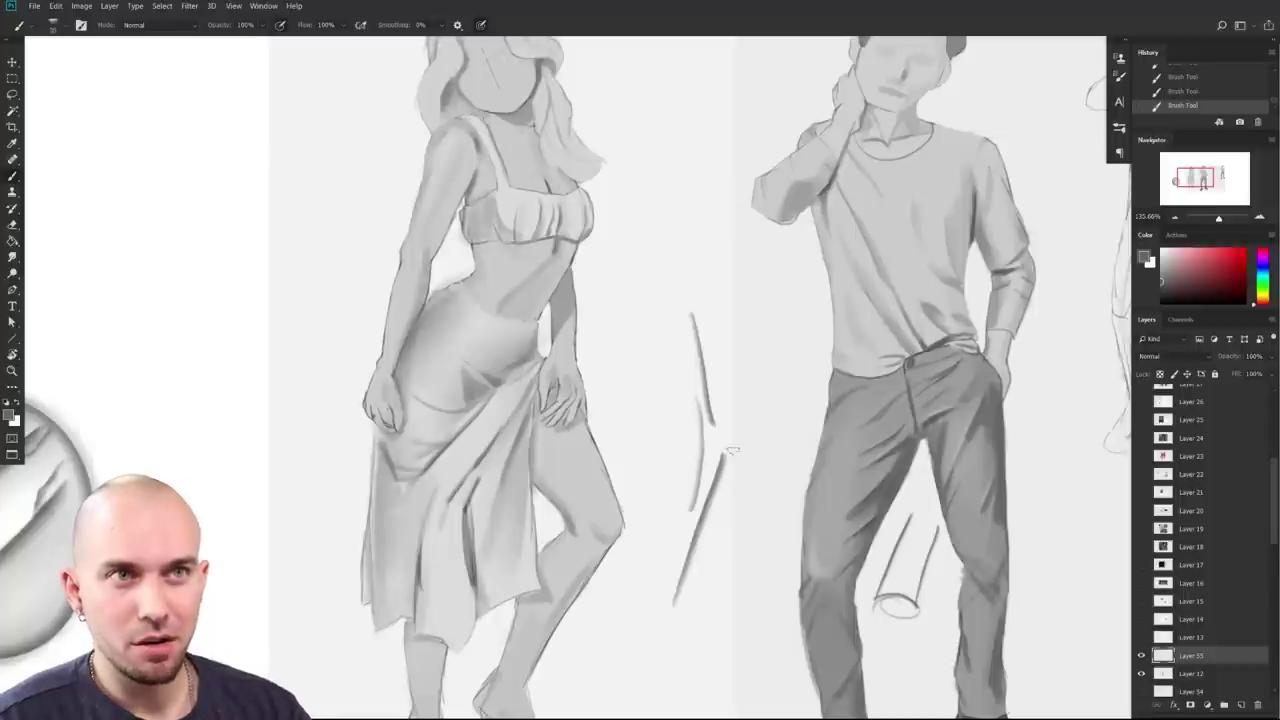
left_click_drag(728, 446, 721, 362)
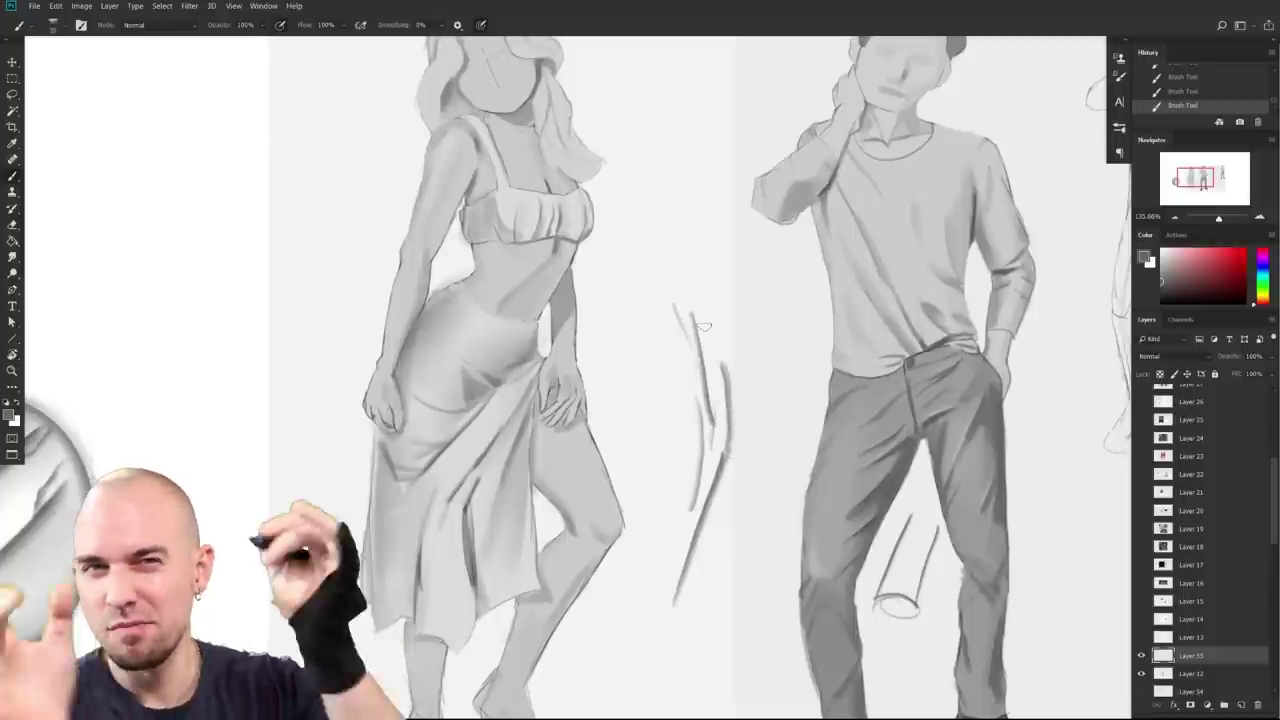
Step: Bring up the next submission, the head construction sheet, by showing only Layer 13 and making it the active layer
left_click_drag(926, 591, 906, 583)
left_click_drag(906, 583, 879, 481)
scroll(878, 481, "down", 3)
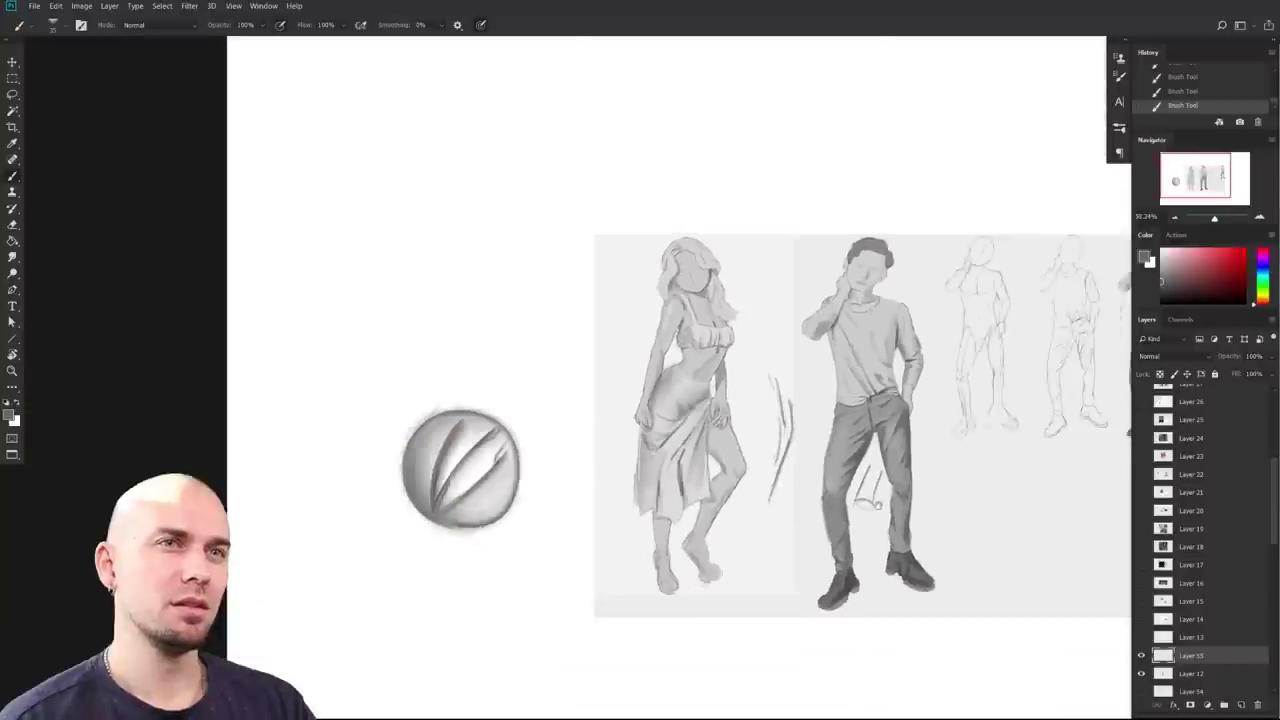
left_click_drag(706, 463, 708, 484)
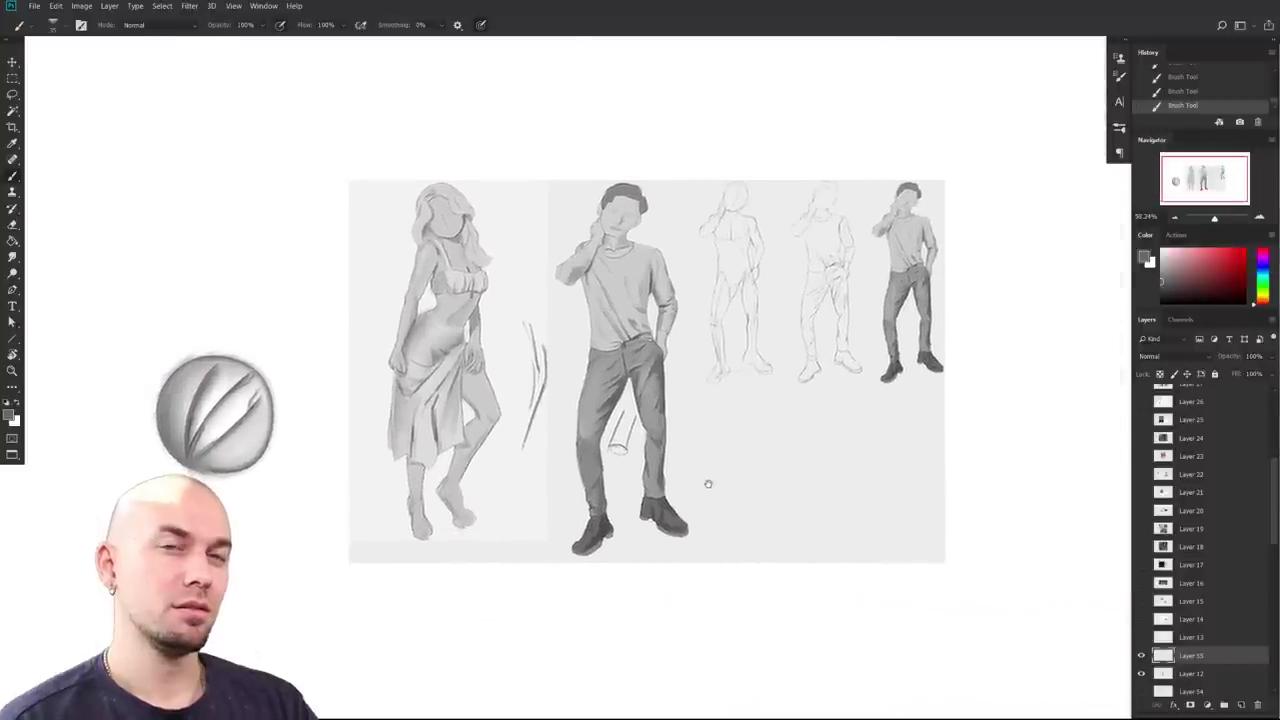
left_click(1141, 637)
left_click(1191, 636)
left_click_drag(904, 560, 874, 580)
scroll(839, 540, "up", 1)
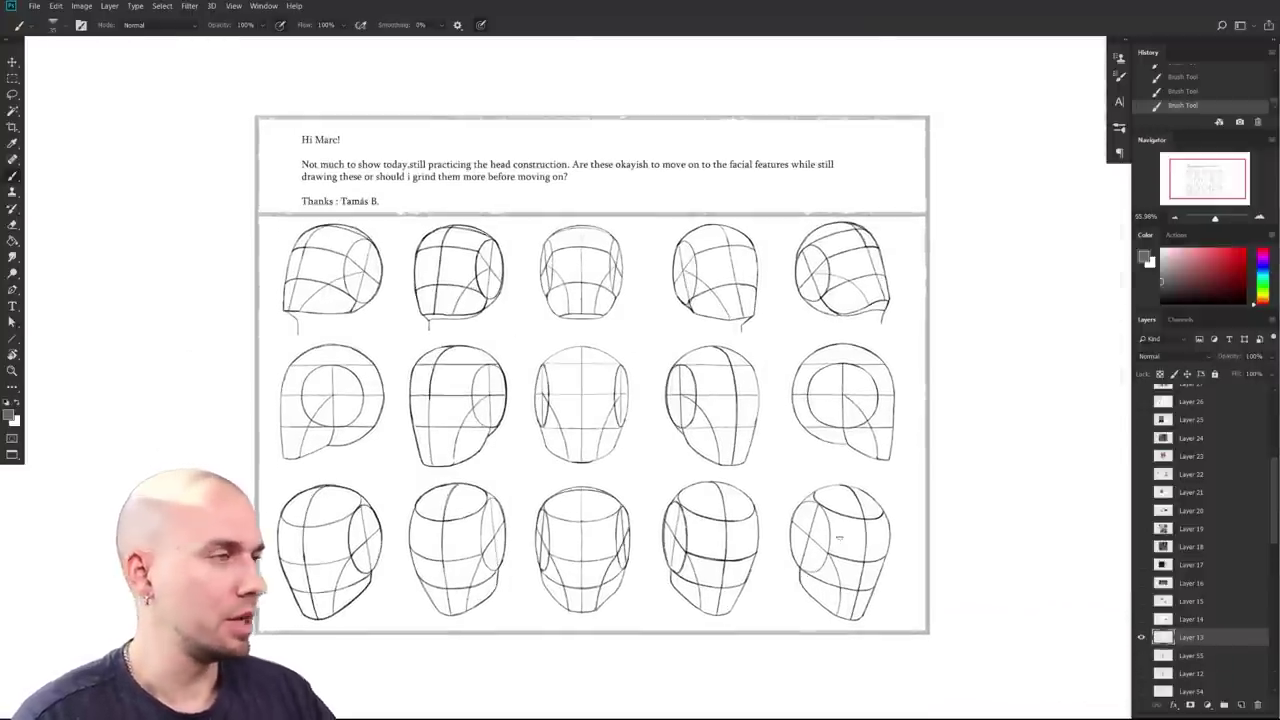
Step: Examine the student's question and the three rows of head construction drawings for errors
scroll(839, 538, "up", 1)
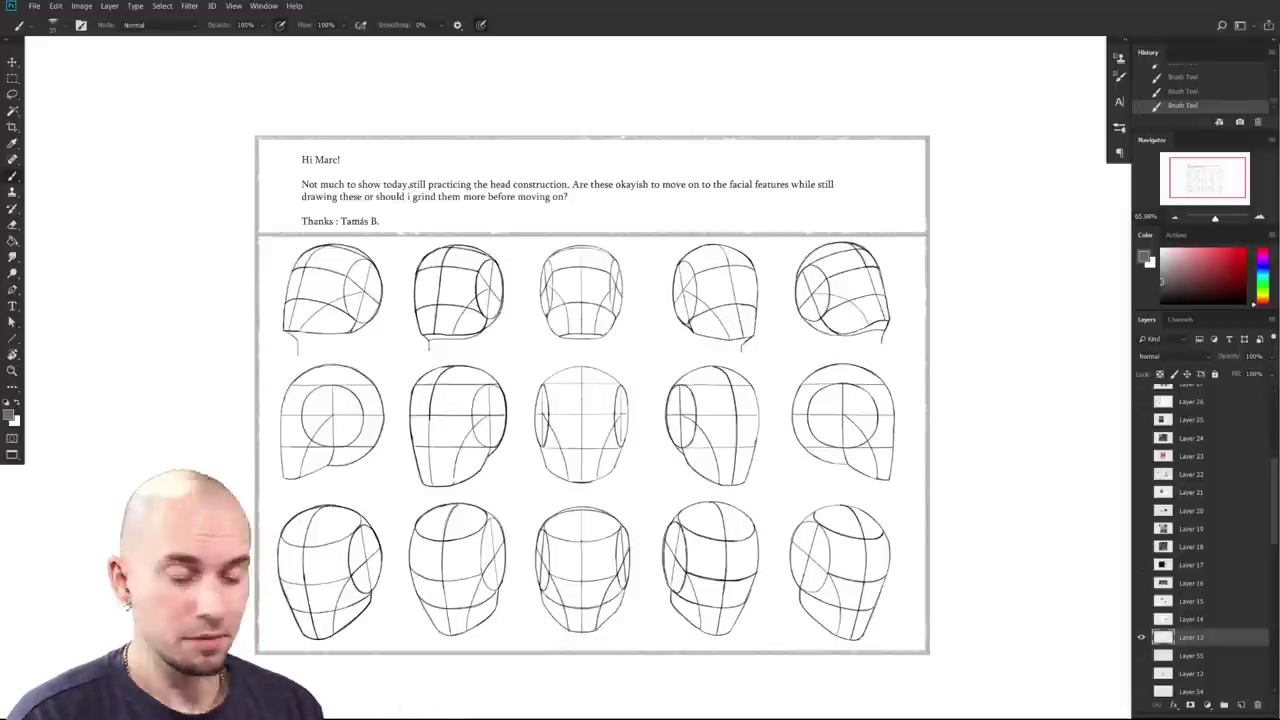
mouse_move(827, 487)
left_mouse_down()
mouse_move(826, 464)
mouse_move(843, 482)
left_mouse_up()
left_click_drag(956, 515, 948, 506)
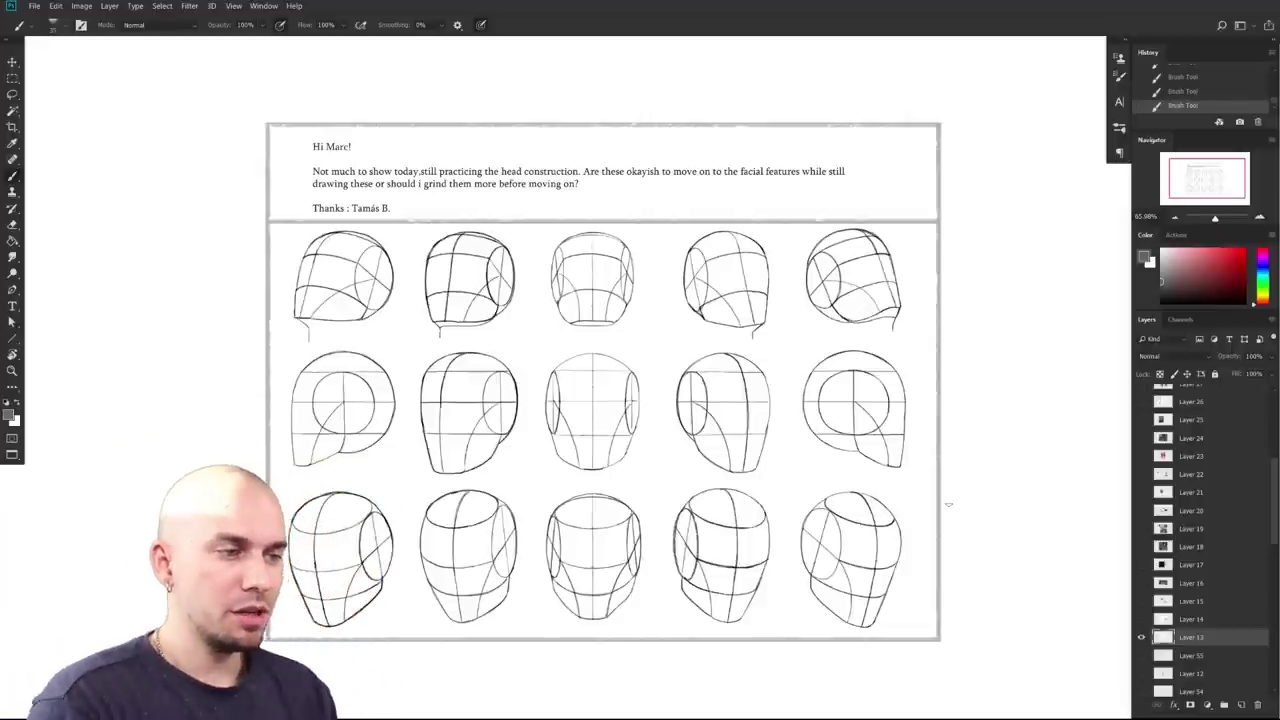
left_click_drag(948, 505, 943, 539)
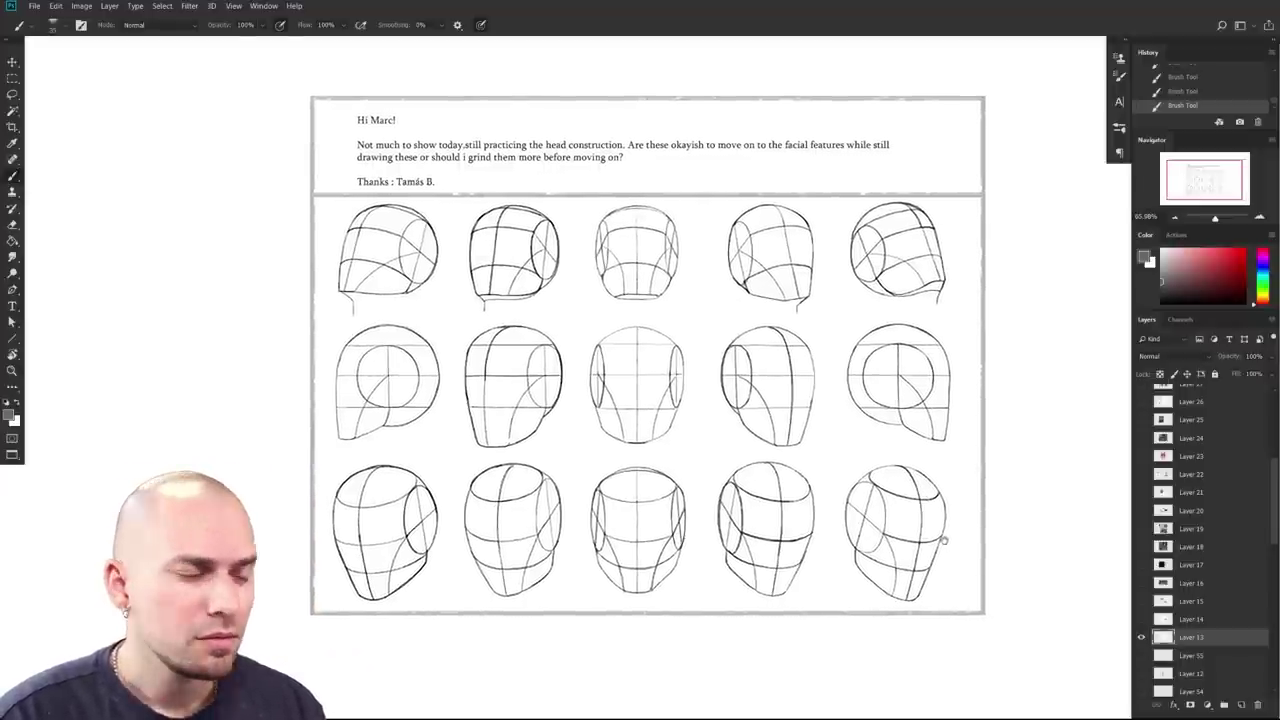
left_click_drag(944, 540, 918, 541)
left_click_drag(1023, 551, 956, 567)
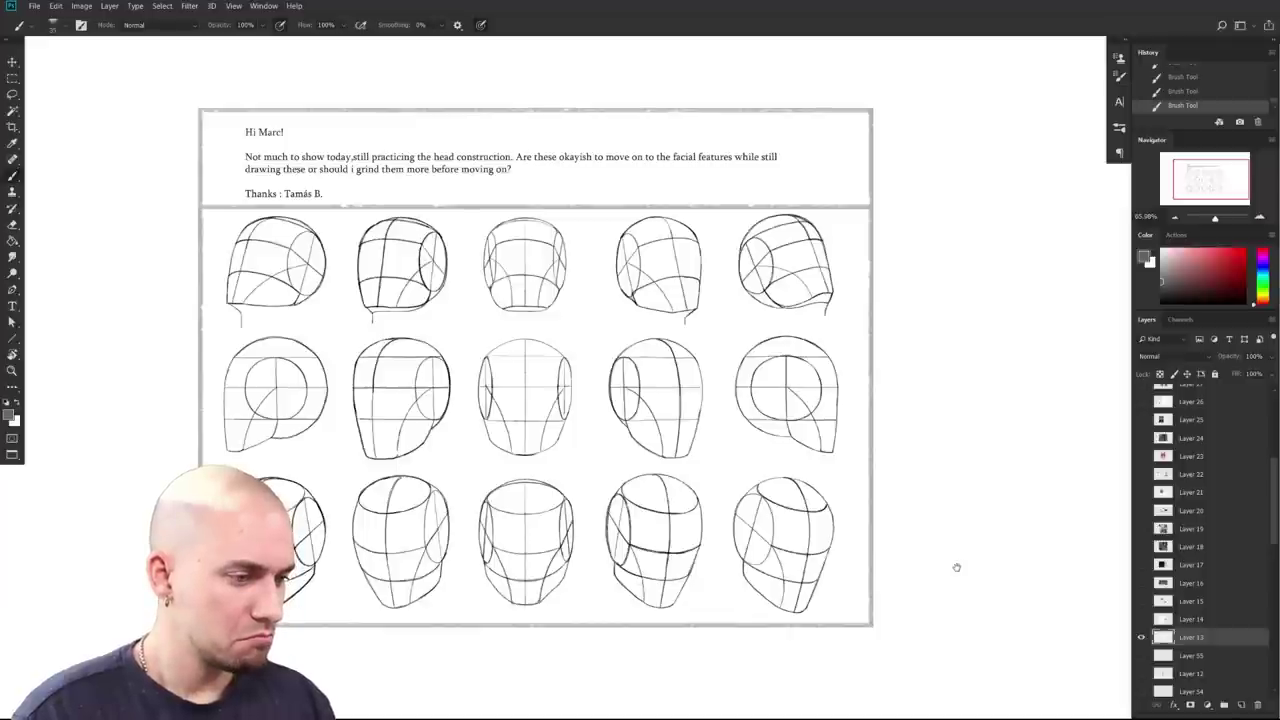
left_click_drag(957, 567, 1096, 600)
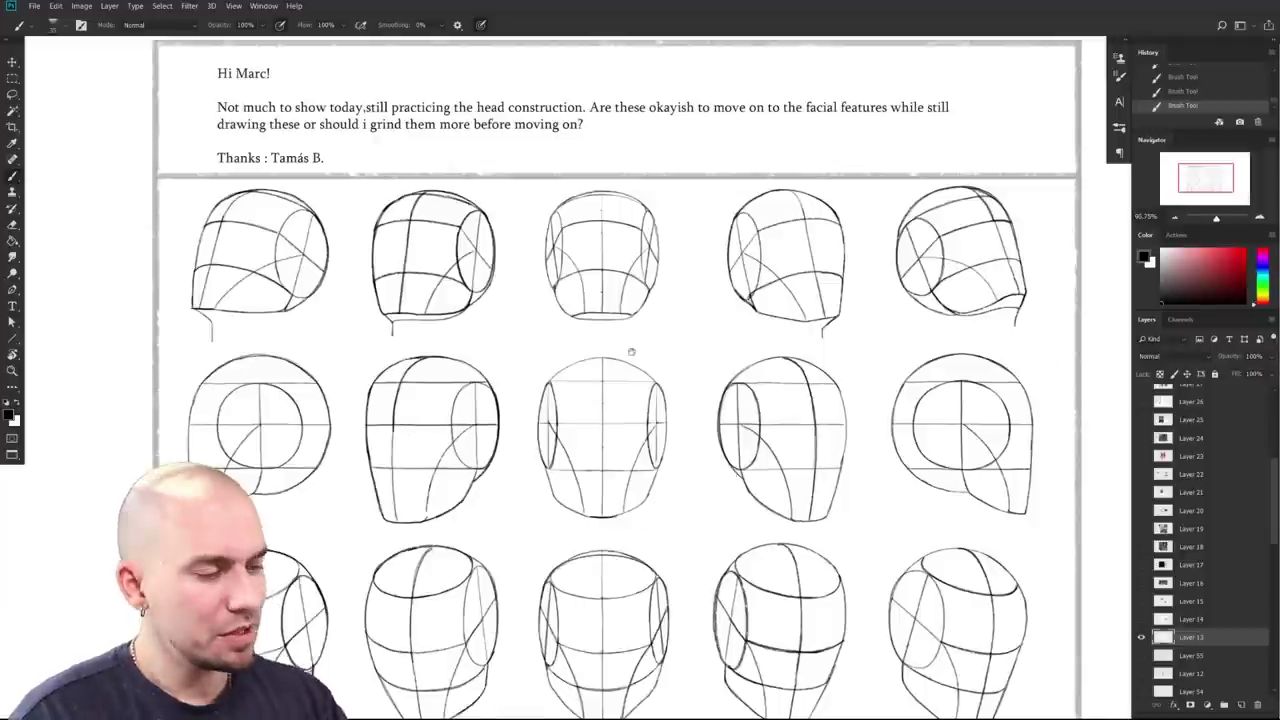
Step: Sketch a corrected front face edge, chin corner and heavy under-chin line on the second head in the top row
left_click_drag(692, 342, 688, 357)
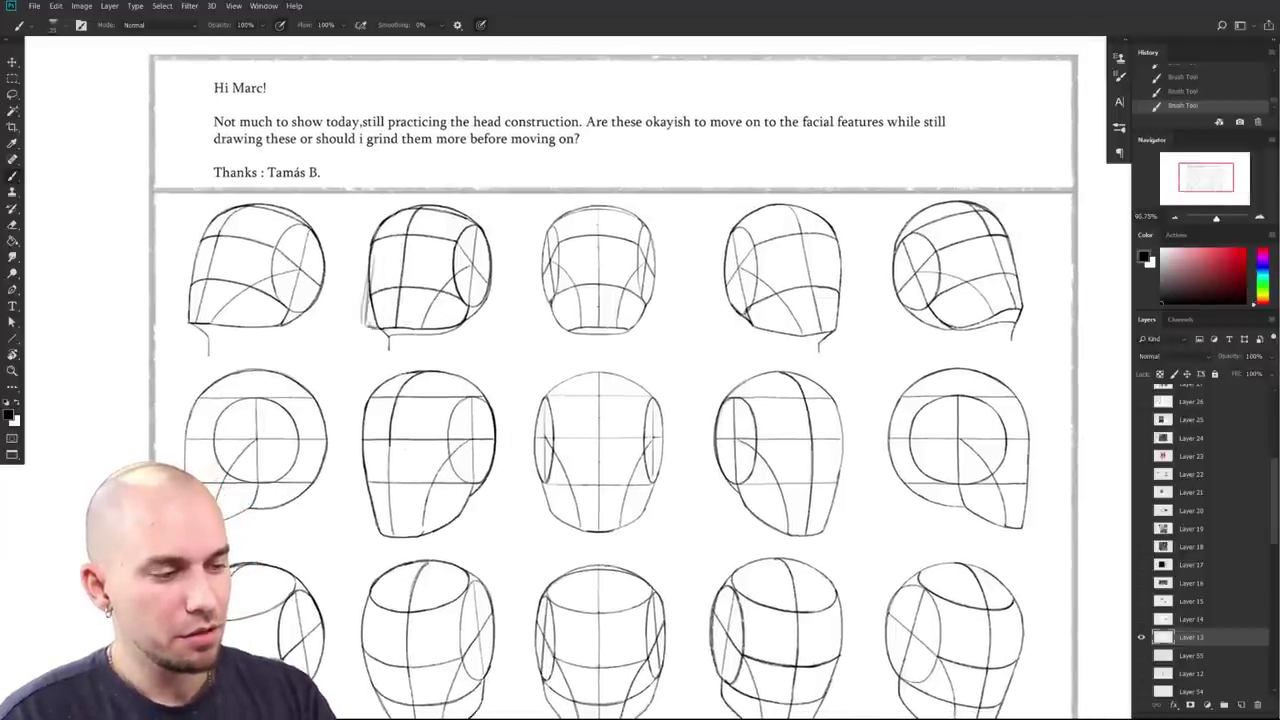
left_click_drag(368, 328, 395, 351)
left_click_drag(516, 433, 517, 453)
left_click_drag(371, 348, 398, 348)
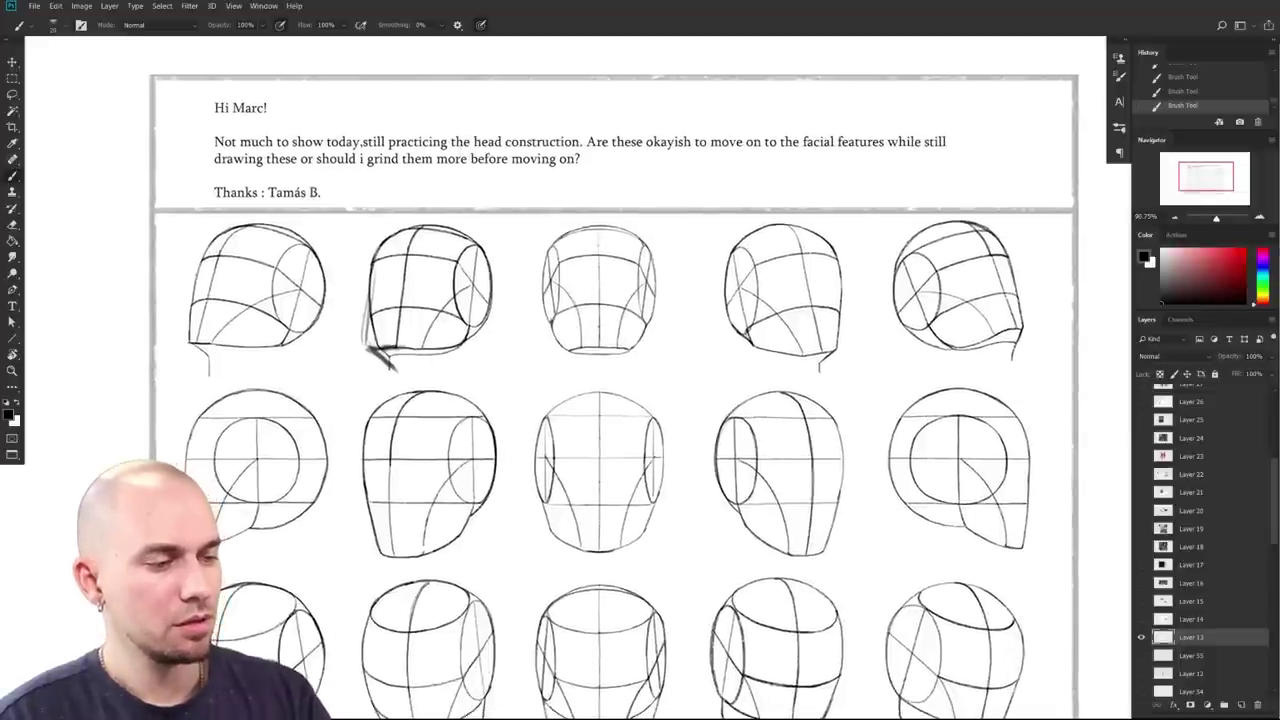
Step: Redraw the face's centre line, jaw curve and lower jaw edge on the second top-row head, undoing two trial strokes
mouse_move(418, 226)
left_mouse_down()
mouse_move(405, 341)
mouse_move(473, 285)
left_mouse_up()
left_click_drag(399, 346, 479, 282)
left_click_drag(474, 358, 477, 359)
mouse_move(400, 354)
left_mouse_down()
mouse_move(464, 346)
mouse_move(476, 326)
left_mouse_up()
key("ctrl+alt+z")
key("ctrl+alt+z")
mouse_move(415, 354)
left_mouse_down()
mouse_move(464, 347)
mouse_move(450, 355)
left_mouse_up()
left_click_drag(477, 311, 450, 354)
Step: Review the corrected head against the other head constructions across the whole sheet
left_click_drag(594, 378, 608, 315)
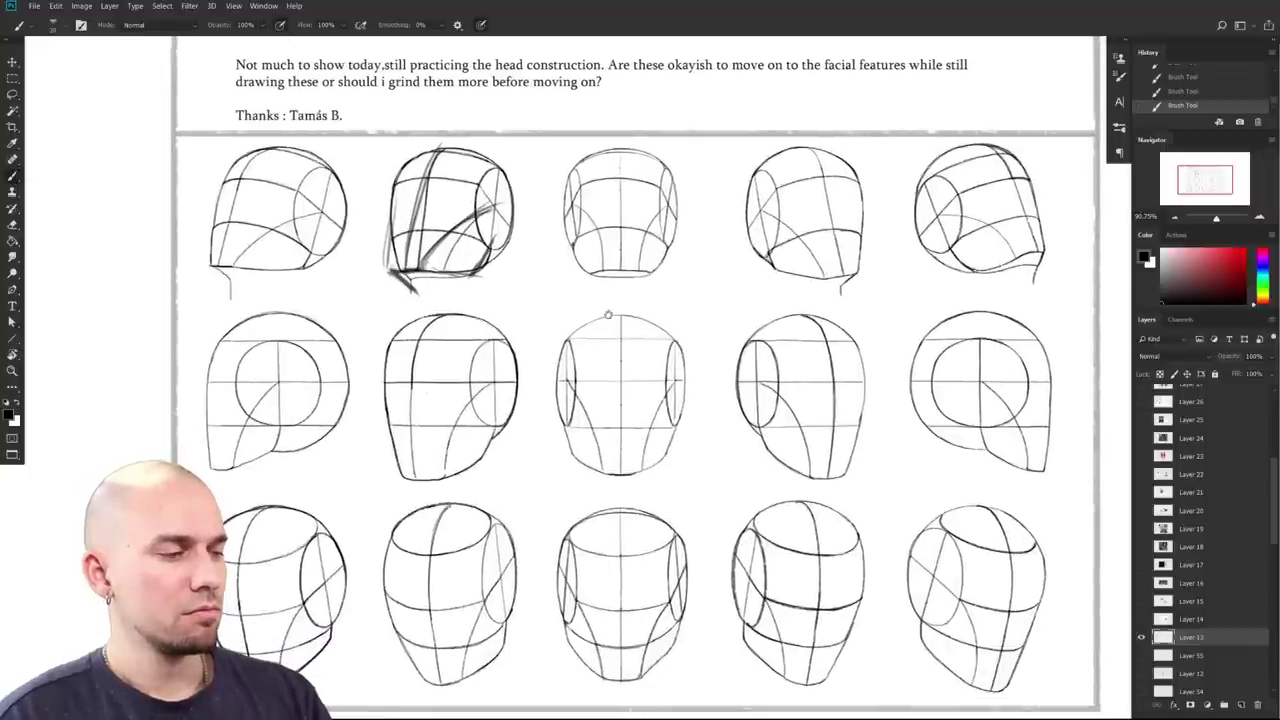
left_click_drag(608, 315, 607, 315)
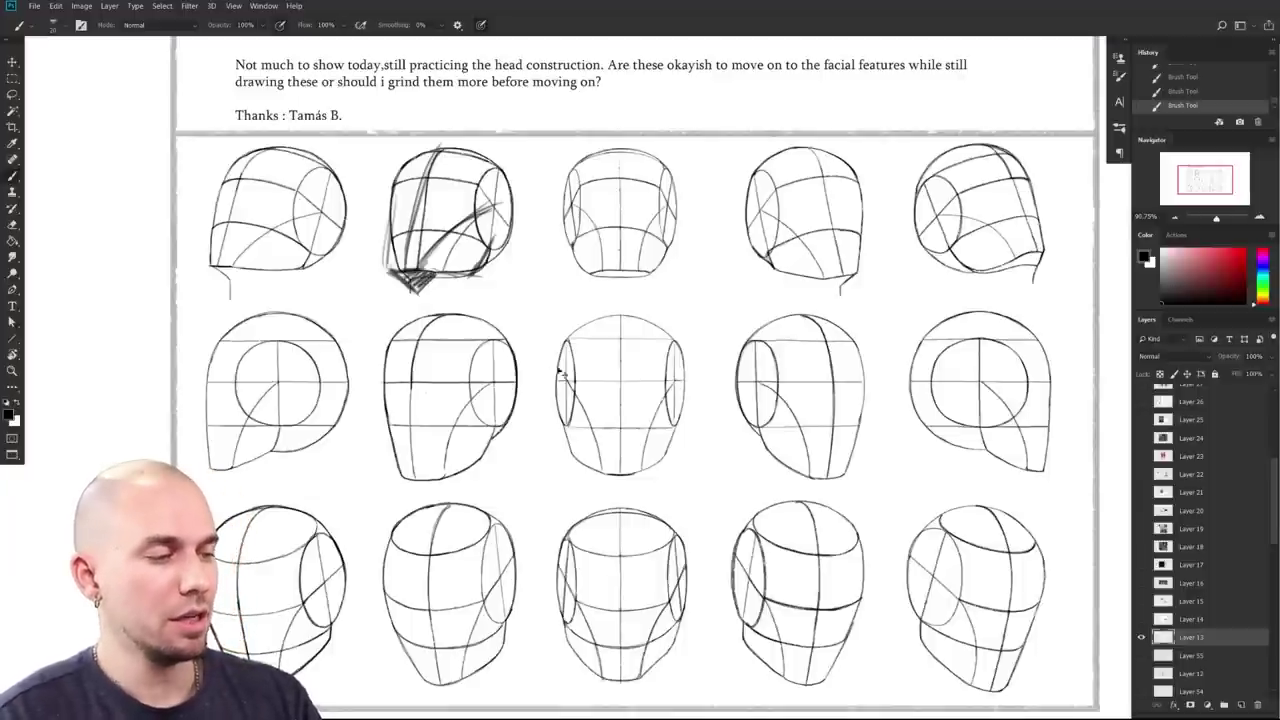
left_click_drag(614, 413, 566, 501)
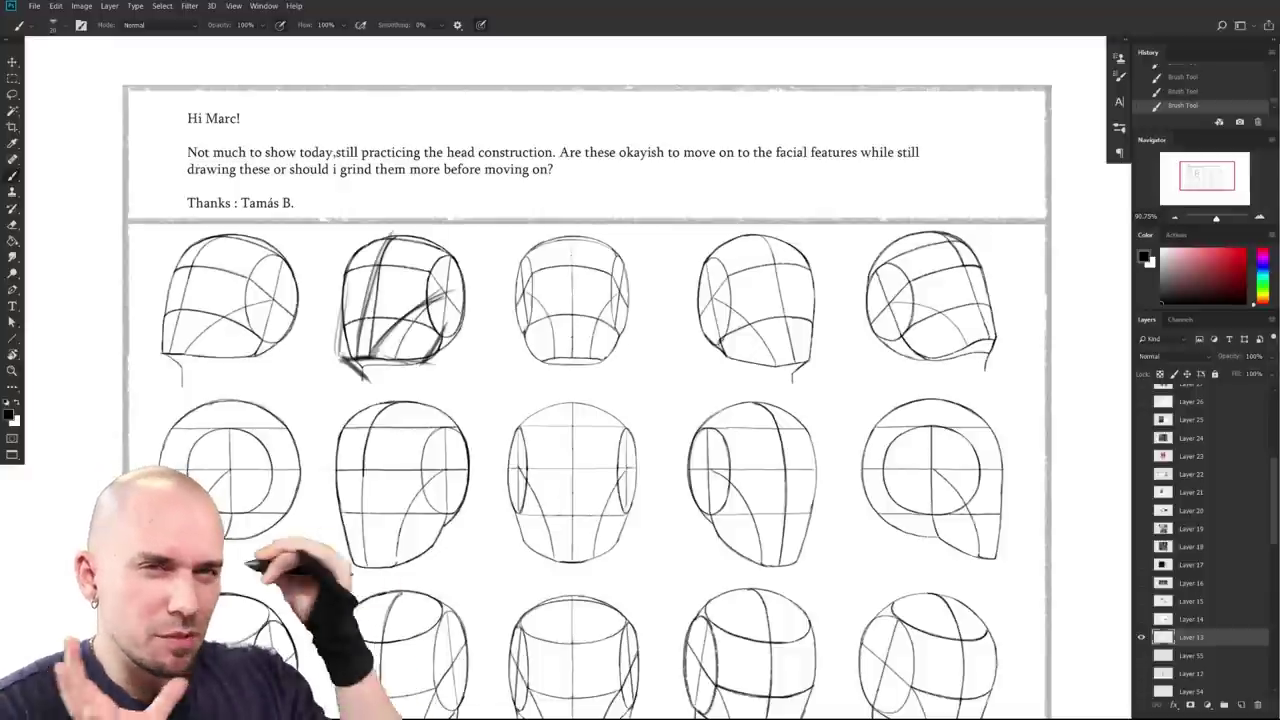
left_click_drag(793, 616, 760, 547)
scroll(760, 547, "down", 4)
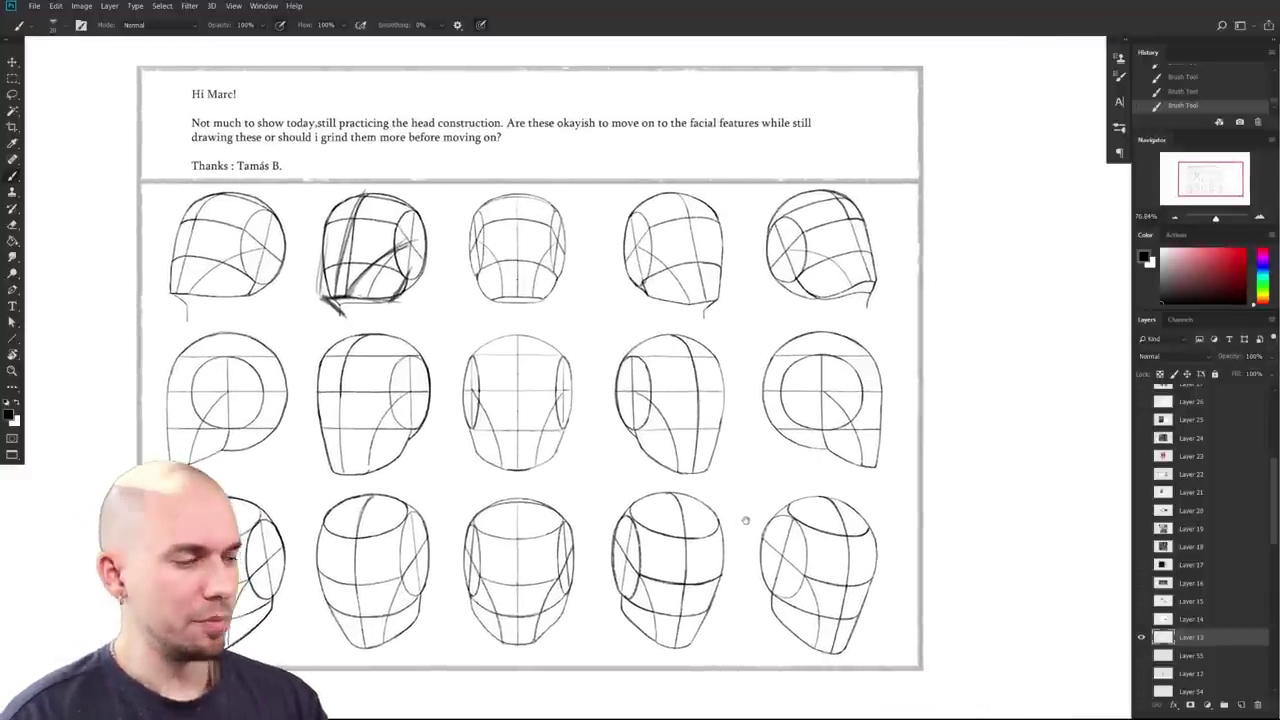
scroll(960, 489, "up", 3)
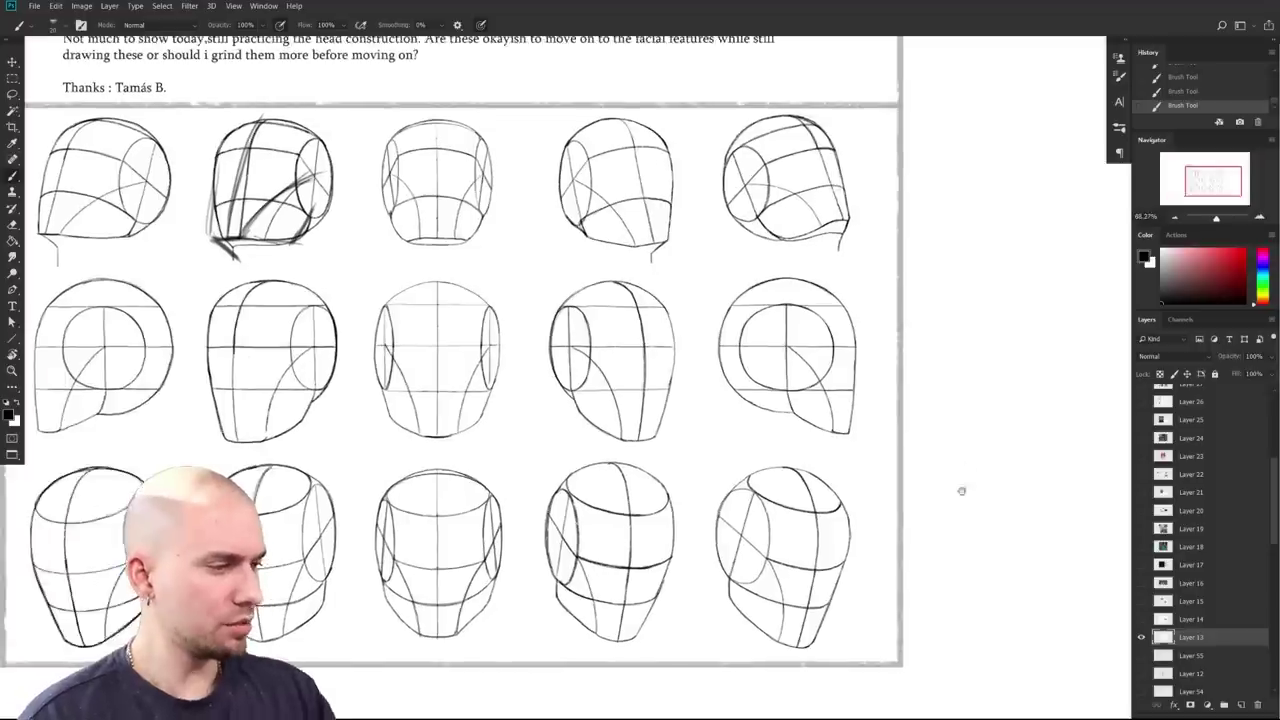
scroll(1006, 531, "down", 2)
left_click_drag(949, 522, 984, 523)
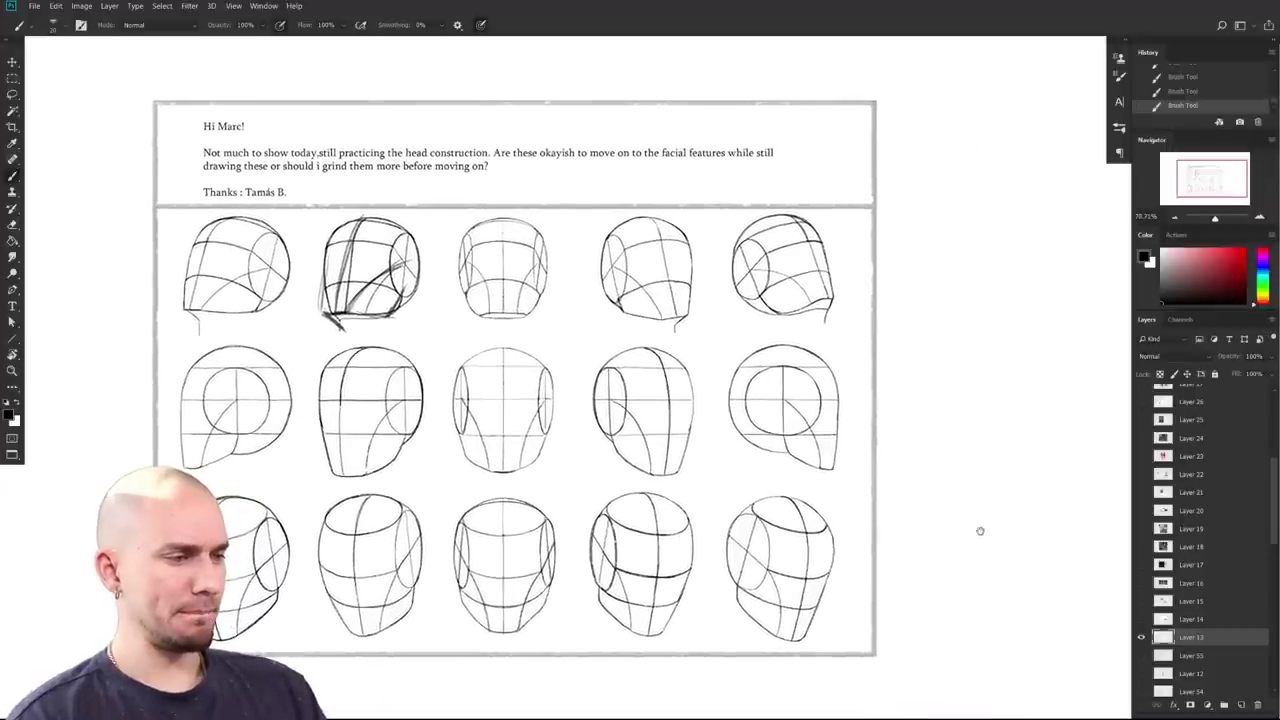
Step: Sketch loose eye sockets, a rounded nose tip and a mouth line on the fourth head in the top row
left_click_drag(801, 507, 844, 620)
scroll(769, 537, "up", 3)
left_click_drag(731, 505, 803, 508)
mouse_move(743, 295)
left_mouse_down()
mouse_move(712, 302)
mouse_move(772, 290)
mouse_move(787, 354)
left_mouse_up()
mouse_move(870, 479)
left_mouse_down()
mouse_move(790, 491)
mouse_move(802, 484)
left_mouse_up()
left_click_drag(716, 303, 699, 312)
mouse_move(742, 621)
left_mouse_down()
mouse_move(803, 571)
mouse_move(795, 591)
left_mouse_up()
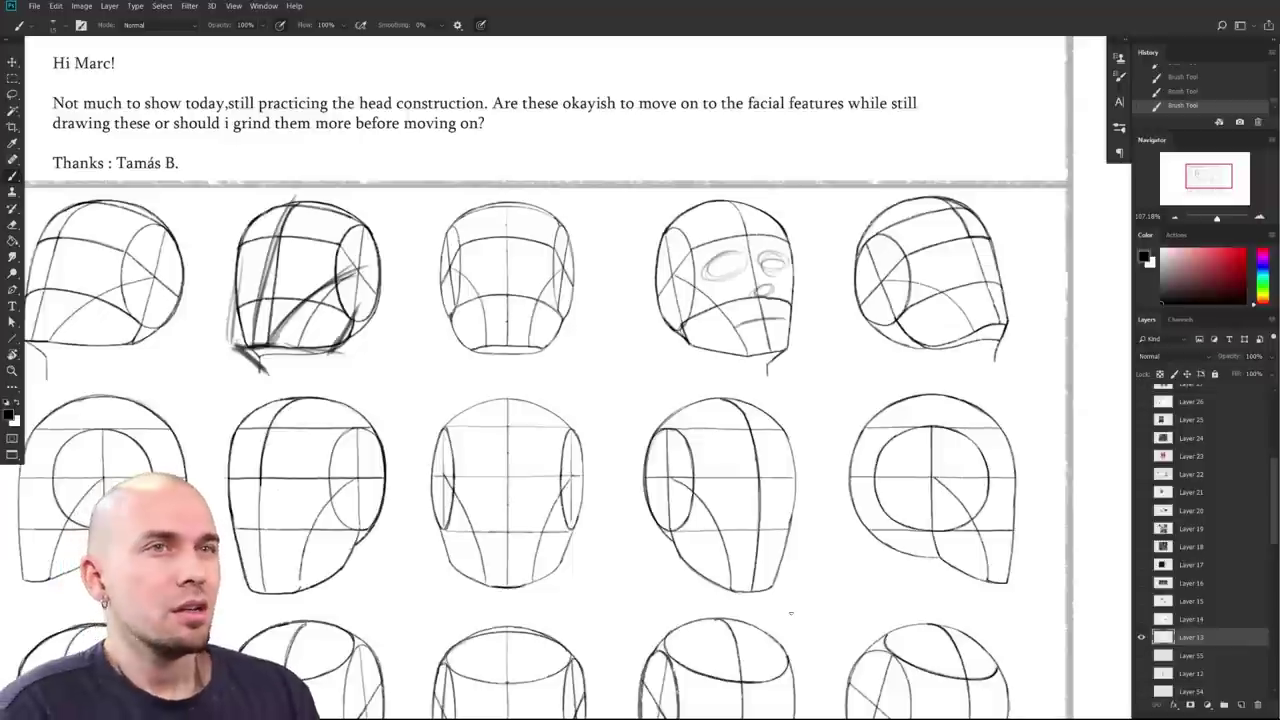
Step: Add eyelids and irises inside both eye sockets and firm up the nose on the fourth top-row head
left_click_drag(746, 262, 727, 278)
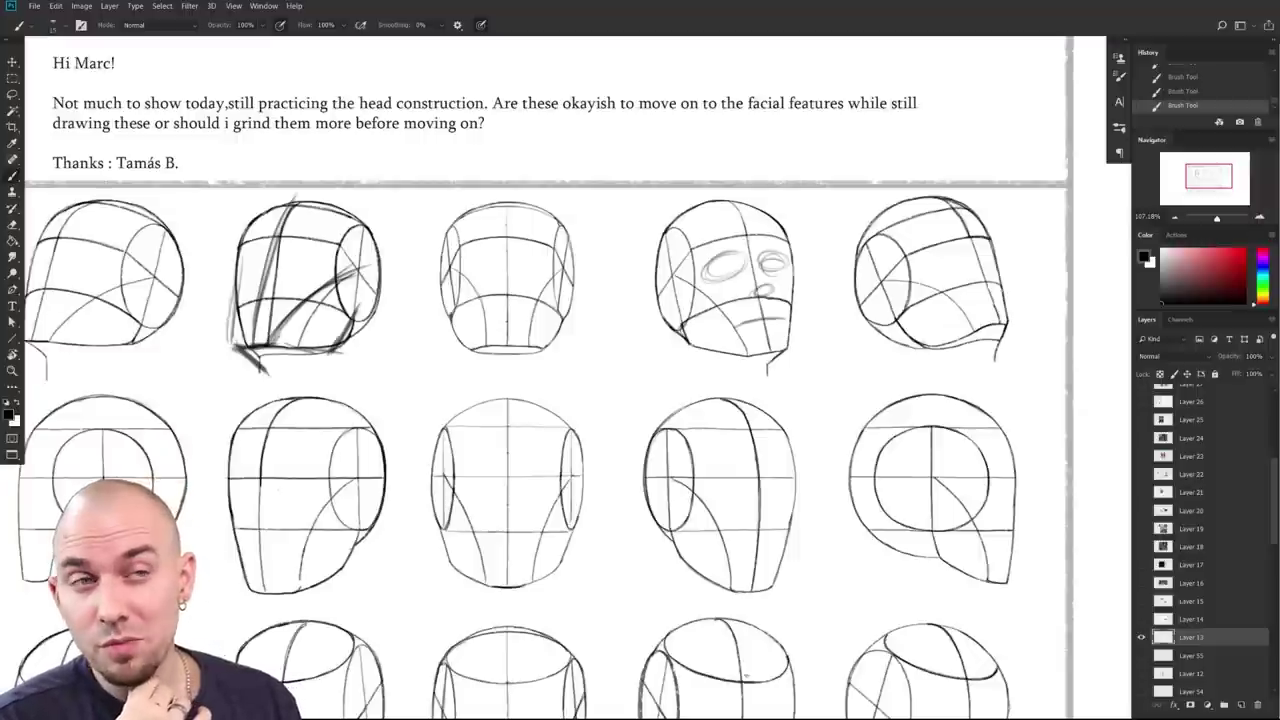
left_click_drag(709, 267, 782, 264)
left_click_drag(793, 436, 803, 421)
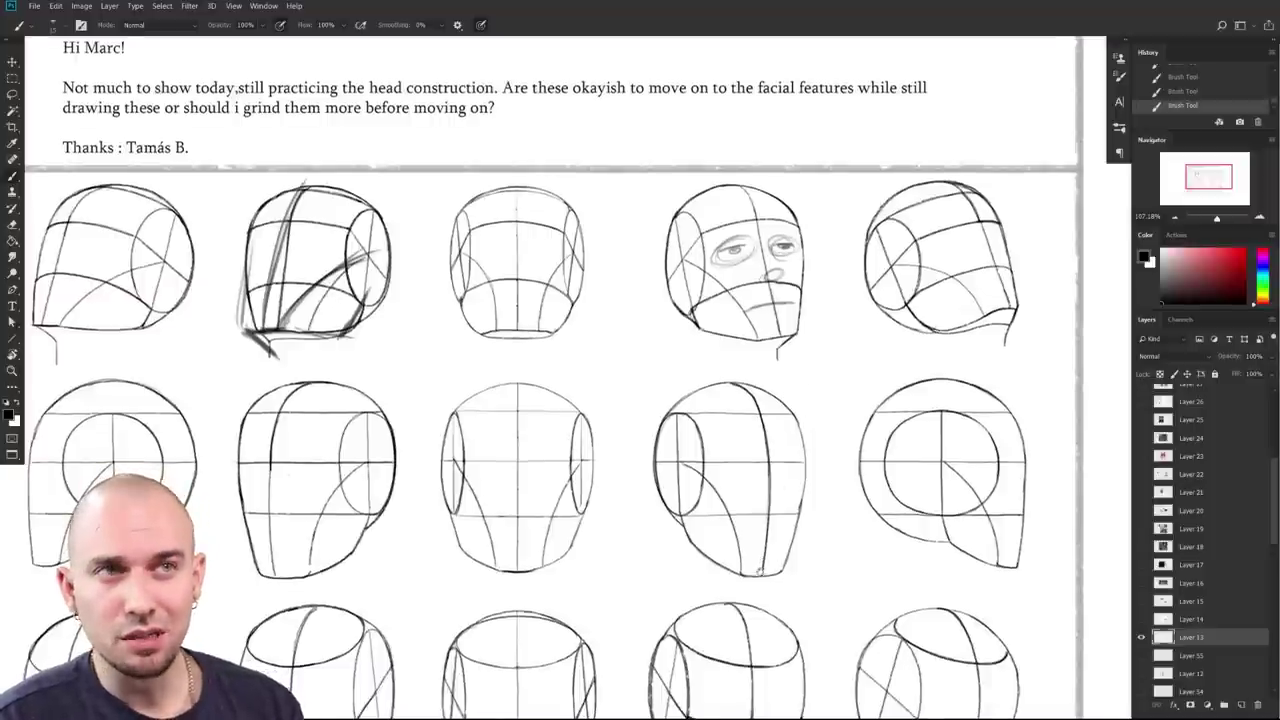
left_click_drag(760, 570, 806, 546)
left_click_drag(811, 243, 826, 256)
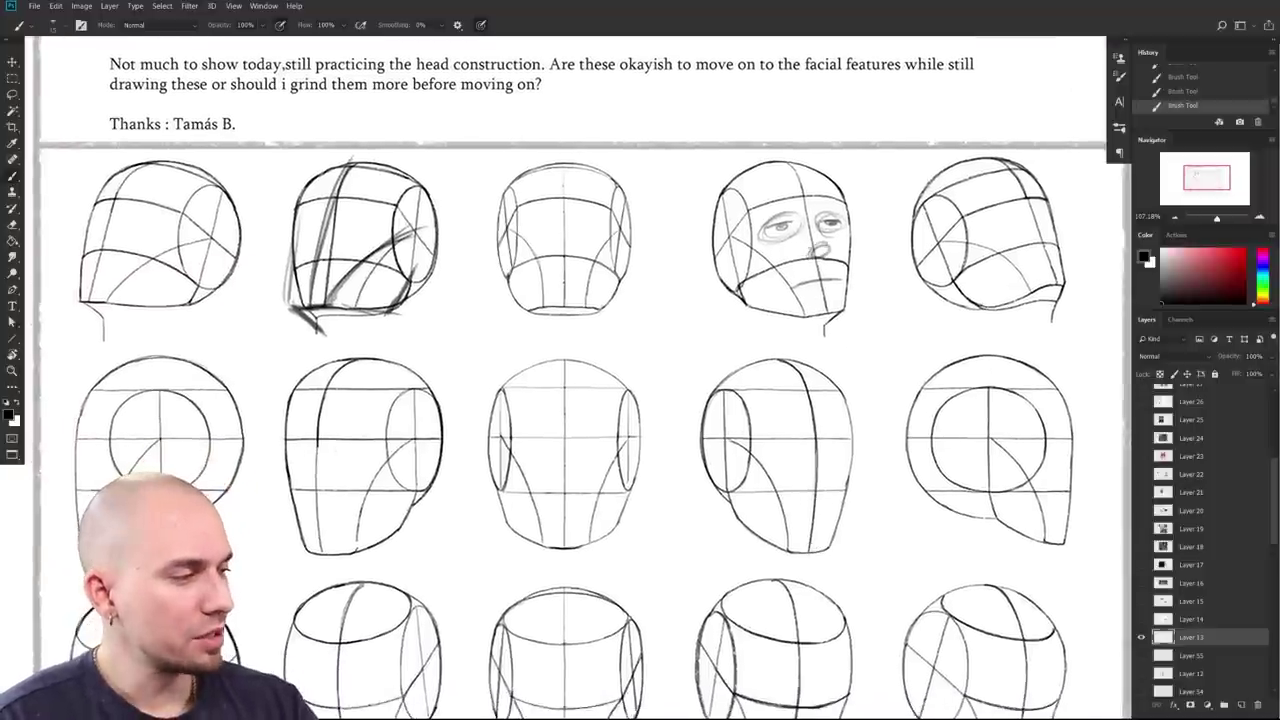
Step: Sketch small eye ovals near the front face edges of the fifth and first heads in the top row
left_click_drag(866, 435, 756, 447)
left_click_drag(445, 482, 448, 481)
key("ctrl+z")
left_click_drag(838, 542, 728, 540)
left_click_drag(812, 229, 824, 228)
left_click_drag(620, 479, 863, 456)
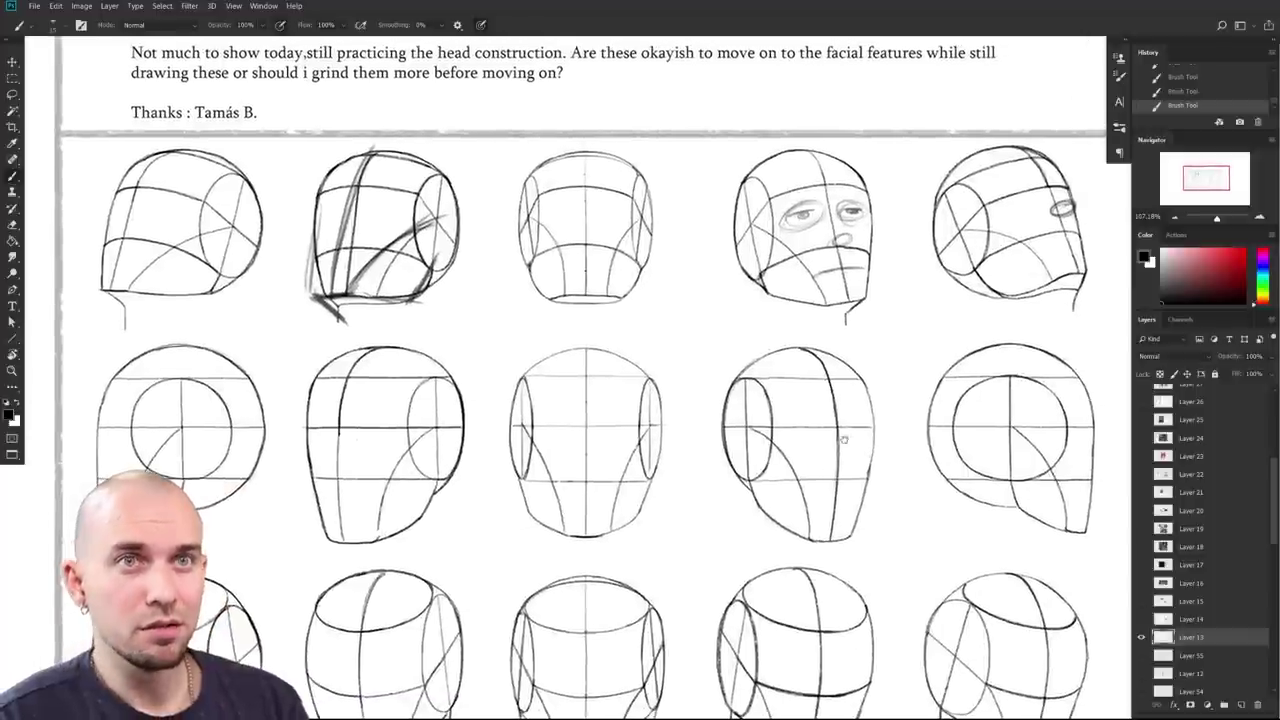
mouse_move(112, 220)
left_mouse_down()
mouse_move(128, 222)
mouse_move(116, 231)
left_mouse_up()
left_click_drag(823, 560, 802, 562)
left_click_drag(885, 586, 797, 549)
left_click_drag(899, 540, 870, 583)
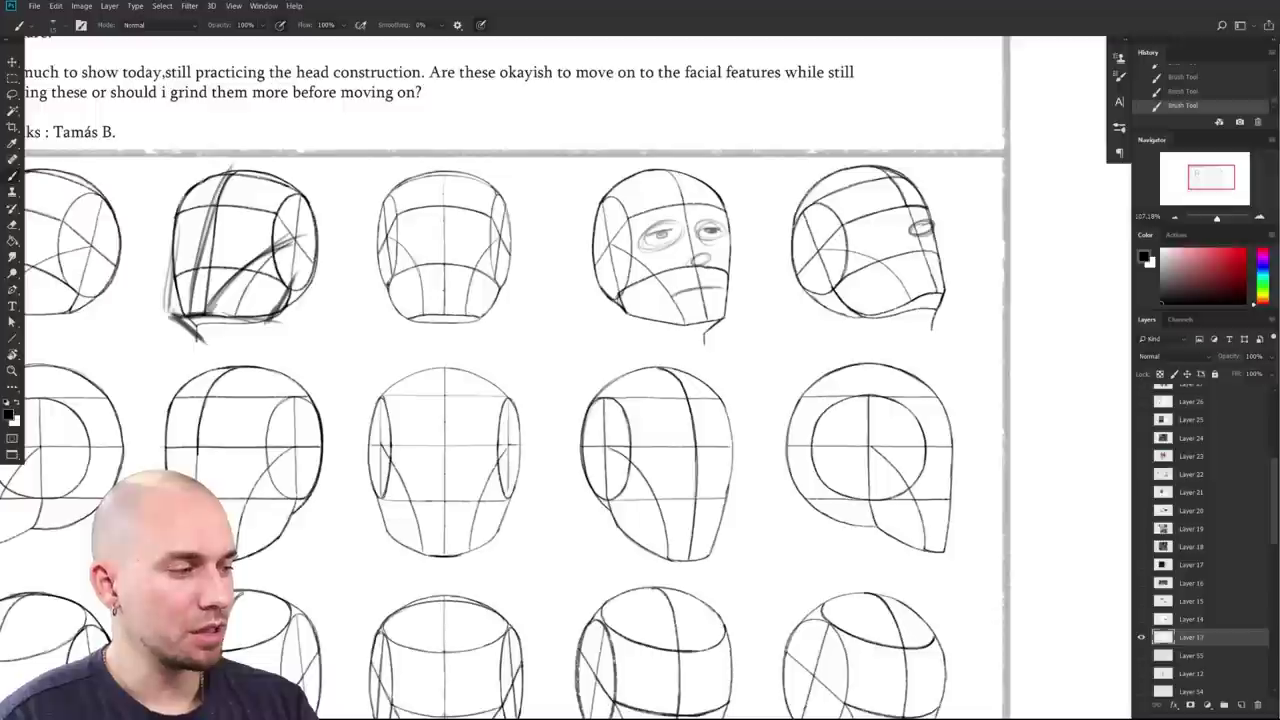
Step: Darken the mouth and the curved guide line under the nose on the fourth top-row head, undoing trial strokes
left_click_drag(682, 293, 722, 290)
left_click_drag(665, 322, 700, 316)
scroll(700, 318, "up", 5)
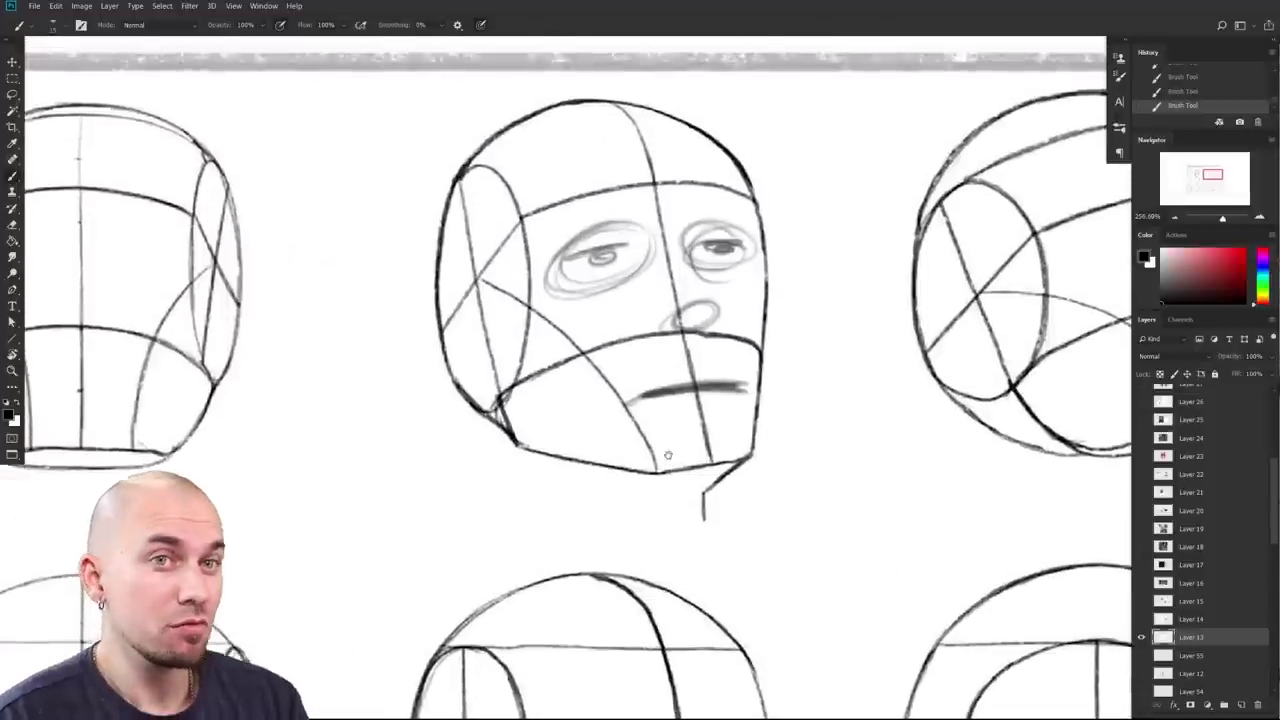
key("ctrl+z")
left_click_drag(612, 352, 730, 346)
left_click_drag(662, 473, 762, 466)
key("ctrl+z")
left_click_drag(652, 402, 742, 391)
key("ctrl+z")
mouse_move(817, 481)
left_mouse_down()
mouse_move(800, 457)
mouse_move(823, 472)
left_mouse_up()
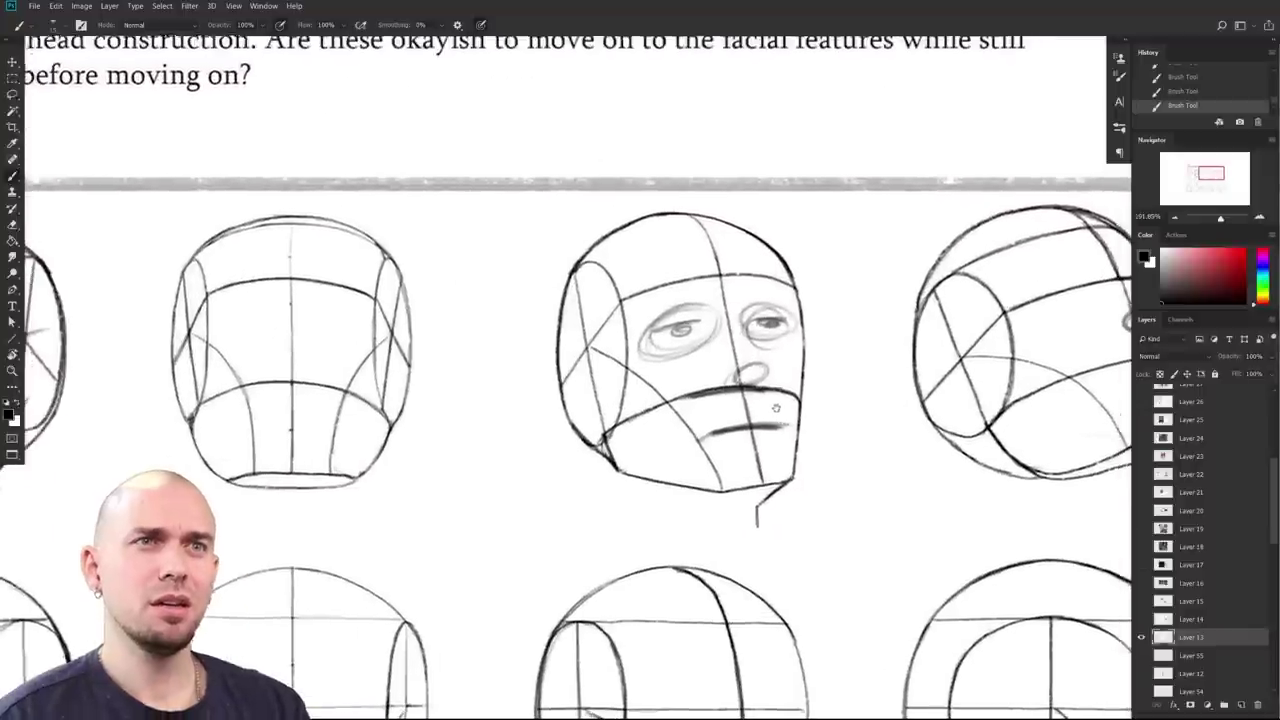
Step: Draw two dark eyebrows just under the curved brow guide line of the fourth top-row head
mouse_move(632, 311)
left_mouse_down()
mouse_move(708, 284)
mouse_move(790, 280)
left_mouse_up()
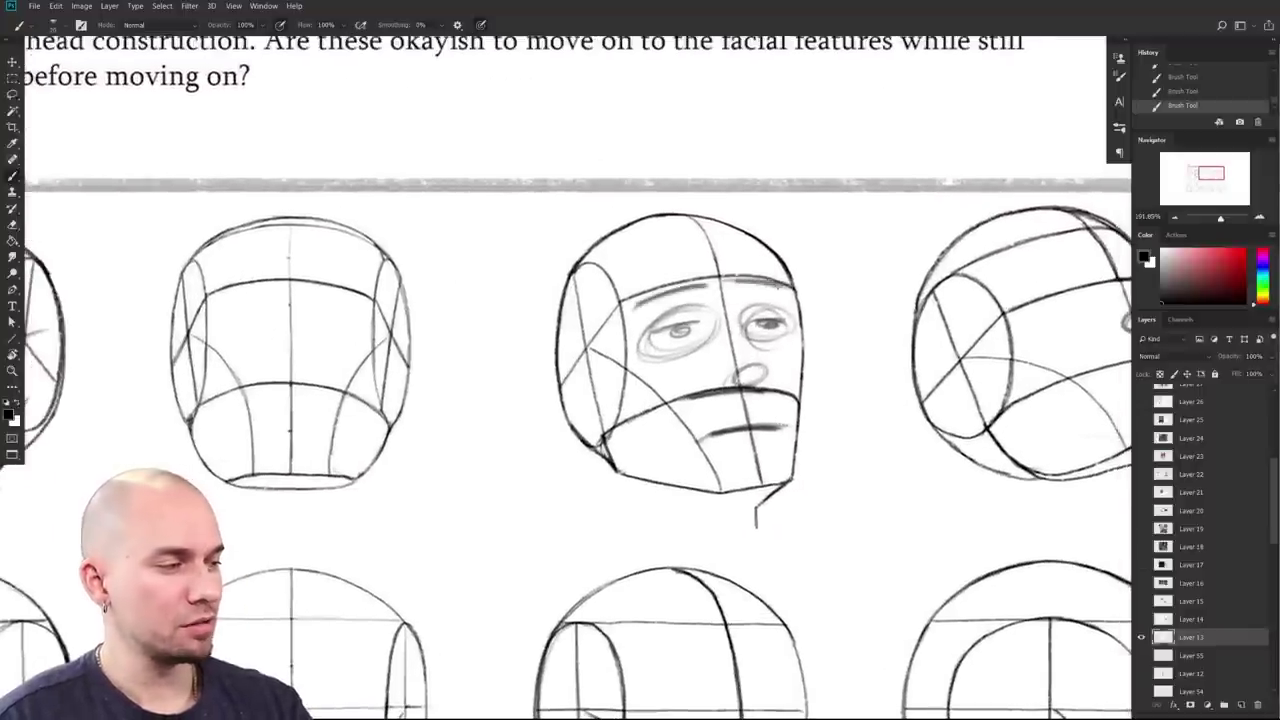
left_click_drag(662, 292, 782, 286)
scroll(785, 413, "down", 4)
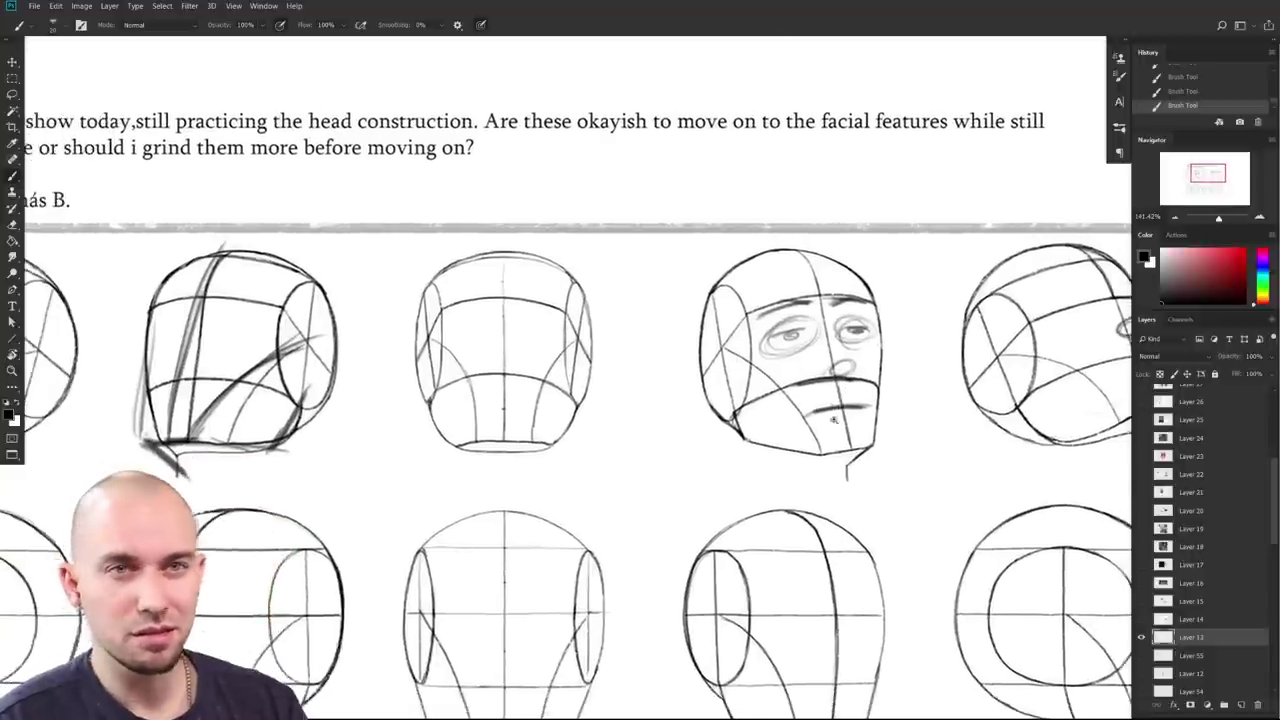
Step: Review the fourth head's added facial features against the rest of the sheet, undoing trial strokes
scroll(840, 464, "up", 2)
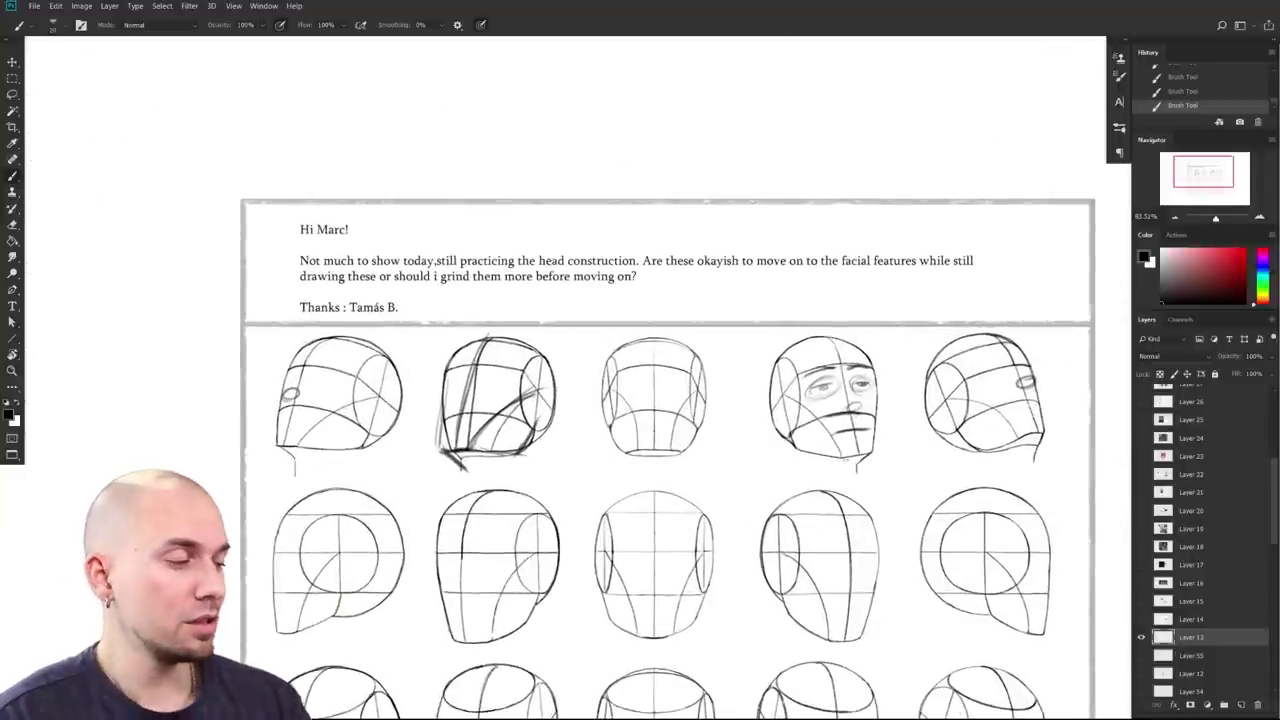
scroll(807, 600, "down", 4)
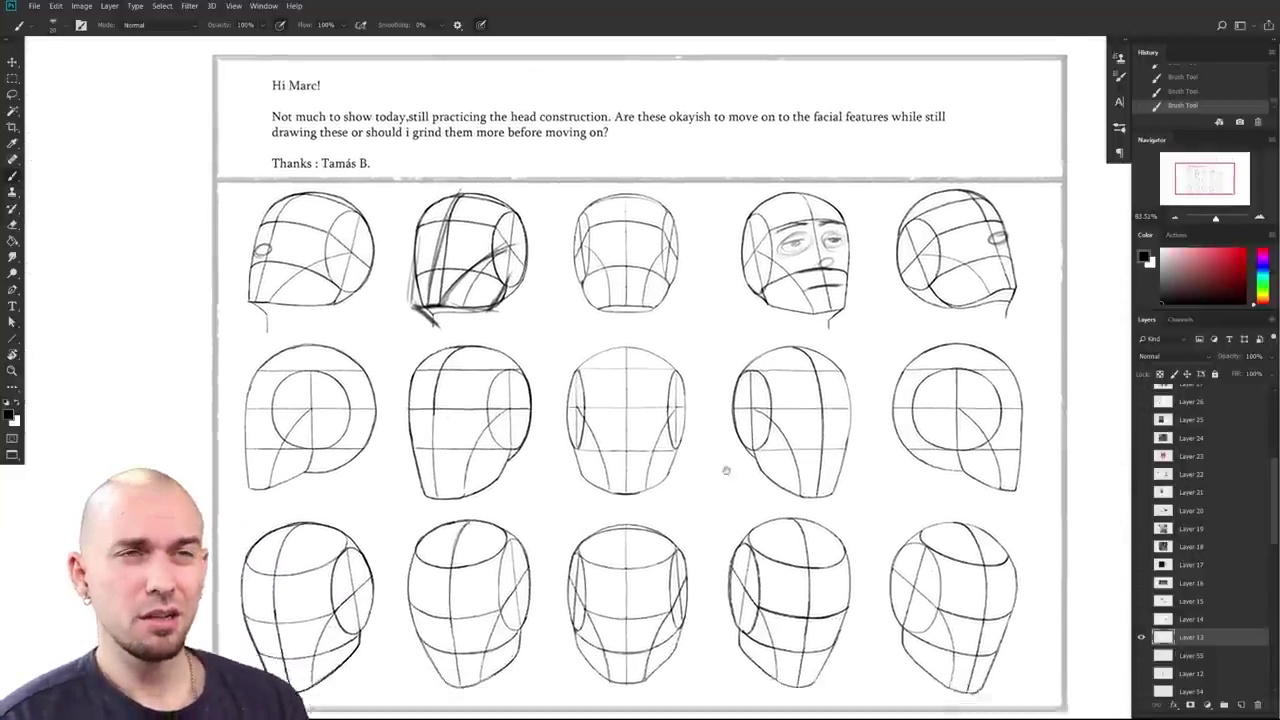
scroll(721, 461, "up", 3)
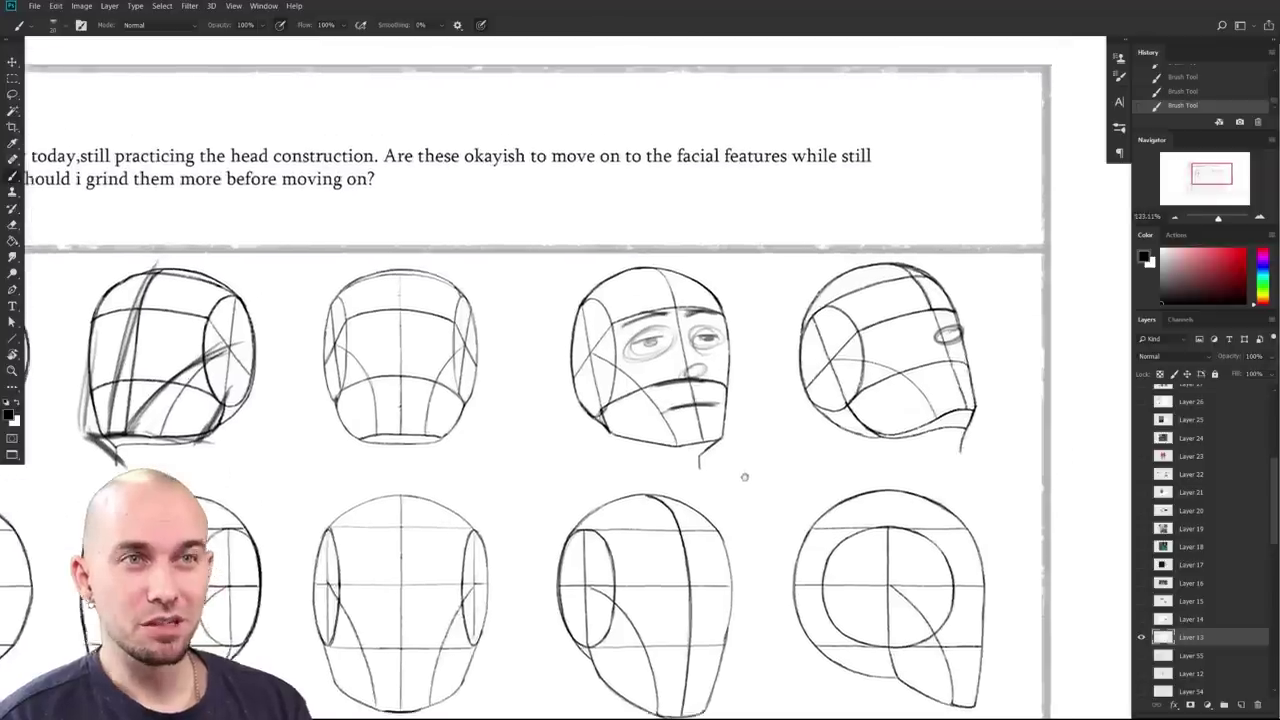
mouse_move(754, 356)
left_mouse_down()
mouse_move(588, 210)
mouse_move(761, 373)
left_mouse_up()
key("ctrl+z")
mouse_move(712, 538)
left_mouse_down()
mouse_move(691, 541)
mouse_move(731, 531)
left_mouse_up()
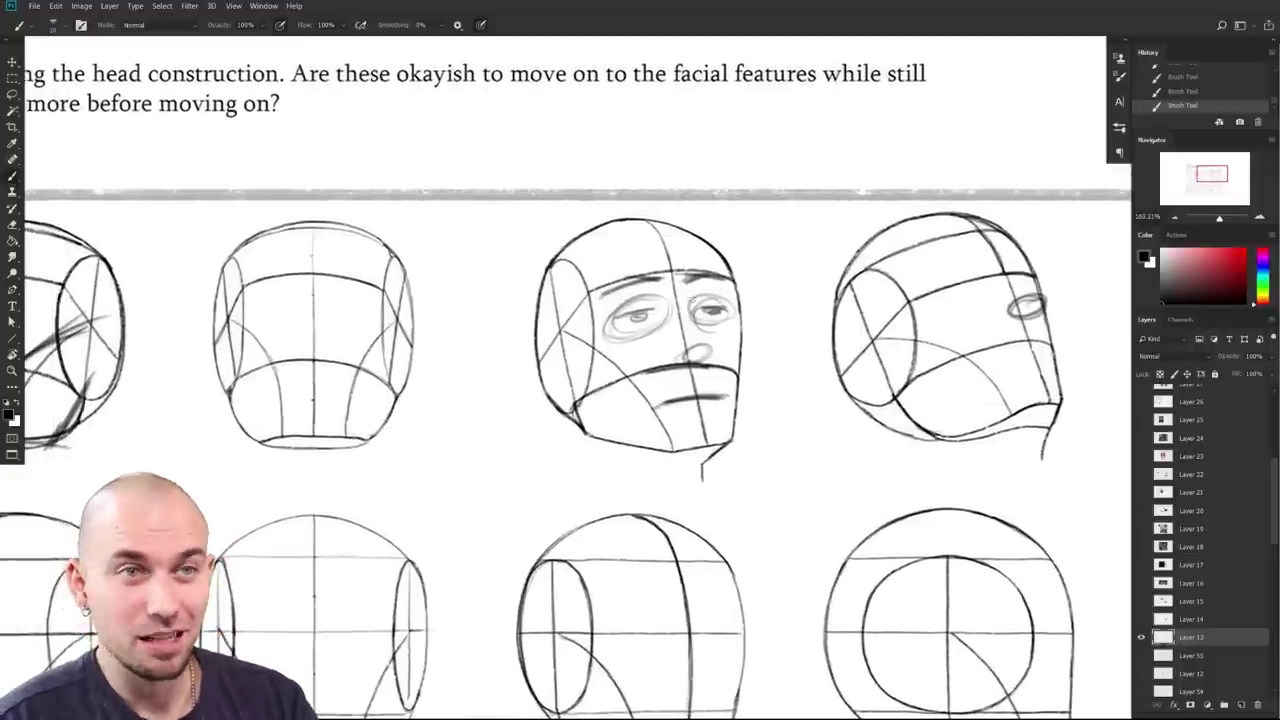
left_click_drag(741, 475, 851, 455)
key("ctrl+z")
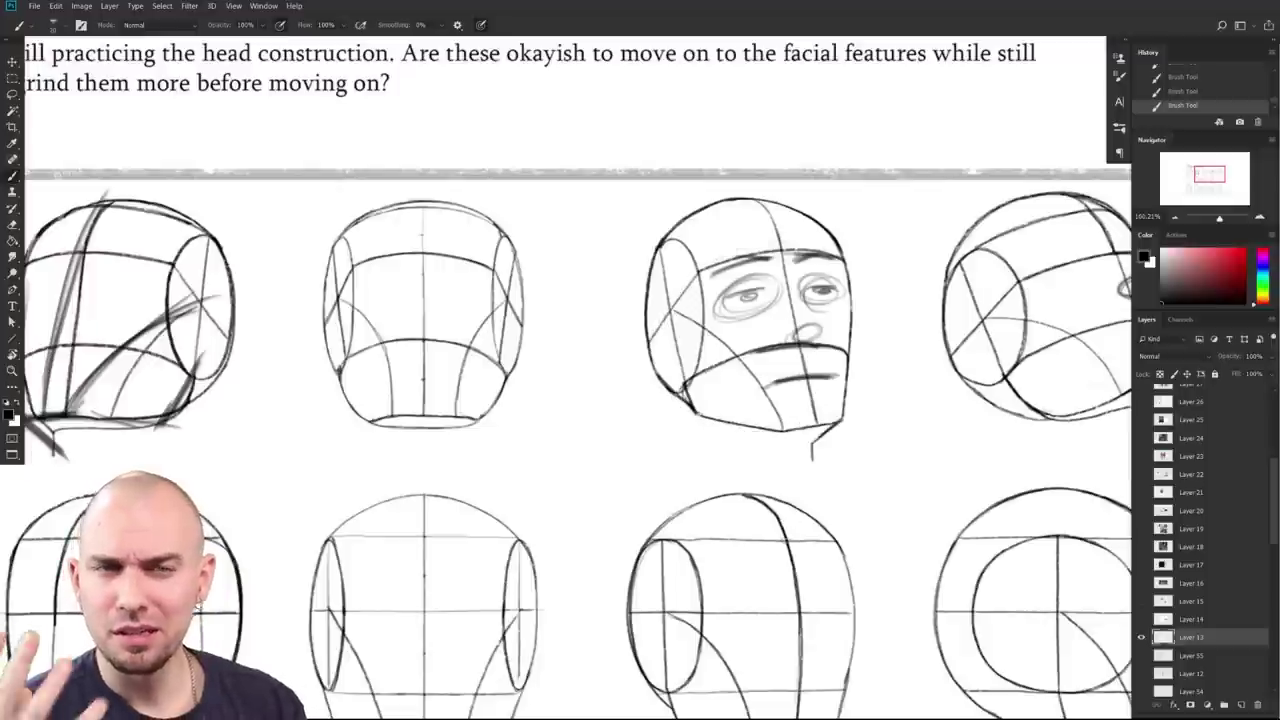
scroll(786, 575, "down", 3)
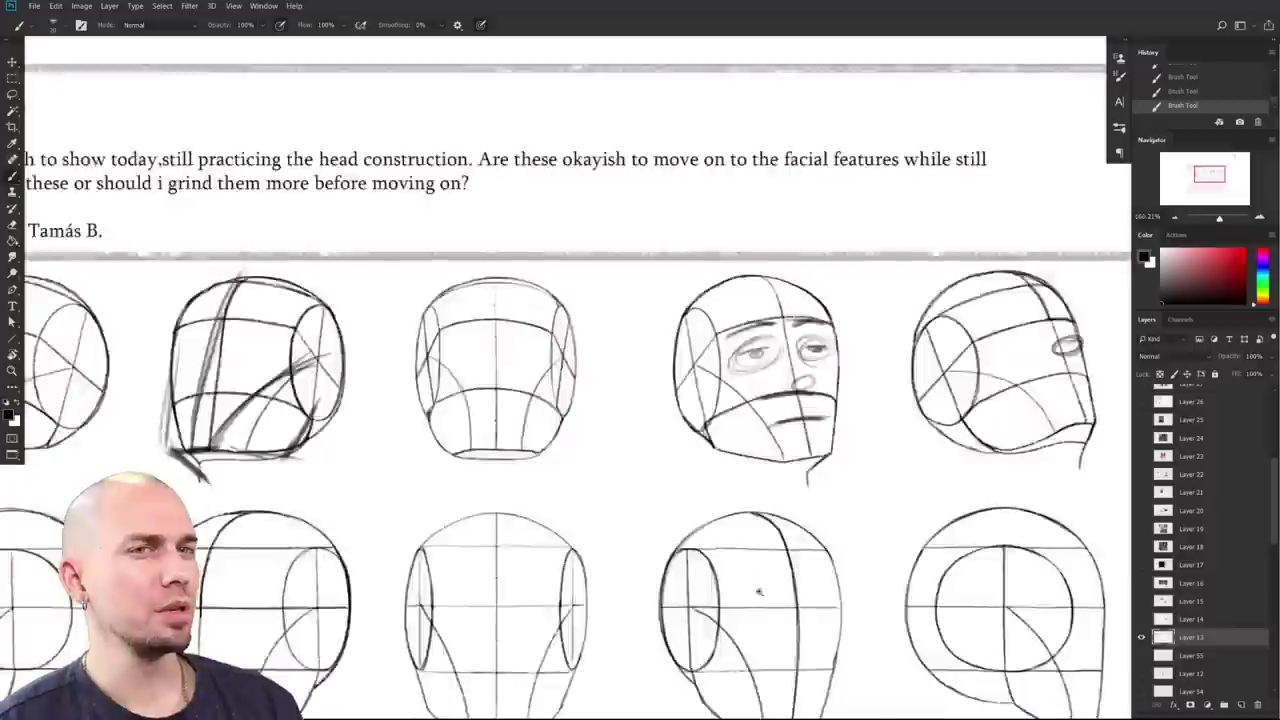
left_click_drag(801, 482, 803, 488)
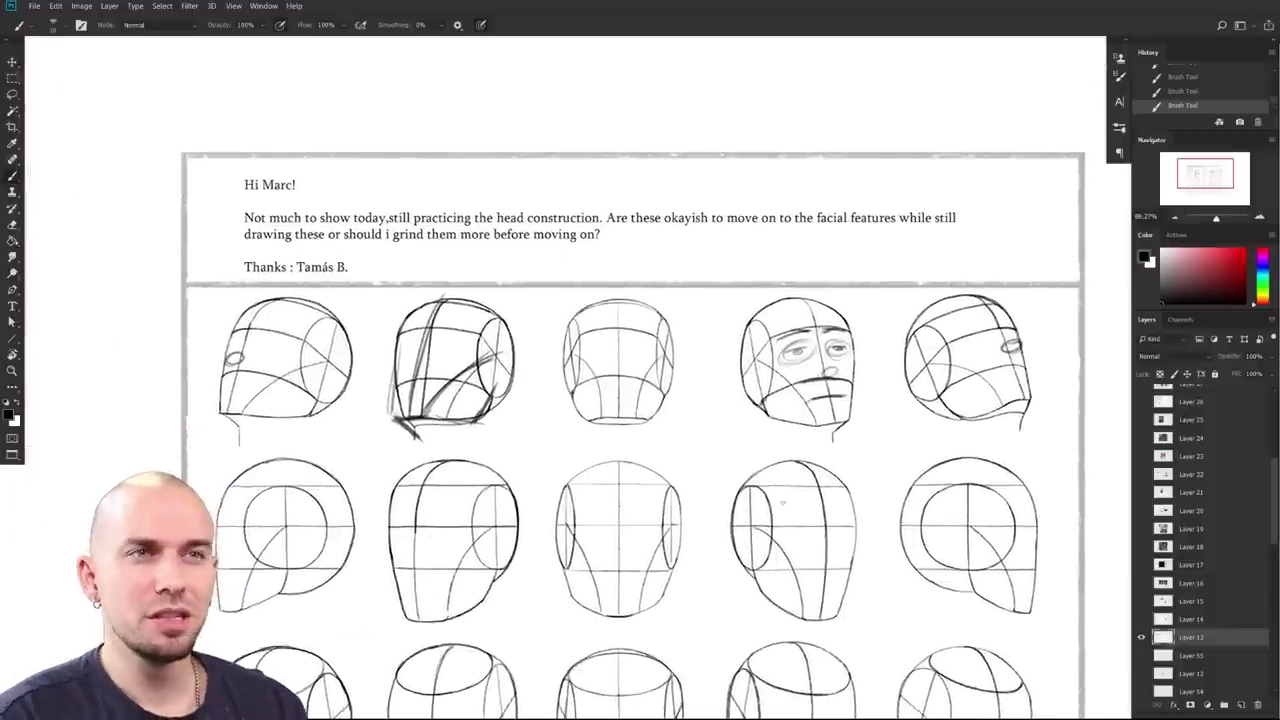
Step: Add inner eye corner and nose bridge strokes between the eyes of the fourth top-row head, undoing one trial stroke
scroll(824, 341, "up", 5)
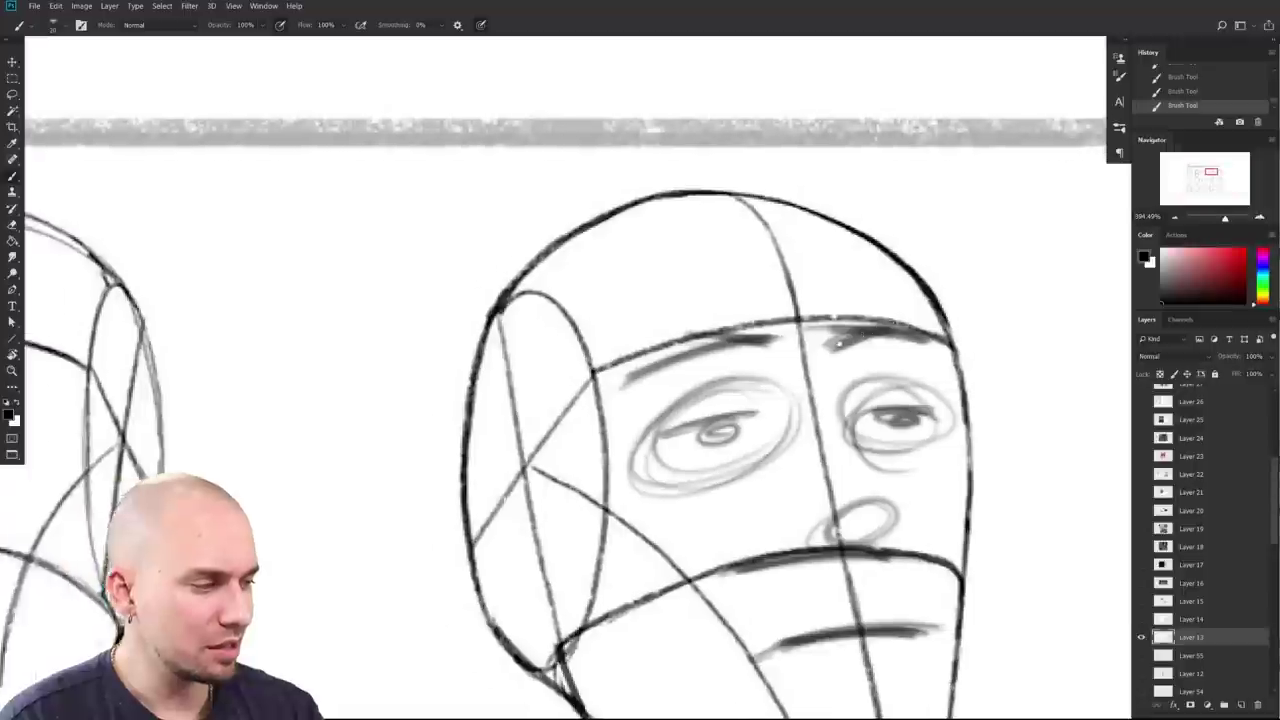
mouse_move(586, 348)
left_mouse_down()
mouse_move(612, 395)
mouse_move(647, 391)
left_mouse_up()
mouse_move(726, 370)
left_mouse_down()
mouse_move(714, 394)
mouse_move(710, 336)
mouse_move(695, 386)
left_mouse_up()
key("ctrl+z")
mouse_move(718, 308)
left_mouse_down()
mouse_move(698, 402)
mouse_move(714, 434)
left_mouse_up()
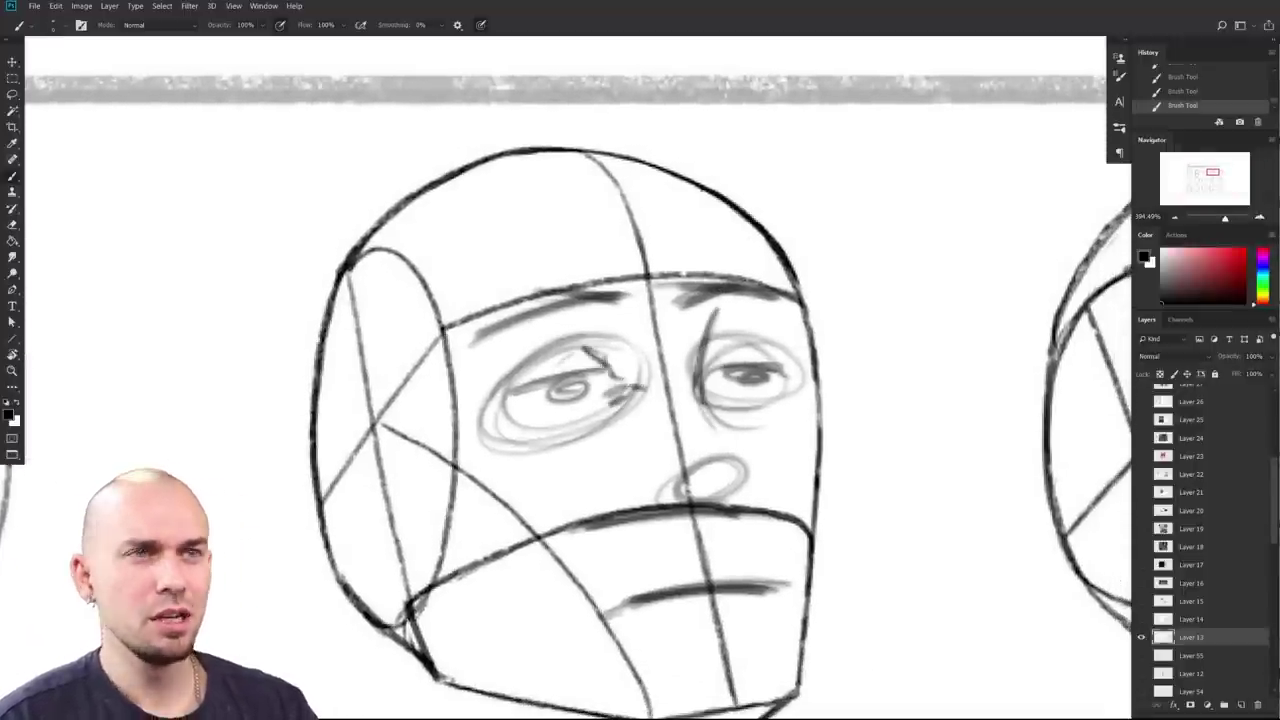
mouse_move(720, 312)
left_mouse_down()
mouse_move(704, 354)
mouse_move(696, 322)
mouse_move(730, 306)
mouse_move(674, 316)
mouse_move(692, 290)
mouse_move(672, 320)
mouse_move(596, 294)
left_mouse_up()
Step: Sample white, paint over the brow guide line near the fourth head's eyebrows, and check the whole sheet
left_click(680, 308, "alt")
key("bracketright")
left_click(684, 315, "alt")
left_click_drag(636, 304, 580, 288)
left_click_drag(882, 374, 800, 432)
scroll(800, 432, "up", 3)
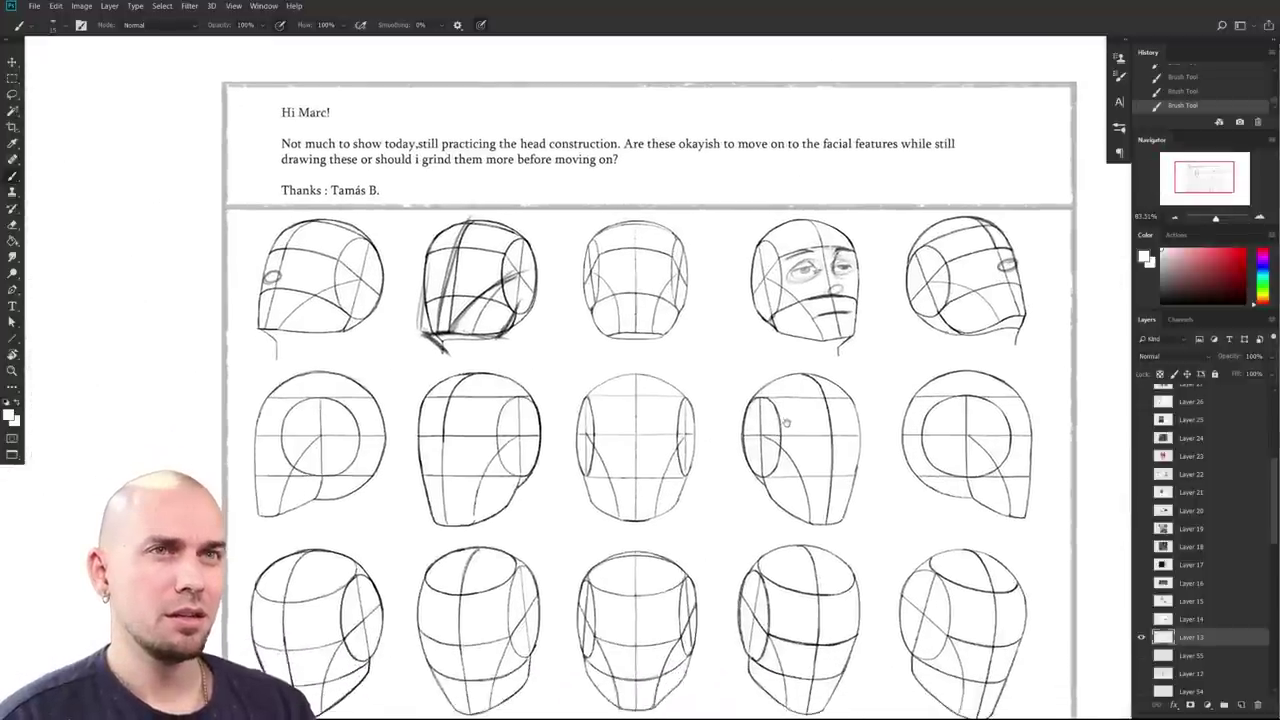
scroll(772, 378, "down", 2)
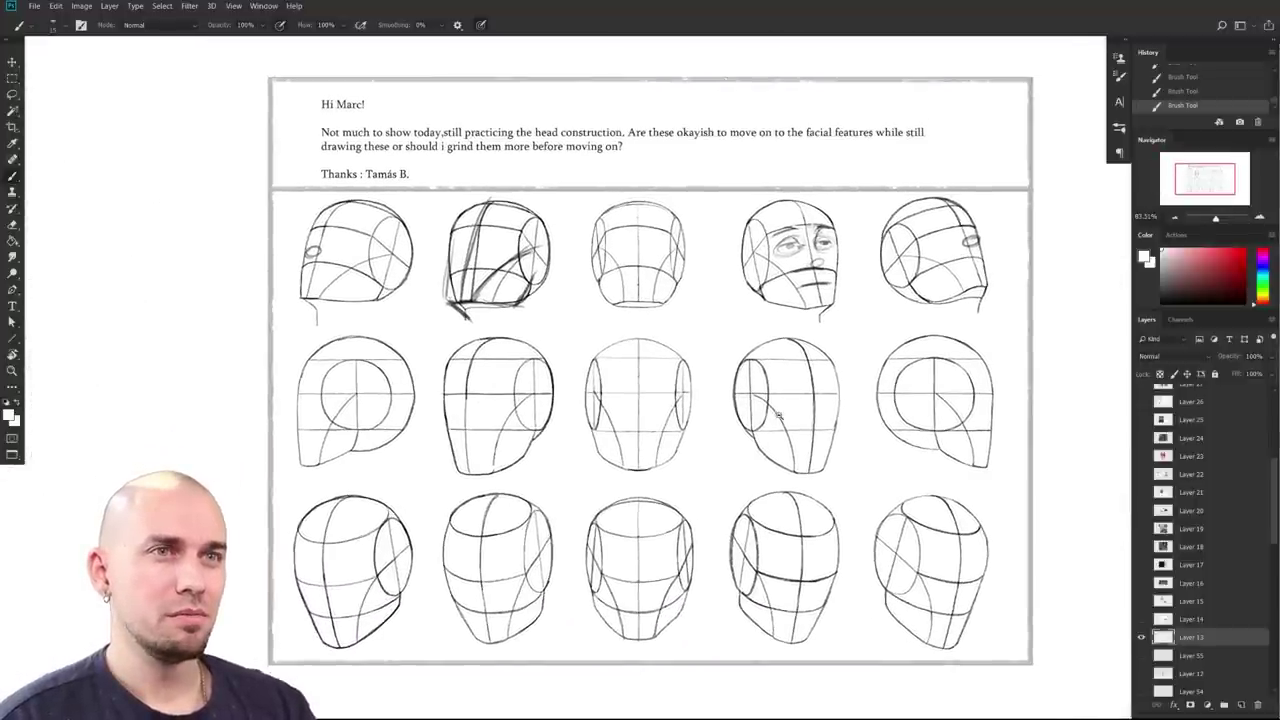
left_click_drag(785, 447, 789, 445)
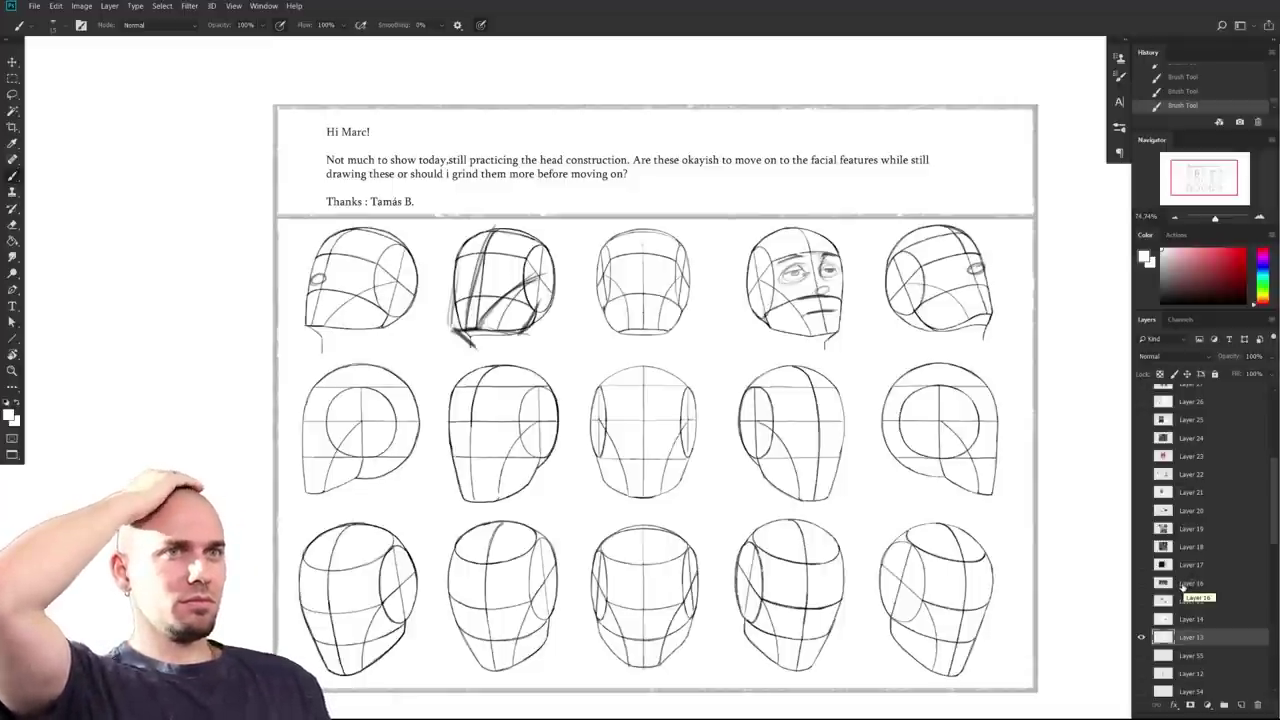
Step: Show only Layer 14 and read the student's note above the deer and hare creature drawings
left_click(1142, 620, "alt")
scroll(828, 479, "up", 4)
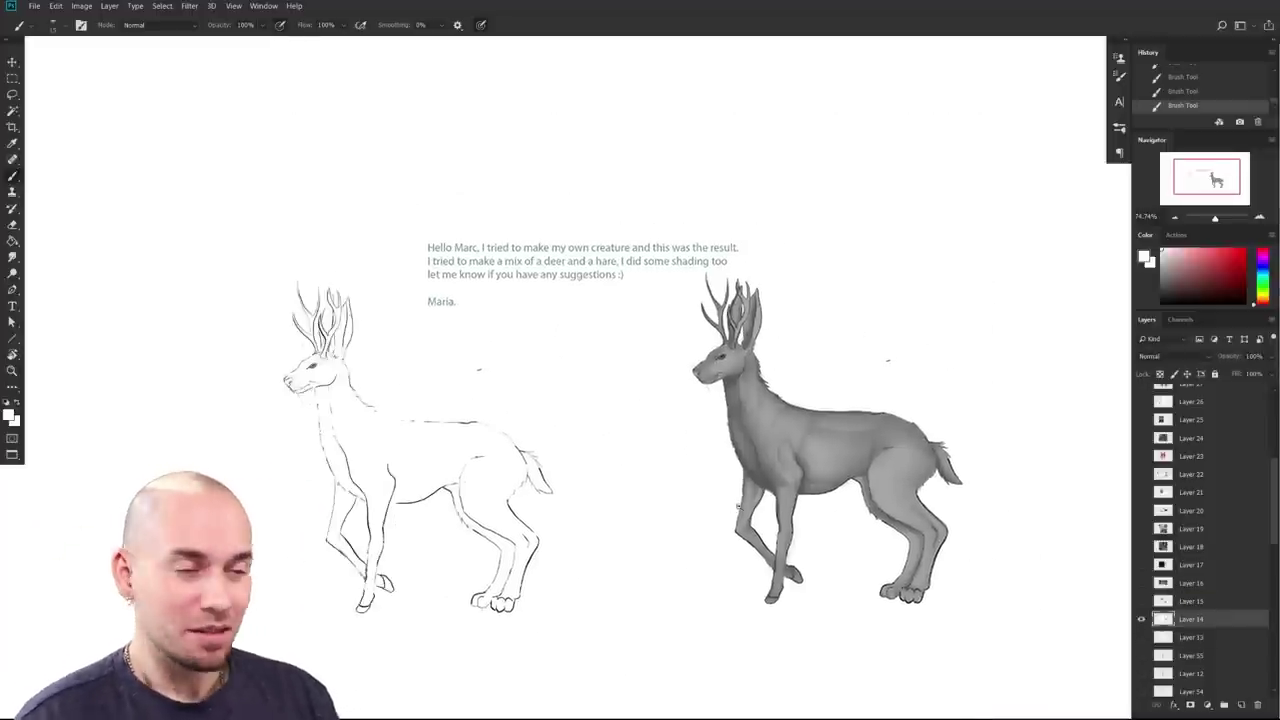
left_click_drag(820, 469, 824, 472)
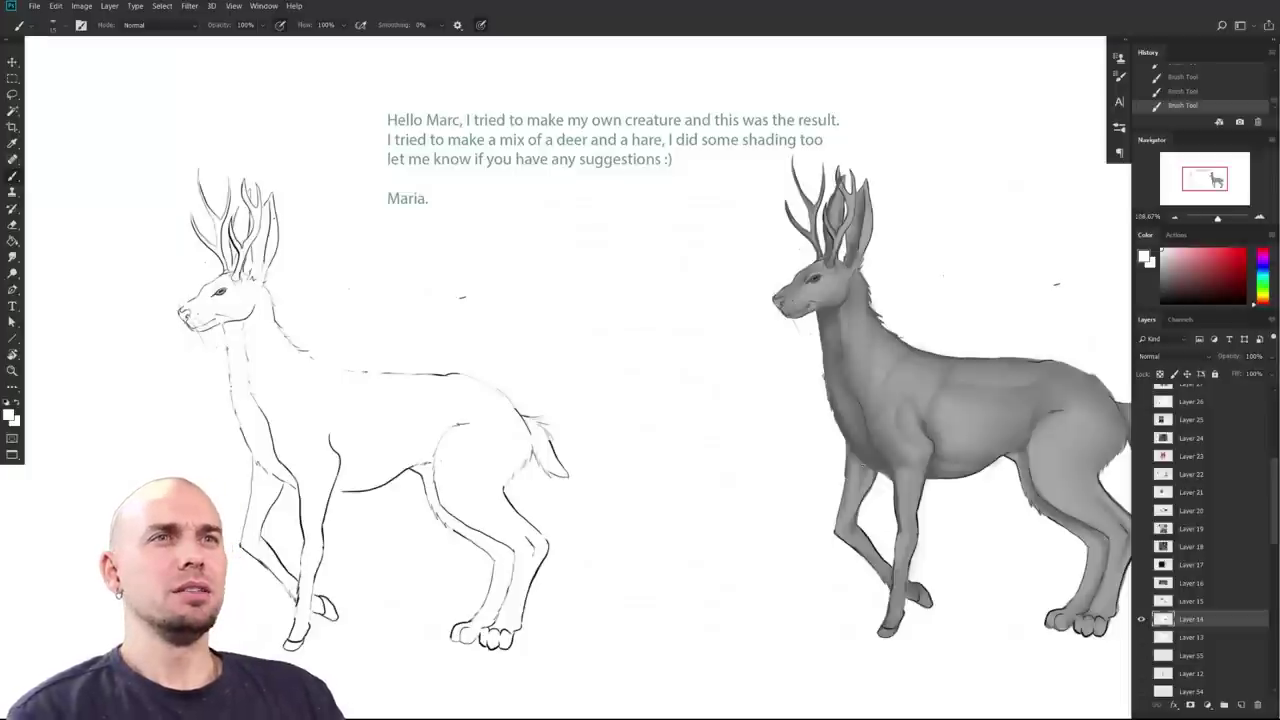
mouse_move(991, 451)
left_mouse_down()
mouse_move(971, 457)
mouse_move(978, 446)
left_mouse_up()
left_click_drag(1055, 461, 1003, 453)
scroll(1003, 453, "up", 4)
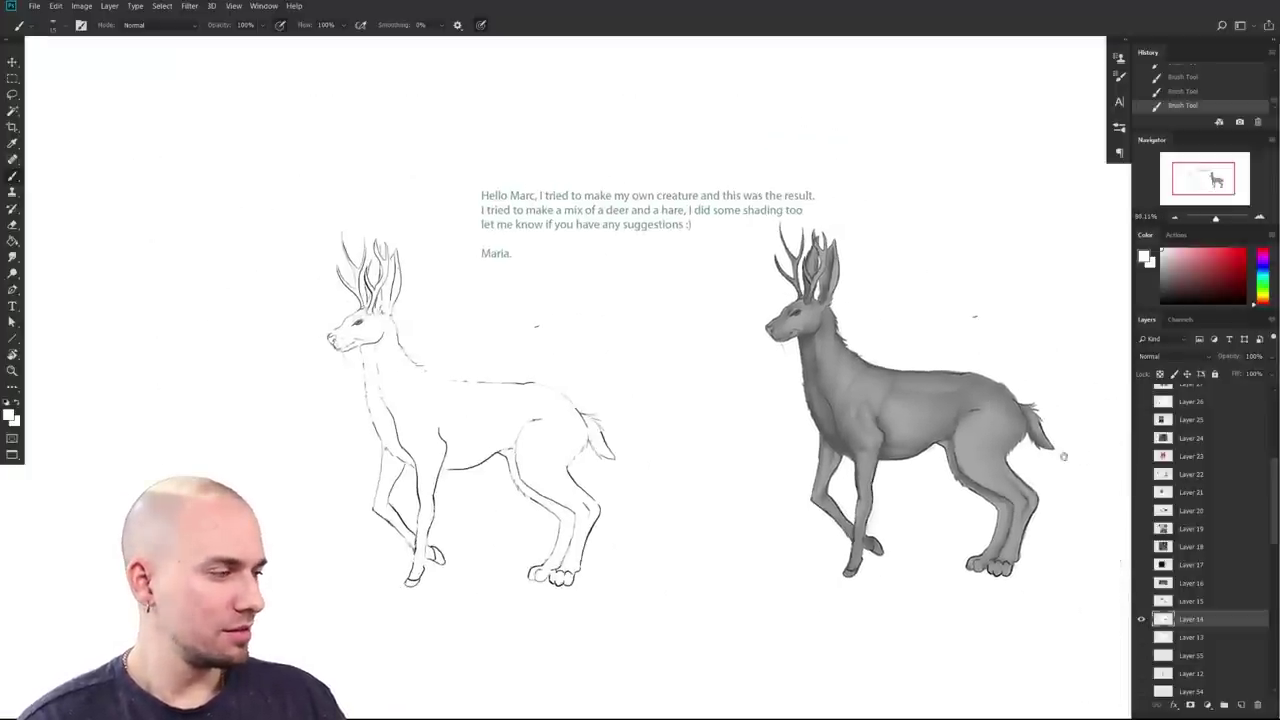
scroll(1014, 459, "down", 4)
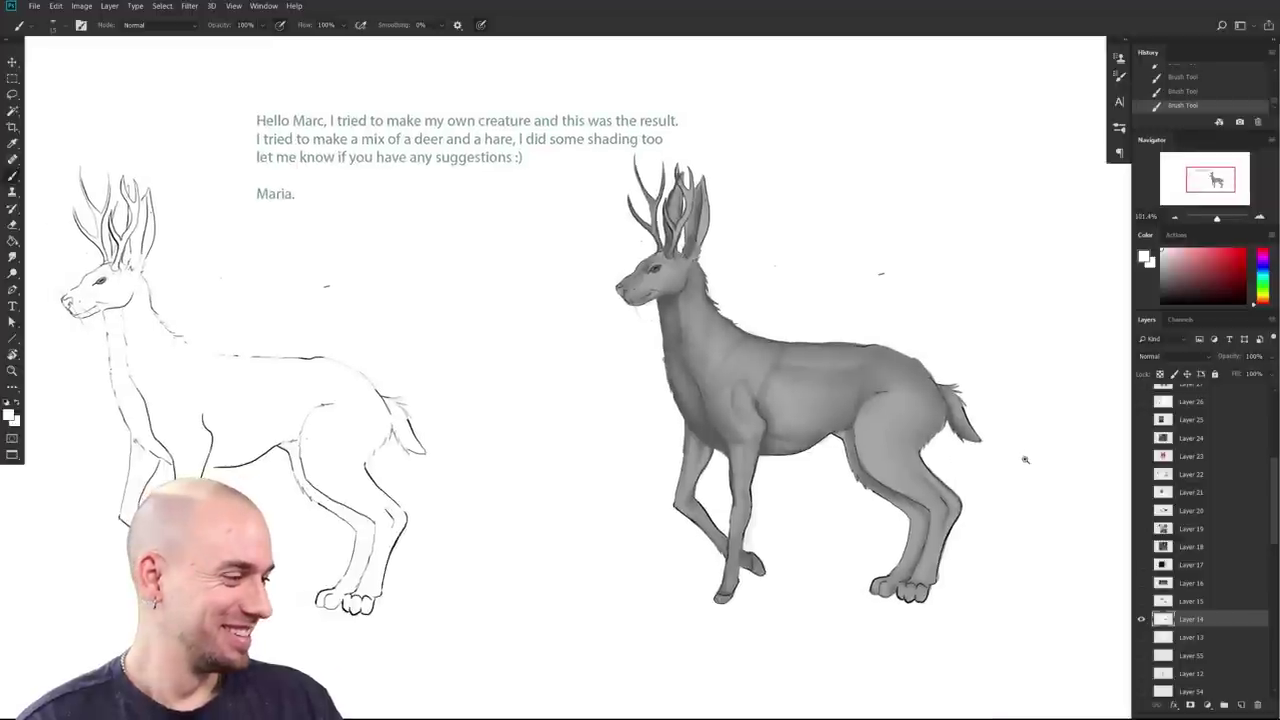
Step: Examine the creature's line drawing and the body, legs and paws of its shaded version
left_click_drag(1004, 460, 1049, 466)
scroll(1045, 464, "down", 2)
scroll(1044, 463, "down", 2)
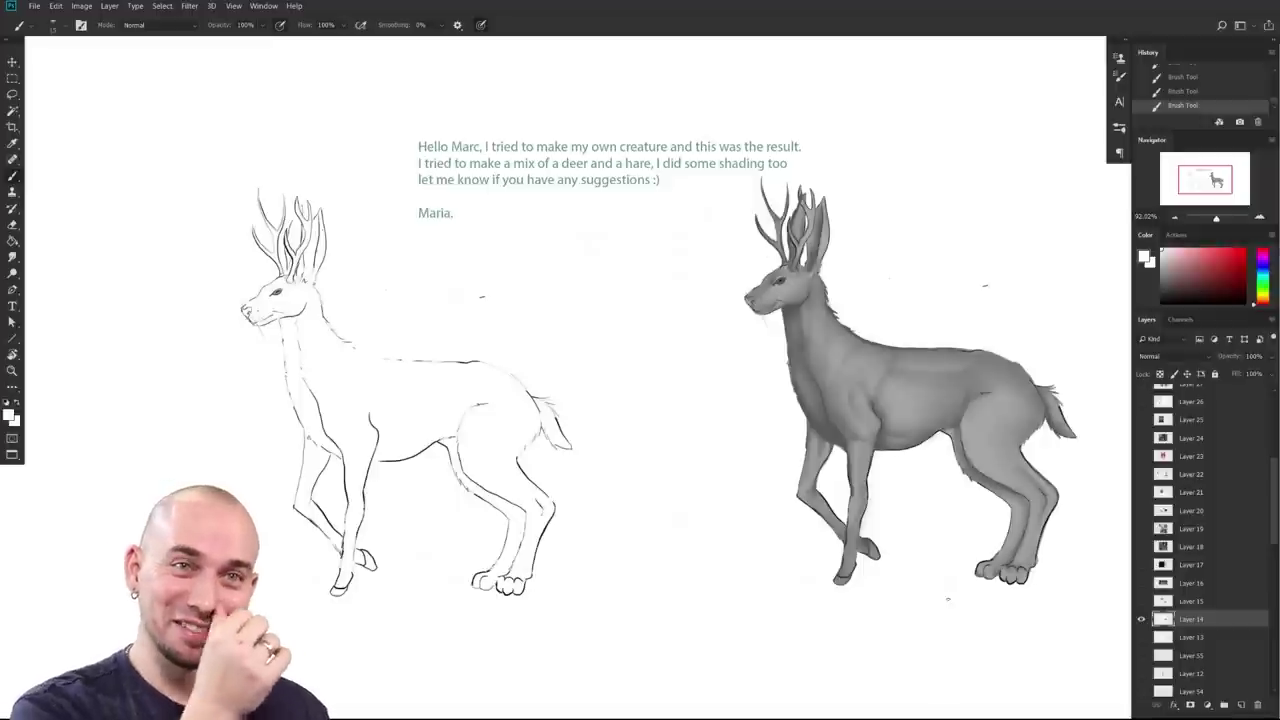
left_click_drag(940, 588, 756, 580)
left_click_drag(706, 491, 724, 488)
scroll(724, 488, "up", 3)
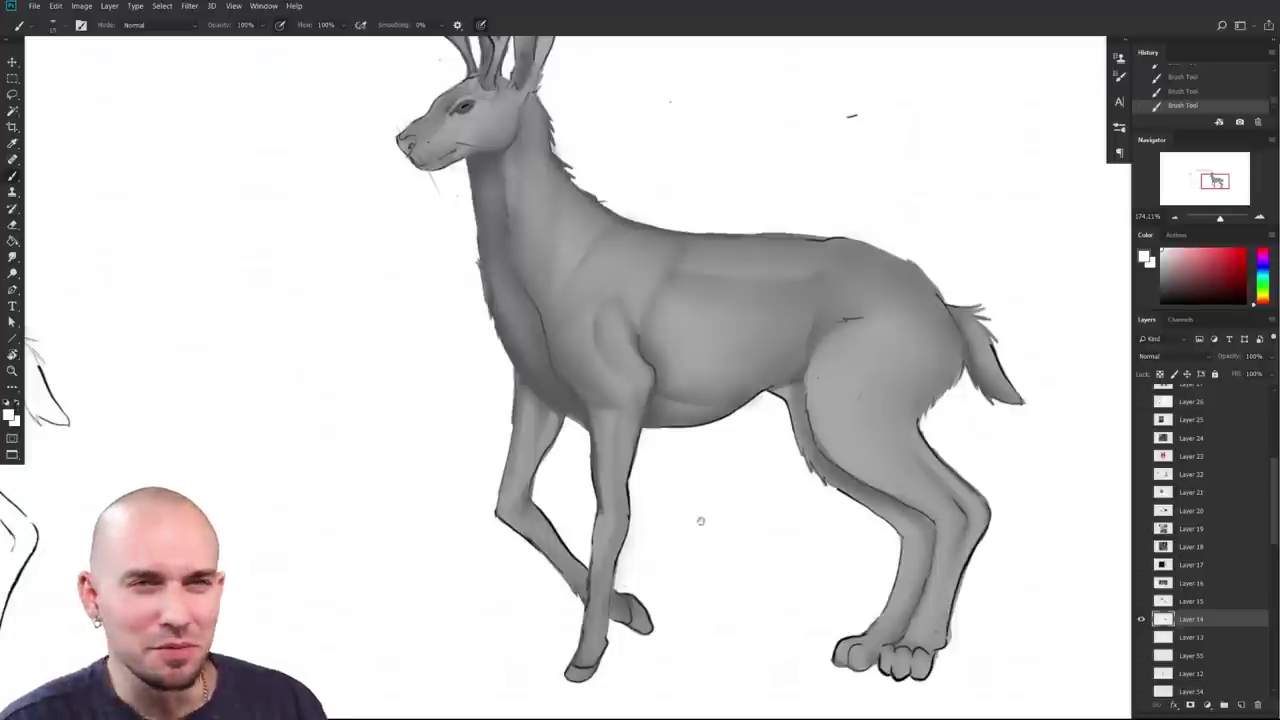
scroll(698, 522, "up", 2)
Step: Sample a dark grey from the shaded creature's body and compare its figure with the line drawing
left_click(659, 385, "alt")
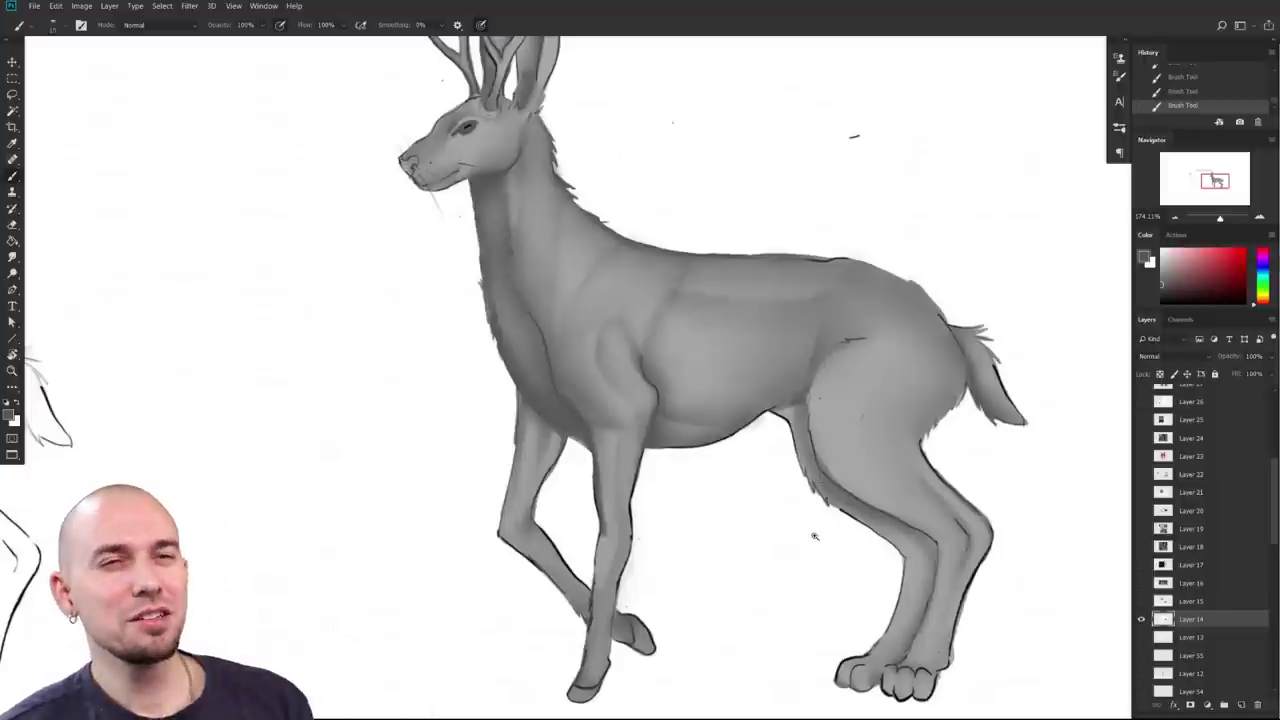
left_click_drag(803, 542, 806, 542)
left_click_drag(806, 542, 957, 551)
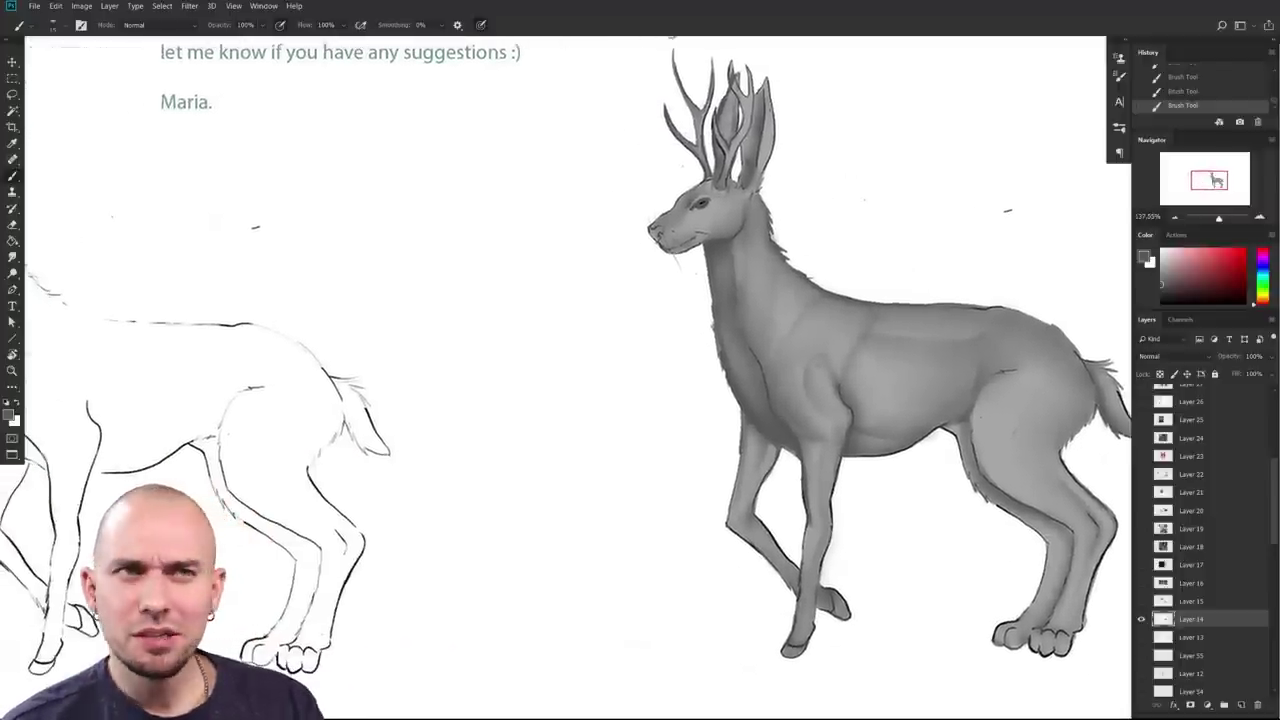
left_click_drag(968, 428, 962, 430)
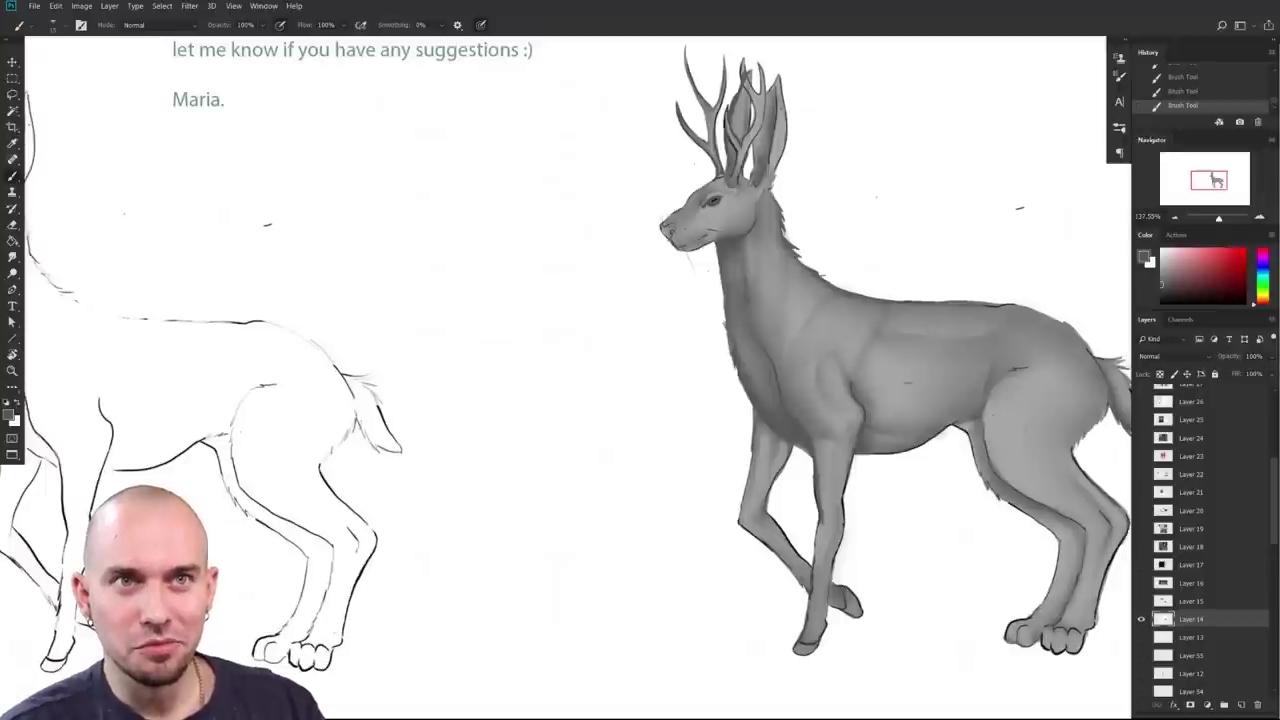
left_click_drag(954, 495, 890, 508)
left_click_drag(993, 511, 874, 526)
left_click_drag(857, 426, 762, 381)
scroll(797, 412, "up", 2)
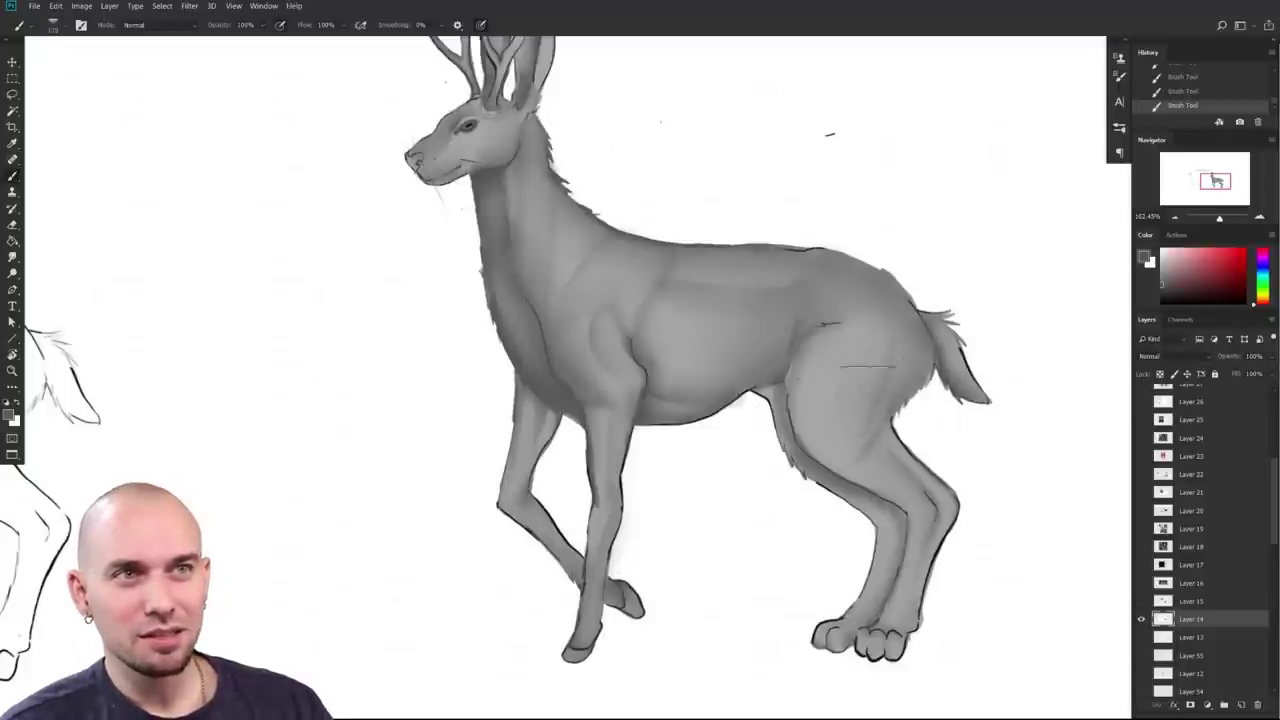
Step: Examine the shaded creature's shoulder, belly and hind leg with the brush size reduced
mouse_move(961, 425)
left_mouse_down()
mouse_move(943, 431)
mouse_move(965, 431)
left_mouse_up()
mouse_move(921, 433)
left_mouse_down()
mouse_move(867, 416)
mouse_move(848, 360)
left_mouse_up()
key("bracketleft")
key("bracketleft")
key("bracketleft")
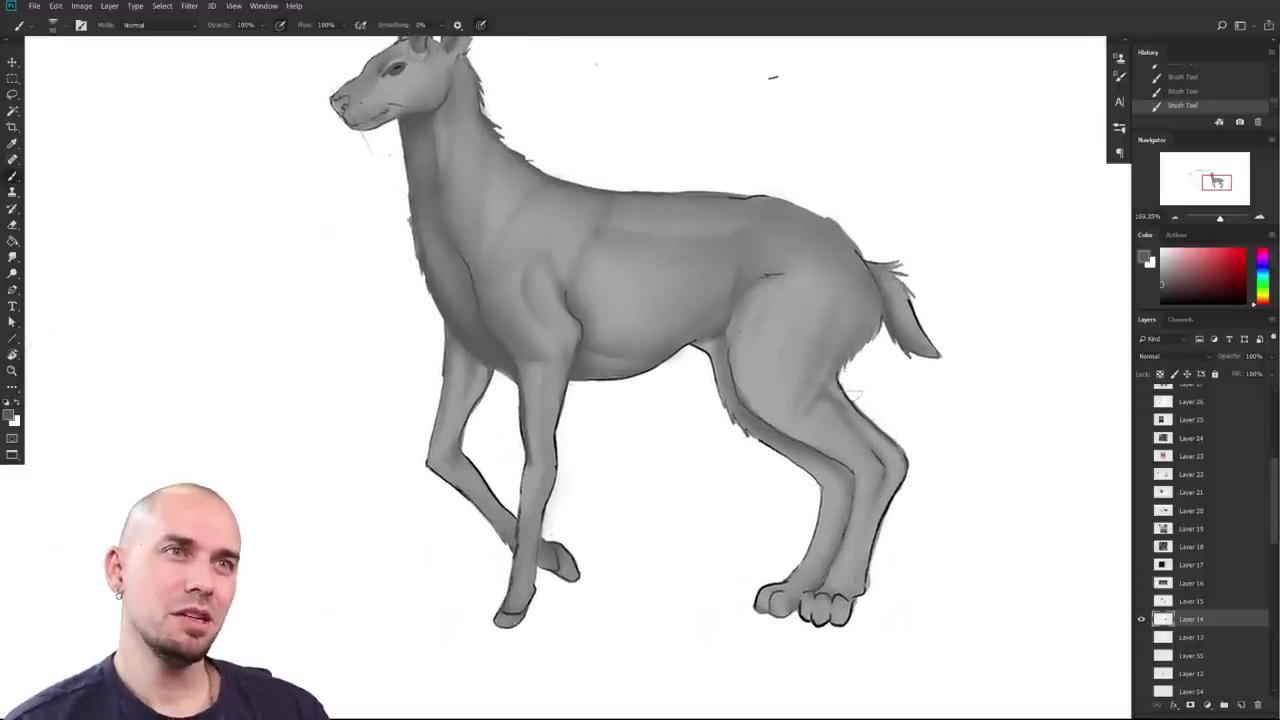
mouse_move(928, 443)
left_mouse_down()
mouse_move(904, 441)
mouse_move(925, 446)
left_mouse_up()
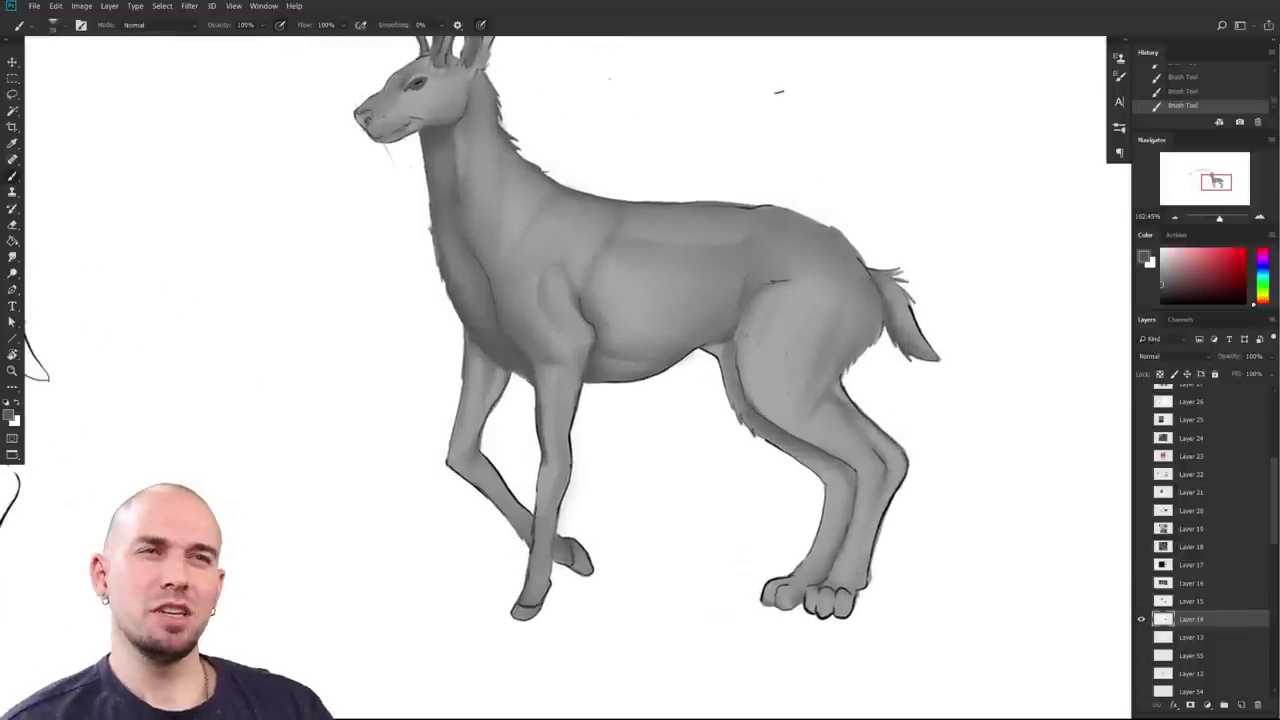
key("bracketleft")
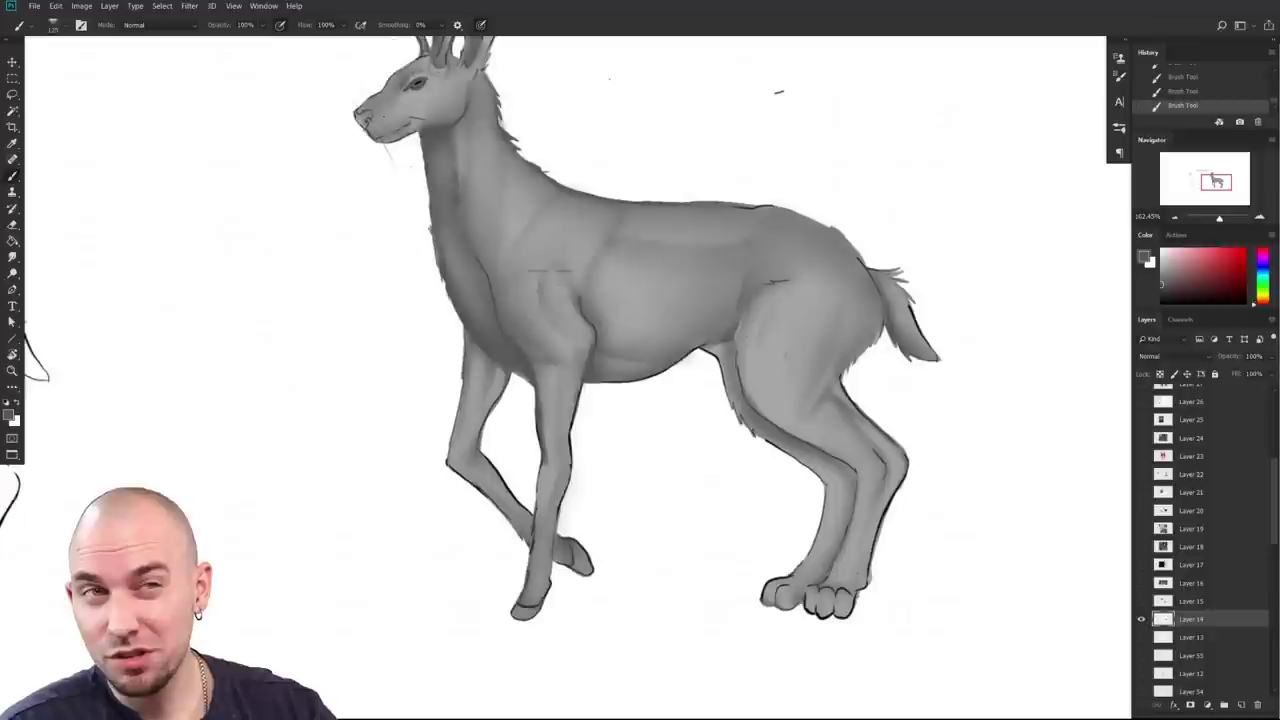
left_click_drag(543, 255, 655, 362)
key("bracketright")
left_click_drag(655, 362, 640, 356)
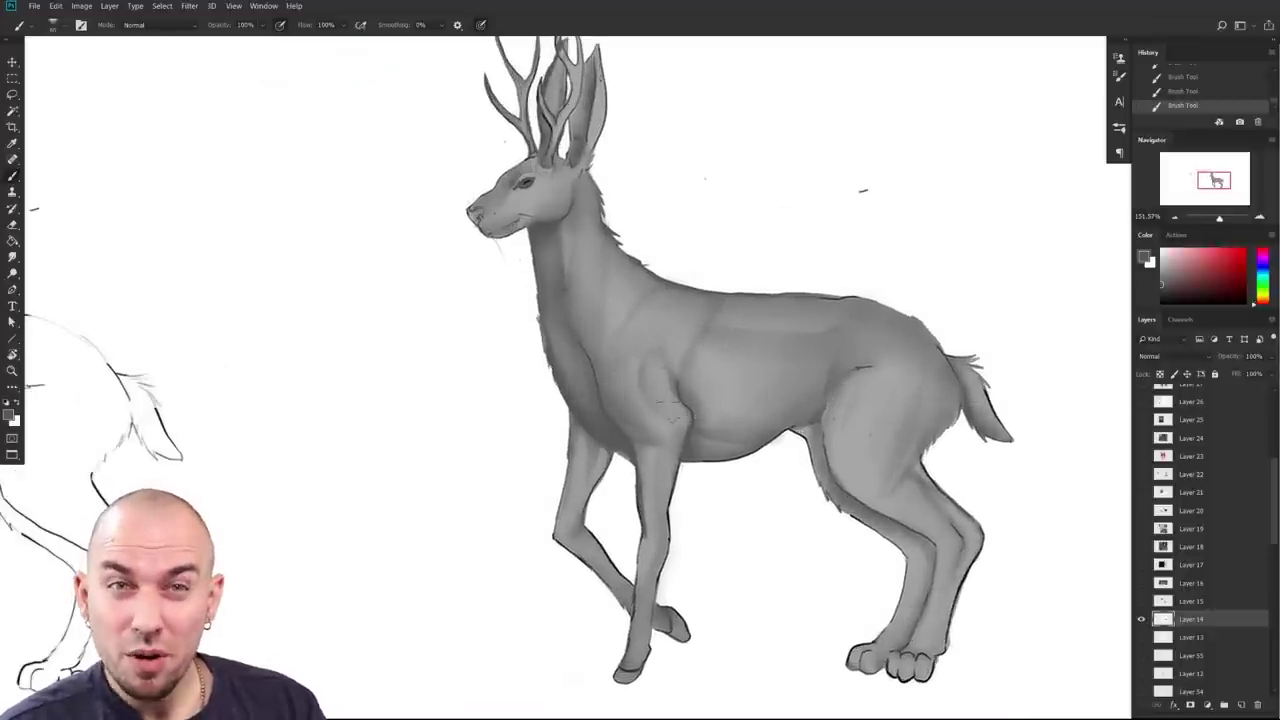
mouse_move(674, 415)
left_mouse_down()
mouse_move(598, 418)
mouse_move(692, 422)
left_mouse_up()
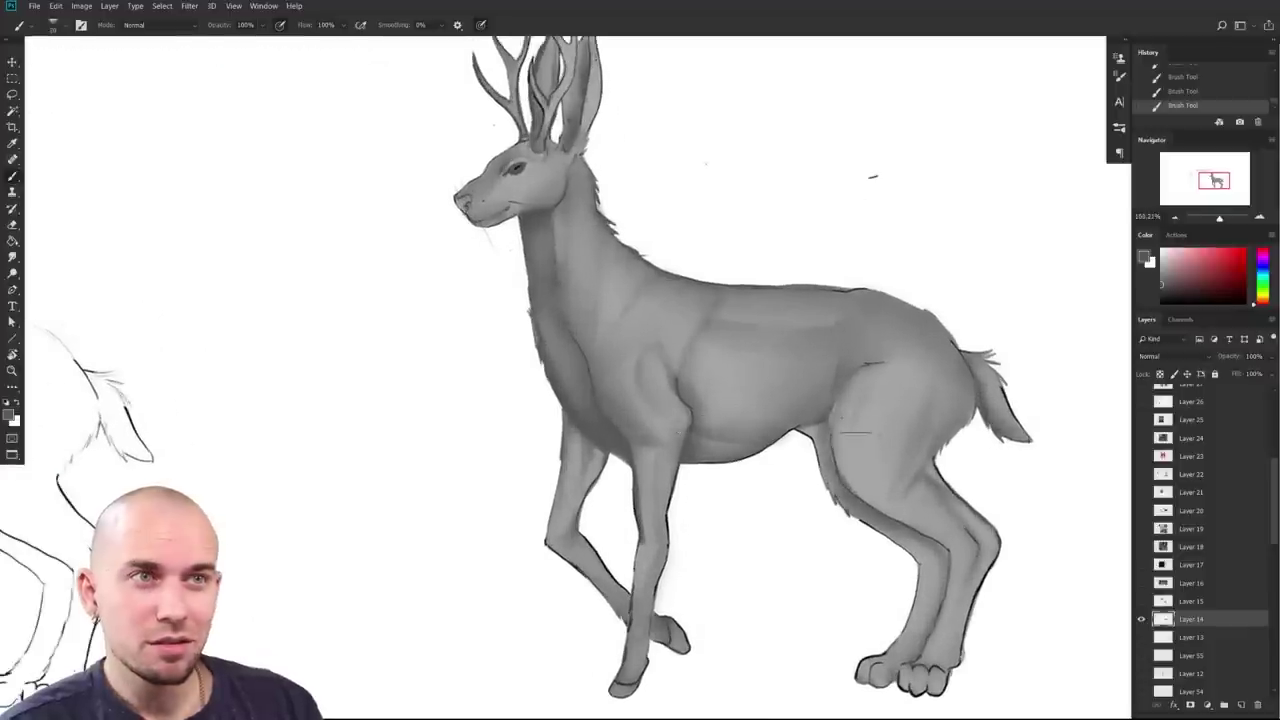
left_click_drag(826, 453, 811, 443)
left_click_drag(918, 444, 877, 417)
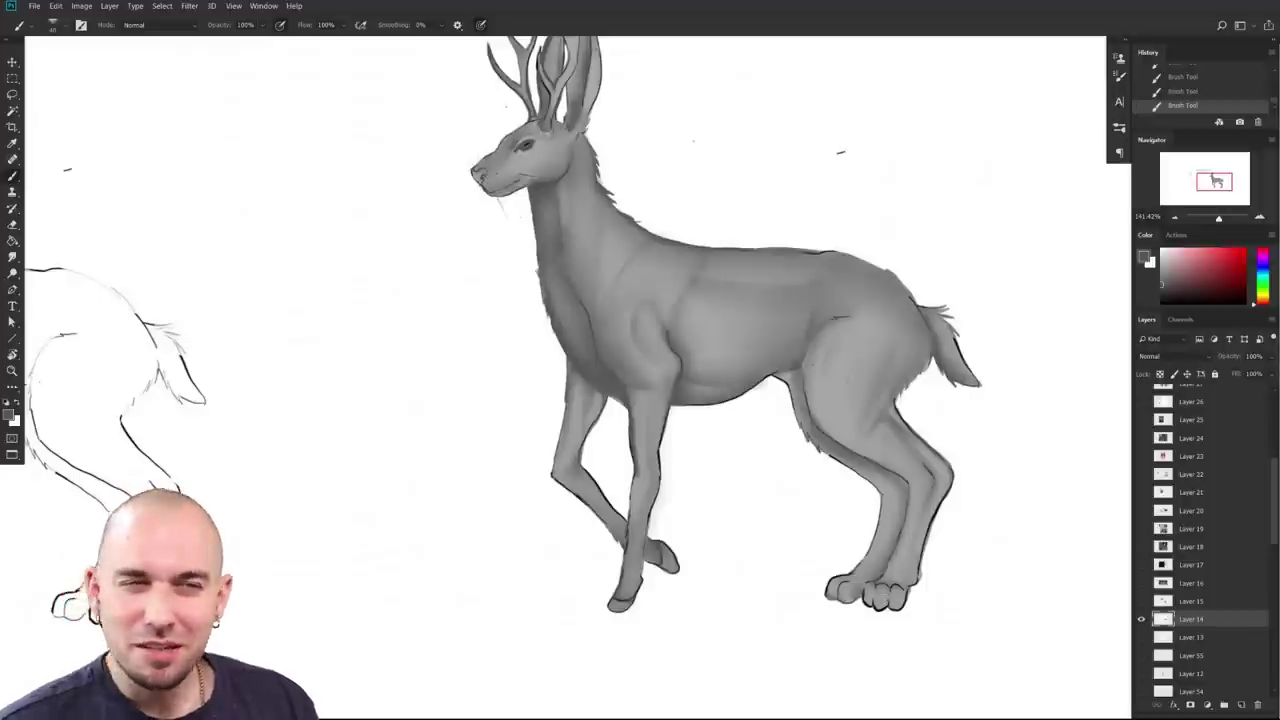
Step: Try small brush marks around the hind paws and the raised front hoof, undoing each one
mouse_move(888, 590)
left_mouse_down()
mouse_move(856, 590)
mouse_move(836, 612)
mouse_move(882, 592)
left_mouse_up()
key("bracketleft")
key("ctrl+z")
mouse_move(669, 550)
left_mouse_down()
mouse_move(593, 614)
mouse_move(660, 565)
left_mouse_up()
key("ctrl+z")
mouse_move(888, 576)
left_mouse_down()
mouse_move(855, 578)
mouse_move(890, 606)
mouse_move(892, 590)
left_mouse_up()
key("ctrl+z")
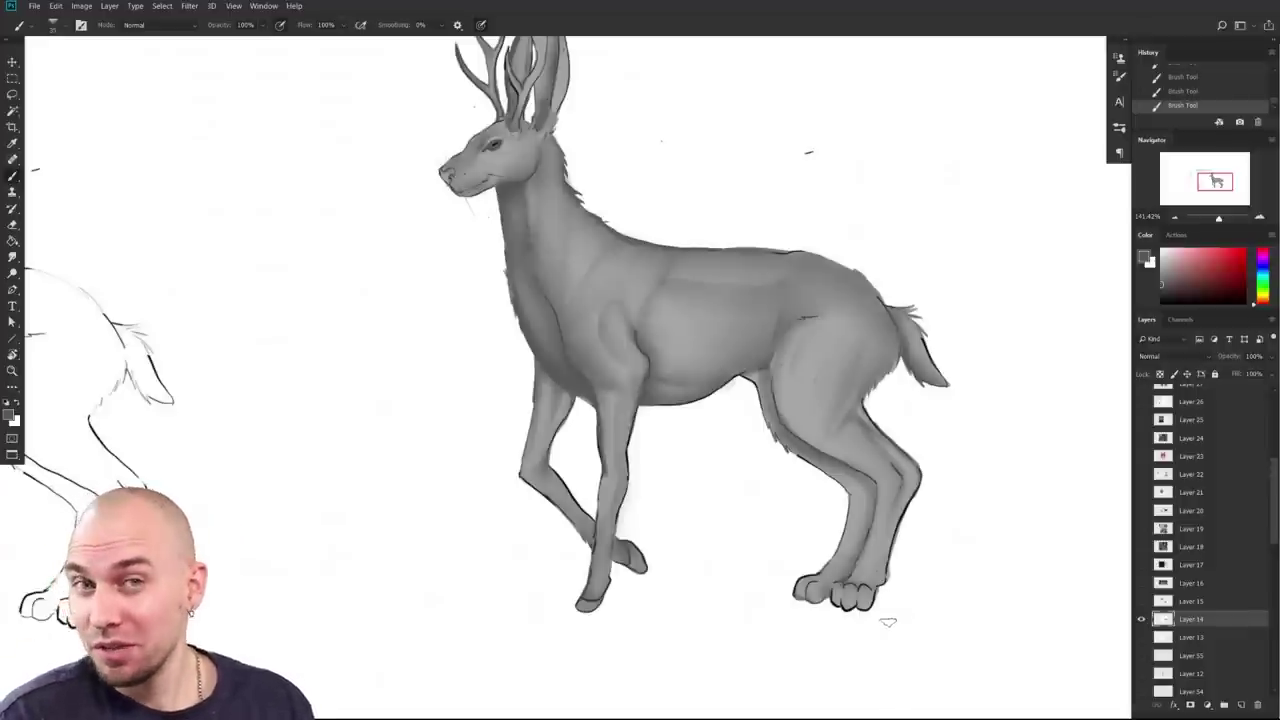
scroll(925, 578, "down", 3)
mouse_move(881, 545)
left_mouse_down()
mouse_move(900, 539)
mouse_move(746, 587)
mouse_move(908, 578)
left_mouse_up()
key("ctrl+z")
Step: Compare the shaded creature with its line drawing and sample a light grey from its hind leg
mouse_move(790, 550)
left_mouse_down()
mouse_move(953, 534)
mouse_move(852, 577)
left_mouse_up()
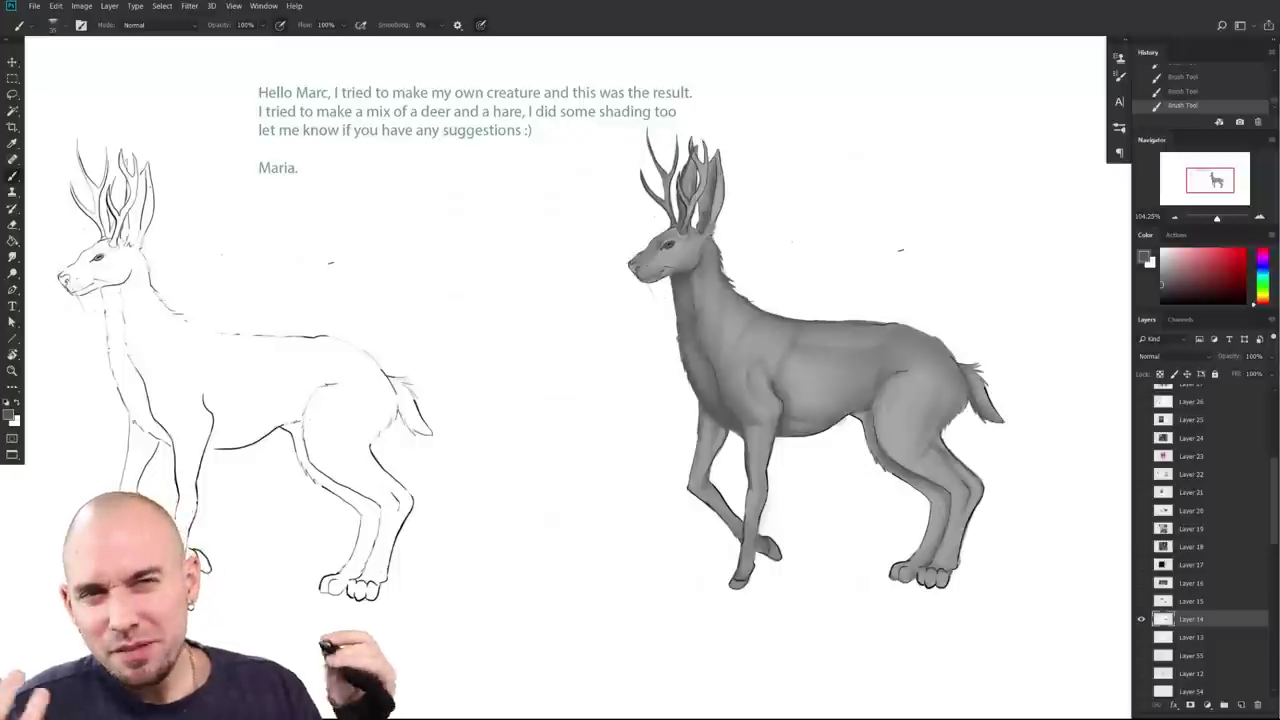
mouse_move(902, 559)
left_mouse_down()
mouse_move(862, 578)
mouse_move(894, 563)
mouse_move(878, 578)
mouse_move(890, 550)
mouse_move(880, 574)
left_mouse_up()
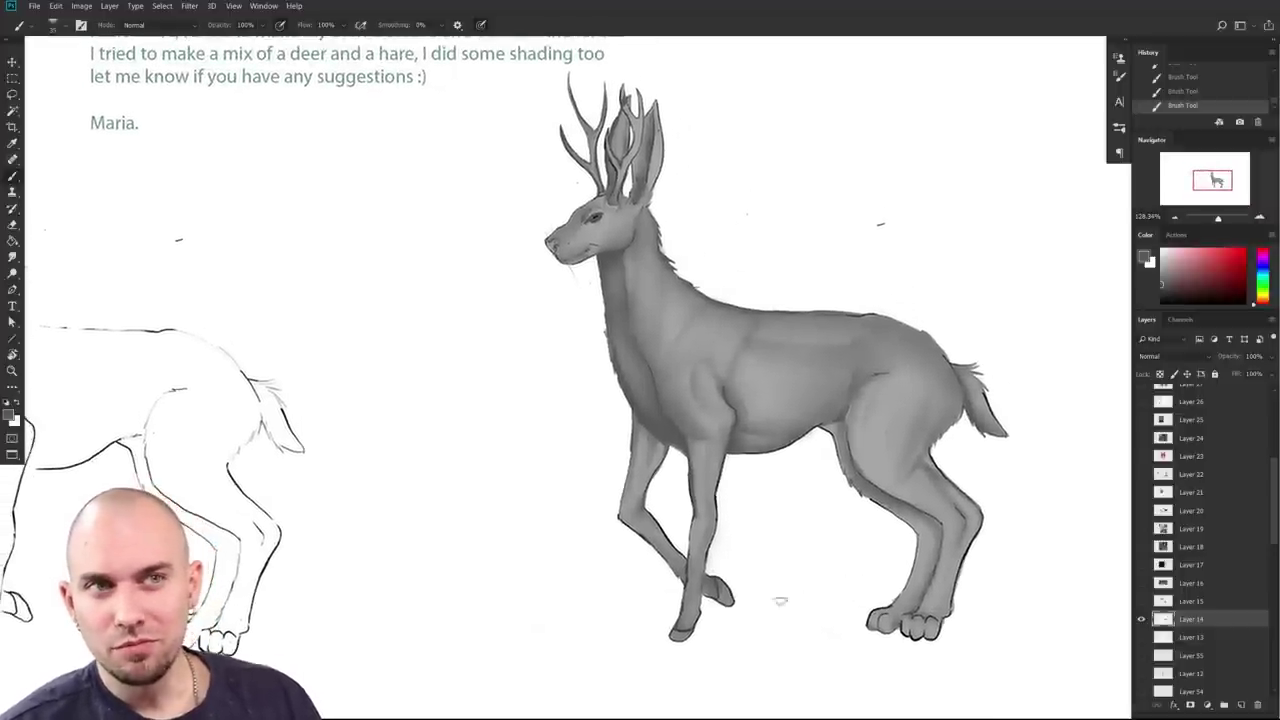
scroll(823, 618, "up", 1)
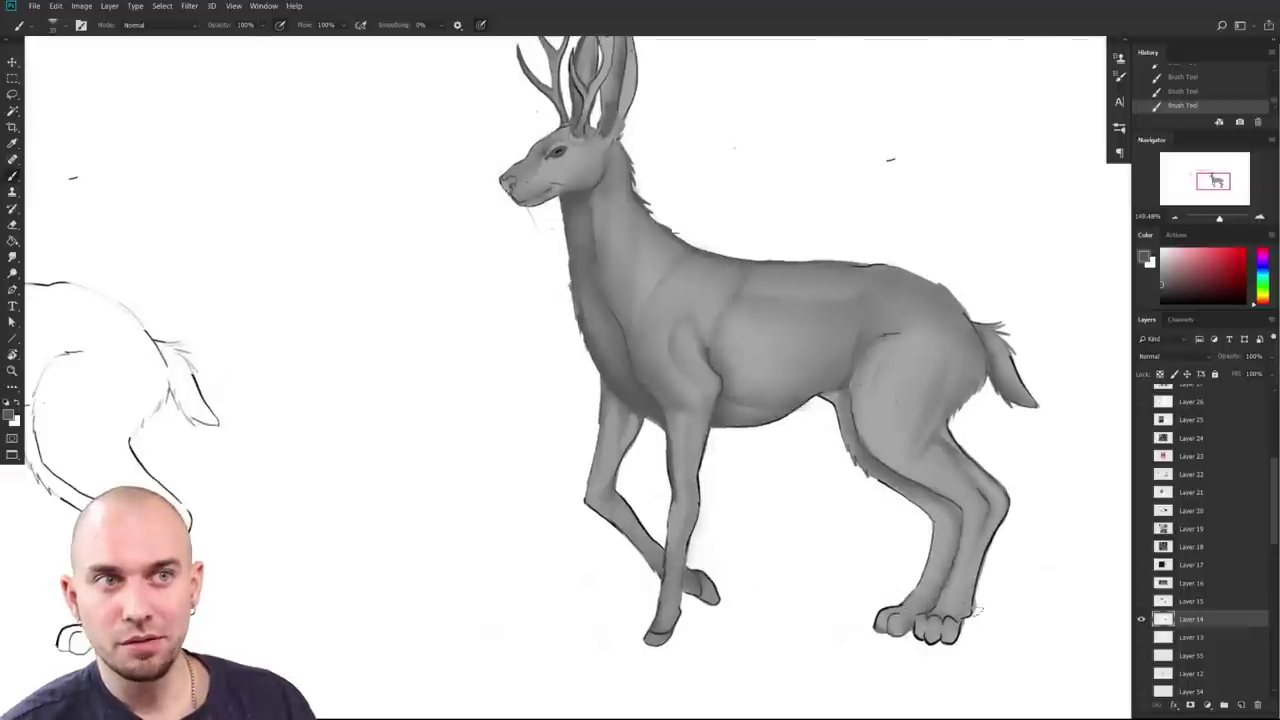
scroll(880, 535, "down", 3)
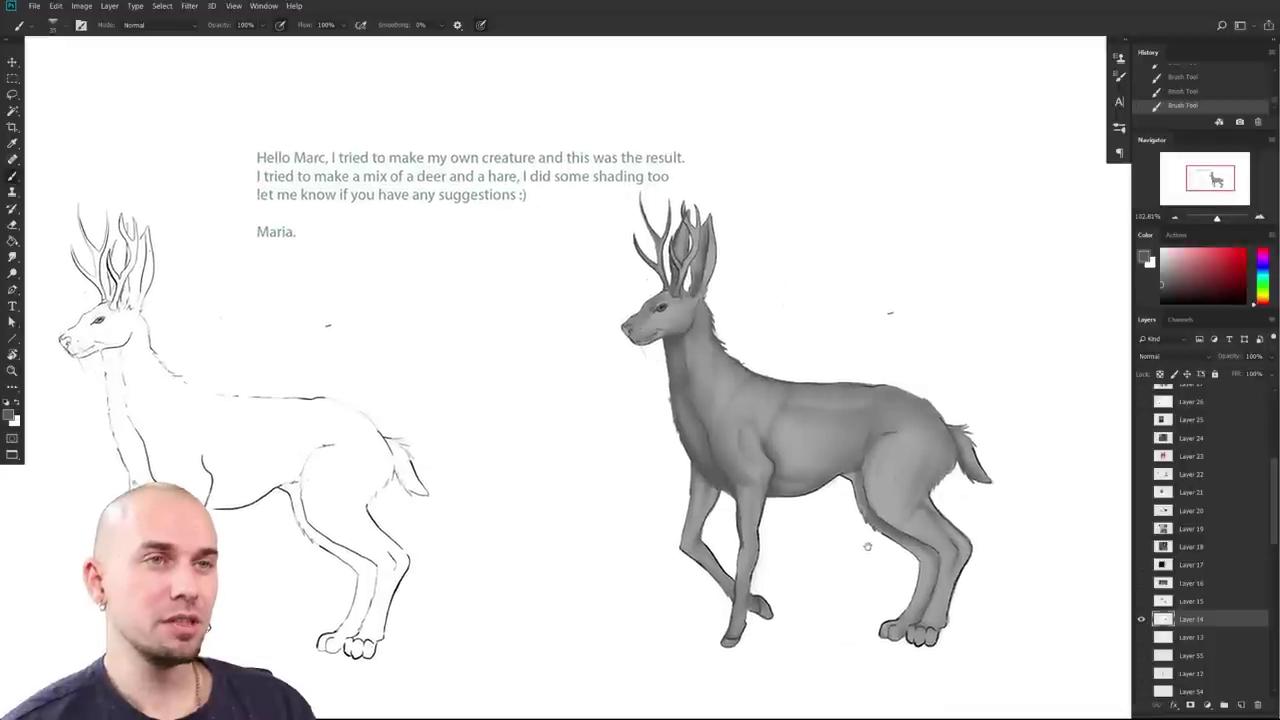
left_click_drag(888, 540, 884, 539)
scroll(883, 539, "up", 2)
scroll(897, 531, "up", 2)
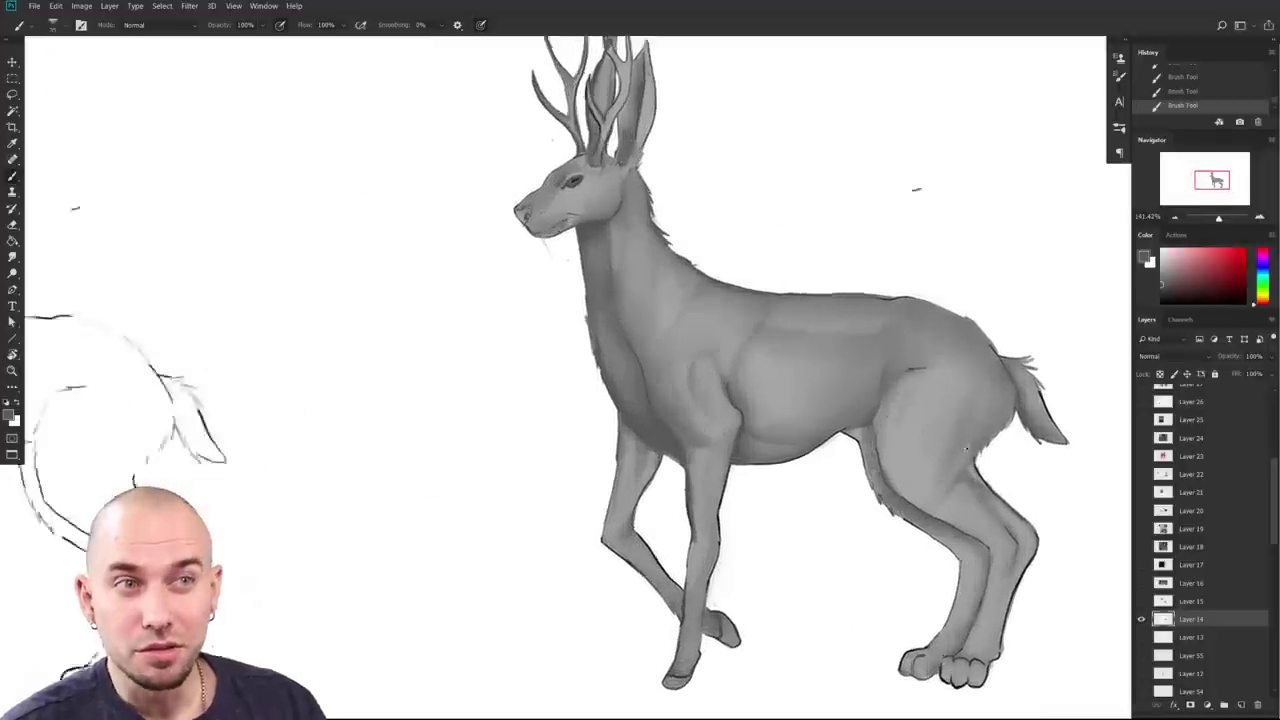
left_click(984, 473, "alt")
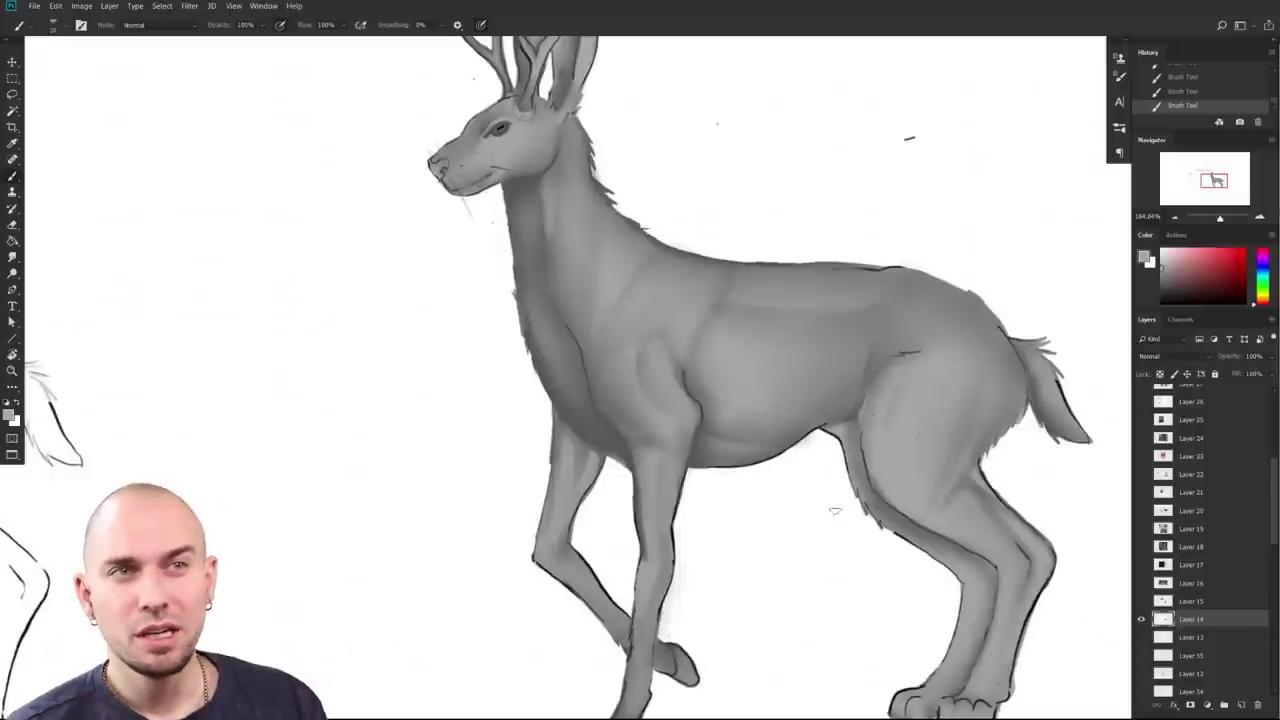
left_click_drag(688, 326, 676, 340)
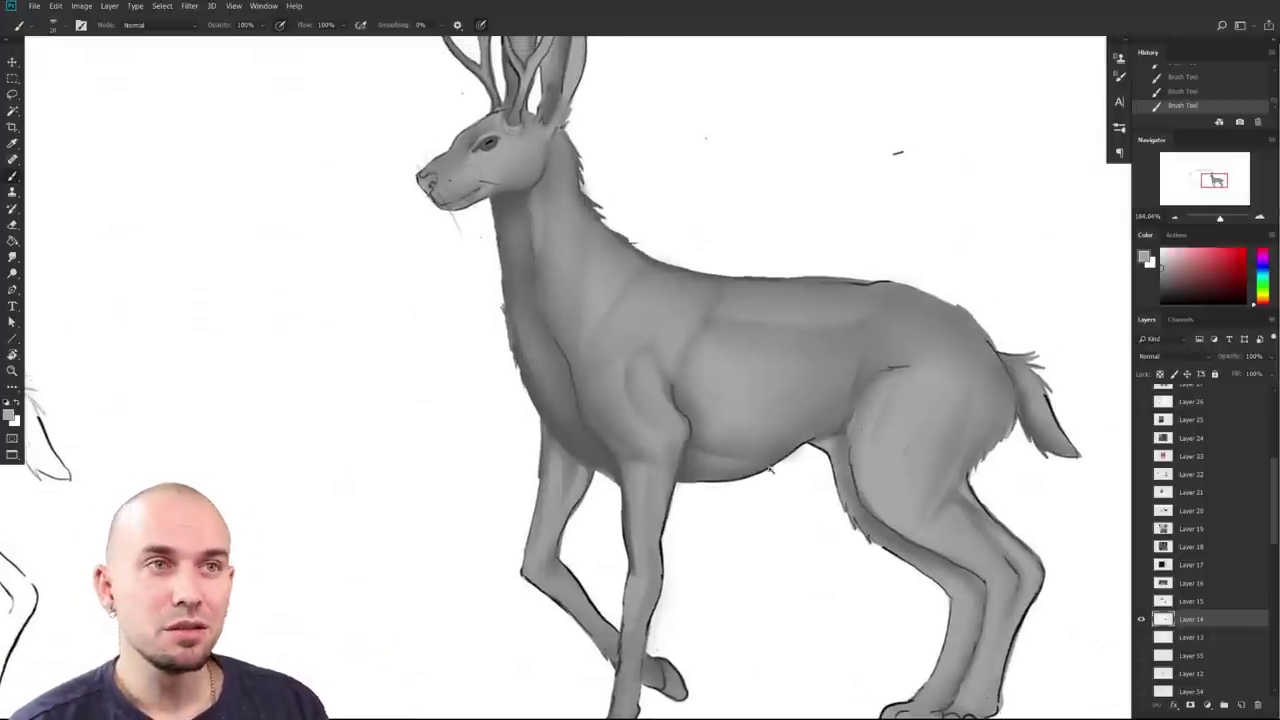
left_click_drag(768, 470, 722, 468)
left_click_drag(860, 448, 949, 463)
key("bracketright")
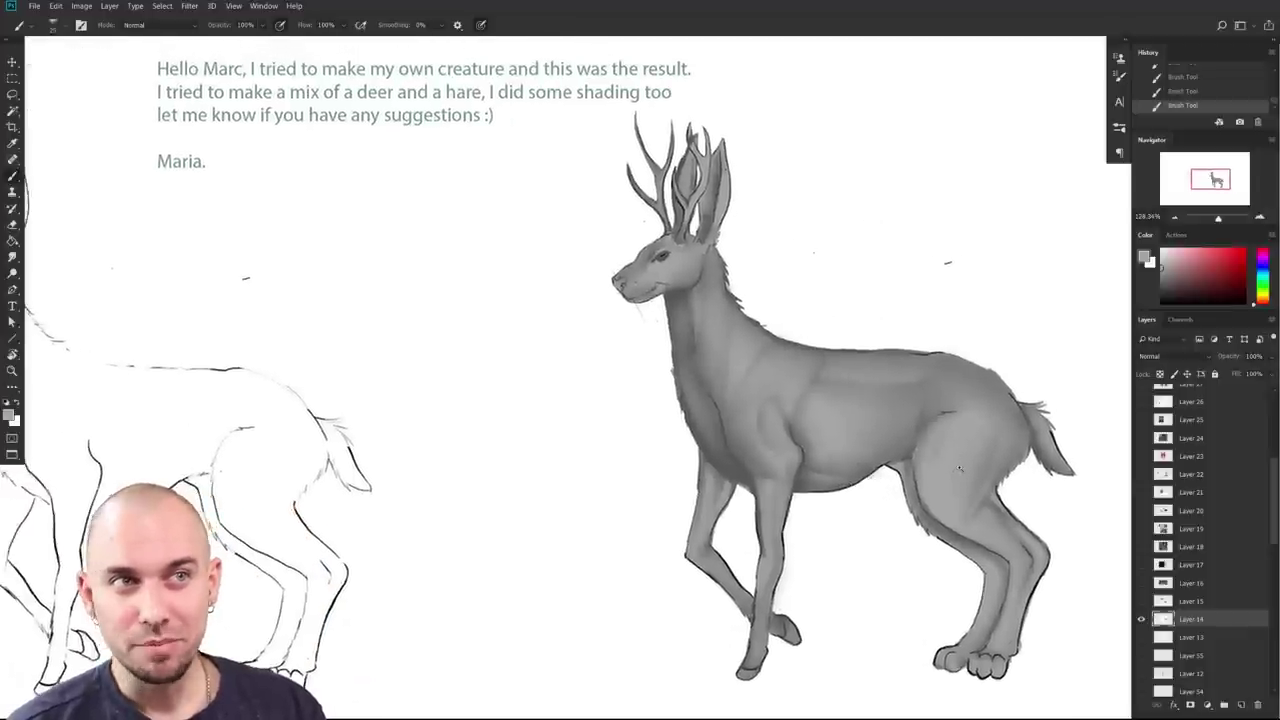
scroll(959, 467, "up", 3)
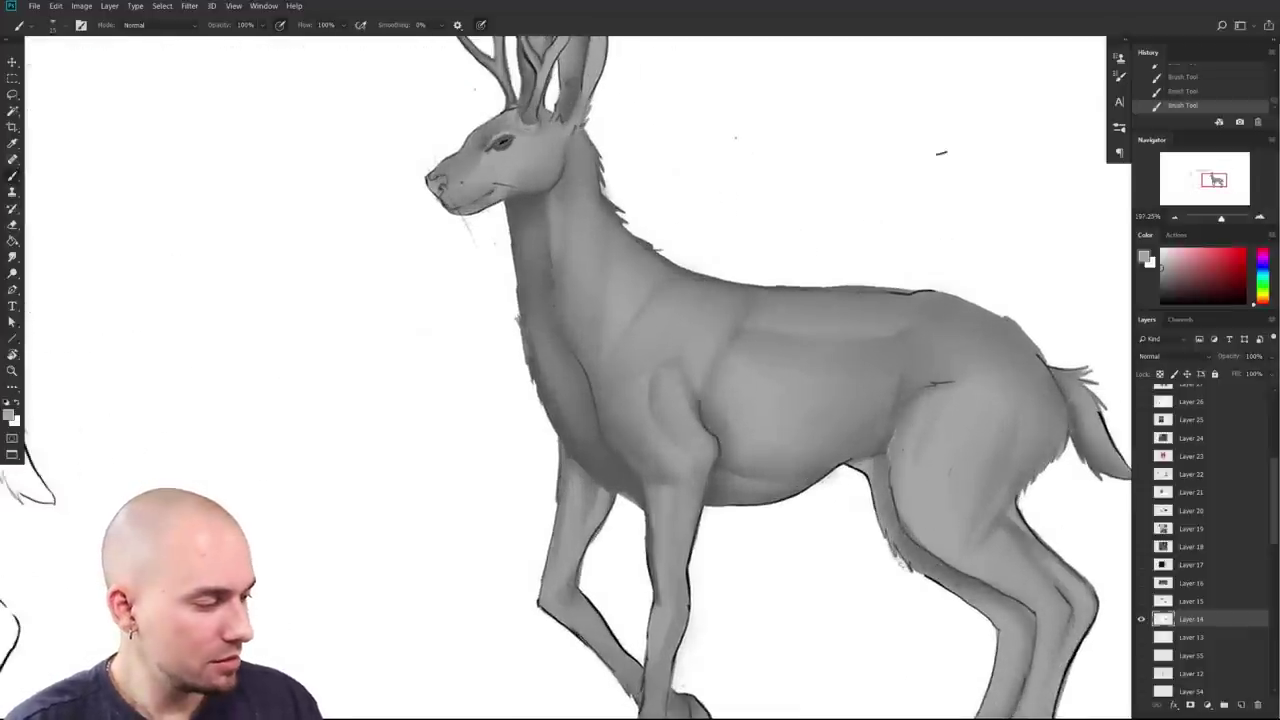
Step: Sample a dark grey near the hind leg and paint fur tufts at the shoulder, elbow, upper back and hip crease
left_click(890, 550, "alt")
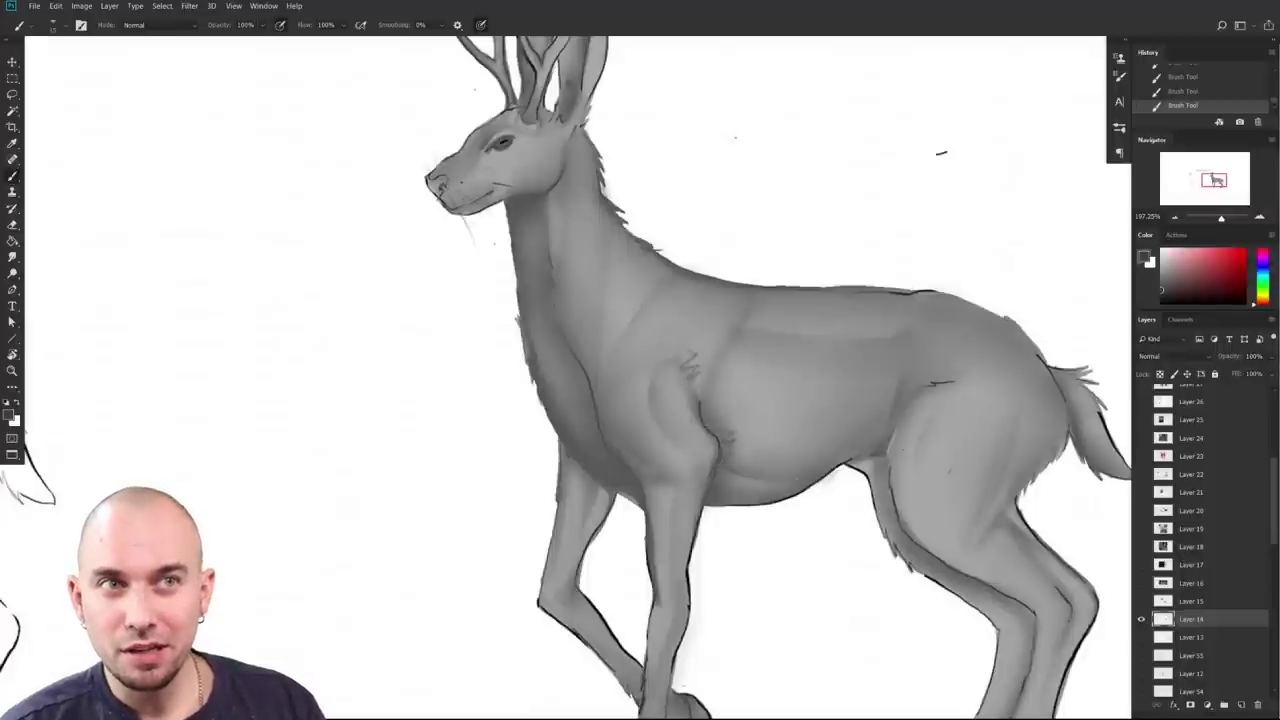
left_click_drag(679, 610, 716, 514)
key("ctrl+z")
left_click_drag(675, 447, 666, 484)
key("]")
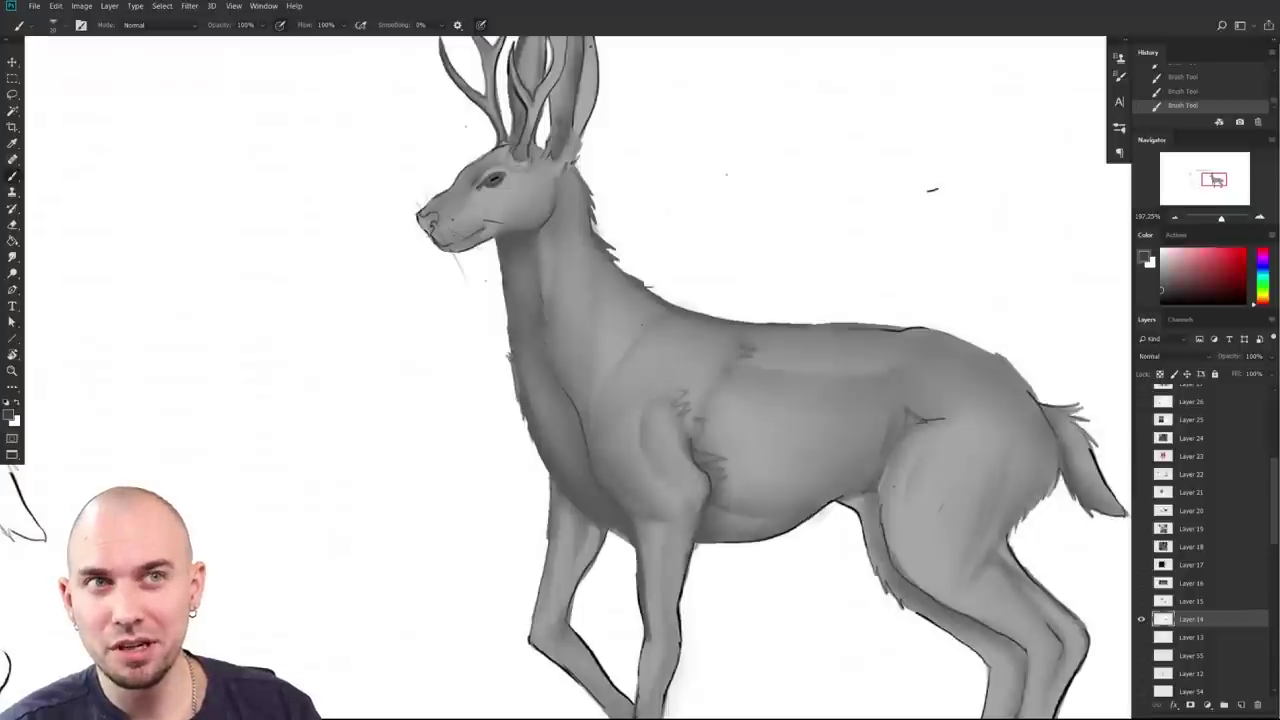
left_click_drag(941, 508, 884, 470)
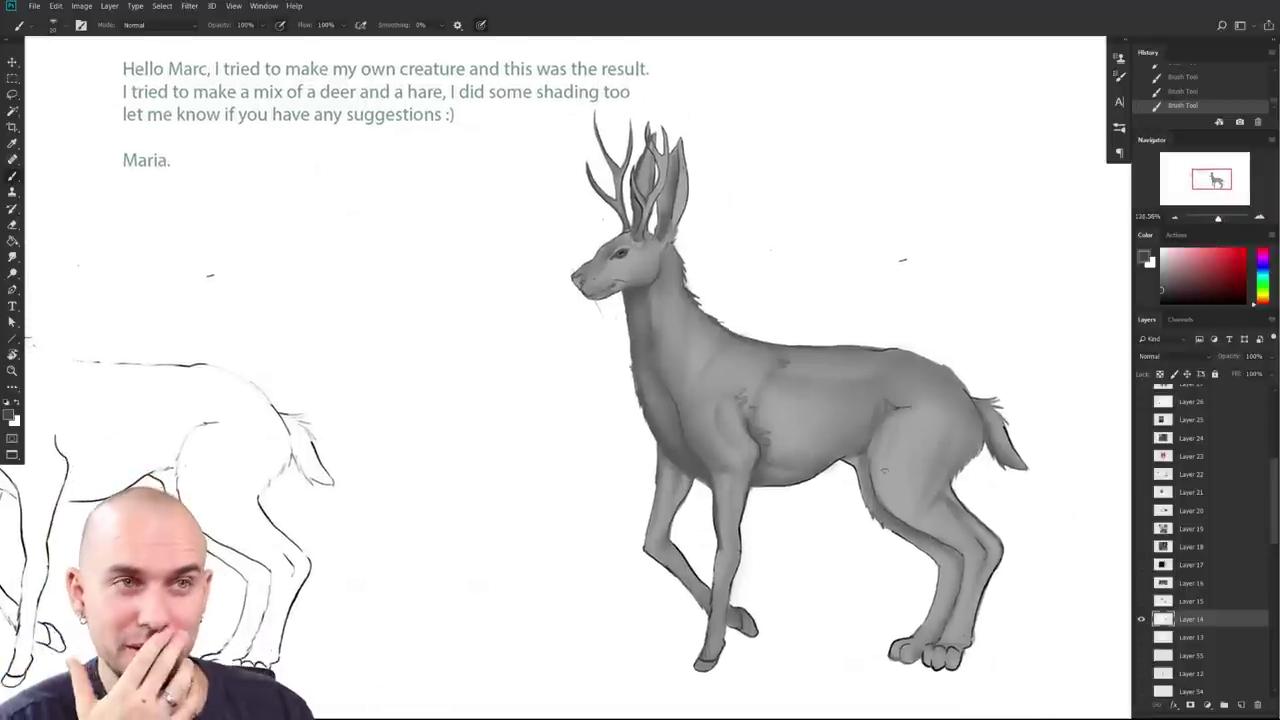
Step: Try a dark brush mark near the base of the upright near ear and undo it
left_click_drag(887, 531, 886, 700)
left_click_drag(720, 535, 891, 526)
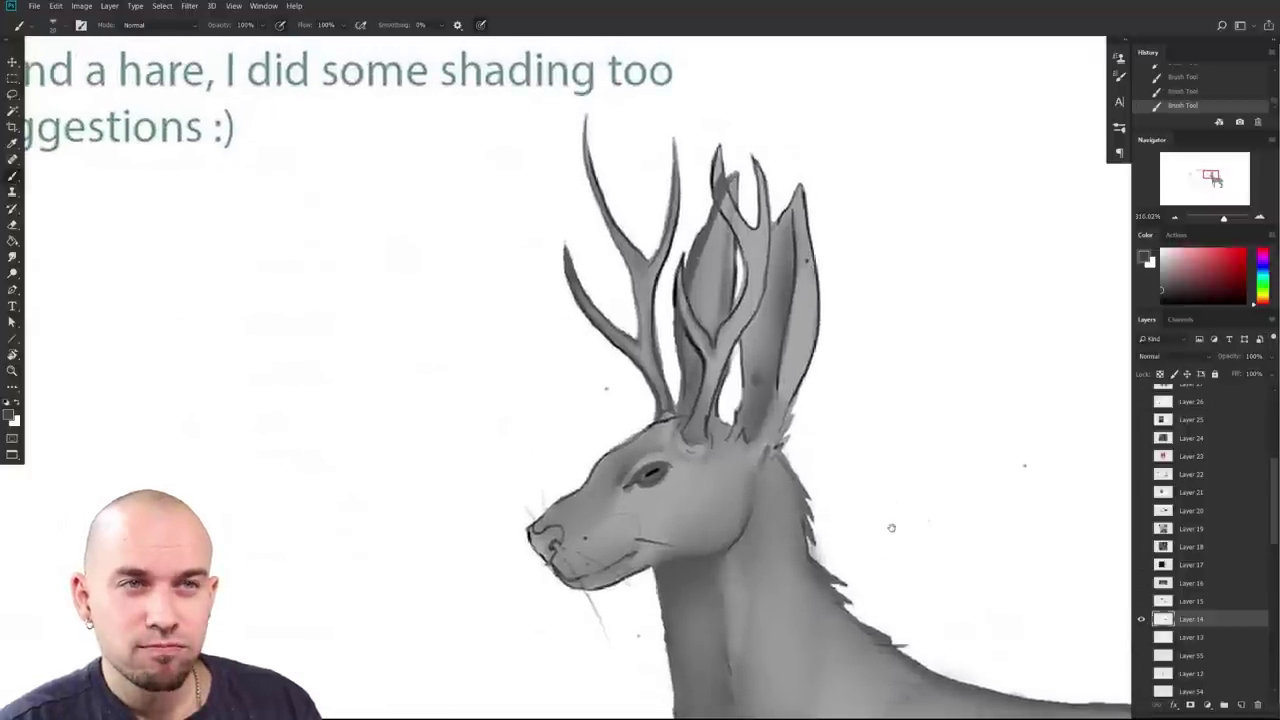
left_click_drag(891, 528, 888, 524)
mouse_move(761, 400)
left_mouse_down()
mouse_move(762, 158)
mouse_move(708, 410)
mouse_move(780, 402)
left_mouse_up()
key("ctrl+z")
scroll(830, 473, "down", 5)
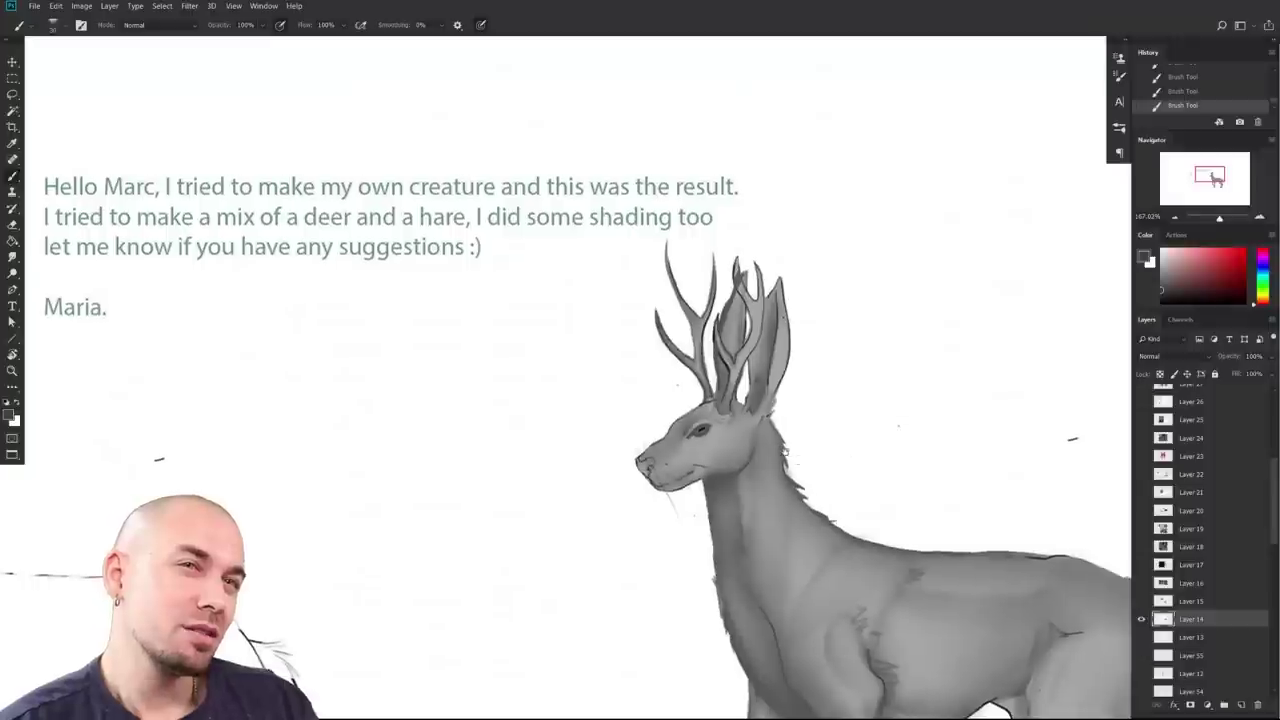
Step: Sample a grey from the creature and paint the soft outline of a long drooping ear behind the neck
mouse_move(709, 380)
left_mouse_down()
mouse_move(654, 363)
mouse_move(710, 490)
left_mouse_up()
left_click(676, 362, "alt")
key("]")
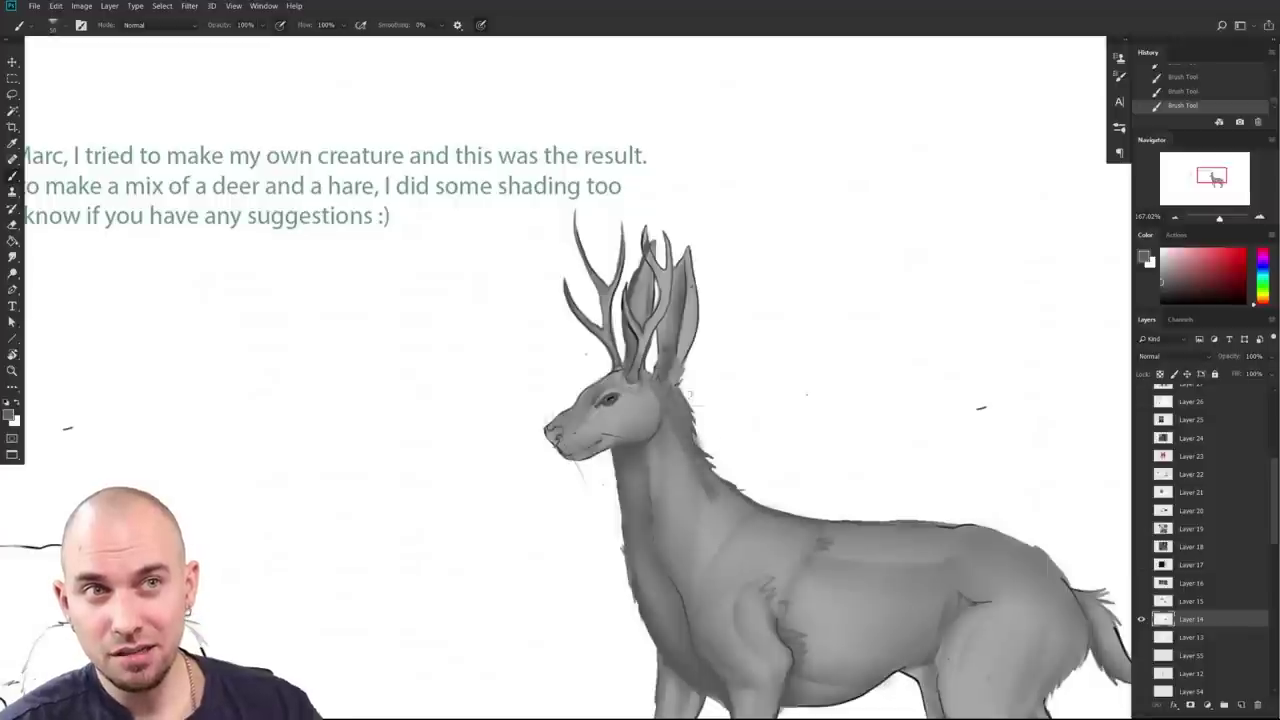
left_click_drag(692, 406, 740, 480)
left_click_drag(682, 382, 741, 468)
key("ctrl+alt+z")
key("ctrl+alt+z")
key("ctrl+alt+z")
key("[")
left_click_drag(684, 384, 744, 484)
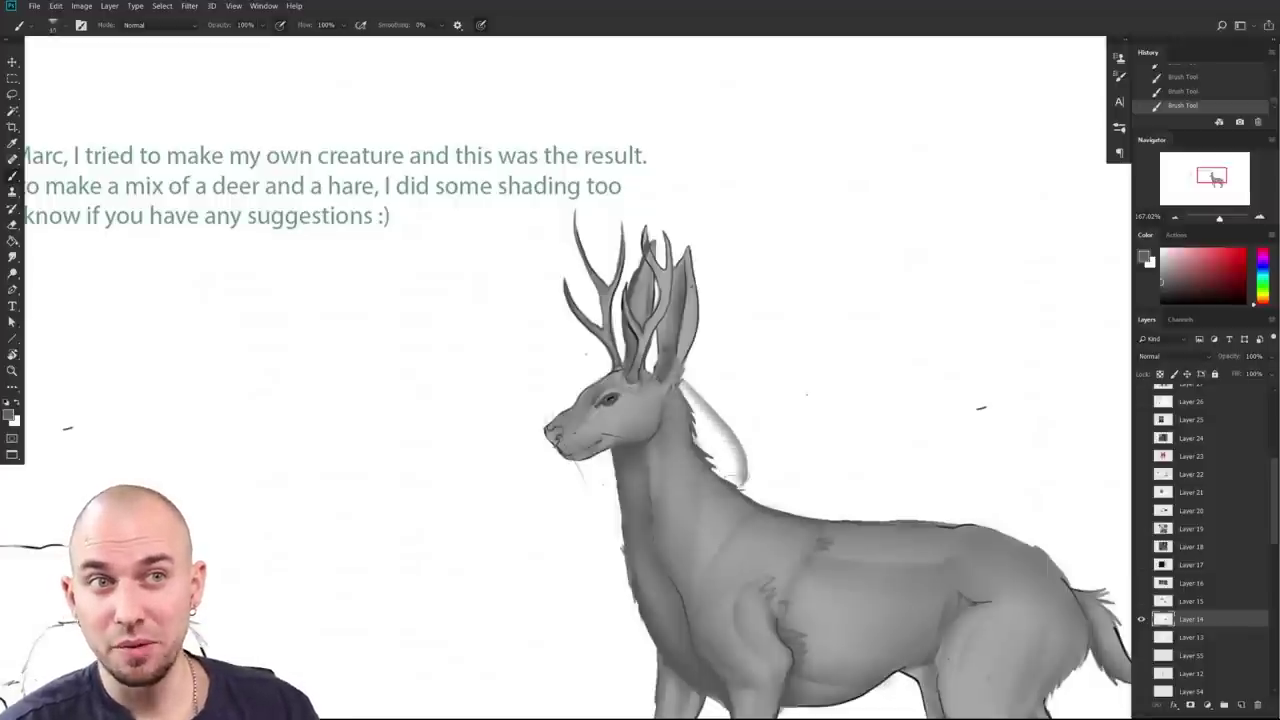
left_click_drag(694, 426, 742, 484)
left_click_drag(704, 404, 740, 458)
Step: Sample white from the background and paint over the creature's upright near ear
left_click(713, 300, "alt")
left_click_drag(666, 262, 652, 322)
left_click(709, 256, "alt")
mouse_move(688, 250)
left_mouse_down()
mouse_move(668, 344)
mouse_move(693, 343)
mouse_move(700, 392)
mouse_move(692, 404)
mouse_move(664, 396)
mouse_move(710, 452)
left_mouse_up()
Step: Sample a dark grey from the neck and darken the fur along the nape beneath the drooping ear
left_click(632, 455, "alt")
left_click_drag(648, 384, 725, 482)
left_click_drag(819, 503, 763, 406)
left_click_drag(750, 451, 757, 501)
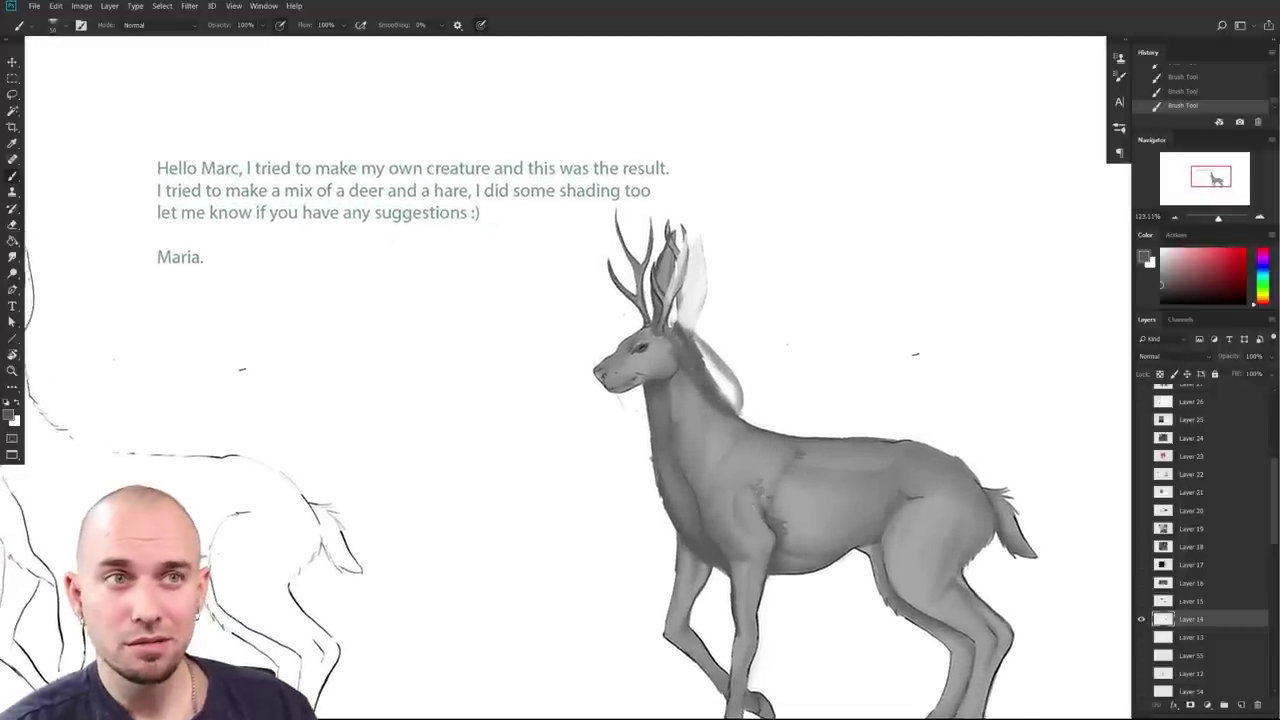
Step: Switch to white and paint over the far ear between the antlers
left_click_drag(864, 565, 778, 530)
left_click_drag(780, 531, 774, 533)
mouse_move(873, 556)
left_mouse_down()
mouse_move(916, 512)
mouse_move(878, 556)
left_mouse_up()
left_click_drag(851, 503, 829, 601)
left_click_drag(725, 489, 735, 491)
key("x")
mouse_move(552, 278)
left_mouse_down()
mouse_move(550, 333)
mouse_move(543, 308)
left_mouse_up()
left_click_drag(717, 471, 700, 472)
mouse_move(765, 496)
left_mouse_down()
mouse_move(814, 418)
mouse_move(828, 425)
mouse_move(804, 464)
left_mouse_up()
Step: Compare the edited head and ears of the shaded creature with the line drawing
scroll(827, 426, "down", 2)
scroll(803, 463, "up", 1)
scroll(803, 463, "up", 3)
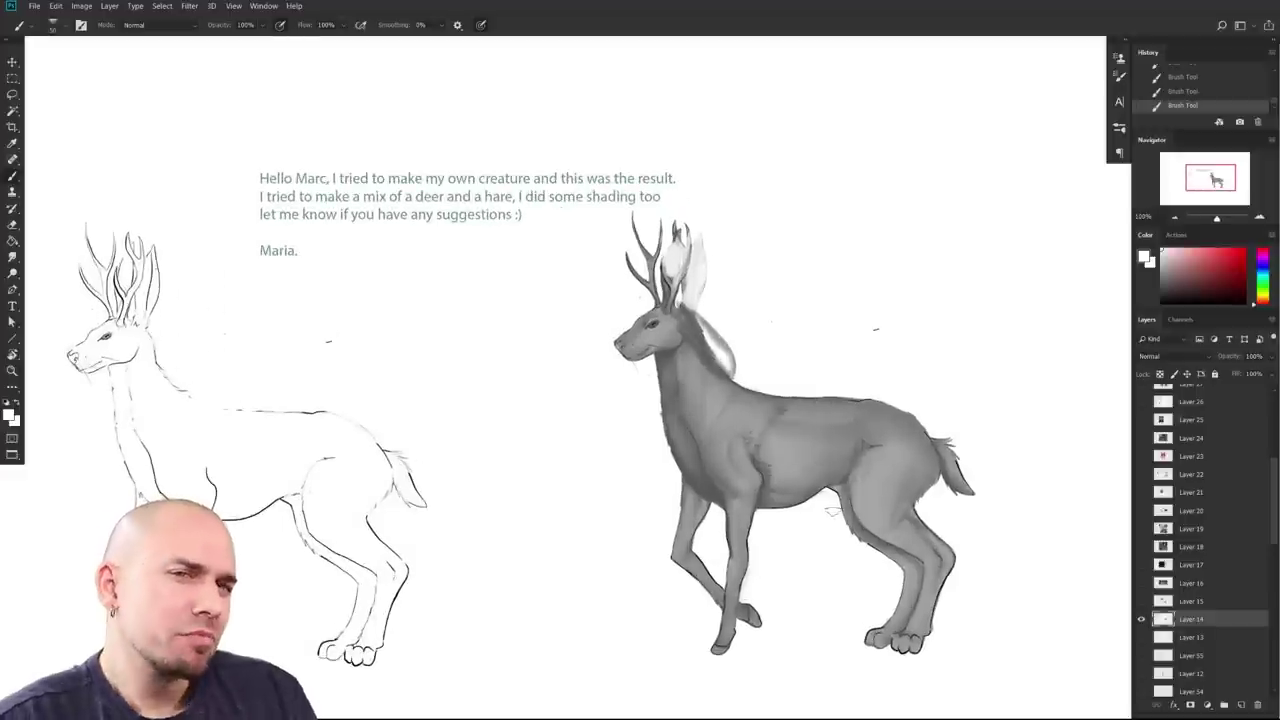
scroll(833, 512, "up", 3)
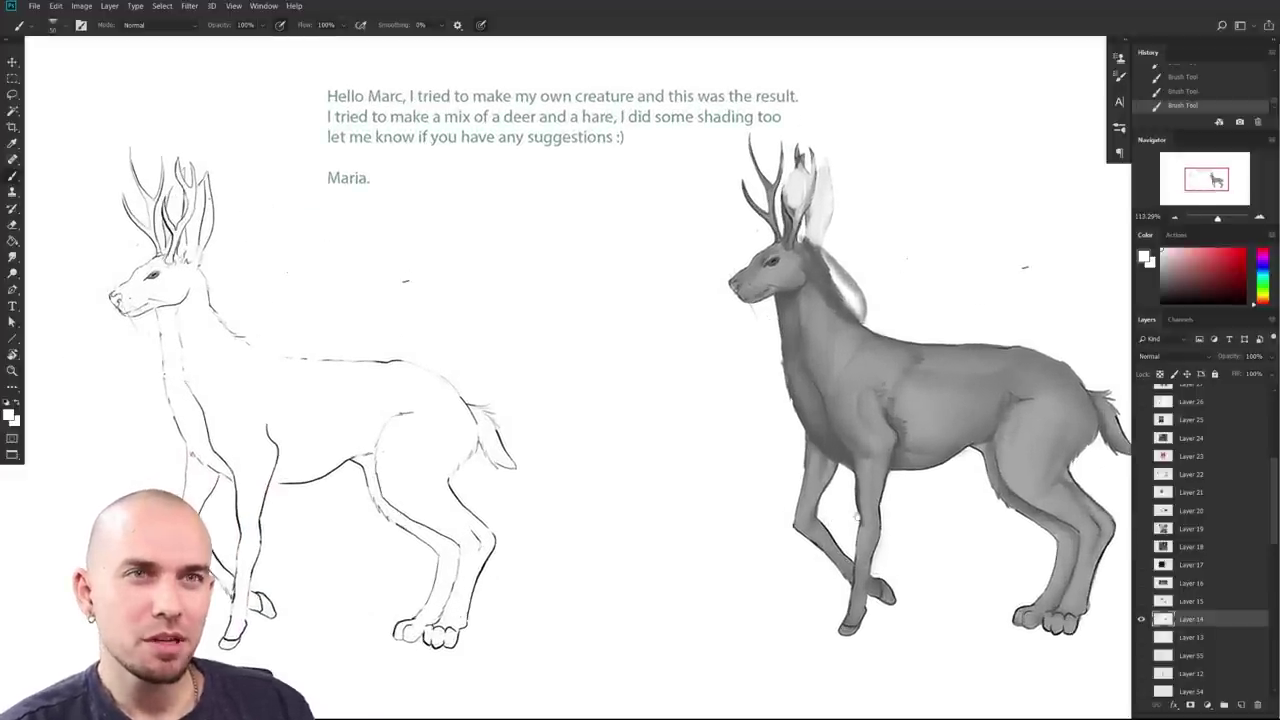
scroll(851, 516, "down", 3)
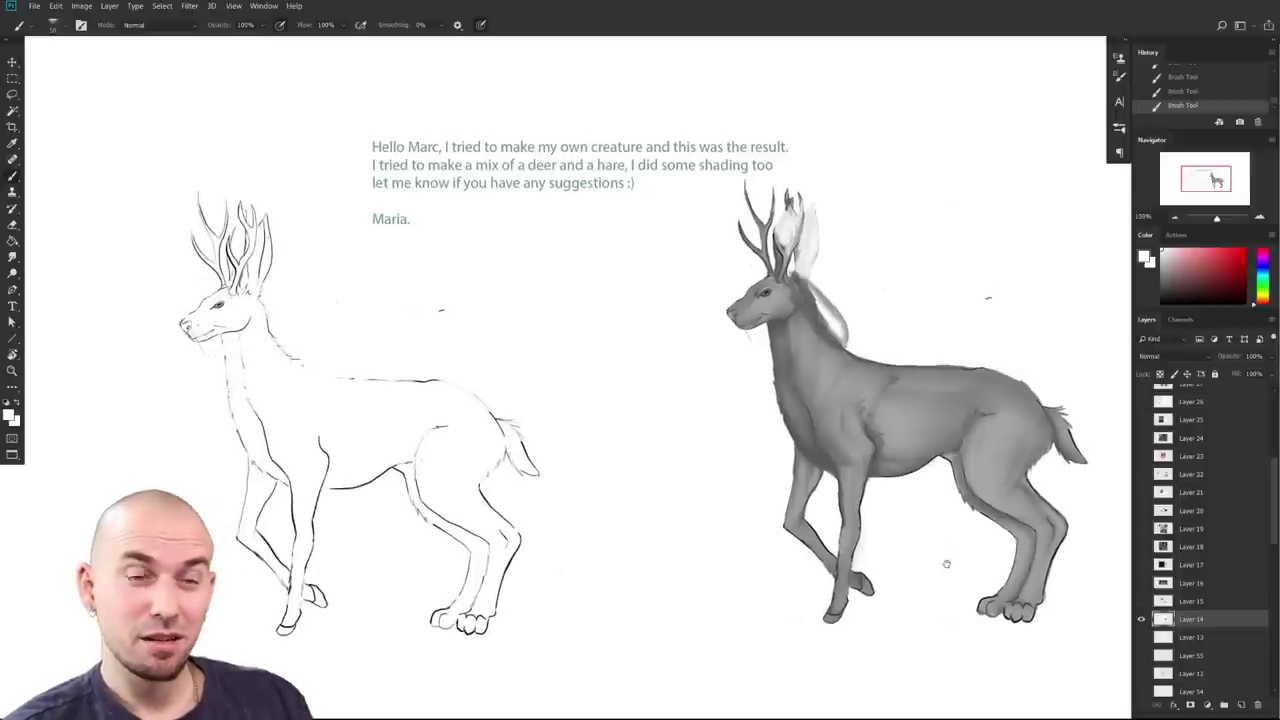
left_click_drag(946, 564, 956, 561)
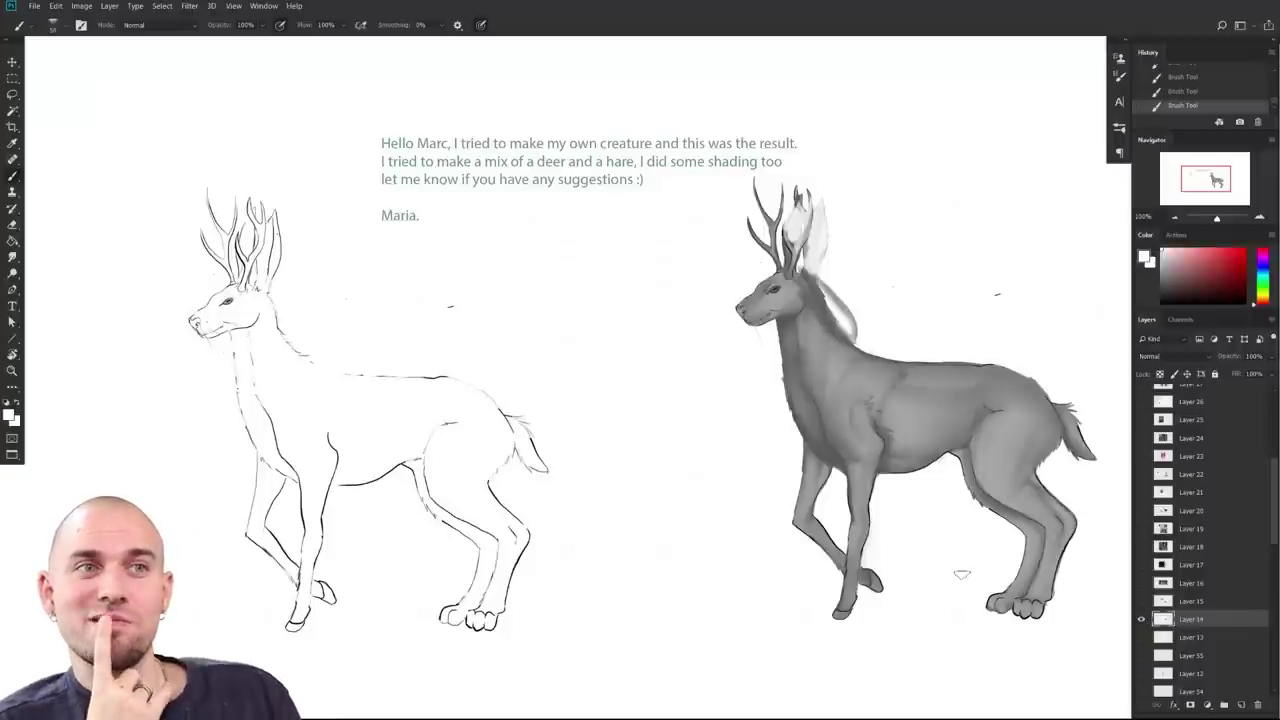
Step: Try a light stroke along the rear edge of the shoulder up to the back, and undo it
mouse_move(825, 421)
left_mouse_down()
mouse_move(932, 379)
mouse_move(651, 400)
mouse_move(738, 327)
left_mouse_up()
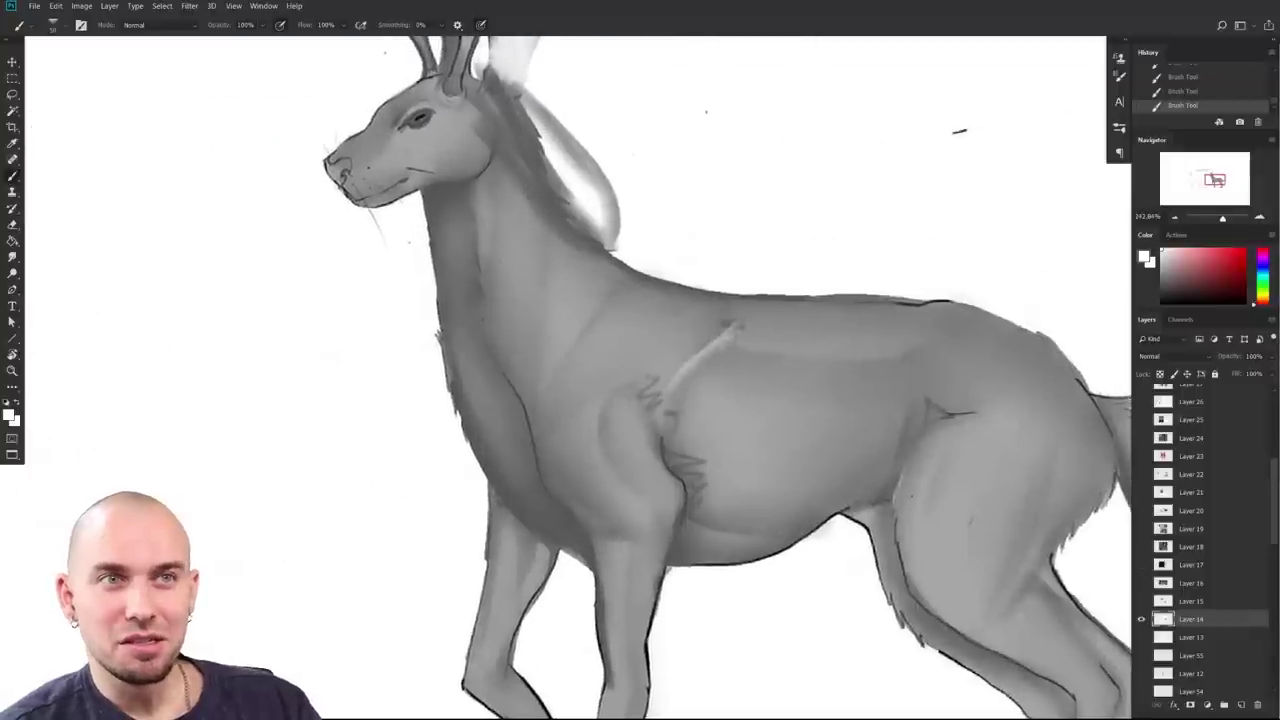
key("ctrl+z")
scroll(819, 501, "down", 3)
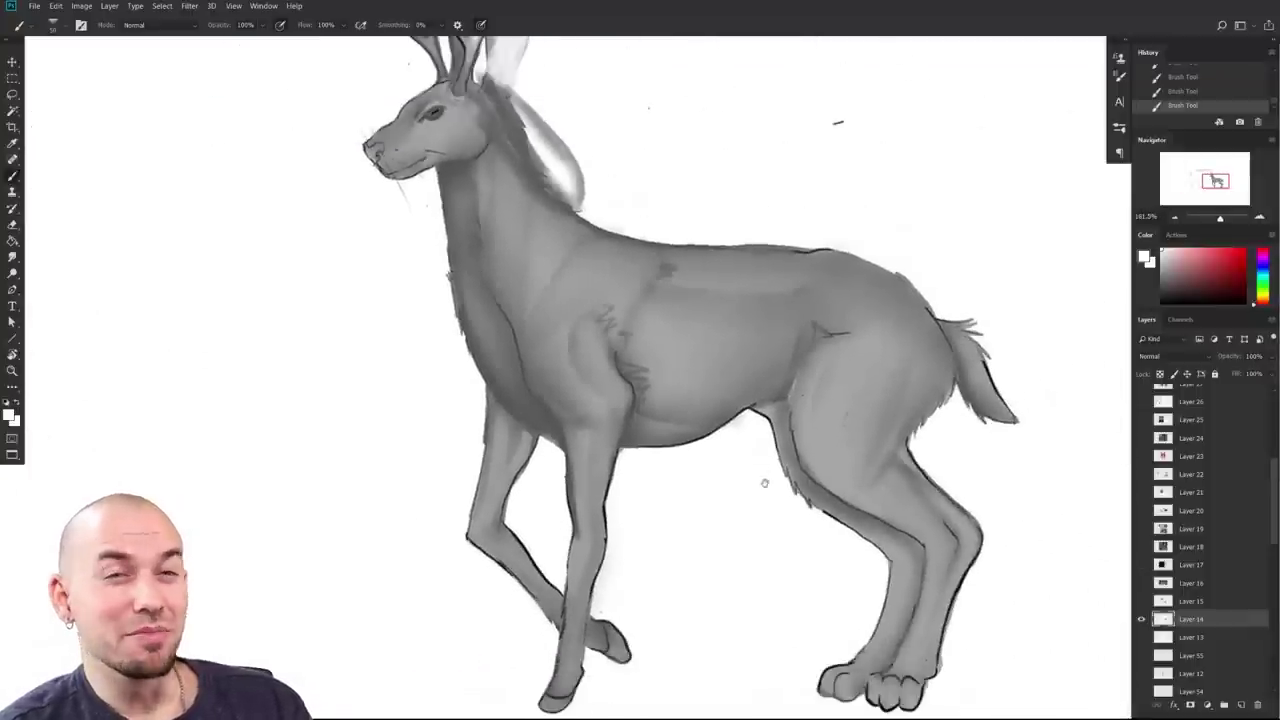
left_click_drag(771, 514, 764, 519)
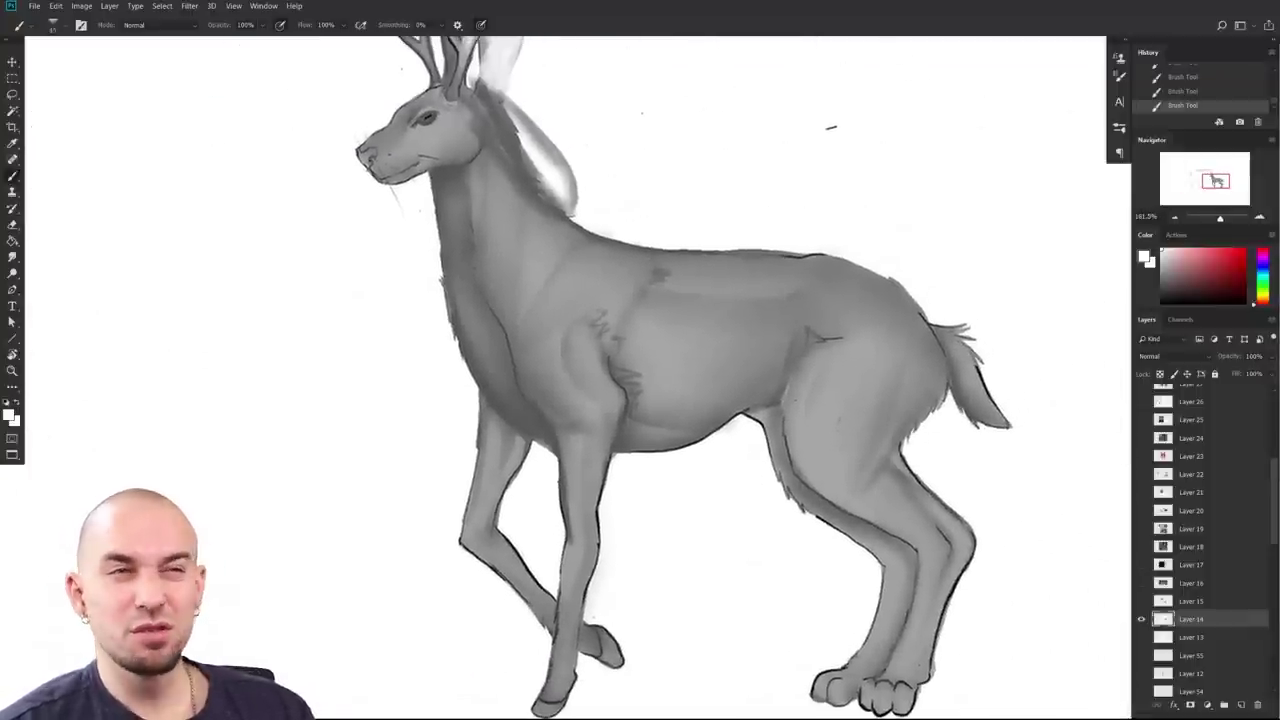
mouse_move(877, 465)
left_mouse_down()
mouse_move(822, 463)
mouse_move(858, 462)
left_mouse_up()
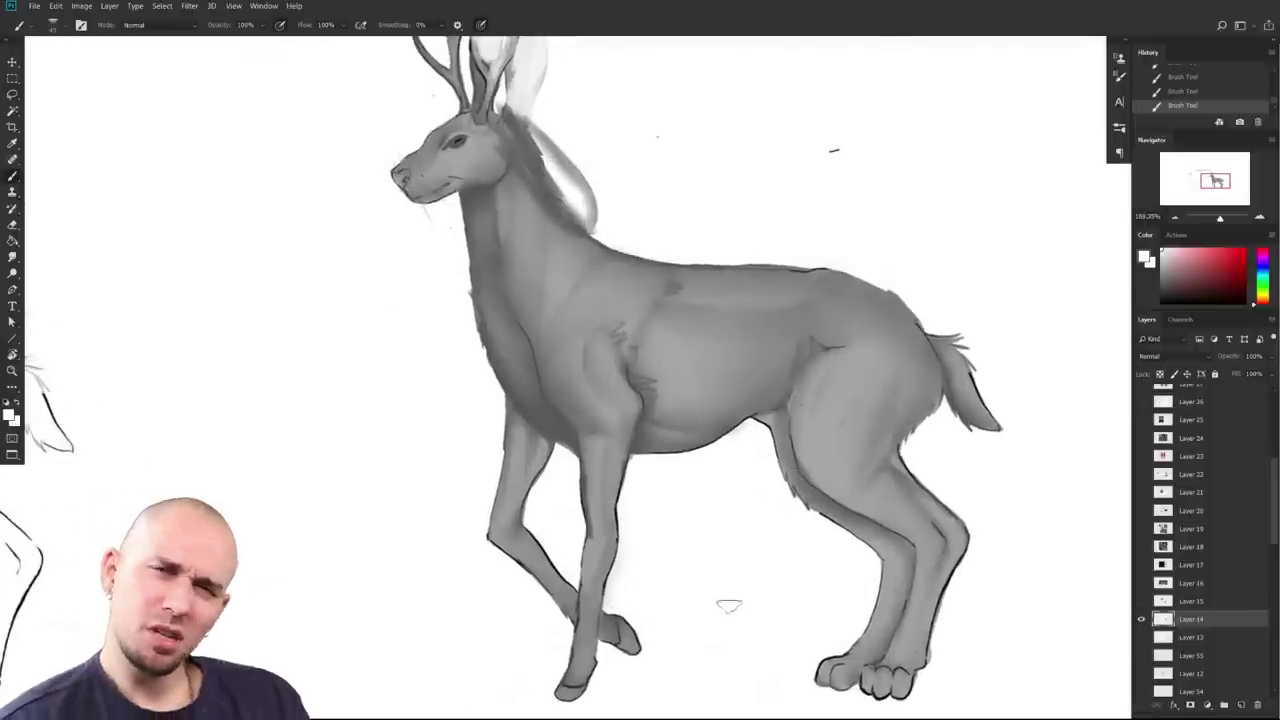
left_click_drag(751, 523, 747, 507)
Step: Sample a dark grey and paint fur tufts on both sides of the near front leg above the hoof
left_click(662, 333, "alt")
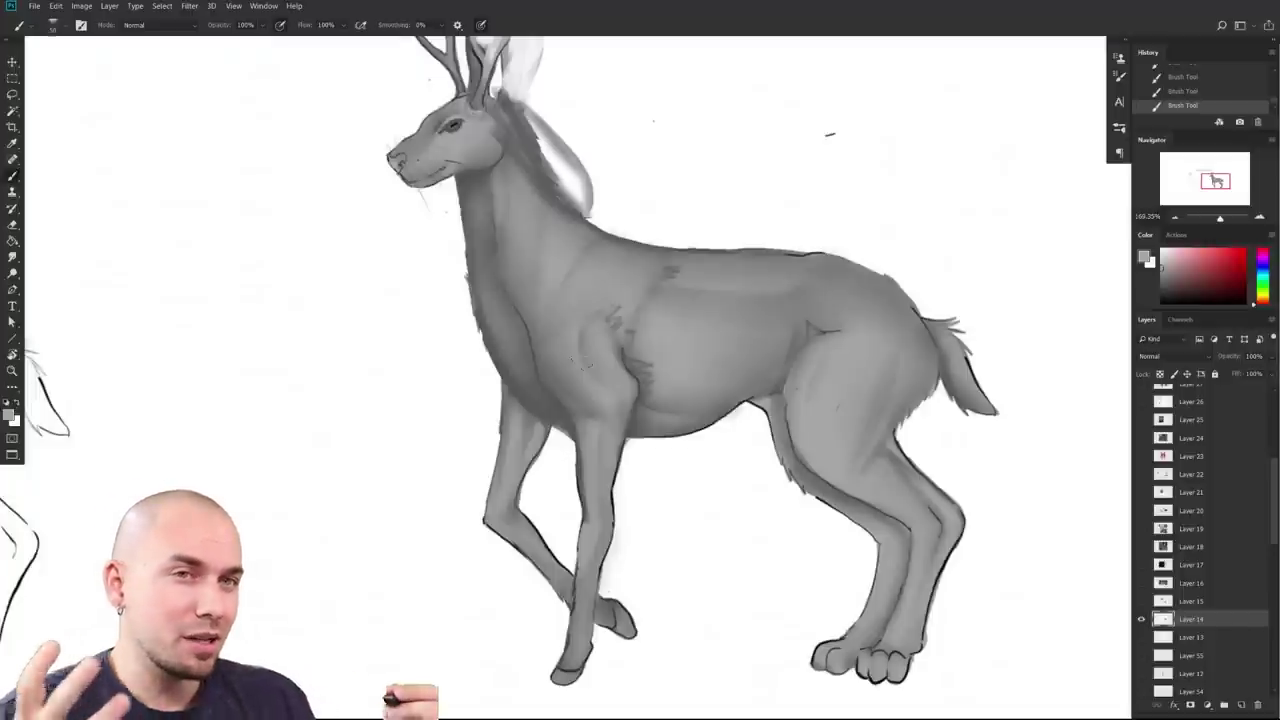
left_click_drag(702, 554, 674, 509)
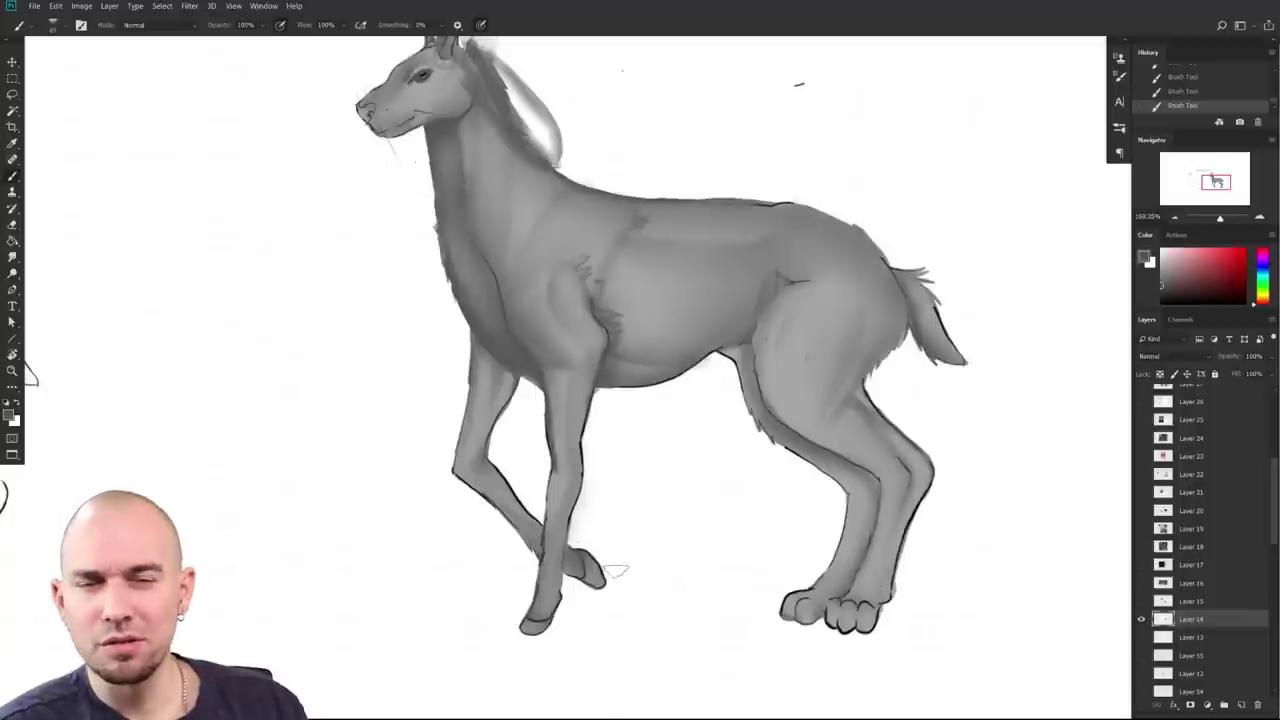
left_click_drag(663, 499, 597, 471)
mouse_move(520, 520)
left_mouse_down()
mouse_move(504, 554)
mouse_move(555, 556)
mouse_move(516, 527)
left_mouse_up()
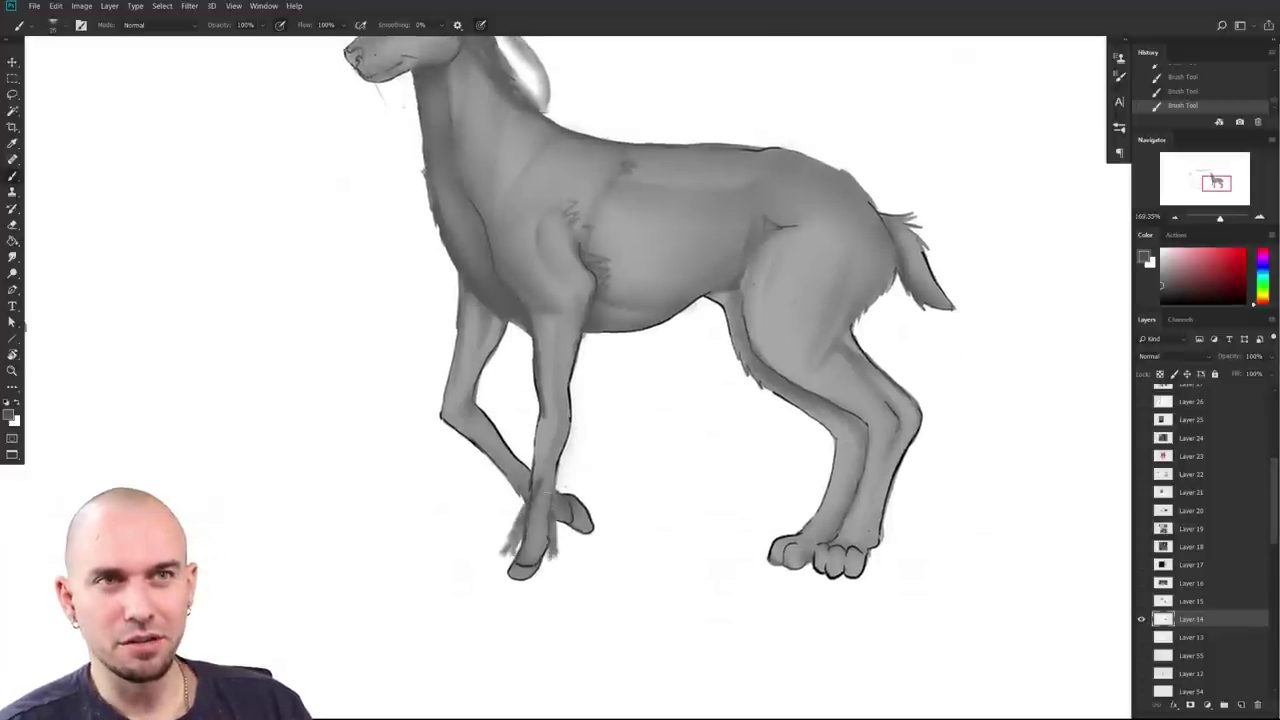
Step: Paint dark grey fur tufts behind both hind paws and along the rear of the near front leg
mouse_move(822, 490)
left_mouse_down()
mouse_move(788, 530)
mouse_move(800, 532)
left_mouse_up()
left_click_drag(893, 500, 878, 558)
left_click_drag(572, 444, 560, 494)
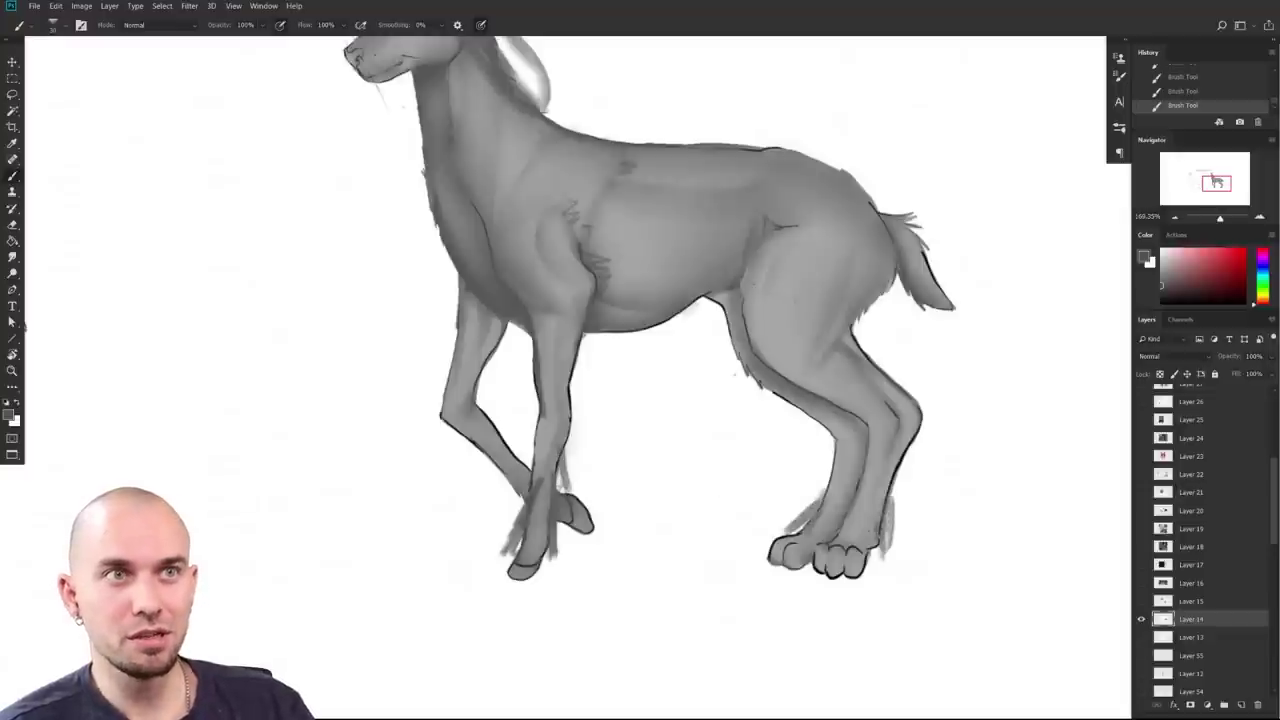
Step: Lengthen the creature's tail with dark fur strokes along its rear edge and out past its tip
left_click_drag(928, 250, 948, 290)
left_click_drag(926, 282, 988, 315)
left_click_drag(922, 270, 958, 297)
Step: Add dark fur strokes along the drooping ear to its tip and review the whole creature beside the line drawing
left_click_drag(870, 353, 865, 499)
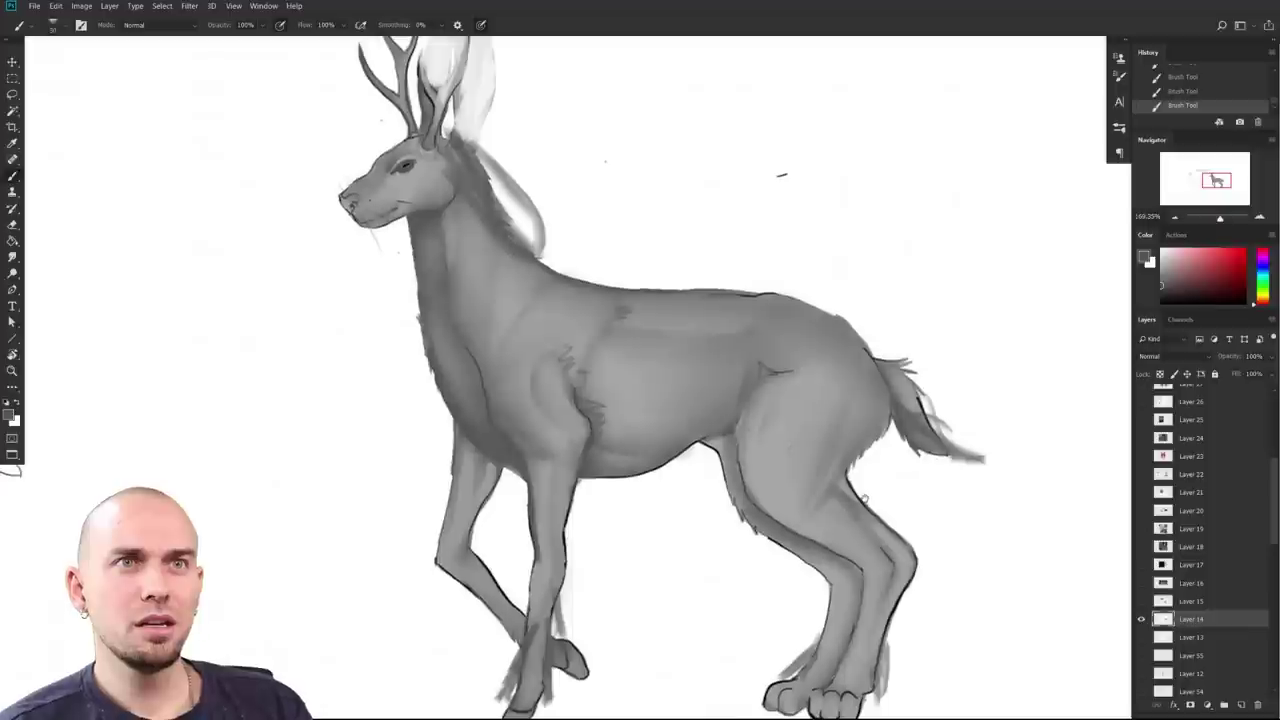
scroll(865, 497, "down", 1)
left_click_drag(522, 145, 566, 196)
mouse_move(758, 418)
left_mouse_down()
mouse_move(743, 480)
mouse_move(774, 454)
left_mouse_up()
scroll(865, 567, "down", 2)
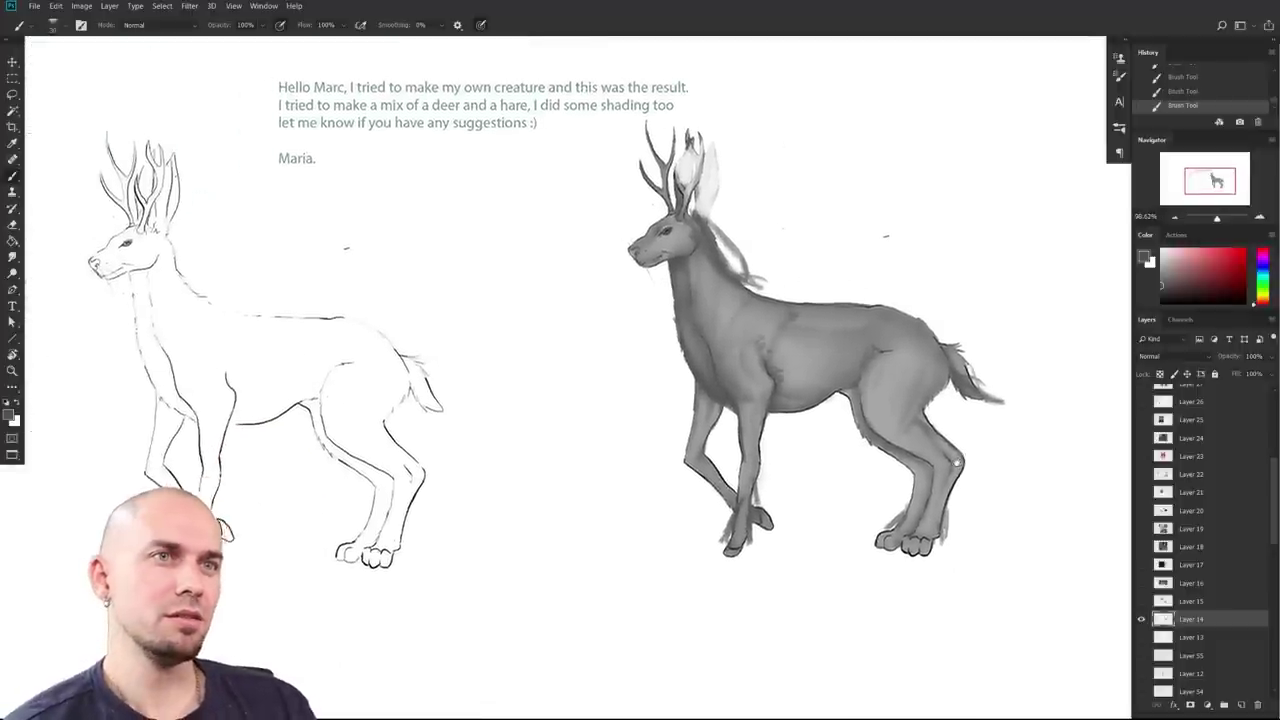
scroll(976, 533, "down", 2)
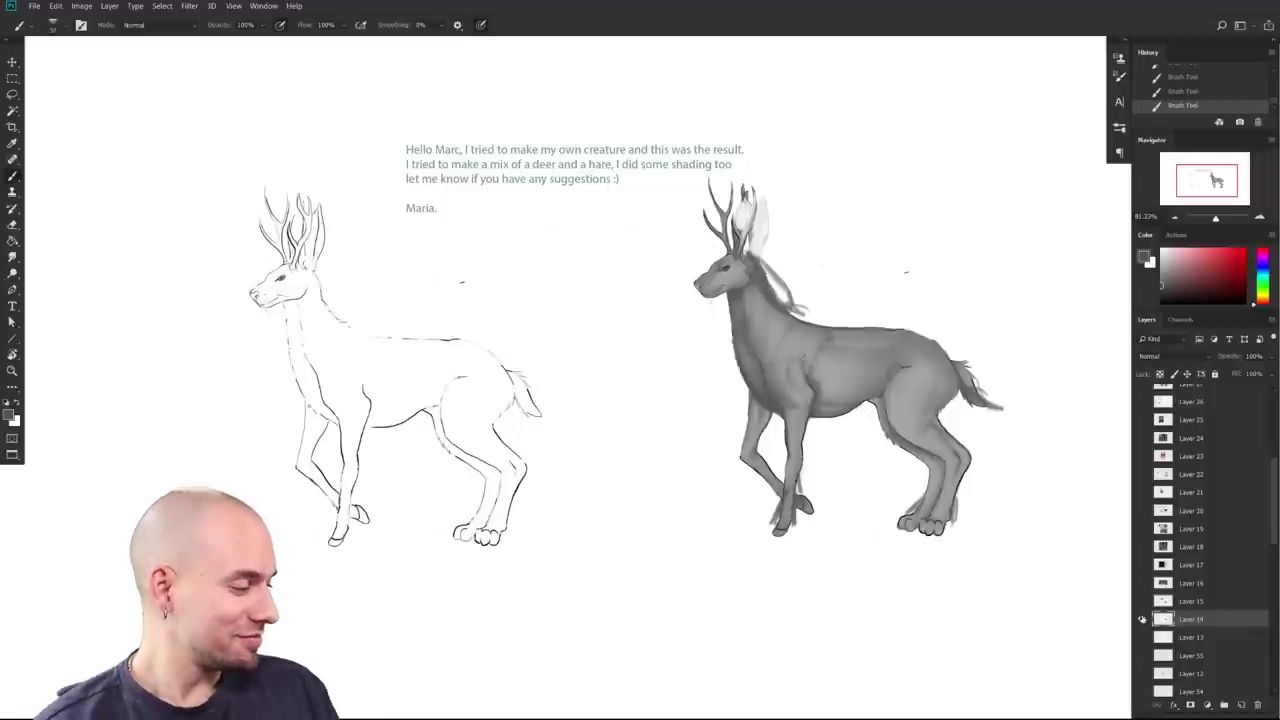
Step: Hide the deer-hare submission on Layer 14, then show and select Layer 15 with the two-point perspective building
left_click(1142, 619)
left_click(1141, 601)
left_click(1163, 600)
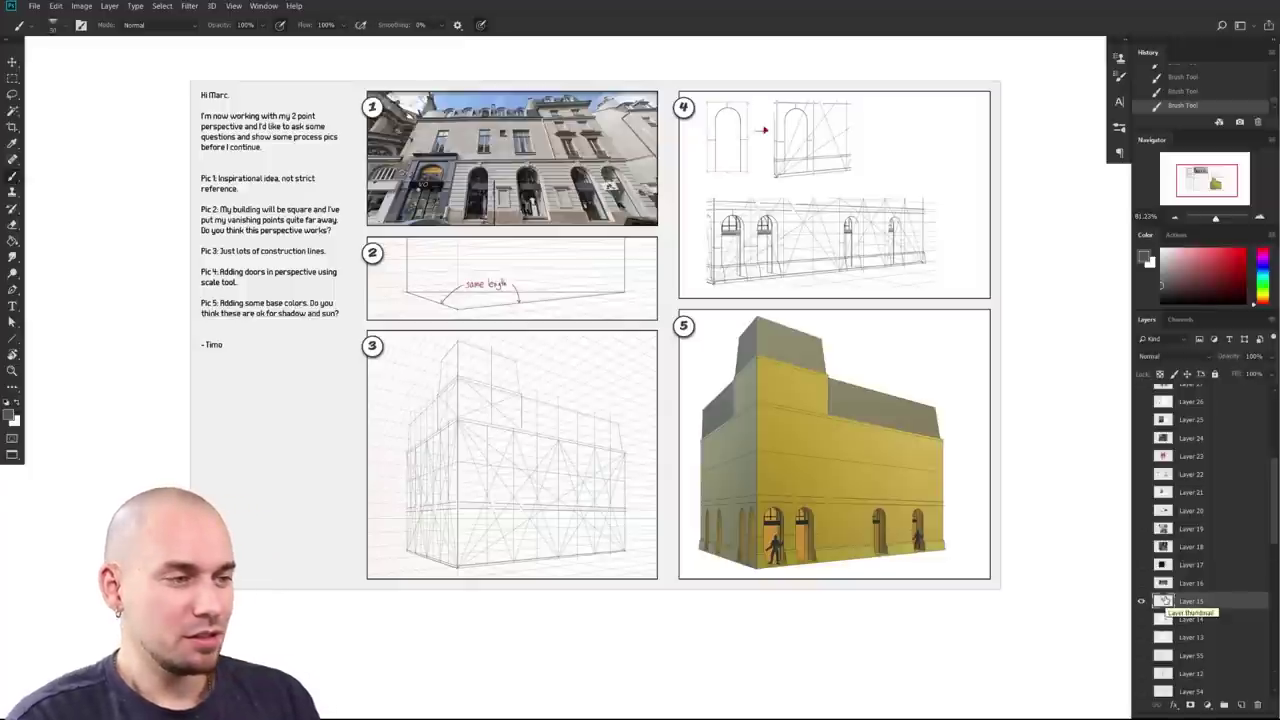
Step: Read the student's note and examine the reference photo and the same-length perspective sketch in pictures 1 and 2
left_click_drag(826, 477, 810, 543)
left_click_drag(728, 545, 808, 549)
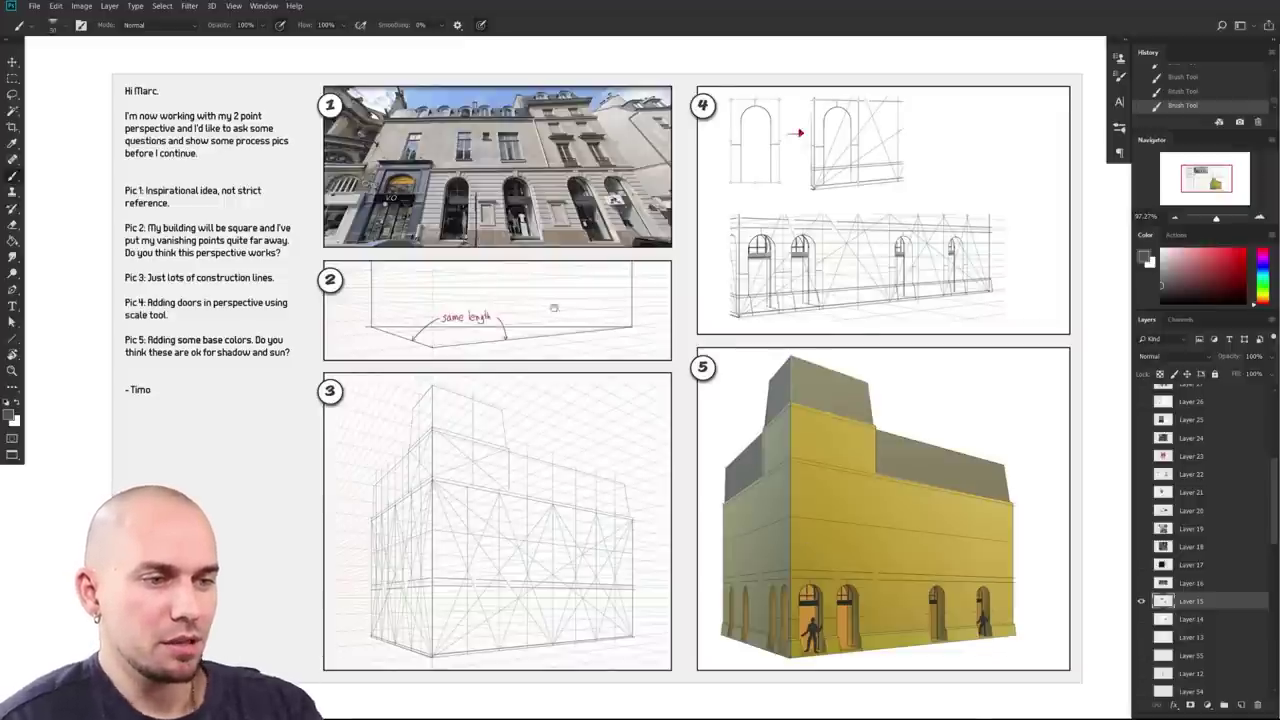
left_click_drag(550, 290, 517, 506)
left_click_drag(526, 600, 568, 540)
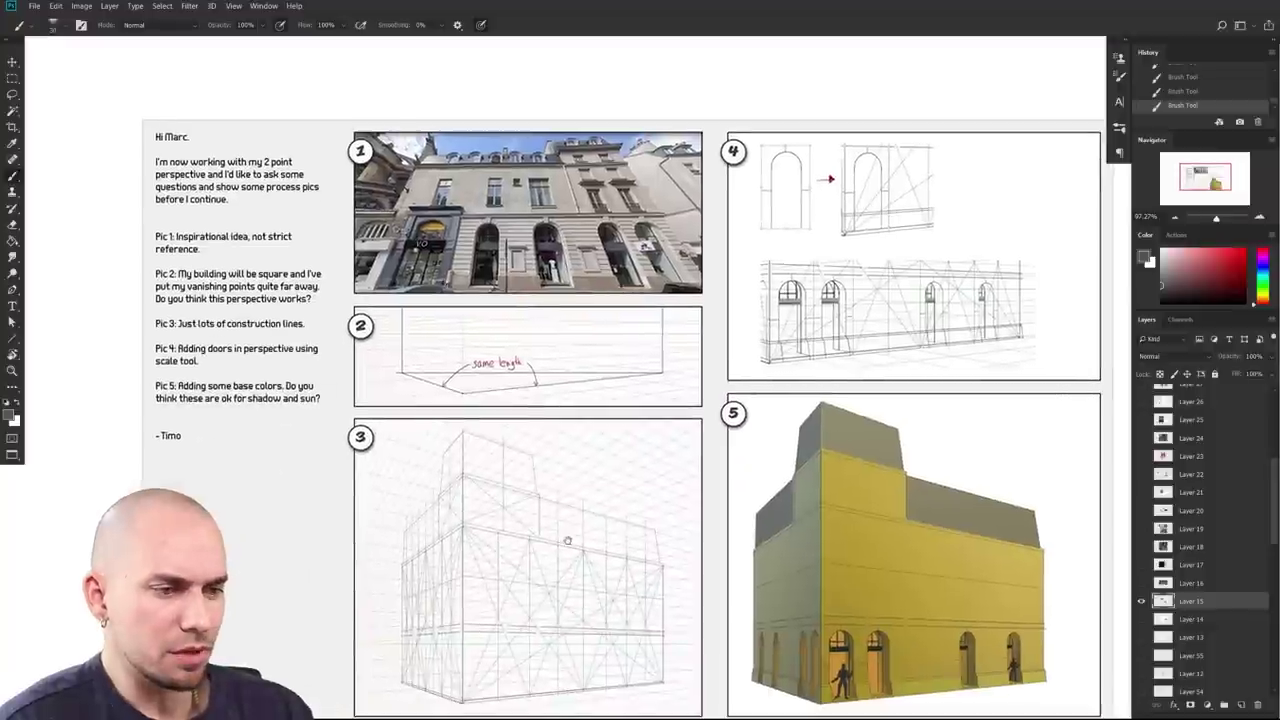
left_click_drag(575, 609, 539, 570)
left_click_drag(563, 614, 550, 610)
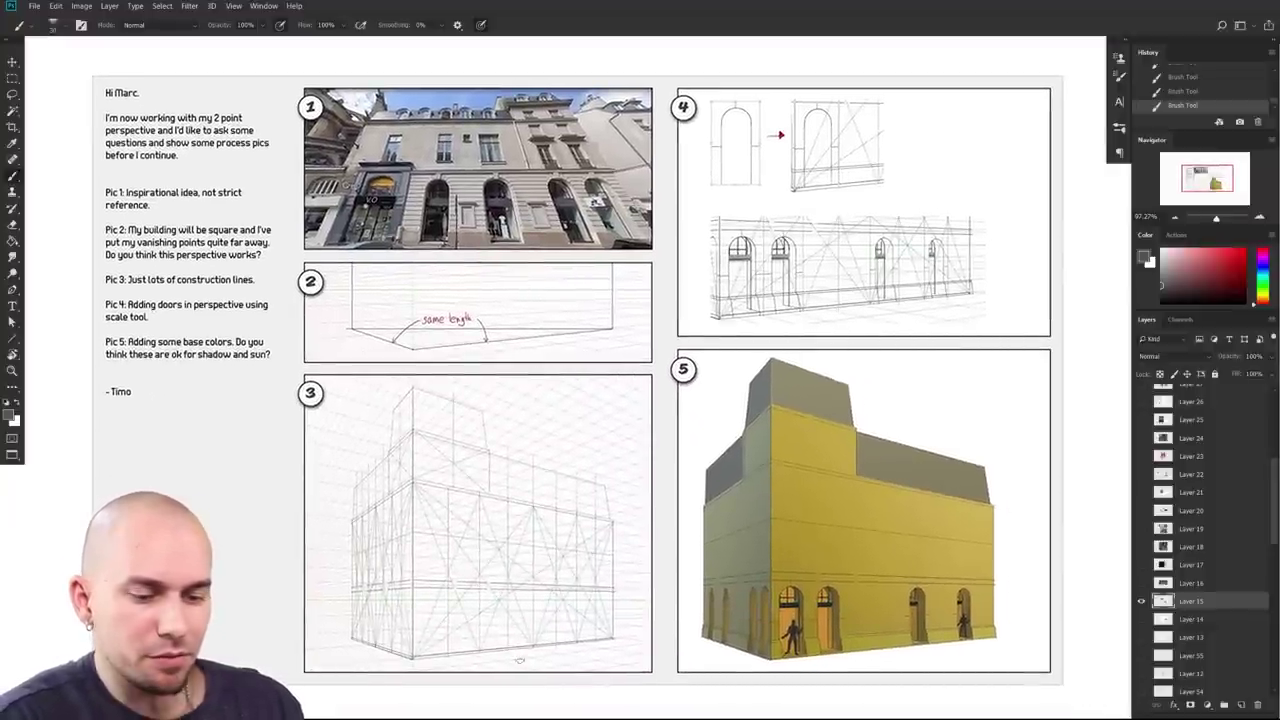
left_click_drag(843, 588, 807, 600)
left_click_drag(703, 550, 808, 604)
left_click_drag(625, 530, 683, 531)
left_click_drag(683, 531, 701, 602)
scroll(700, 601, "up", 4)
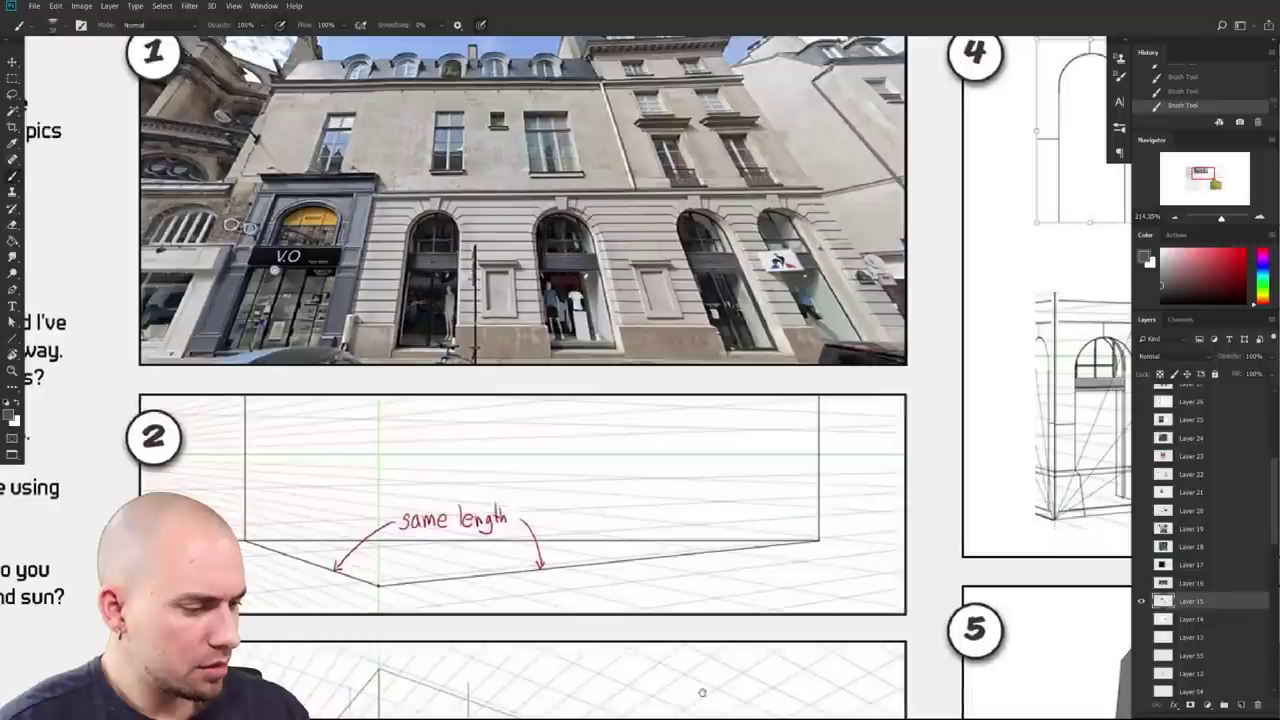
scroll(700, 693, "down", 2)
scroll(695, 693, "down", 3)
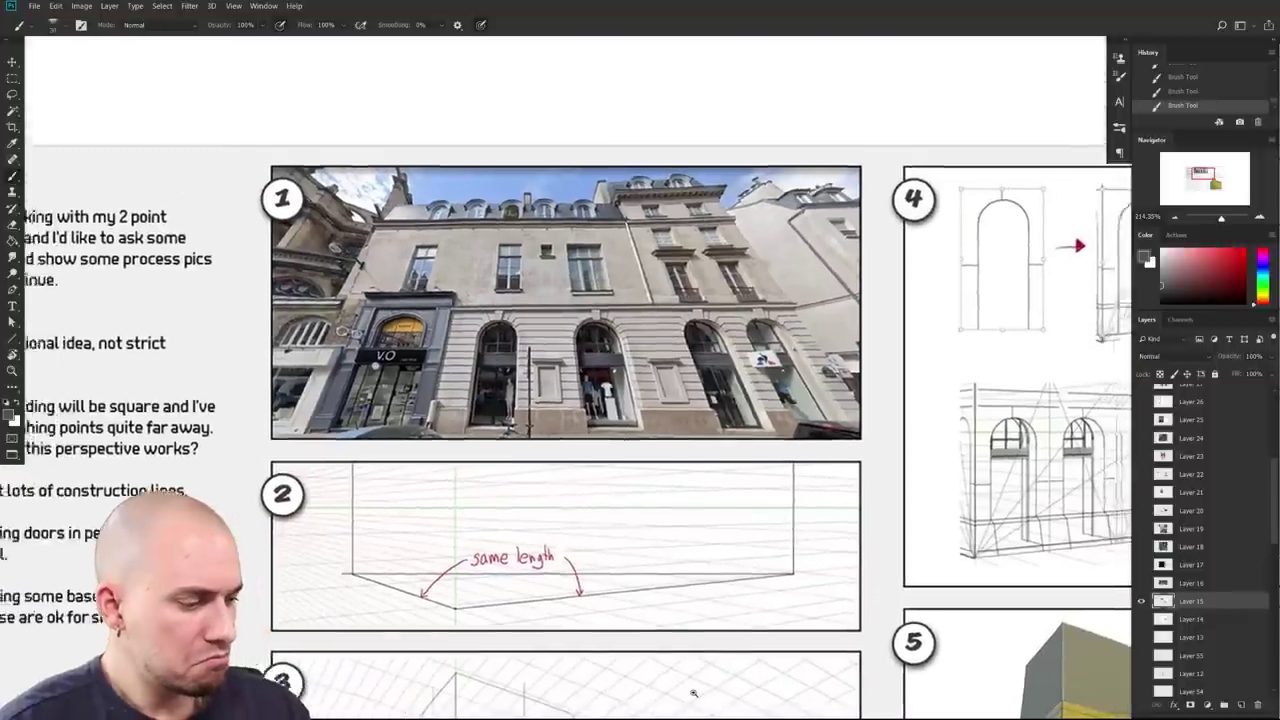
scroll(638, 612, "down", 5)
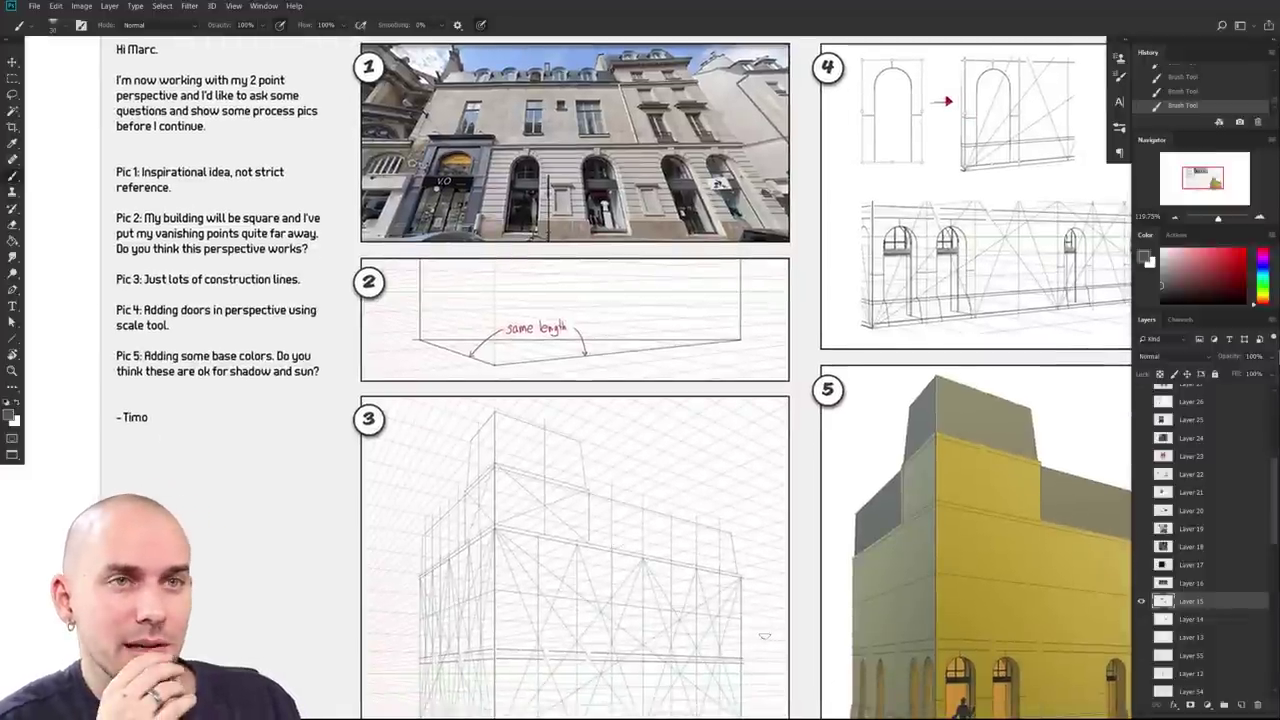
Step: Compare the construction-line building in picture 3 with the coloured version in picture 5
left_click_drag(671, 686, 708, 496)
mouse_move(743, 593)
left_mouse_down()
mouse_move(706, 623)
mouse_move(780, 410)
mouse_move(478, 600)
mouse_move(552, 617)
left_mouse_up()
left_click_drag(803, 601, 622, 640)
key("ctrl+z")
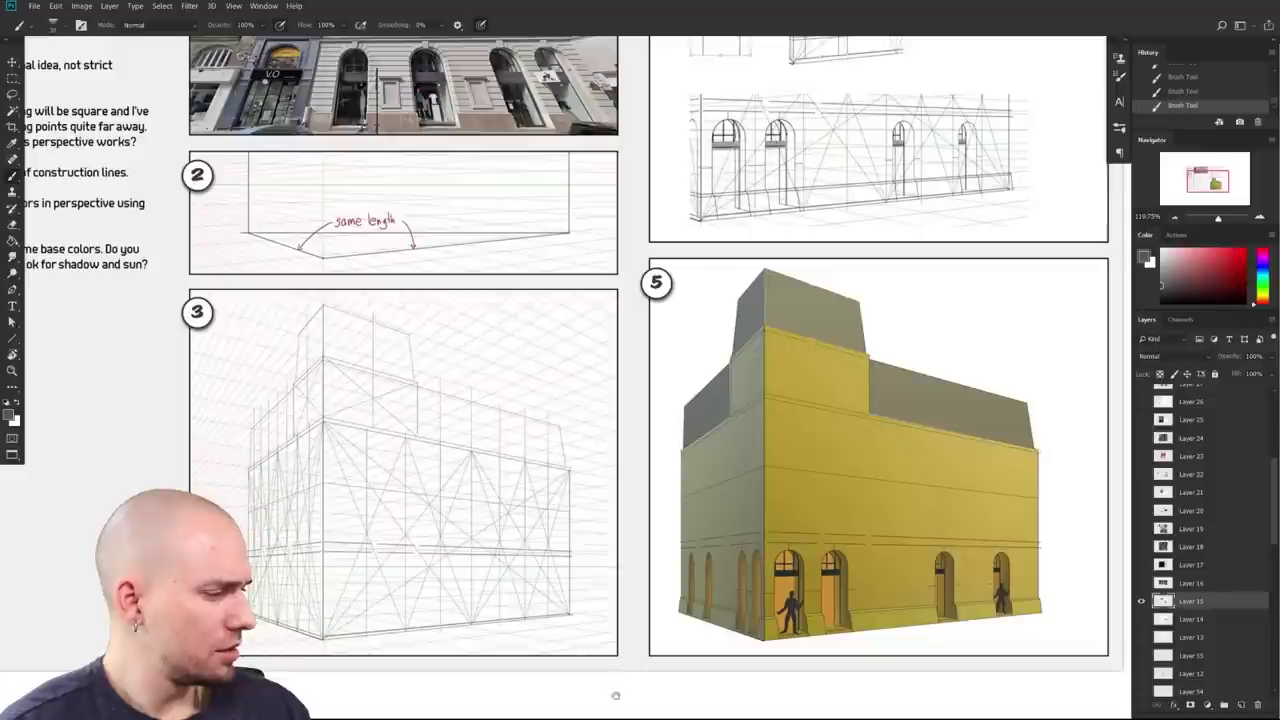
left_click_drag(604, 572, 731, 651)
left_click_drag(651, 569, 691, 569)
left_click_drag(736, 627, 670, 598)
left_click_drag(681, 599, 651, 588)
left_click_drag(615, 645, 620, 662)
left_click_drag(620, 660, 623, 686)
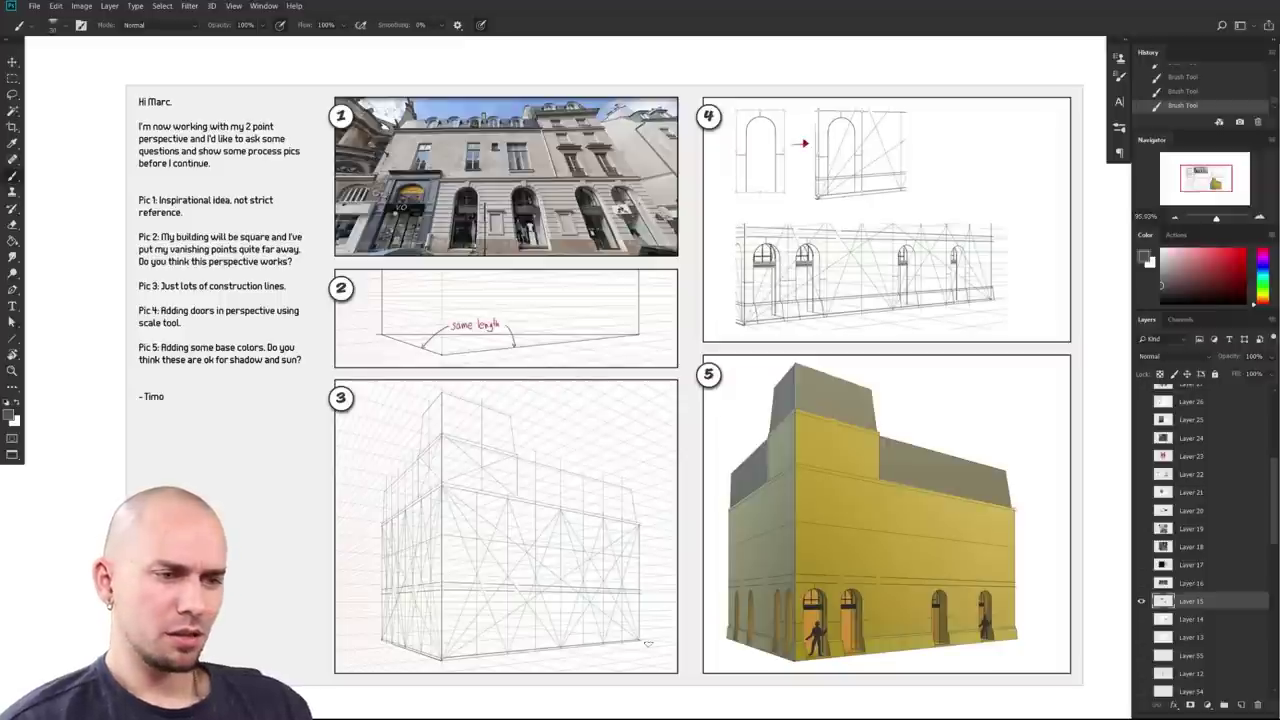
mouse_move(648, 645)
left_mouse_down()
mouse_move(522, 681)
mouse_move(636, 636)
left_mouse_up()
mouse_move(1019, 608)
left_mouse_down()
mouse_move(985, 608)
mouse_move(1001, 607)
left_mouse_up()
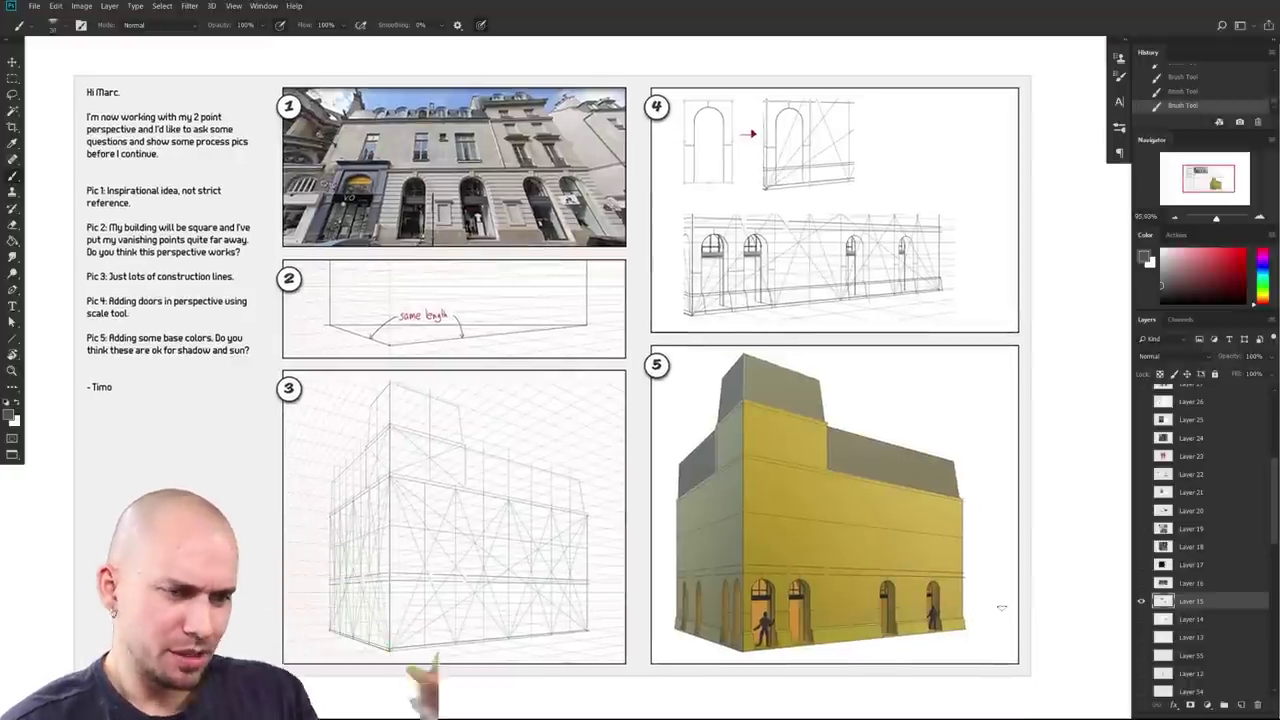
Step: Examine the perspective and the sun and shadow colours of the yellow building in picture 5
left_click_drag(963, 417, 984, 532)
left_click_drag(836, 627, 932, 405)
left_click_drag(881, 593, 937, 435)
left_click_drag(1088, 528, 941, 514)
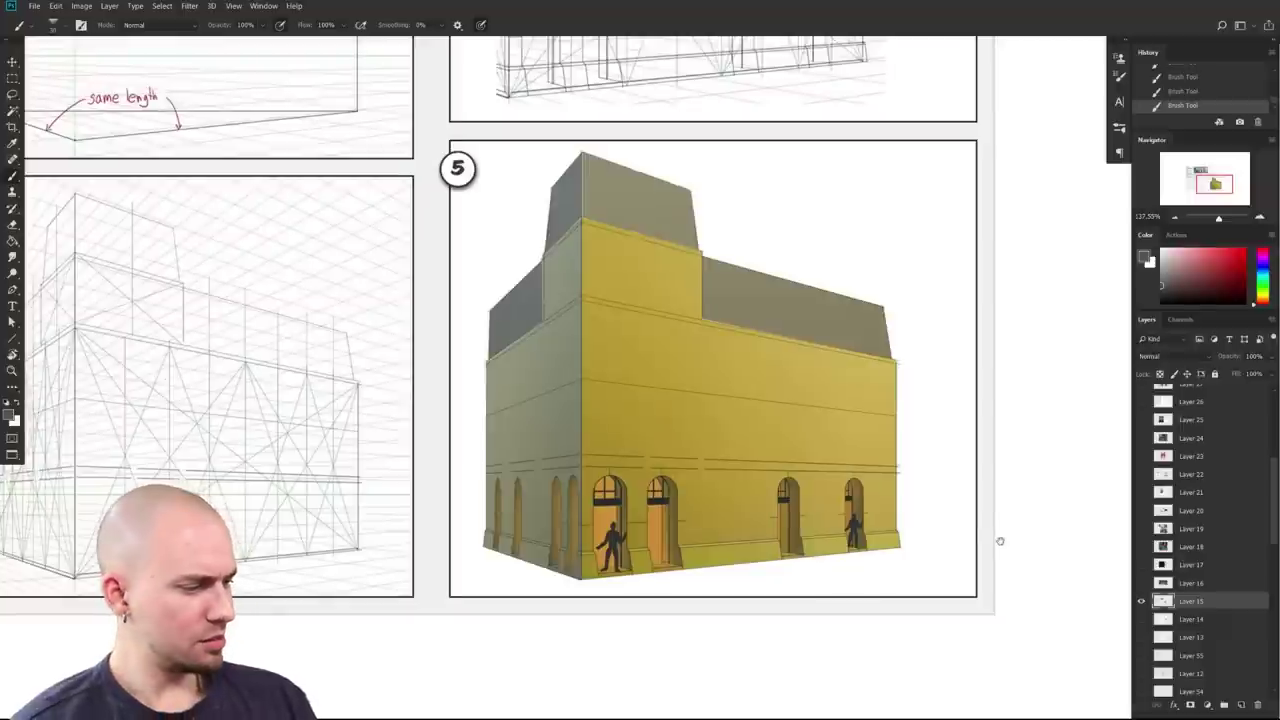
left_click_drag(997, 541, 1007, 566)
scroll(1007, 566, "up", 3)
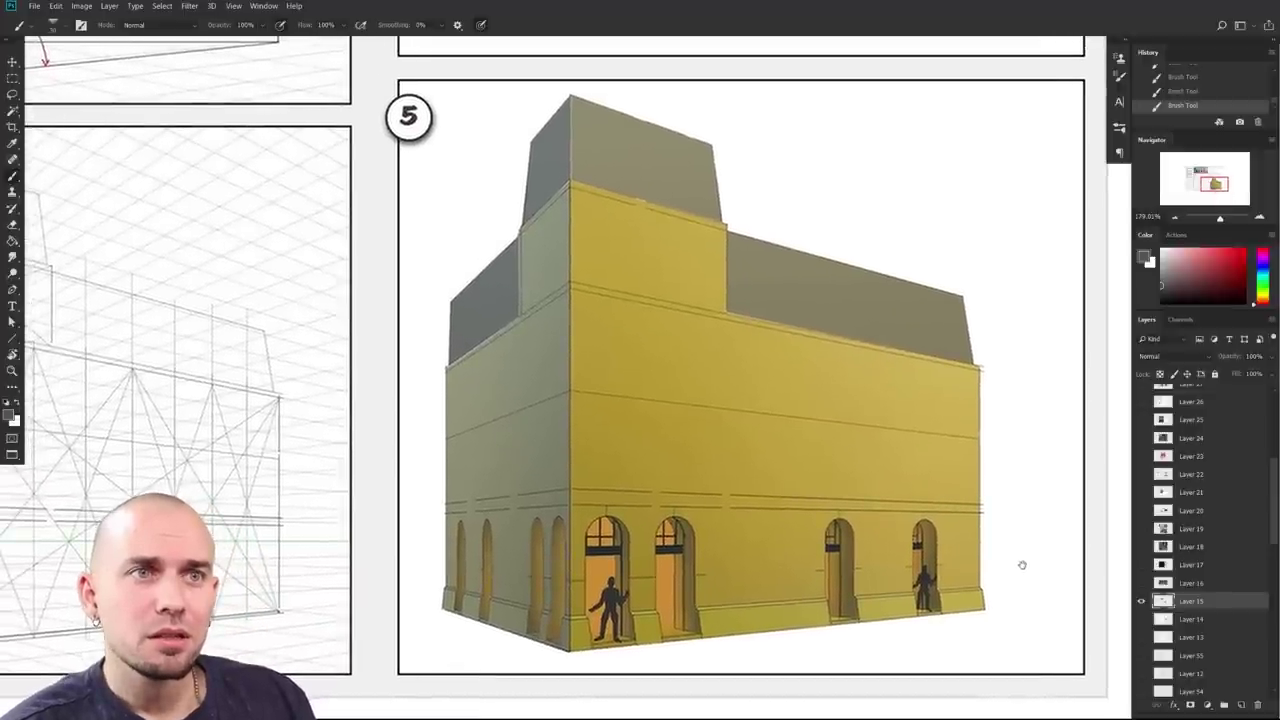
left_click_drag(786, 511, 904, 543)
scroll(903, 540, "down", 4)
scroll(900, 538, "up", 3)
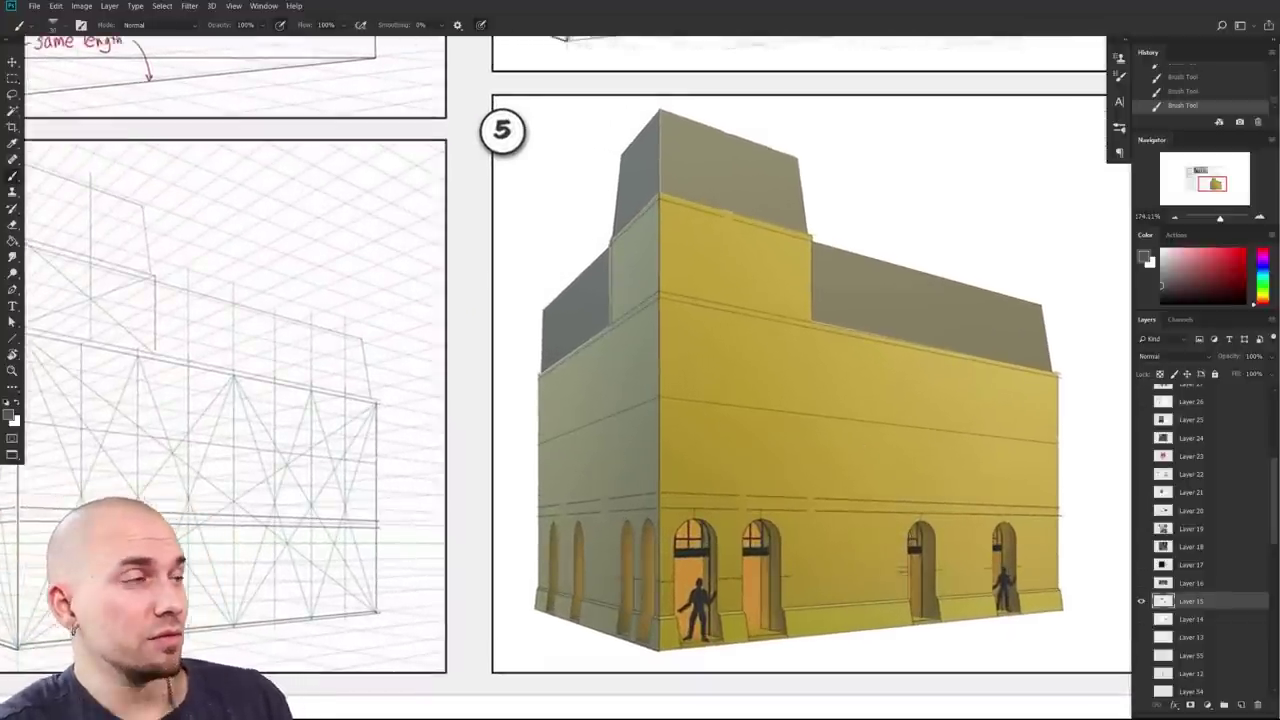
Step: Check the coloured building's proportions and base colours against the student's questions and the other process pictures
scroll(734, 477, "down", 3)
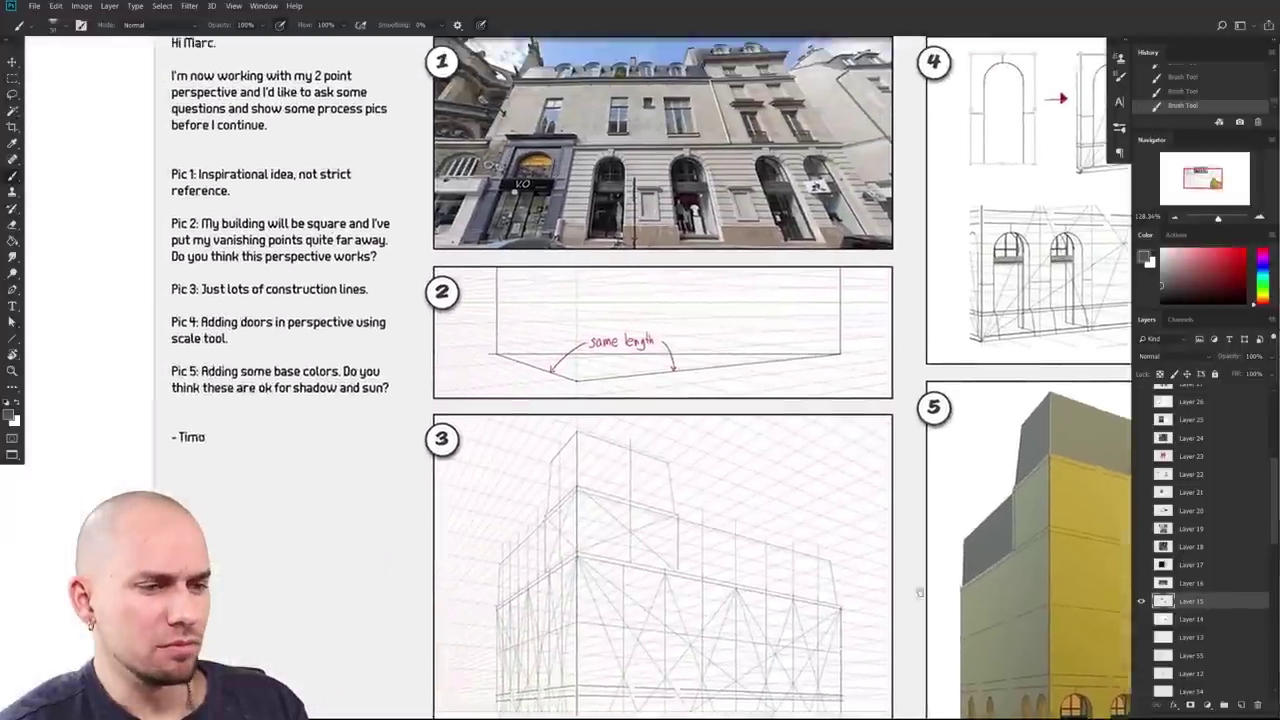
left_click_drag(920, 593, 633, 418)
left_click_drag(900, 526, 838, 498)
scroll(900, 526, "down", 1)
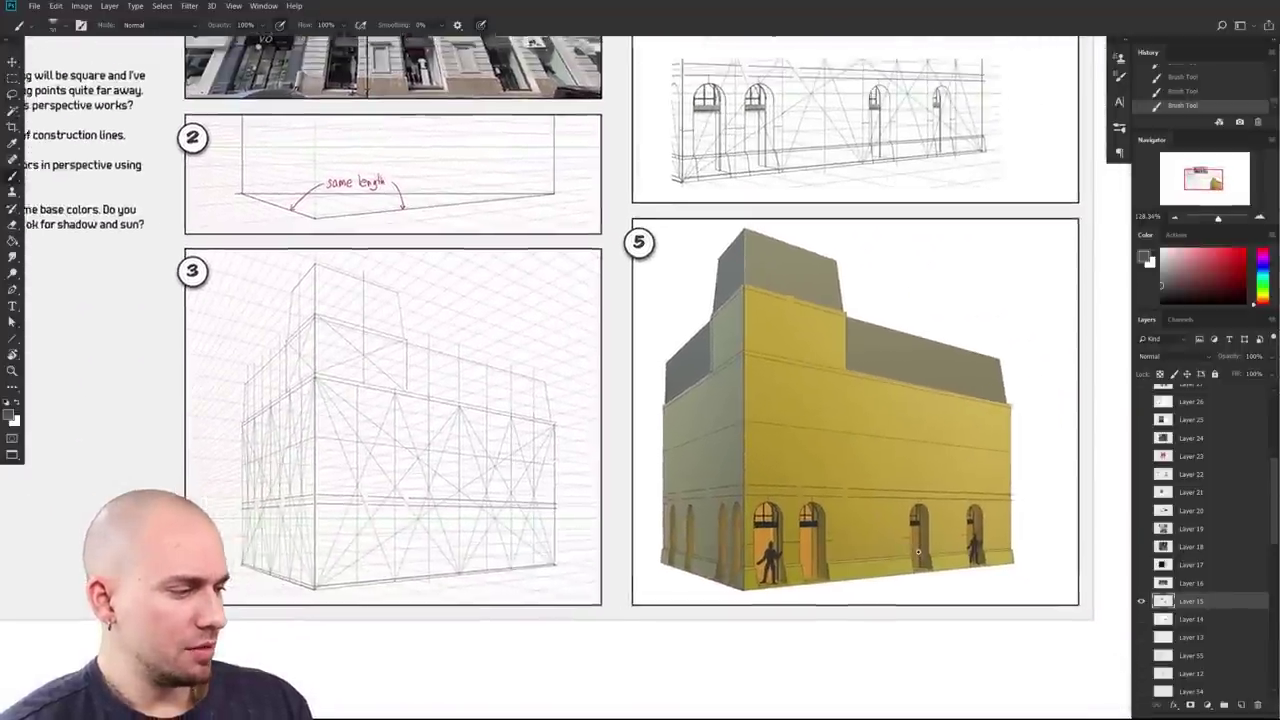
scroll(938, 548, "up", 1)
left_click_drag(938, 551, 835, 583)
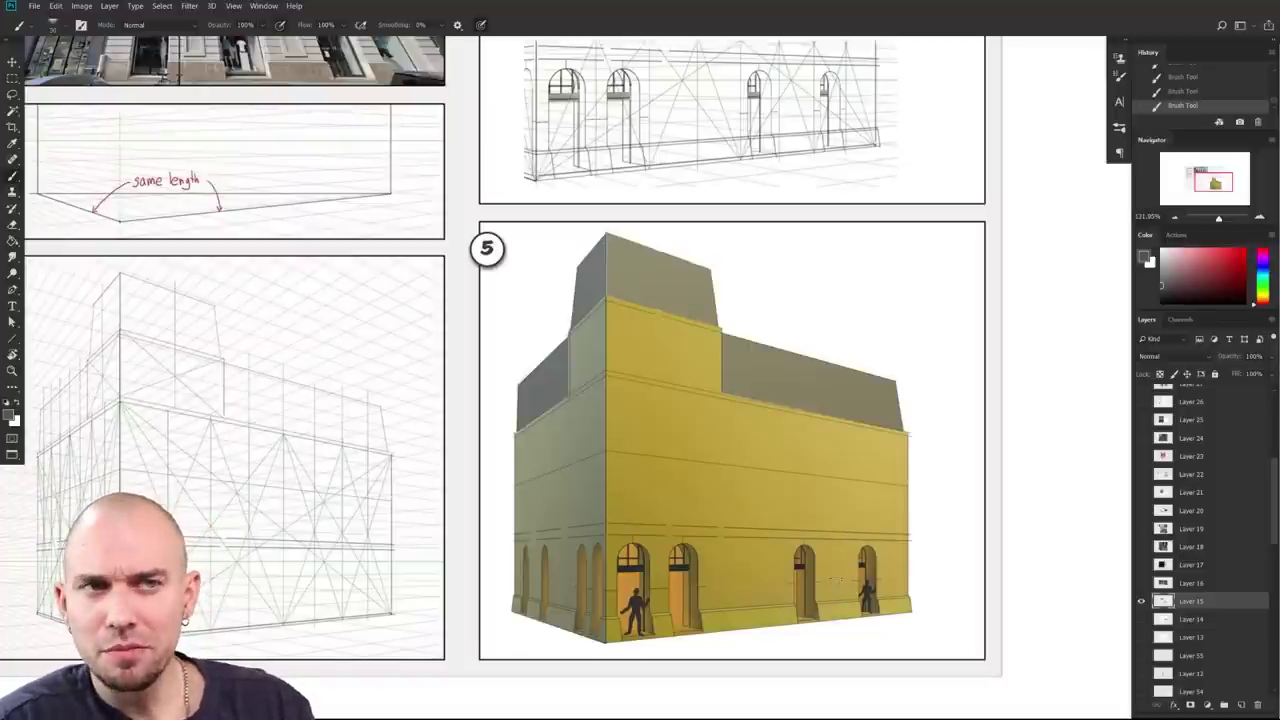
left_click_drag(601, 495, 811, 560)
scroll(797, 571, "down", 2)
scroll(802, 571, "up", 1)
left_click_drag(852, 570, 588, 459)
scroll(776, 553, "up", 1)
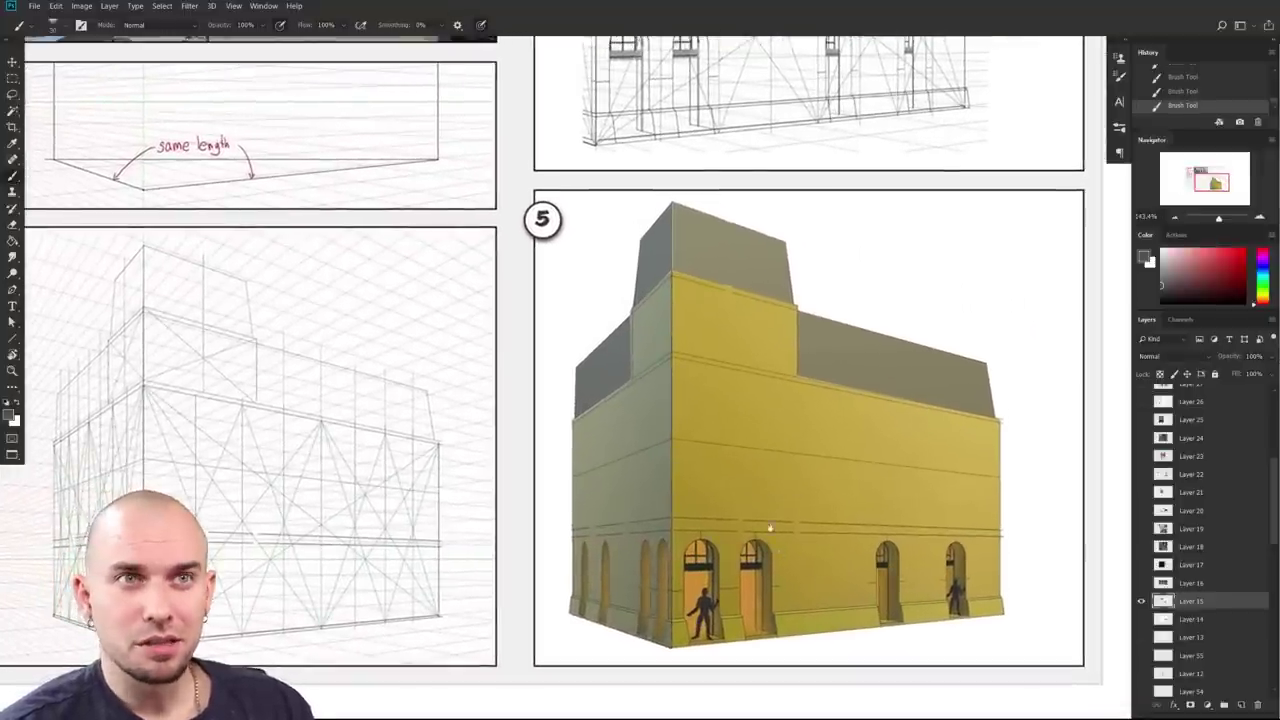
left_click_drag(768, 528, 854, 574)
left_click_drag(760, 486, 731, 409)
left_click_drag(1020, 527, 967, 523)
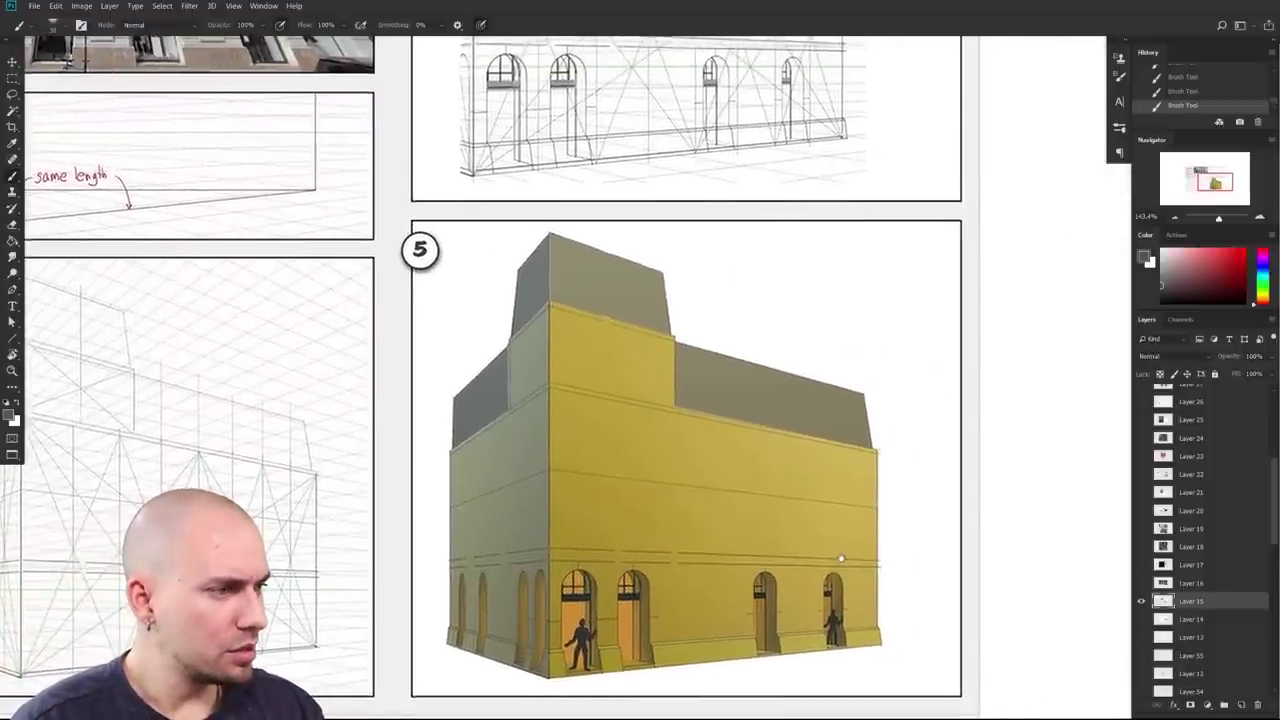
Step: Examine the arched door construction in picture 4 and the ground-floor doors and figures in picture 5
scroll(840, 570, "up", 5)
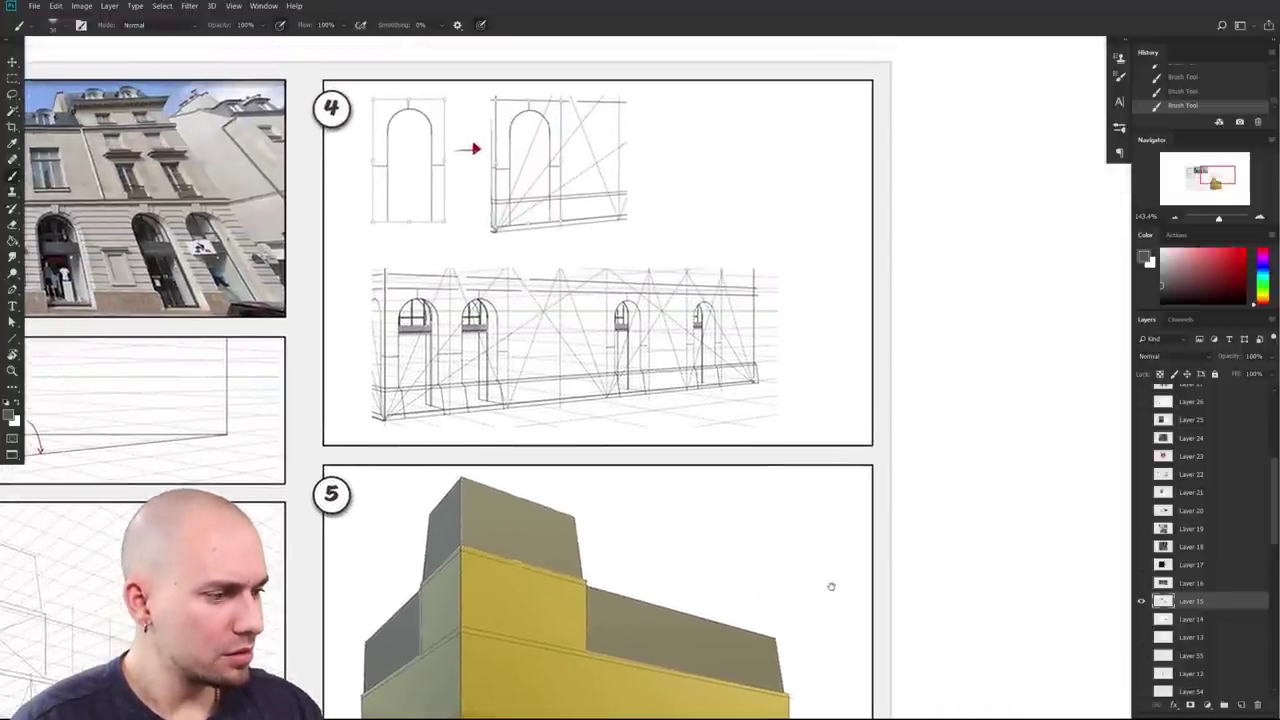
scroll(831, 600, "up", 3)
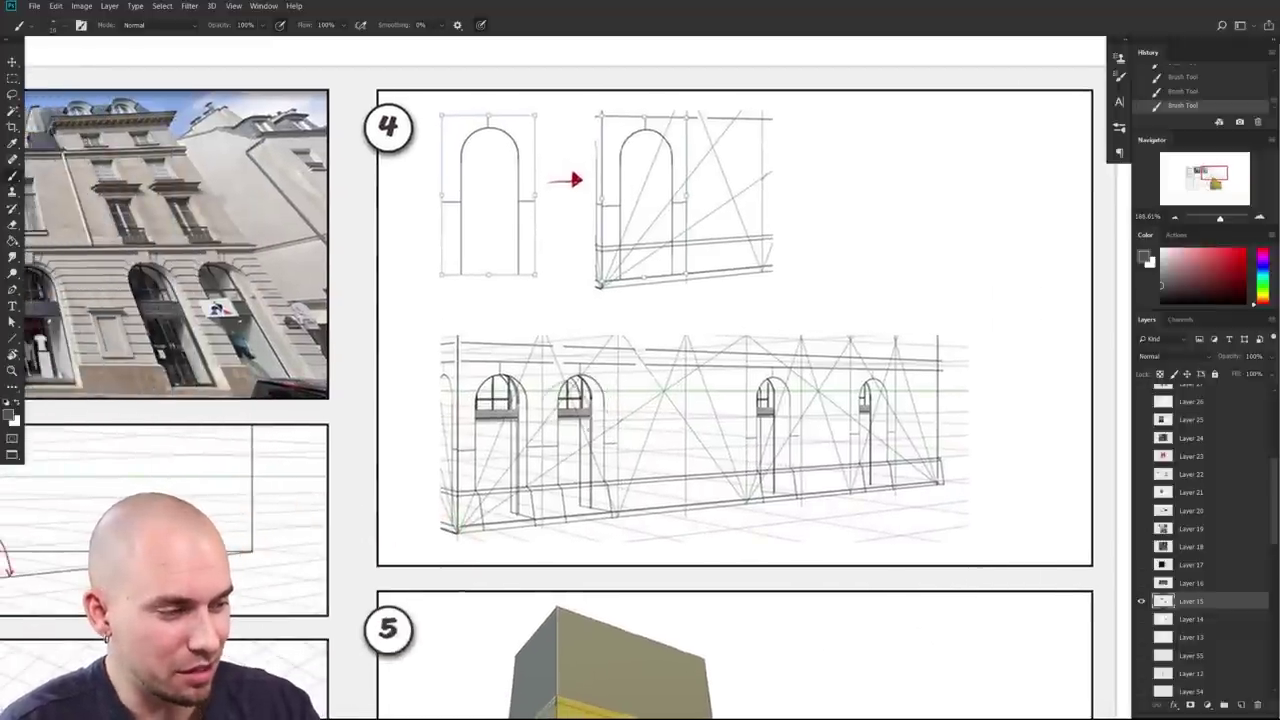
left_click_drag(872, 569, 840, 574)
left_click_drag(702, 635, 783, 606)
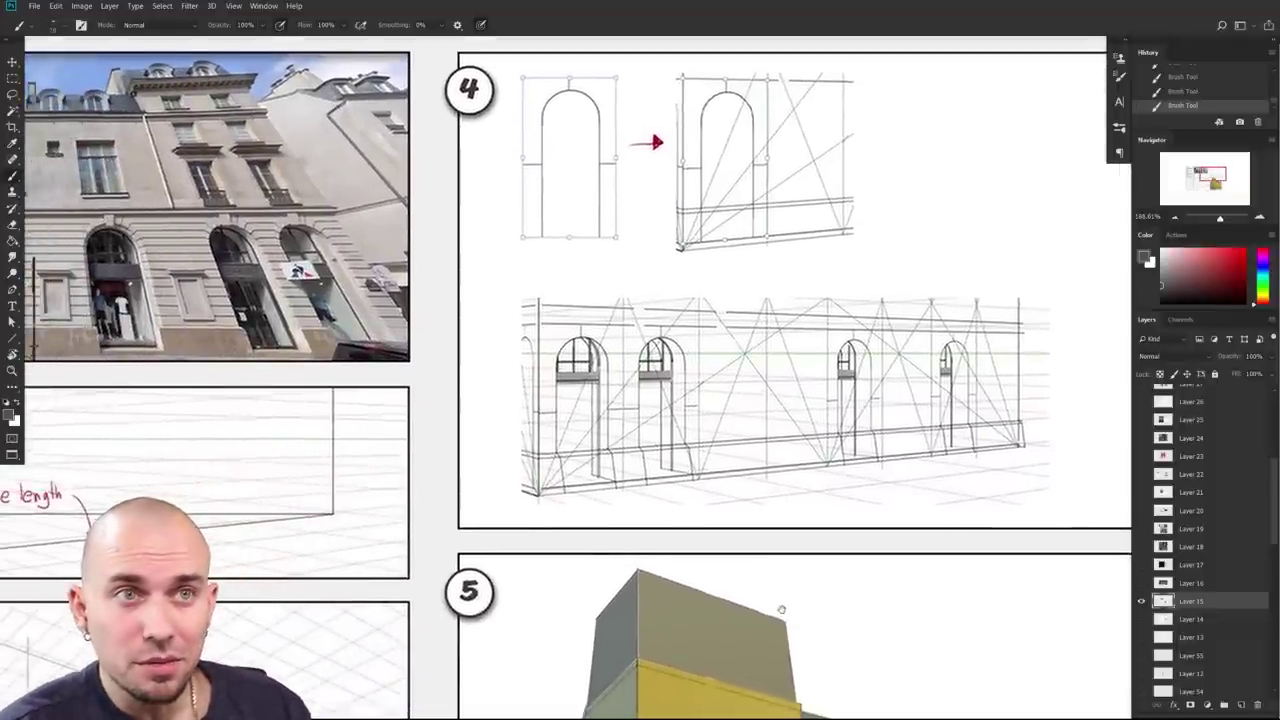
scroll(781, 609, "down", 10)
scroll(763, 500, "right", 2)
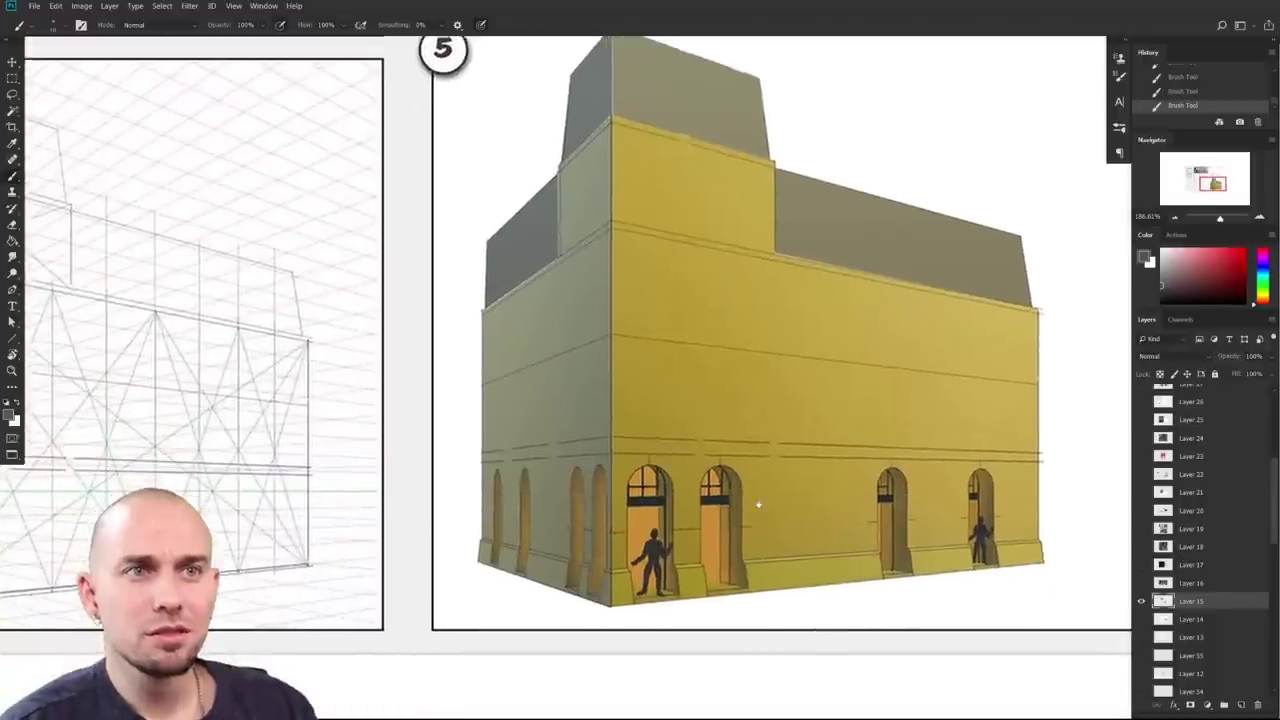
scroll(770, 528, "up", 3)
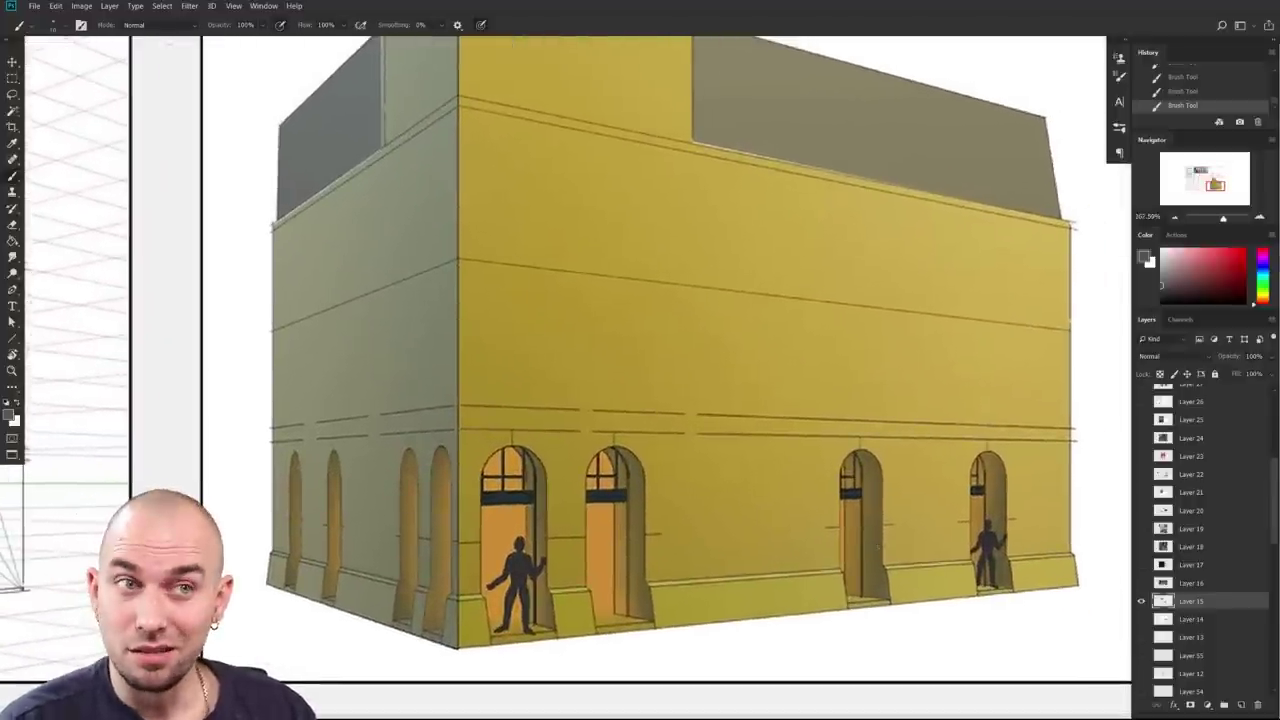
scroll(660, 360, "right", 2)
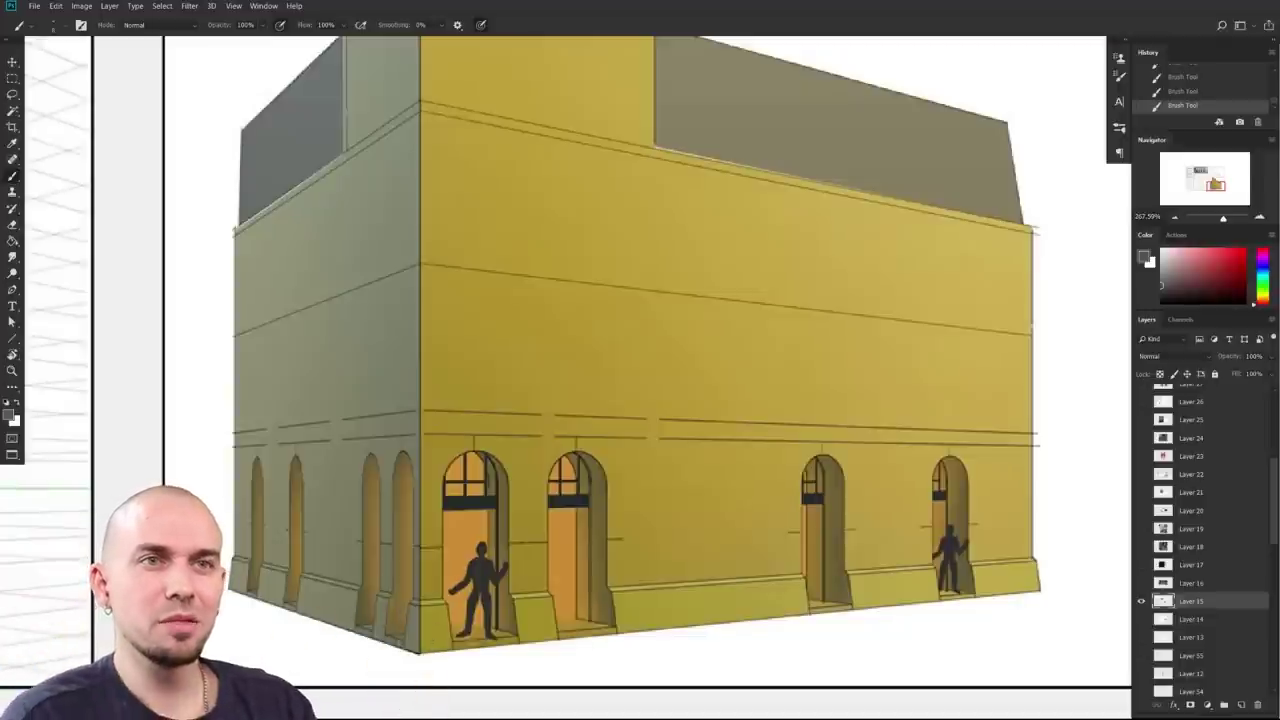
Step: Examine the coloured building in picture 5 alongside the other pictures and notes on the perspective sheet
left_click_drag(822, 556, 802, 552)
left_click_drag(810, 554, 930, 493)
scroll(930, 492, "down", 2)
left_click_drag(863, 502, 888, 552)
left_click_drag(838, 255, 959, 563)
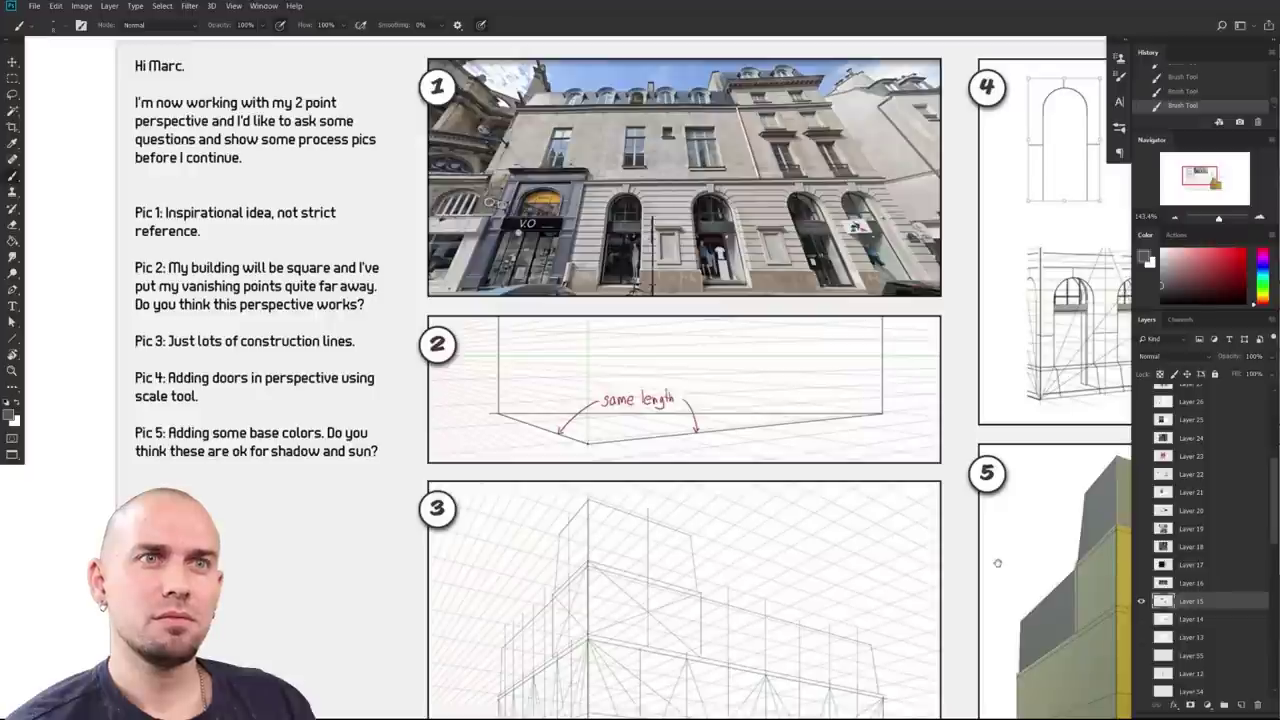
left_click_drag(998, 563, 802, 462)
scroll(949, 565, "up", 2)
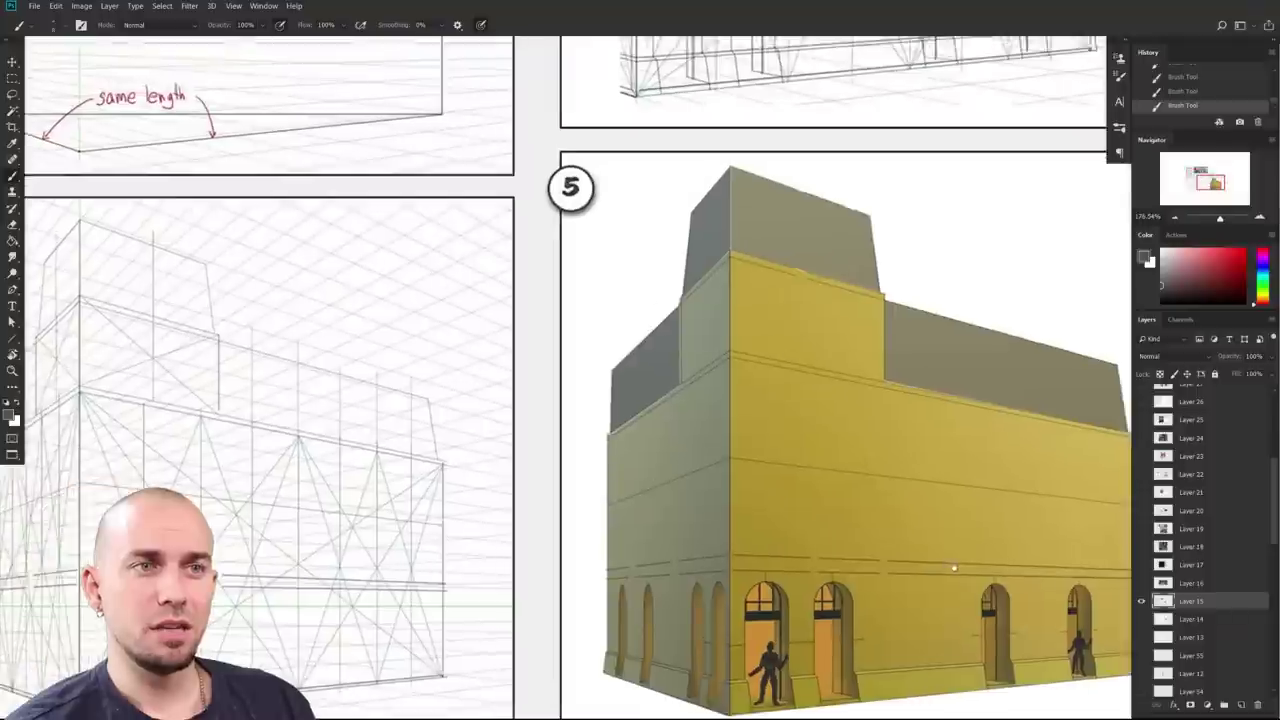
scroll(954, 568, "up", 3)
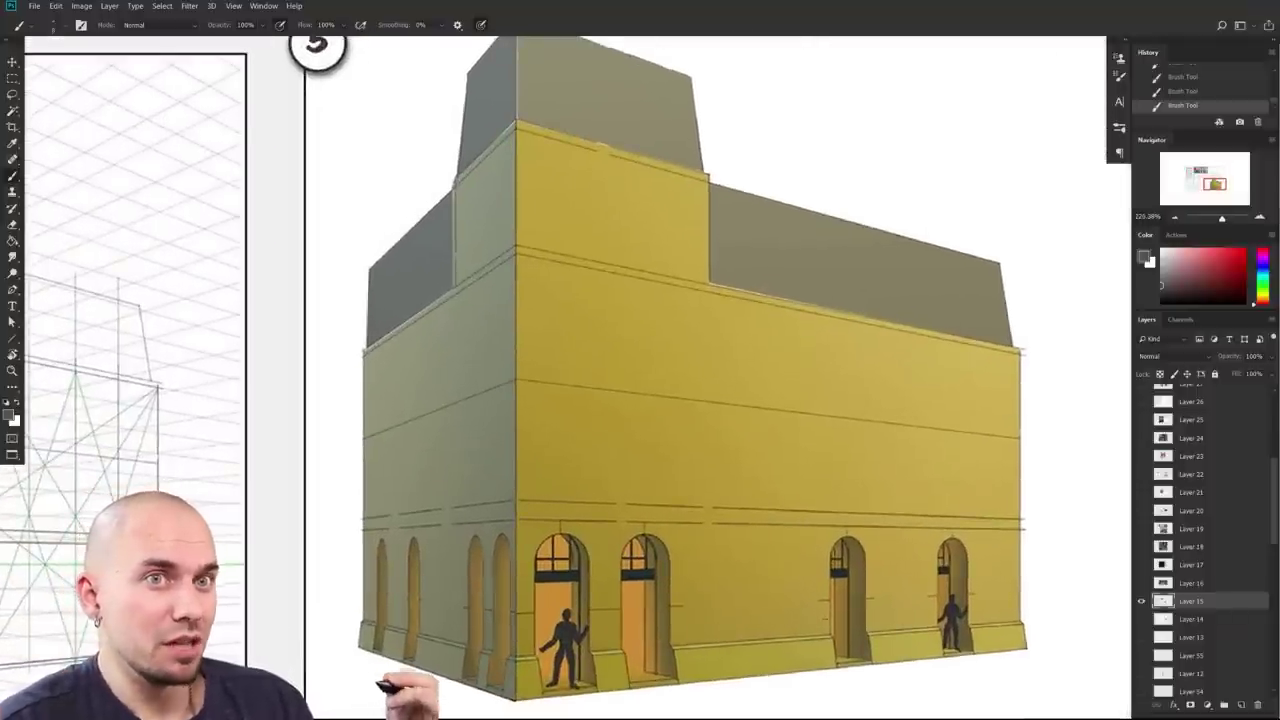
left_click_drag(782, 485, 895, 528)
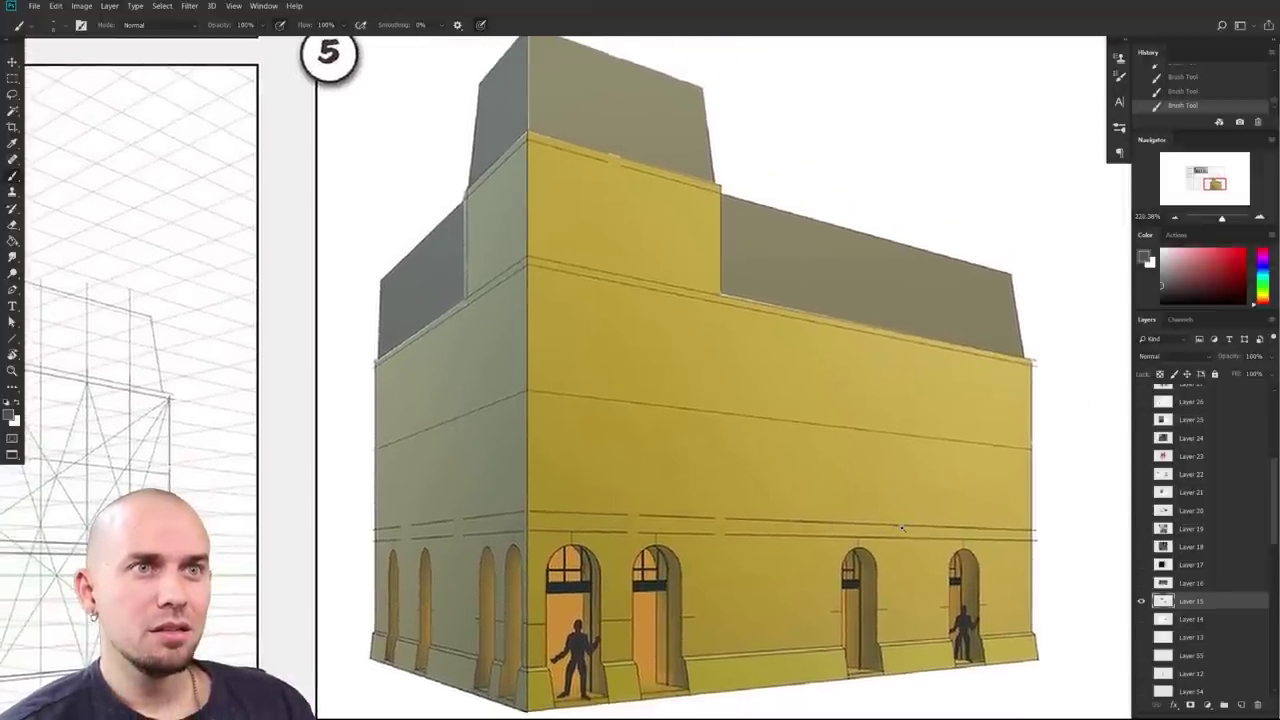
scroll(897, 530, "down", 1)
left_click_drag(899, 527, 897, 540)
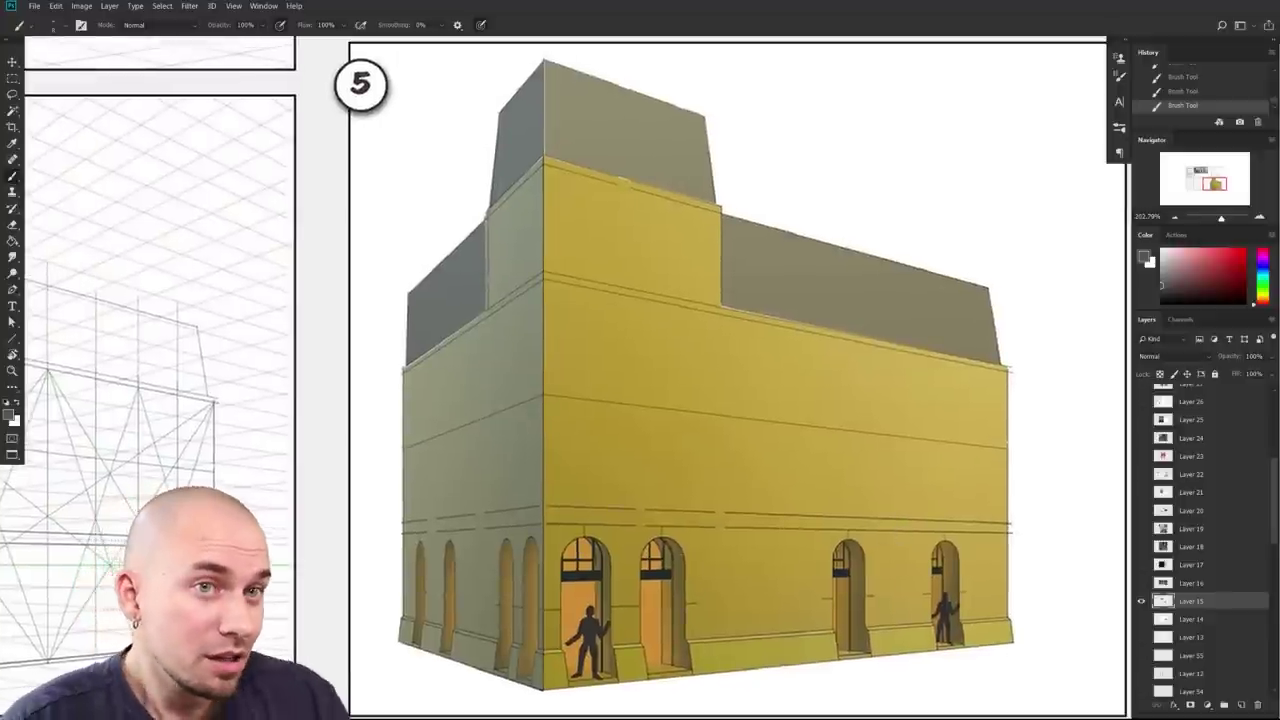
left_click_drag(916, 566, 901, 563)
scroll(902, 565, "up", 3)
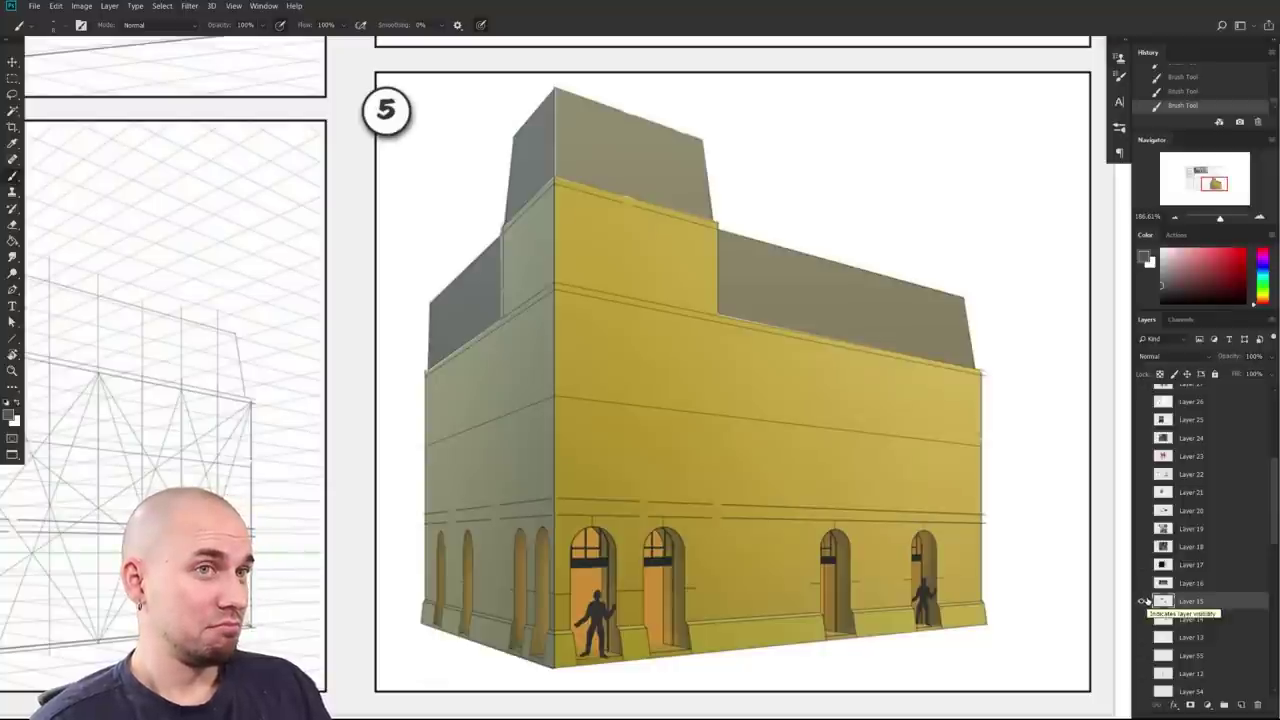
Step: Hide the perspective sheet on Layer 15, show and select Layer 16, and fit the shading portraits in view
left_click(1142, 601)
left_click(1142, 584)
left_click(1163, 585)
left_click_drag(926, 577, 836, 566)
left_click_drag(745, 572, 795, 562)
left_click_drag(706, 543, 732, 587)
left_click_drag(630, 575, 529, 573)
scroll(528, 572, "down", 2)
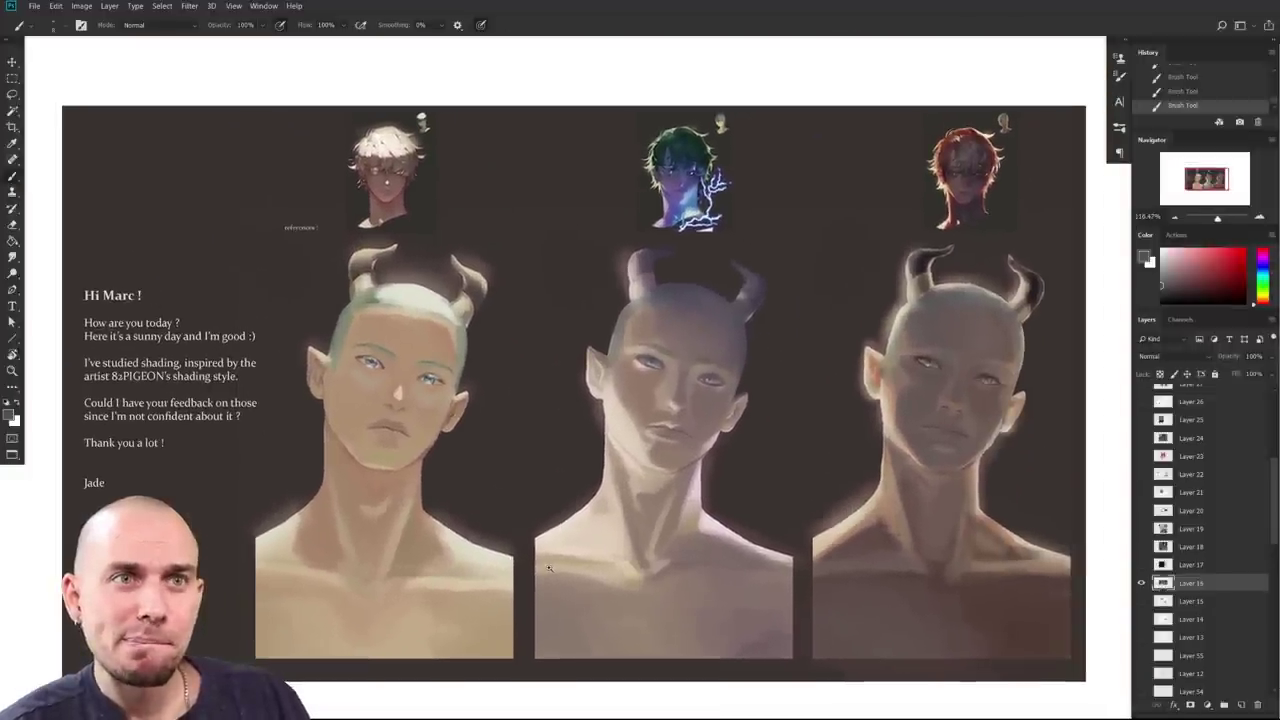
Step: Hide Layer 16, show and select Layer 15 again, and reset the foreground and background colours to black and white
left_click(1141, 582)
left_click(1141, 600)
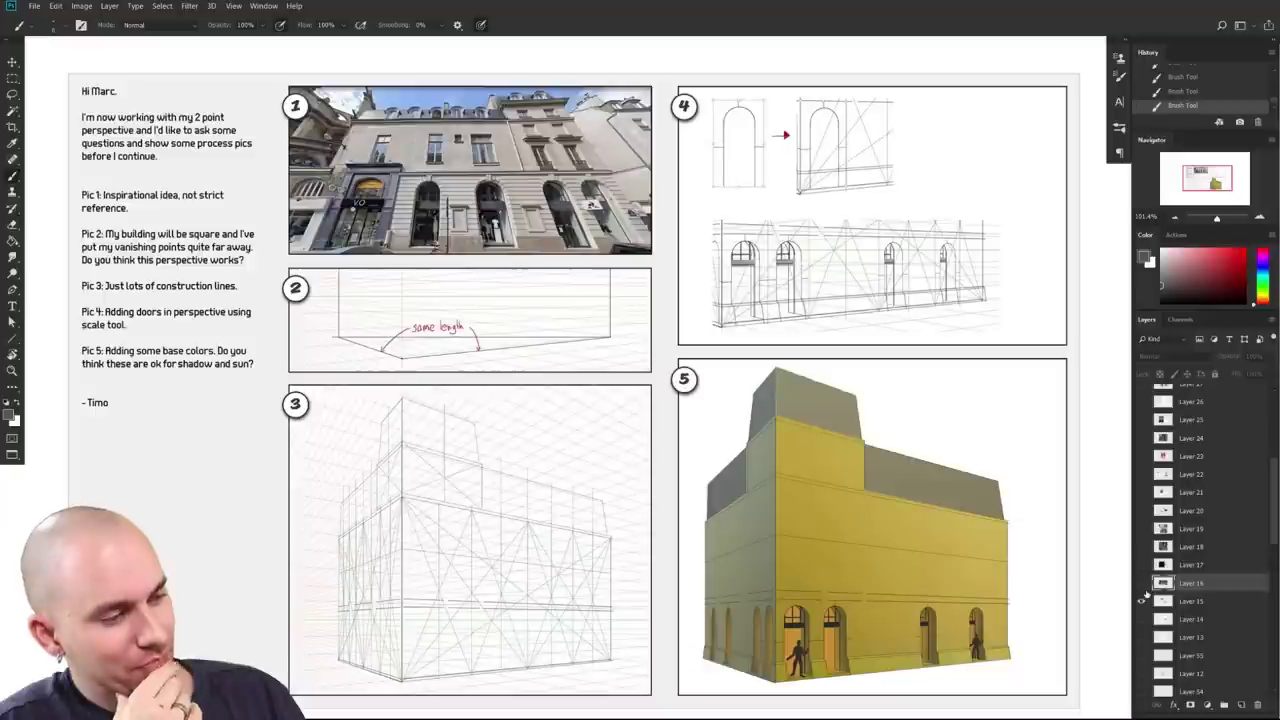
left_click_drag(663, 386, 680, 637)
left_click_drag(483, 453, 543, 461)
left_click_drag(788, 593, 720, 607)
left_click_drag(1020, 700, 918, 523)
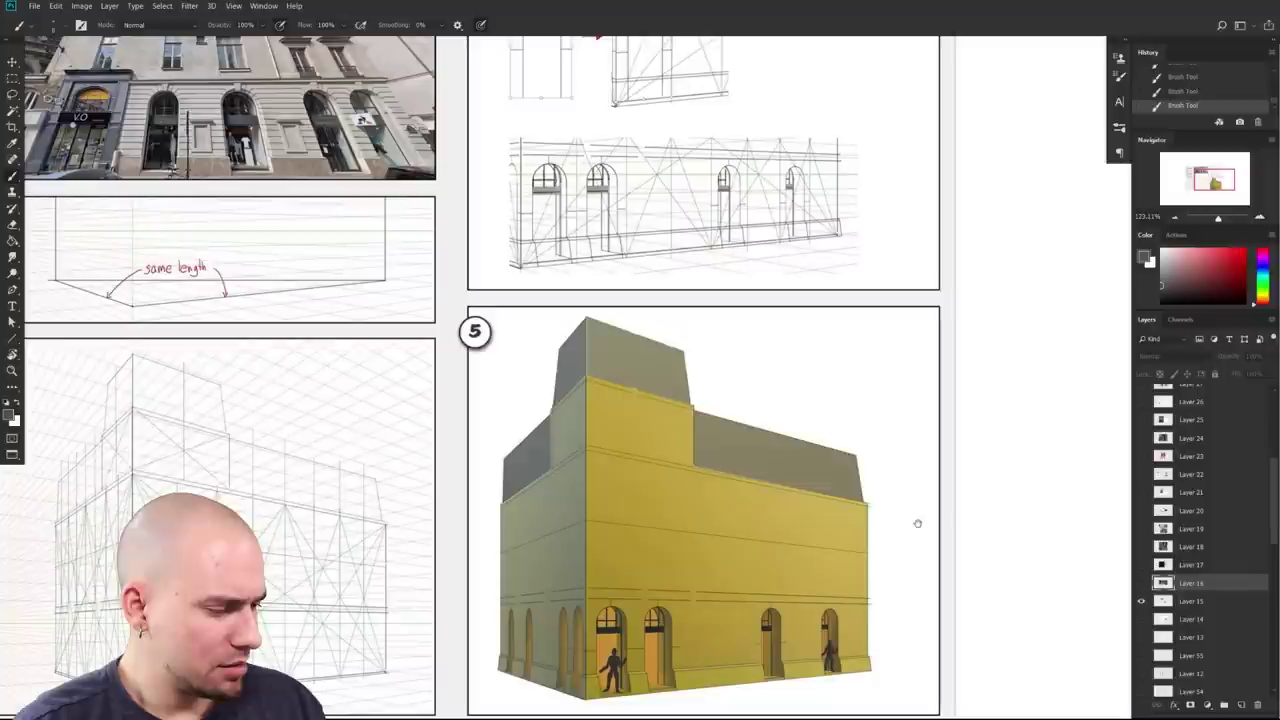
left_click_drag(749, 457, 781, 509)
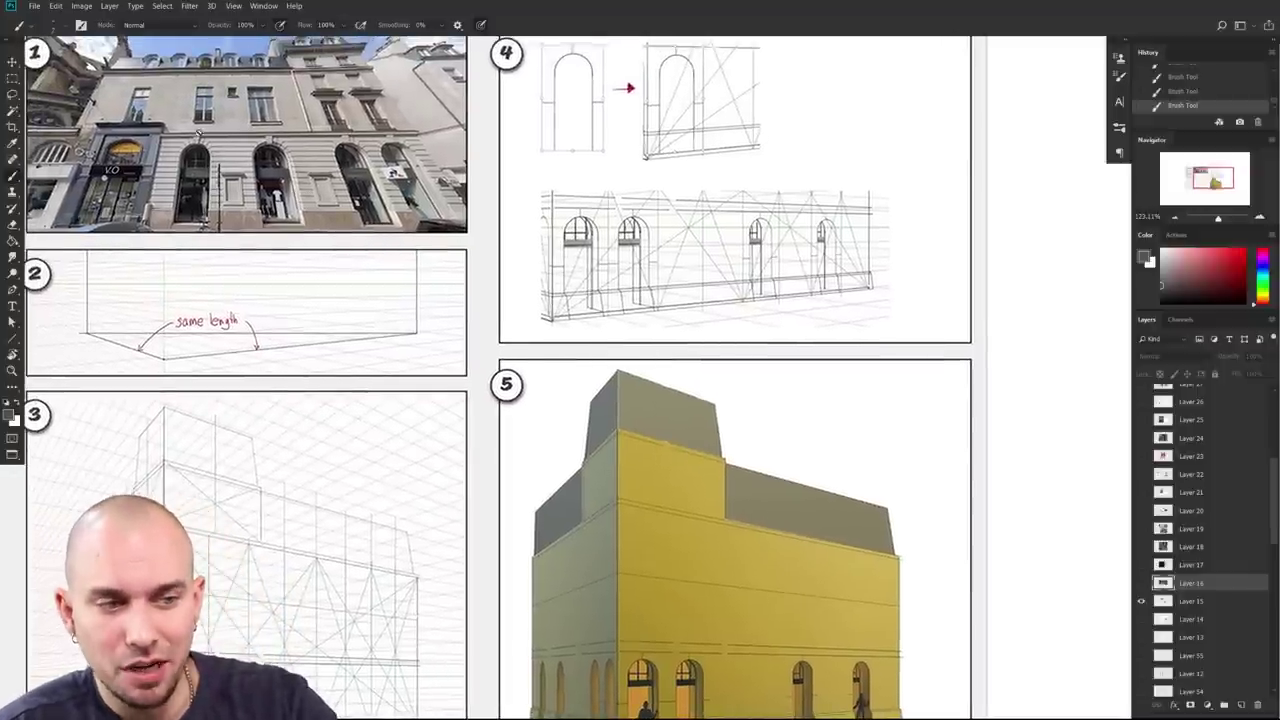
left_click_drag(750, 589, 784, 521)
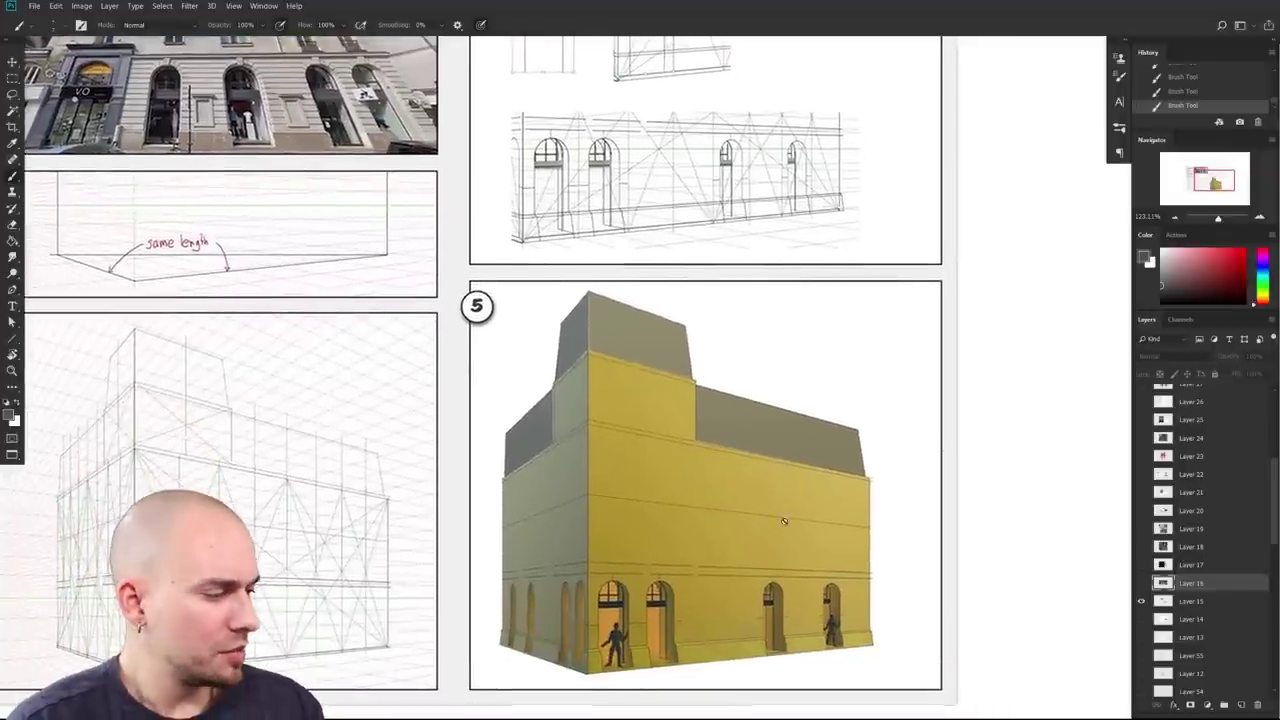
key("d")
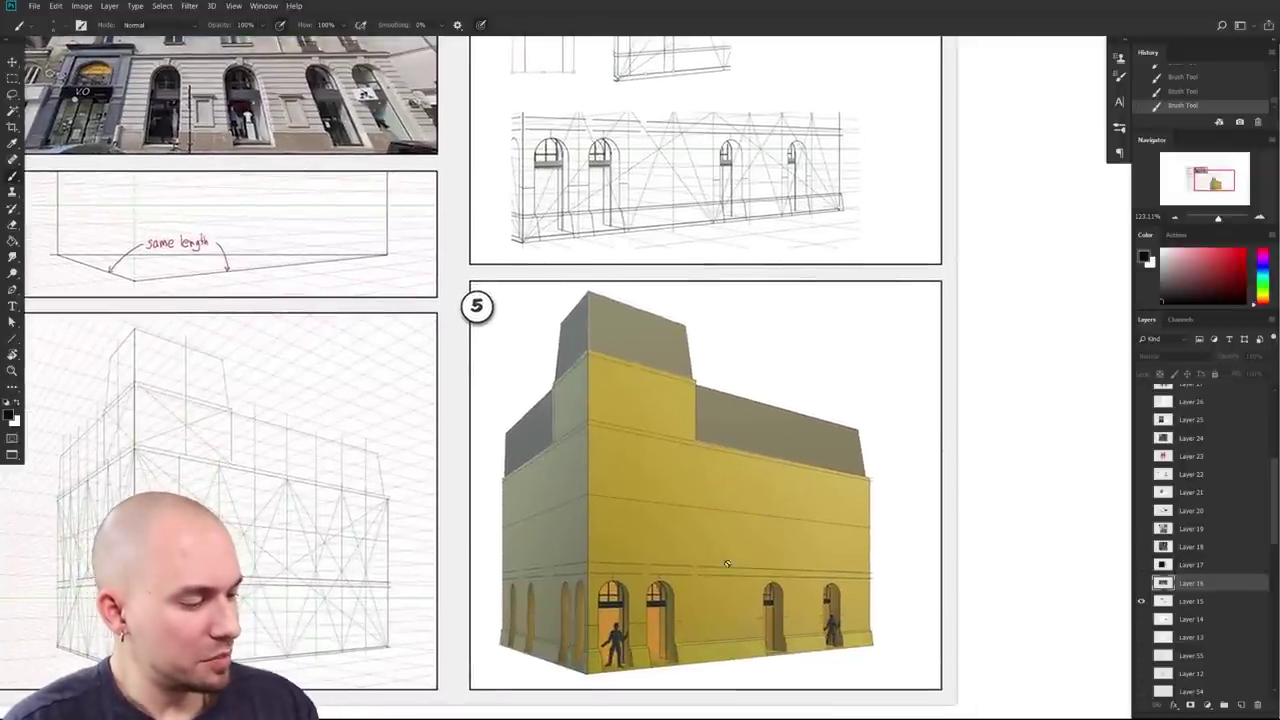
left_click(1181, 599)
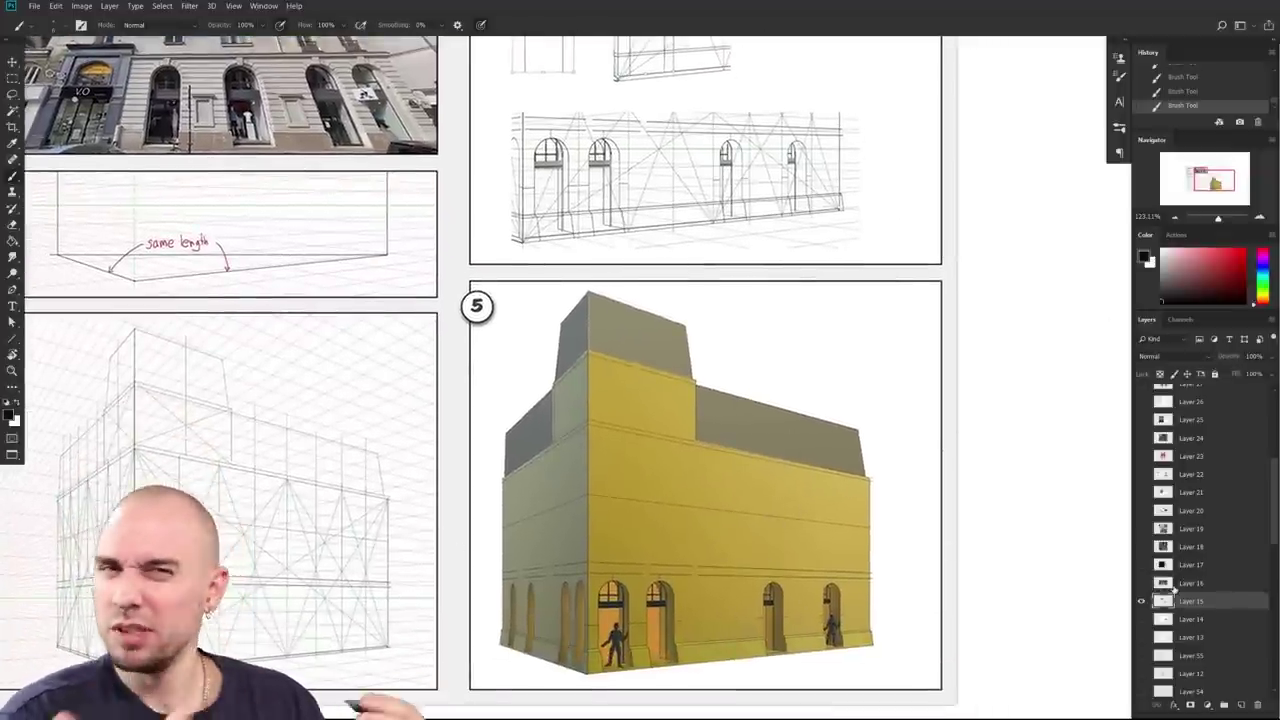
Step: Draw thin vertical guide lines from both outer edges of picture 5's tower down to the ground
mouse_move(690, 638)
left_mouse_down()
mouse_move(694, 442)
mouse_move(687, 665)
left_mouse_up()
key("ctrl+z")
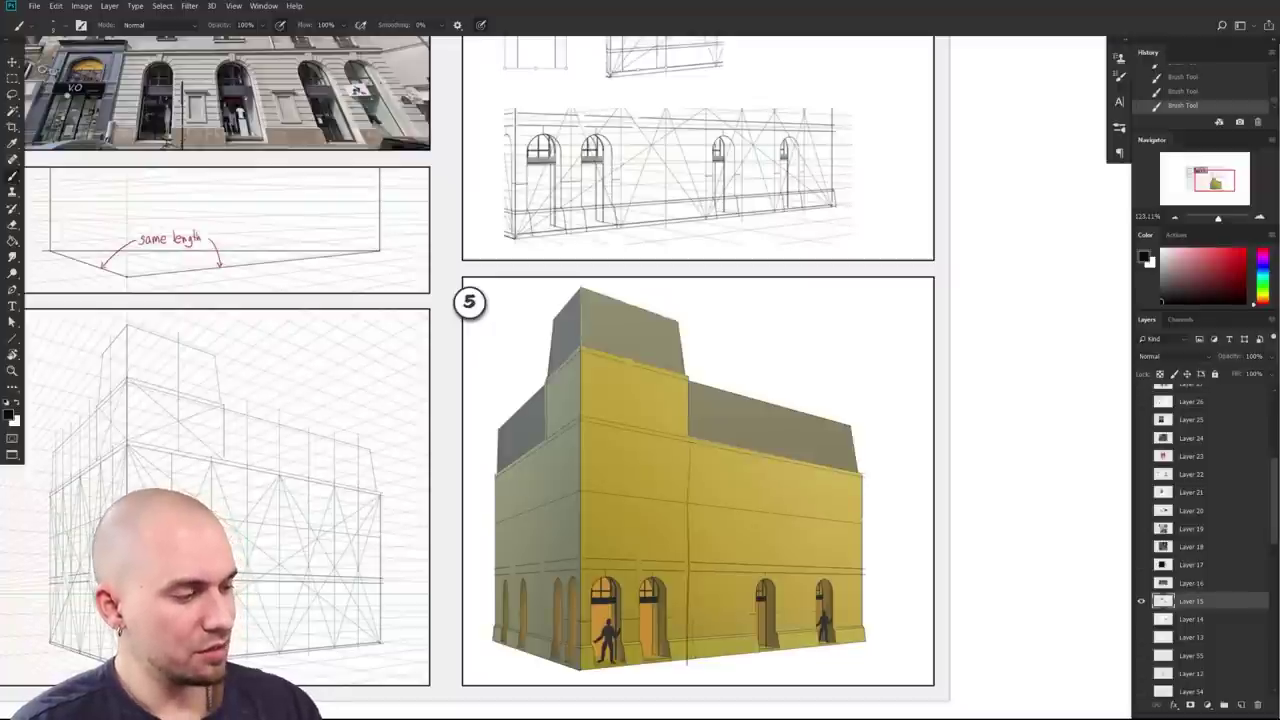
left_click_drag(560, 439, 629, 435)
left_click_drag(615, 382, 602, 645)
key("ctrl+z")
left_click_drag(614, 382, 613, 662)
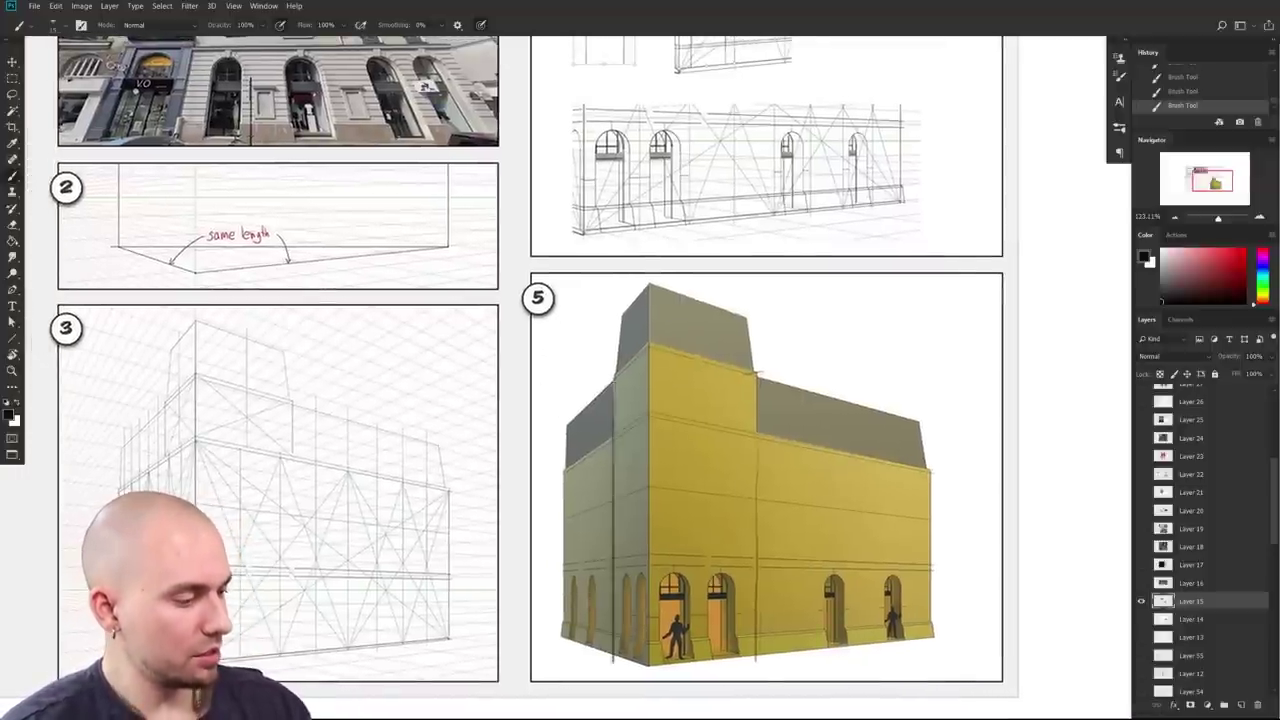
Step: Sketch thicker strokes over the tower's vertical guides and roof slopes, and outline its footprint along the building's base
left_click_drag(756, 544, 714, 542)
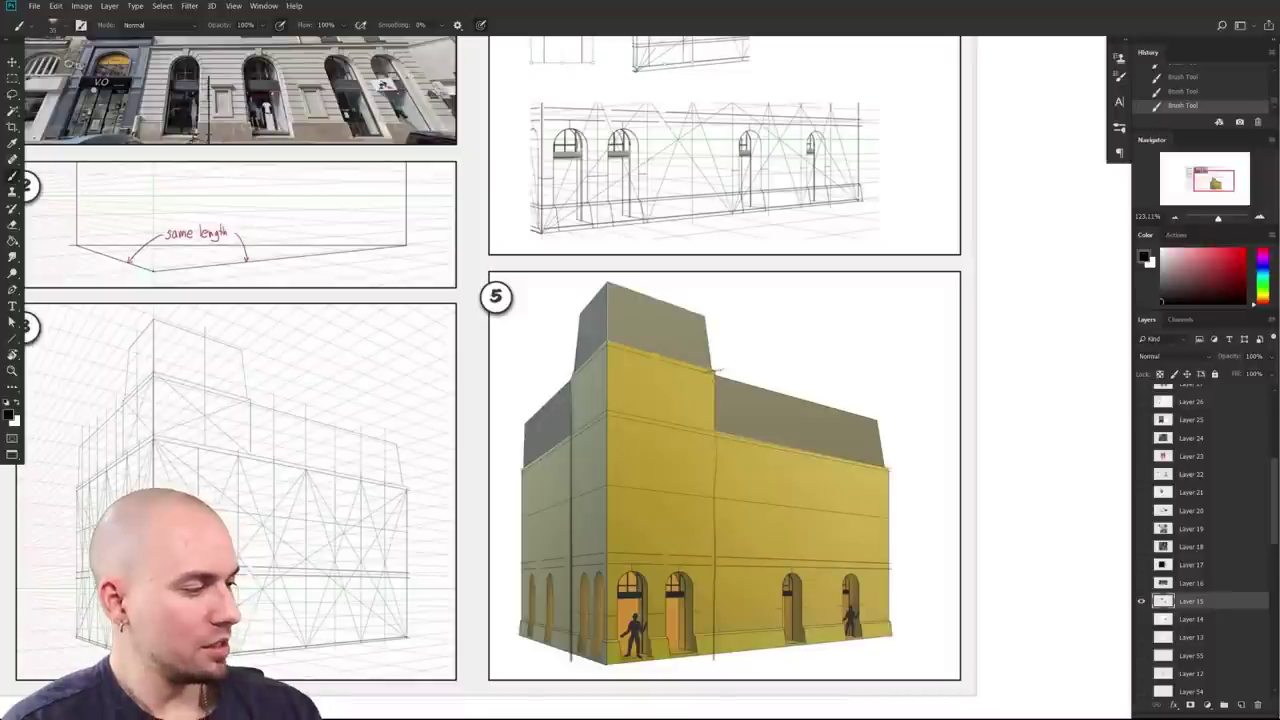
mouse_move(609, 679)
left_mouse_down()
mouse_move(664, 674)
mouse_move(610, 683)
mouse_move(562, 378)
mouse_move(560, 662)
left_mouse_up()
left_click_drag(706, 662, 724, 368)
mouse_move(712, 662)
left_mouse_down()
mouse_move(718, 378)
mouse_move(701, 323)
left_mouse_up()
left_click_drag(554, 323, 562, 380)
left_click_drag(840, 503, 819, 483)
key("bracketright")
left_click_drag(694, 628, 714, 628)
left_click_drag(907, 541, 911, 528)
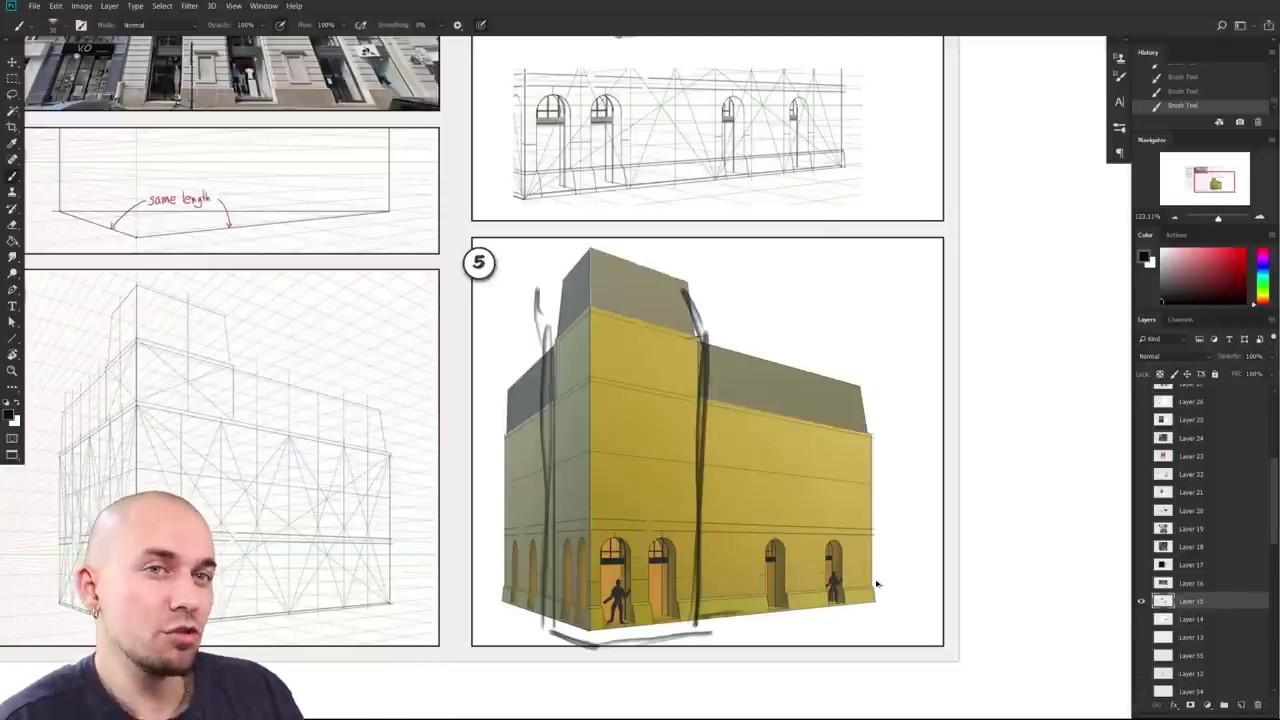
Step: Undo the brush strokes sketched over the building in picture 5
key("ctrl+z")
key("ctrl+z")
key("ctrl+z")
key("ctrl+z")
key("ctrl+z")
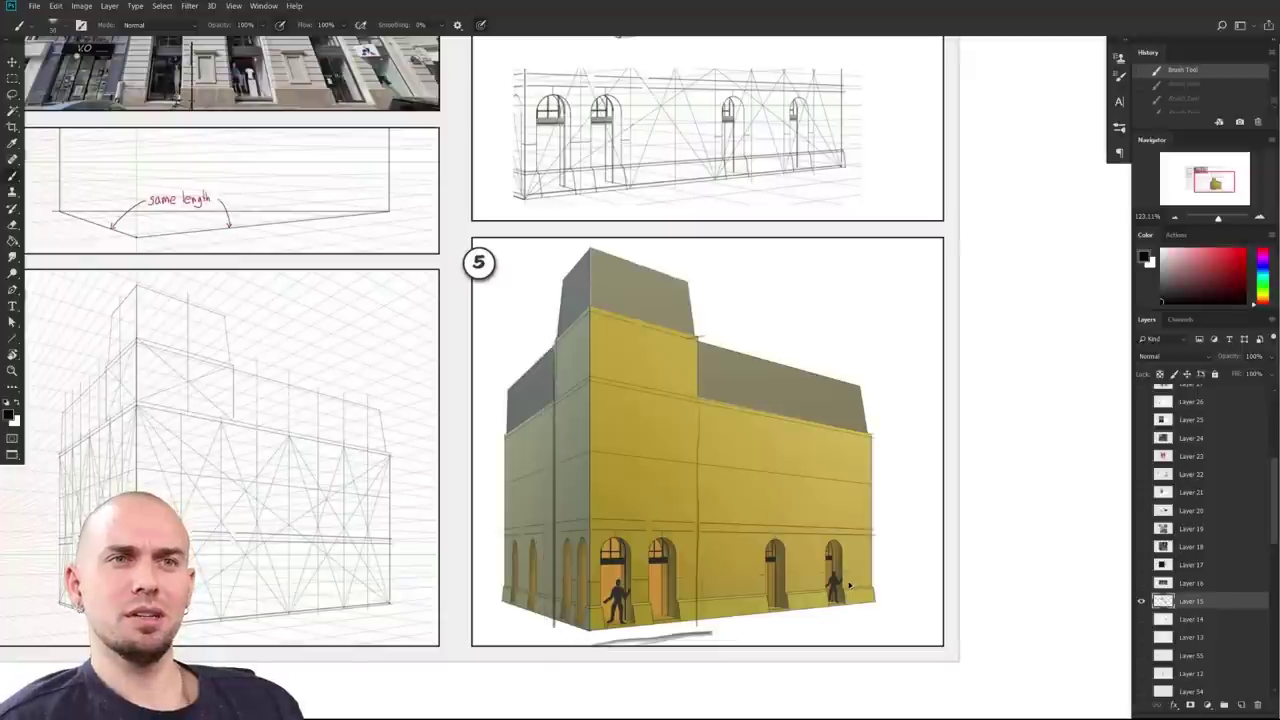
key("ctrl+z")
key("ctrl+z")
key("ctrl+z")
Step: Hide the perspective sheet on Layer 15, then show and select the shading study on Layer 16
left_click(846, 591, "alt")
mouse_move(930, 545)
left_mouse_down()
mouse_move(984, 591)
mouse_move(994, 580)
left_mouse_up()
left_click(985, 590, "ctrl")
left_click(1190, 565)
left_click(1141, 601)
left_click(1141, 583)
left_click(1190, 583)
left_click(1004, 557, "alt")
left_click_drag(936, 541, 881, 532)
left_click(878, 526, "ctrl")
left_click(903, 545, "ctrl")
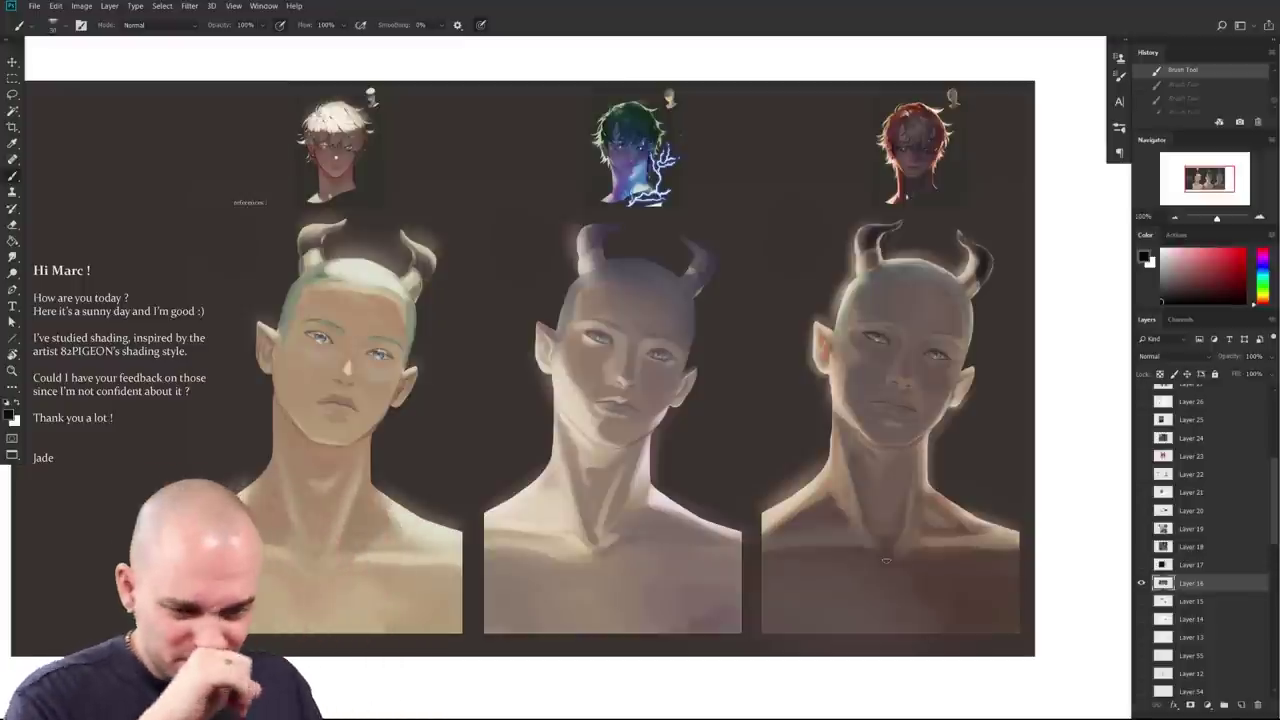
Step: Examine the three horned portraits and the written feedback request on the shading study
left_click(688, 572)
mouse_move(688, 572)
left_mouse_down()
mouse_move(794, 569)
mouse_move(754, 573)
left_mouse_up()
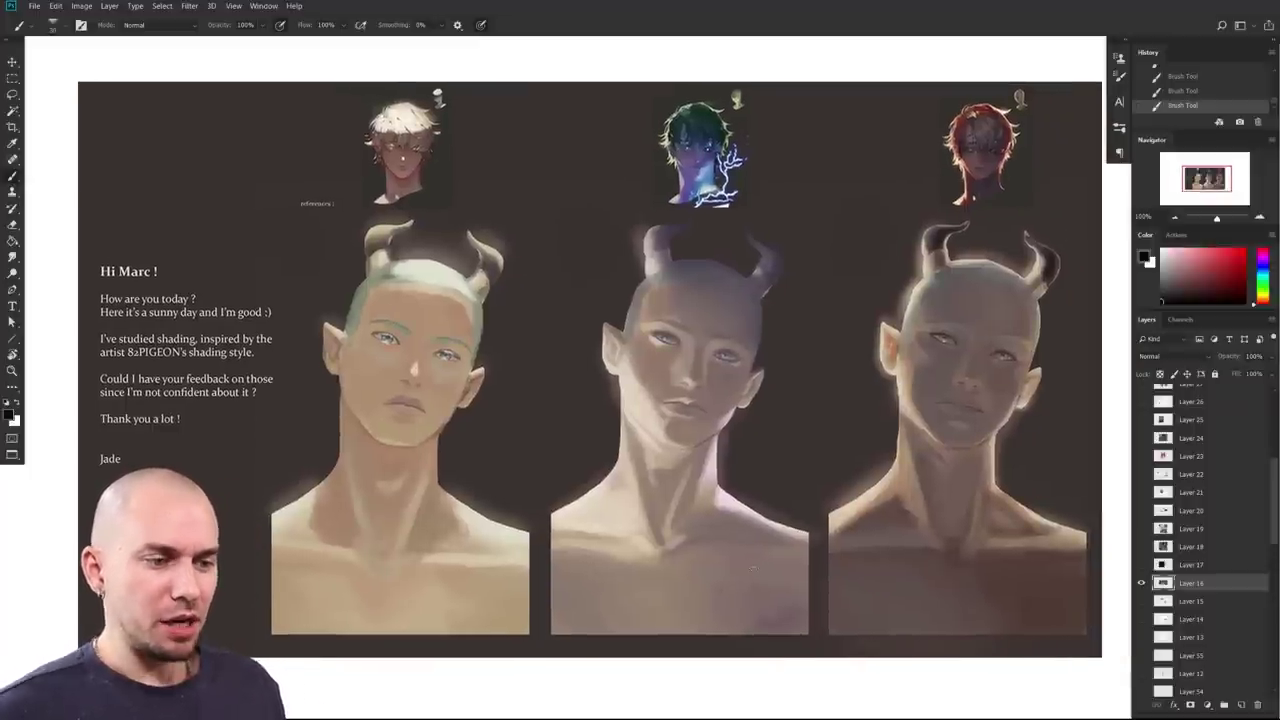
scroll(964, 549, "down", 1)
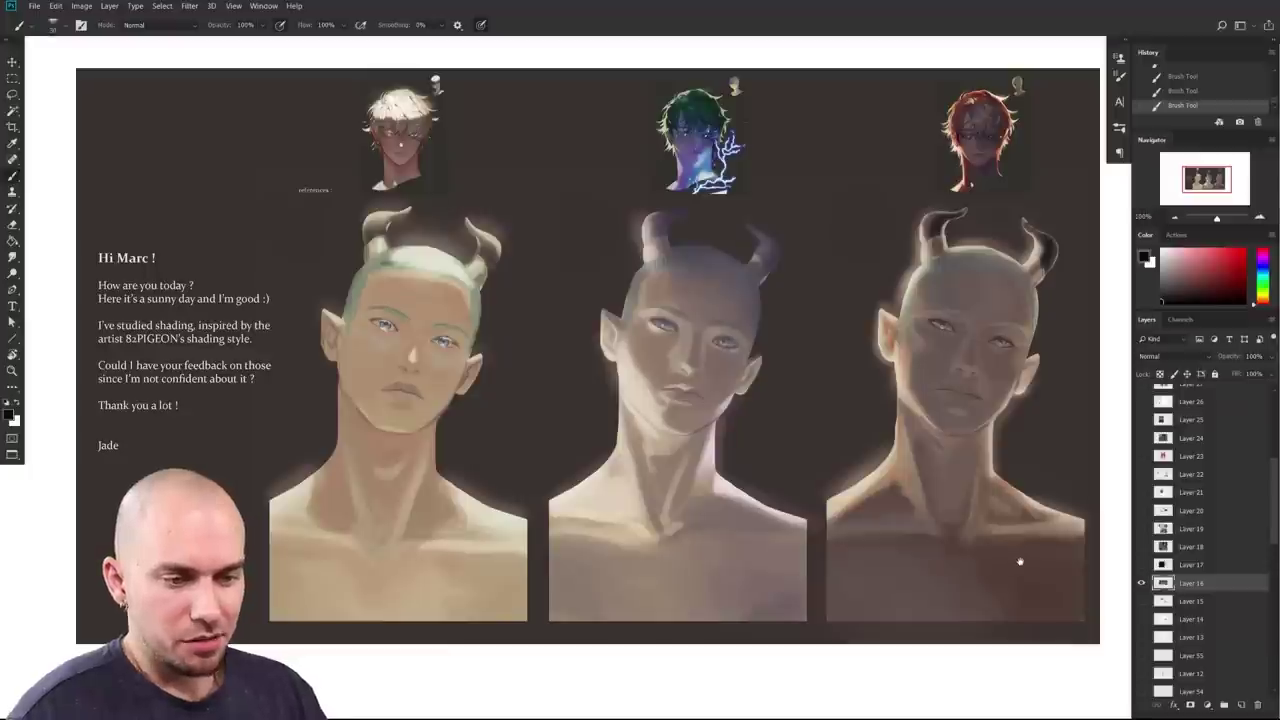
scroll(1025, 560, "right", 1)
left_click_drag(1019, 571, 1020, 573)
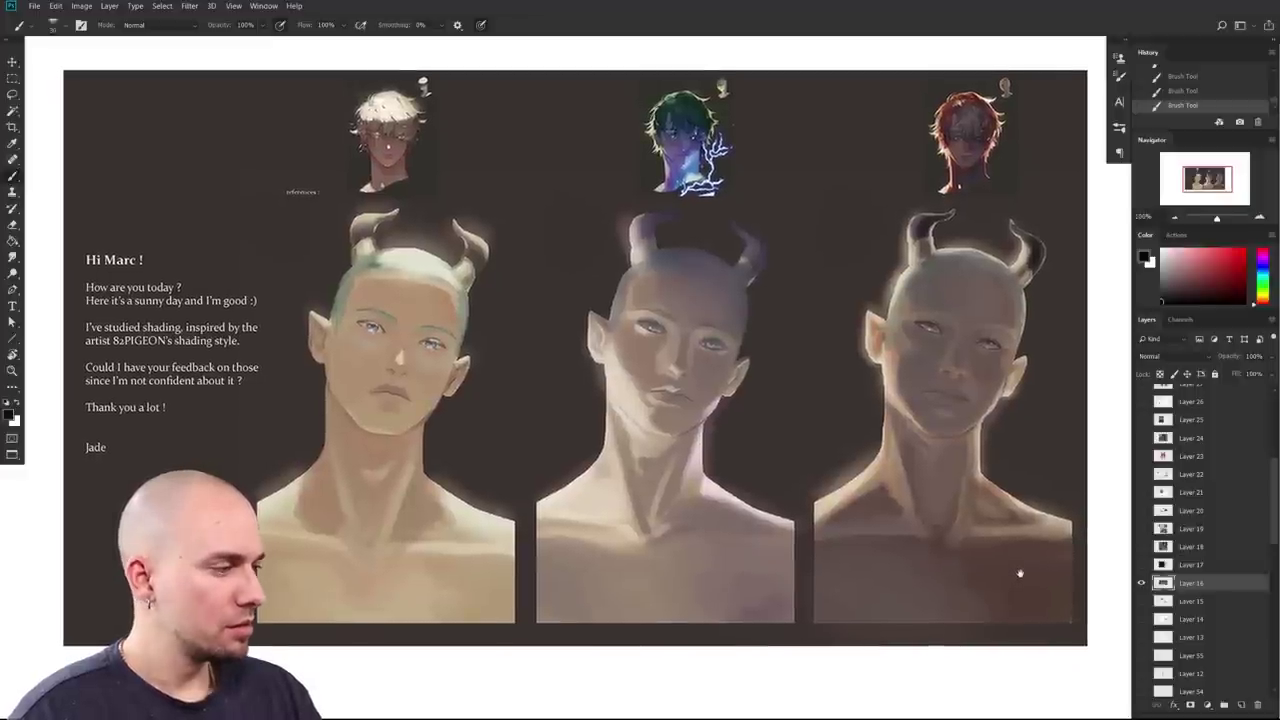
scroll(965, 568, "left", 1)
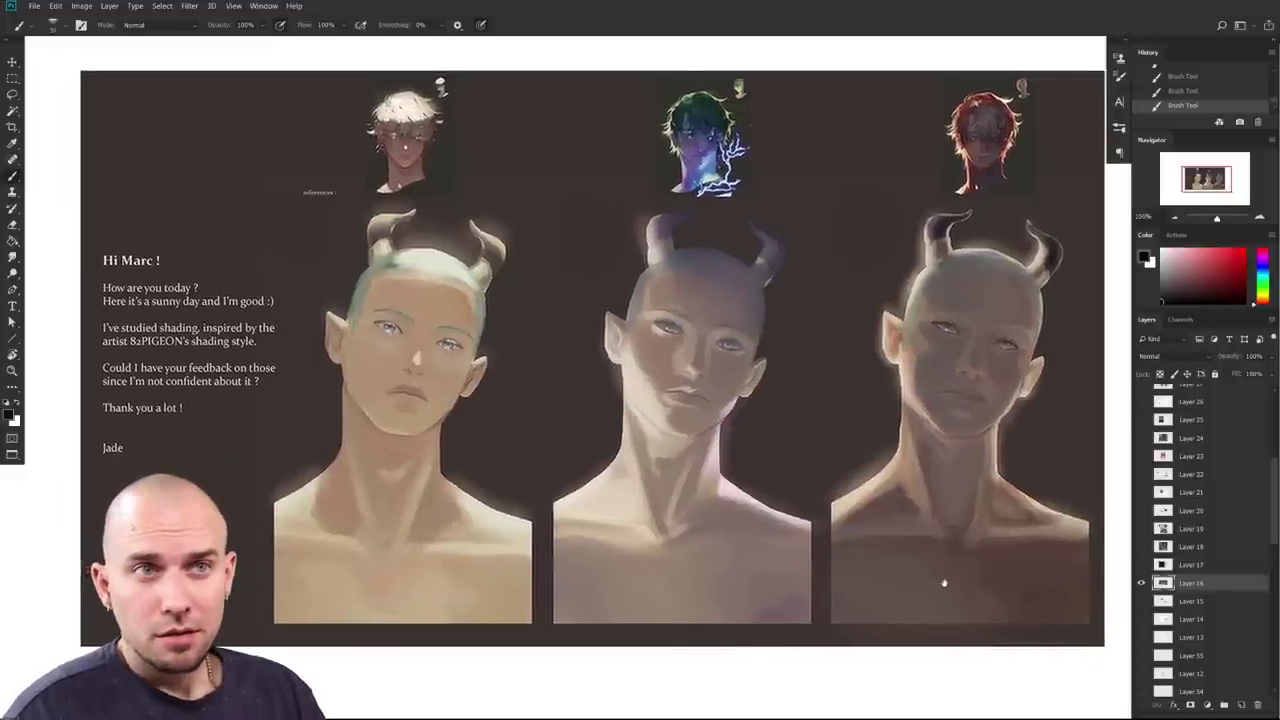
left_click_drag(818, 593, 822, 595)
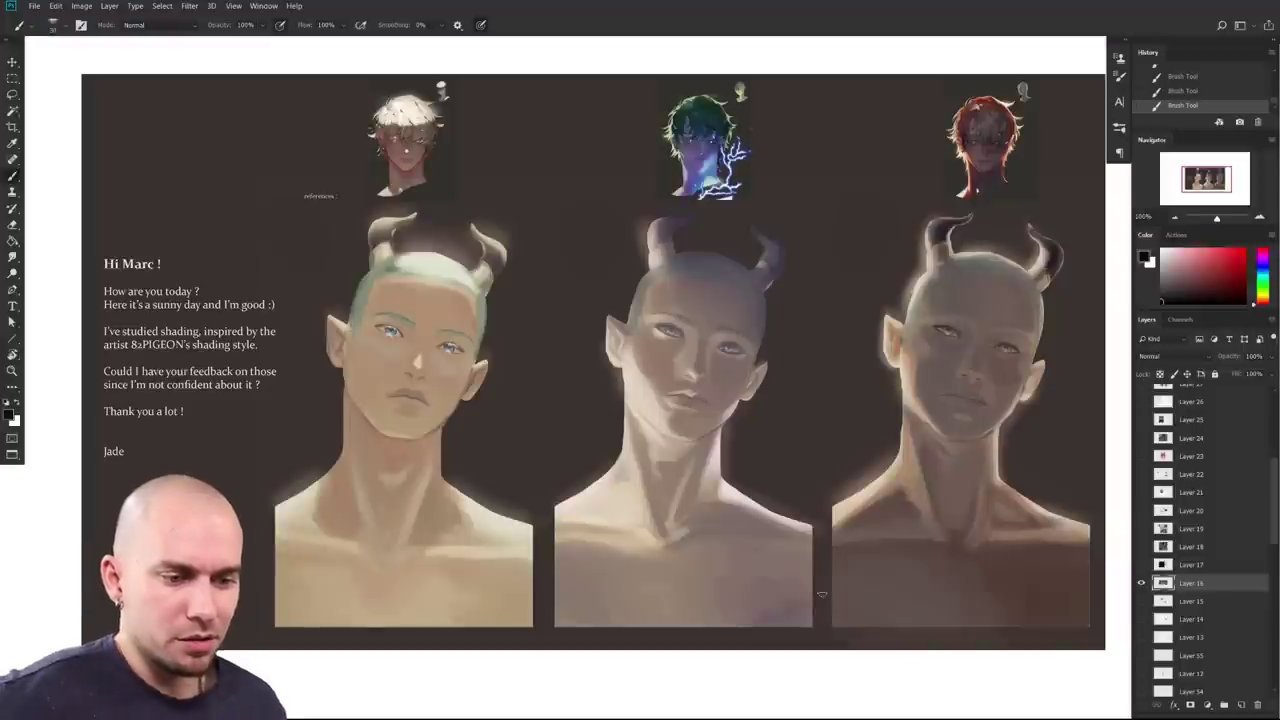
left_click_drag(1034, 566, 1072, 560)
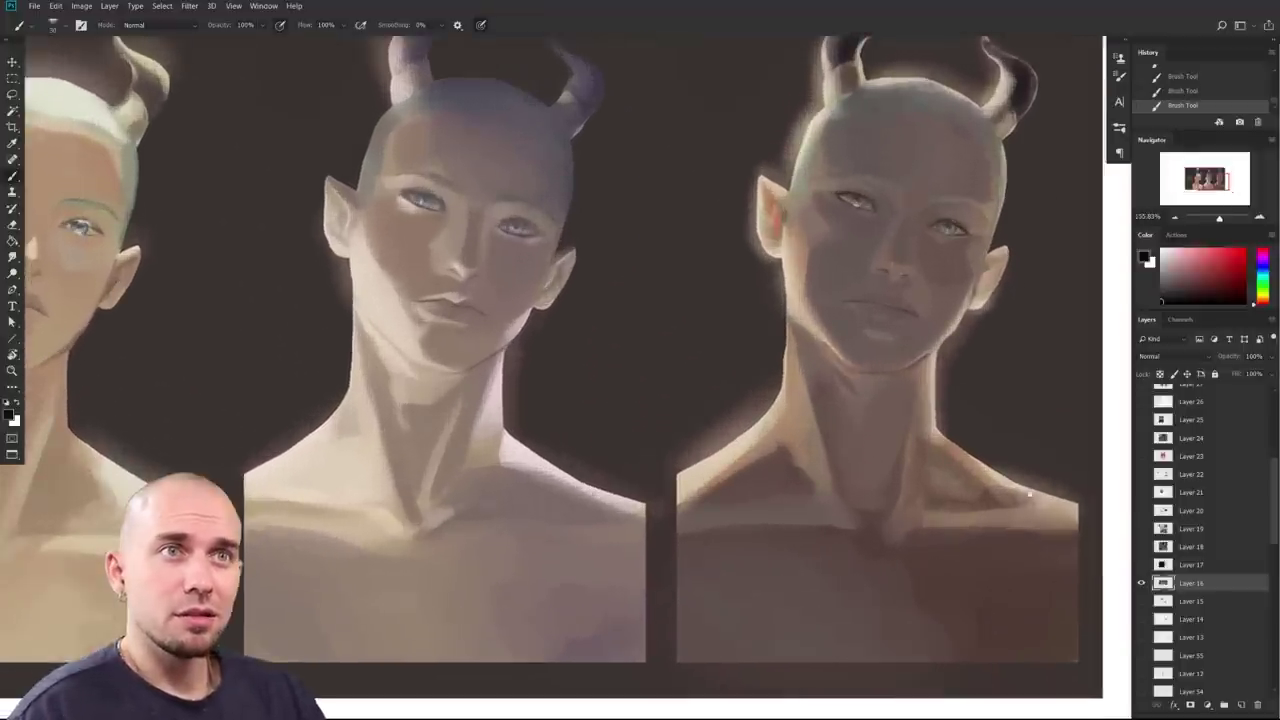
Step: Inspect the red-haired, green-haired and white-haired reference heads above the portraits in close-up
left_click_drag(1080, 365, 951, 571)
left_click_drag(849, 376, 849, 615)
left_click_drag(838, 551, 878, 545)
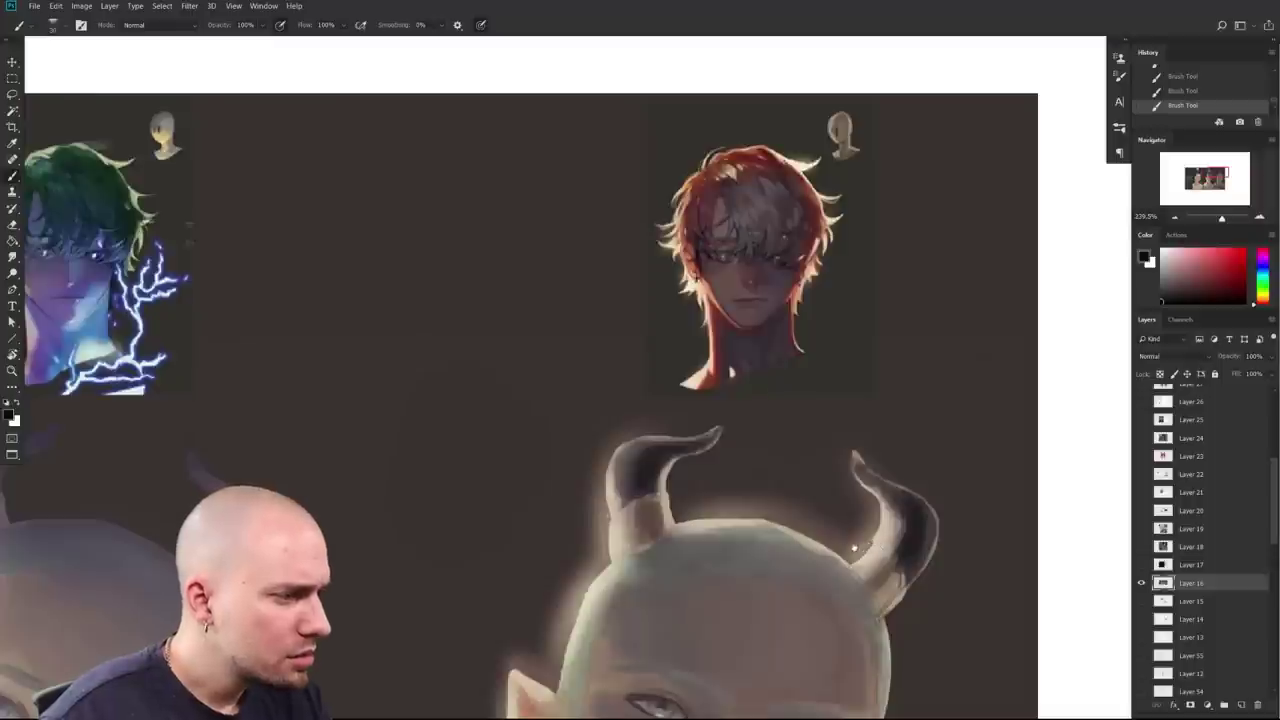
left_click_drag(514, 620, 895, 551)
left_click_drag(402, 566, 963, 637)
left_click_drag(881, 533, 907, 604)
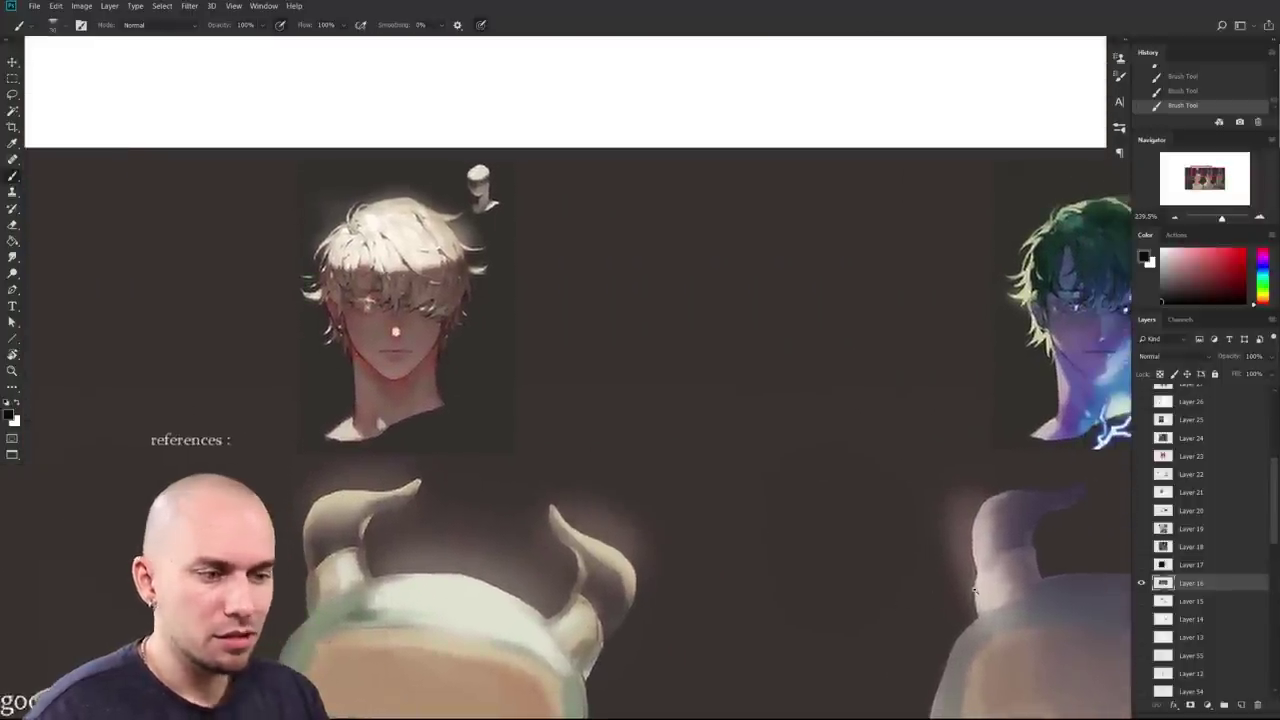
scroll(720, 603, "up", 2)
scroll(800, 620, "left", 4)
scroll(846, 580, "up", 1)
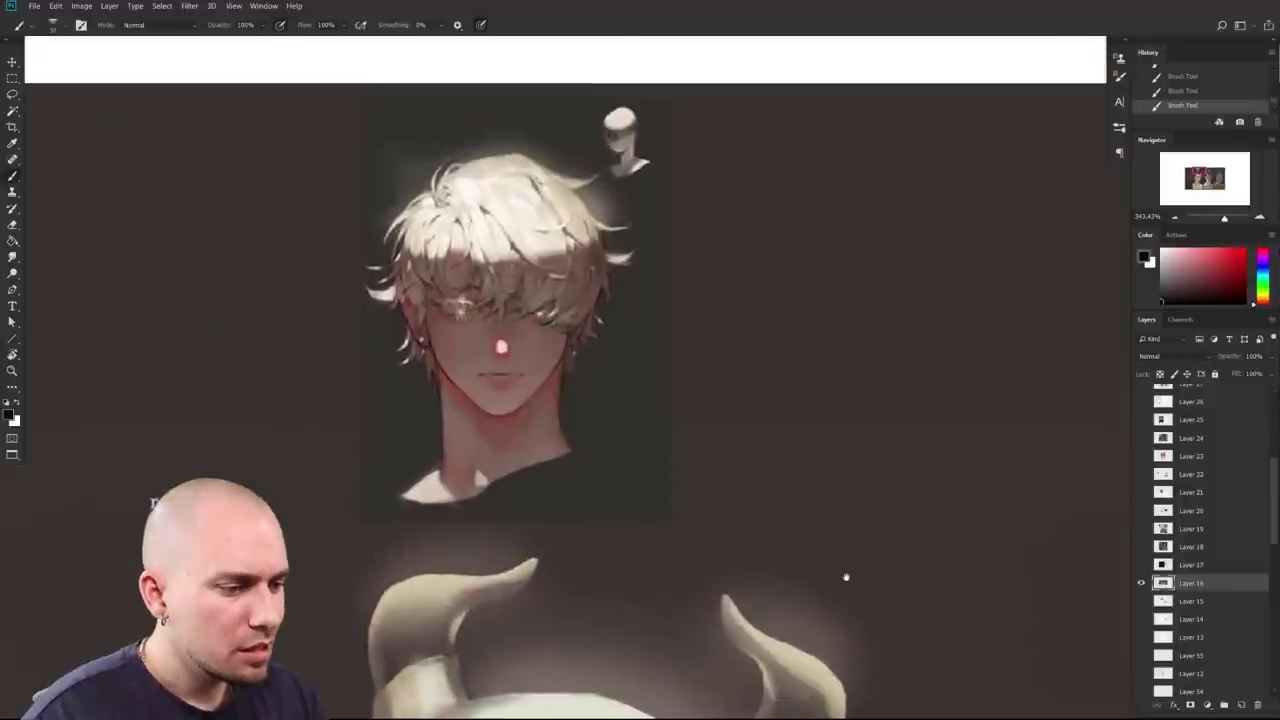
scroll(880, 572, "left", 2)
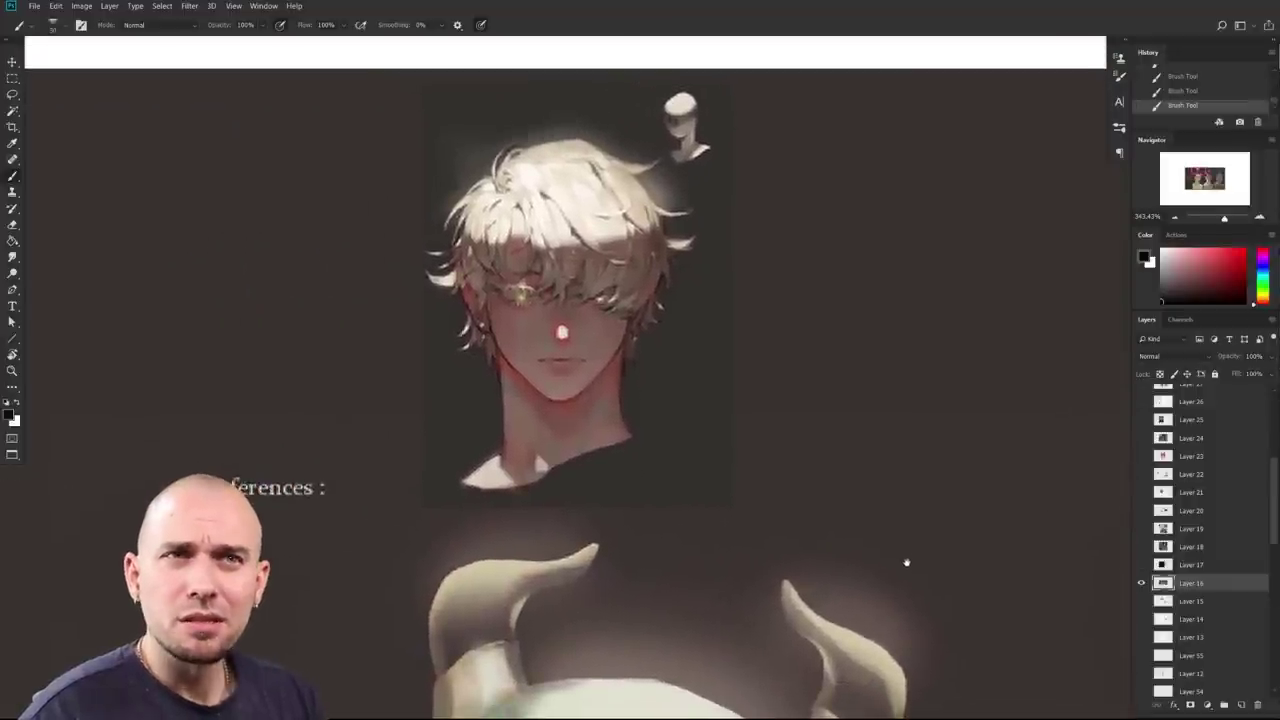
scroll(906, 563, "down", 3)
scroll(1030, 588, "down", 5)
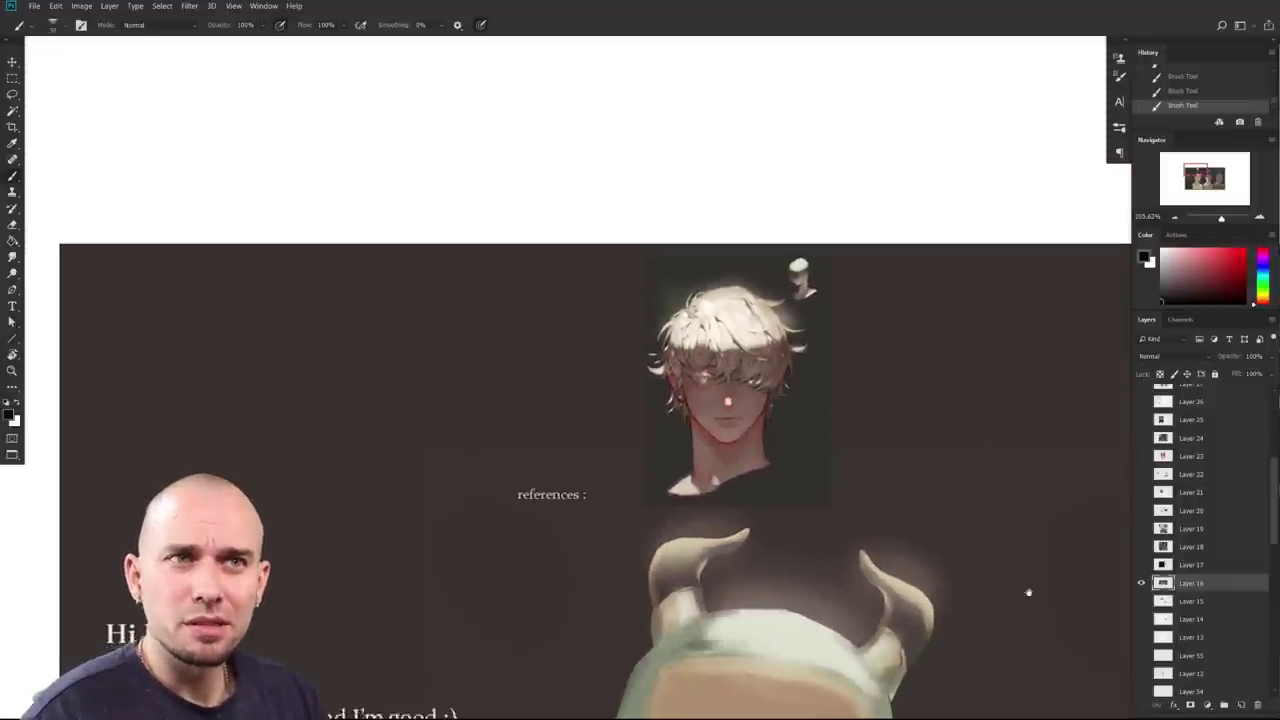
Step: Compare the lighting on the horned portraits with their reference heads, ending with an overview of the whole sheet
scroll(1000, 580, "right", 5)
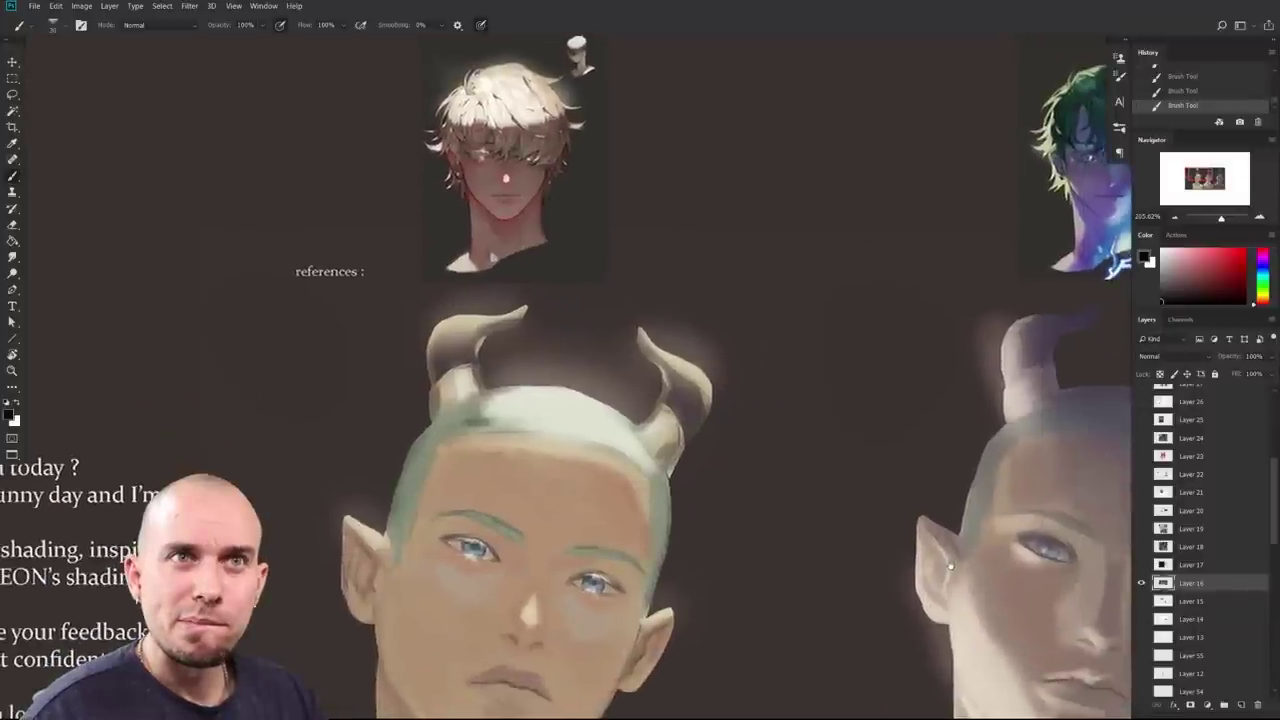
scroll(918, 568, "right", 2)
scroll(886, 568, "right", 2)
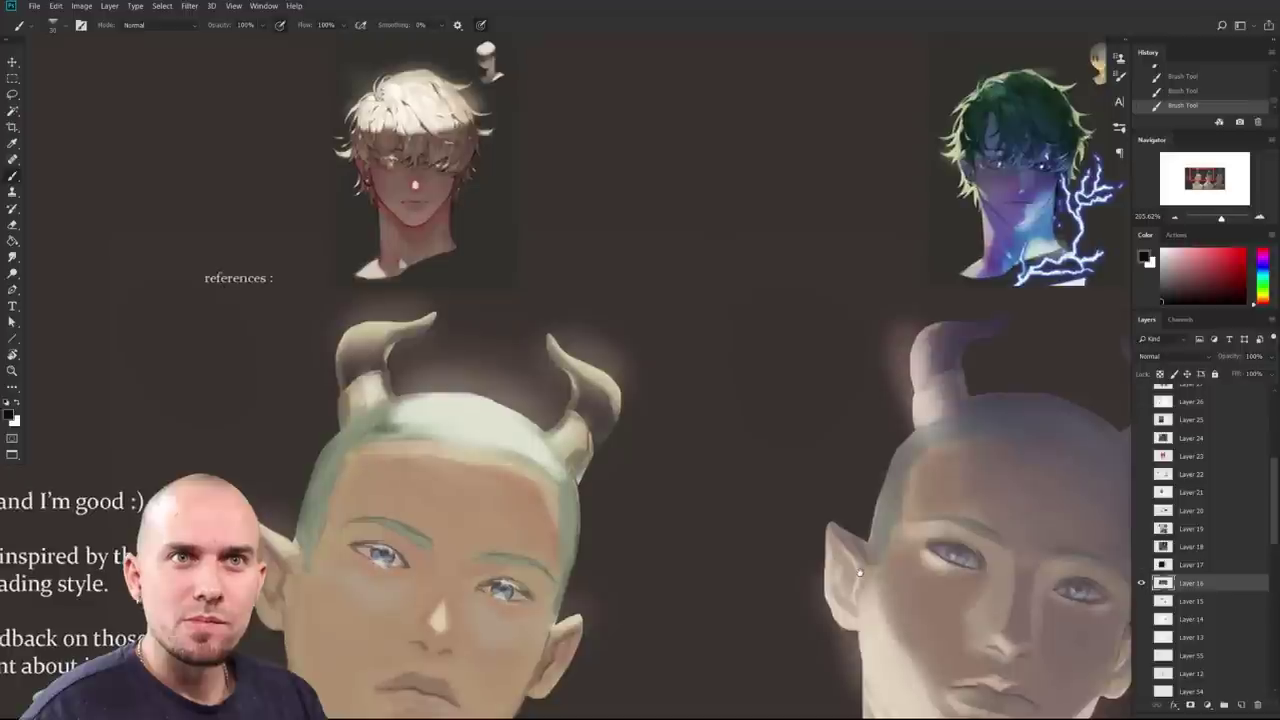
left_click_drag(860, 573, 805, 568)
left_click_drag(900, 680, 851, 575)
left_click_drag(900, 710, 946, 554)
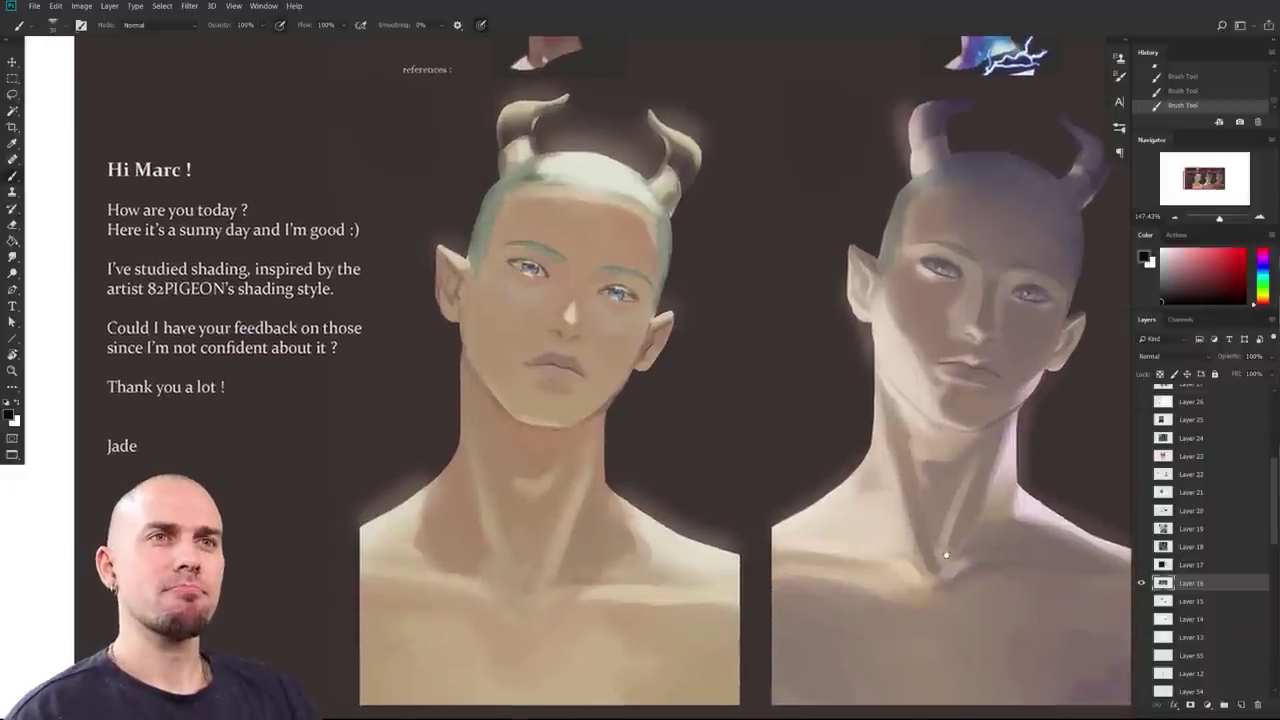
scroll(946, 554, "down", 4)
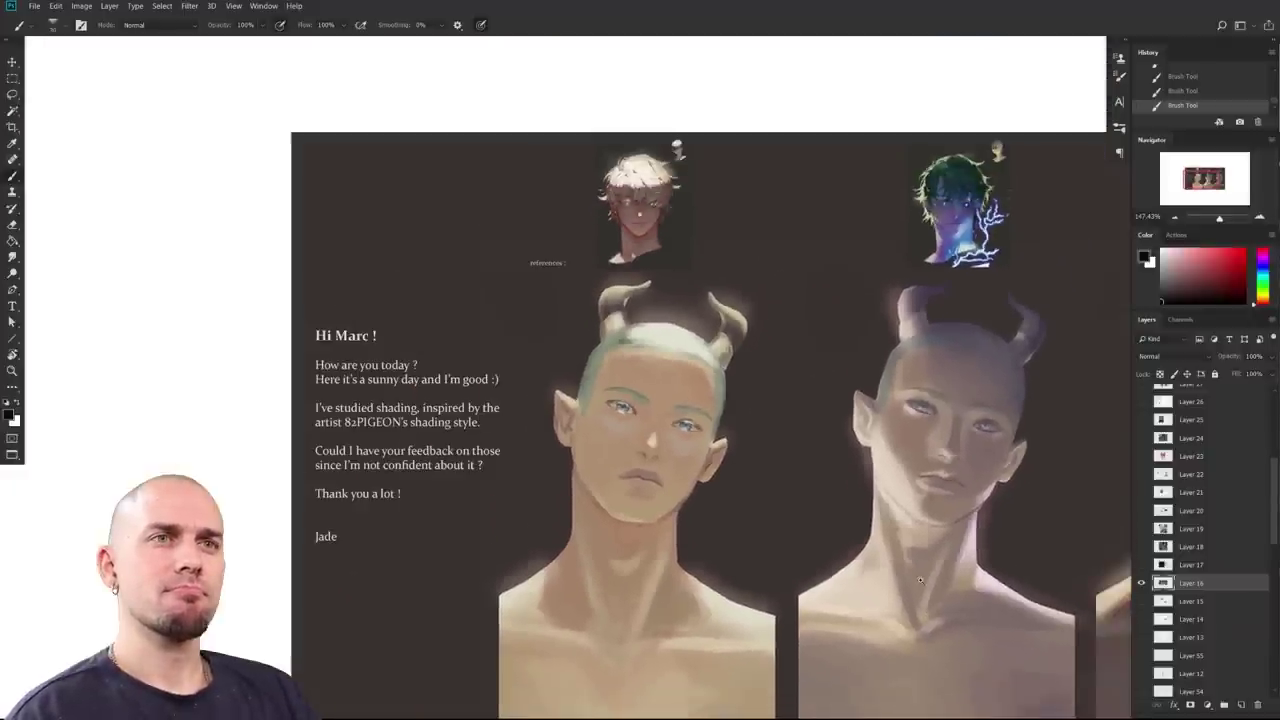
scroll(972, 572, "up", 2)
scroll(972, 572, "right", 2)
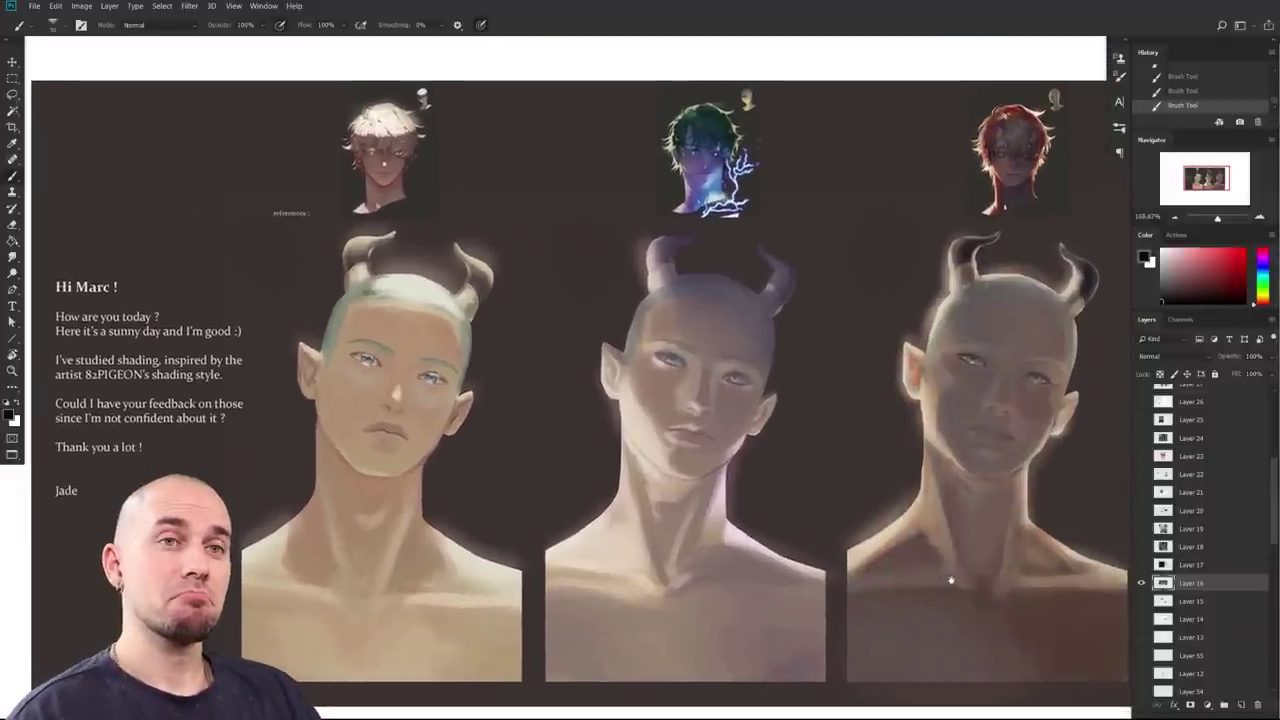
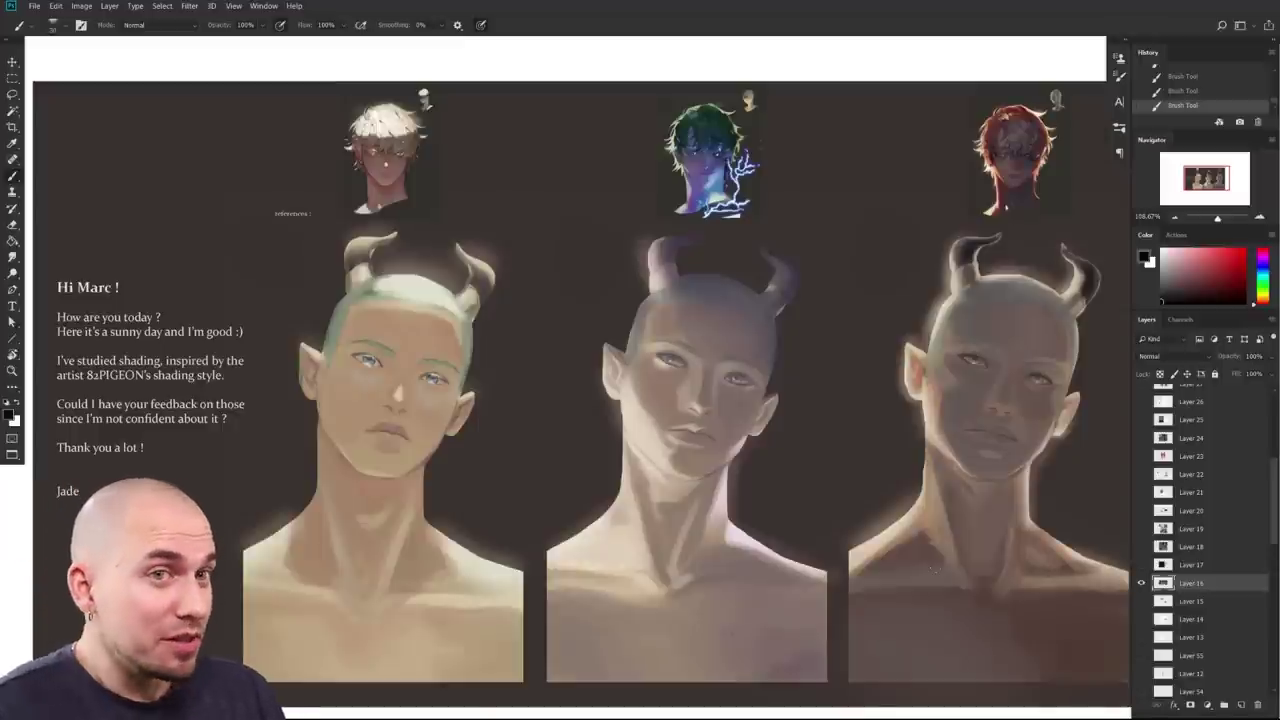
Step: Inspect the lighting on the faces of the three horned portraits in close-up, from the first across to the third
mouse_move(870, 516)
left_mouse_down()
mouse_move(906, 516)
mouse_move(887, 510)
left_mouse_up()
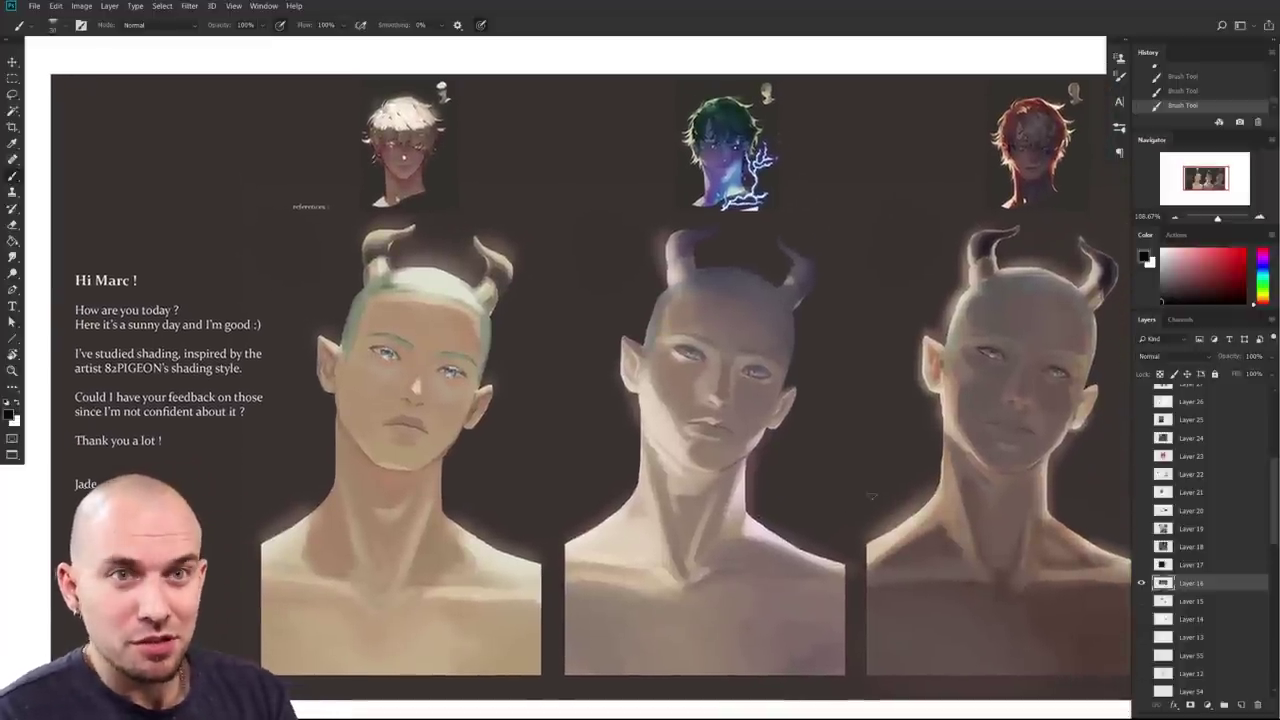
left_click_drag(685, 590, 647, 567)
left_click_drag(867, 594, 698, 606)
scroll(649, 566, "up", 5)
left_click_drag(290, 520, 949, 626)
left_click_drag(796, 592, 623, 611)
left_click_drag(757, 615, 872, 564)
scroll(871, 565, "right", 4)
scroll(871, 565, "down", 1)
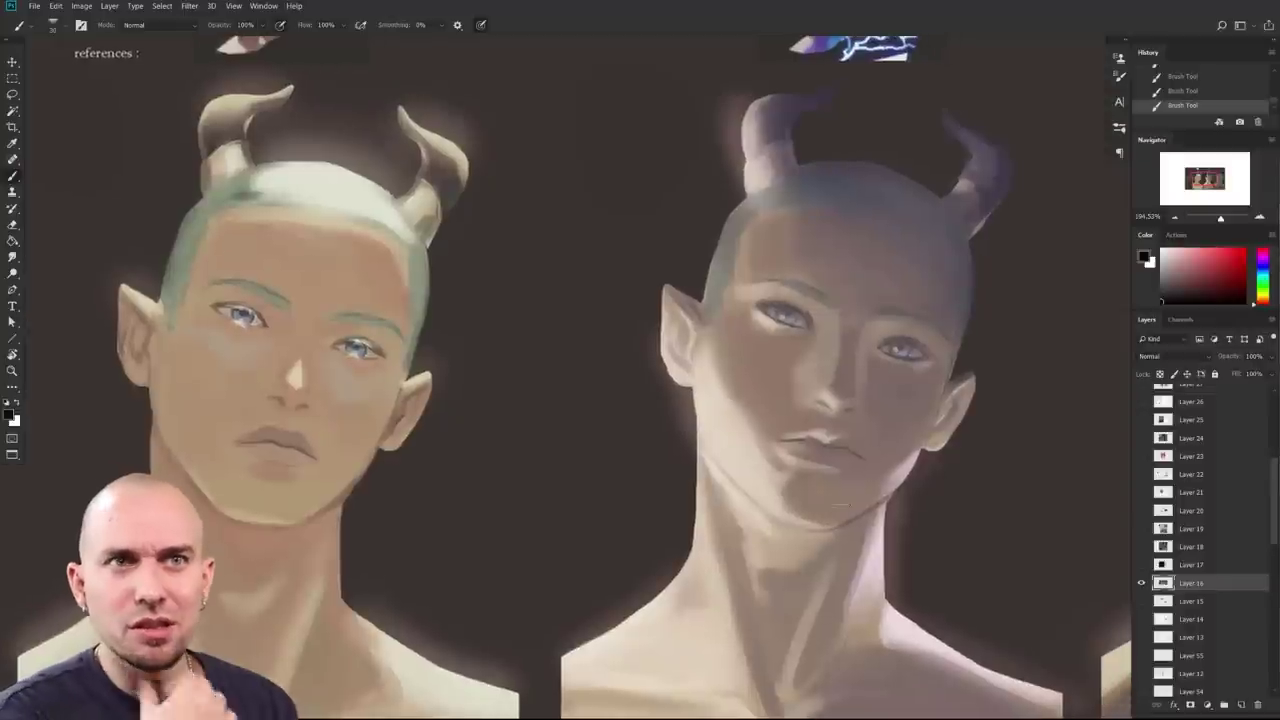
scroll(808, 477, "right", 10)
scroll(808, 477, "down", 2)
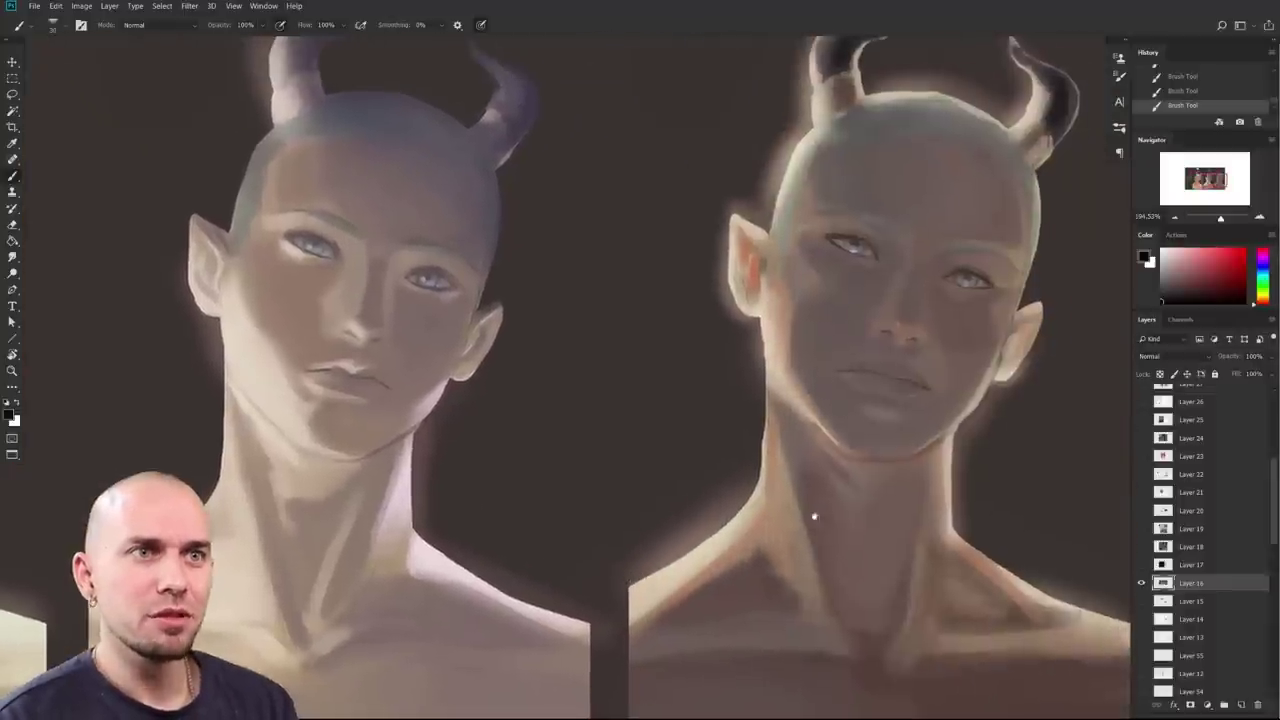
scroll(769, 500, "right", 2)
scroll(769, 500, "up", 3)
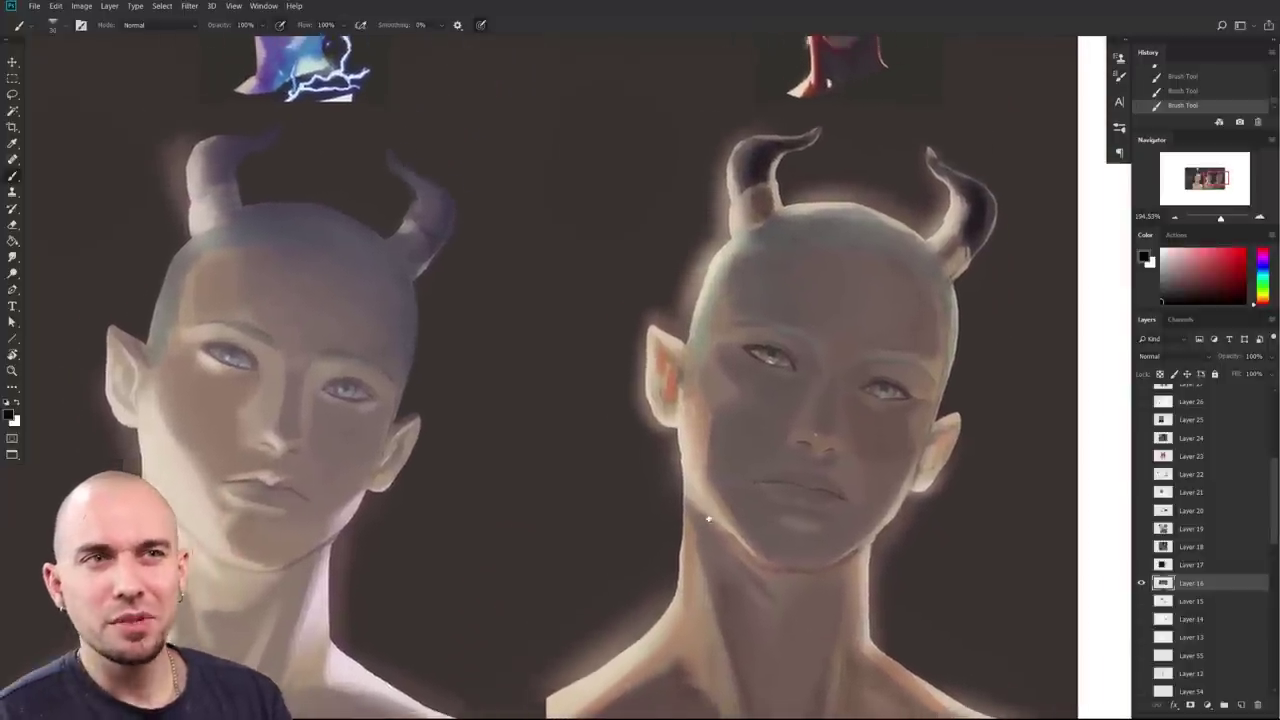
Step: Compare the third horned portrait's rim light and shadow shapes with the red-haired reference head
scroll(684, 515, "right", 1)
scroll(670, 505, "up", 12)
scroll(651, 495, "up", 5)
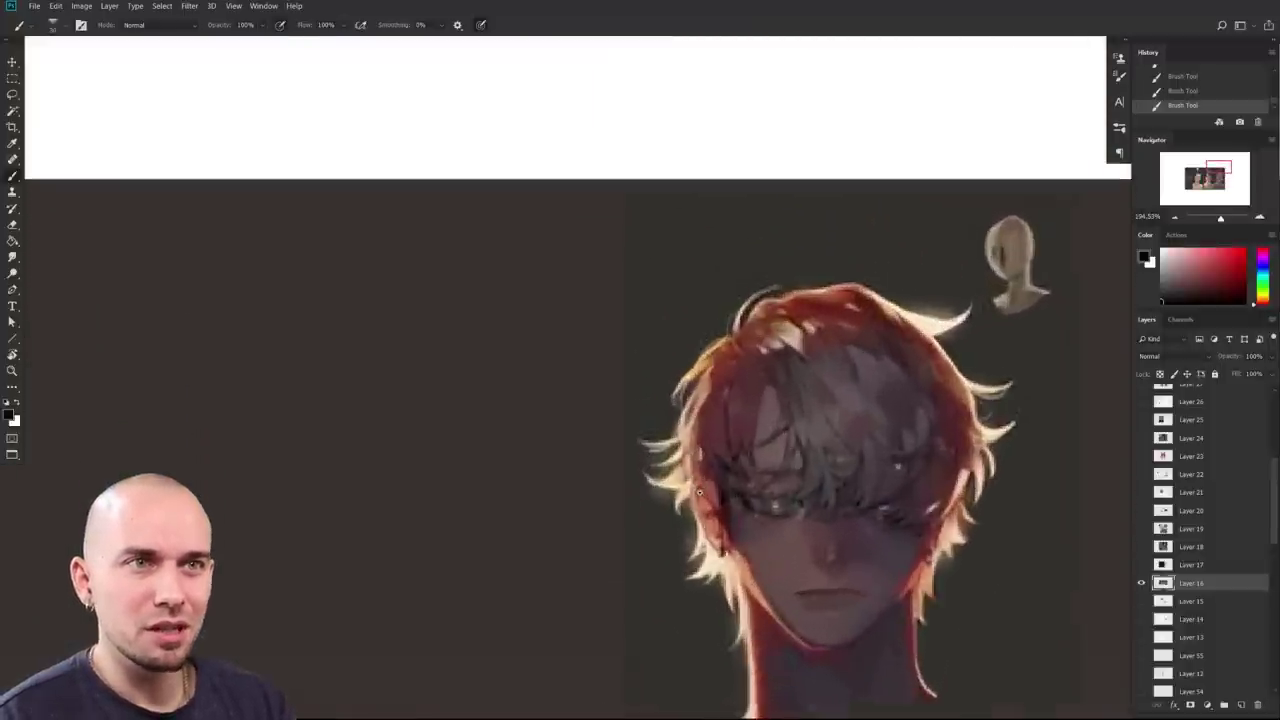
scroll(753, 533, "down", 4)
scroll(753, 533, "down", 5)
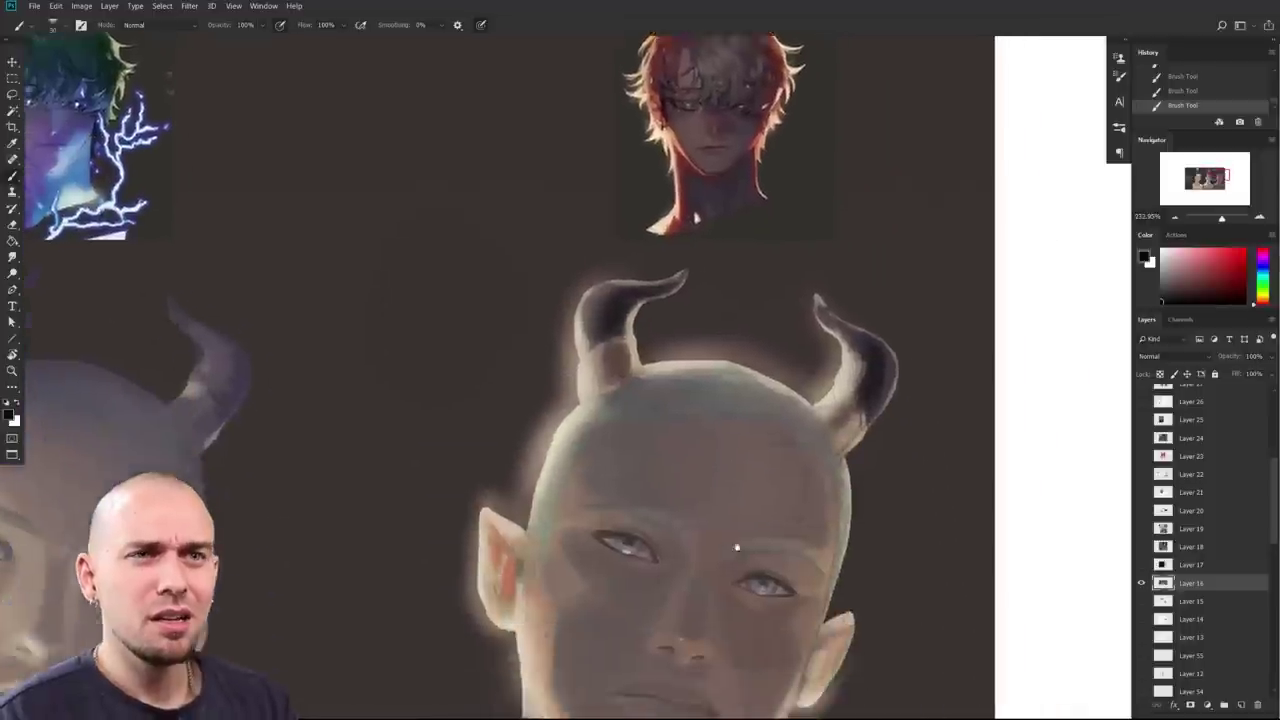
scroll(760, 510, "left", 1)
scroll(756, 520, "up", 1)
left_click_drag(735, 528, 731, 577)
scroll(731, 578, "up", 3)
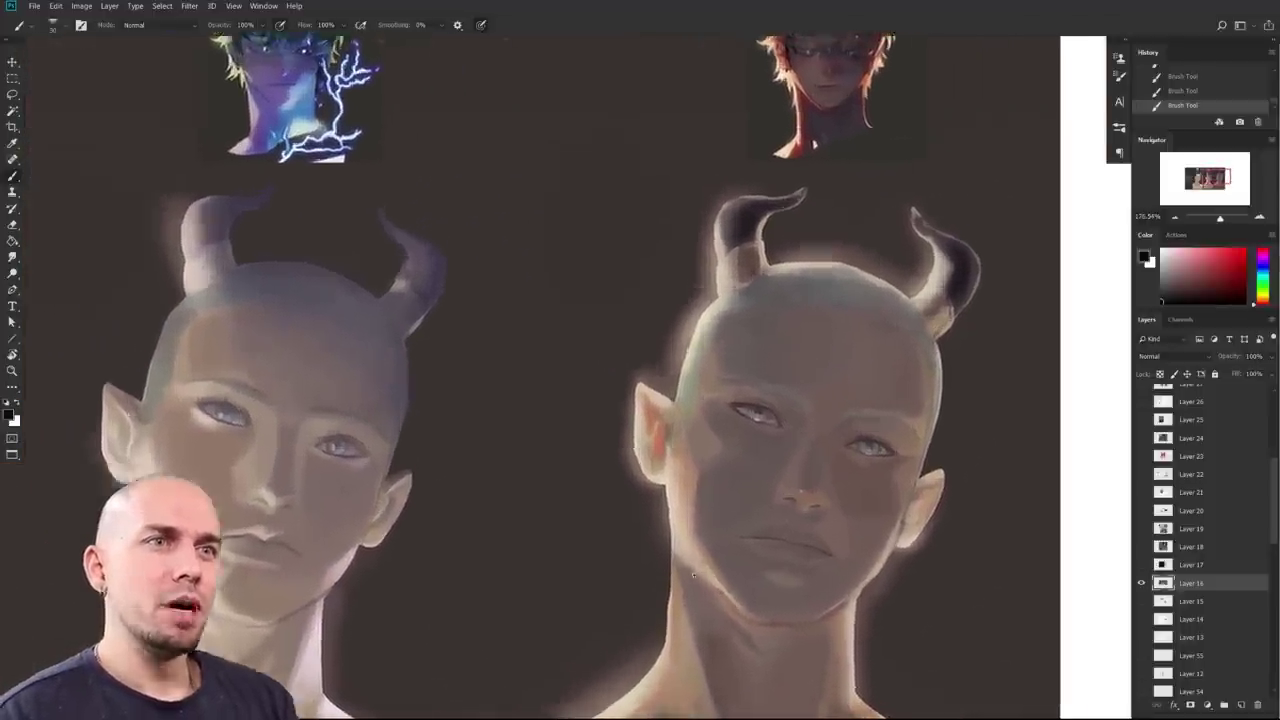
Step: Paint a sampled warm skin tone from the lit cheek into the facial shadow of the third horned portrait
mouse_move(699, 445)
left_mouse_down()
mouse_move(691, 452)
mouse_move(696, 428)
left_mouse_up()
left_click_drag(723, 519, 590, 441)
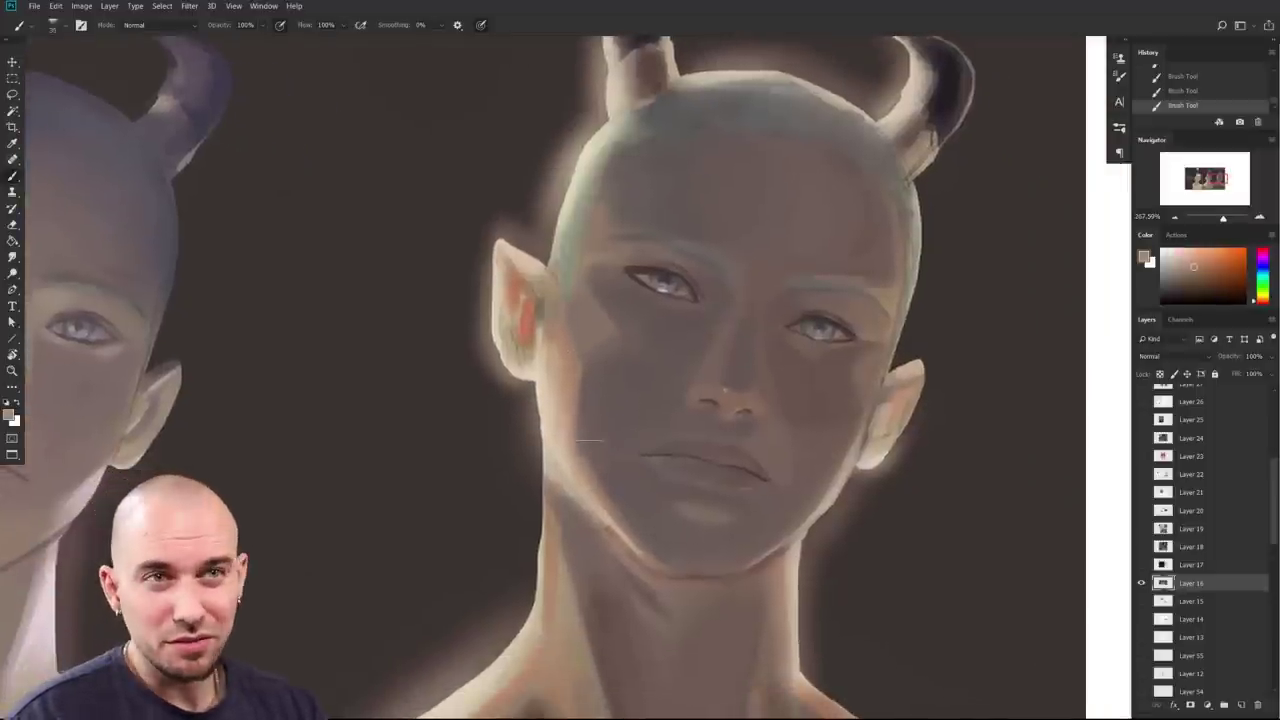
left_click_drag(596, 385, 634, 500)
left_click_drag(595, 540, 845, 517)
left_click_drag(845, 517, 708, 534)
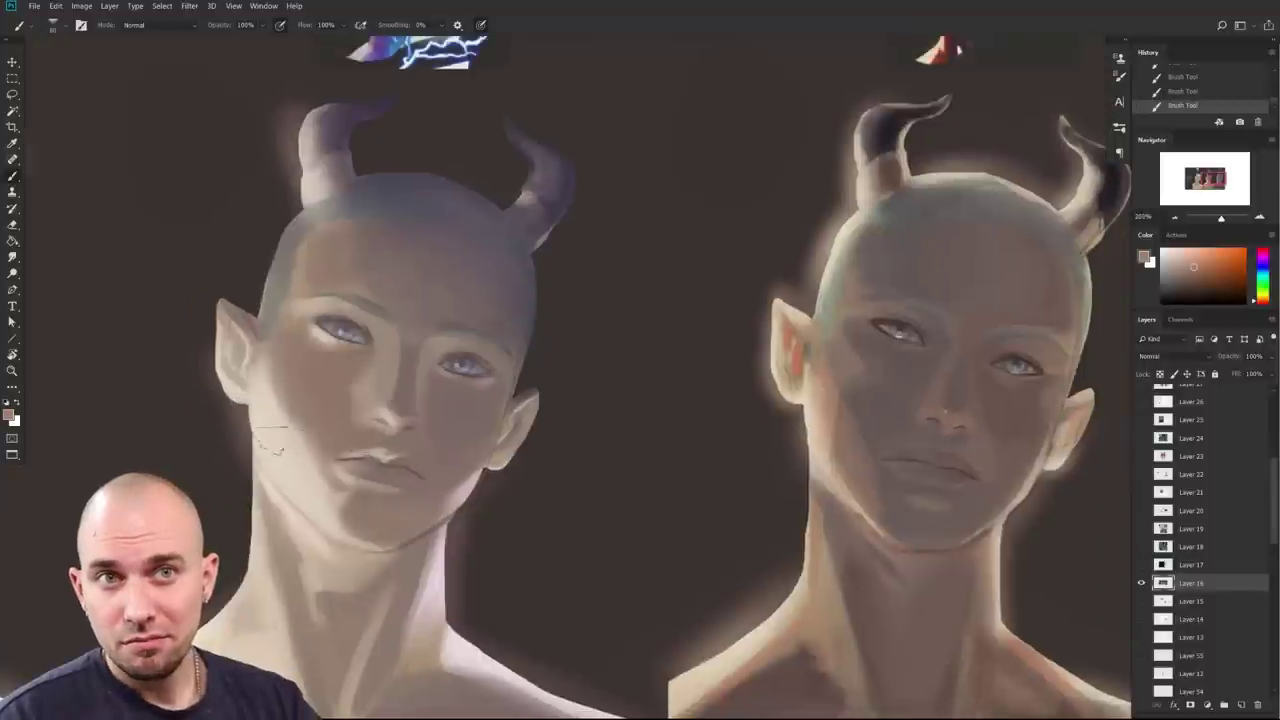
left_click_drag(270, 428, 278, 451)
left_click_drag(726, 527, 503, 572)
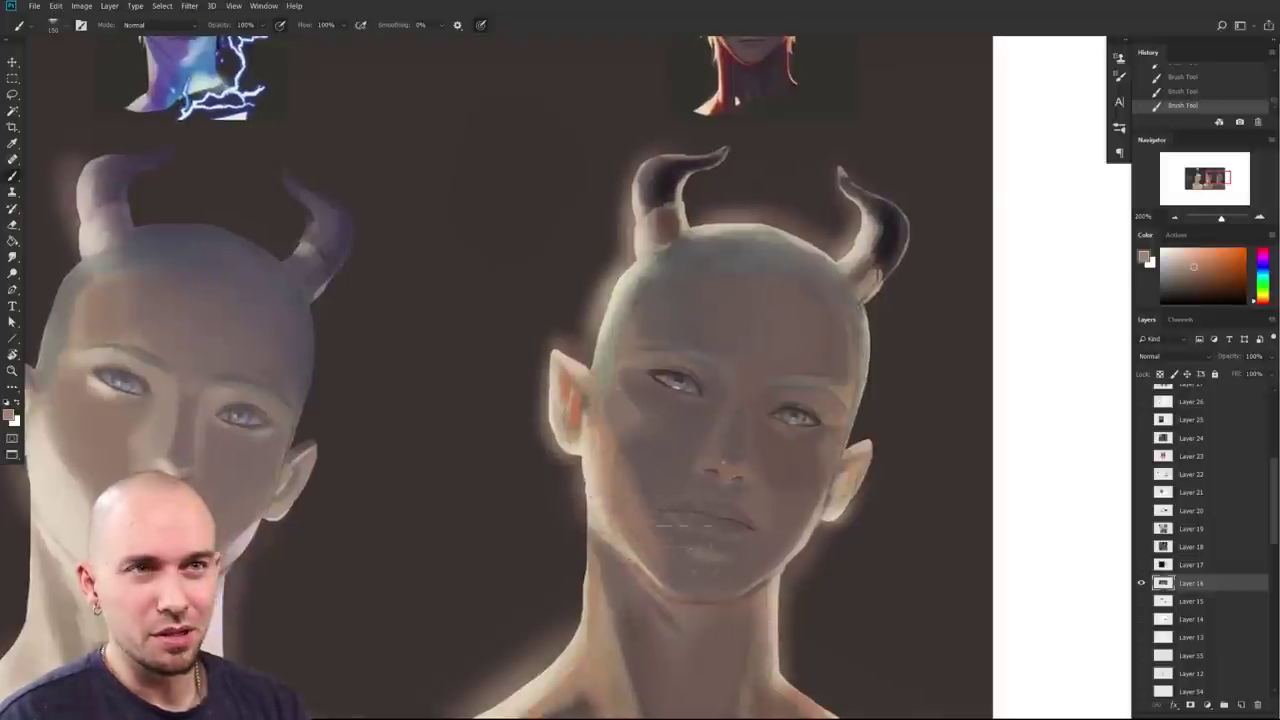
Step: Extend the warm skin tone along the third portrait's jaw toward the mouth and chin
scroll(596, 505, "up", 1)
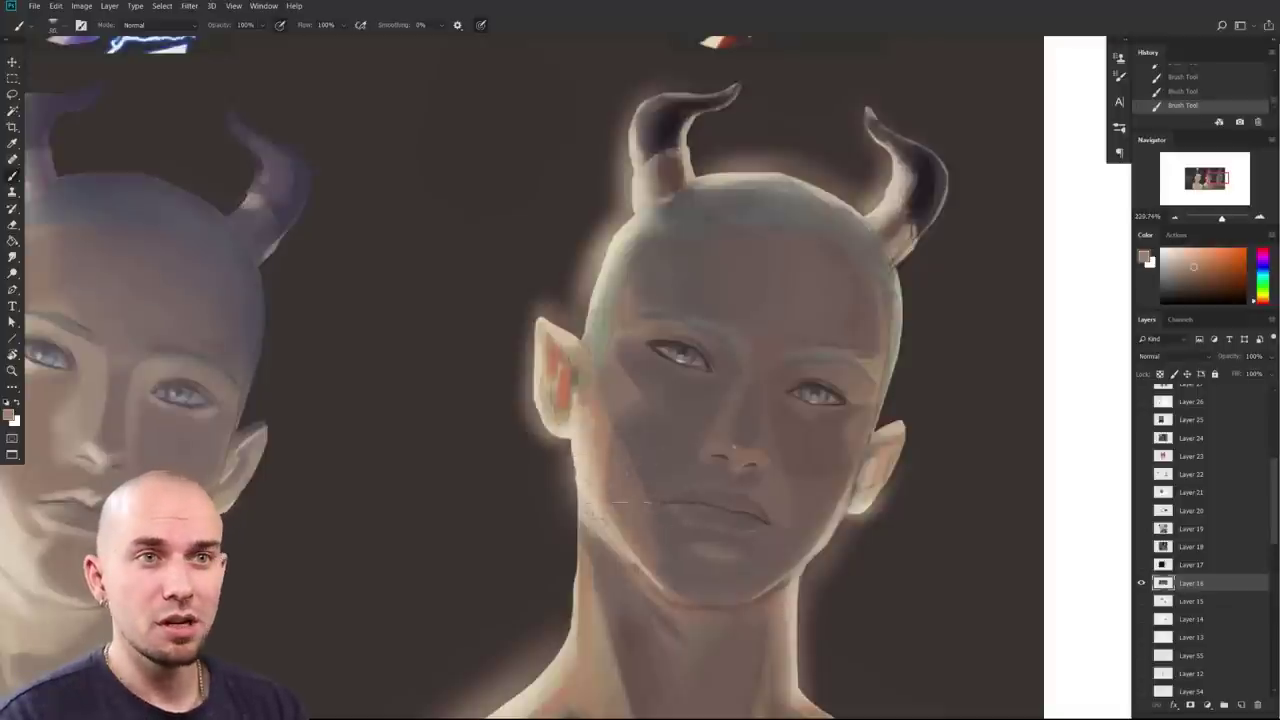
mouse_move(846, 541)
left_mouse_down()
mouse_move(843, 528)
mouse_move(831, 564)
left_mouse_up()
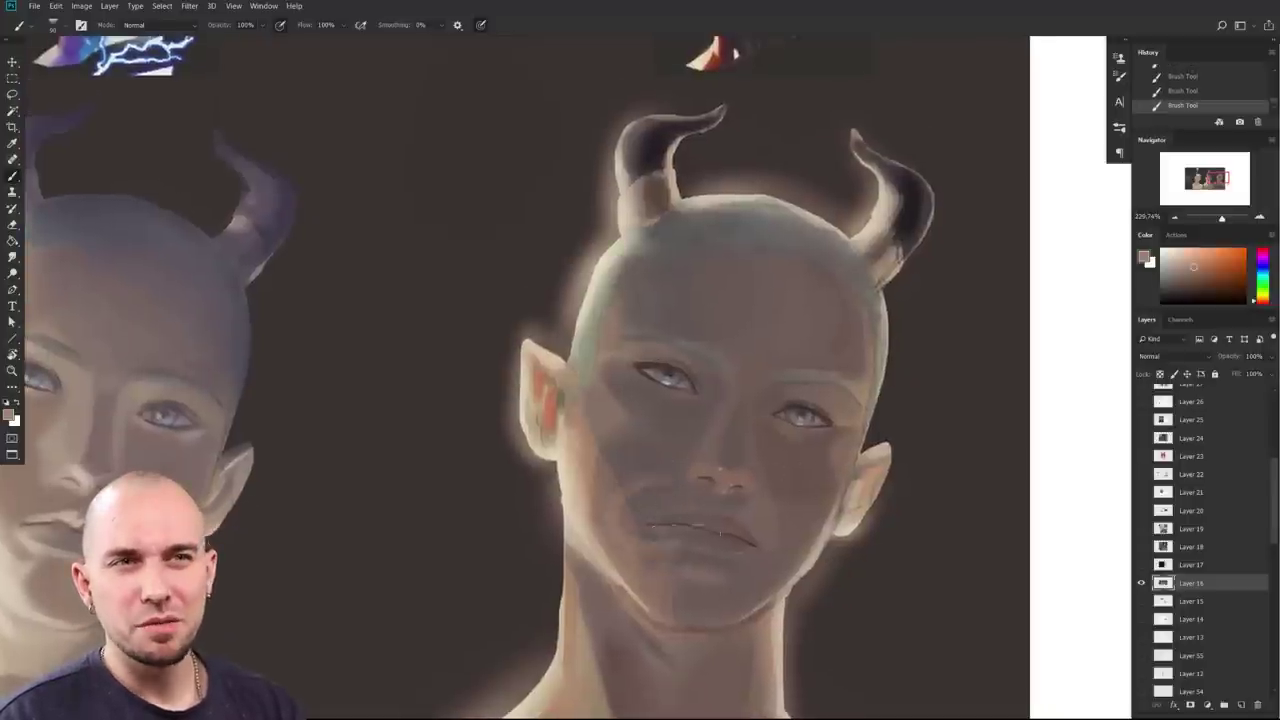
scroll(622, 543, "up", 2)
left_click_drag(622, 543, 676, 489)
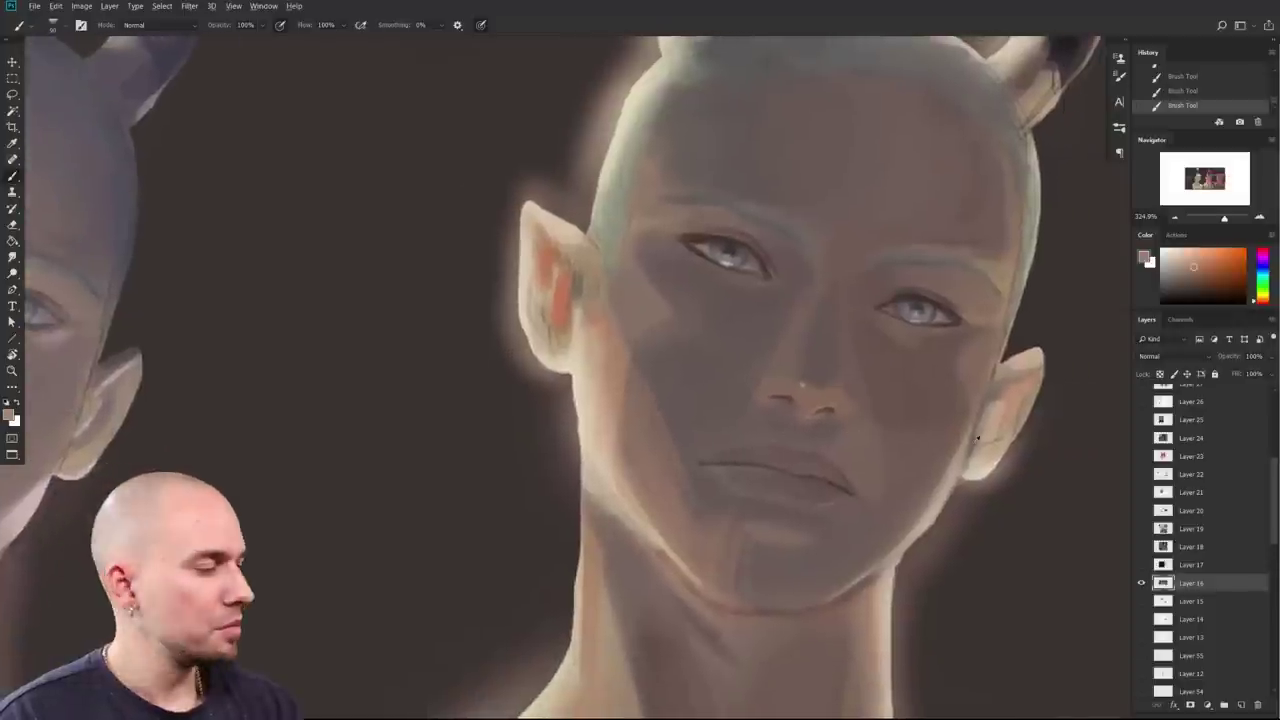
Step: Try a dark tone sampled from the third portrait's lips, and undo the last two strokes
left_click(705, 458, "alt")
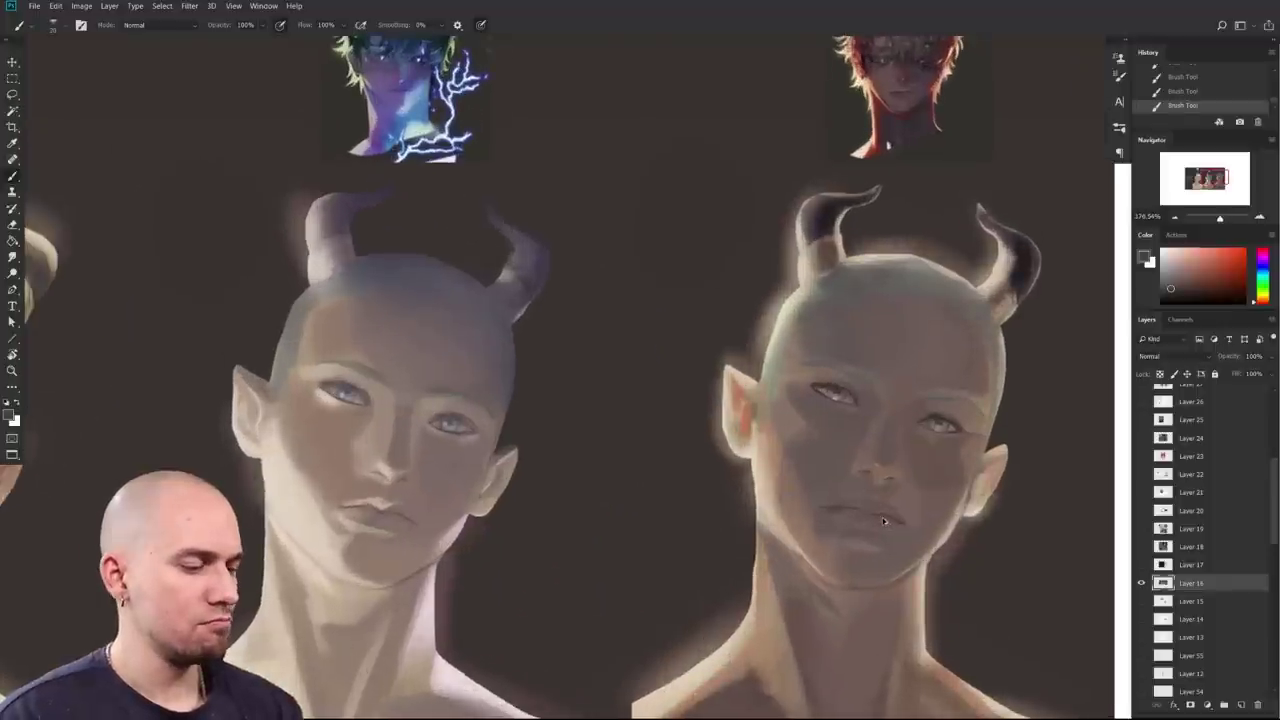
key("ctrl+z")
key("ctrl+z")
Step: Enlarge the brush and darken the third portrait's lips with sampled shadow tones, shaping downturned corners
mouse_move(890, 520)
left_mouse_down()
mouse_move(743, 528)
mouse_move(783, 520)
left_mouse_up()
key("bracketright")
key("bracketright")
left_click(936, 472, "alt")
left_click(716, 492, "alt")
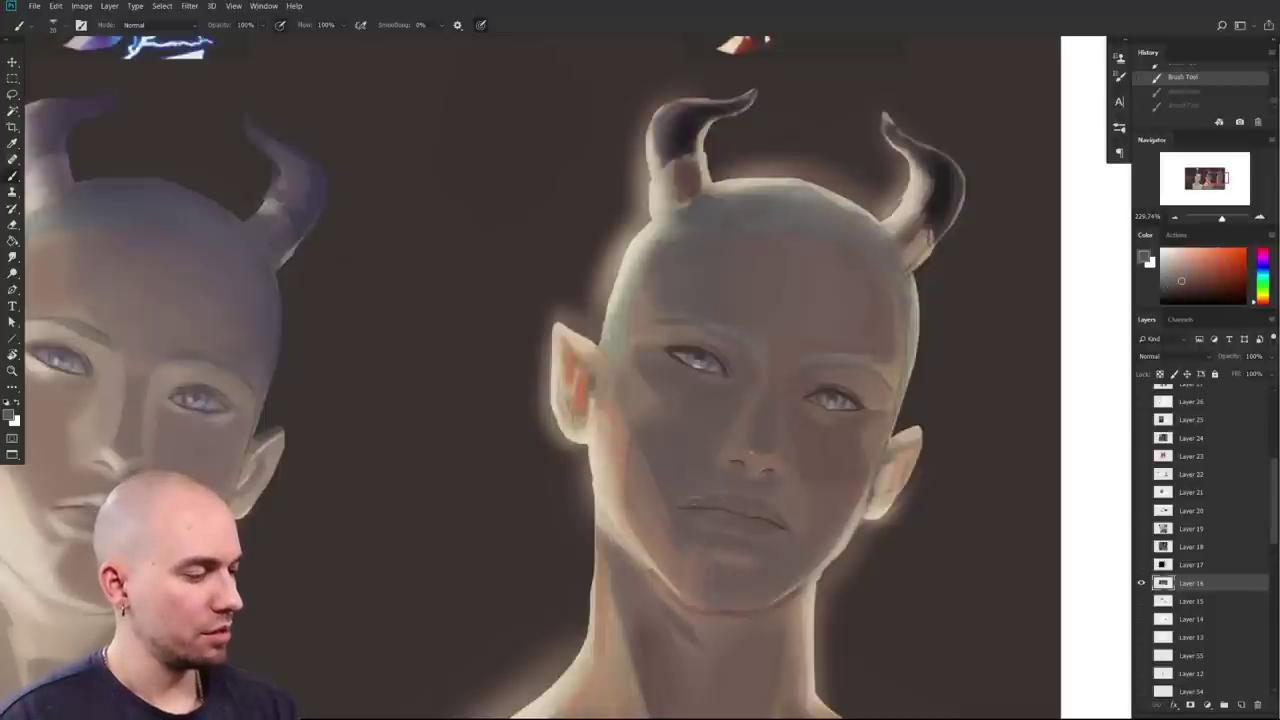
left_click_drag(690, 502, 732, 499)
left_click(732, 506, "alt")
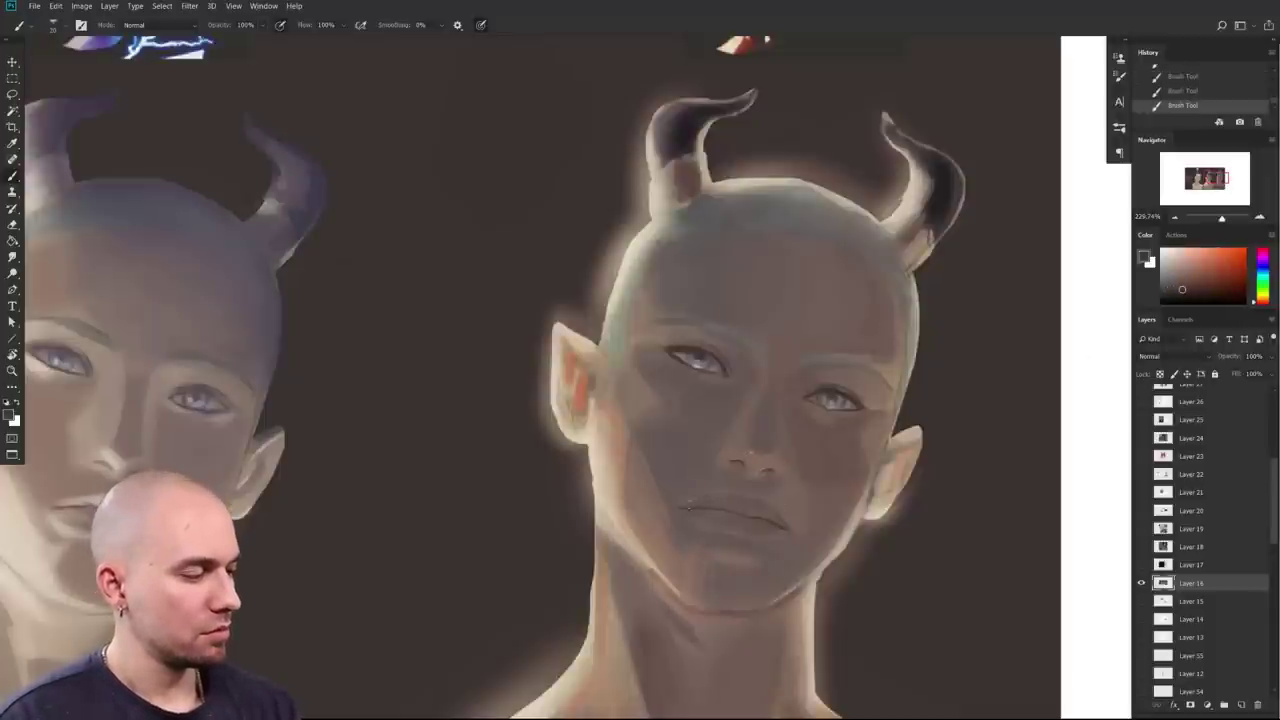
scroll(981, 573, "down", 3)
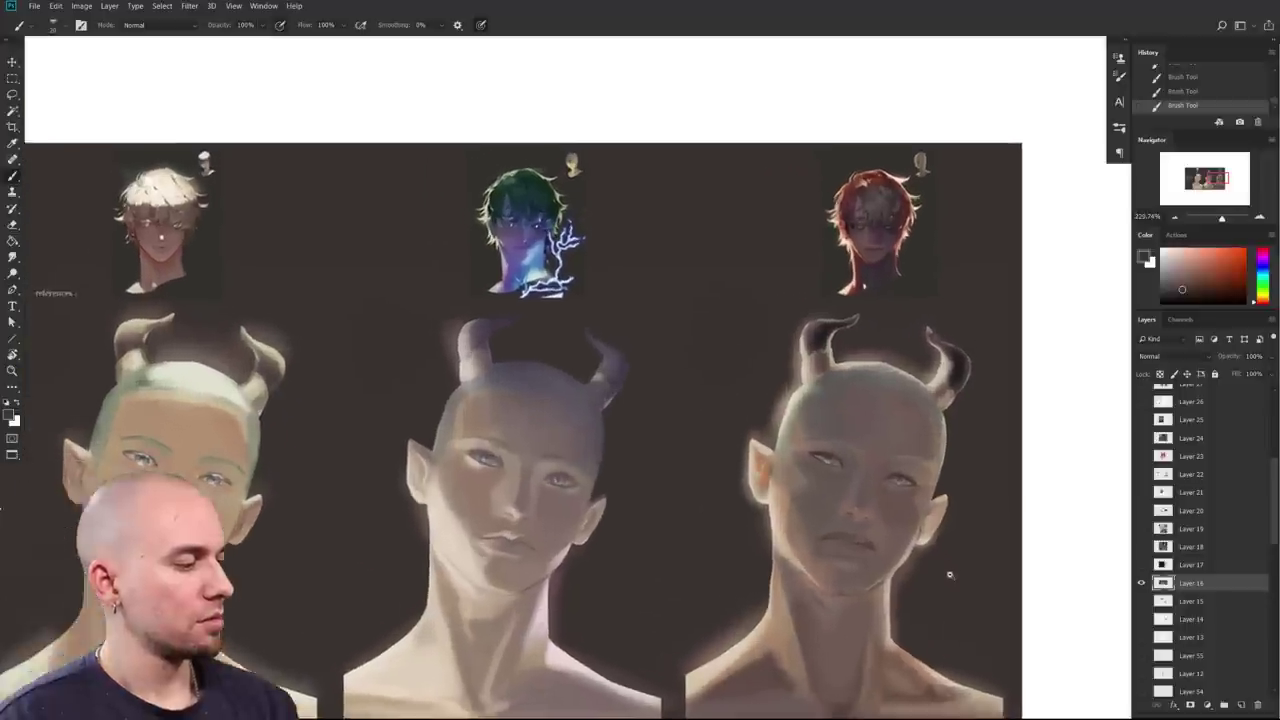
scroll(871, 486, "up", 3)
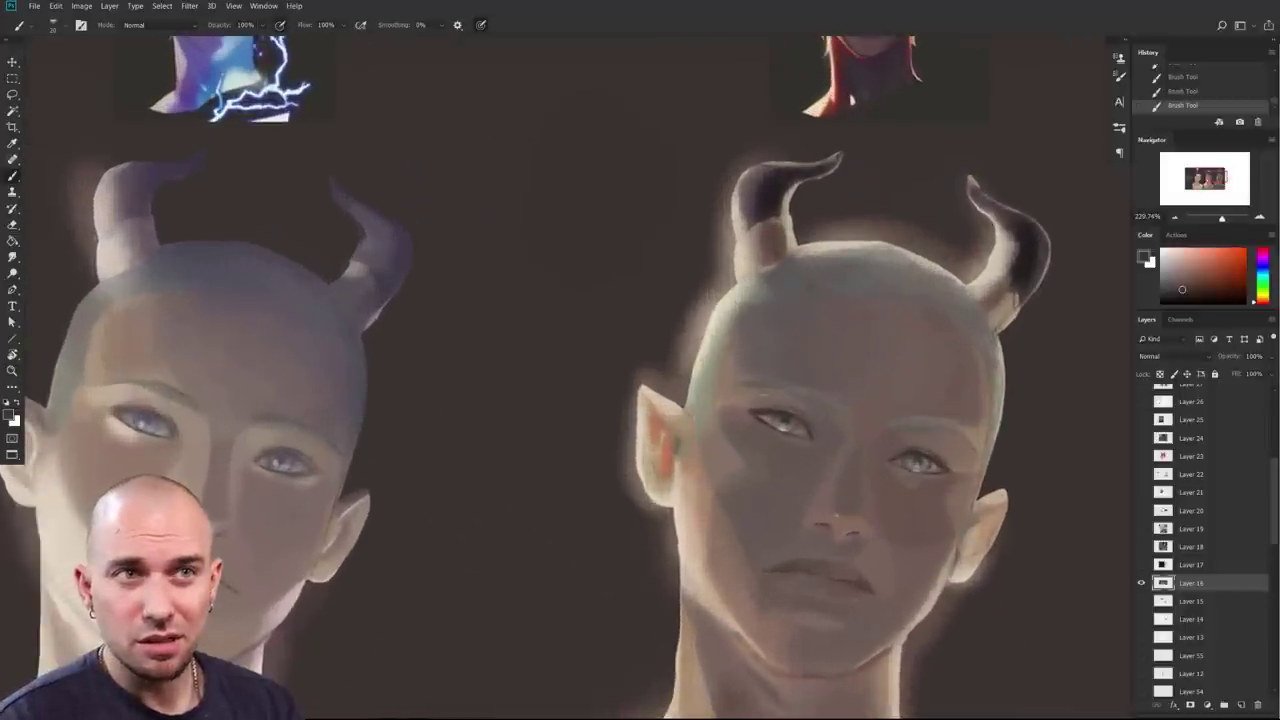
scroll(900, 460, "down", 3)
scroll(900, 460, "up", 4)
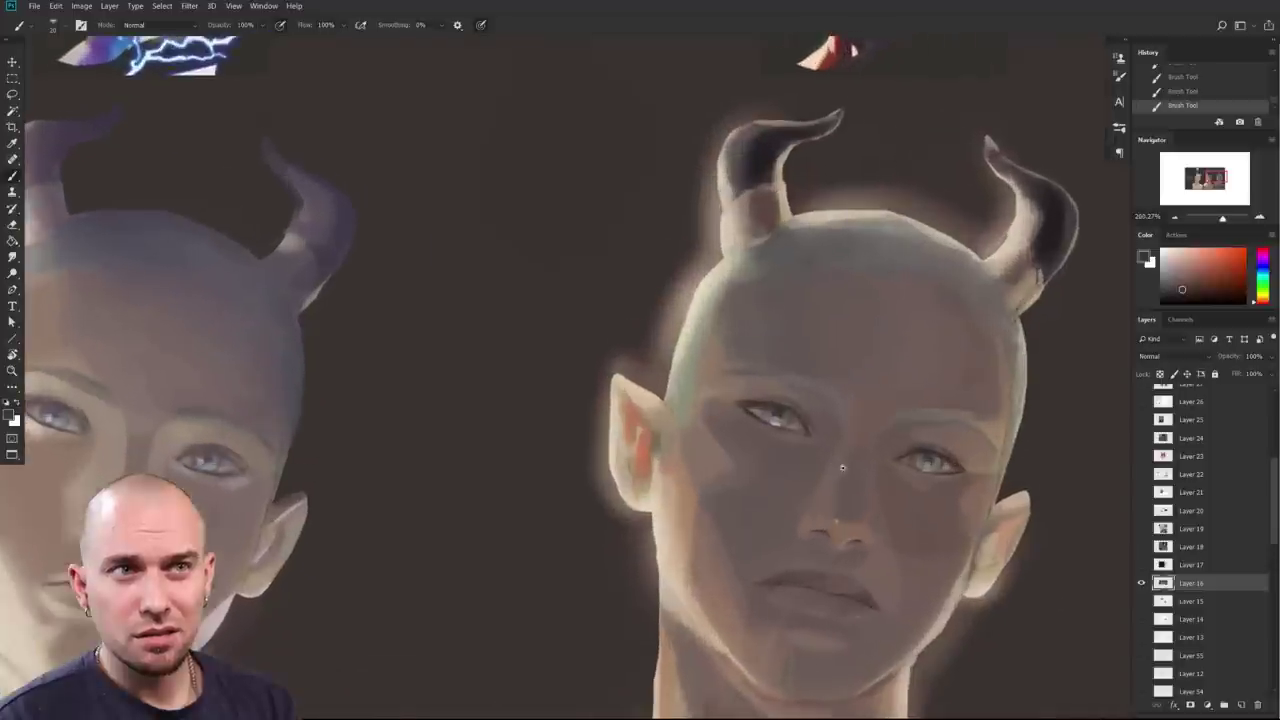
Step: Define the line between the third portrait's lips with a smaller brush and a dark tone sampled from the eye
left_click(785, 407, "alt")
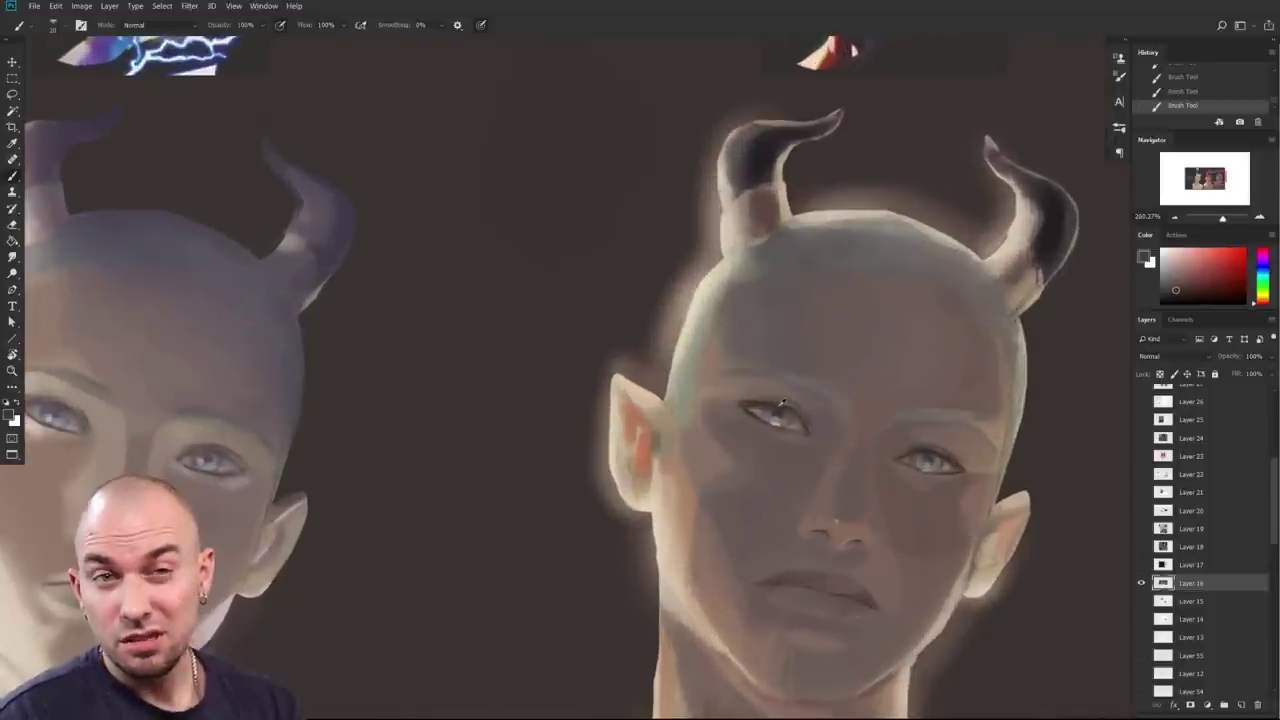
left_click_drag(755, 549, 746, 509)
key("bracketleft")
key("bracketleft")
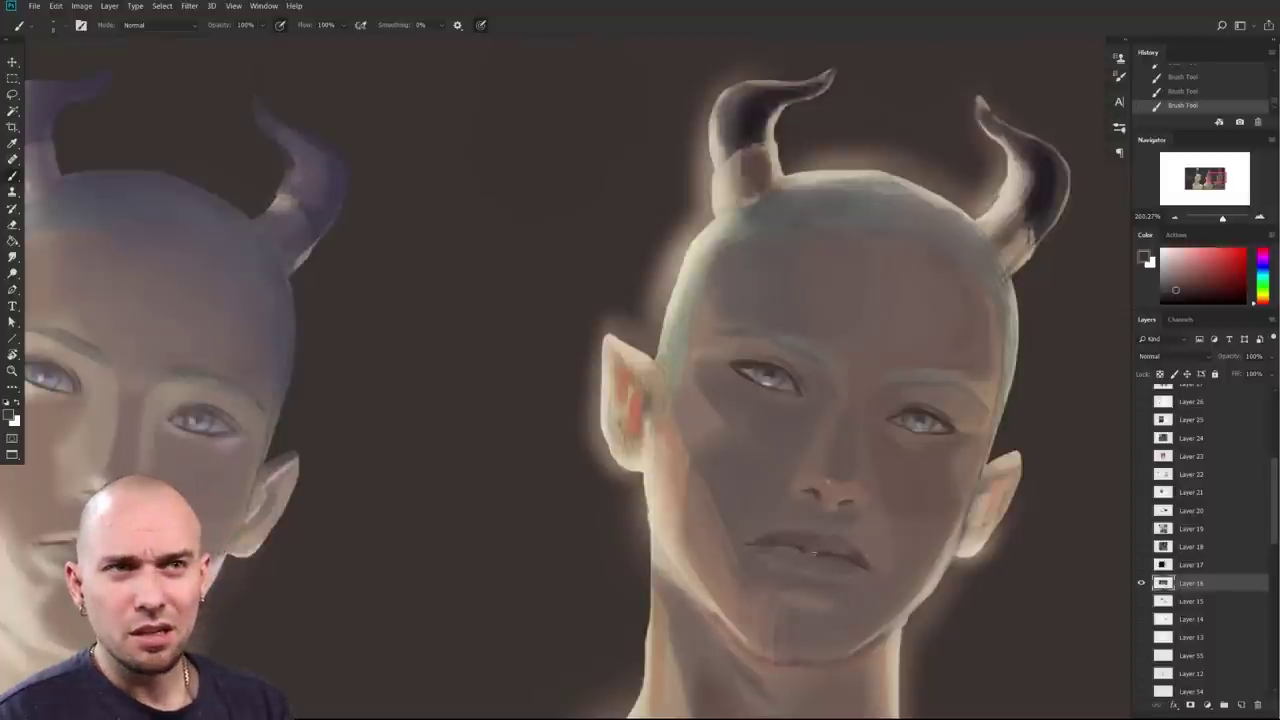
left_click_drag(788, 549, 853, 521)
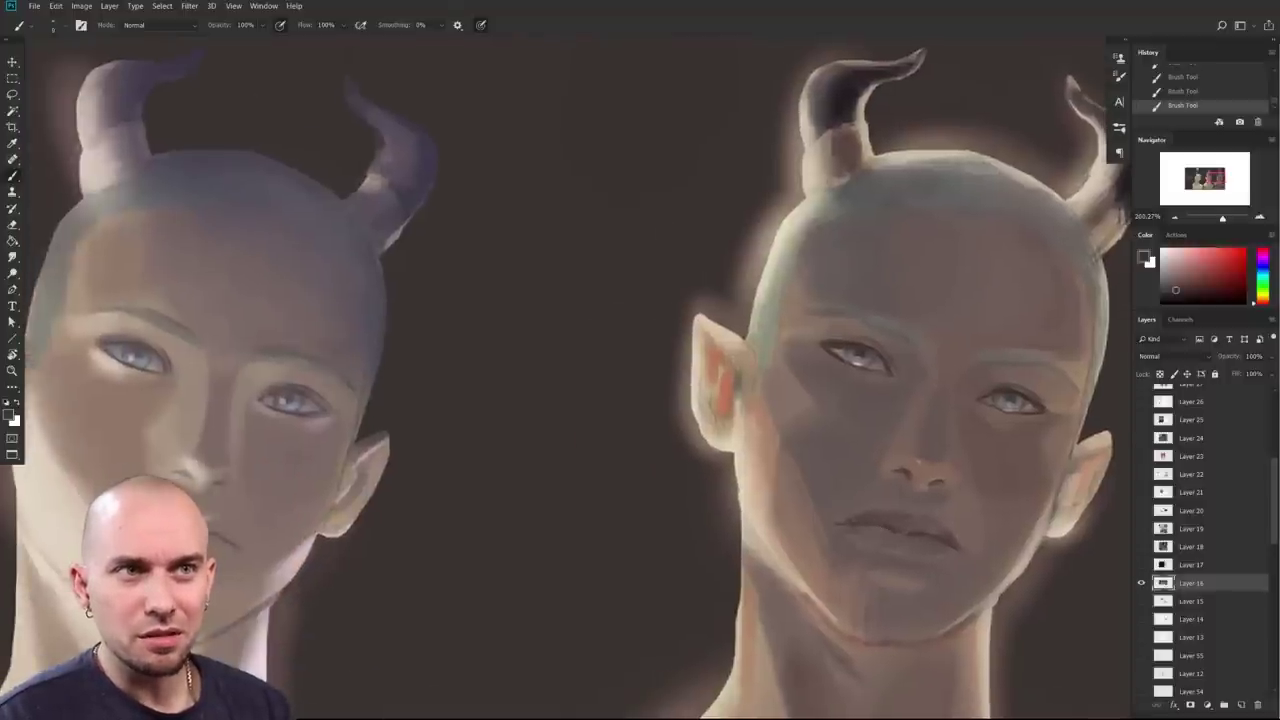
key("bracketleft")
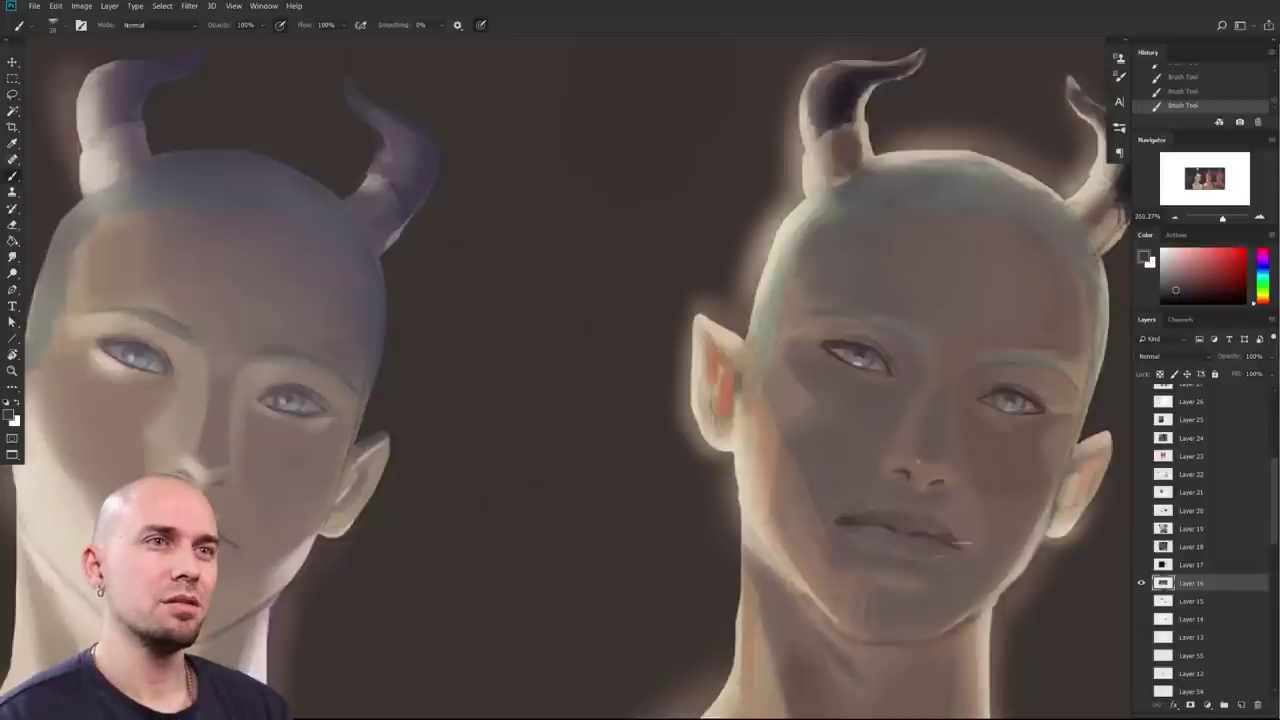
Step: Blend the third portrait's mouth into the face using shadow tones sampled just above the upper lip
left_click(855, 493, "alt")
left_click(867, 504, "alt")
left_click_drag(1015, 554, 920, 556)
left_click_drag(1072, 574, 994, 491)
left_click_drag(994, 491, 944, 588)
left_click_drag(944, 588, 968, 588)
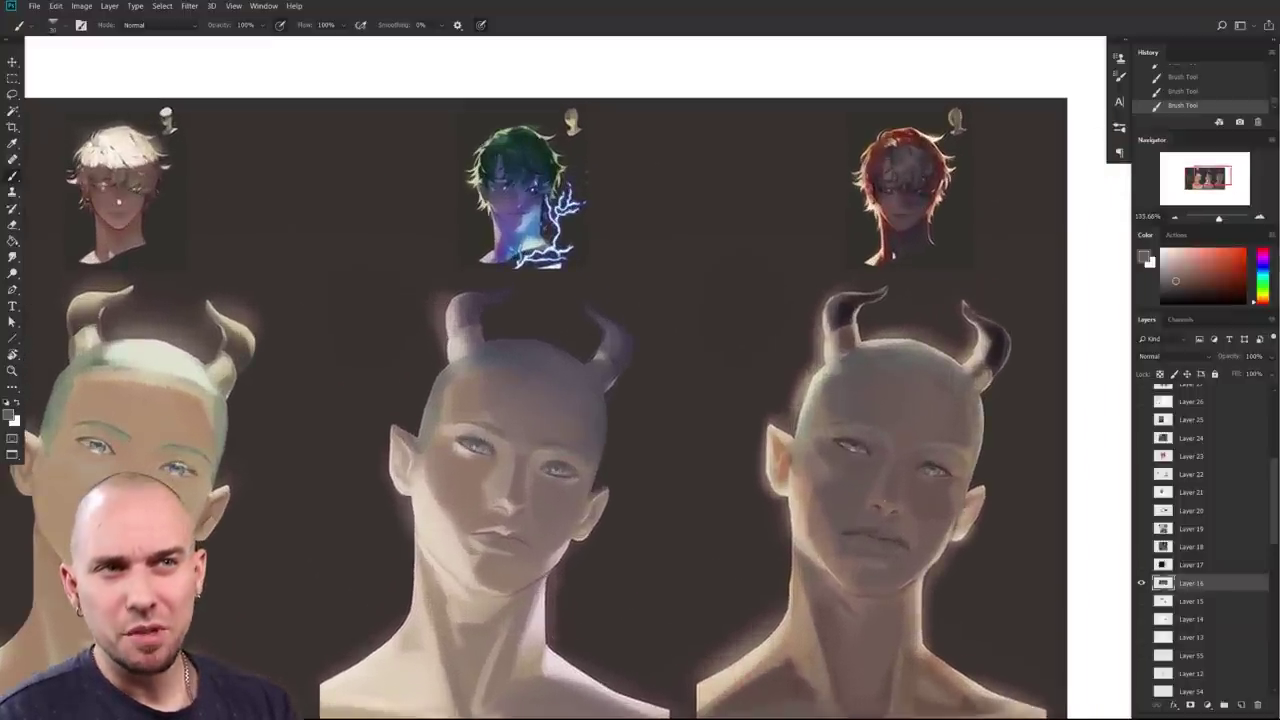
Step: Try a saturated orange light area over the third portrait's forehead, cheek and jaw, and undo the strokes
left_click(808, 490, "alt")
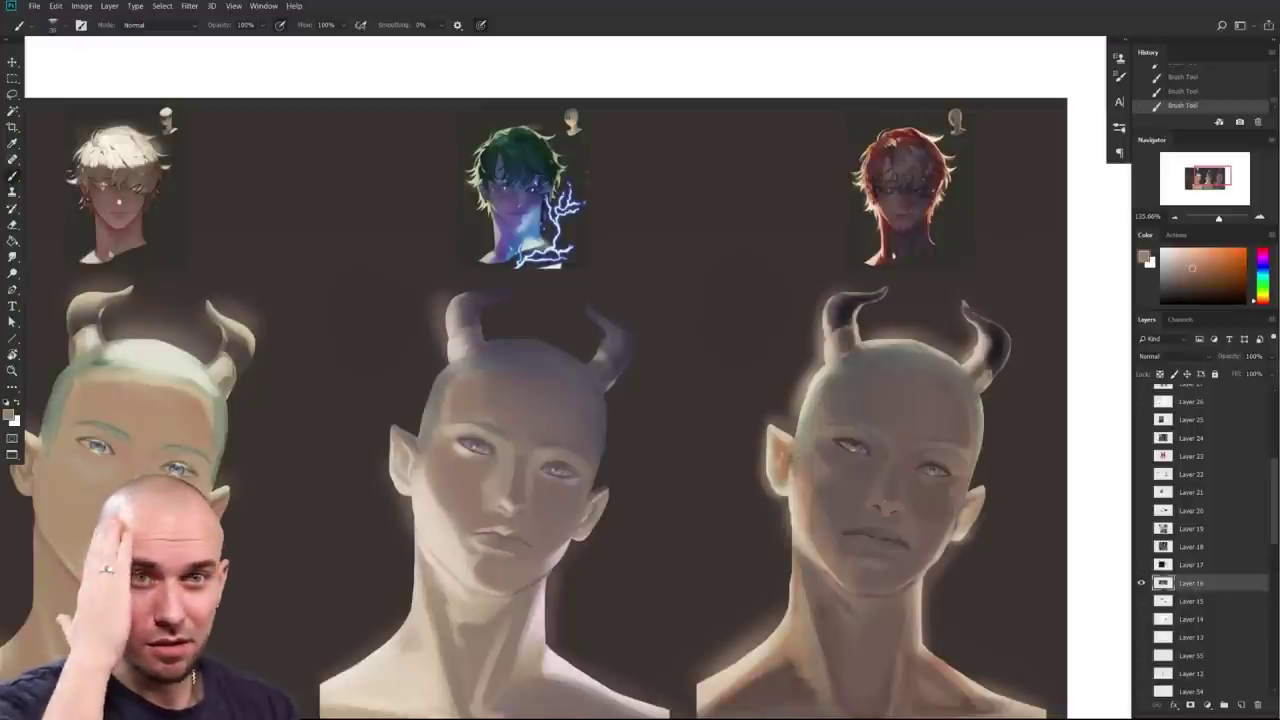
left_click_drag(828, 488, 815, 514)
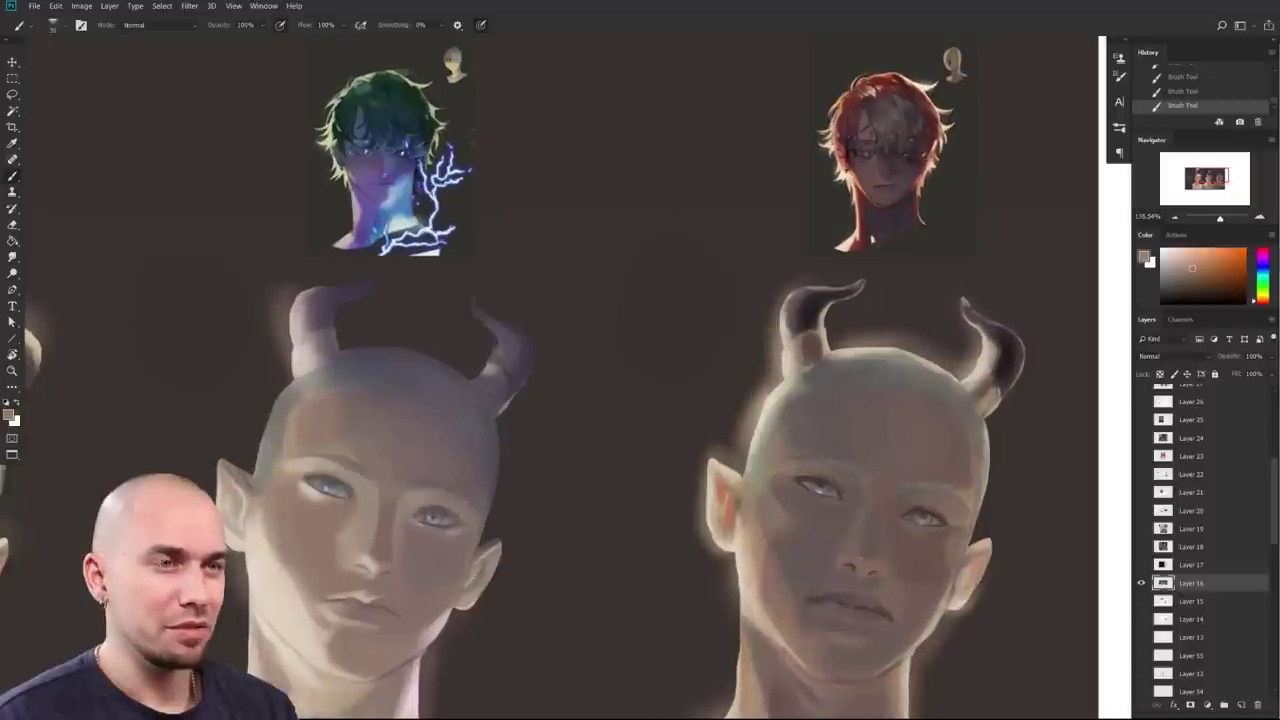
left_click(1207, 254)
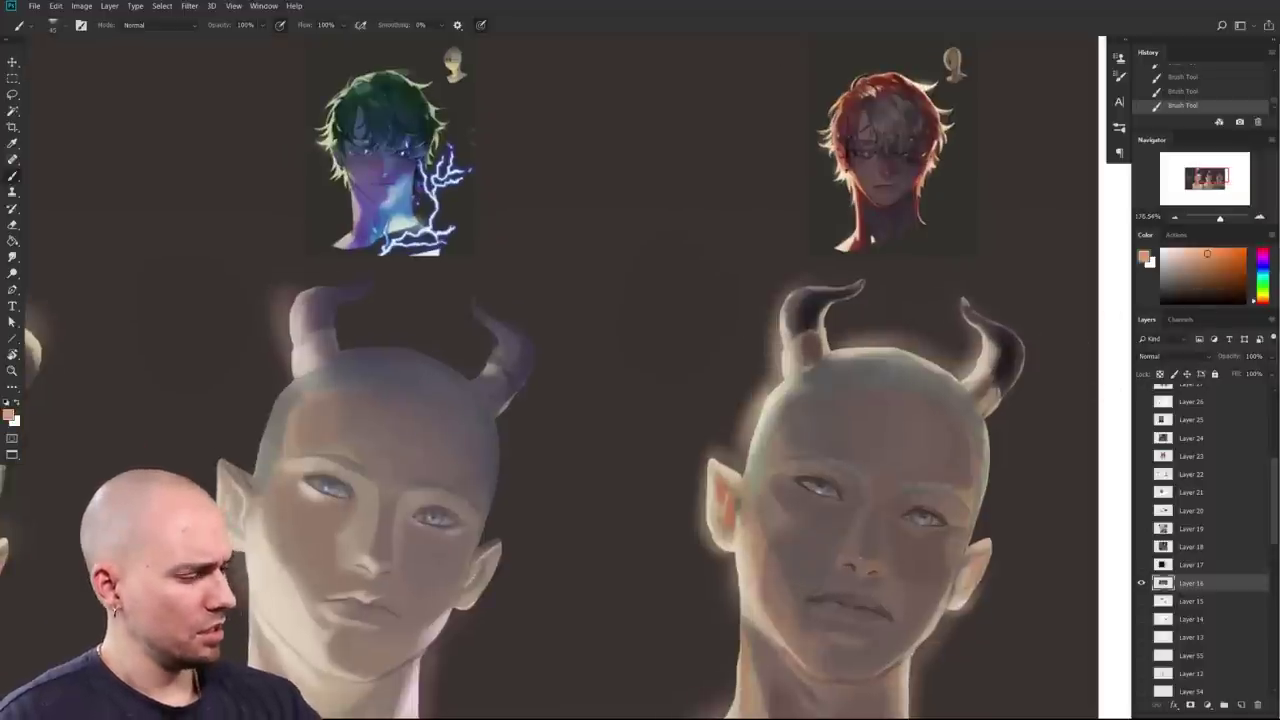
mouse_move(808, 655)
left_mouse_down()
mouse_move(770, 548)
mouse_move(800, 515)
mouse_move(788, 465)
mouse_move(800, 392)
mouse_move(745, 470)
mouse_move(775, 410)
mouse_move(790, 455)
mouse_move(758, 522)
mouse_move(782, 545)
mouse_move(779, 482)
left_mouse_up()
mouse_move(776, 555)
left_mouse_down()
mouse_move(768, 600)
mouse_move(810, 650)
mouse_move(742, 530)
mouse_move(818, 660)
left_mouse_up()
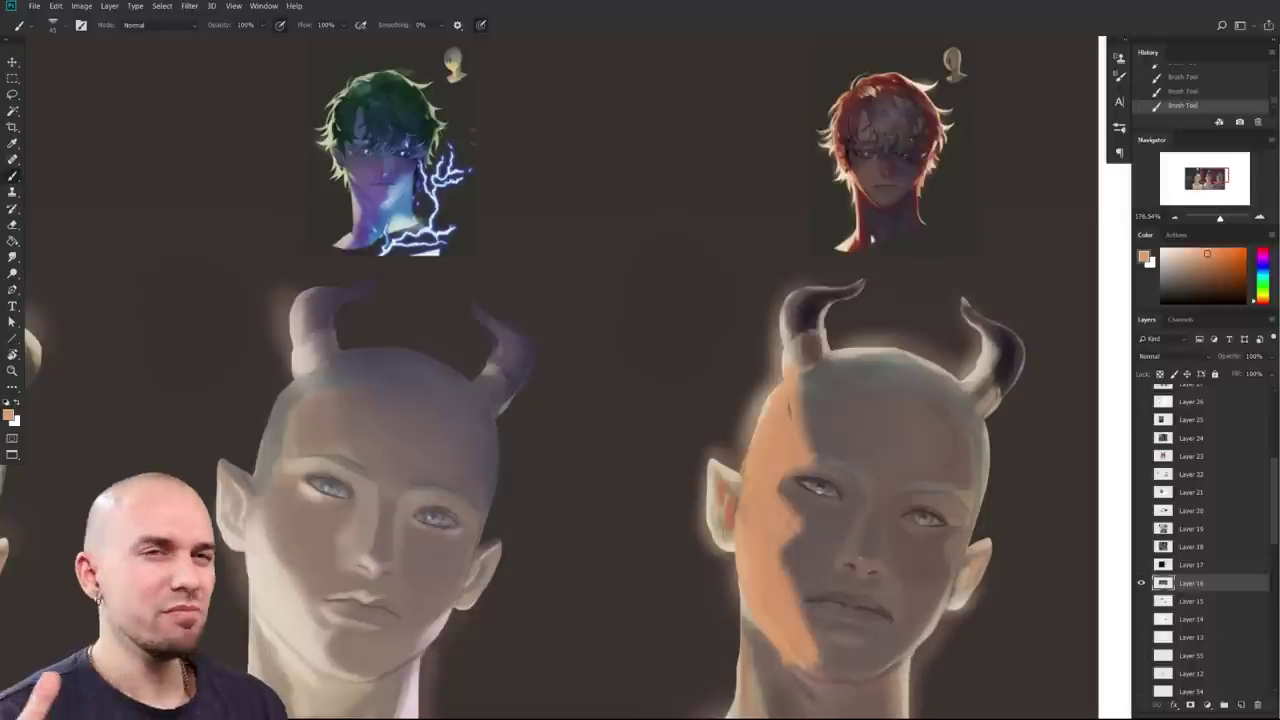
left_click_drag(894, 514, 908, 502)
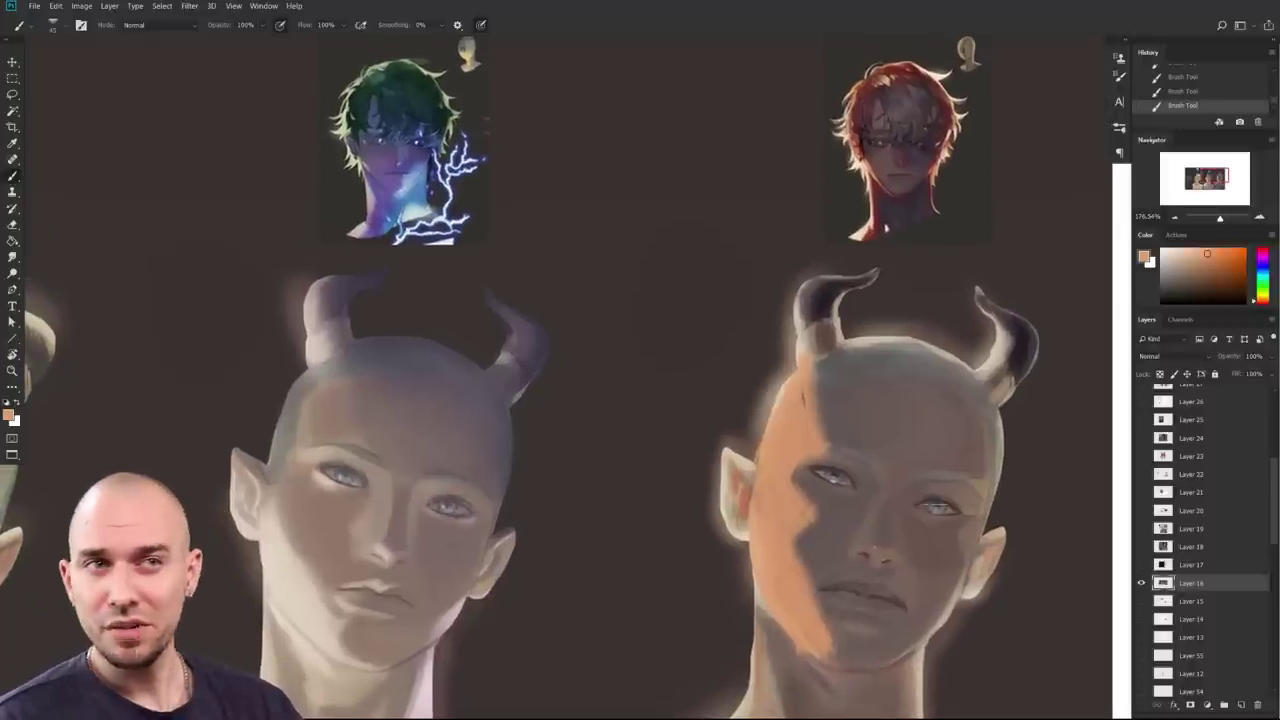
scroll(907, 528, "down", 2)
scroll(912, 529, "down", 2)
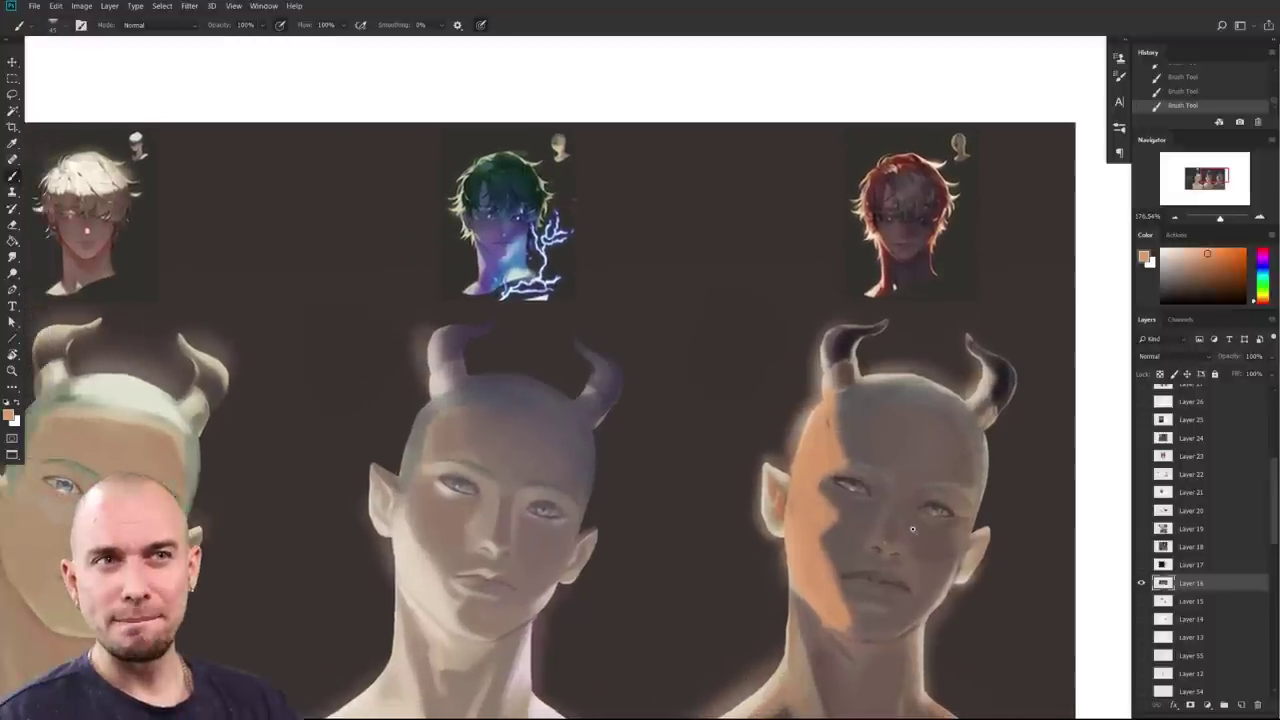
key("ctrl+z")
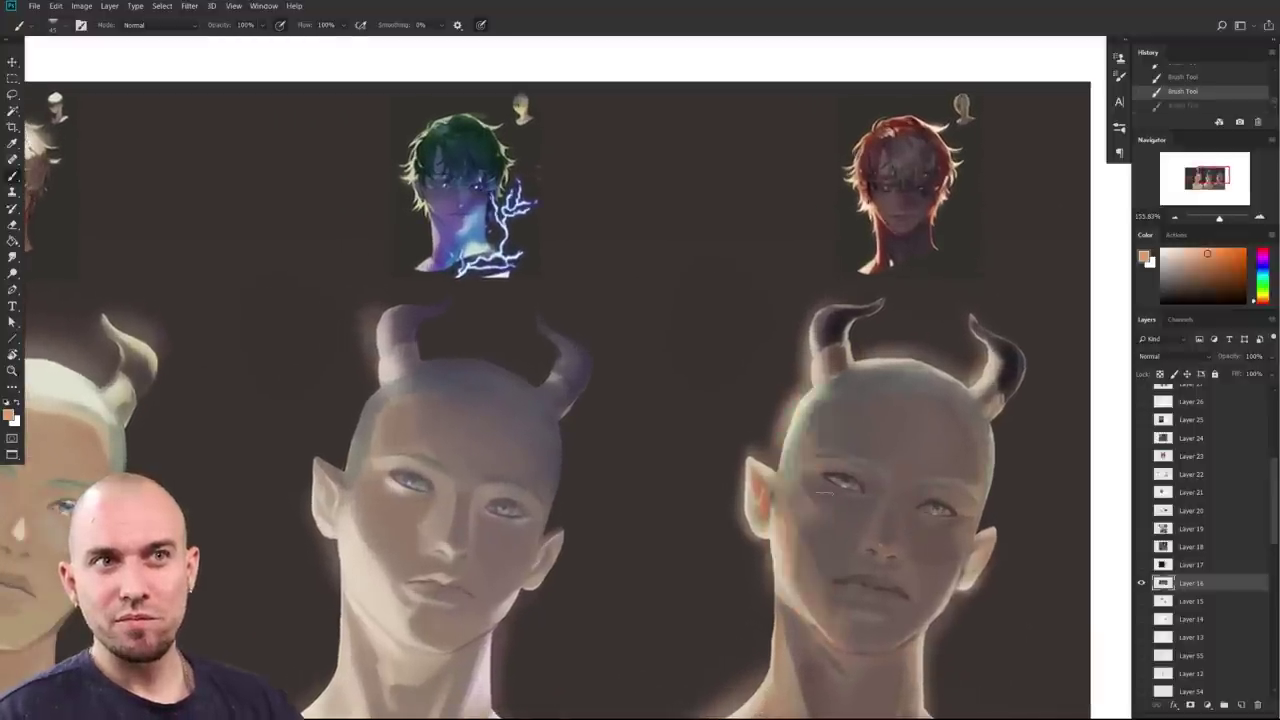
mouse_move(793, 427)
left_mouse_down()
mouse_move(818, 436)
mouse_move(816, 452)
left_mouse_up()
key("ctrl+z")
Step: Paint a brown skin tone sampled from the cheek along the third portrait's forehead shadow edge, ending with an overview of the sheet
left_click(790, 545, "alt")
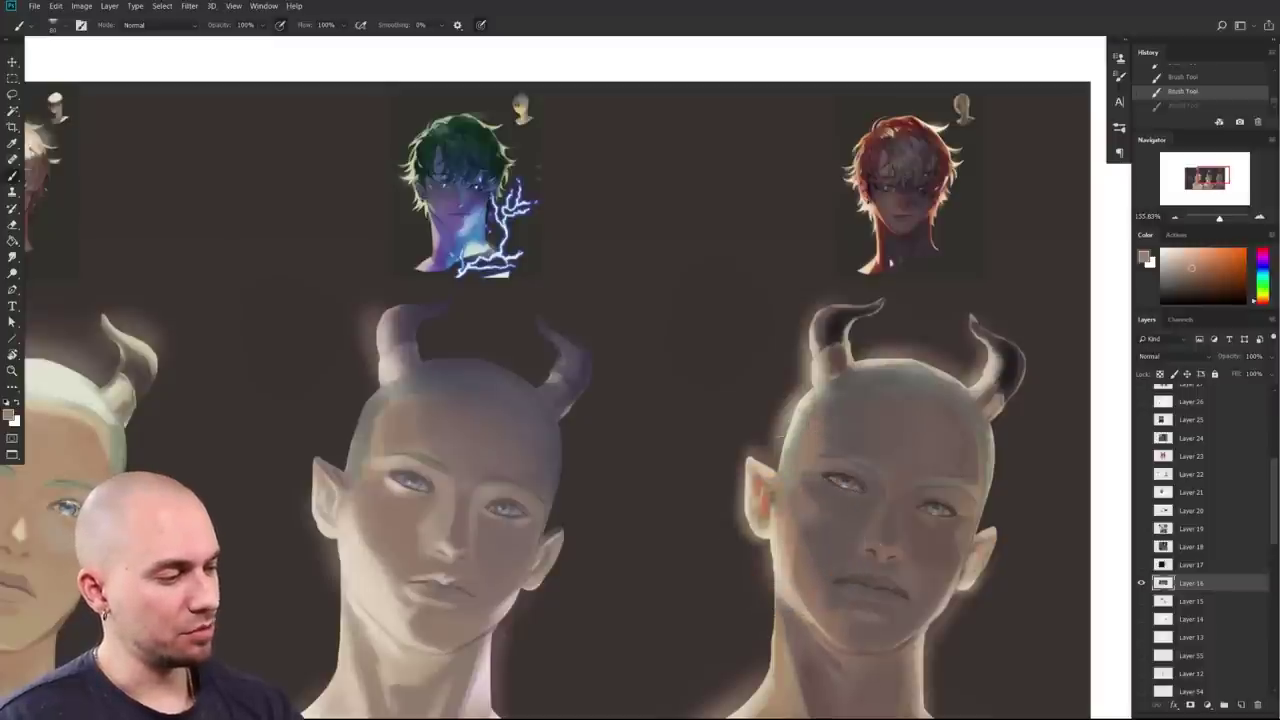
left_click_drag(828, 416, 826, 446)
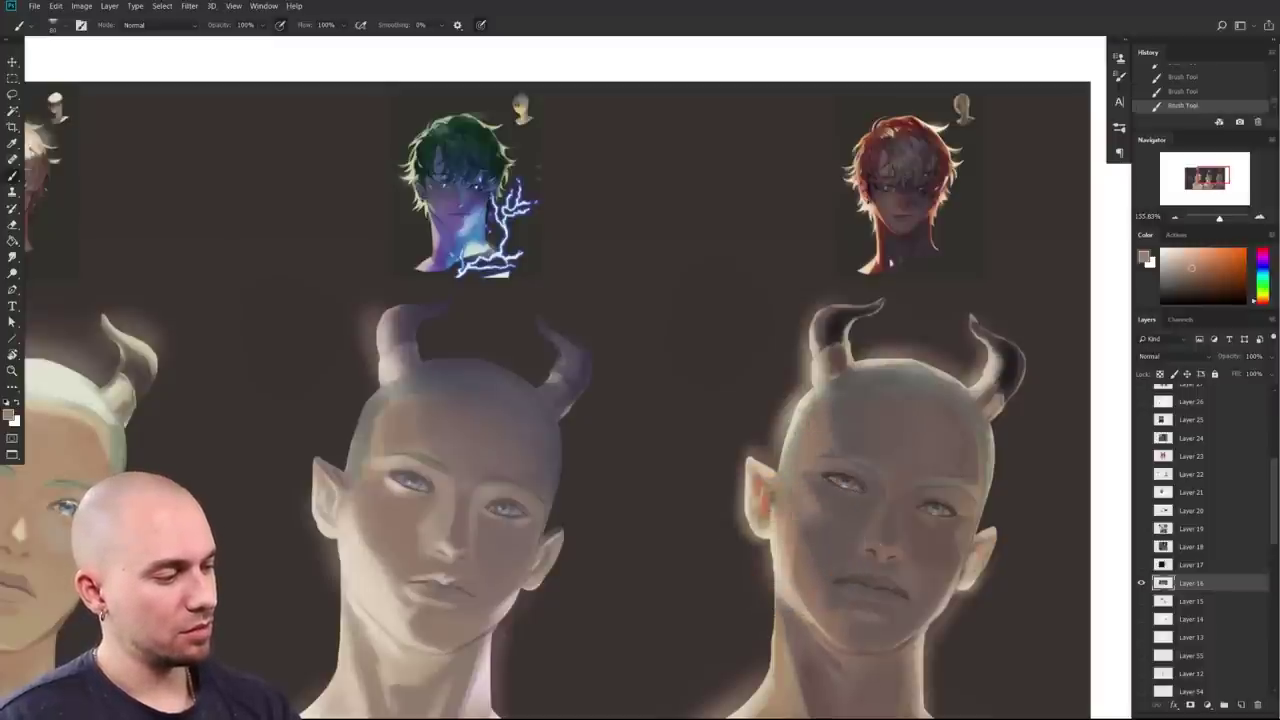
left_click_drag(998, 485, 885, 500)
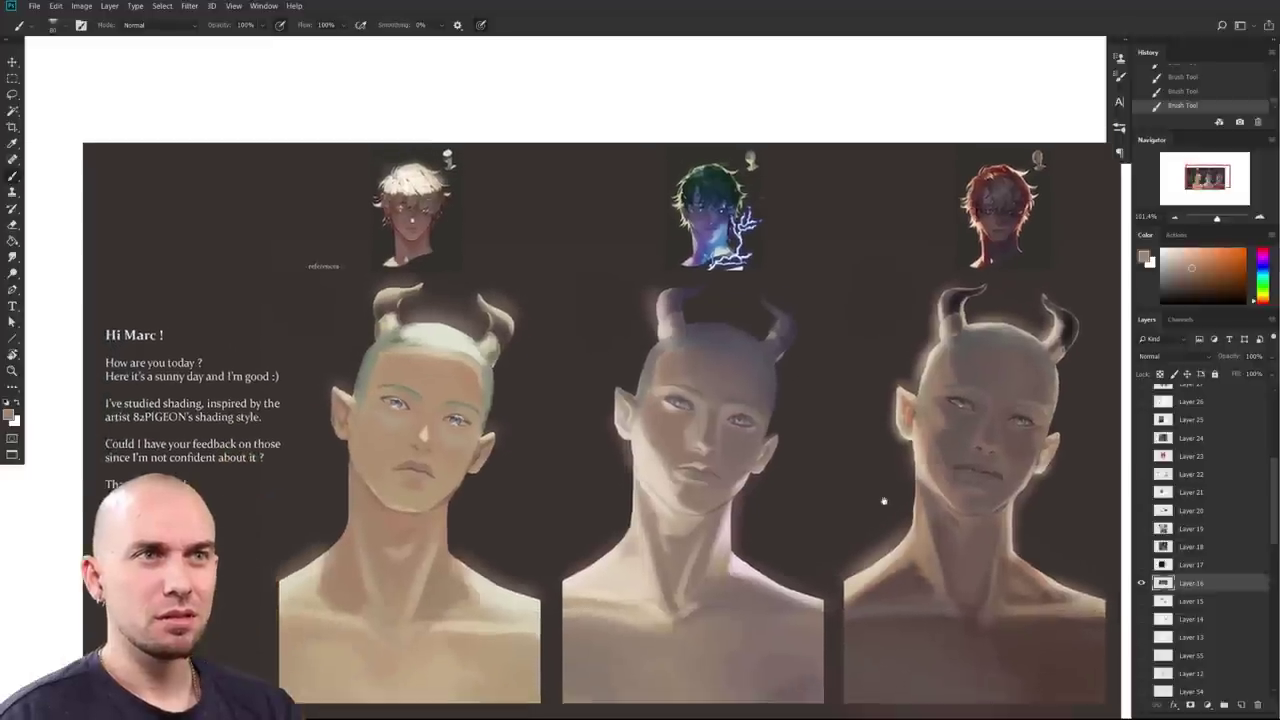
Step: Paint a saturated orange light along the right edge of the third portrait's forehead and temple, undoing a misplaced stroke
scroll(894, 474, "down", 1)
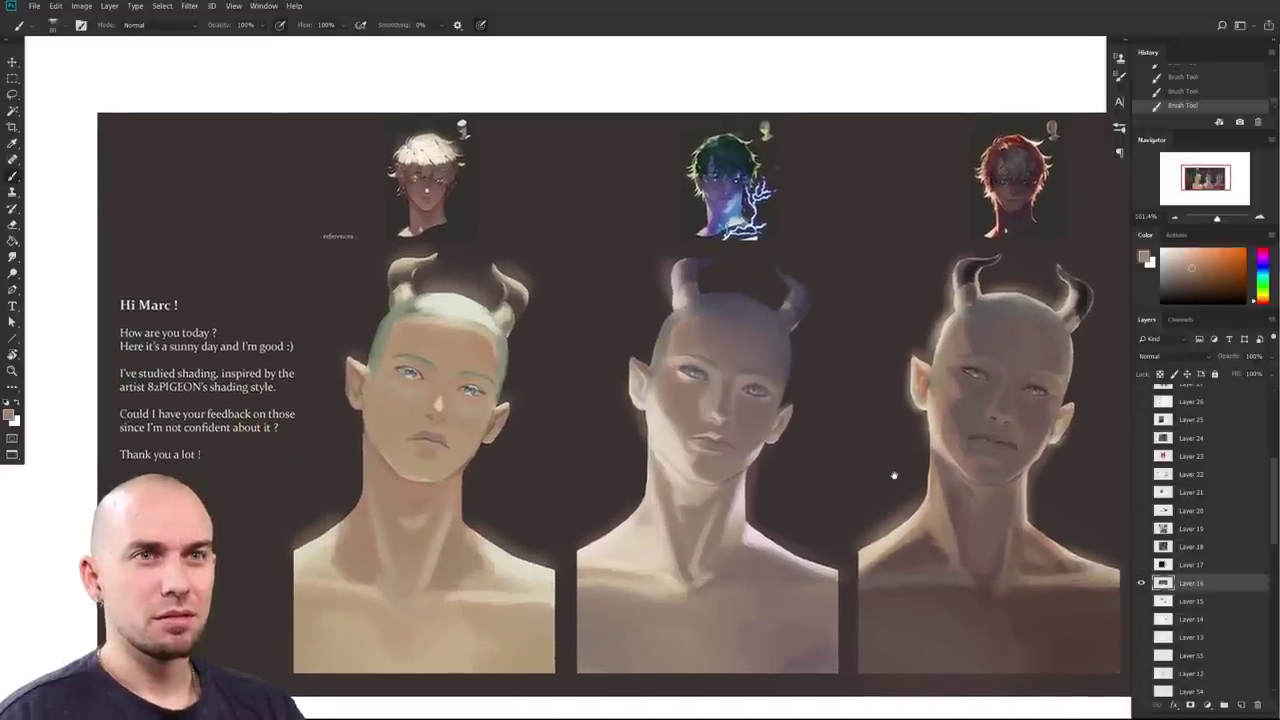
scroll(894, 474, "up", 3)
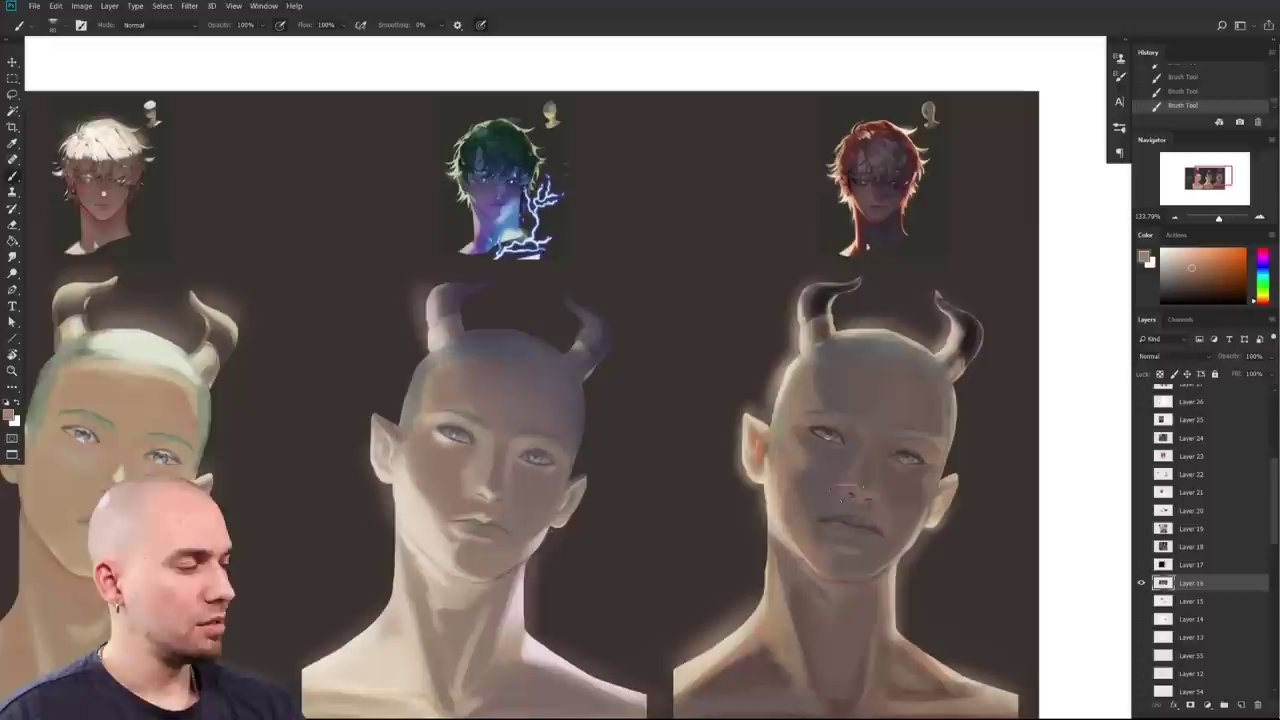
left_click(946, 444, "alt")
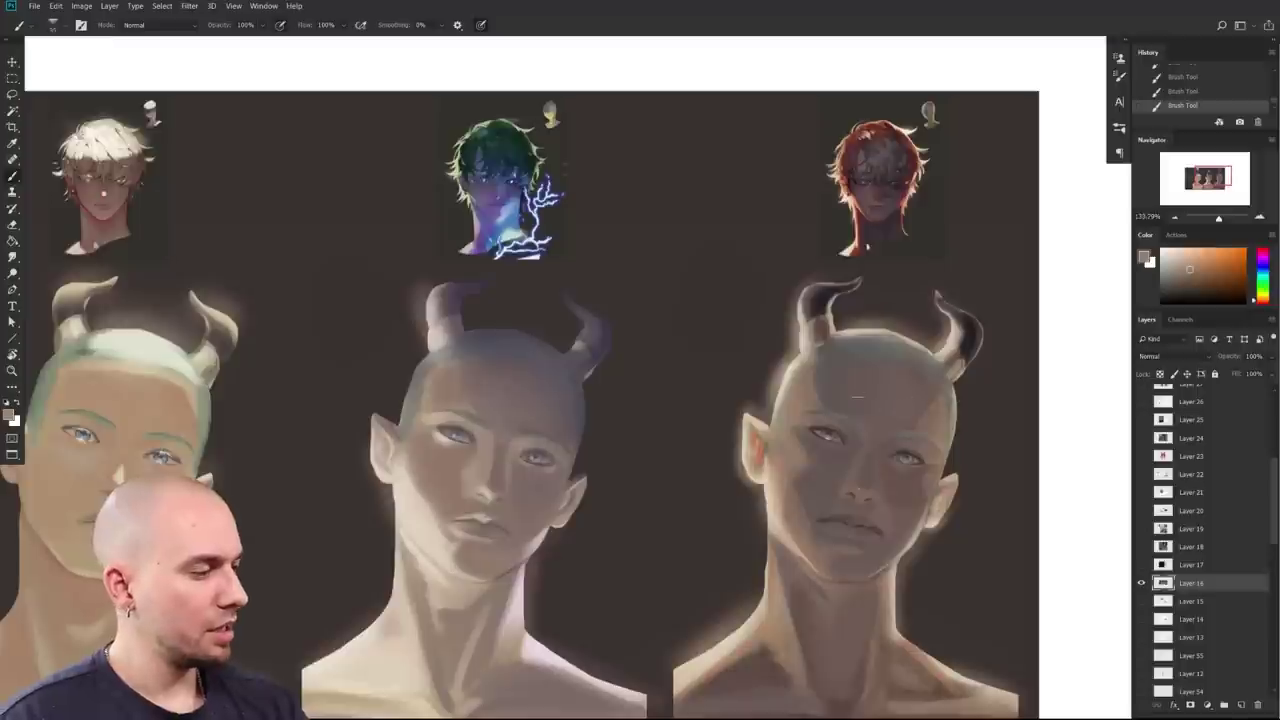
left_click(1215, 249)
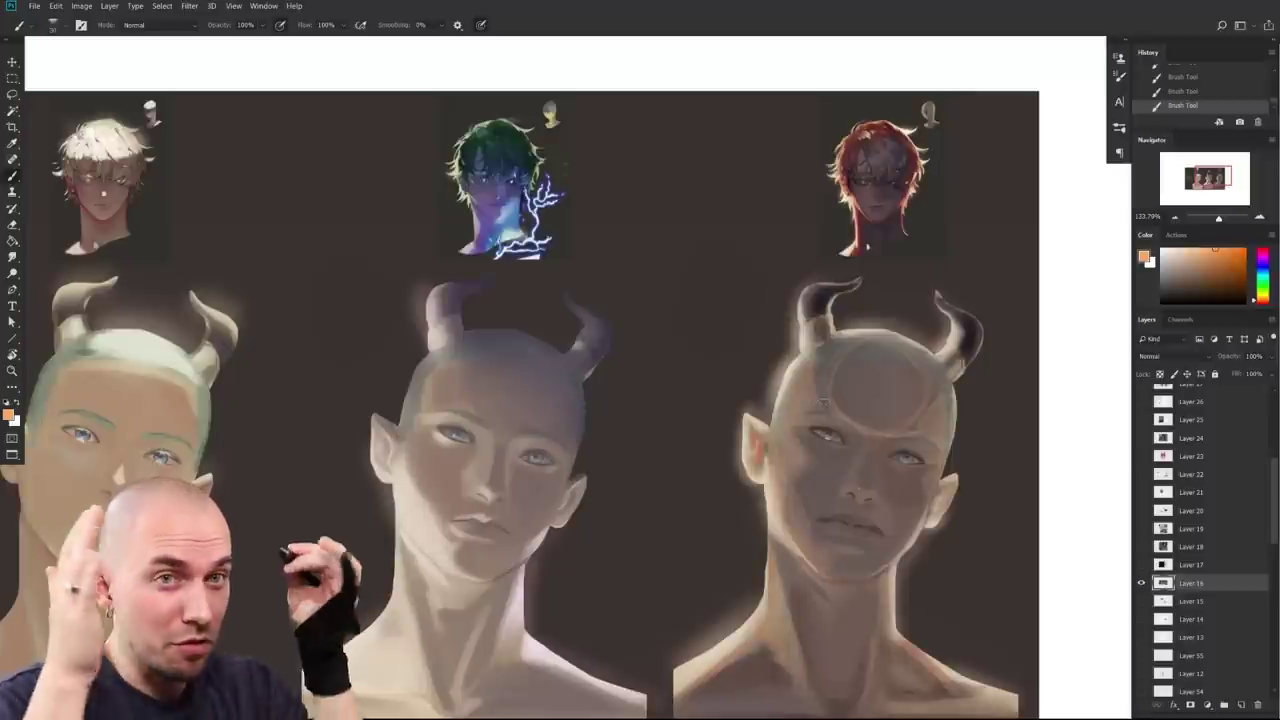
mouse_move(1030, 469)
left_mouse_down()
mouse_move(1010, 397)
mouse_move(923, 390)
mouse_move(968, 361)
mouse_move(953, 388)
left_mouse_up()
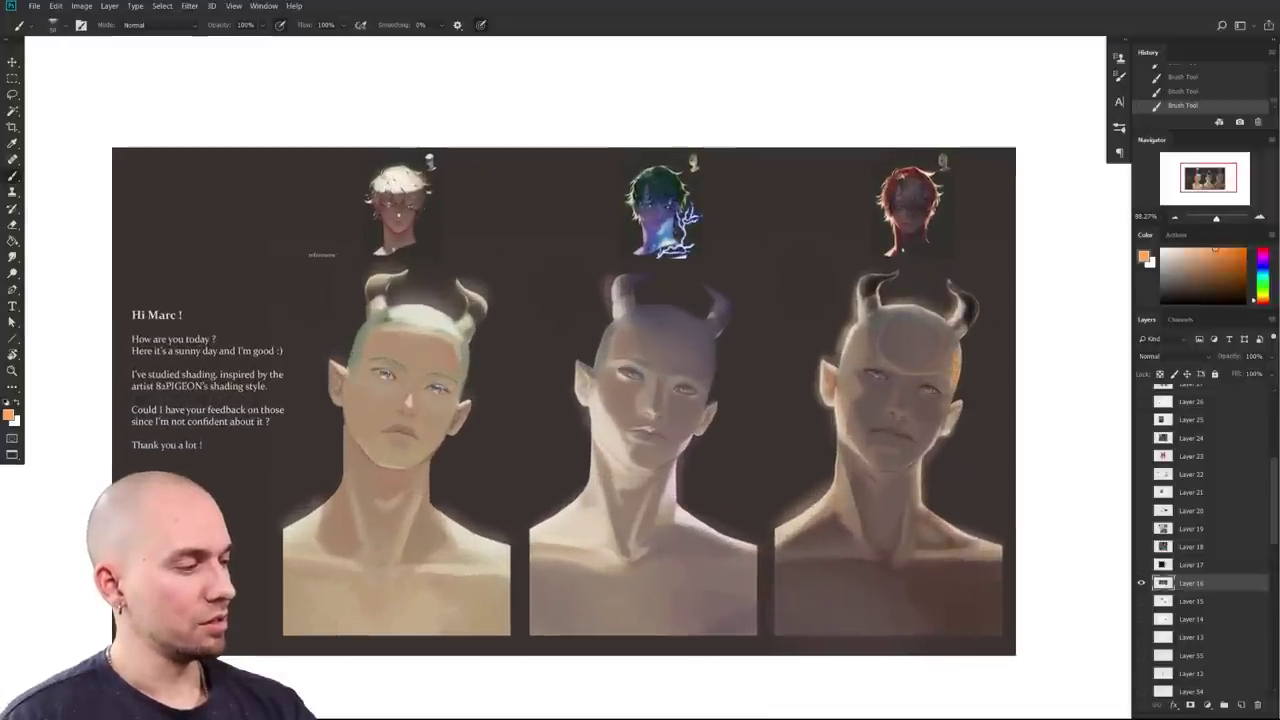
key("ctrl+z")
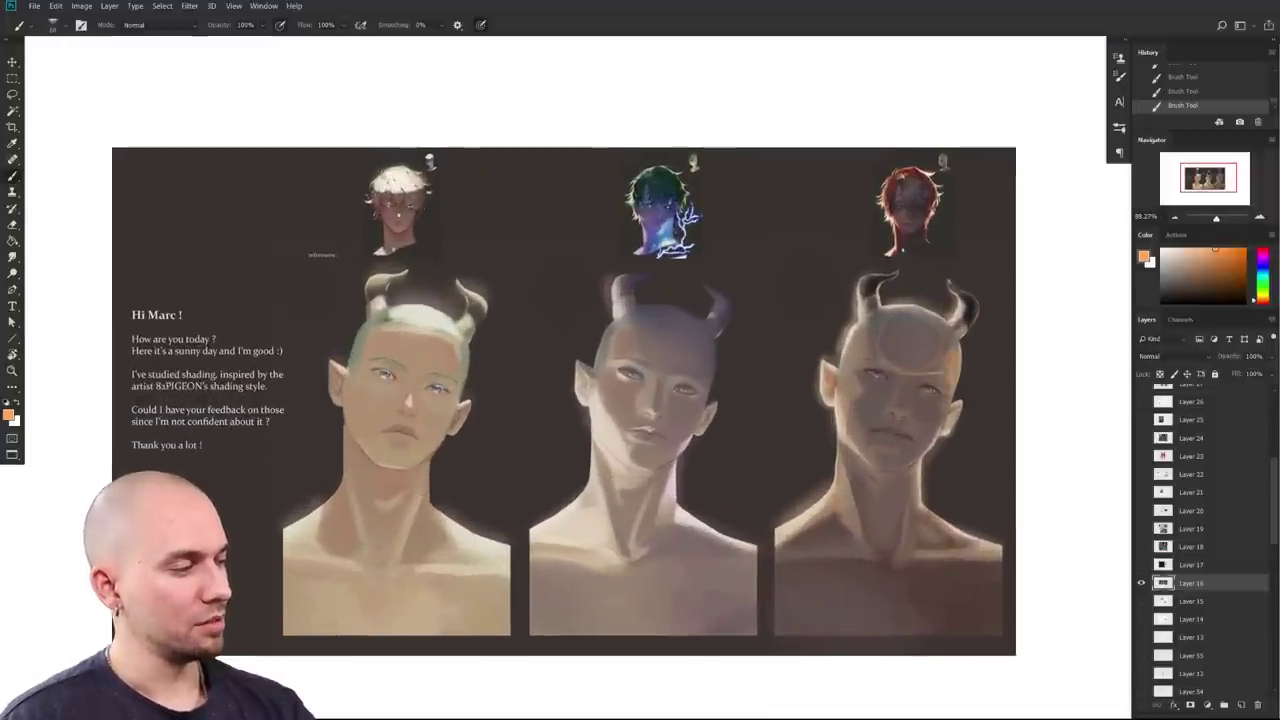
left_click_drag(1084, 518, 1079, 521)
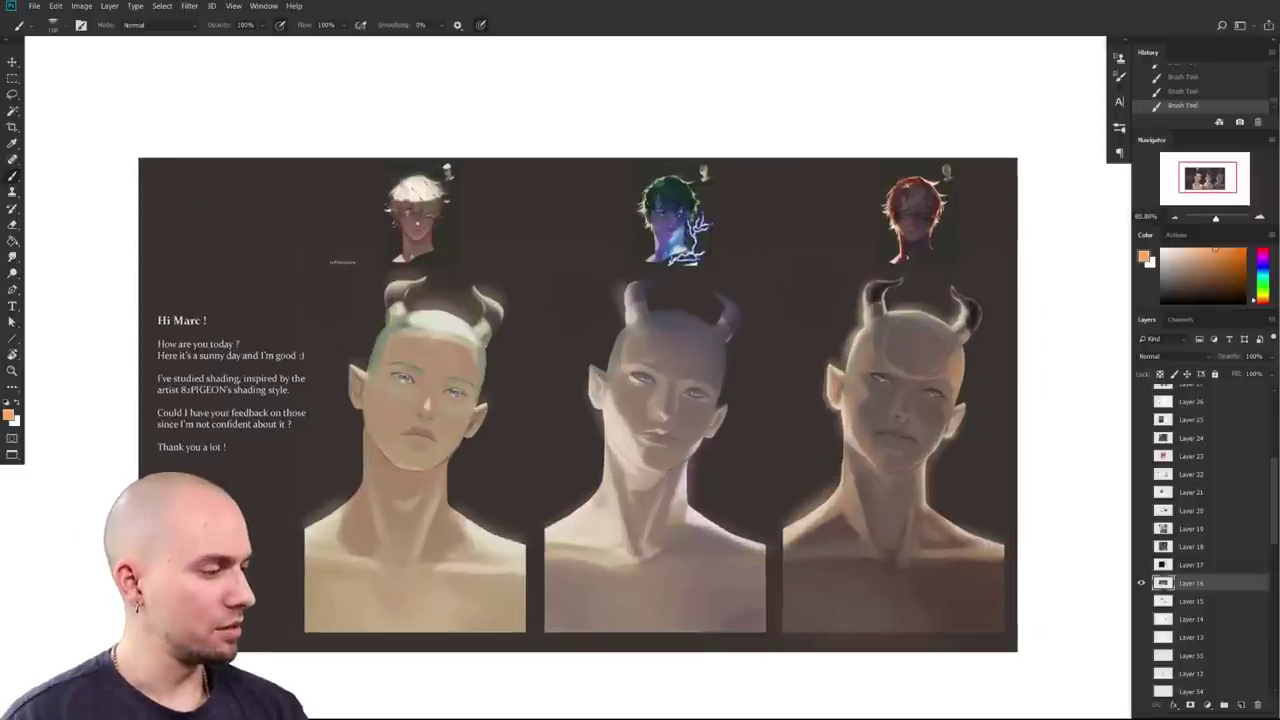
left_click_drag(946, 430, 912, 452)
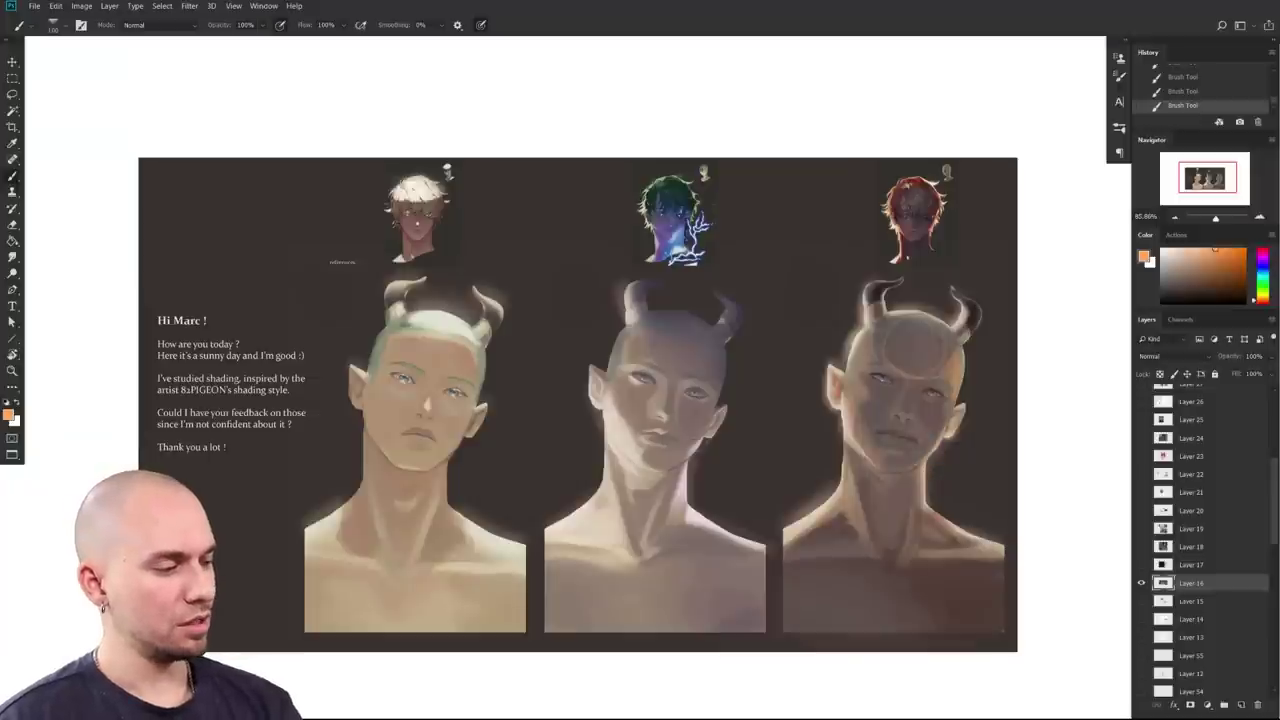
Step: Examine the three portraits side by side, comparing the skin tones around their jaws and necks
left_click(955, 452, "alt")
left_click_drag(1040, 471, 1029, 475)
scroll(1028, 474, "up", 3)
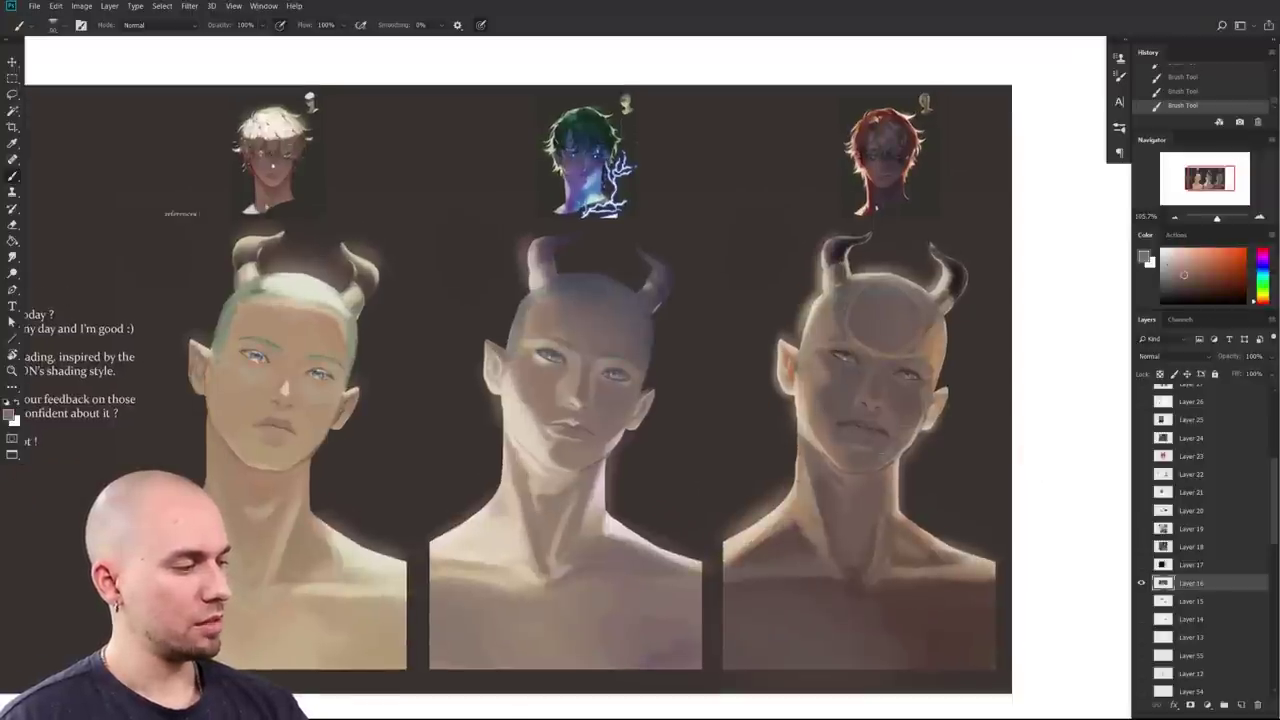
scroll(1008, 453, "down", 3)
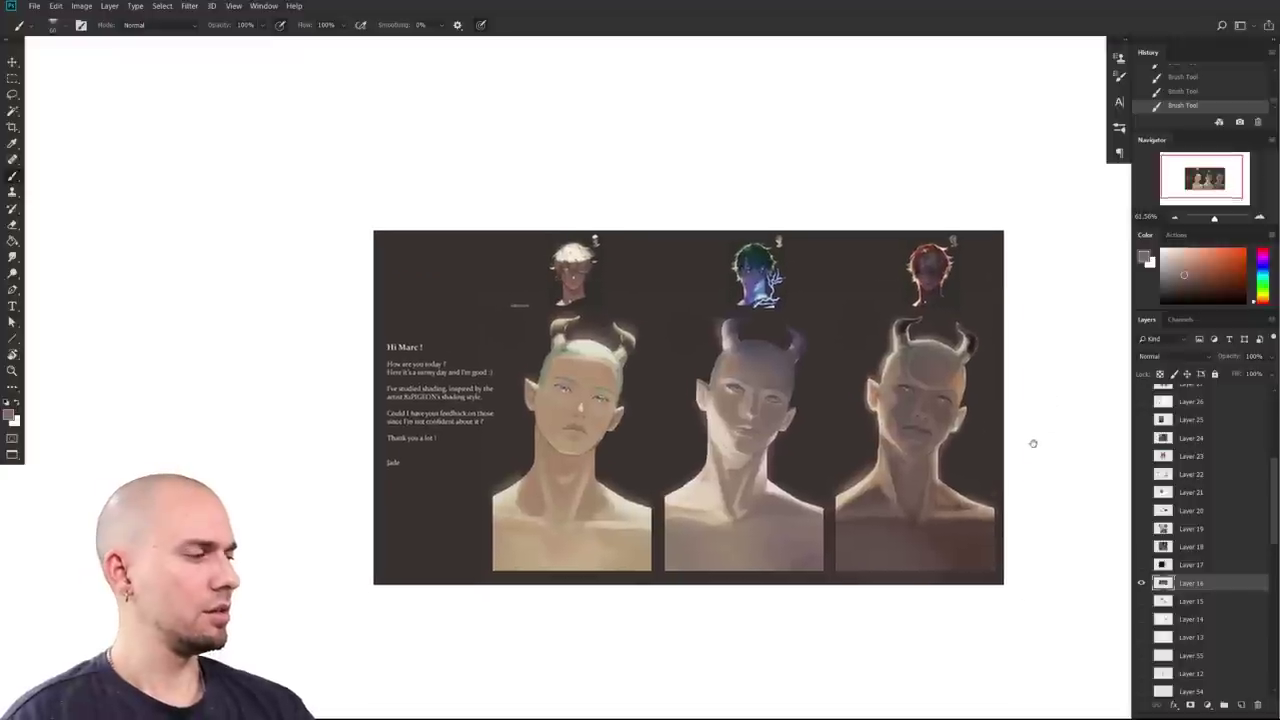
scroll(1018, 445, "up", 1)
scroll(1018, 445, "up", 2)
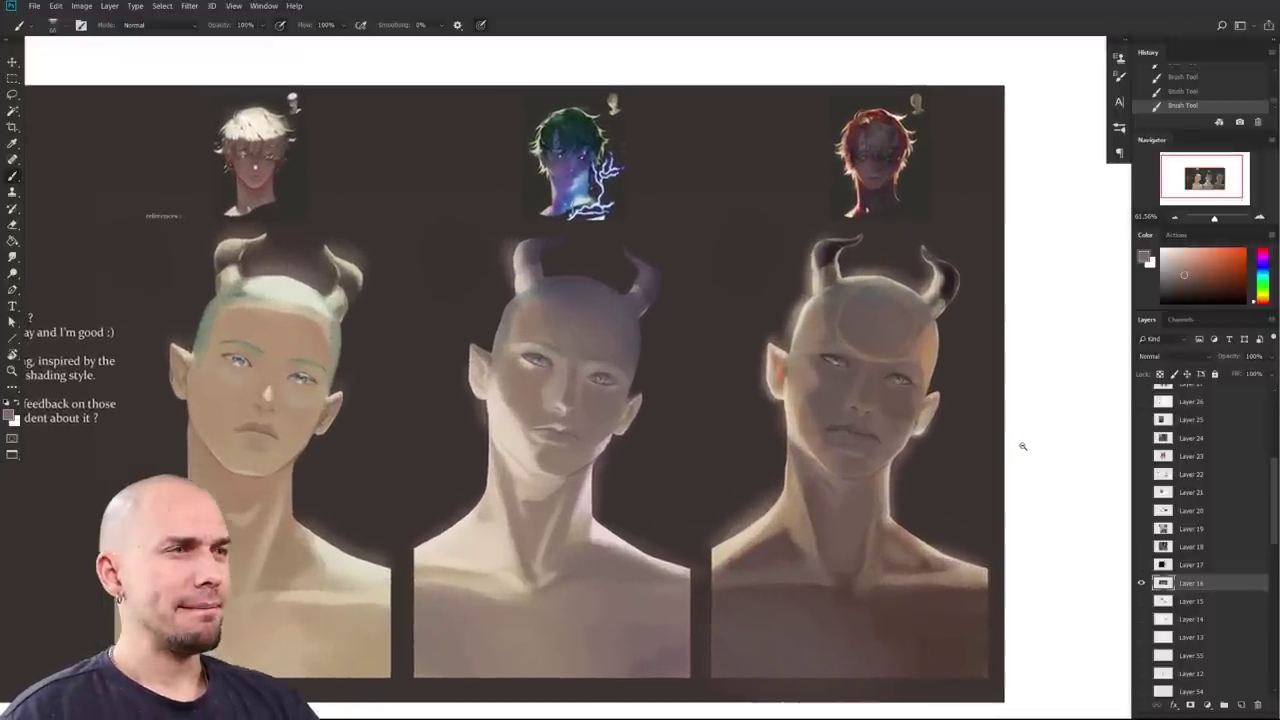
scroll(1023, 445, "up", 3)
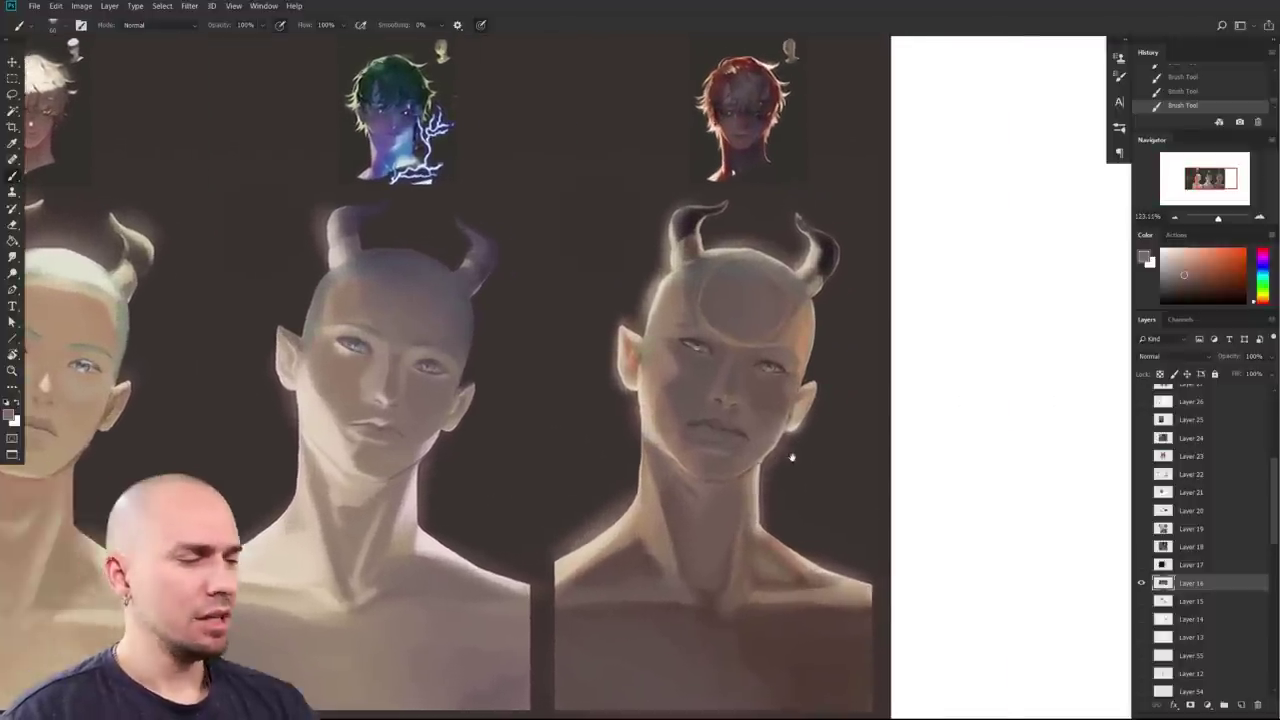
left_click_drag(568, 519, 806, 508)
key("bracketleft")
key("bracketleft")
key("bracketleft")
key("bracketleft")
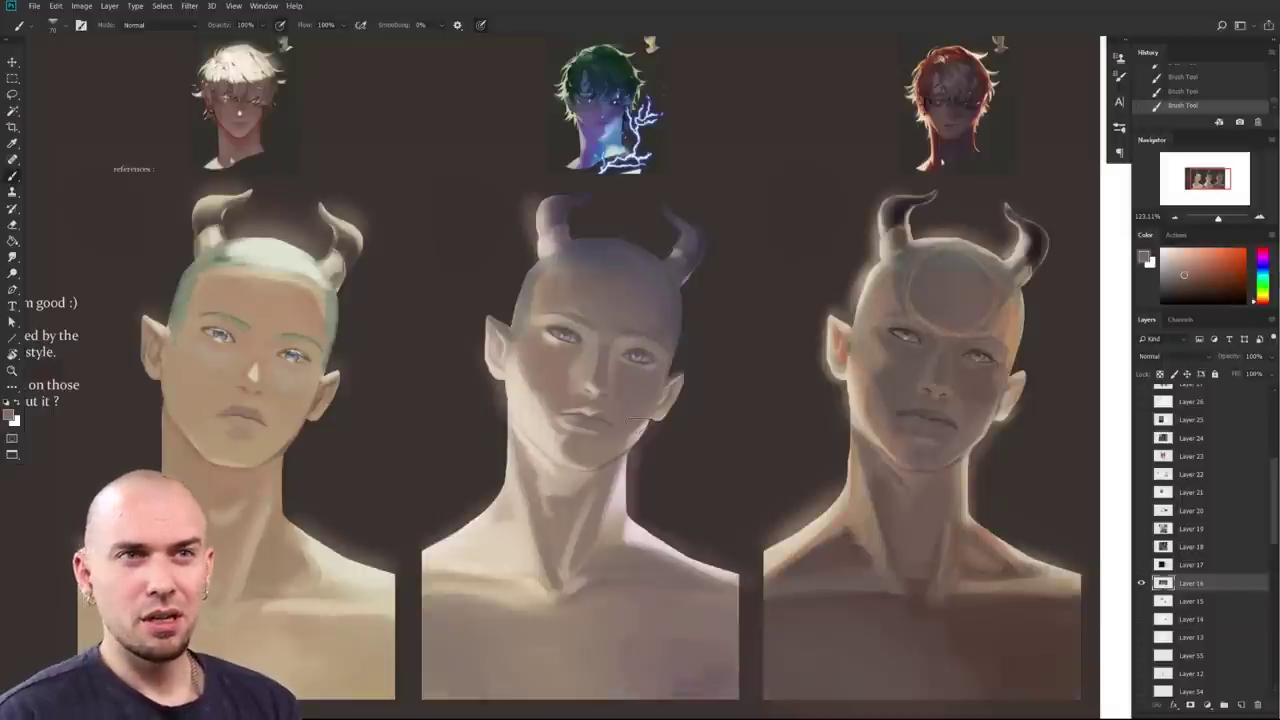
left_click_drag(431, 528, 603, 508)
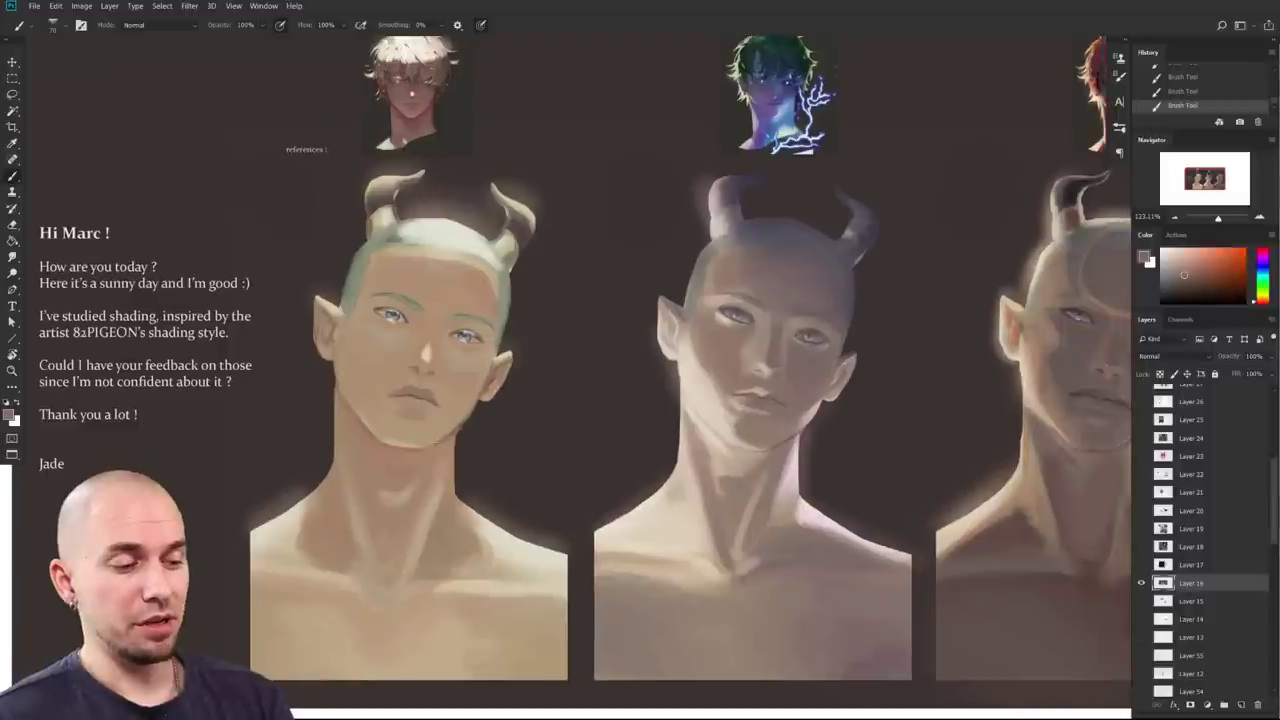
left_click(409, 438, "alt")
left_click(387, 457, "alt")
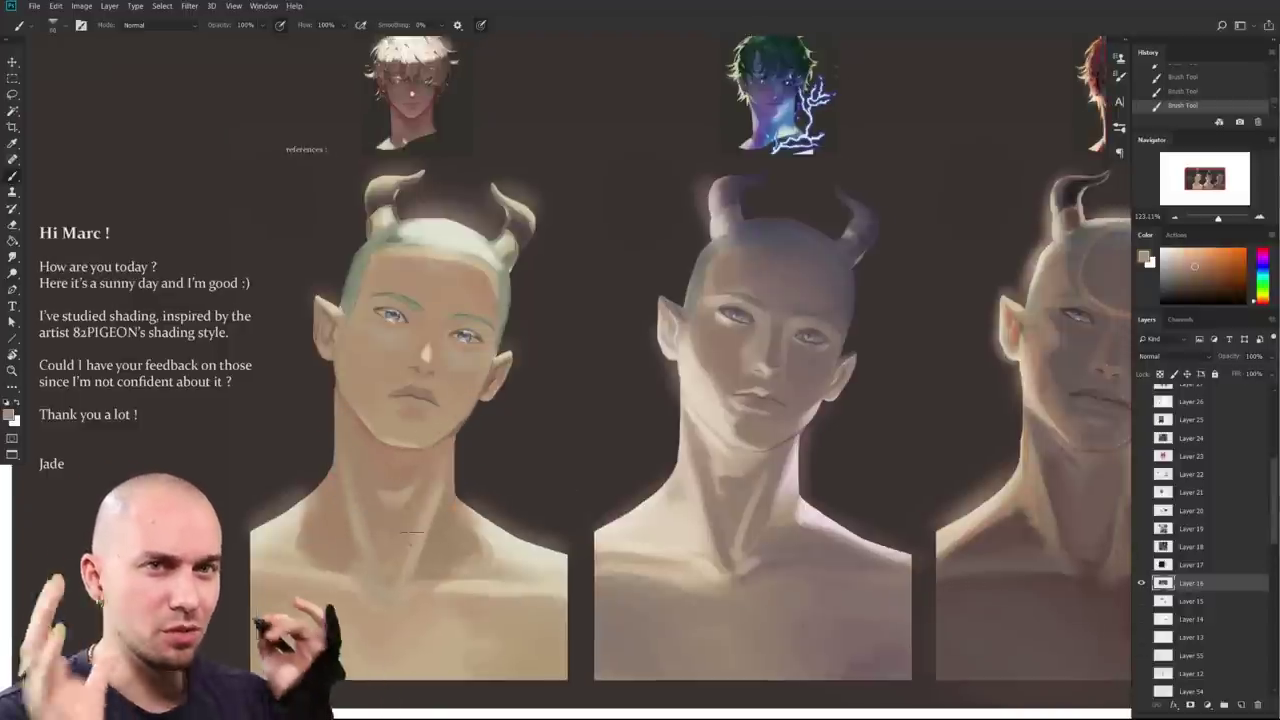
left_click_drag(931, 529, 728, 510)
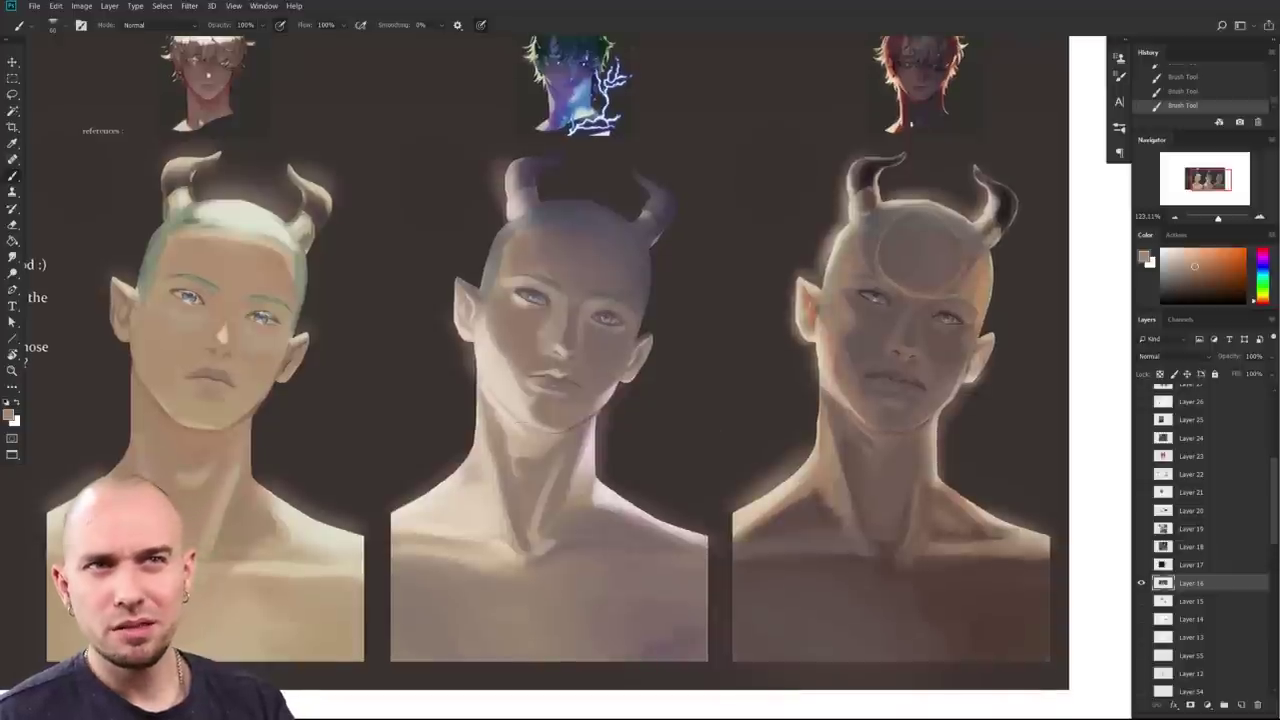
Step: Paint a shadow beneath the second portrait's chin with a darker version of the brown tone sampled from the neck
left_click_drag(557, 434, 545, 500)
left_click(554, 504, "alt")
key("bracketleft")
key("bracketleft")
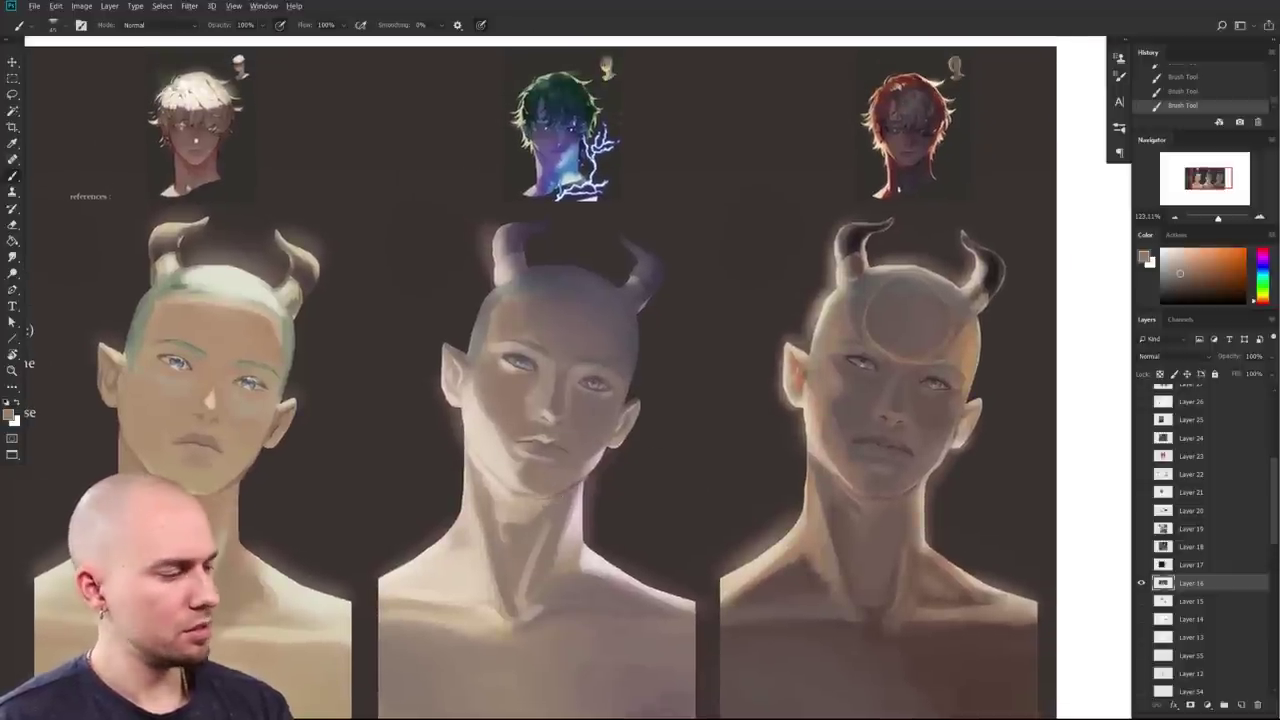
left_click(1170, 279)
key("bracketright")
key("bracketright")
left_click_drag(510, 494, 556, 494)
Step: Retouch the left side of the second portrait's jawline with a grey tone sampled from the chin's edge
left_click(1175, 288)
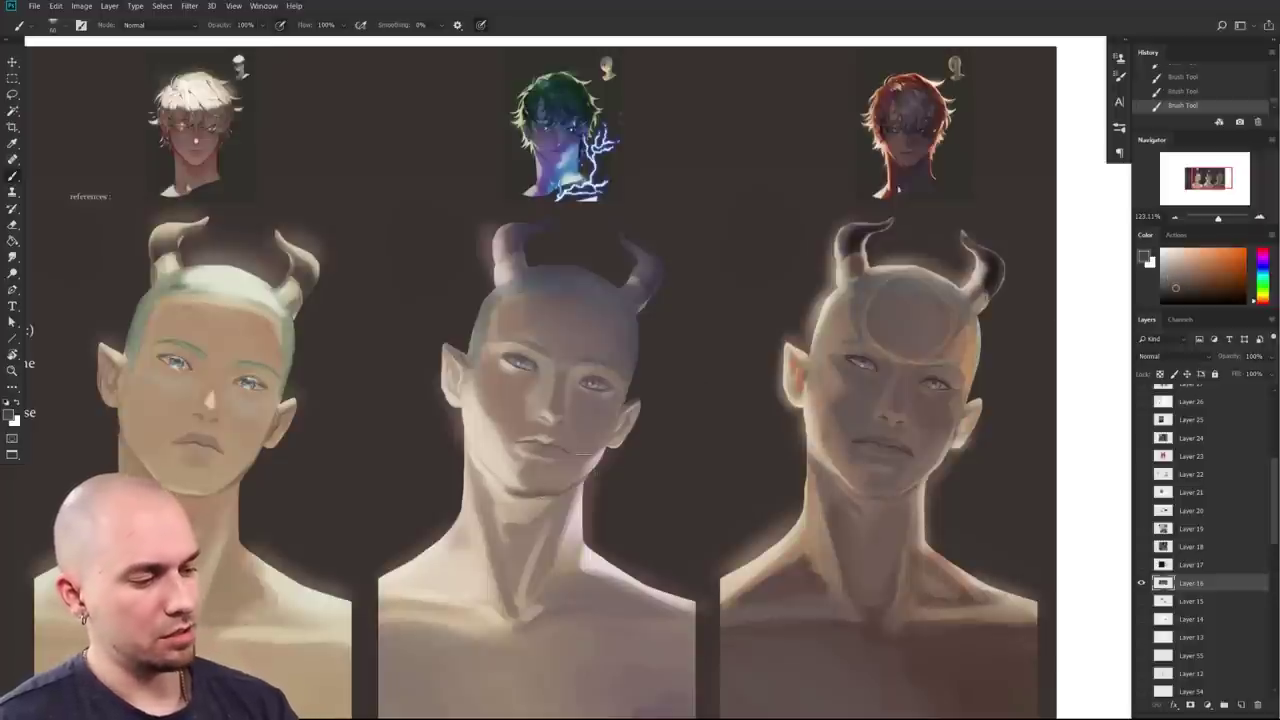
key("ctrl+z")
left_click(520, 489, "alt")
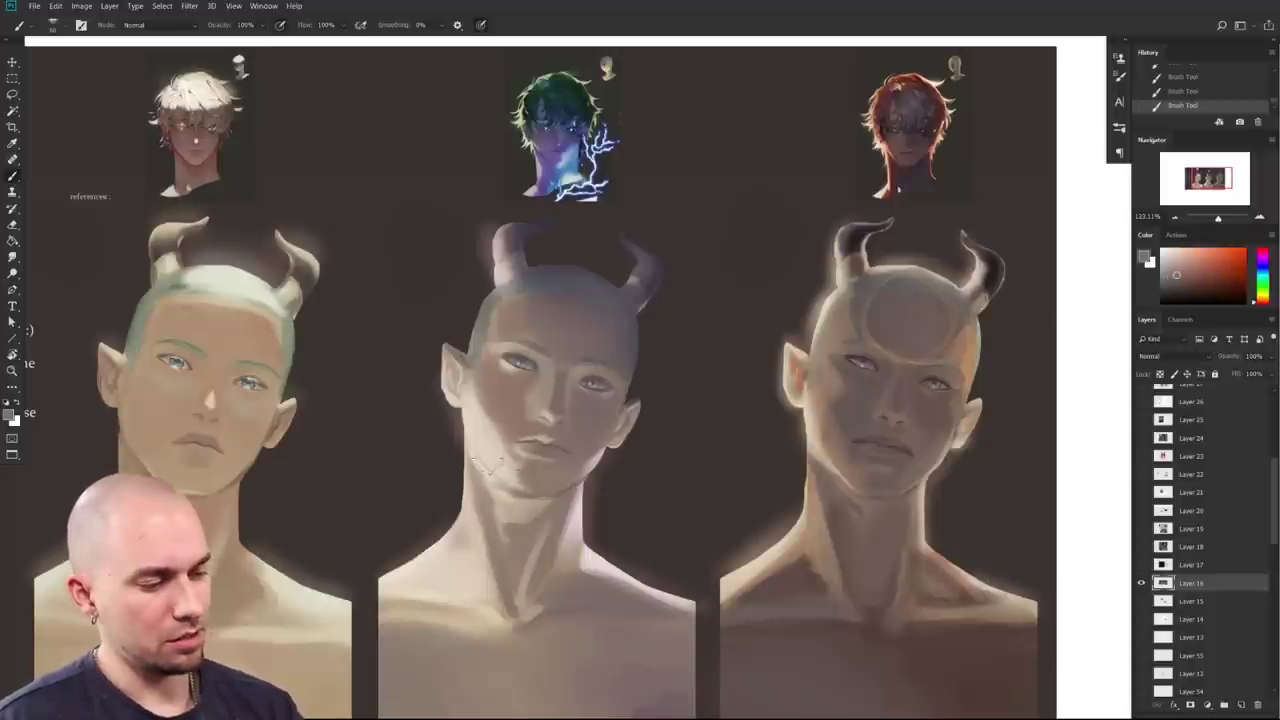
key("ctrl+z")
left_click_drag(478, 456, 518, 488)
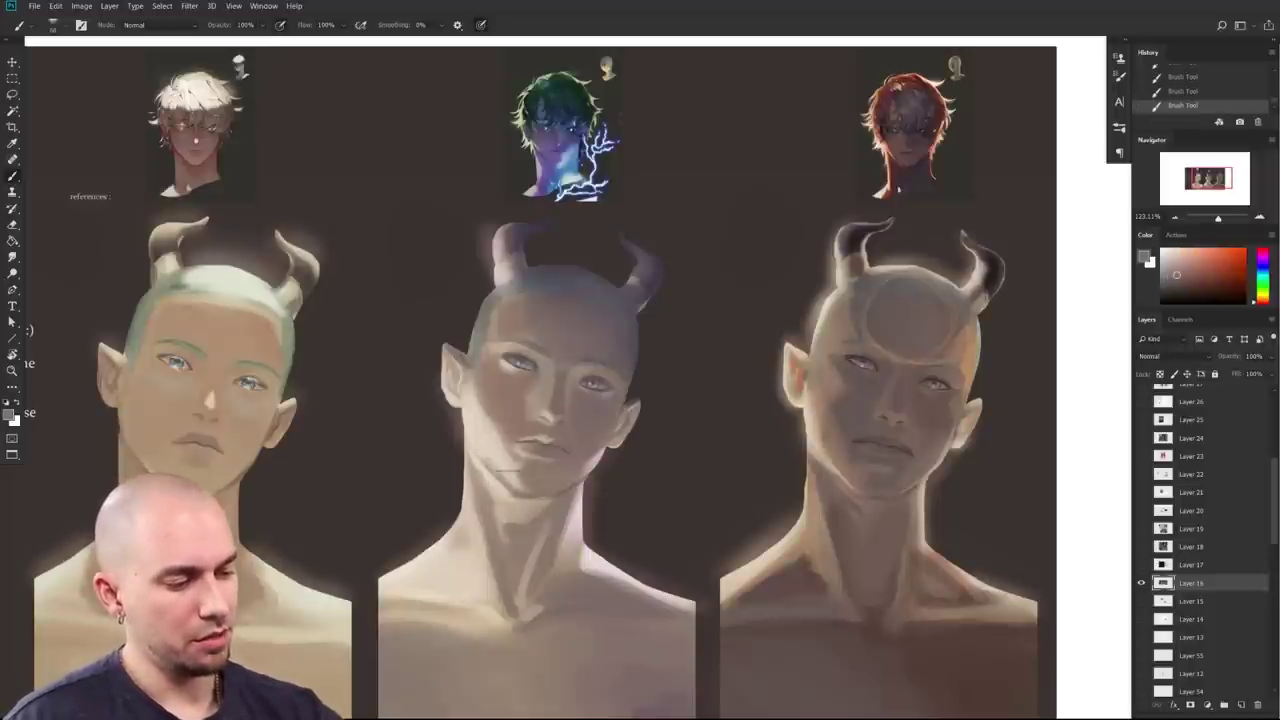
Step: Sketch a circle resting on a neck-like cylinder in grey on the white area below the artwork sheet
scroll(757, 300, "down", 5)
left_click_drag(757, 326, 755, 334)
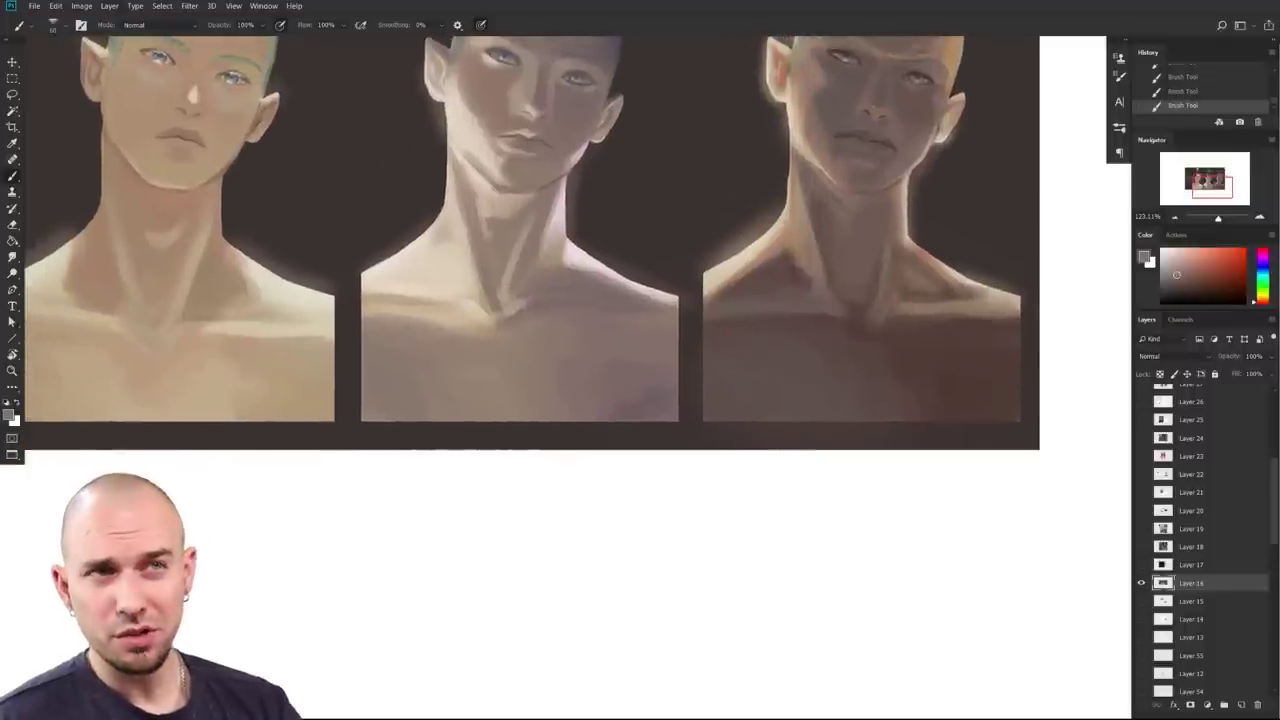
left_click_drag(560, 502, 567, 511)
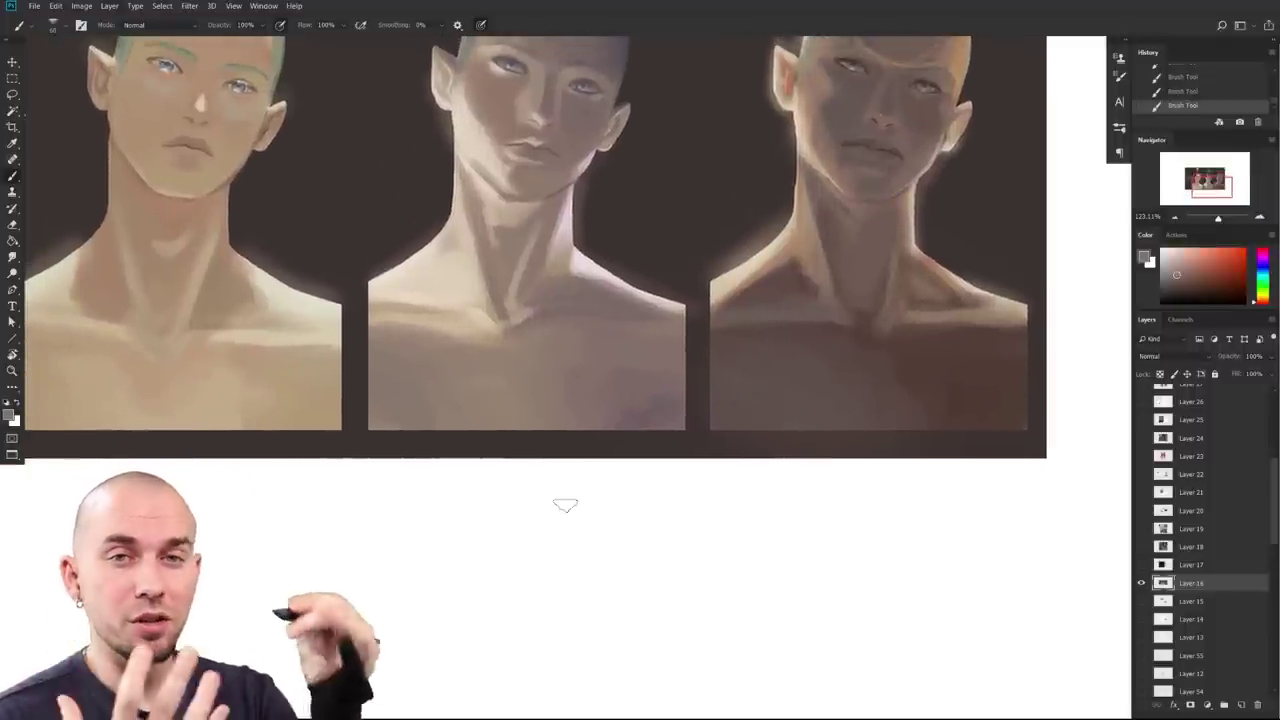
scroll(560, 495, "down", 1)
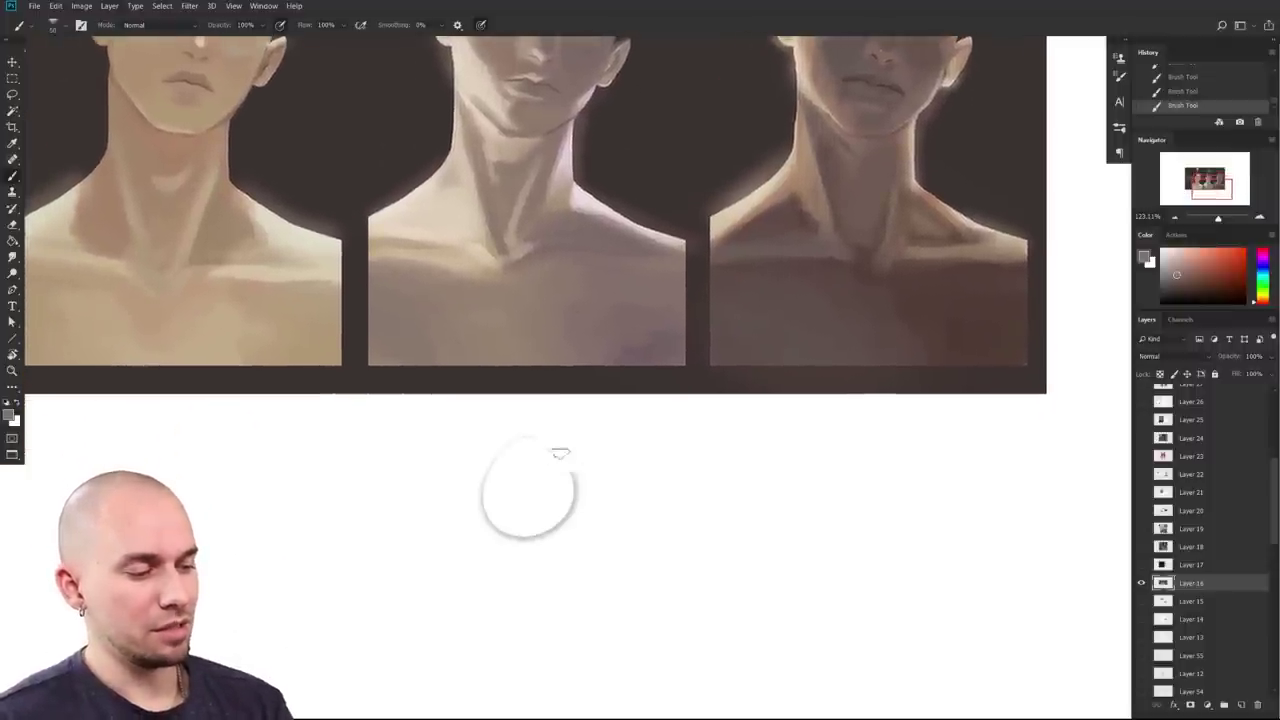
scroll(520, 540, "down", 1)
left_click_drag(501, 466, 497, 550)
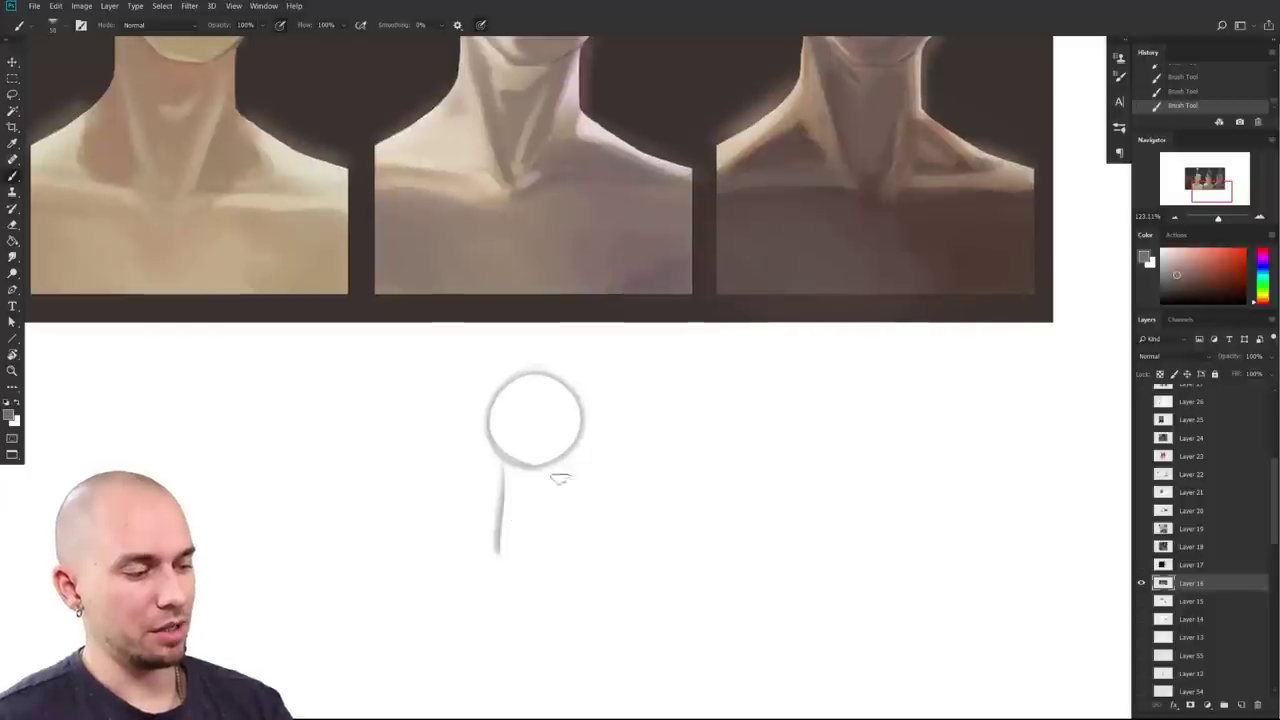
mouse_move(562, 464)
left_mouse_down()
mouse_move(503, 544)
mouse_move(544, 470)
mouse_move(500, 462)
left_mouse_up()
Step: Shade the sketched sphere and cylinder with soft grey using an enlarged brush, keeping their centres light
mouse_move(608, 470)
left_mouse_down()
mouse_move(595, 496)
mouse_move(502, 448)
mouse_move(576, 495)
mouse_move(541, 418)
mouse_move(548, 468)
mouse_move(515, 454)
mouse_move(532, 470)
mouse_move(560, 430)
mouse_move(537, 462)
mouse_move(520, 445)
mouse_move(540, 400)
mouse_move(530, 535)
mouse_move(500, 510)
mouse_move(530, 522)
mouse_move(500, 535)
mouse_move(497, 485)
left_mouse_up()
key("bracketright")
key("bracketright")
key("bracketright")
key("bracketright")
key("bracketright")
key("bracketright")
key("bracketright")
key("ctrl+z")
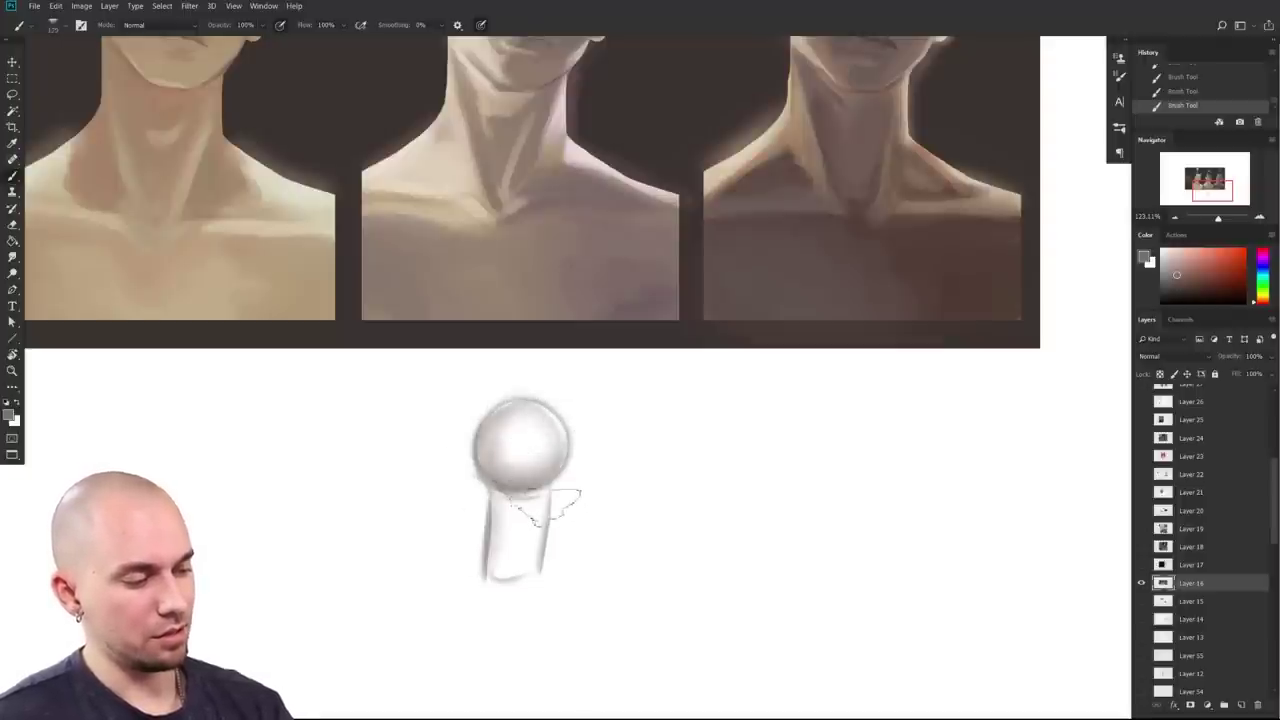
Step: Darken the sphere's lower rim where it meets the cylinder, using a smaller brush
scroll(529, 557, "up", 2)
key("bracketleft")
key("bracketleft")
key("bracketleft")
key("bracketleft")
mouse_move(572, 440)
left_mouse_down()
mouse_move(468, 448)
mouse_move(564, 448)
mouse_move(510, 460)
left_mouse_up()
key("bracketright")
key("bracketright")
key("bracketright")
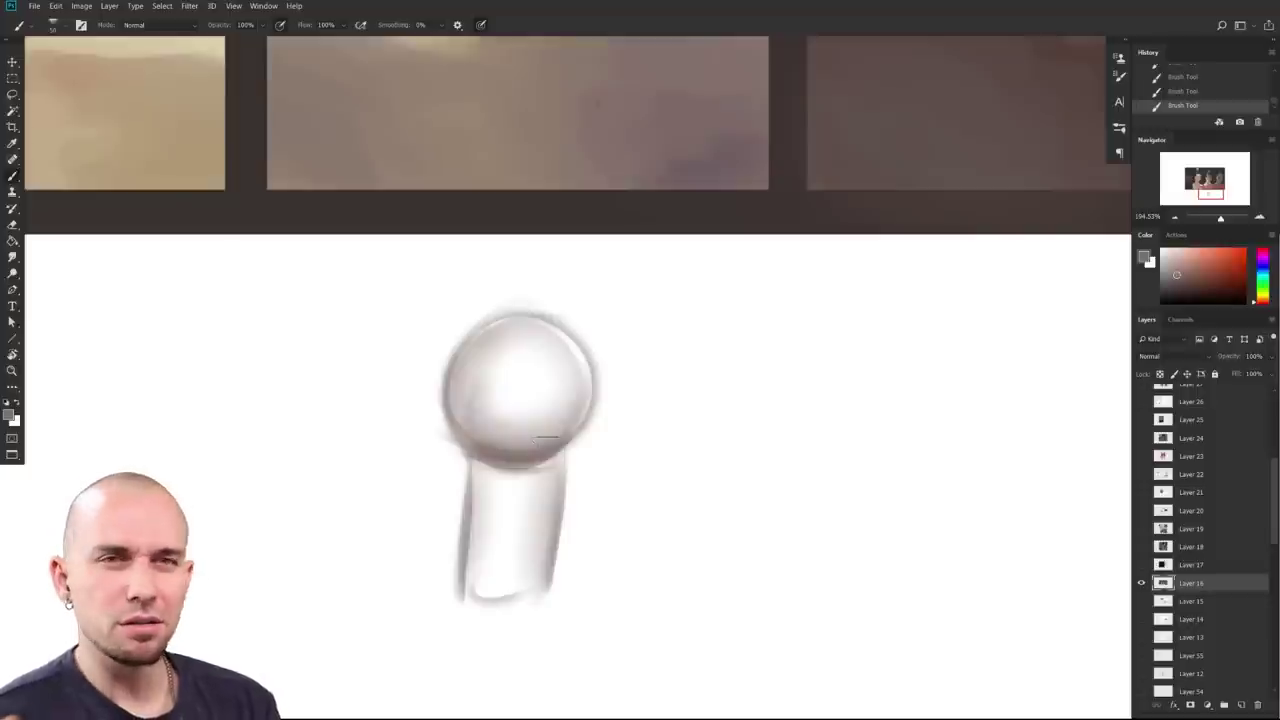
Step: Compare the shaded sphere-and-cylinder sketch with the way the portraits' chins meet their necks
left_click_drag(641, 394, 597, 643)
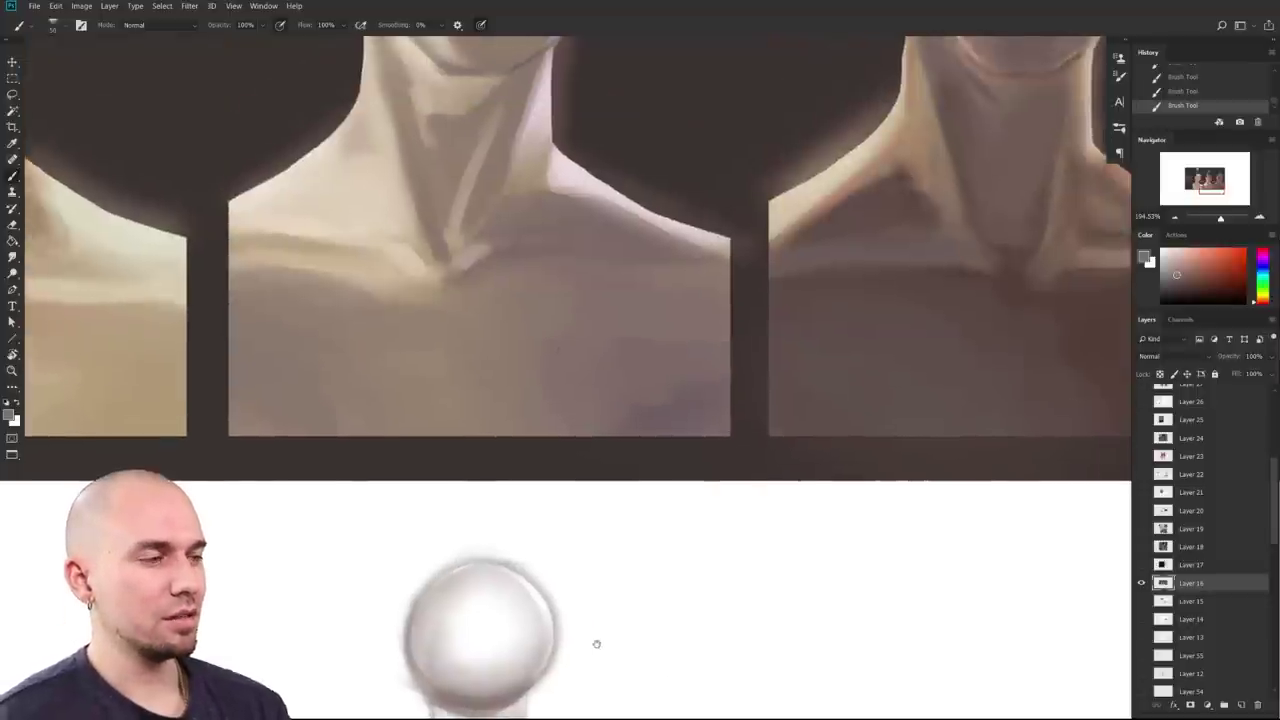
left_click_drag(567, 429, 577, 483)
scroll(580, 480, "down", 1)
left_click_drag(586, 429, 591, 618)
left_click_drag(594, 491, 711, 220)
scroll(710, 220, "up", 6)
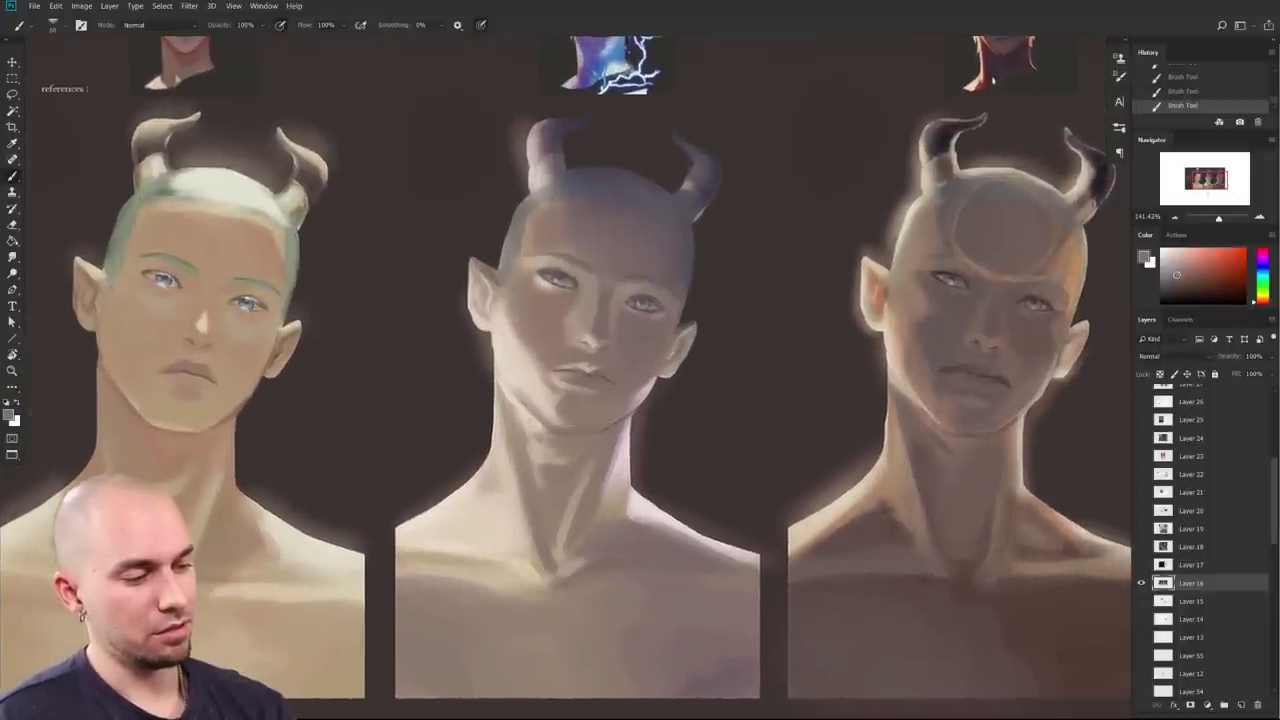
Step: Try a pale light tone sampled below the jaw over the second portrait's neck, and undo the strokes
left_click(543, 455, "alt")
mouse_move(541, 466)
left_mouse_down()
mouse_move(559, 499)
mouse_move(591, 466)
mouse_move(595, 496)
mouse_move(544, 494)
left_mouse_up()
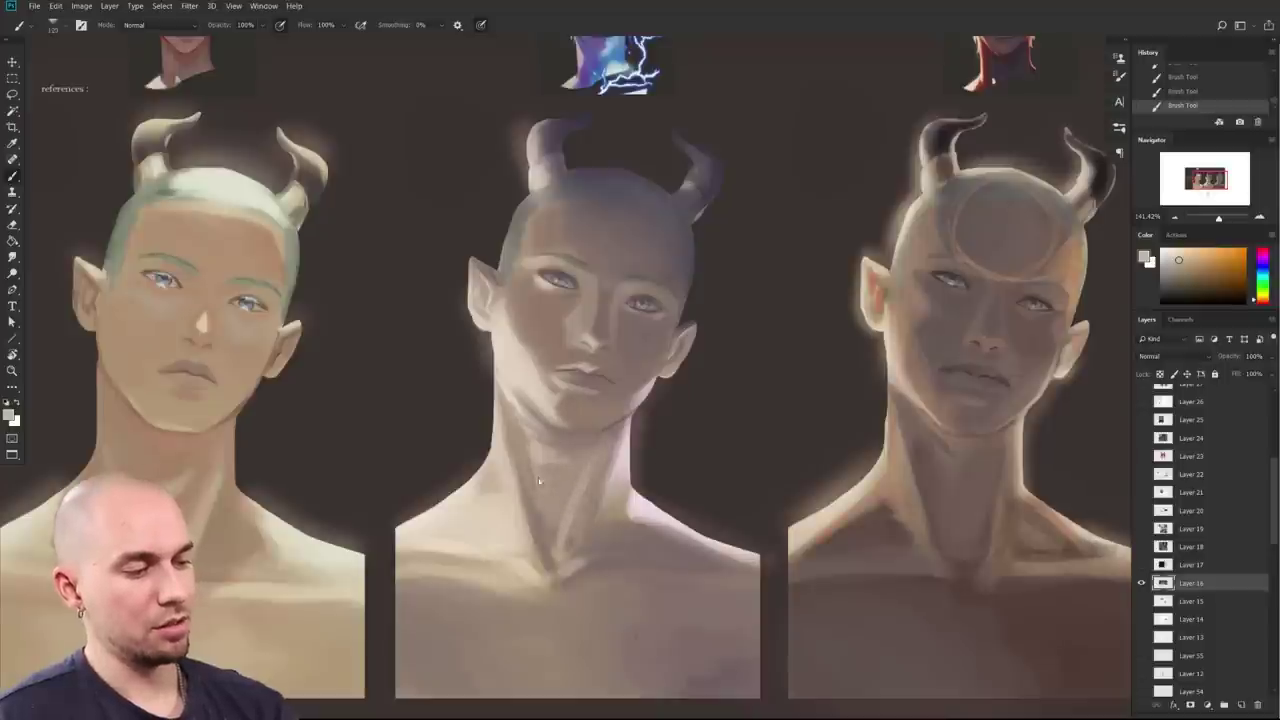
mouse_move(620, 457)
left_mouse_down()
mouse_move(561, 468)
mouse_move(587, 457)
mouse_move(557, 503)
left_mouse_up()
left_click_drag(788, 524, 761, 532)
left_click_drag(761, 532, 591, 512)
scroll(370, 401, "up", 2)
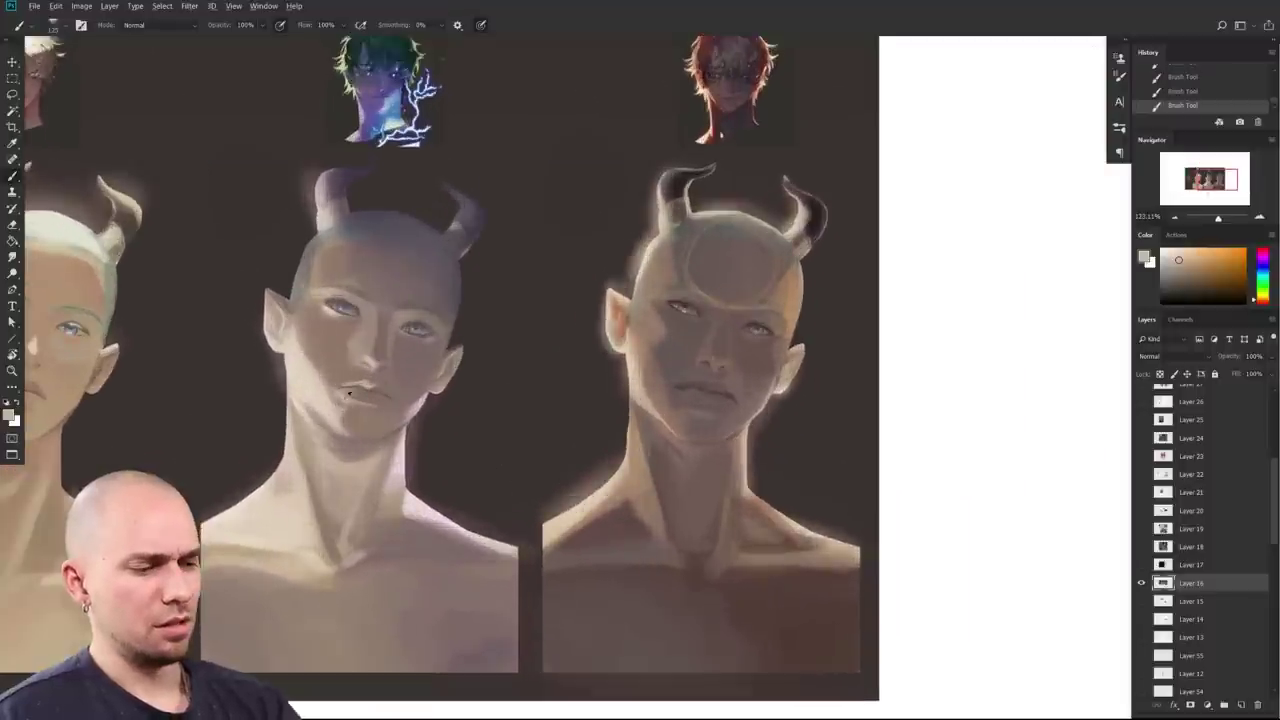
left_click_drag(644, 475, 657, 457)
key("ctrl+alt+z")
key("ctrl+alt+z")
key("ctrl+alt+z")
key("ctrl+alt+z")
Step: Define the second portrait's jaw with a darker edge and brush a light tone sampled below it onto the neck
mouse_move(410, 416)
left_mouse_down()
mouse_move(429, 416)
mouse_move(367, 423)
mouse_move(335, 380)
left_mouse_up()
left_click(464, 424, "alt")
key("bracketleft")
left_click(350, 423, "alt")
key("bracketright")
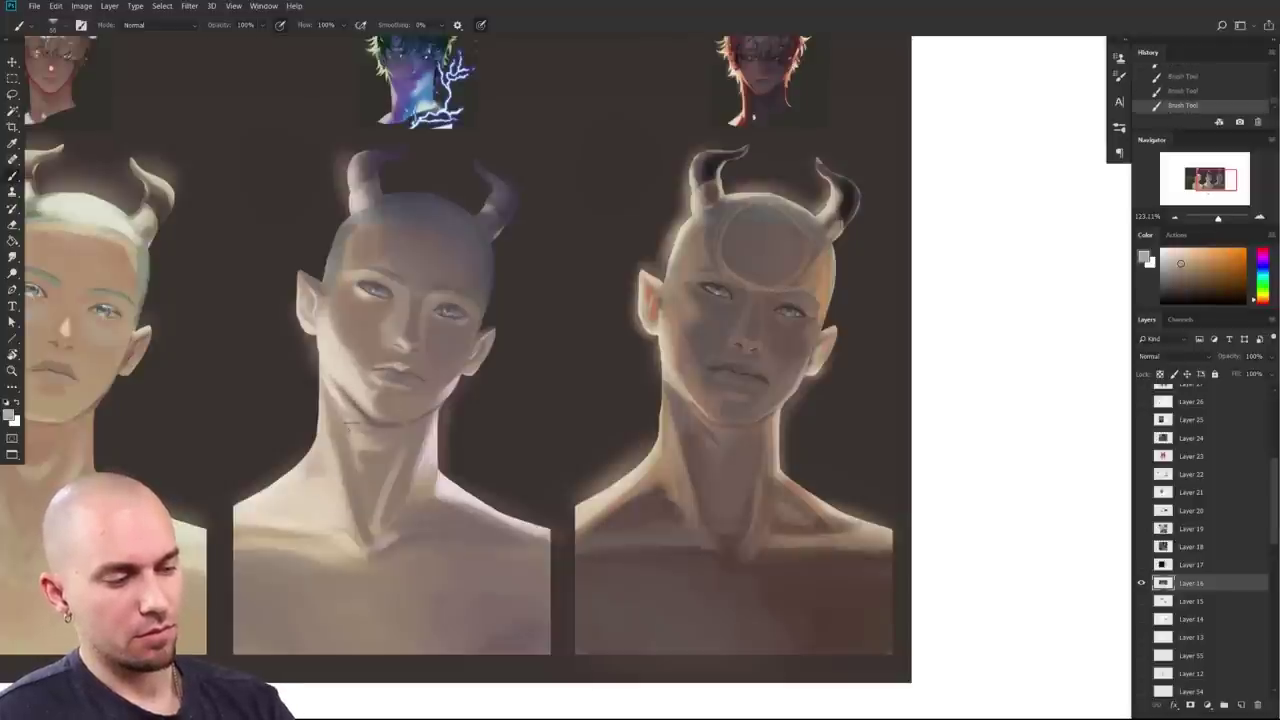
mouse_move(362, 430)
left_mouse_down()
mouse_move(396, 441)
mouse_move(404, 466)
mouse_move(372, 468)
left_mouse_up()
scroll(606, 514, "down", 1)
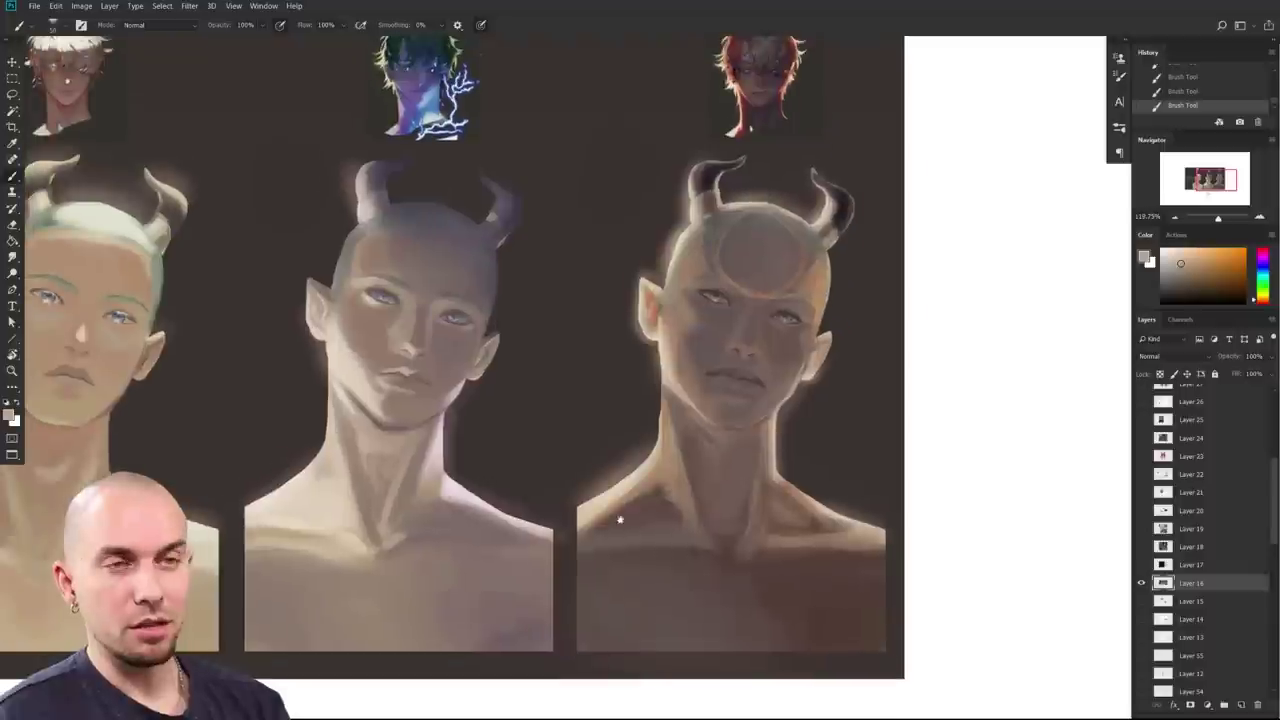
Step: Strengthen the shadow under the second portrait's jaw with a grey tone sampled at the jaw's right side
scroll(574, 443, "up", 2)
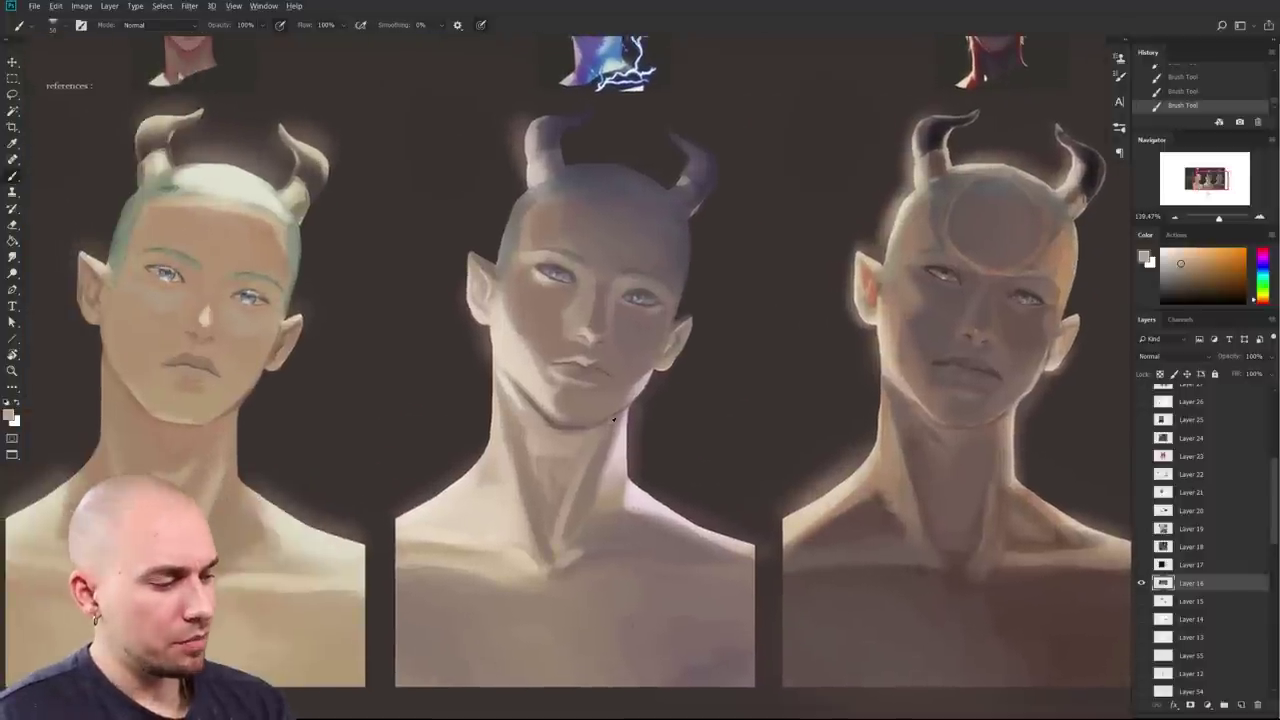
left_click(614, 420, "alt")
mouse_move(588, 446)
left_mouse_down()
mouse_move(546, 436)
mouse_move(528, 414)
left_mouse_up()
left_click_drag(976, 418, 728, 430)
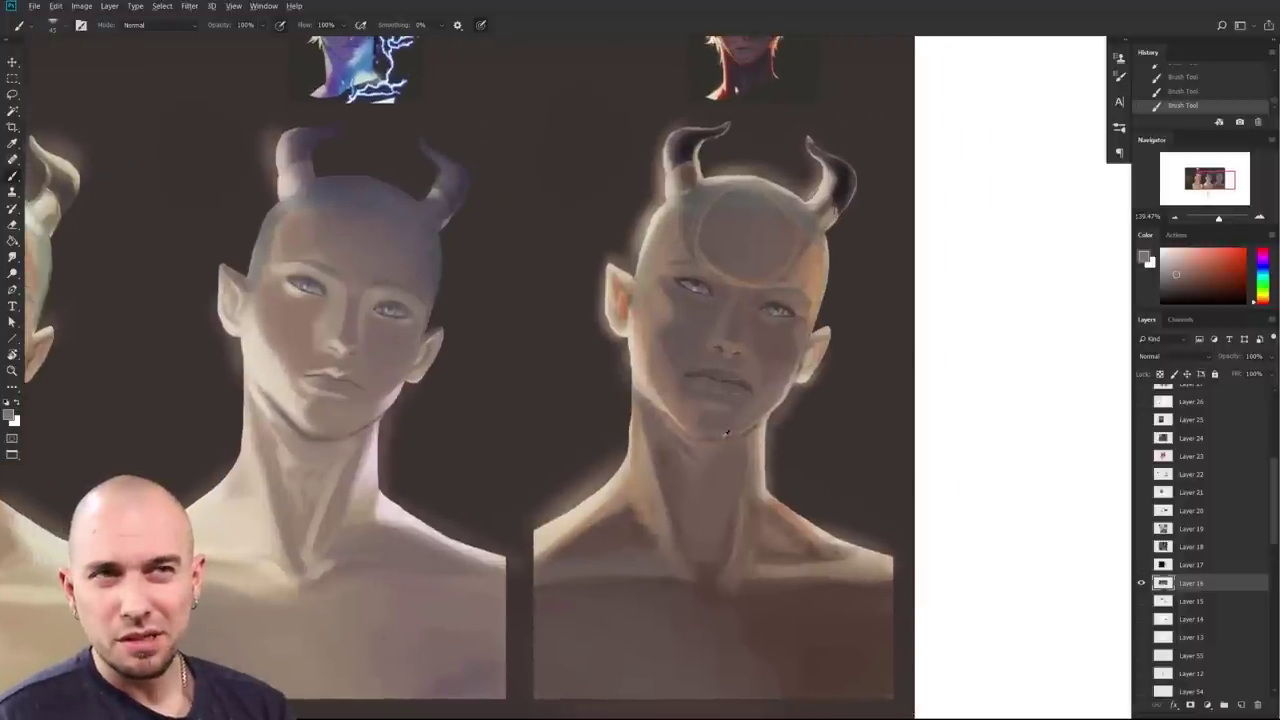
left_click_drag(717, 445, 669, 478)
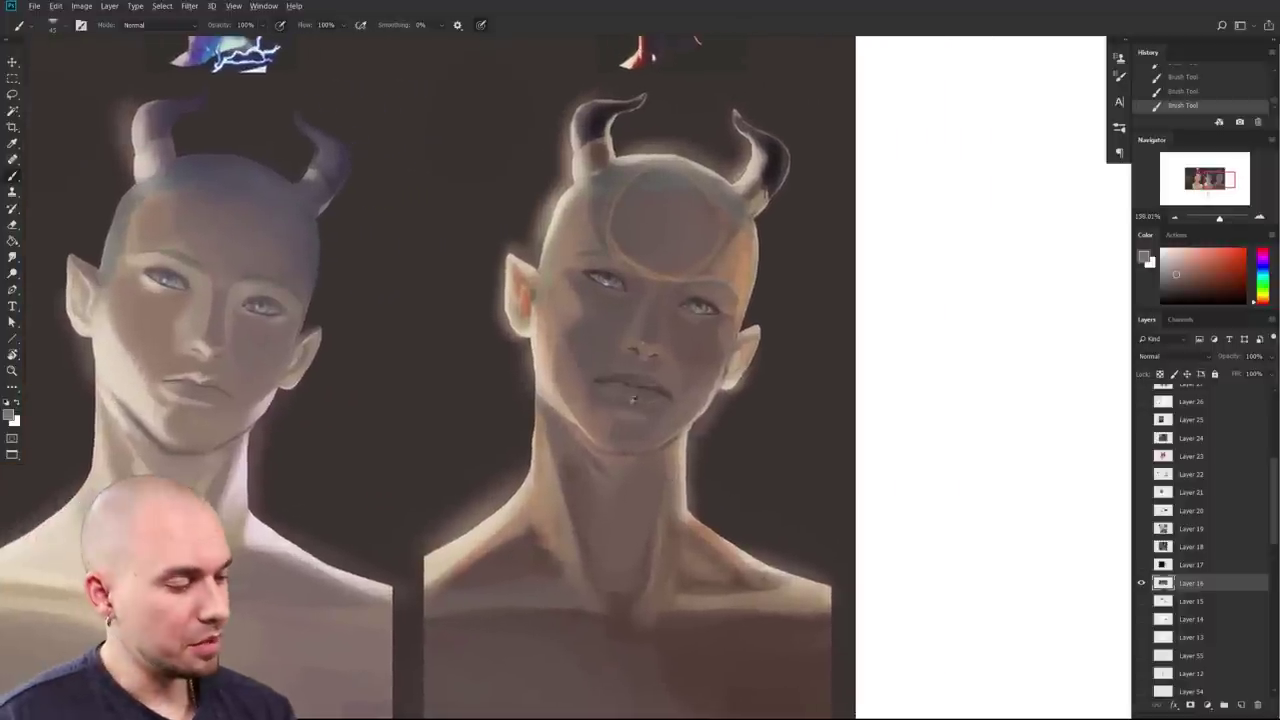
Step: Refine the shading around the third portrait's chin and jaw with brown and grey tones sampled from the artwork
left_click(571, 371, "alt")
key("bracketright")
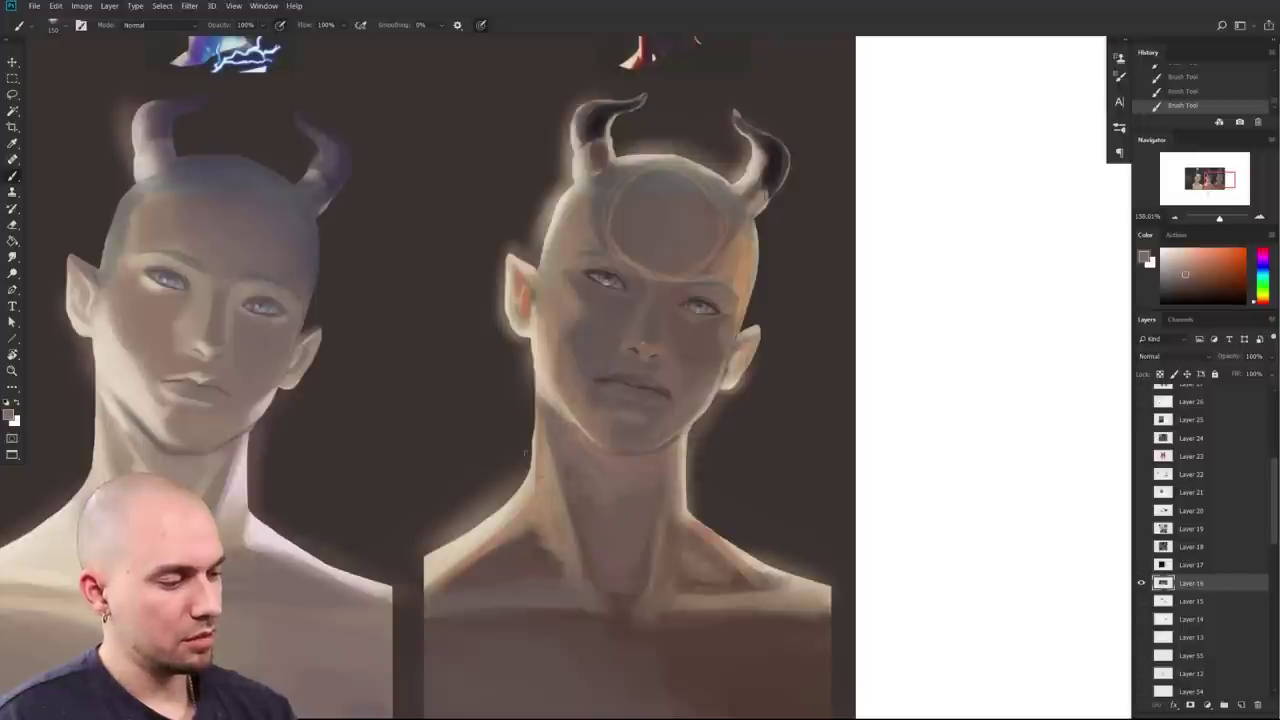
left_click(675, 349, "alt")
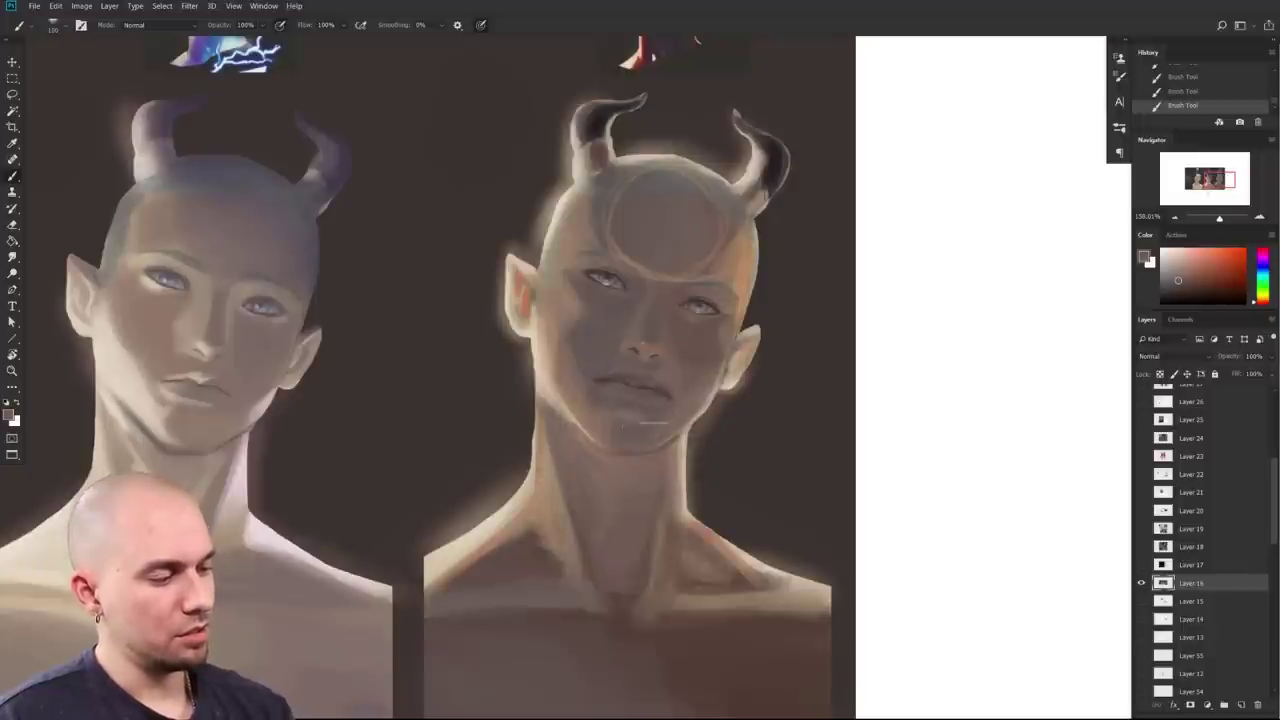
left_click(720, 428, "alt")
mouse_move(654, 454)
left_mouse_down()
mouse_move(600, 449)
mouse_move(638, 450)
left_mouse_up()
left_click_drag(829, 488, 789, 485)
scroll(788, 484, "up", 4)
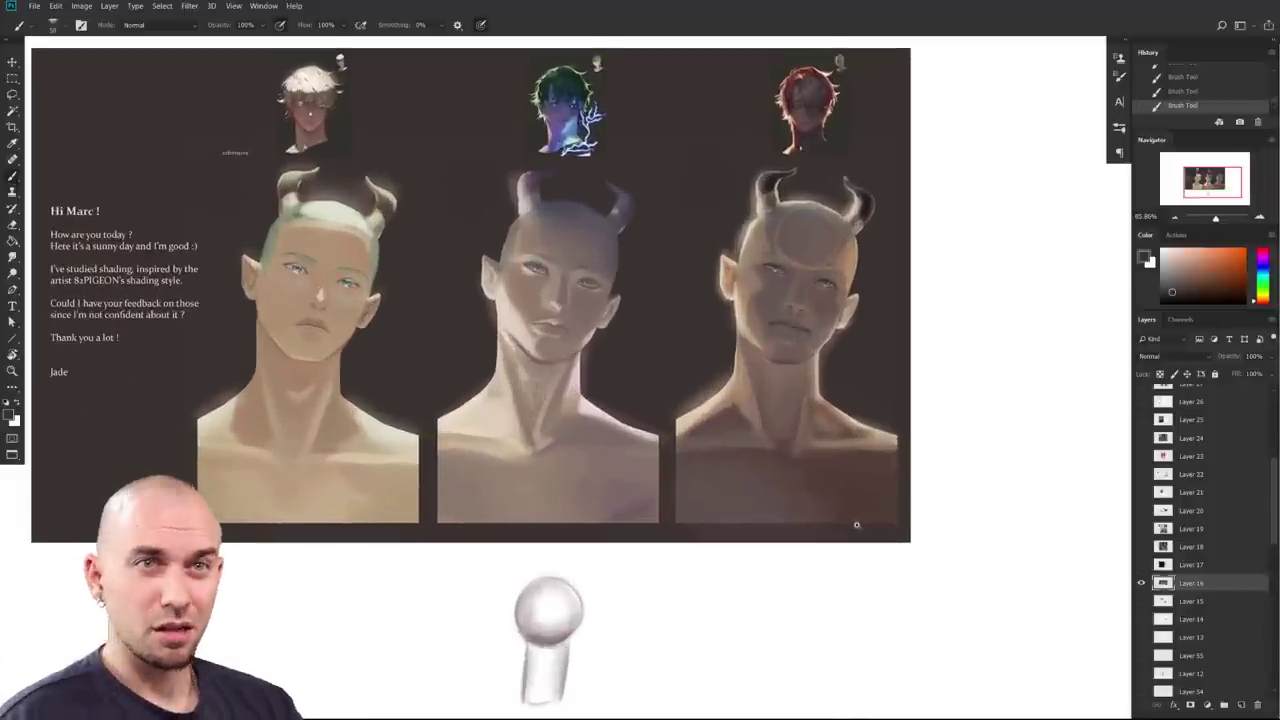
scroll(858, 525, "down", 1)
scroll(850, 525, "up", 2)
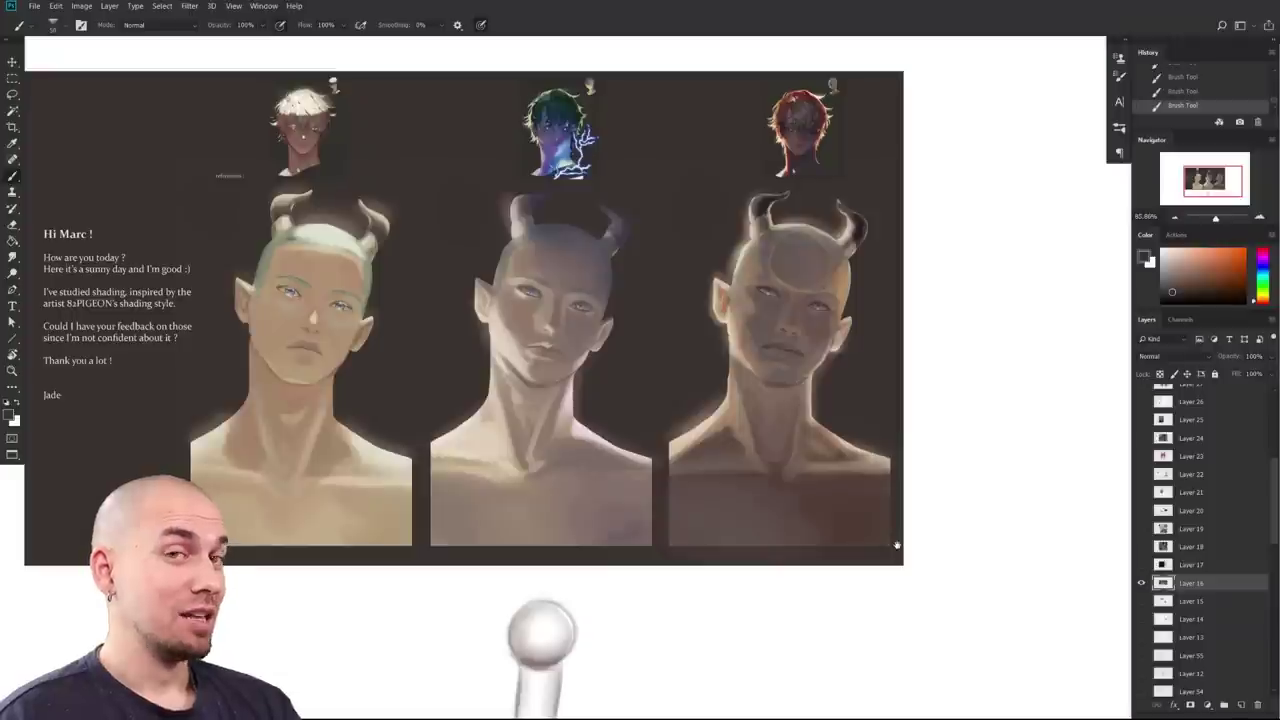
Step: Show only Layer 17, make it the active layer, and examine the dark forest painting with its feedback request
left_click(1141, 565, "alt")
left_click(1190, 565)
left_click_drag(860, 486, 989, 543)
left_click_drag(989, 543, 936, 510)
left_click_drag(936, 510, 963, 509)
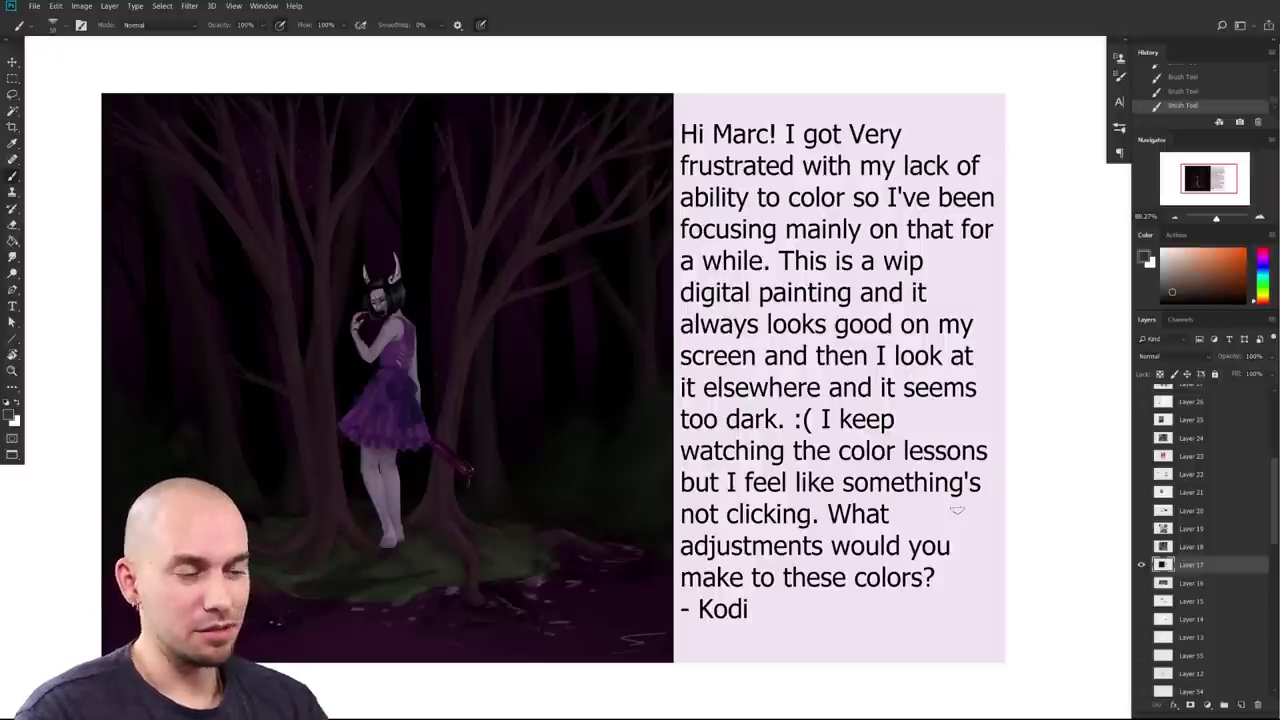
scroll(880, 520, "left", 5)
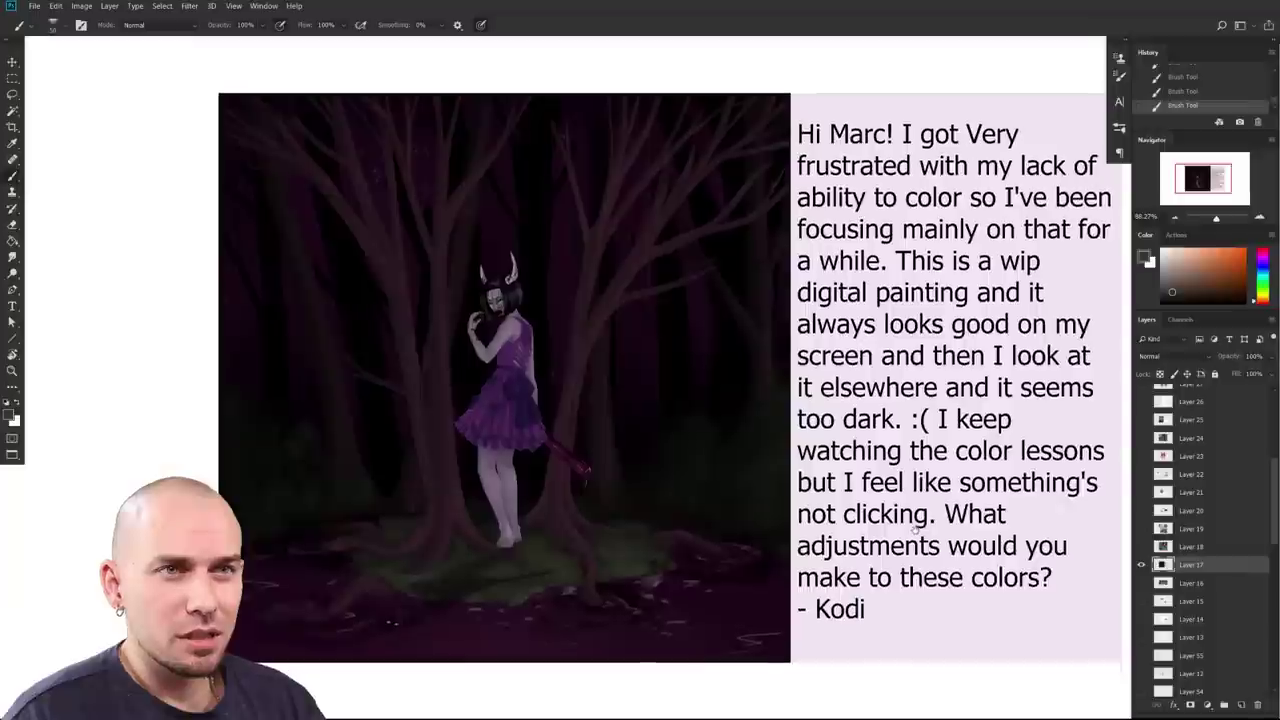
mouse_move(883, 527)
left_mouse_down()
mouse_move(904, 516)
mouse_move(892, 550)
left_mouse_up()
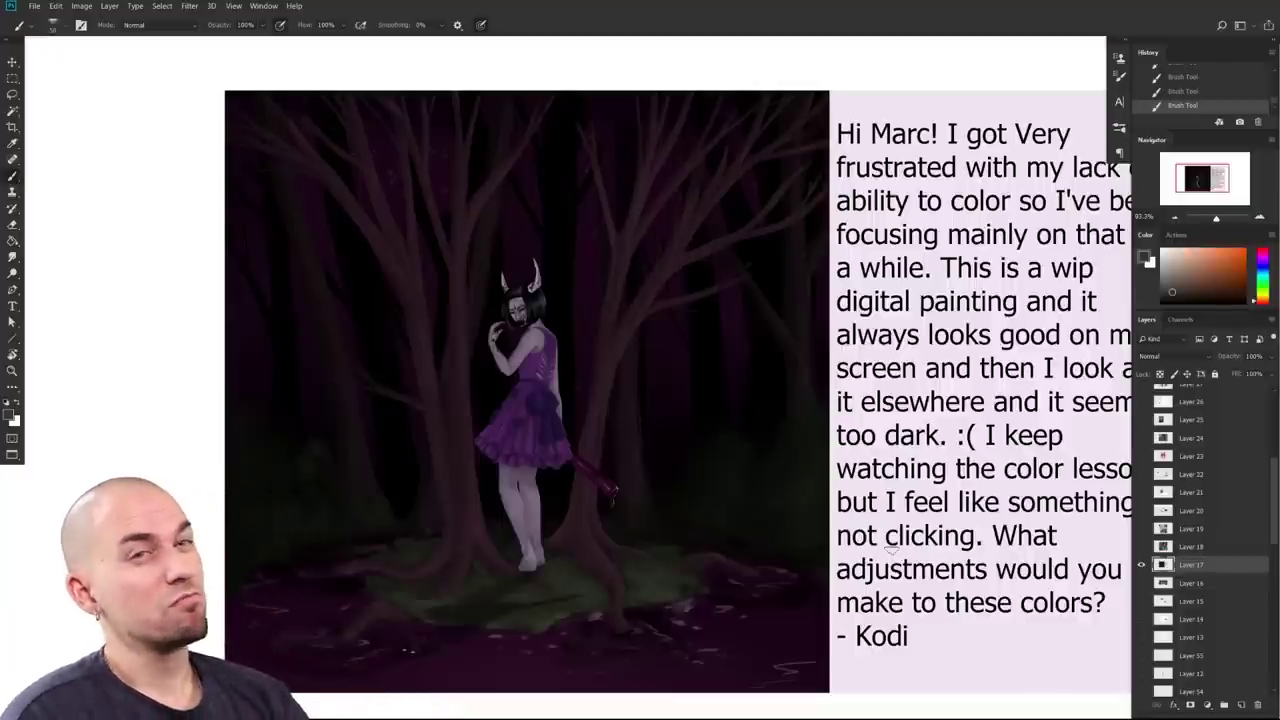
scroll(890, 549, "down", 5)
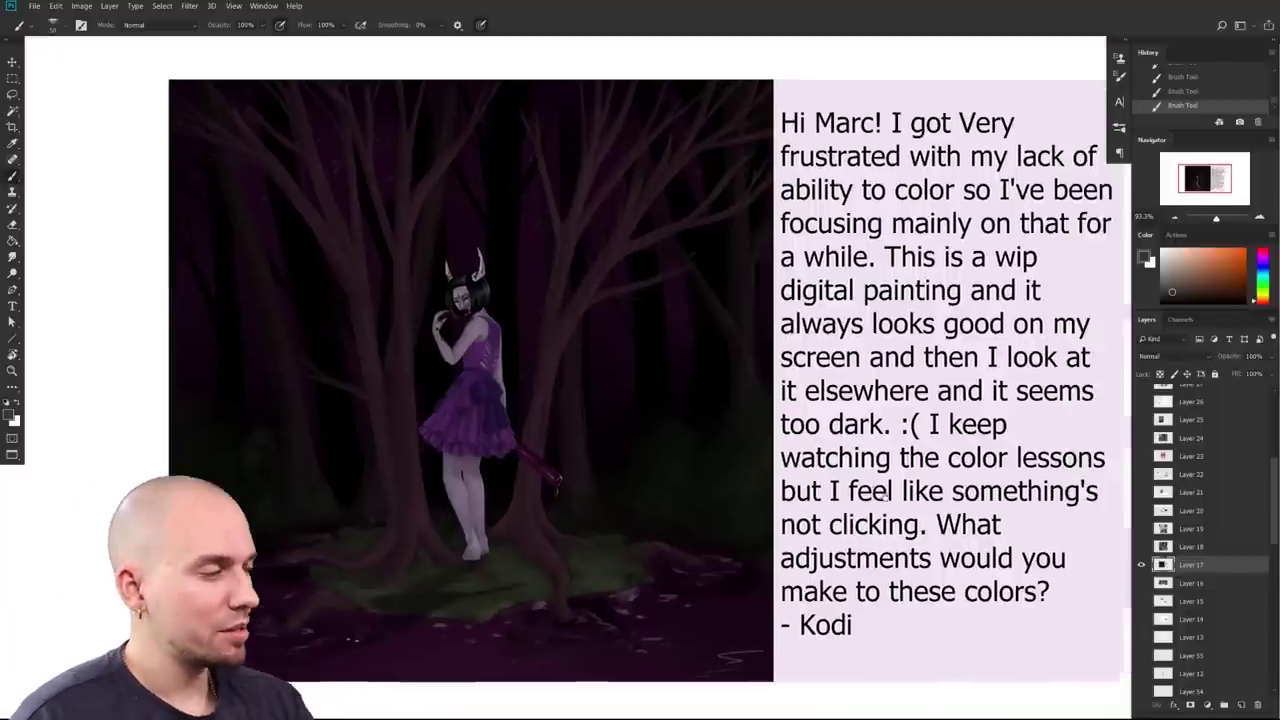
scroll(791, 508, "up", 2)
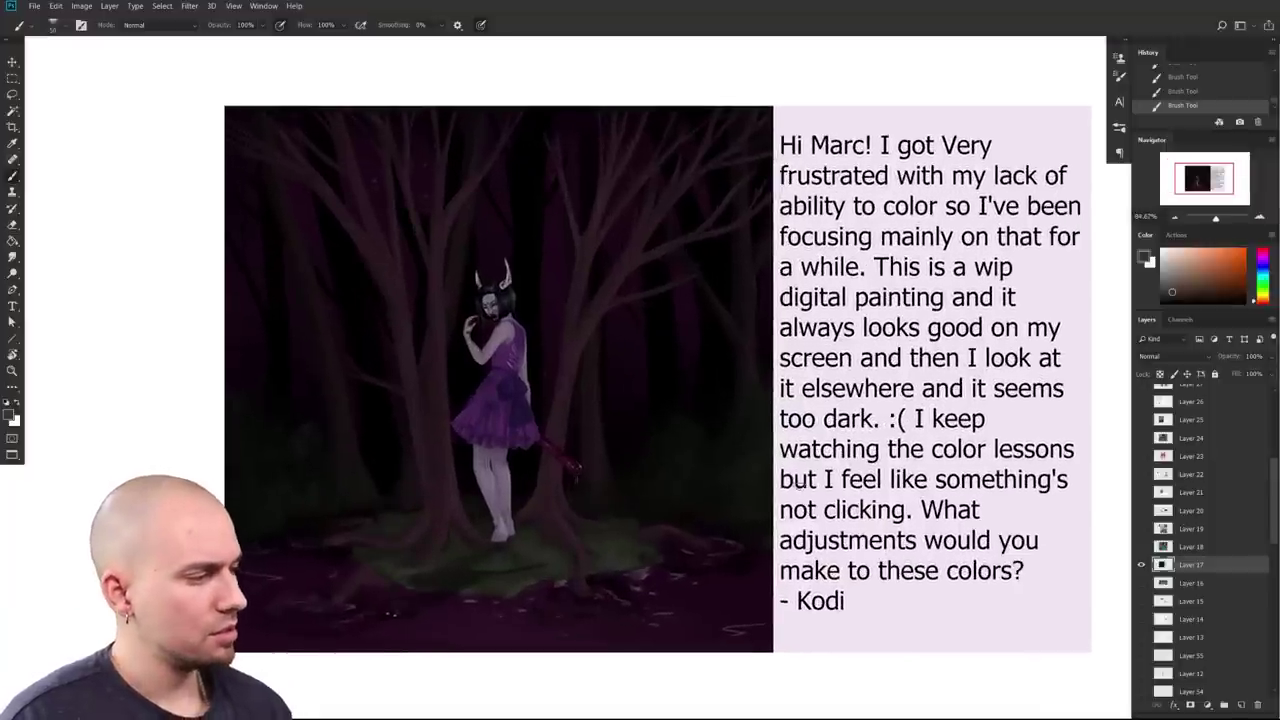
Step: Select the whole forest painting with a rectangular marquee, leaving out the message beside it
key("m")
mouse_move(223, 106)
left_mouse_down()
mouse_move(800, 623)
mouse_move(773, 652)
left_mouse_up()
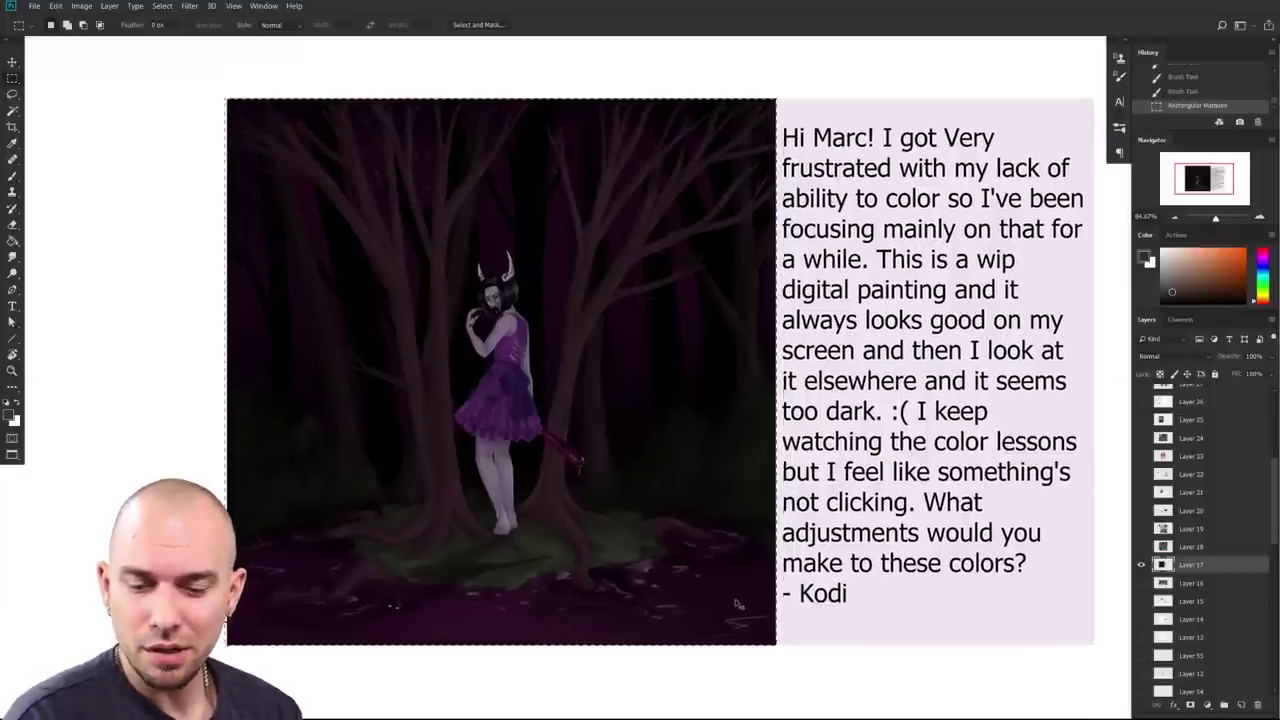
key("ctrl+m")
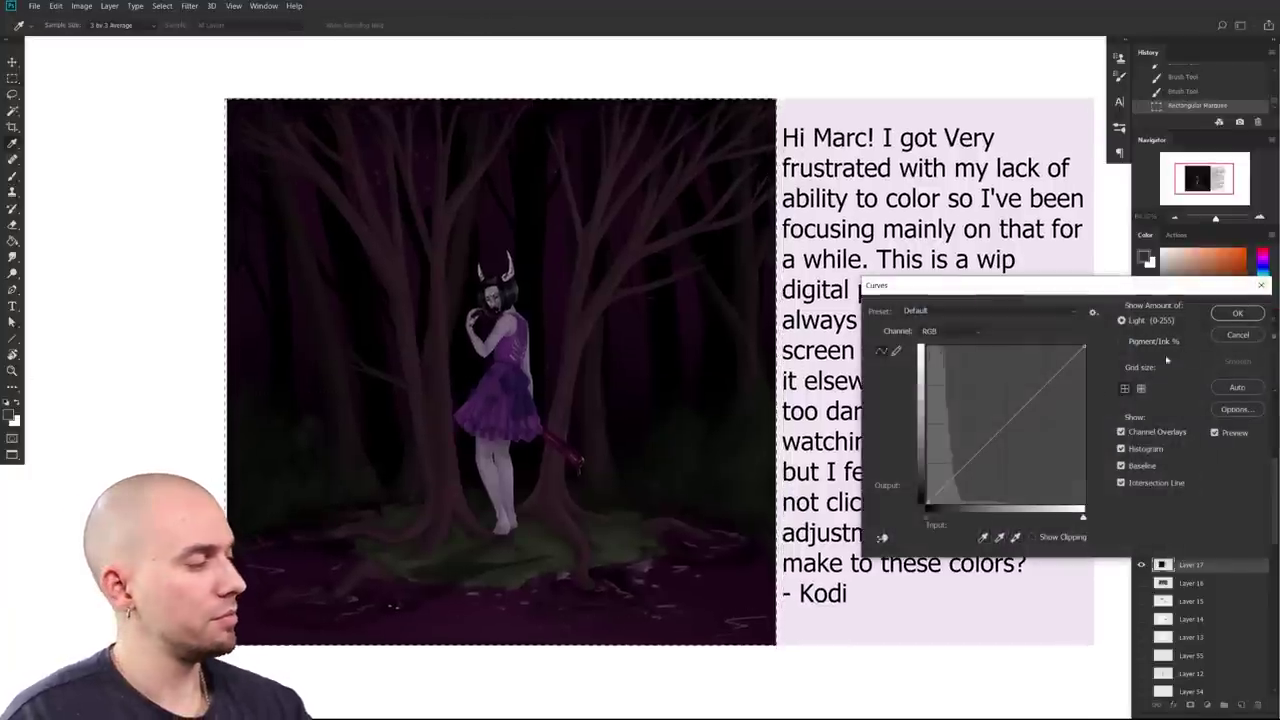
key("Escape")
Step: Brighten the selected forest painting with Levels, using a midtone input of 1.61 and a white input of 216
key("ctrl+l")
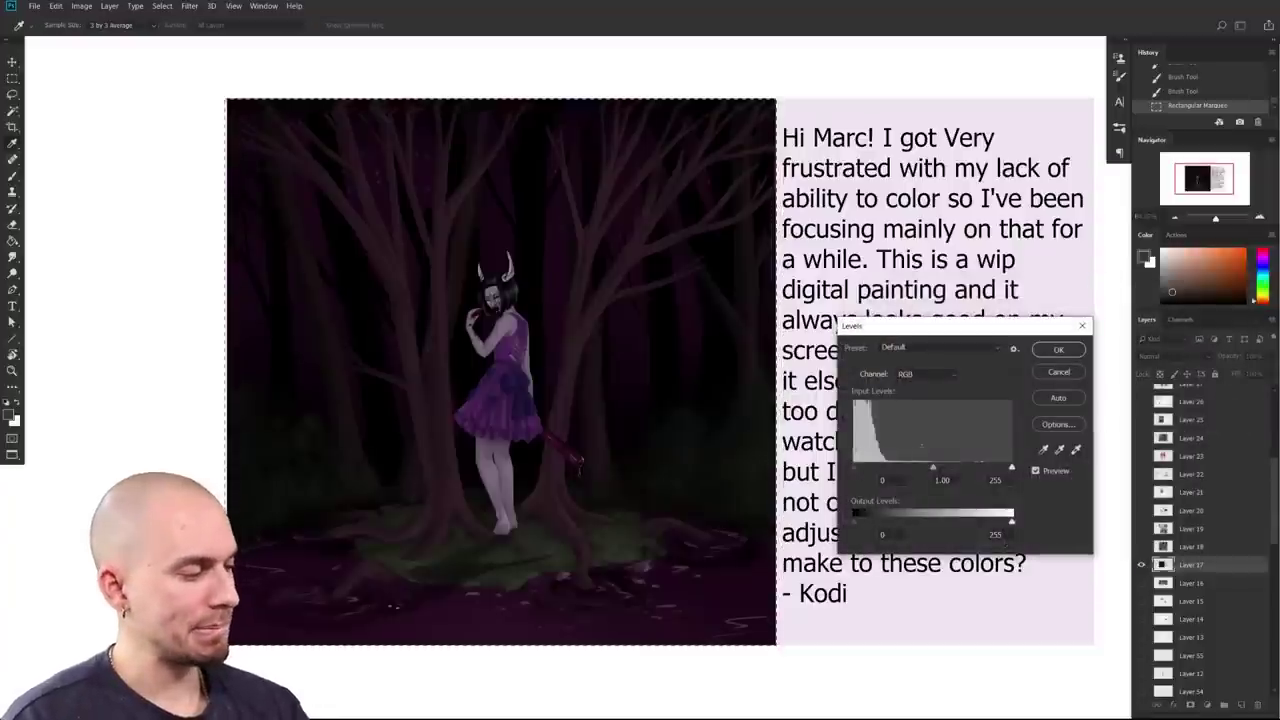
left_click_drag(933, 468, 906, 473)
mouse_move(1011, 467)
left_mouse_down()
mouse_move(971, 476)
mouse_move(988, 476)
left_mouse_up()
left_click(1011, 522)
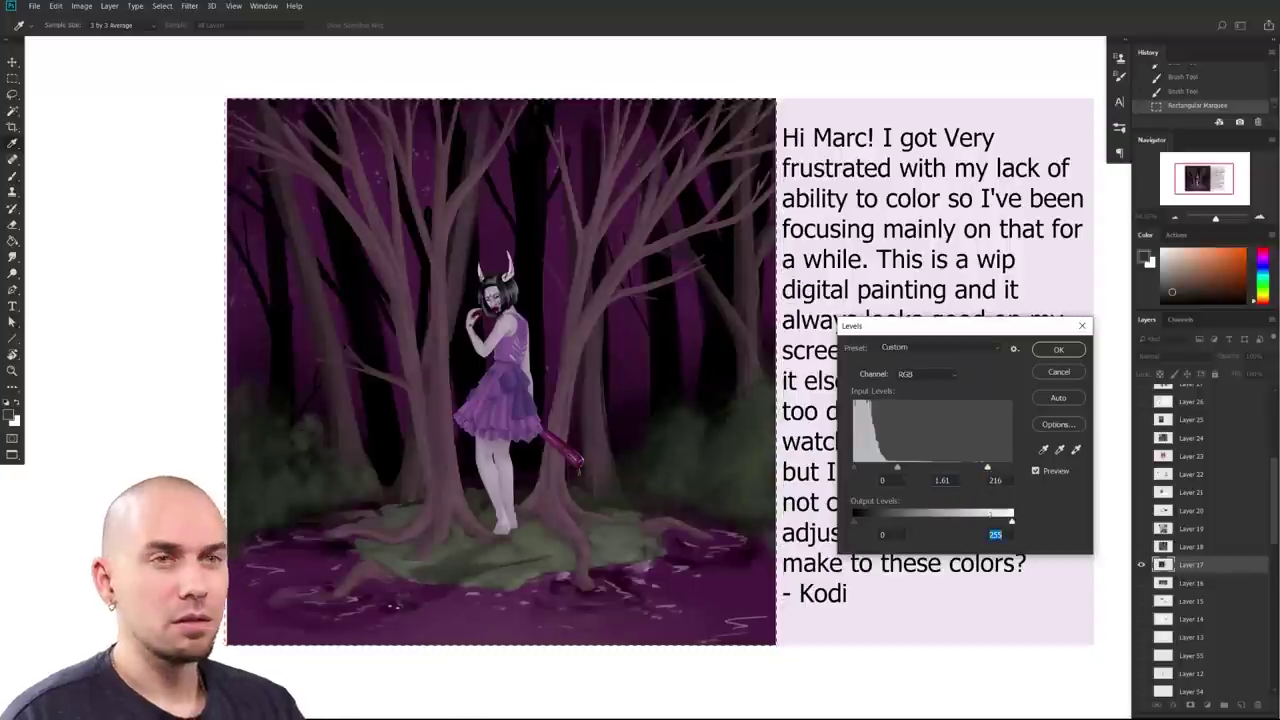
key("Return")
Step: Compare the forest painting before and after brightening by repeatedly undoing and redoing the Levels adjustment
left_click_drag(732, 479, 795, 504)
key("ctrl+z")
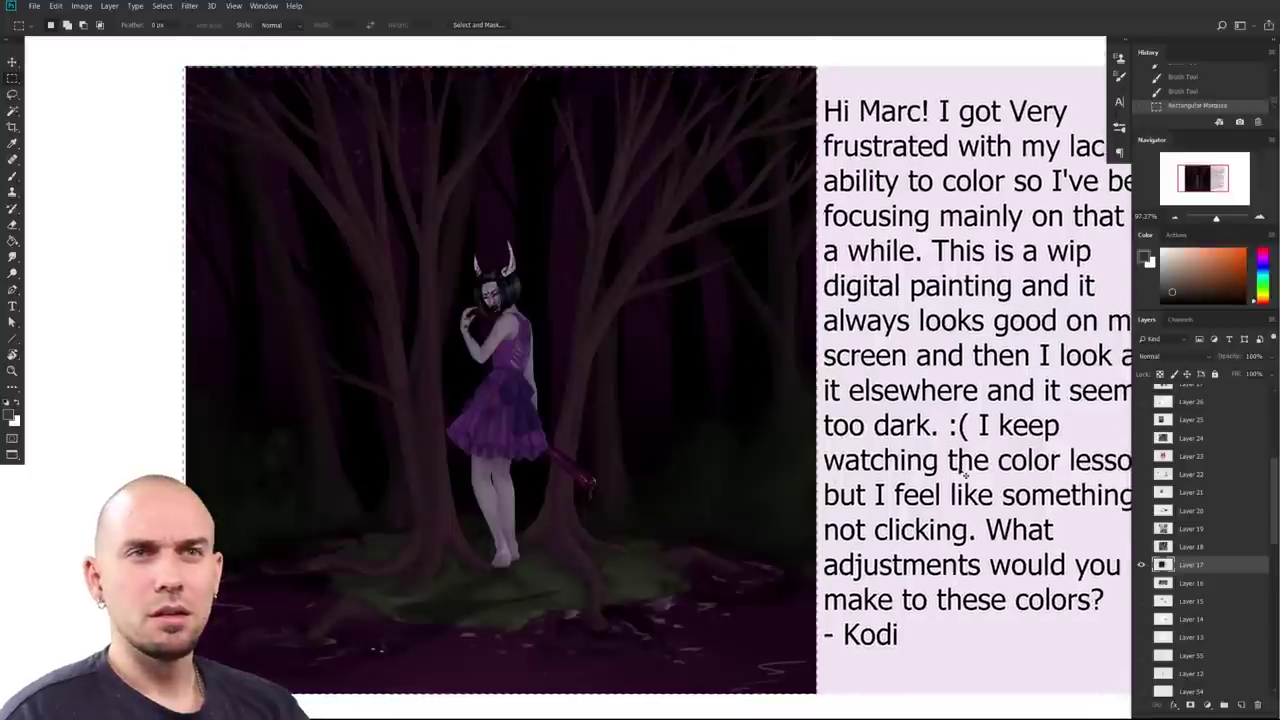
key("ctrl+z")
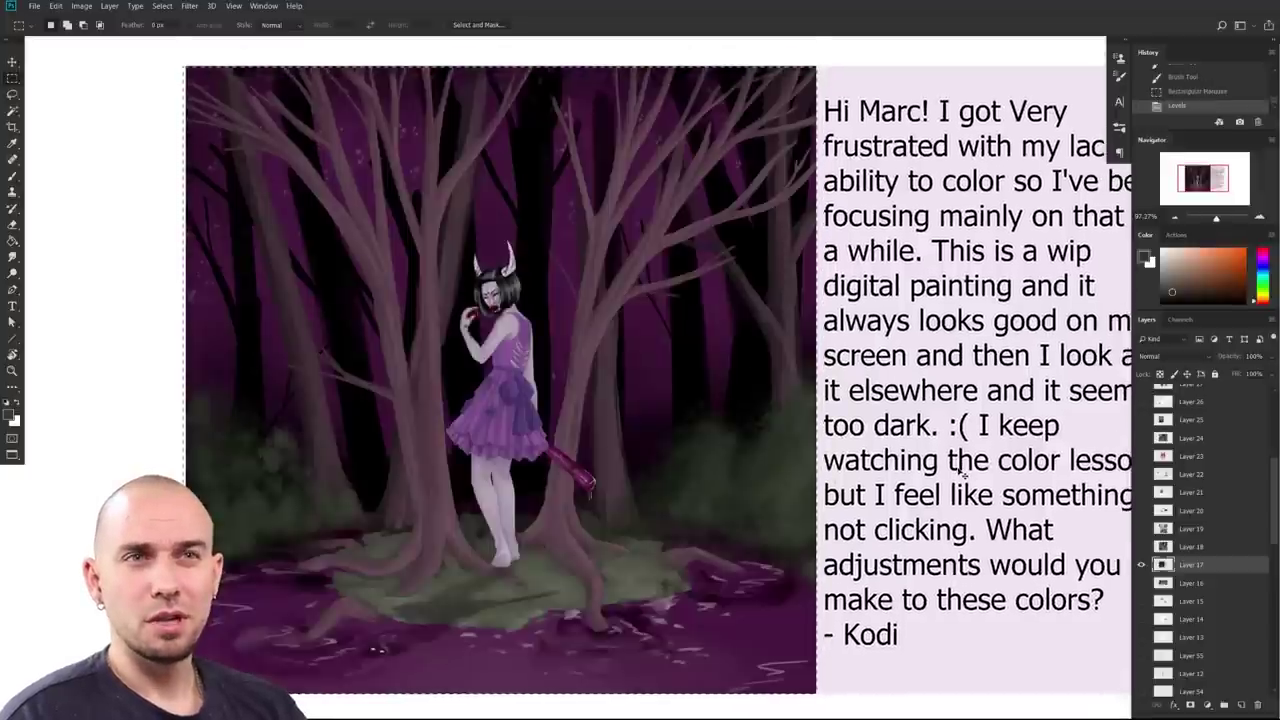
key("ctrl+z")
key("ctrl+z")
key("ctrl+z")
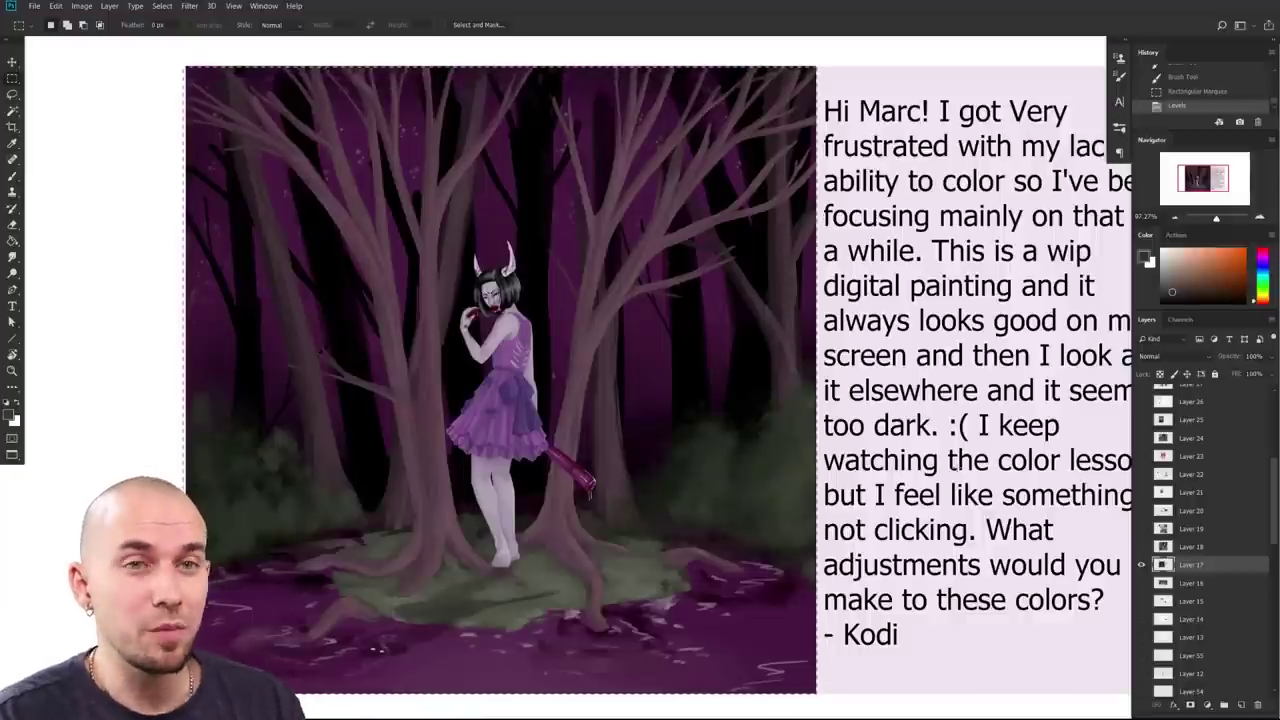
Step: Clear the selection around the forest painting
left_click_drag(938, 534, 902, 550)
key("ctrl+d")
left_click_drag(826, 537, 903, 544)
scroll(903, 544, "down", 1)
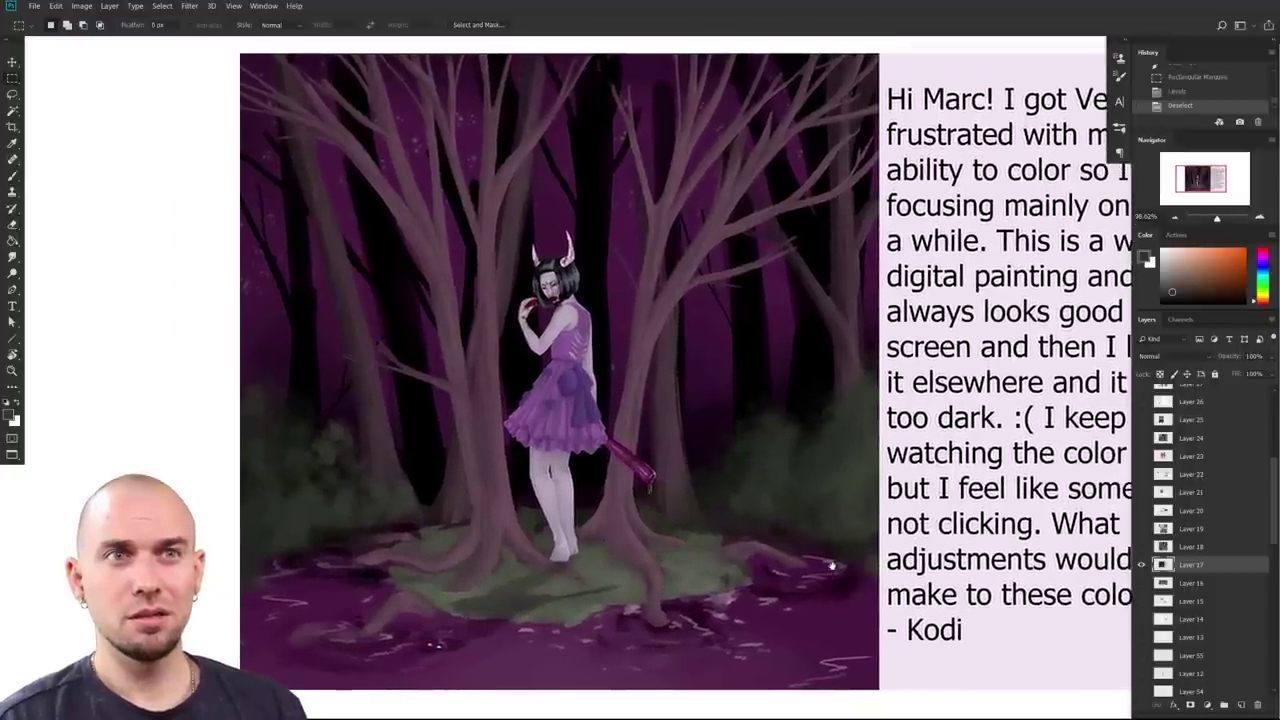
Step: Switch to the Brush with a neutral grey and examine the brightened figure and surrounding trees up close and as a whole
key("b")
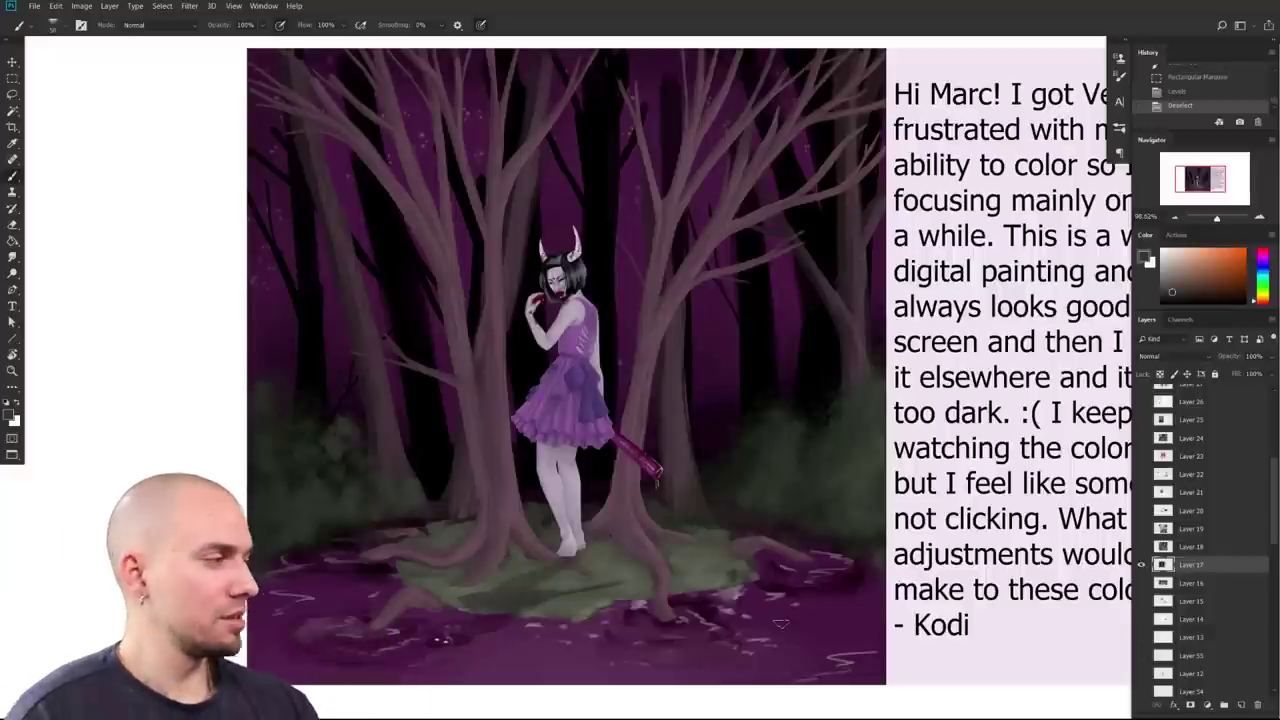
left_click(1164, 290)
left_click_drag(901, 385, 847, 395)
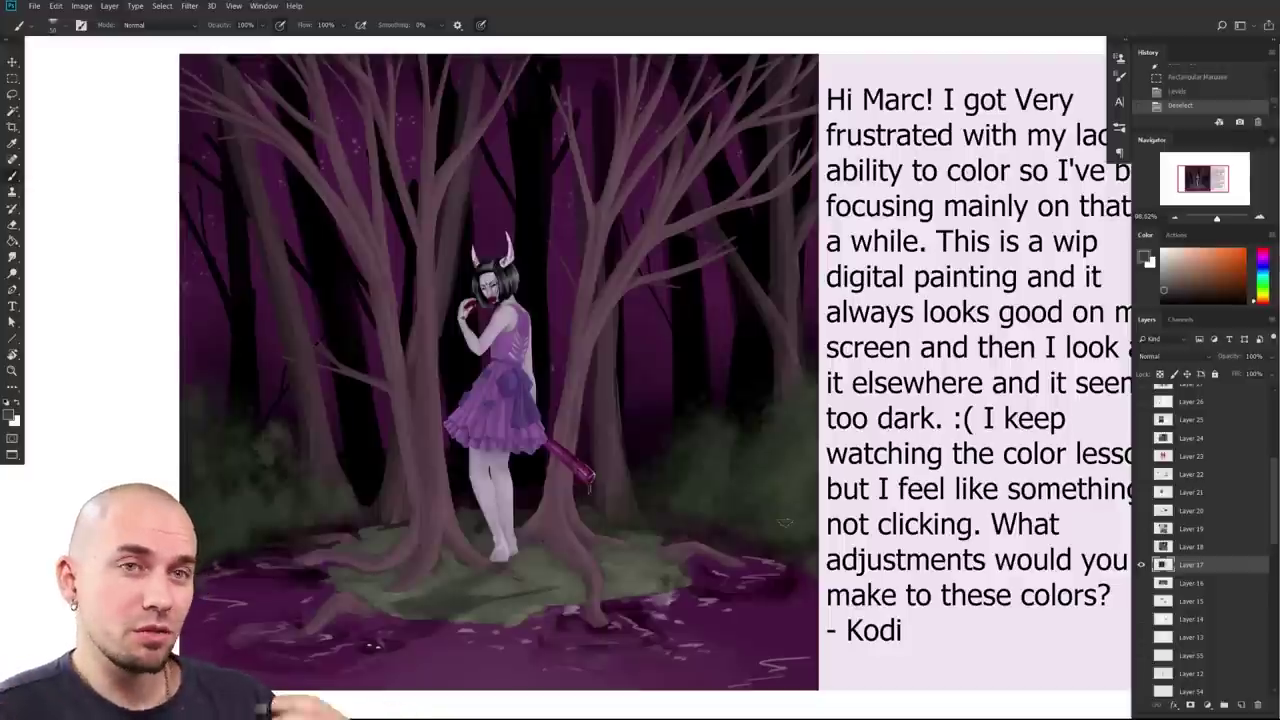
left_click_drag(697, 527, 673, 539)
scroll(673, 539, "up", 6)
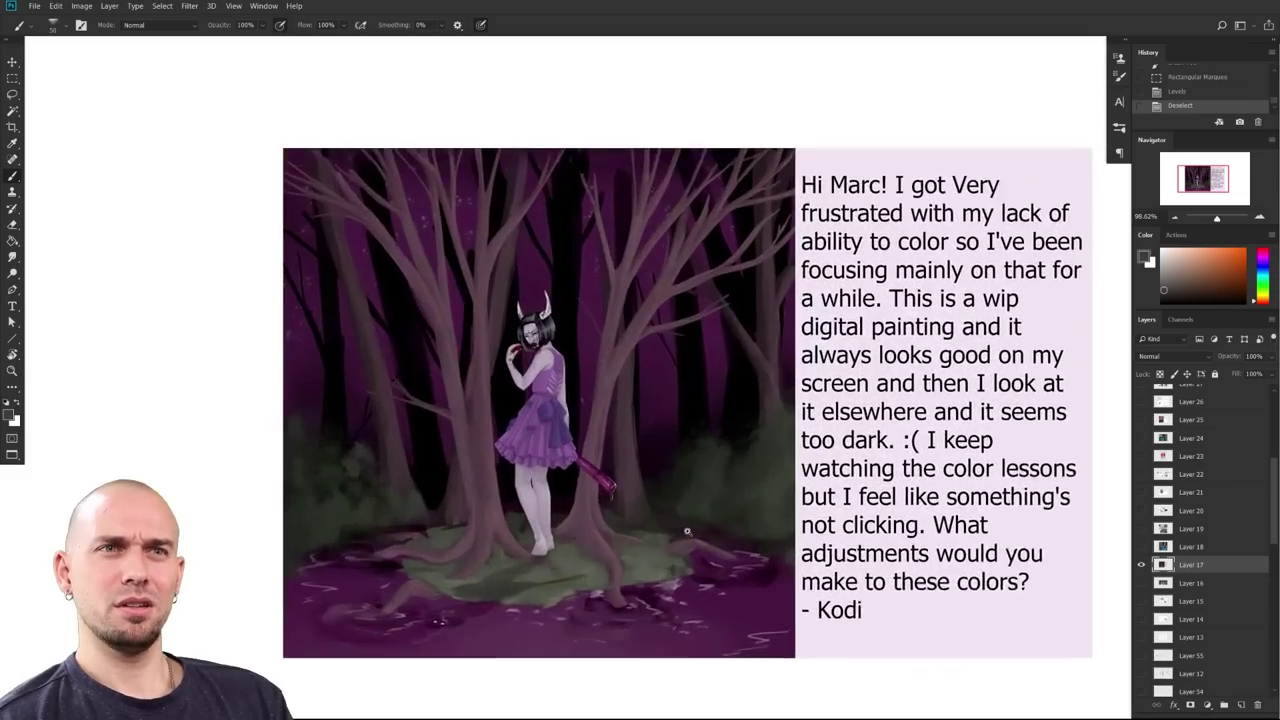
scroll(703, 523, "up", 1)
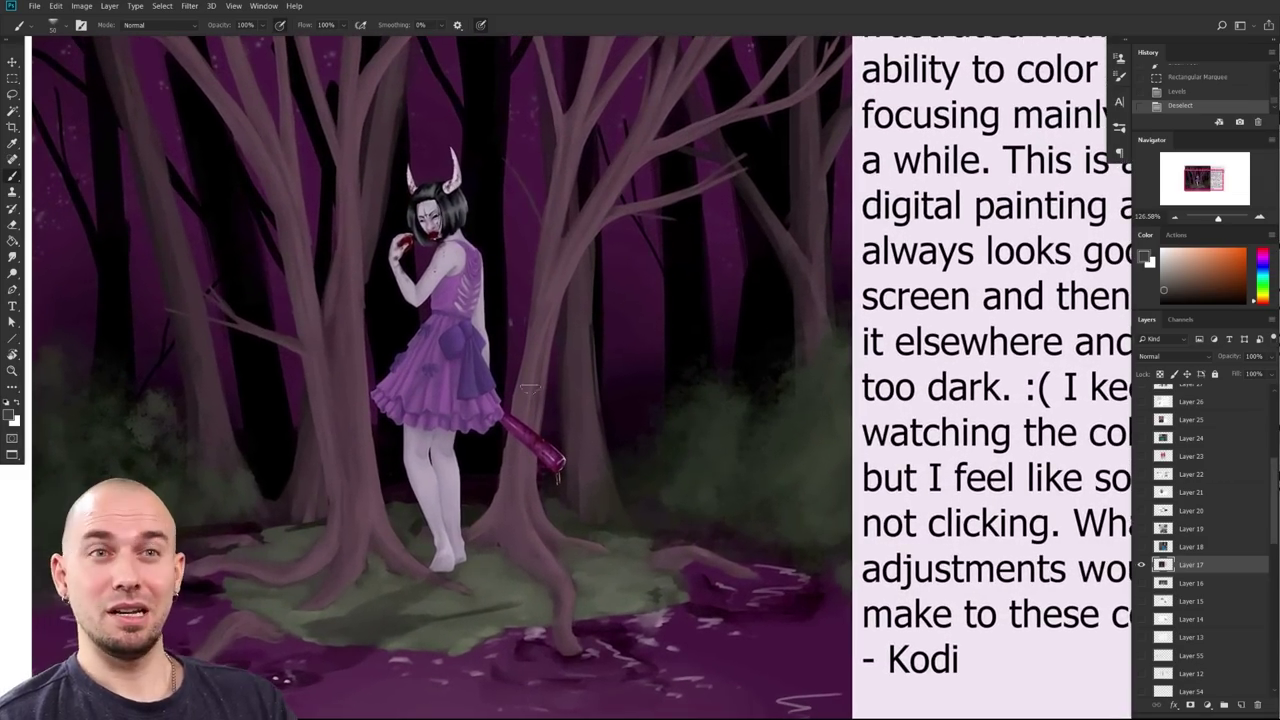
scroll(413, 472, "up", 2)
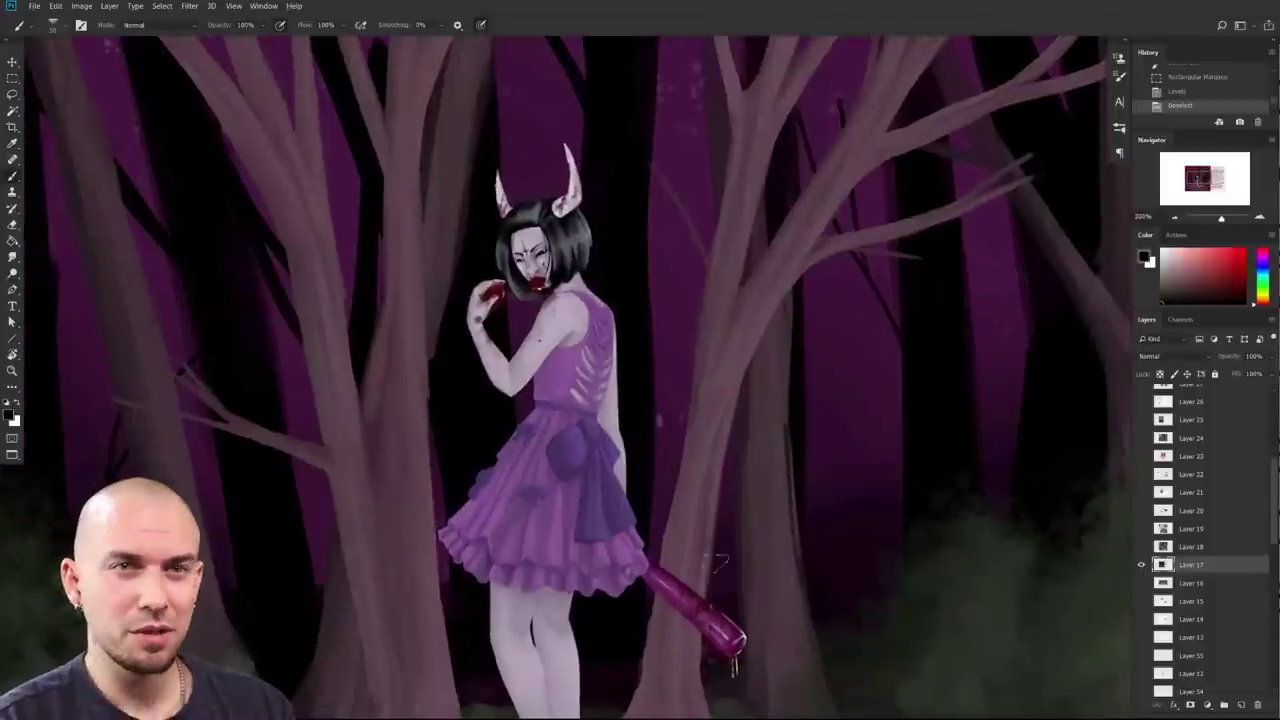
scroll(755, 579, "down", 3)
scroll(744, 507, "up", 2)
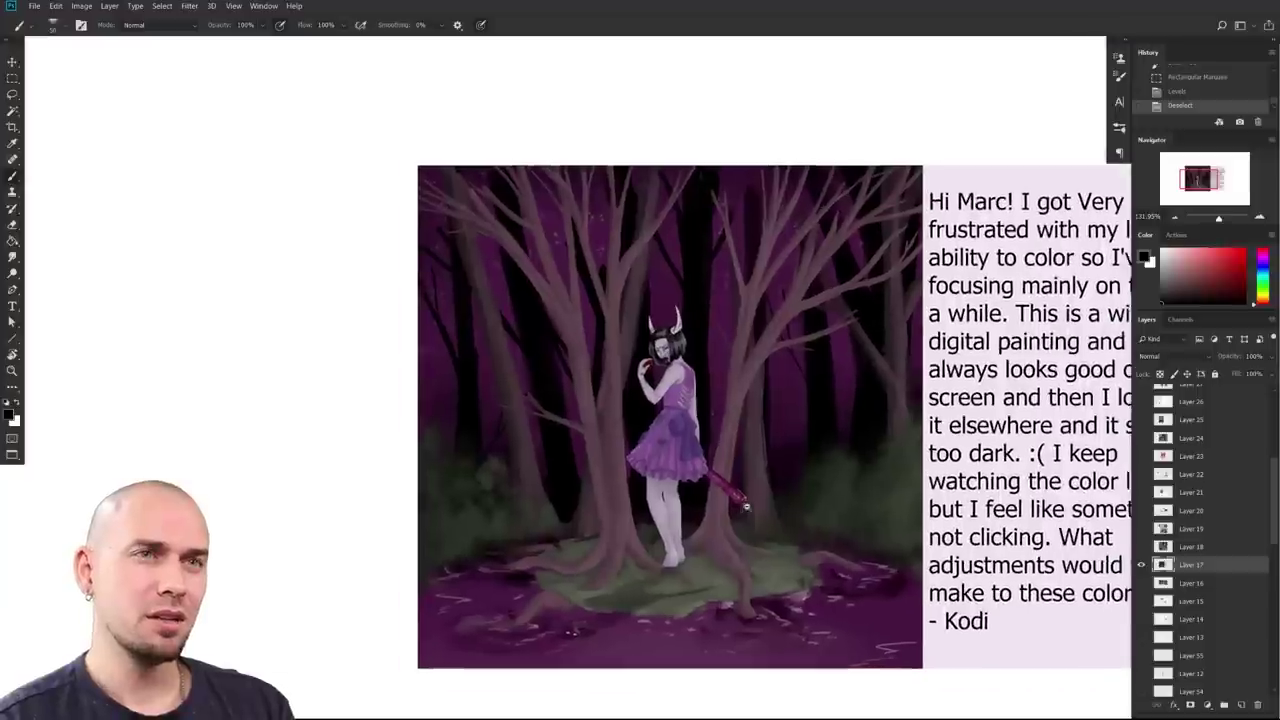
Step: Try marking the tree branches above the figure with a loose bright red scribble, and undo it
left_click_drag(751, 503, 680, 492)
left_click(1242, 251)
left_click_drag(810, 528, 803, 546)
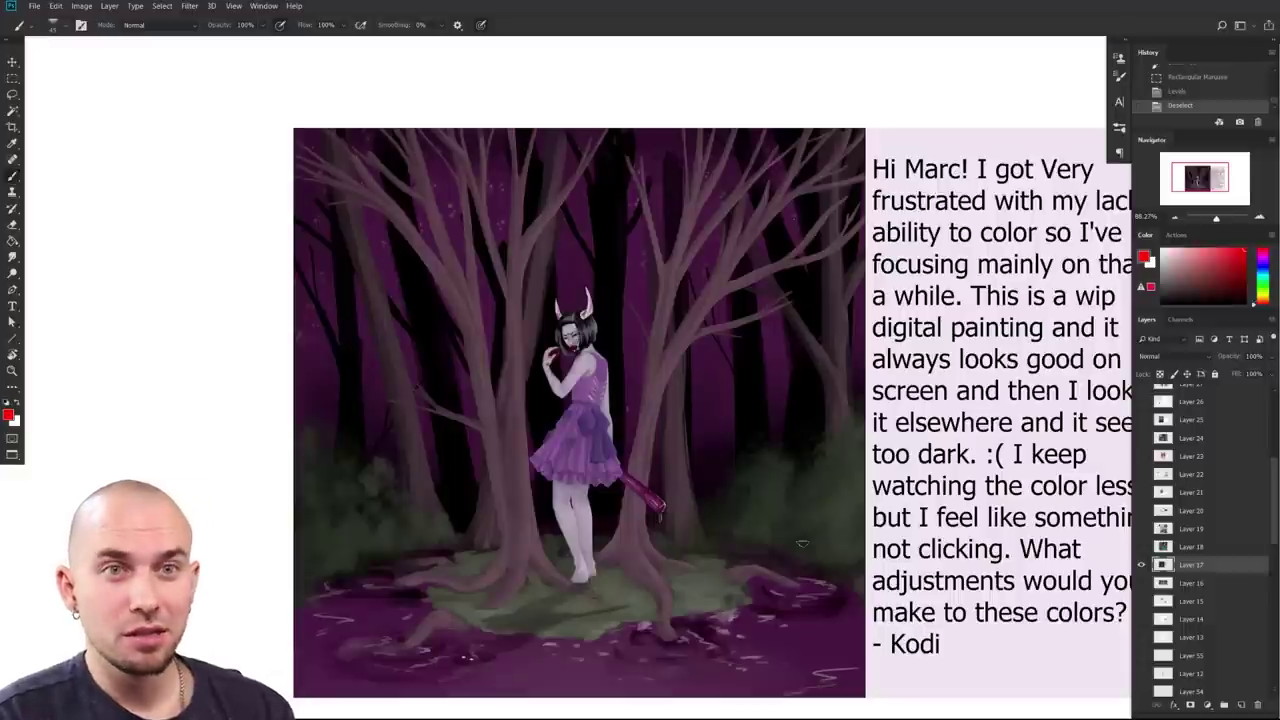
left_click_drag(697, 543, 629, 574)
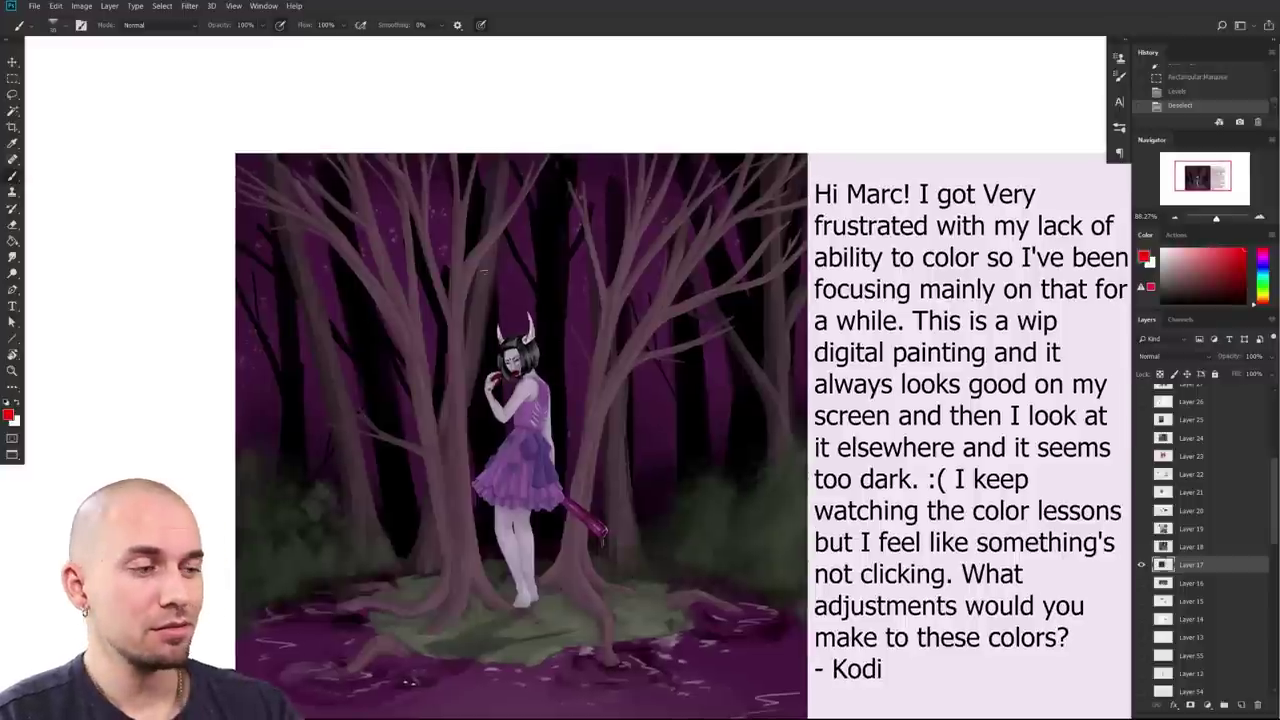
mouse_move(335, 285)
left_mouse_down()
mouse_move(530, 245)
mouse_move(605, 212)
mouse_move(745, 255)
left_mouse_up()
mouse_move(604, 288)
left_mouse_down()
mouse_move(436, 342)
mouse_move(535, 268)
left_mouse_up()
left_click_drag(714, 486, 700, 494)
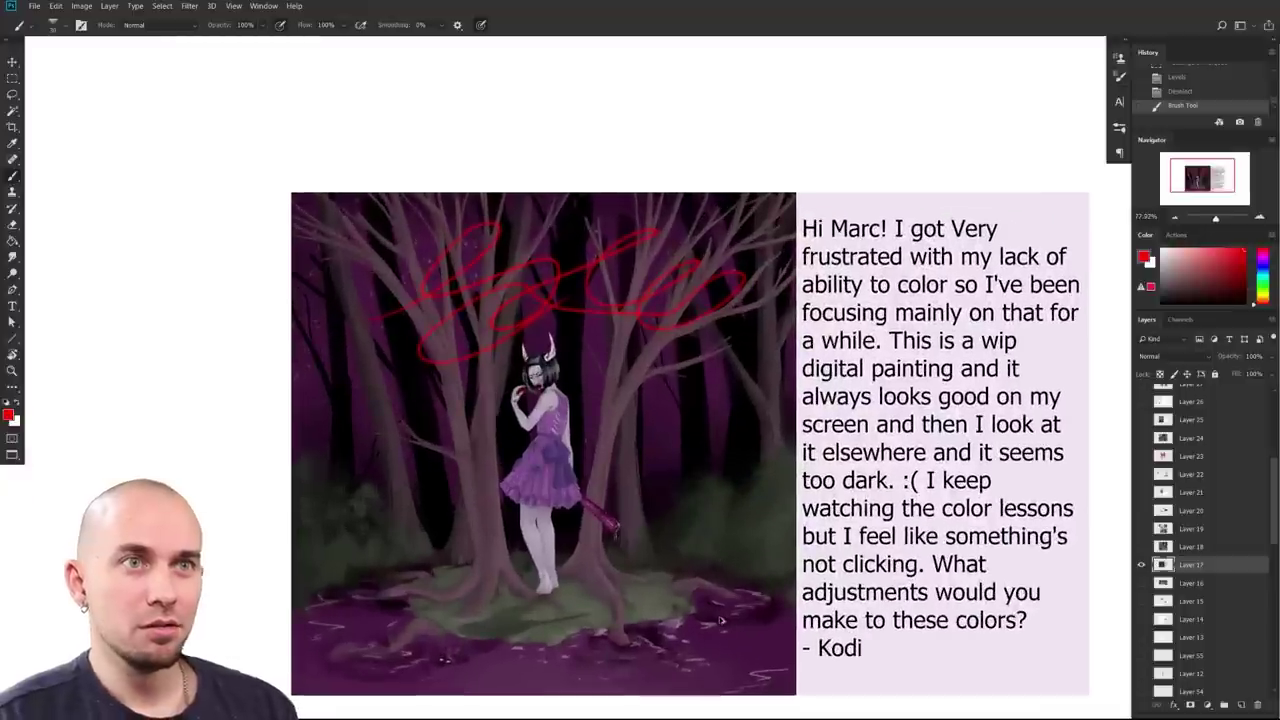
key("ctrl+z")
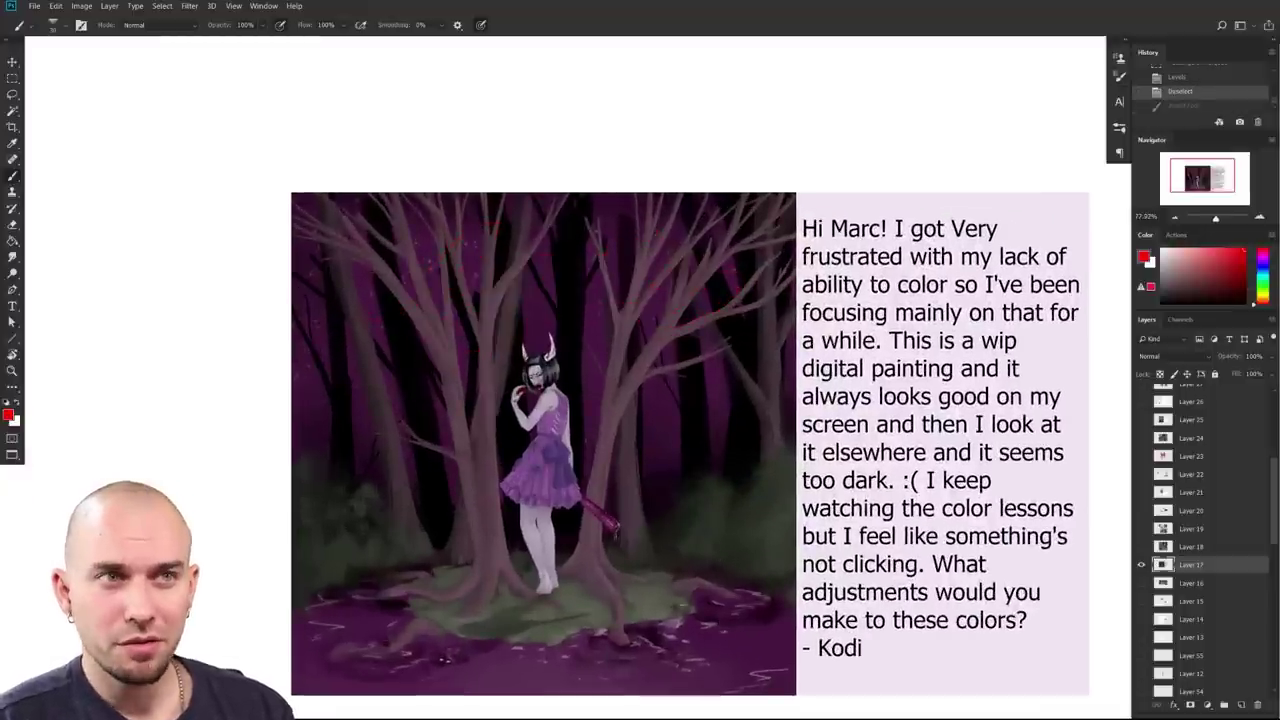
scroll(634, 551, "up", 3)
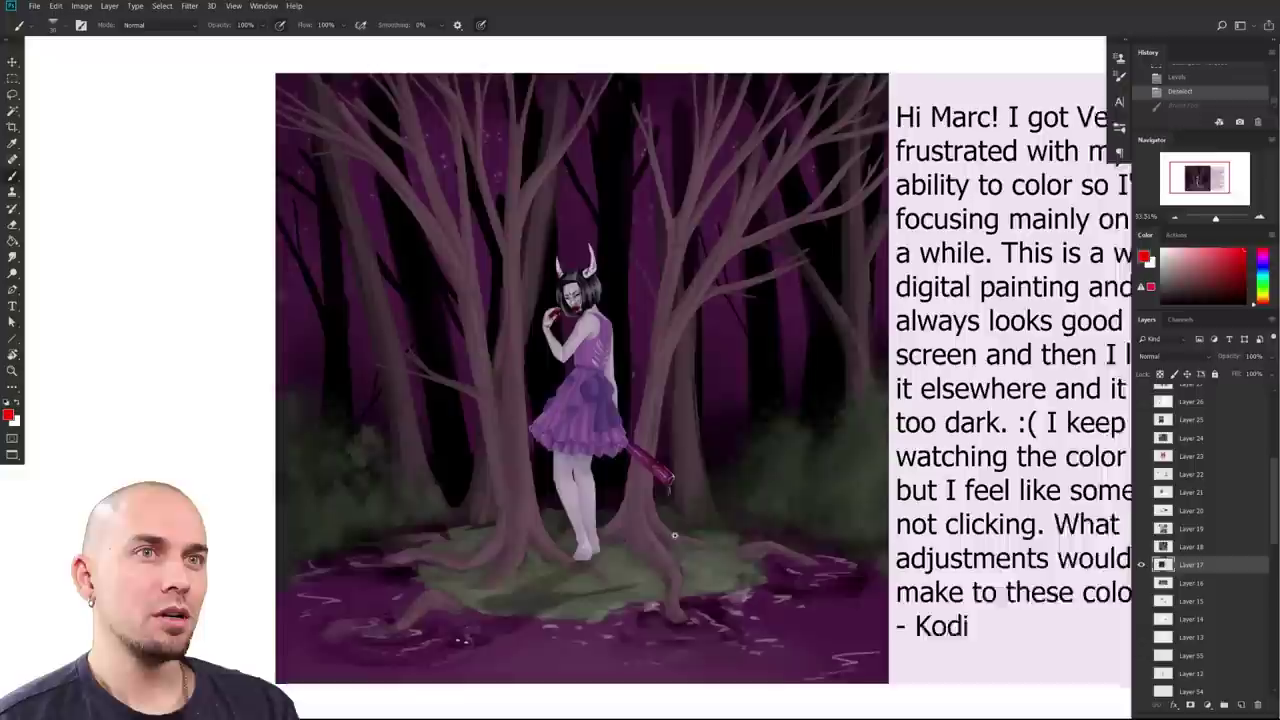
scroll(790, 593, "down", 2)
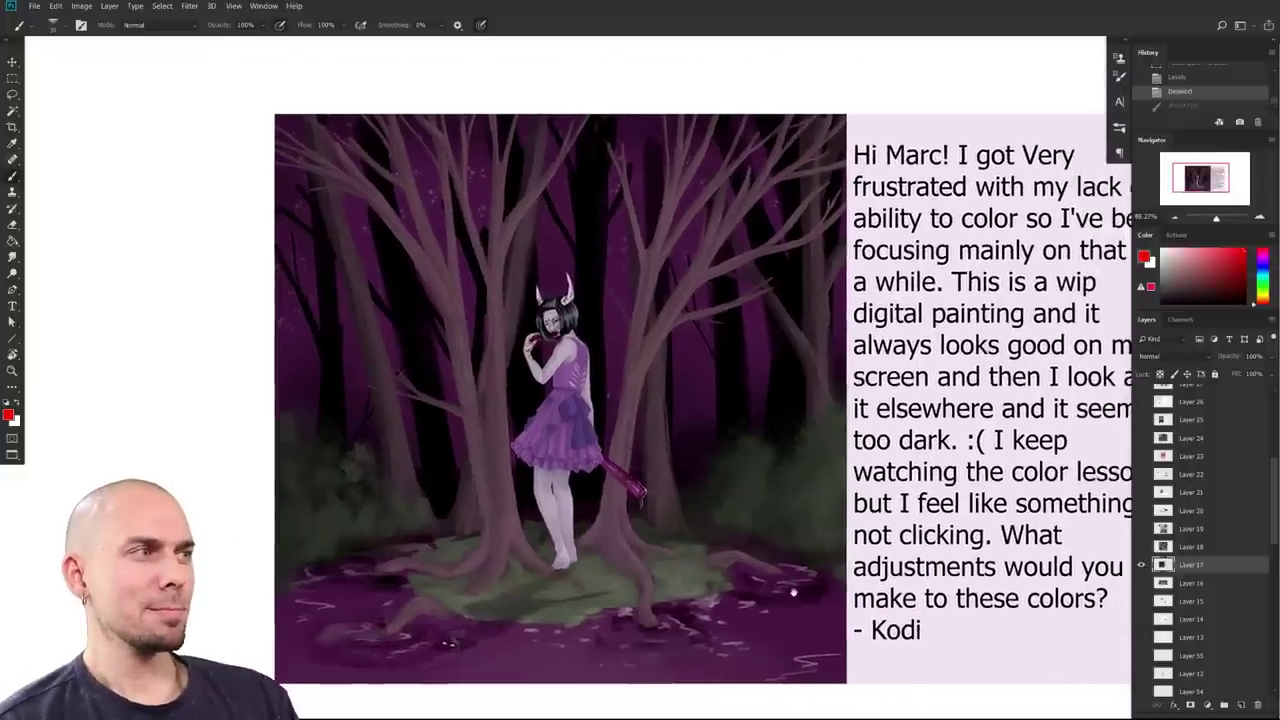
left_click_drag(794, 593, 793, 595)
left_click_drag(794, 594, 796, 595)
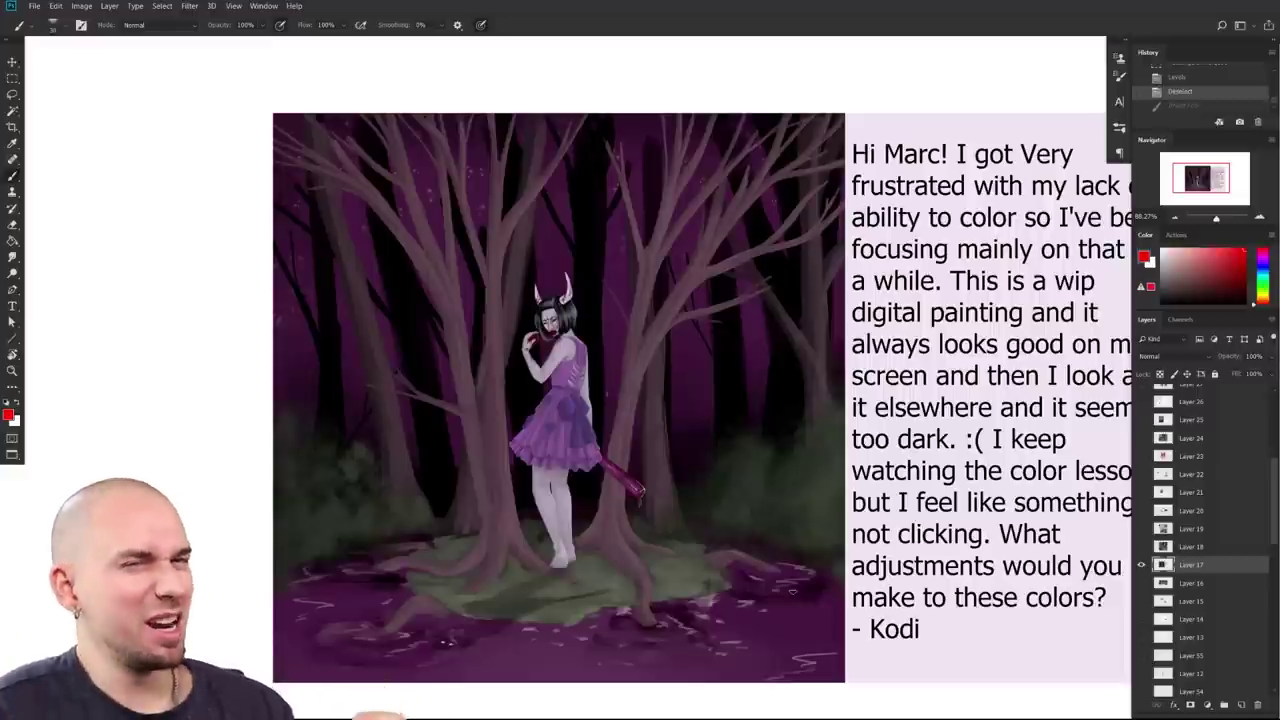
mouse_move(581, 551)
left_mouse_down()
mouse_move(668, 548)
mouse_move(638, 524)
mouse_move(620, 554)
mouse_move(611, 535)
mouse_move(537, 535)
left_mouse_up()
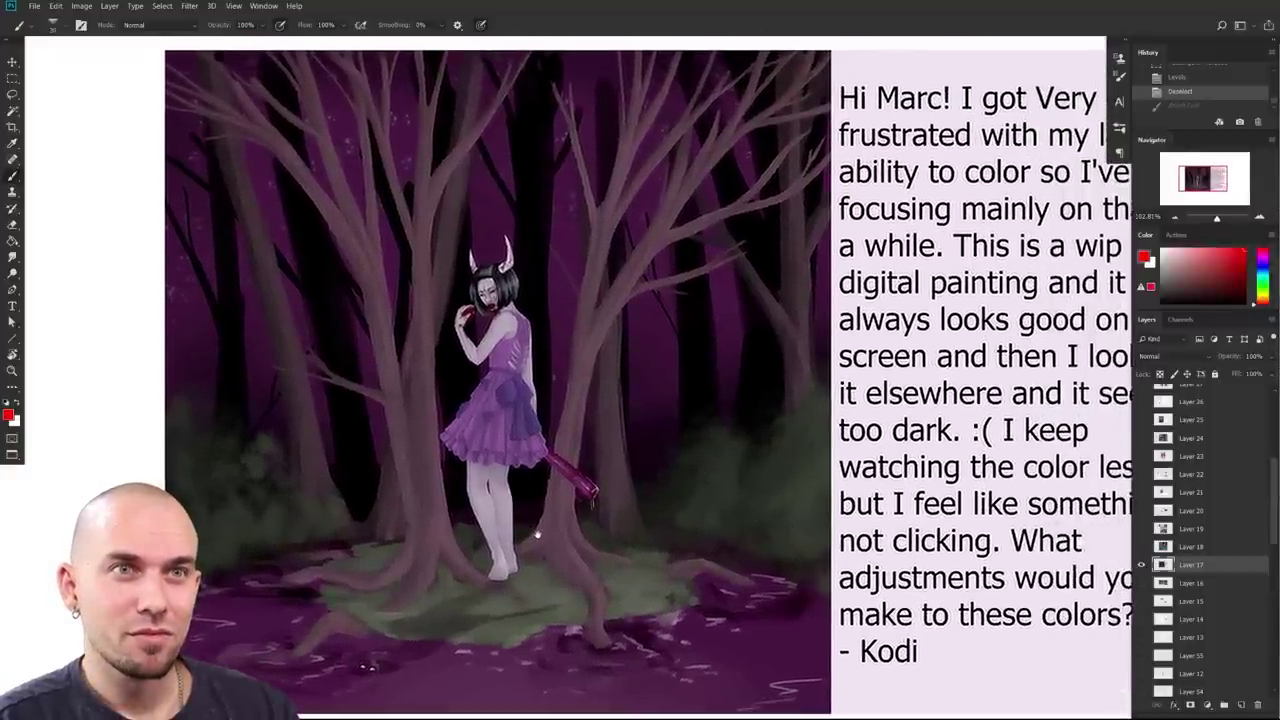
Step: Sample the purple between the trees, shift its hue to blue and choose a pale light blue brush colour
left_click_drag(538, 534, 593, 633)
left_click(410, 208, "alt")
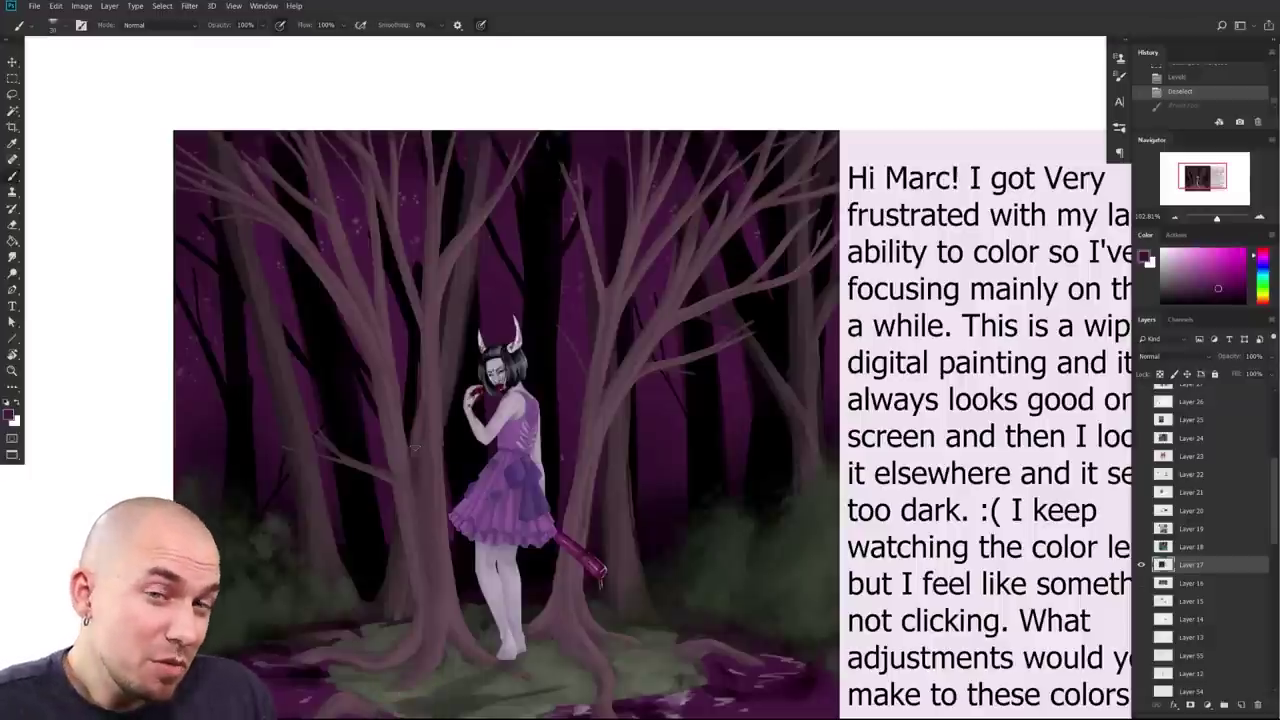
left_click_drag(1266, 276, 1264, 272)
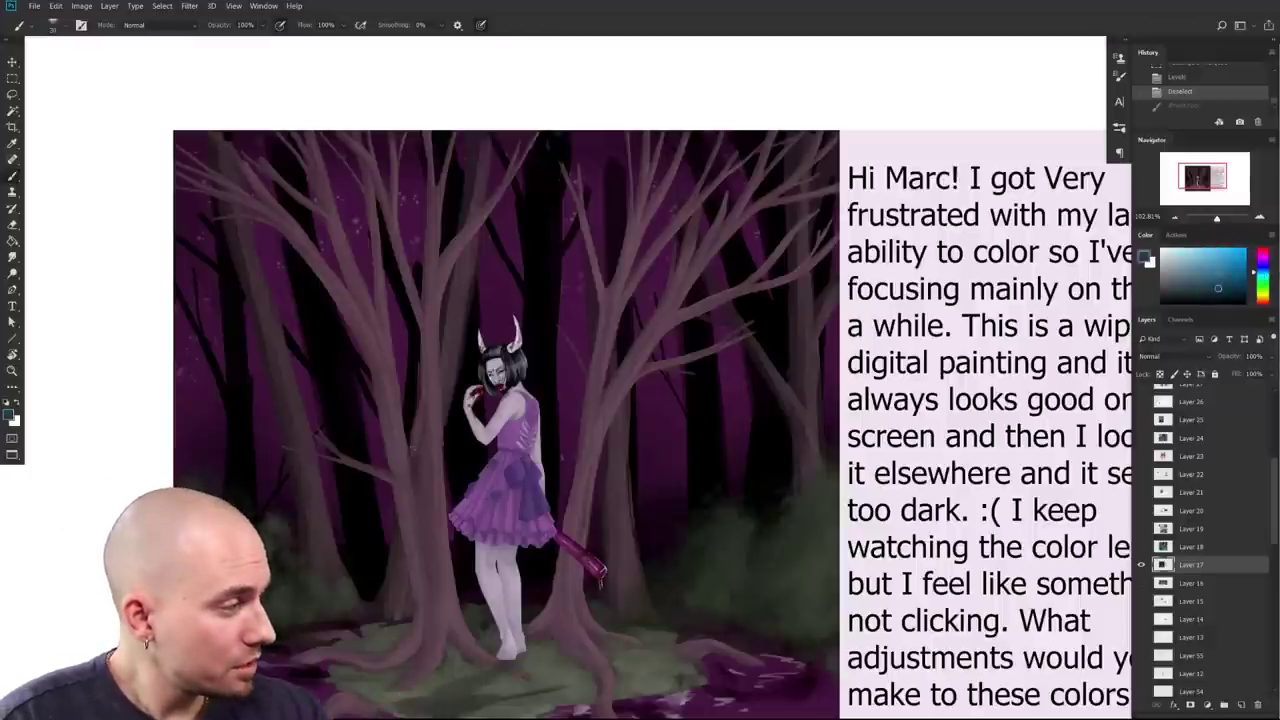
left_click_drag(1005, 357, 991, 316)
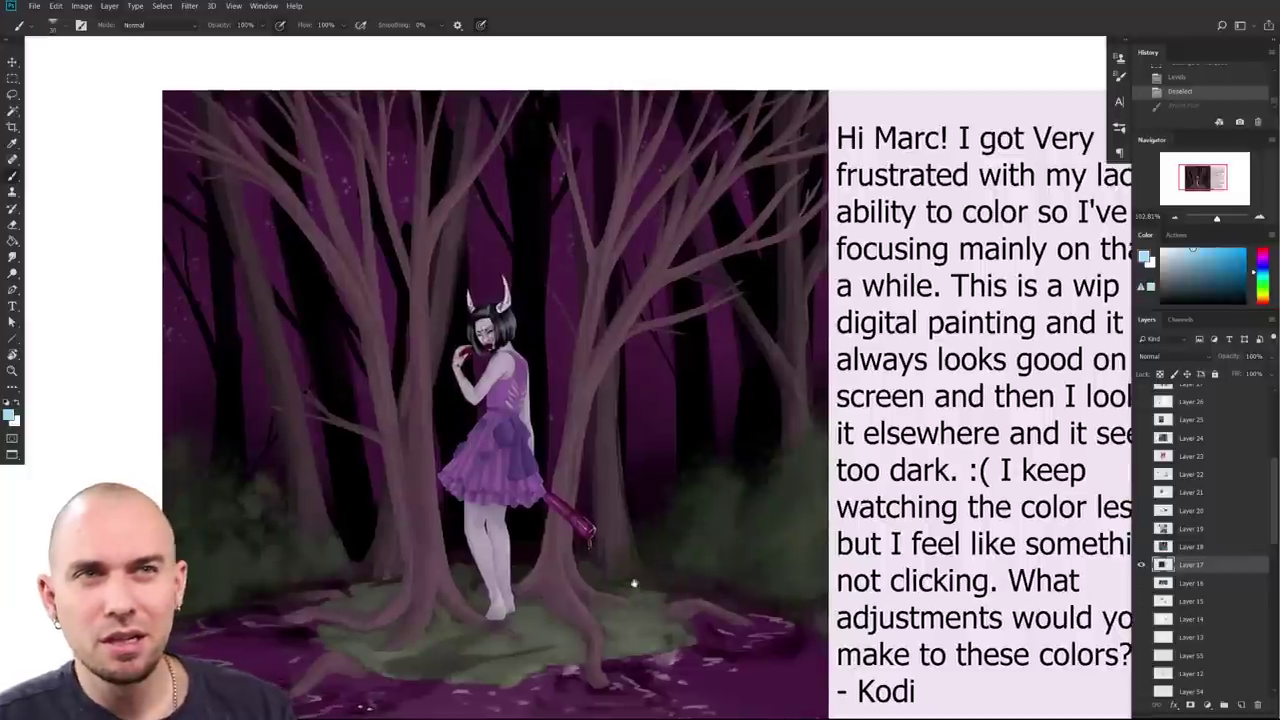
left_click_drag(634, 583, 671, 533)
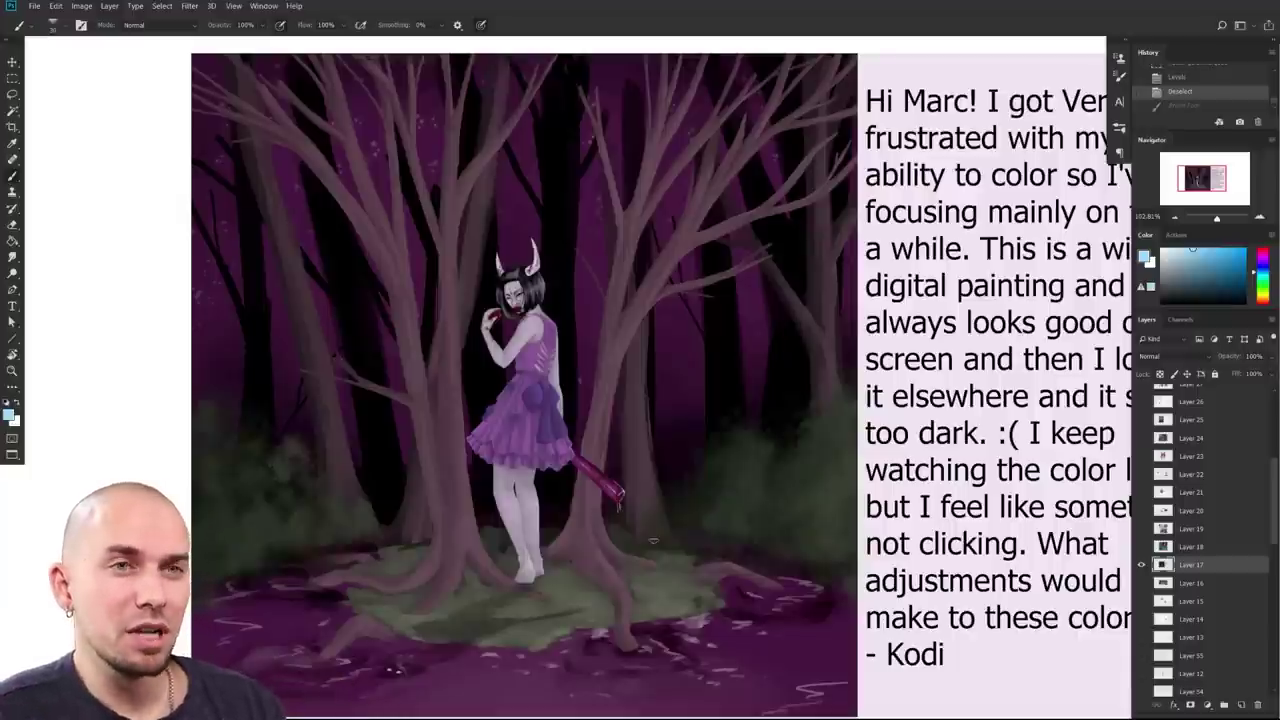
Step: Paint soft pale blue patches of light between the tree trunks and branches above the horned figure
left_click_drag(690, 522, 728, 519)
scroll(725, 518, "down", 2)
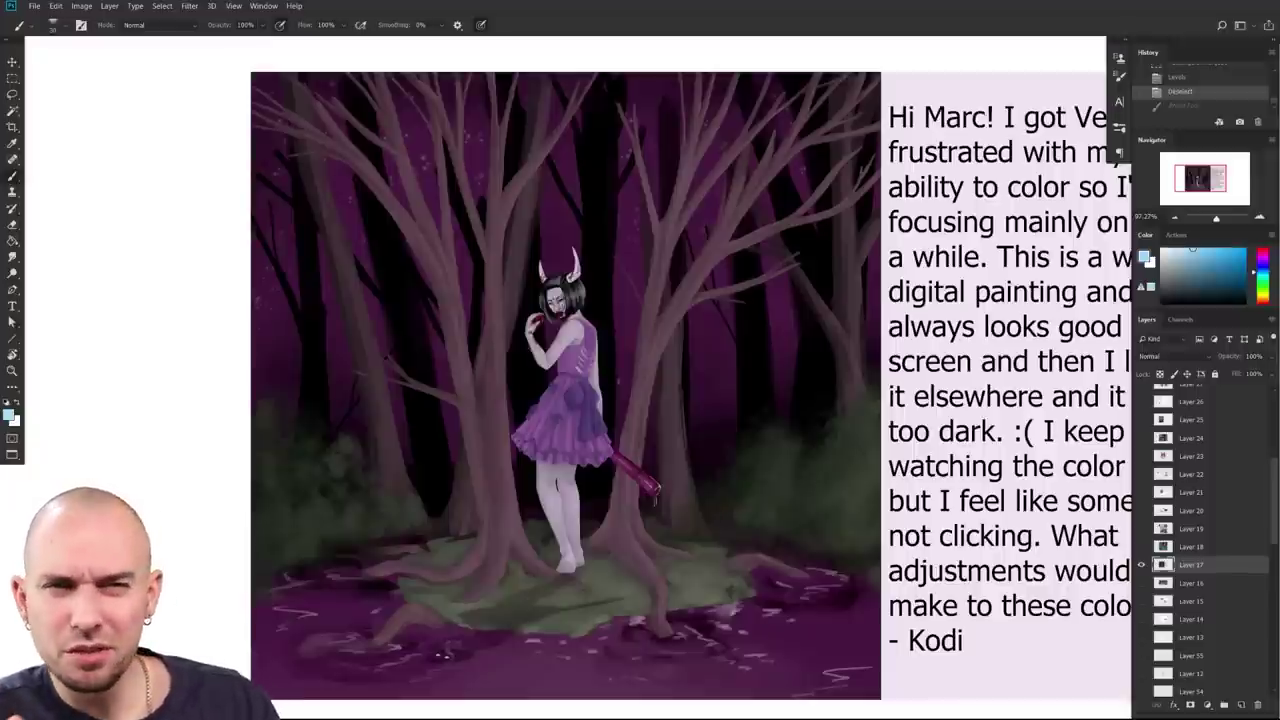
left_click_drag(631, 454, 608, 516)
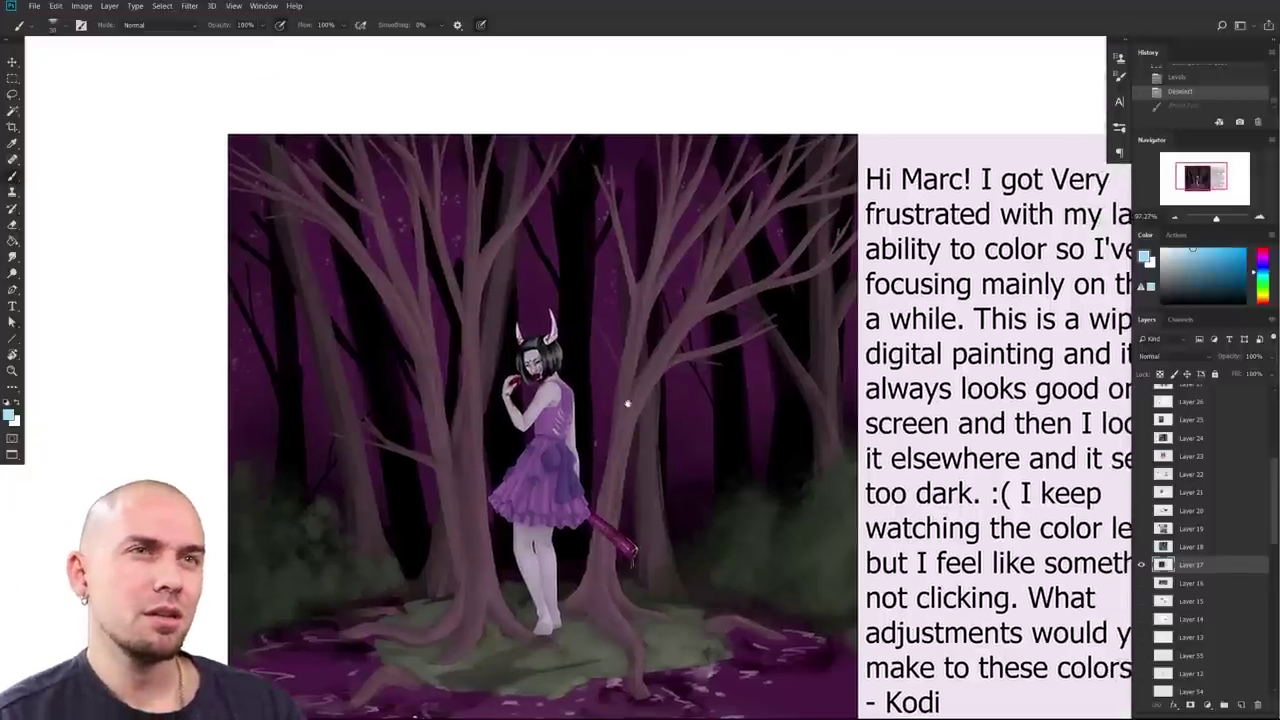
left_click_drag(628, 403, 614, 425)
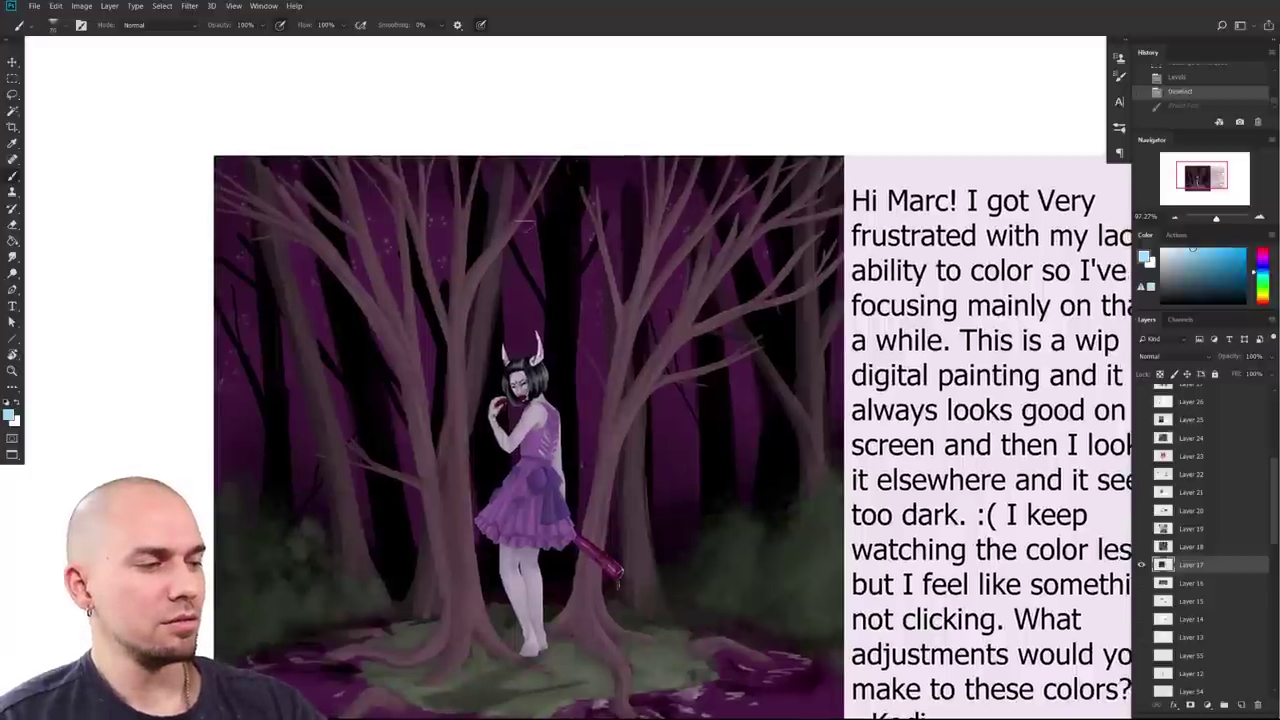
left_click_drag(440, 183, 446, 224)
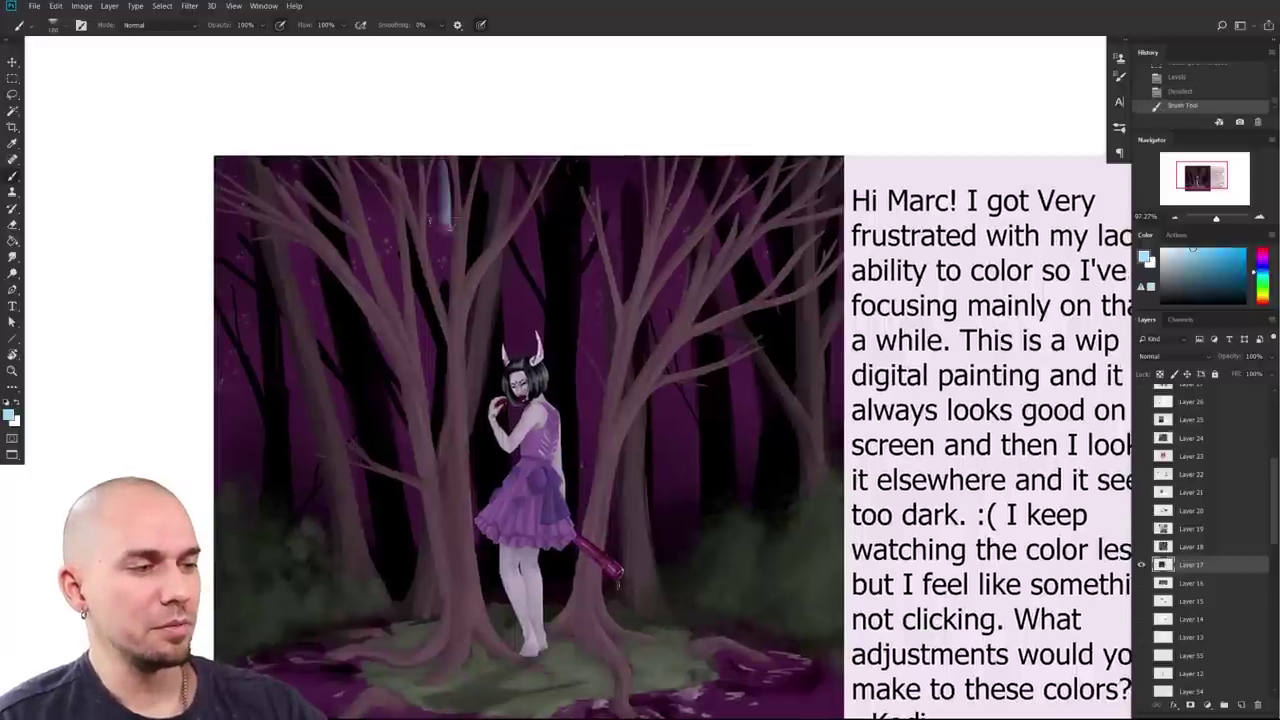
key("bracketright")
mouse_move(438, 176)
left_mouse_down()
mouse_move(442, 240)
mouse_move(432, 237)
left_mouse_up()
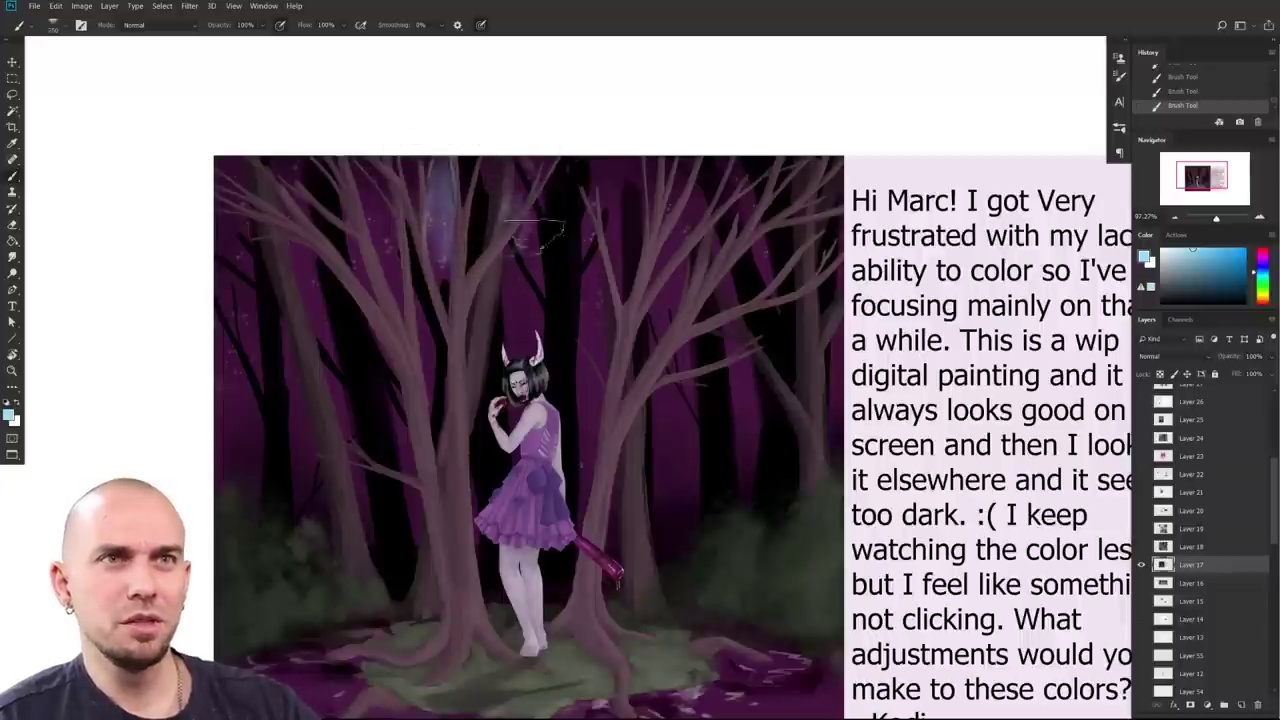
Step: Switch to the MB Soft Round brush and enlarge it to cover a broad area of the forest
right_click(633, 329)
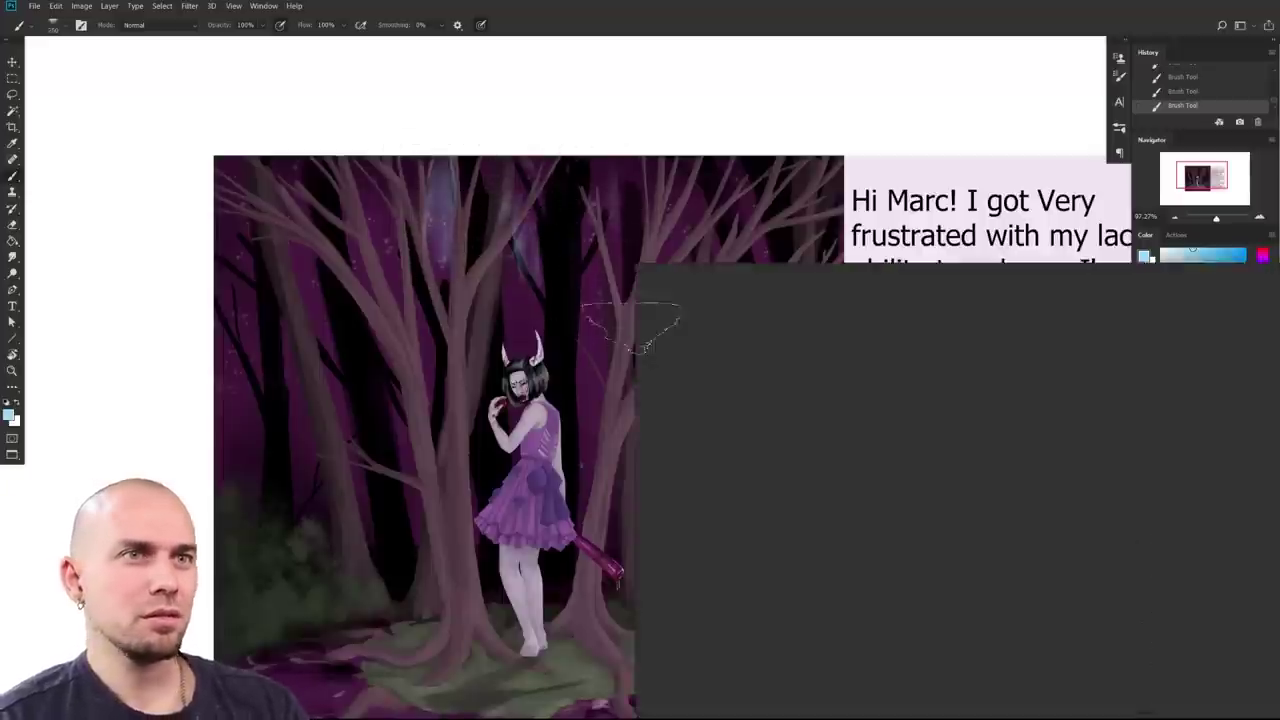
left_click(741, 436)
left_click(576, 515)
key("bracketright")
key("bracketright")
key("bracketright")
key("bracketright")
key("bracketright")
key("bracketright")
key("bracketright")
key("bracketright")
key("bracketright")
key("bracketright")
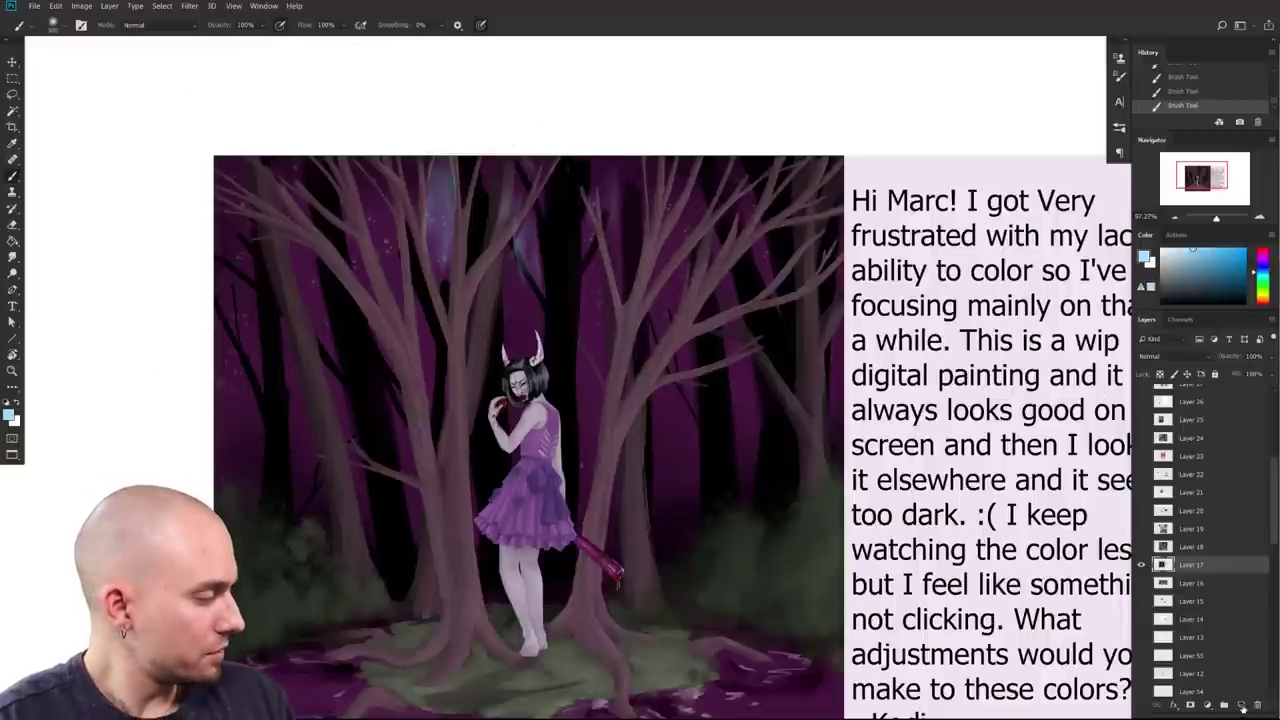
Step: On a new layer above the painting, set the brush mode to Overlay and add a soft blue glow over the figure and the gap between trees
left_click(1241, 706)
left_click(155, 24)
left_click(157, 200)
mouse_move(369, 237)
left_mouse_down()
mouse_move(700, 229)
mouse_move(760, 262)
left_mouse_up()
key("ctrl+z")
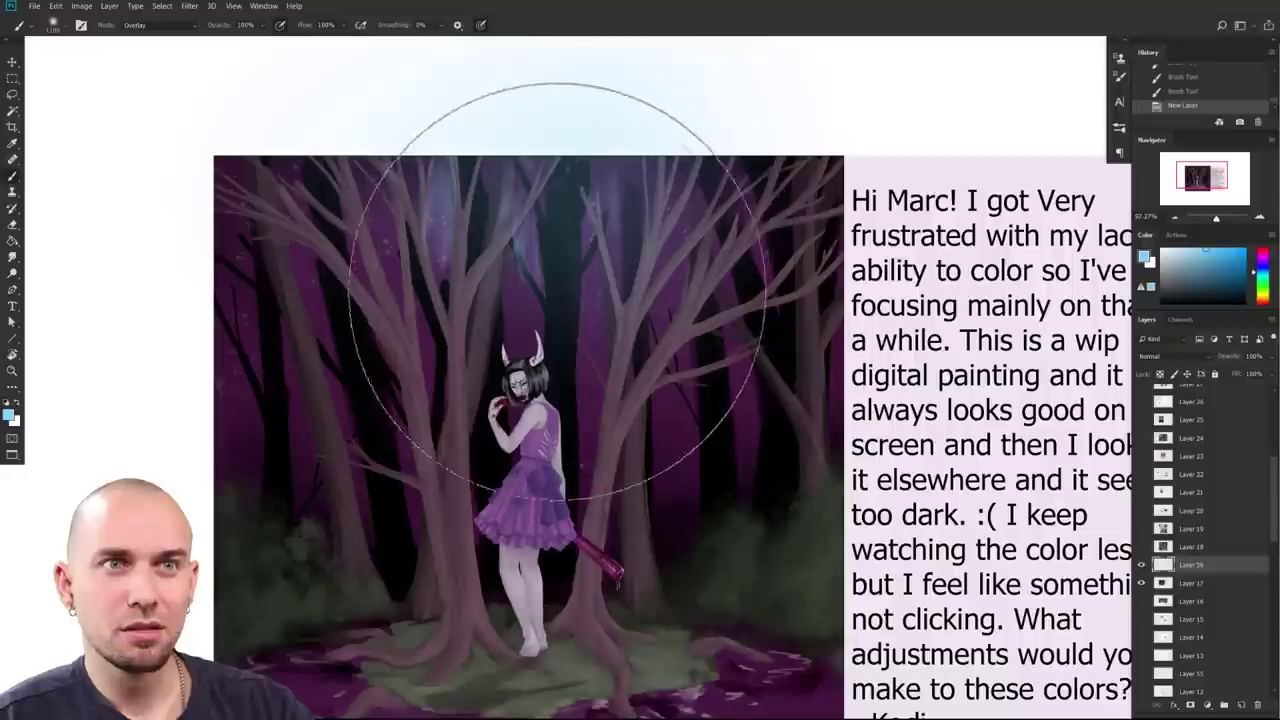
left_click(532, 405)
left_click(538, 418)
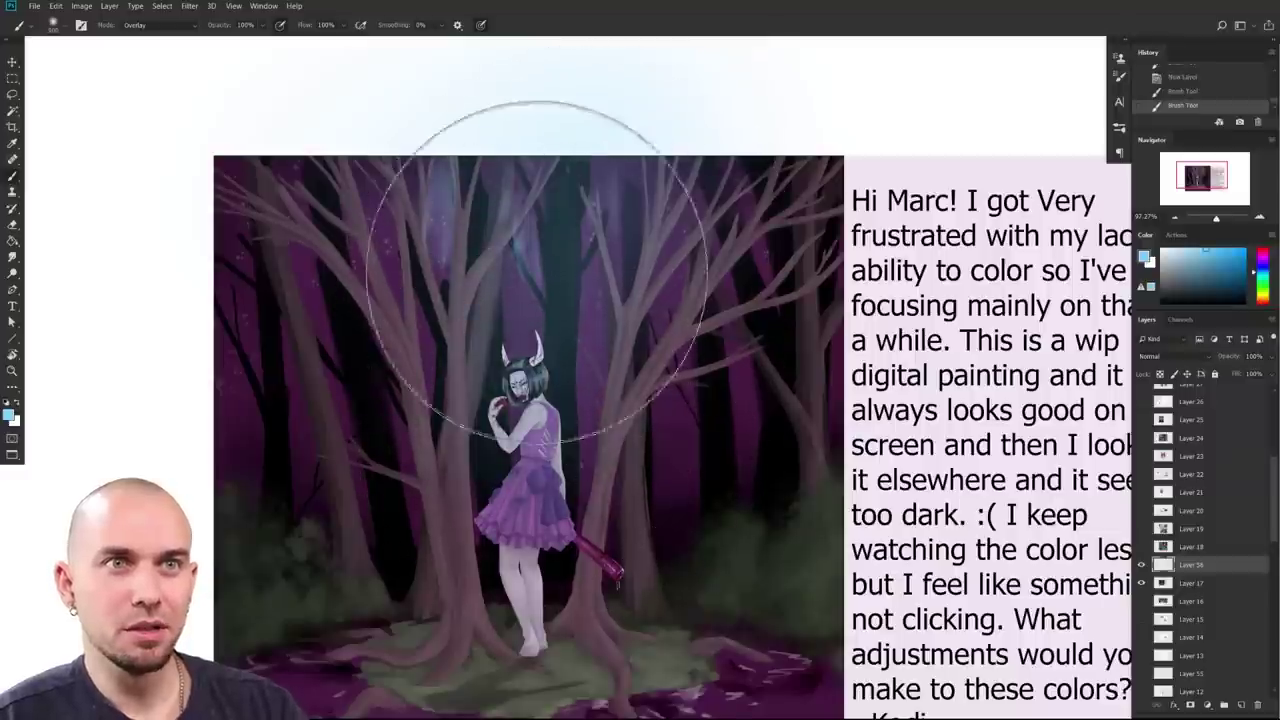
left_click(543, 340)
key("[")
key("[")
key("[")
key("[")
key("bracketright")
key("bracketright")
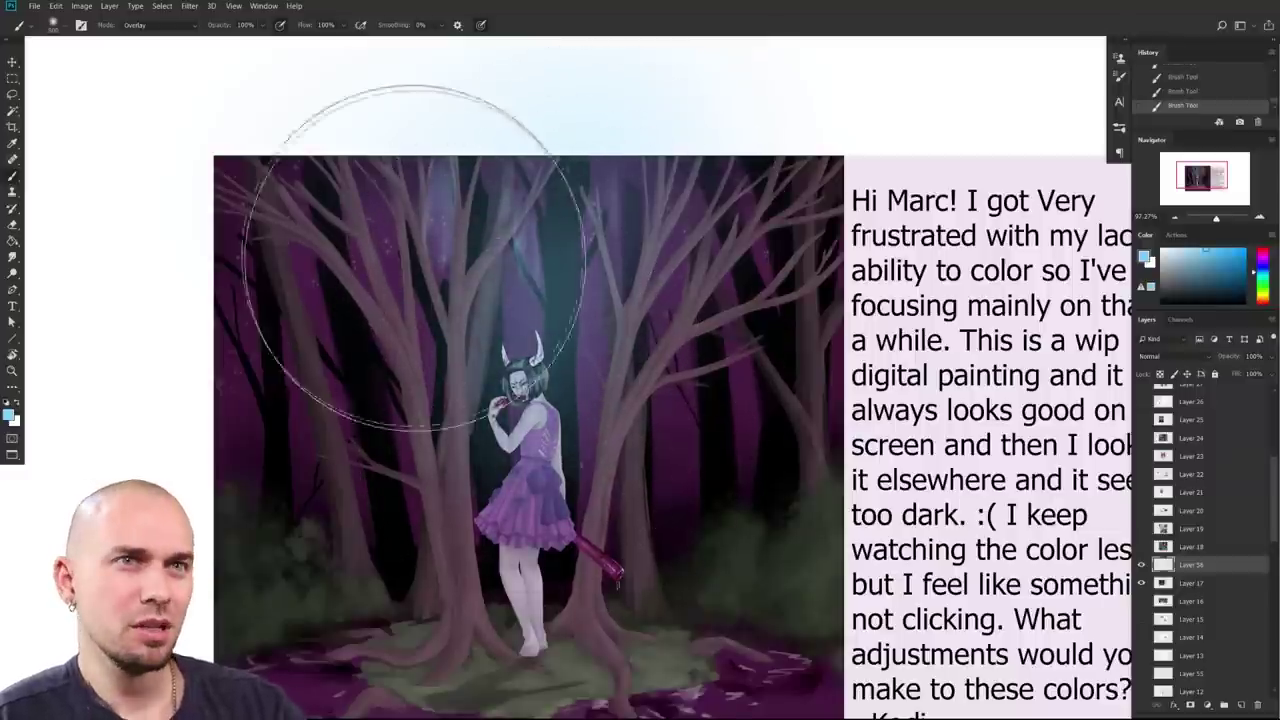
Step: Change to a small textured brush and paint pale blue Overlay highlights on the figure's head, shoulders and dress
mouse_move(647, 488)
left_mouse_down()
mouse_move(678, 396)
mouse_move(640, 499)
mouse_move(612, 492)
mouse_move(658, 472)
mouse_move(681, 558)
left_mouse_up()
key("bracketleft")
key("bracketleft")
key("bracketleft")
key("bracketleft")
key("bracketleft")
key("bracketleft")
key("bracketleft")
key("bracketleft")
key("bracketleft")
key("bracketleft")
key("bracketleft")
key("bracketleft")
key("bracketleft")
key("bracketleft")
key("bracketleft")
key("bracketleft")
right_click(565, 378)
left_click(630, 508)
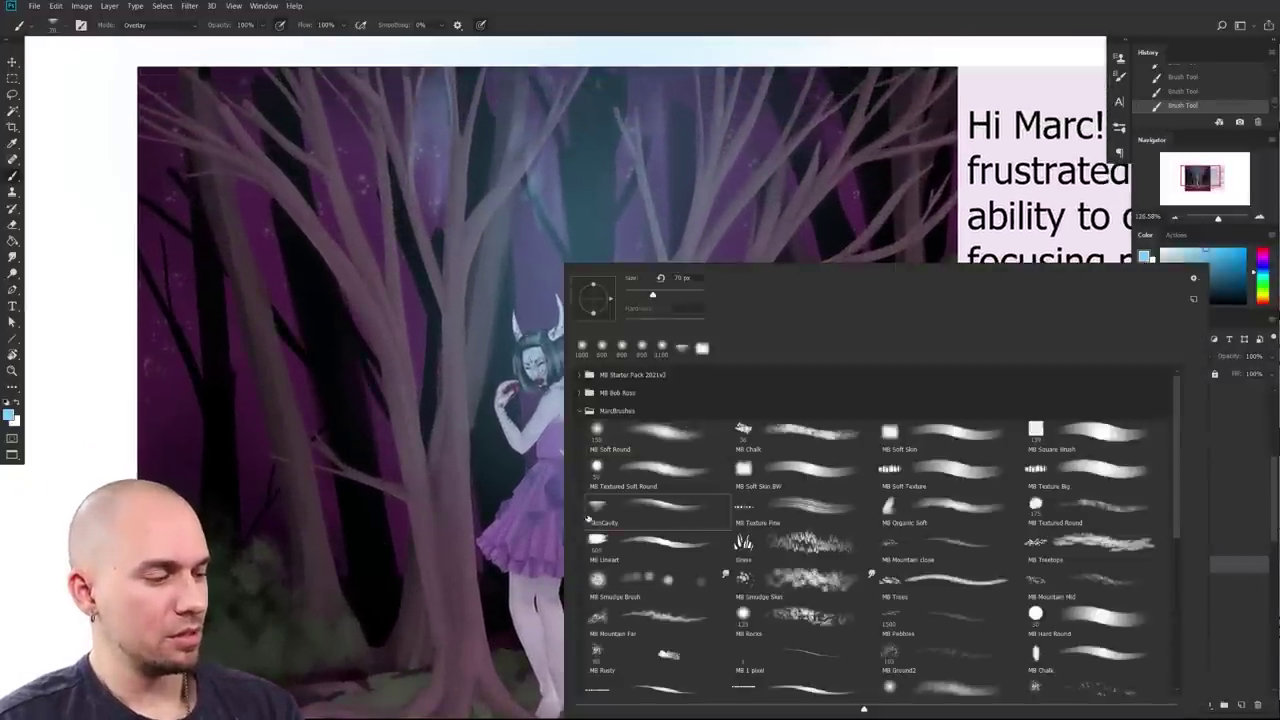
left_click_drag(528, 508, 518, 508)
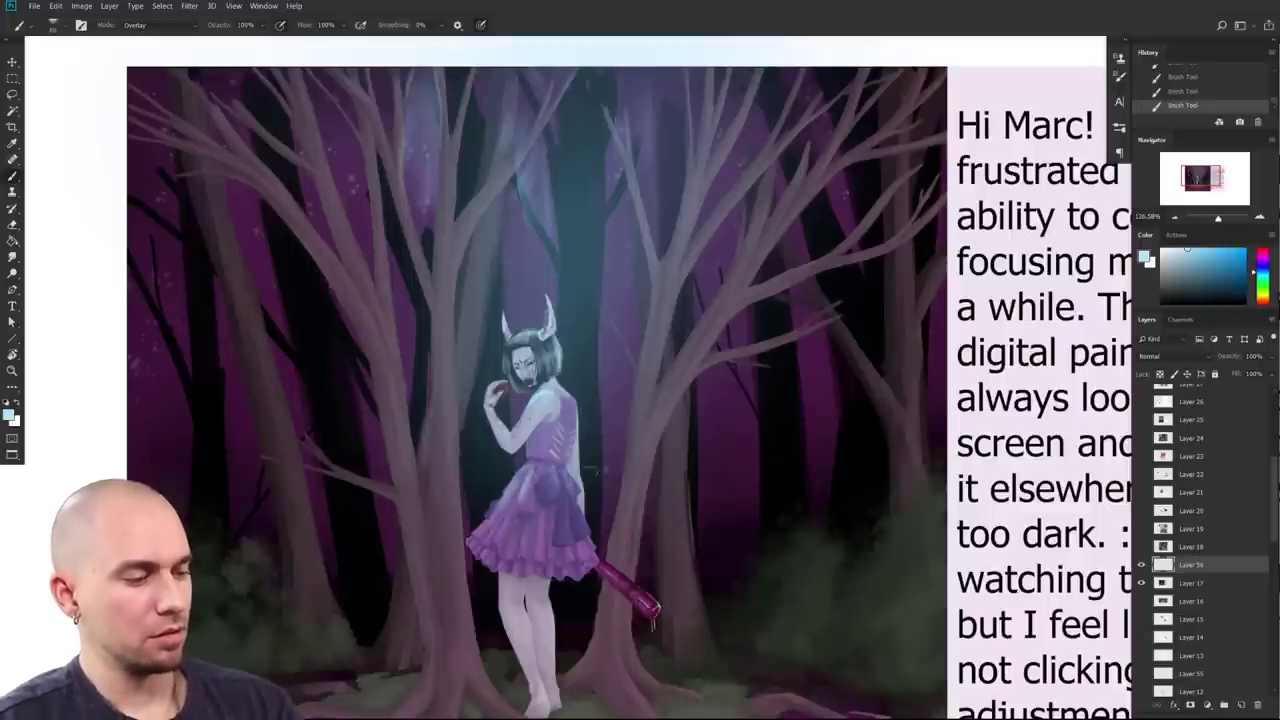
key("ctrl+0")
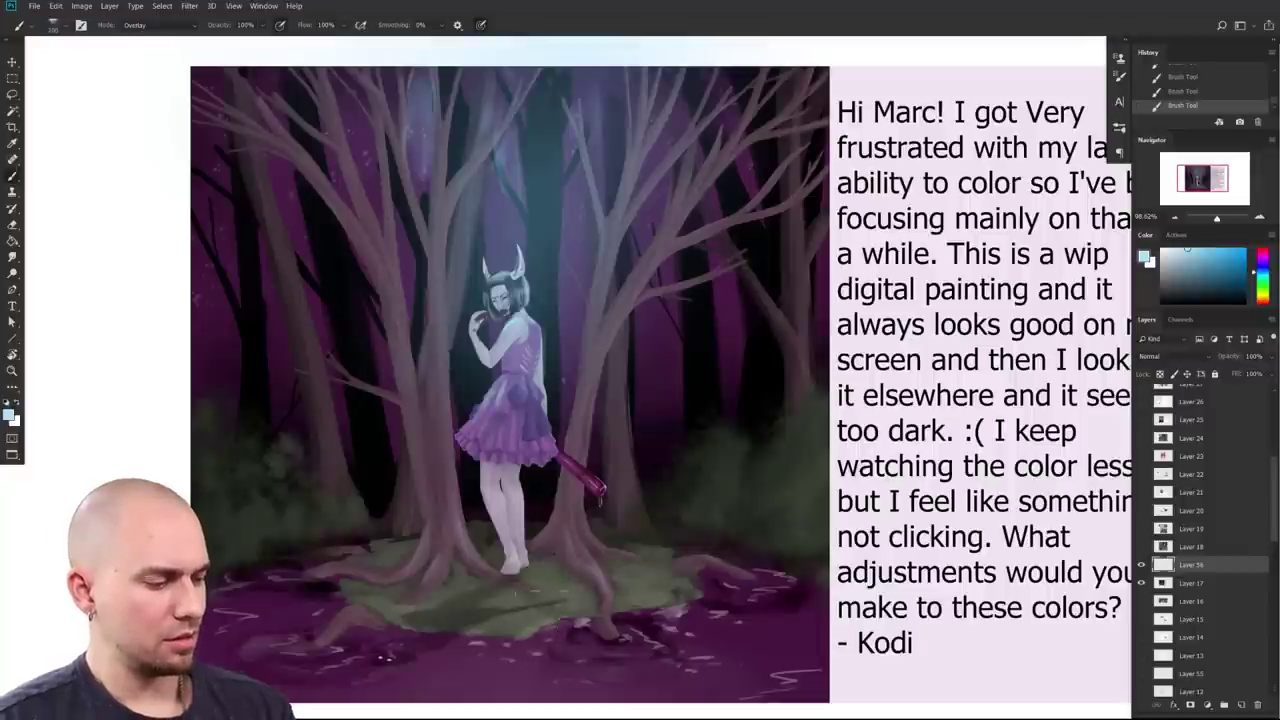
Step: Enlarge the brush and add pale blue light to the grass around the figure's feet and the bushes on the right
key("bracketright")
key("bracketright")
key("bracketright")
mouse_move(543, 618)
left_mouse_down()
mouse_move(528, 587)
mouse_move(545, 620)
left_mouse_up()
left_click_drag(625, 588, 638, 597)
key("bracketleft")
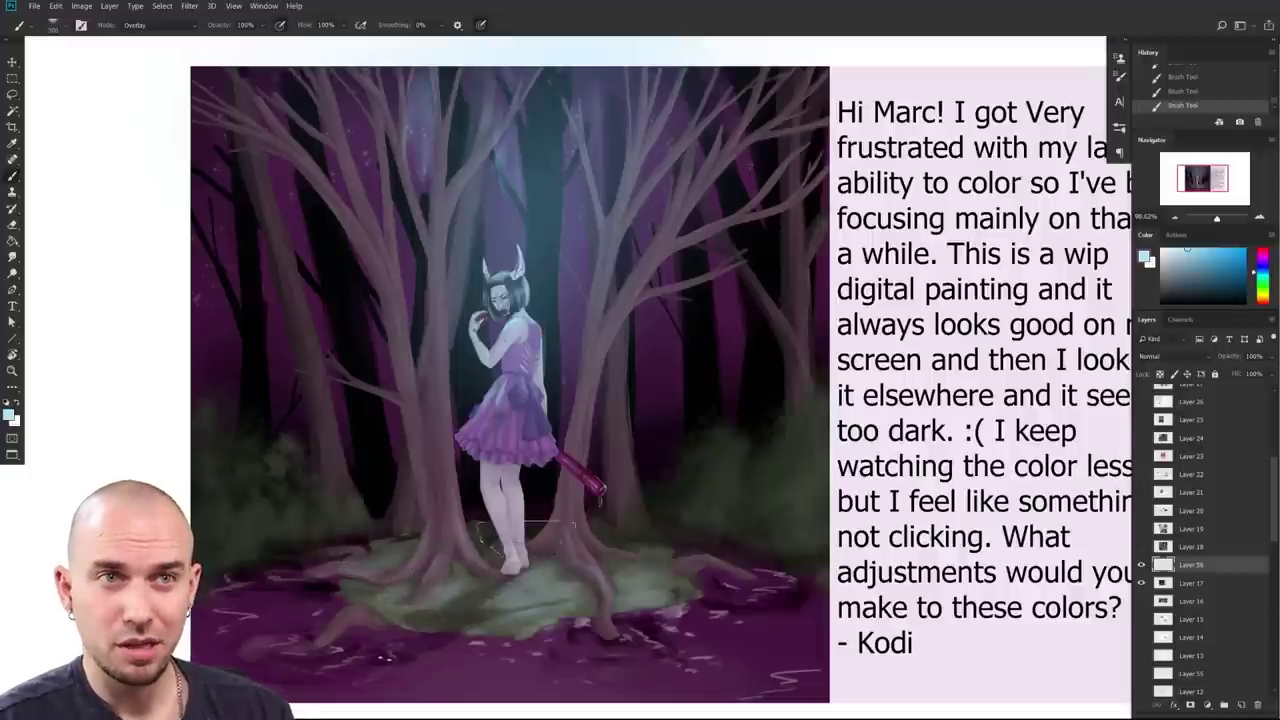
key("bracketright")
key("bracketright")
mouse_move(757, 587)
left_mouse_down()
mouse_move(706, 590)
mouse_move(743, 591)
left_mouse_up()
Step: Examine the relit forest painting up close and as a whole beside the artist's note
scroll(742, 590, "up", 5)
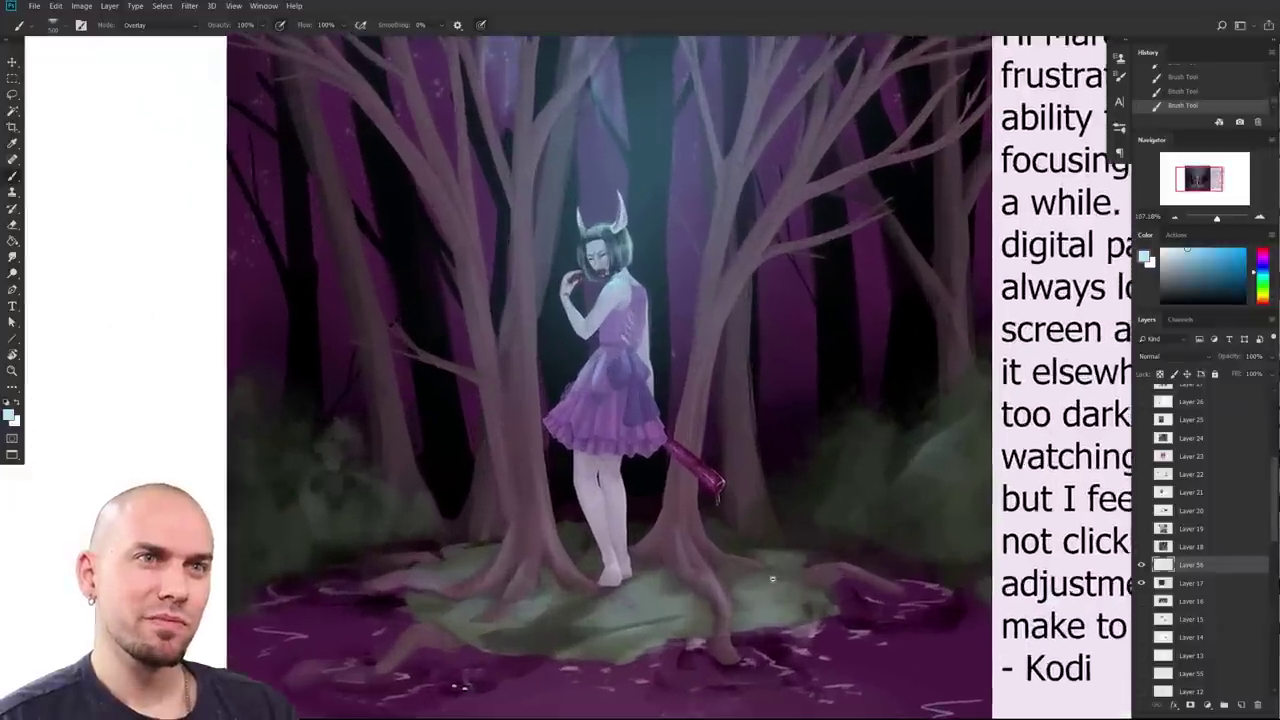
scroll(778, 574, "down", 3)
scroll(765, 578, "up", 3)
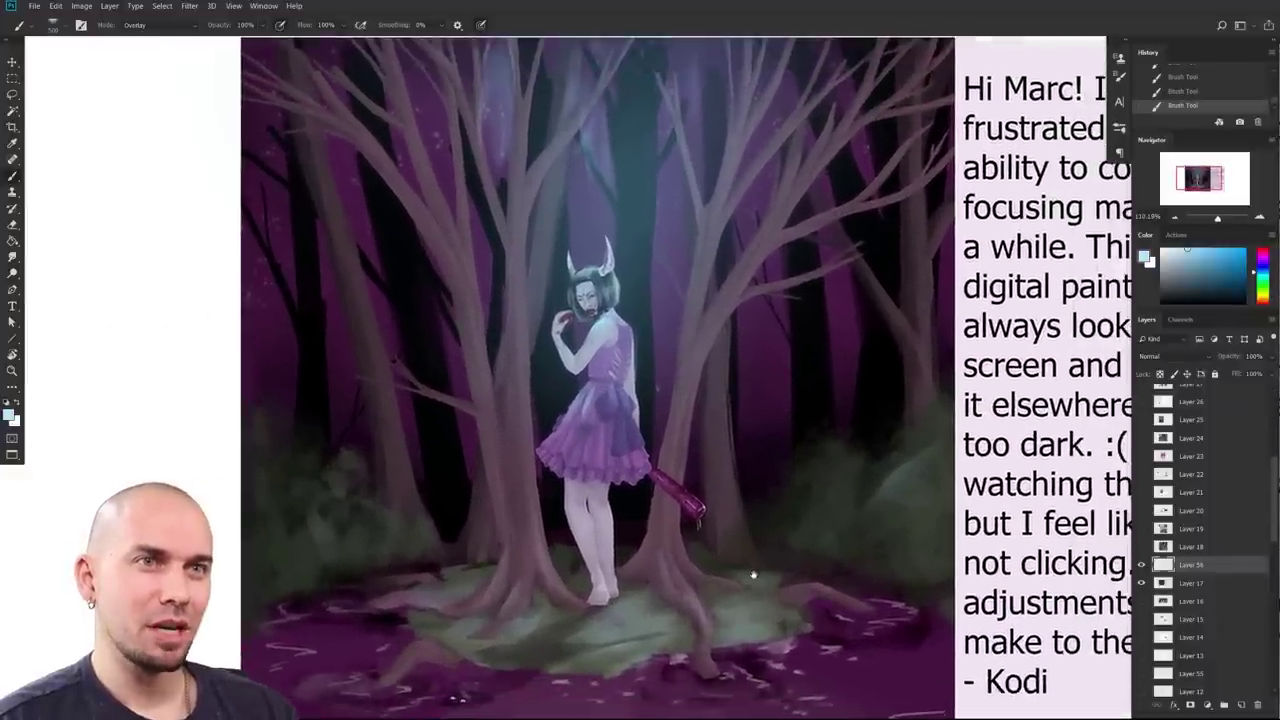
left_click_drag(763, 580, 758, 573)
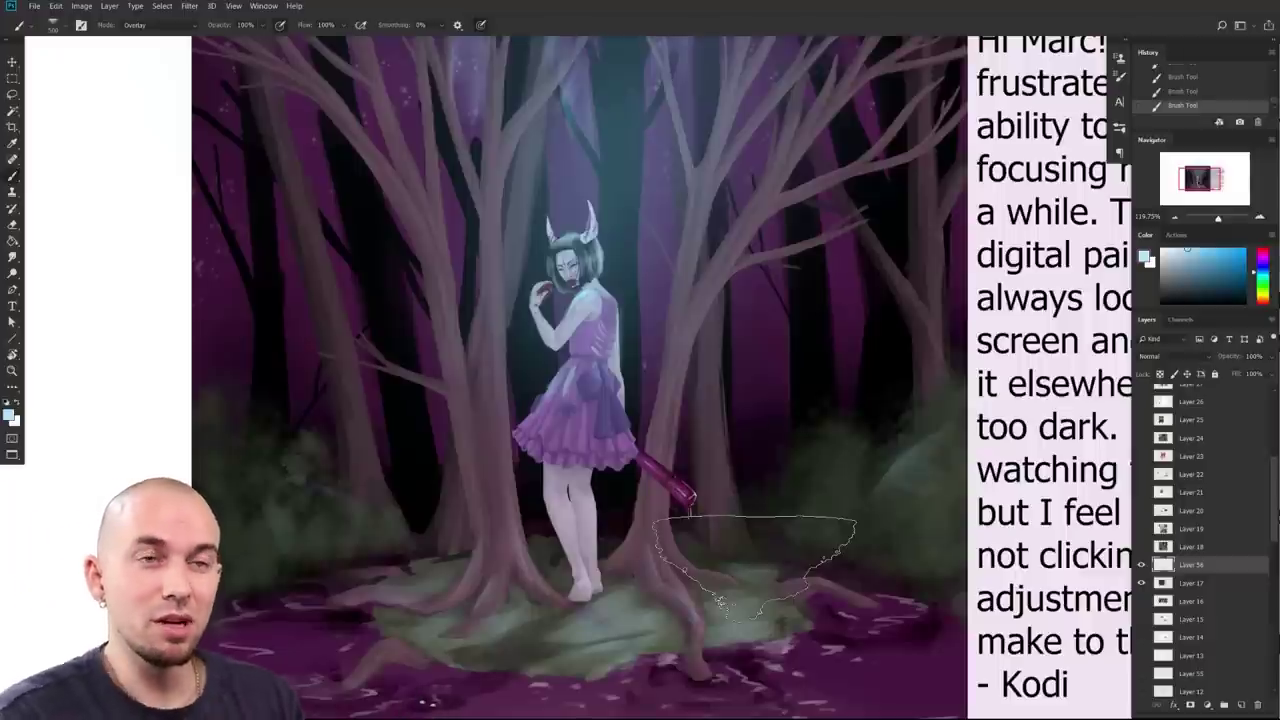
left_click_drag(785, 533, 748, 538)
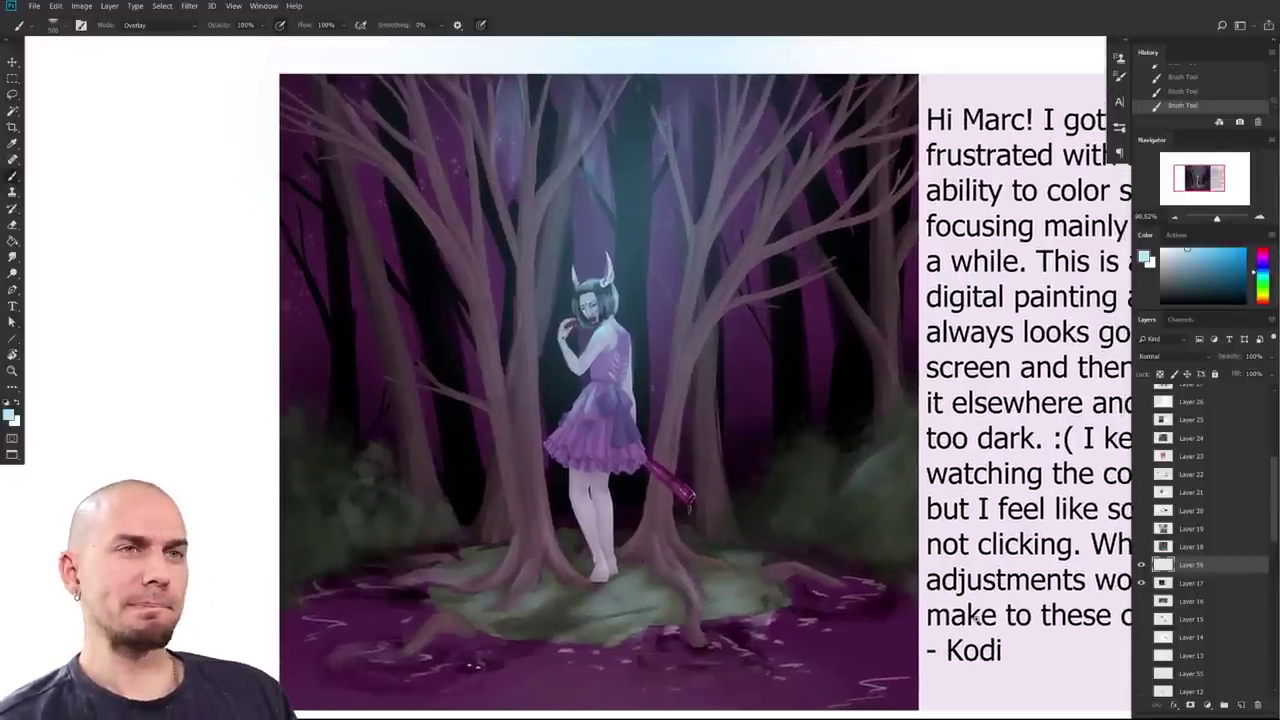
scroll(975, 615, "down", 2)
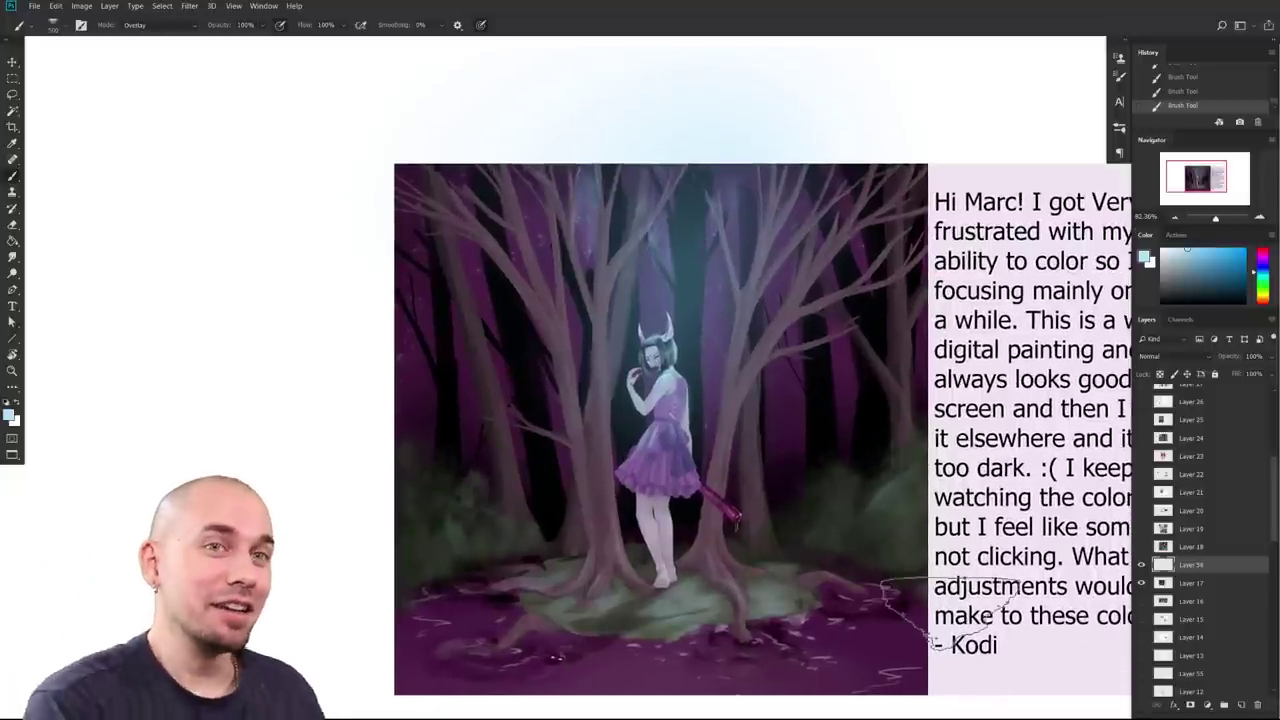
left_click_drag(828, 484, 811, 485)
scroll(811, 484, "down", 2)
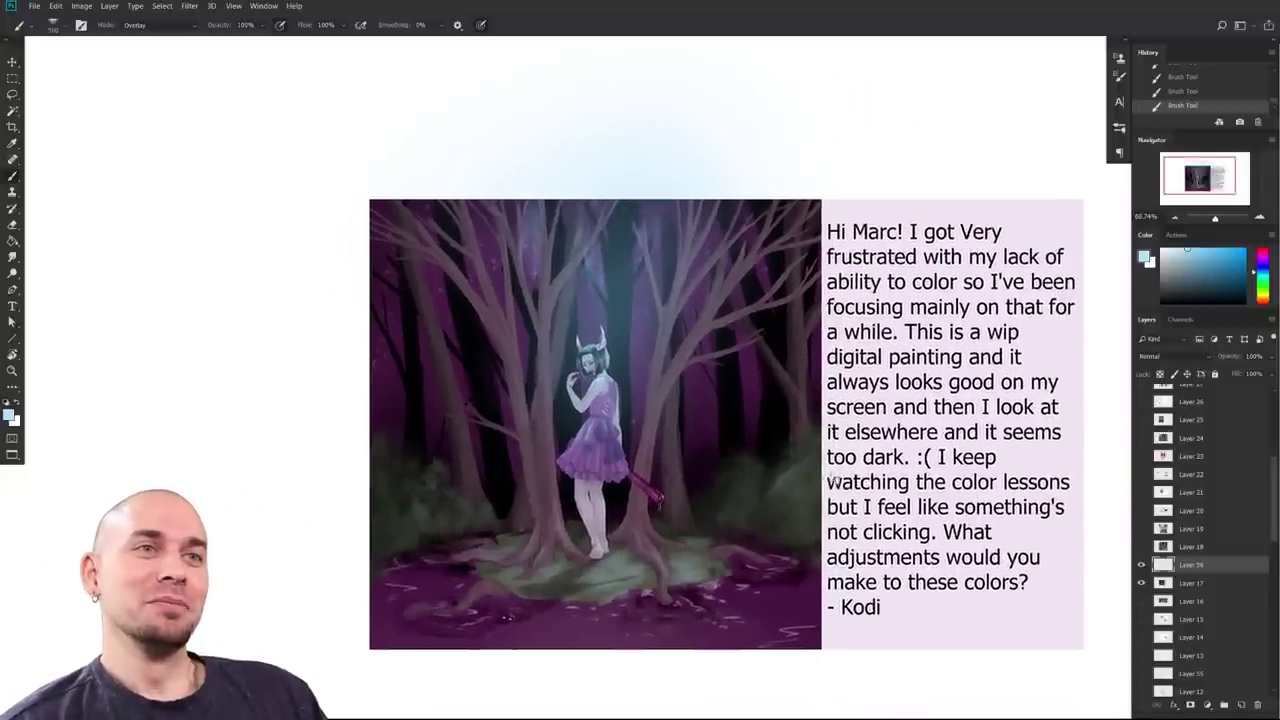
scroll(744, 497, "up", 3)
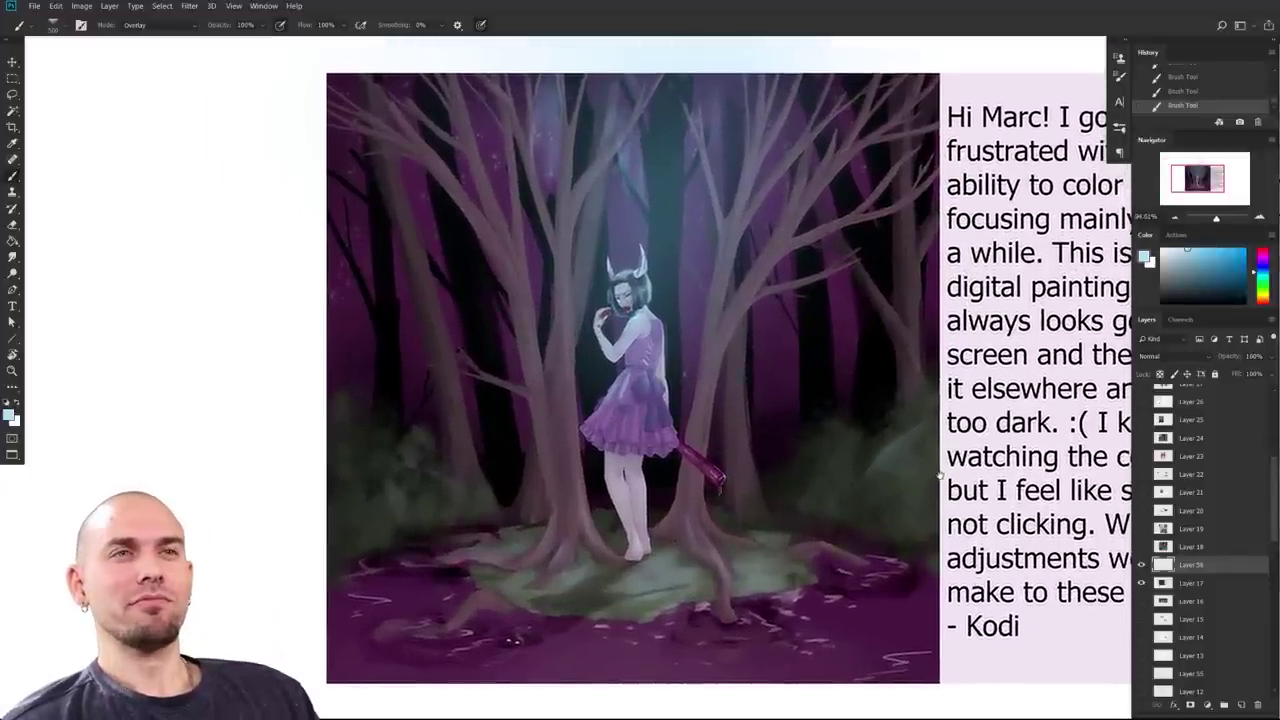
left_click_drag(940, 476, 926, 478)
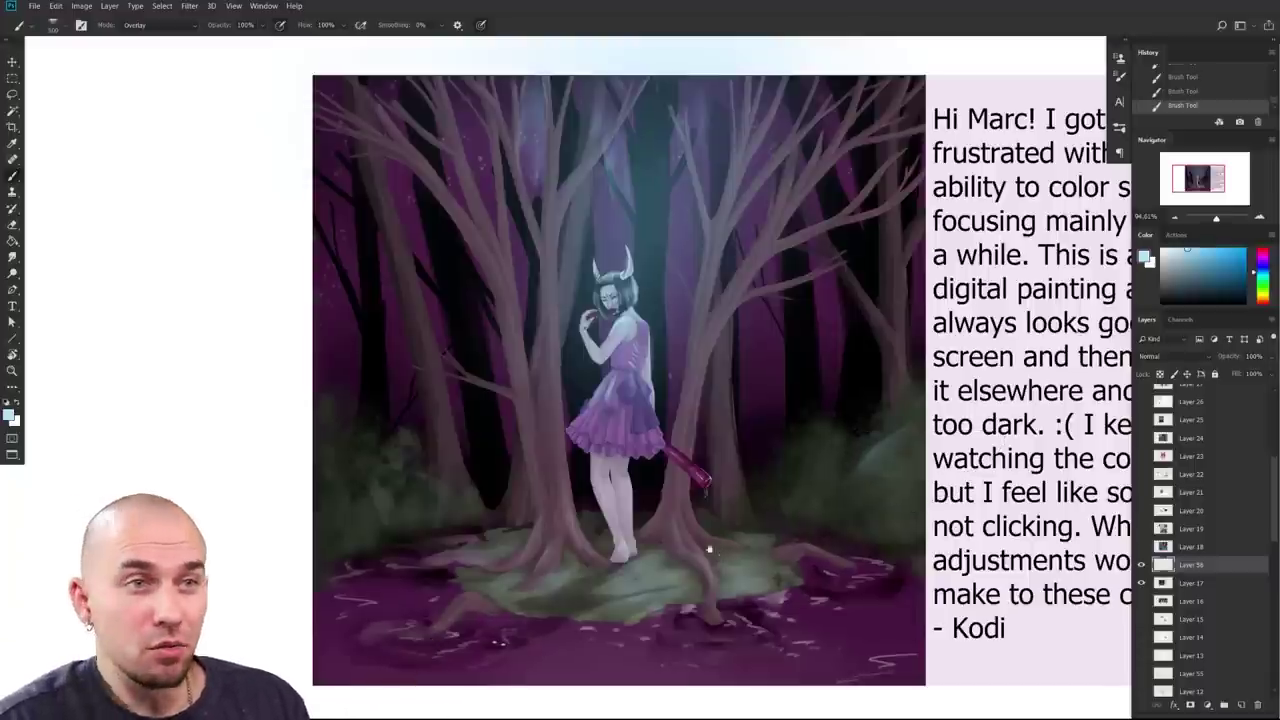
left_click_drag(708, 548, 679, 545)
Step: Sample the muted blue-violet tones in the lit trees and brush them down the trunk to the right of the figure
key("bracketleft")
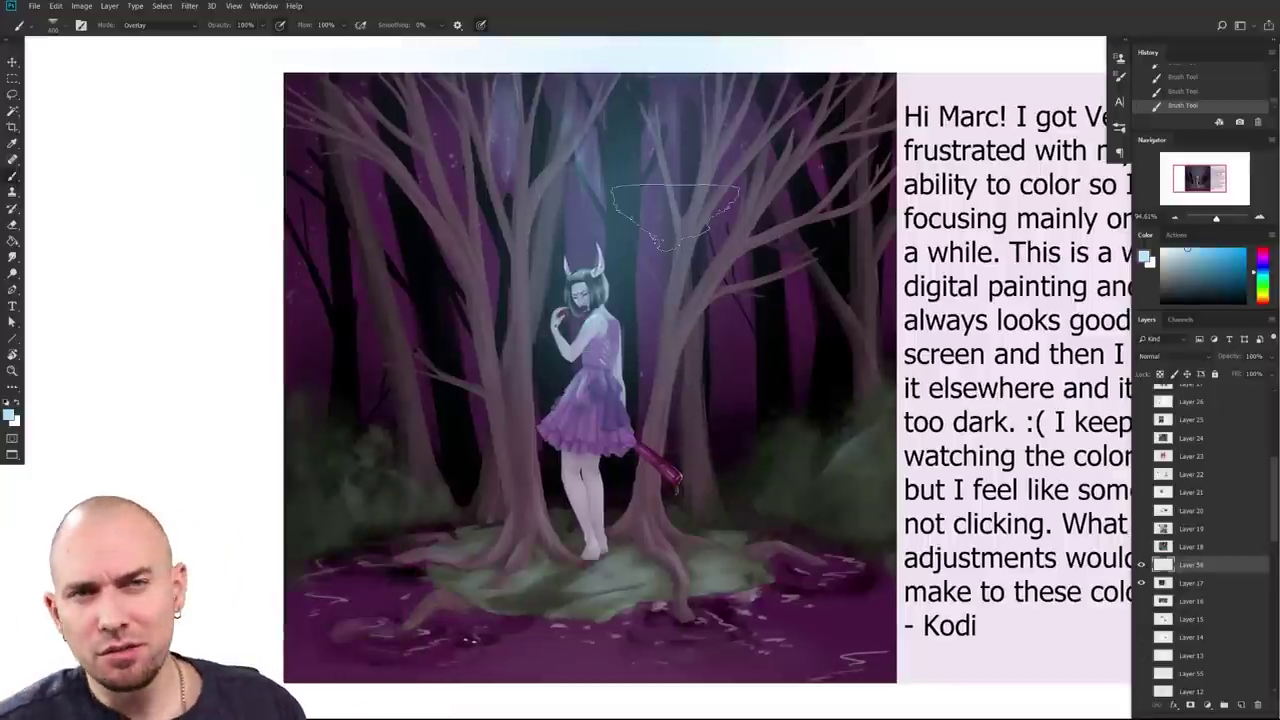
scroll(675, 215, "up", 1)
left_click(574, 184, "alt")
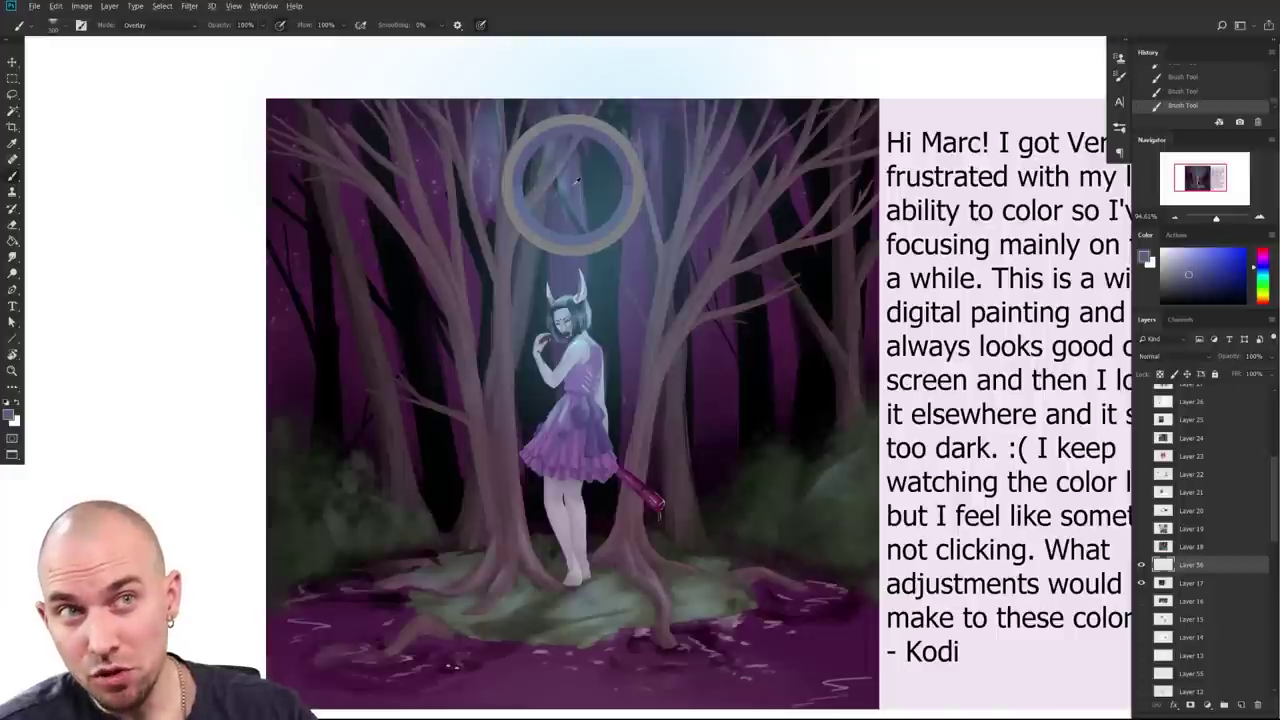
left_click(656, 187, "alt")
left_click_drag(656, 197, 632, 348)
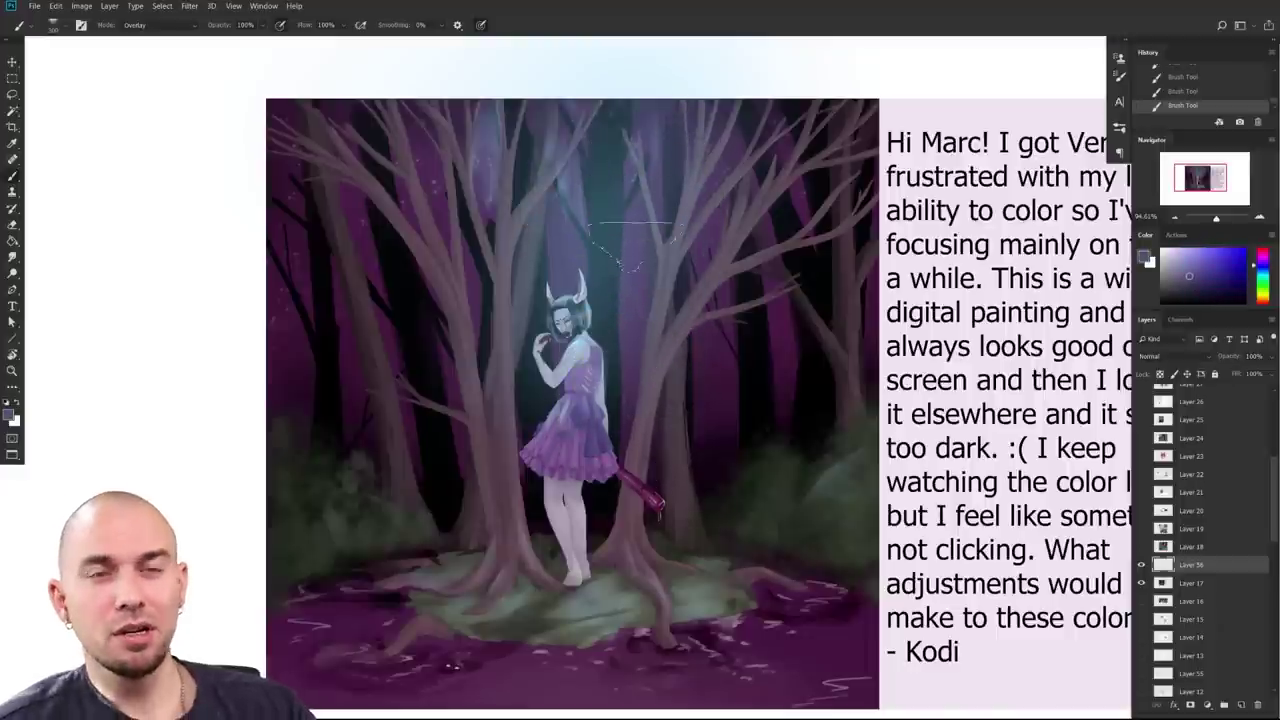
Step: Sample pale lavender and blue-grey tones from the figure's head and shoulder, and brush over the dress and legs
left_click_drag(725, 468, 720, 474)
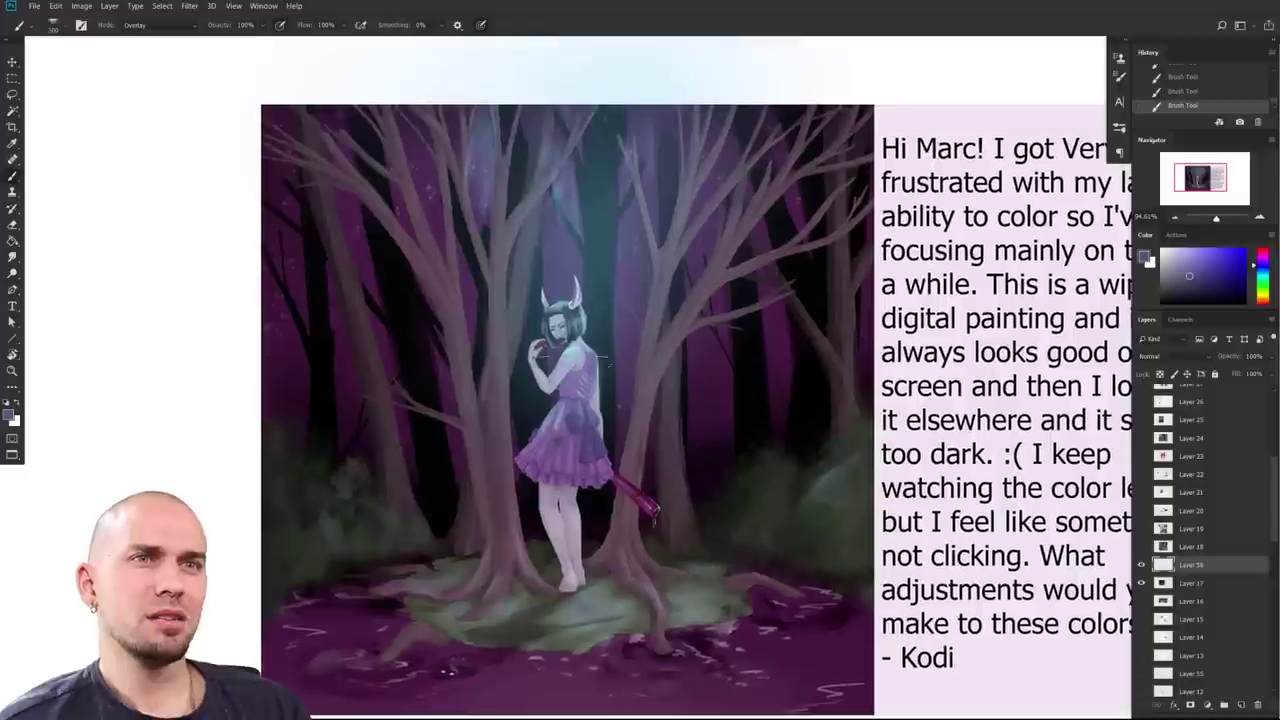
left_click(551, 337, "alt")
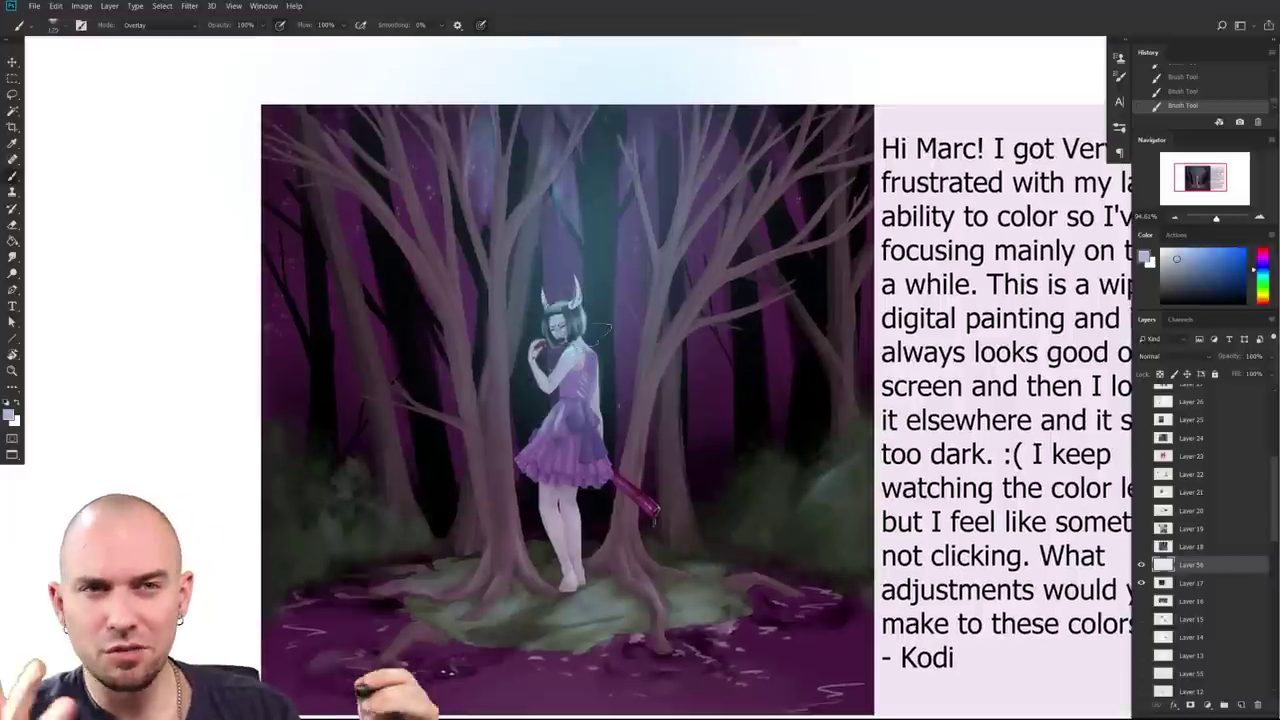
left_click(576, 352, "alt")
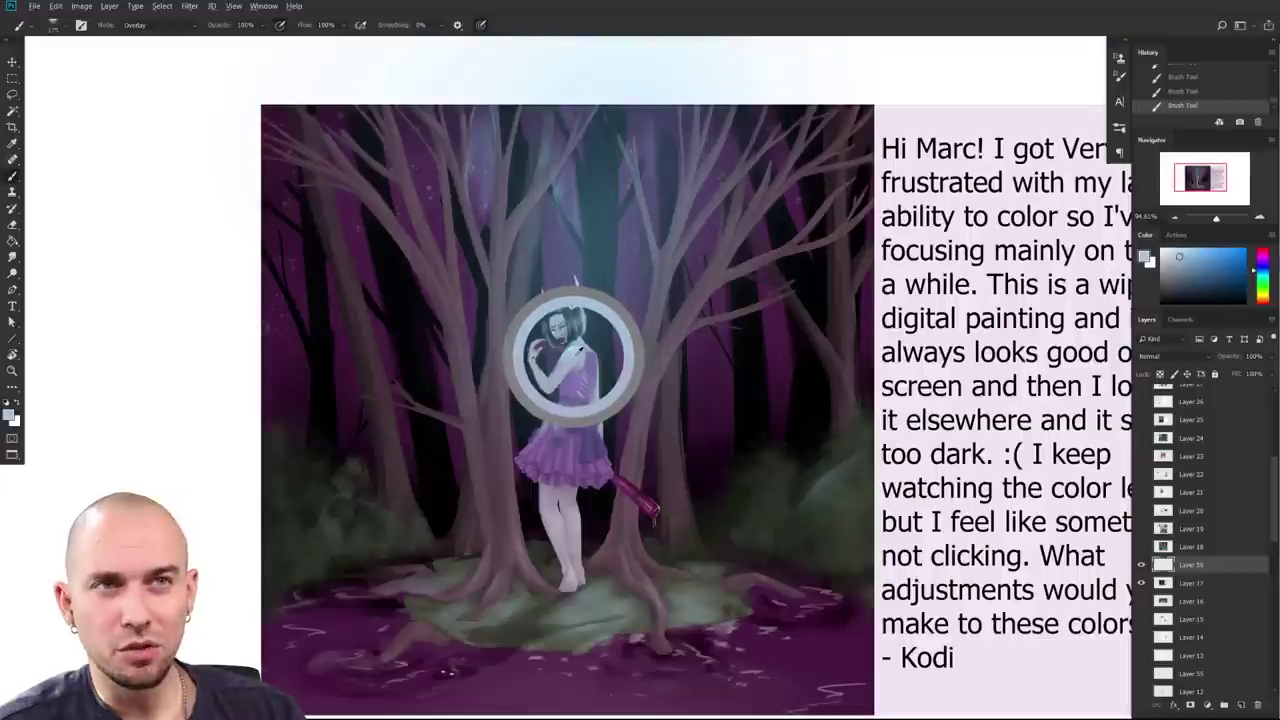
left_click_drag(576, 352, 576, 352)
left_click_drag(550, 427, 568, 580)
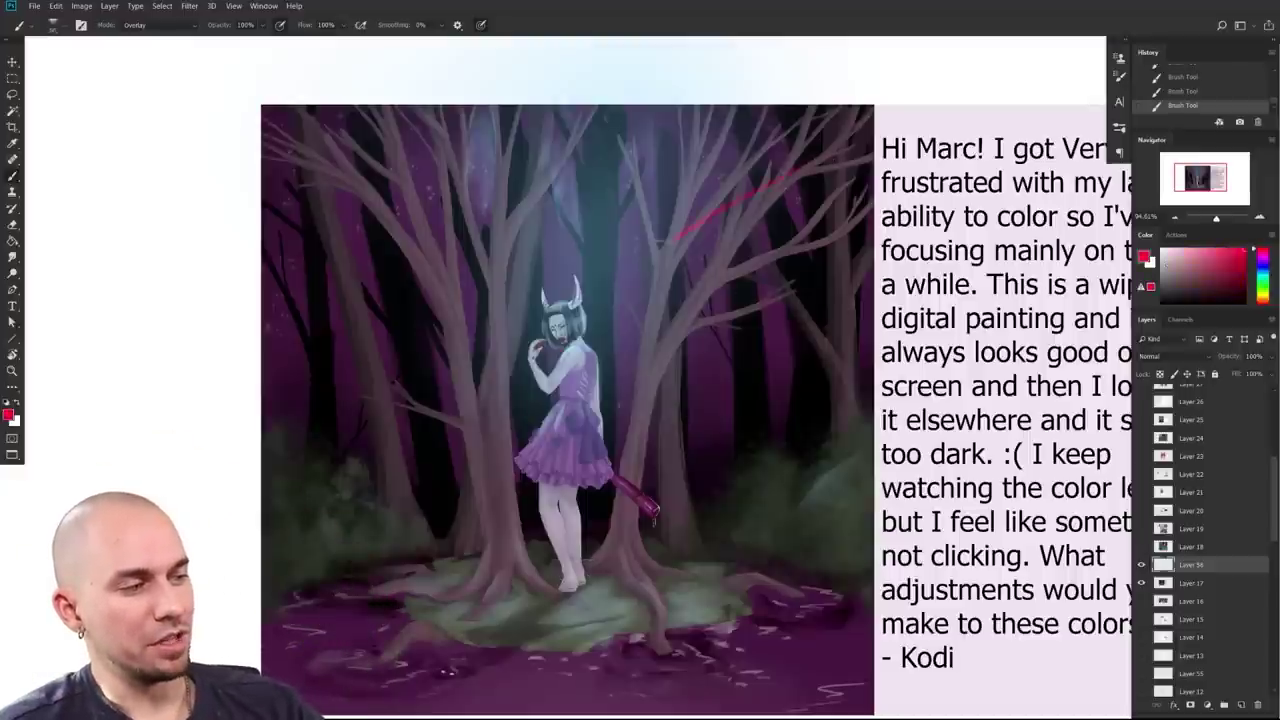
Step: Try marking the branch directions with bright red lines and circling the figure's upper body, and undo the marks
left_click_drag(352, 244, 476, 316)
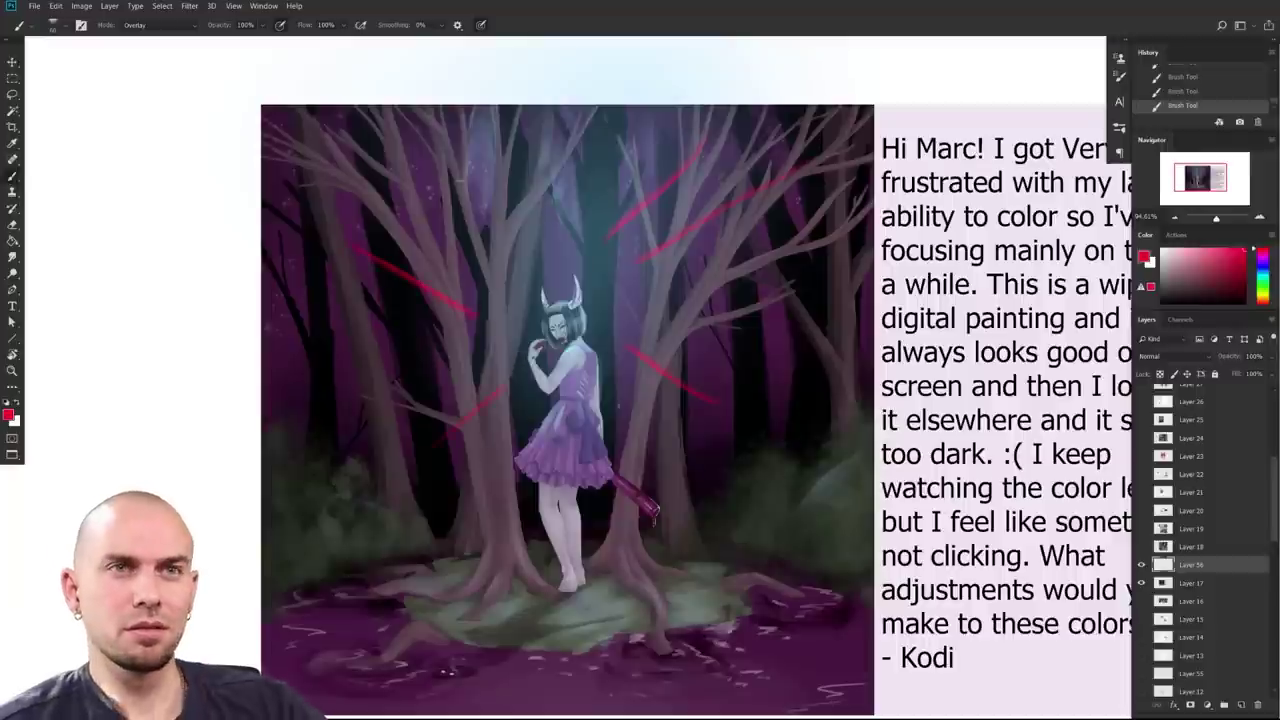
mouse_move(538, 344)
left_mouse_down()
mouse_move(655, 338)
mouse_move(648, 364)
mouse_move(538, 398)
left_mouse_up()
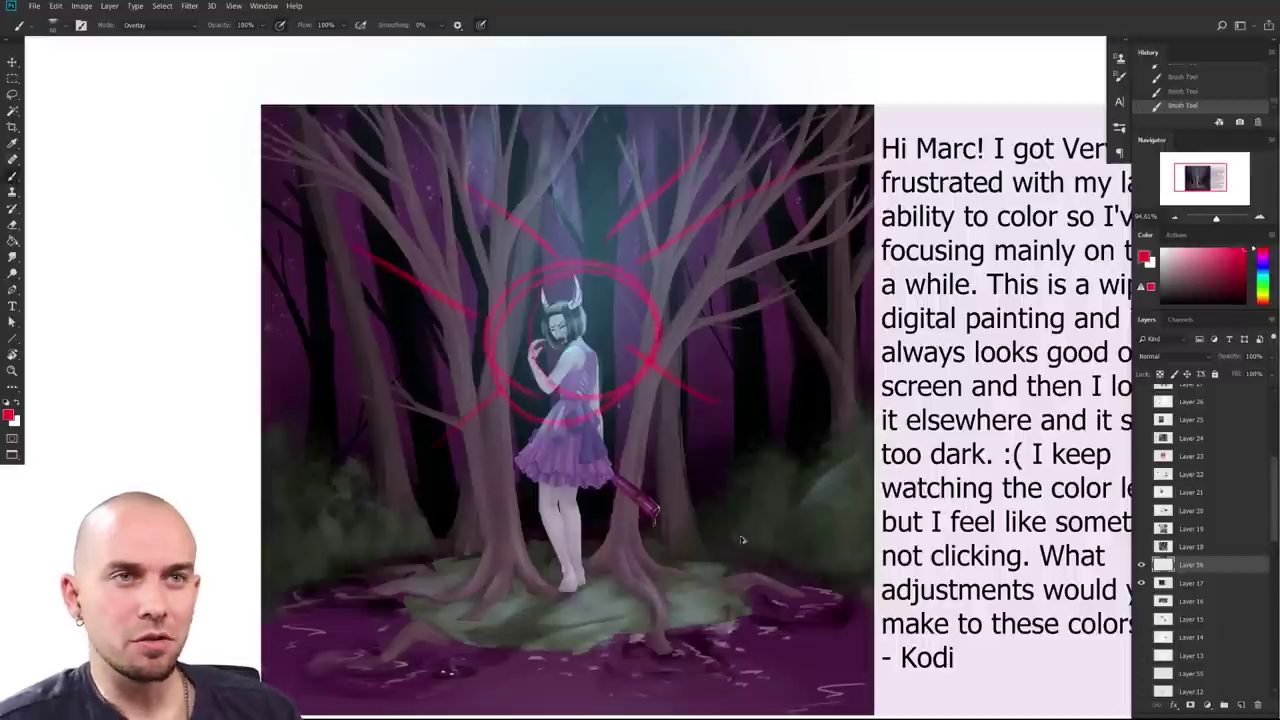
key("ctrl+z")
key("ctrl+z")
key("ctrl+z")
key("ctrl+z")
key("ctrl+z")
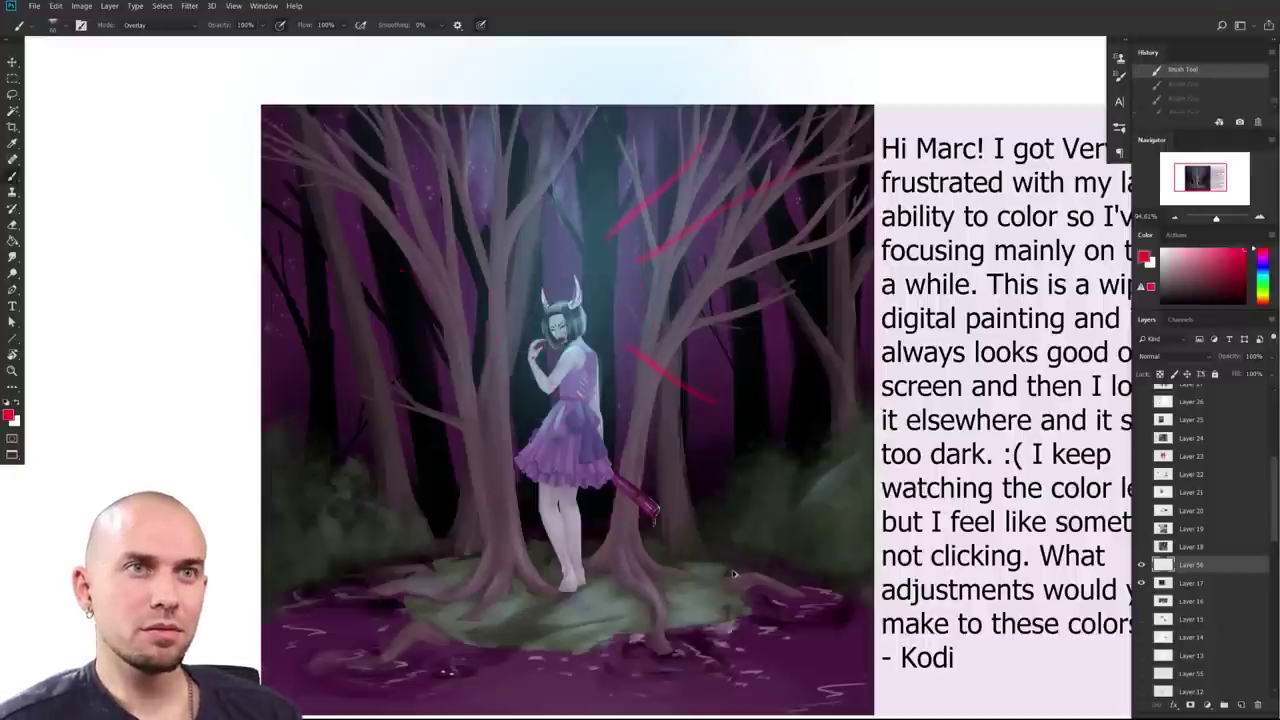
key("ctrl+z")
key("ctrl+z")
mouse_move(877, 539)
left_mouse_down()
mouse_move(774, 483)
mouse_move(779, 492)
left_mouse_up()
mouse_move(779, 493)
left_mouse_down()
mouse_move(810, 512)
mouse_move(811, 532)
left_mouse_up()
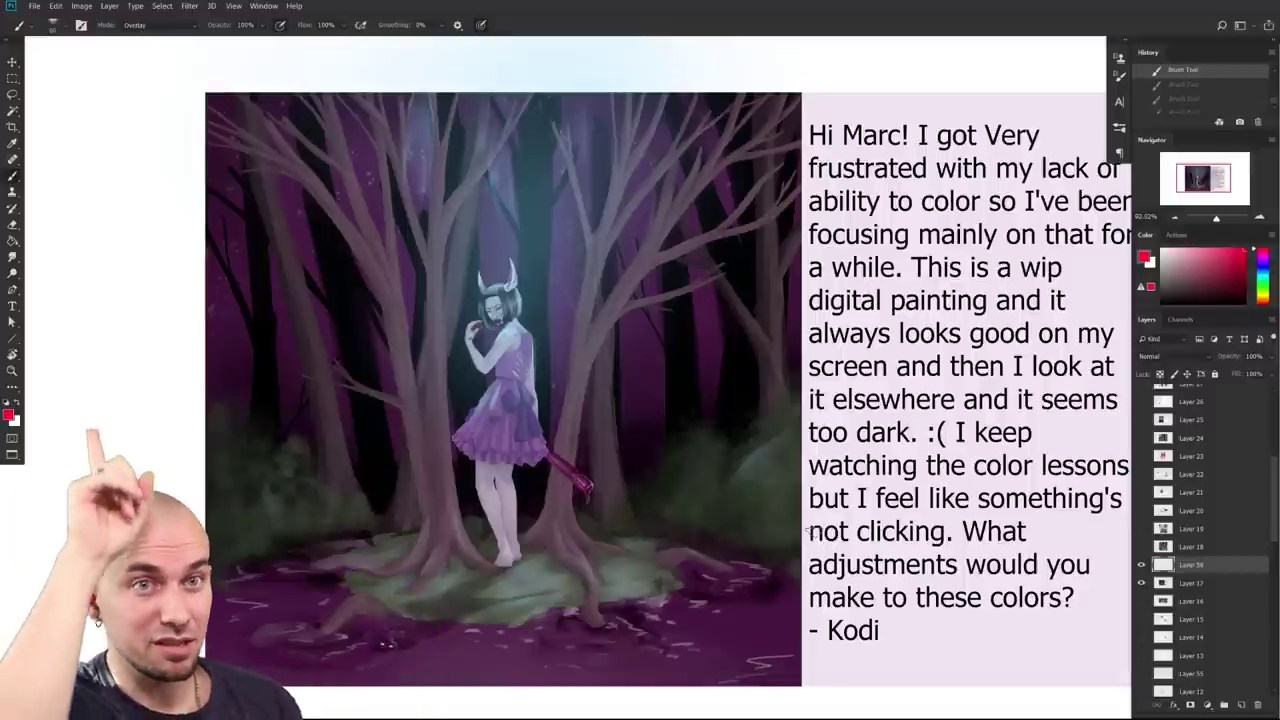
mouse_move(844, 525)
left_mouse_down()
mouse_move(852, 541)
mouse_move(838, 554)
left_mouse_up()
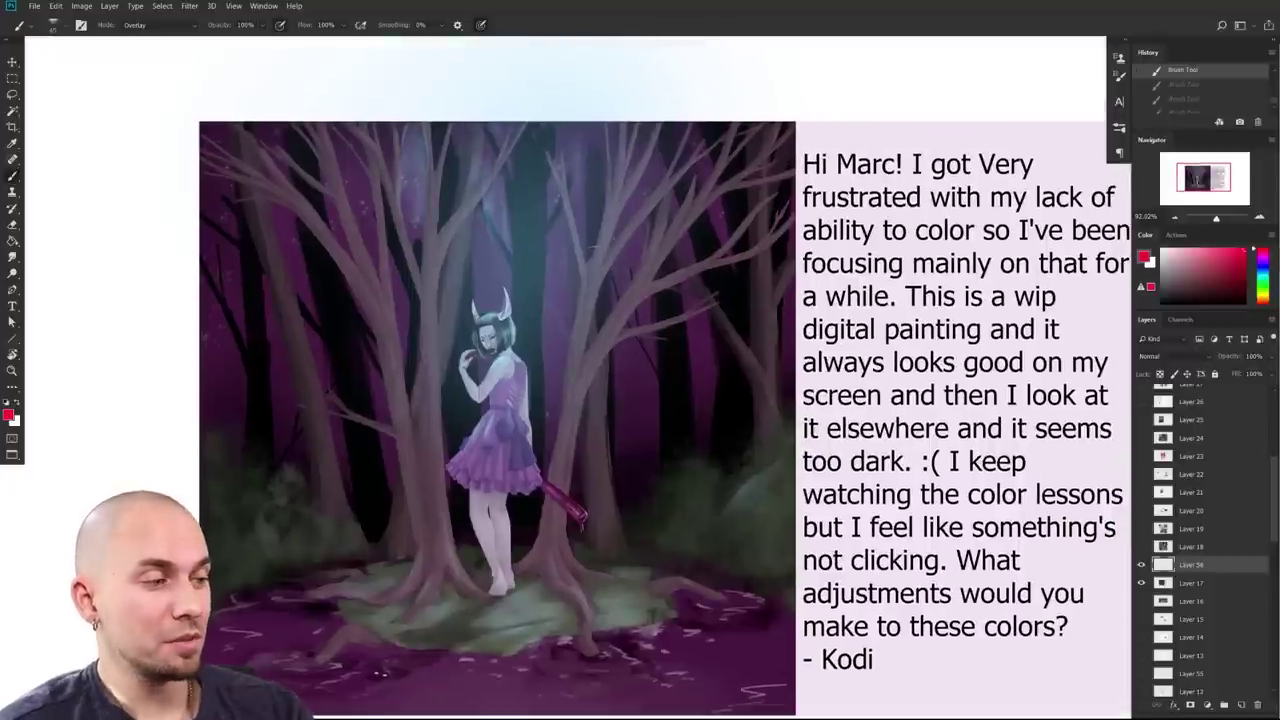
key("ctrl+shift+z")
key("ctrl+shift+z")
key("ctrl+shift+z")
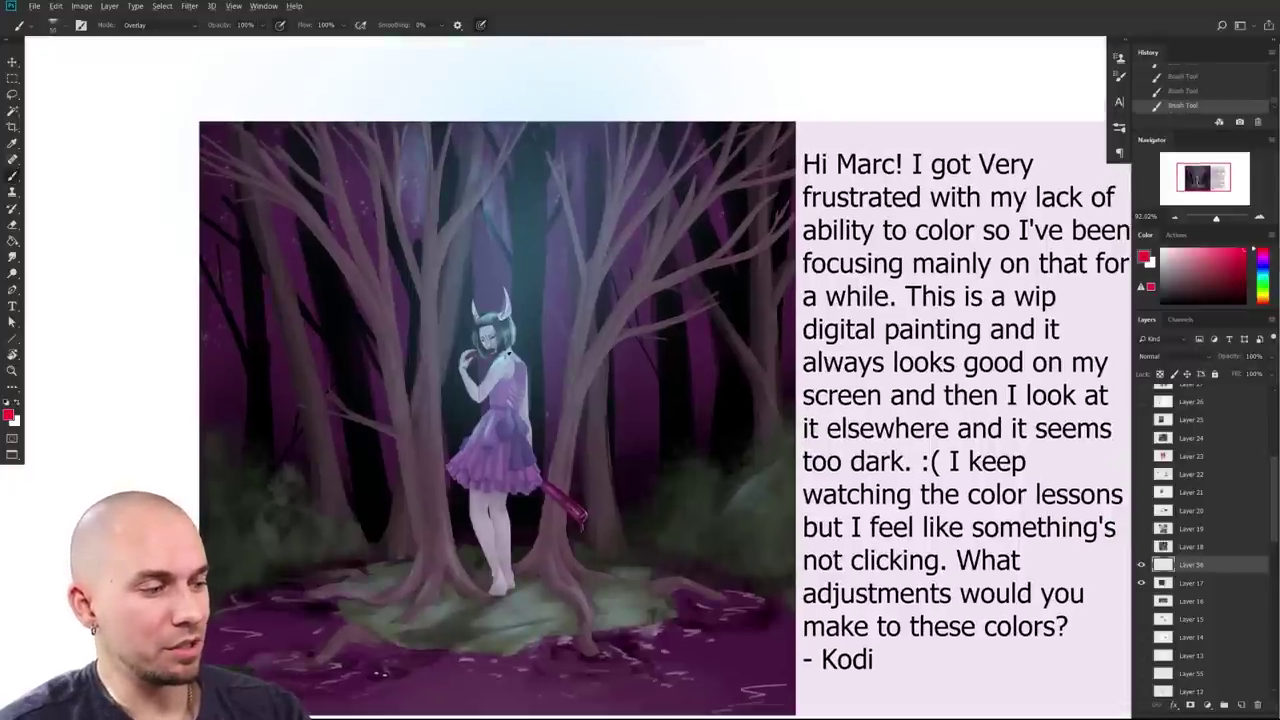
Step: Sample the pale blue near the figure's shoulder and look over the relit forest painting beside the artist's note
left_click(509, 354, "alt")
key("bracketleft")
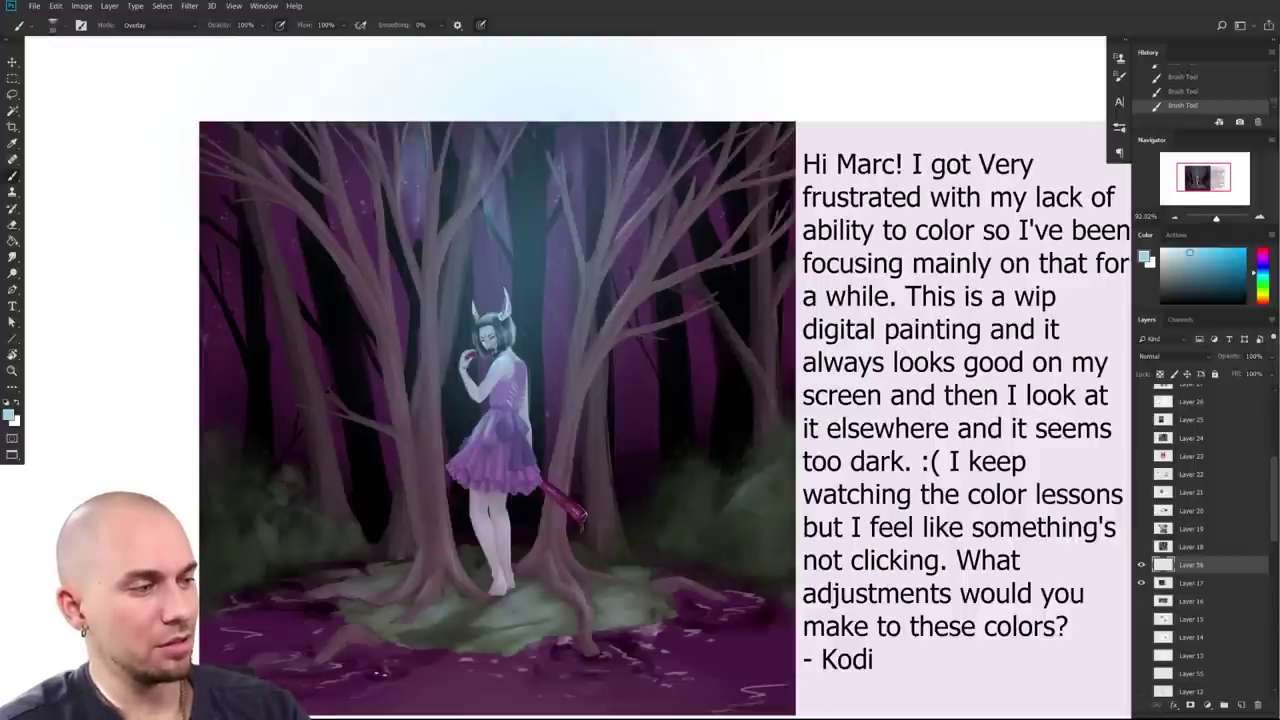
left_click_drag(741, 405, 737, 390)
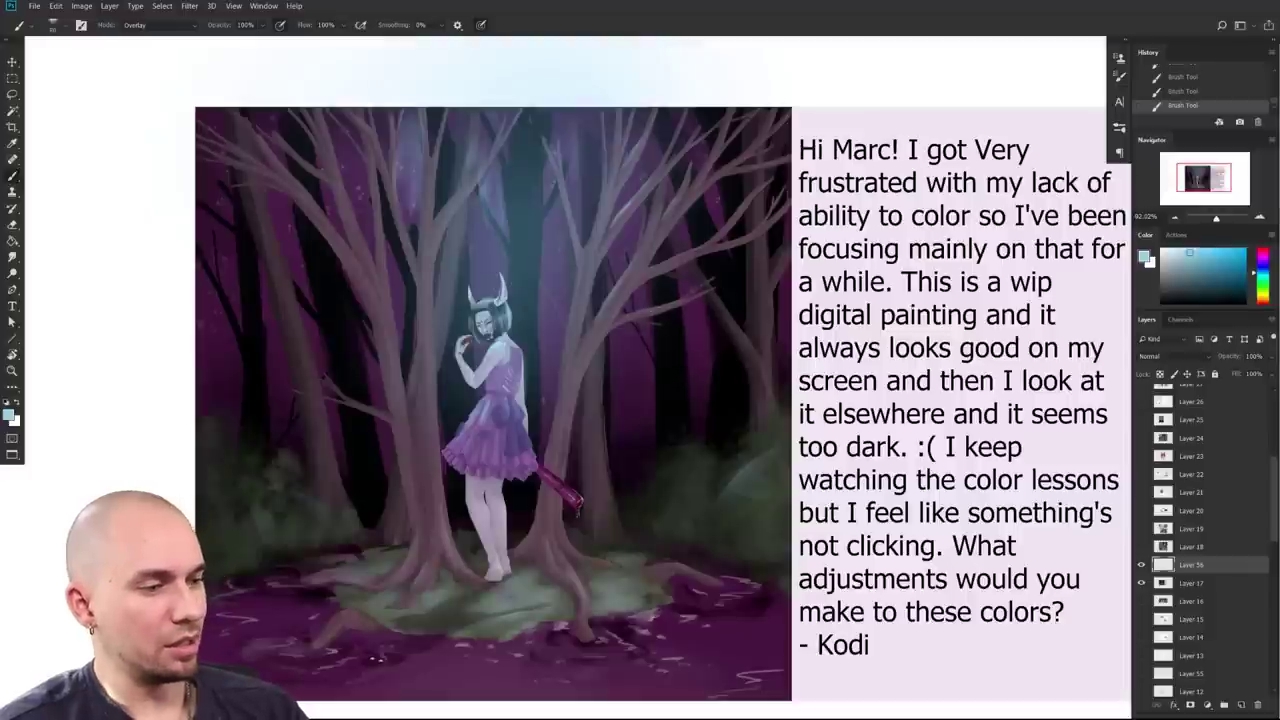
mouse_move(691, 507)
left_mouse_down()
mouse_move(697, 491)
mouse_move(688, 514)
left_mouse_up()
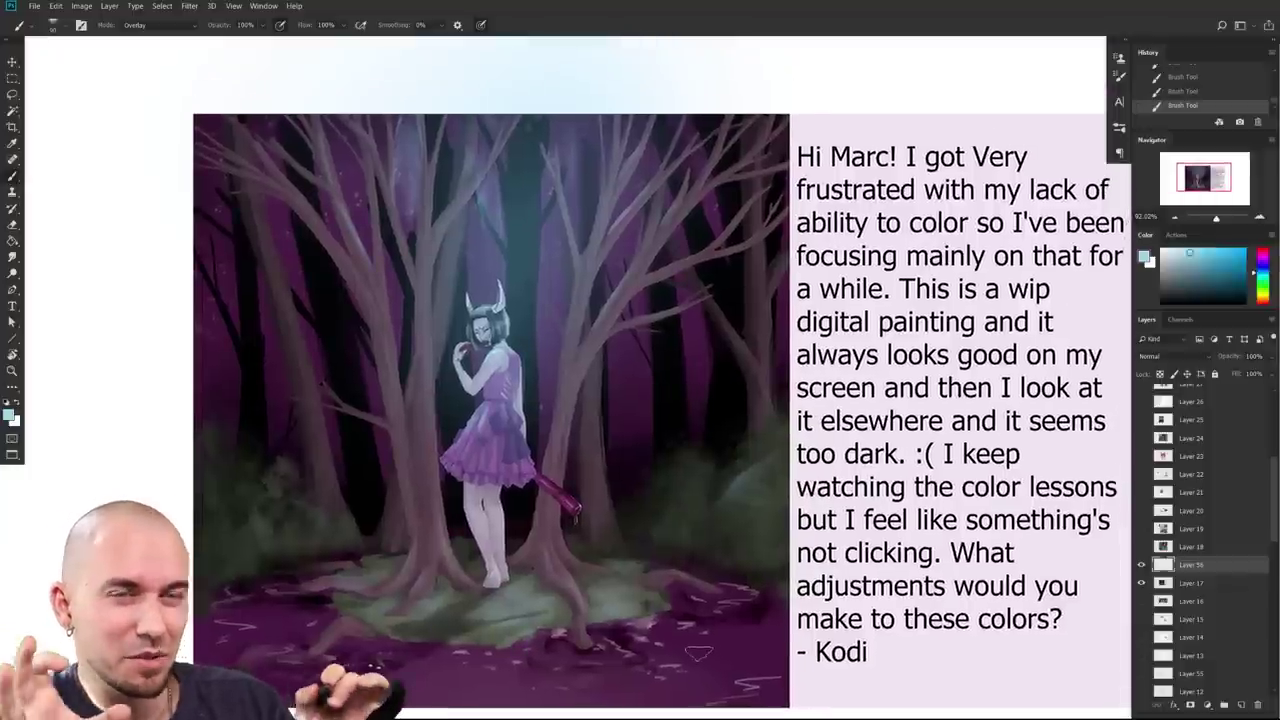
left_click_drag(842, 578, 863, 543)
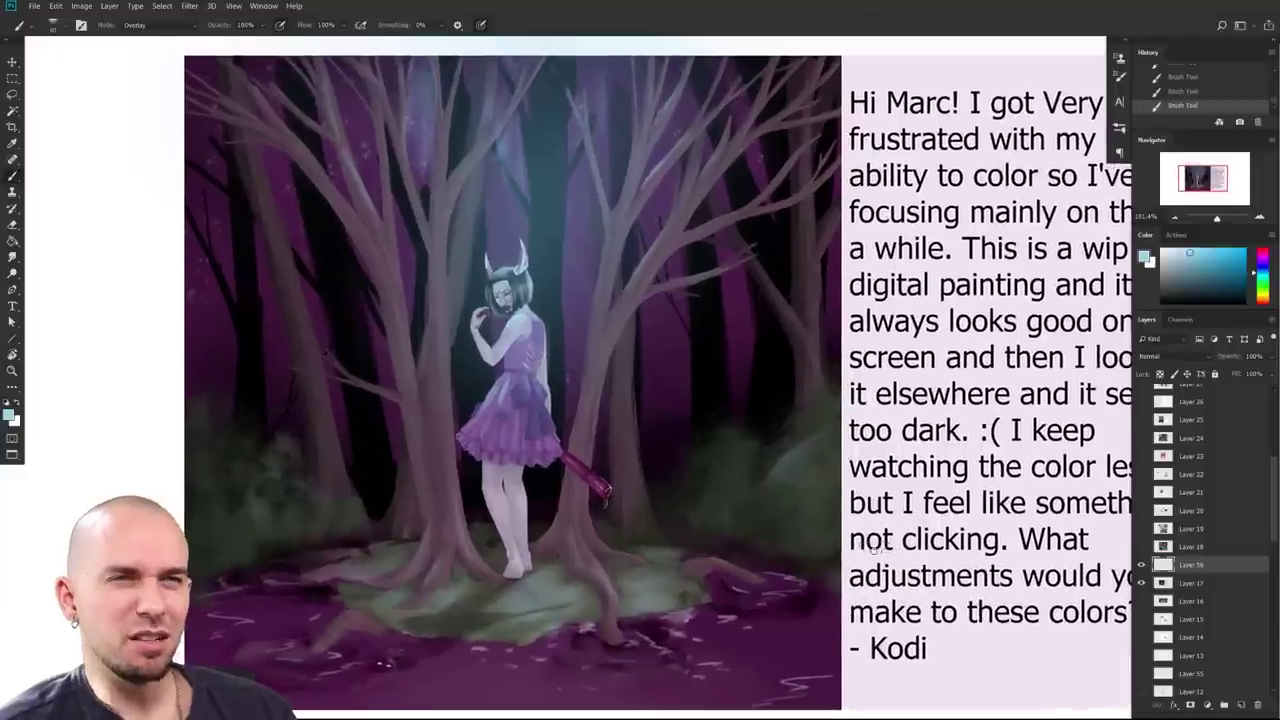
scroll(917, 598, "down", 2)
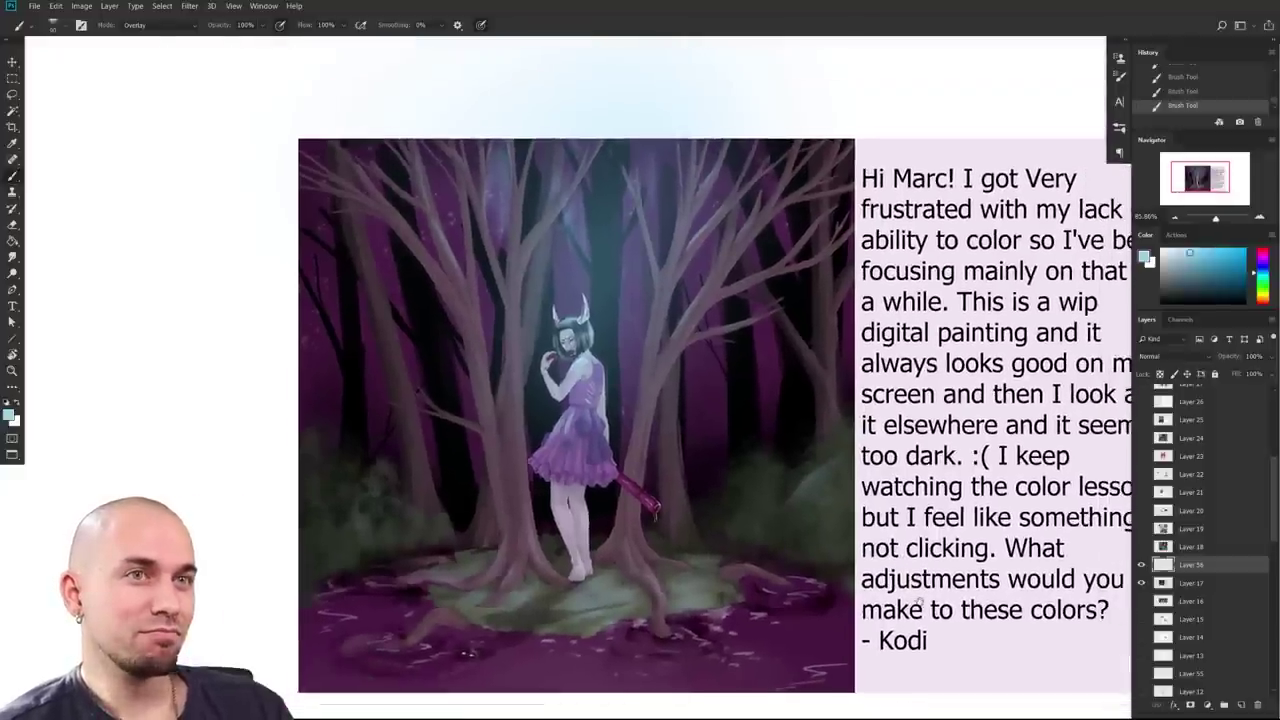
scroll(916, 600, "down", 2)
left_click_drag(888, 598, 885, 615)
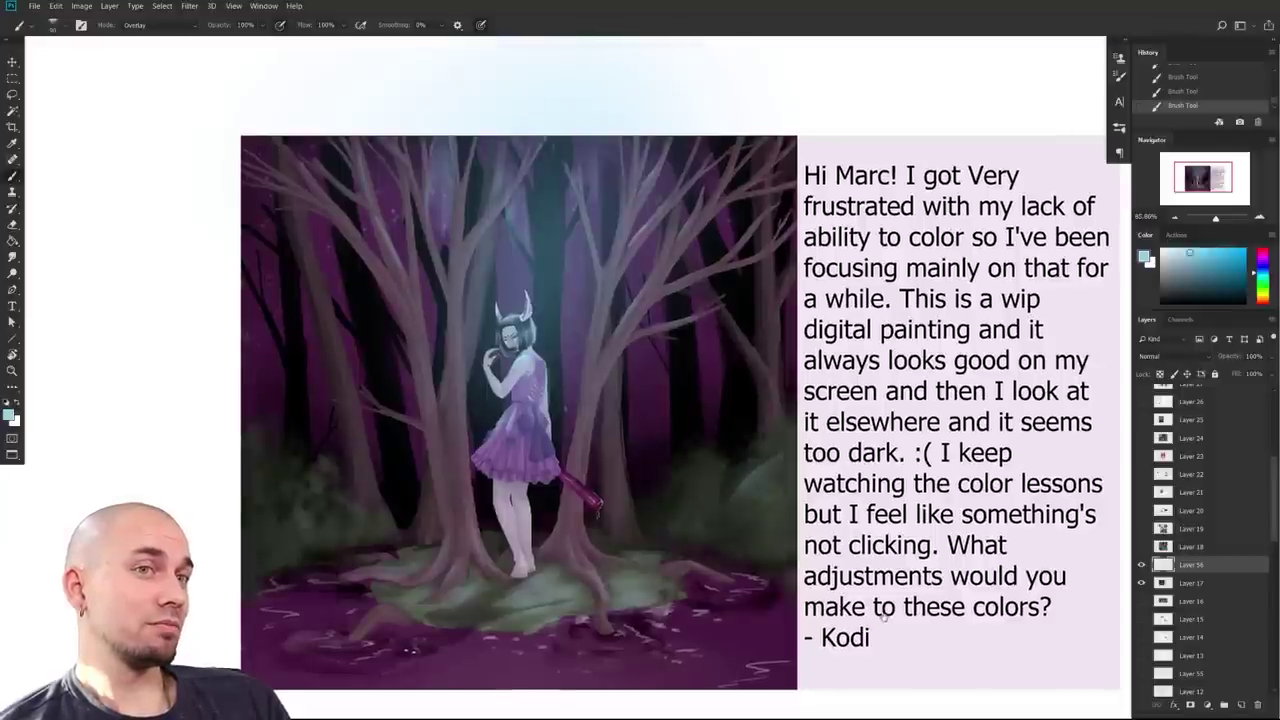
Step: Try brushing pale blue highlights onto the dark water in front of the mossy island, and undo the strokes
left_click_drag(664, 625, 643, 573)
mouse_move(491, 588)
left_mouse_down()
mouse_move(526, 613)
mouse_move(500, 630)
mouse_move(545, 630)
mouse_move(525, 613)
mouse_move(640, 626)
mouse_move(592, 635)
left_mouse_up()
key("ctrl+z")
key("ctrl+z")
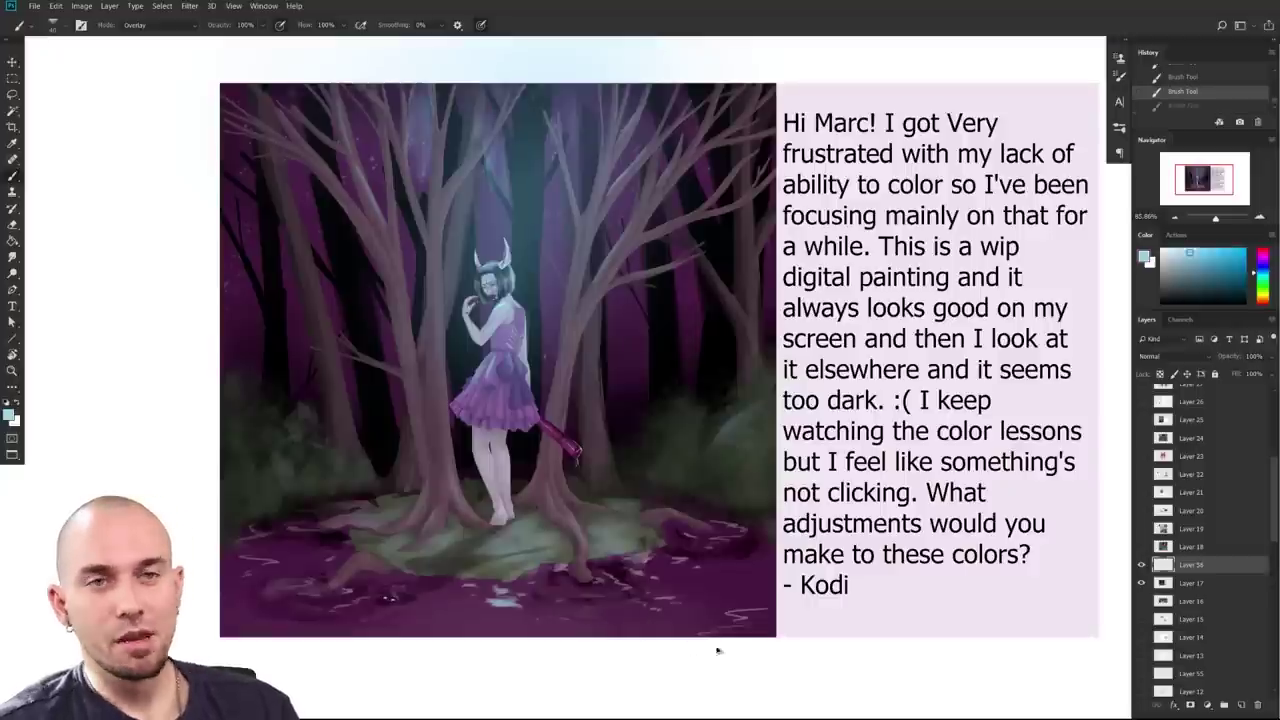
key("ctrl+z")
Step: Hide the forest painting and its paint-over, show the winged archer submission on Layer 18, and bring the whole page into view
left_click_drag(832, 619, 915, 580)
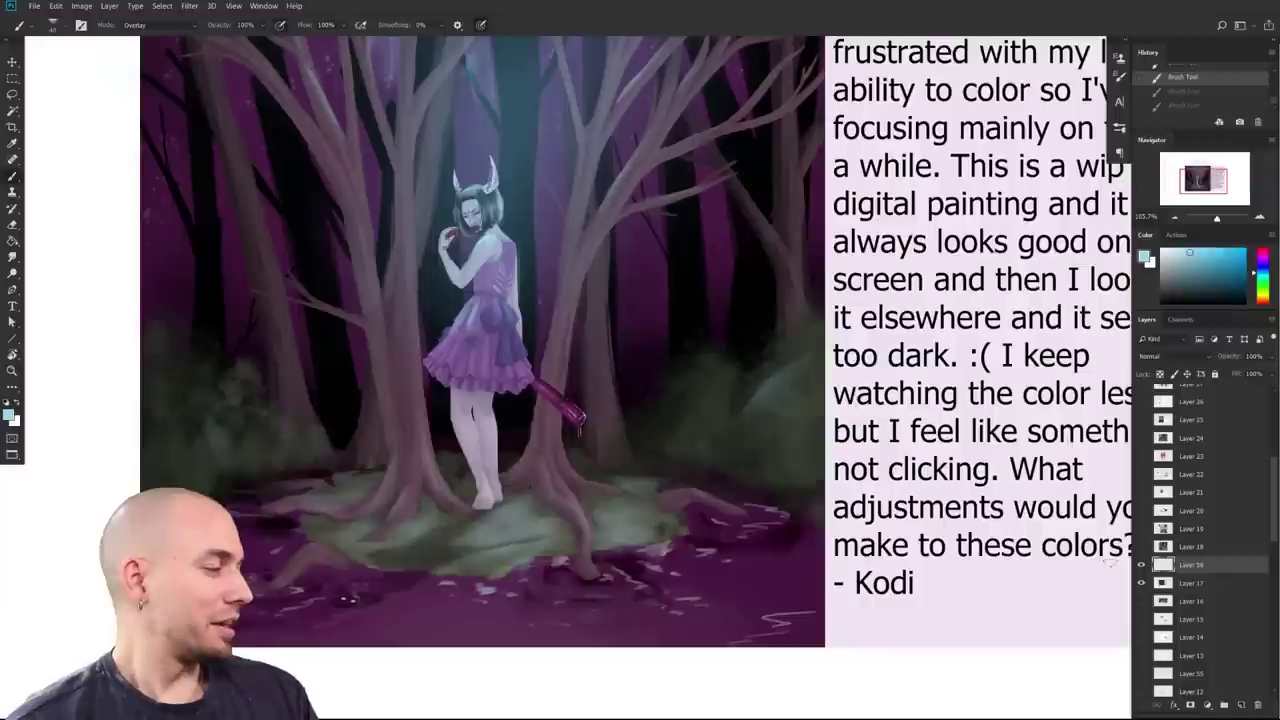
left_click_drag(1142, 583, 1149, 546)
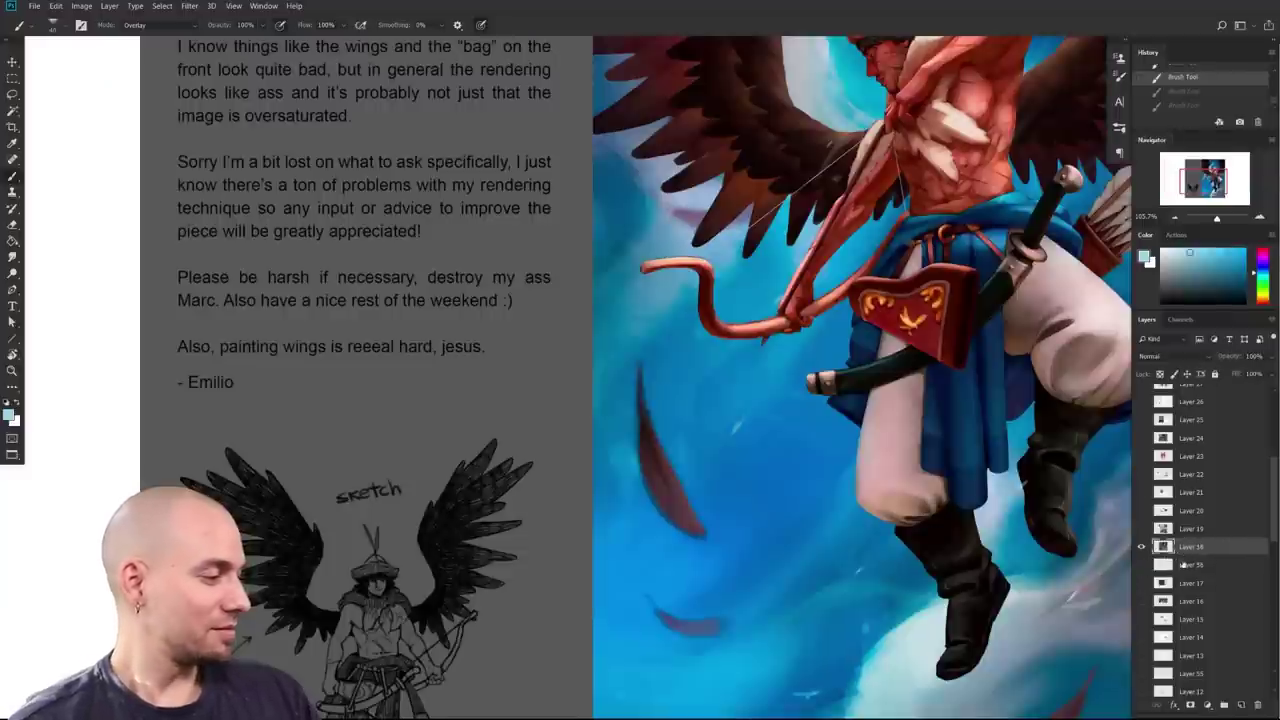
scroll(928, 548, "down", 3)
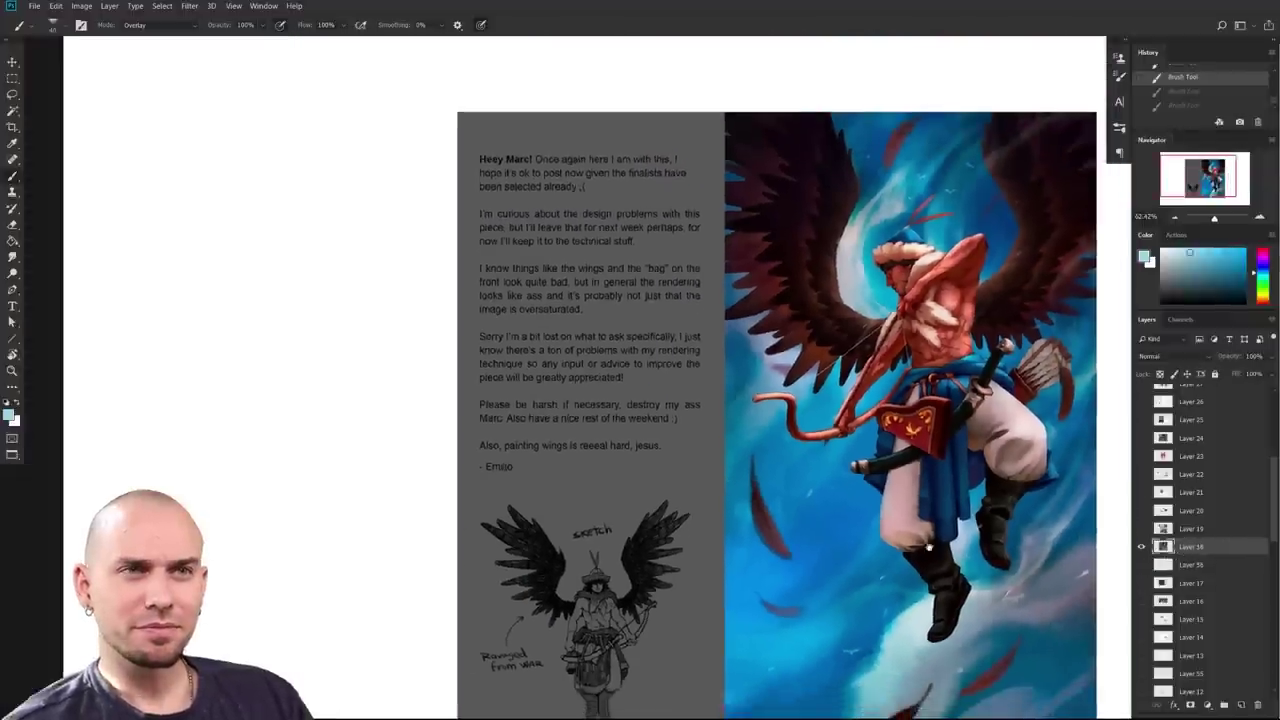
left_click_drag(929, 547, 772, 545)
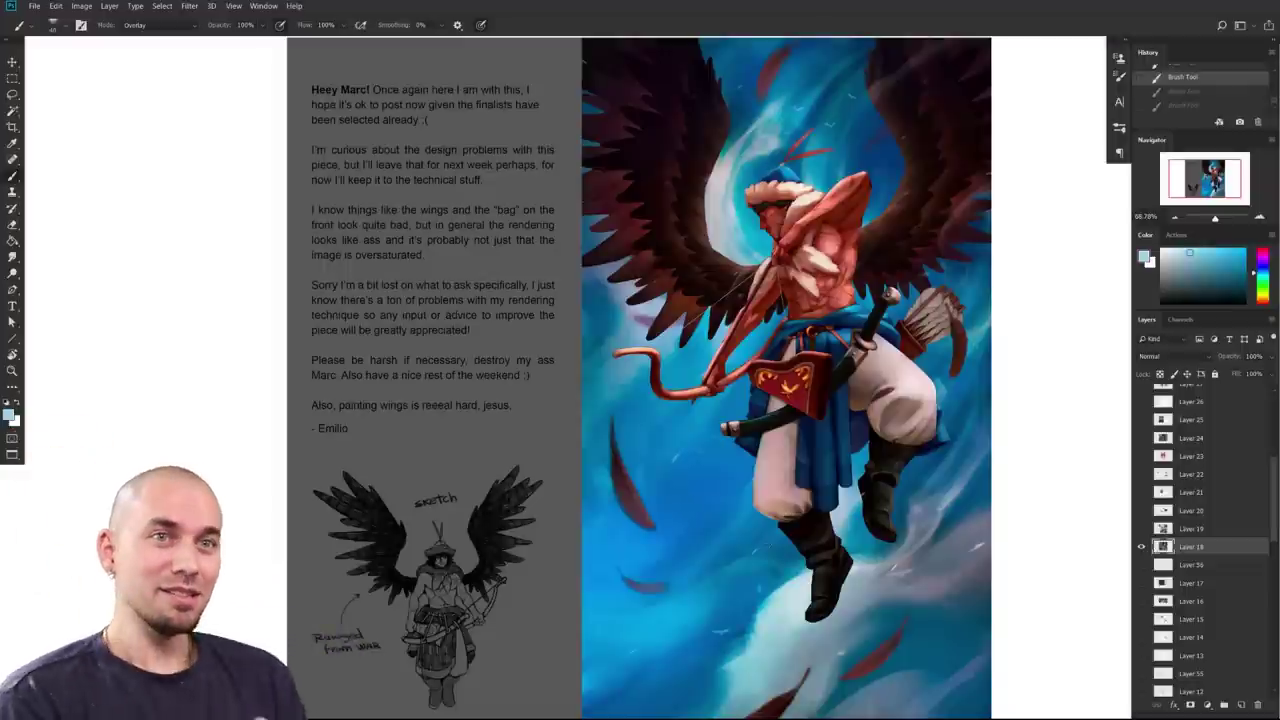
left_click_drag(778, 499, 701, 523)
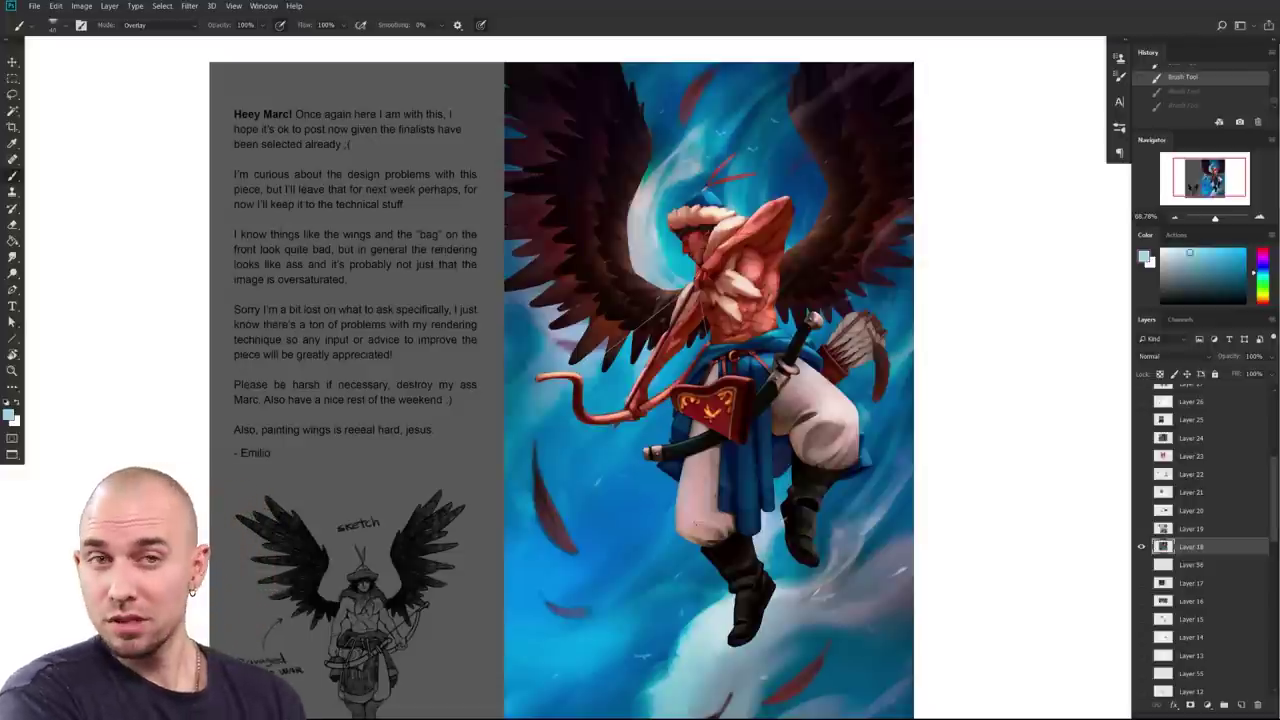
Step: Set the foreground colour to white
left_click_drag(710, 582, 772, 570)
left_click_drag(1234, 258, 1240, 251)
left_click_drag(907, 476, 905, 474)
left_click_drag(1210, 251, 1163, 249)
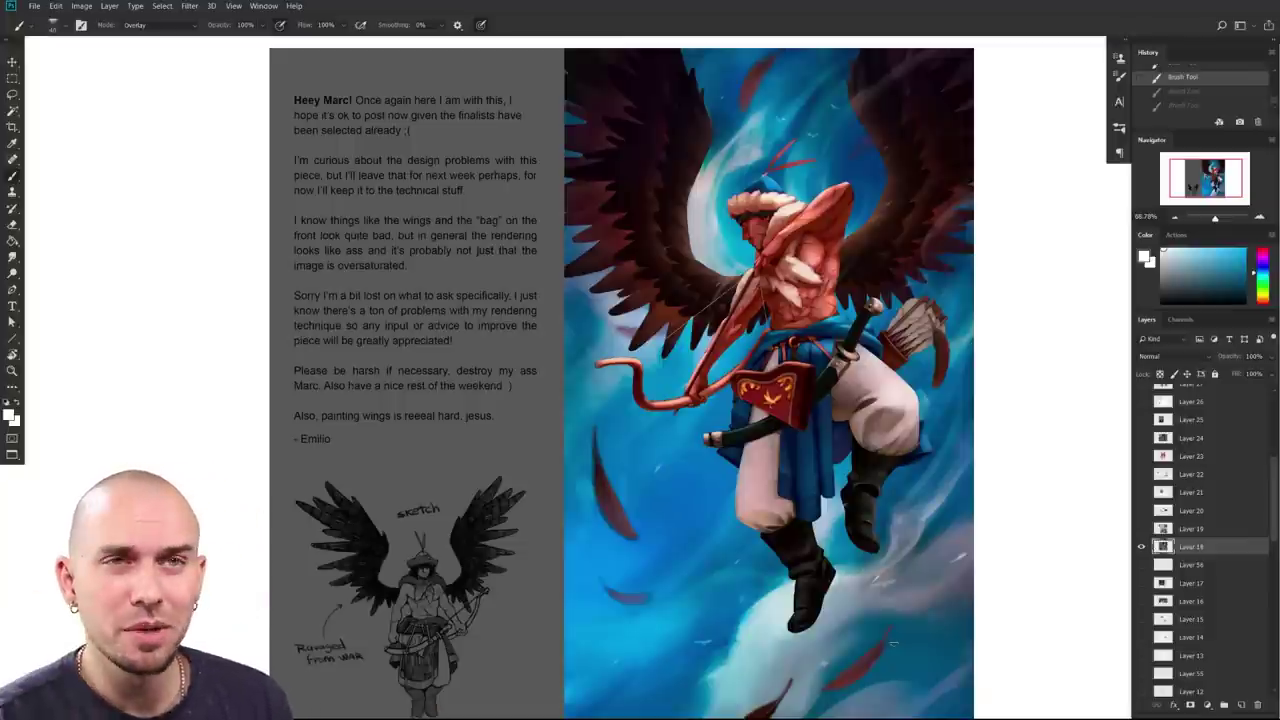
Step: Examine the winged archer's wings, skin and clothing rendering beside the artist's note, both up close and as a whole
left_click_drag(769, 536, 741, 516)
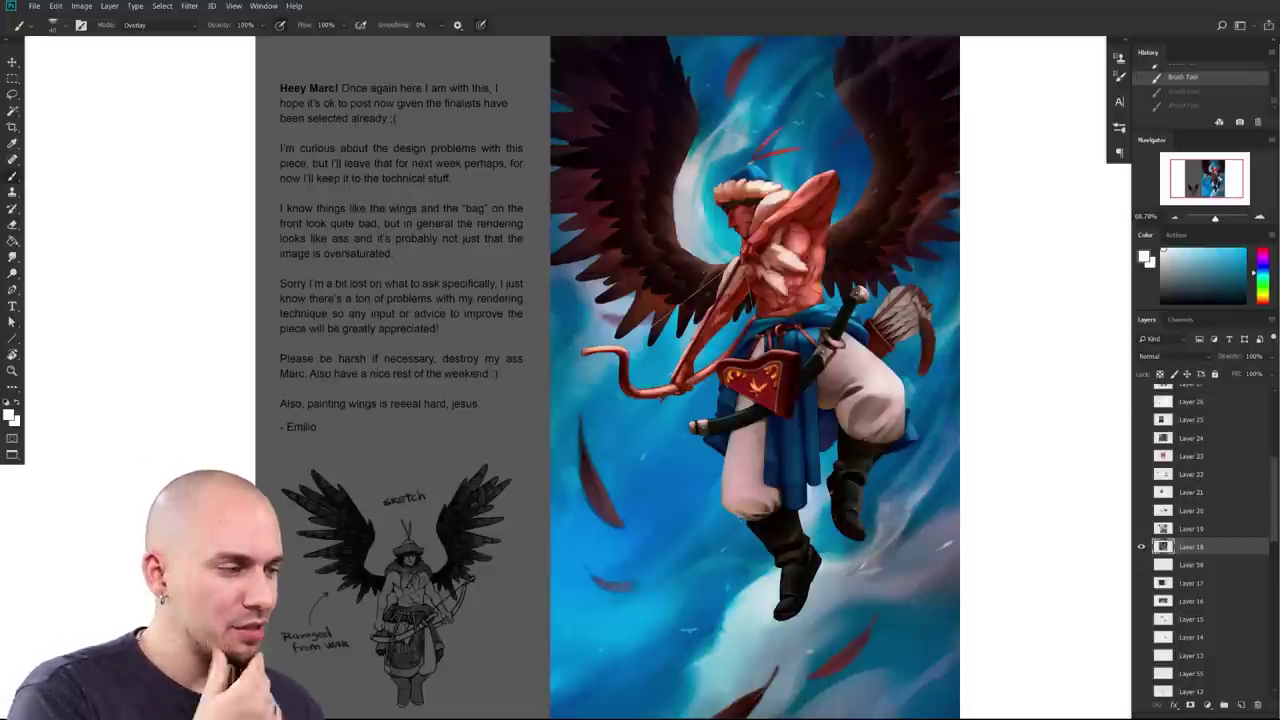
left_click_drag(922, 434, 798, 461)
left_click_drag(722, 445, 908, 462)
left_click_drag(922, 453, 893, 448)
scroll(893, 449, "up", 2)
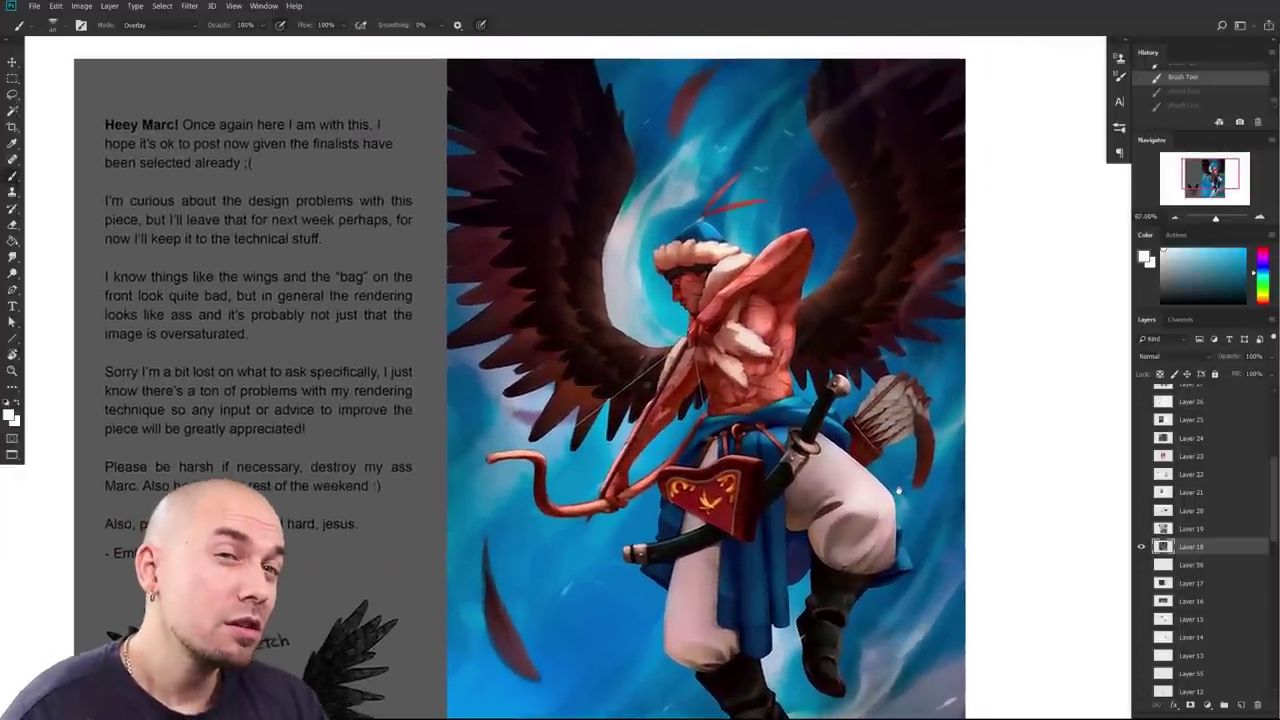
left_click_drag(898, 490, 1024, 528)
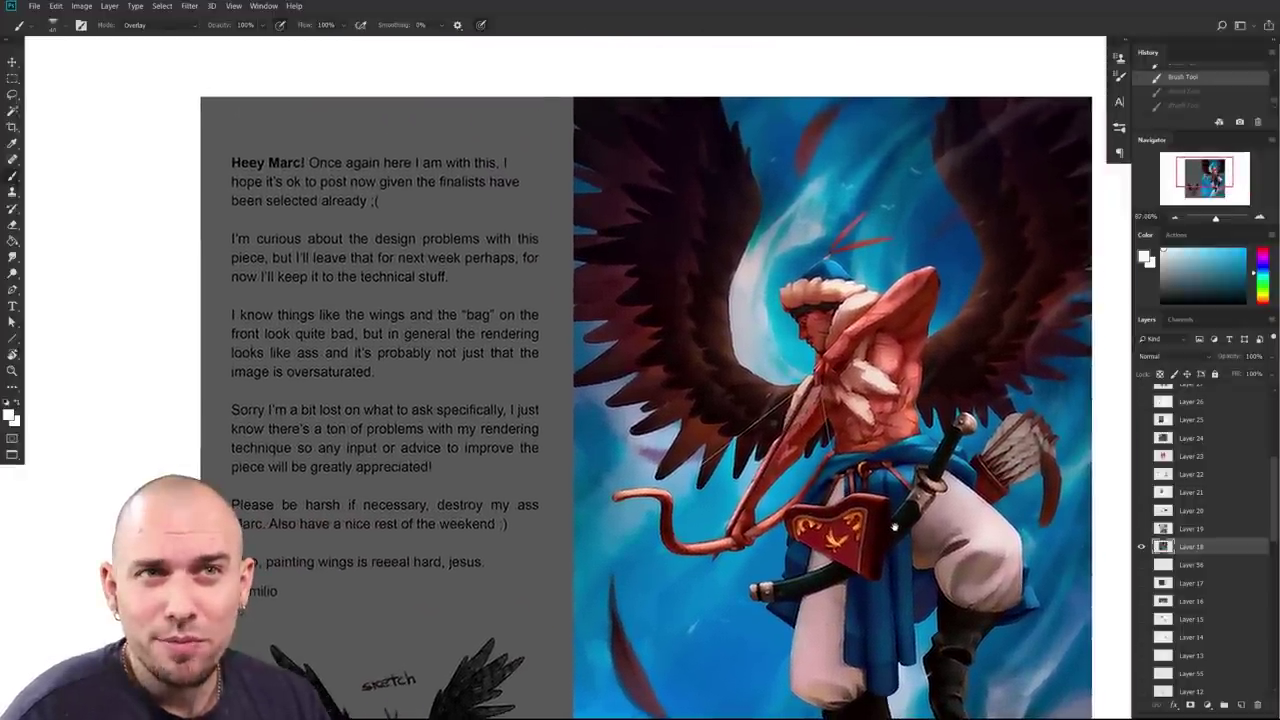
scroll(906, 490, "down", 3)
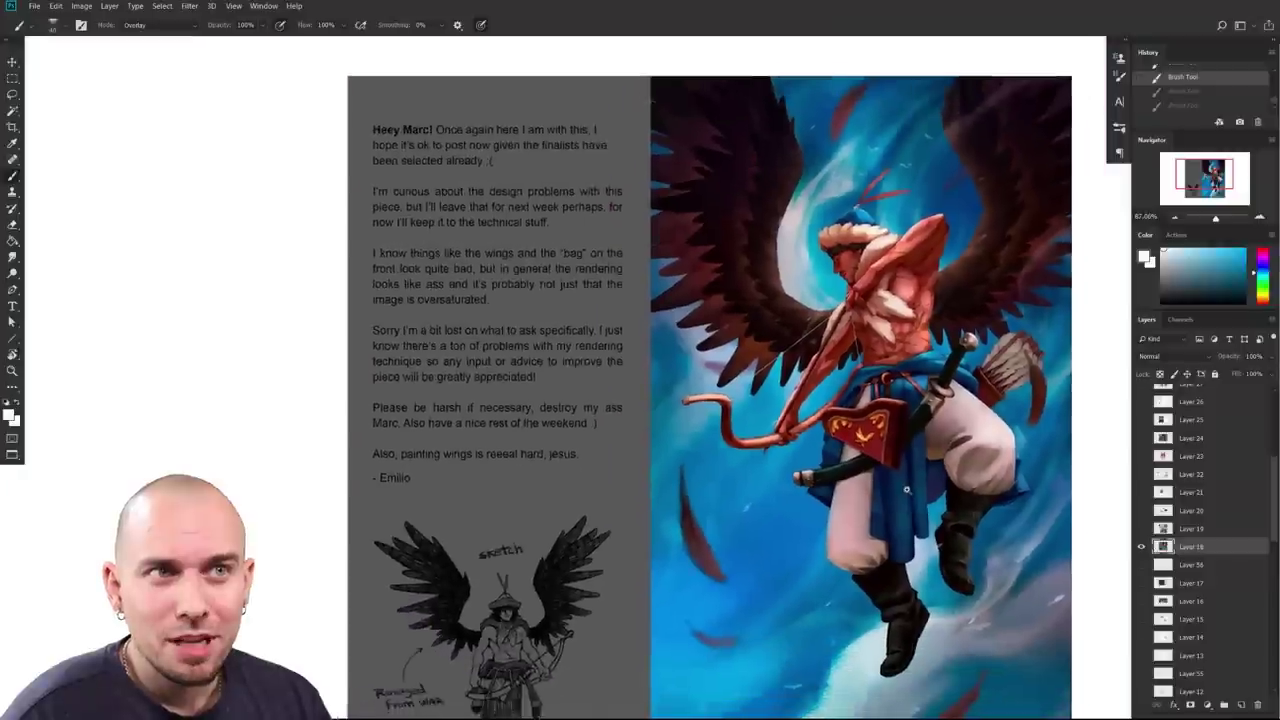
scroll(906, 490, "down", 2)
left_click_drag(875, 457, 873, 459)
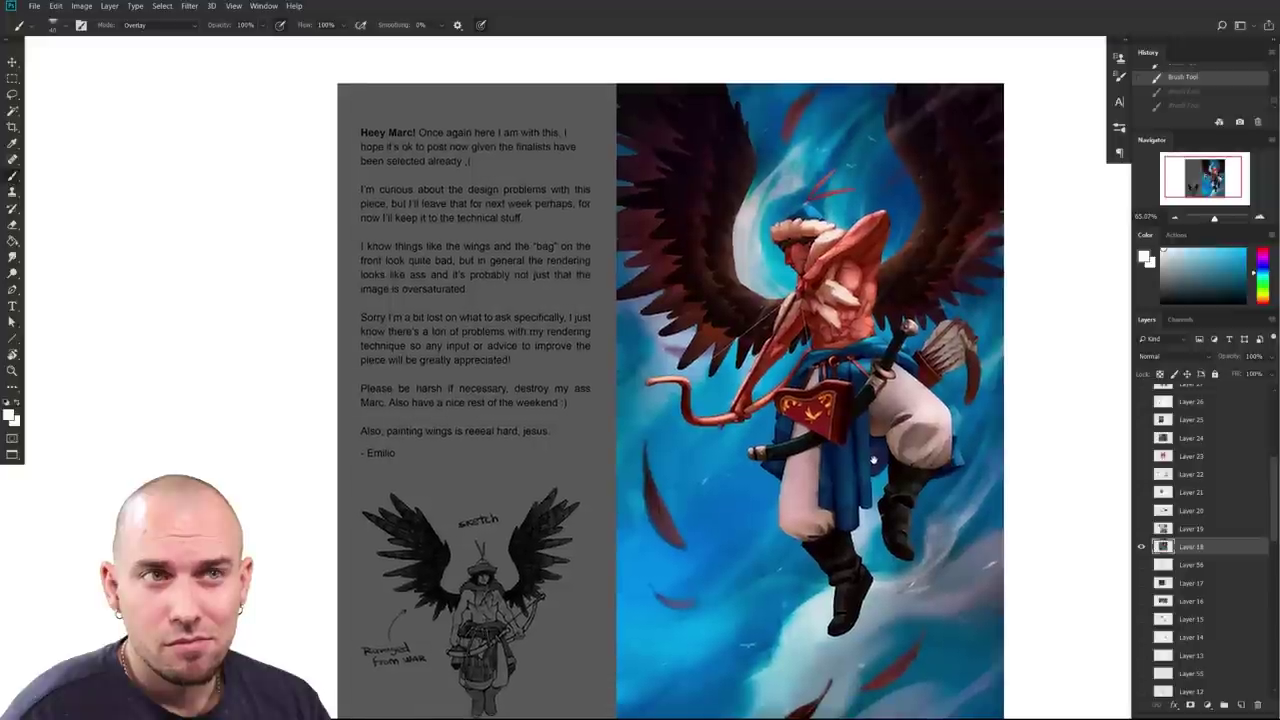
scroll(873, 460, "up", 5)
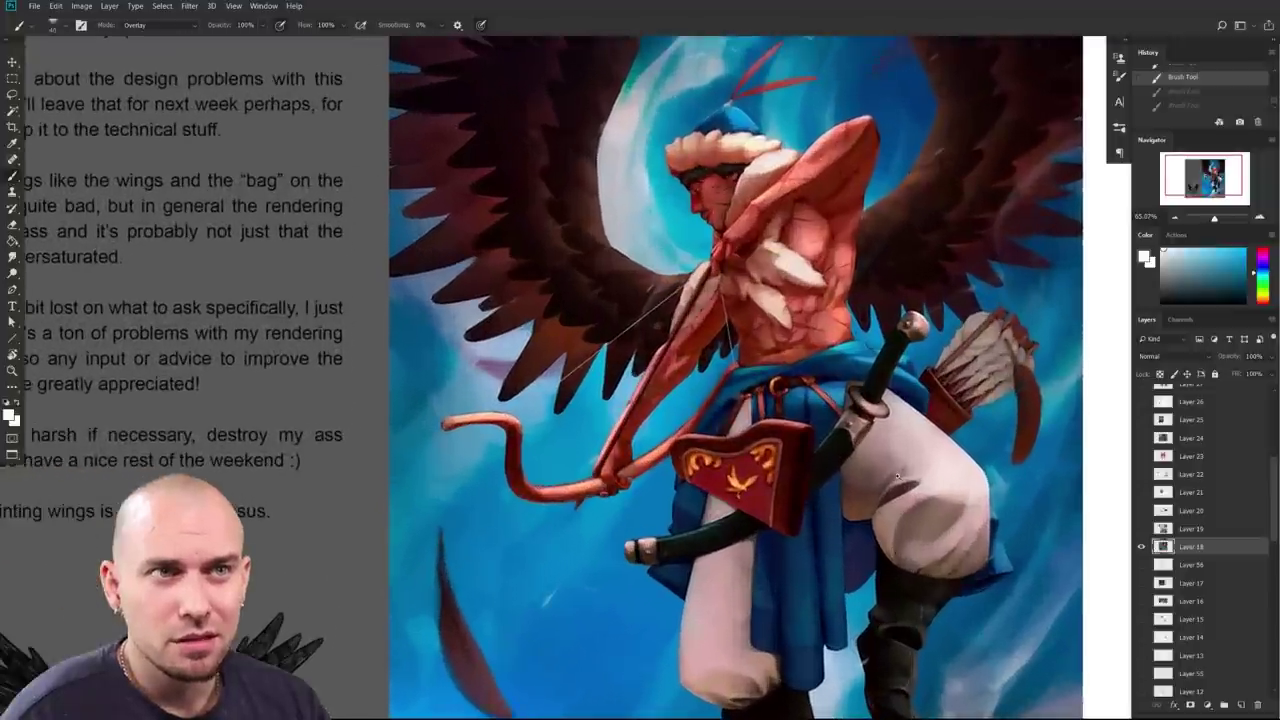
scroll(916, 397, "down", 6)
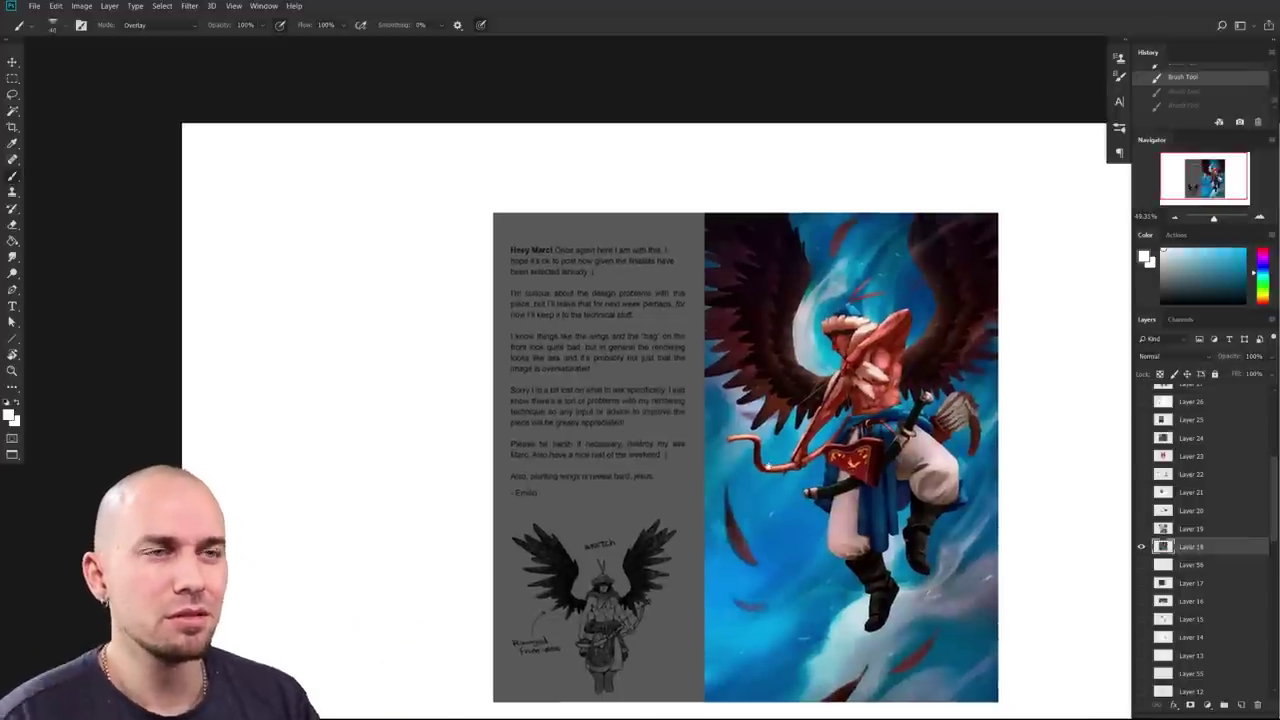
Step: Compare the archer's torso, arms and bag at close range with the full painting and its sketch
scroll(828, 403, "up", 3)
left_click_drag(803, 583, 773, 516)
scroll(796, 567, "down", 2)
scroll(790, 555, "up", 2)
left_click_drag(941, 454, 857, 408)
mouse_move(973, 429)
left_mouse_down()
mouse_move(959, 421)
mouse_move(970, 424)
left_mouse_up()
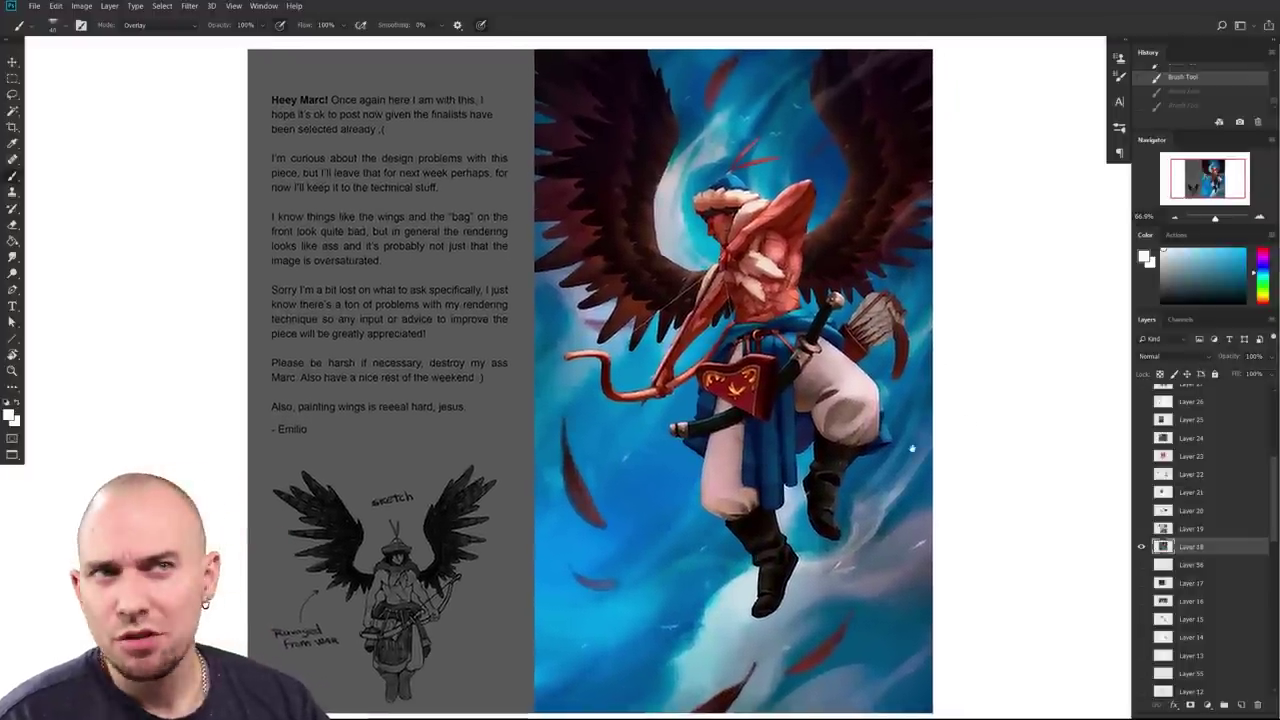
left_click_drag(822, 445, 821, 451)
left_click_drag(764, 275, 830, 280)
left_click_drag(685, 359, 673, 381)
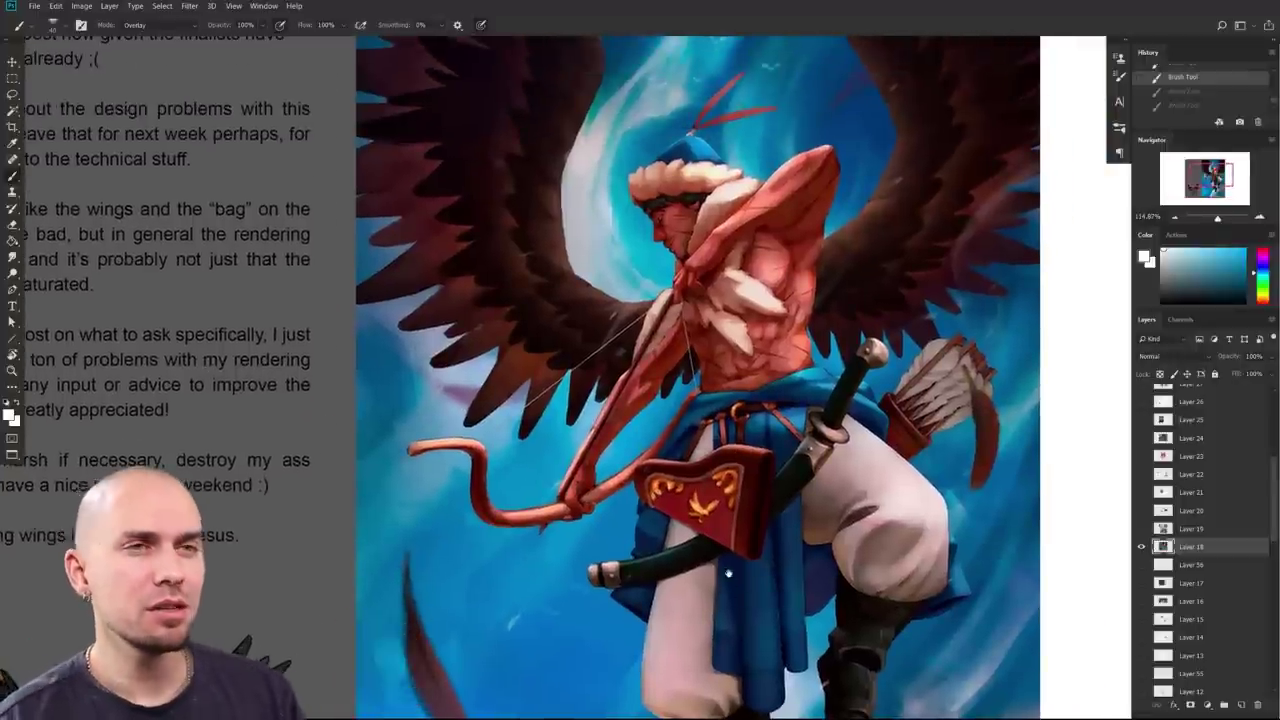
scroll(735, 480, "down", 2)
scroll(688, 625, "down", 3)
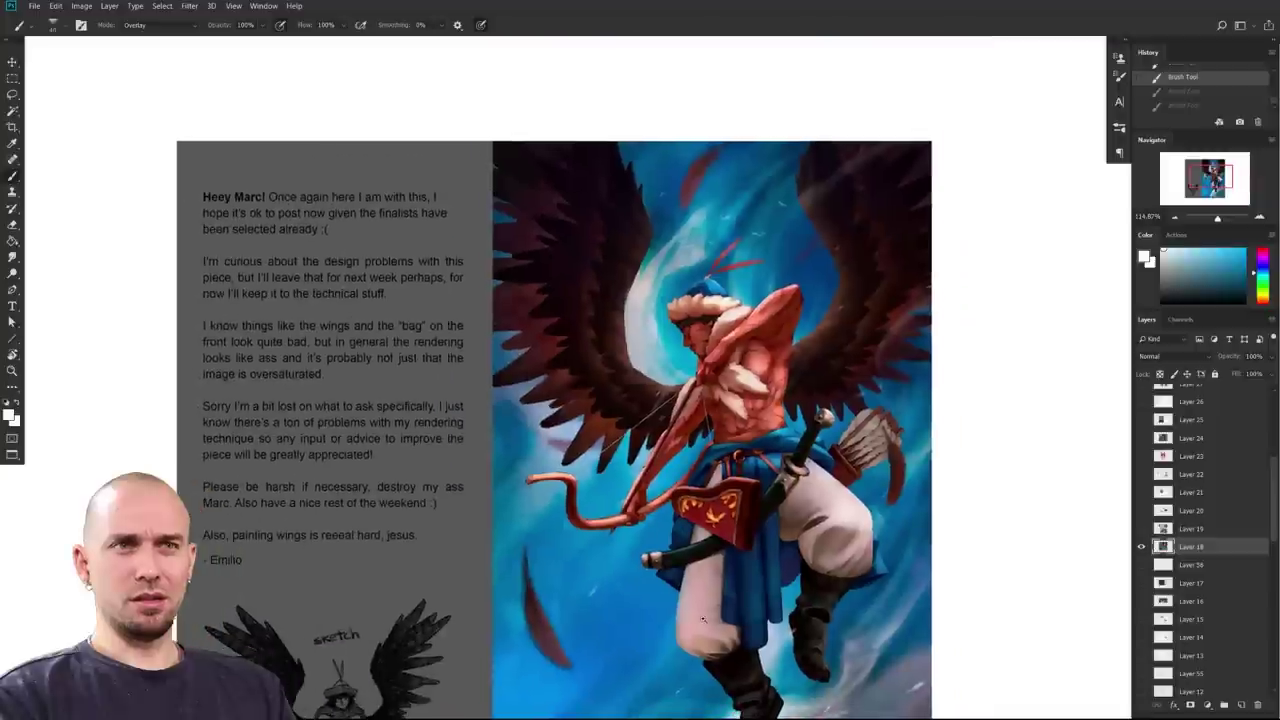
left_click_drag(696, 636, 738, 563)
left_click_drag(654, 567, 574, 504)
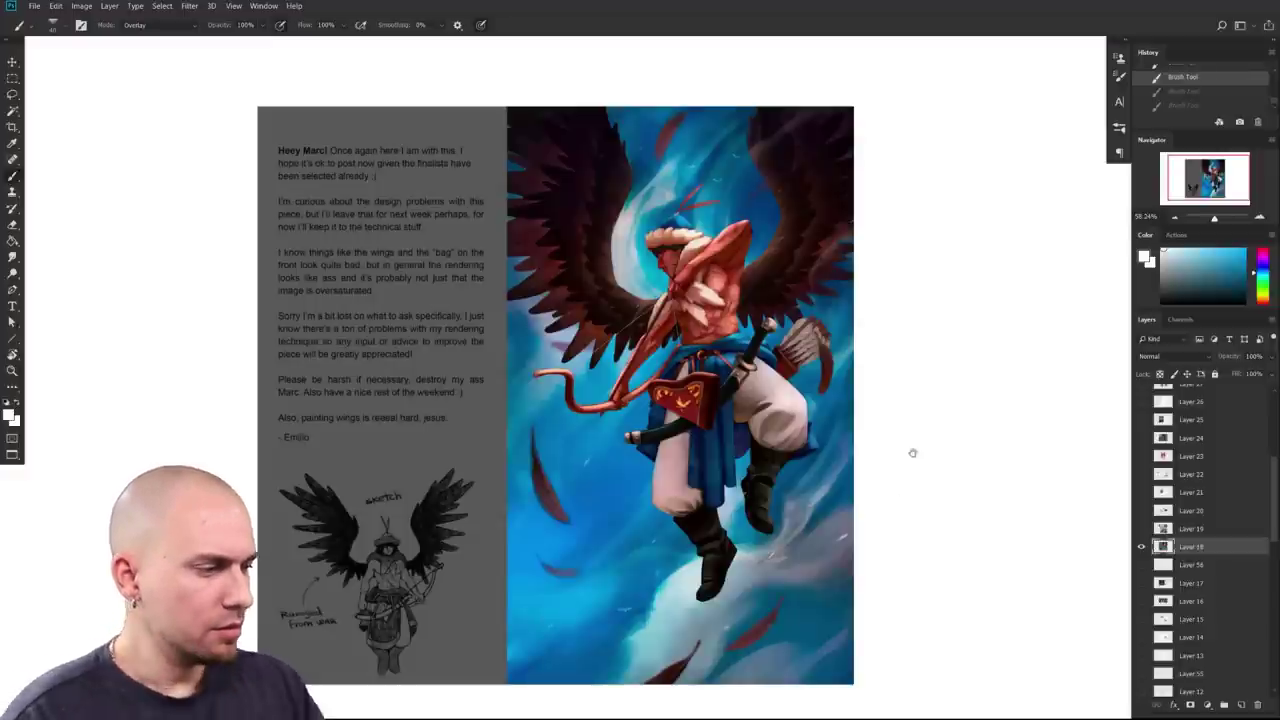
Step: Sample the bright blue of the sky beside the archer's leg and study the saturation across the whole painting
left_click_drag(912, 453, 882, 450)
left_click(797, 470, "alt")
mouse_move(849, 494)
left_mouse_down()
mouse_move(865, 485)
mouse_move(849, 491)
left_mouse_up()
left_click_drag(840, 492, 866, 492)
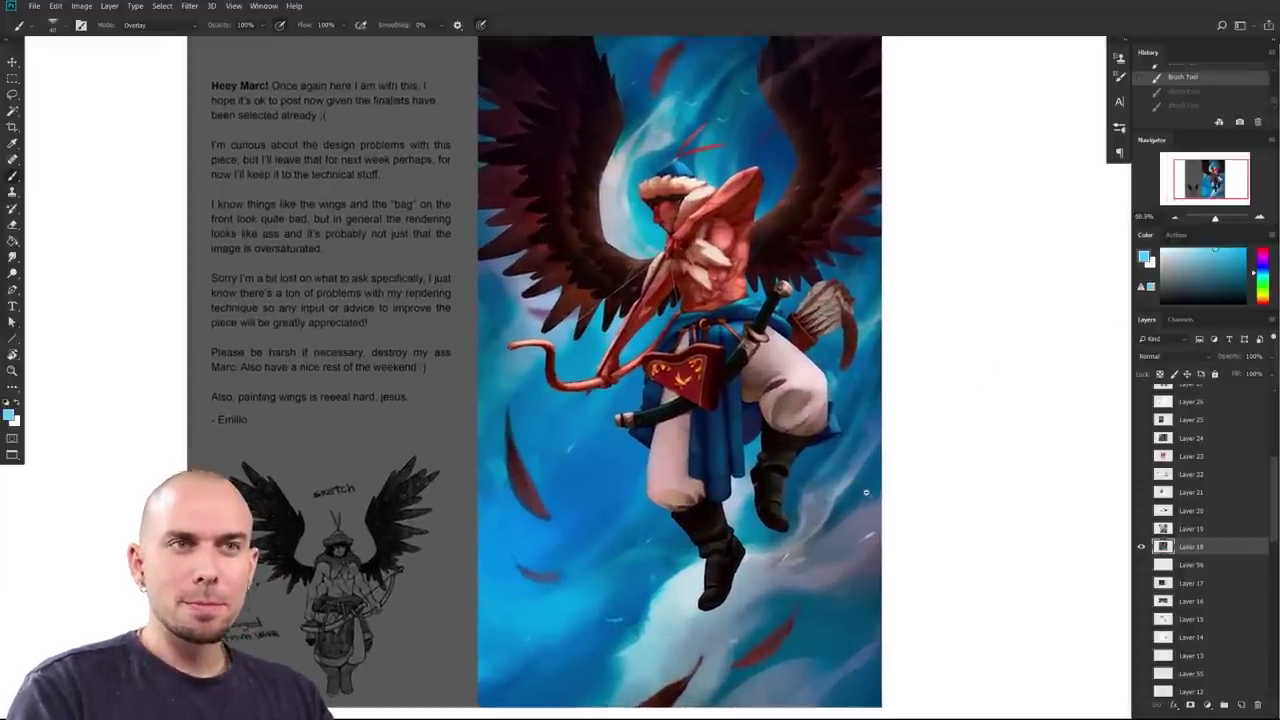
scroll(866, 492, "up", 1)
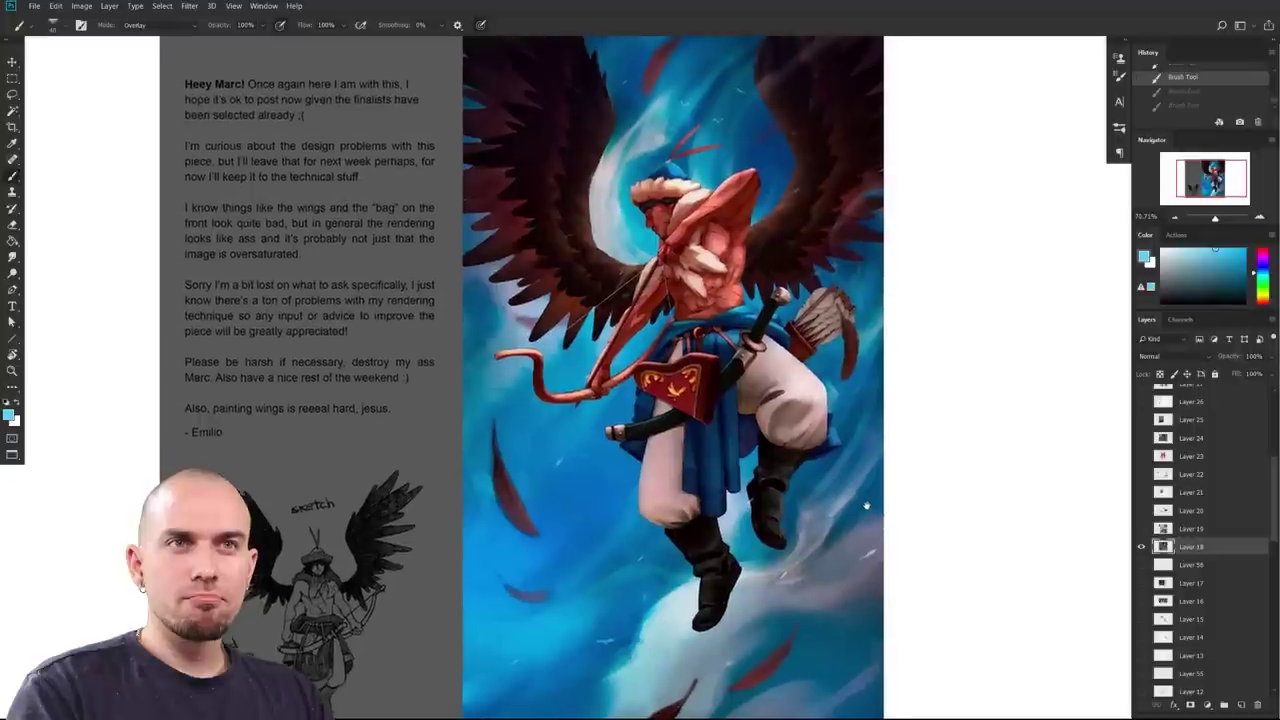
left_click_drag(867, 506, 869, 502)
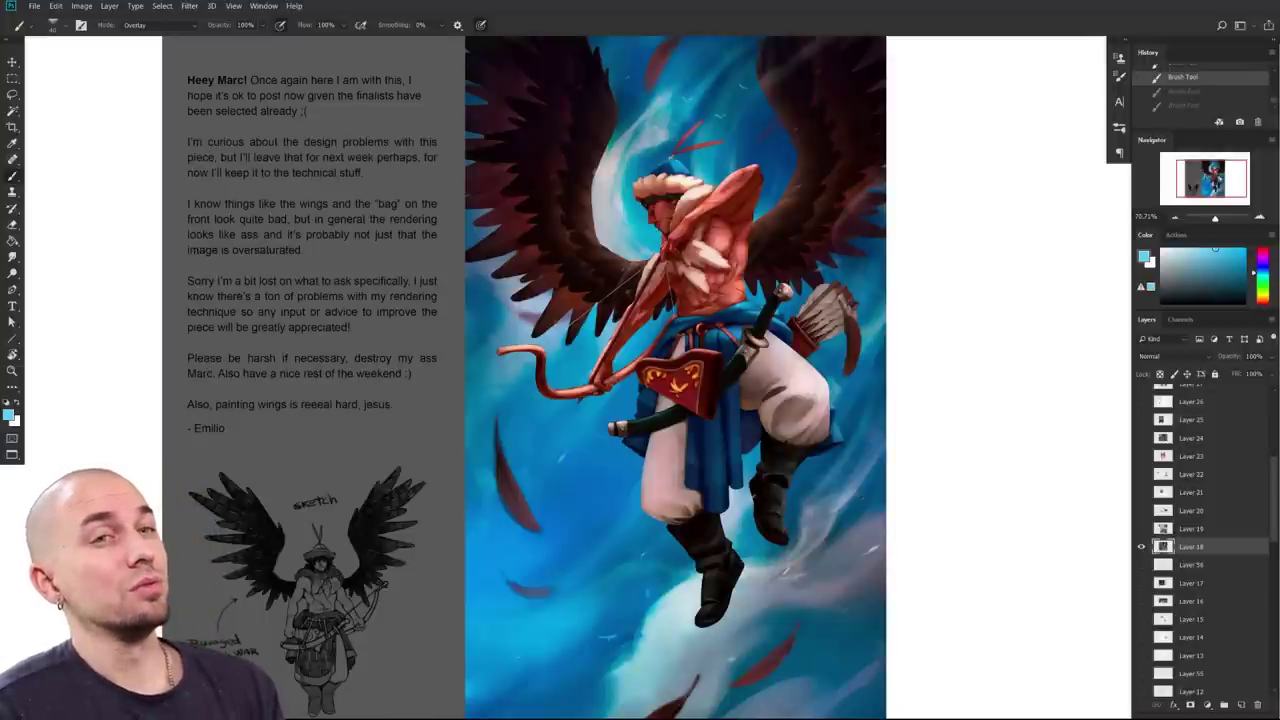
left_click_drag(758, 530, 783, 536)
mouse_move(740, 577)
left_mouse_down()
mouse_move(770, 555)
mouse_move(754, 576)
left_mouse_up()
left_click_drag(754, 576, 750, 572)
left_click_drag(803, 537, 821, 532)
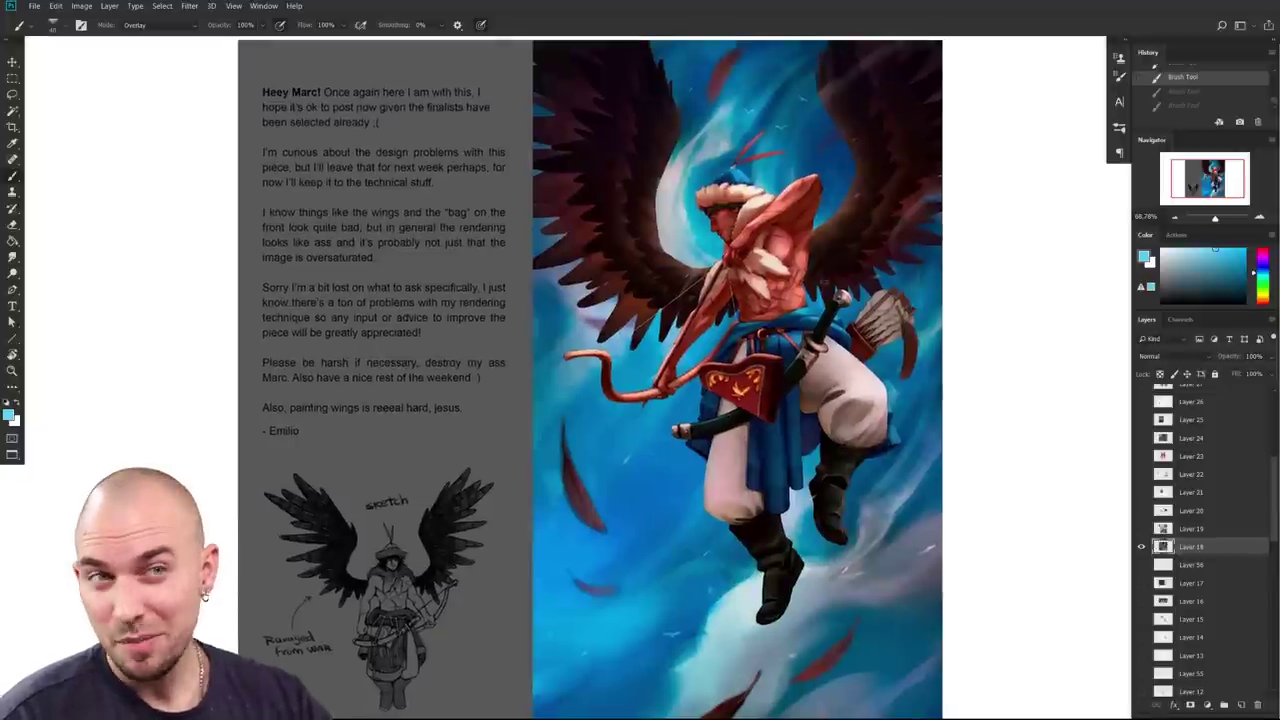
left_click_drag(797, 521, 786, 495)
Step: Choose a muted blue-green and brush looping test strokes over the blue sky around the dark feather beside the archer
left_click(1190, 259)
left_click_drag(686, 580, 680, 559)
key("bracketright")
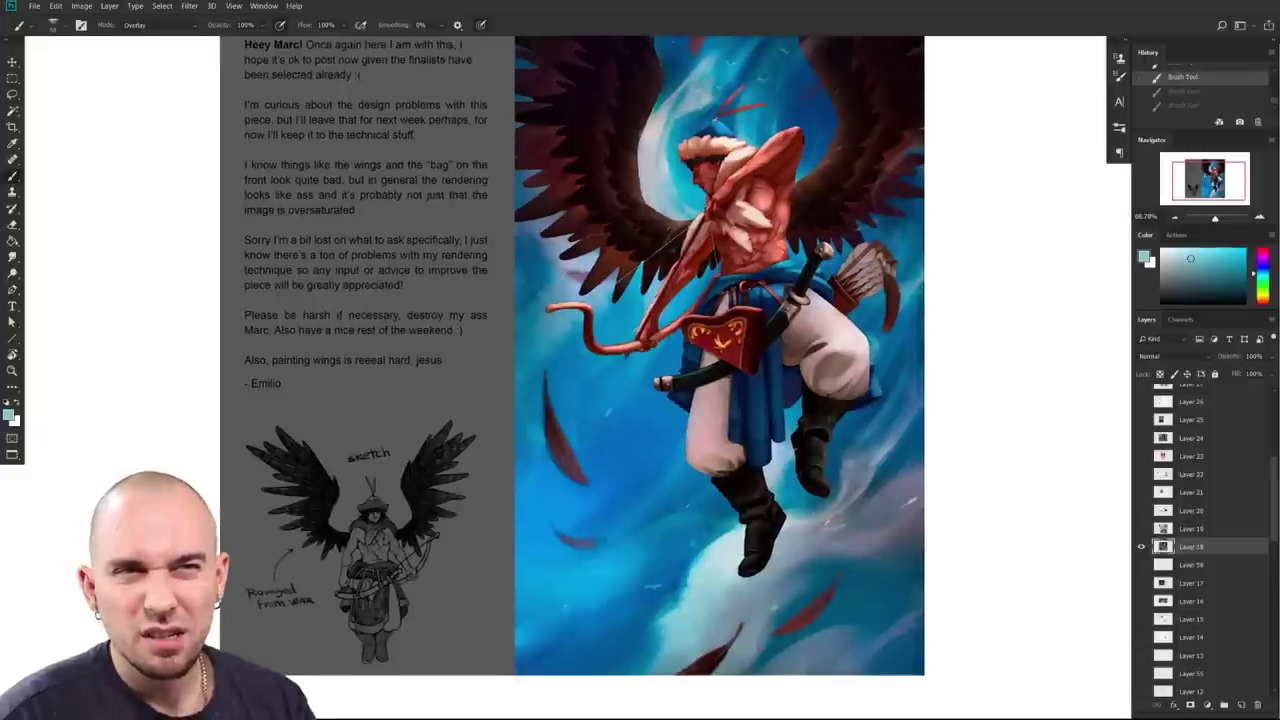
mouse_move(565, 588)
left_mouse_down()
mouse_move(699, 524)
mouse_move(512, 600)
left_mouse_up()
key("ctrl+z")
mouse_move(580, 462)
left_mouse_down()
mouse_move(630, 424)
mouse_move(592, 384)
mouse_move(600, 528)
left_mouse_up()
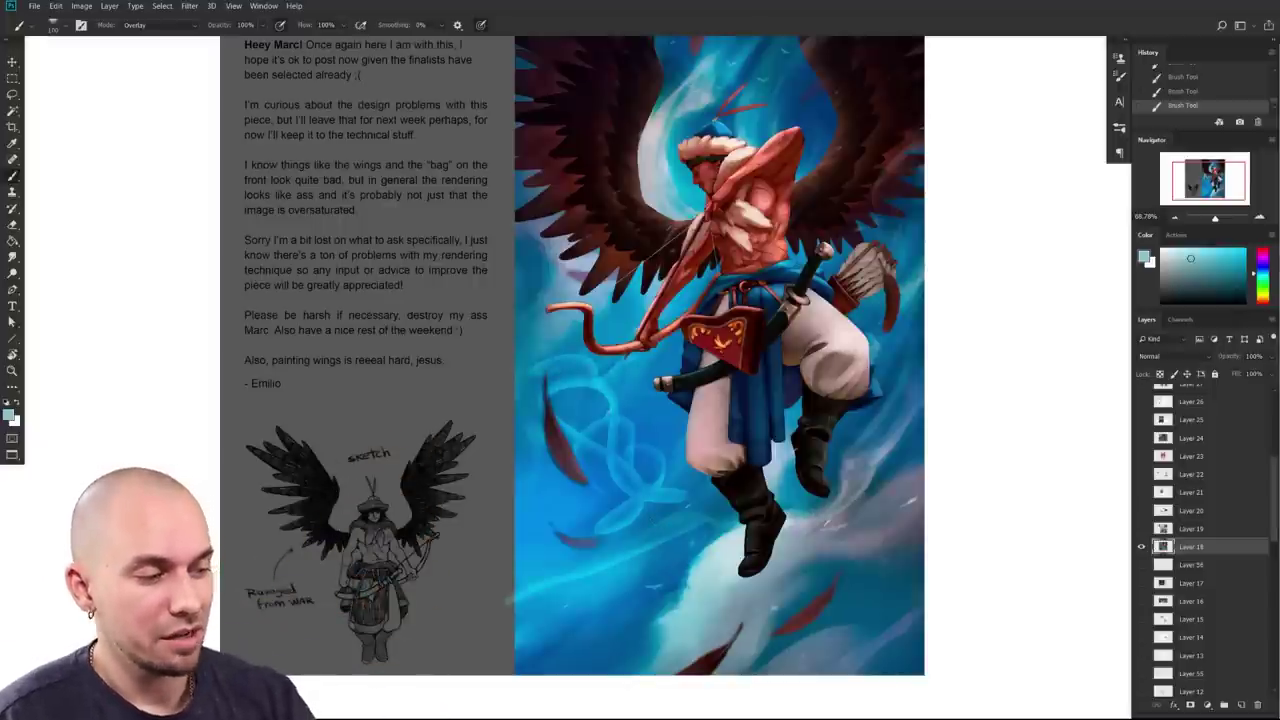
Step: Review the looping sky strokes against the archer and the rest of the painting
left_click_drag(691, 398, 685, 425)
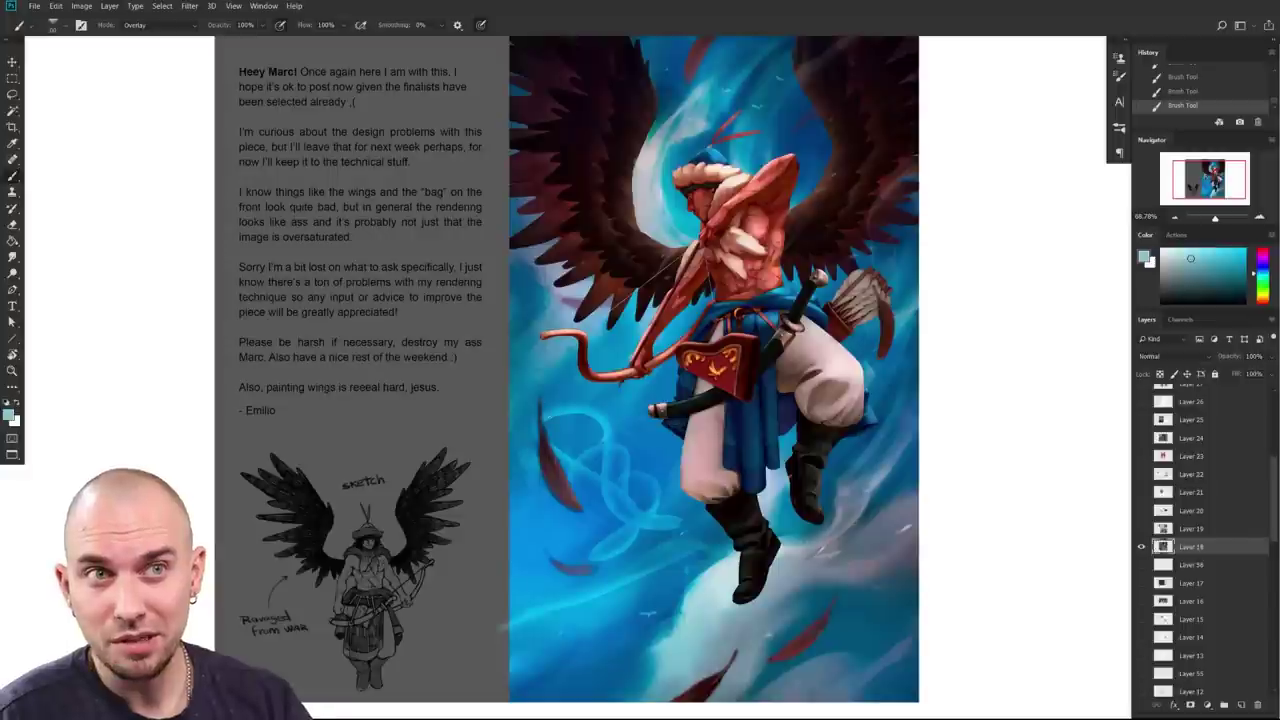
left_click_drag(777, 595, 807, 612)
left_click_drag(686, 505, 758, 517)
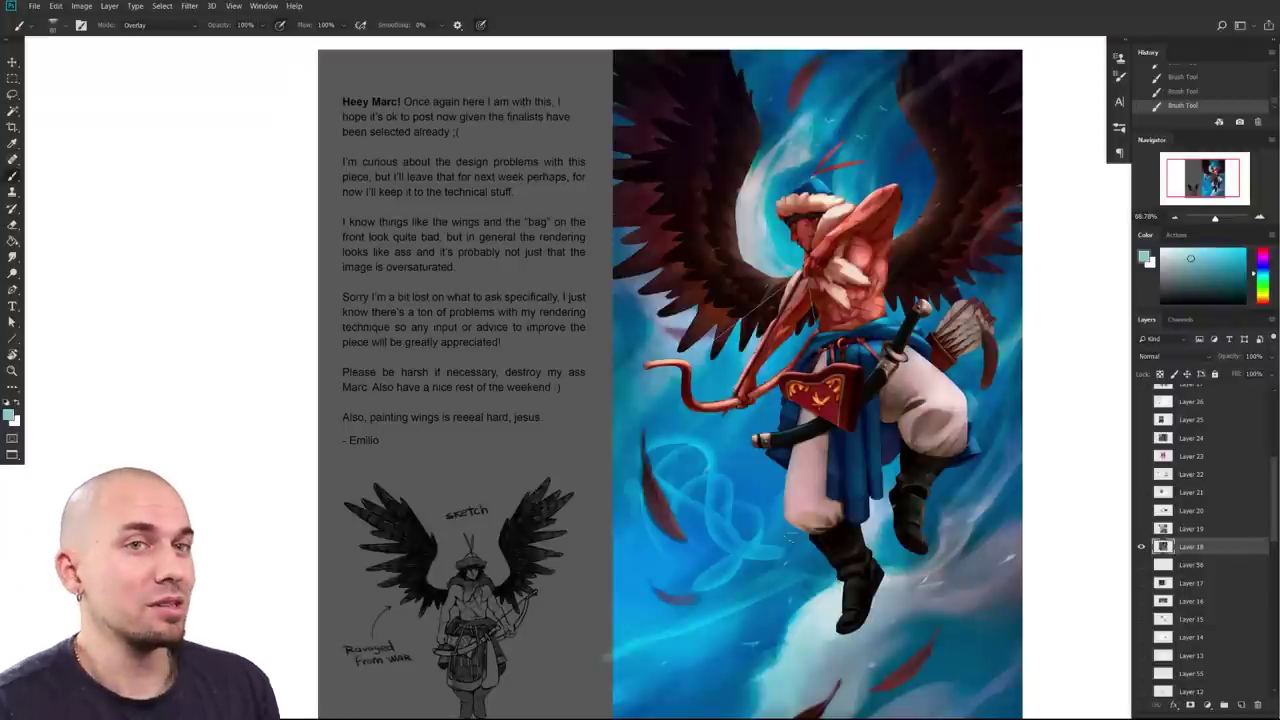
left_click_drag(837, 500, 779, 541)
left_click_drag(739, 492, 829, 527)
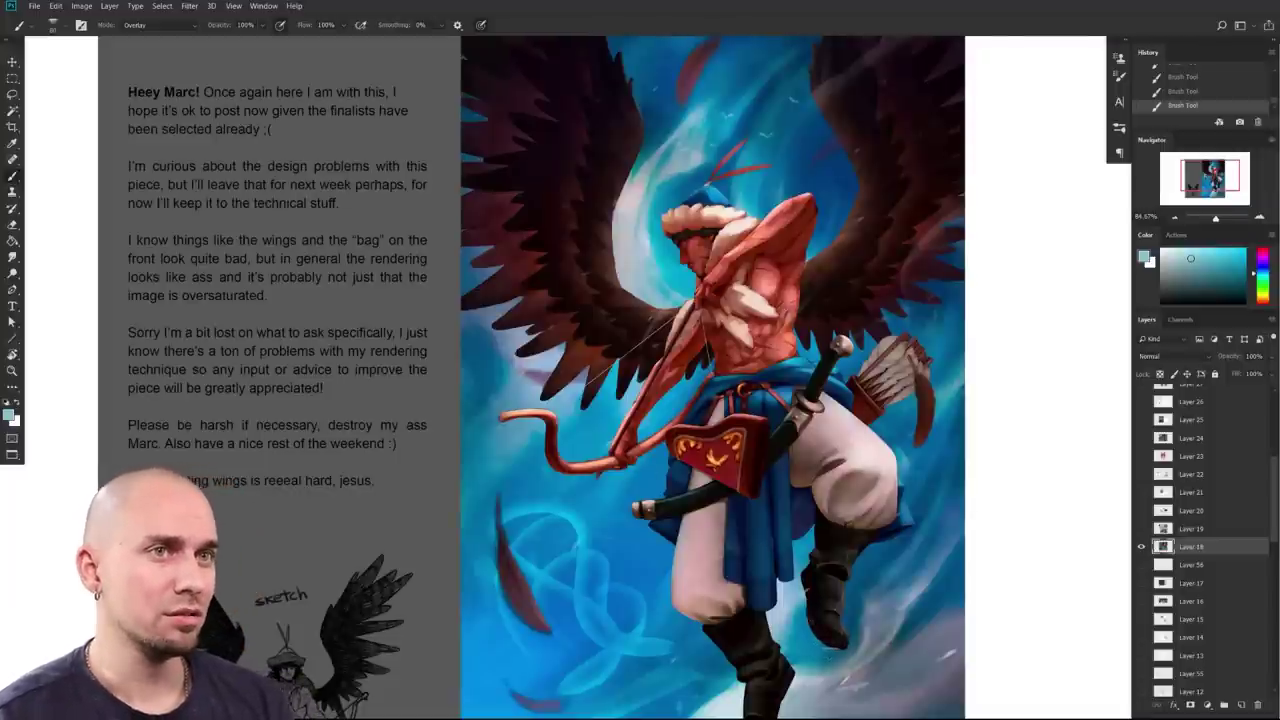
left_click_drag(744, 554, 796, 546)
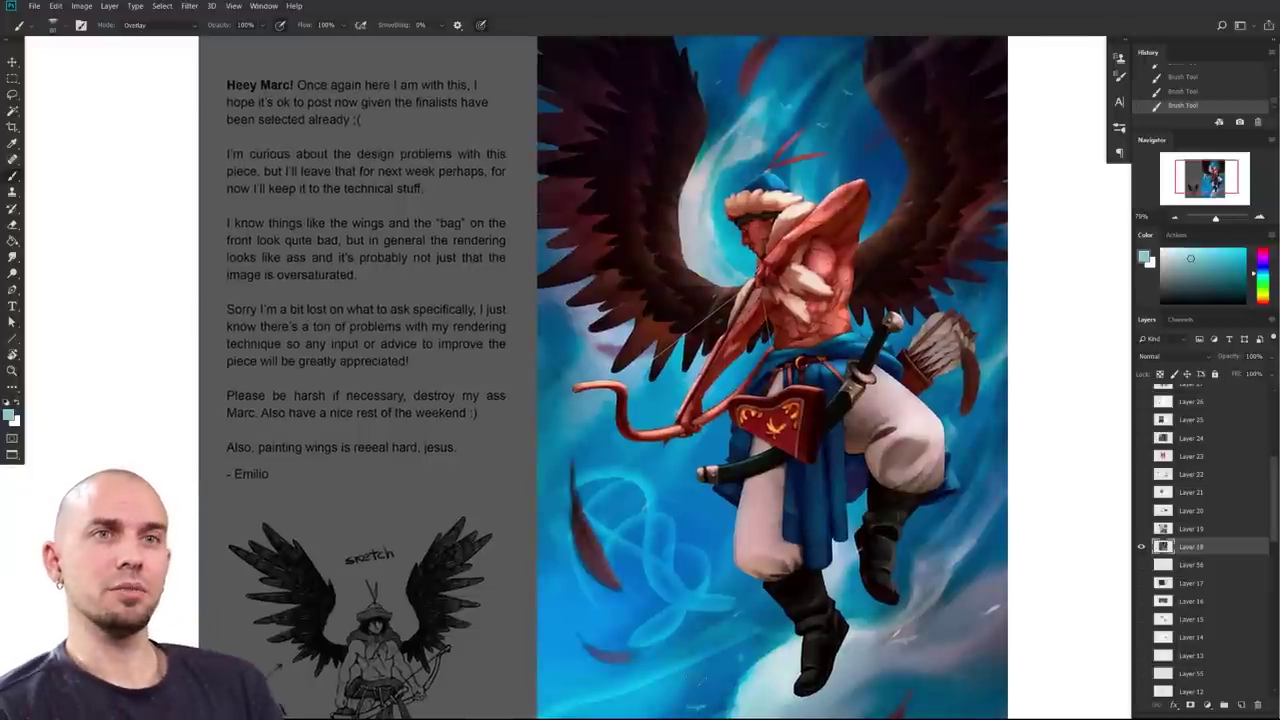
left_click_drag(1034, 427, 965, 429)
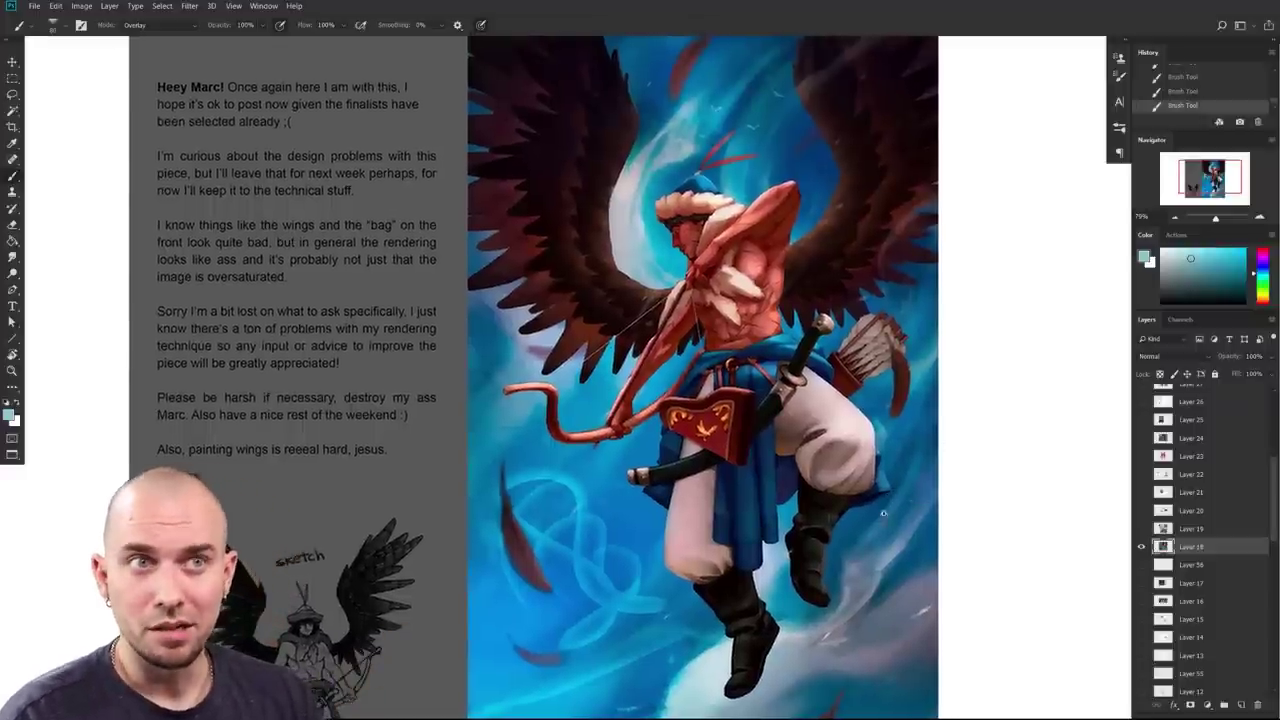
Step: Review the full archer painting alongside the written notes and sketch, checking its overall contrast and colour
scroll(883, 513, "down", 1)
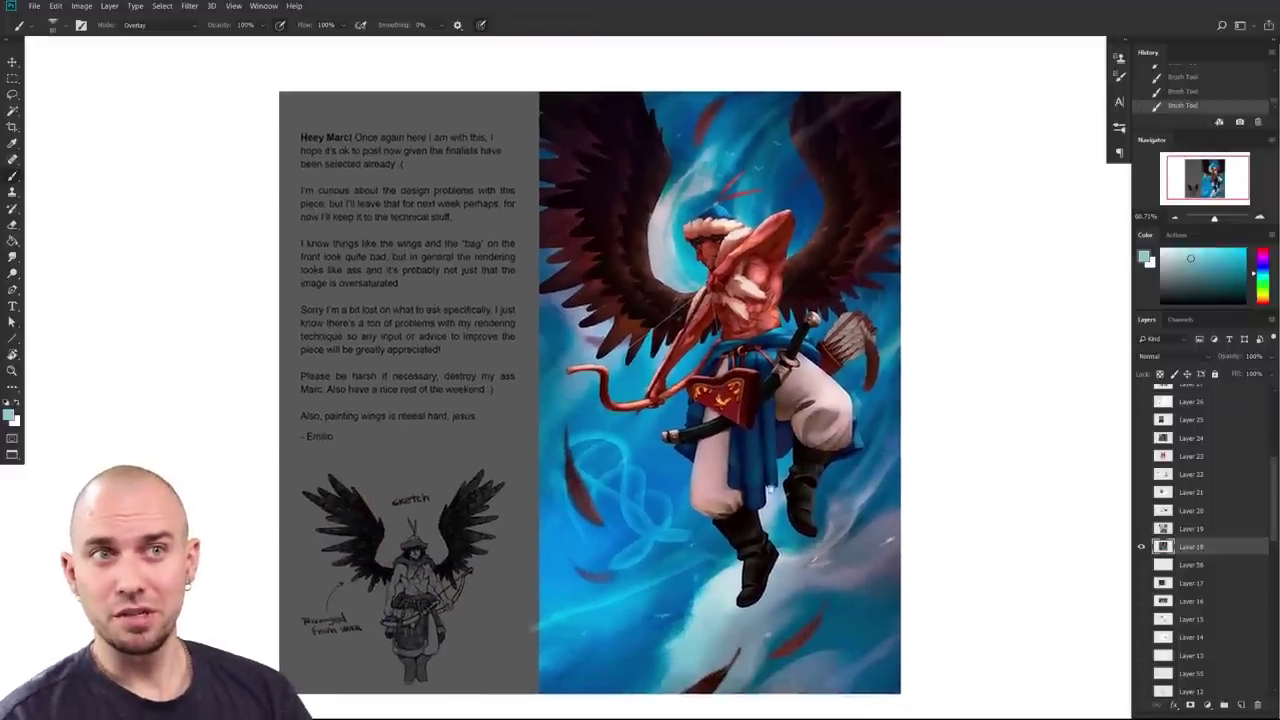
left_click_drag(888, 613, 868, 563)
left_click(898, 600, "alt")
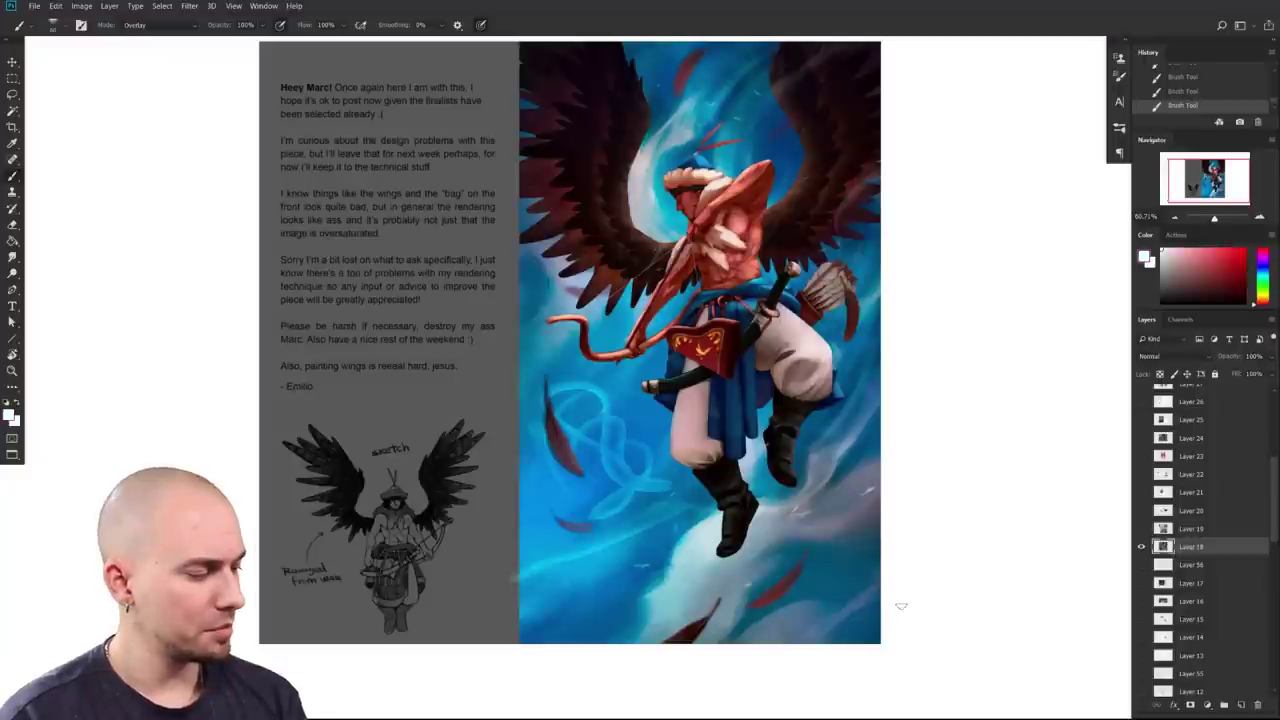
mouse_move(901, 608)
left_mouse_down()
mouse_move(650, 610)
mouse_move(892, 612)
left_mouse_up()
left_click_drag(794, 562, 792, 693)
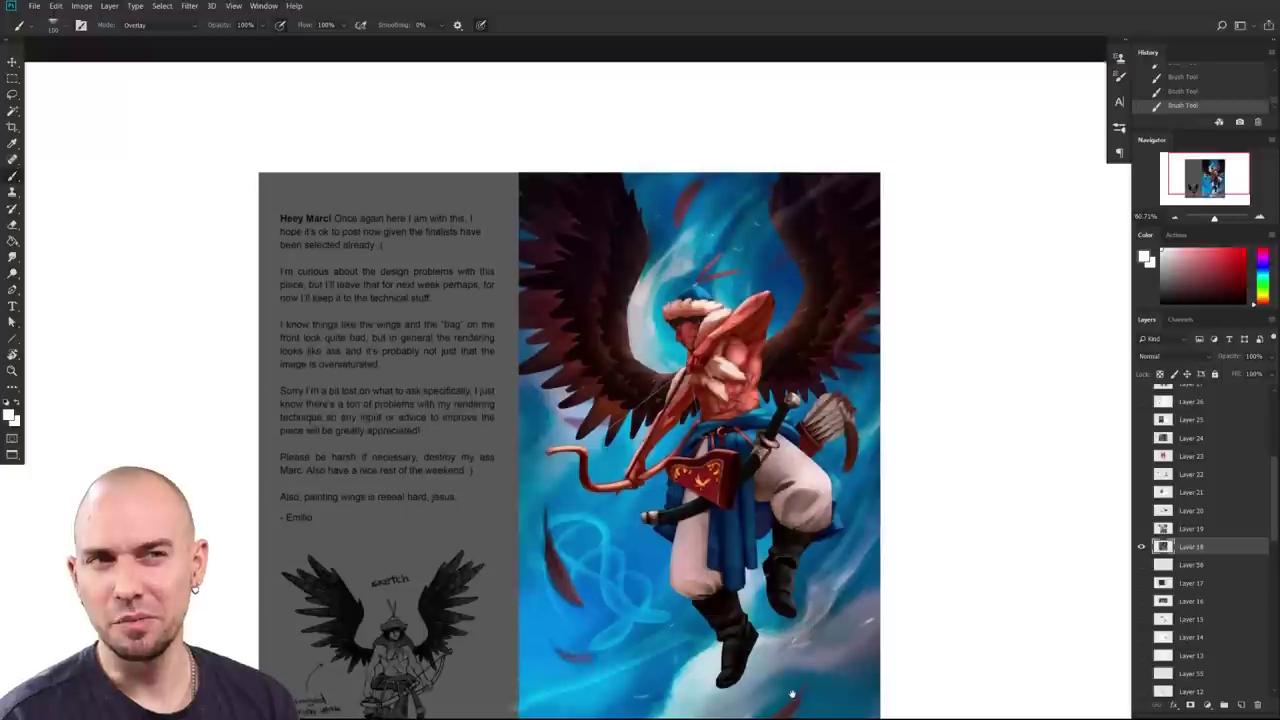
left_click_drag(850, 585, 845, 621)
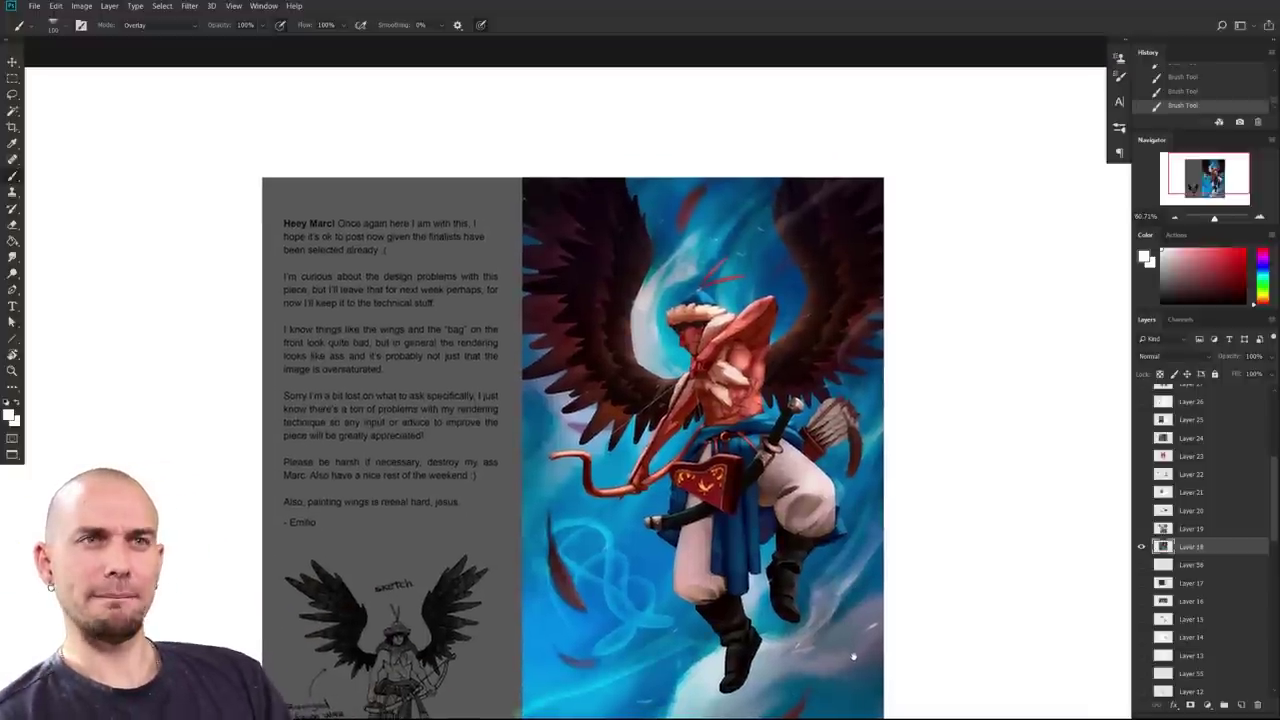
scroll(570, 440, "down", 1)
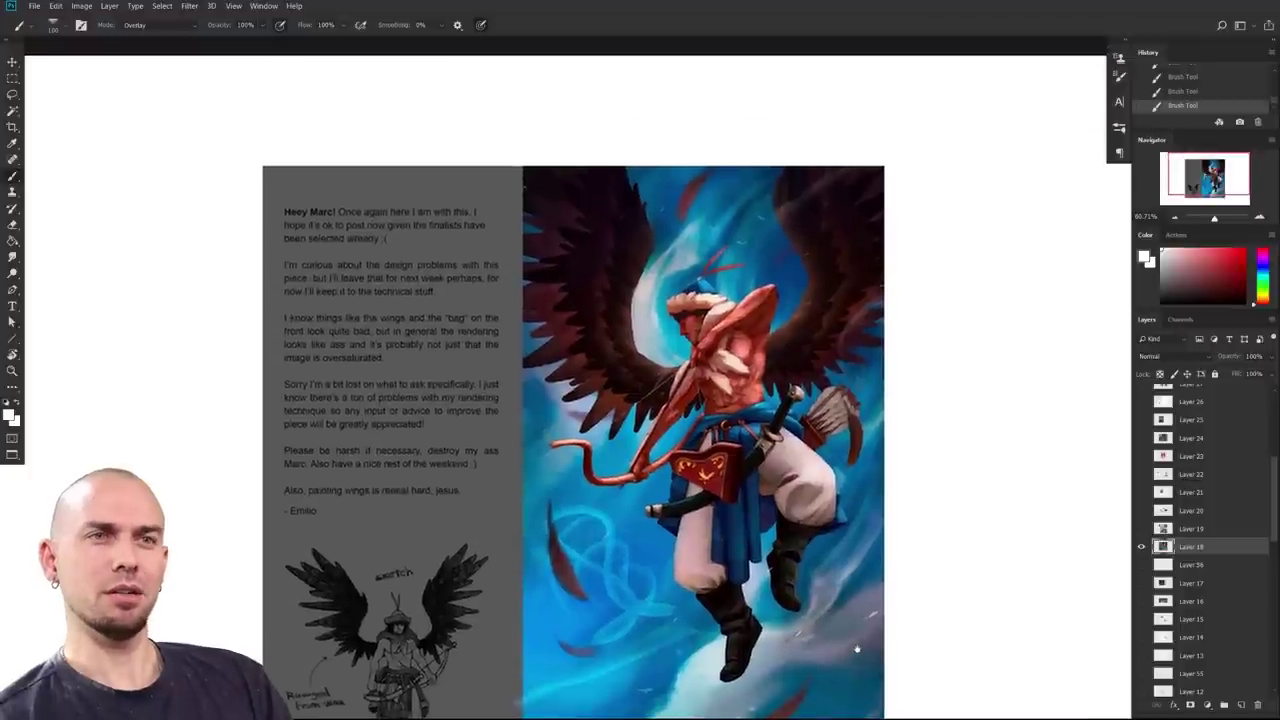
scroll(820, 625, "up", 1)
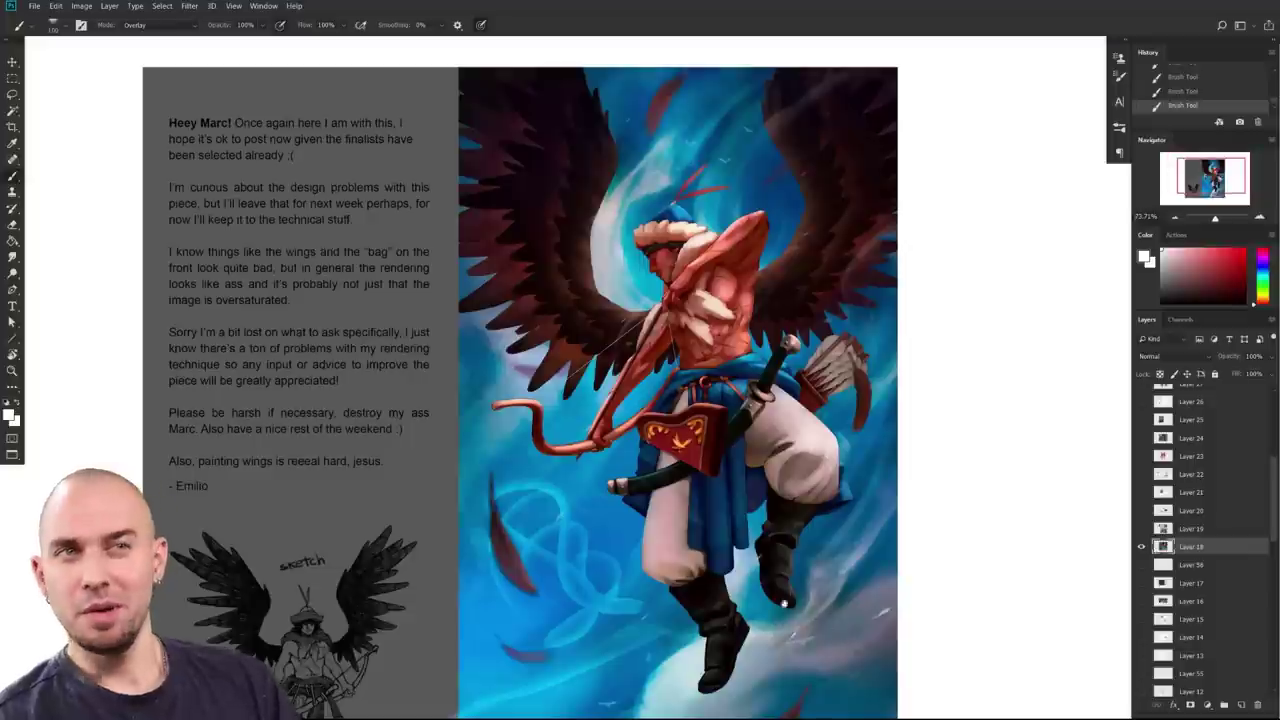
Step: Select the archer painting with a rectangular marquee, leaving out the grey notes area
mouse_move(749, 581)
left_mouse_down()
mouse_move(760, 571)
mouse_move(716, 568)
mouse_move(724, 561)
left_mouse_up()
key("m")
left_click_drag(475, 56, 914, 610)
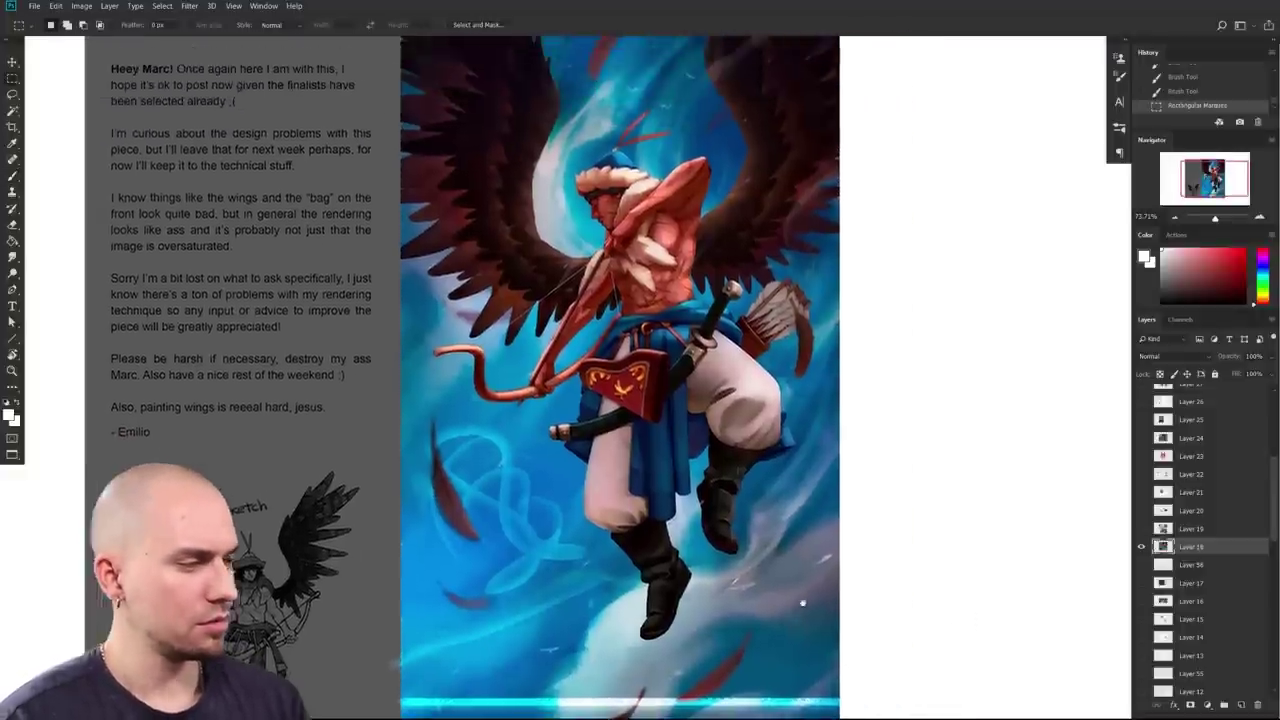
key("ctrl+m")
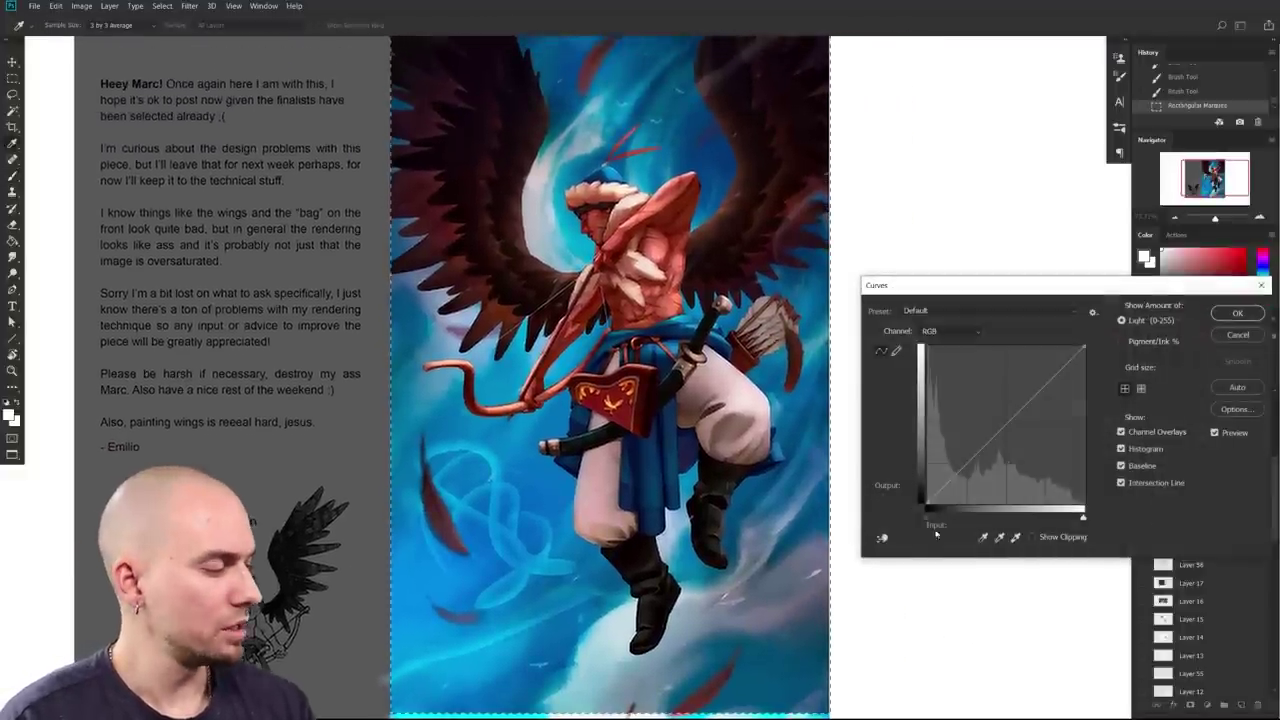
mouse_move(927, 519)
left_mouse_down()
mouse_move(940, 523)
mouse_move(913, 527)
left_mouse_up()
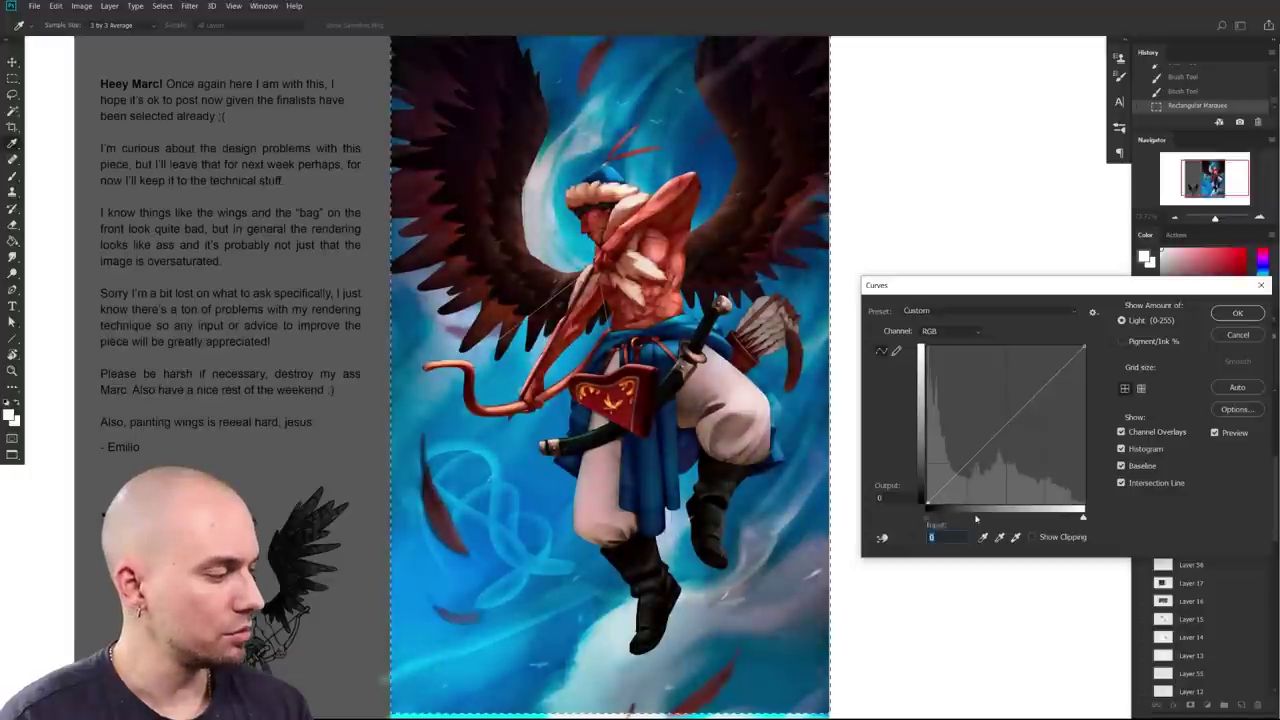
key("Escape")
Step: Apply Levels to the selected painting with output black 27, input black 8 and midtones 1.16, comparing before and after
key("ctrl+l")
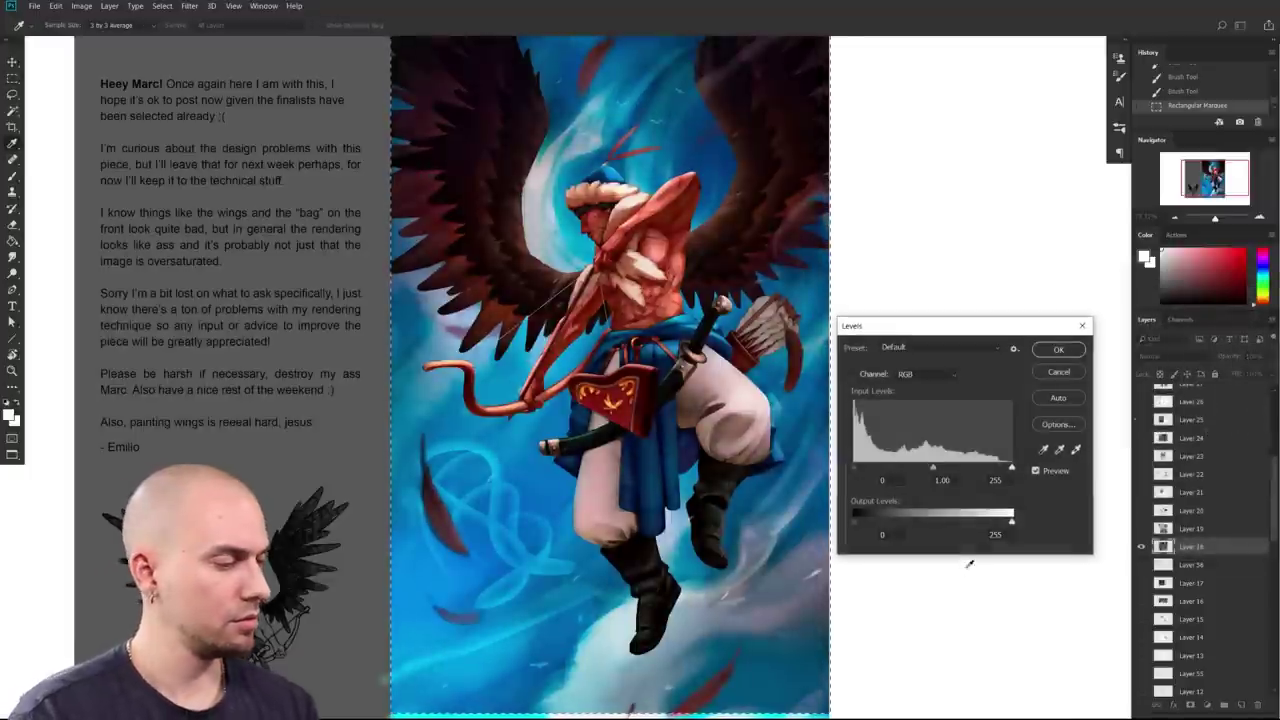
mouse_move(858, 522)
left_mouse_down()
mouse_move(884, 518)
mouse_move(872, 524)
left_mouse_up()
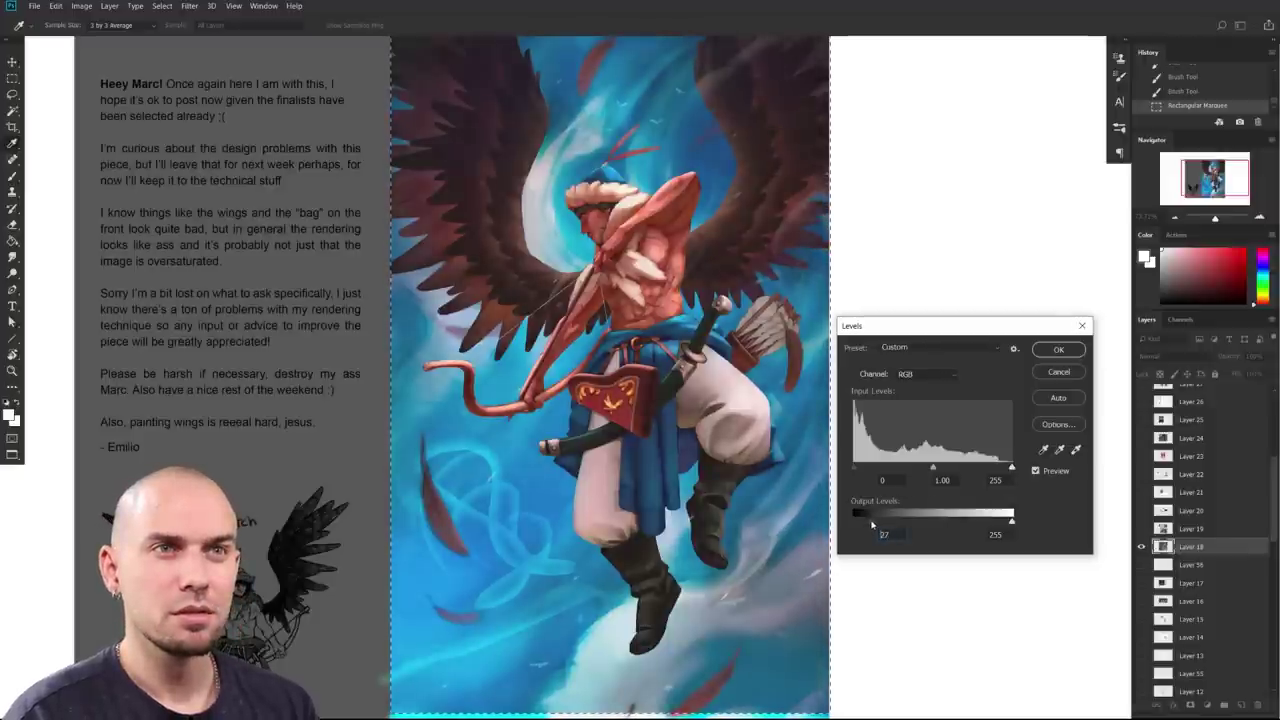
left_click_drag(932, 468, 866, 469)
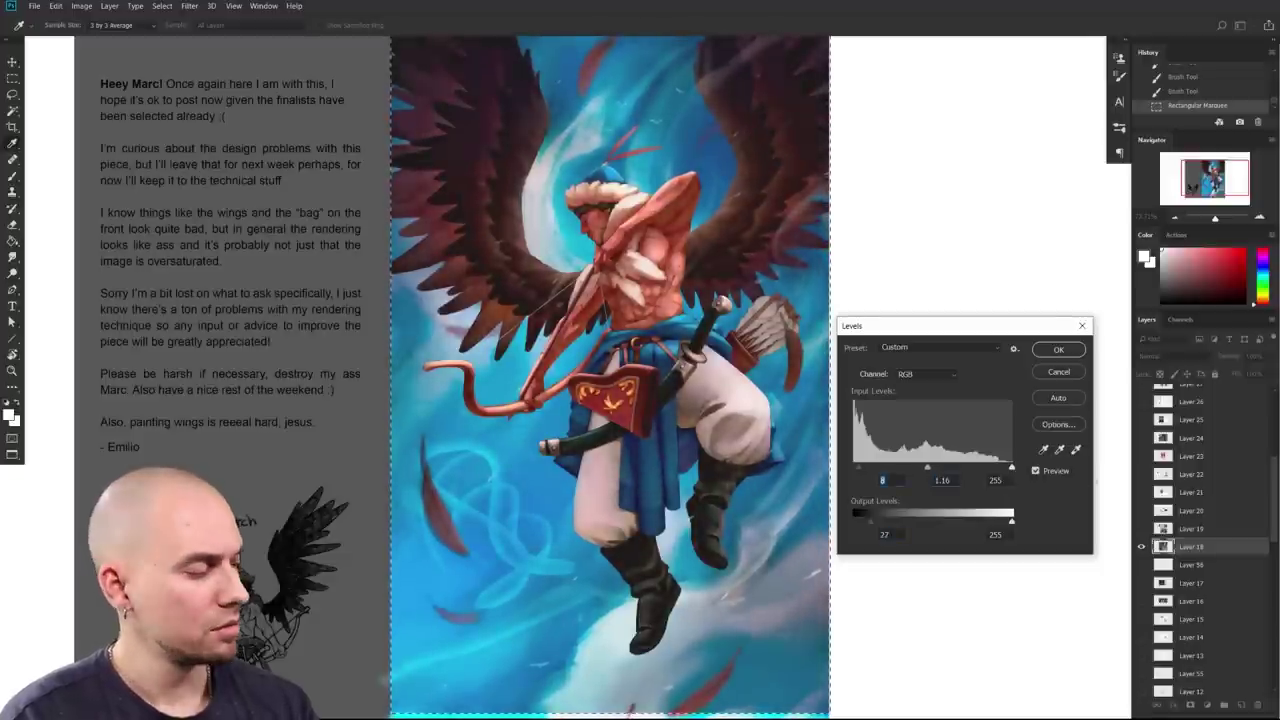
left_click(1036, 471)
left_click(1036, 471)
left_click(1036, 471)
left_click(1036, 471)
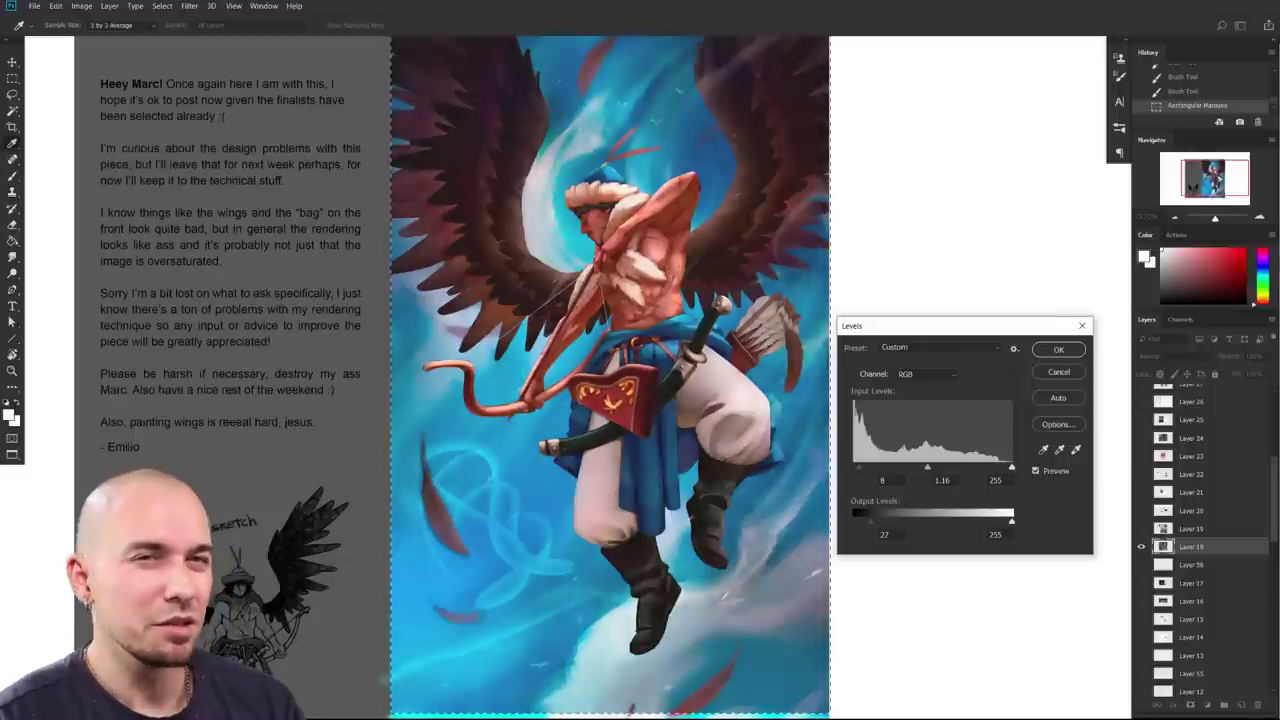
left_click(1058, 349)
Step: Sample a dark tone from the wing and brush strokes along the left wing's curve, undoing the last one
left_click_drag(765, 458, 836, 461)
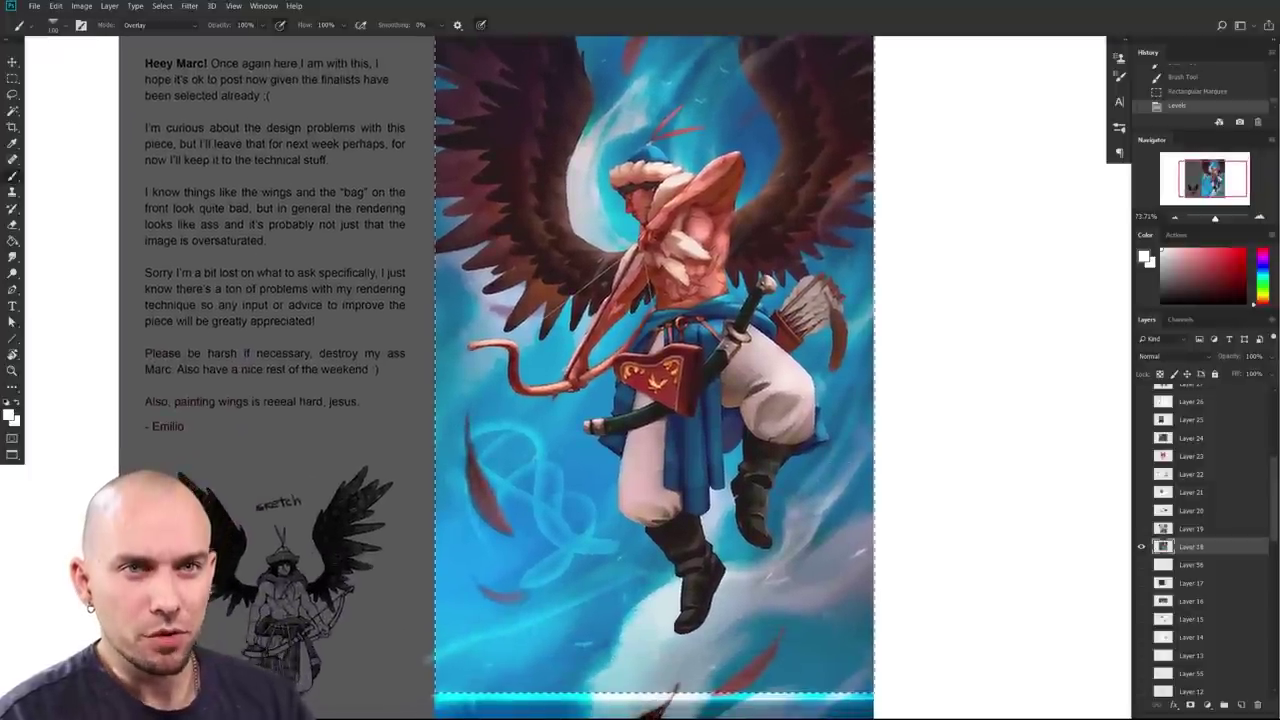
left_click_drag(844, 568, 871, 707)
left_click_drag(815, 530, 710, 628)
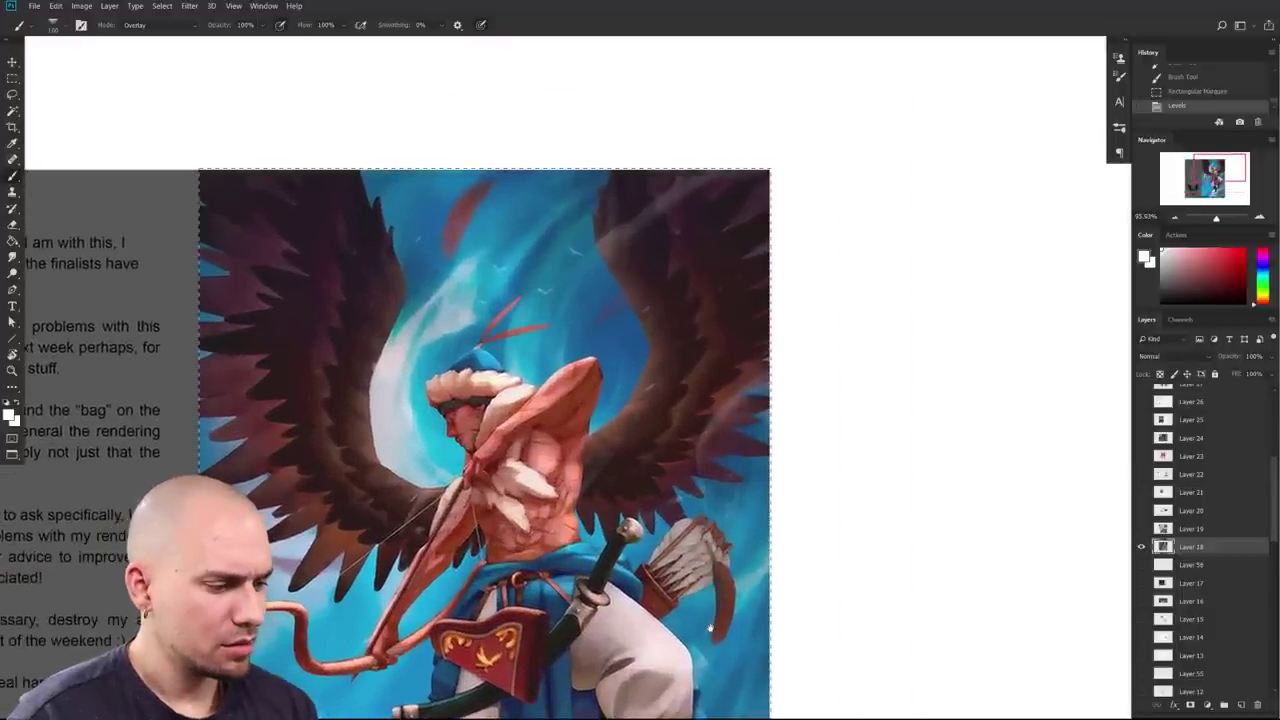
left_click_drag(710, 628, 747, 598)
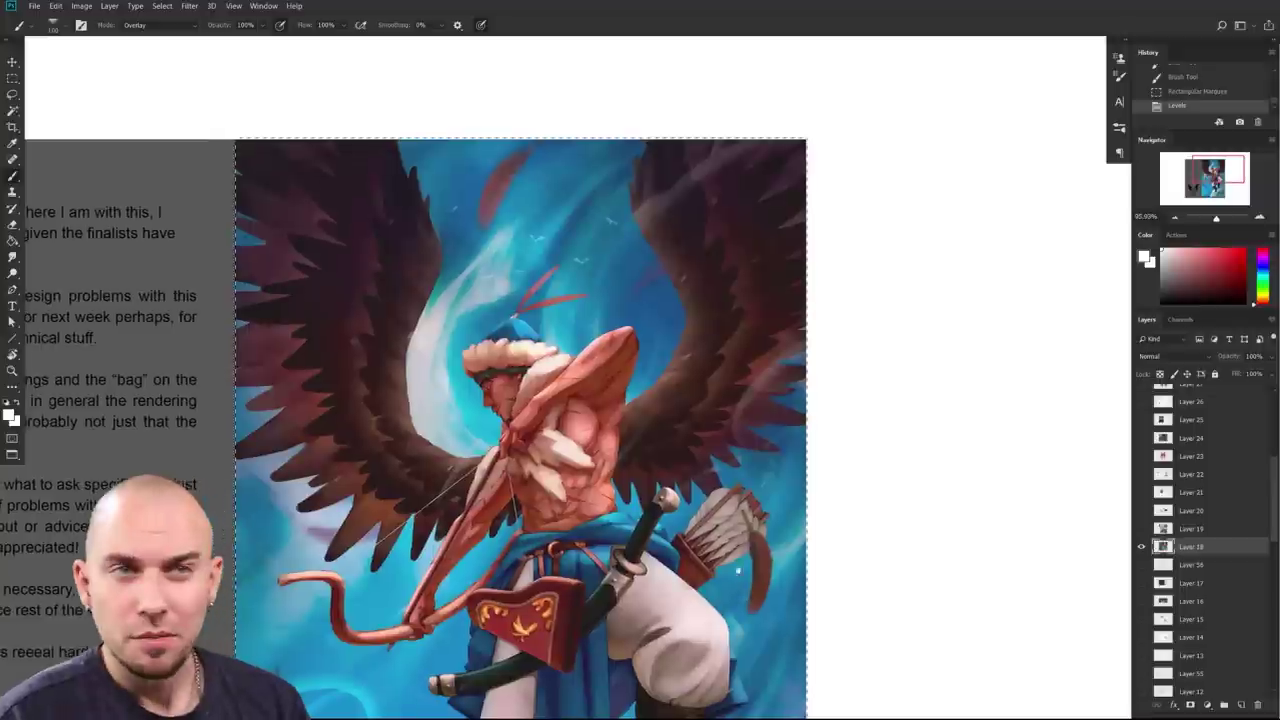
left_click(668, 418, "alt")
left_click_drag(686, 356, 640, 408)
mouse_move(470, 450)
left_mouse_down()
mouse_move(450, 452)
mouse_move(378, 372)
left_mouse_up()
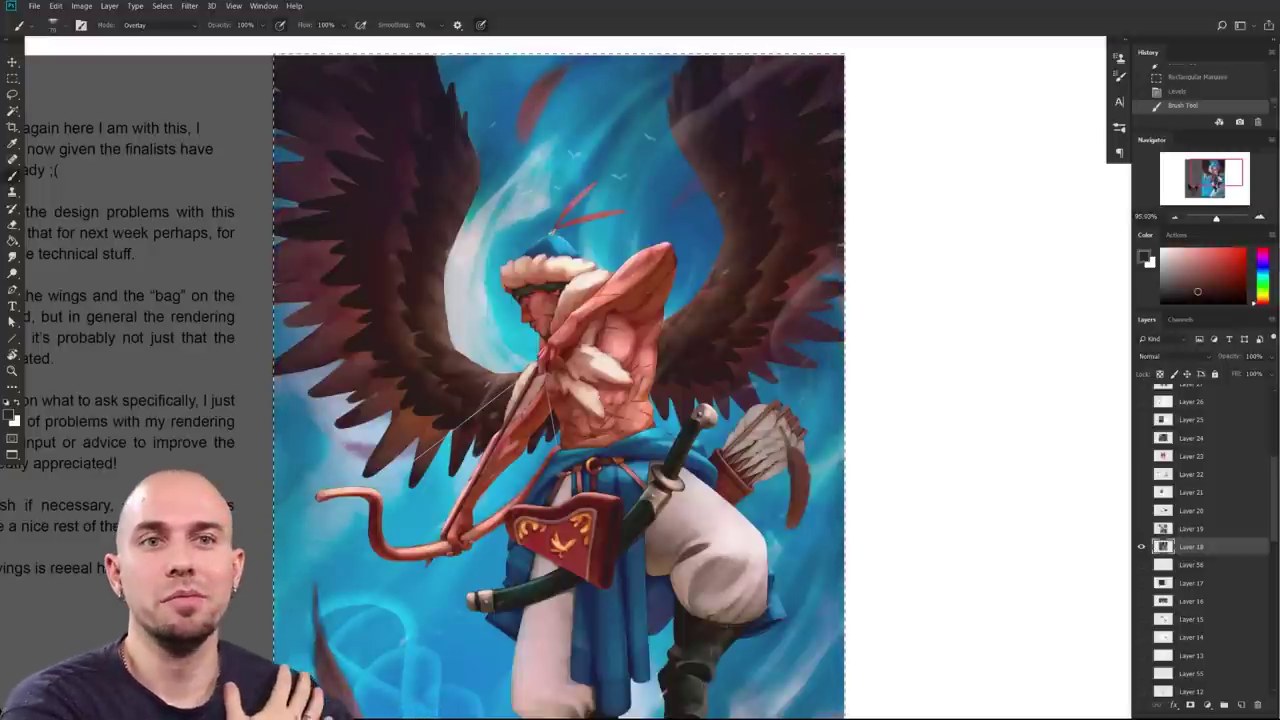
mouse_move(520, 384)
left_mouse_down()
mouse_move(374, 310)
mouse_move(488, 400)
mouse_move(408, 280)
left_mouse_up()
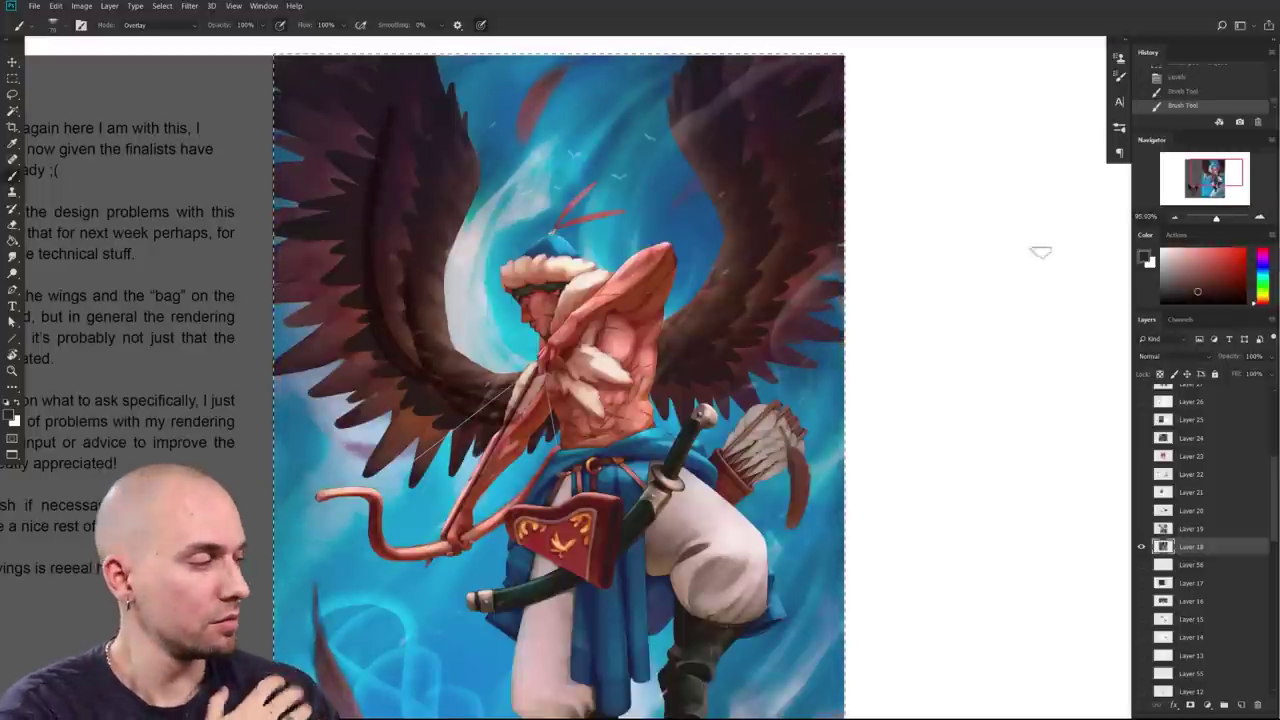
key("ctrl+z")
Step: Try red guide strokes along the curves of both wings, switching the brush from Overlay to Normal, and undo them
left_click_drag(485, 390, 398, 118)
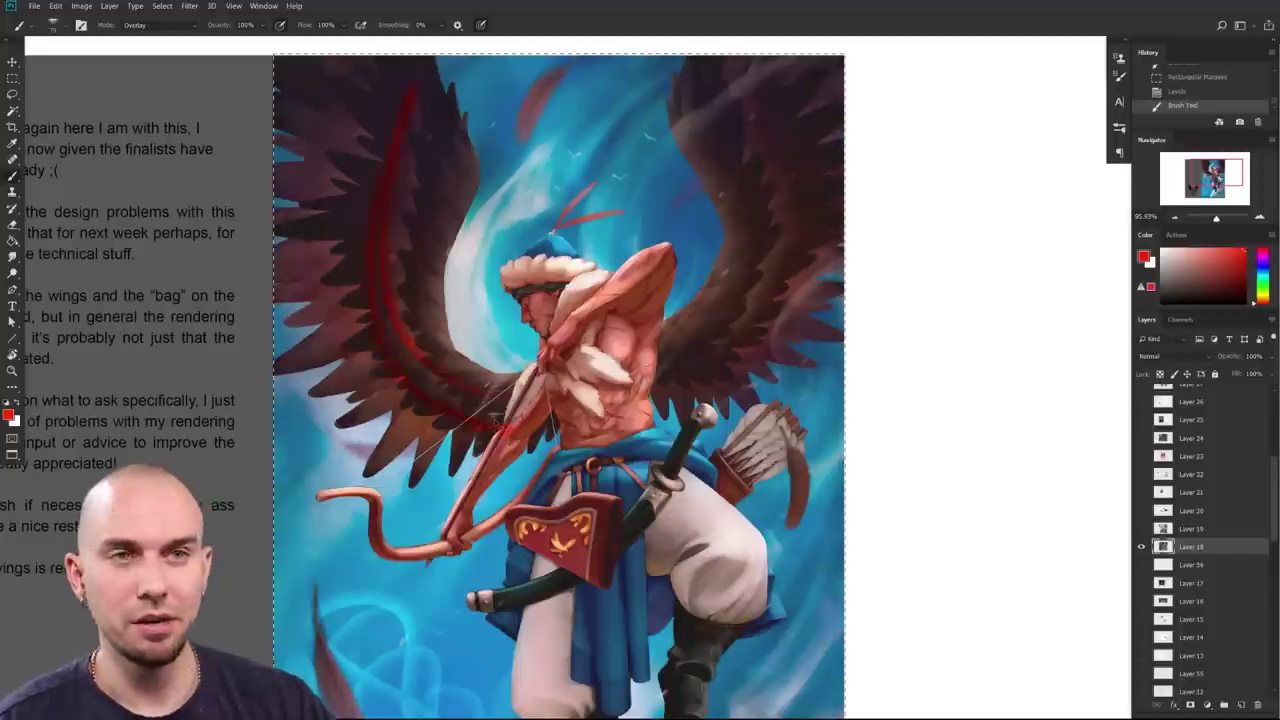
key("ctrl+z")
left_click(178, 26)
left_click(177, 37)
mouse_move(376, 311)
left_mouse_down()
mouse_move(400, 92)
mouse_move(482, 410)
left_mouse_up()
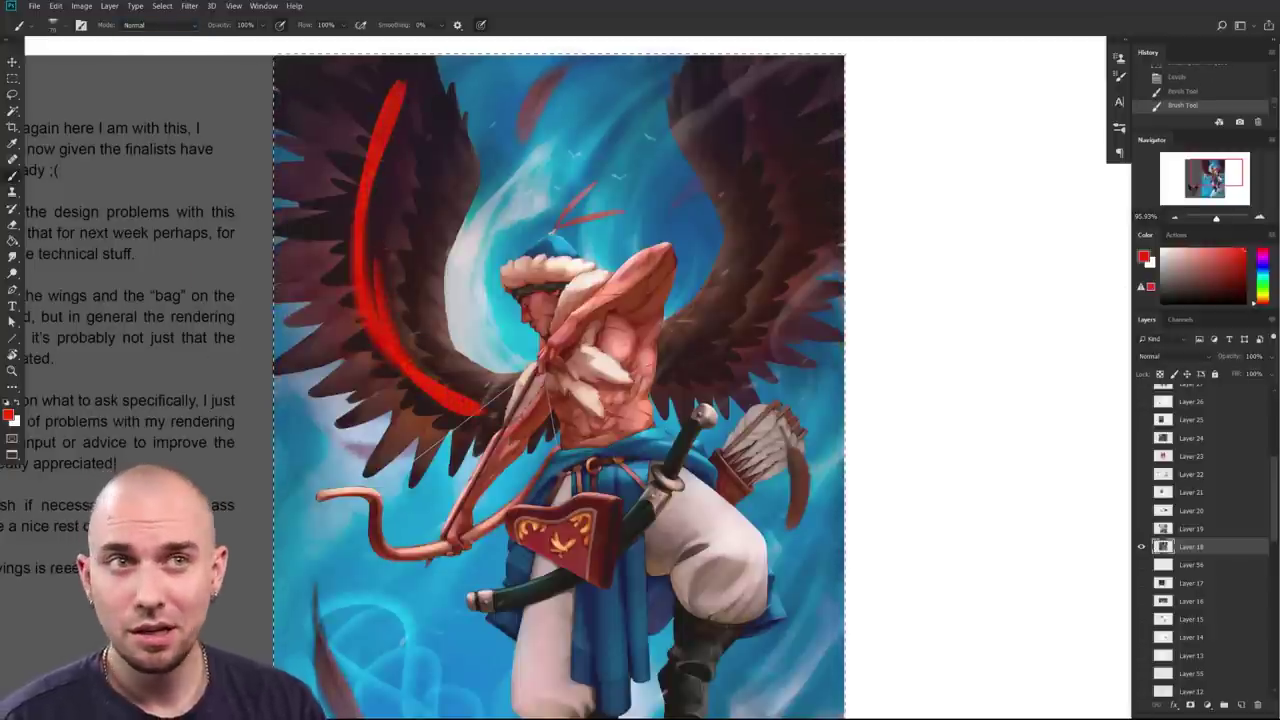
key("ctrl+z")
mouse_move(656, 370)
left_mouse_down()
mouse_move(723, 328)
mouse_move(756, 273)
mouse_move(756, 182)
mouse_move(731, 98)
mouse_move(712, 320)
left_mouse_up()
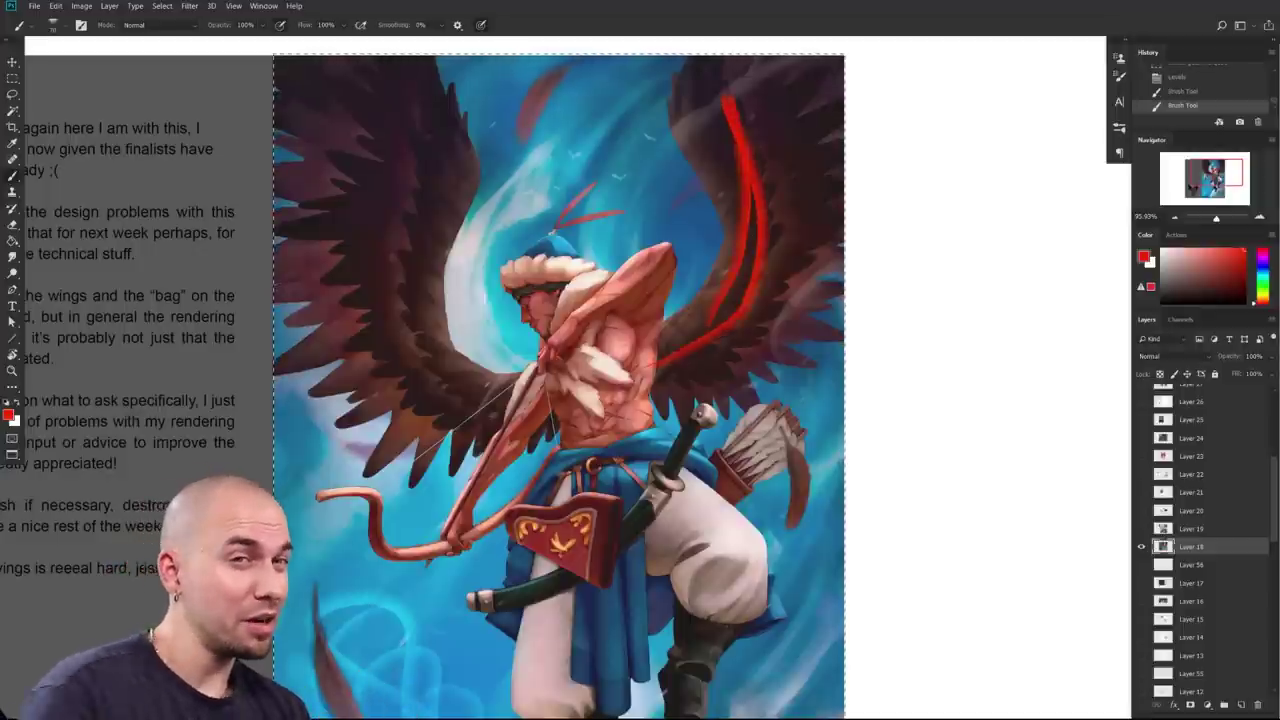
key("ctrl+z")
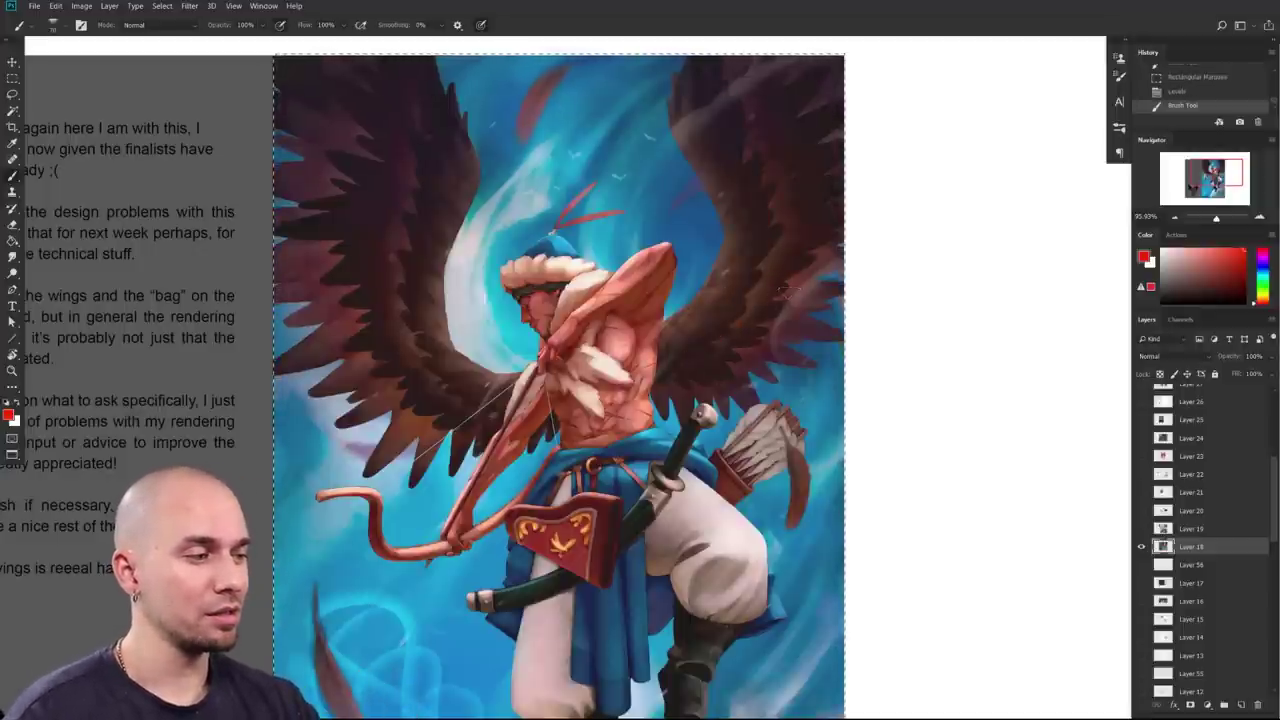
Step: Deselect the painting and prepare a smaller red brush over the blank canvas beside it, undoing a test stroke
left_click_drag(896, 401, 574, 454)
key("[")
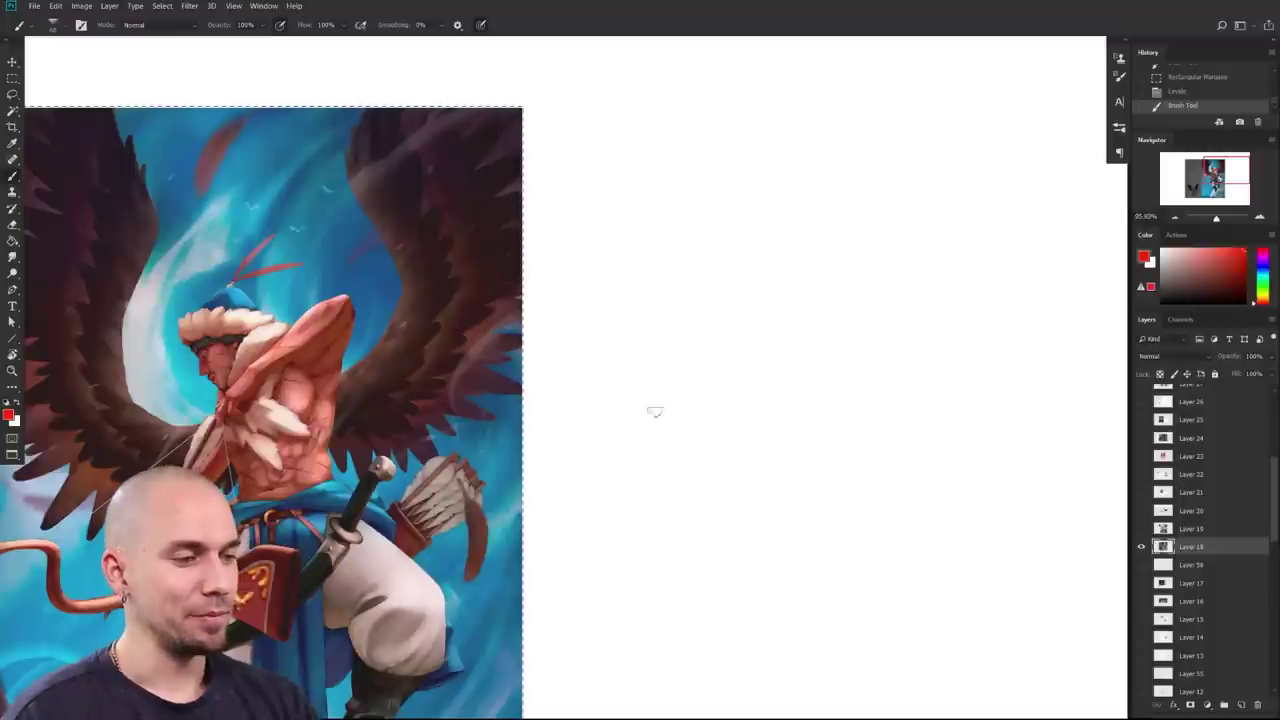
key("ctrl+d")
mouse_move(658, 463)
left_mouse_down()
mouse_move(720, 230)
mouse_move(853, 360)
mouse_move(720, 486)
mouse_move(665, 500)
left_mouse_up()
key("ctrl+z")
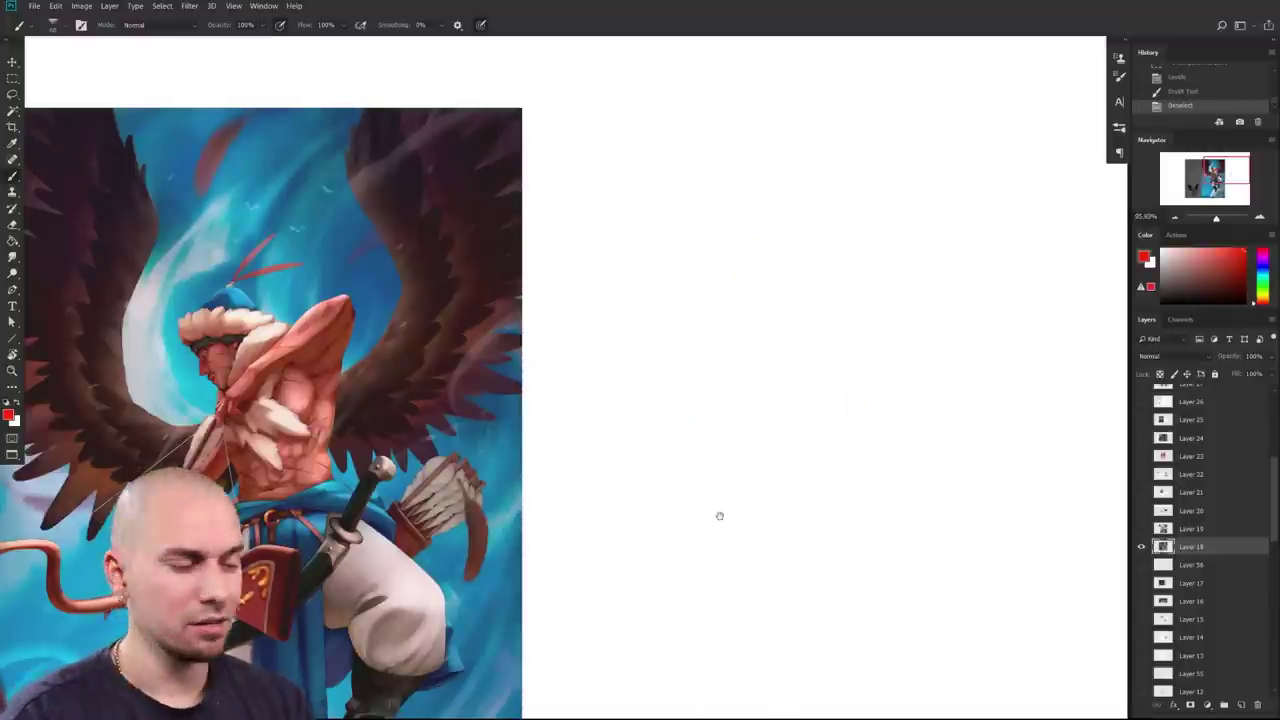
Step: Sketch a simplified red wing diagram beside the painting, with a filled curved band and thin lines outlining a triangle
mouse_move(551, 455)
left_mouse_down()
mouse_move(702, 365)
mouse_move(732, 362)
mouse_move(645, 258)
left_mouse_up()
left_click_drag(699, 343, 730, 402)
left_click_drag(649, 264, 735, 475)
mouse_move(712, 306)
left_mouse_down()
mouse_move(738, 358)
mouse_move(757, 507)
left_mouse_up()
mouse_move(757, 498)
left_mouse_down()
mouse_move(593, 487)
mouse_move(722, 352)
left_mouse_up()
key("ctrl+z")
mouse_move(588, 440)
left_mouse_down()
mouse_move(648, 282)
mouse_move(714, 351)
mouse_move(744, 497)
left_mouse_up()
mouse_move(684, 398)
left_mouse_down()
mouse_move(640, 449)
mouse_move(714, 456)
left_mouse_up()
key("ctrl+z")
Step: Compare the red wing diagram with the archer's wings and the whole painting
mouse_move(703, 583)
left_mouse_down()
mouse_move(860, 554)
mouse_move(854, 563)
mouse_move(842, 541)
left_mouse_up()
mouse_move(867, 591)
left_mouse_down()
mouse_move(903, 490)
mouse_move(906, 510)
left_mouse_up()
mouse_move(906, 563)
left_mouse_down()
mouse_move(914, 537)
mouse_move(1005, 547)
mouse_move(912, 553)
left_mouse_up()
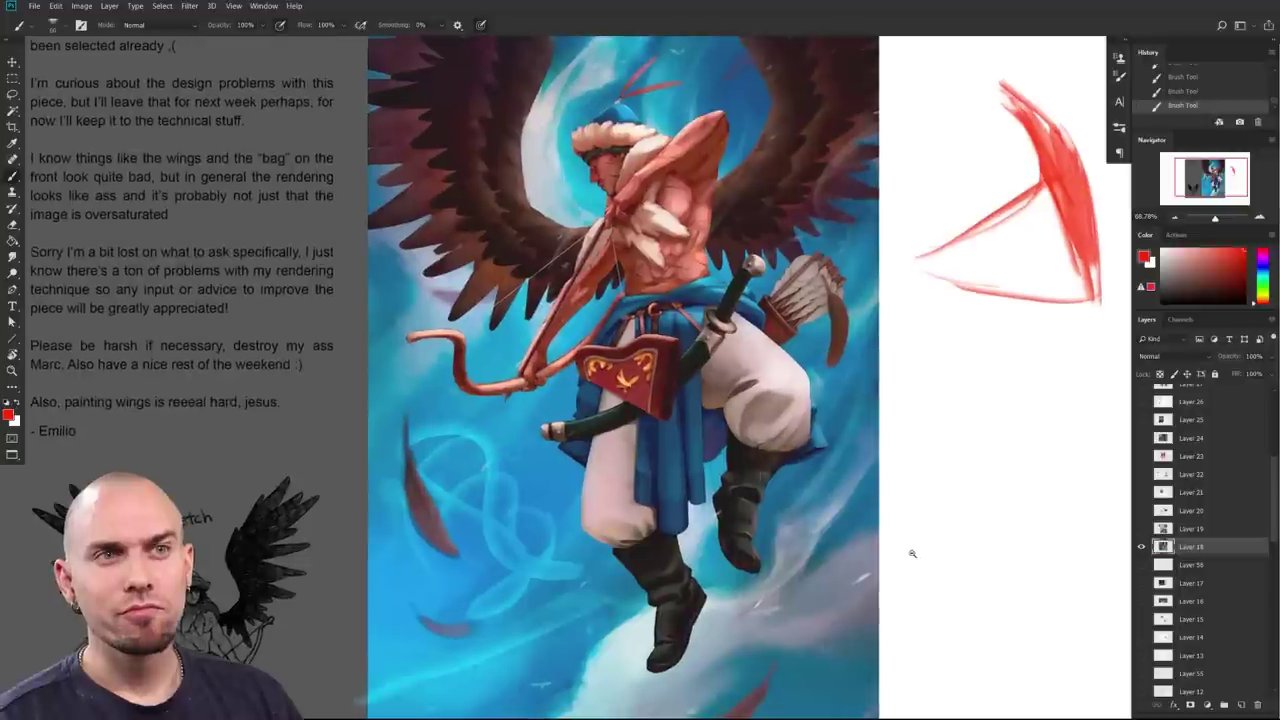
scroll(912, 553, "up", 1)
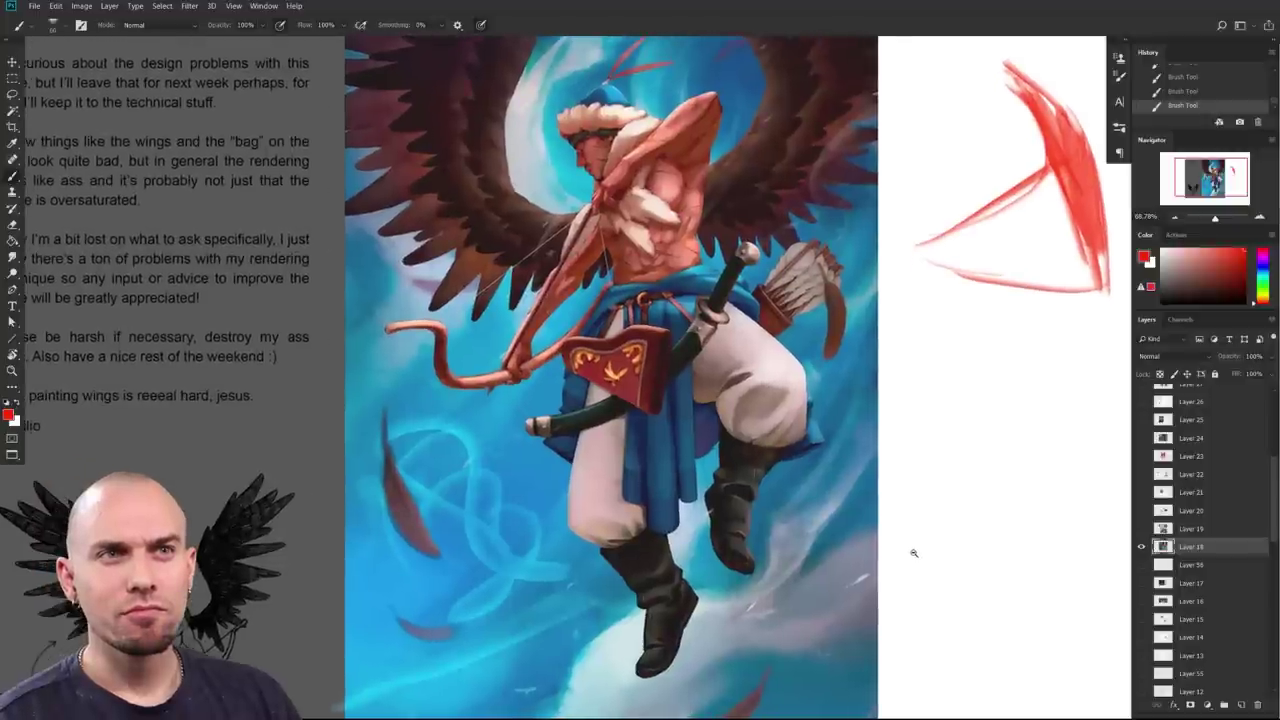
scroll(913, 553, "up", 1)
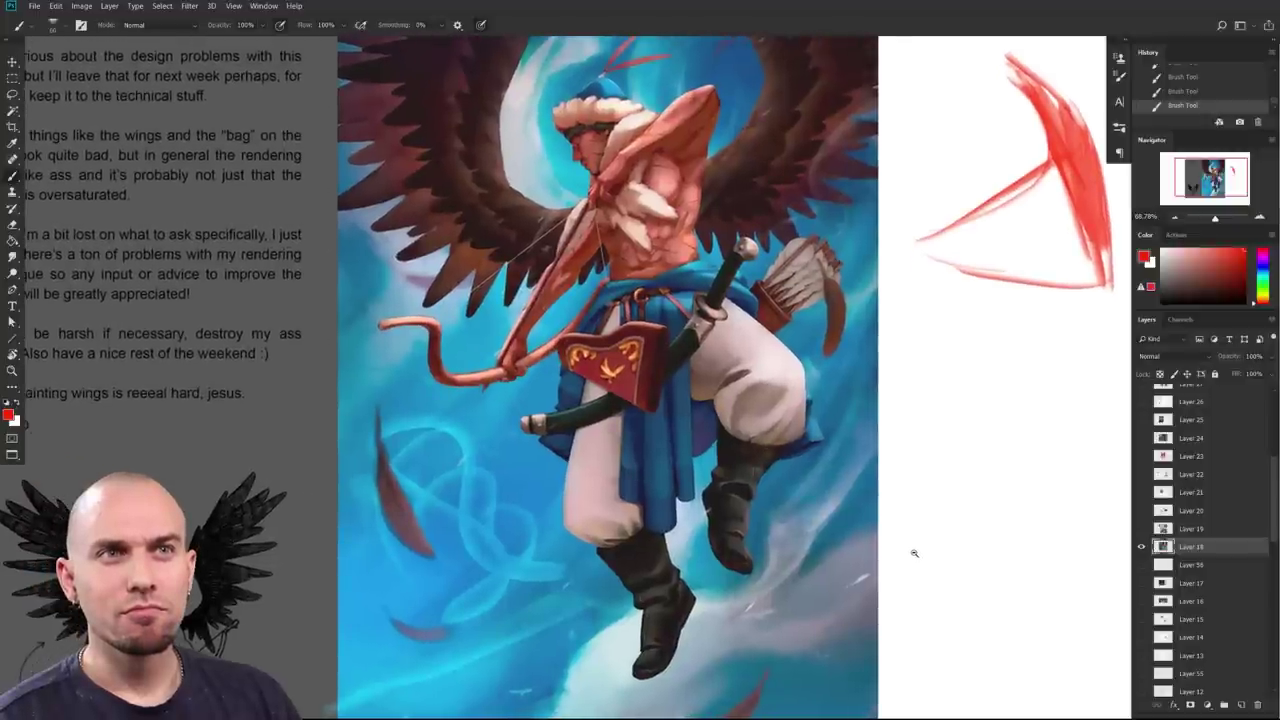
left_click_drag(914, 553, 971, 569)
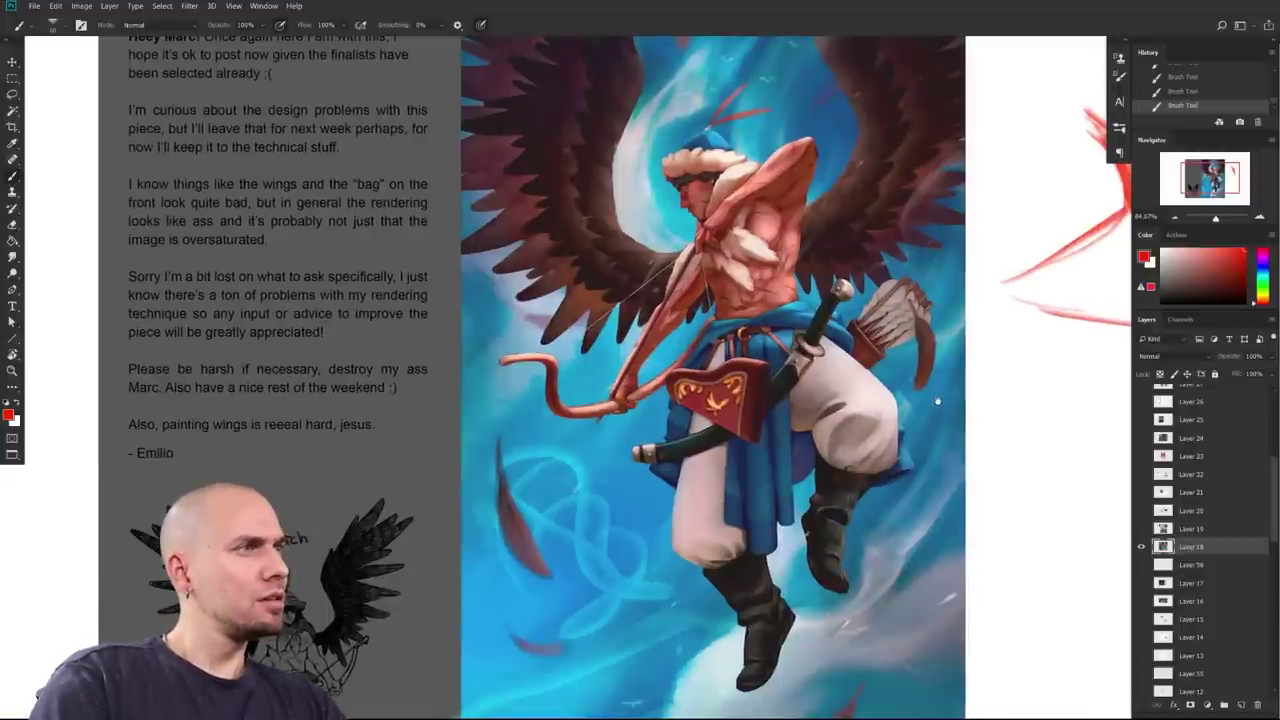
mouse_move(936, 402)
left_mouse_down()
mouse_move(949, 388)
mouse_move(919, 401)
left_mouse_up()
scroll(949, 389, "down", 2)
scroll(918, 402, "up", 5)
left_click_drag(821, 411, 775, 478)
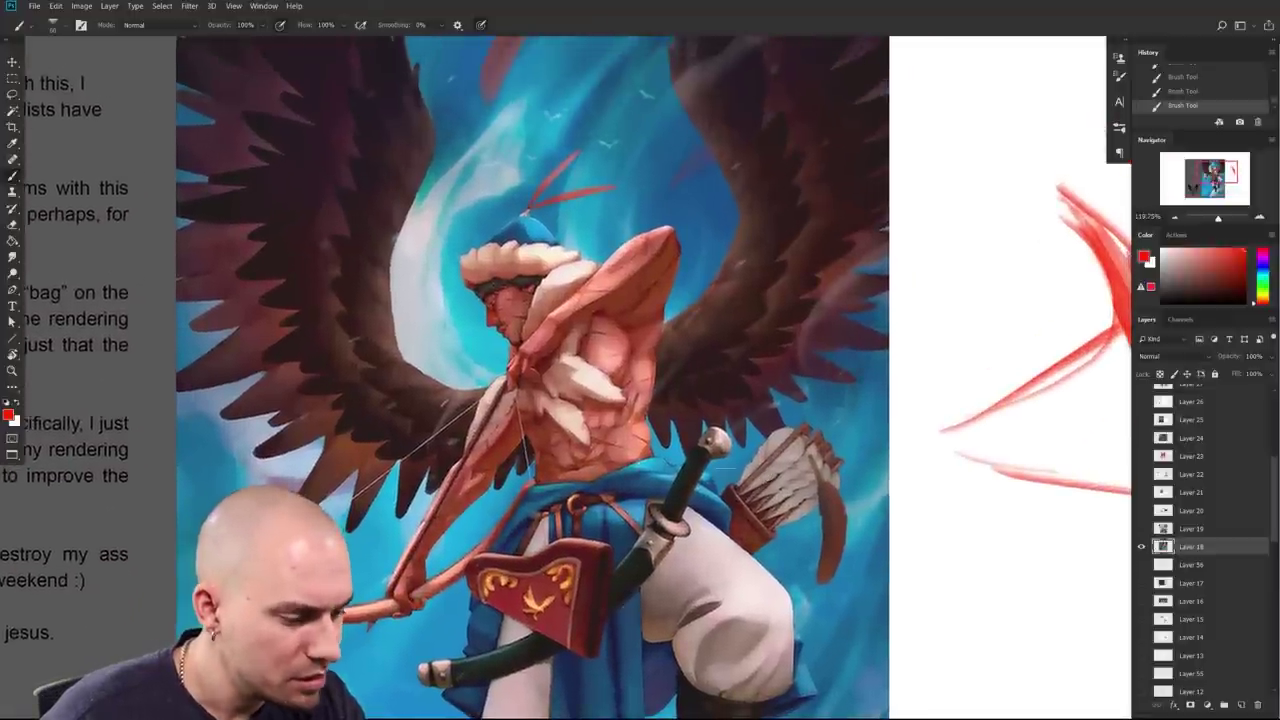
Step: Sample the shadow tone under the archer's raised arm and the dark feathers beside the torso, and compare them across the painting
mouse_move(872, 468)
left_mouse_down()
mouse_move(904, 436)
mouse_move(896, 538)
left_mouse_up()
left_click_drag(642, 613, 600, 562)
left_click_drag(588, 502, 622, 500)
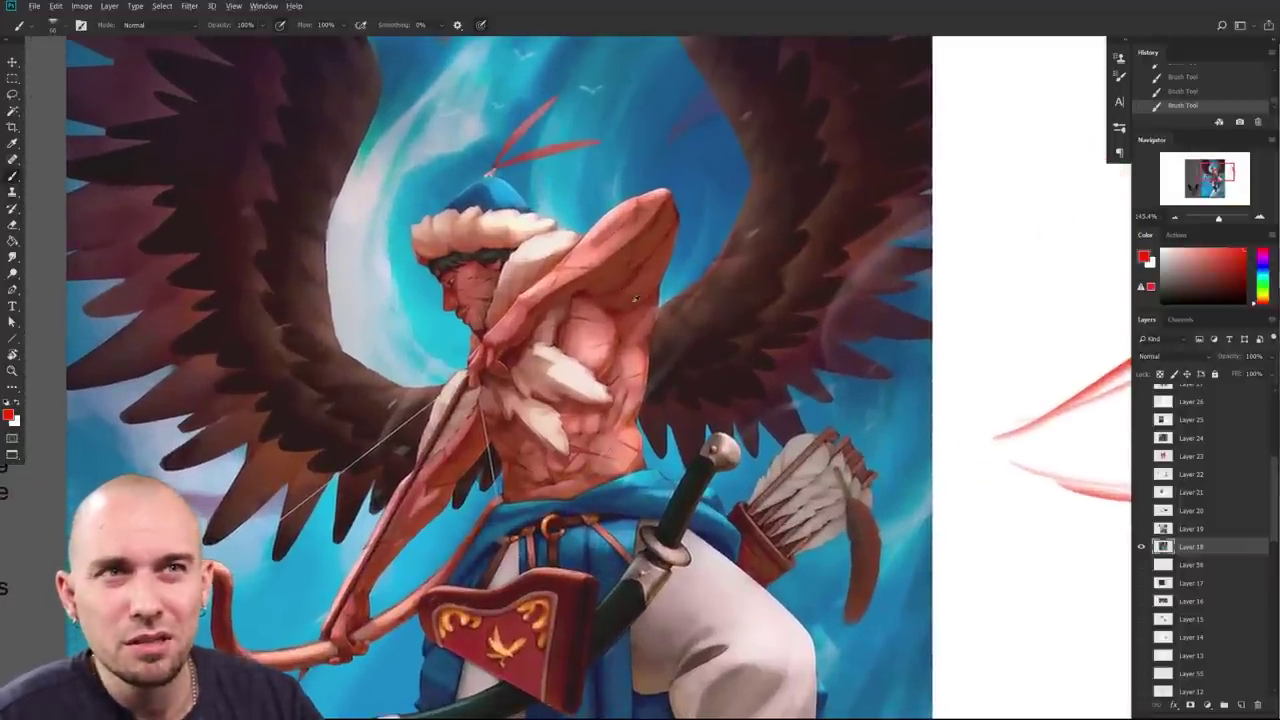
left_click(634, 297, "alt")
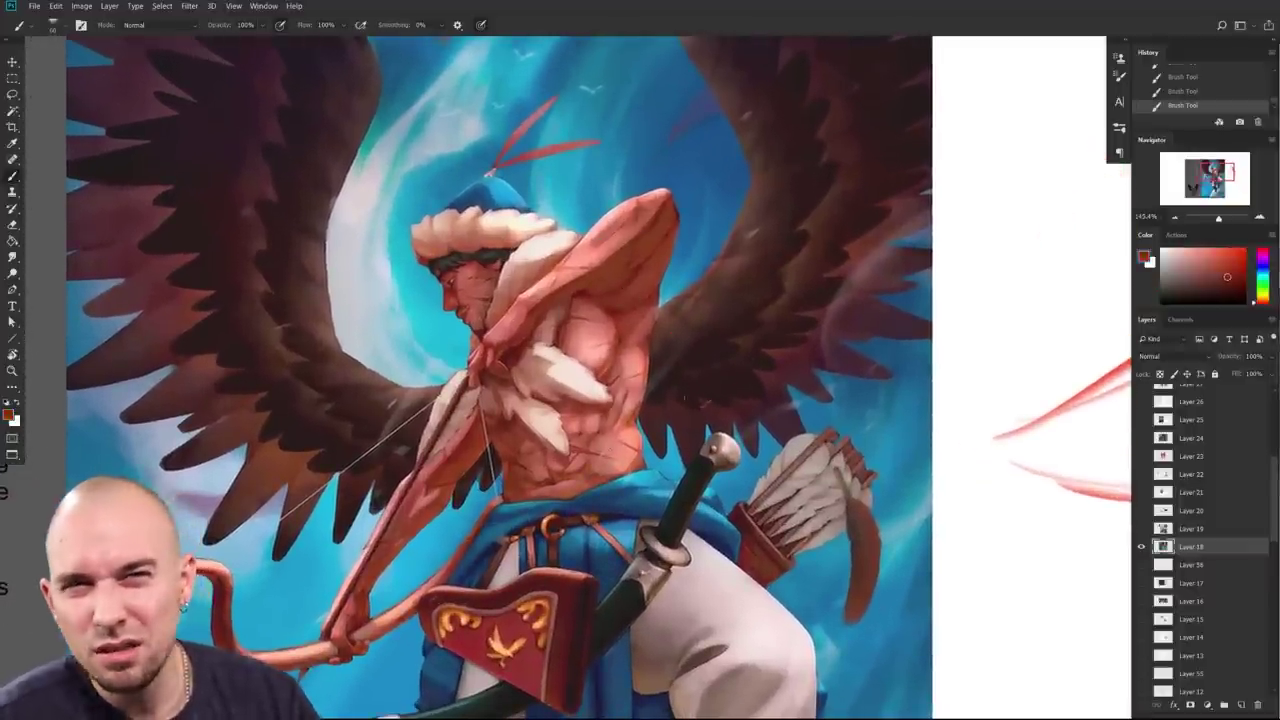
left_click(705, 409, "alt")
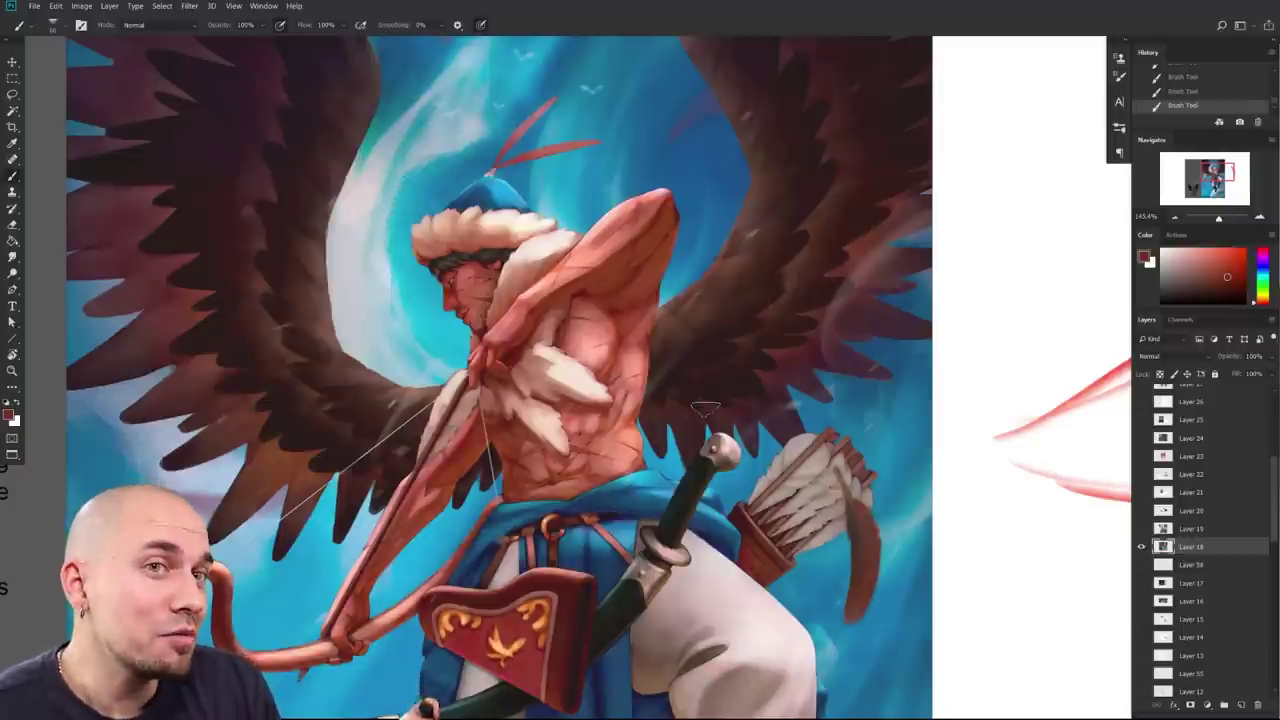
left_click_drag(706, 410, 704, 402)
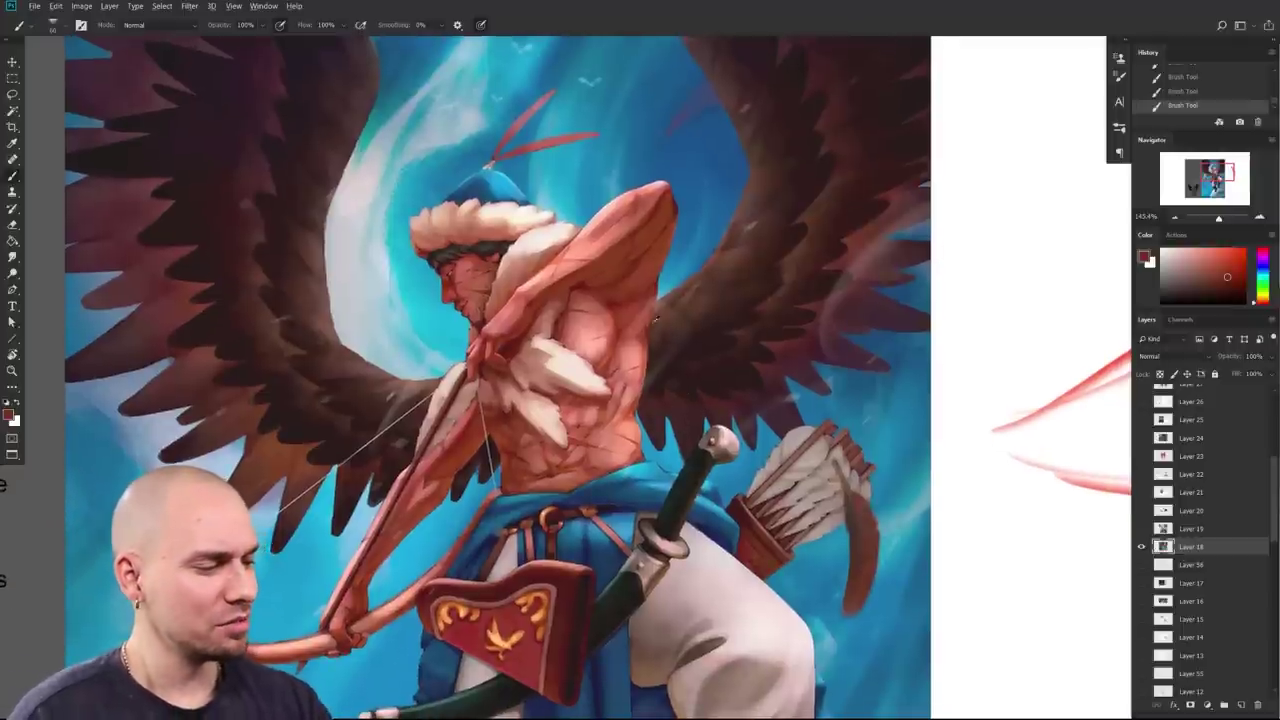
scroll(740, 524, "down", 3, "alt")
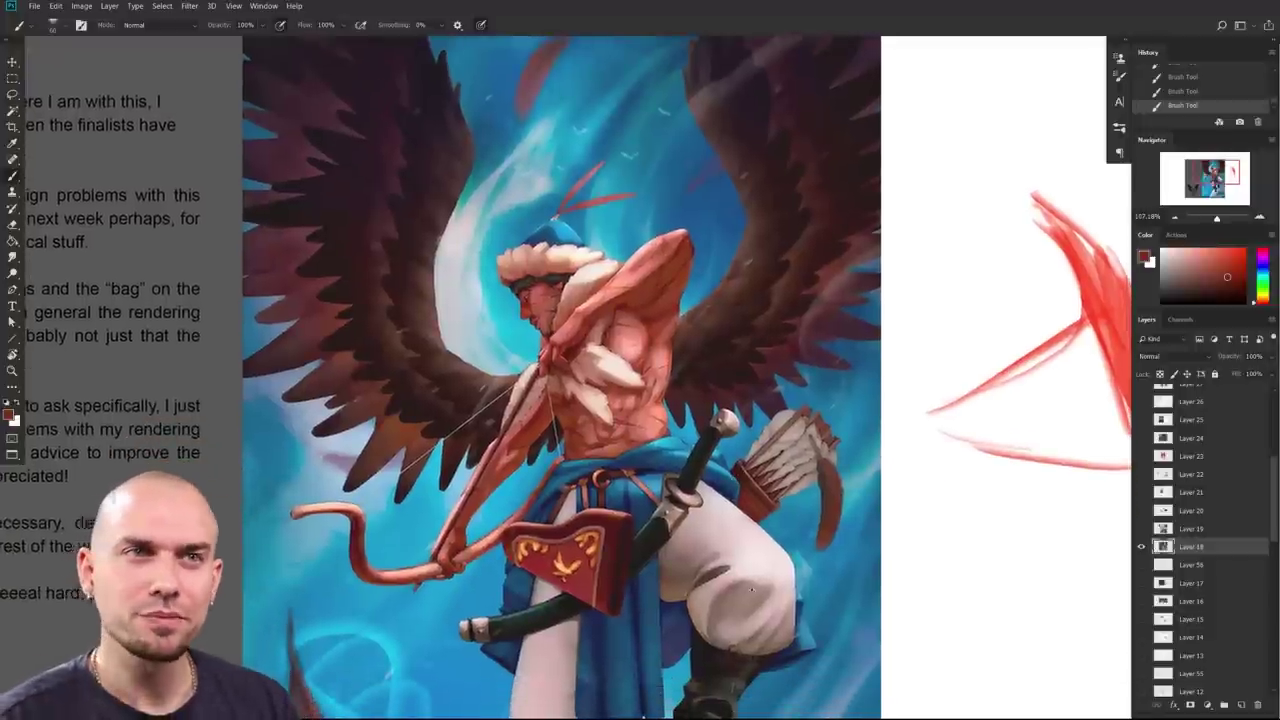
scroll(752, 590, "down", 3, "alt")
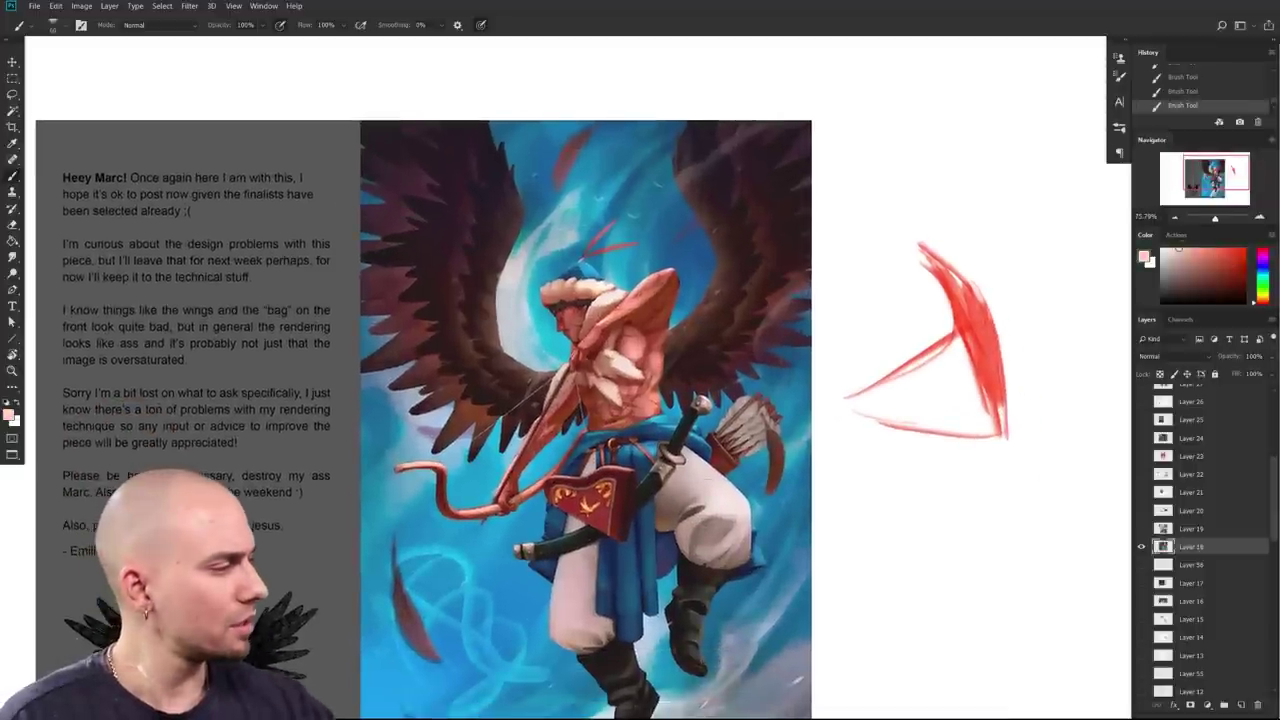
Step: Paint a pale pink arrow between the archer painting and the red wing diagram, pointing down towards the painting's edge
left_click_drag(841, 386, 771, 394)
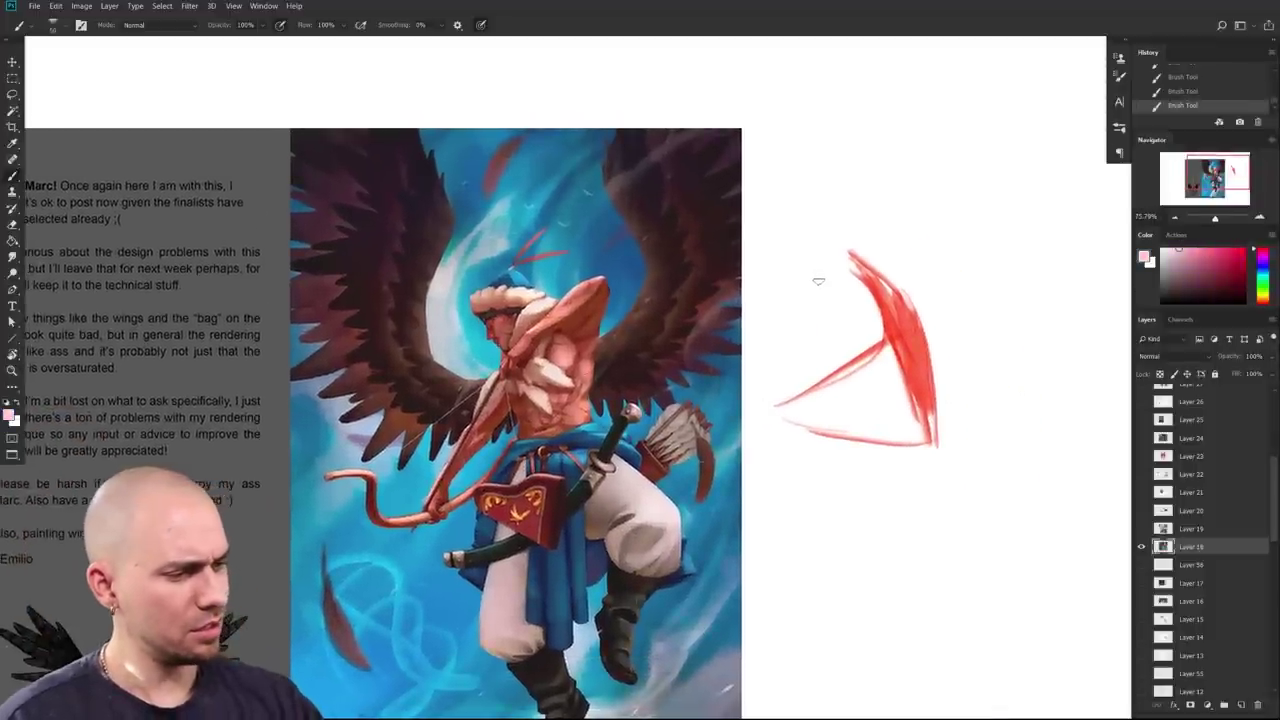
left_click_drag(819, 284, 730, 422)
left_click_drag(806, 290, 729, 424)
mouse_move(812, 259)
left_mouse_down()
mouse_move(731, 416)
mouse_move(745, 395)
mouse_move(728, 400)
left_mouse_up()
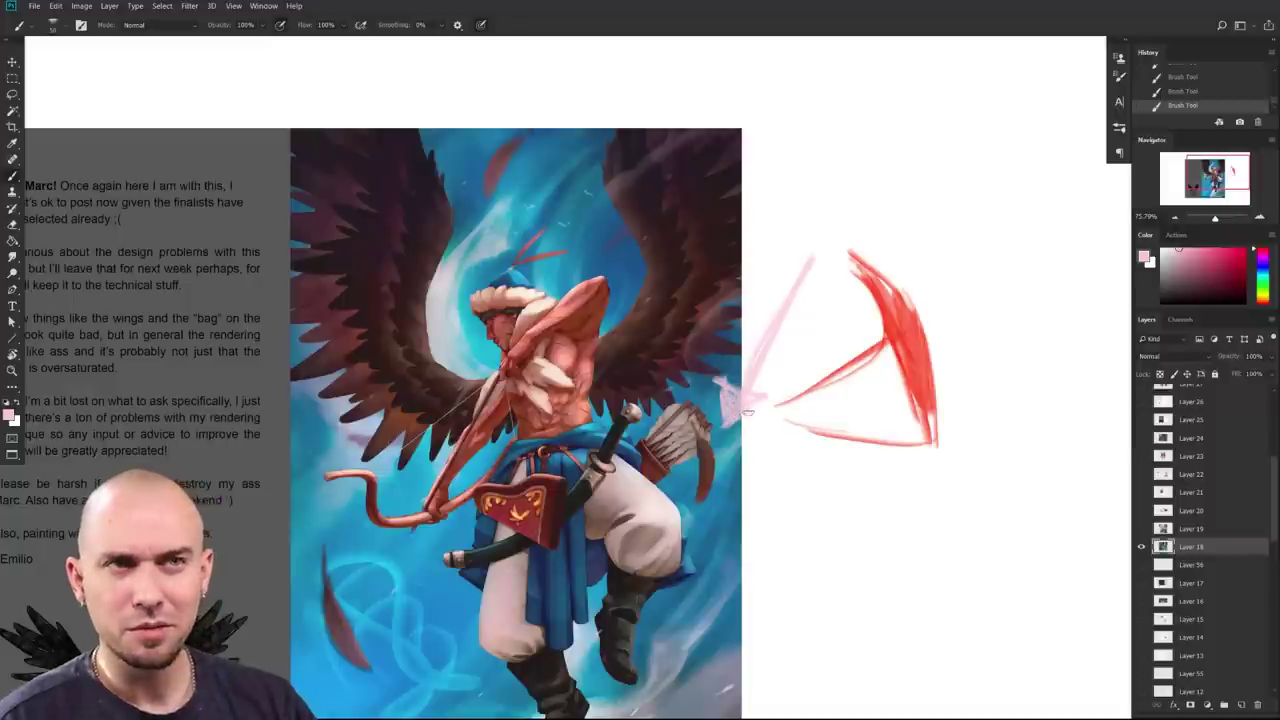
Step: Try a near-black shadow stroke on the archer's torso beneath the raised arm and undo it
scroll(712, 459, "up", 2)
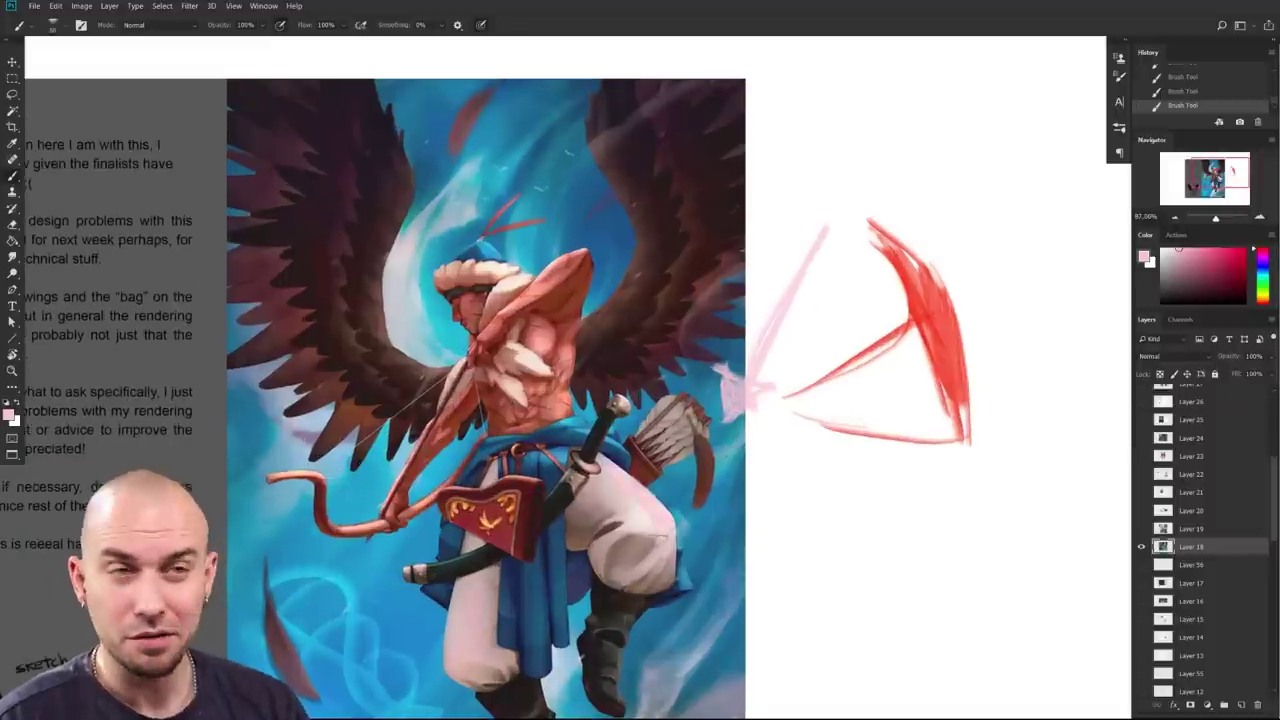
scroll(660, 530, "up", 2)
scroll(646, 537, "up", 5)
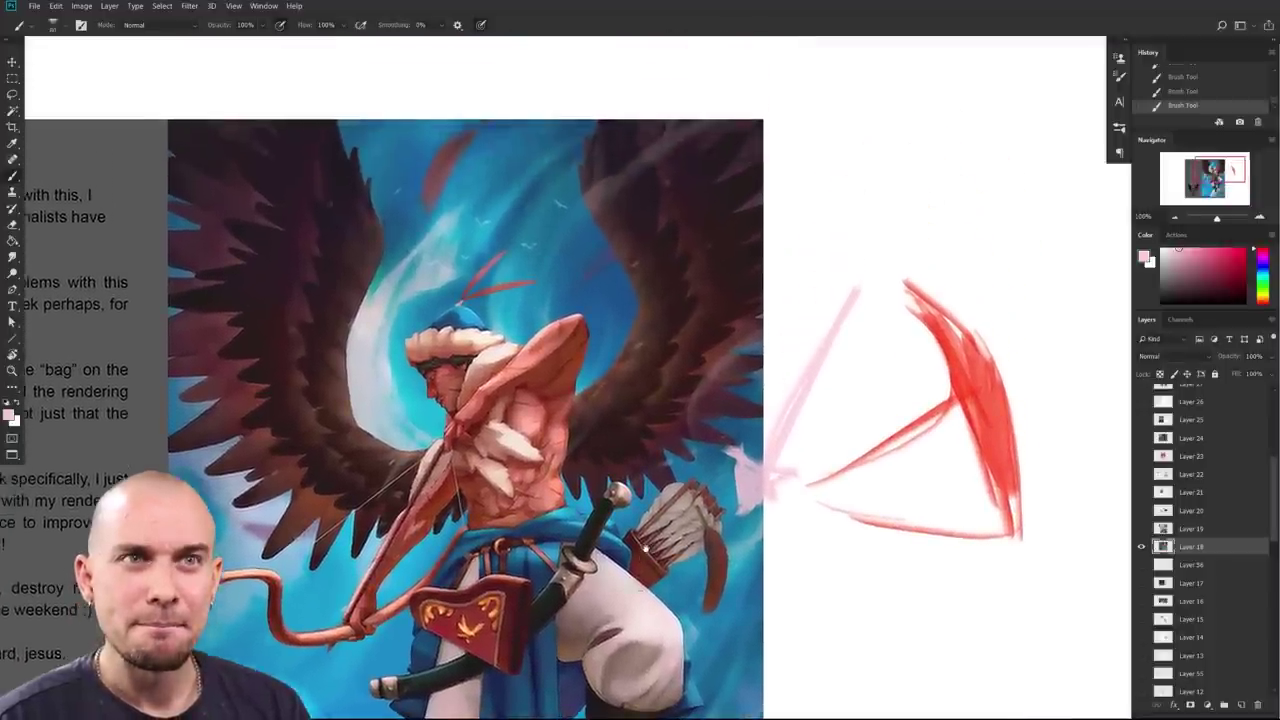
mouse_move(645, 548)
left_mouse_down()
mouse_move(639, 489)
mouse_move(653, 569)
left_mouse_up()
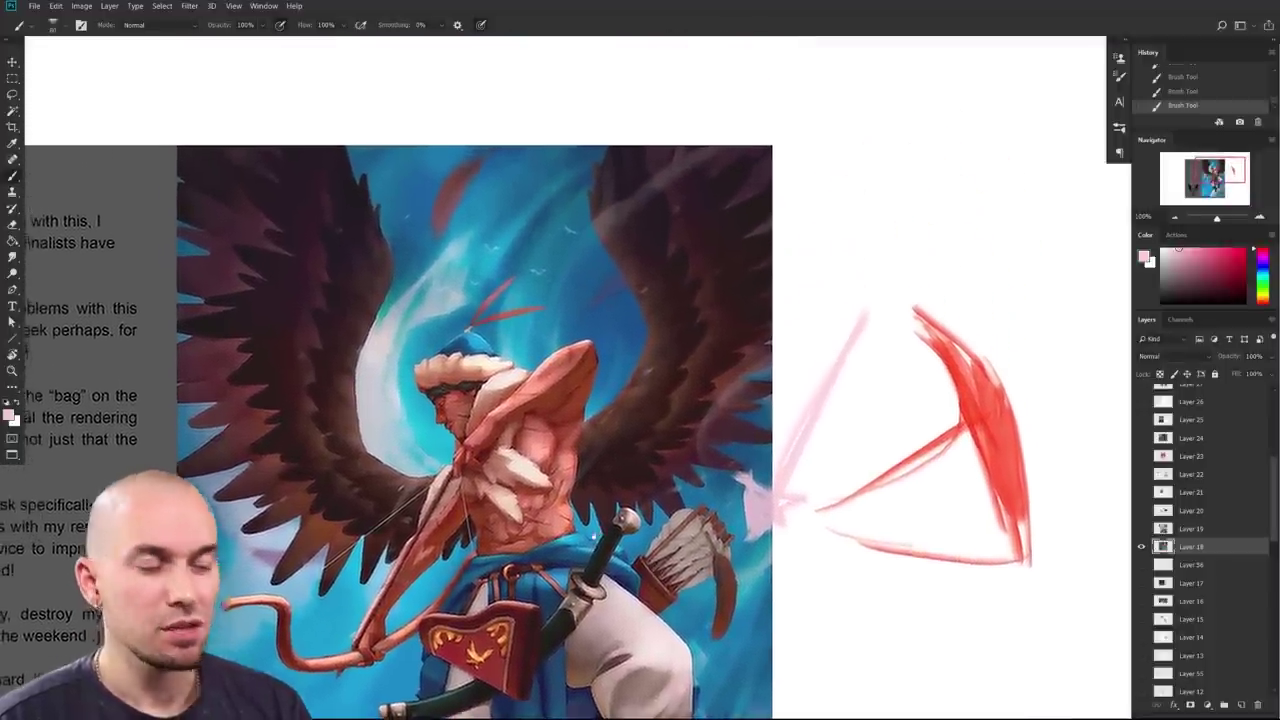
scroll(653, 569, "up", 1)
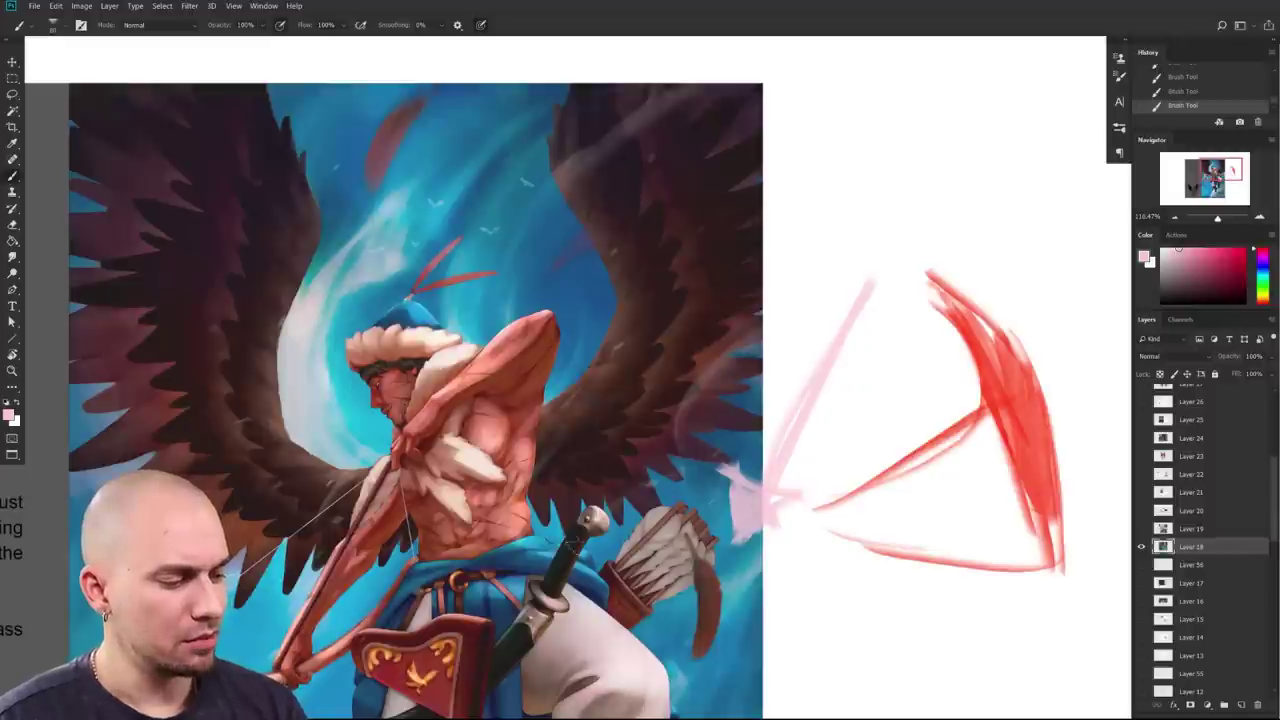
left_click(412, 514, "alt")
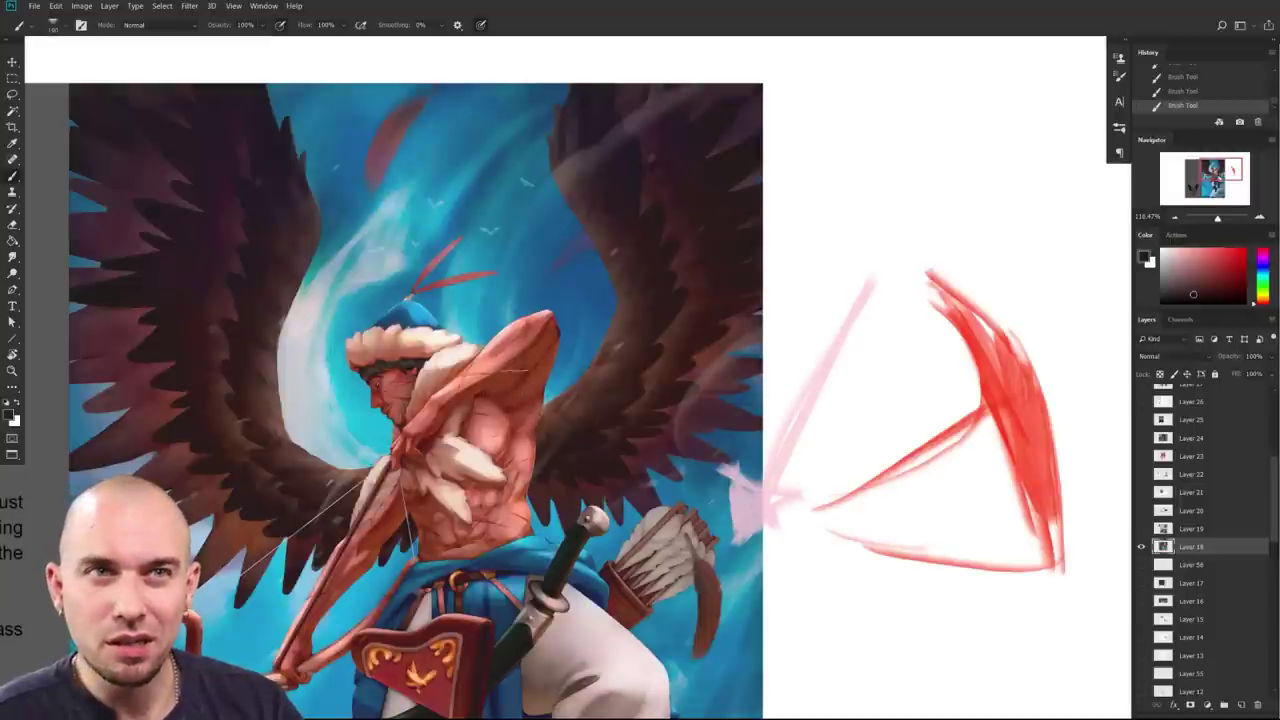
mouse_move(518, 411)
left_mouse_down()
mouse_move(503, 452)
mouse_move(514, 412)
left_mouse_up()
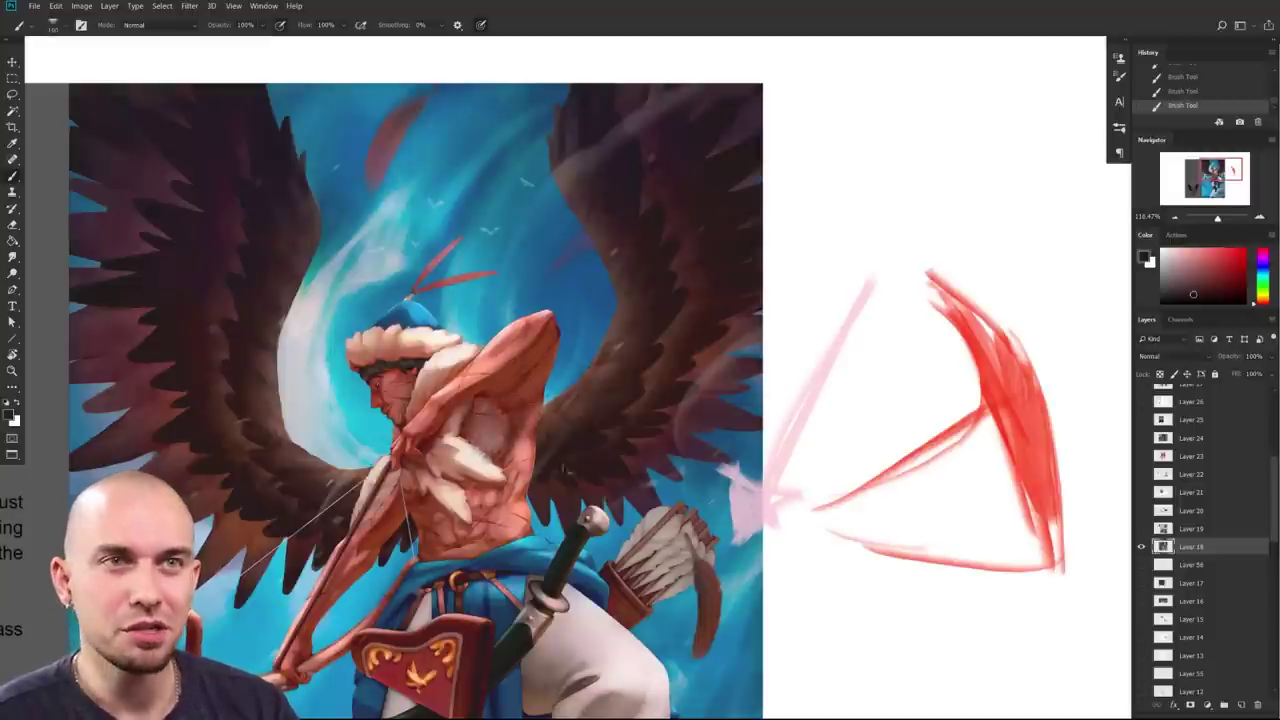
key("ctrl+z")
Step: Sample the dark red shadow on the raised arm and paint it over the torso beneath the arm
left_click(529, 371, "alt")
mouse_move(510, 425)
left_mouse_down()
mouse_move(490, 445)
mouse_move(476, 411)
mouse_move(484, 458)
left_mouse_up()
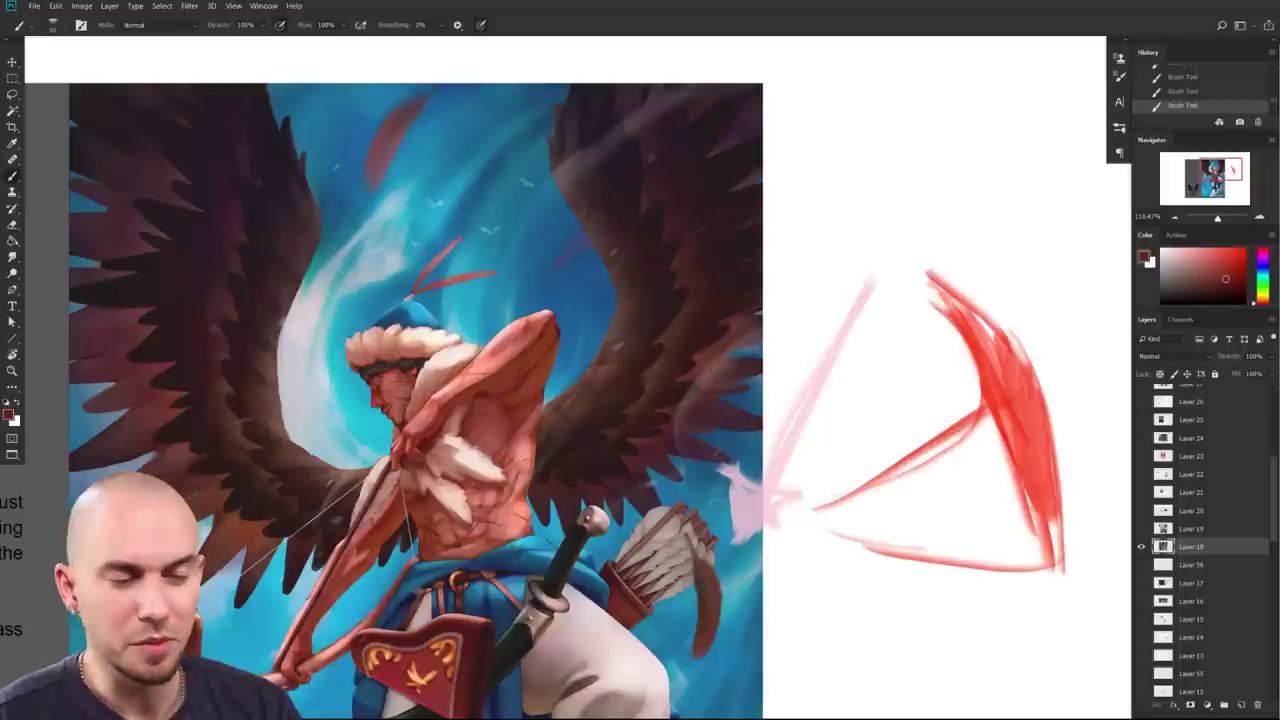
left_click_drag(516, 418, 498, 470)
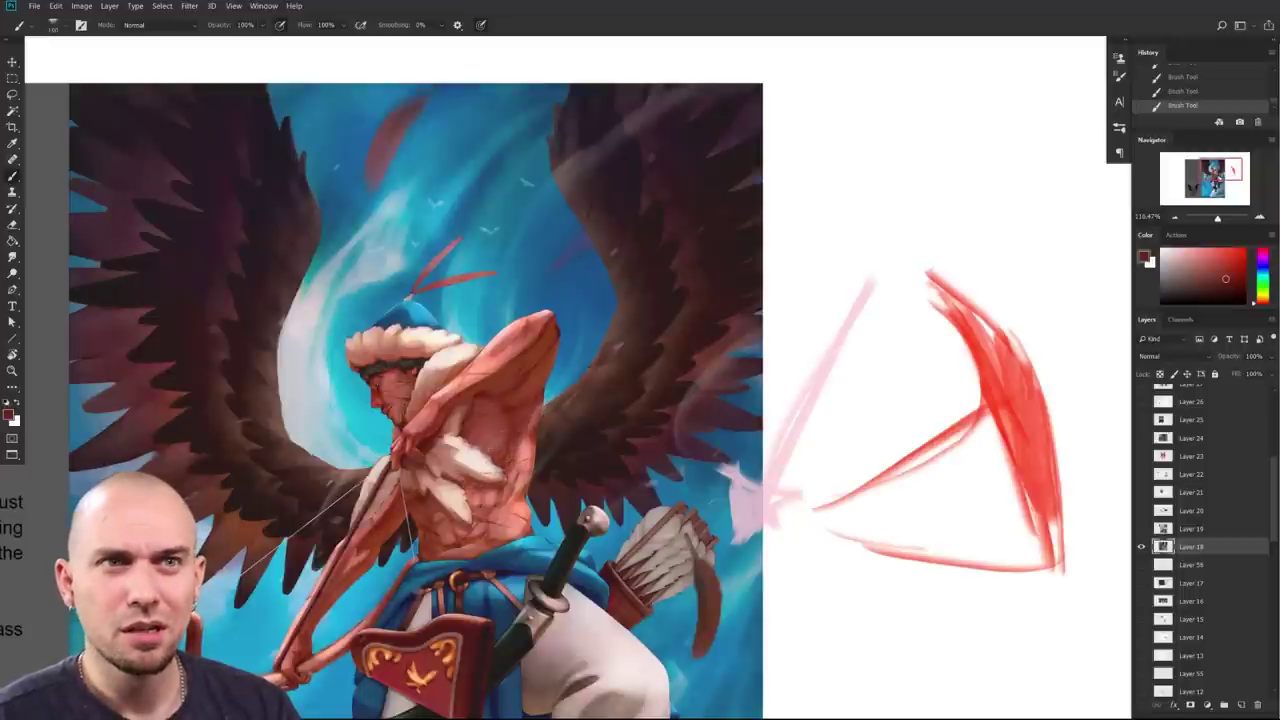
Step: Sample a muted pink and, with a smaller brush, tone down the white chest feathers and blend the torso's shadow area
left_click(450, 457, "alt")
key("bracketleft")
key("bracketleft")
mouse_move(462, 450)
left_mouse_down()
mouse_move(478, 454)
mouse_move(448, 440)
left_mouse_up()
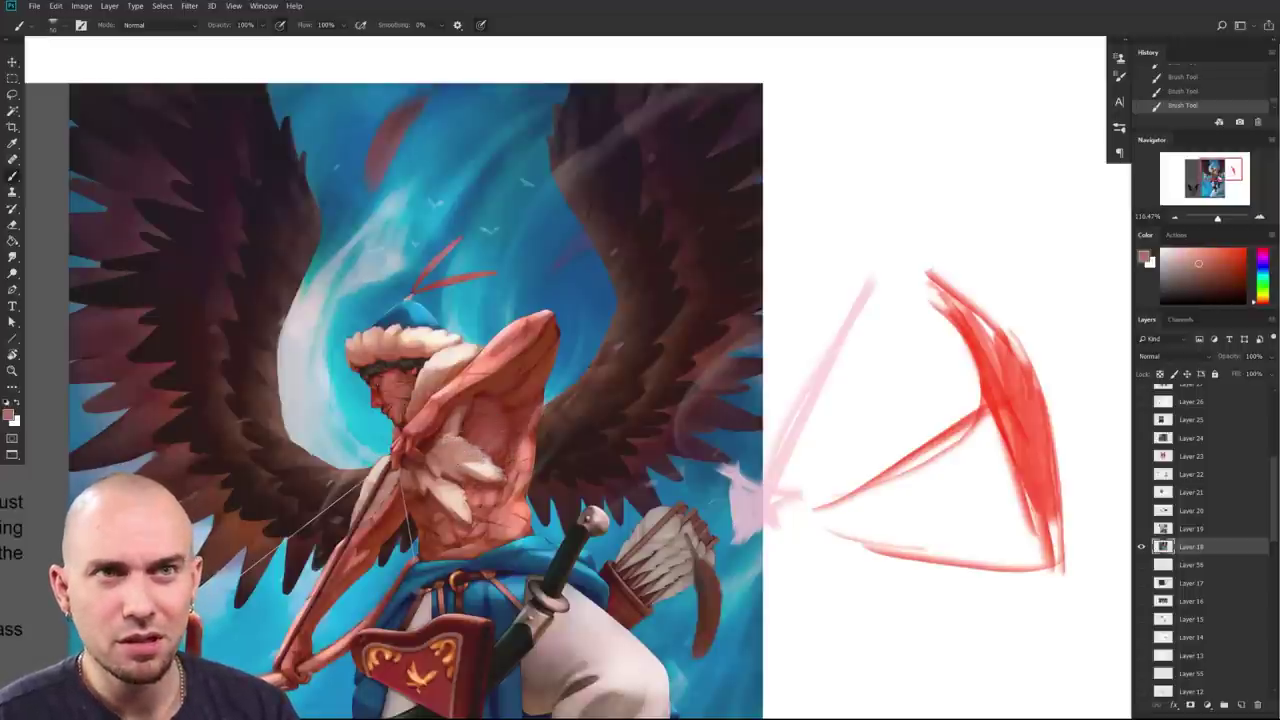
left_click_drag(570, 462, 602, 466)
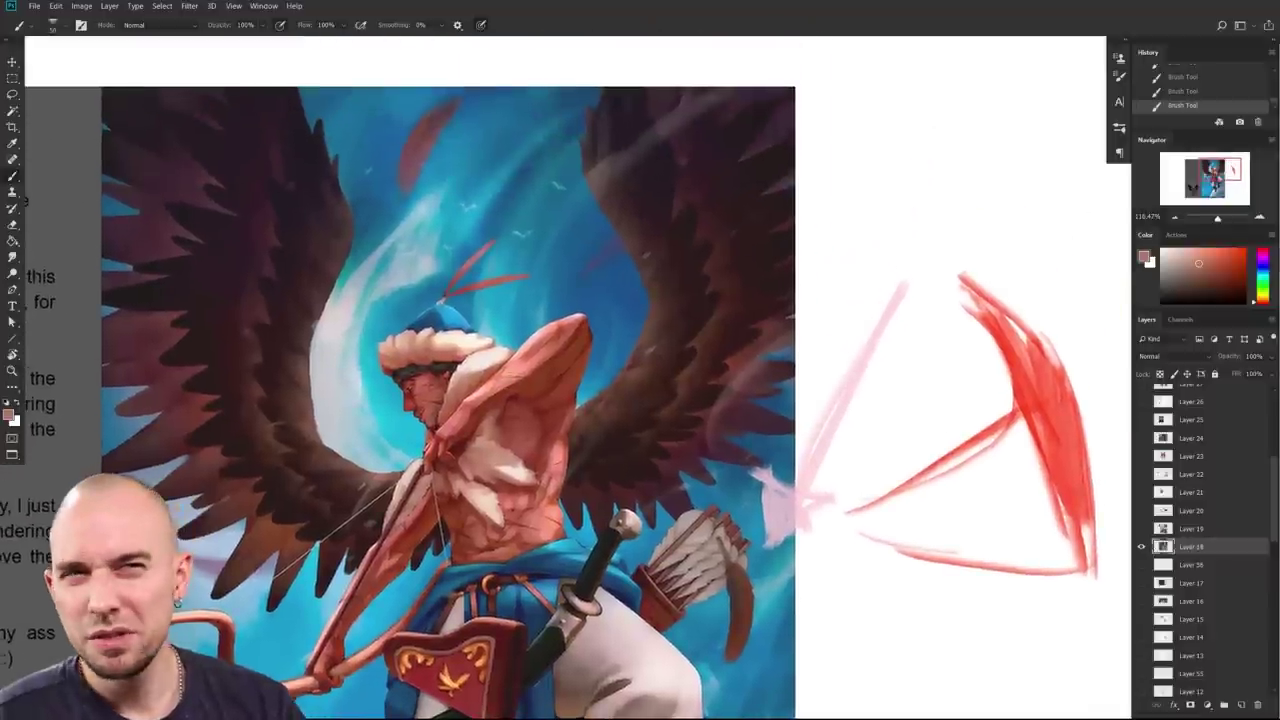
left_click_drag(516, 470, 543, 409)
left_click_drag(600, 484, 535, 501)
Step: Pick a light peach and paint highlights along the raised arm, around the elbow and down the lit edge of the back
left_click(1192, 250)
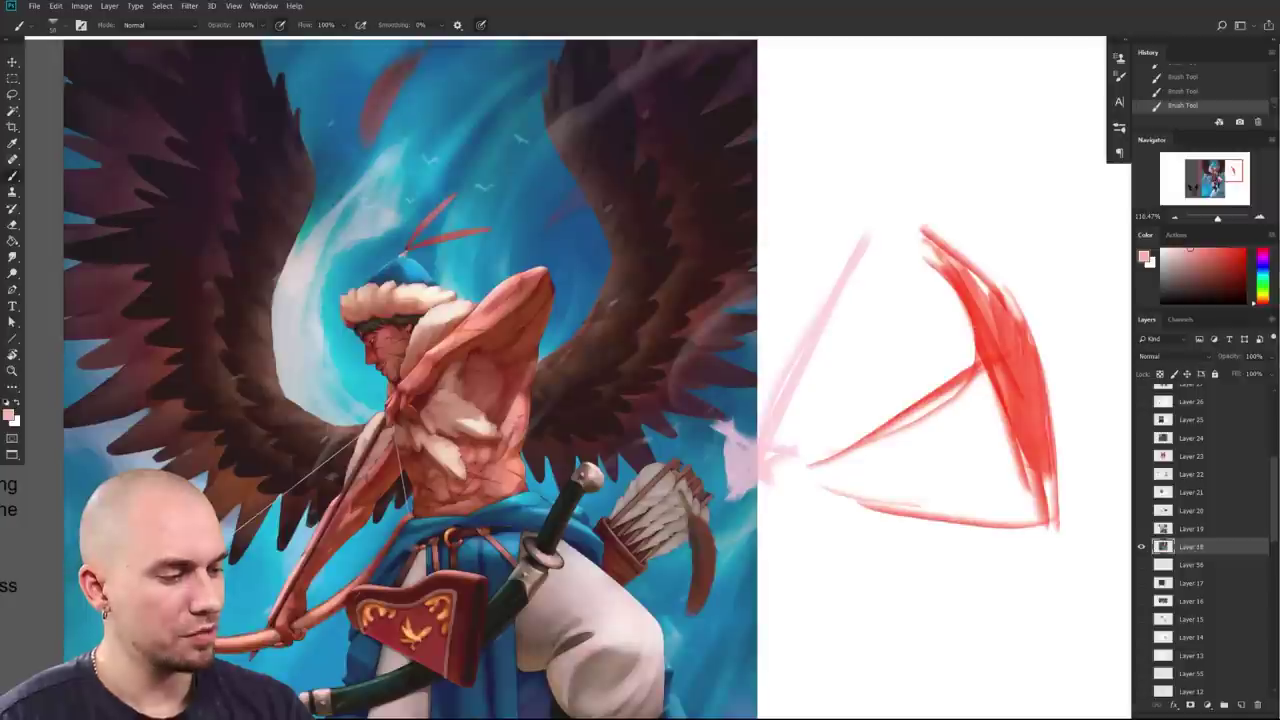
left_click(1259, 300)
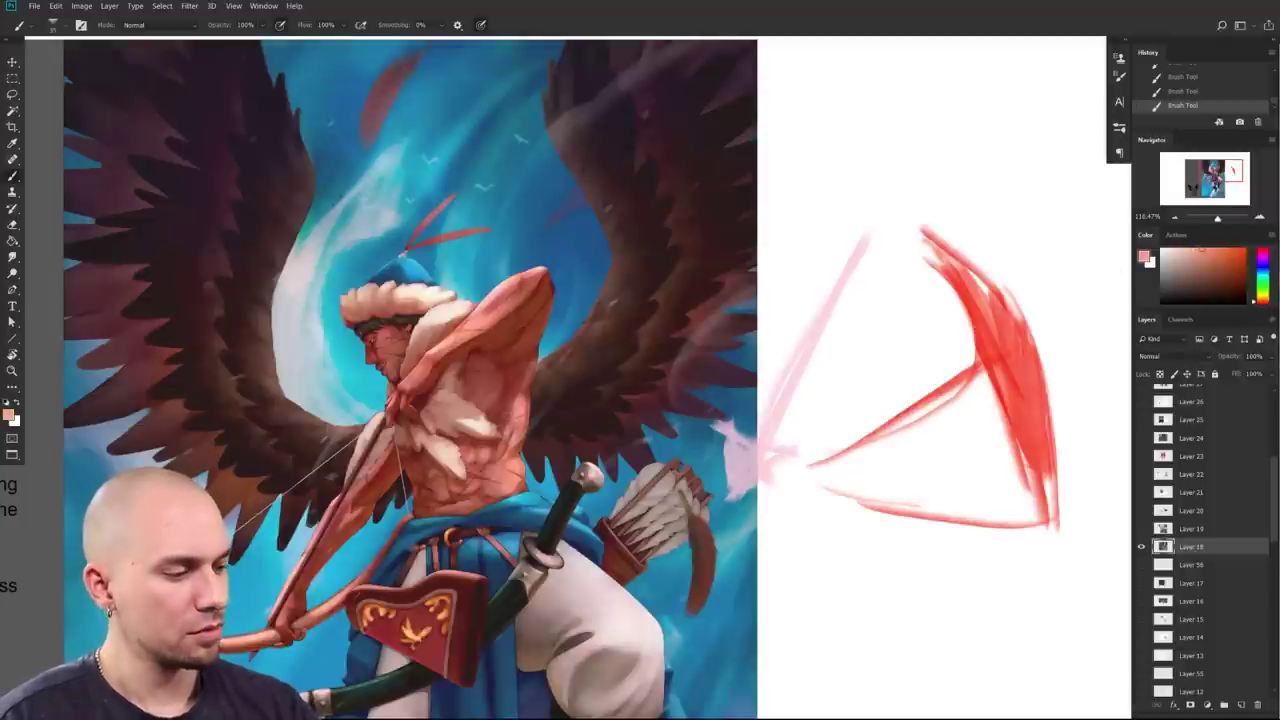
mouse_move(486, 310)
left_mouse_down()
mouse_move(540, 296)
mouse_move(543, 336)
left_mouse_up()
key("]")
left_click(544, 300, "alt")
left_click_drag(546, 290, 543, 338)
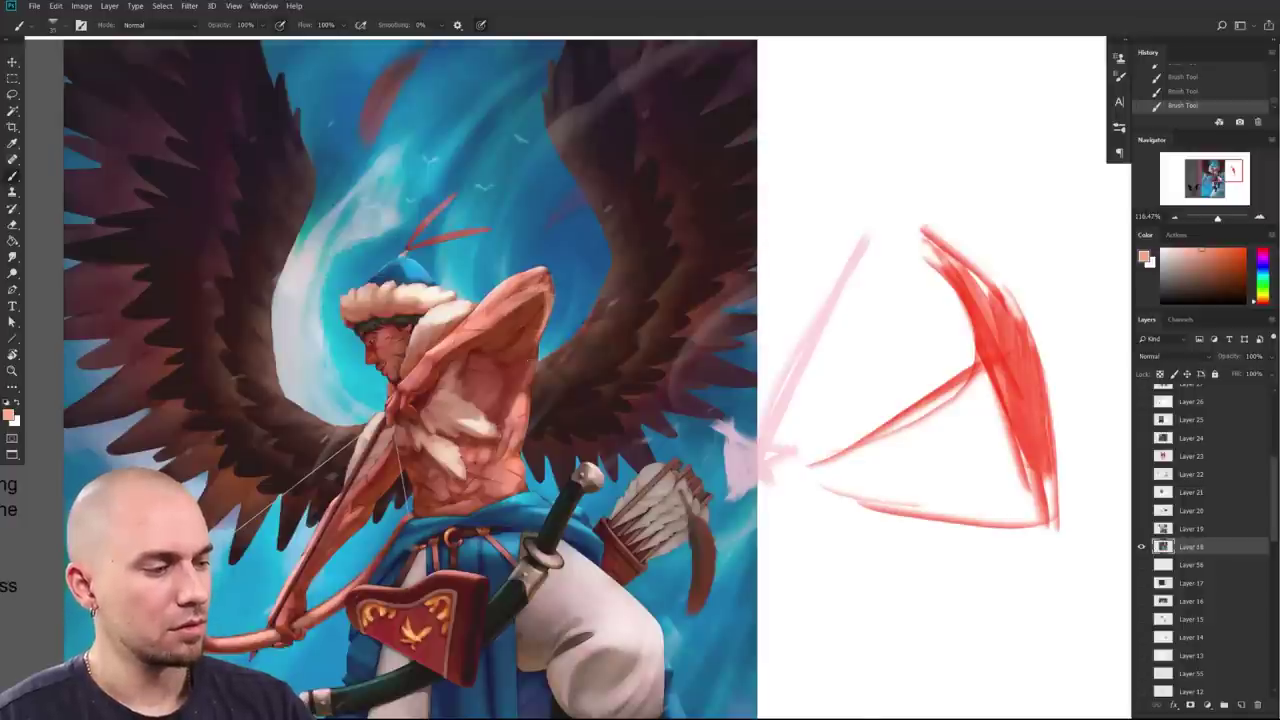
left_click_drag(529, 353, 533, 380)
mouse_move(510, 424)
left_mouse_down()
mouse_move(499, 456)
mouse_move(552, 408)
mouse_move(494, 430)
mouse_move(504, 458)
left_mouse_up()
key("]")
Step: Sample the reddish shadow tone under the raised arm and examine the repainted arm and torso up close and from afar
mouse_move(714, 521)
left_mouse_down()
mouse_move(644, 521)
mouse_move(694, 521)
left_mouse_up()
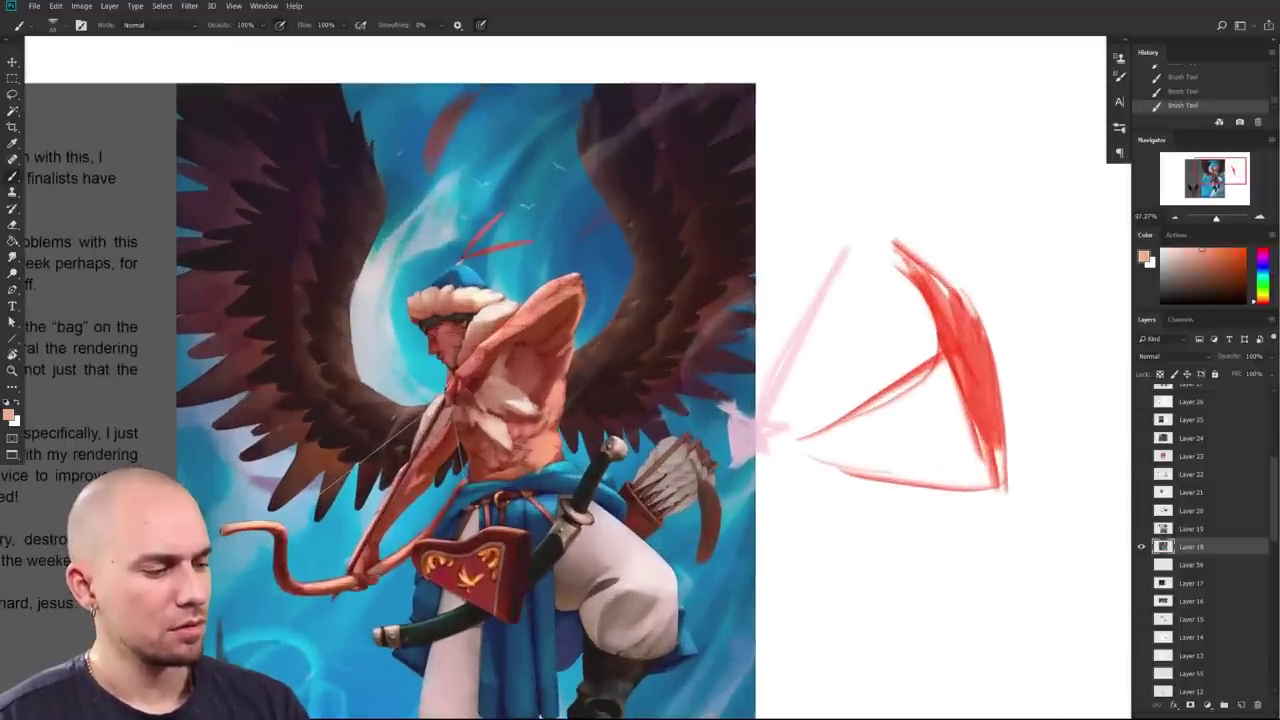
left_click(516, 348, "alt")
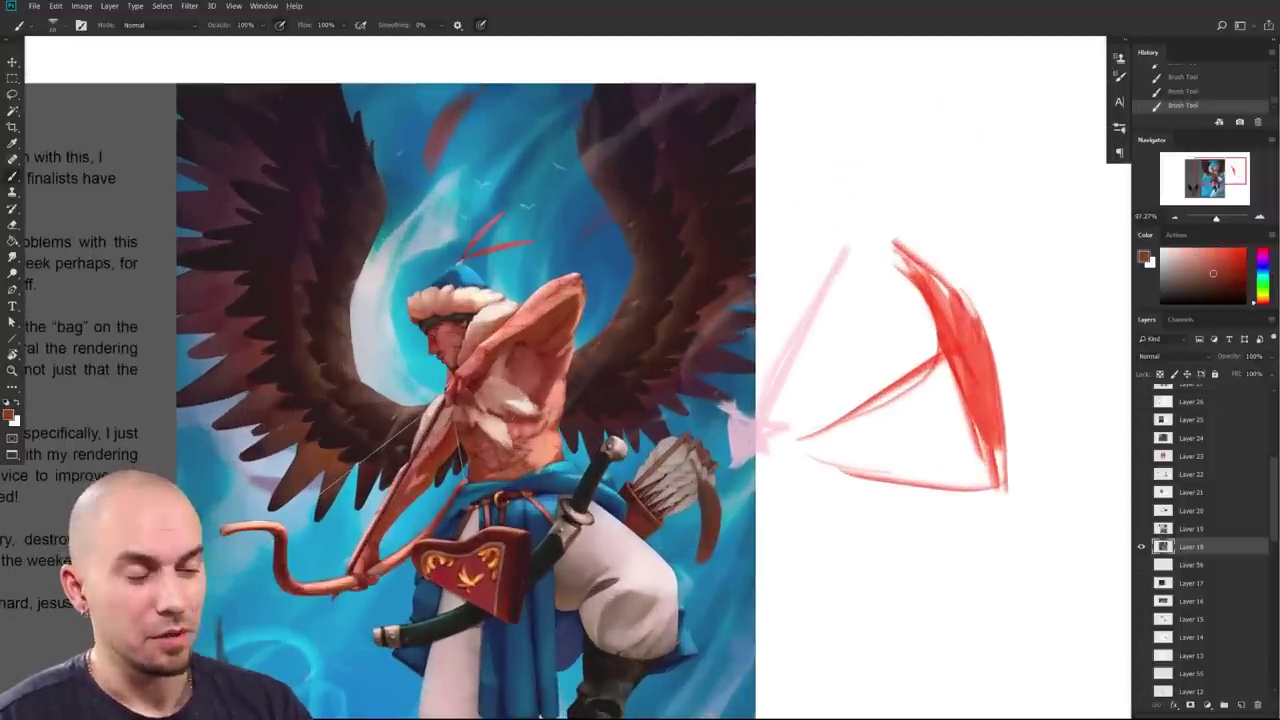
mouse_move(518, 452)
left_mouse_down()
mouse_move(484, 462)
mouse_move(501, 318)
mouse_move(492, 400)
left_mouse_up()
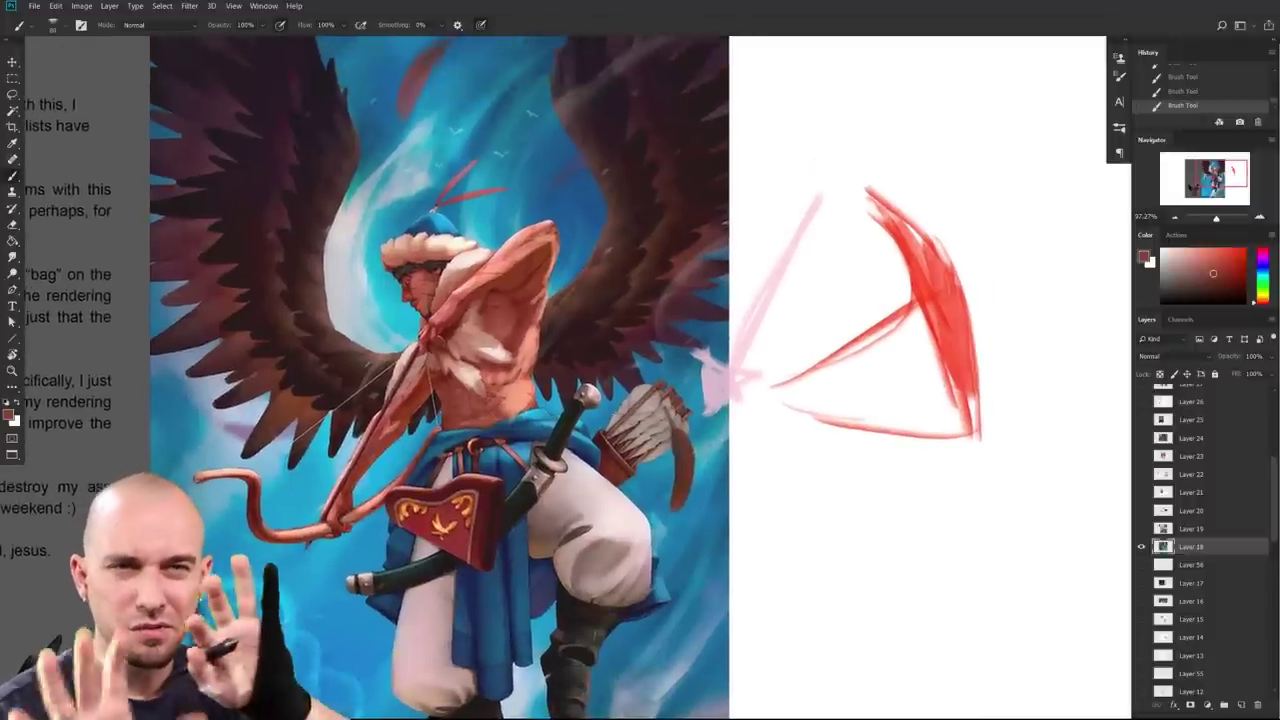
left_click_drag(695, 493, 854, 484)
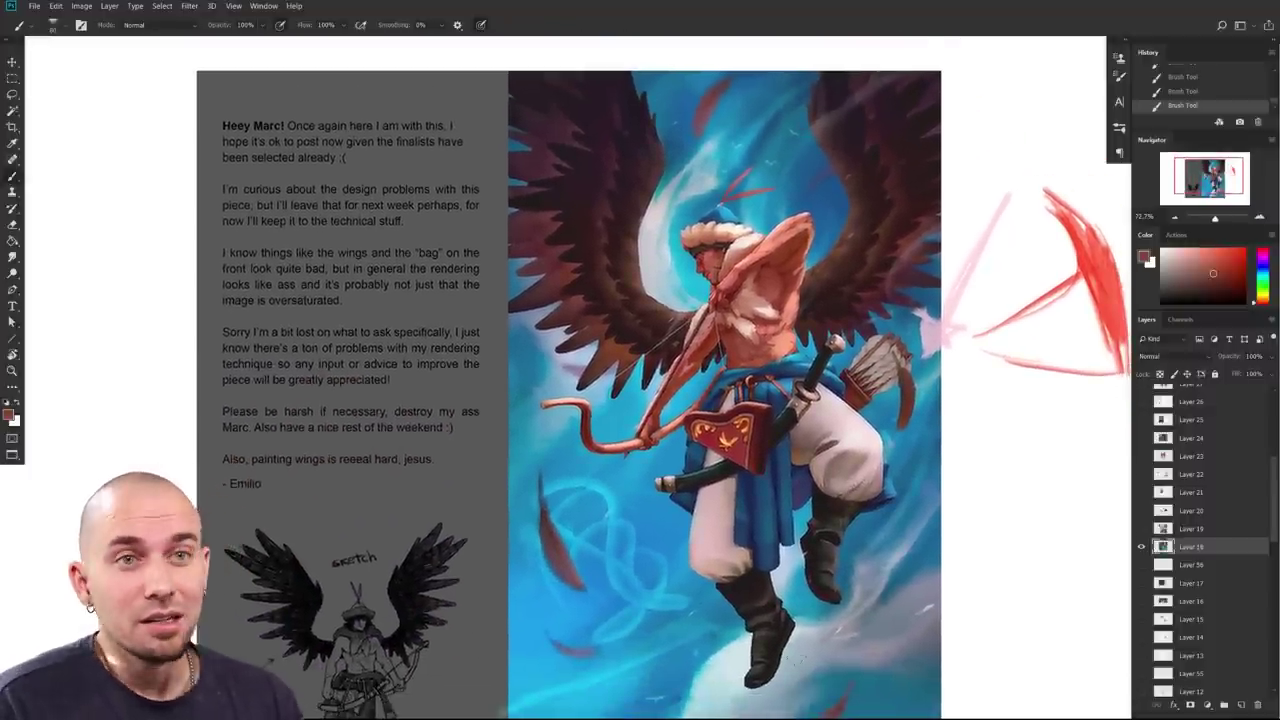
left_click_drag(932, 548, 855, 658)
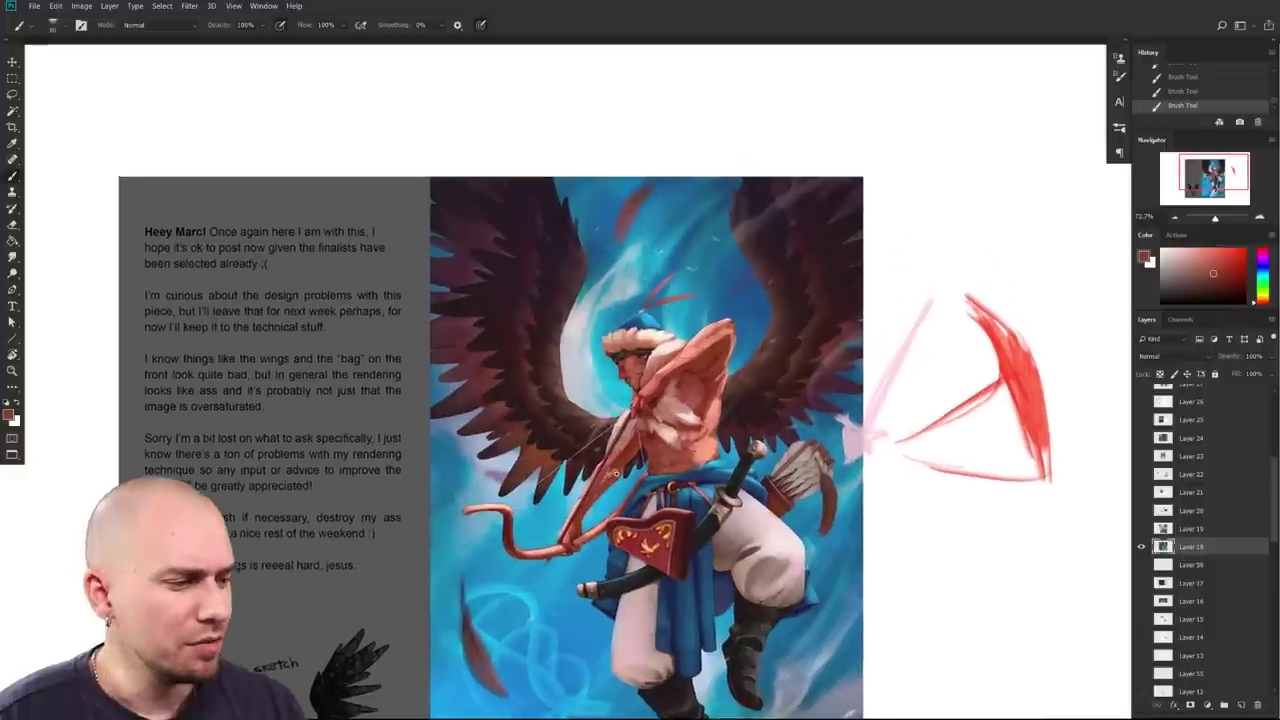
left_click_drag(510, 430, 540, 417)
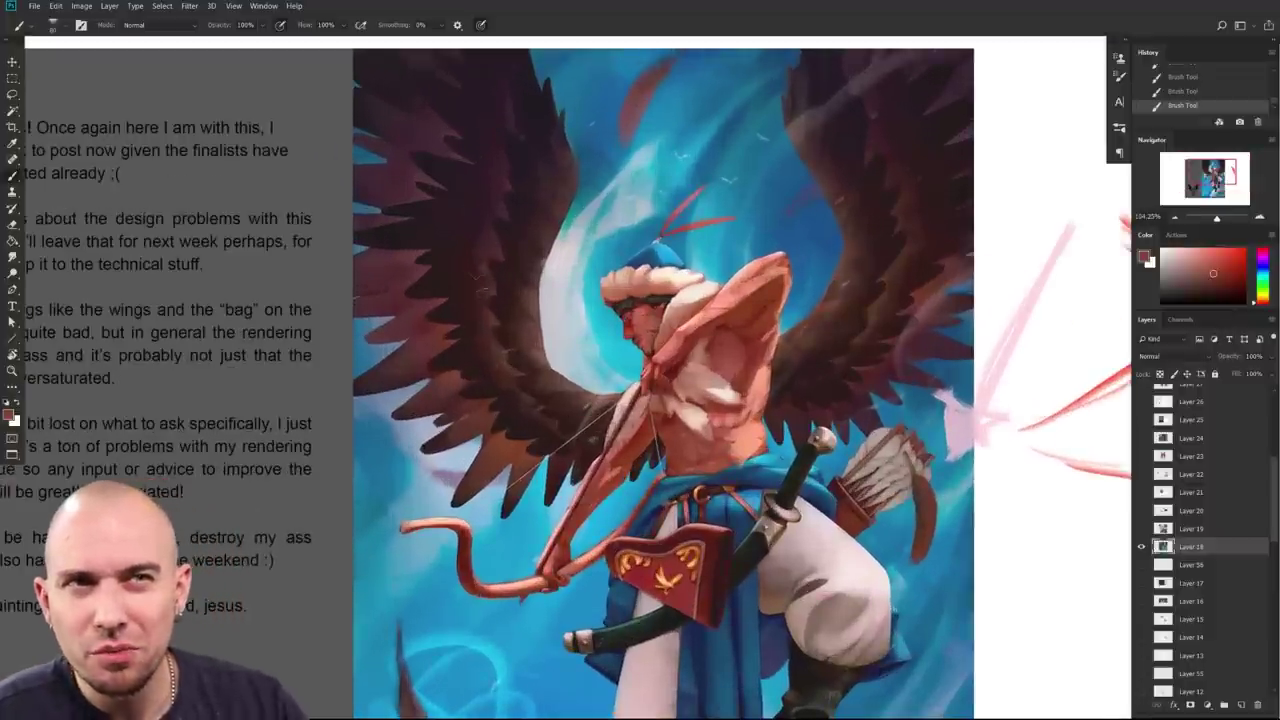
scroll(486, 366, "up", 2)
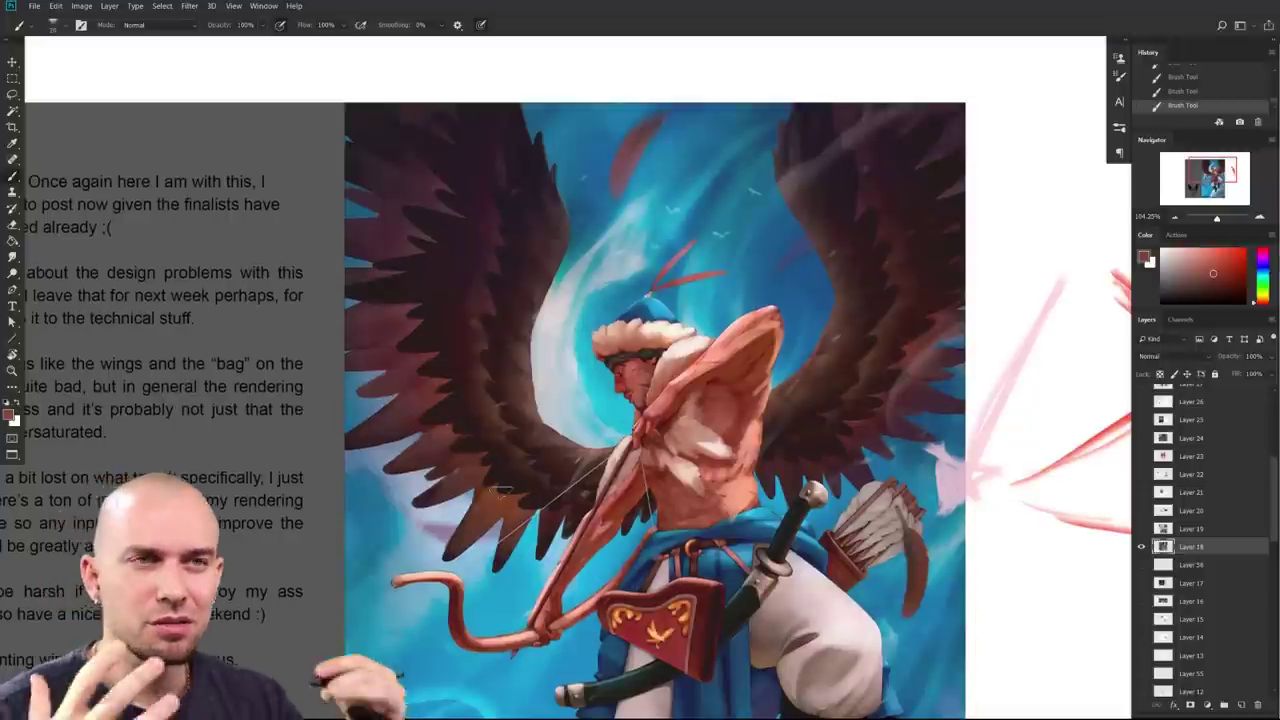
left_click_drag(686, 526, 694, 523)
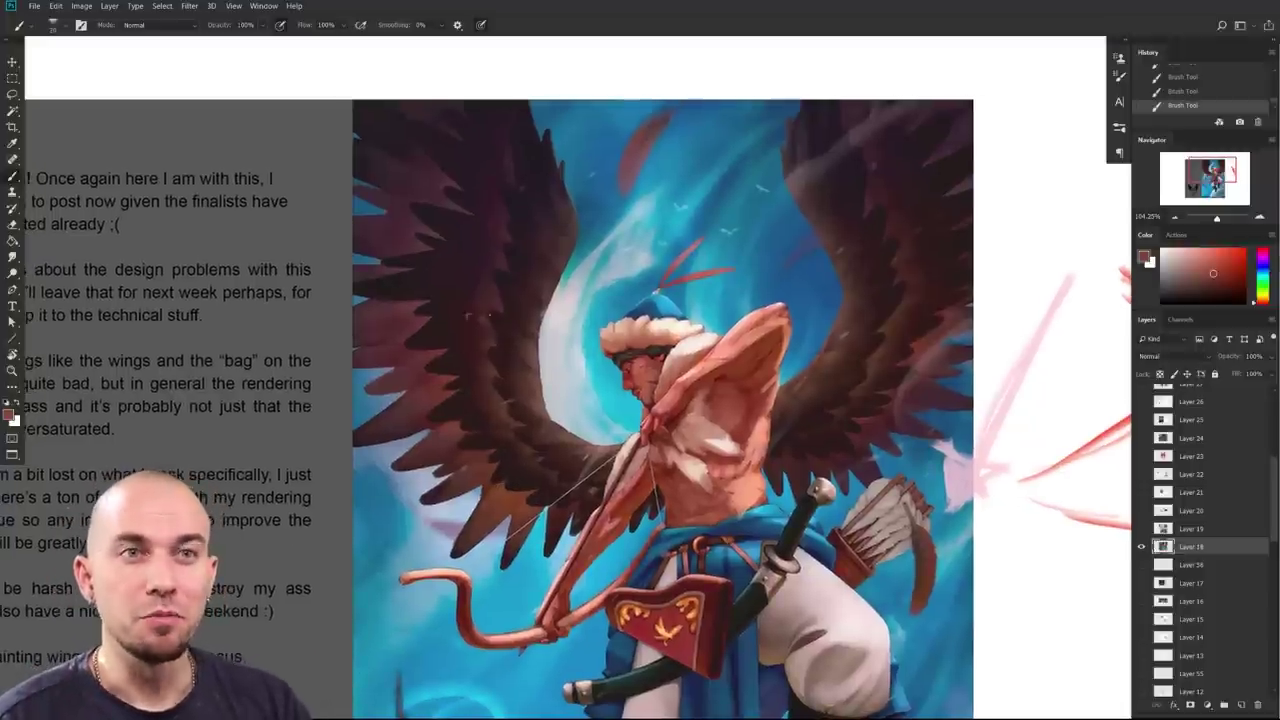
scroll(555, 490, "down", 4)
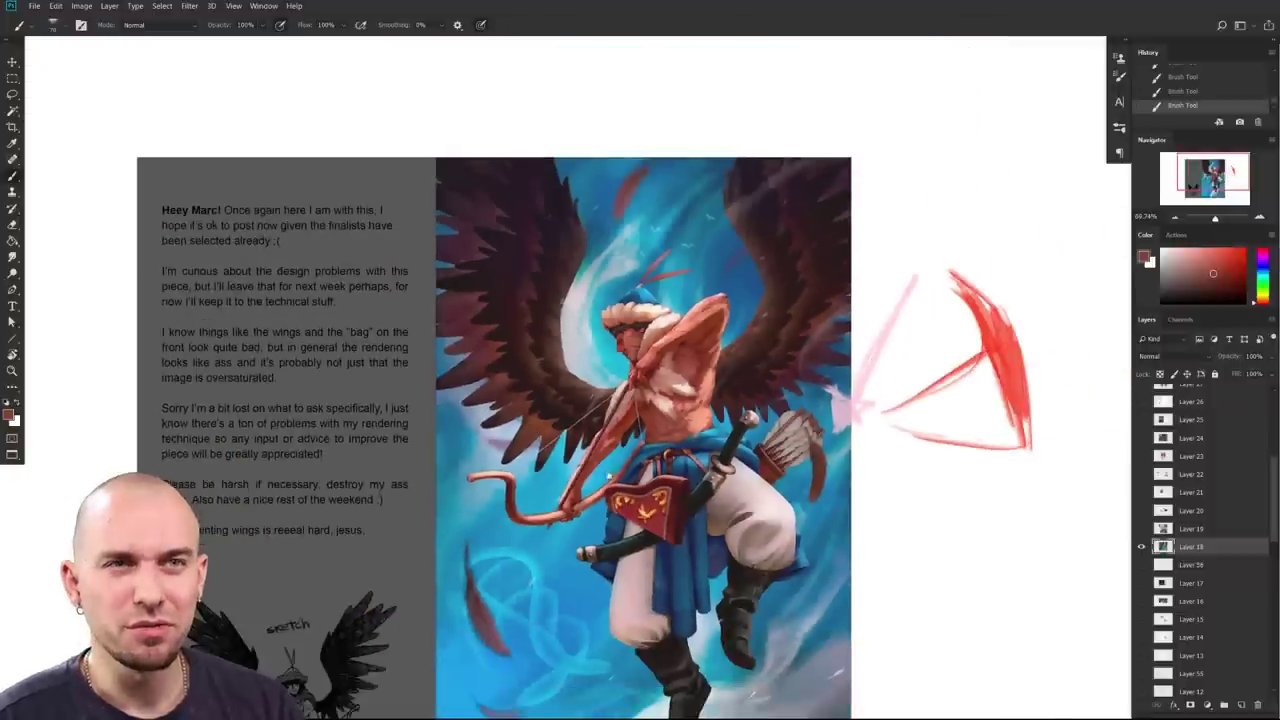
scroll(620, 335, "up", 5)
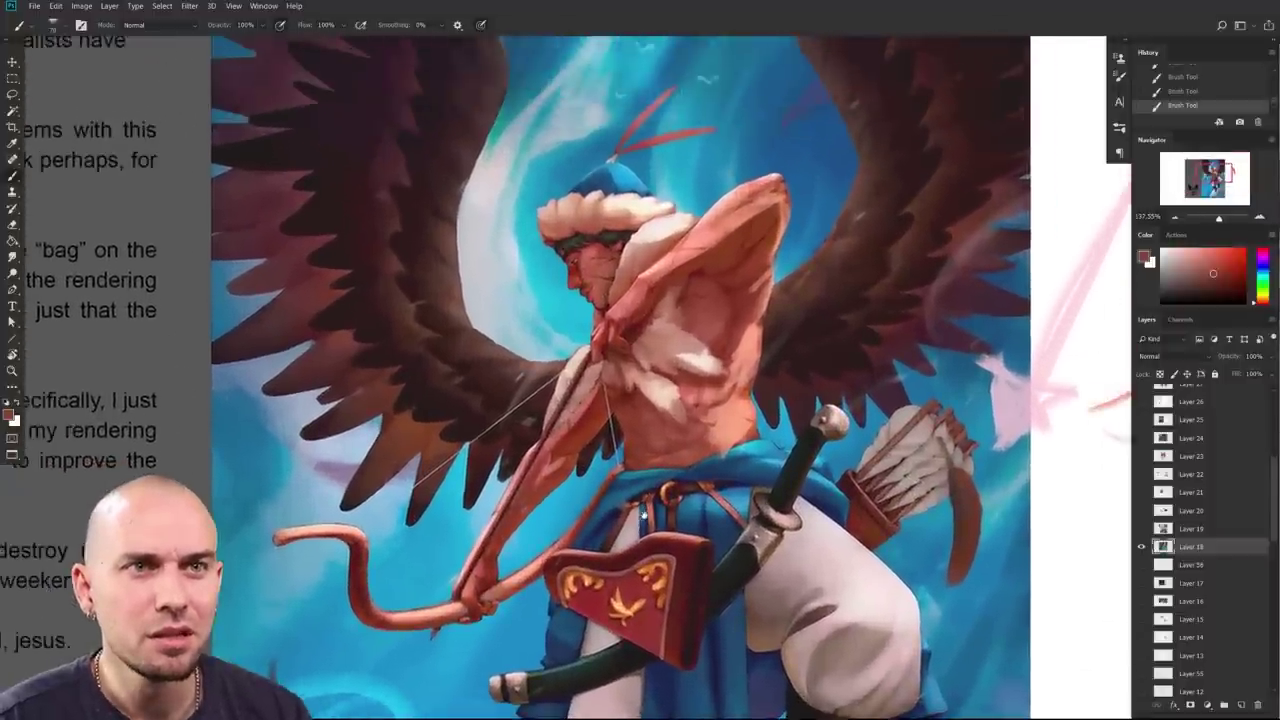
scroll(645, 520, "down", 3)
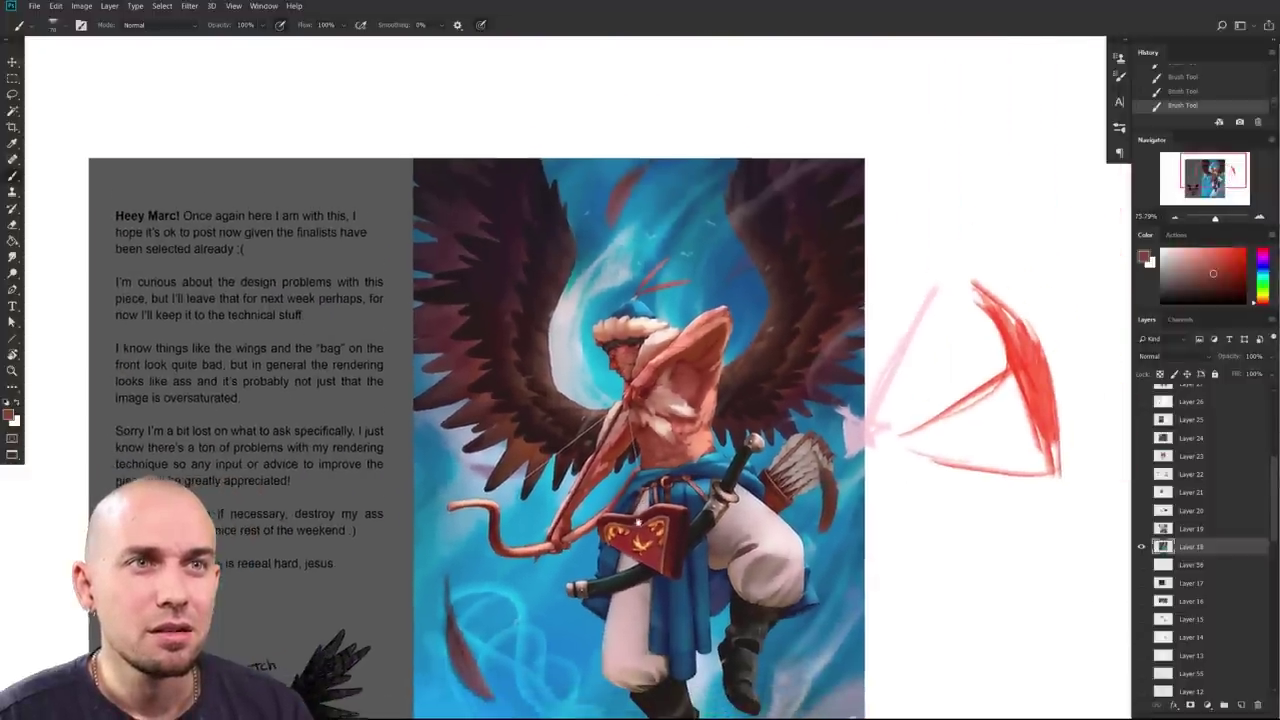
Step: Examine the whole archer painting from the wings to the boots, comparing the repainted torso with the clothing
left_click_drag(638, 522, 645, 409)
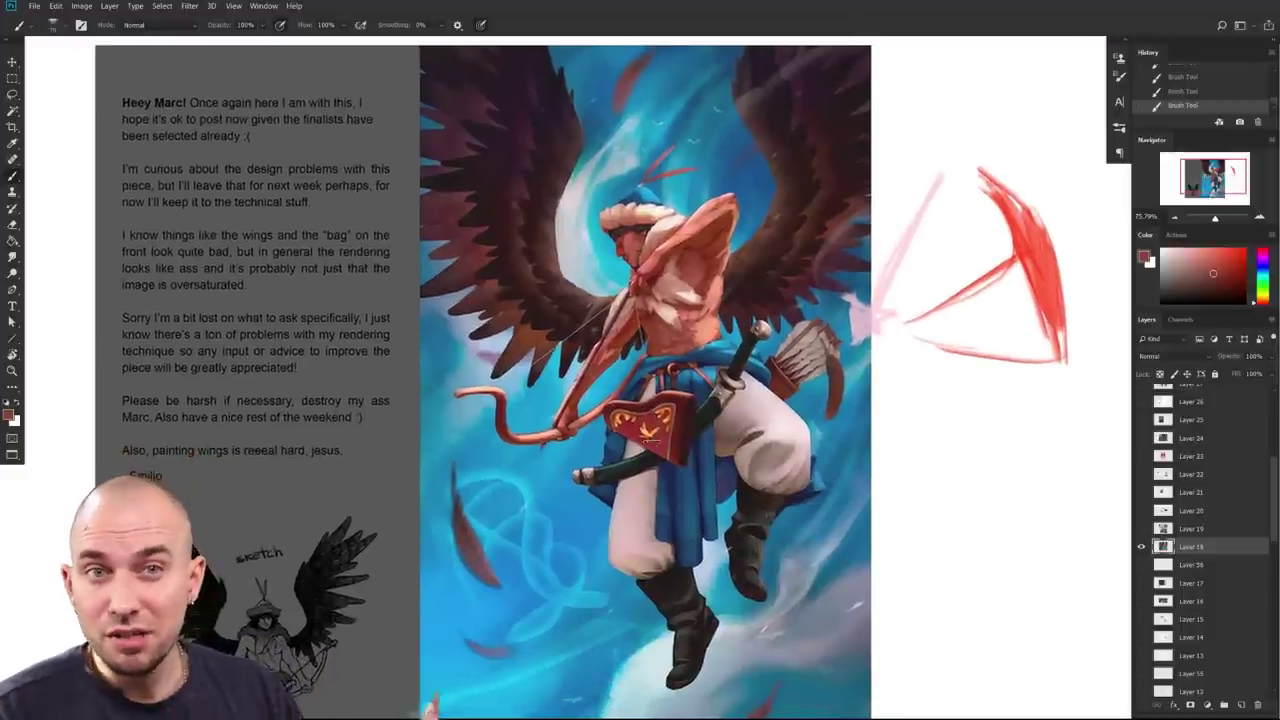
scroll(767, 528, "down", 2)
left_click_drag(729, 517, 701, 542)
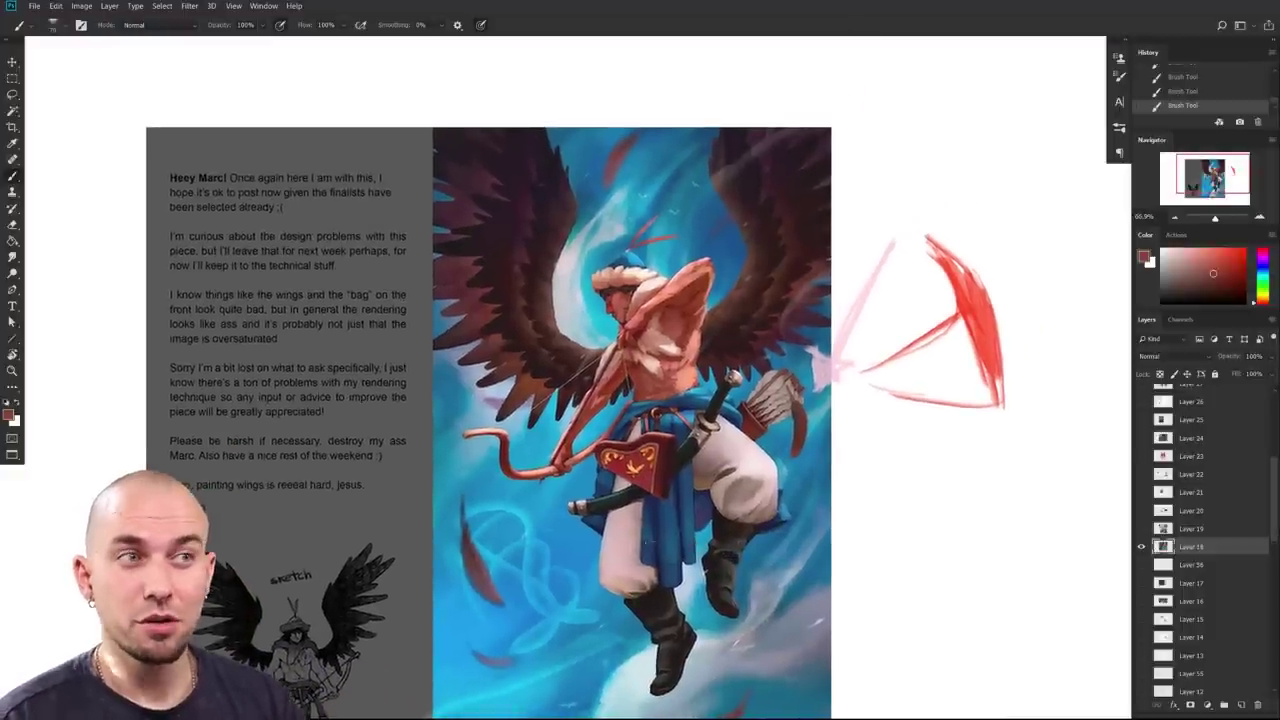
scroll(572, 525, "up", 2)
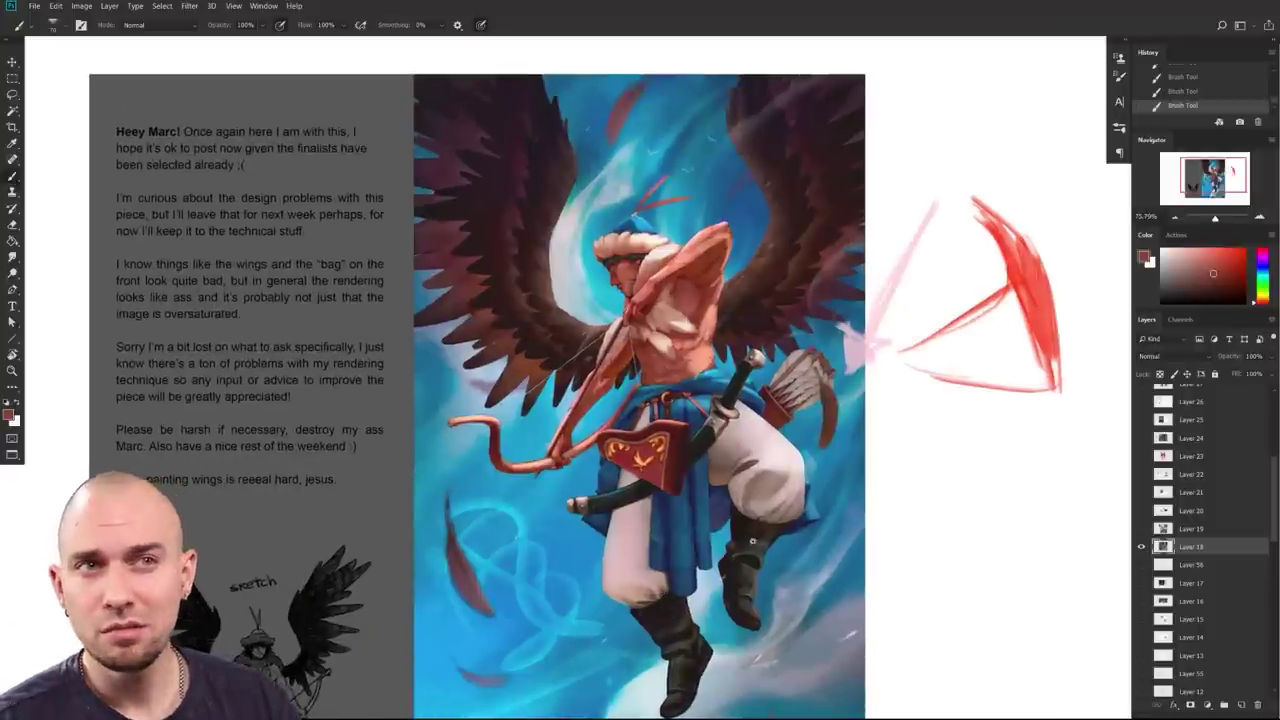
scroll(750, 540, "down", 5)
scroll(735, 540, "up", 4)
left_click_drag(760, 544, 772, 560)
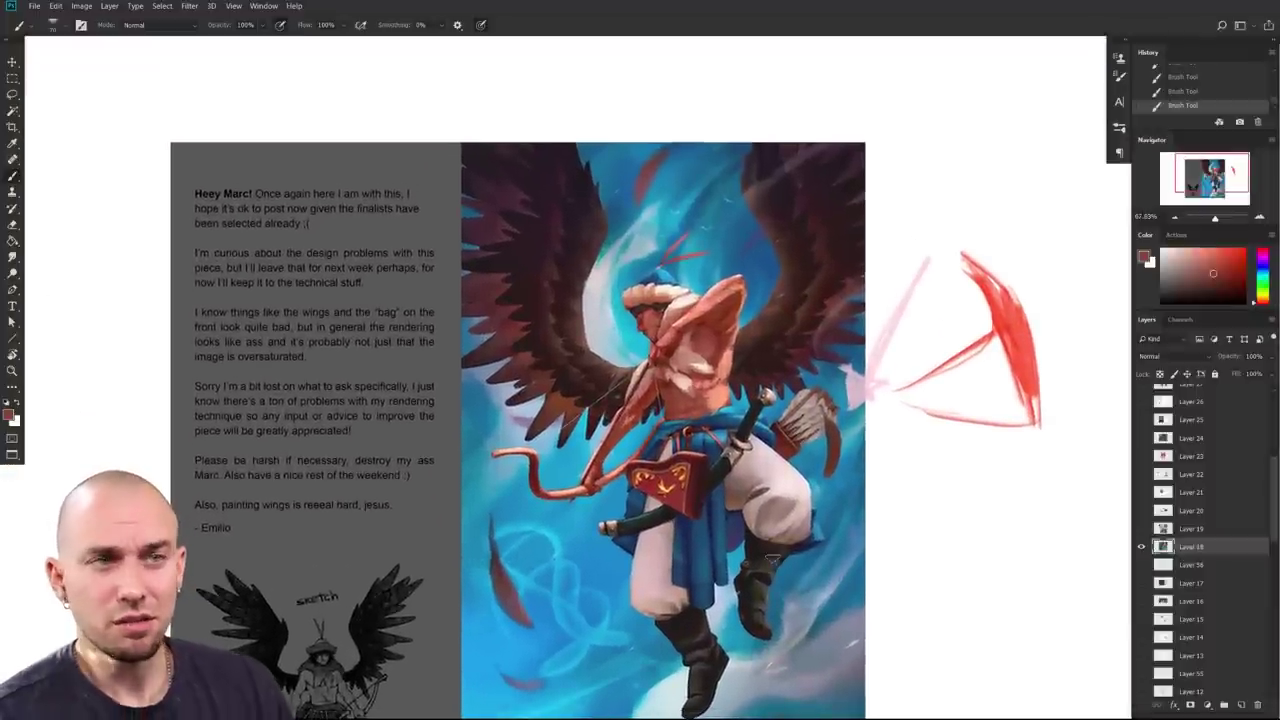
scroll(649, 583, "up", 1)
left_click_drag(735, 464, 661, 457)
scroll(645, 468, "up", 3)
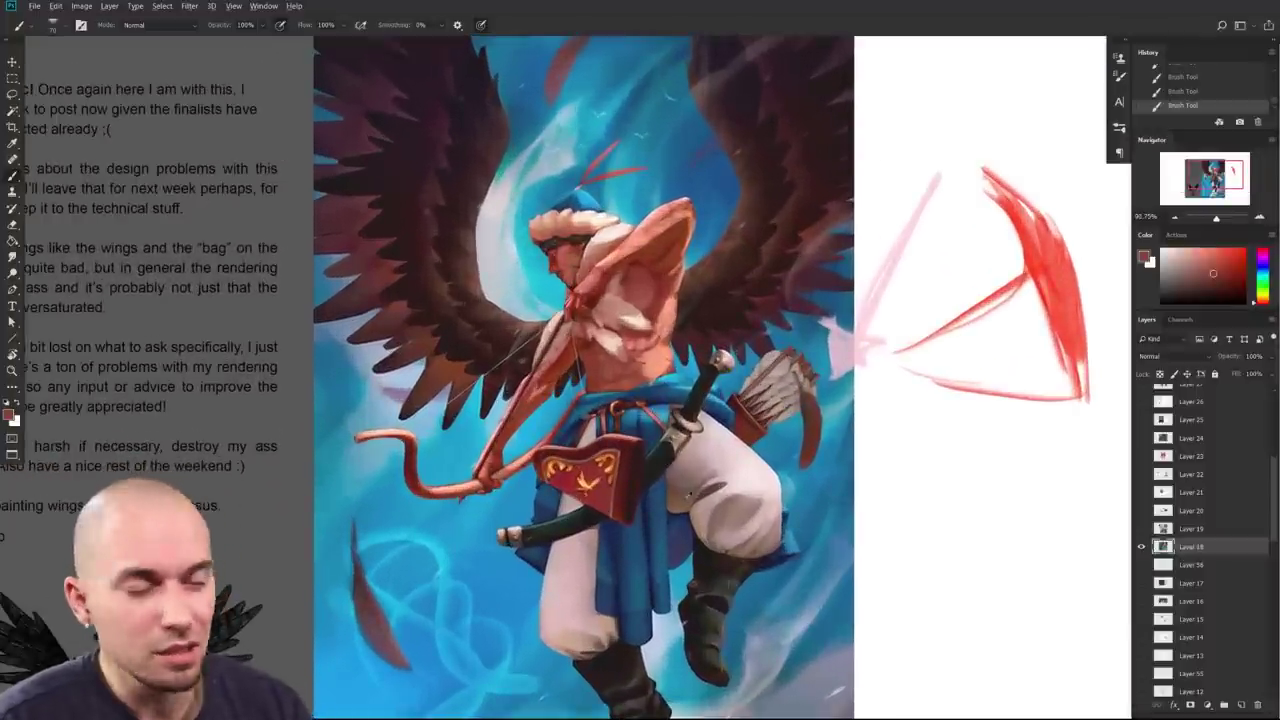
Step: Sample the dark and mid blue tones of the archer's cloth to compare their shadow and light colours
left_click_drag(645, 415, 647, 565)
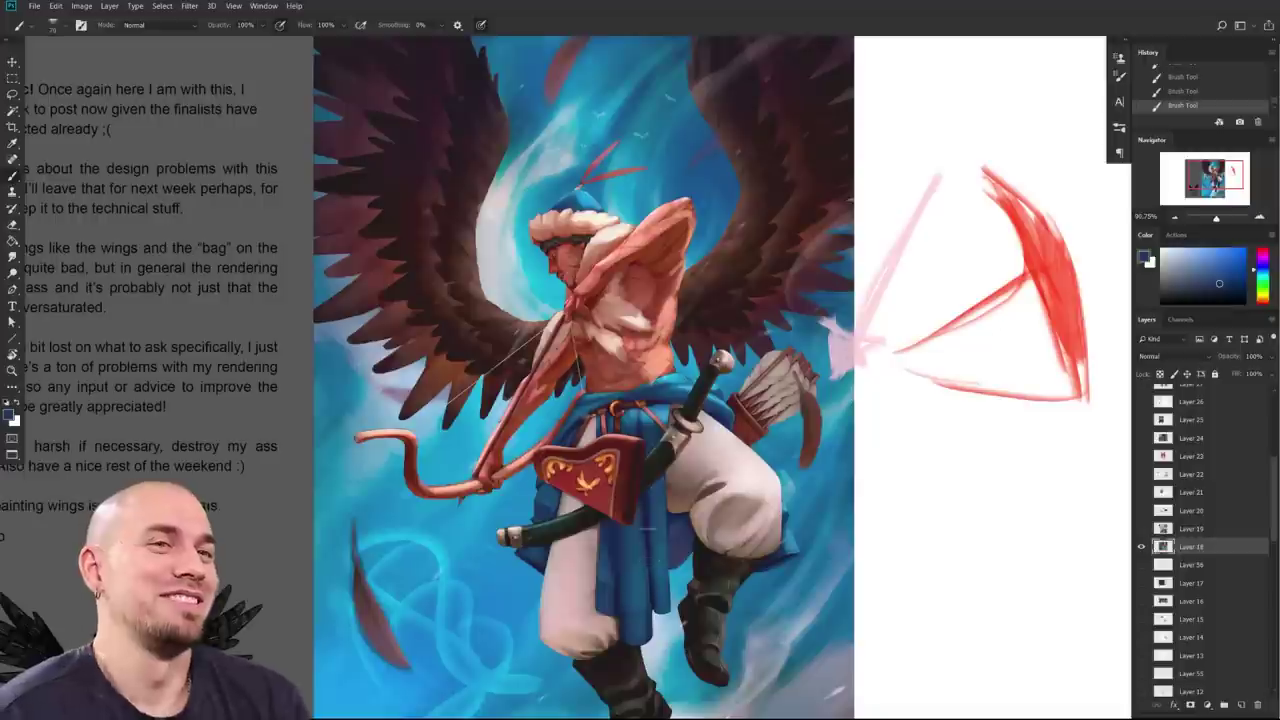
mouse_move(668, 392)
left_mouse_down()
mouse_move(643, 400)
mouse_move(651, 409)
mouse_move(672, 388)
left_mouse_up()
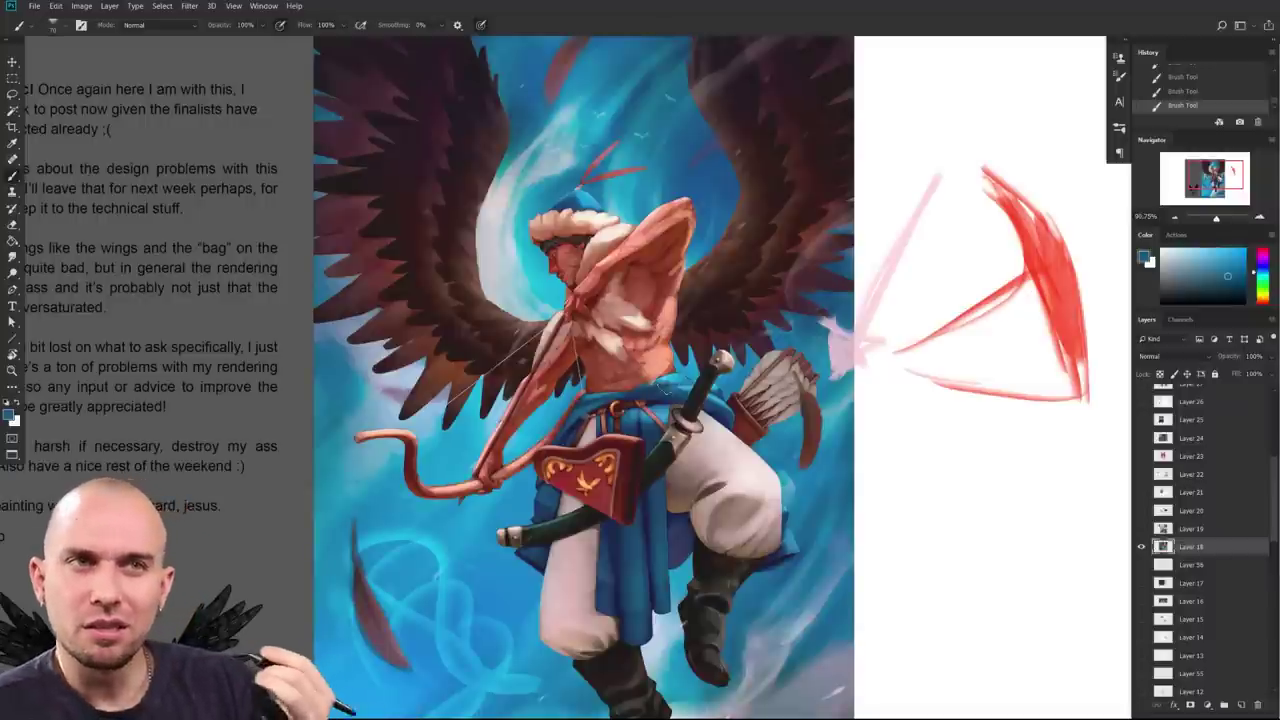
left_click_drag(687, 531, 650, 540)
Step: Lasso-select the blue cloth behind the red bag and the blue sash around the archer's waist
key("l")
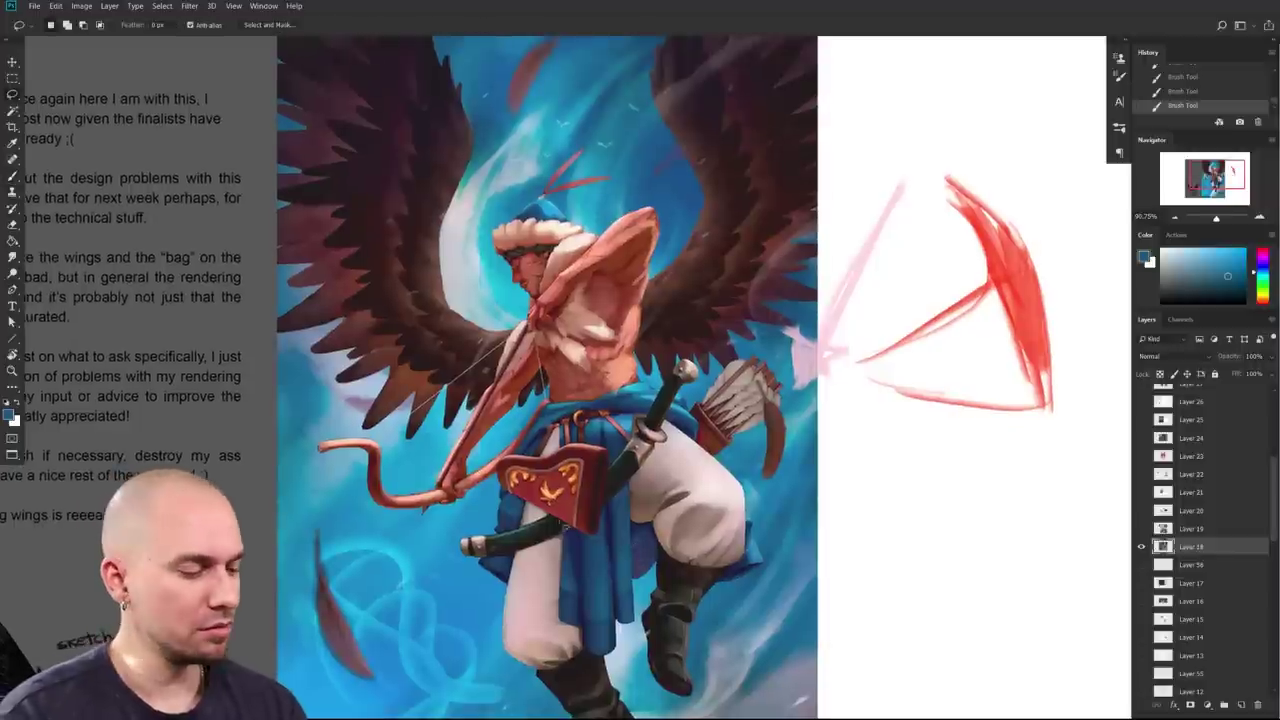
mouse_move(517, 562)
left_mouse_down()
mouse_move(479, 556)
mouse_move(484, 511)
mouse_move(518, 532)
left_mouse_up()
mouse_move(535, 462)
left_mouse_down()
mouse_move(519, 458)
mouse_move(572, 409)
mouse_move(533, 463)
left_mouse_up()
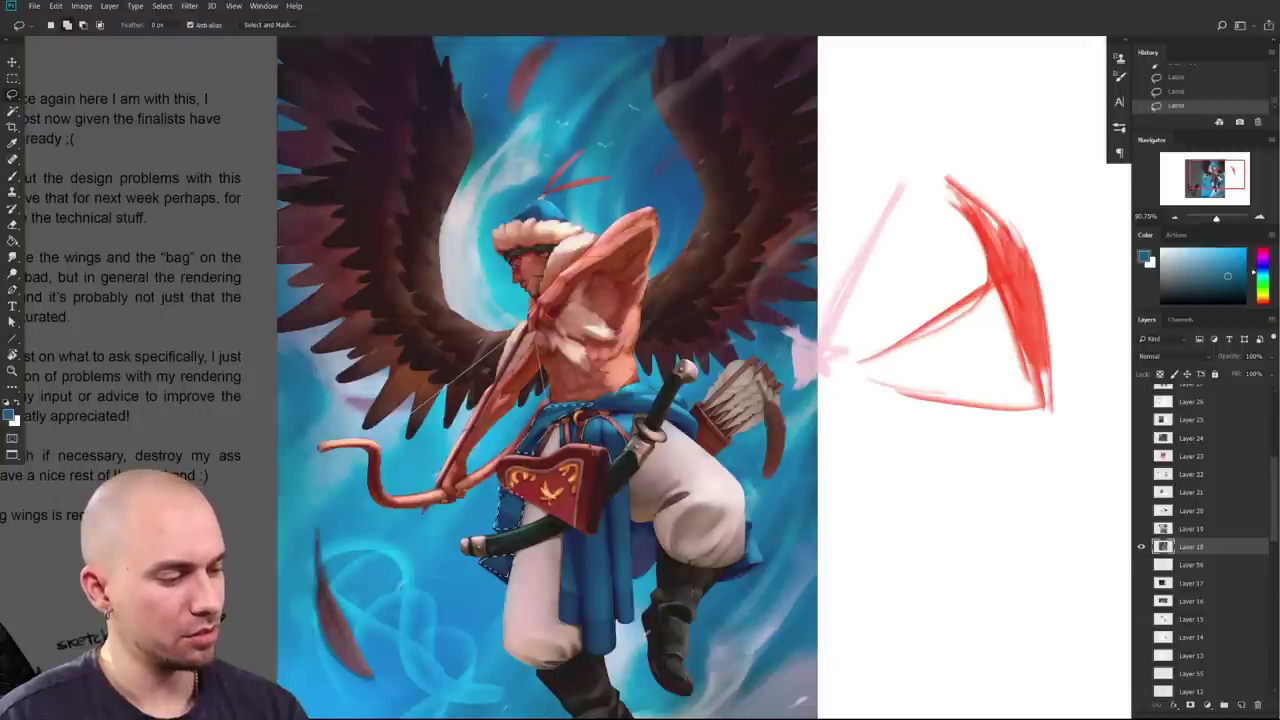
mouse_move(580, 406)
left_mouse_down()
mouse_move(624, 402)
mouse_move(642, 376)
left_mouse_up()
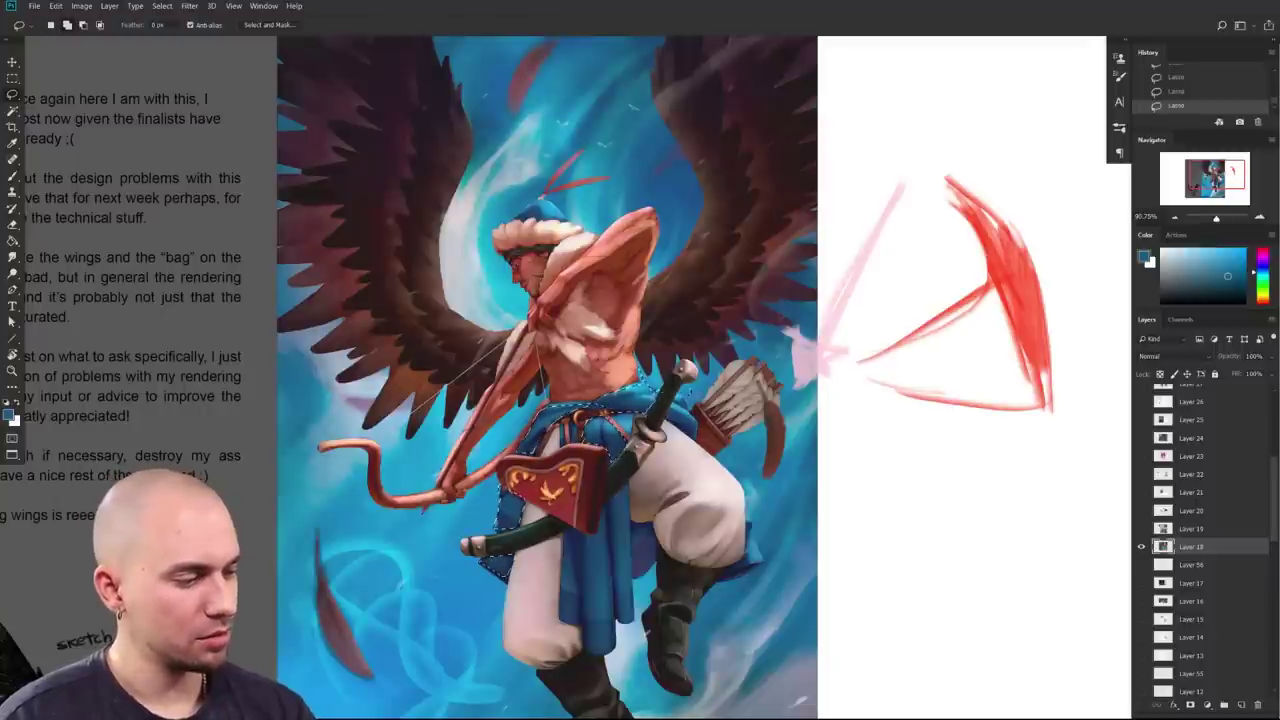
scroll(690, 400, "up", 8)
key("ctrl+d")
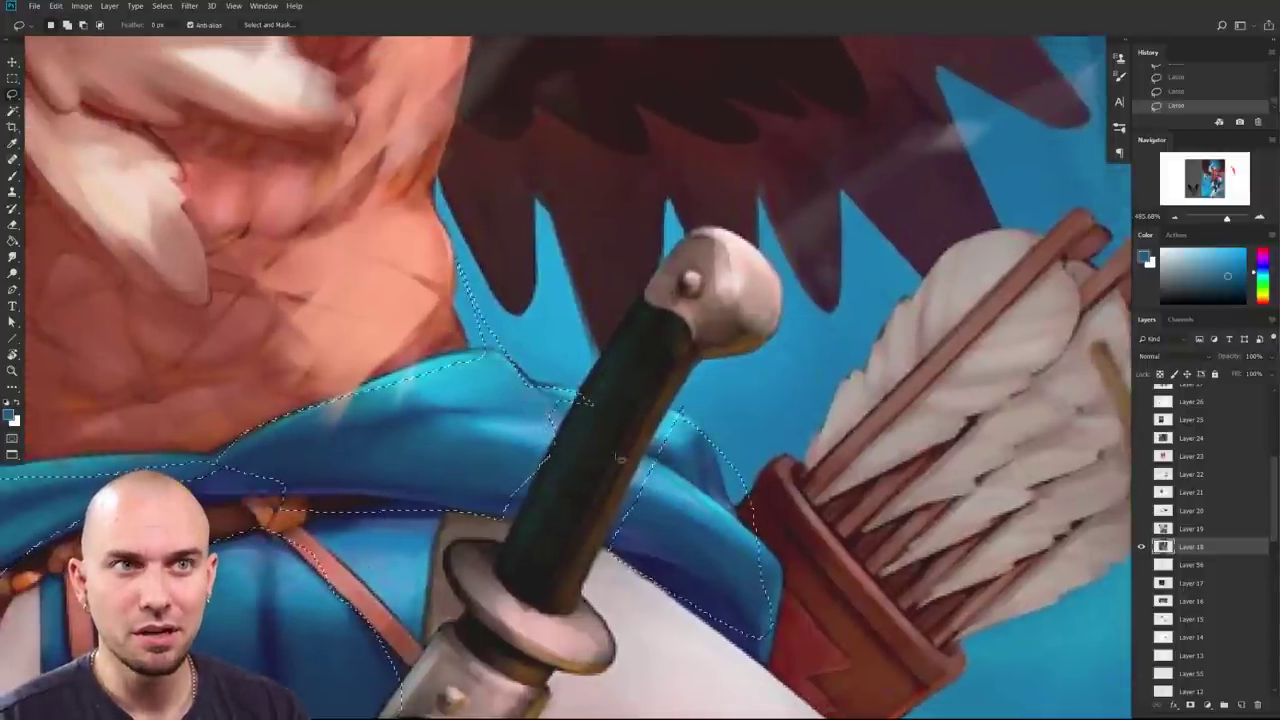
Step: Add the cloth around the sword grip, the hanging front cloth and the piece behind the raised knee to the selection
left_click_drag(750, 566, 600, 566)
left_click_drag(650, 640, 648, 452)
mouse_move(595, 525)
left_mouse_down()
mouse_move(636, 511)
mouse_move(664, 466)
mouse_move(673, 602)
left_mouse_up()
left_click_drag(580, 636, 592, 522)
left_click_drag(673, 577, 710, 556)
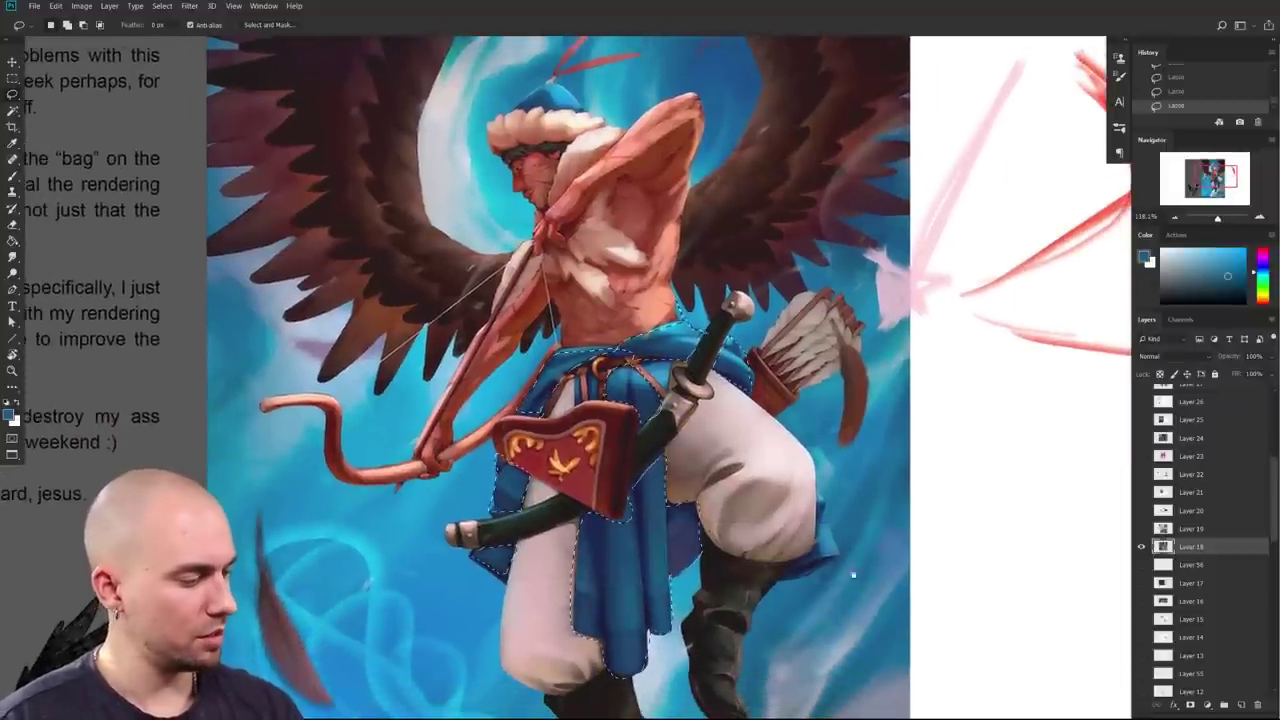
left_click_drag(849, 574, 751, 554)
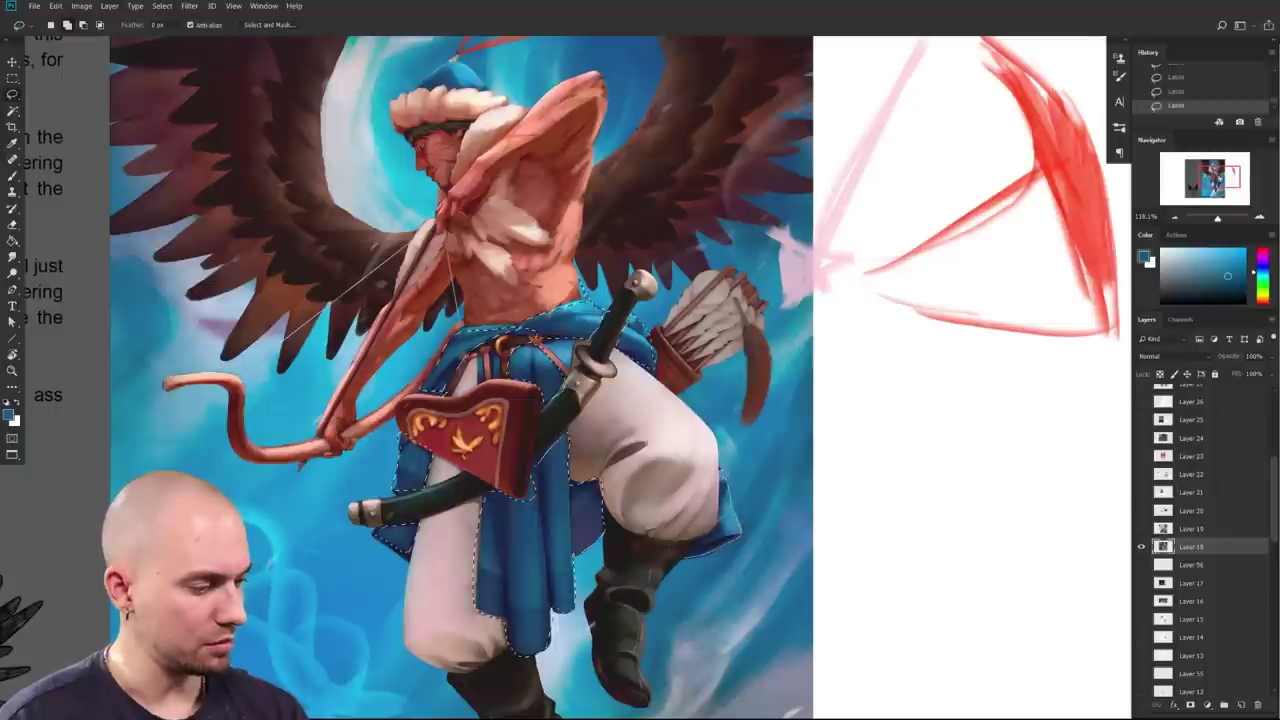
mouse_move(727, 567)
left_mouse_down()
mouse_move(692, 564)
mouse_move(732, 559)
left_mouse_up()
Step: Add the blue crown of the archer's hat to the lasso selection
key("b")
right_click(735, 543)
left_click_drag(536, 555, 530, 675)
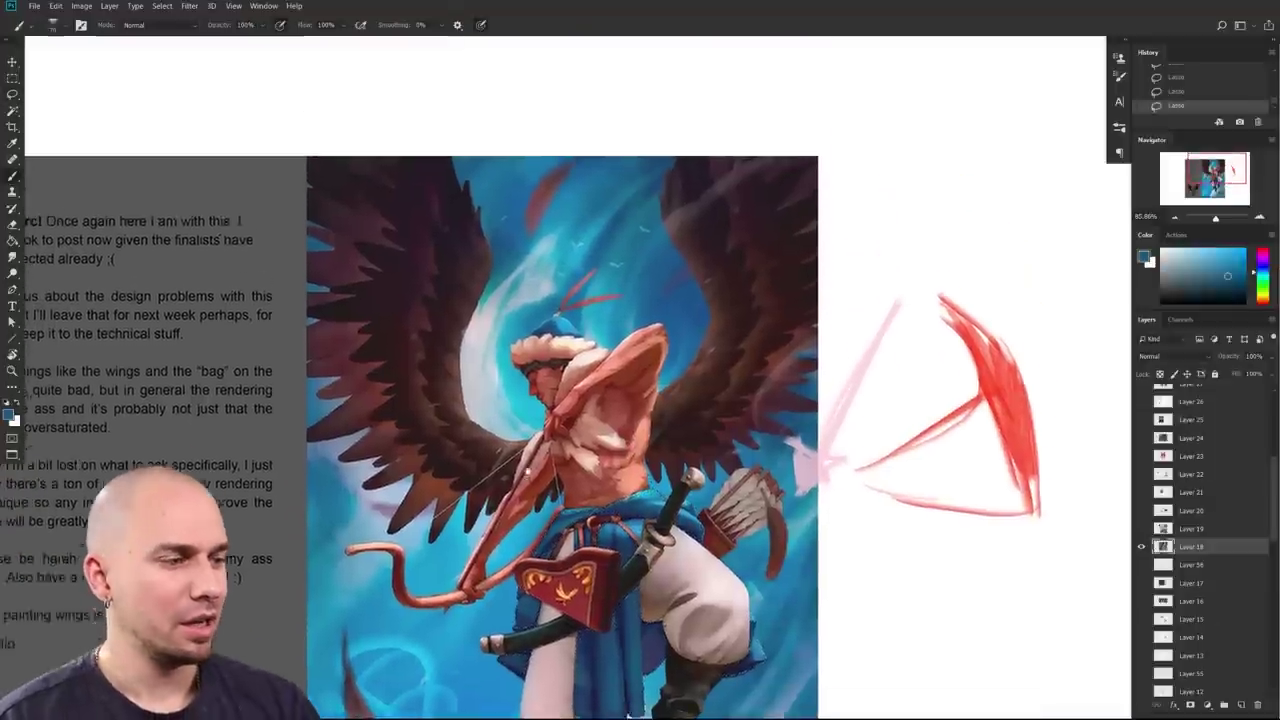
left_click_drag(520, 262, 610, 268)
key("l")
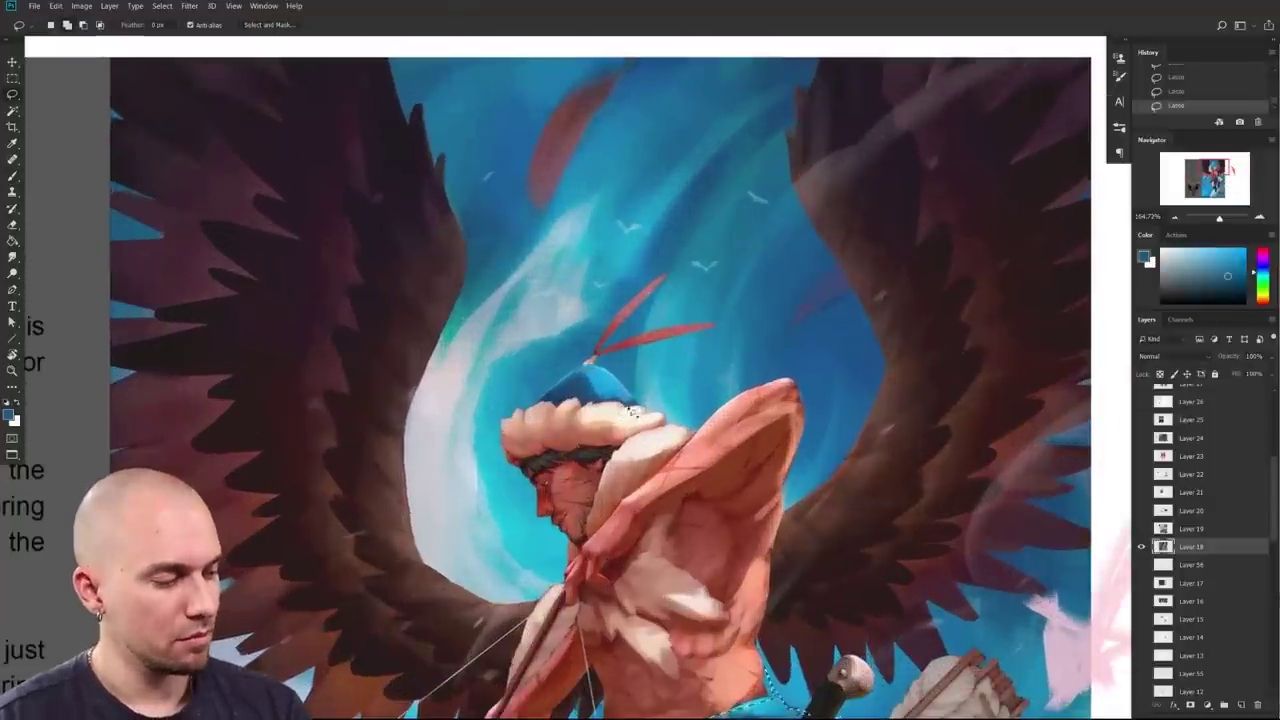
mouse_move(741, 509)
left_mouse_down()
mouse_move(692, 510)
mouse_move(573, 311)
left_mouse_up()
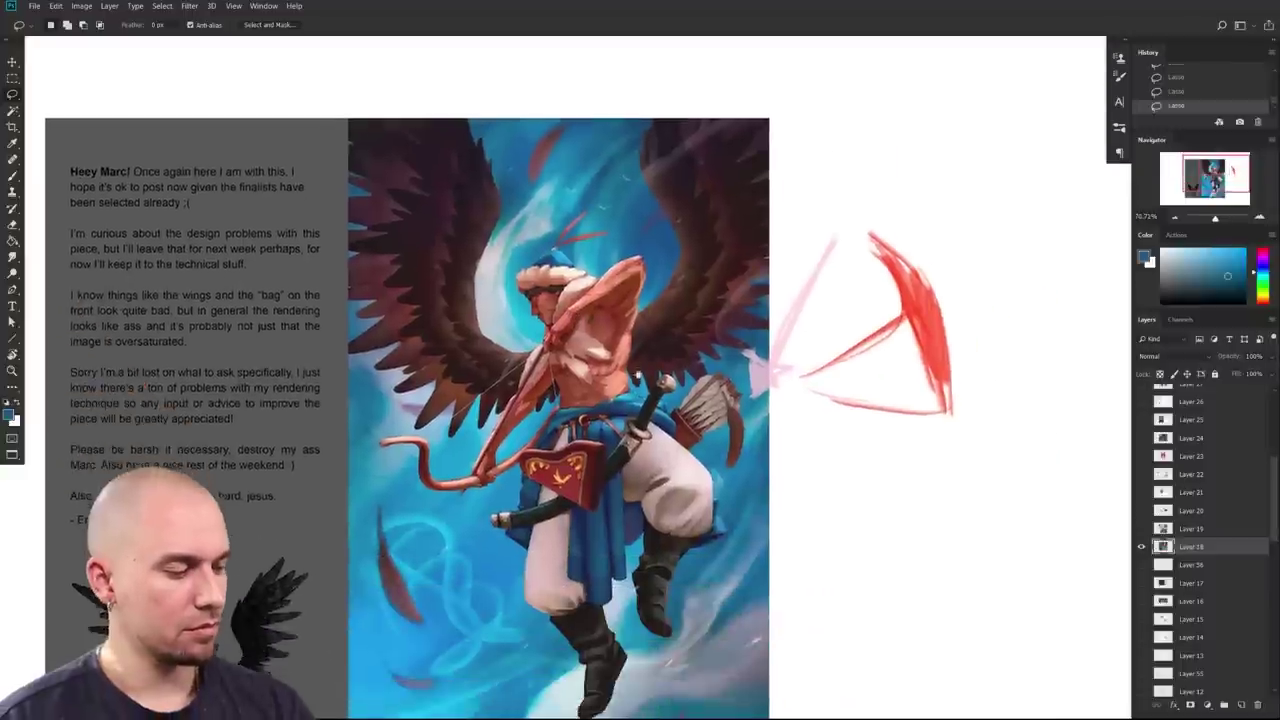
Step: Recolour the selected cloth and hat to green using Hue/Saturation with saturation +8, and clear the selection
key("ctrl+u")
left_click_drag(993, 498, 992, 563)
mouse_move(978, 498)
left_mouse_down()
mouse_move(1050, 498)
mouse_move(969, 511)
left_mouse_up()
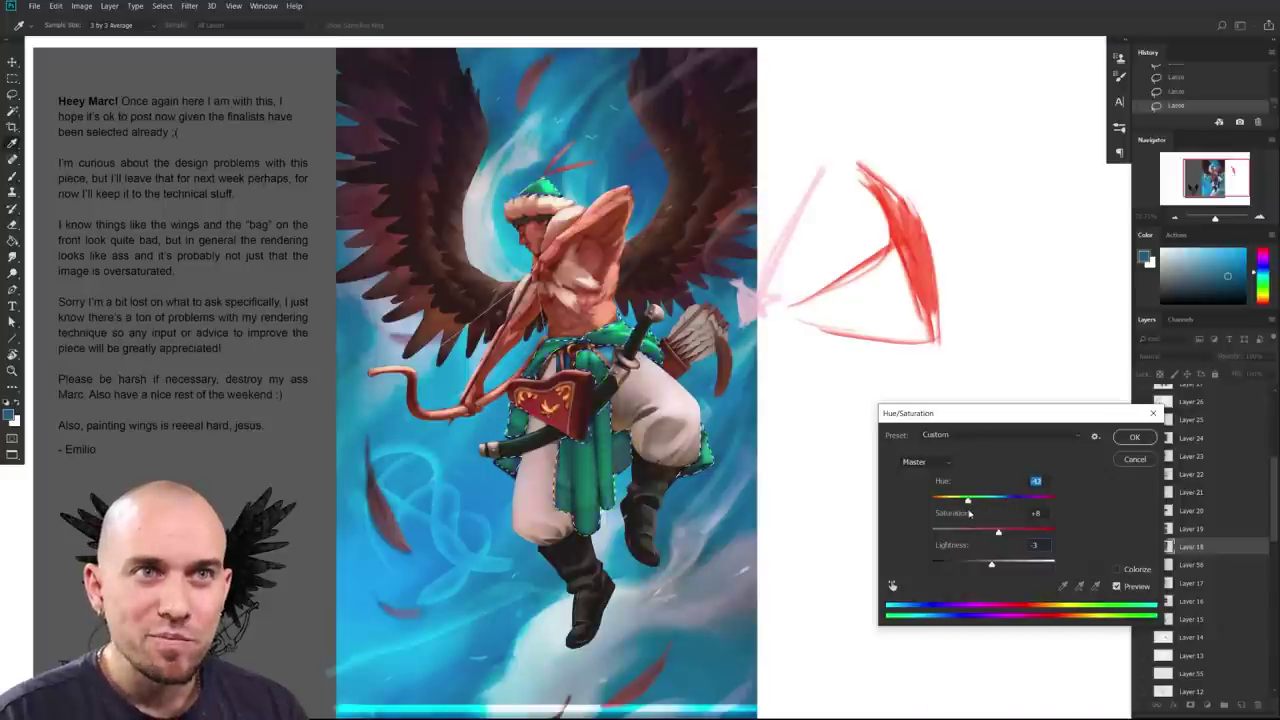
left_click(1134, 438)
mouse_move(810, 488)
left_mouse_down()
mouse_move(797, 494)
mouse_move(811, 490)
left_mouse_up()
left_click_drag(811, 490, 895, 498)
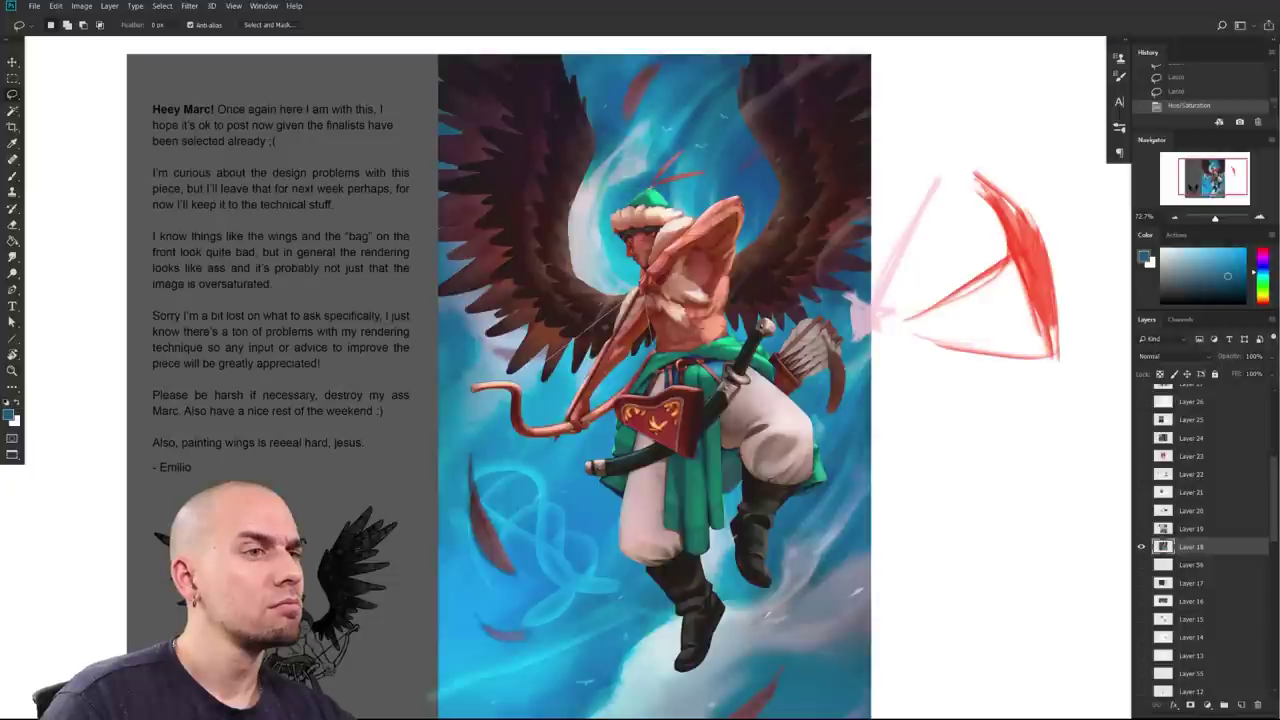
left_click_drag(905, 536, 843, 526)
key("ctrl+d")
Step: Examine the whole archer painting, comparing the green clothing with the blue background and the skin tones
left_click_drag(800, 504, 864, 574)
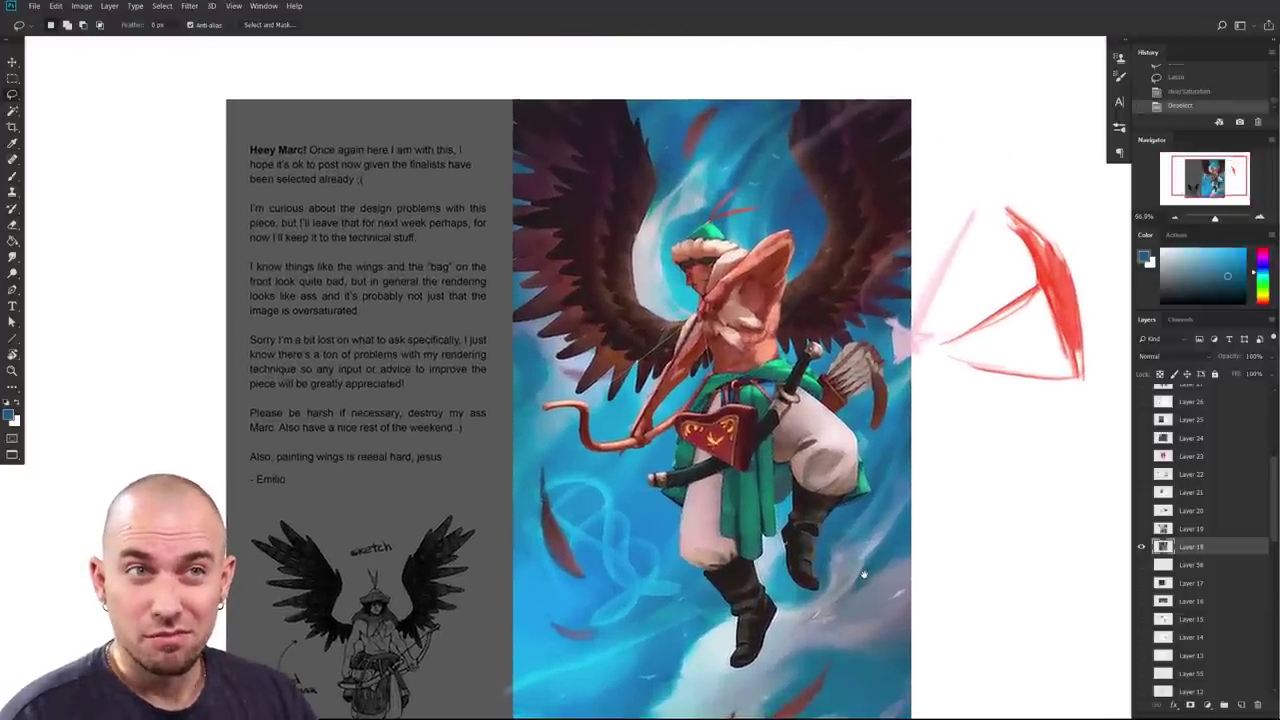
scroll(995, 407, "right", 1)
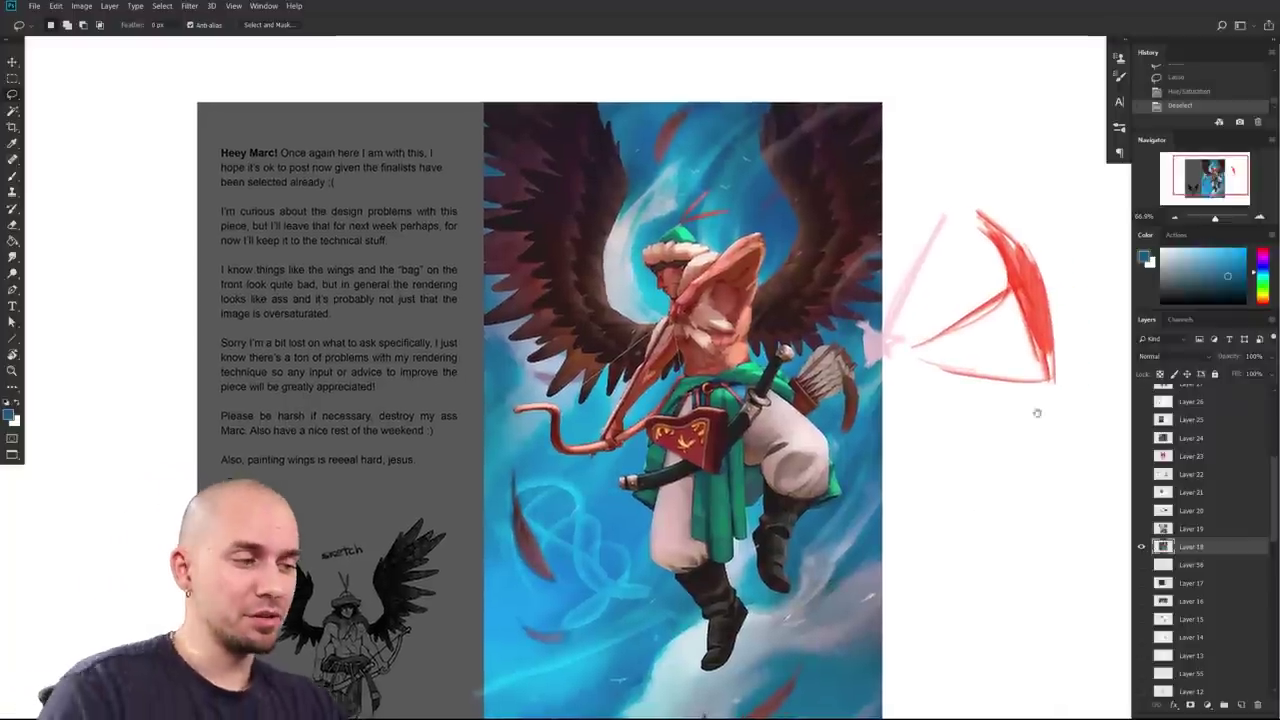
scroll(1057, 437, "right", 1)
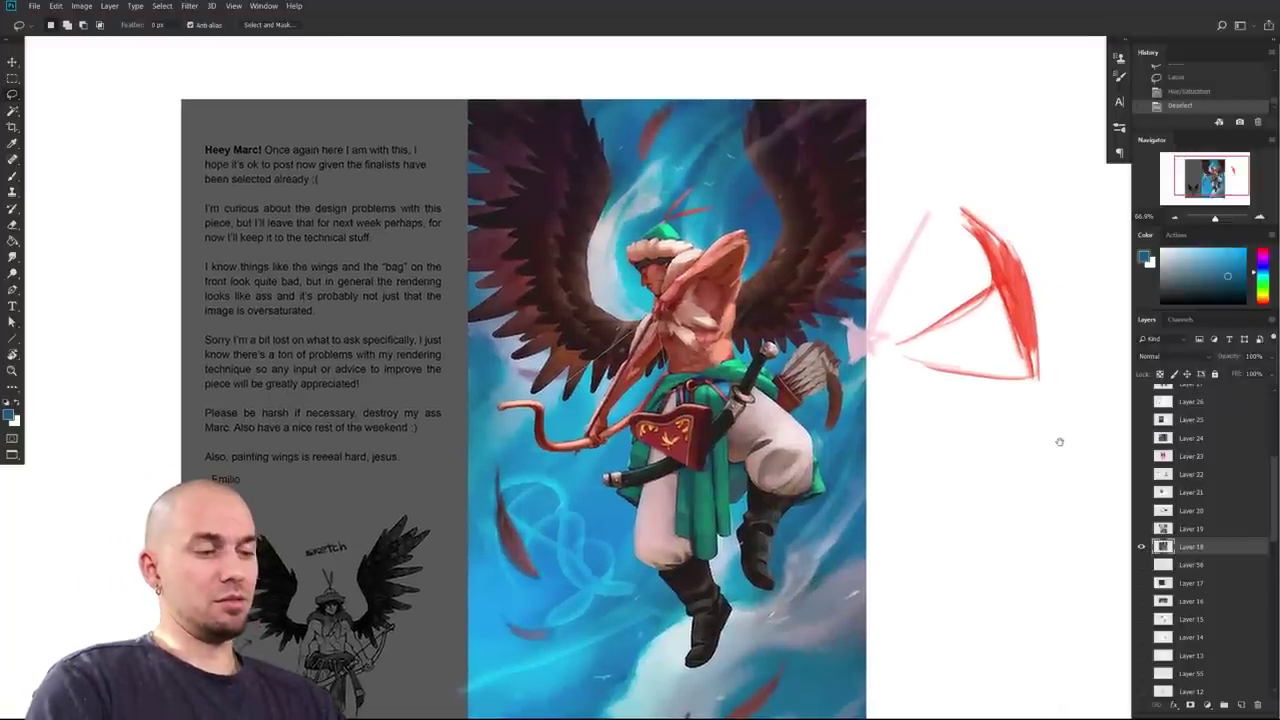
left_click_drag(1060, 442, 1062, 442)
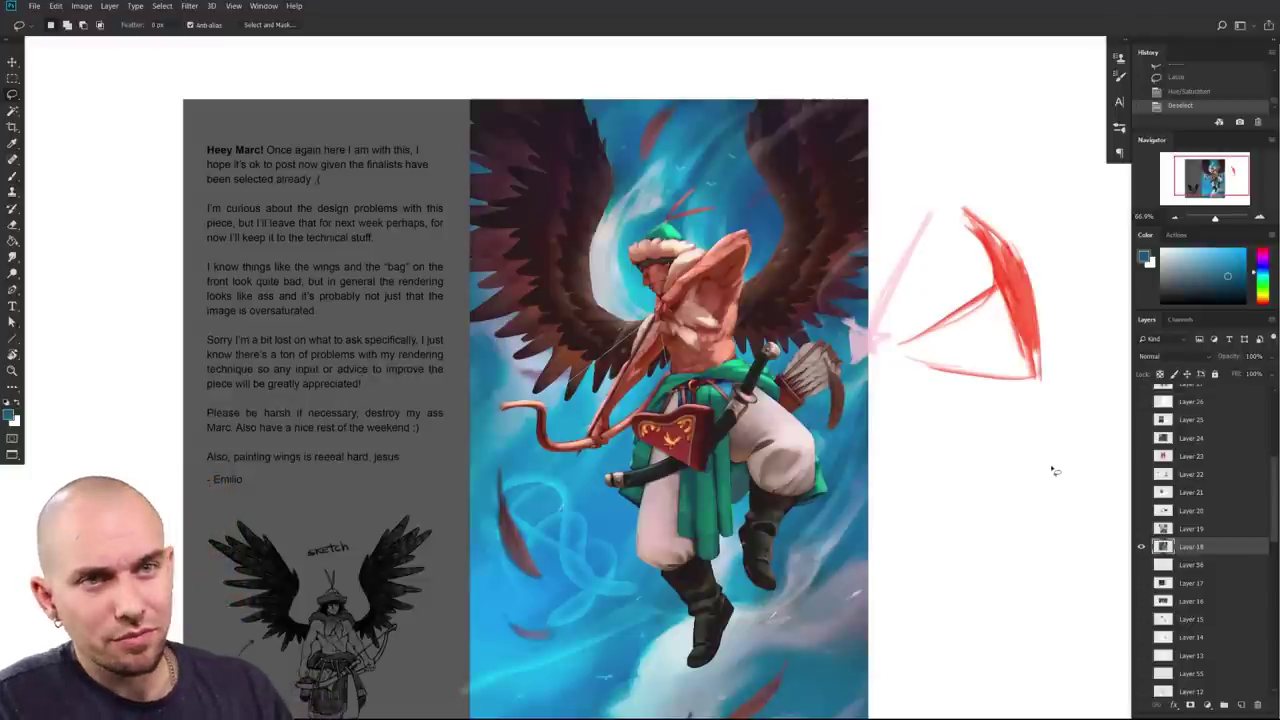
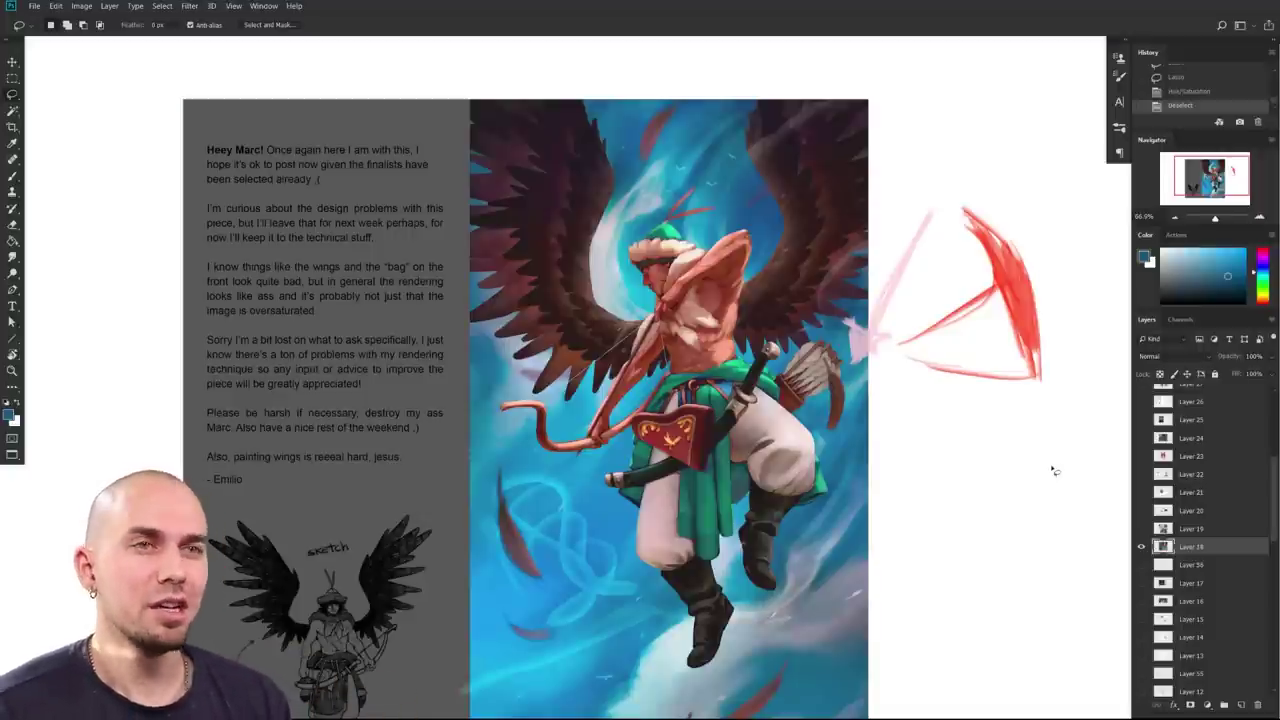
left_click_drag(754, 586, 802, 563)
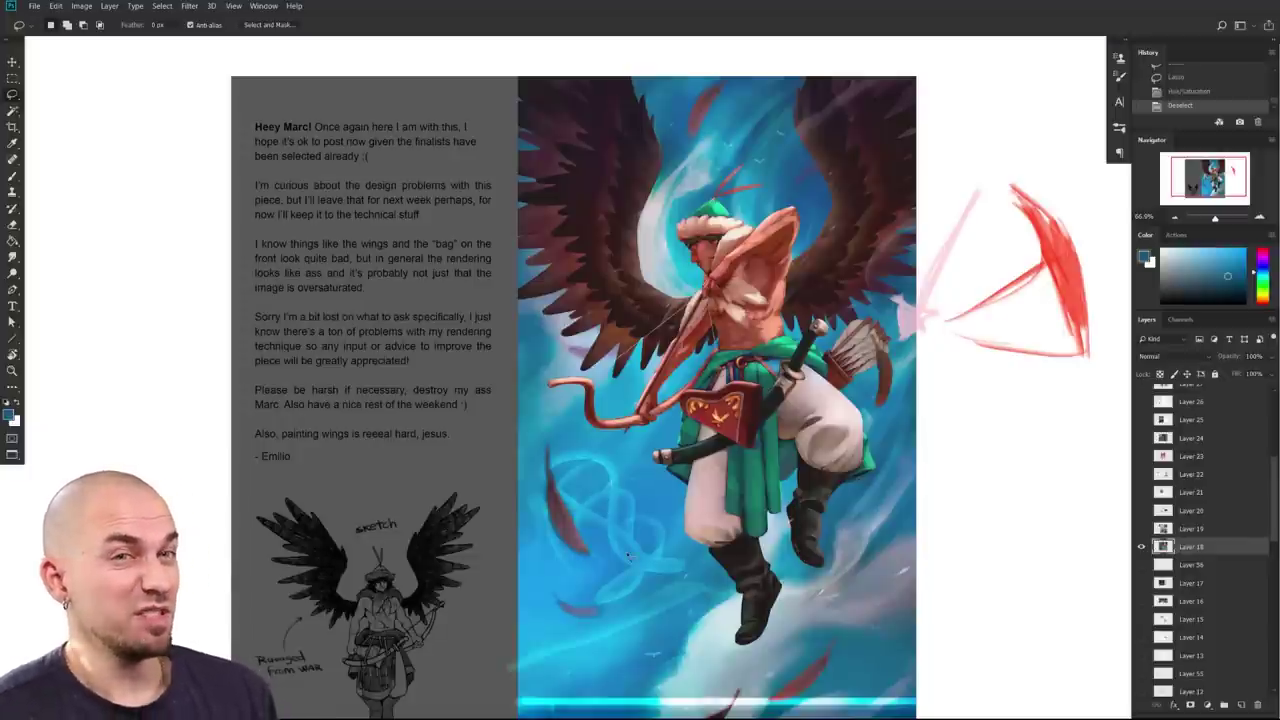
mouse_move(862, 533)
left_mouse_down()
mouse_move(887, 515)
mouse_move(875, 555)
left_mouse_up()
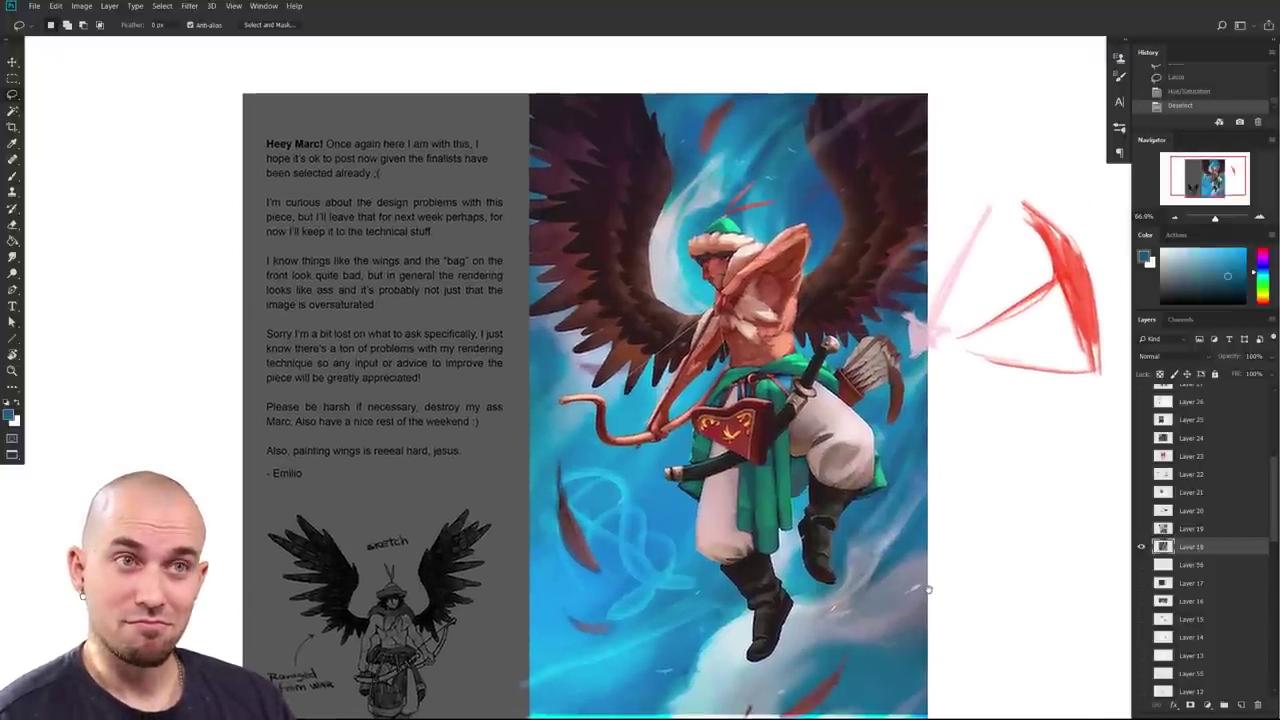
Step: Show only the Spirit of the Forest submission on Layer 19 and read its message alongside the process sketches
left_click(1142, 529, "alt")
left_click_drag(737, 428, 821, 567)
left_click_drag(888, 508, 780, 540)
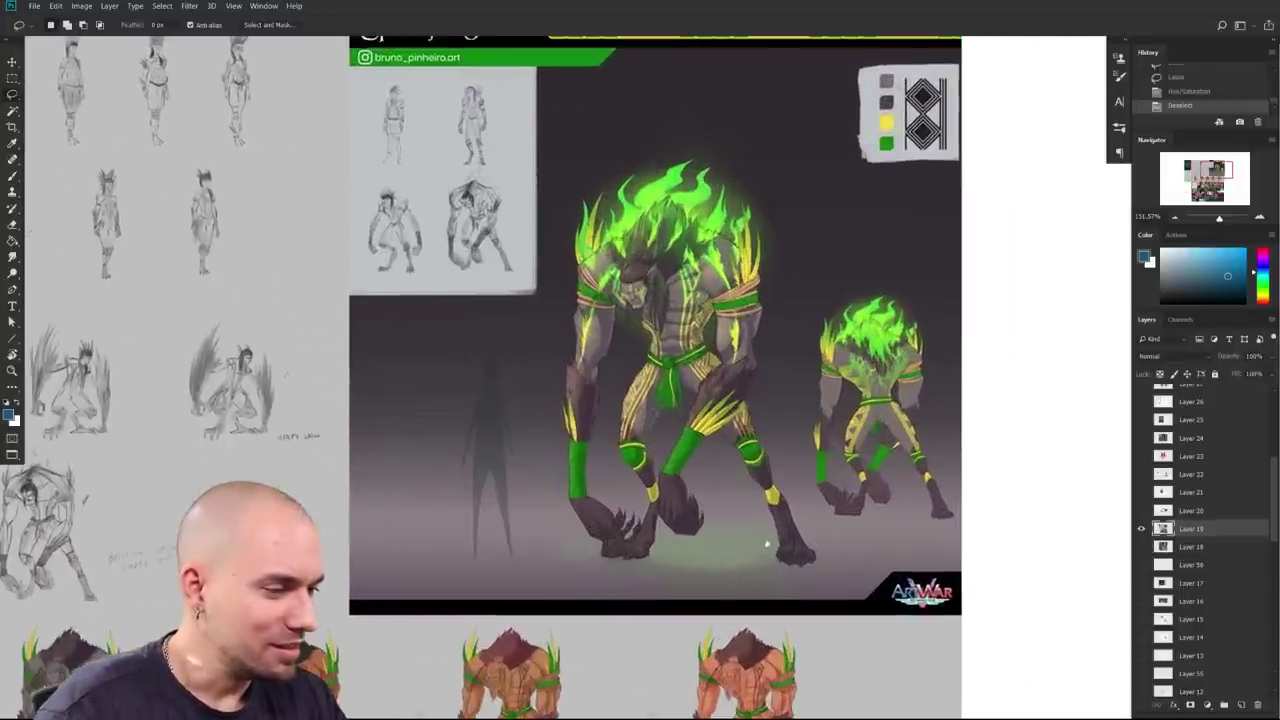
scroll(779, 540, "down", 6)
scroll(657, 407, "up", 4)
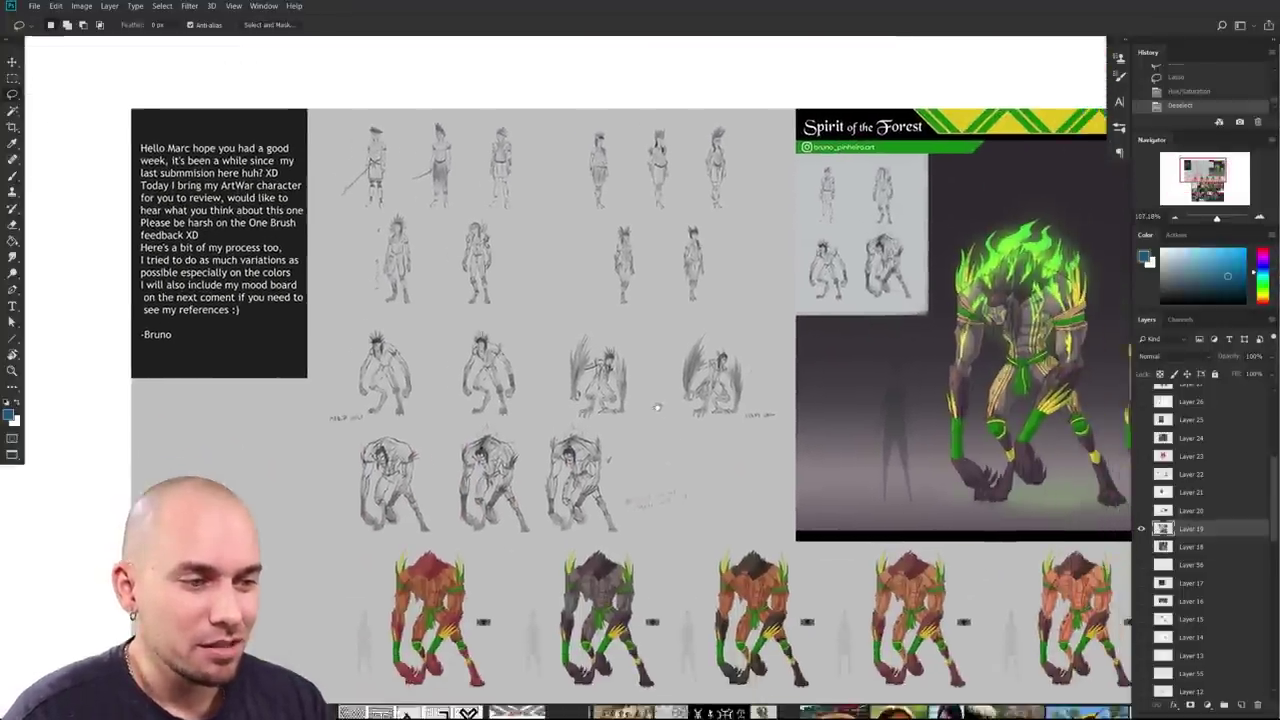
left_click_drag(657, 407, 644, 366)
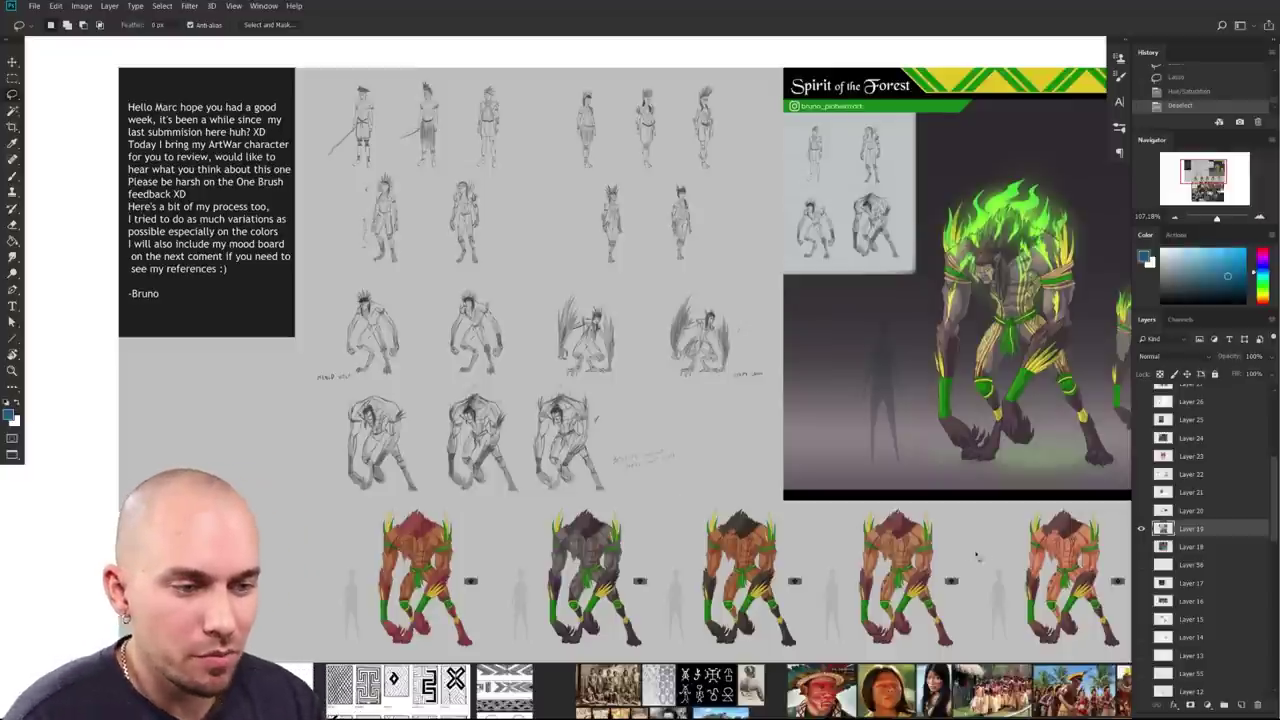
left_click_drag(989, 559, 925, 562)
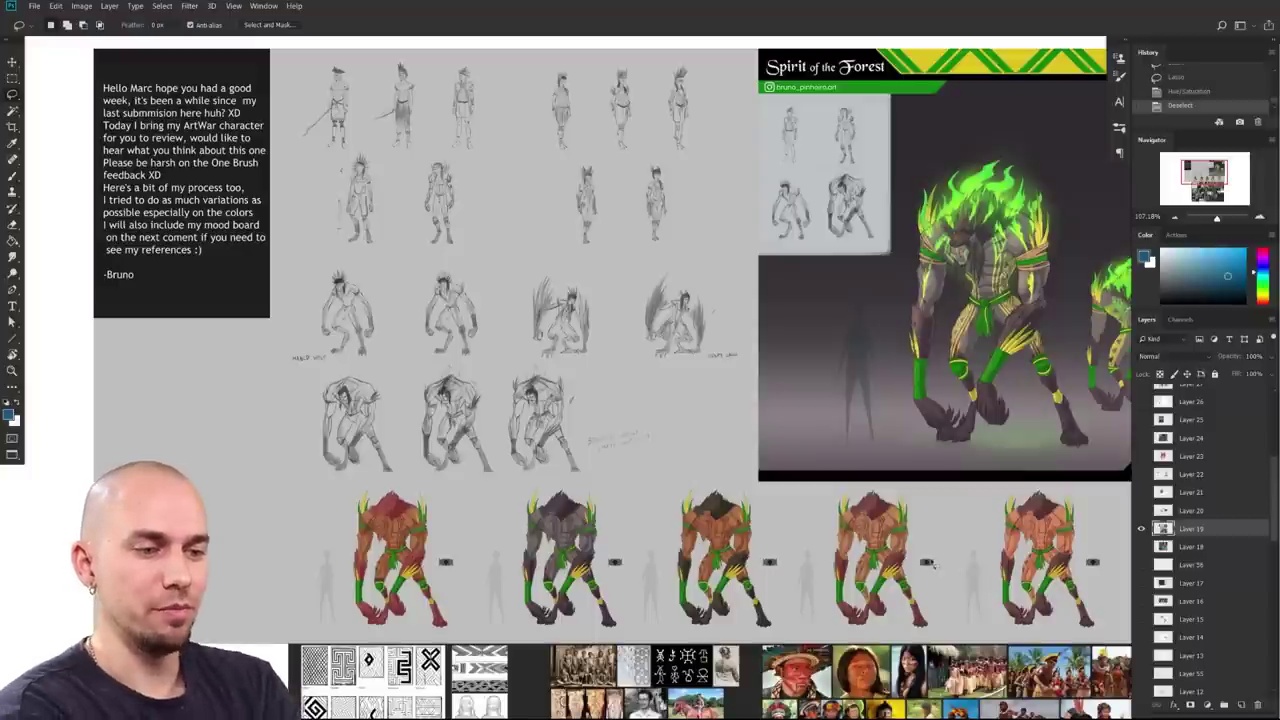
Step: Examine the submission's colour variations, tribal reference photos and final flaming creature up close
left_click_drag(936, 640, 815, 351)
left_click_drag(968, 590, 884, 438)
left_click_drag(809, 483, 1030, 456)
left_click_drag(951, 481, 883, 484)
left_click_drag(1004, 410, 690, 660)
left_click_drag(802, 97, 741, 610)
left_click_drag(731, 545, 751, 534)
left_click_drag(824, 498, 832, 581)
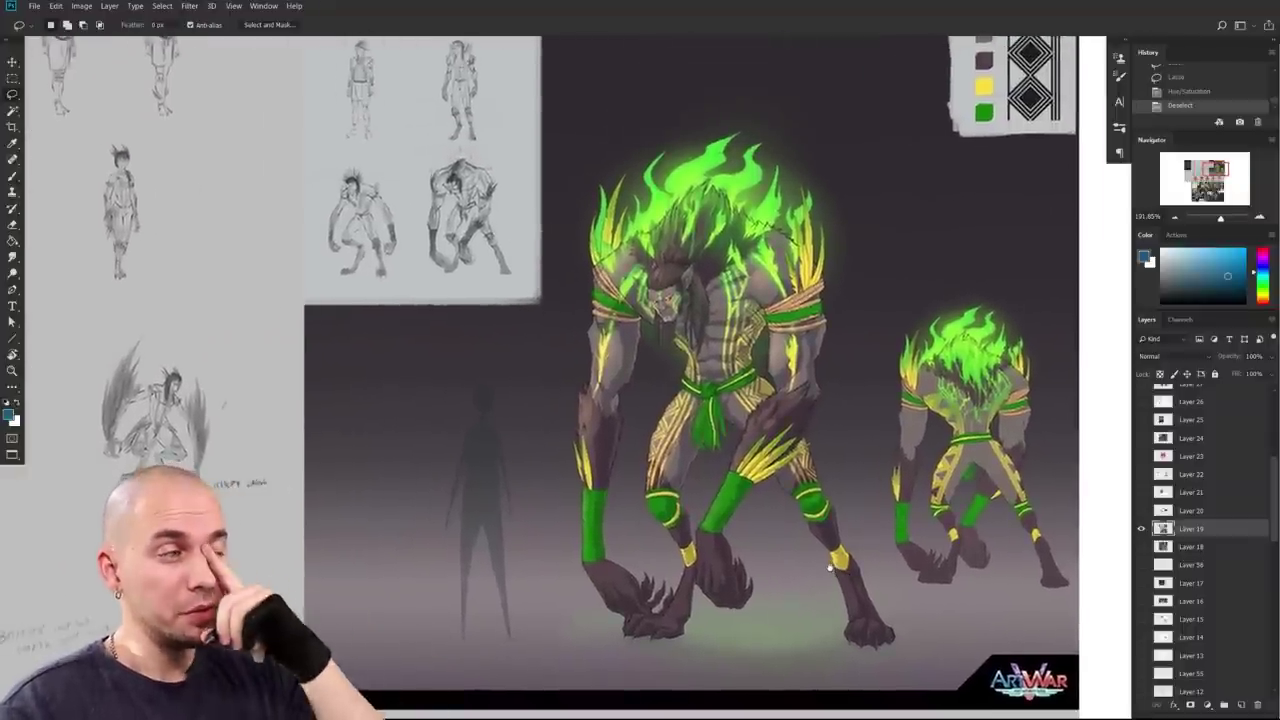
Step: Compare the process sketches and colour variations with the final creature's front and back views
left_click_drag(785, 523, 1001, 487)
scroll(1001, 487, "down", 2)
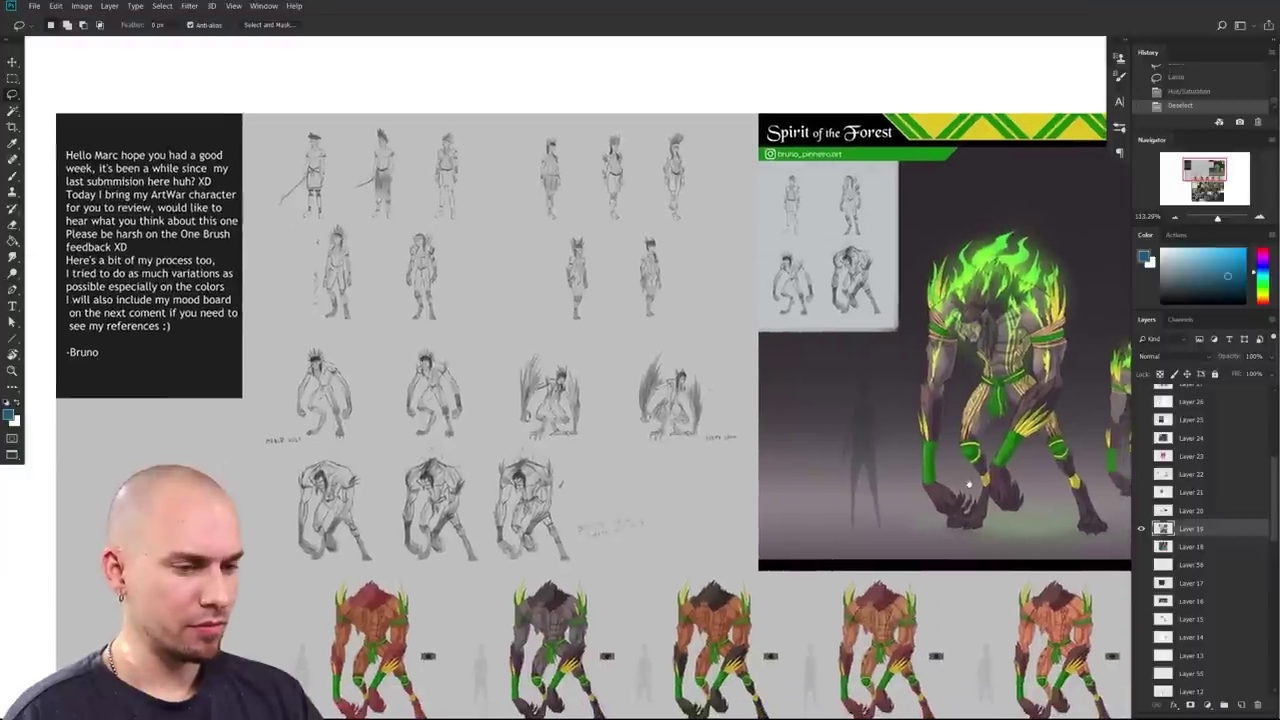
left_click_drag(941, 527, 748, 357)
left_click_drag(987, 495, 785, 595)
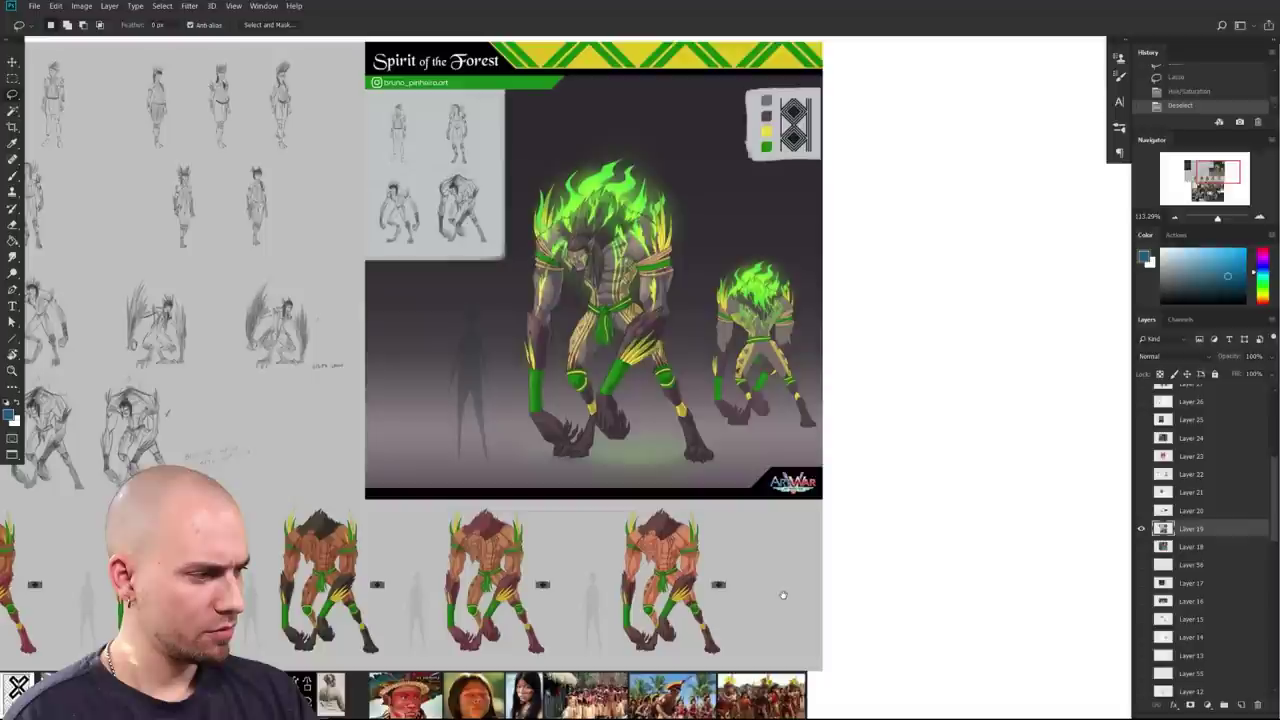
left_click_drag(783, 595, 987, 423)
left_click_drag(834, 303, 829, 591)
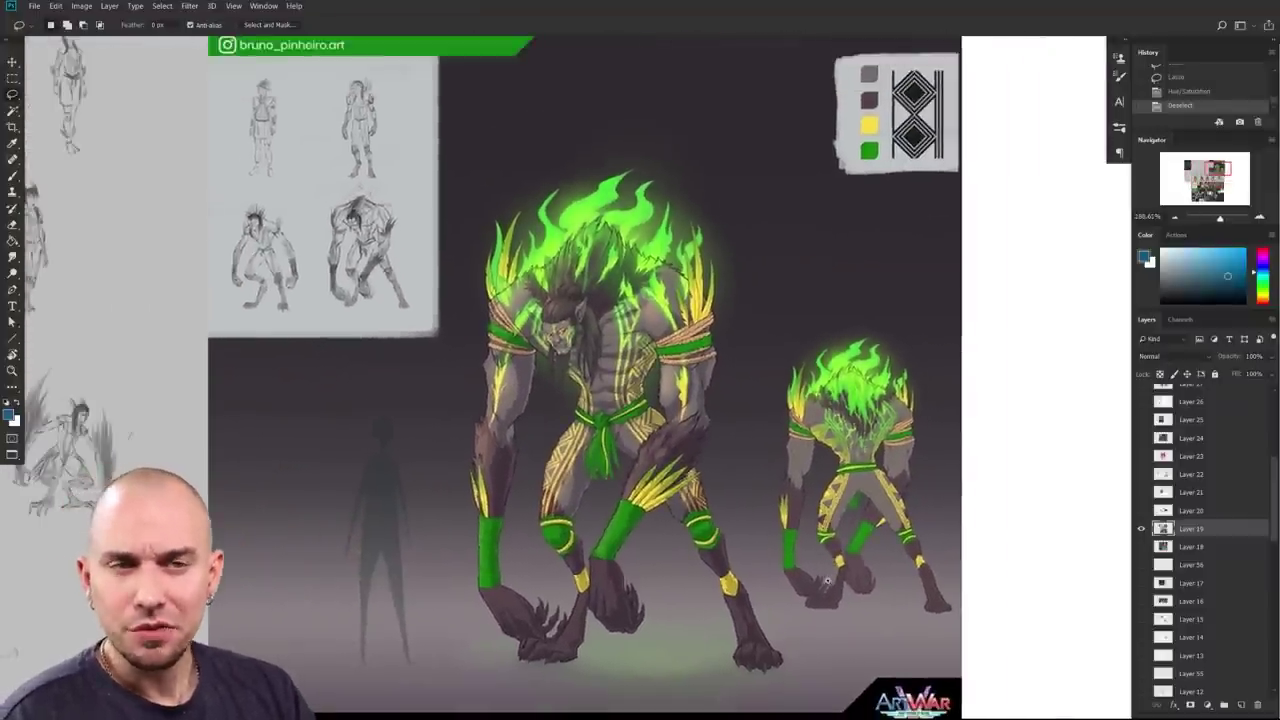
scroll(827, 580, "down", 2)
left_click_drag(815, 588, 827, 583)
left_click_drag(818, 515, 820, 531)
left_click_drag(740, 496, 805, 492)
mouse_move(685, 461)
left_mouse_down()
mouse_move(731, 543)
mouse_move(755, 551)
left_mouse_up()
Step: Sample the greys of the creature's arm and the background beside it with the Brush tool to compare their values
key("b")
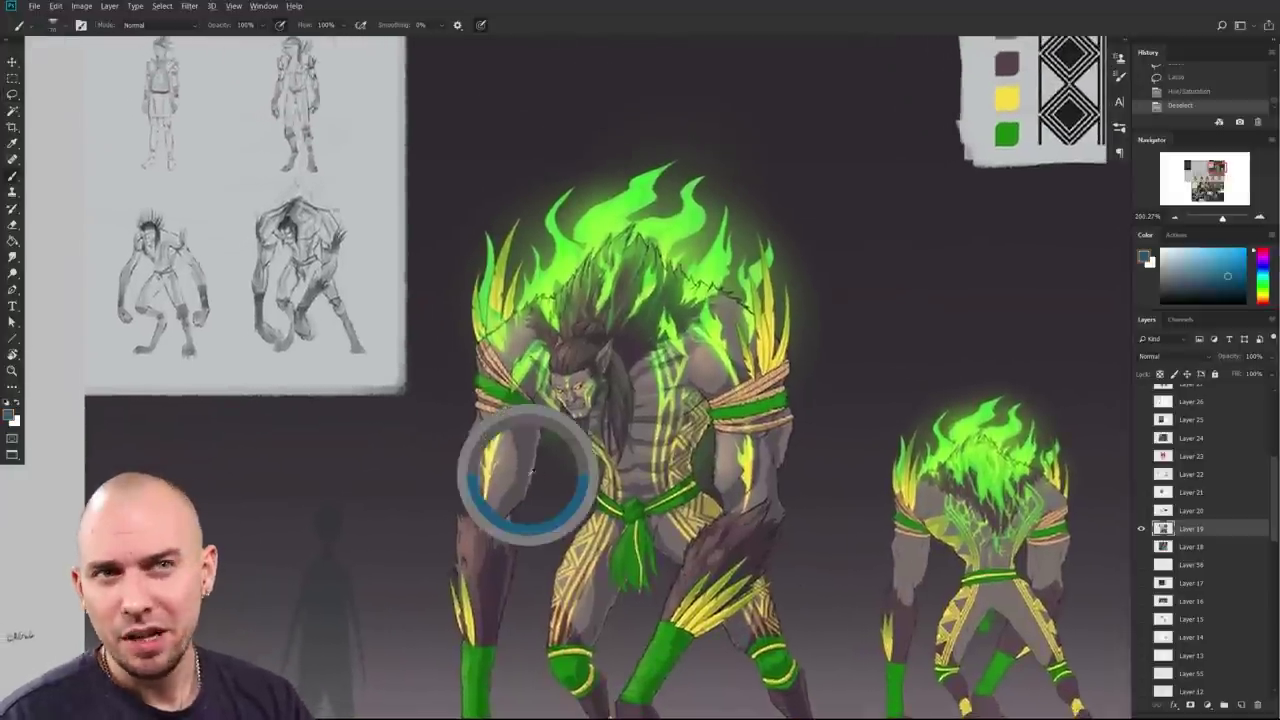
left_click_drag(530, 472, 519, 472)
left_click(486, 486, "alt")
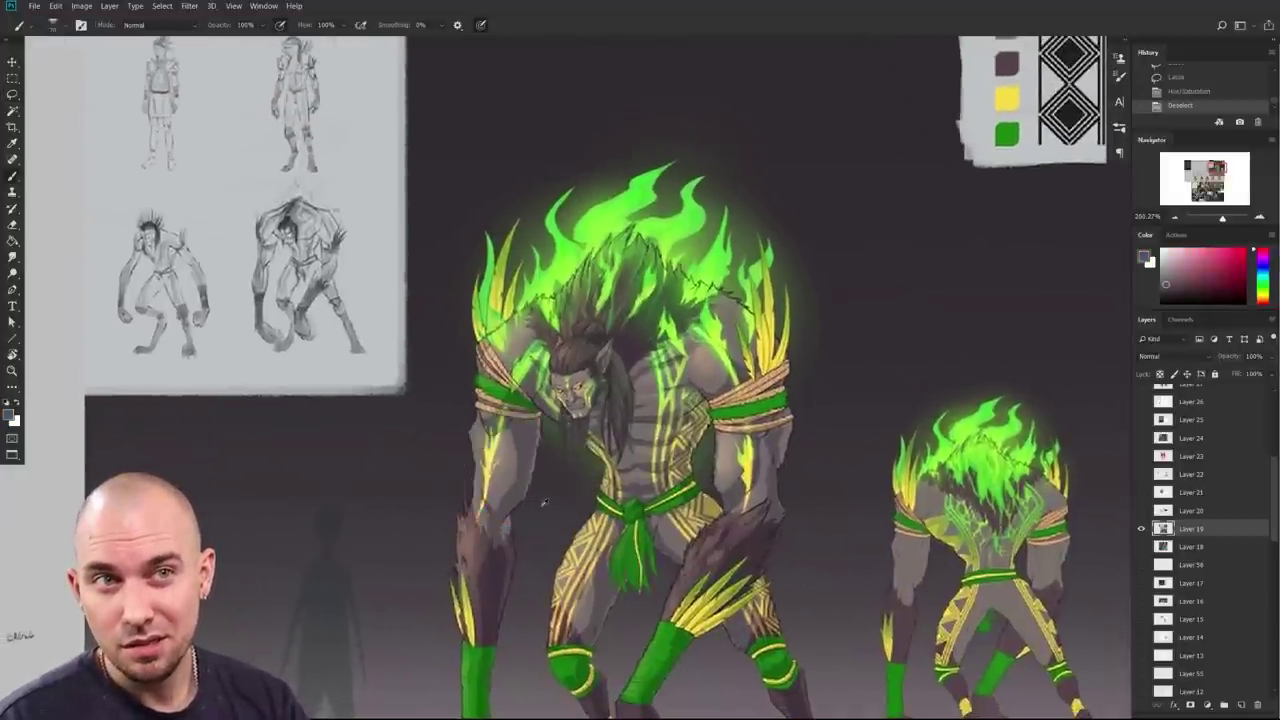
left_click_drag(538, 501, 513, 491)
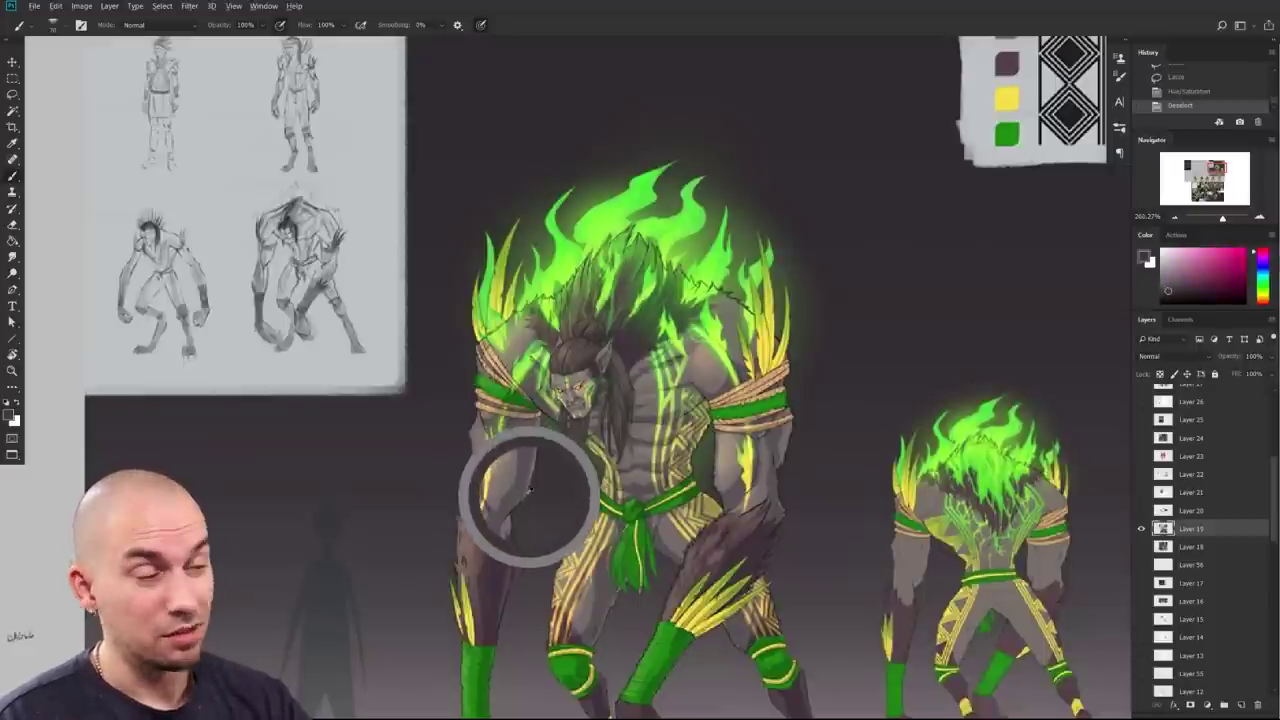
left_click_drag(620, 588, 609, 506)
scroll(608, 506, "up", 1)
Step: Try to select the dark background beside the creature's arm with the Magic Wand at tolerances of 27 and 15
key("l")
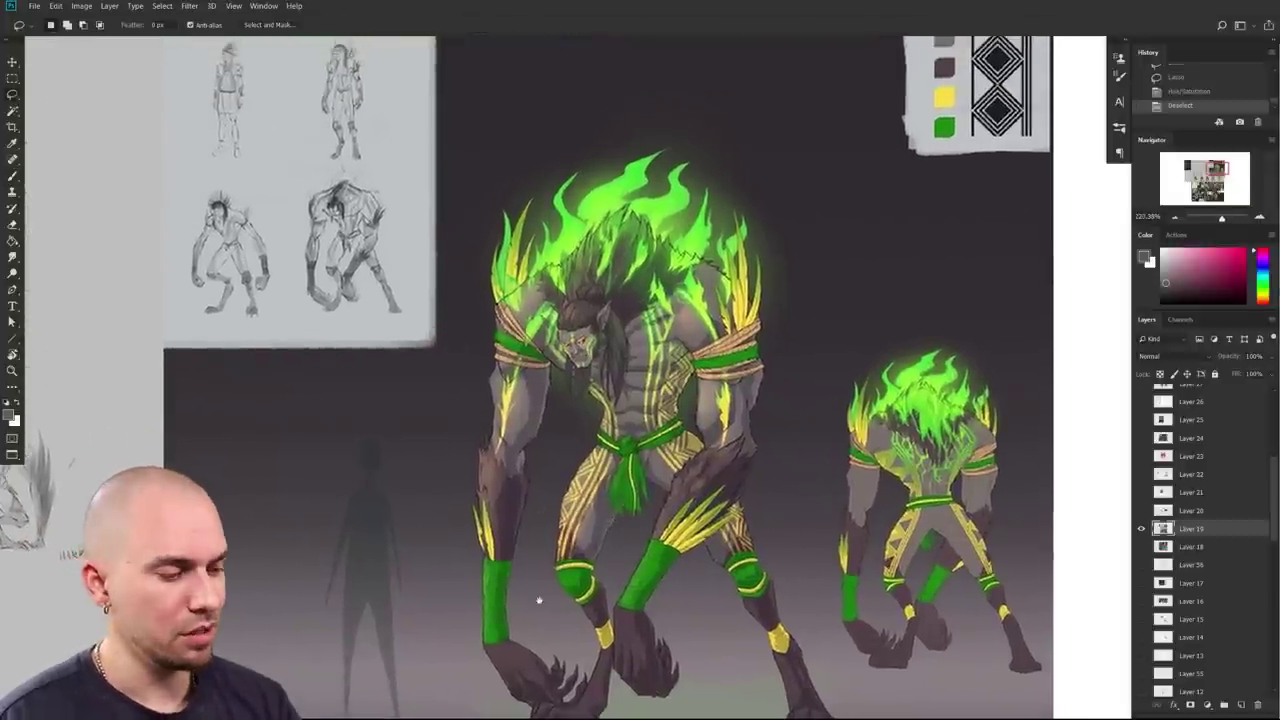
left_click_drag(534, 597, 512, 606)
left_click_drag(561, 552, 541, 590)
mouse_move(508, 536)
left_mouse_down()
mouse_move(509, 511)
mouse_move(502, 528)
left_mouse_up()
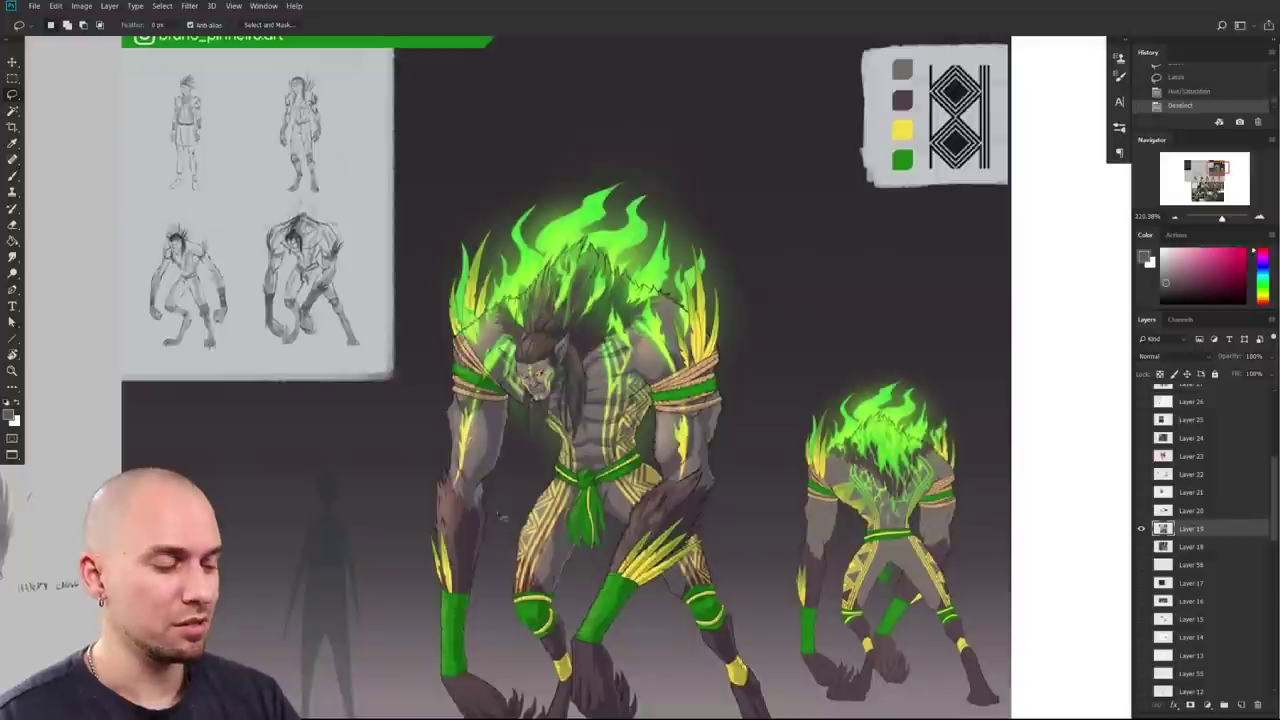
key("w")
left_click(521, 541)
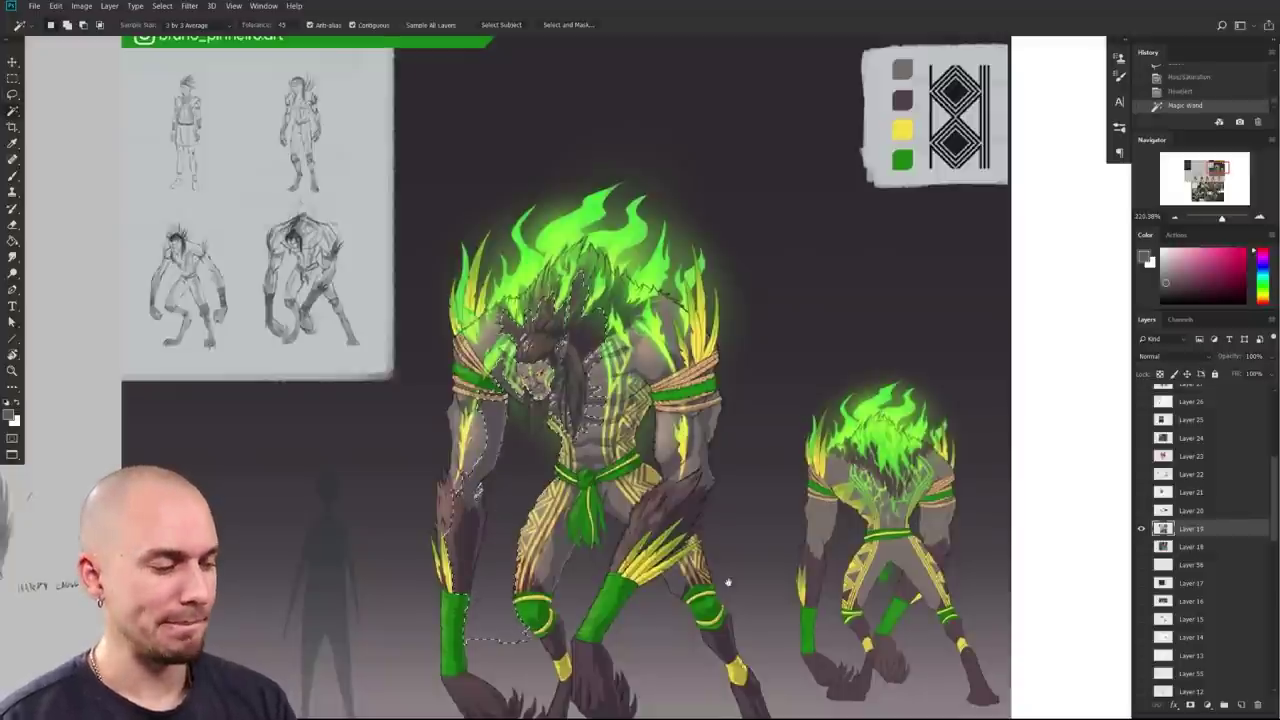
left_click_drag(750, 580, 742, 580)
left_click_drag(258, 25, 246, 26)
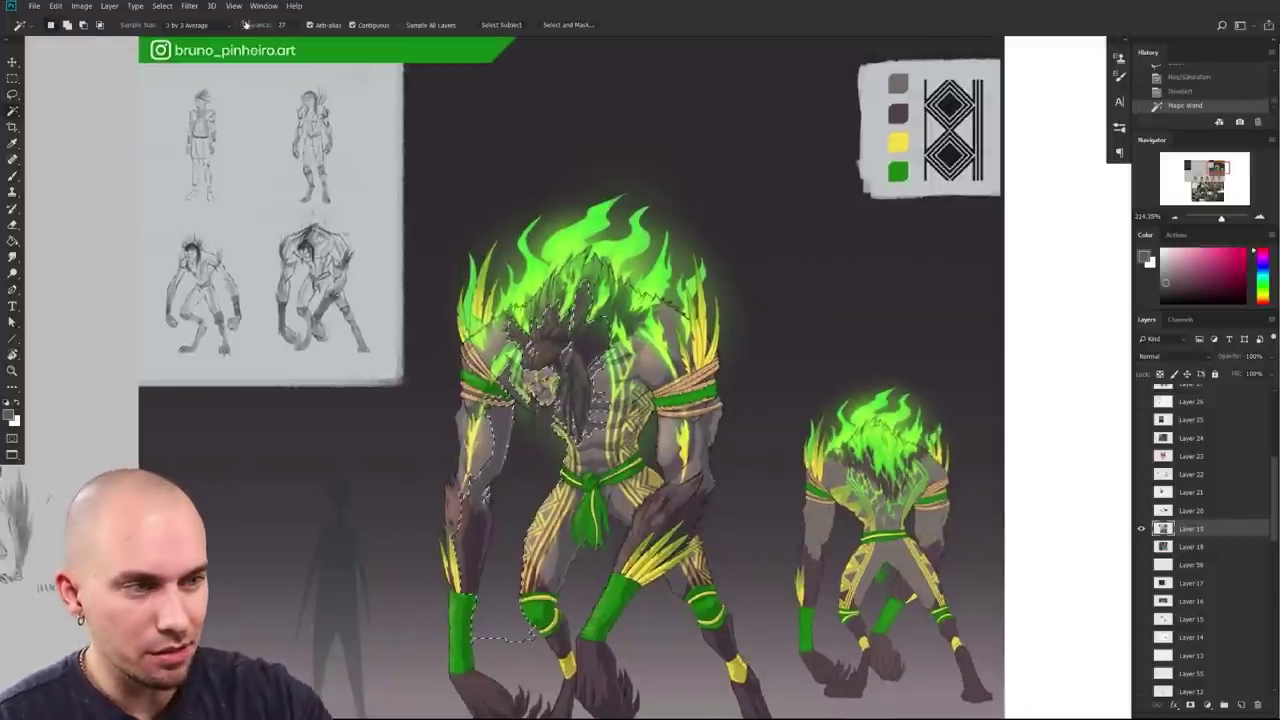
left_click_drag(526, 506, 522, 509)
left_click(429, 549)
left_click(536, 494)
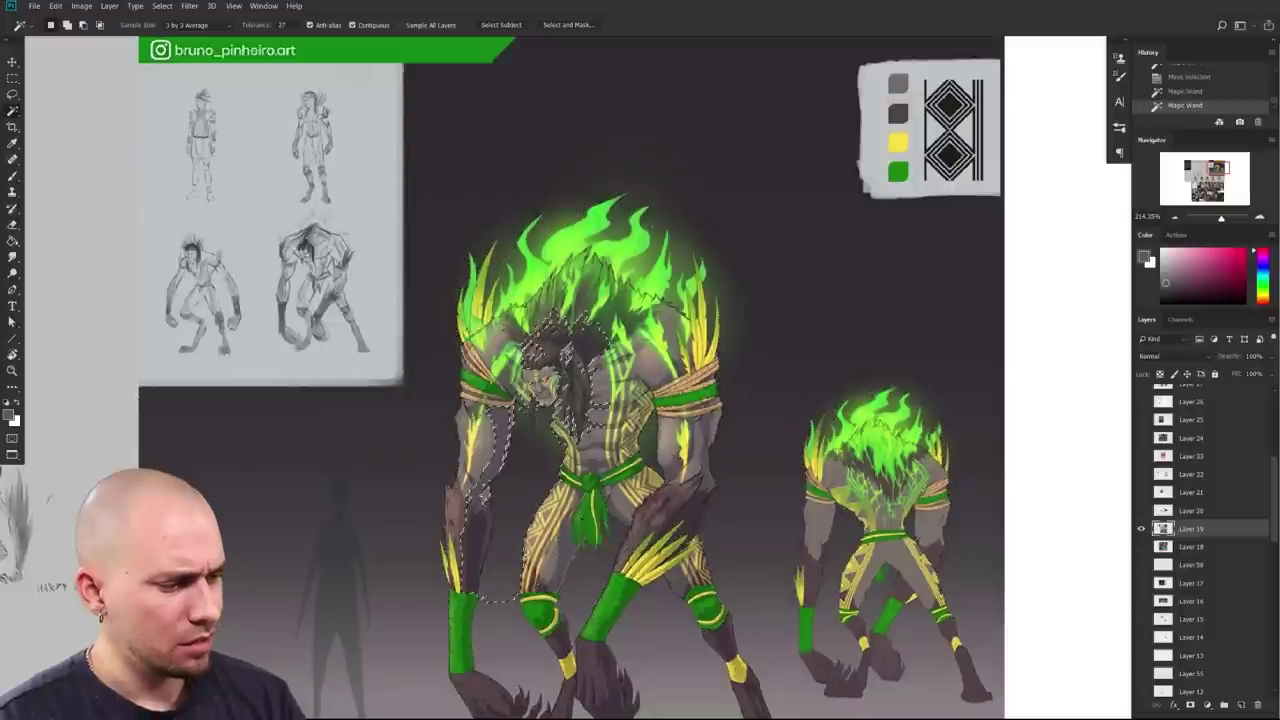
left_click_drag(263, 26, 255, 26)
left_click(540, 483)
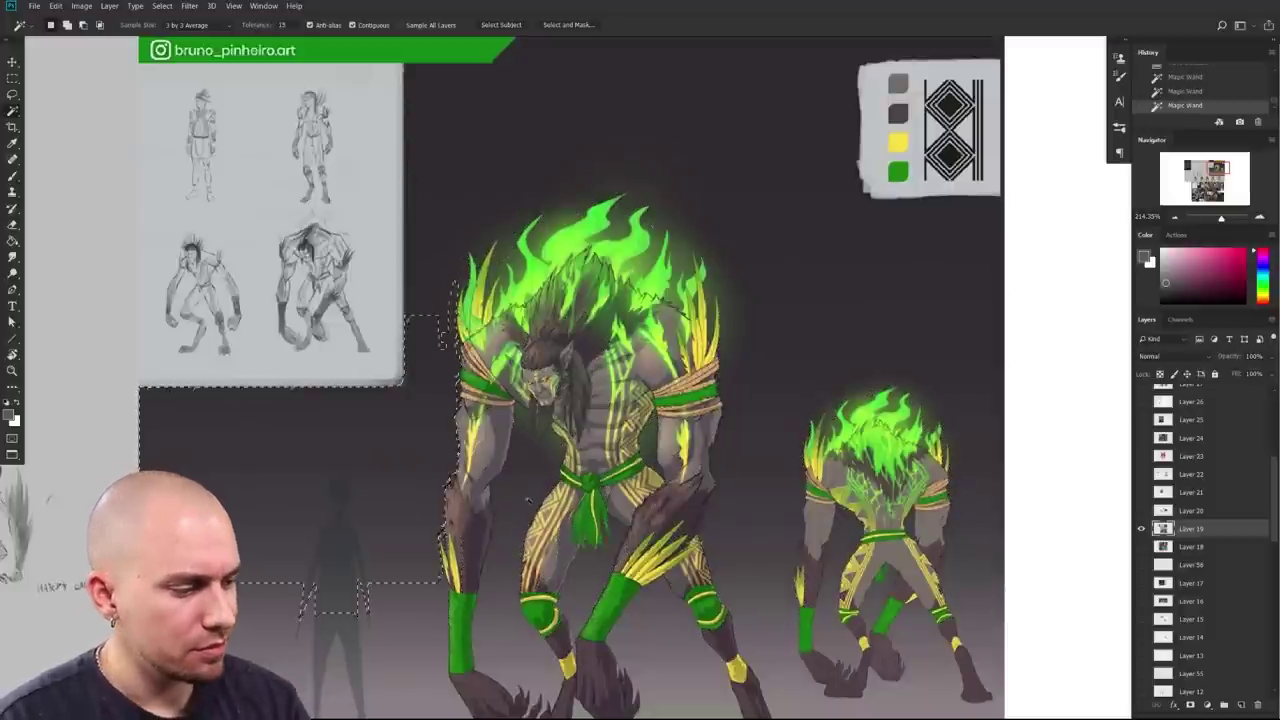
key("ctrl+d")
Step: Lasso the background along the outer and inner edges of the front-view creature's hanging arm, extending the selection around the human silhouette
key("l")
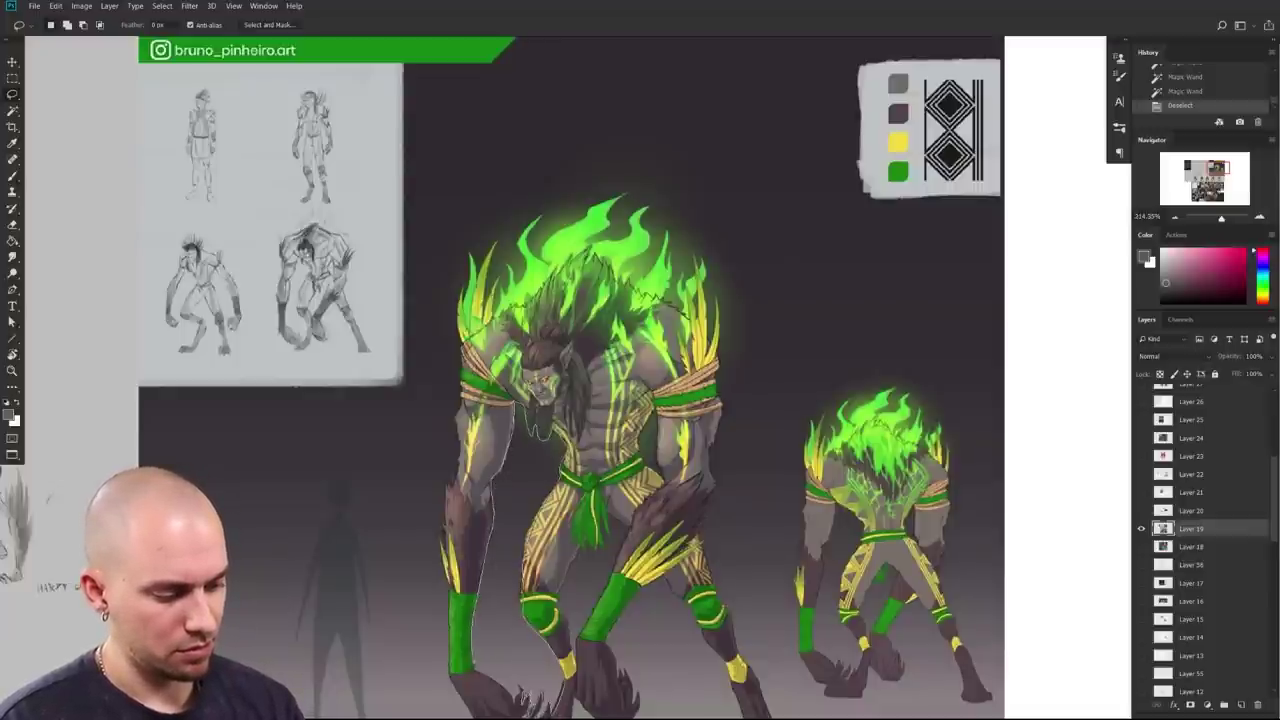
left_click_drag(481, 651, 479, 646)
left_click_drag(479, 646, 465, 542)
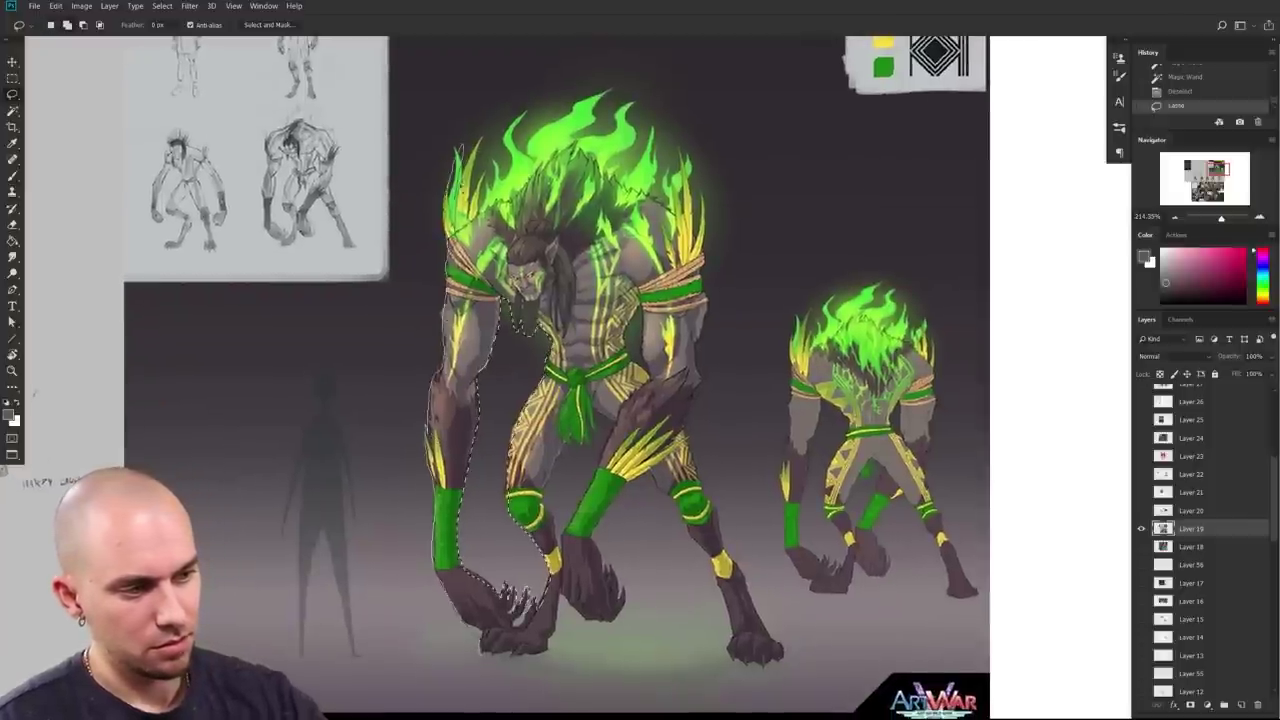
mouse_move(407, 137)
left_mouse_down()
mouse_move(408, 238)
mouse_move(323, 333)
left_mouse_up()
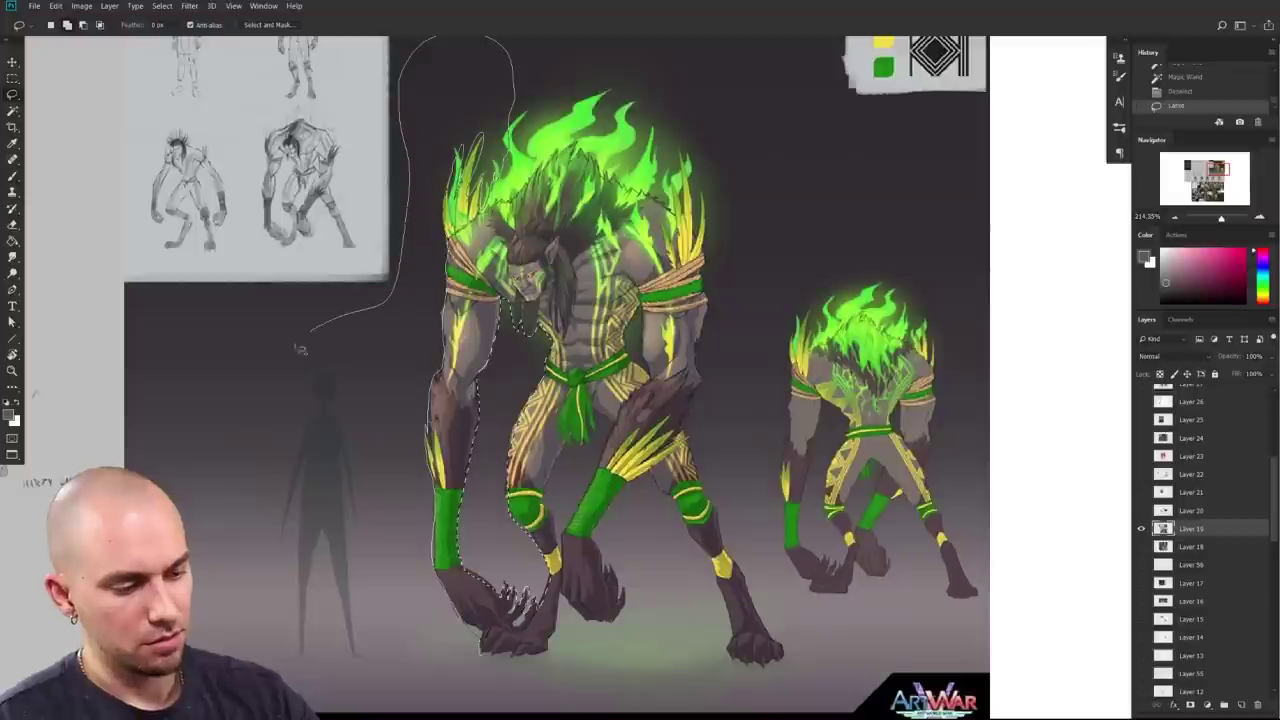
left_click_drag(478, 717, 490, 656)
left_click_drag(586, 583, 578, 589)
Step: Darken the selected background behind the arm using an enlarged MB Textured Soft Round brush with a sampled dark tone, and clear the selection
key("b")
right_click(579, 580)
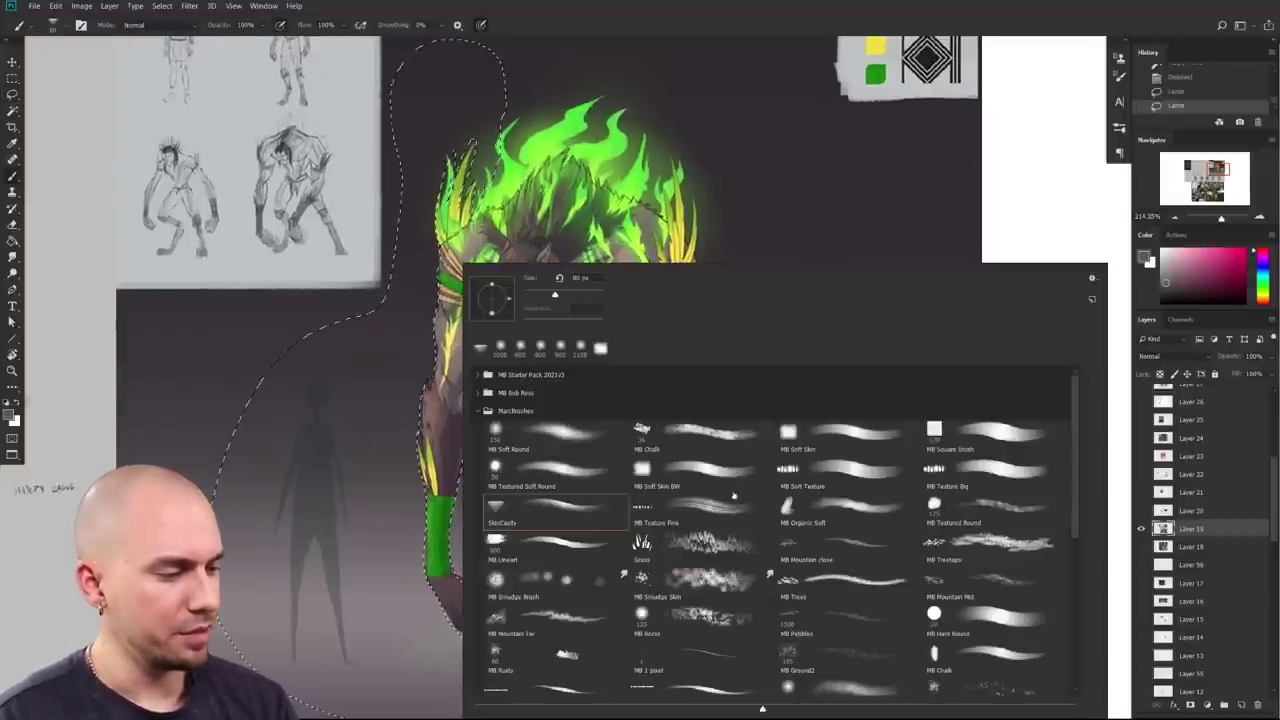
left_click(590, 475)
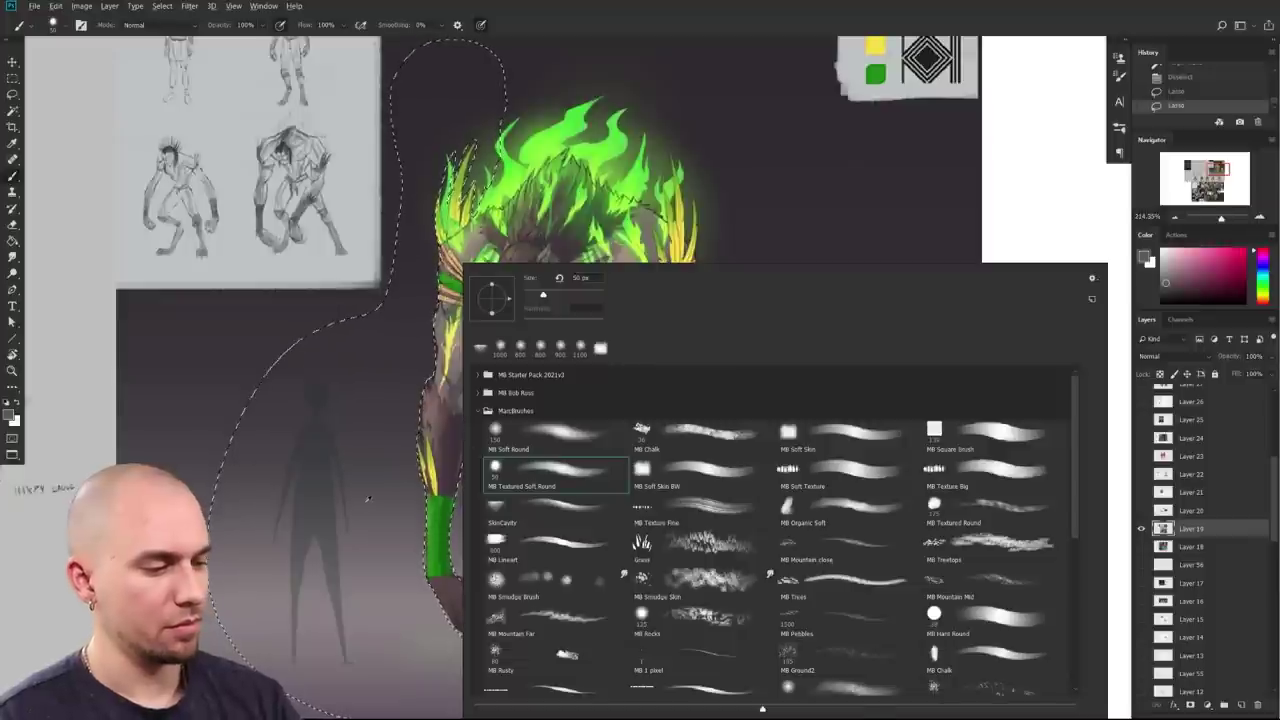
left_click(458, 350, "alt")
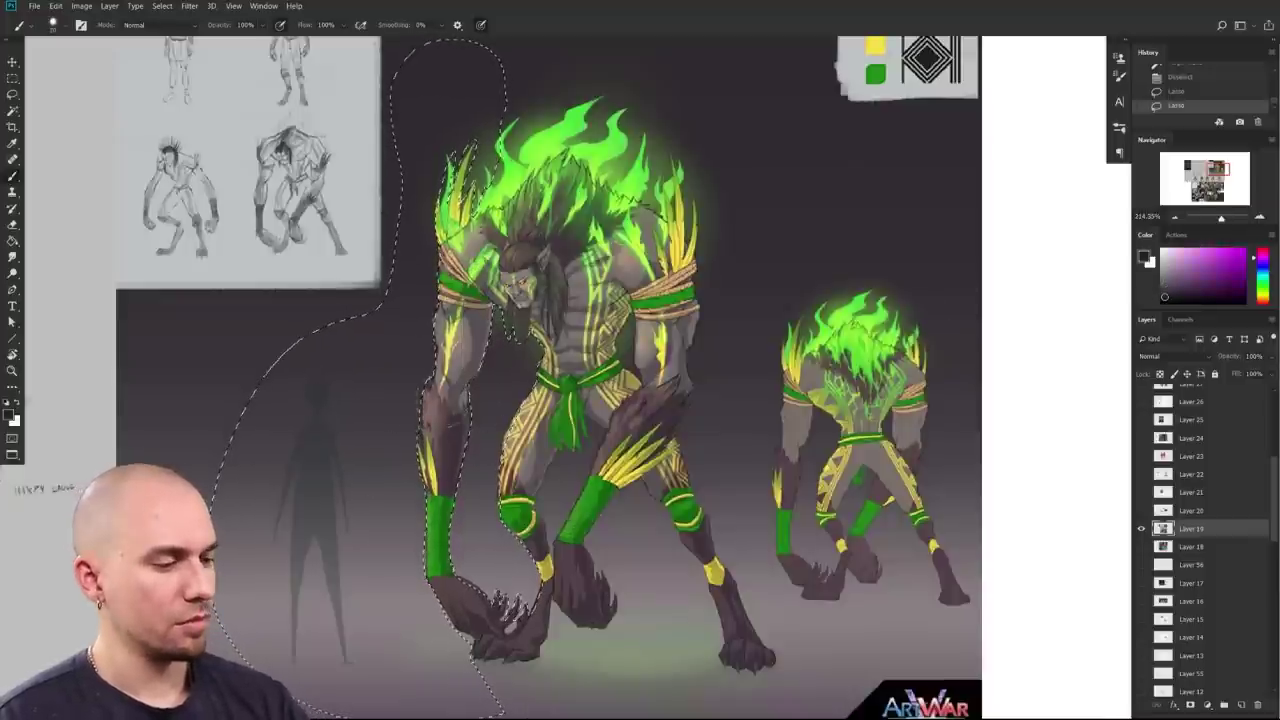
left_click(460, 402, "alt")
key("bracketright")
key("bracketright")
key("bracketright")
key("bracketright")
key("bracketright")
key("bracketright")
key("bracketright")
key("bracketright")
key("bracketright")
key("bracketright")
key("bracketright")
key("bracketright")
mouse_move(474, 384)
left_mouse_down()
mouse_move(464, 397)
mouse_move(424, 390)
mouse_move(405, 440)
left_mouse_up()
left_click_drag(660, 451, 626, 461)
scroll(624, 462, "down", 2)
scroll(550, 455, "up", 3)
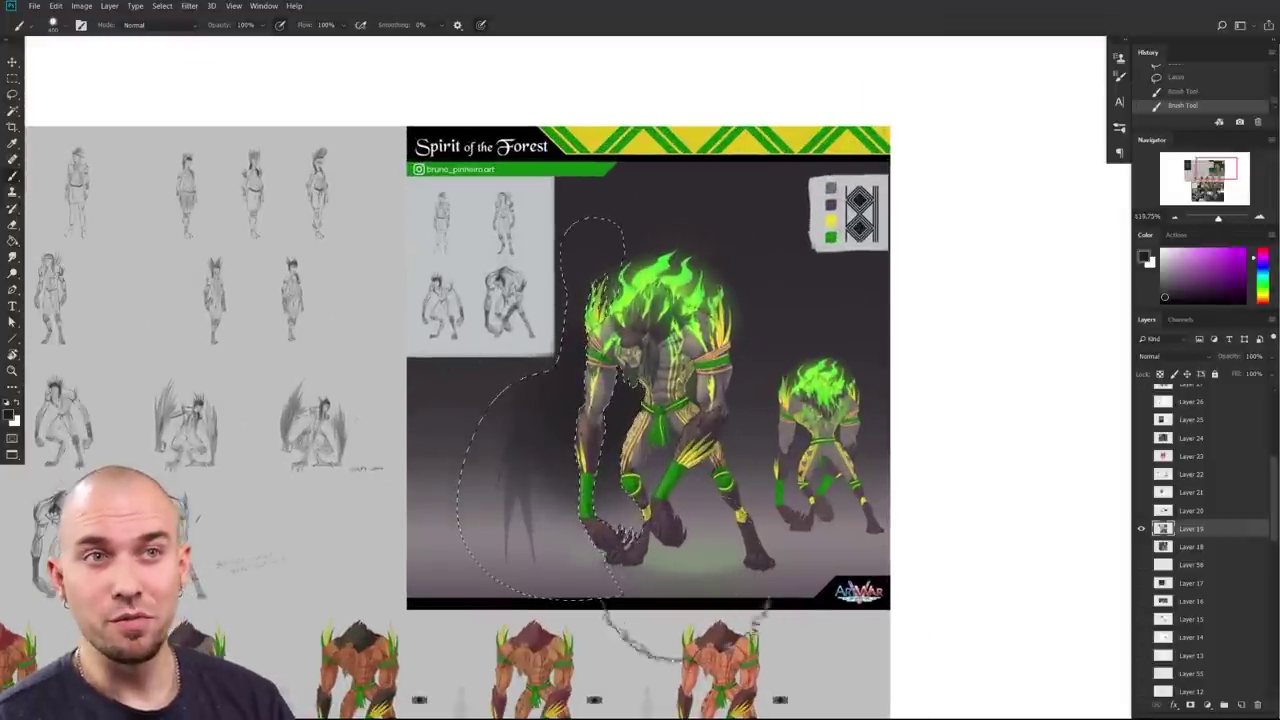
scroll(618, 498, "up", 2)
left_click_drag(617, 455, 617, 518)
scroll(574, 487, "up", 2)
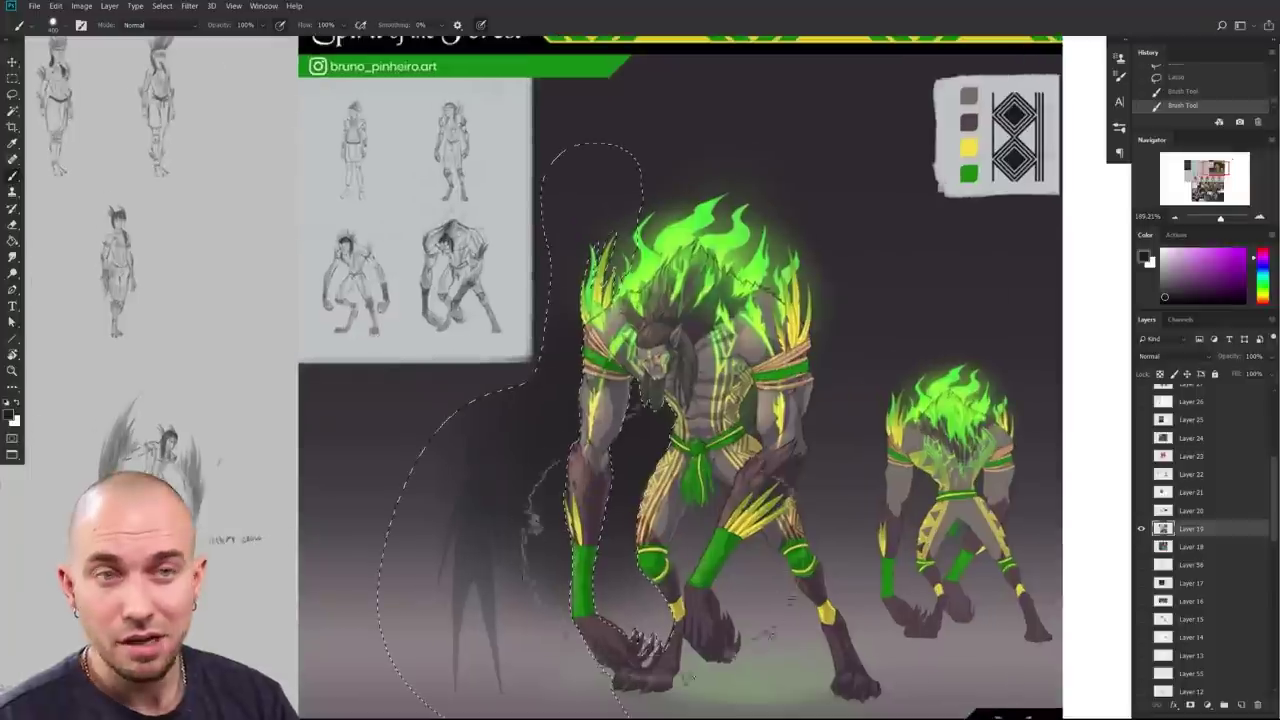
key("ctrl+d")
Step: Examine how the front-view creature's silhouette reads against the darkened background, from the flames to the feet
scroll(644, 471, "up", 4)
scroll(644, 471, "down", 4)
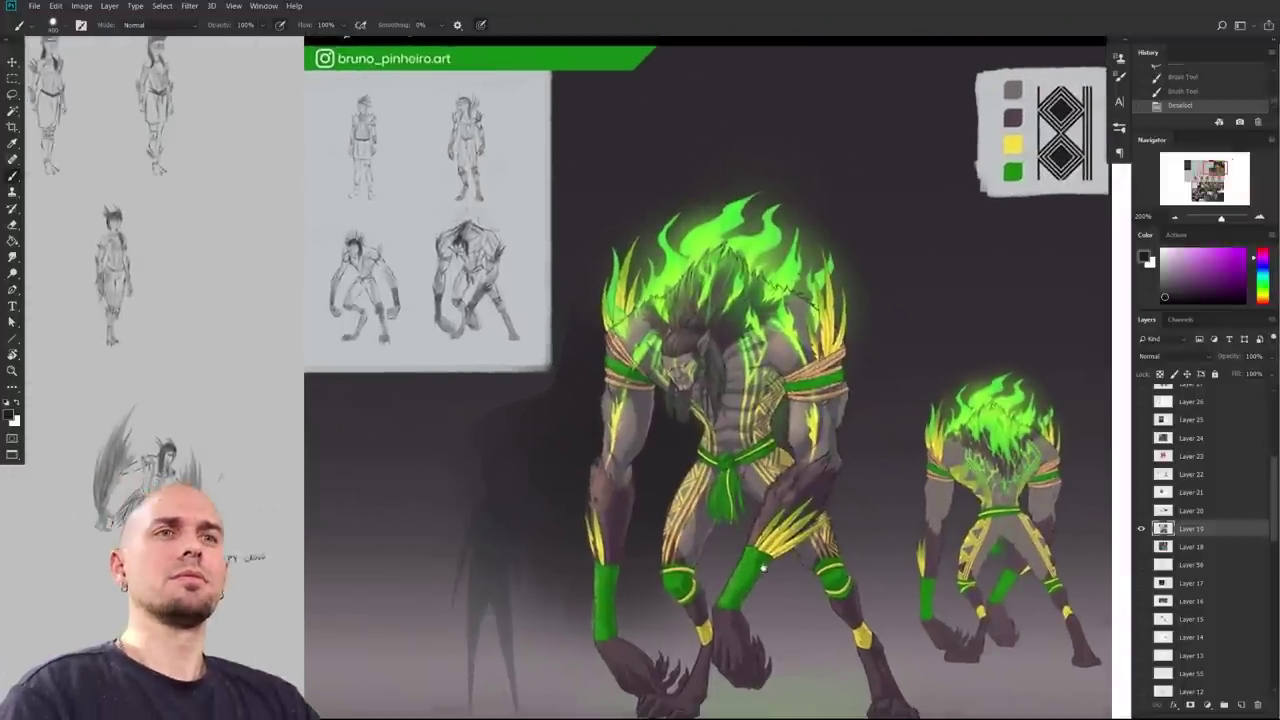
mouse_move(763, 567)
left_mouse_down()
mouse_move(777, 502)
mouse_move(769, 581)
left_mouse_up()
left_click_drag(906, 581, 808, 540)
scroll(950, 548, "down", 1)
left_click_drag(990, 548, 998, 545)
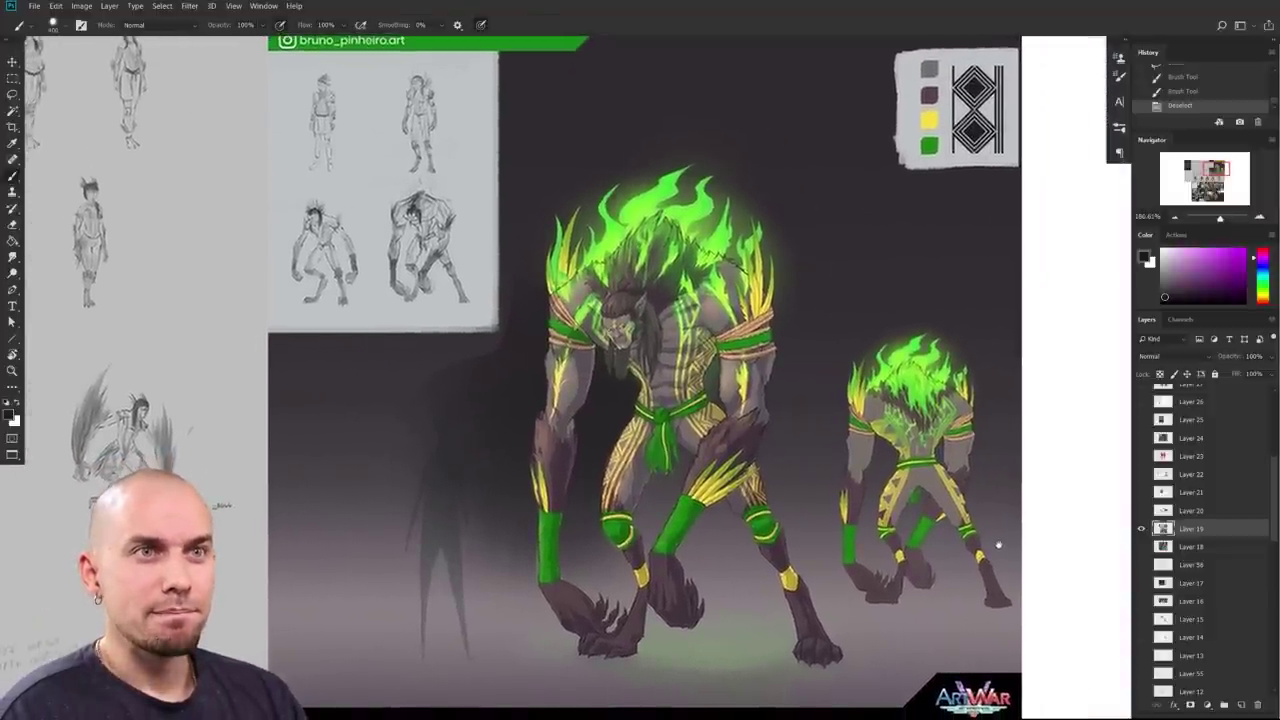
left_click_drag(812, 466, 769, 559)
scroll(890, 549, "up", 6)
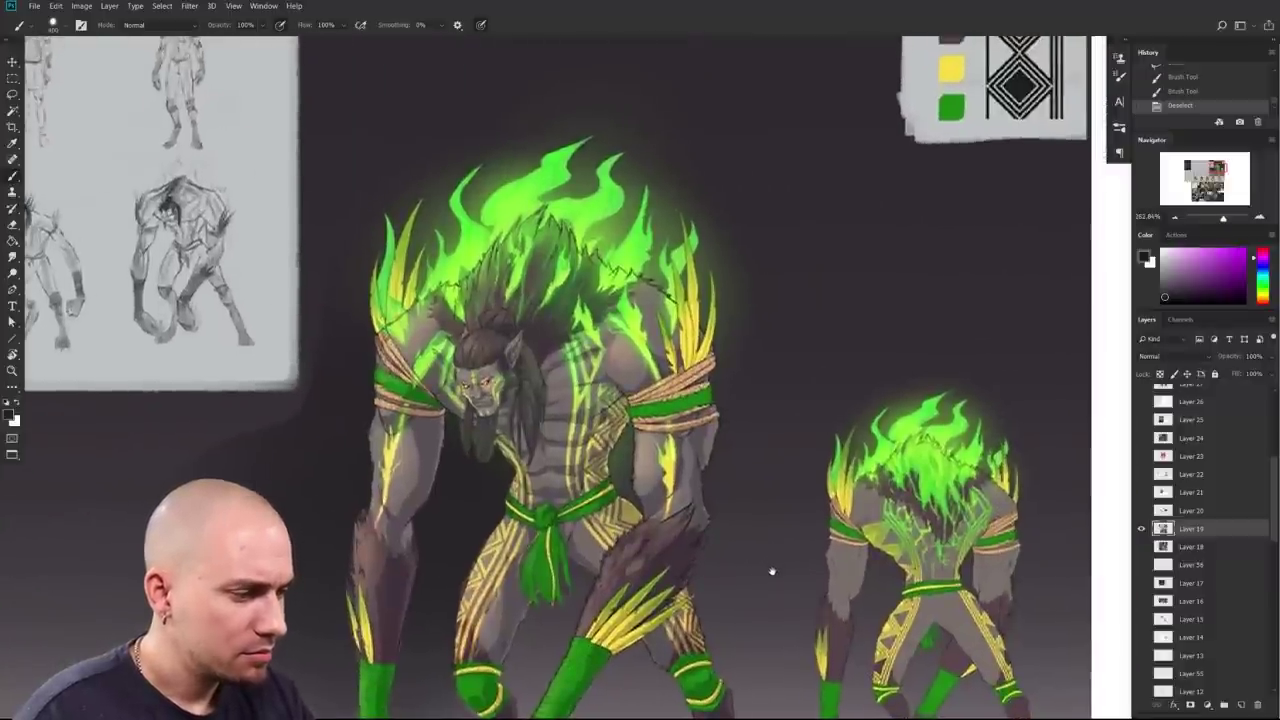
scroll(767, 576, "down", 5)
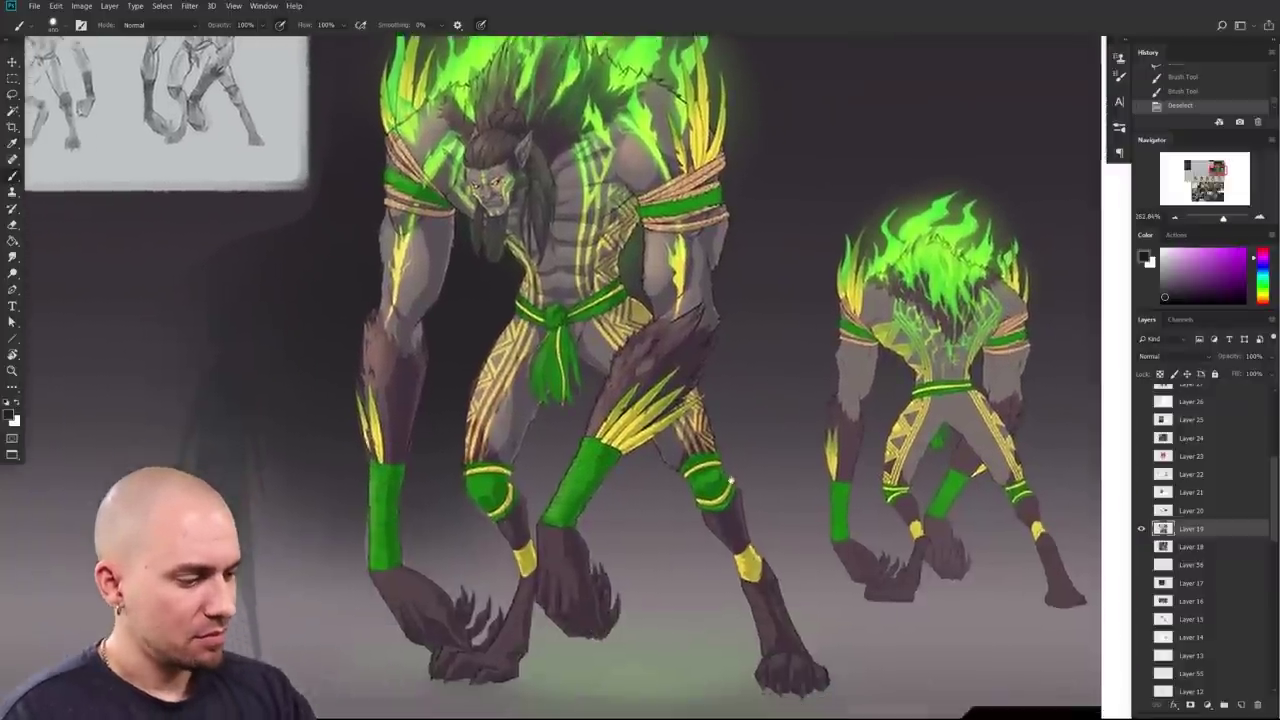
Step: Review the pose sketches and the row of red, grey and orange-skinned colour variations below the final artwork
left_click_drag(540, 620, 1034, 603)
mouse_move(425, 535)
left_mouse_down()
mouse_move(791, 586)
mouse_move(786, 426)
left_mouse_up()
scroll(786, 426, "down", 3)
left_click_drag(563, 665, 768, 402)
scroll(768, 402, "up", 5)
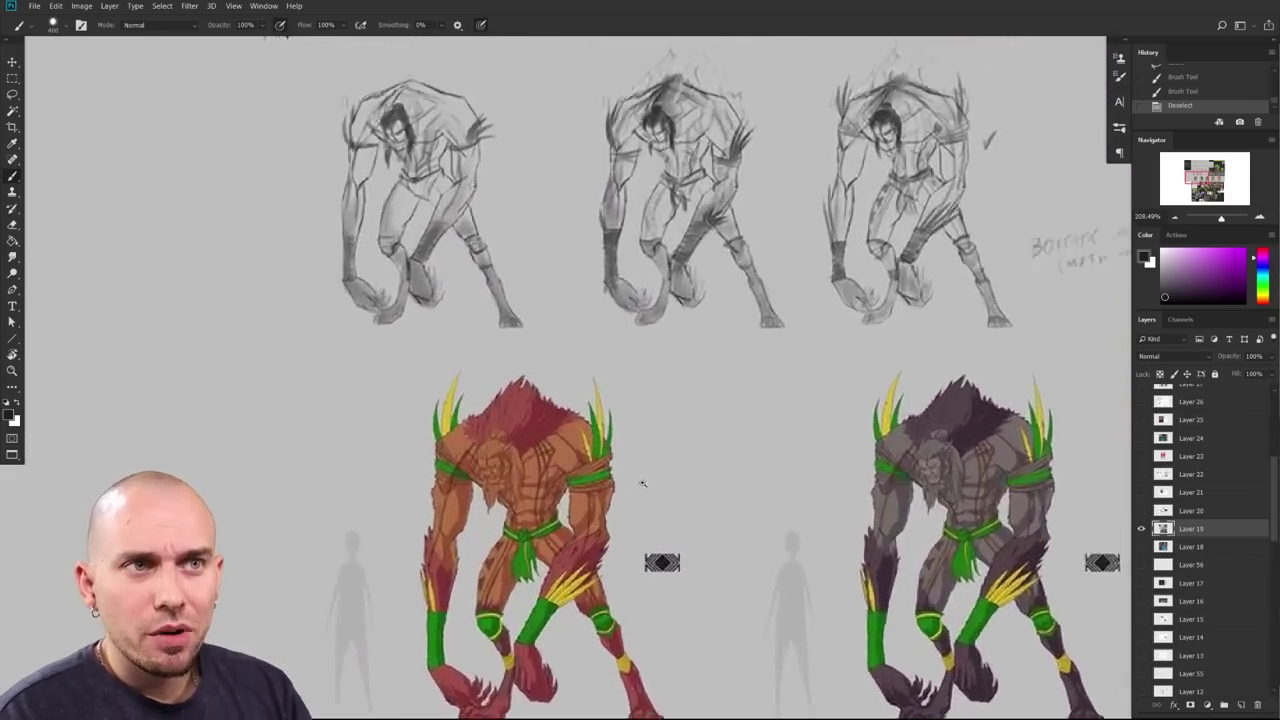
left_click_drag(775, 578, 771, 474)
scroll(771, 474, "down", 4)
left_click_drag(1071, 506, 554, 518)
left_click_drag(869, 527, 797, 517)
scroll(797, 516, "right", 8)
scroll(700, 520, "up", 2)
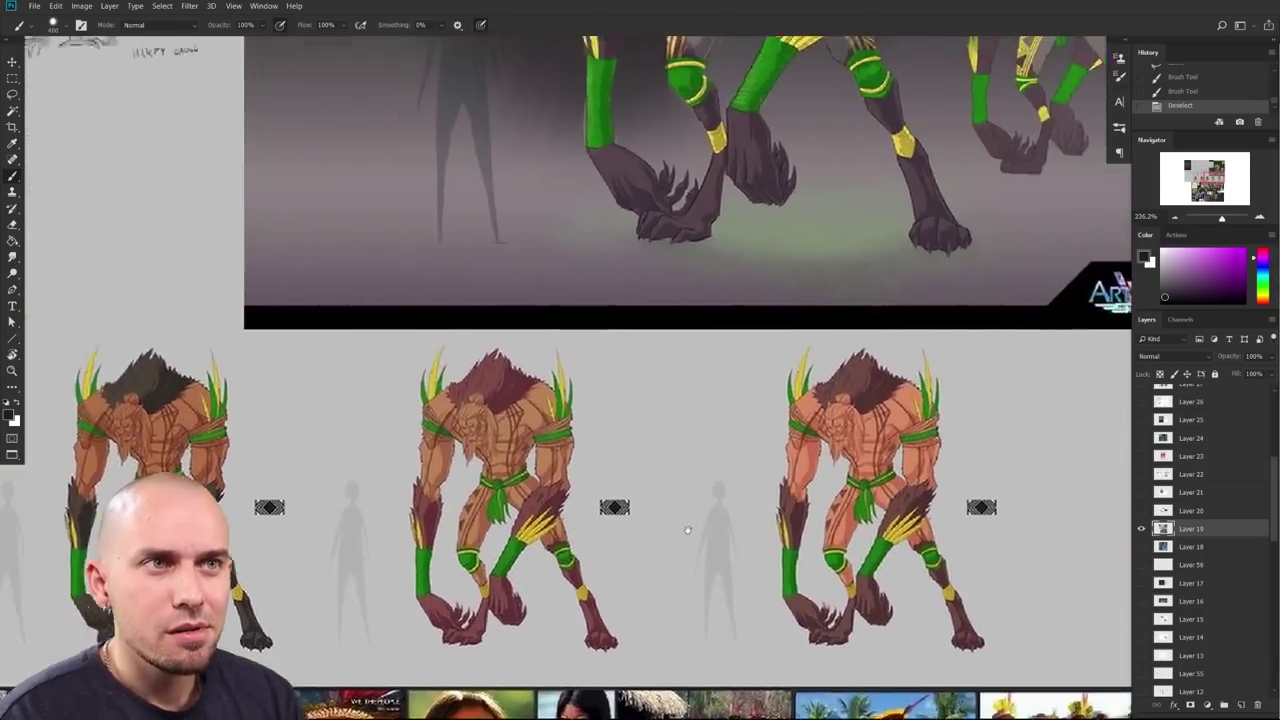
Step: Compare the warm-skinned colour variations with the grey-skinned final creature
scroll(660, 500, "up", 8)
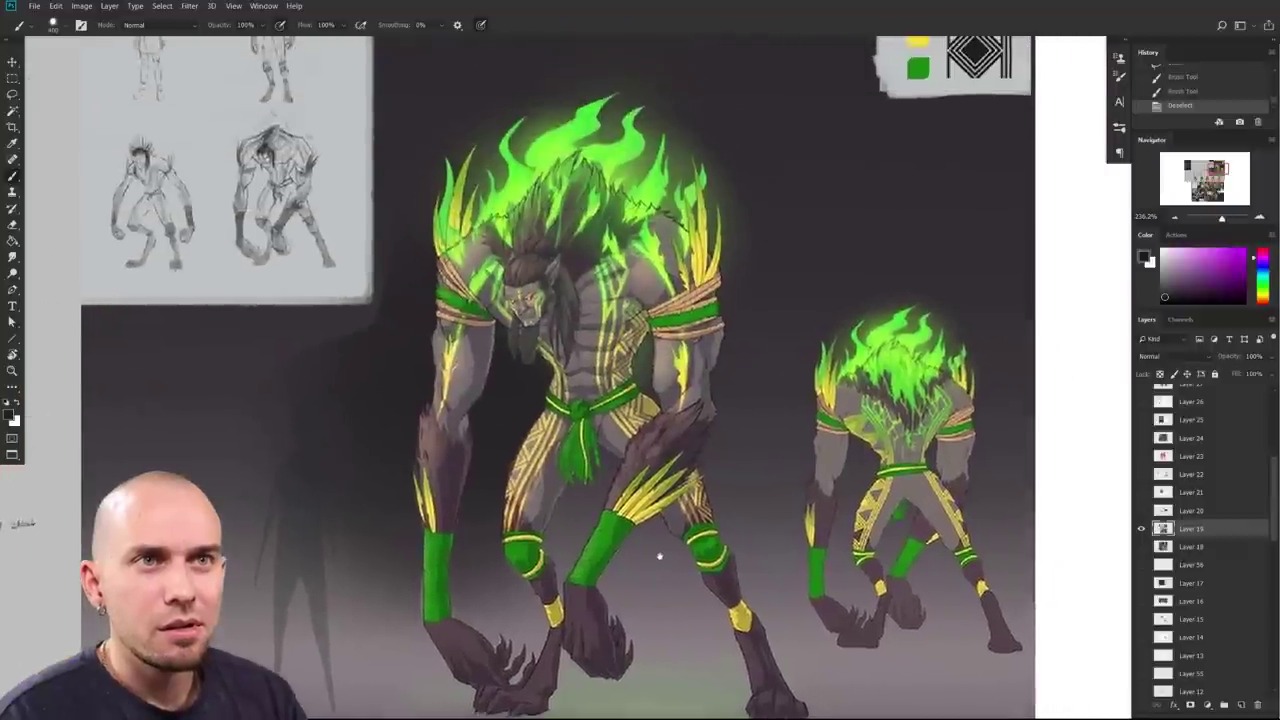
scroll(707, 440, "down", 5)
scroll(750, 450, "left", 6)
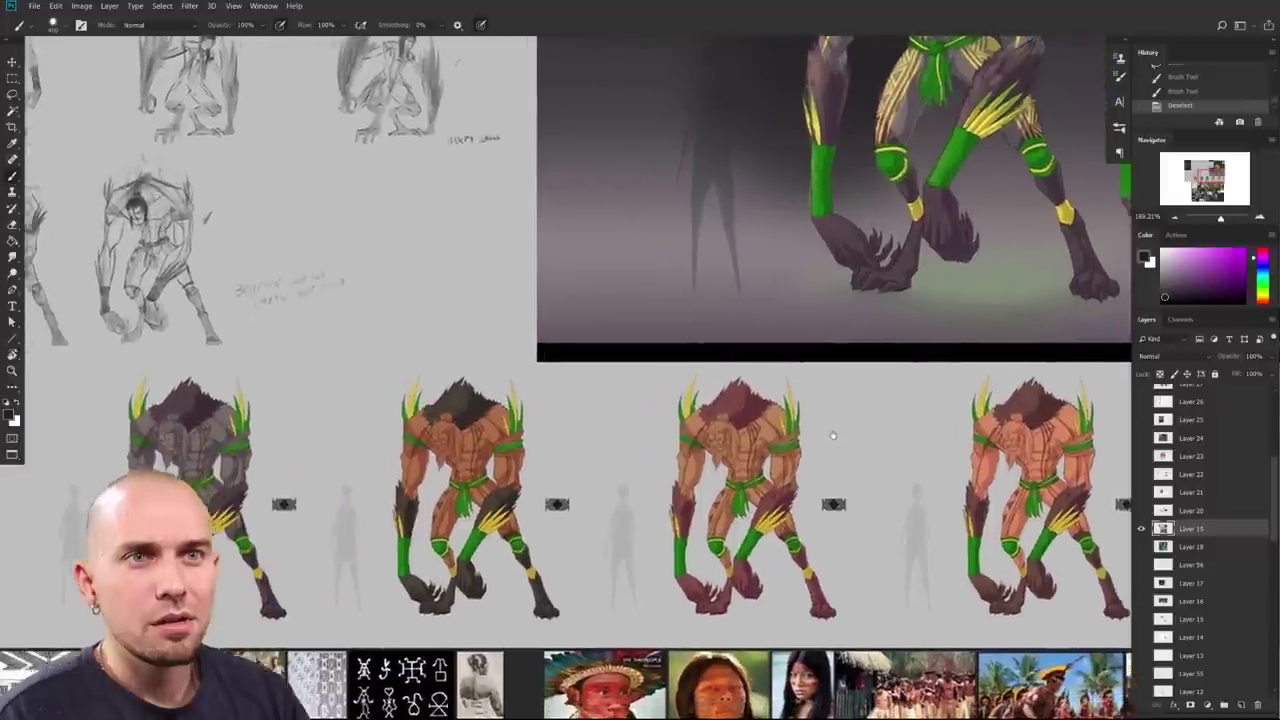
scroll(865, 433, "left", 6)
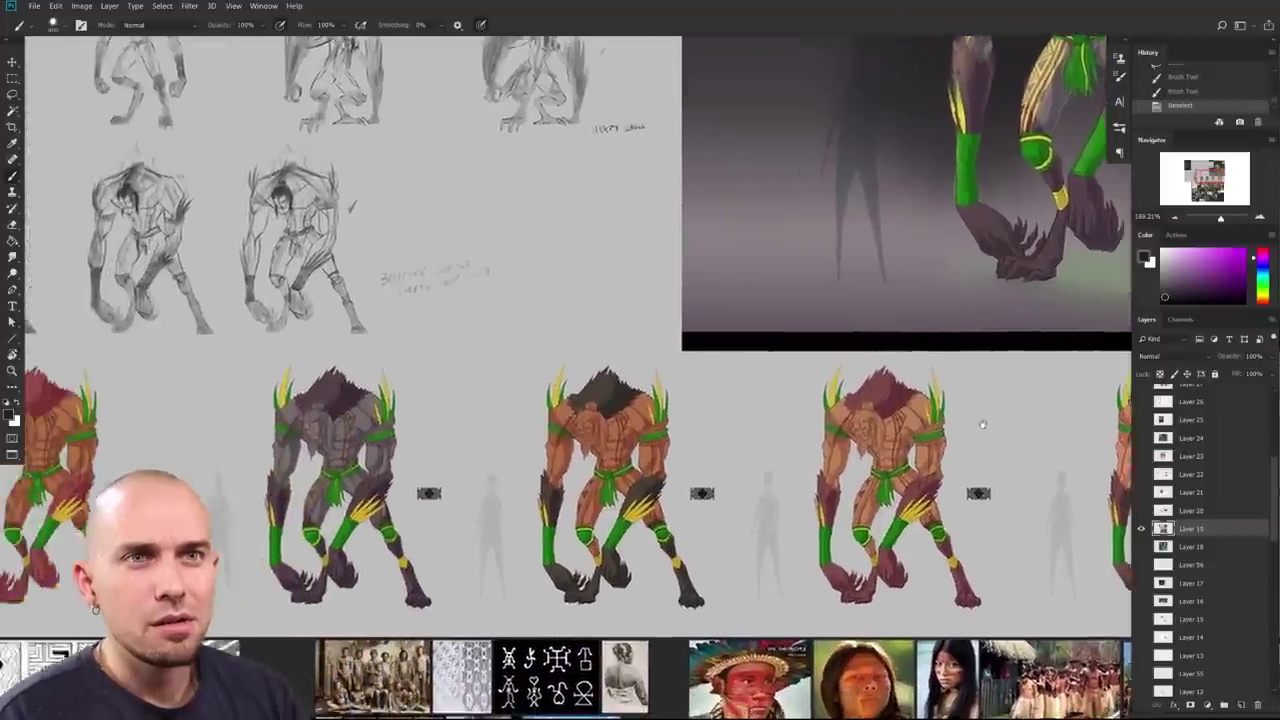
scroll(743, 549, "right", 10)
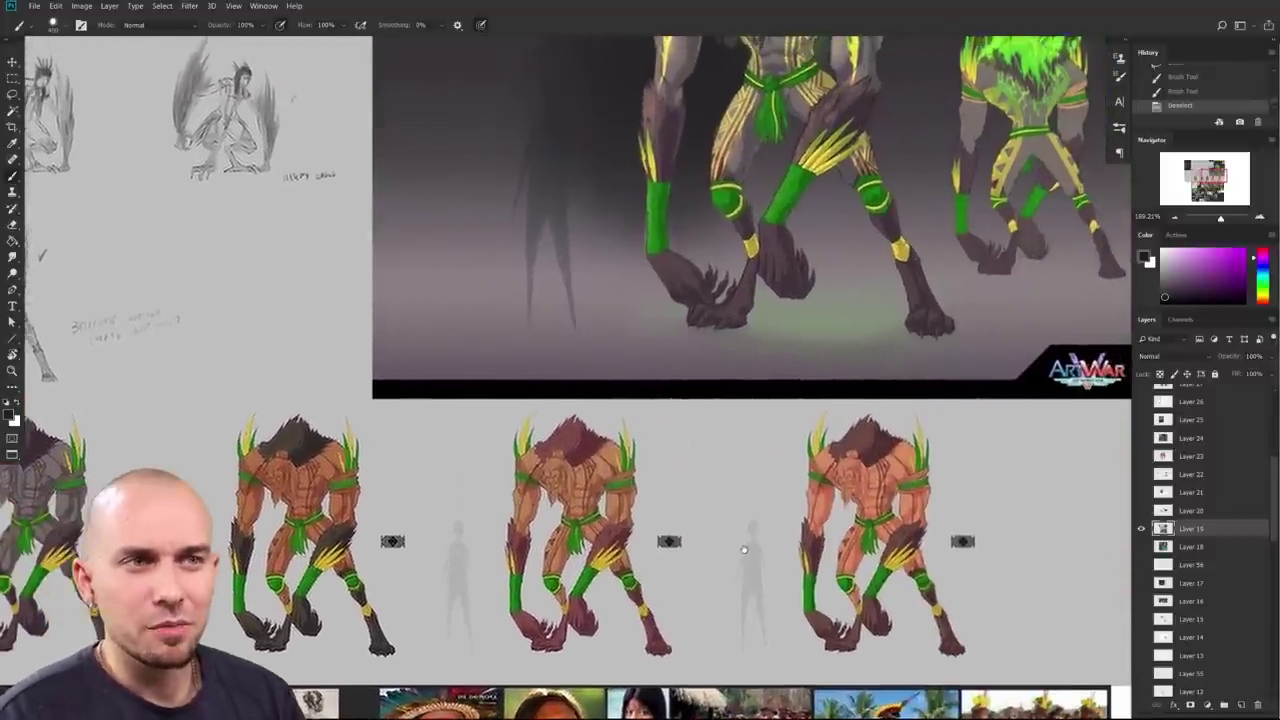
left_click_drag(743, 549, 748, 549)
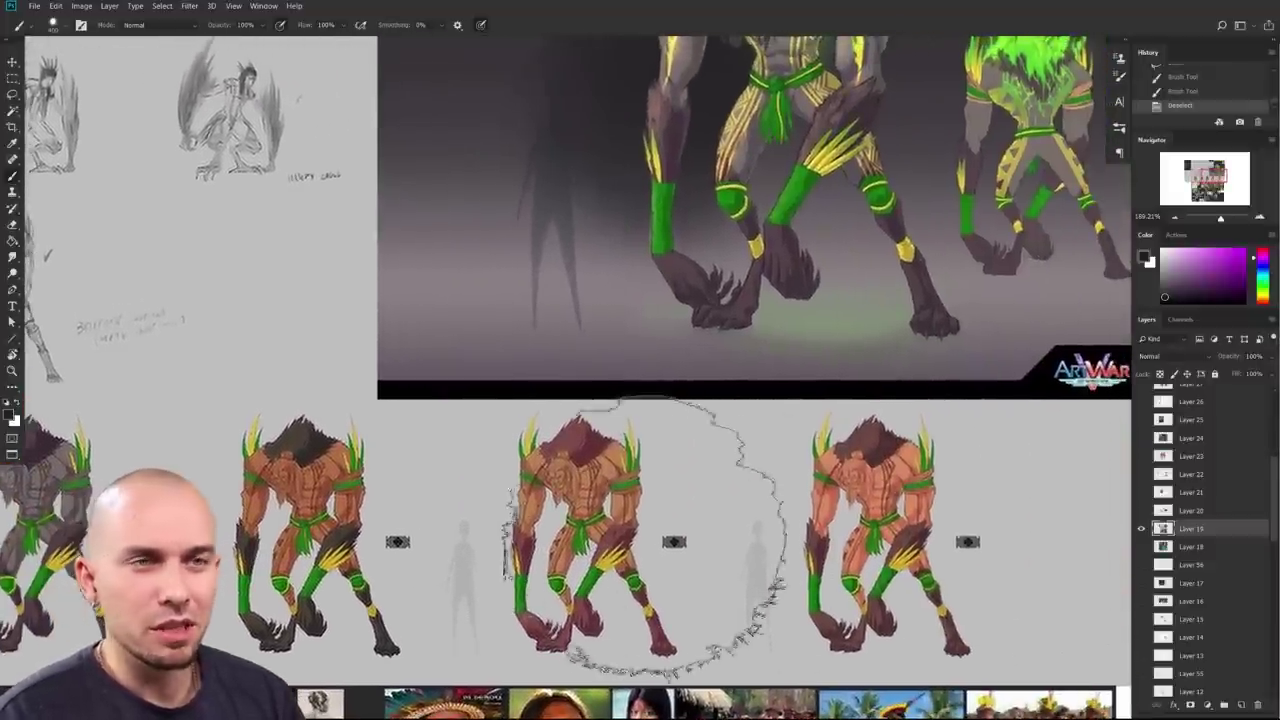
left_click_drag(564, 508, 696, 665)
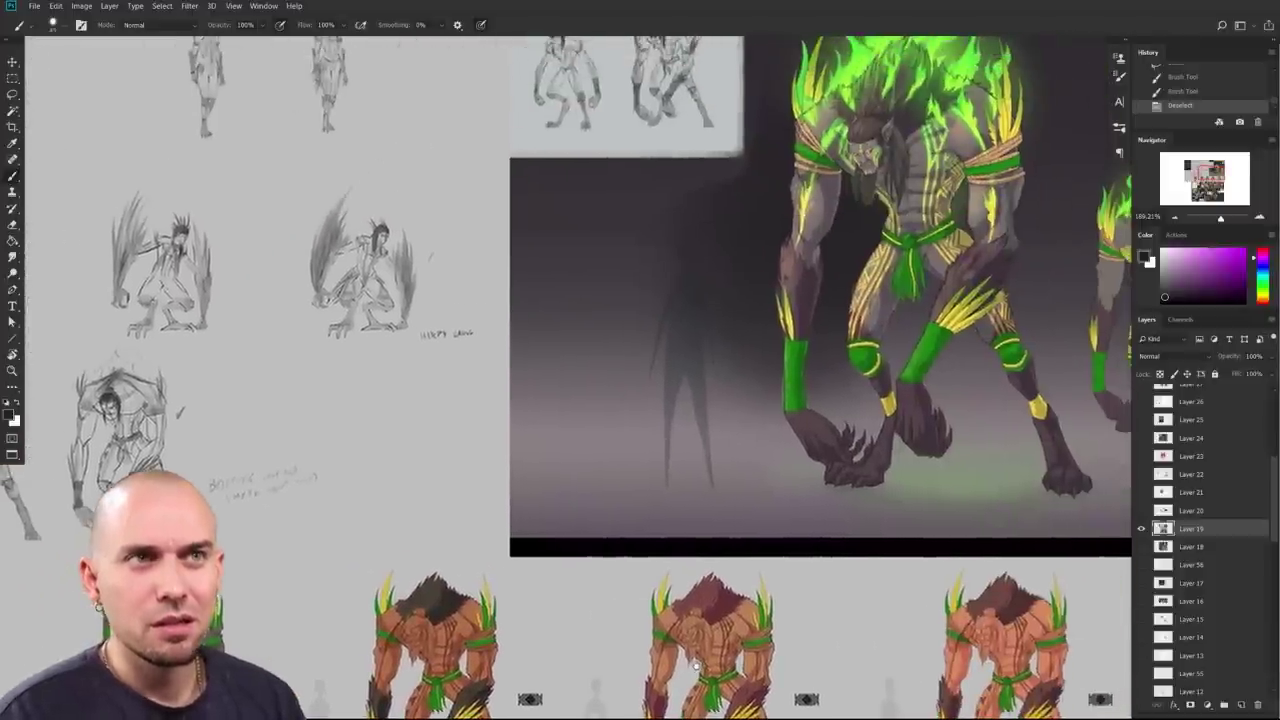
Step: Inspect the final creature's face, torso and arms up close and sample the grey of its forearm
left_click_drag(862, 236, 680, 560)
left_click_drag(680, 560, 706, 560)
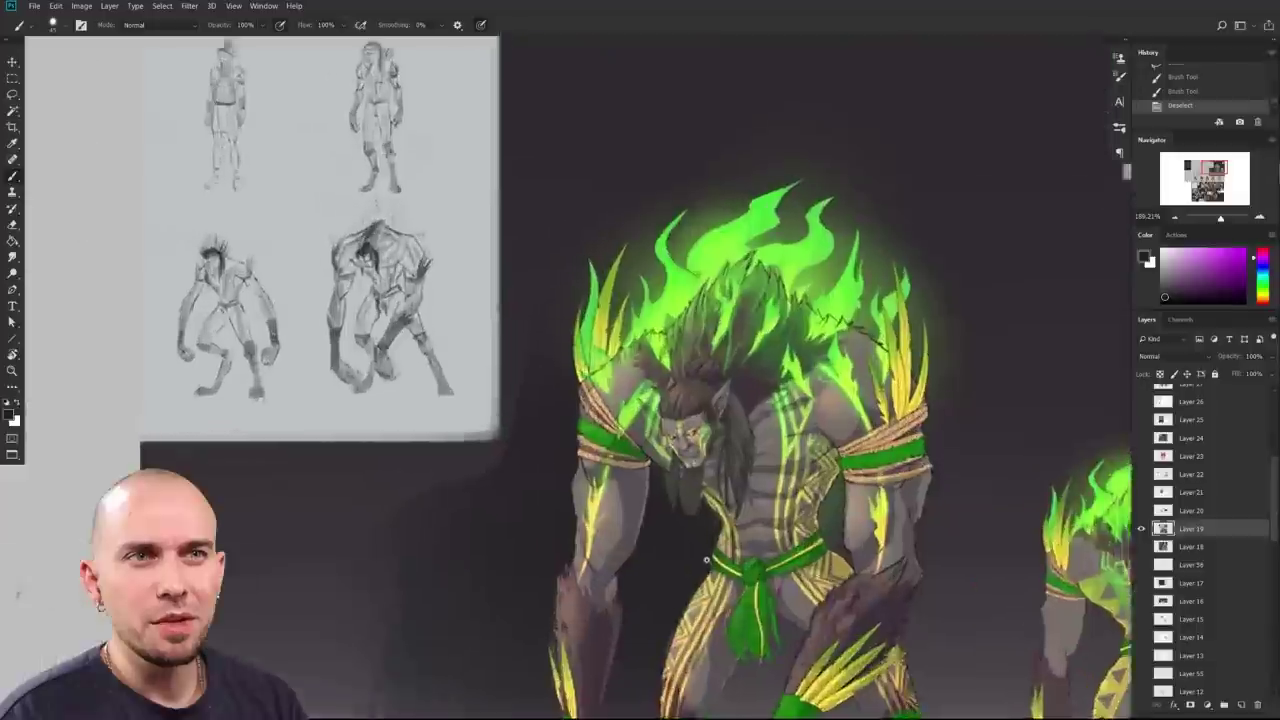
scroll(706, 560, "up", 5)
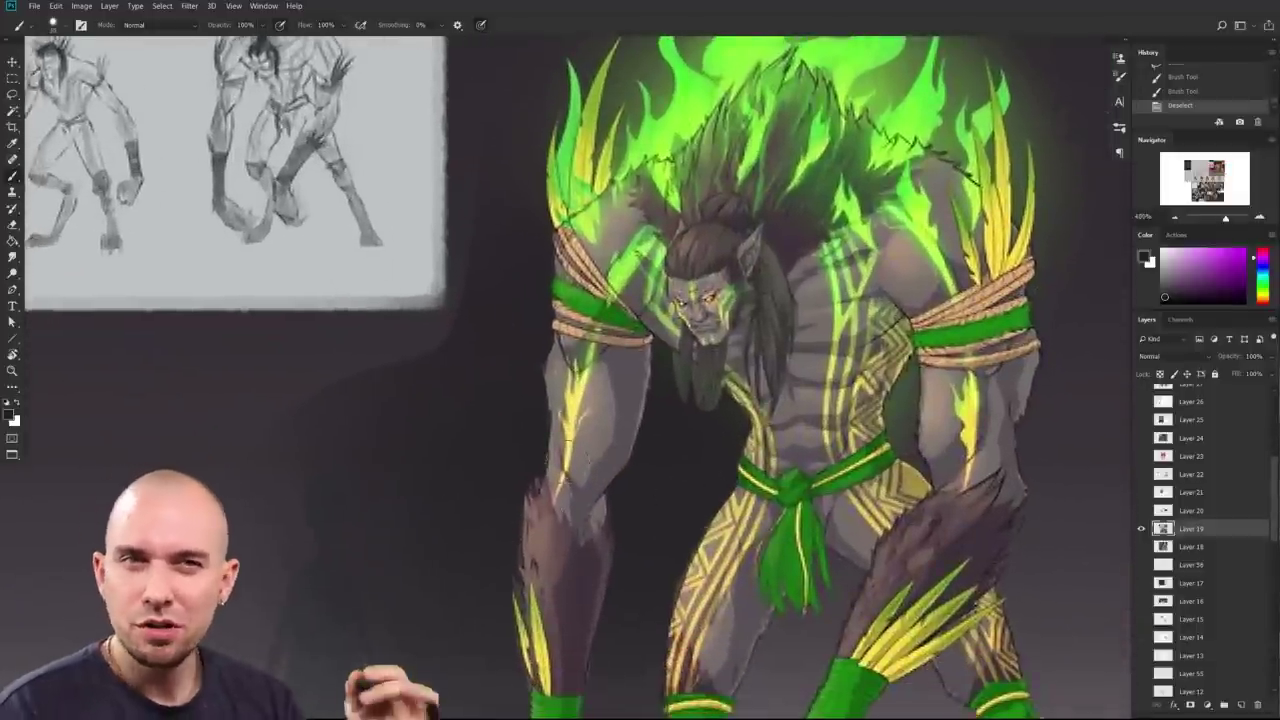
scroll(661, 505, "up", 2)
scroll(661, 505, "right", 1)
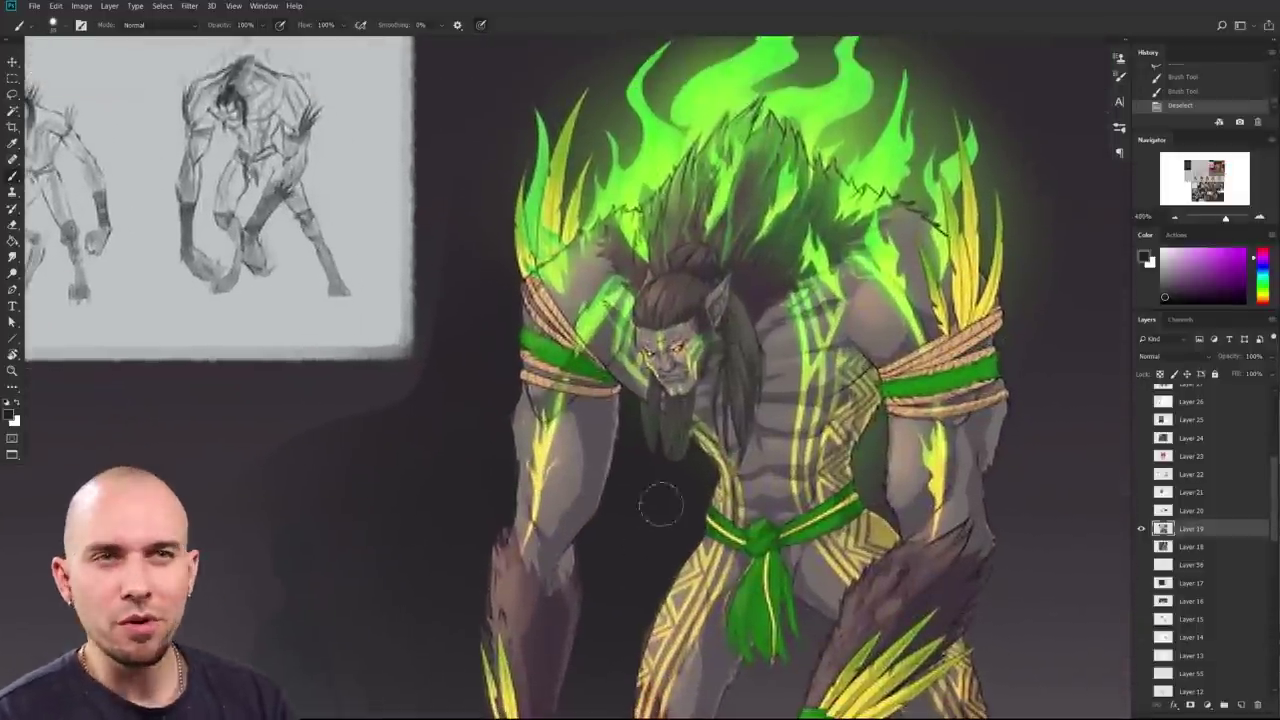
left_click(564, 465, "alt")
left_click(564, 465, "alt")
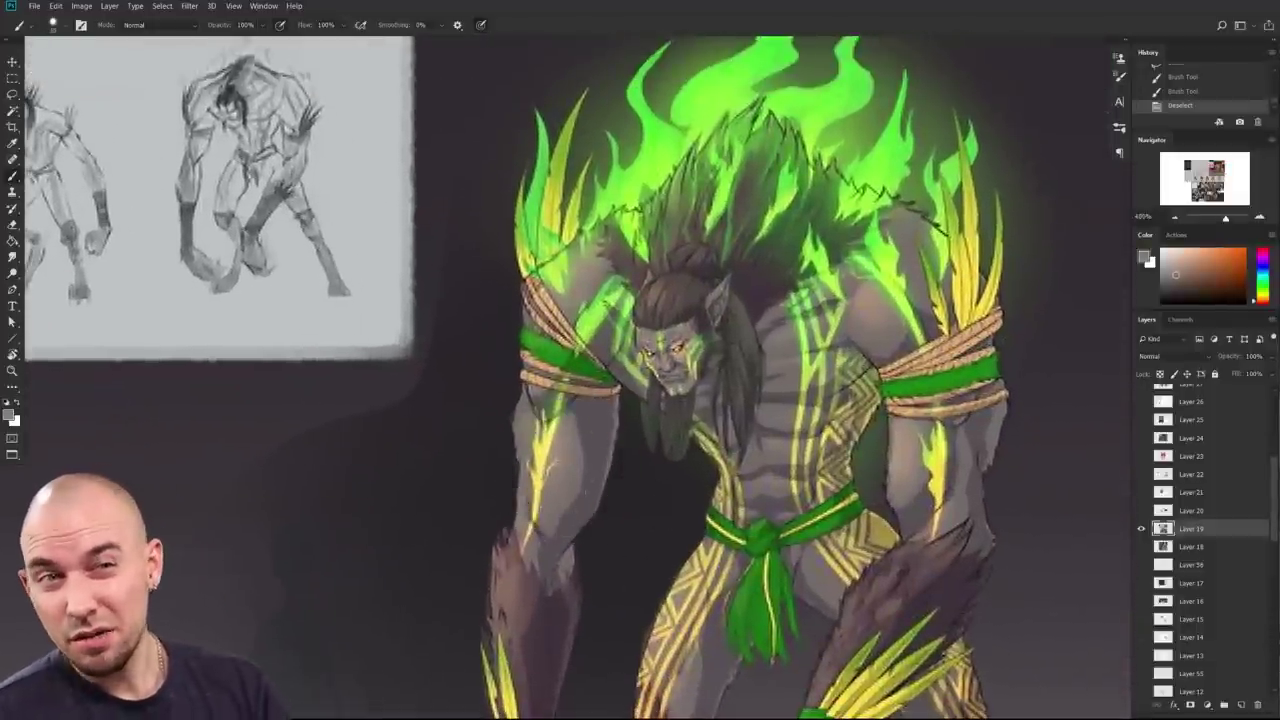
scroll(760, 400, "down", 3)
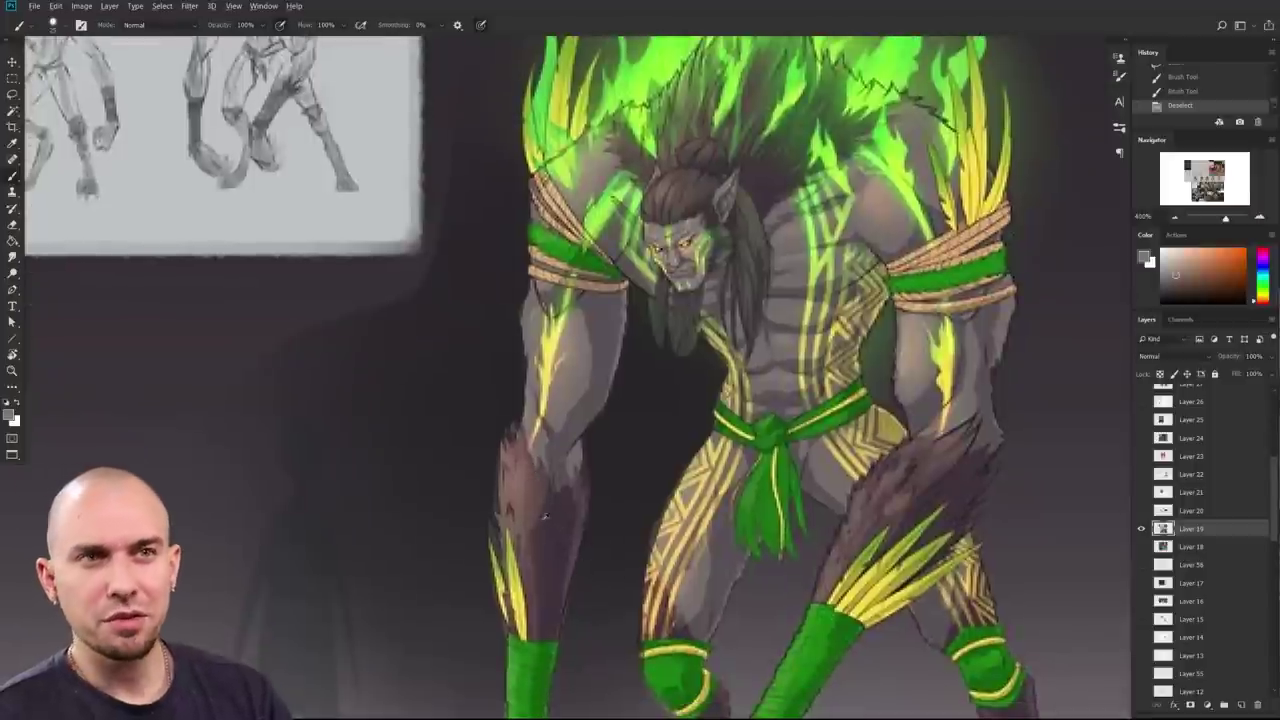
left_click_drag(567, 533, 550, 578)
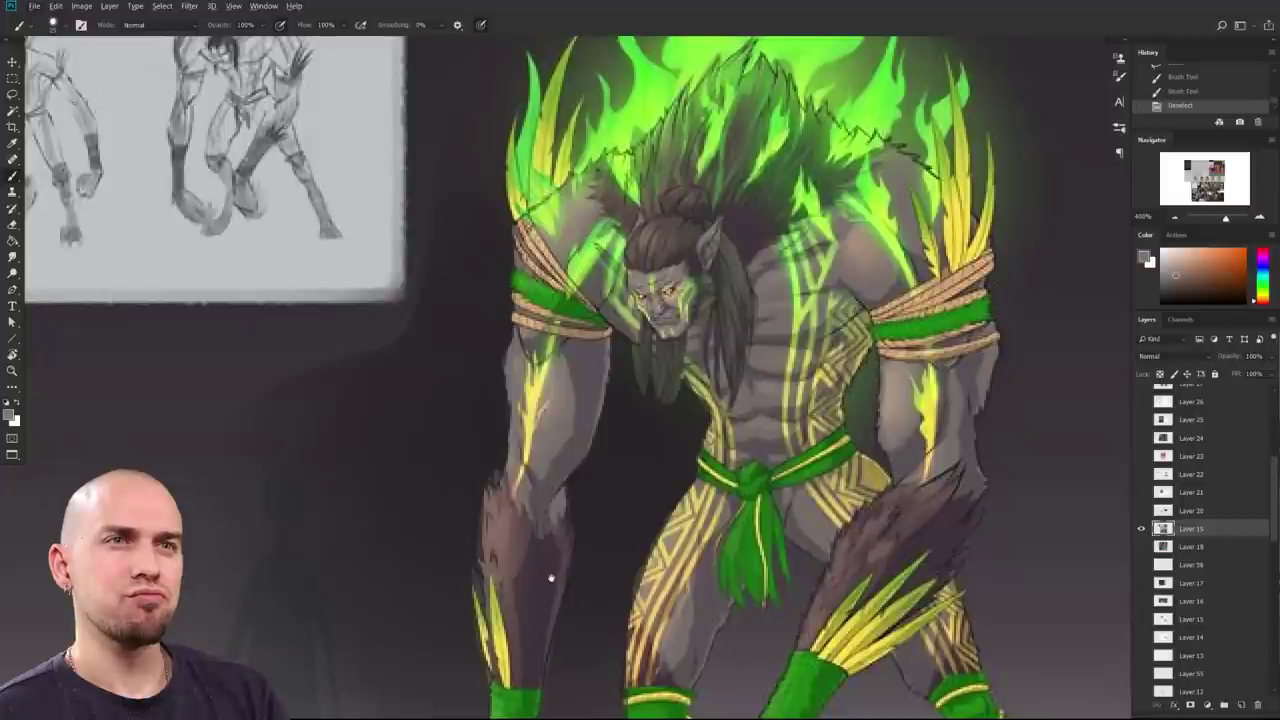
left_click_drag(551, 578, 549, 602)
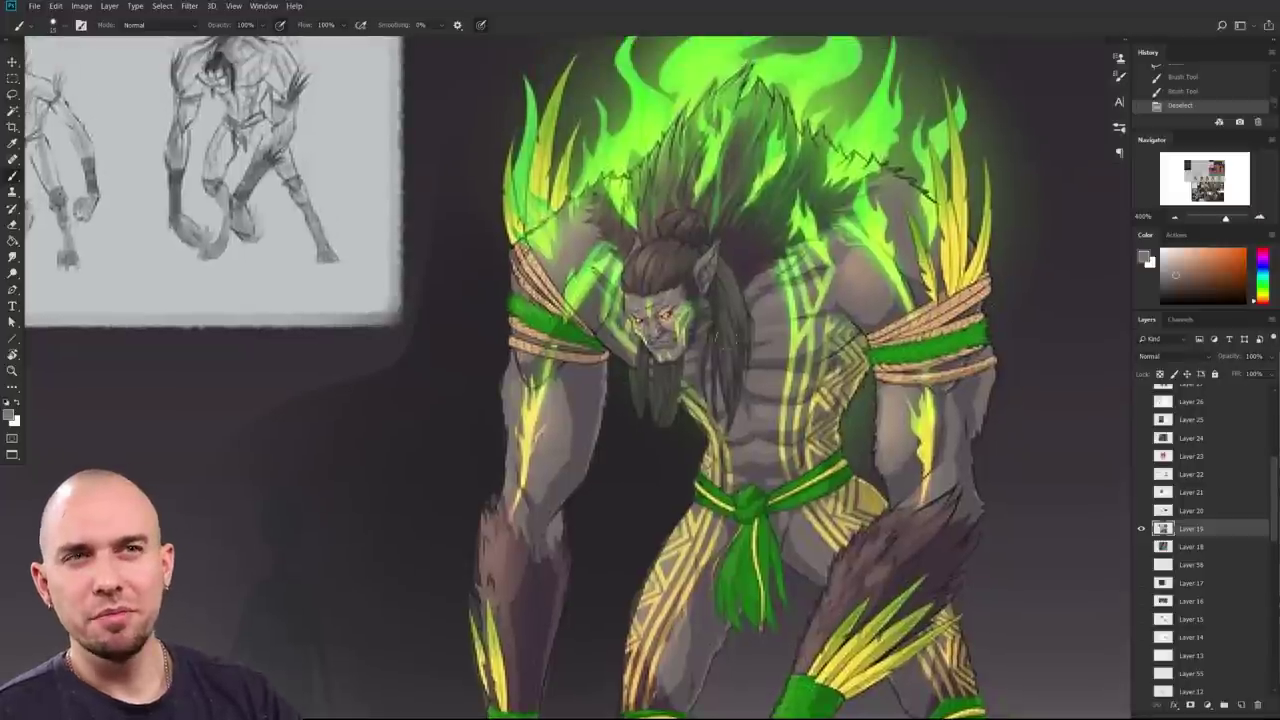
left_click_drag(724, 296, 693, 385)
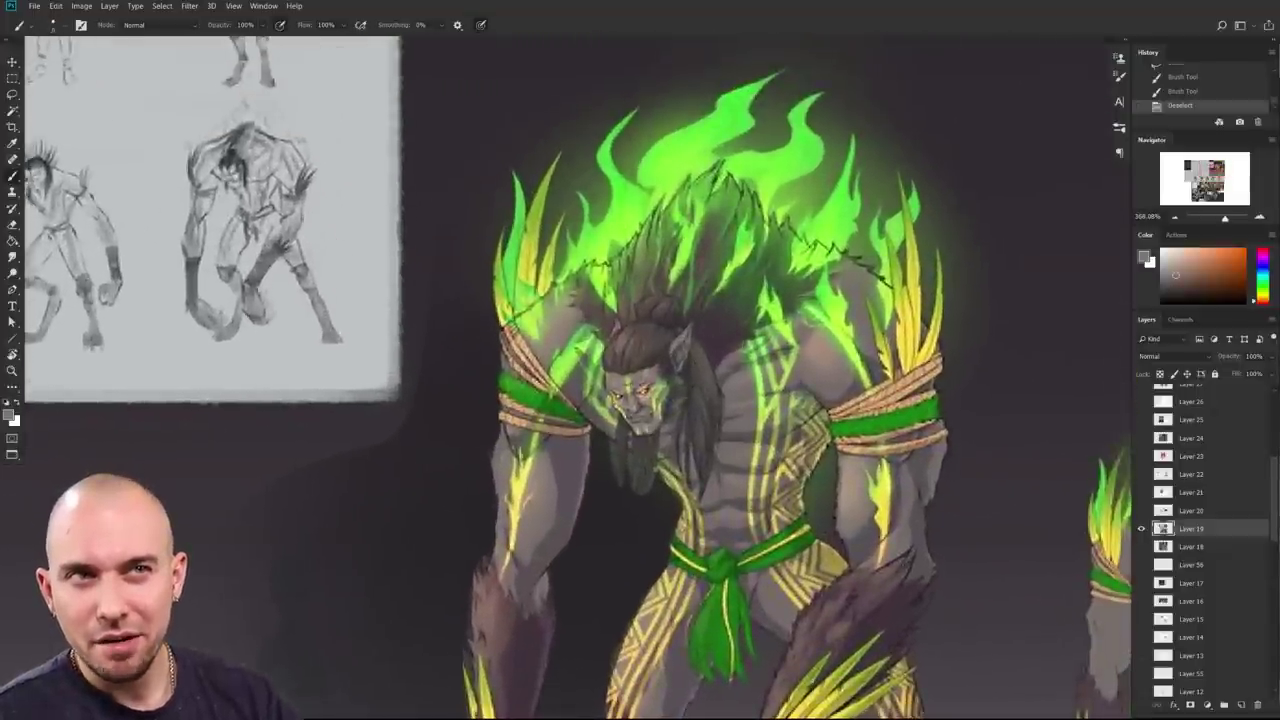
scroll(700, 391, "down", 5)
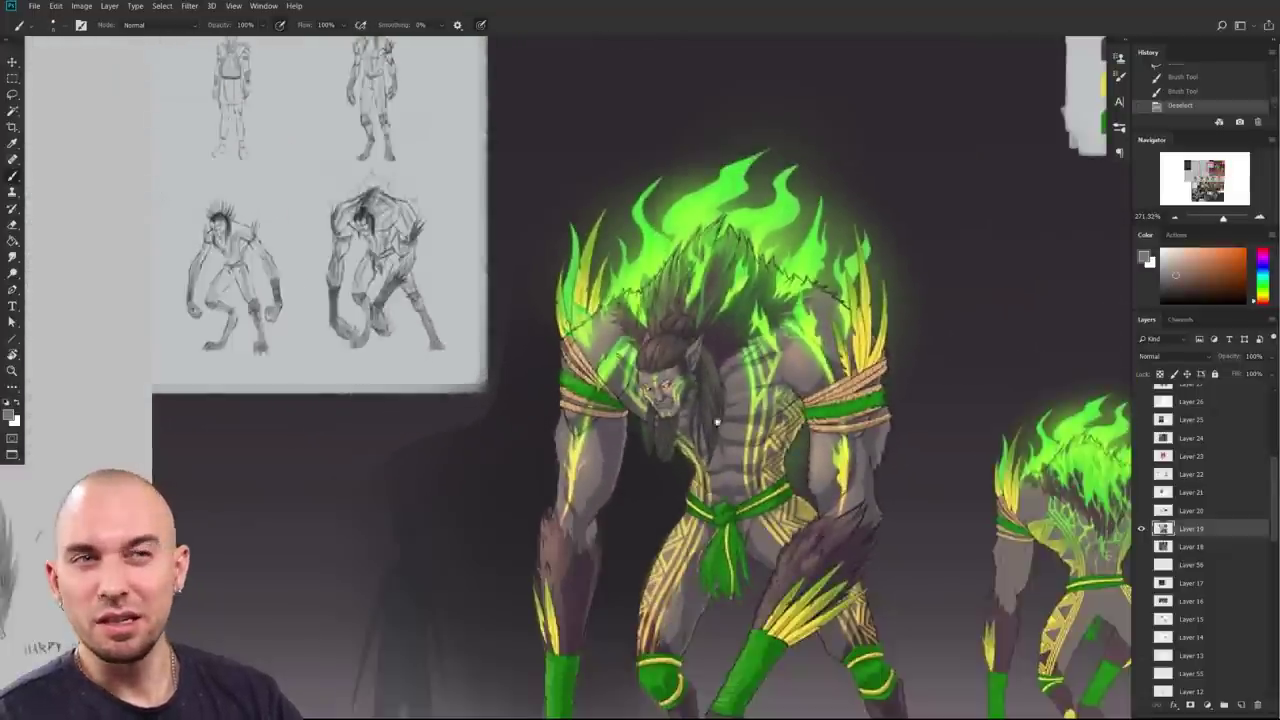
Step: Inspect the final creature's torso up close and sample the dark grey of its chest
scroll(716, 422, "up", 2)
left_click(733, 405, "alt")
left_click_drag(735, 406, 708, 400)
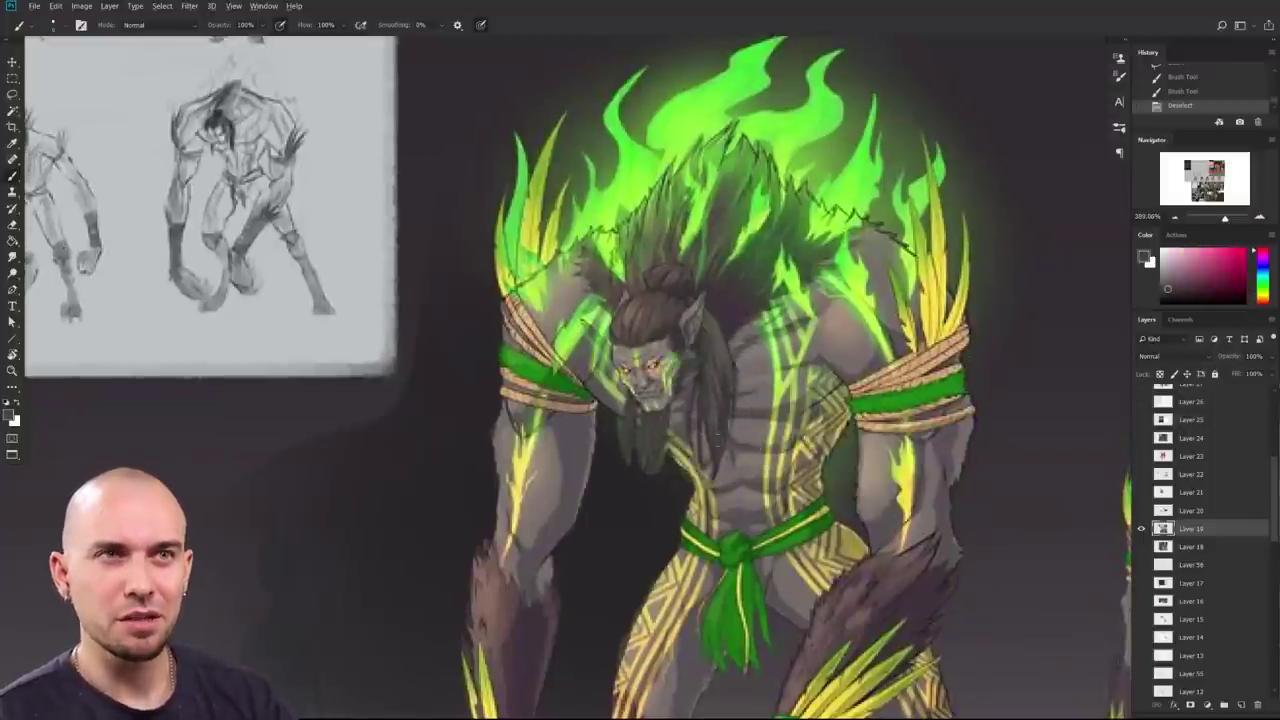
Step: Circle the last orange-skinned colour variation below the final artwork and undo the mark
scroll(708, 400, "down", 2)
scroll(646, 366, "down", 10)
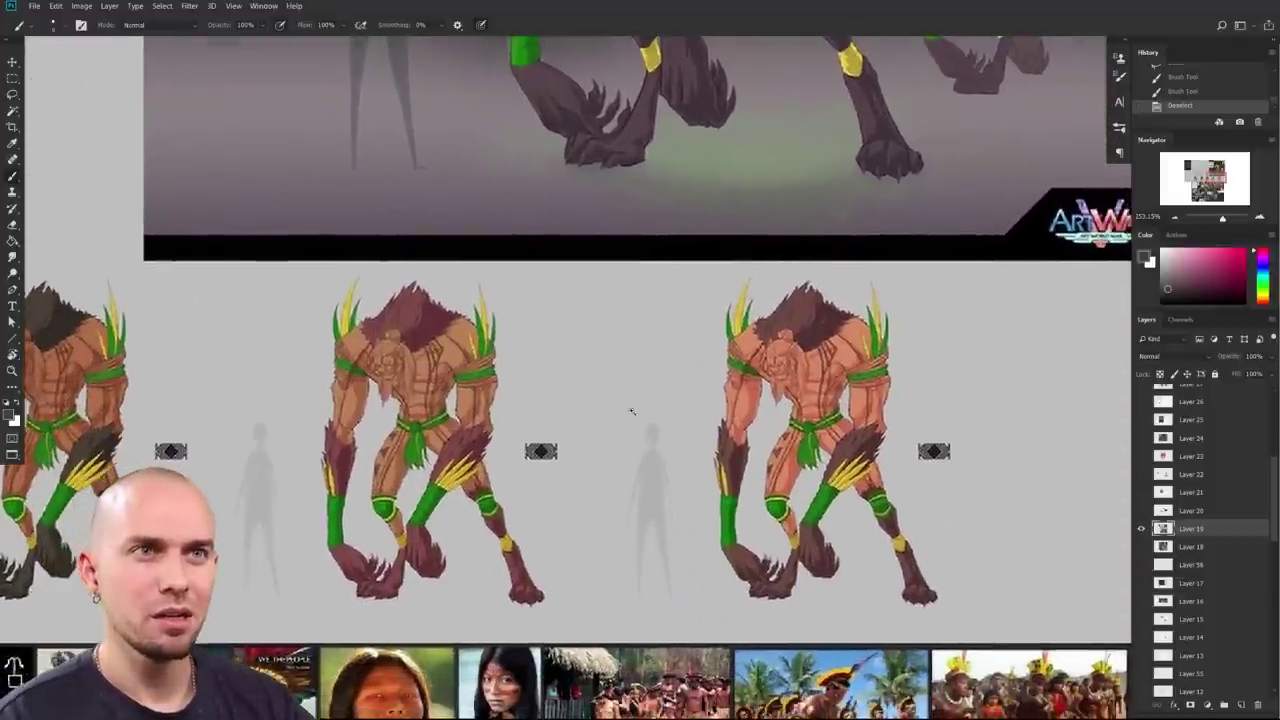
mouse_move(632, 411)
left_mouse_down()
mouse_move(675, 404)
mouse_move(450, 398)
left_mouse_up()
mouse_move(700, 238)
left_mouse_down()
mouse_move(640, 460)
mouse_move(608, 420)
left_mouse_up()
left_click_drag(703, 293, 643, 497)
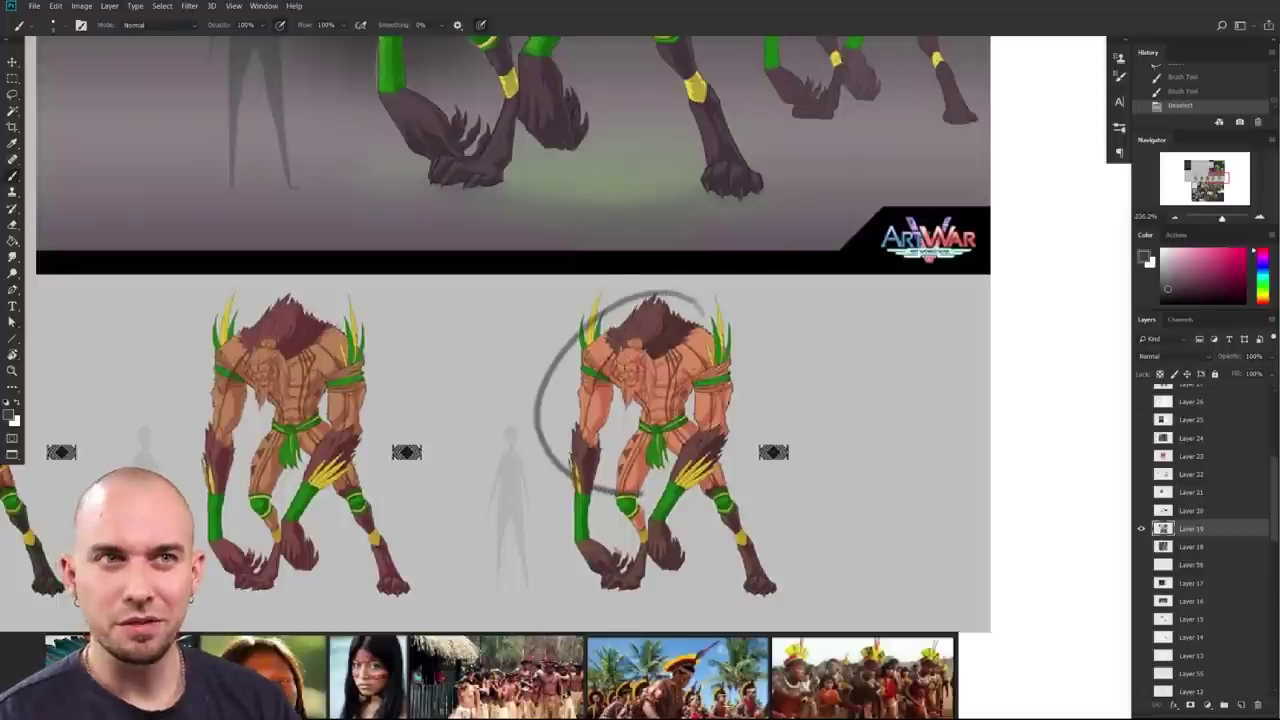
key("ctrl+z")
left_click_drag(530, 446, 564, 444)
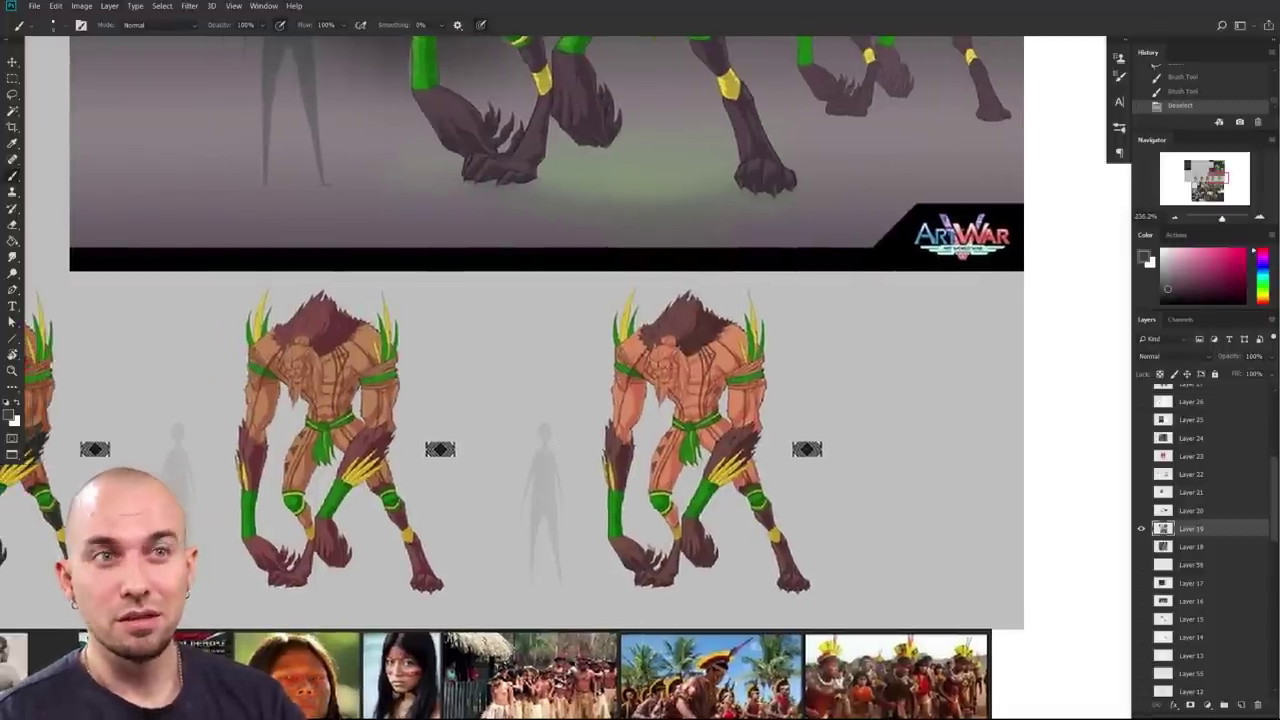
Step: Sample the orange skin of the last variation's shoulder and compare it with the neighbouring colour variations
left_click(730, 358, "alt")
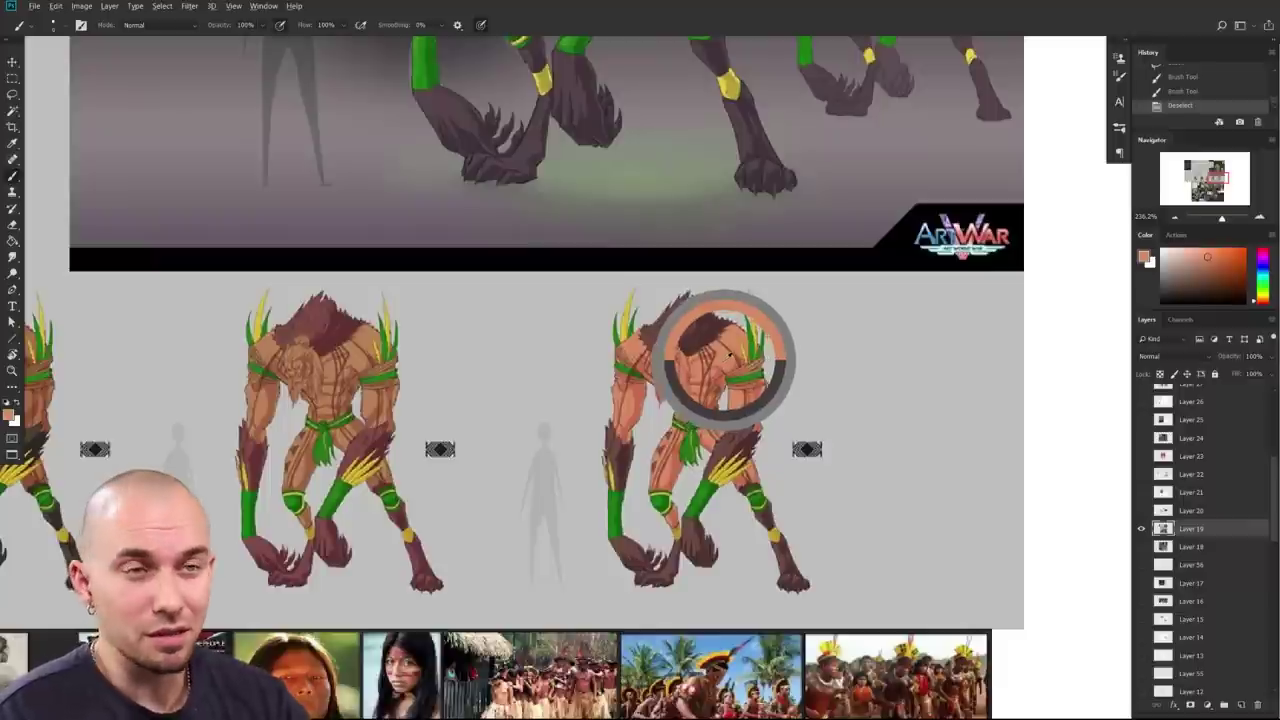
left_click_drag(655, 424, 789, 425)
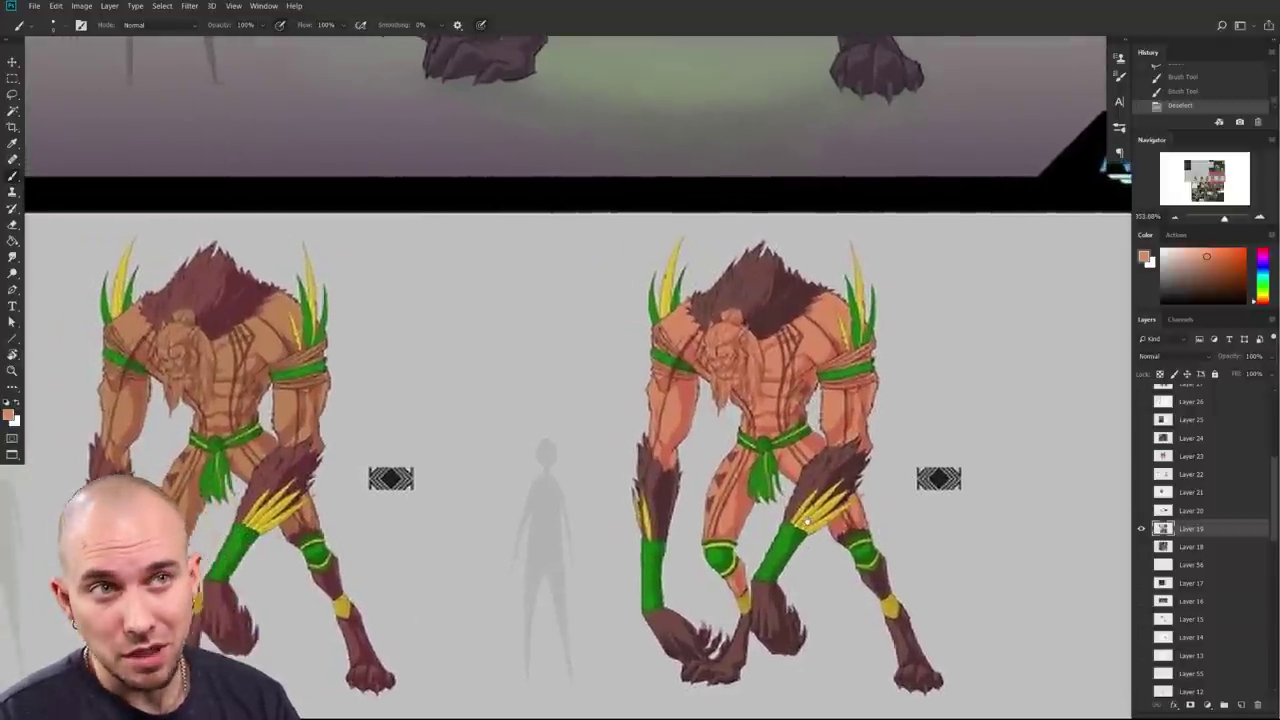
scroll(786, 516, "down", 2)
scroll(812, 420, "left", 2)
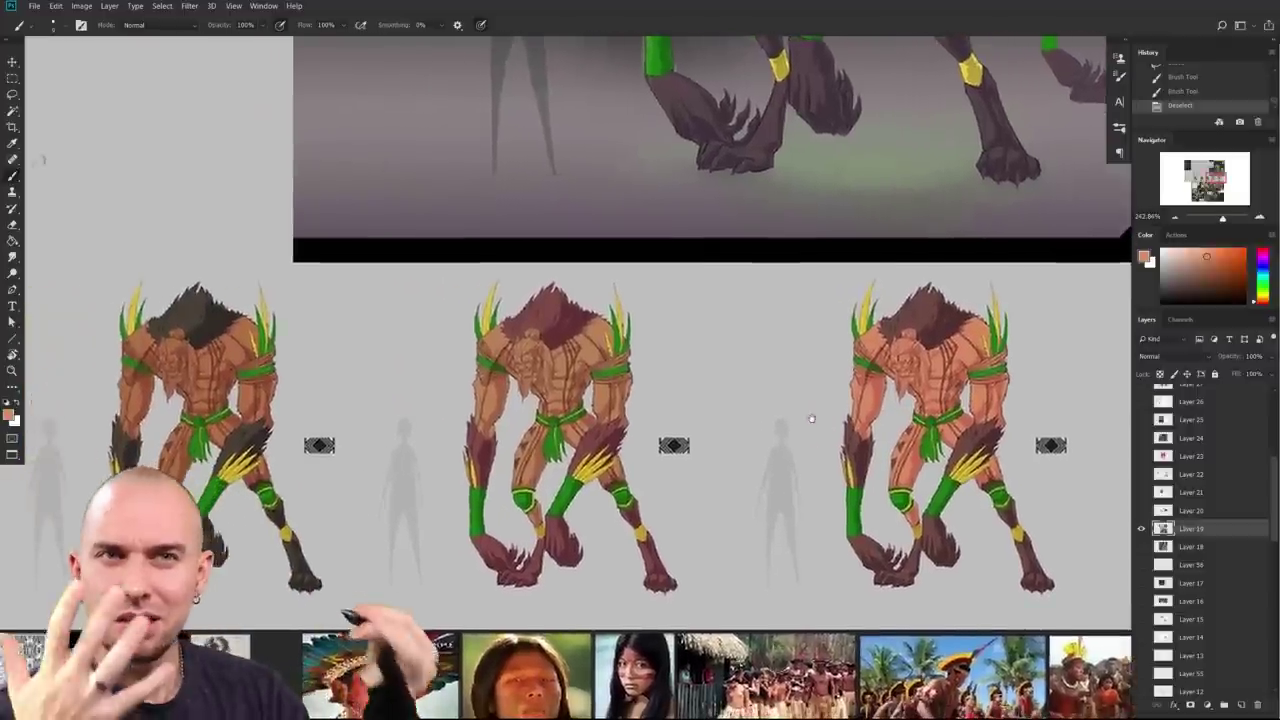
left_click_drag(741, 440, 1022, 432)
left_click_drag(829, 457, 879, 461)
Step: Examine the grey-skinned final creature in front and back view against its dark background
scroll(763, 489, "down", 2)
mouse_move(755, 488)
left_mouse_down()
mouse_move(961, 473)
mouse_move(700, 580)
left_mouse_up()
mouse_move(1045, 345)
left_mouse_down()
mouse_move(789, 523)
mouse_move(744, 591)
left_mouse_up()
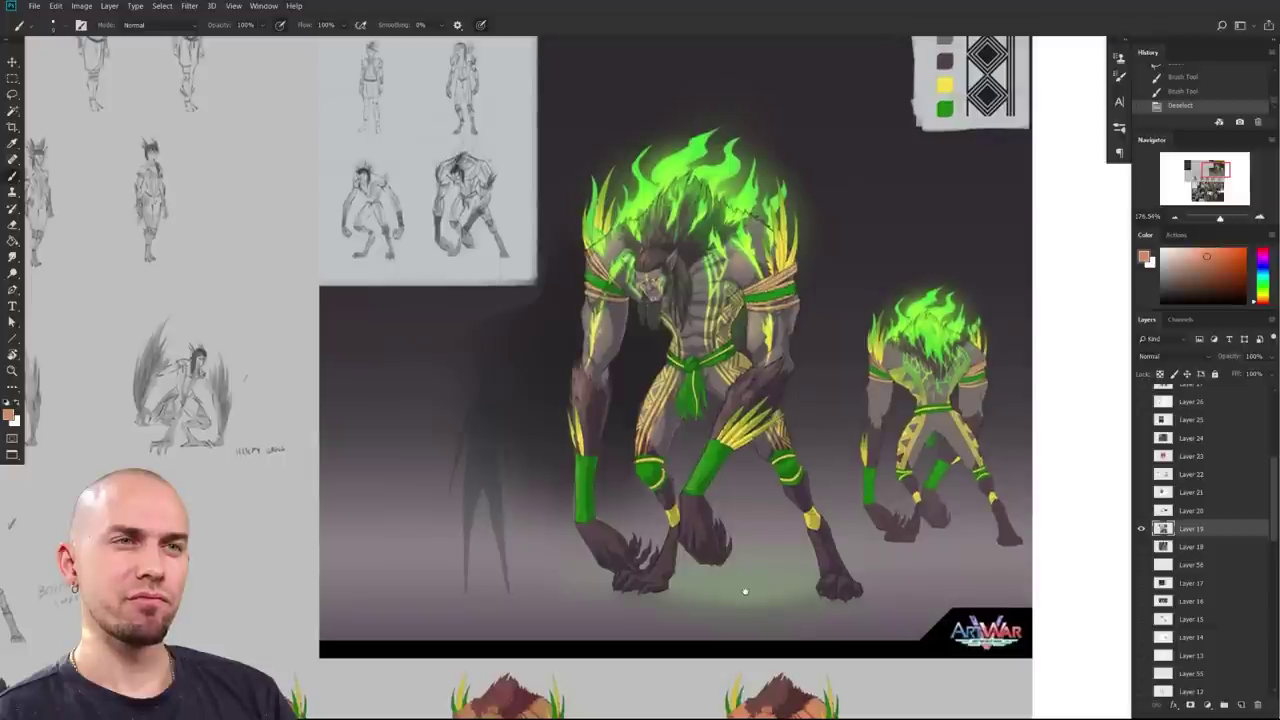
scroll(745, 592, "up", 2)
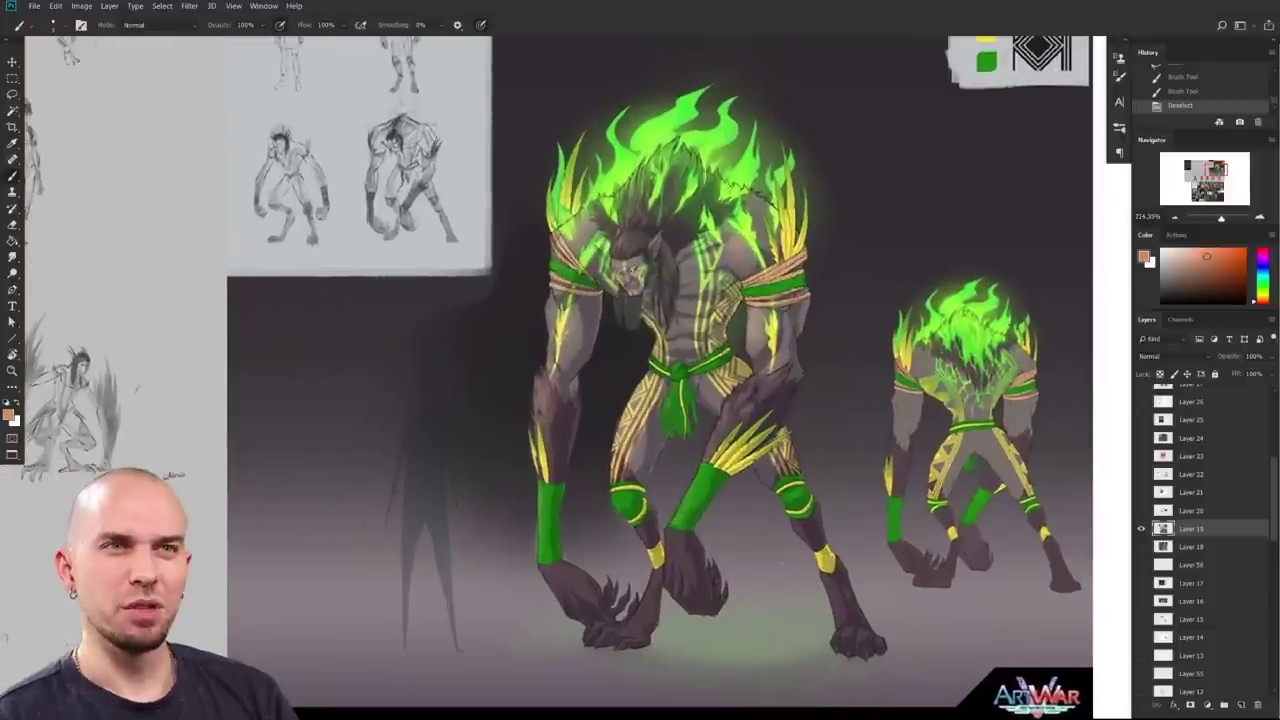
scroll(760, 500, "up", 3)
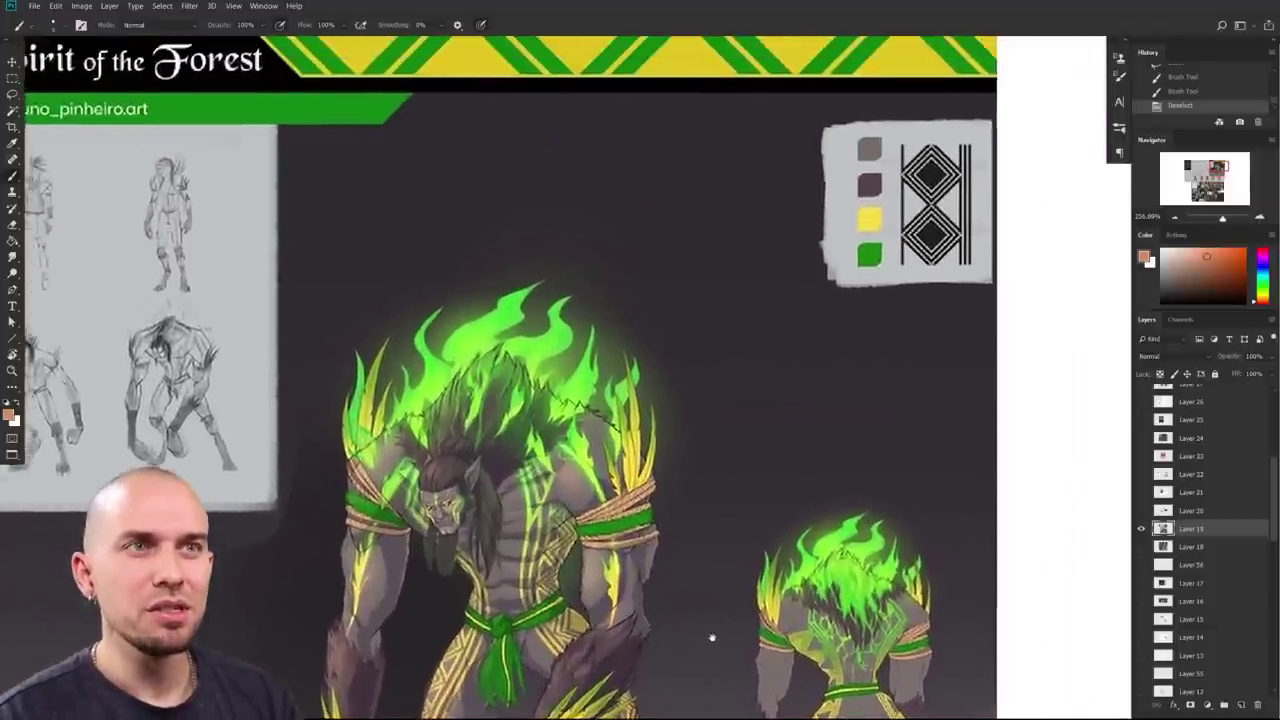
left_click_drag(712, 637, 706, 679)
left_click_drag(677, 572, 805, 460)
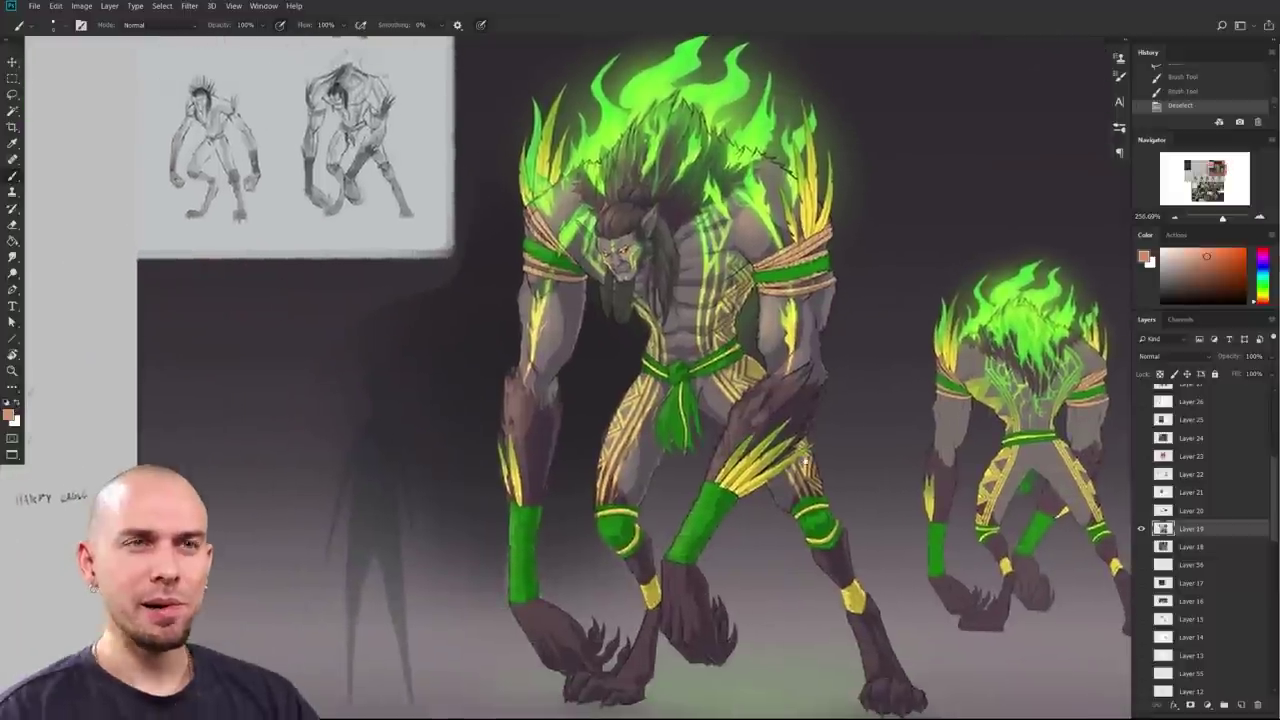
left_click_drag(814, 525, 793, 513)
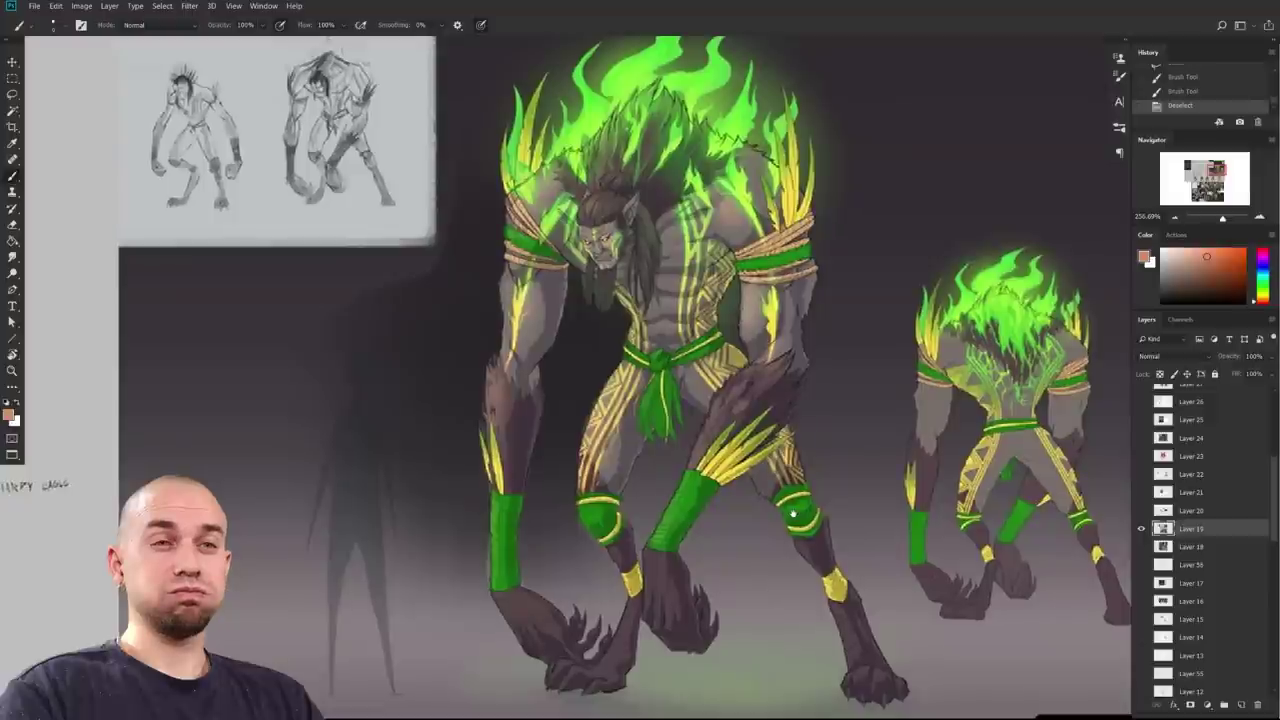
Step: Compare the orange-skinned variations below the artwork with the final creature's grey skin and green flames
scroll(793, 513, "down", 5)
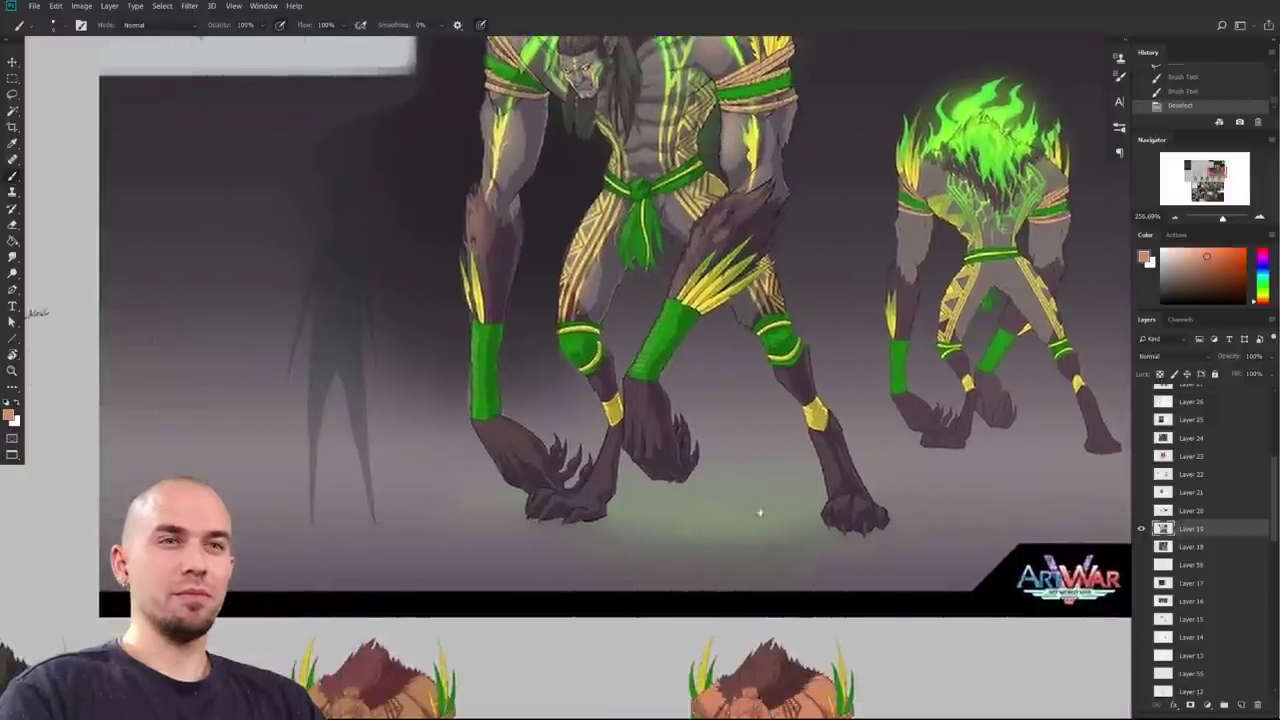
scroll(760, 512, "down", 3)
scroll(743, 438, "up", 3)
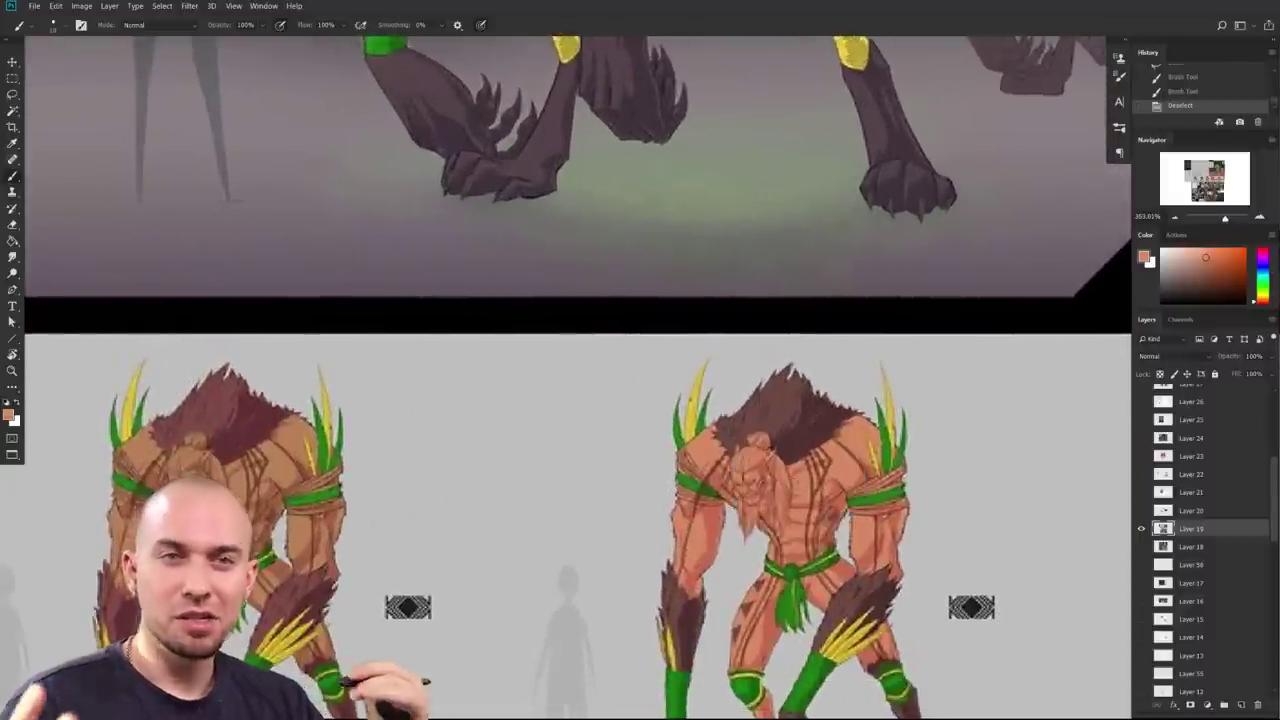
scroll(796, 575, "up", 10)
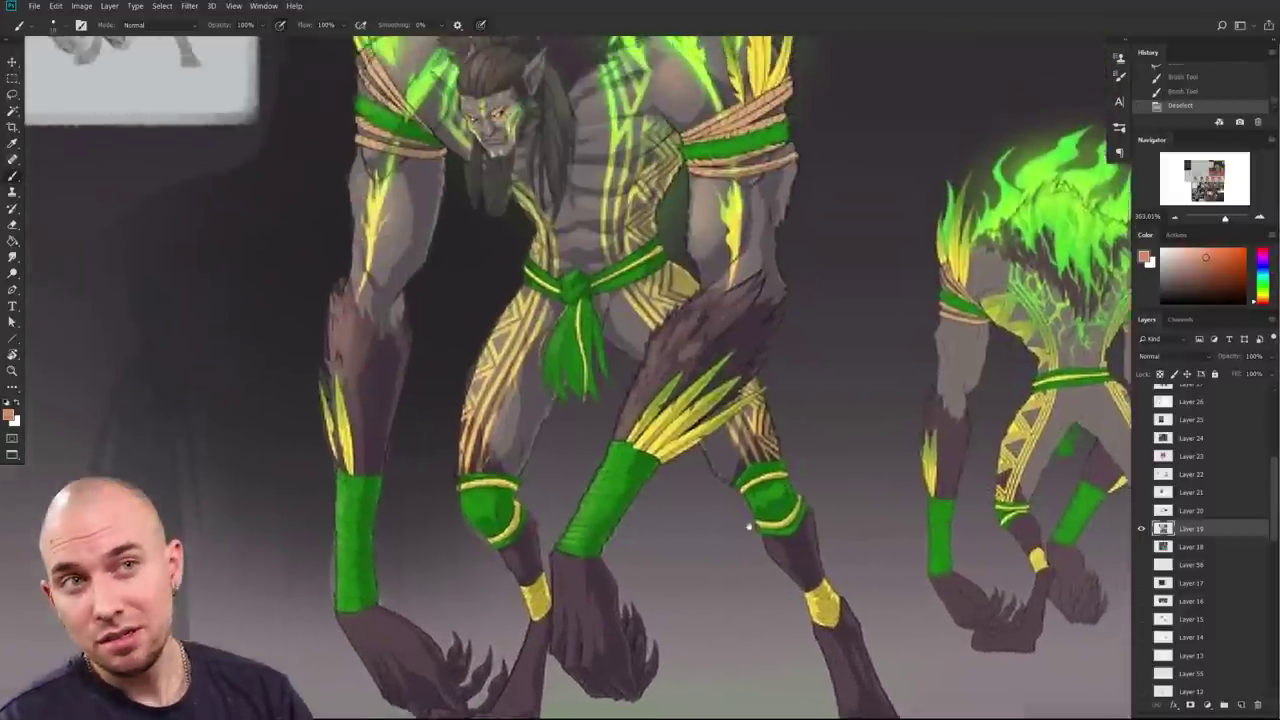
scroll(796, 575, "down", 3)
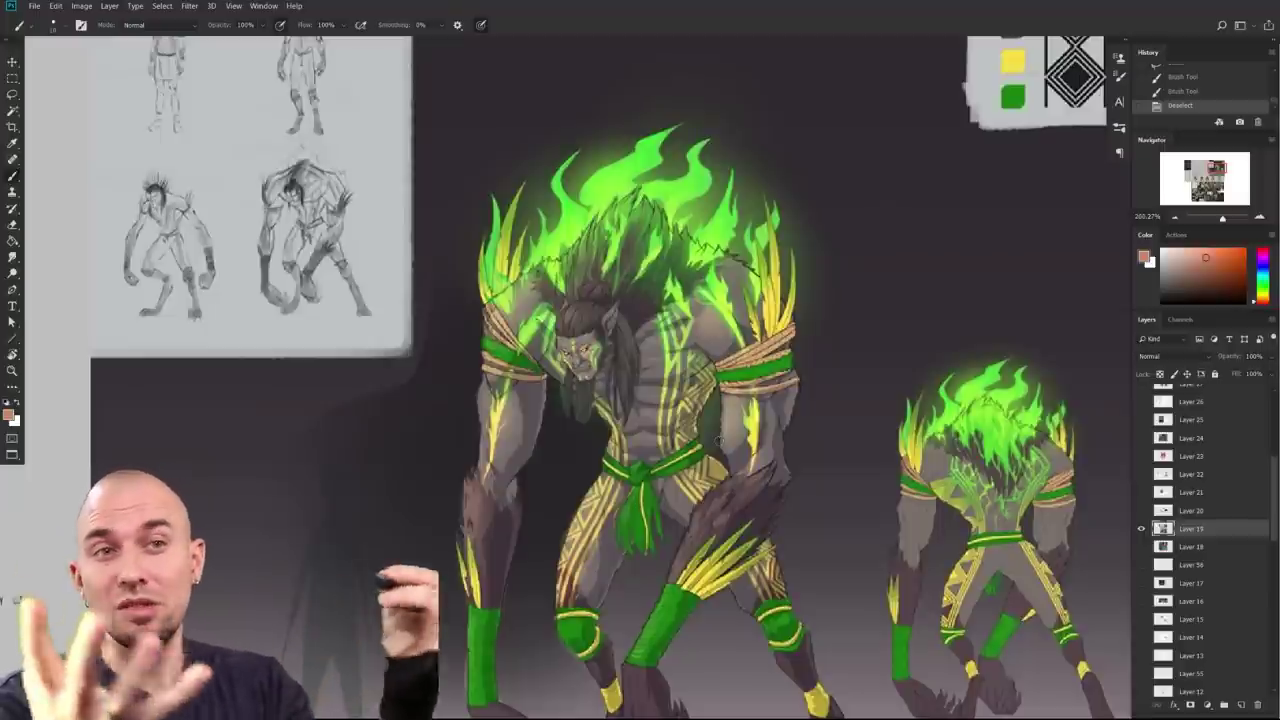
left_click_drag(780, 535, 646, 525)
scroll(645, 525, "up", 4)
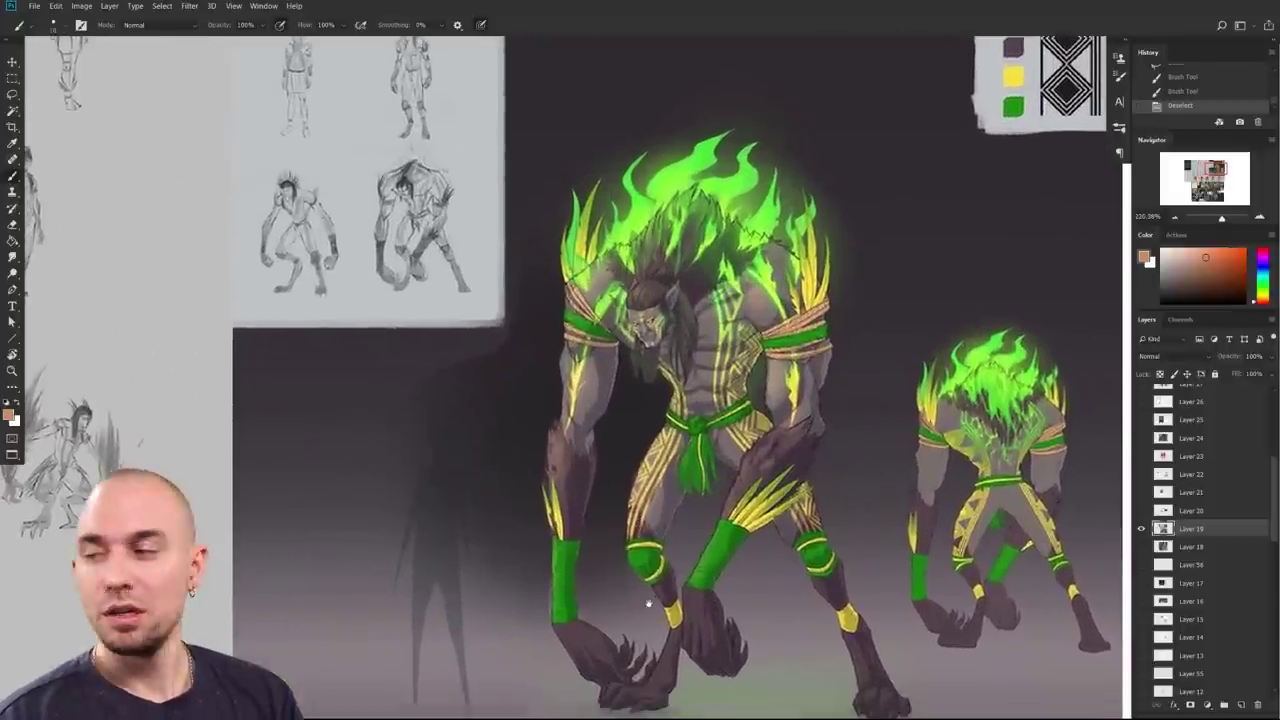
left_click_drag(648, 603, 648, 611)
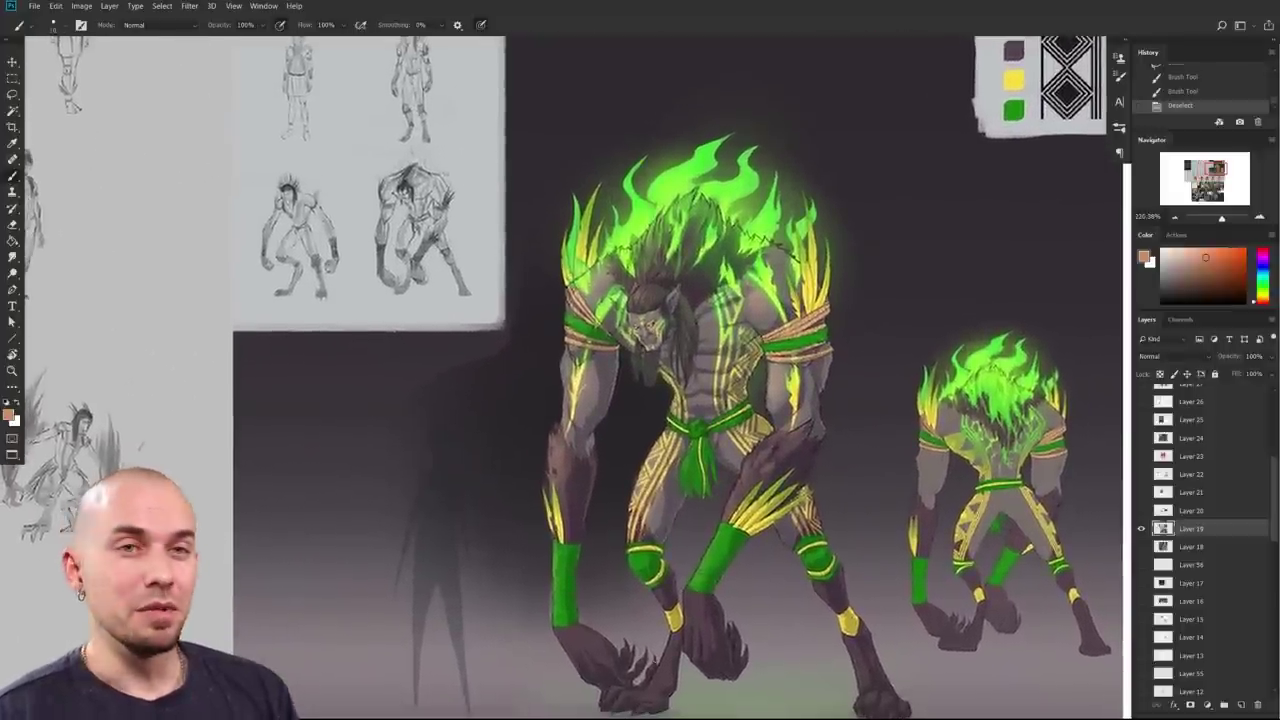
Step: Return to the last orange-skinned variation and resample the skin colour beside its mane
scroll(640, 370, "down", 10)
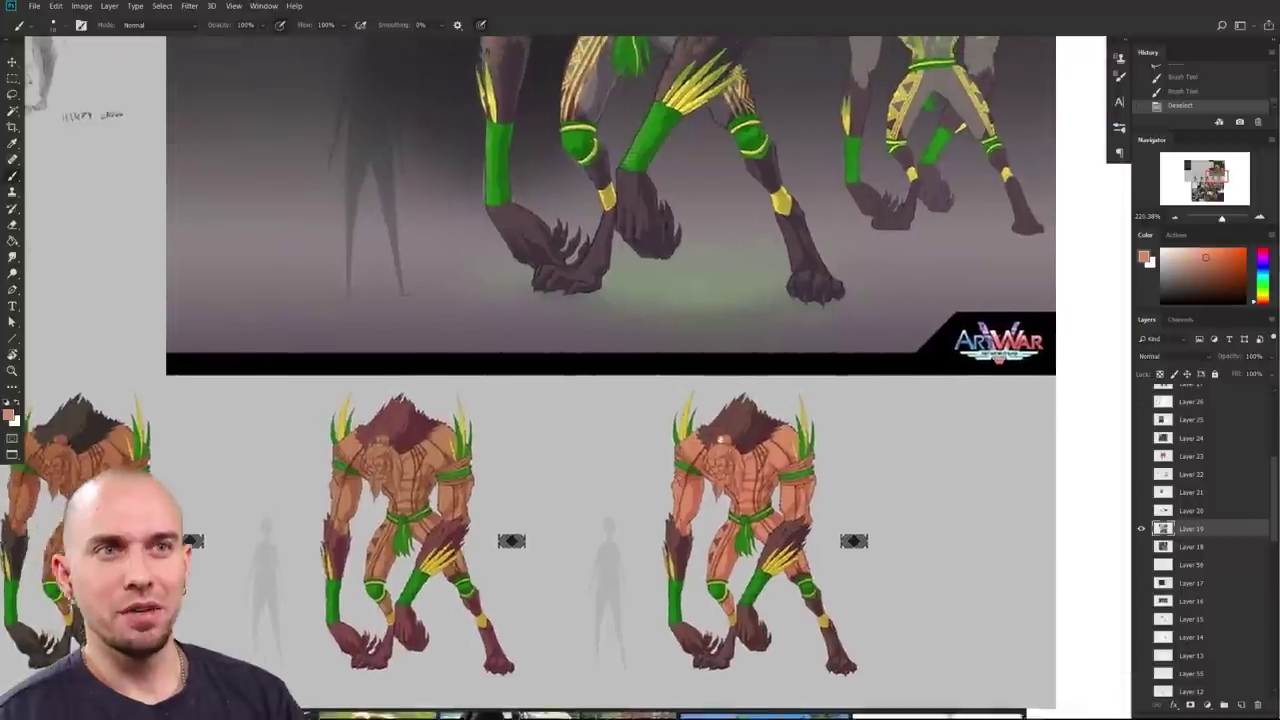
left_click_drag(721, 439, 682, 461)
left_click(749, 464, "alt")
left_click(745, 467, "alt")
left_click(748, 467, "alt")
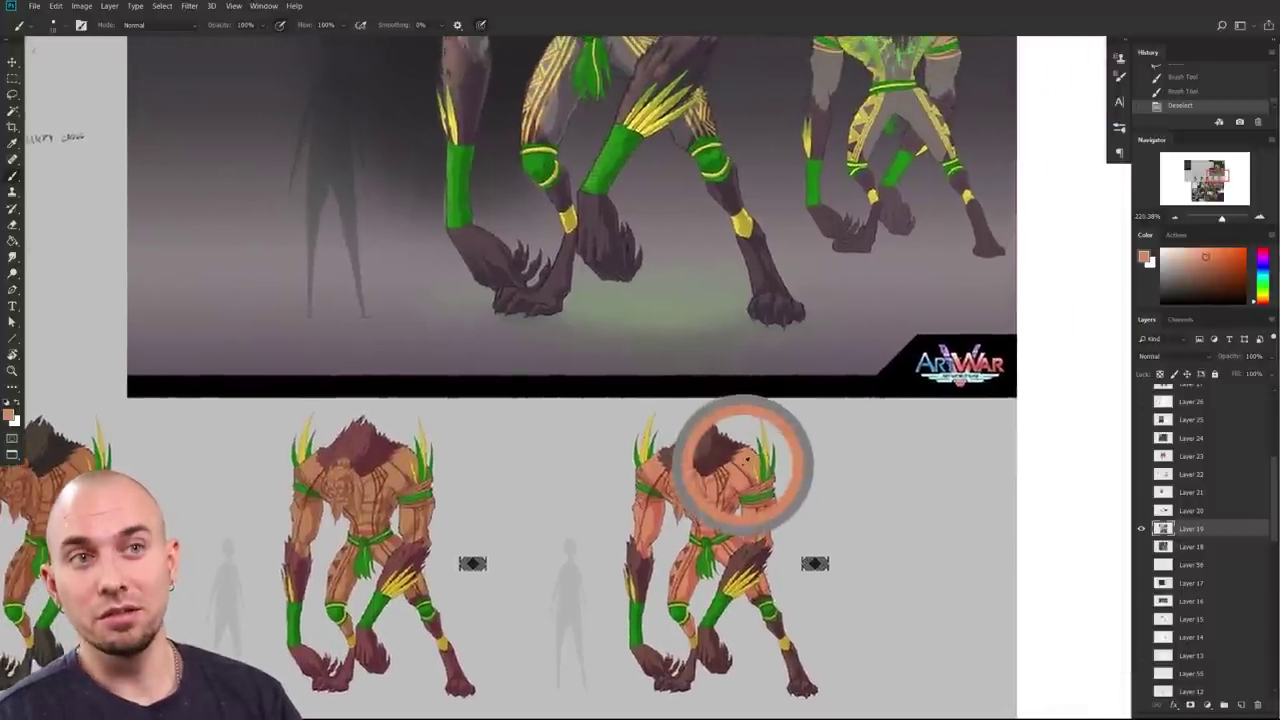
Step: Inspect the final creature's flames, feathers and body paint, sampling its yellow and bright green accent colours
left_click_drag(690, 600, 668, 585)
left_click_drag(713, 435, 707, 604)
left_click_drag(716, 413, 721, 582)
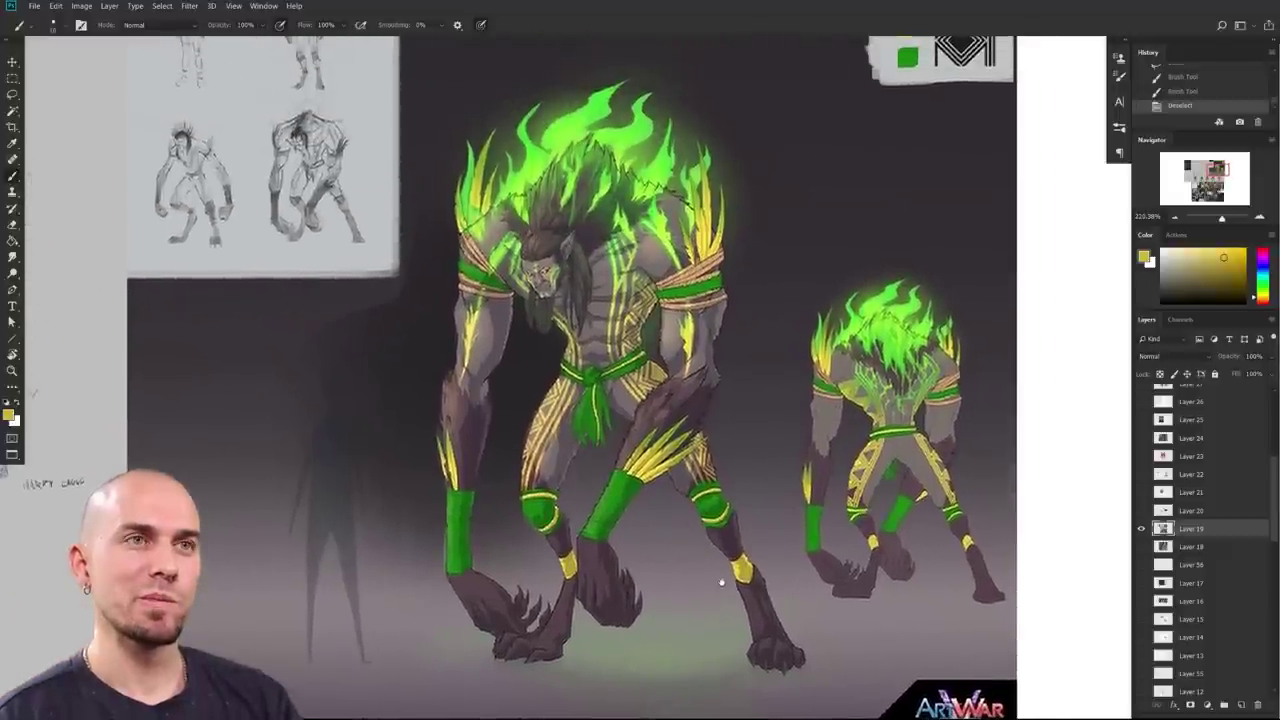
left_click_drag(721, 582, 723, 583)
left_click_drag(592, 268, 608, 526)
left_click_drag(608, 526, 670, 526)
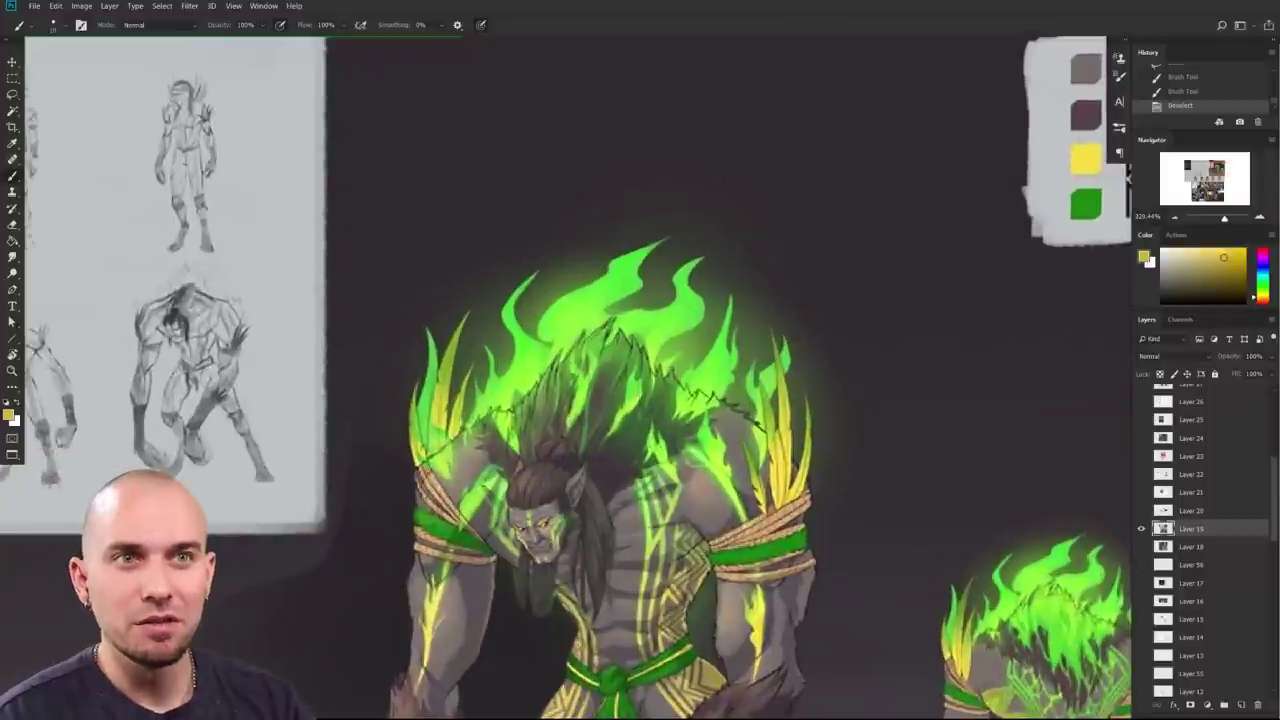
left_click_drag(504, 406, 570, 343)
left_click_drag(608, 559, 674, 141)
left_click_drag(662, 490, 588, 490)
left_click_drag(738, 407, 742, 461)
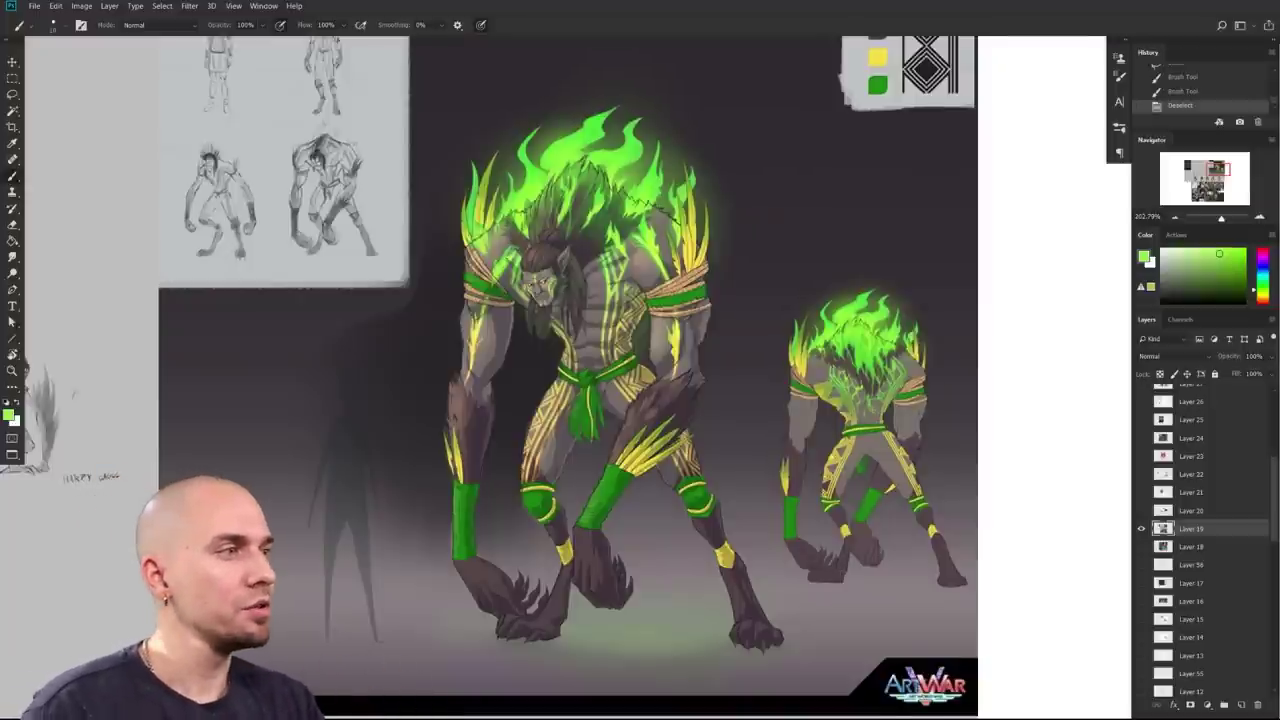
Step: Set a bright turquoise brush colour and enlarge the brush for painting over the front-view creature's flames
left_click_drag(859, 494, 905, 485)
scroll(905, 485, "down", 3)
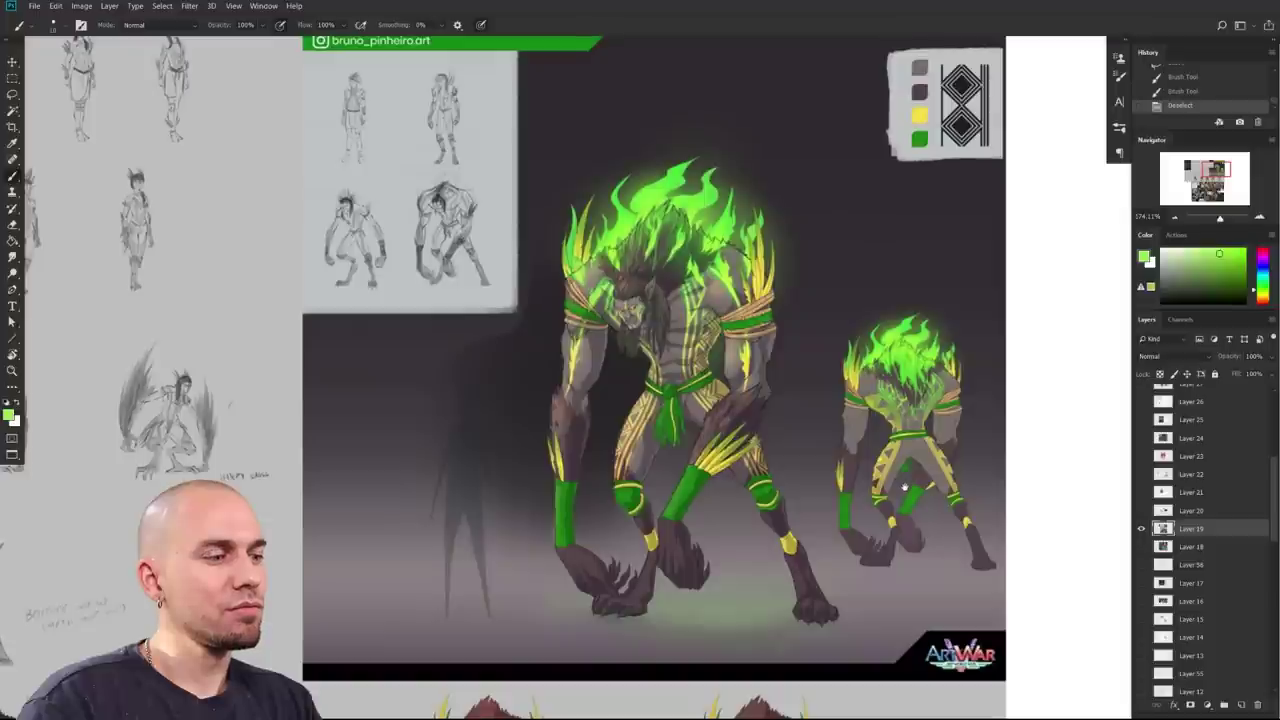
left_click_drag(920, 463, 862, 616)
scroll(763, 529, "up", 4)
left_click(1265, 277)
left_click_drag(580, 247, 582, 258)
key("bracketright")
key("bracketright")
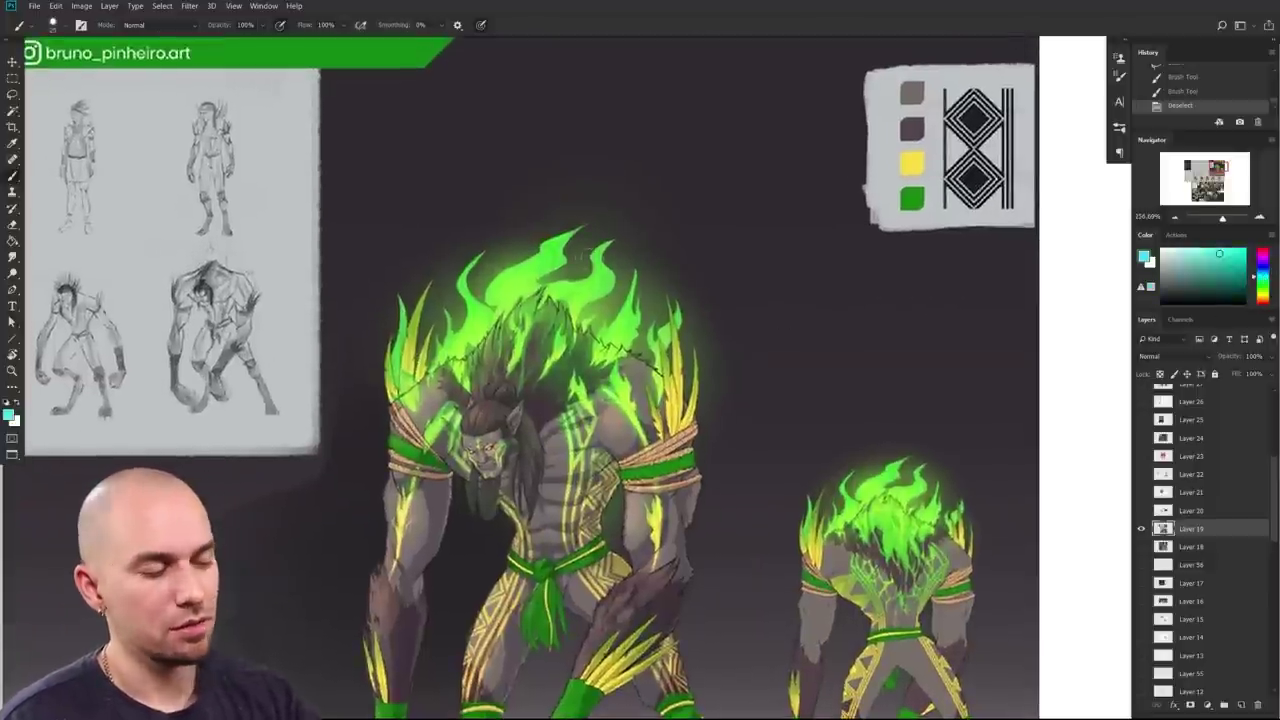
Step: Add a new layer and lasso the dark background around the large creature's flames, shoulders and upper arms
key("l")
left_click(594, 333)
key("Return")
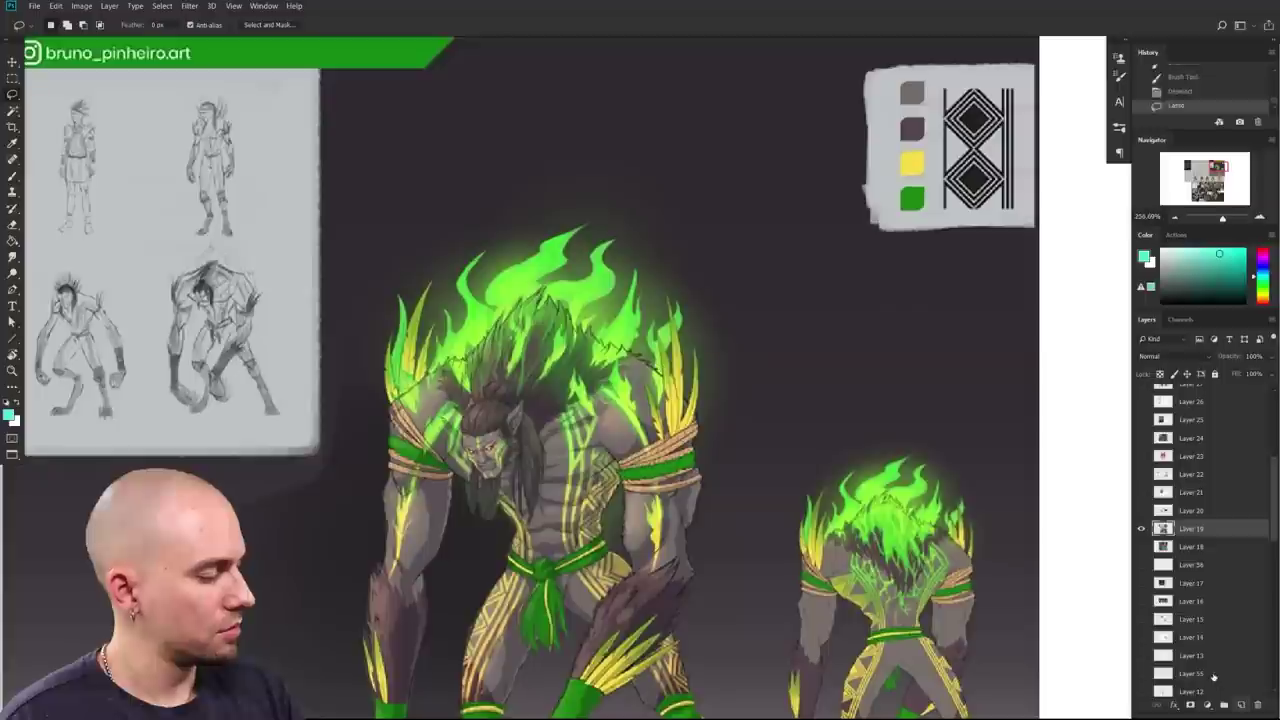
left_click(1241, 704)
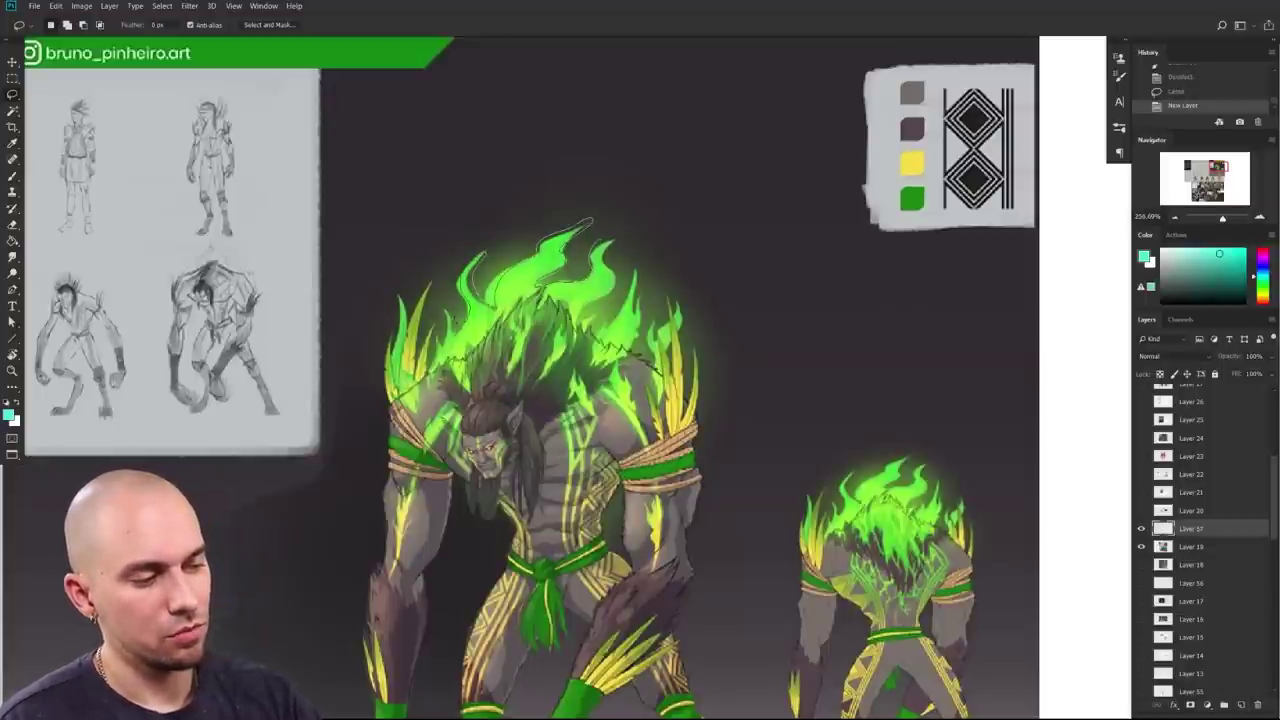
left_click_drag(436, 328, 424, 288)
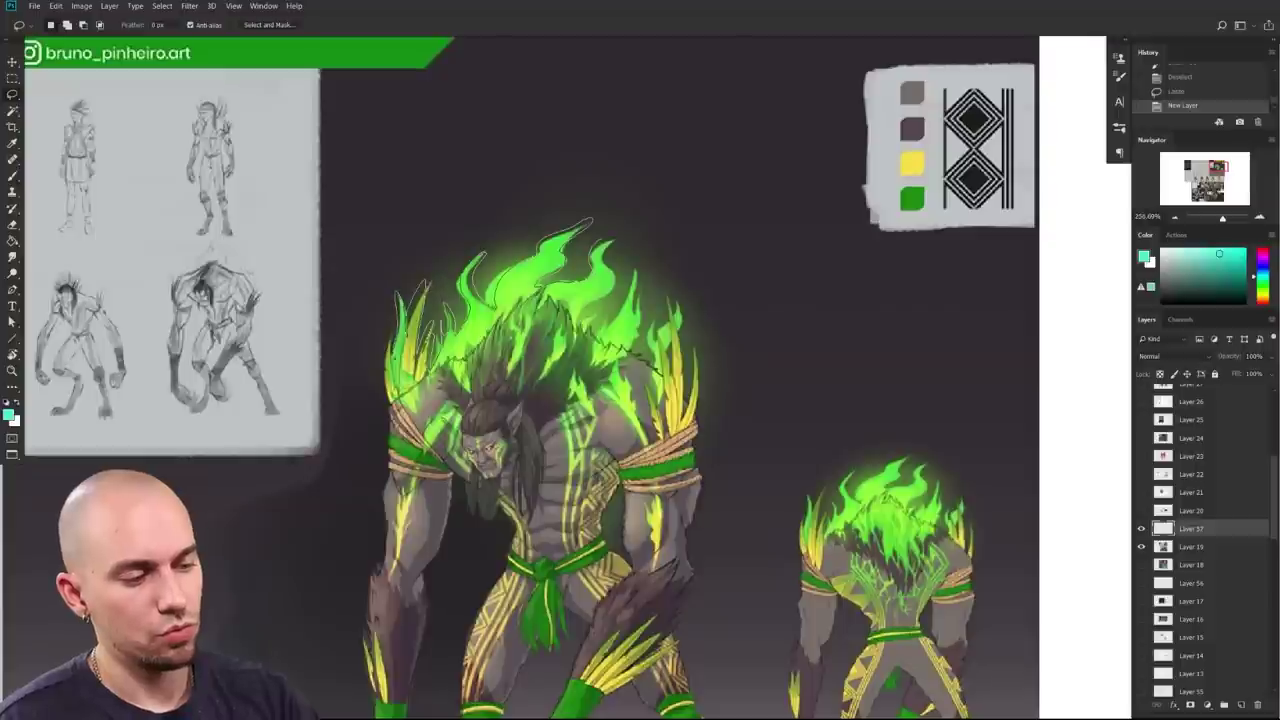
mouse_move(390, 494)
left_mouse_down()
mouse_move(344, 509)
mouse_move(403, 165)
mouse_move(764, 166)
mouse_move(780, 427)
mouse_move(724, 510)
mouse_move(702, 482)
mouse_move(707, 396)
left_mouse_up()
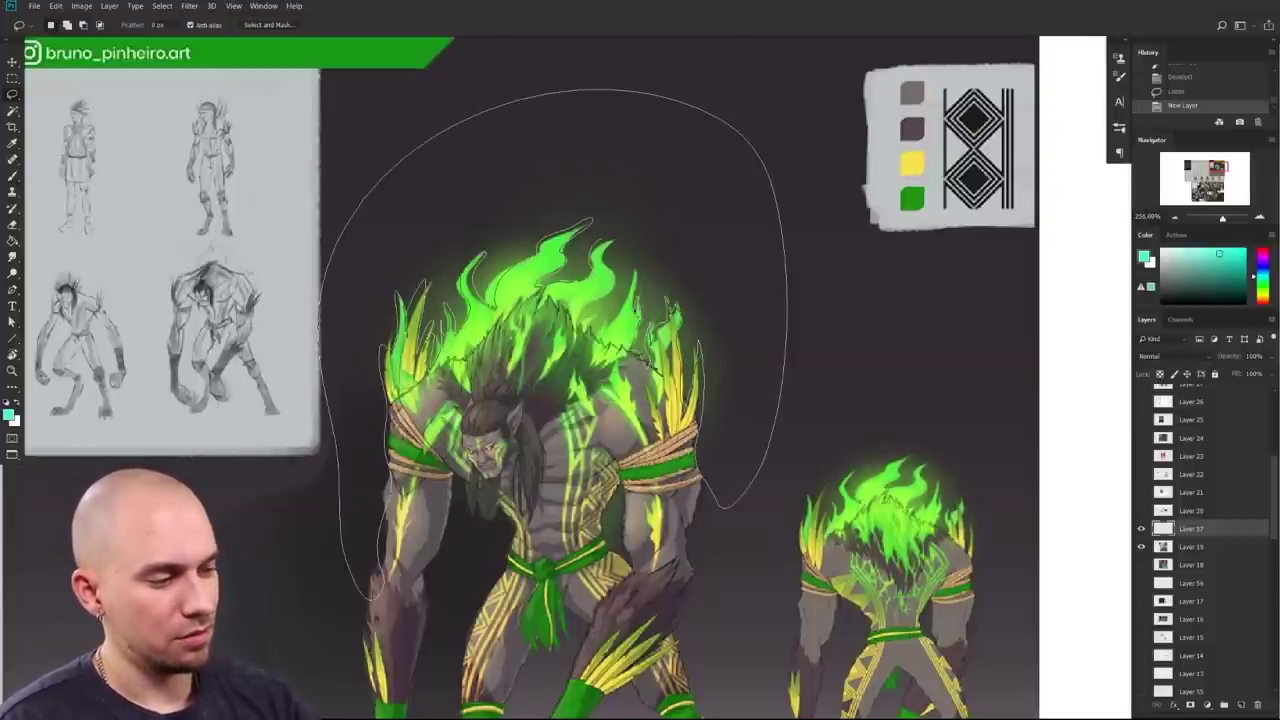
left_click_drag(620, 240, 620, 240)
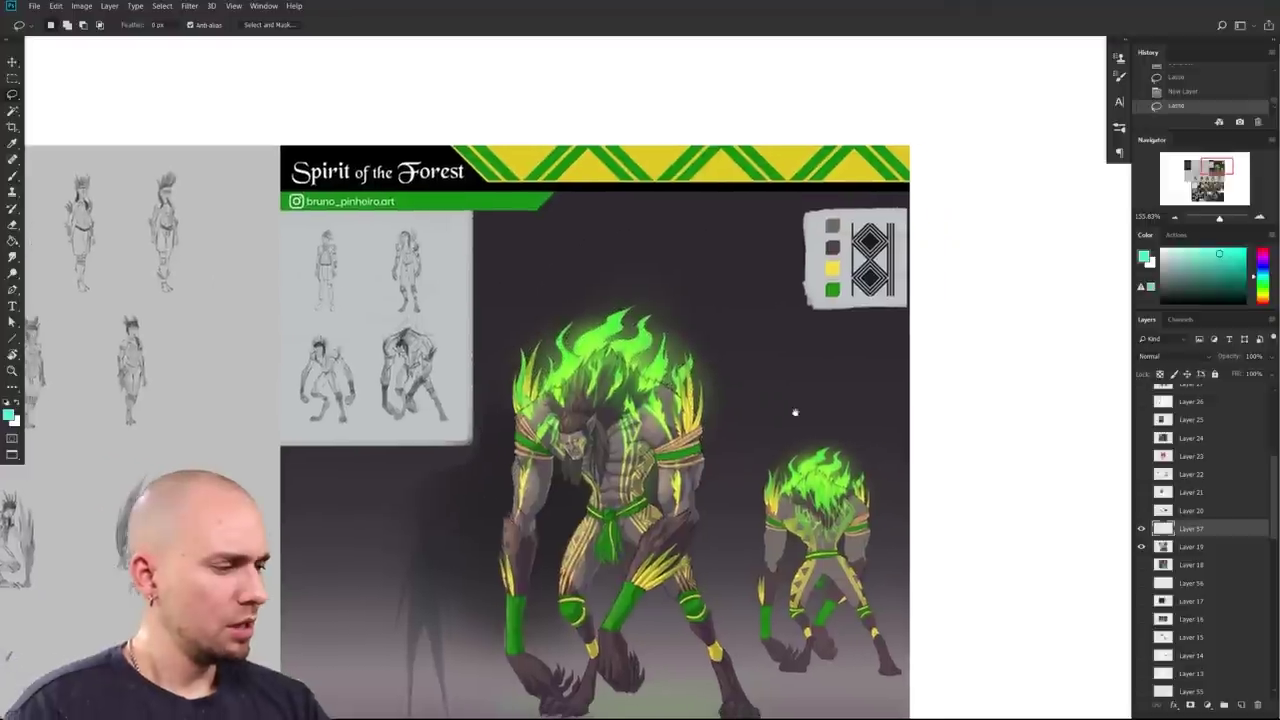
mouse_move(505, 520)
left_mouse_down()
mouse_move(750, 375)
mouse_move(750, 430)
mouse_move(715, 478)
left_mouse_up()
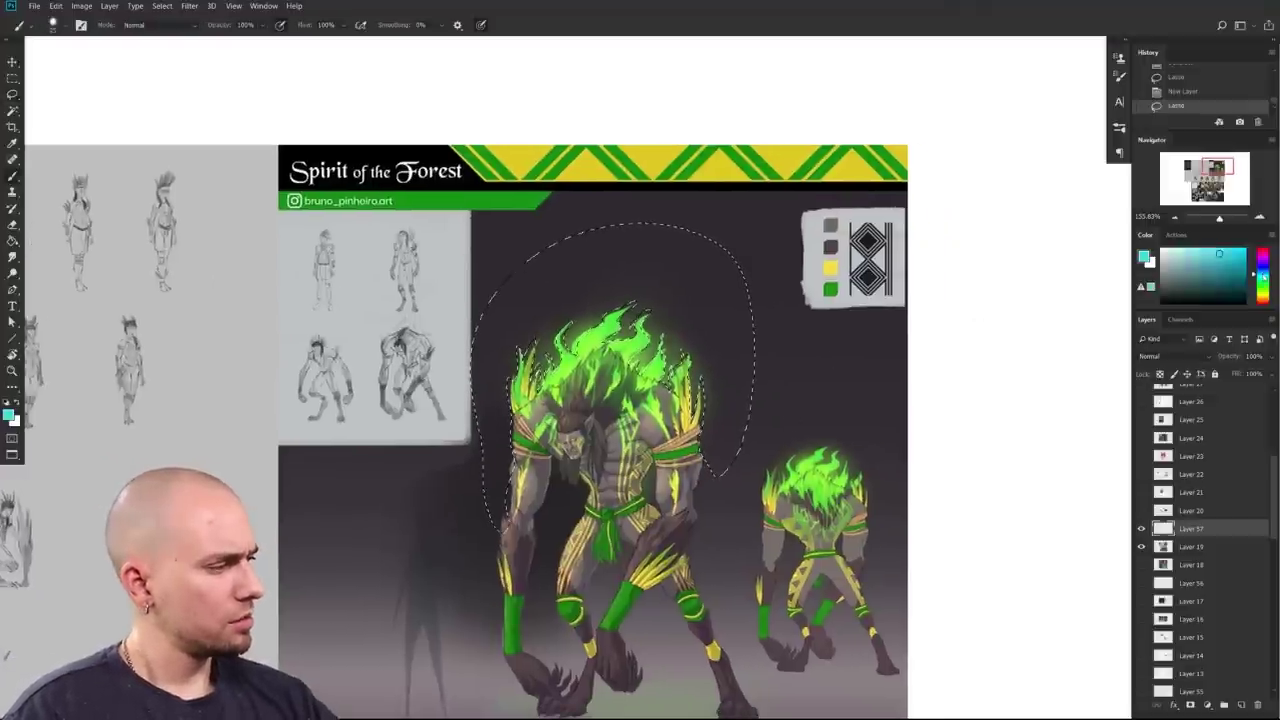
Step: Set the new layer's blending mode to Hard Light and try a soft blue glow behind the flames with a large brush
left_click(140, 24)
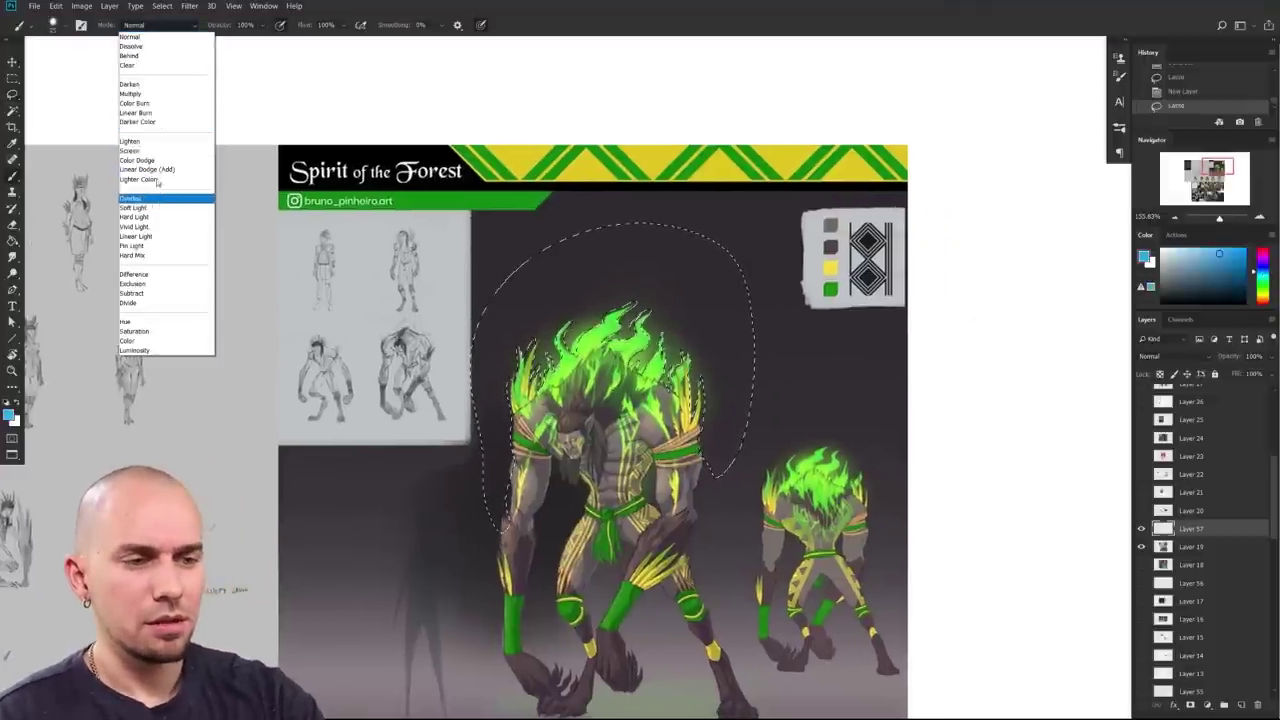
key("Escape")
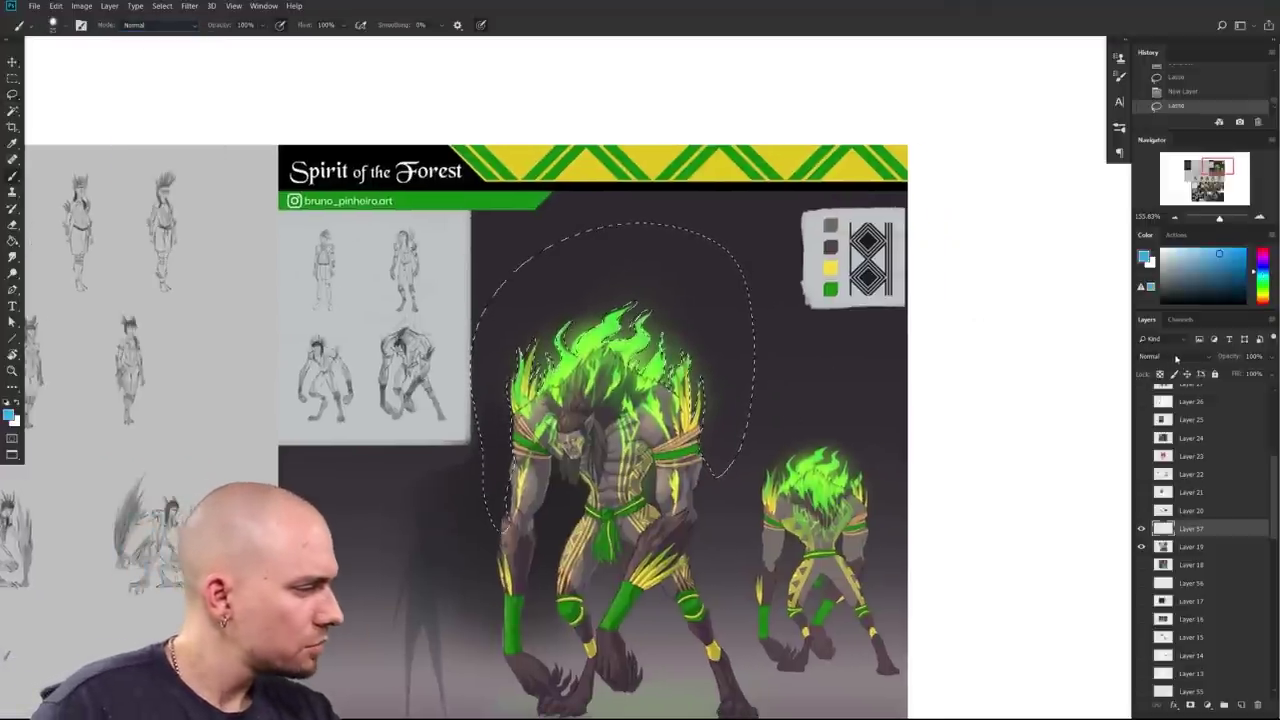
left_click(1165, 357)
left_click(1165, 530)
key("bracketright")
key("bracketright")
key("bracketright")
mouse_move(545, 430)
left_mouse_down()
mouse_move(700, 355)
mouse_move(712, 395)
left_mouse_up()
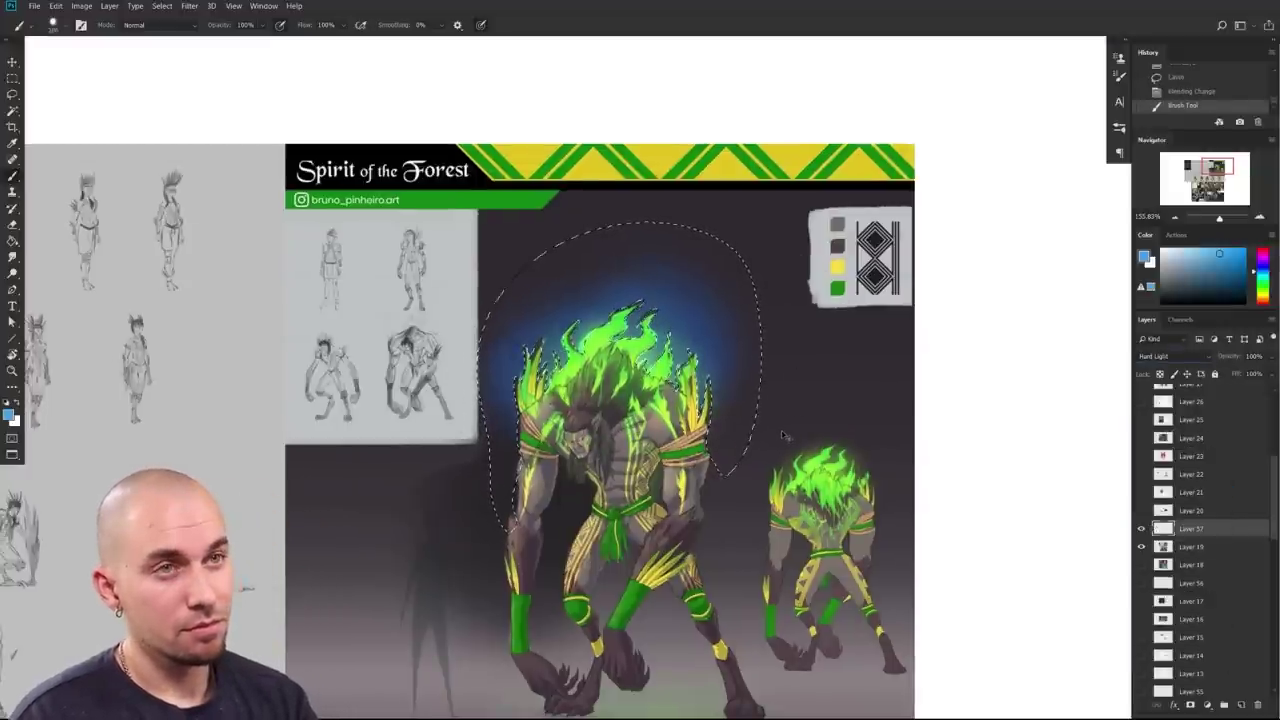
key("ctrl+z")
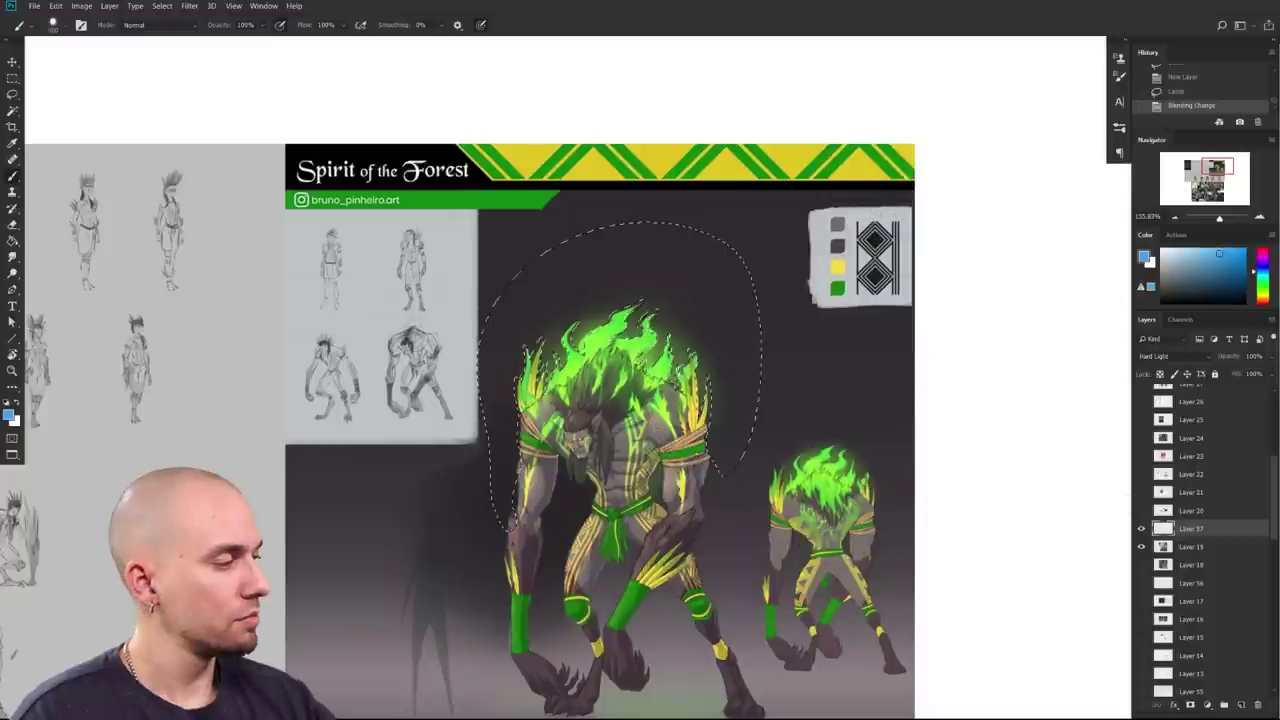
Step: Try two other hues for the soft glow inside the selection around the flames, undoing each attempt
left_click(1265, 280)
mouse_move(573, 398)
left_mouse_down()
mouse_move(622, 370)
mouse_move(694, 384)
left_mouse_up()
key("ctrl+z")
left_click(1263, 272)
mouse_move(556, 384)
left_mouse_down()
mouse_move(668, 370)
mouse_move(690, 384)
mouse_move(670, 418)
mouse_move(682, 424)
left_mouse_up()
key("ctrl+z")
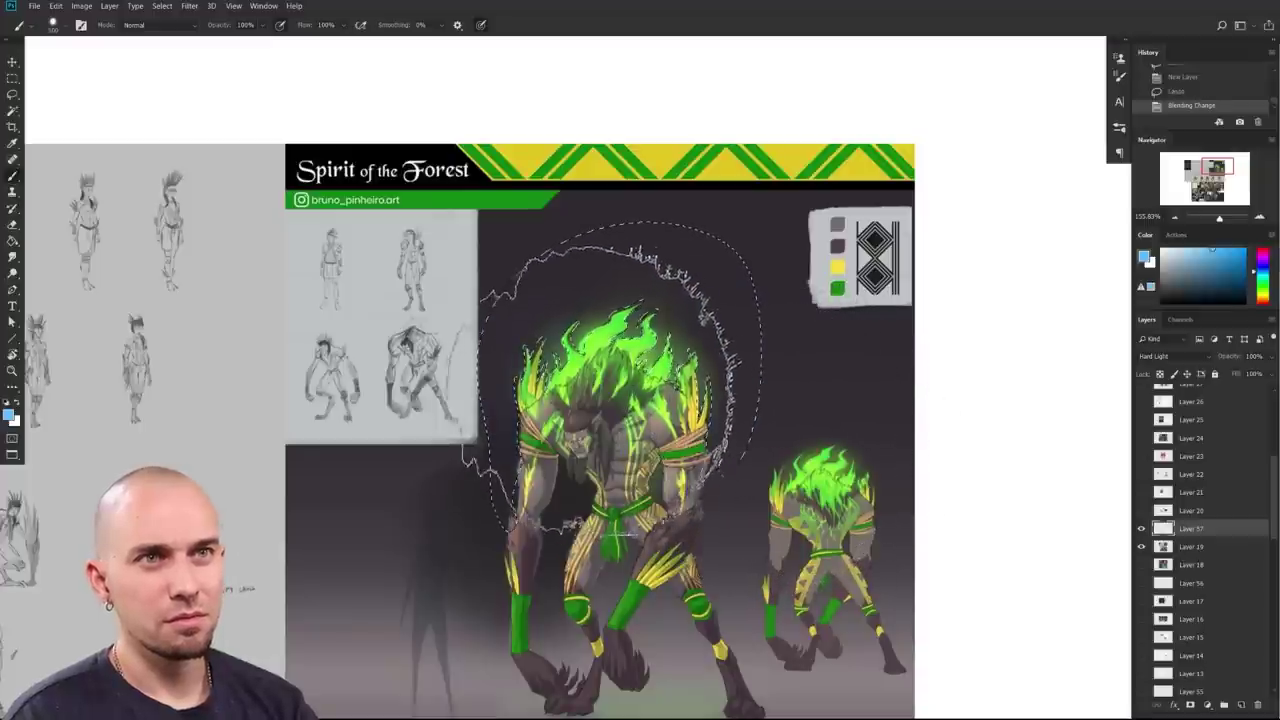
Step: Try a soft light-blue glow around the flames and shoulders, and undo it together with the Hard Light blending; clear the selection
mouse_move(697, 394)
left_mouse_down()
mouse_move(678, 338)
mouse_move(655, 330)
left_mouse_up()
left_click_drag(550, 345, 592, 335)
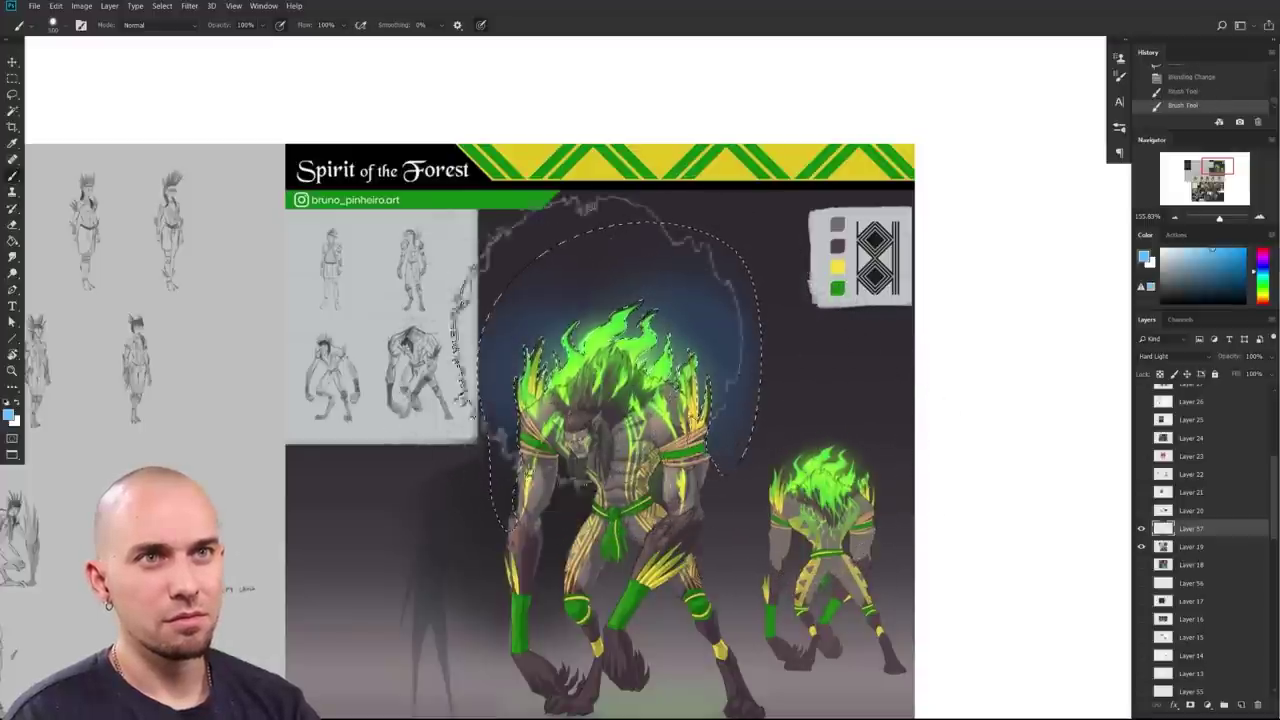
mouse_move(665, 418)
left_mouse_down()
mouse_move(732, 440)
mouse_move(815, 401)
left_mouse_up()
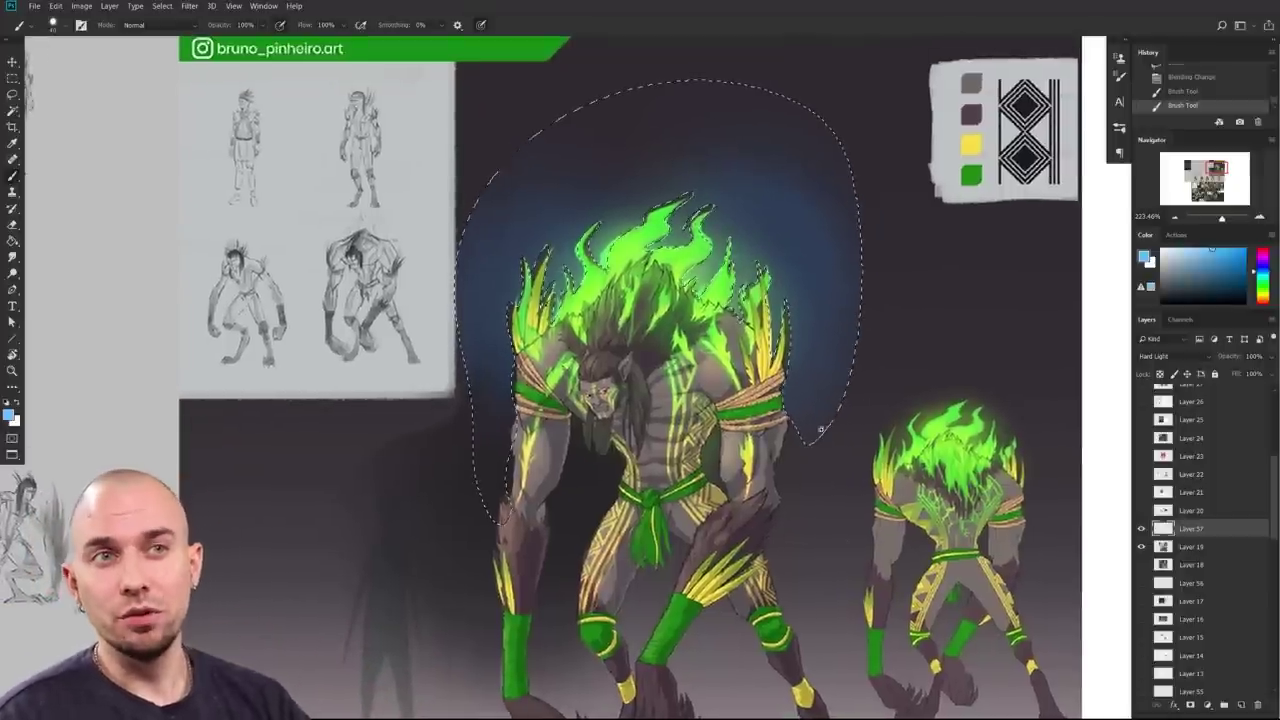
left_click_drag(853, 484, 847, 487)
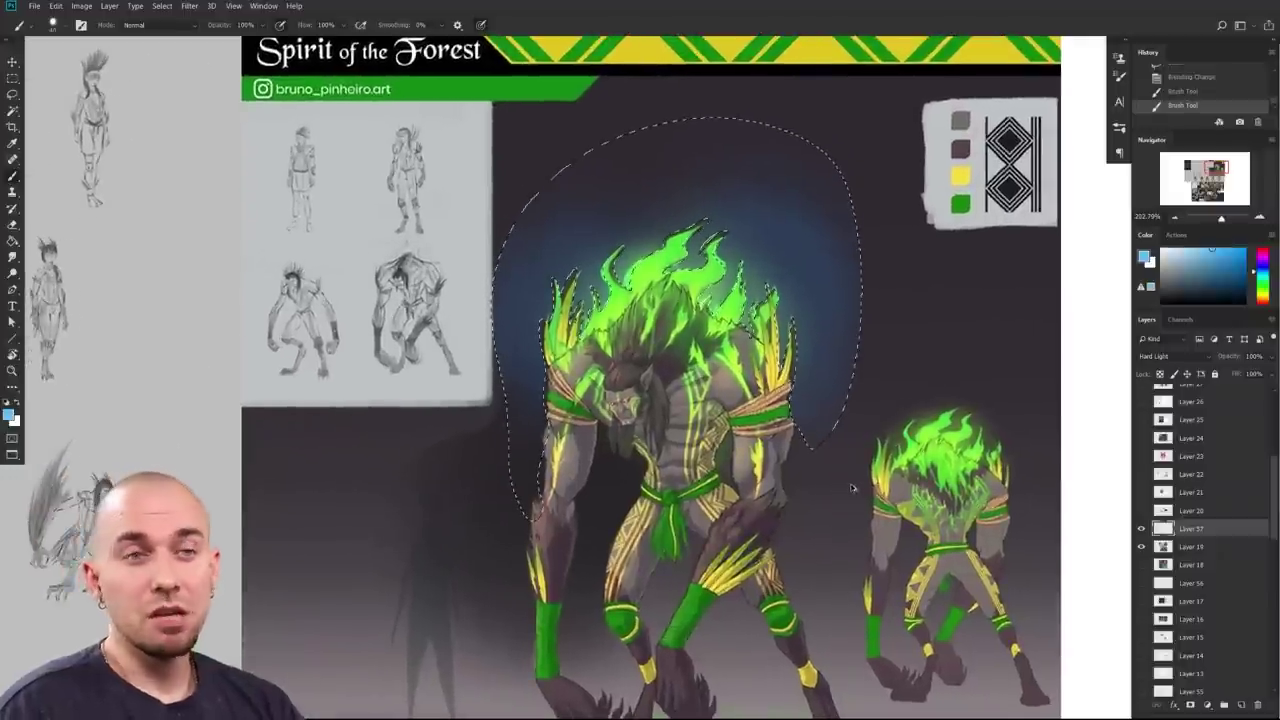
key("ctrl+z")
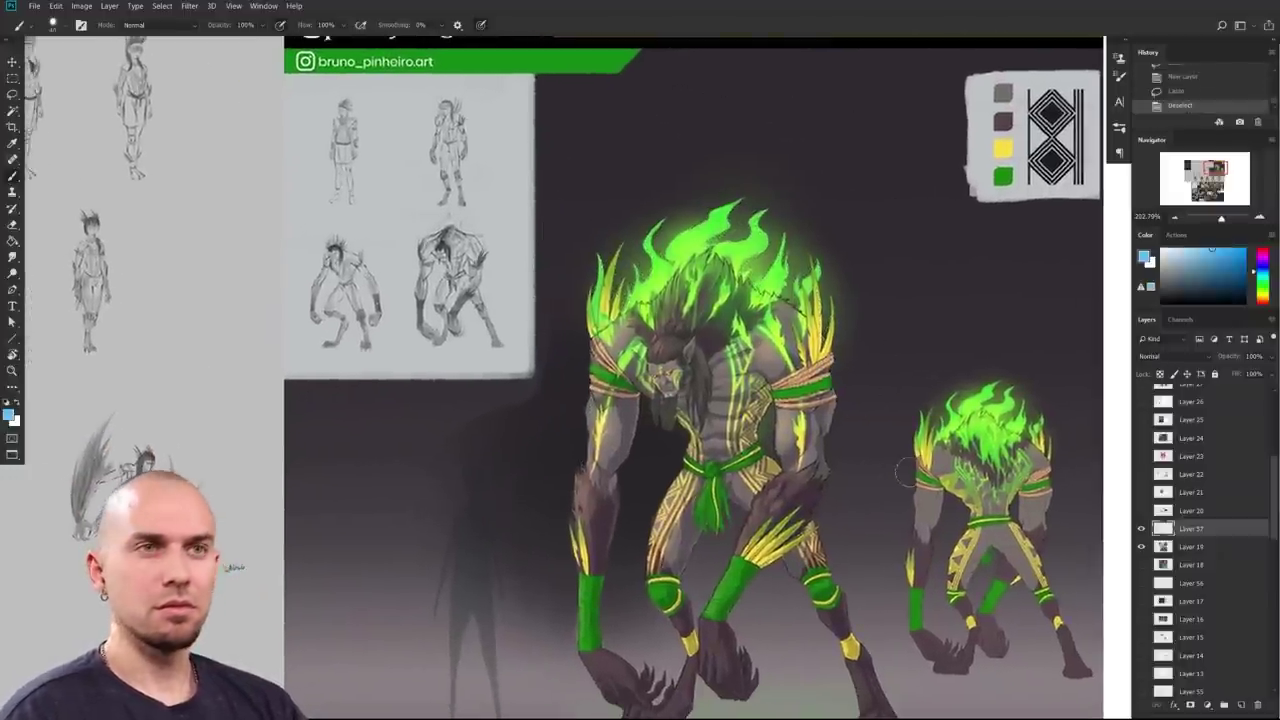
Step: Examine the large creature, its back view and the overall composition of the Spirit of the Forest sheet
mouse_move(907, 469)
left_mouse_down()
mouse_move(897, 463)
mouse_move(938, 403)
mouse_move(901, 473)
left_mouse_up()
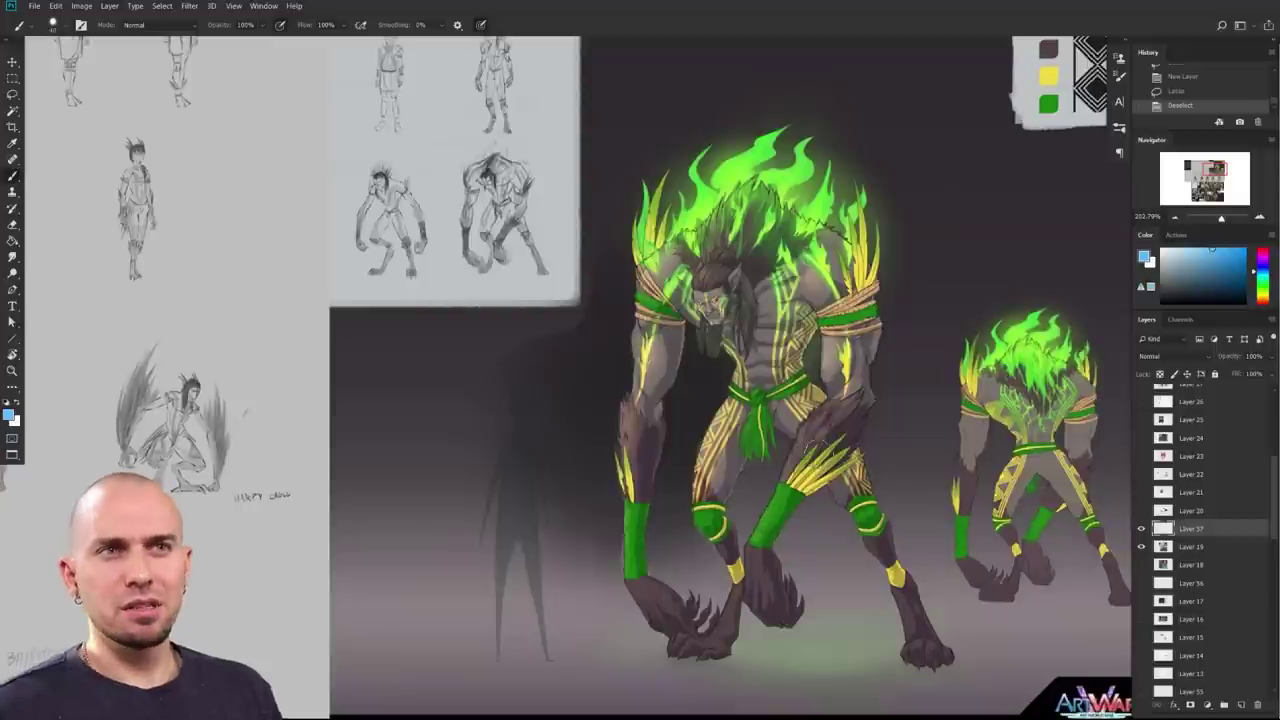
left_click_drag(774, 467, 706, 503)
left_click_drag(839, 478, 742, 465)
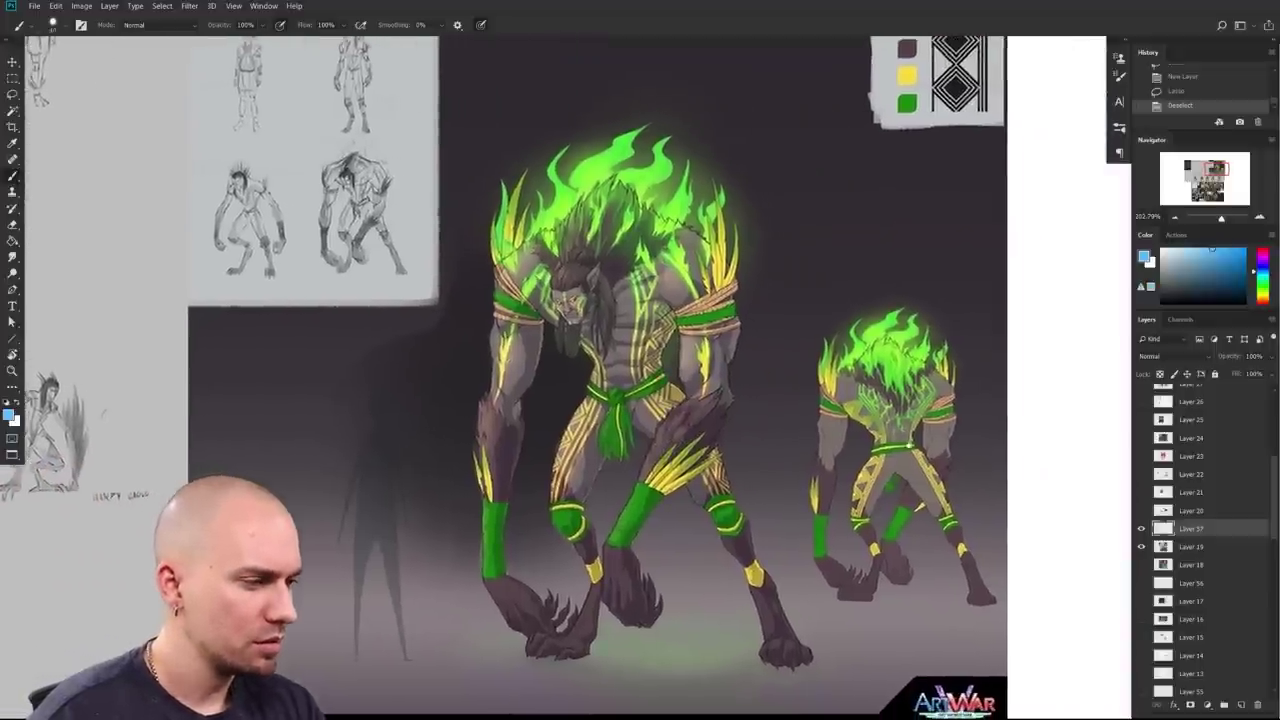
scroll(920, 455, "up", 1)
scroll(800, 515, "up", 1)
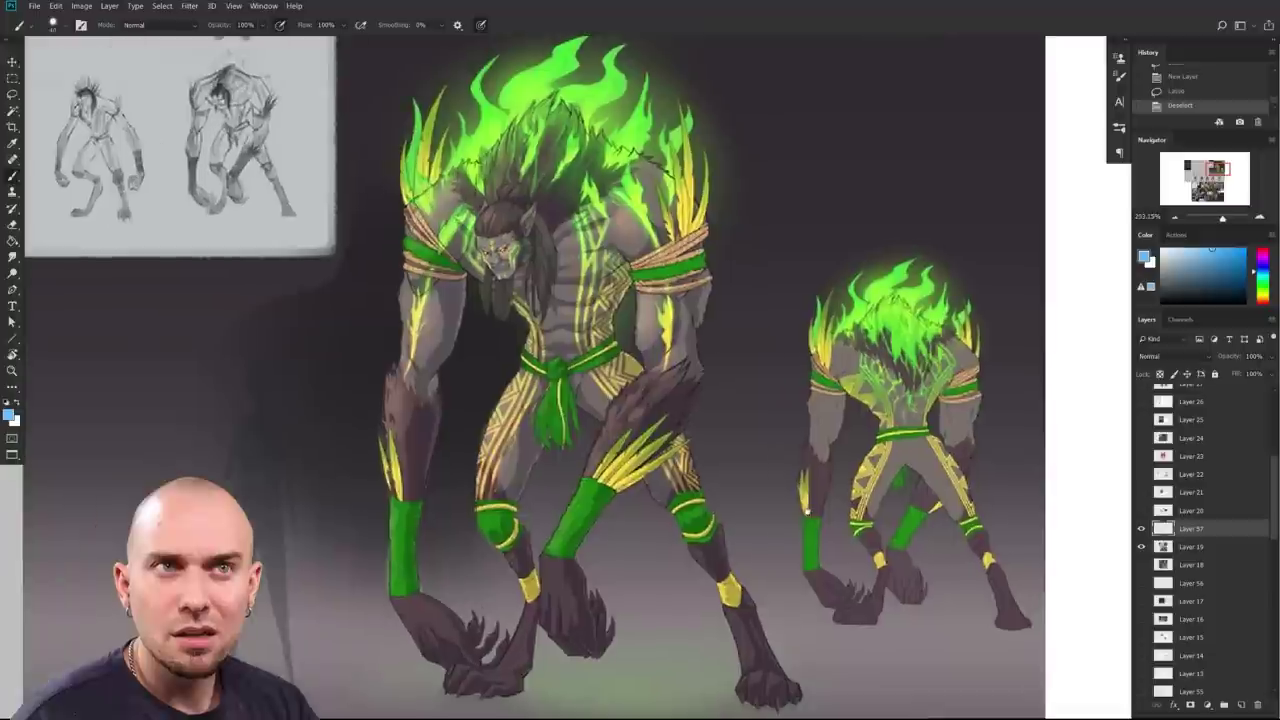
left_click_drag(637, 494, 669, 531)
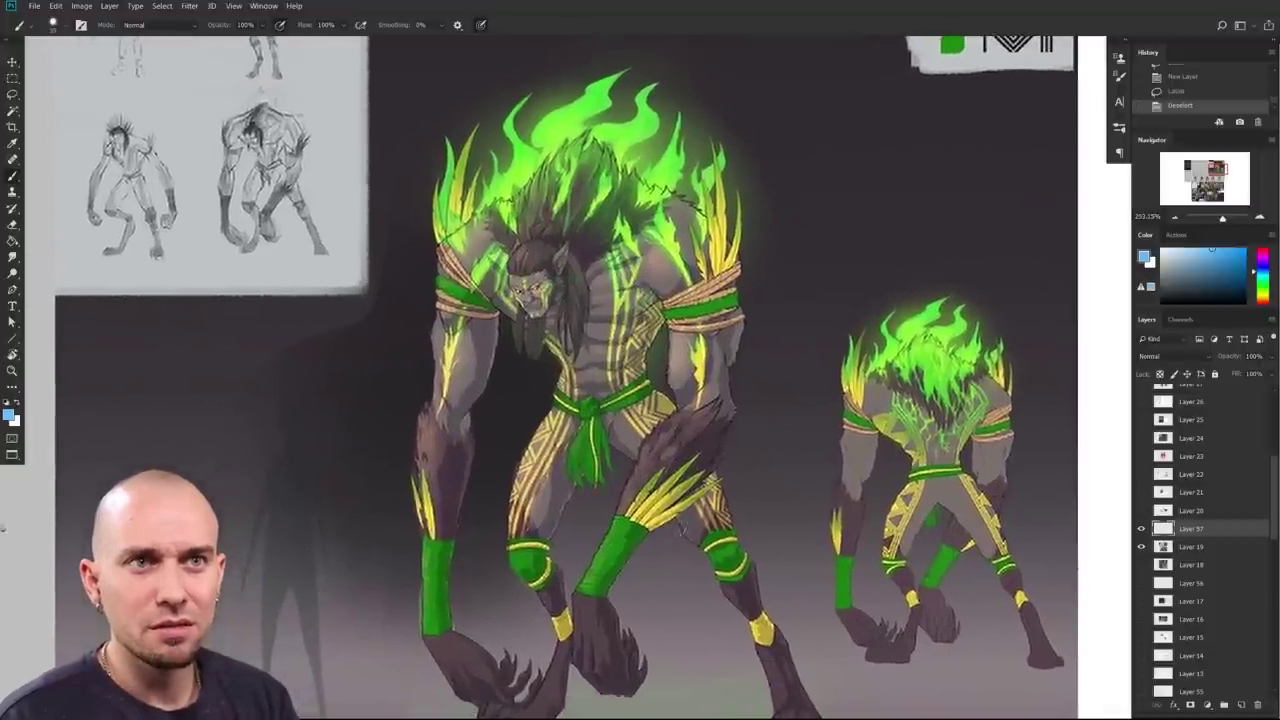
left_click_drag(640, 400, 721, 426)
left_click_drag(760, 465, 690, 465)
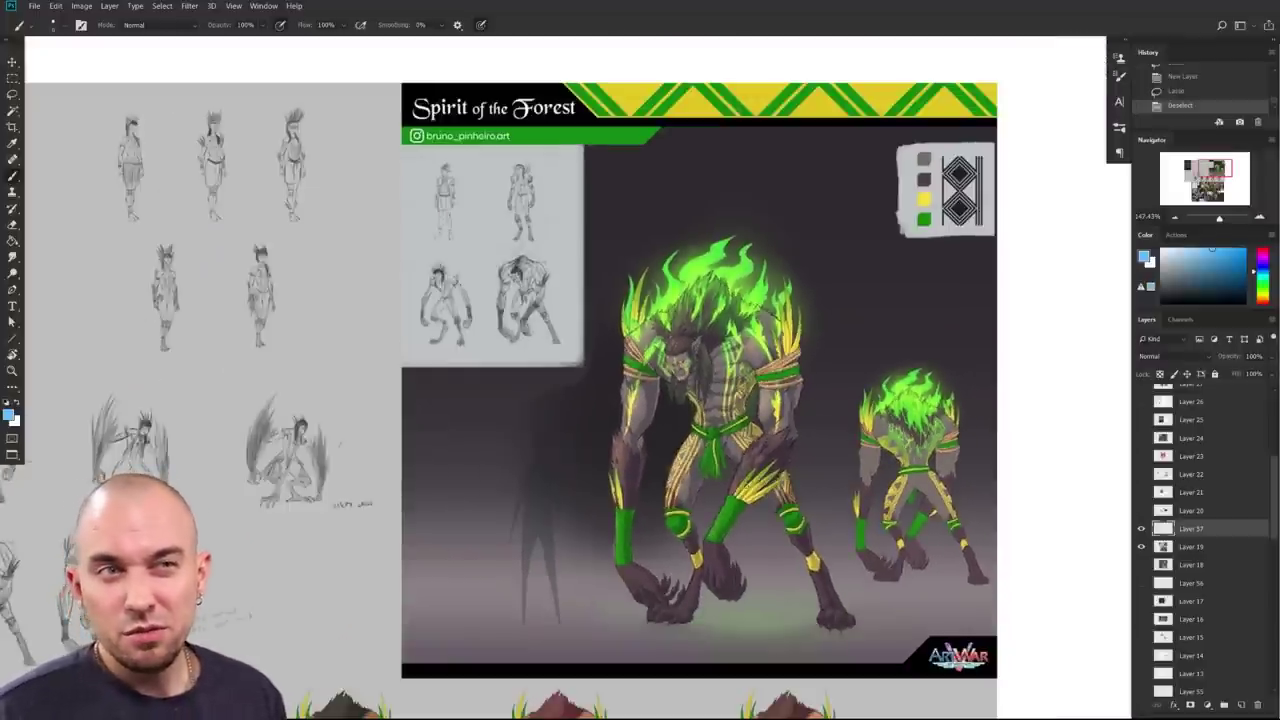
left_click_drag(714, 530, 690, 527)
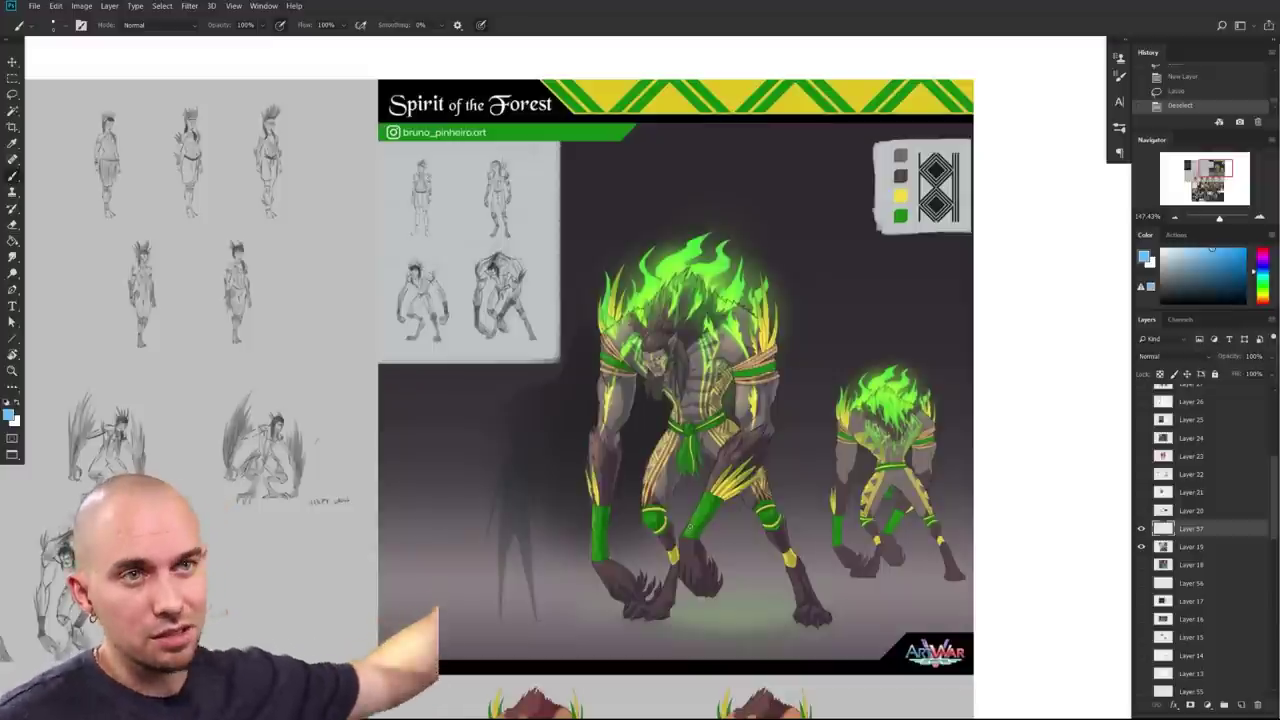
left_click_drag(850, 497, 716, 519)
left_click_drag(480, 608, 480, 486)
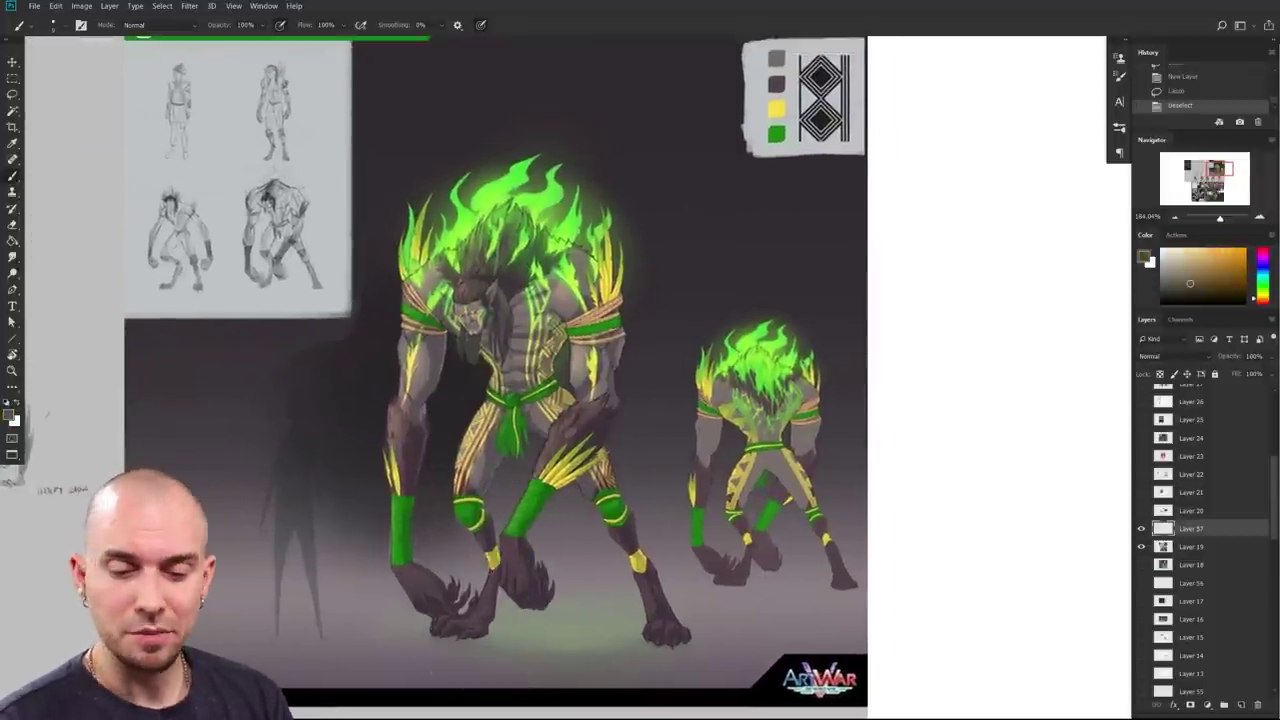
Step: Lasso the large creature's hanging arm from below the upper armband to the hand, and sample the green of its forearm wrap
key("l")
left_click_drag(418, 527, 436, 427)
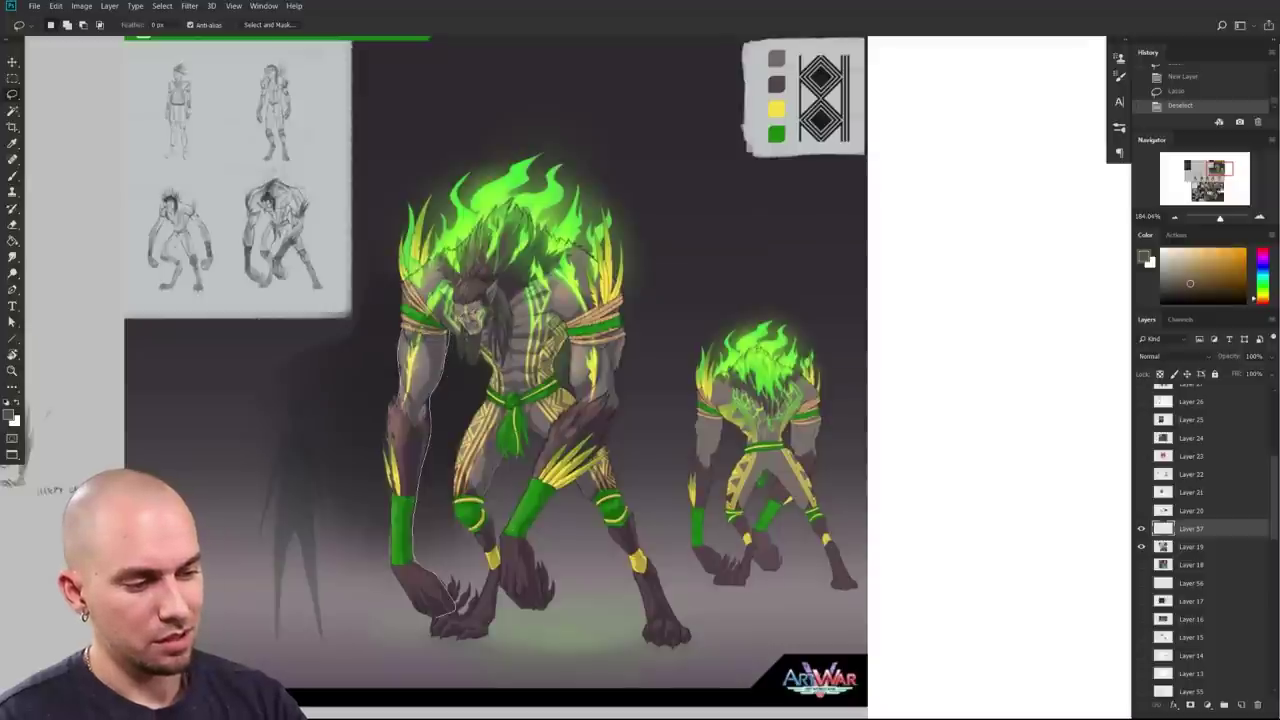
mouse_move(436, 420)
left_mouse_down()
mouse_move(440, 335)
mouse_move(400, 370)
left_mouse_up()
key("b")
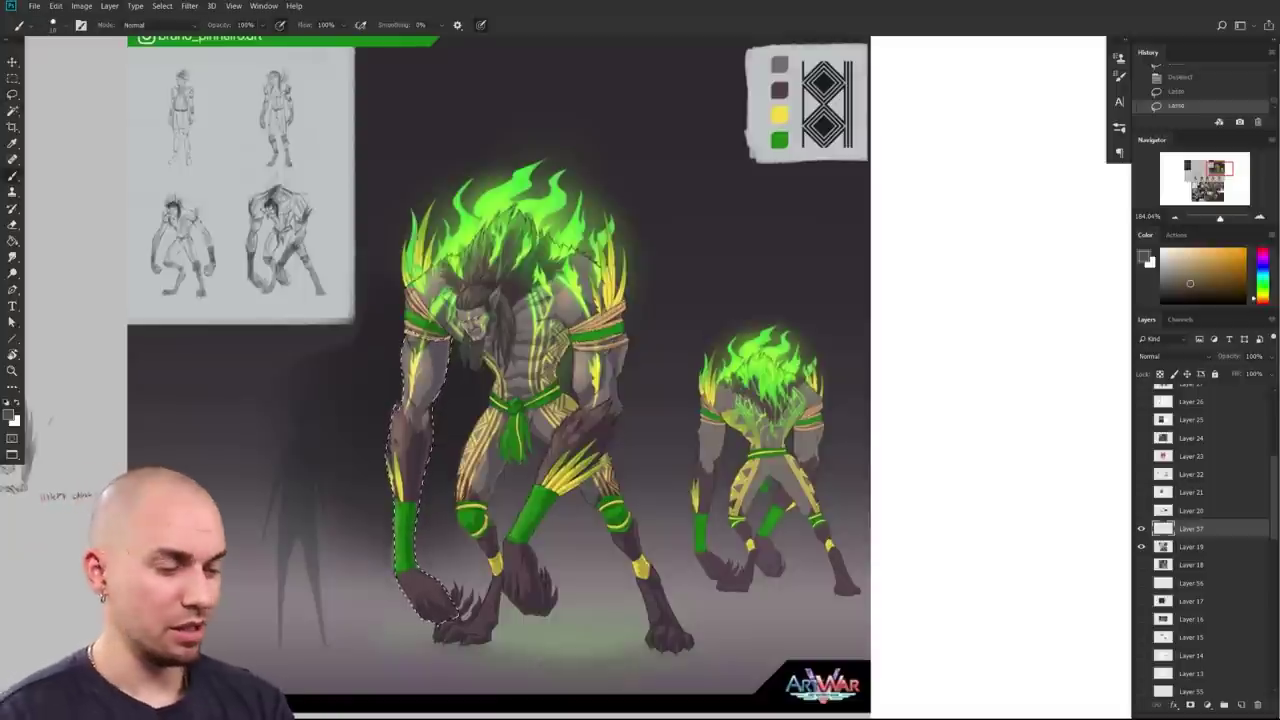
left_click(405, 520, "alt")
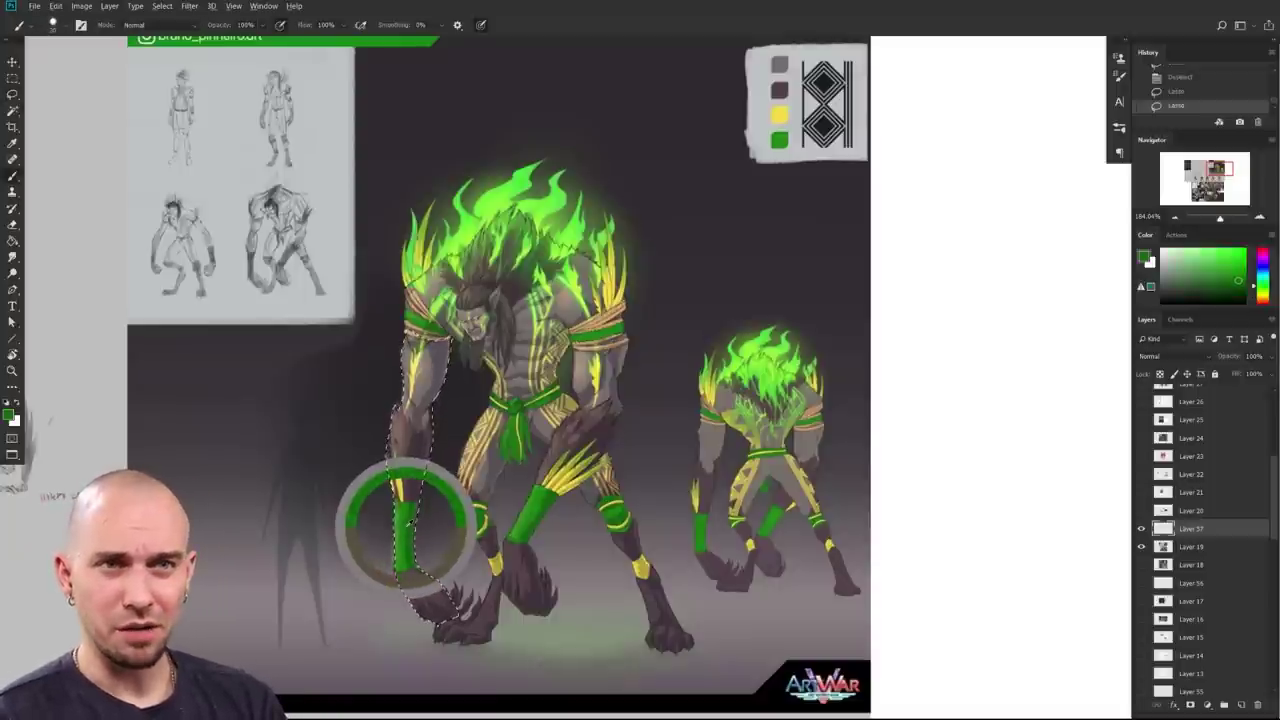
left_click_drag(406, 526, 406, 528)
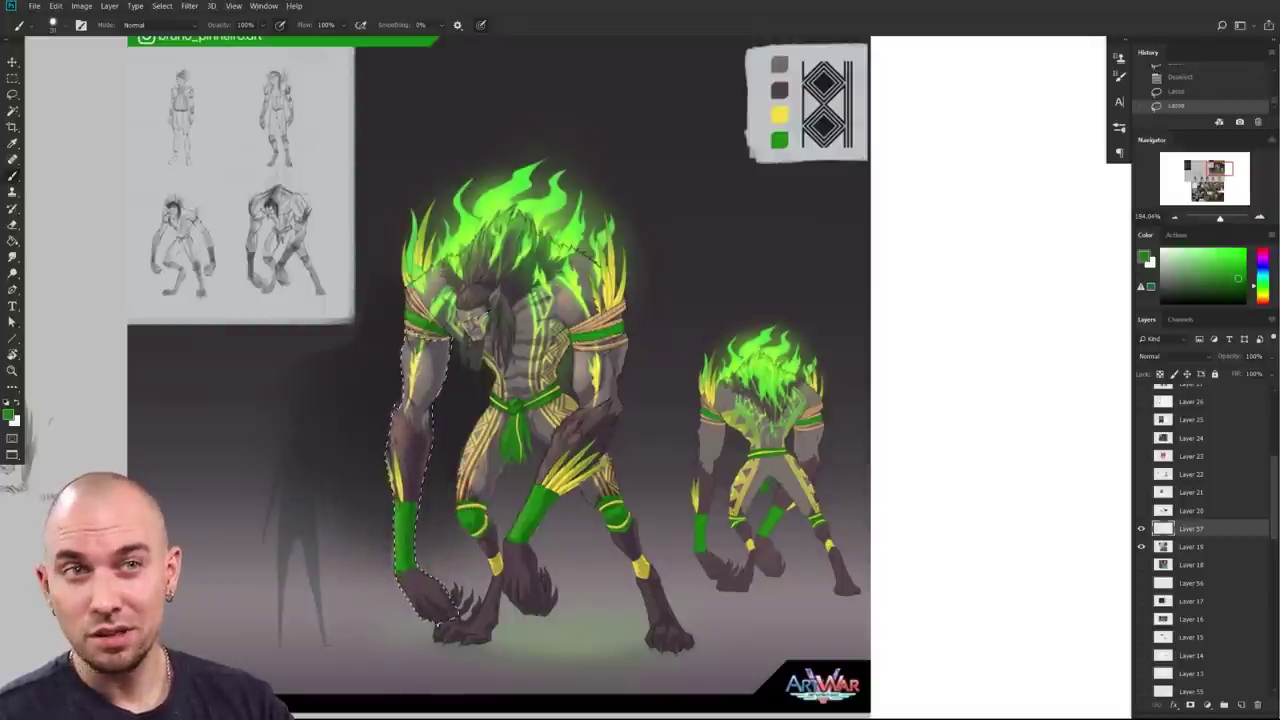
scroll(494, 486, "up", 1)
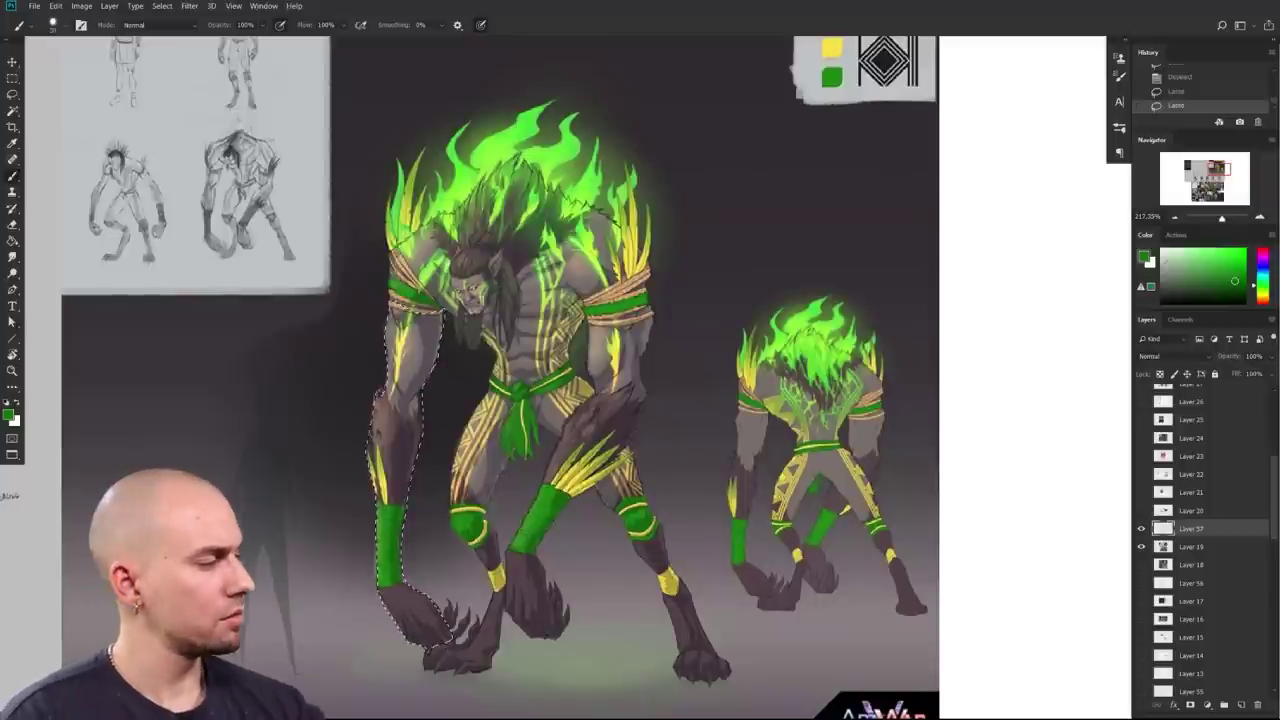
Step: Add another new layer and brush a muted green over the forearm wrap within the arm selection
left_click(1241, 705)
left_click(1206, 271)
left_click(1262, 291)
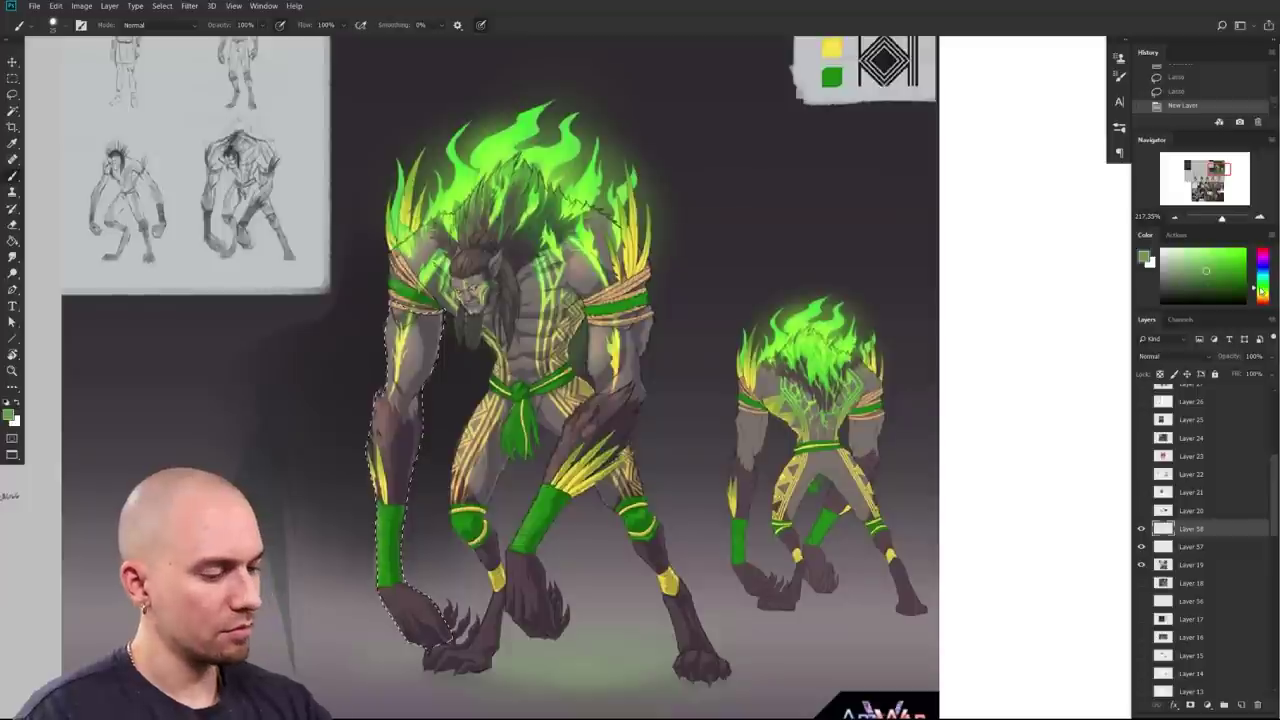
left_click_drag(380, 392, 372, 440)
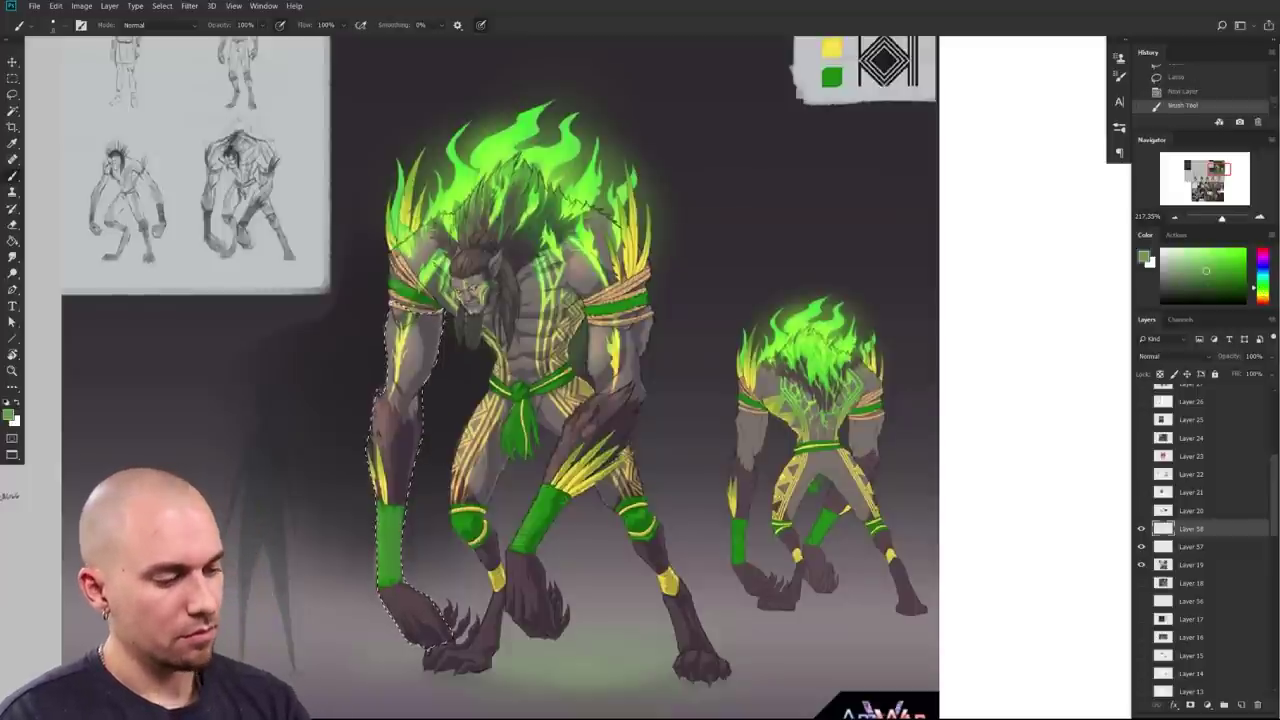
left_click_drag(405, 504, 407, 522)
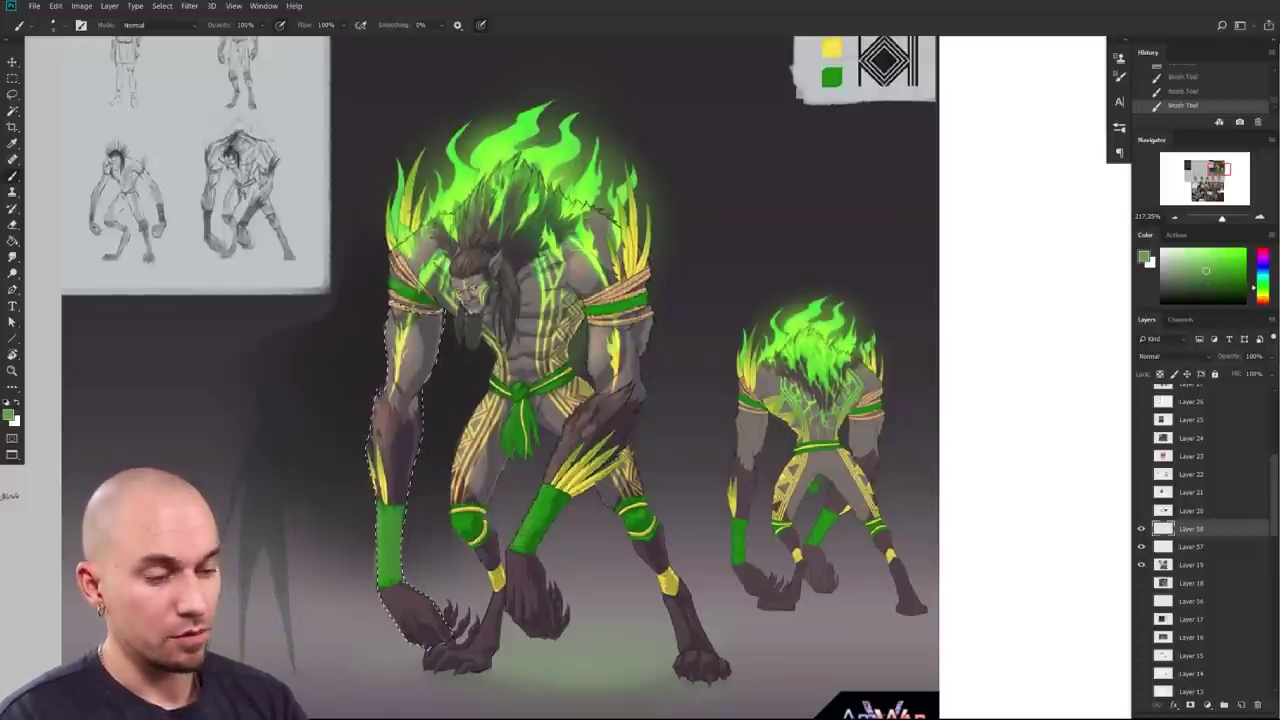
Step: Shade the large creature's forearm wrap with lighter and darker greens inside the arm selection, resampling the wrap's own green
left_click(1193, 266)
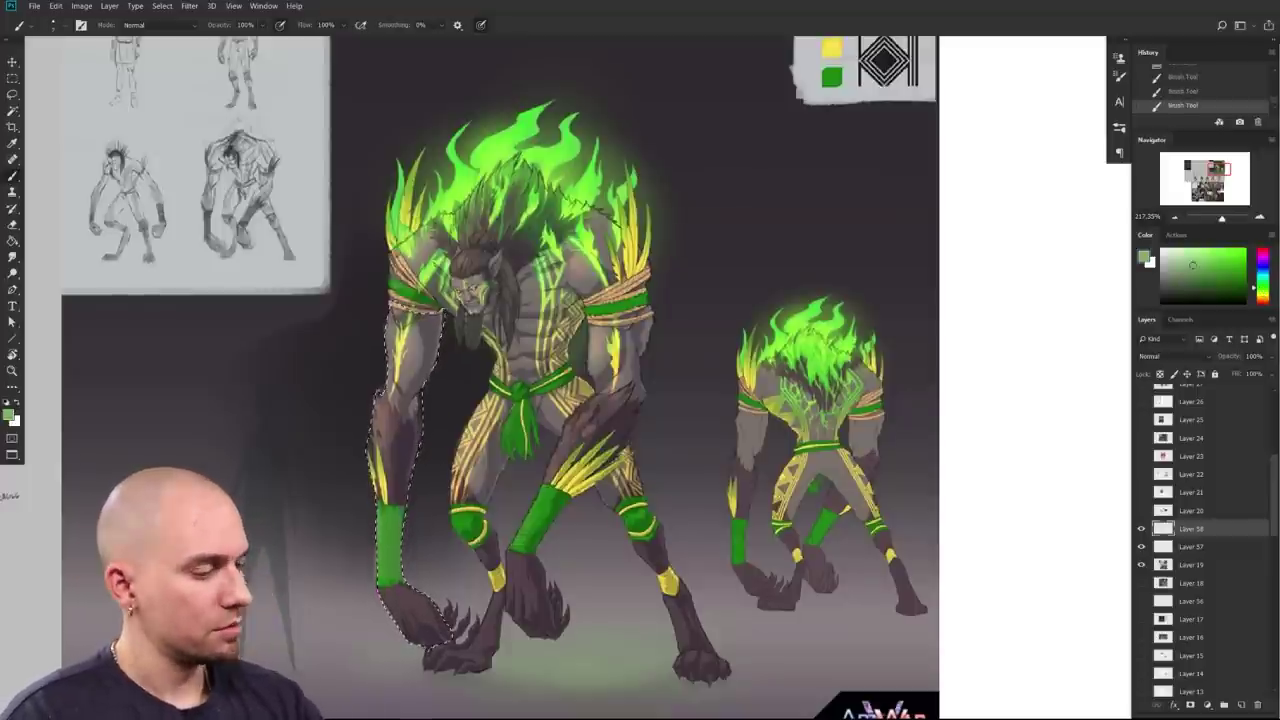
key("bracketleft")
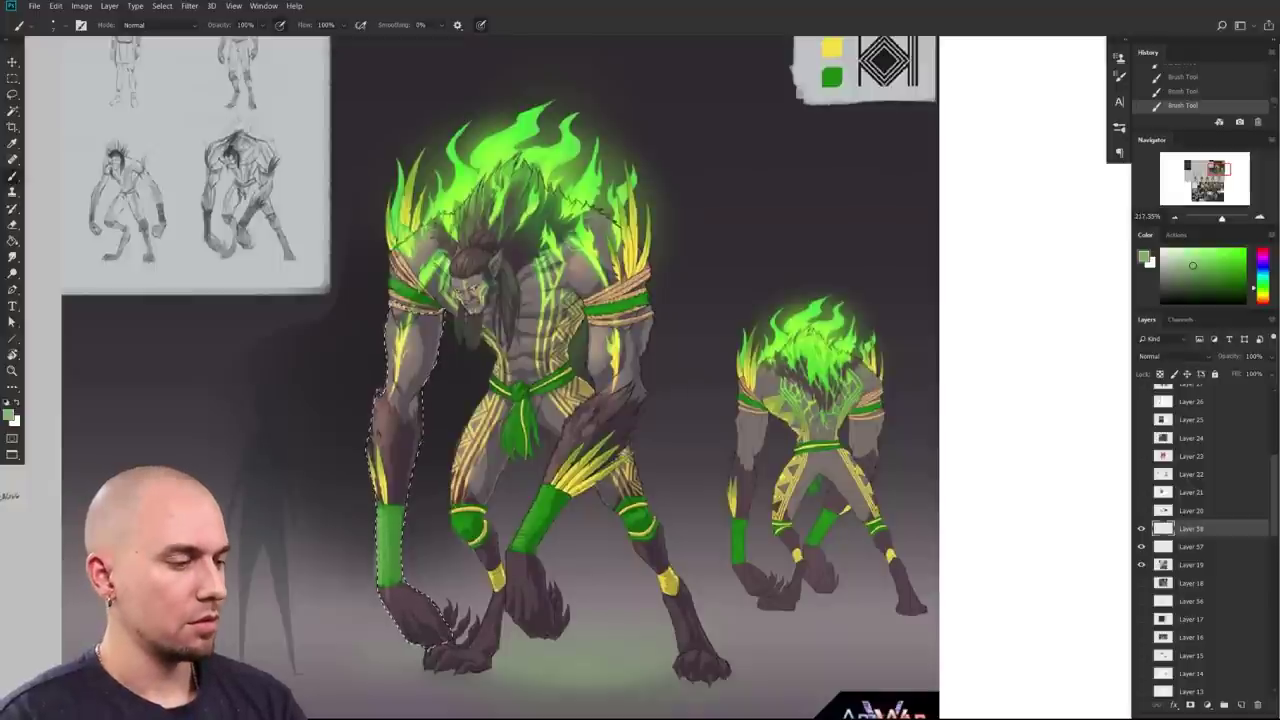
left_click(1189, 280)
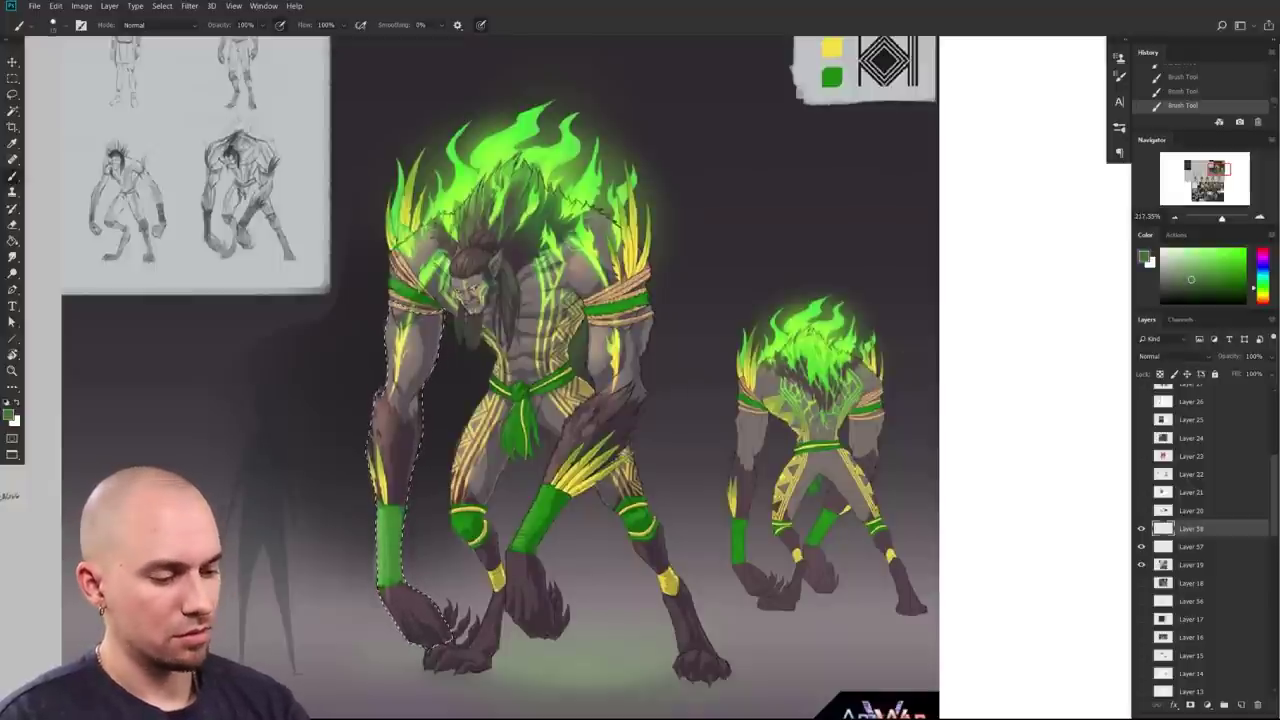
left_click(409, 503, "alt")
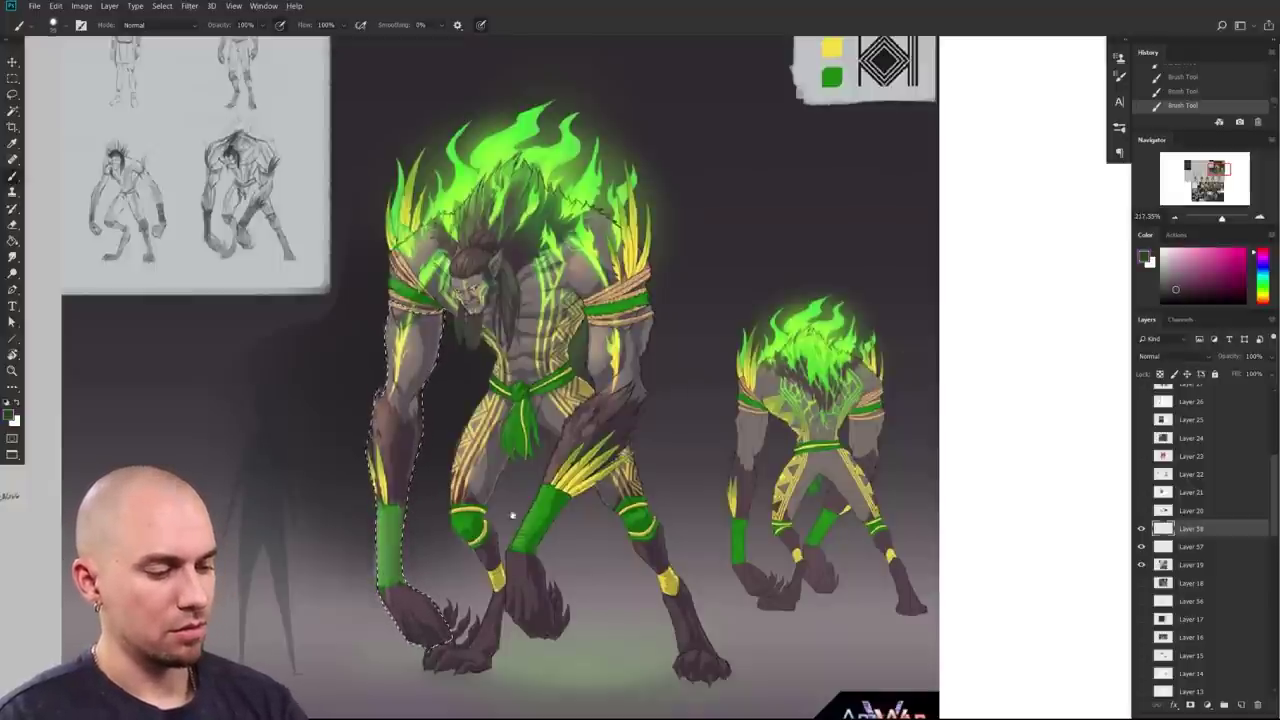
left_click_drag(513, 515, 509, 538)
key("bracketleft")
key("bracketleft")
key("bracketleft")
left_click(400, 545, "alt")
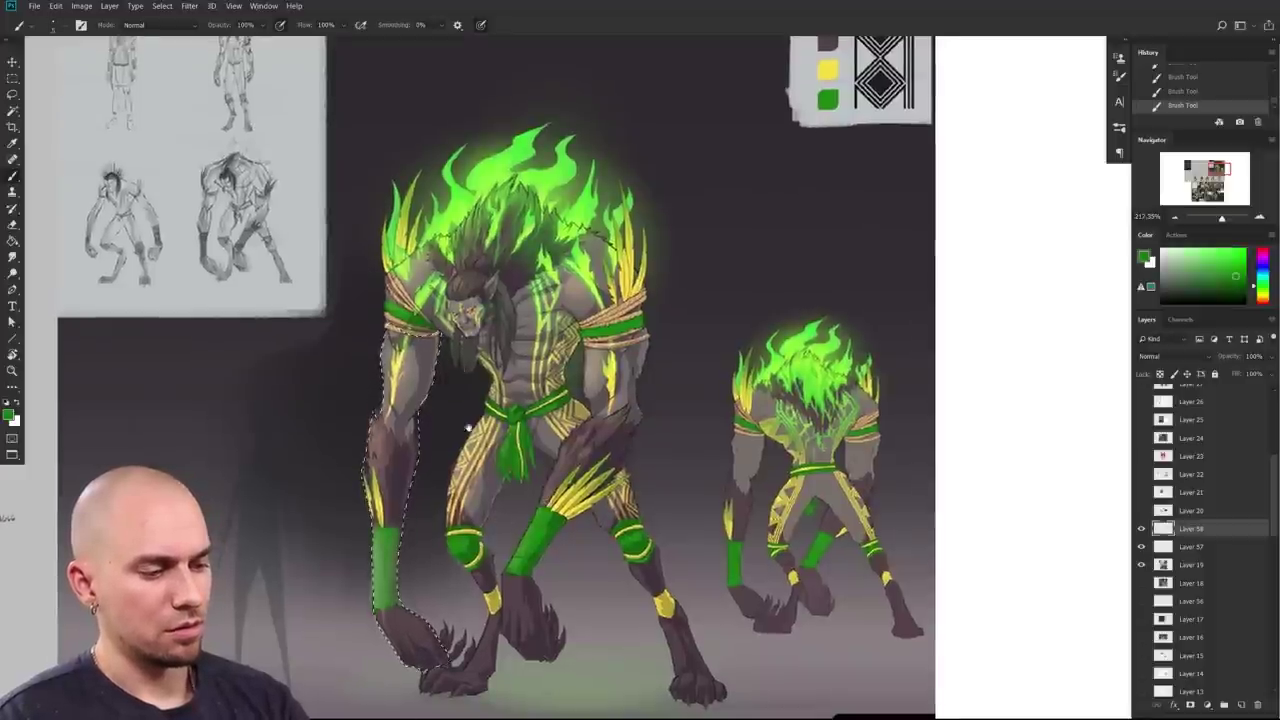
Step: Softly shade the hanging arm within the selection using a large soft brush, with sampled arm grey and the hand's dark purple
left_click_drag(467, 428, 463, 442)
left_click(401, 403, "alt")
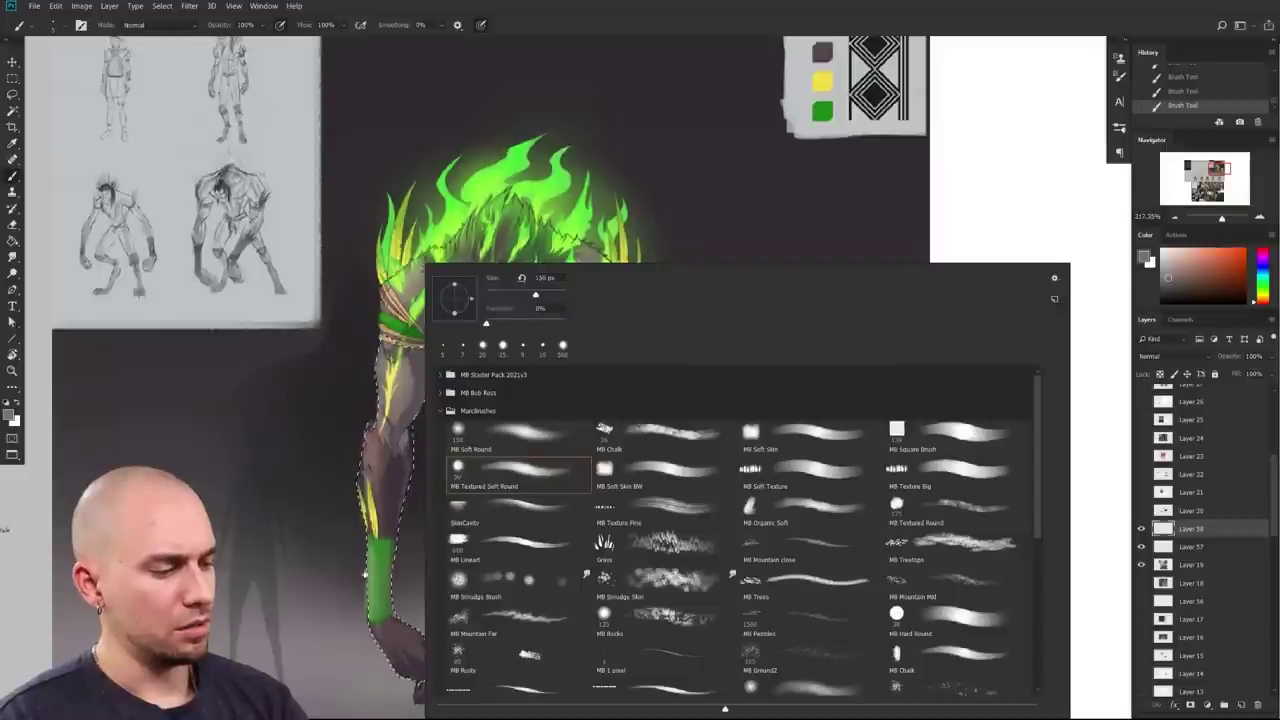
key("Escape")
left_click(135, 24)
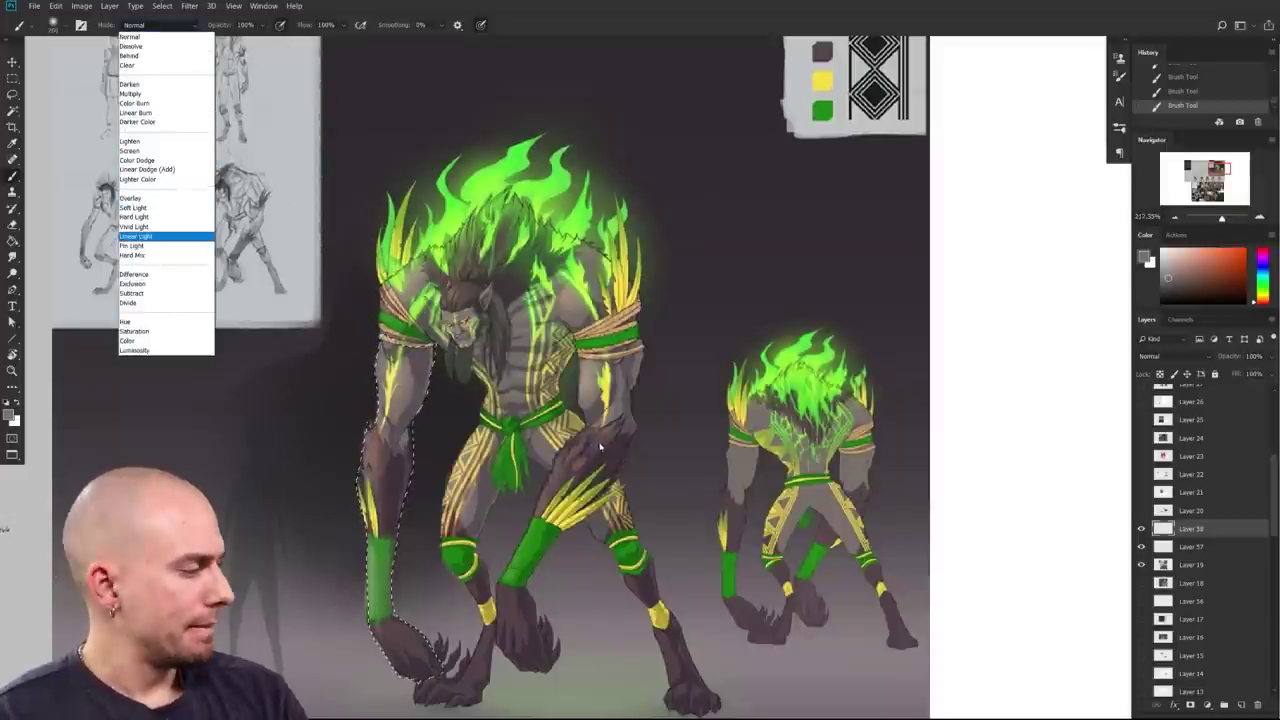
left_click(936, 627)
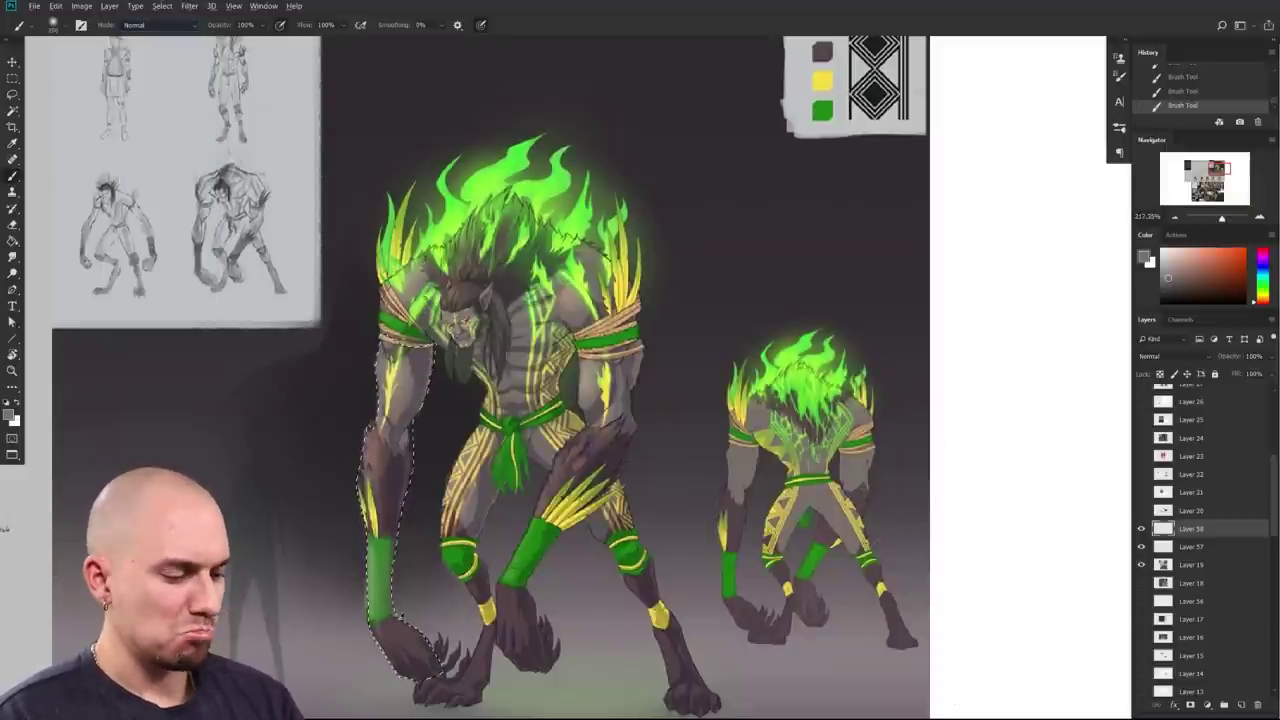
left_click(404, 617, "alt")
left_click(404, 625, "alt")
left_click(404, 640, "alt")
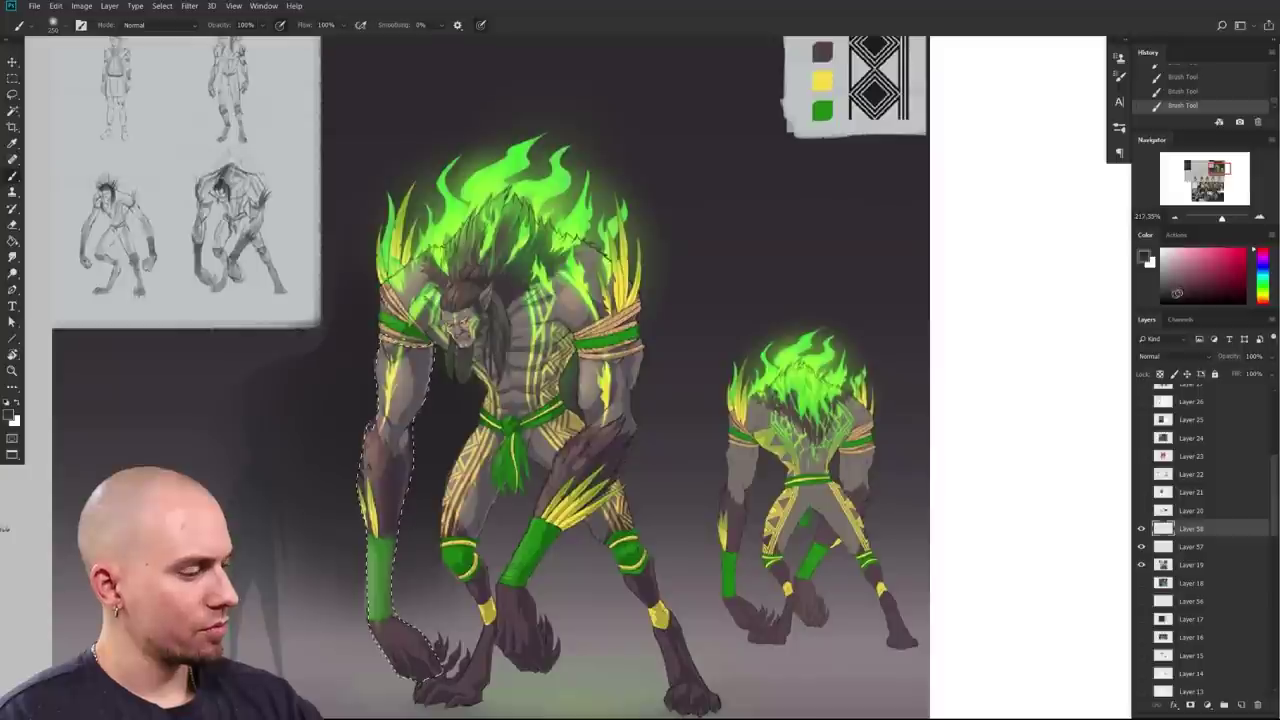
key("bracketleft")
key("bracketleft")
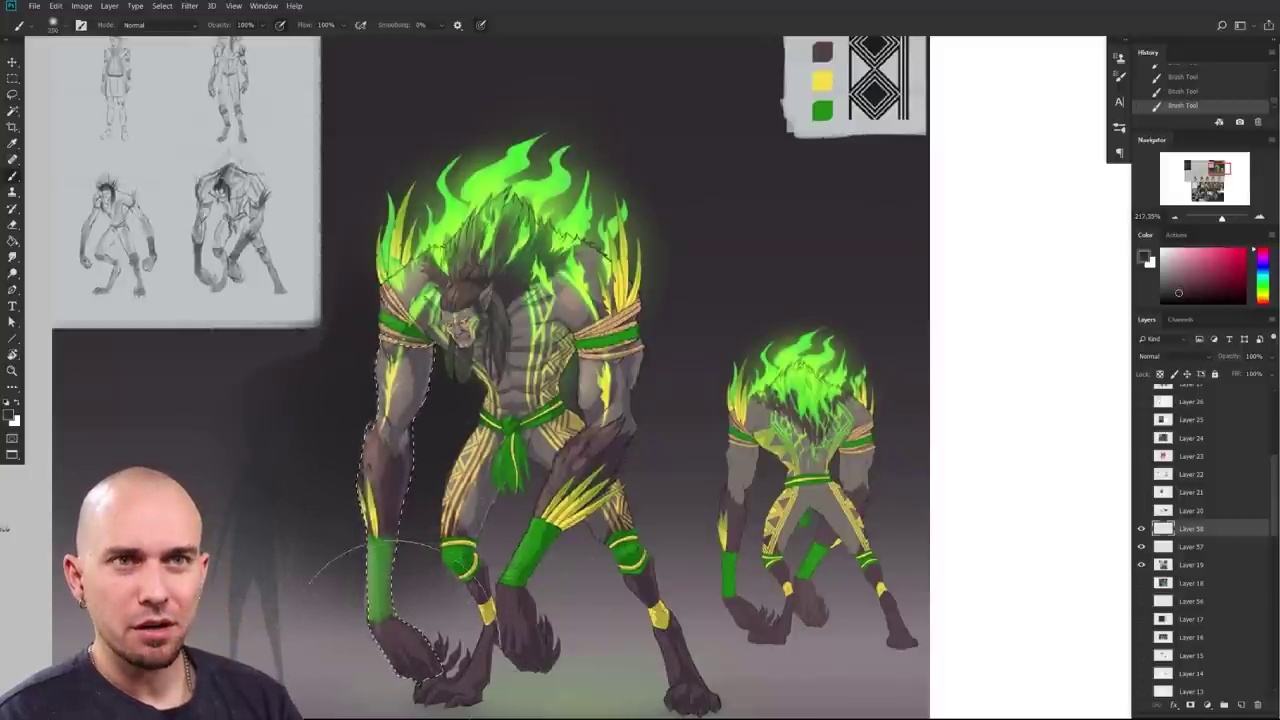
mouse_move(510, 509)
left_mouse_down()
mouse_move(450, 510)
mouse_move(506, 513)
left_mouse_up()
key("bracketleft")
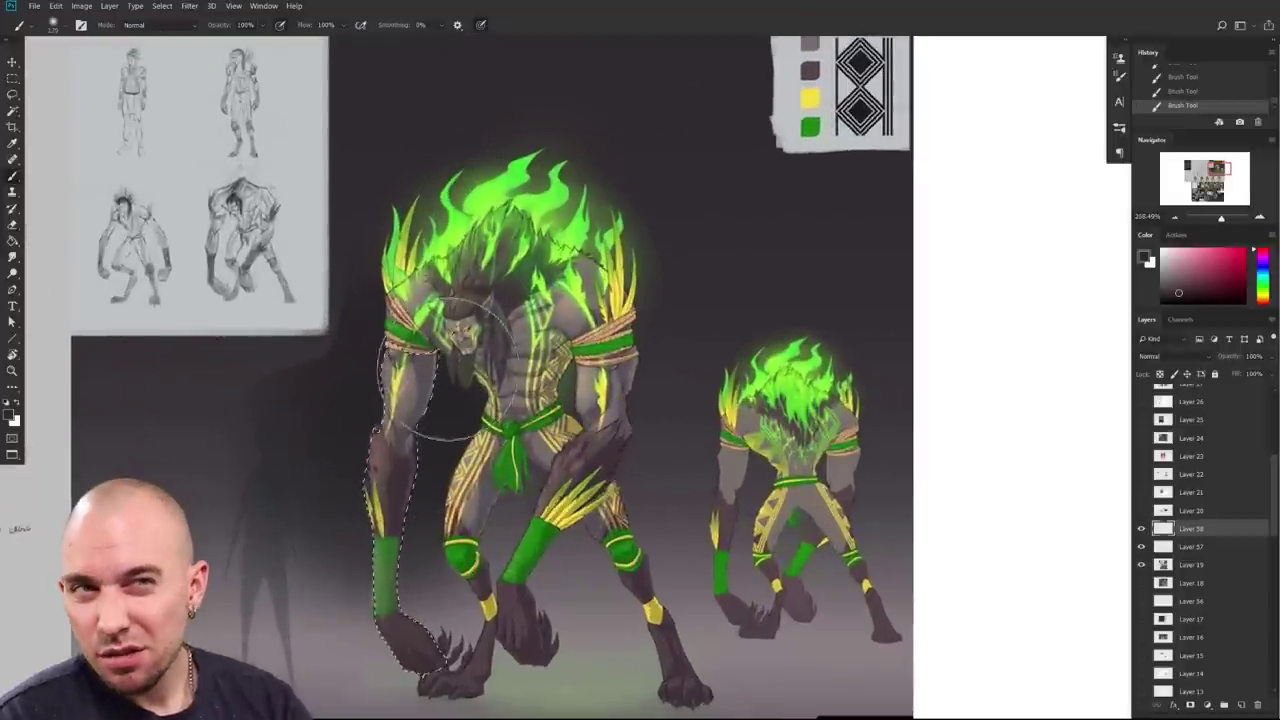
Step: Sample the upper arm's grey, lighten it, clear the selection and brush short light strokes near the upper armband
left_click(426, 384, "alt")
left_click_drag(1172, 278, 1175, 264)
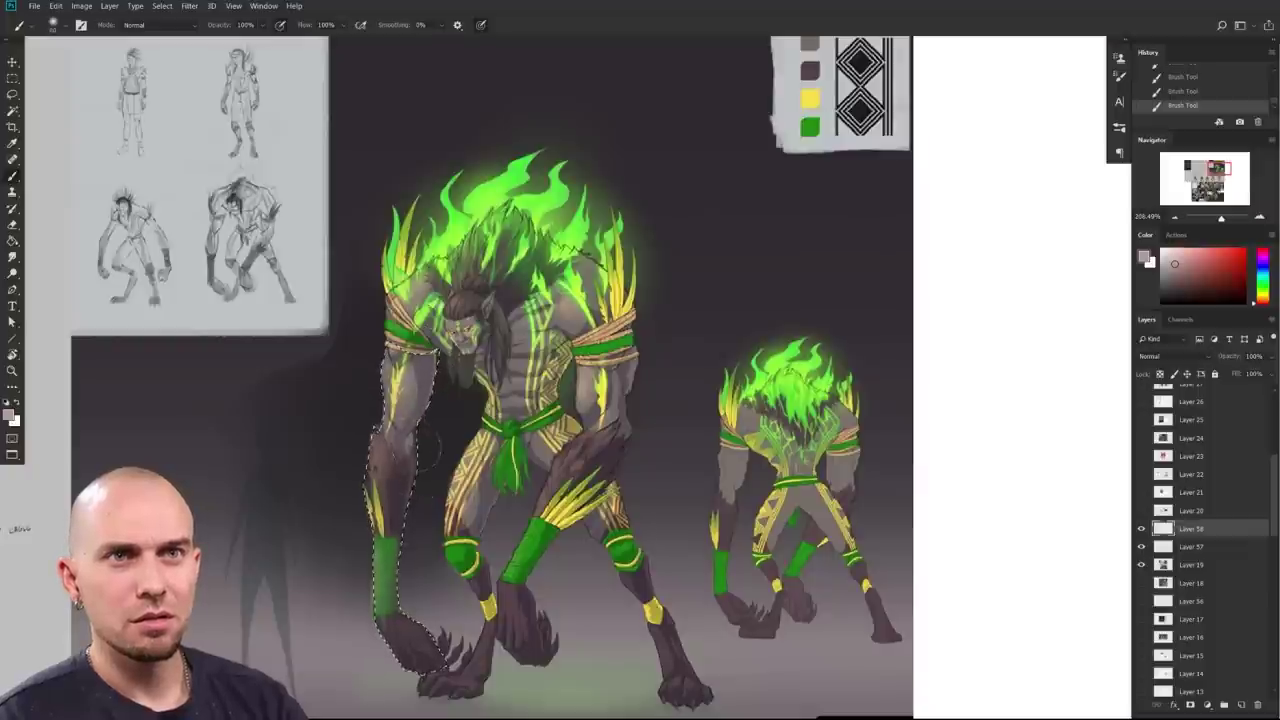
left_click_drag(426, 287, 434, 281)
left_click_drag(425, 284, 435, 275)
Step: Toggle the visibility of Layer 58 repeatedly to compare the sheet with and without the new arm shading
mouse_move(662, 440)
left_mouse_down()
mouse_move(649, 451)
mouse_move(661, 465)
left_mouse_up()
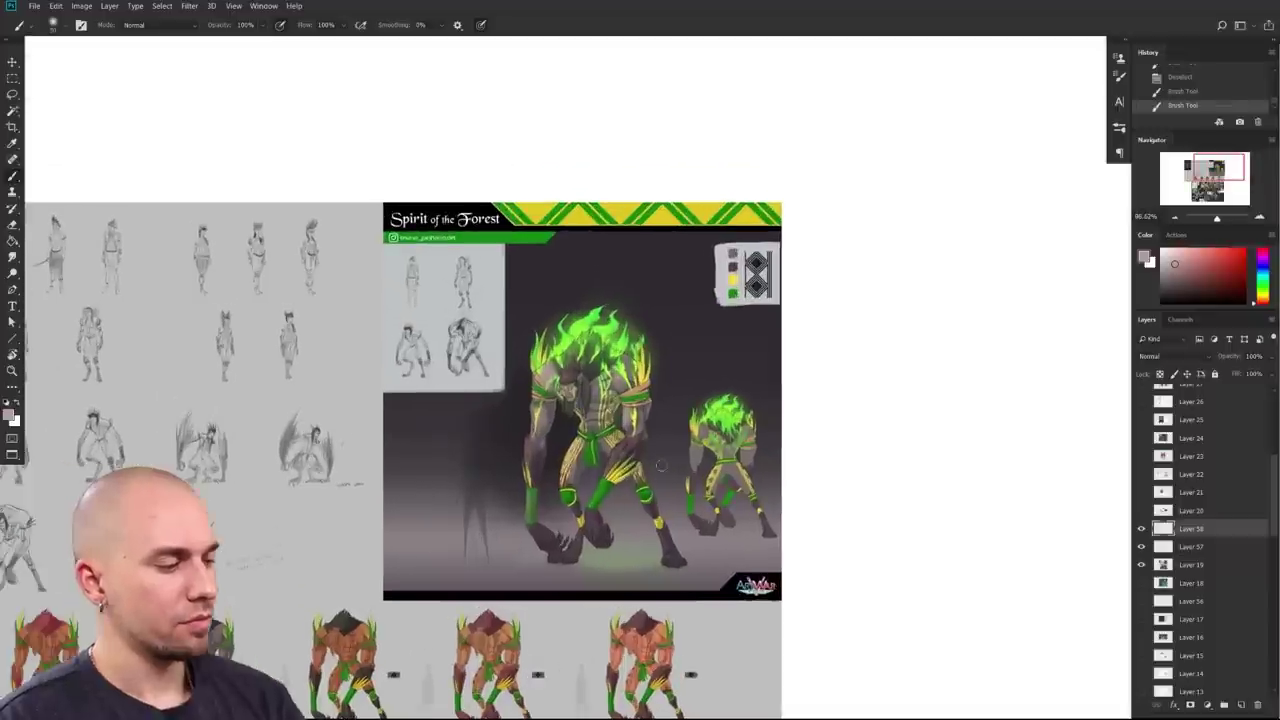
left_click(1141, 529)
left_click(1142, 530)
left_click(1142, 530)
left_click(1142, 530)
left_click(1141, 530)
left_click(1141, 530)
left_click(1141, 530)
scroll(826, 514, "up", 5)
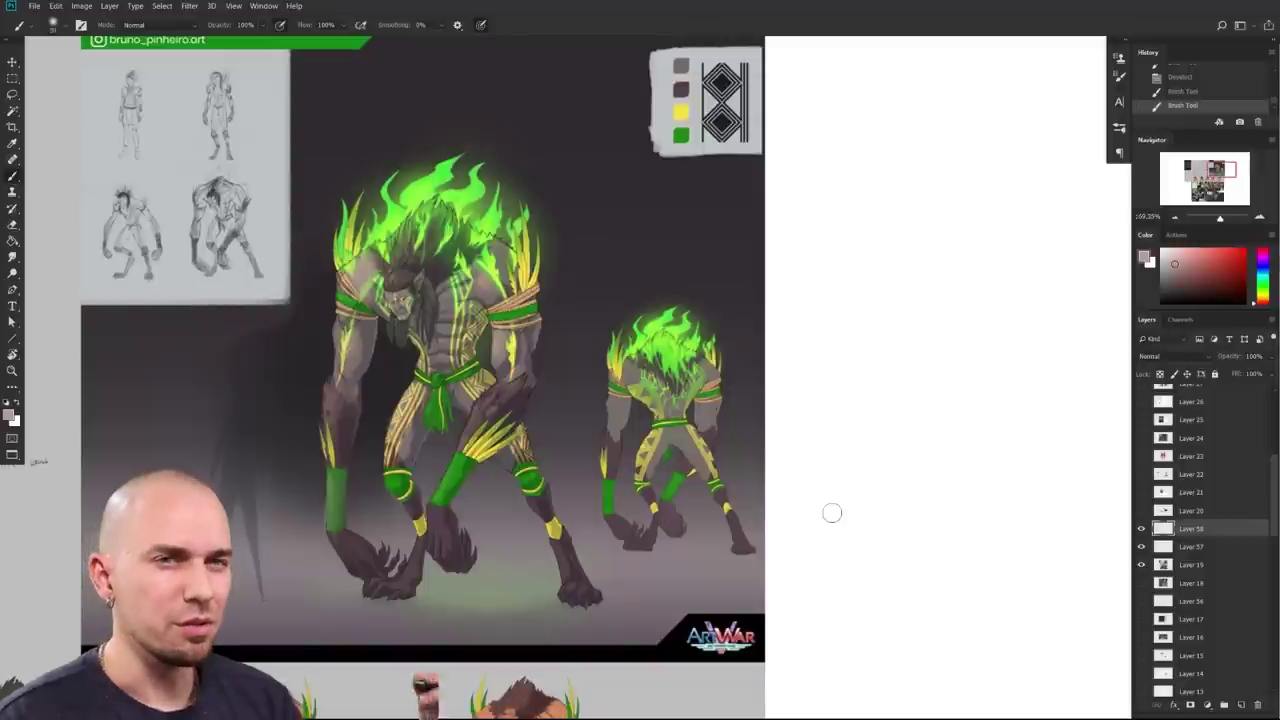
left_click_drag(831, 511, 1049, 559)
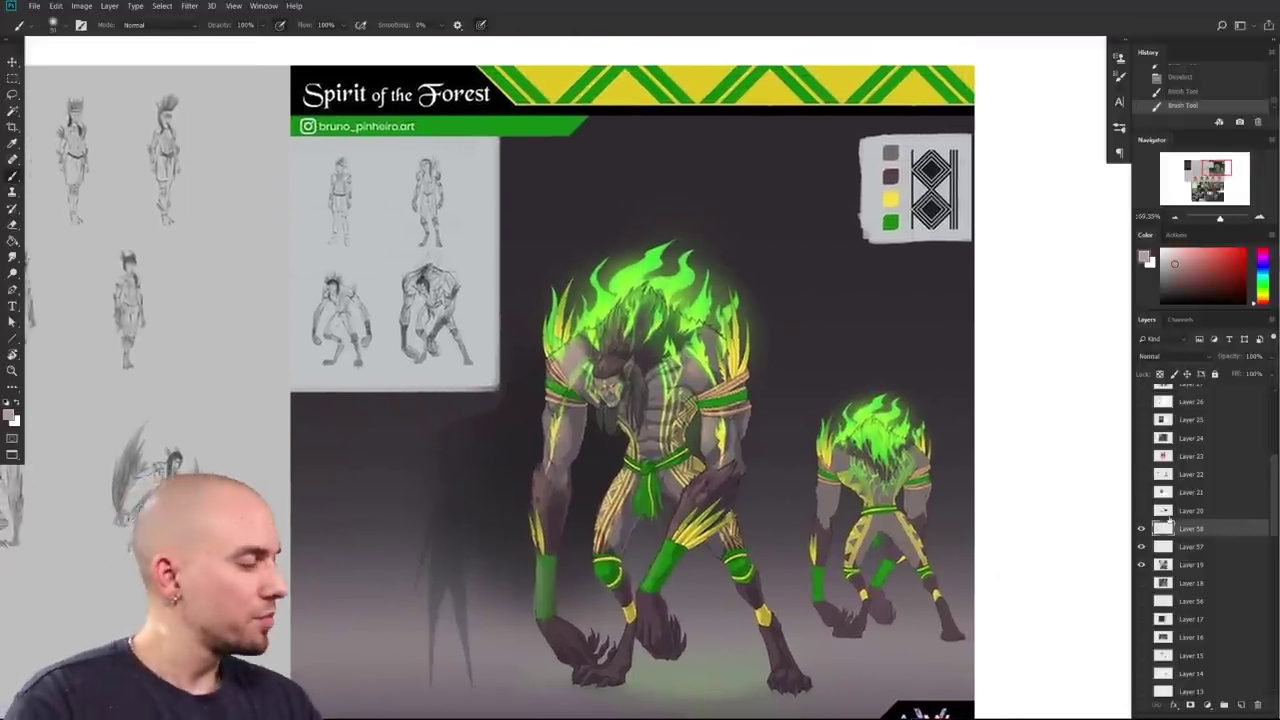
left_click(1141, 529)
left_click(1141, 530)
scroll(986, 528, "down", 5)
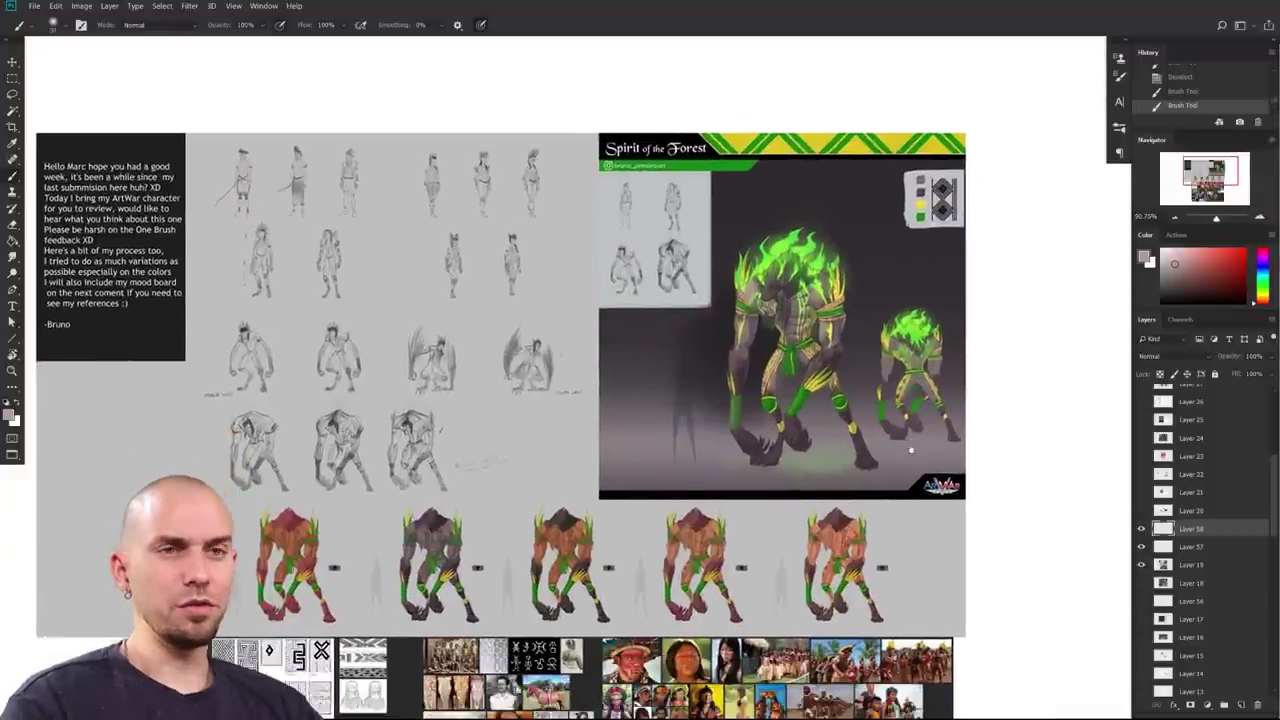
Step: Review the overall sheet, including the process sketches, the colour variants and the finished creature
scroll(912, 440, "up", 2)
left_click_drag(911, 450, 949, 469)
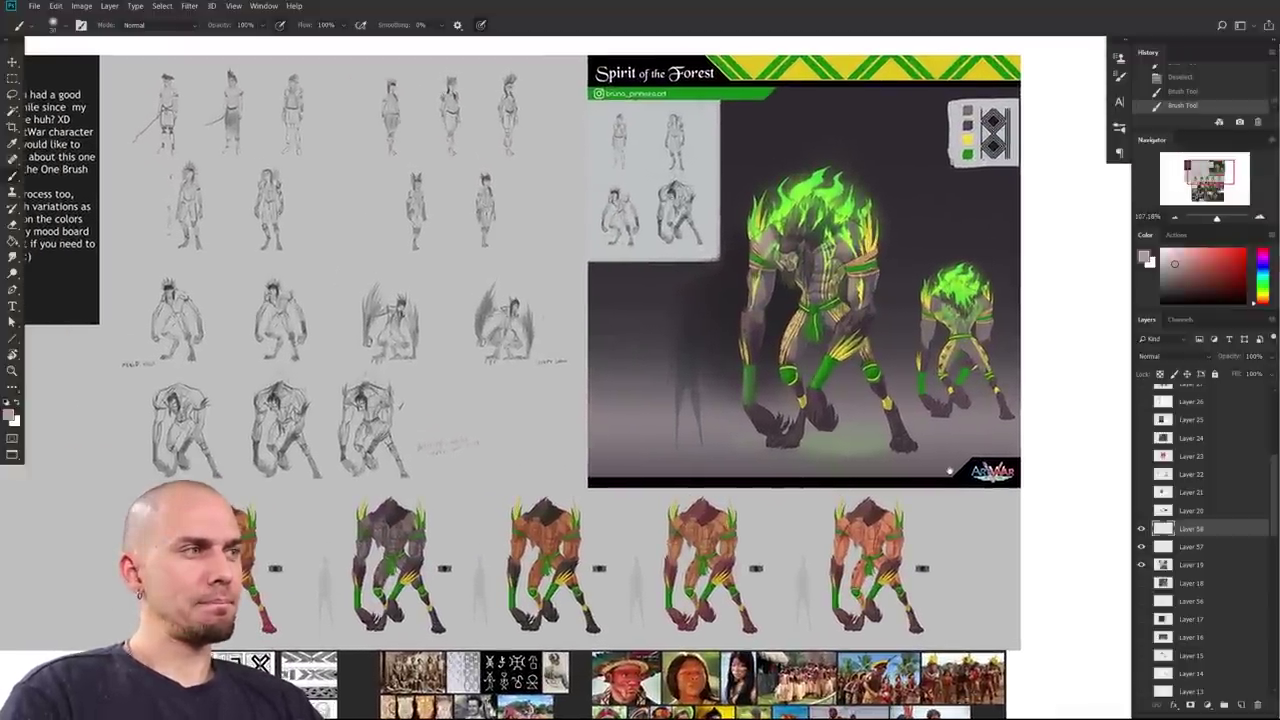
left_click_drag(949, 471, 957, 469)
left_click_drag(955, 548, 951, 453)
left_click_drag(960, 395, 940, 526)
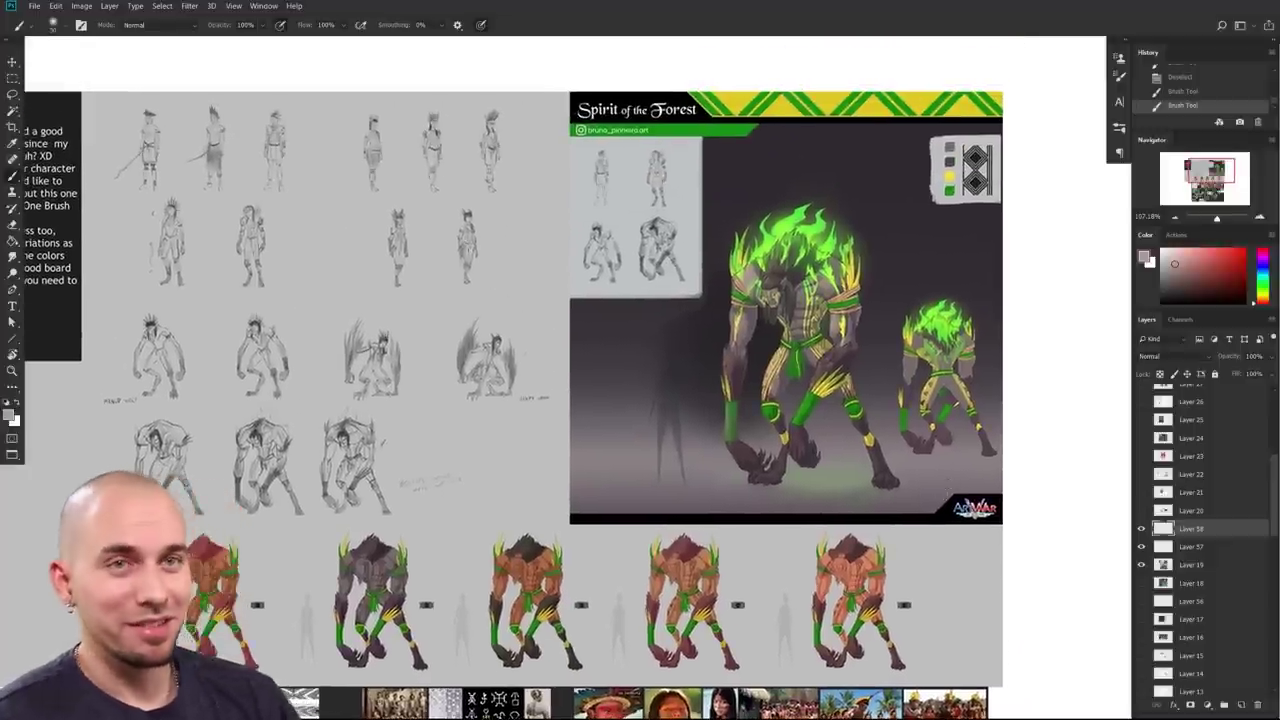
left_click_drag(909, 425, 784, 544)
scroll(793, 484, "up", 4)
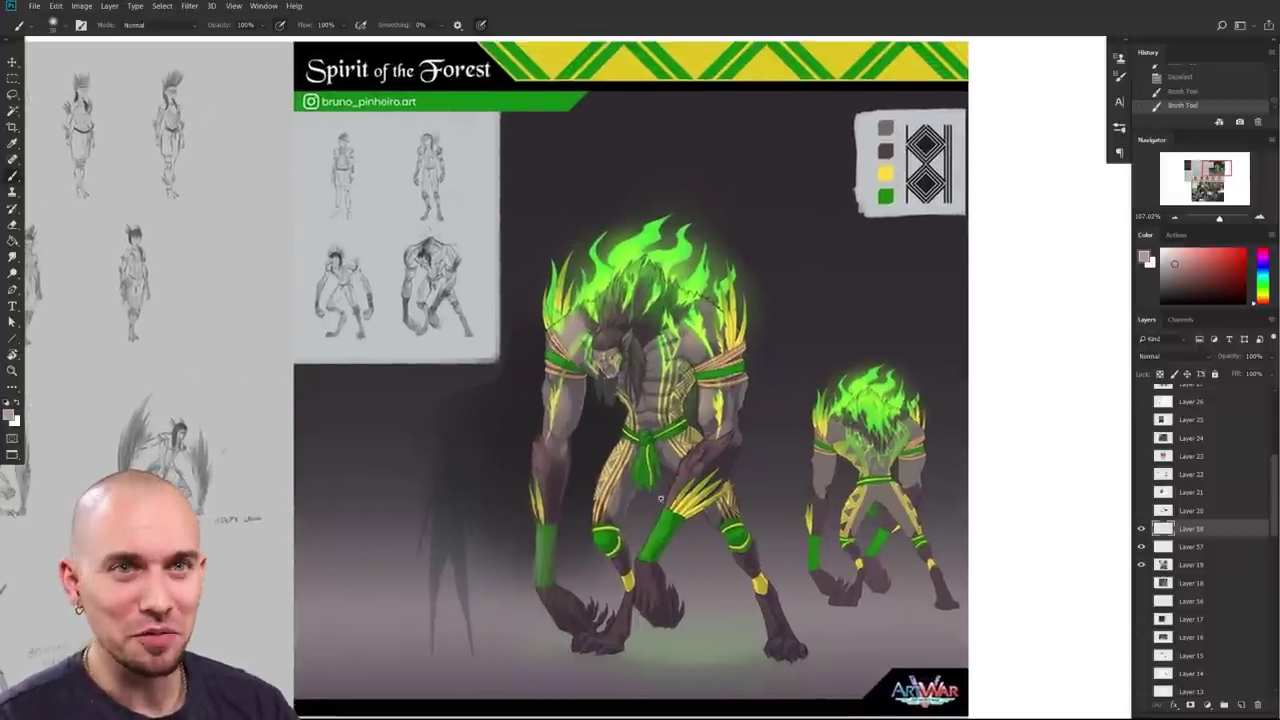
scroll(668, 489, "up", 2)
mouse_move(656, 546)
left_mouse_down()
mouse_move(654, 490)
mouse_move(646, 544)
left_mouse_up()
key("x")
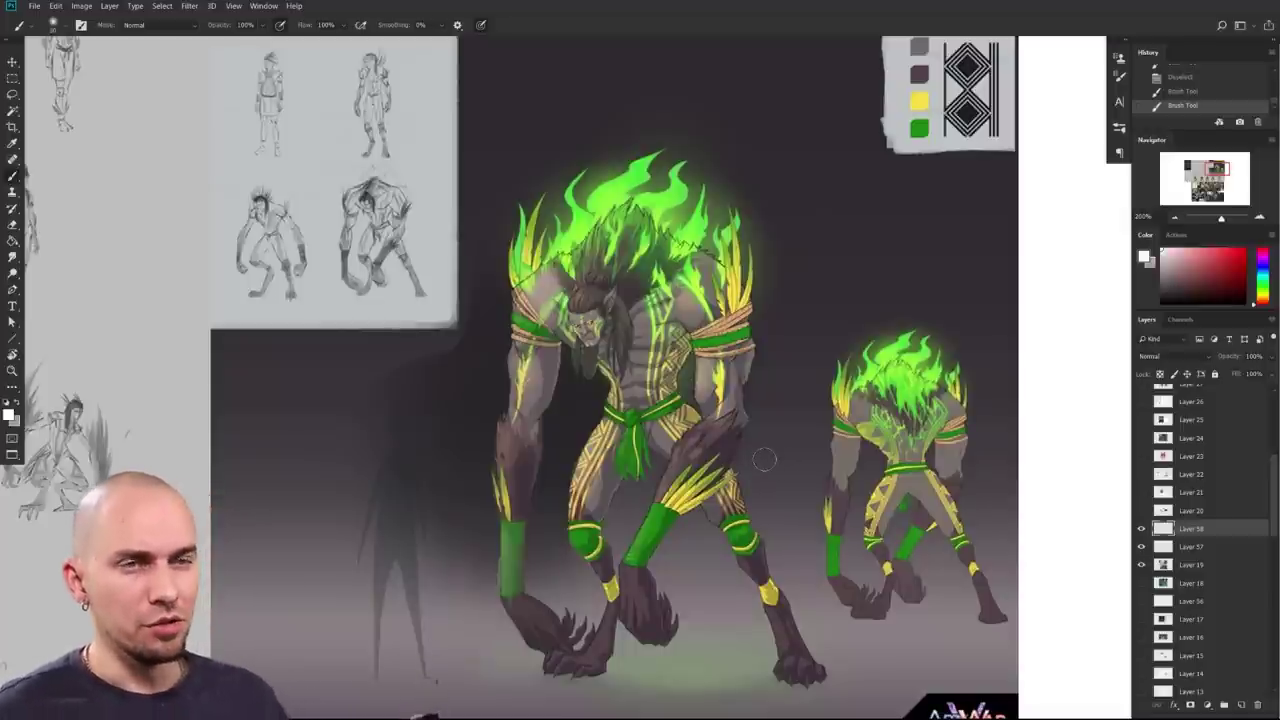
scroll(833, 471, "down", 2)
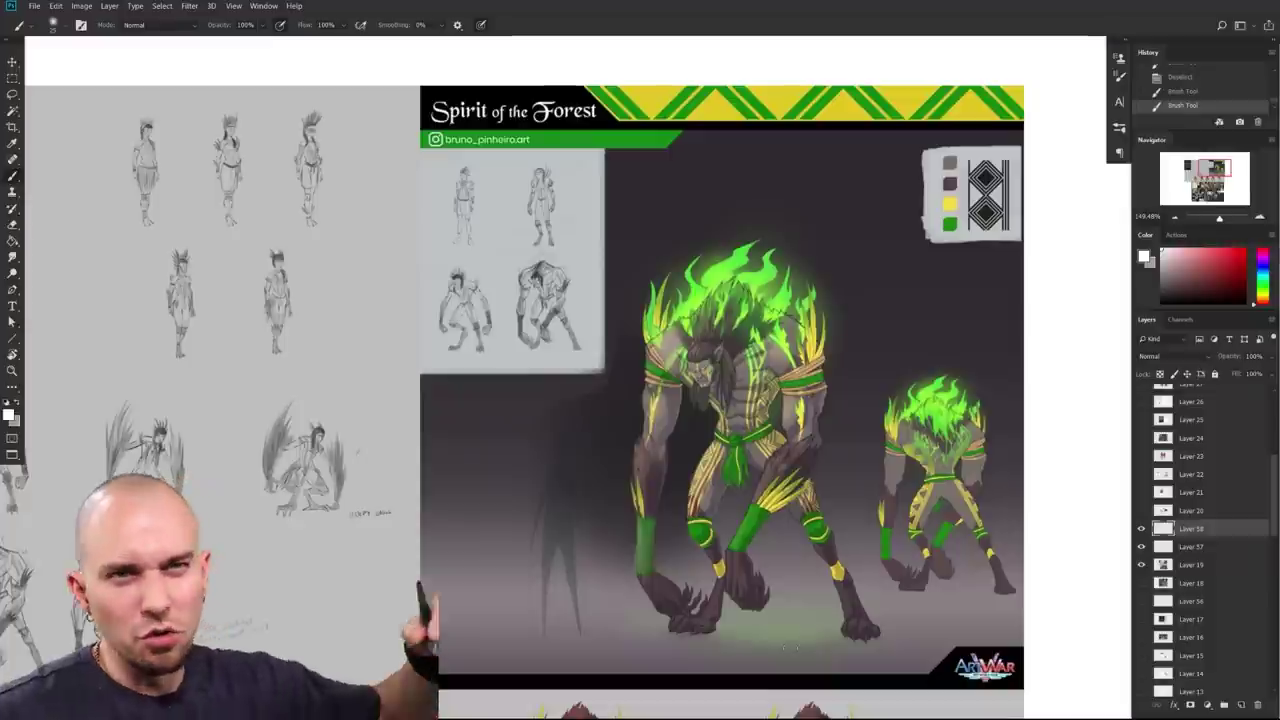
scroll(784, 470, "down", 4)
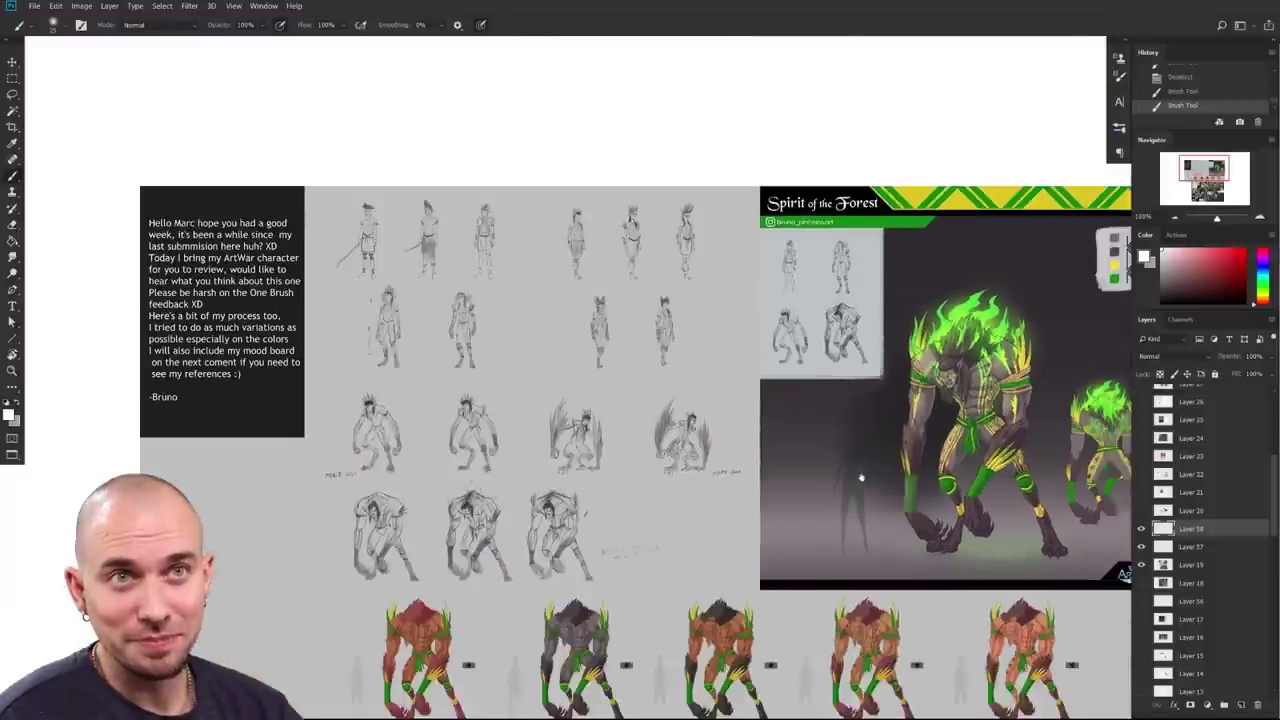
Step: Examine the rows of early character sketches up close, followed by the finished creature and its back view
left_click_drag(861, 478, 829, 463)
scroll(718, 520, "up", 1)
scroll(718, 519, "up", 5)
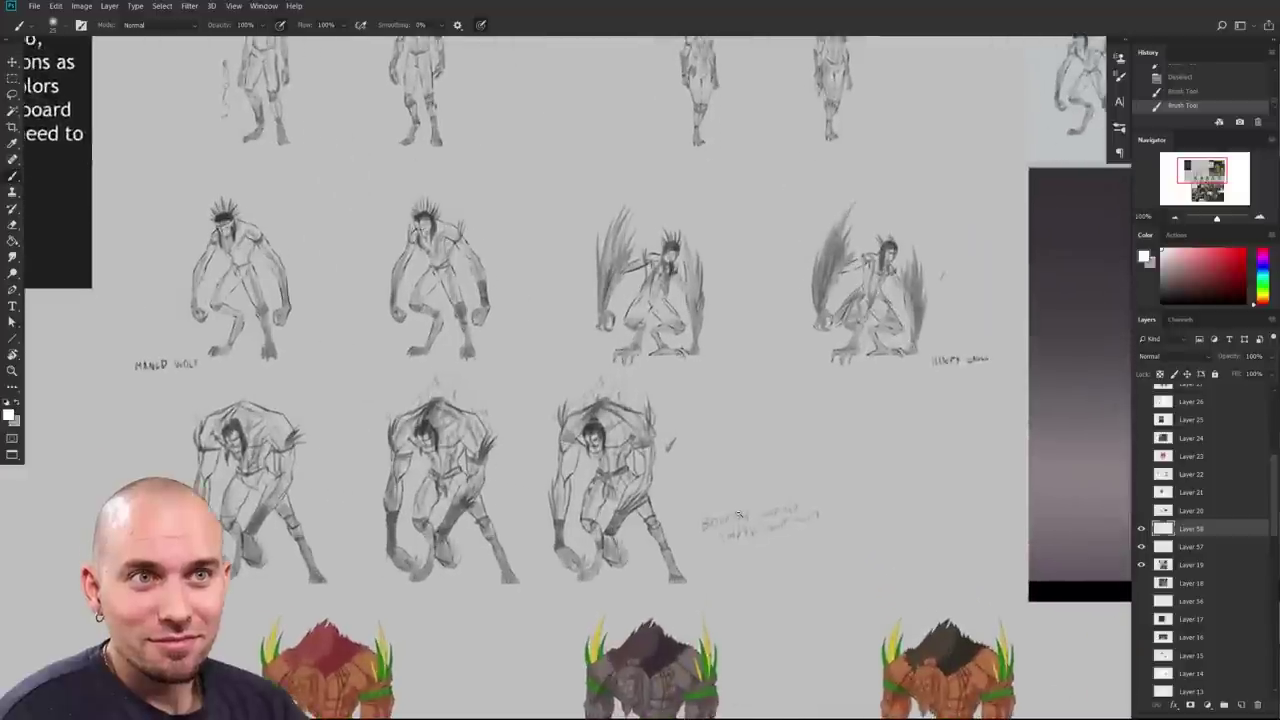
scroll(745, 580, "up", 5)
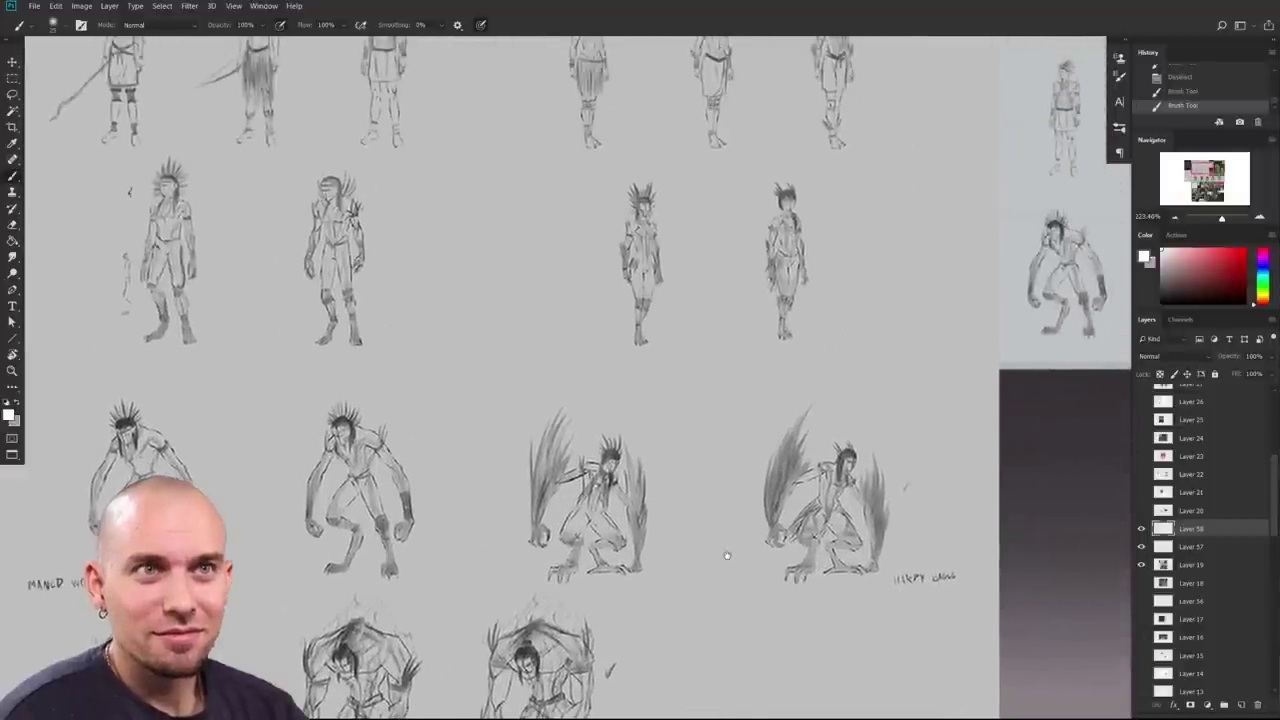
left_click_drag(714, 578, 575, 562)
left_click_drag(788, 552, 600, 535)
mouse_move(719, 545)
left_mouse_down()
mouse_move(644, 453)
mouse_move(454, 286)
mouse_move(625, 438)
left_mouse_up()
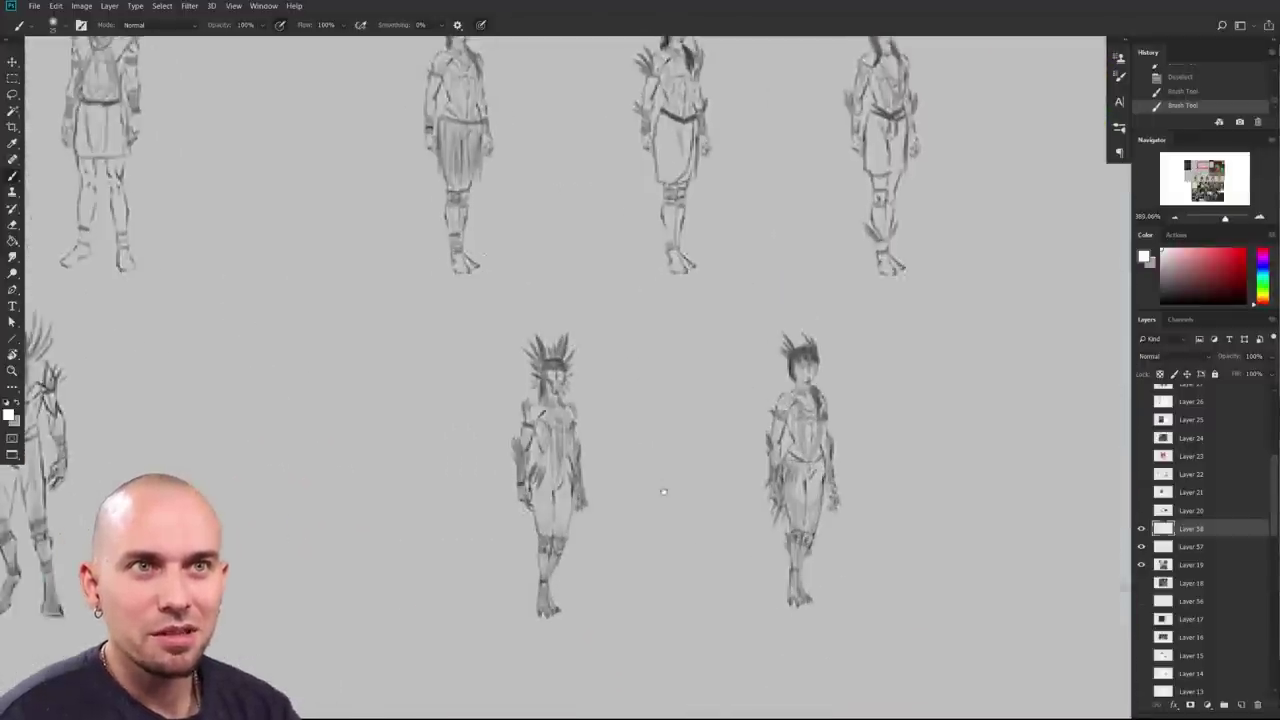
left_click_drag(763, 584, 736, 203)
mouse_move(729, 706)
left_mouse_down()
mouse_move(709, 517)
mouse_move(886, 274)
left_mouse_up()
mouse_move(740, 491)
left_mouse_down()
mouse_move(663, 543)
mouse_move(689, 424)
mouse_move(708, 412)
left_mouse_up()
left_click_drag(211, 111, 672, 577)
scroll(671, 562, "down", 3)
mouse_move(725, 631)
left_mouse_down()
mouse_move(367, 79)
mouse_move(311, 55)
left_mouse_up()
left_click_drag(900, 160, 653, 373)
mouse_move(1078, 273)
left_mouse_down()
mouse_move(809, 524)
mouse_move(790, 514)
left_mouse_up()
scroll(790, 514, "up", 1)
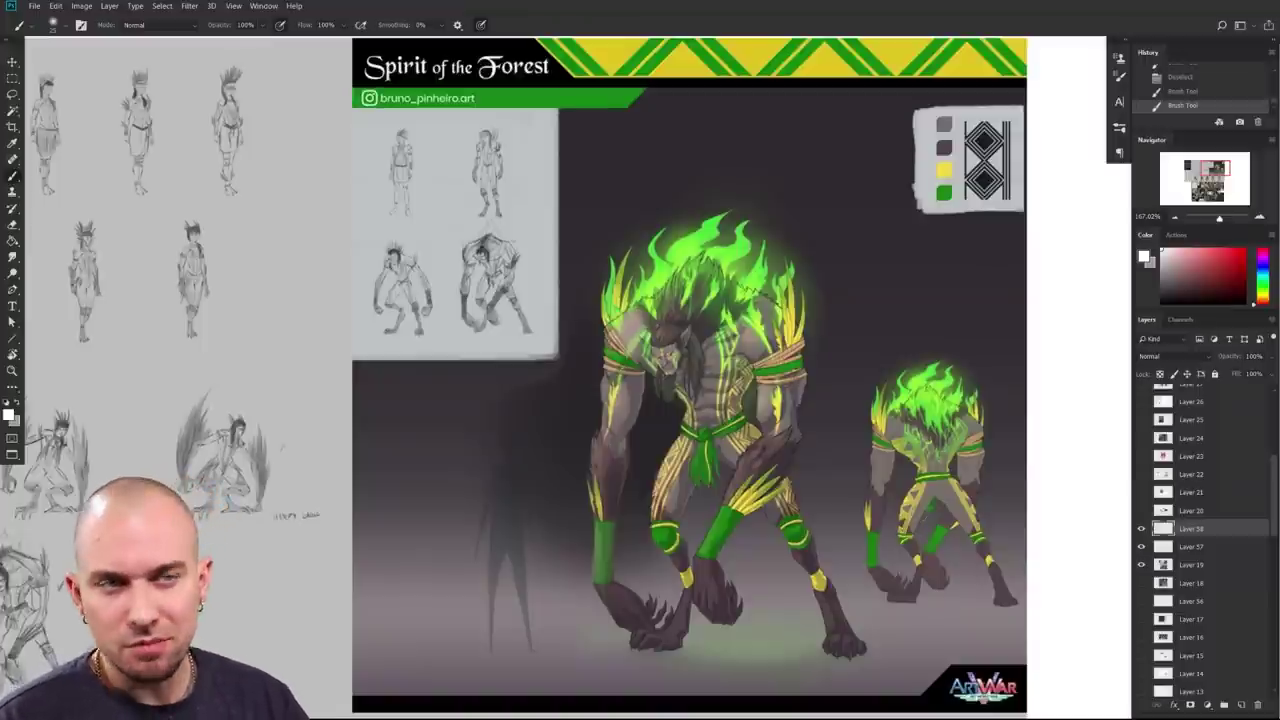
left_click_drag(818, 519, 803, 518)
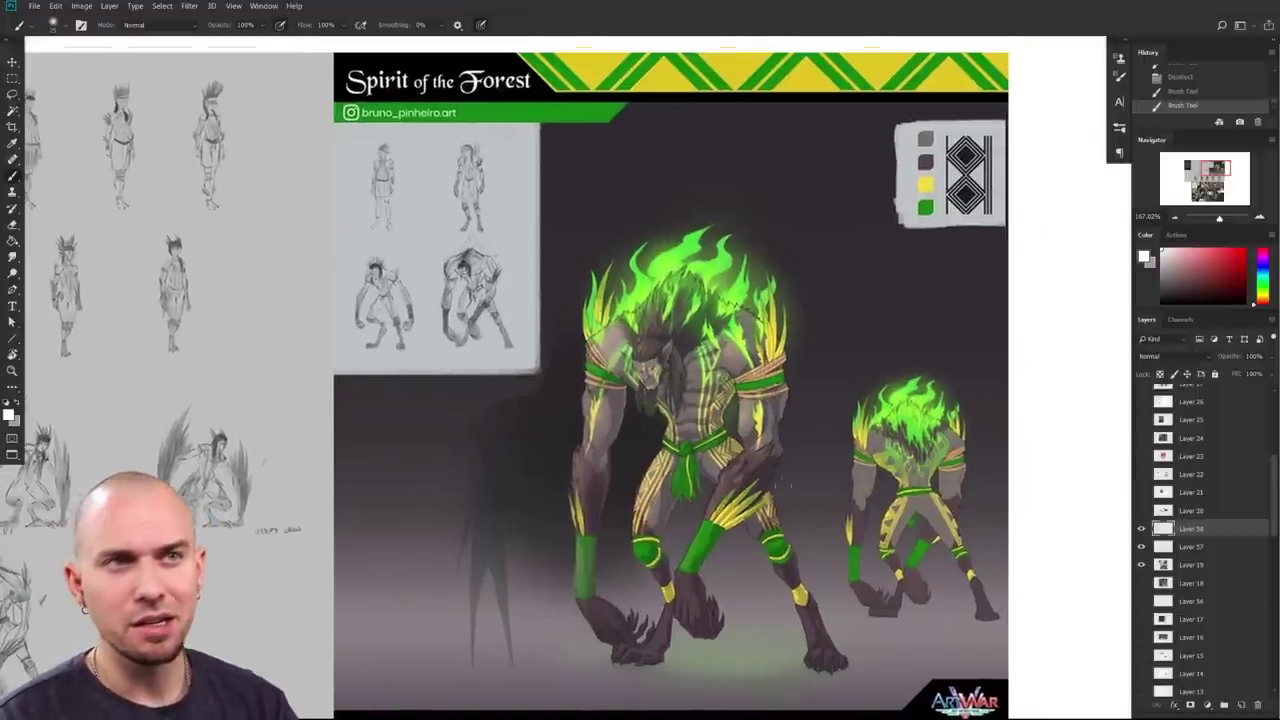
left_click_drag(740, 515, 701, 533)
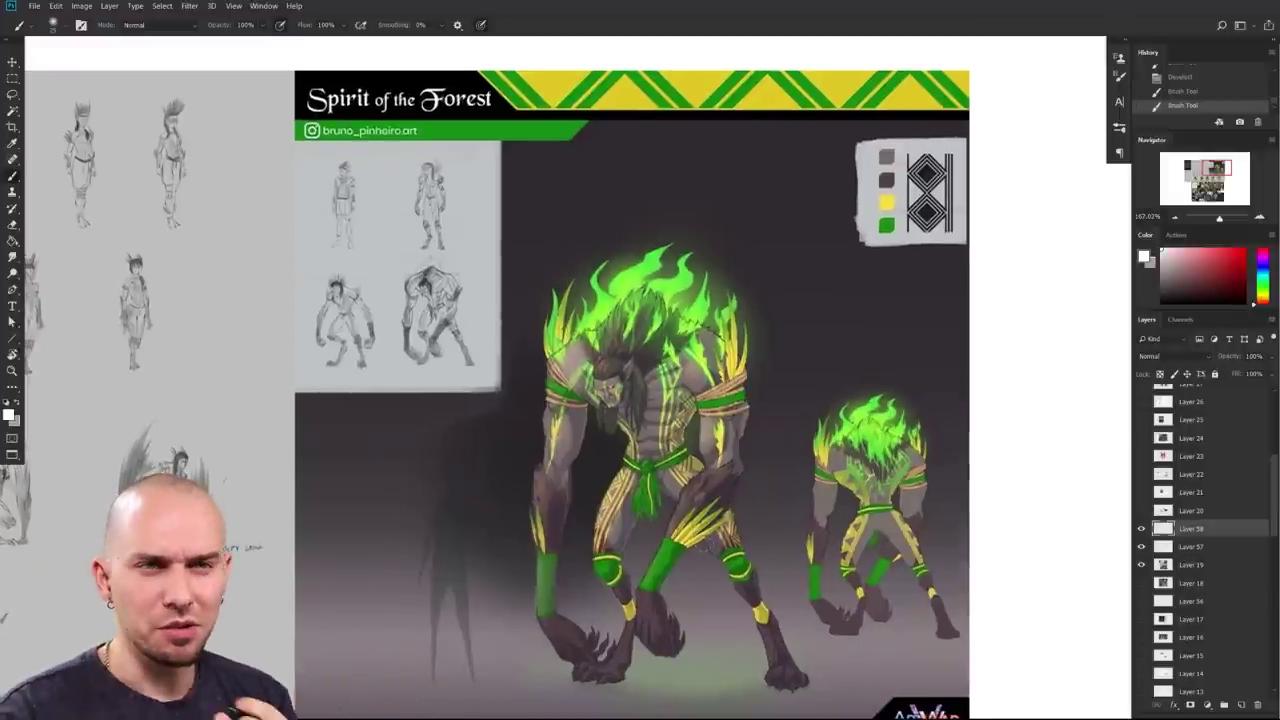
left_click_drag(702, 541, 690, 505)
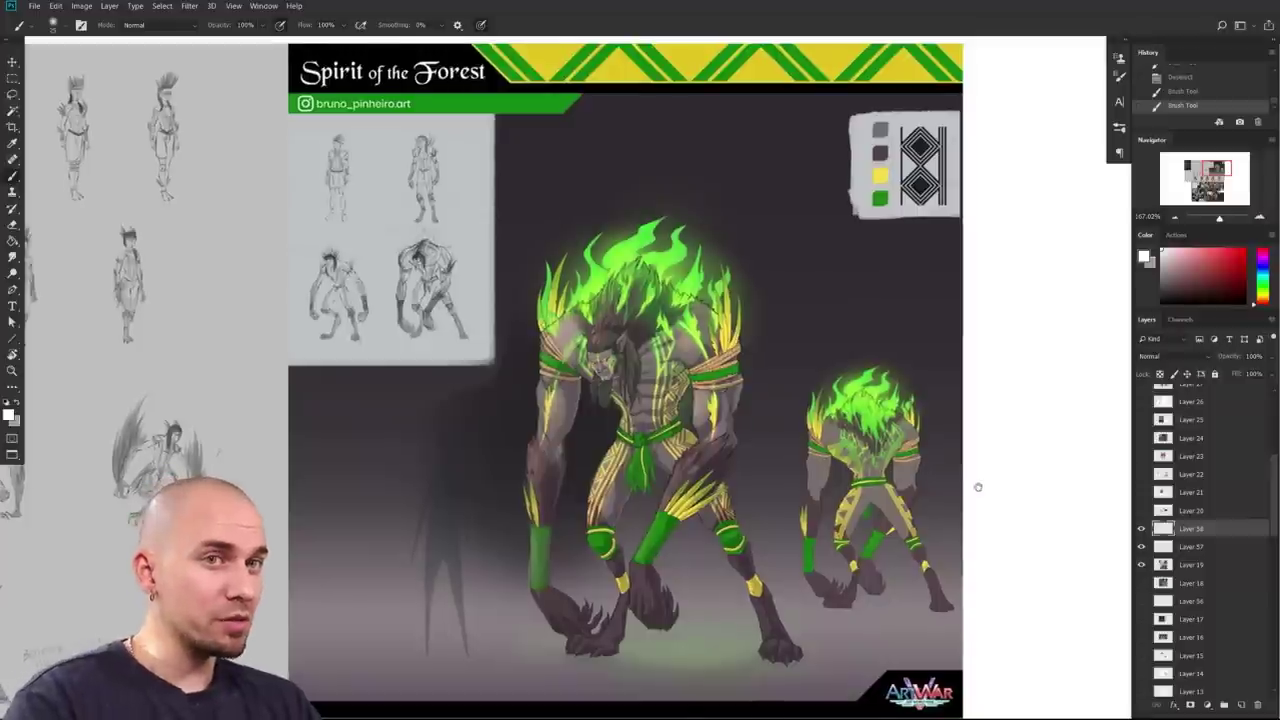
left_click_drag(974, 486, 1021, 474)
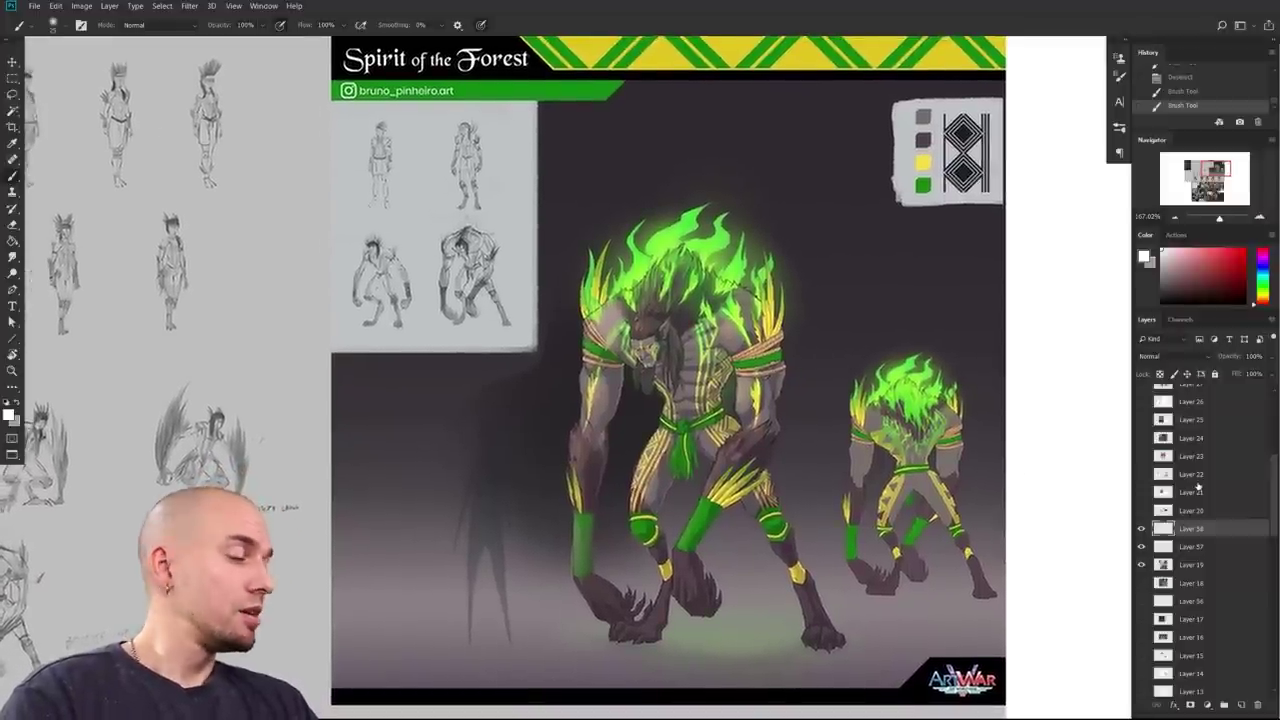
Step: Hide Layers 58, 57 and 19, and show and select Layer 20 with the torso anatomy studies
left_click_drag(1143, 535, 1142, 566)
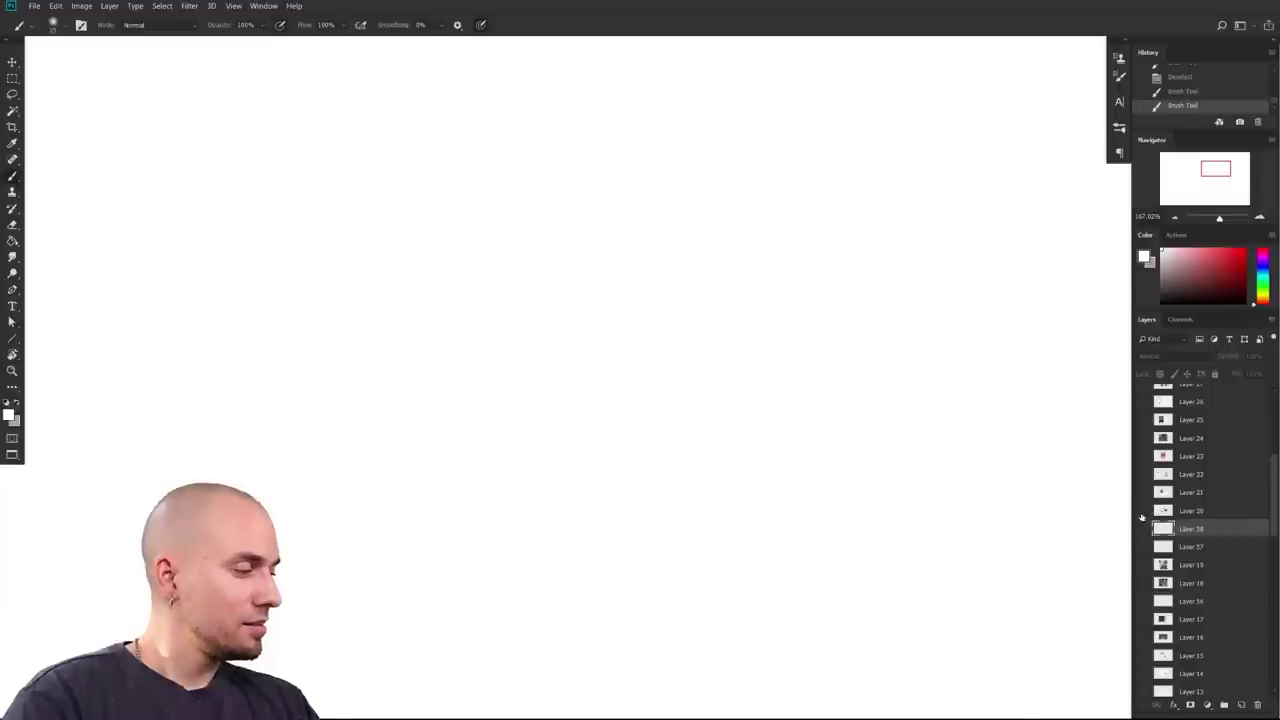
left_click(1142, 511)
left_click(1171, 508)
left_click_drag(906, 504, 841, 412)
scroll(841, 412, "down", 5)
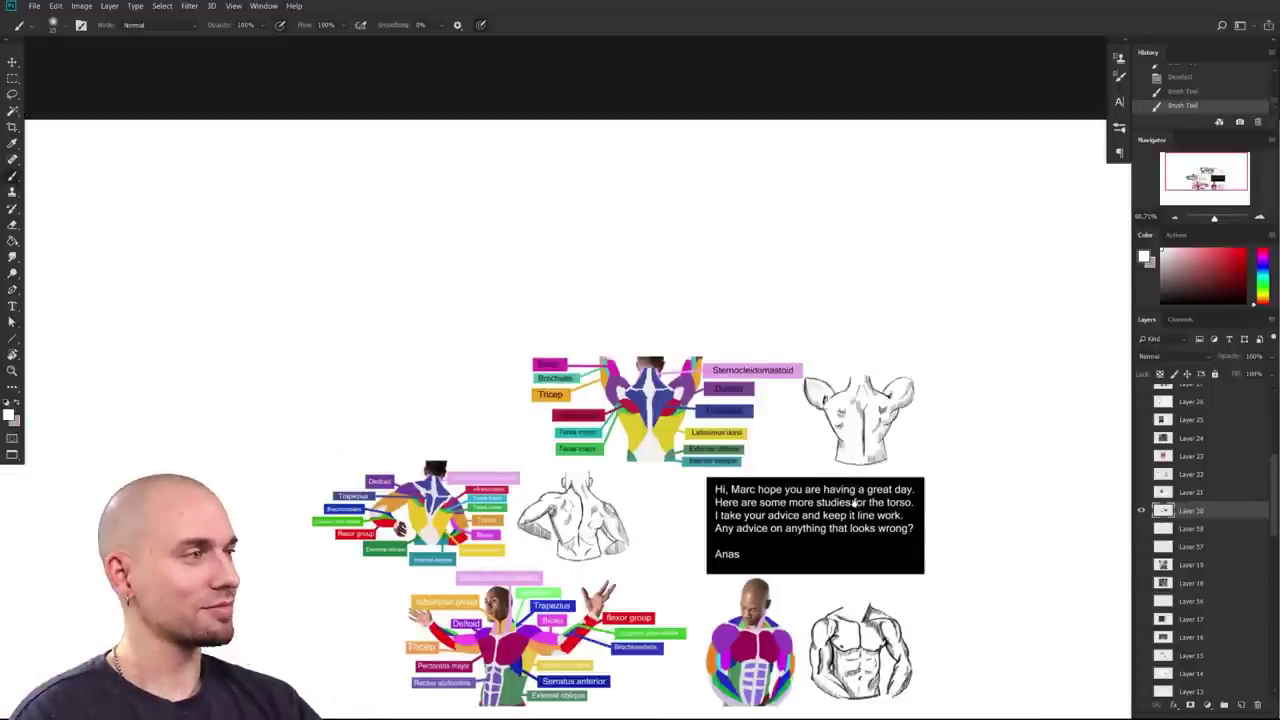
Step: Set the brush colour to red and reduce the brush size for marking the torso anatomy studies
scroll(940, 471, "up", 2)
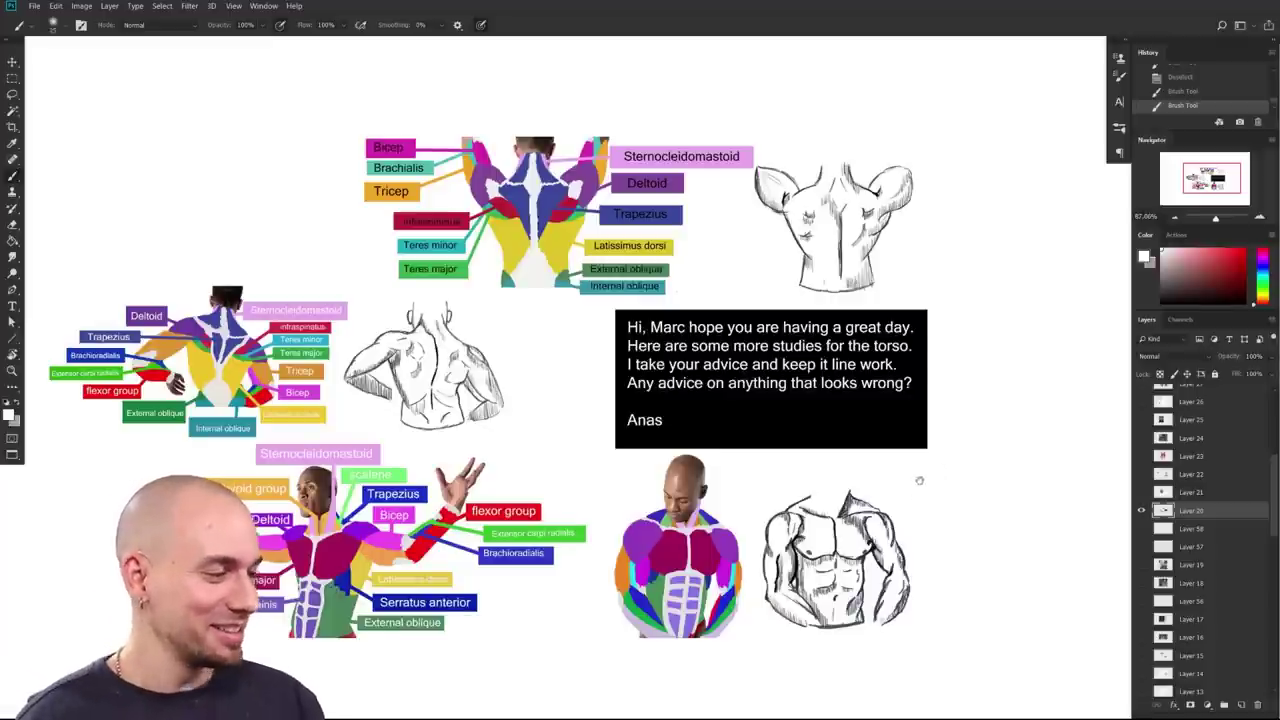
left_click_drag(919, 480, 947, 478)
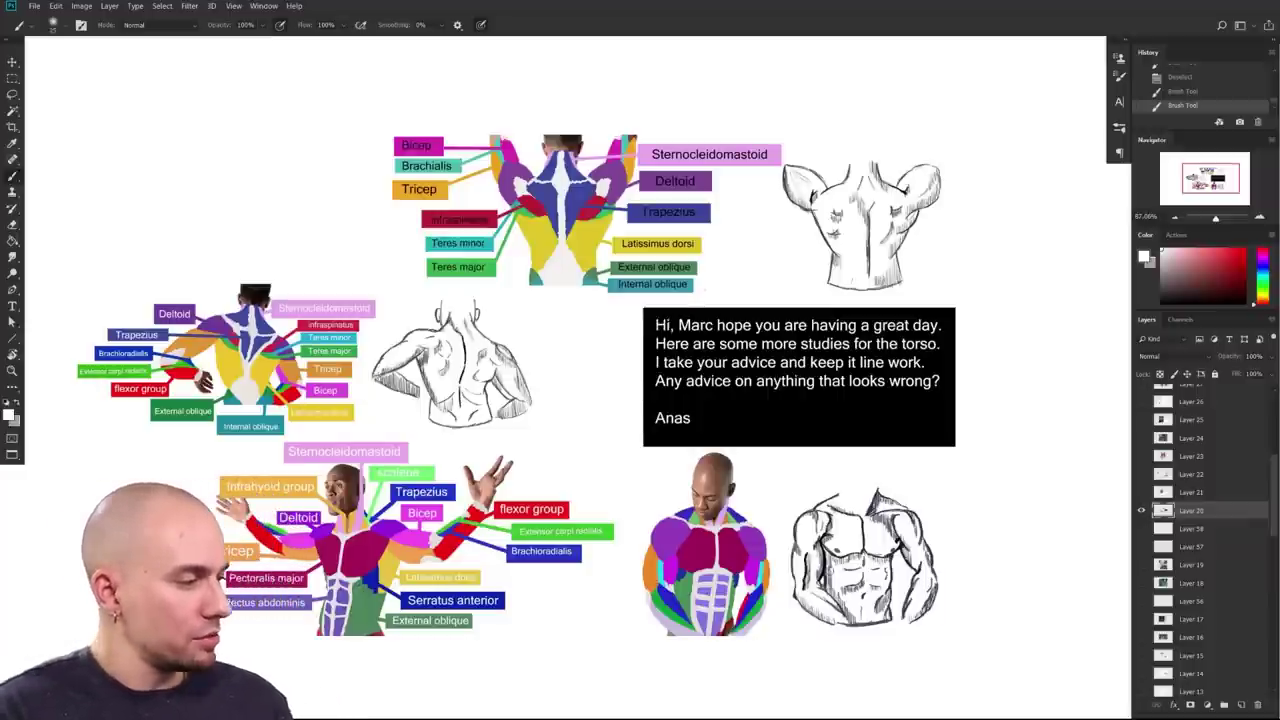
left_click(1242, 250)
left_click_drag(974, 429, 1009, 437)
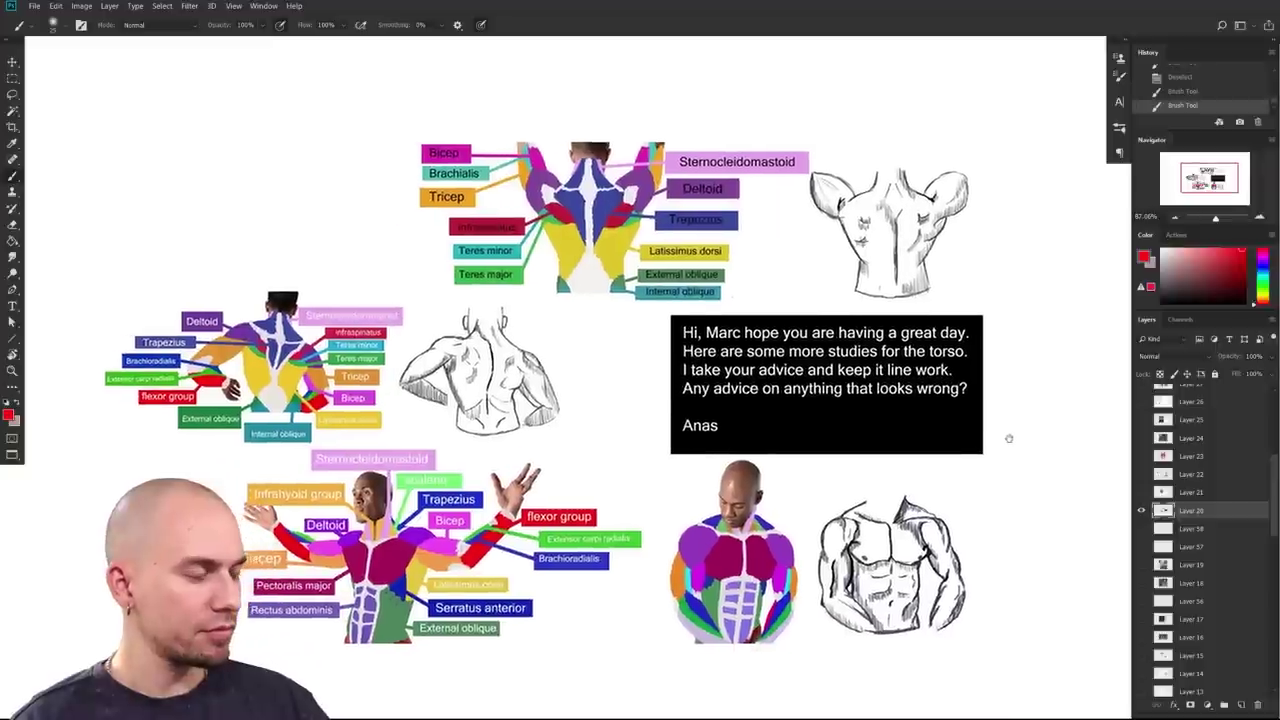
scroll(930, 449, "up", 2)
left_click_drag(931, 451, 1008, 447)
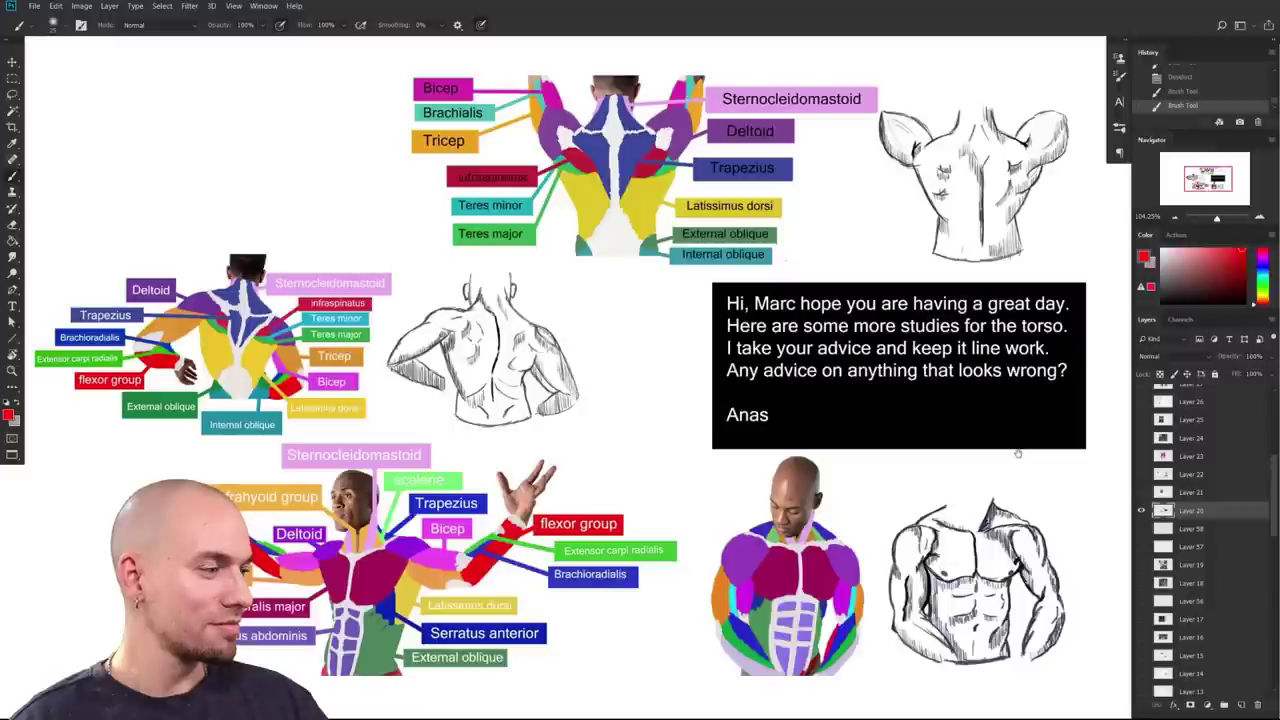
mouse_move(924, 480)
left_mouse_down()
mouse_move(938, 477)
mouse_move(920, 476)
left_mouse_up()
key("bracketleft")
key("bracketleft")
left_click_drag(1049, 450, 1051, 449)
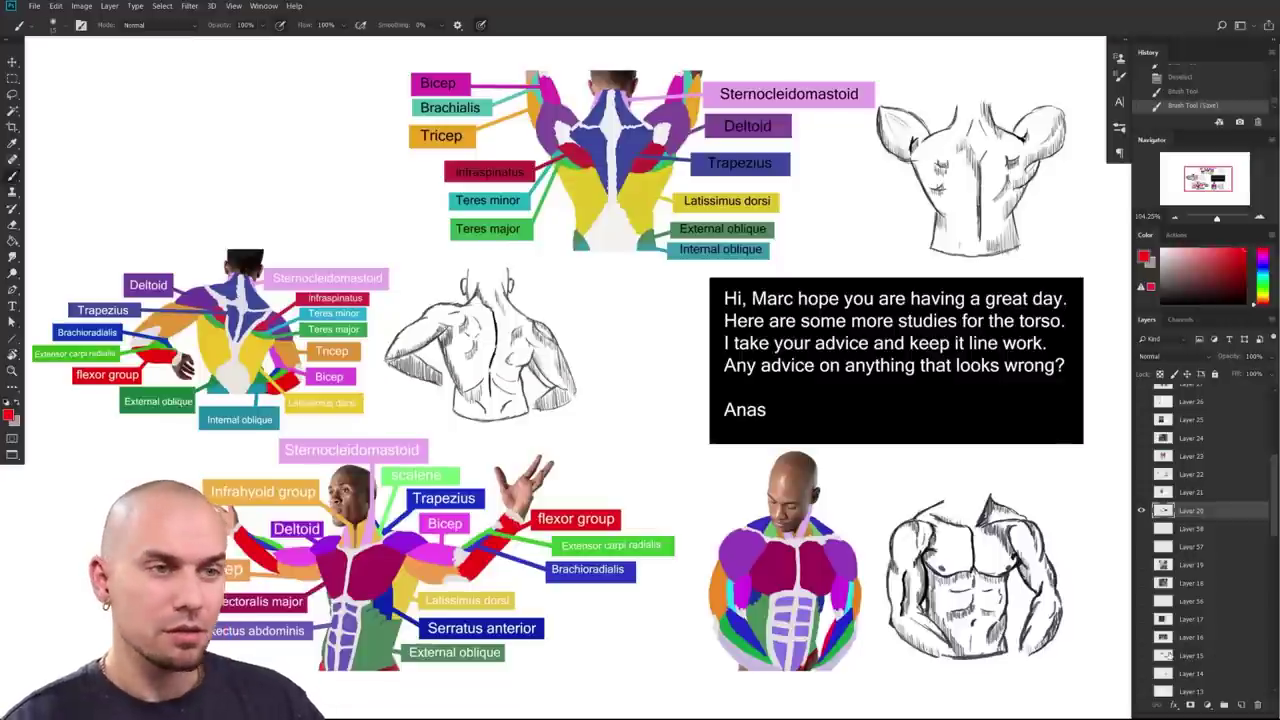
Step: Examine the colour-coded muscle diagrams, especially the front view with both arms spread, alongside the line drawings
left_click_drag(750, 465, 770, 526)
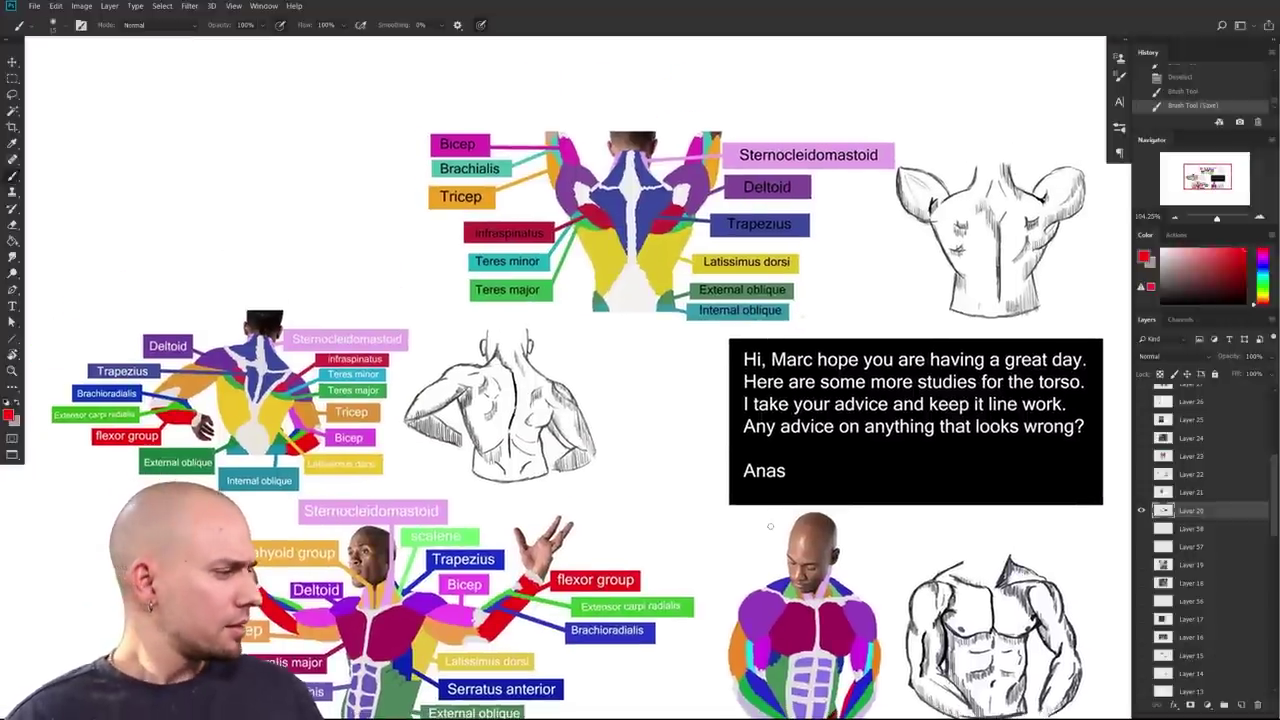
scroll(1166, 528, "up", 3)
left_click_drag(979, 484, 919, 485)
left_click_drag(1054, 493, 1048, 333)
left_click_drag(573, 488, 743, 552)
left_click_drag(657, 642, 746, 638)
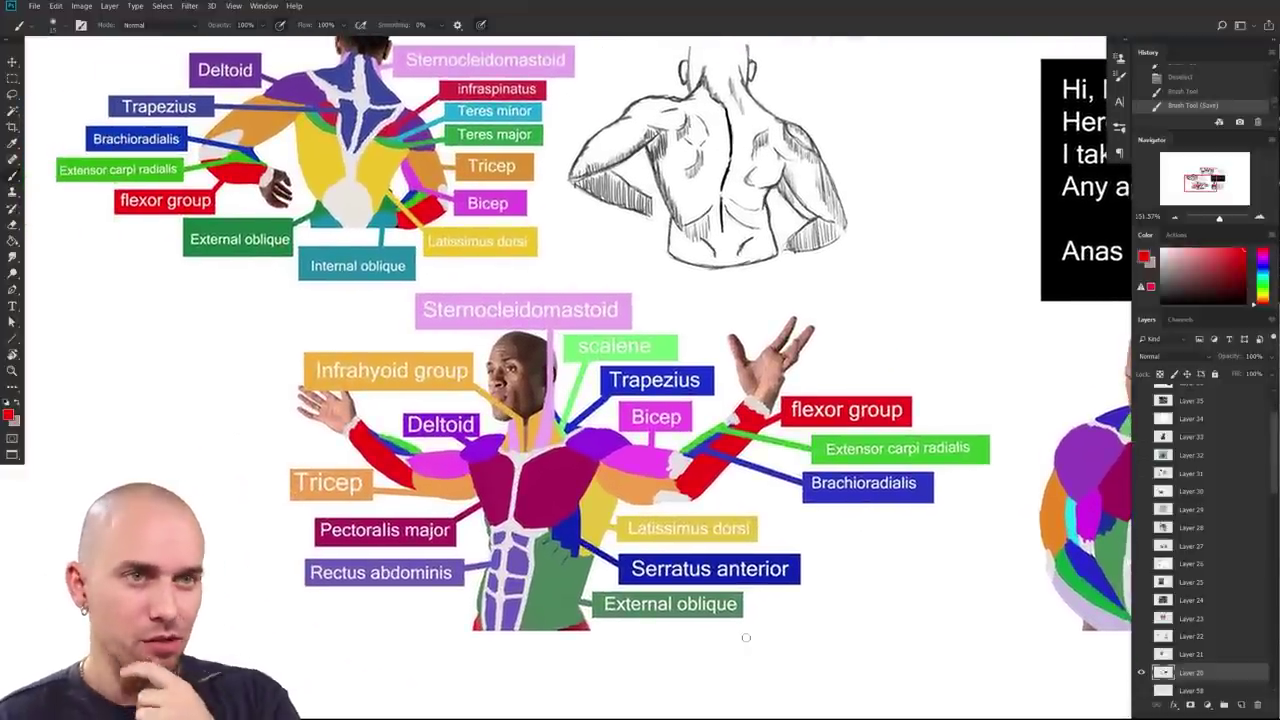
scroll(930, 585, "left", 2)
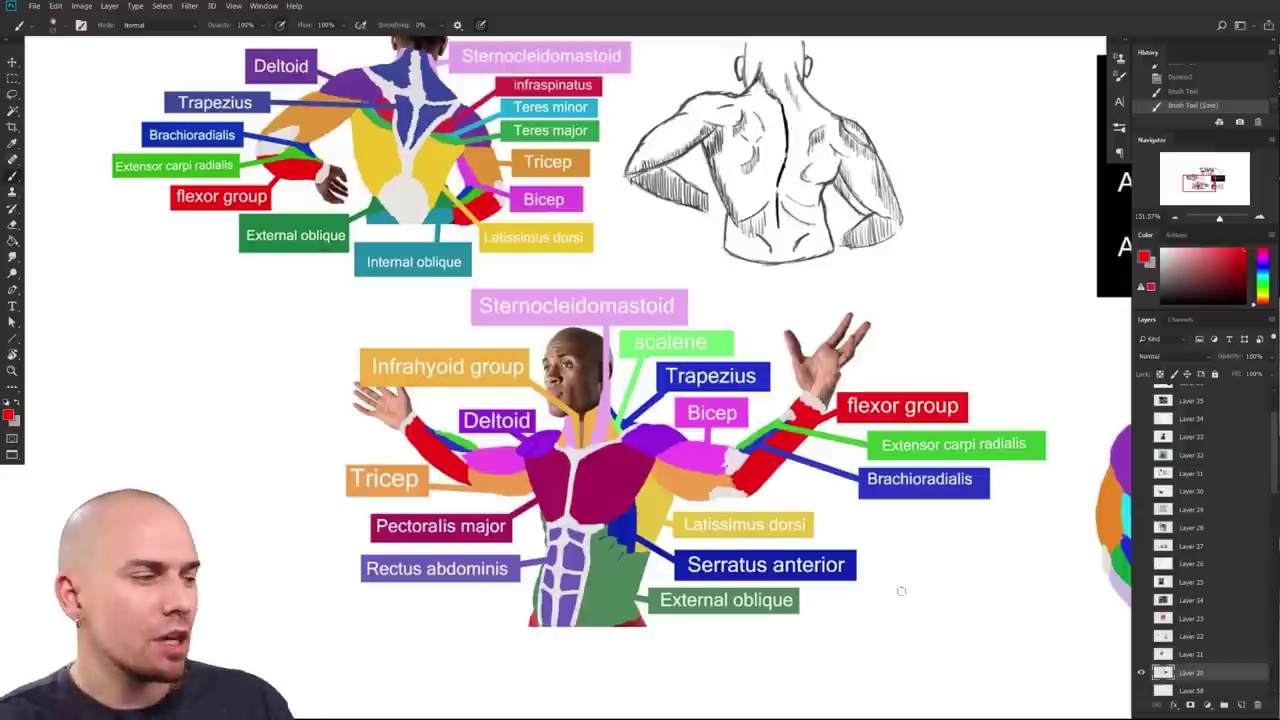
scroll(901, 591, "right", 3)
scroll(901, 591, "up", 1)
Step: Pick blue and paint a strip beneath the bicep on the raised arm of the arms-spread front diagram
left_click(1263, 267)
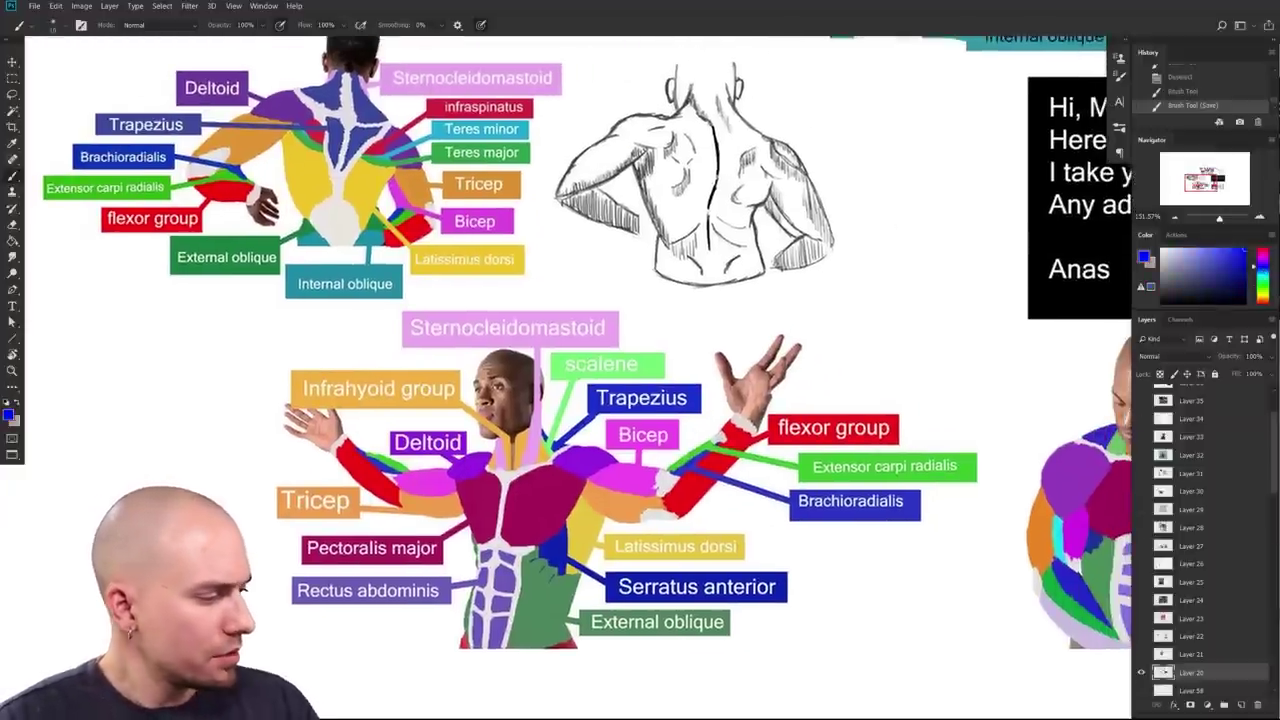
left_click_drag(602, 489, 656, 506)
left_click_drag(612, 497, 626, 501)
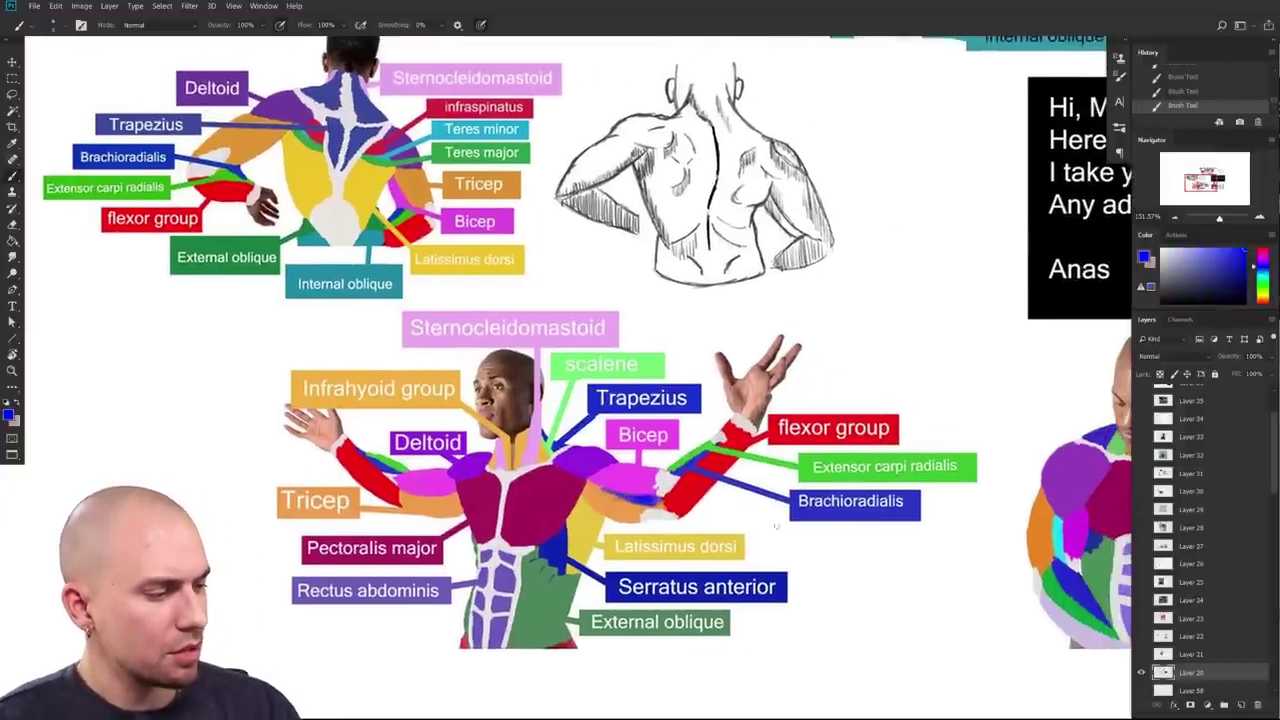
left_click_drag(869, 589, 888, 568)
left_click_drag(1021, 484, 630, 679)
left_click_drag(567, 714, 929, 576)
Step: Pick turquoise and mark the upper arm near the armpit on the same arms-spread diagram
left_click(1262, 281)
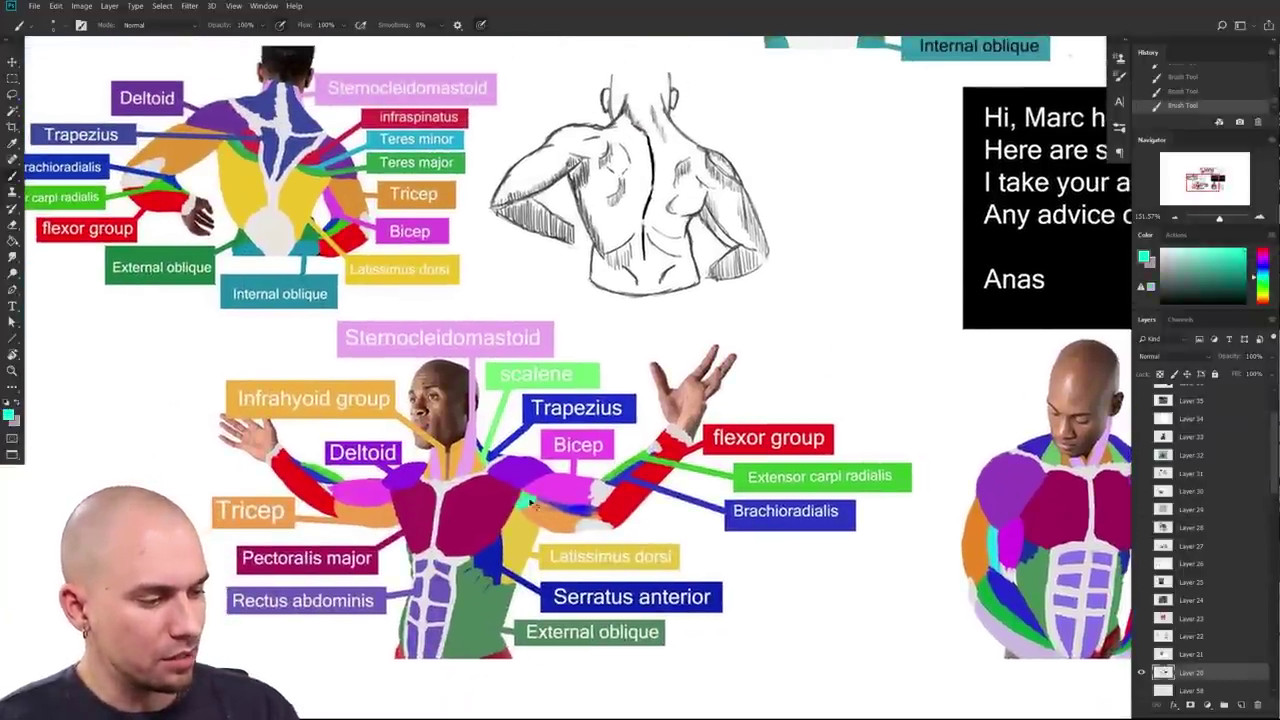
left_click_drag(715, 653, 946, 570)
left_click_drag(947, 571, 840, 637)
Step: Sample the external oblique's green and paint over the teal waist areas of the hand-on-hip back diagram
left_click_drag(826, 480, 814, 708)
left_click_drag(752, 553, 817, 631)
scroll(525, 605, "up", 1)
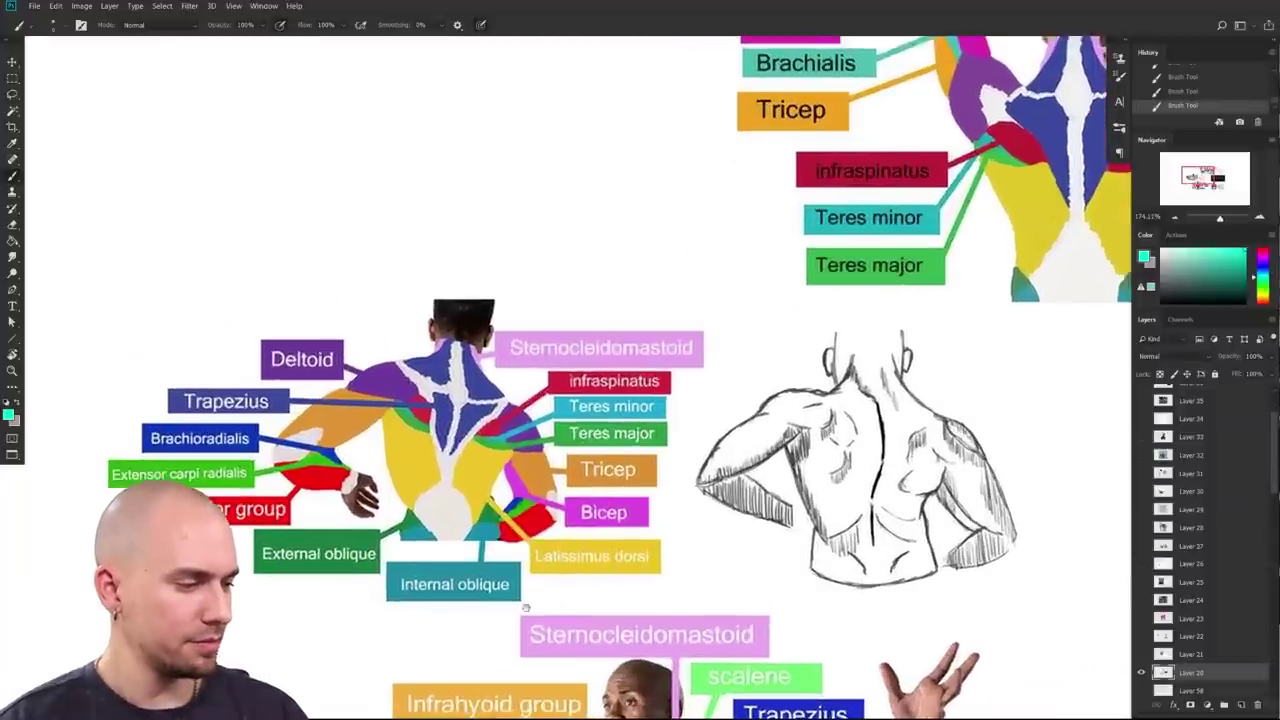
left_click_drag(708, 590, 758, 656)
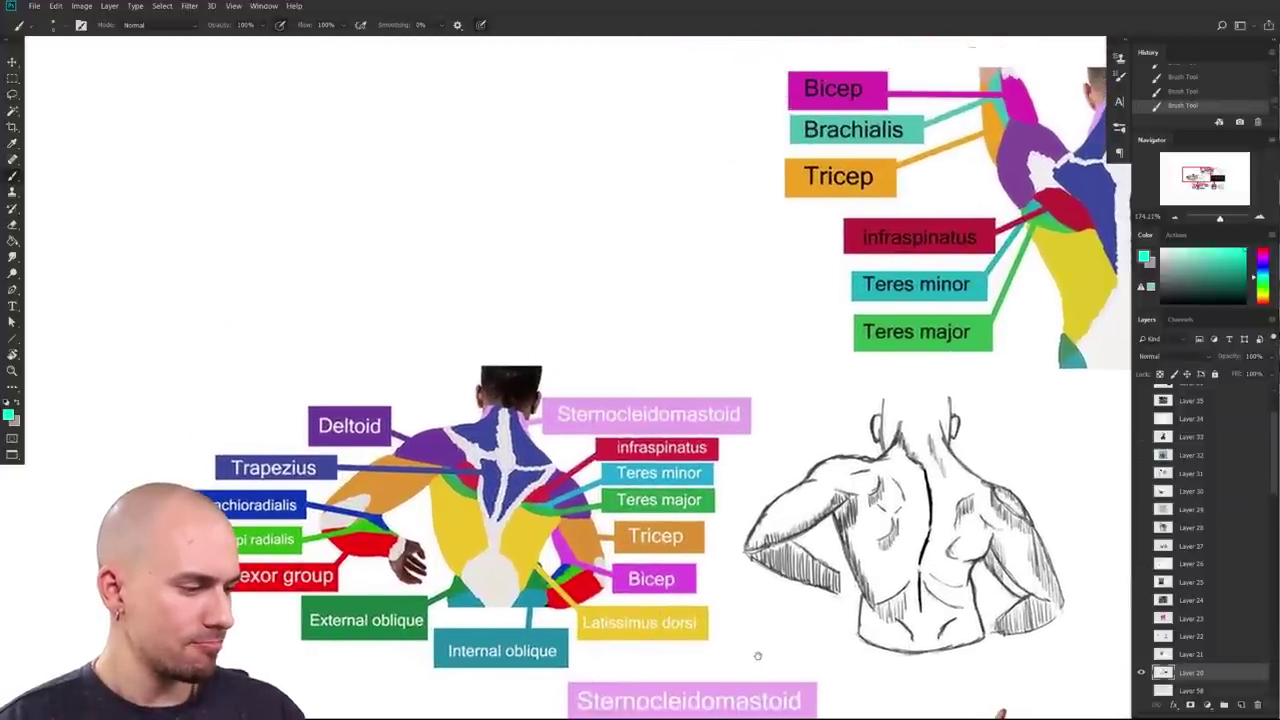
left_click_drag(757, 656, 746, 574)
left_click_drag(853, 615, 678, 632)
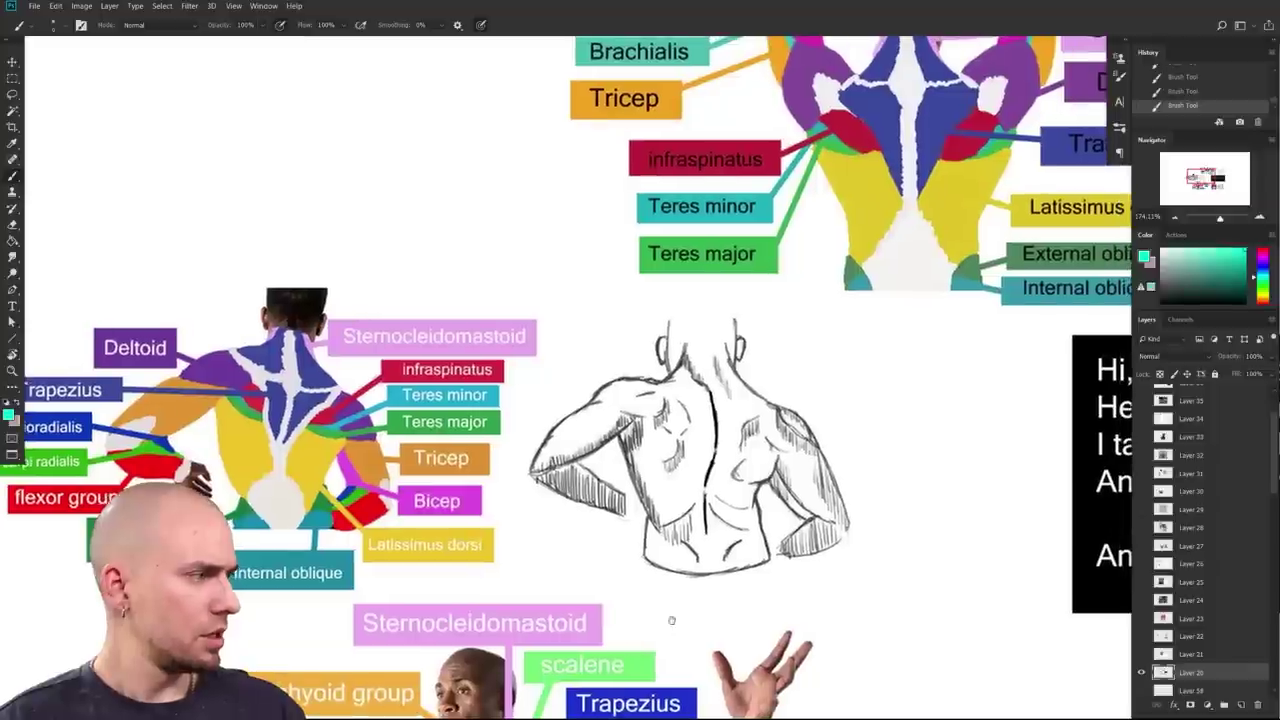
left_click_drag(342, 550, 431, 563)
left_click(412, 520, "alt")
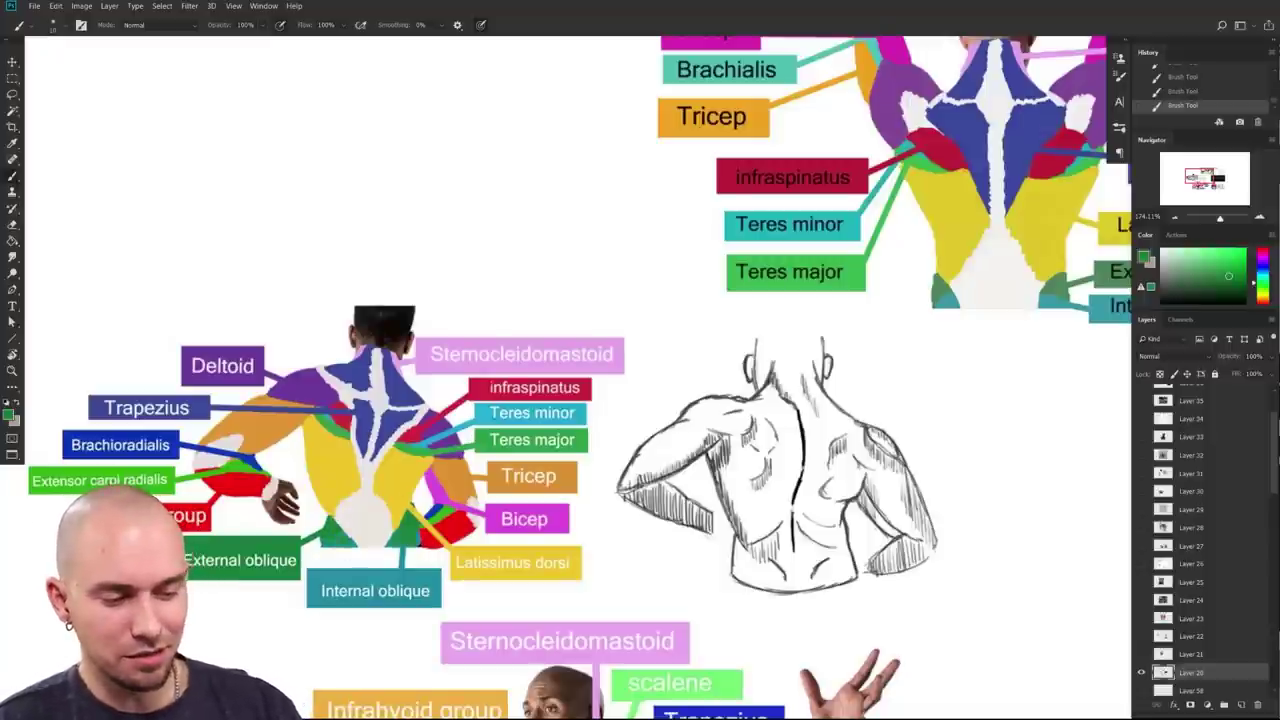
left_click_drag(582, 641, 585, 665)
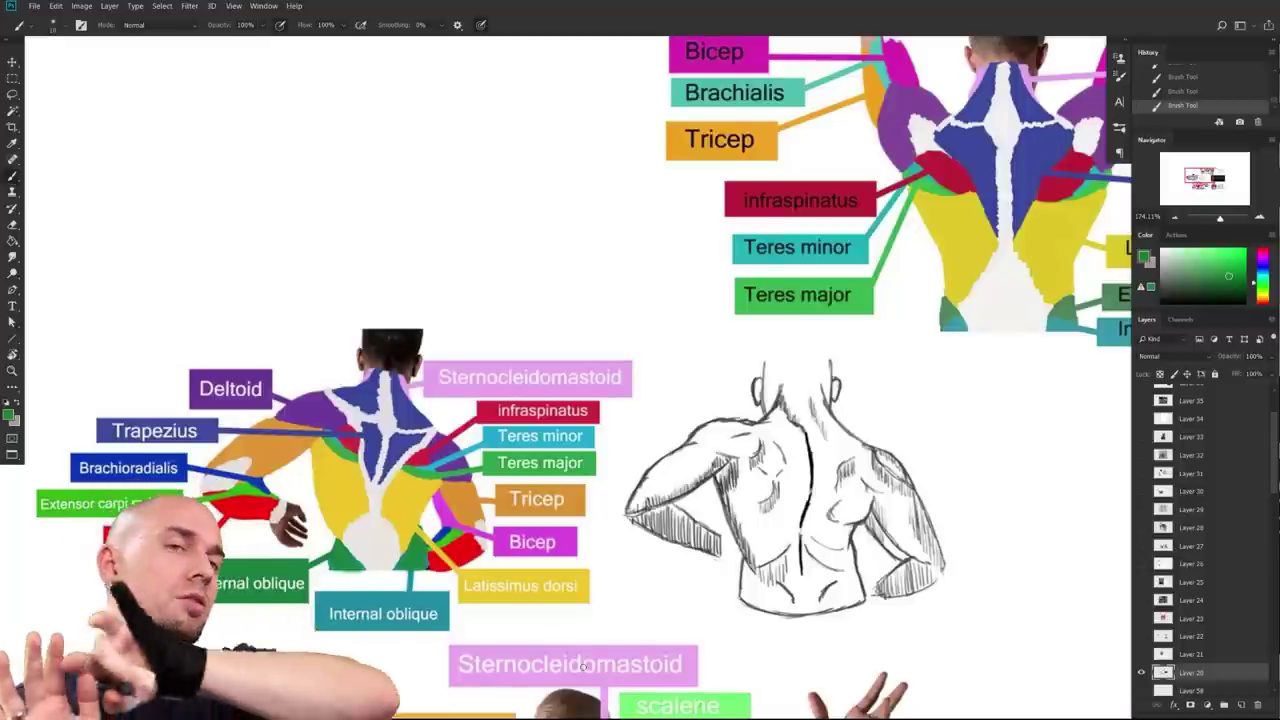
Step: Compare the hand-on-hip back study and the bowed-head front study with their muscle diagrams
scroll(813, 609, "down", 1)
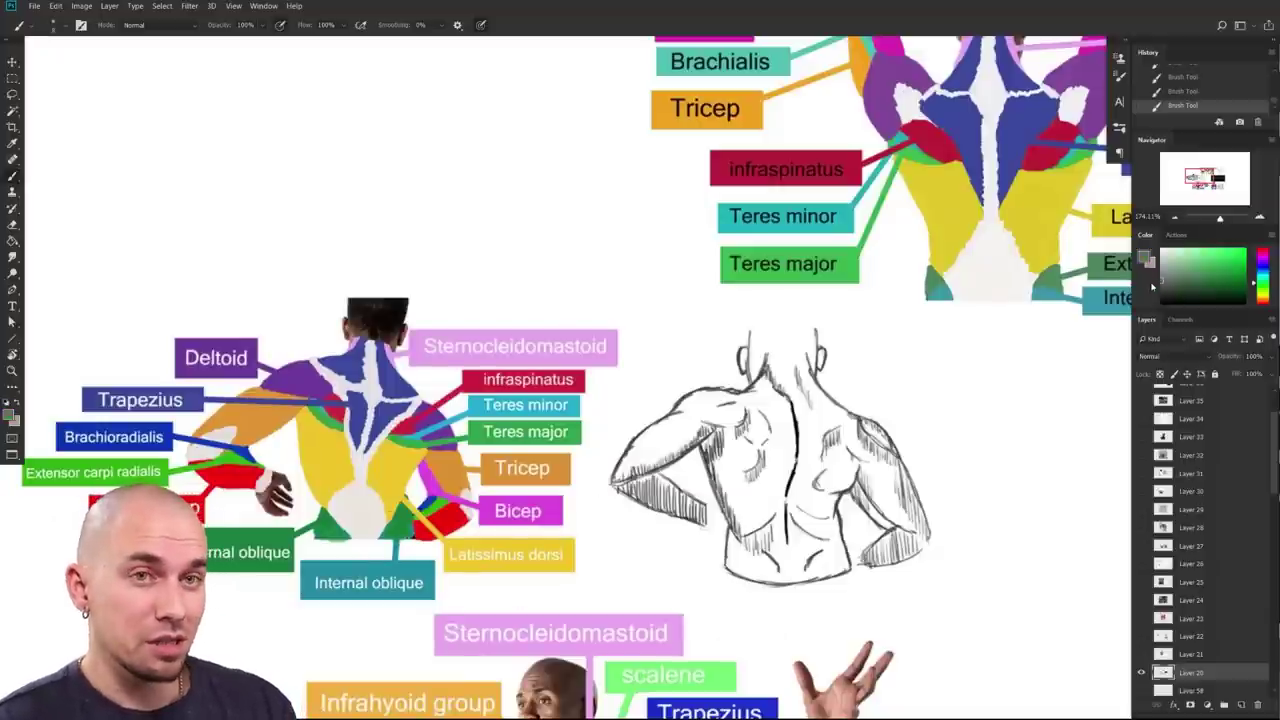
left_click_drag(975, 543, 1049, 502)
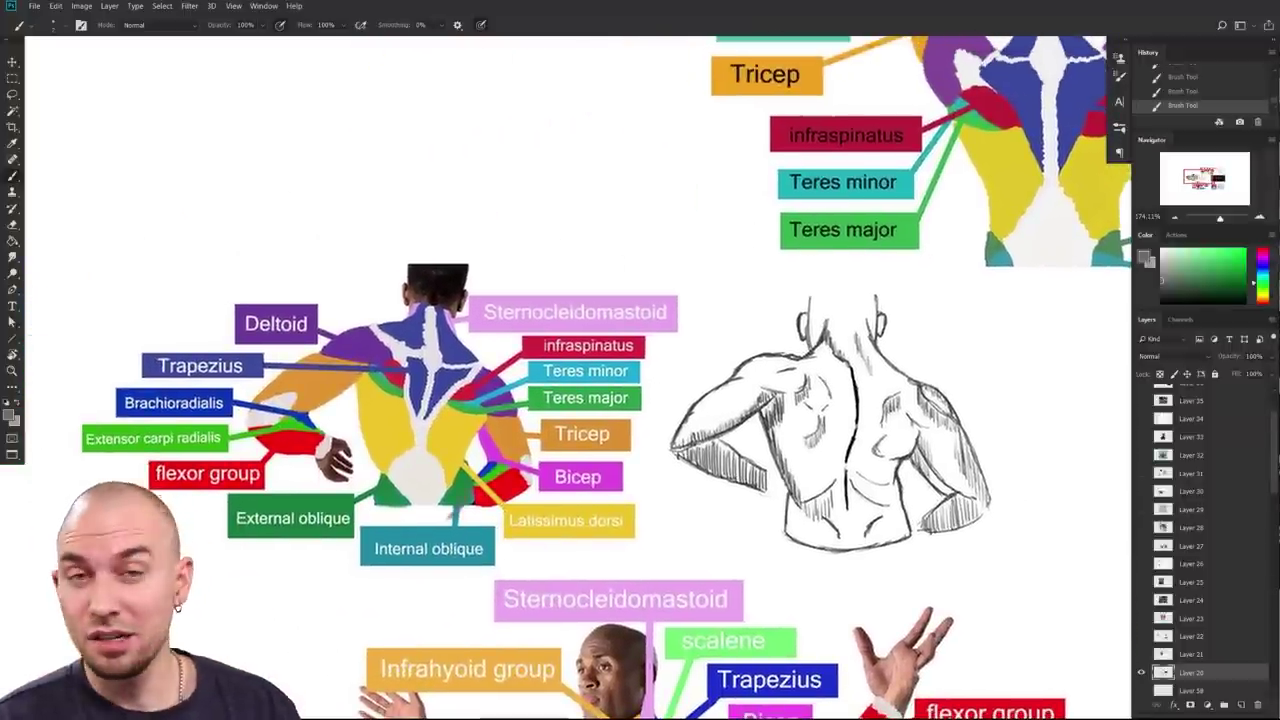
left_click_drag(680, 570, 654, 573)
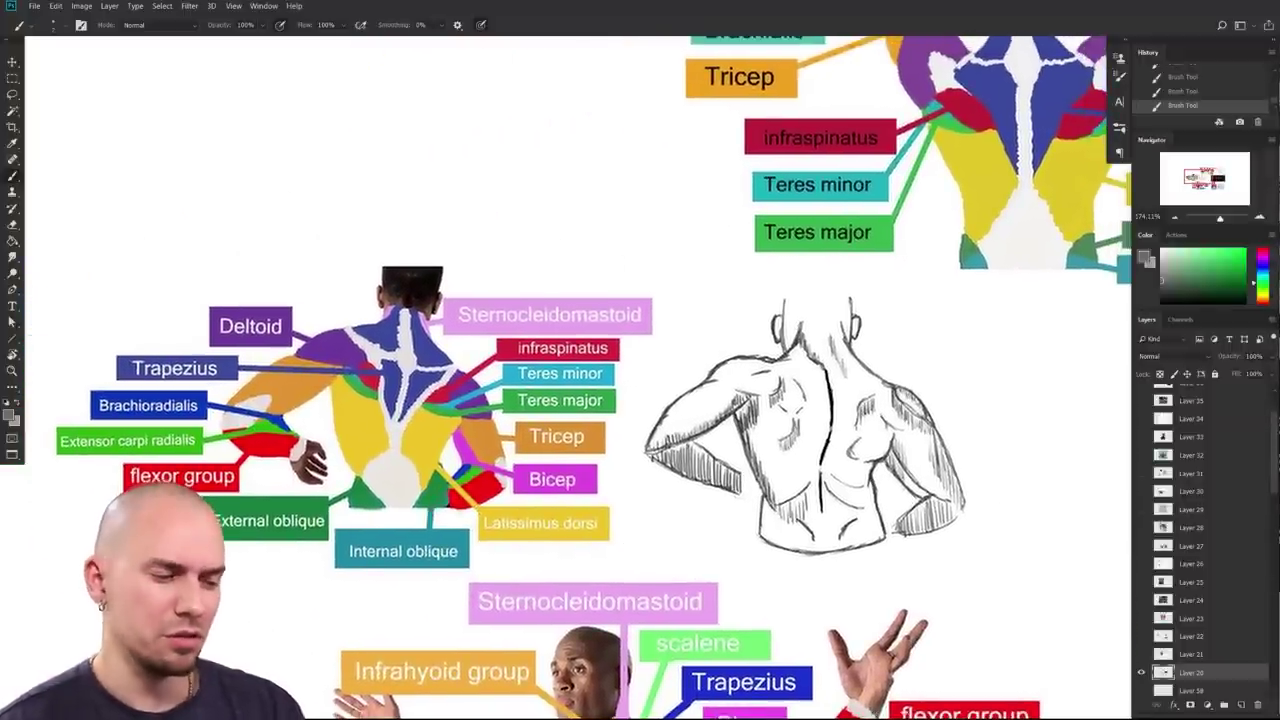
left_click_drag(905, 570, 592, 686)
left_click_drag(655, 605, 738, 592)
left_click_drag(1075, 550, 620, 632)
left_click_drag(770, 608, 695, 592)
left_click_drag(703, 588, 905, 324)
left_click_drag(773, 500, 714, 485)
left_click_drag(669, 534, 680, 374)
left_click_drag(840, 573, 584, 533)
left_click_drag(655, 515, 815, 495)
left_click_drag(678, 568, 605, 517)
Step: Pick a crimson brush colour and compare the front and raised-arm back drawings with the colour-coded muscle diagrams
left_click(594, 560, "alt")
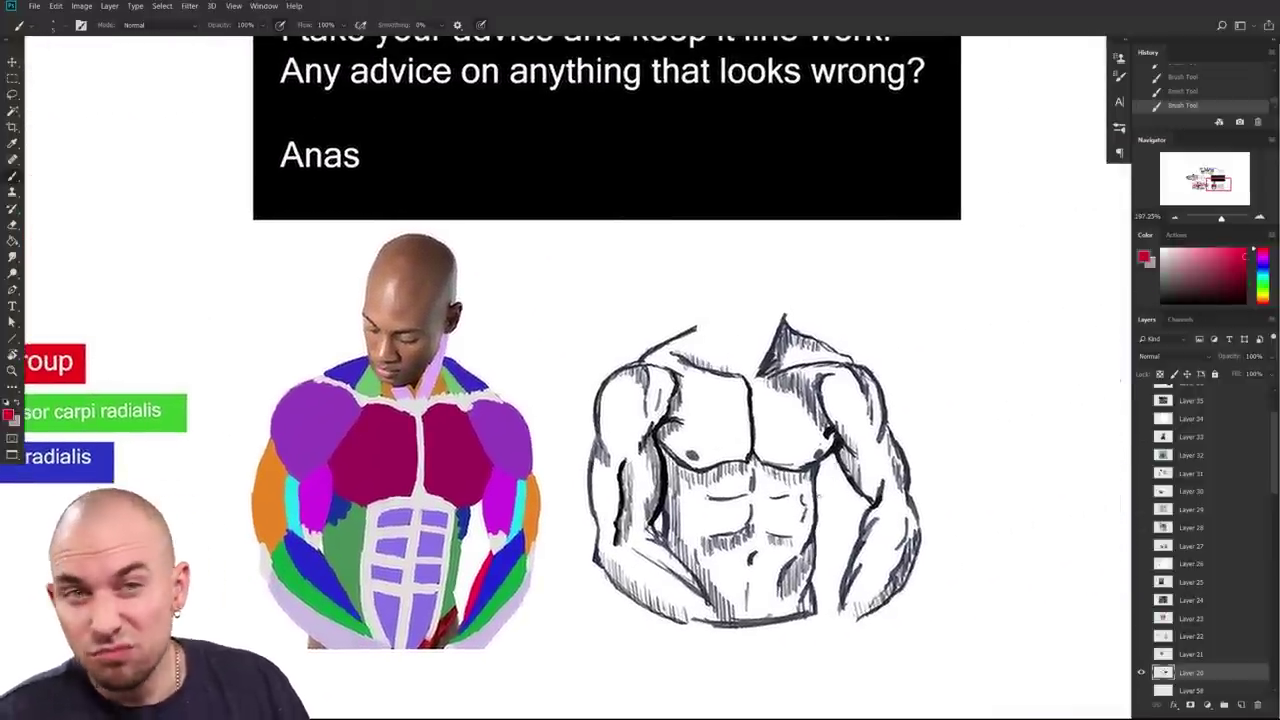
mouse_move(812, 540)
left_mouse_down()
mouse_move(750, 552)
mouse_move(818, 559)
left_mouse_up()
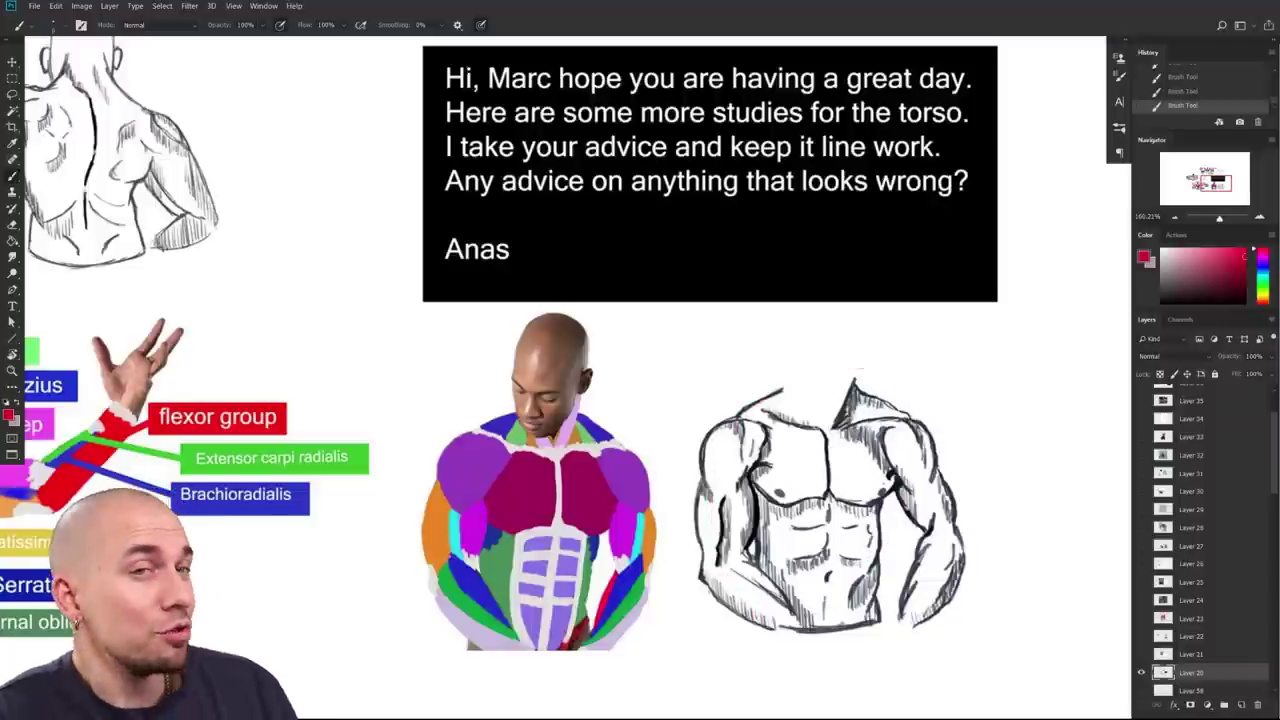
left_click_drag(686, 539, 794, 692)
left_click_drag(634, 403, 799, 561)
left_click_drag(760, 600, 648, 566)
left_click_drag(811, 476, 684, 697)
mouse_move(718, 590)
left_mouse_down()
mouse_move(786, 584)
mouse_move(775, 582)
left_mouse_up()
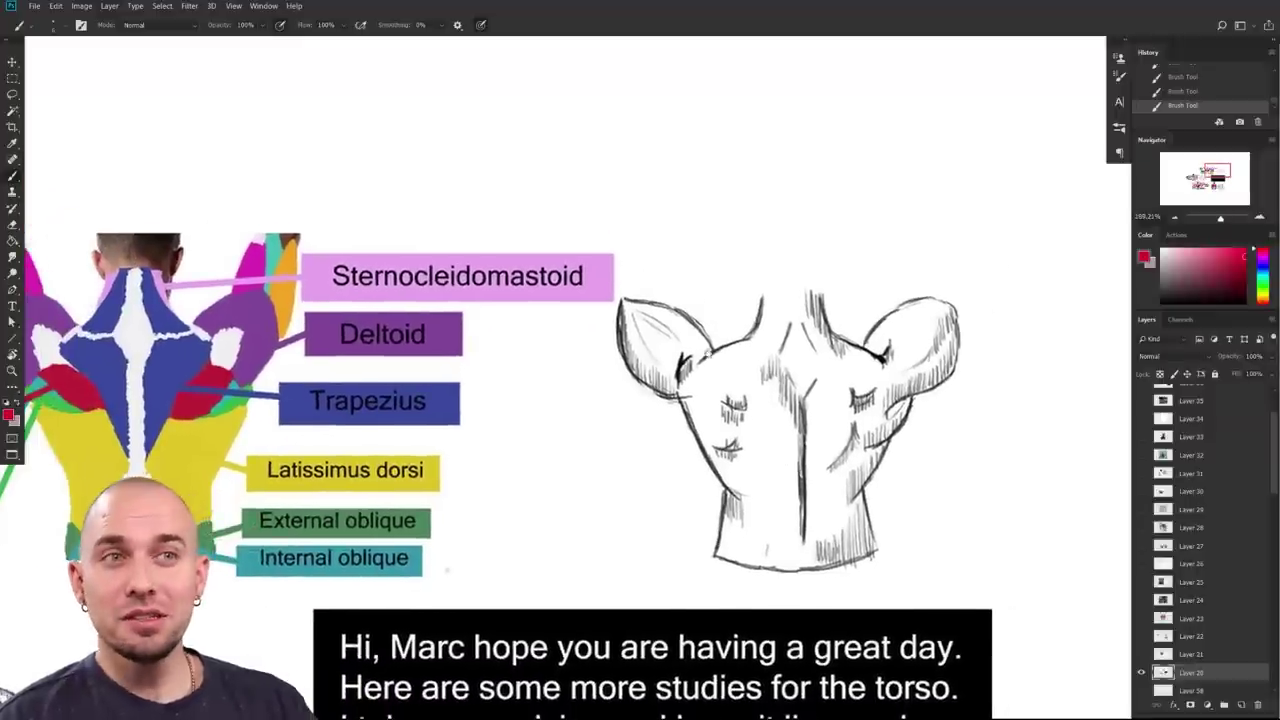
scroll(721, 567, "down", 4)
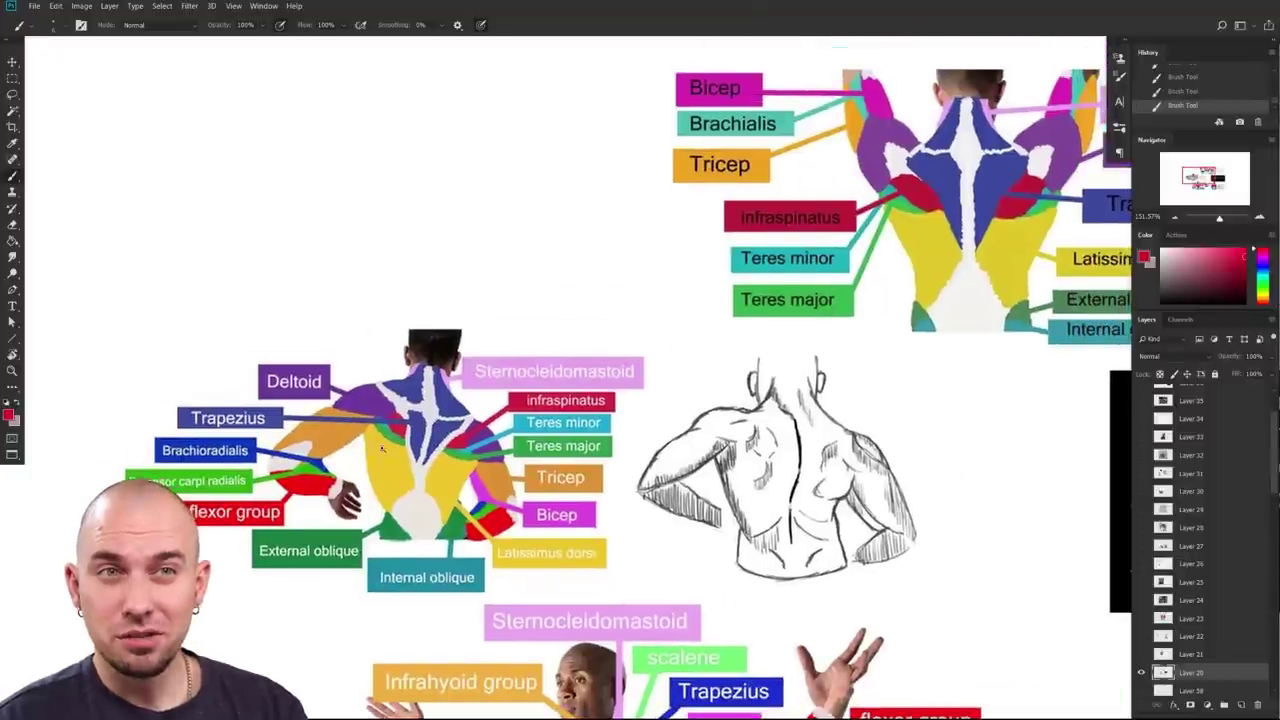
scroll(381, 449, "up", 4)
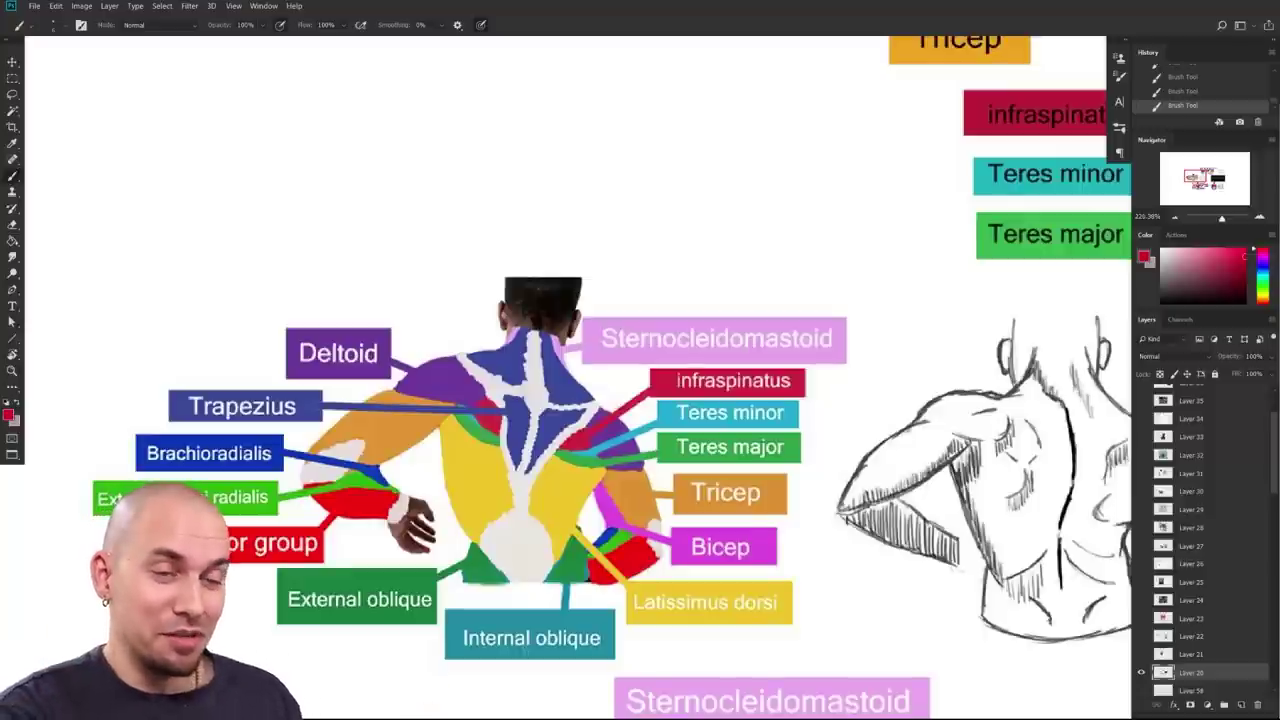
left_click_drag(819, 567, 683, 421)
scroll(691, 430, "down", 5)
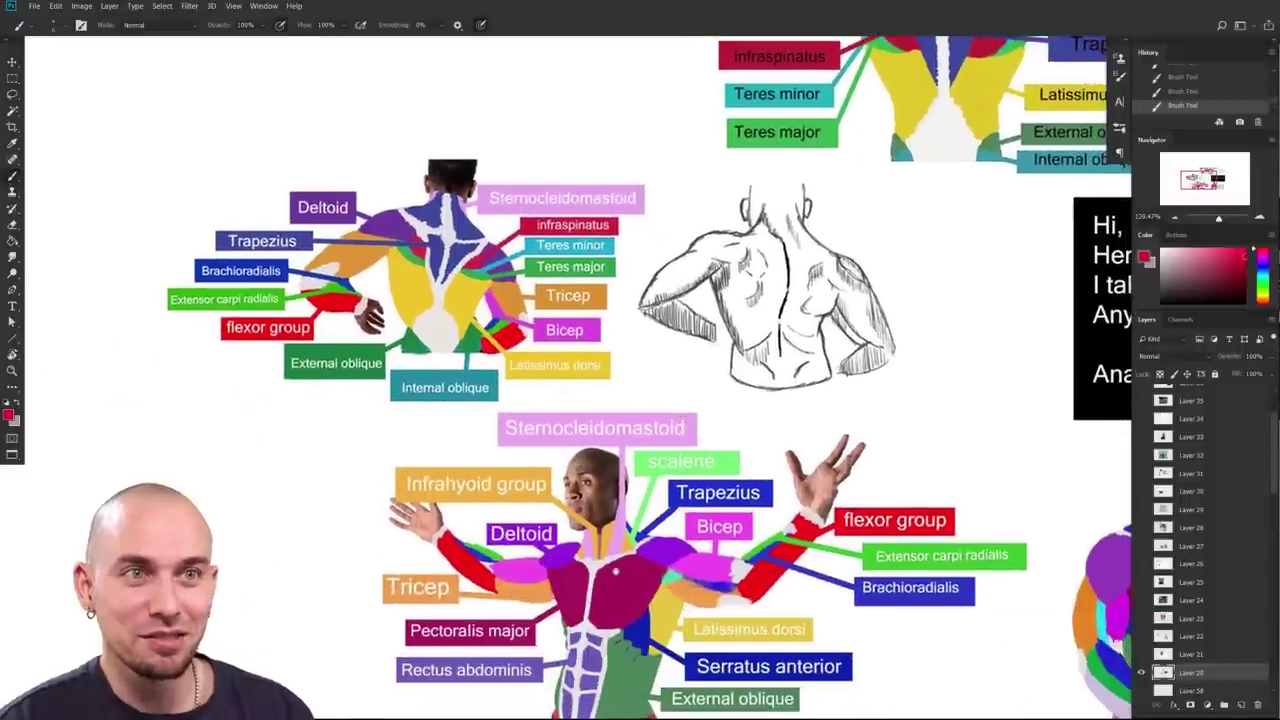
left_click_drag(700, 580, 643, 621)
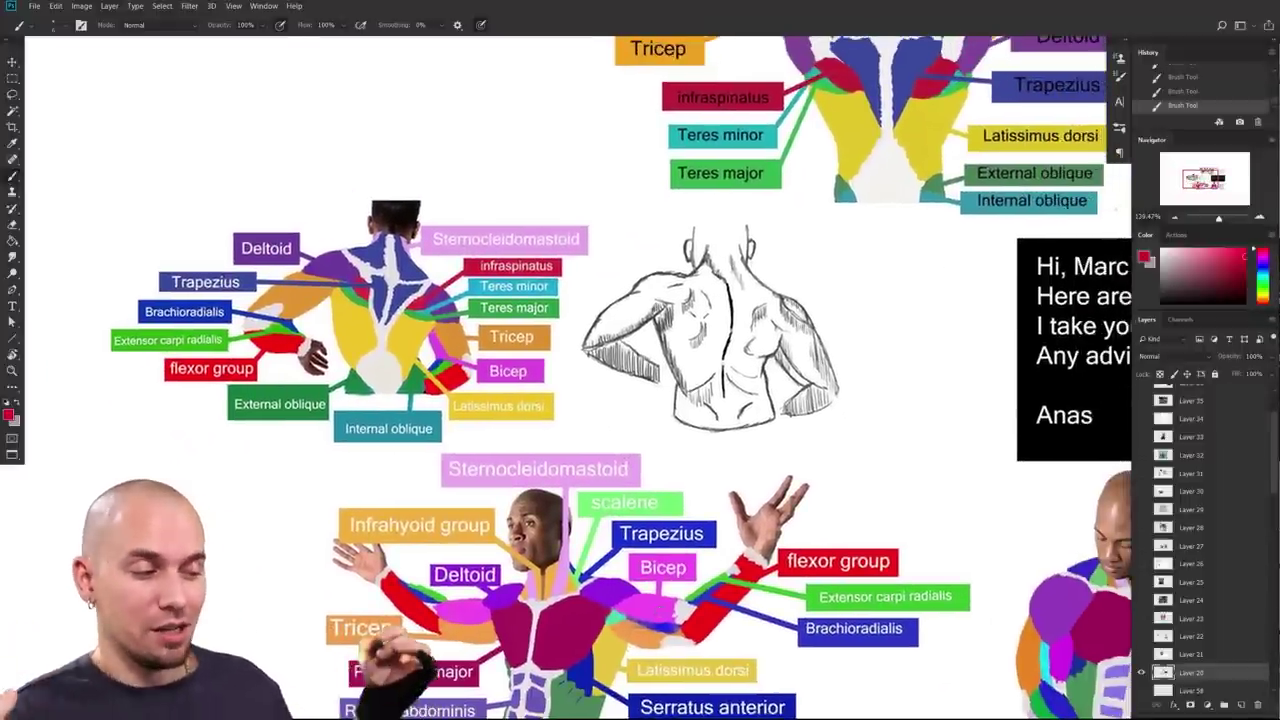
left_click_drag(789, 469, 649, 604)
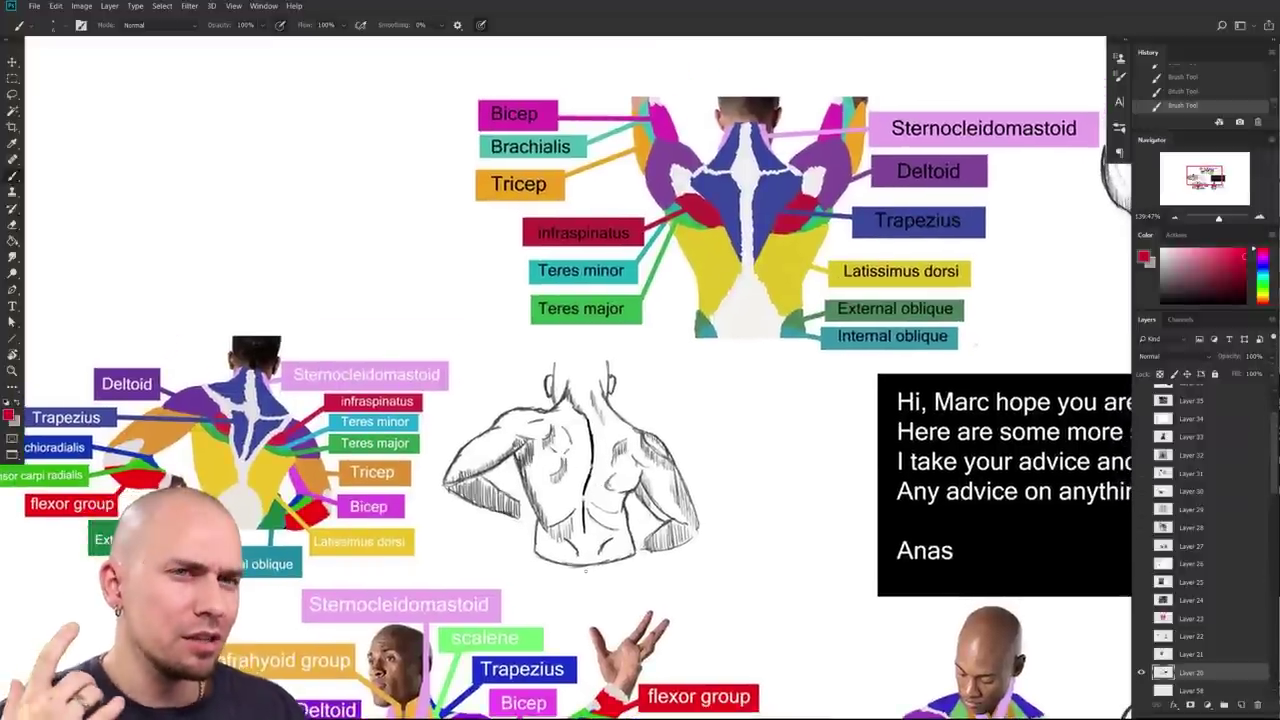
Step: Try circling the hand-on-hip back drawing and marking its diagram's deltoid in crimson, undoing each mark
mouse_move(758, 529)
left_mouse_down()
mouse_move(887, 387)
mouse_move(812, 526)
mouse_move(757, 562)
left_mouse_up()
left_click_drag(633, 559, 690, 506)
mouse_move(627, 336)
left_mouse_down()
mouse_move(435, 286)
mouse_move(418, 640)
mouse_move(763, 534)
left_mouse_up()
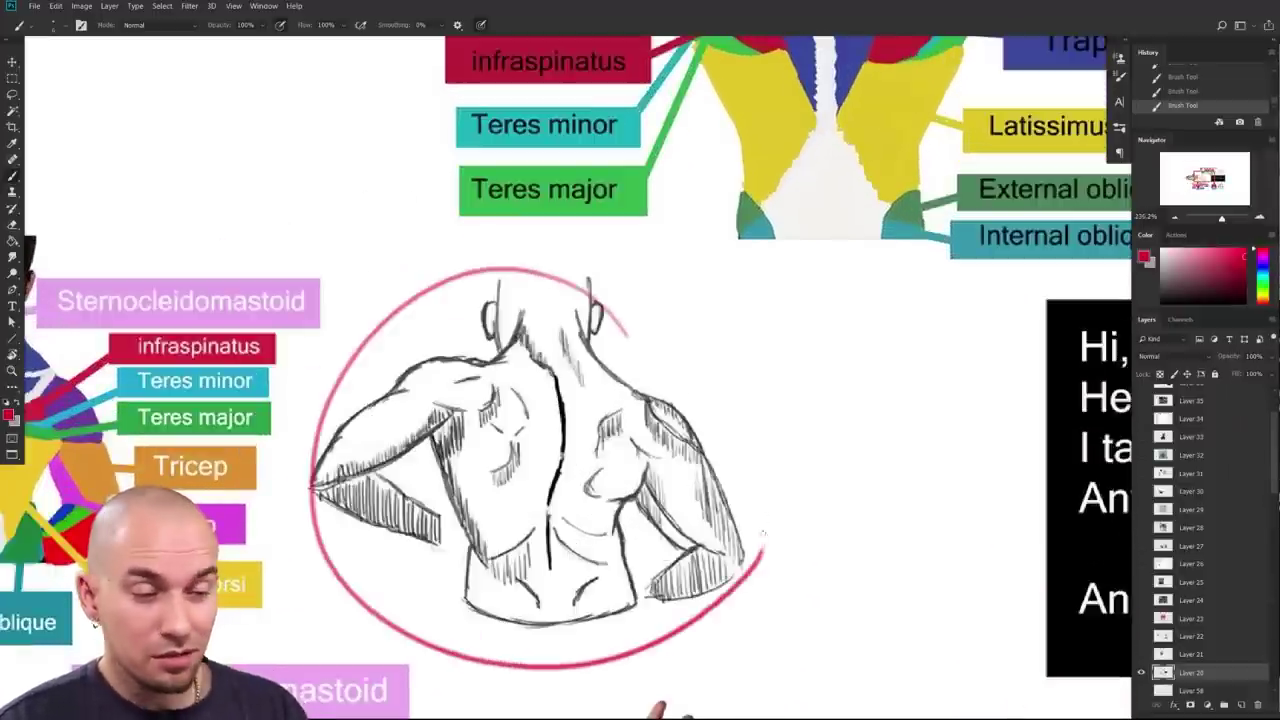
key("ctrl+z")
left_click_drag(627, 587, 740, 609)
left_click_drag(536, 561, 902, 561)
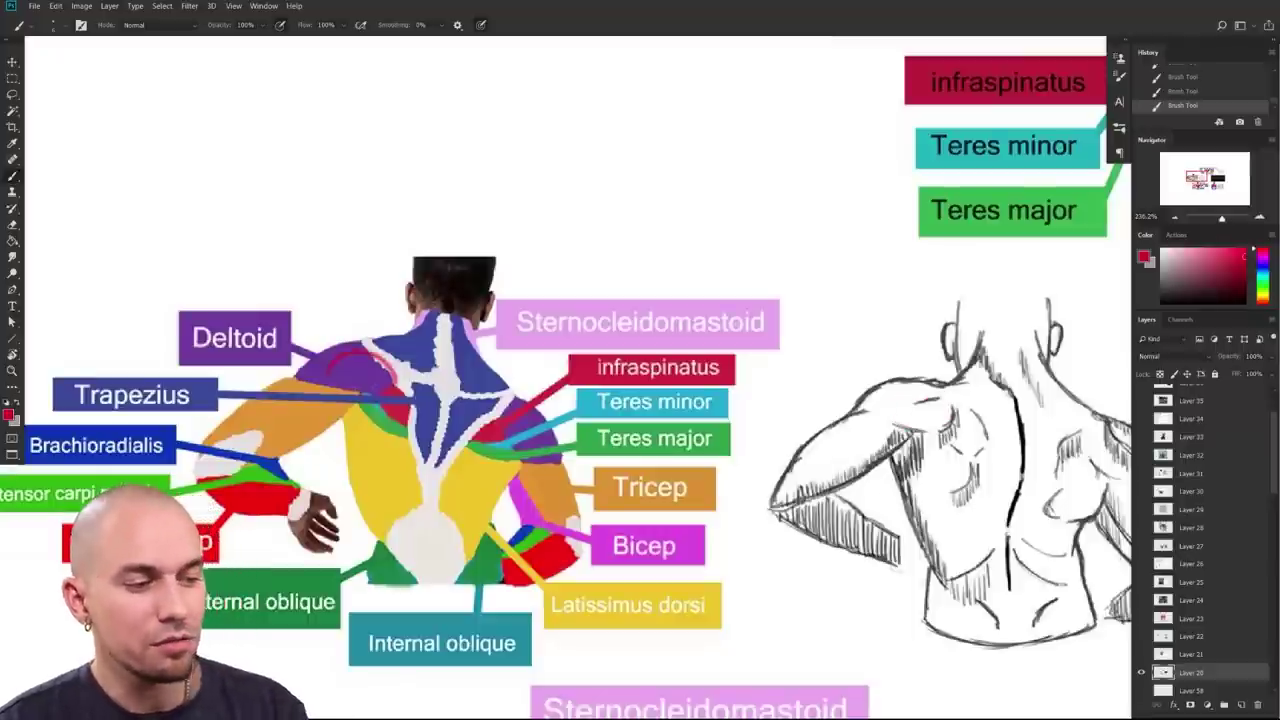
left_click_drag(668, 549, 321, 570)
key("ctrl+z")
mouse_move(540, 560)
left_mouse_down()
mouse_move(811, 564)
mouse_move(794, 603)
mouse_move(612, 596)
left_mouse_up()
key("ctrl+z")
Step: Examine the hand-on-hip back diagram, followed by the raised-arm back drawing beside its muscle diagram
mouse_move(695, 580)
left_mouse_down()
mouse_move(640, 582)
mouse_move(515, 536)
mouse_move(713, 538)
left_mouse_up()
scroll(184, 537, "up", 3)
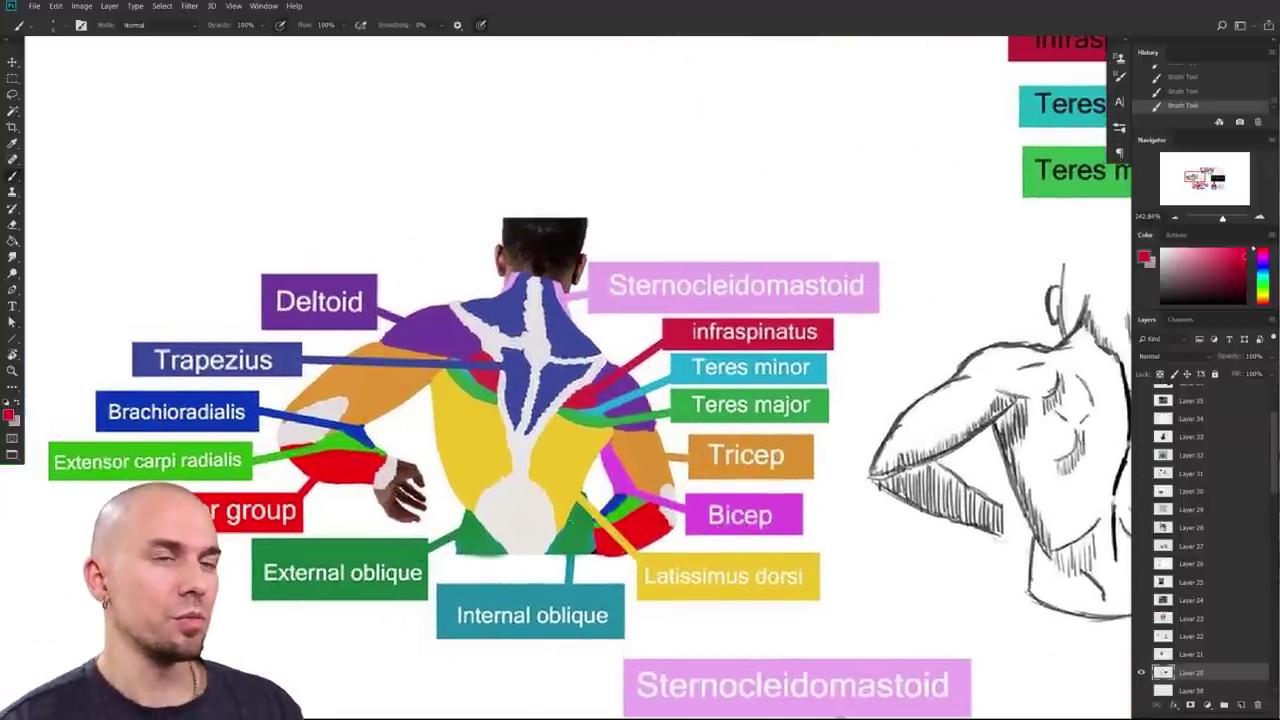
scroll(930, 575, "down", 4)
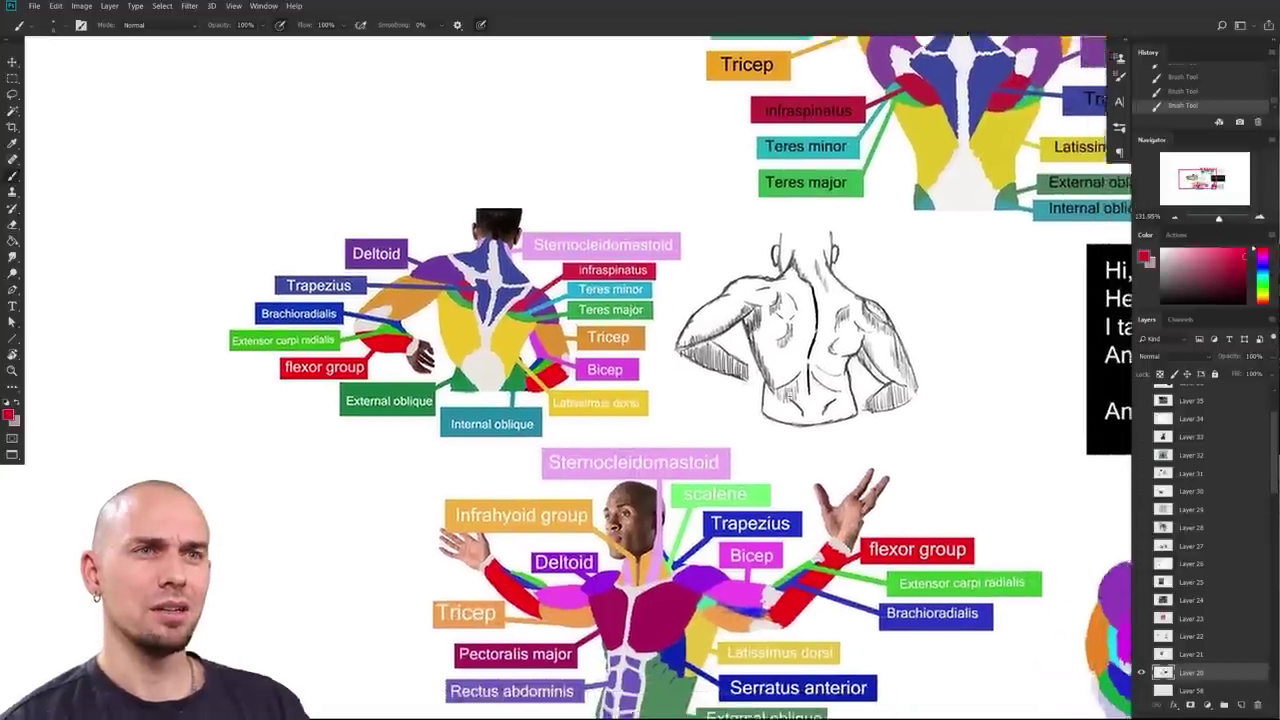
left_click_drag(982, 562, 711, 485)
left_click_drag(1013, 339, 707, 553)
left_click_drag(838, 474, 763, 478)
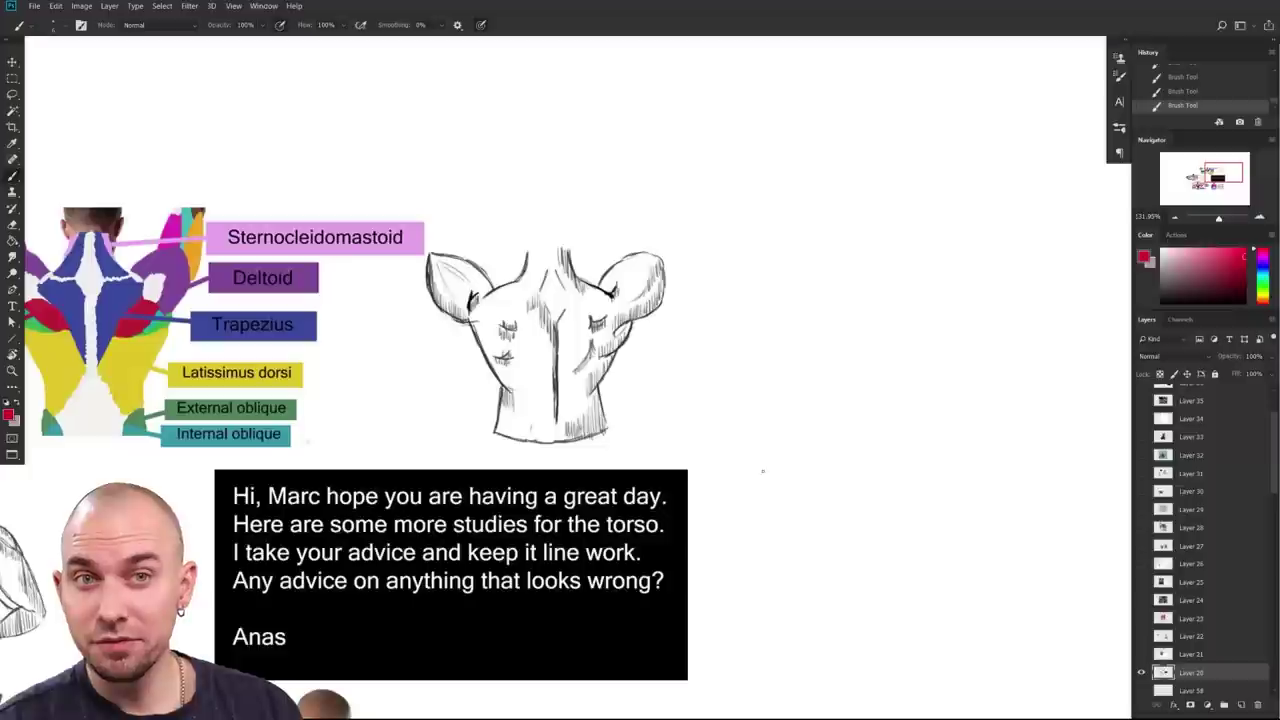
left_click_drag(696, 482, 768, 479)
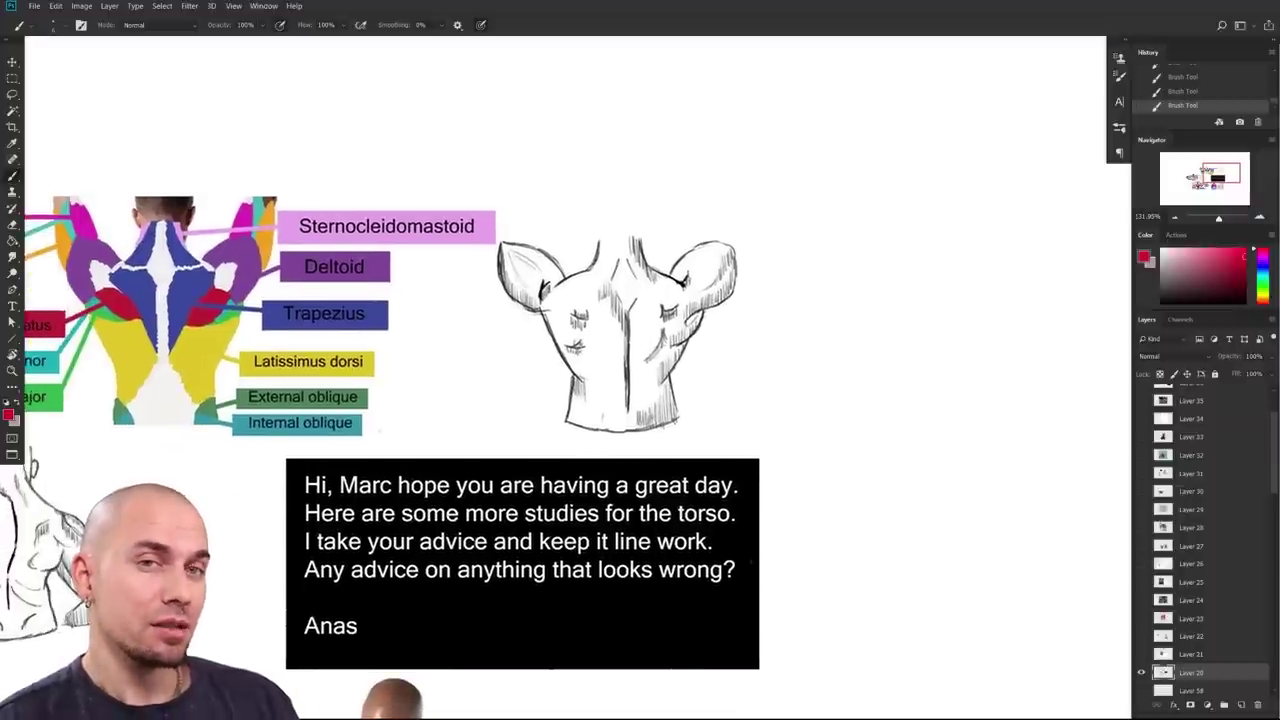
left_click_drag(716, 580, 708, 576)
left_click_drag(793, 466, 792, 477)
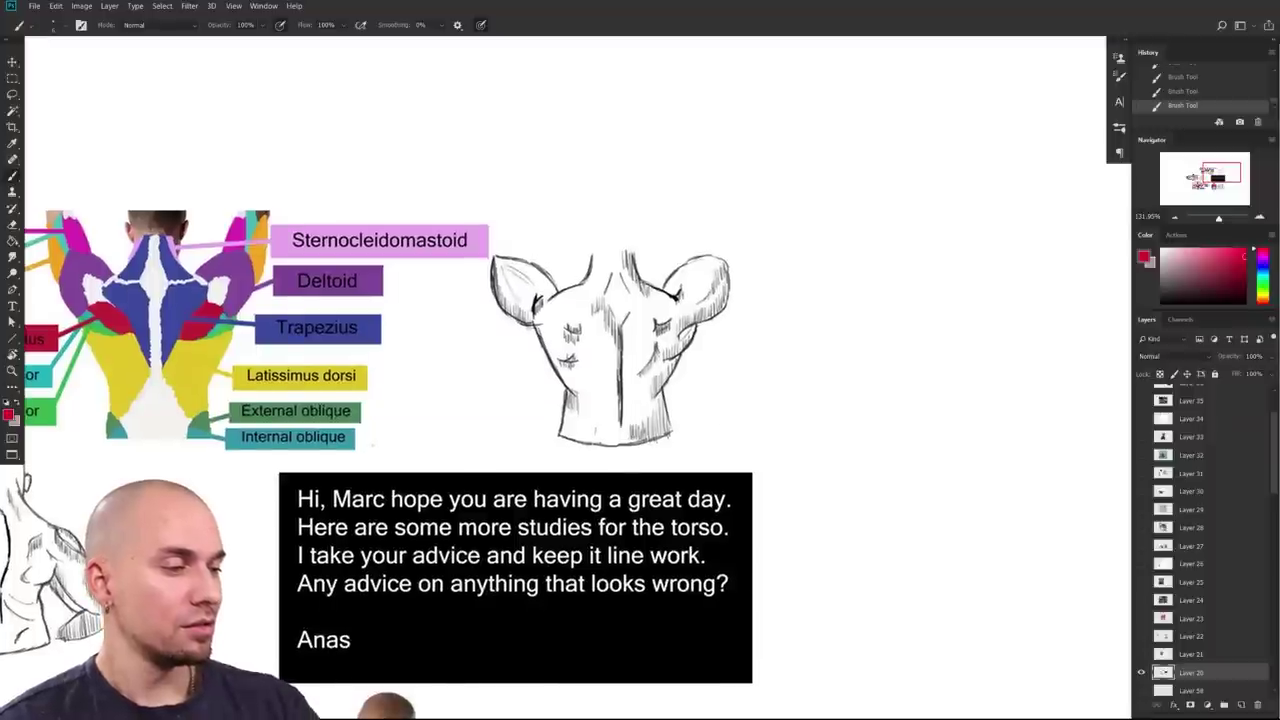
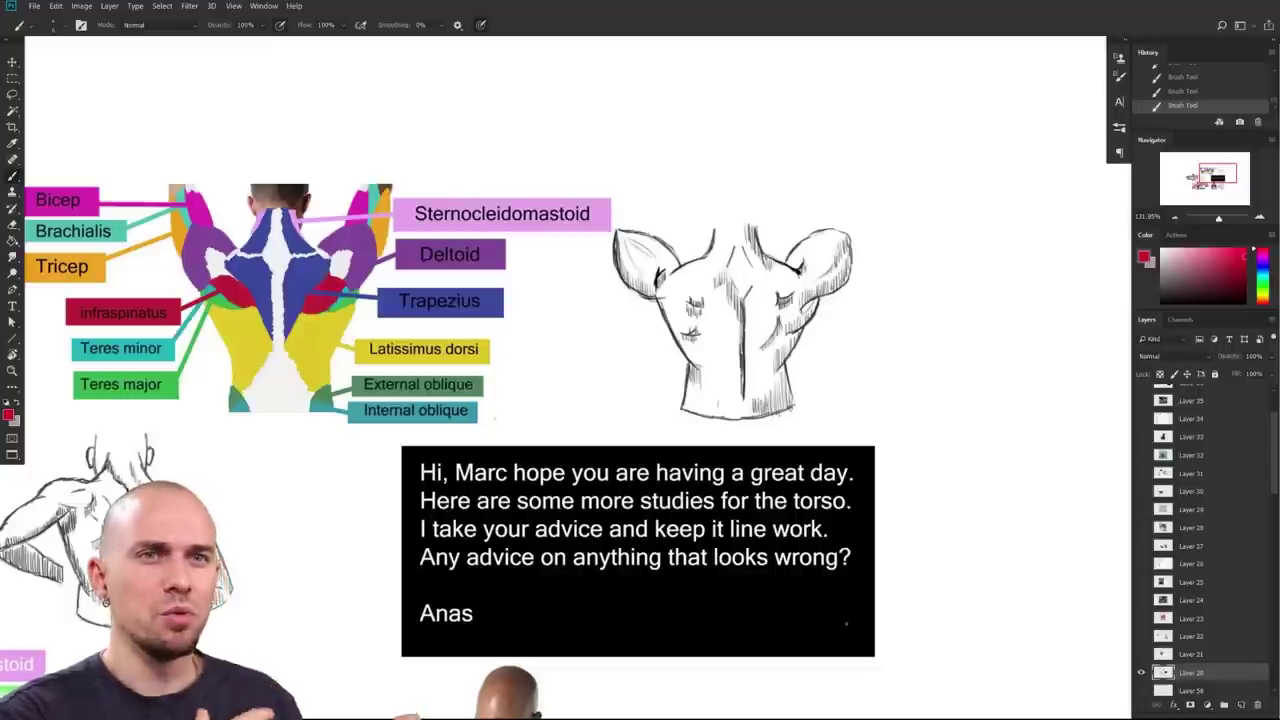
Step: Try circling the raised-arm back diagram in crimson, and undo the mark
left_click_drag(846, 624, 1057, 661)
mouse_move(599, 279)
left_mouse_down()
mouse_move(374, 446)
mouse_move(625, 302)
left_mouse_up()
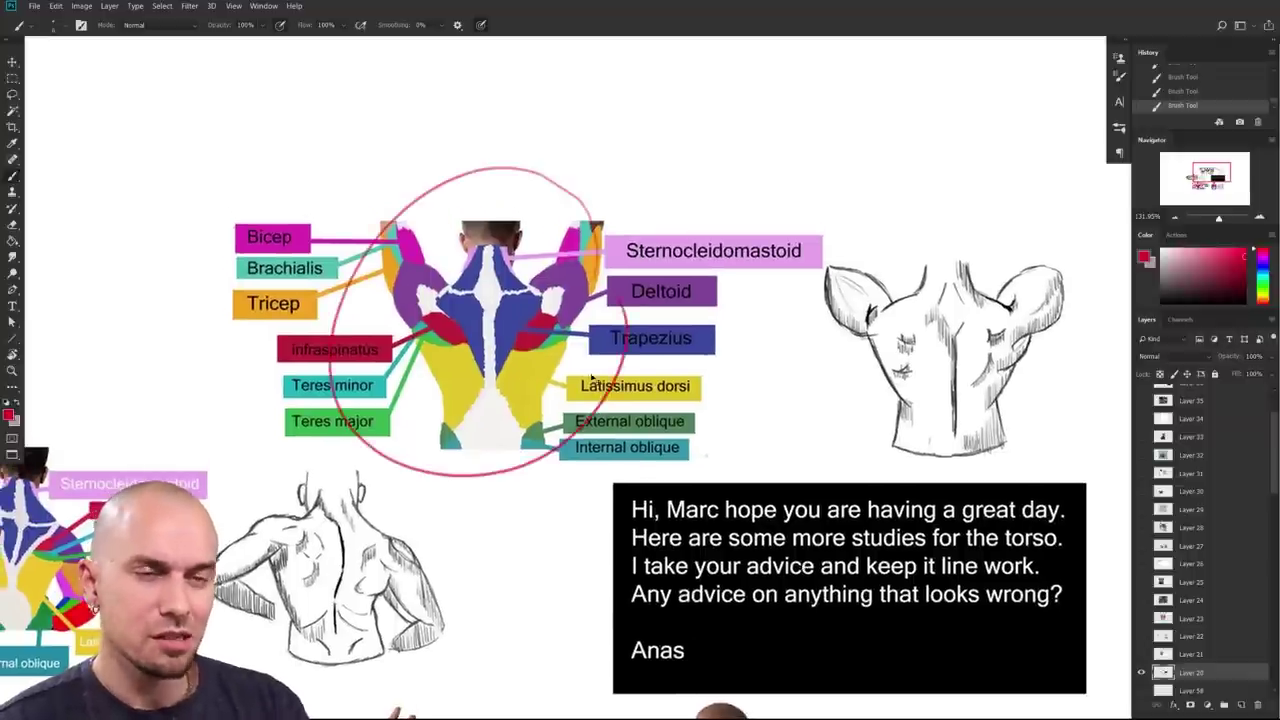
key("ctrl+z")
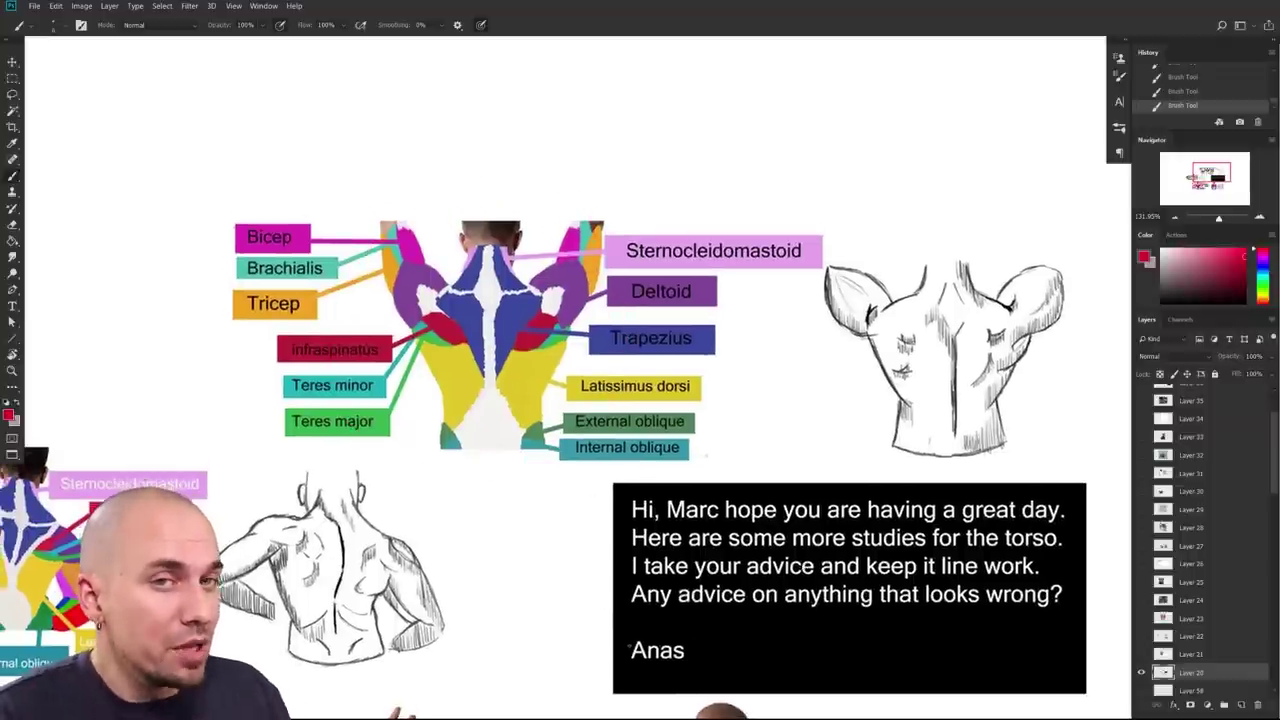
Step: Compare the raised-arm back drawing with its colour-coded muscle diagram
left_click_drag(933, 567, 893, 532)
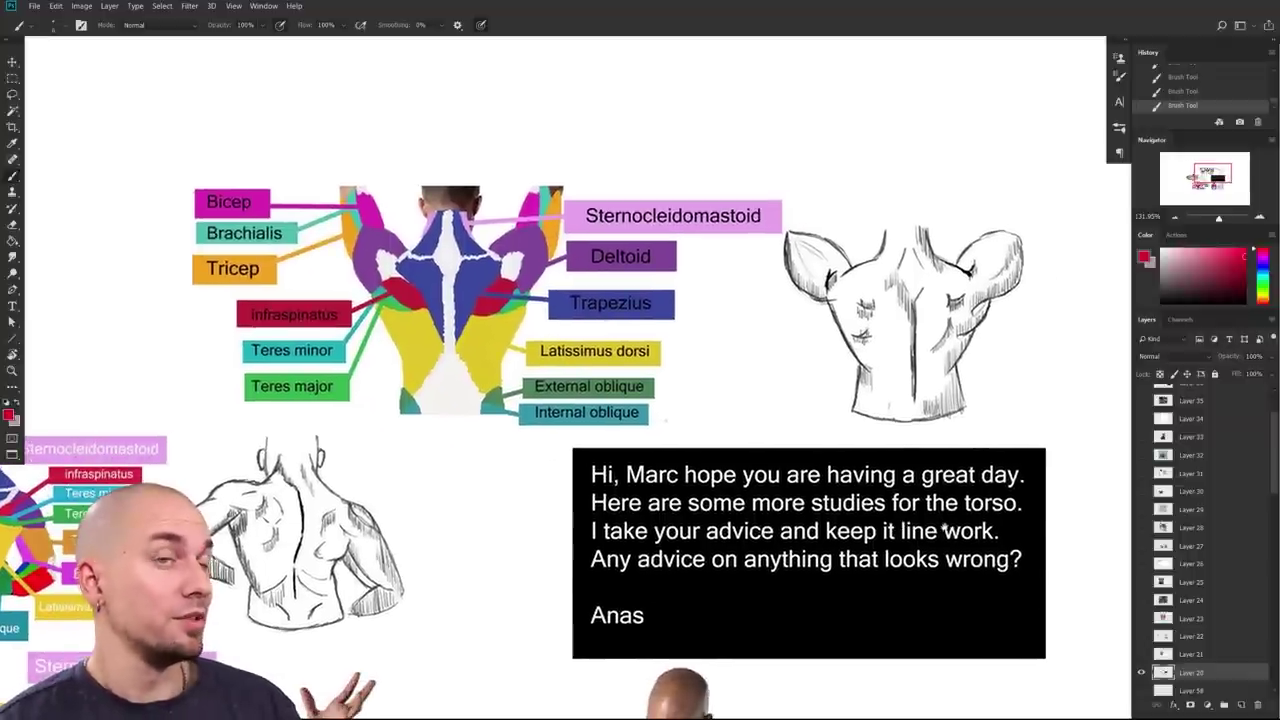
scroll(920, 510, "right", 3)
scroll(900, 495, "up", 1)
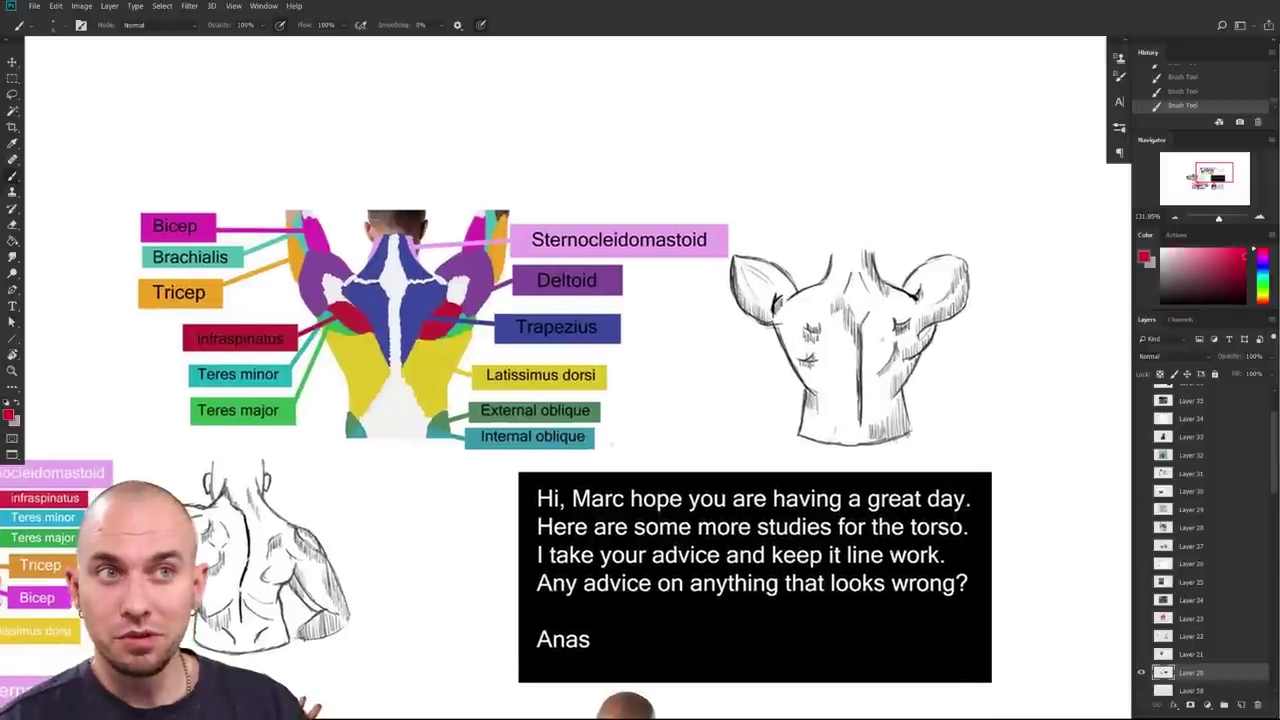
left_click_drag(883, 476, 885, 475)
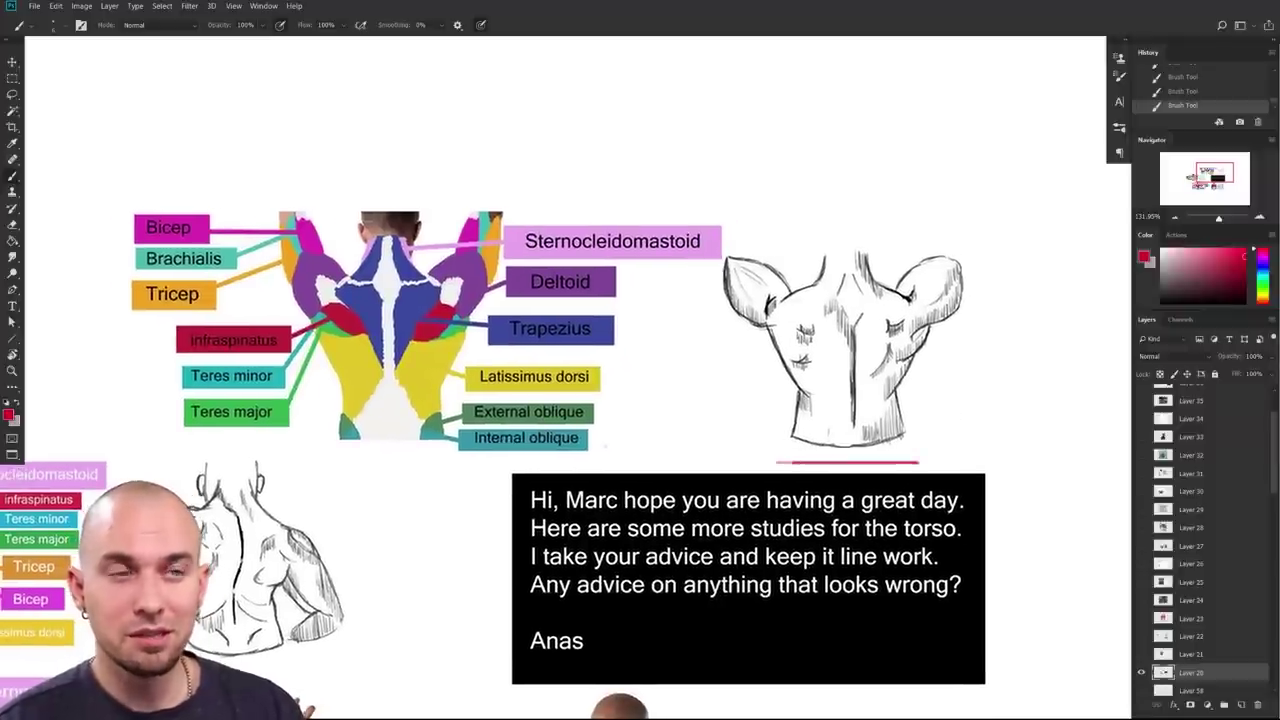
scroll(903, 543, "down", 2)
scroll(903, 543, "left", 2)
scroll(955, 519, "up", 4)
scroll(955, 519, "right", 4)
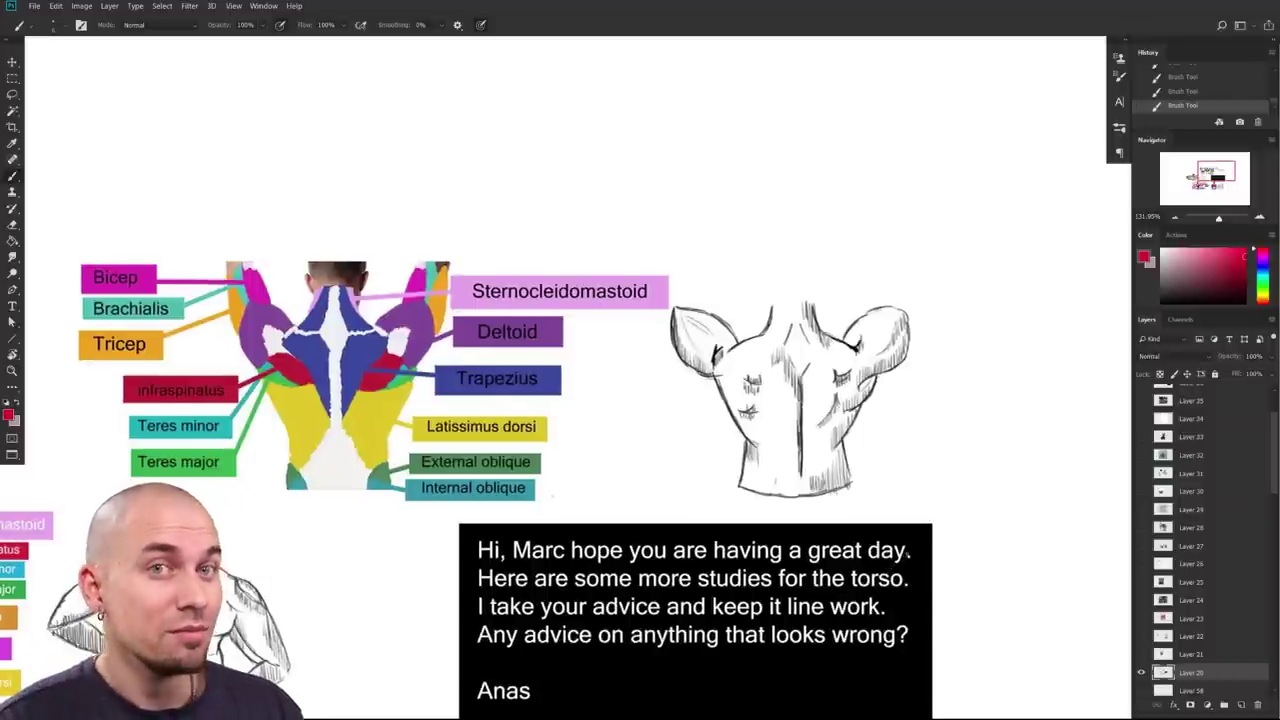
mouse_move(901, 464)
left_mouse_down()
mouse_move(1014, 451)
mouse_move(955, 500)
mouse_move(887, 478)
left_mouse_up()
scroll(880, 465, "down", 5)
scroll(880, 465, "right", 4)
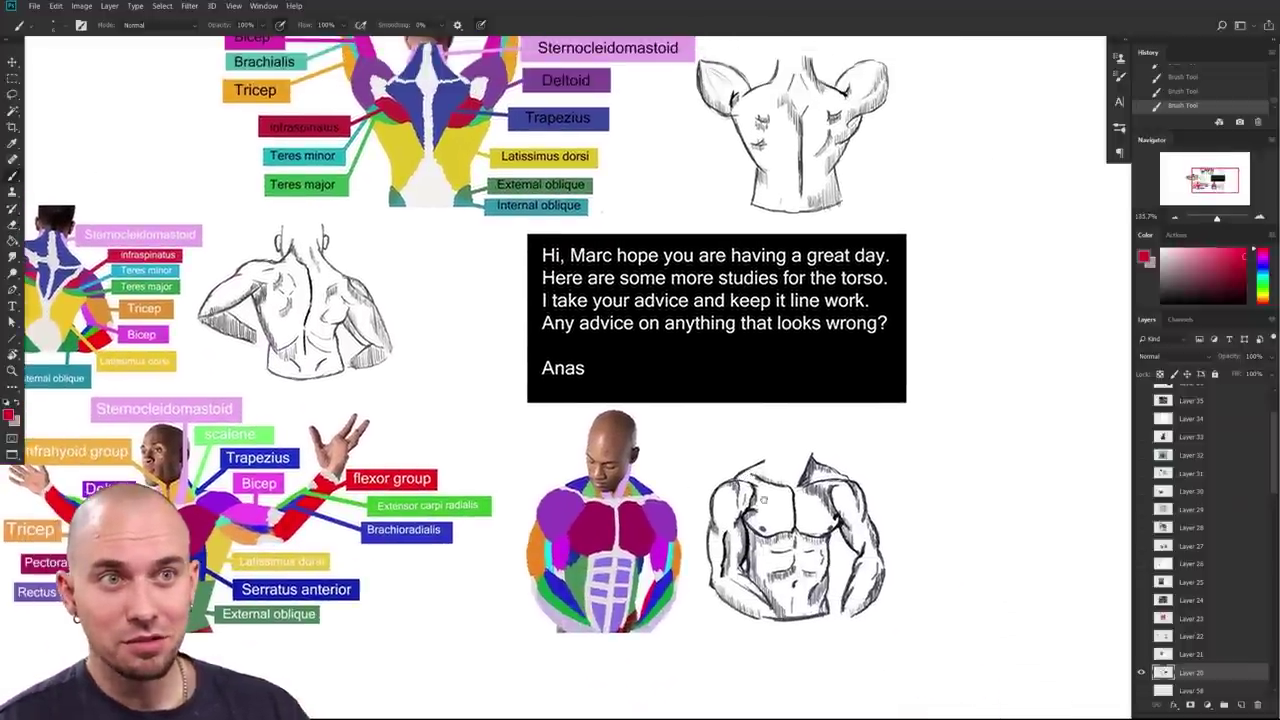
Step: Review the whole set of torso studies, including the raised-arm back and bowed-head front drawings
left_click_drag(904, 498, 1012, 556)
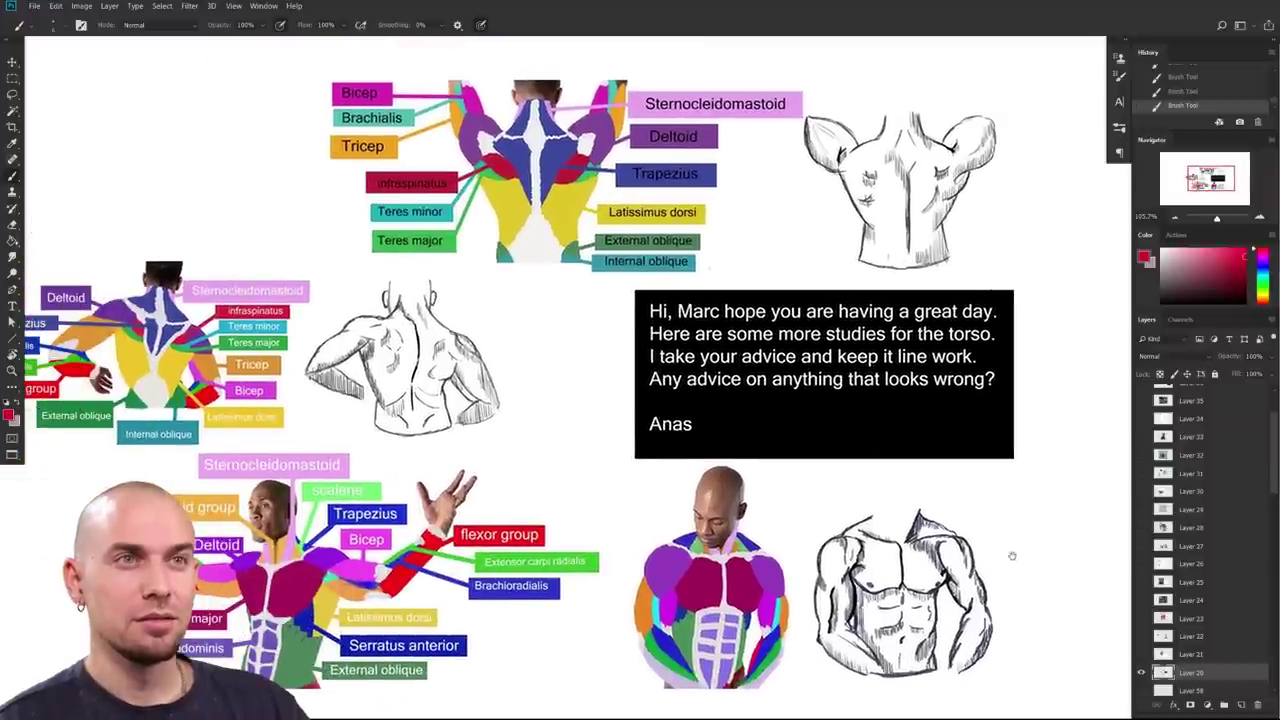
left_click_drag(974, 303, 960, 518)
left_click_drag(858, 510, 877, 620)
left_click_drag(781, 571, 834, 571, "ctrl")
left_click_drag(776, 718, 769, 614)
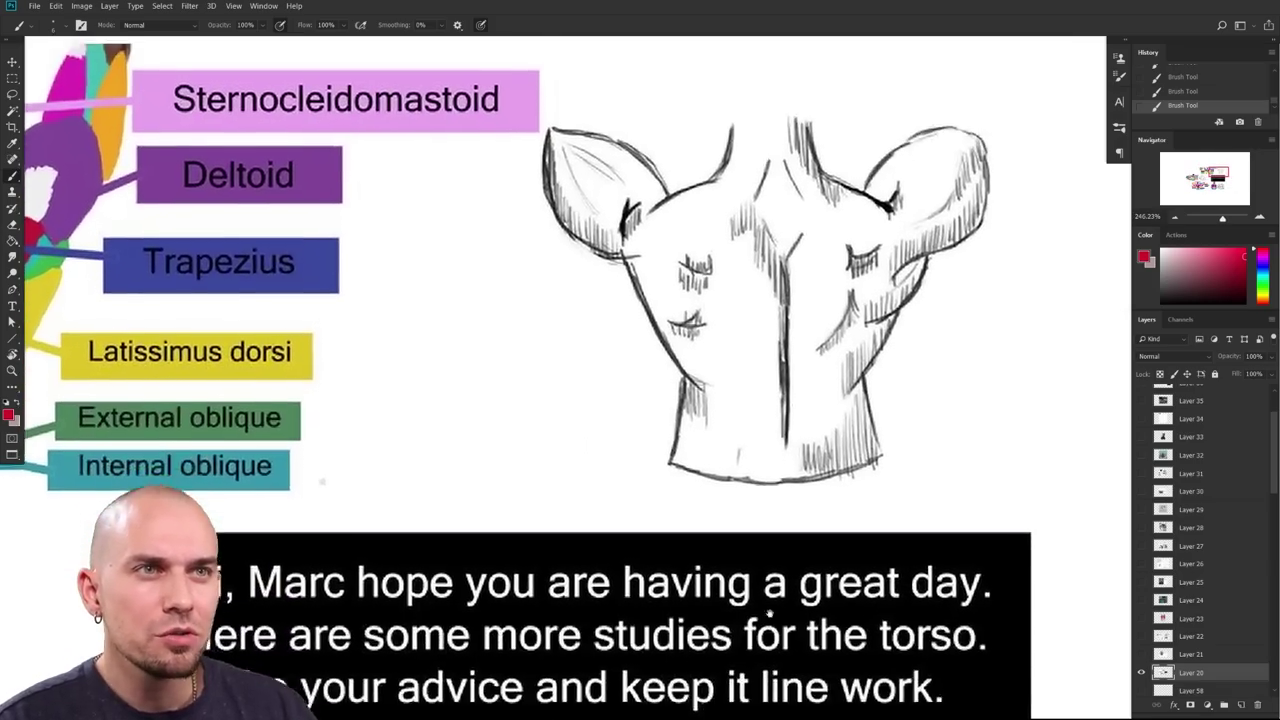
scroll(769, 614, "down", 5)
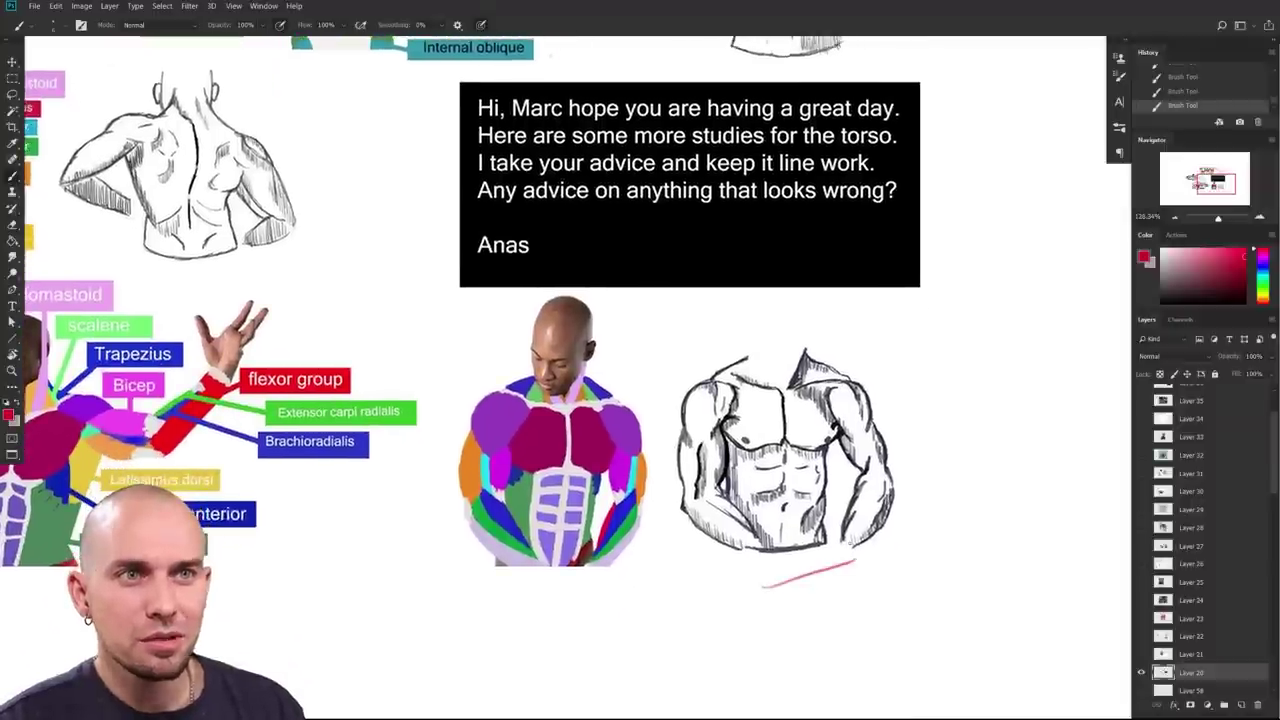
left_click_drag(253, 255, 670, 481)
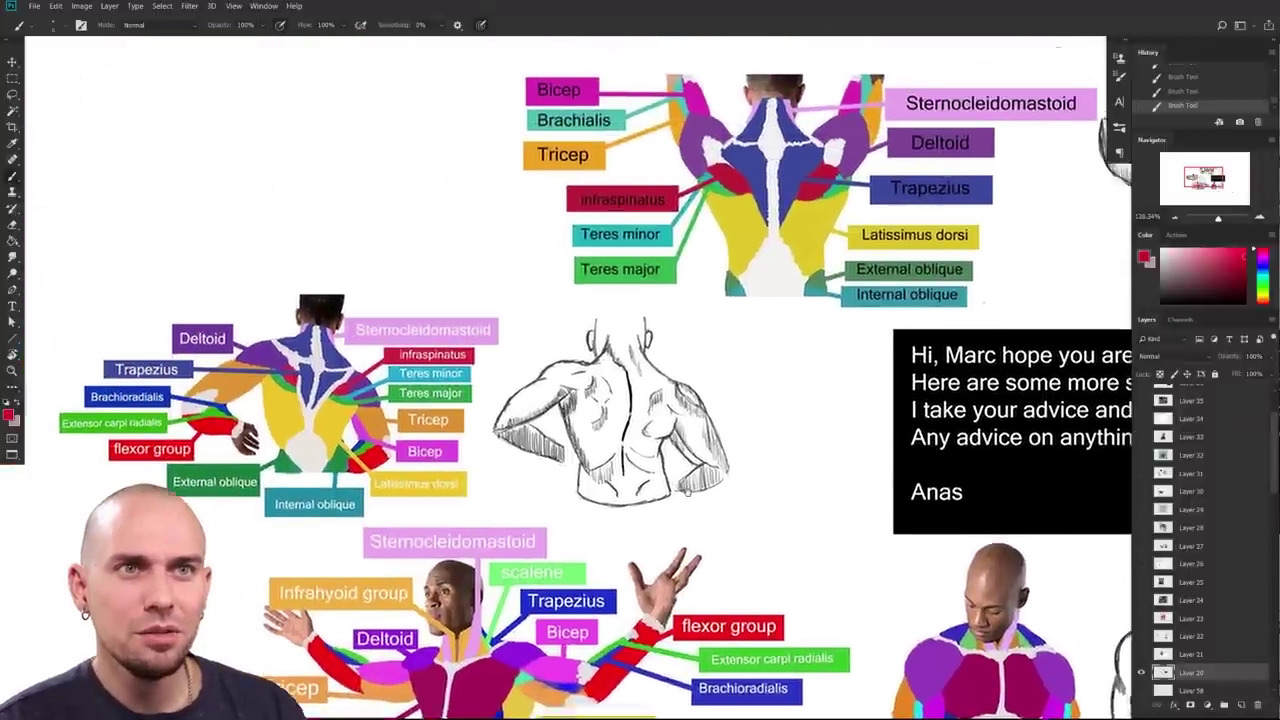
Step: Mark both upper arms of the hand-on-hip back drawing with crimson lines across them
scroll(685, 487, "up", 4)
left_click_drag(752, 478, 796, 440)
key("ctrl+z")
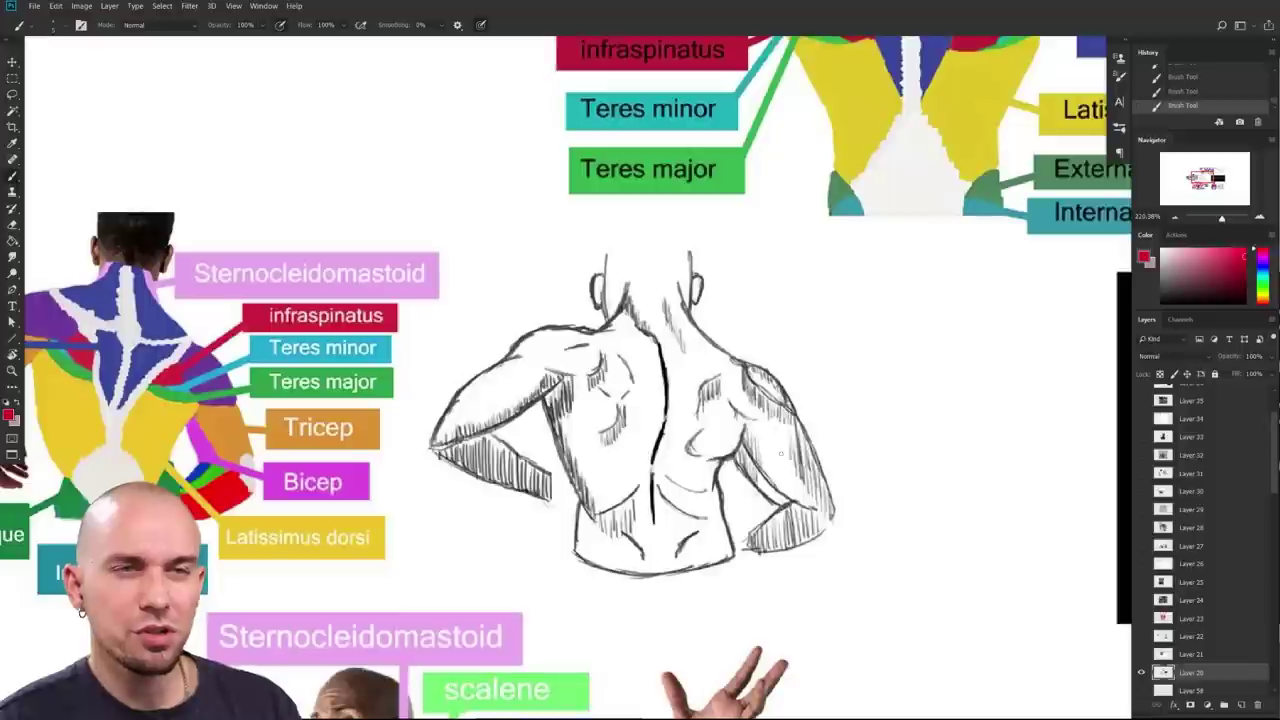
left_click_drag(630, 466, 647, 484)
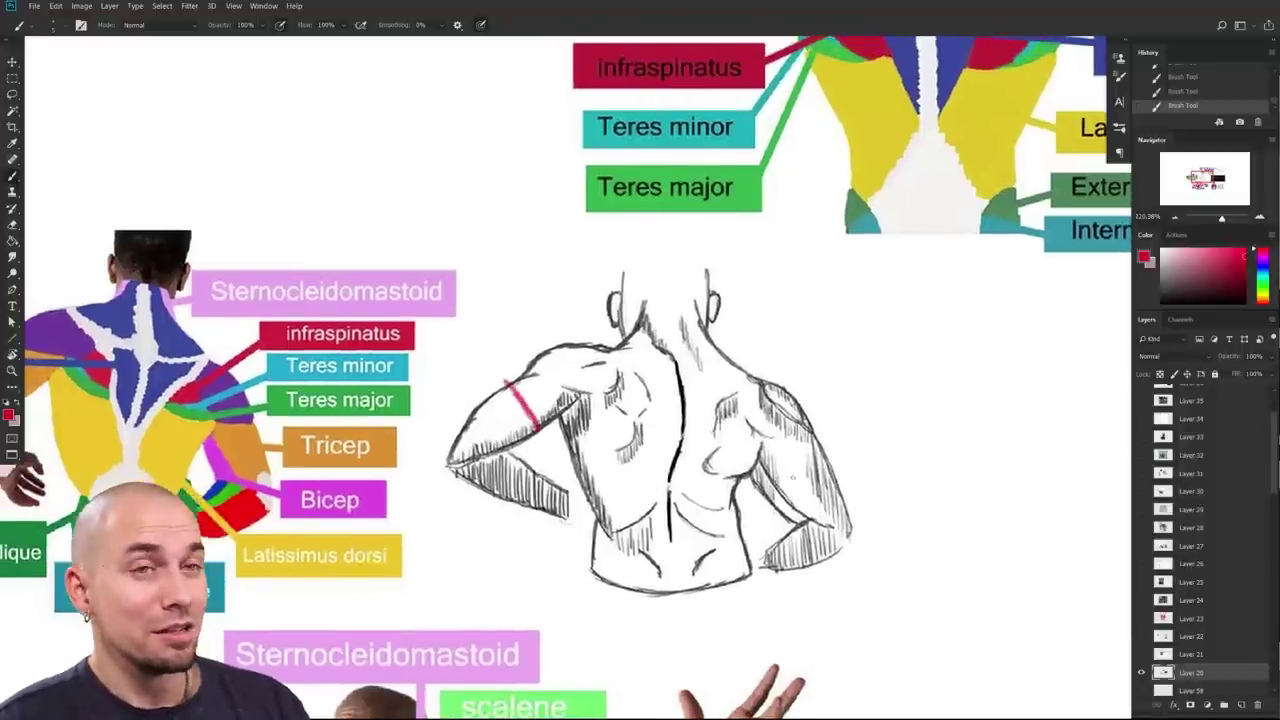
left_click_drag(760, 490, 817, 450)
left_click_drag(863, 565, 843, 512)
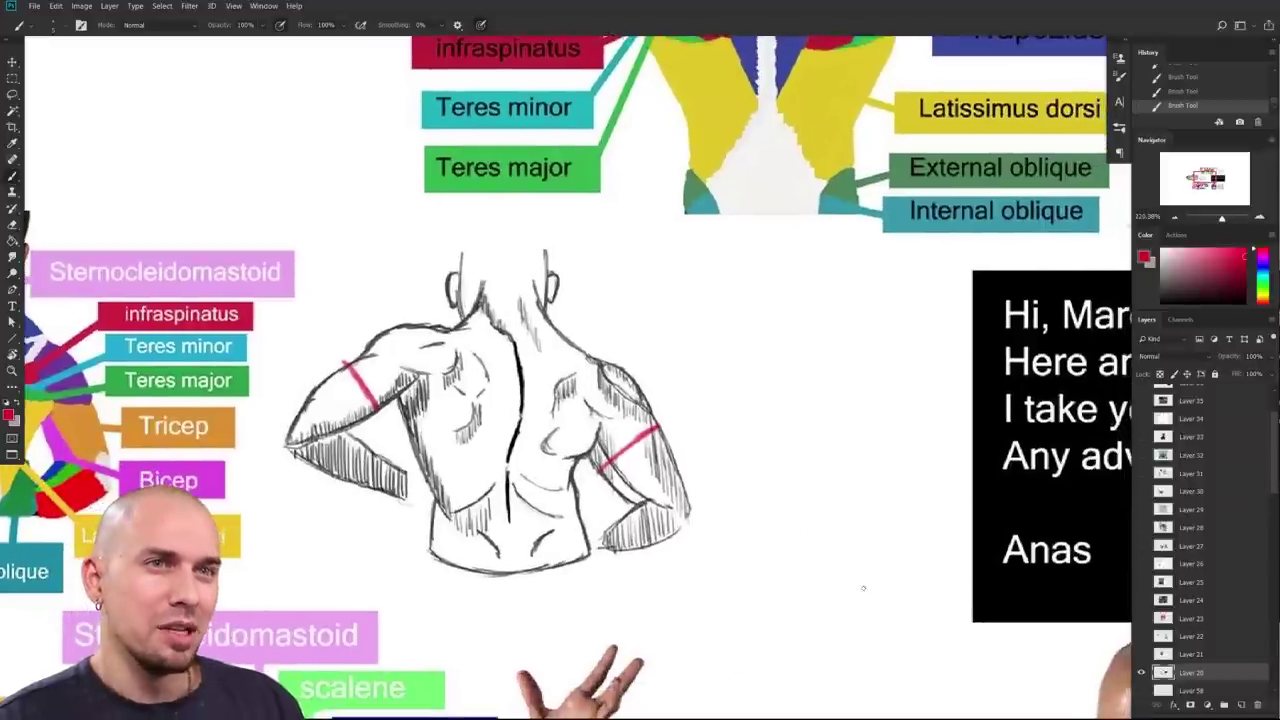
Step: Examine the raised-arm back drawing and the shoulder muscles in its colour-coded diagram
scroll(870, 590, "right", 1)
scroll(886, 595, "right", 3)
scroll(886, 595, "up", 1)
left_click_drag(898, 607, 848, 715)
left_click_drag(845, 529, 827, 557)
scroll(828, 557, "right", 4)
scroll(828, 557, "up", 2)
scroll(810, 535, "right", 4)
scroll(790, 515, "up", 1)
left_click_drag(782, 500, 826, 463)
left_click_drag(605, 528, 1031, 466)
scroll(354, 420, "up", 1)
scroll(354, 420, "left", 1)
mouse_move(877, 590)
left_mouse_down()
mouse_move(763, 606)
mouse_move(875, 612)
mouse_move(863, 600)
left_mouse_up()
Step: Sample the deltoid purple and paint it over the lower part of the white gap in the raised-arm diagram's left shoulder
left_click(516, 385, "alt")
left_click_drag(537, 418, 600, 472)
scroll(600, 471, "up", 1)
scroll(600, 471, "left", 1)
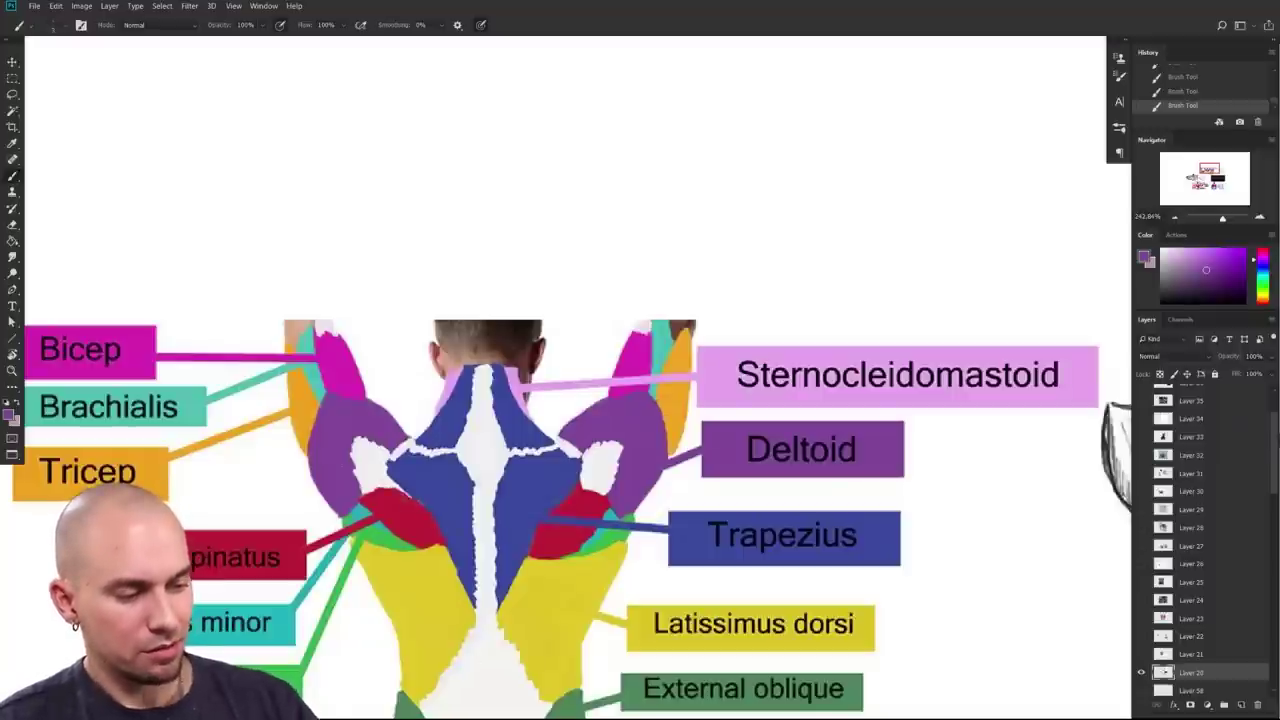
mouse_move(356, 476)
left_mouse_down()
mouse_move(376, 495)
mouse_move(404, 494)
mouse_move(360, 460)
left_mouse_up()
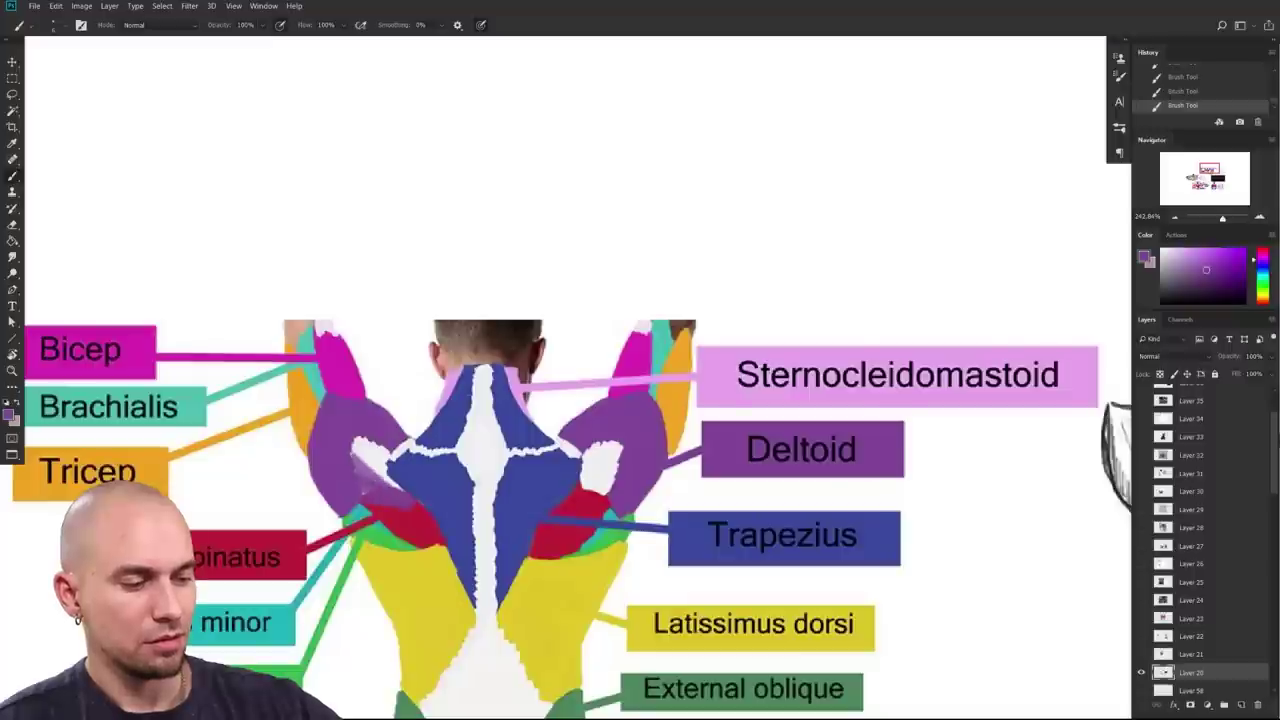
Step: Separate the heads of the raised-arm diagram's left deltoid with sampled light pink strokes and crimson outlines
left_click(365, 456, "alt")
left_click(396, 500, "alt")
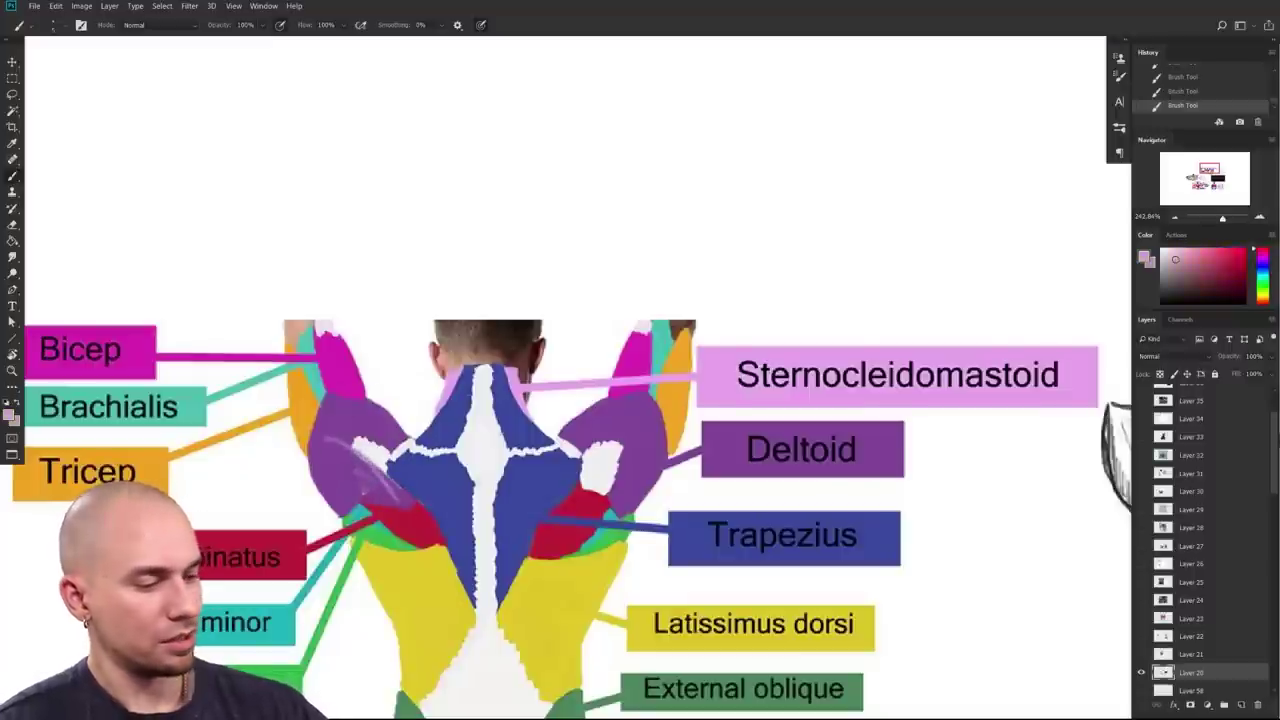
mouse_move(394, 490)
left_mouse_down()
mouse_move(328, 444)
mouse_move(316, 464)
mouse_move(384, 508)
mouse_move(349, 457)
mouse_move(358, 478)
left_mouse_up()
left_click(400, 518, "alt")
left_click_drag(313, 406, 386, 458)
Step: Paint a white line from the left deltoid inward between the trapezius and infraspinatus of the raised-arm diagram
scroll(472, 353, "down", 2)
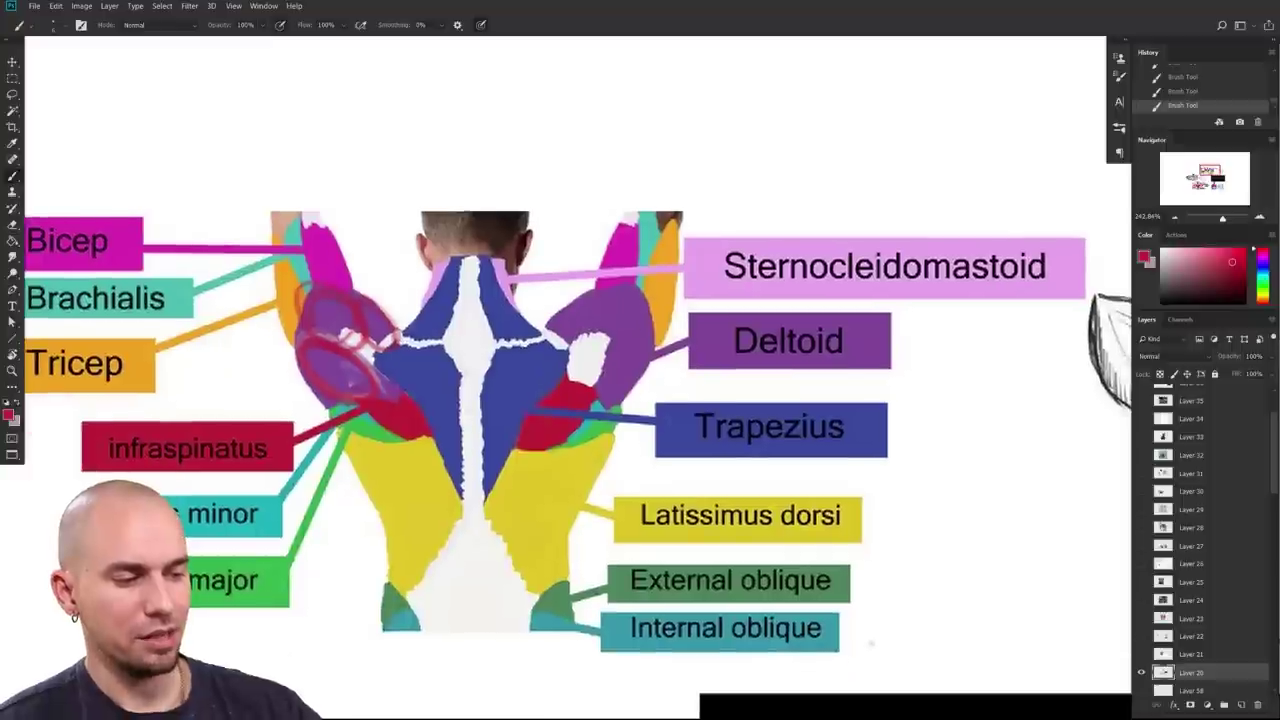
key("x")
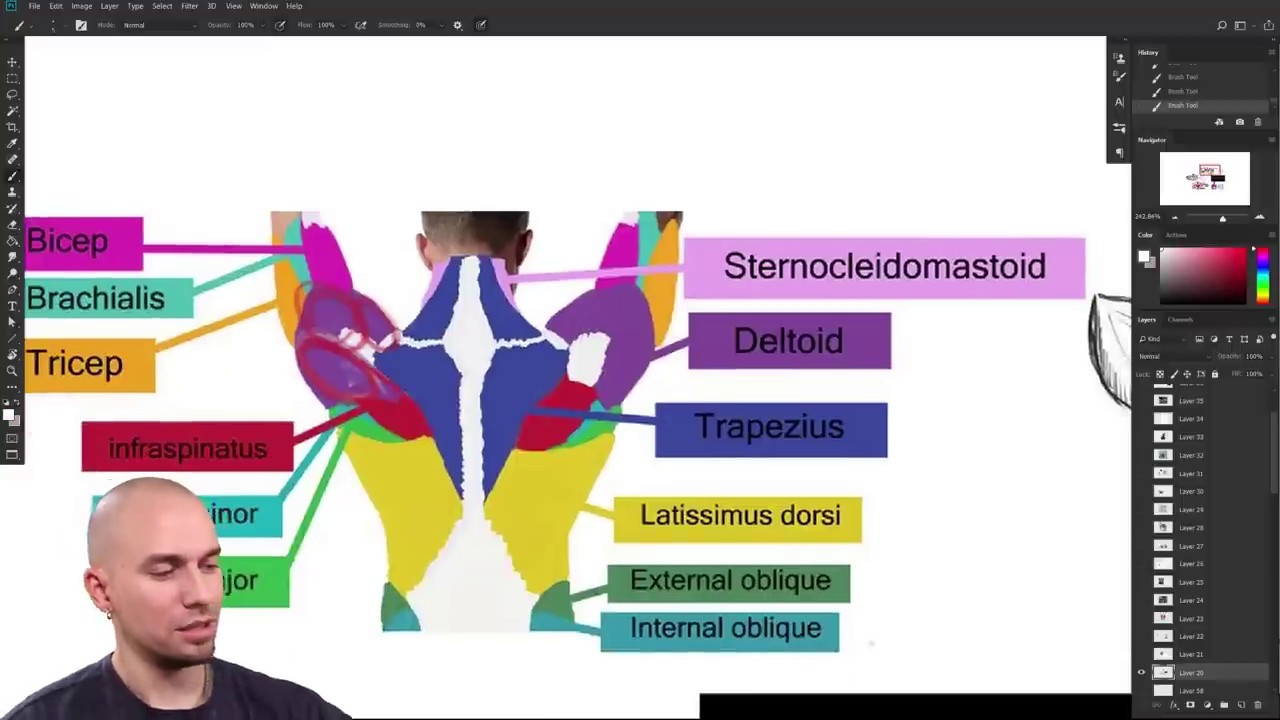
left_click_drag(356, 358, 428, 410)
Step: Sample the trapezius blue and sketch a triangular shoulder blade in the blank space above the raised-arm diagram
left_click(505, 392, "alt")
left_click_drag(558, 394, 603, 564)
mouse_move(420, 170)
left_mouse_down()
mouse_move(488, 204)
mouse_move(429, 252)
mouse_move(430, 288)
left_mouse_up()
left_click_drag(488, 204, 434, 298)
left_click_drag(418, 170, 440, 298)
mouse_move(420, 170)
left_mouse_down()
mouse_move(494, 198)
mouse_move(480, 204)
left_mouse_up()
left_click_drag(521, 242, 494, 353)
Step: Pick a lighter blue and sketch the trapezius outline above and beside the shoulder-blade triangle
left_click(1197, 256)
mouse_move(382, 274)
left_mouse_down()
mouse_move(452, 258)
mouse_move(500, 208)
mouse_move(485, 285)
left_mouse_up()
left_click_drag(512, 360, 510, 288)
mouse_move(455, 250)
left_mouse_down()
mouse_move(442, 328)
mouse_move(422, 338)
mouse_move(447, 346)
mouse_move(497, 230)
mouse_move(499, 248)
mouse_move(491, 207)
mouse_move(480, 312)
left_mouse_up()
left_click_drag(511, 228, 516, 129)
left_click_drag(505, 308, 546, 317)
mouse_move(454, 328)
left_mouse_down()
mouse_move(491, 253)
mouse_move(438, 227)
left_mouse_up()
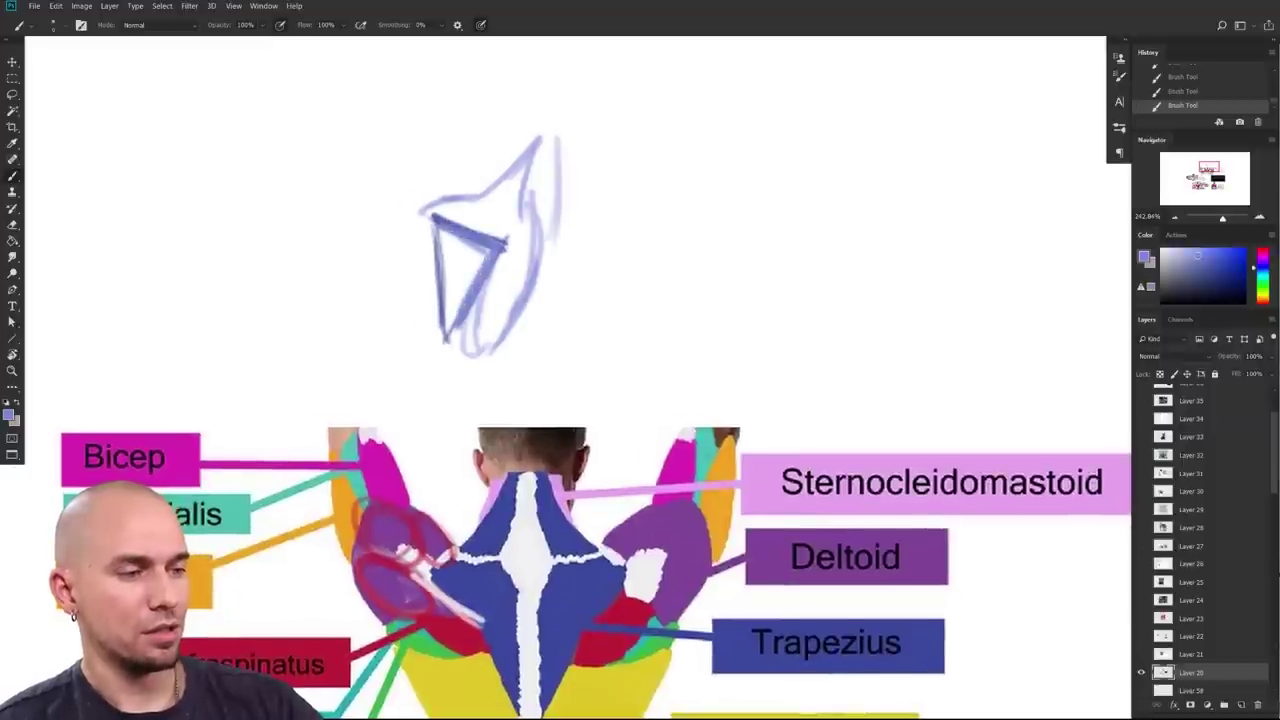
Step: Pick a dark magenta brush colour and circle the infraspinatus, teres minor and teres major labels
left_click(1228, 274)
left_click_drag(1264, 265, 1262, 256)
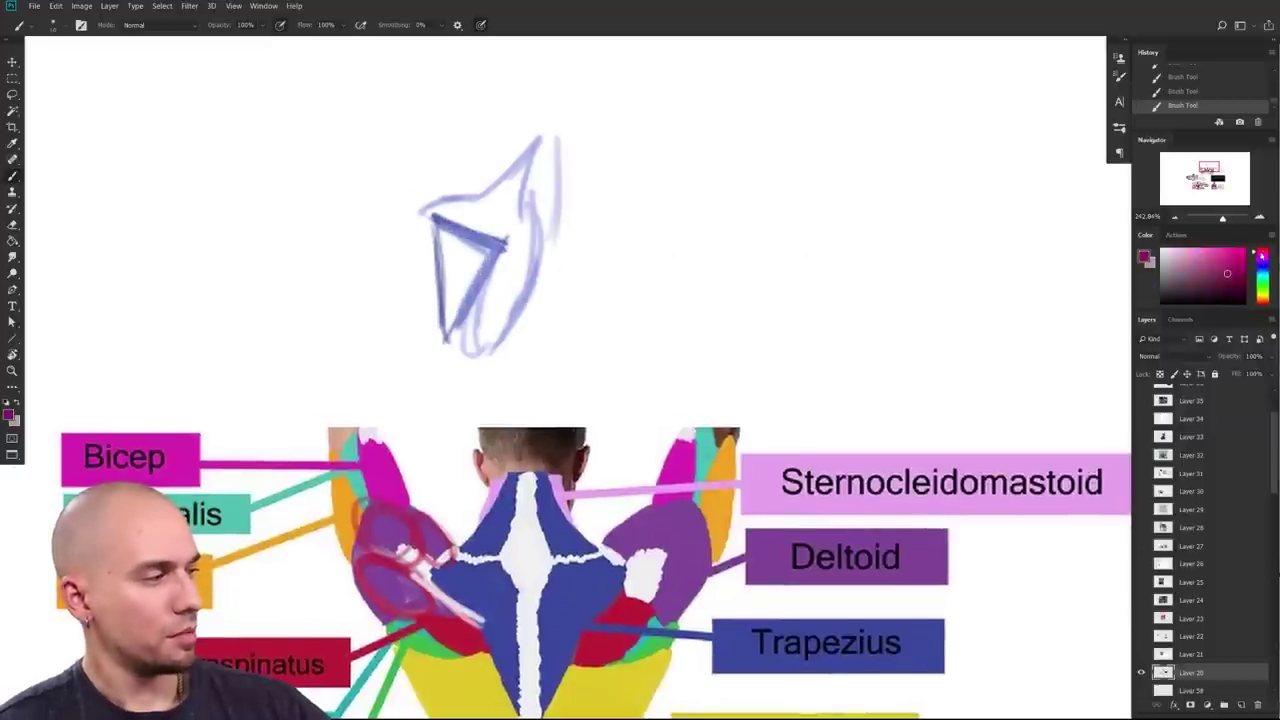
scroll(605, 271, "down", 5)
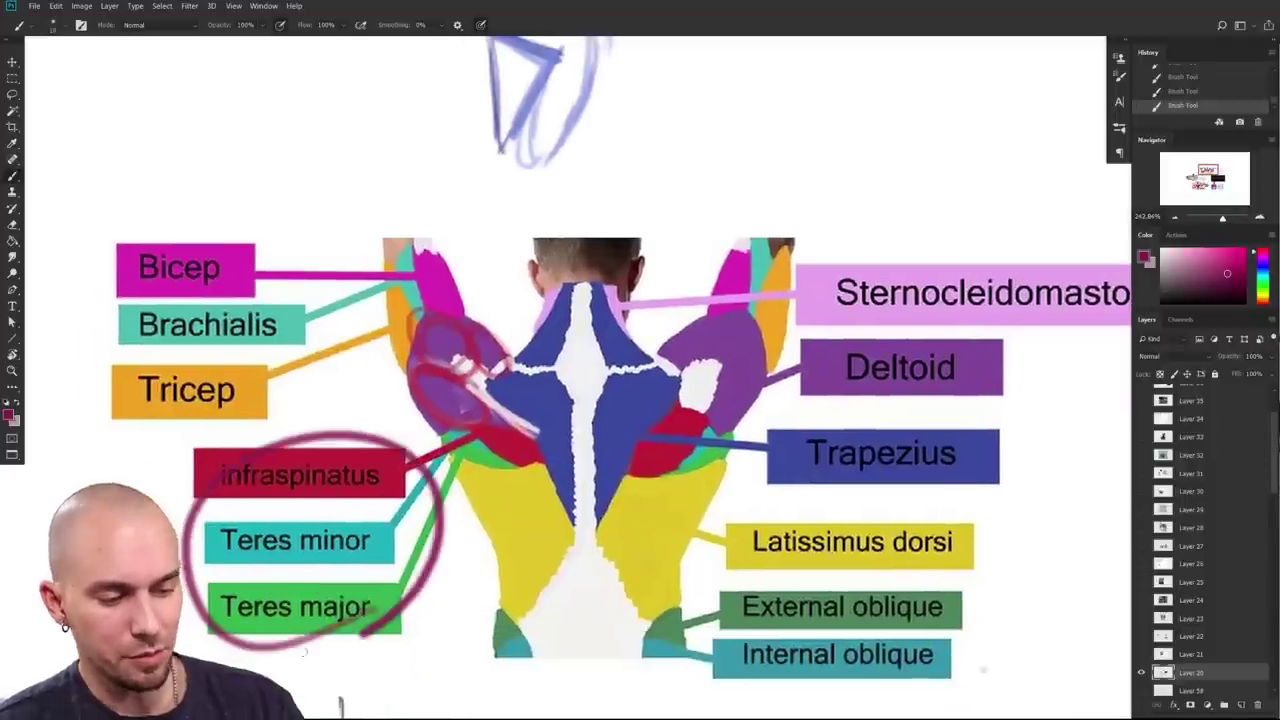
Step: Draw dark magenta muscle bands inside the shoulder-blade triangle, all converging towards its outer upper corner
scroll(545, 515, "up", 2)
scroll(545, 515, "up", 4)
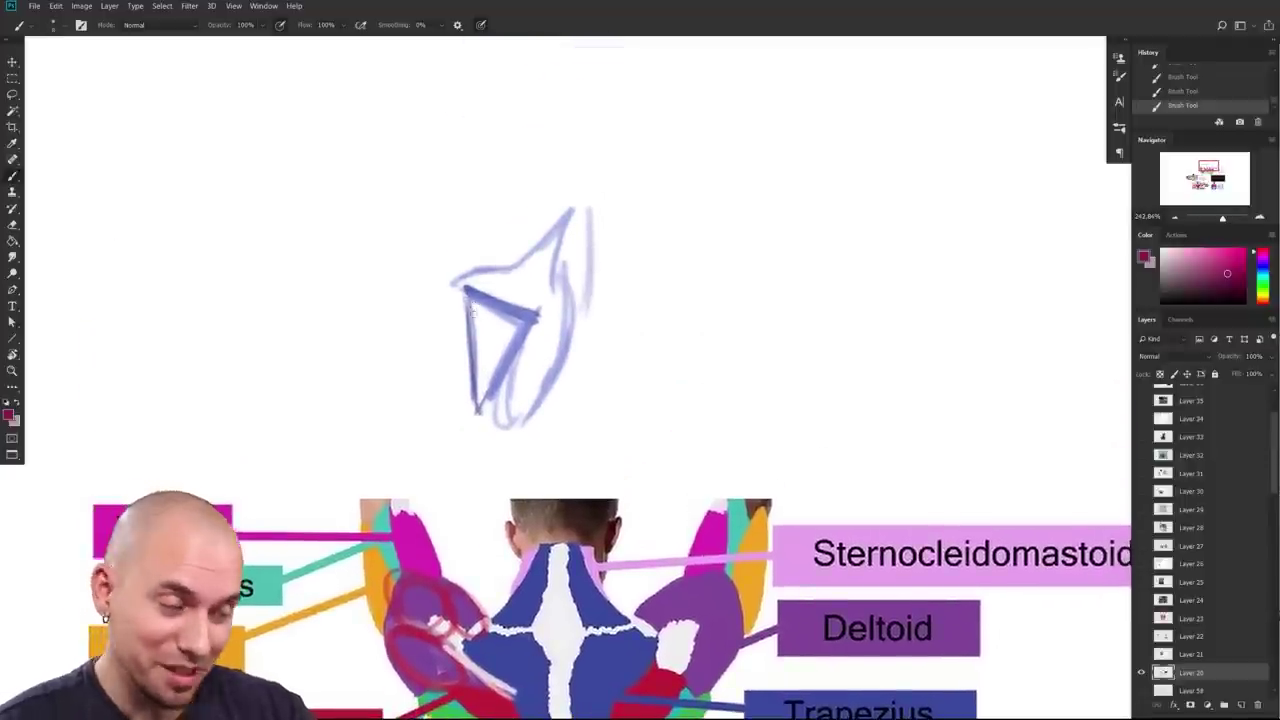
mouse_move(468, 300)
left_mouse_down()
mouse_move(503, 363)
mouse_move(529, 312)
mouse_move(466, 320)
mouse_move(485, 360)
mouse_move(466, 325)
mouse_move(500, 381)
left_mouse_up()
mouse_move(467, 334)
left_mouse_down()
mouse_move(488, 404)
mouse_move(502, 364)
left_mouse_up()
left_click_drag(597, 371, 569, 447)
left_click_drag(587, 403, 609, 339)
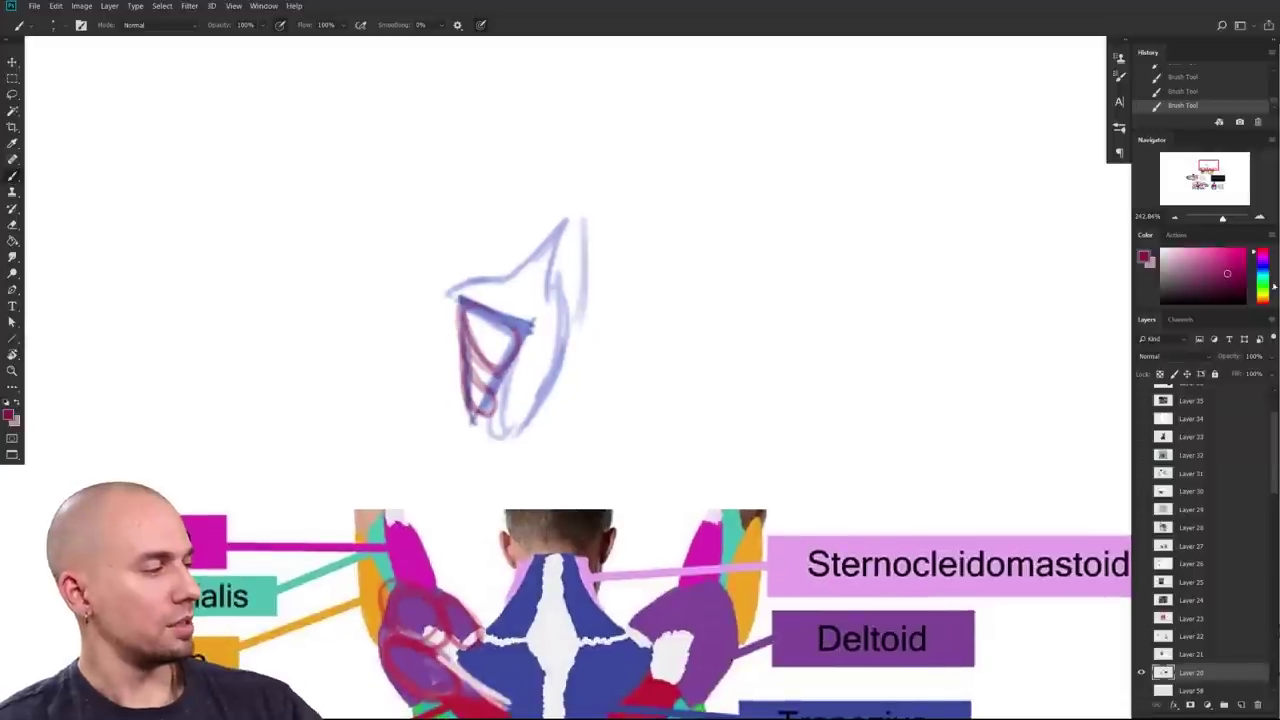
Step: Try a teal-blue stroke along the top edge of the shoulder-blade triangle, and undo it
left_click(1265, 273)
left_click_drag(564, 373, 602, 365)
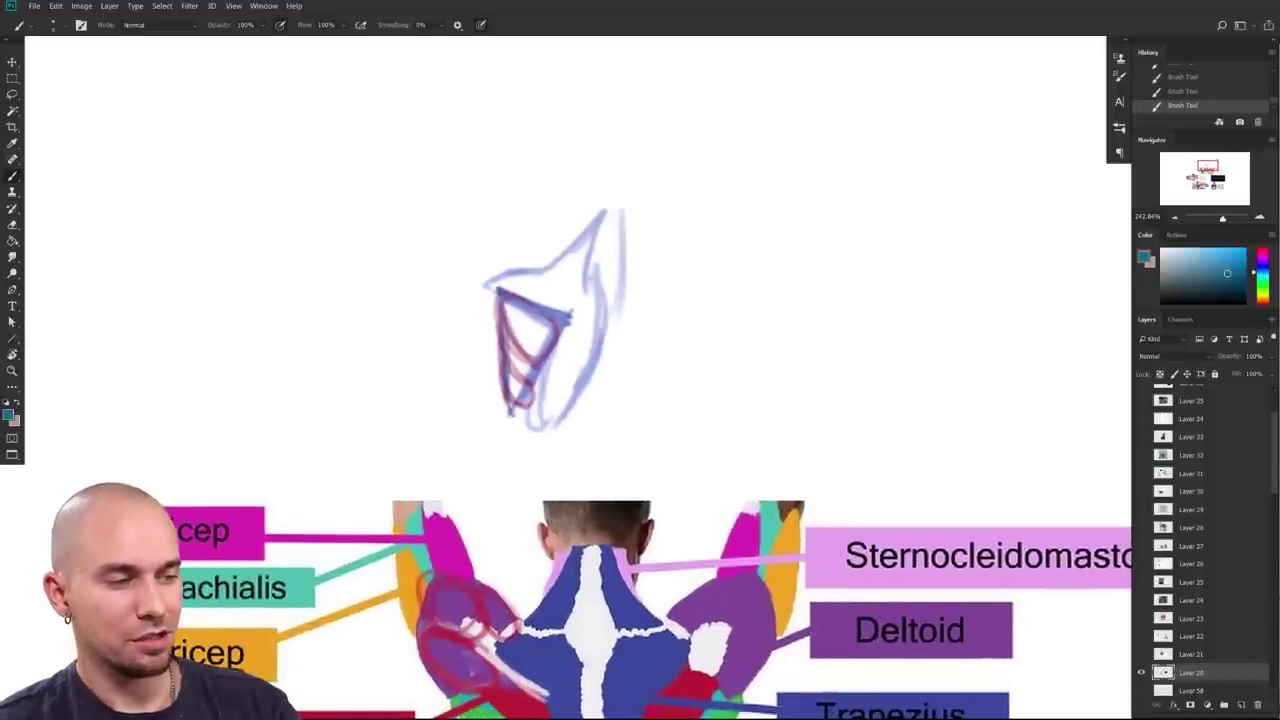
left_click_drag(500, 292, 567, 318)
key("ctrl+z")
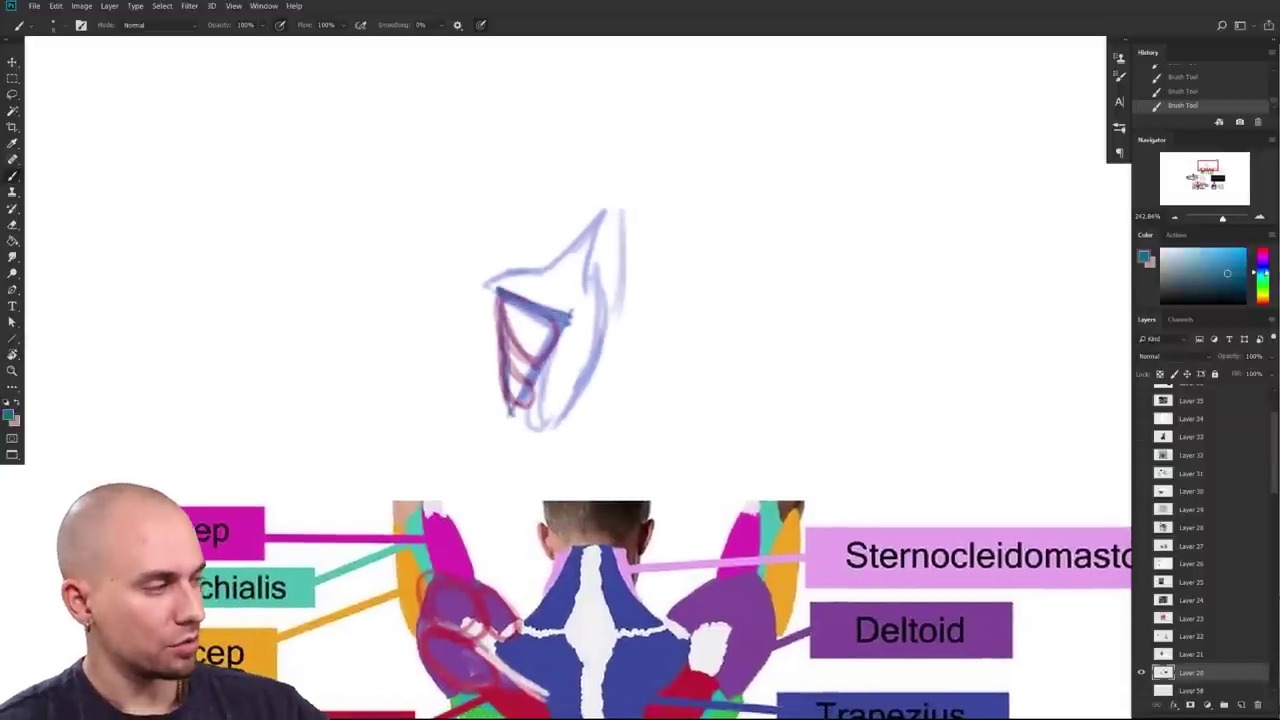
left_click(1264, 270)
left_click_drag(1264, 273, 1264, 268)
left_click(572, 283, "alt")
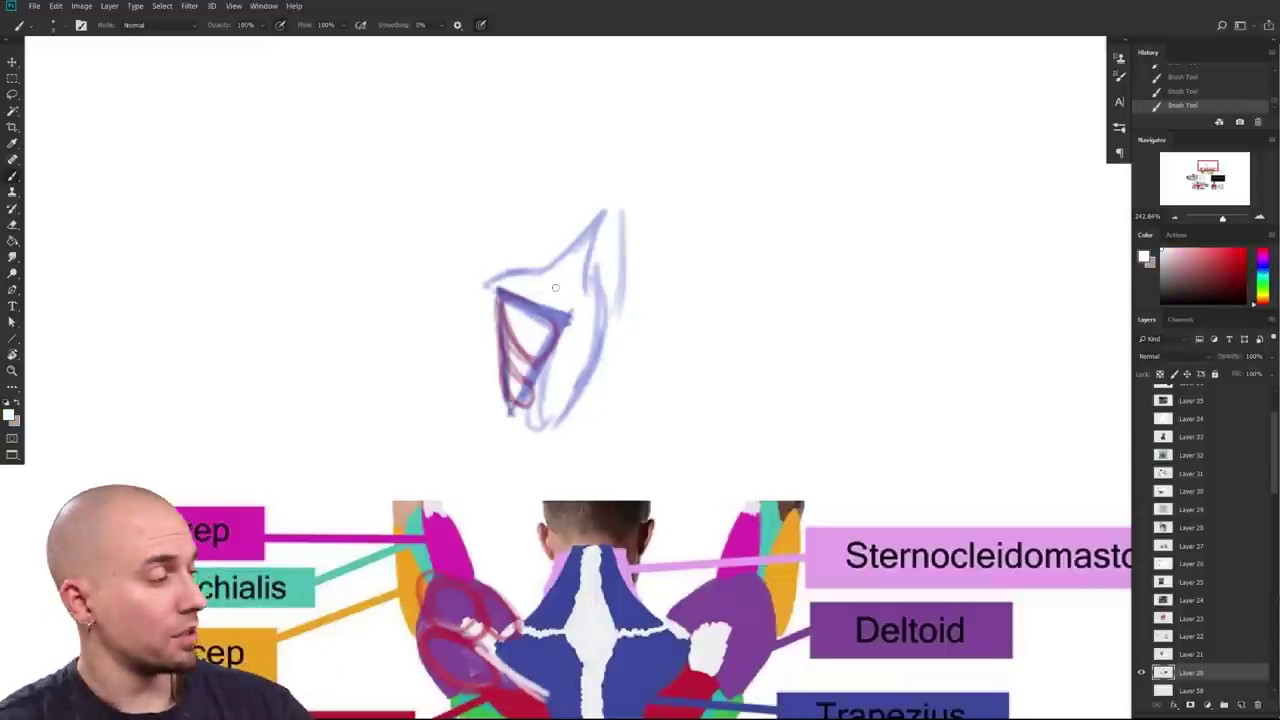
Step: Pick a light red and paint a solid muscle shape along the shoulder-blade triangle's top edge, extending past its outer corner
left_click(1221, 249)
left_click_drag(570, 313, 498, 289)
key("ctrl+z")
mouse_move(563, 313)
left_mouse_down()
mouse_move(530, 299)
mouse_move(568, 316)
left_mouse_up()
key("ctrl+z")
key("ctrl+z")
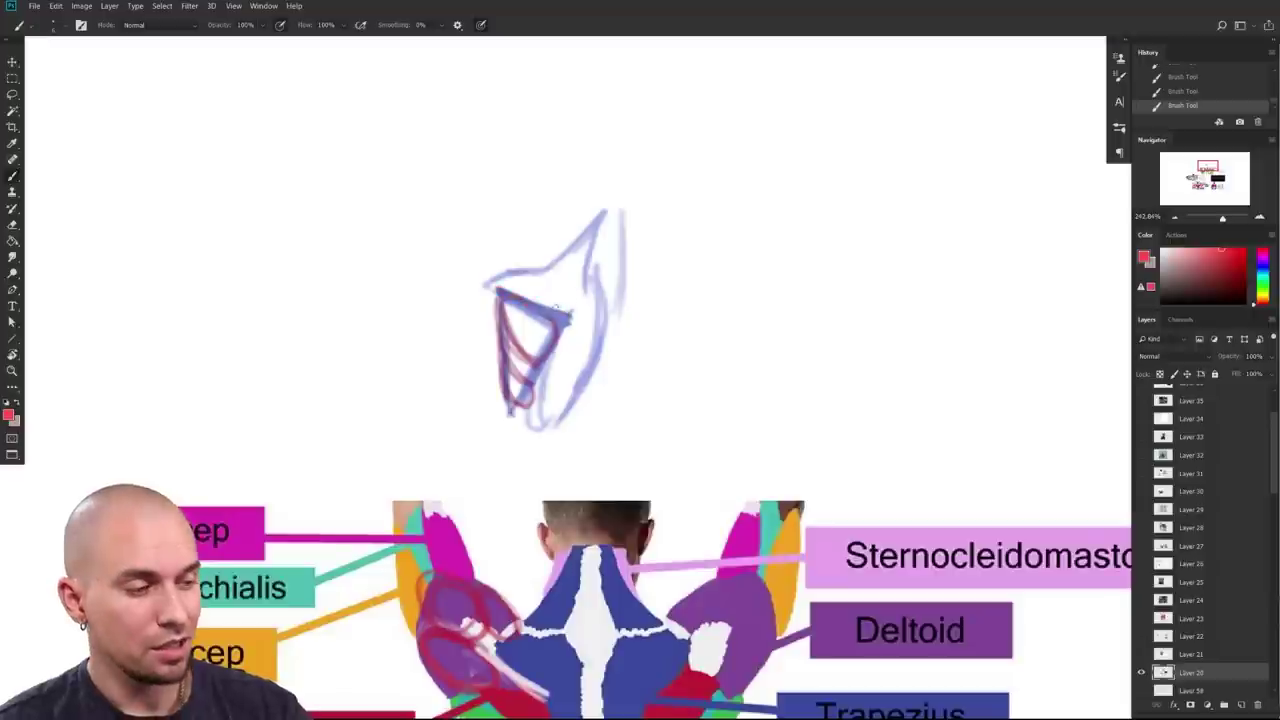
key("ctrl+z")
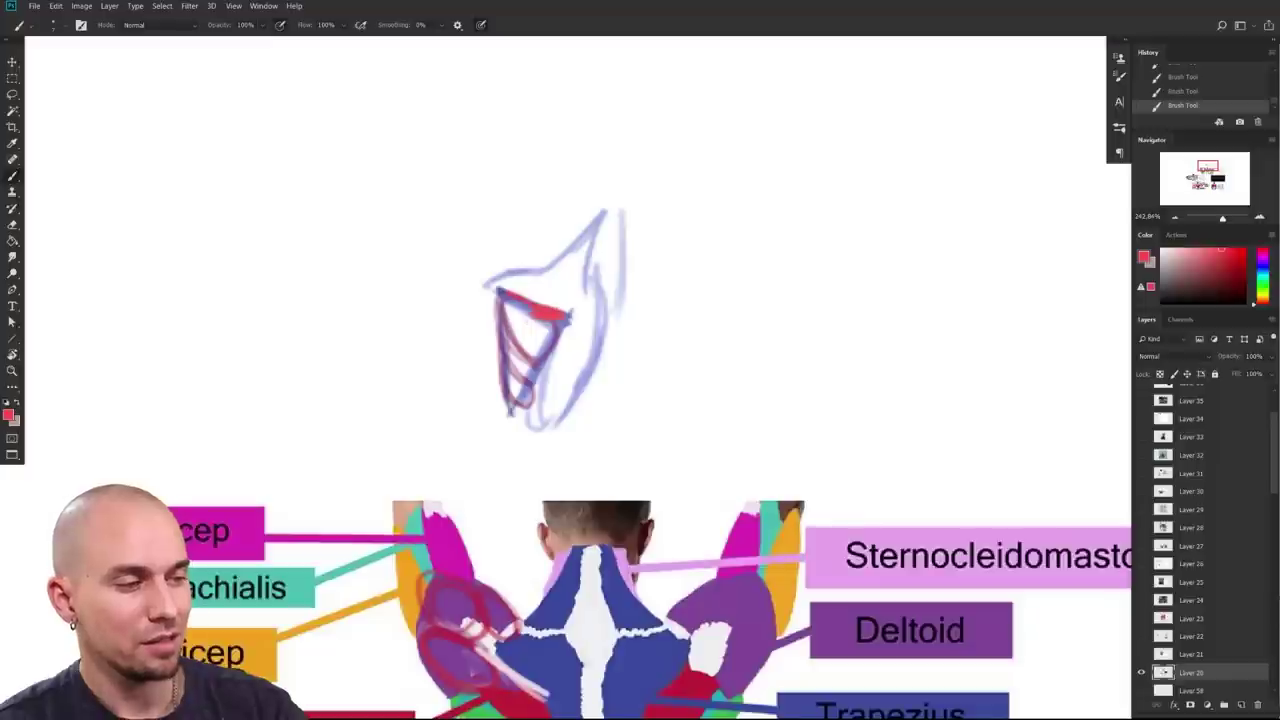
mouse_move(502, 297)
left_mouse_down()
mouse_move(522, 318)
mouse_move(478, 302)
mouse_move(517, 312)
mouse_move(476, 328)
mouse_move(532, 299)
mouse_move(491, 324)
mouse_move(492, 300)
left_mouse_up()
key("ctrl+z")
mouse_move(533, 429)
left_mouse_down()
mouse_move(546, 277)
mouse_move(469, 351)
mouse_move(452, 266)
mouse_move(441, 273)
left_mouse_up()
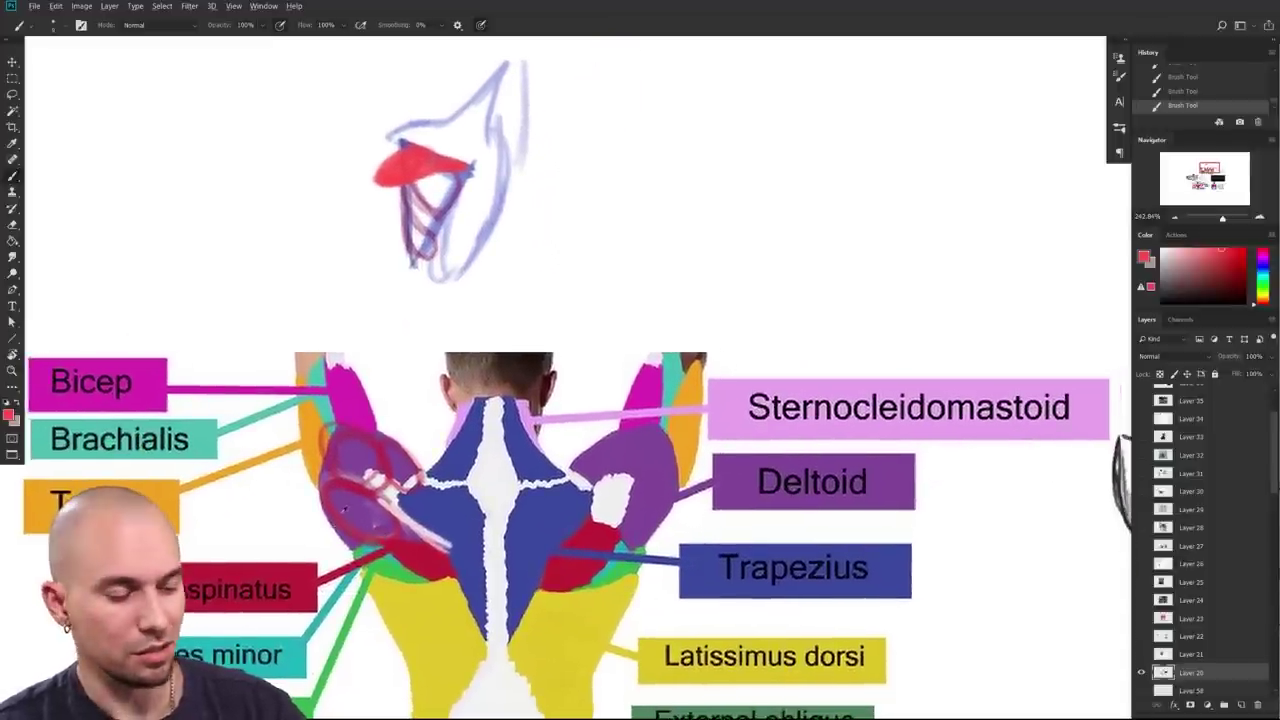
Step: Sample the green, teal, crimson and purple from the raised-arm back diagram and touch up the muscle borders below the marked deltoid
left_click(371, 557, "alt")
left_click(325, 540, "alt")
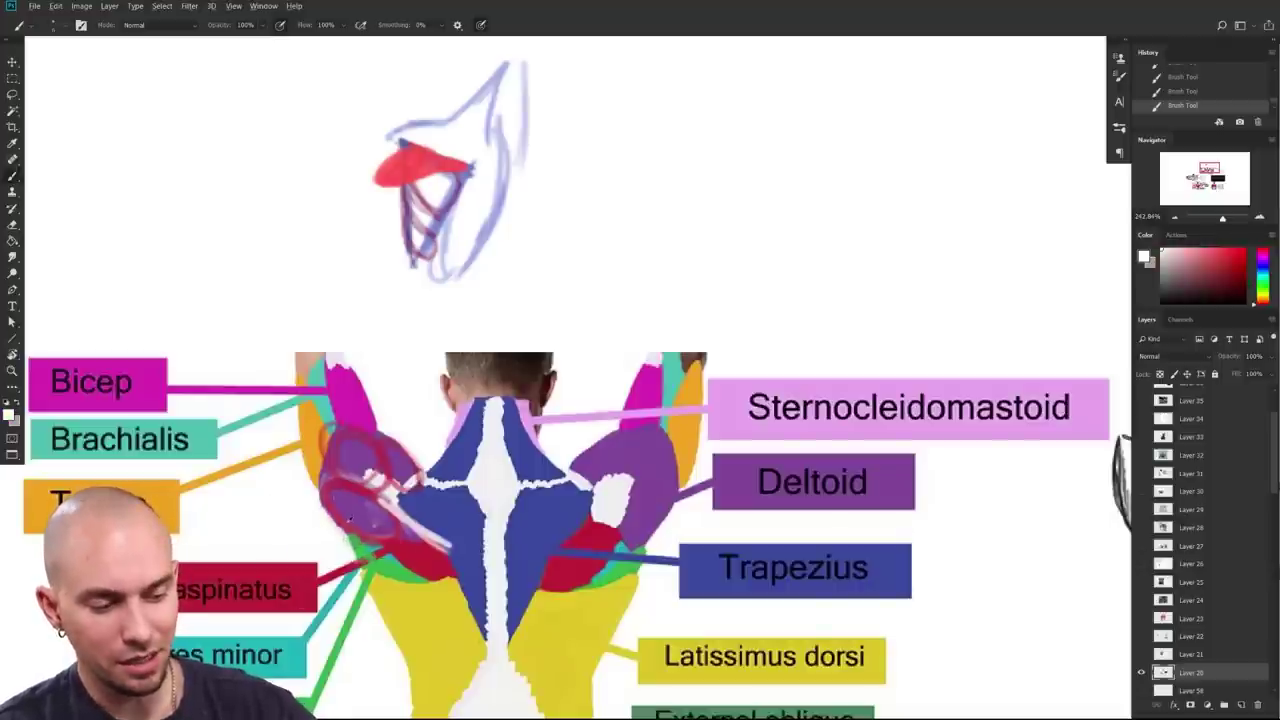
left_click(364, 558, "alt")
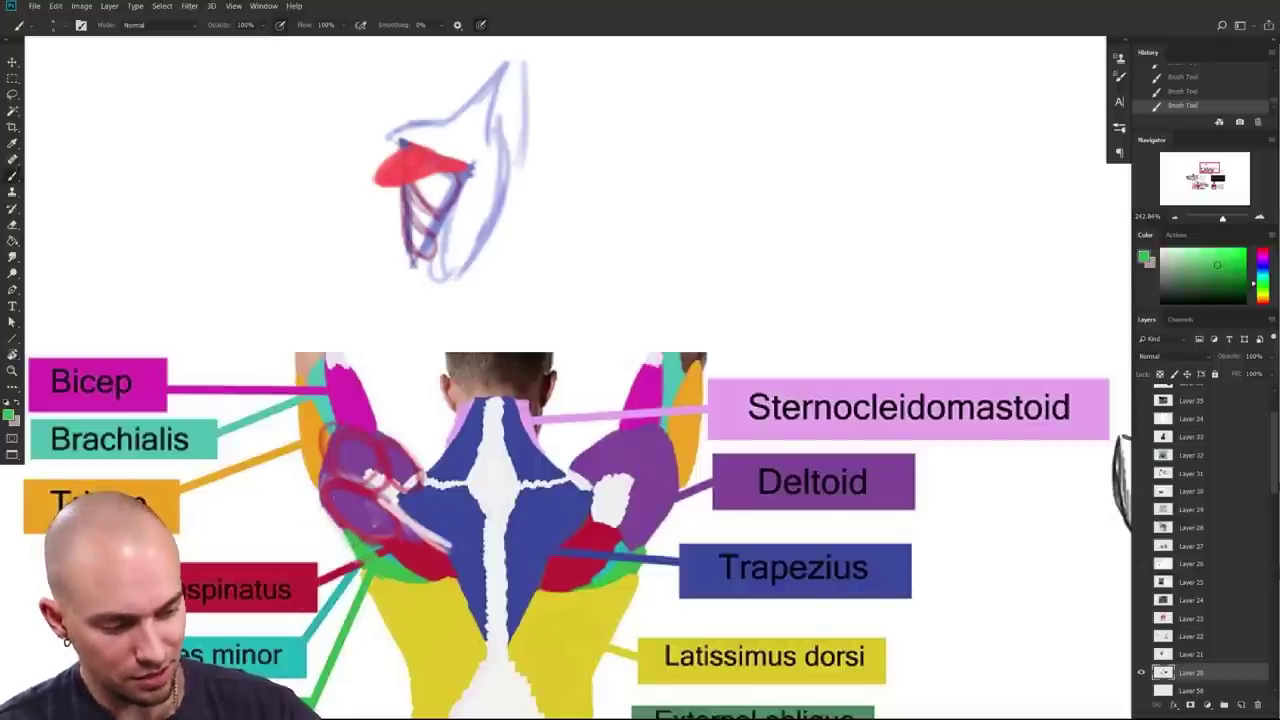
left_click(375, 564, "alt")
left_click_drag(598, 528, 559, 435)
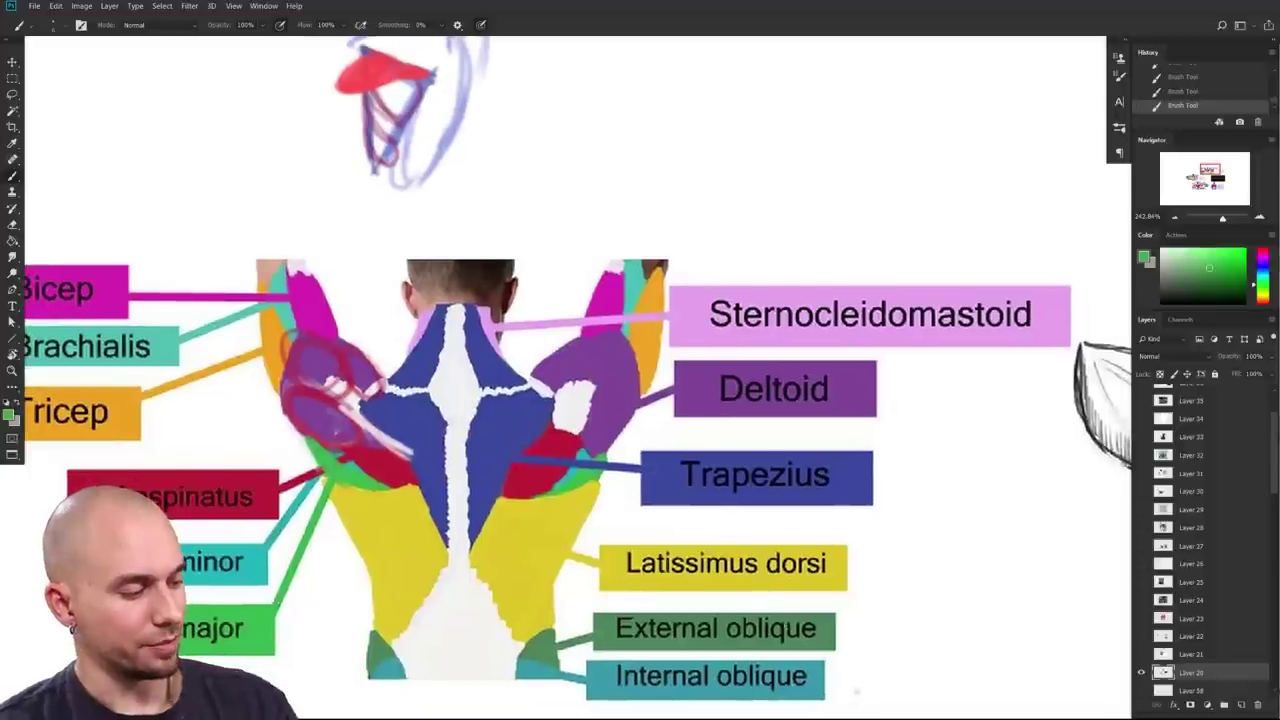
left_click_drag(659, 533, 665, 567)
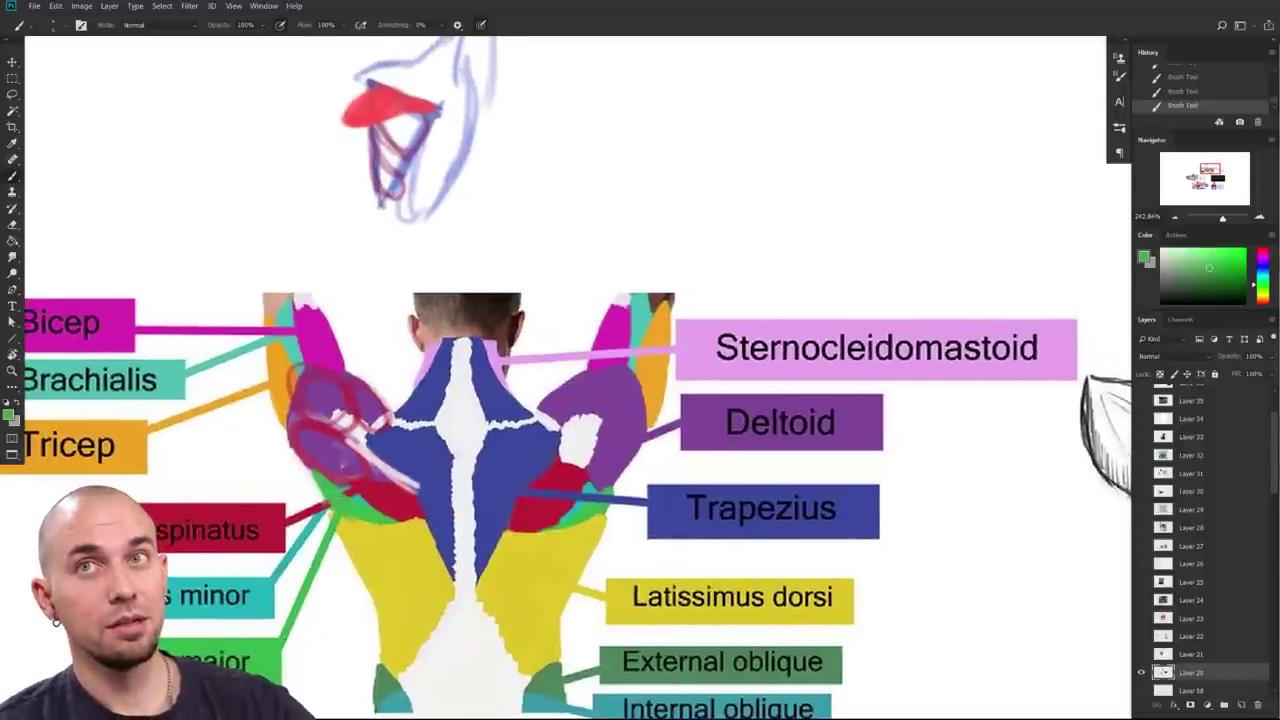
left_click(357, 497, "alt")
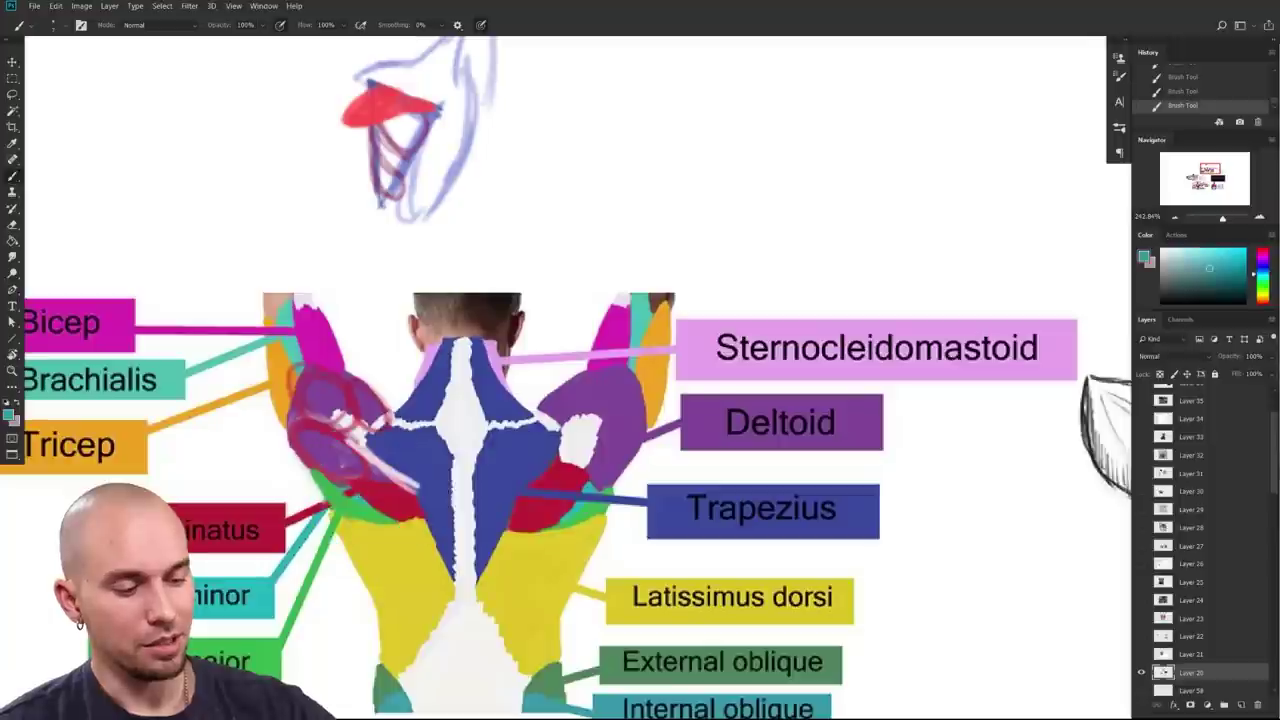
left_click(376, 492, "alt")
left_click_drag(298, 459, 350, 489)
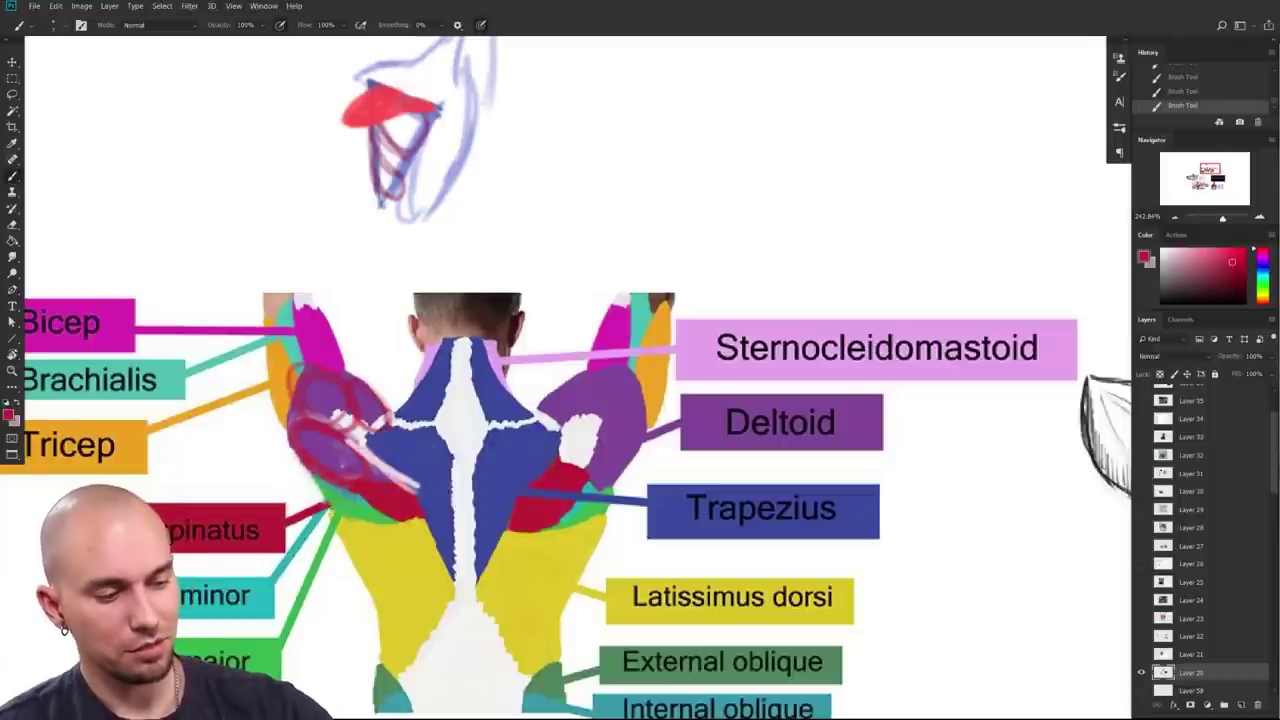
left_click(318, 452, "alt")
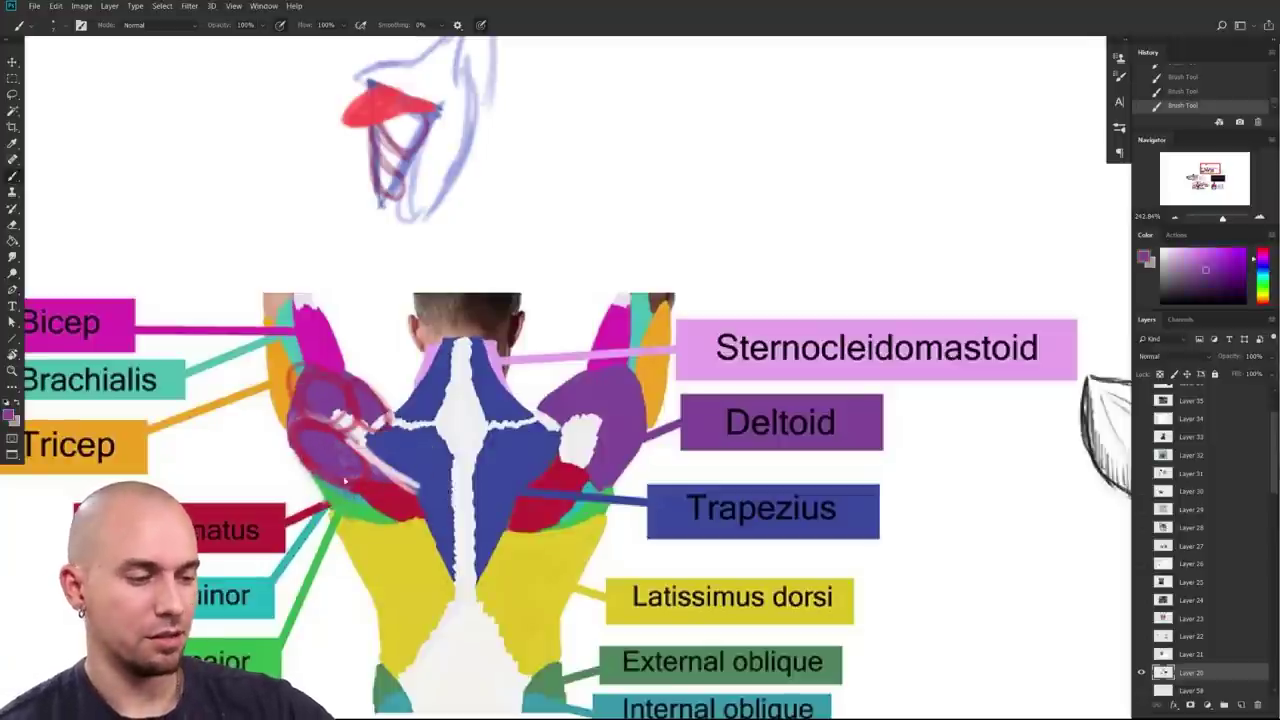
Step: Sample the deltoid purple and sketch the deltoid over the left raised shoulder of the back line drawing, running inward to the shoulder blade
scroll(713, 612, "down", 3)
scroll(713, 612, "up", 1)
left_click(713, 612, "alt")
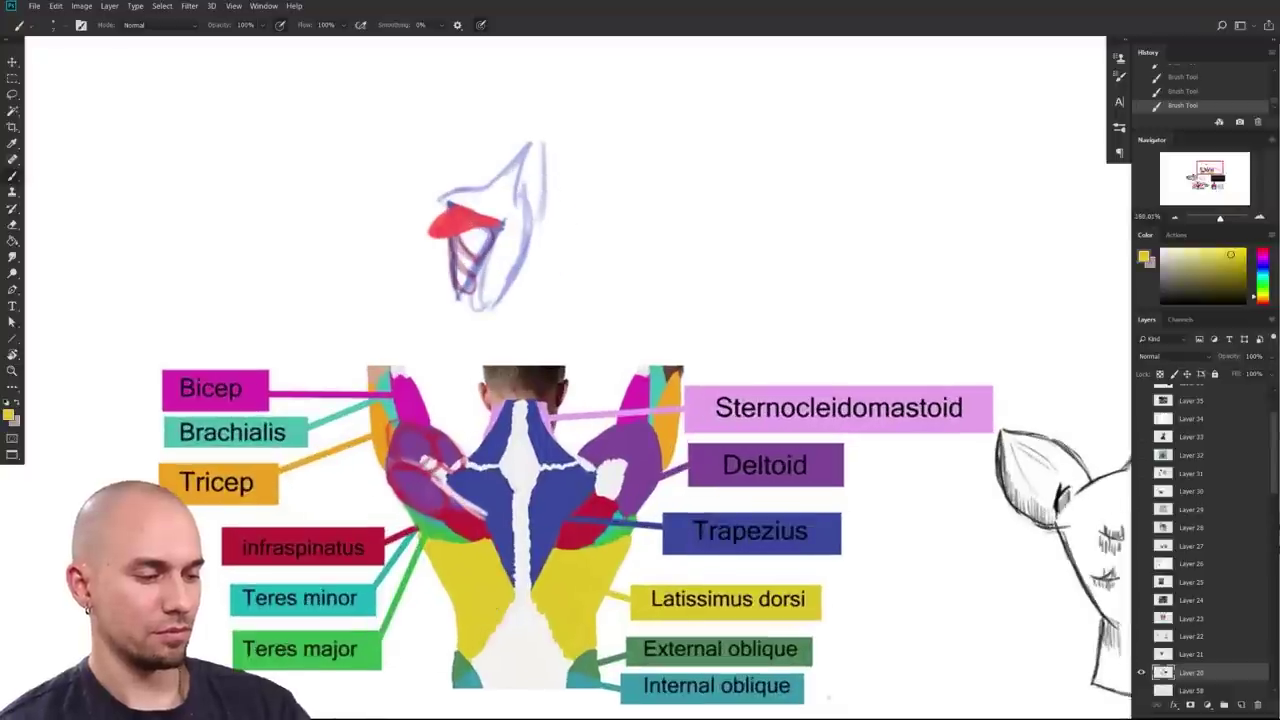
scroll(757, 563, "down", 1)
left_click_drag(757, 563, 588, 523)
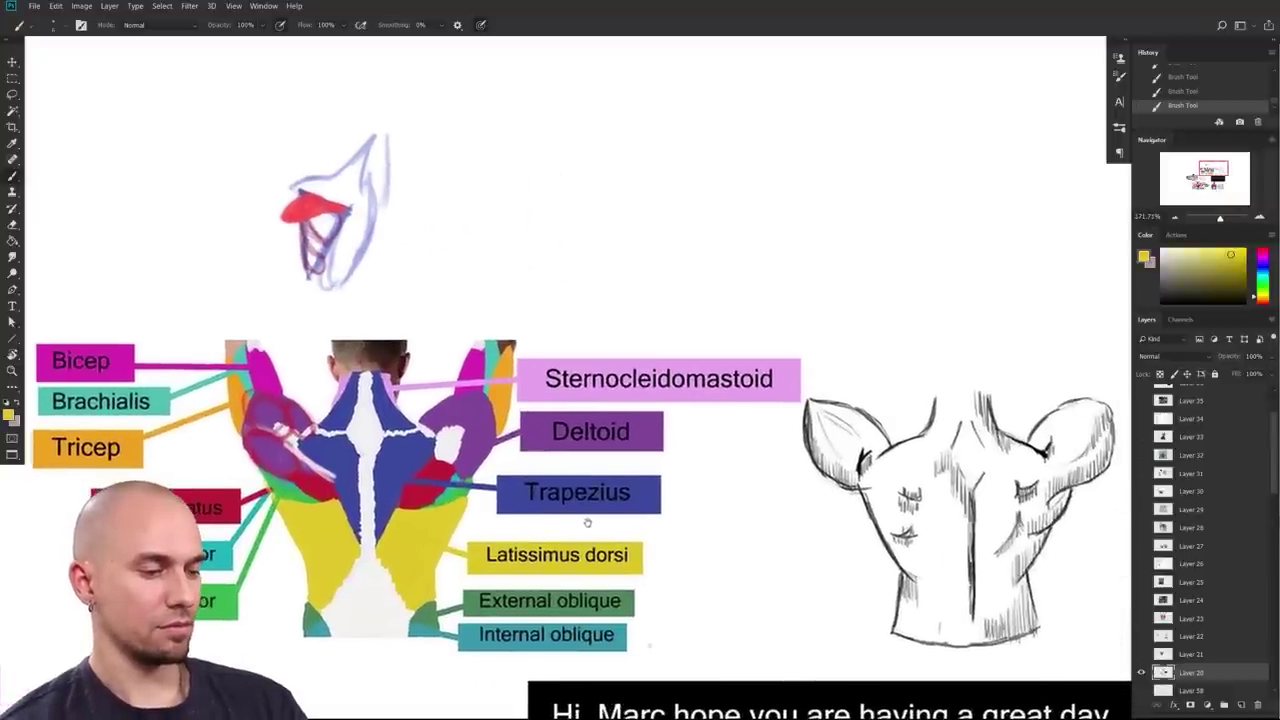
left_click(269, 455, "alt")
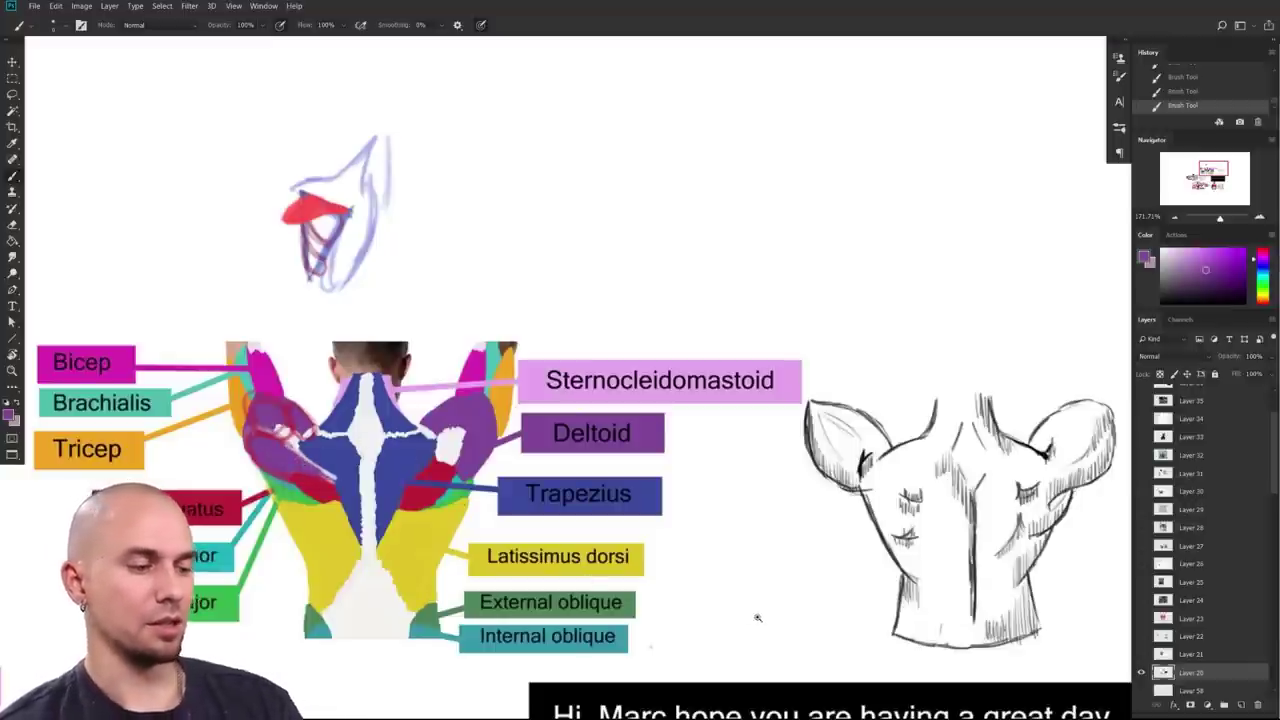
scroll(762, 619, "down", 6)
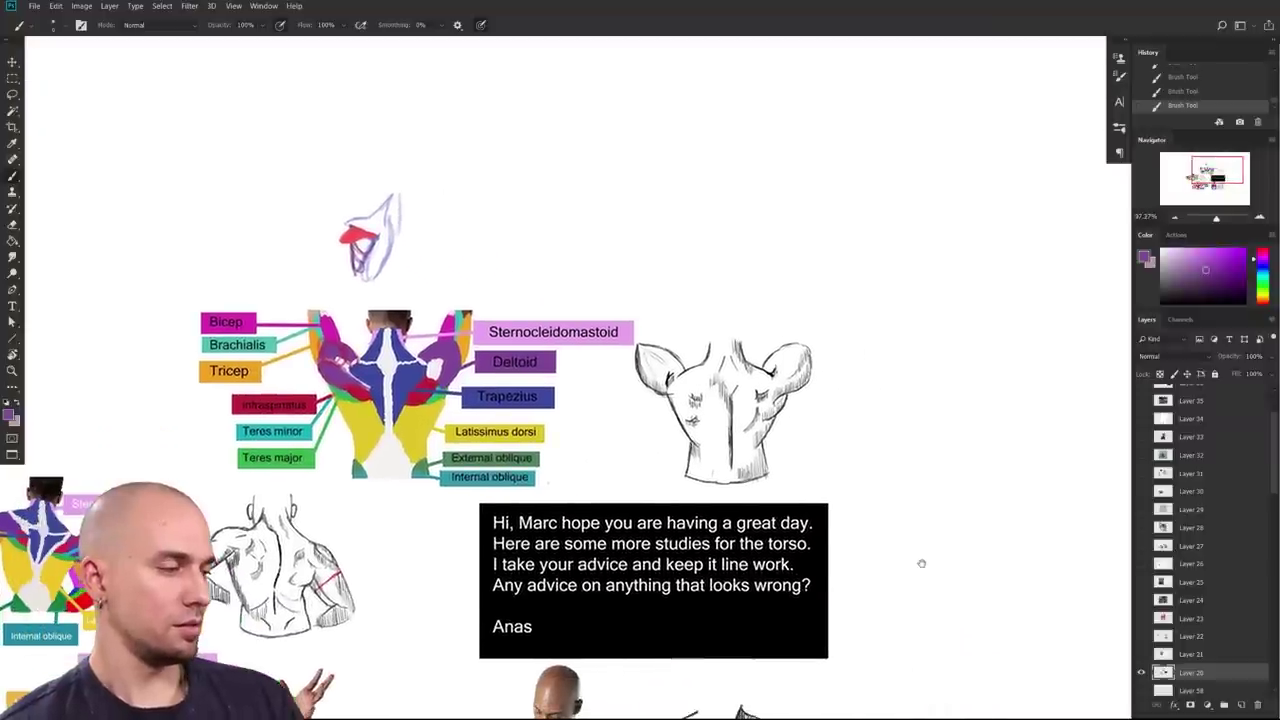
scroll(921, 563, "up", 2)
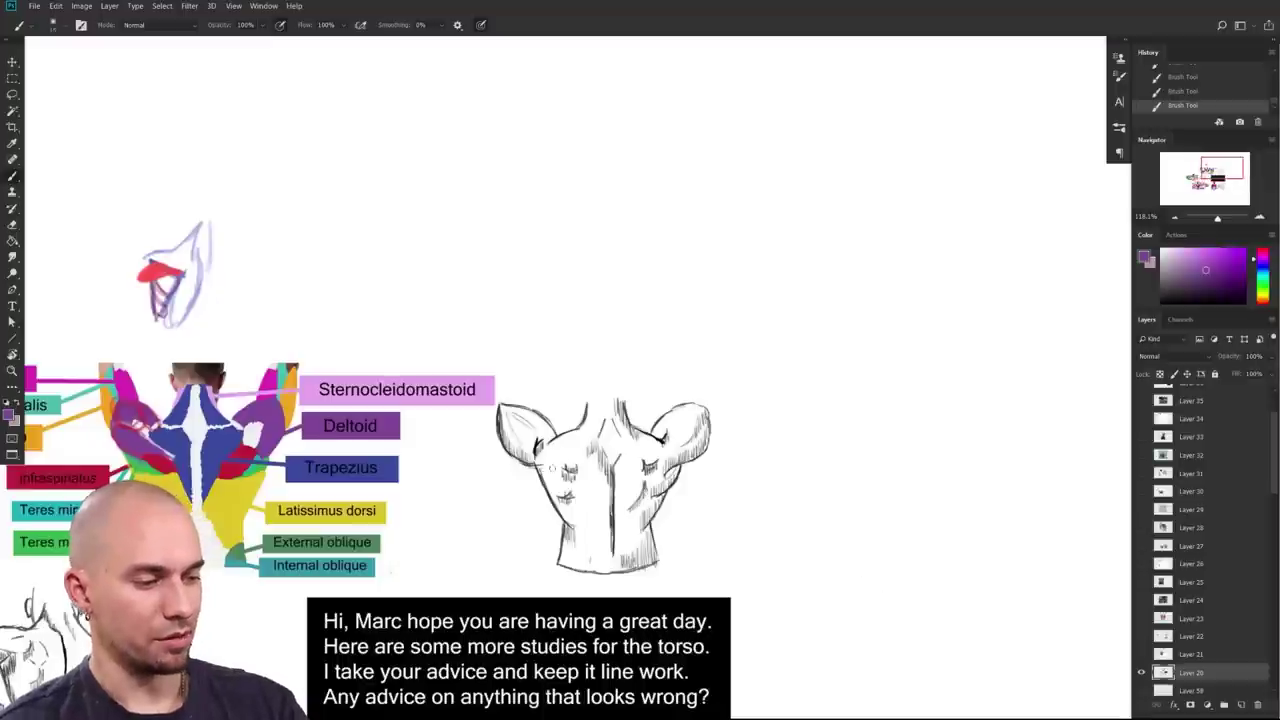
mouse_move(540, 430)
left_mouse_down()
mouse_move(520, 420)
mouse_move(560, 462)
mouse_move(512, 450)
mouse_move(580, 466)
left_mouse_up()
key("bracketleft")
key("bracketleft")
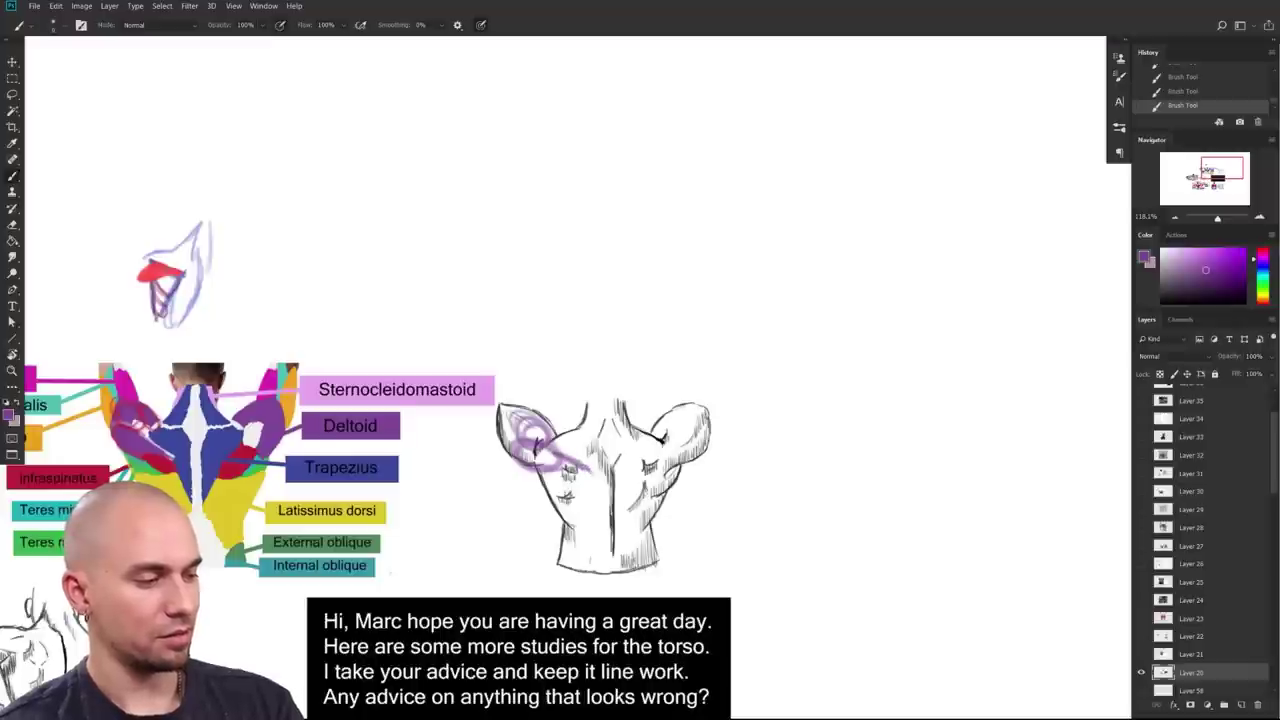
Step: Draw dark red shoulder-blade triangles on both sides of the back line drawing, undoing the stray strokes across the upper back
mouse_move(556, 452)
left_mouse_down()
mouse_move(592, 481)
mouse_move(560, 514)
left_mouse_up()
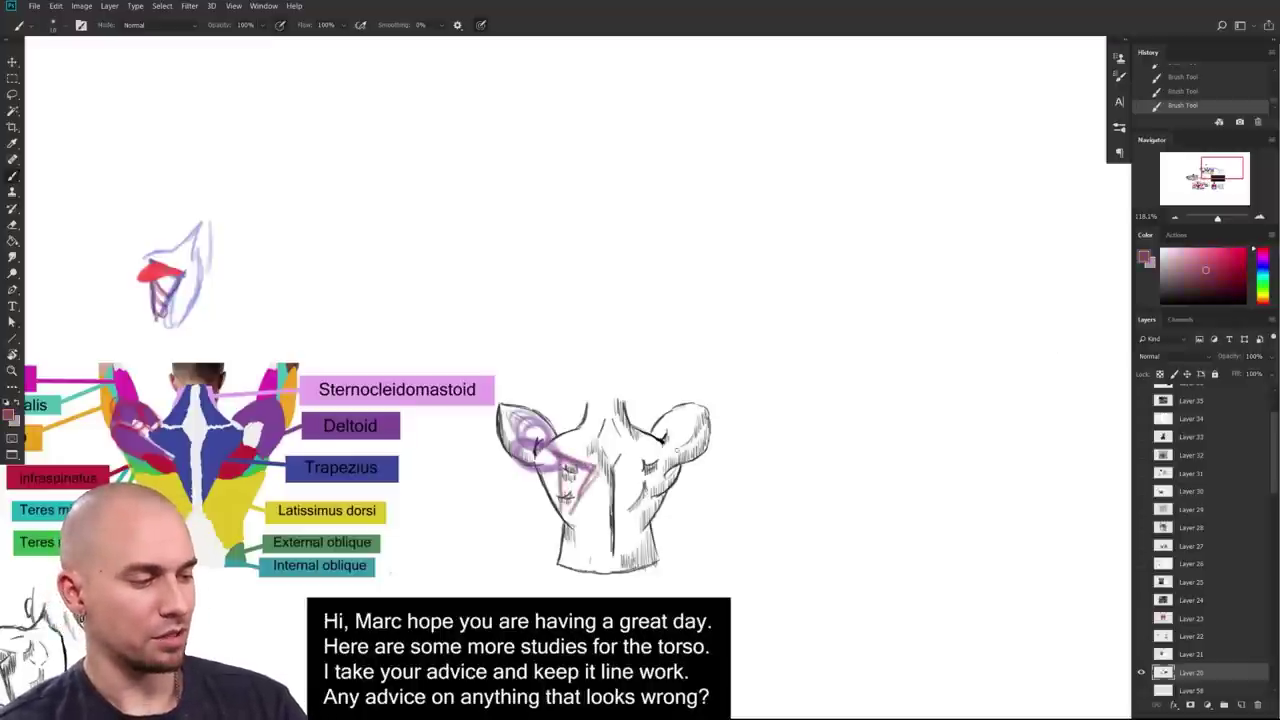
mouse_move(556, 456)
left_mouse_down()
mouse_move(592, 468)
mouse_move(572, 514)
mouse_move(556, 517)
left_mouse_up()
mouse_move(668, 446)
left_mouse_down()
mouse_move(626, 478)
mouse_move(630, 516)
mouse_move(656, 518)
left_mouse_up()
mouse_move(572, 476)
left_mouse_down()
mouse_move(650, 480)
mouse_move(634, 470)
mouse_move(650, 446)
mouse_move(684, 460)
mouse_move(668, 444)
mouse_move(684, 460)
mouse_move(644, 452)
mouse_move(680, 470)
mouse_move(578, 448)
mouse_move(620, 412)
mouse_move(632, 430)
mouse_move(620, 418)
left_mouse_up()
key("ctrl+z")
key("ctrl+z")
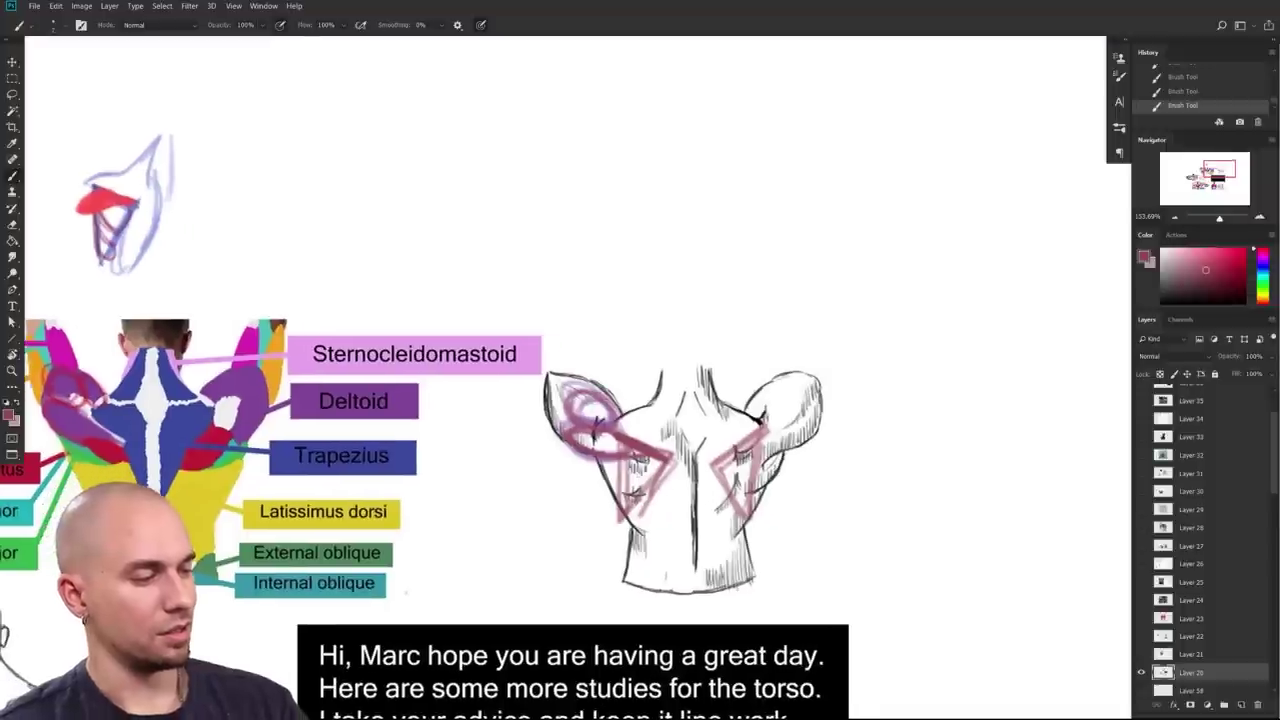
Step: Draw dark red muscle bands inside the left shoulder-blade triangle, fanning towards its outer upper corner
mouse_move(610, 504)
left_mouse_down()
mouse_move(654, 482)
mouse_move(656, 454)
mouse_move(646, 482)
mouse_move(604, 464)
left_mouse_up()
left_click_drag(610, 506, 634, 482)
mouse_move(590, 478)
left_mouse_down()
mouse_move(606, 458)
mouse_move(662, 462)
left_mouse_up()
left_click_drag(626, 494, 654, 458)
Step: Look over the marked-up back drawing and the other torso studies across the whole sheet
left_click_drag(806, 582, 720, 534)
left_click_drag(648, 402, 665, 406)
left_click_drag(731, 563, 691, 537)
left_click_drag(786, 535, 787, 580)
left_click_drag(787, 580, 652, 580)
left_click_drag(860, 530, 873, 514)
scroll(873, 514, "down", 5)
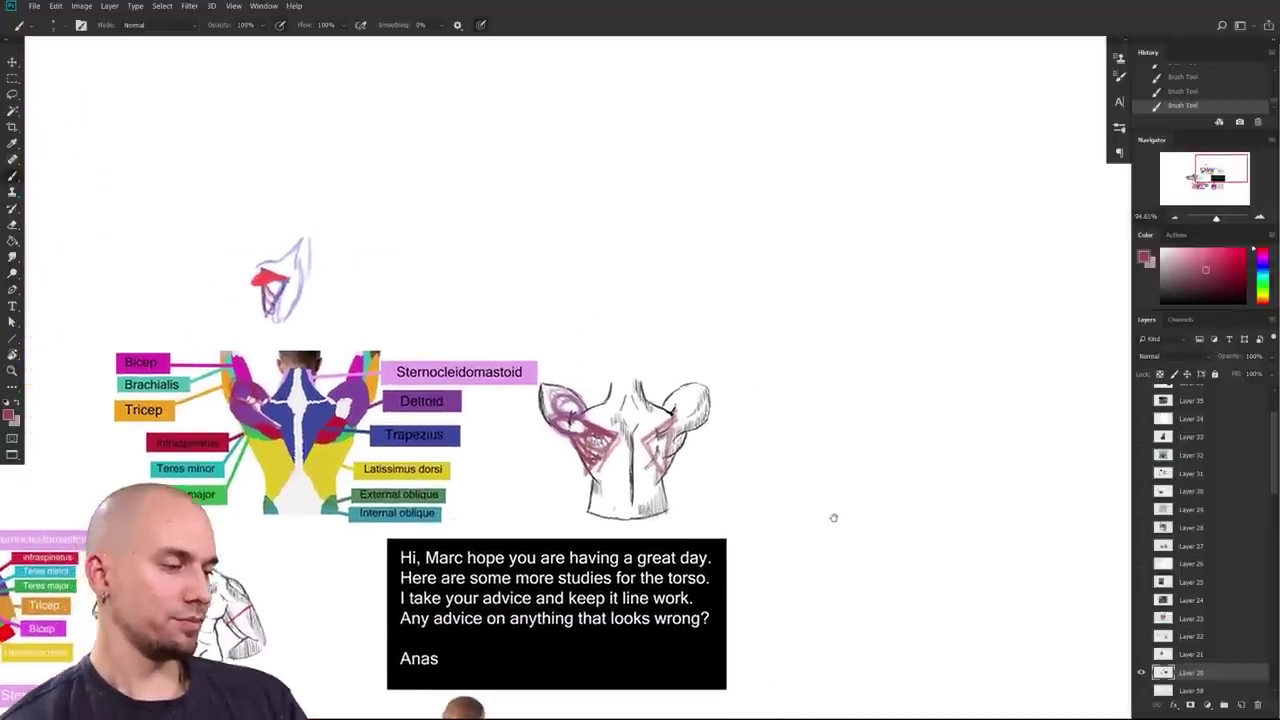
scroll(845, 550, "up", 4)
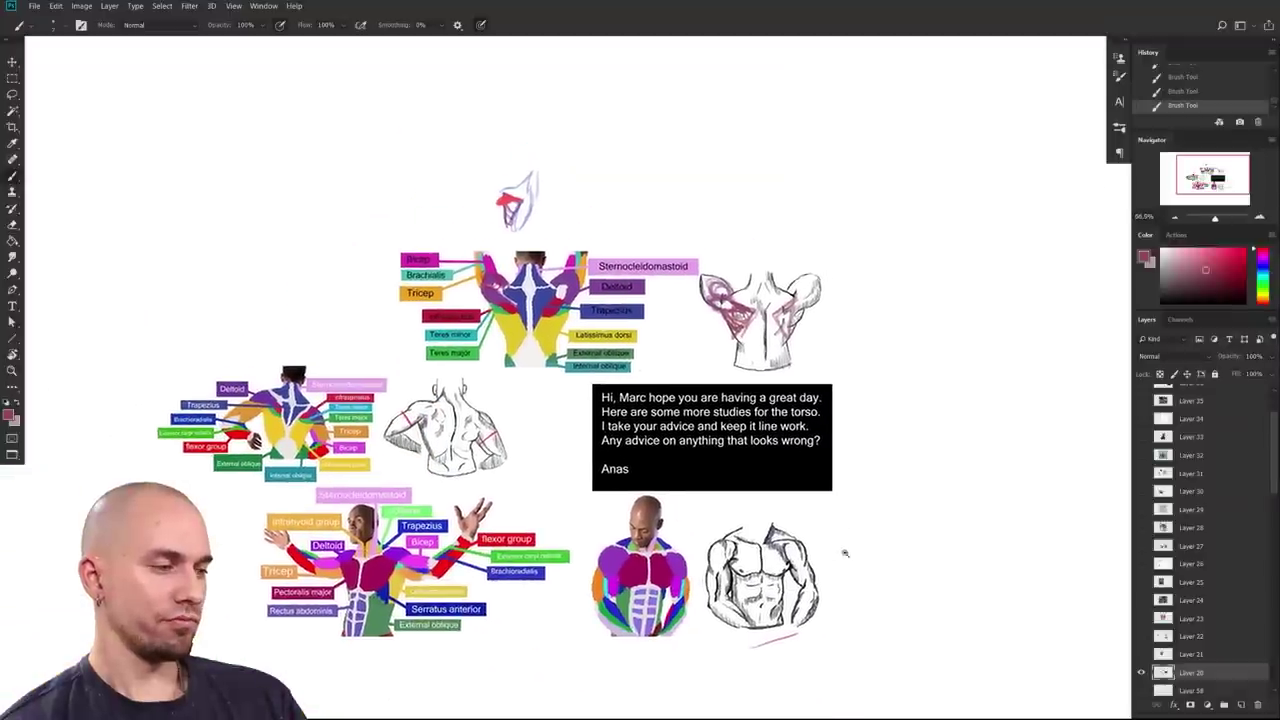
left_click_drag(893, 541, 1023, 539)
left_click_drag(1023, 539, 966, 543)
scroll(937, 519, "up", 2)
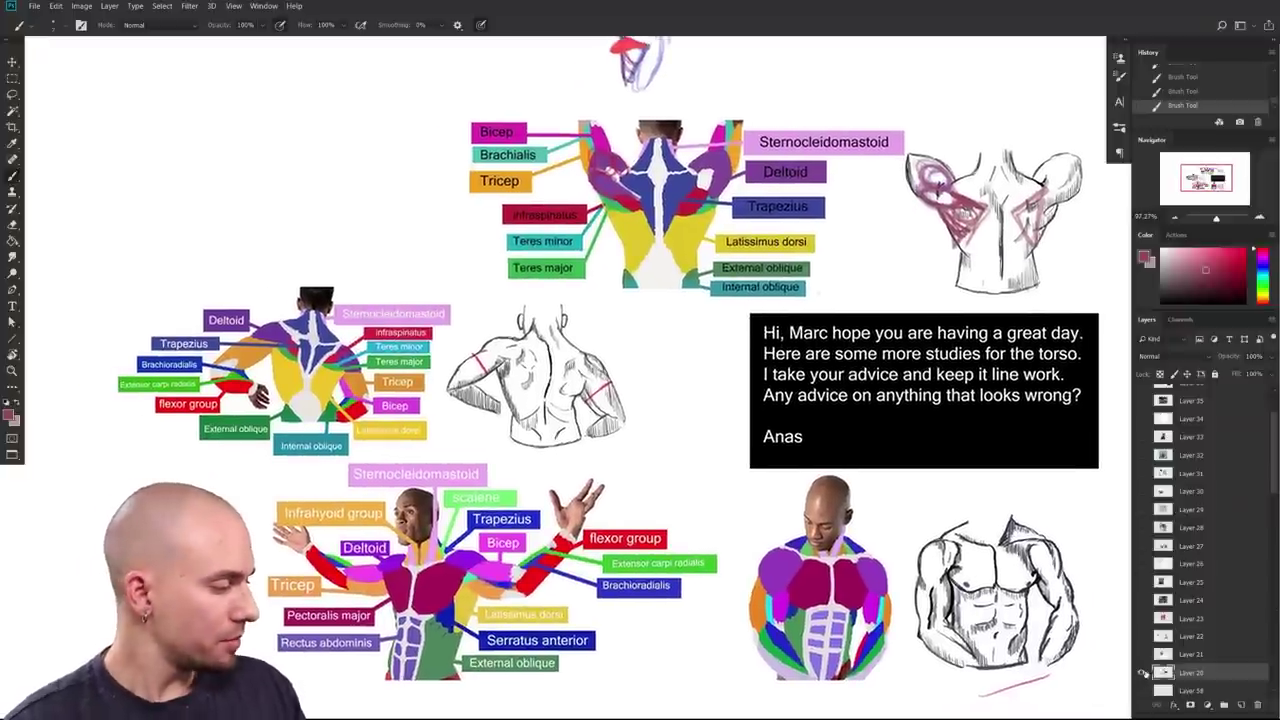
Step: Hide Layer 20, show Layer 21 with the character painting, and make it the active layer
left_click(1141, 672)
left_click(1141, 654)
left_click(1177, 652)
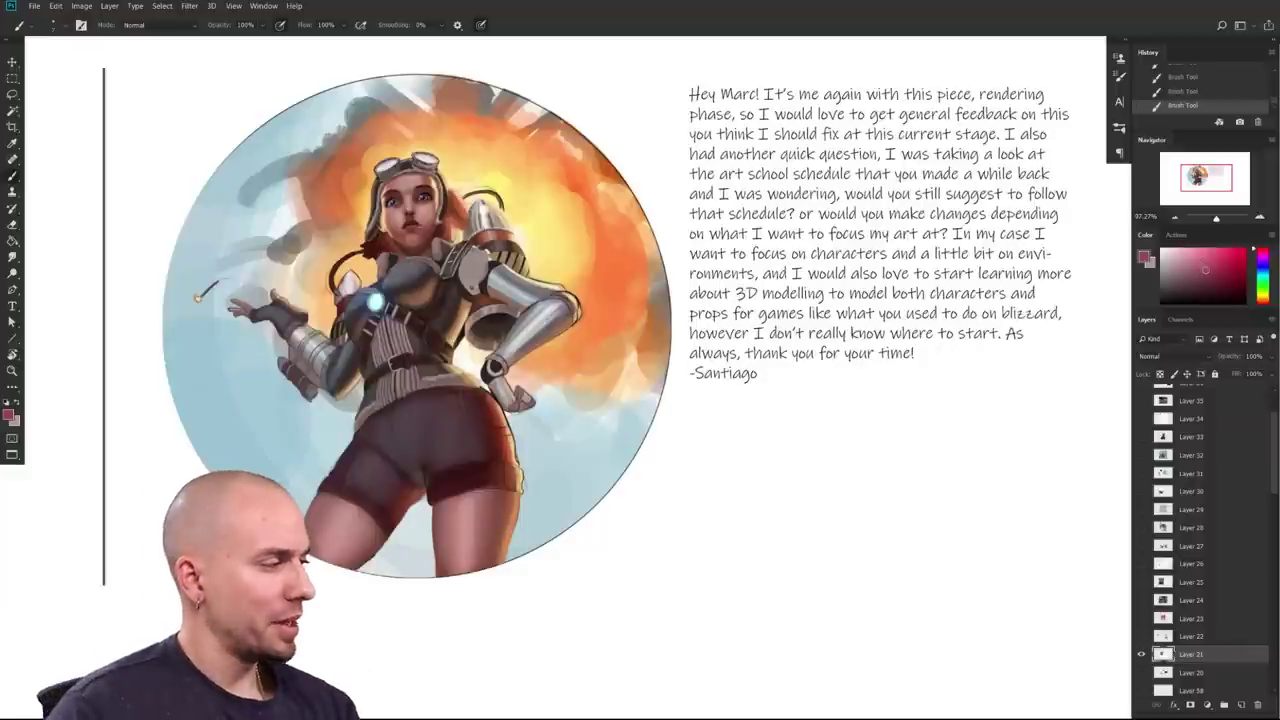
left_click_drag(851, 403, 917, 466)
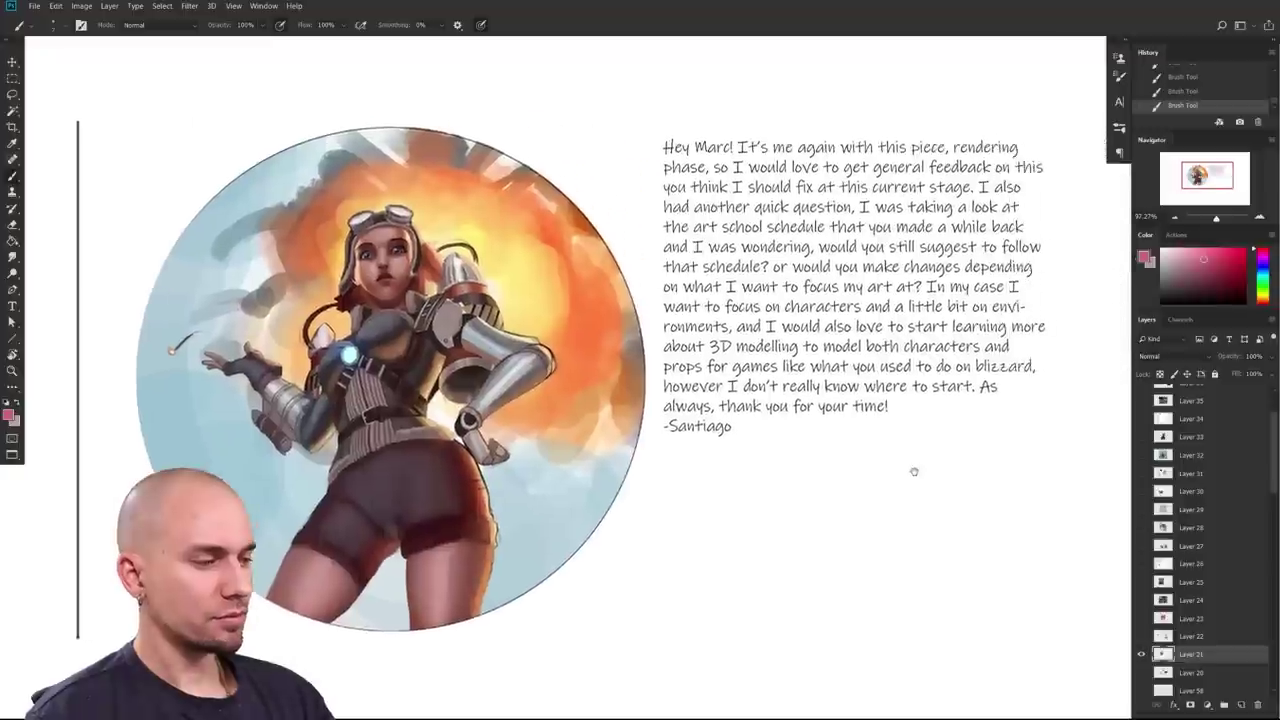
mouse_move(877, 503)
left_mouse_down()
mouse_move(1011, 466)
mouse_move(865, 494)
left_mouse_up()
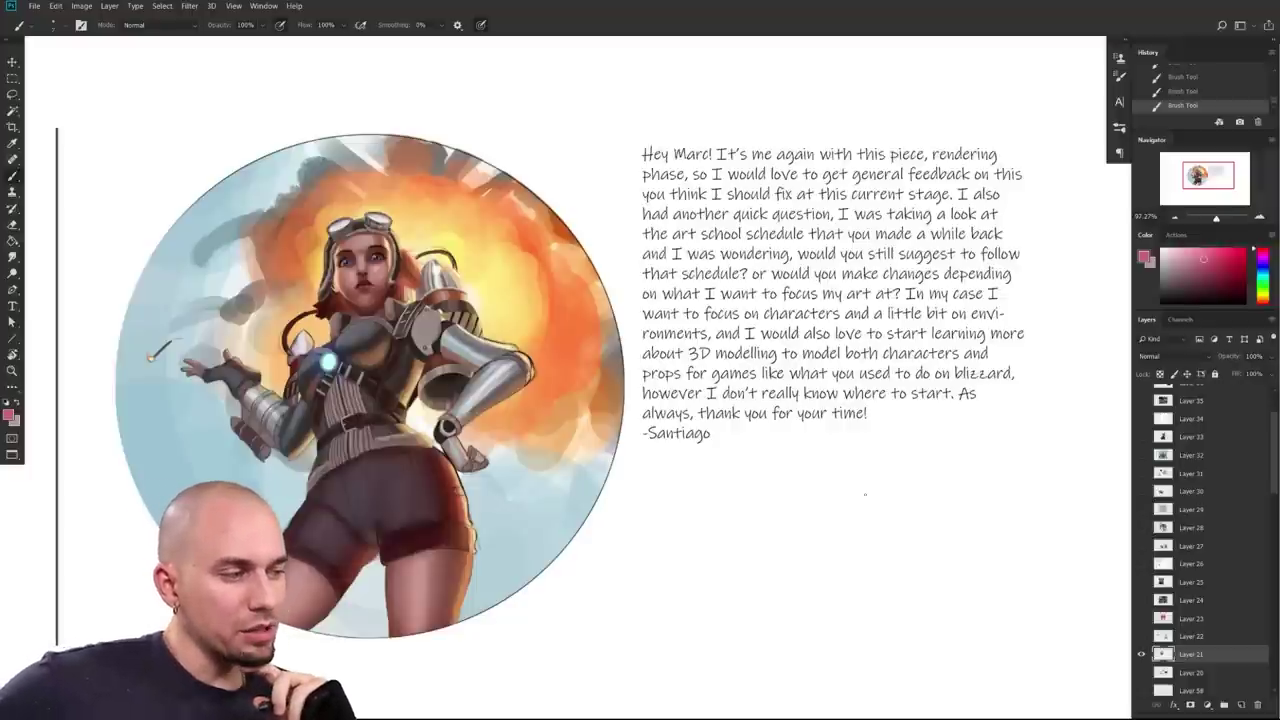
Step: Pick a saturated pink-red brush colour and underline "3D modelling" in the submitted message
left_click_drag(1208, 256, 1232, 249)
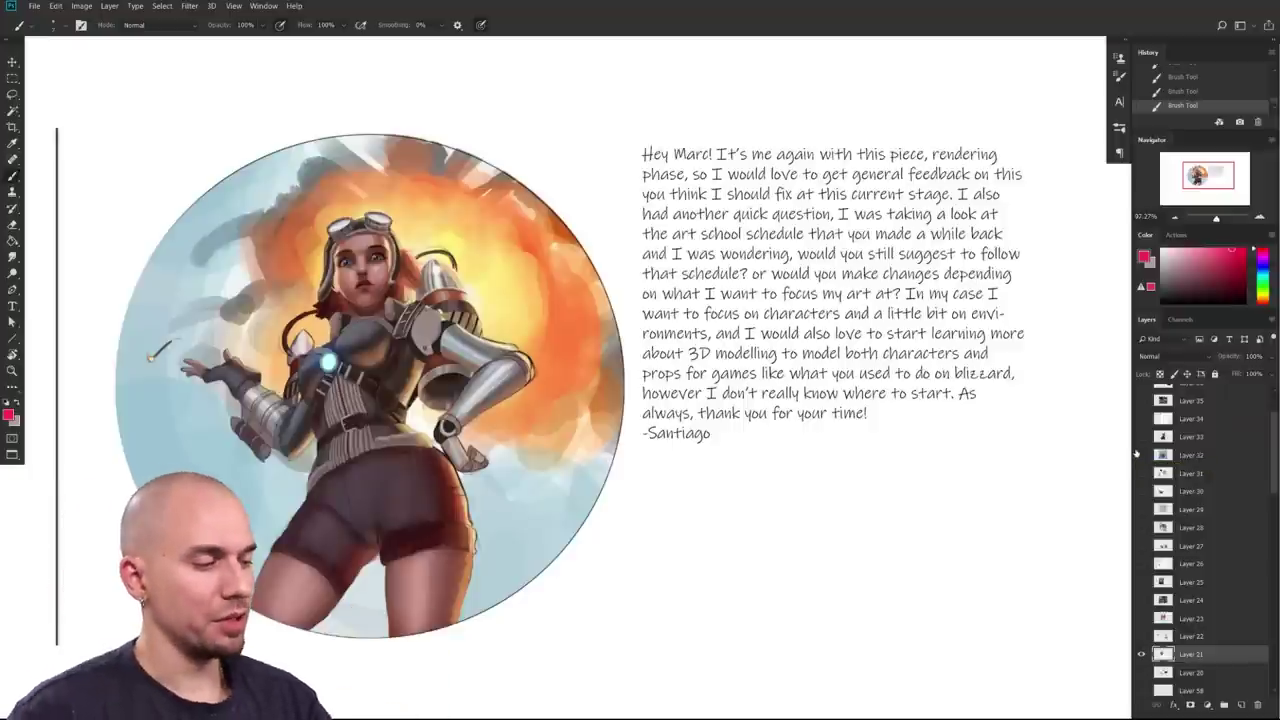
left_click_drag(1010, 399, 1002, 396)
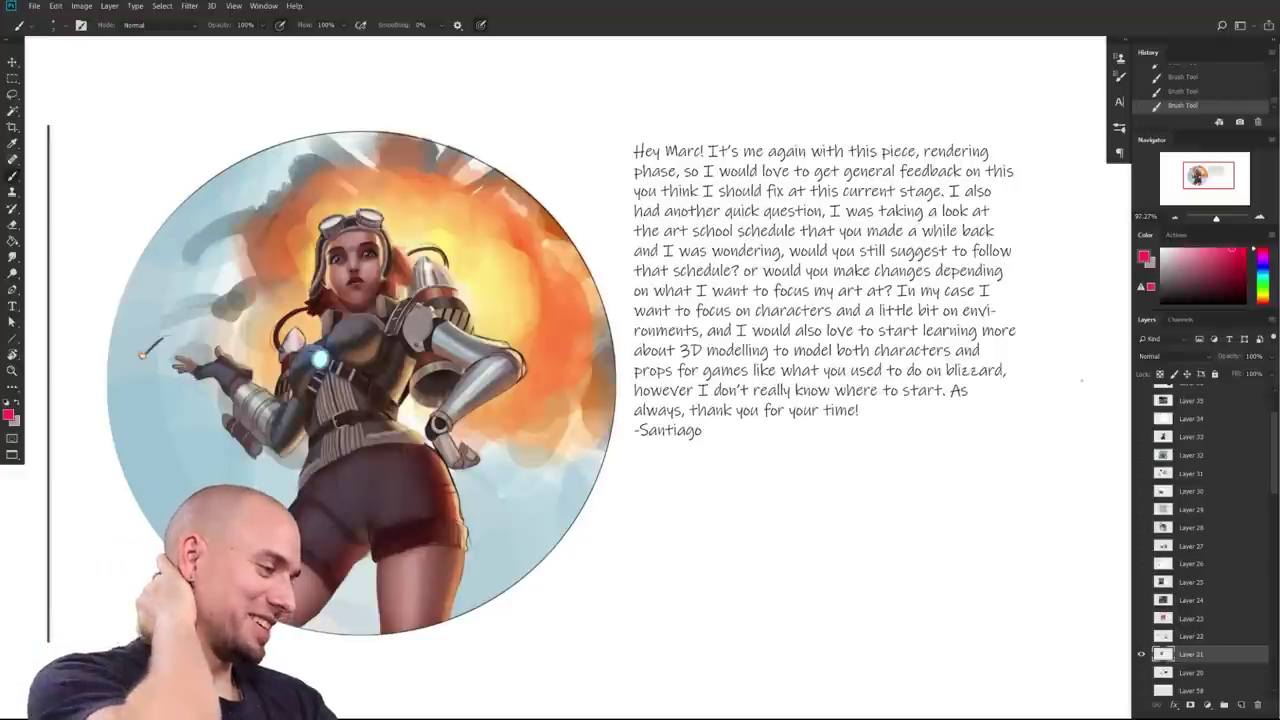
left_click_drag(666, 358, 794, 366)
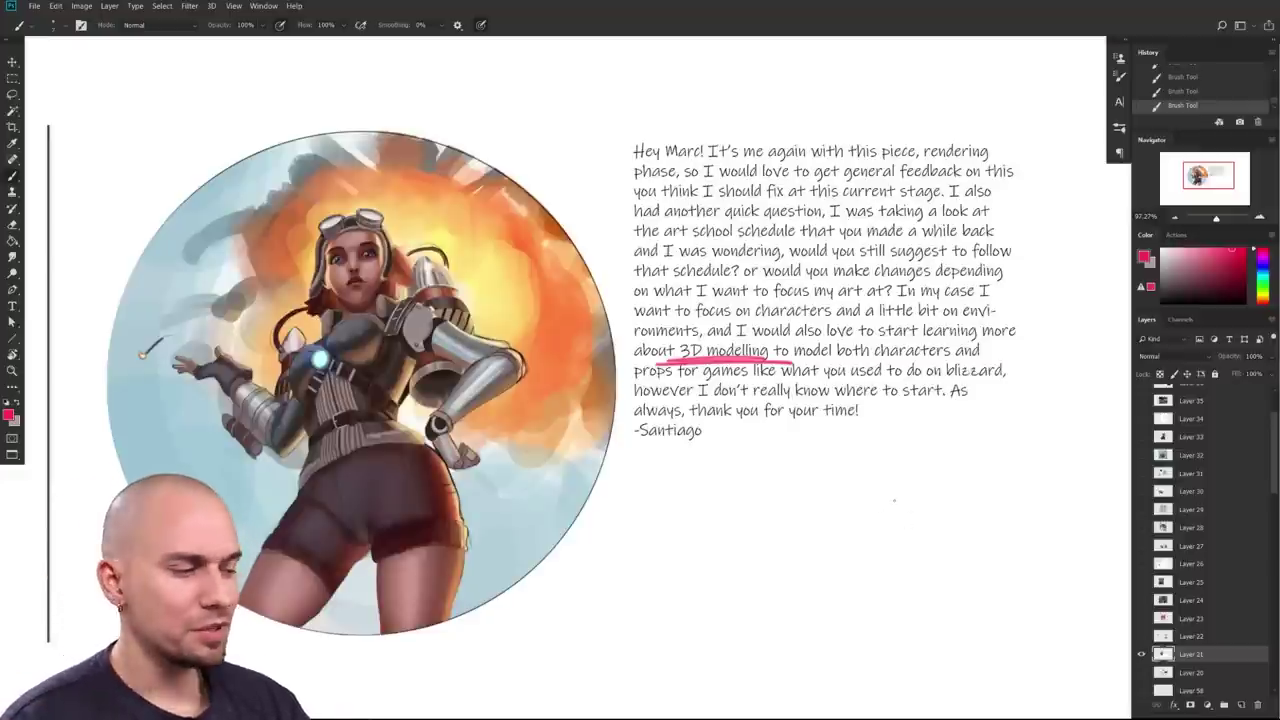
Step: Examine the artist's message and the full-figure character painting up close
mouse_move(981, 515)
left_mouse_down()
mouse_move(1014, 503)
mouse_move(1002, 511)
left_mouse_up()
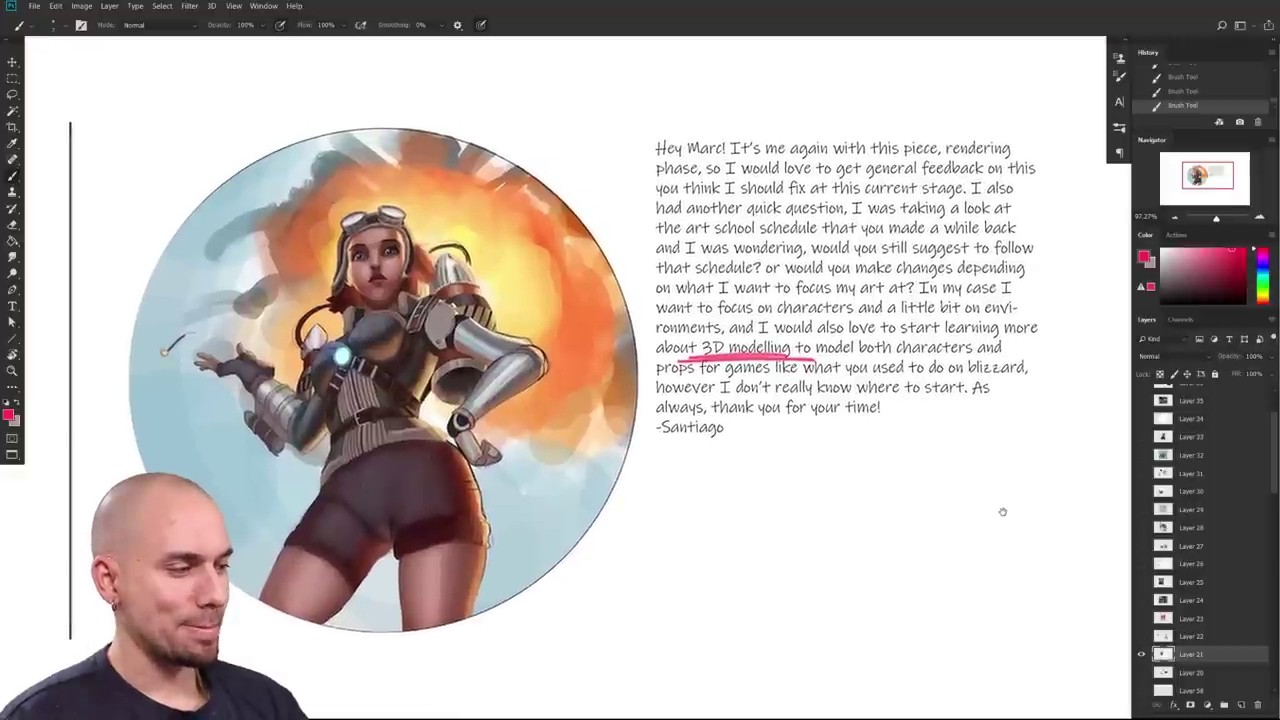
left_click_drag(1000, 511, 934, 524)
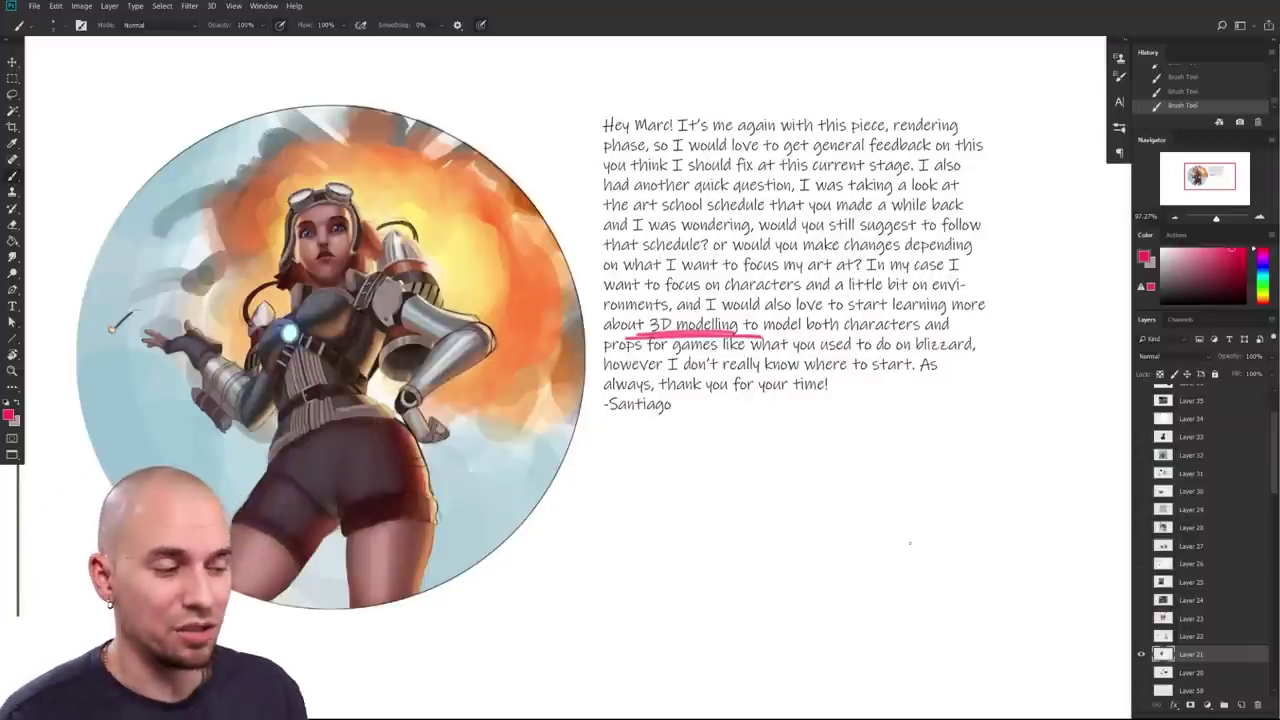
mouse_move(1021, 458)
left_mouse_down()
mouse_move(1002, 475)
mouse_move(1032, 465)
left_mouse_up()
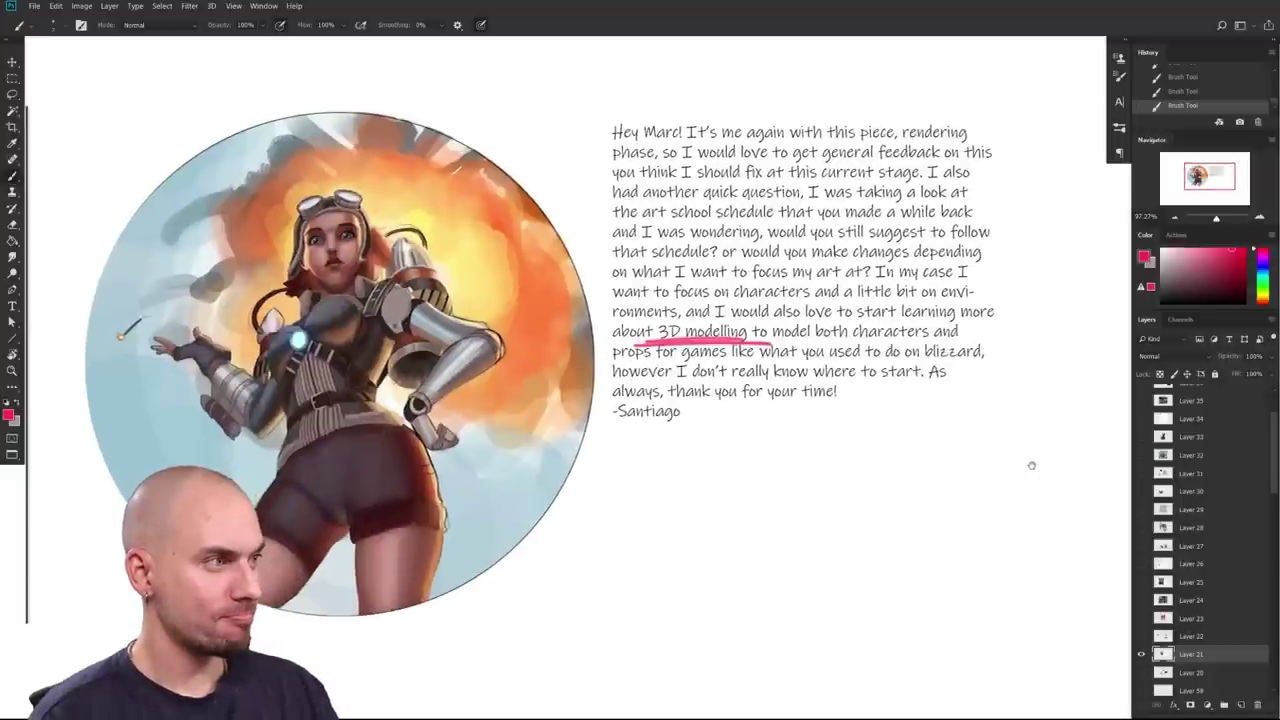
left_click_drag(1032, 465, 1062, 463)
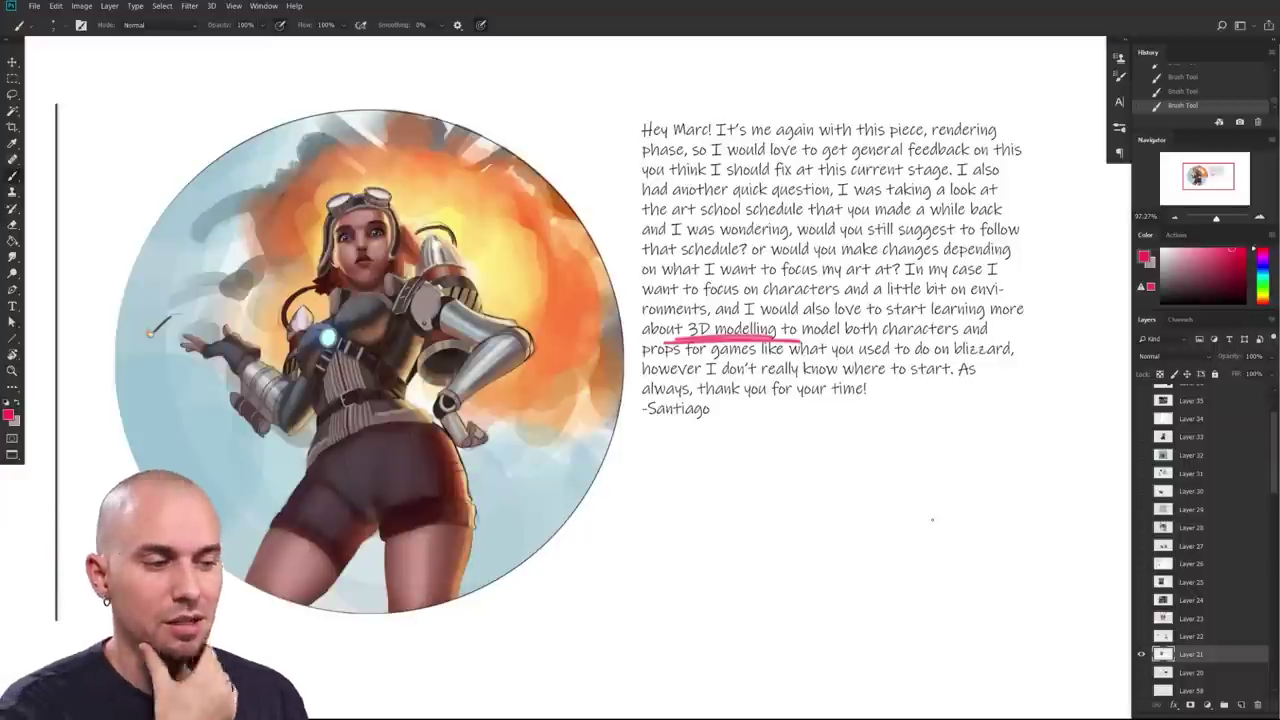
mouse_move(963, 479)
left_mouse_down()
mouse_move(911, 484)
mouse_move(914, 463)
mouse_move(937, 499)
mouse_move(945, 478)
left_mouse_up()
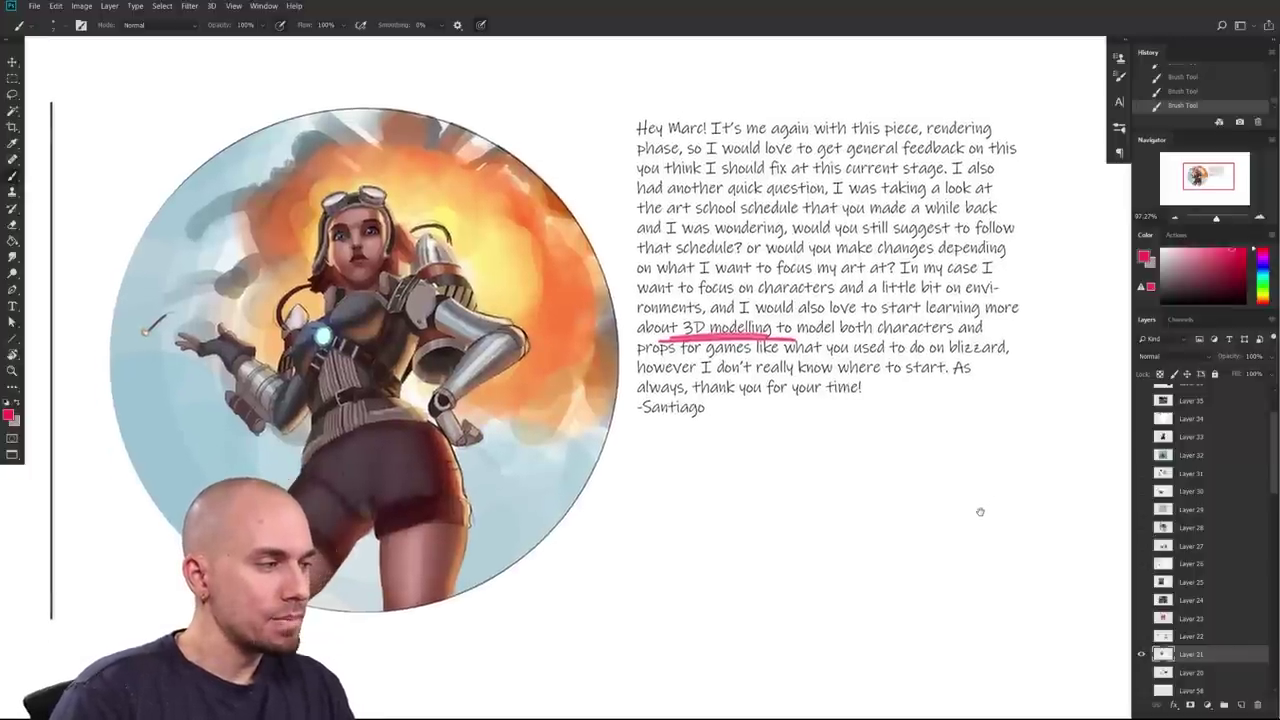
left_click_drag(838, 548, 959, 525)
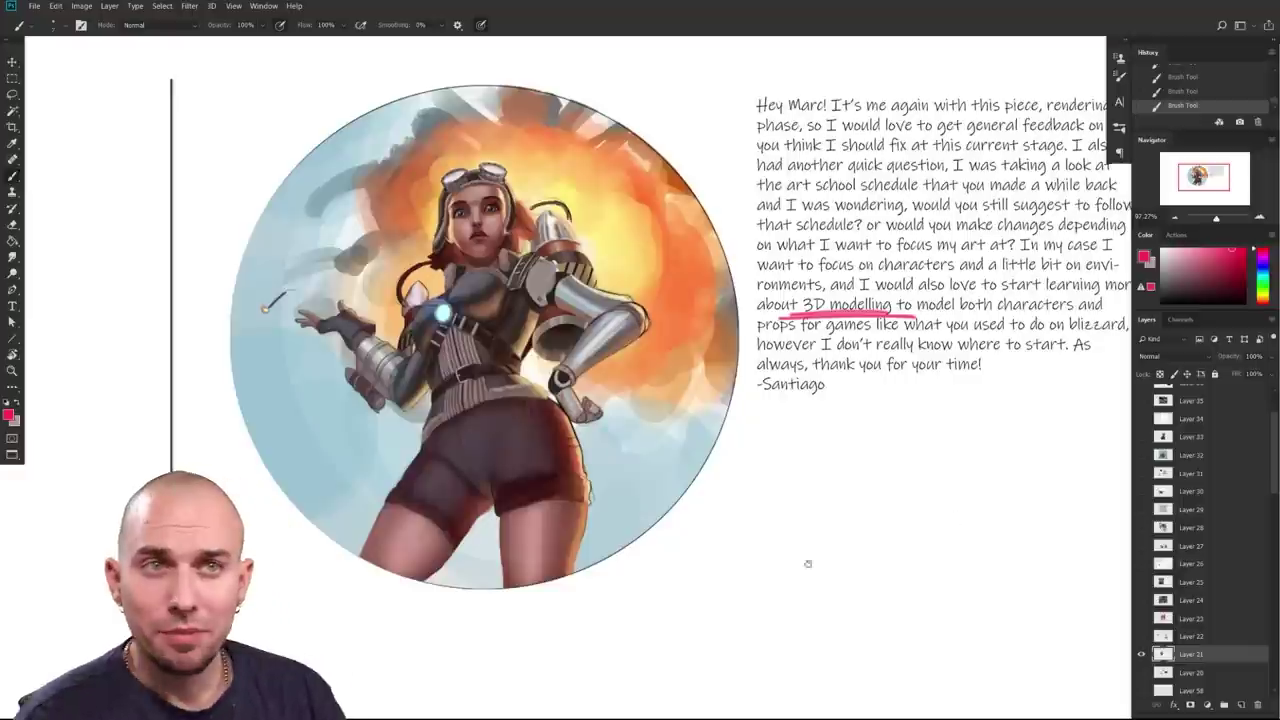
scroll(827, 559, "up", 4)
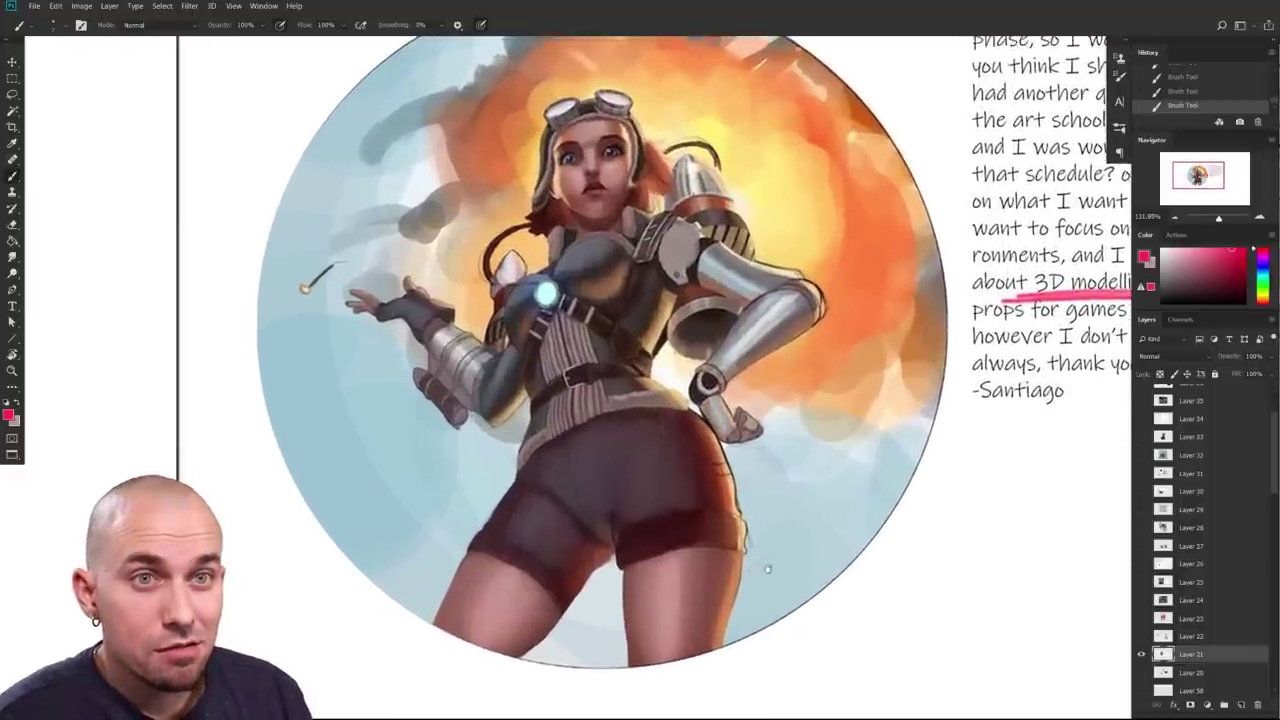
scroll(768, 571, "up", 3)
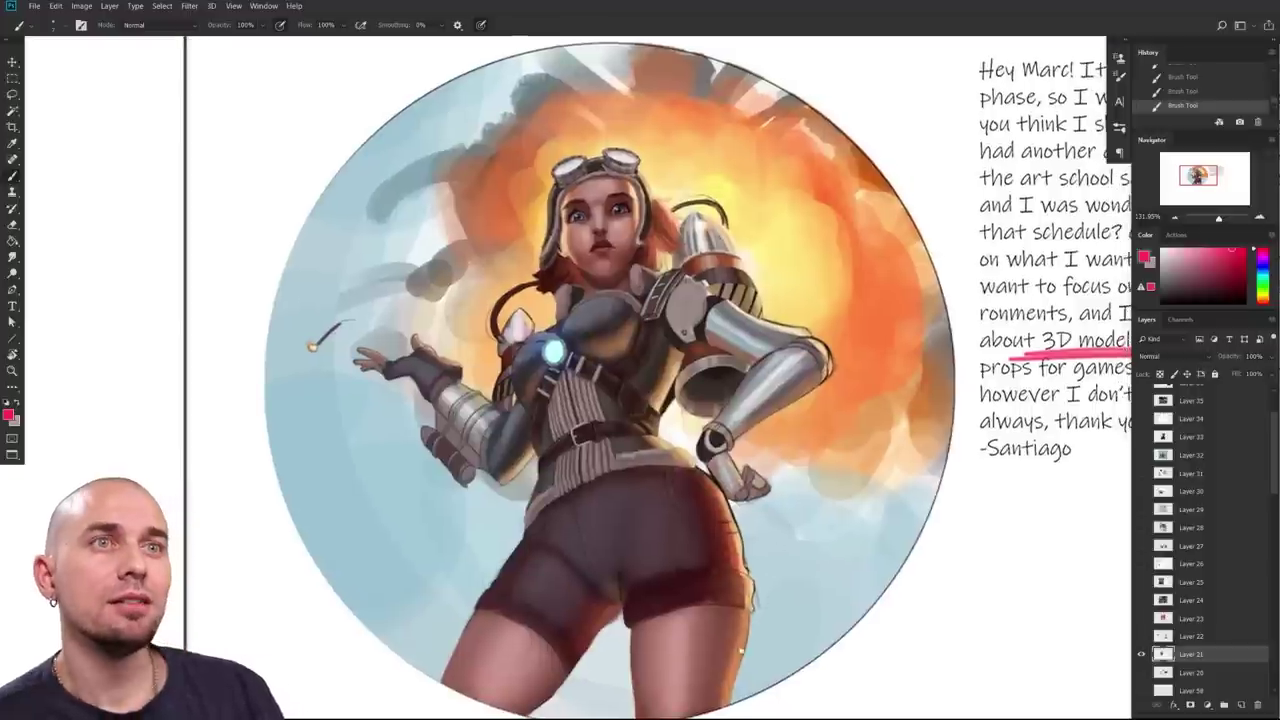
left_click_drag(740, 676, 729, 665)
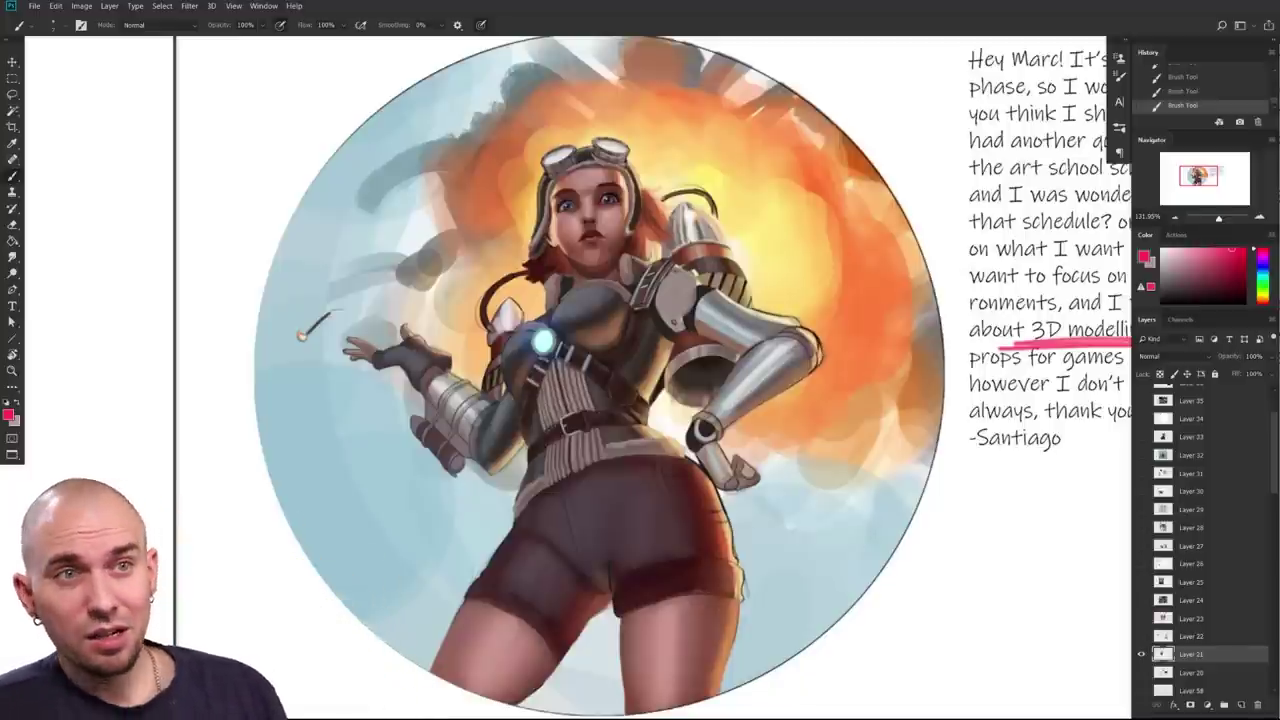
Step: Try a stroke across the character's chest with an enlarged, lighter pink brush, and undo it
left_click_drag(860, 400, 753, 415)
left_click(1263, 268)
left_click_drag(1264, 269, 1263, 250)
key("]")
key("]")
key("]")
key("]")
key("]")
key("]")
left_click_drag(515, 334, 466, 360)
key("ctrl+z")
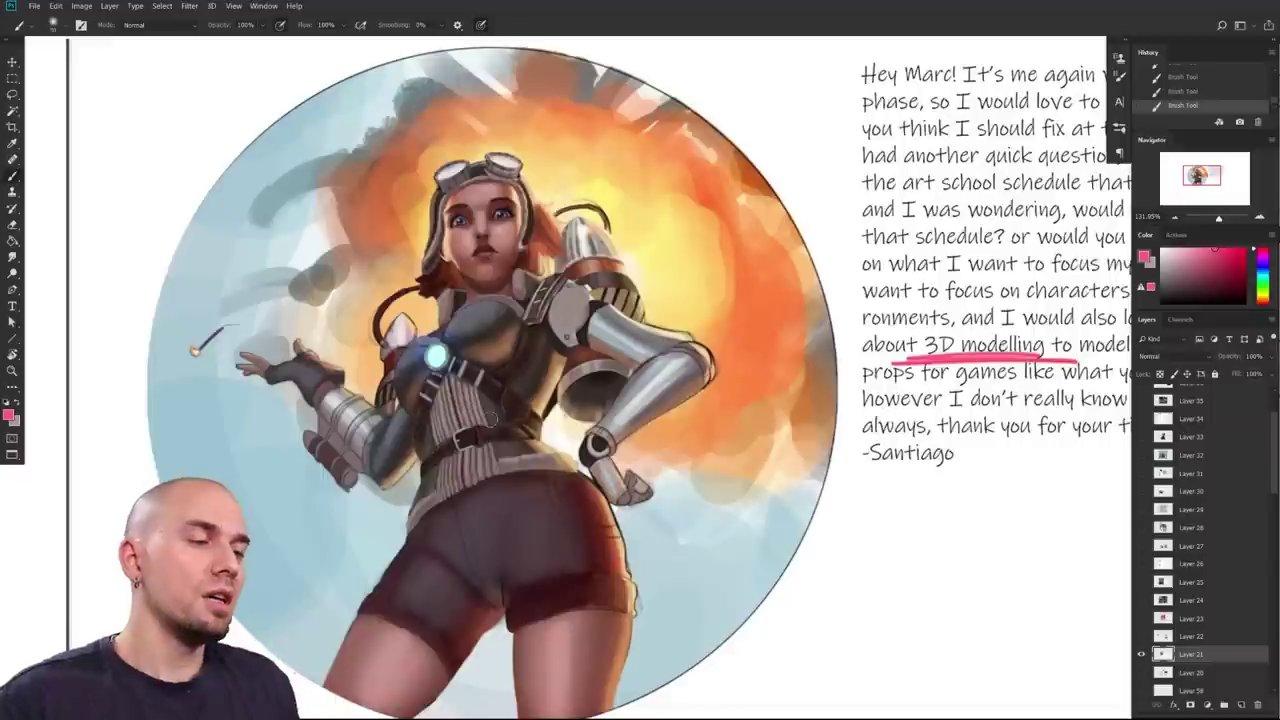
left_click_drag(525, 384, 514, 413)
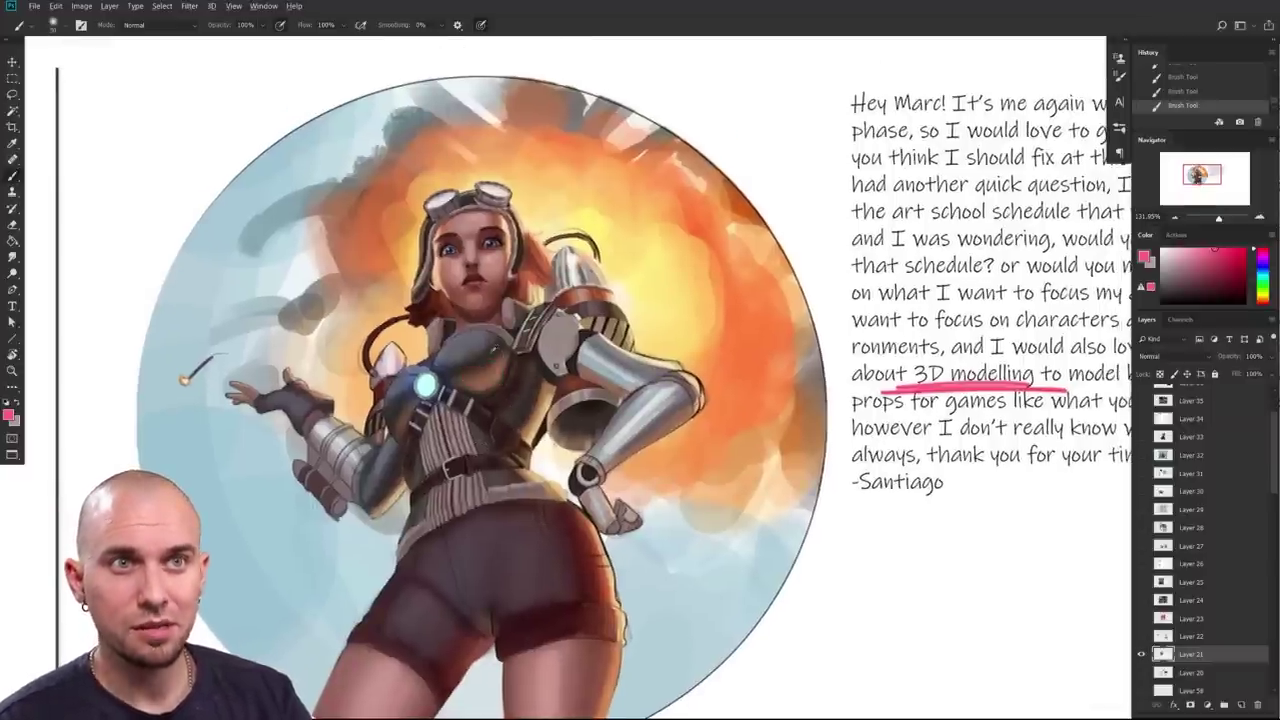
Step: Rework the shading on the character's chest and waist using dark grey and light tan tones sampled from the painting
left_click(488, 359, "alt")
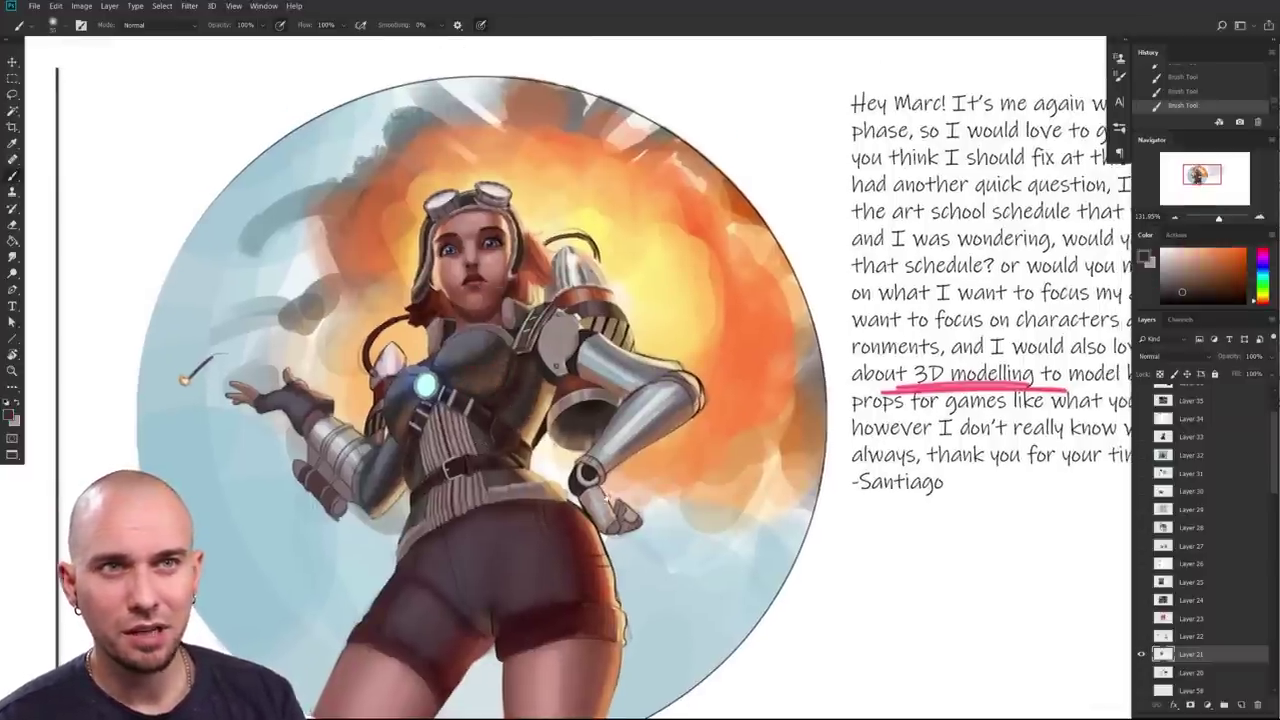
left_click_drag(550, 457, 537, 481)
left_click(461, 381, "alt")
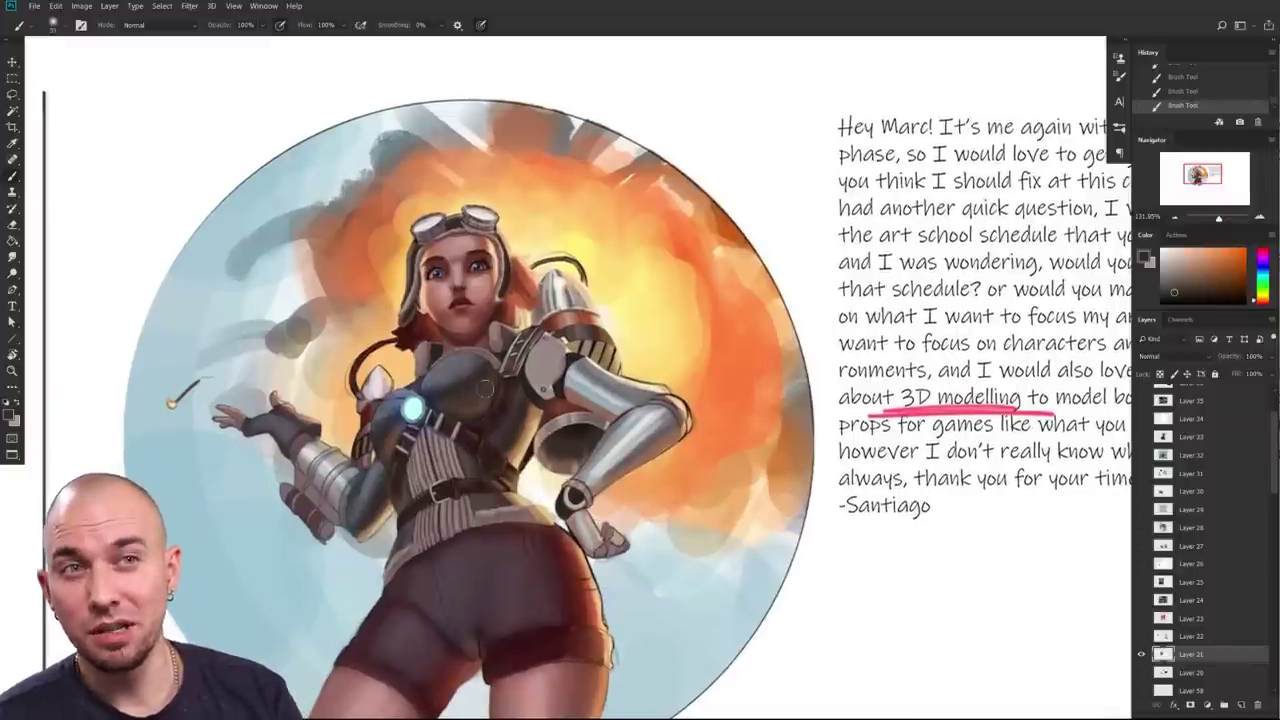
left_click_drag(485, 390, 483, 410)
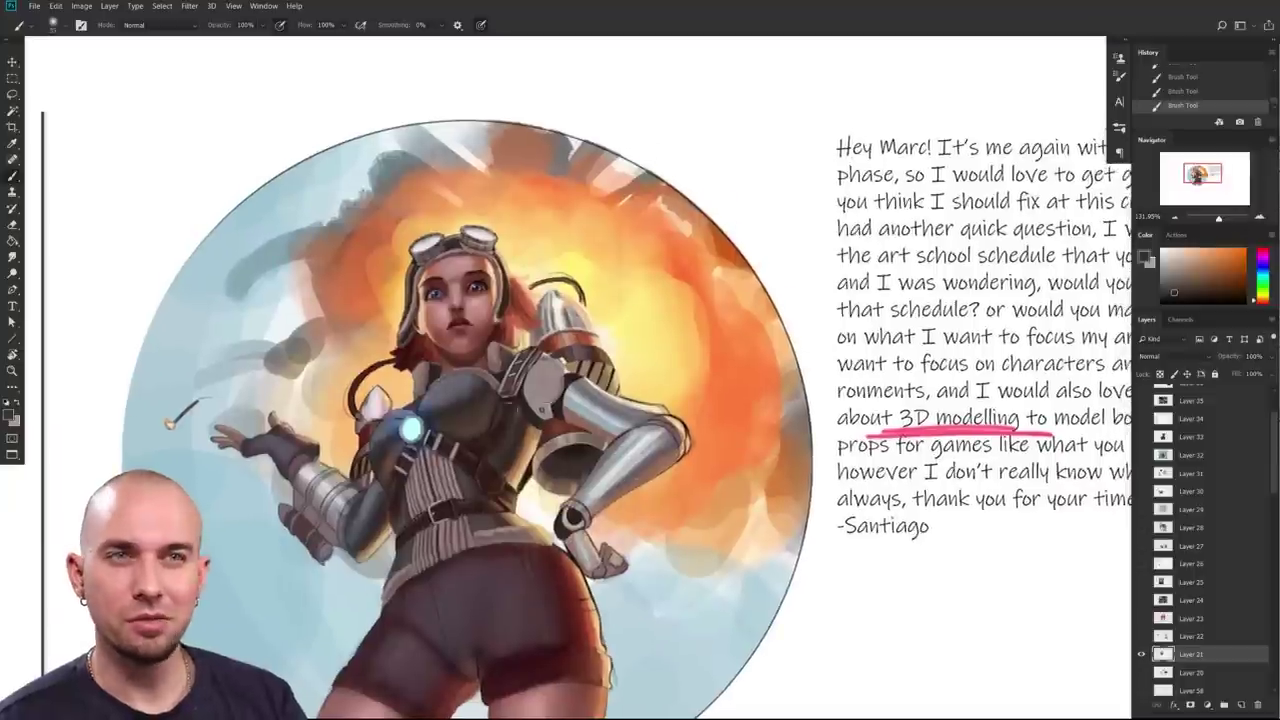
left_click(530, 452, "alt")
left_click_drag(550, 536, 649, 652)
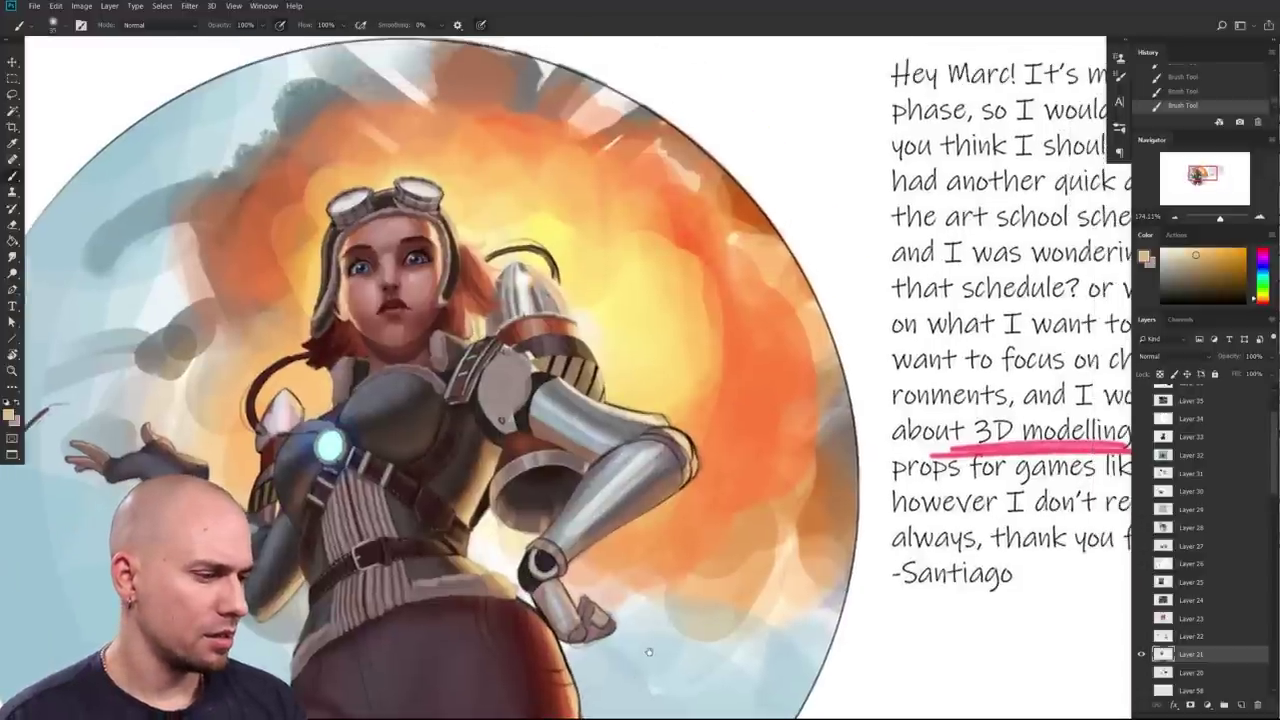
mouse_move(500, 300)
left_mouse_down()
mouse_move(525, 274)
mouse_move(500, 530)
mouse_move(540, 370)
left_mouse_up()
key("ctrl+z")
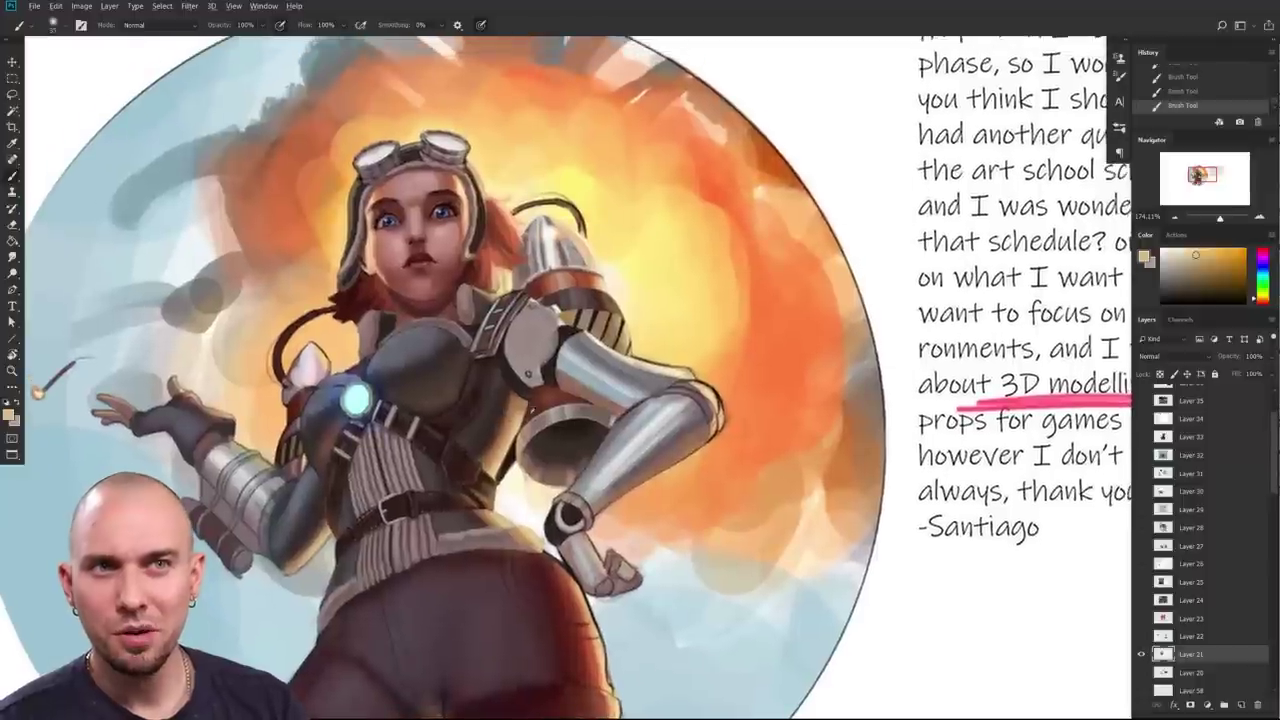
Step: Repaint the shading between and across the legs of the shorts with dark maroon tones sampled from them
left_click(534, 409, "alt")
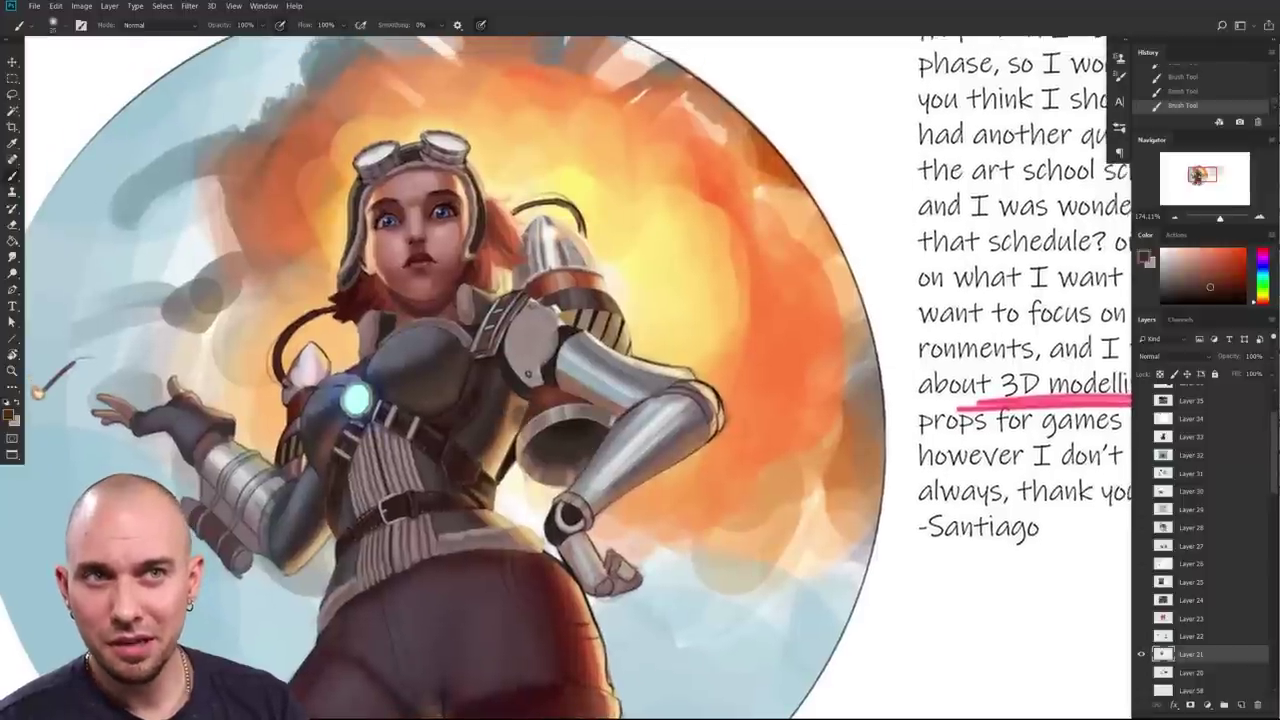
left_click_drag(551, 526, 593, 444)
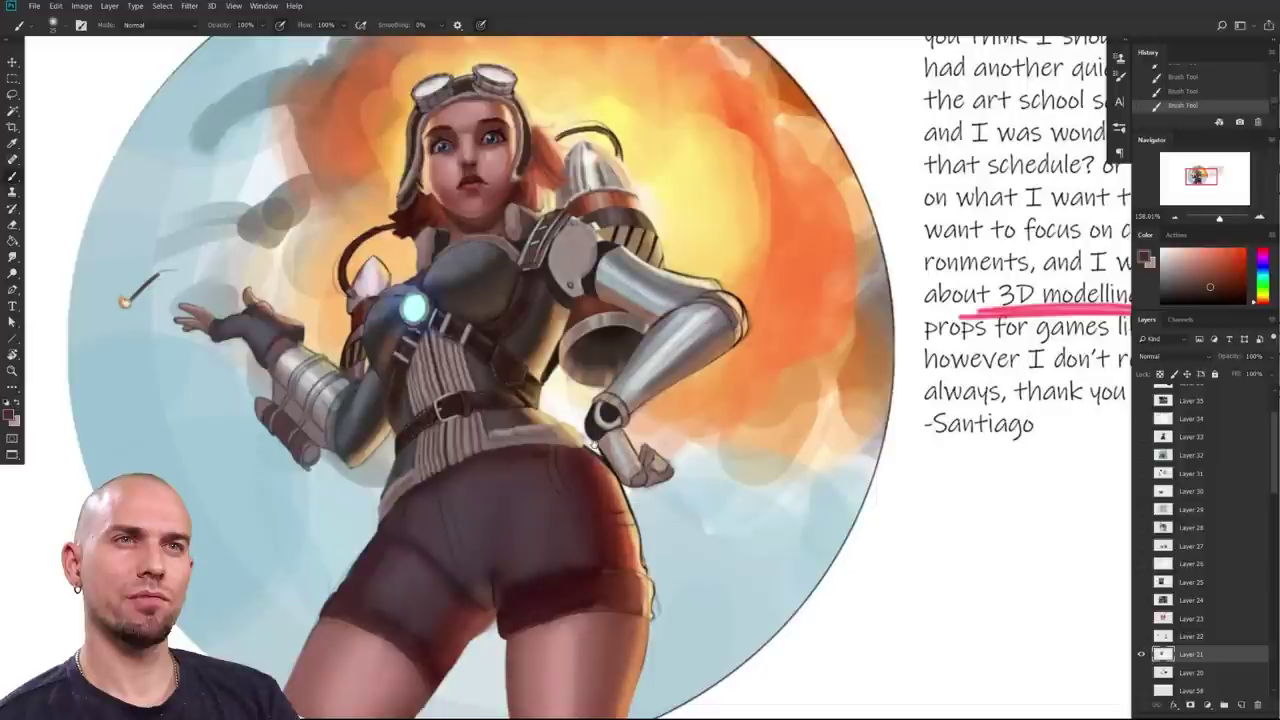
left_click_drag(593, 444, 579, 416)
left_click(496, 484, "alt")
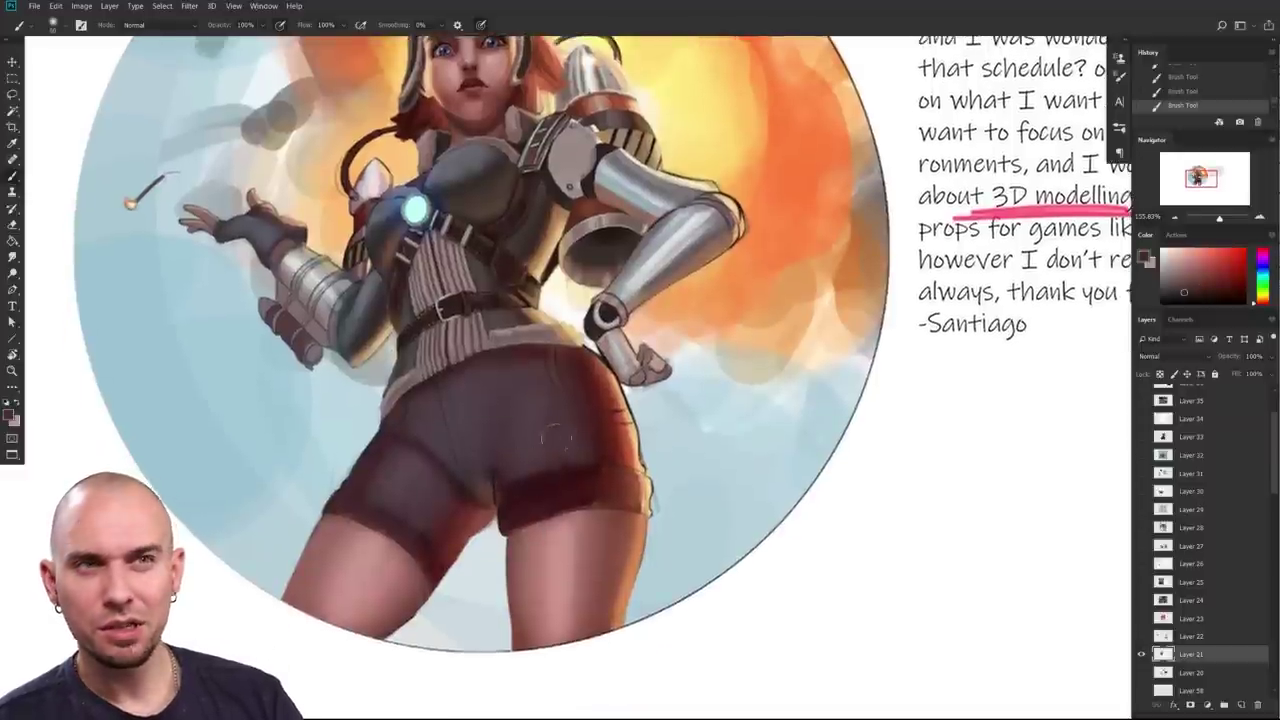
left_click_drag(565, 510, 545, 556)
left_click(514, 491, "alt")
Step: Draw thin saturated pink-red contour lines across the hips, crotch and thighs of the shorts to map their form
left_click(1243, 251)
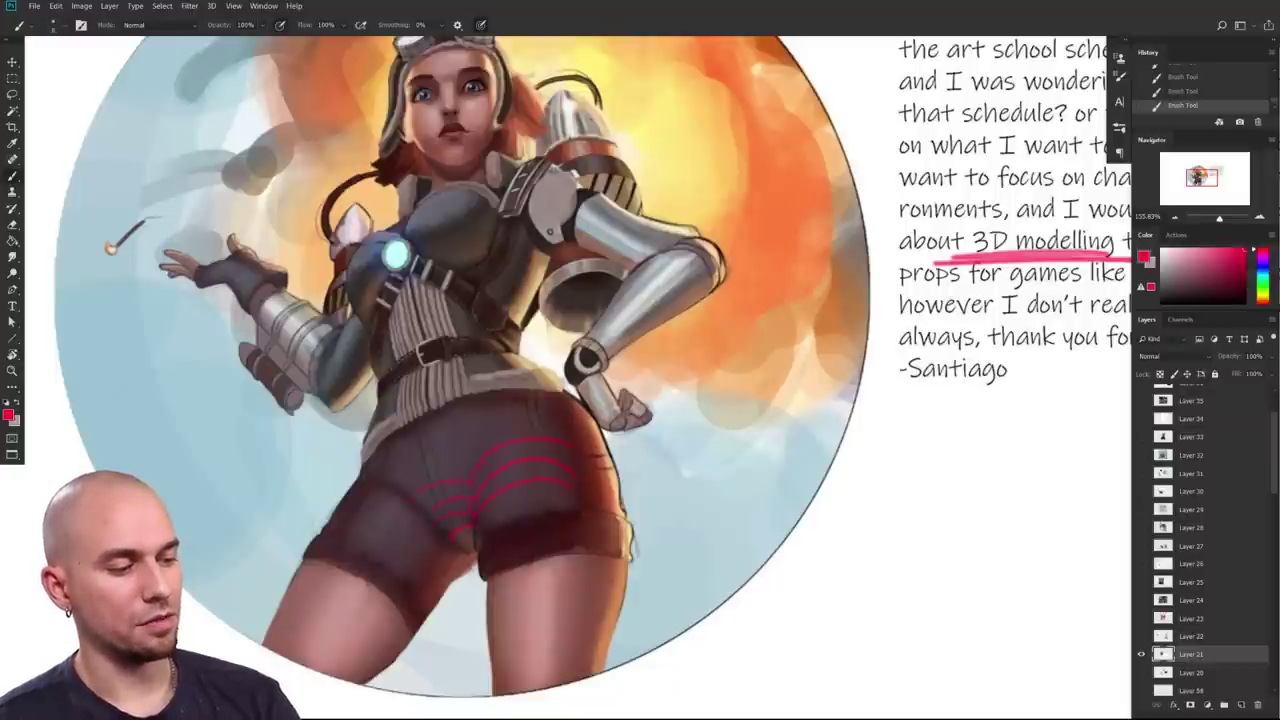
left_click_drag(400, 447, 478, 422)
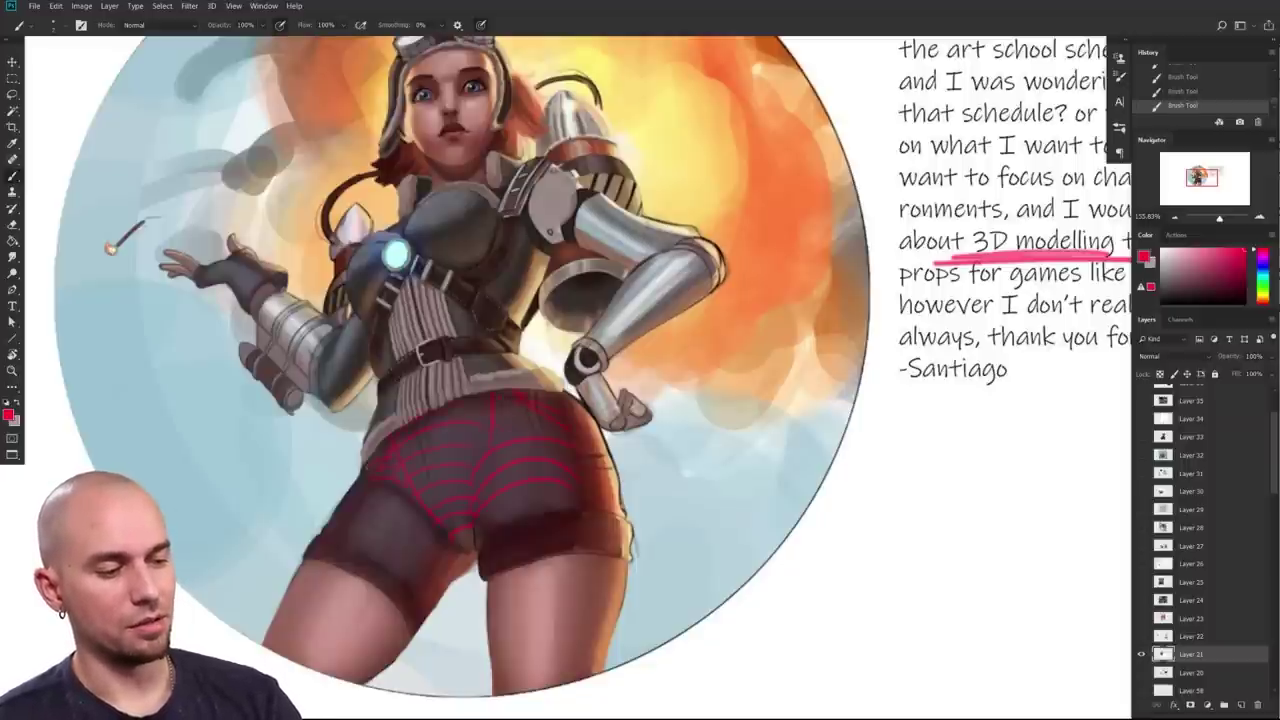
left_click_drag(585, 538, 587, 526)
left_click_drag(356, 479, 408, 484)
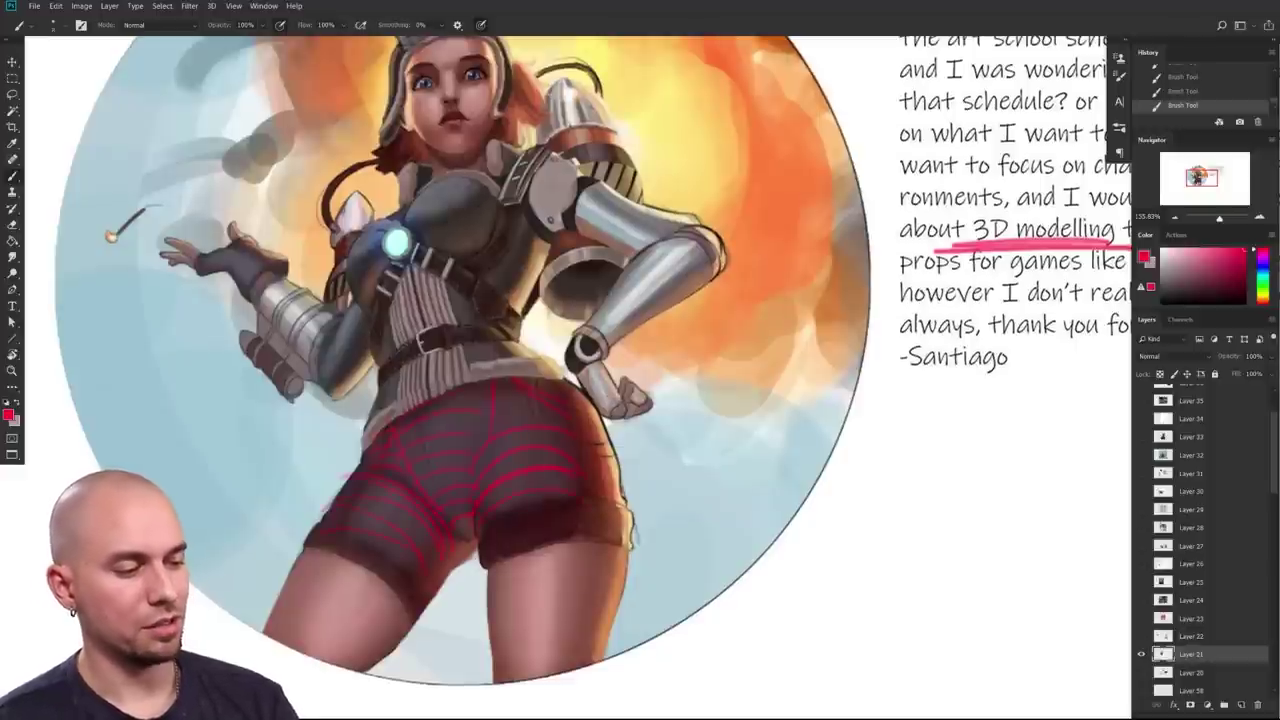
left_click_drag(579, 518, 625, 523)
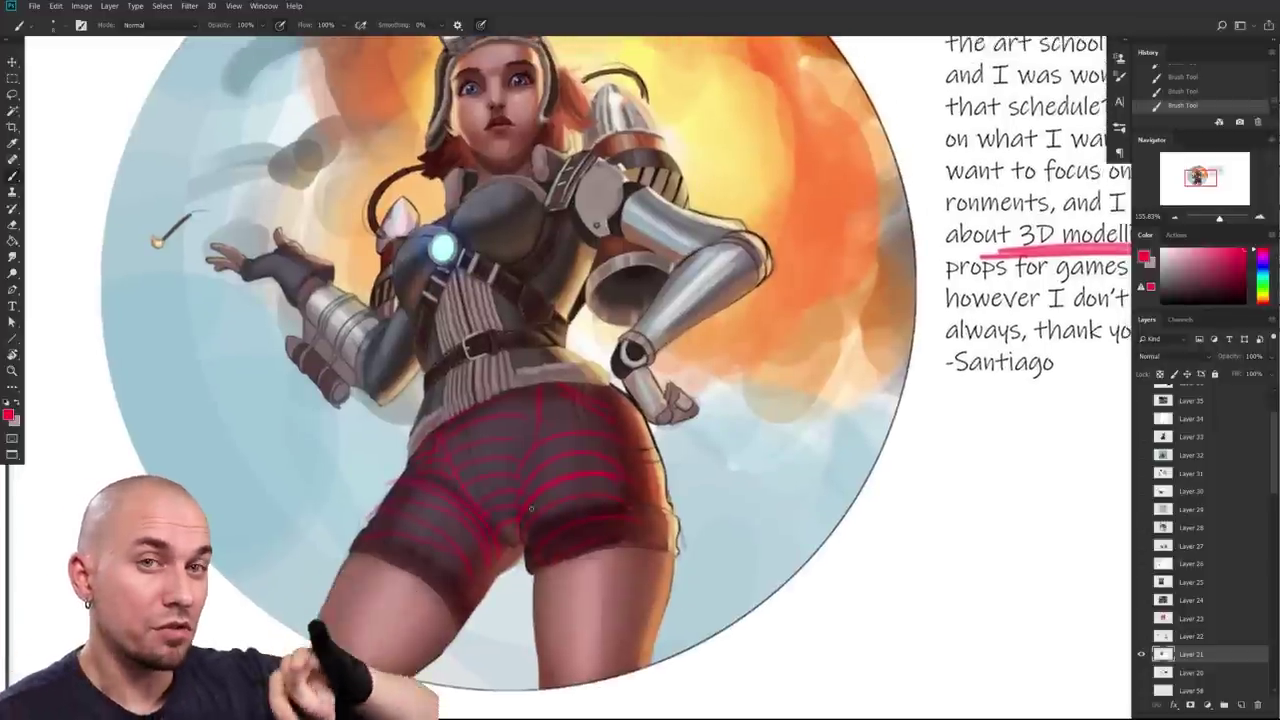
left_click_drag(538, 419, 526, 458)
Step: Sample a dark purple from the shorts and undo the pink-red contour lines drawn over them
left_click(537, 460, "alt")
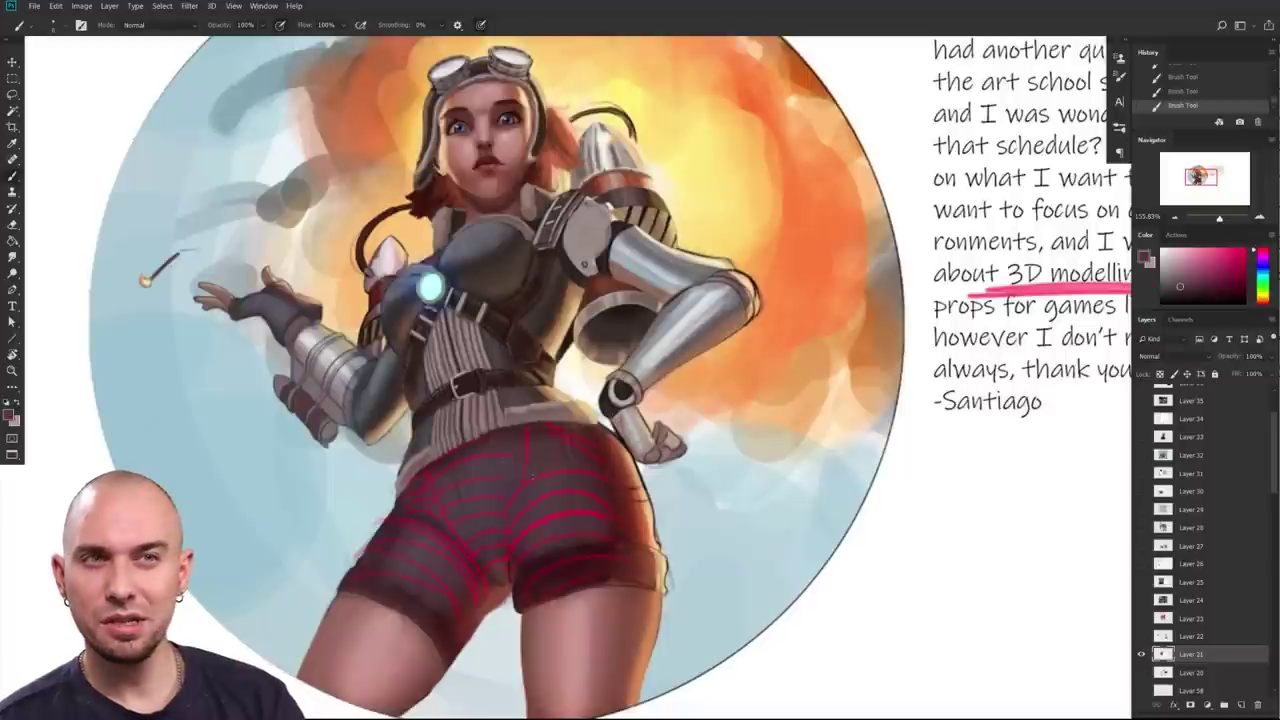
key("ctrl+z")
key("ctrl+z")
key("ctrl+z")
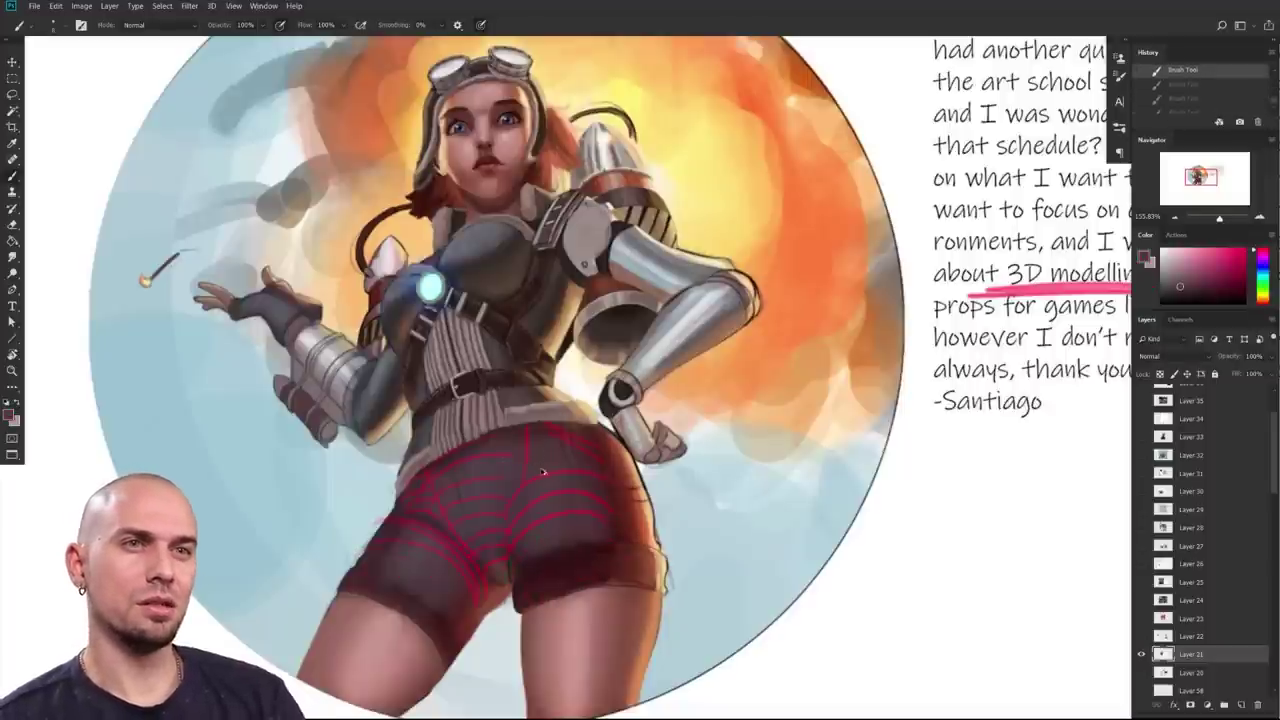
key("ctrl+z")
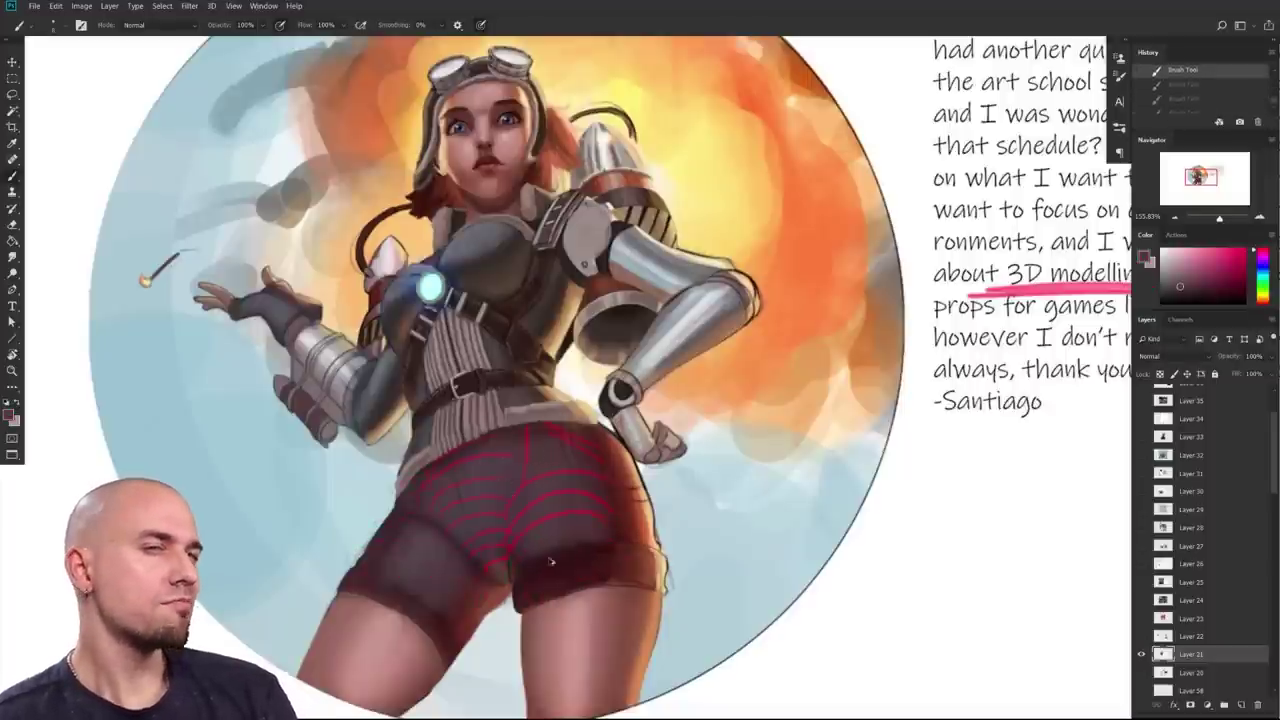
key("ctrl+z")
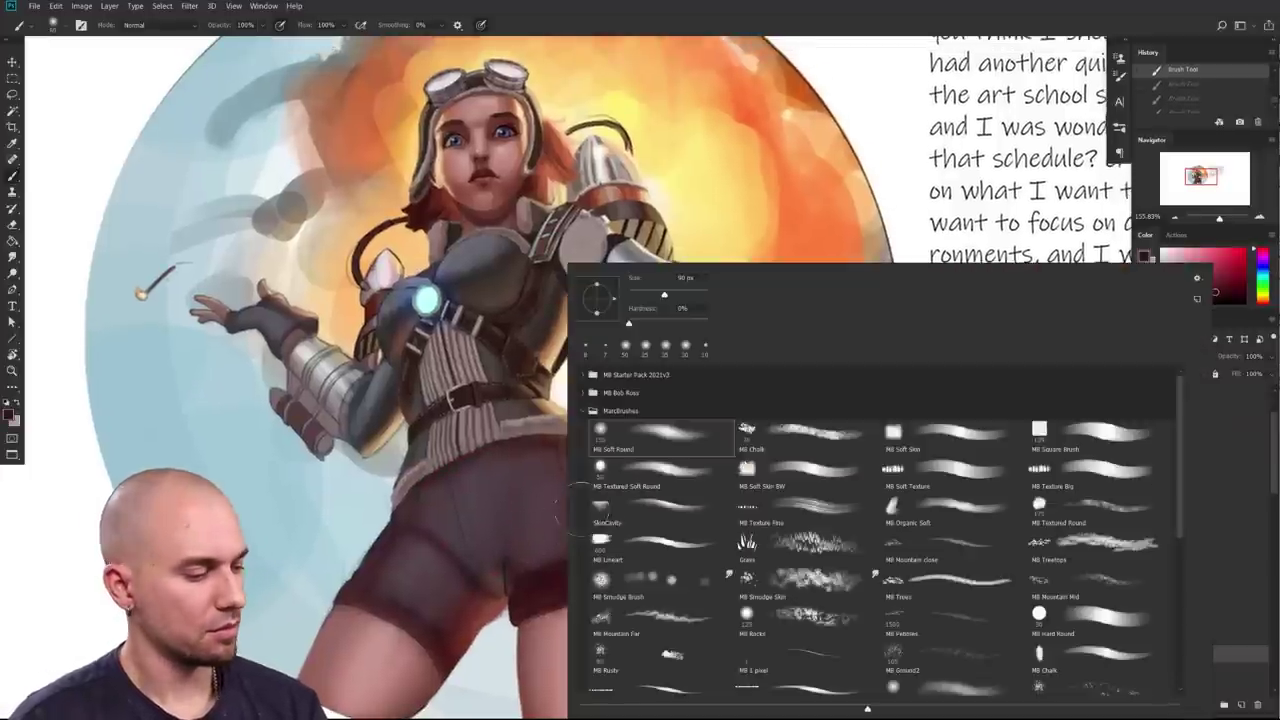
Step: Switch to a different brush preset and repaint the folds and leg planes of the shorts with sampled muted purple tones
right_click(540, 562)
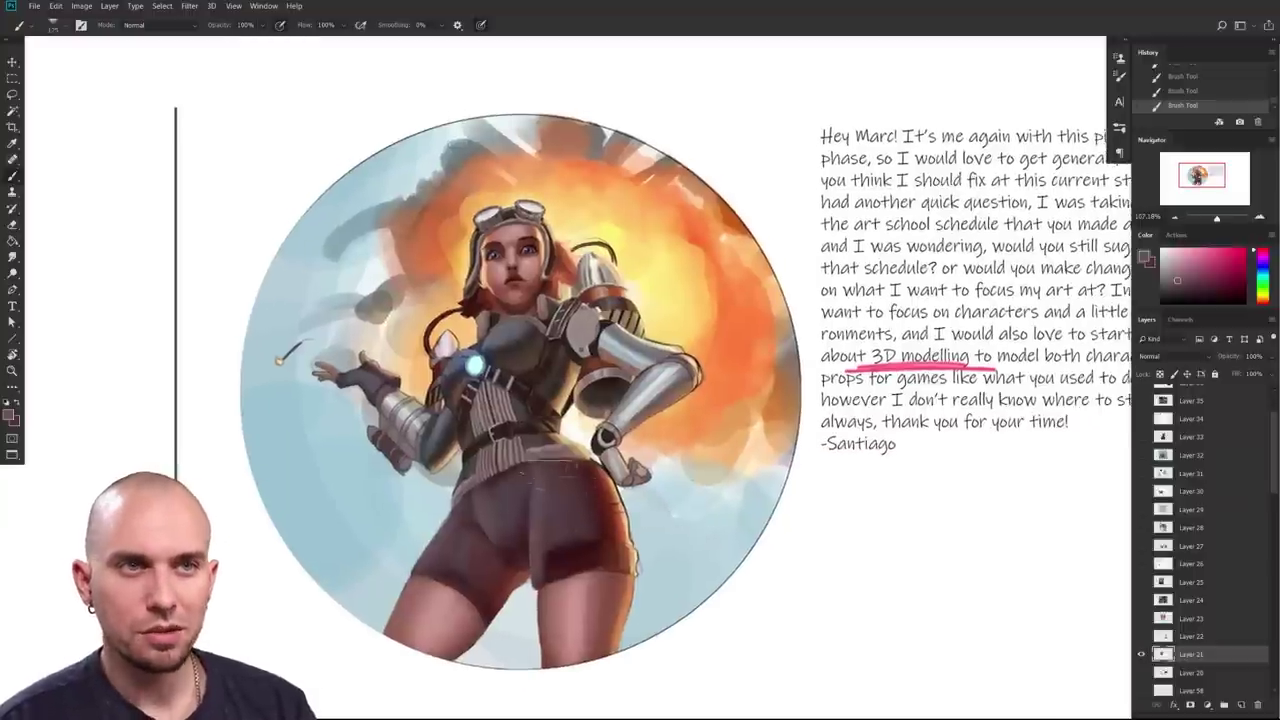
left_click_drag(567, 556, 682, 592)
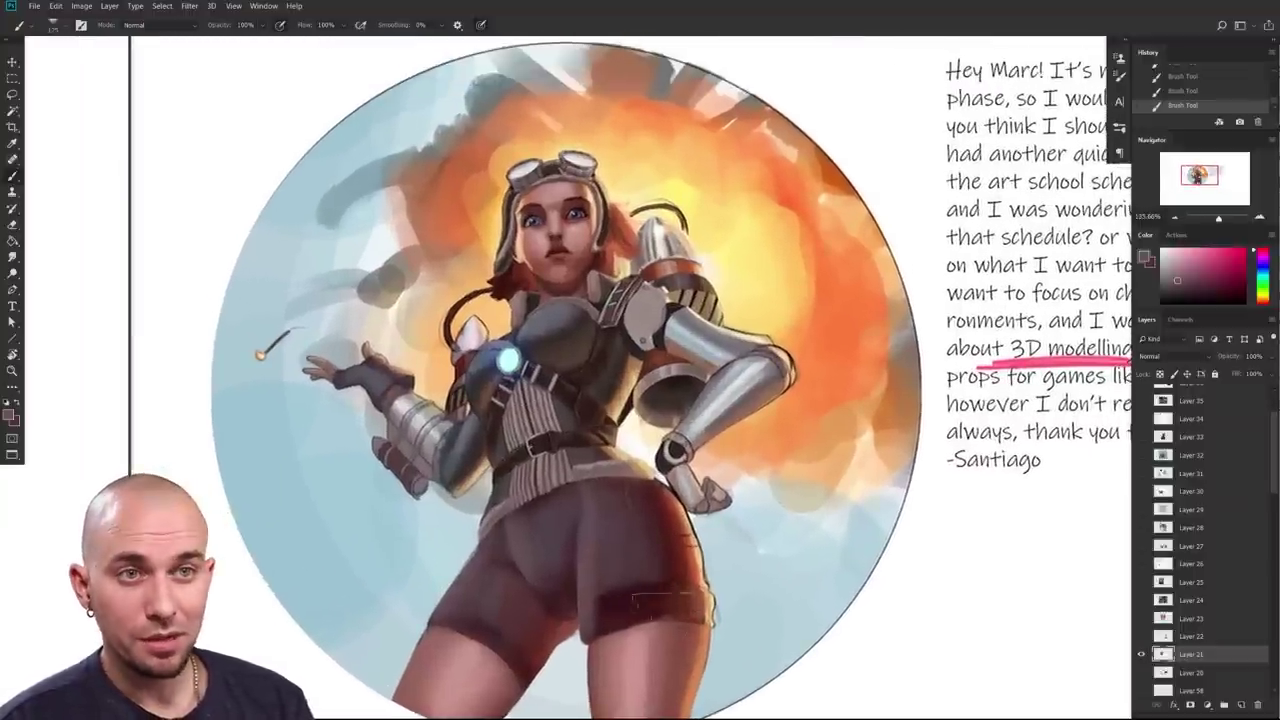
left_click(678, 524, "alt")
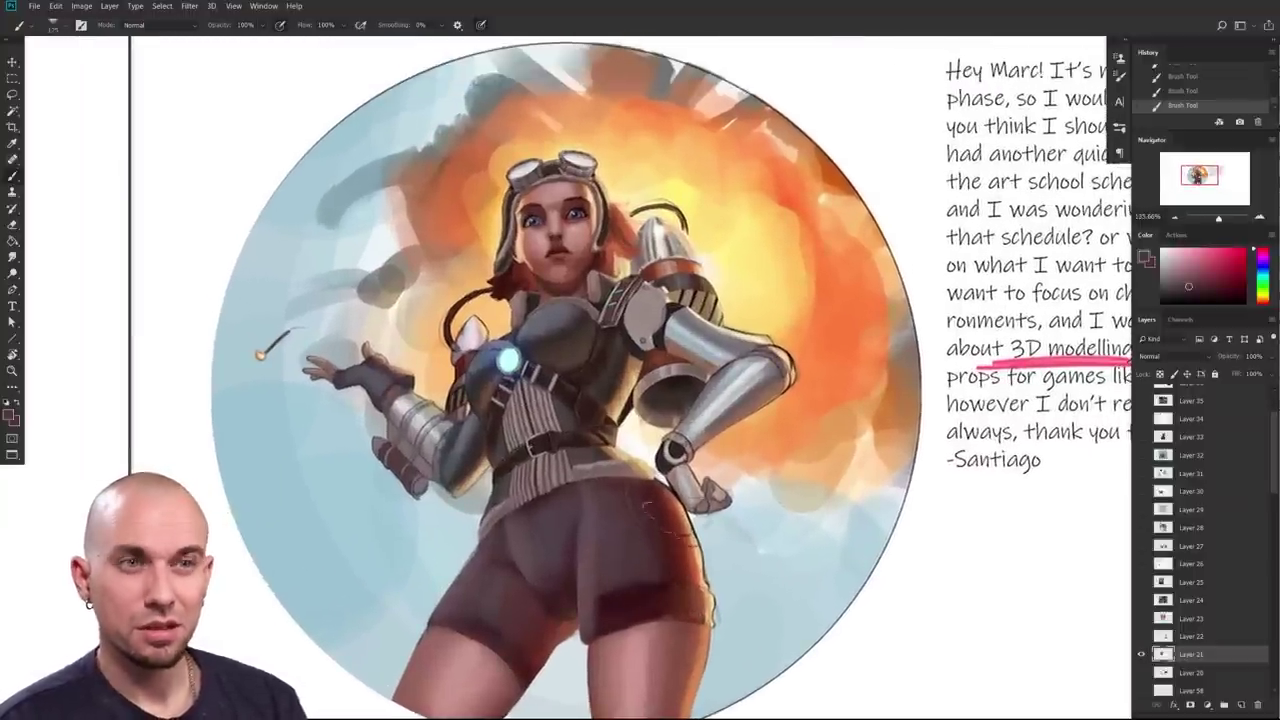
Step: Check the repainted shorts against the whole character painting
scroll(652, 512, "down", 3)
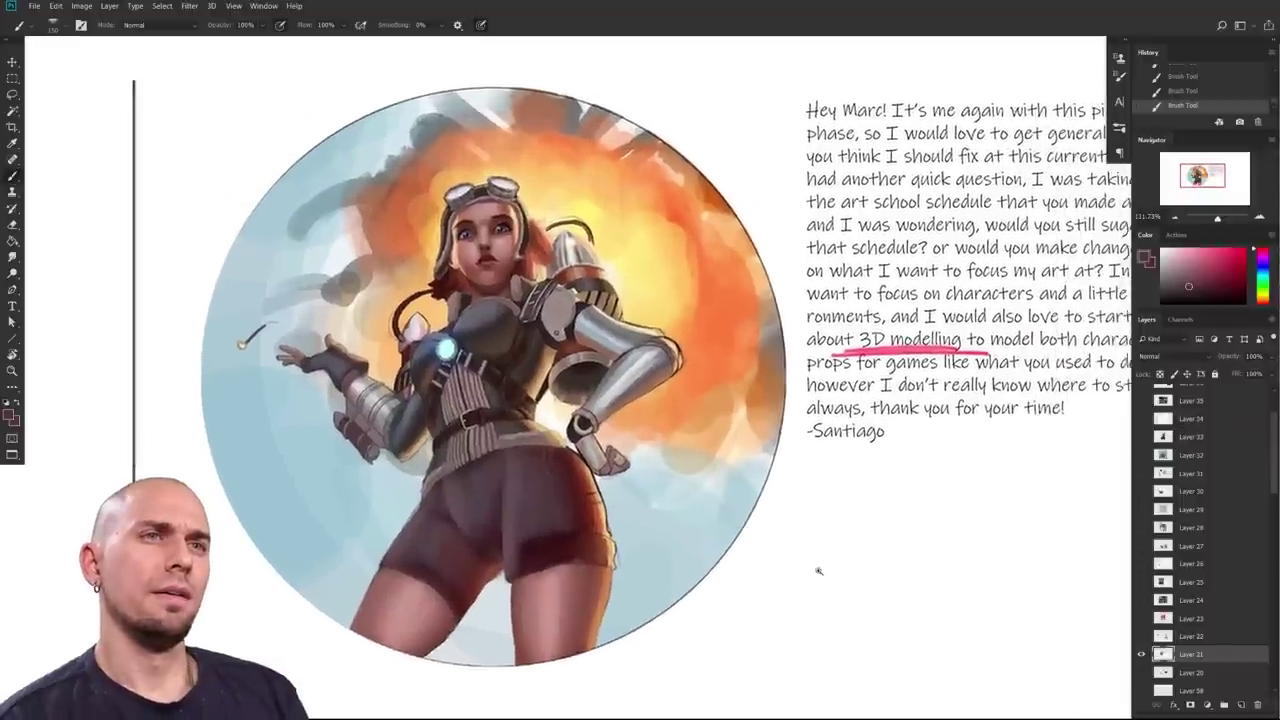
scroll(818, 571, "down", 3)
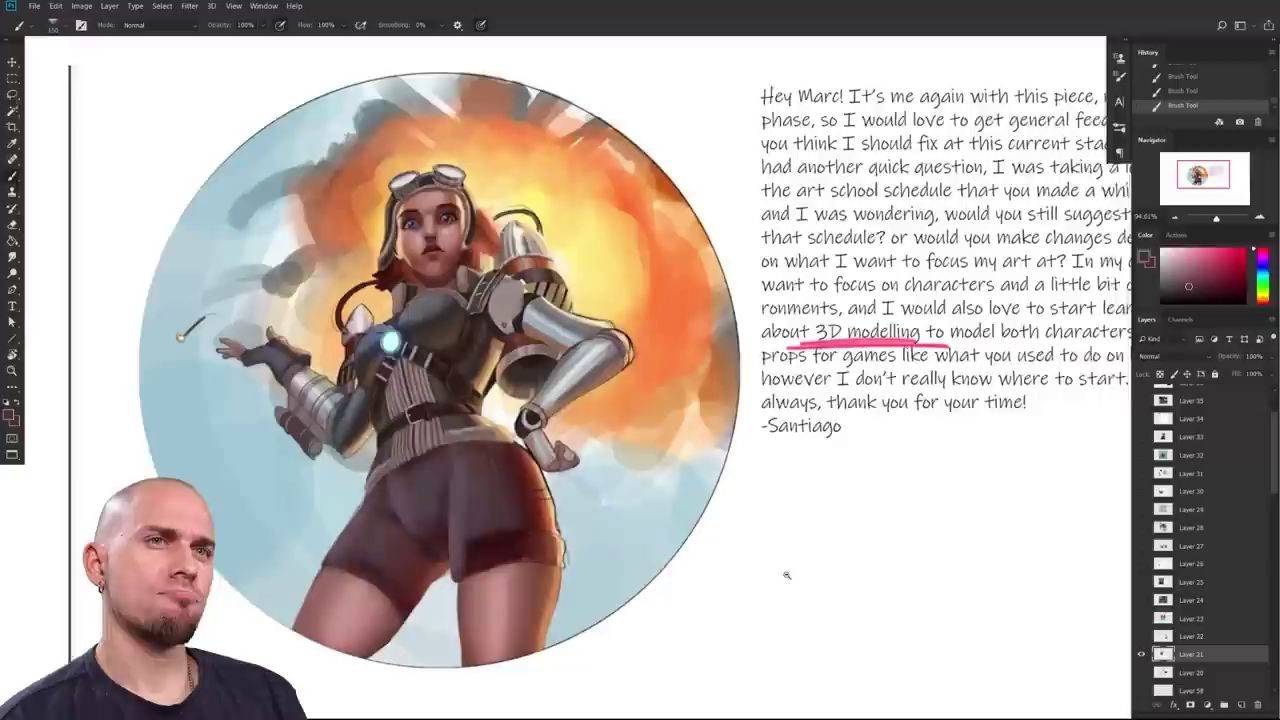
scroll(787, 575, "up", 3)
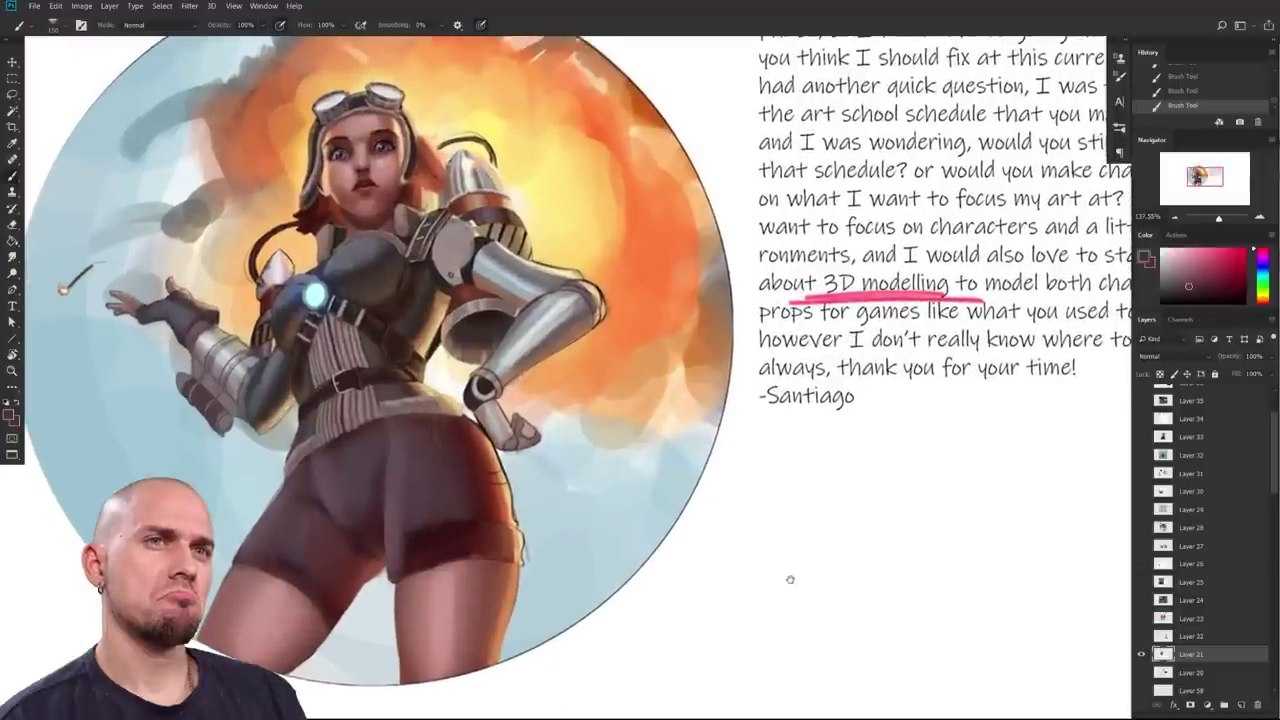
left_click_drag(517, 290, 804, 420)
scroll(638, 587, "up", 3)
scroll(638, 587, "up", 2)
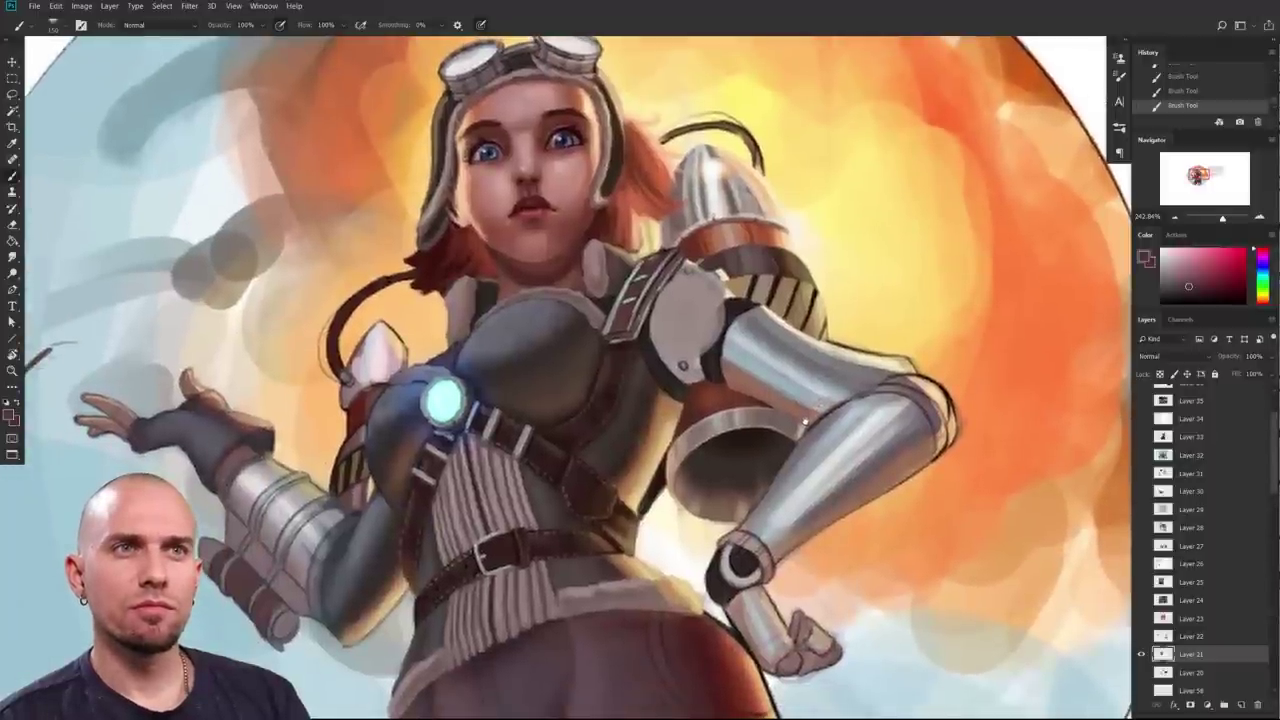
Step: Reduce the brush size and examine the character's face, torso and metal arm up close, followed by the full painting
key("bracketleft")
key("bracketleft")
key("bracketleft")
key("bracketleft")
key("bracketleft")
key("bracketleft")
key("bracketleft")
key("bracketleft")
left_click_drag(711, 241, 686, 363)
left_click_drag(665, 441, 706, 407)
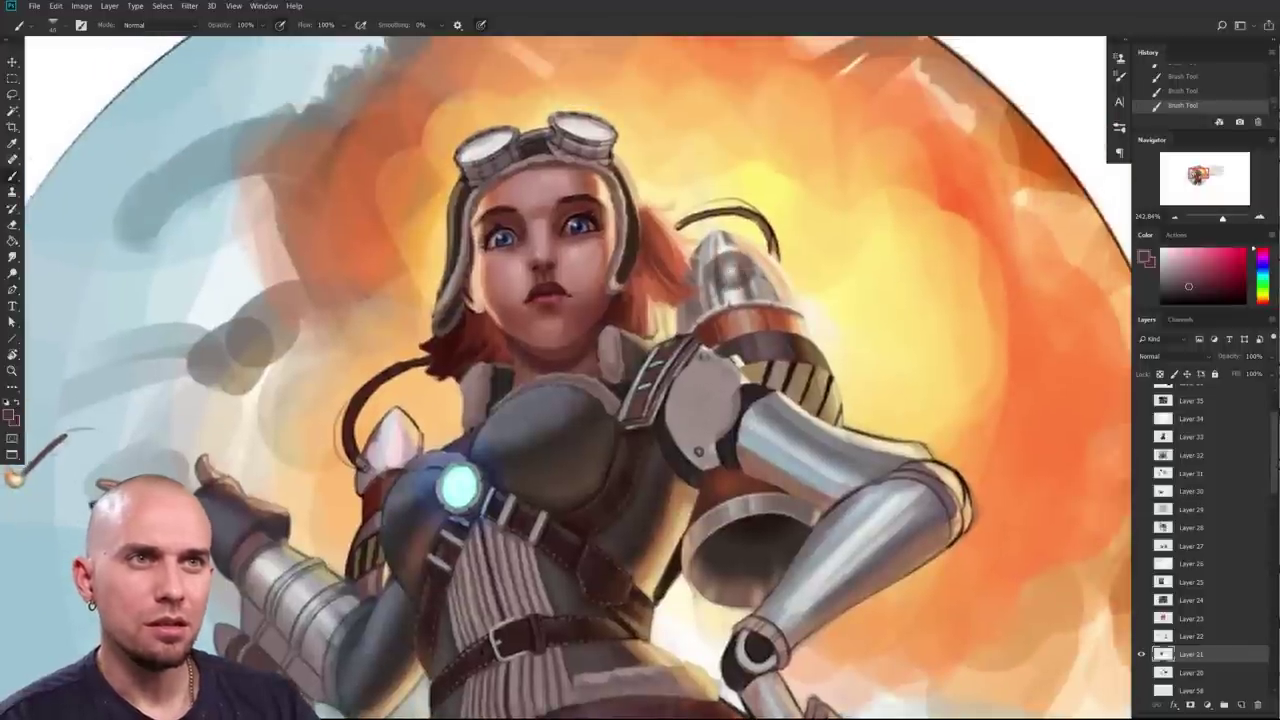
left_click_drag(773, 553, 785, 511)
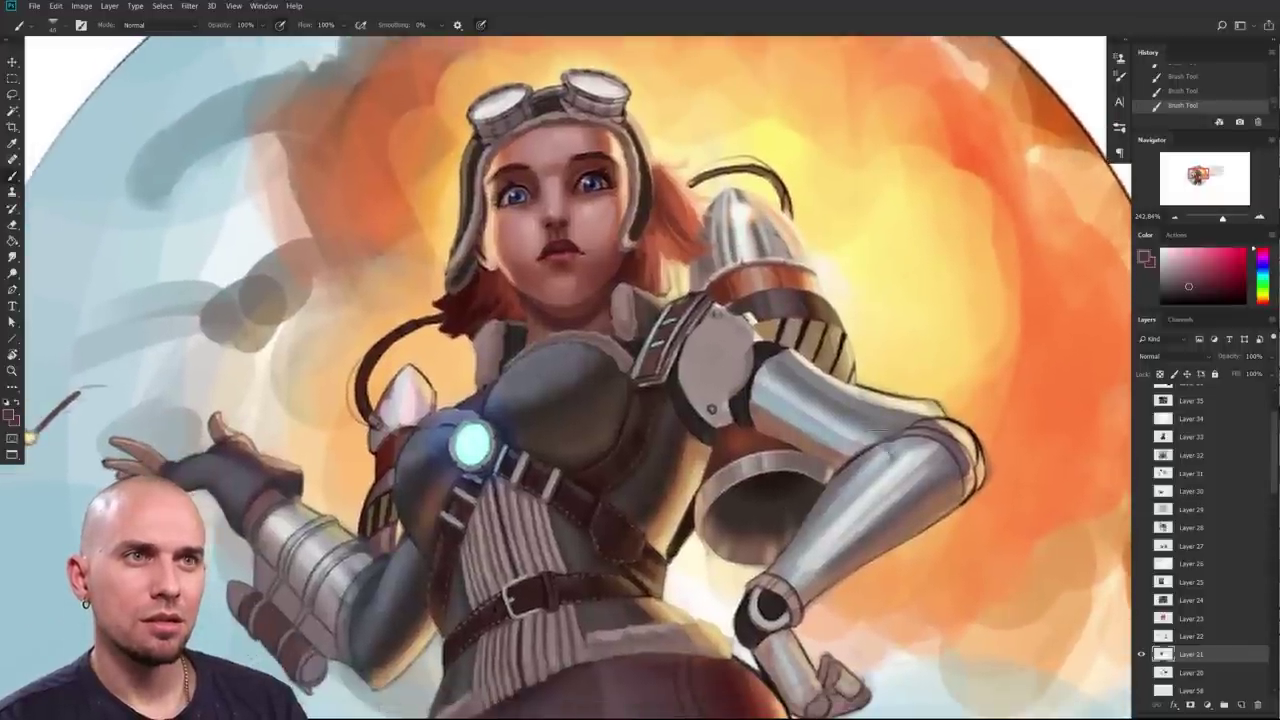
left_click_drag(864, 557, 795, 560)
left_click_drag(863, 589, 820, 486)
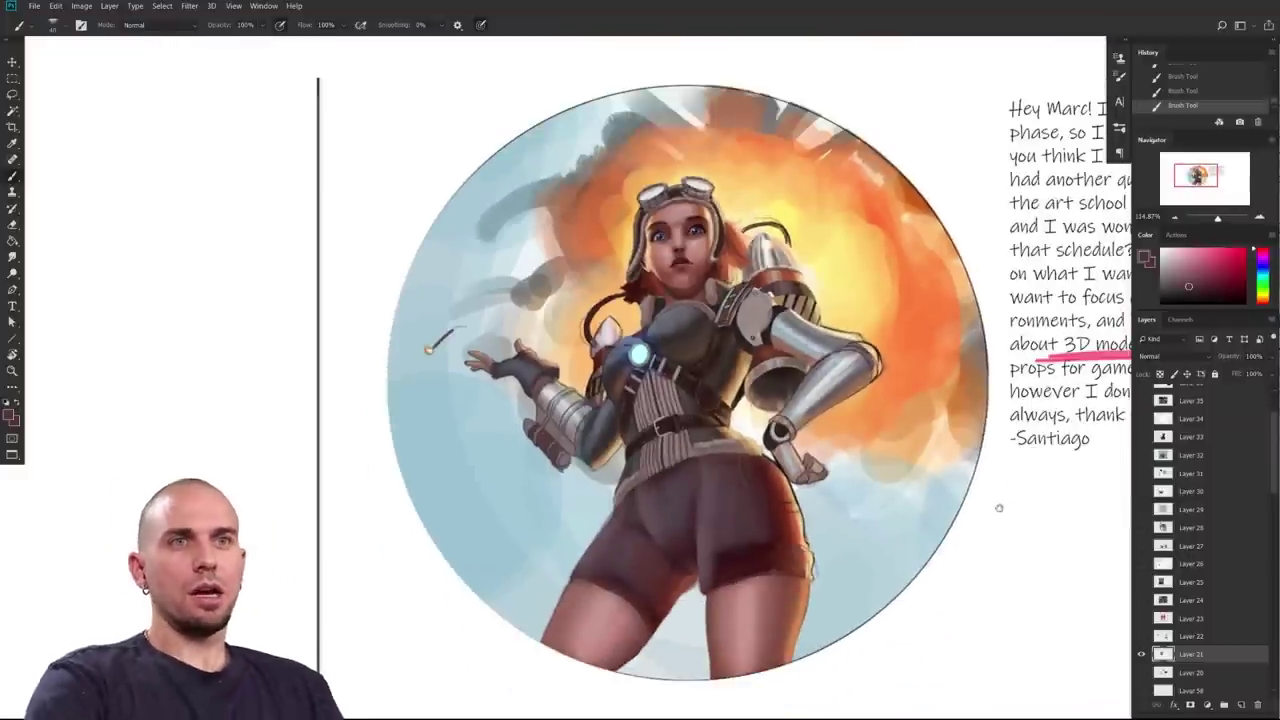
scroll(990, 512, "right", 3)
scroll(890, 533, "down", 2)
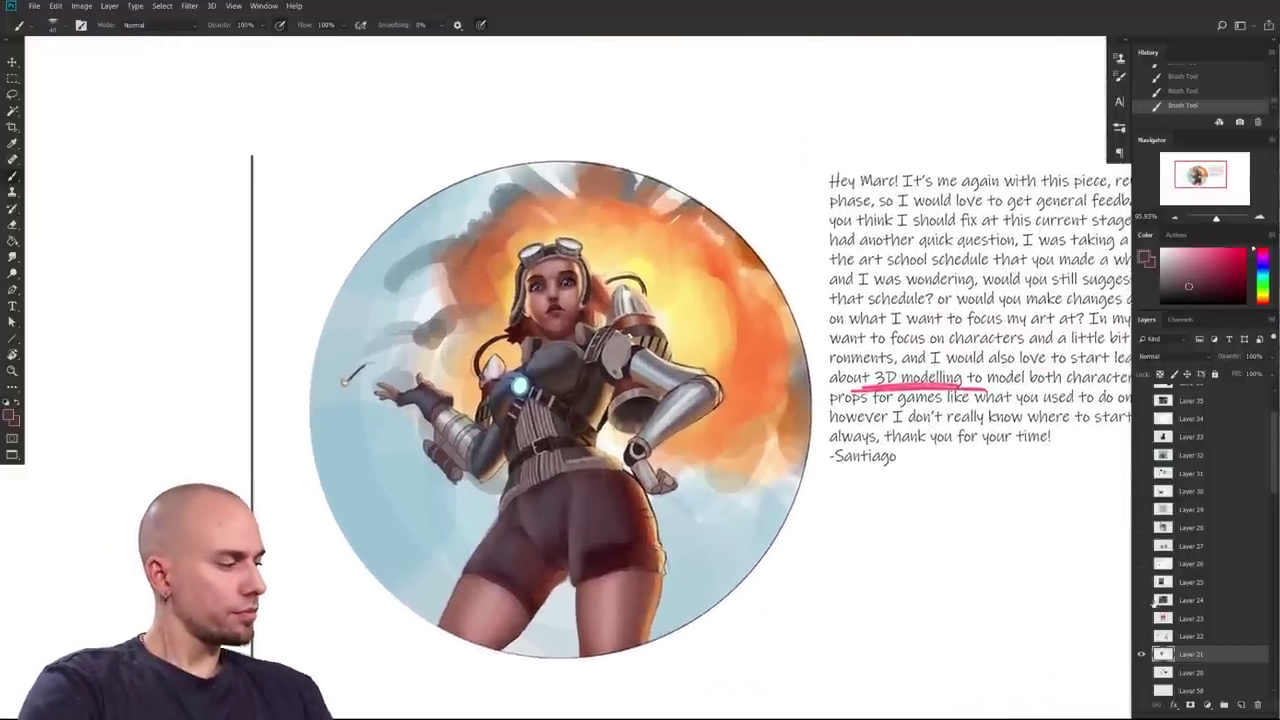
Step: Hide Layer 21, show Layer 22 with the Term 2 submission sheet, and make it the active layer
left_click(1141, 636)
left_click_drag(919, 605, 846, 420)
scroll(930, 546, "down", 2)
scroll(930, 546, "up", 1)
left_click_drag(930, 546, 940, 600)
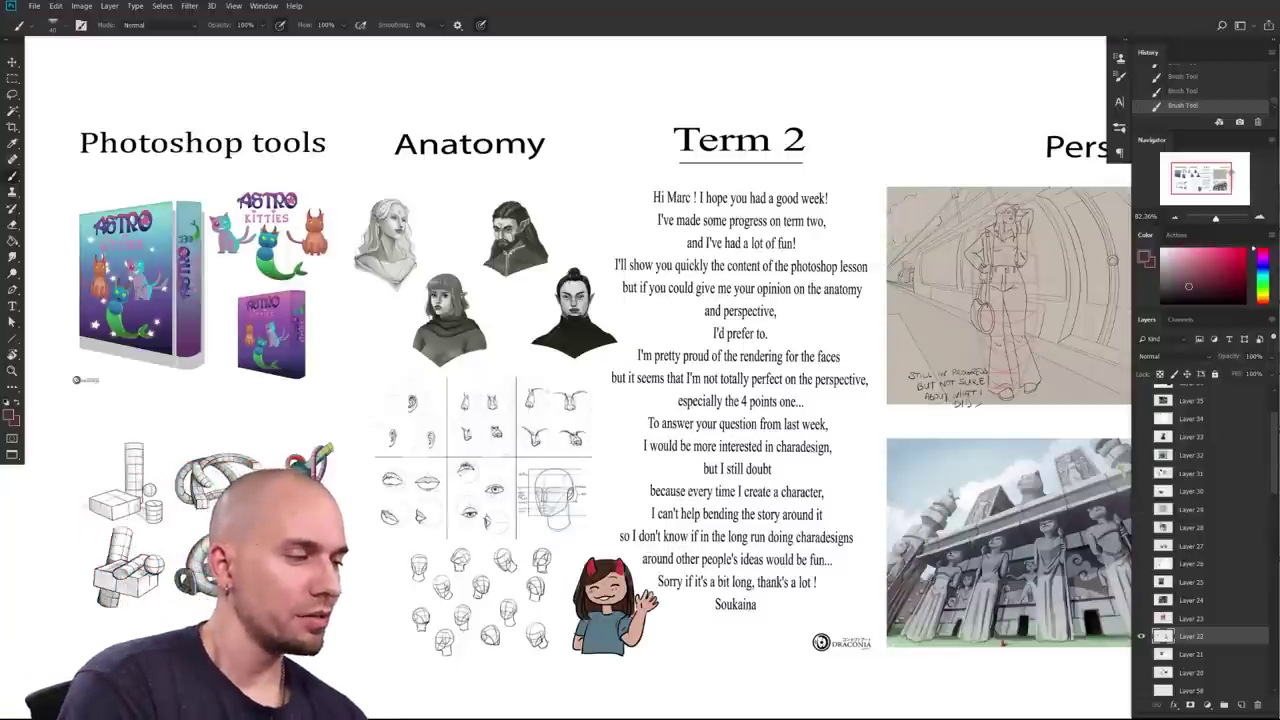
Step: Read the Term 2 message and pick a saturated pink-red brush colour
left_click_drag(942, 412, 887, 391)
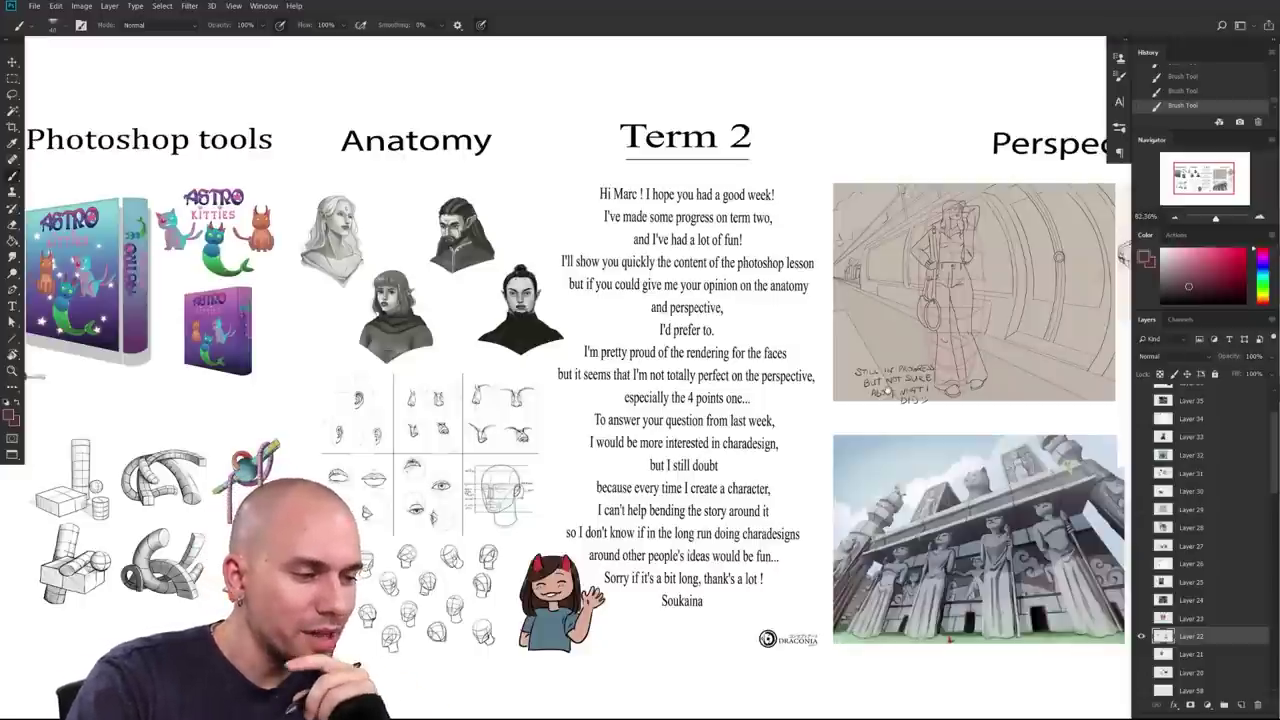
left_click_drag(924, 401, 976, 399)
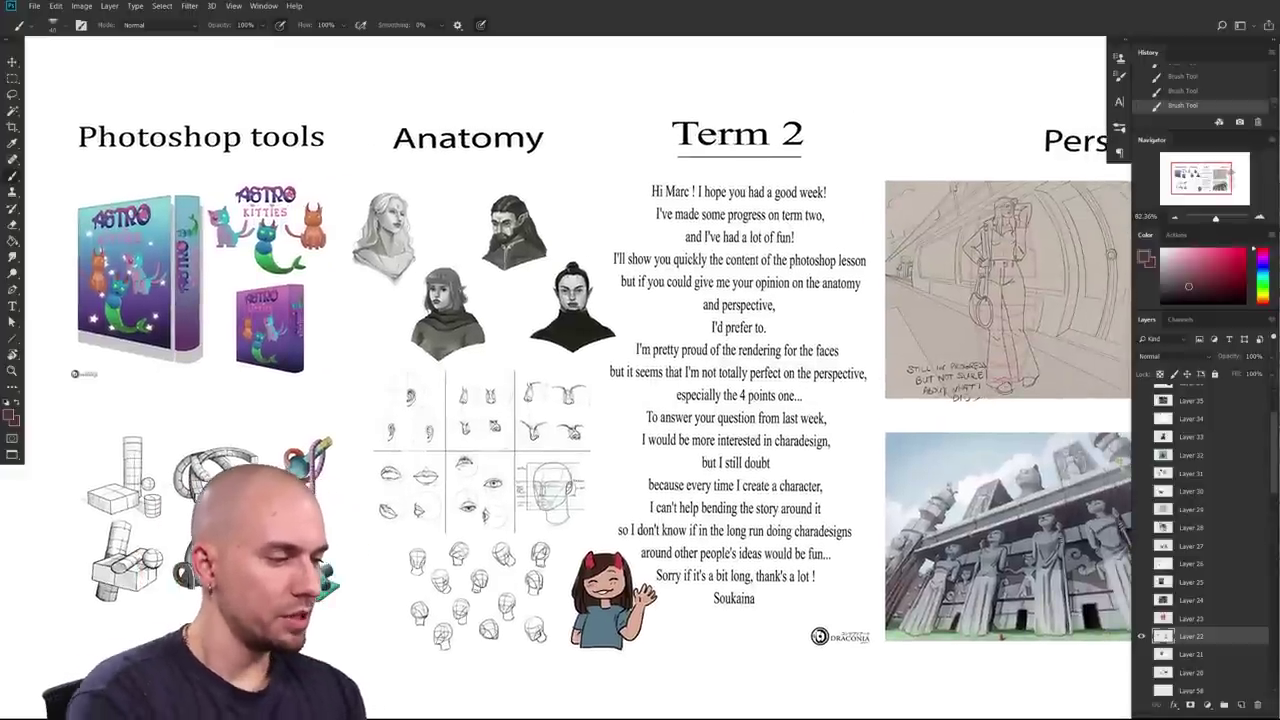
left_click_drag(1219, 271, 1233, 249)
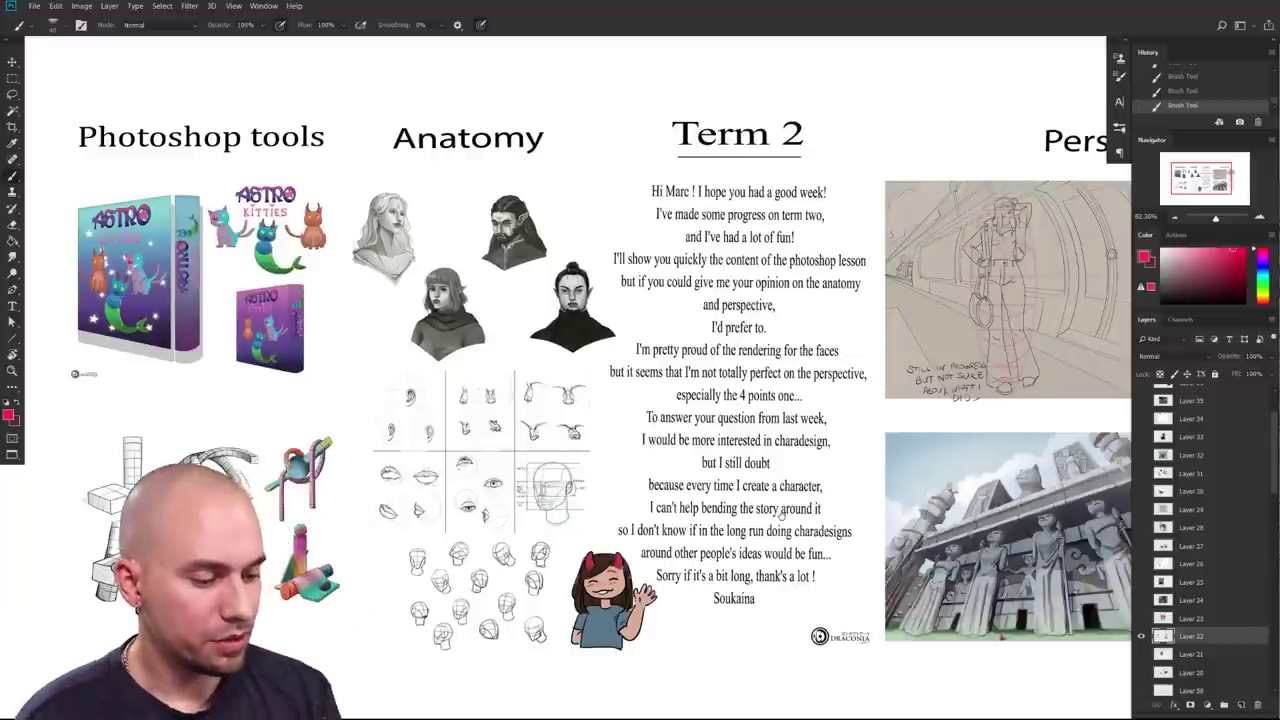
Step: Examine the perspective drawings, the artist's message and the anatomy head and face studies up close
scroll(782, 514, "right", 2)
left_click_drag(918, 549, 602, 663)
left_click_drag(695, 544, 673, 636)
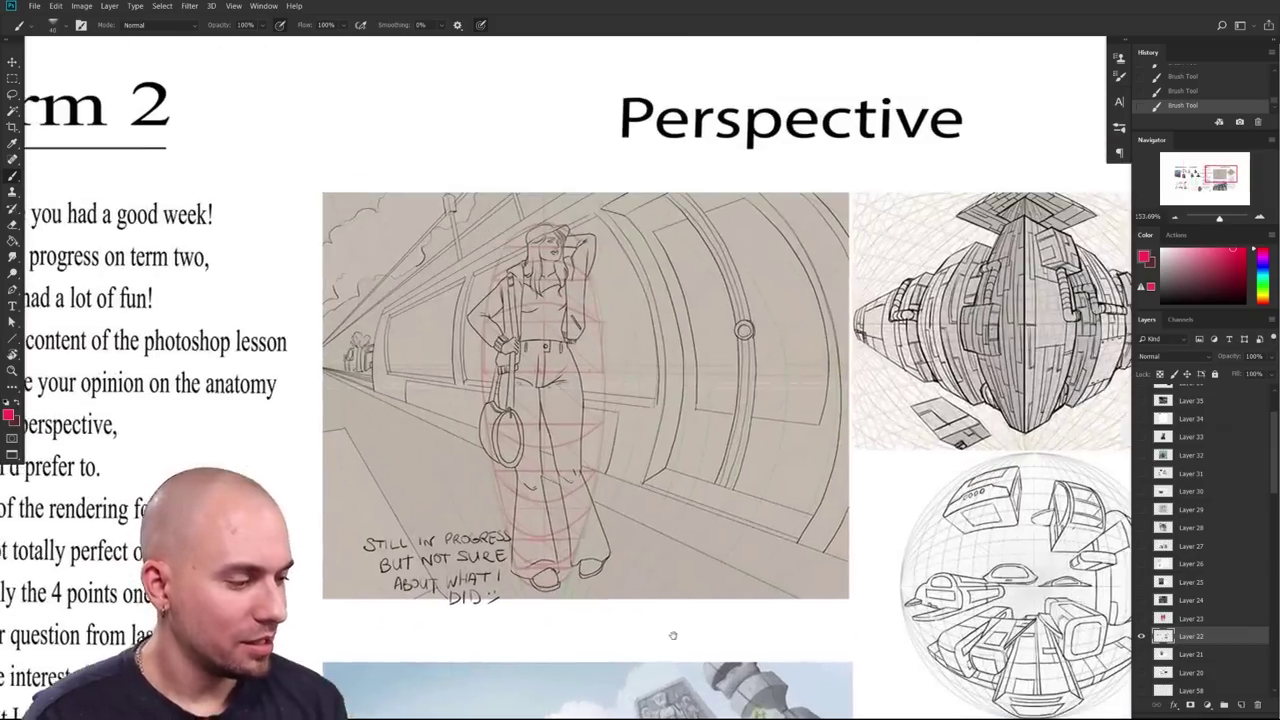
scroll(677, 618, "down", 2)
left_click_drag(797, 564, 796, 563)
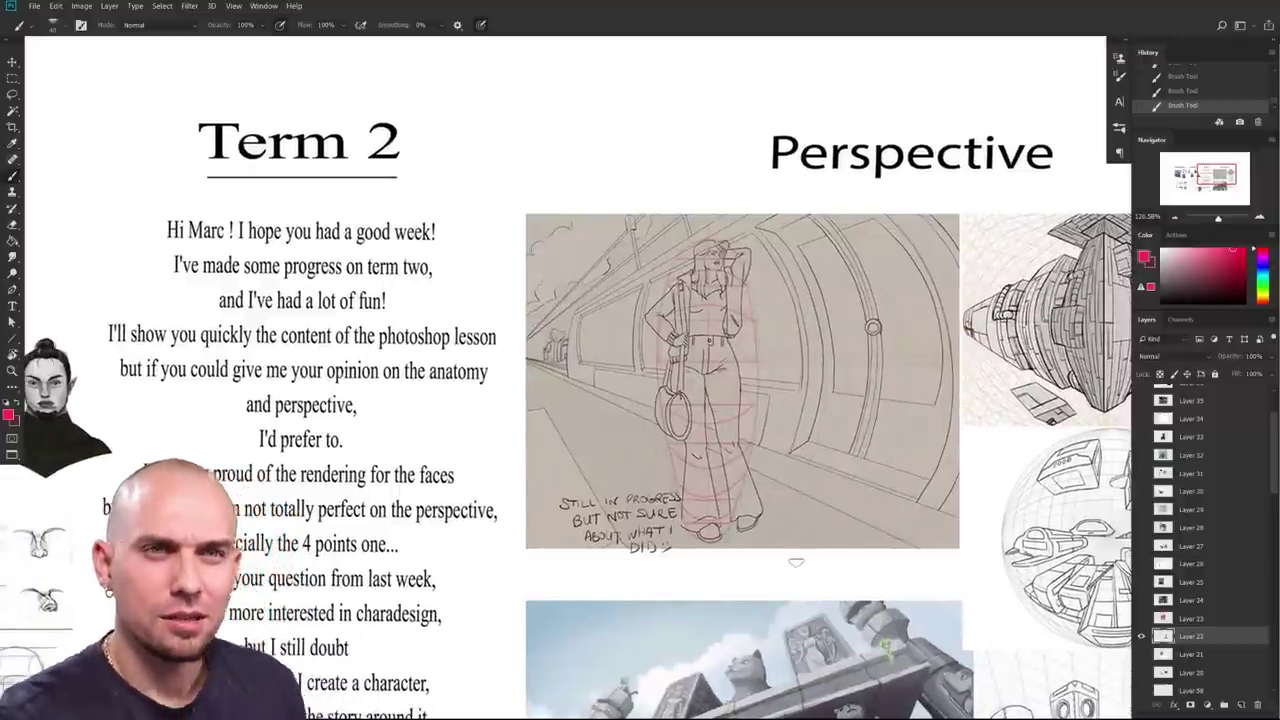
scroll(796, 562, "left", 5)
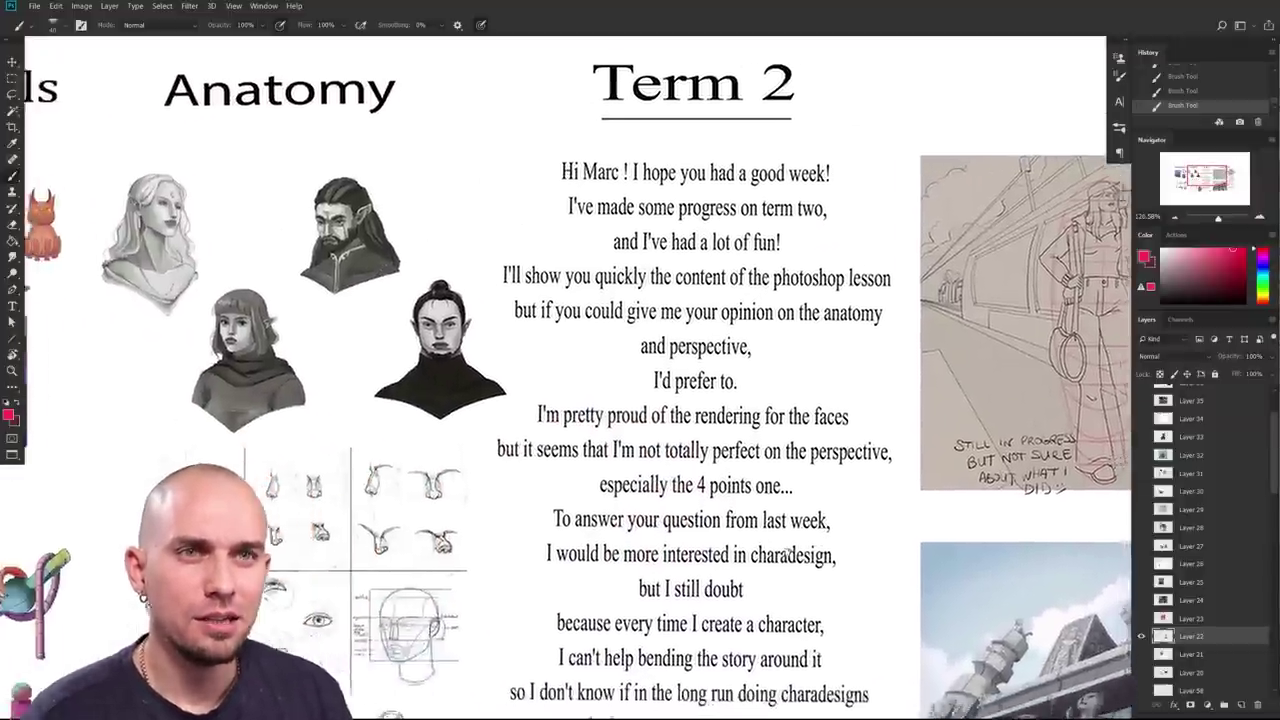
scroll(810, 465, "down", 3)
left_click_drag(810, 465, 814, 517)
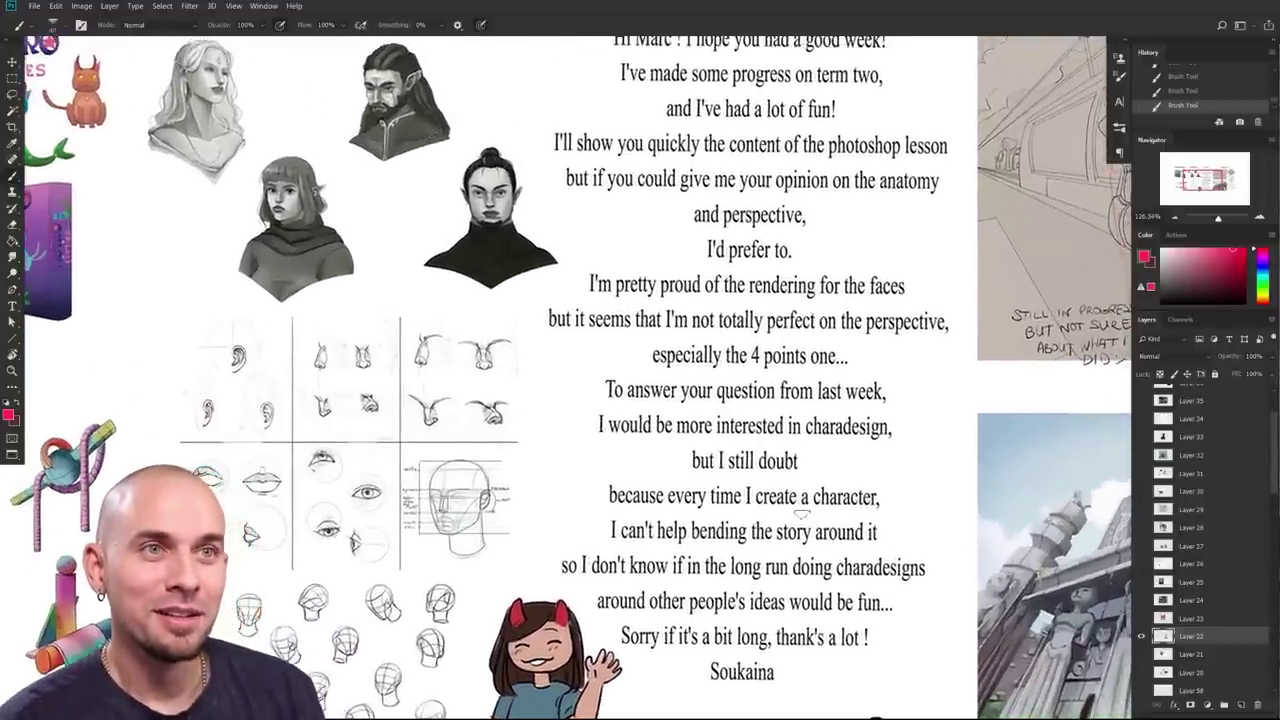
Step: Examine the train-platform character drawing in the Perspective section and its handwritten note up close
scroll(802, 513, "down", 3)
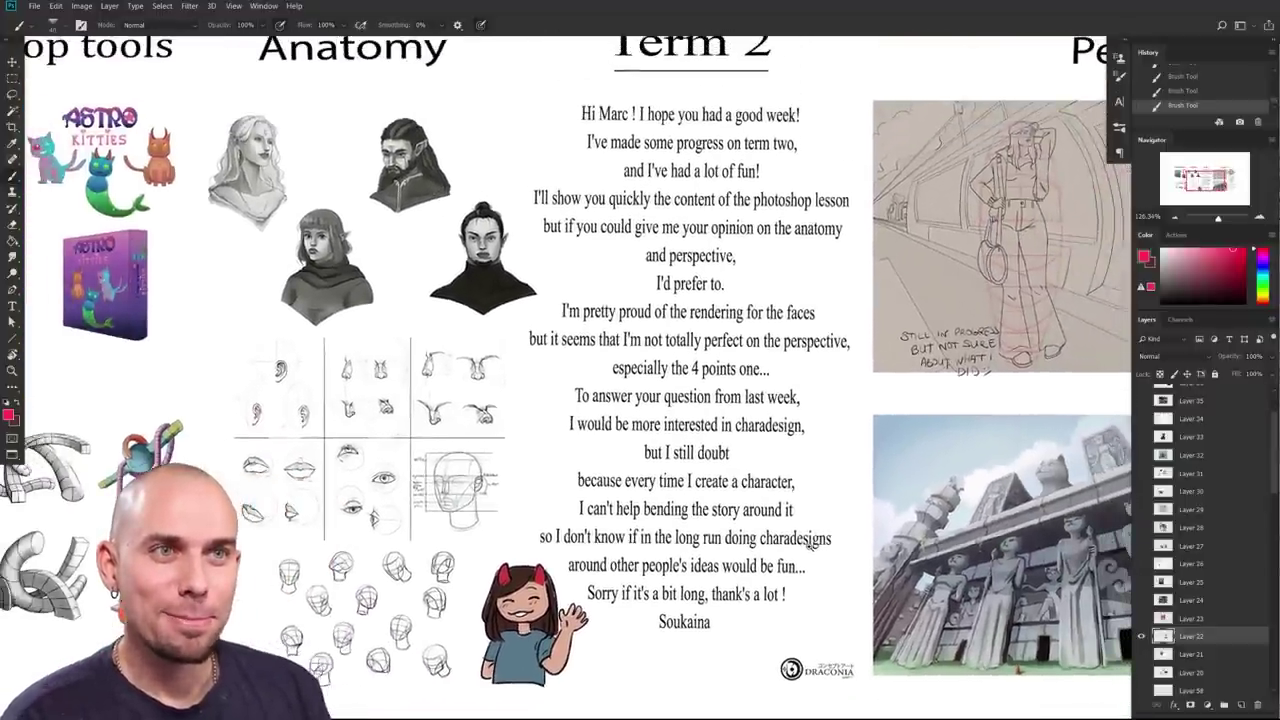
left_click_drag(810, 543, 895, 530)
left_click_drag(895, 530, 769, 563)
mouse_move(909, 386)
left_mouse_down()
mouse_move(723, 591)
mouse_move(885, 556)
mouse_move(655, 690)
mouse_move(711, 634)
mouse_move(706, 580)
mouse_move(727, 607)
left_mouse_up()
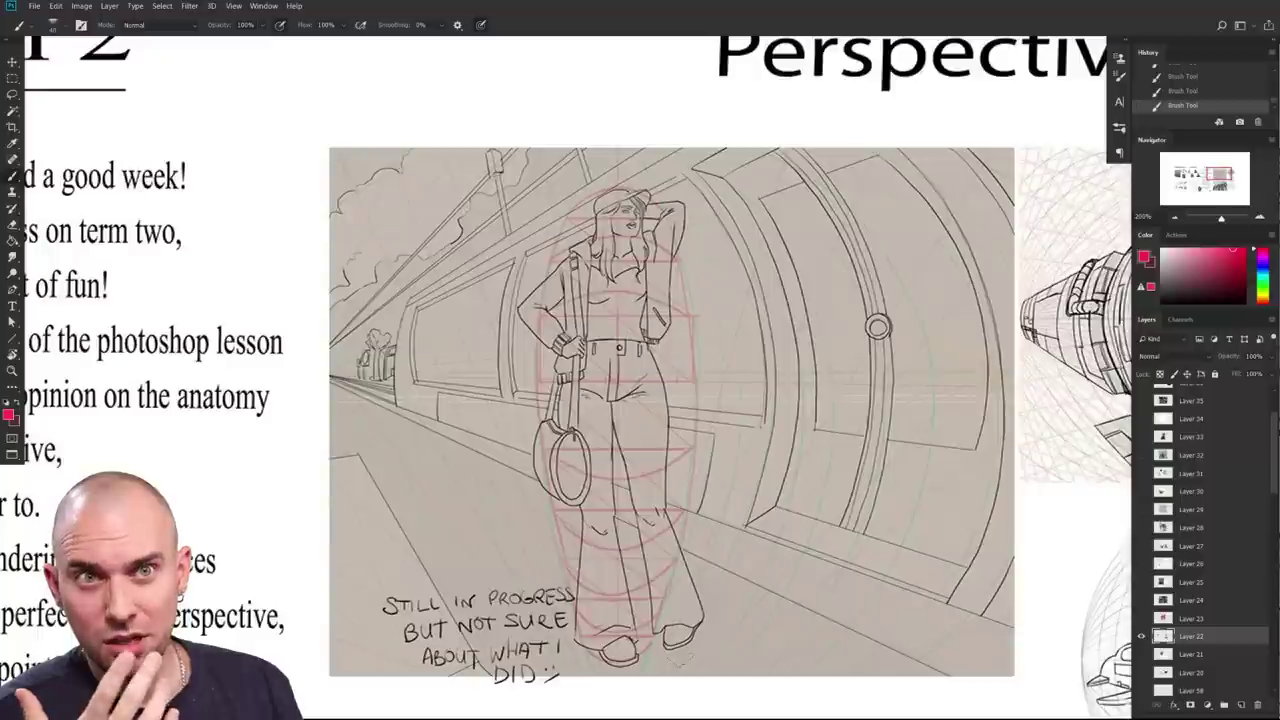
left_click_drag(683, 660, 783, 608)
left_click_drag(783, 608, 585, 590)
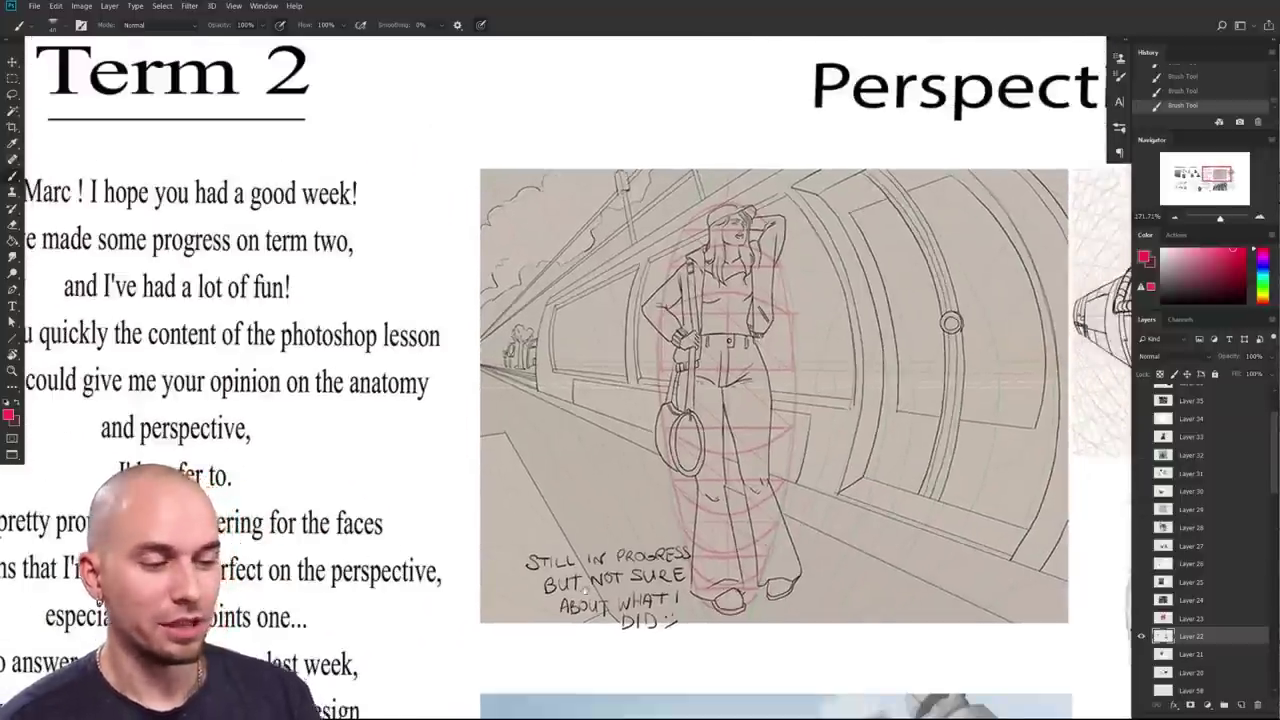
scroll(585, 591, "down", 4)
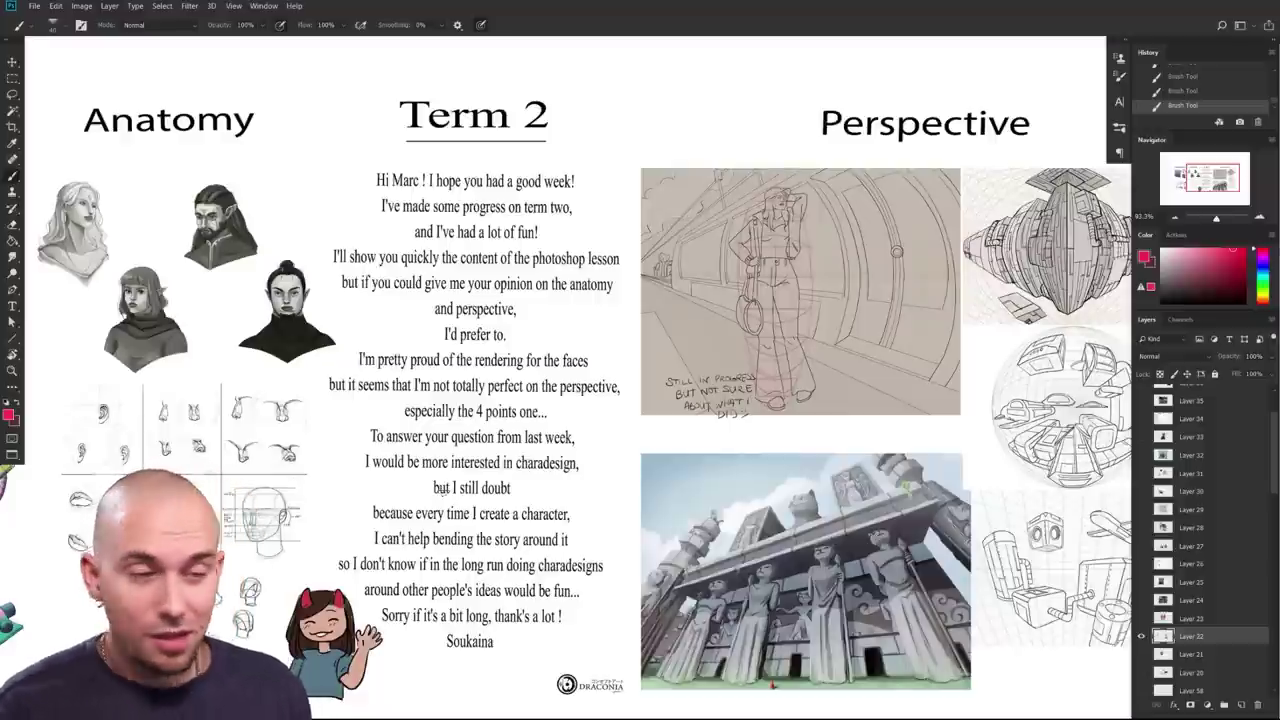
Step: Look over the Term 2 sheet's anatomy studies, message, perspective drawings and Photoshop tools exercises side by side
left_click_drag(444, 491, 254, 463)
scroll(640, 400, "left", 8)
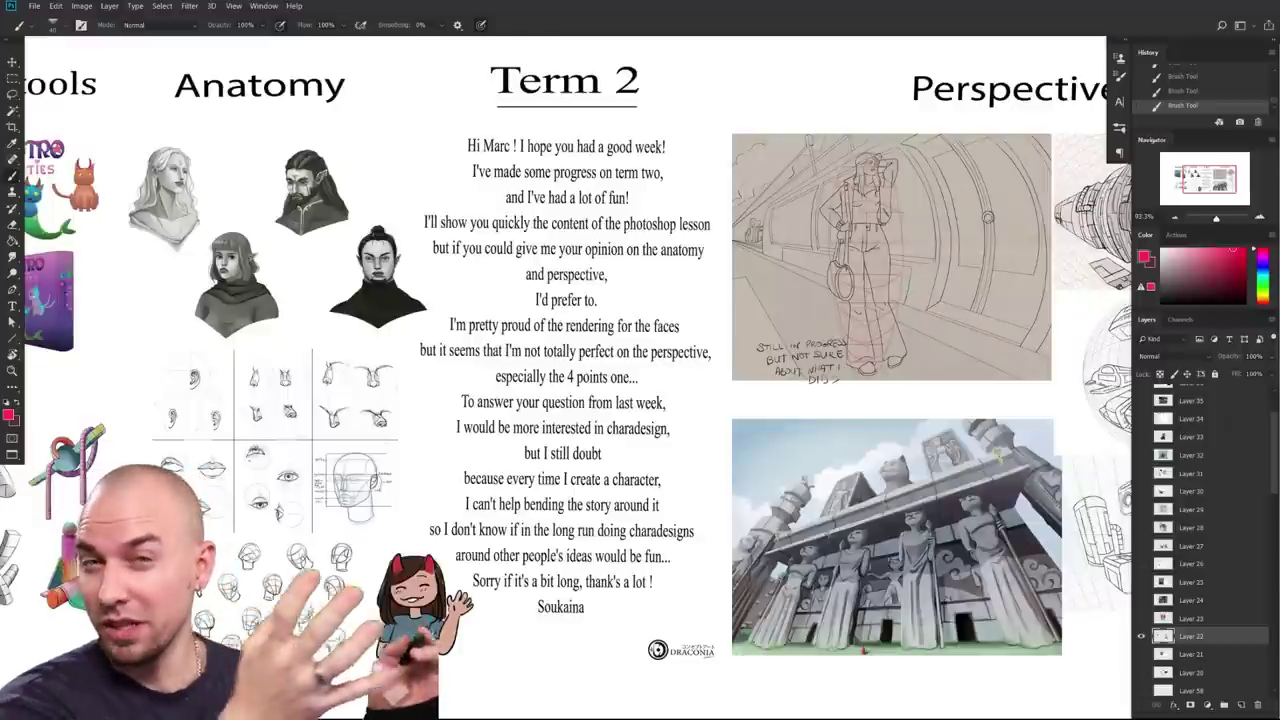
left_click_drag(897, 587, 871, 591)
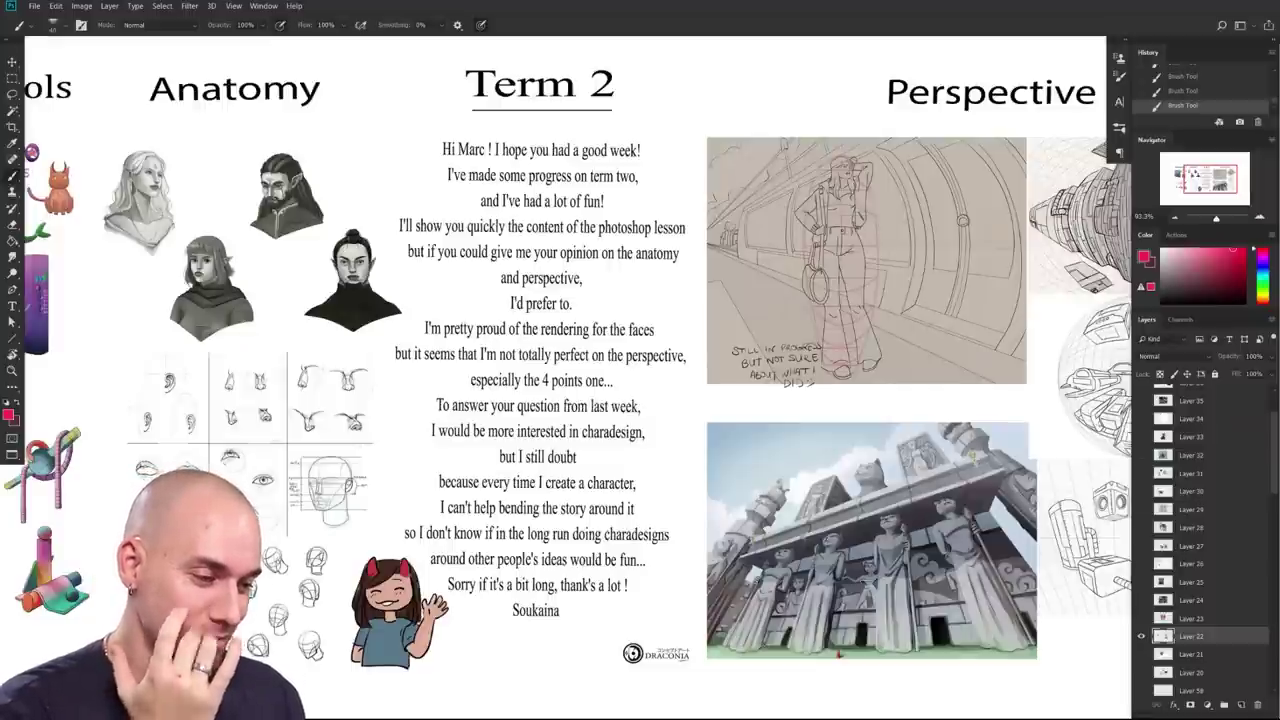
left_click_drag(826, 559, 971, 566)
left_click_drag(777, 568, 898, 572)
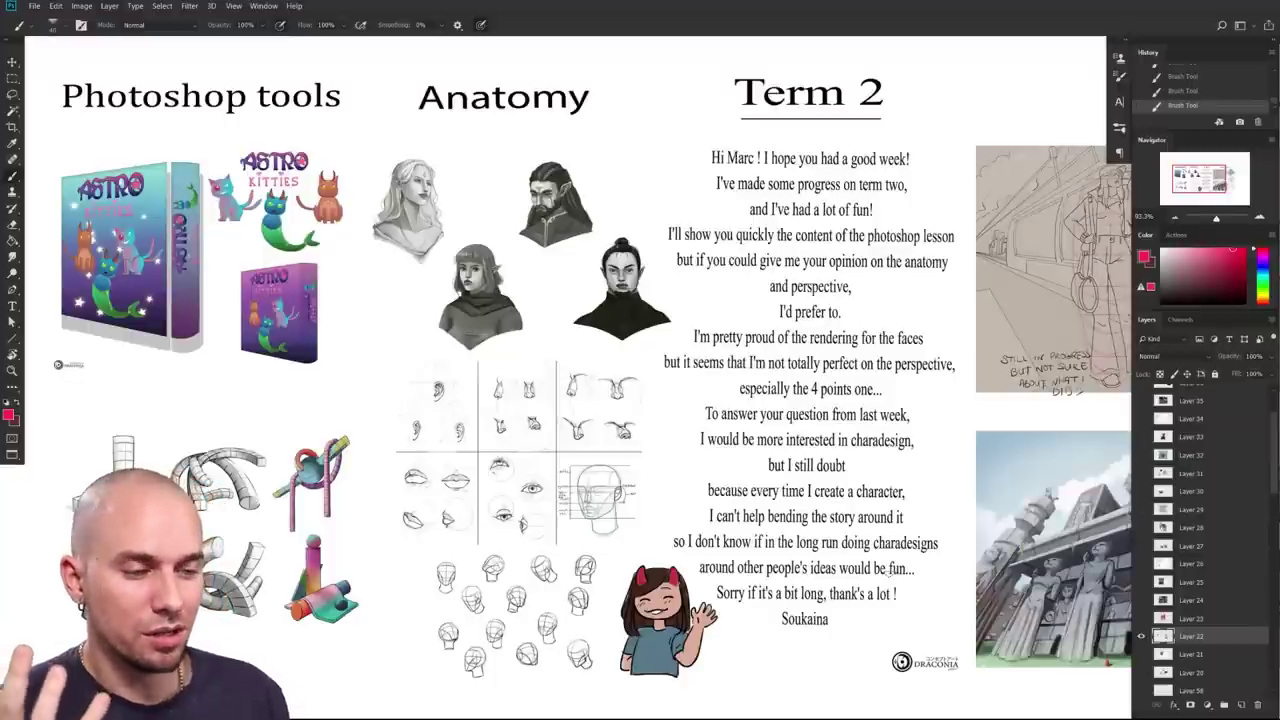
left_click_drag(890, 572, 816, 578)
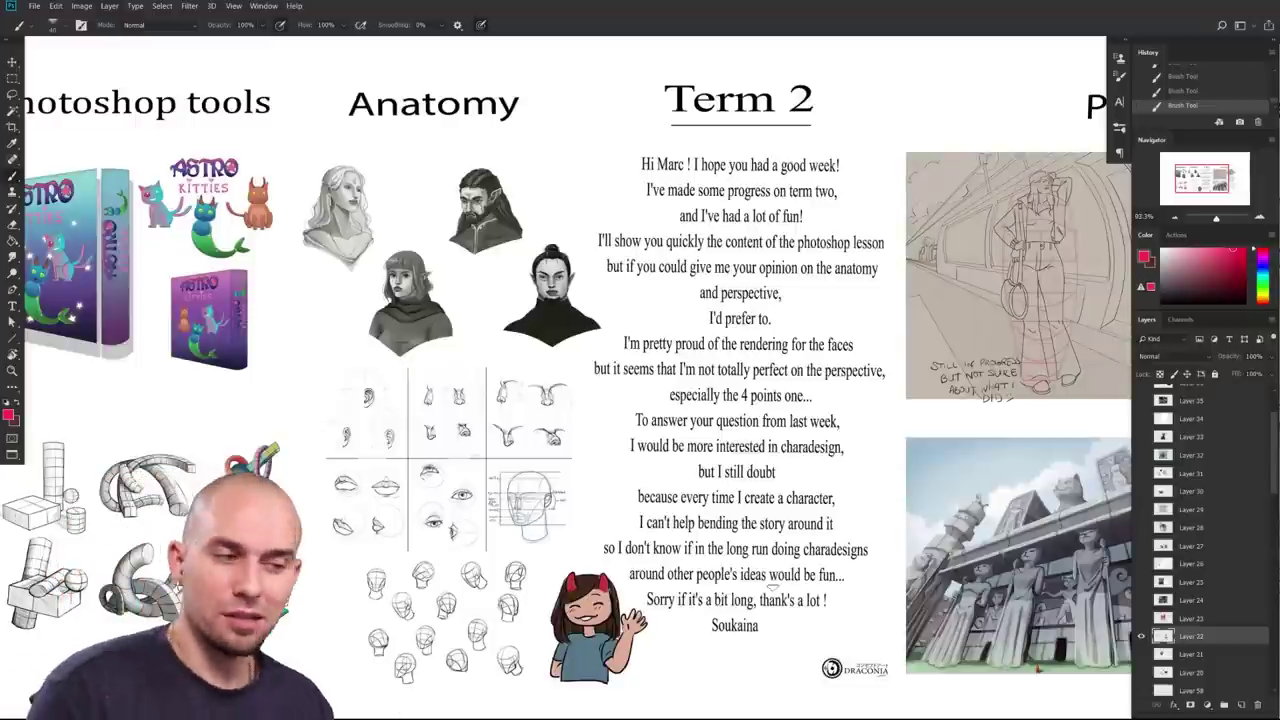
left_click_drag(847, 583, 674, 585)
scroll(672, 584, "right", 8)
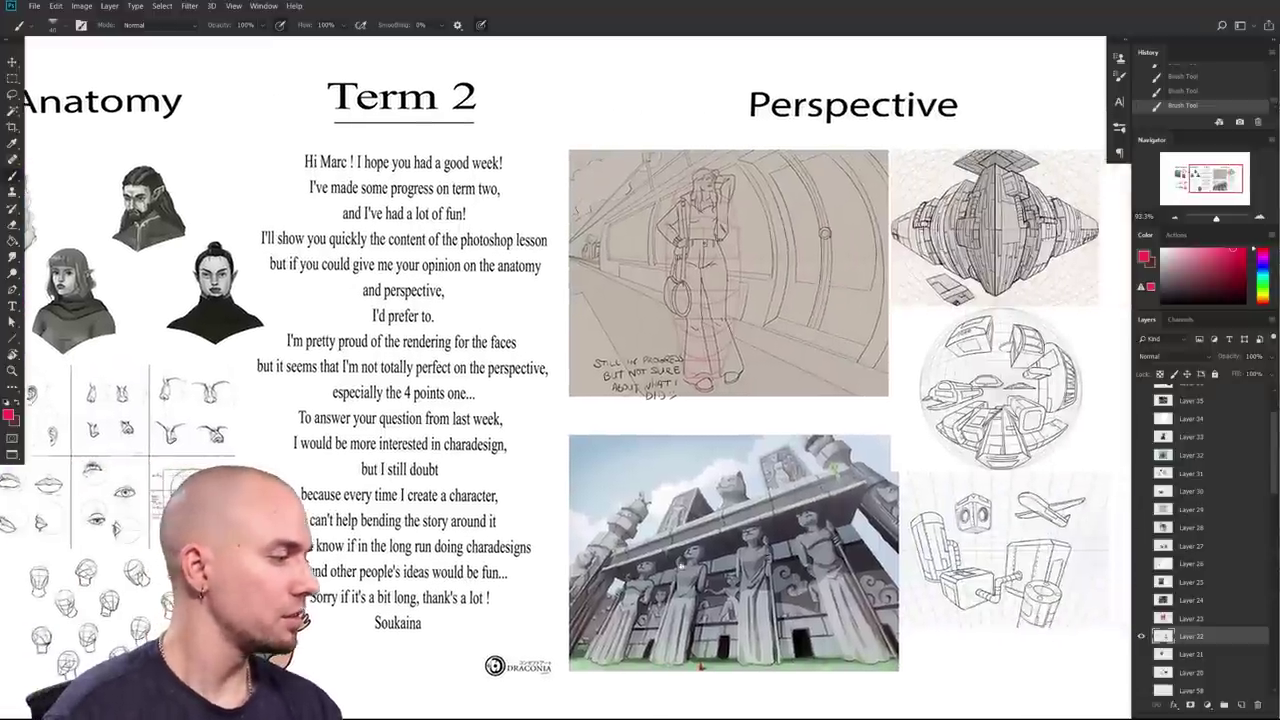
scroll(672, 584, "left", 9)
scroll(1120, 654, "left", 10)
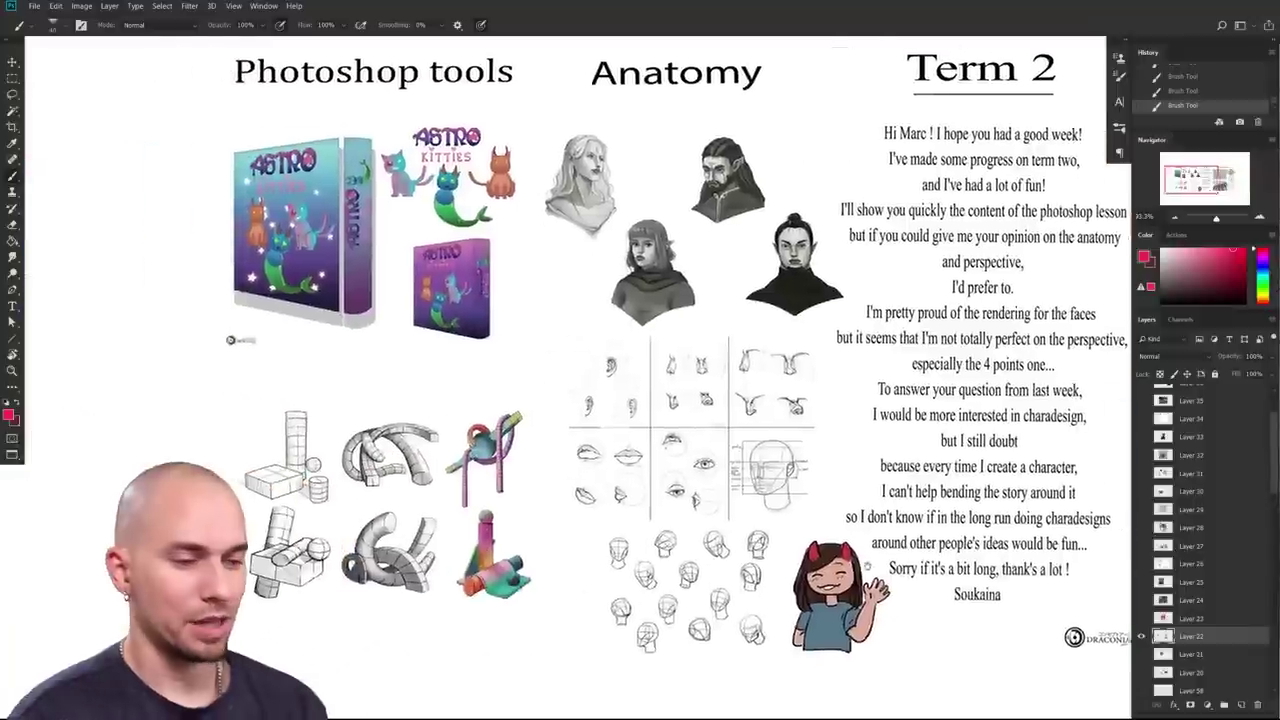
scroll(1120, 654, "right", 5)
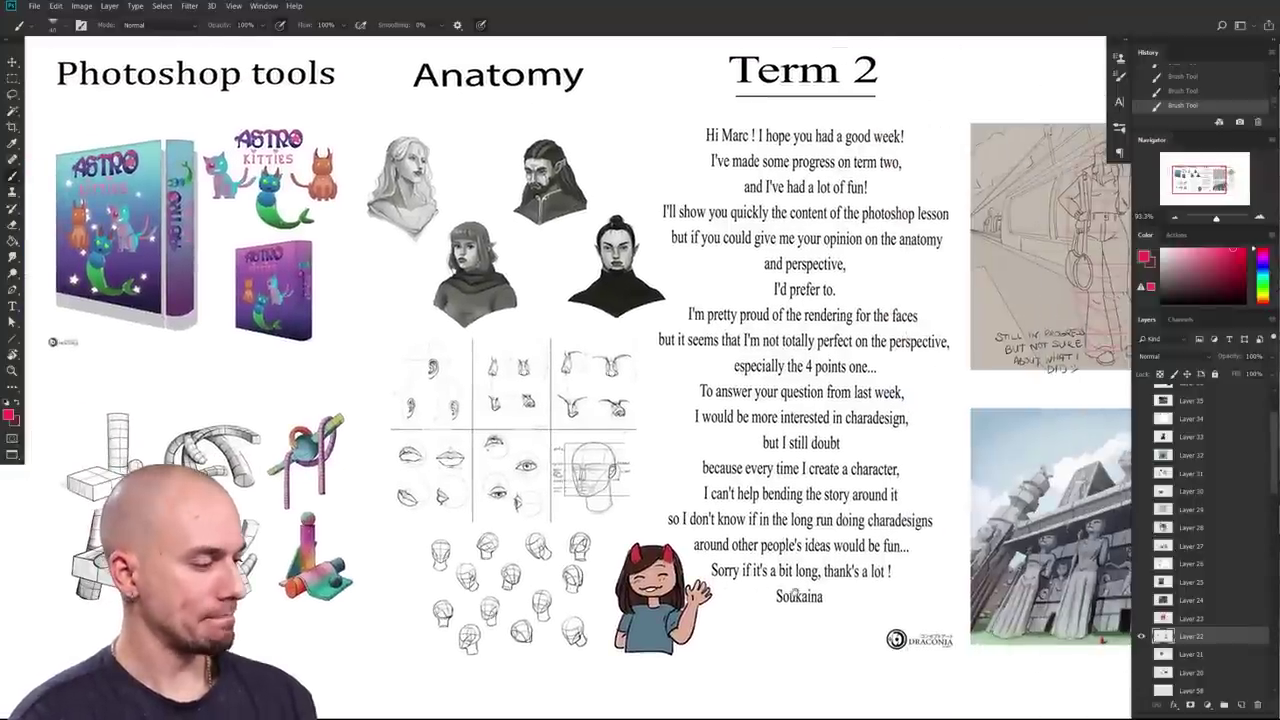
Step: Examine the Astro Kitties box mock-ups and logo artwork in the Photoshop tools section up close
left_click_drag(409, 384, 874, 639)
scroll(565, 380, "up", 4)
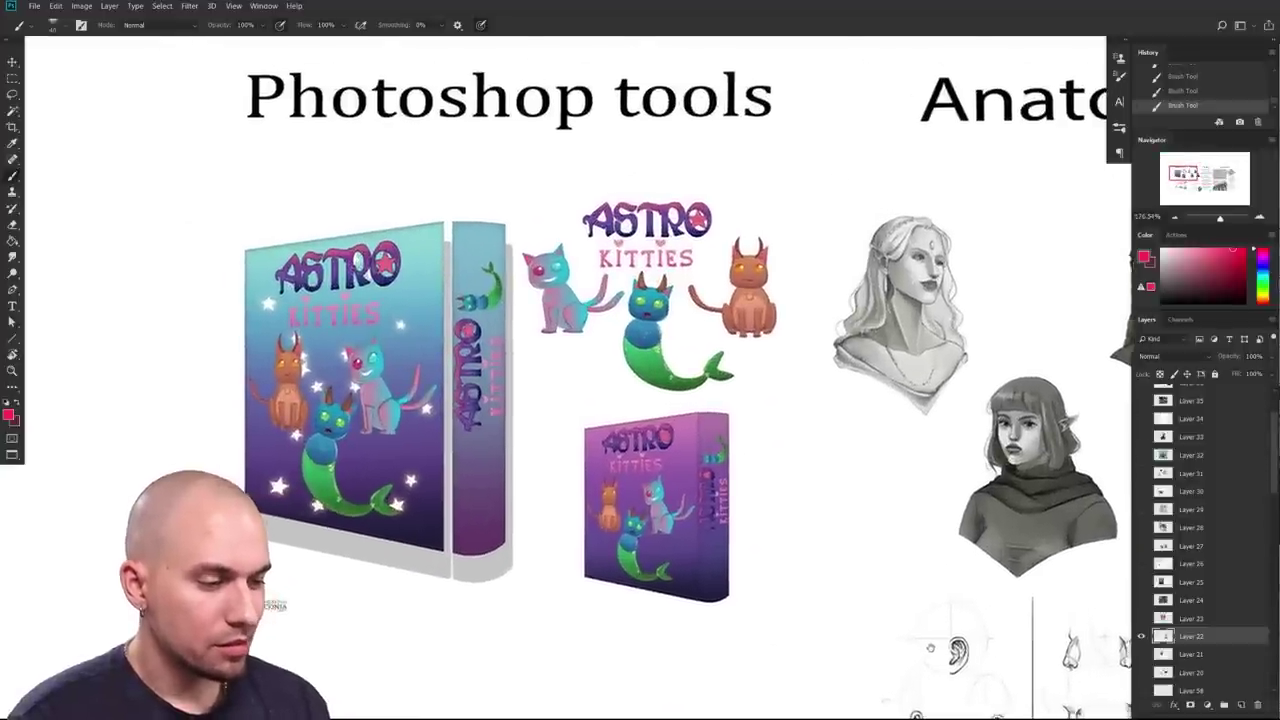
left_click_drag(764, 590, 801, 584)
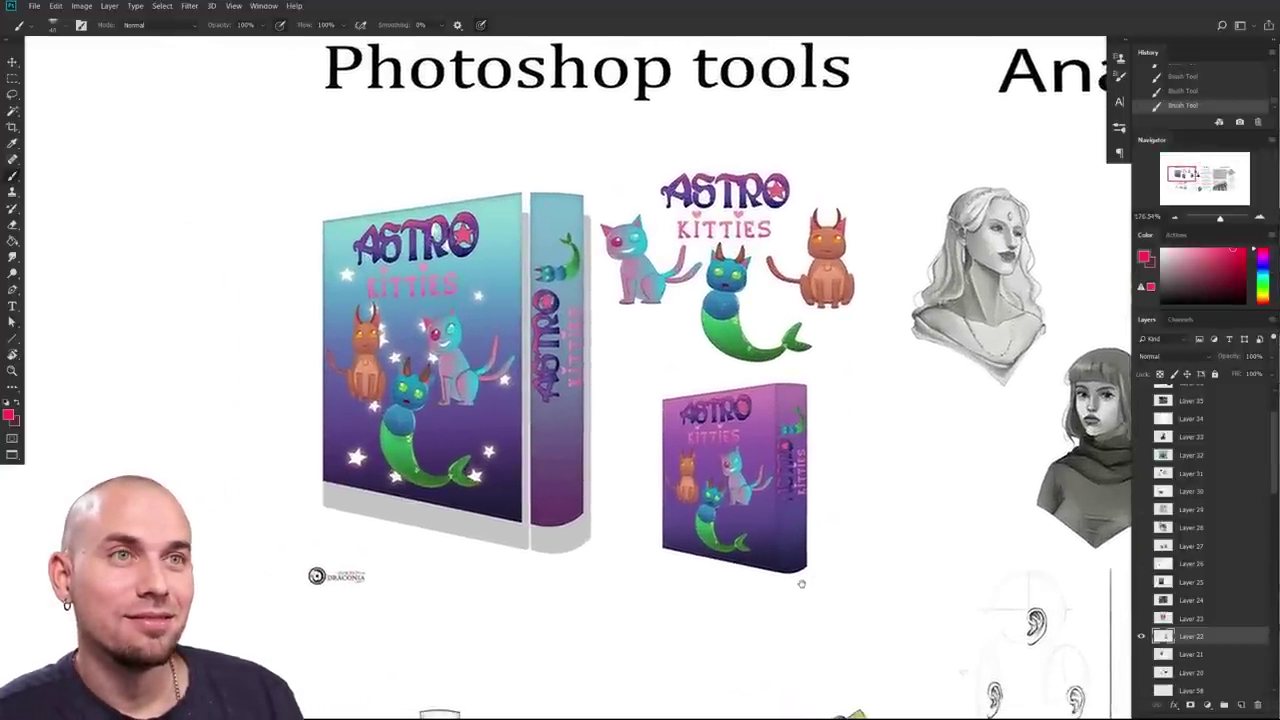
left_click_drag(797, 583, 771, 603)
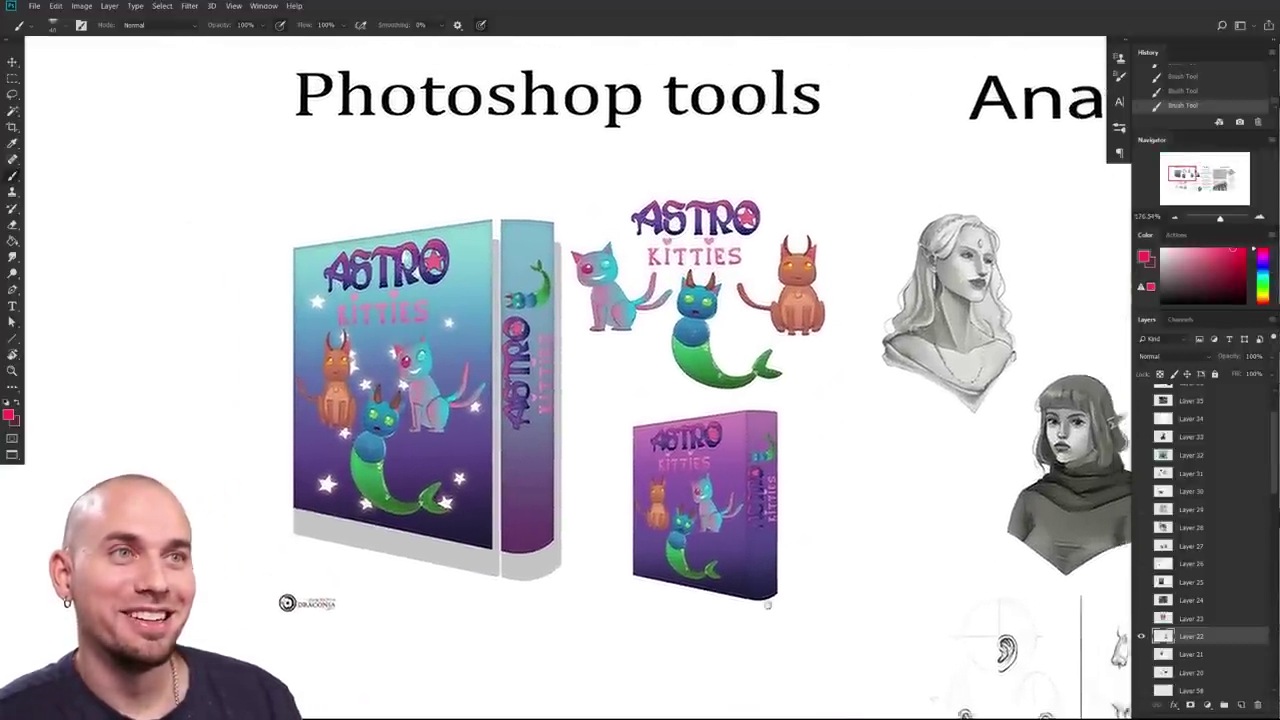
left_click_drag(586, 573, 654, 571)
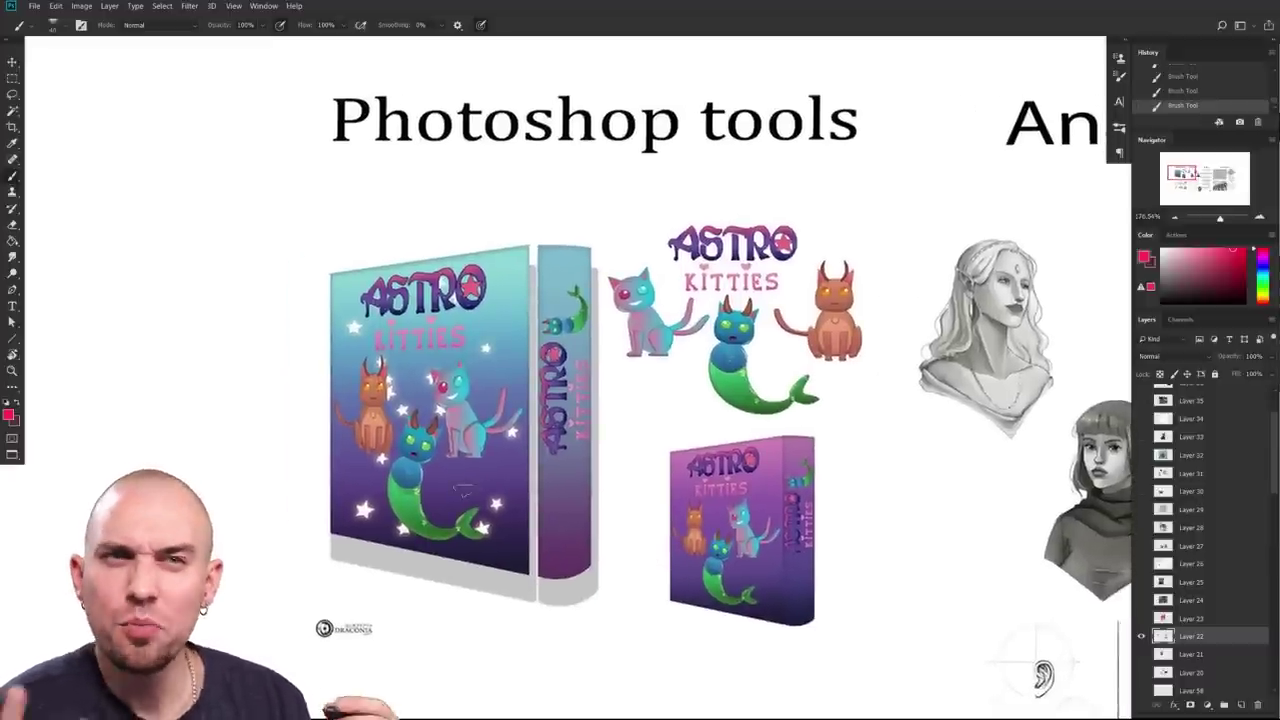
scroll(397, 427, "up", 3)
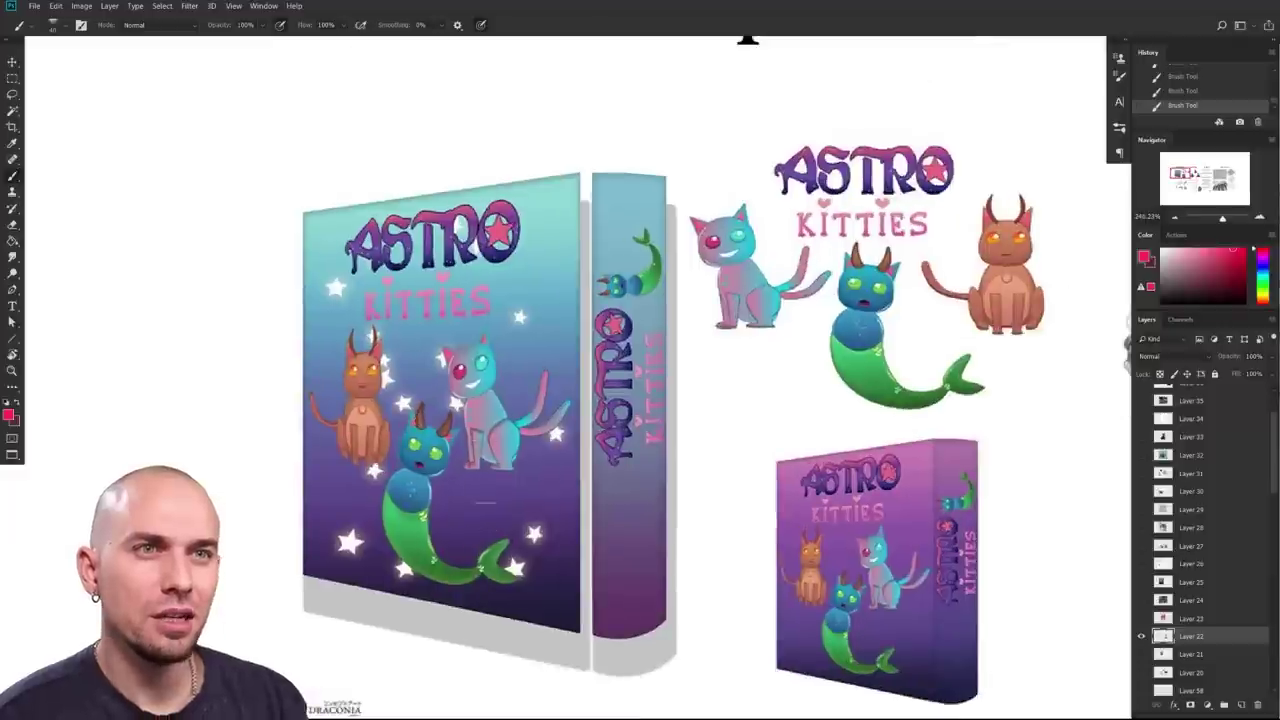
Step: Sample a purple from the large Astro Kitties box cover as the brush colour while inspecting the cats and title lettering
left_click(481, 500, "alt")
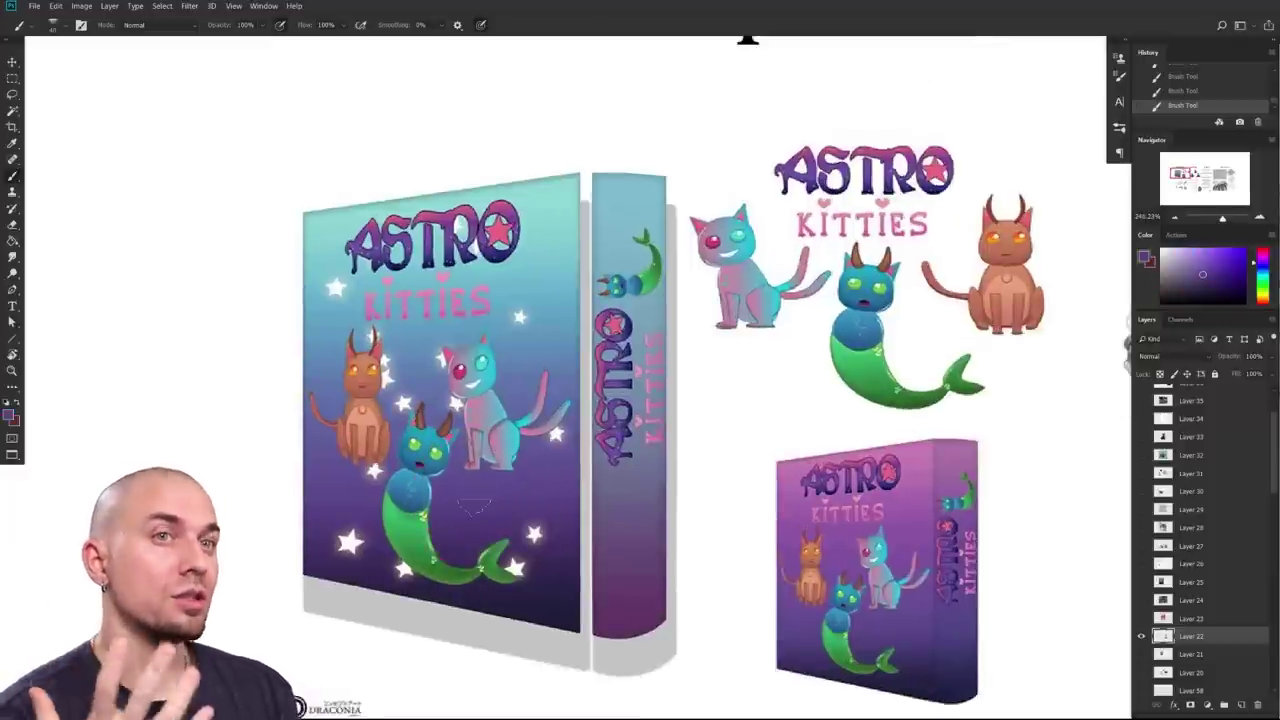
left_click_drag(767, 471, 530, 650)
scroll(530, 650, "up", 3)
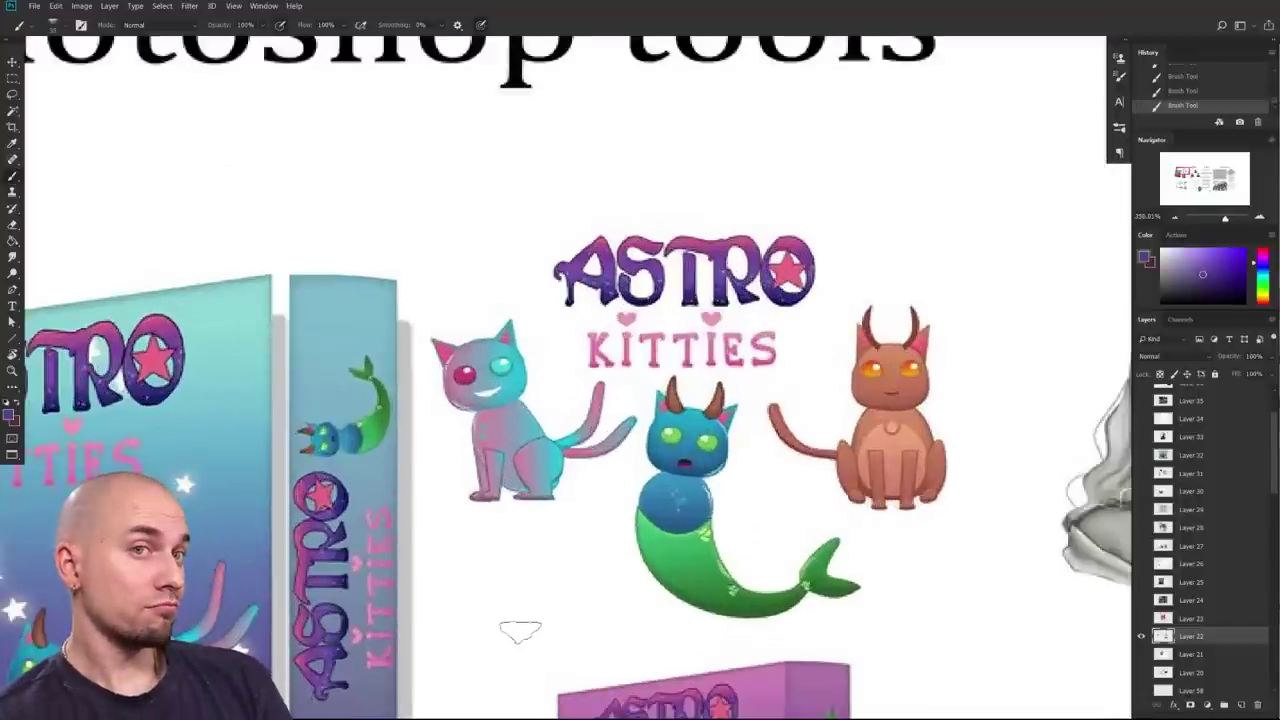
scroll(745, 505, "down", 4)
scroll(757, 548, "down", 3)
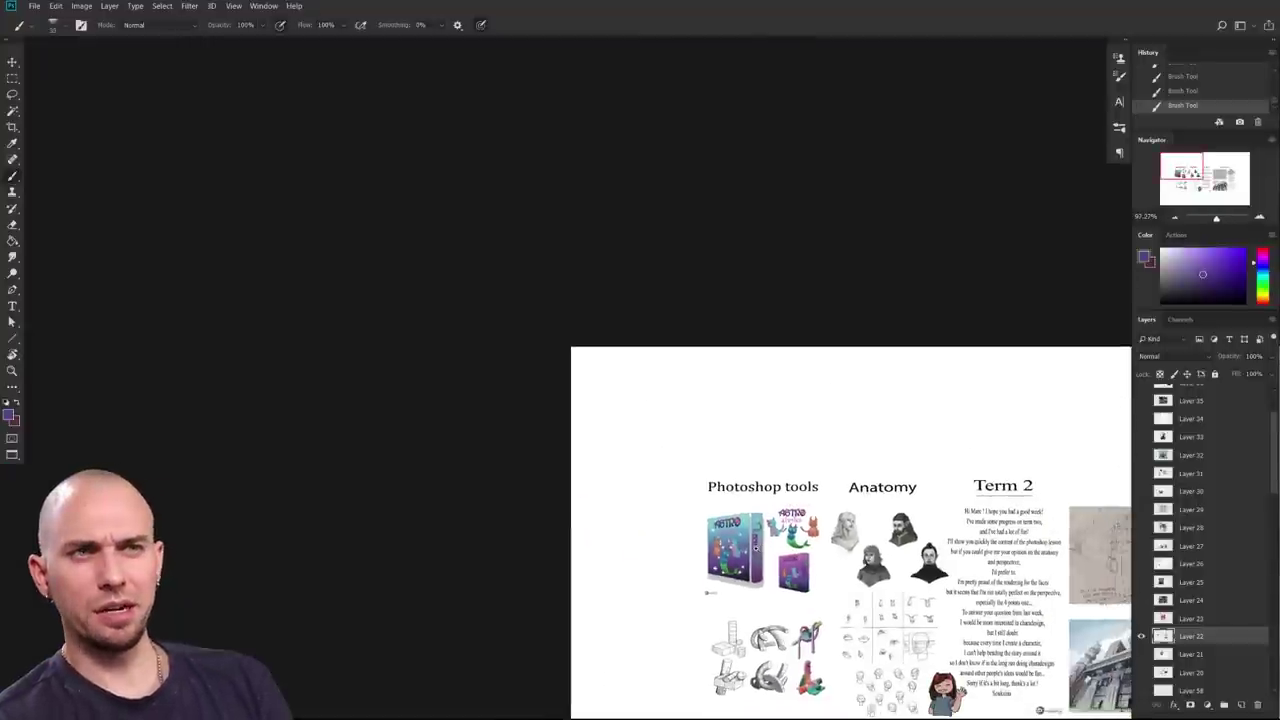
scroll(797, 532, "up", 4)
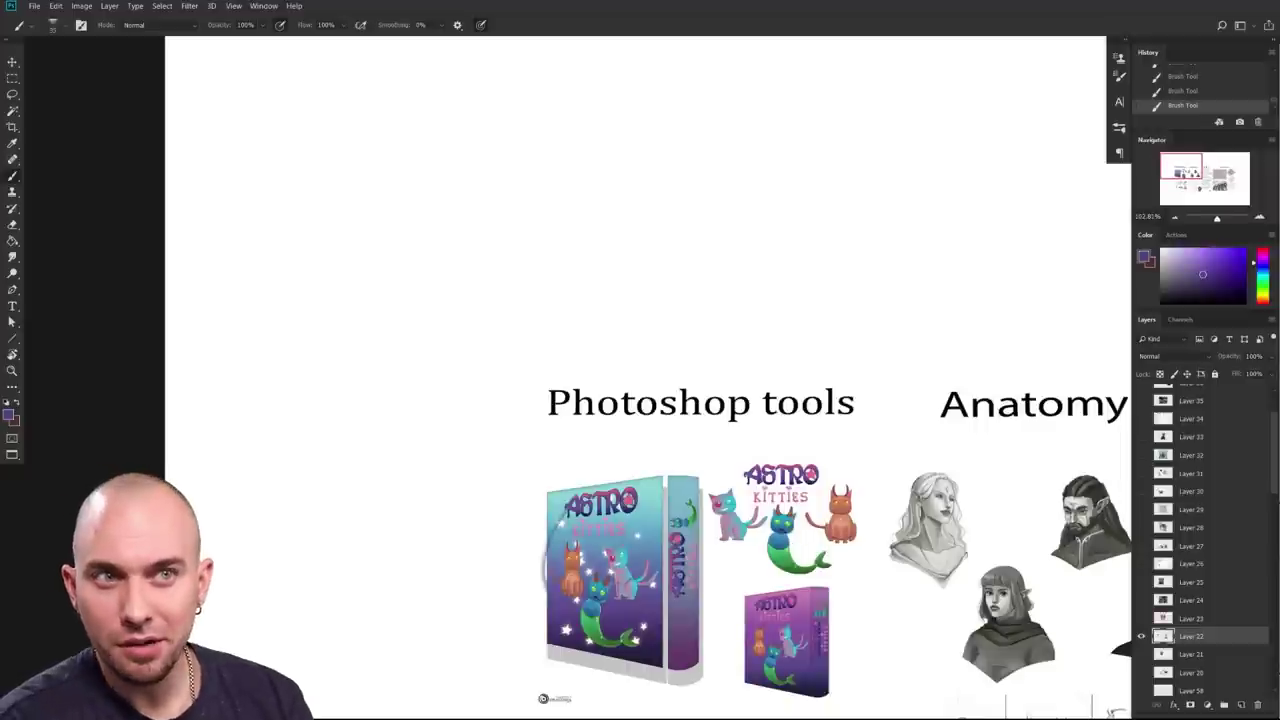
scroll(582, 585, "up", 5)
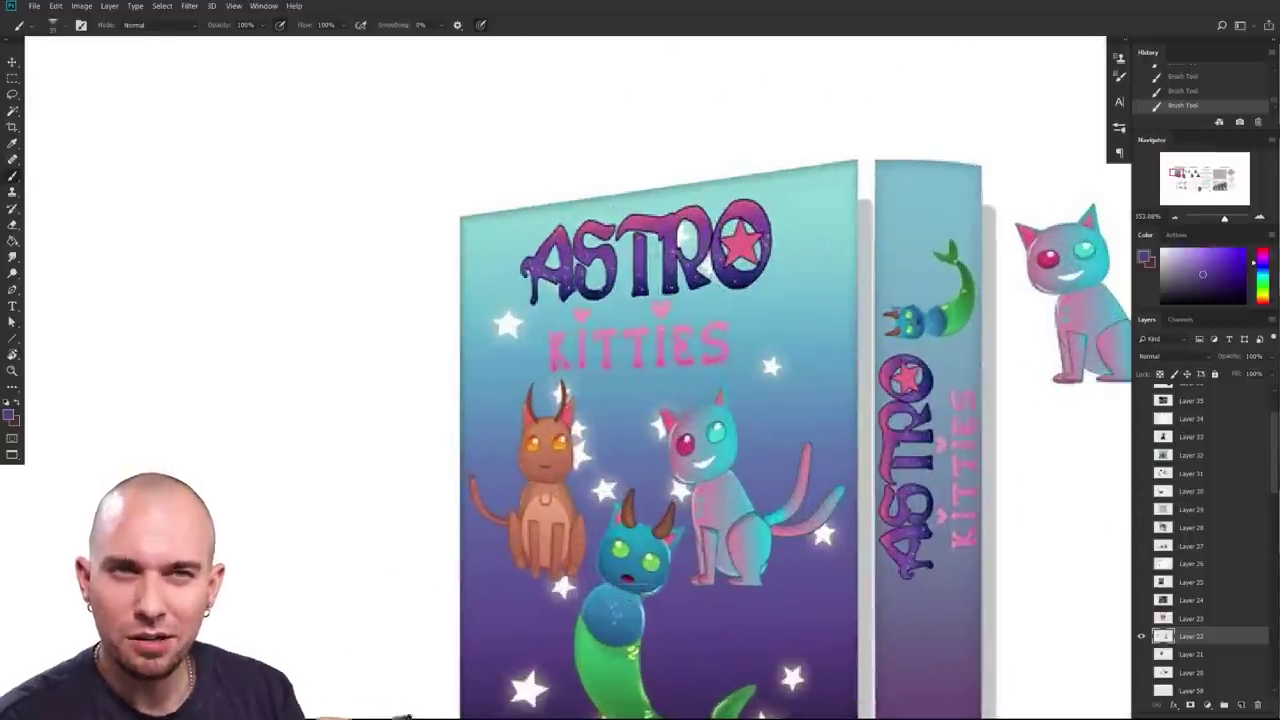
left_click_drag(672, 575, 611, 517)
left_click(750, 236, "alt")
left_click_drag(752, 234, 731, 358)
left_click_drag(708, 554, 650, 591)
scroll(772, 598, "down", 1)
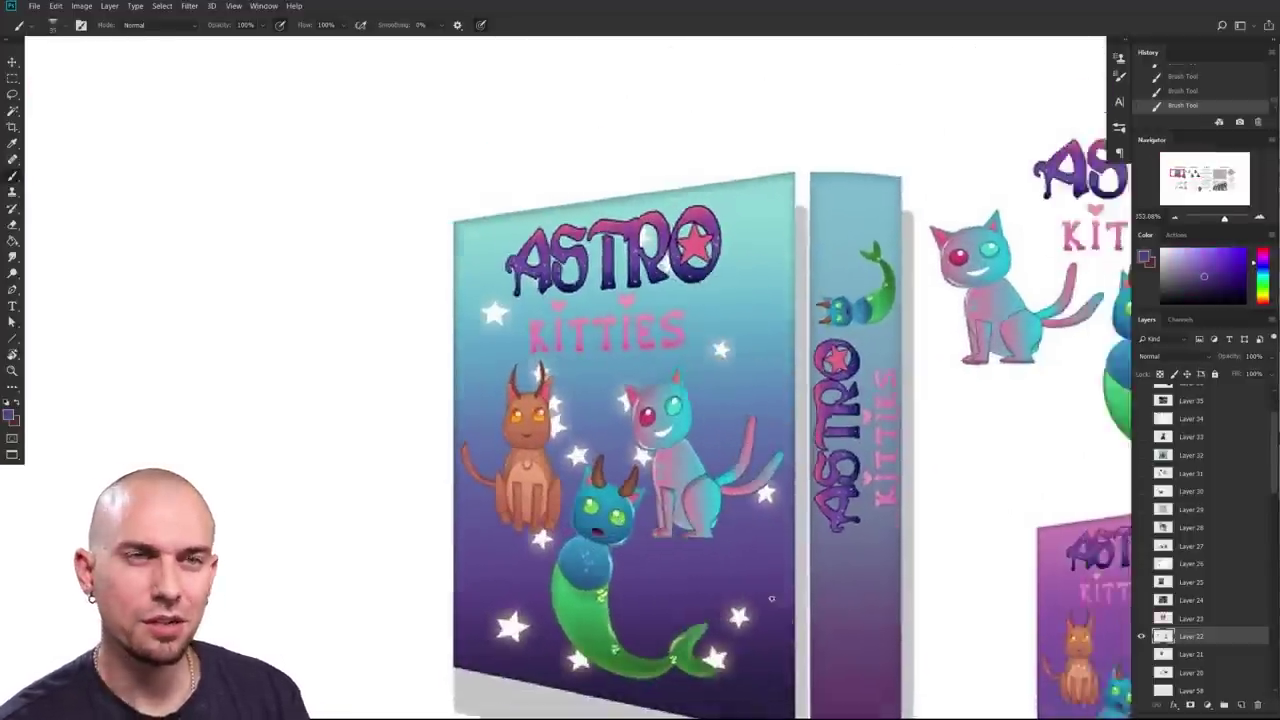
Step: Circle the large Astro Kitties box and the separate logo group in purple, and undo the marks
scroll(771, 598, "down", 4)
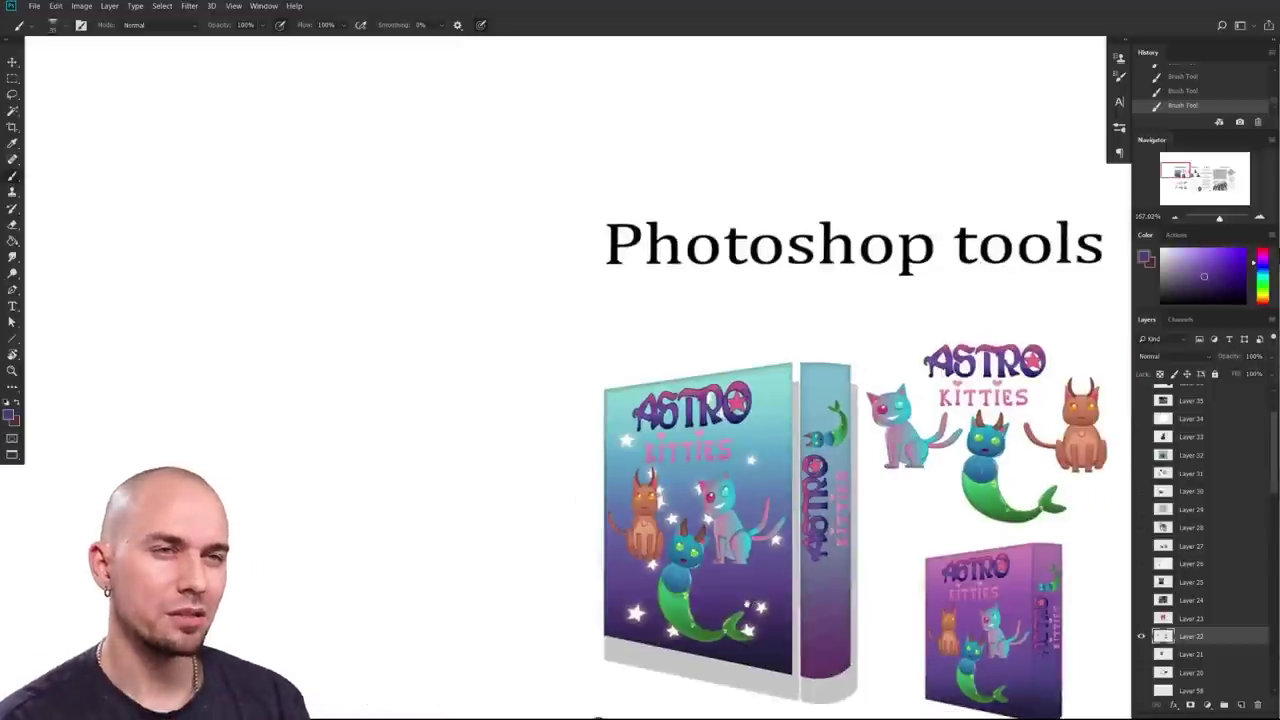
scroll(672, 606, "down", 6)
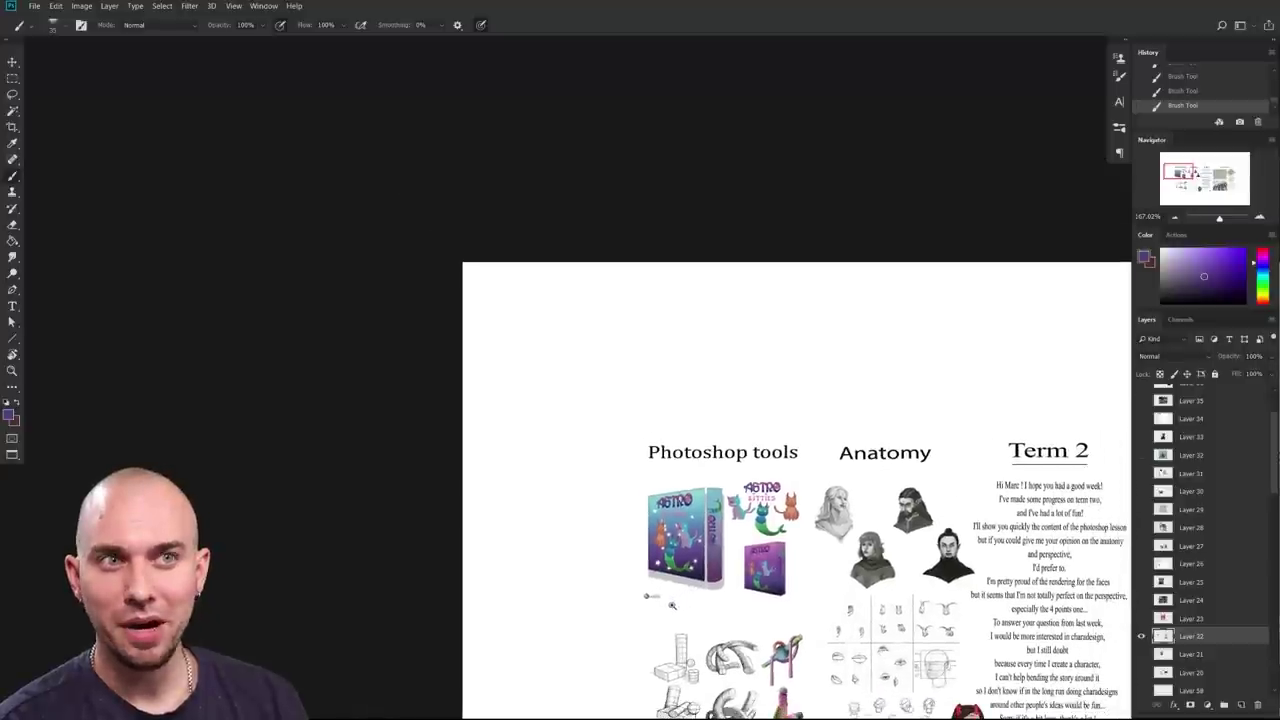
scroll(672, 606, "up", 2)
mouse_move(634, 541)
left_mouse_down()
mouse_move(634, 573)
mouse_move(655, 579)
left_mouse_up()
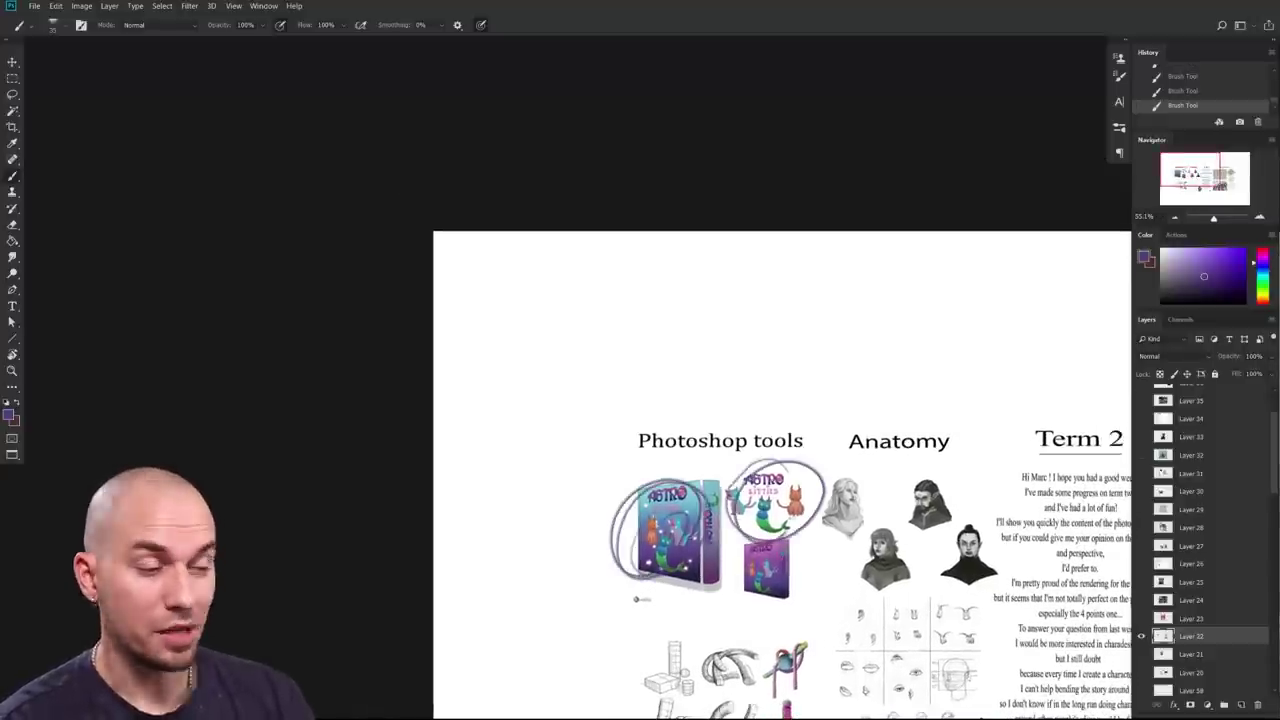
scroll(765, 563, "up", 6)
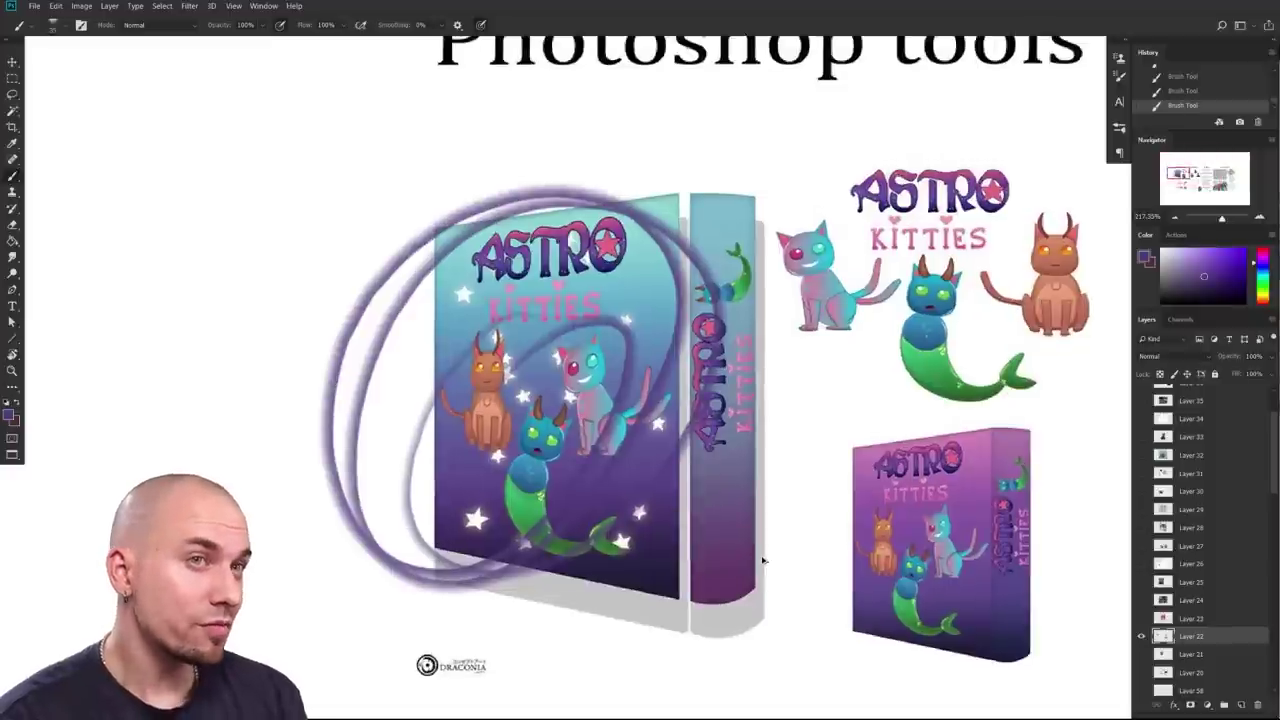
key("ctrl+z")
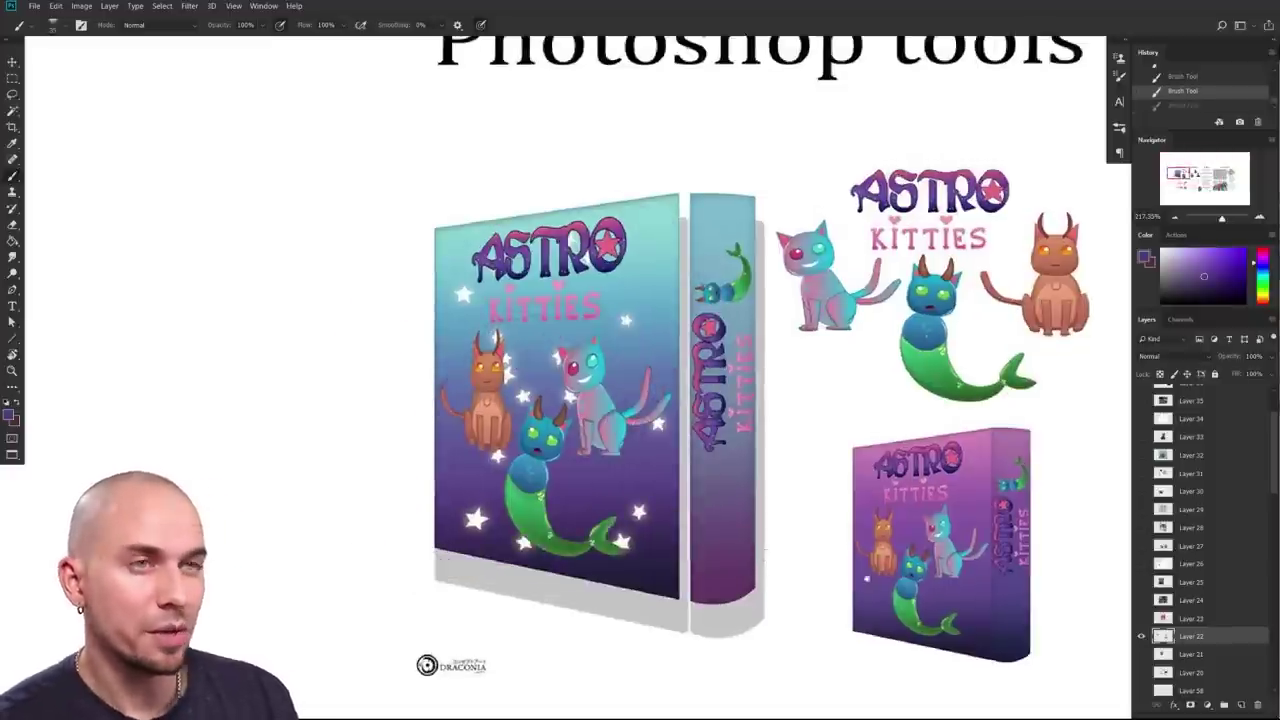
Step: Circle the Astro Kitties logo with its three cats again in purple, and undo the strokes
left_click_drag(815, 566, 689, 580)
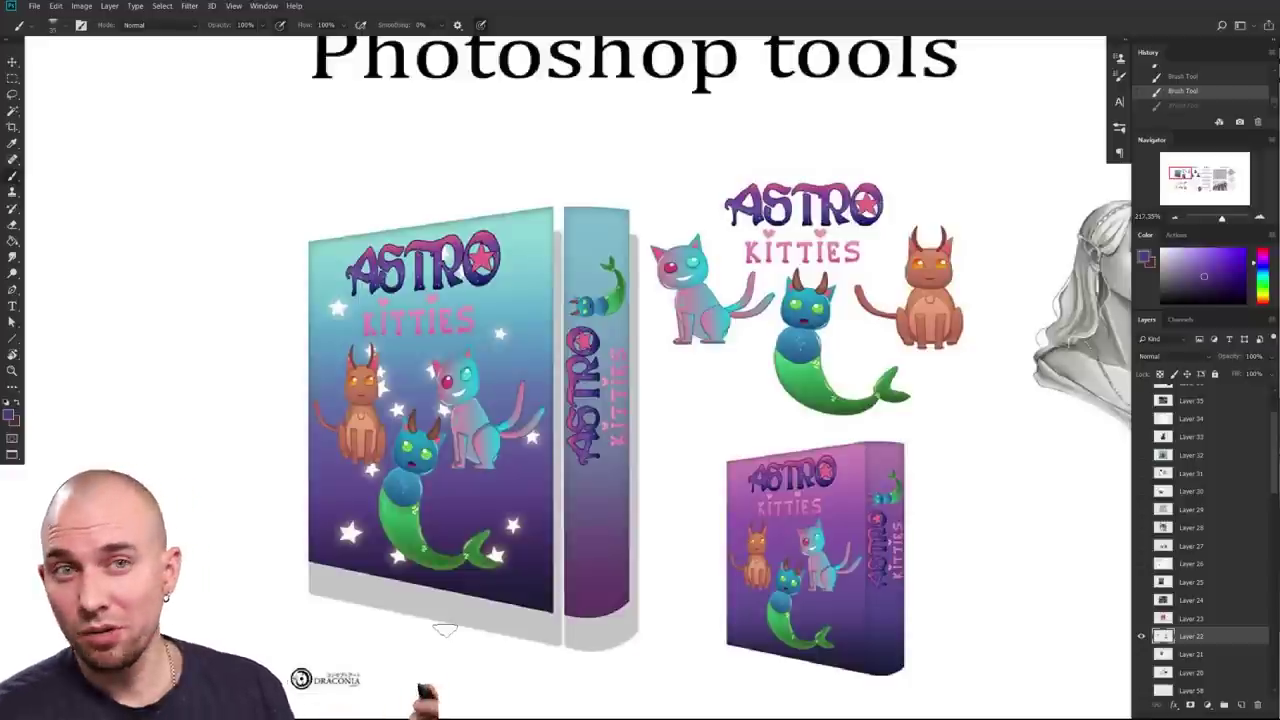
mouse_move(445, 631)
left_mouse_down()
mouse_move(357, 610)
mouse_move(261, 719)
left_mouse_up()
left_click_drag(575, 510, 622, 519)
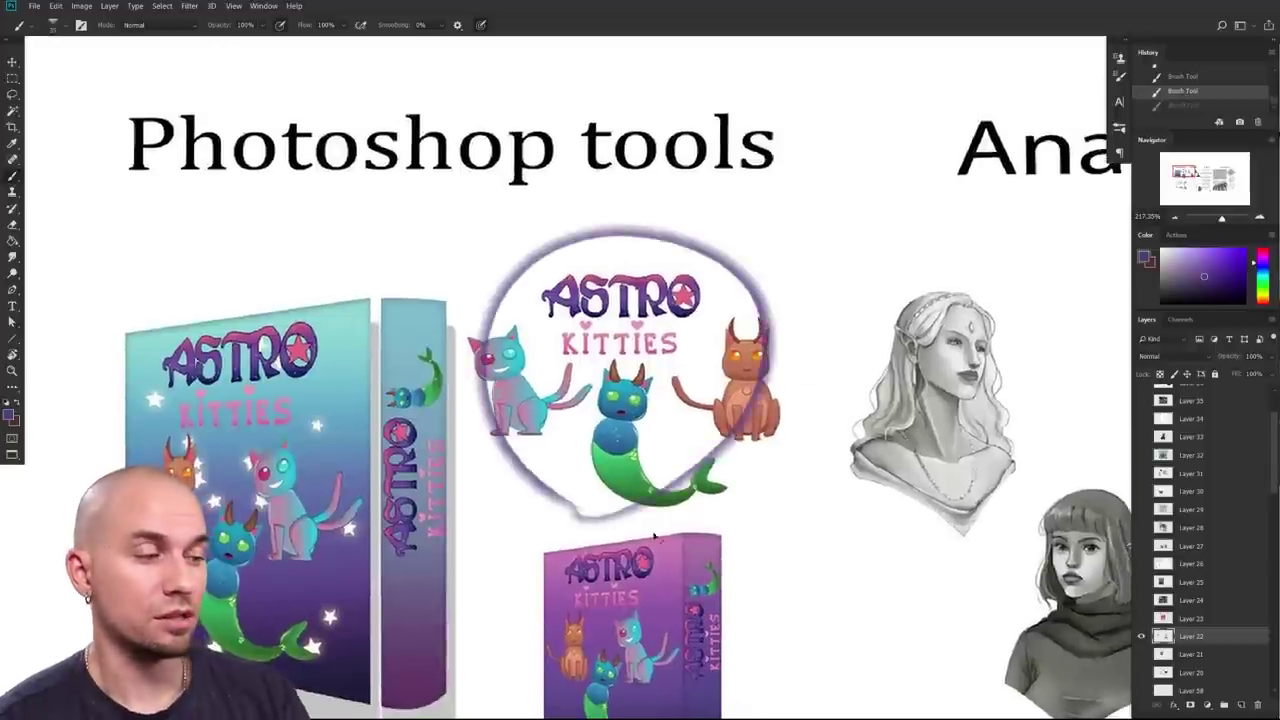
key("ctrl+z")
scroll(739, 601, "down", 5)
mouse_move(662, 582)
left_mouse_down()
mouse_move(697, 514)
mouse_move(680, 560)
mouse_move(644, 569)
mouse_move(895, 616)
mouse_move(987, 659)
left_mouse_up()
mouse_move(664, 212)
left_mouse_down()
mouse_move(518, 428)
mouse_move(670, 210)
left_mouse_up()
key("ctrl+z")
Step: Review the Term 2 sheet as a whole, comparing the Photoshop tools section with the anatomy and perspective work
left_click_drag(782, 600, 715, 602)
left_click_drag(800, 580, 539, 472)
scroll(640, 380, "down", 2)
scroll(640, 380, "up", 4)
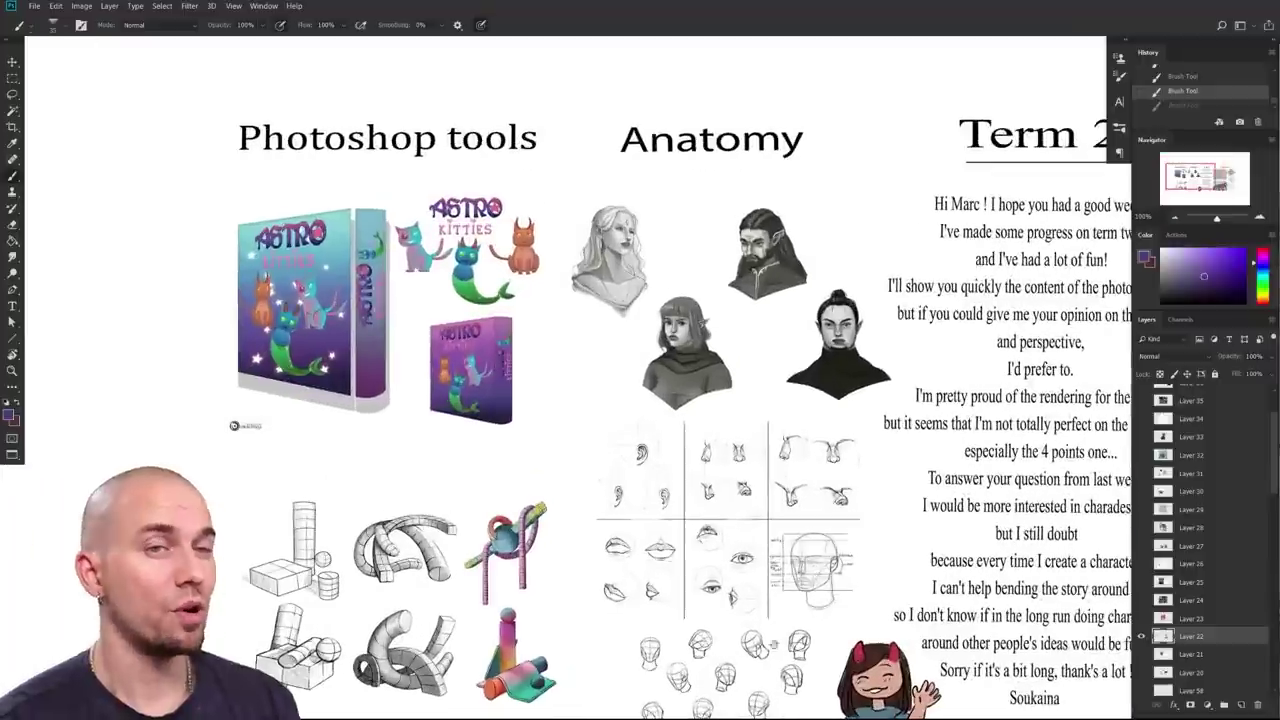
scroll(640, 380, "down", 4)
scroll(640, 380, "up", 1)
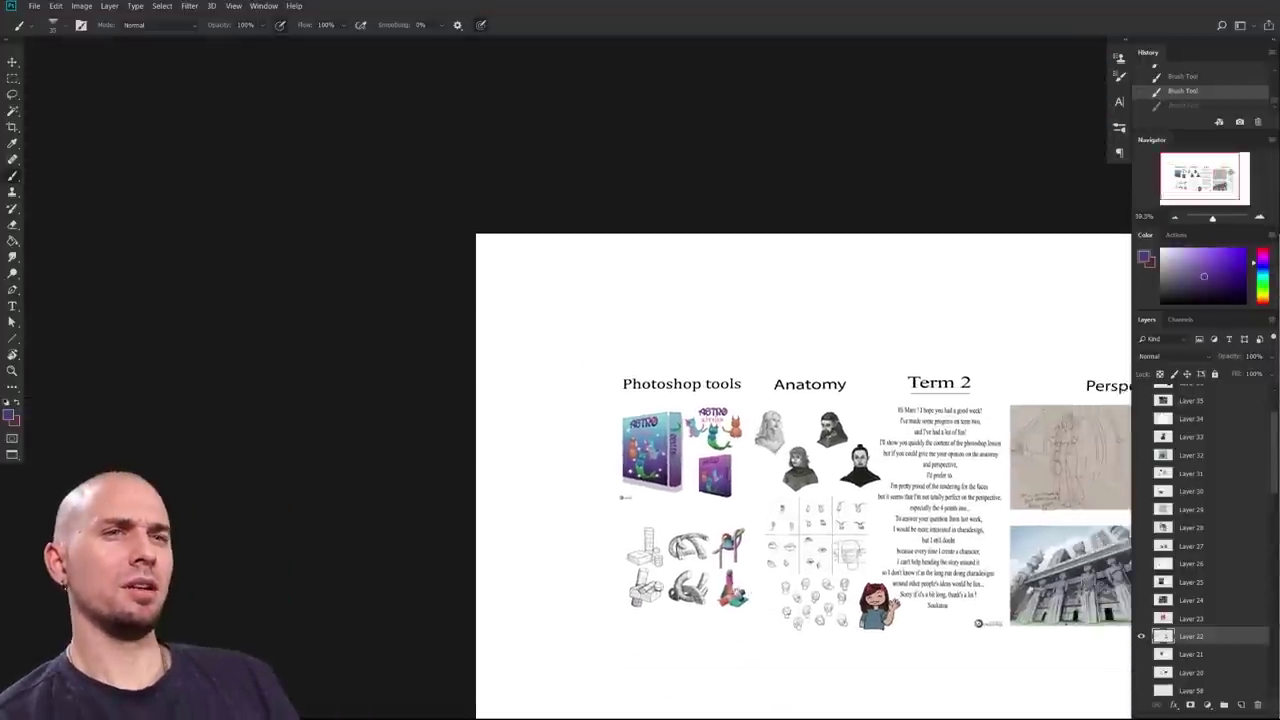
scroll(634, 575, "down", 4)
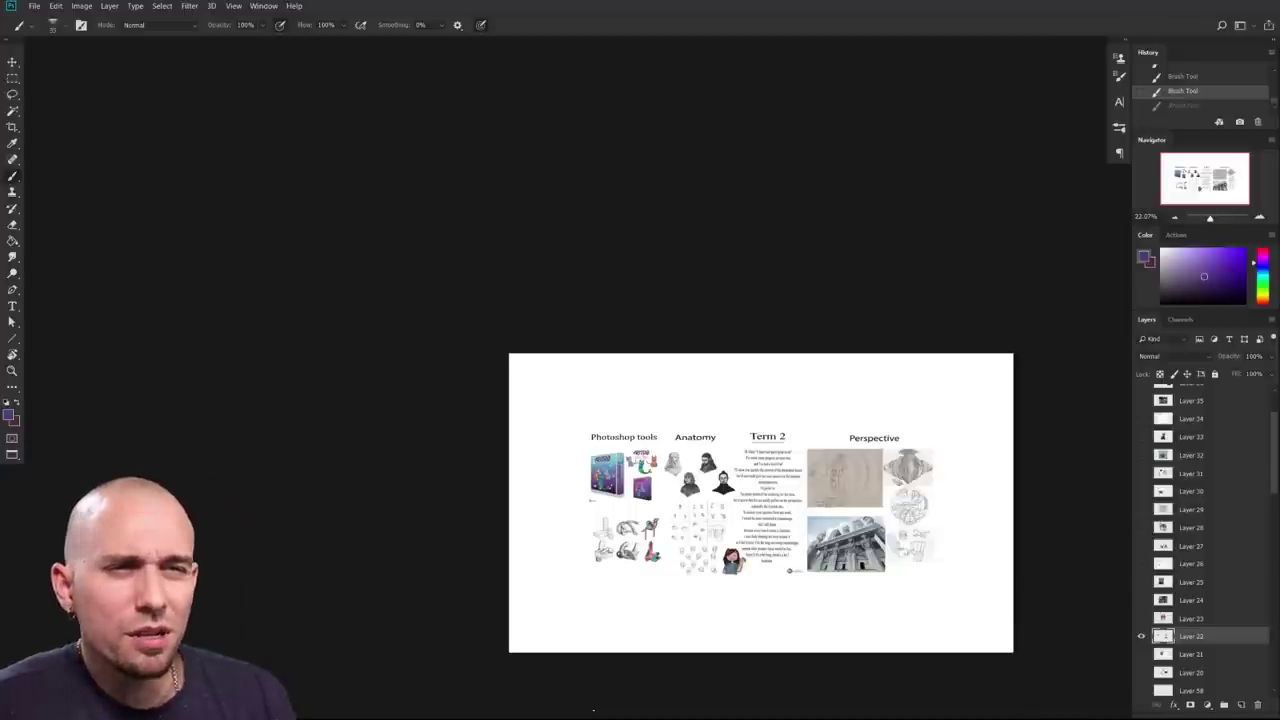
scroll(608, 505, "up", 5)
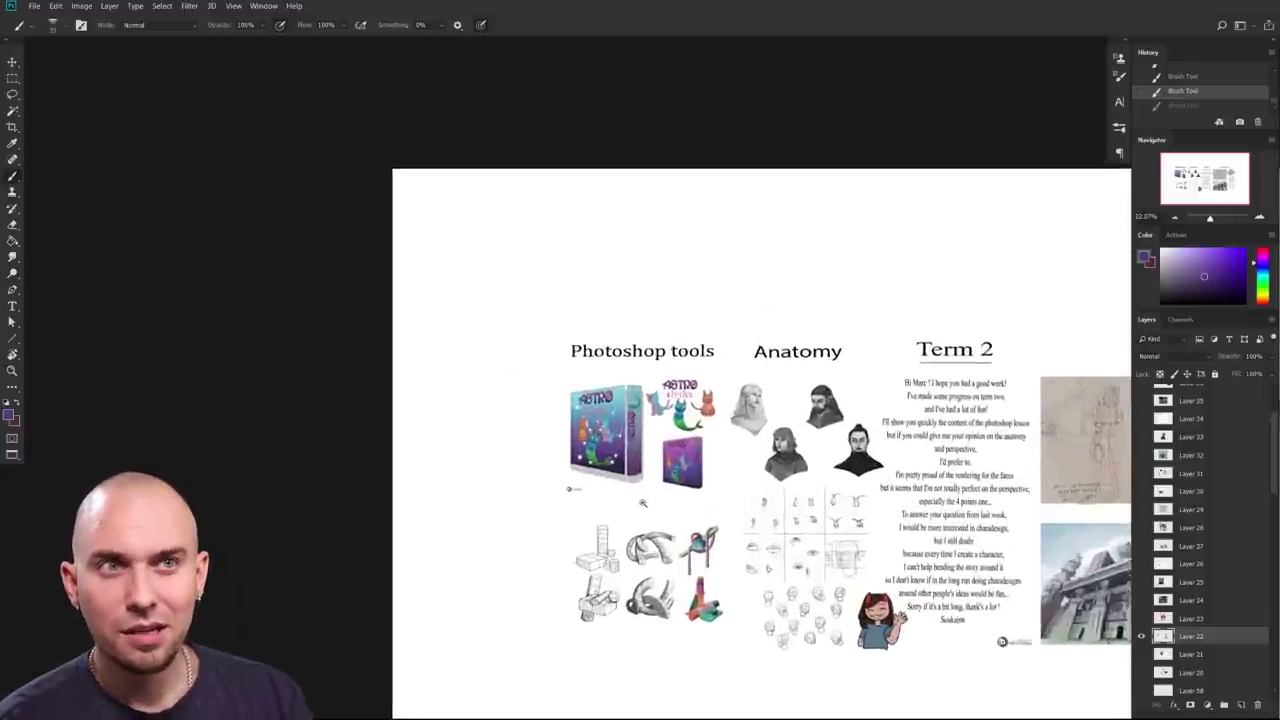
scroll(660, 493, "down", 4)
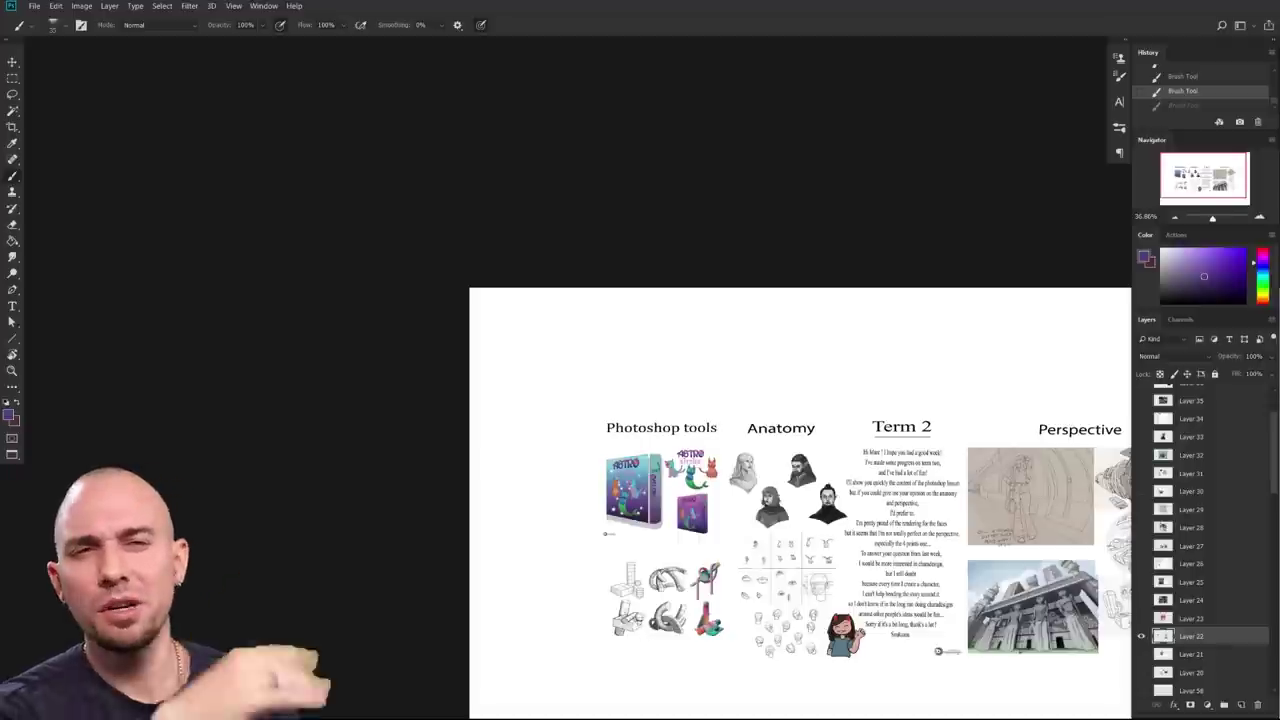
Step: Examine the contour-lined basic shapes, bent tubes and coloured shape renderings in the Photoshop tools section up close
left_click_drag(767, 590, 870, 600)
left_click_drag(875, 602, 630, 585)
left_click_drag(825, 680, 645, 579)
left_click_drag(818, 600, 1130, 600)
left_click_drag(110, 573, 850, 536)
left_click_drag(850, 536, 586, 514)
left_click_drag(586, 514, 1152, 590)
left_click_drag(729, 517, 839, 540)
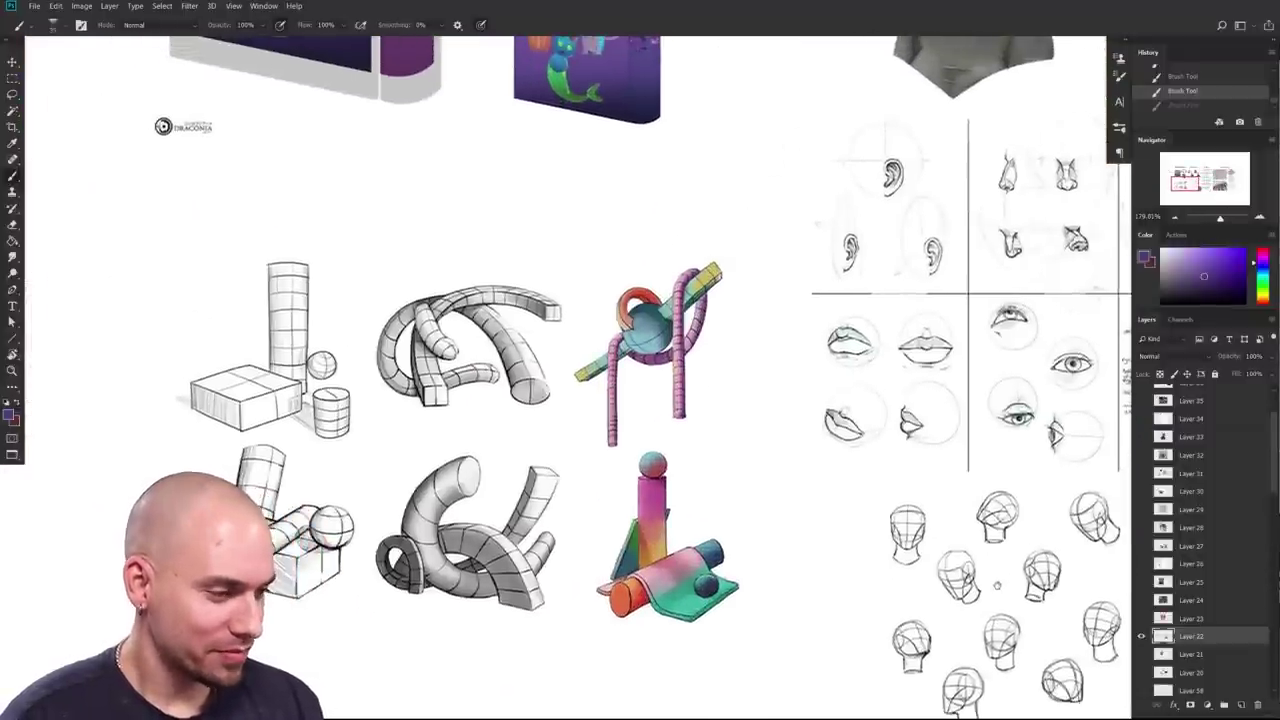
Step: Compare the contour-lined shapes, bent tubes and coloured shape renderings with the neighbouring anatomy studies on the Term 2 sheet
scroll(565, 376, "right", 5)
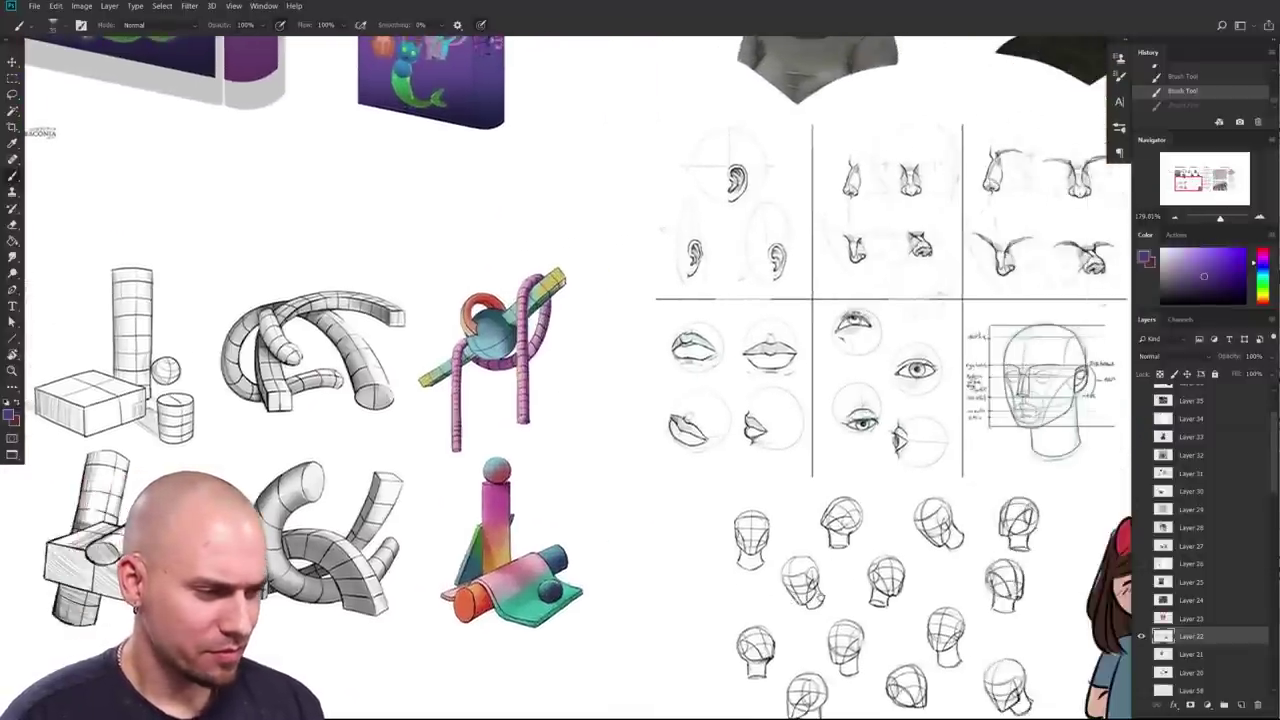
left_click_drag(896, 597, 862, 620)
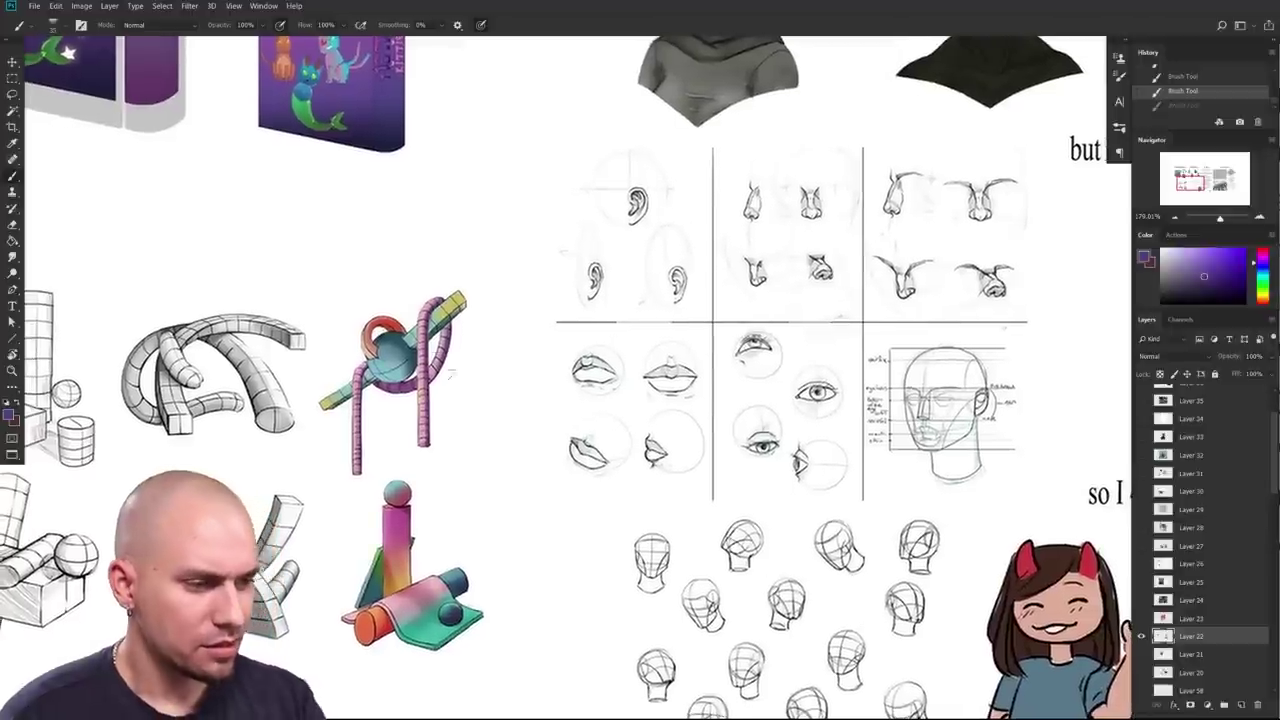
left_click_drag(434, 526, 586, 520)
left_click_drag(675, 514, 653, 535)
scroll(652, 536, "down", 4)
scroll(652, 536, "right", 2)
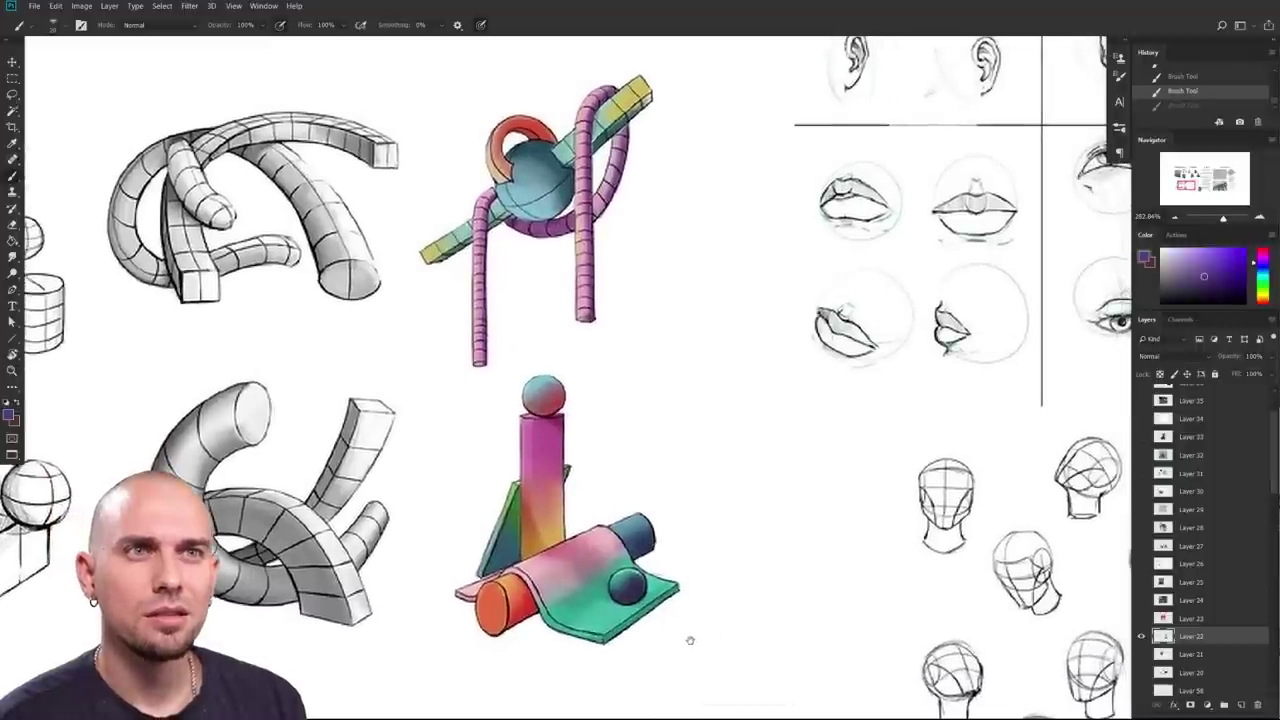
left_click_drag(690, 643, 1025, 618)
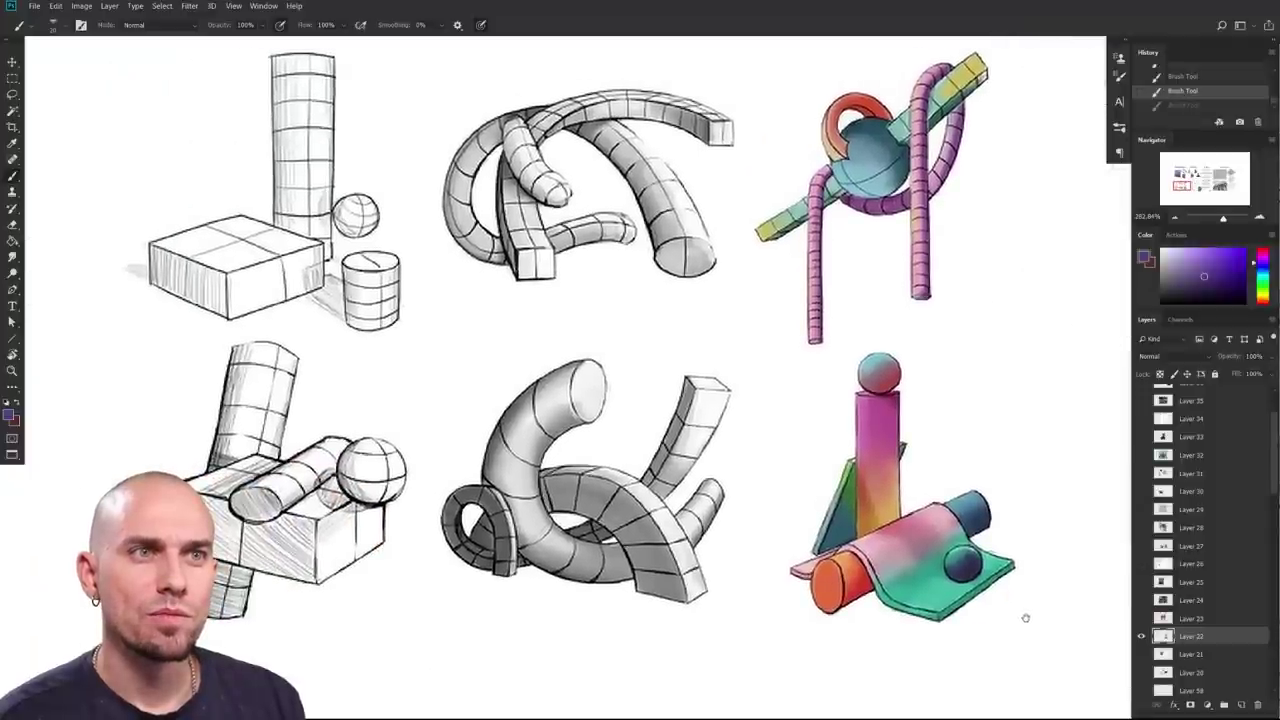
left_click_drag(1025, 618, 820, 643)
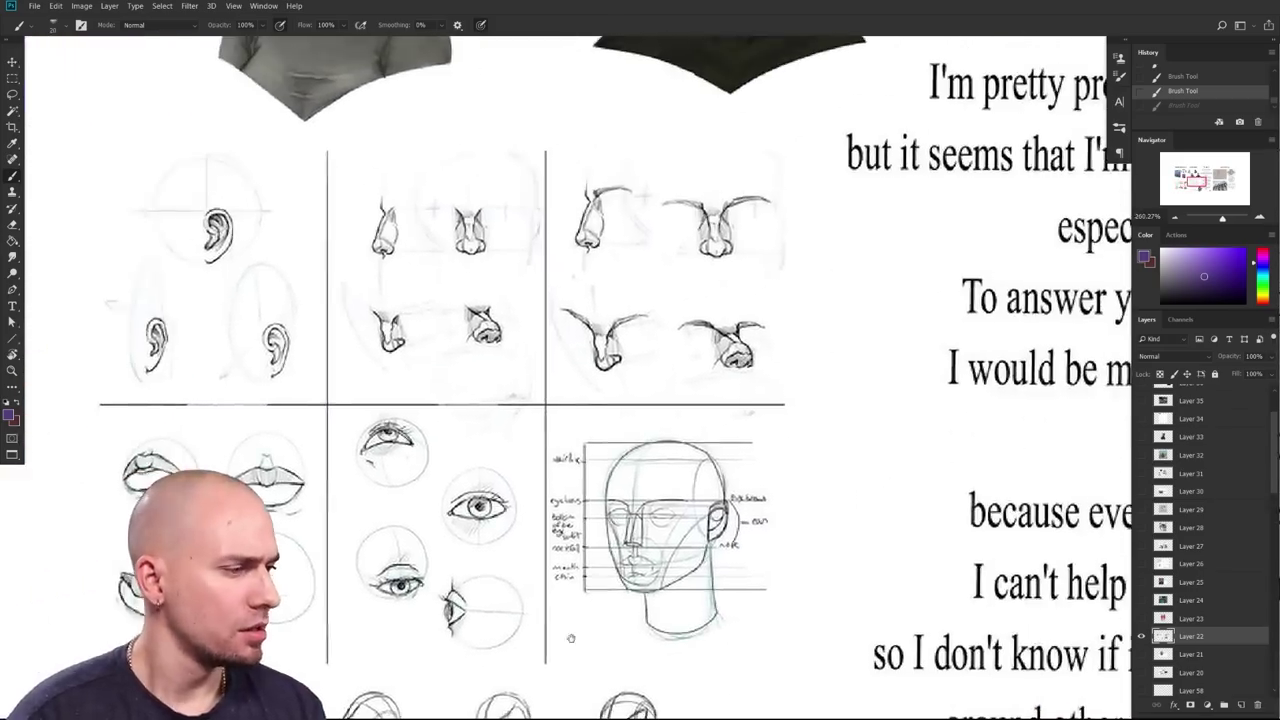
Step: Examine the ear, nose, lip and eye studies, the head proportion diagram and the construction heads
left_click_drag(895, 636, 993, 600)
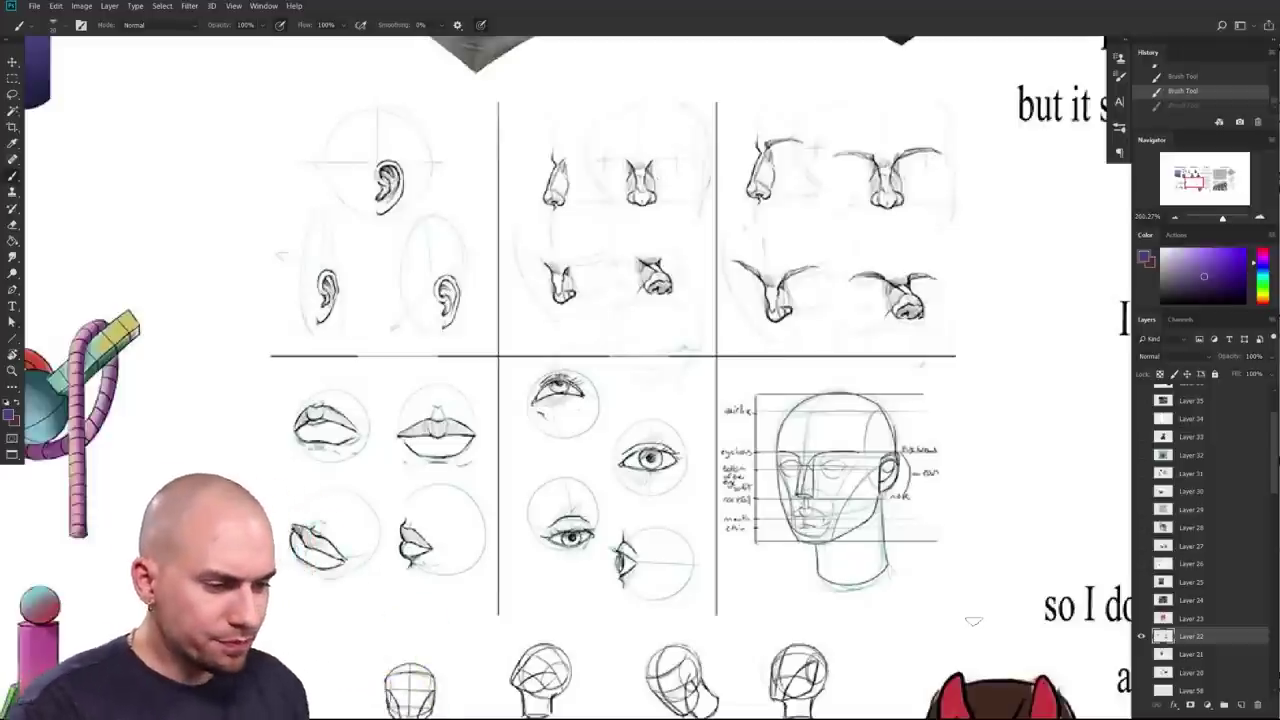
mouse_move(911, 553)
left_mouse_down()
mouse_move(858, 595)
mouse_move(870, 587)
left_mouse_up()
scroll(870, 587, "right", 2)
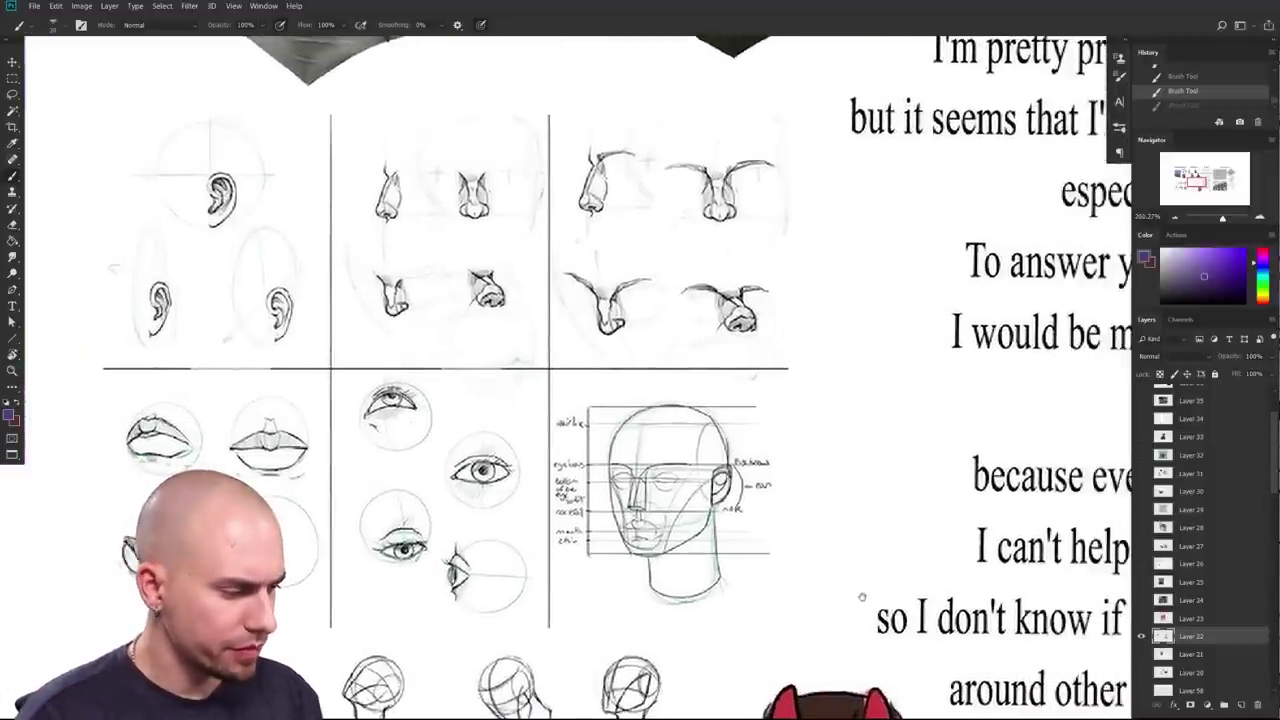
left_click_drag(876, 598, 880, 597)
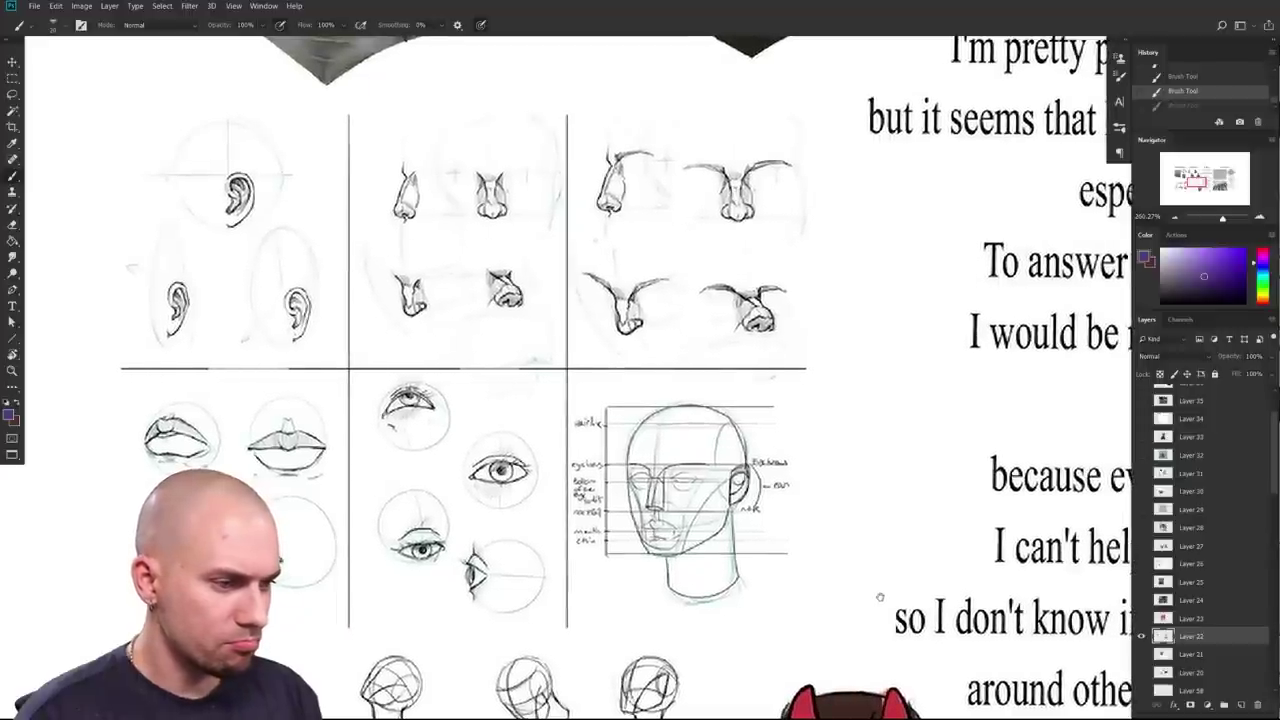
scroll(880, 597, "down", 5)
scroll(880, 597, "left", 2)
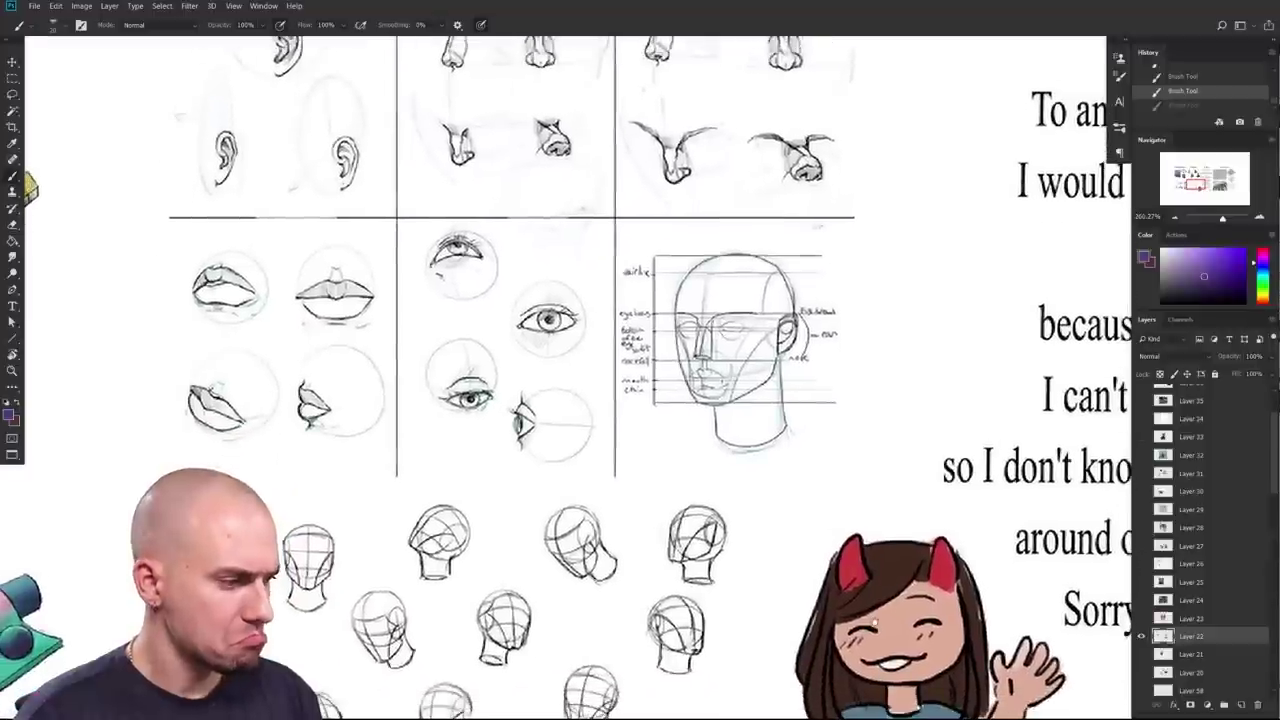
left_click_drag(876, 624, 880, 626)
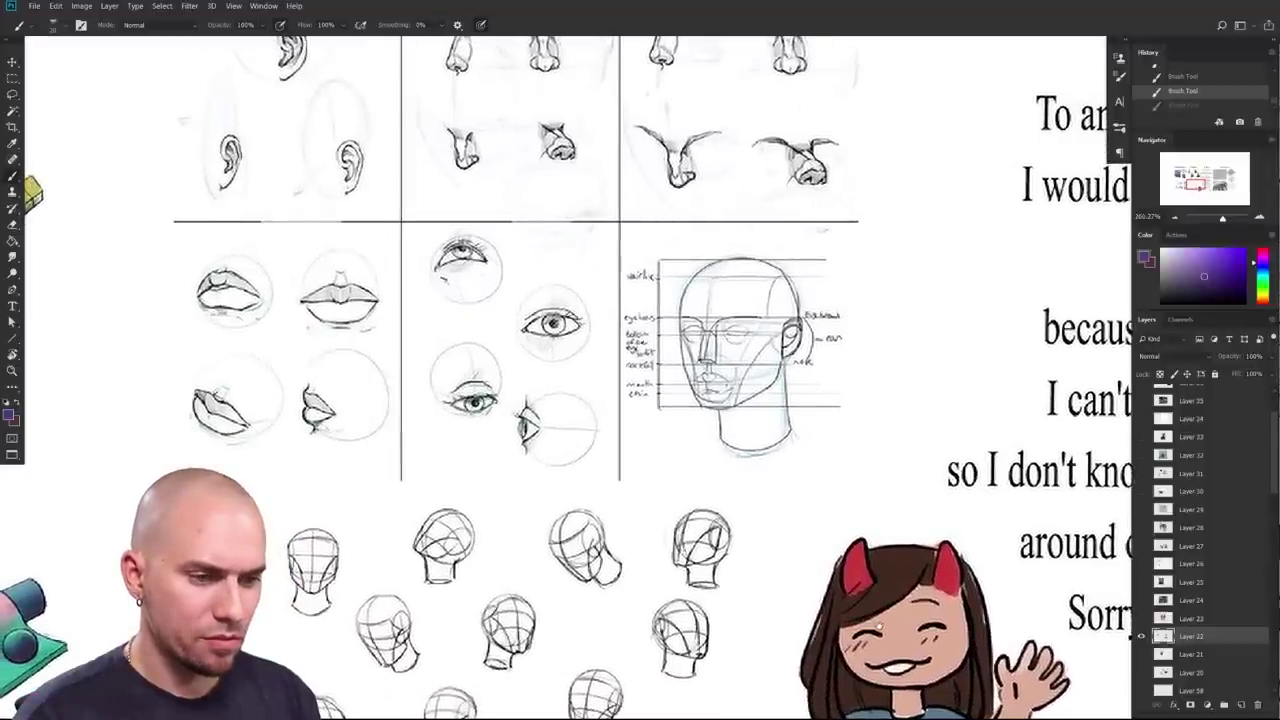
Step: Darken the inner left corner of the tilted three-quarter lips in the lower row with black brush strokes
scroll(456, 509, "left", 8)
scroll(456, 509, "up", 2)
scroll(456, 509, "left", 2)
scroll(520, 506, "up", 3)
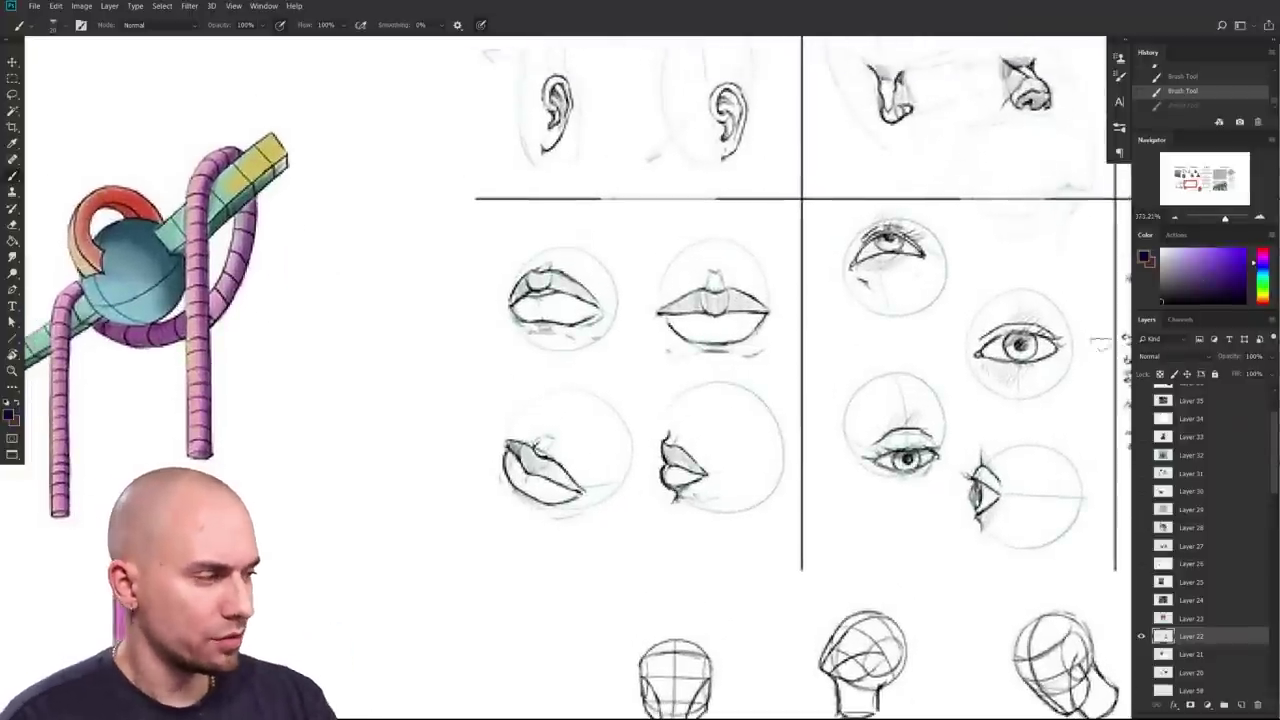
scroll(613, 546, "up", 3)
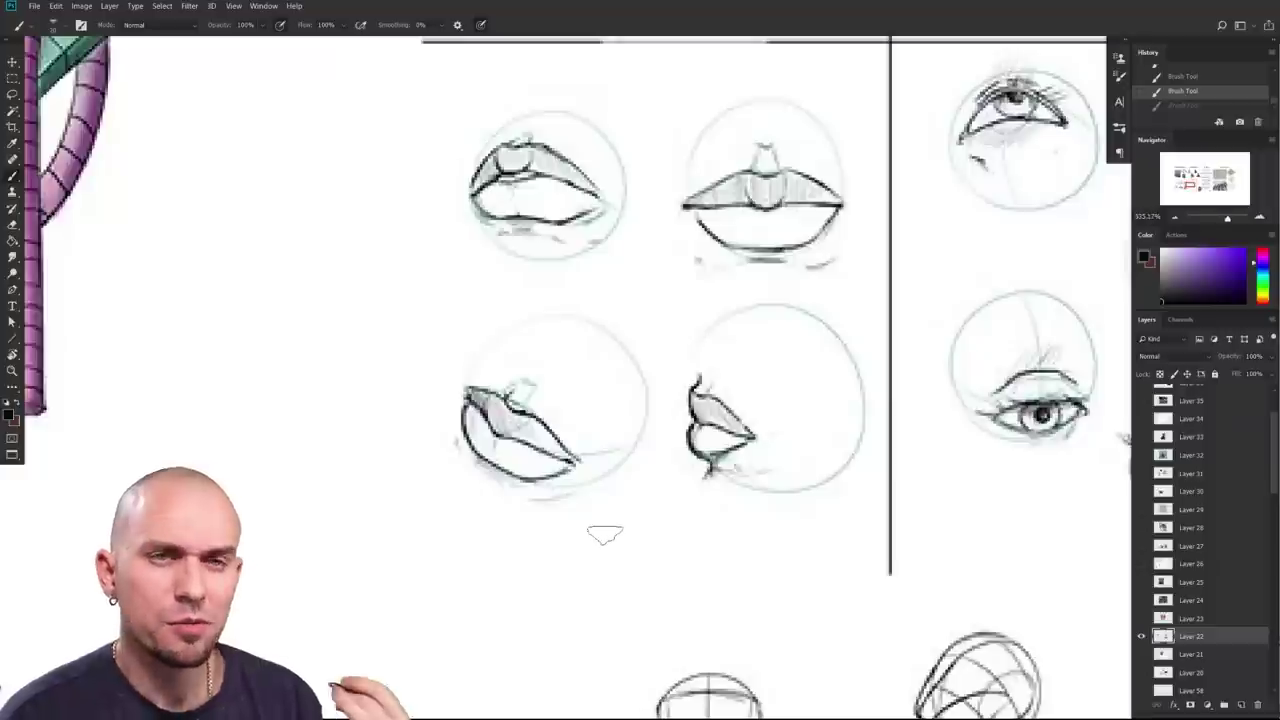
left_click_drag(611, 573, 568, 634)
left_click_drag(526, 547, 521, 520)
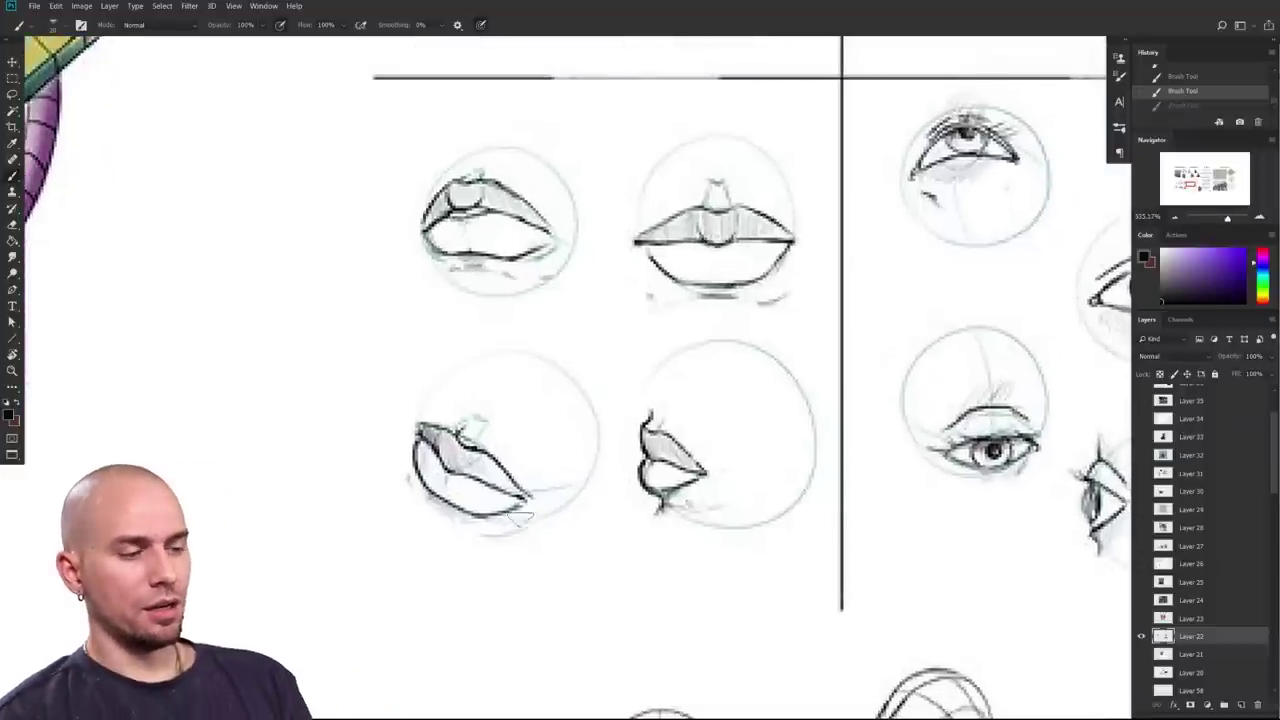
scroll(485, 655, "up", 2)
scroll(485, 655, "right", 1)
left_click_drag(492, 633, 516, 603)
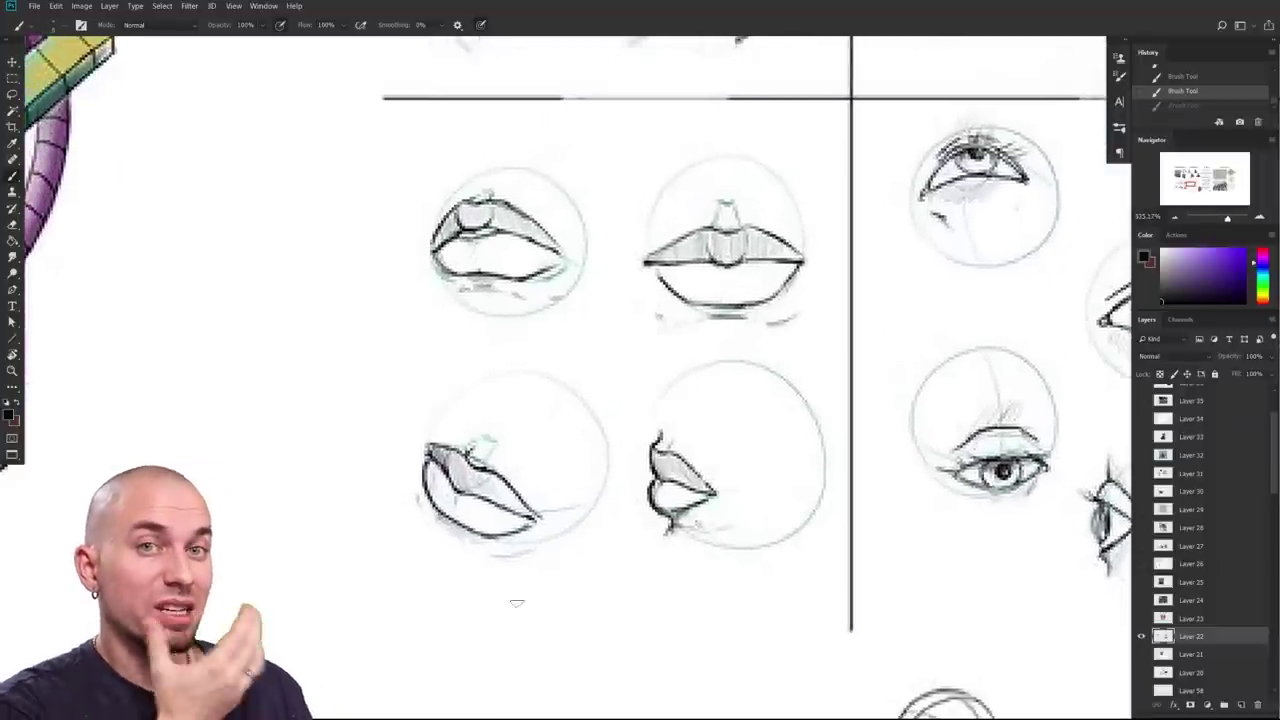
mouse_move(428, 461)
left_mouse_down()
mouse_move(443, 495)
mouse_move(435, 482)
left_mouse_up()
key("ctrl+z")
key("ctrl+z")
left_click_drag(466, 578, 466, 624)
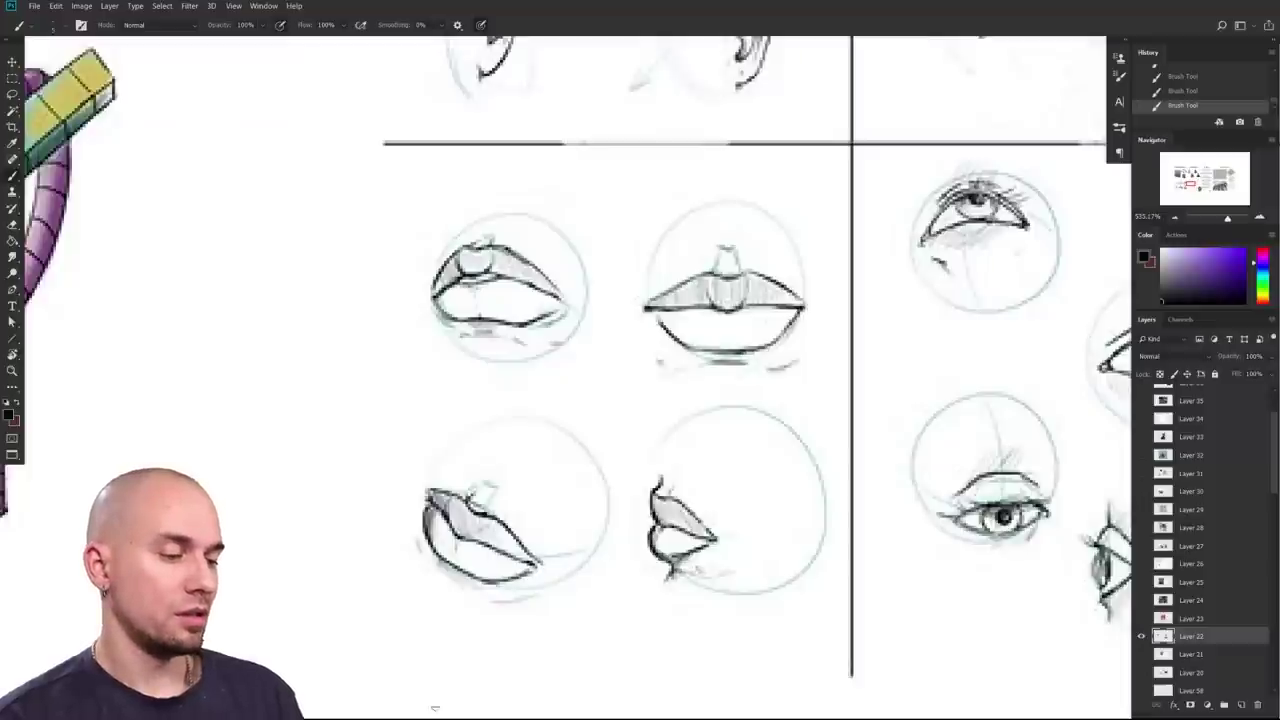
Step: Thicken the dark line between the front-view lips towards both mouth corners, and sample the paper white beside it
mouse_move(580, 587)
left_mouse_down()
mouse_move(554, 603)
mouse_move(569, 610)
left_mouse_up()
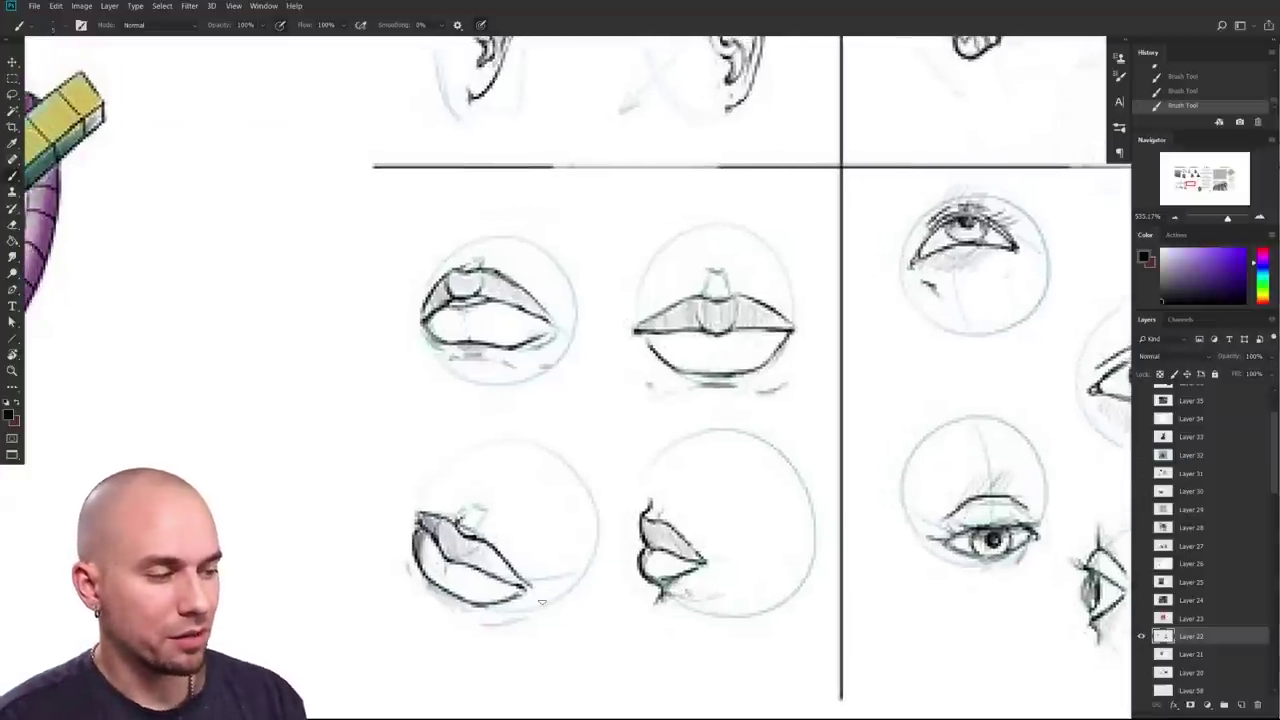
left_click_drag(744, 573, 604, 619)
scroll(704, 630, "right", 1)
scroll(704, 630, "up", 1)
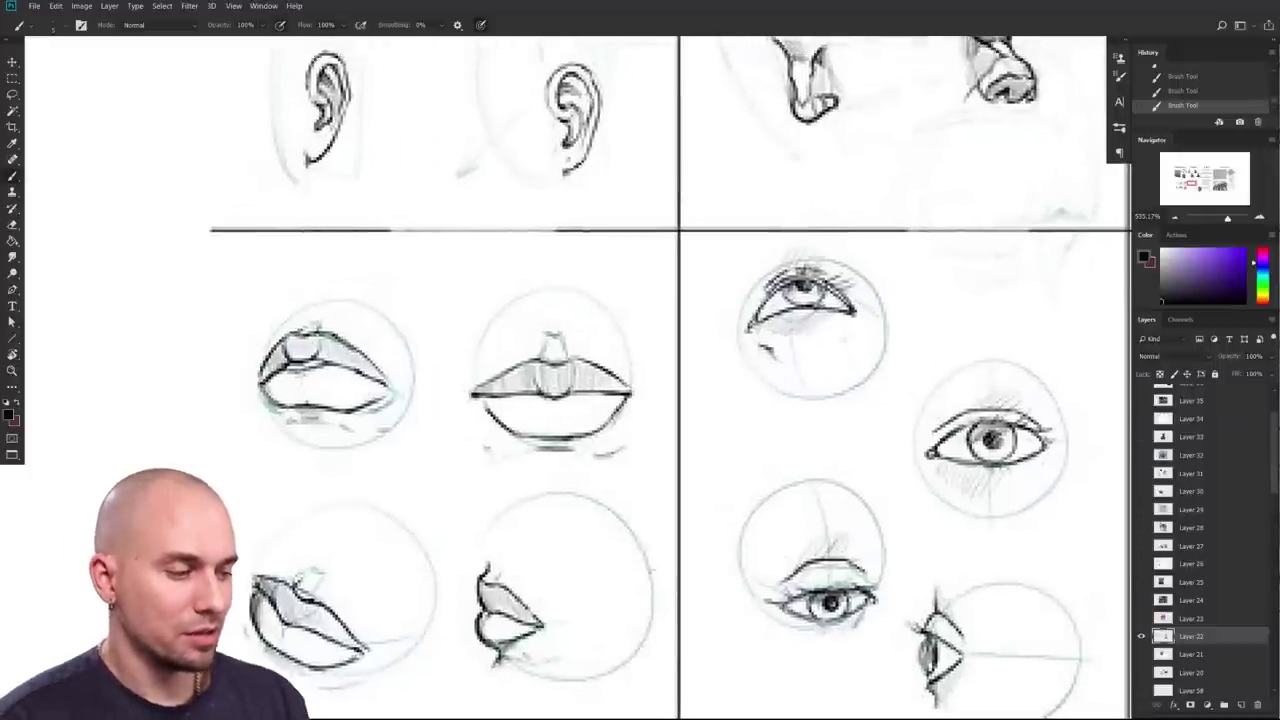
left_click_drag(530, 398, 476, 398)
left_click_drag(570, 386, 622, 398)
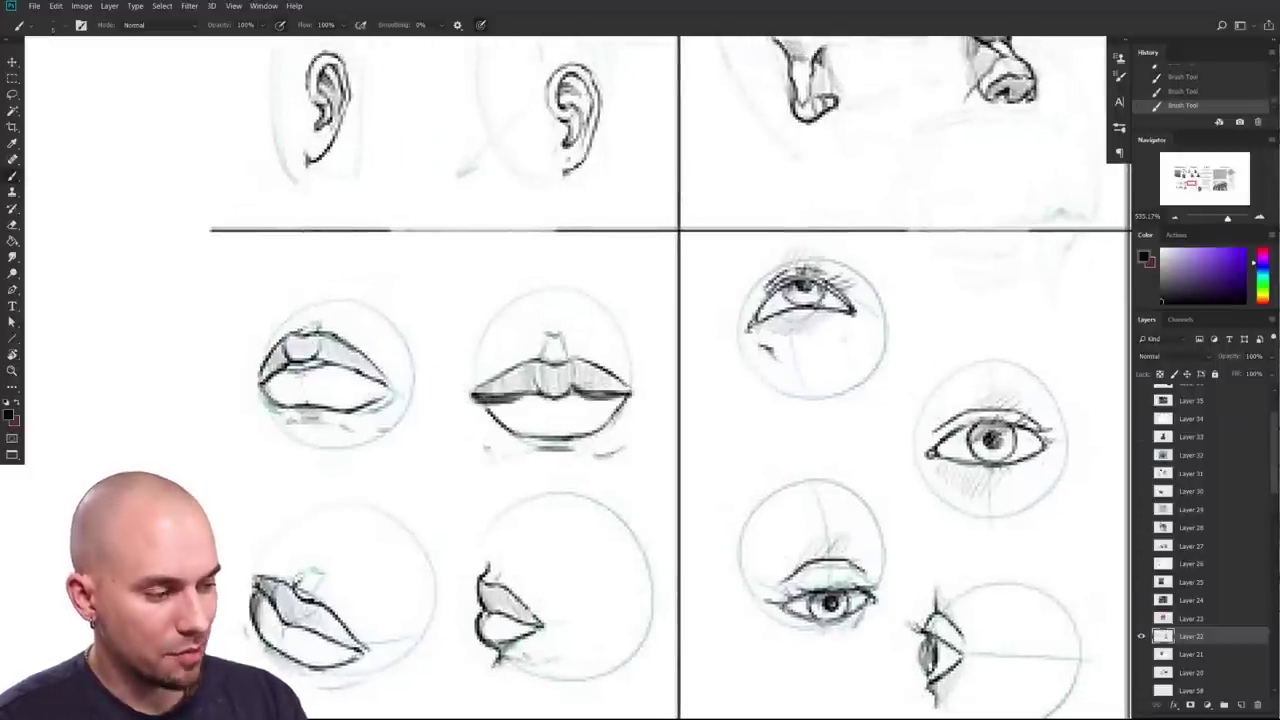
left_click(528, 413, "alt")
left_click(527, 412, "alt")
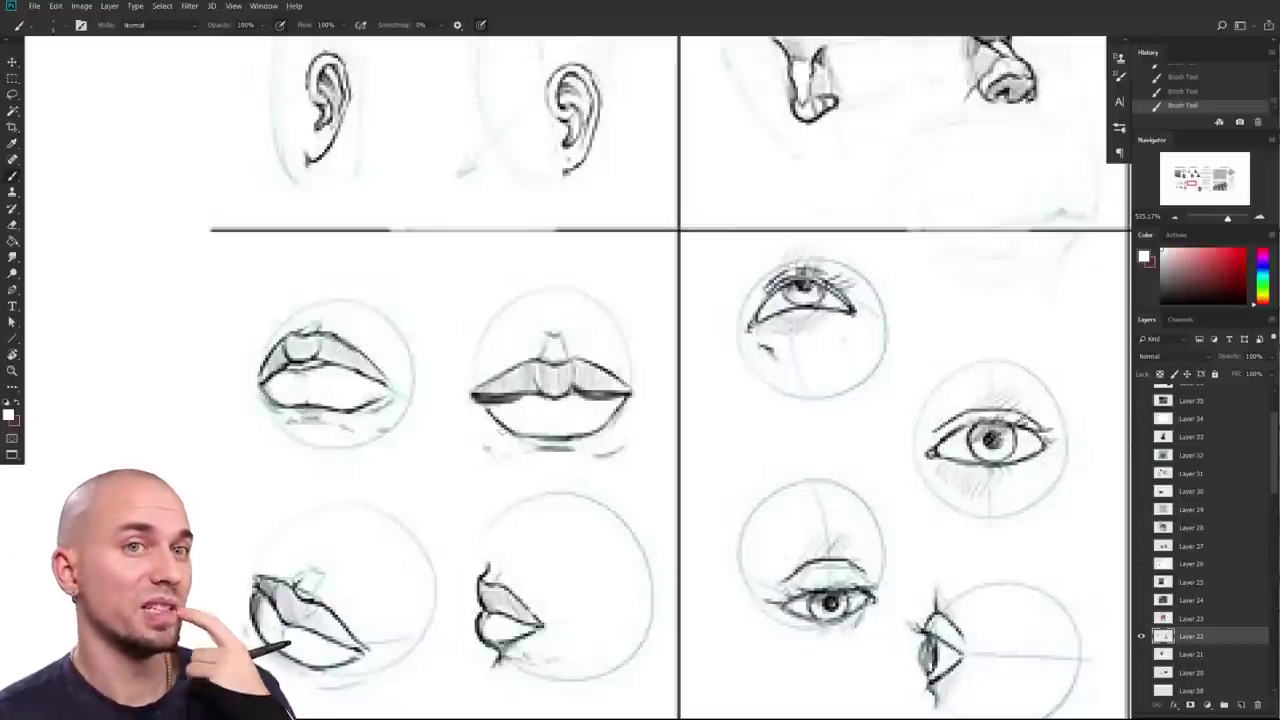
Step: Sketch rough enlarged lip-corner contours in black on the blank area beside the tilted three-quarter lips
mouse_move(582, 524)
left_mouse_down()
mouse_move(634, 468)
mouse_move(789, 491)
left_mouse_up()
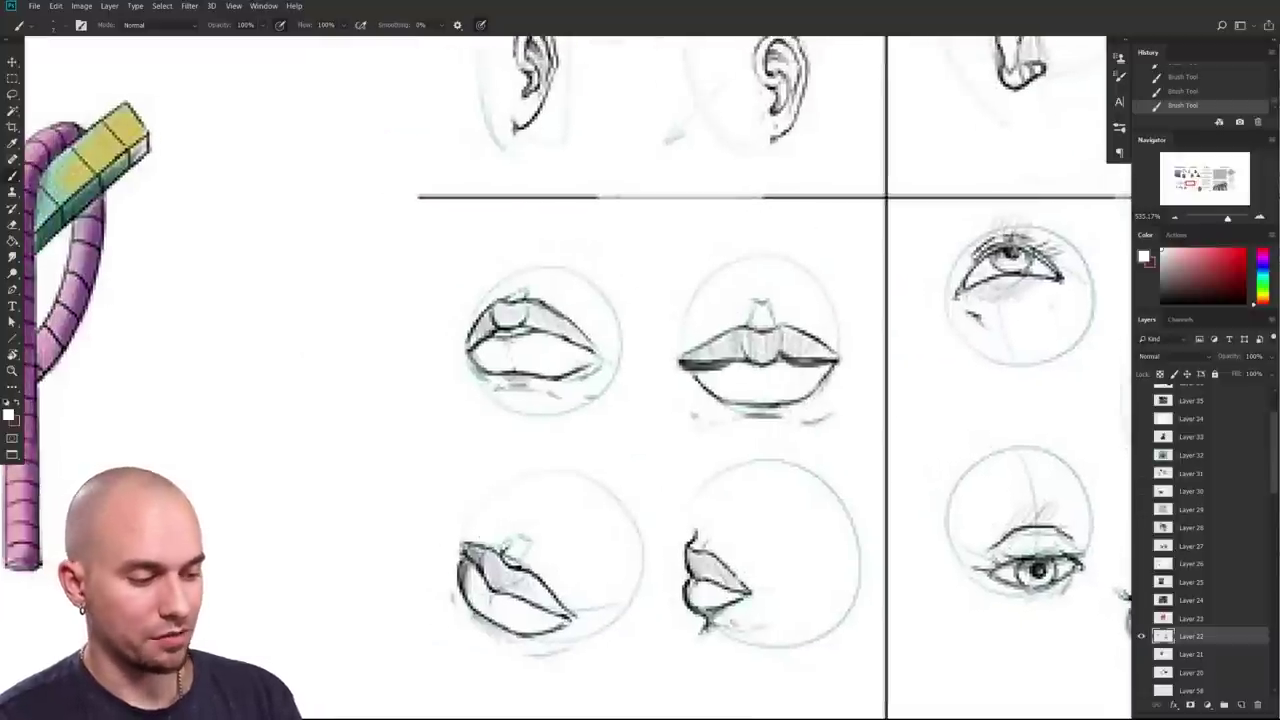
left_click_drag(1164, 284, 1161, 302)
mouse_move(362, 490)
left_mouse_down()
mouse_move(363, 525)
mouse_move(420, 545)
left_mouse_up()
mouse_move(402, 498)
left_mouse_down()
mouse_move(404, 548)
mouse_move(440, 522)
mouse_move(454, 541)
left_mouse_up()
mouse_move(404, 505)
left_mouse_down()
mouse_move(458, 548)
mouse_move(449, 601)
left_mouse_up()
left_click_drag(361, 522, 413, 562)
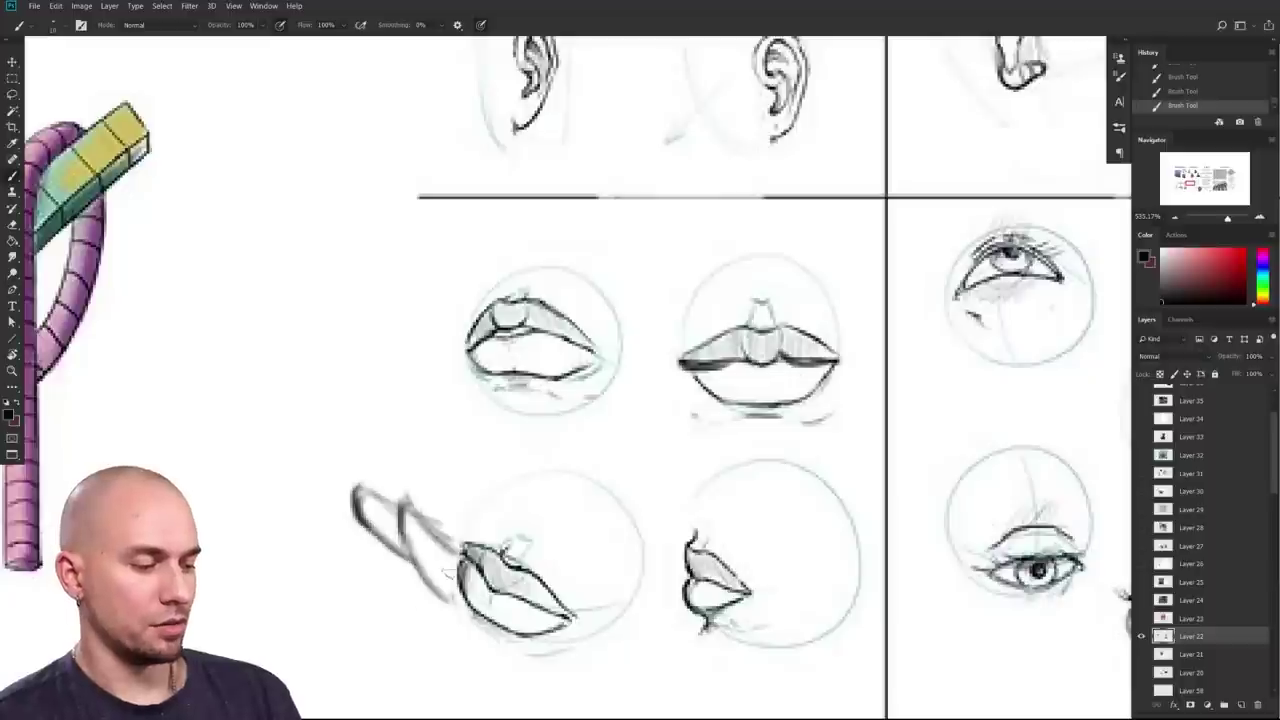
Step: Add a long curved outer edge to the lip-corner sketch, and undo it together with the longer contour strokes
mouse_move(380, 616)
left_mouse_down()
mouse_move(351, 579)
mouse_move(352, 527)
left_mouse_up()
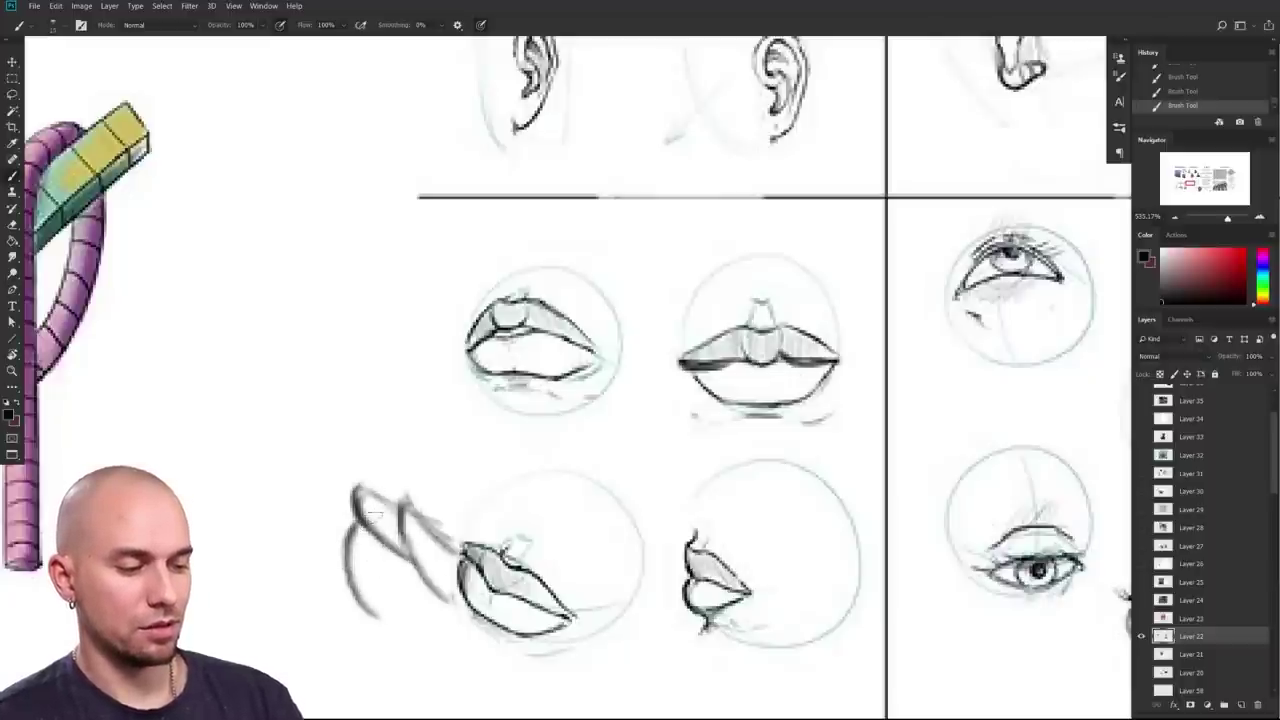
left_click_drag(347, 520, 360, 484)
key("ctrl+z")
mouse_move(654, 526)
left_mouse_down()
mouse_move(492, 573)
mouse_move(608, 458)
mouse_move(557, 448)
left_mouse_up()
key("ctrl+z")
key("ctrl+z")
key("ctrl+z")
key("ctrl+z")
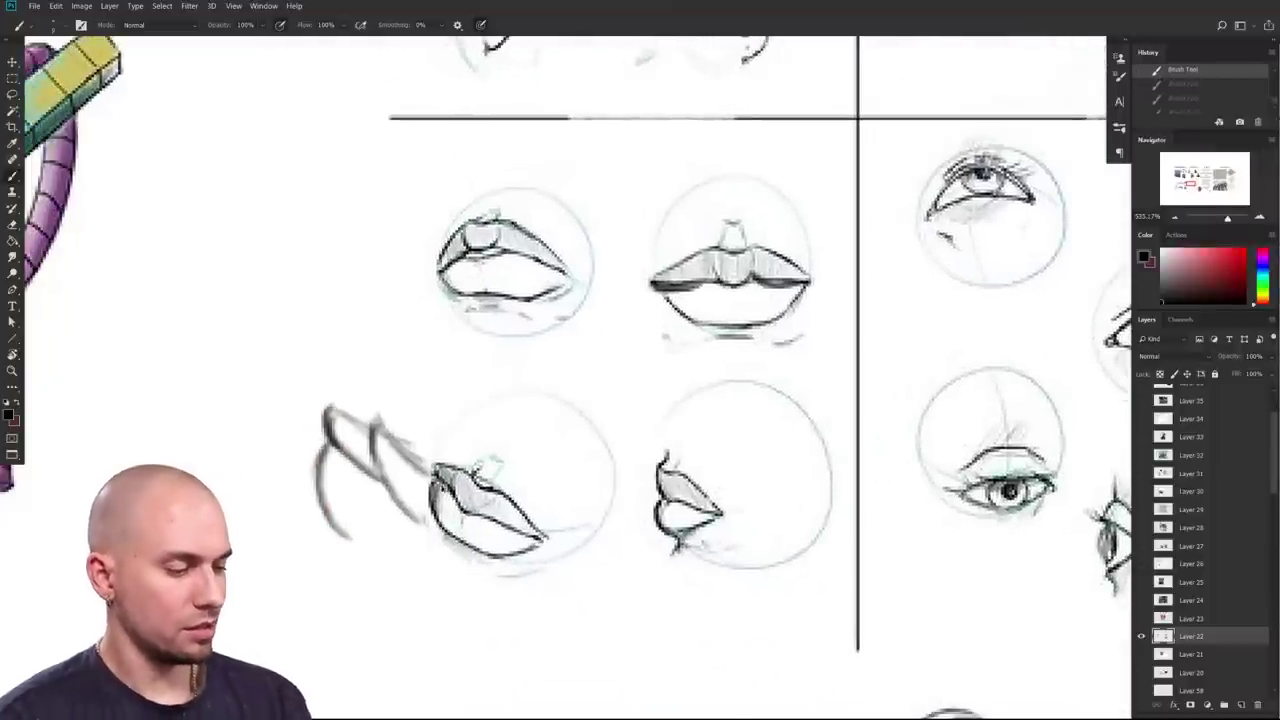
key("ctrl+z")
left_click_drag(481, 558, 563, 571)
key("ctrl+z")
Step: Repaint the left end of the tilted three-quarter lips with sampled white and grey, and deepen its corner with black
left_click_drag(528, 504, 520, 497)
left_click(510, 526, "alt")
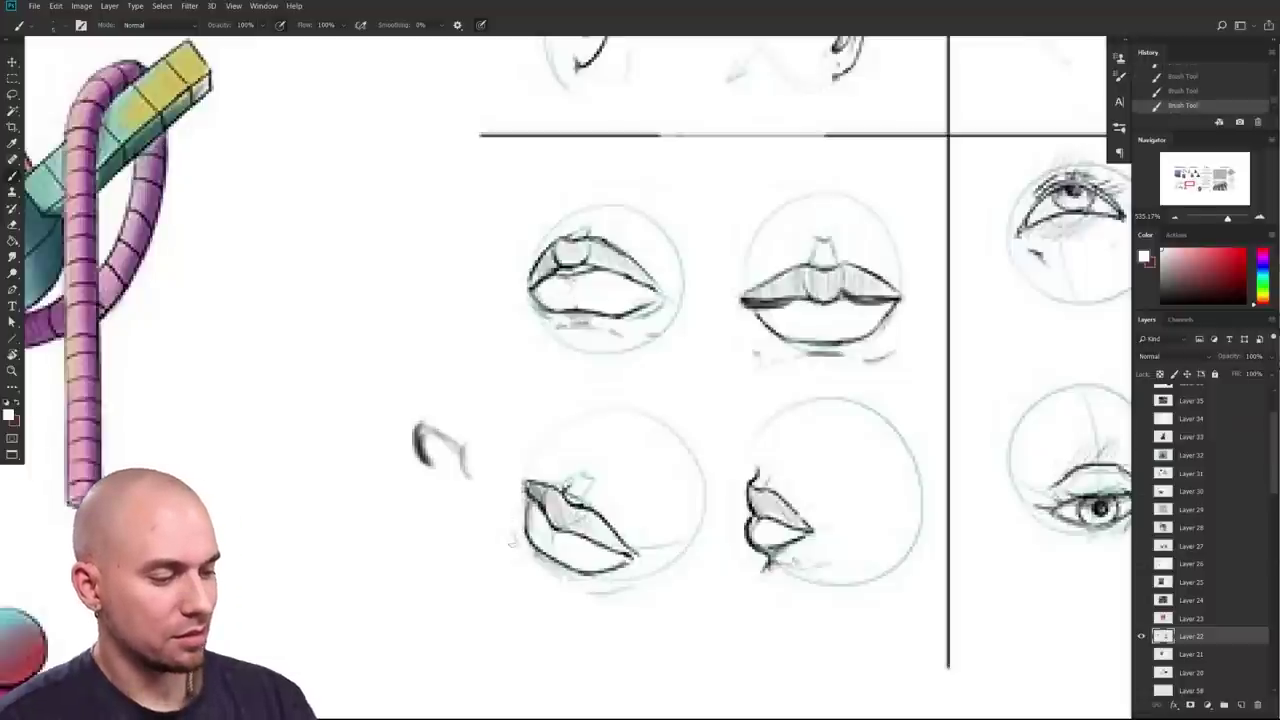
left_click(542, 507, "alt")
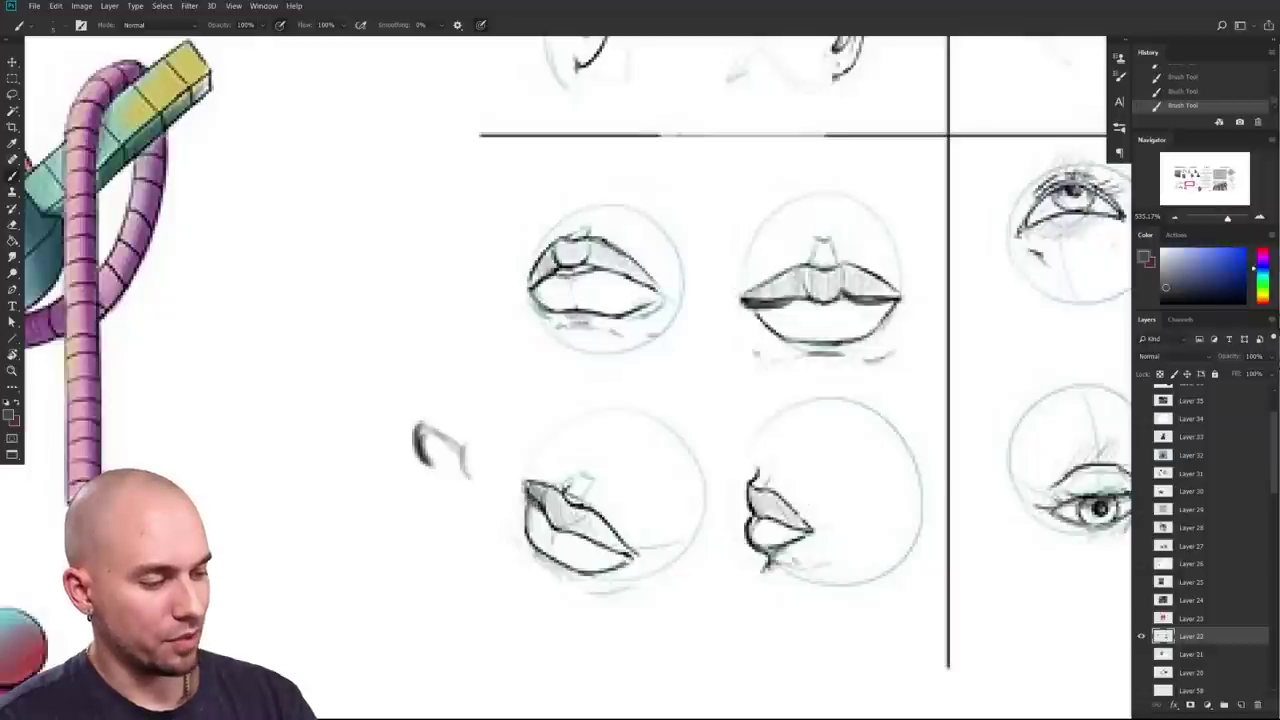
left_click(556, 512, "alt")
left_click_drag(534, 492, 550, 506)
left_click_drag(709, 649, 596, 611)
left_click(455, 454, "alt")
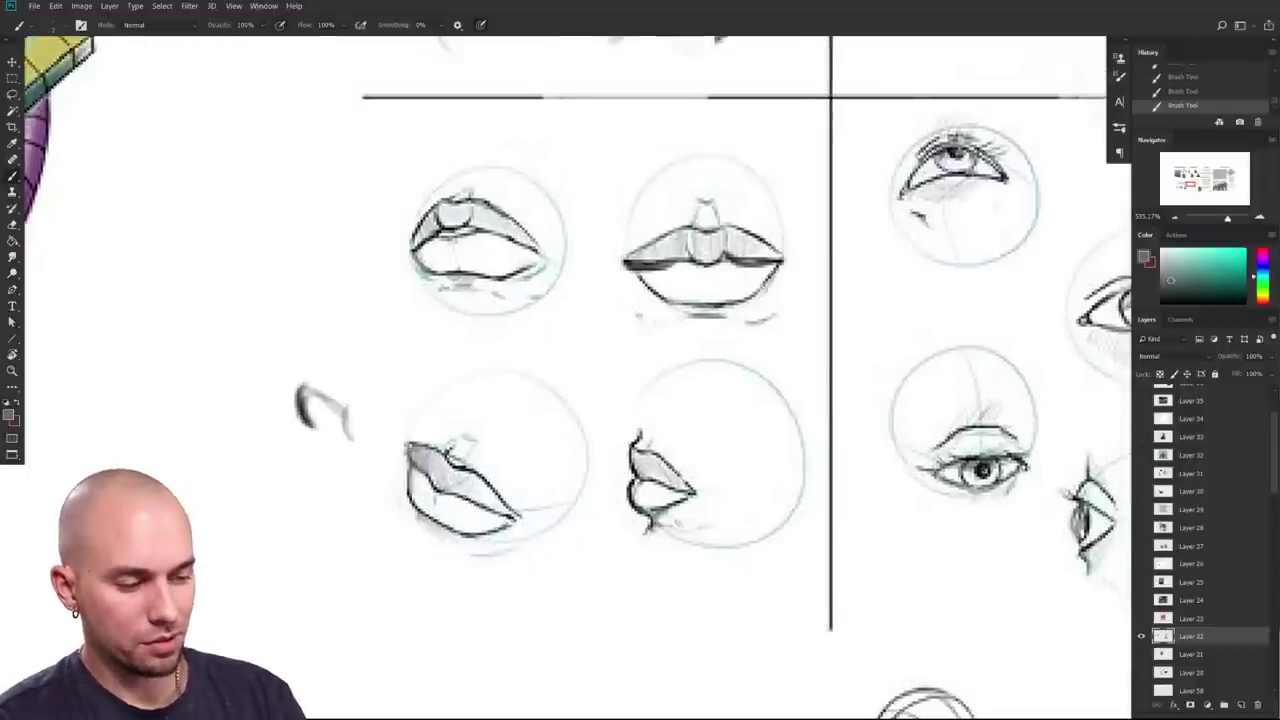
left_click(1161, 292)
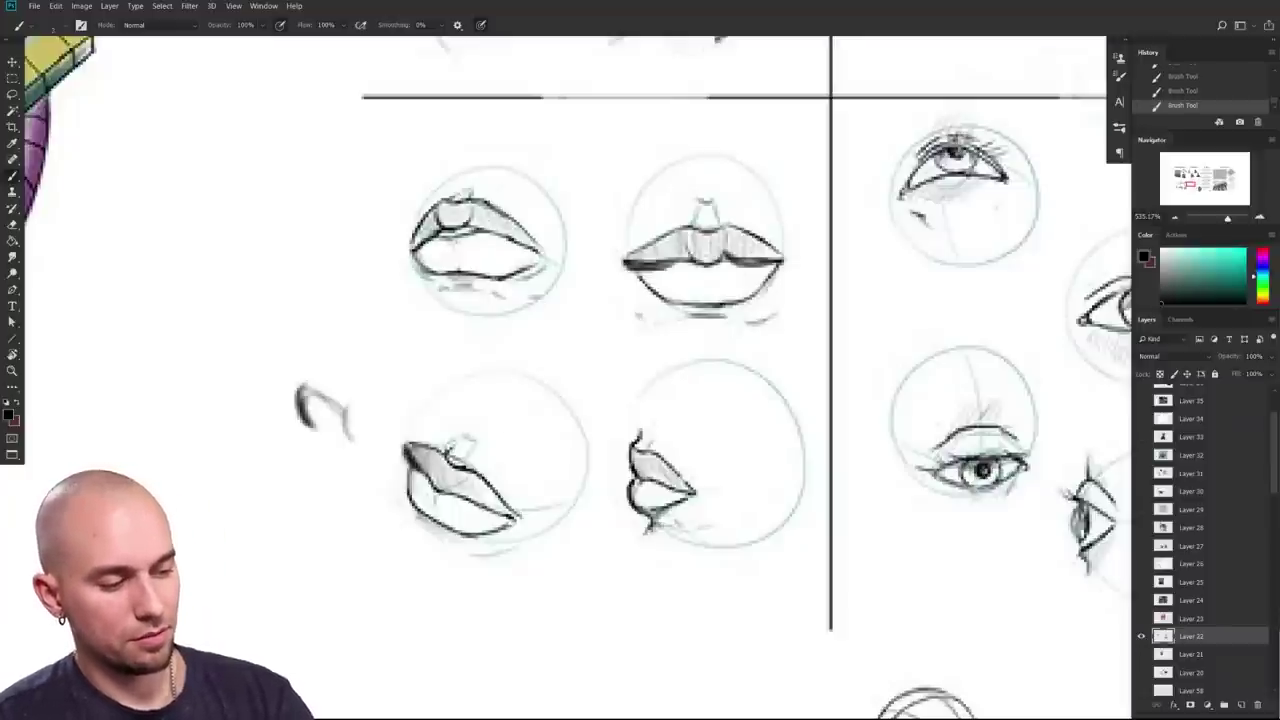
Step: Sketch a large upper lip in sampled grey on the blank area beside the upper three-quarter lips study
scroll(439, 467, "down", 5)
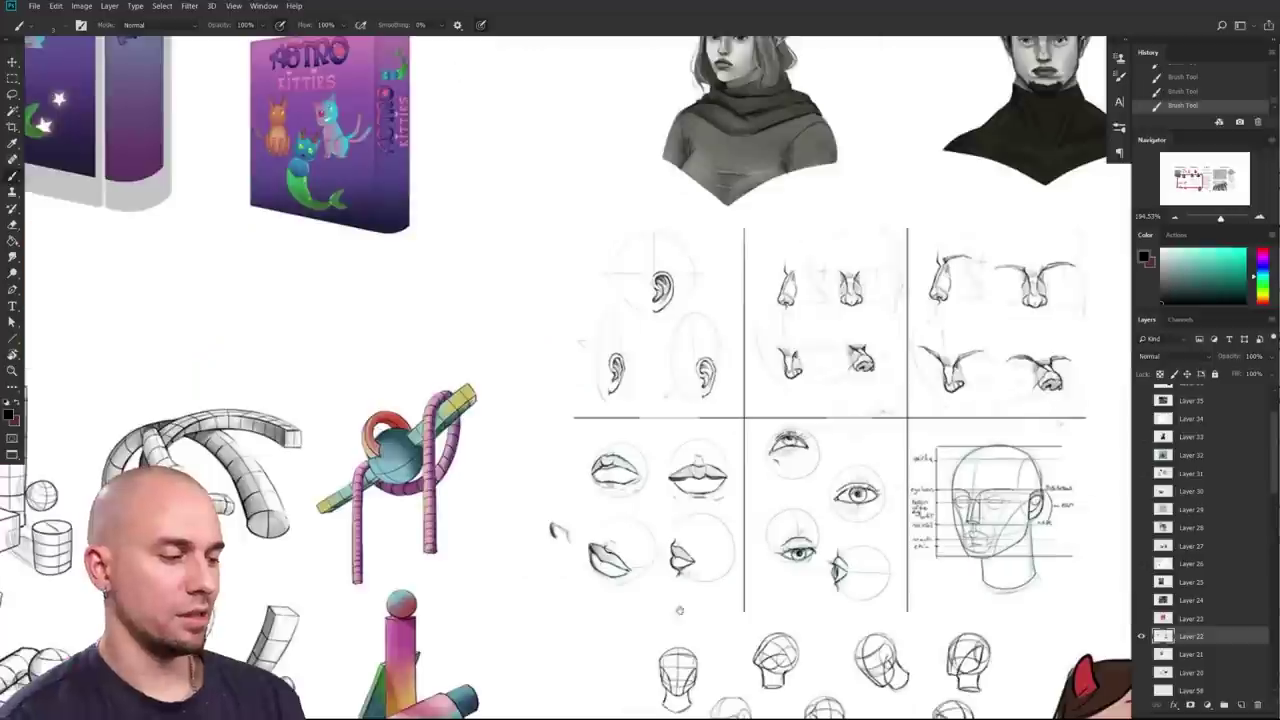
scroll(639, 607, "up", 1)
left_click_drag(779, 605, 643, 594)
scroll(580, 380, "down", 3)
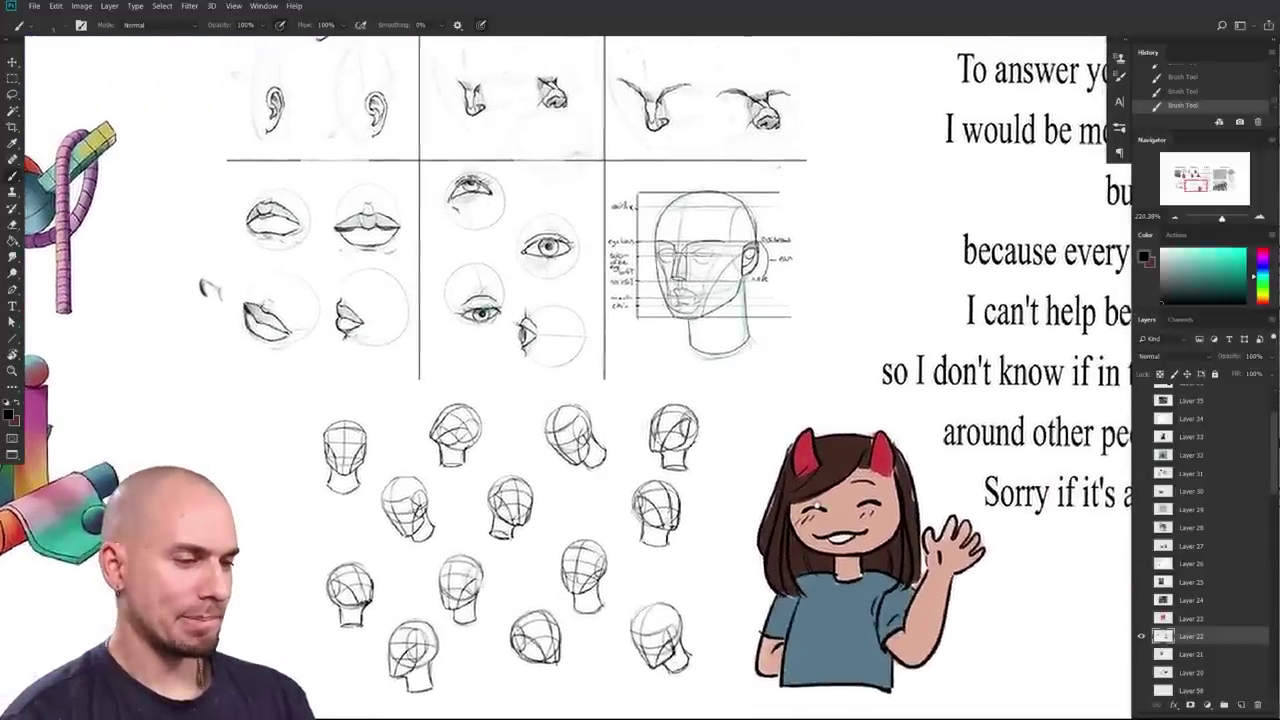
left_click_drag(818, 509, 940, 640)
left_click_drag(538, 512, 575, 506)
key("bracketleft")
left_click(558, 478, "alt")
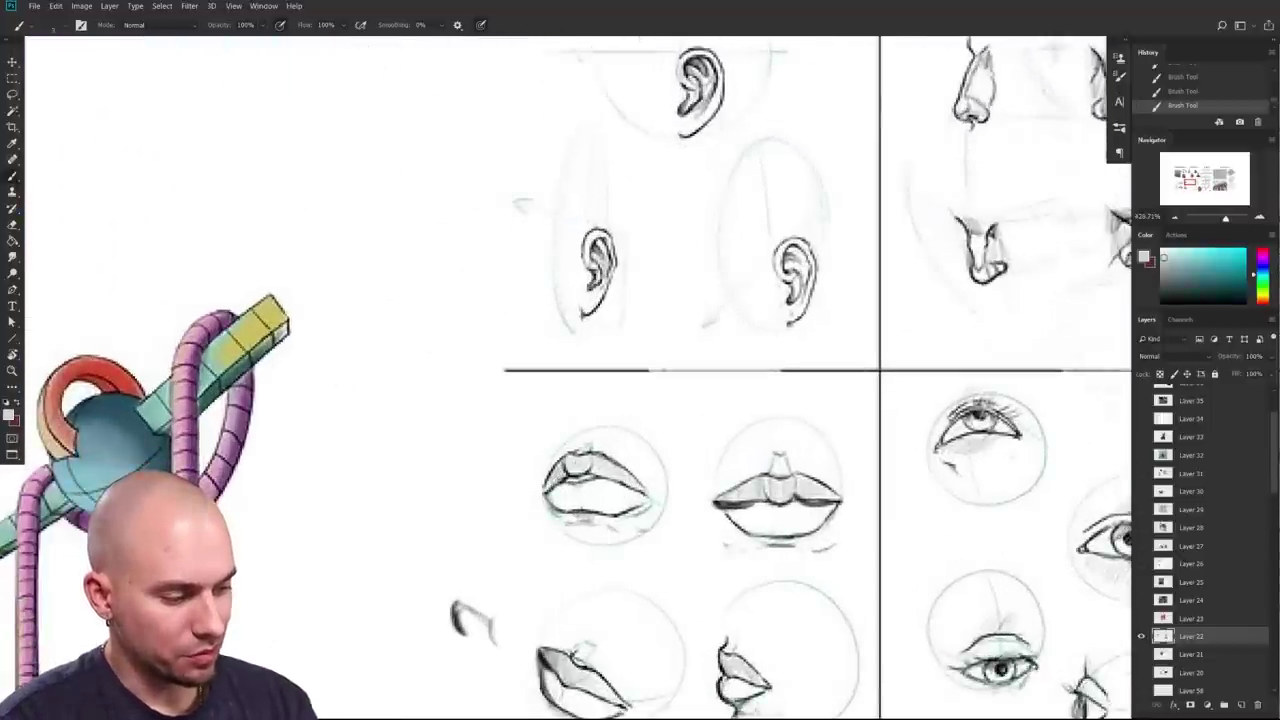
left_click(576, 468, "alt")
mouse_move(332, 506)
left_mouse_down()
mouse_move(464, 405)
mouse_move(328, 510)
mouse_move(548, 393)
mouse_move(666, 481)
left_mouse_up()
left_click_drag(538, 460, 333, 512)
Step: Add the lower lip contour to the large lip sketch, and shade both lips with a bigger soft grey brush
mouse_move(430, 566)
left_mouse_down()
mouse_move(356, 525)
mouse_move(416, 564)
left_mouse_up()
left_click_drag(352, 525, 565, 478)
key("bracketright")
key("bracketright")
key("bracketright")
mouse_move(440, 482)
left_mouse_down()
mouse_move(374, 482)
mouse_move(404, 464)
left_mouse_up()
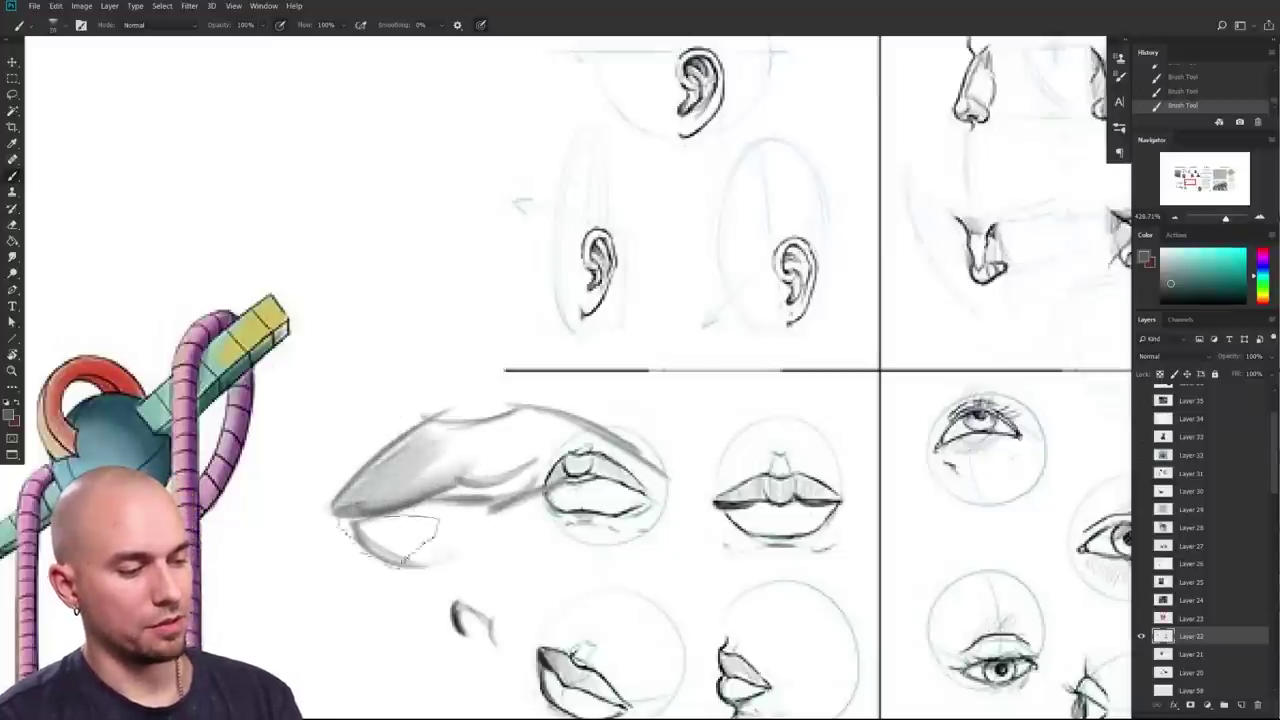
mouse_move(405, 548)
left_mouse_down()
mouse_move(427, 505)
mouse_move(385, 532)
left_mouse_up()
left_click_drag(692, 569, 672, 565)
mouse_move(673, 563)
left_mouse_down()
mouse_move(664, 470)
mouse_move(632, 503)
mouse_move(489, 542)
mouse_move(257, 530)
left_mouse_up()
Step: Set the brush to crimson red at a smaller size for marking the construction heads
left_click_drag(920, 490, 880, 490)
left_click_drag(880, 490, 827, 348)
scroll(827, 347, "down", 4)
scroll(827, 347, "left", 4)
scroll(851, 457, "up", 7)
left_click_drag(875, 479, 871, 482)
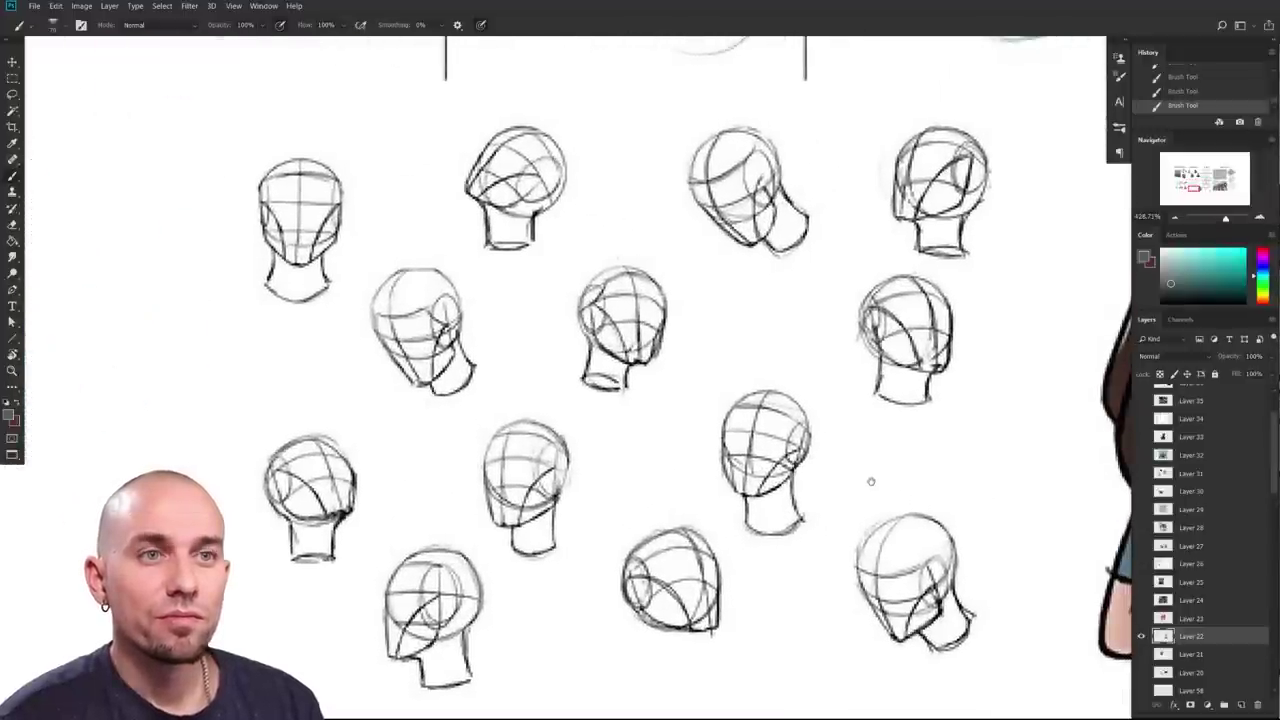
mouse_move(871, 481)
left_mouse_down()
mouse_move(971, 451)
mouse_move(925, 487)
left_mouse_up()
left_click(1243, 256)
left_click(1262, 250)
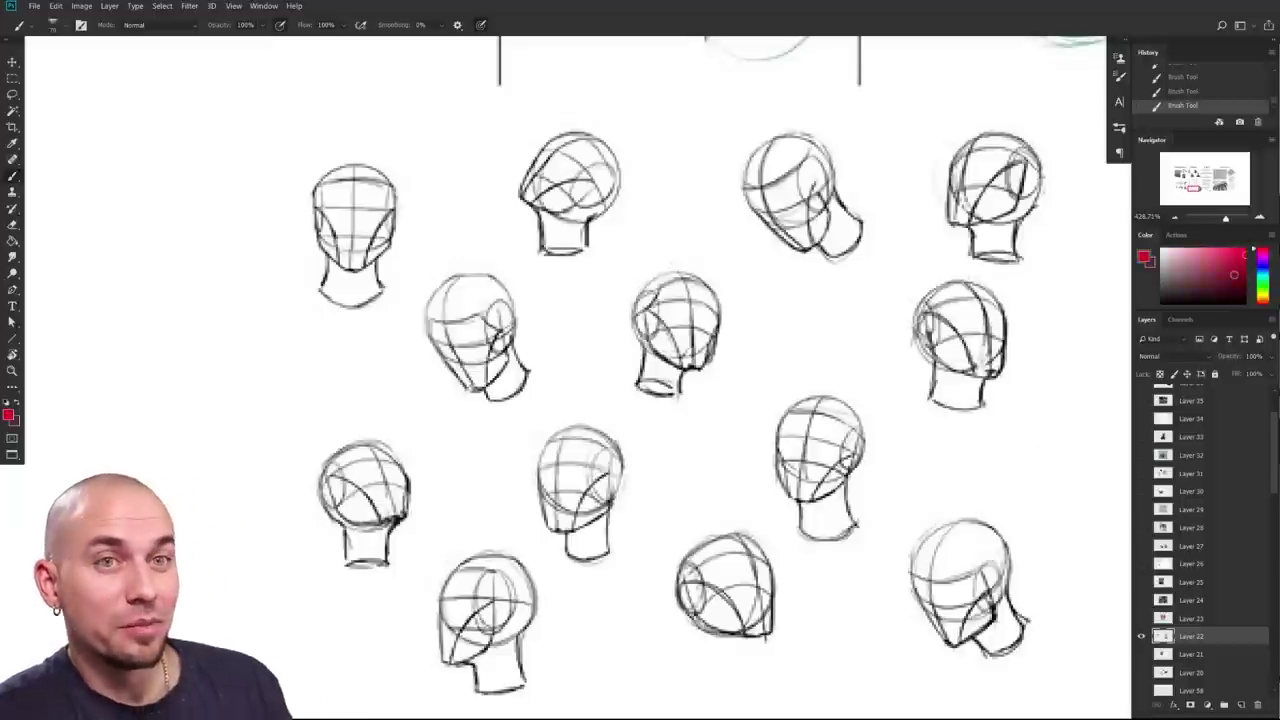
mouse_move(686, 506)
left_mouse_down()
mouse_move(670, 478)
mouse_move(656, 503)
left_mouse_up()
key("bracketleft")
key("bracketleft")
key("bracketleft")
key("bracketleft")
key("bracketleft")
Step: Mark the construction heads with a red stroke and undo it
mouse_move(815, 584)
left_mouse_down()
mouse_move(805, 609)
mouse_move(811, 591)
left_mouse_up()
mouse_move(402, 692)
left_mouse_down()
mouse_move(1062, 700)
mouse_move(1040, 612)
mouse_move(1068, 180)
mouse_move(608, 145)
mouse_move(300, 306)
mouse_move(305, 476)
left_mouse_up()
key("ctrl+z")
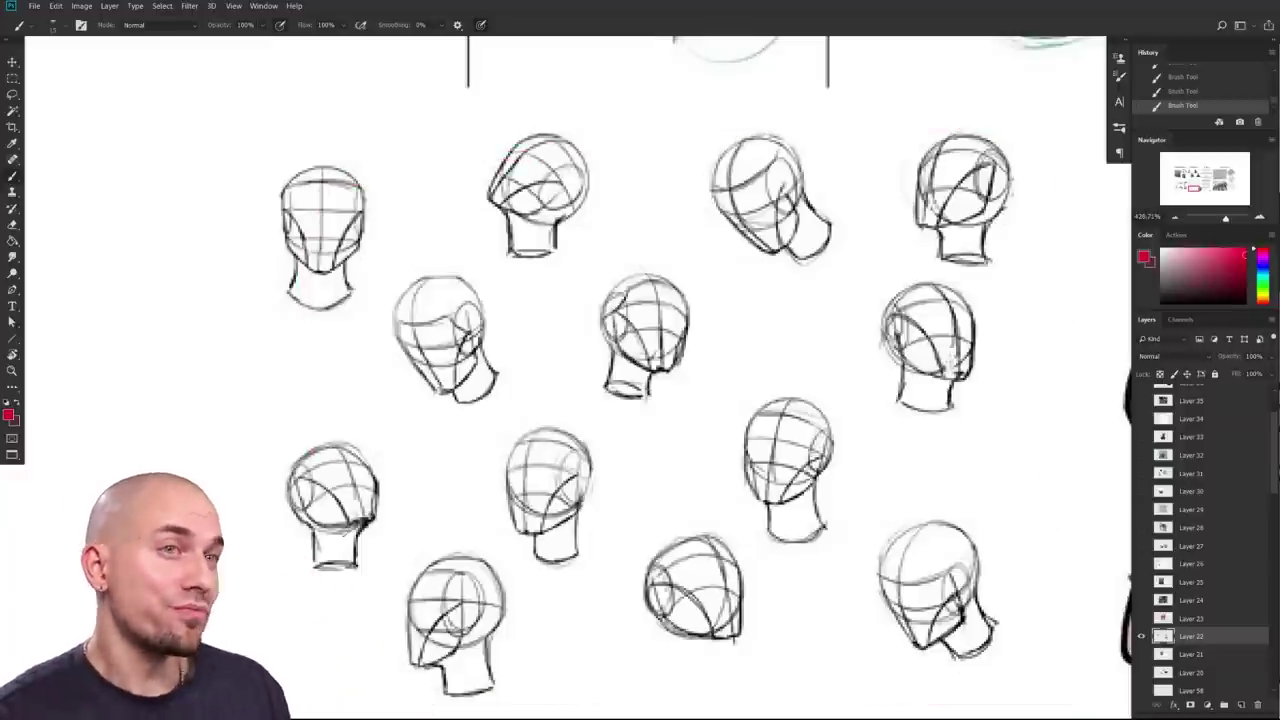
scroll(733, 538, "down", 5)
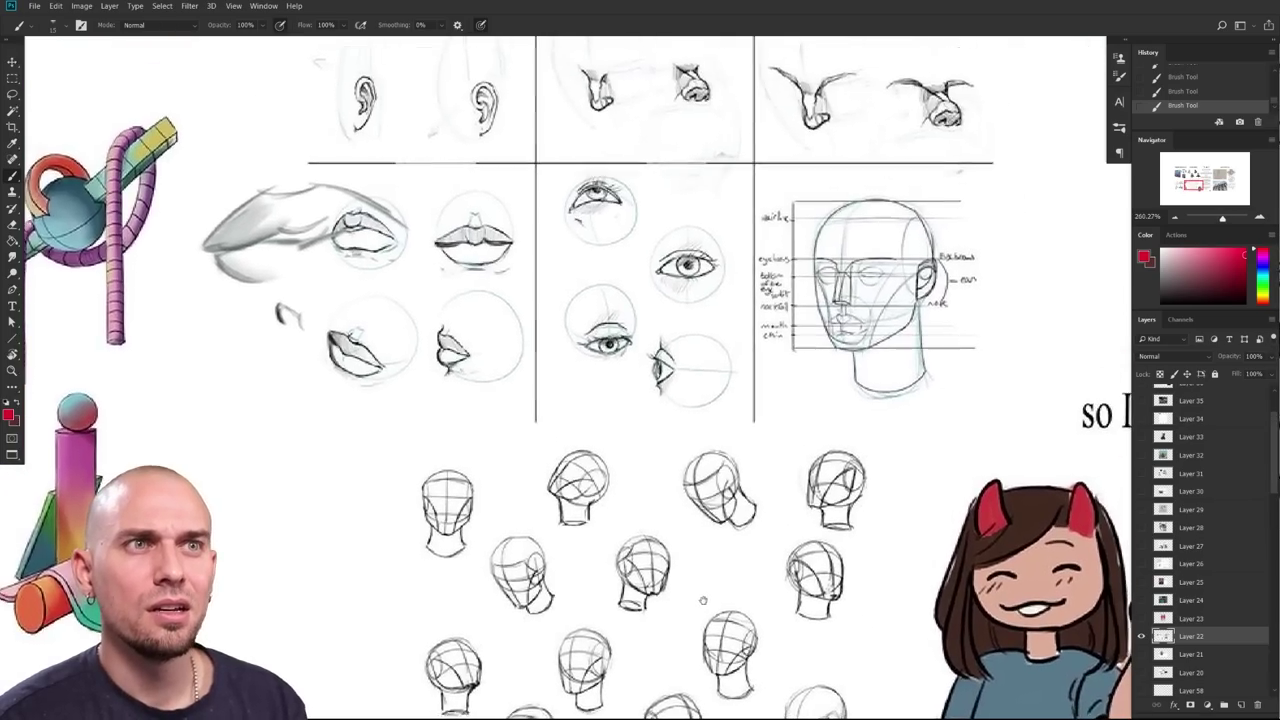
Step: Examine the construction heads, and compare them with the nose and ear studies on the sheet
scroll(709, 480, "down", 3)
scroll(714, 492, "up", 4)
left_click_drag(715, 492, 806, 458)
scroll(756, 489, "up", 3)
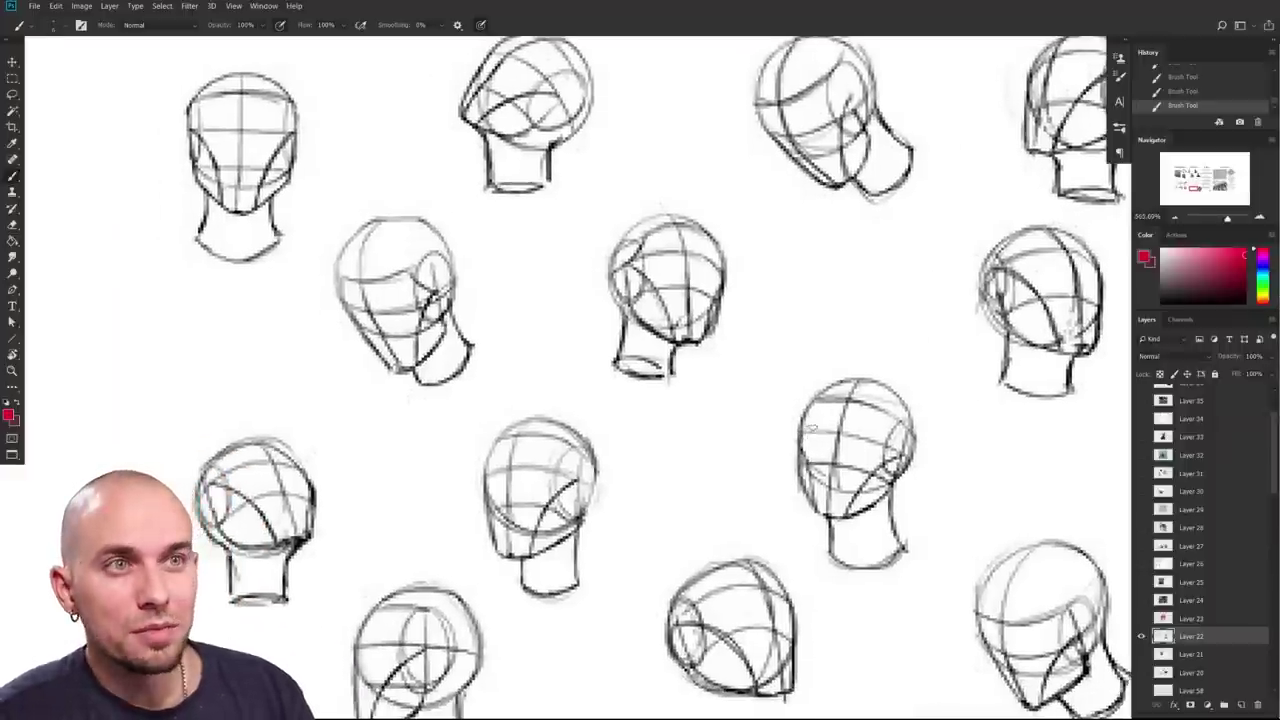
left_click_drag(856, 438, 712, 676)
left_click_drag(780, 84, 658, 698)
mouse_move(735, 230)
left_mouse_down()
mouse_move(664, 450)
mouse_move(639, 694)
left_mouse_up()
scroll(639, 694, "down", 10)
scroll(639, 694, "left", 8)
scroll(759, 679, "up", 5)
scroll(759, 679, "right", 2)
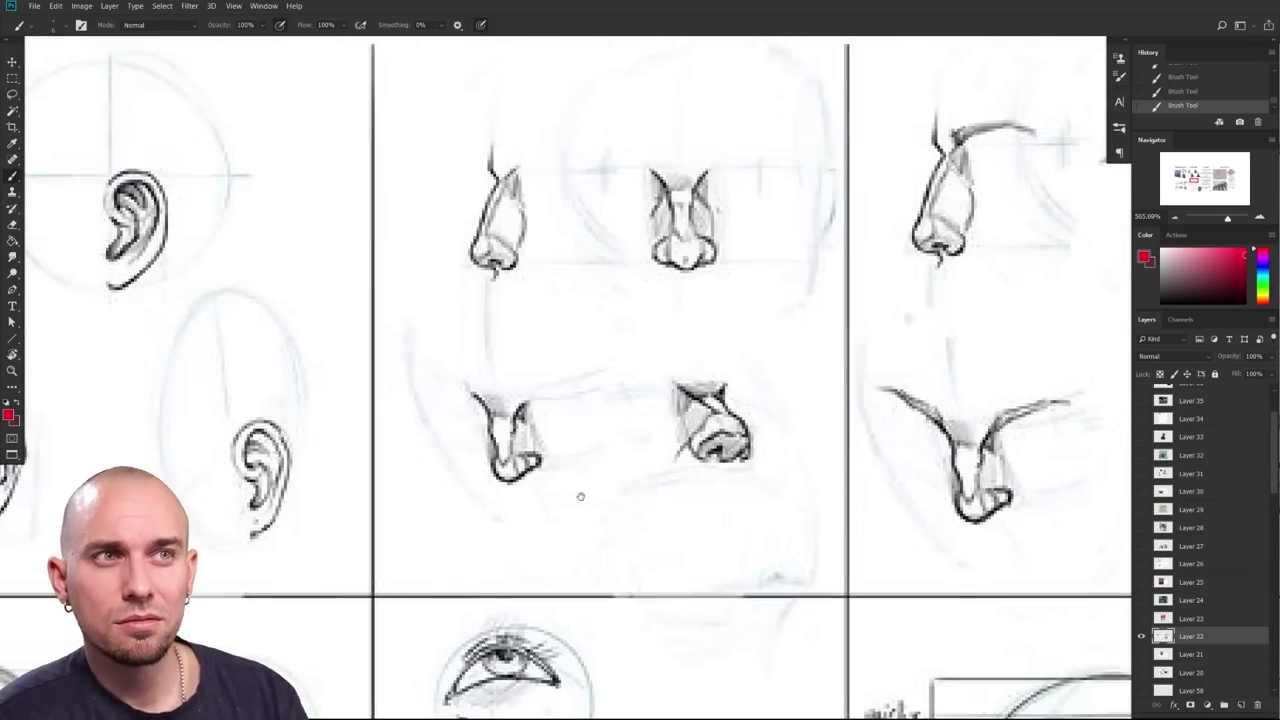
Step: Sketch the eyes, nose and mouth in black on the three-quarter construction head in the middle of the third row
scroll(580, 496, "down", 15)
key("x")
scroll(624, 522, "down", 3)
scroll(624, 522, "right", 3)
left_click_drag(624, 522, 618, 524)
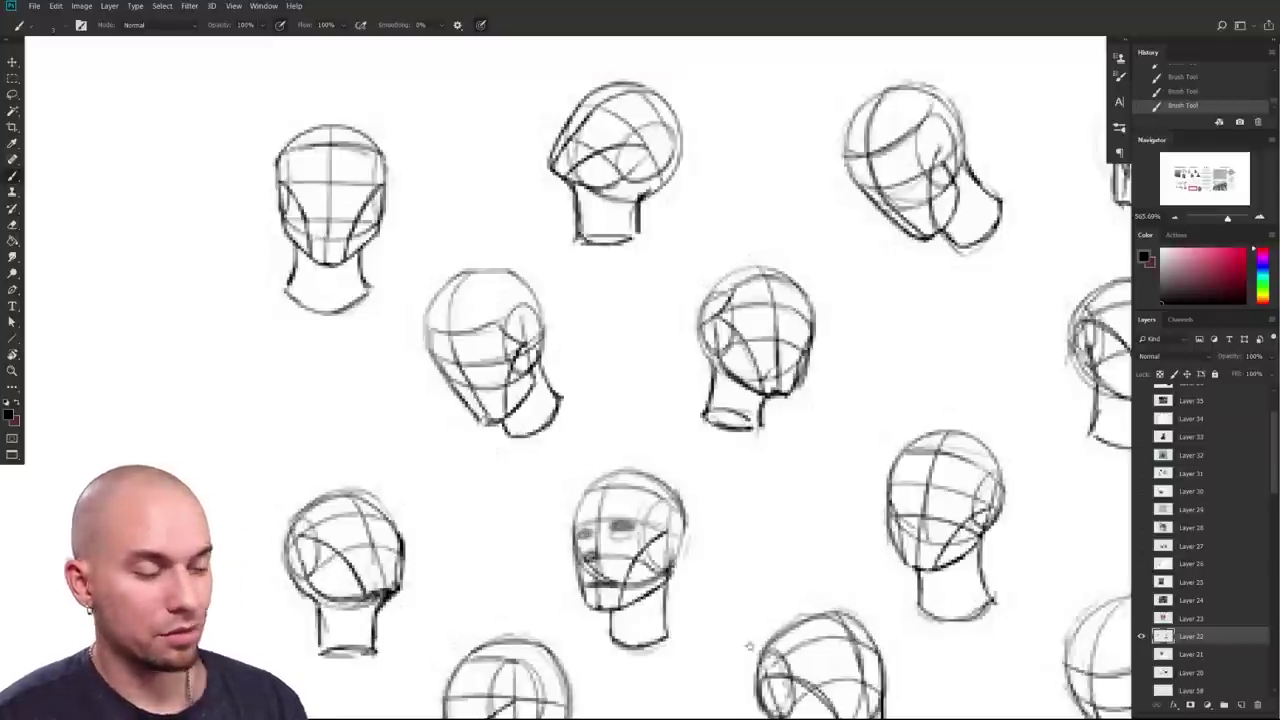
left_click_drag(744, 643, 660, 598)
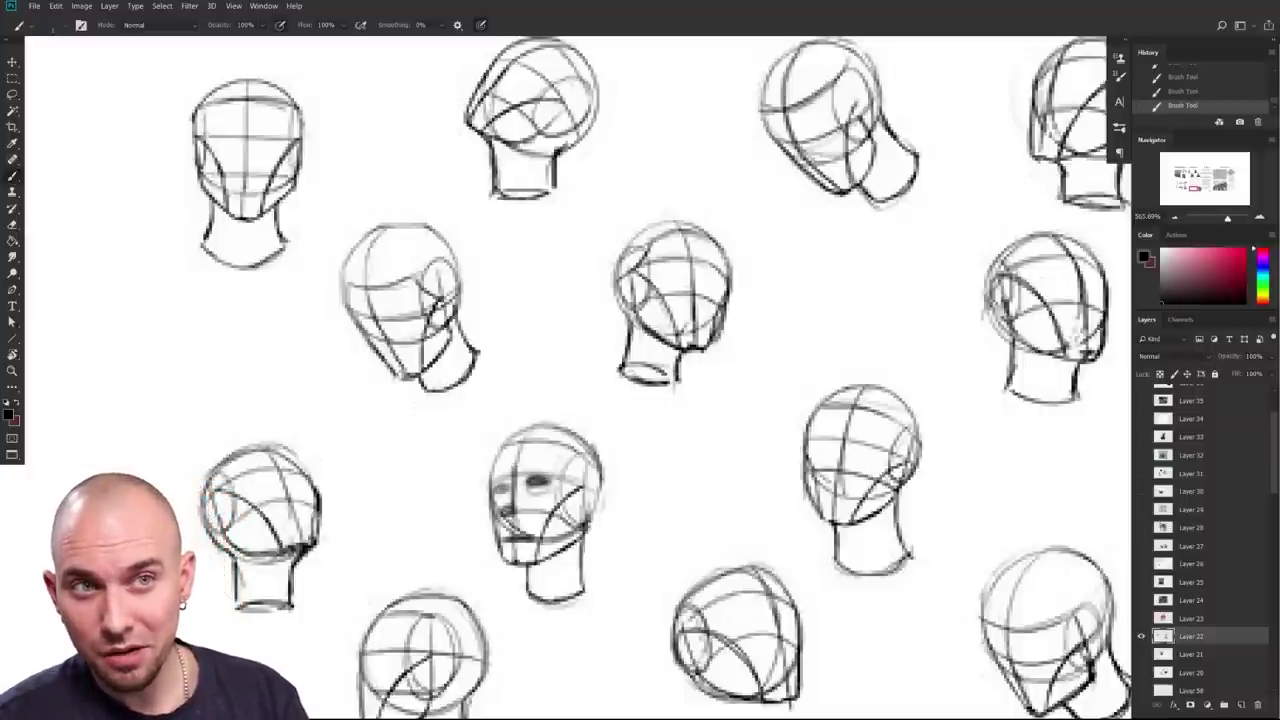
Step: Sketch small dark eye, nose and mouth marks on the upturned construction head in the bottom row
left_click_drag(630, 532, 660, 460)
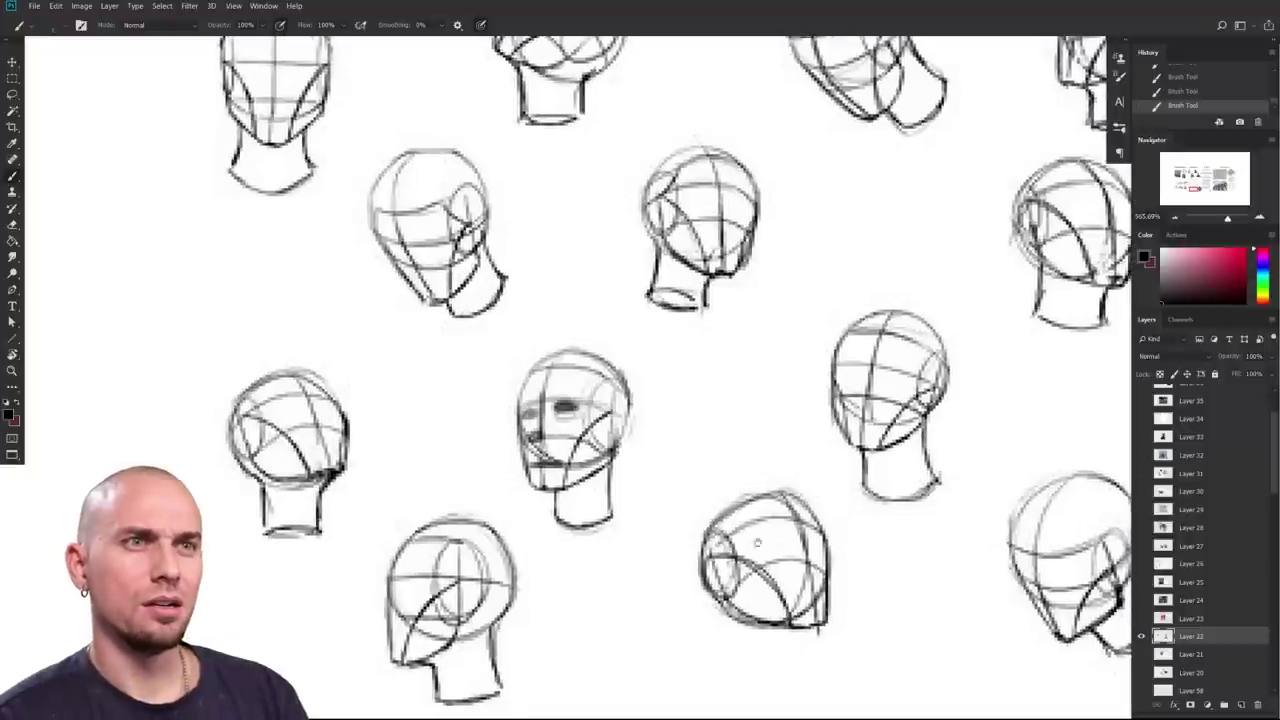
left_click_drag(757, 543, 708, 514)
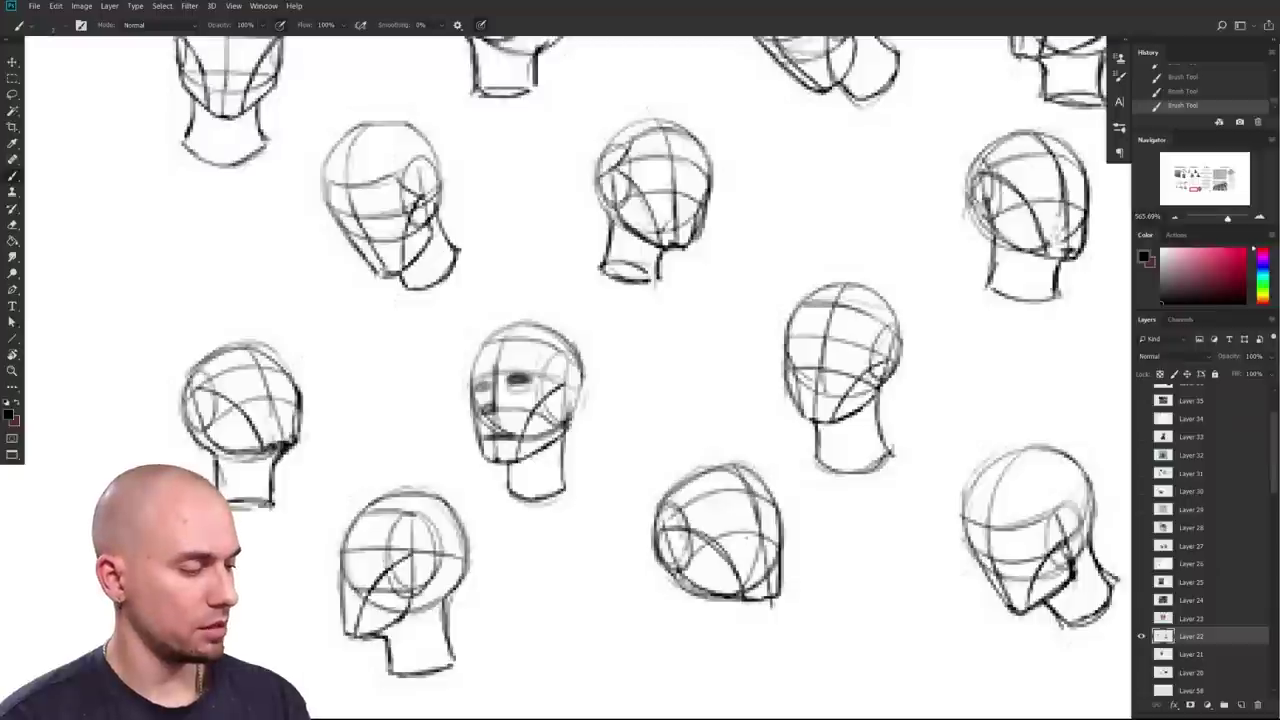
left_click_drag(706, 505, 776, 538)
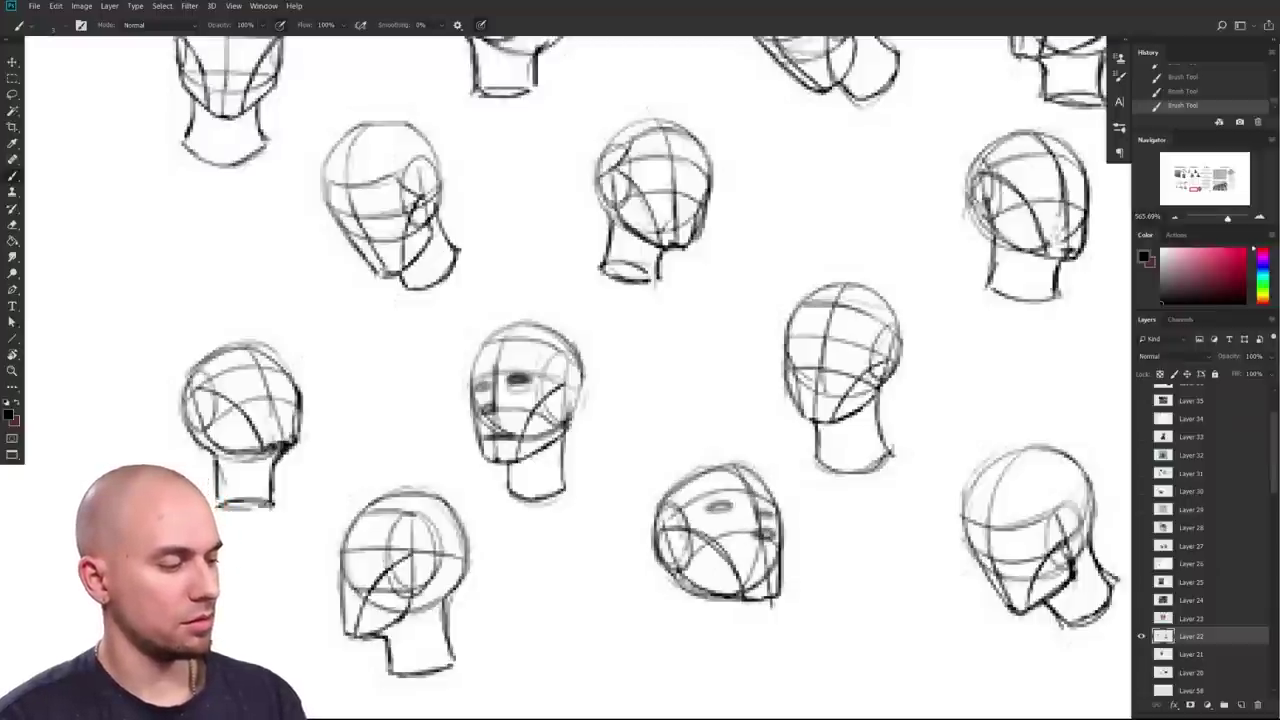
left_click_drag(846, 623, 672, 551)
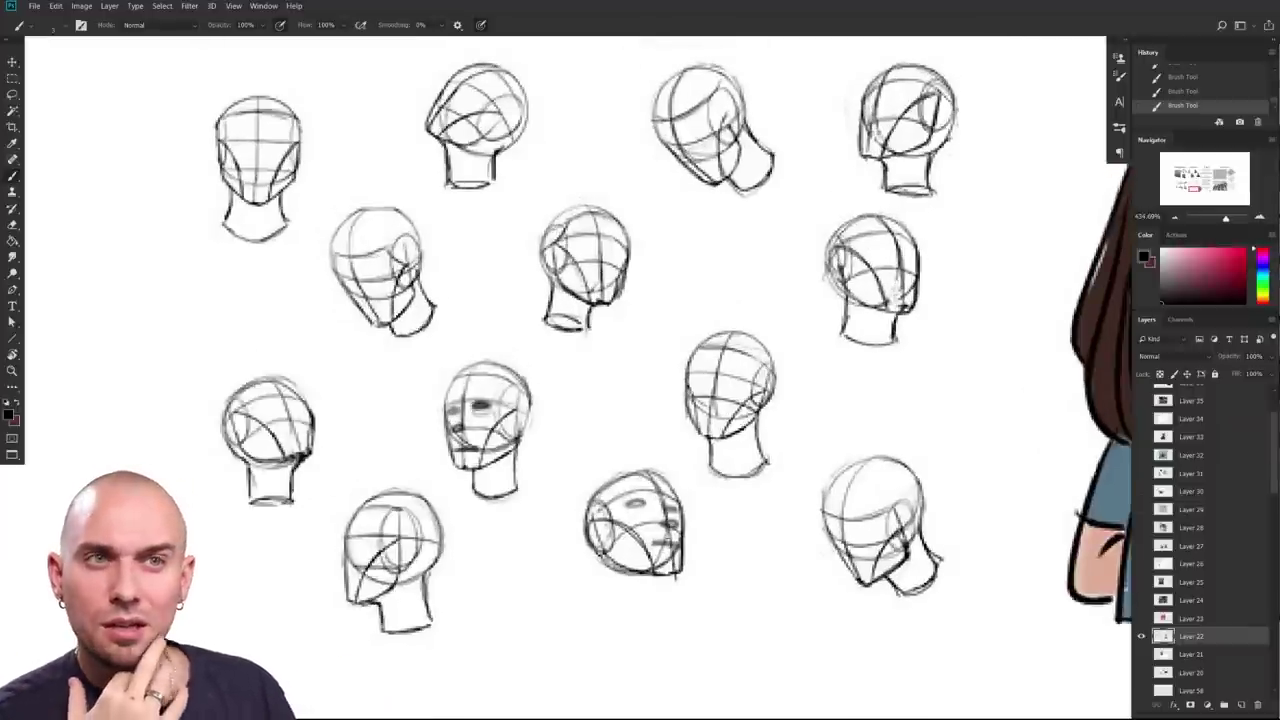
Step: Review the construction heads as a whole and examine the greyscale elf portraits in the Anatomy section
scroll(897, 603, "down", 5)
scroll(949, 586, "up", 4)
scroll(949, 586, "down", 5)
scroll(749, 658, "up", 3)
left_click_drag(735, 585, 721, 589)
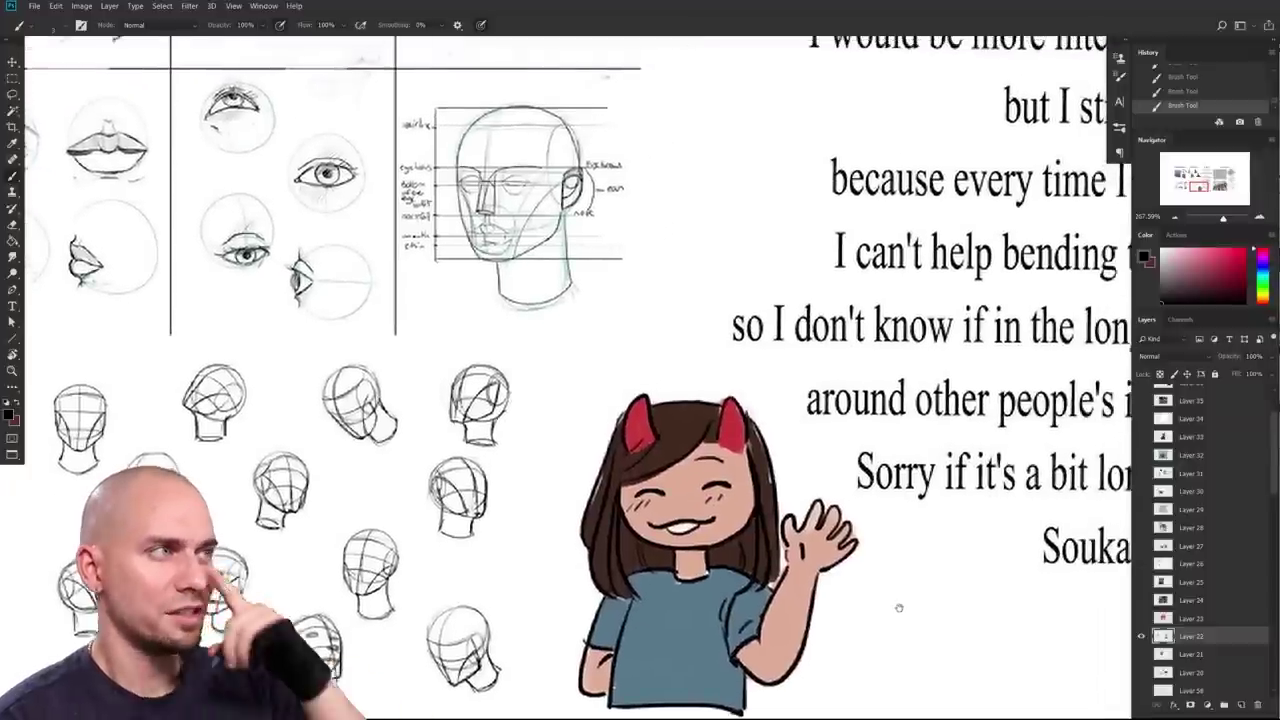
scroll(899, 607, "down", 5)
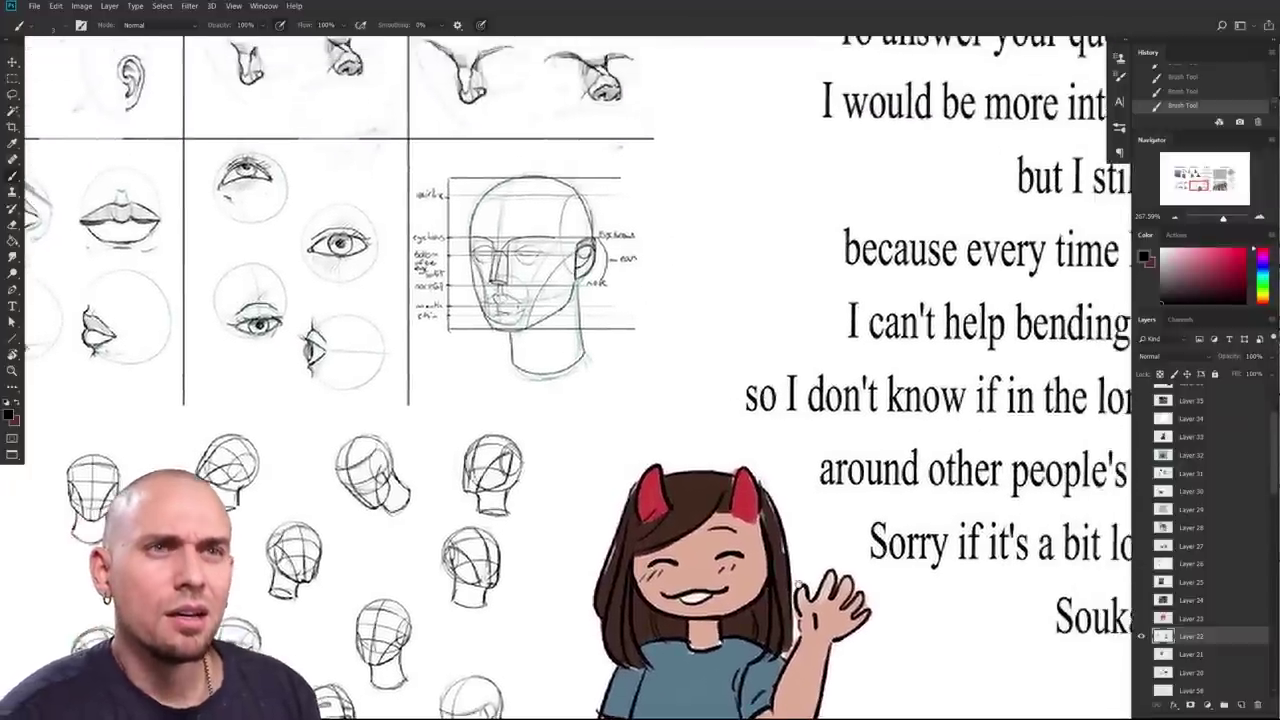
left_click_drag(1050, 230, 1062, 687)
left_click_drag(772, 587, 934, 660)
left_click_drag(650, 568, 785, 600)
mouse_move(816, 625)
left_mouse_down()
mouse_move(703, 583)
mouse_move(803, 635)
left_mouse_up()
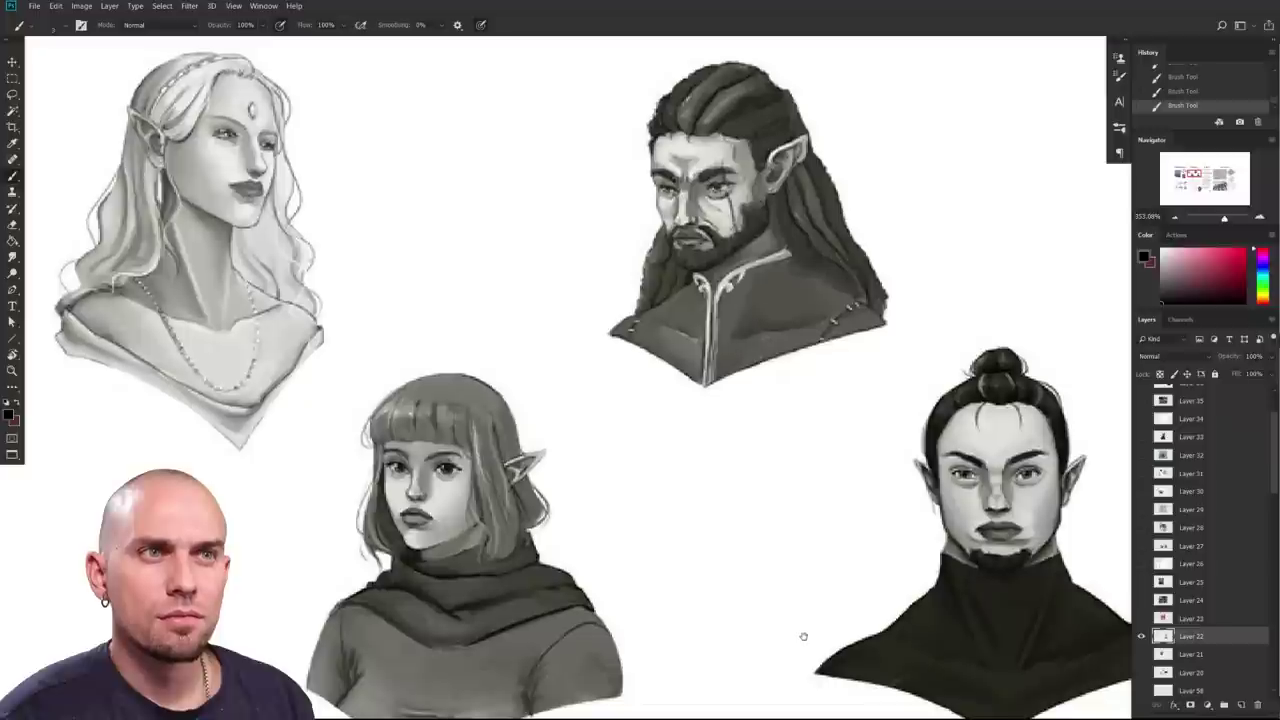
Step: Draw light tick marks beside the blonde, bob-haired and top-knot elf portraits
scroll(803, 636, "left", 1)
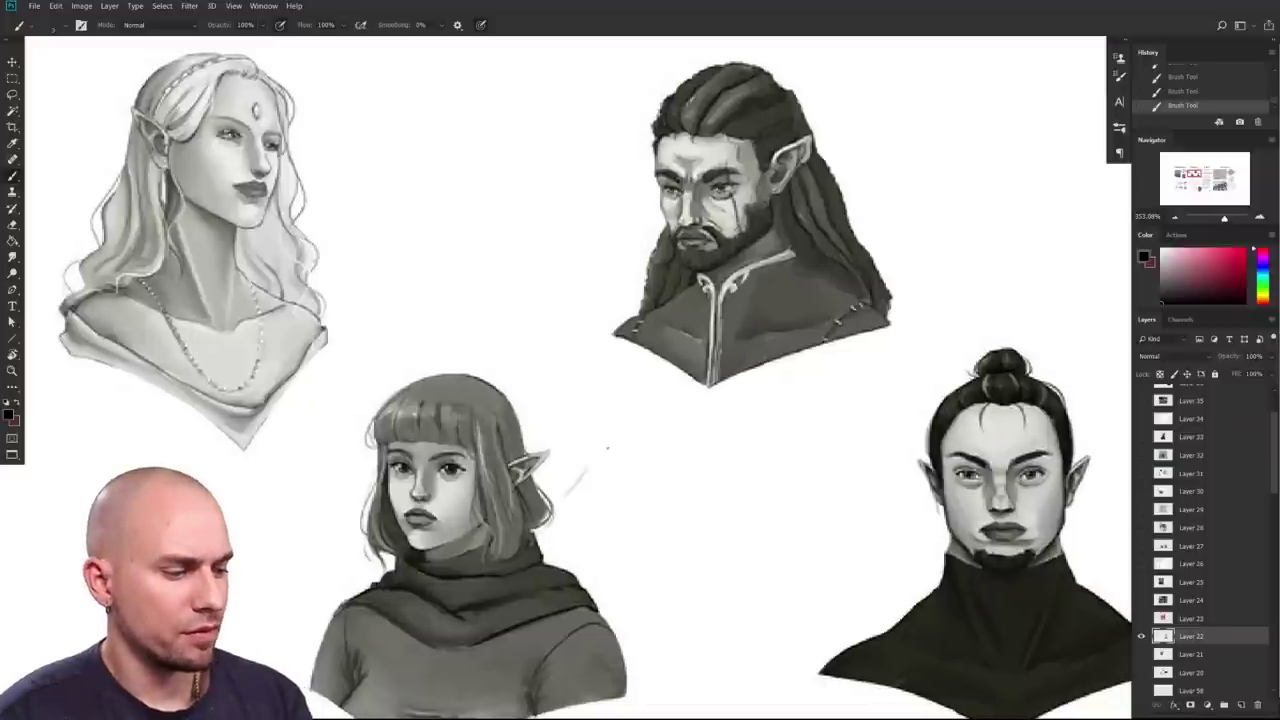
scroll(606, 543, "up", 5)
left_click_drag(334, 303, 369, 286)
mouse_move(862, 582)
left_mouse_down()
mouse_move(723, 549)
mouse_move(763, 531)
mouse_move(799, 547)
left_mouse_up()
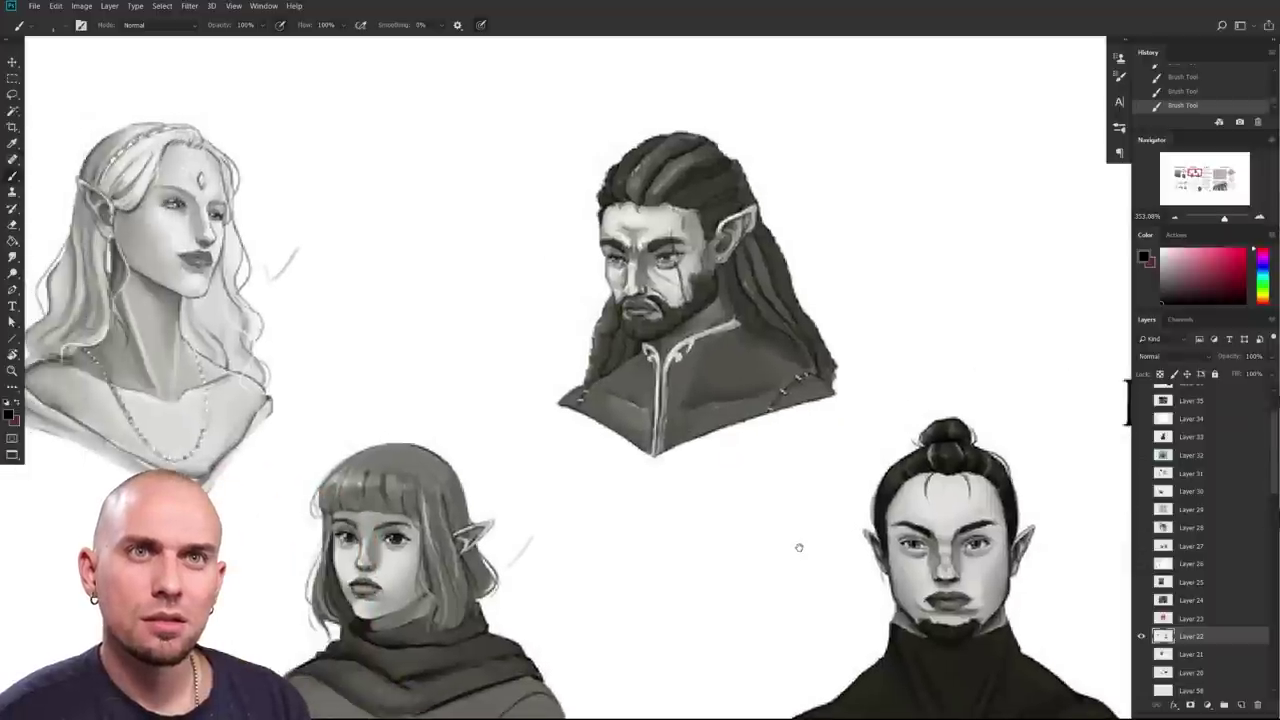
left_click_drag(799, 547, 797, 544)
scroll(717, 580, "right", 5)
scroll(717, 580, "down", 1)
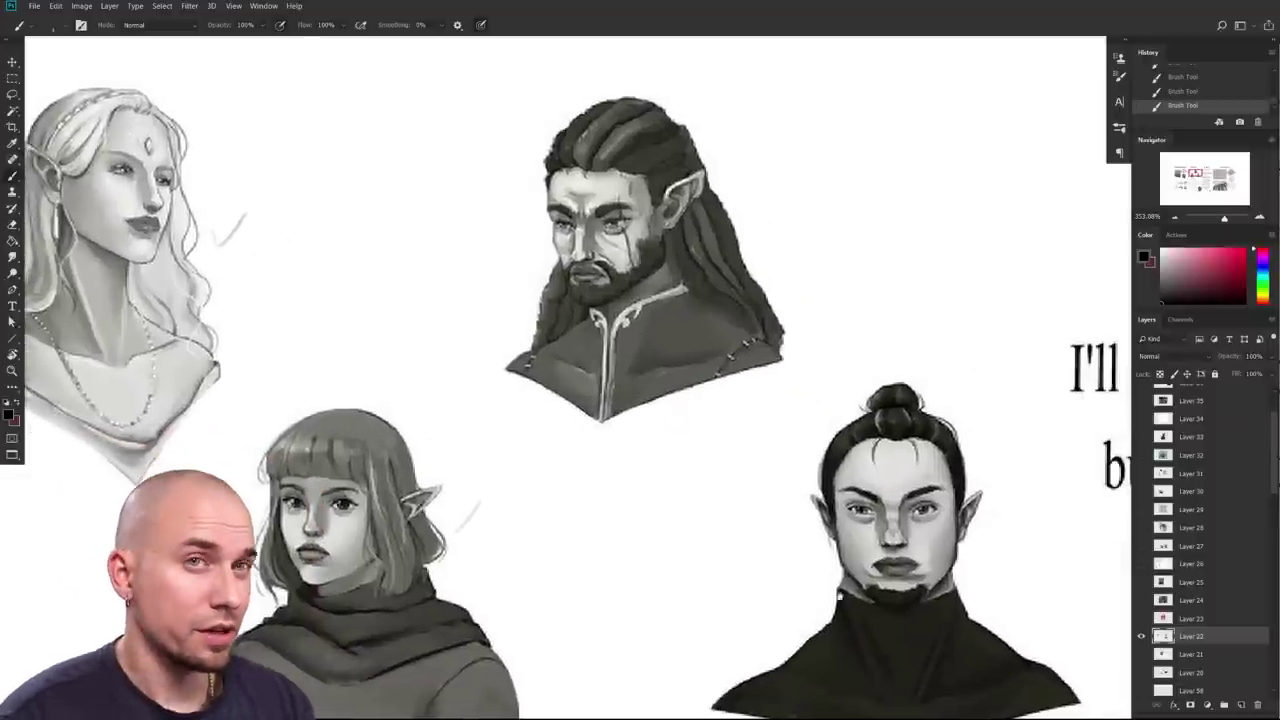
scroll(718, 580, "up", 1)
scroll(692, 566, "up", 5)
scroll(700, 568, "left", 3)
scroll(700, 568, "up", 2)
scroll(684, 534, "up", 2)
Step: With the bearded elf portrait turned upside down, lasso his far eye, shift a duplicate of it slightly and deselect
key("x")
scroll(689, 529, "down", 2)
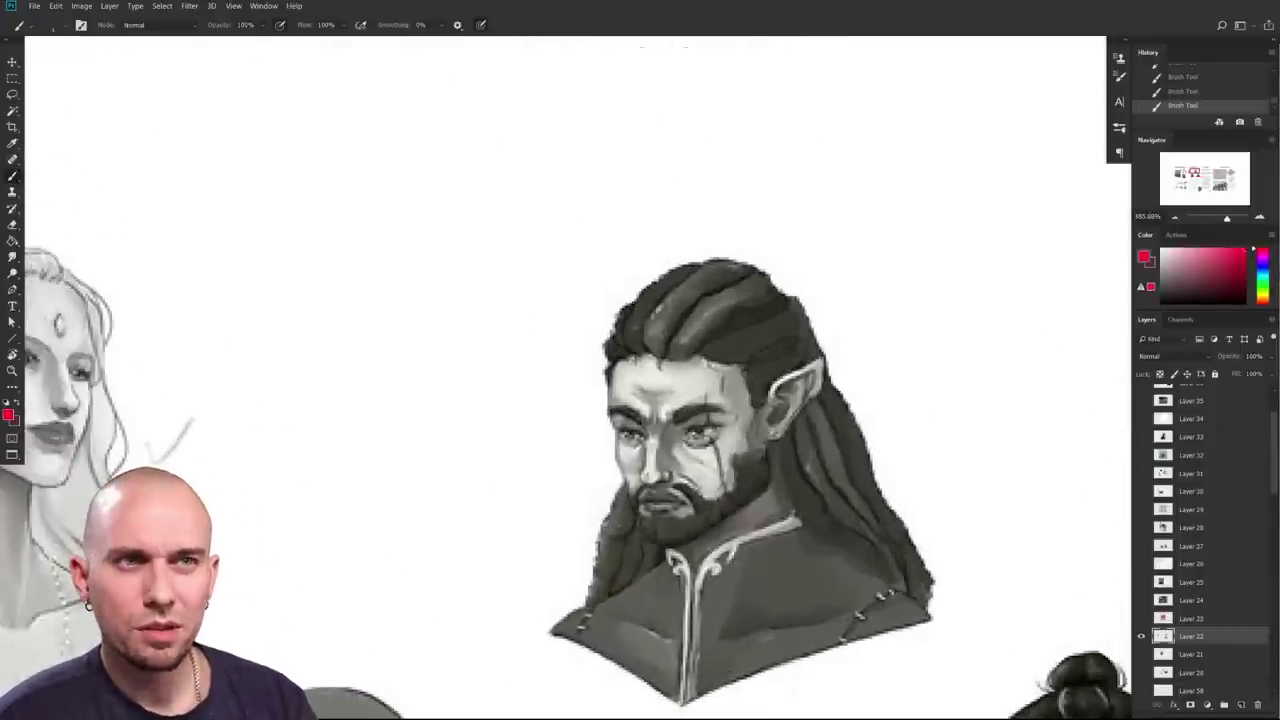
key("r")
left_click_drag(702, 160, 569, 583)
key("b")
mouse_move(677, 445)
left_mouse_down()
mouse_move(637, 603)
mouse_move(653, 647)
left_mouse_up()
scroll(645, 595, "up", 7)
mouse_move(685, 560)
left_mouse_down()
mouse_move(775, 558)
mouse_move(783, 503)
mouse_move(733, 516)
mouse_move(795, 546)
mouse_move(771, 534)
left_mouse_up()
scroll(775, 558, "down", 5)
scroll(760, 559, "down", 1)
key("l")
key("ctrl+d")
scroll(915, 450, "up", 4)
key("b")
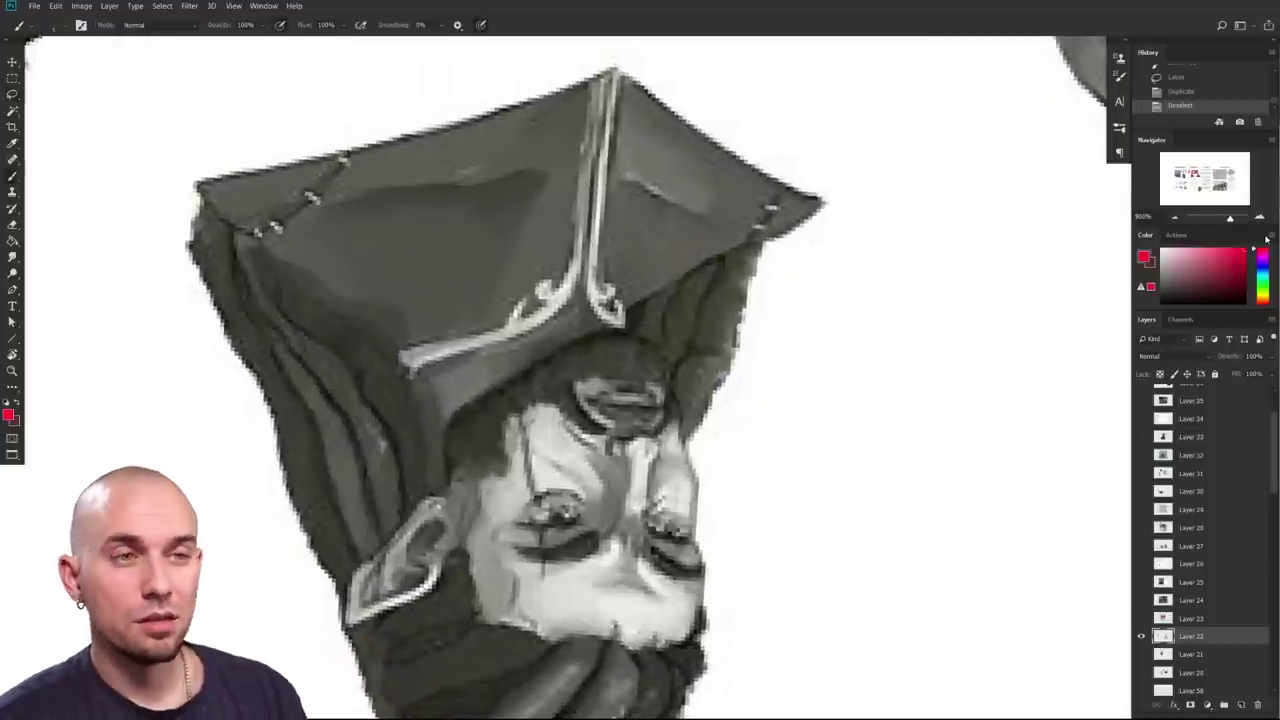
Step: Draw red guide lines from the bearded elf's eyes to the corners of his mouth, and undo them
left_click_drag(605, 470, 590, 456)
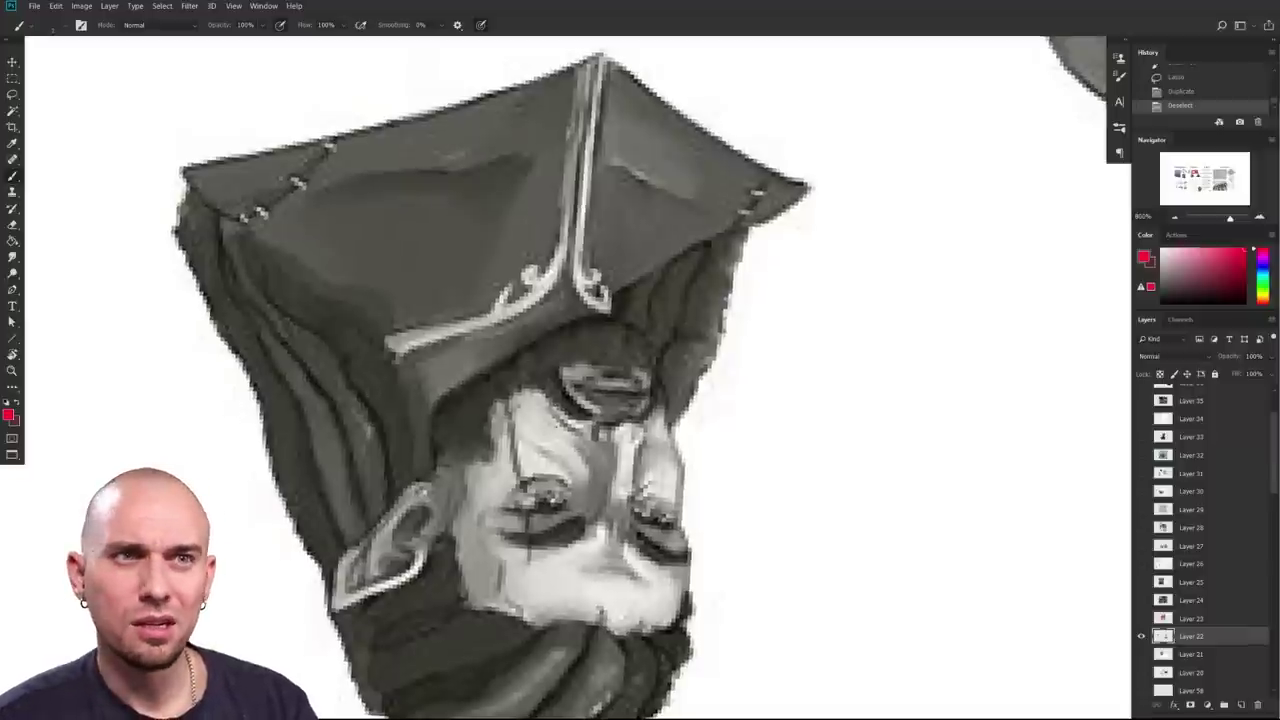
mouse_move(546, 477)
left_mouse_down()
mouse_move(566, 477)
mouse_move(577, 404)
left_mouse_up()
mouse_move(652, 494)
left_mouse_down()
mouse_move(643, 400)
mouse_move(654, 491)
left_mouse_up()
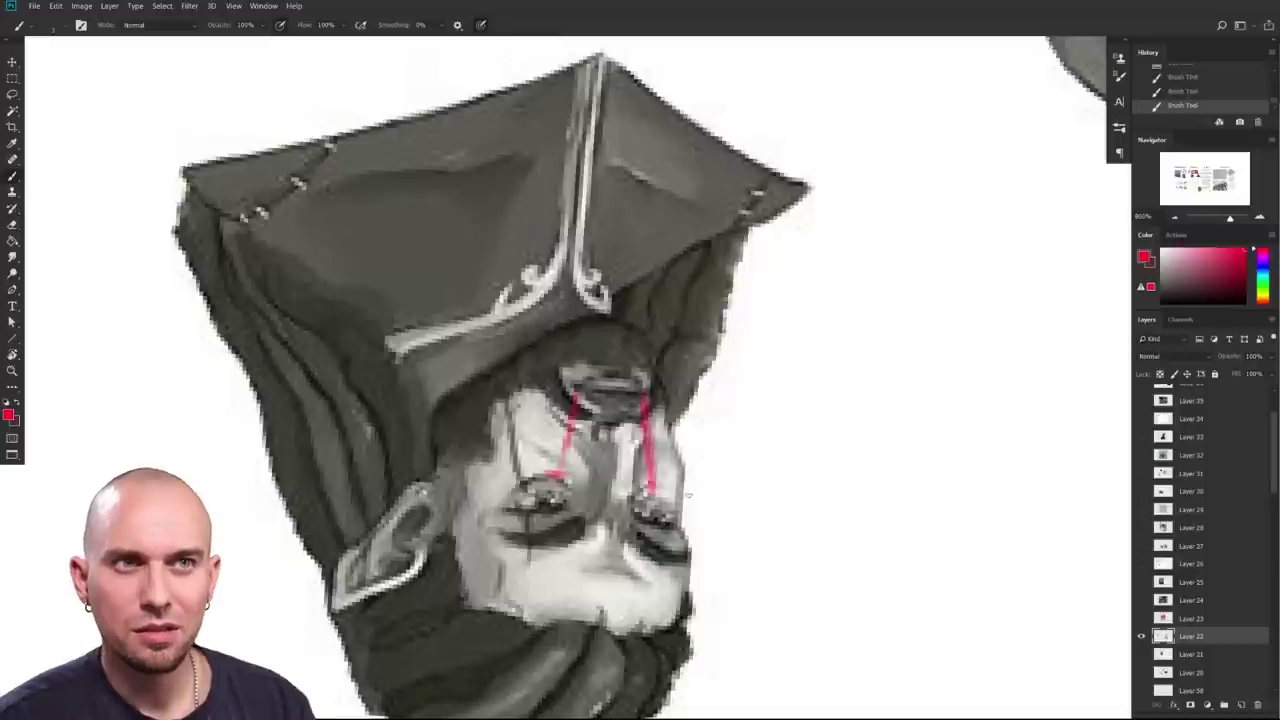
key("ctrl+z")
key("ctrl+z")
key("ctrl+z")
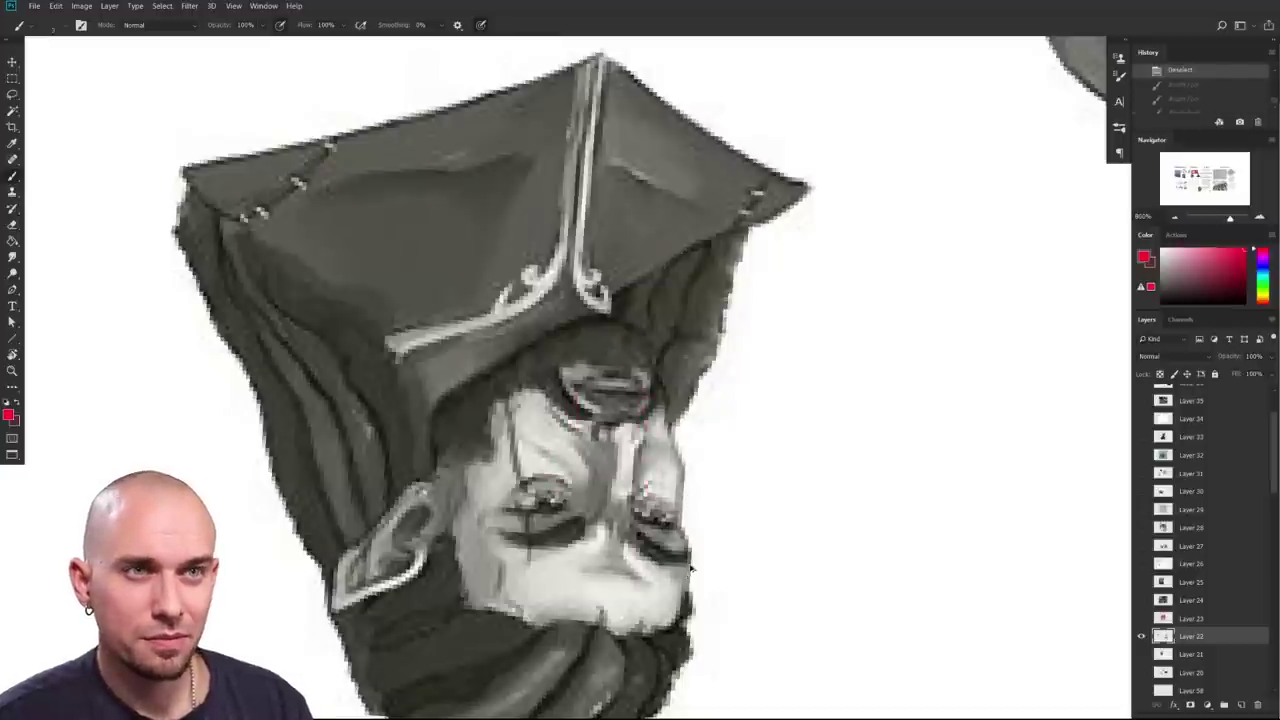
Step: Bring back the lasso selection around the bearded elf's far eye, nudge the eye slightly and deselect
key("ctrl+z")
left_click_drag(674, 539, 674, 530)
key("ctrl+d")
scroll(725, 595, "down", 3)
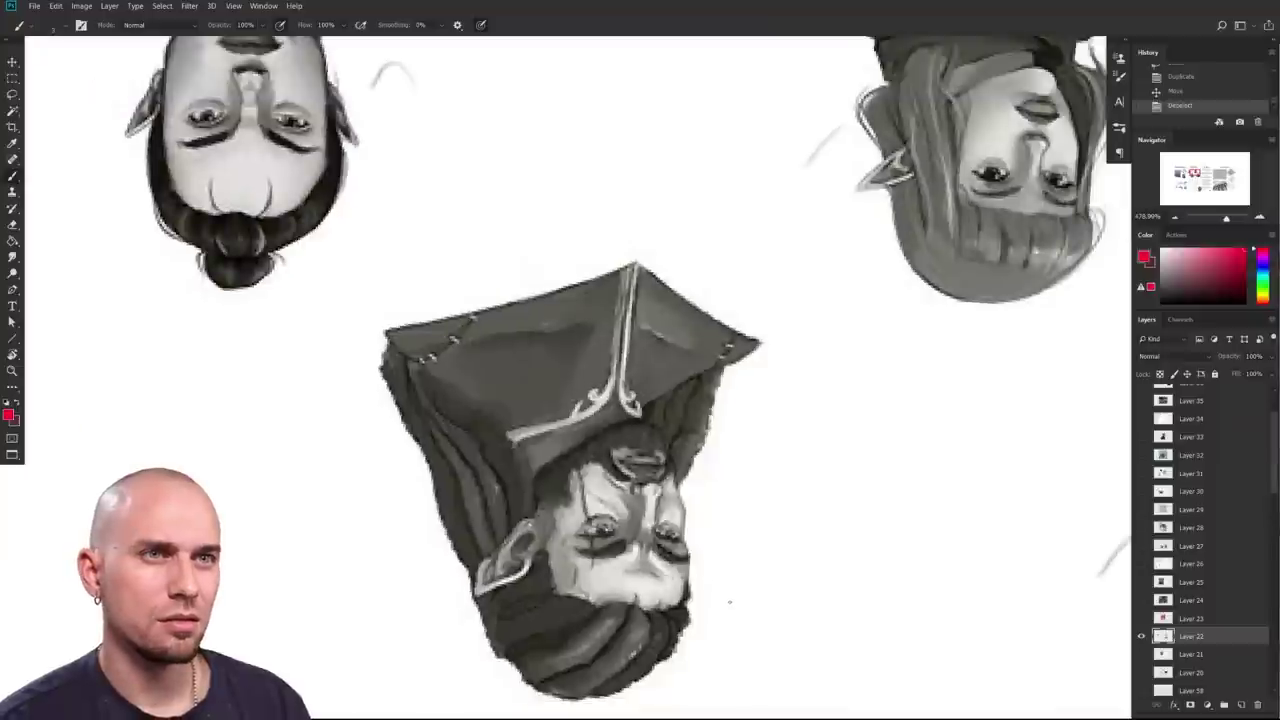
Step: Restore the far-eye selection on the bearded elf, adjust the eye slightly with Free Transform and deselect
key("ctrl+z")
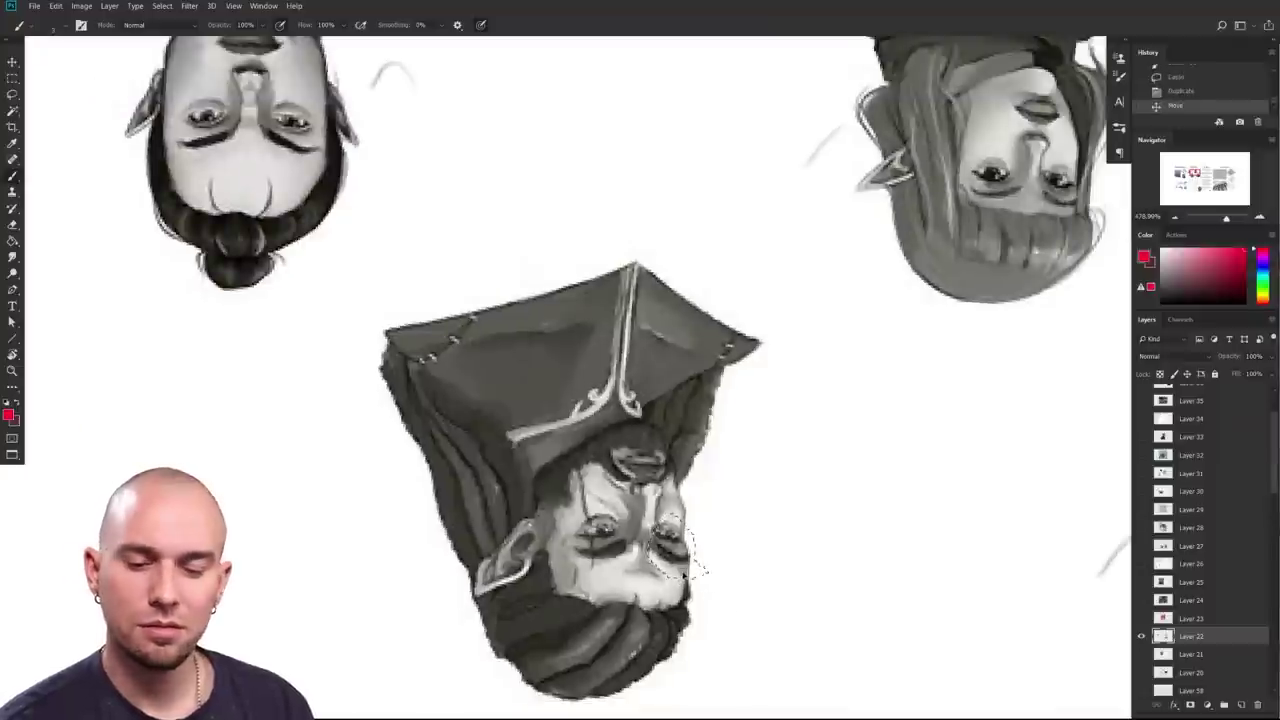
scroll(684, 580, "up", 1)
scroll(684, 579, "up", 1)
key("ctrl+t")
left_click_drag(678, 583, 681, 585)
key("Return")
key("b")
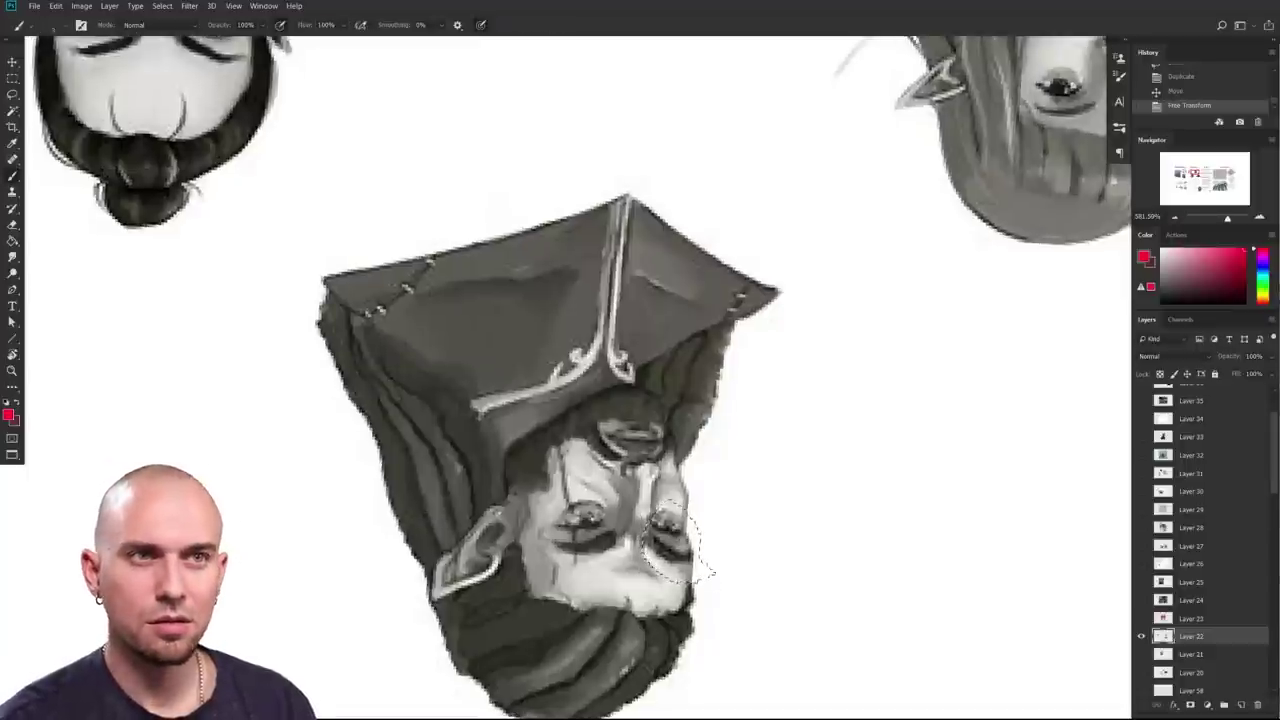
key("ctrl+d")
Step: Turn the portrait upright and touch up the bearded elf's face below the far eye with sampled skin greys
scroll(681, 585, "down", 3)
key("r")
left_click_drag(457, 620, 830, 522)
left_click_drag(672, 441, 623, 668)
scroll(650, 575, "up", 2)
key("b")
left_click(555, 430, "alt")
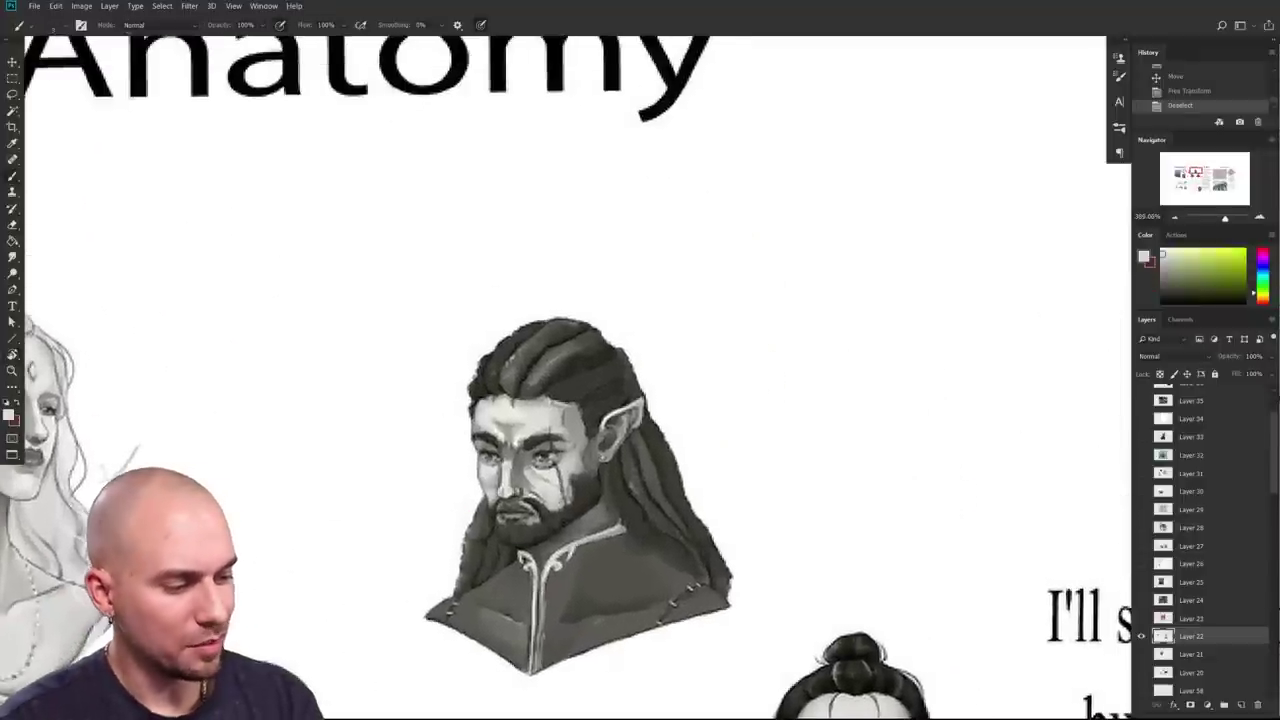
left_click(496, 459)
left_click(501, 507, "alt")
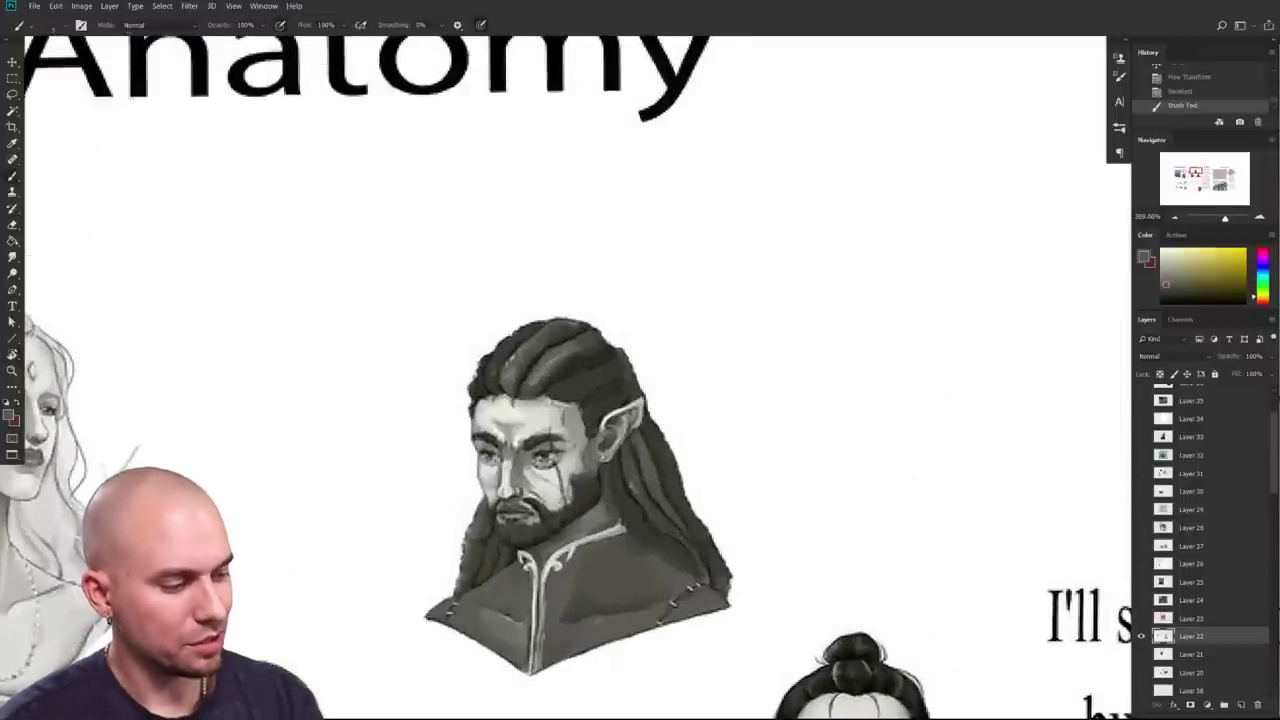
scroll(510, 490, "up", 1)
scroll(512, 488, "up", 1)
left_click(513, 488, "alt")
Step: Lasso the area just under the bearded elf's far eye, shift a duplicate of it slightly and deselect
key("l")
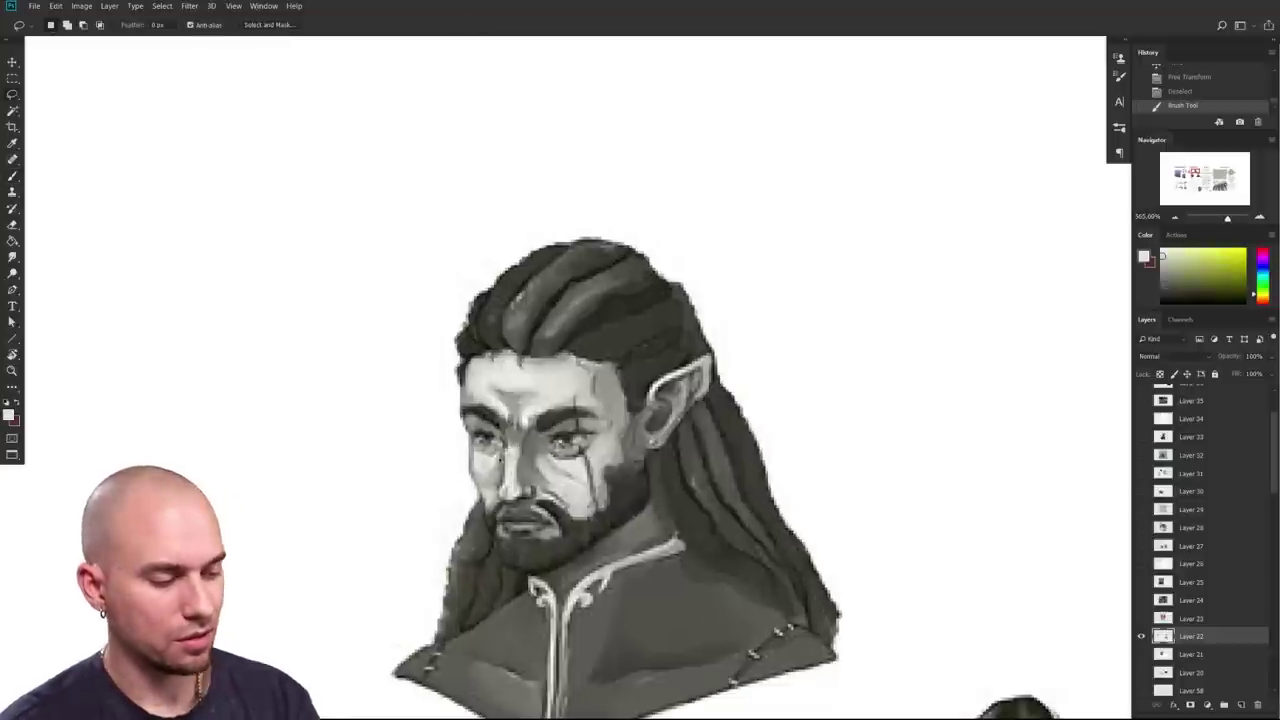
mouse_move(497, 453)
left_mouse_down()
mouse_move(500, 432)
mouse_move(497, 454)
left_mouse_up()
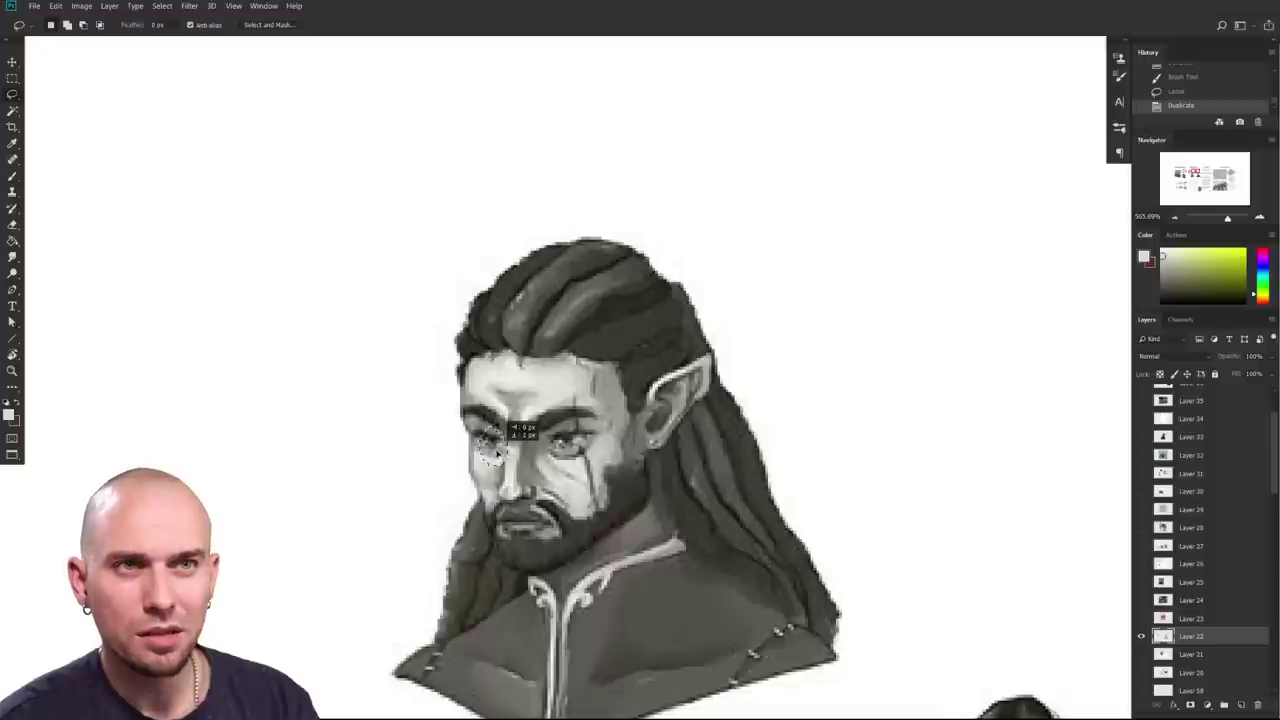
key("ctrl+d")
Step: Paint a small light grey touch-up on the bearded elf's face with the Brush tool
key("b")
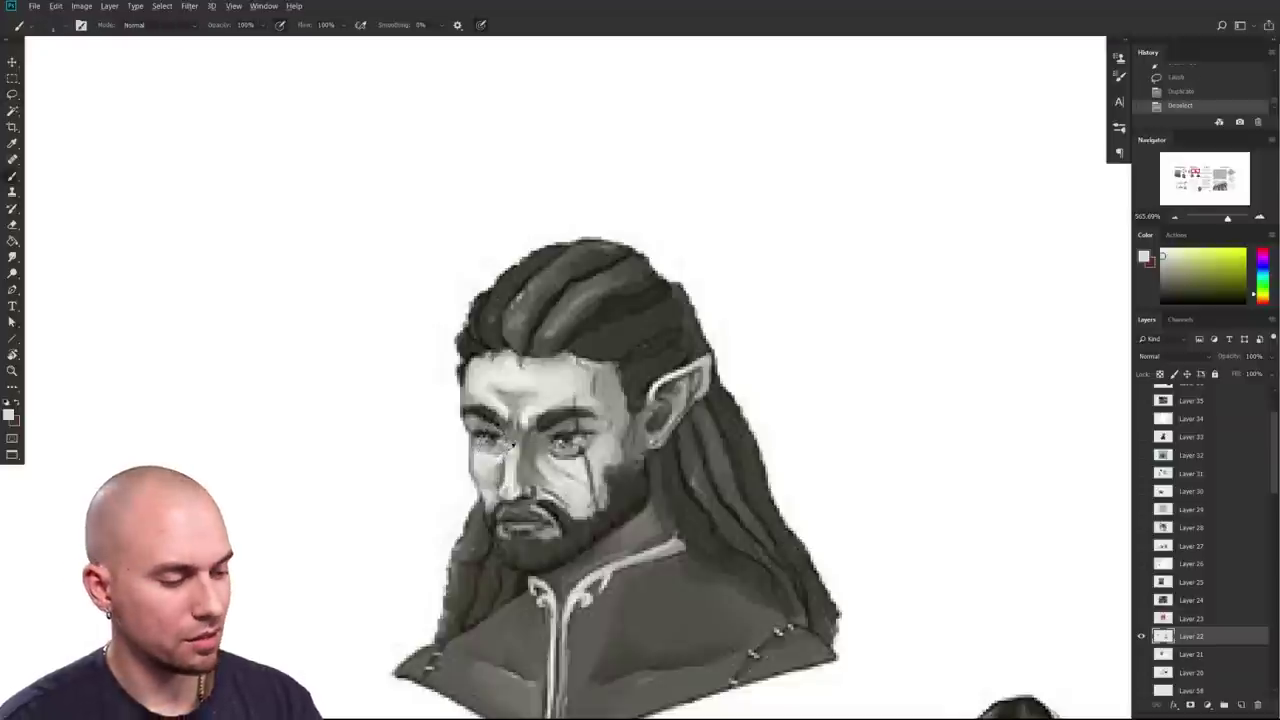
mouse_move(707, 586)
left_mouse_down()
mouse_move(680, 599)
mouse_move(695, 594)
left_mouse_up()
left_click(704, 542)
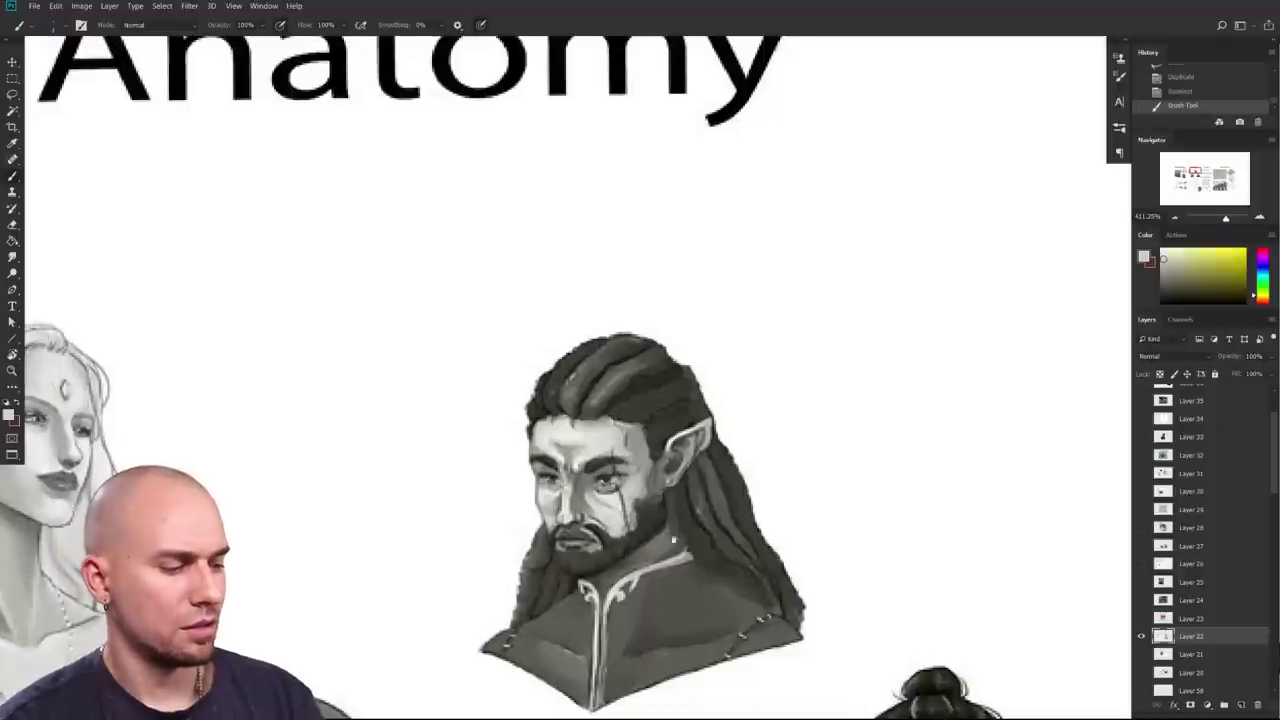
left_click_drag(704, 542, 668, 538)
left_click_drag(573, 536, 578, 535)
scroll(578, 535, "down", 4)
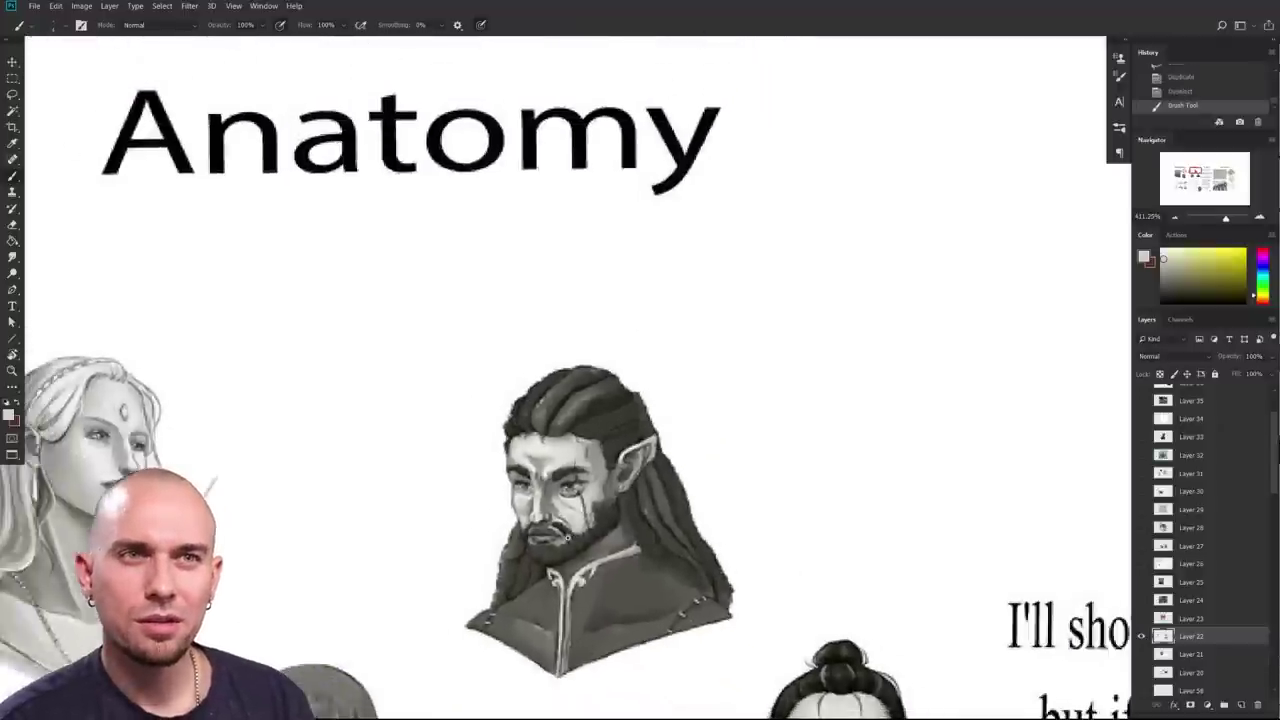
Step: Look over the corrected portrait and the Term 2 letter, and examine the drawings in the Perspective section
scroll(662, 428, "up", 3)
scroll(662, 428, "down", 4)
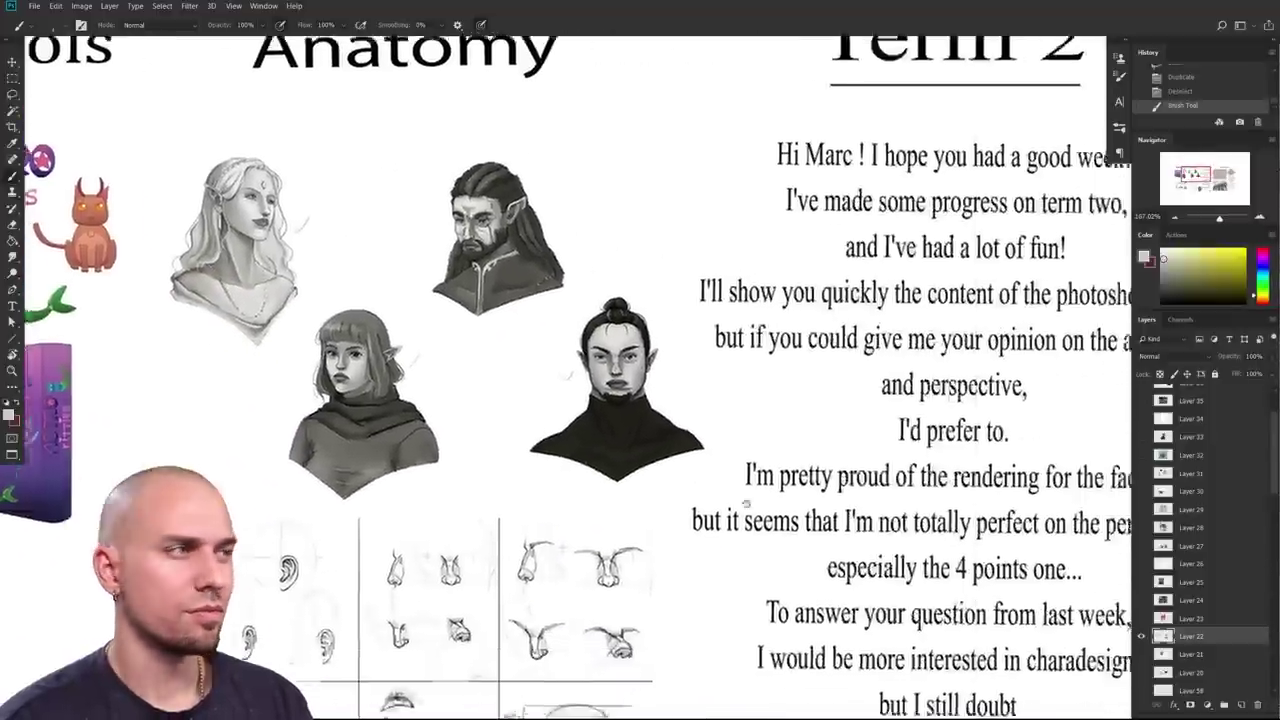
left_click_drag(1122, 660, 878, 581)
scroll(923, 594, "down", 1)
left_click_drag(1104, 603, 865, 575)
scroll(865, 575, "down", 2)
scroll(865, 575, "right", 2)
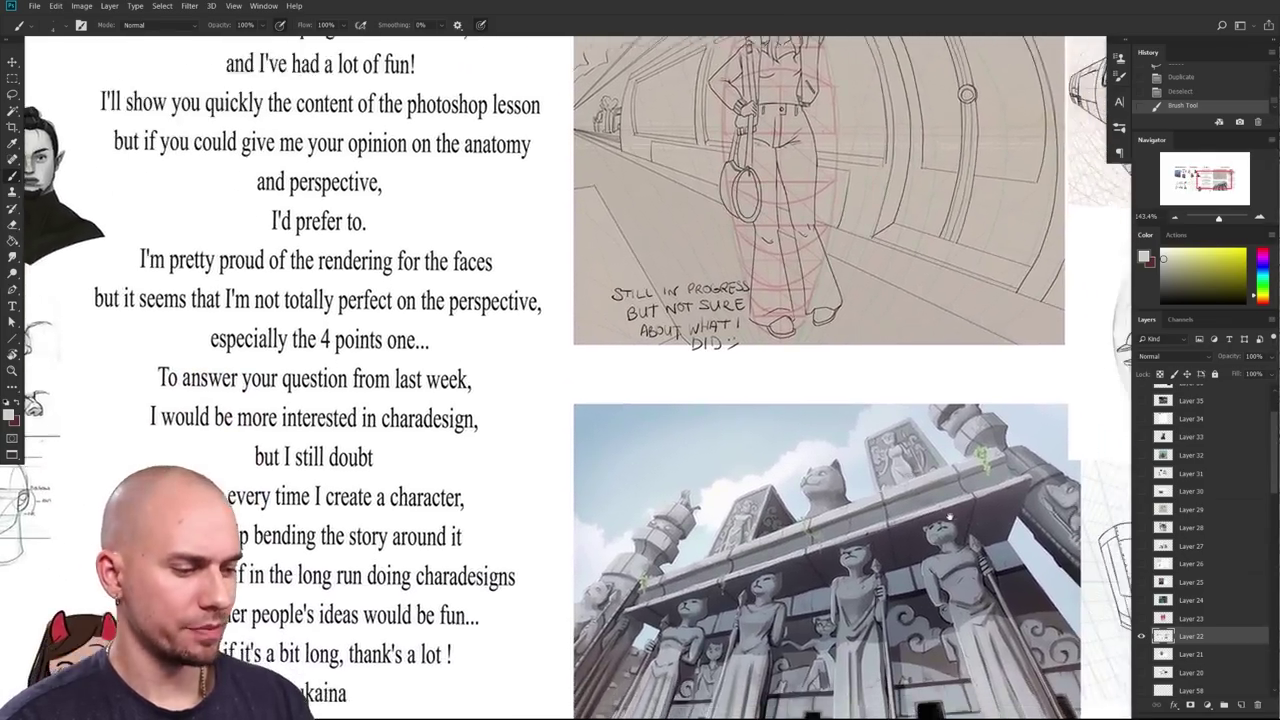
scroll(641, 628, "right", 8)
scroll(641, 628, "up", 4)
scroll(641, 628, "down", 2)
scroll(641, 628, "up", 3)
left_click_drag(641, 628, 705, 657)
mouse_move(570, 566)
left_mouse_down()
mouse_move(812, 574)
mouse_move(832, 590)
mouse_move(808, 590)
left_mouse_up()
left_click_drag(1114, 568, 965, 531)
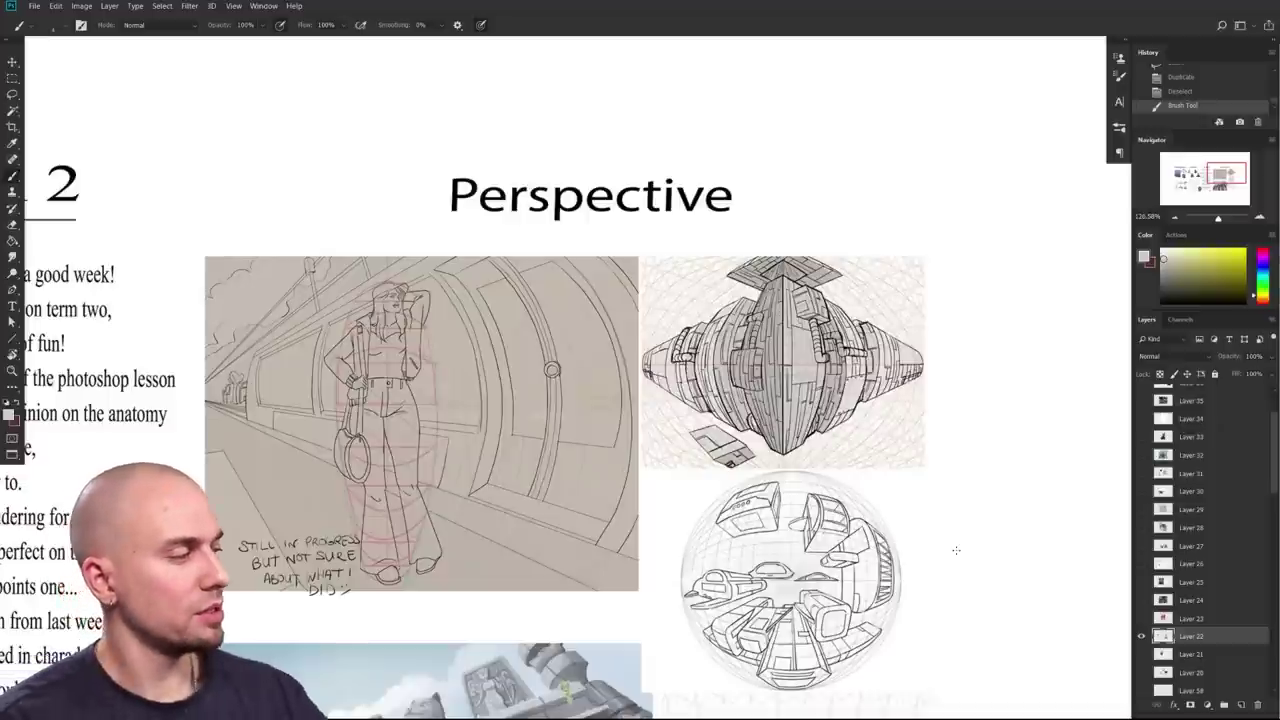
Step: Set the brush to bright red, try a stroke over the standing woman in the Perspective drawing and undo it
left_click_drag(1266, 294, 1263, 304)
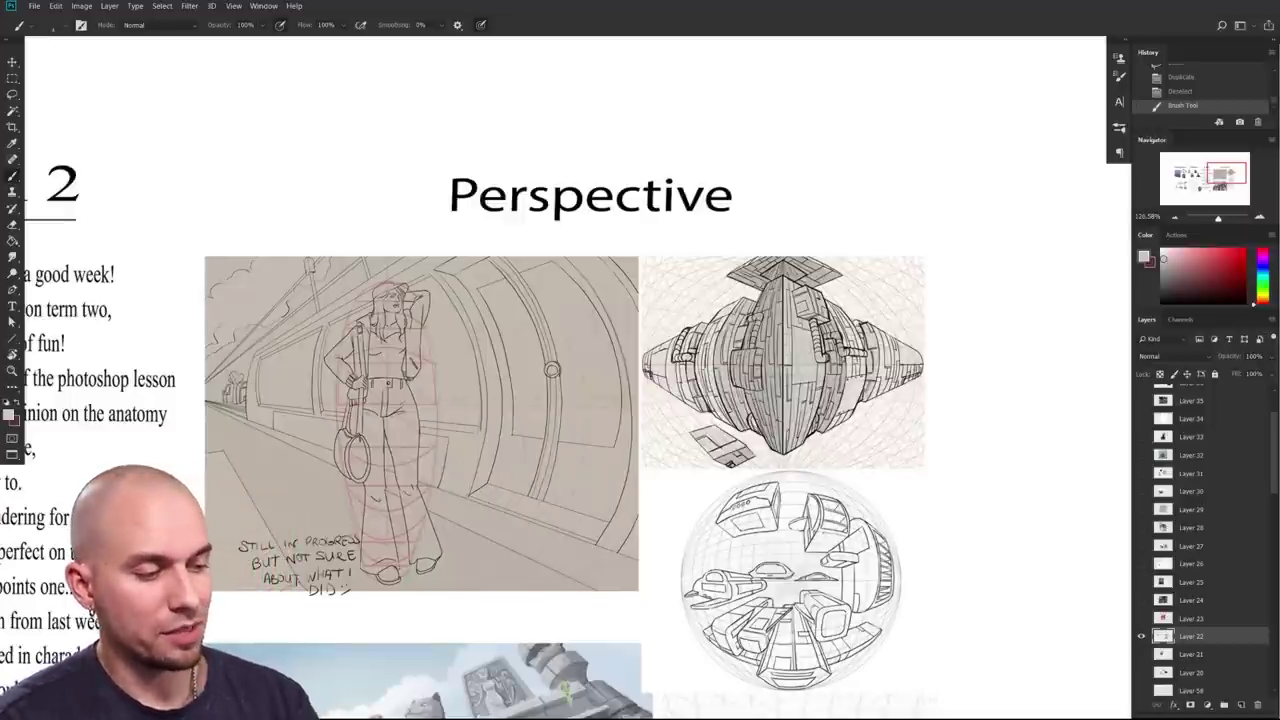
left_click(482, 338)
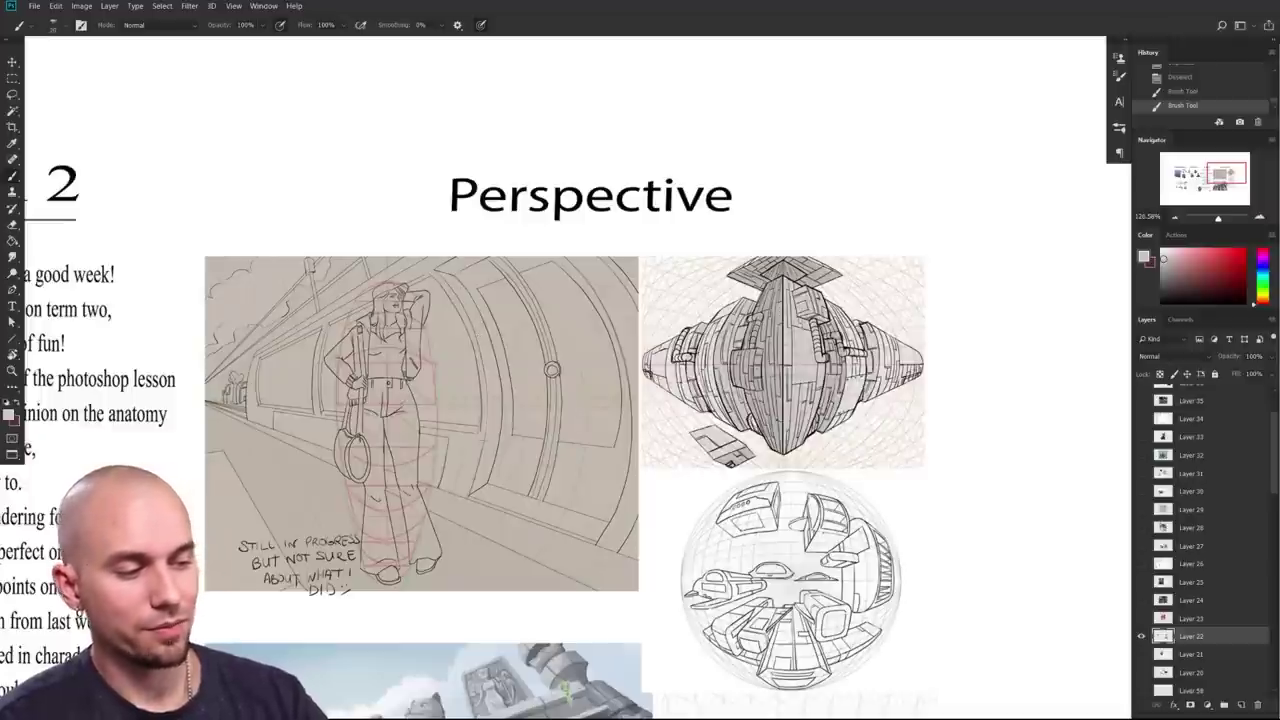
left_click(1244, 251)
mouse_move(446, 270)
left_mouse_down()
mouse_move(474, 478)
mouse_move(458, 508)
left_mouse_up()
key("ctrl+z")
left_click_drag(602, 538, 662, 541)
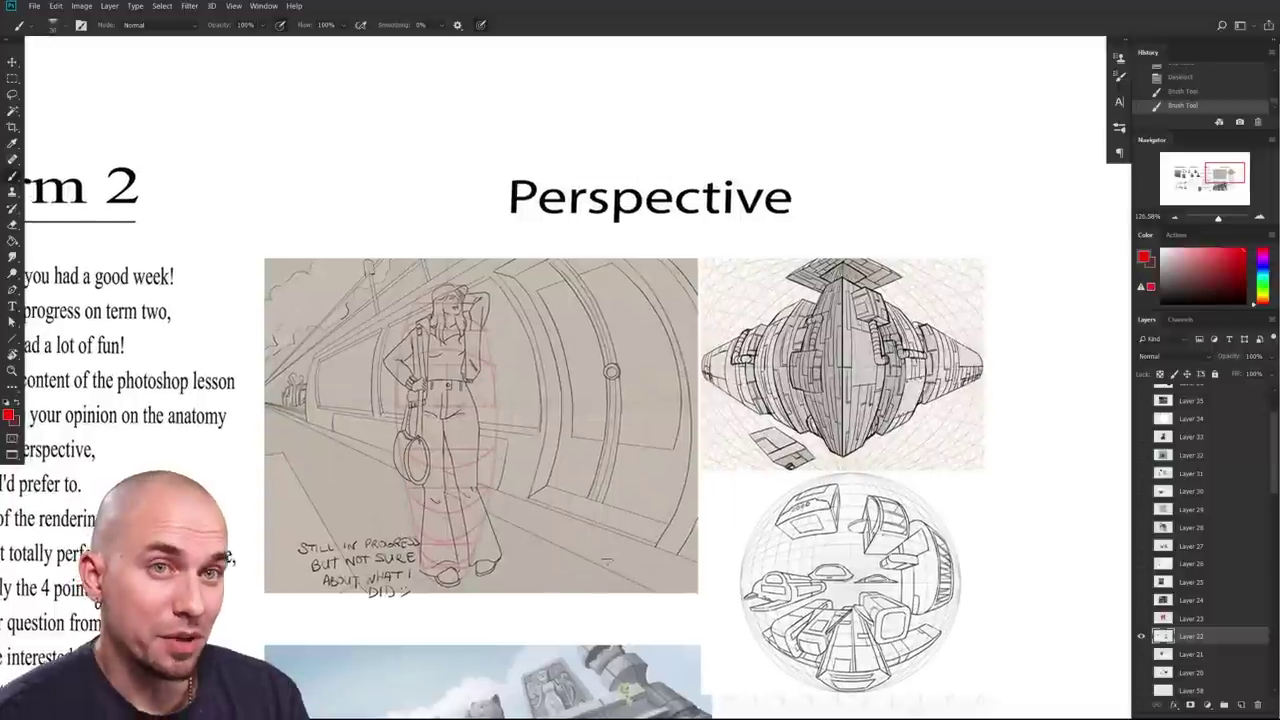
Step: Circle both shoes of the standing woman in red on the train platform drawing using a smaller brush
left_click_drag(656, 566, 796, 637)
scroll(742, 540, "up", 3)
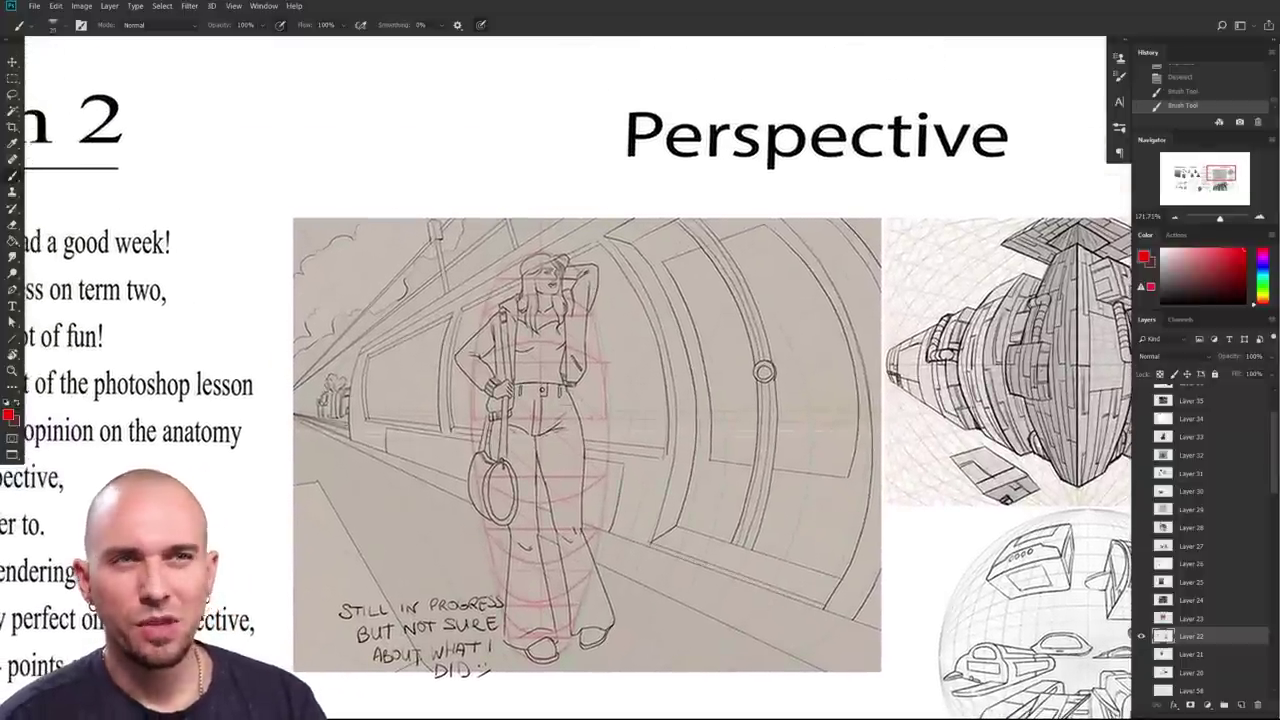
scroll(557, 461, "up", 2)
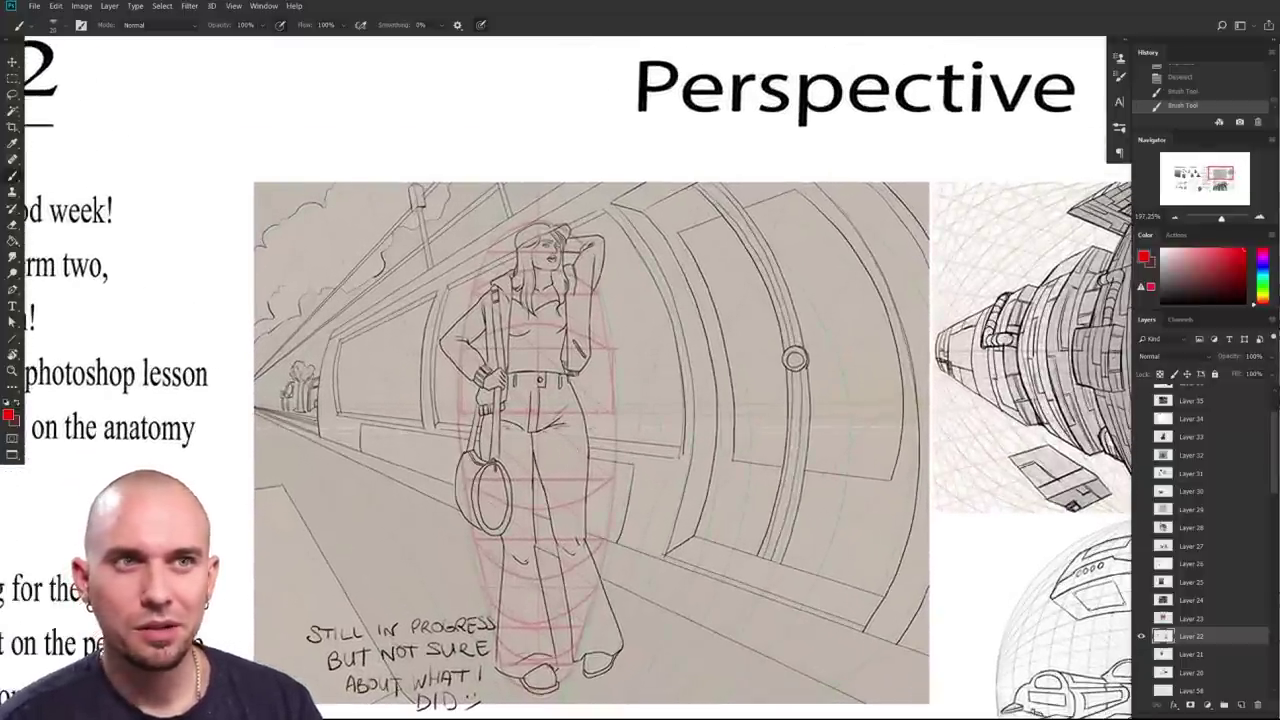
left_click_drag(626, 544, 584, 566)
key("bracketleft")
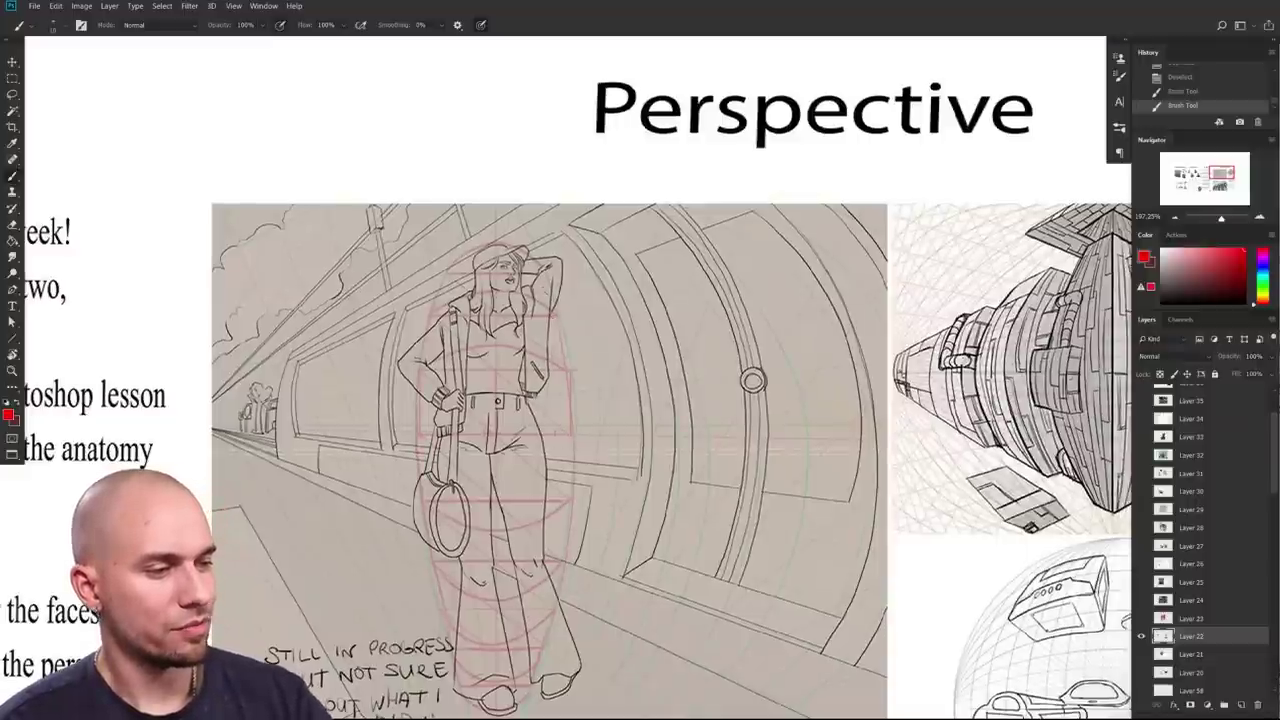
left_click_drag(547, 406, 551, 526)
key("ctrl+z")
left_click_drag(552, 515, 556, 435)
mouse_move(496, 606)
left_mouse_down()
mouse_move(500, 636)
mouse_move(508, 604)
mouse_move(486, 628)
mouse_move(568, 598)
mouse_move(541, 614)
left_mouse_up()
left_click_drag(594, 555, 571, 625)
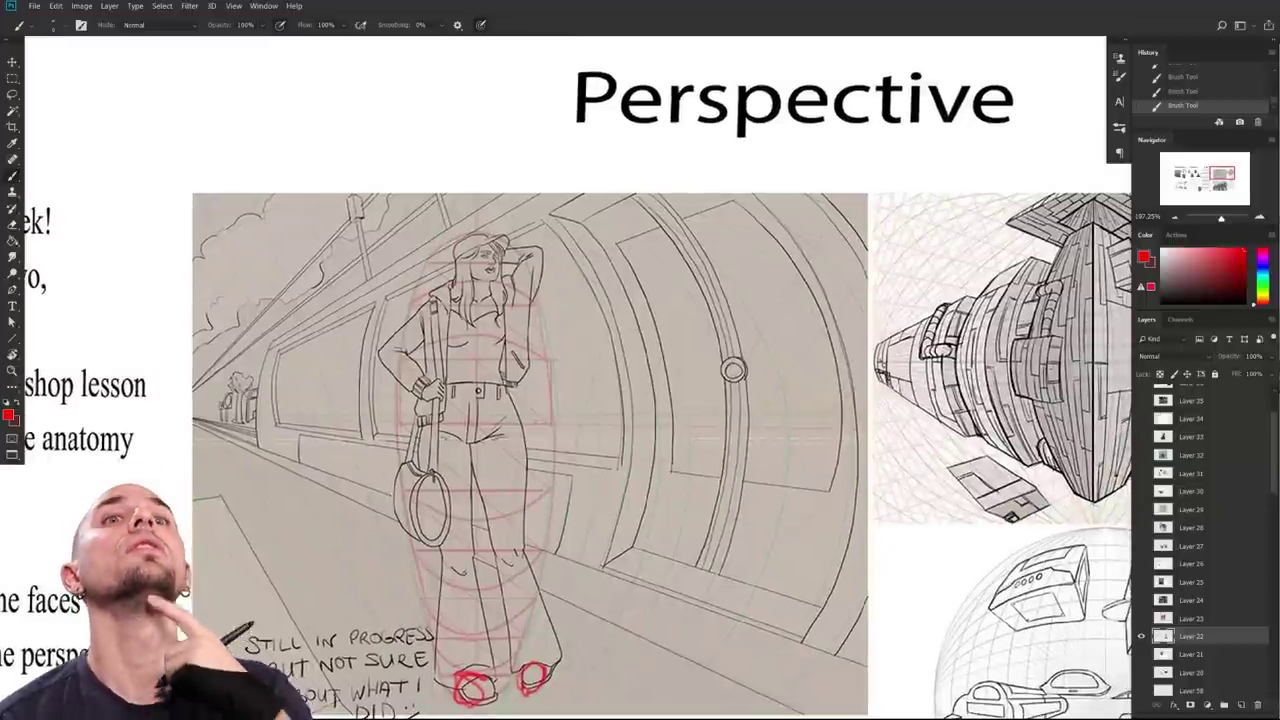
Step: Try red marks across the standing woman's forehead, eyes and chin
left_click_drag(468, 248, 498, 242)
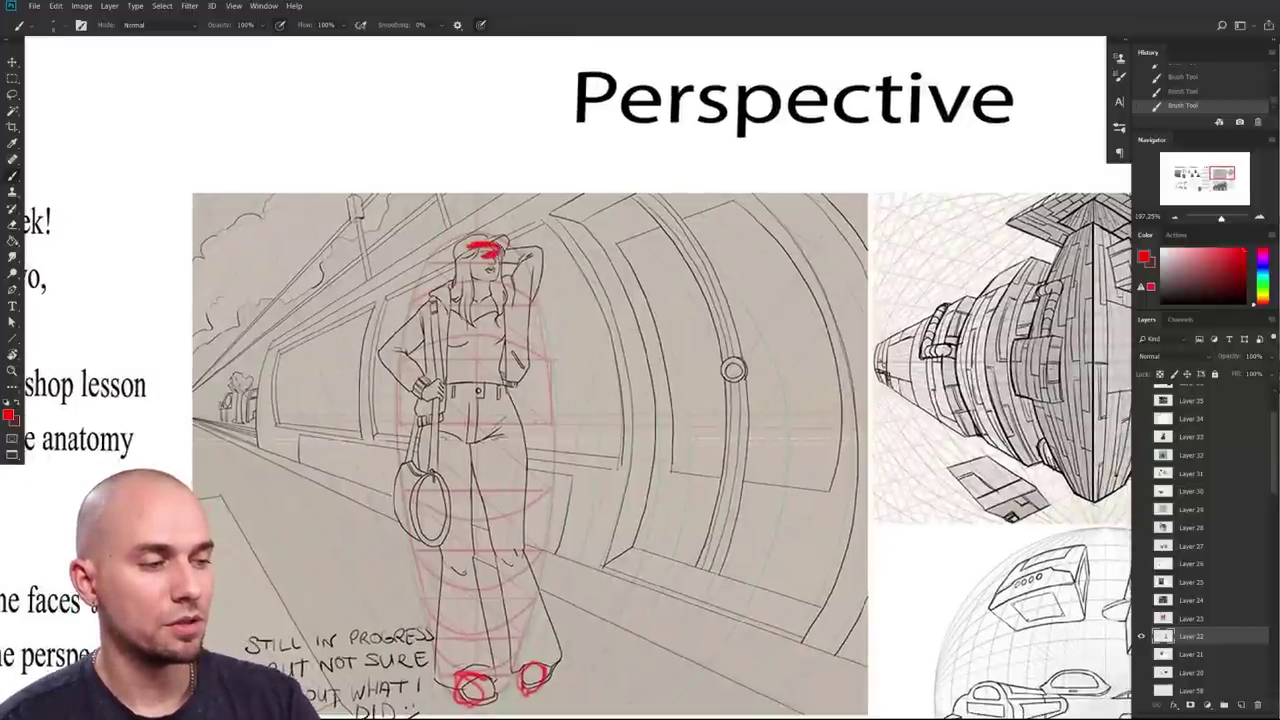
mouse_move(478, 268)
left_mouse_down()
mouse_move(496, 267)
mouse_move(494, 302)
left_mouse_up()
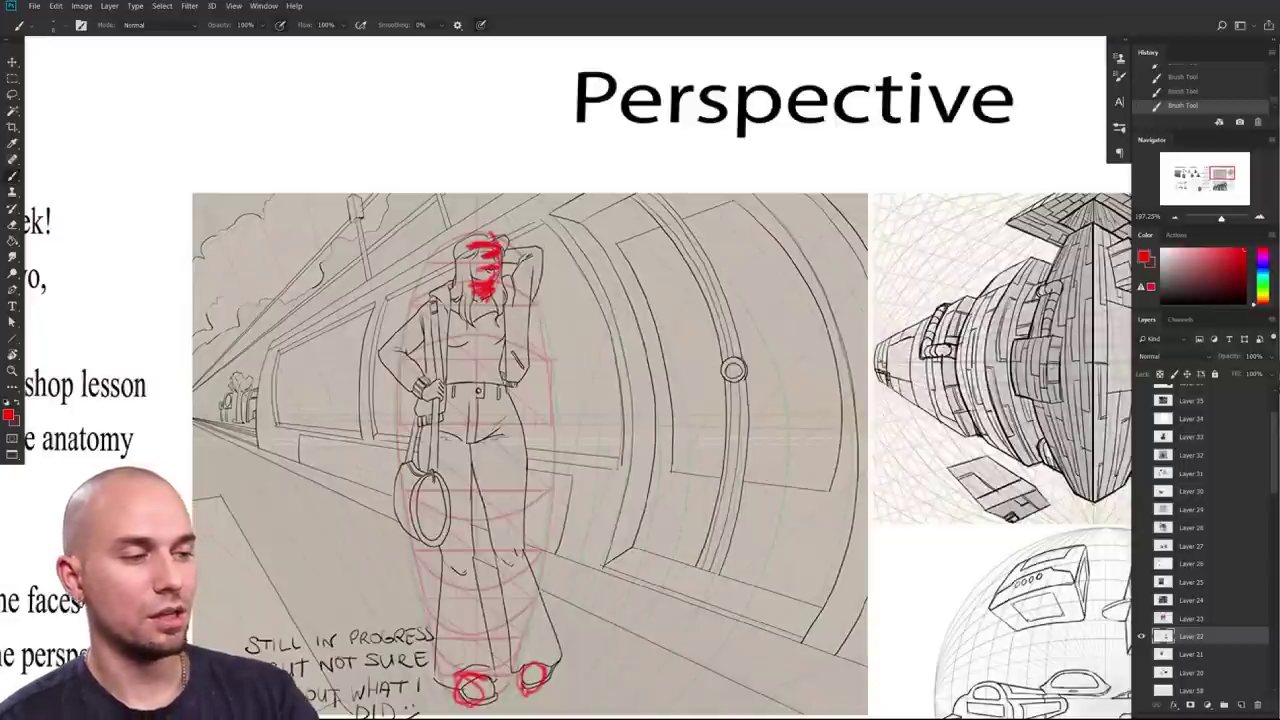
scroll(631, 558, "up", 2)
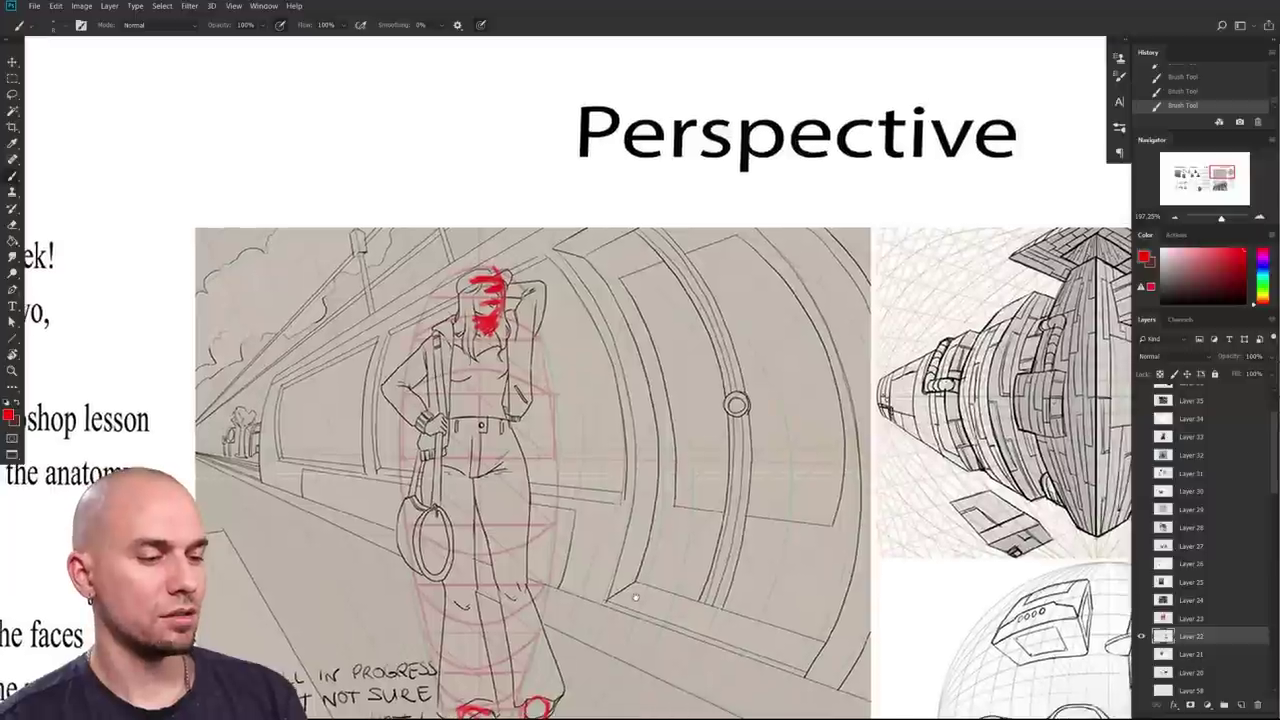
Step: Try red perspective lines along the train's converging edges and undo them together with the marks on the woman's face
mouse_move(198, 436)
left_mouse_down()
mouse_move(340, 350)
mouse_move(212, 425)
mouse_move(312, 360)
left_mouse_up()
key("ctrl+z")
key("ctrl+z")
mouse_move(196, 438)
left_mouse_down()
mouse_move(402, 308)
mouse_move(236, 420)
mouse_move(544, 266)
mouse_move(712, 193)
mouse_move(296, 382)
mouse_move(680, 206)
mouse_move(790, 170)
left_mouse_up()
key("ctrl+z")
key("ctrl+z")
key("ctrl+z")
left_click_drag(462, 298, 708, 184)
key("ctrl+z")
key("ctrl+z")
key("ctrl+z")
scroll(665, 535, "up", 2)
scroll(658, 546, "up", 1)
key("ctrl+z")
key("ctrl+z")
key("ctrl+z")
Step: Sketch a small upturned head in red above the platform drawing, with its jaw, brow line, eyes, nose and mouth
mouse_move(430, 163)
left_mouse_down()
mouse_move(478, 207)
mouse_move(469, 257)
left_mouse_up()
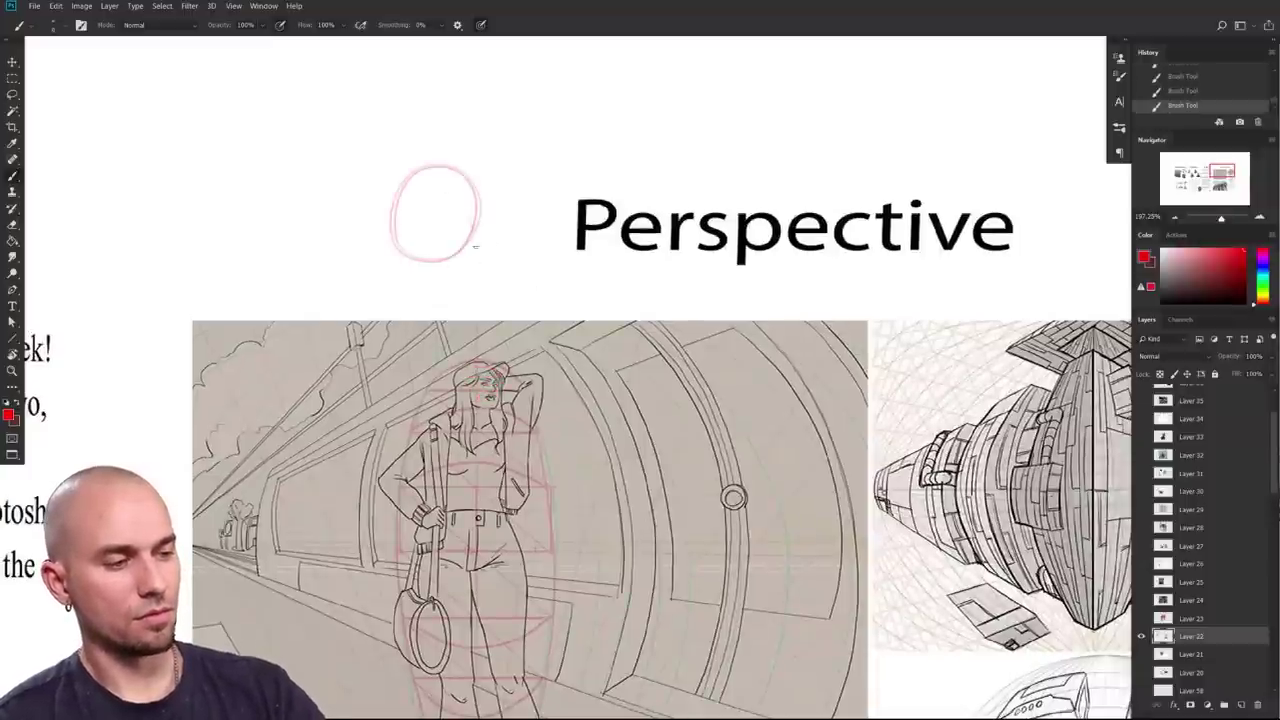
mouse_move(473, 200)
left_mouse_down()
mouse_move(483, 266)
mouse_move(448, 264)
left_mouse_up()
left_click_drag(400, 225, 414, 252)
mouse_move(402, 206)
left_mouse_down()
mouse_move(470, 190)
mouse_move(459, 208)
mouse_move(434, 198)
mouse_move(476, 198)
mouse_move(474, 227)
left_mouse_up()
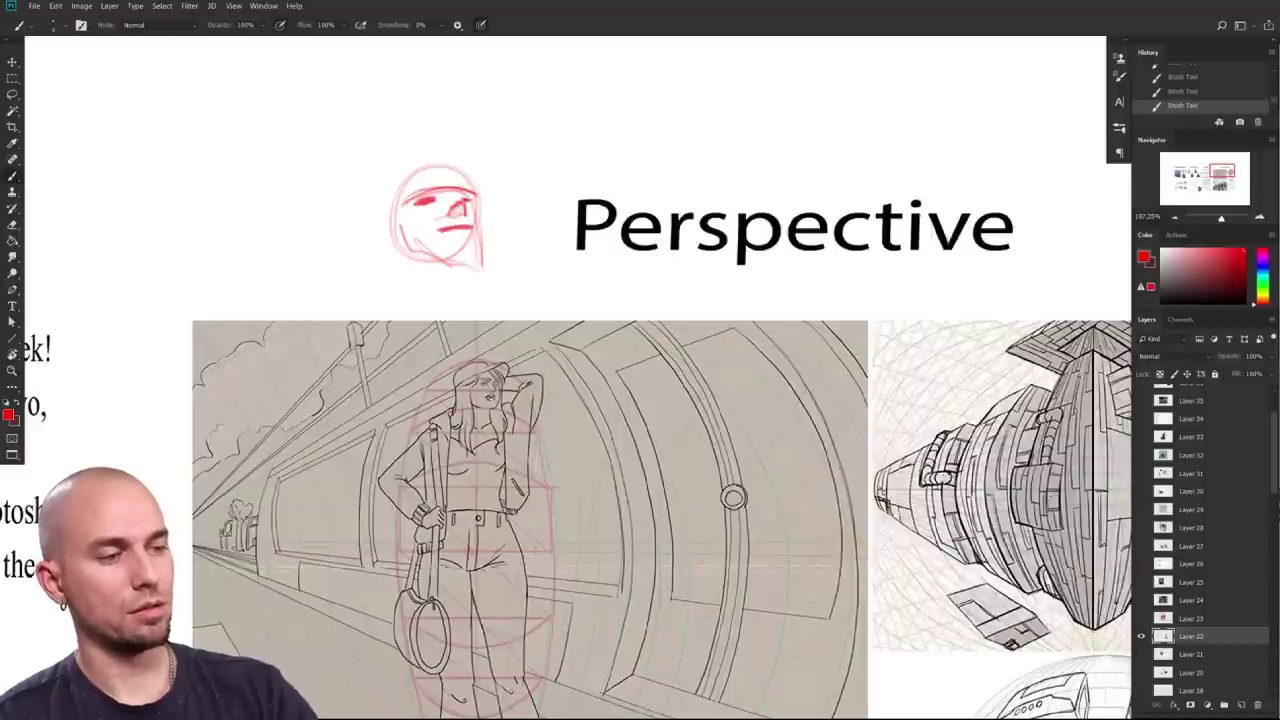
Step: Draw two red arrows rising diagonally from the sketched head and darken the back of its skull
mouse_move(450, 172)
left_mouse_down()
mouse_move(608, 57)
mouse_move(604, 68)
left_mouse_up()
left_click_drag(484, 188, 644, 62)
left_click_drag(629, 209, 665, 224)
mouse_move(446, 194)
left_mouse_down()
mouse_move(428, 254)
mouse_move(424, 235)
left_mouse_up()
mouse_move(527, 283)
left_mouse_down()
mouse_move(513, 261)
mouse_move(508, 287)
mouse_move(485, 284)
left_mouse_up()
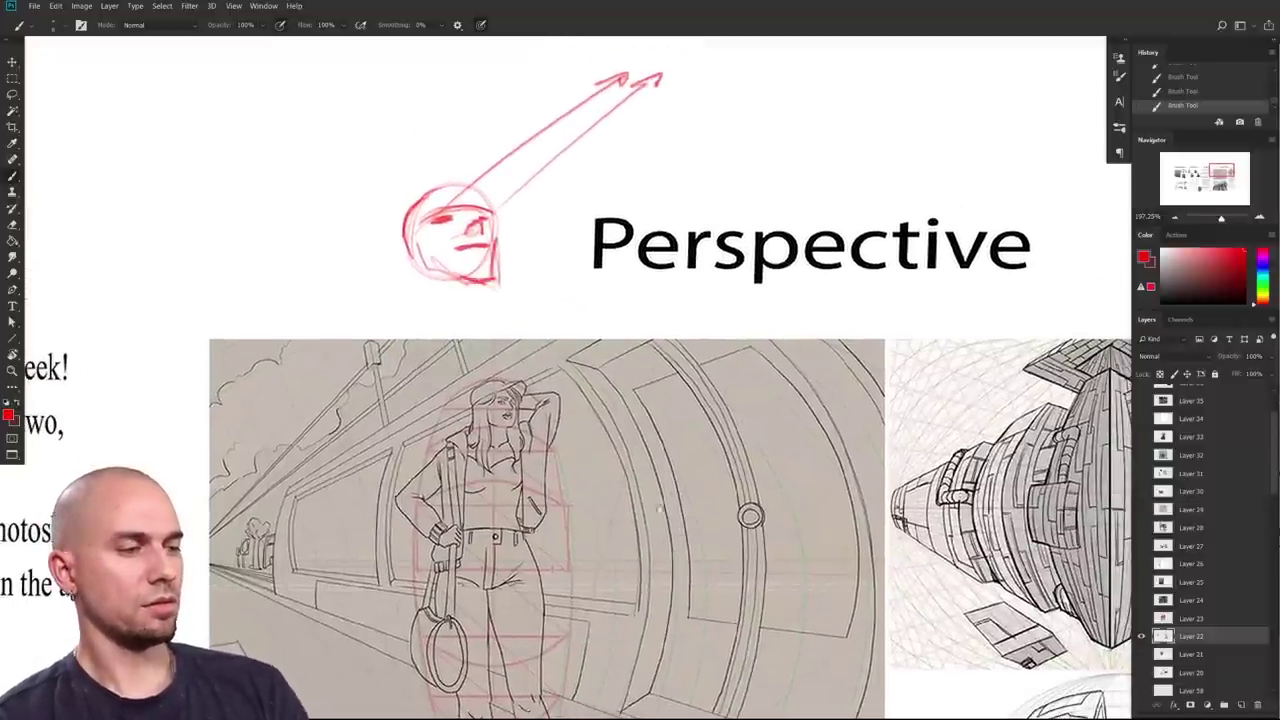
Step: Add red neck lines and under-chin strokes to the sketched head
left_click_drag(706, 531, 745, 492)
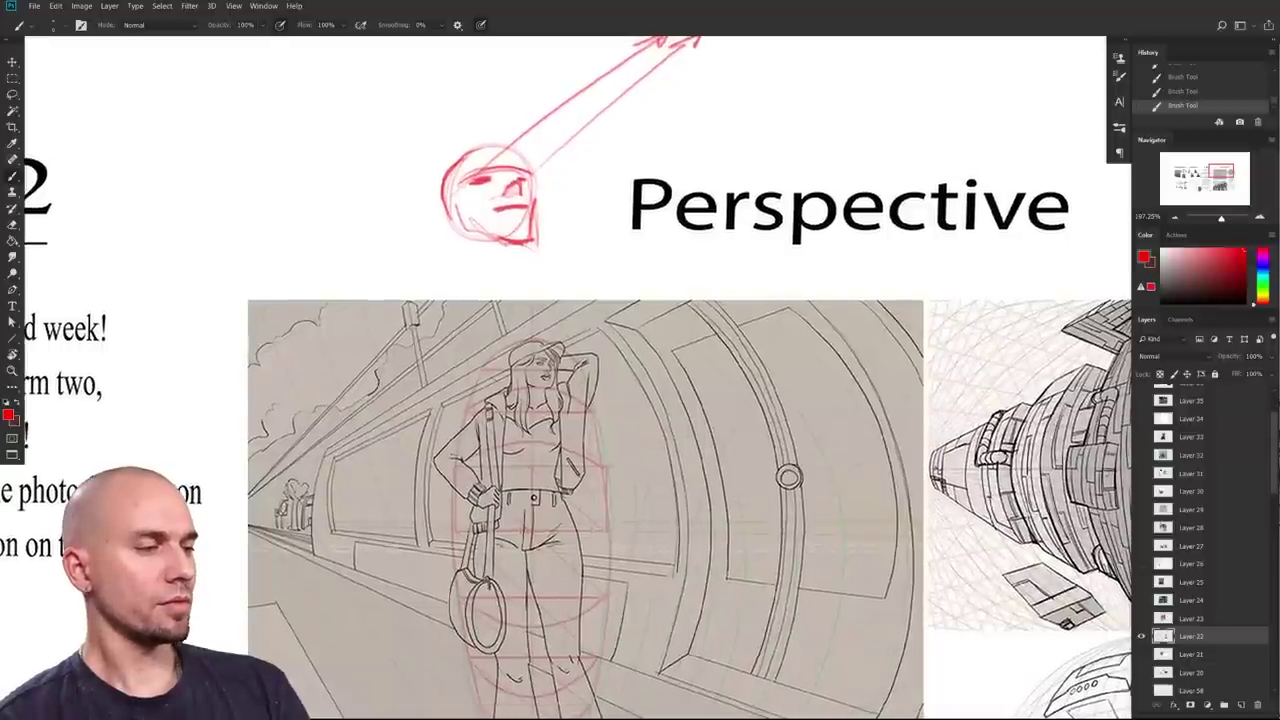
left_click_drag(492, 250, 492, 292)
left_click_drag(455, 250, 448, 288)
left_click_drag(452, 226, 441, 276)
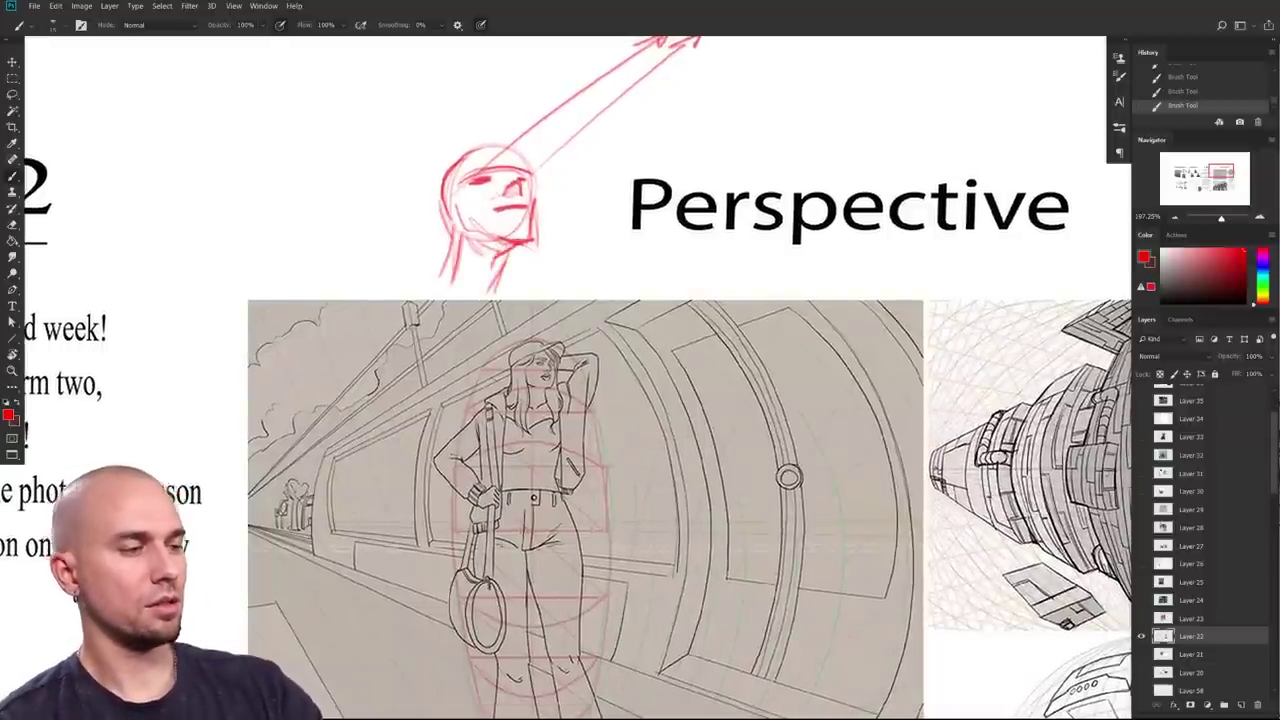
Step: Try curved red strokes around the far end of the train beside the trees and undo them
scroll(738, 470, "down", 3)
left_click_drag(738, 478, 592, 306)
left_click_drag(549, 506, 611, 606)
scroll(611, 606, "up", 3)
left_click_drag(588, 563, 637, 657)
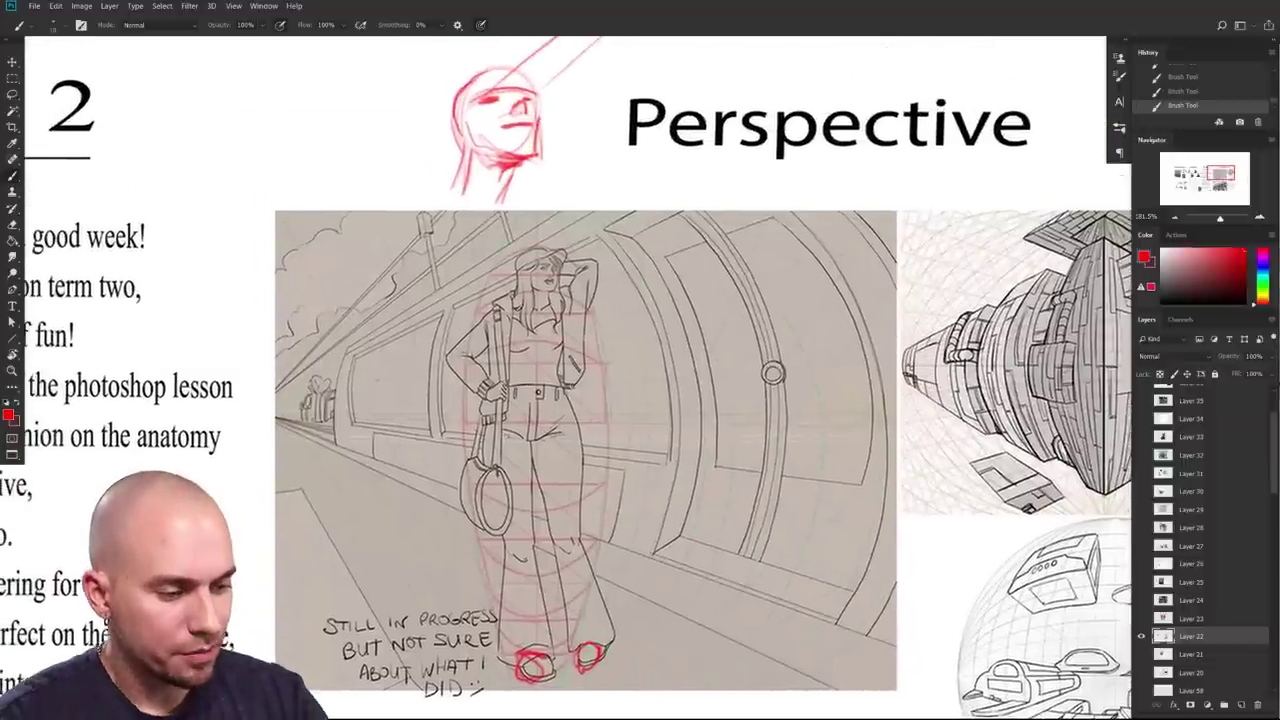
left_click_drag(350, 423, 358, 354)
key("ctrl+z")
left_click_drag(336, 443, 355, 353)
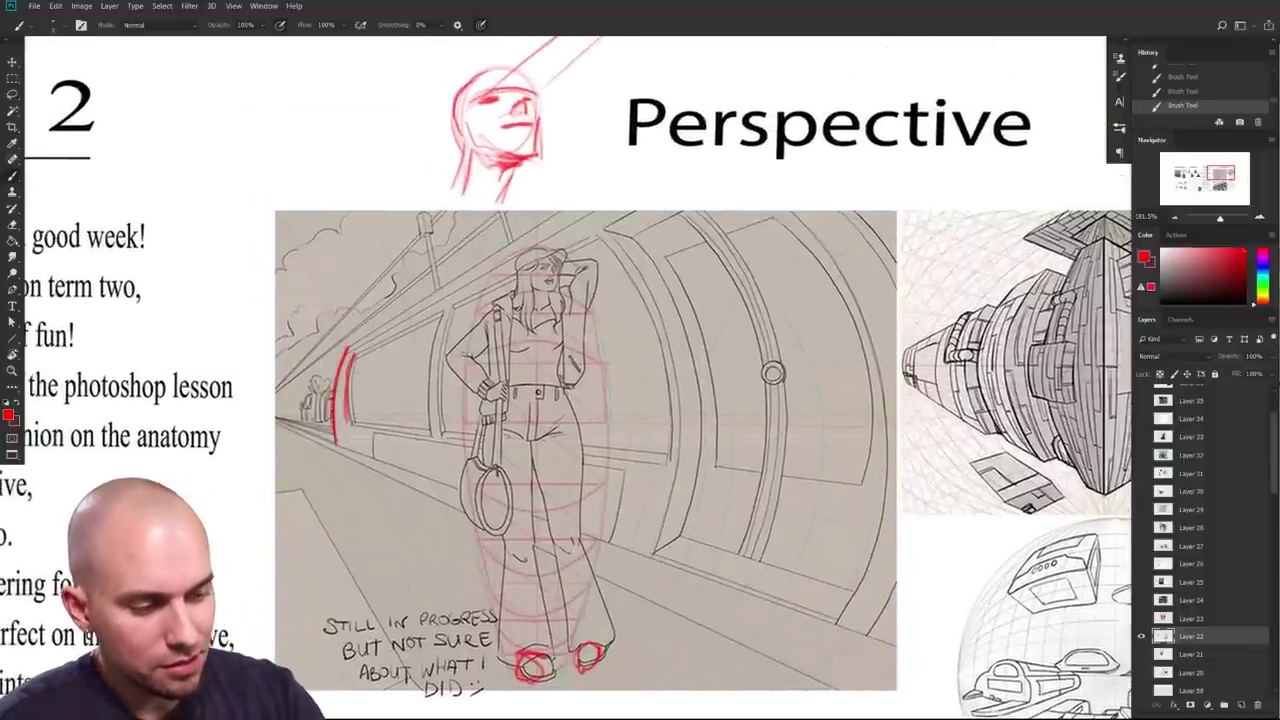
key("ctrl+z")
mouse_move(342, 424)
left_mouse_down()
mouse_move(352, 349)
mouse_move(348, 430)
left_mouse_up()
key("ctrl+z")
key("ctrl+z")
key("ctrl+z")
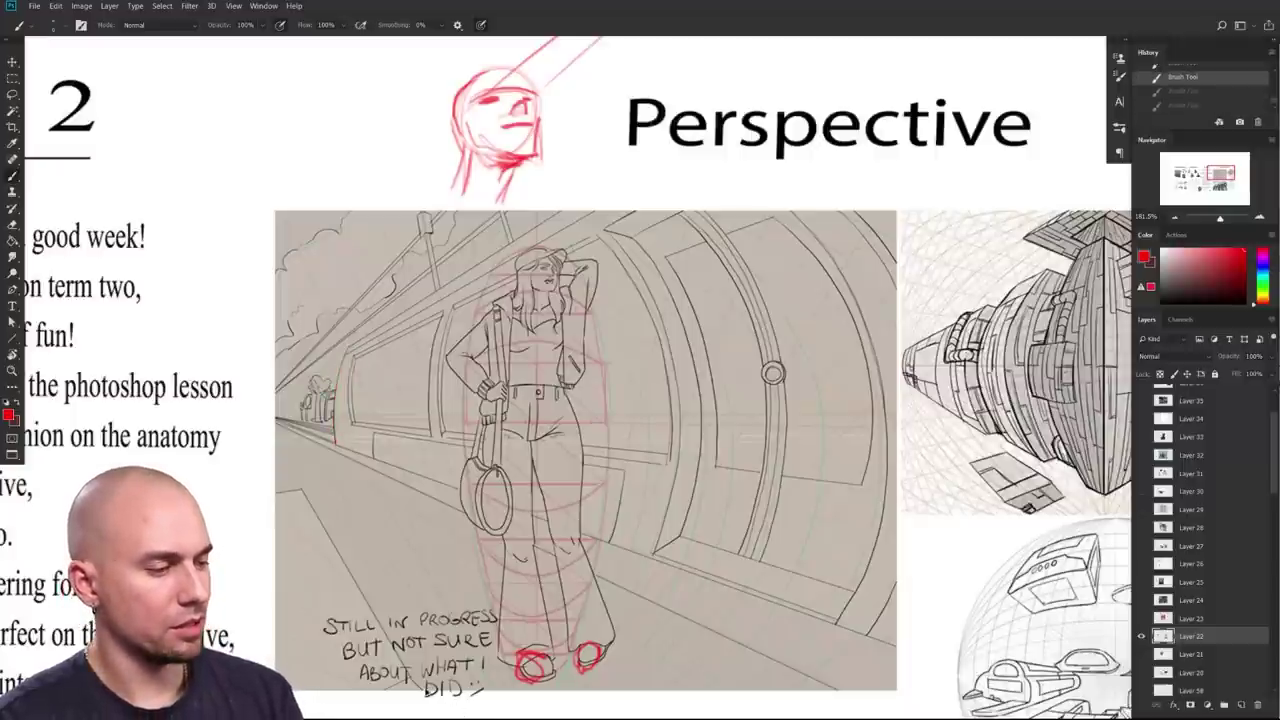
Step: Trace the curved far edge of the train's most distant window in red
left_click_drag(351, 366, 343, 424)
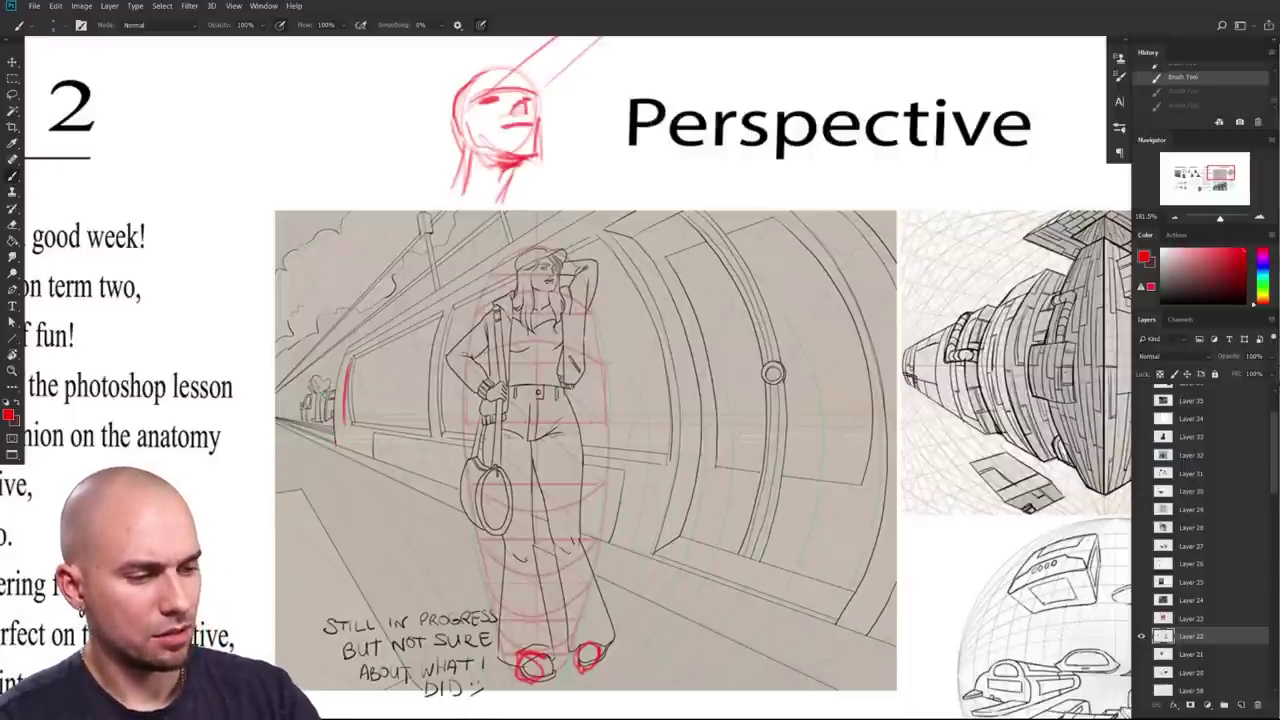
key("ctrl+shift+z")
key("ctrl+shift+z")
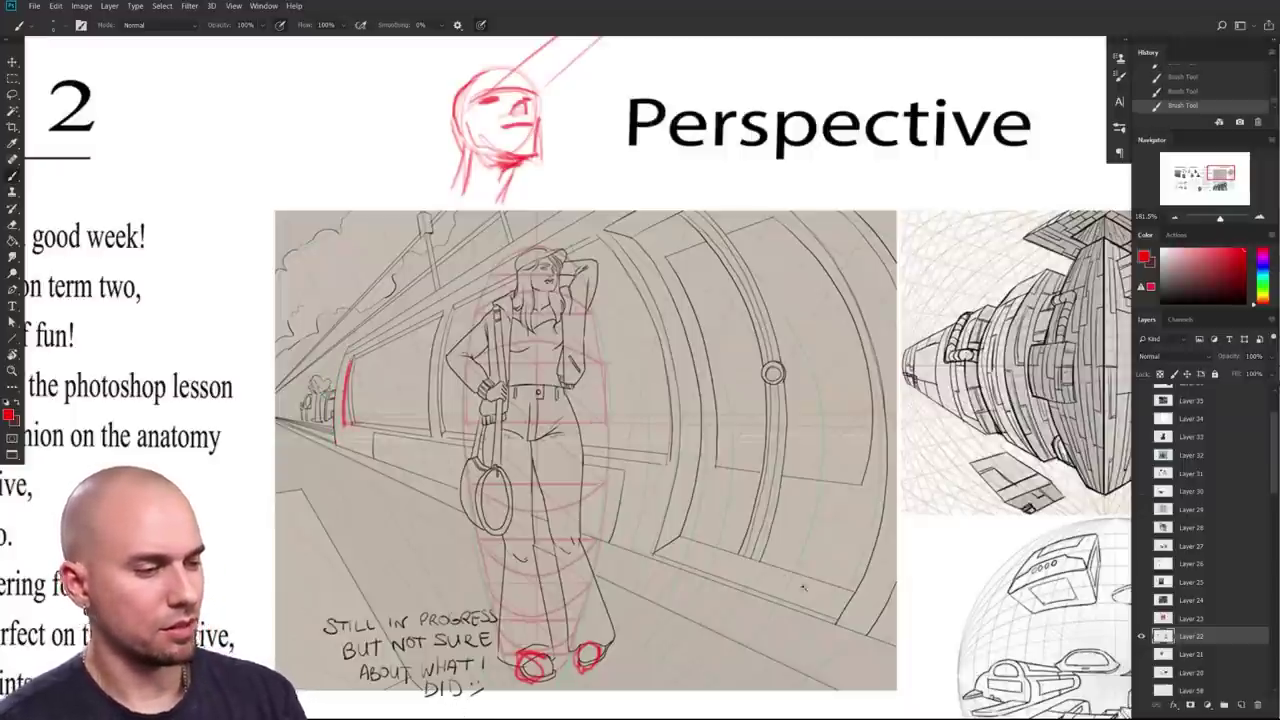
Step: Examine the annotated platform drawing and the neighbouring Perspective pieces
scroll(797, 584, "down", 2)
left_click_drag(707, 607, 683, 638)
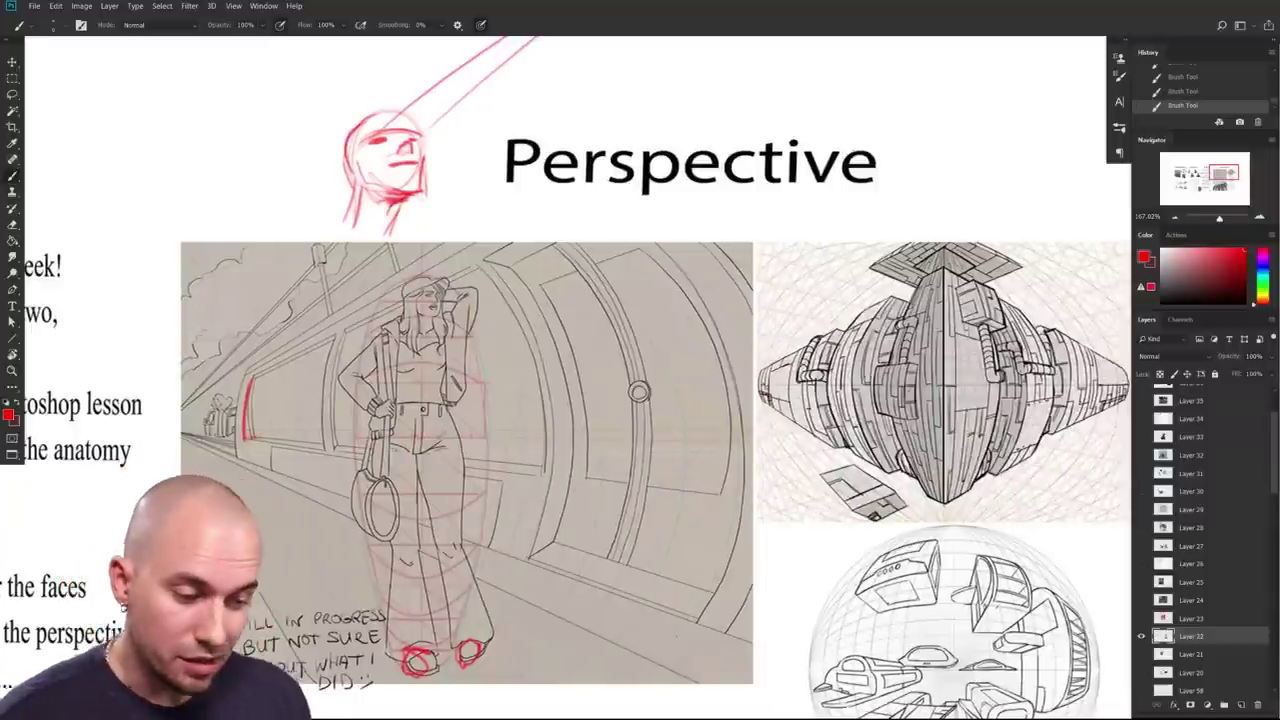
left_click_drag(684, 525, 769, 520)
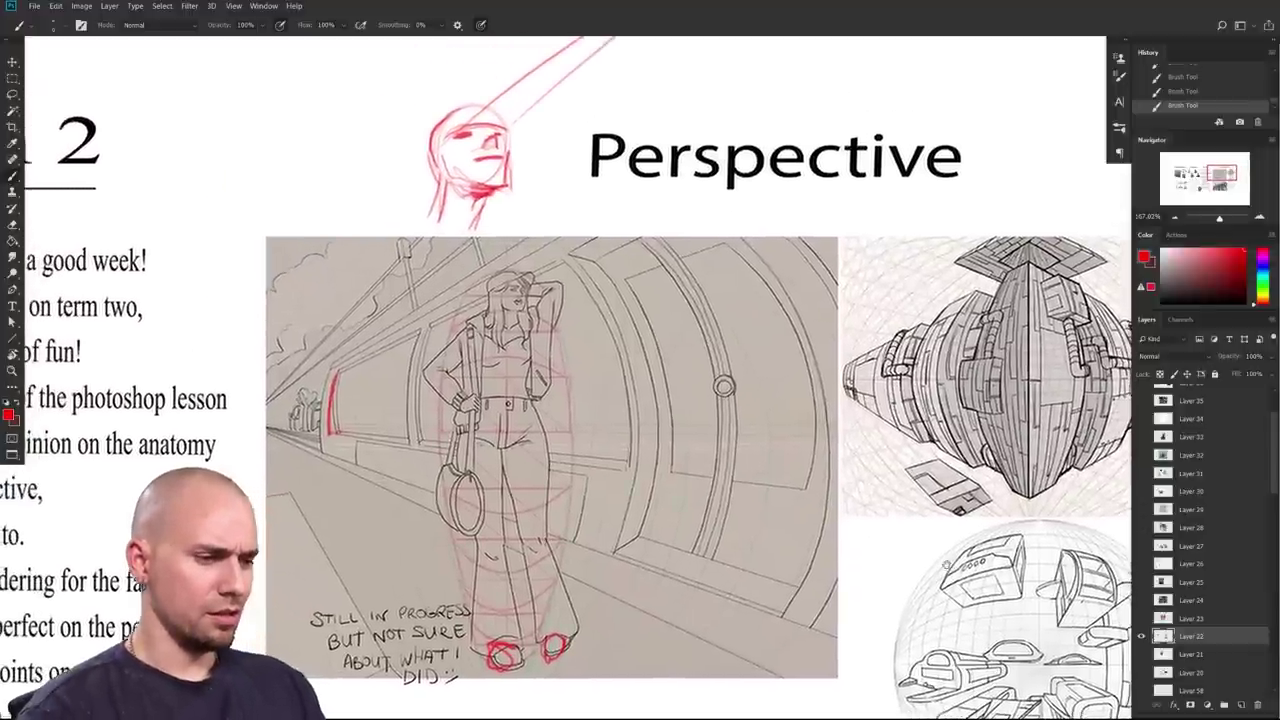
left_click_drag(947, 565, 950, 563)
mouse_move(541, 387)
left_mouse_down()
mouse_move(551, 502)
mouse_move(626, 464)
left_mouse_up()
key("ctrl+alt+z")
key("ctrl+alt+z")
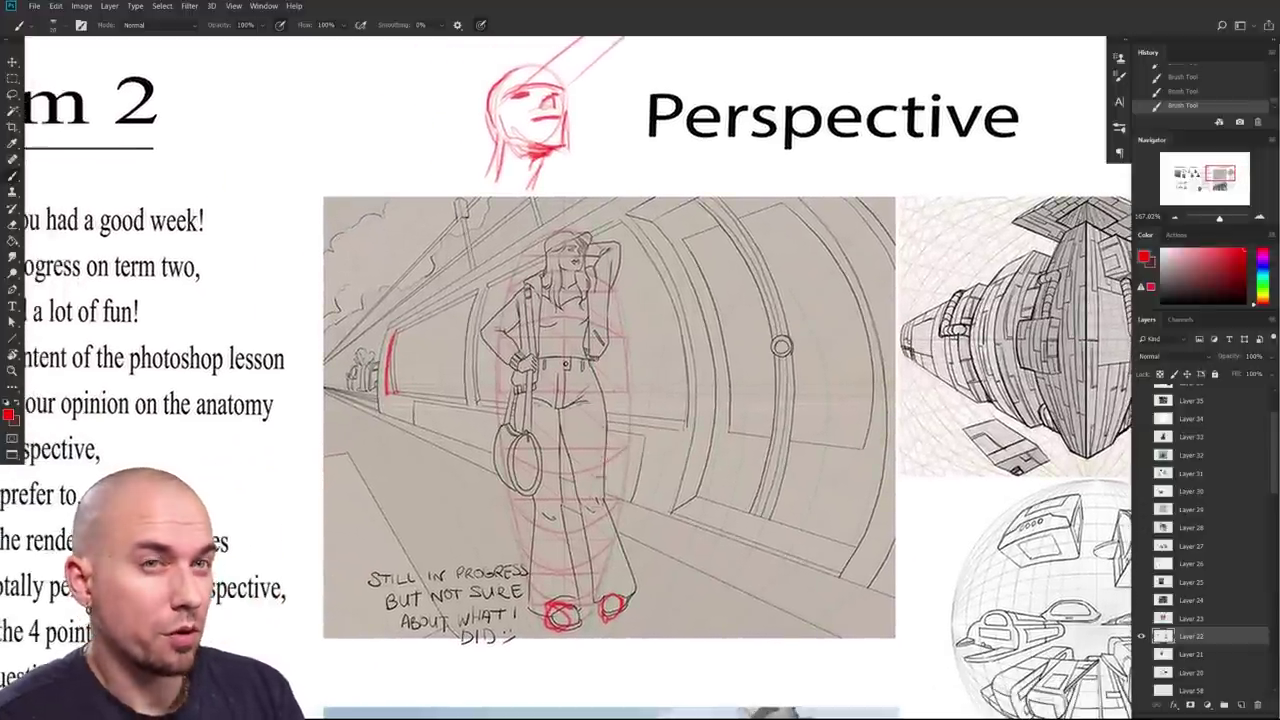
left_click_drag(620, 506, 615, 536)
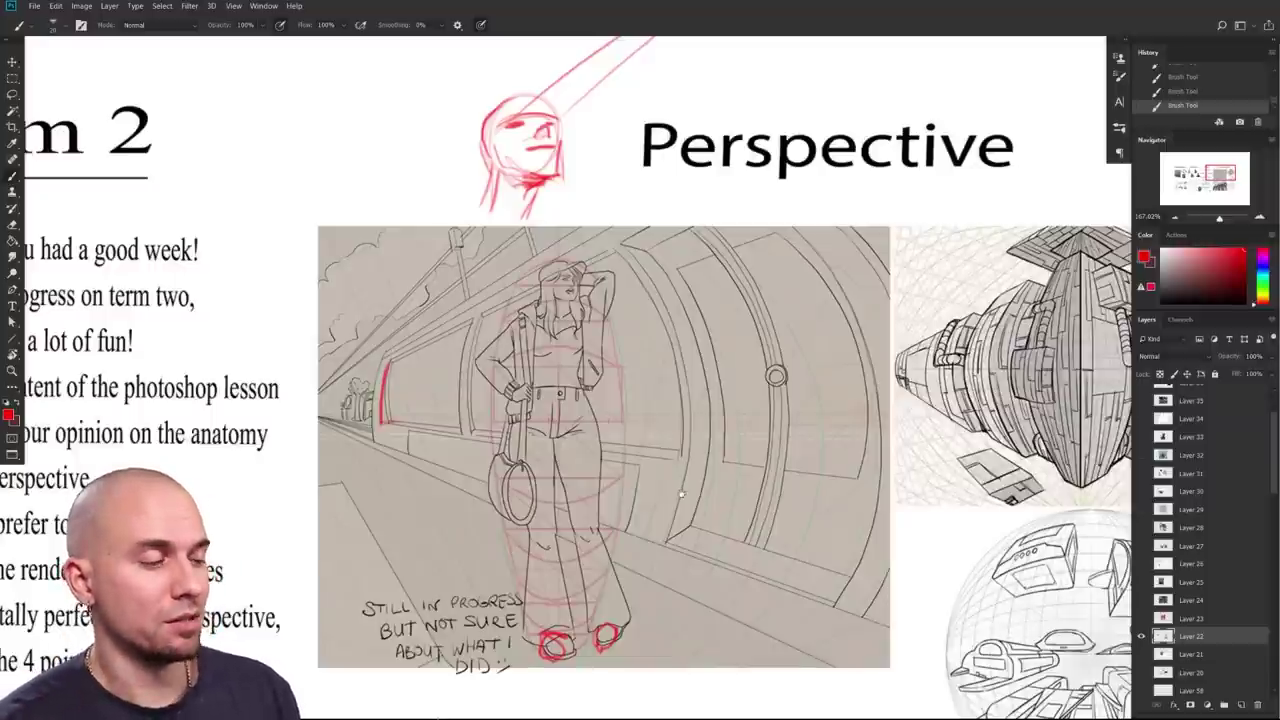
scroll(681, 494, "down", 5)
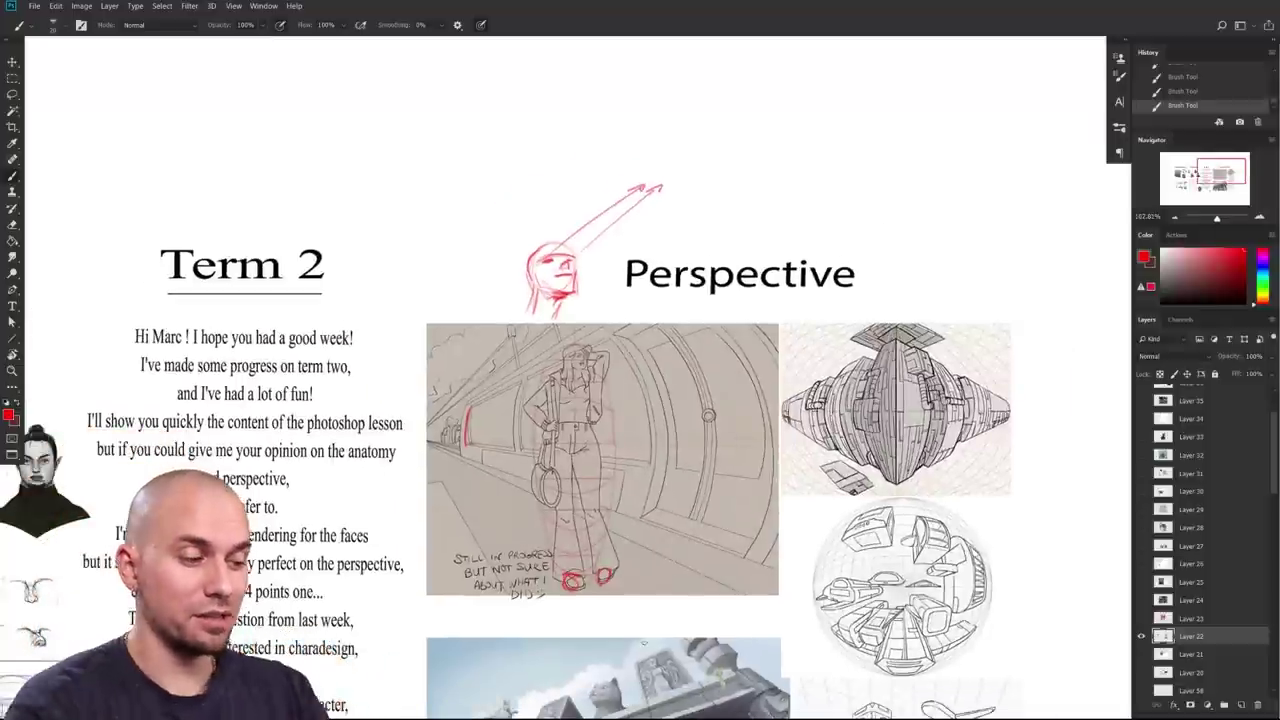
Step: Mark red dots beside the head sketch and on the temple picture's upper edge, with long vertical arrows extending up and down
mouse_move(687, 397)
left_mouse_down()
mouse_move(657, 353)
mouse_move(577, 290)
left_mouse_up()
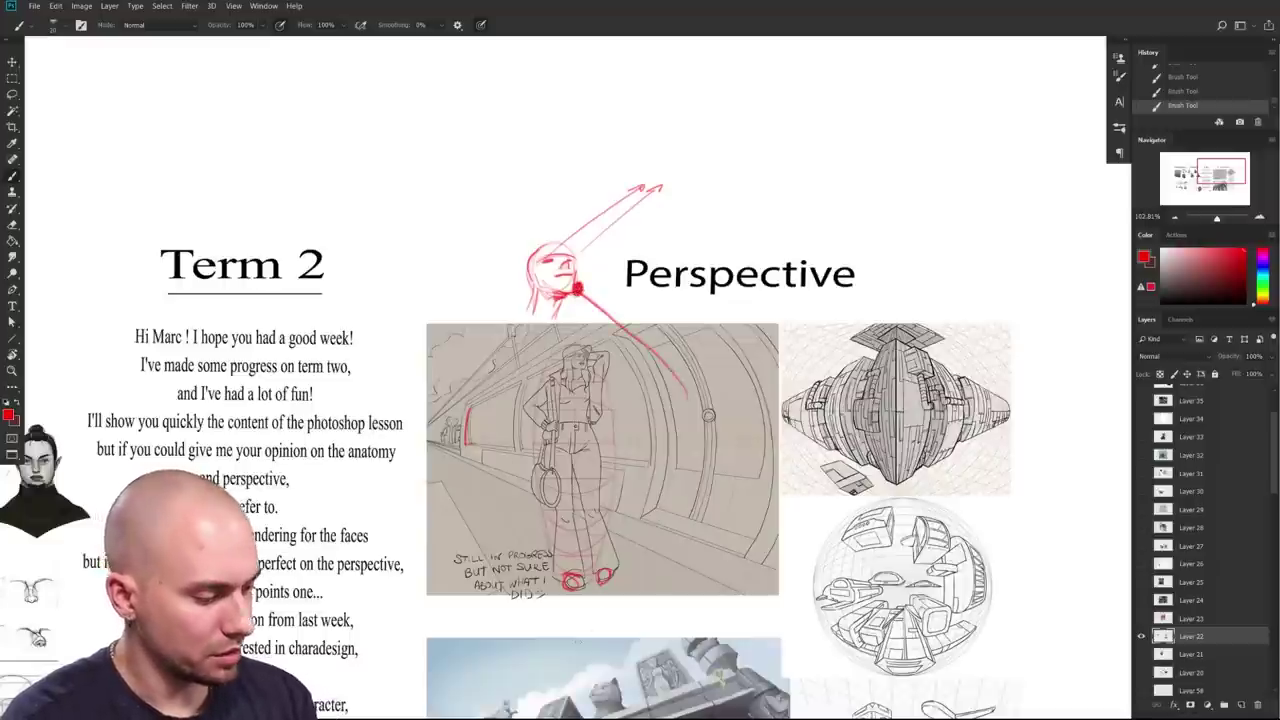
mouse_move(603, 635)
left_mouse_down()
mouse_move(588, 395)
mouse_move(545, 698)
left_mouse_up()
left_click_drag(675, 257, 638, 577)
mouse_move(523, 378)
left_mouse_down()
mouse_move(529, 72)
mouse_move(540, 100)
left_mouse_up()
scroll(687, 380, "down", 5)
left_click_drag(687, 425, 659, 344)
scroll(652, 366, "up", 2)
Step: Try long red curves joining the arrow tips across the drawings, and undo them along with the vertical arrows
left_click_drag(594, 306, 609, 428)
key("ctrl+z")
mouse_move(568, 85)
left_mouse_down()
mouse_move(607, 384)
mouse_move(578, 622)
mouse_move(553, 686)
mouse_move(566, 120)
left_mouse_up()
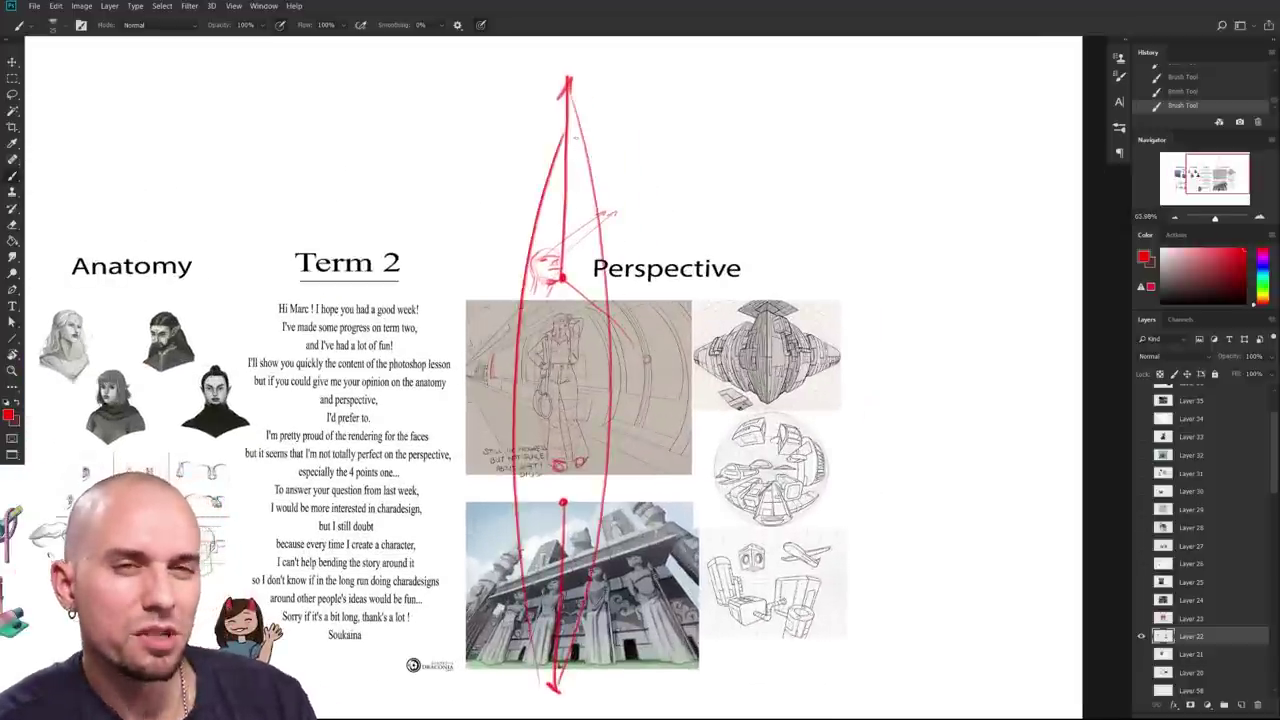
key("ctrl+z")
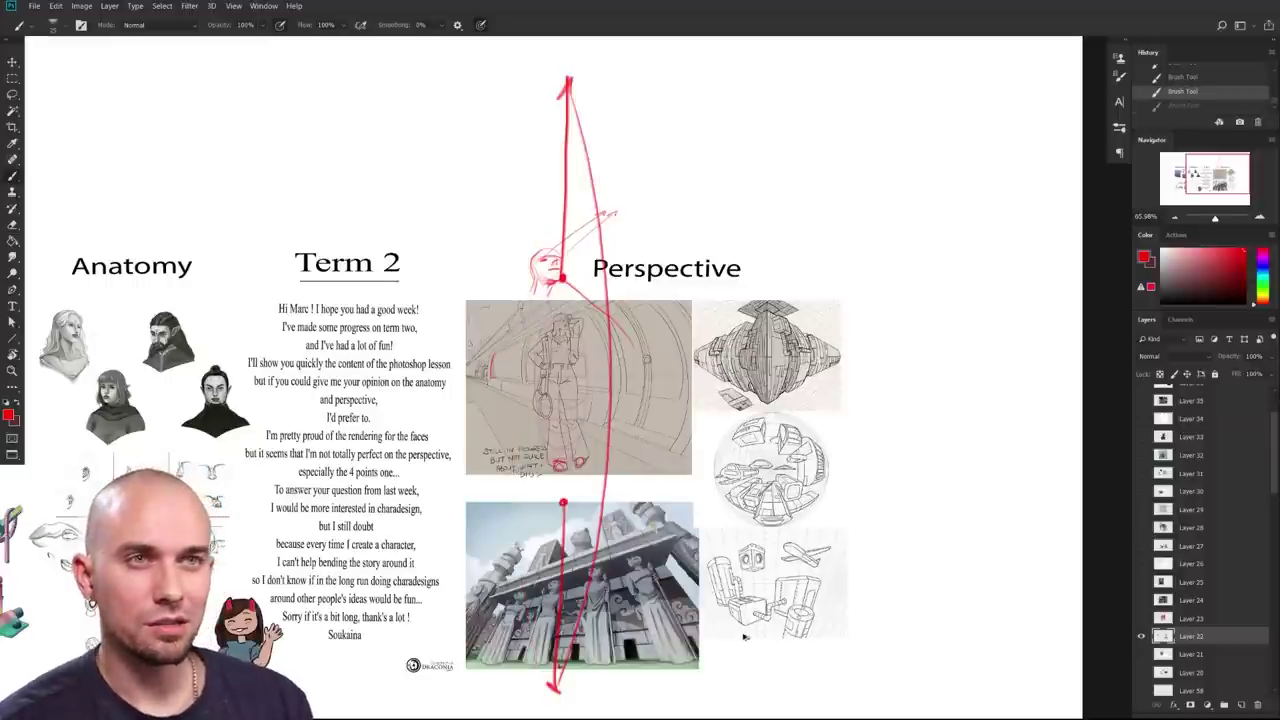
left_click_drag(726, 572, 786, 555)
mouse_move(787, 556)
left_mouse_down()
mouse_move(839, 594)
mouse_move(756, 618)
mouse_move(859, 567)
left_mouse_up()
key("ctrl+z")
key("ctrl+z")
key("ctrl+z")
Step: Examine the perspective of the temple painting with the cat-headed statues
left_click_drag(702, 565, 810, 566)
left_click_drag(810, 566, 697, 595)
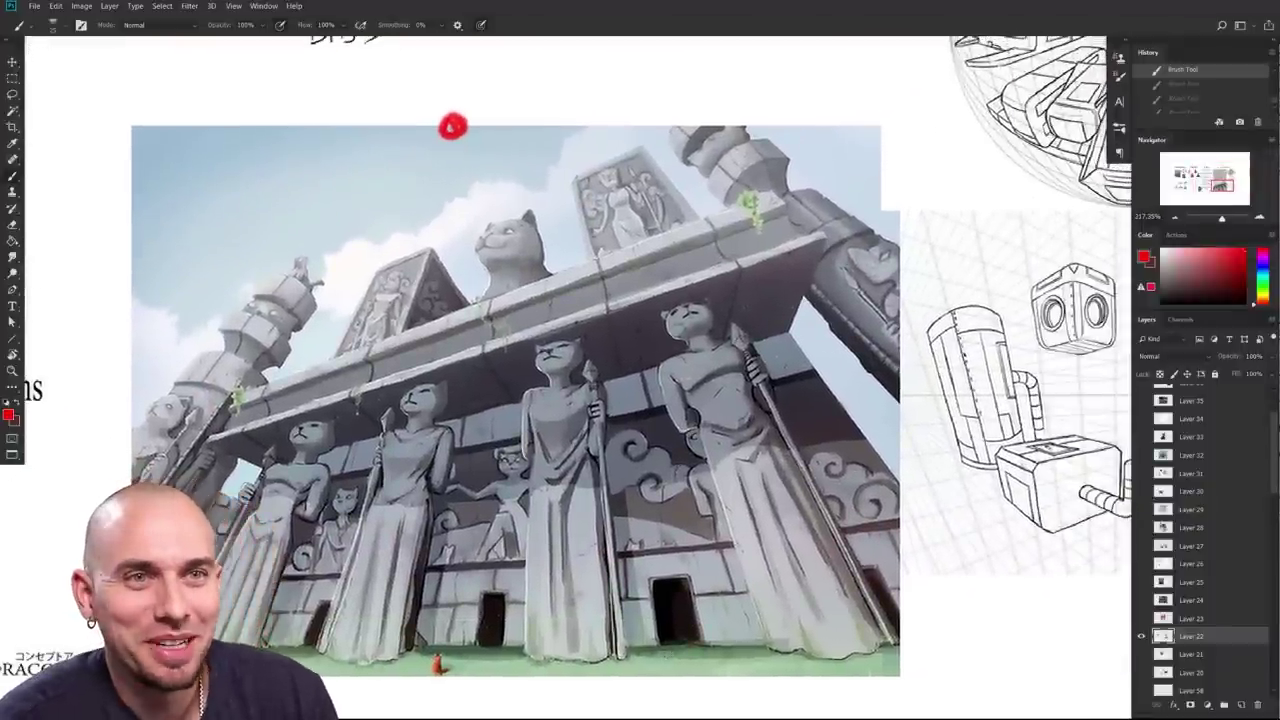
left_click_drag(540, 573, 710, 556)
left_click_drag(841, 562, 808, 579)
left_click_drag(589, 126, 611, 83)
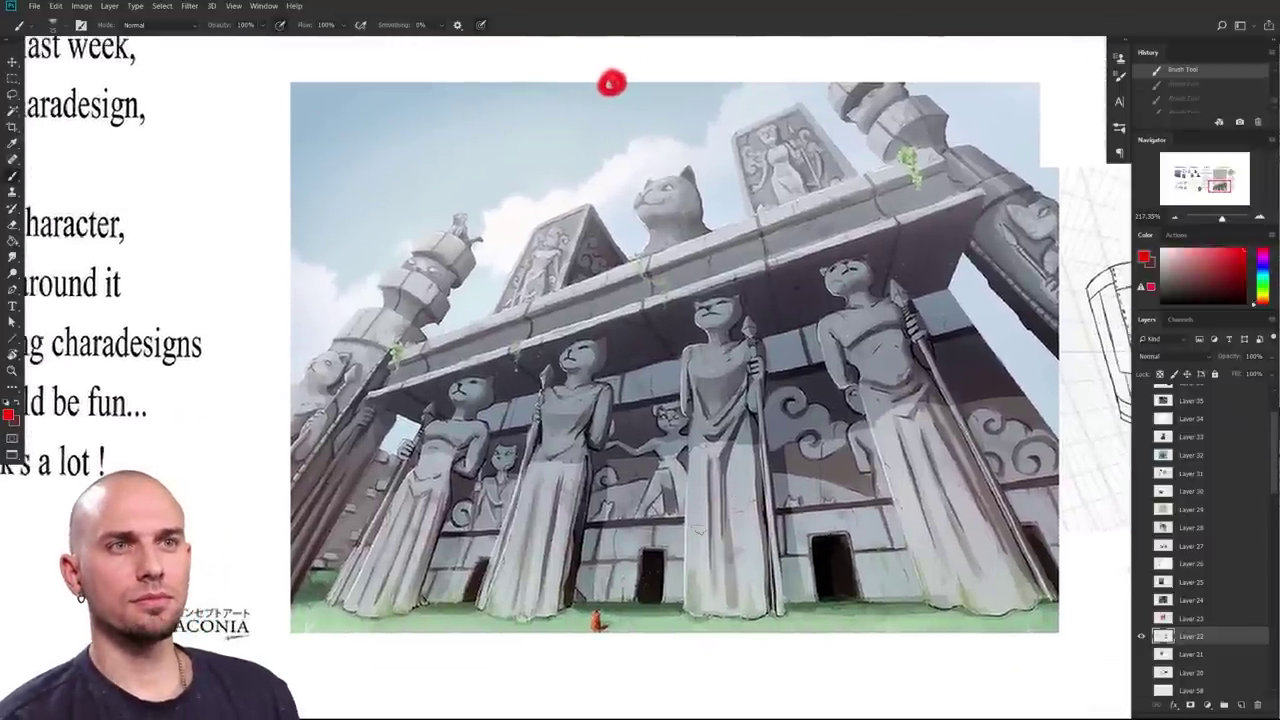
left_click_drag(611, 83, 579, 98)
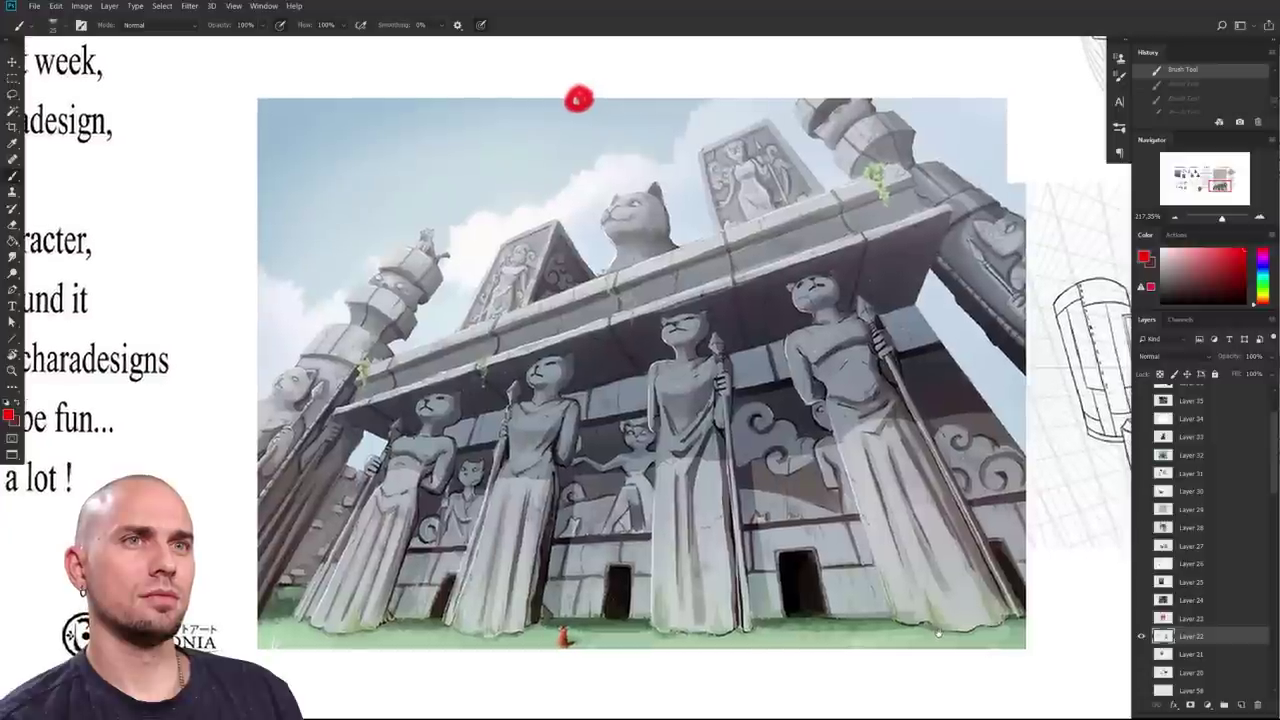
left_click_drag(577, 99, 578, 101)
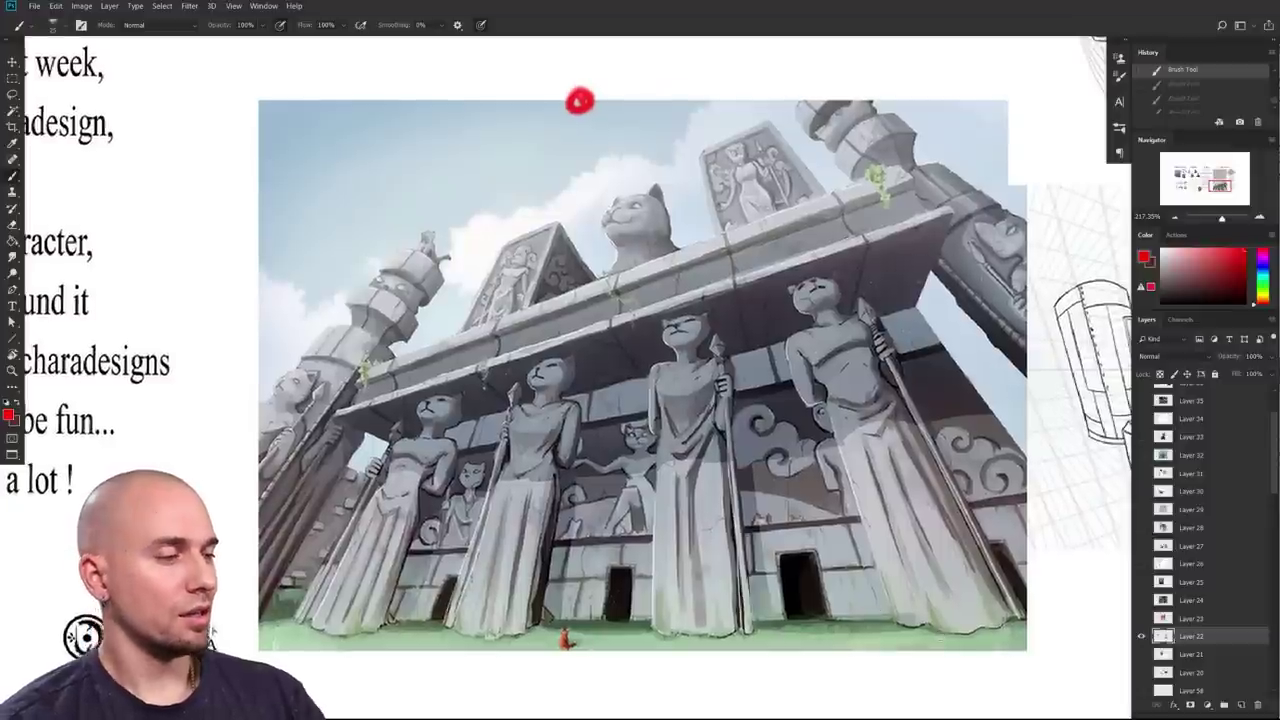
Step: Paint a red mouth line on the large cat head on the temple roof
left_click_drag(648, 180, 652, 184)
left_click_drag(662, 232, 638, 386)
key("ctrl+z")
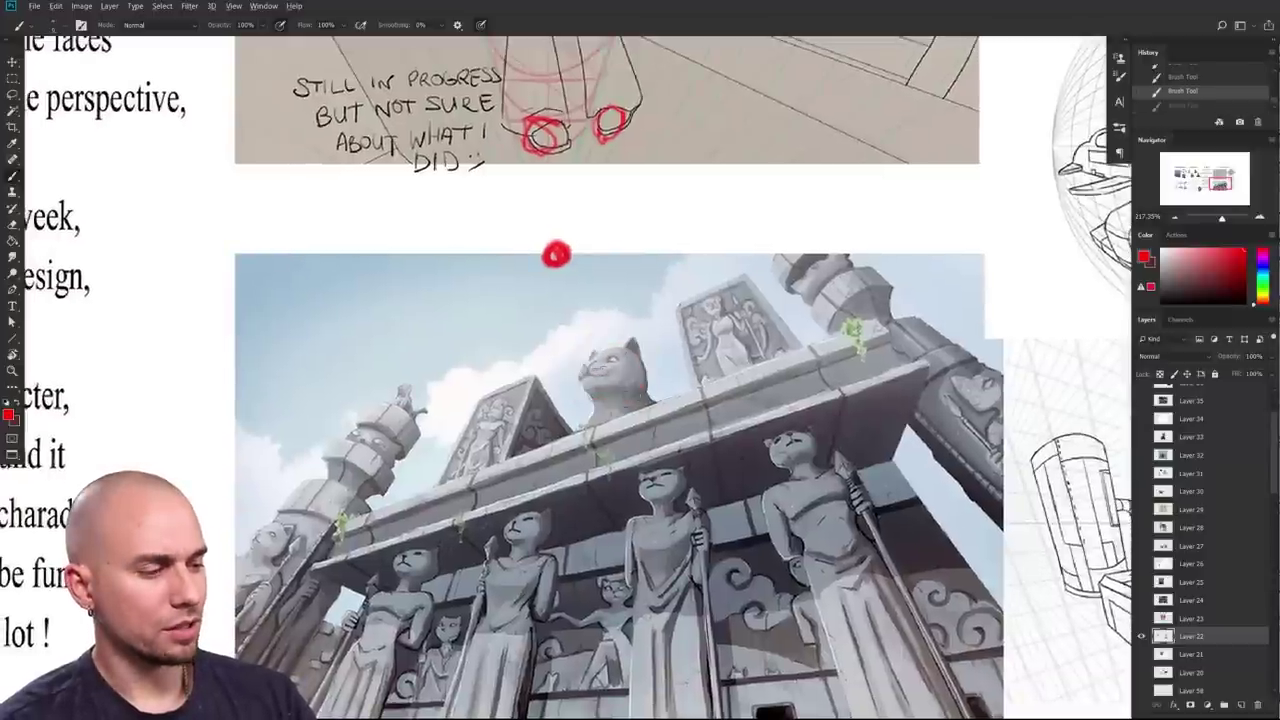
key("ctrl+shift+z")
Step: Sample grey stone tones from the large cat head on the temple roof and touch up its red mouth line
key("x")
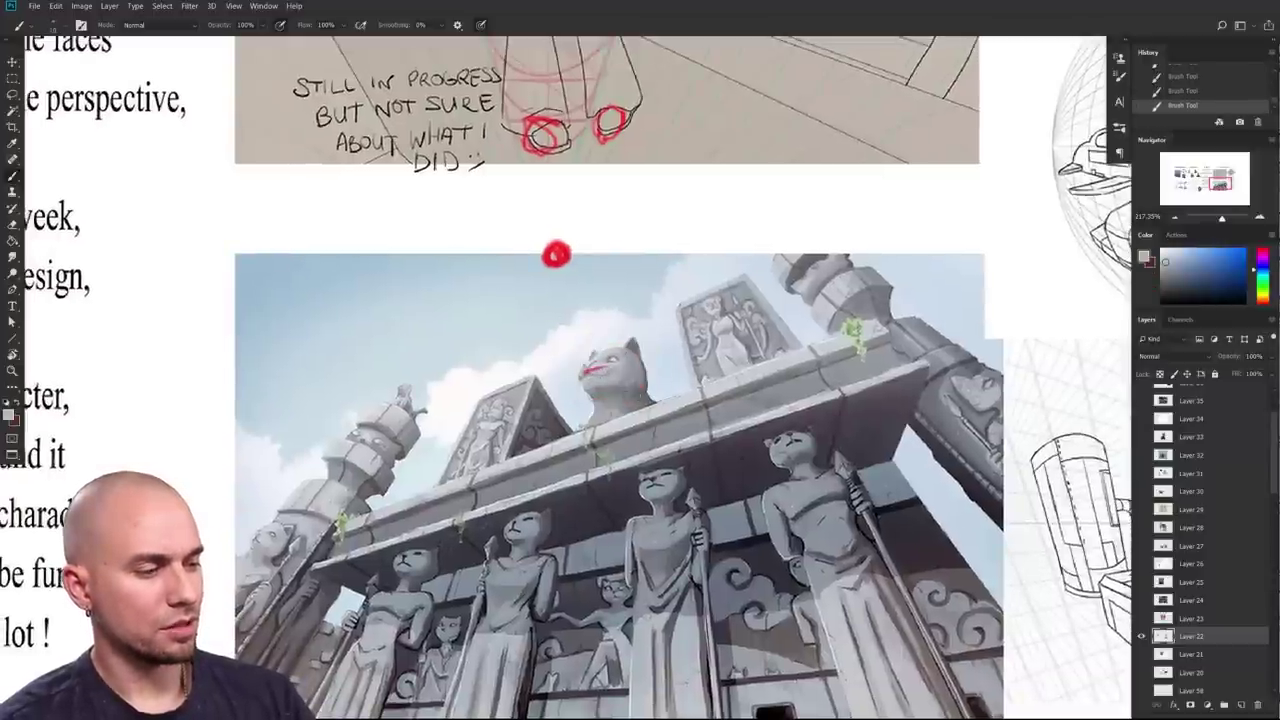
left_click(602, 356, "alt")
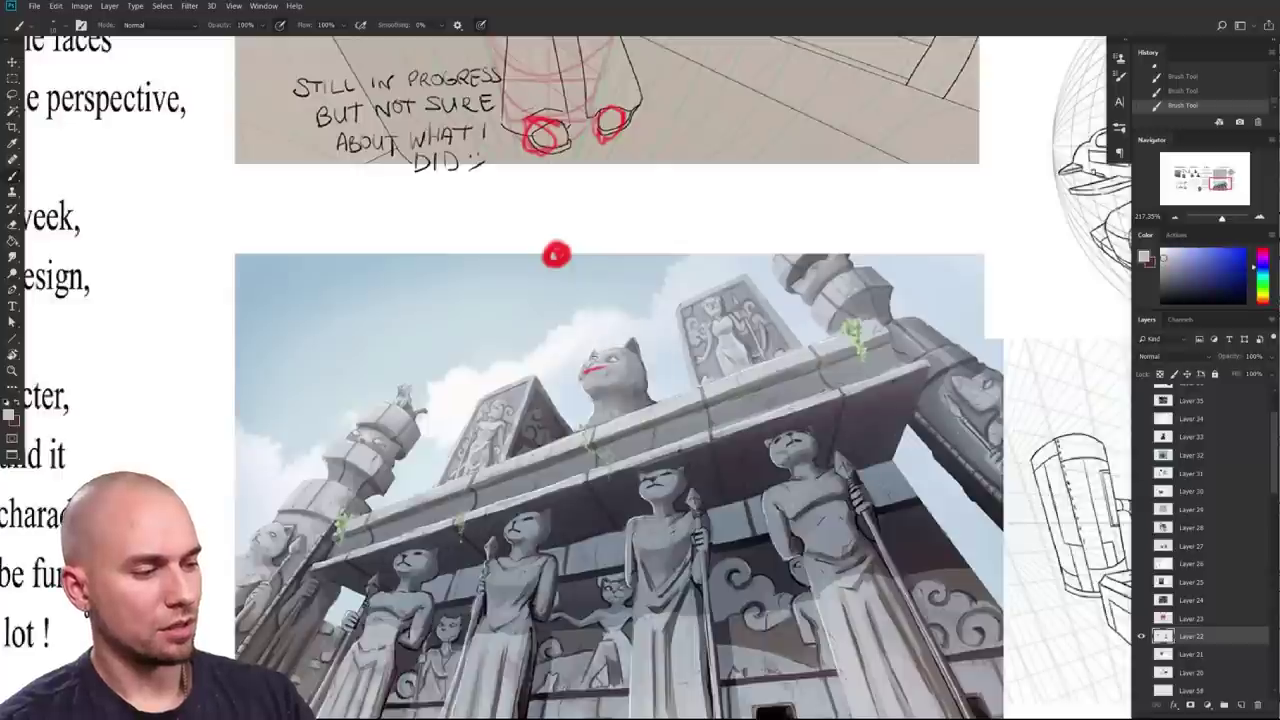
key("x")
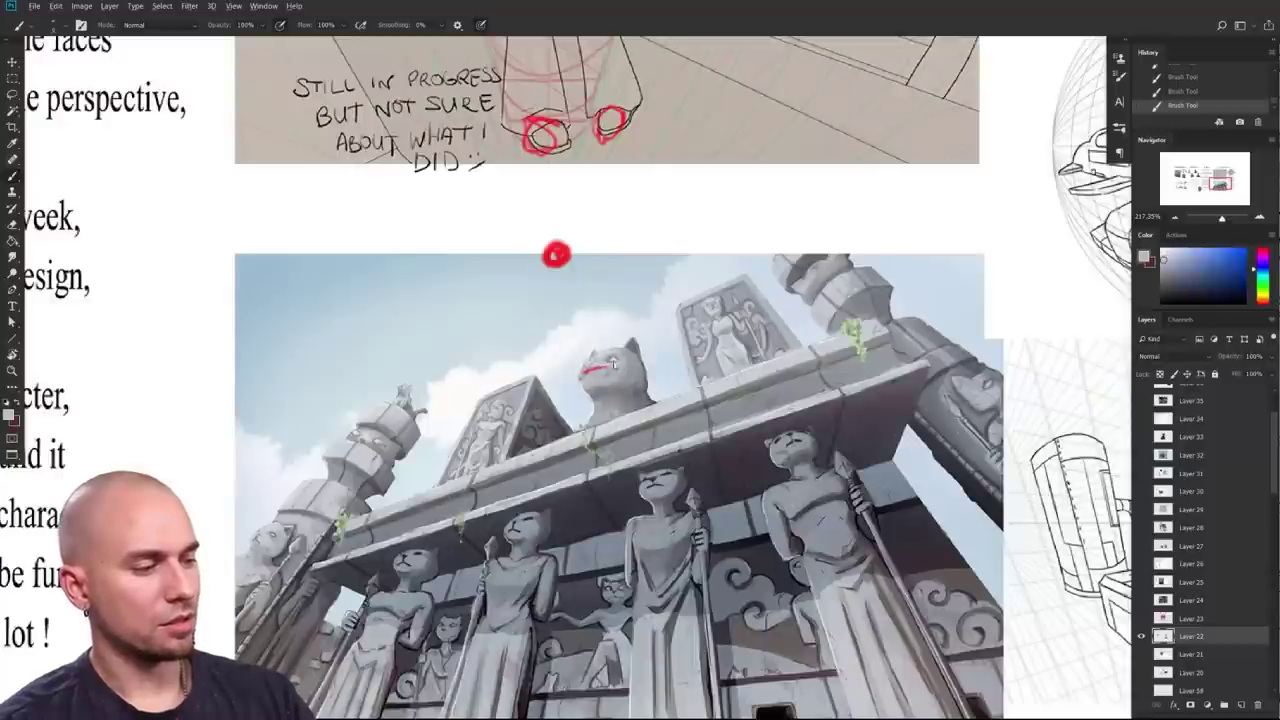
key("x")
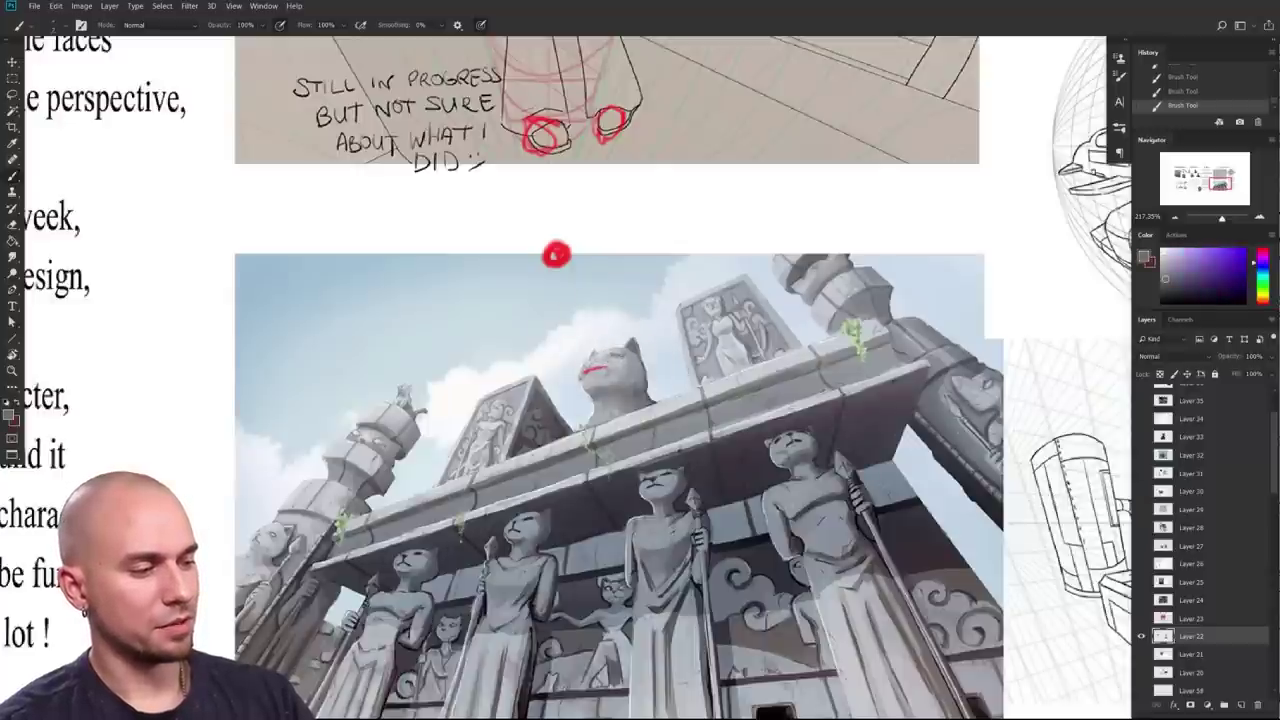
Step: Set the brush colour back to red and review the whole temple painting from roof to ground
left_click_drag(556, 254, 551, 221)
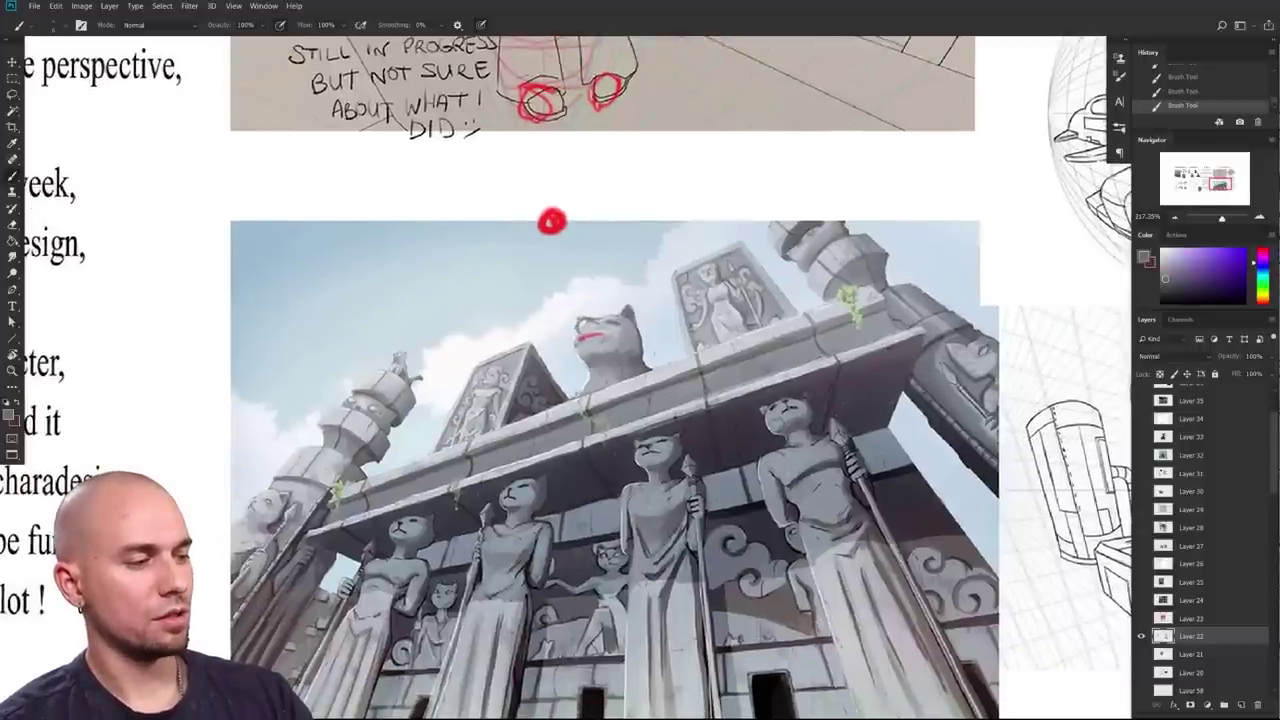
left_click_drag(551, 221, 537, 158)
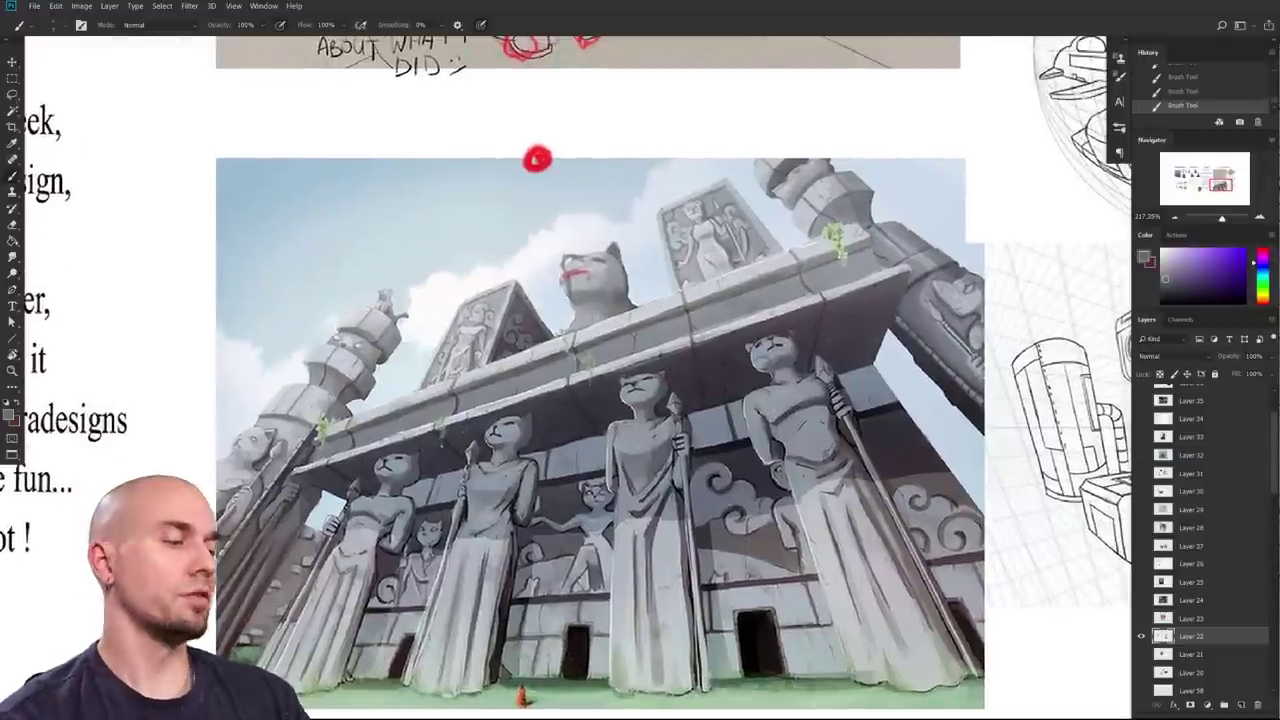
left_click(537, 158, "alt")
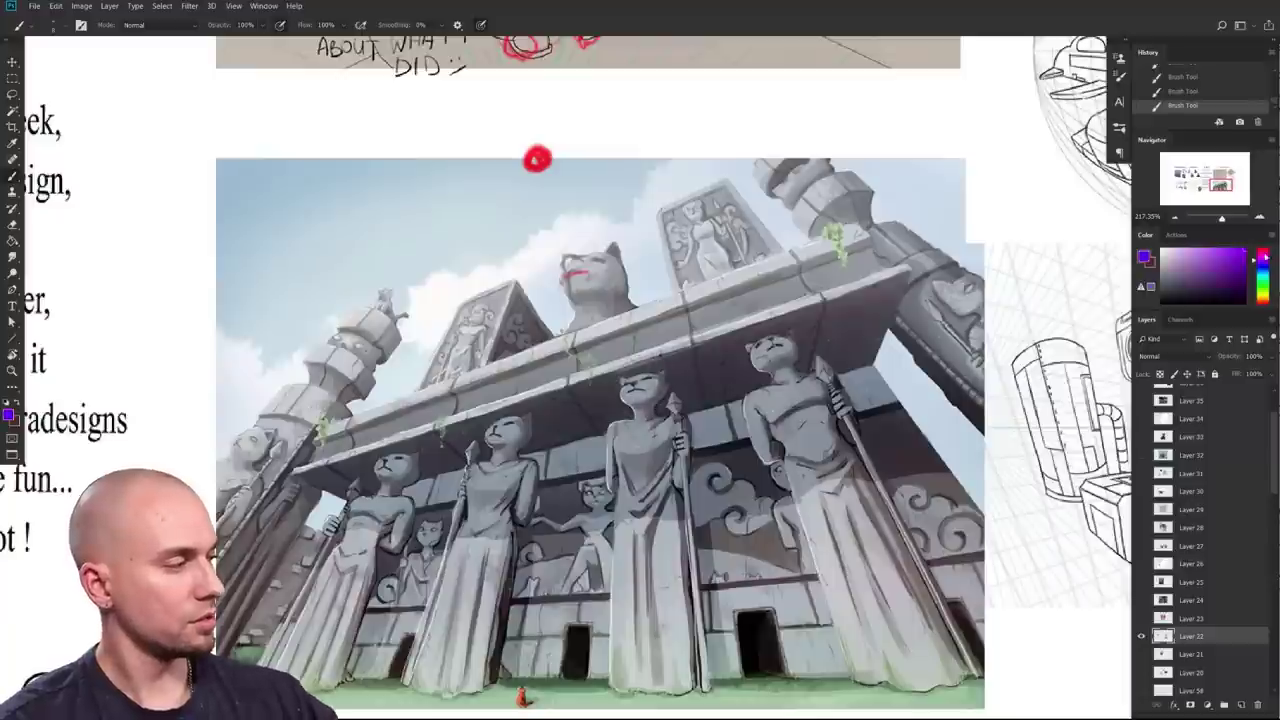
left_click_drag(664, 350, 652, 418)
mouse_move(775, 590)
left_mouse_down()
mouse_move(781, 558)
mouse_move(798, 552)
left_mouse_up()
scroll(798, 552, "down", 1)
scroll(798, 548, "down", 3)
key("ctrl+z")
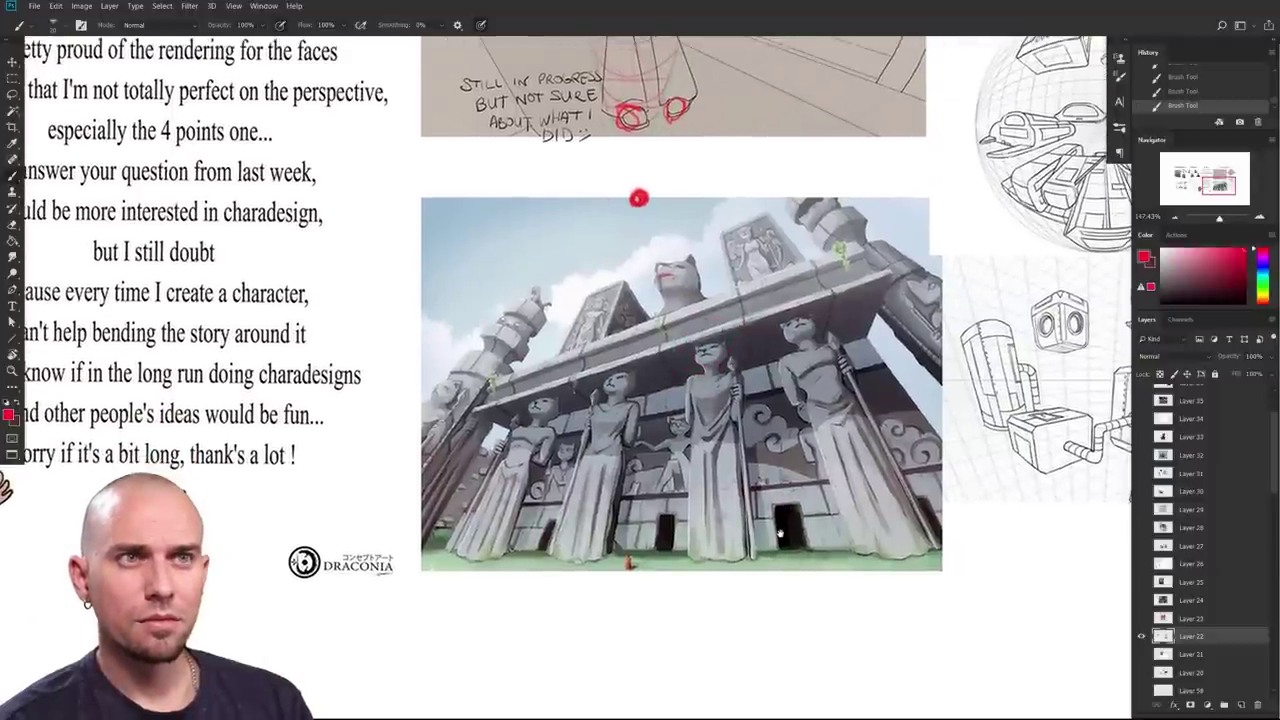
scroll(781, 534, "up", 3)
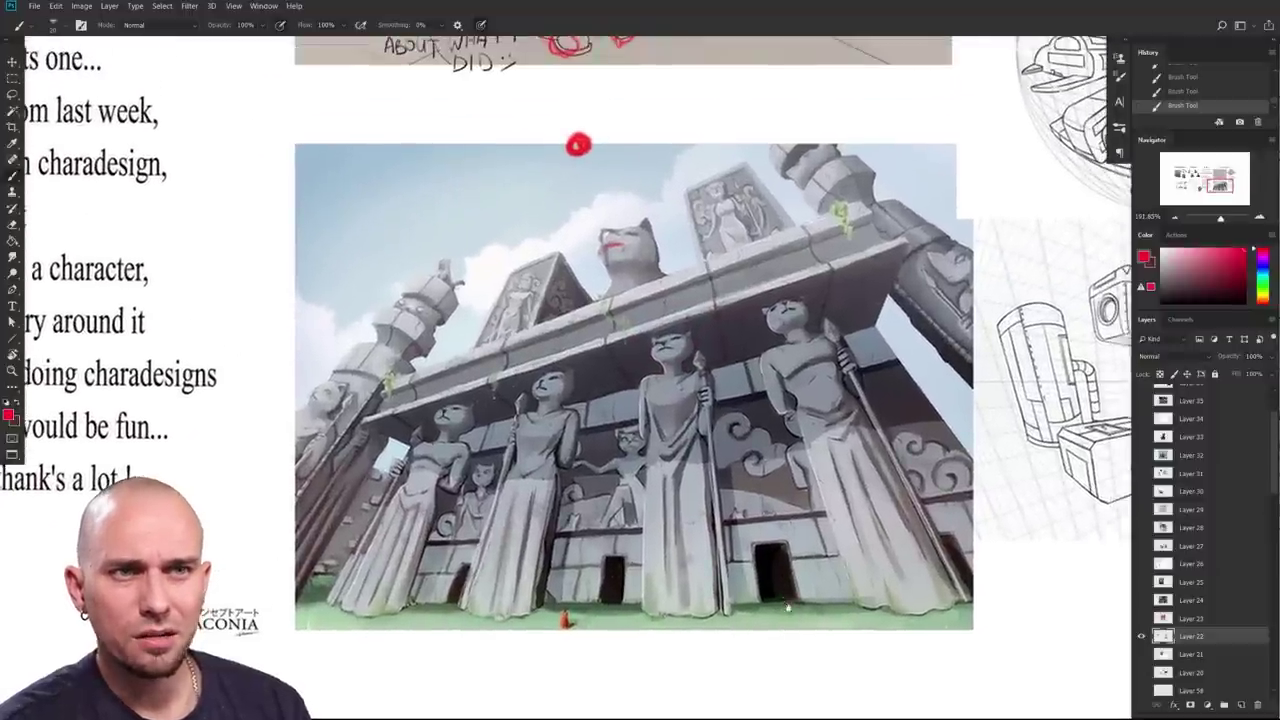
left_click_drag(795, 634, 782, 628)
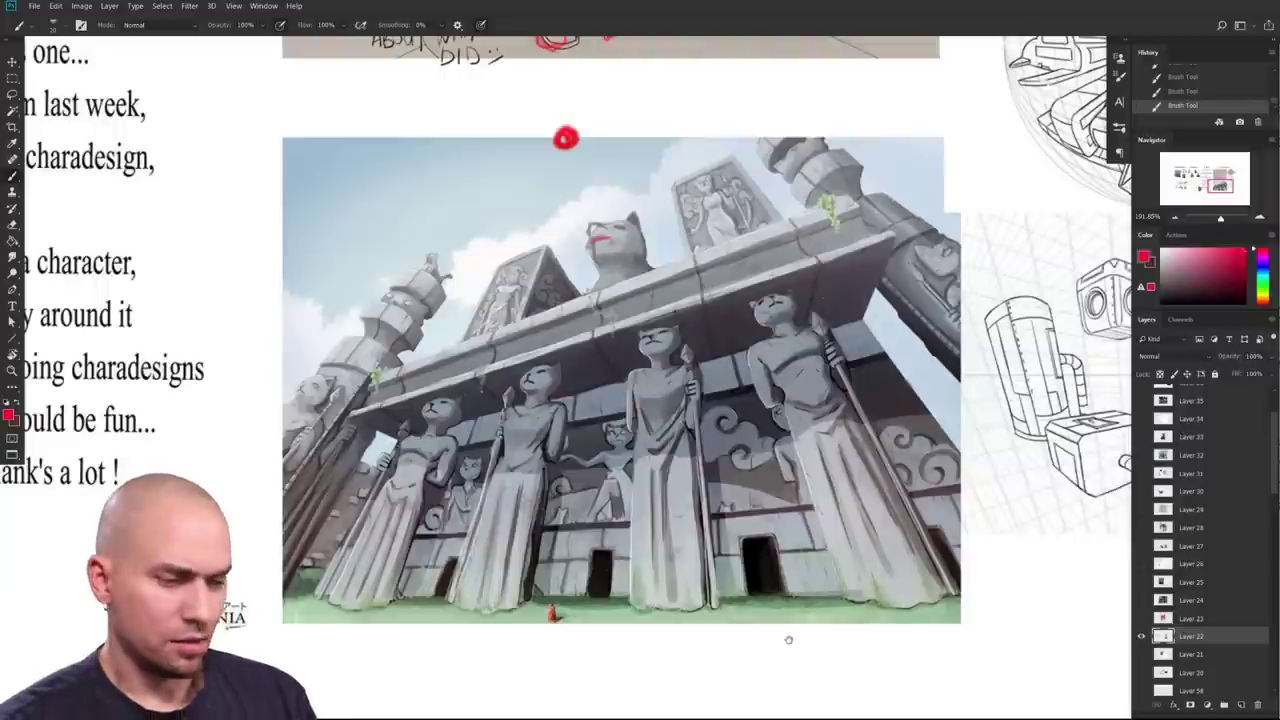
left_click_drag(657, 635, 716, 616)
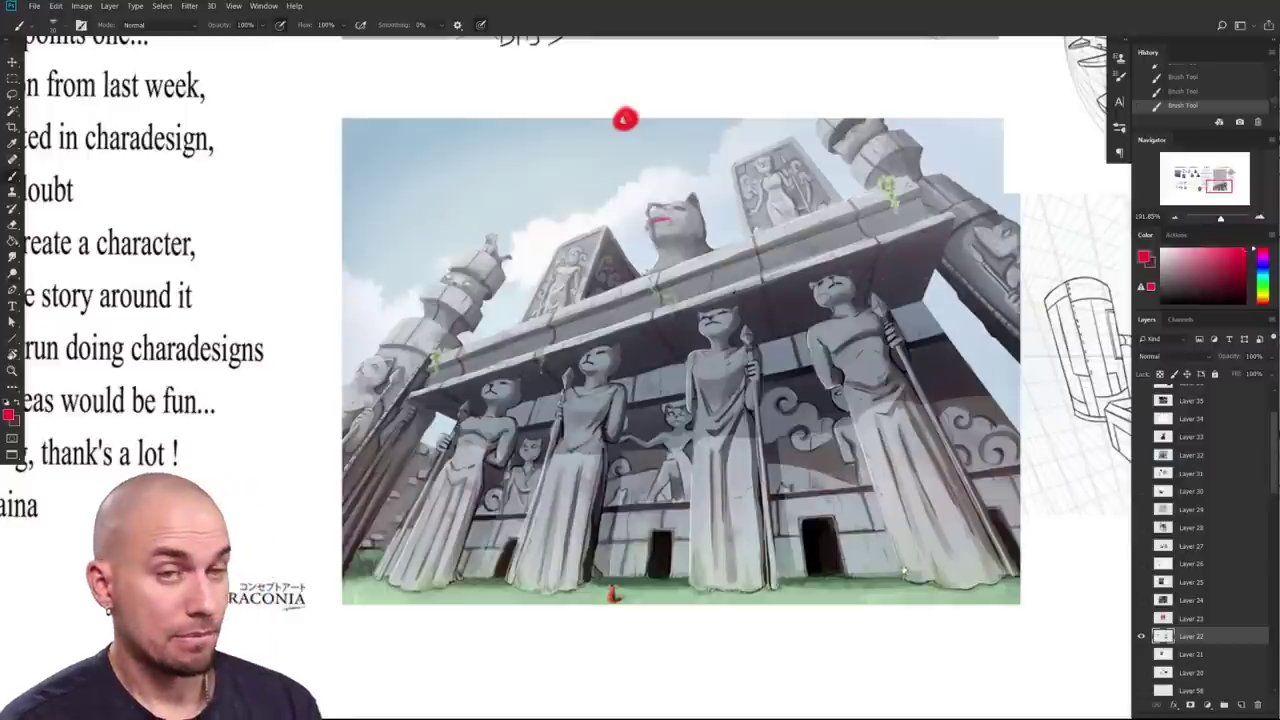
Step: Try wider red ellipses over the top face of the lower cylinder in the mechanical objects drawing, and undo them
left_click_drag(903, 570, 810, 574)
left_click_drag(1090, 460, 886, 486)
scroll(885, 486, "up", 5)
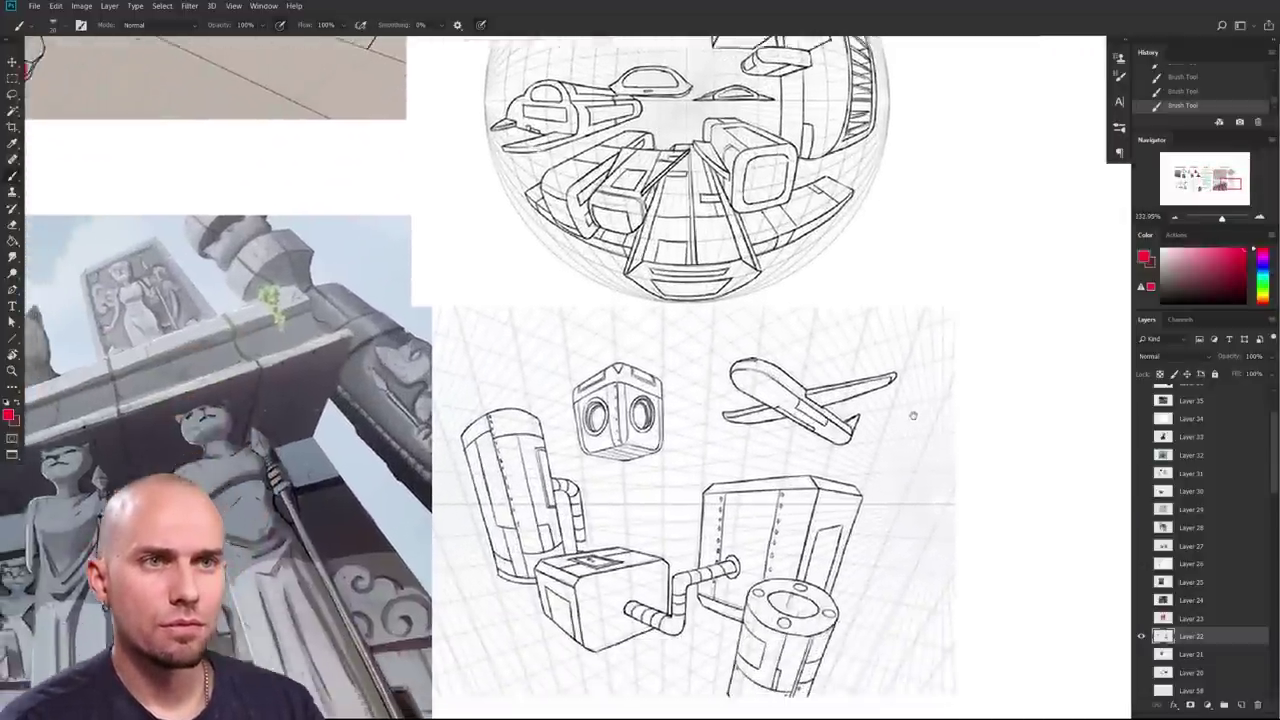
left_click_drag(913, 415, 950, 375)
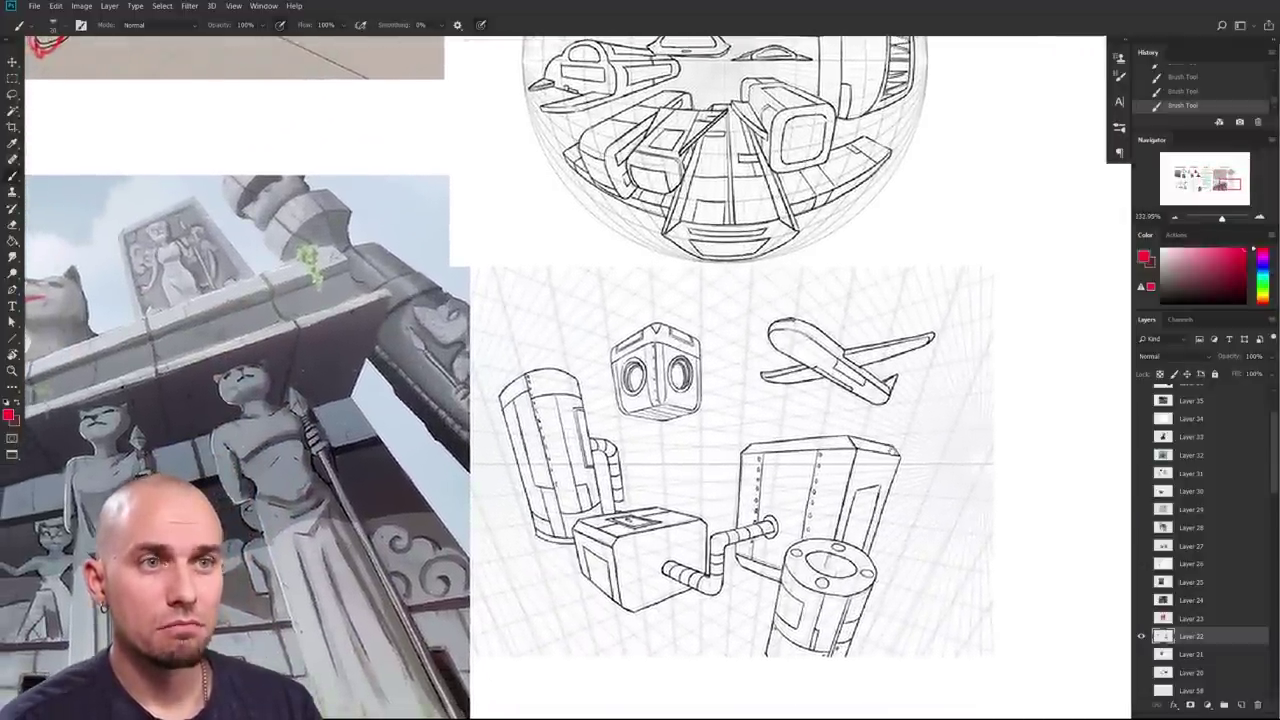
left_click_drag(905, 619, 783, 611)
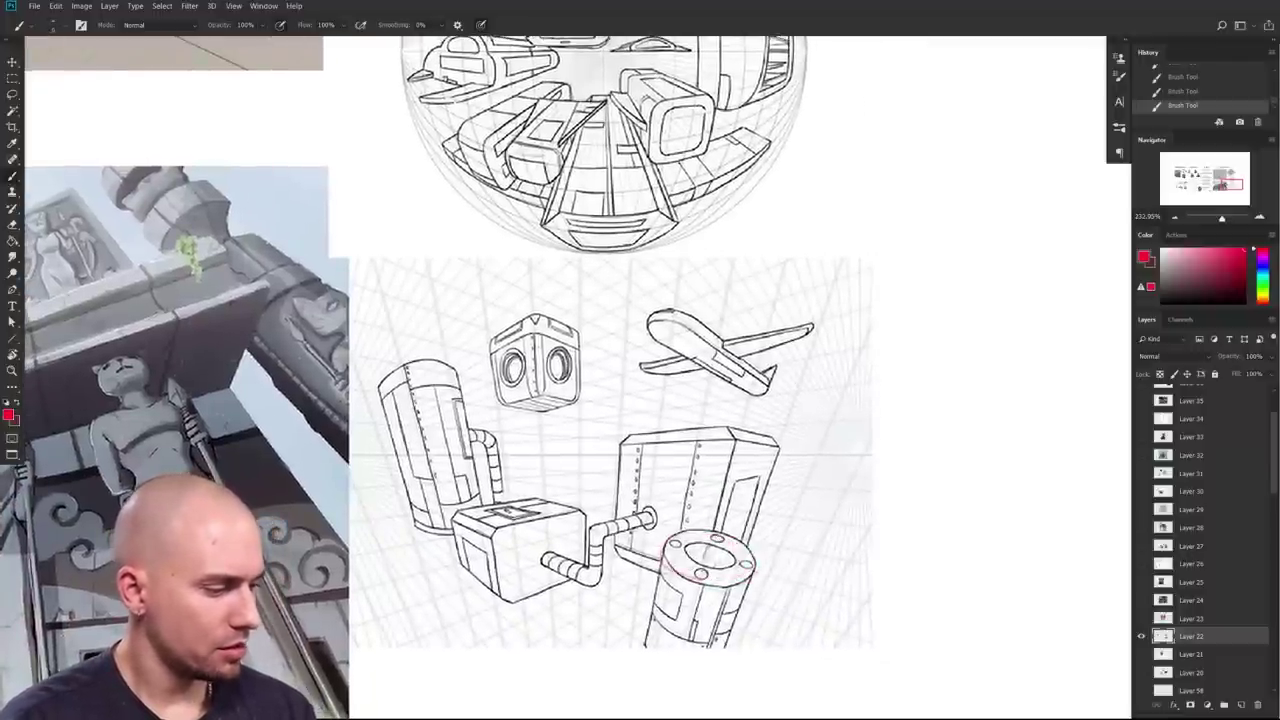
left_click_drag(658, 562, 765, 563)
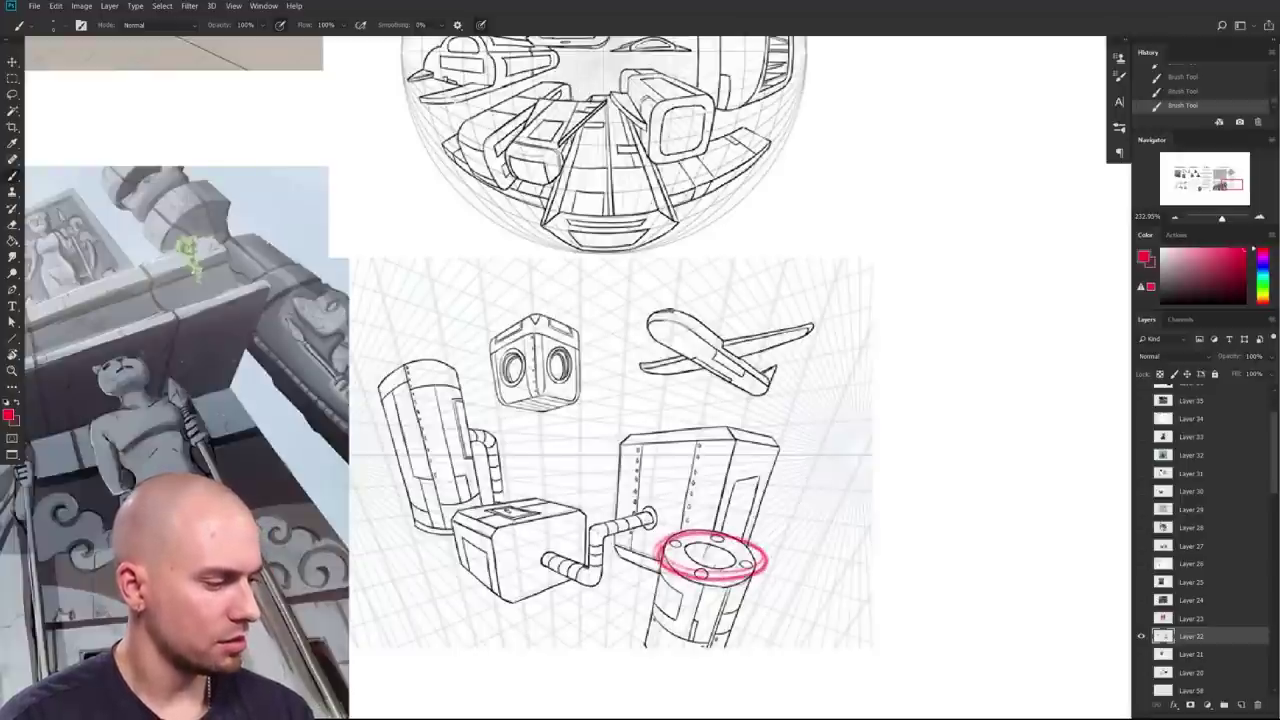
key("ctrl+z")
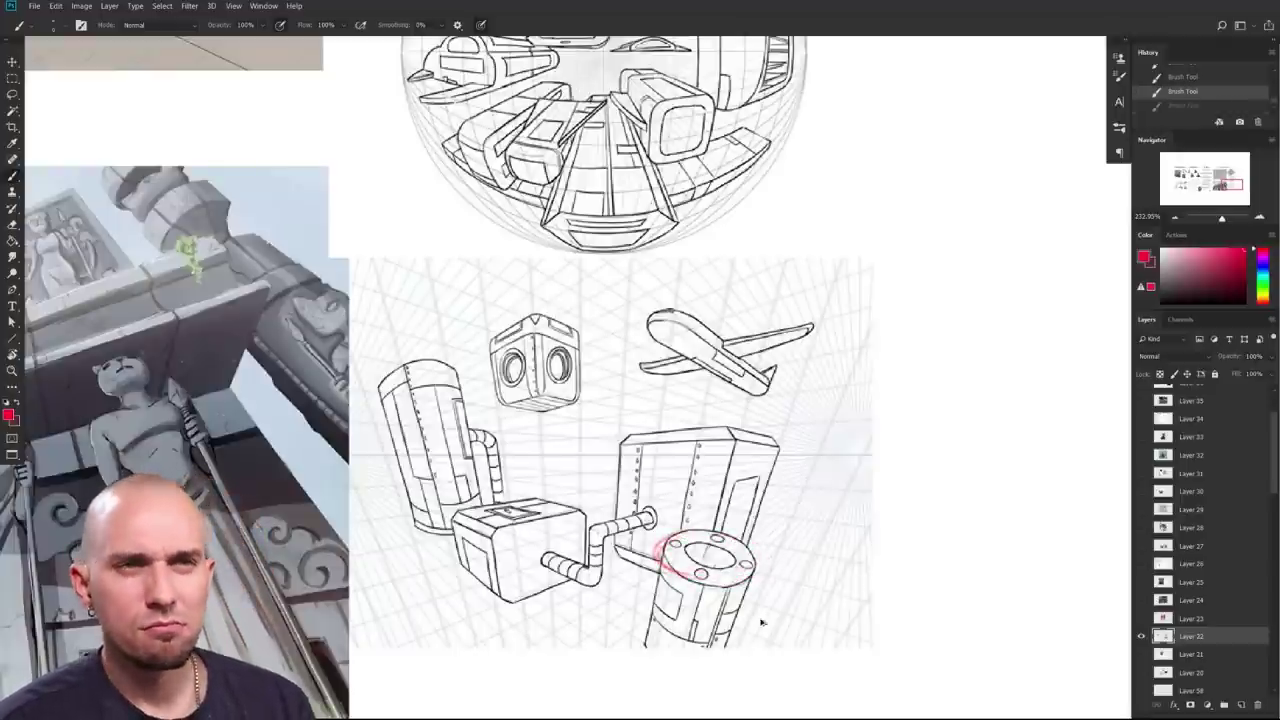
key("ctrl+z")
mouse_move(751, 459)
left_mouse_down()
mouse_move(757, 535)
mouse_move(777, 509)
left_mouse_up()
key("ctrl+z")
Step: Examine the spherical perspective drawing and the panelled spaceship drawing above it
left_click_drag(680, 302, 716, 646)
left_click_drag(659, 566, 696, 580)
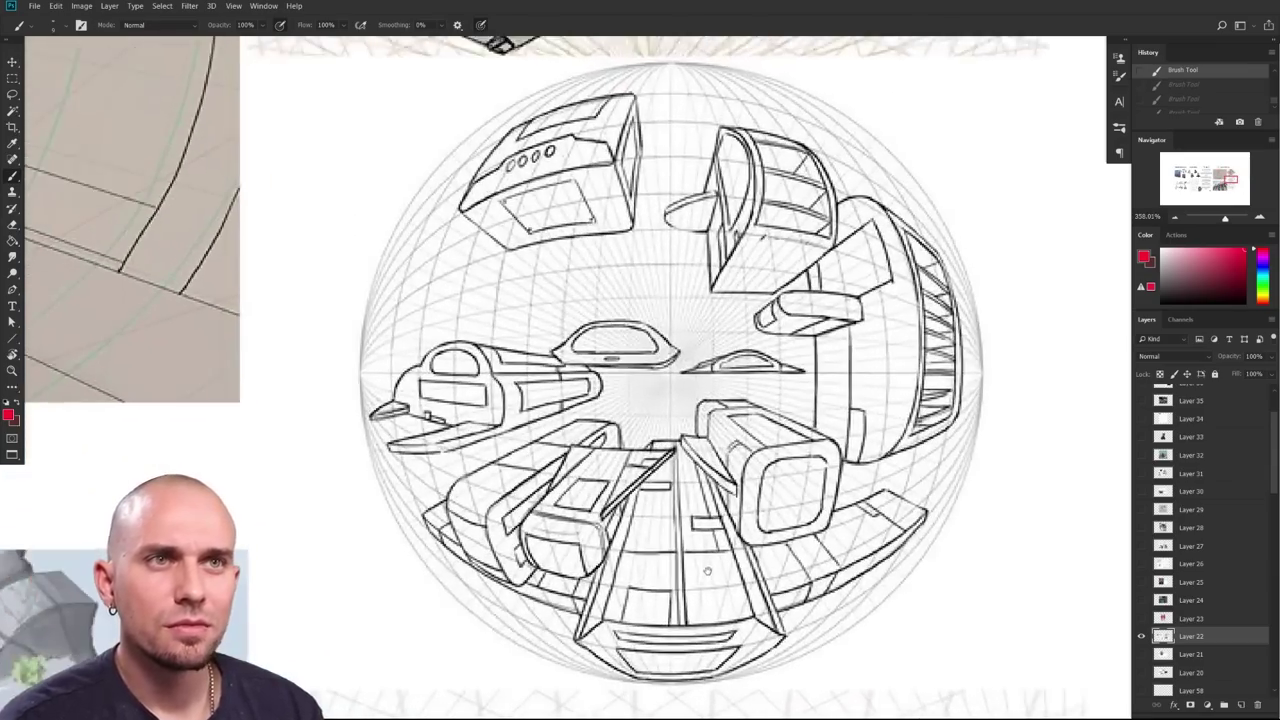
scroll(707, 571, "up", 10)
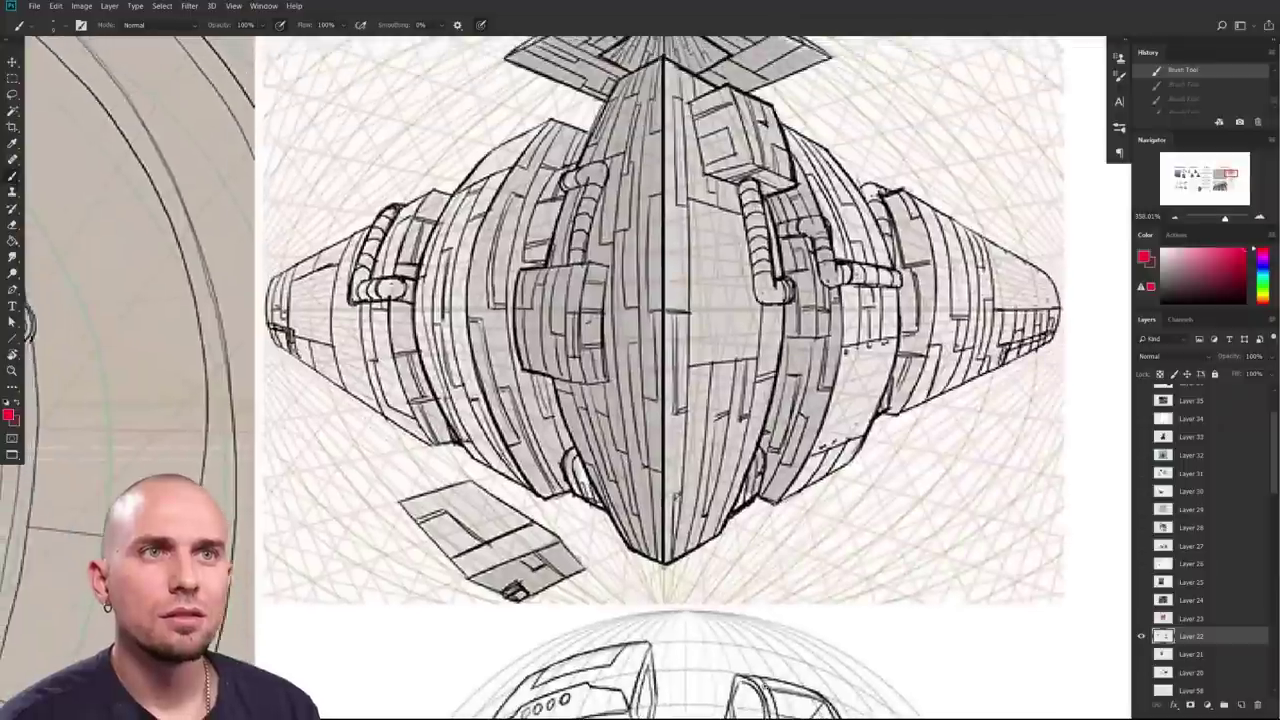
mouse_move(766, 672)
left_mouse_down()
mouse_move(731, 668)
mouse_move(855, 523)
left_mouse_up()
left_click_drag(1108, 675, 765, 648)
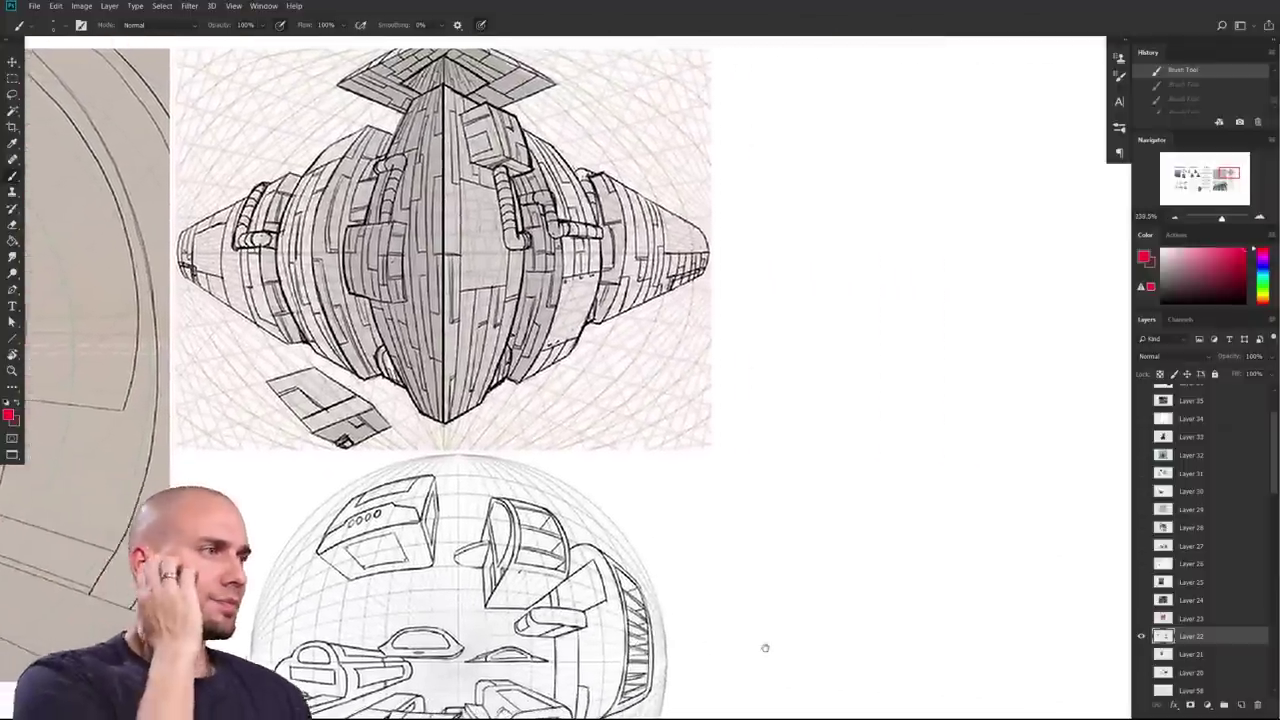
Step: Switch to Layer 23, show it alone and bring its front and back anatomy figures into view
left_click(1142, 618, "alt")
left_click_drag(818, 565, 788, 561)
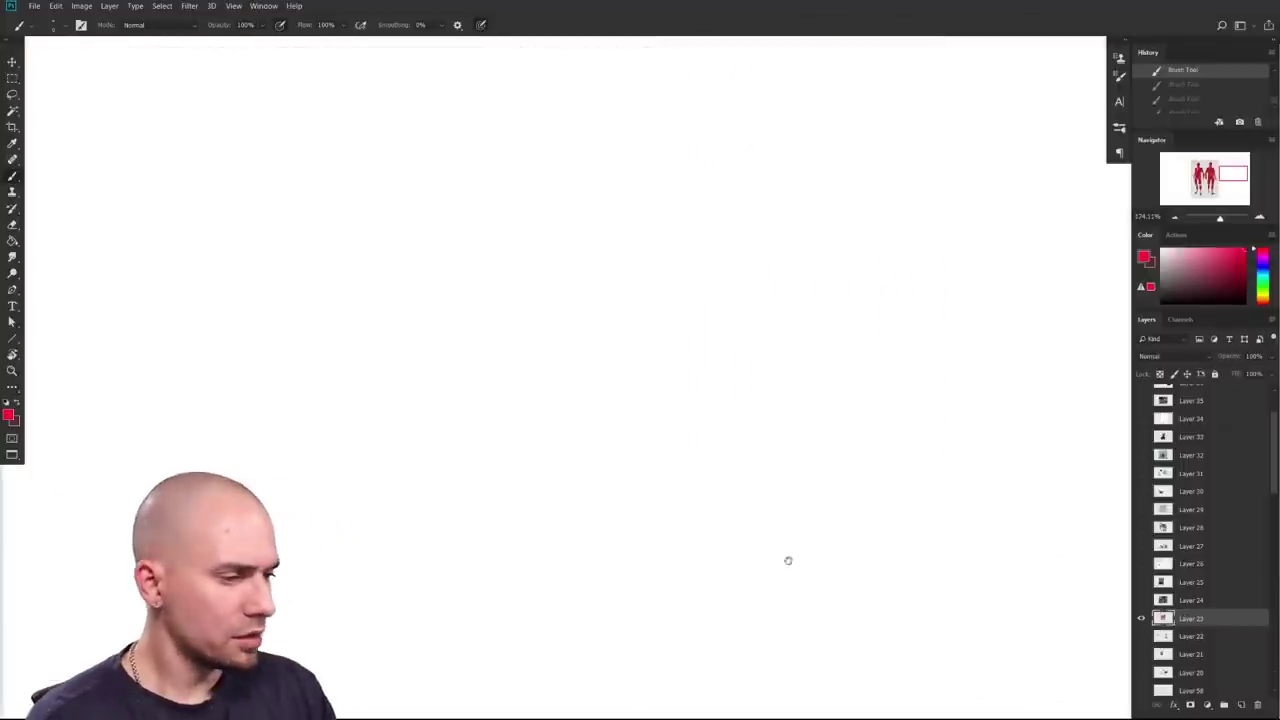
scroll(874, 509, "left", 4)
scroll(834, 514, "down", 5)
scroll(740, 517, "left", 2)
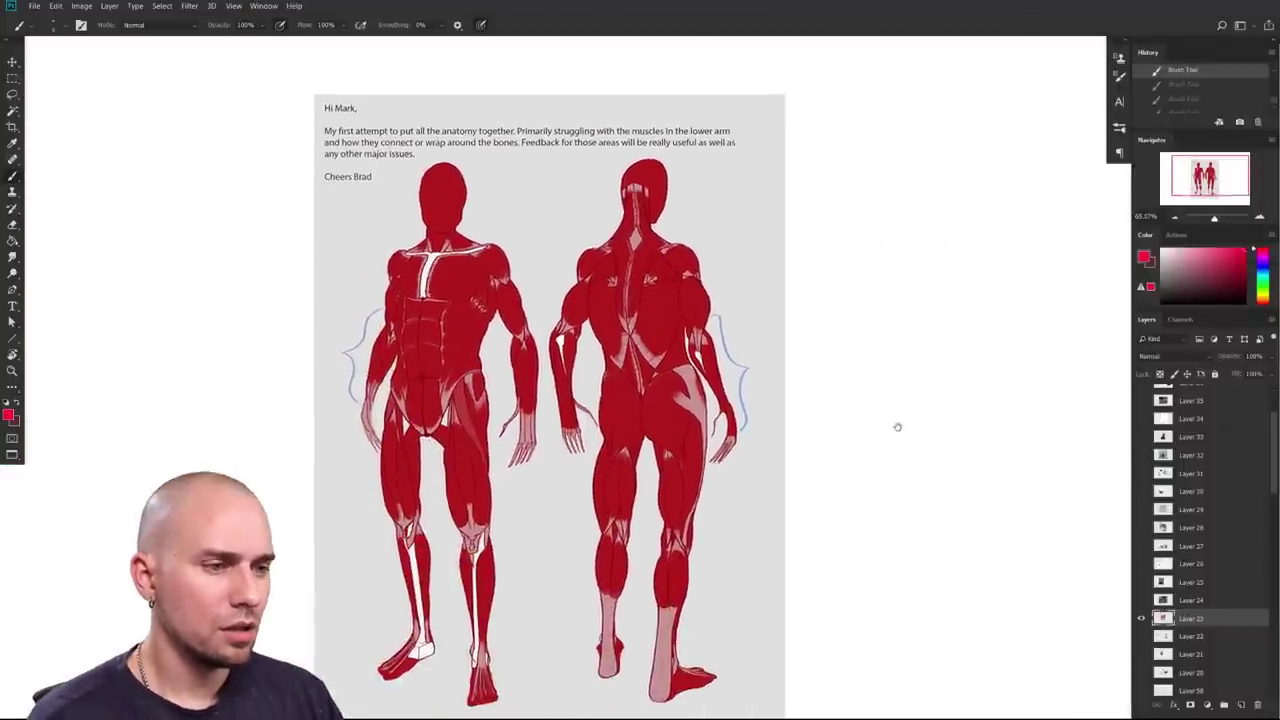
Step: Read the anatomy submission's note and examine the muscles of both figures, especially the bracketed lower arms
scroll(857, 440, "down", 1)
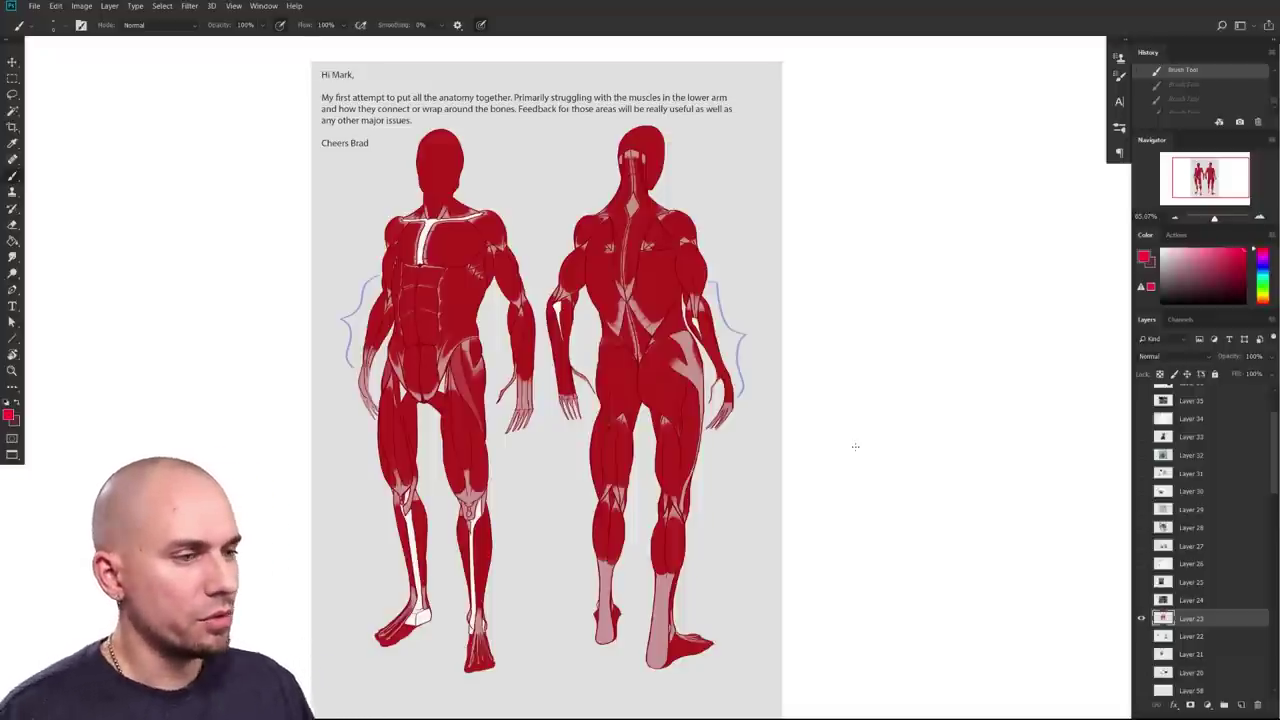
left_click_drag(851, 446, 831, 494)
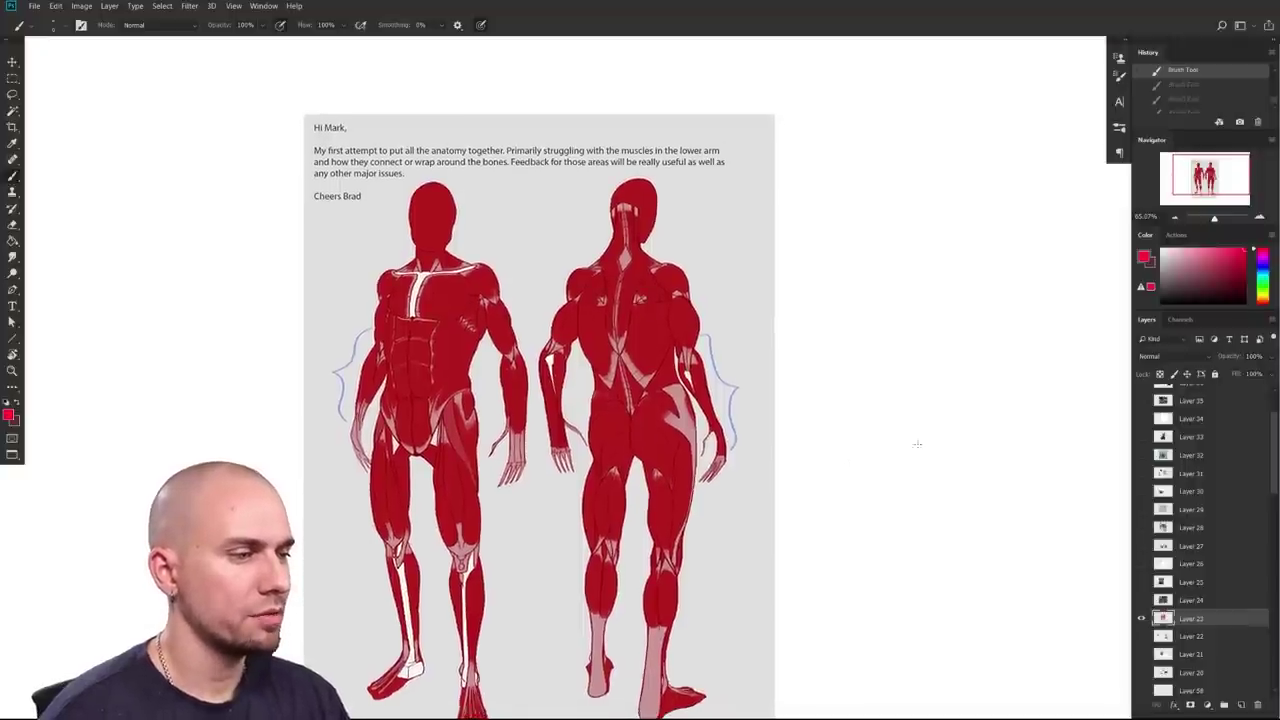
left_click_drag(906, 478, 908, 457)
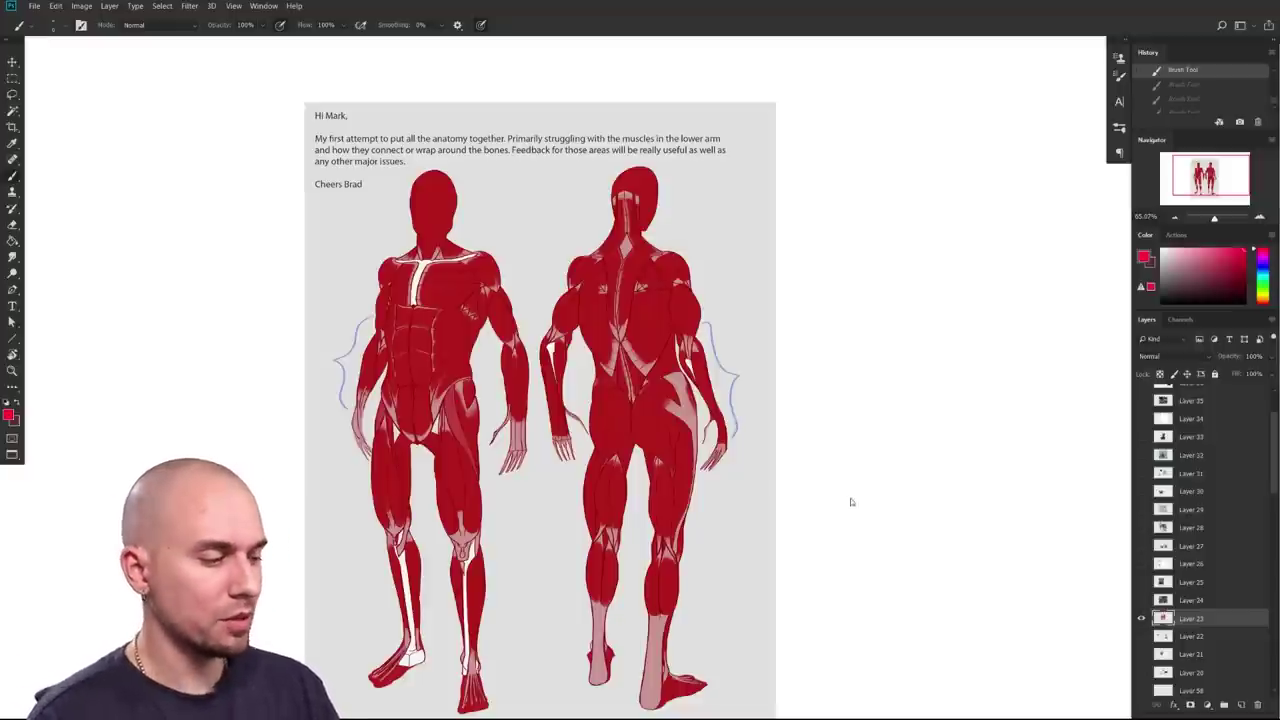
left_click_drag(820, 517, 878, 553)
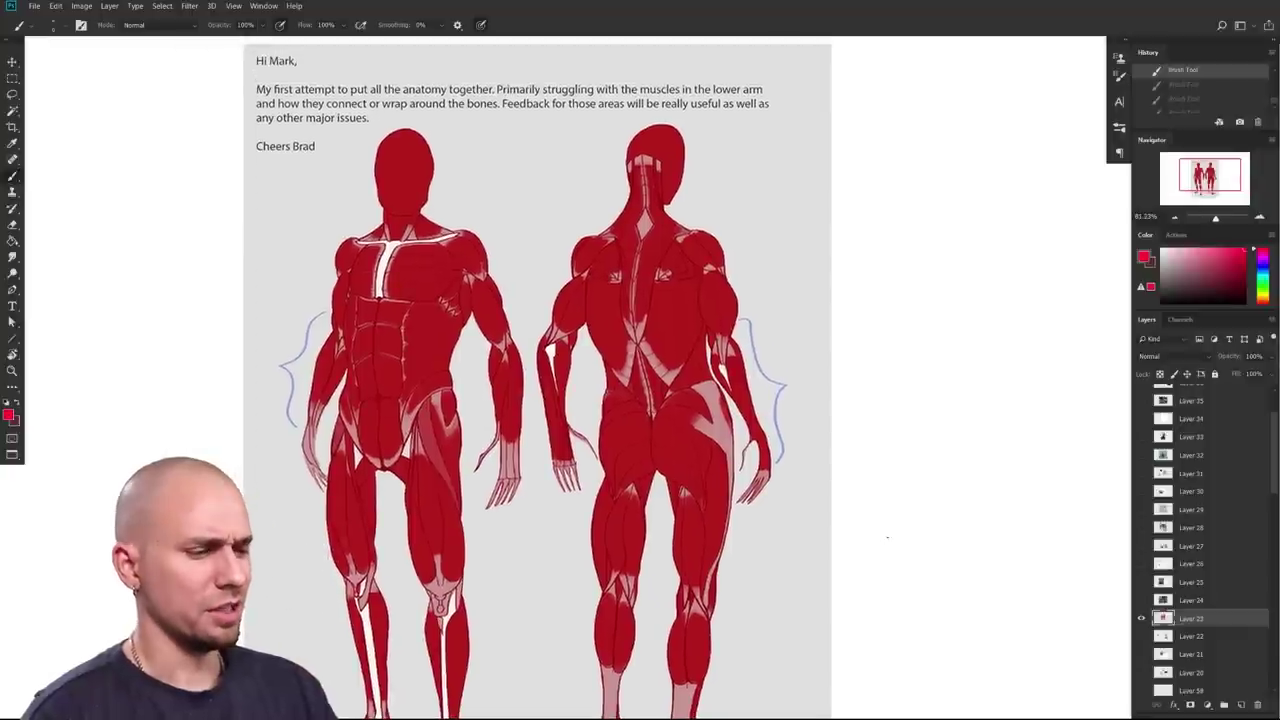
scroll(862, 495, "down", 3)
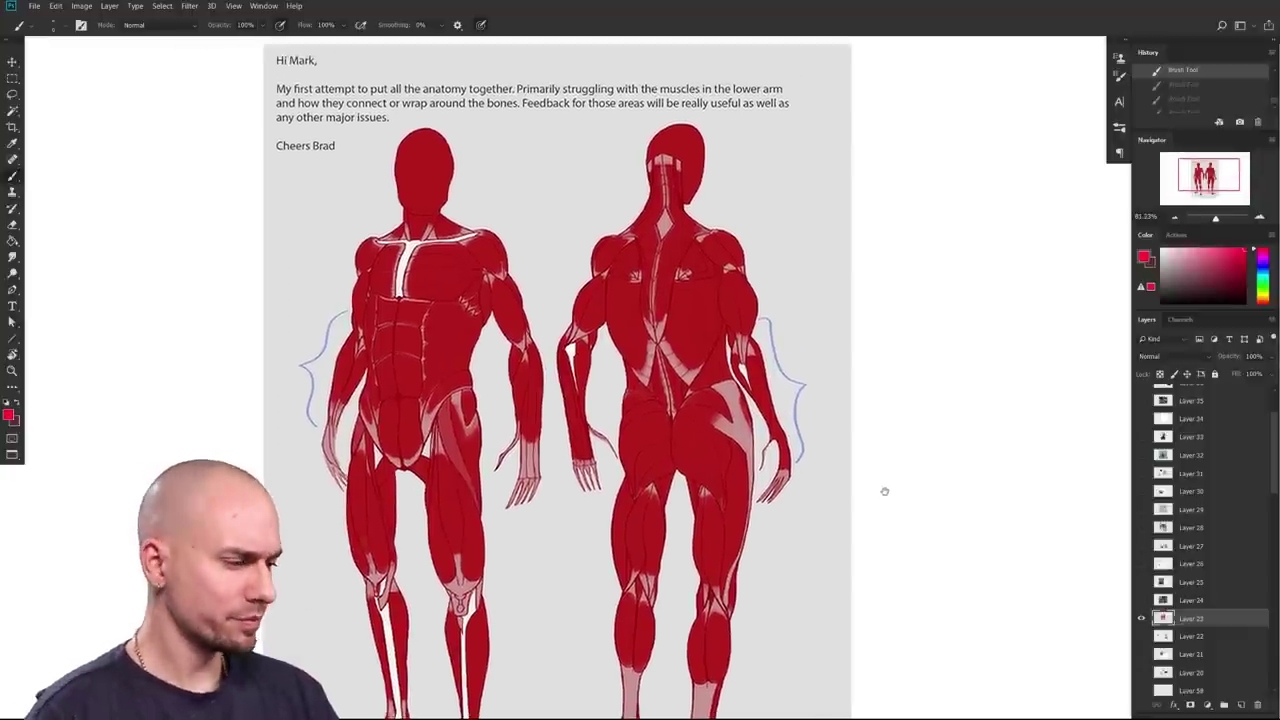
scroll(790, 492, "up", 4)
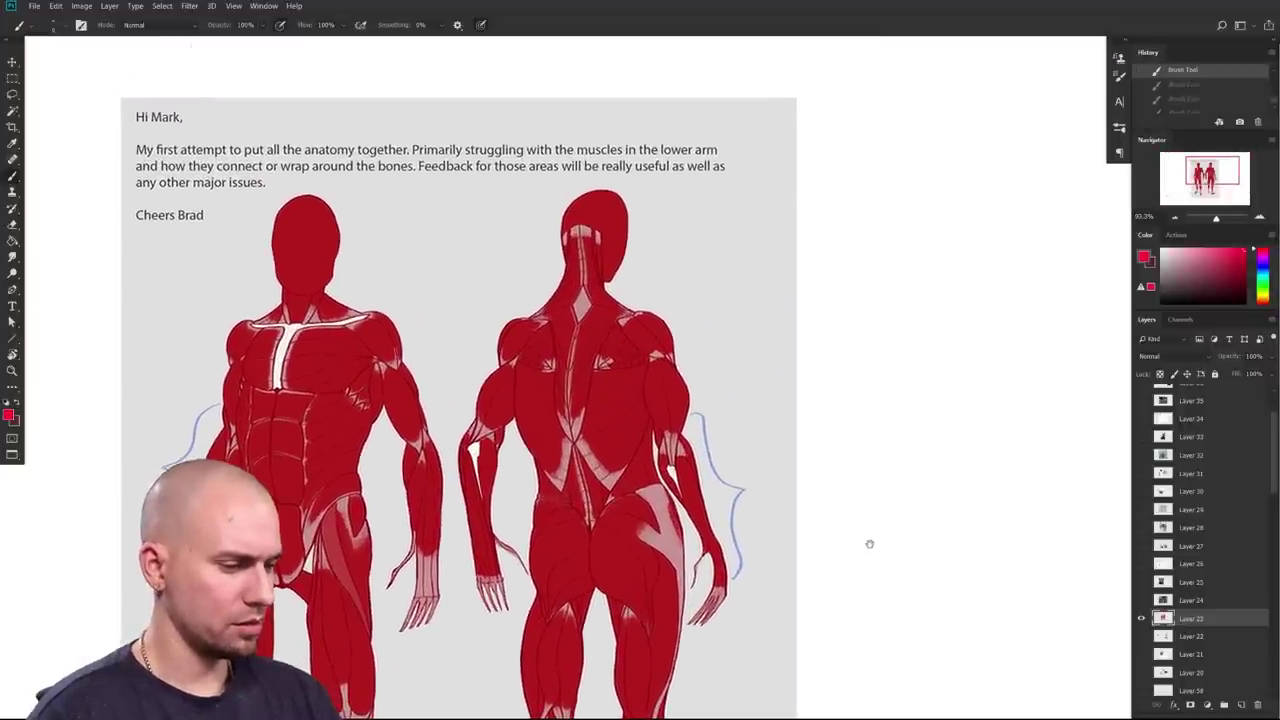
left_click_drag(868, 540, 966, 504)
left_click_drag(861, 488, 906, 504)
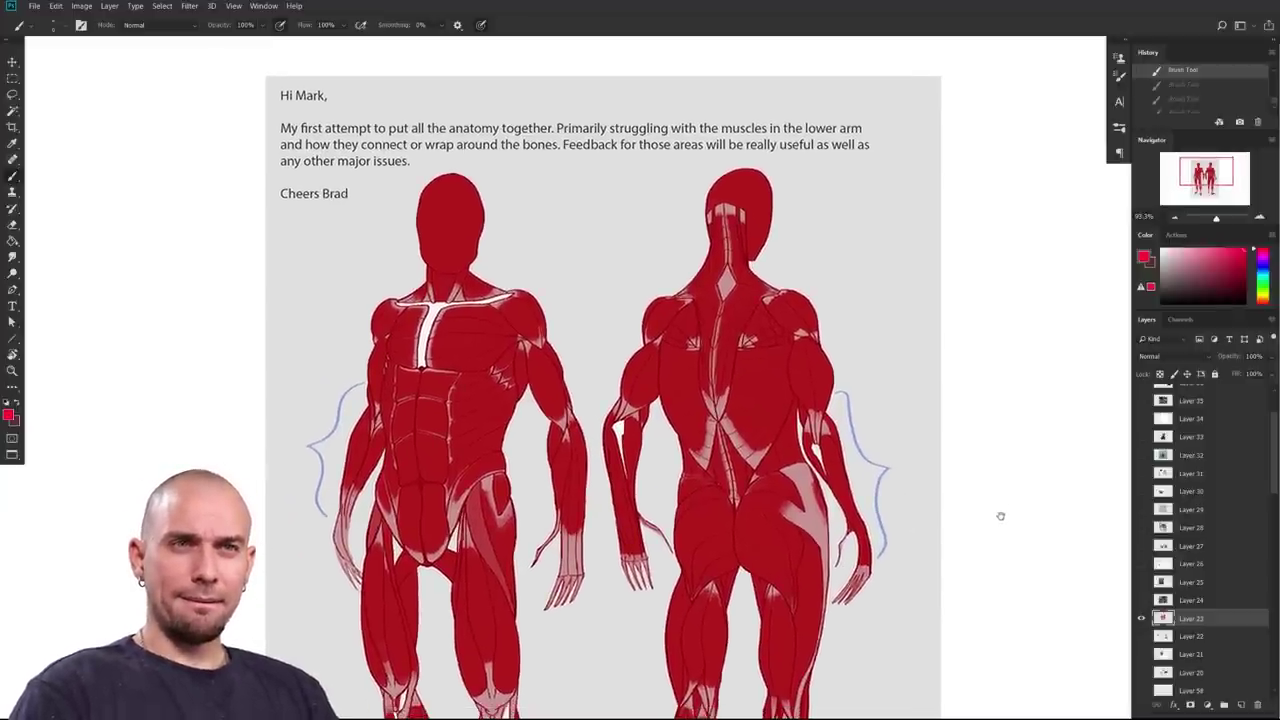
left_click_drag(1003, 525, 1005, 495)
scroll(1004, 502, "down", 1)
left_click_drag(997, 630, 991, 518)
scroll(992, 512, "down", 1)
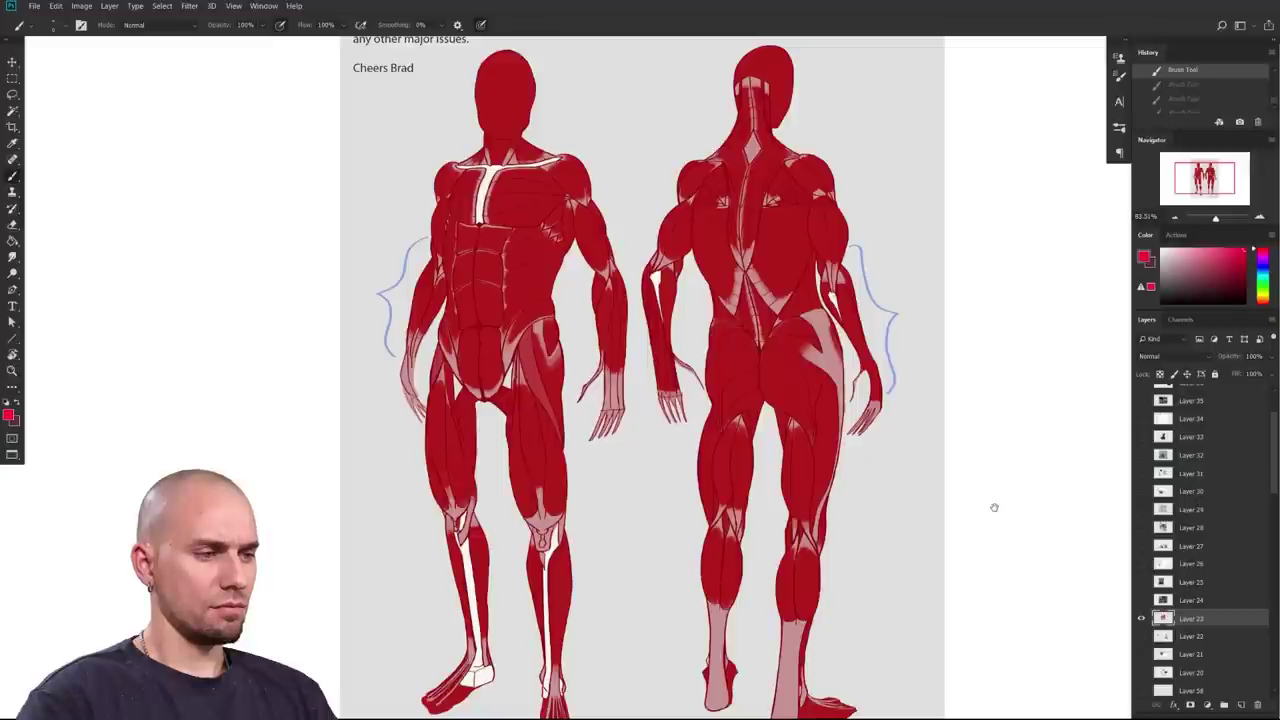
mouse_move(994, 507)
left_mouse_down()
mouse_move(929, 503)
mouse_move(772, 588)
mouse_move(811, 521)
mouse_move(827, 530)
left_mouse_up()
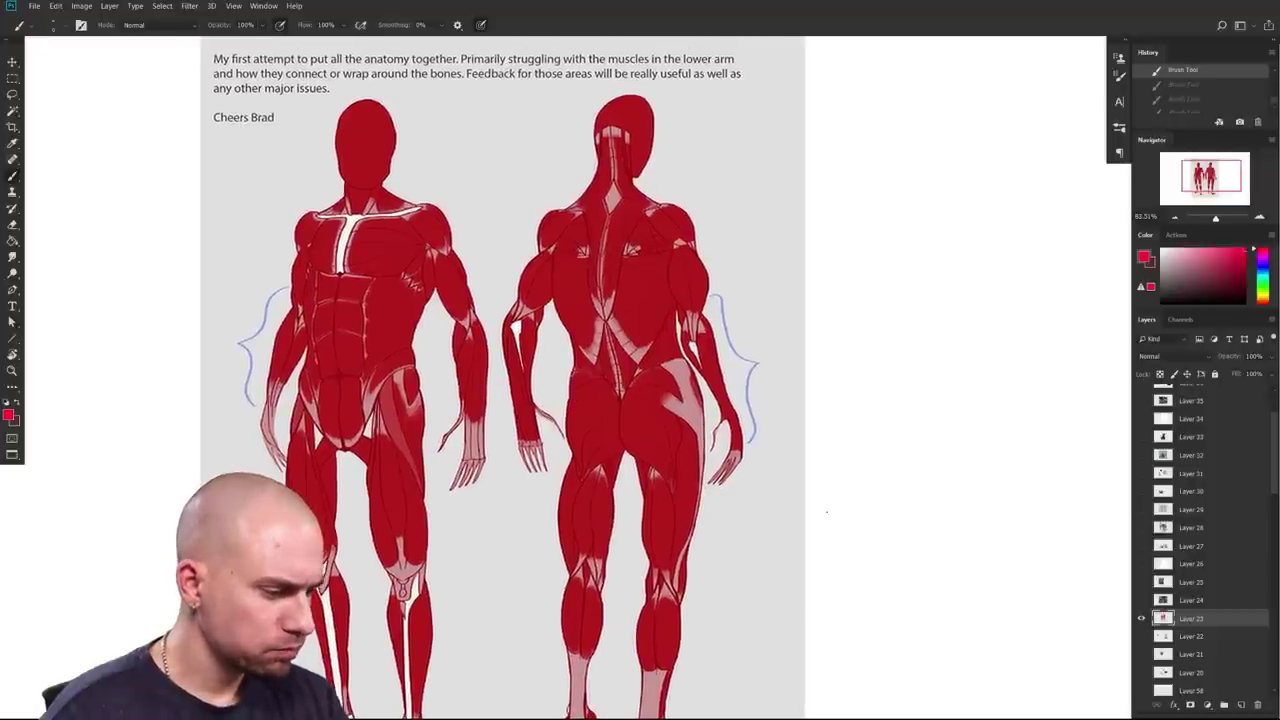
left_click_drag(729, 529, 724, 575)
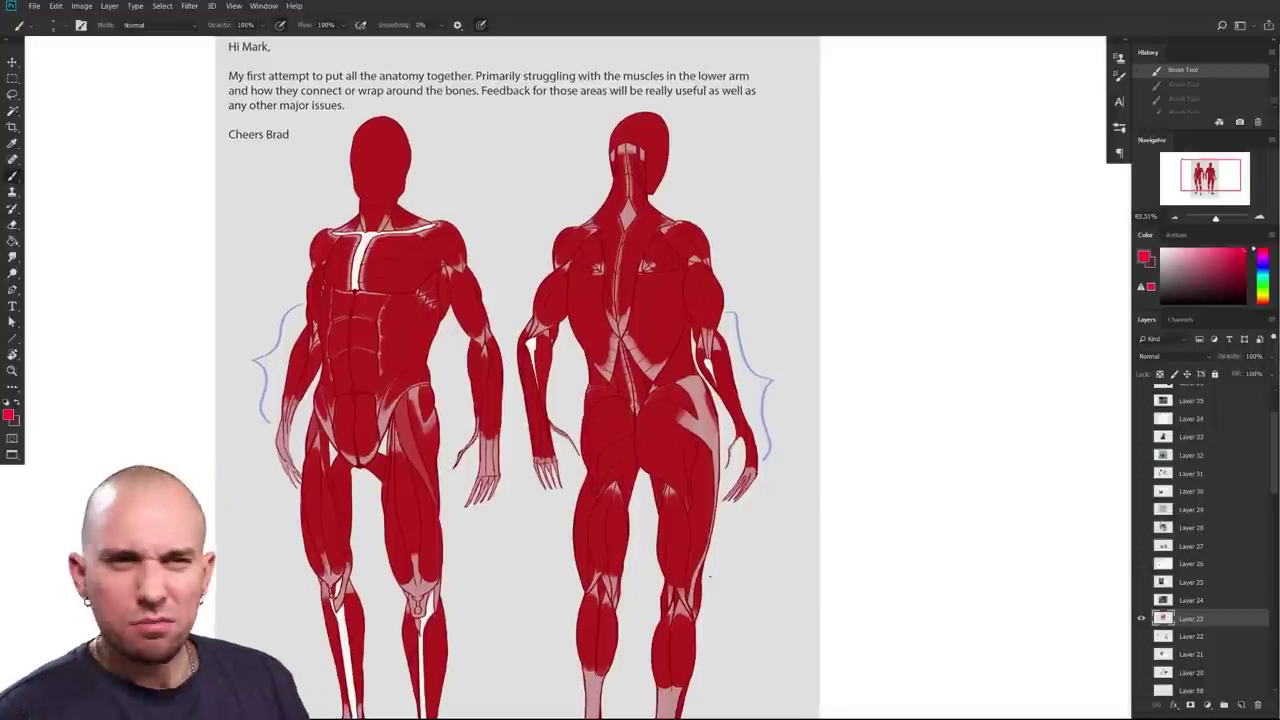
left_click_drag(725, 521, 769, 520)
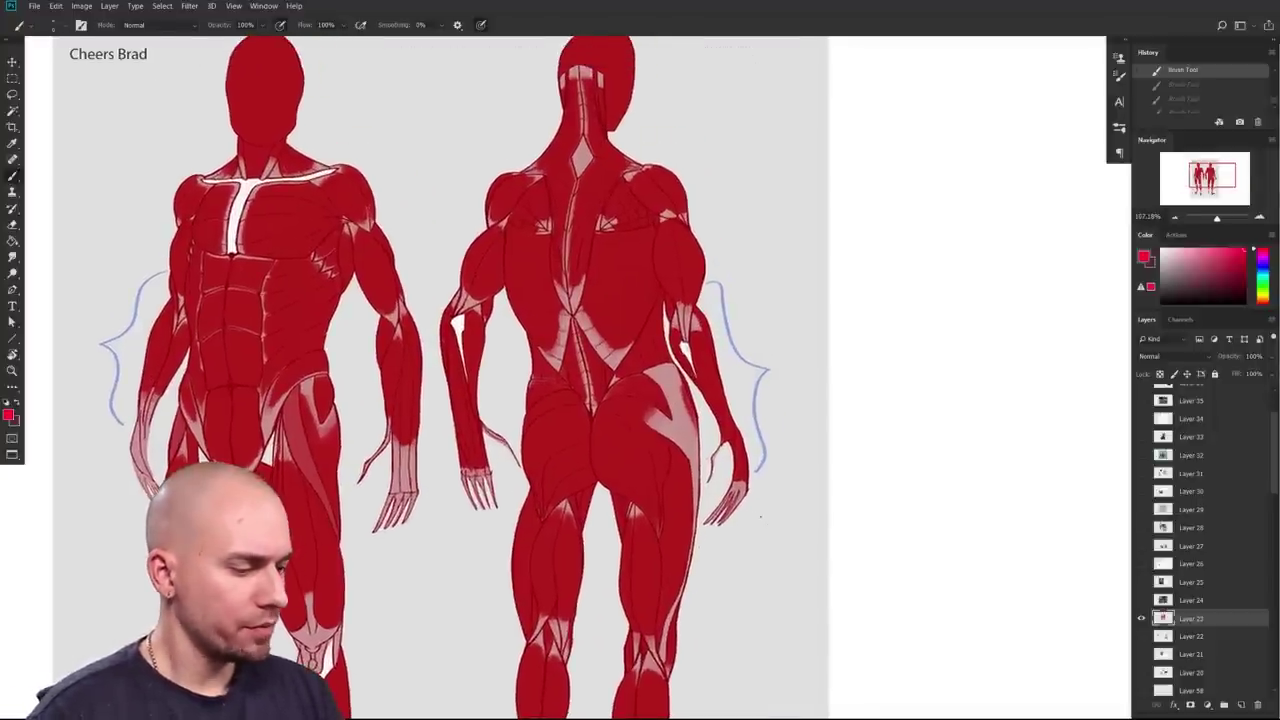
Step: Sample the pale tendon pink and try vertical strokes at the top of the back-view figure's left hamstring
left_click(570, 505, "alt")
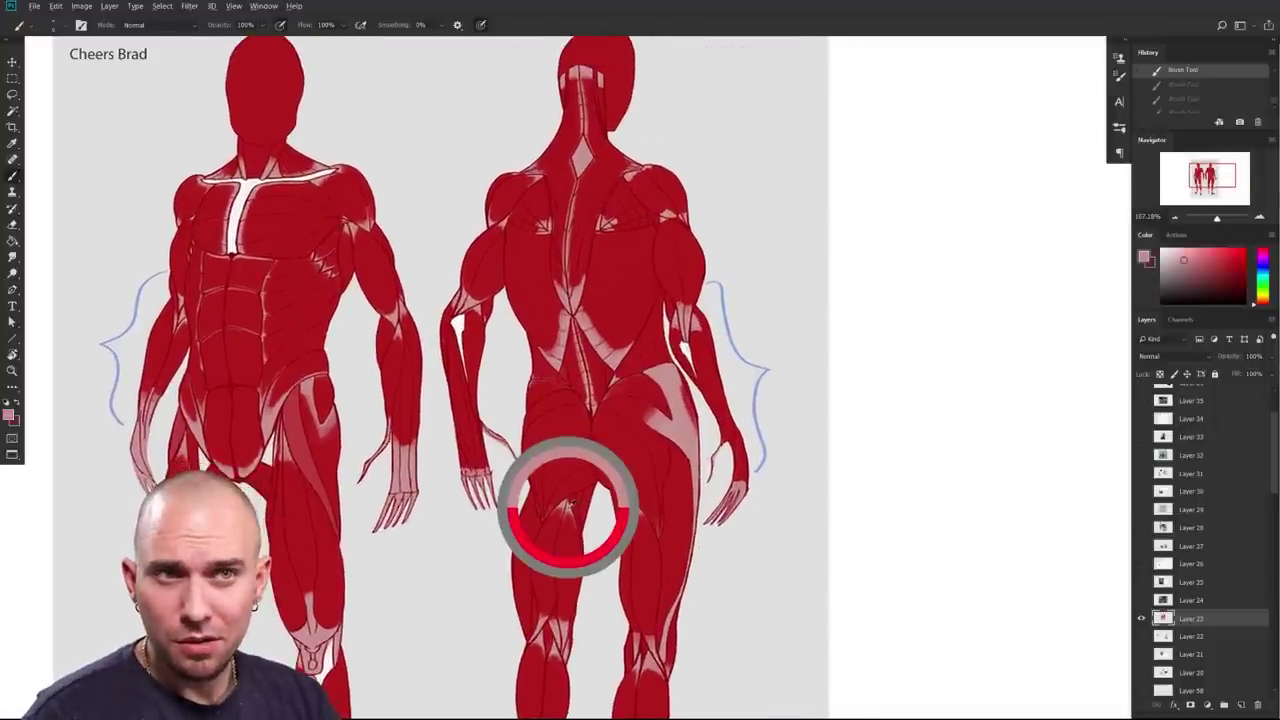
left_click_drag(578, 478, 578, 528)
key("ctrl+z")
left_click_drag(578, 484, 580, 558)
key("ctrl+z")
left_click_drag(585, 480, 580, 566)
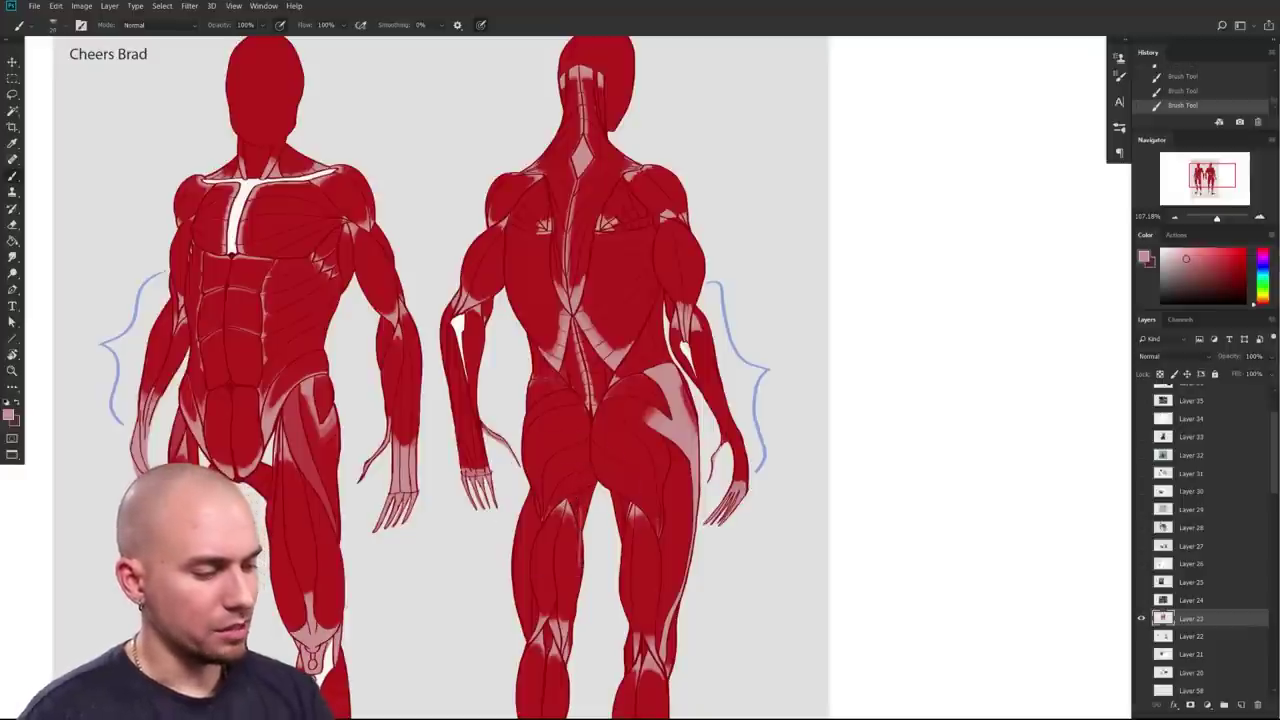
Step: Paint pale pink sit-bone curves on the back-view figure's buttocks and tendon strokes from them into the left hamstring
mouse_move(556, 470)
left_mouse_down()
mouse_move(639, 464)
mouse_move(629, 476)
mouse_move(622, 443)
left_mouse_up()
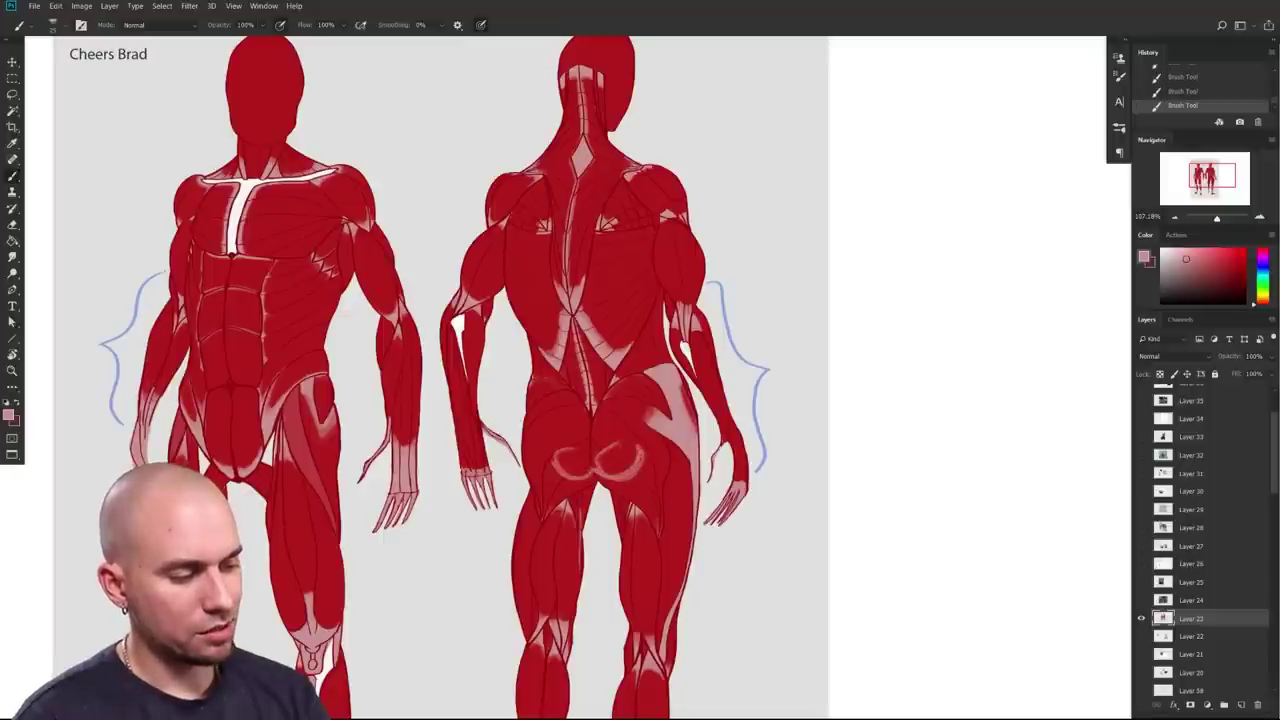
left_click_drag(576, 480, 577, 533)
mouse_move(574, 477)
left_mouse_down()
mouse_move(579, 536)
mouse_move(572, 527)
left_mouse_up()
left_click_drag(563, 477, 566, 530)
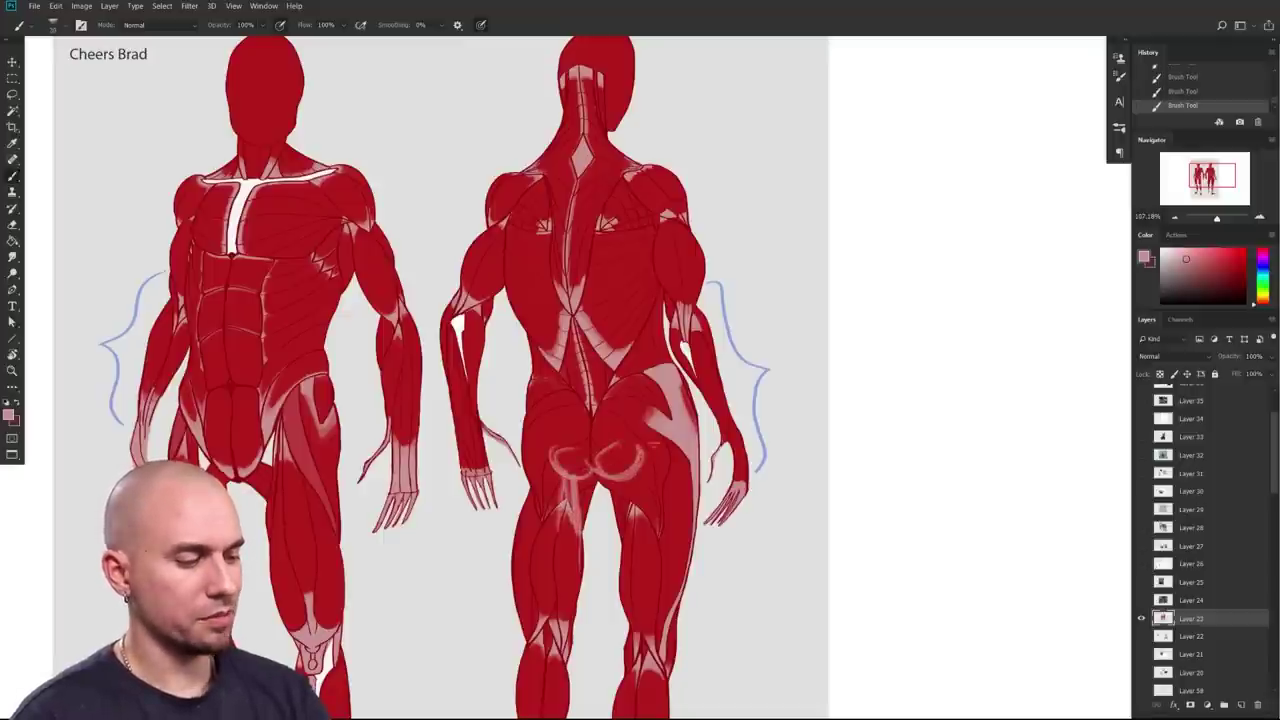
Step: Undo the recent pink strokes marking the right buttock of the back-view figure
key("ctrl+z")
key("ctrl+z")
key("ctrl+z")
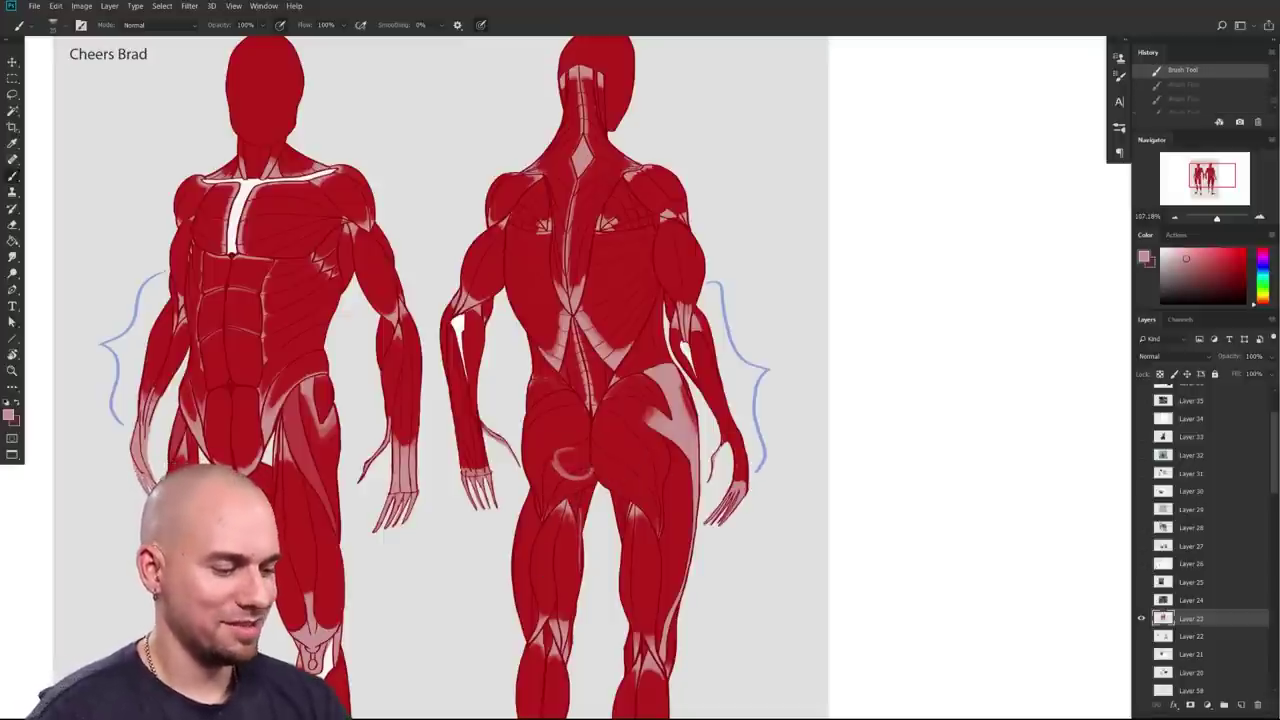
key("ctrl+shift+z")
key("ctrl+shift+z")
key("ctrl+shift+z")
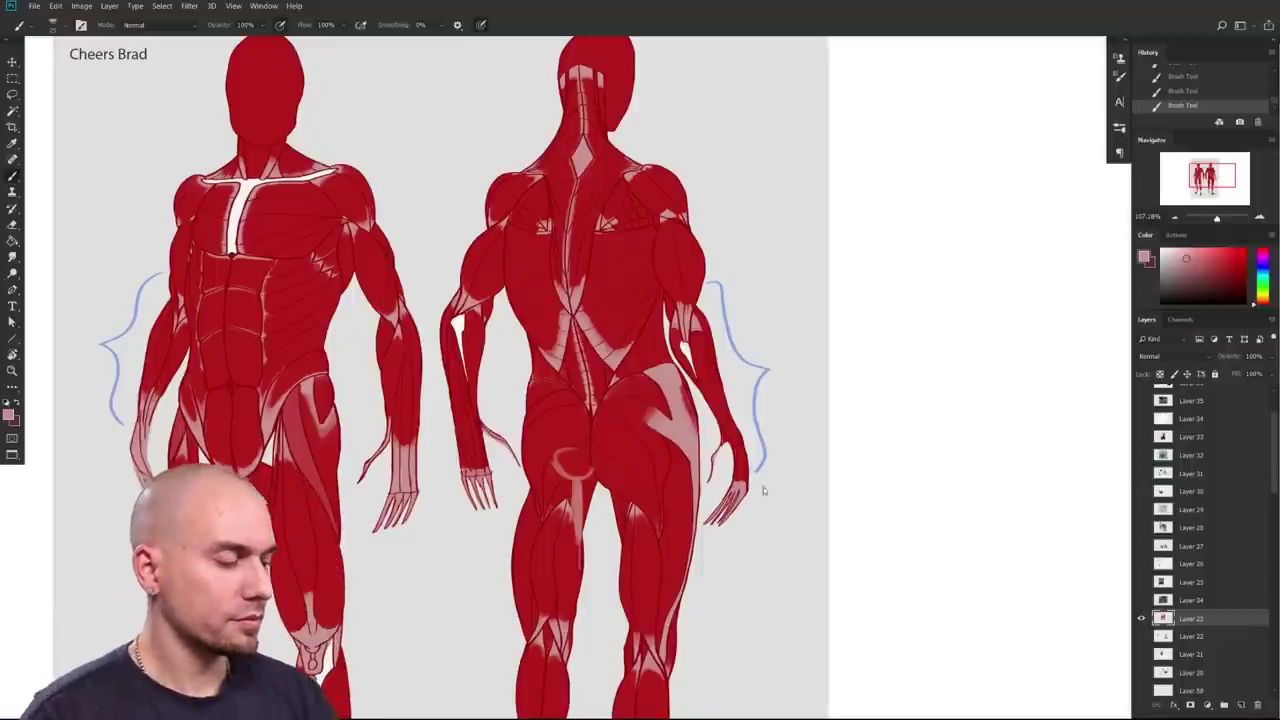
Step: Sample the muscle red and paint over the pale strokes on the back-view figure's upper left thigh
mouse_move(610, 502)
left_mouse_down()
mouse_move(619, 467)
mouse_move(586, 512)
left_mouse_up()
left_click(578, 508, "alt")
left_click_drag(584, 442, 588, 540)
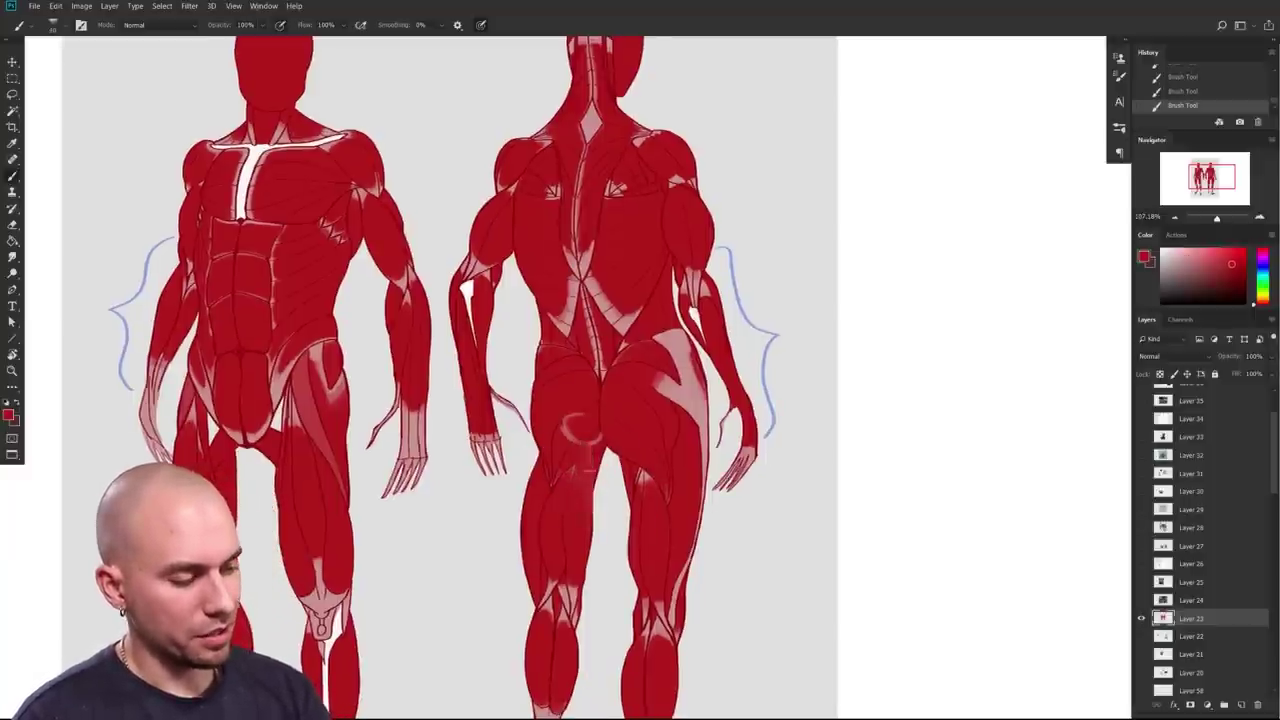
key("]")
left_click(576, 446, "alt")
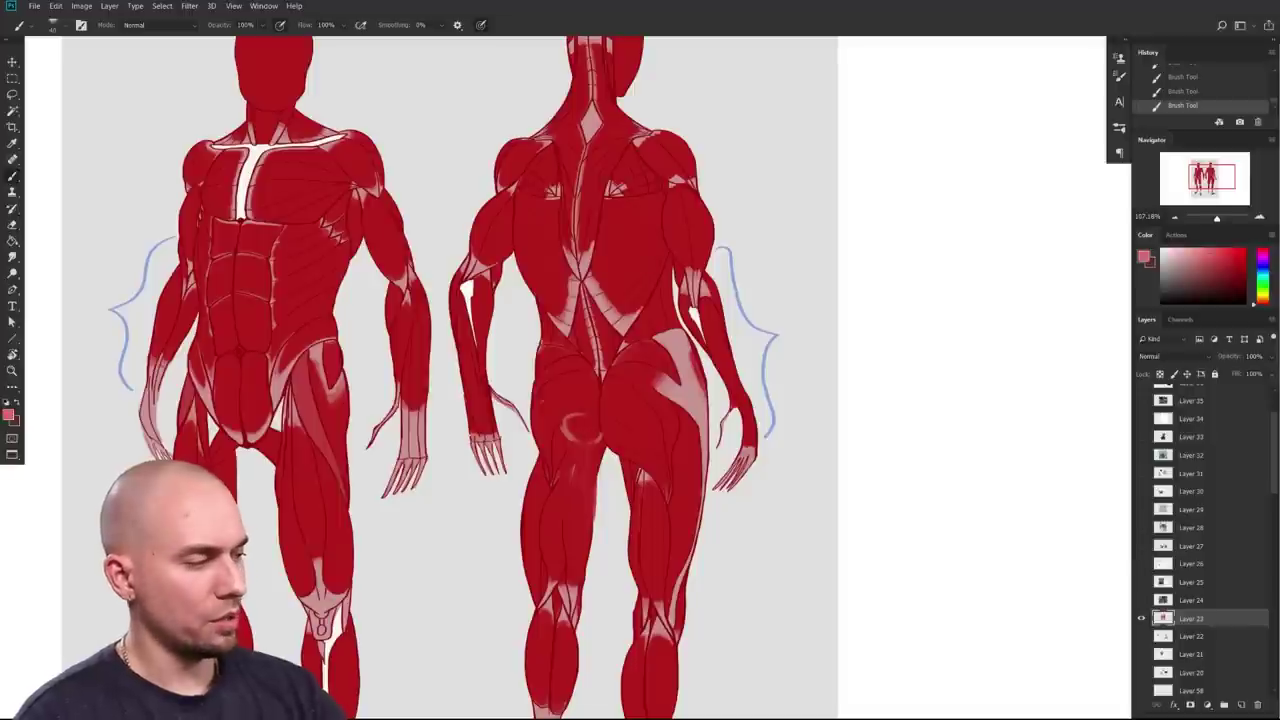
Step: With black, shade the crease under the back-view figure's left buttock, its outer edge and the inner left thigh
key("d")
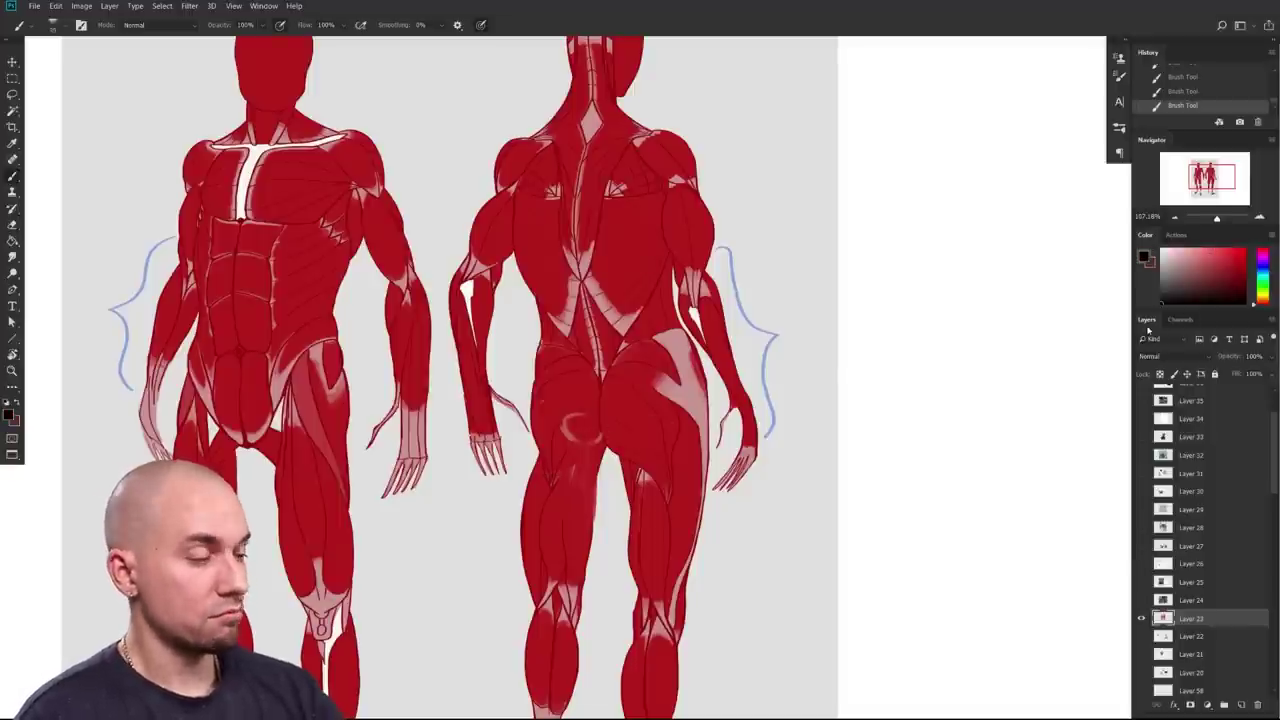
left_click_drag(548, 466, 606, 442)
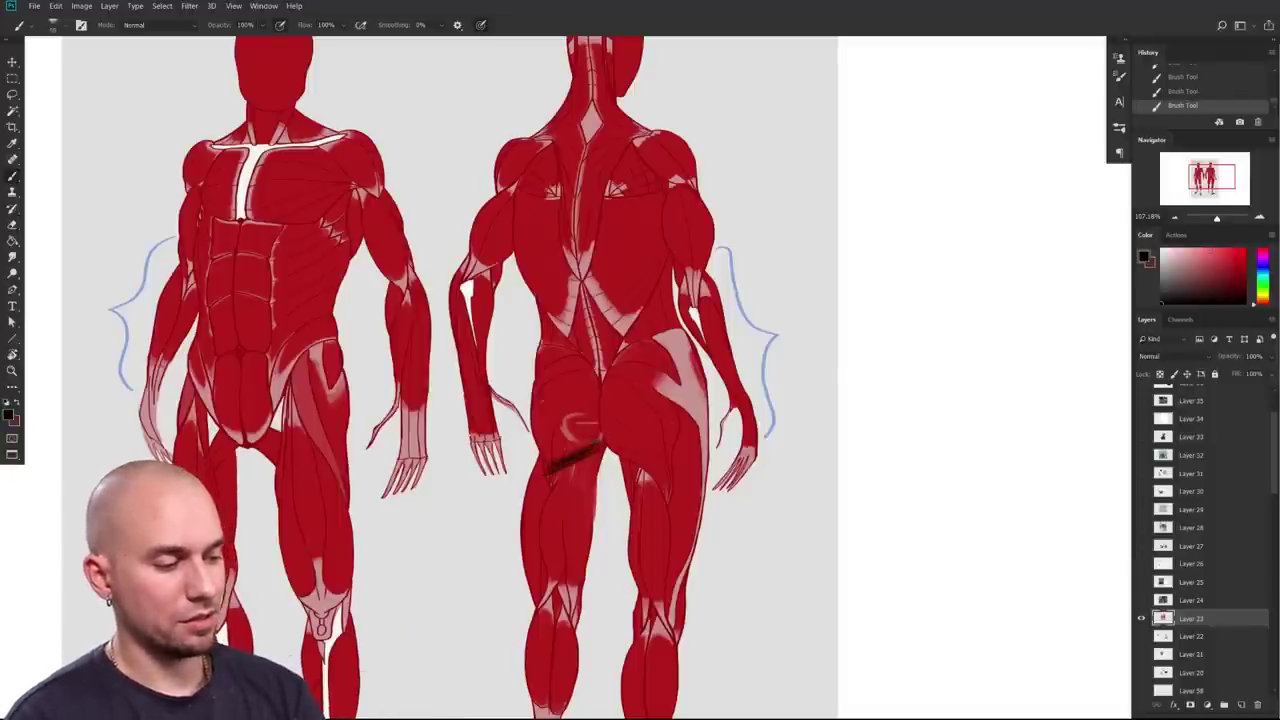
key("]")
mouse_move(543, 398)
left_mouse_down()
mouse_move(548, 462)
mouse_move(604, 444)
left_mouse_up()
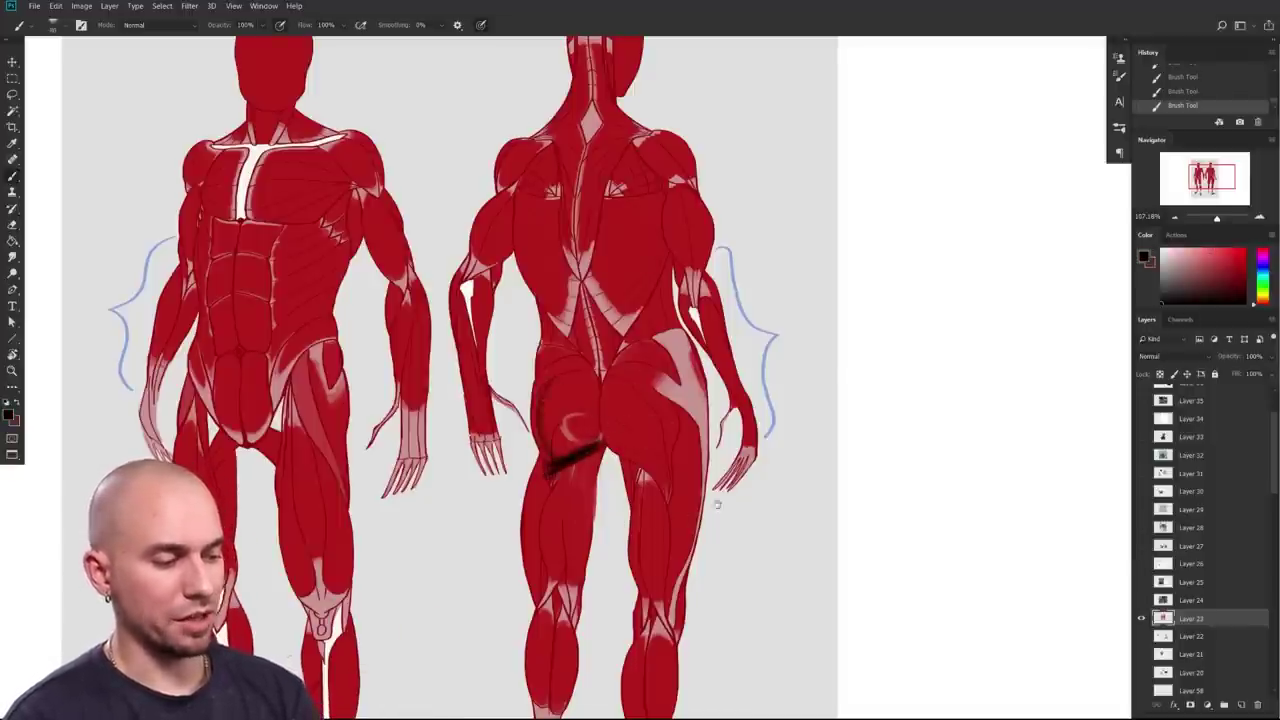
left_click_drag(716, 519, 720, 445)
left_click_drag(604, 390, 586, 500)
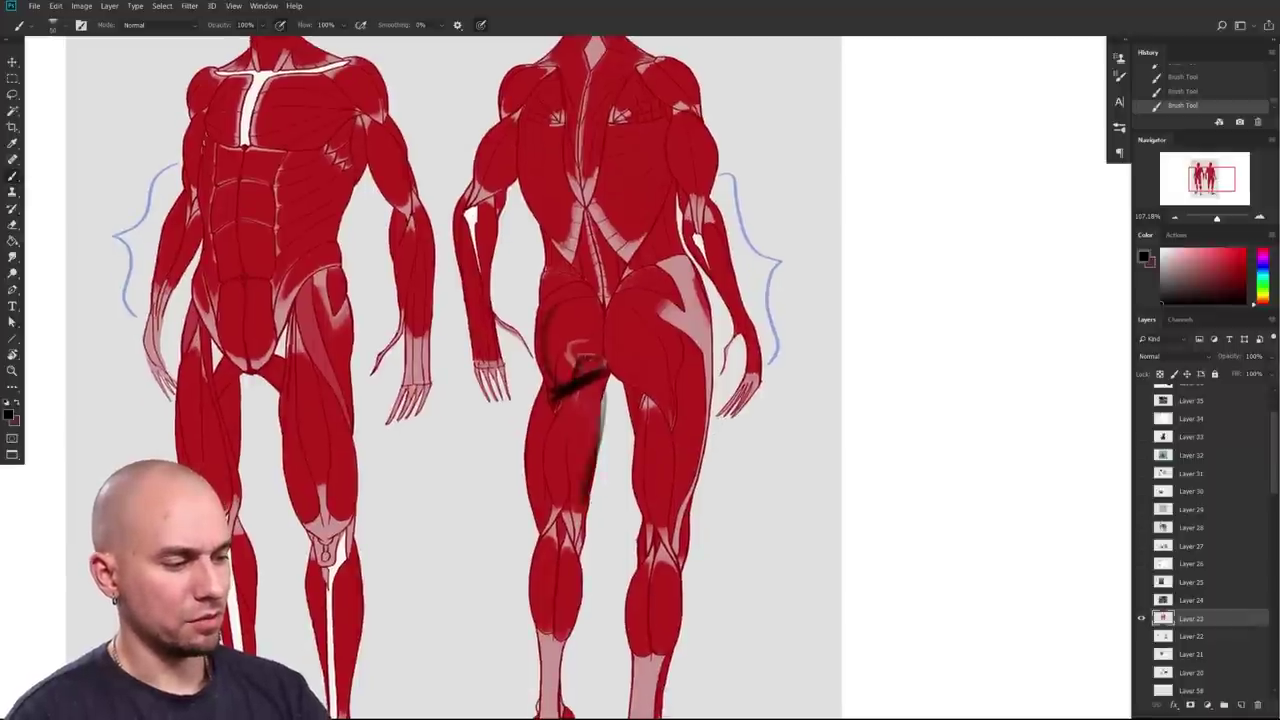
left_click_drag(604, 372, 597, 462)
left_click_drag(710, 499, 674, 565)
scroll(789, 500, "down", 4)
scroll(789, 506, "up", 4)
Step: Undo the last three black shading strokes and paint over the pink arc on the left buttock with the sampled muscle red
key("ctrl+z")
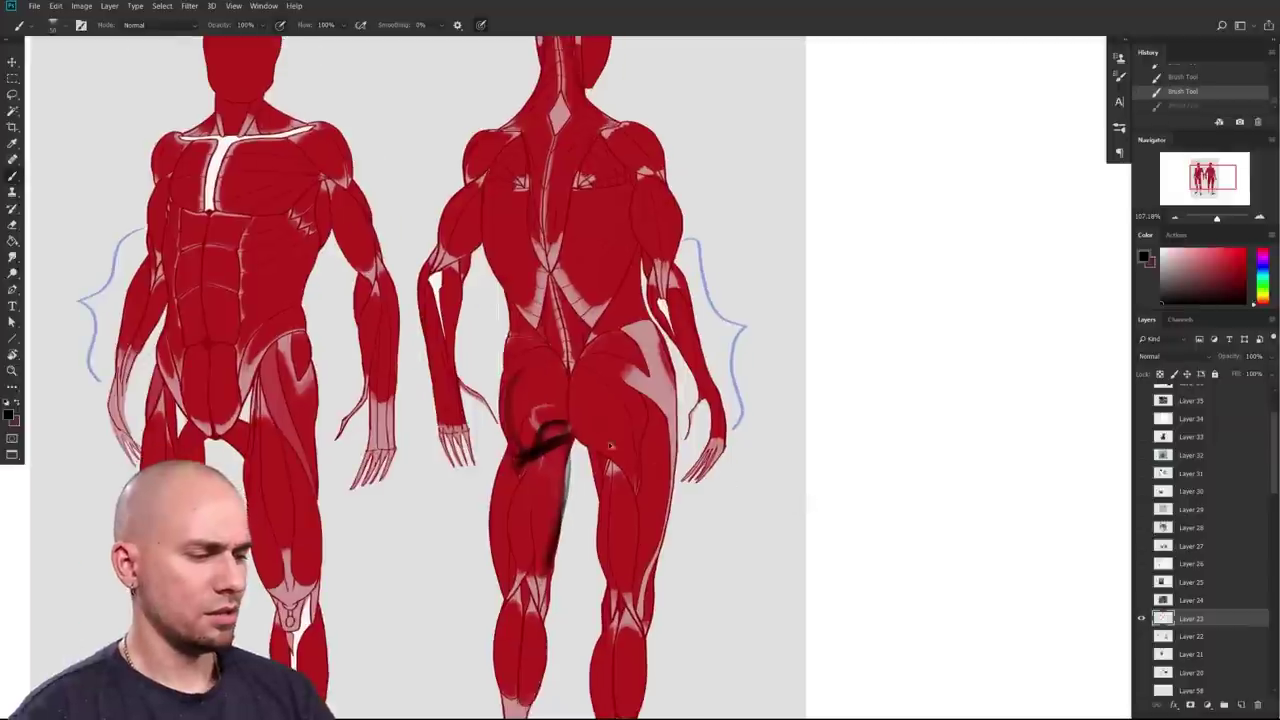
key("ctrl+z")
key("ctrl+z")
left_click(553, 411, "alt")
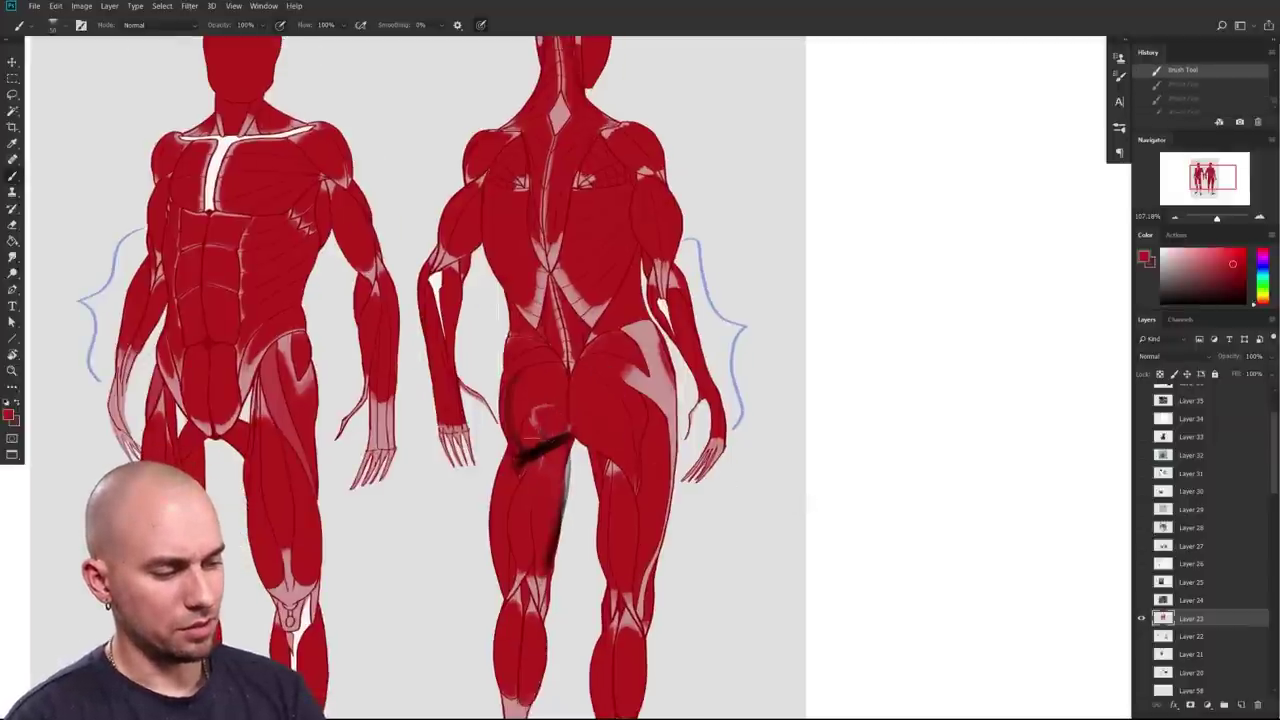
left_click_drag(563, 402, 540, 412)
scroll(803, 479, "down", 5)
mouse_move(784, 485)
left_mouse_down()
mouse_move(771, 420)
mouse_move(780, 437)
mouse_move(763, 451)
mouse_move(753, 519)
left_mouse_up()
scroll(760, 517, "up", 5)
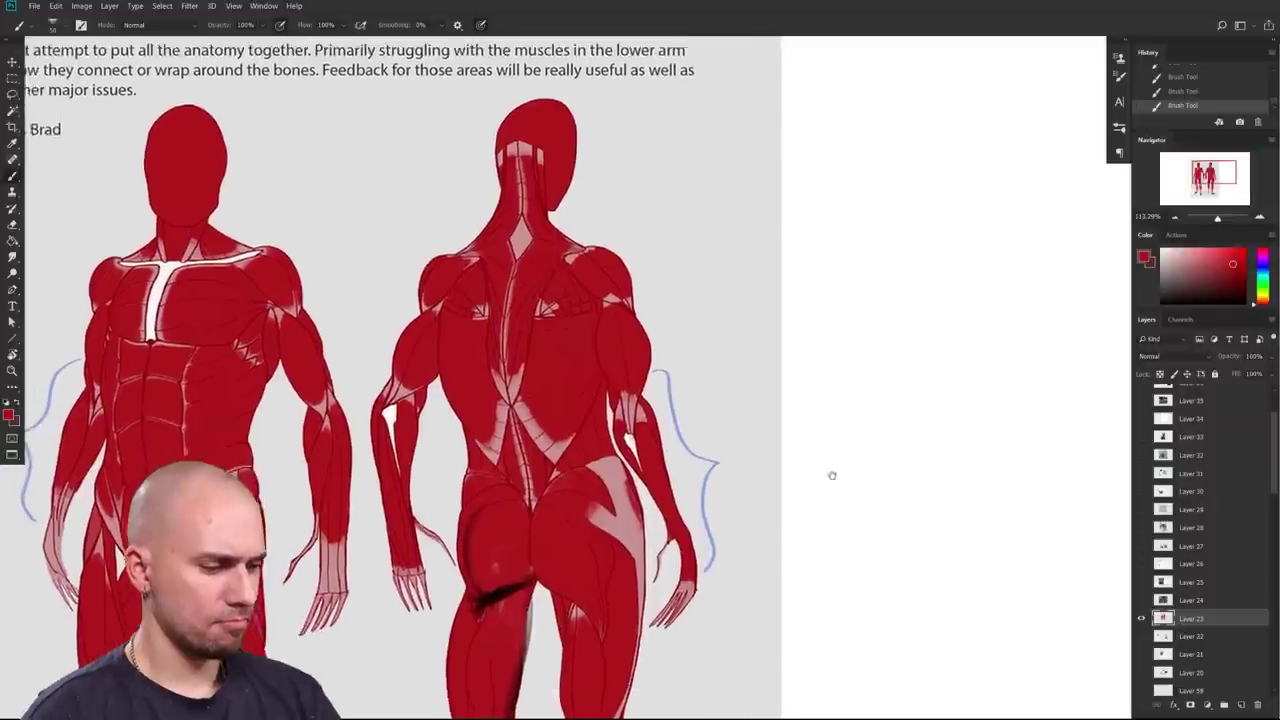
mouse_move(820, 511)
left_mouse_down()
mouse_move(818, 528)
mouse_move(869, 451)
mouse_move(958, 435)
mouse_move(923, 449)
mouse_move(917, 468)
left_mouse_up()
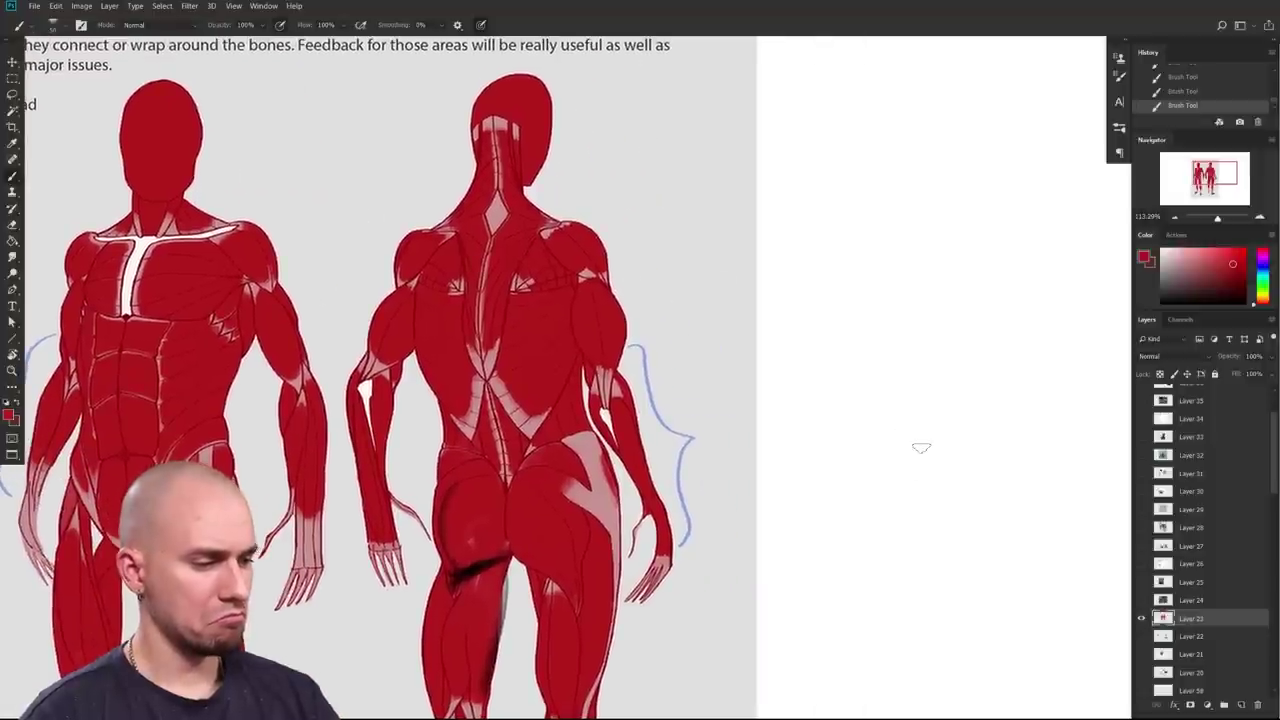
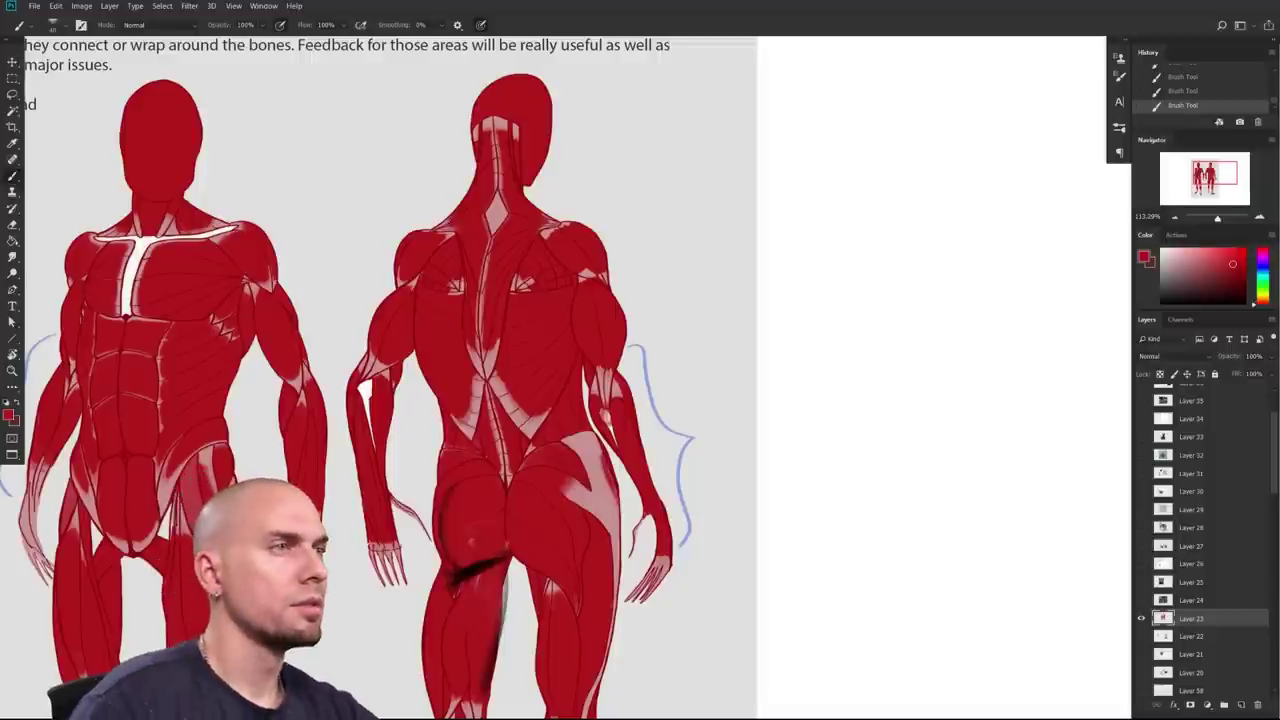
Step: Switch to the browser, look through the forearm image results and preview the Muscles of the Forearm picture
left_click_drag(420, 0, 604, 2)
scroll(704, 224, "down", 5)
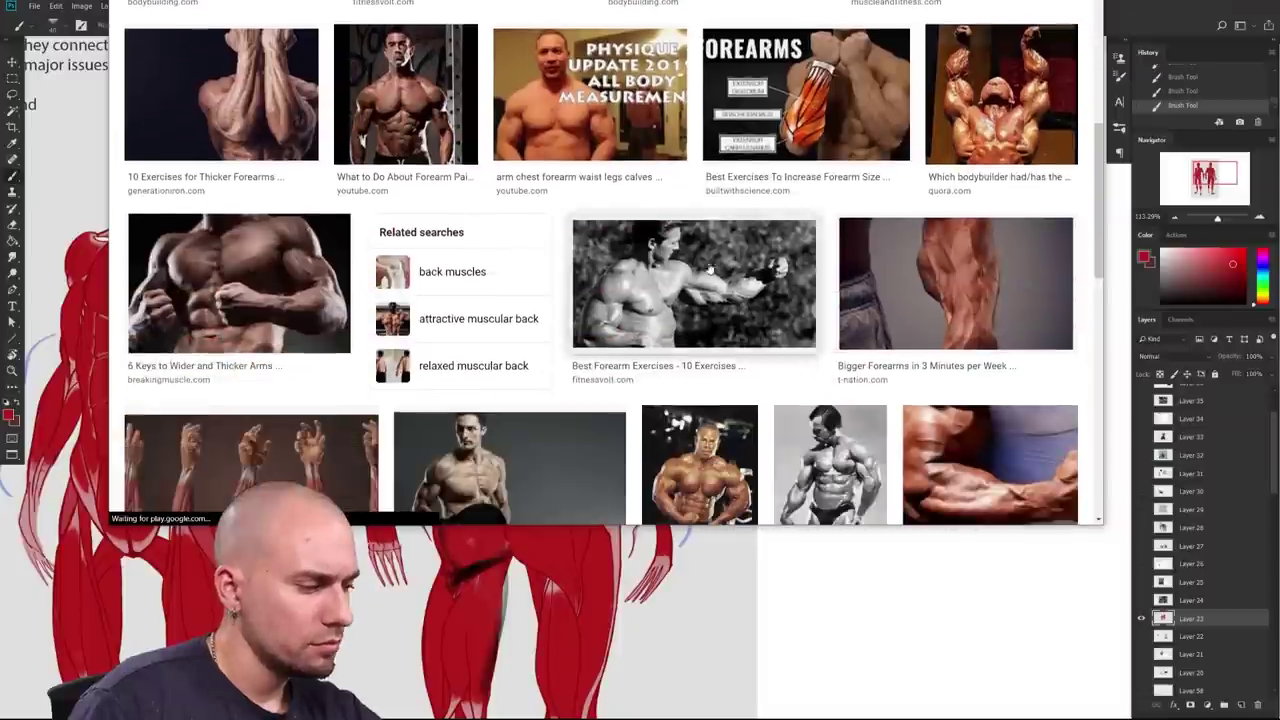
scroll(708, 268, "down", 2)
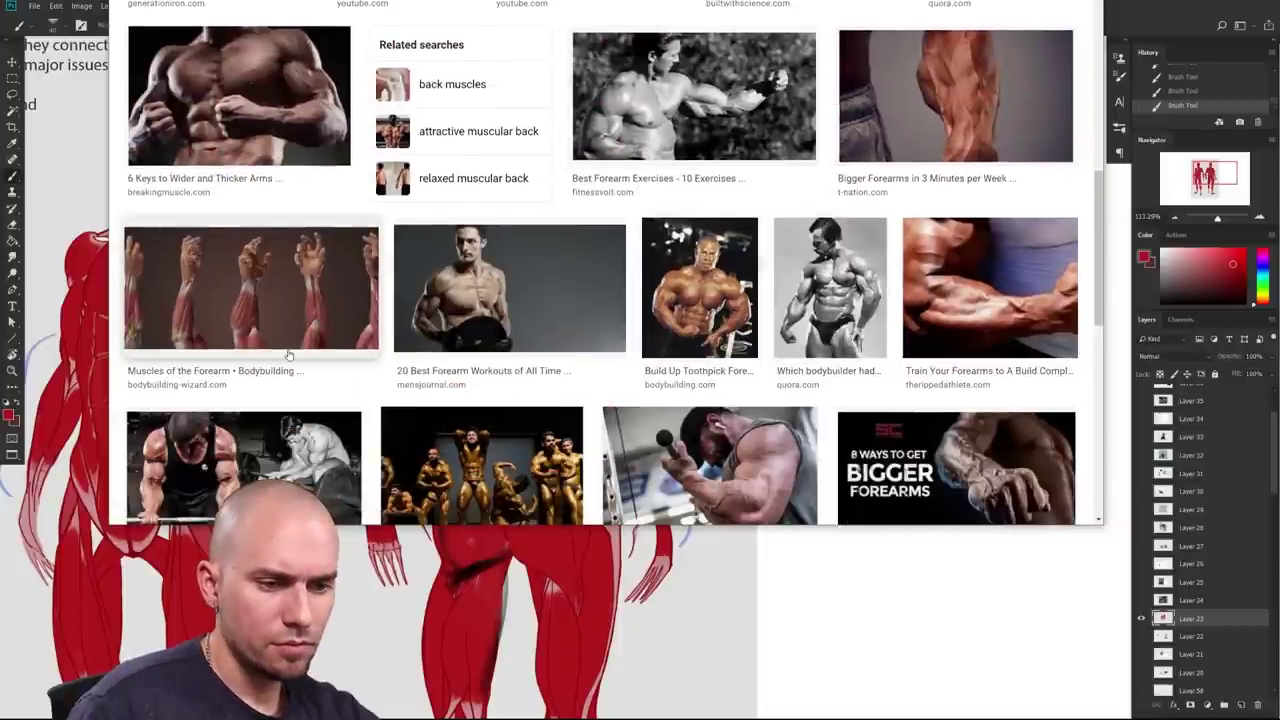
left_click(284, 287)
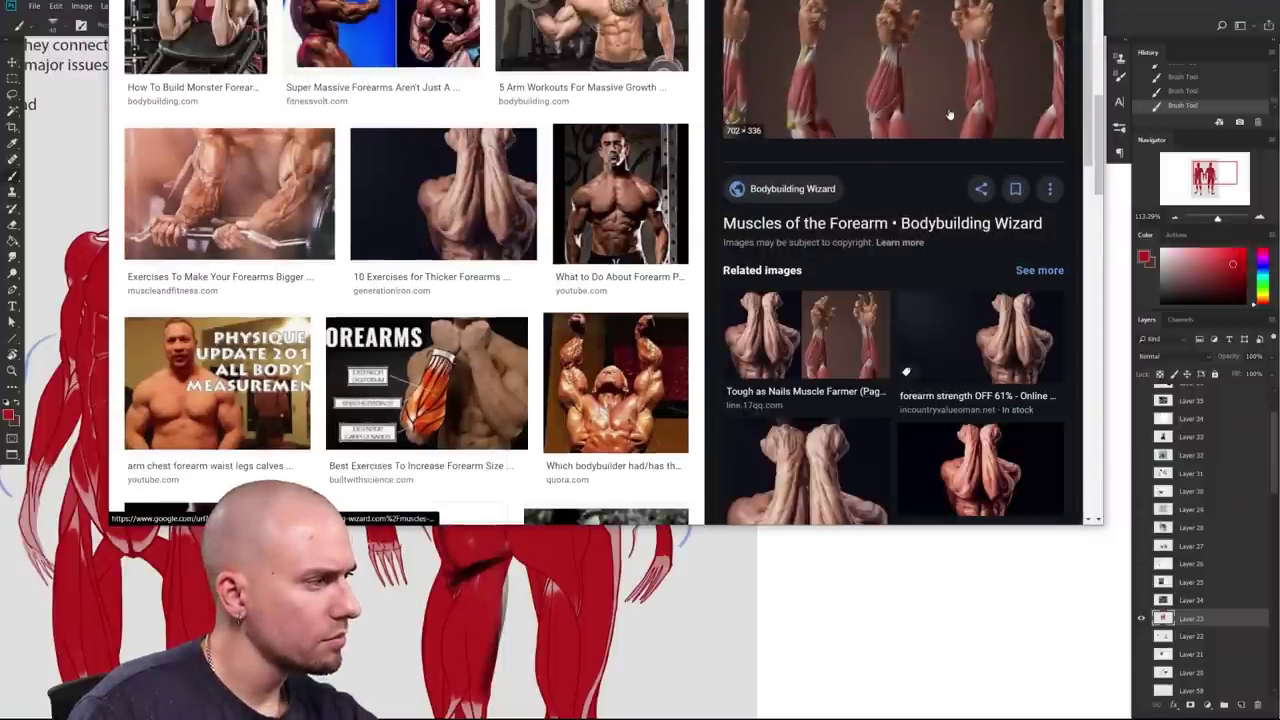
Step: Look further through the forearm images and preview the back-view photo pair titled Look More Impressive Than Big Biceps
scroll(484, 294, "down", 6)
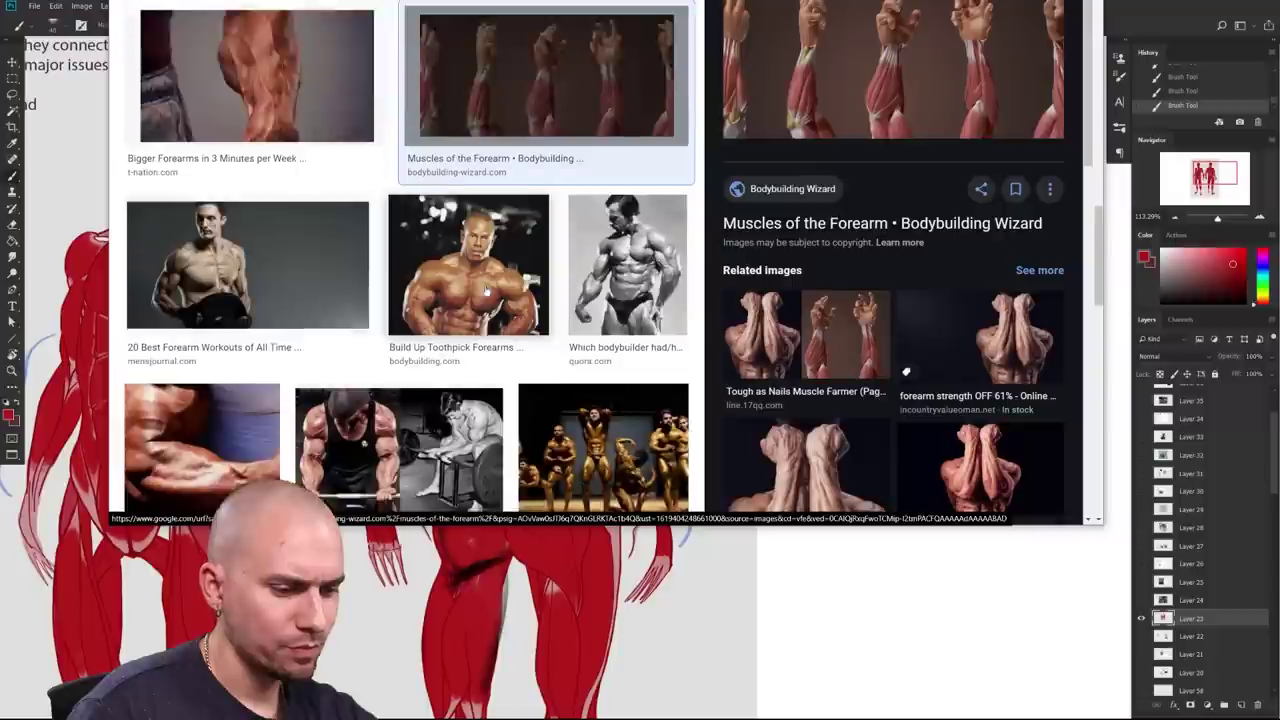
scroll(498, 320, "down", 1)
scroll(493, 323, "down", 2)
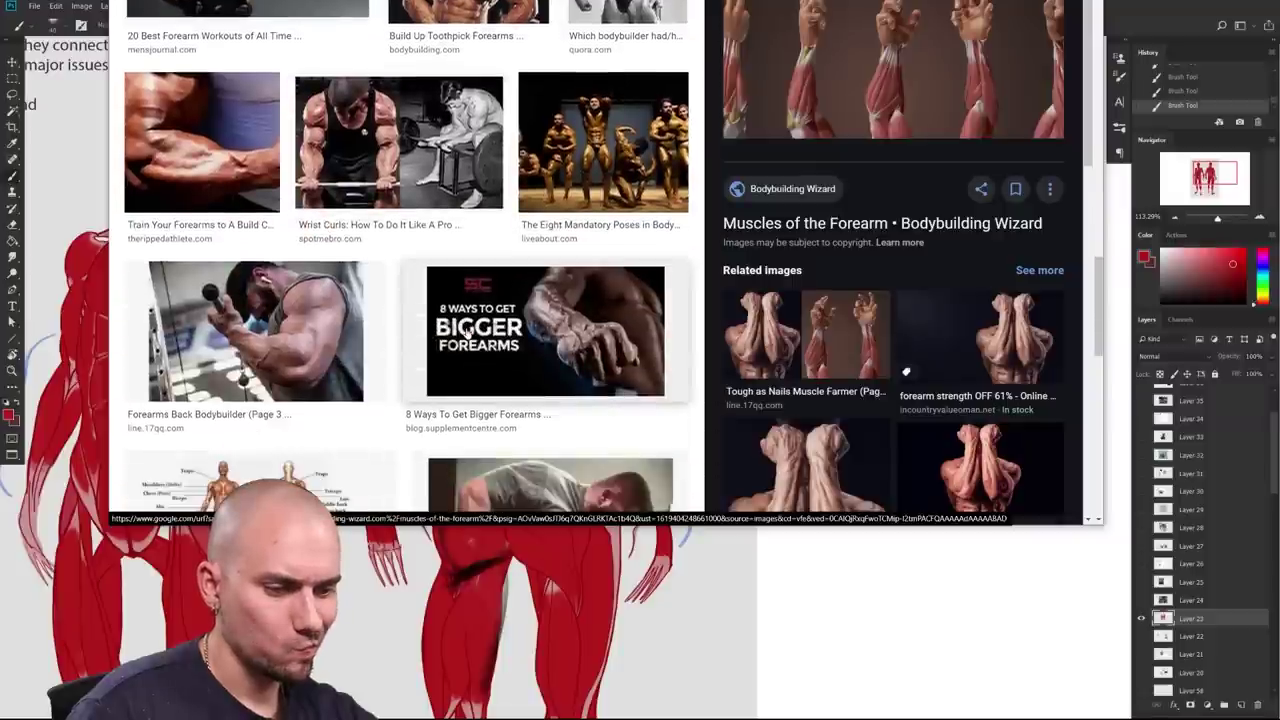
scroll(468, 333, "down", 3)
scroll(468, 333, "down", 2)
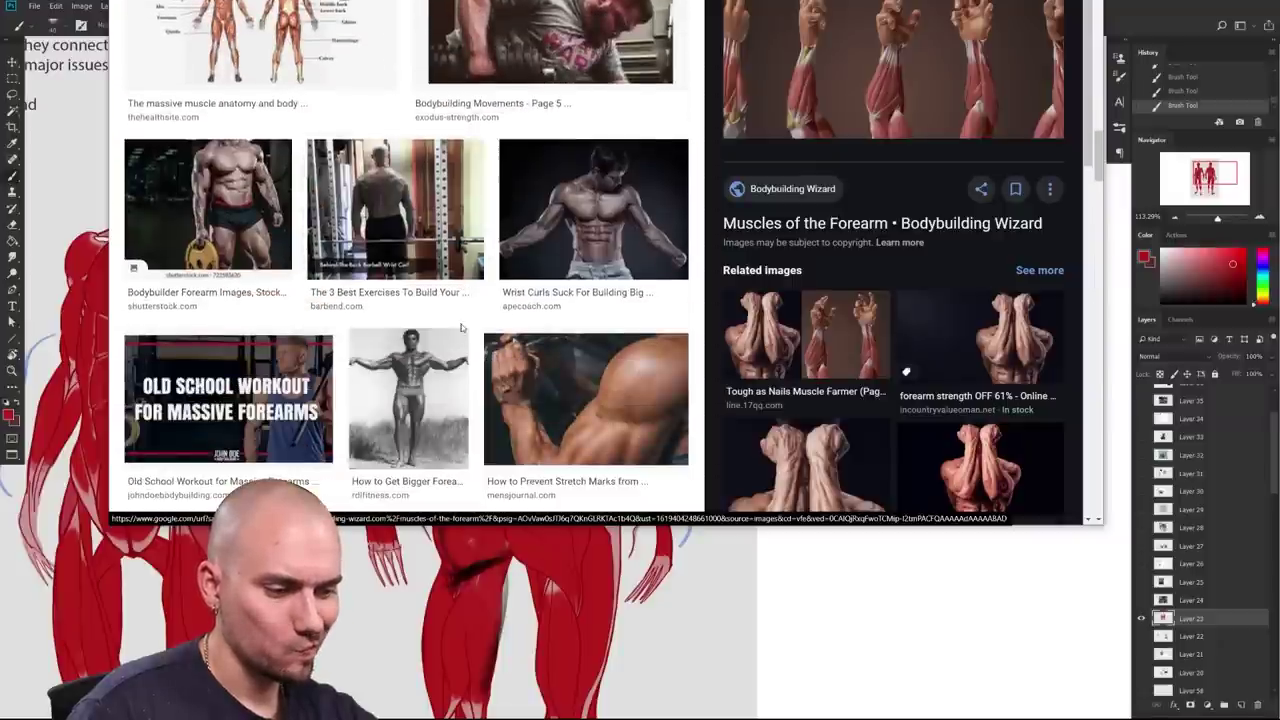
scroll(462, 324, "down", 3)
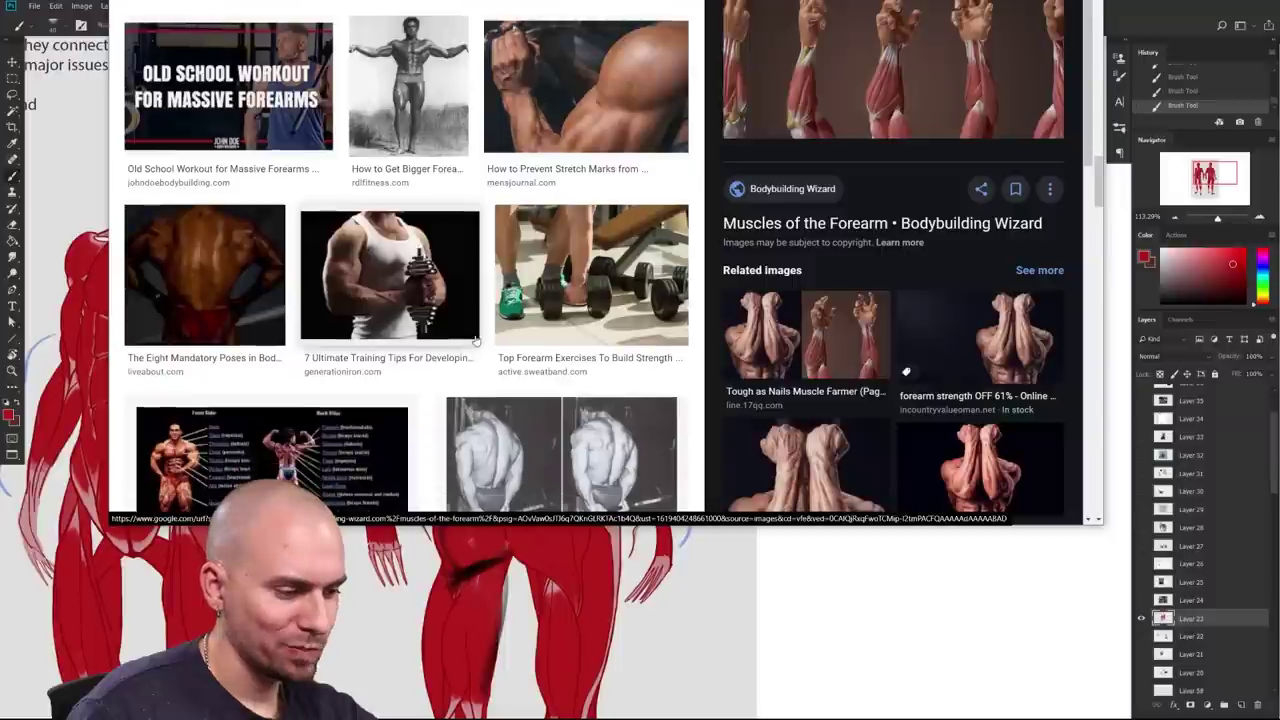
scroll(480, 345, "down", 1)
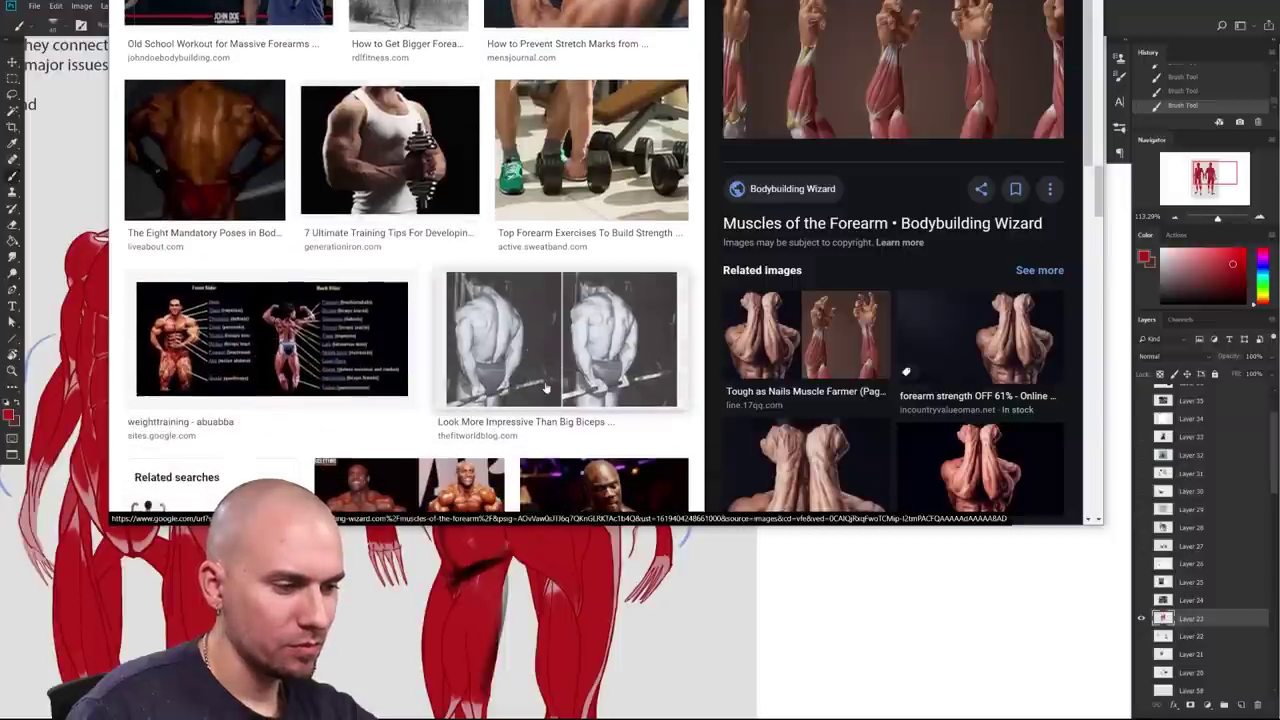
scroll(497, 345, "down", 1)
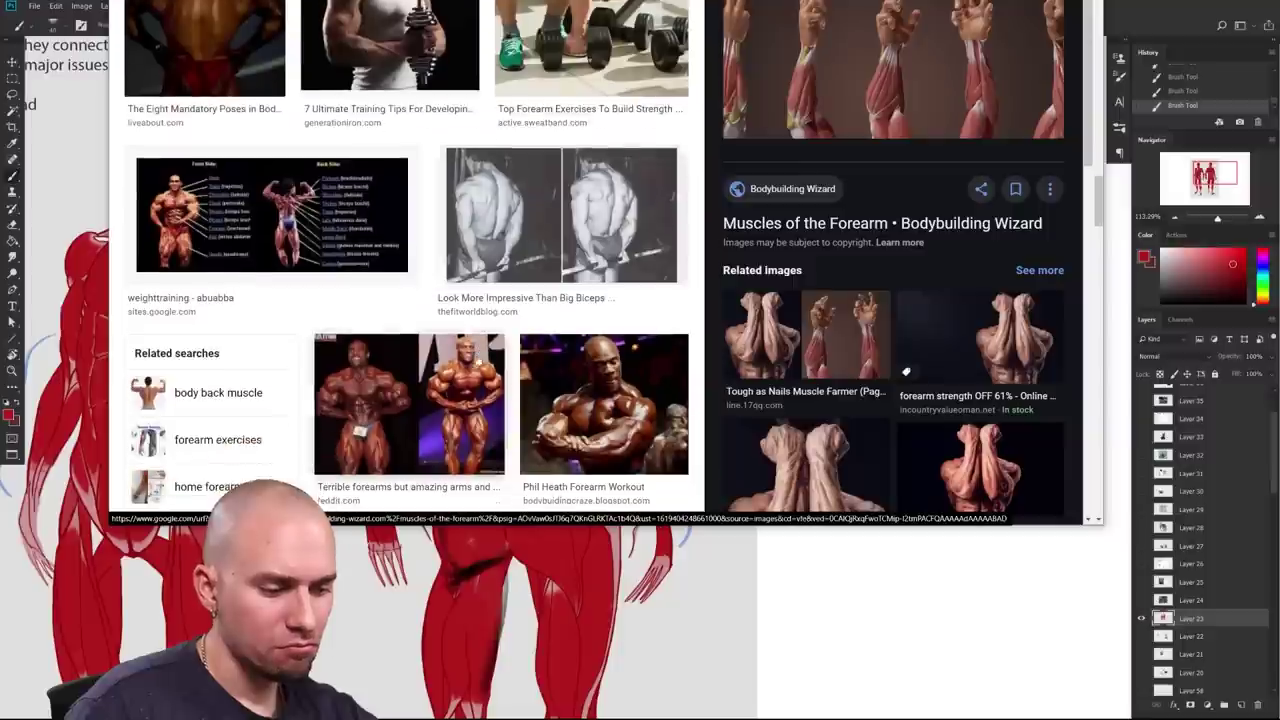
left_click(472, 230)
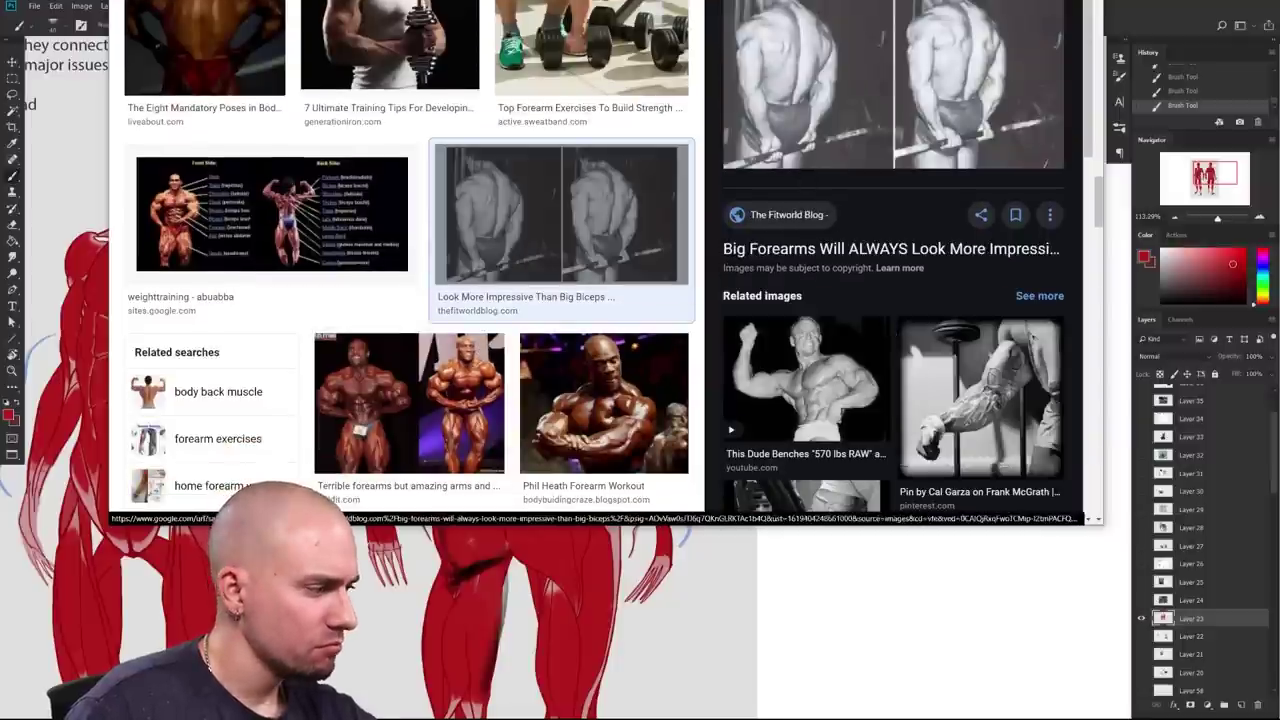
Step: Copy the back-view bodybuilder photo pair and paste it into the Photoshop critique document
scroll(600, 300, "up", 2)
right_click(787, 107)
left_click(835, 255)
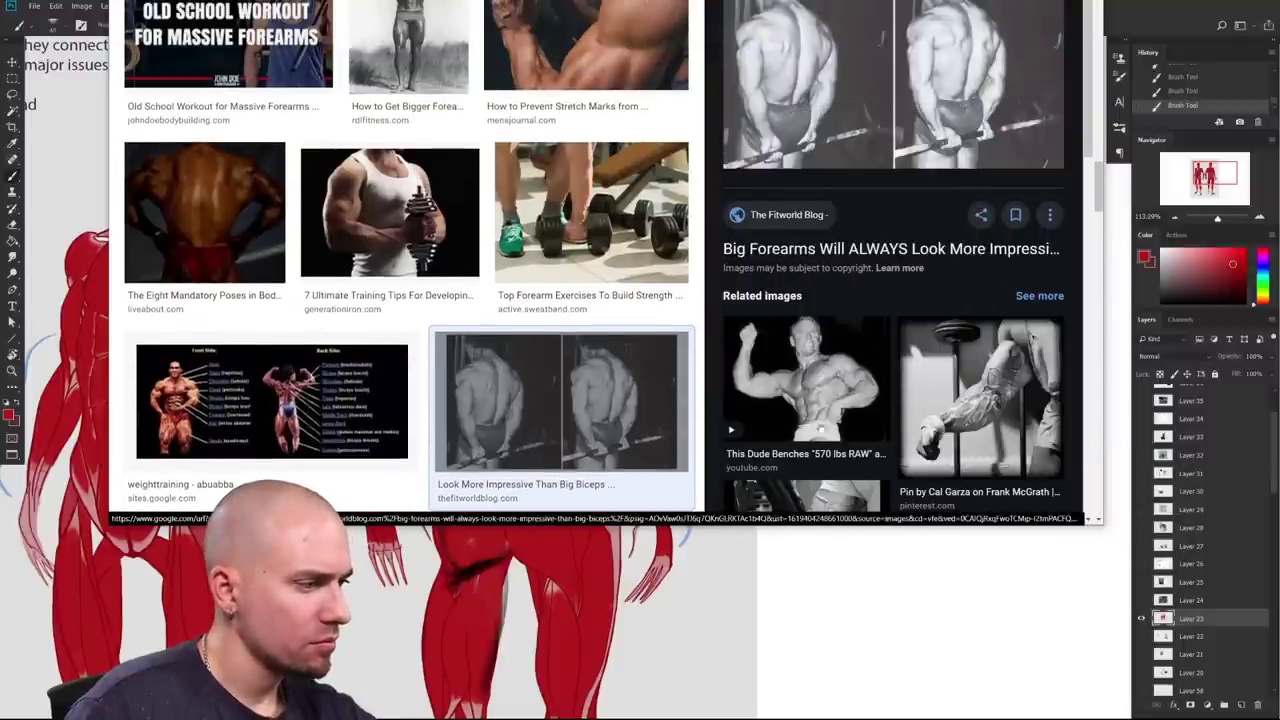
left_click(812, 687)
key("ctrl+v")
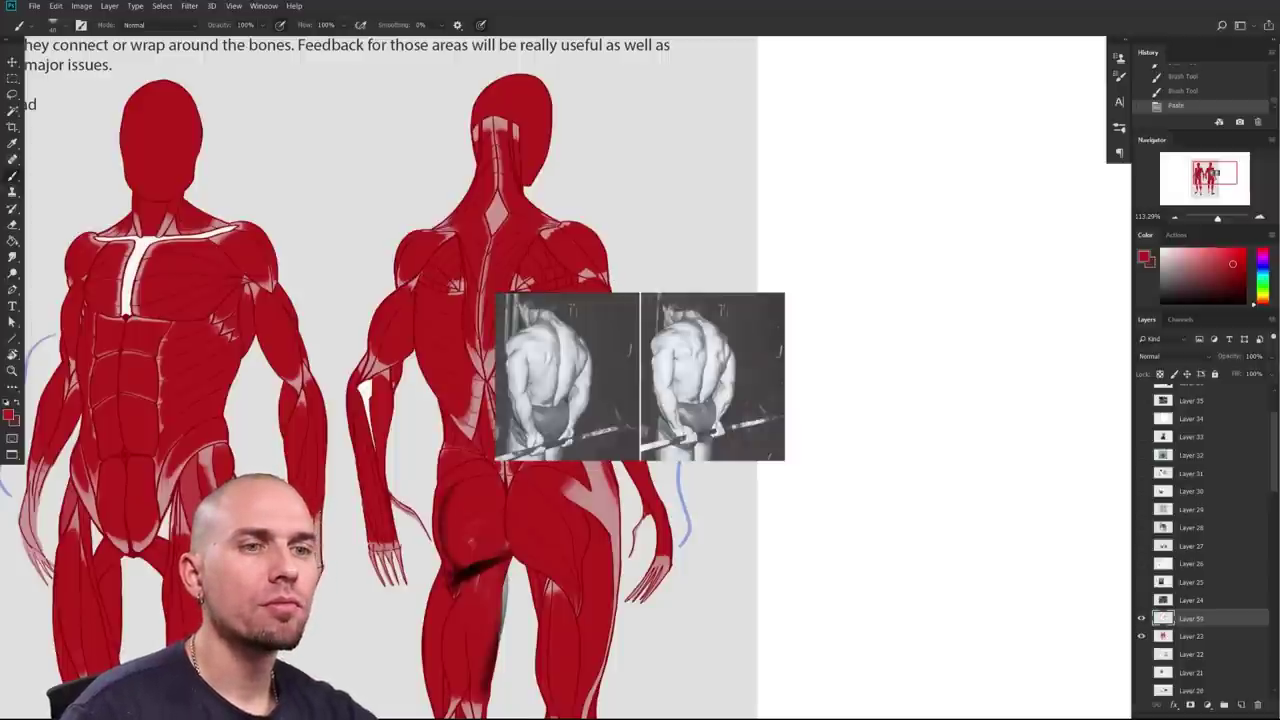
key("alt+Tab")
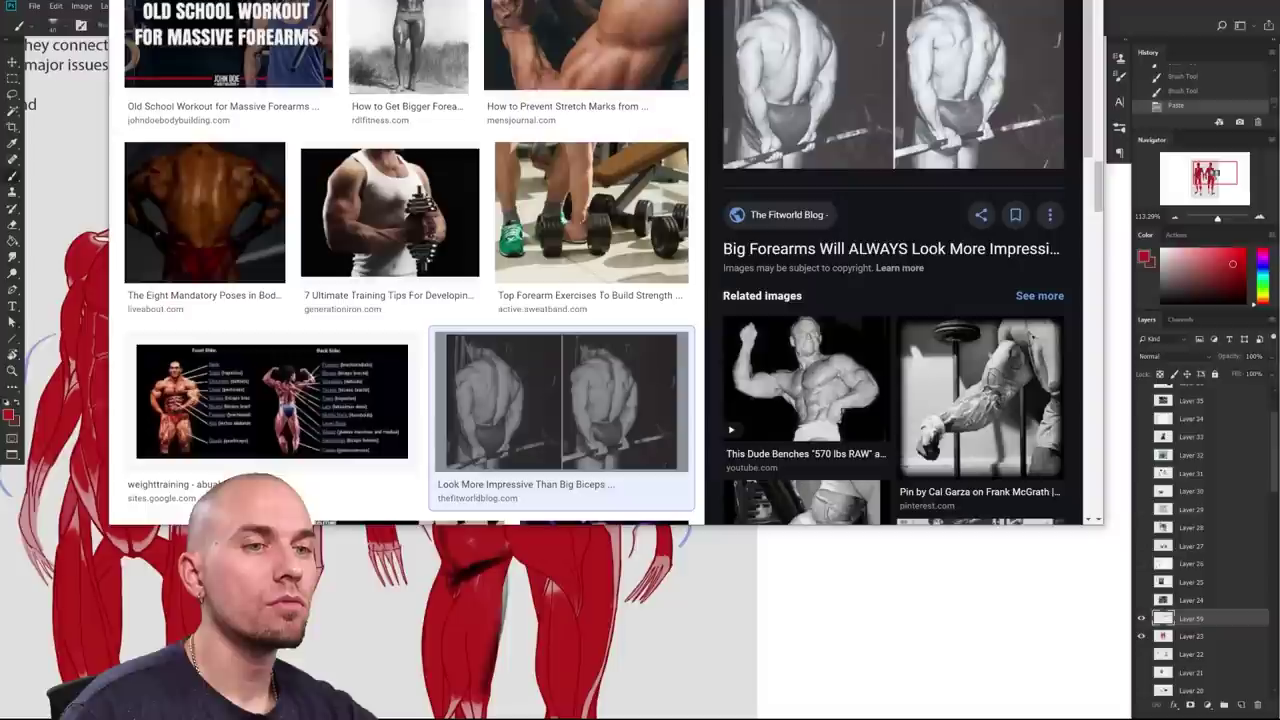
key("alt+Tab")
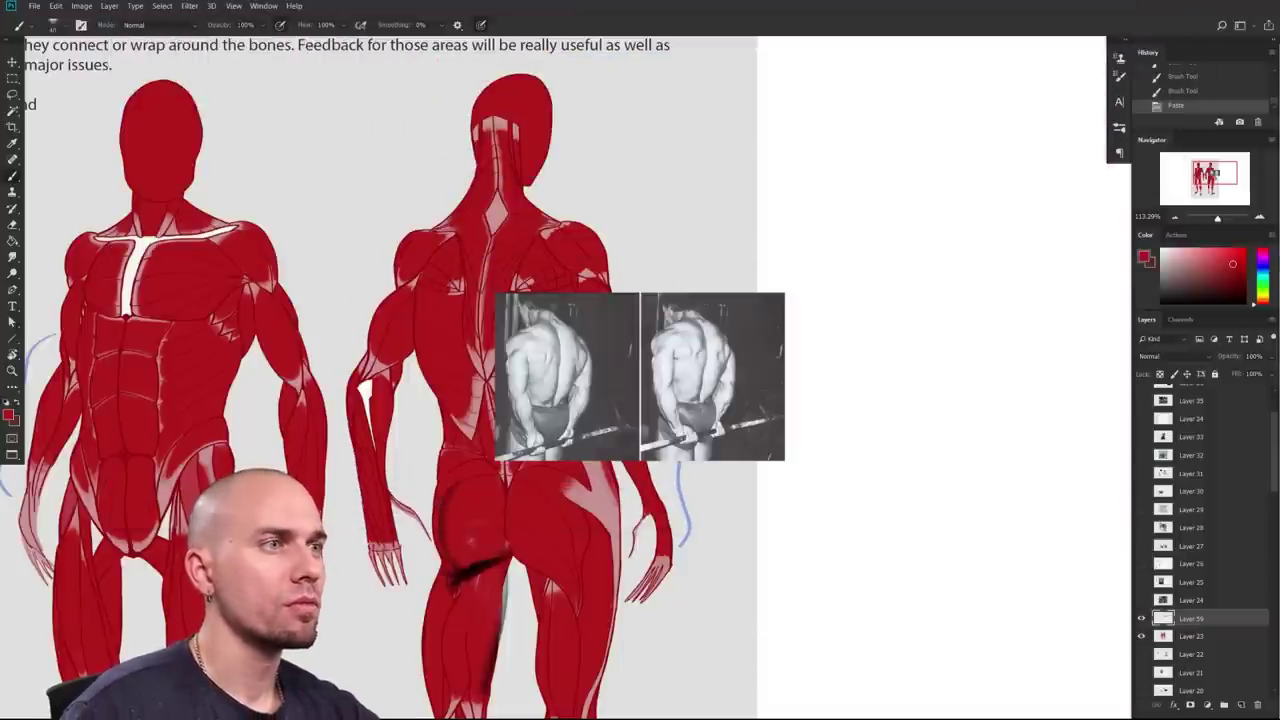
left_click(901, 527)
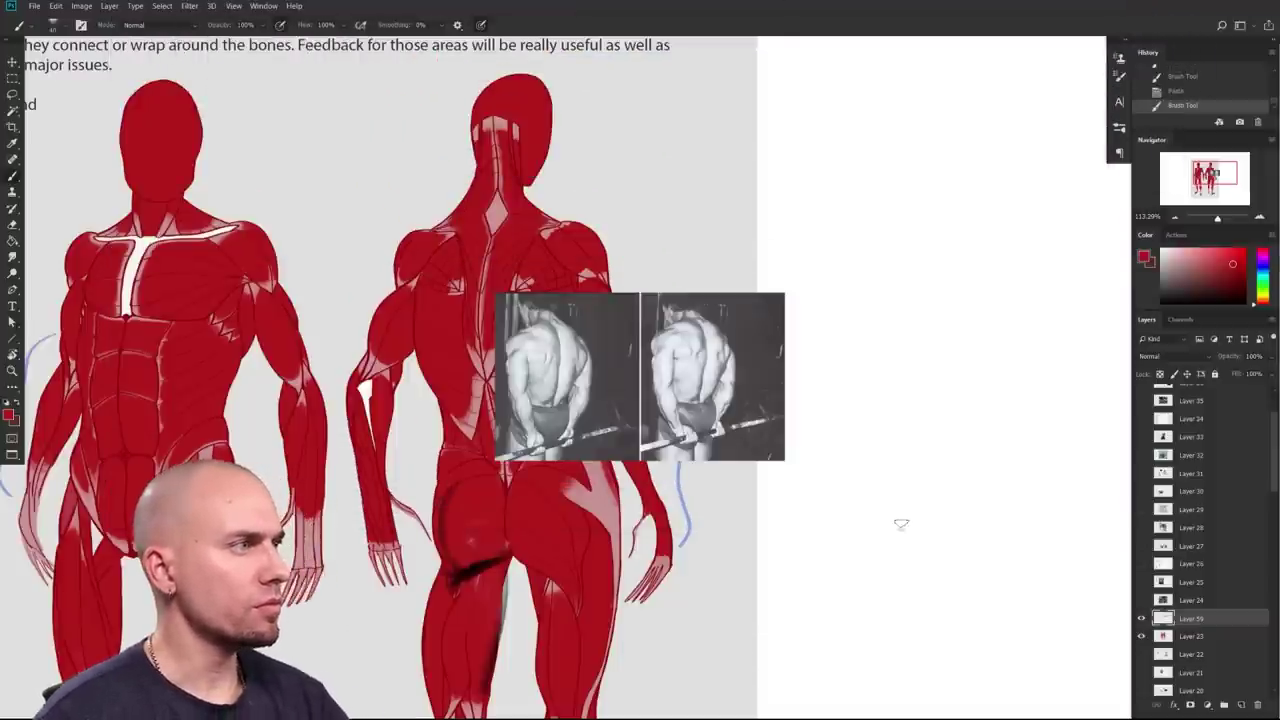
Step: Move the pasted photo pair to the blank canvas beside the anatomy sheet and flip it horizontally
left_click(773, 328)
left_click_drag(932, 461, 907, 483)
left_click_drag(768, 399, 962, 488)
left_click_drag(1108, 575, 1030, 553)
key("ctrl+t")
right_click(815, 454)
left_click(871, 607)
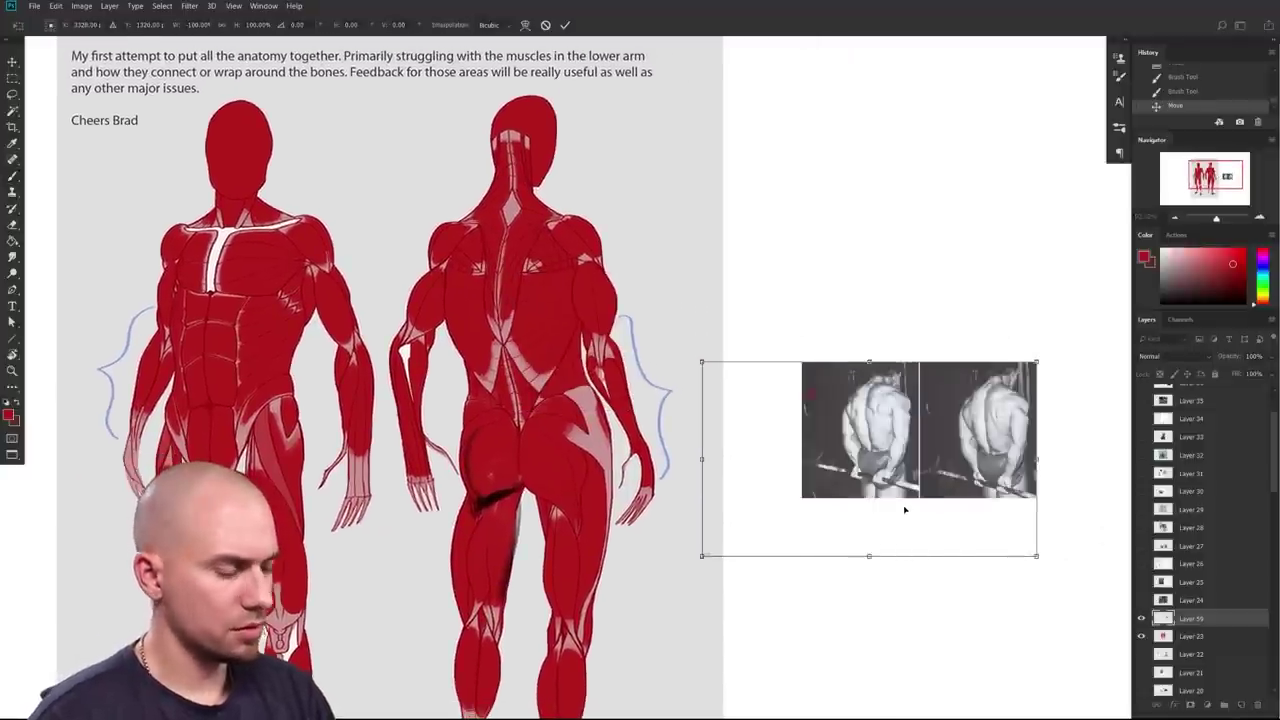
Step: Enlarge the flipped photo pair to about 230% and place it next to the anatomy sheet
left_click_drag(920, 504, 887, 508)
scroll(910, 508, "down", 3)
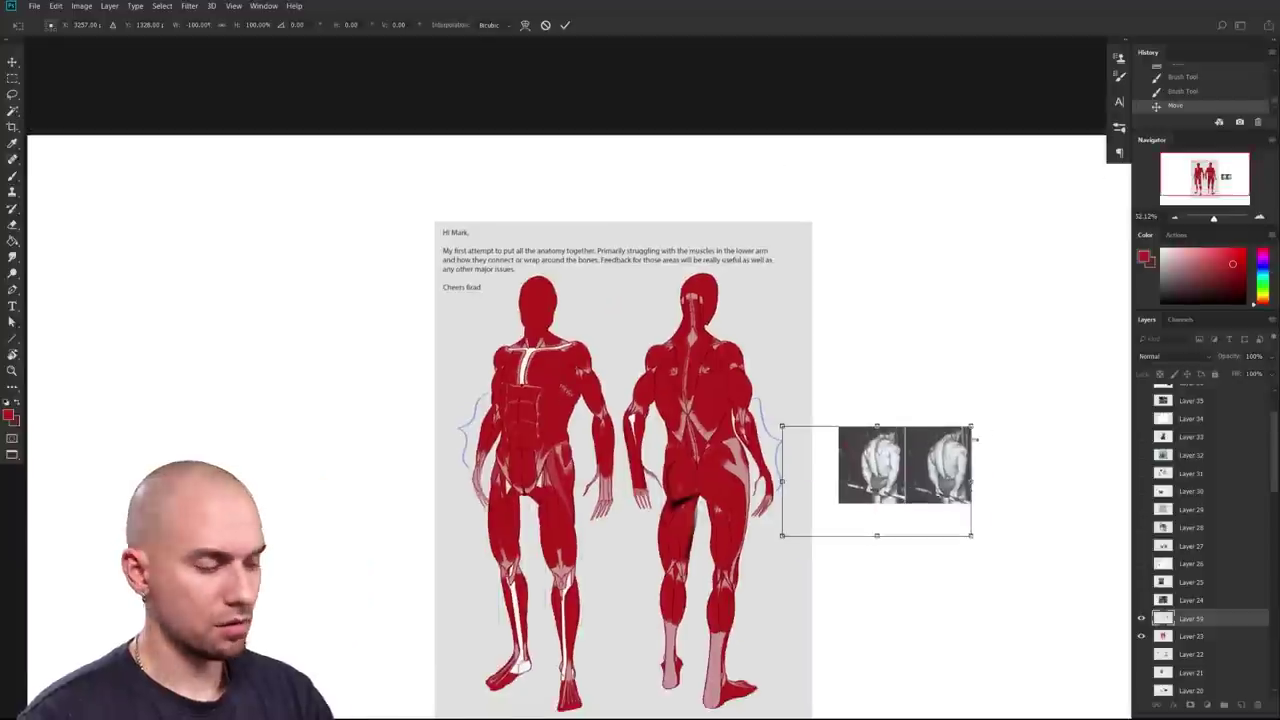
left_click_drag(974, 423, 1220, 279)
mouse_move(1100, 422)
left_mouse_down()
mouse_move(991, 484)
mouse_move(889, 491)
left_mouse_up()
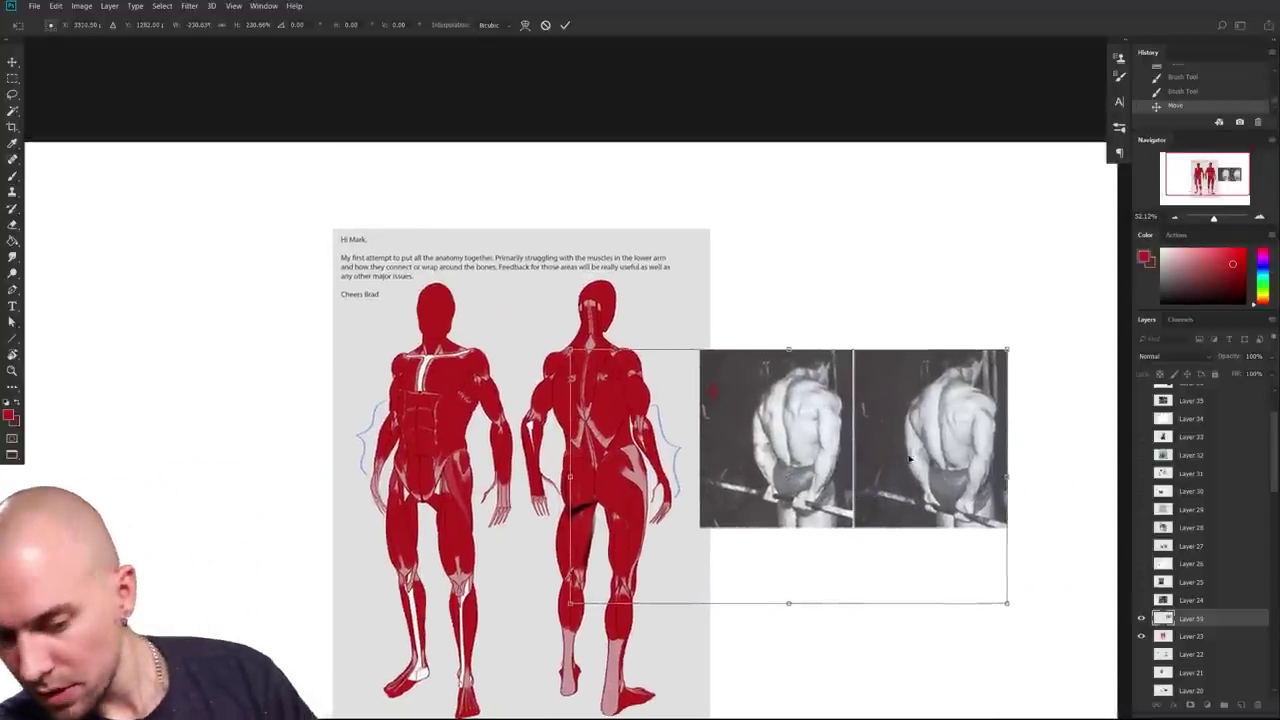
key("Return")
Step: Delete the strip along the photo pair's left side, move the photos up against the anatomy sheet and deselect
scroll(750, 477, "up", 3)
key("m")
left_click_drag(595, 277, 690, 630)
key("Delete")
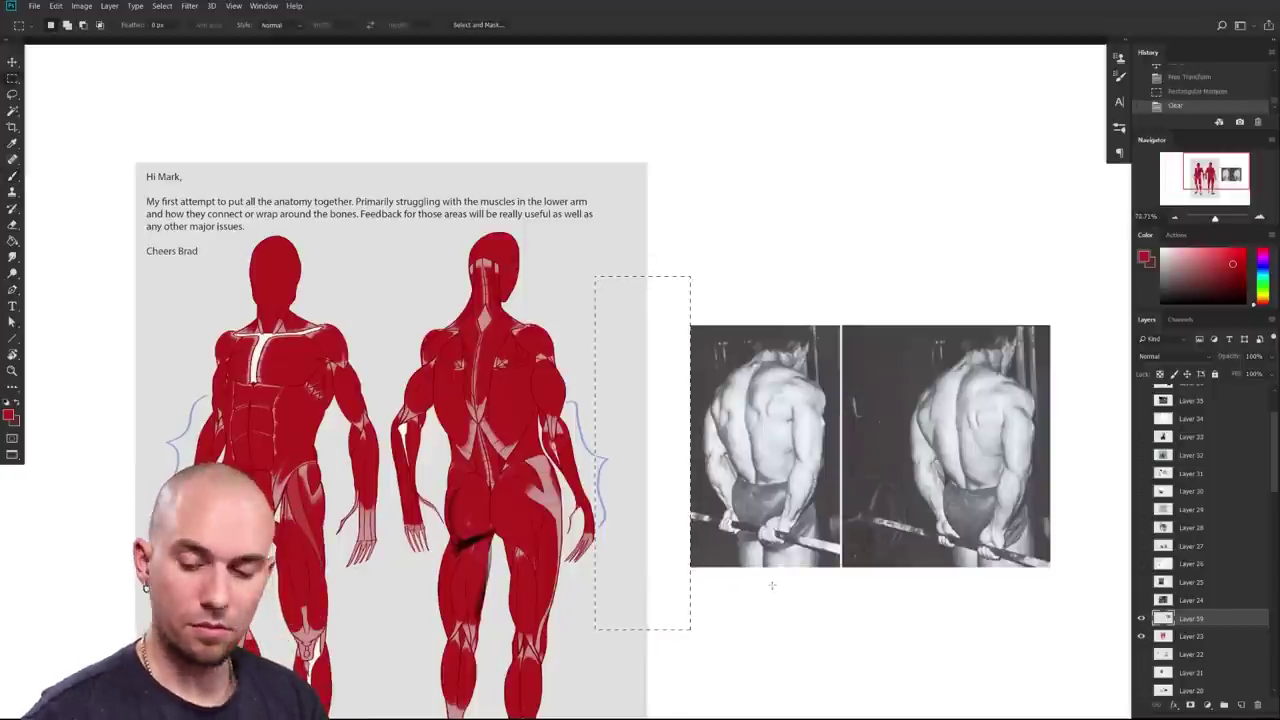
left_click_drag(857, 514, 813, 520)
key("ctrl+d")
scroll(851, 449, "up", 1)
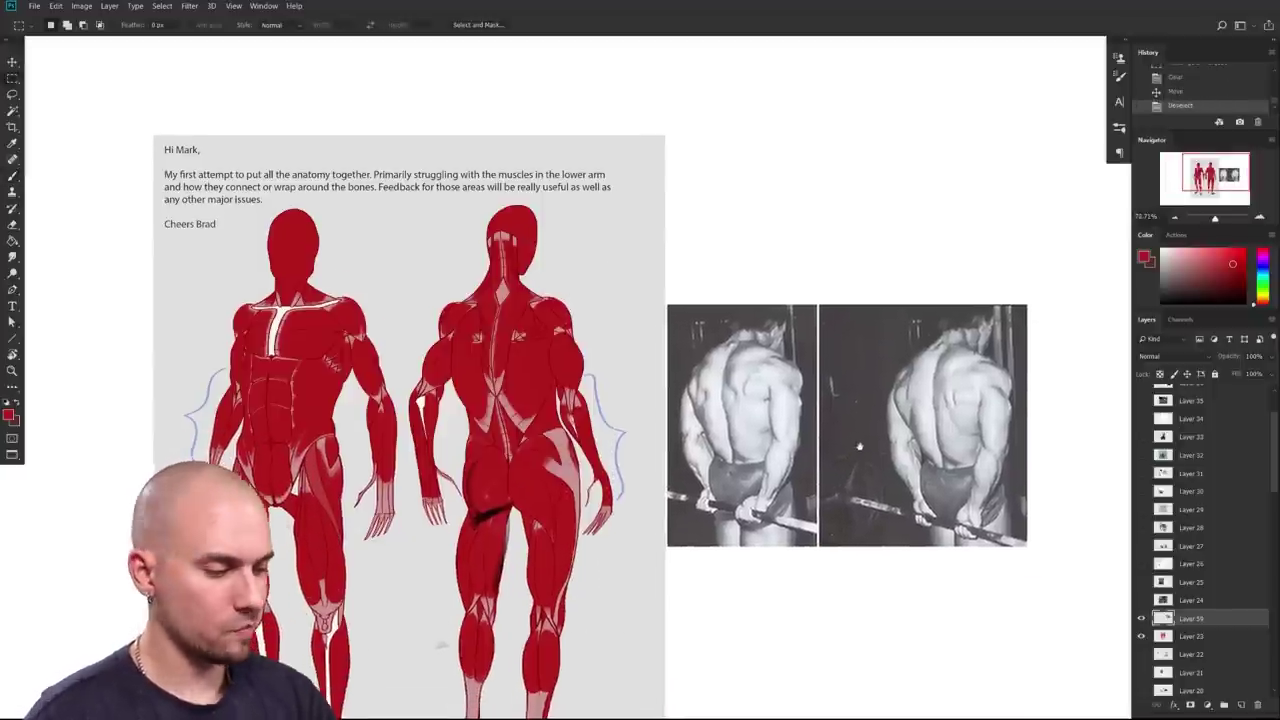
Step: Sample the figure's dark red and paint a brush stroke across the back-view figure's upper arm below the shoulder, on the blue-bracketed side
left_click_drag(955, 416, 926, 473)
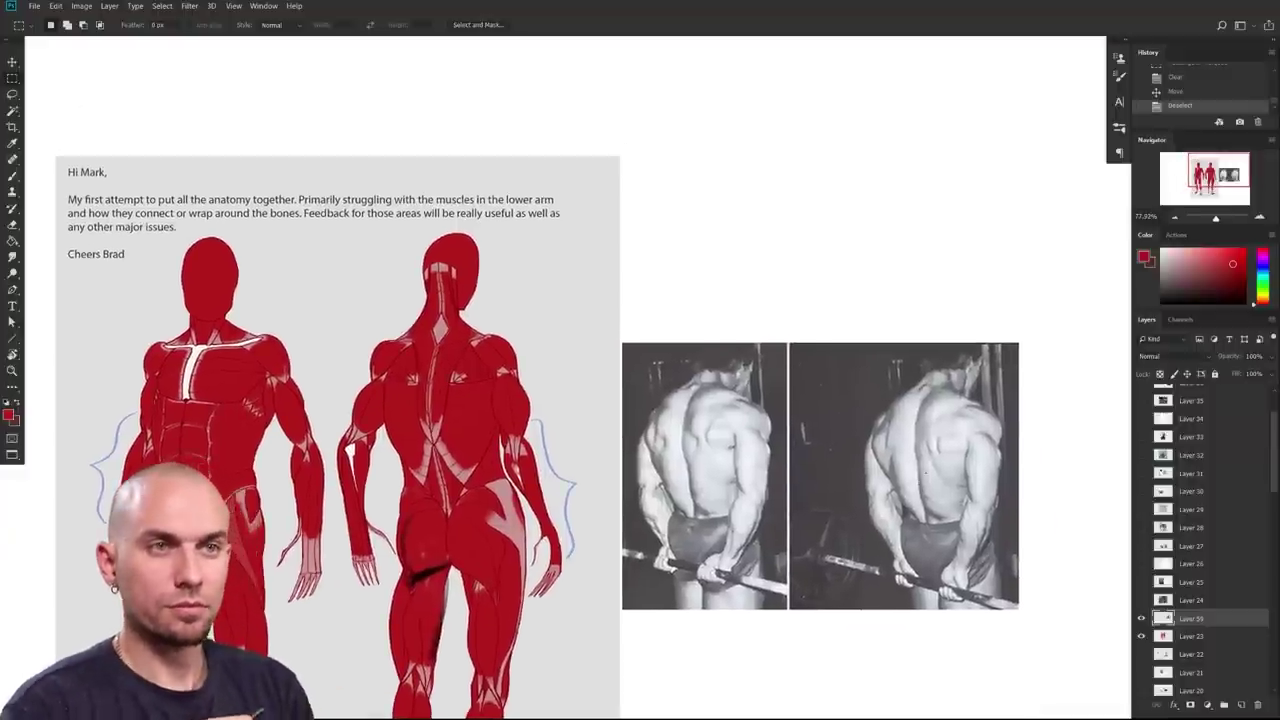
left_click_drag(840, 486, 885, 437)
left_click_drag(1069, 418, 1009, 463)
key("b")
left_click(1245, 250)
left_click_drag(688, 498, 886, 556)
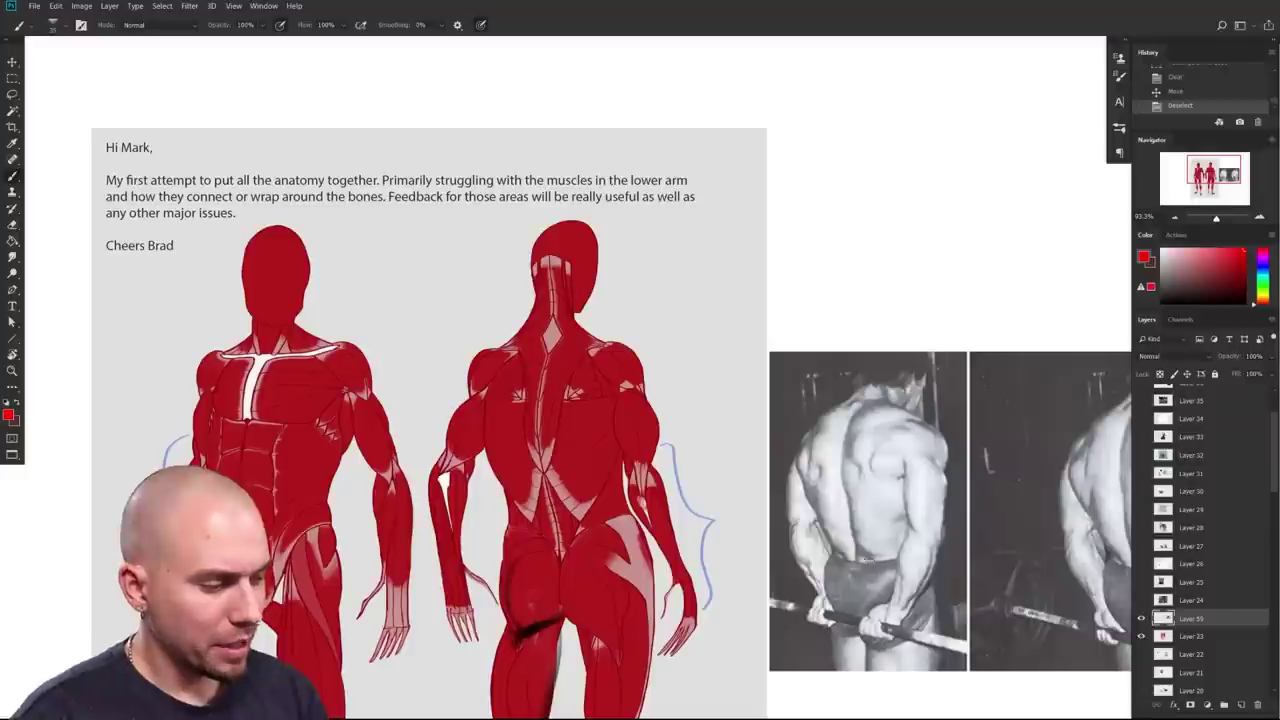
left_click_drag(913, 511, 877, 505)
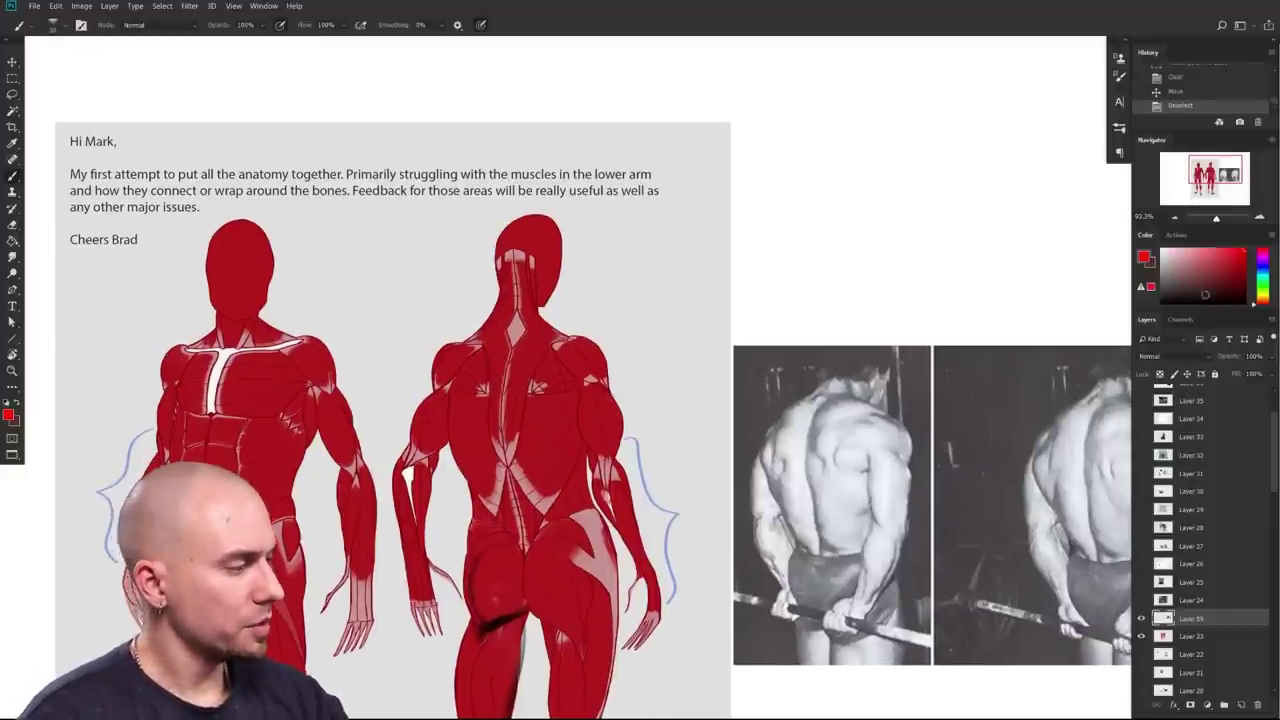
left_click_drag(861, 403, 769, 448)
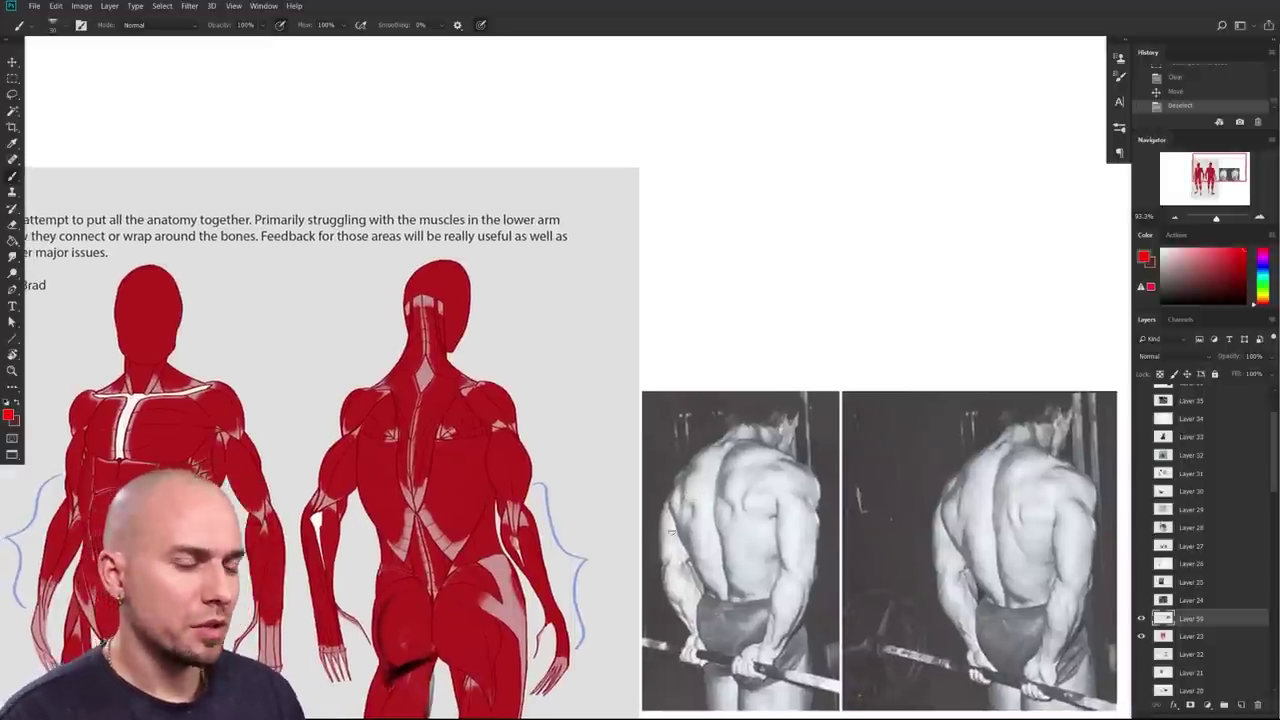
left_click(535, 462, "alt")
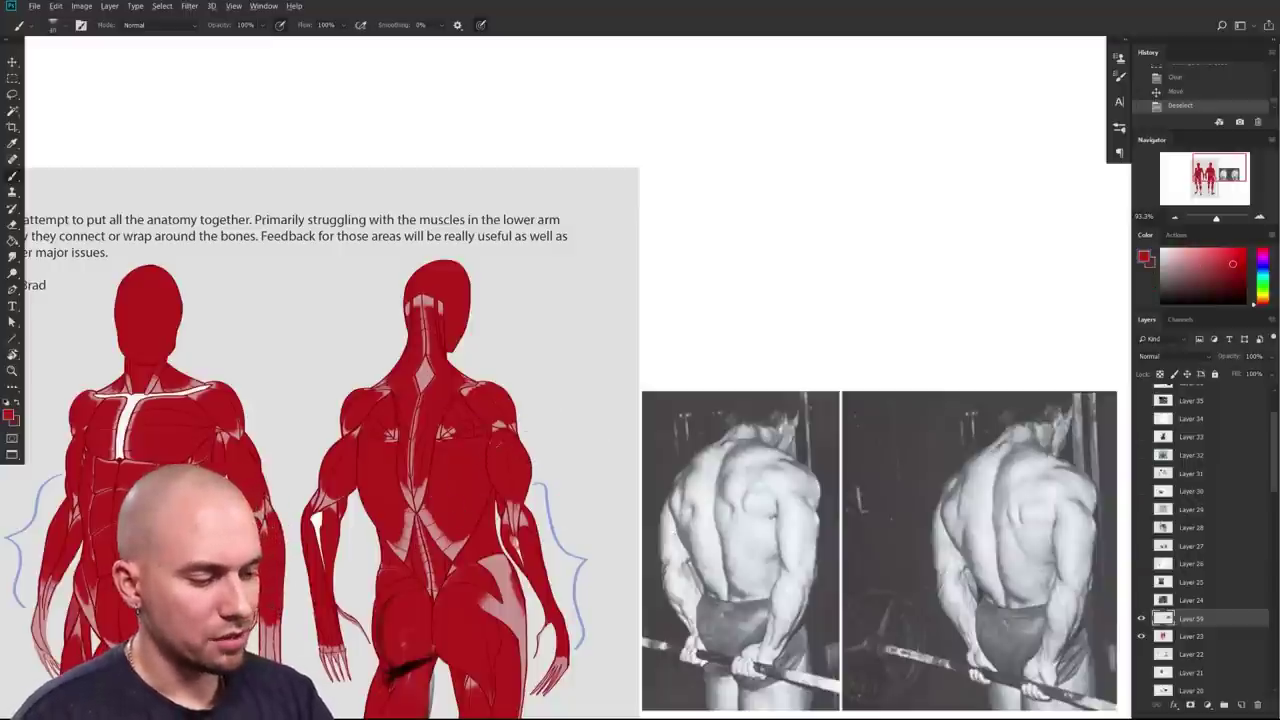
left_click_drag(492, 442, 524, 434)
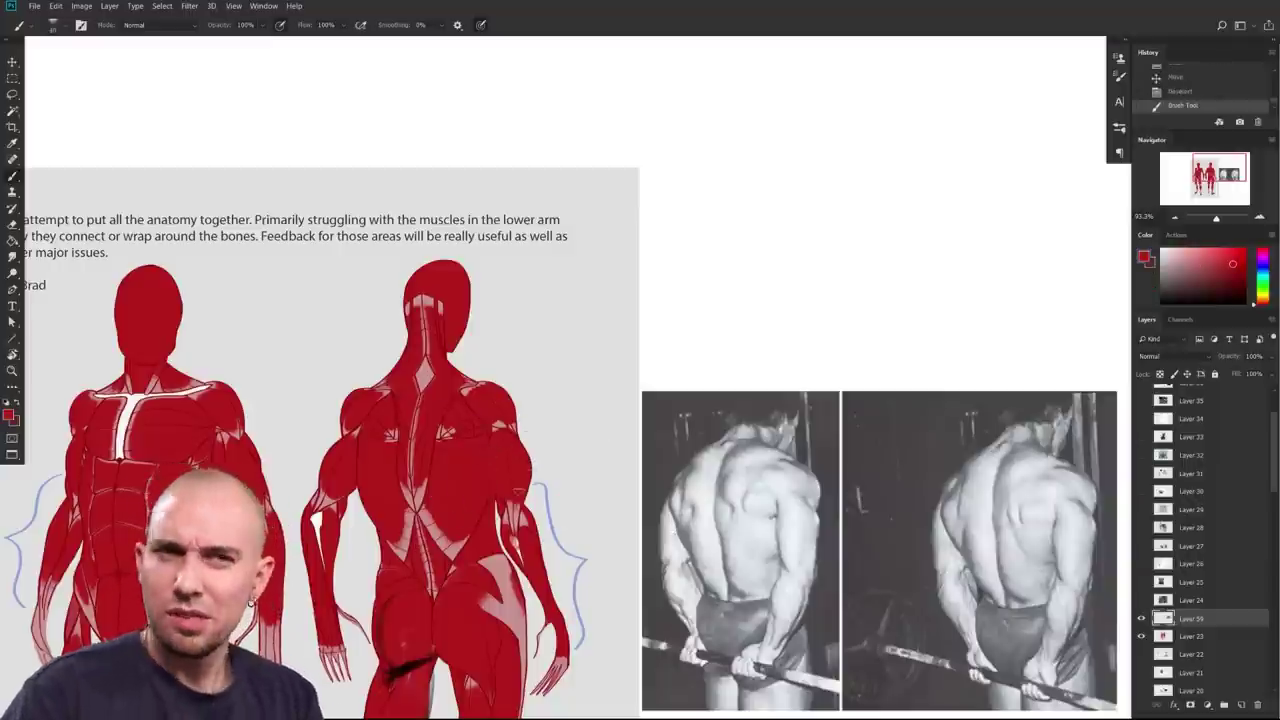
Step: Sketch a lighter red arm study on the blank canvas above the photos, with a round shoulder, upper-arm outline and triceps tendon
left_click(1222, 249)
left_click_drag(737, 420, 669, 435)
mouse_move(617, 170)
left_mouse_down()
mouse_move(676, 179)
mouse_move(666, 234)
mouse_move(620, 238)
mouse_move(618, 262)
mouse_move(640, 281)
left_mouse_up()
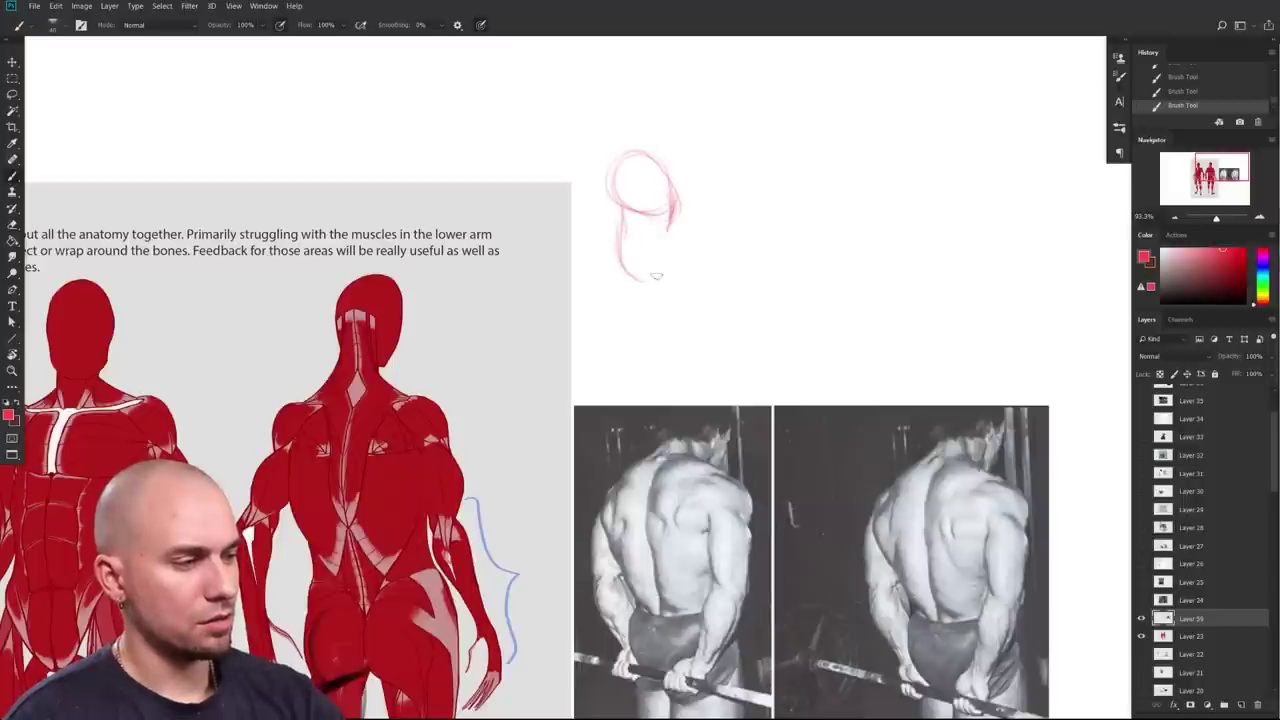
mouse_move(658, 228)
left_mouse_down()
mouse_move(653, 277)
mouse_move(630, 258)
mouse_move(648, 294)
left_mouse_up()
left_click_drag(647, 250, 646, 276)
left_click_drag(650, 249, 675, 278)
mouse_move(657, 218)
left_mouse_down()
mouse_move(673, 271)
mouse_move(677, 261)
left_mouse_up()
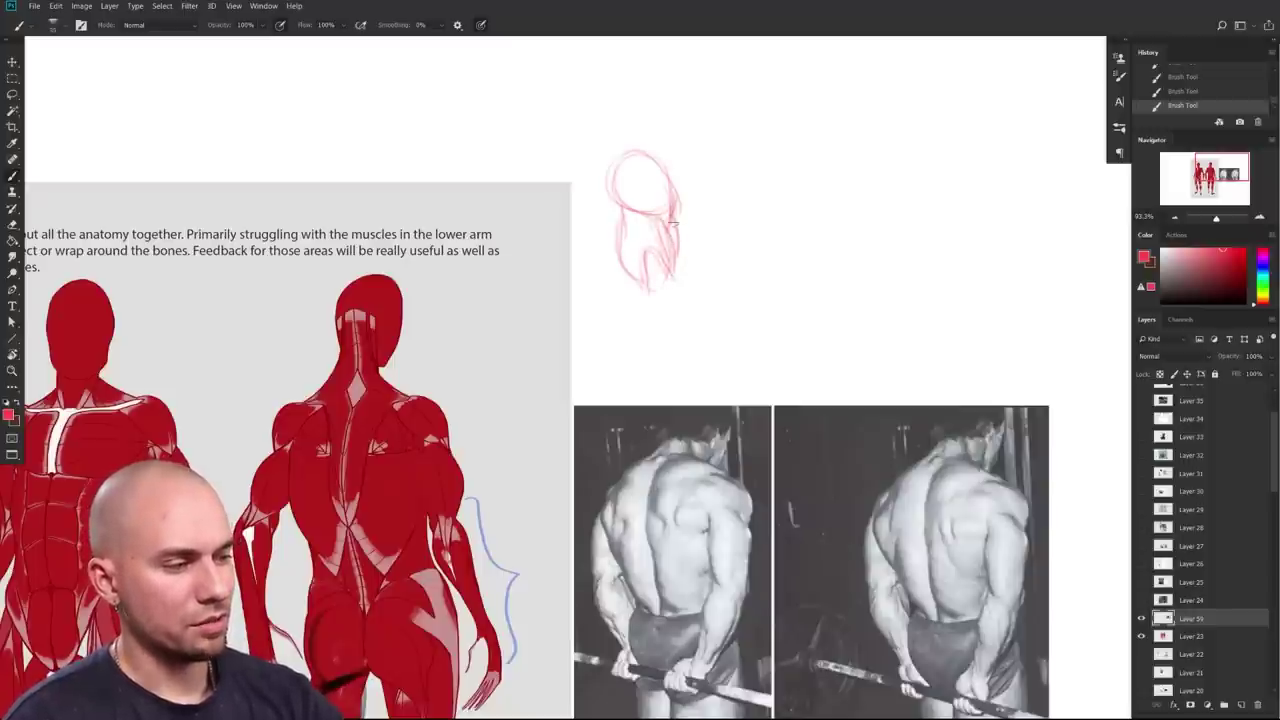
Step: Redraw and darken the outer upper-arm muscle lines running down from the sketched shoulder
left_click_drag(677, 216, 683, 264)
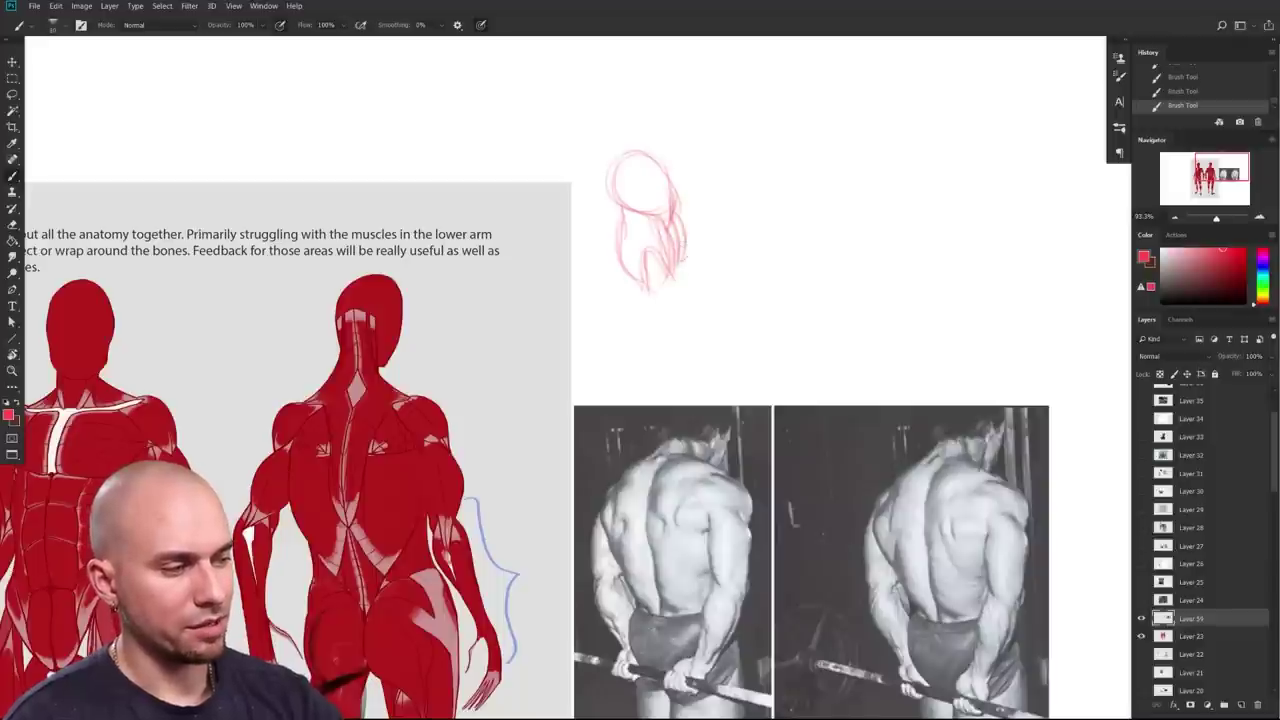
key("ctrl+z")
left_click_drag(675, 212, 681, 271)
left_click_drag(676, 224, 674, 266)
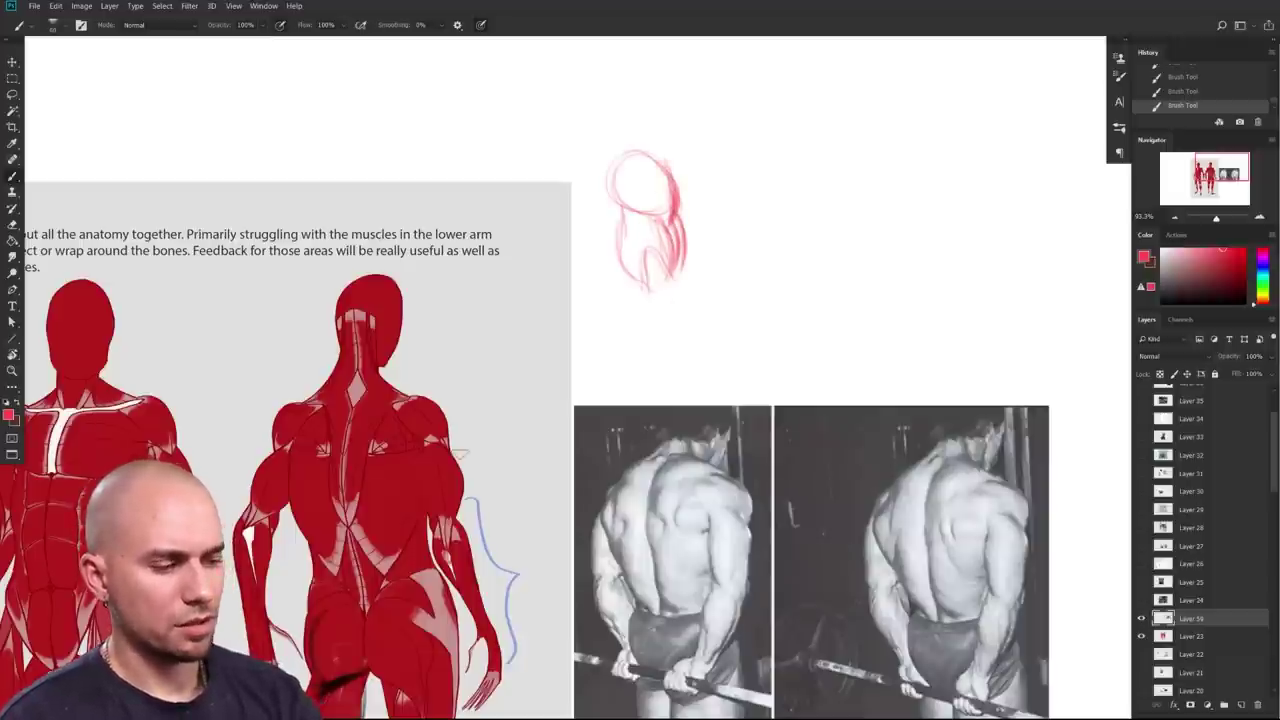
Step: Try a red arrow and marks at the back-view figure's upper arm with a smaller brush, and undo them
left_click_drag(553, 531, 628, 497)
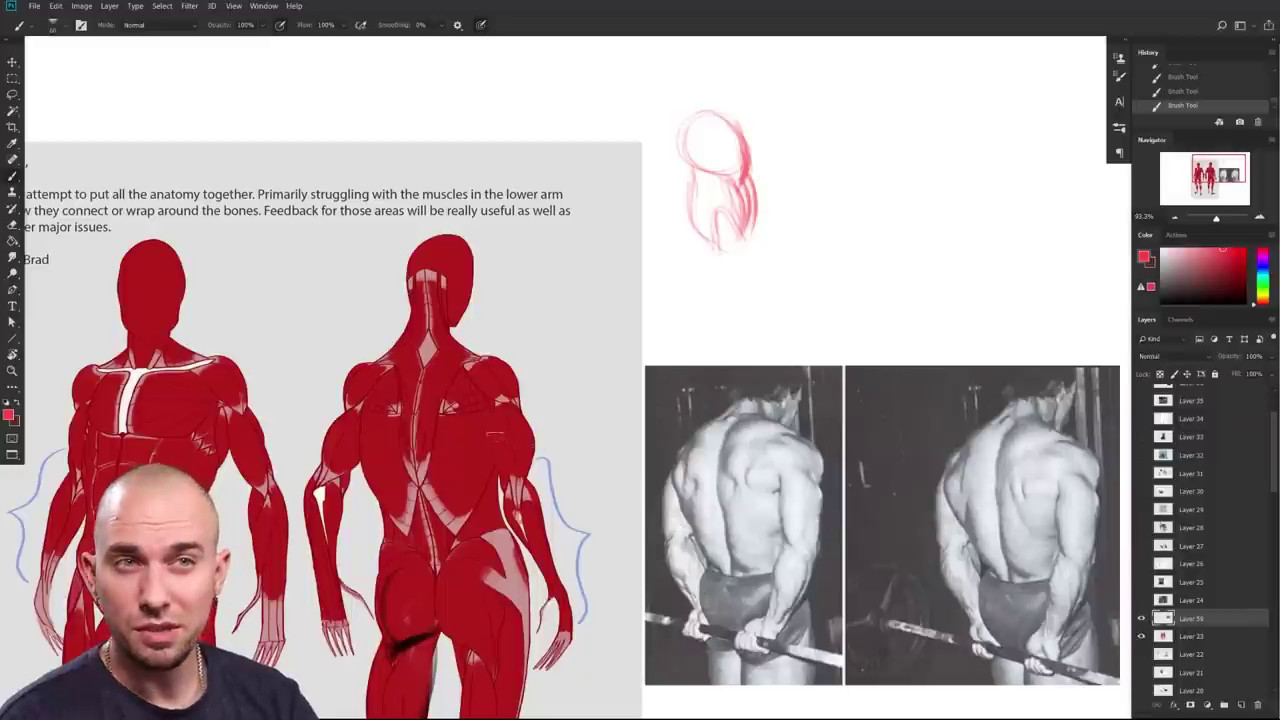
left_click_drag(533, 470, 542, 434)
left_click_drag(638, 459, 591, 489)
key("bracketleft")
key("bracketleft")
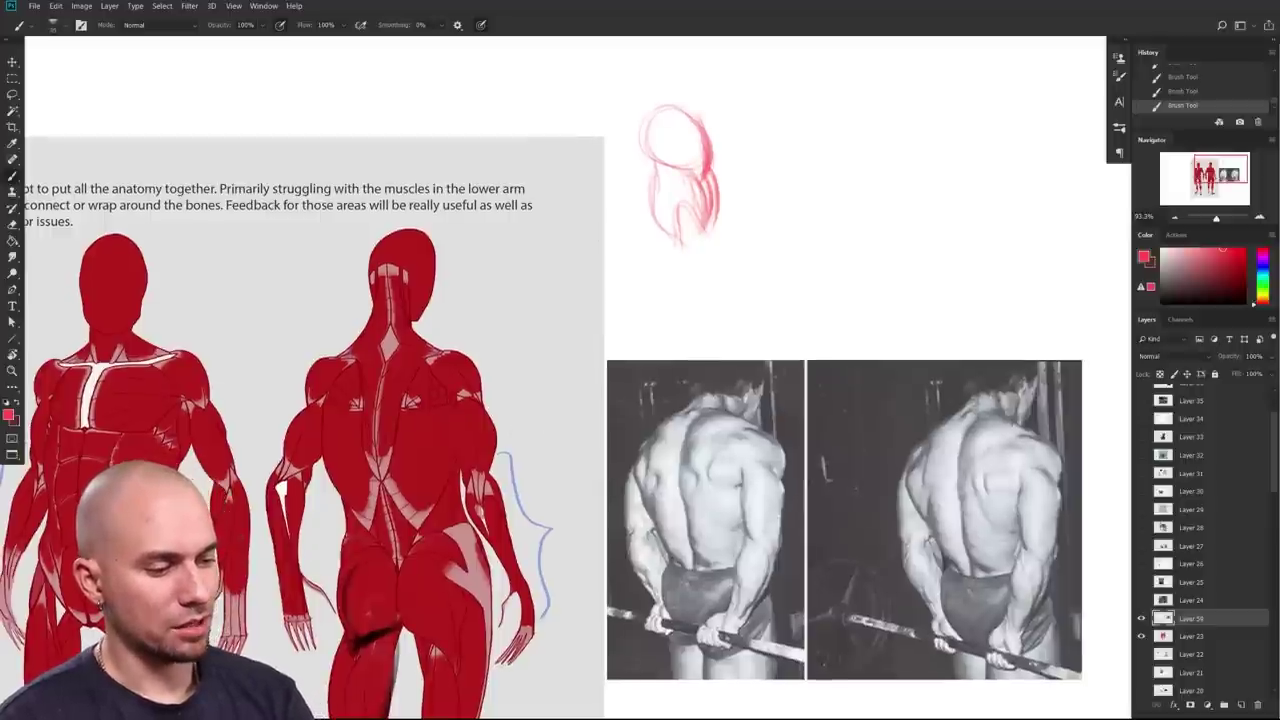
mouse_move(575, 423)
left_mouse_down()
mouse_move(543, 413)
mouse_move(520, 430)
mouse_move(532, 420)
left_mouse_up()
key("ctrl+z")
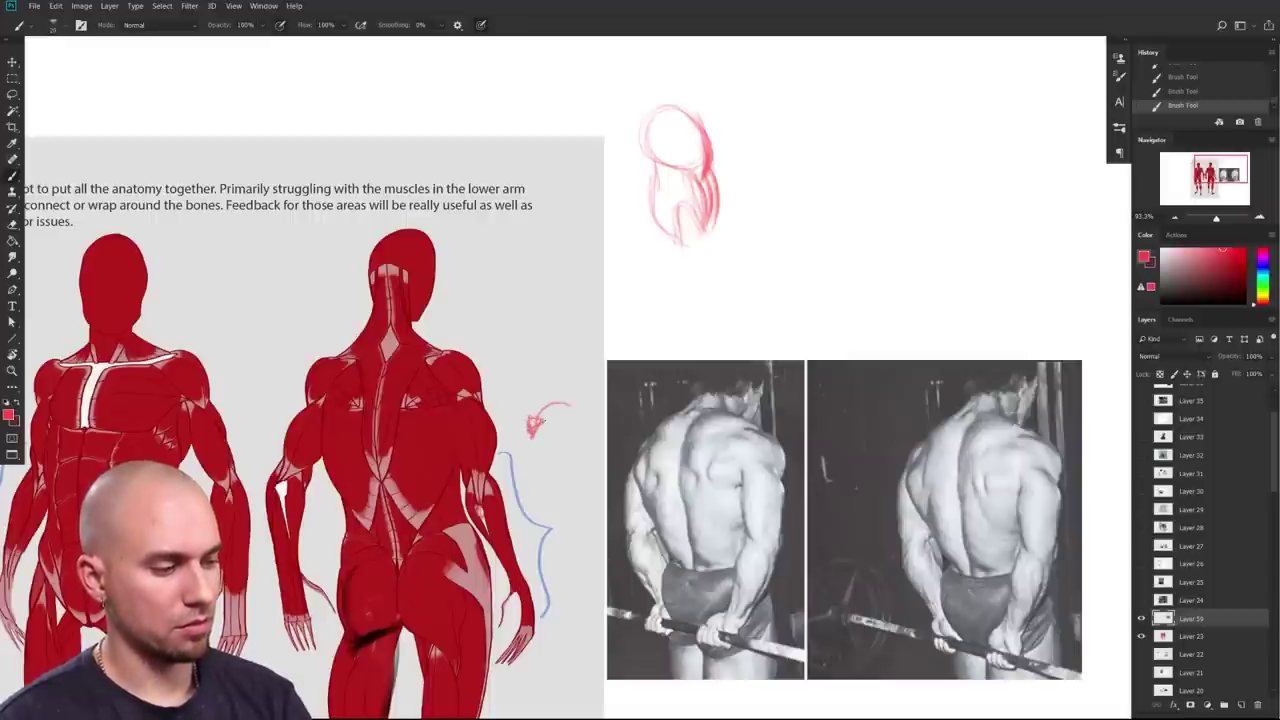
key("ctrl+z")
key("ctrl+z")
mouse_move(711, 273)
left_mouse_down()
mouse_move(697, 329)
mouse_move(702, 279)
left_mouse_up()
left_click_drag(442, 454, 508, 432)
key("ctrl+z")
mouse_move(721, 430)
left_mouse_down()
mouse_move(795, 336)
mouse_move(707, 356)
left_mouse_up()
key("ctrl+shift+z")
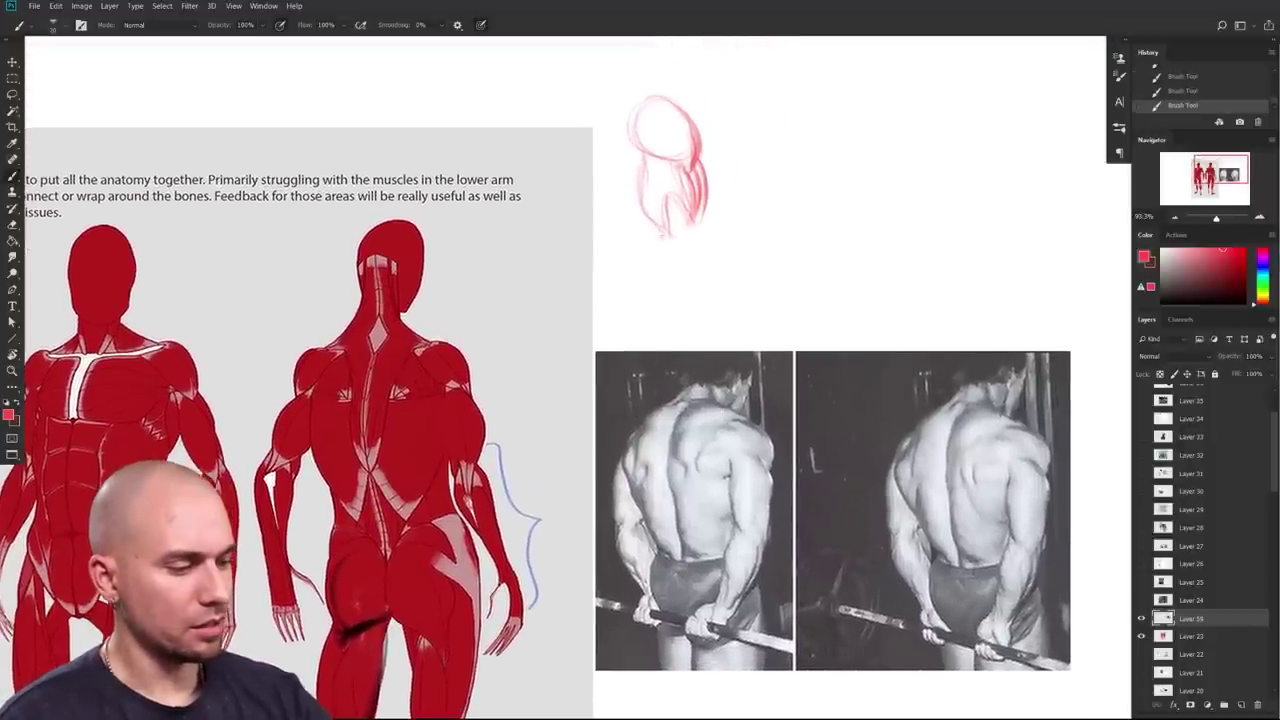
Step: Sketch the rounded elbow below the triceps tendon and the first forearm muscles fanning from the outer upper arm
left_click_drag(709, 270, 671, 258)
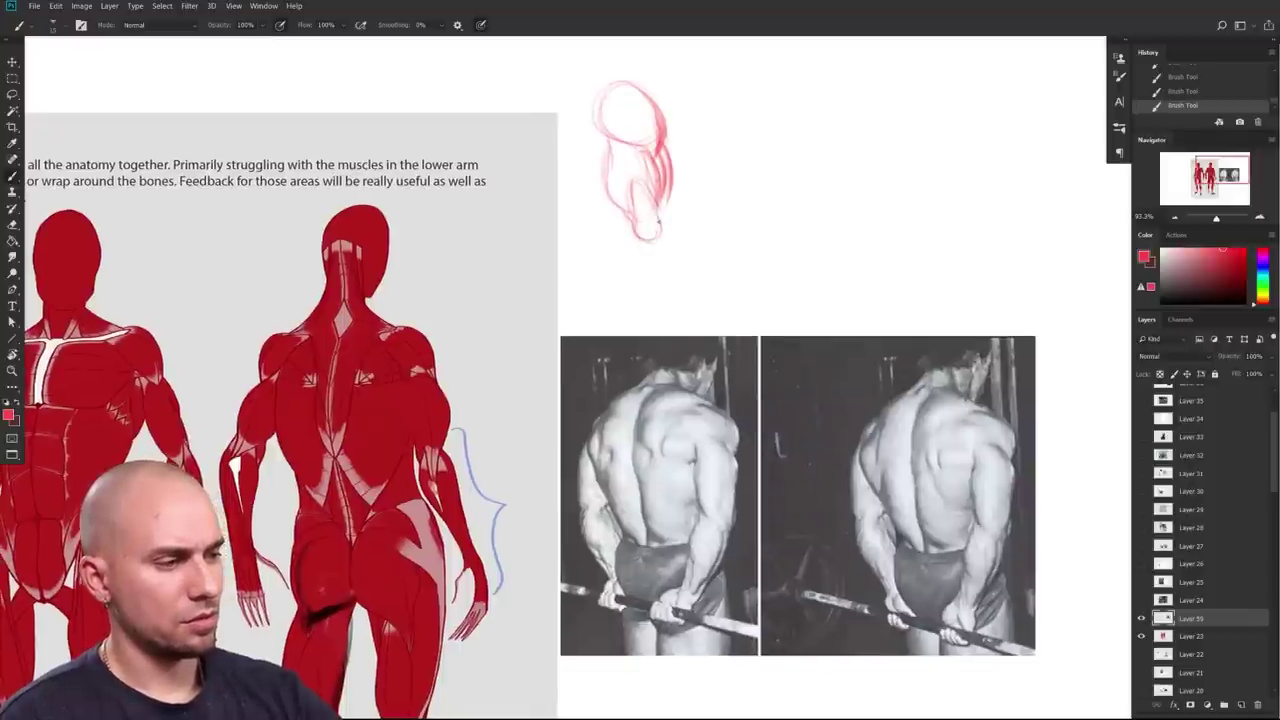
left_click_drag(680, 256, 669, 263)
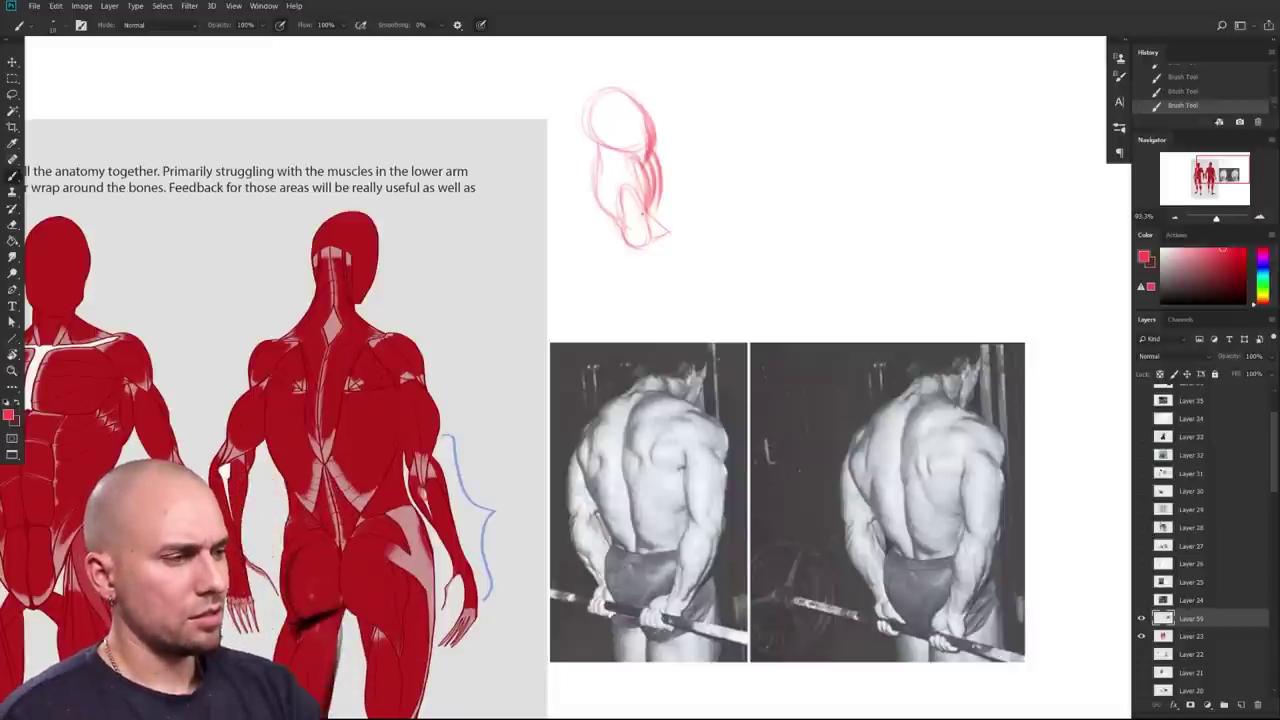
left_click_drag(704, 340, 680, 388)
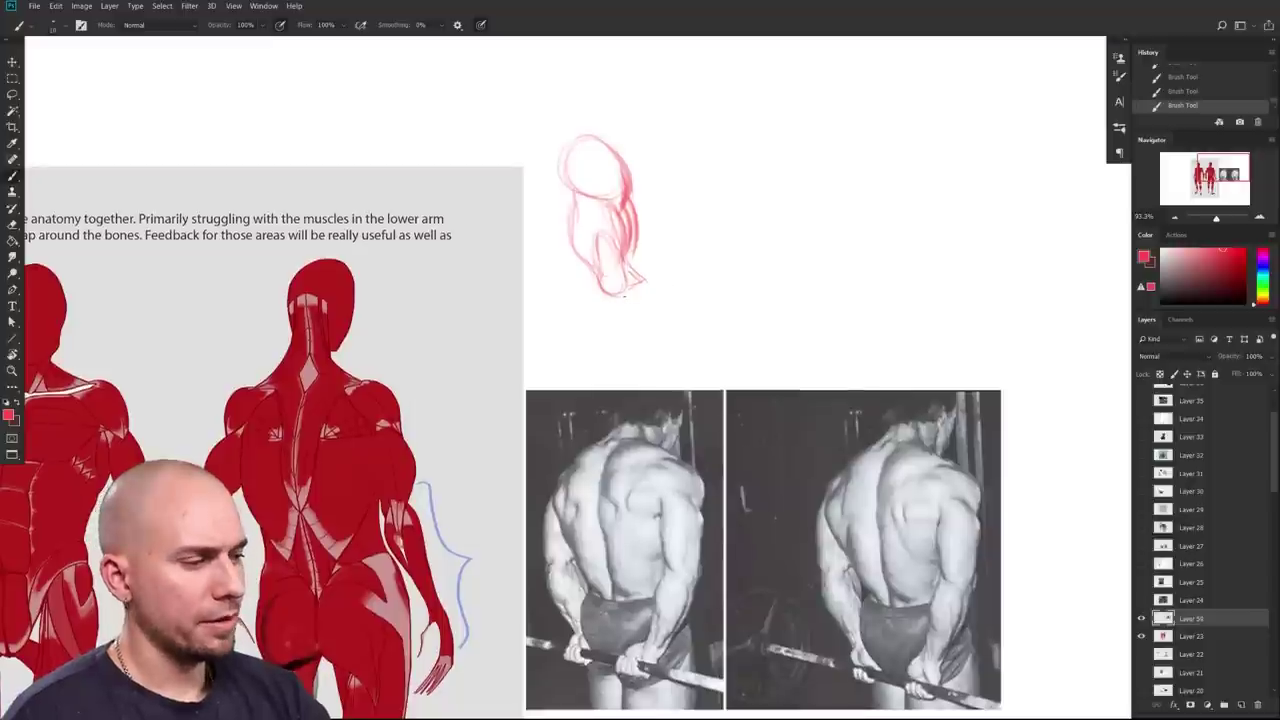
left_click_drag(626, 266, 651, 292)
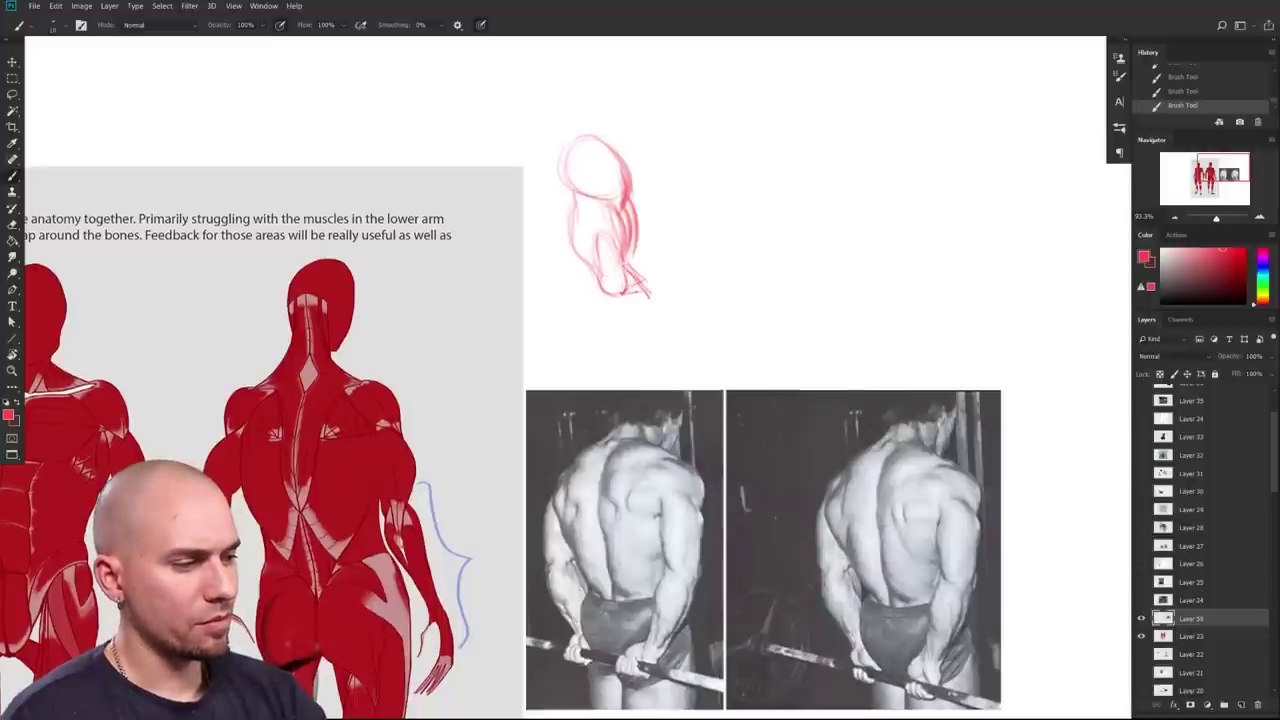
left_click_drag(697, 375, 679, 383)
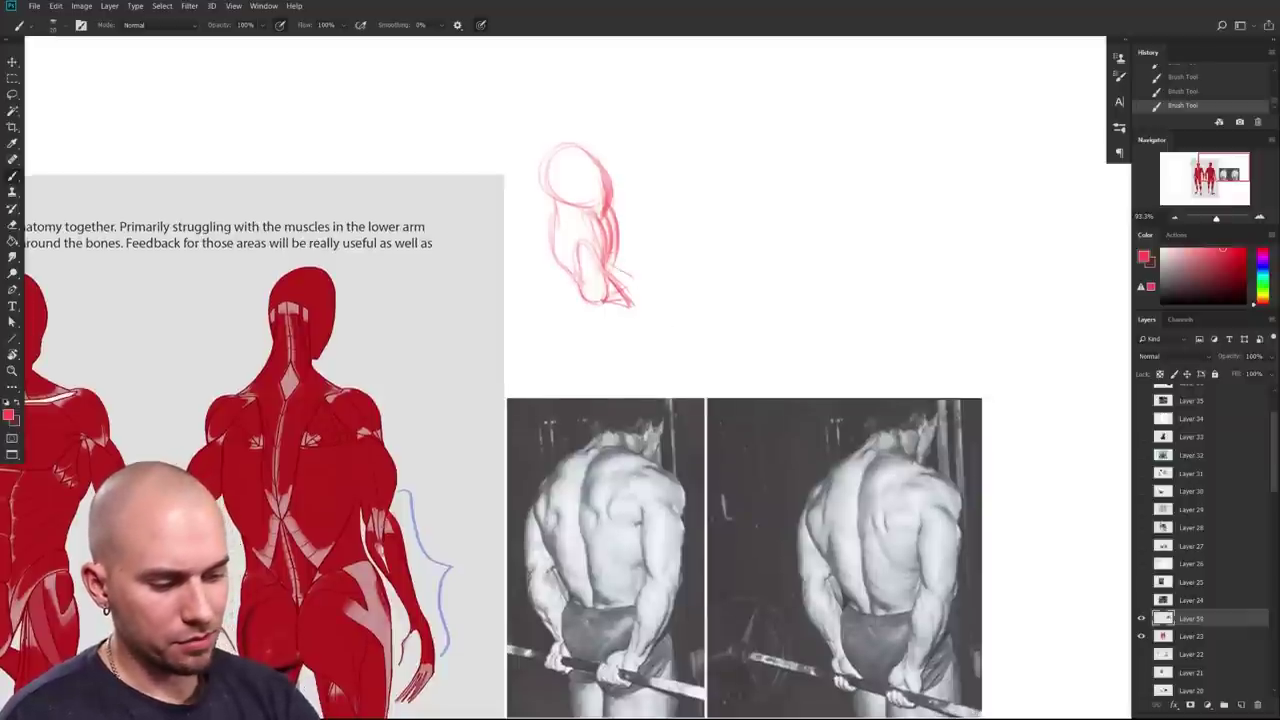
mouse_move(613, 258)
left_mouse_down()
mouse_move(642, 294)
mouse_move(664, 195)
left_mouse_up()
left_click_drag(628, 236, 652, 256)
left_click_drag(624, 212, 650, 254)
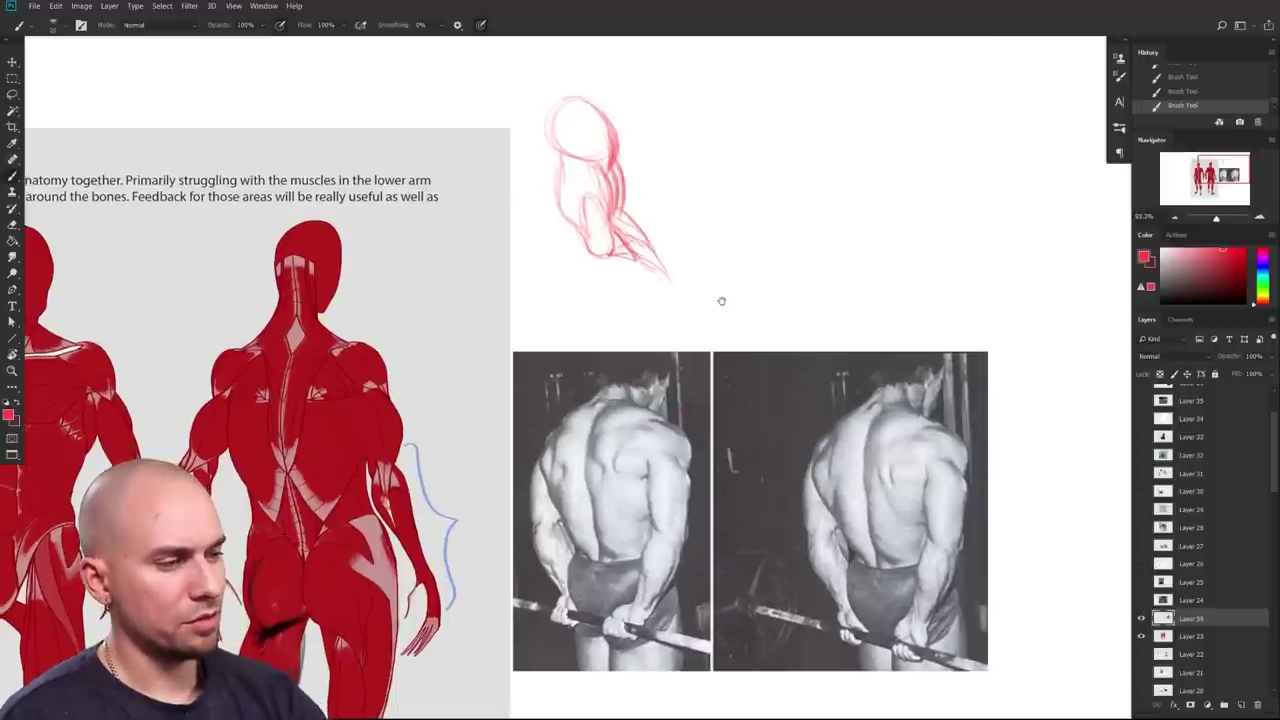
Step: Extend the forearm contours toward the wrist and sketch an oval muscle mass along the forearm's lower side
scroll(720, 297, "down", 1)
left_click_drag(662, 244, 706, 273)
left_click_drag(757, 313, 757, 395)
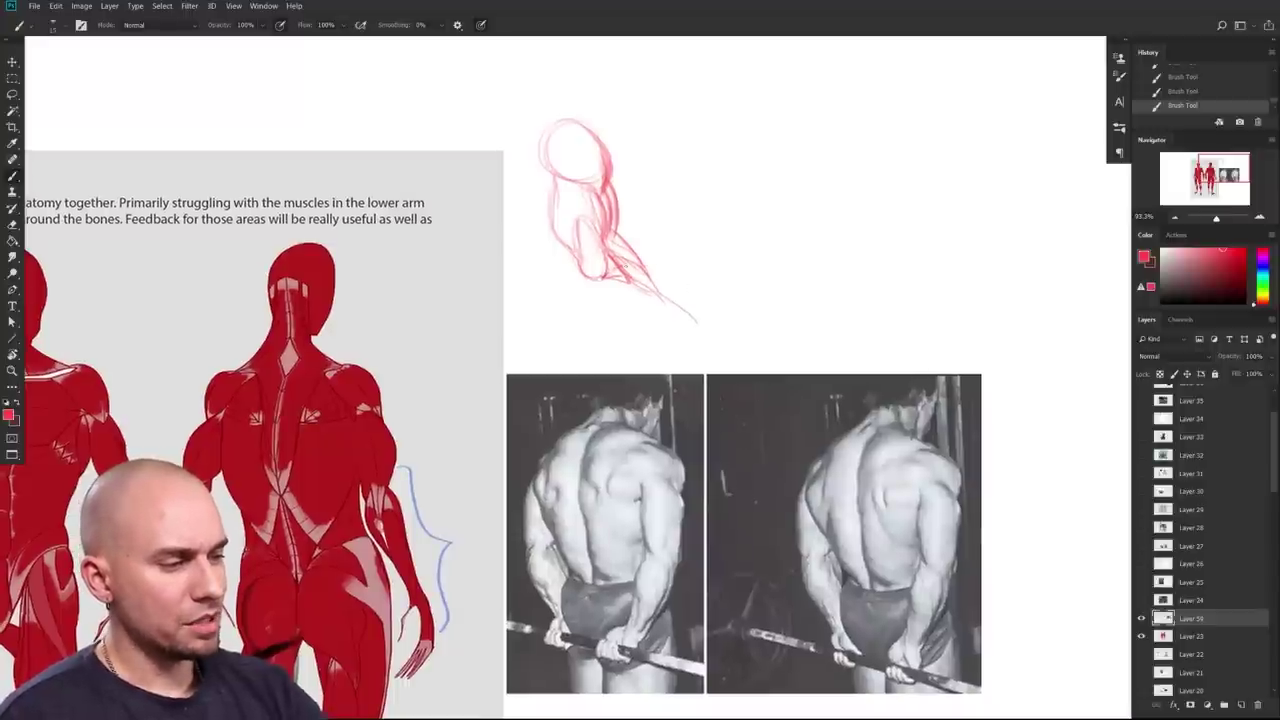
left_click_drag(678, 302, 662, 264)
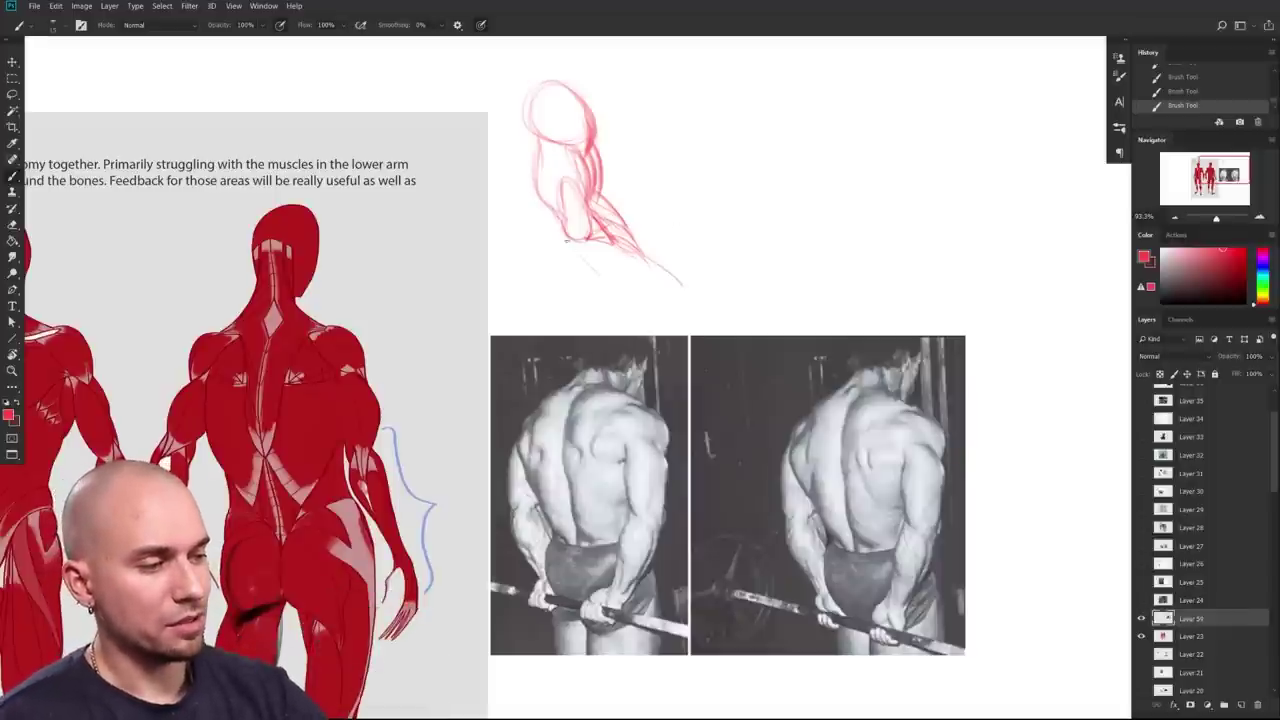
left_click_drag(581, 252, 577, 220)
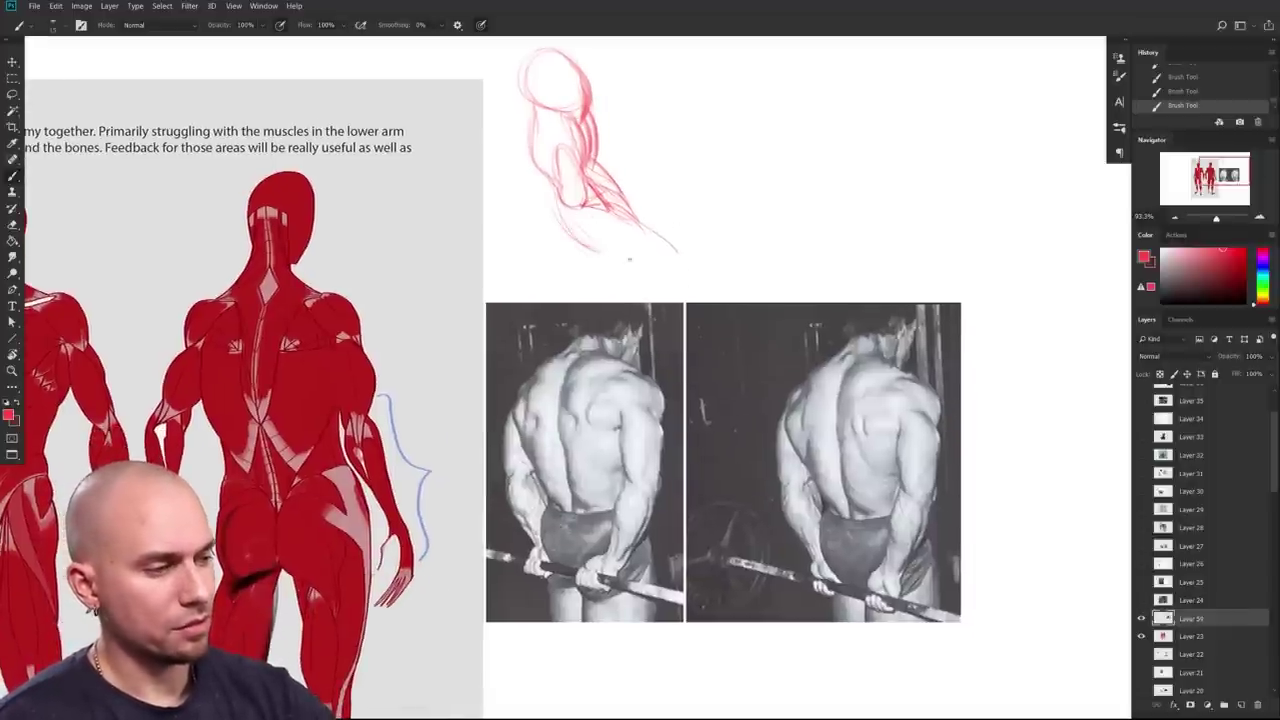
left_click_drag(614, 263, 640, 246)
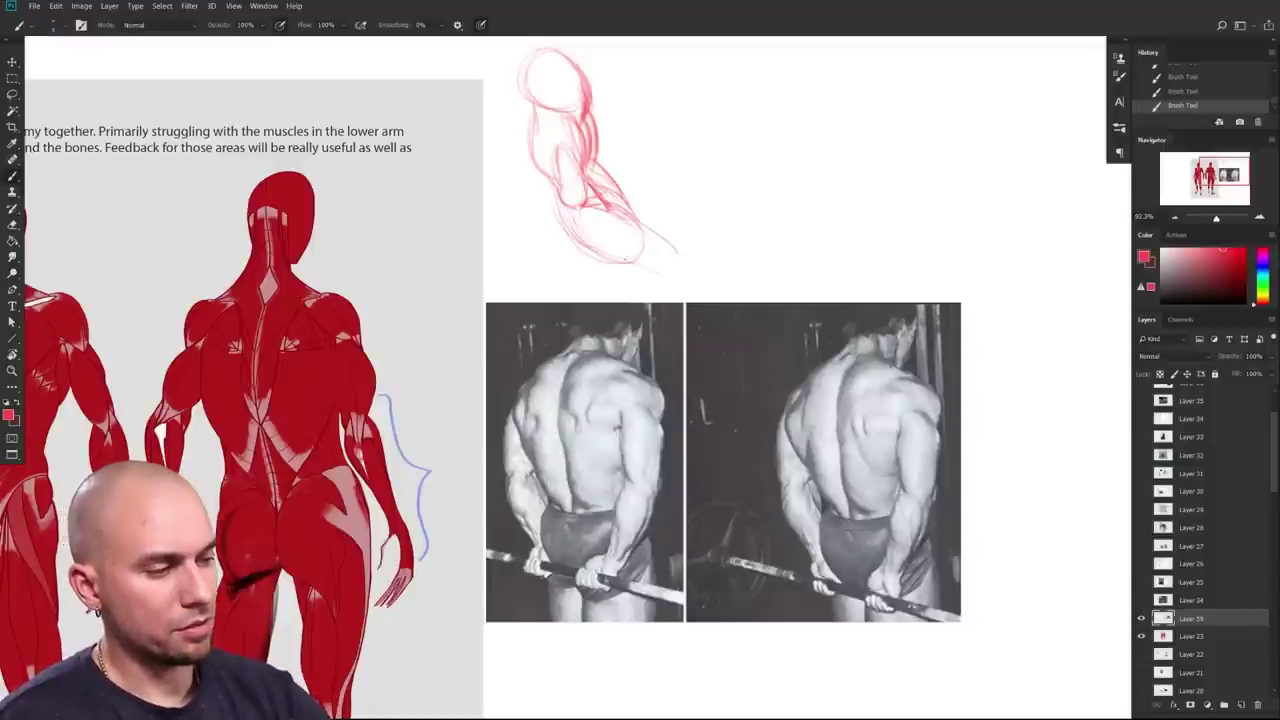
Step: Sketch the hand with thumb and fingers beyond the wrist, and define the muscle contours inside the forearm
left_click_drag(660, 240, 695, 272)
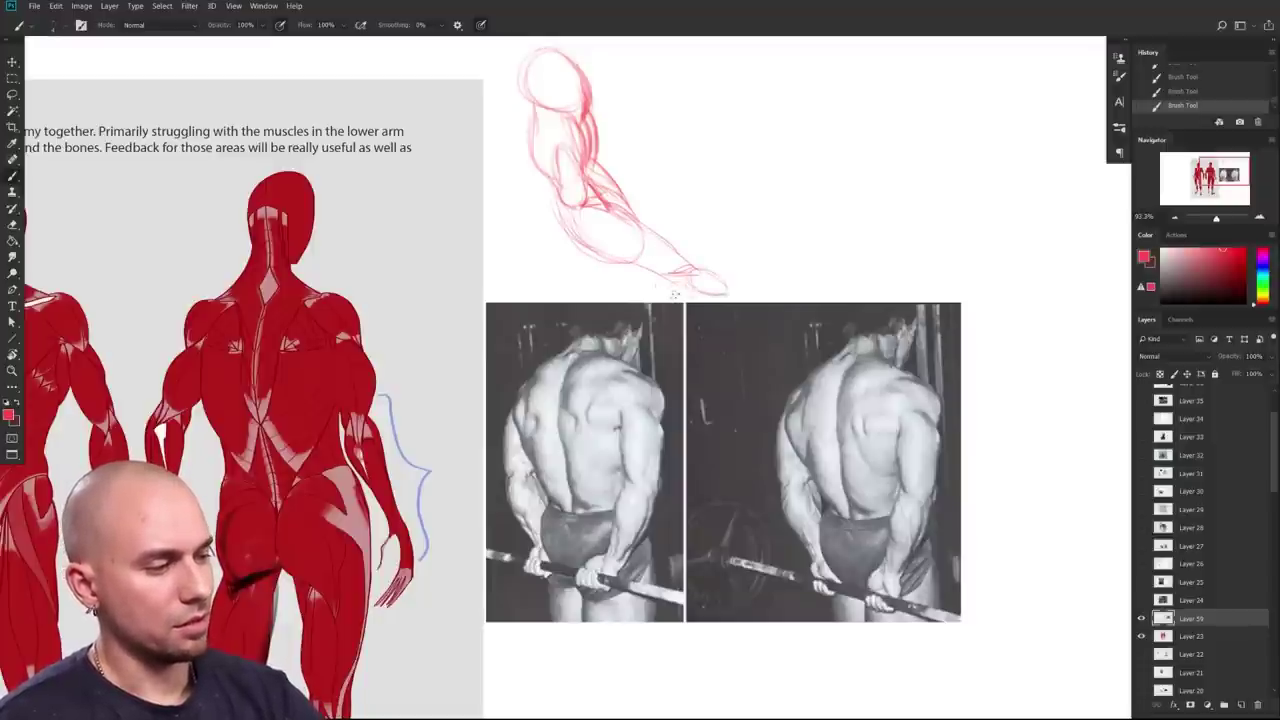
scroll(665, 298, "up", 2)
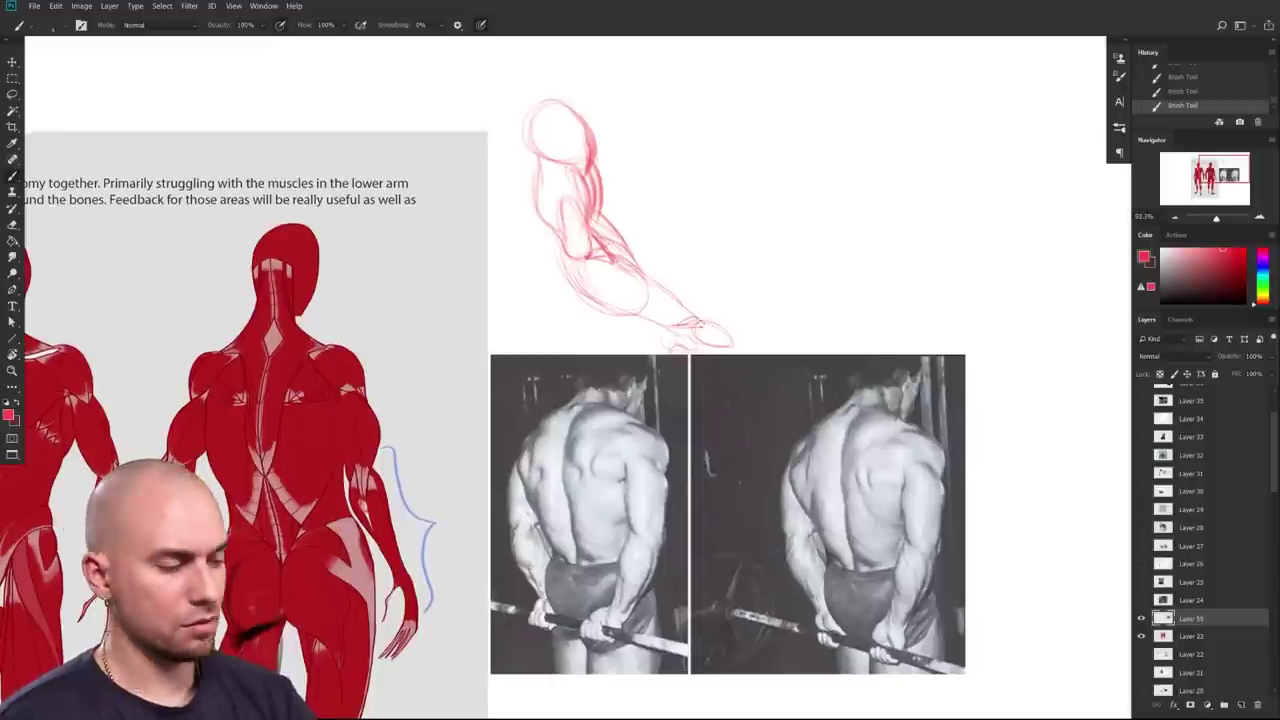
mouse_move(612, 308)
left_mouse_down()
mouse_move(684, 328)
mouse_move(674, 353)
mouse_move(744, 352)
mouse_move(763, 494)
left_mouse_up()
key("ctrl+z")
left_click_drag(694, 380, 760, 300)
mouse_move(779, 428)
left_mouse_down()
mouse_move(808, 412)
mouse_move(740, 435)
left_mouse_up()
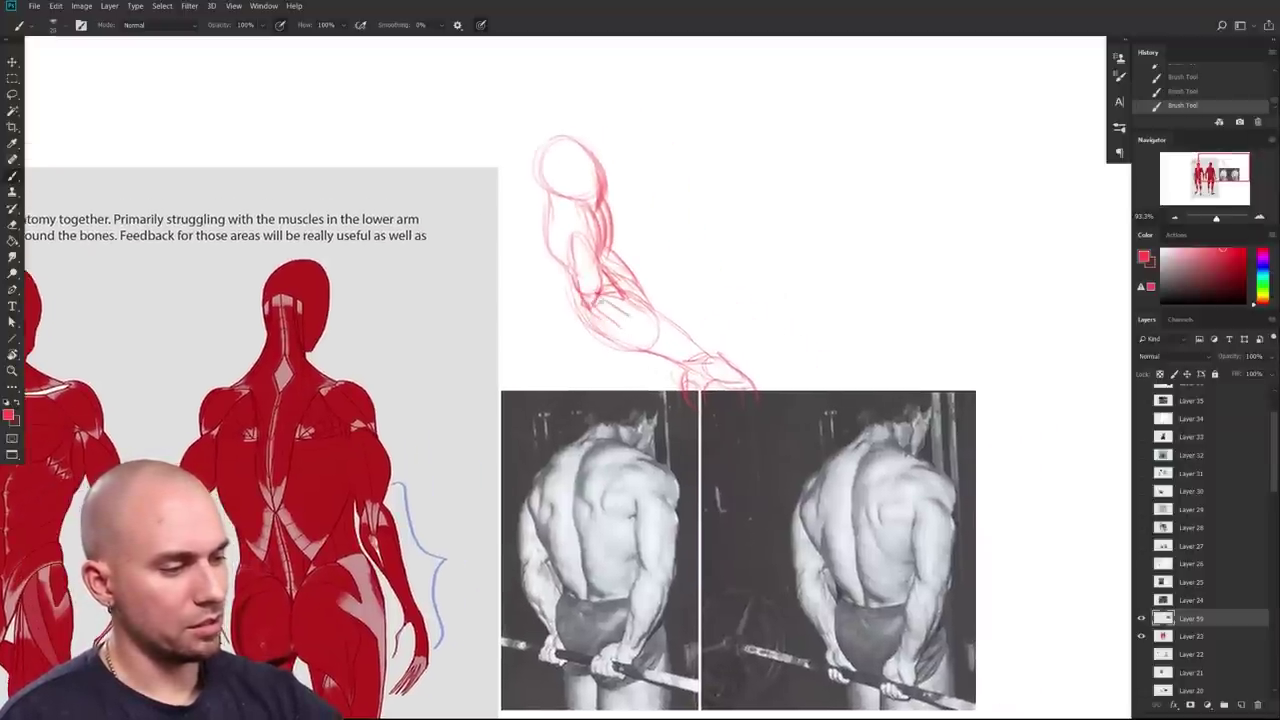
left_click_drag(610, 312, 644, 346)
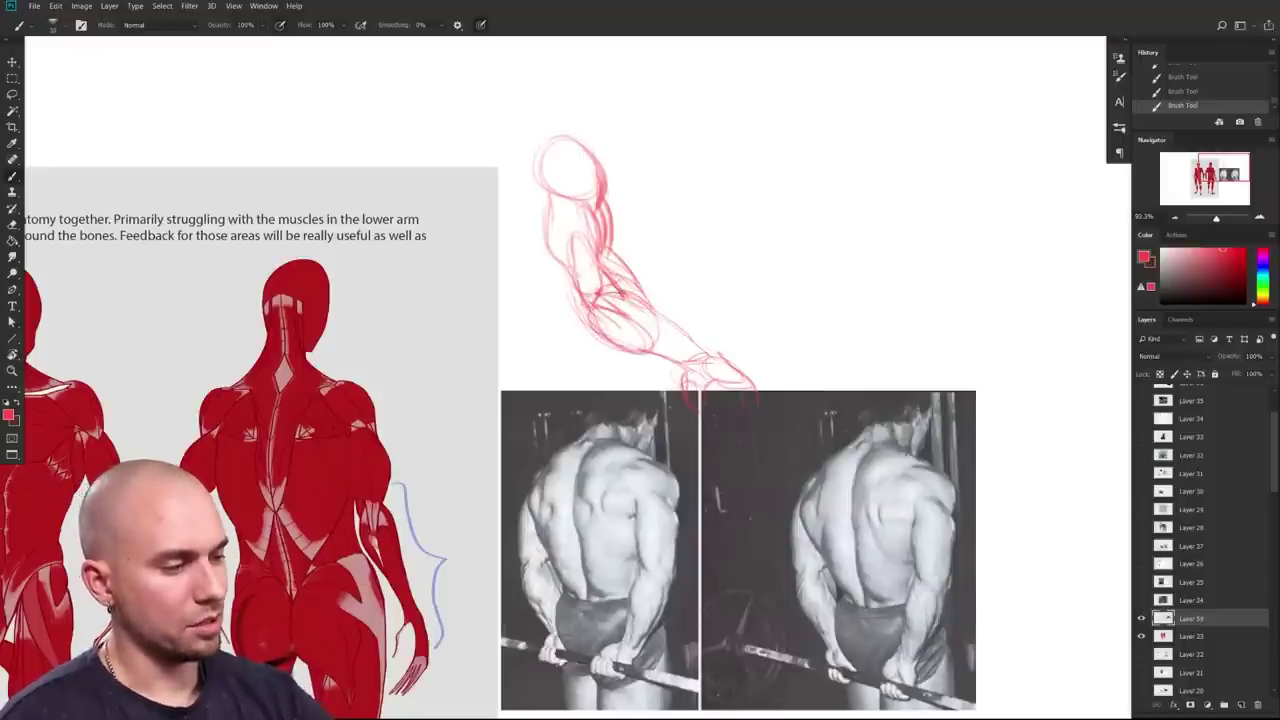
mouse_move(645, 300)
left_mouse_down()
mouse_move(692, 337)
mouse_move(616, 291)
left_mouse_up()
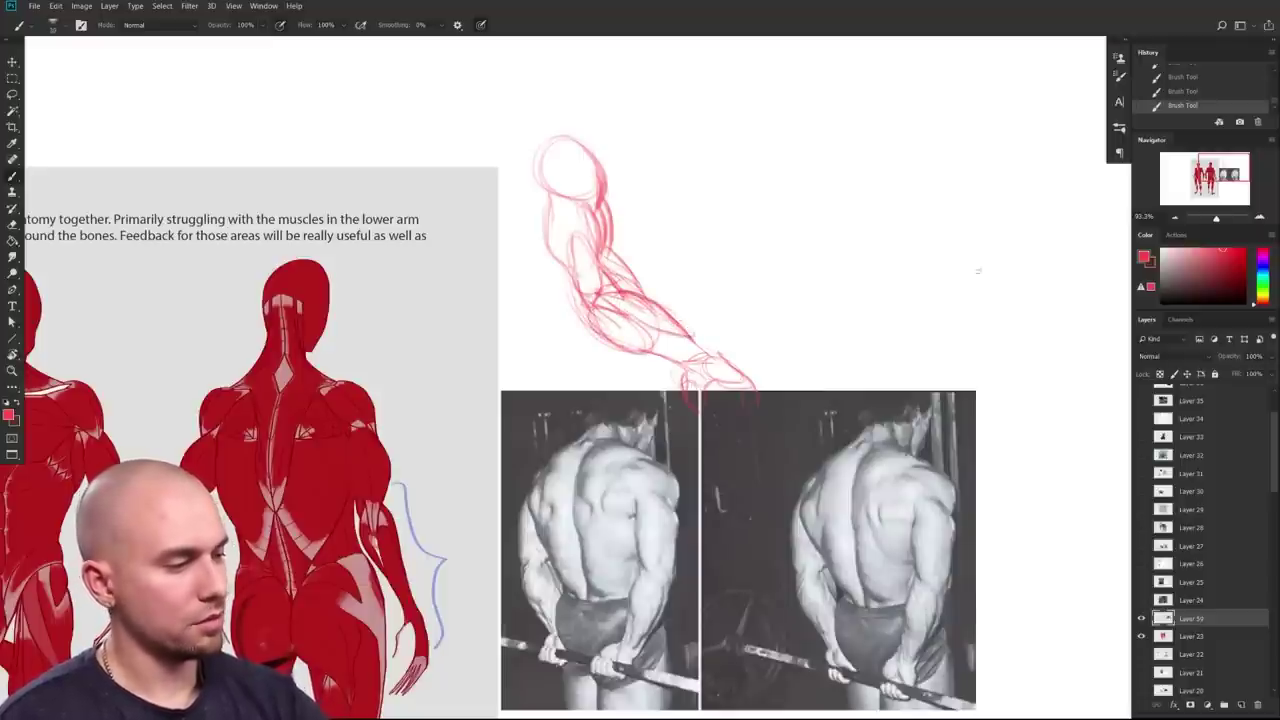
Step: Outline the upper forearm muscle group of the arm sketch in purple, from the elbow toward the wrist
left_click_drag(1265, 275, 1262, 262)
mouse_move(604, 297)
left_mouse_down()
mouse_move(672, 301)
mouse_move(694, 336)
mouse_move(612, 304)
left_mouse_up()
key("ctrl+z")
key("[")
key("[")
key("[")
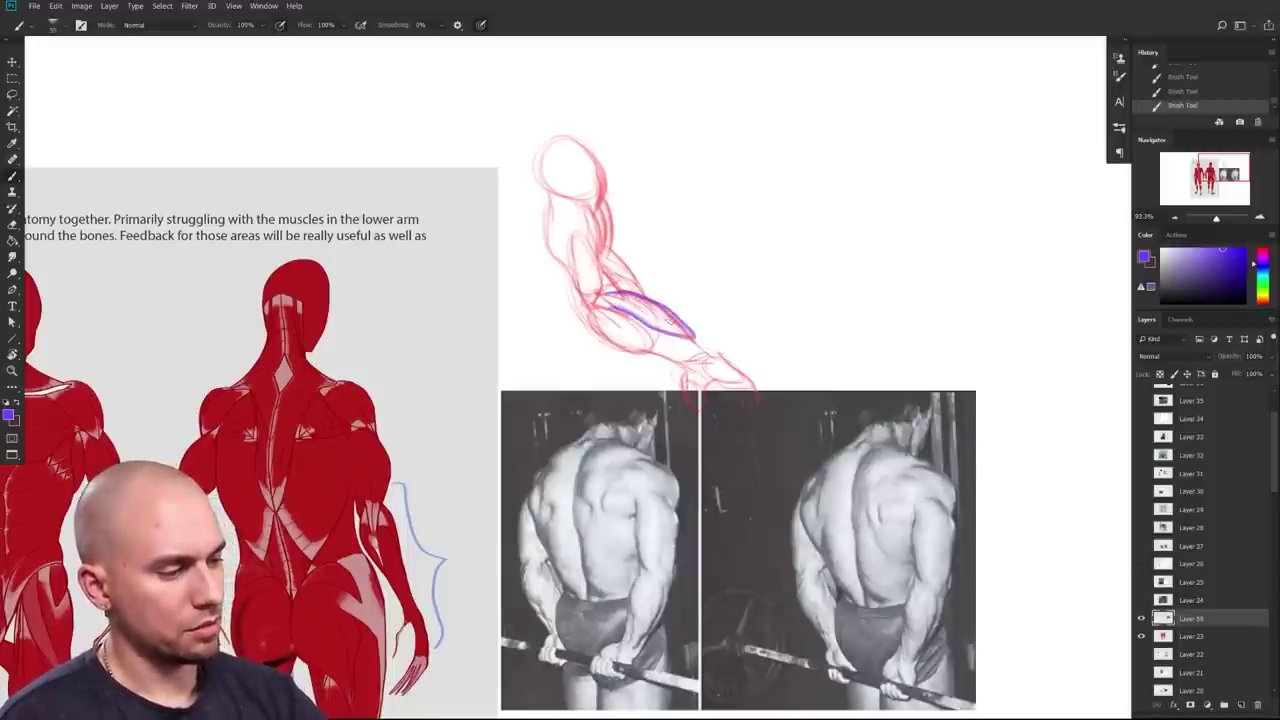
Step: Outline the lower forearm muscle mass of the arm sketch in green
left_click(1264, 290)
mouse_move(598, 315)
left_mouse_down()
mouse_move(673, 357)
mouse_move(653, 361)
left_mouse_up()
left_click_drag(811, 347, 733, 395)
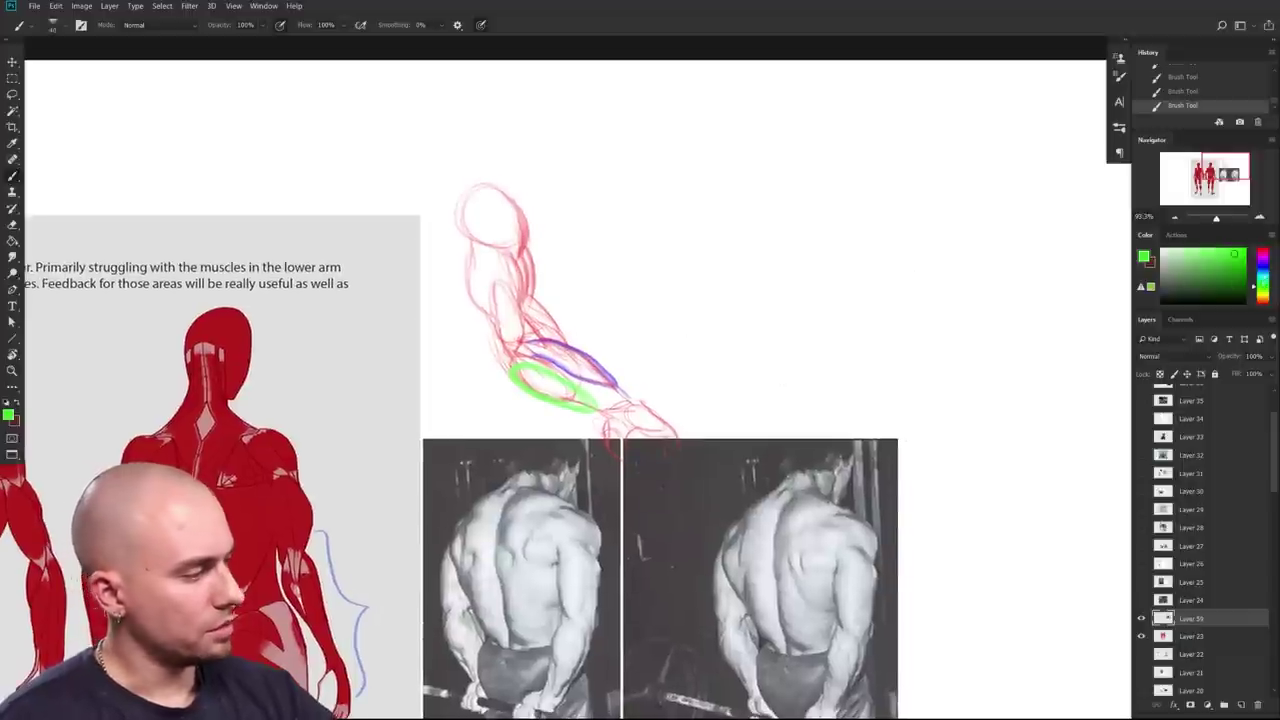
Step: Paint a thick blue line between the two outlined forearm muscle groups, from the elbow to a blunt end at the wrist
left_click(1264, 271)
left_click_drag(518, 347, 626, 402)
left_click_drag(542, 368, 626, 404)
left_click_drag(518, 349, 626, 402)
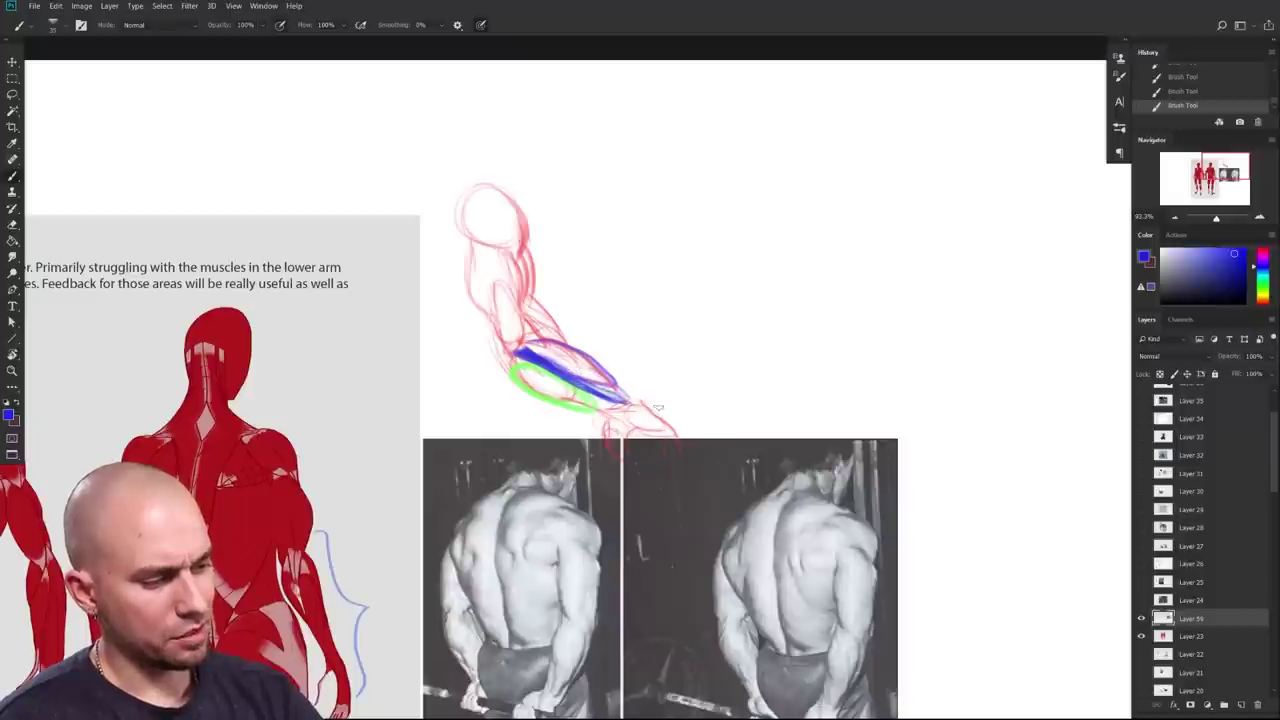
left_click_drag(636, 408, 622, 409)
Step: Compare the back-view figure's forearms with the colour-coded arm sketch and the bodybuilder photos
left_click_drag(755, 433, 837, 417)
left_click_drag(849, 533, 823, 516)
left_click_drag(870, 449, 790, 447)
left_click_drag(800, 447, 905, 400)
left_click_drag(871, 463, 1085, 353)
left_click_drag(707, 416, 765, 416)
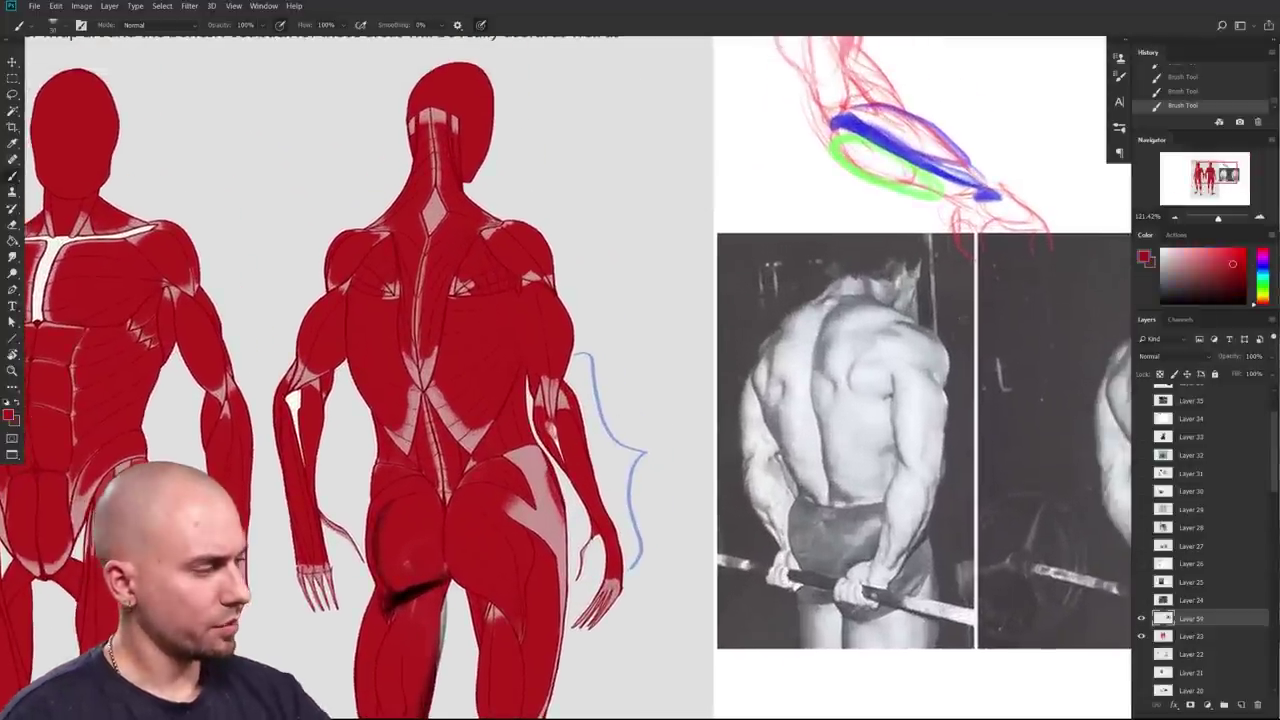
scroll(626, 517, "right", 2)
scroll(626, 517, "up", 1)
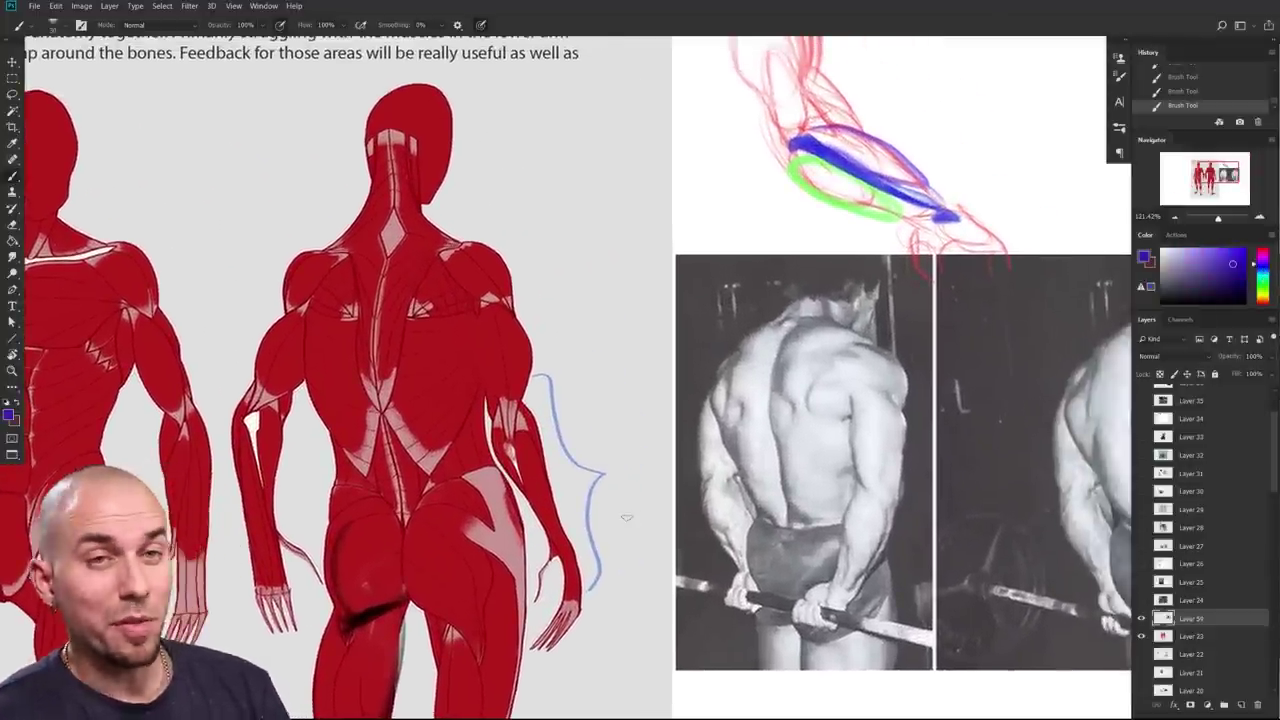
scroll(626, 517, "left", 2)
scroll(626, 517, "down", 2)
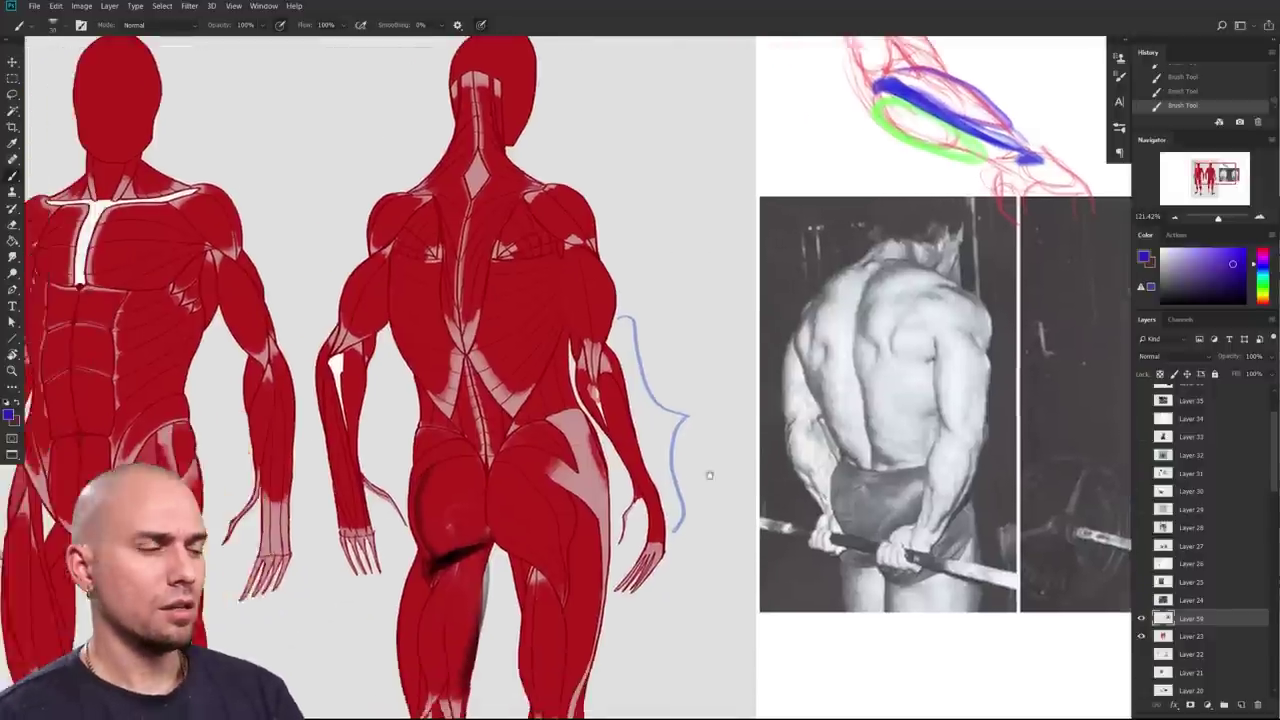
Step: Fill out the inner side of the back-view figure's right forearm with red strokes and light pink touches
scroll(626, 517, "right", 1)
scroll(626, 517, "up", 1)
left_click(558, 428, "alt")
key("bracketleft")
key("bracketleft")
left_click_drag(566, 448, 577, 480)
left_click_drag(552, 436, 576, 478)
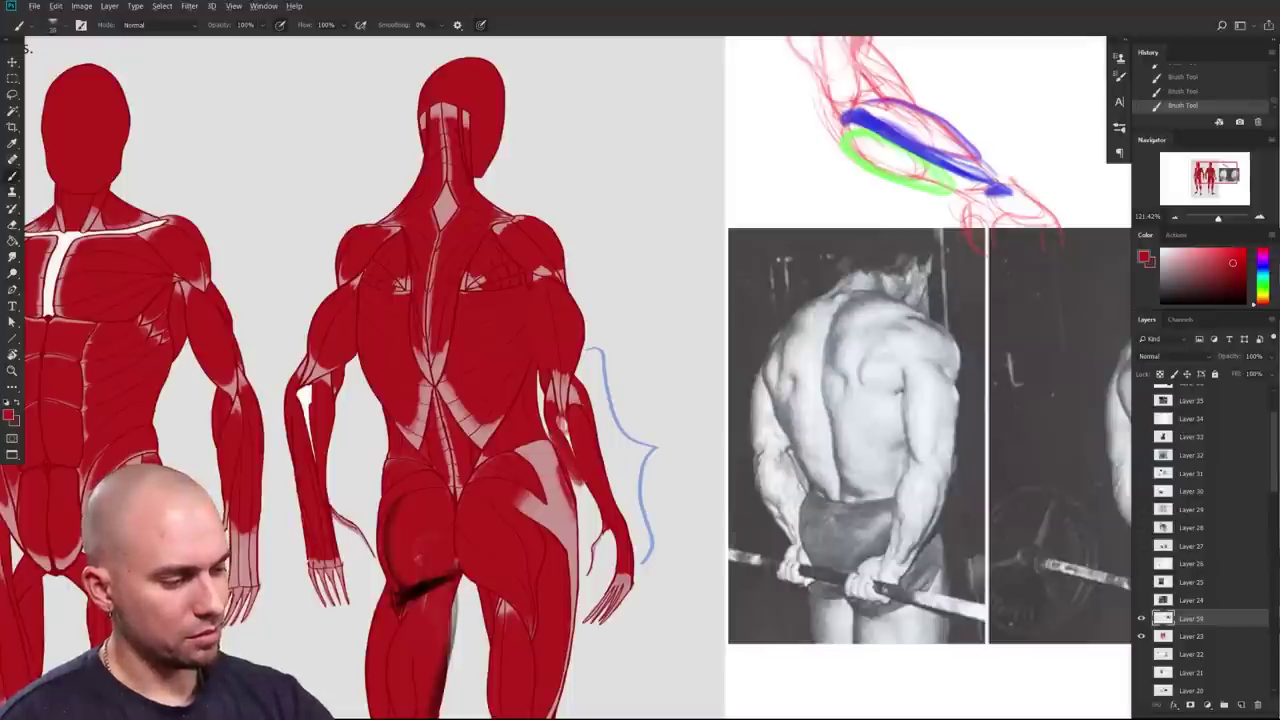
left_click_drag(1231, 258, 1196, 247)
left_click_drag(559, 460, 576, 481)
left_click_drag(562, 430, 522, 445)
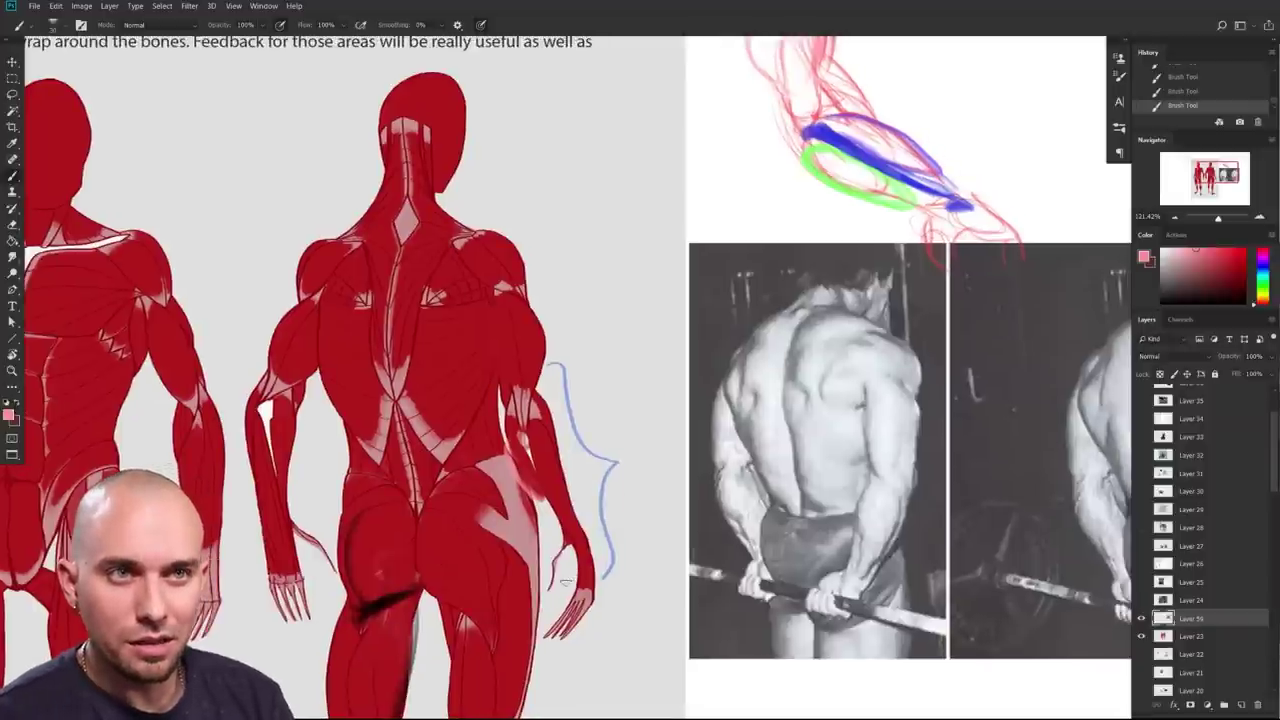
Step: Outline and fill the inner and outer forearm muscles of the back-view figure's right arm in mint green with a different brush
left_click(1263, 276)
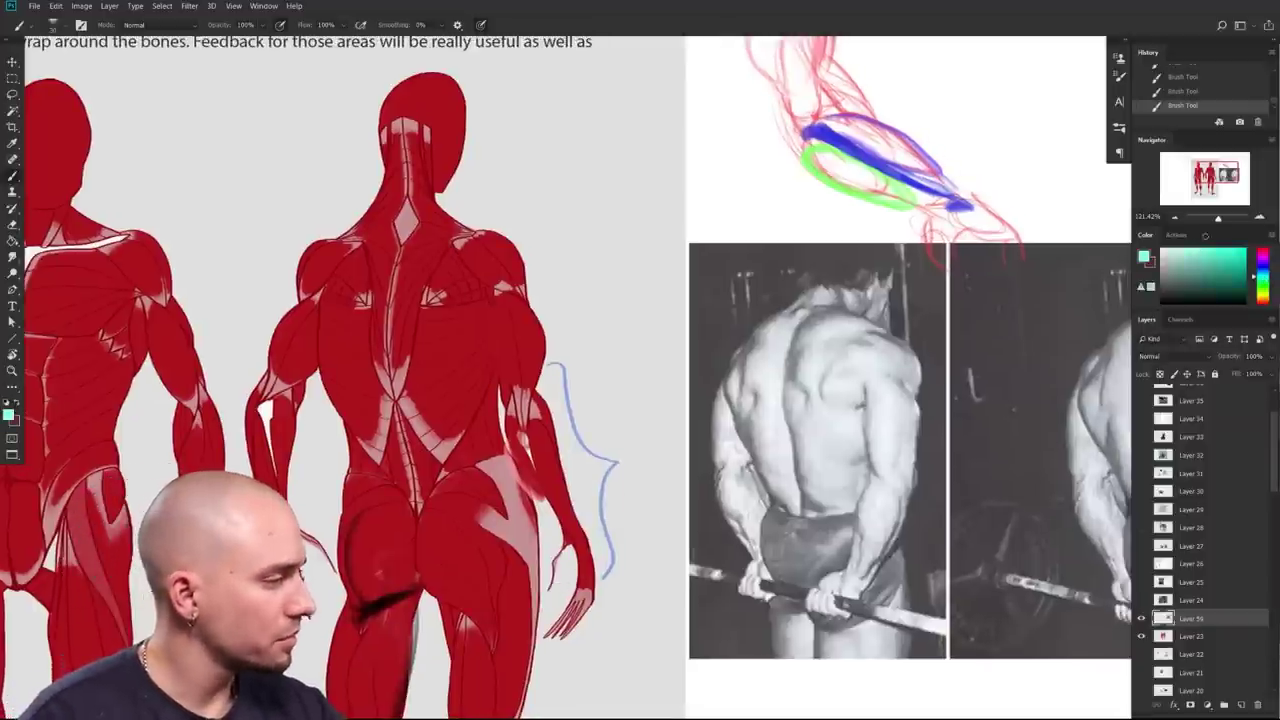
left_click_drag(508, 433, 549, 503)
right_click(559, 447)
right_click(559, 447)
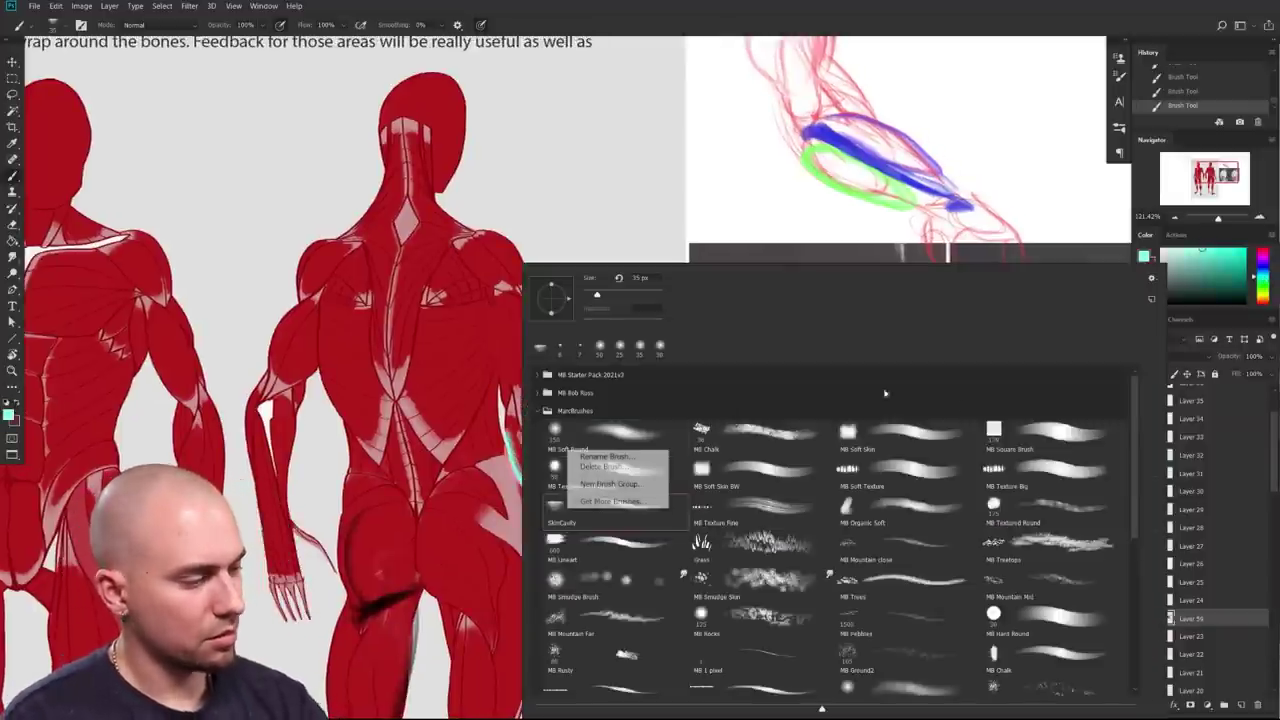
left_click(928, 443)
double_click(926, 446)
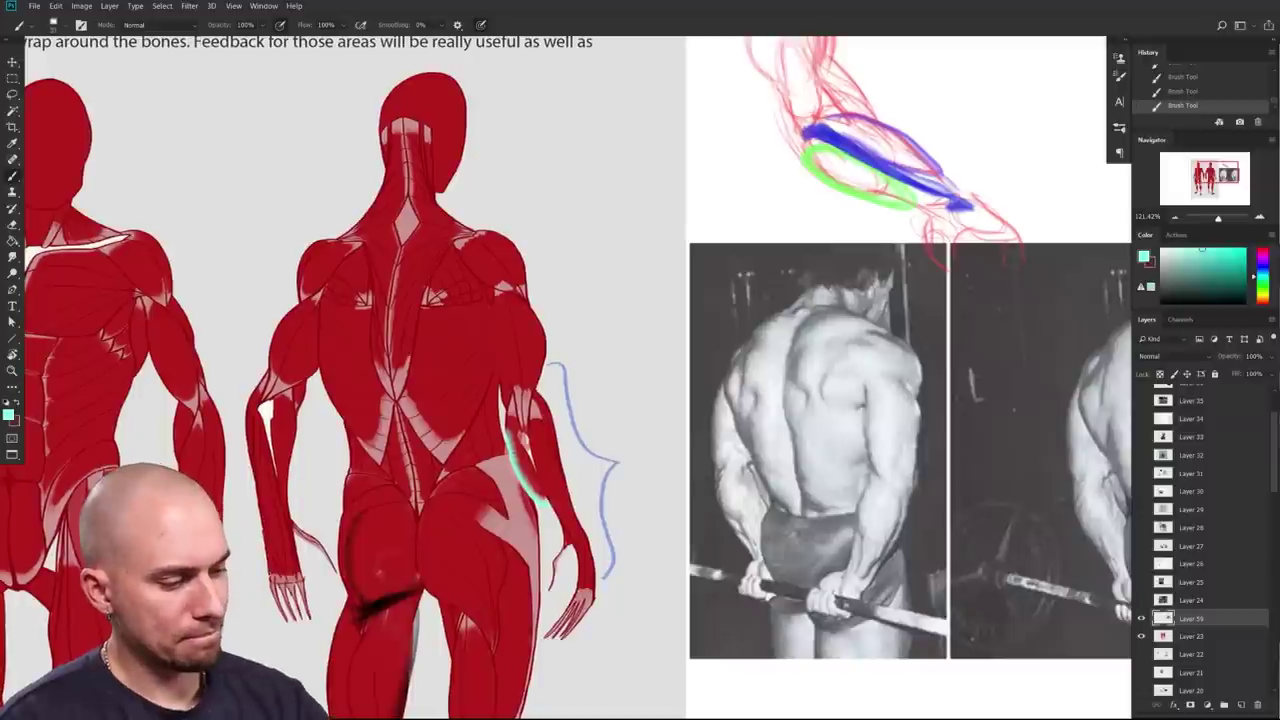
left_click_drag(510, 436, 545, 501)
key("bracketright")
mouse_move(550, 440)
left_mouse_down()
mouse_move(558, 488)
mouse_move(538, 400)
mouse_move(566, 467)
left_mouse_up()
key("bracketright")
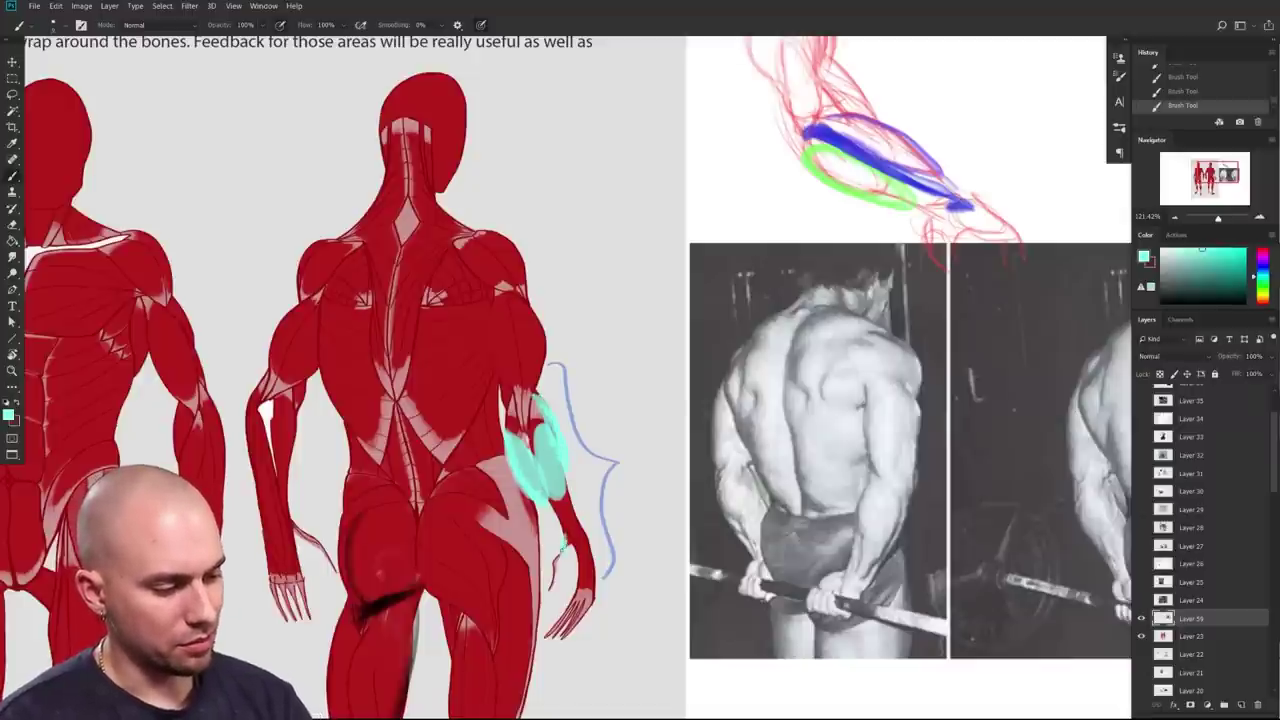
Step: Extend the mint green forearm muscles with thin tendon strokes running down to the wrist
scroll(599, 490, "down", 2)
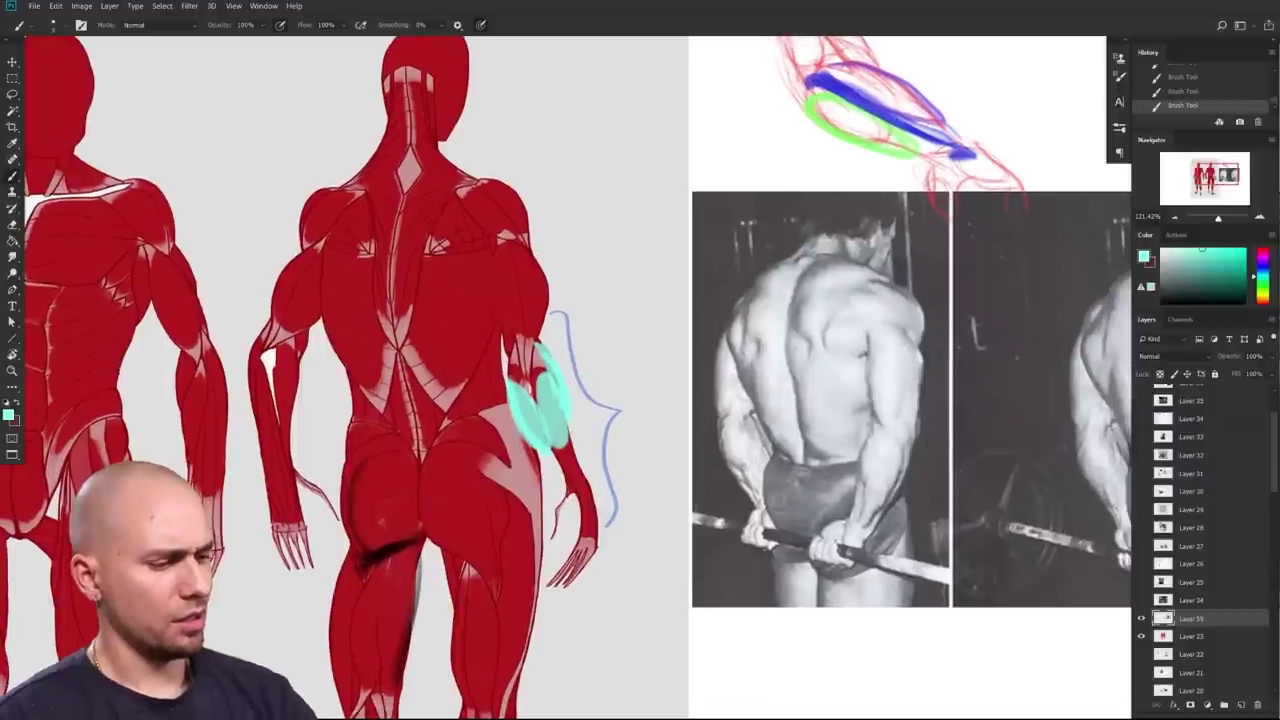
mouse_move(566, 469)
left_mouse_down()
mouse_move(570, 488)
mouse_move(576, 428)
mouse_move(578, 505)
mouse_move(565, 450)
left_mouse_up()
scroll(550, 490, "up", 5)
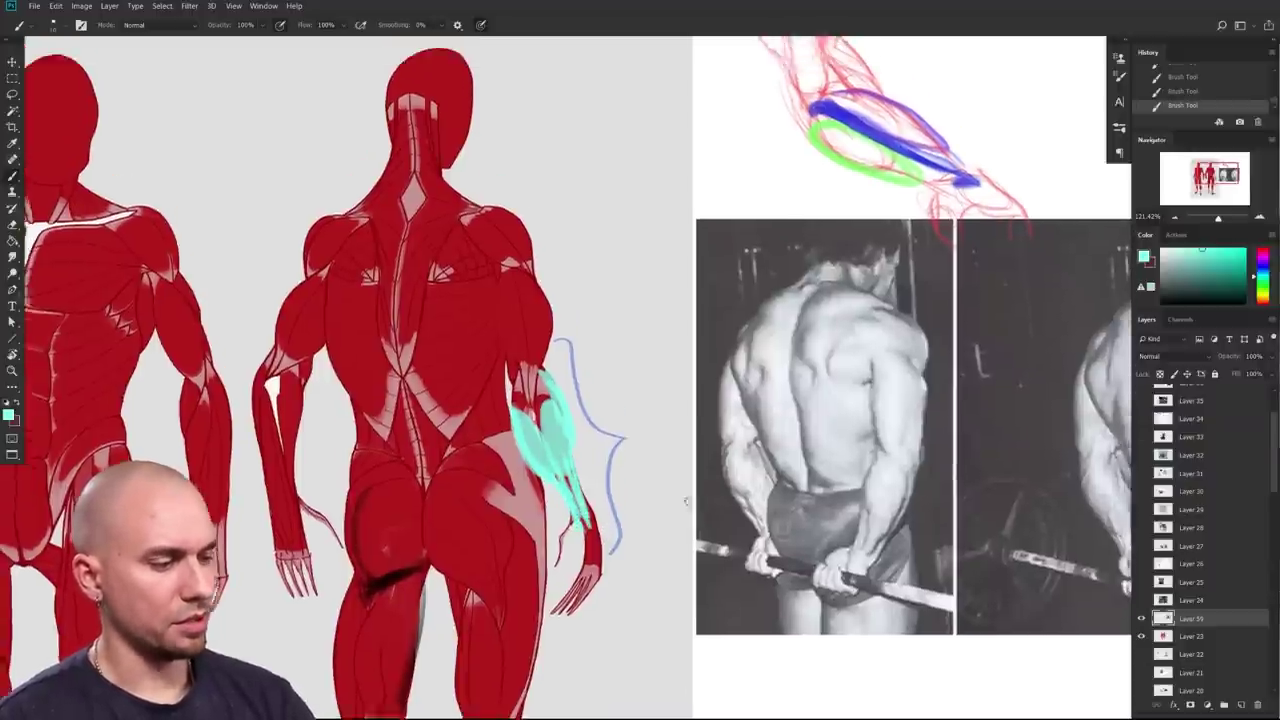
Step: Paint red over the white bone strip below the elbow on the back-view figure's left forearm
scroll(548, 494, "down", 4)
scroll(600, 520, "left", 5)
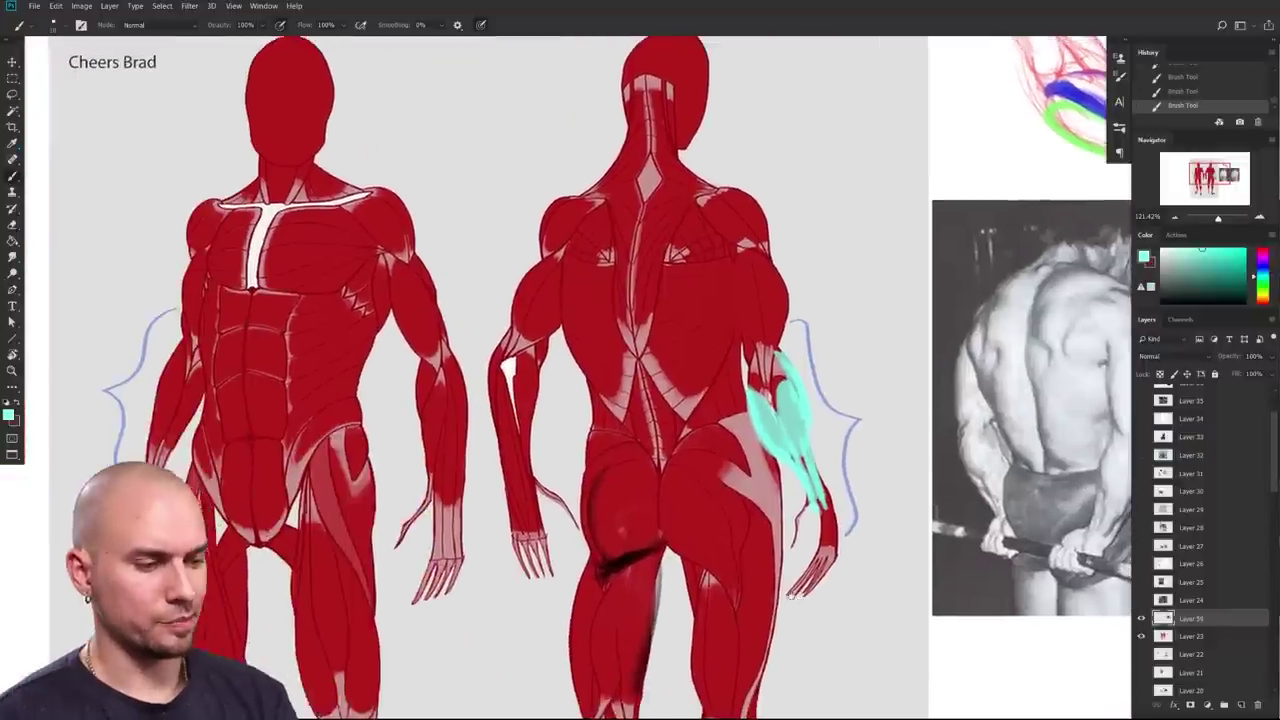
scroll(525, 405, "down", 1)
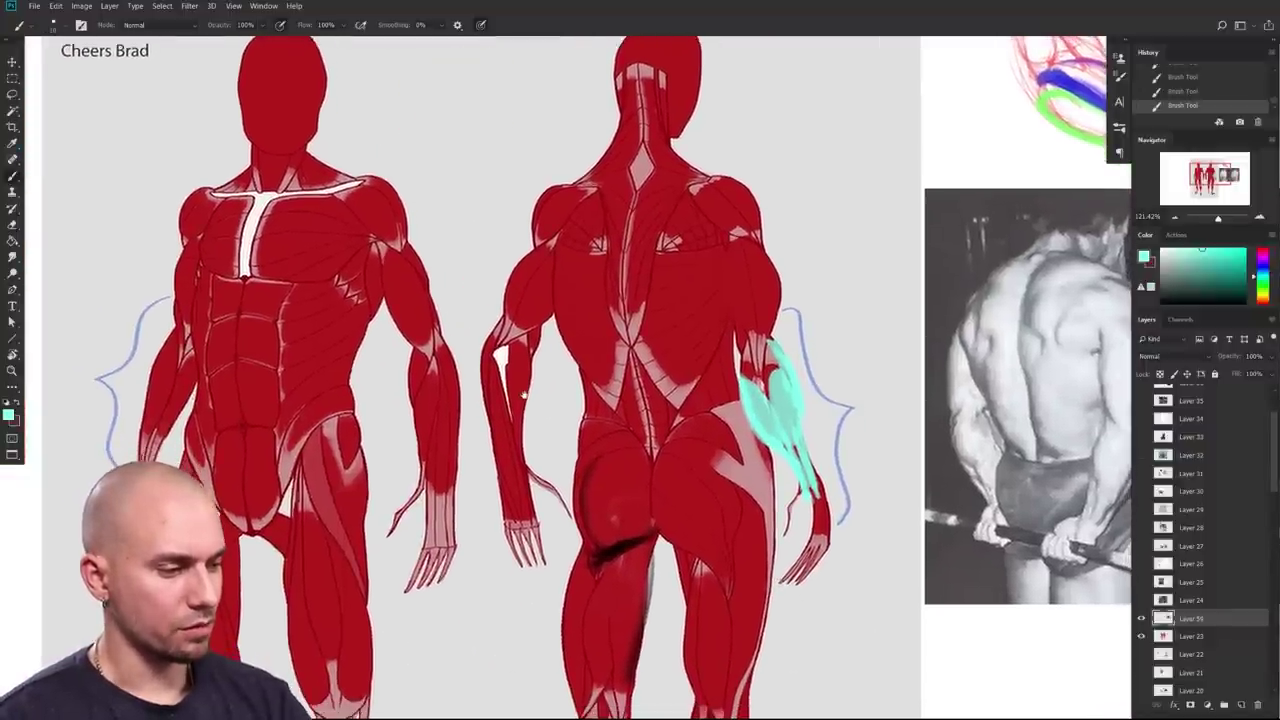
mouse_move(500, 358)
left_mouse_down()
mouse_move(506, 415)
mouse_move(502, 358)
left_mouse_up()
key("ctrl+z")
left_click(510, 381, "alt")
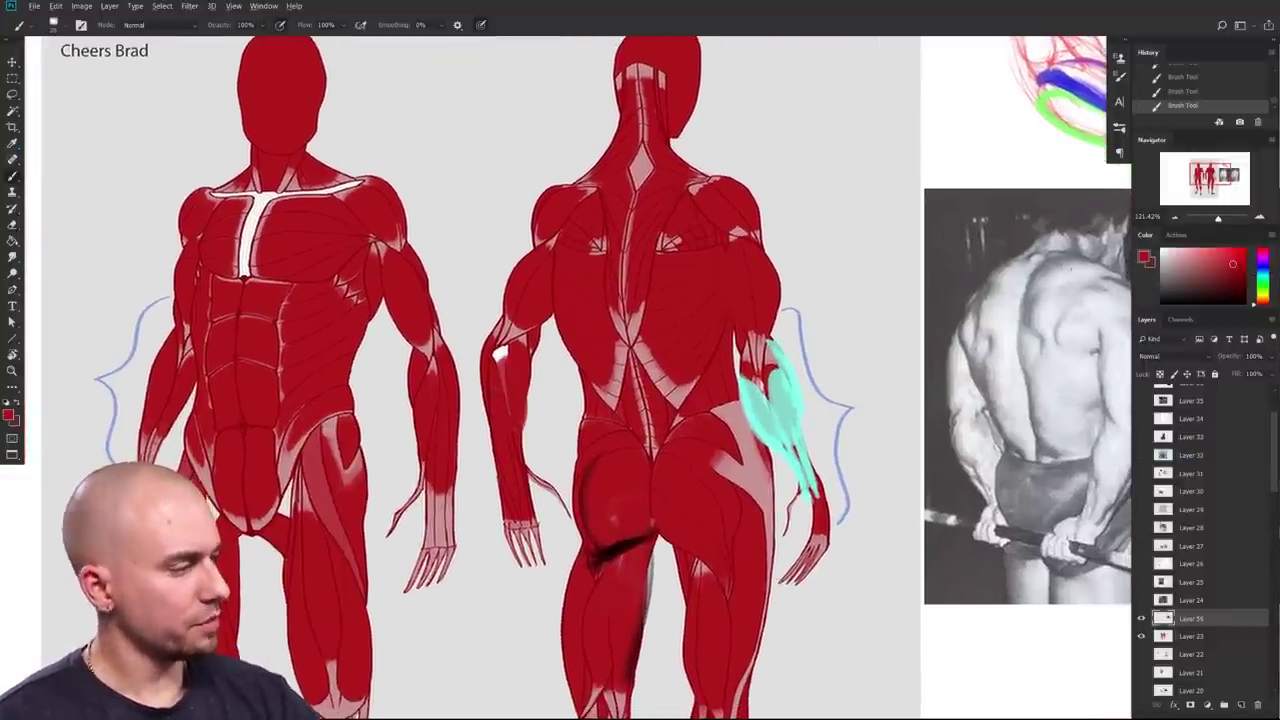
key("x")
left_click_drag(497, 386, 498, 408)
Step: Draw a mint green oval on the back-view figure's left forearm and a curve along its outer edge past the elbow
left_click_drag(508, 346, 506, 434)
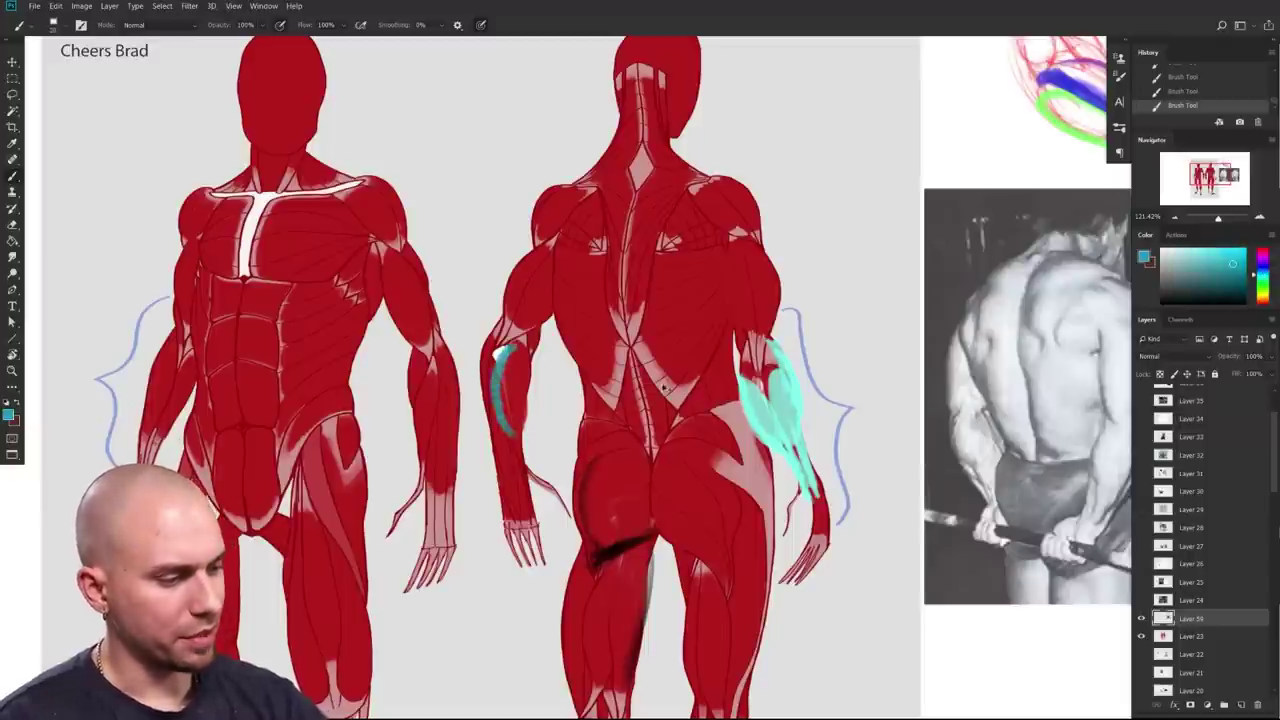
key("ctrl+z")
left_click(1195, 248)
mouse_move(501, 356)
left_mouse_down()
mouse_move(521, 354)
mouse_move(501, 415)
mouse_move(528, 365)
mouse_move(522, 440)
mouse_move(498, 400)
mouse_move(520, 438)
left_mouse_up()
key("bracketright")
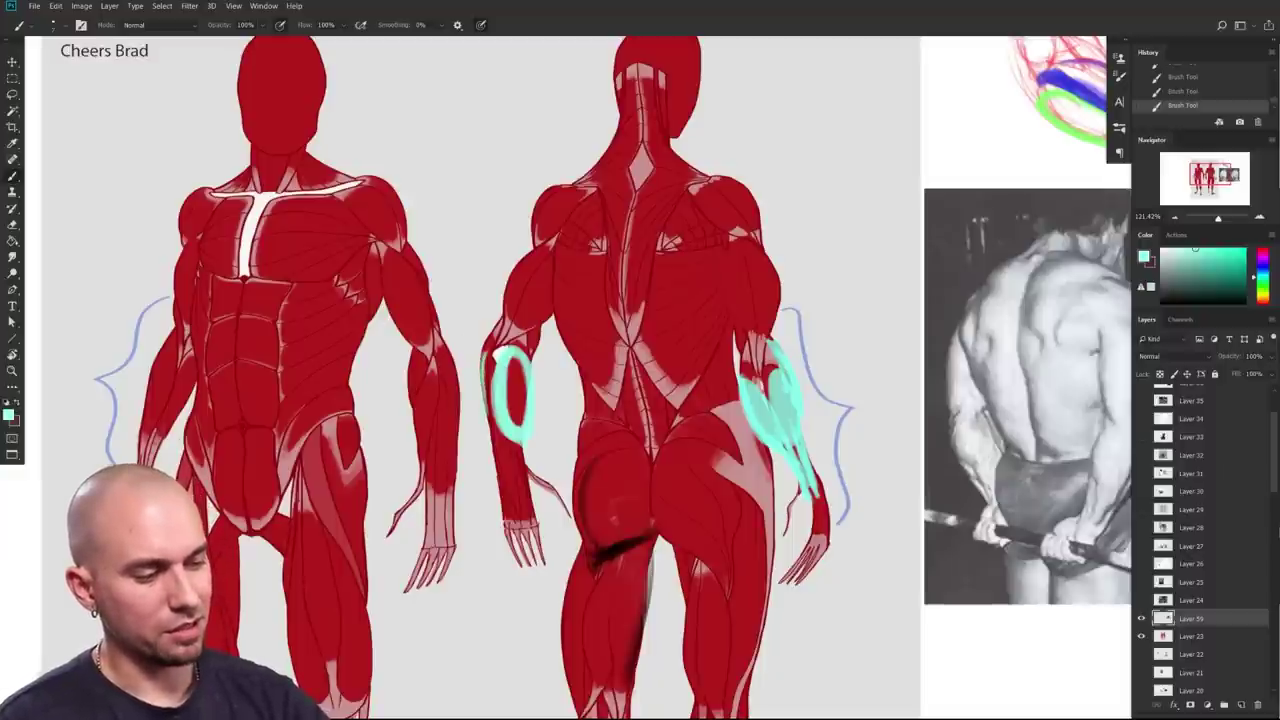
left_click_drag(488, 346, 510, 304)
left_click_drag(523, 390, 527, 367)
left_click_drag(487, 337, 484, 351)
Step: Build out both inner thighs of the front-view figure with dark red strokes
left_click_drag(815, 511, 600, 543)
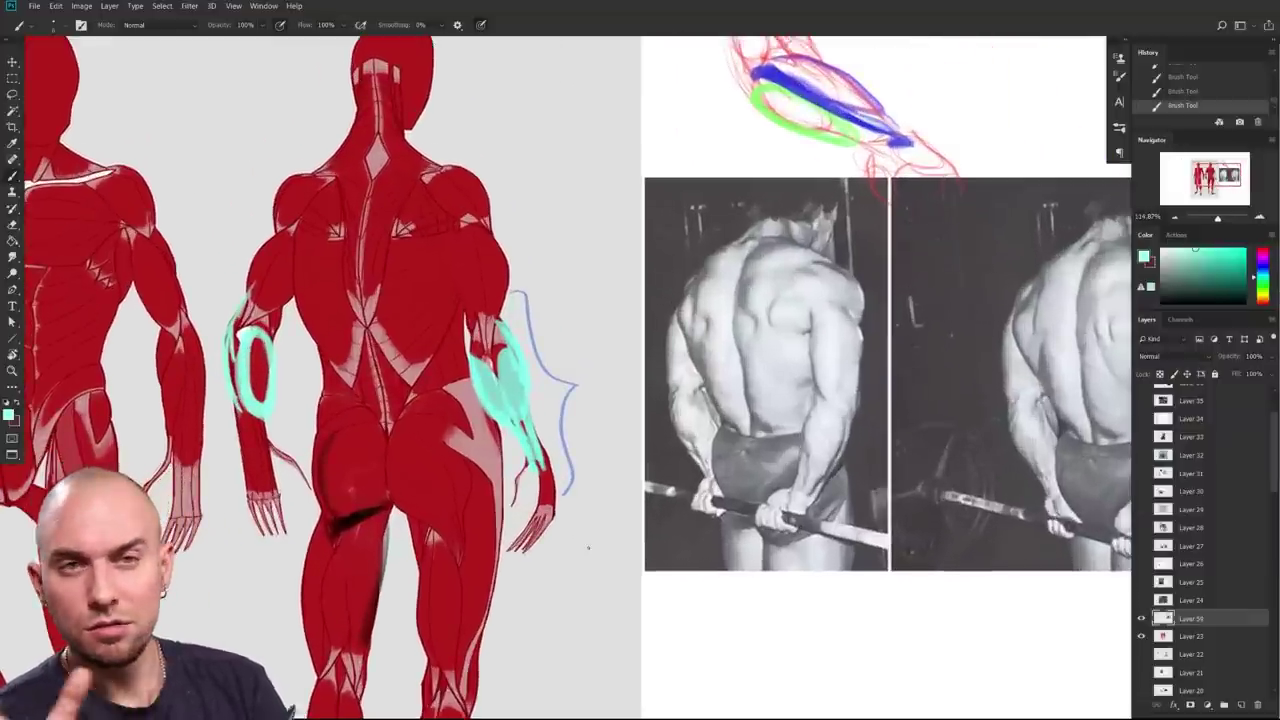
left_click_drag(718, 565, 887, 567)
left_click_drag(832, 485, 995, 427)
left_click_drag(923, 454, 971, 463)
left_click_drag(760, 488, 947, 397)
left_click_drag(878, 320, 958, 484)
left_click_drag(897, 592, 831, 457)
left_click(552, 360, "alt")
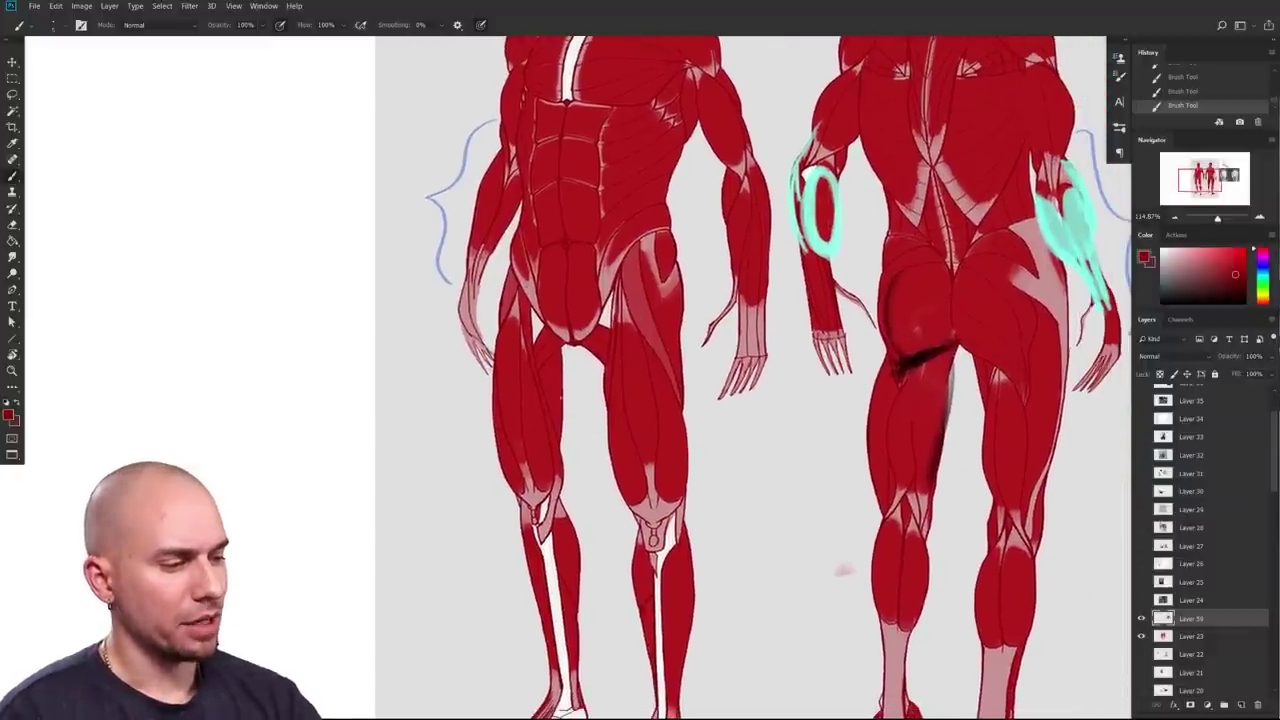
left_click_drag(565, 354, 564, 452)
mouse_move(572, 344)
left_mouse_down()
mouse_move(568, 440)
mouse_move(570, 392)
mouse_move(606, 462)
left_mouse_up()
left_click_drag(598, 384, 614, 470)
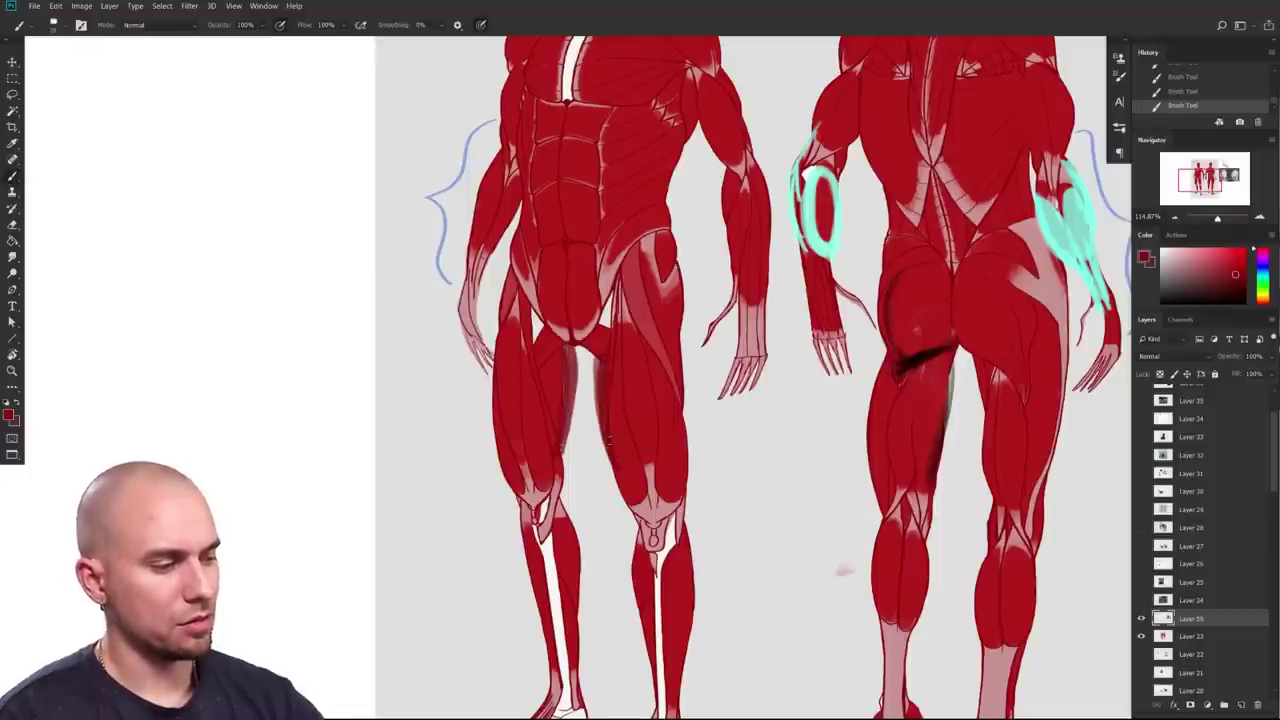
Step: Thicken the dark red mass on the front-view figure's left-hand inner thigh using a smaller brush
left_click_drag(709, 436, 698, 460)
key("bracketleft")
left_click_drag(558, 370, 556, 476)
left_click_drag(568, 402, 558, 444)
mouse_move(559, 430)
left_mouse_down()
mouse_move(558, 404)
mouse_move(555, 482)
left_mouse_up()
left_click_drag(571, 377, 564, 448)
left_click_drag(742, 435, 722, 452)
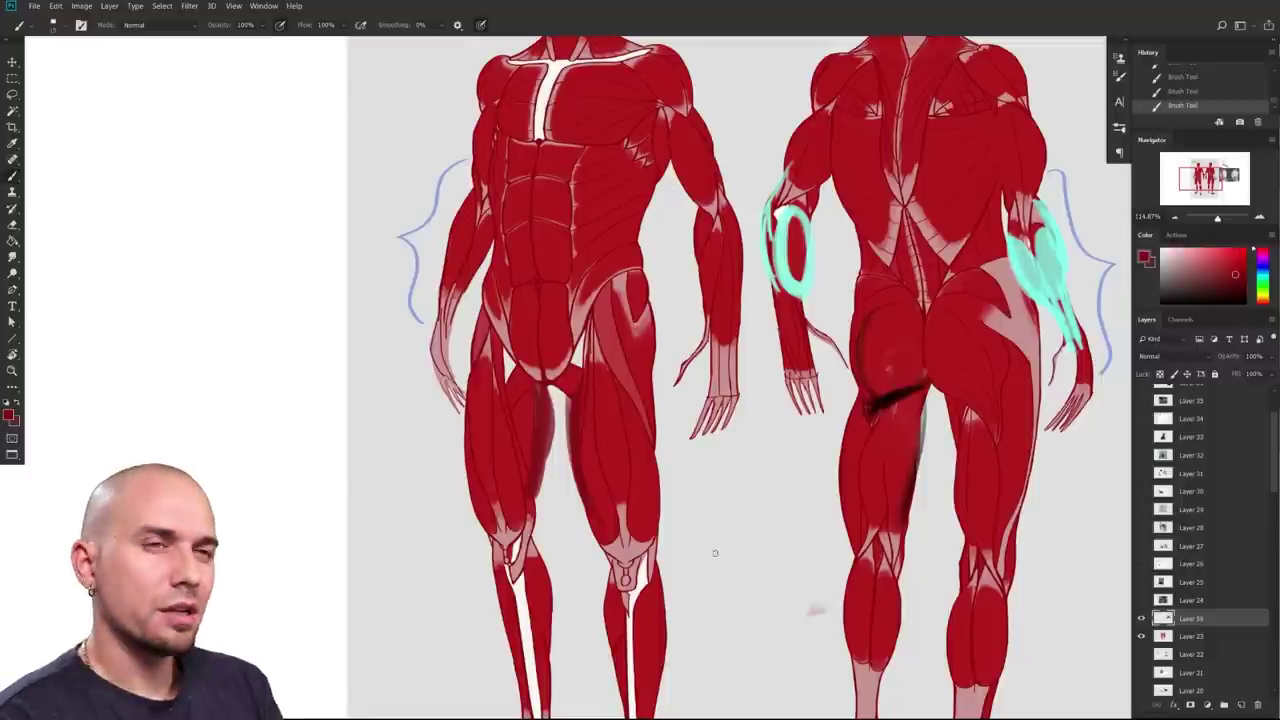
Step: Sketch a dark red oval limb cross-section on the blank canvas beside the front-view figure
left_click_drag(576, 513, 736, 460)
left_click_drag(560, 414, 736, 402)
key("ctrl+z")
mouse_move(382, 422)
left_mouse_down()
mouse_move(368, 460)
mouse_move(433, 456)
mouse_move(411, 506)
mouse_move(420, 427)
left_mouse_up()
key("ctrl+z")
left_click_drag(401, 409, 411, 514)
mouse_move(362, 426)
left_mouse_down()
mouse_move(410, 512)
mouse_move(412, 413)
left_mouse_up()
mouse_move(403, 508)
left_mouse_down()
mouse_move(345, 462)
mouse_move(357, 488)
left_mouse_up()
mouse_move(388, 444)
left_mouse_down()
mouse_move(396, 456)
mouse_move(352, 422)
left_mouse_up()
left_click_drag(354, 424, 422, 410)
left_click_drag(360, 468, 398, 508)
mouse_move(355, 470)
left_mouse_down()
mouse_move(405, 512)
mouse_move(424, 468)
left_mouse_up()
mouse_move(388, 513)
left_mouse_down()
mouse_move(427, 459)
mouse_move(397, 503)
left_mouse_up()
mouse_move(350, 438)
left_mouse_down()
mouse_move(420, 484)
mouse_move(423, 450)
left_mouse_up()
left_click_drag(354, 448, 421, 440)
left_click_drag(358, 424, 374, 510)
key("ctrl+z")
key("ctrl+z")
key("ctrl+z")
key("ctrl+z")
key("ctrl+z")
left_click_drag(513, 554, 508, 536)
mouse_move(402, 398)
left_mouse_down()
mouse_move(334, 455)
mouse_move(380, 487)
left_mouse_up()
left_click_drag(390, 398, 402, 487)
left_click_drag(396, 391, 344, 470)
key("ctrl+z")
key("ctrl+z")
key("ctrl+z")
Step: Examine both full figures, then look closely at the front-view figure's chest, shoulder and upper arm
mouse_move(767, 508)
left_mouse_down()
mouse_move(577, 541)
mouse_move(615, 521)
left_mouse_up()
left_click_drag(802, 526, 594, 630)
left_click_drag(542, 390, 568, 511)
scroll(568, 511, "down", 3)
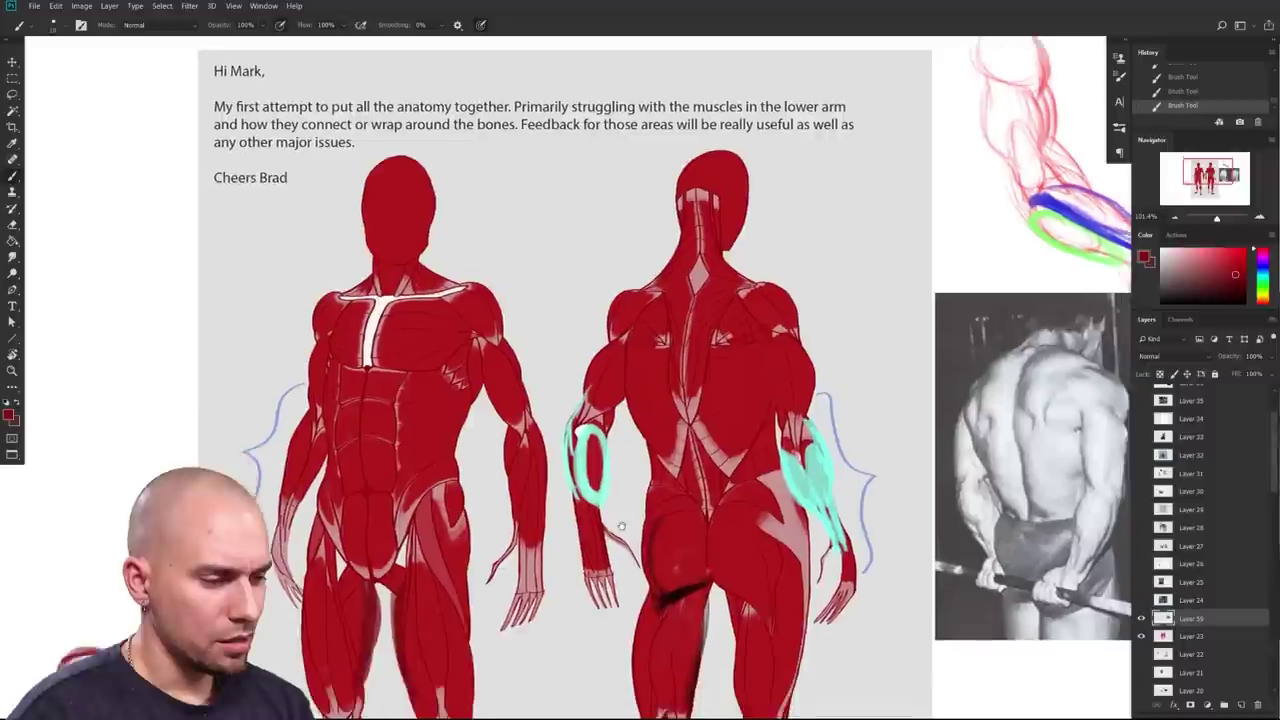
left_click_drag(621, 526, 616, 516)
scroll(618, 523, "down", 3)
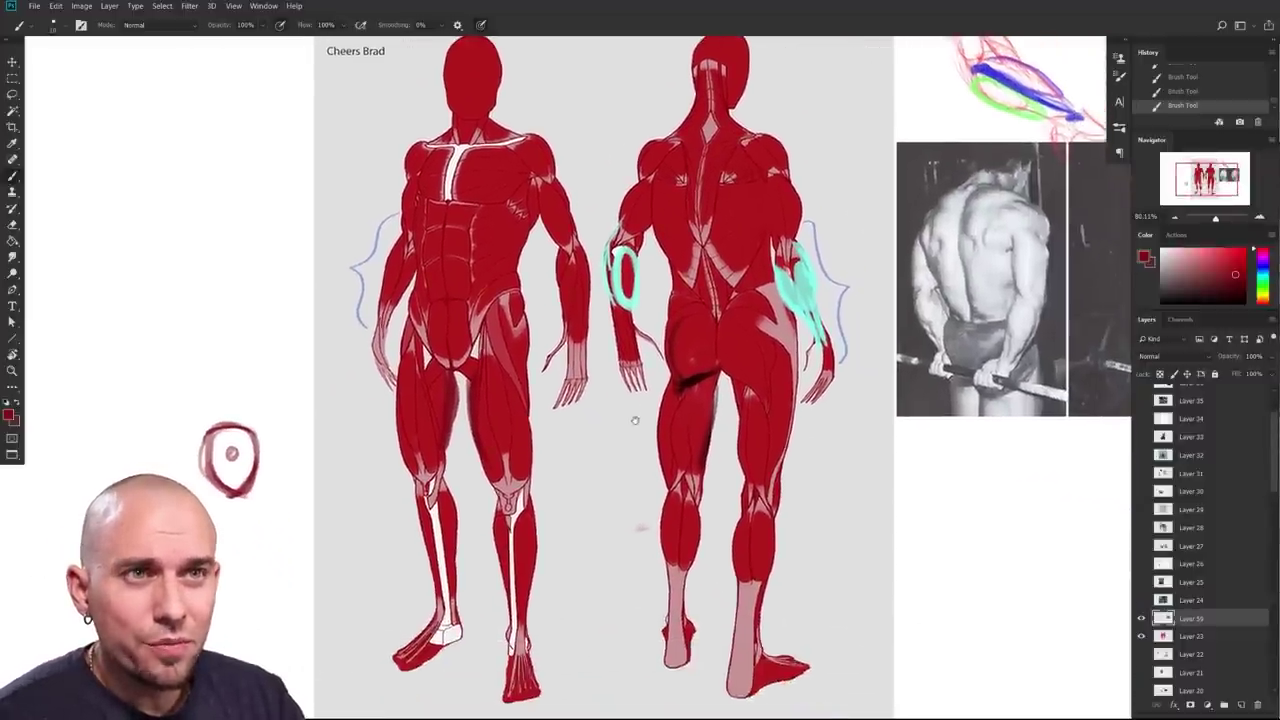
left_click_drag(635, 421, 633, 594)
scroll(543, 529, "up", 5)
left_click_drag(635, 512, 787, 614)
left_click_drag(680, 573, 540, 511)
left_click_drag(573, 458, 527, 660)
left_click_drag(485, 605, 521, 609)
left_click_drag(597, 572, 641, 569)
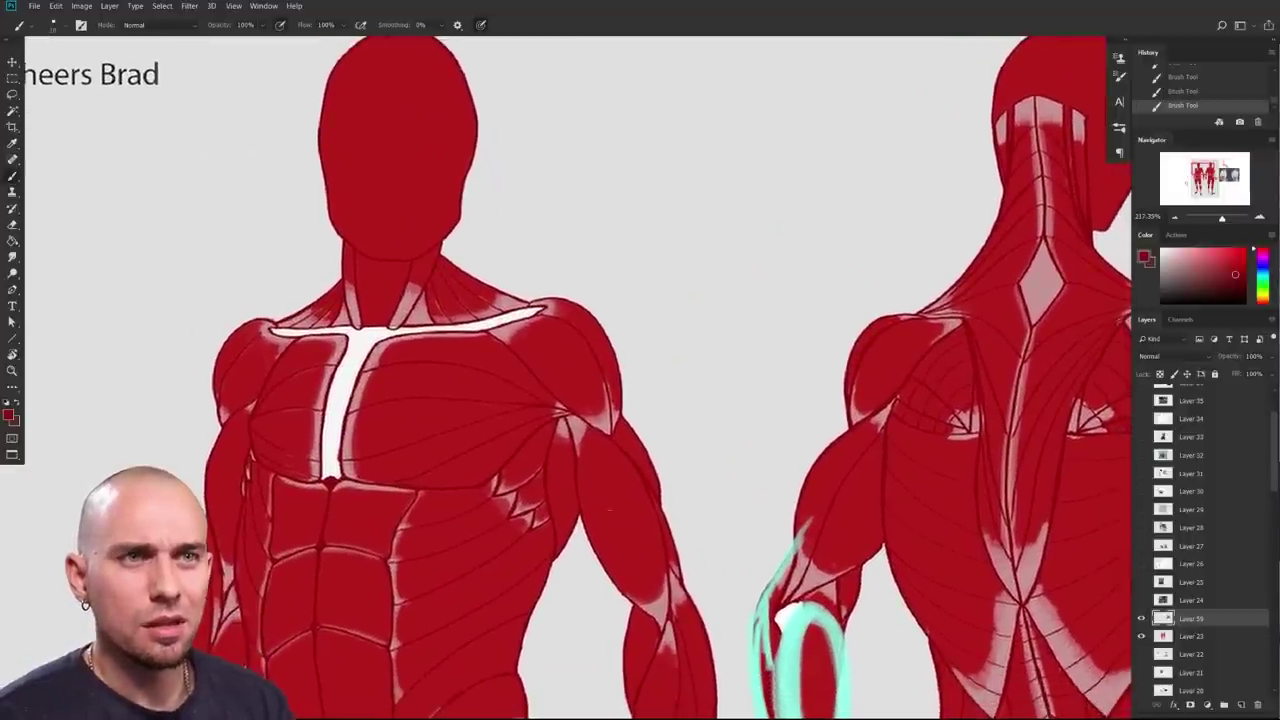
Step: Retouch the front-view figure's biceps in red, then trace the arm's inner edge and the armpit and deltoid boundary in blue
left_click(596, 451, "alt")
left_click_drag(583, 448, 579, 490)
left_click_drag(598, 550, 582, 520)
left_click(1244, 253)
left_click(1262, 273)
mouse_move(552, 436)
left_mouse_down()
mouse_move(628, 598)
mouse_move(543, 456)
mouse_move(558, 424)
left_mouse_up()
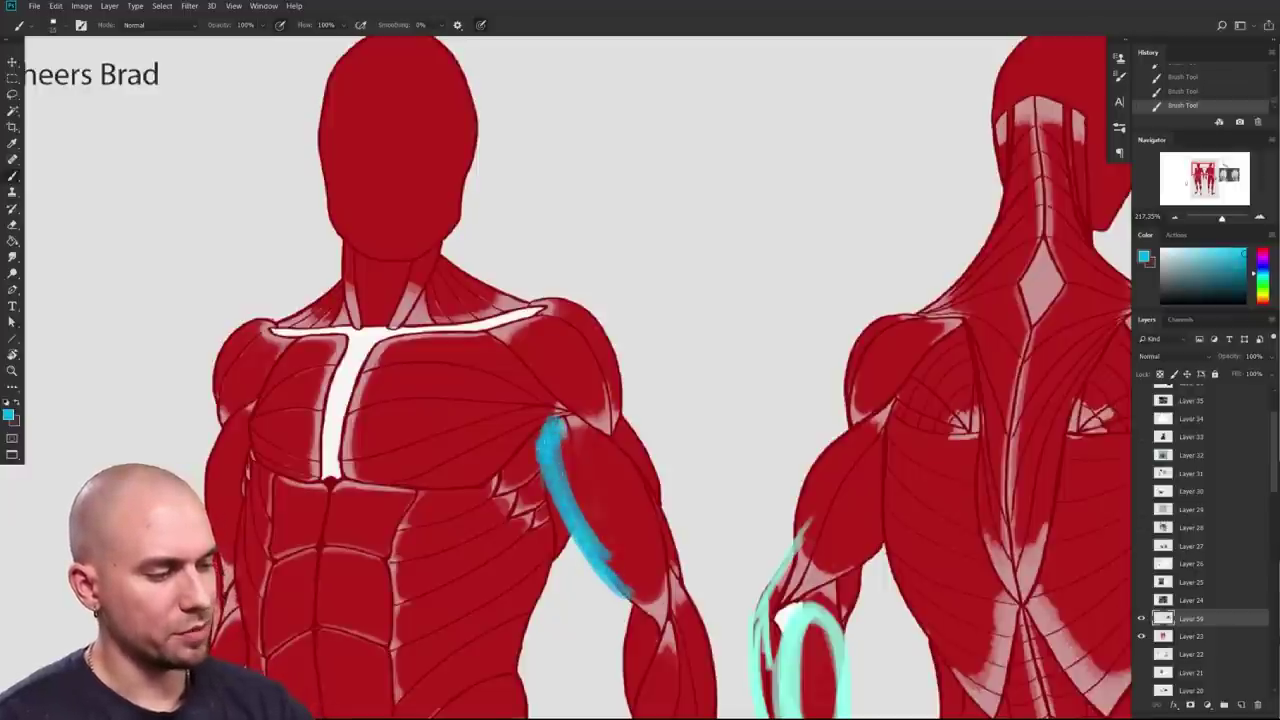
mouse_move(478, 470)
left_mouse_down()
mouse_move(590, 414)
mouse_move(612, 440)
left_mouse_up()
Step: Draw a blue oval on the outer biceps of the front-view figure and fill the inner biceps in teal
scroll(662, 392, "down", 2)
left_click(620, 420, "alt")
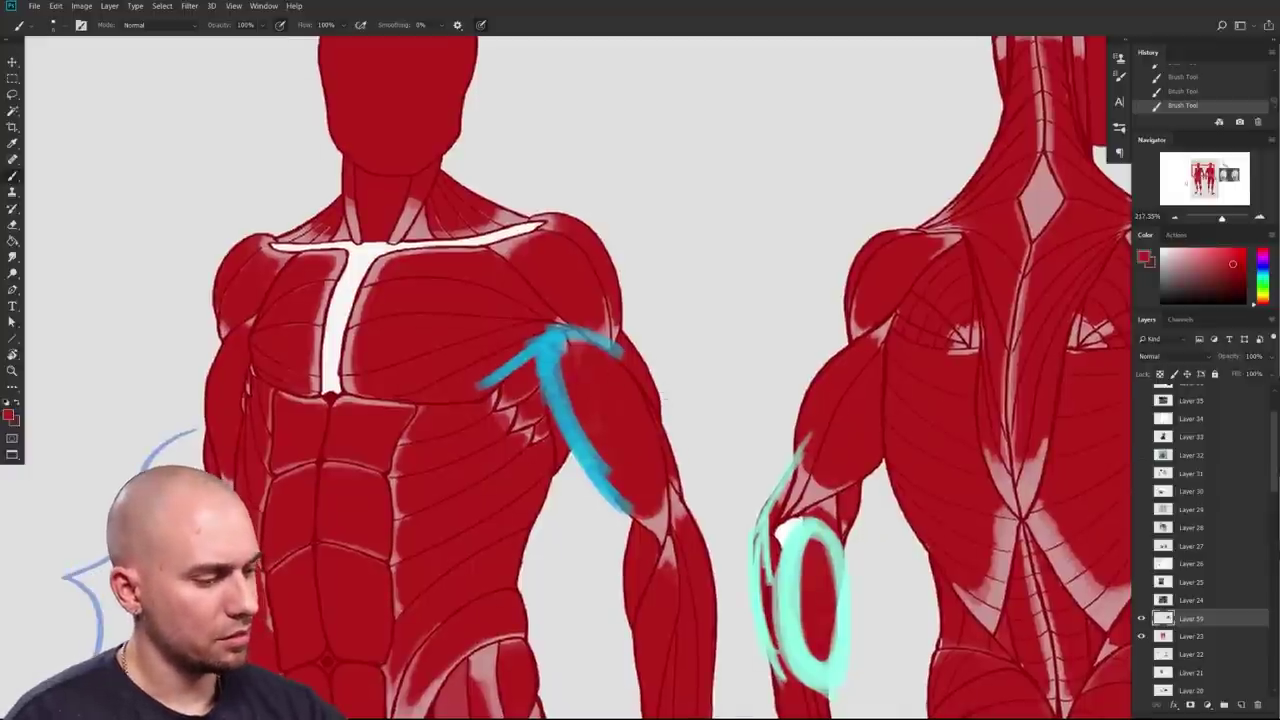
left_click(570, 330, "alt")
mouse_move(598, 352)
left_mouse_down()
mouse_move(652, 458)
mouse_move(640, 412)
left_mouse_up()
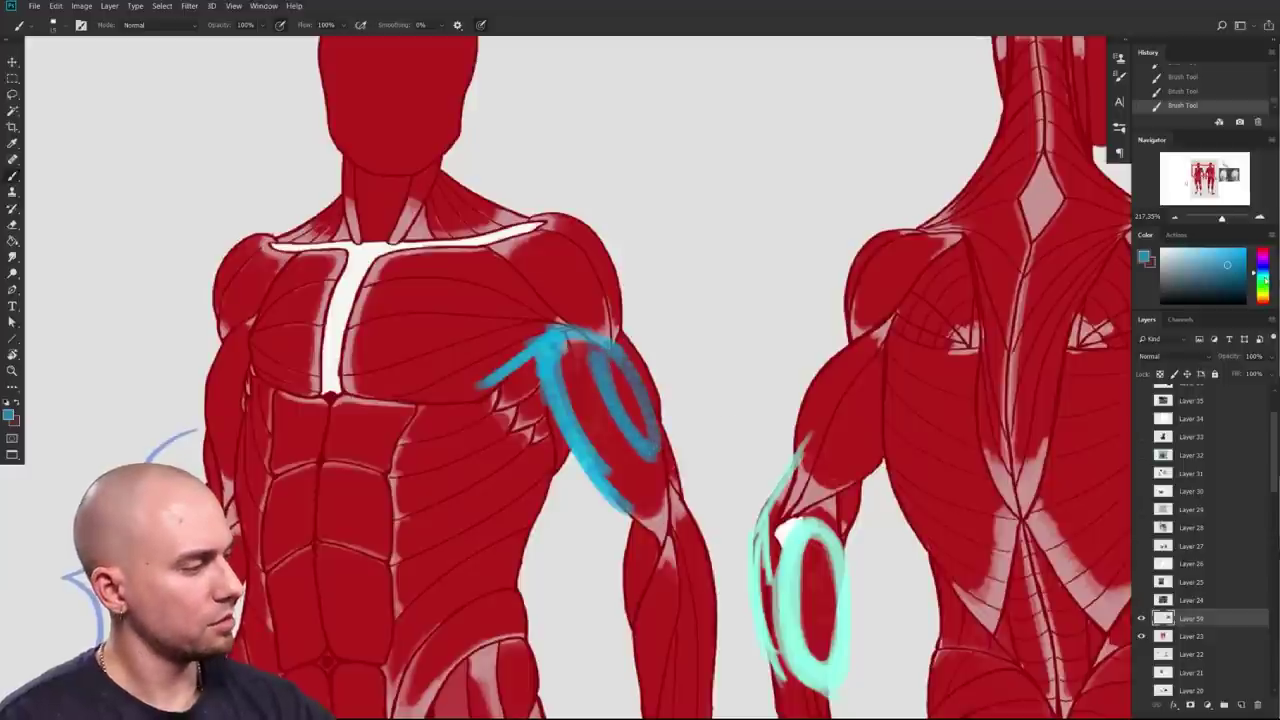
left_click(1263, 277)
key("]")
mouse_move(582, 374)
left_mouse_down()
mouse_move(626, 470)
mouse_move(638, 466)
left_mouse_up()
left_click_drag(824, 418, 788, 380)
Step: Paint a red bulge along the outer upper arm of the front-view figure, below the deltoid
left_click(572, 268, "alt")
left_click_drag(597, 294, 630, 375)
mouse_move(800, 450)
left_mouse_down()
mouse_move(778, 462)
mouse_move(476, 385)
left_mouse_up()
left_click_drag(833, 584, 809, 509)
left_click_drag(892, 601, 757, 562)
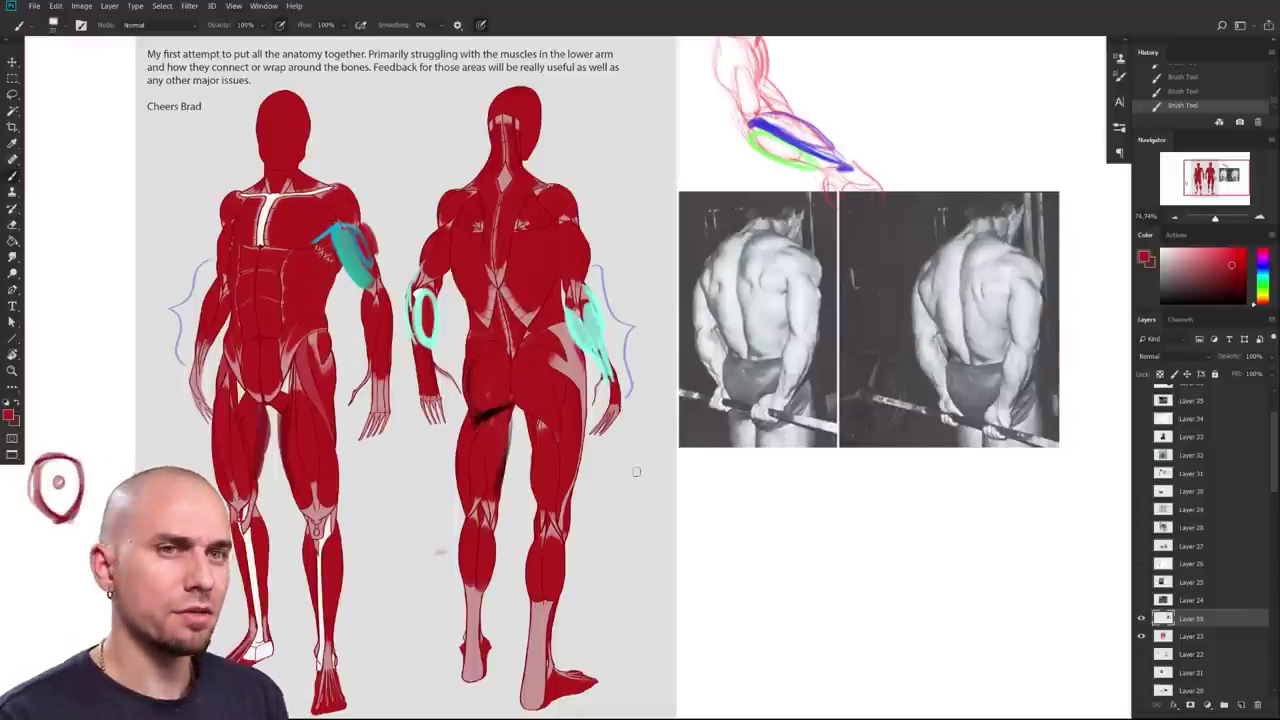
Step: Review both annotated figures alongside the arm sketch and the bodybuilder reference photos
scroll(632, 510, "up", 2)
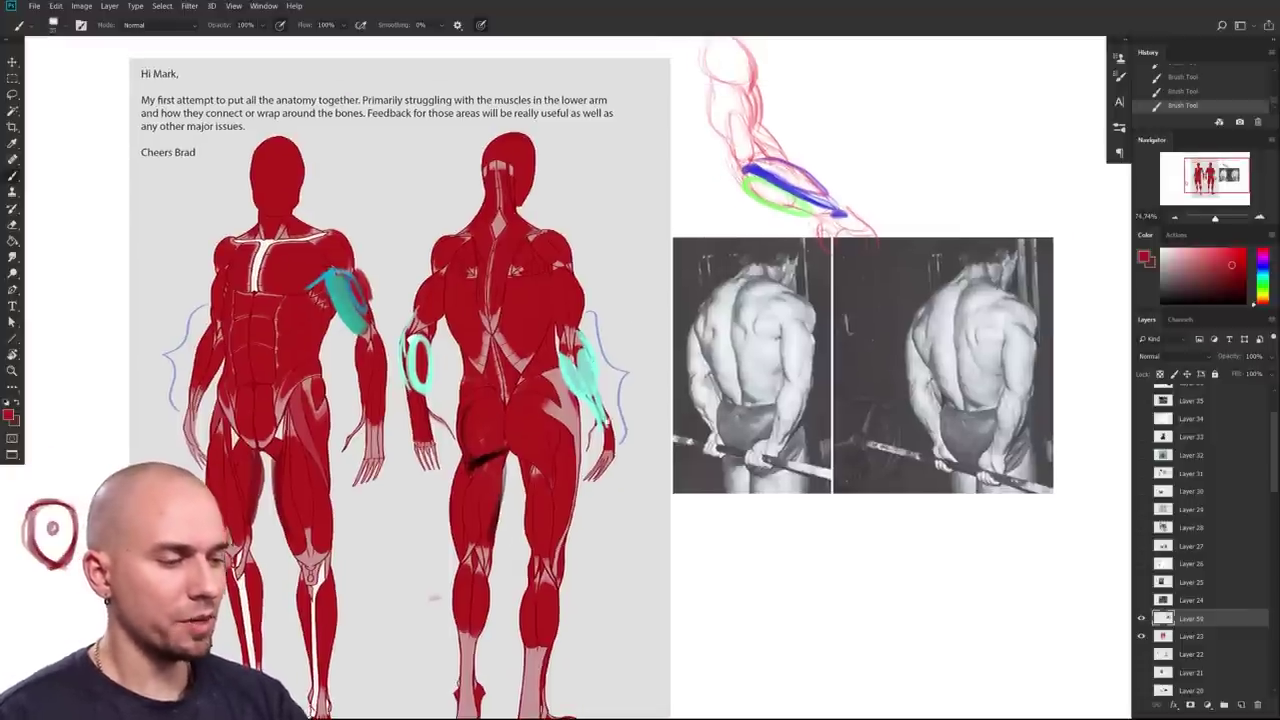
left_click_drag(611, 409, 577, 441)
left_click_drag(748, 610, 626, 635)
key("bracketleft")
key("bracketleft")
left_click_drag(638, 438, 632, 437)
key("ctrl+z")
mouse_move(538, 430)
left_mouse_down()
mouse_move(535, 459)
mouse_move(545, 430)
left_mouse_up()
key("ctrl+z")
left_click_drag(848, 450, 856, 452)
key("ctrl+z")
mouse_move(808, 617)
left_mouse_down()
mouse_move(829, 647)
mouse_move(895, 591)
left_mouse_up()
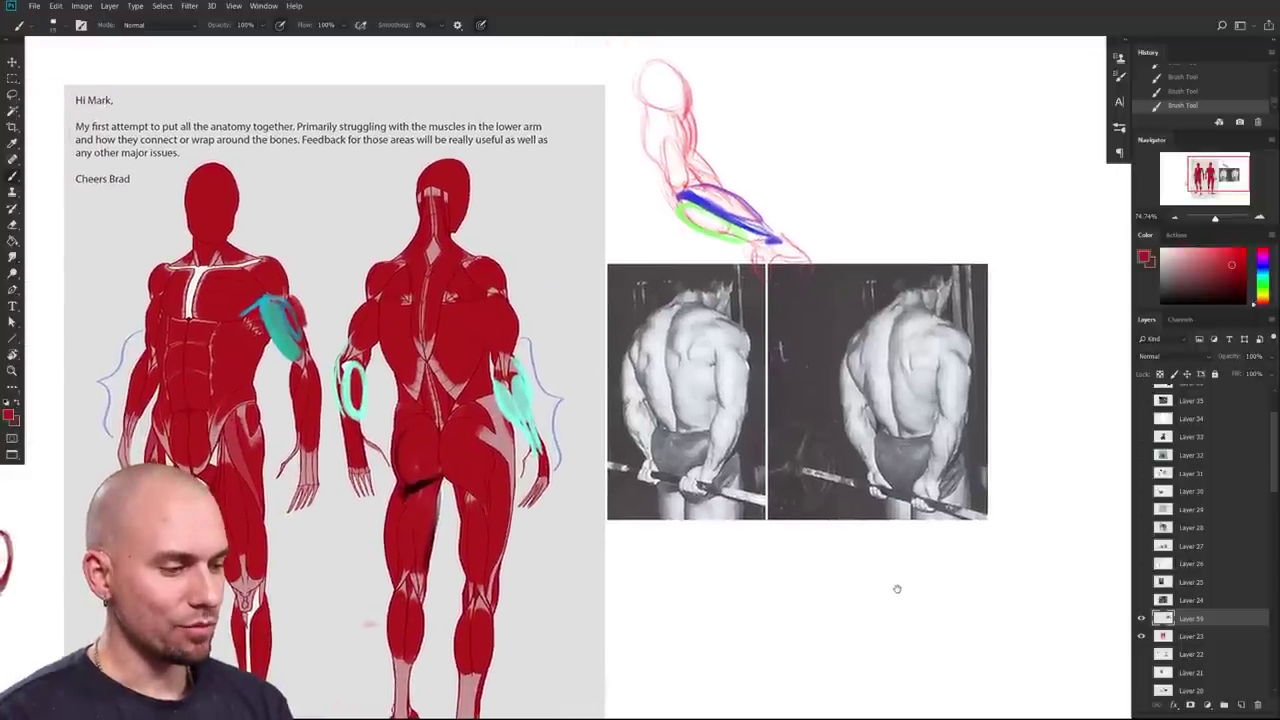
left_click_drag(897, 589, 923, 508)
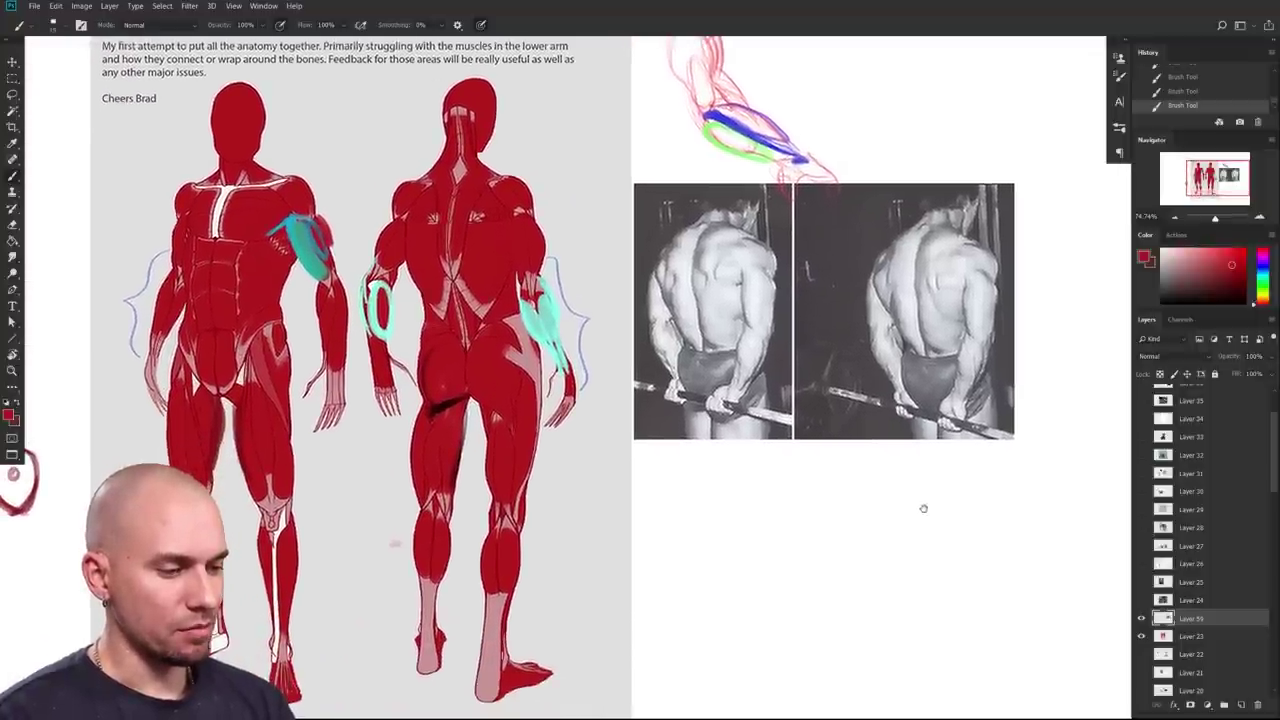
left_click_drag(614, 442, 635, 469)
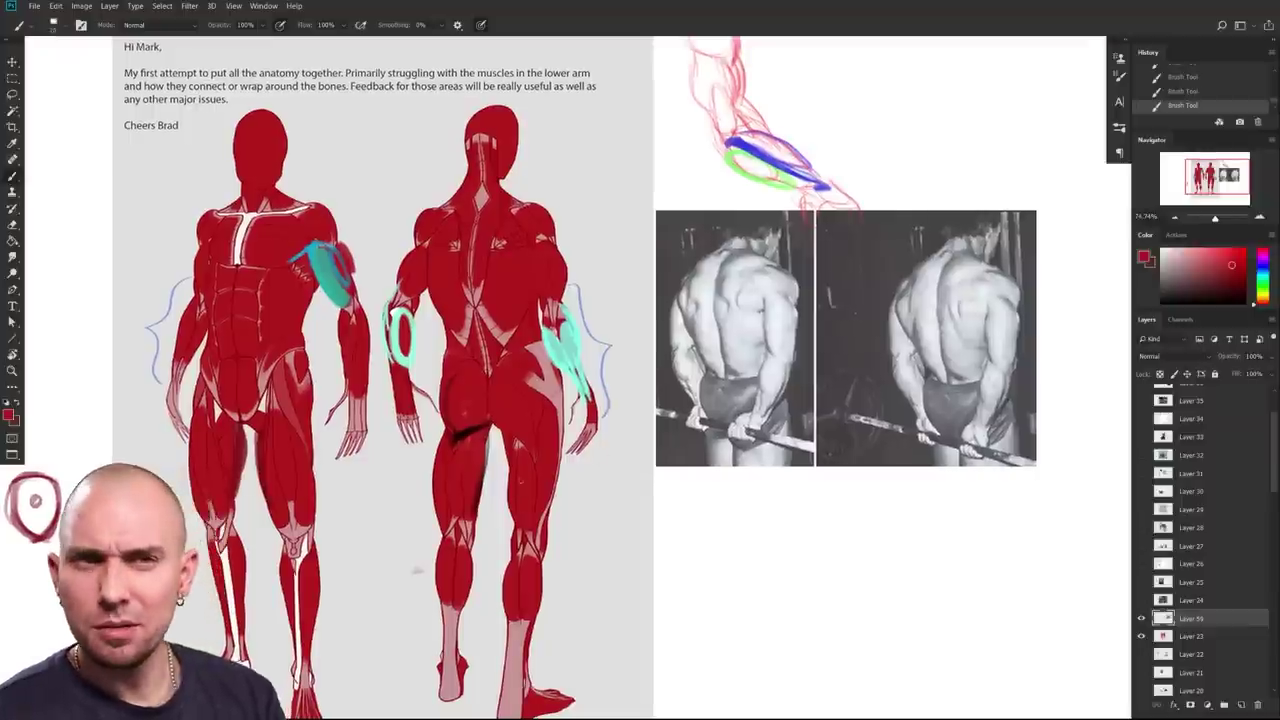
left_click_drag(545, 538, 586, 510)
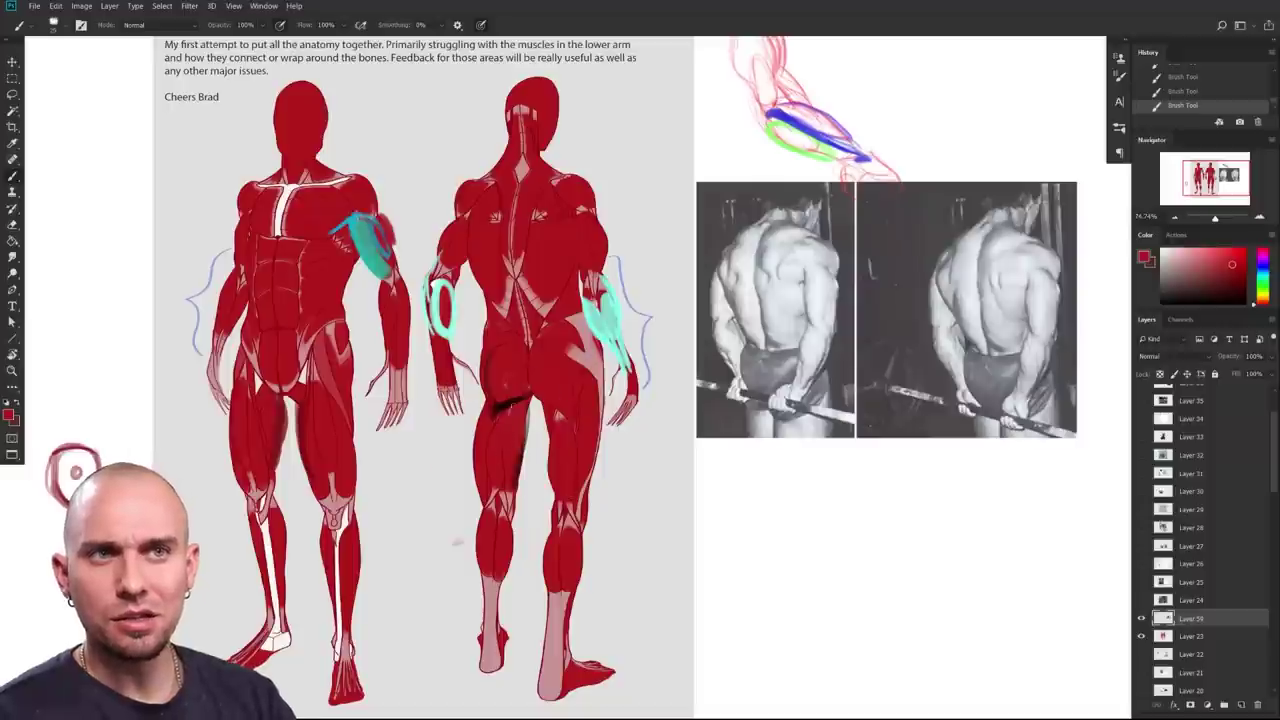
Step: Paint red over the dark shading on the back-view figure's left inner thigh
left_click_drag(515, 479, 530, 398)
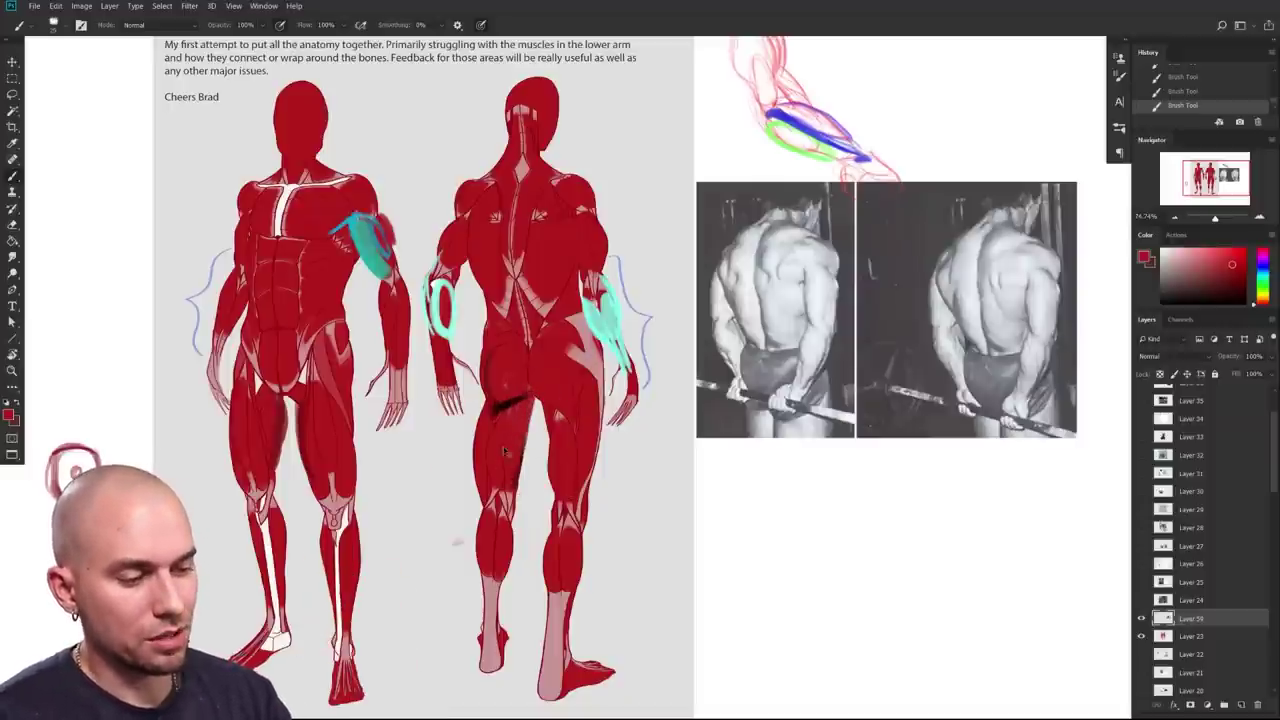
left_click(268, 423, "alt")
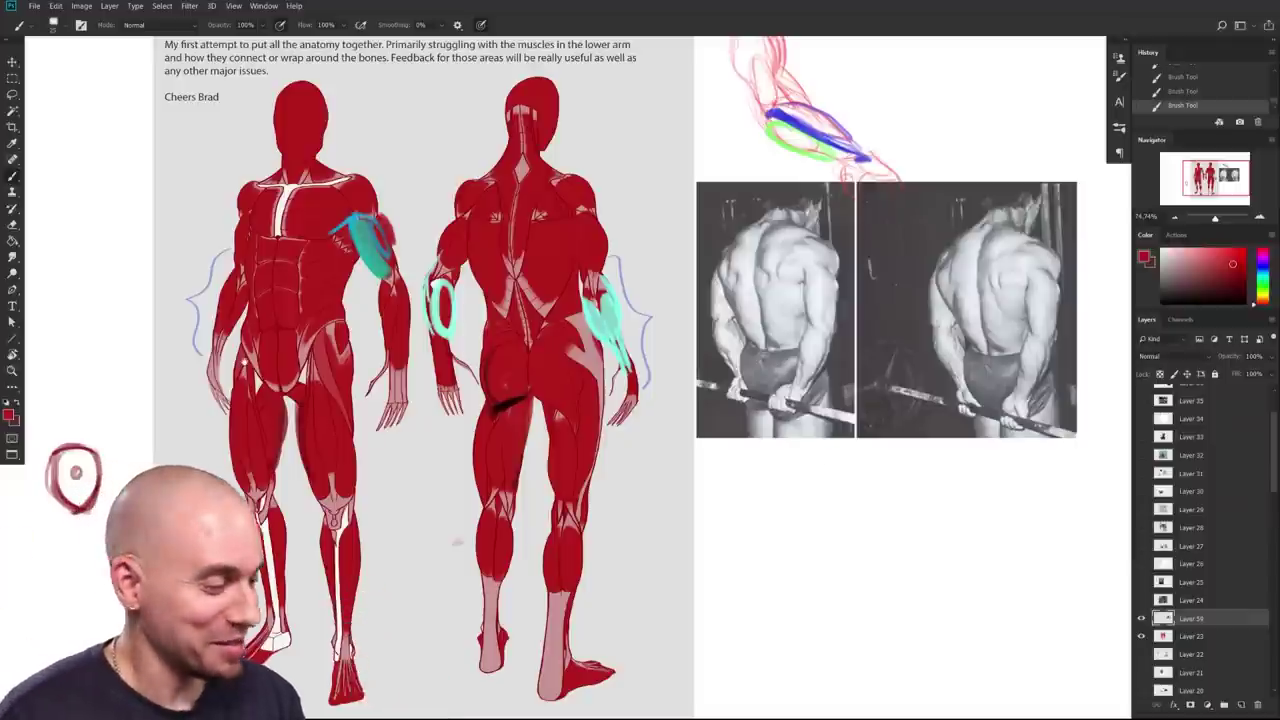
scroll(640, 380, "up", 1)
scroll(640, 380, "up", 2)
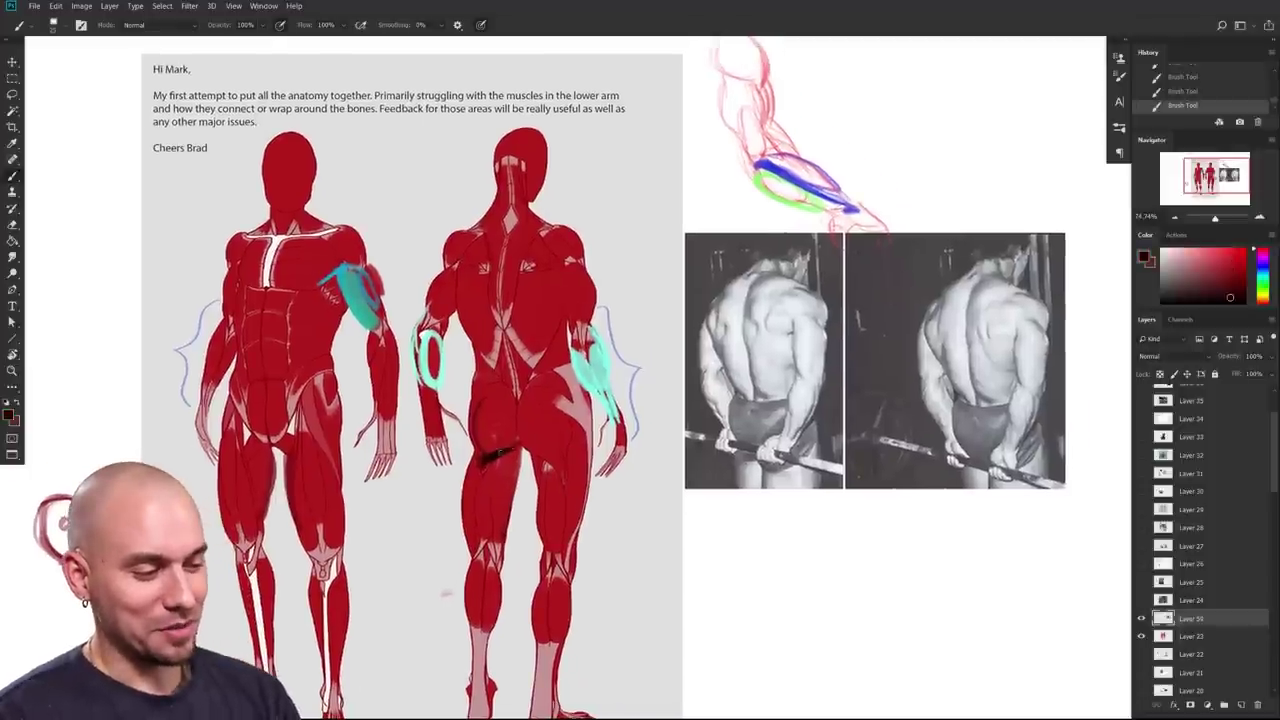
Step: Draw near-black contour lines along the upper edges of both glutes on the back-view figure
key("ctrl+z")
mouse_move(517, 434)
left_mouse_down()
mouse_move(488, 511)
mouse_move(478, 494)
left_mouse_up()
mouse_move(508, 432)
left_mouse_down()
mouse_move(525, 478)
mouse_move(533, 444)
mouse_move(488, 377)
left_mouse_up()
key("ctrl+z")
key("ctrl+z")
key("ctrl+z")
key("ctrl+z")
key("ctrl+z")
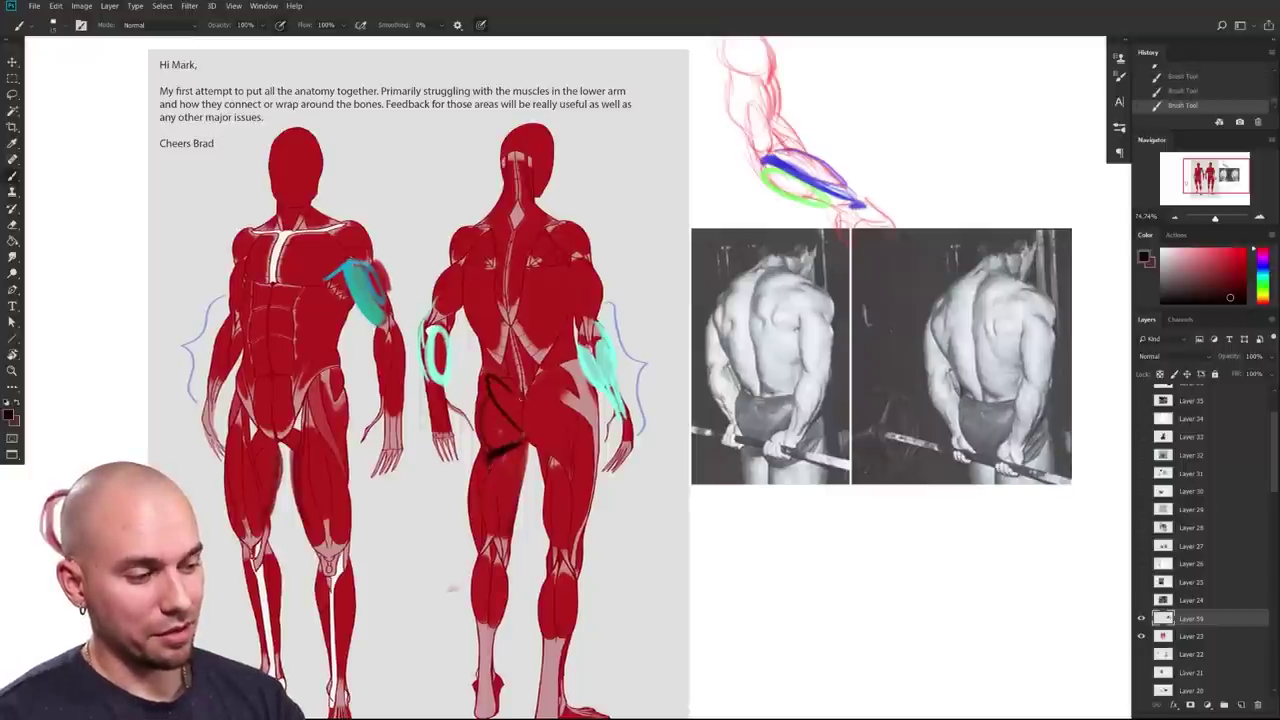
mouse_move(524, 434)
left_mouse_down()
mouse_move(578, 371)
mouse_move(559, 374)
left_mouse_up()
mouse_move(518, 431)
left_mouse_down()
mouse_move(506, 370)
mouse_move(584, 366)
left_mouse_up()
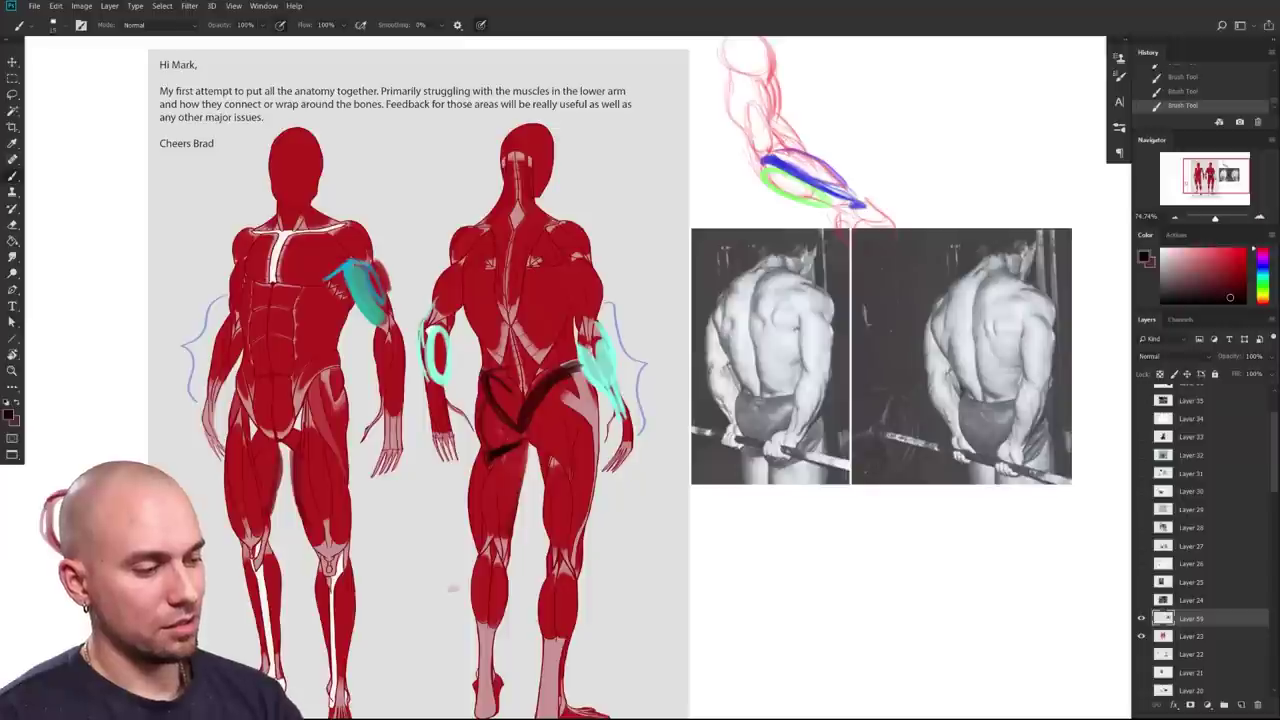
Step: Draw a dark dividing line down the back-view figure's left hamstrings and build out the outer hip in red
mouse_move(500, 422)
left_mouse_down()
mouse_move(490, 512)
mouse_move(507, 540)
mouse_move(489, 518)
left_mouse_up()
left_click(489, 421, "alt")
key("bracketright")
mouse_move(495, 433)
left_mouse_down()
mouse_move(491, 455)
mouse_move(481, 410)
mouse_move(477, 450)
left_mouse_up()
key("bracketright")
key("bracketright")
mouse_move(655, 494)
left_mouse_down()
mouse_move(783, 445)
mouse_move(726, 491)
left_mouse_up()
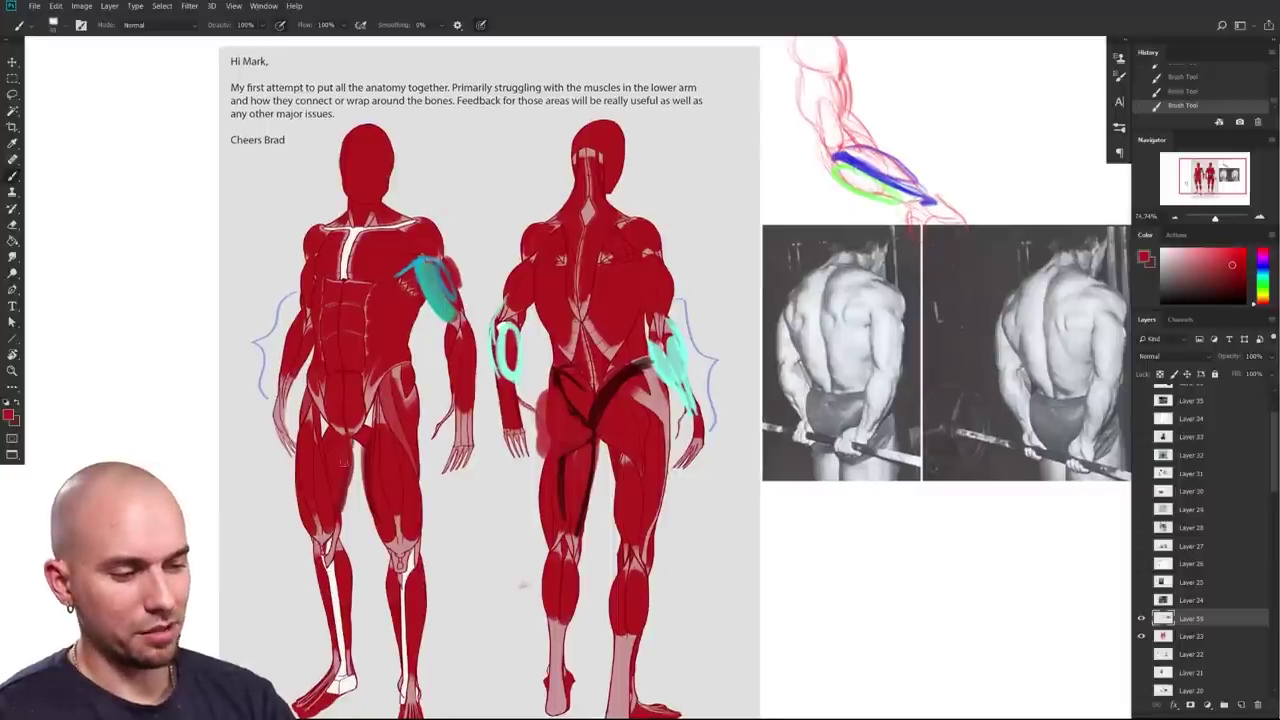
Step: Review the corrected front-view and back-view anatomy figures against the arm sketch and the bodybuilder reference photos
left_click_drag(557, 545, 484, 484)
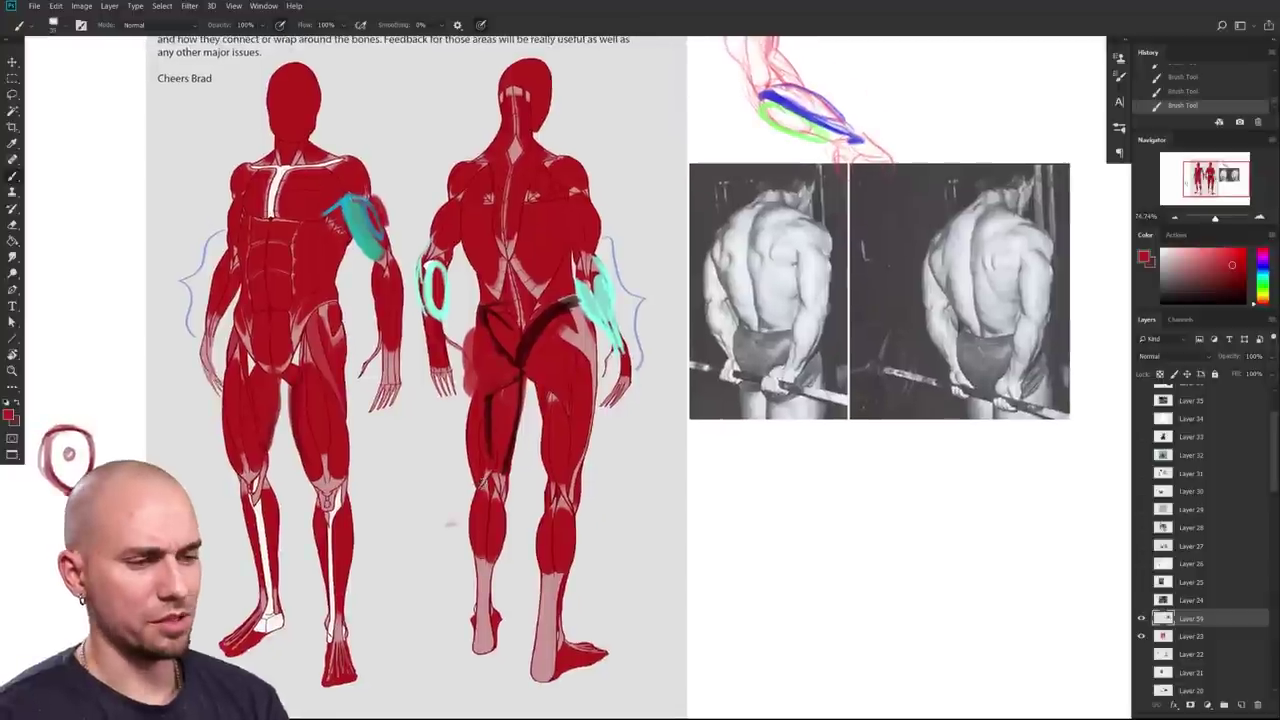
scroll(481, 484, "down", 3)
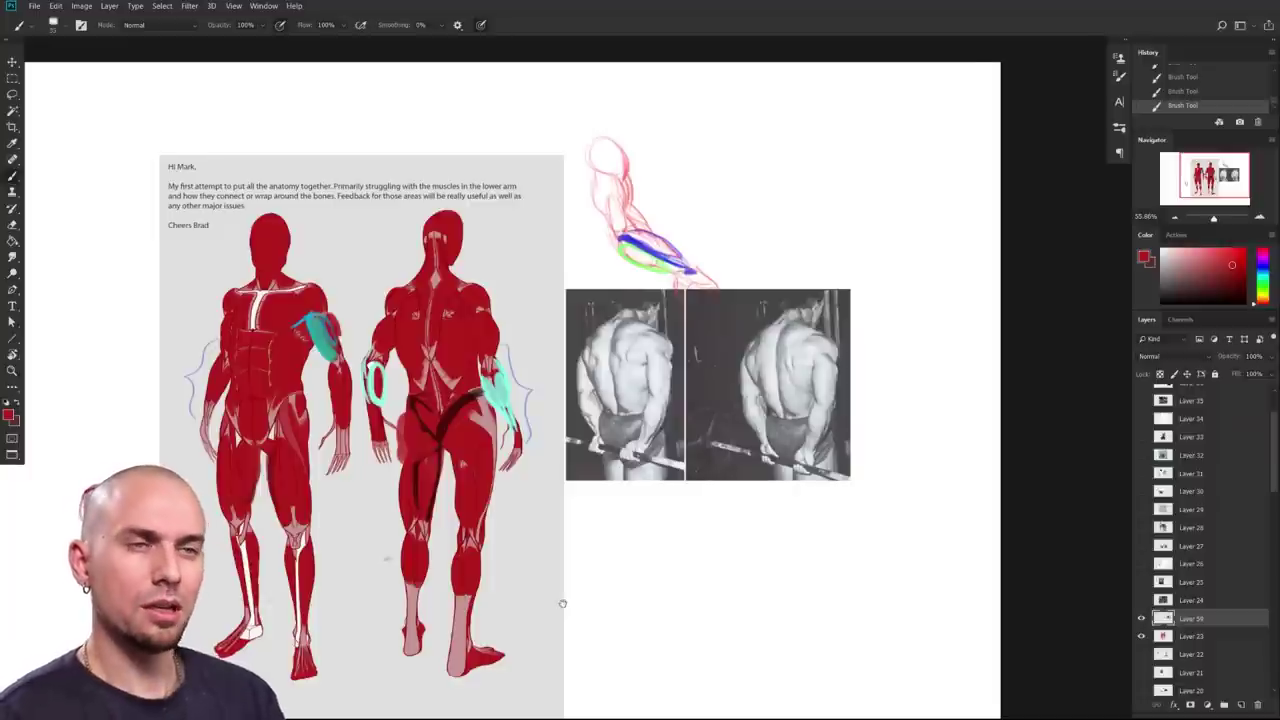
left_click_drag(562, 603, 870, 515)
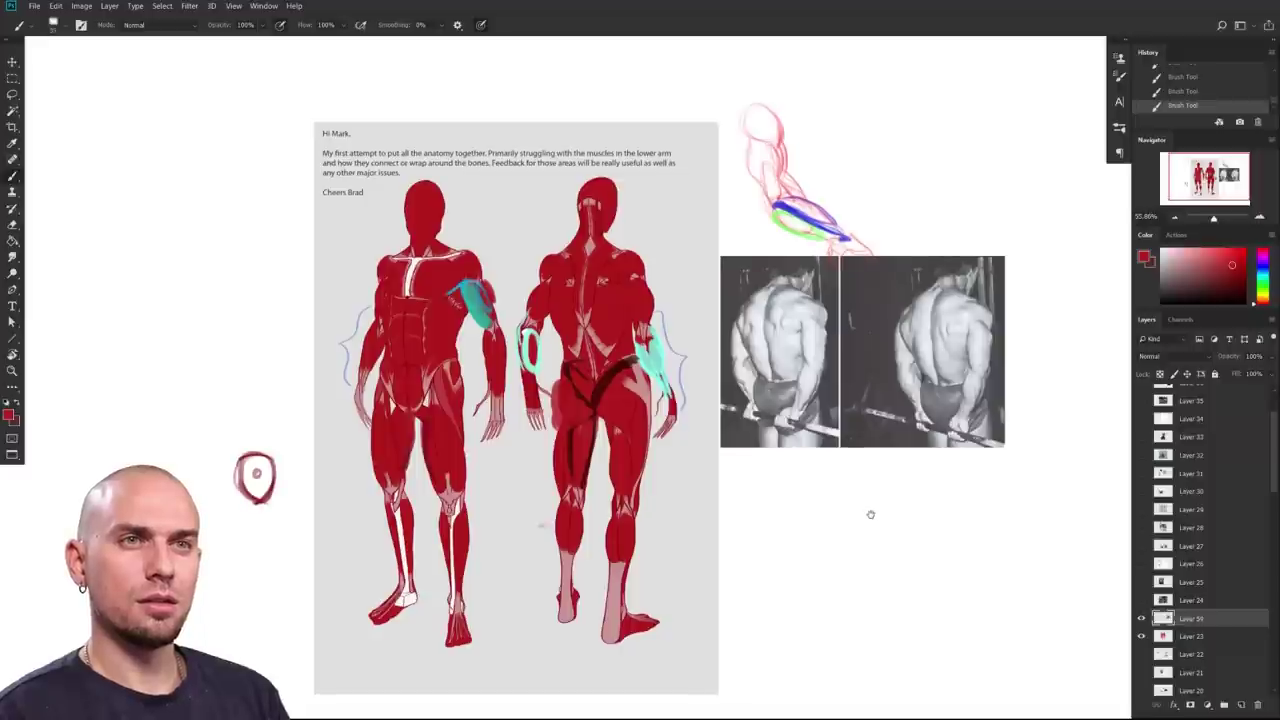
scroll(870, 515, "up", 3)
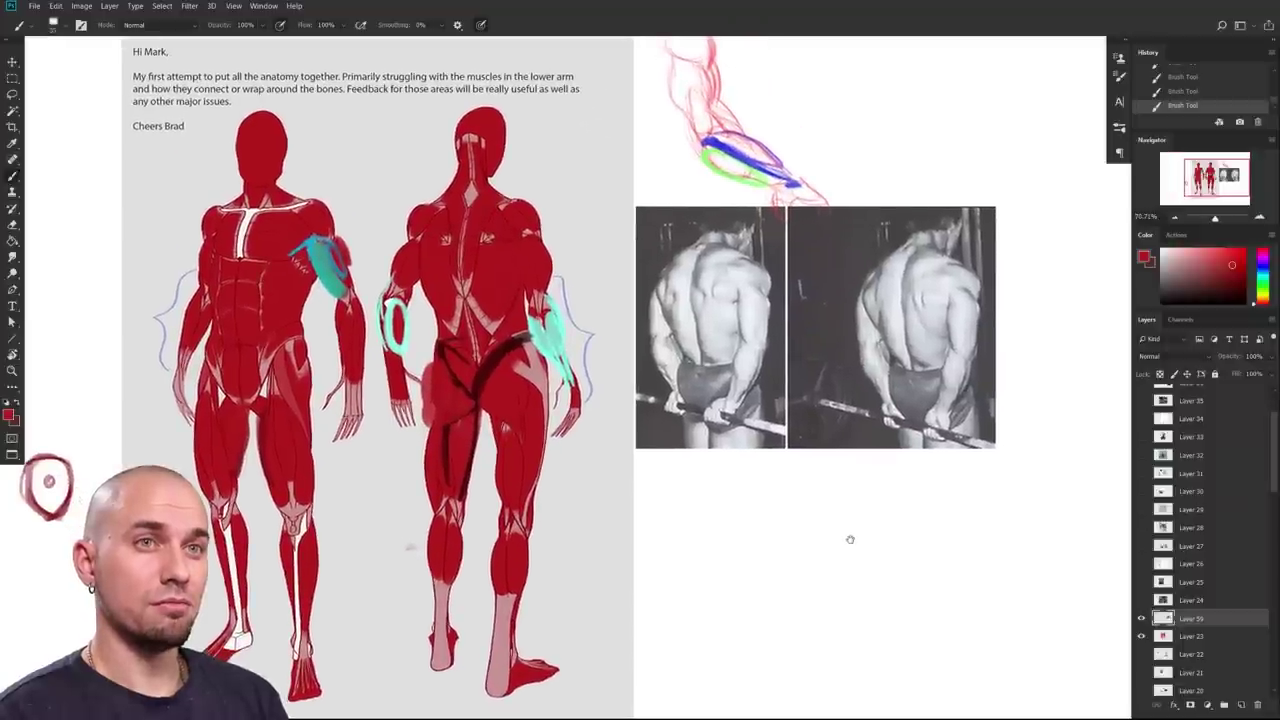
left_click_drag(850, 539, 868, 536)
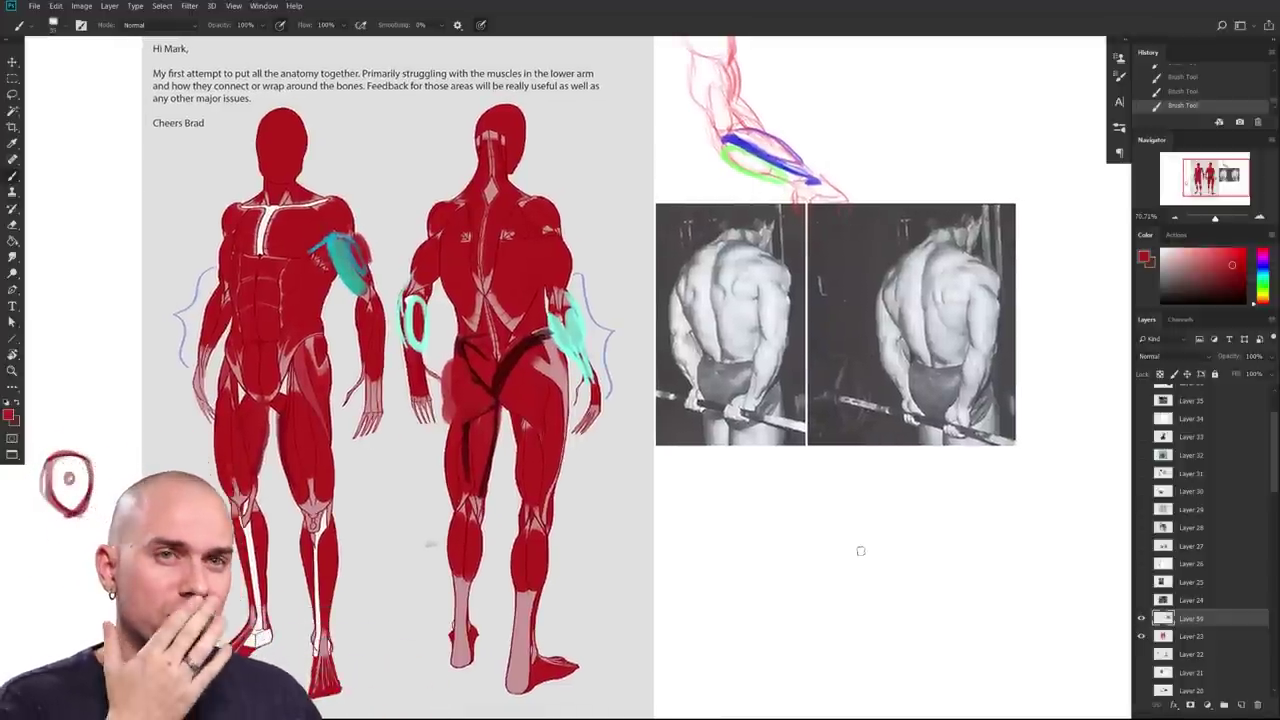
left_click_drag(802, 544, 871, 531)
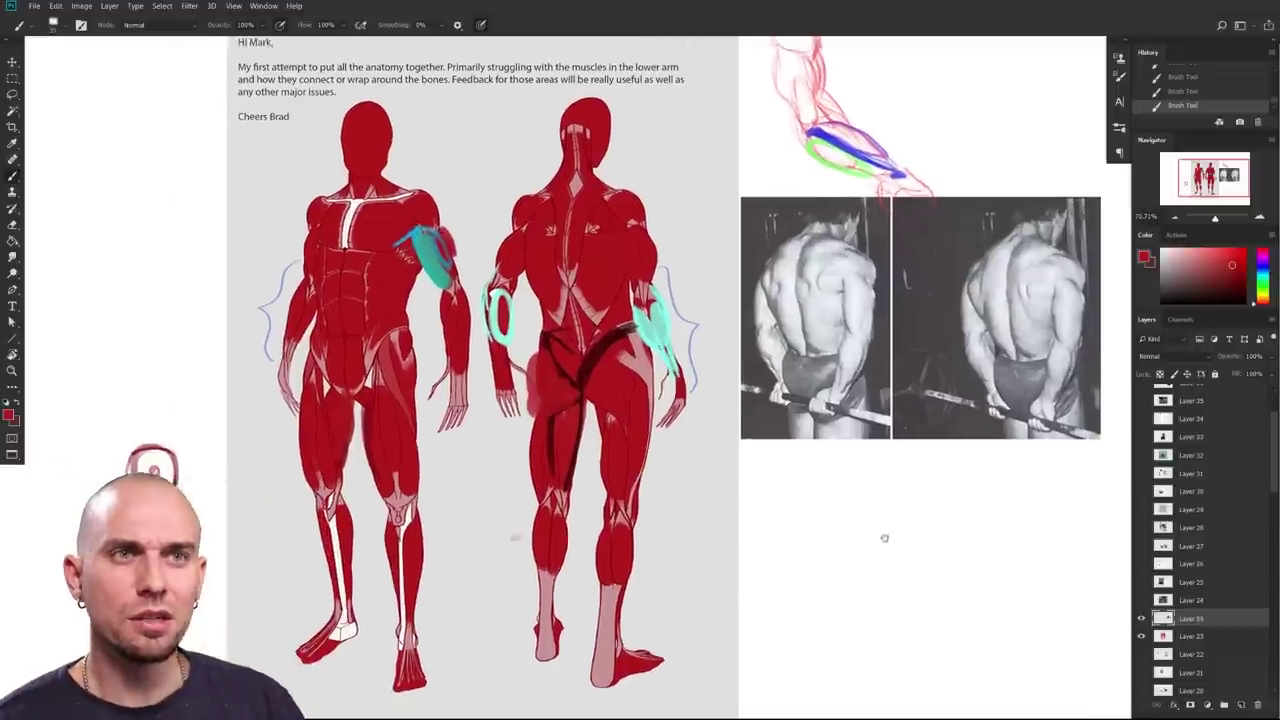
mouse_move(786, 556)
left_mouse_down()
mouse_move(823, 550)
mouse_move(792, 560)
left_mouse_up()
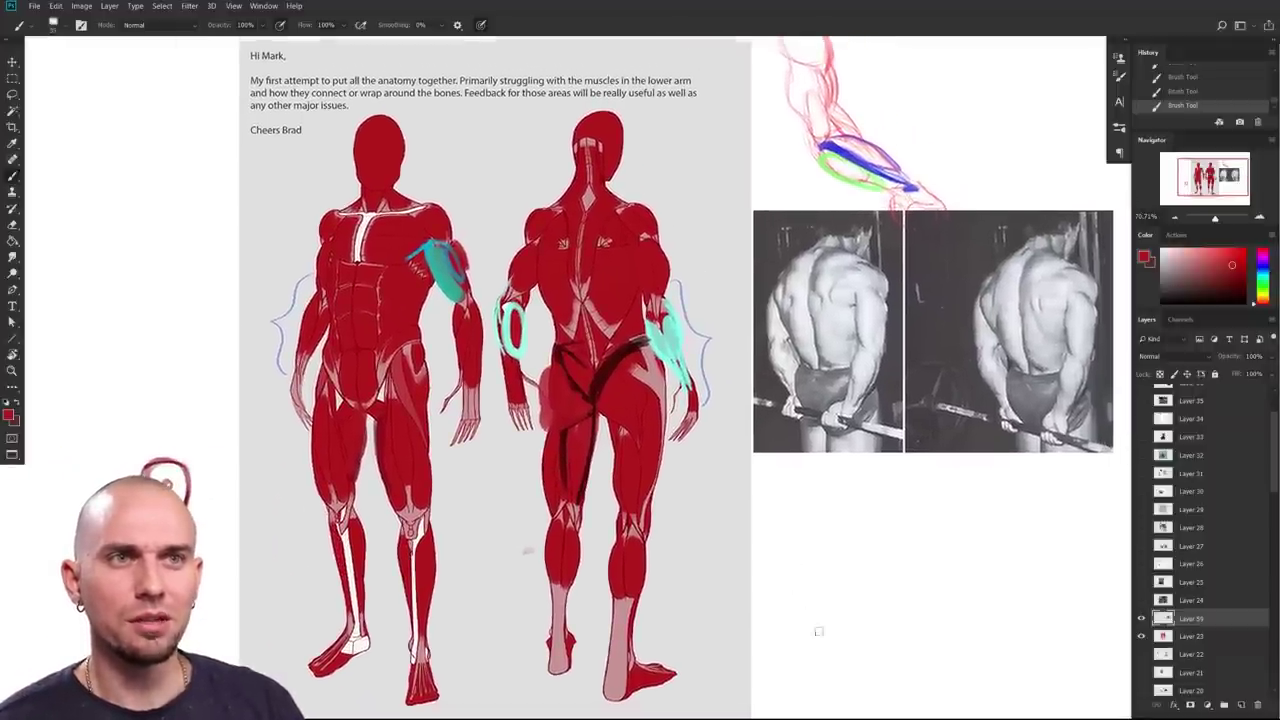
left_click_drag(826, 636, 926, 597)
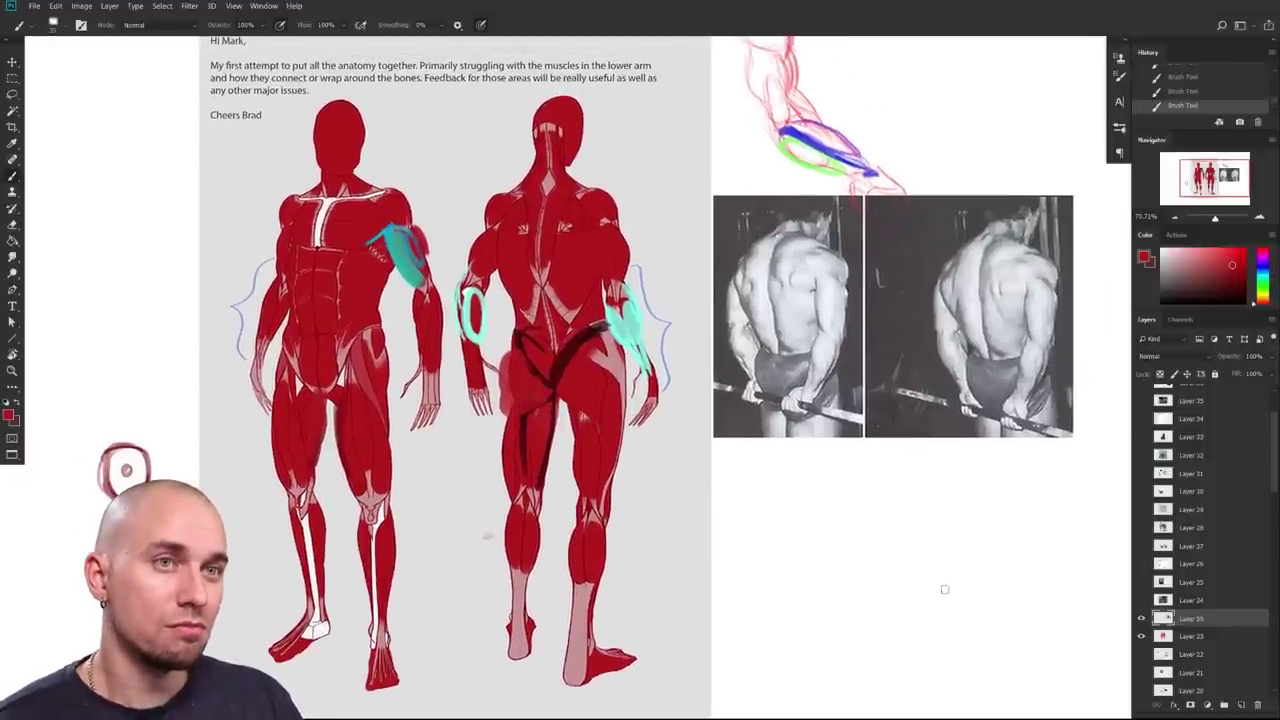
mouse_move(1055, 597)
left_mouse_down()
mouse_move(946, 600)
mouse_move(1056, 588)
left_mouse_up()
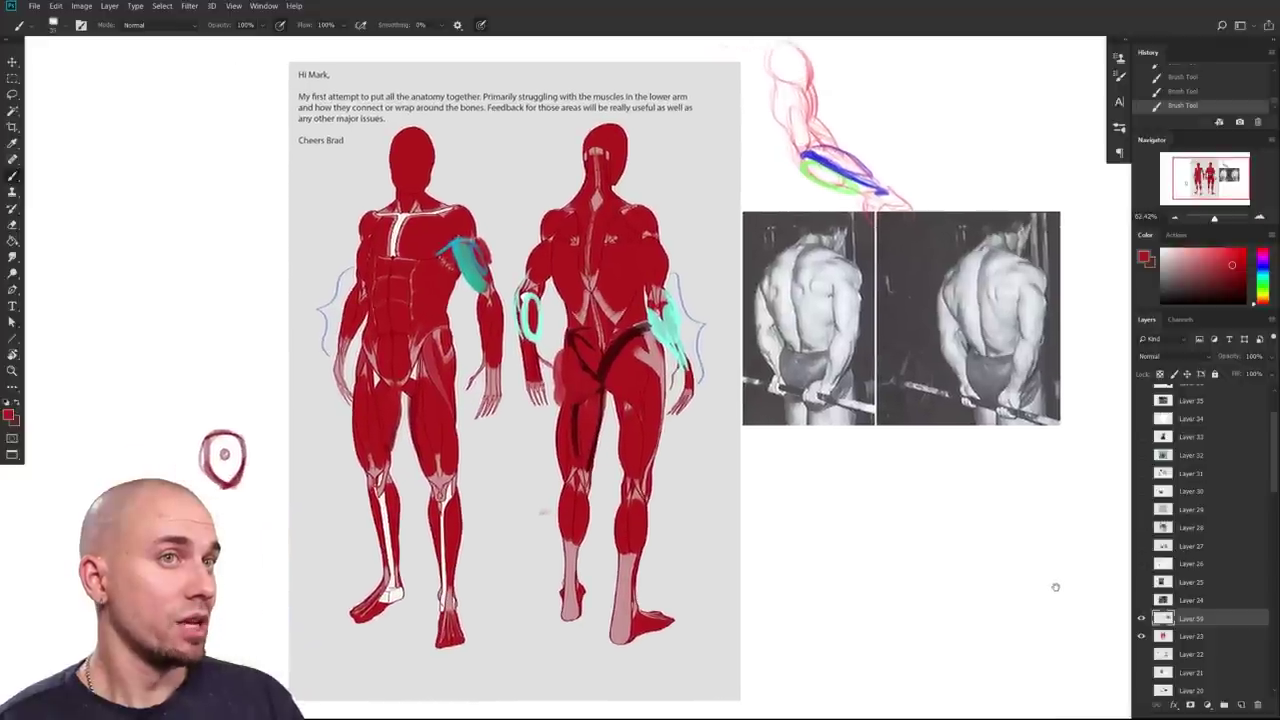
Step: Hide anatomy layers 59 and 23, and show and select Layer 24 with the Art War submission
left_click_drag(1142, 620, 1142, 636)
left_click(1142, 601)
left_click(1187, 602)
left_click_drag(945, 591, 929, 591)
left_click_drag(705, 543, 1005, 563)
scroll(769, 568, "up", 2)
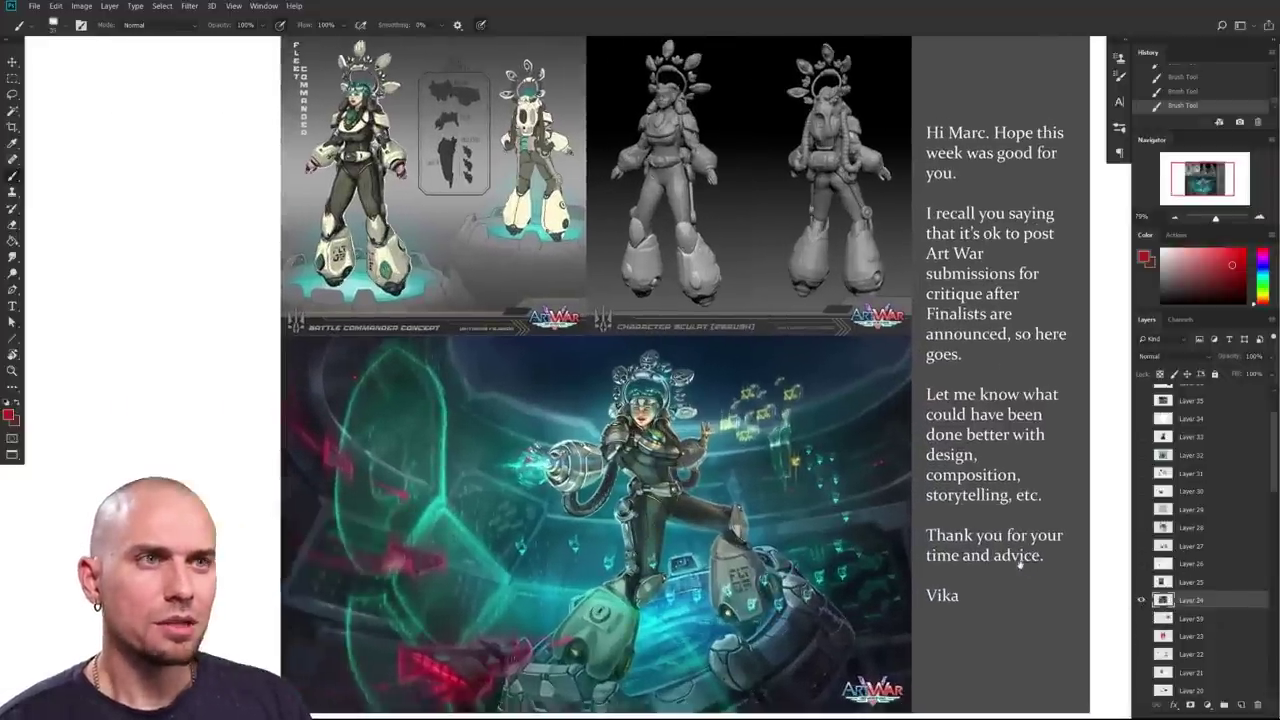
left_click(1142, 601)
left_click(1142, 618)
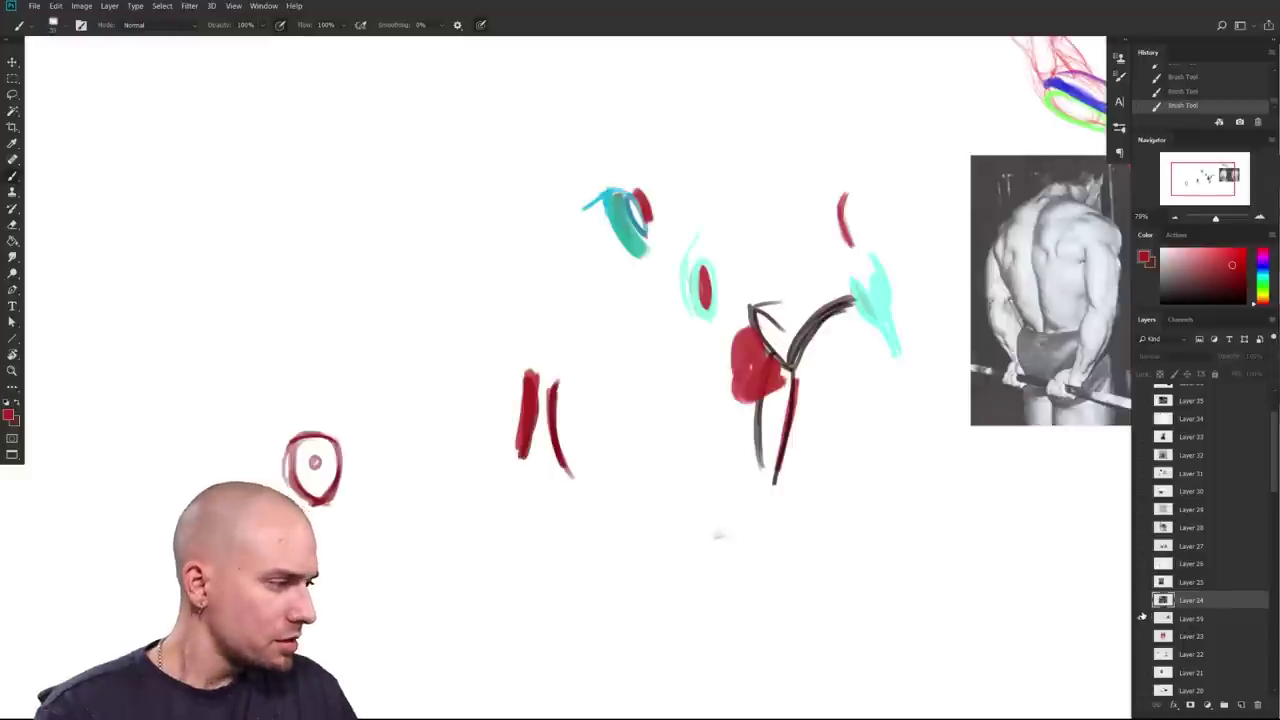
left_click(1142, 618)
left_click(1142, 601)
Step: Set the foreground colour to a bright, fully saturated red for marking up the Art War illustration
left_click_drag(811, 556, 705, 554)
mouse_move(928, 527)
left_mouse_down()
mouse_move(914, 526)
mouse_move(947, 521)
left_mouse_up()
mouse_move(757, 542)
left_mouse_down()
mouse_move(897, 449)
mouse_move(901, 414)
mouse_move(766, 526)
left_mouse_up()
mouse_move(781, 440)
left_mouse_down()
mouse_move(873, 576)
mouse_move(874, 563)
left_mouse_up()
left_click_drag(957, 545, 950, 543)
left_click_drag(1118, 563, 1044, 550)
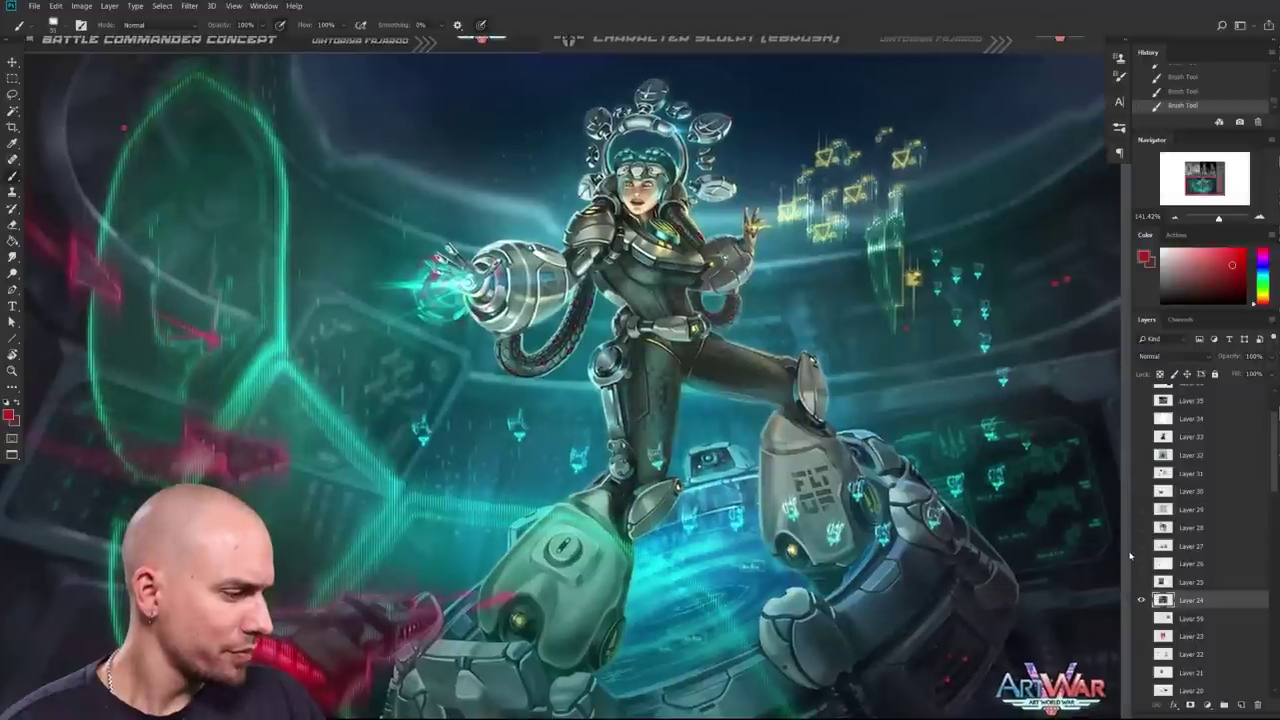
left_click(1244, 251)
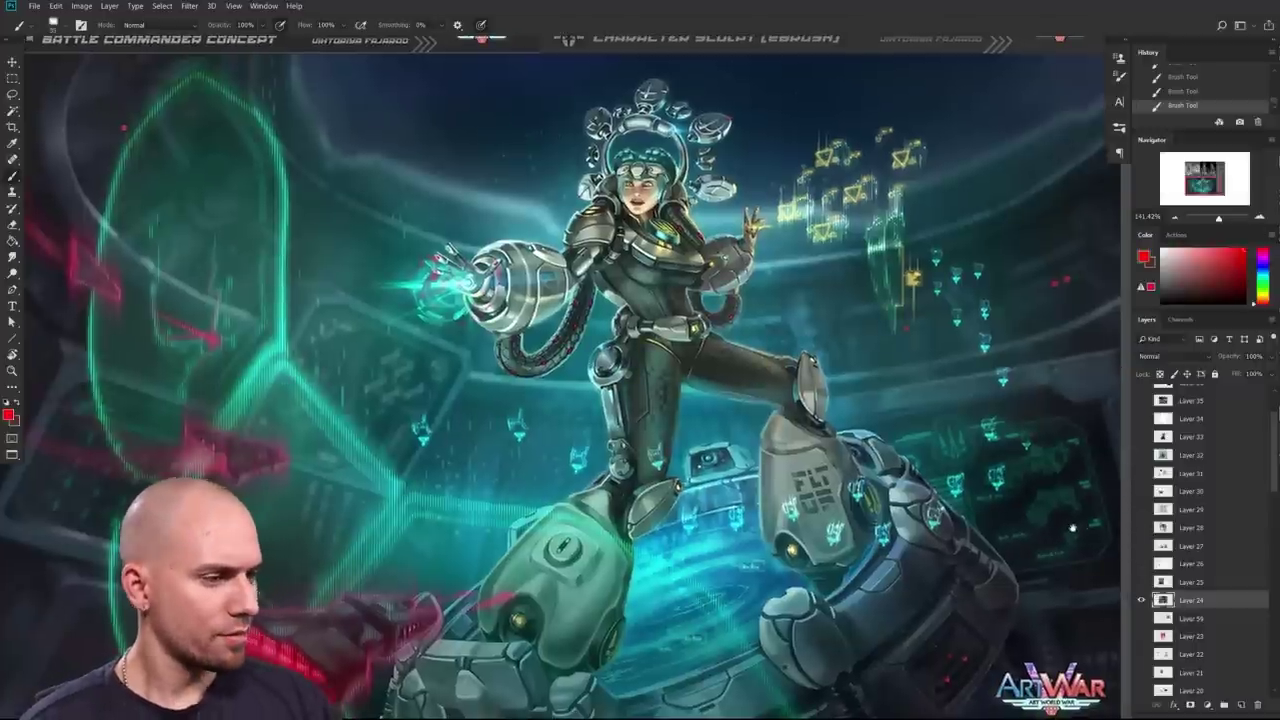
Step: Examine the commander's face, headdress, armour, arm cannon and legs up close in the main illustration
left_click_drag(1073, 527, 1067, 513)
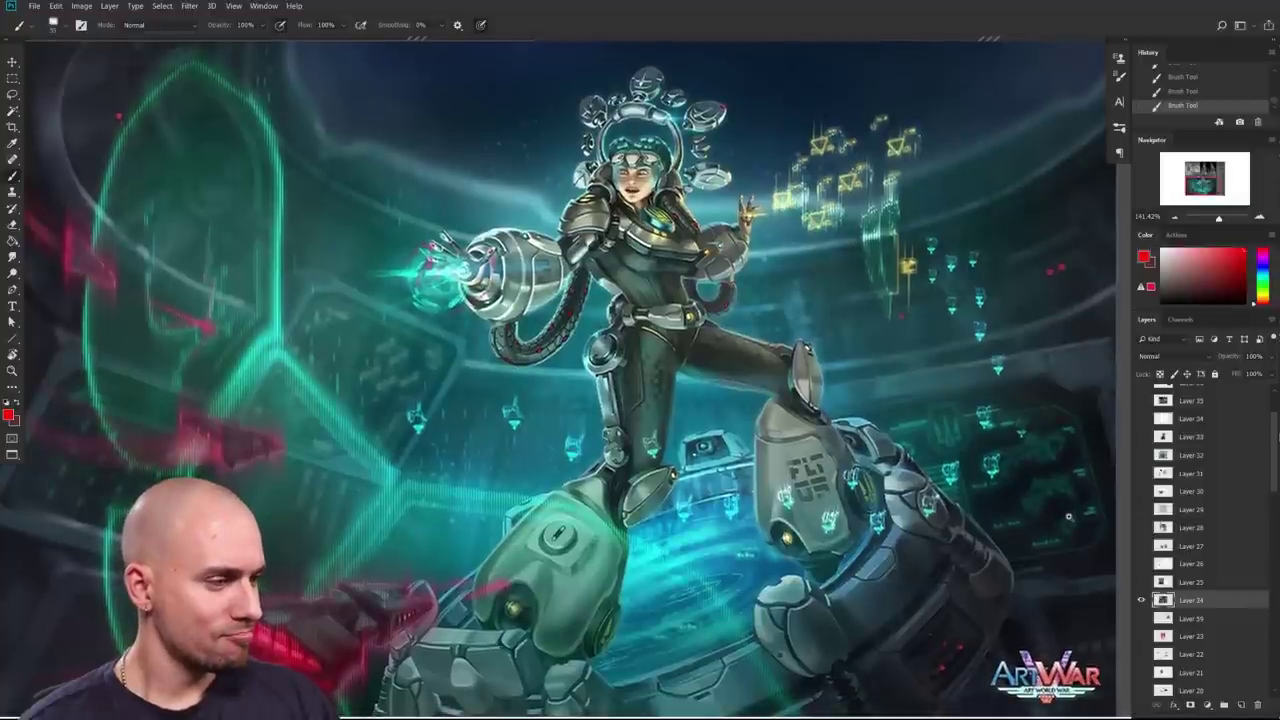
left_click_drag(668, 275, 800, 545)
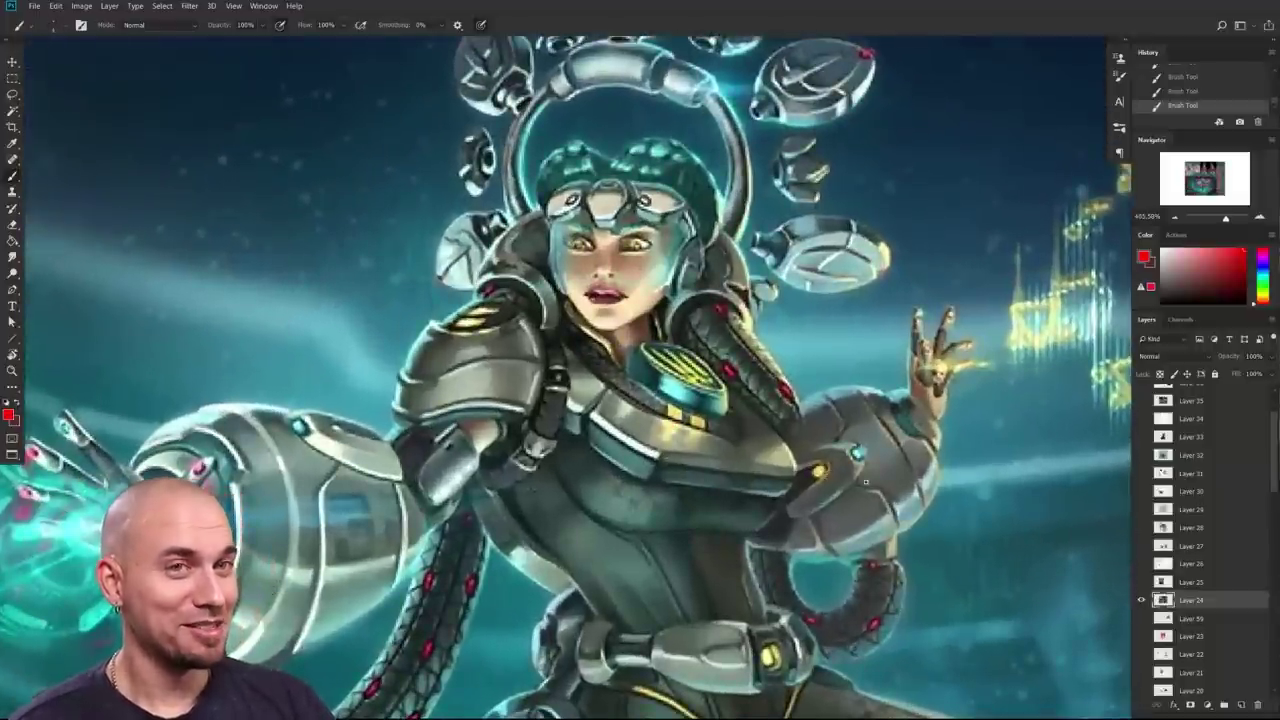
scroll(866, 482, "down", 6)
scroll(912, 444, "up", 3)
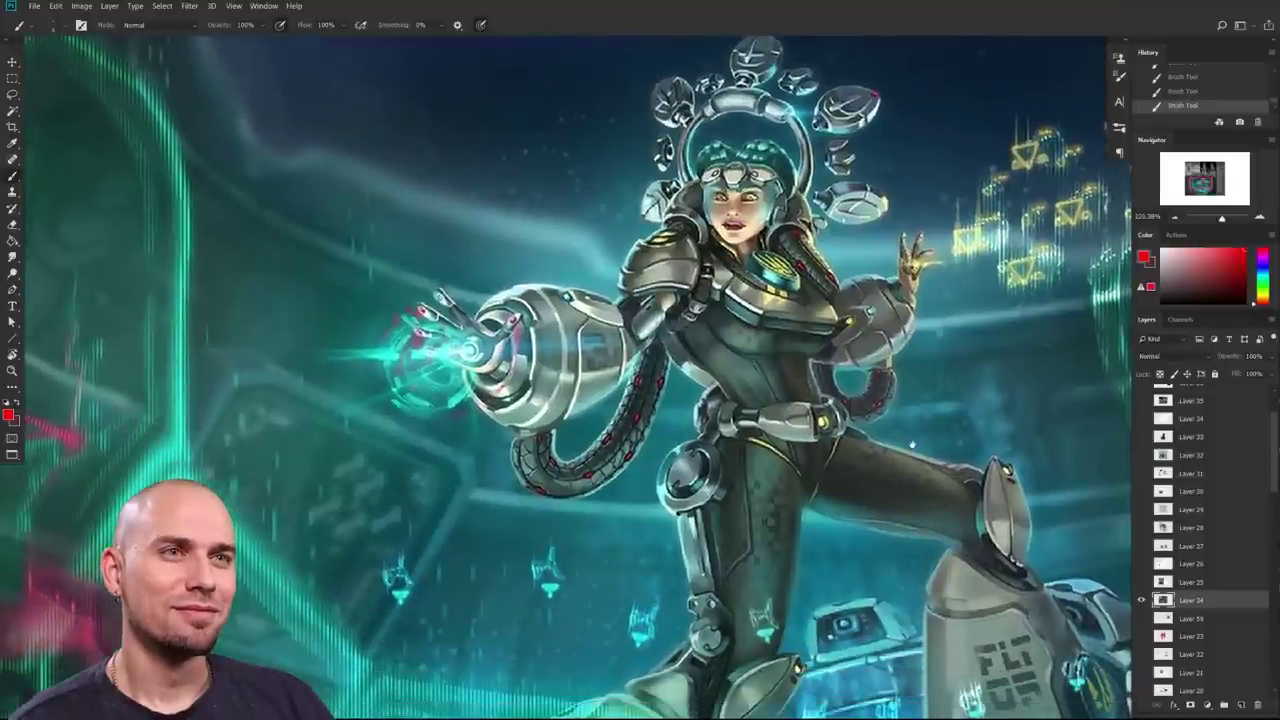
scroll(910, 460, "down", 2)
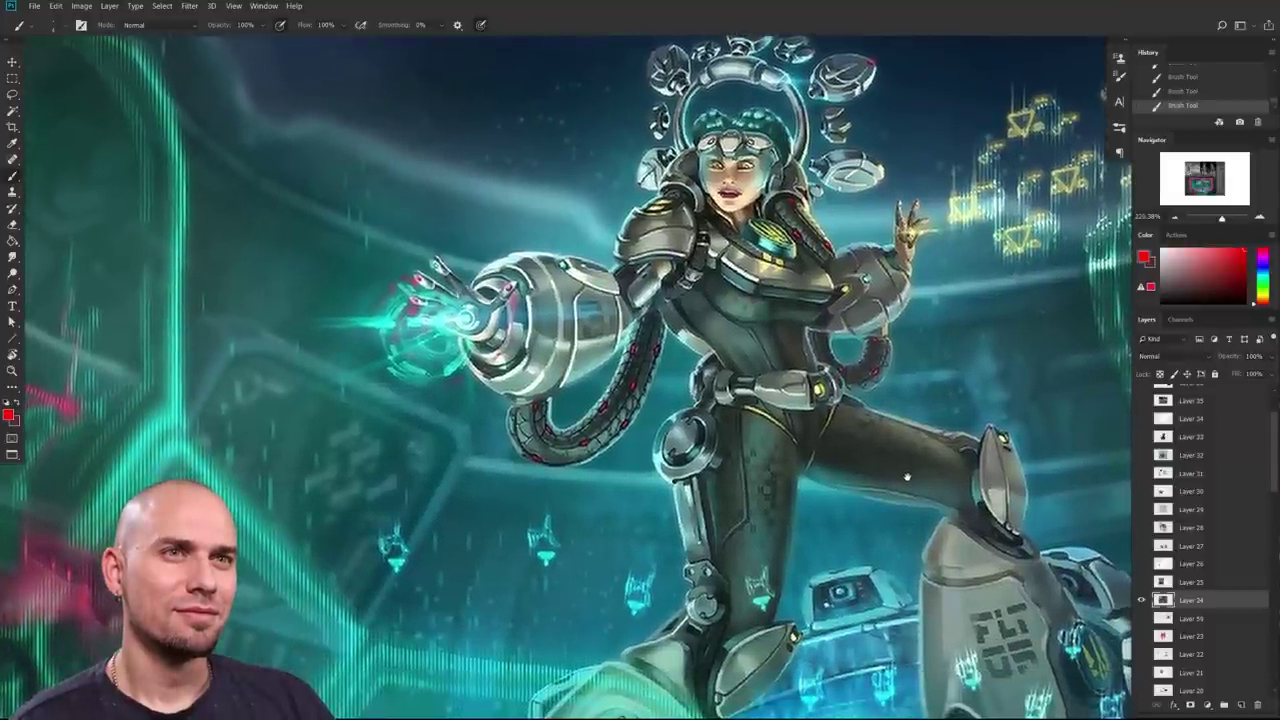
scroll(908, 470, "down", 5)
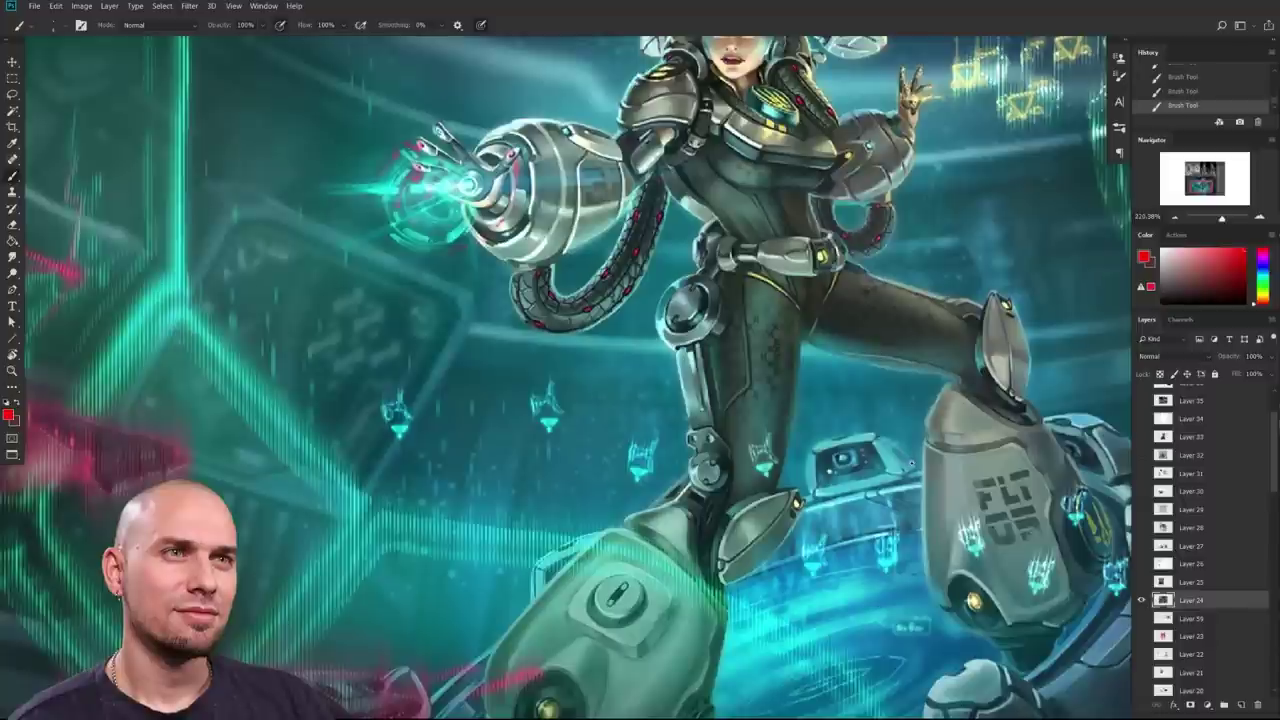
left_click_drag(911, 463, 868, 468)
left_click_drag(959, 494, 955, 486)
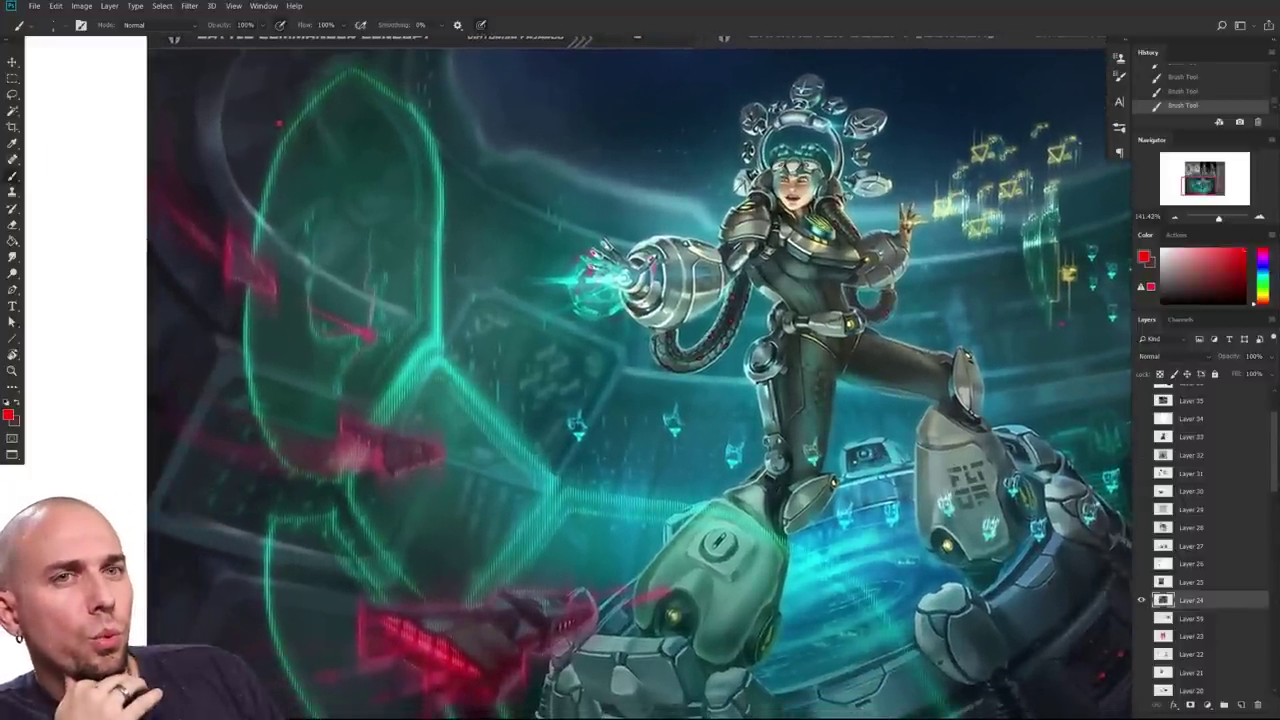
Step: Compare the main illustration with the battle commander concept, the character sculpt and the student's written critique request
left_click_drag(903, 438, 725, 463)
left_click_drag(1100, 505, 1068, 425)
left_click_drag(812, 479, 750, 638)
left_click_drag(608, 478, 740, 548)
left_click_drag(956, 478, 864, 533)
scroll(864, 533, "down", 5)
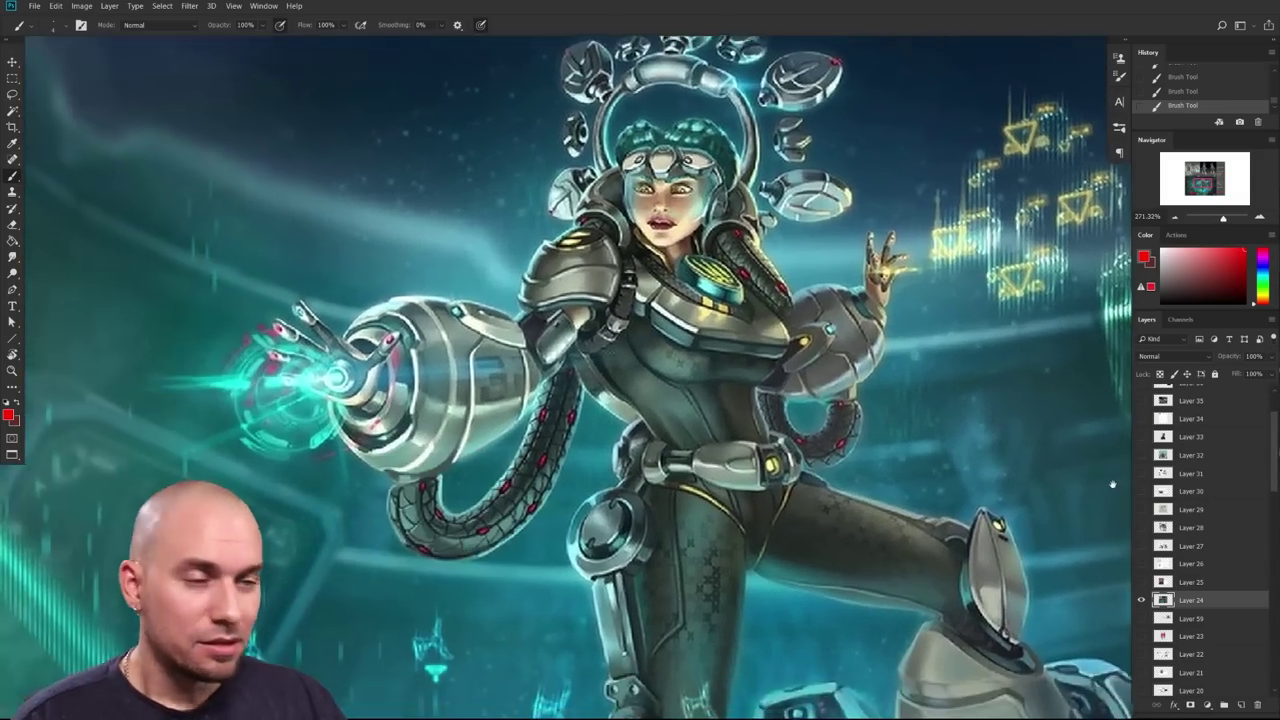
scroll(825, 530, "down", 3)
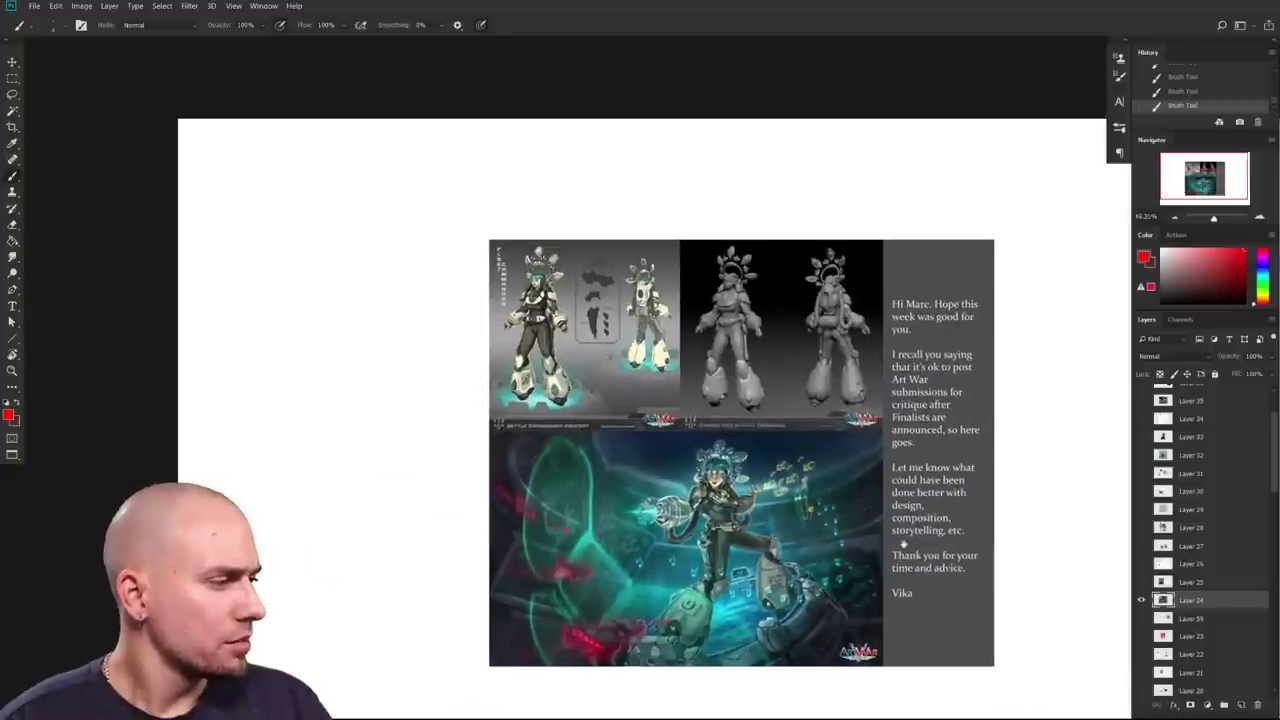
scroll(894, 508, "up", 3)
left_click_drag(894, 508, 1022, 491)
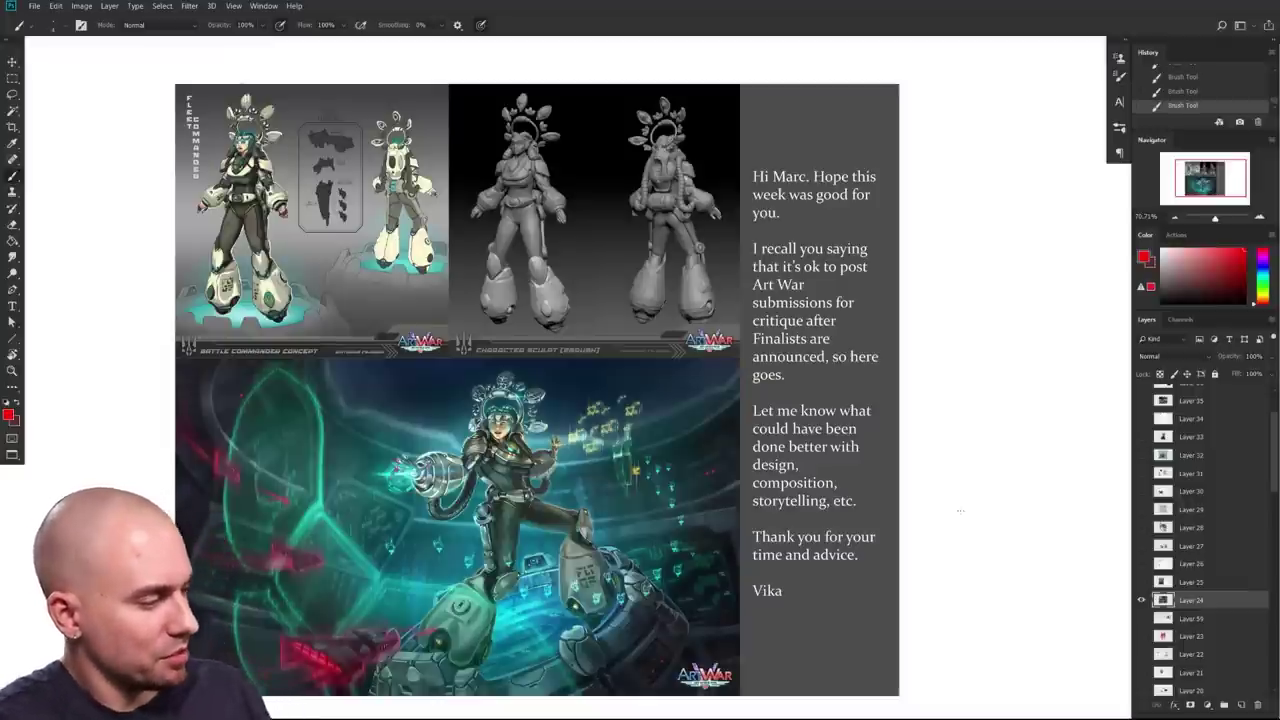
left_click_drag(887, 440, 950, 414)
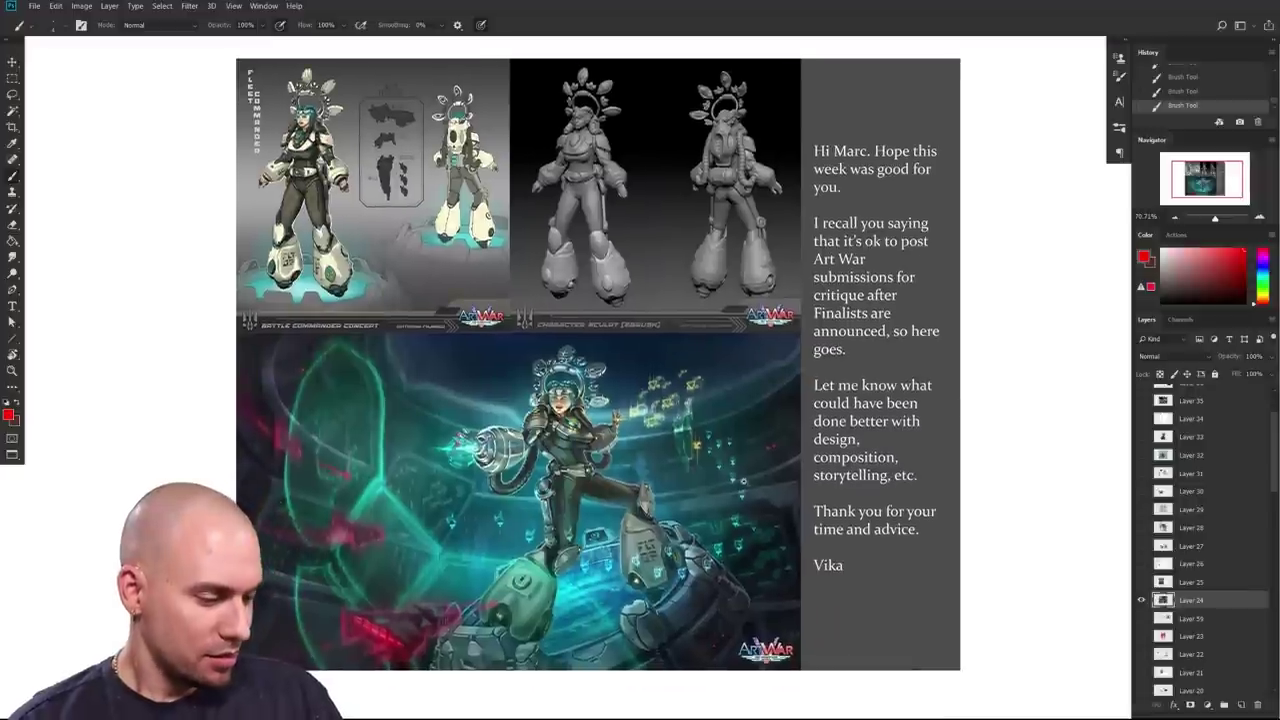
left_click_drag(745, 483, 806, 471)
Step: Examine the whole illustration's composition, including the green hologram, red enemy shapes, commander and surrounding command deck
scroll(805, 471, "up", 3)
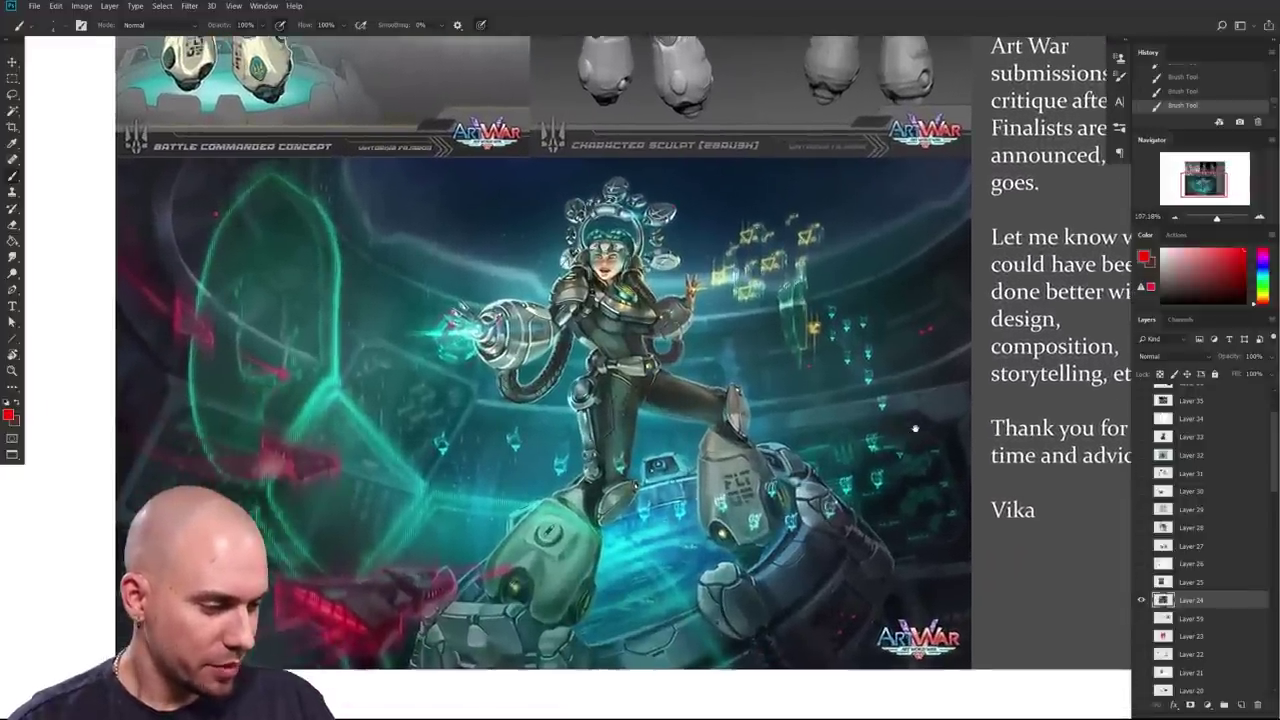
scroll(904, 462, "up", 3)
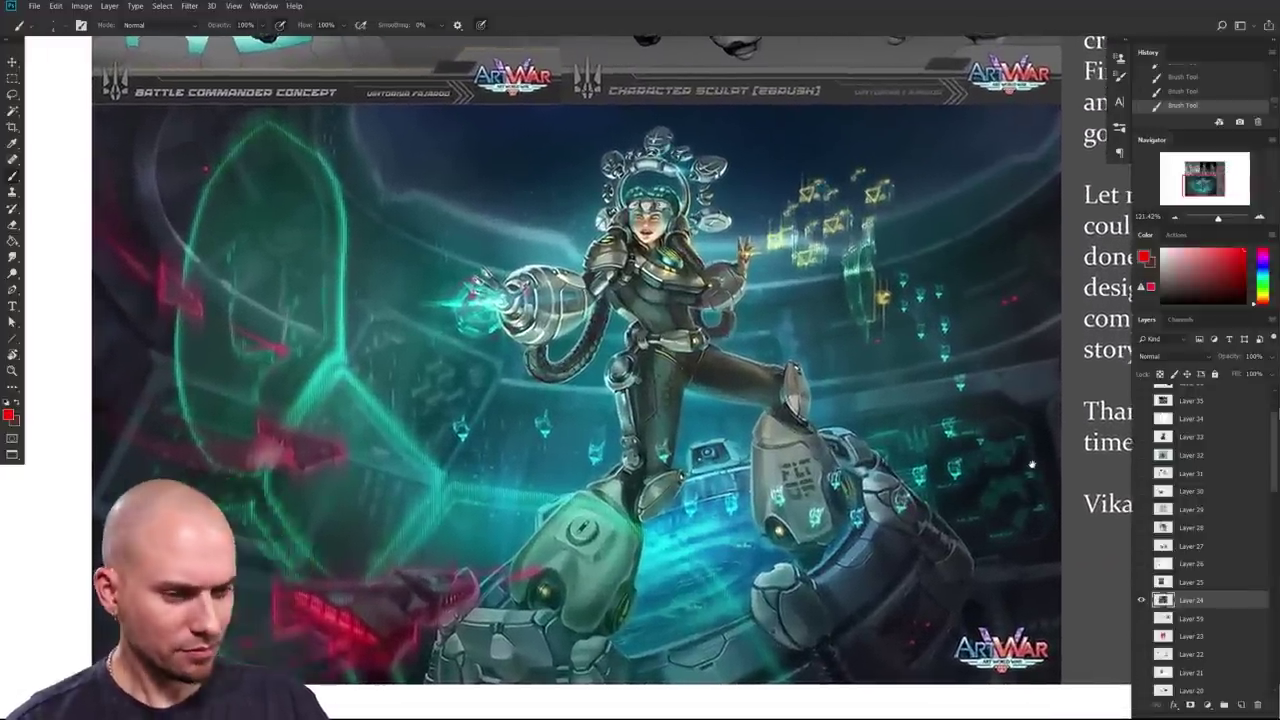
left_click_drag(1009, 522, 1007, 520)
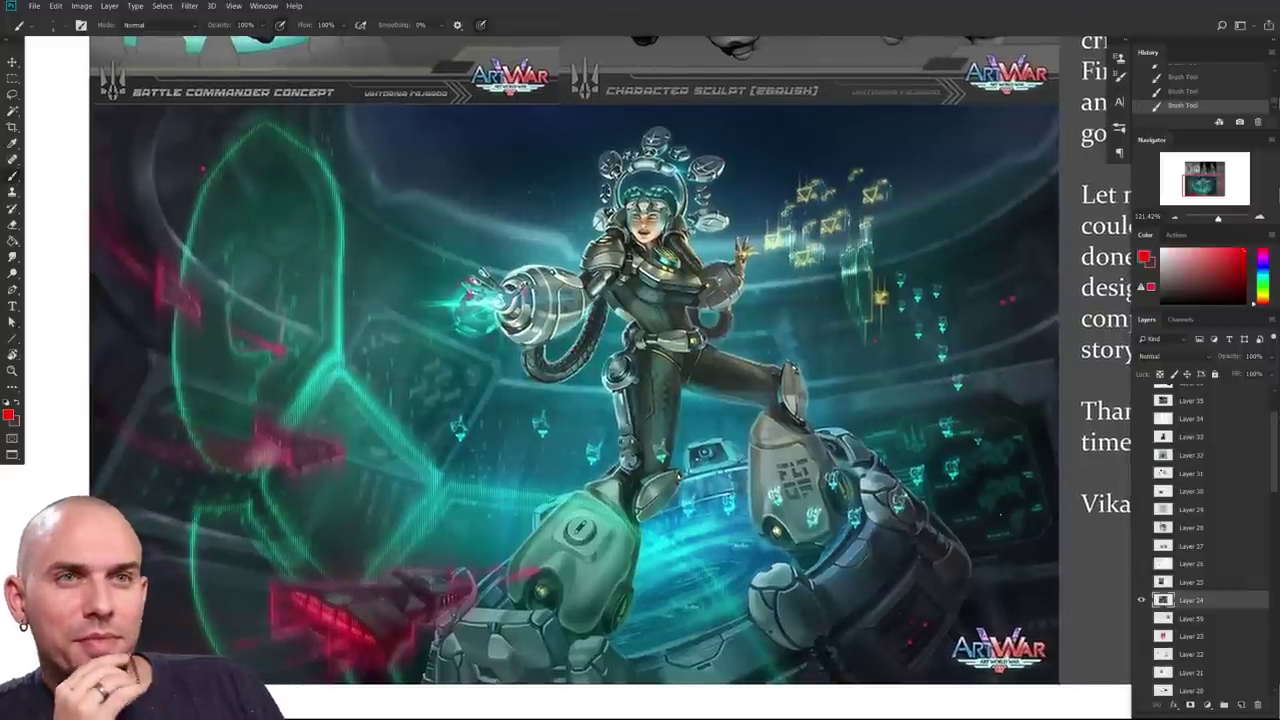
scroll(921, 549, "down", 3)
left_click_drag(921, 549, 865, 558)
scroll(745, 562, "up", 2)
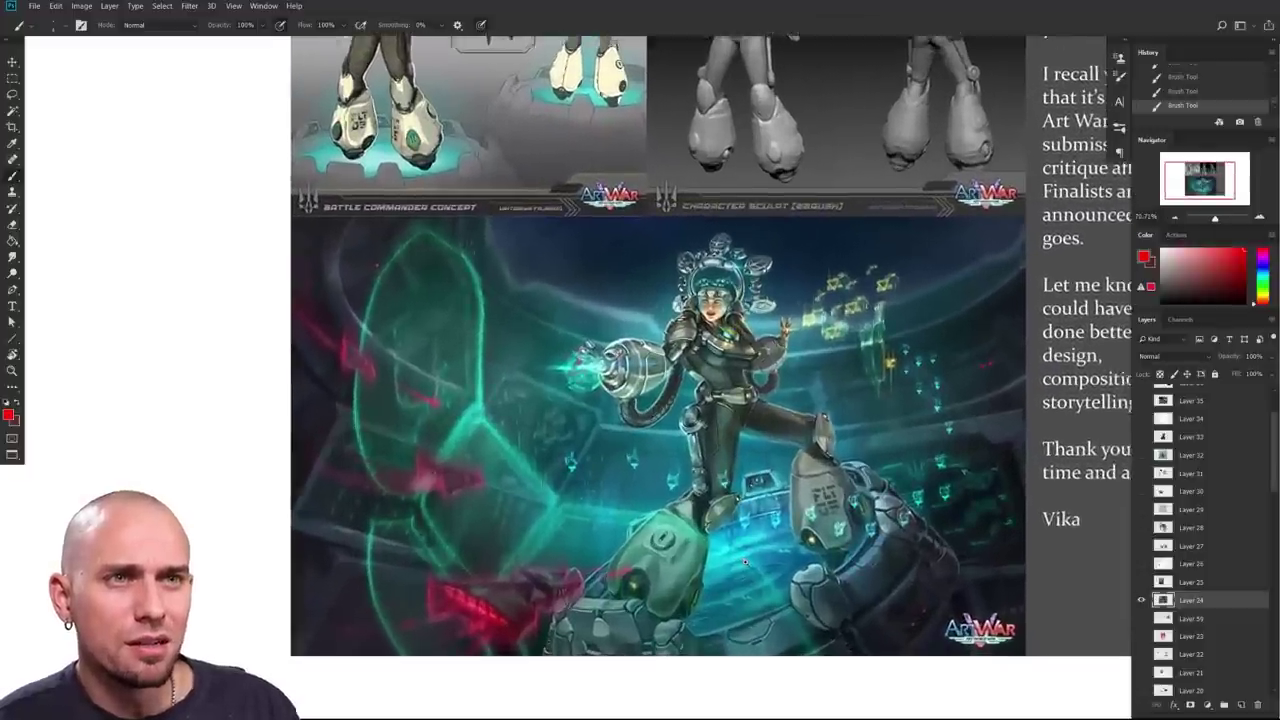
scroll(744, 563, "up", 3)
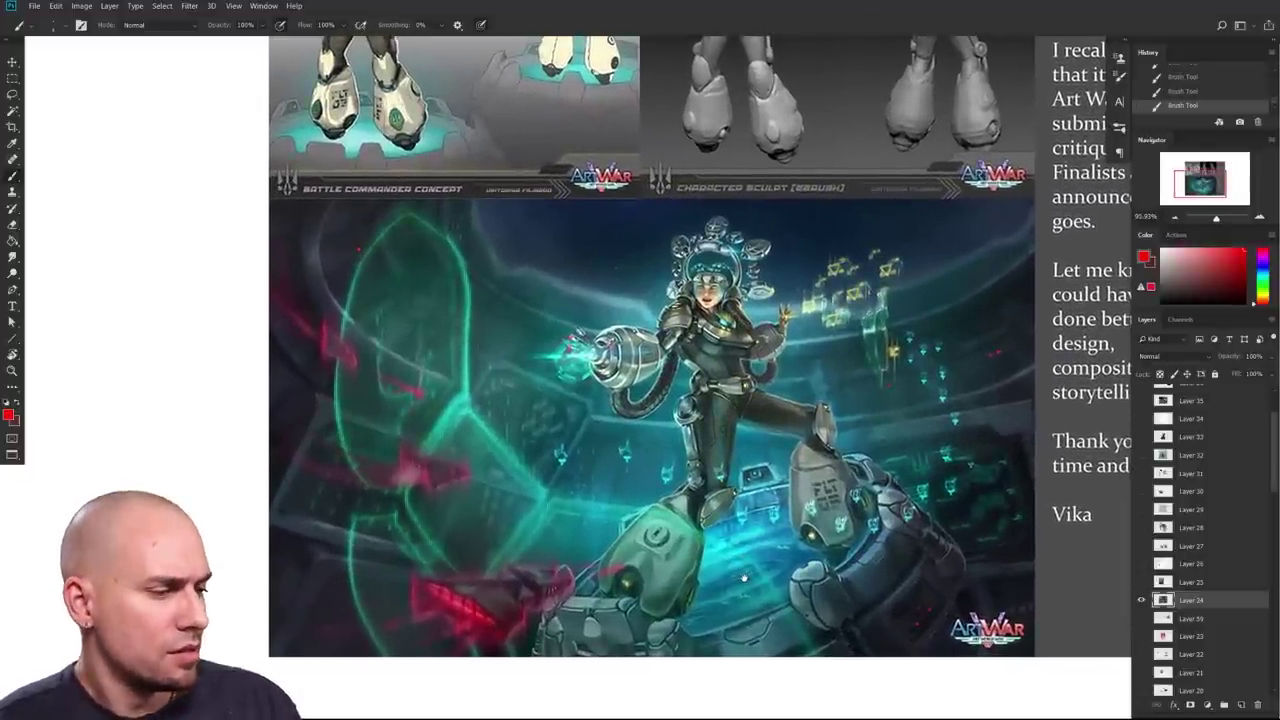
left_click_drag(964, 578, 879, 589)
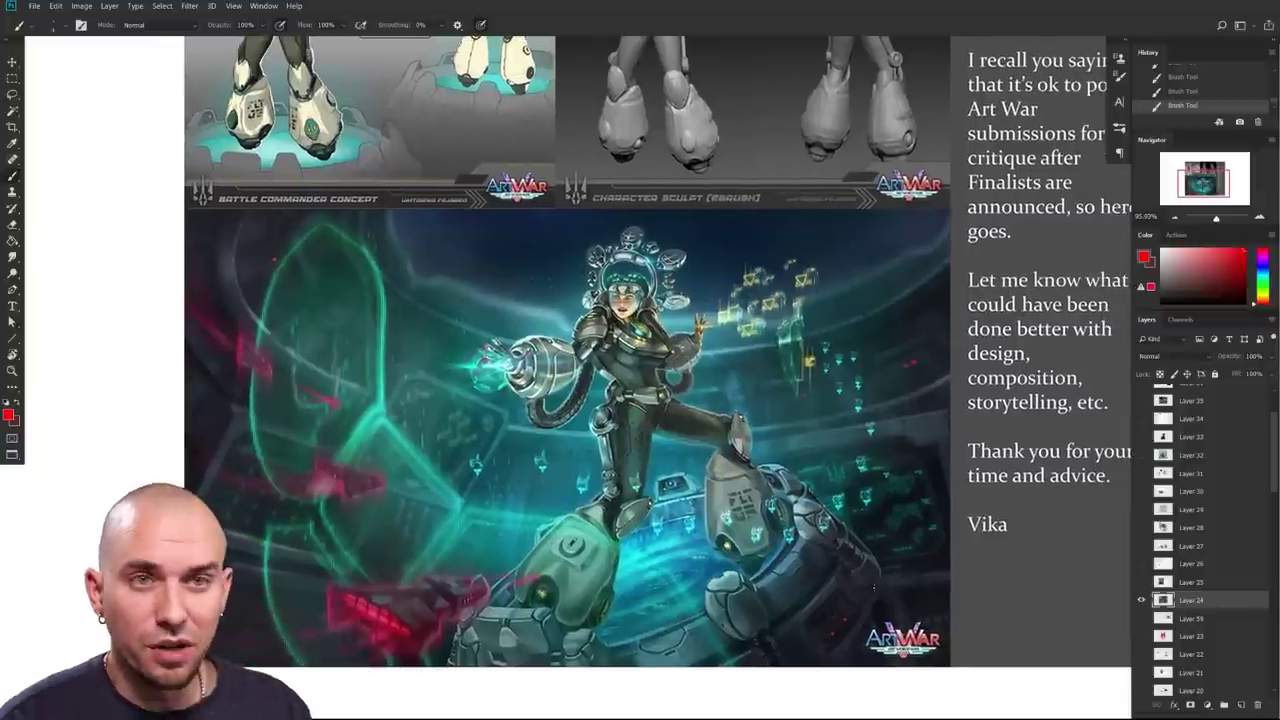
left_click_drag(913, 590, 843, 574)
left_click_drag(684, 612, 761, 590)
left_click_drag(826, 505, 1038, 712)
Step: Inspect the commander's pose, arm cannon and oversized mechanical boots against the glowing platform
left_click_drag(690, 588, 857, 510)
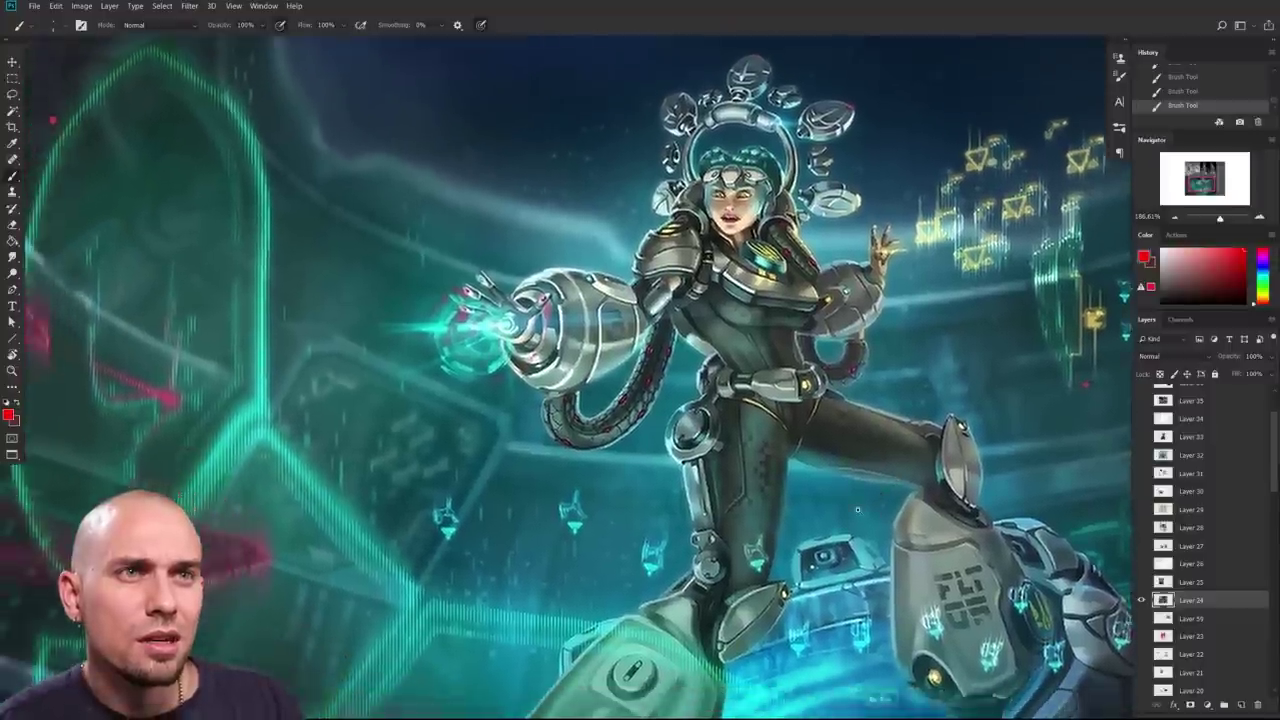
scroll(857, 510, "down", 3)
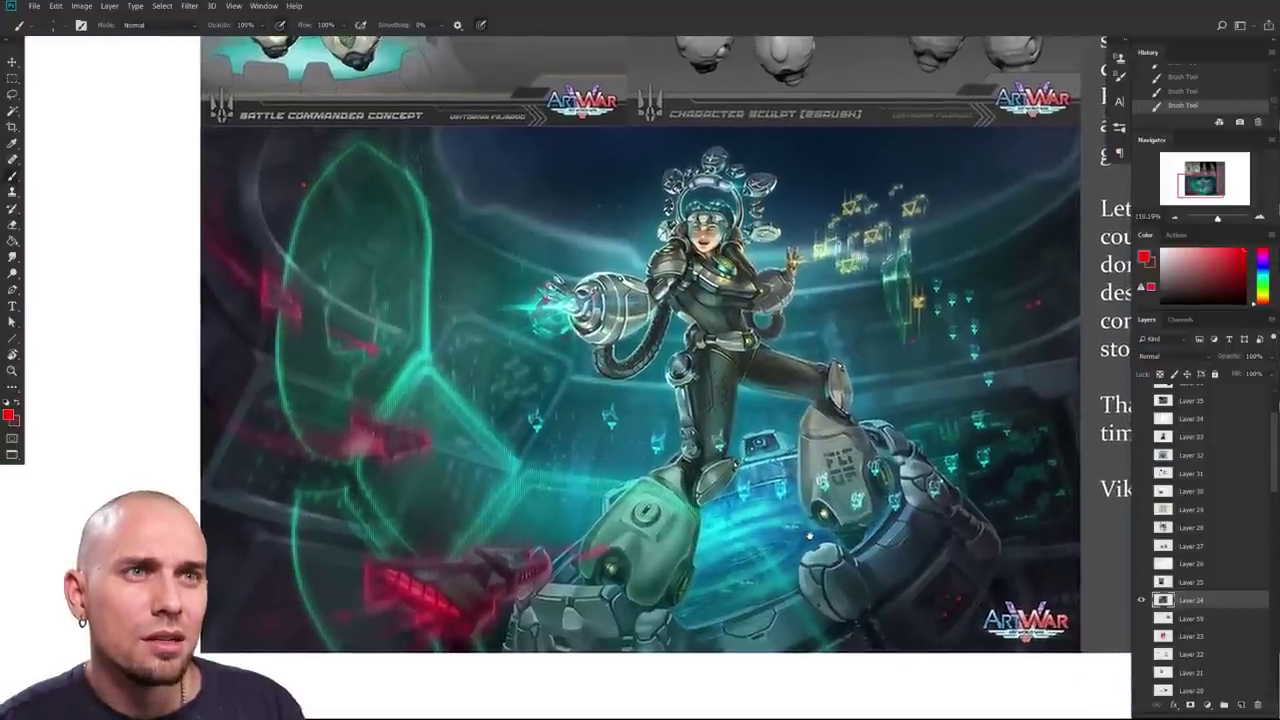
scroll(809, 537, "up", 2)
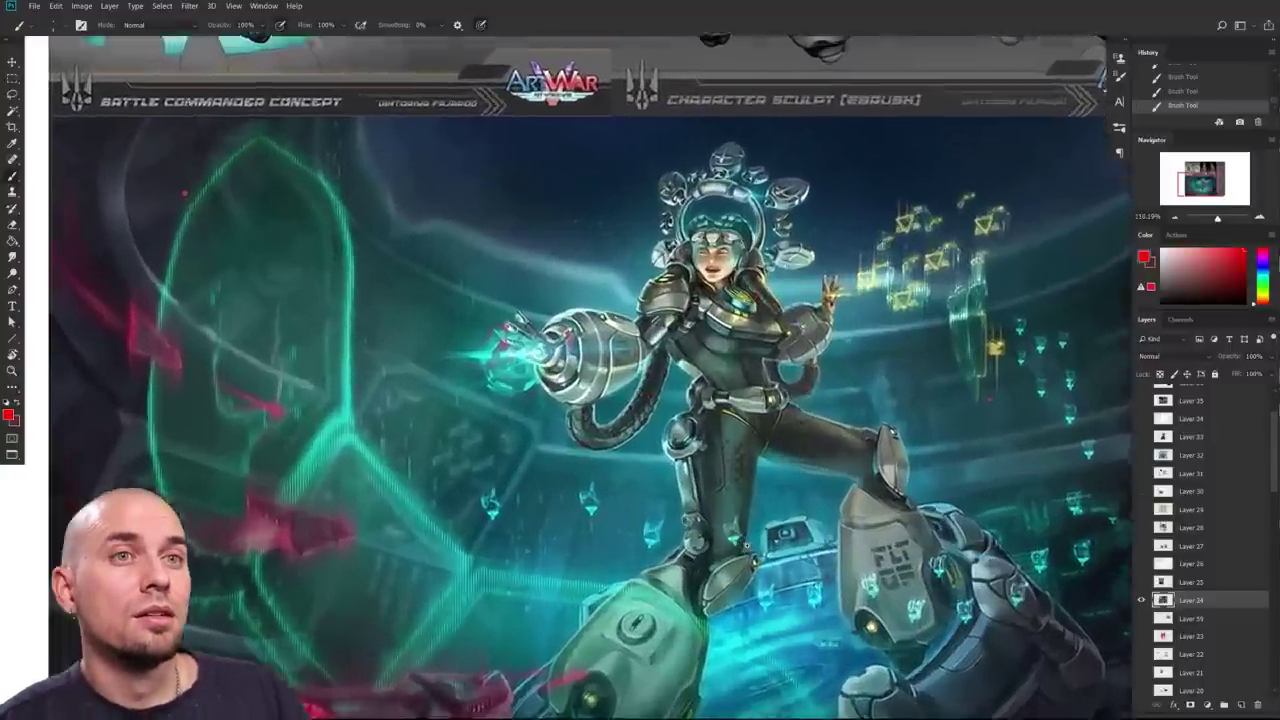
scroll(745, 545, "up", 4)
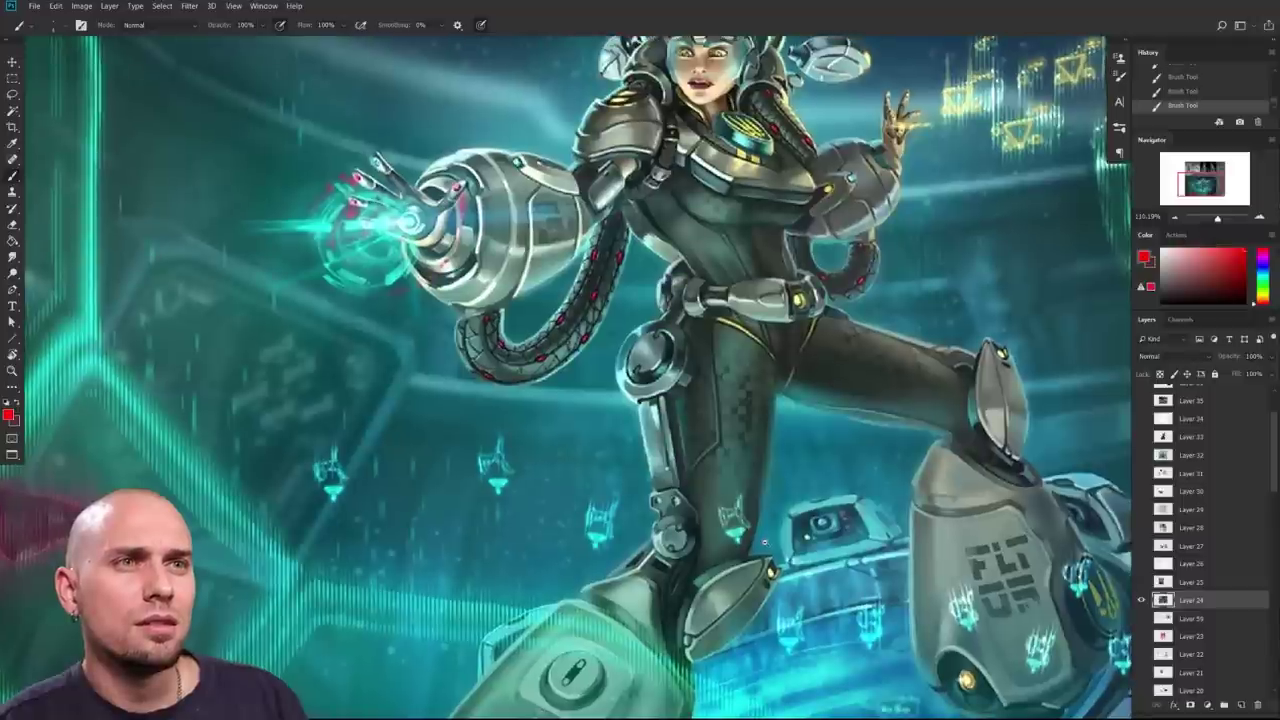
scroll(764, 542, "up", 1)
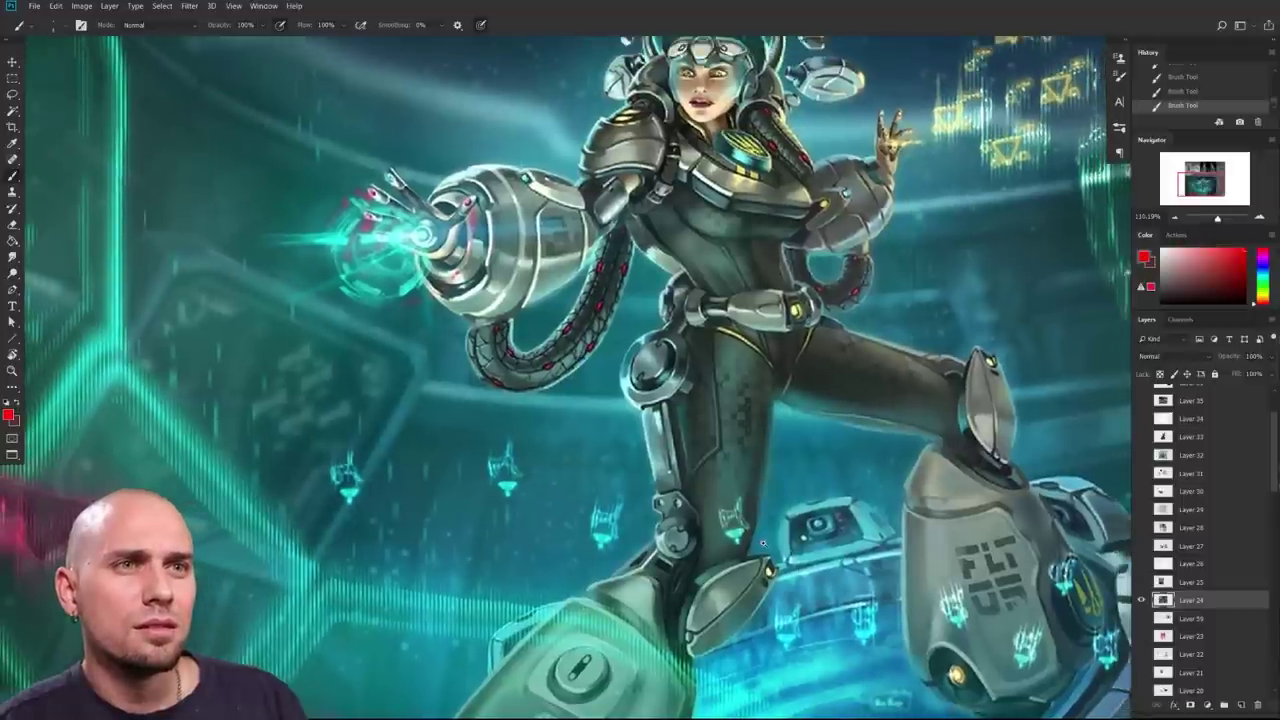
scroll(761, 543, "up", 1)
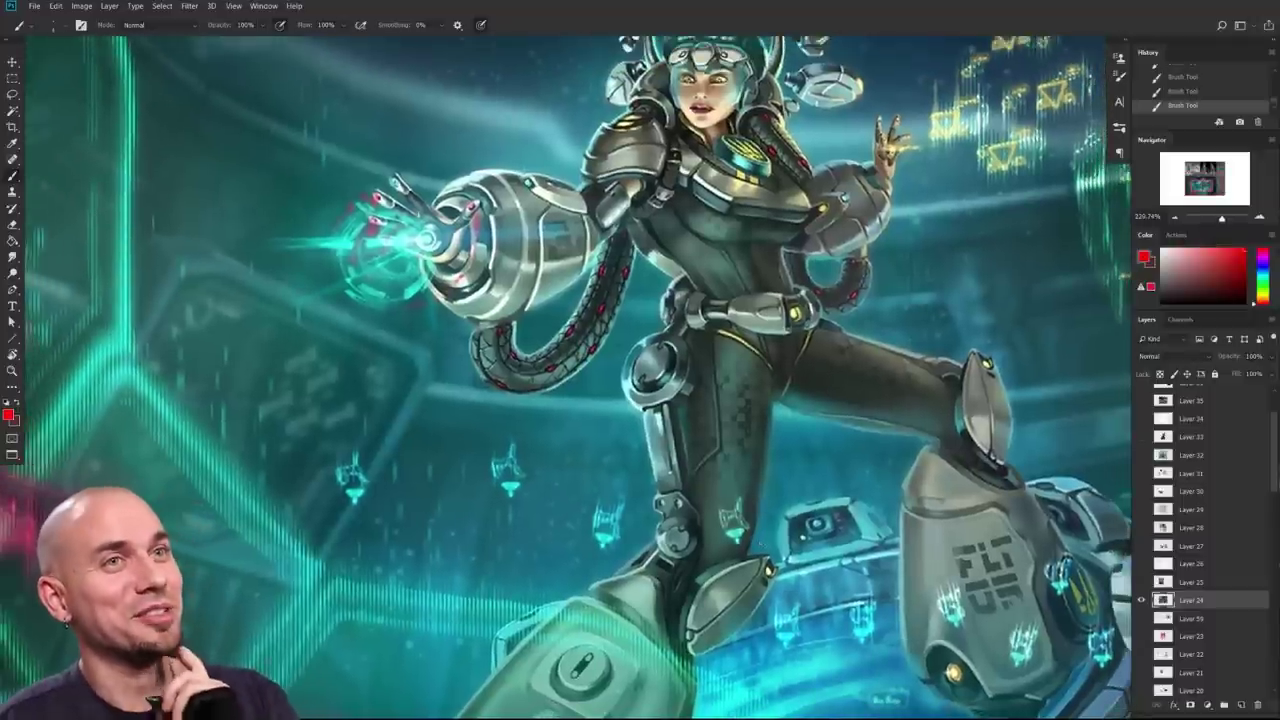
Step: Inspect the commander's striding pose and raised leg in relation to the arm cannon, holograms and platform
scroll(770, 520, "down", 5)
left_click_drag(770, 520, 750, 444)
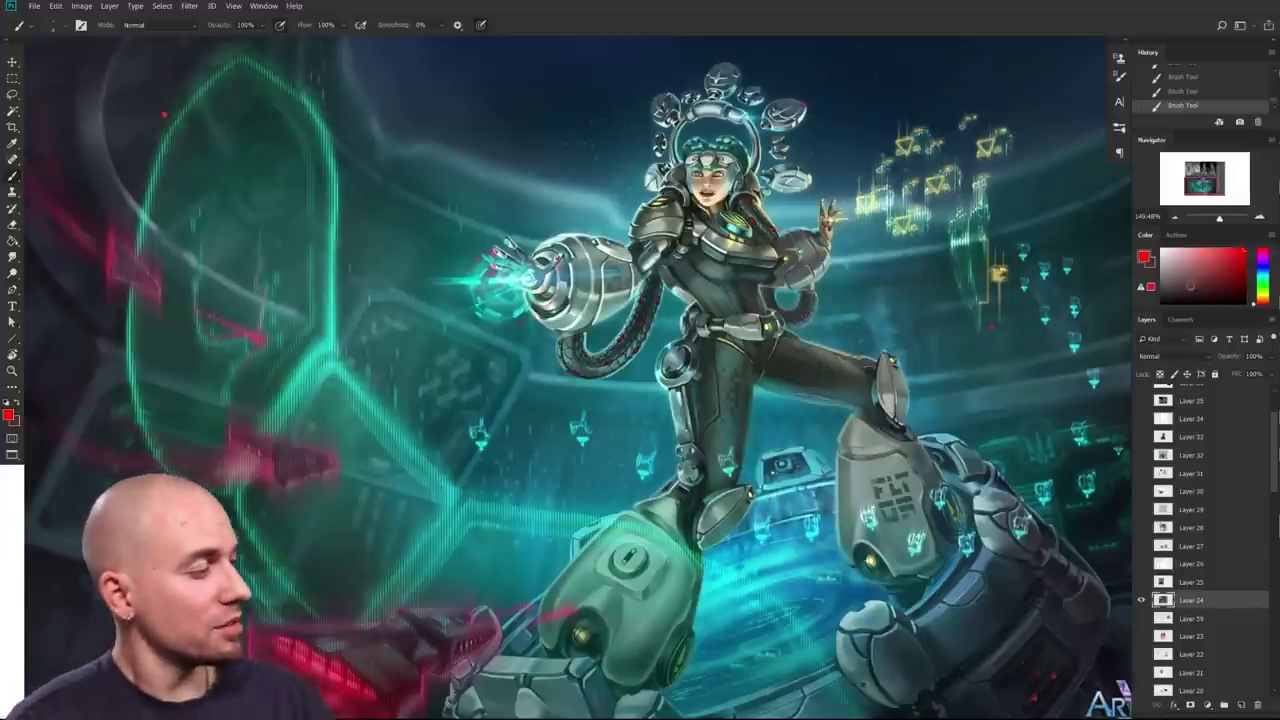
left_click_drag(916, 400, 796, 467)
scroll(765, 484, "up", 4)
left_click_drag(797, 461, 741, 535)
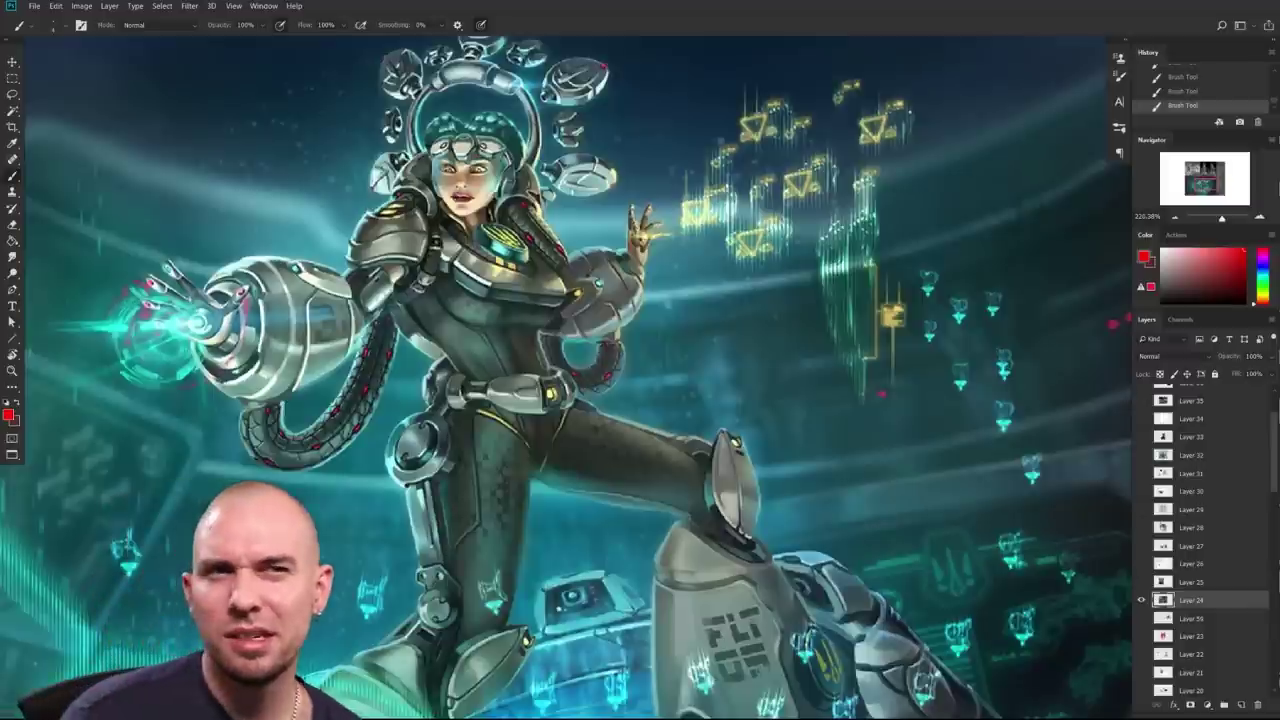
left_click_drag(852, 517, 774, 611)
left_click_drag(697, 558, 747, 436)
left_click_drag(747, 436, 683, 466)
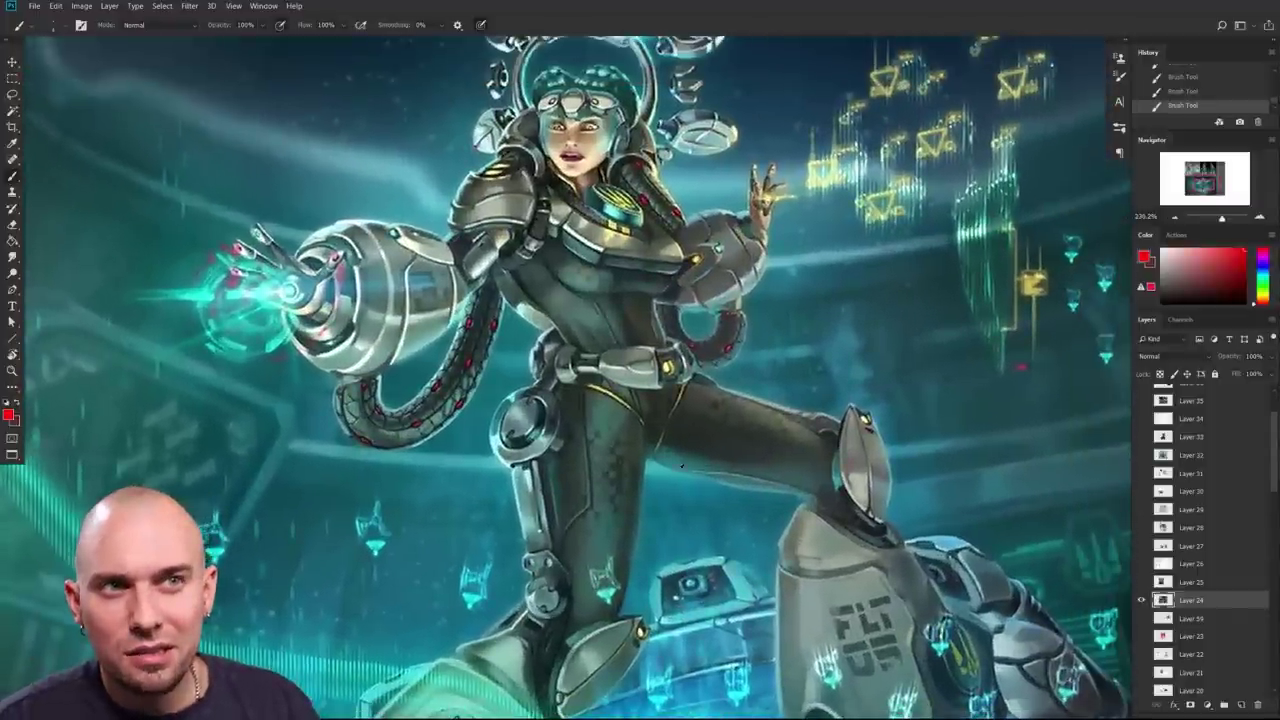
Step: Try to separate the standing leg from its mechanical brace by painting a narrow strip of sampled background teal between them
left_click(701, 441, "alt")
left_click_drag(759, 510, 685, 541)
left_click(635, 485, "alt")
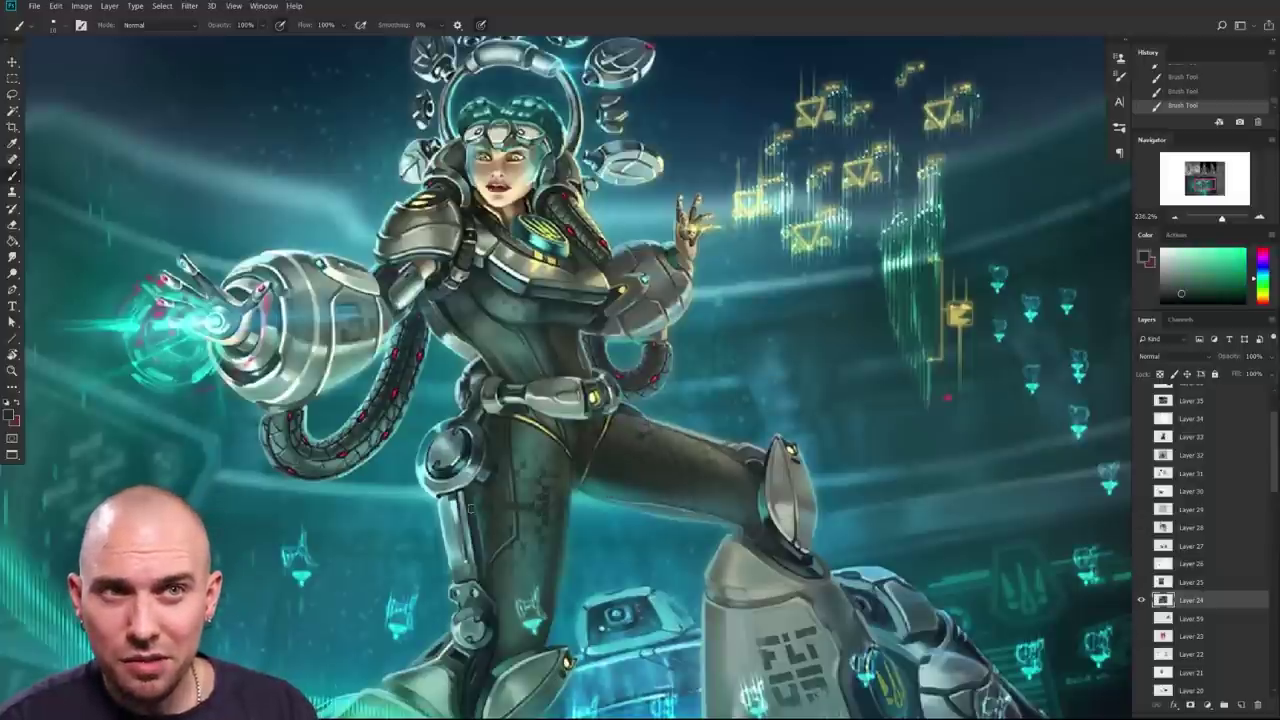
scroll(517, 533, "up", 3)
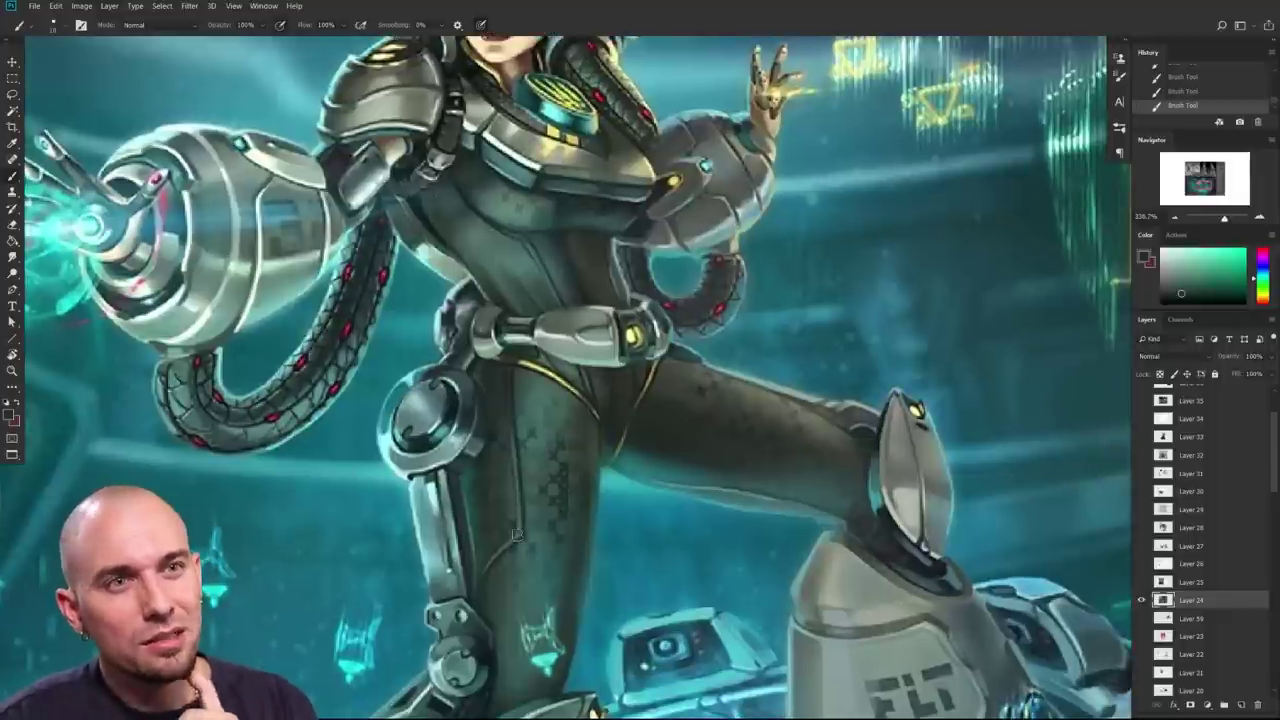
left_click_drag(645, 525, 623, 503)
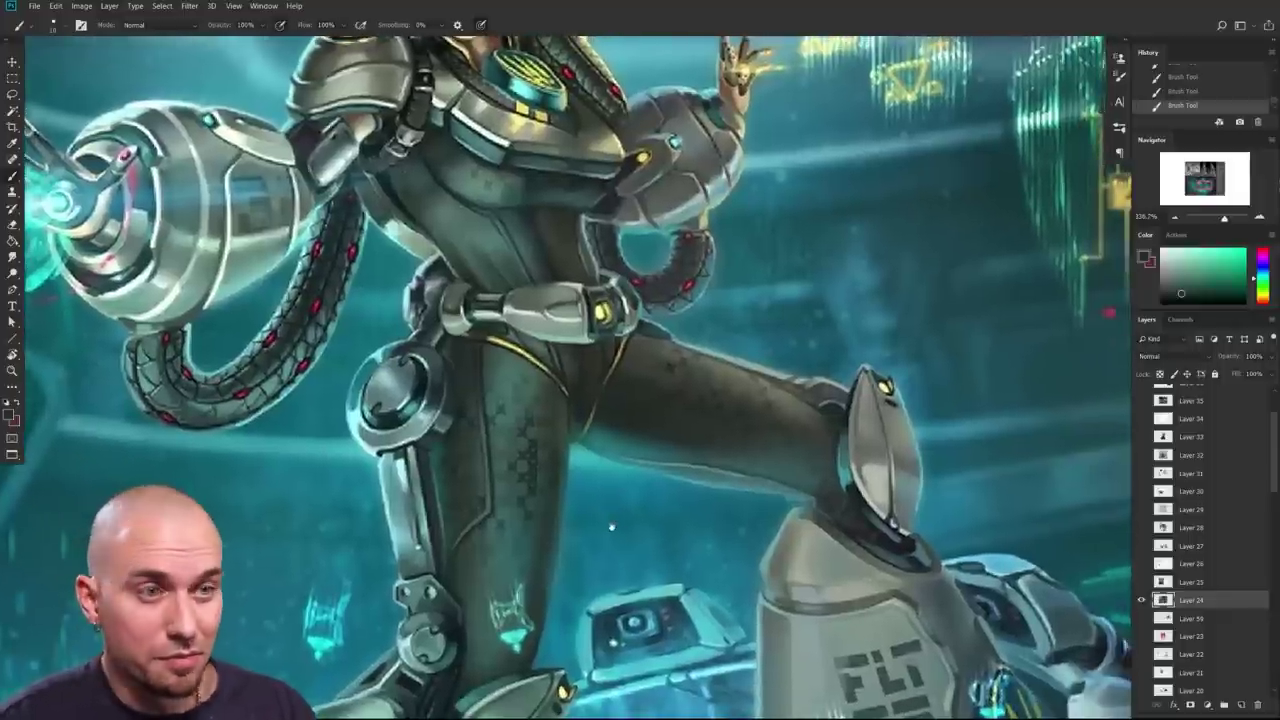
left_click_drag(624, 553, 603, 555)
key("bracketright")
key("bracketright")
mouse_move(418, 576)
left_mouse_down()
mouse_move(388, 530)
mouse_move(398, 568)
mouse_move(382, 457)
mouse_move(425, 545)
left_mouse_up()
key("ctrl+z")
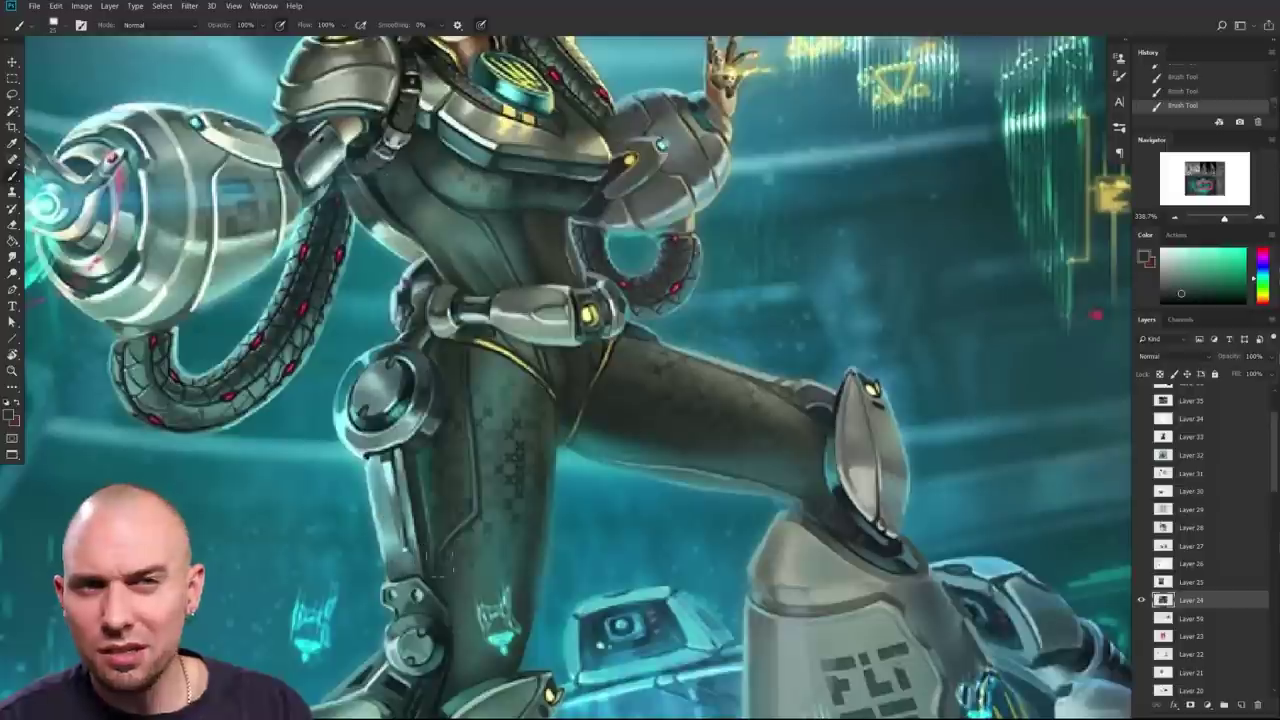
left_click(590, 489, "alt")
mouse_move(441, 578)
left_mouse_down()
mouse_move(424, 460)
mouse_move(436, 586)
left_mouse_up()
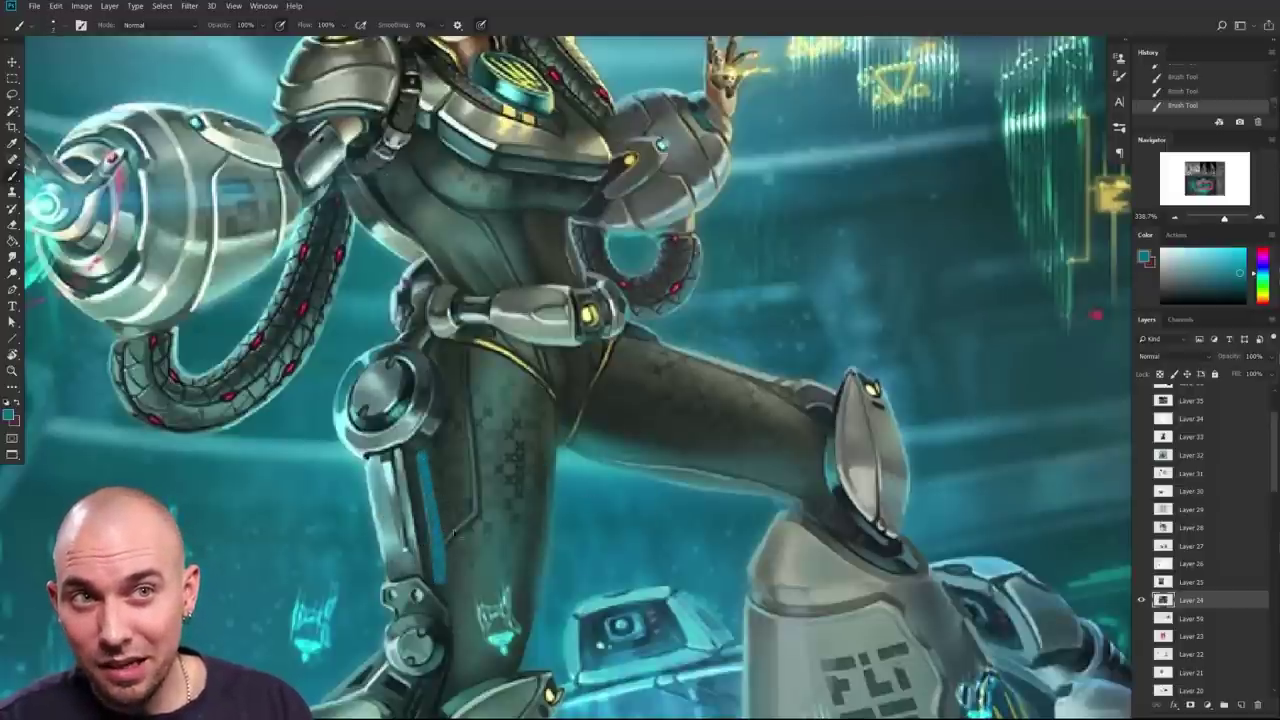
key("ctrl+z")
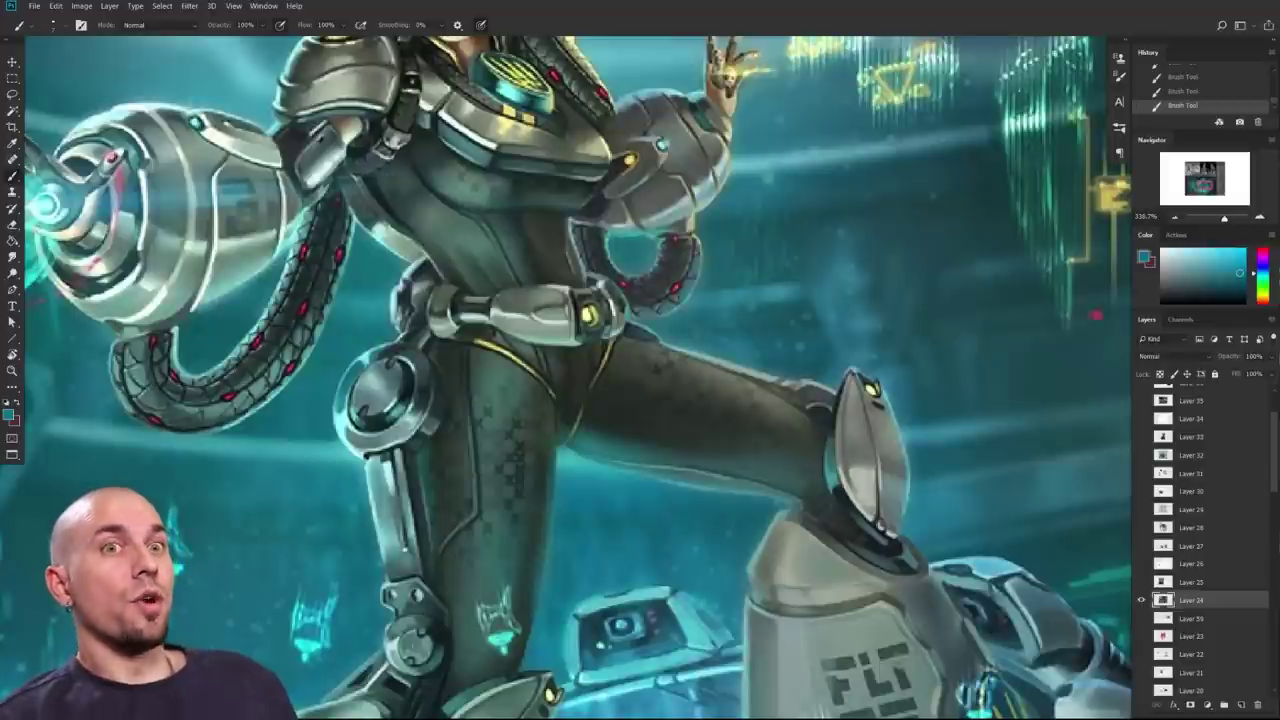
Step: Try curved teal contour strokes across the standing thigh to show its volume
left_click(550, 500, "alt")
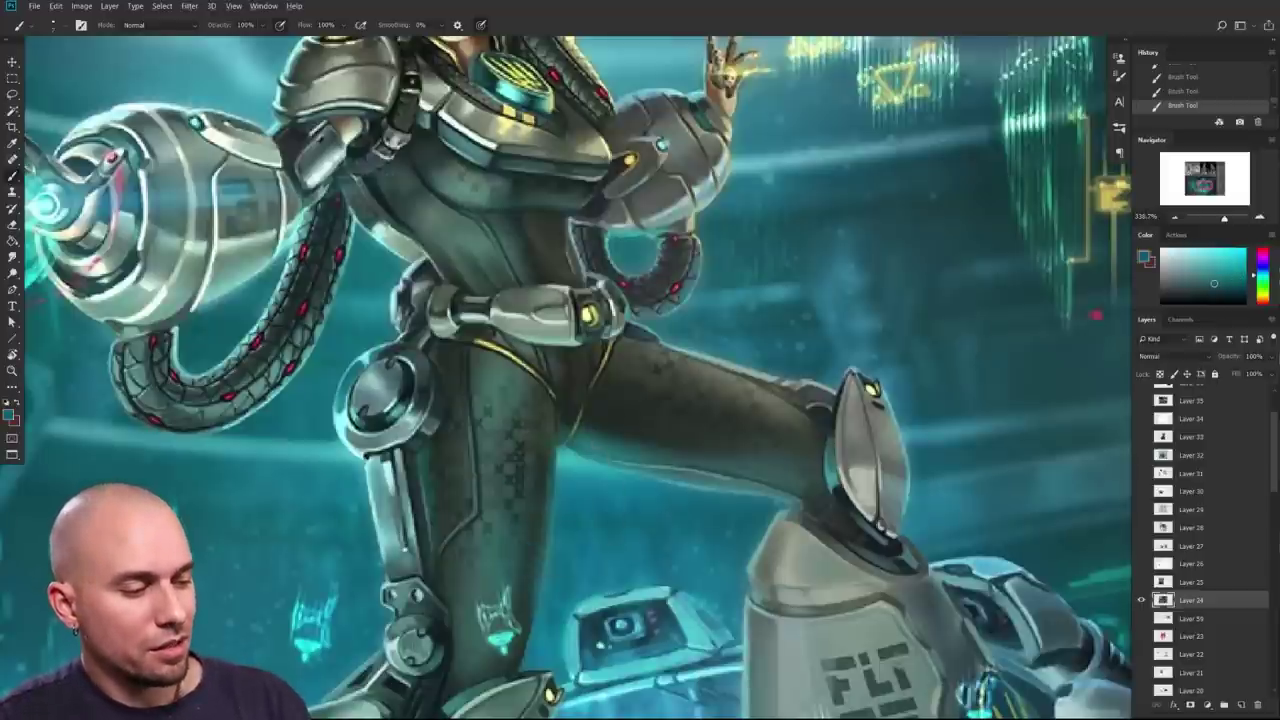
left_click(455, 496, "alt")
left_click_drag(455, 496, 408, 516)
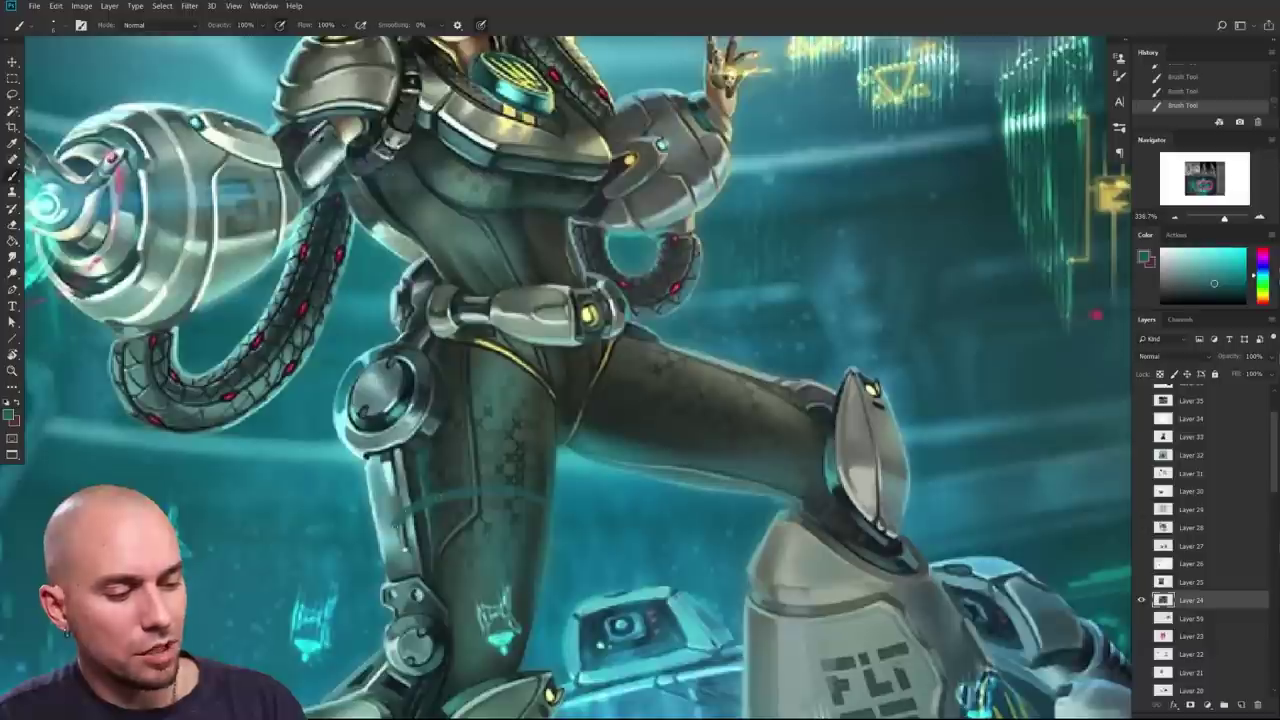
mouse_move(387, 462)
left_mouse_down()
mouse_move(406, 570)
mouse_move(390, 521)
mouse_move(534, 499)
left_mouse_up()
key("ctrl+z")
key("bracketright")
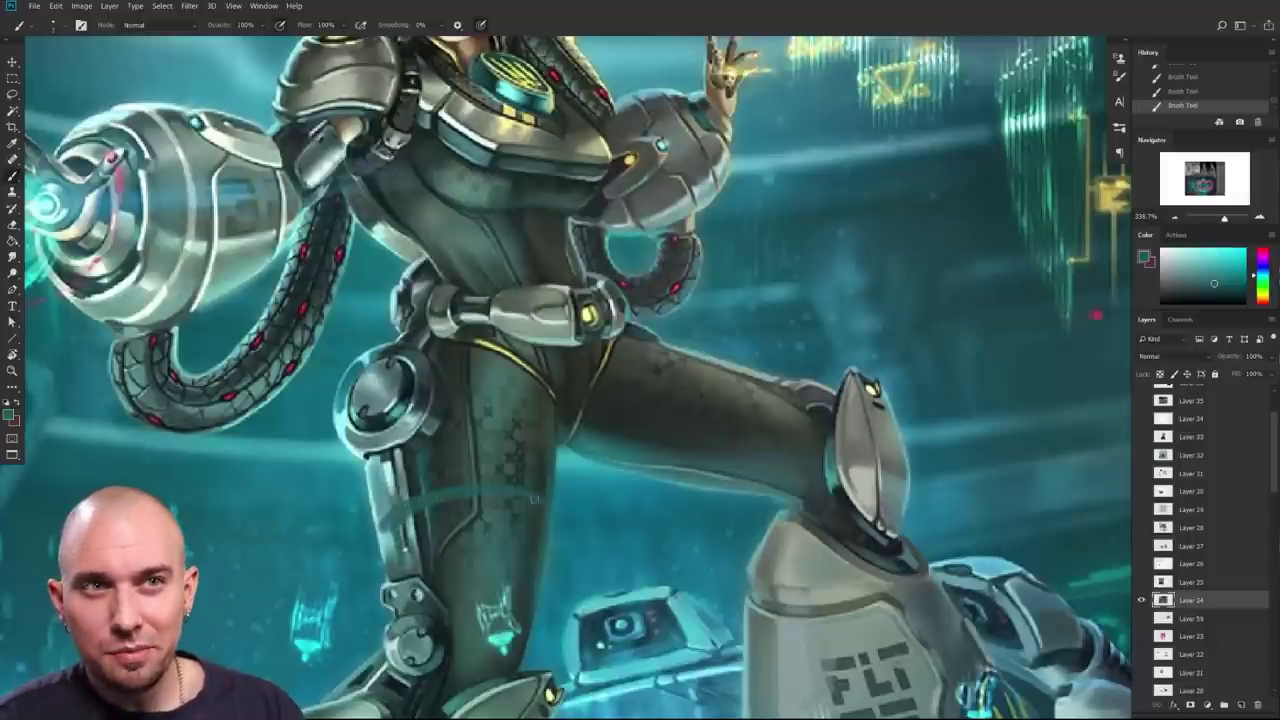
Step: Try a teal cross-contour stroke on the raised thigh, and undo the contour strokes on both thighs
left_click_drag(613, 546, 584, 534)
left_click_drag(668, 398, 641, 461)
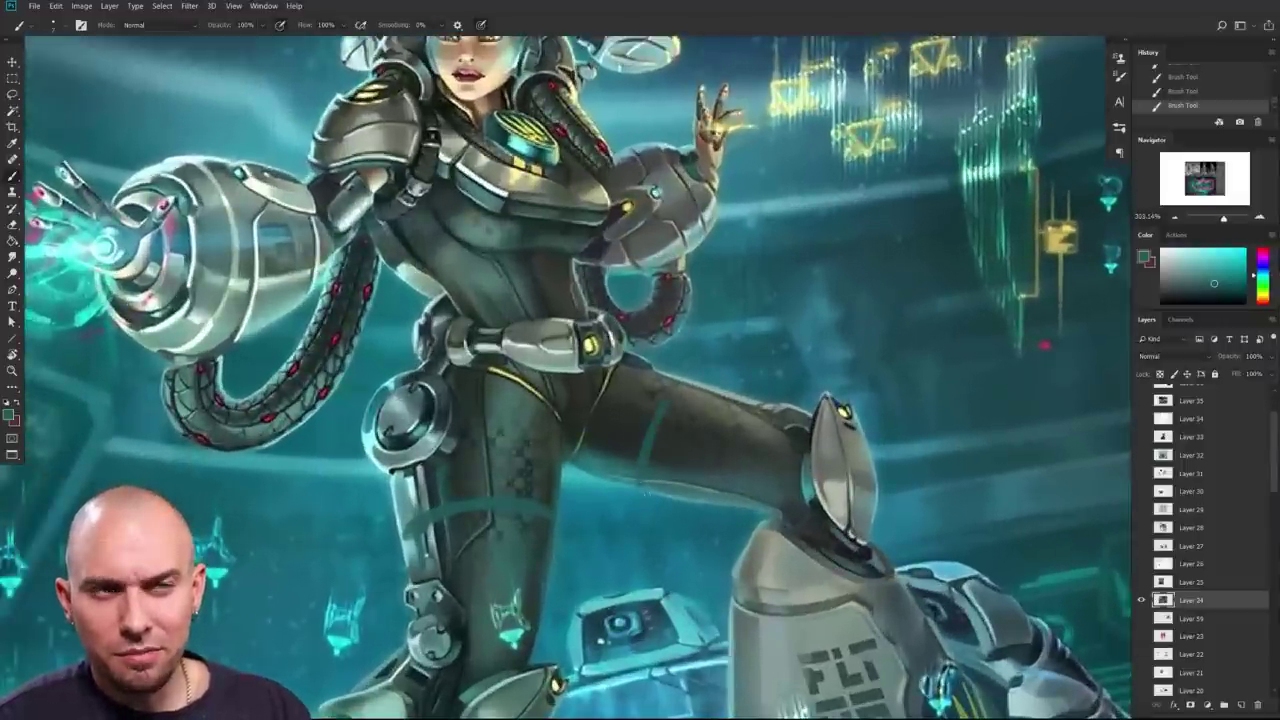
key("ctrl+z")
left_click_drag(732, 550, 714, 606)
key("ctrl+z")
key("ctrl+z")
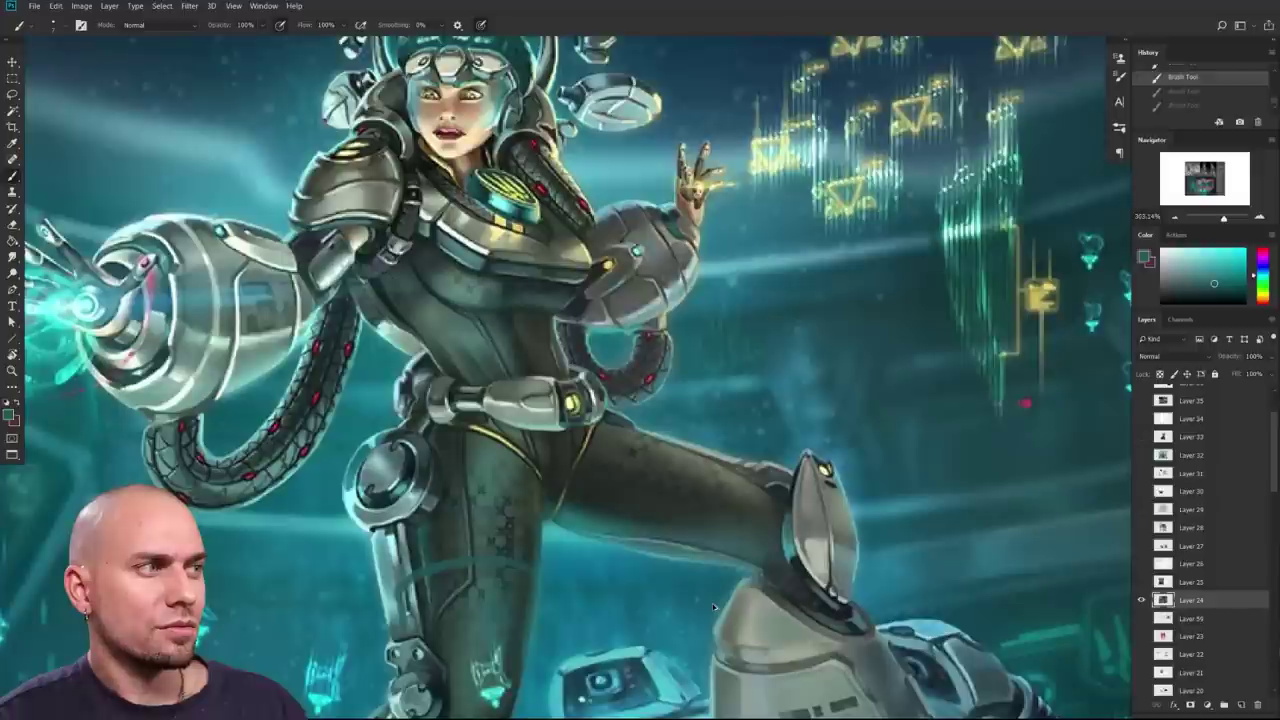
key("ctrl+z")
Step: Paint teal strokes along the underside of the raised thigh and review the leg within the whole illustration
mouse_move(688, 556)
left_mouse_down()
mouse_move(563, 525)
mouse_move(718, 566)
left_mouse_up()
mouse_move(556, 533)
left_mouse_down()
mouse_move(634, 568)
mouse_move(570, 548)
left_mouse_up()
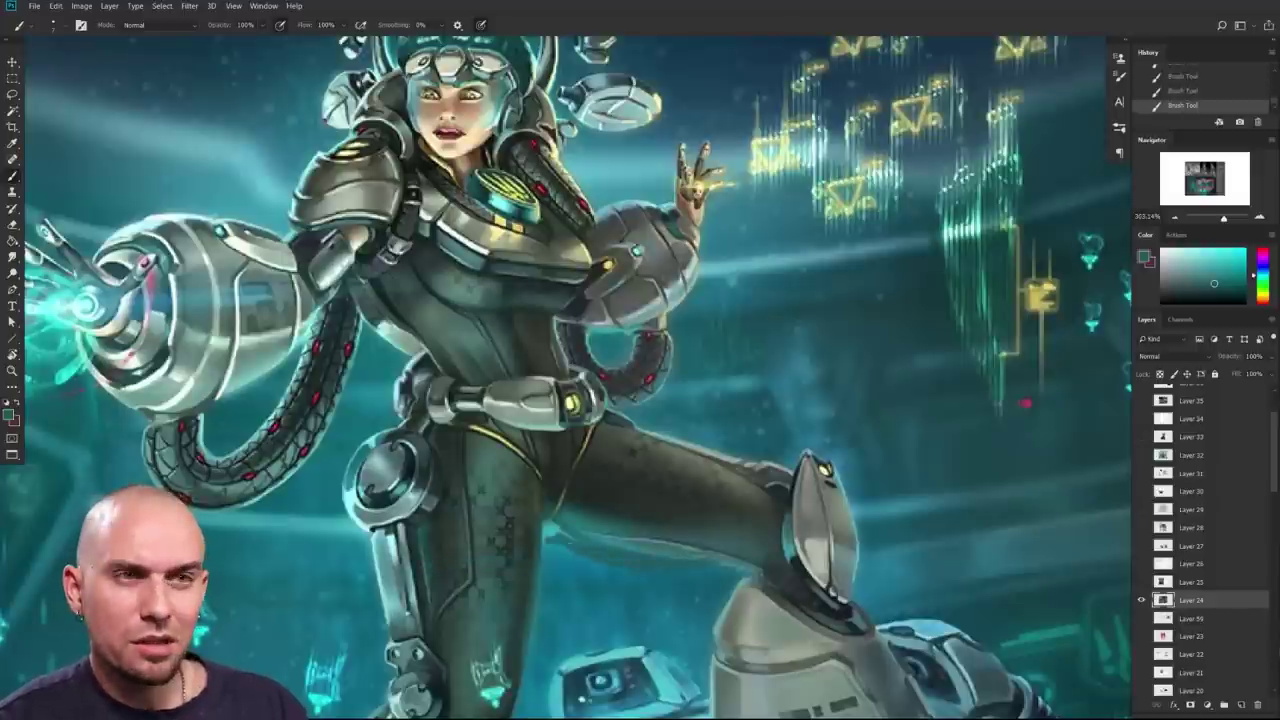
scroll(724, 583, "down", 5)
left_click_drag(688, 588, 673, 461)
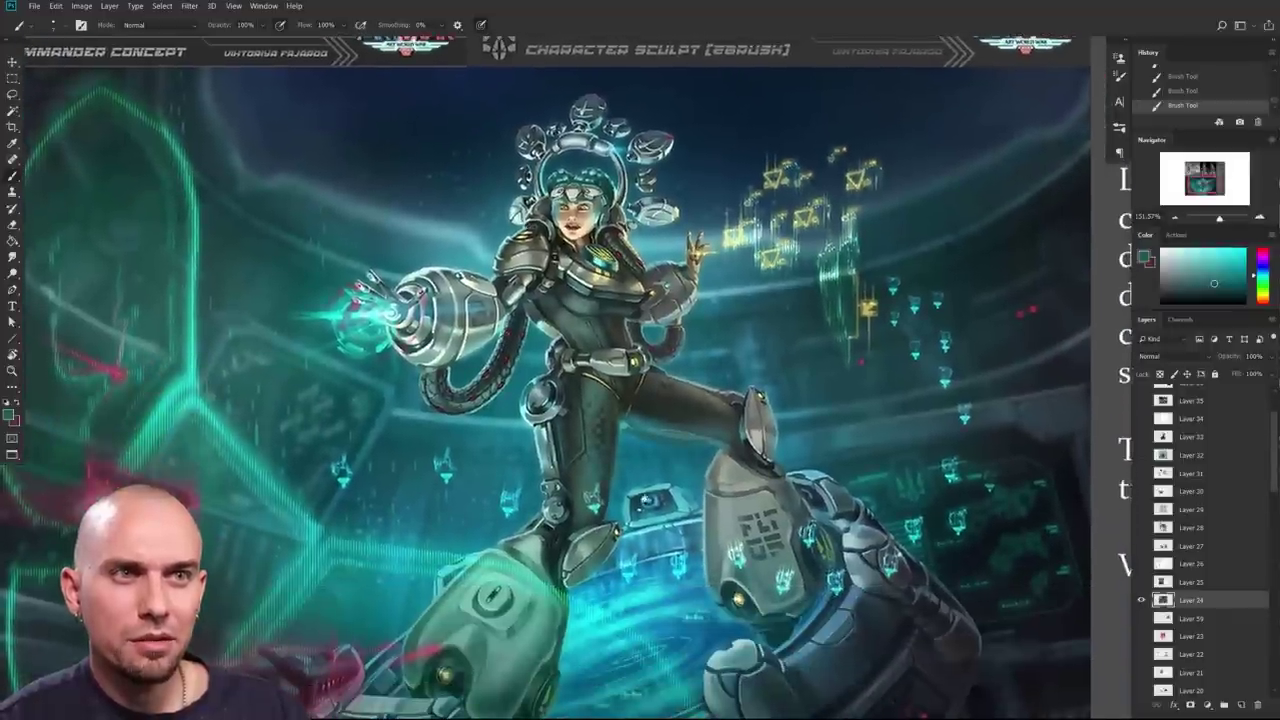
scroll(640, 480, "down", 5)
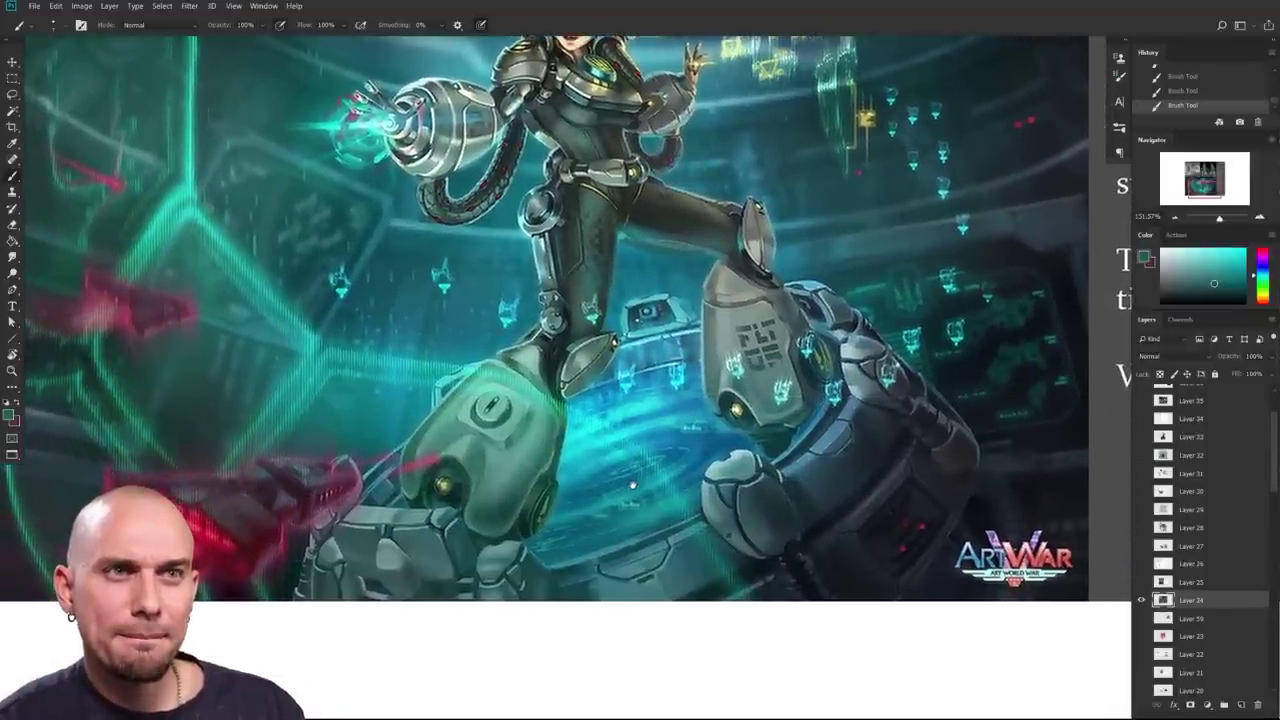
scroll(632, 485, "down", 4)
scroll(693, 530, "up", 6)
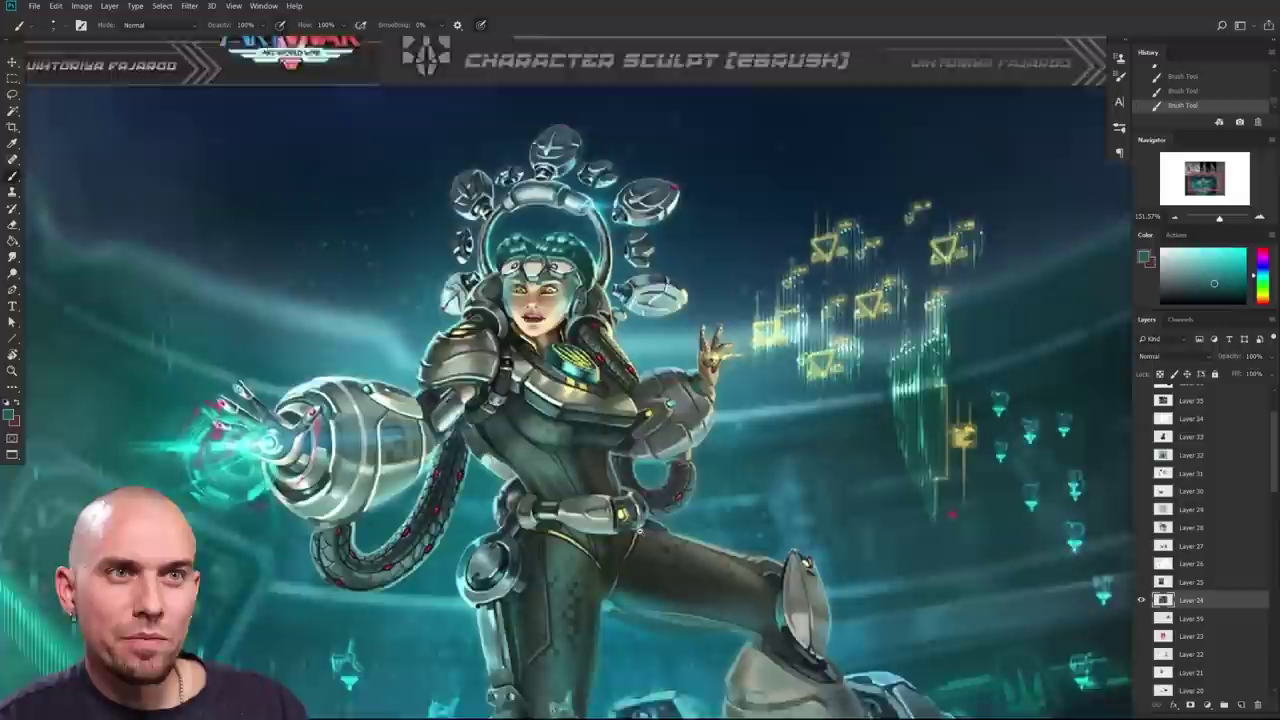
Step: Outline the cannon arm's shoulder with a bright cyan construction stroke sampled from the glowing chest device
left_click_drag(693, 530, 738, 550)
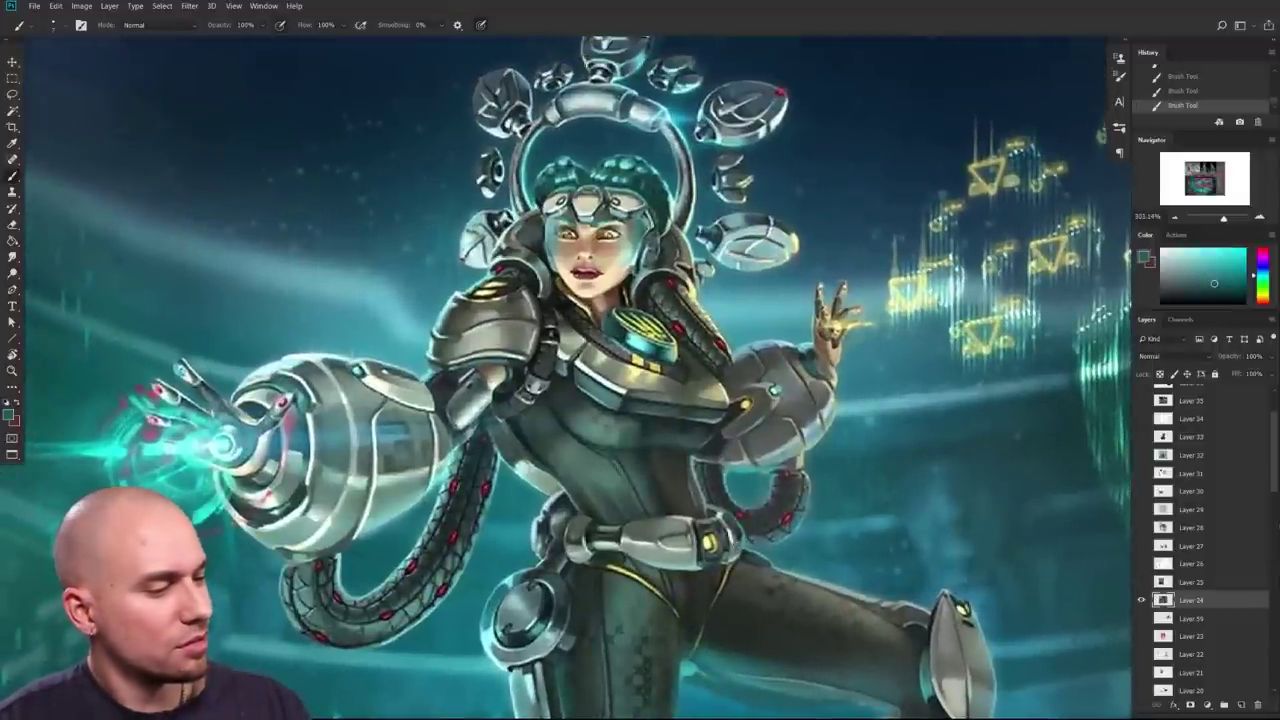
left_click_drag(840, 367, 888, 357)
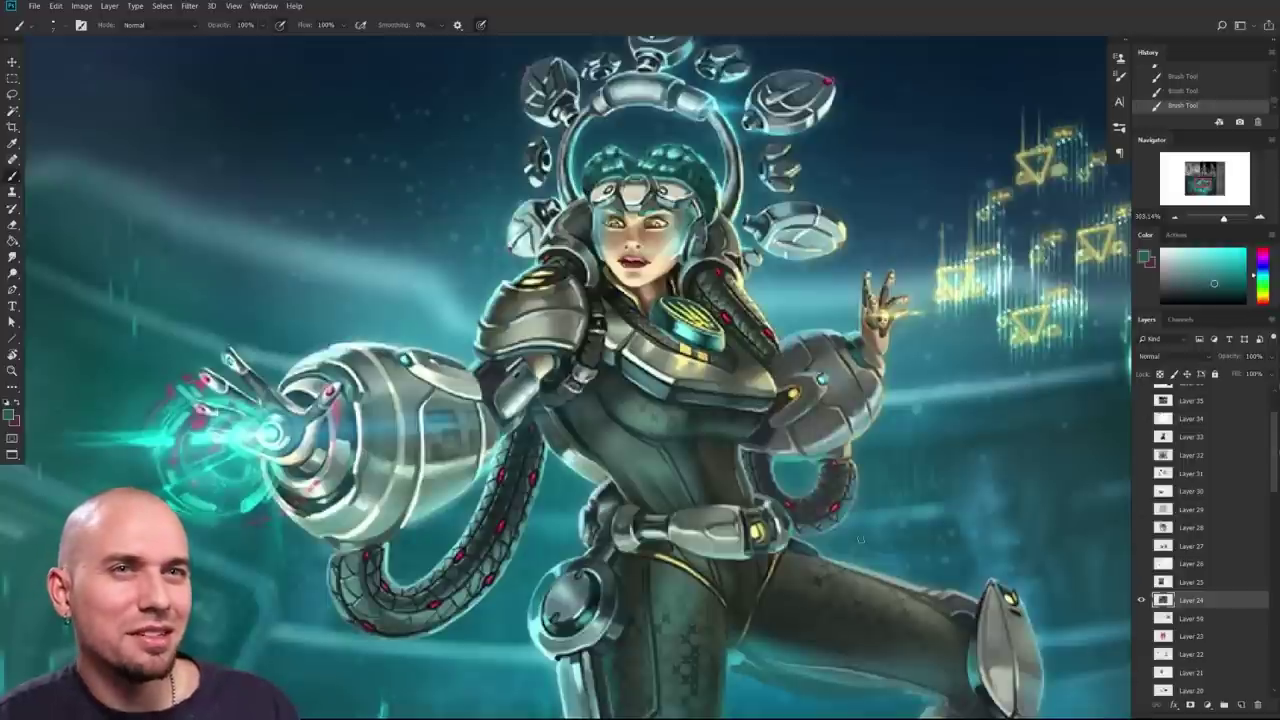
left_click(690, 340, "alt")
left_click_drag(656, 459, 594, 525)
left_click_drag(420, 428, 512, 356)
key("ctrl+z")
Step: Sketch the elbow and forearm inside the arm cannon in cyan and check the arm against the full figure
mouse_move(474, 446)
left_mouse_down()
mouse_move(534, 360)
mouse_move(440, 396)
mouse_move(500, 411)
mouse_move(378, 475)
mouse_move(365, 545)
mouse_move(405, 515)
mouse_move(273, 503)
left_mouse_up()
left_click_drag(382, 553, 258, 541)
left_click_drag(262, 508, 317, 530)
left_click_drag(620, 530, 678, 490)
scroll(703, 547, "down", 5)
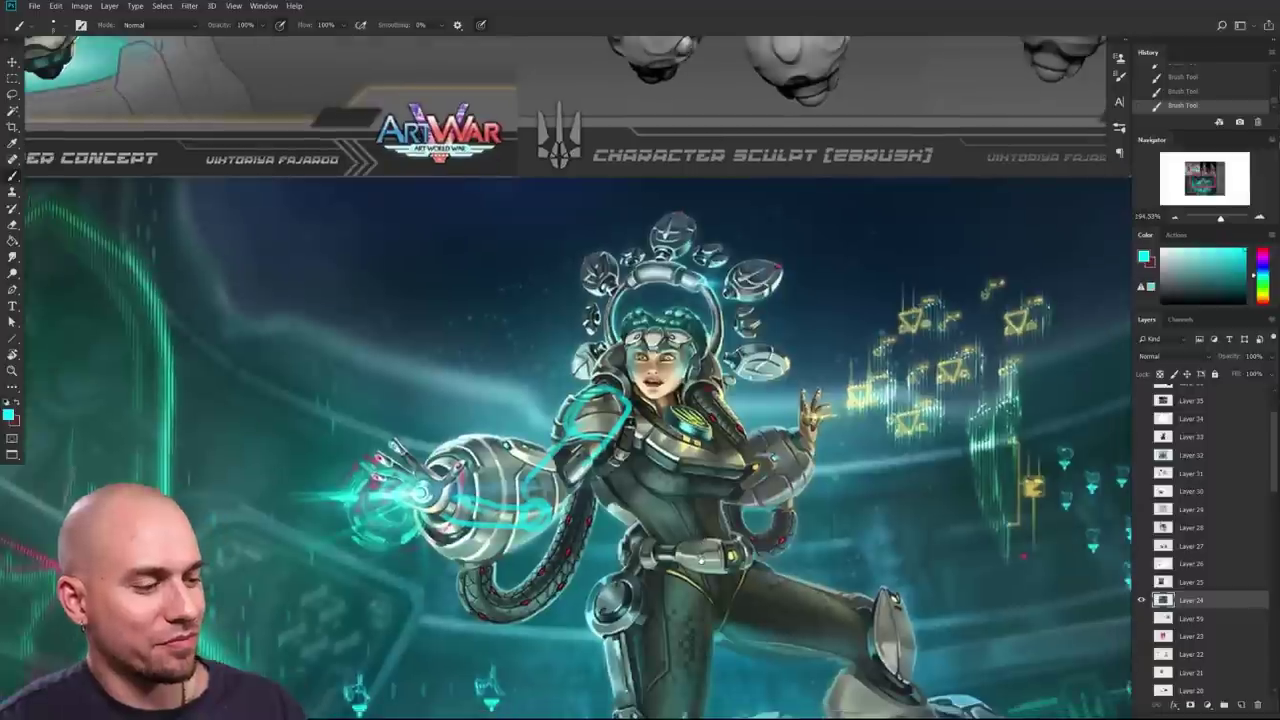
left_click_drag(701, 557, 620, 518)
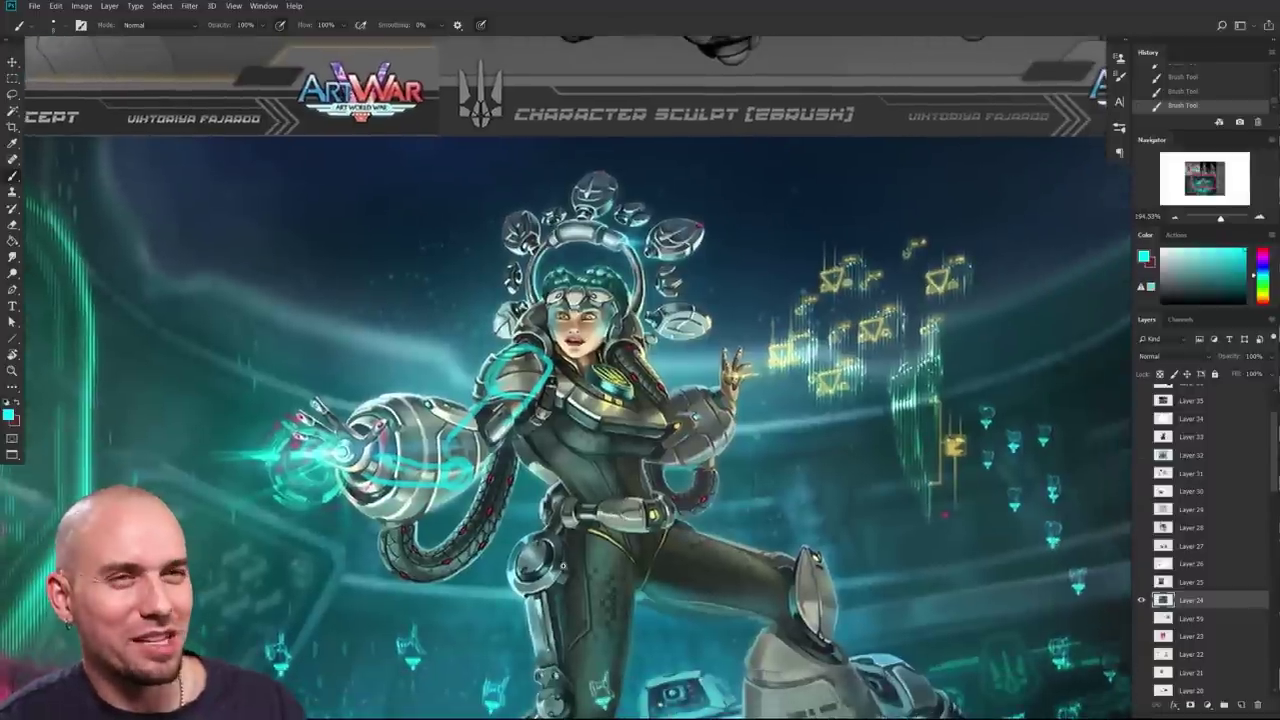
scroll(564, 568, "up", 1)
left_click_drag(564, 568, 695, 553)
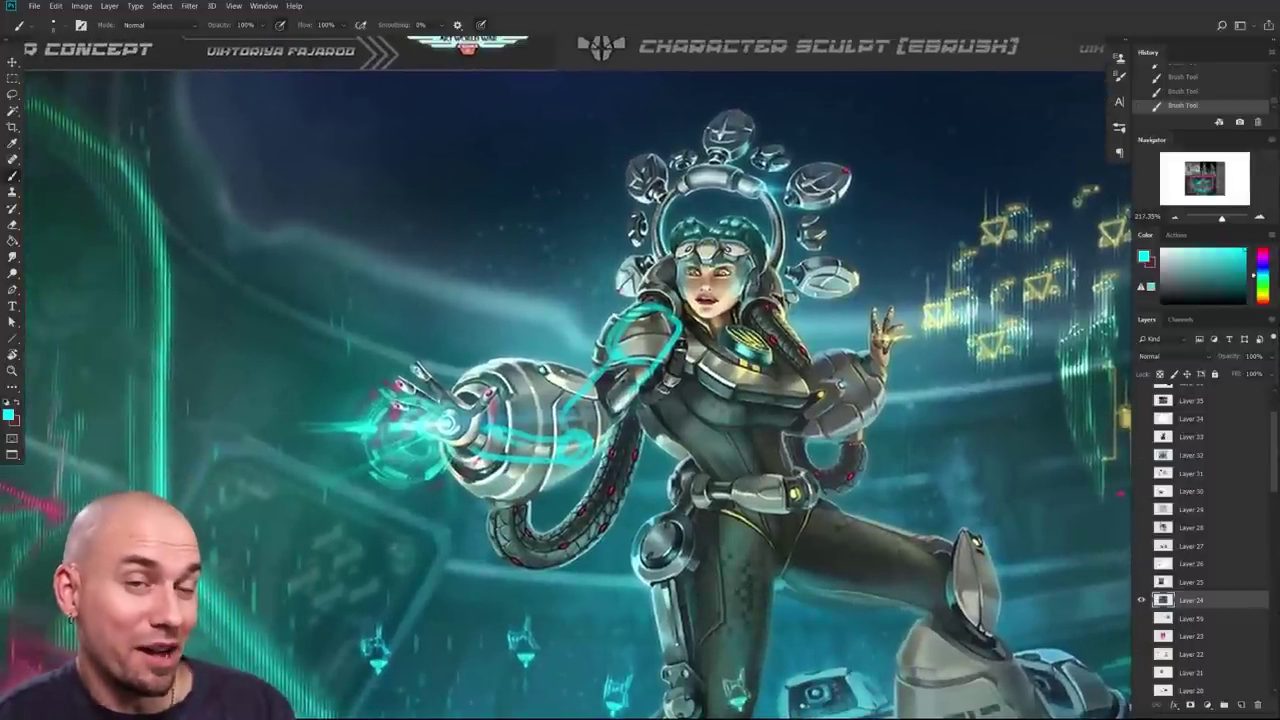
Step: Undo the elbow and forearm construction strokes on the arm cannon, keeping the shoulder outline
scroll(692, 455, "down", 3)
mouse_move(692, 455)
left_mouse_down()
mouse_move(672, 377)
mouse_move(684, 470)
left_mouse_up()
scroll(601, 473, "up", 3)
key("ctrl+z")
key("ctrl+z")
key("ctrl+z")
key("ctrl+z")
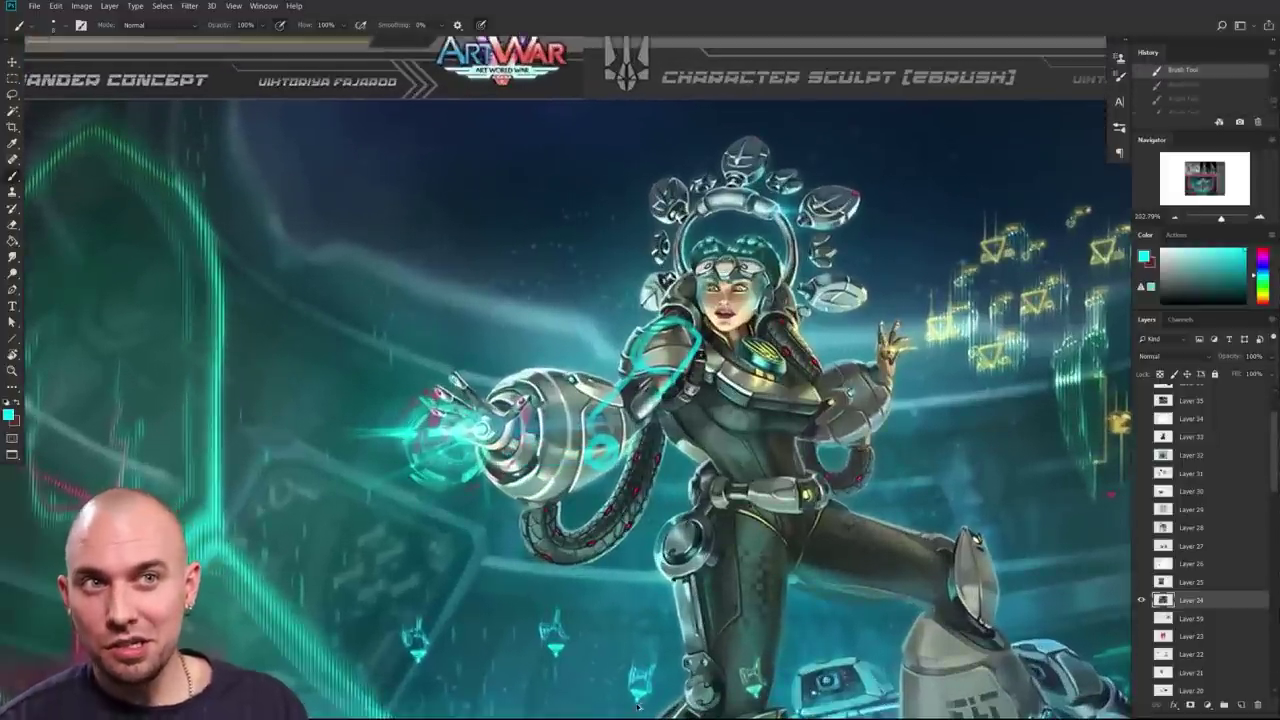
key("ctrl+z")
key("ctrl+z")
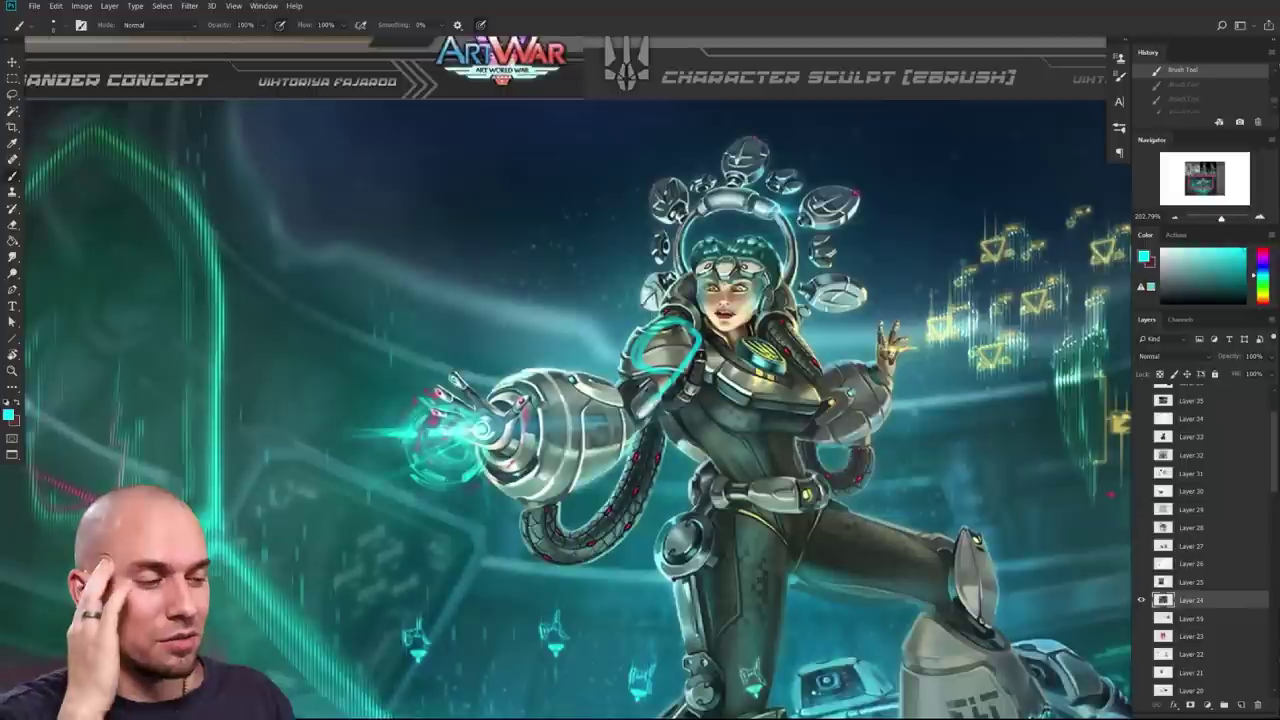
Step: Try redrawing cyan construction strokes over the arm cannon with a larger brush
left_click_drag(616, 543, 586, 566)
key("bracketright")
key("bracketright")
key("bracketright")
mouse_move(545, 515)
left_mouse_down()
mouse_move(588, 466)
mouse_move(573, 488)
left_mouse_up()
key("ctrl+z")
mouse_move(482, 500)
left_mouse_down()
mouse_move(558, 508)
mouse_move(450, 480)
mouse_move(570, 505)
left_mouse_up()
key("ctrl+z")
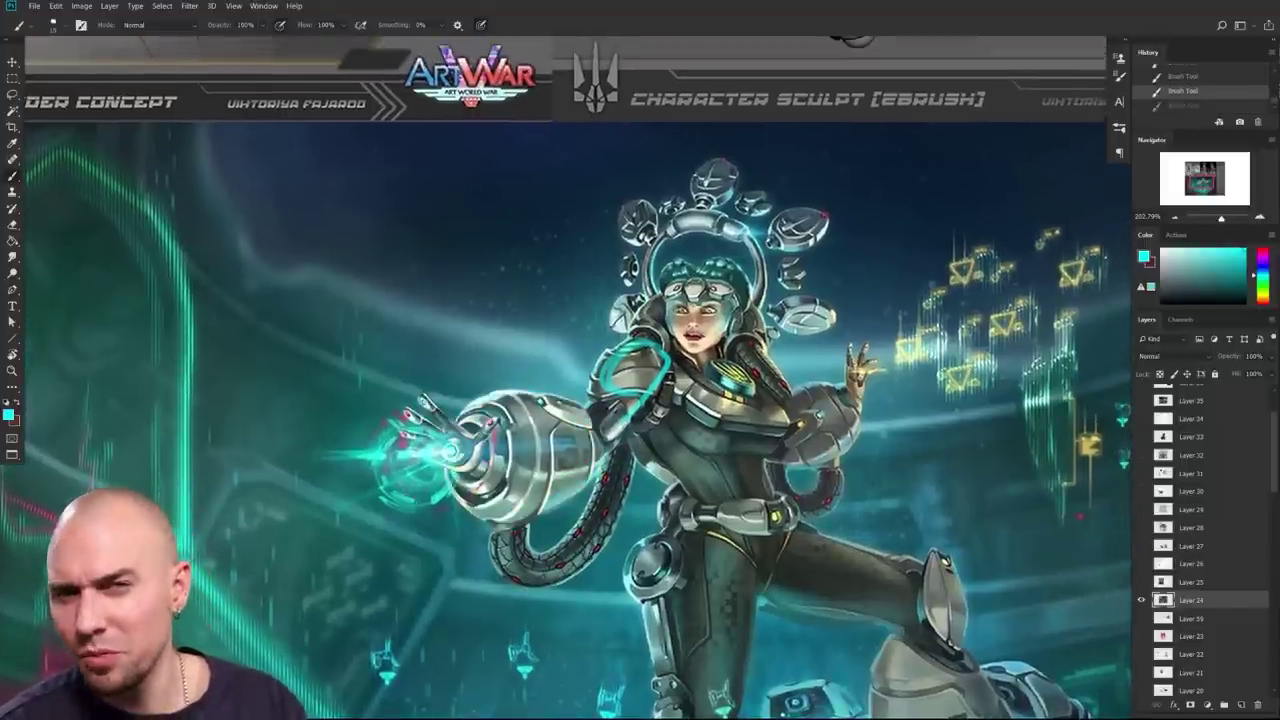
Step: Try a thinner cyan construction stroke on the commander's upper body with a smaller brush
left_click_drag(616, 620, 603, 563)
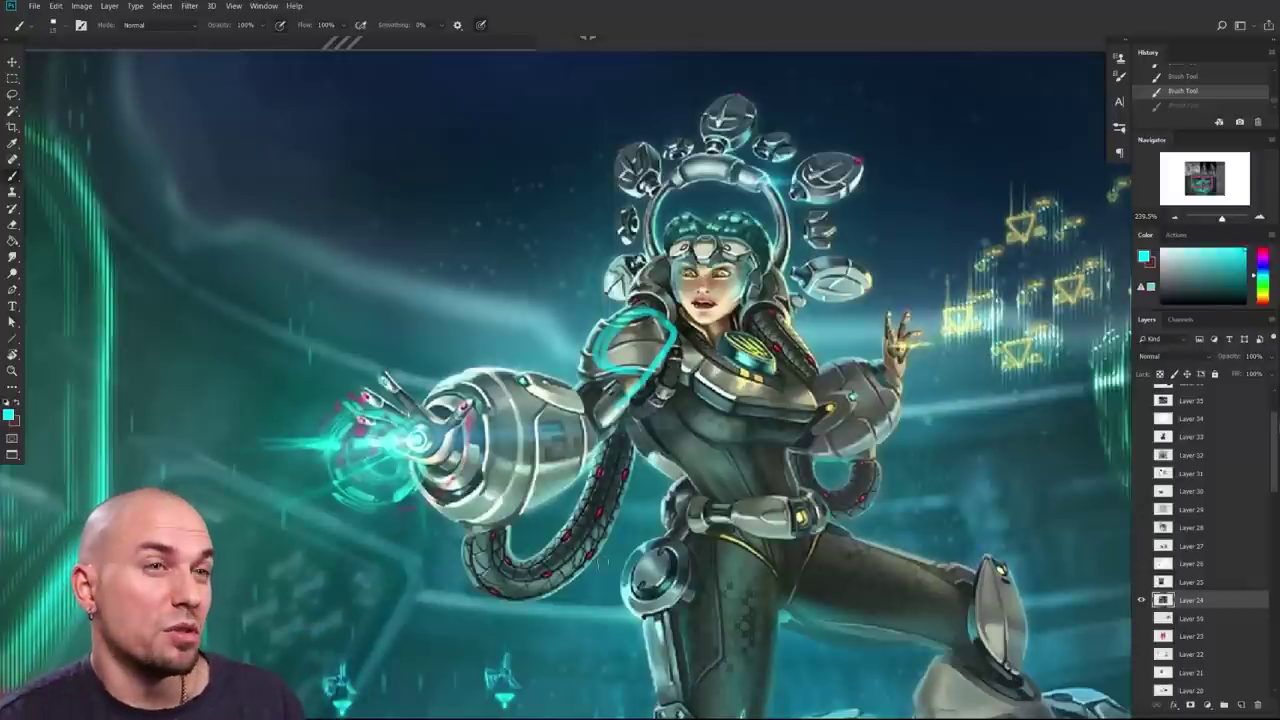
left_click_drag(957, 609, 818, 550)
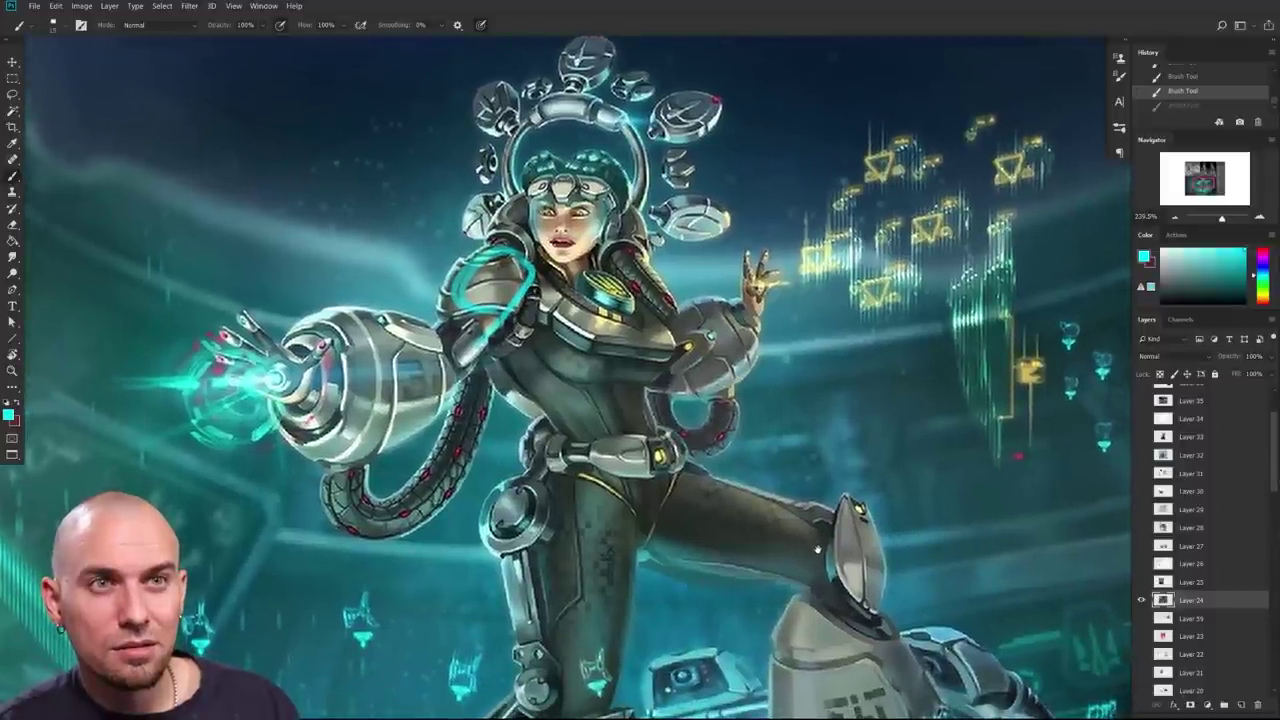
left_click_drag(818, 550, 750, 681)
left_click_drag(762, 600, 822, 600)
key("bracketleft")
key("bracketleft")
key("bracketleft")
mouse_move(628, 292)
left_mouse_down()
mouse_move(682, 311)
mouse_move(668, 366)
left_mouse_up()
key("ctrl+z")
Step: Review the commander's arms, headdress and legs, and compare them with the front and back views of the grey character sculpt
left_click_drag(638, 506, 753, 497)
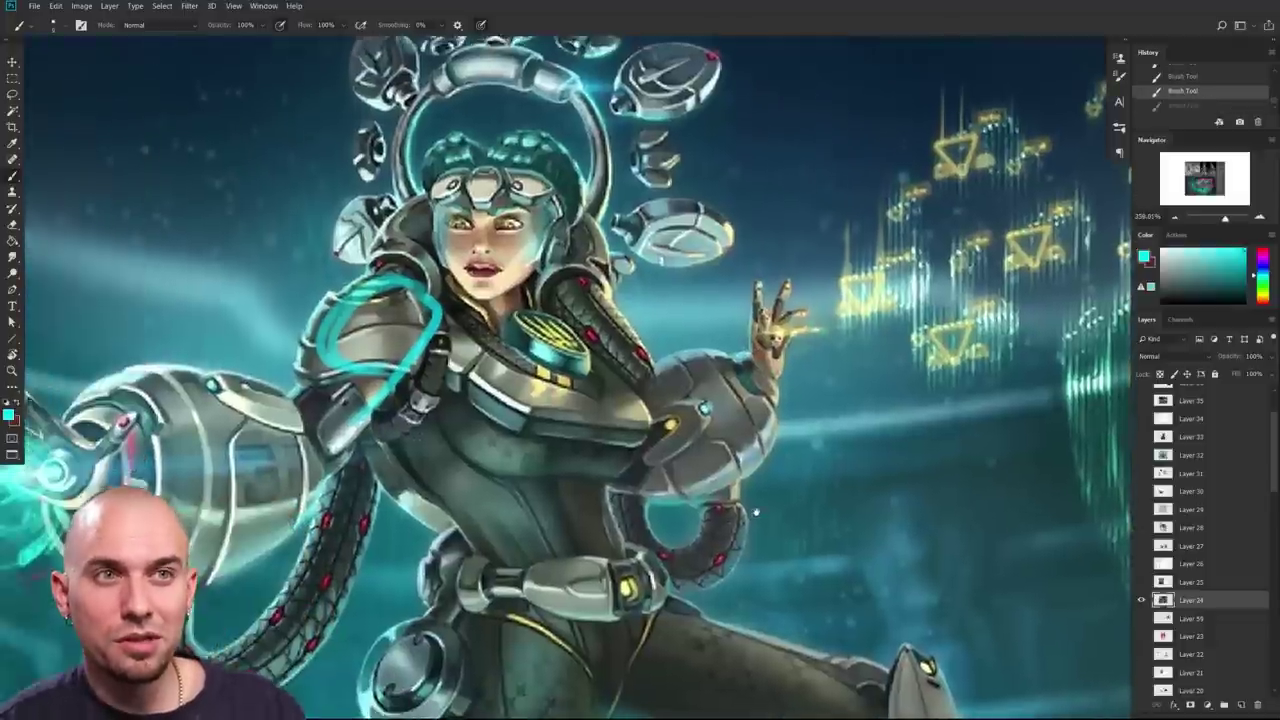
scroll(762, 544, "down", 4)
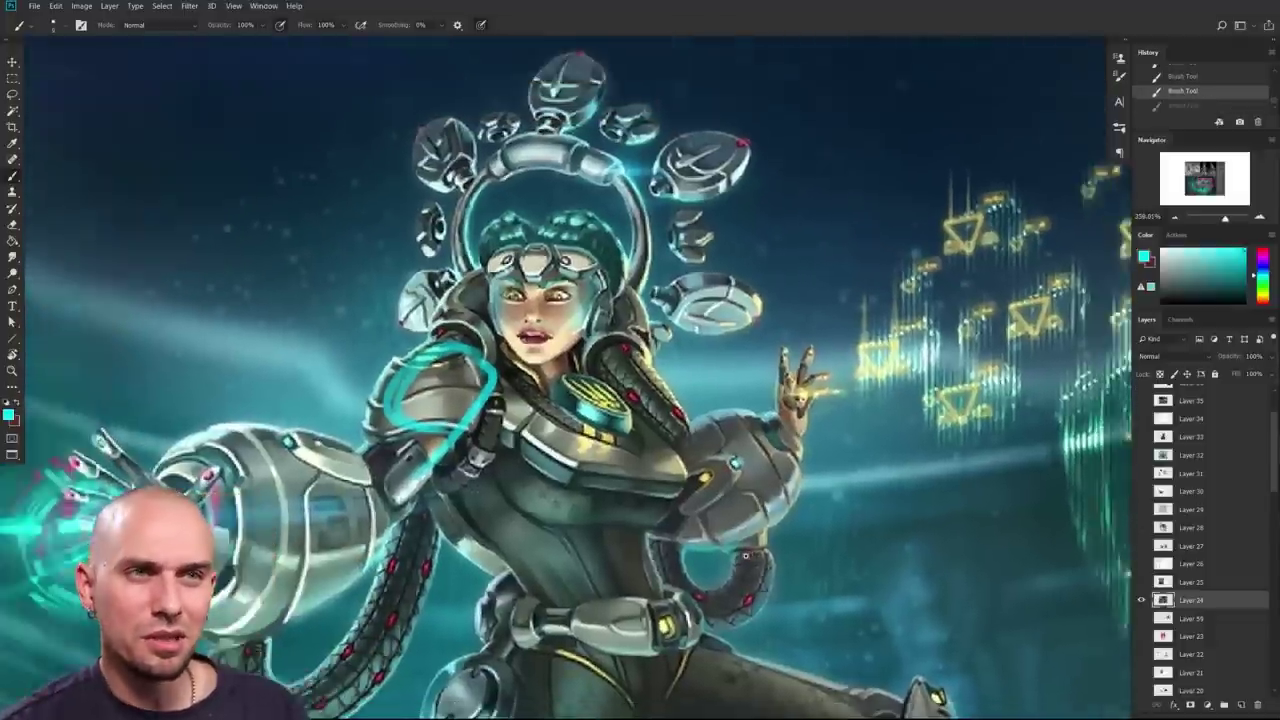
scroll(788, 549, "up", 2)
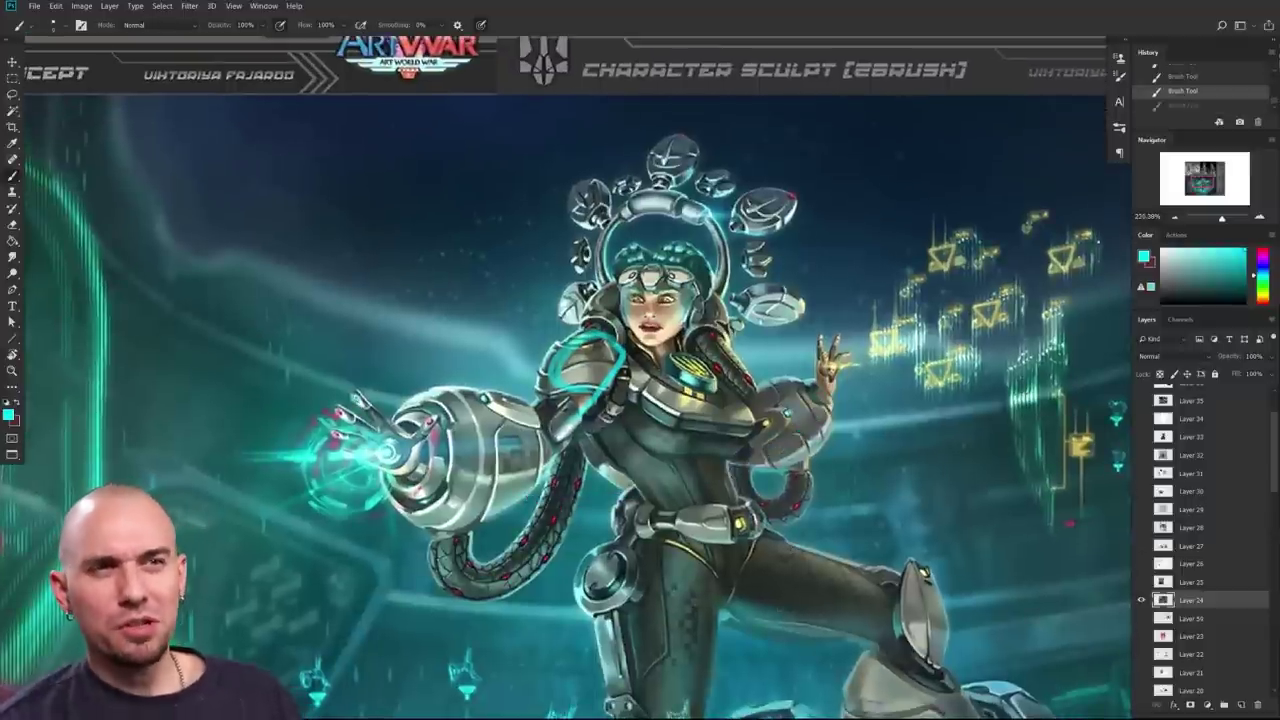
scroll(793, 500, "down", 2)
scroll(793, 498, "up", 3)
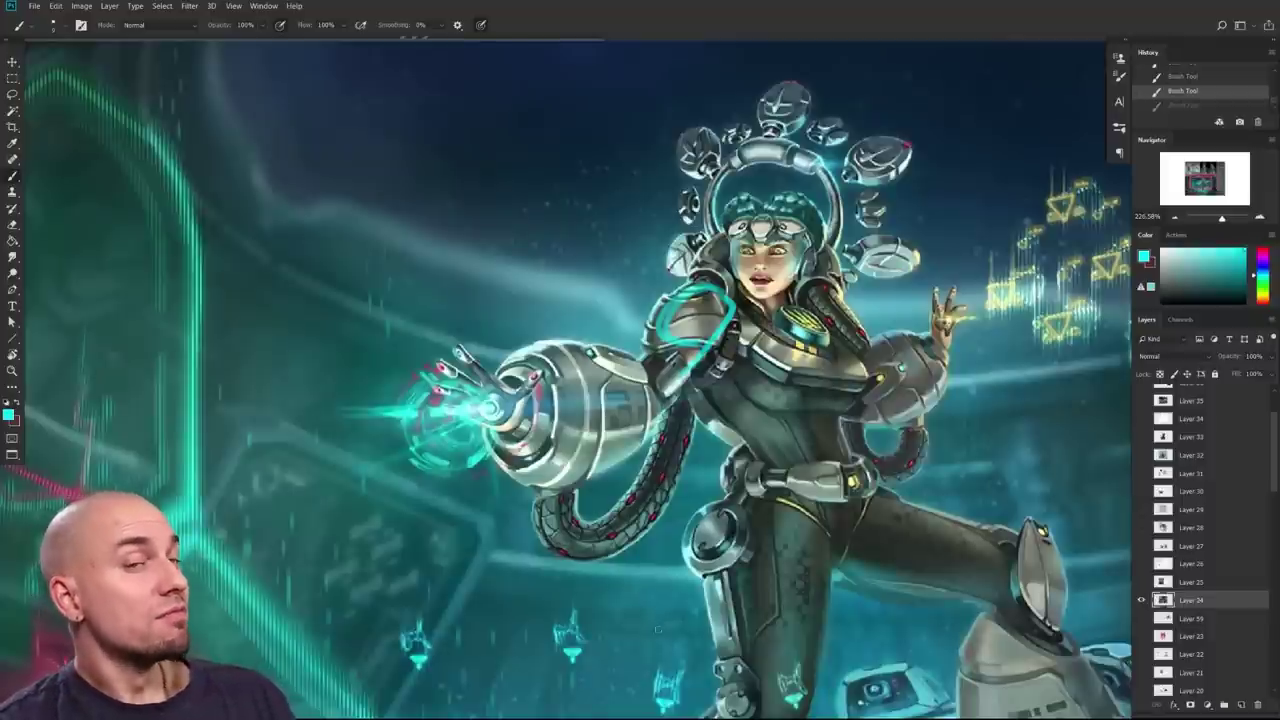
left_click_drag(813, 626, 800, 506)
scroll(800, 506, "down", 2)
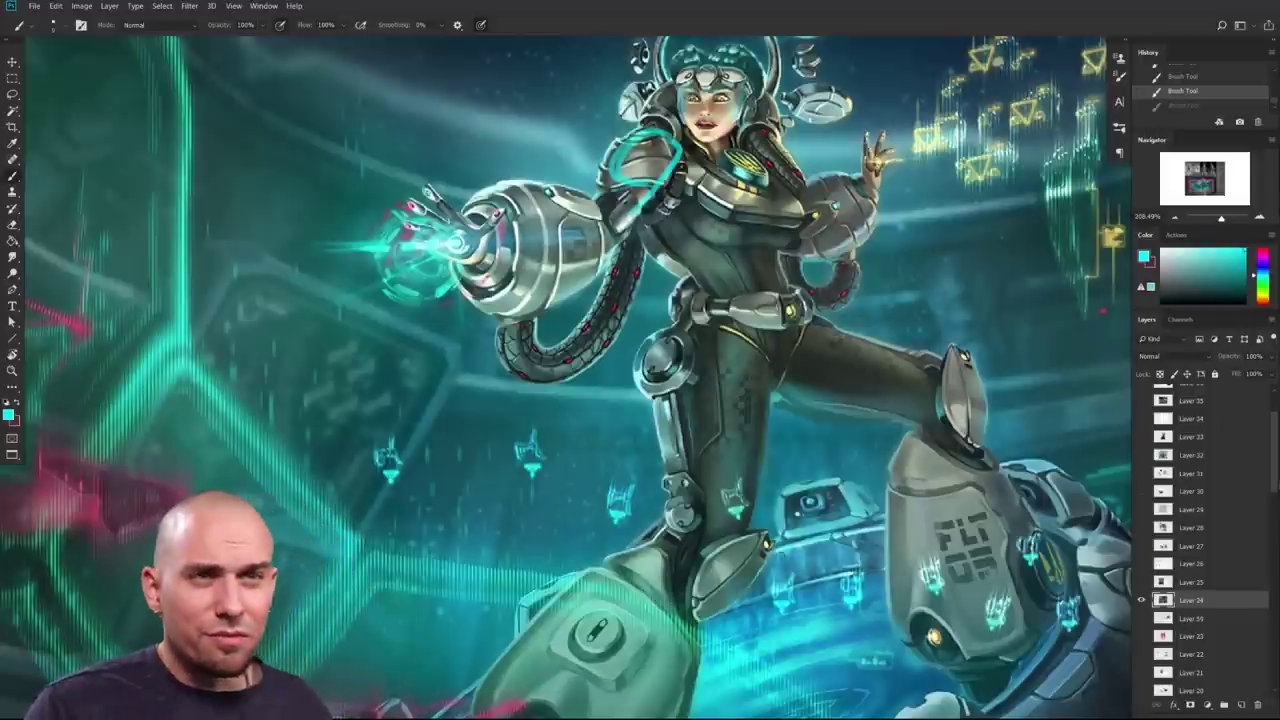
scroll(755, 592, "up", 15)
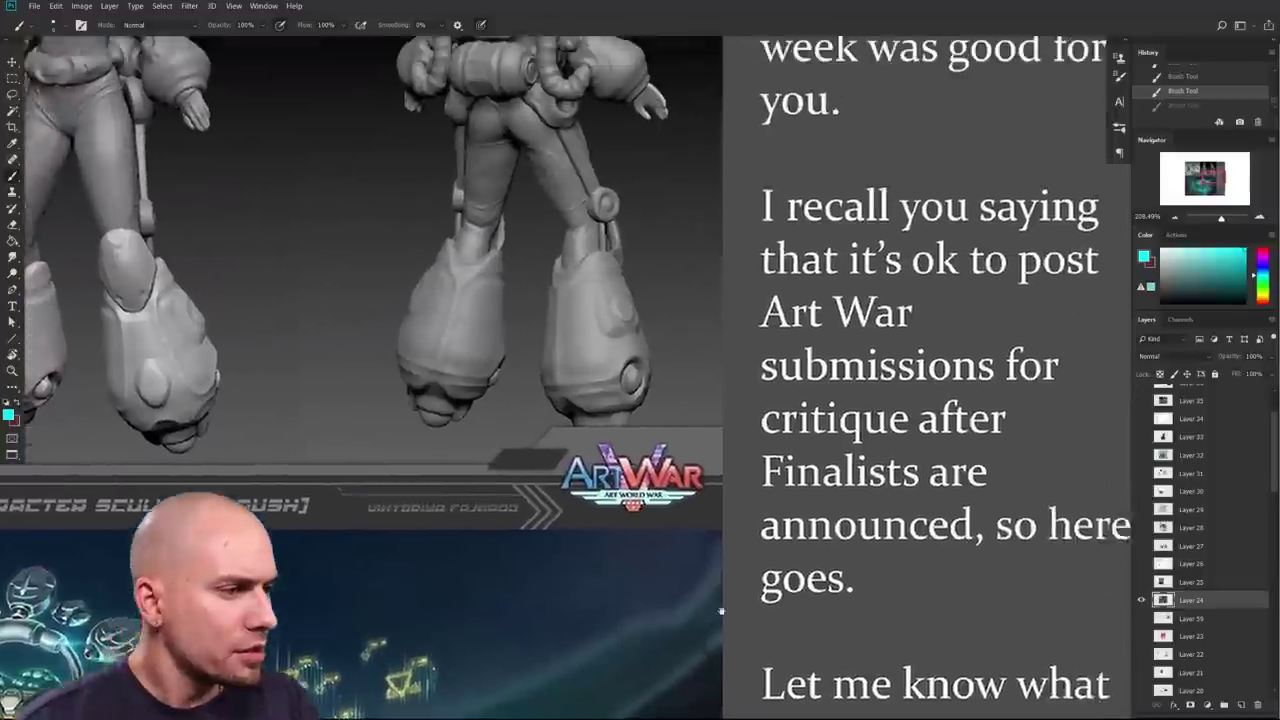
scroll(700, 550, "left", 5)
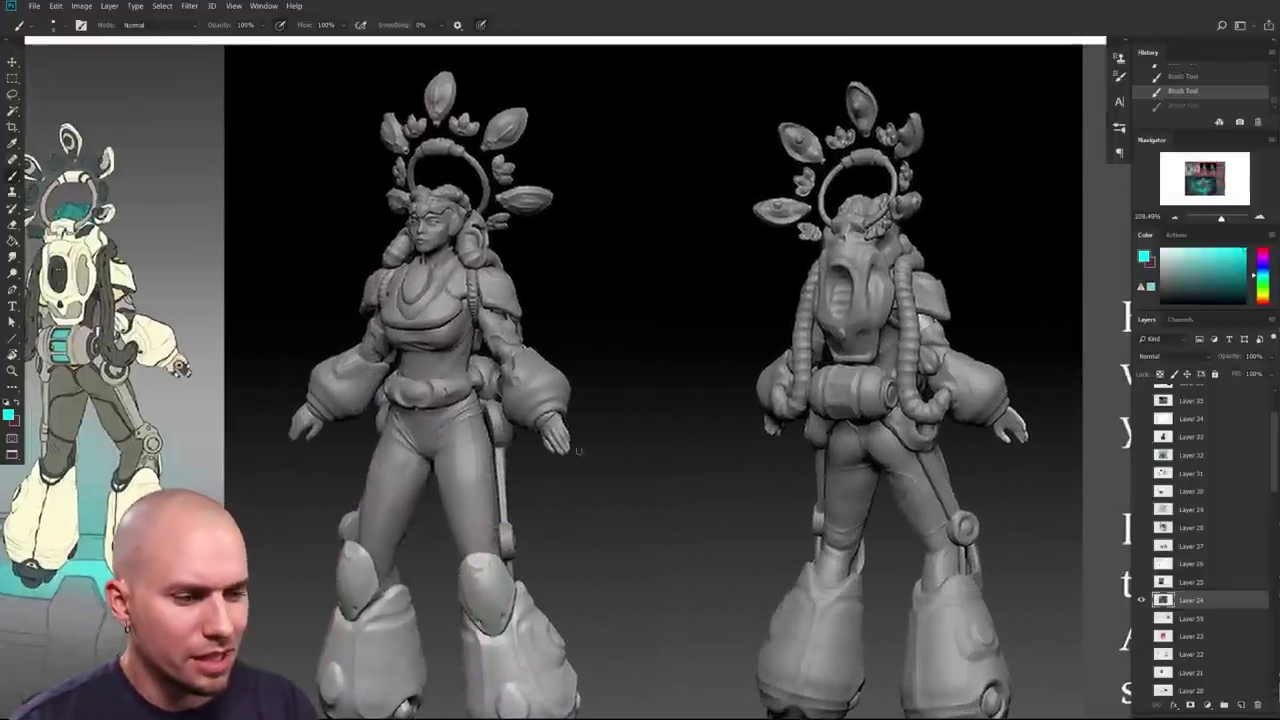
Step: Compare the character sculpt's proportions and legs with the concept's back view and the commander in the final illustration
scroll(650, 450, "left", 5)
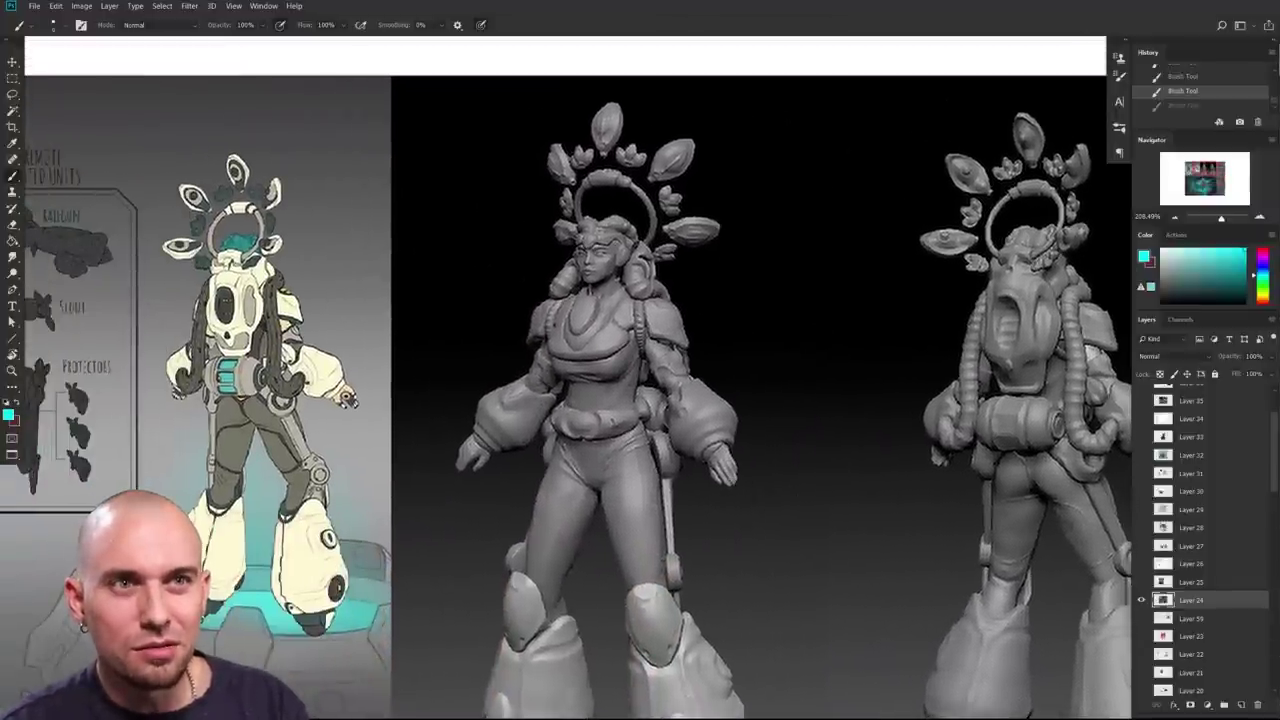
left_click_drag(736, 455, 950, 278)
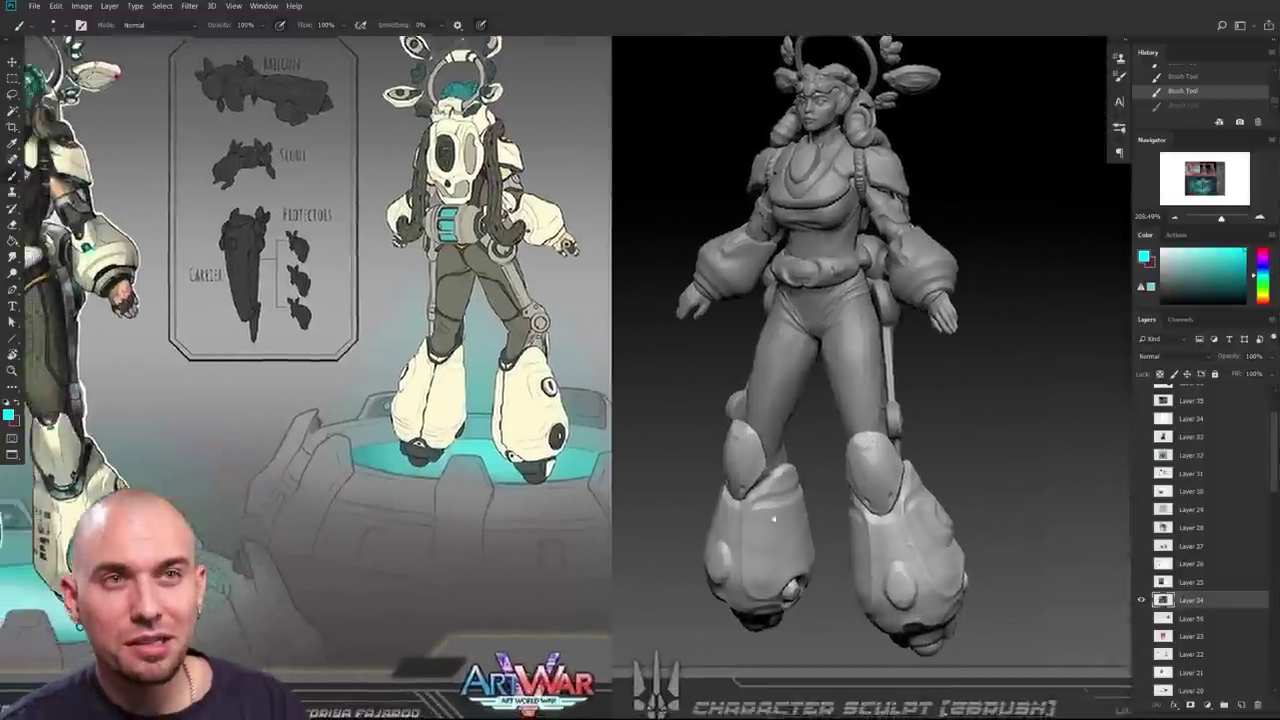
scroll(820, 240, "down", 6)
left_click_drag(694, 431, 639, 246)
scroll(640, 400, "up", 5)
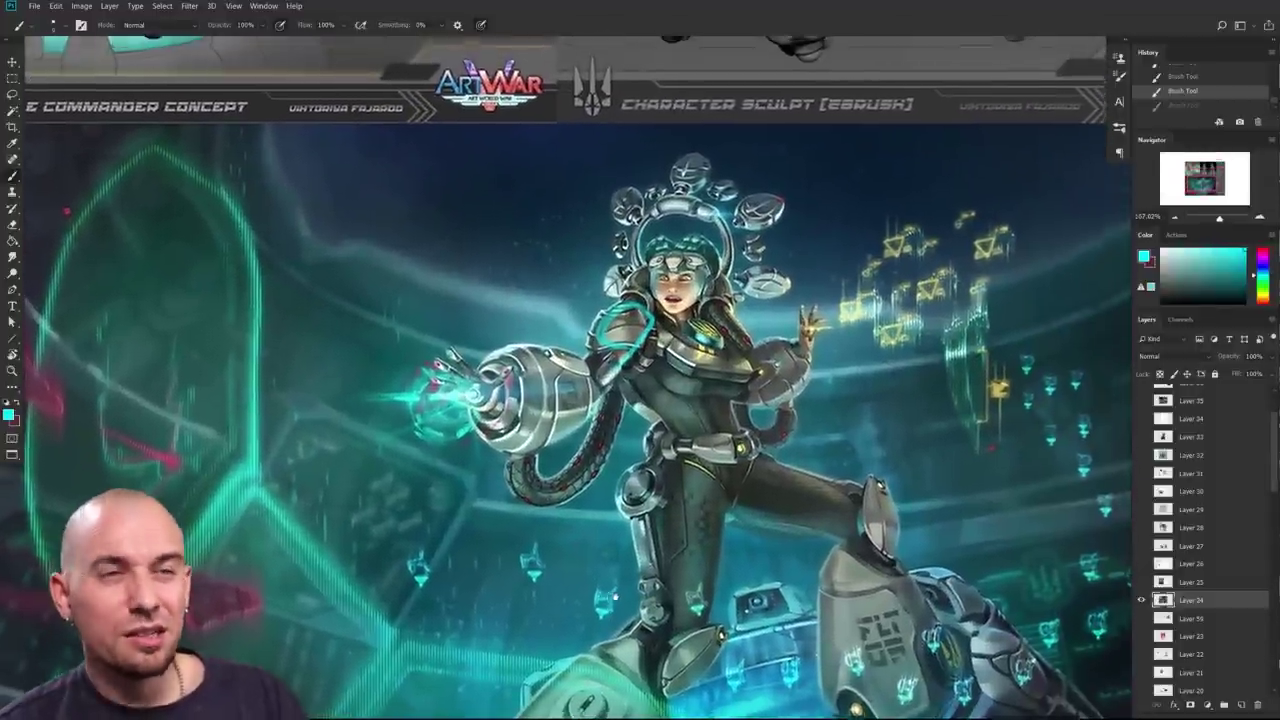
left_click_drag(615, 596, 614, 599)
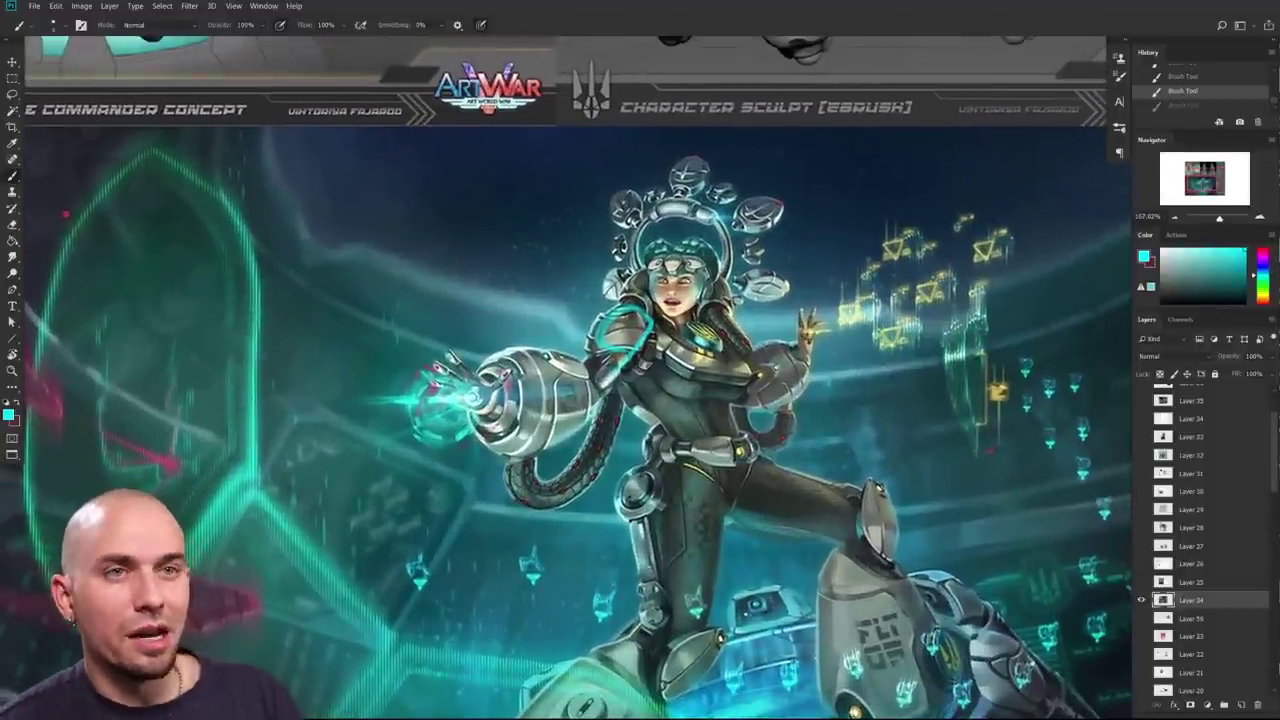
scroll(635, 315, "up", 4)
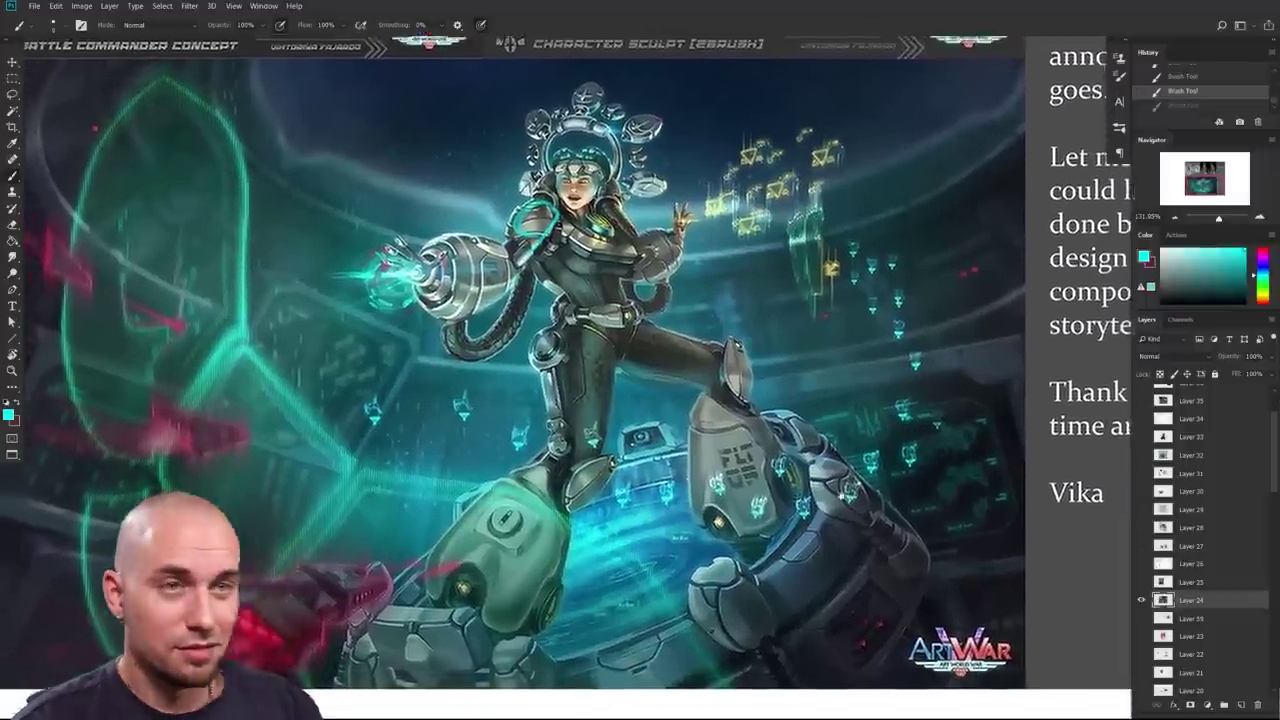
Step: Examine the full battle commander illustration, then its legs and boots up close, for composition and separation from the background
scroll(825, 492, "down", 3)
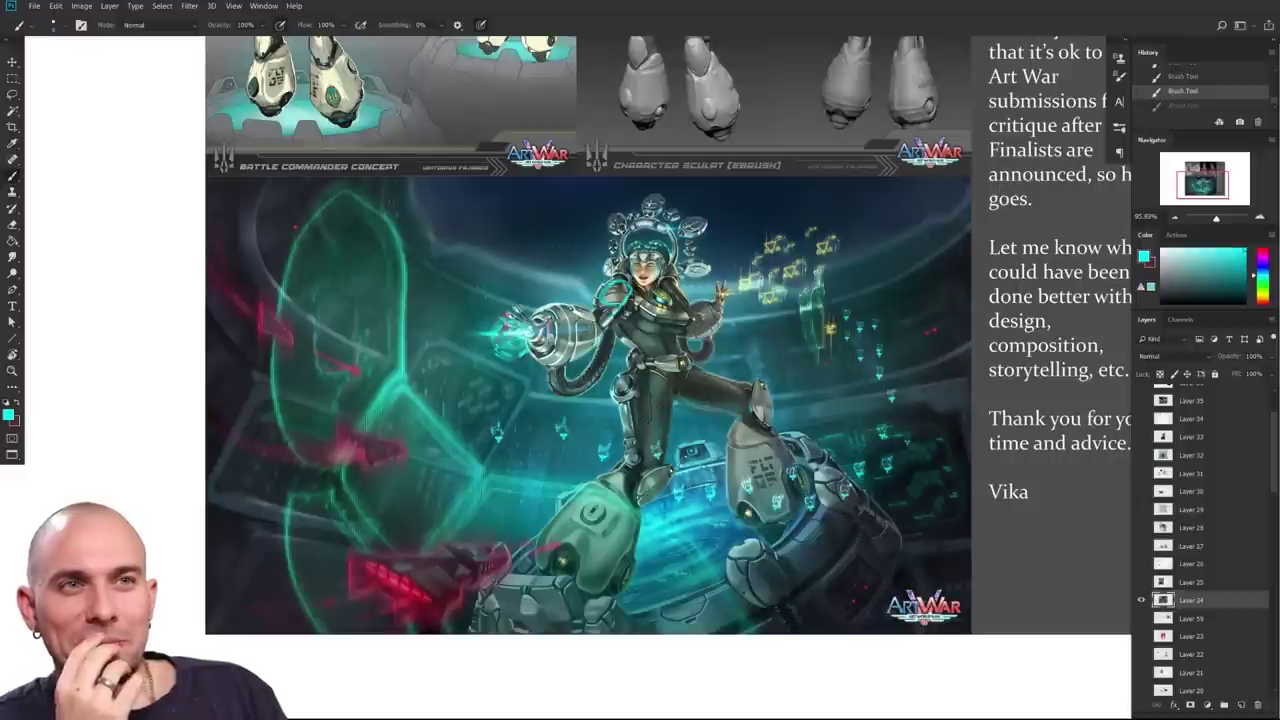
left_click_drag(623, 486, 720, 473)
left_click_drag(722, 472, 764, 493)
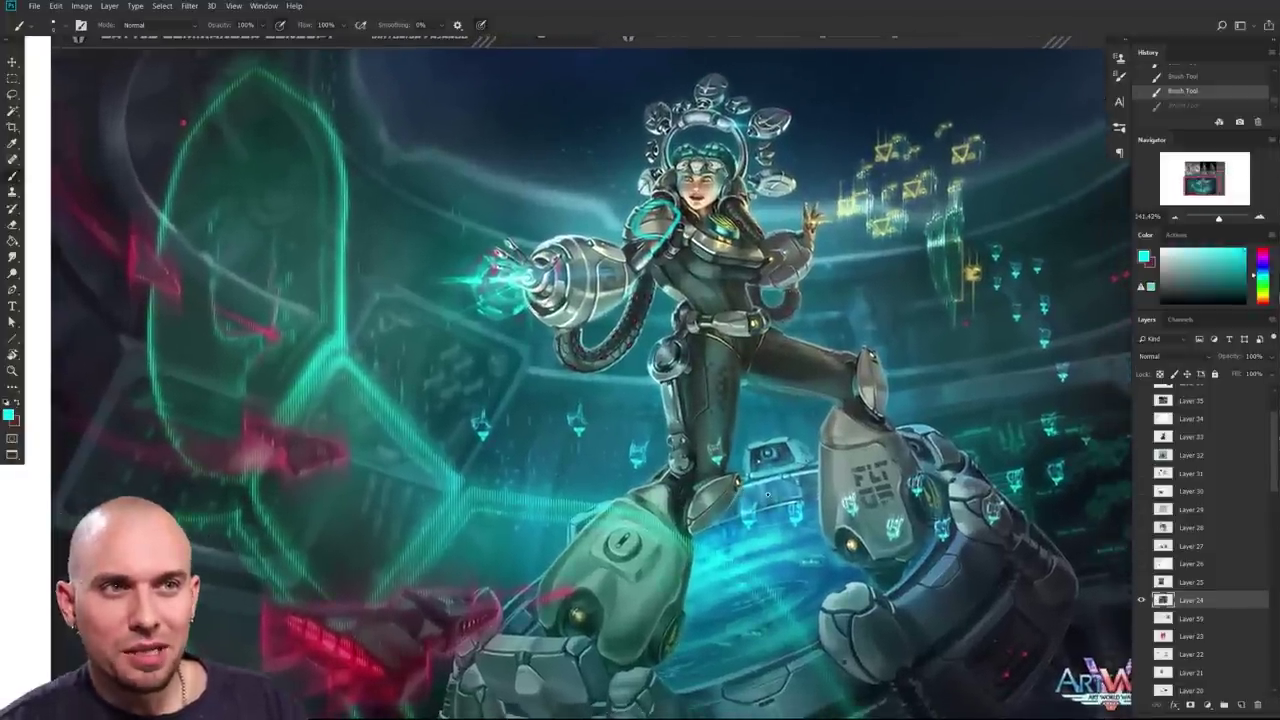
scroll(763, 493, "down", 2)
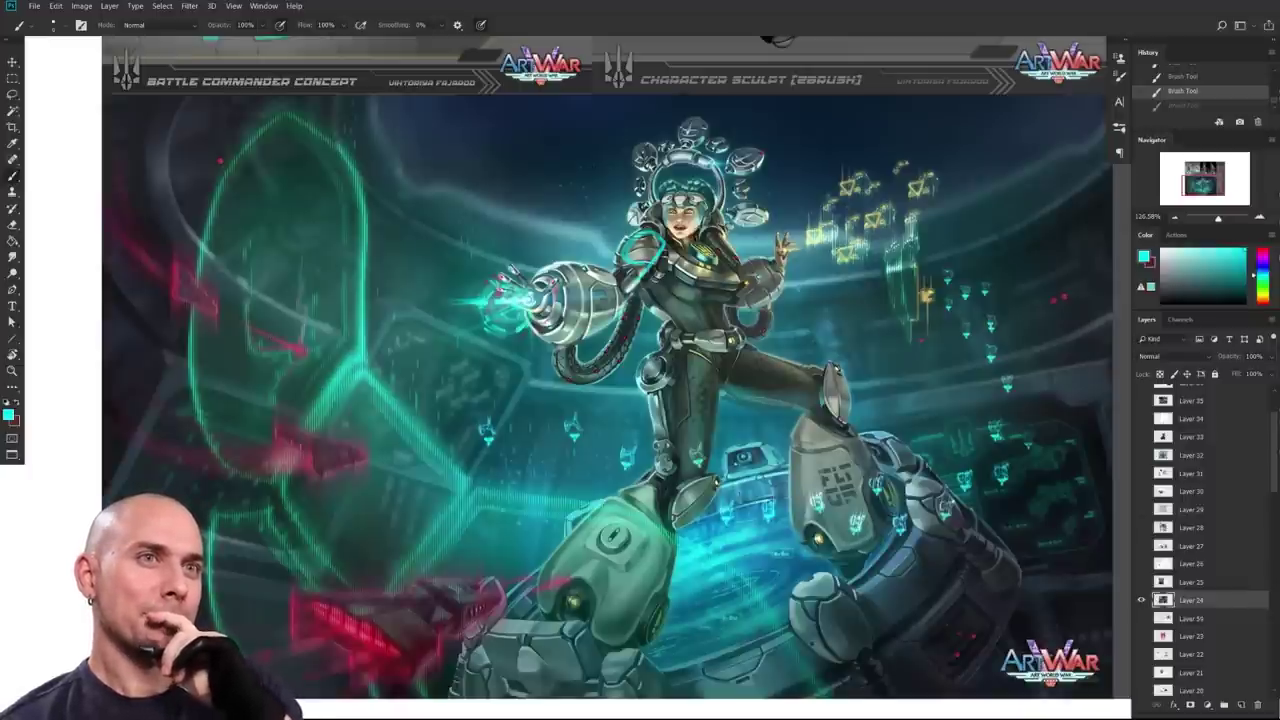
left_click_drag(850, 534, 766, 622)
scroll(766, 622, "up", 8)
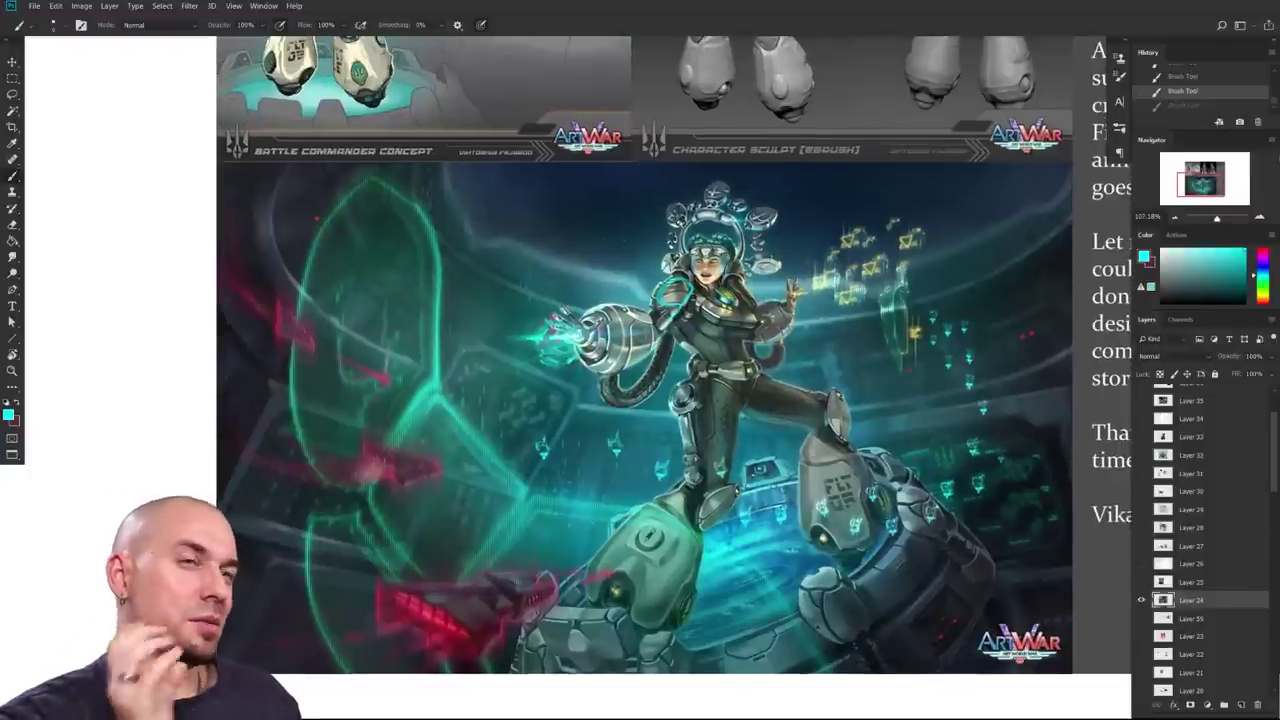
scroll(631, 449, "up", 6)
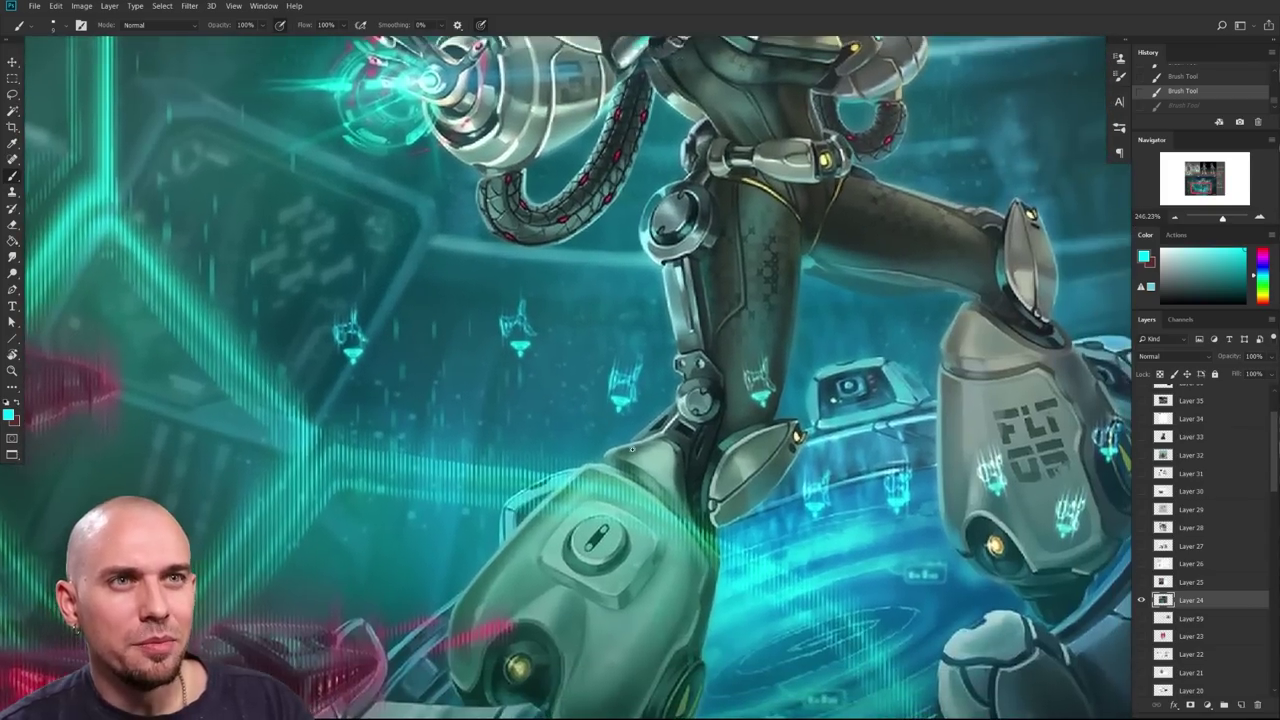
left_click_drag(647, 476, 622, 489)
scroll(621, 489, "down", 3)
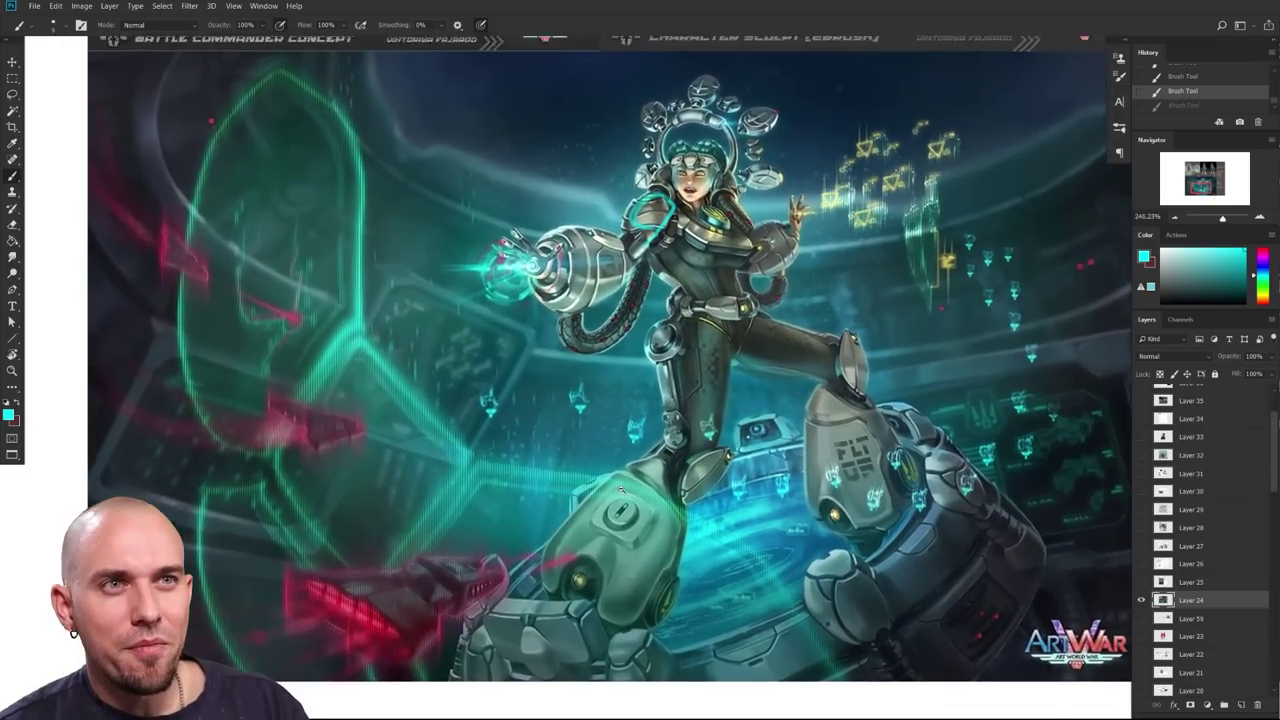
scroll(607, 491, "up", 5)
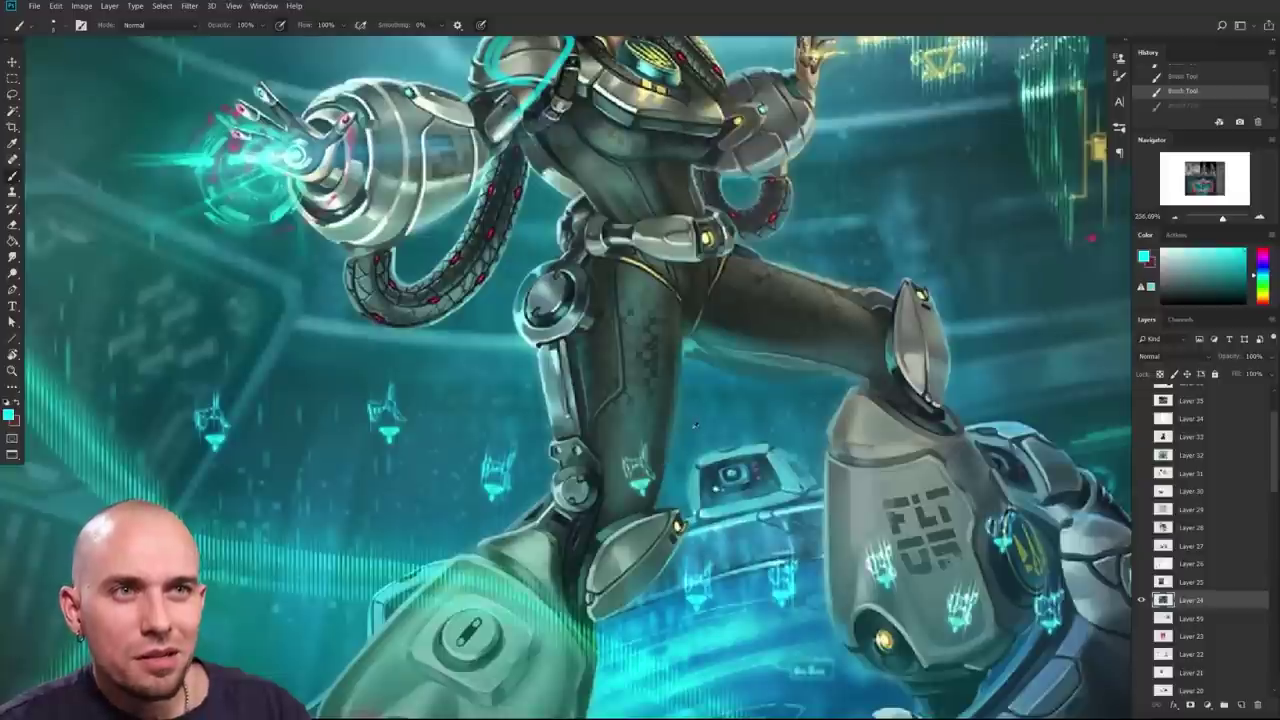
Step: Sample the teal background colour beside the commander's standing leg
left_click(686, 400, "alt")
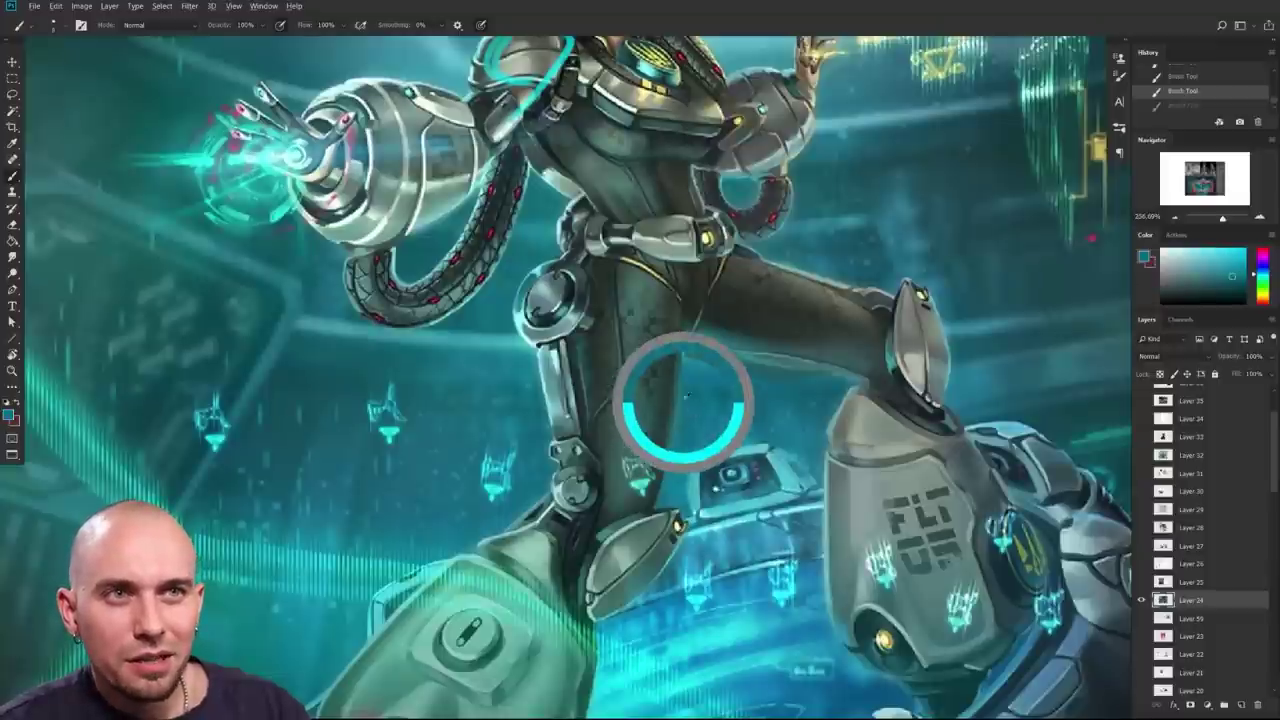
mouse_move(686, 404)
left_mouse_down()
mouse_move(662, 410)
mouse_move(666, 422)
mouse_move(684, 415)
left_mouse_up()
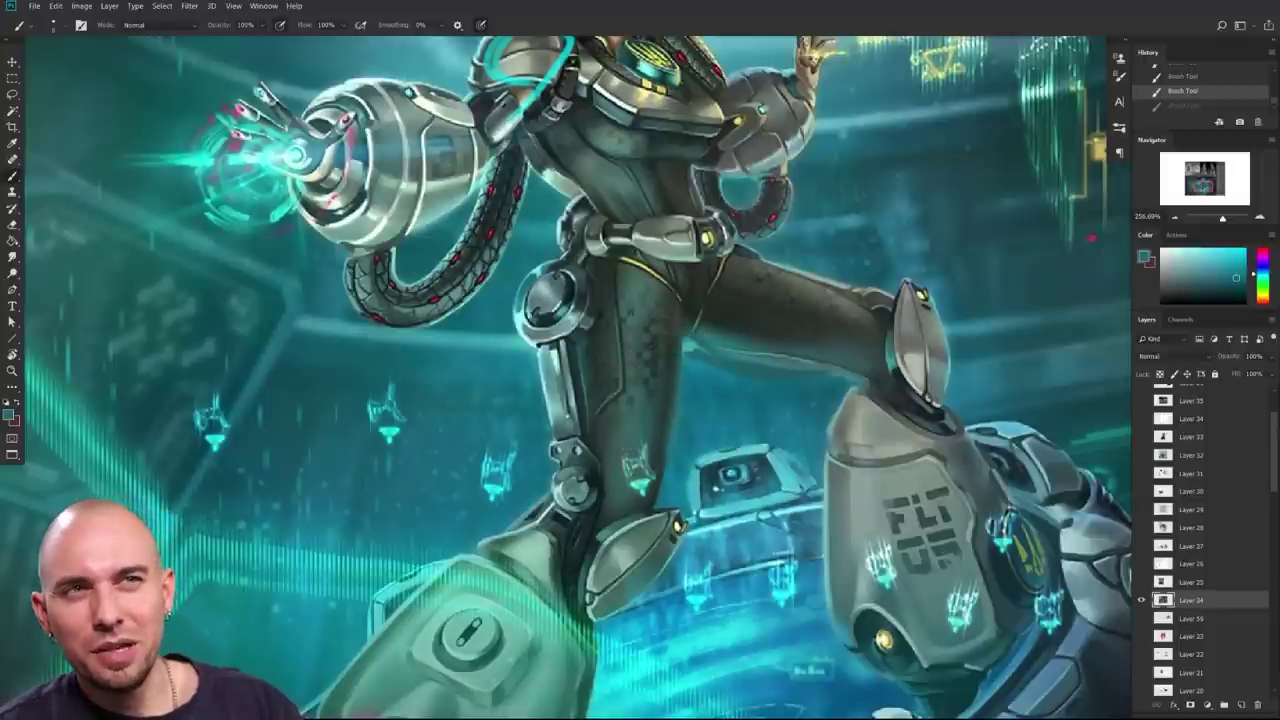
scroll(680, 508, "down", 8)
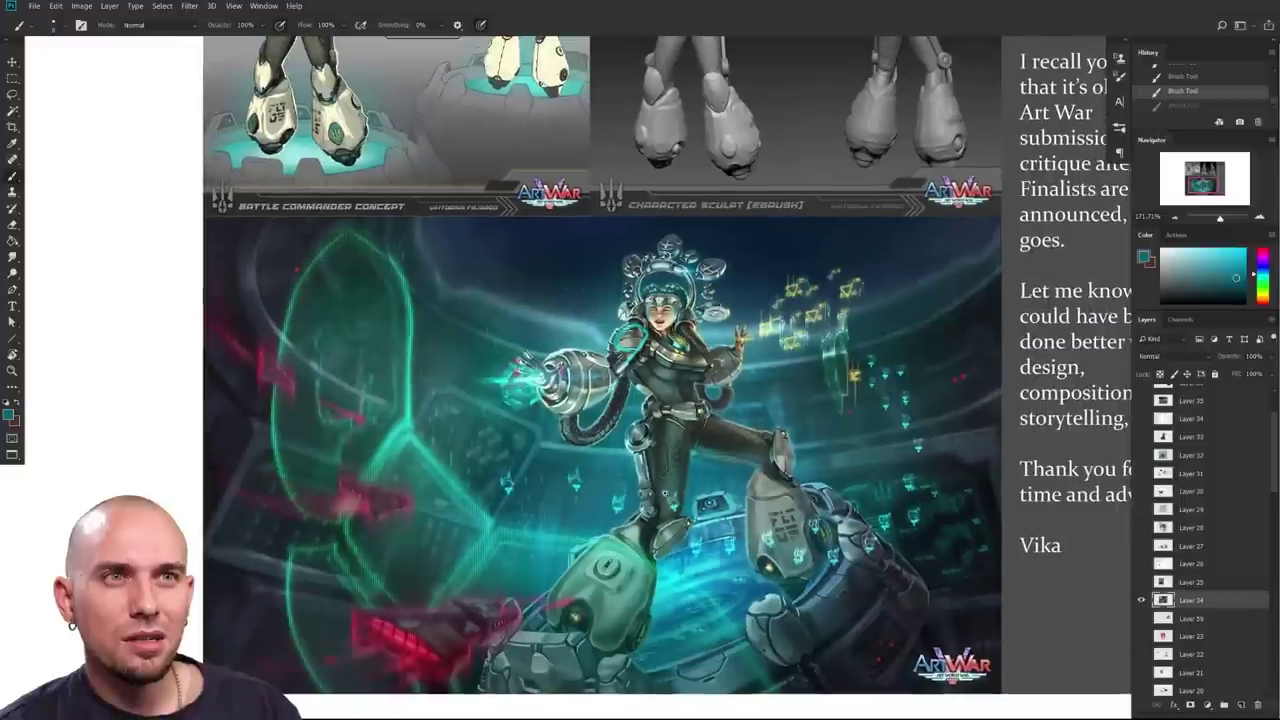
left_click_drag(665, 493, 666, 492)
scroll(530, 635, "up", 3)
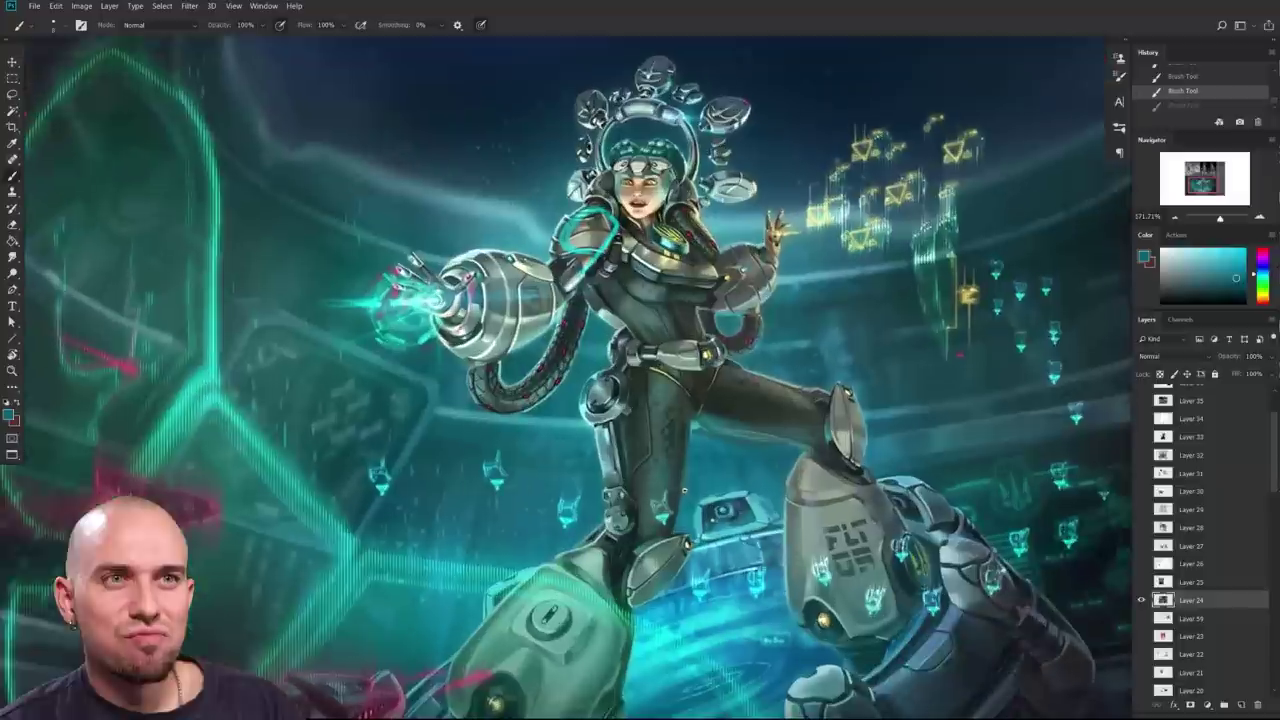
scroll(663, 514, "up", 2)
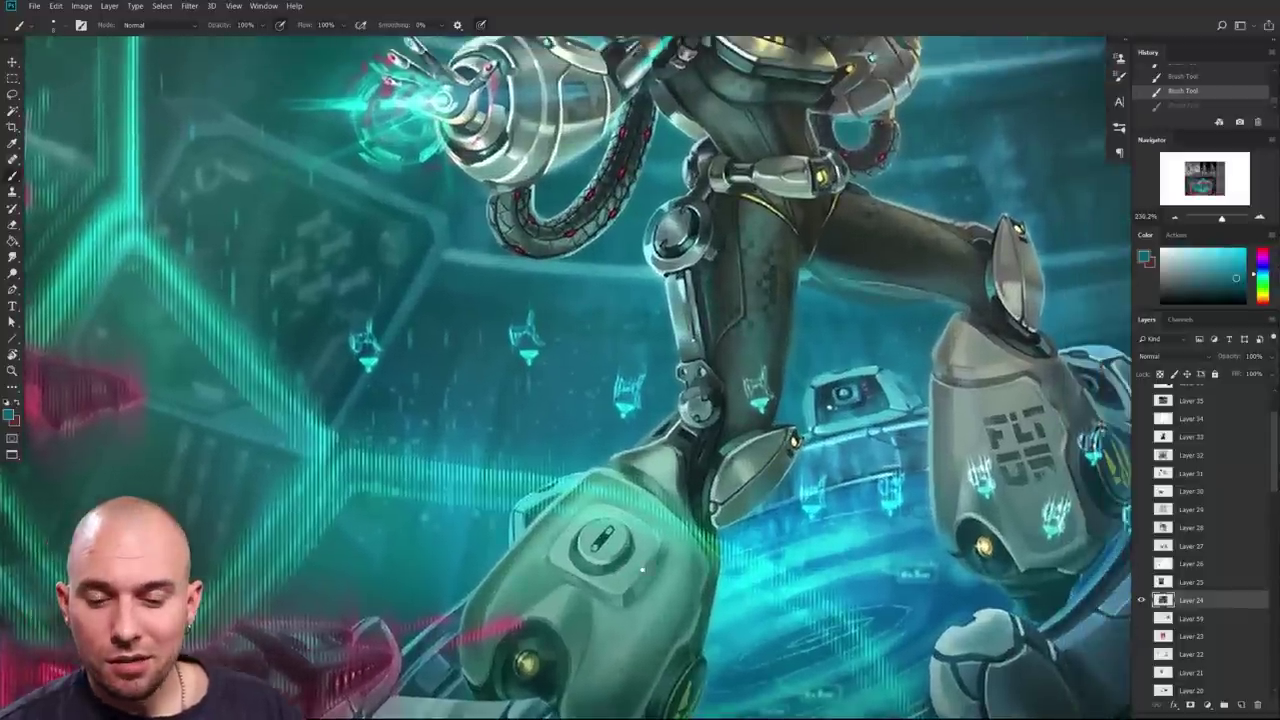
Step: Lasso the background area on the cannon side of the standing leg, following the contour of the leg and boot
key("l")
left_click_drag(670, 497, 618, 536)
scroll(620, 537, "down", 5)
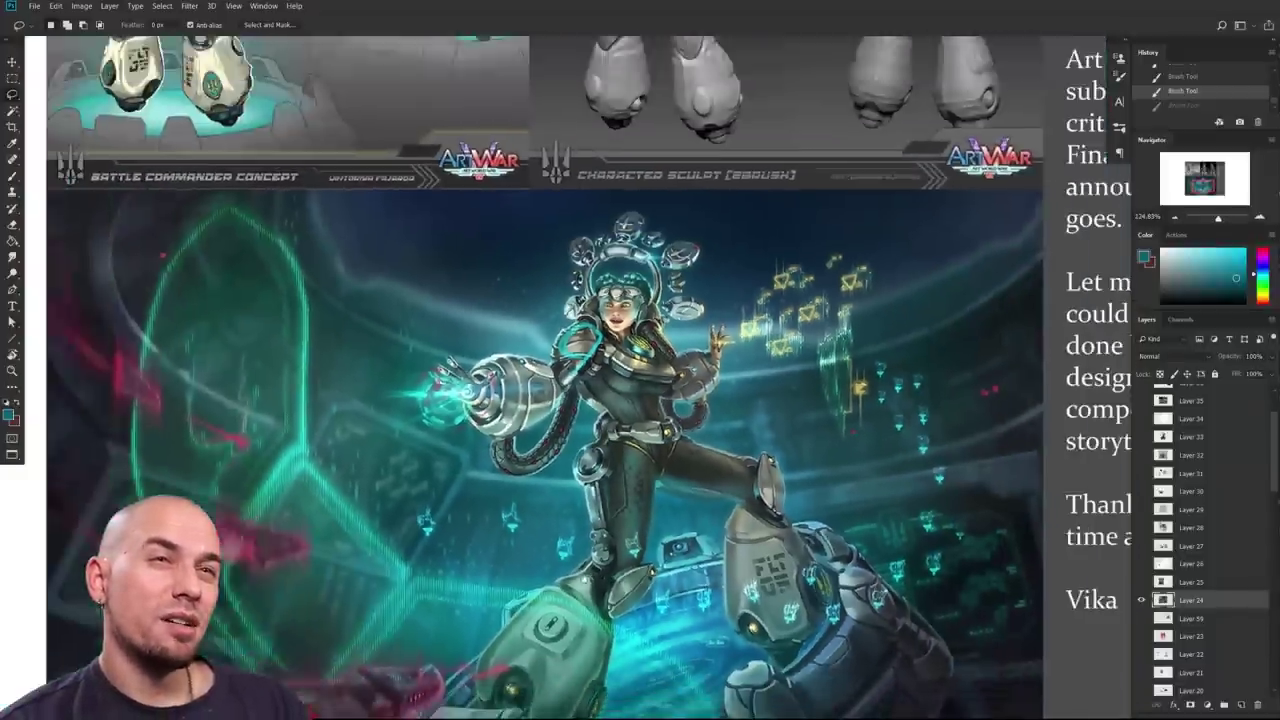
left_click_drag(620, 537, 631, 414)
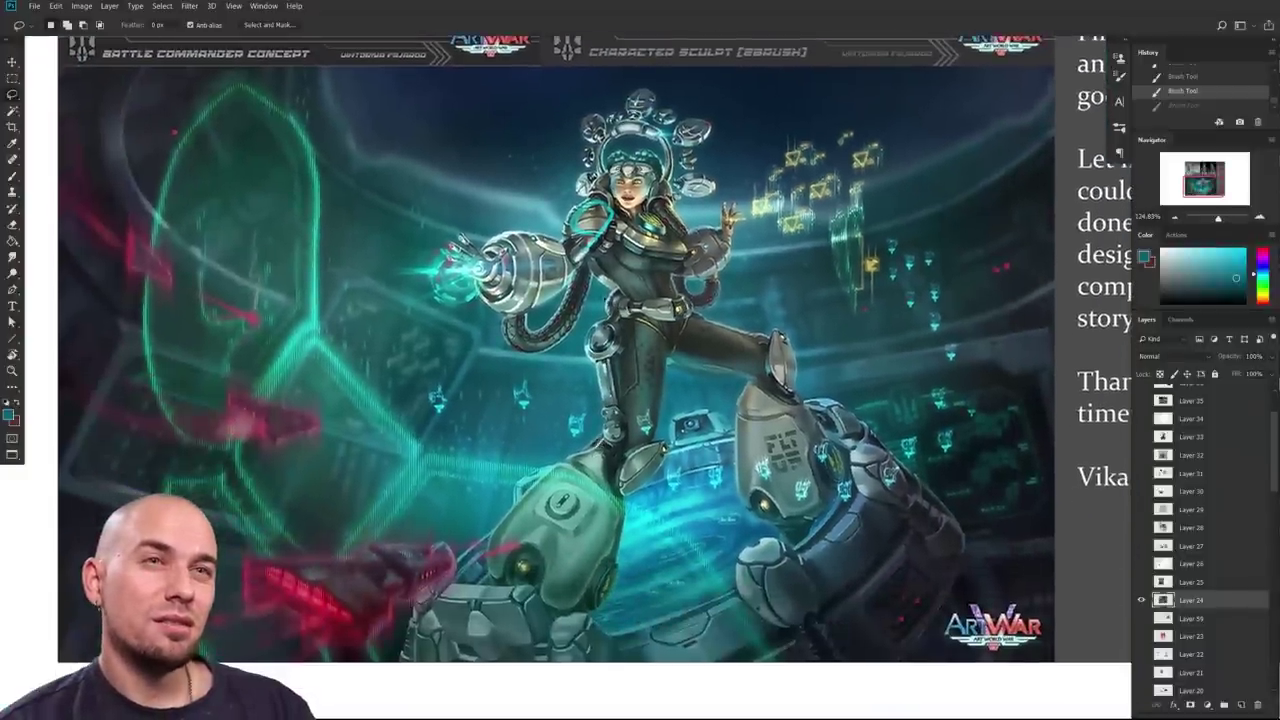
scroll(650, 360, "up", 4)
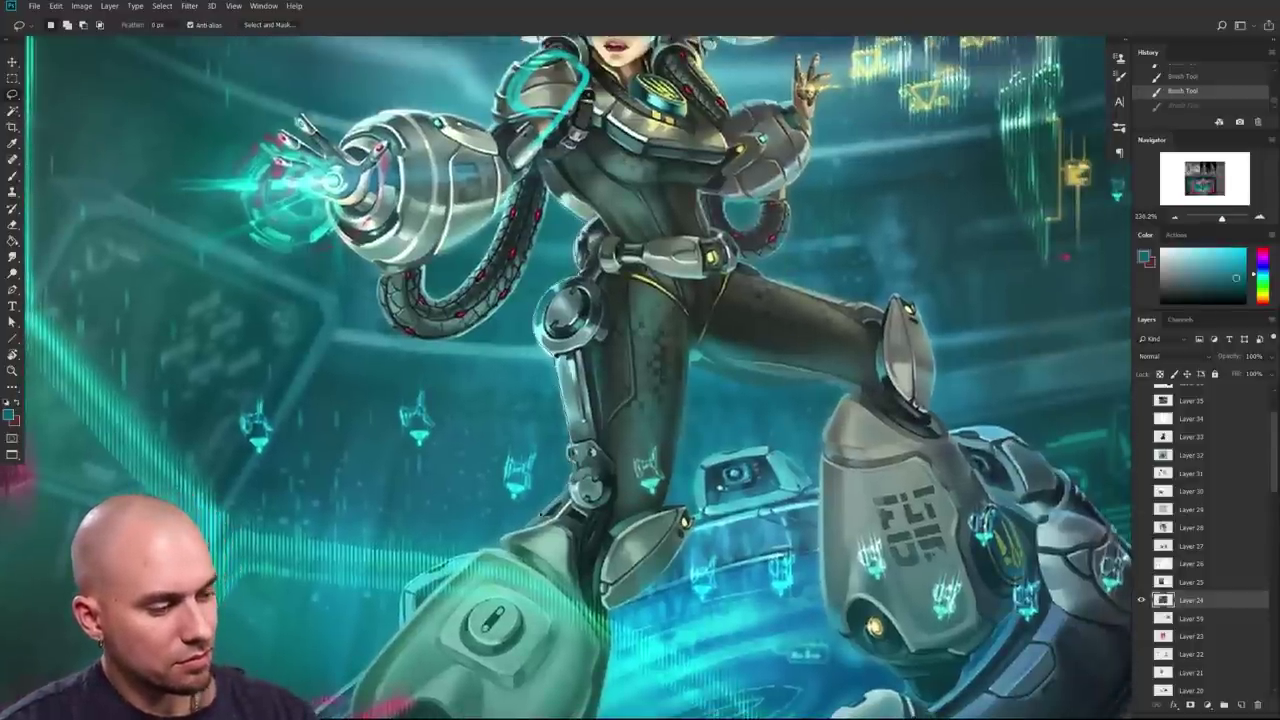
left_click_drag(386, 645, 550, 391)
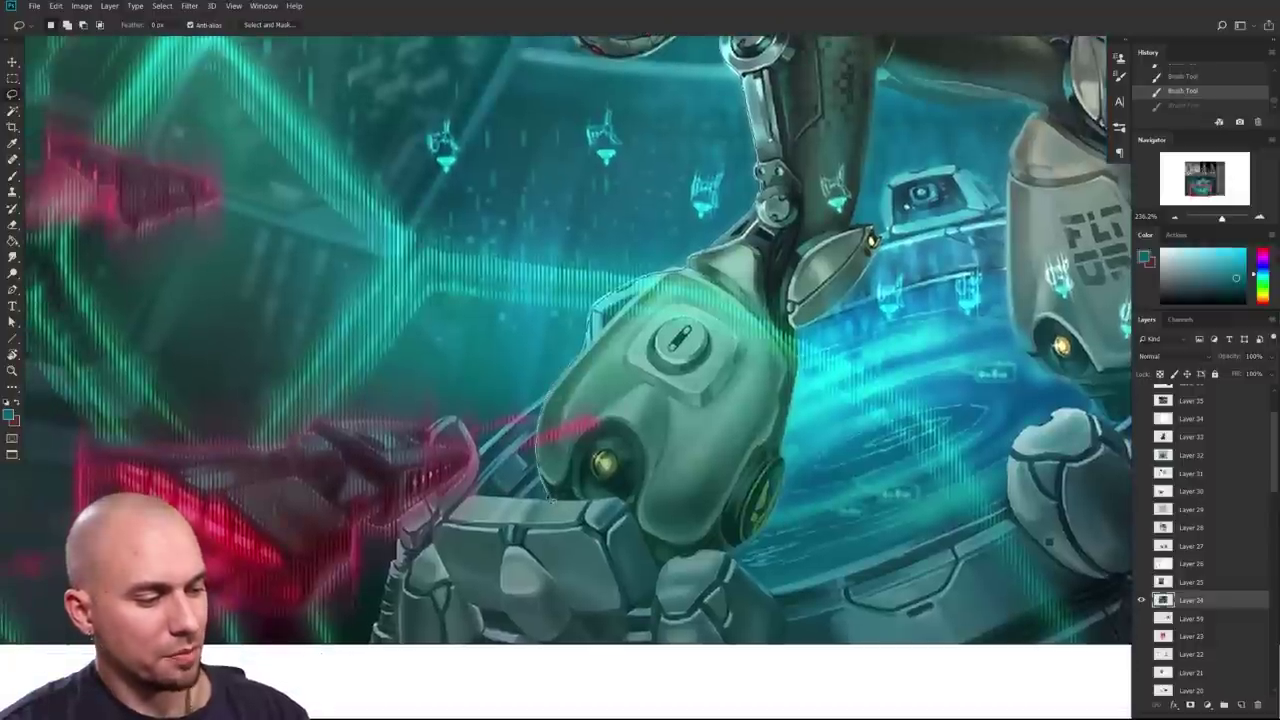
left_click_drag(434, 494, 395, 715)
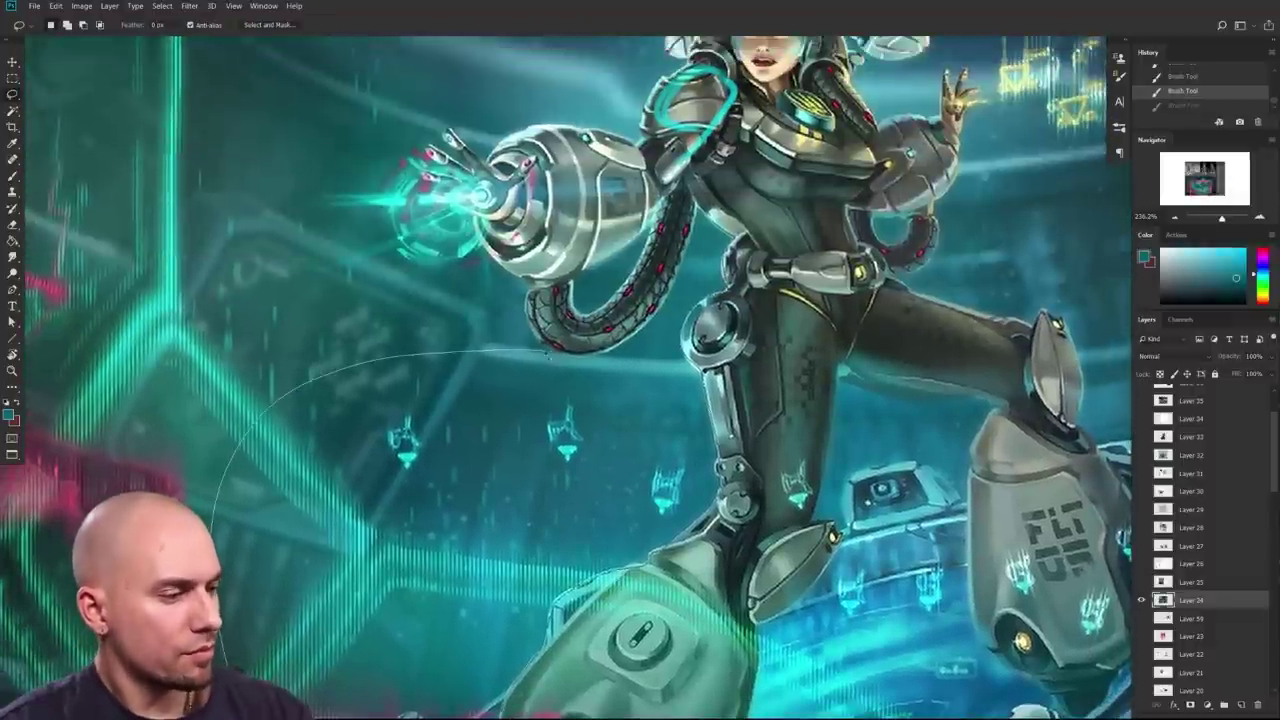
left_click_drag(600, 353, 606, 354)
Step: Add the background between the legs and beyond the raised leg to the lasso selection, following the leg contours
mouse_move(848, 423)
left_mouse_down()
mouse_move(560, 371)
mouse_move(579, 238)
left_mouse_up()
left_click_drag(463, 650, 482, 543)
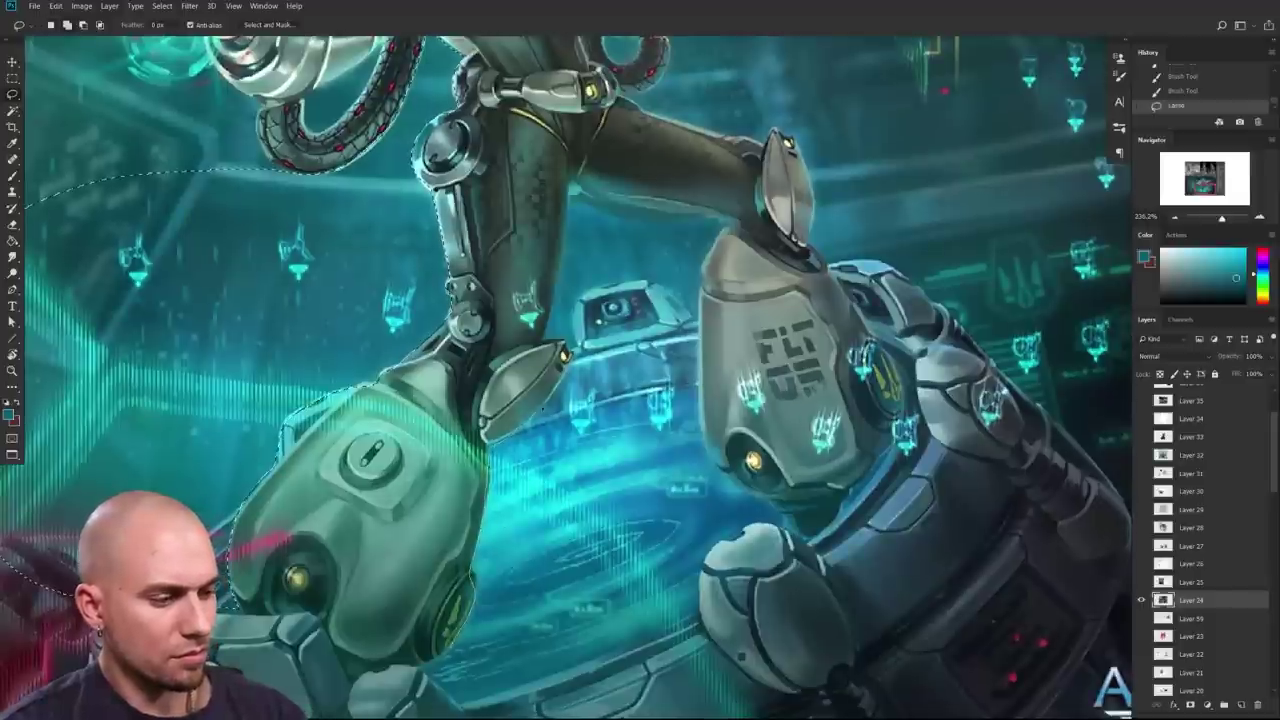
mouse_move(549, 316)
left_mouse_down()
mouse_move(568, 198)
mouse_move(368, 267)
mouse_move(386, 274)
left_mouse_up()
left_click_drag(478, 291, 530, 298)
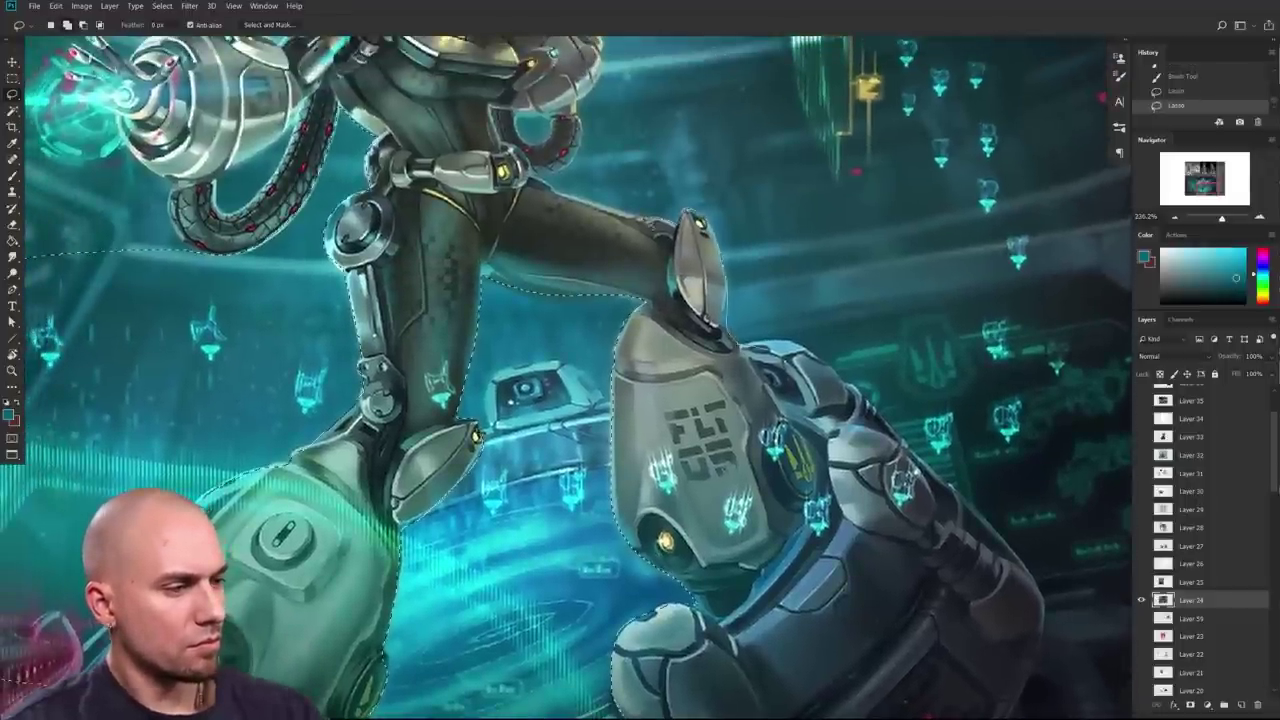
mouse_move(679, 89)
left_mouse_down()
mouse_move(935, 398)
mouse_move(876, 412)
mouse_move(862, 456)
left_mouse_up()
Step: Add a new layer above the illustration and set up a large soft brush with a light cyan colour
scroll(890, 420, "down", 4)
right_click(760, 405)
left_click(895, 487)
left_click(1241, 705)
left_click_drag(1000, 400, 912, 408)
key("b")
left_click(1208, 249)
left_click_drag(843, 455, 738, 477)
right_click(628, 265)
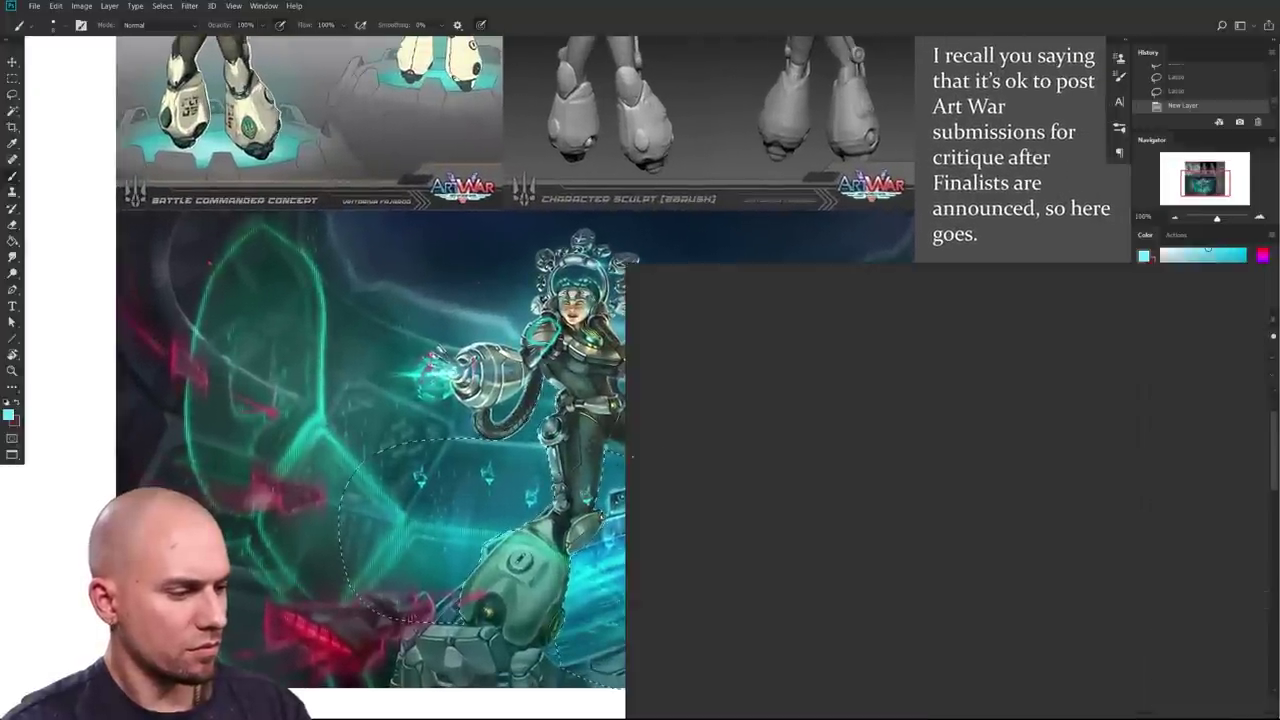
double_click(680, 486)
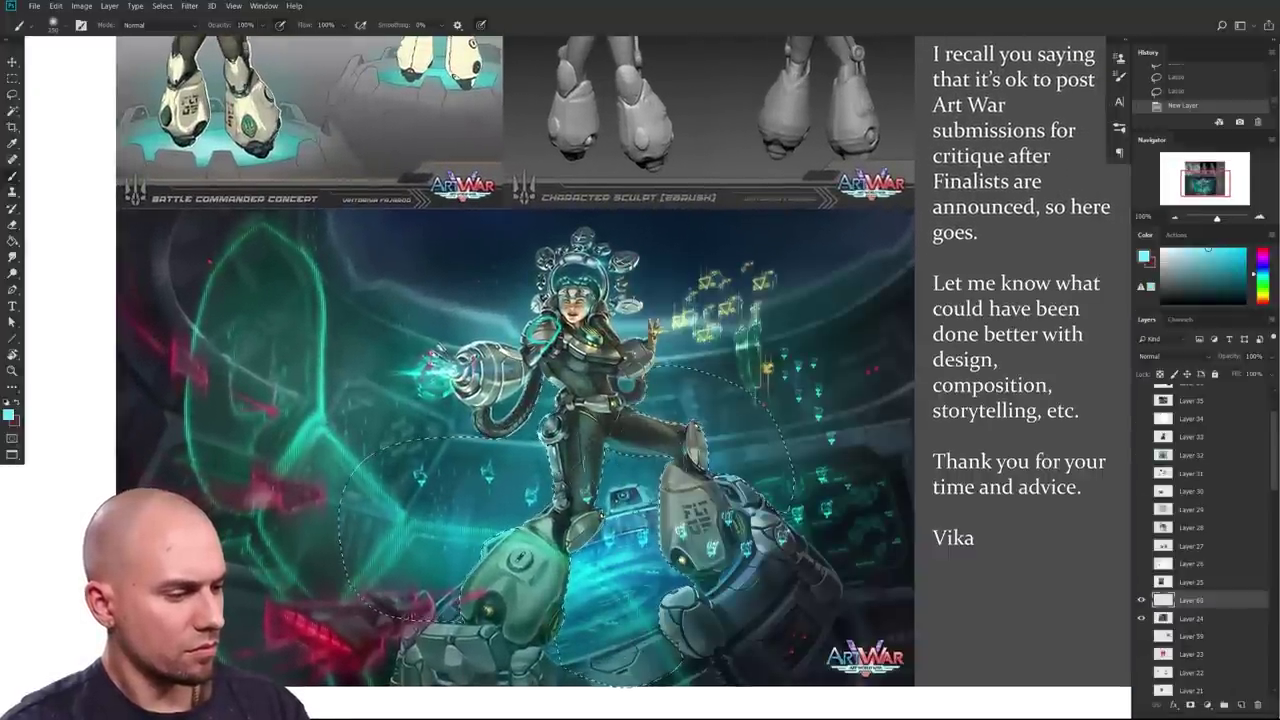
Step: Try soft light-cyan haze strokes behind the commander's legs within the selection
mouse_move(773, 508)
left_mouse_down()
mouse_move(722, 509)
mouse_move(761, 512)
mouse_move(777, 553)
left_mouse_up()
key("ctrl+z")
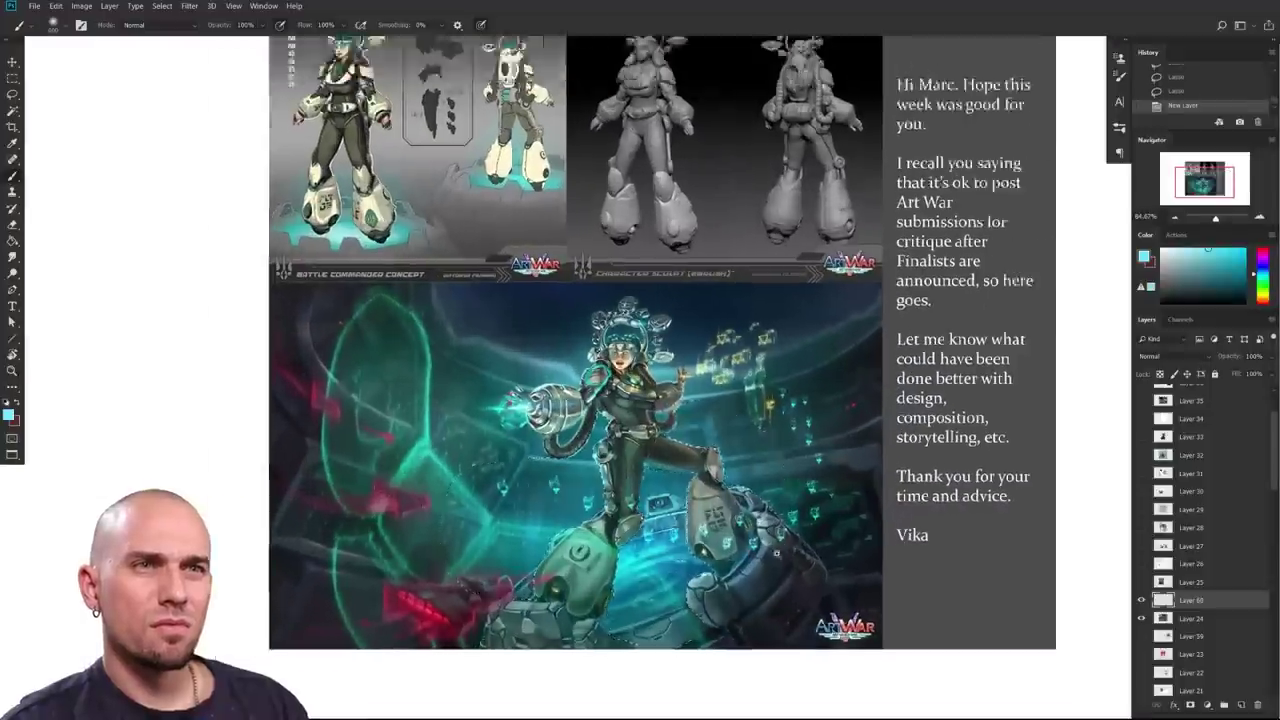
scroll(776, 553, "down", 4)
scroll(628, 540, "up", 4)
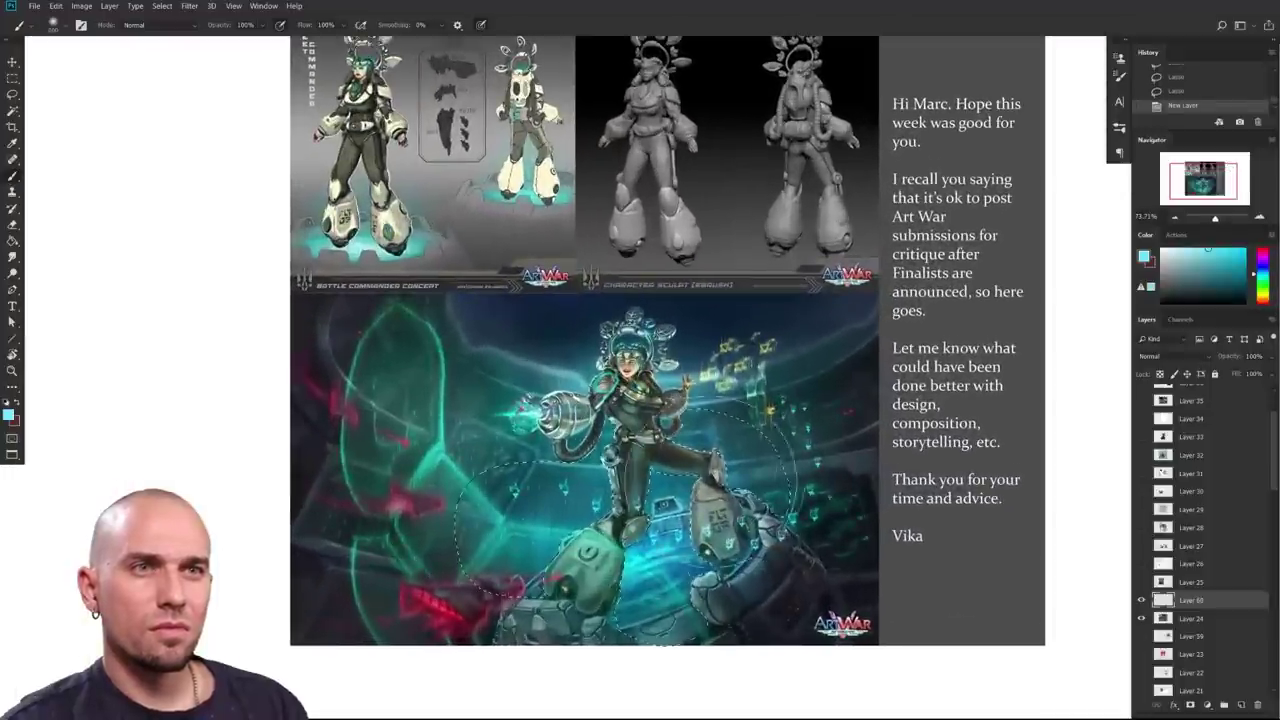
scroll(697, 531, "down", 4)
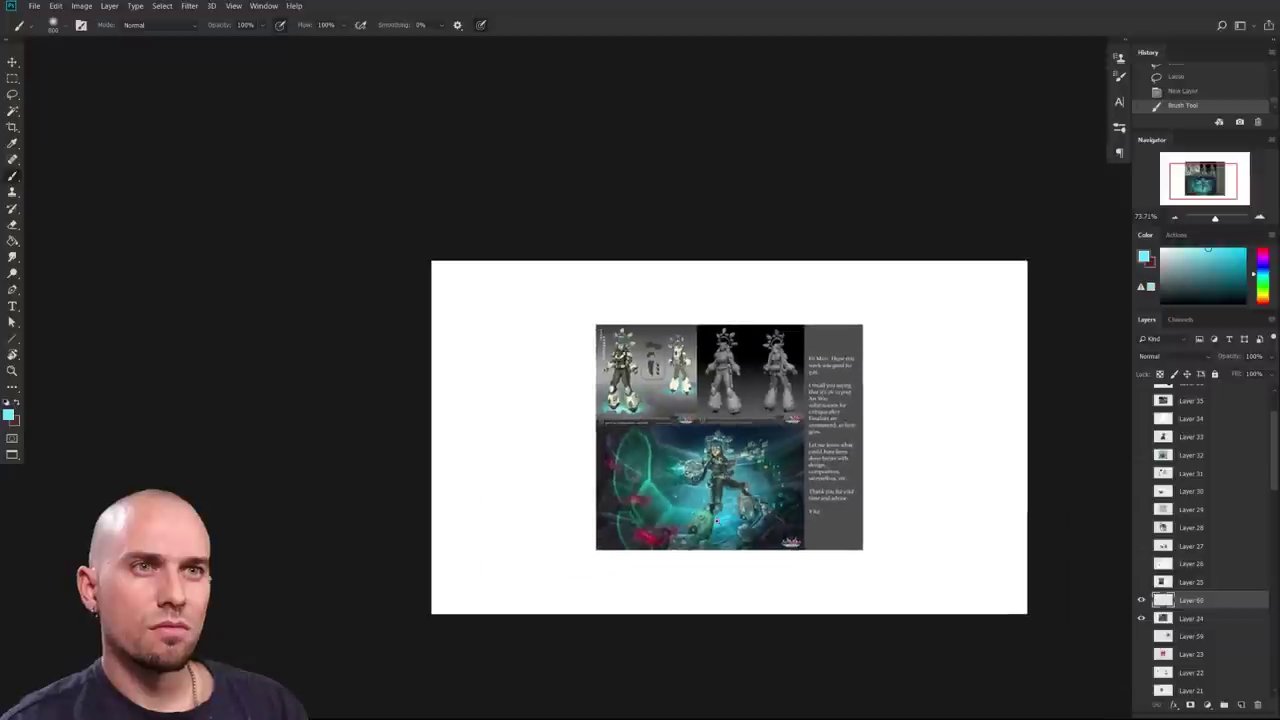
scroll(778, 496, "up", 6)
mouse_move(779, 497)
left_mouse_down()
mouse_move(933, 424)
mouse_move(1039, 440)
left_mouse_up()
key("ctrl+z")
Step: Paint a soft light-cyan haze over the selected background around the commander's legs and clear the selection
left_click_drag(843, 495, 801, 517)
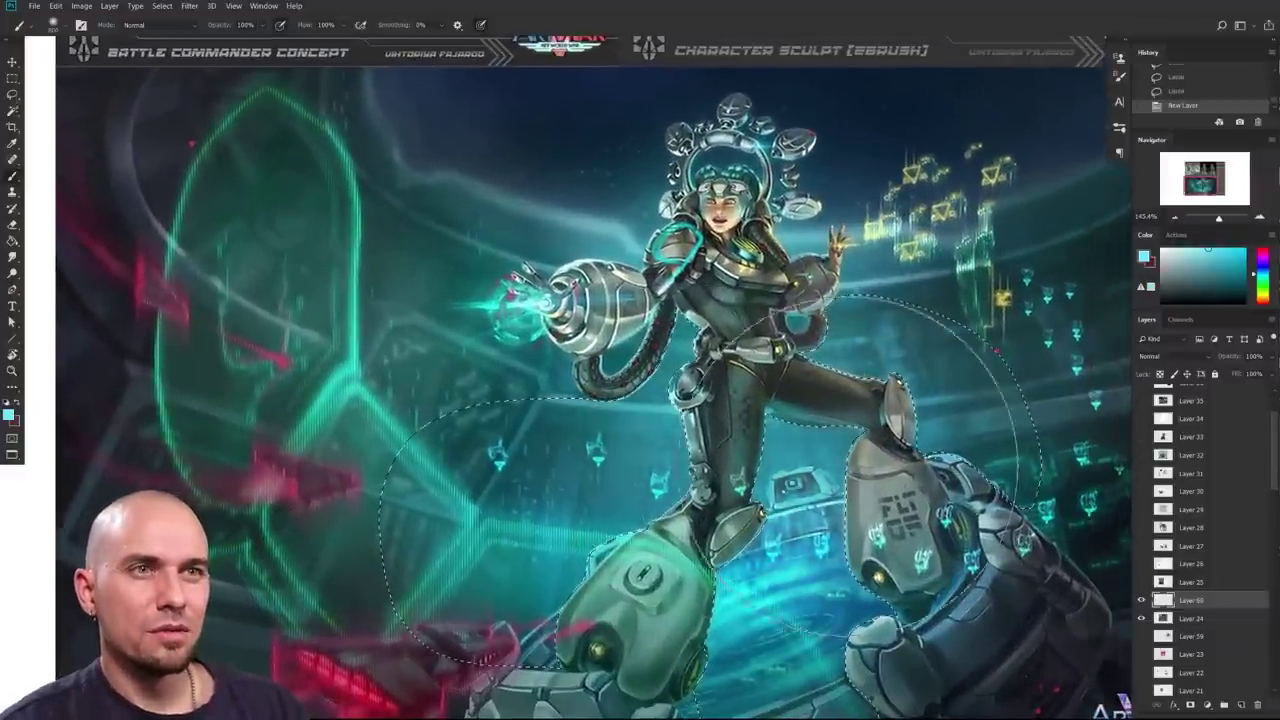
key("ctrl+shift+z")
key("ctrl+shift+z")
key("ctrl+shift+z")
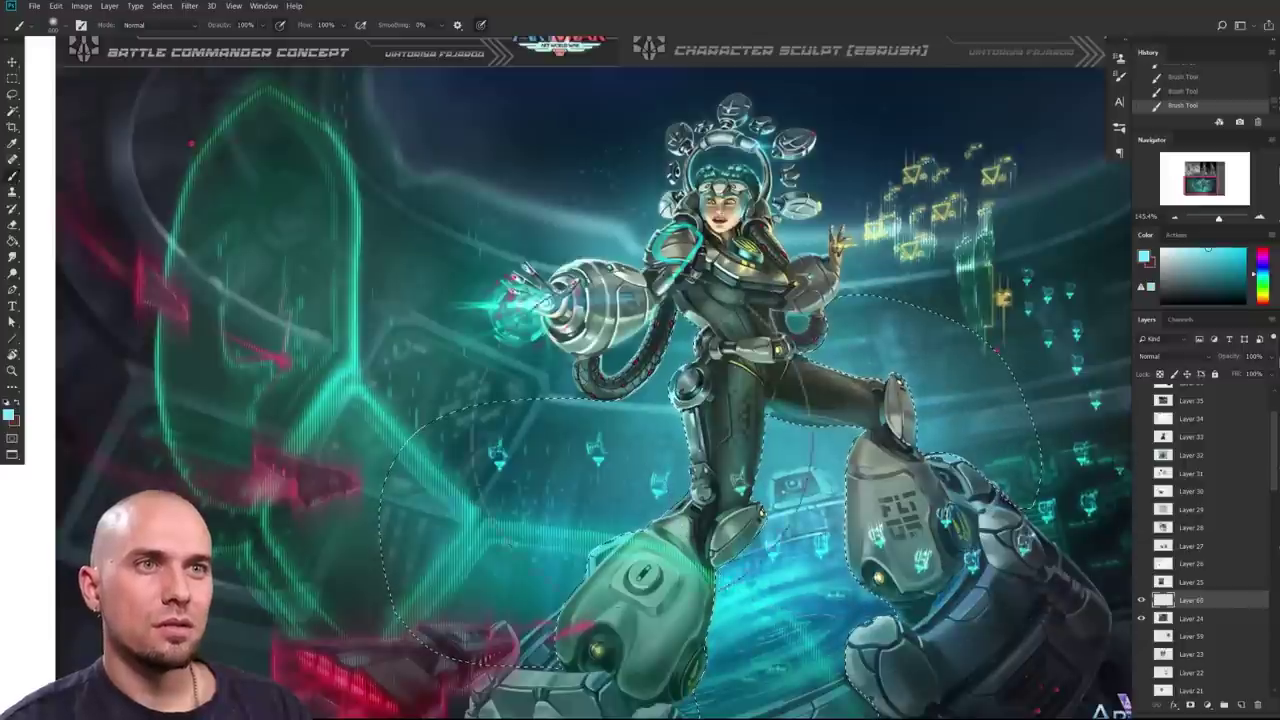
scroll(430, 340, "up", 3)
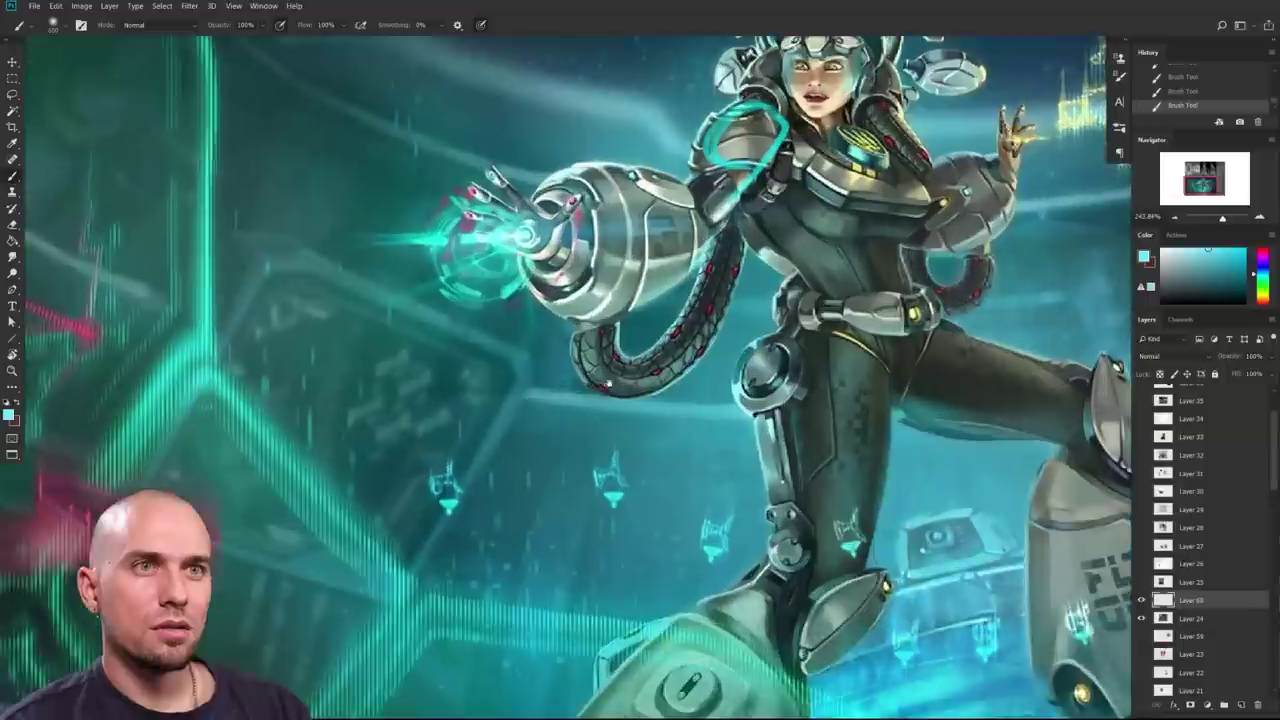
scroll(626, 456, "down", 4)
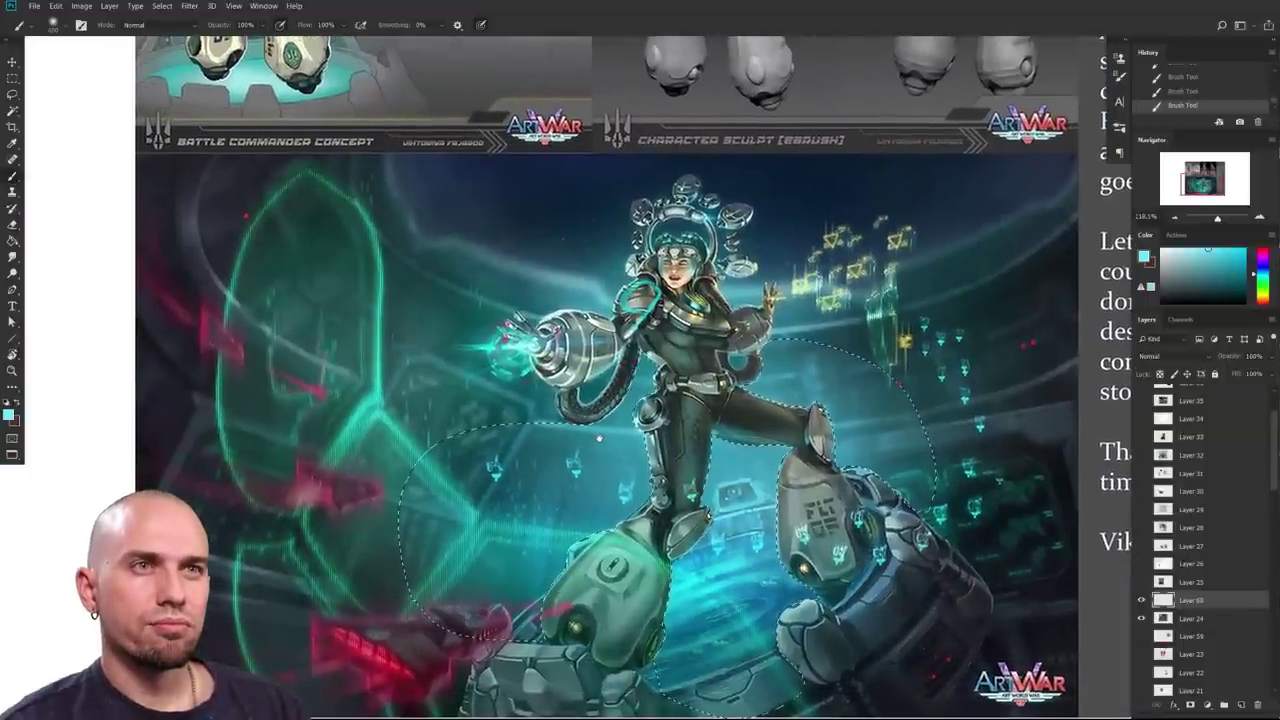
mouse_move(599, 438)
left_mouse_down()
mouse_move(556, 440)
mouse_move(588, 430)
mouse_move(631, 451)
left_mouse_up()
key("ctrl+d")
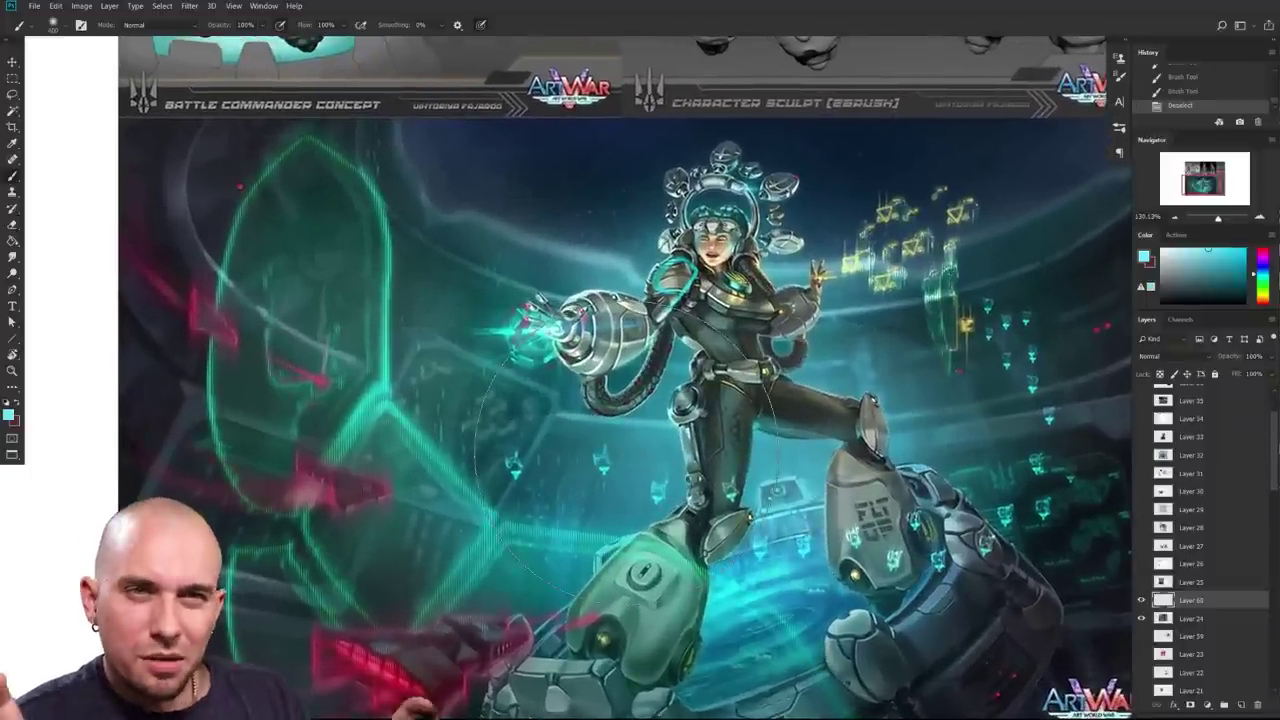
left_click_drag(838, 556, 733, 520)
left_click_drag(735, 520, 846, 516)
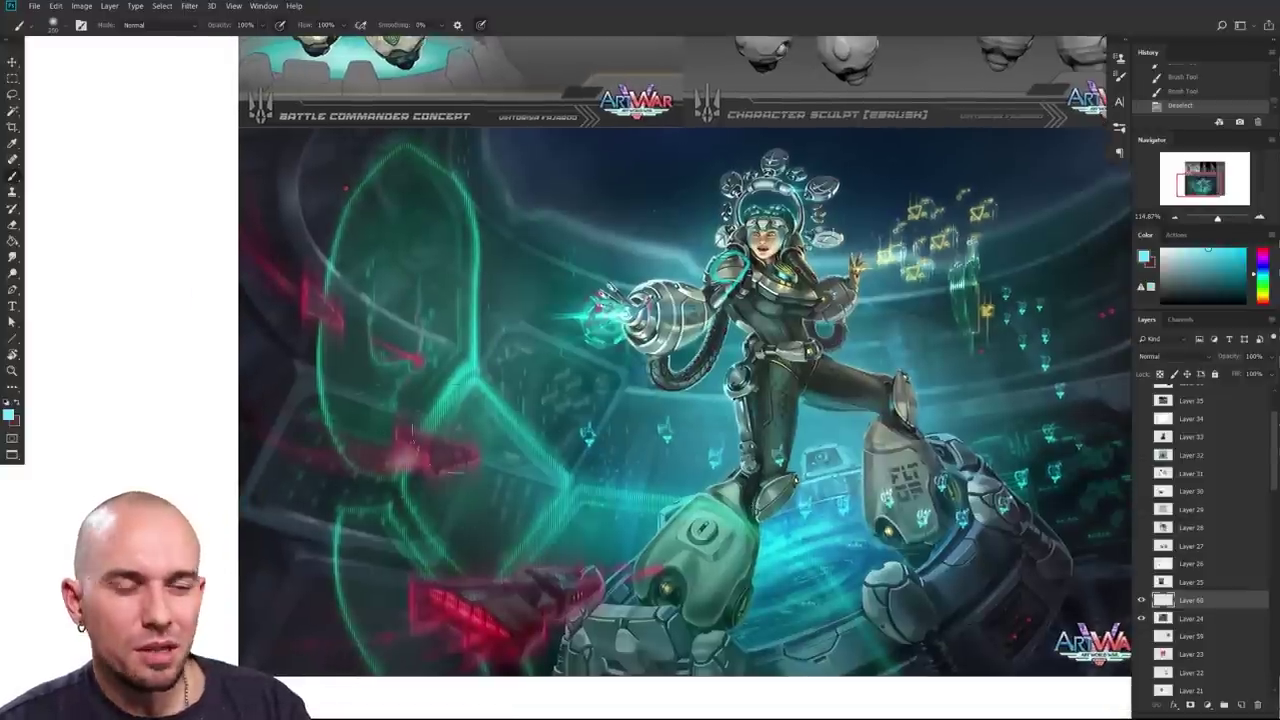
Step: Examine the illustration's left side with the green hologram and red ships, up close and within the whole submission sheet
scroll(435, 473, "right", 2)
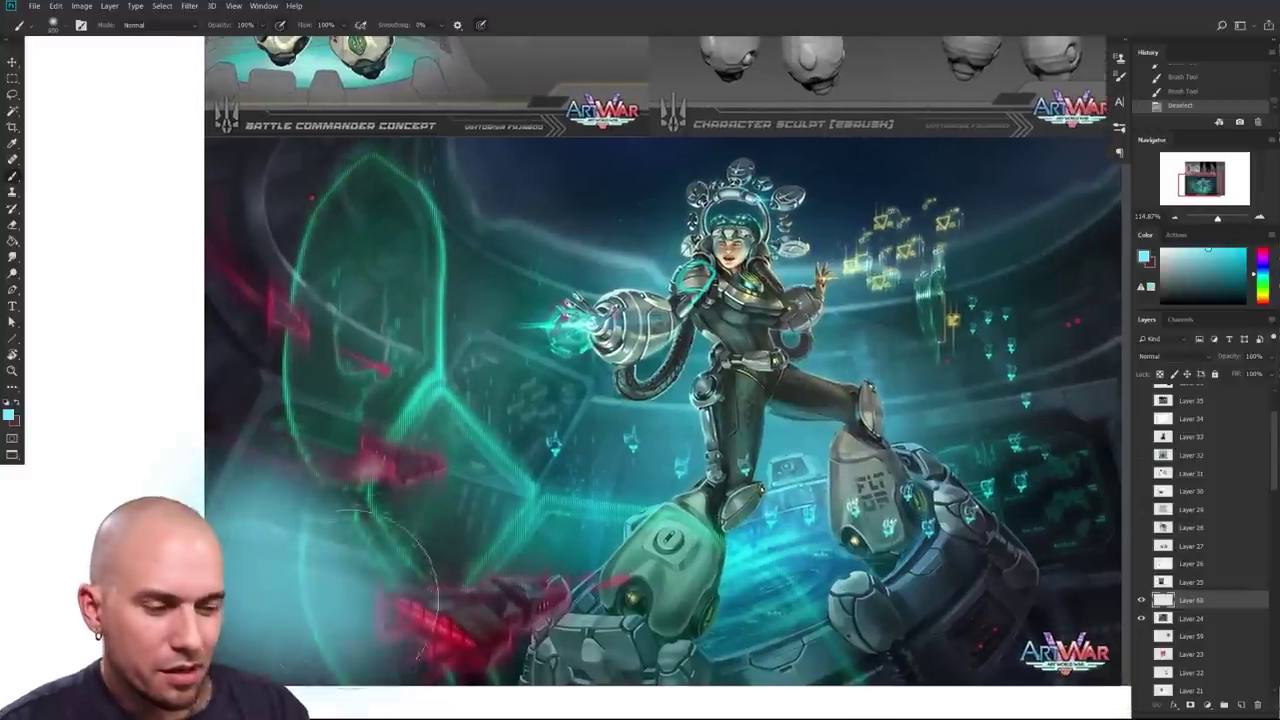
scroll(583, 486, "down", 1)
scroll(583, 486, "left", 1)
scroll(583, 486, "left", 1)
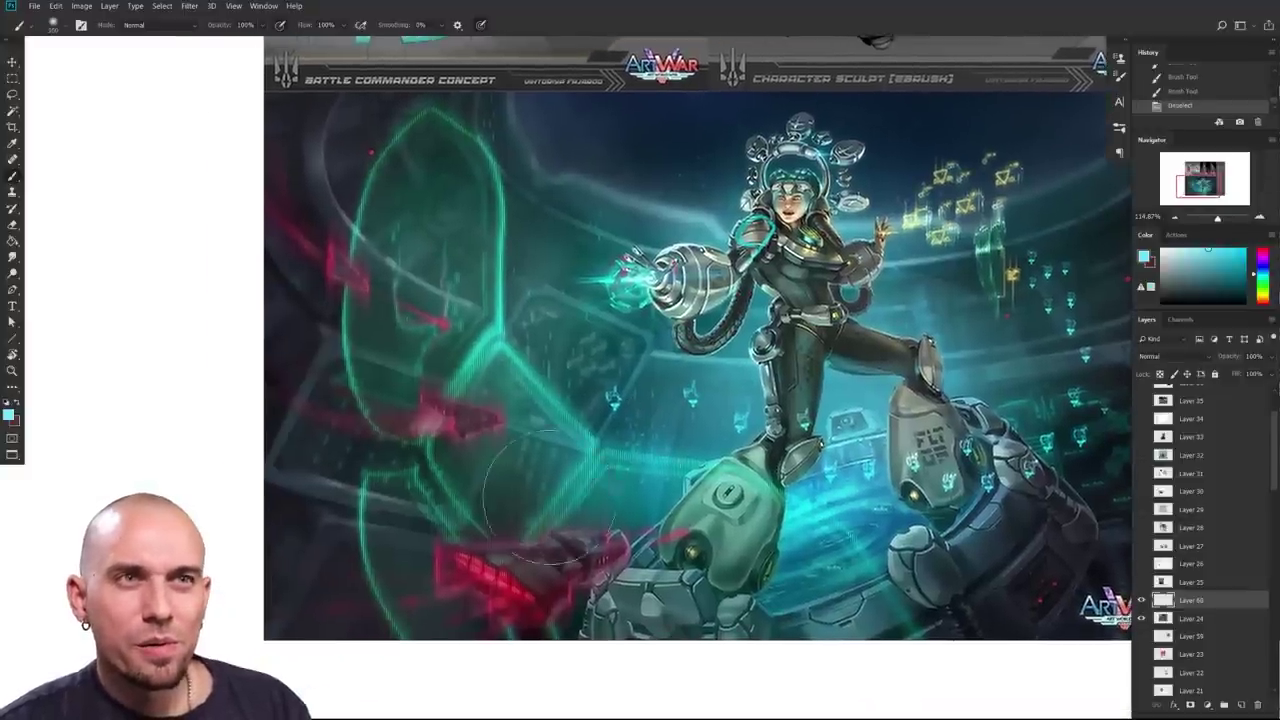
left_click_drag(582, 502, 494, 523)
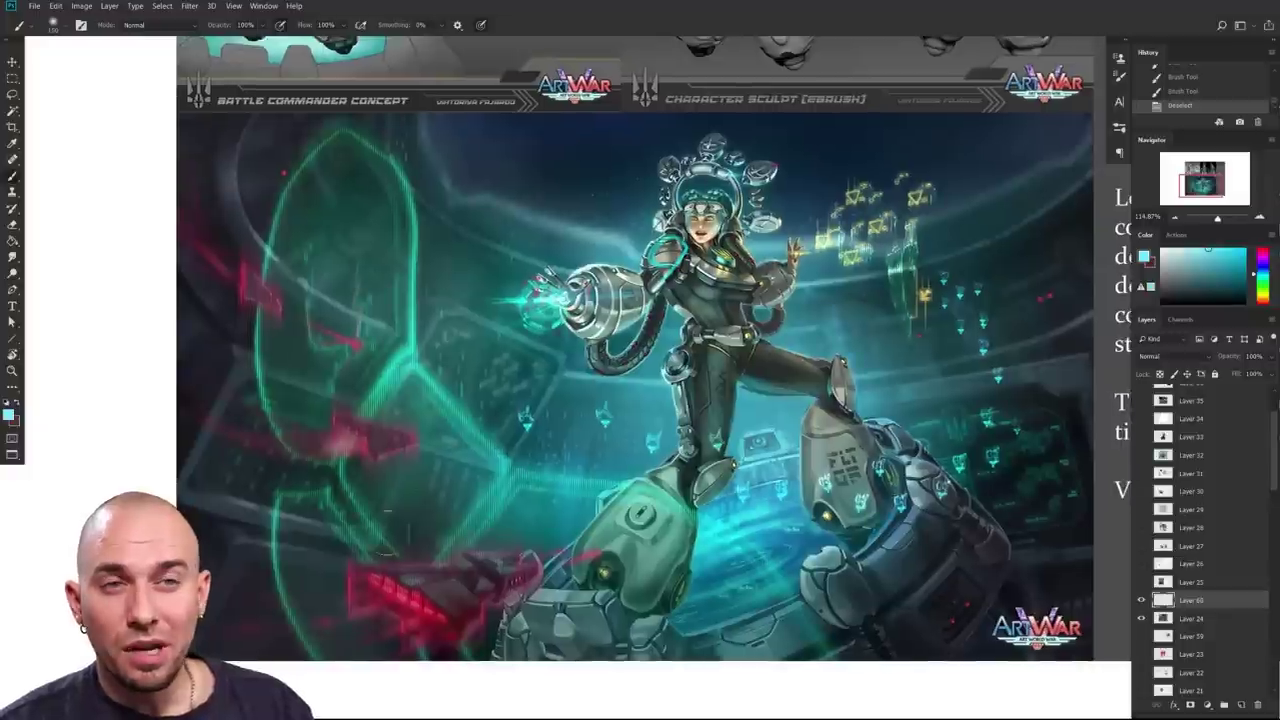
scroll(640, 350, "down", 1)
scroll(640, 350, "left", 2)
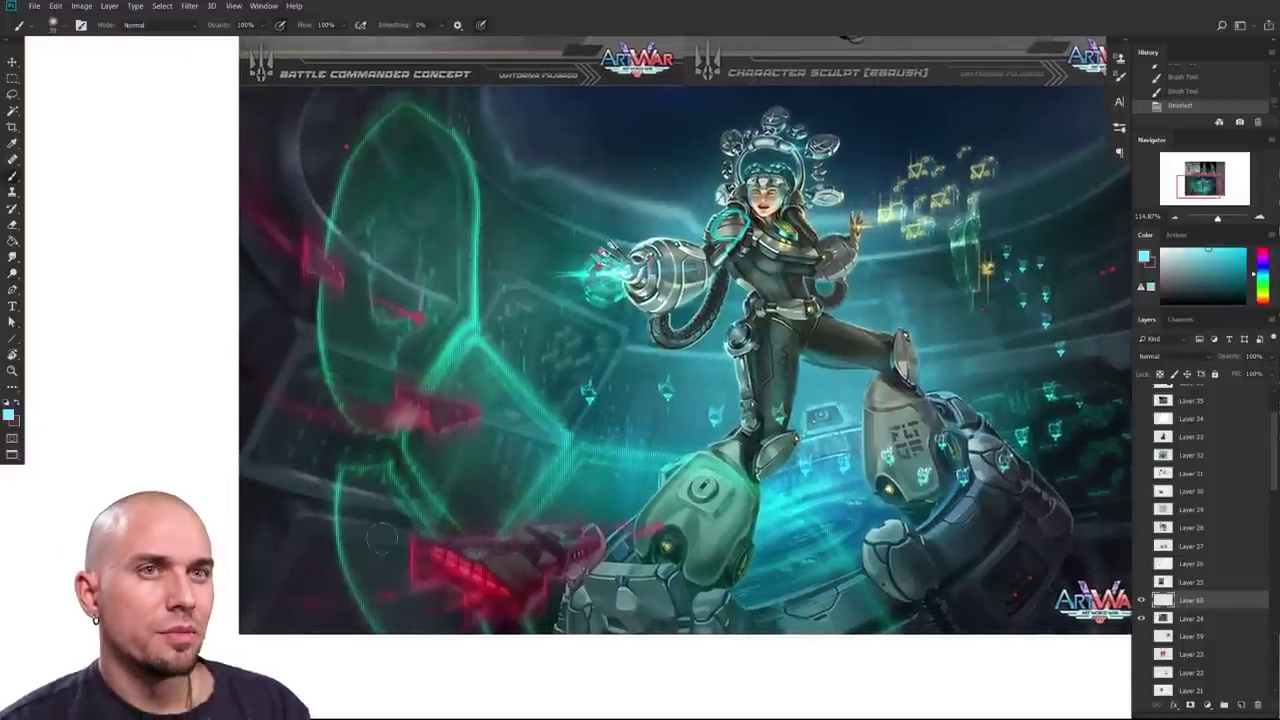
mouse_move(430, 526)
left_mouse_down()
mouse_move(440, 520)
mouse_move(424, 522)
left_mouse_up()
left_click_drag(499, 507, 487, 520)
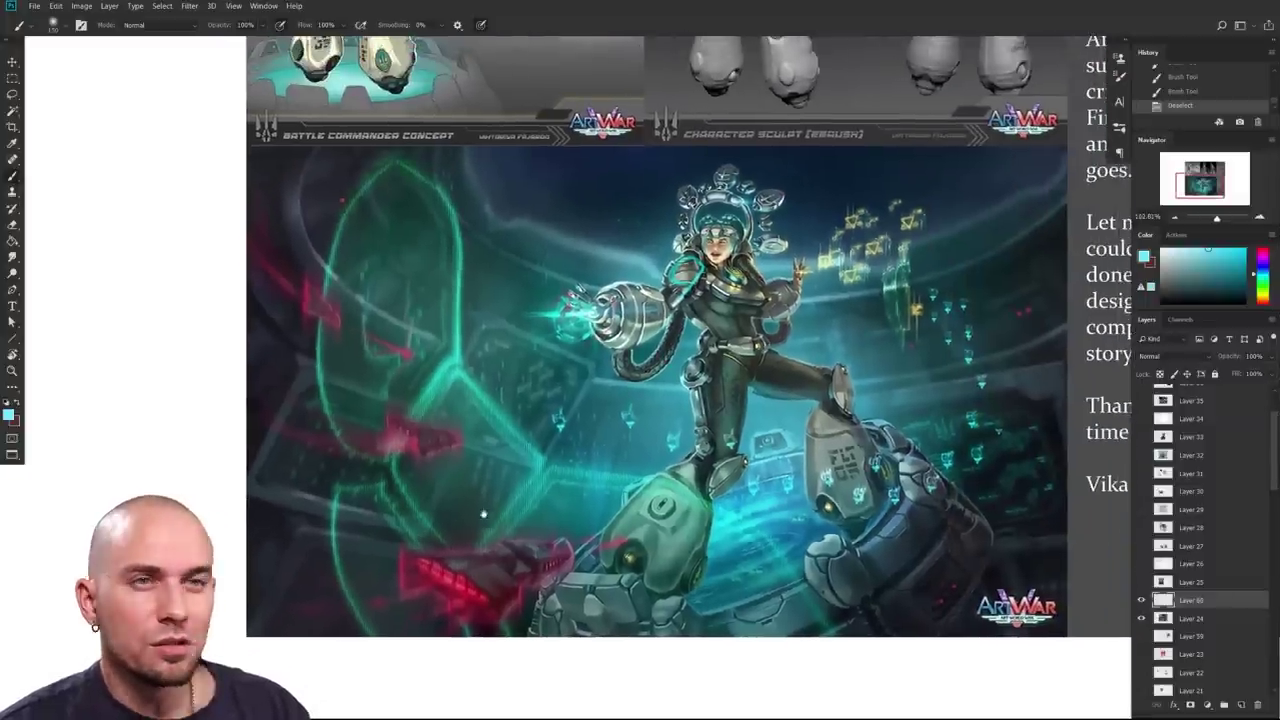
scroll(571, 575, "down", 4)
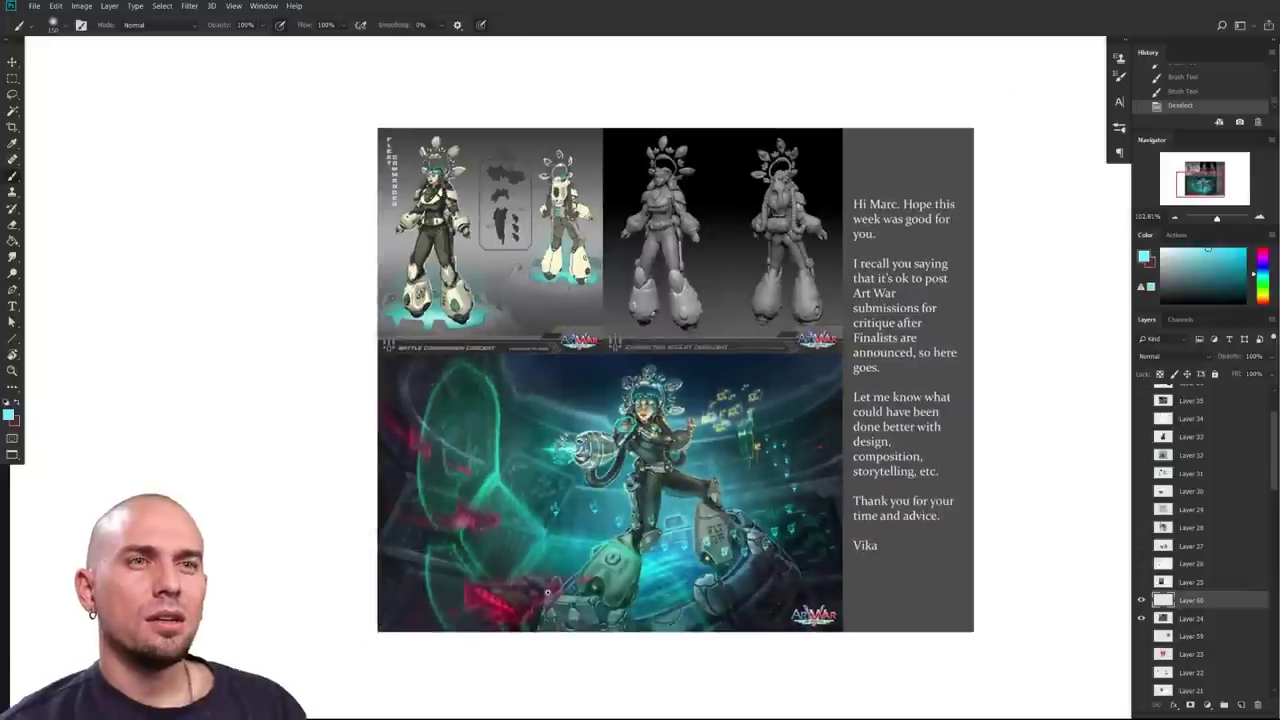
scroll(573, 580, "up", 5)
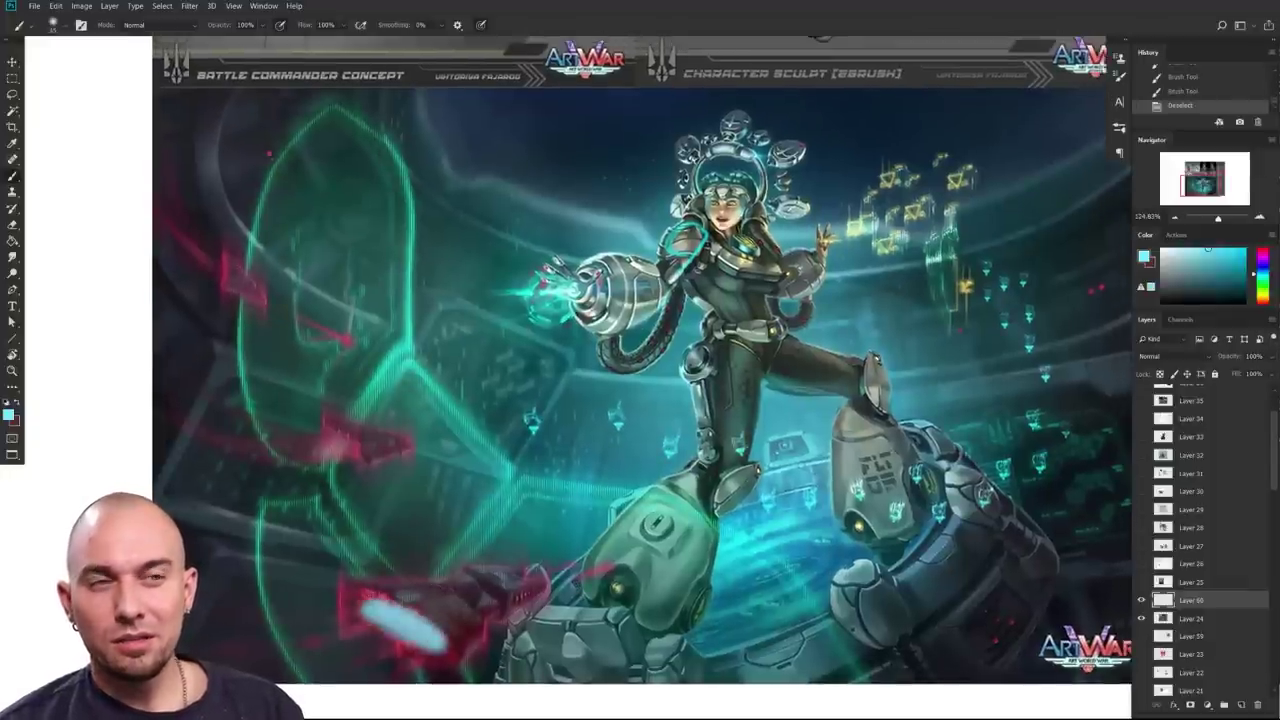
Step: Try a short light-cyan brush stroke over the large red ship in the lower foreground
scroll(575, 583, "down", 4)
scroll(571, 565, "up", 2)
left_click_drag(467, 570, 537, 602)
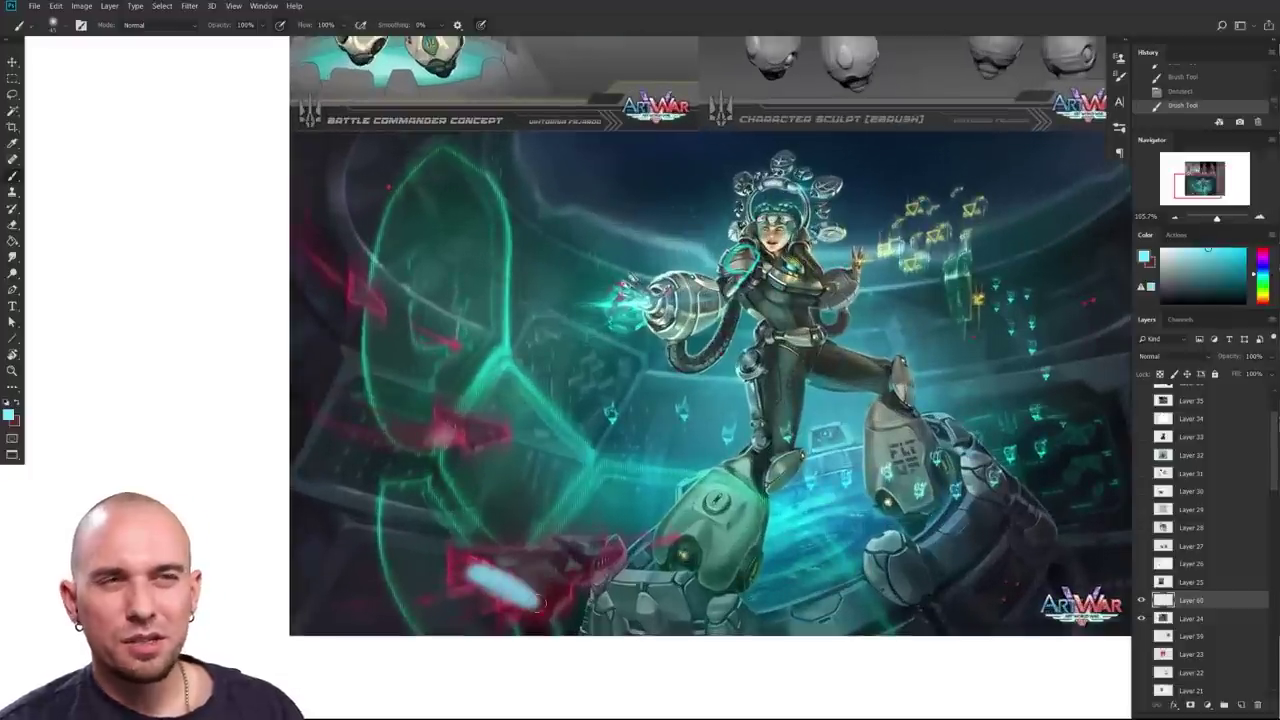
key("ctrl+z")
scroll(540, 570, "up", 3)
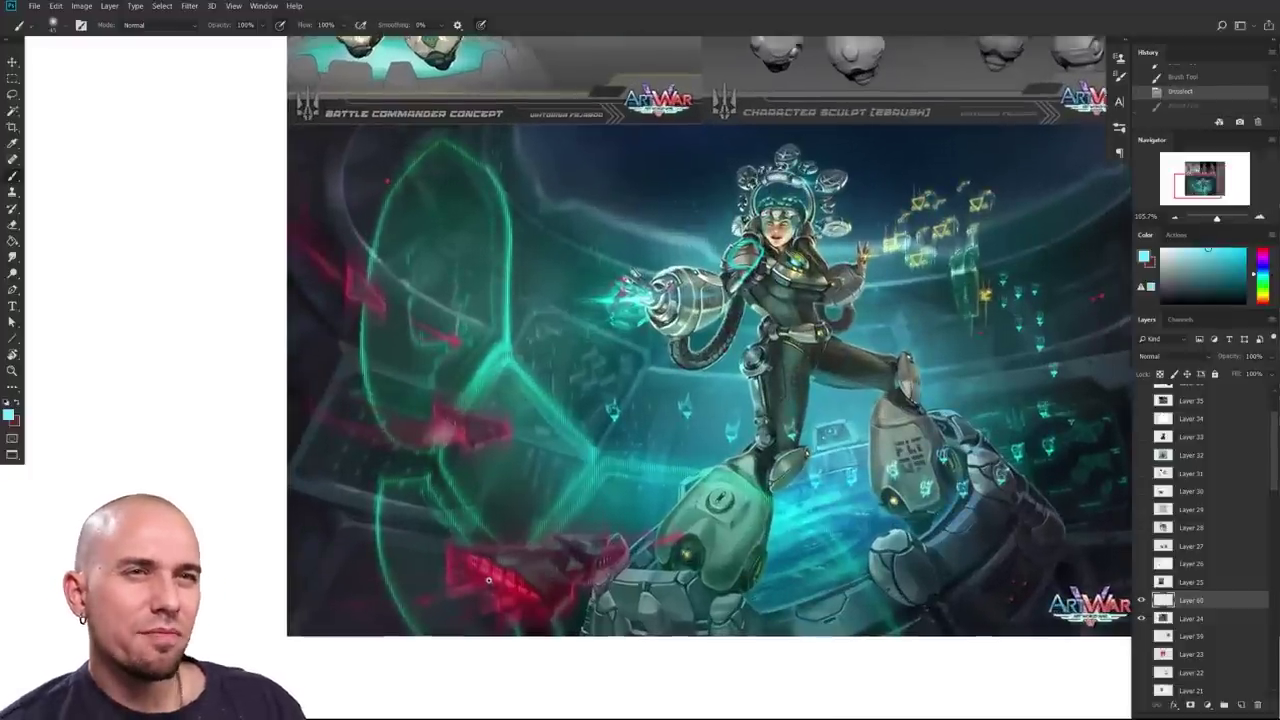
Step: Lasso the large red ship and place a copy of it on Layer 24 slightly higher and closer to the commander
key("l")
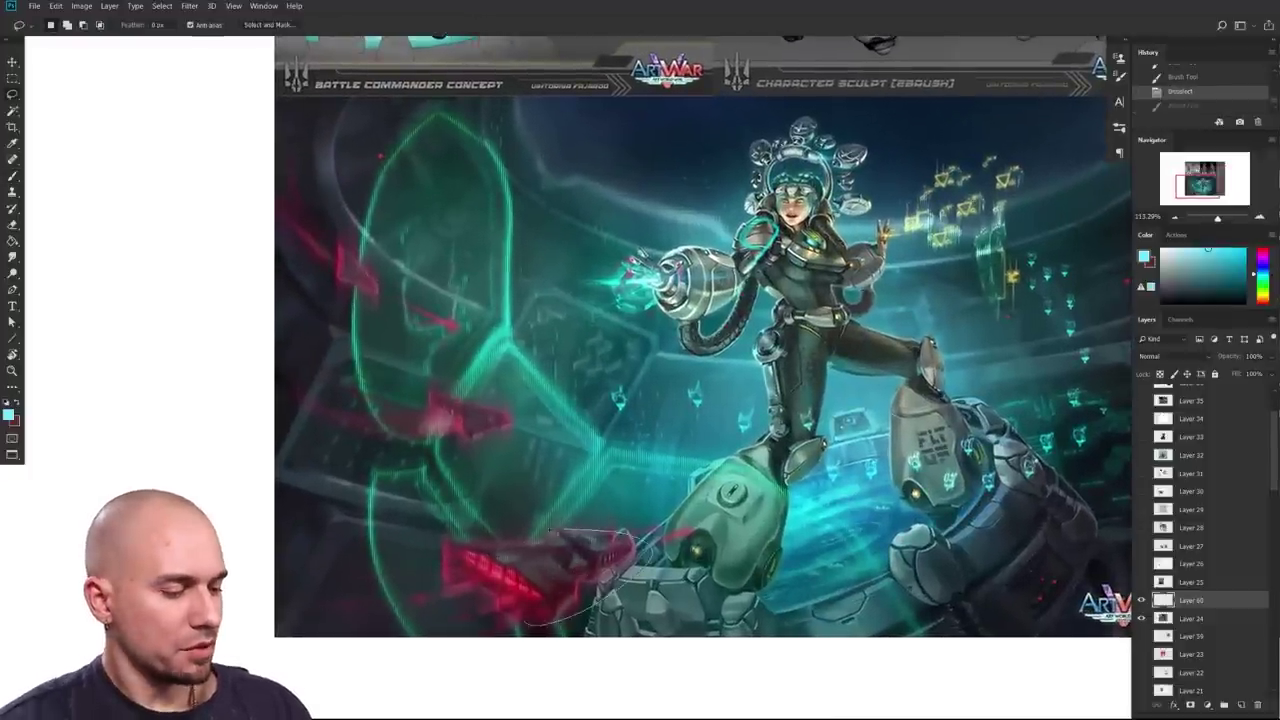
left_click_drag(548, 528, 436, 586)
key("ctrl+j")
left_click(648, 274)
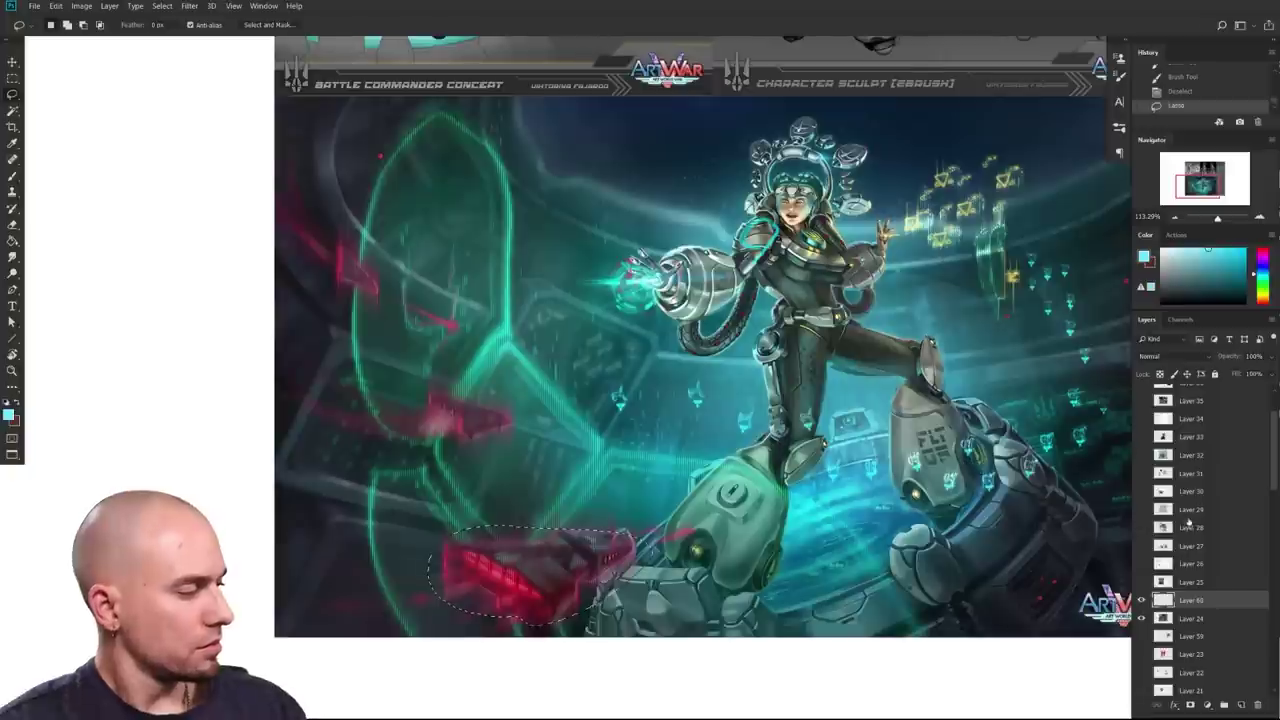
key("alt+bracketleft")
left_click_drag(549, 585, 590, 527)
Step: Clear the selection and paint out the original red ship below the copy with a soft brush in the surrounding dark background colour
key("b")
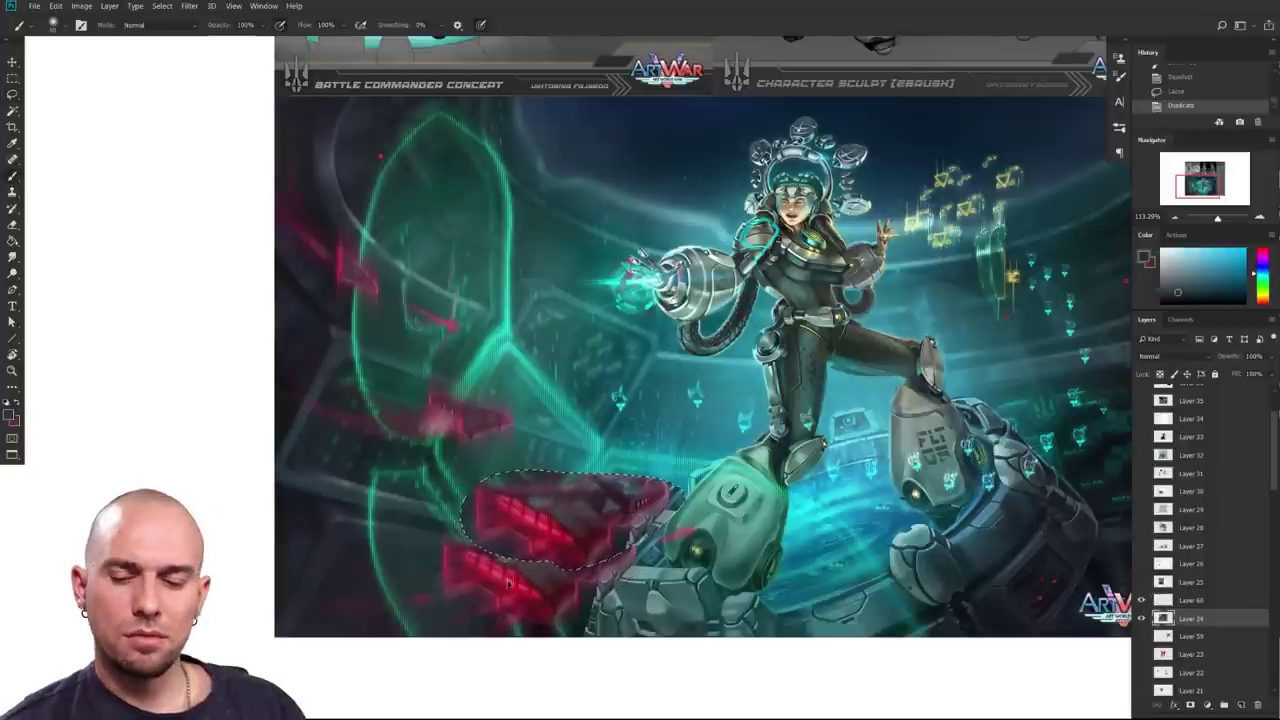
left_click(415, 569, "alt")
mouse_move(460, 563)
left_mouse_down()
mouse_move(566, 625)
mouse_move(550, 571)
left_mouse_up()
mouse_move(766, 570)
left_mouse_down()
mouse_move(642, 557)
mouse_move(685, 553)
mouse_move(657, 580)
mouse_move(700, 559)
left_mouse_up()
left_click_drag(364, 524, 512, 513)
left_click_drag(408, 517, 432, 517)
Step: Lasso the two dark angular wall areas along the illustration's left edge
key("l")
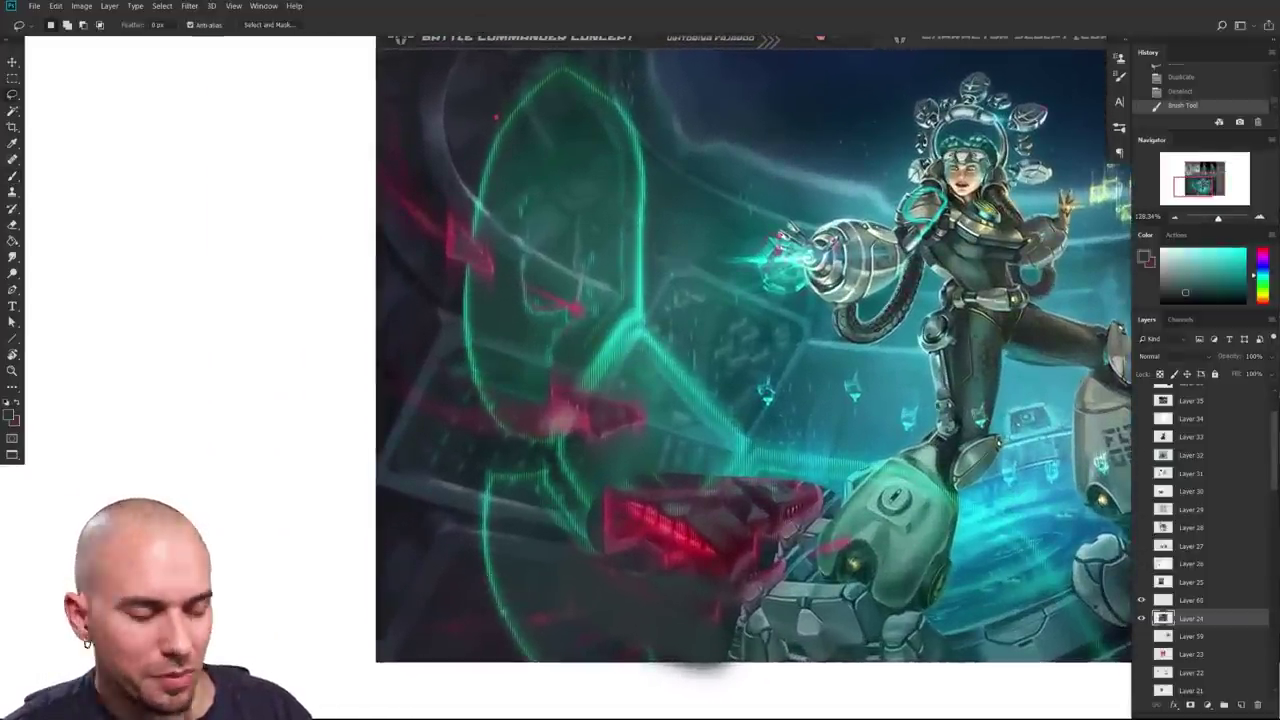
left_click_drag(442, 576, 403, 614)
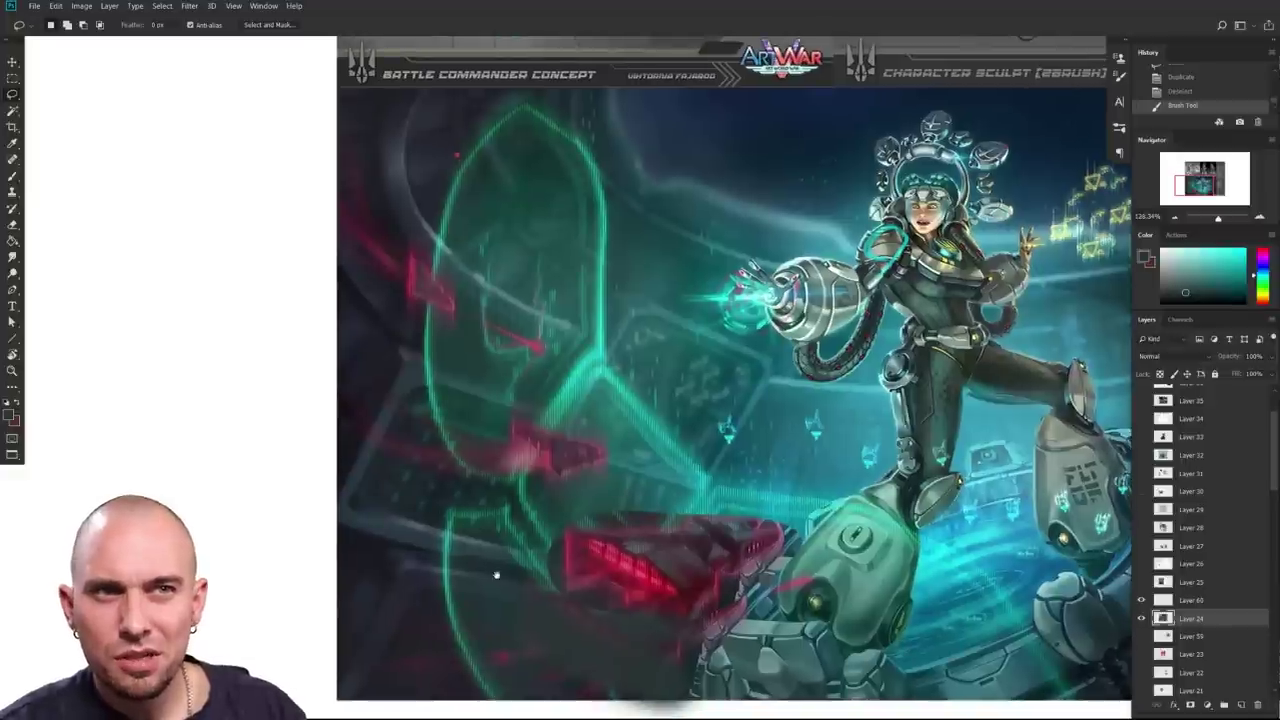
left_click_drag(496, 575, 355, 581)
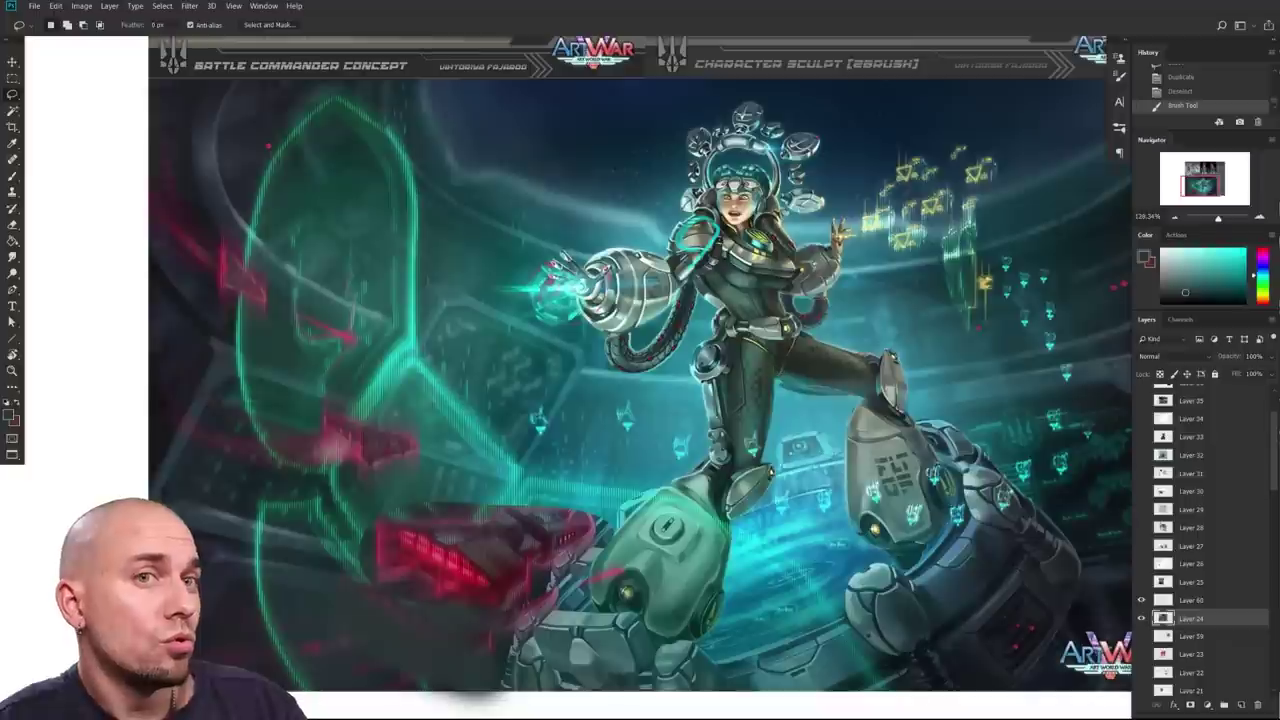
left_click_drag(450, 529, 535, 523)
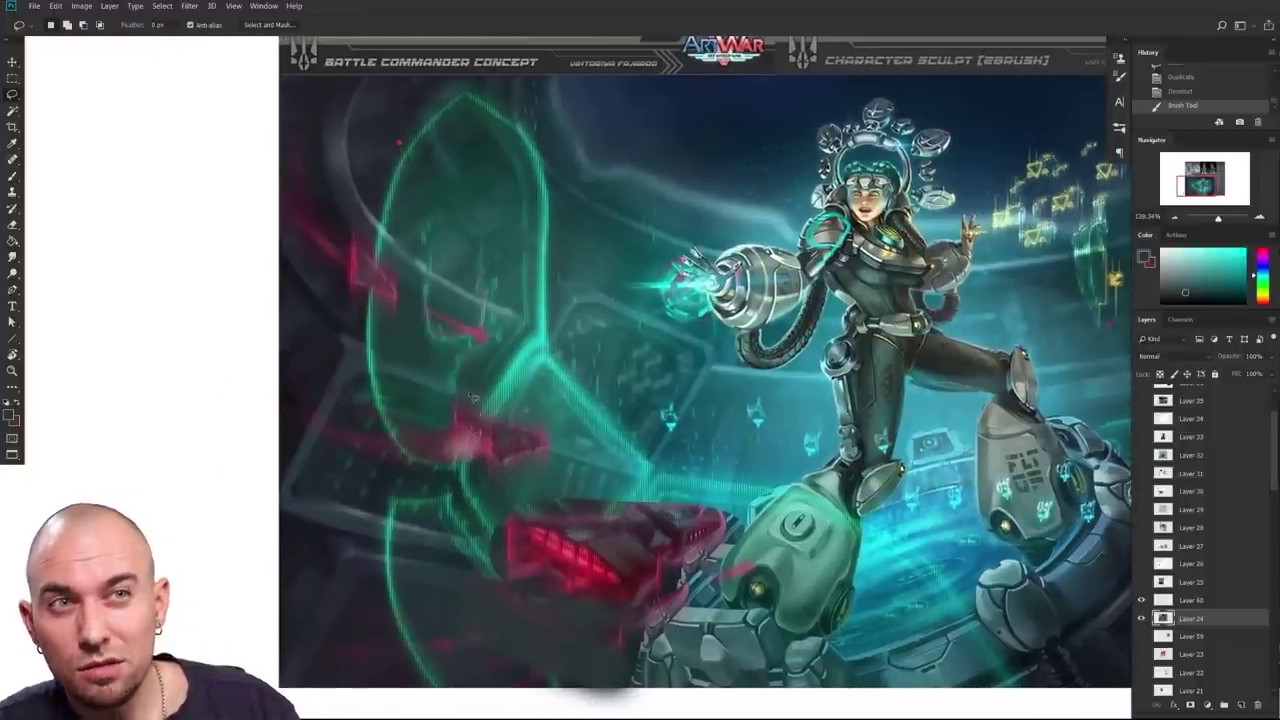
left_click_drag(607, 511, 671, 446)
left_click_drag(523, 526, 477, 568)
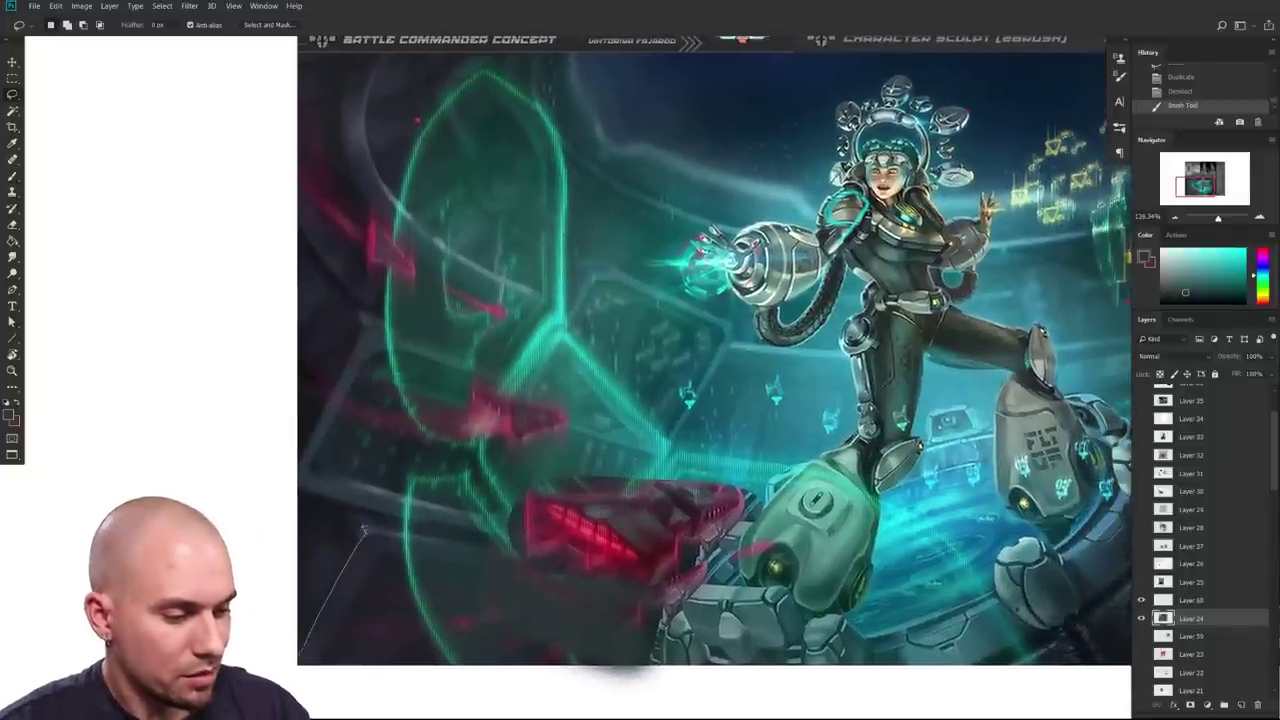
left_click_drag(302, 645, 300, 650)
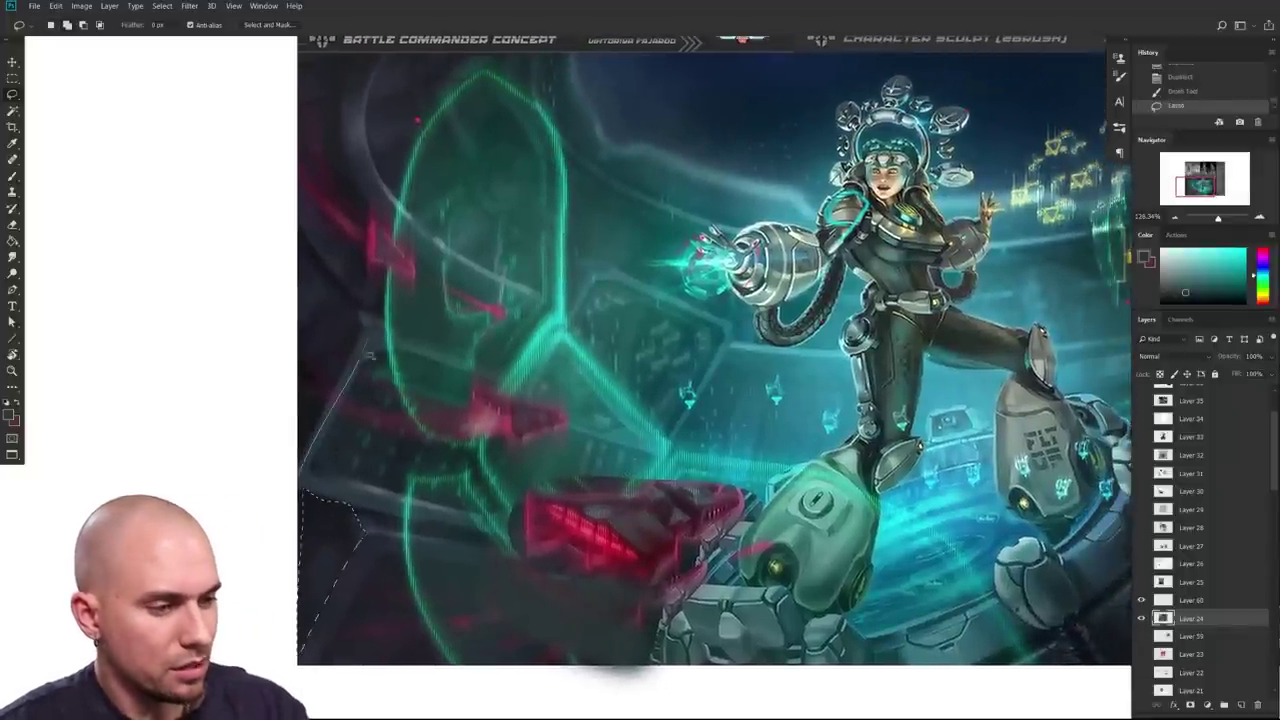
left_click_drag(334, 273, 300, 448)
left_click_drag(480, 508, 435, 594)
Step: Try soft strokes of the sampled crimson colour inside the selected wall areas
key("b")
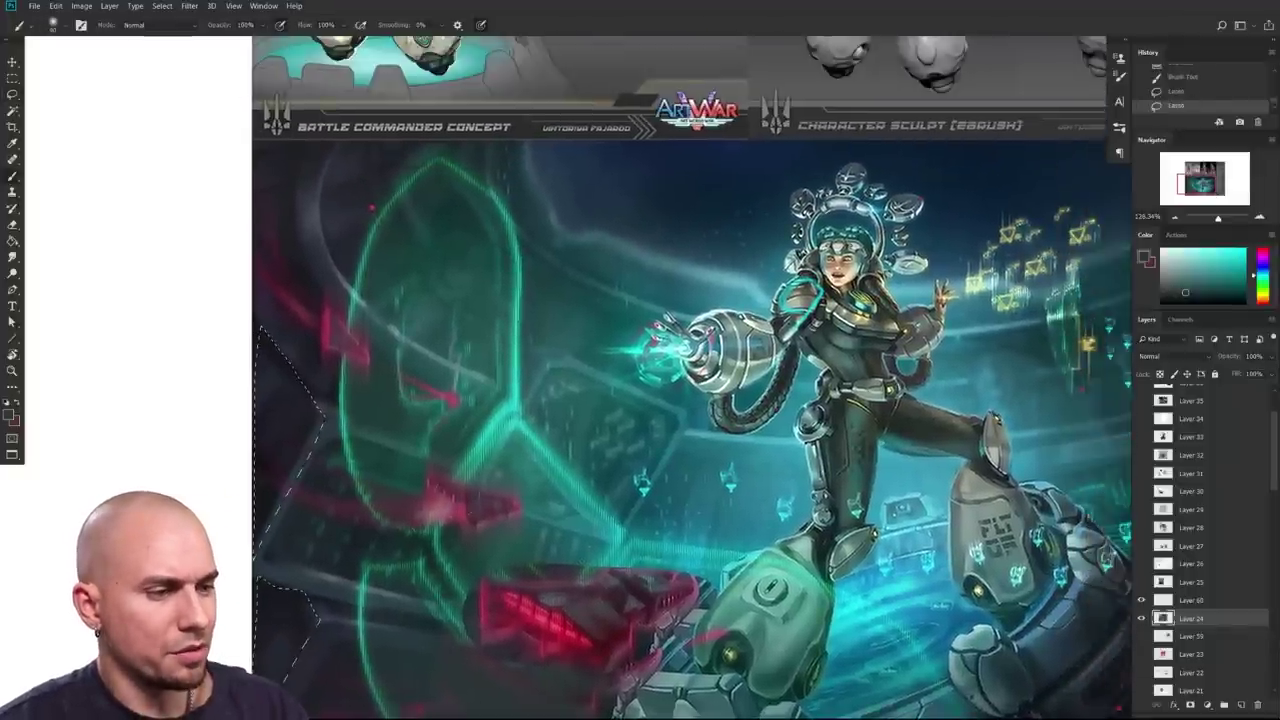
left_click_drag(592, 462, 517, 392)
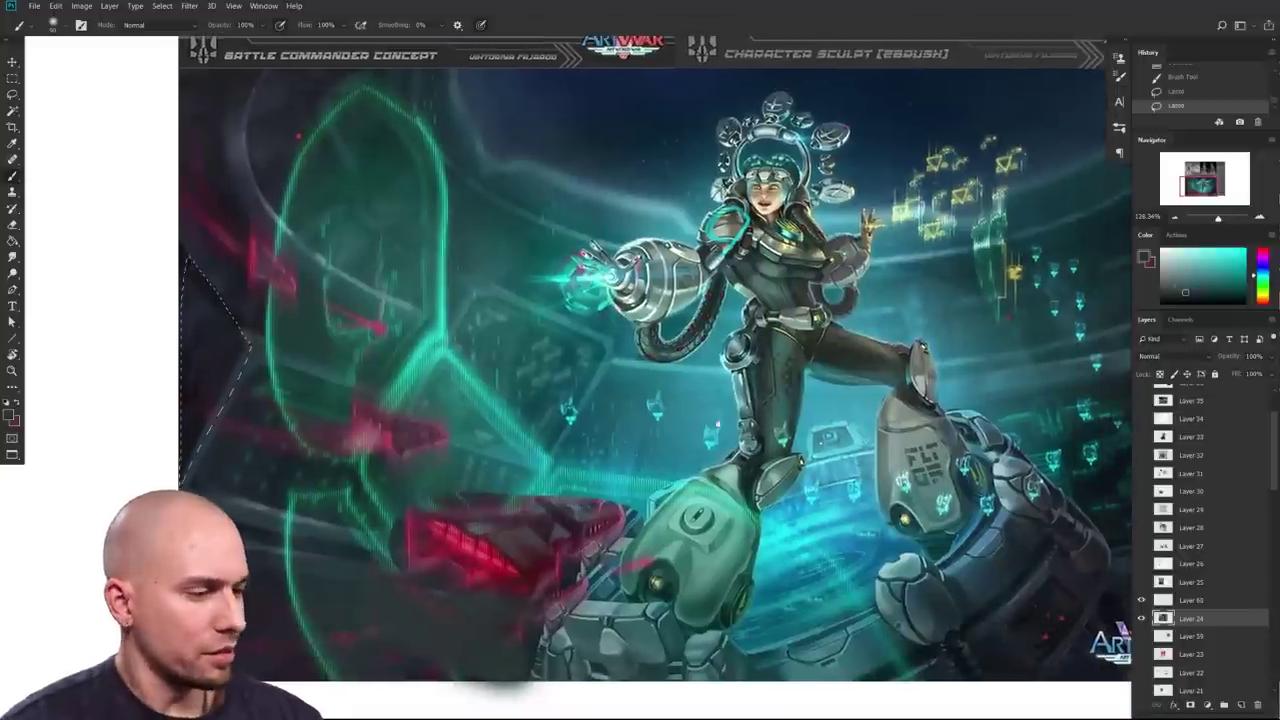
left_click_drag(717, 424, 673, 416)
left_click(396, 540, "alt")
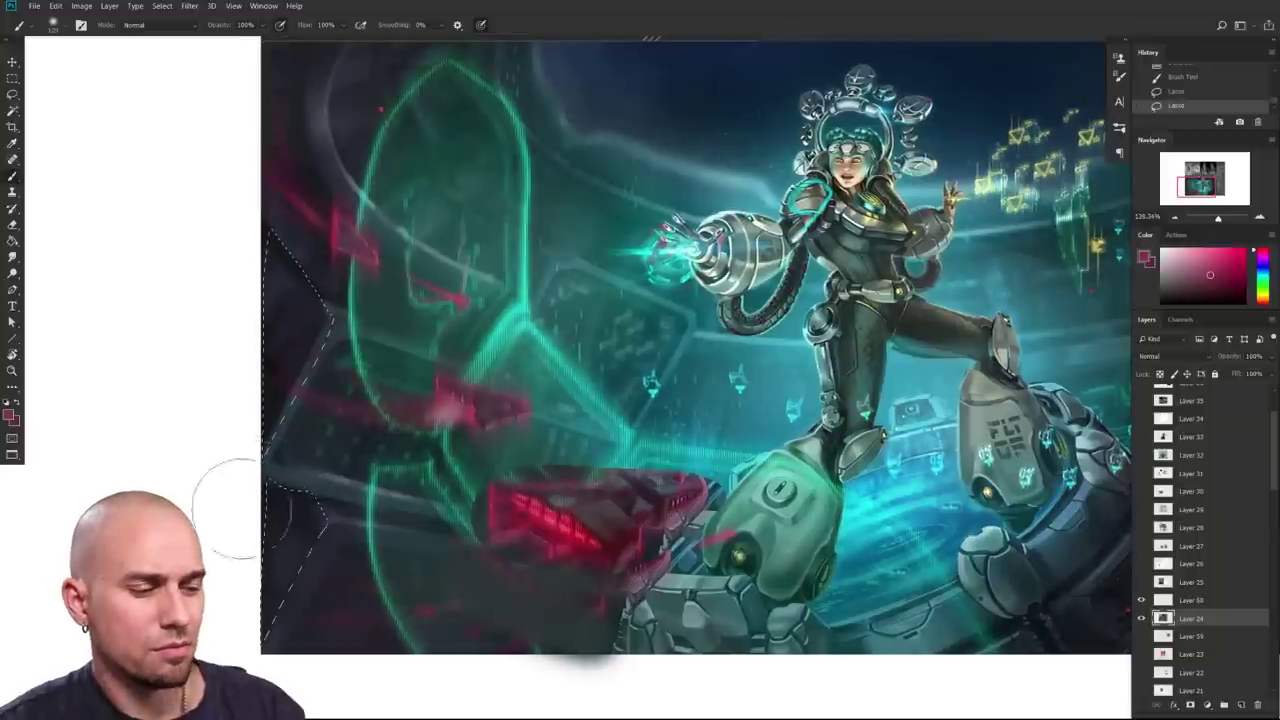
mouse_move(245, 480)
left_mouse_down()
mouse_move(225, 330)
mouse_move(284, 428)
left_mouse_up()
left_click_drag(284, 370, 300, 472)
key("[")
mouse_move(664, 505)
left_mouse_down()
mouse_move(569, 536)
mouse_move(644, 509)
left_mouse_up()
key("ctrl+z")
Step: Try filling the two selected wall areas with dark blue-violet using a large soft brush
left_click(338, 500, "alt")
left_click(1210, 283)
left_click(1262, 264)
key("]")
key("]")
key("]")
left_click_drag(350, 349, 344, 298)
left_click_drag(346, 486, 344, 530)
left_click_drag(370, 621, 330, 641)
key("[")
key("[")
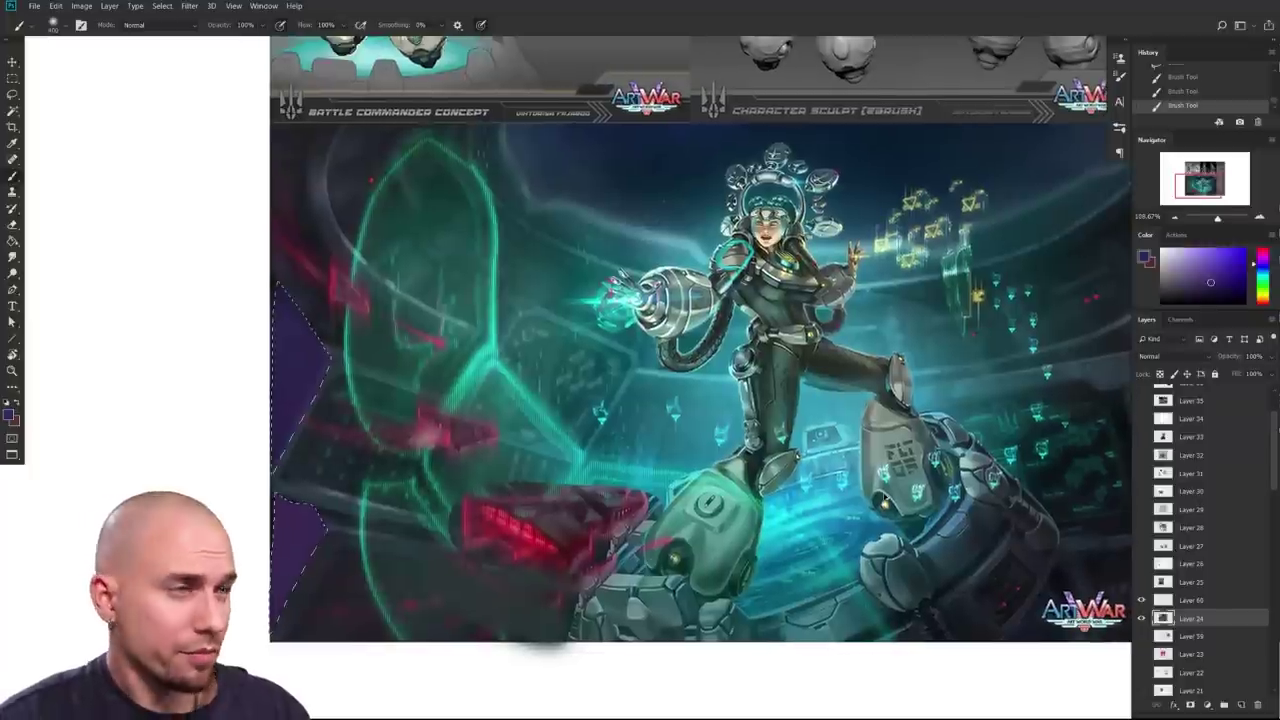
Step: Undo the blue-violet strokes in the wall areas and clear the selection
key("ctrl+z")
key("ctrl+z")
key("ctrl+z")
key("ctrl+z")
left_click_drag(1055, 406, 1050, 426)
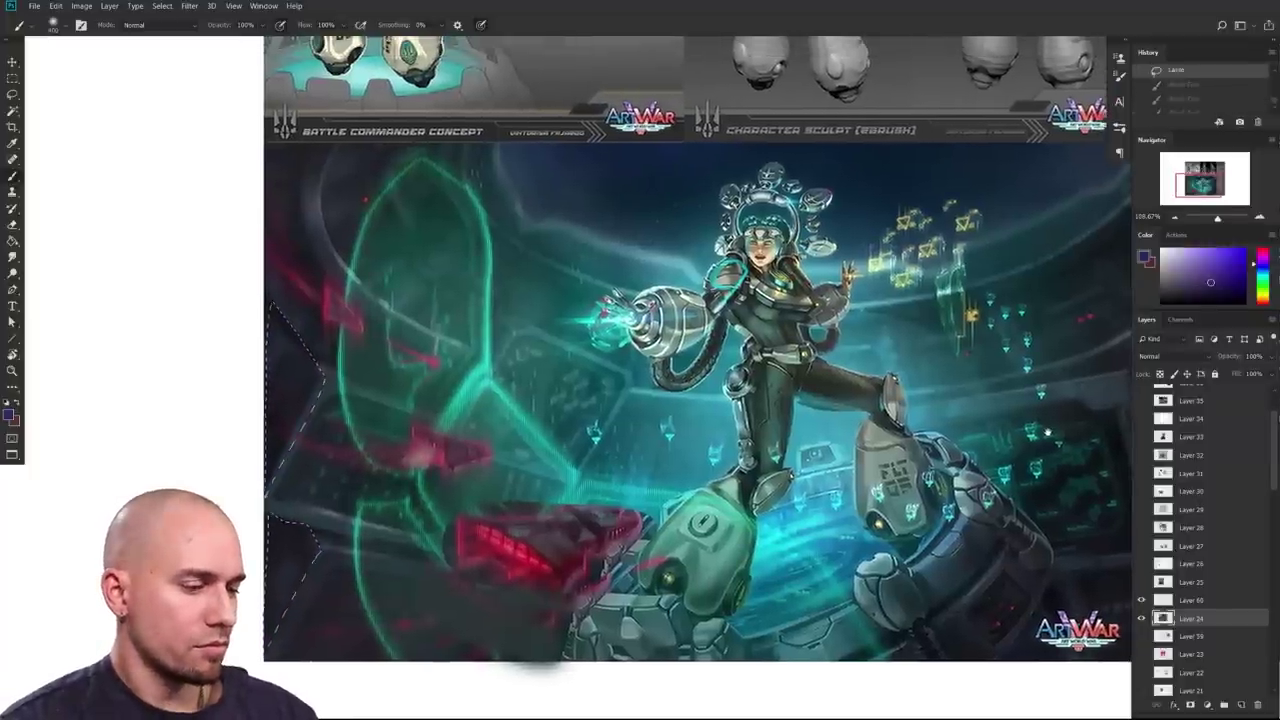
key("ctrl+d")
left_click_drag(313, 560, 459, 533)
key("l")
key("l")
mouse_move(562, 558)
left_mouse_down()
mouse_move(446, 518)
mouse_move(578, 553)
left_mouse_up()
key("ctrl+d")
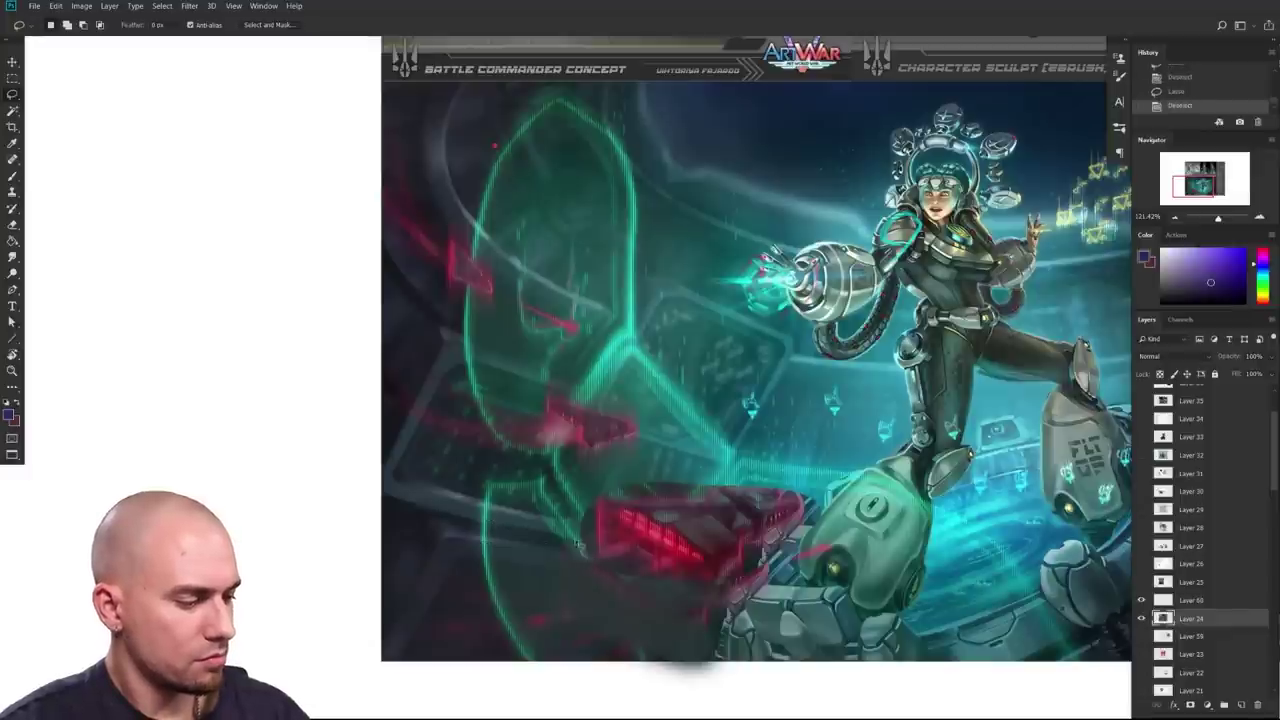
Step: Lasso two narrow strips along the background wall, one beside the red ship and one across the green hologram
left_click_drag(462, 538, 445, 522)
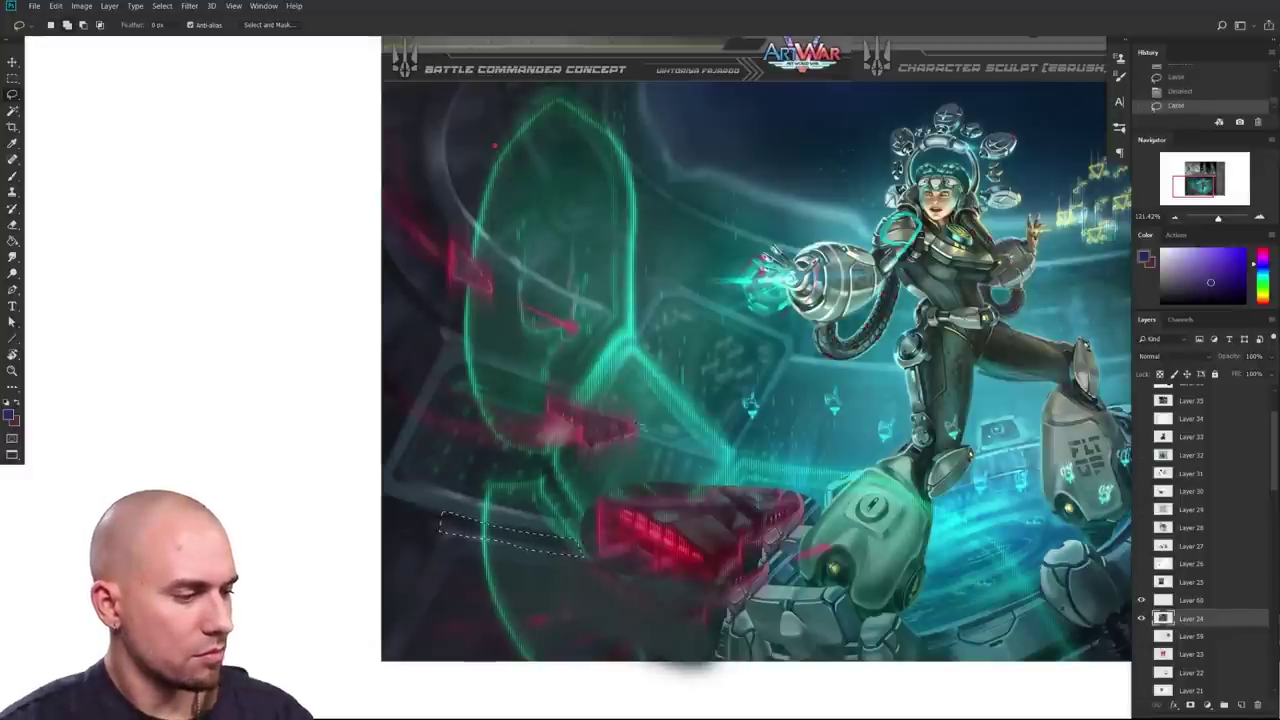
left_click_drag(530, 358, 572, 380)
mouse_move(685, 395)
left_mouse_down()
mouse_move(566, 583)
mouse_move(520, 437)
mouse_move(543, 392)
left_mouse_up()
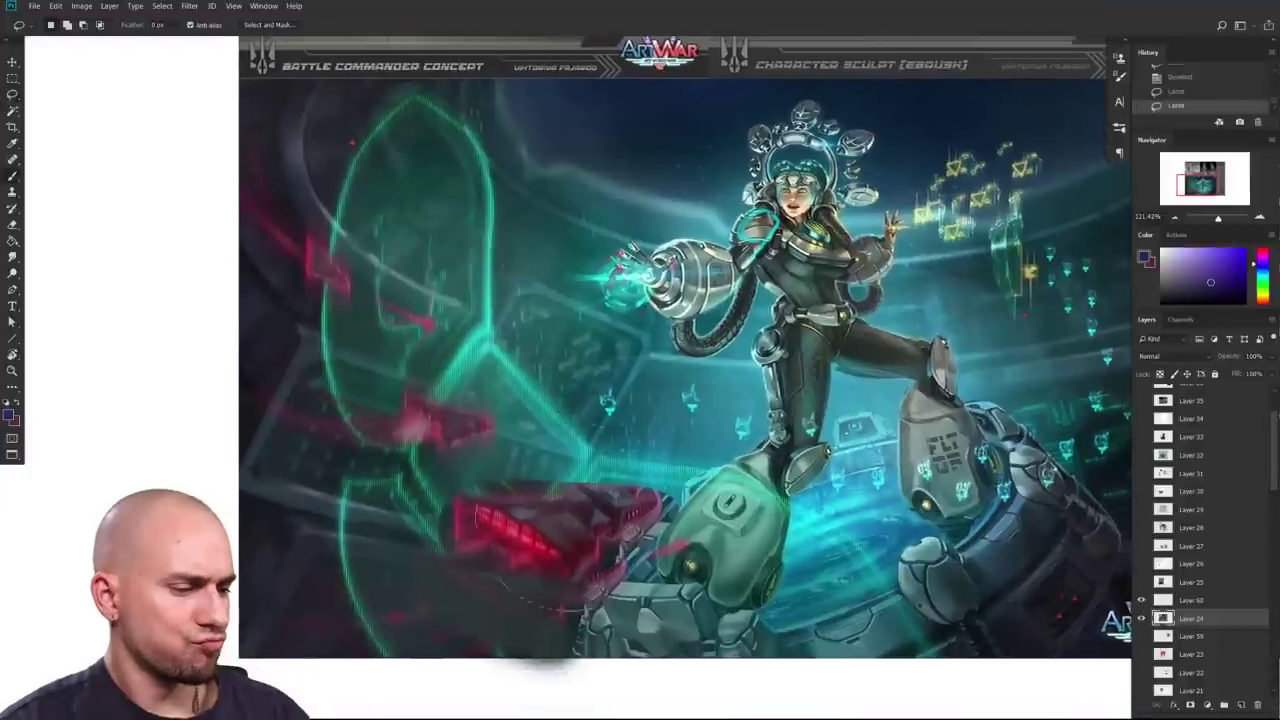
Step: Paint the two selected wall strips with a soft brush in a sampled bluish grey and clear the selection
key("b")
left_click(307, 355, "alt")
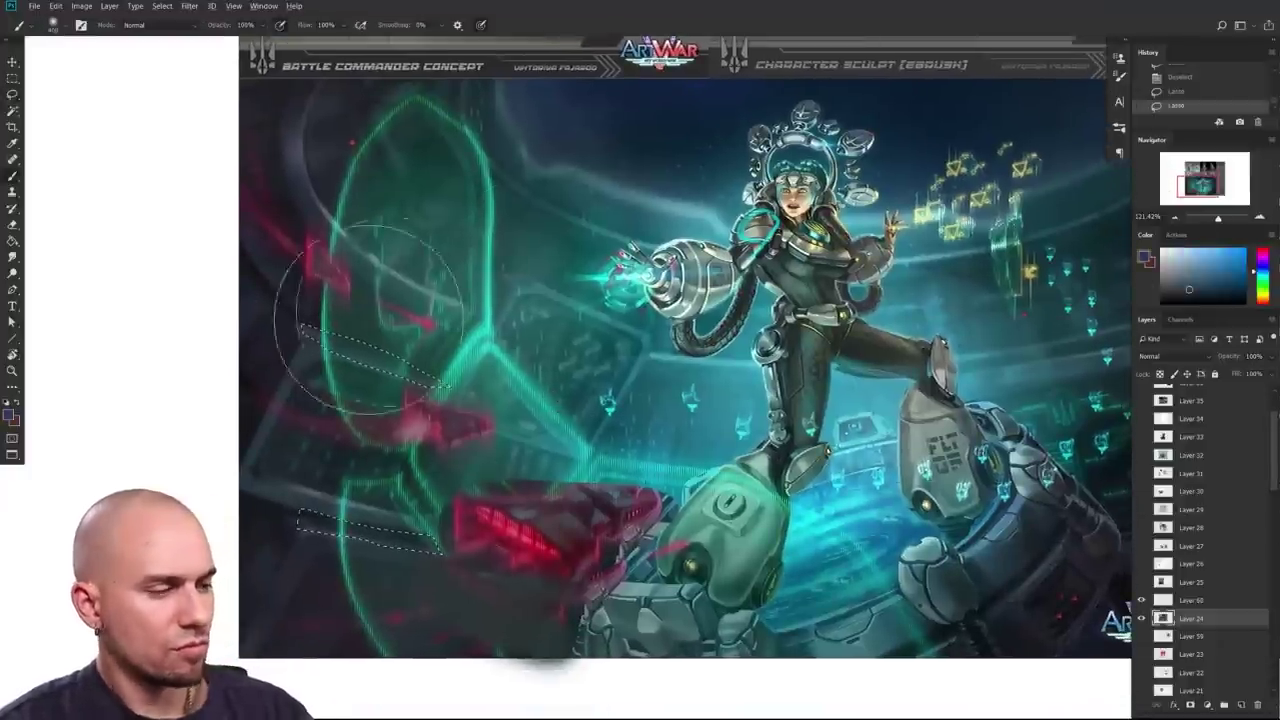
left_click_drag(422, 365, 320, 350)
left_click_drag(320, 503, 308, 524)
scroll(735, 513, "down", 2)
left_click_drag(735, 513, 667, 502)
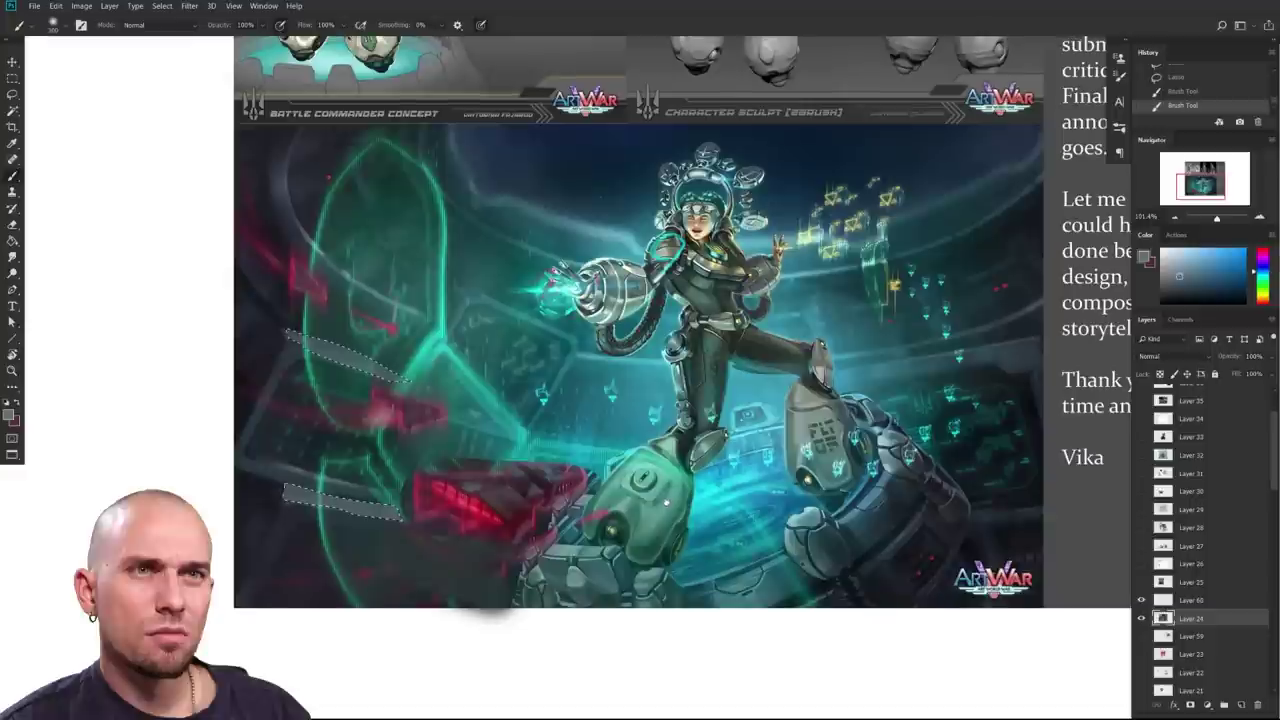
key("ctrl+d")
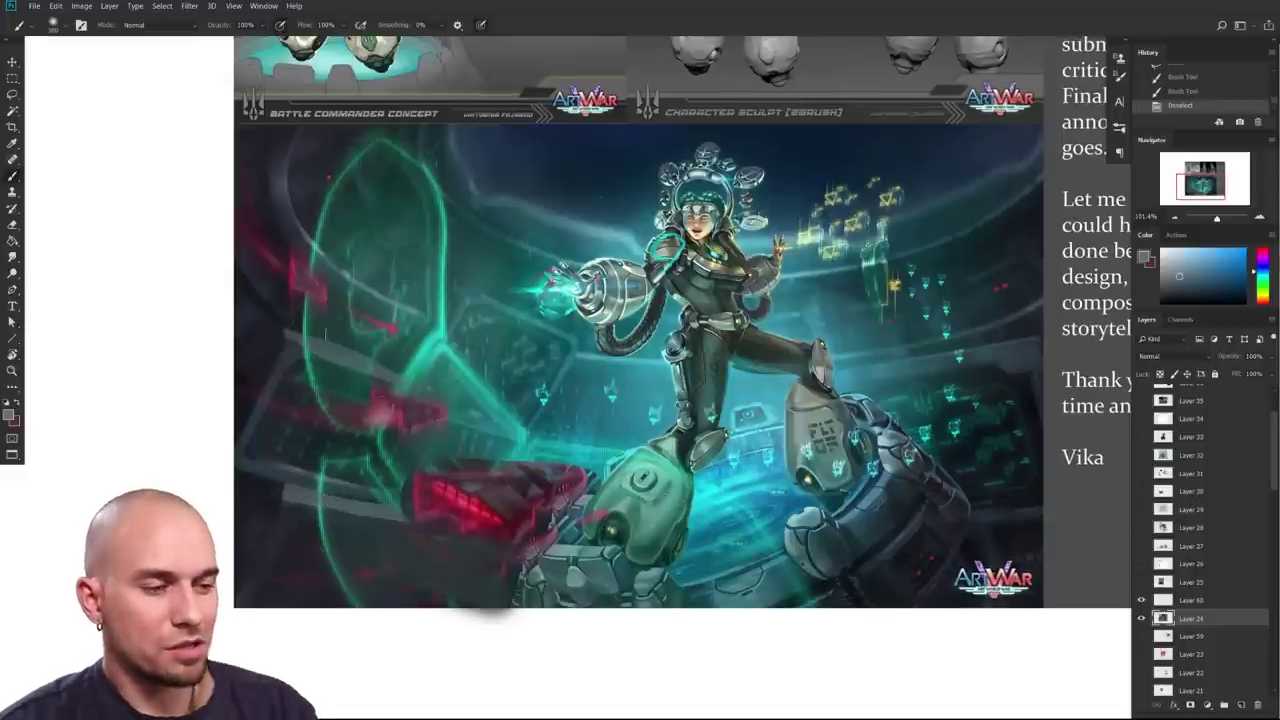
Step: Examine the moved red ship and the grey wall strips up close and within the whole illustration
left_click_drag(392, 506, 490, 571)
scroll(504, 510, "up", 4)
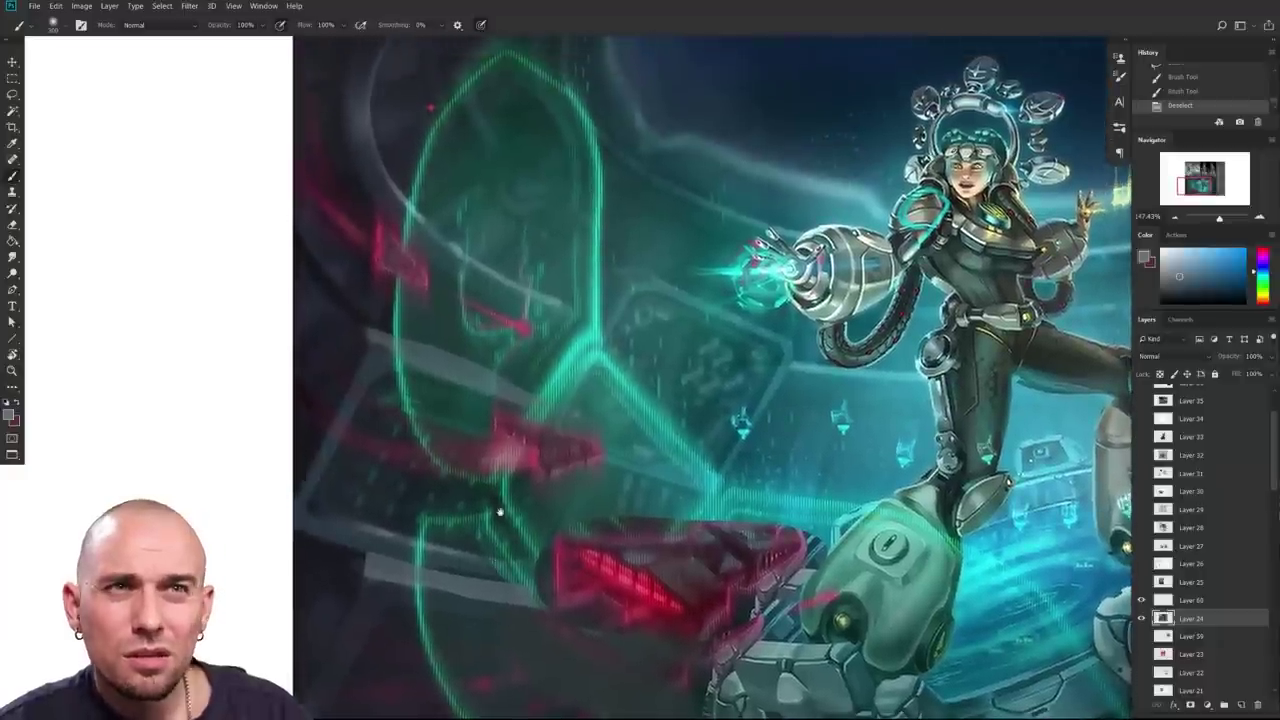
left_click_drag(531, 532, 503, 511)
scroll(503, 511, "down", 3)
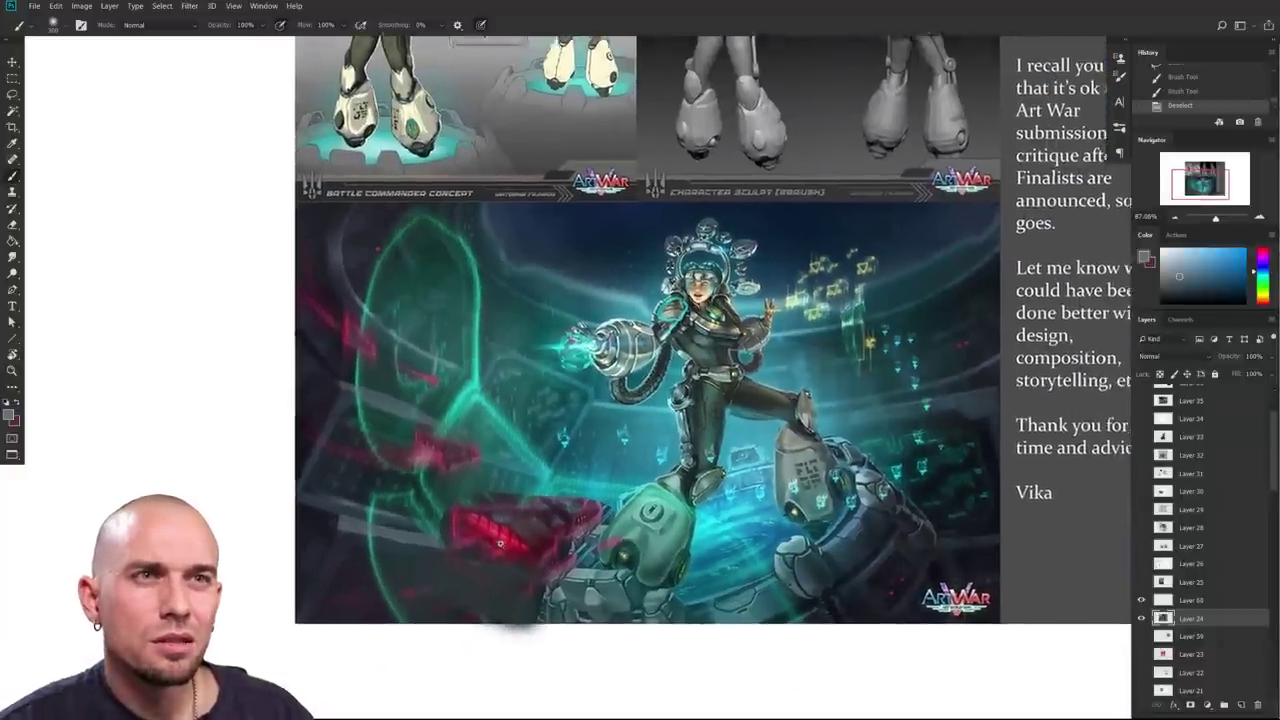
scroll(374, 392, "up", 2)
scroll(392, 576, "up", 2)
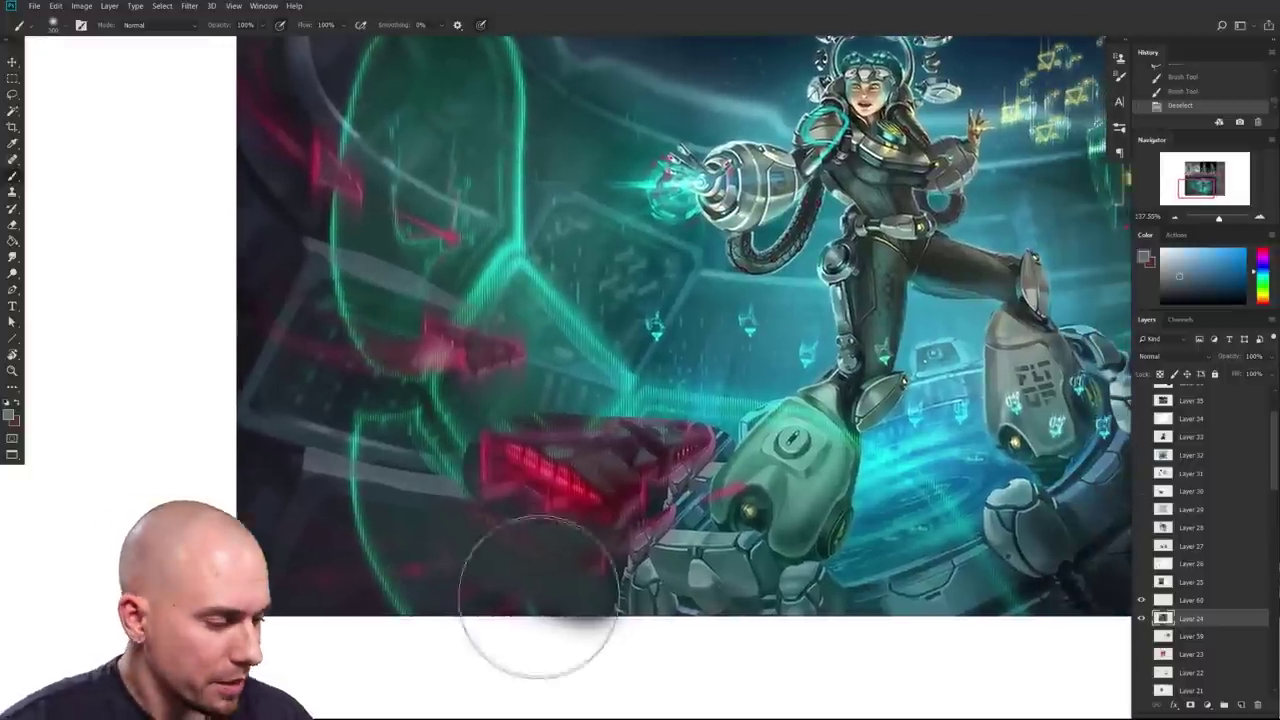
left_click_drag(714, 651, 523, 700)
left_click_drag(735, 617, 709, 613)
scroll(708, 612, "down", 2)
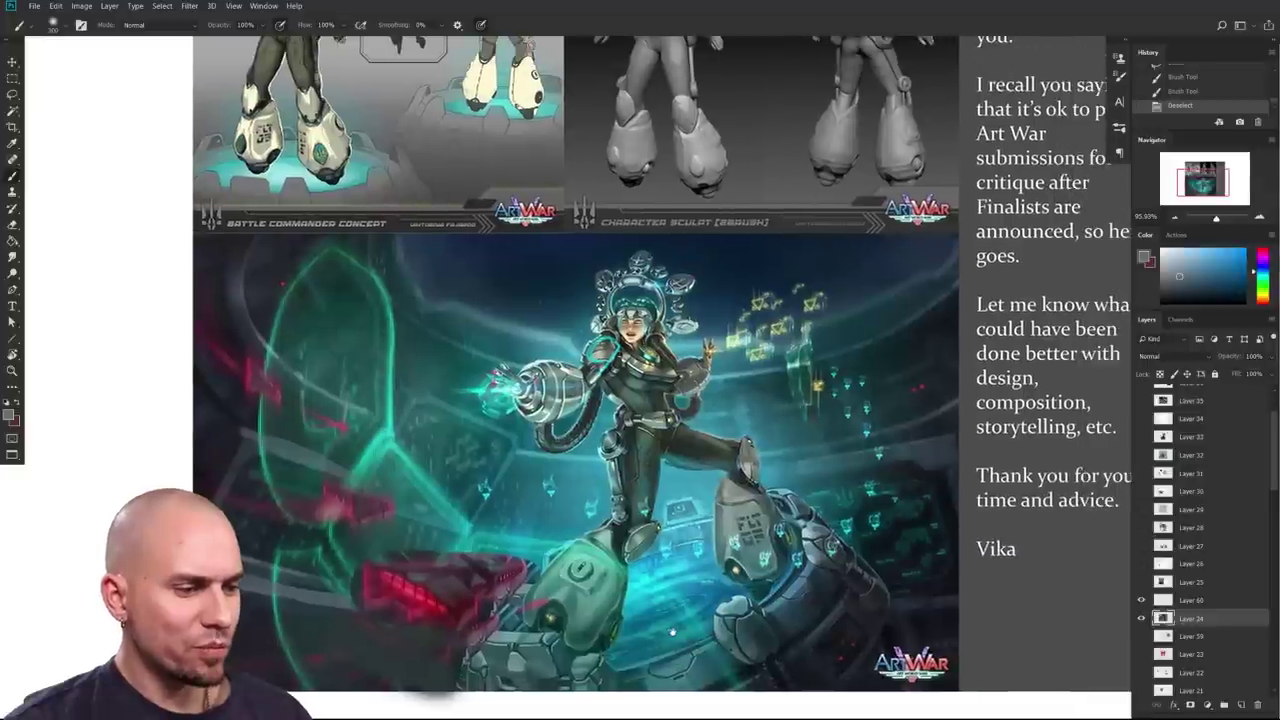
scroll(545, 538, "up", 2)
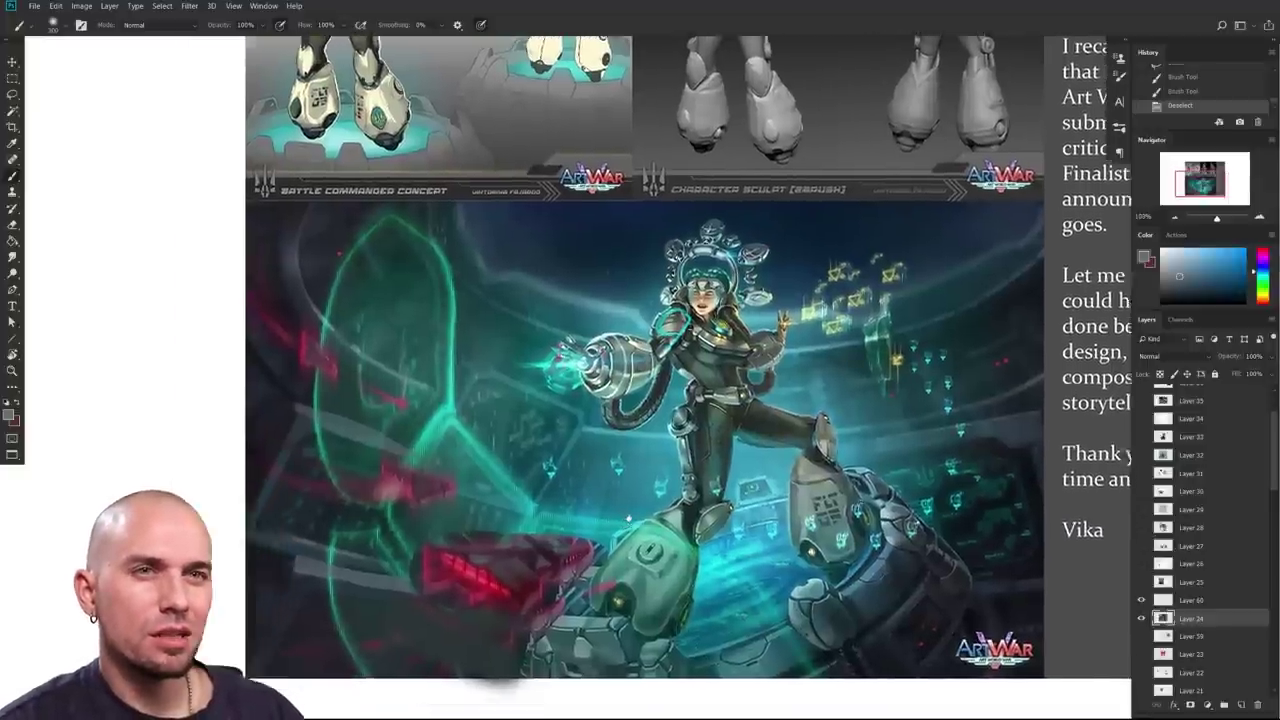
left_click_drag(635, 573, 646, 521)
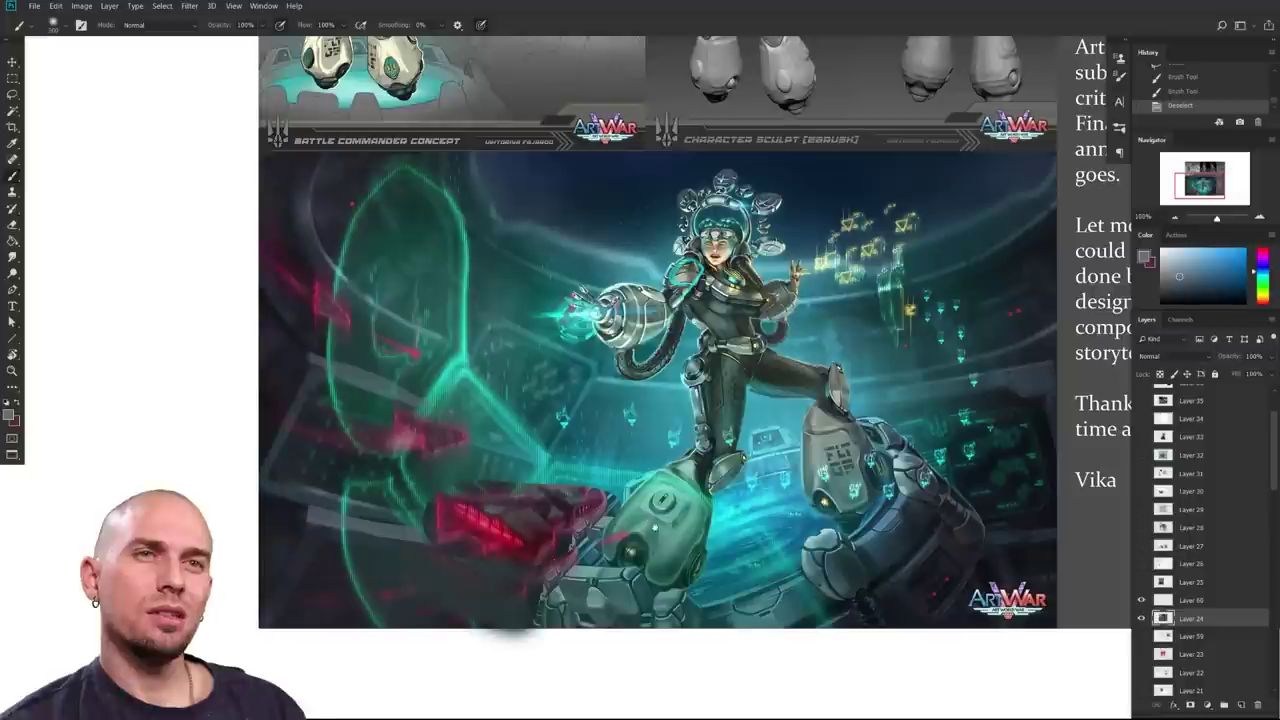
Step: Examine the hologram, the figure and the armoured boots up close and within the full illustration
left_click_drag(556, 539, 527, 544)
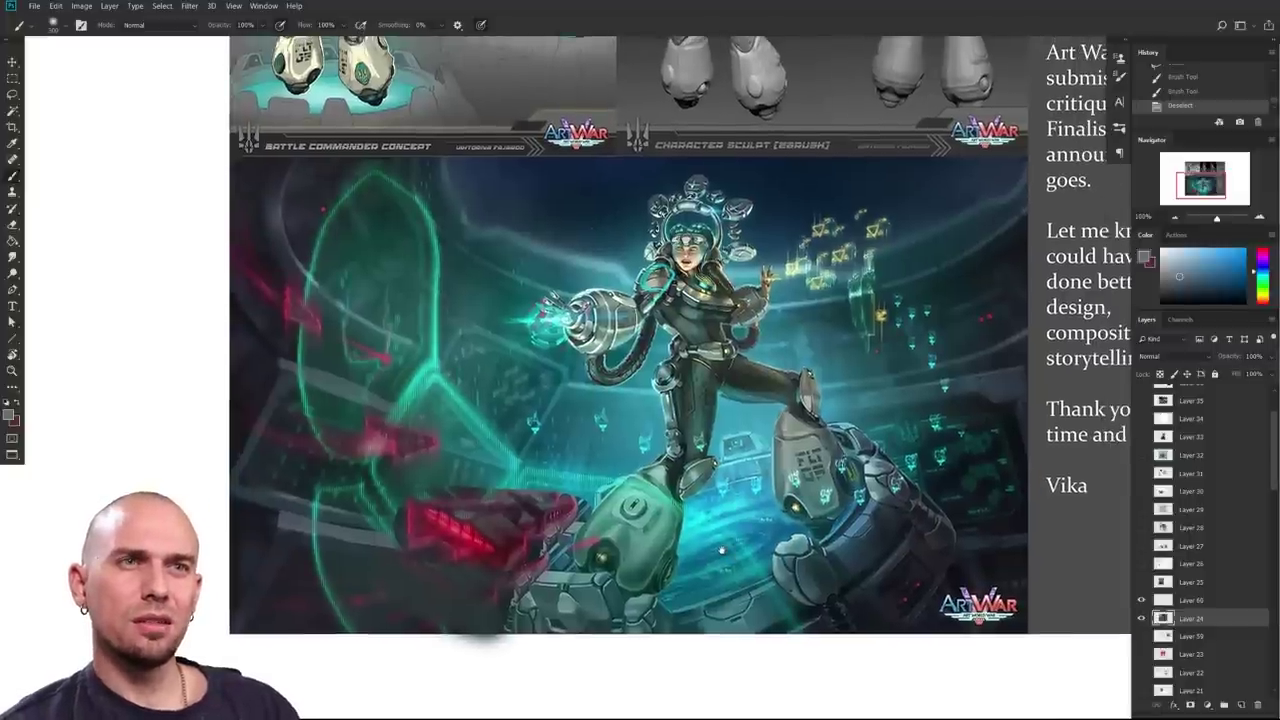
scroll(515, 402, "up", 5)
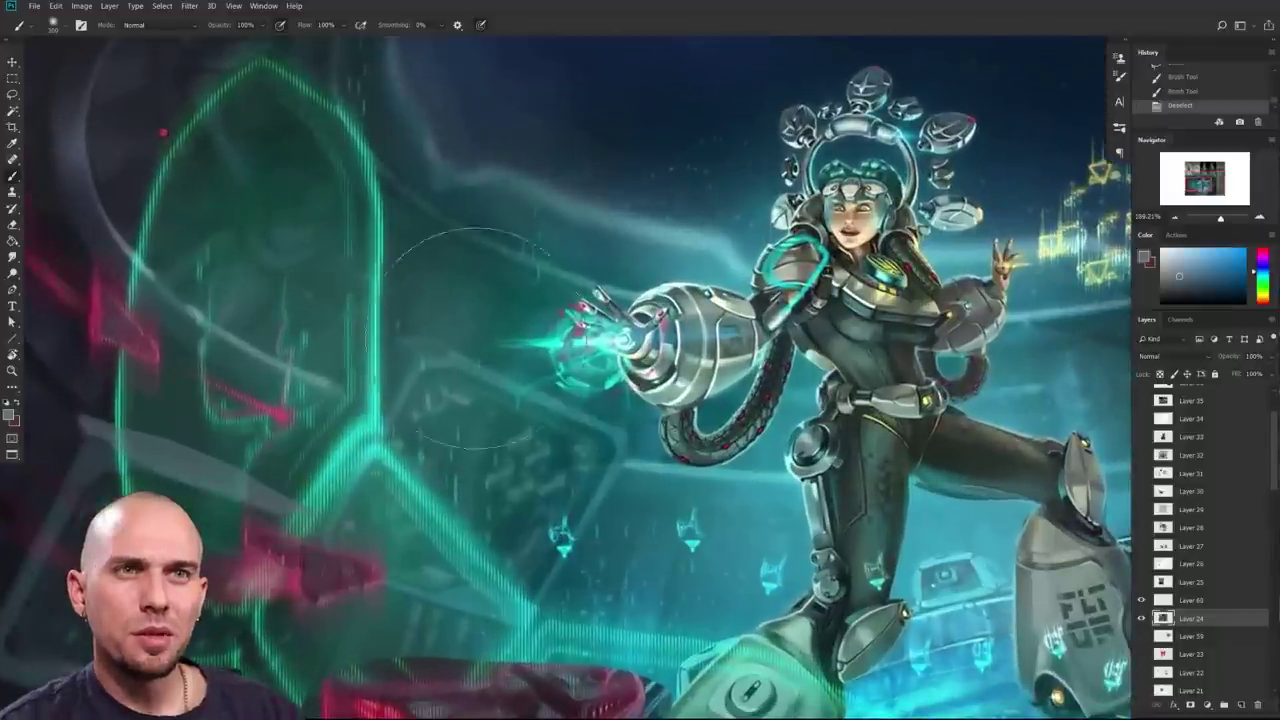
key("l")
scroll(620, 528, "down", 3)
mouse_move(826, 612)
left_mouse_down()
mouse_move(688, 543)
mouse_move(668, 487)
left_mouse_up()
scroll(667, 487, "down", 3)
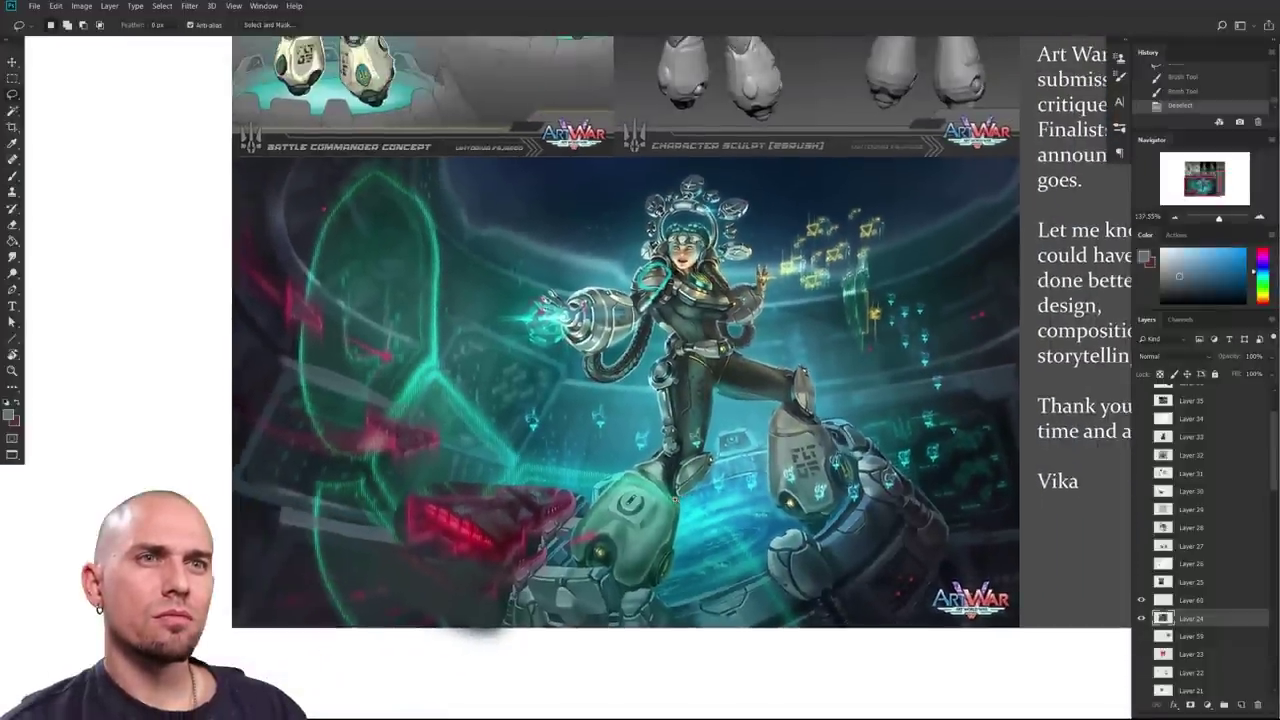
scroll(675, 497, "up", 2)
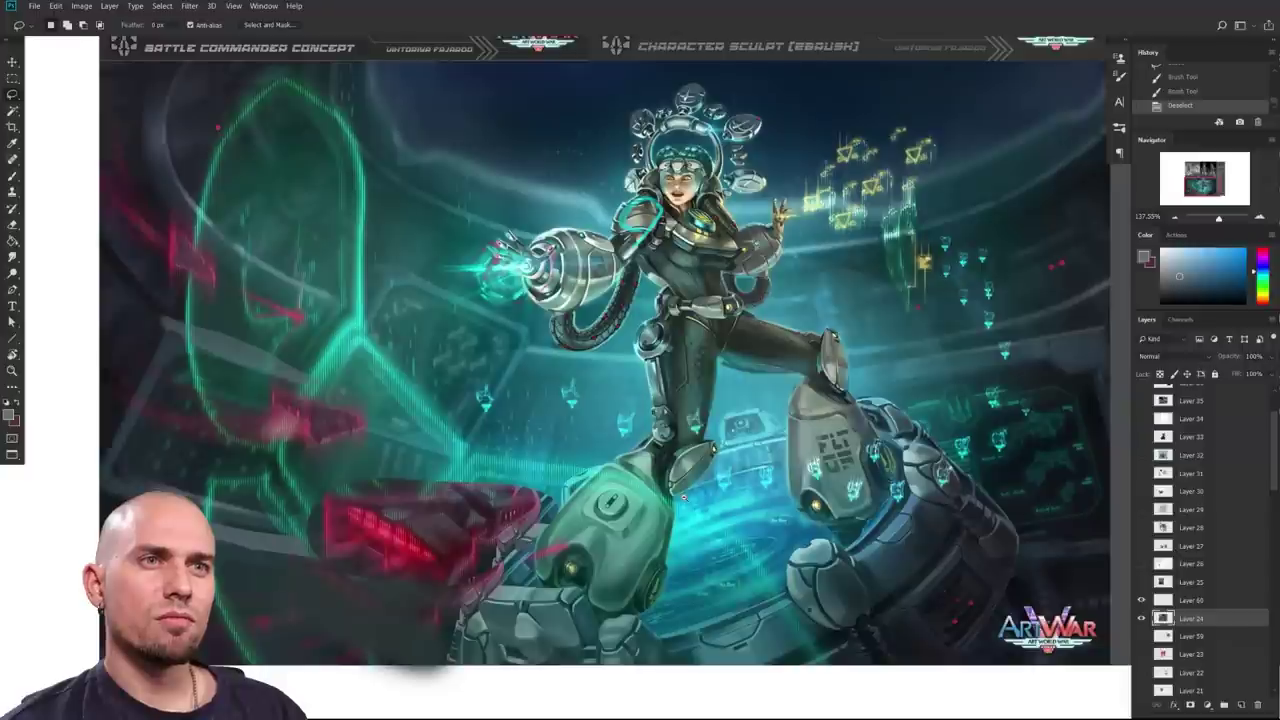
scroll(684, 497, "up", 1)
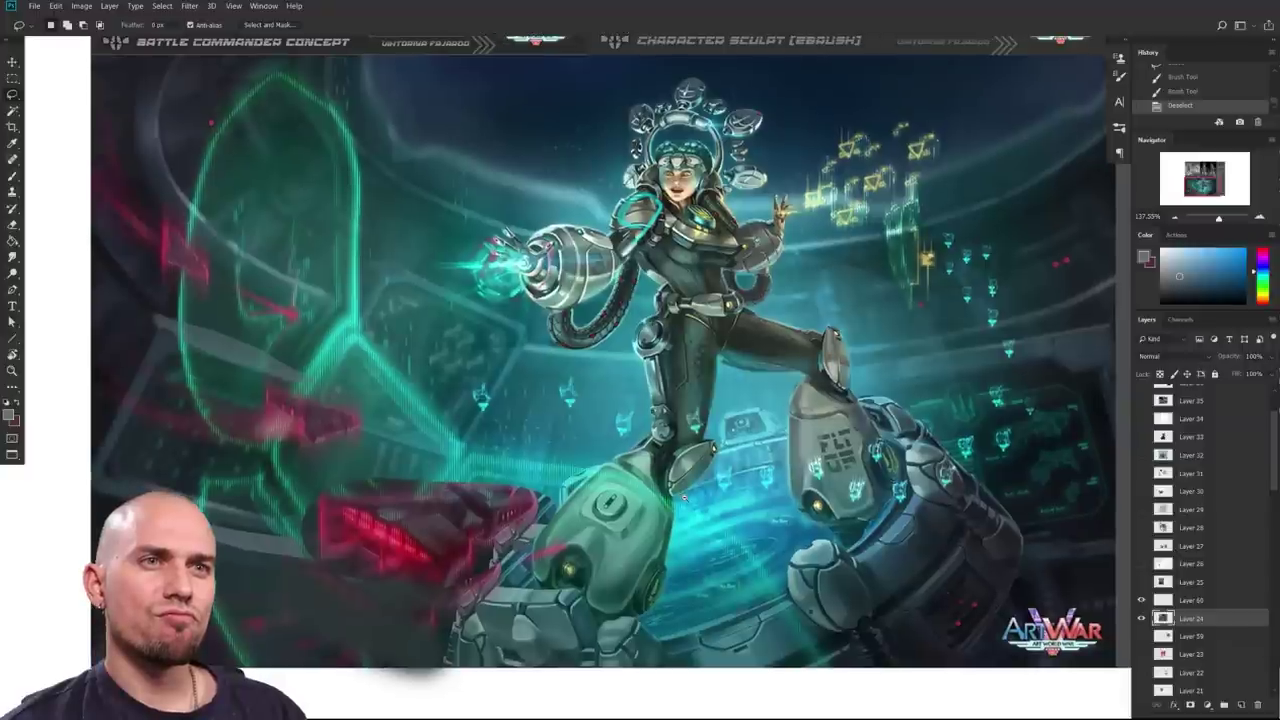
left_click_drag(684, 498, 602, 506)
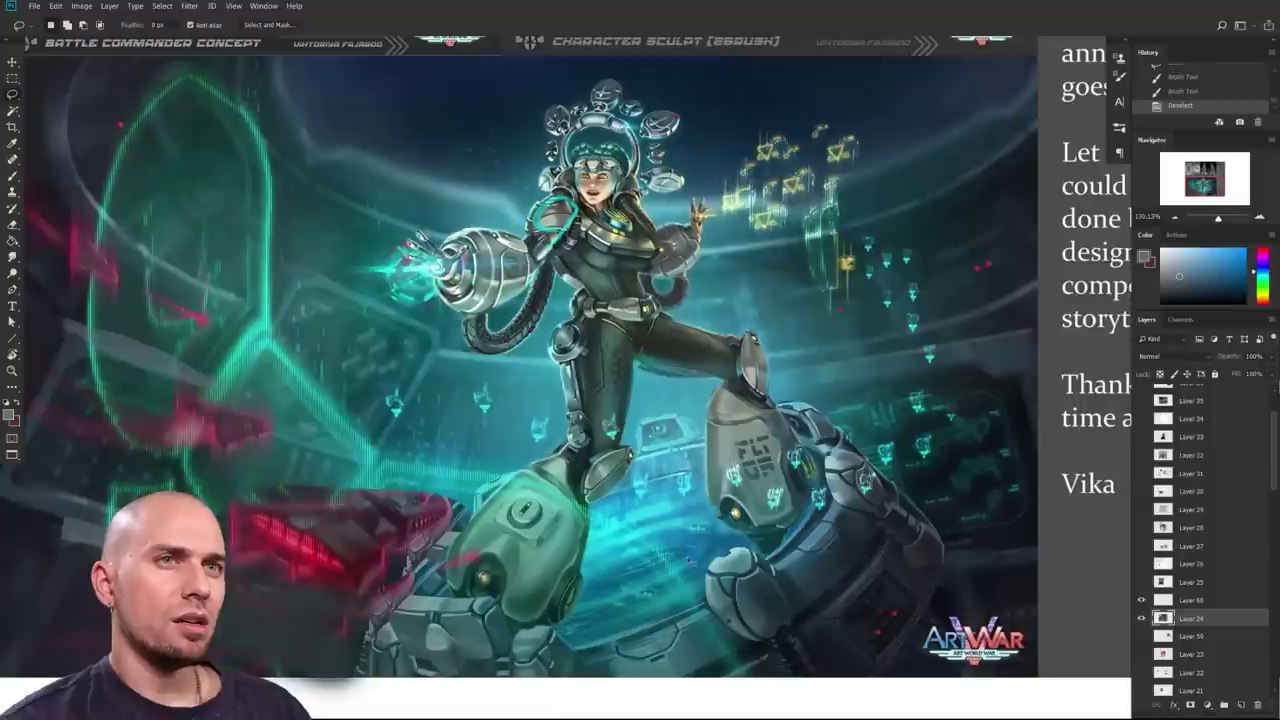
key("b")
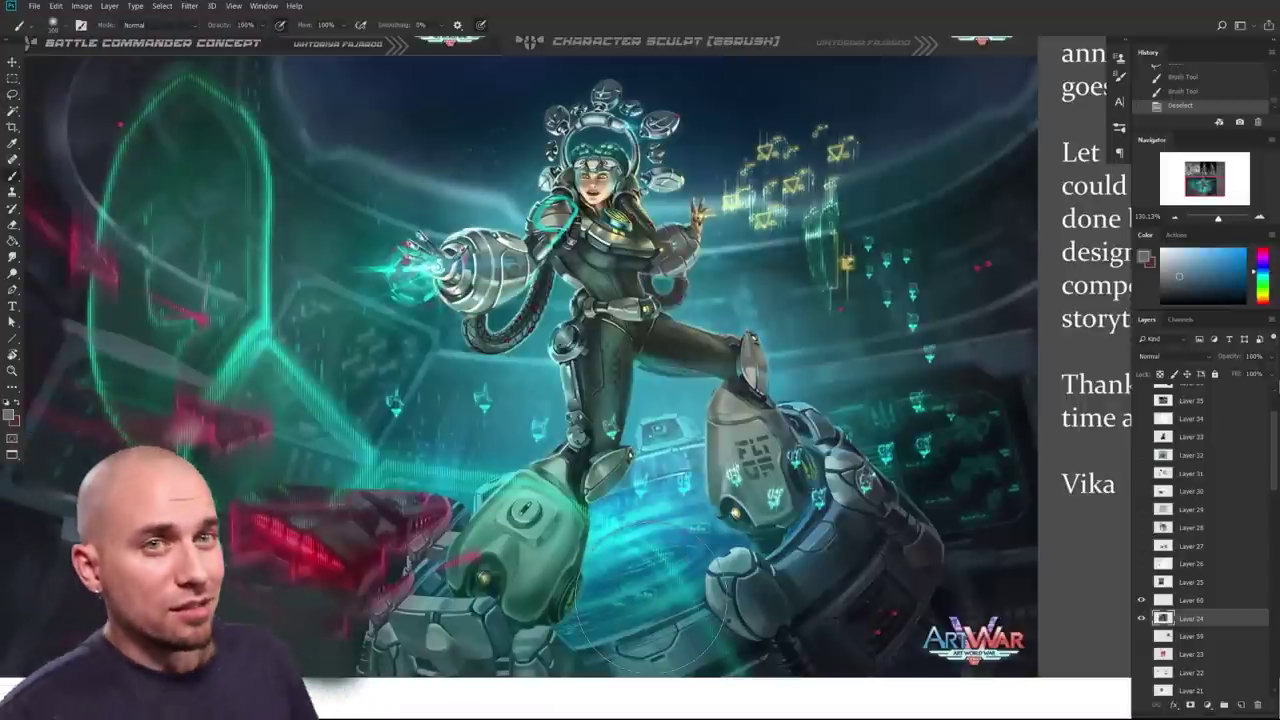
left_click_drag(652, 598, 628, 565)
left_click(1242, 250)
left_click_drag(820, 430, 828, 432)
key("bracketleft")
key("bracketleft")
key("bracketleft")
key("bracketleft")
key("bracketleft")
key("bracketleft")
key("bracketleft")
key("bracketleft")
key("bracketleft")
key("bracketleft")
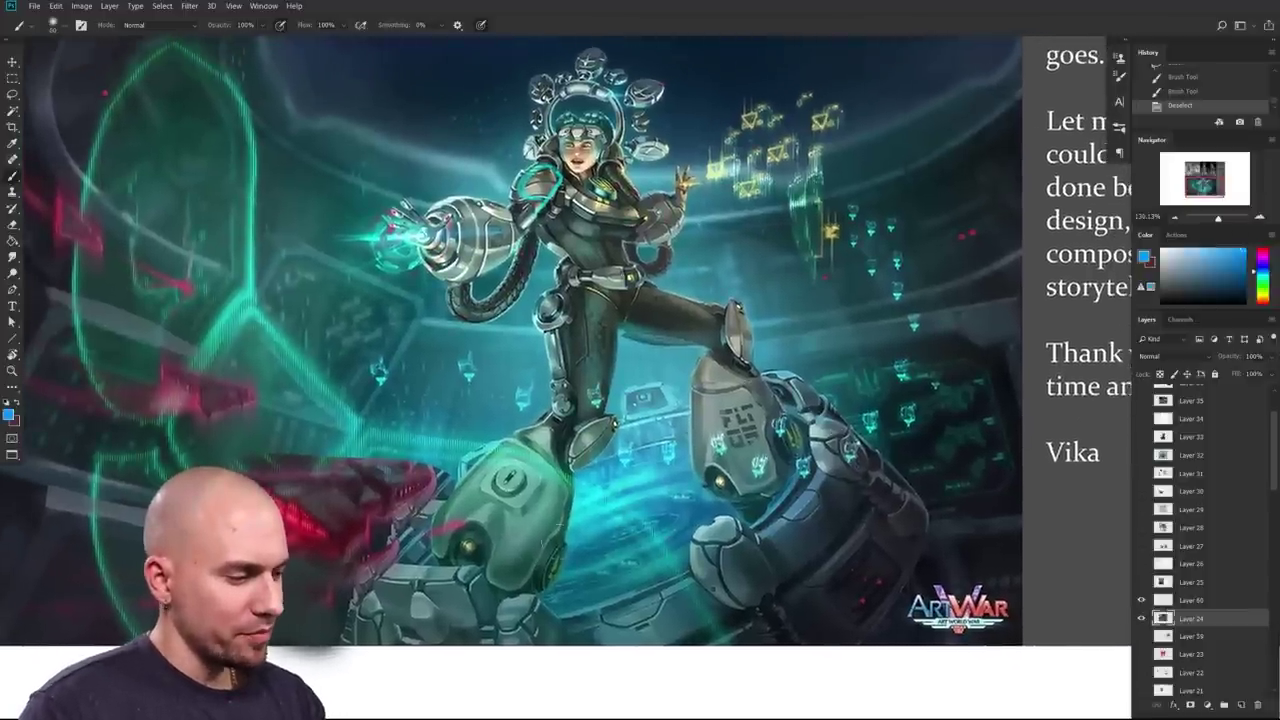
scroll(471, 543, "down", 1)
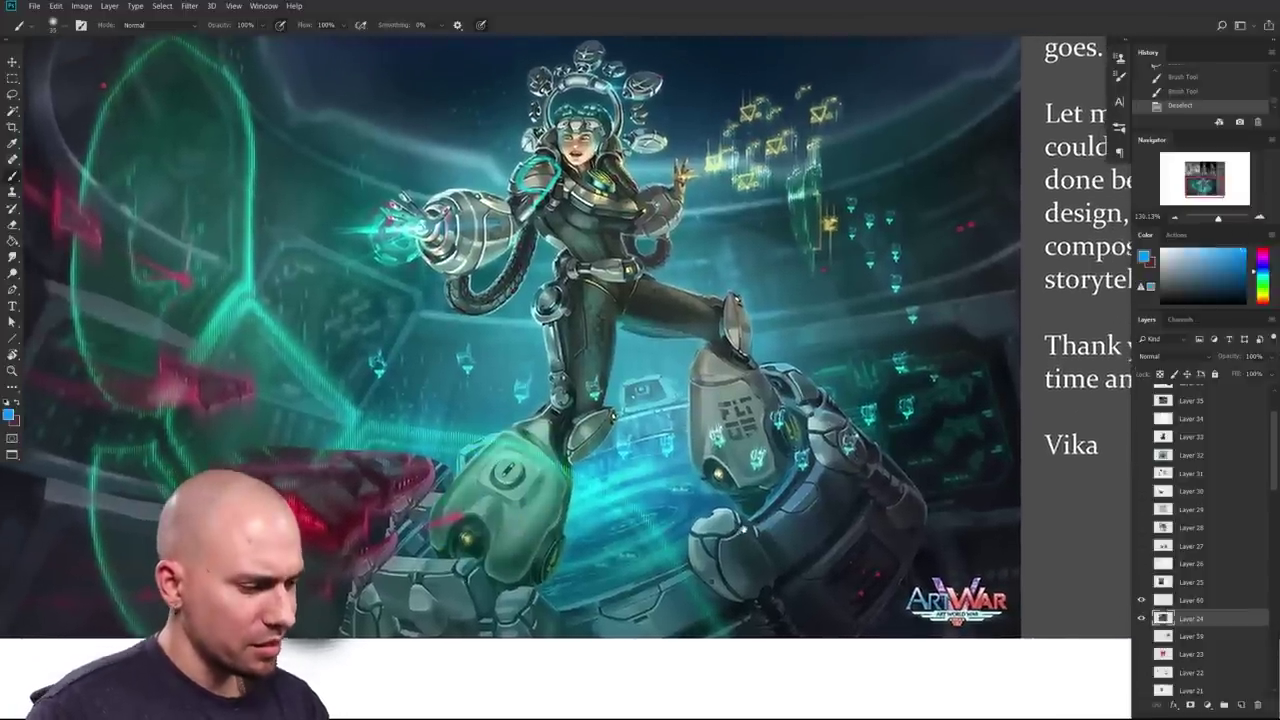
mouse_move(536, 464)
left_mouse_down()
mouse_move(445, 547)
mouse_move(574, 530)
left_mouse_up()
key("ctrl+z")
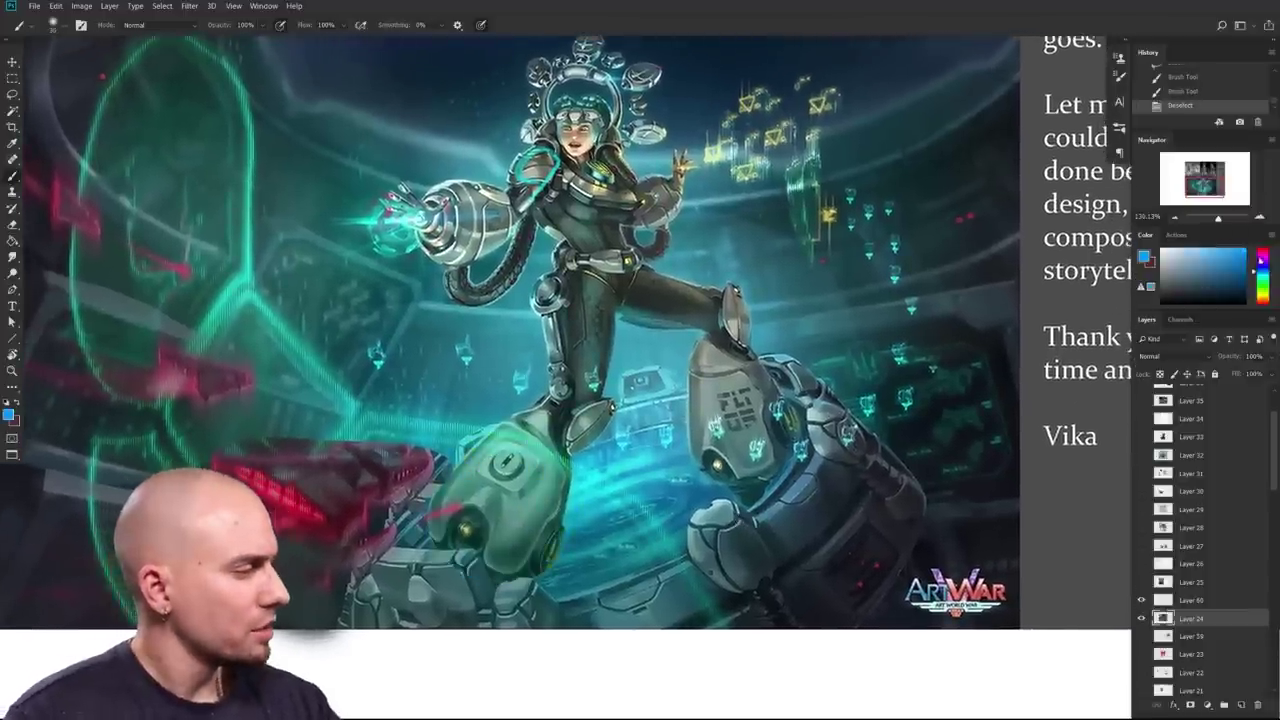
Step: Sketch two overlapping tilted ellipses in crimson with a small brush on the blank canvas below the illustration
left_click(1262, 250)
key("bracketleft")
key("bracketleft")
key("bracketleft")
mouse_move(536, 410)
left_mouse_down()
mouse_move(570, 460)
mouse_move(456, 492)
left_mouse_up()
key("ctrl+z")
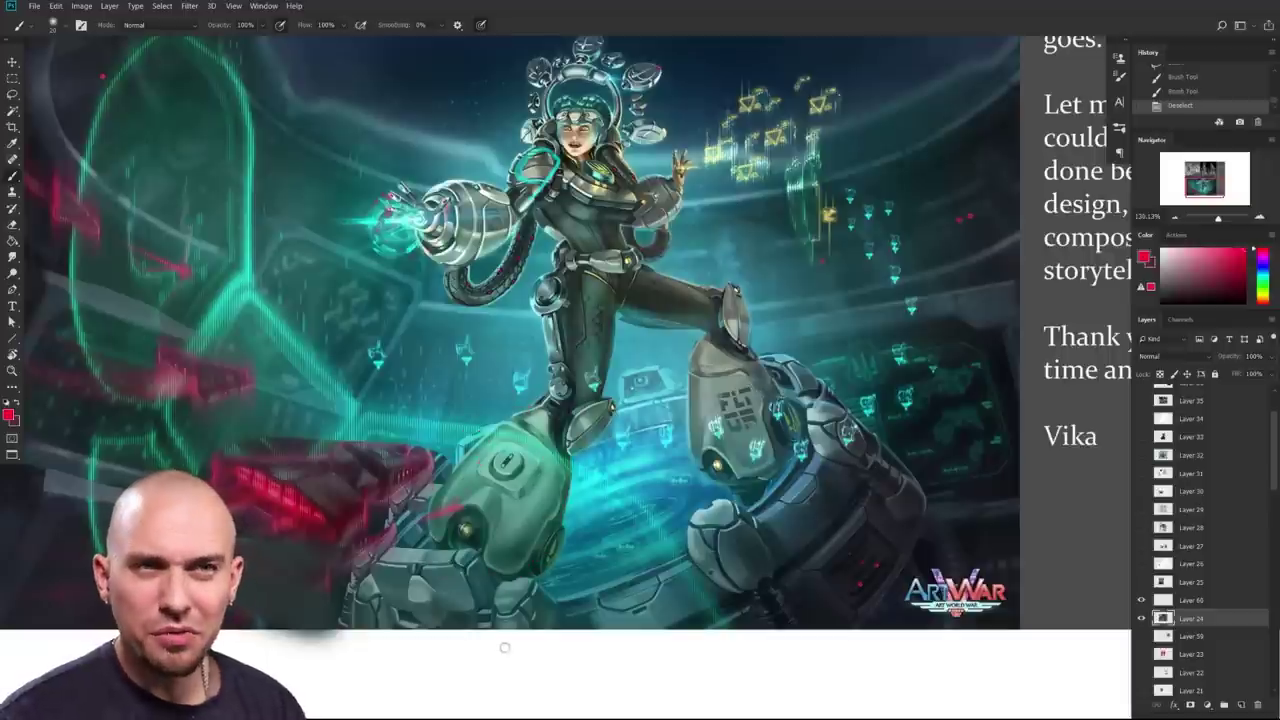
scroll(513, 692, "down", 10)
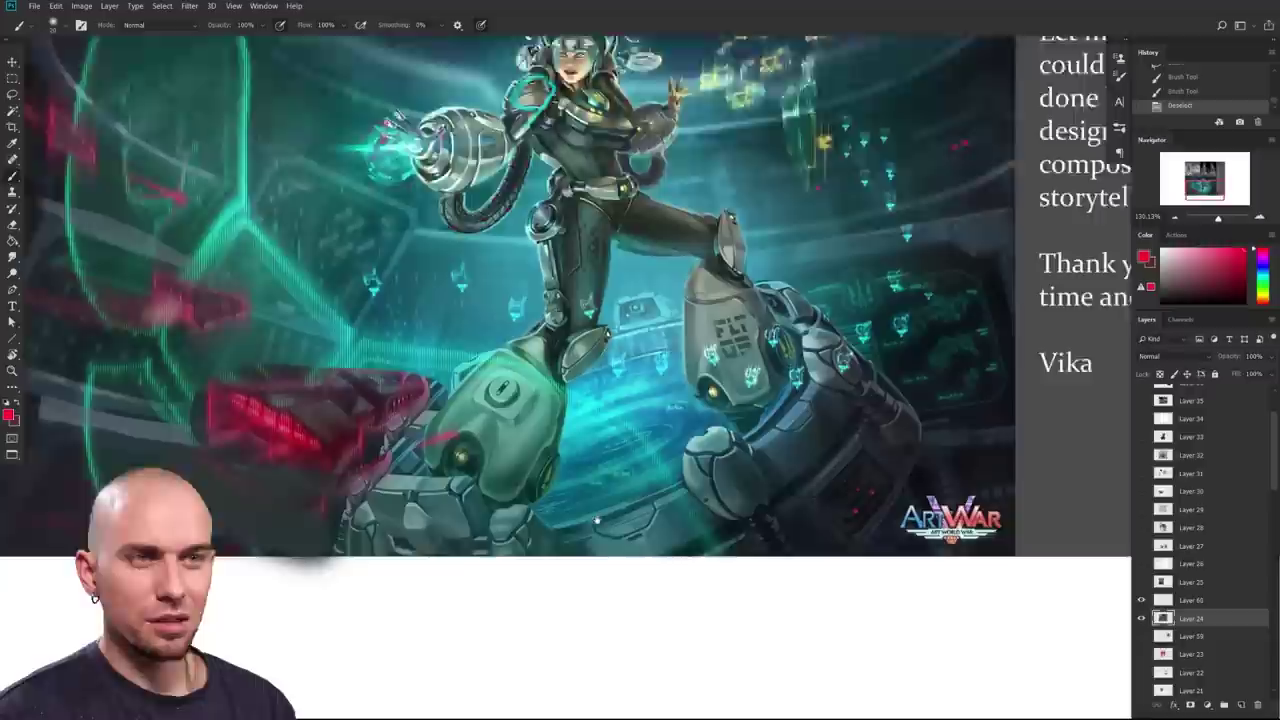
scroll(555, 525, "up", 3)
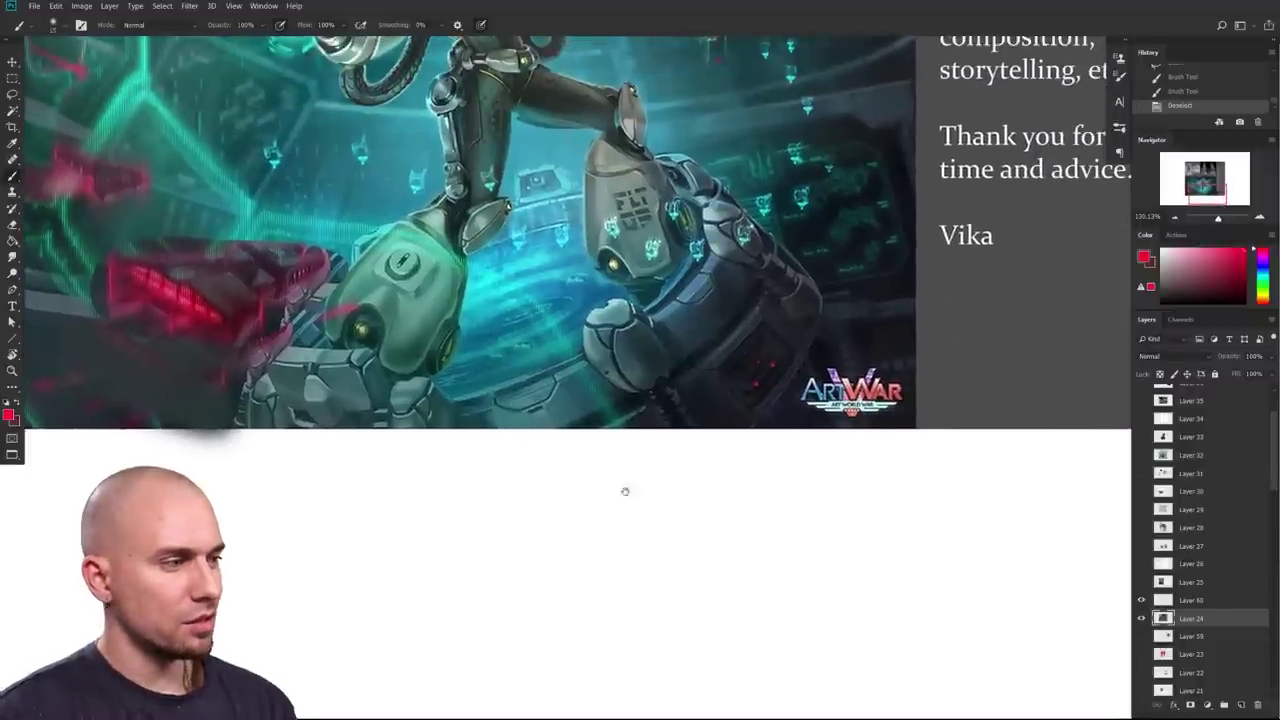
mouse_move(662, 572)
left_mouse_down()
mouse_move(749, 537)
mouse_move(658, 566)
mouse_move(700, 552)
mouse_move(662, 577)
left_mouse_up()
mouse_move(690, 545)
left_mouse_down()
mouse_move(765, 532)
mouse_move(690, 560)
left_mouse_up()
left_click_drag(692, 593, 762, 523)
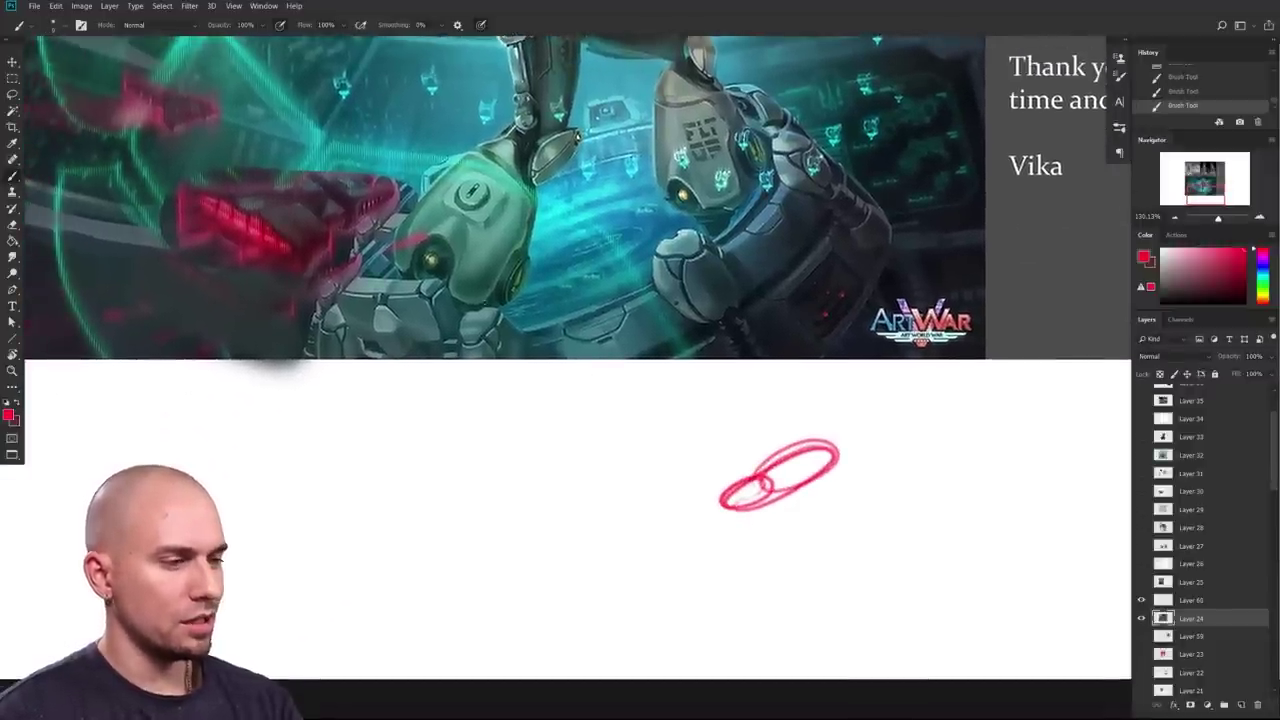
Step: Sketch two separate flat ellipses, a small one above a larger one, beside the tilted pair on the blank canvas
mouse_move(547, 528)
left_mouse_down()
mouse_move(552, 538)
mouse_move(505, 542)
mouse_move(560, 538)
mouse_move(500, 620)
mouse_move(548, 572)
left_mouse_up()
key("ctrl+z")
mouse_move(737, 606)
left_mouse_down()
mouse_move(645, 653)
mouse_move(648, 679)
left_mouse_up()
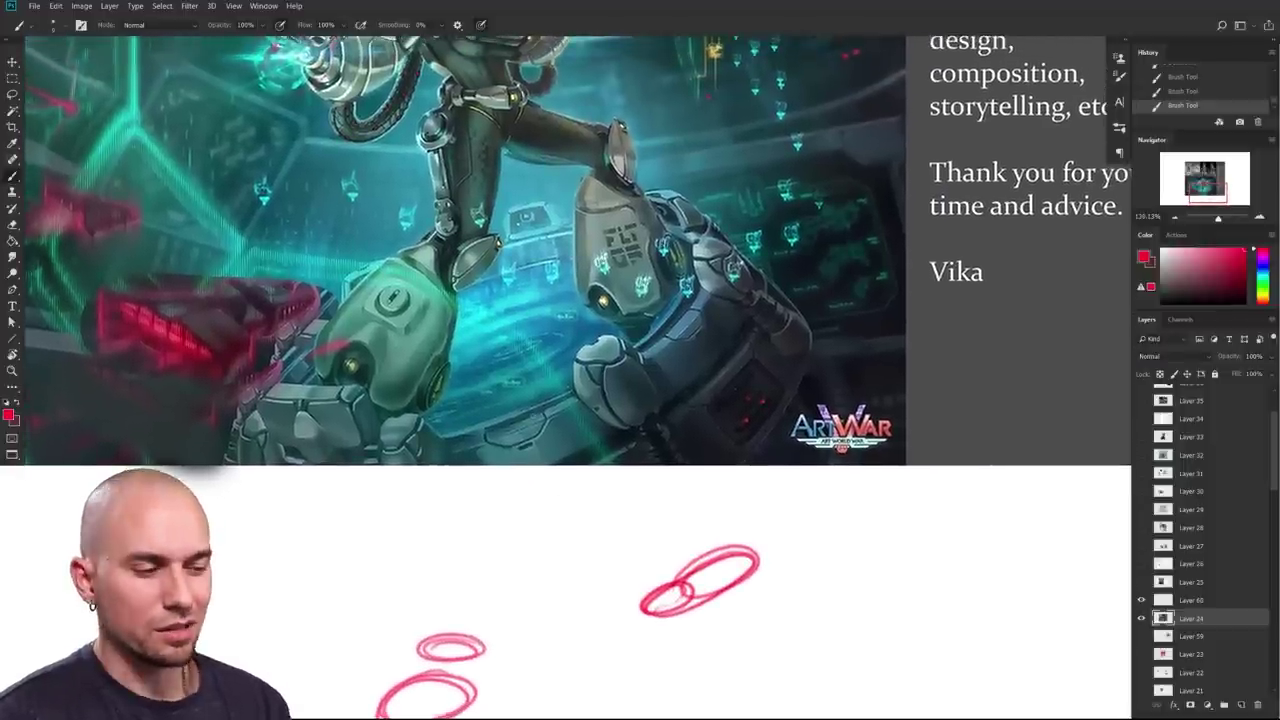
mouse_move(541, 563)
left_mouse_down()
mouse_move(549, 477)
mouse_move(549, 488)
left_mouse_up()
mouse_move(495, 570)
left_mouse_down()
mouse_move(576, 590)
mouse_move(497, 579)
left_mouse_up()
mouse_move(701, 564)
left_mouse_down()
mouse_move(700, 588)
mouse_move(675, 600)
left_mouse_up()
key("ctrl+z")
Step: Try a red arrow along the lower platform rim between the two boots
left_click_drag(390, 366, 526, 387)
left_click_drag(467, 367, 527, 388)
left_click_drag(628, 428, 654, 583)
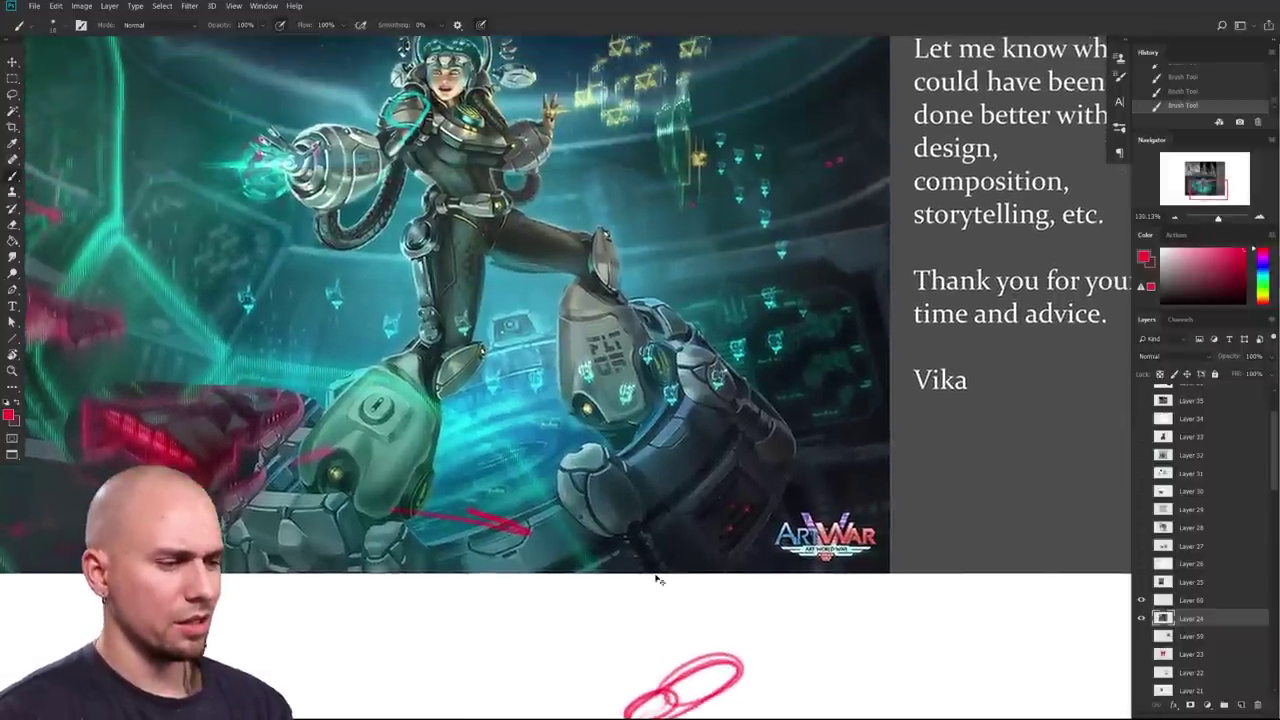
key("ctrl+z")
key("ctrl+z")
Step: Paint out the round emblem on the left boot with a larger brush in a green sampled from the boot
left_click(394, 449, "alt")
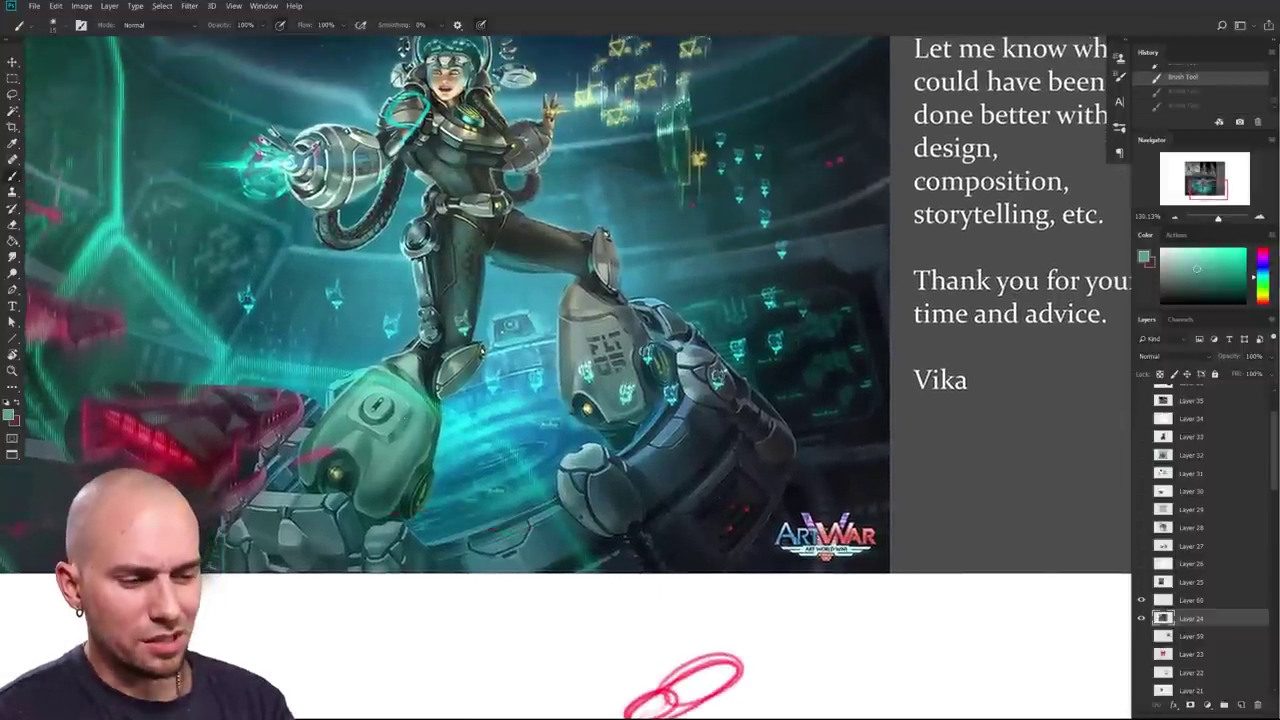
key("bracketright")
mouse_move(392, 445)
left_mouse_down()
mouse_move(400, 458)
mouse_move(369, 402)
mouse_move(358, 410)
left_mouse_up()
left_click_drag(556, 482, 535, 500)
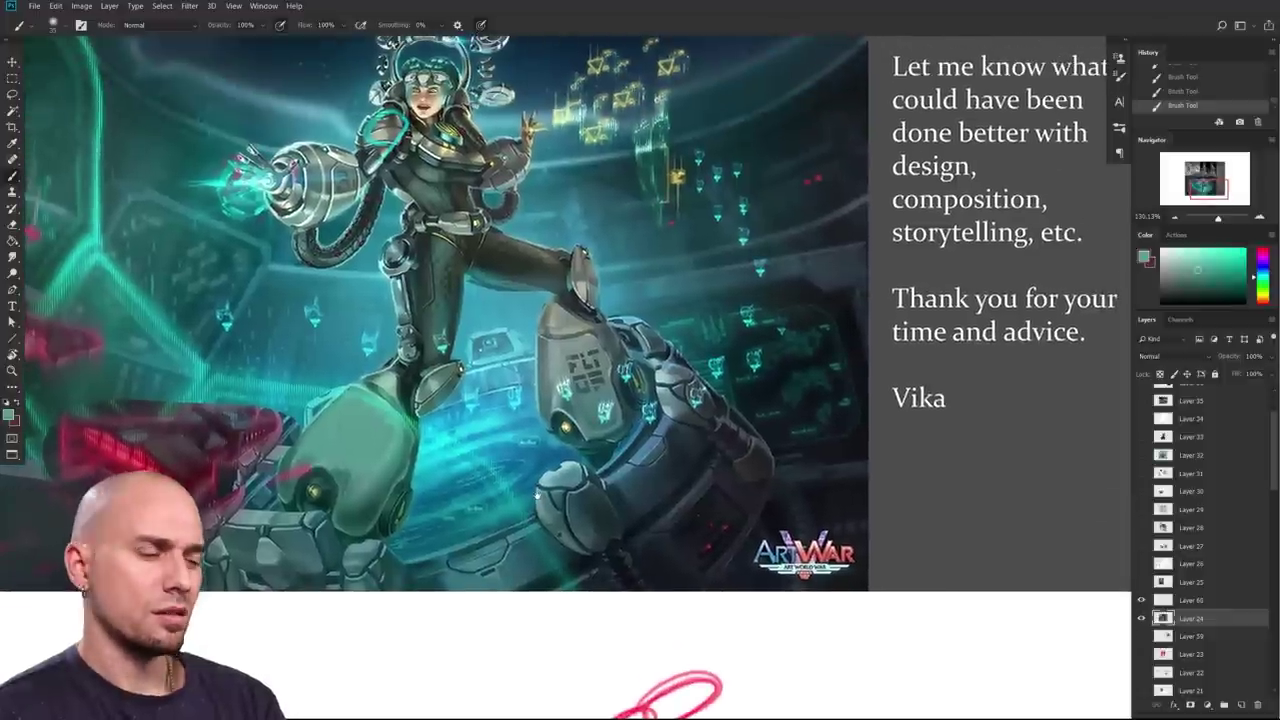
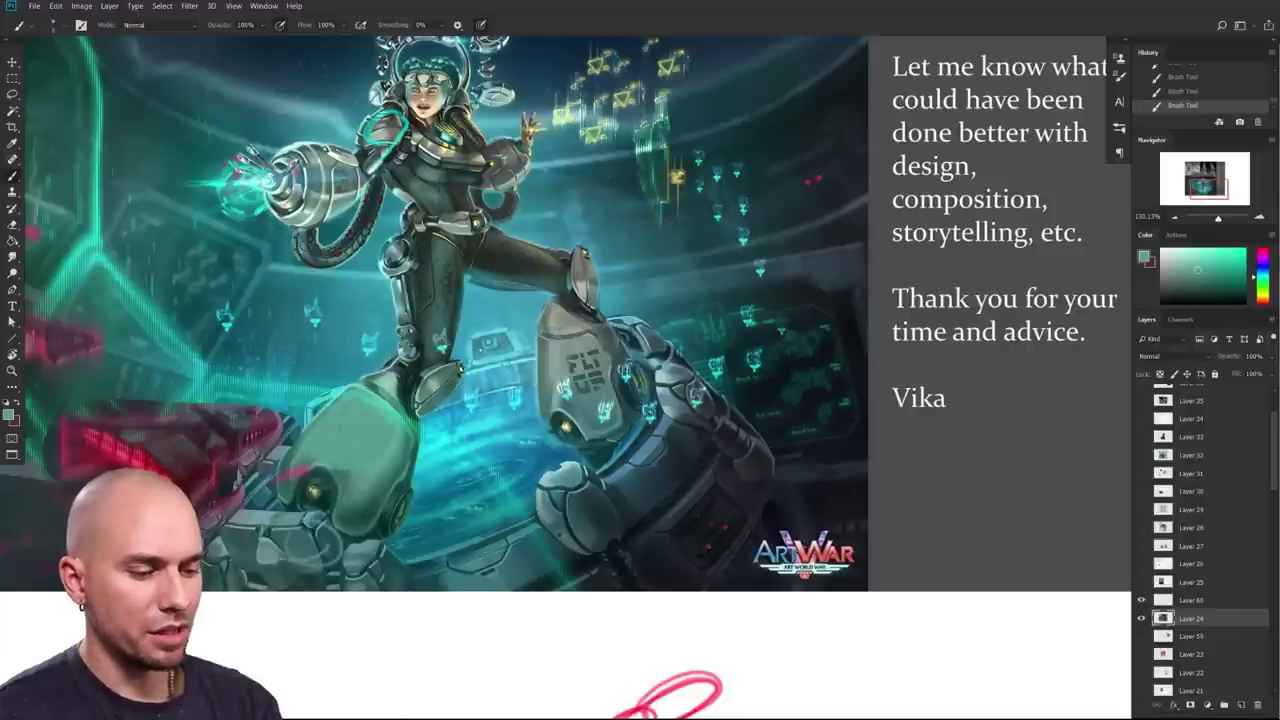
Step: Draw thin curved bright red lines down the standing leg's thigh and along the front of both boots
scroll(457, 614, "down", 1)
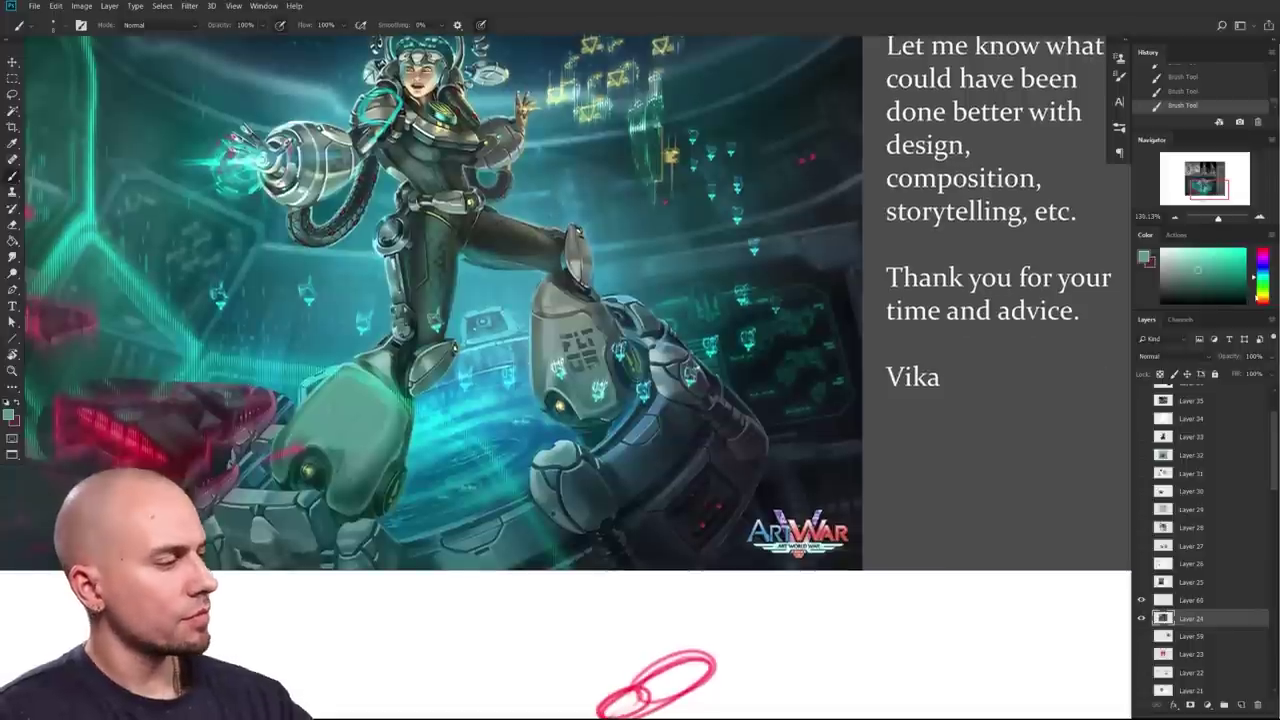
left_click(1262, 298)
left_click_drag(411, 591, 540, 618)
left_click(1244, 250)
key("bracketleft")
key("bracketleft")
left_click_drag(485, 567, 439, 577)
mouse_move(633, 434)
left_mouse_down()
mouse_move(626, 352)
mouse_move(636, 441)
left_mouse_up()
left_click_drag(384, 517, 472, 381)
left_click_drag(464, 591, 415, 642)
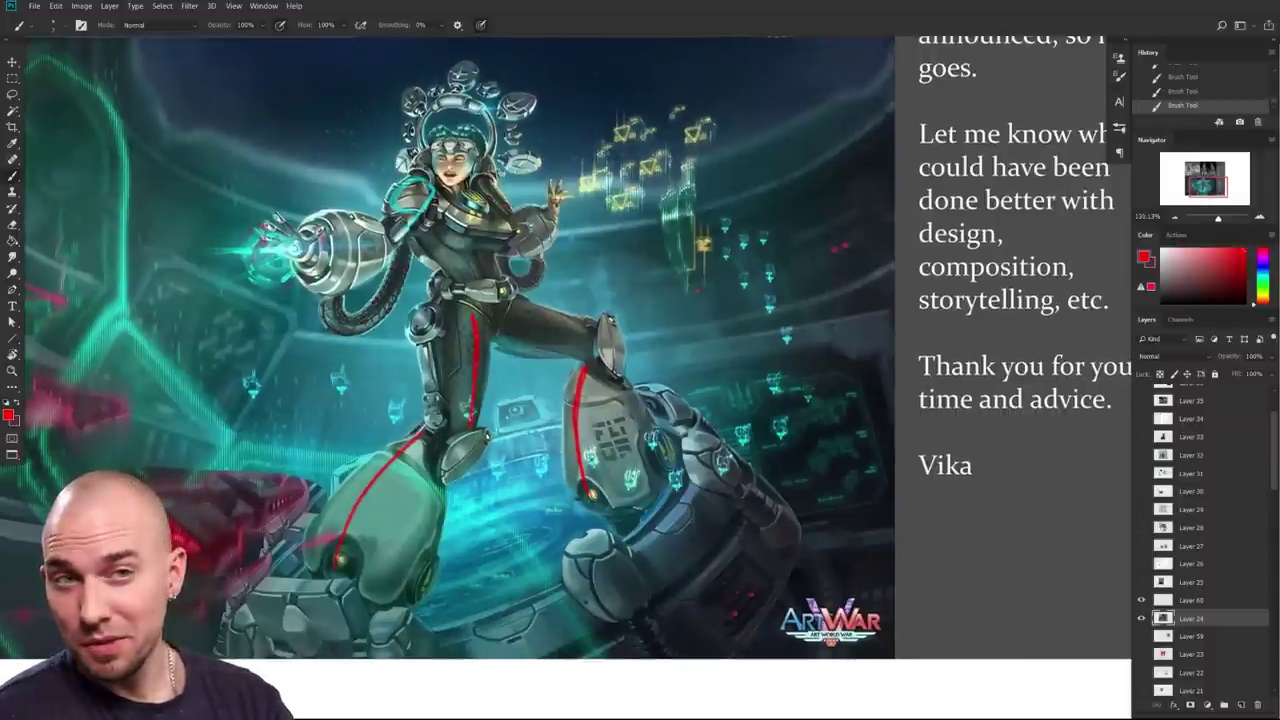
left_click_drag(420, 437, 338, 542)
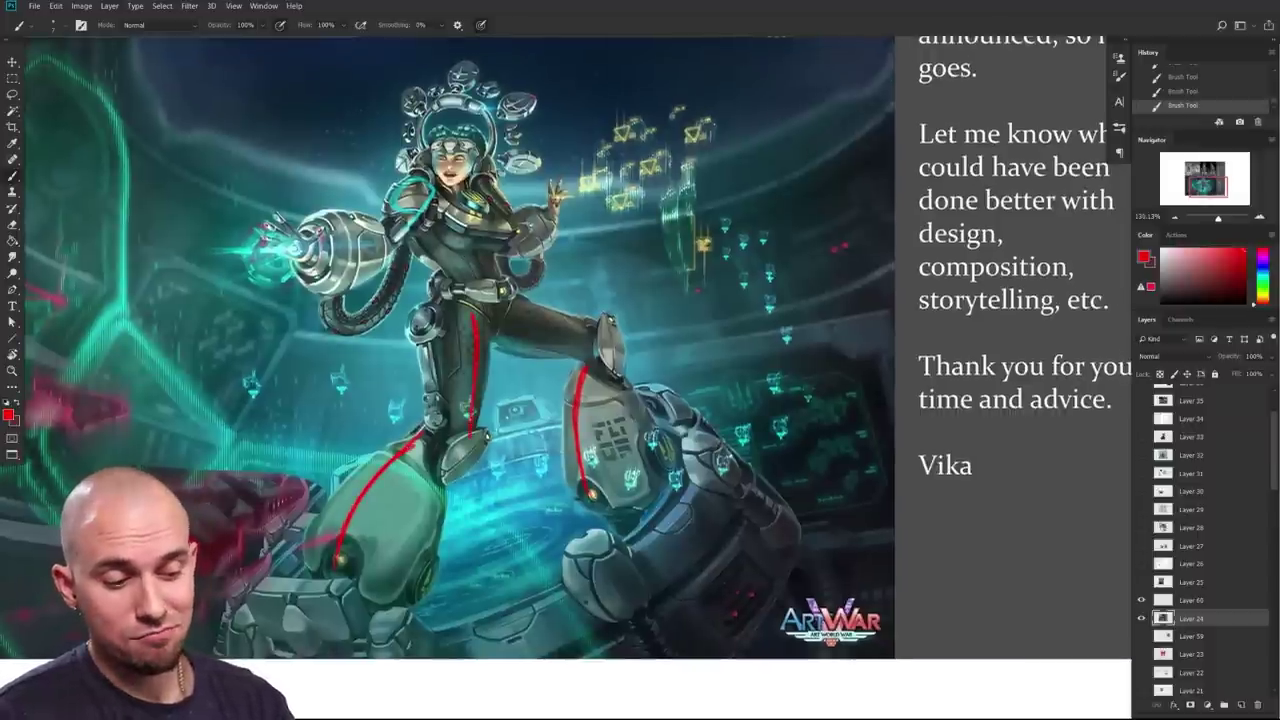
Step: Draw a straight red line outward from the machinery behind the right boot, undoing the stray strokes
left_click_drag(511, 627, 579, 605)
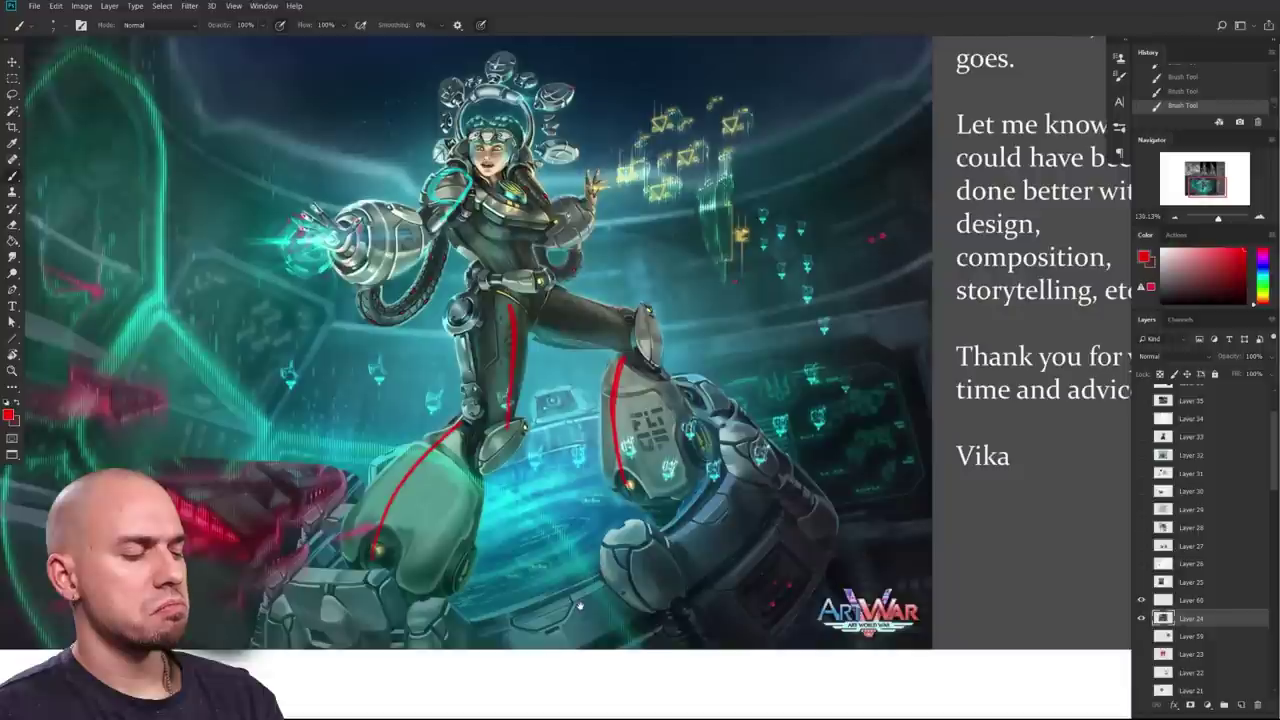
mouse_move(462, 452)
left_mouse_down()
mouse_move(372, 578)
mouse_move(362, 470)
mouse_move(470, 566)
mouse_move(356, 534)
left_mouse_up()
key("ctrl+z")
left_click_drag(515, 528, 589, 531)
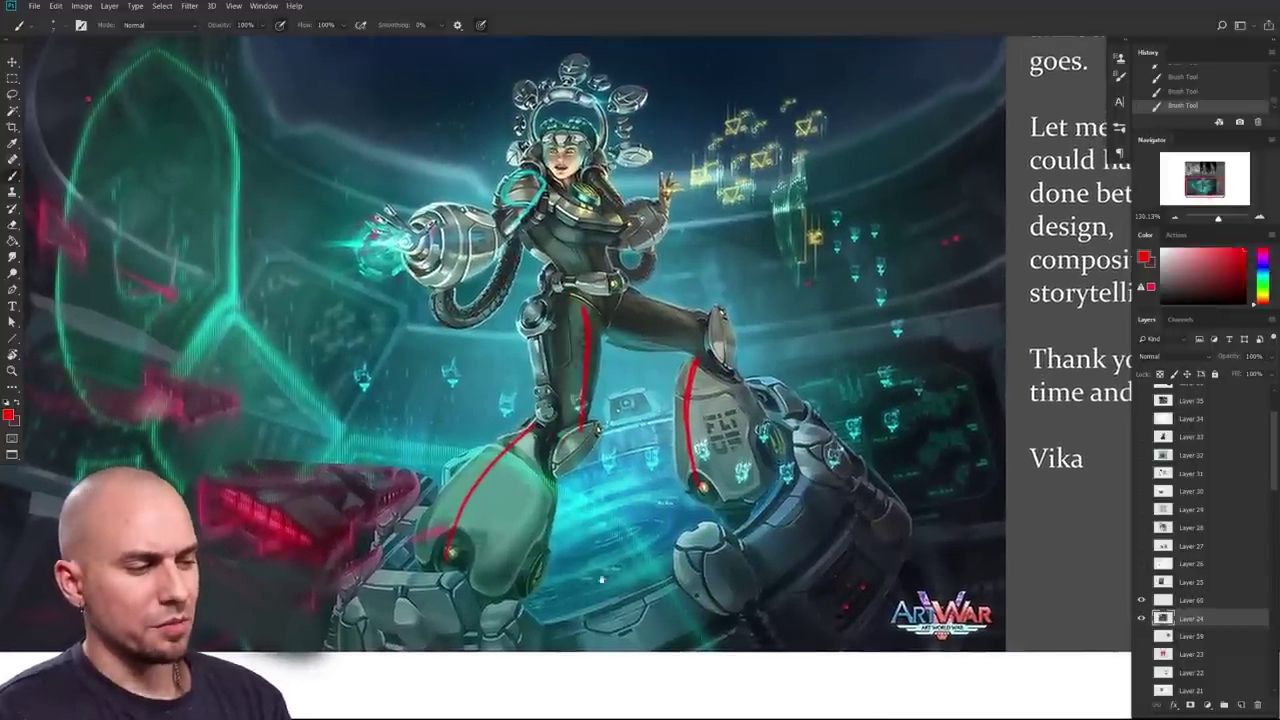
left_click_drag(600, 571, 530, 587)
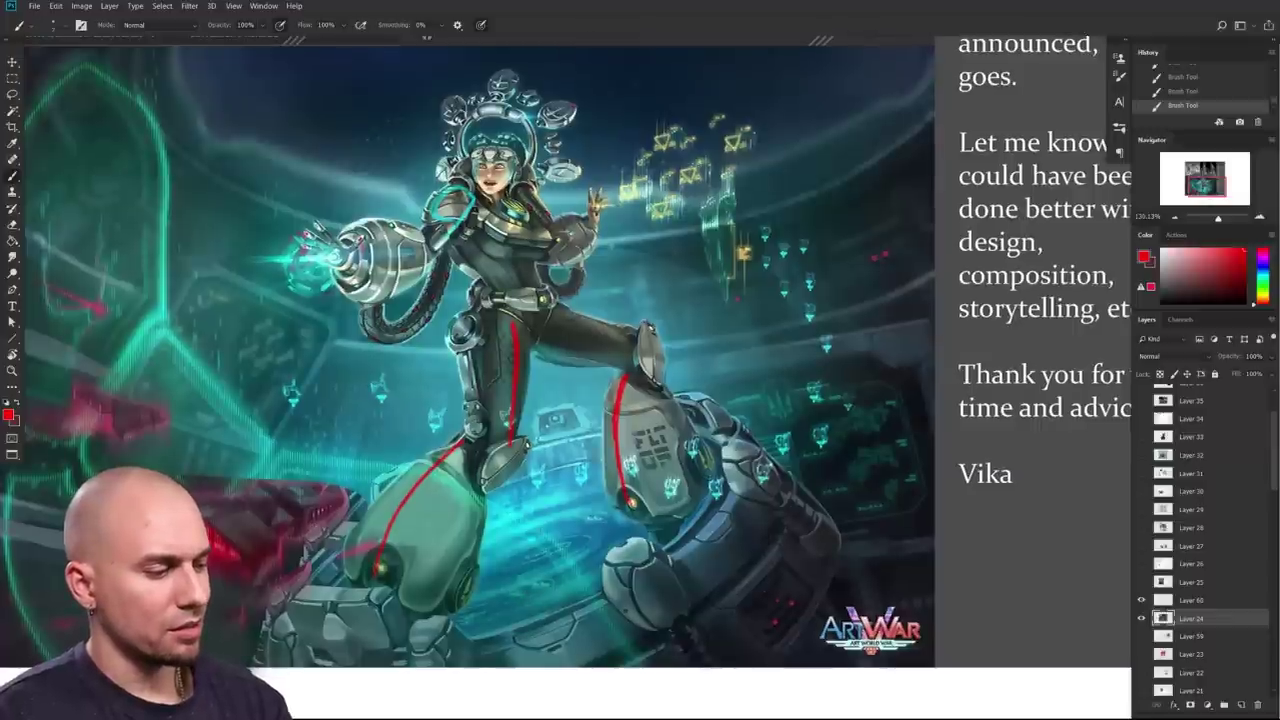
left_click_drag(748, 462, 752, 431)
mouse_move(655, 385)
left_mouse_down()
mouse_move(702, 396)
mouse_move(688, 398)
mouse_move(668, 480)
left_mouse_up()
key("ctrl+z")
key("ctrl+z")
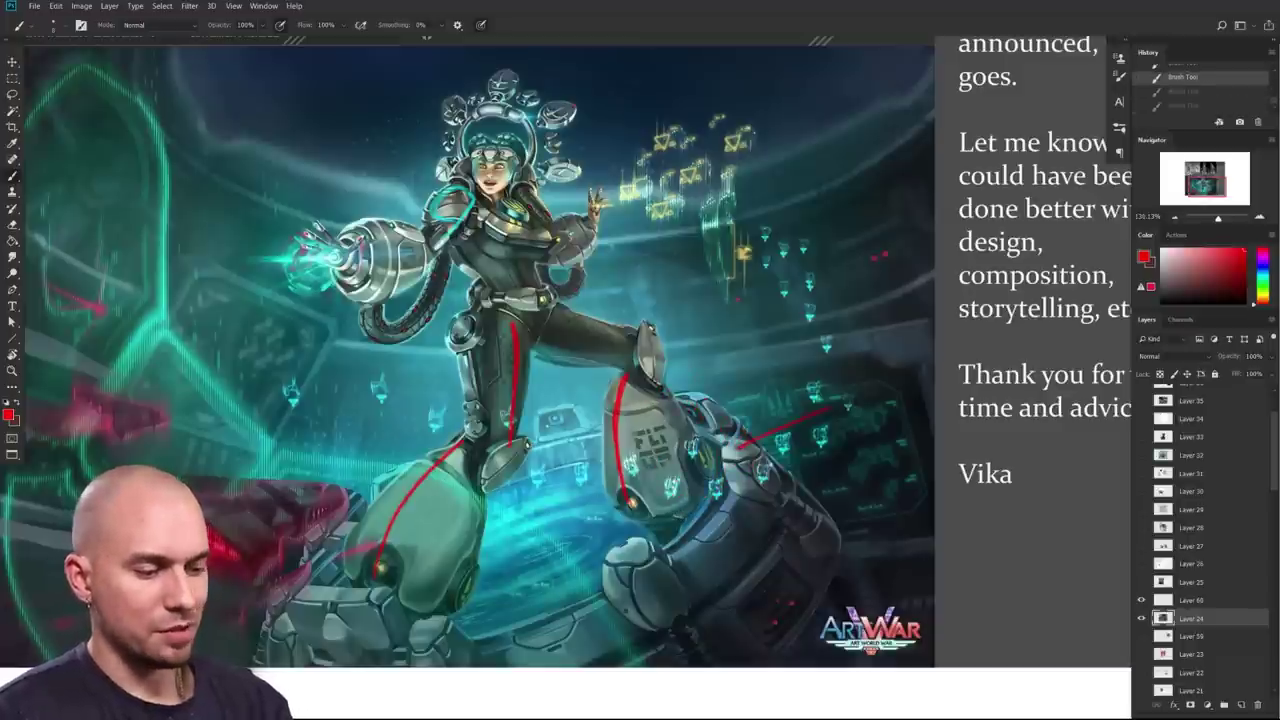
Step: Try to copy the right boot's lettered panel to a new layer and rotate and fit it onto the left boot
key("l")
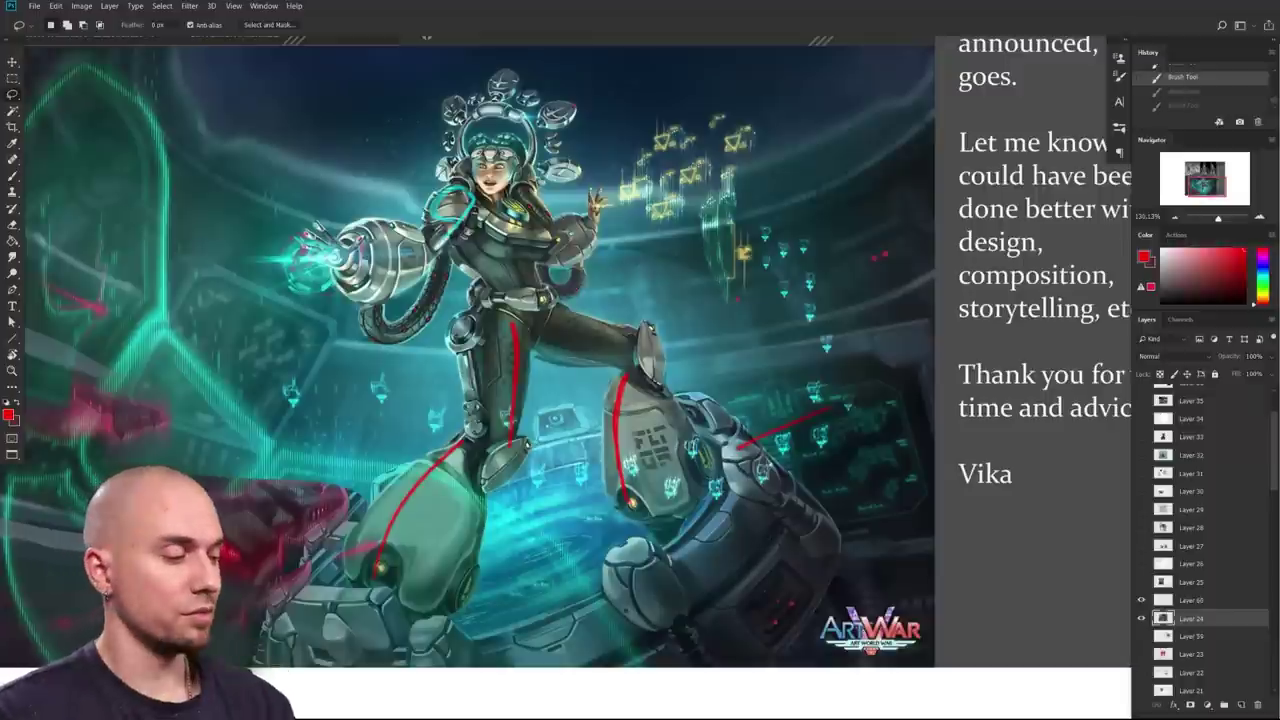
mouse_move(700, 498)
left_mouse_down()
mouse_move(656, 388)
mouse_move(634, 382)
left_mouse_up()
key("ctrl+j")
left_click_drag(715, 476, 477, 566)
key("ctrl+t")
left_click_drag(548, 662, 422, 684)
left_click_drag(358, 553, 313, 471)
left_click_drag(461, 477, 443, 450)
left_click_drag(510, 540, 620, 486)
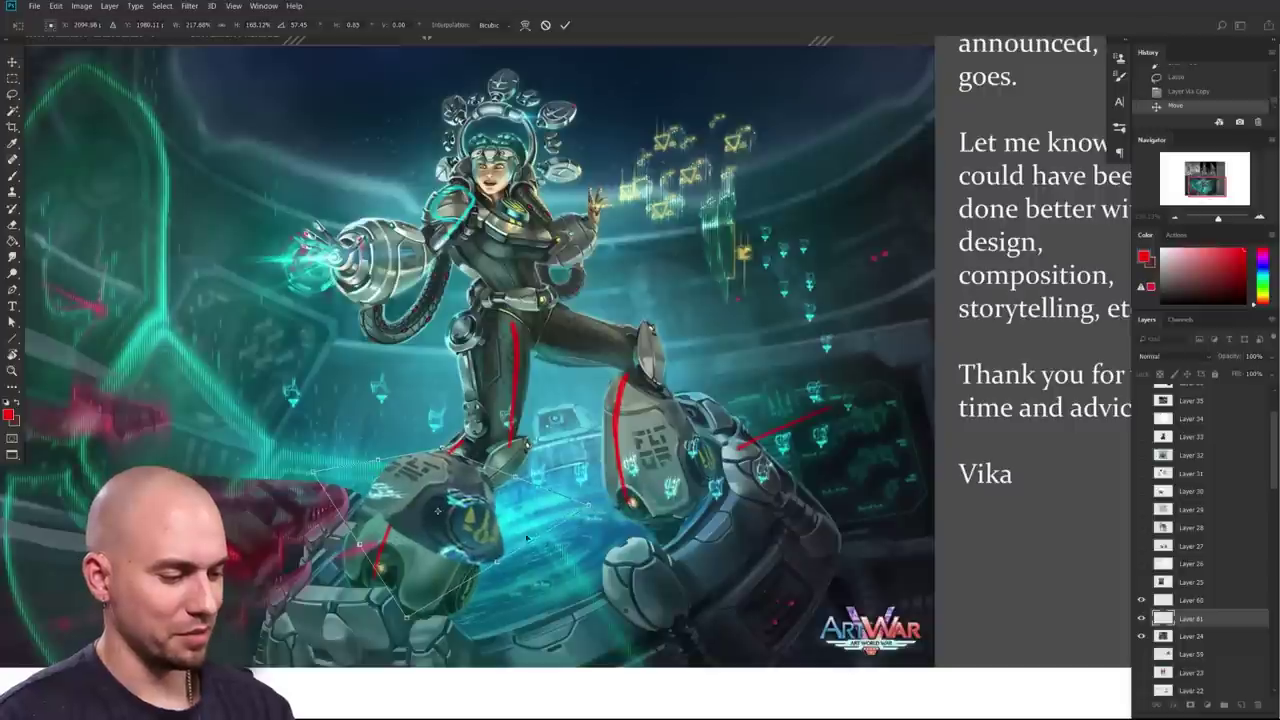
left_click_drag(437, 510, 414, 524)
key("Return")
key("l")
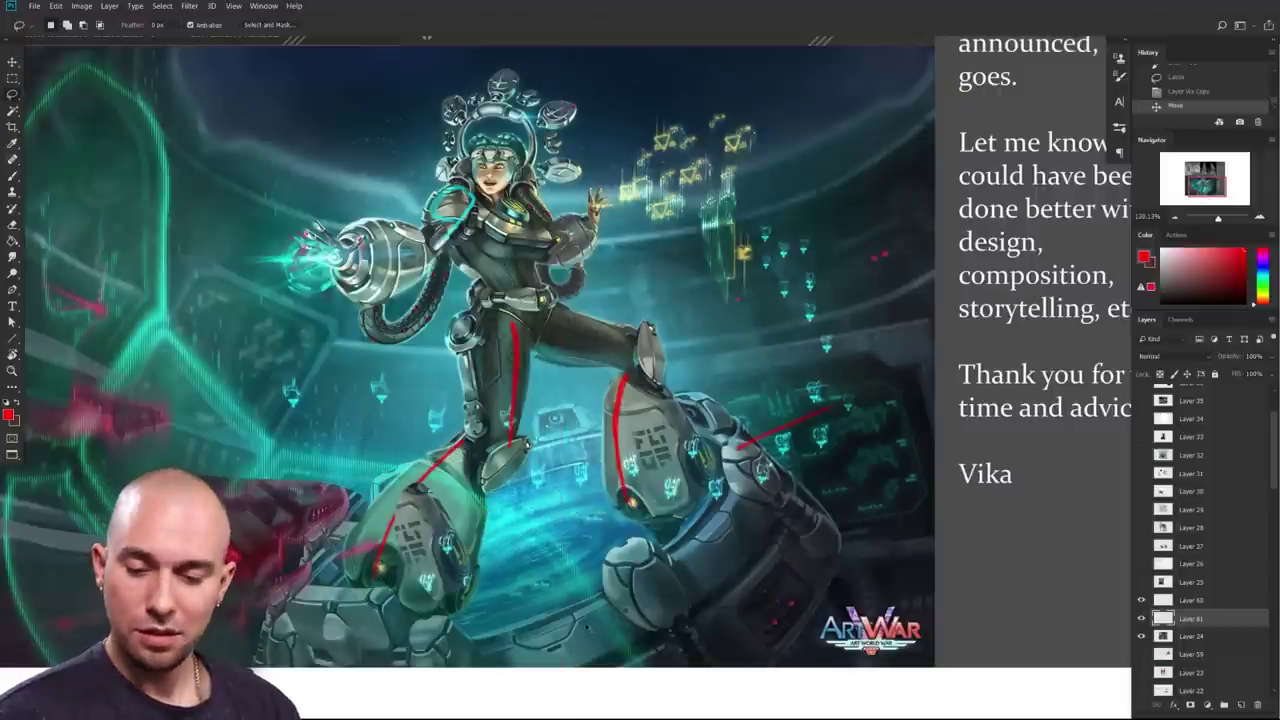
key("ctrl+z")
Step: Paint a dark round spot on the left boot in a colour sampled from the right boot's shadowed side
left_click_drag(573, 543, 573, 571)
key("b")
left_click(705, 498, "alt")
left_click_drag(421, 570, 413, 575)
Step: Repaint the left boot's surface around the dark spot in sampled greens, covering the middle of the red line
left_click(505, 480, "alt")
key("bracketleft")
key("bracketleft")
key("bracketleft")
left_click(396, 540, "alt")
left_click(410, 553, "alt")
left_click_drag(384, 565, 430, 495)
left_click(424, 516, "alt")
key("bracketright")
key("bracketright")
left_click_drag(384, 562, 425, 505)
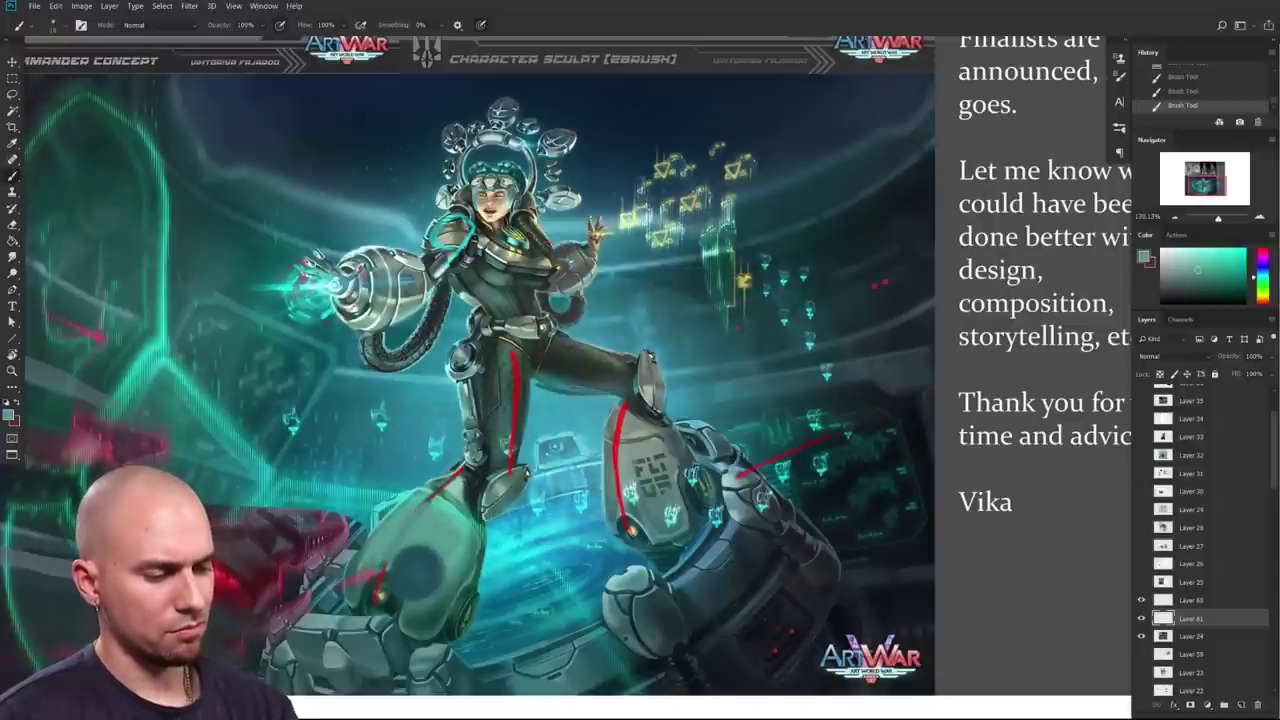
Step: Trace crimson lines along the standing leg's thigh, its ankle plate and the inner edge of the left boot
left_click(1262, 250)
left_click_drag(516, 378, 502, 490)
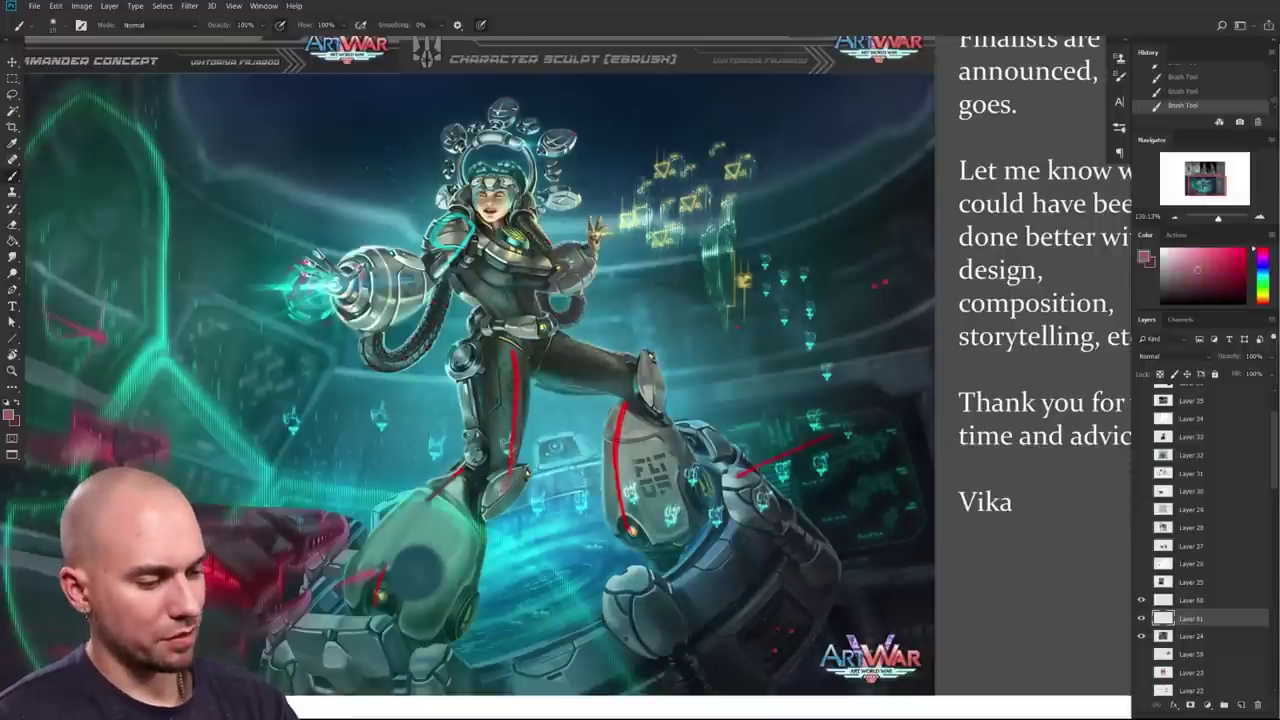
left_click(1244, 250)
key("bracketleft")
key("bracketleft")
key("bracketleft")
mouse_move(522, 462)
left_mouse_down()
mouse_move(483, 518)
mouse_move(452, 622)
left_mouse_up()
mouse_move(660, 480)
left_mouse_down()
mouse_move(639, 446)
mouse_move(694, 486)
mouse_move(668, 514)
left_mouse_up()
key("bracketright")
key("bracketright")
key("ctrl+z")
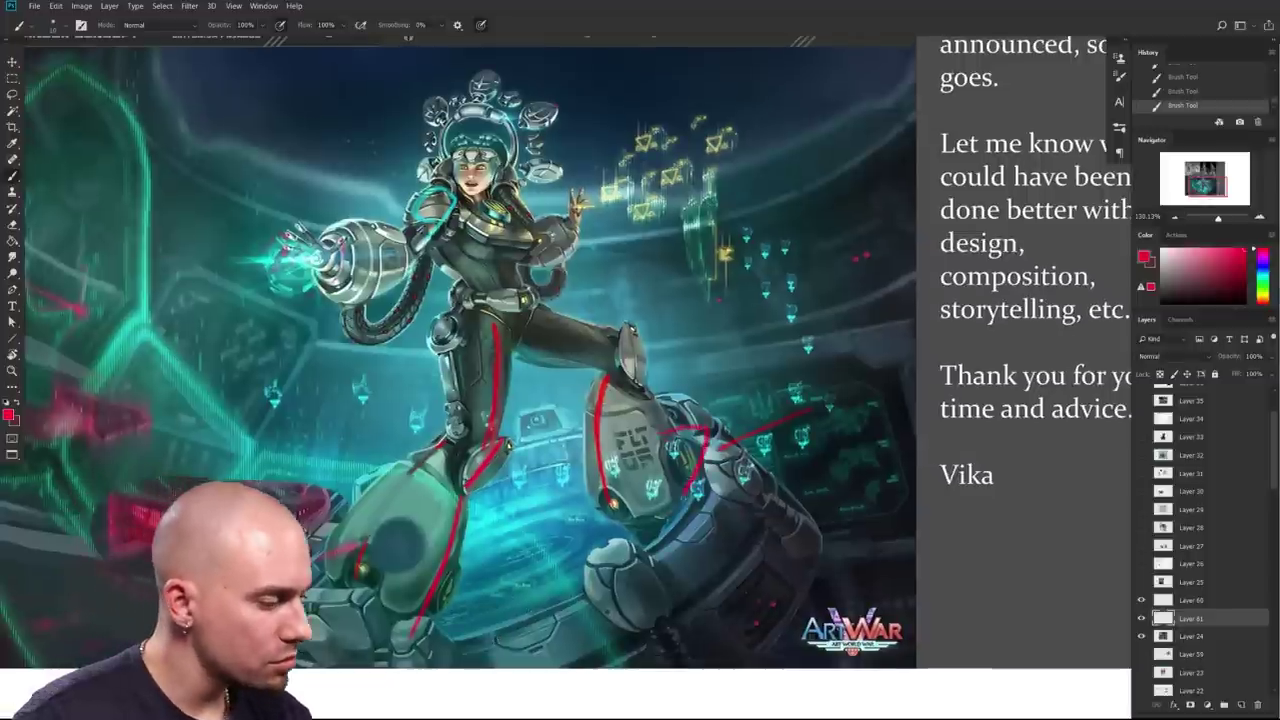
Step: Circle the round joint on the right boot and outline the left boot with a flared, pointed base in crimson
mouse_move(676, 435)
left_mouse_down()
mouse_move(712, 454)
mouse_move(699, 480)
left_mouse_up()
mouse_move(453, 570)
left_mouse_down()
mouse_move(479, 622)
mouse_move(544, 573)
mouse_move(436, 594)
mouse_move(372, 560)
left_mouse_up()
mouse_move(364, 516)
left_mouse_down()
mouse_move(347, 545)
mouse_move(467, 405)
left_mouse_up()
left_click_drag(599, 500, 593, 448)
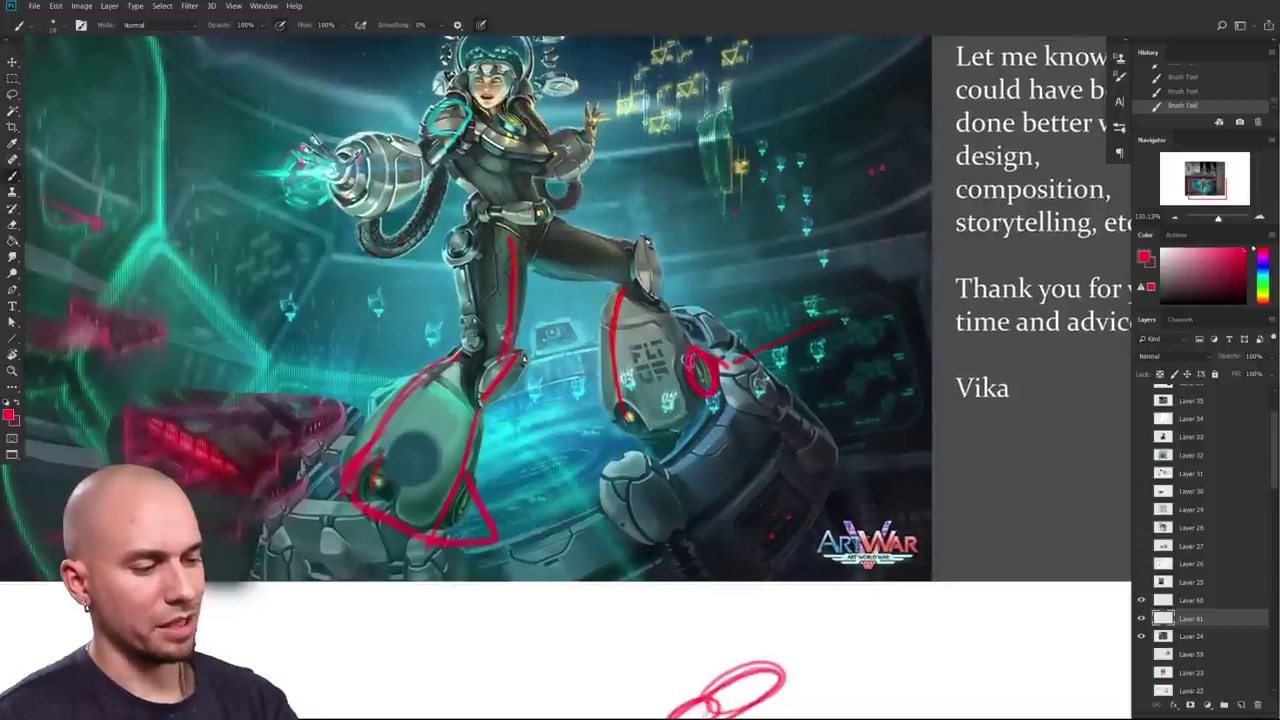
Step: Circle the dark spot on the left boot and draw crimson lines pointing outward from the ankle and knee plates
mouse_move(442, 444)
left_mouse_down()
mouse_move(445, 468)
mouse_move(386, 446)
mouse_move(385, 458)
mouse_move(424, 438)
left_mouse_up()
key("ctrl+z")
left_click_drag(473, 487, 432, 545)
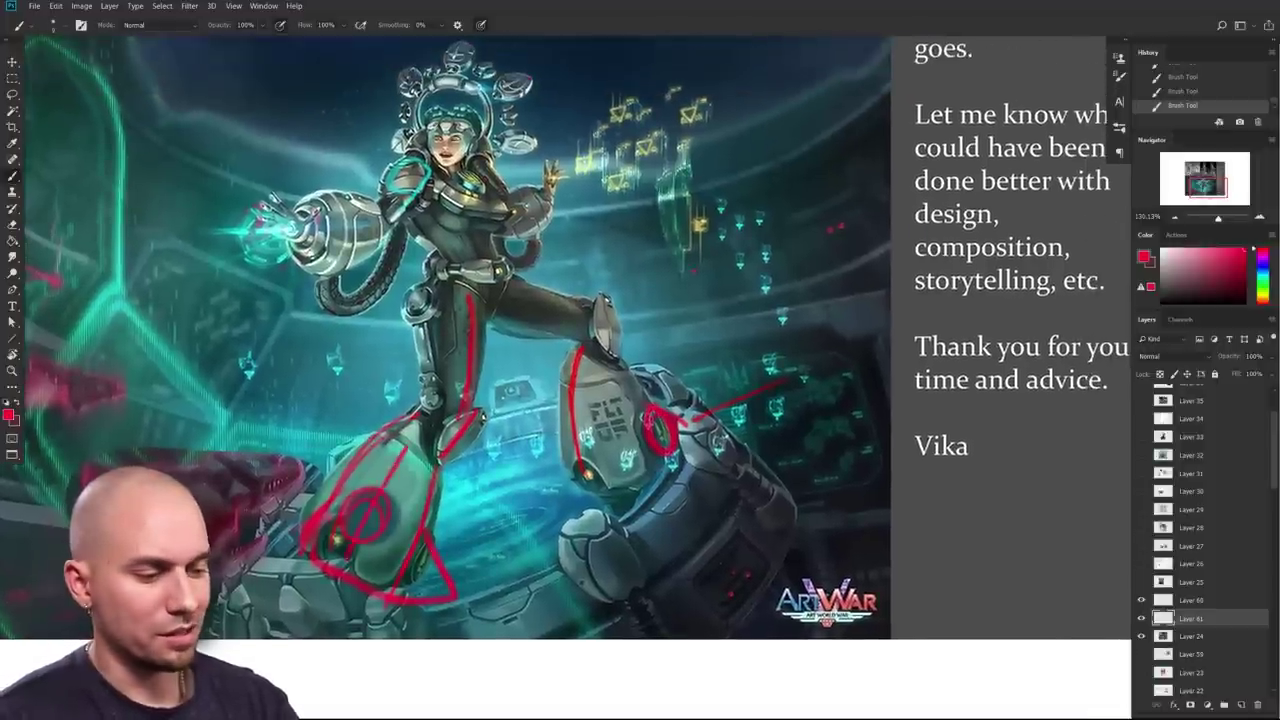
left_click_drag(462, 432, 512, 470)
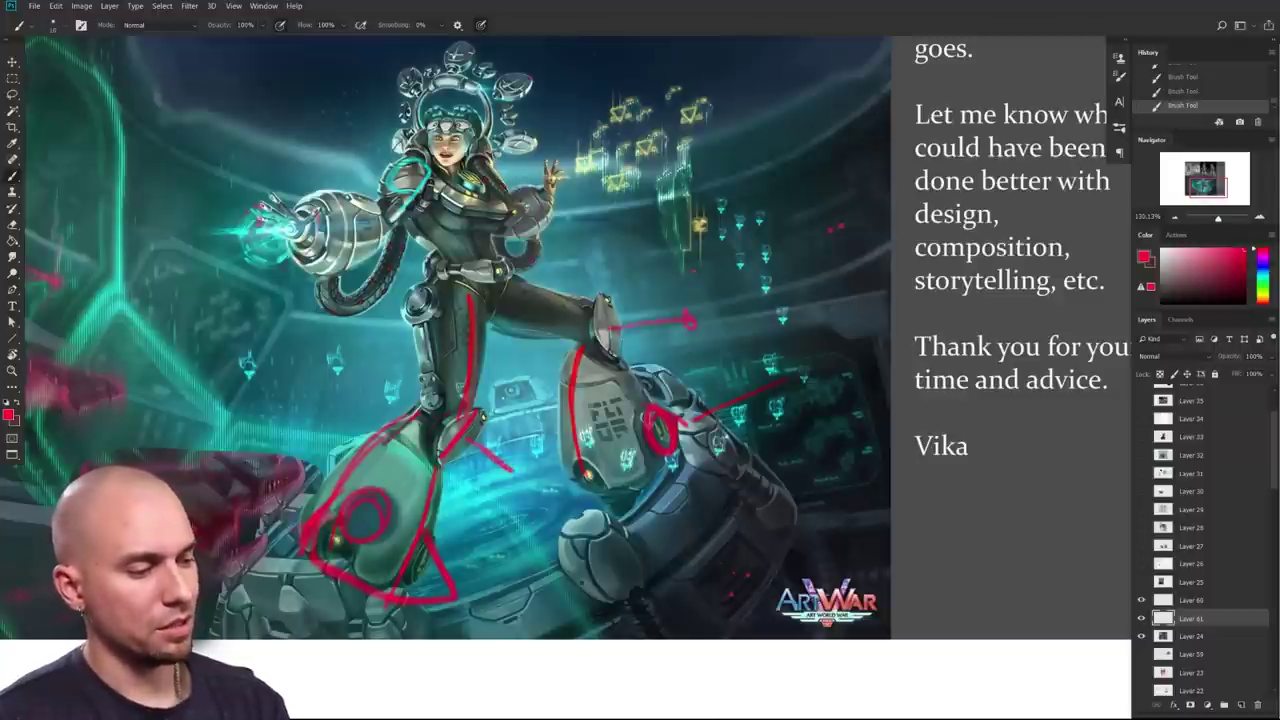
left_click_drag(612, 382, 612, 440)
key("ctrl+z")
mouse_move(347, 509)
left_mouse_down()
mouse_move(396, 456)
mouse_move(372, 505)
left_mouse_up()
scroll(661, 580, "down", 2)
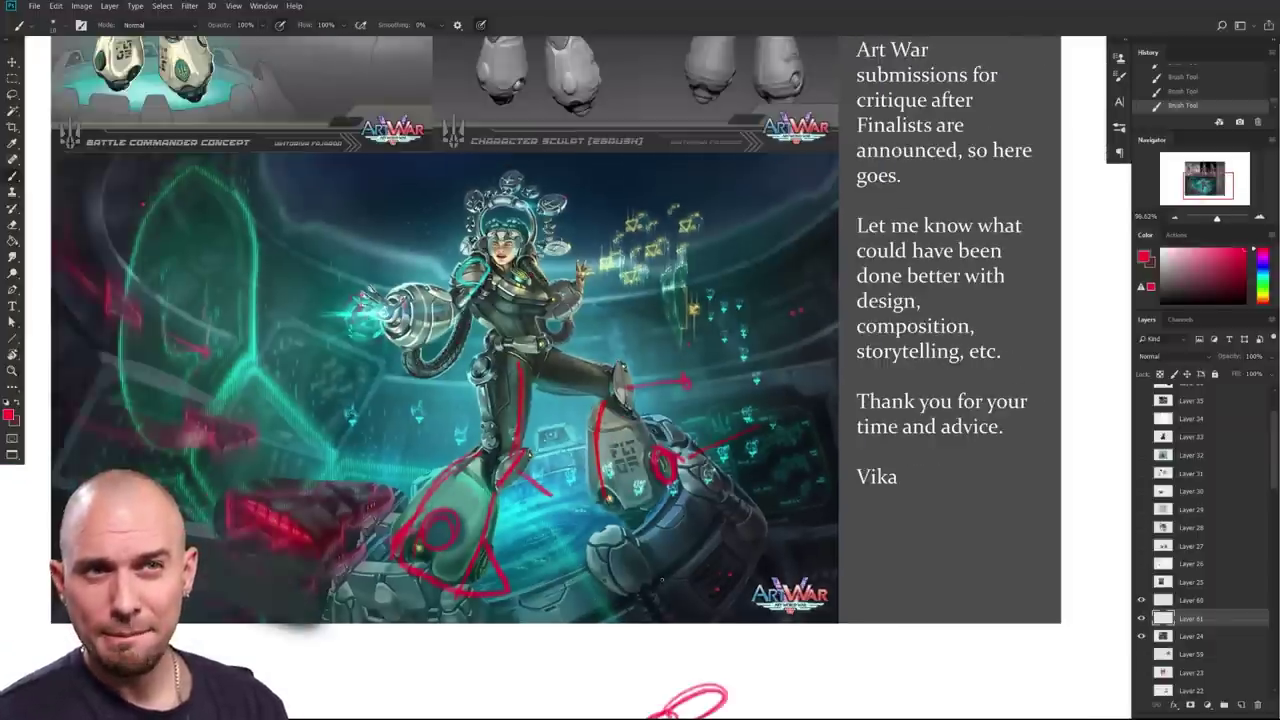
left_click_drag(911, 548, 987, 525)
left_click_drag(987, 525, 956, 591)
scroll(955, 591, "up", 5)
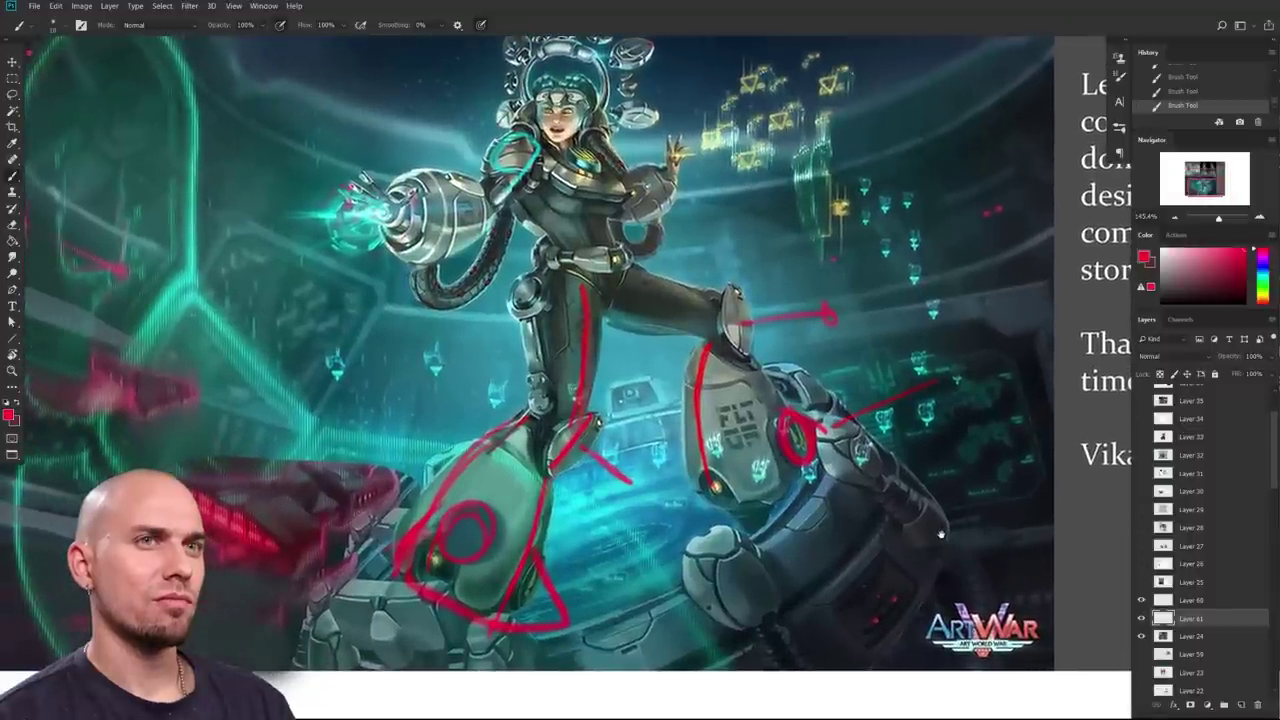
scroll(940, 535, "down", 1)
scroll(960, 538, "right", 6)
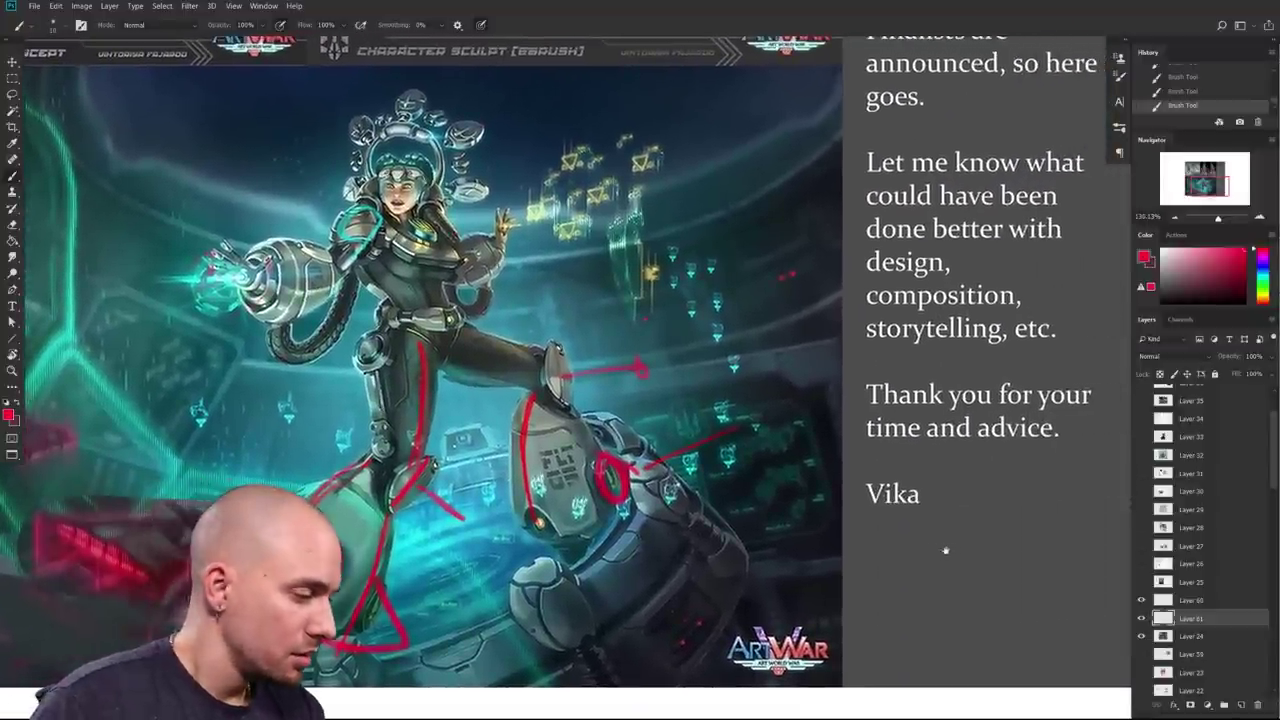
scroll(945, 552, "up", 1)
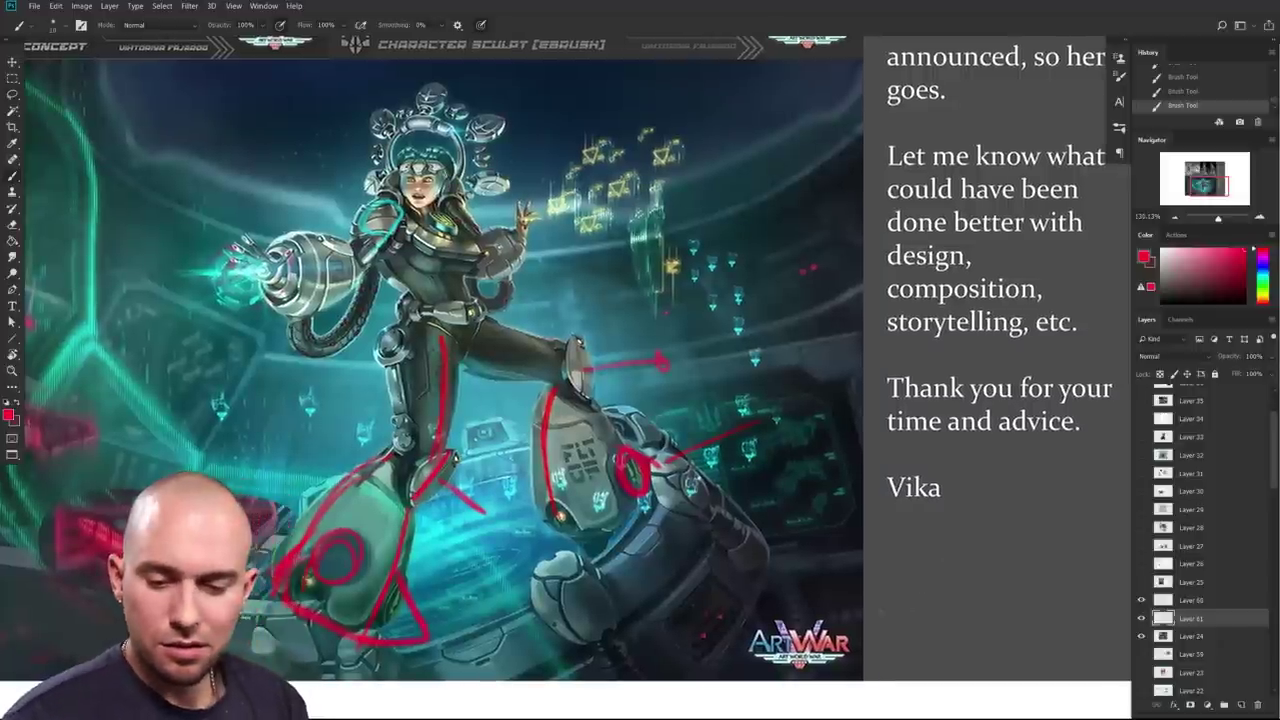
Step: Lasso the dark background around the Art War logo and tint it softly with a pink brush in Overlay mode
key("l")
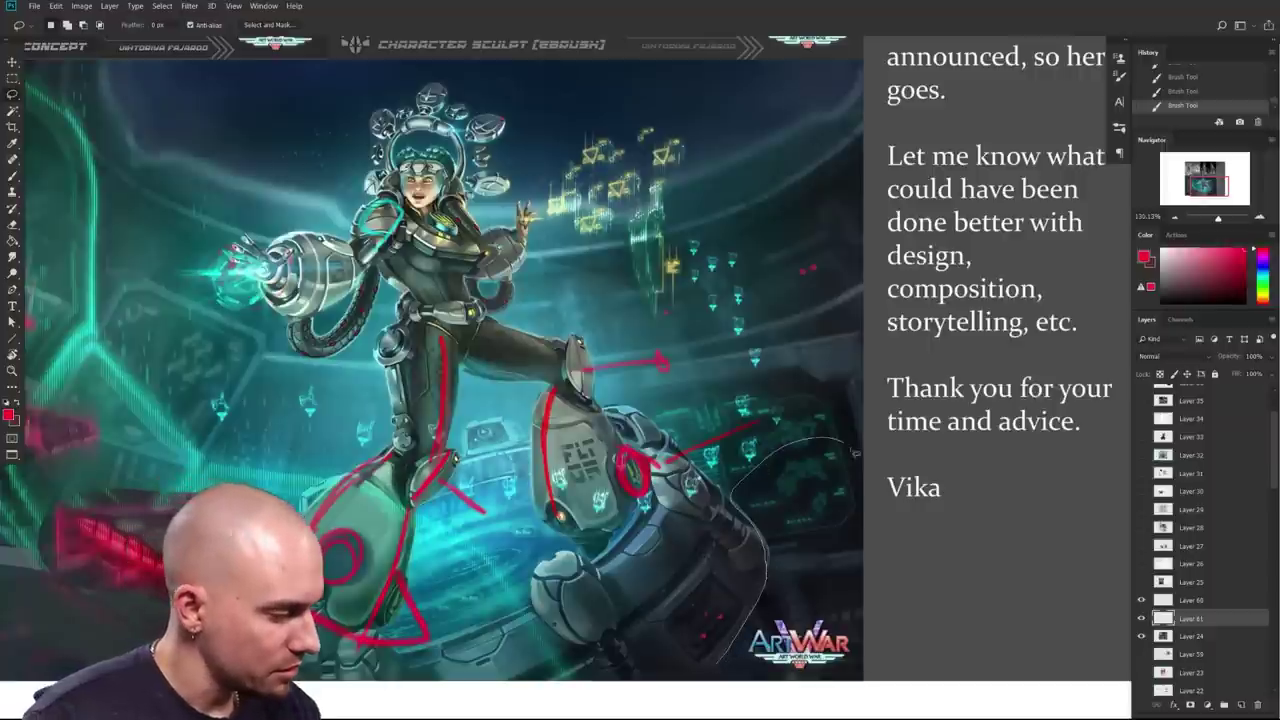
left_click_drag(862, 620, 1005, 603)
key("b")
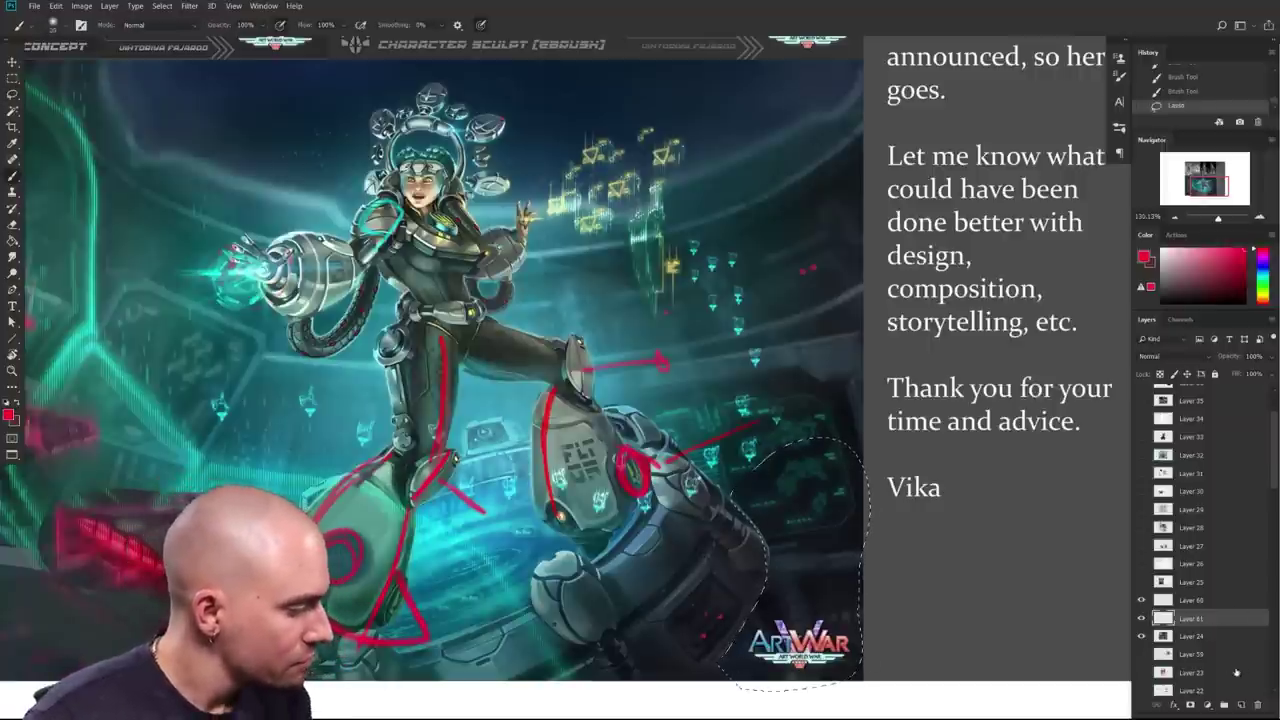
left_click(1207, 249)
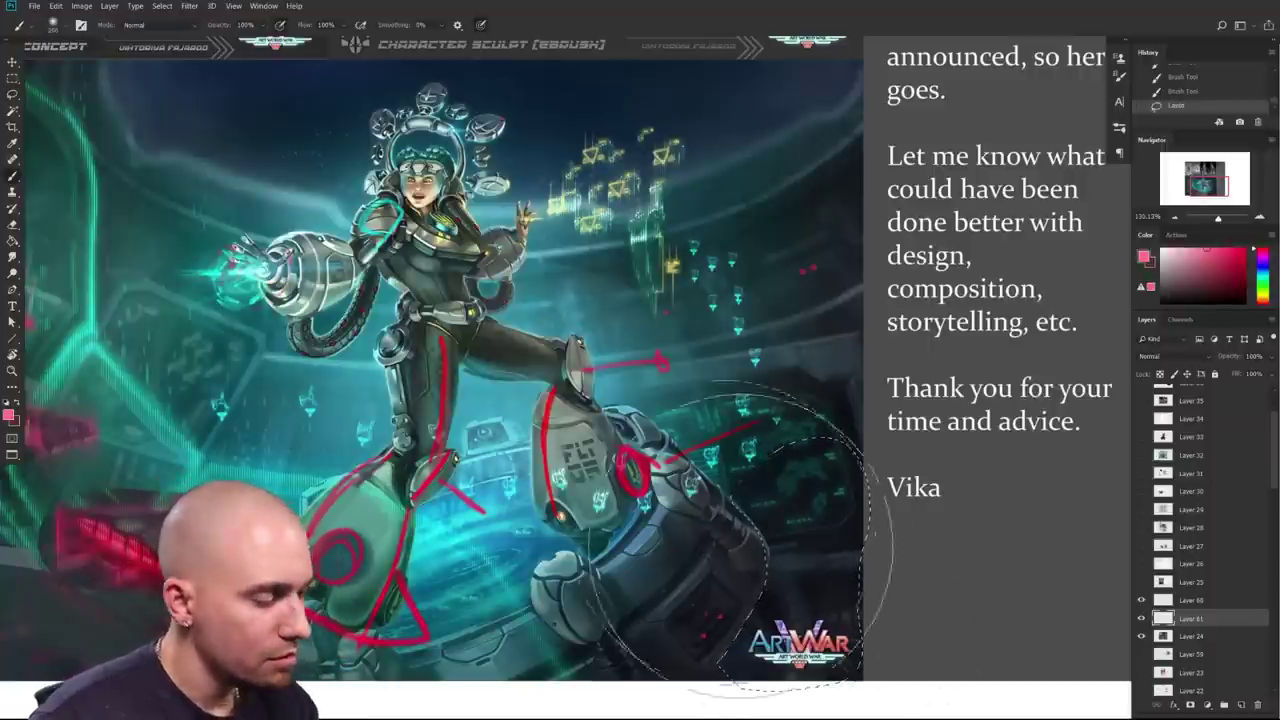
left_click(158, 25)
left_click(157, 200)
mouse_move(850, 640)
left_mouse_down()
mouse_move(840, 650)
mouse_move(854, 632)
left_mouse_up()
Step: Try the paint-over layer in Overlay blending with smaller pink brush strokes around the Art War logo
key("bracketleft")
key("bracketleft")
key("bracketleft")
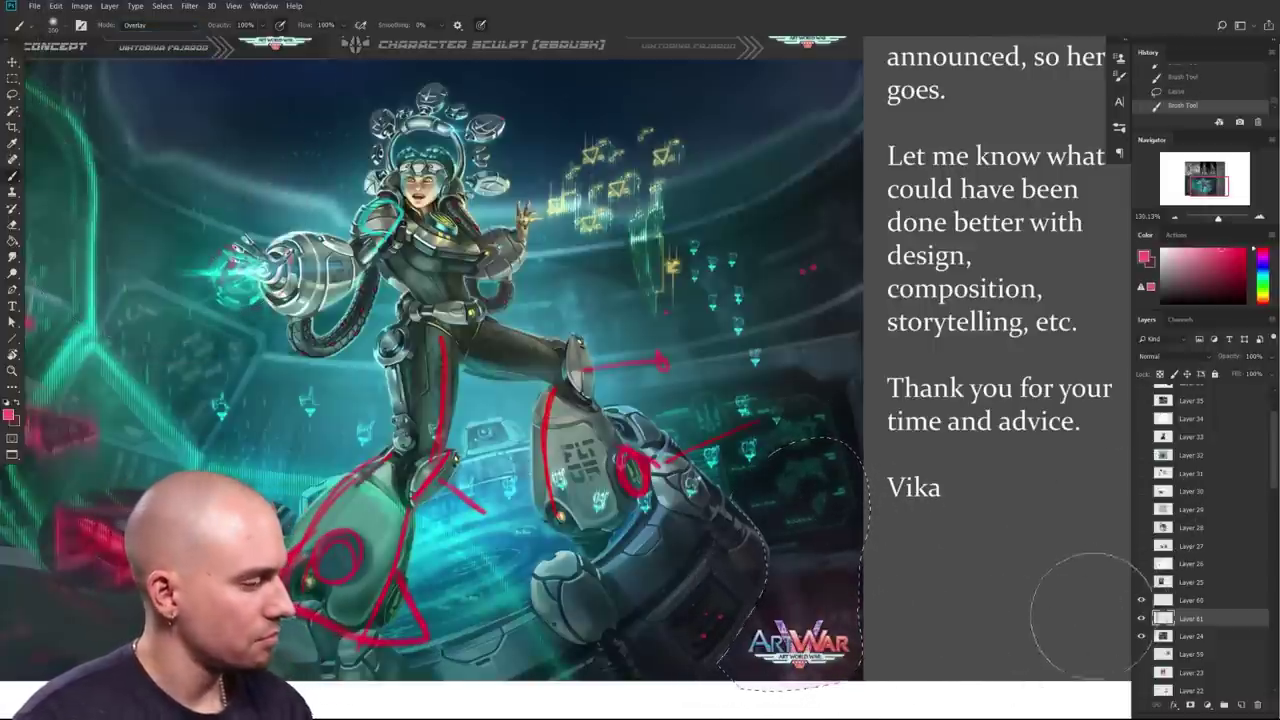
left_click(1160, 356)
left_click(1146, 510)
left_click_drag(839, 608, 828, 565)
key("ctrl+z")
left_click(1187, 249)
left_click_drag(798, 643, 823, 643)
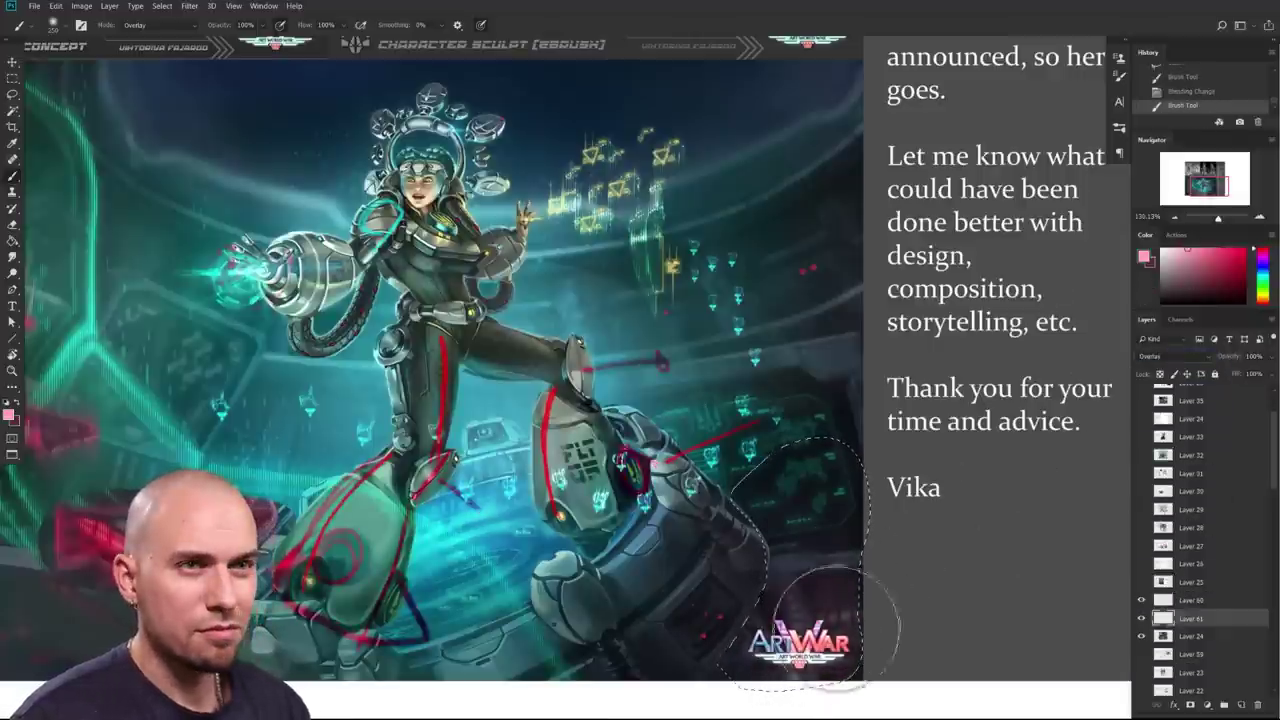
left_click_drag(842, 553, 860, 645)
mouse_move(930, 612)
left_mouse_down()
mouse_move(891, 587)
mouse_move(1005, 584)
left_mouse_up()
key("ctrl+z")
key("ctrl+z")
scroll(1020, 610, "down", 3)
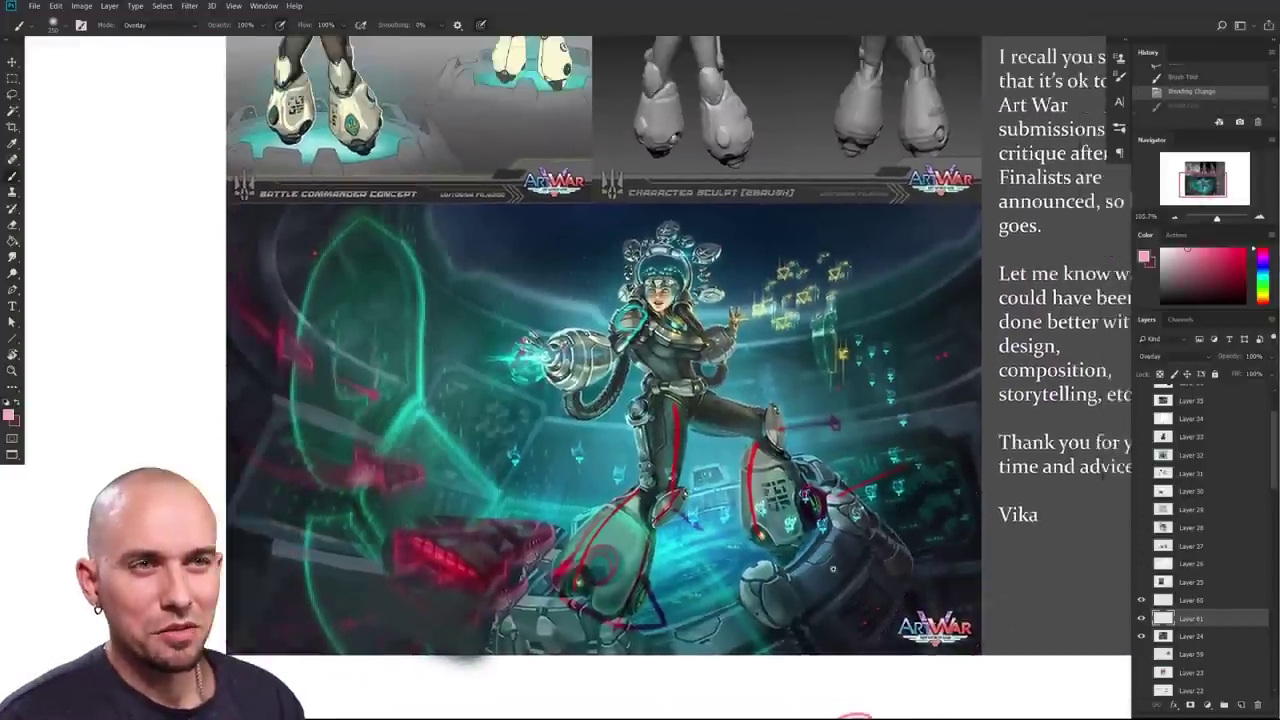
scroll(893, 713, "up", 3)
key("ctrl+d")
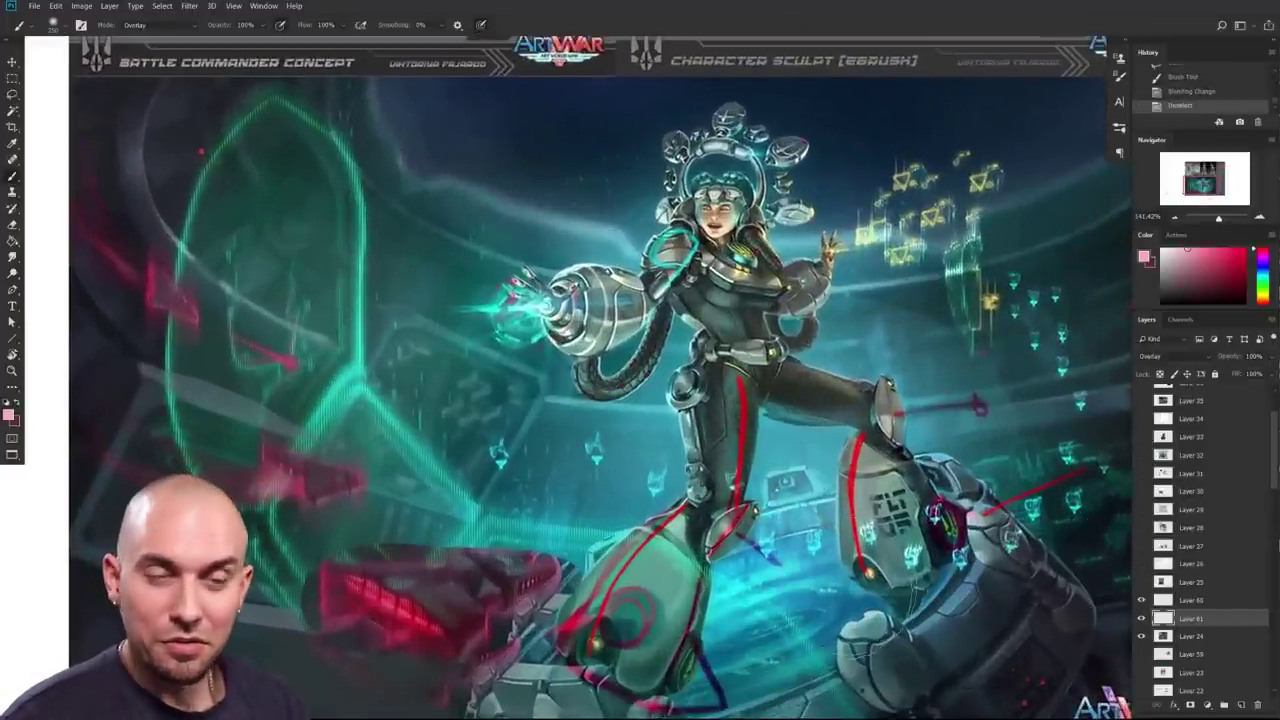
Step: Examine the commander illustration up close, covering the boots, legs, torso, headdress, arm cannon and the green hologram background
left_click_drag(892, 550, 880, 515)
left_click_drag(970, 530, 1017, 406)
left_click_drag(857, 510, 917, 609)
left_click_drag(749, 228, 822, 659)
left_click_drag(785, 511, 855, 185)
left_click_drag(760, 590, 808, 45)
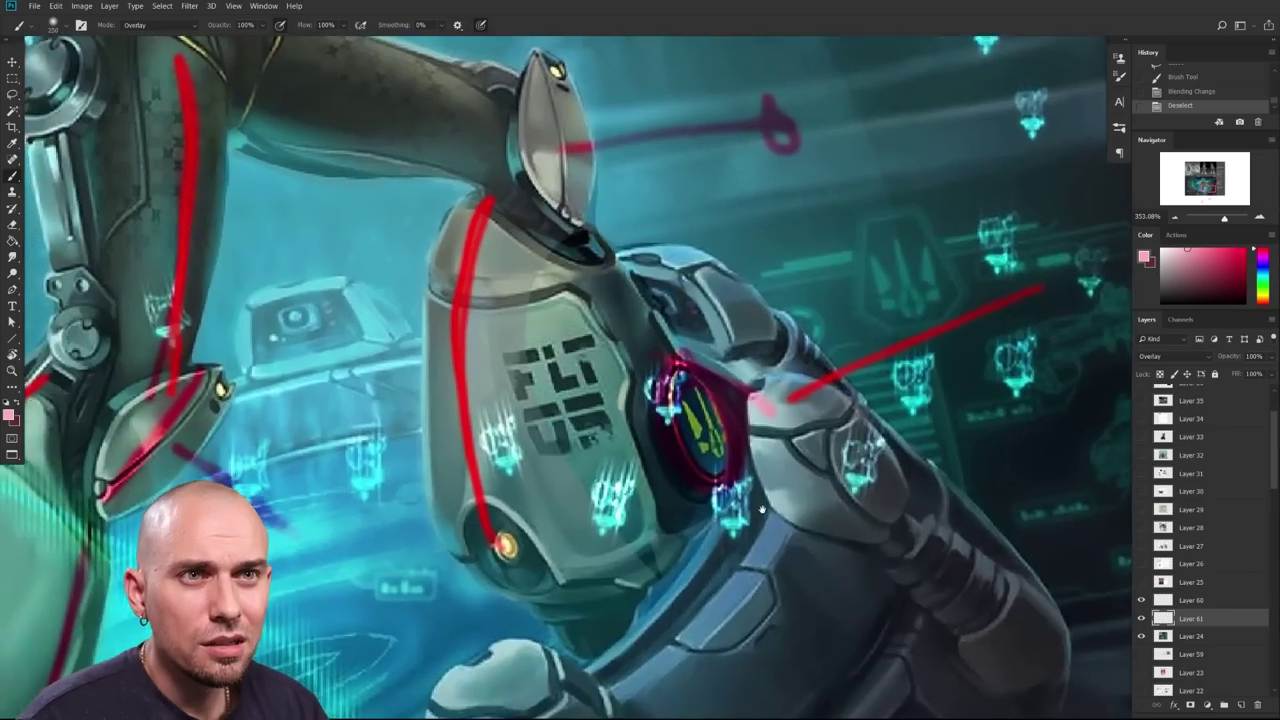
left_click_drag(430, 660, 829, 445)
scroll(707, 518, "left", 3)
scroll(707, 530, "up", 10)
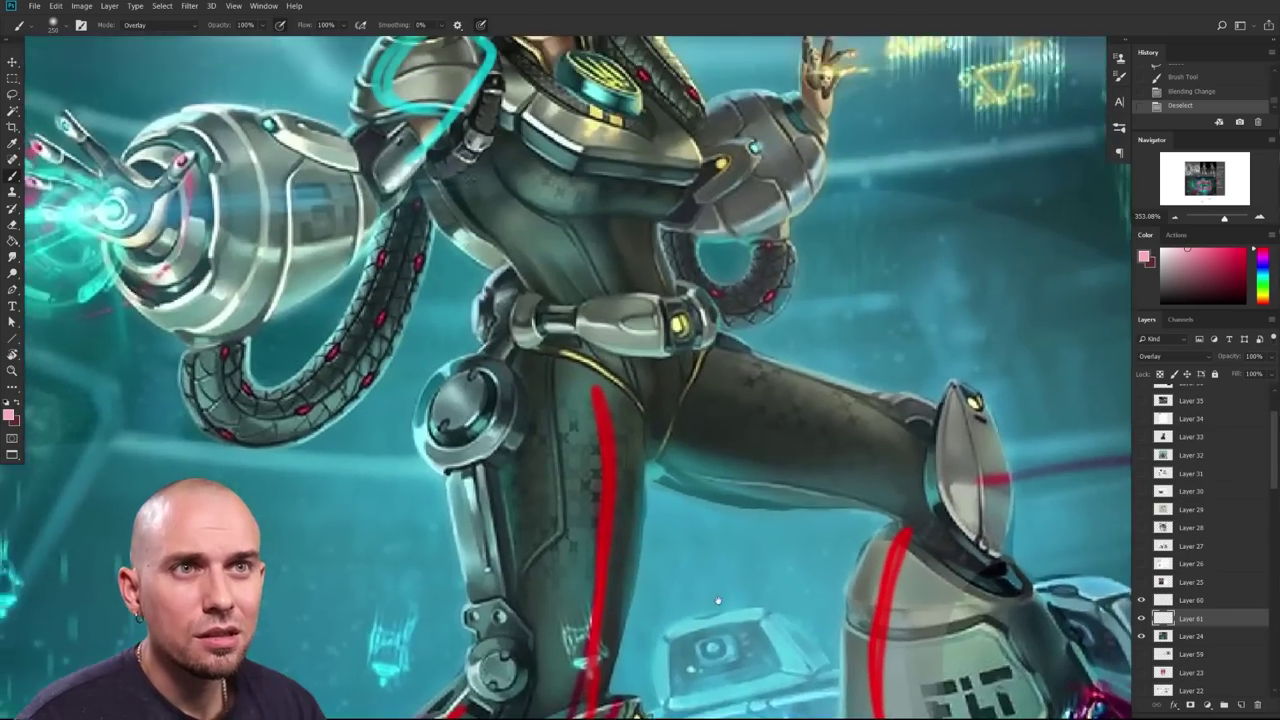
scroll(708, 577, "up", 3)
scroll(708, 577, "left", 2)
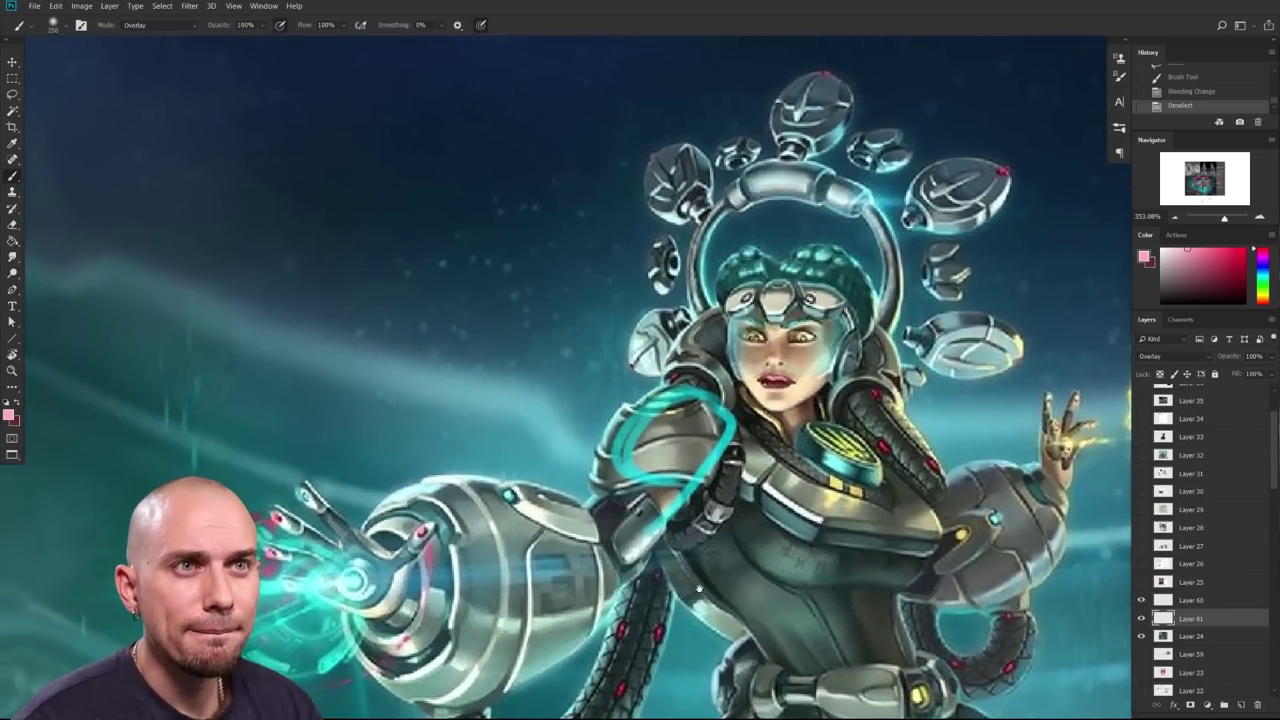
scroll(698, 588, "left", 10)
scroll(760, 550, "down", 6)
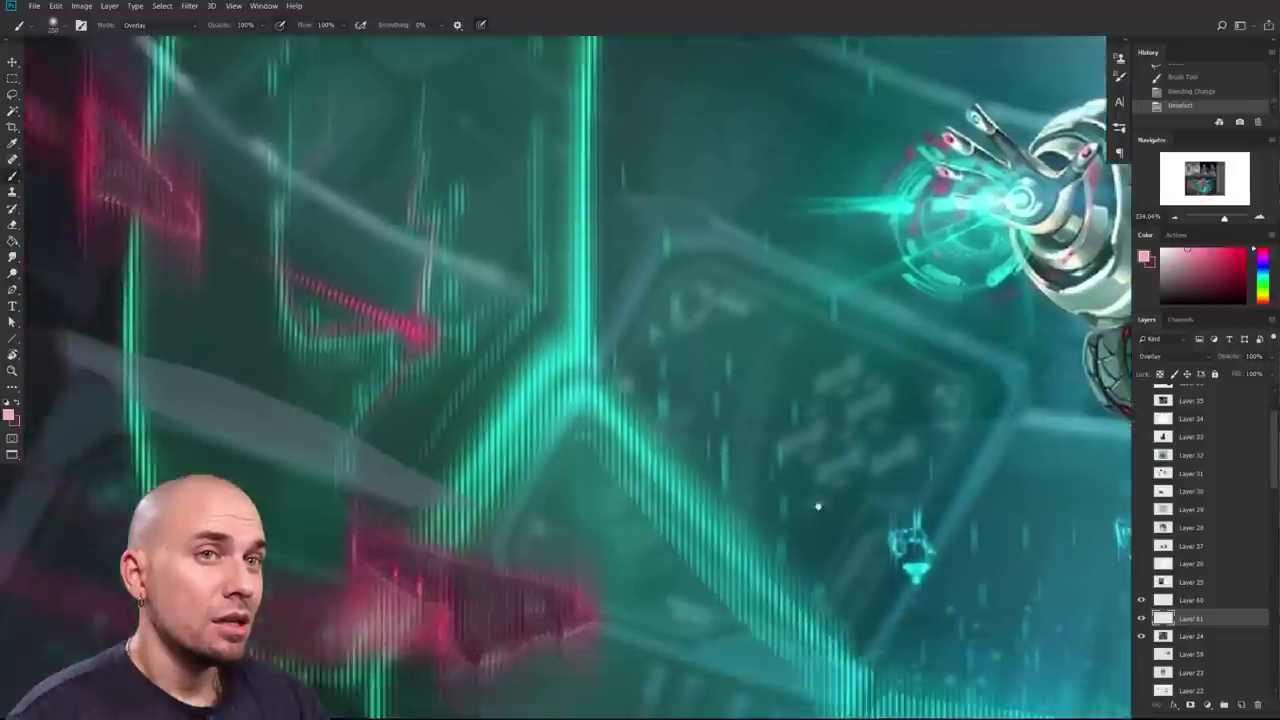
scroll(820, 506, "down", 5)
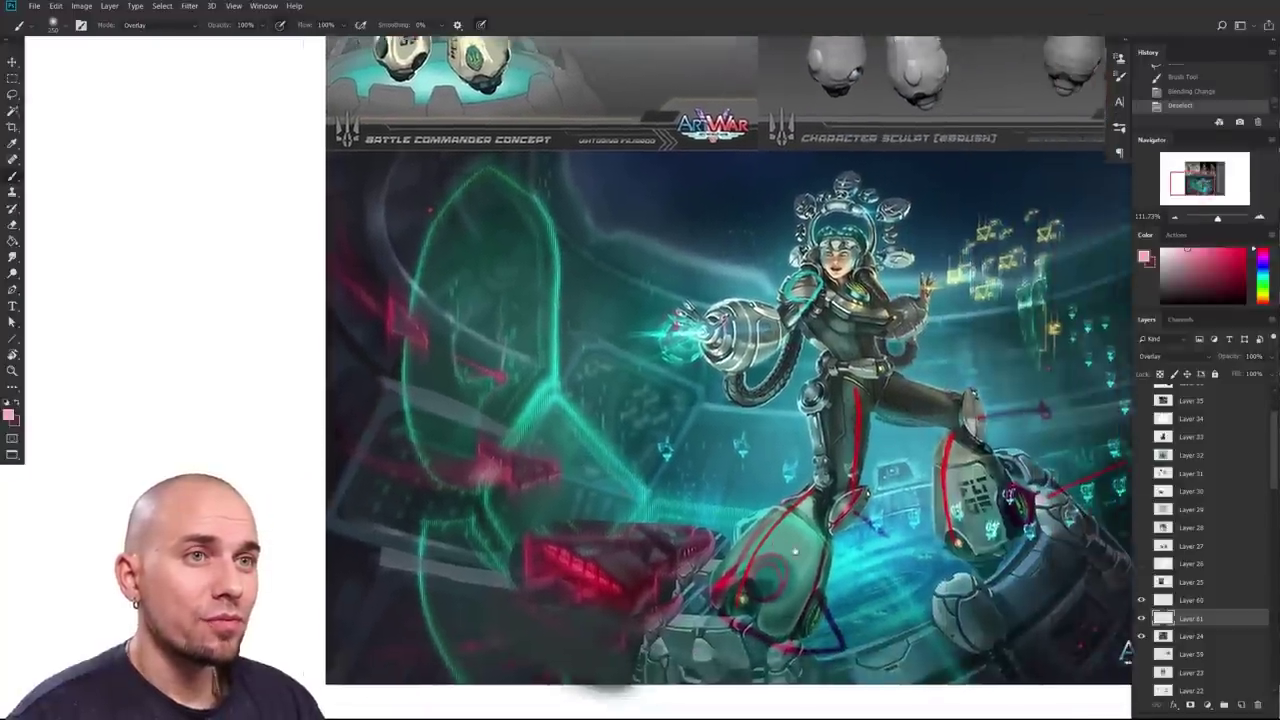
left_click_drag(795, 551, 765, 560)
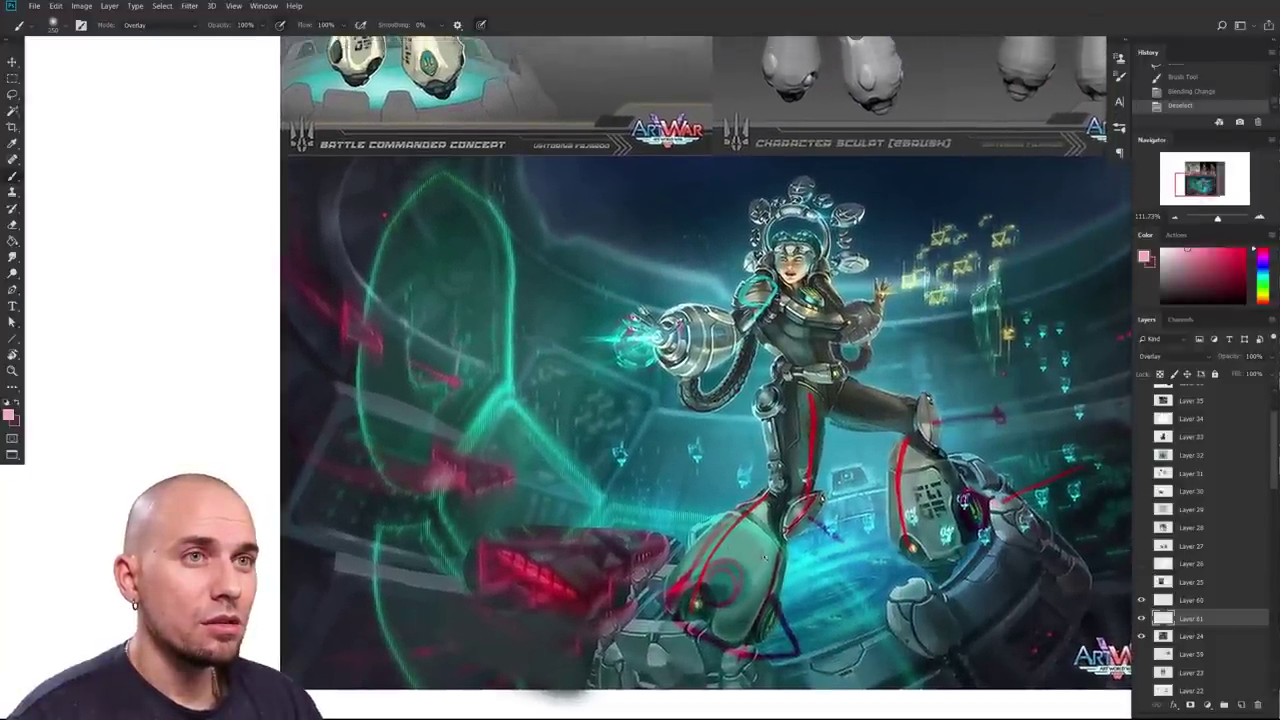
scroll(1040, 630, "up", 3)
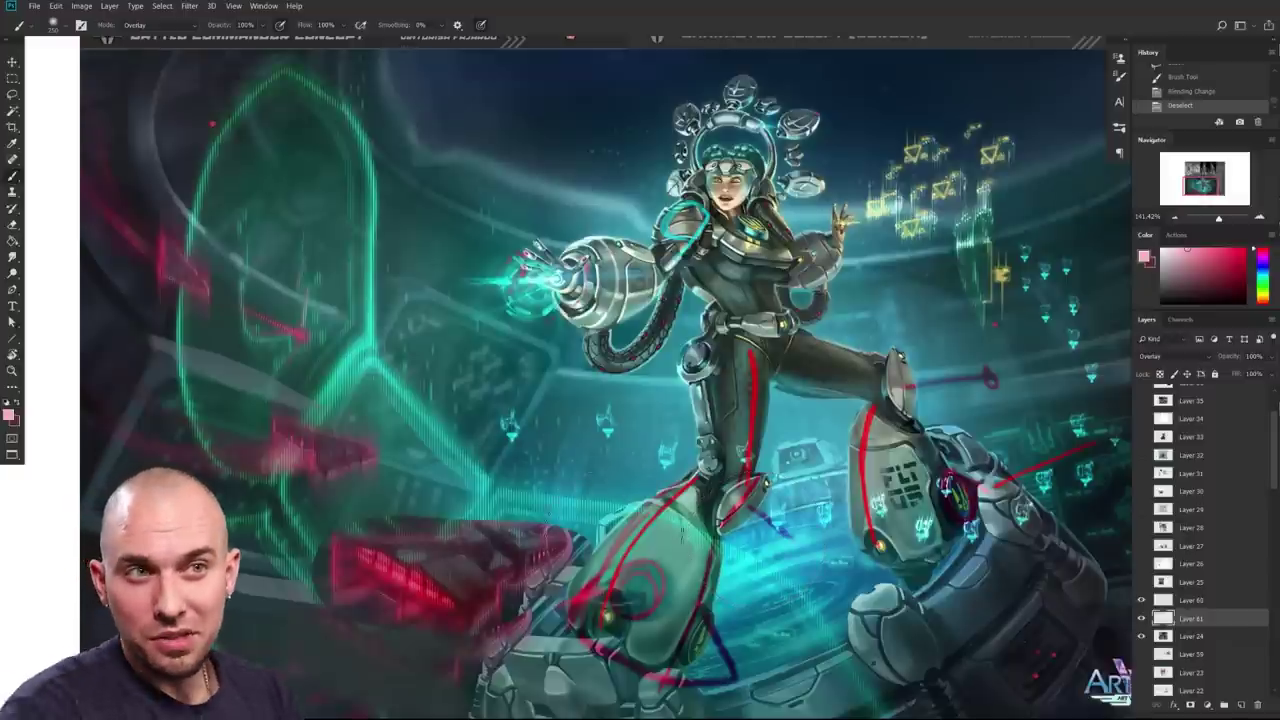
scroll(596, 537, "up", 2)
scroll(596, 537, "up", 3)
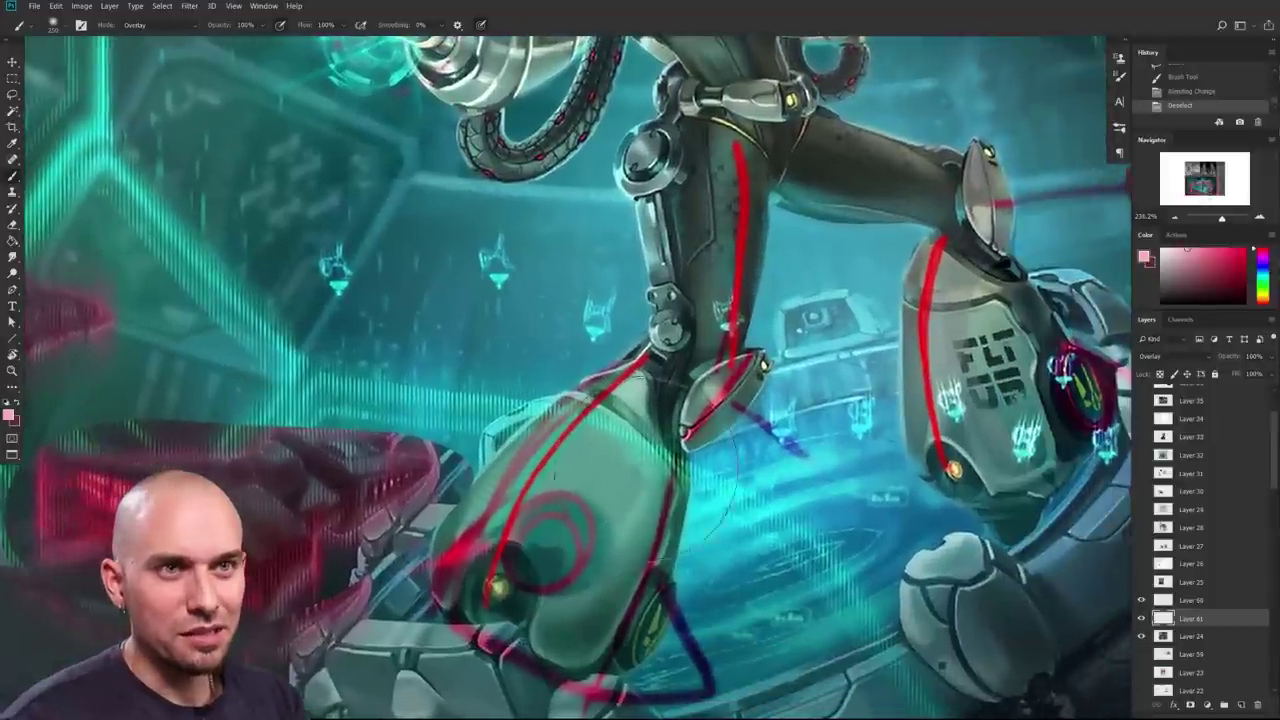
Step: Try pale violet and cyan glow strokes on both boots' round lights and across the glowing platform between them
left_click(1262, 266)
key("bracketleft")
key("bracketleft")
key("bracketleft")
key("bracketleft")
key("bracketleft")
key("bracketleft")
key("bracketleft")
key("bracketleft")
key("bracketleft")
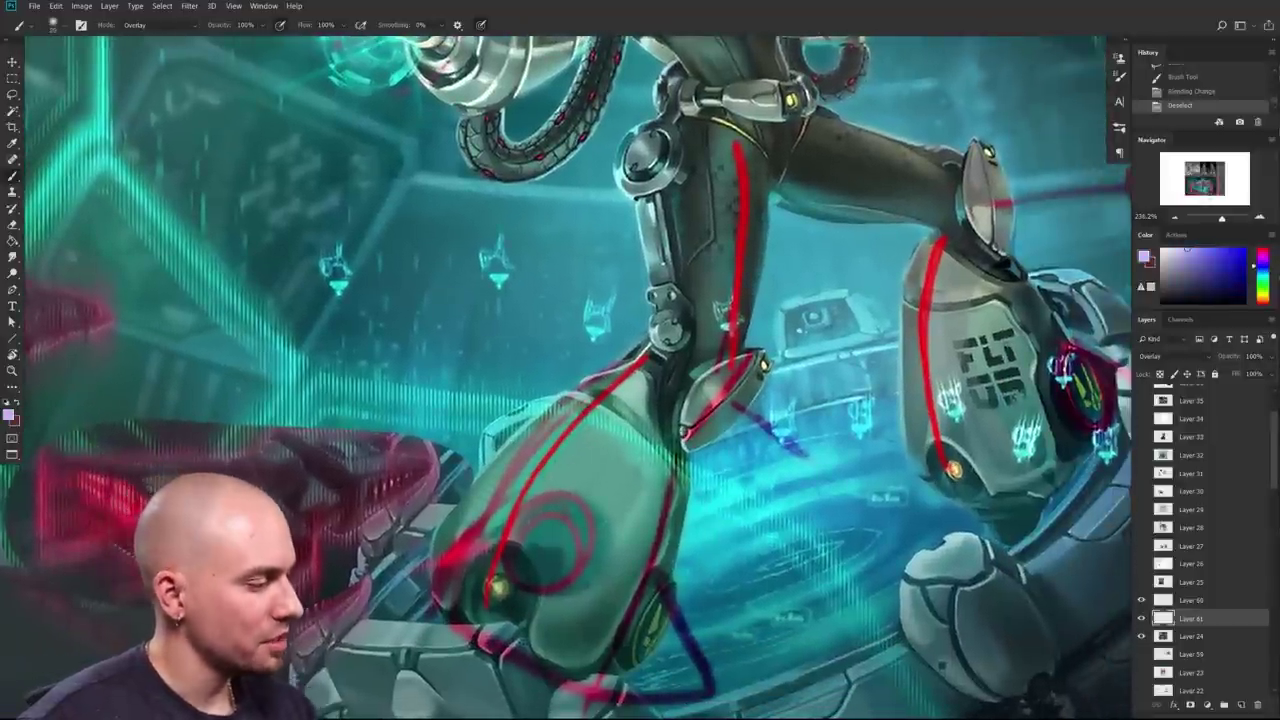
left_click_drag(953, 468, 841, 457)
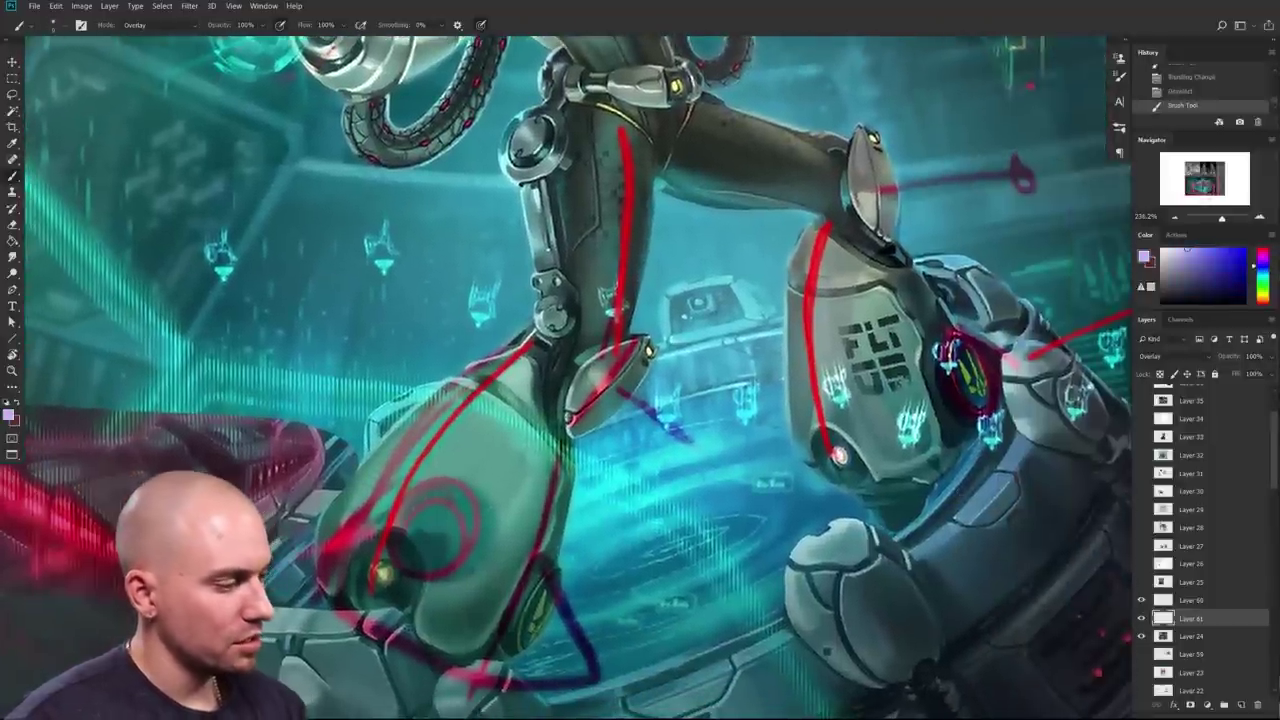
left_click(1262, 273)
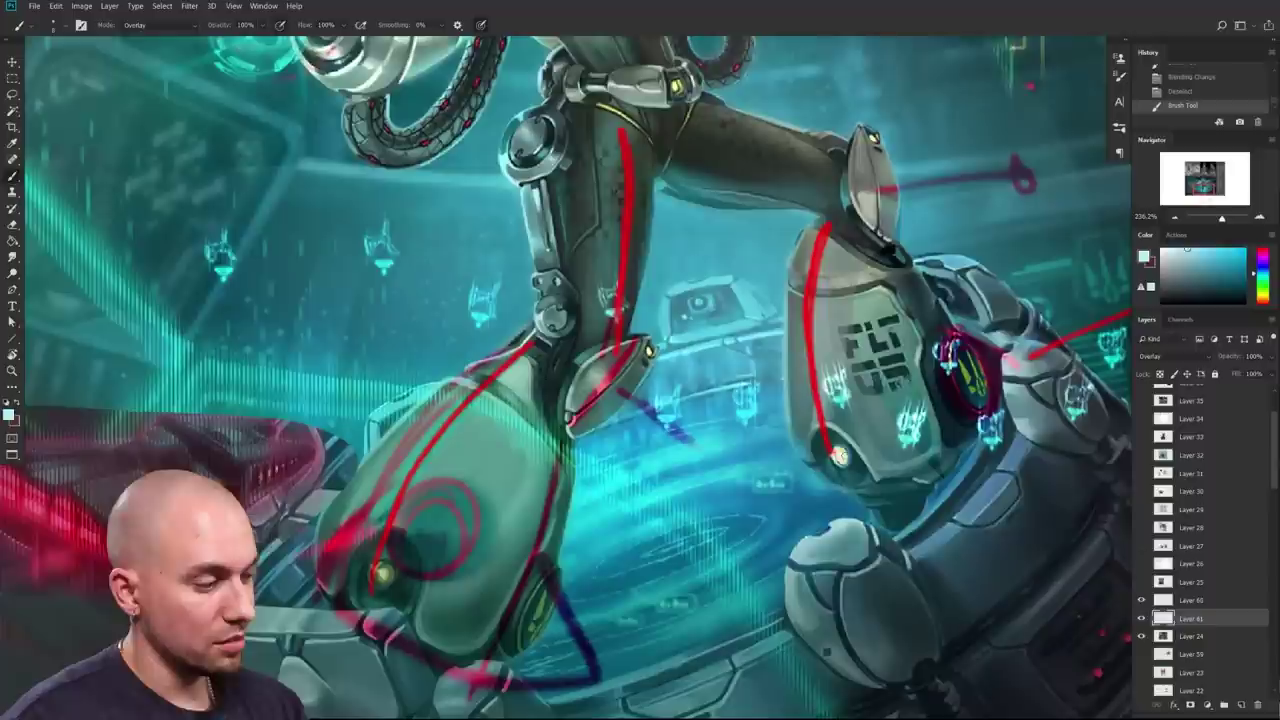
left_click_drag(841, 457, 714, 543)
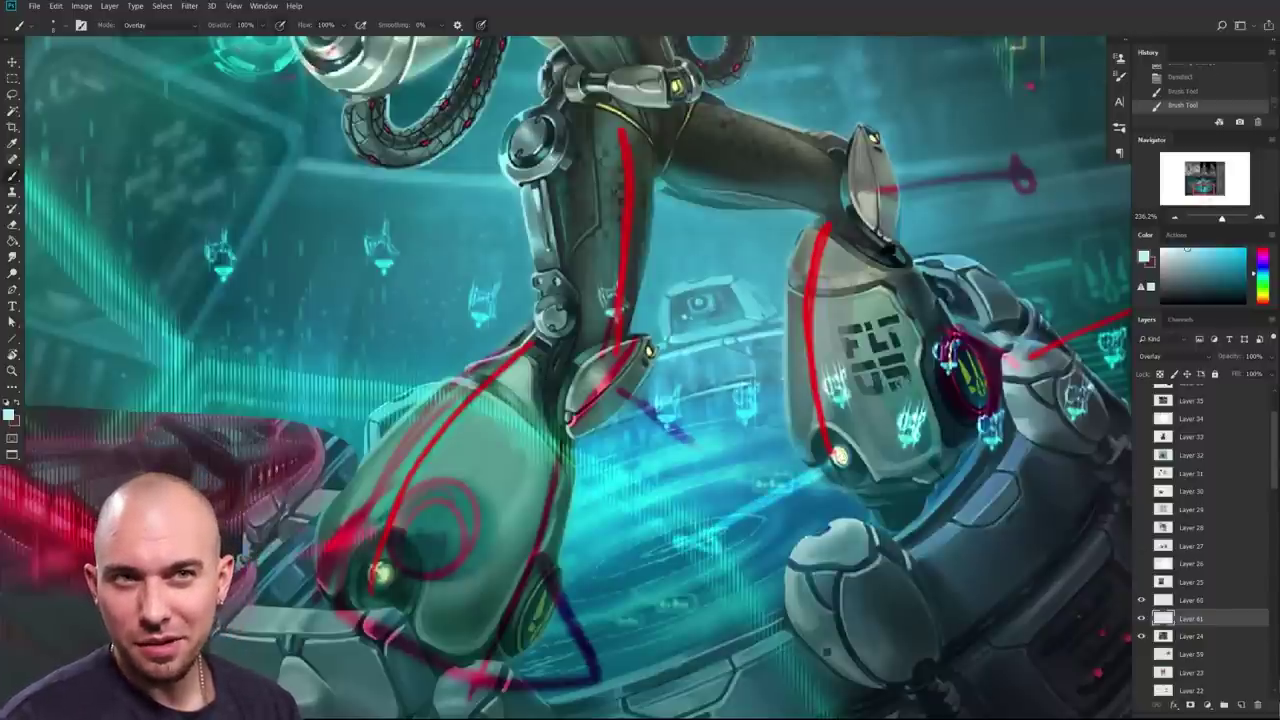
left_click_drag(415, 587, 501, 541)
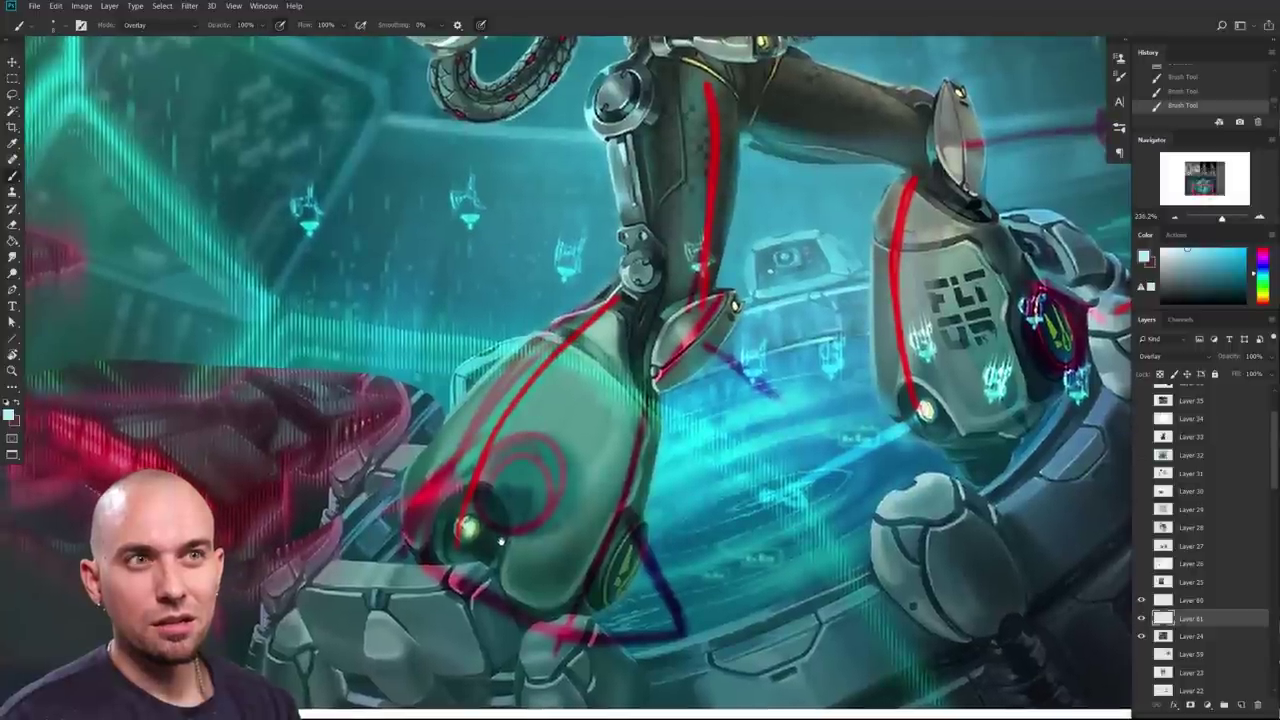
left_click_drag(500, 541, 490, 557)
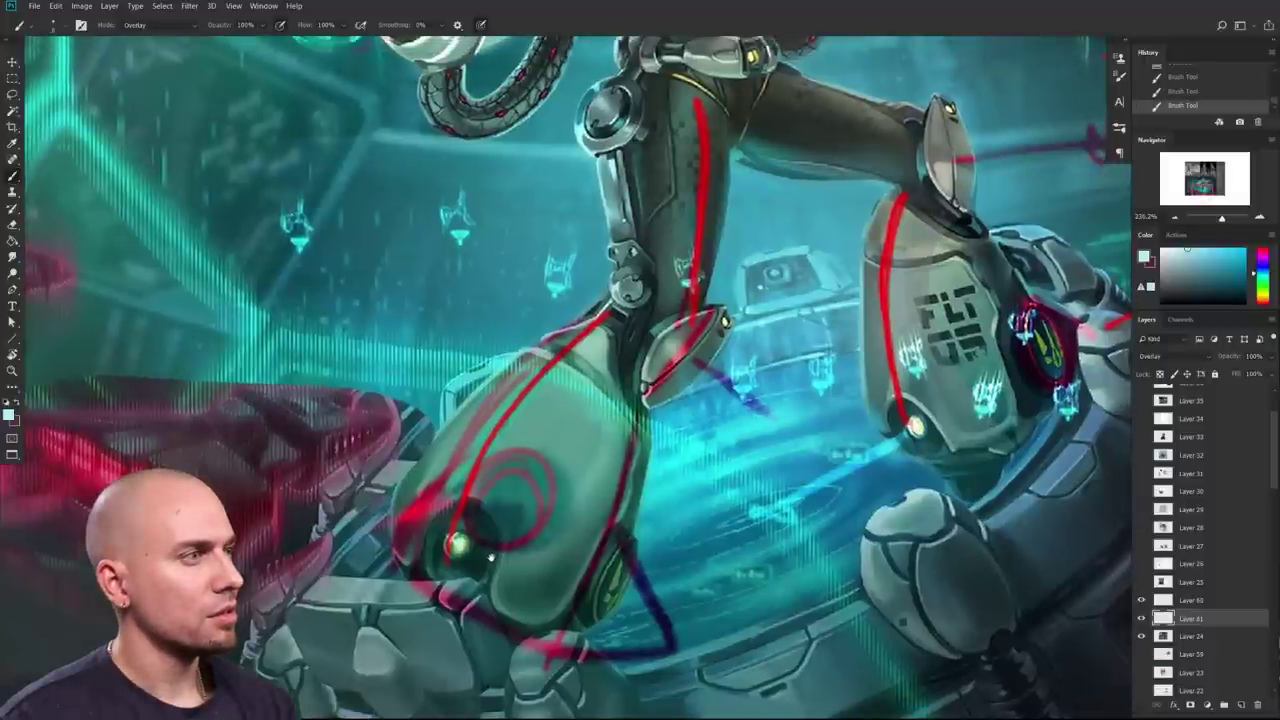
key("ctrl+z")
key("ctrl+z")
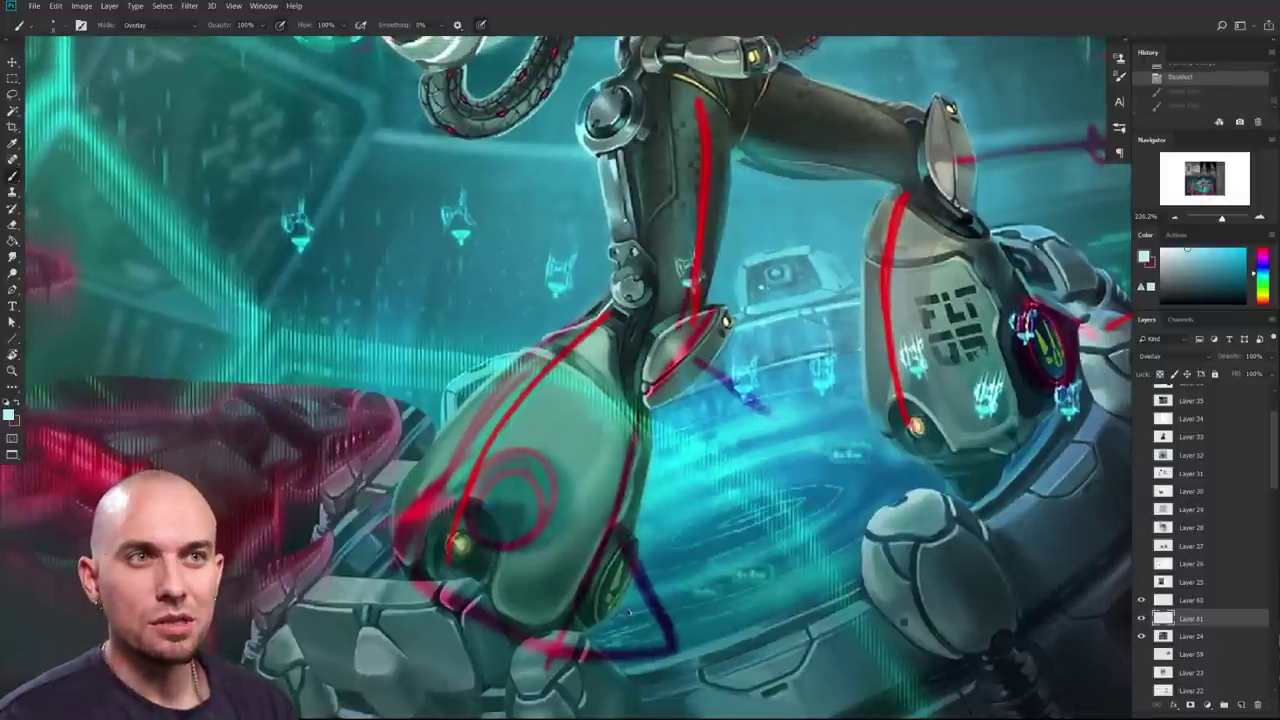
key("ctrl+z")
scroll(617, 611, "down", 5)
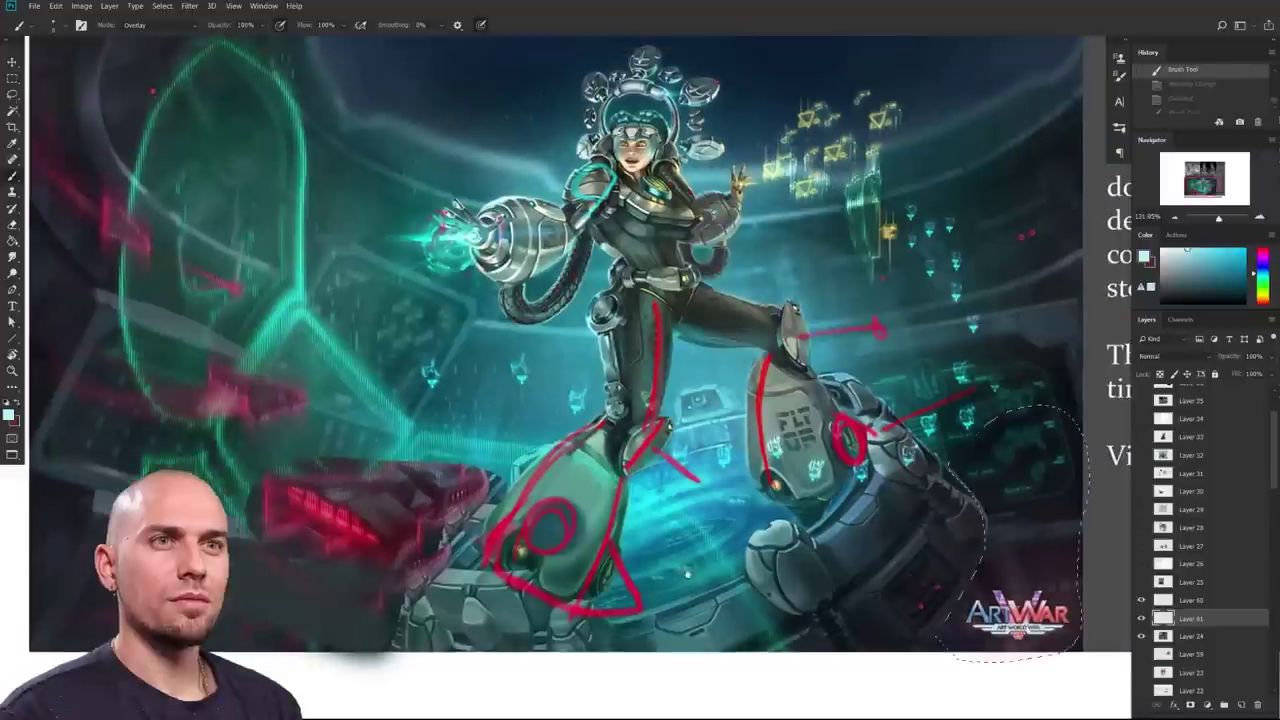
Step: Clear the logo selection and draw a light pink ring and a curved panel line on the left boot
left_click_drag(687, 573, 608, 523)
left_click(1263, 250)
key("ctrl+d")
mouse_move(467, 559)
left_mouse_down()
mouse_move(466, 577)
mouse_move(478, 575)
left_mouse_up()
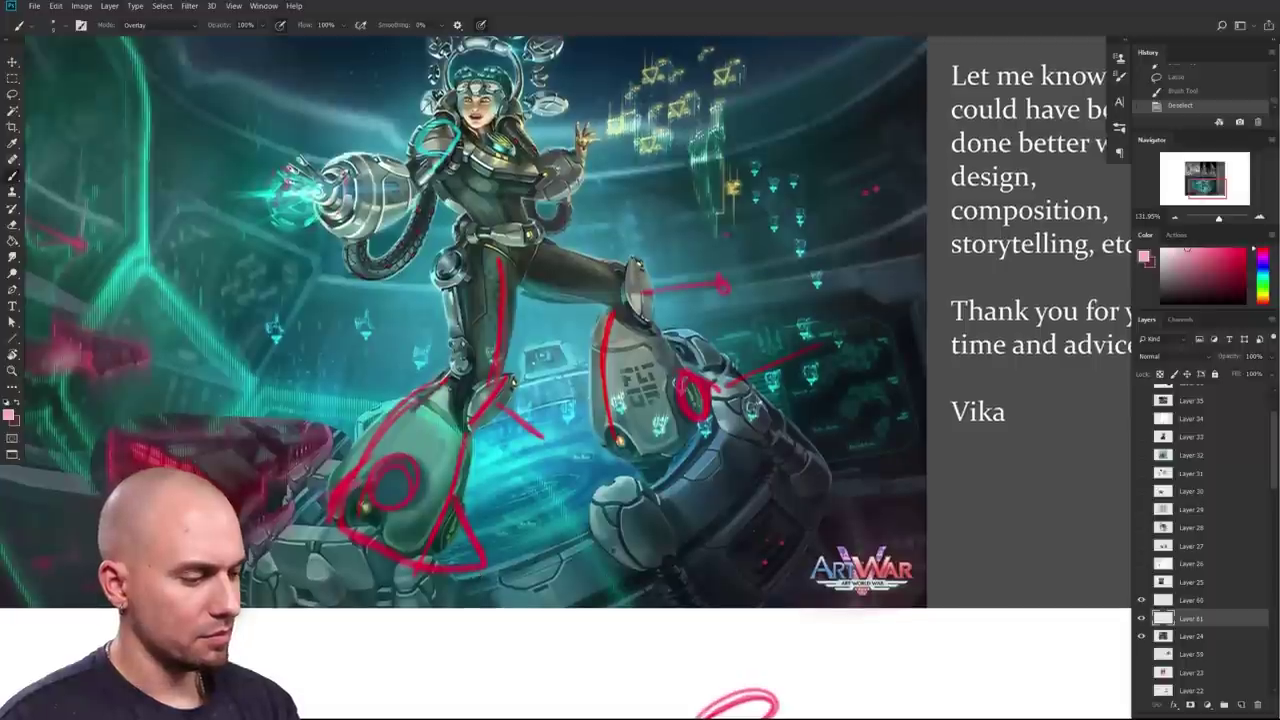
scroll(478, 575, "up", 2)
left_click_drag(478, 575, 433, 689)
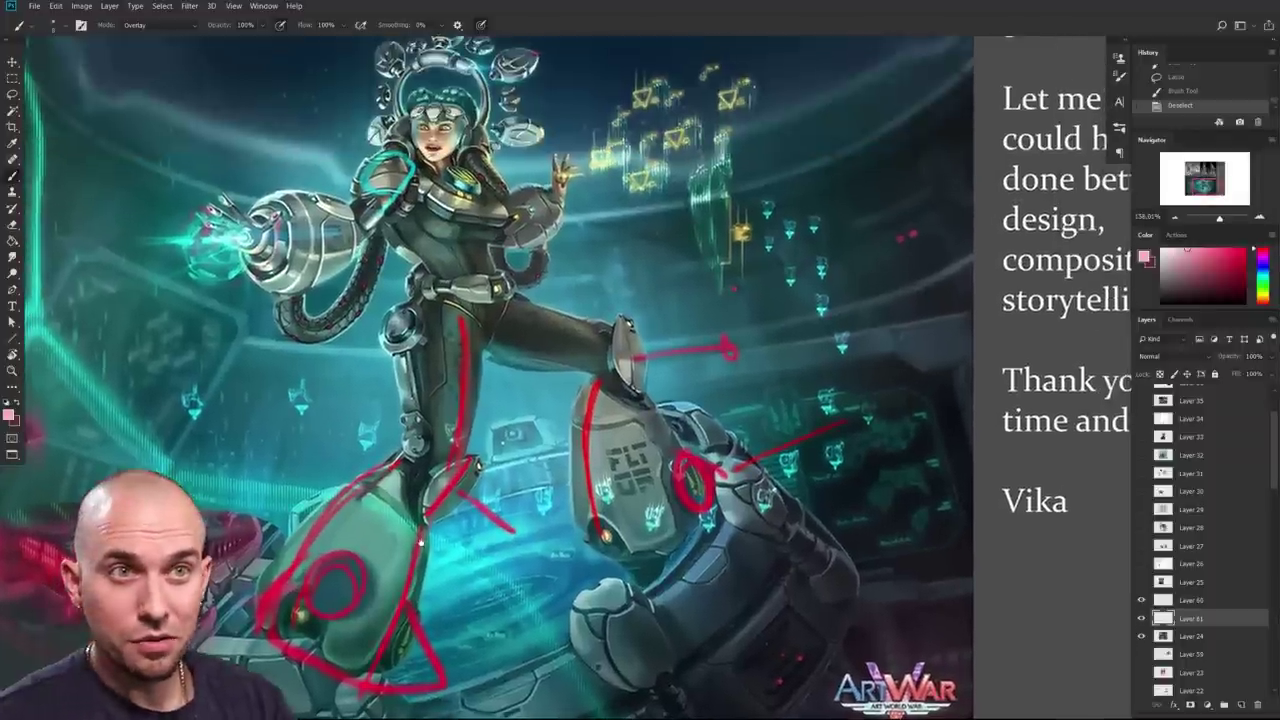
left_click_drag(462, 318, 442, 470)
left_click_drag(470, 562, 520, 447)
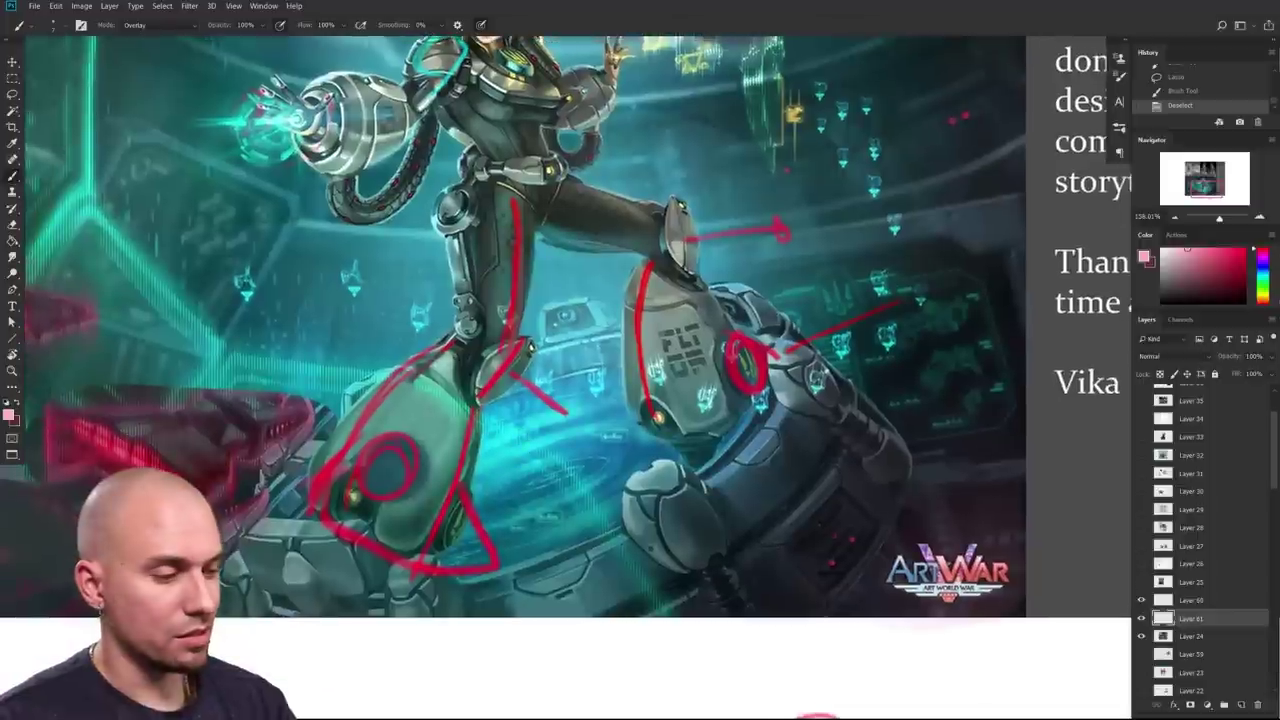
mouse_move(450, 496)
left_mouse_down()
mouse_move(462, 512)
mouse_move(444, 536)
left_mouse_up()
key("ctrl+z")
left_click_drag(415, 482, 462, 524)
mouse_move(384, 442)
left_mouse_down()
mouse_move(362, 460)
mouse_move(375, 500)
mouse_move(362, 448)
mouse_move(377, 462)
left_mouse_up()
Step: Paint an olive-green emblem inside the left boot's ring and a cream light on its outer edge, sampling the right boot's colours
left_click(749, 360, "alt")
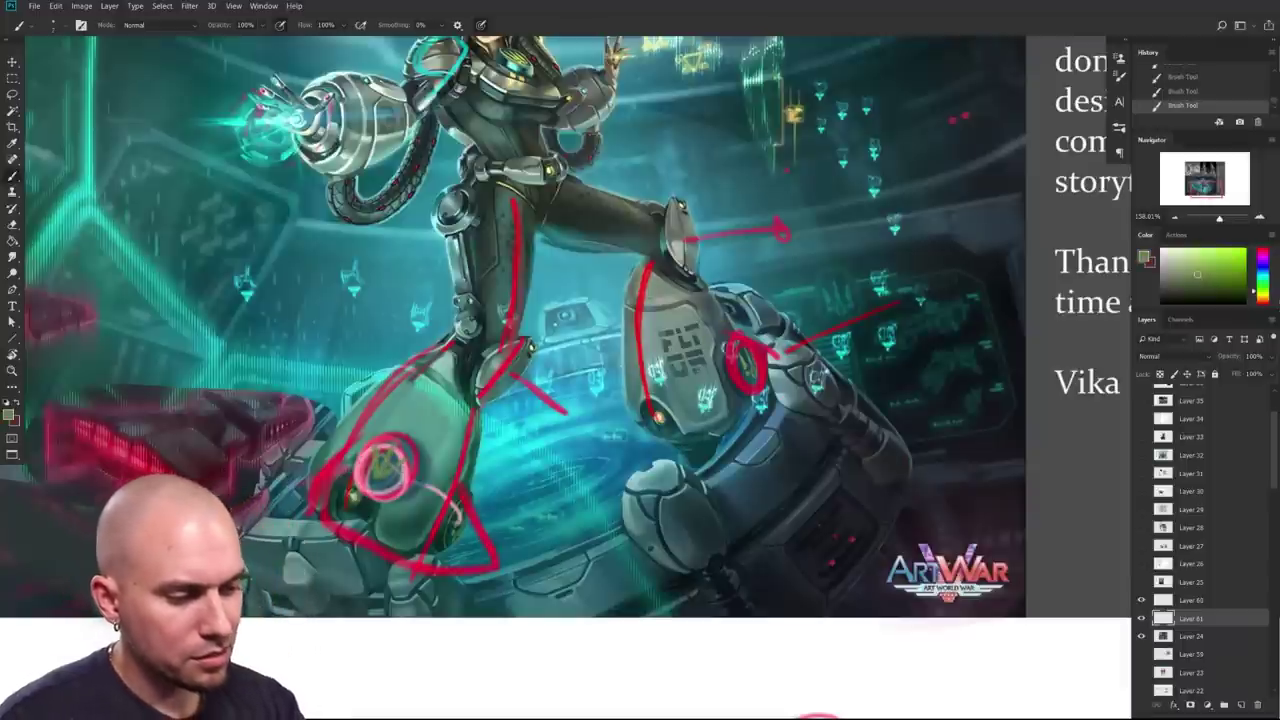
scroll(660, 425, "up", 1)
left_click(660, 425, "alt")
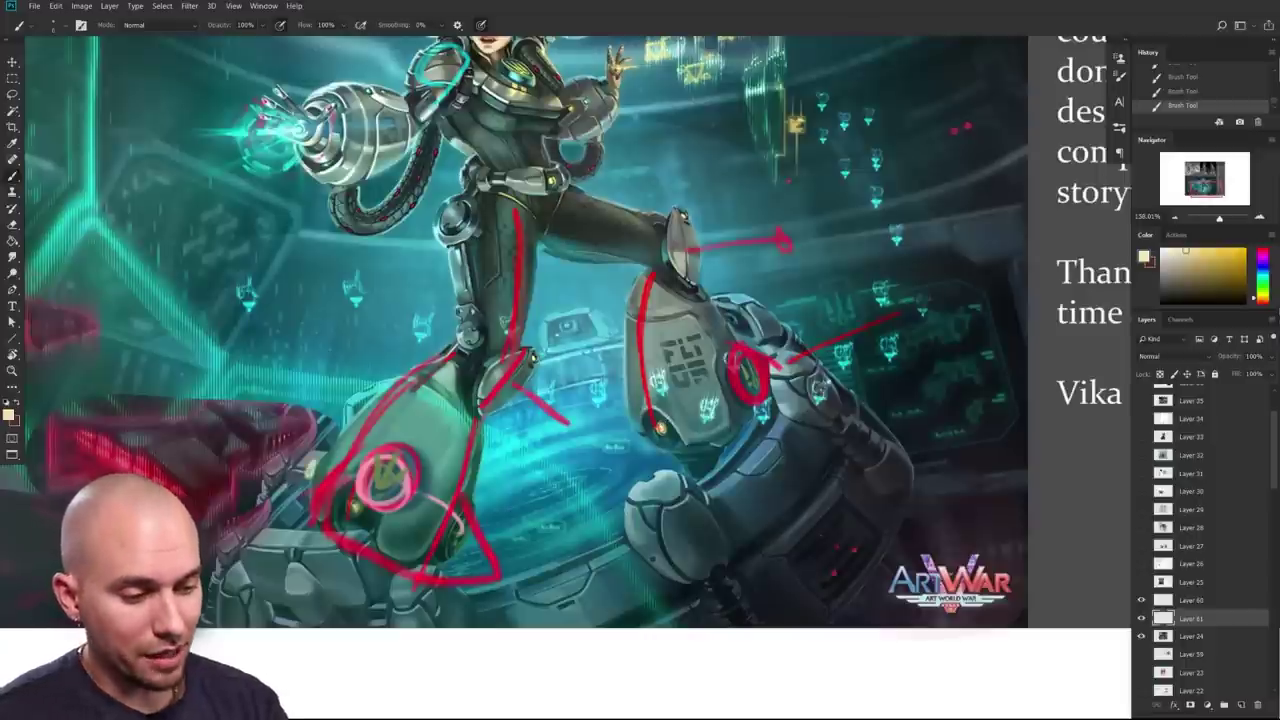
Step: Repaint the left boot's surface around the ringed emblem in sampled dark green and grey-green tones
left_click(392, 519, "alt")
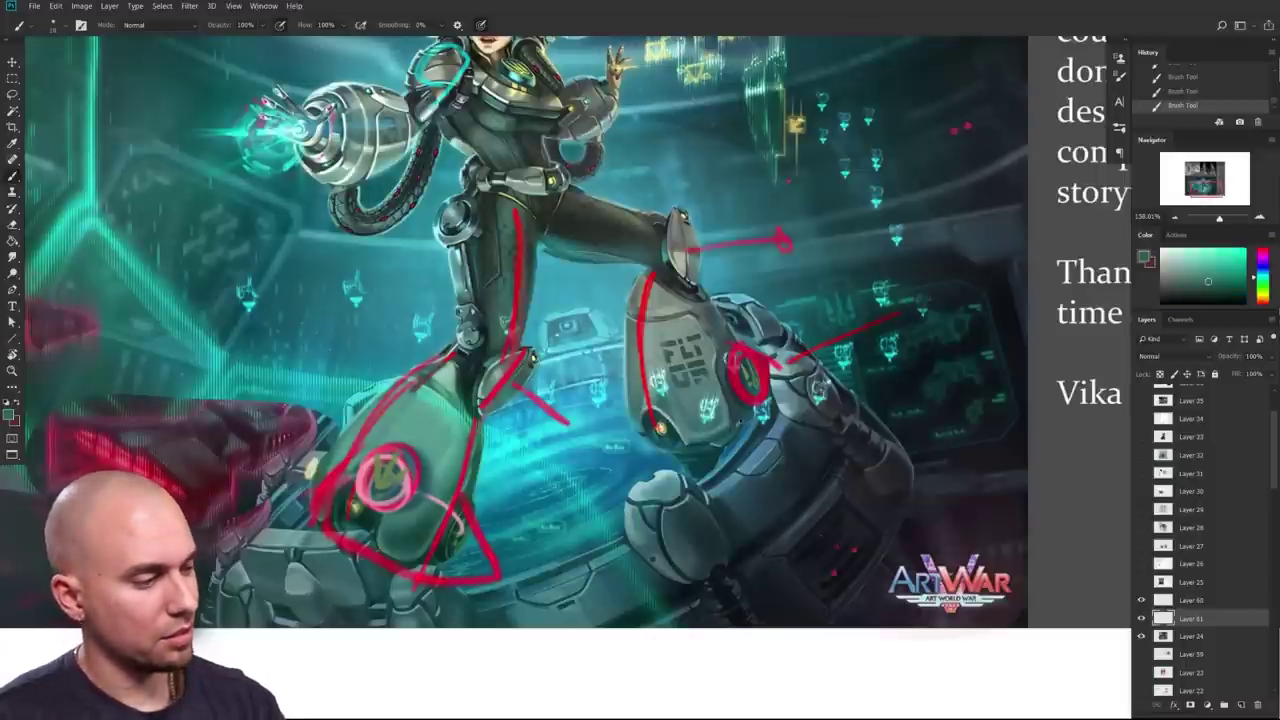
left_click(747, 407, "alt")
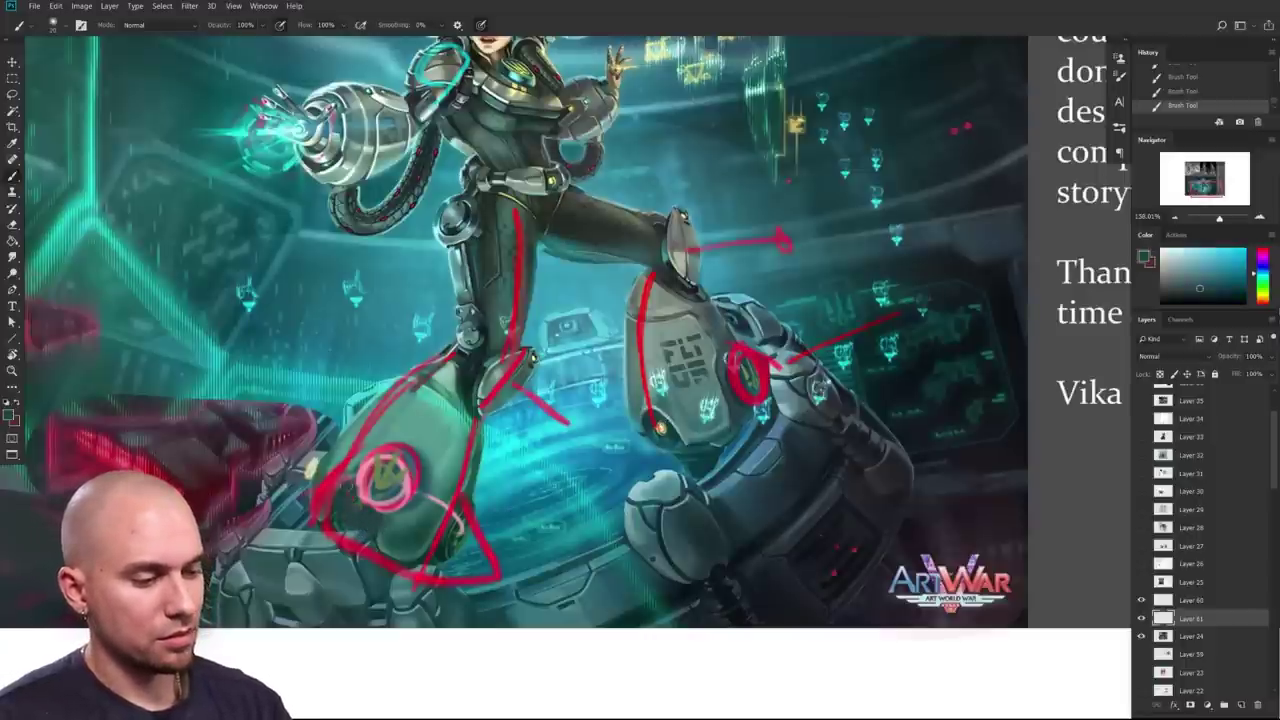
left_click(729, 371, "alt")
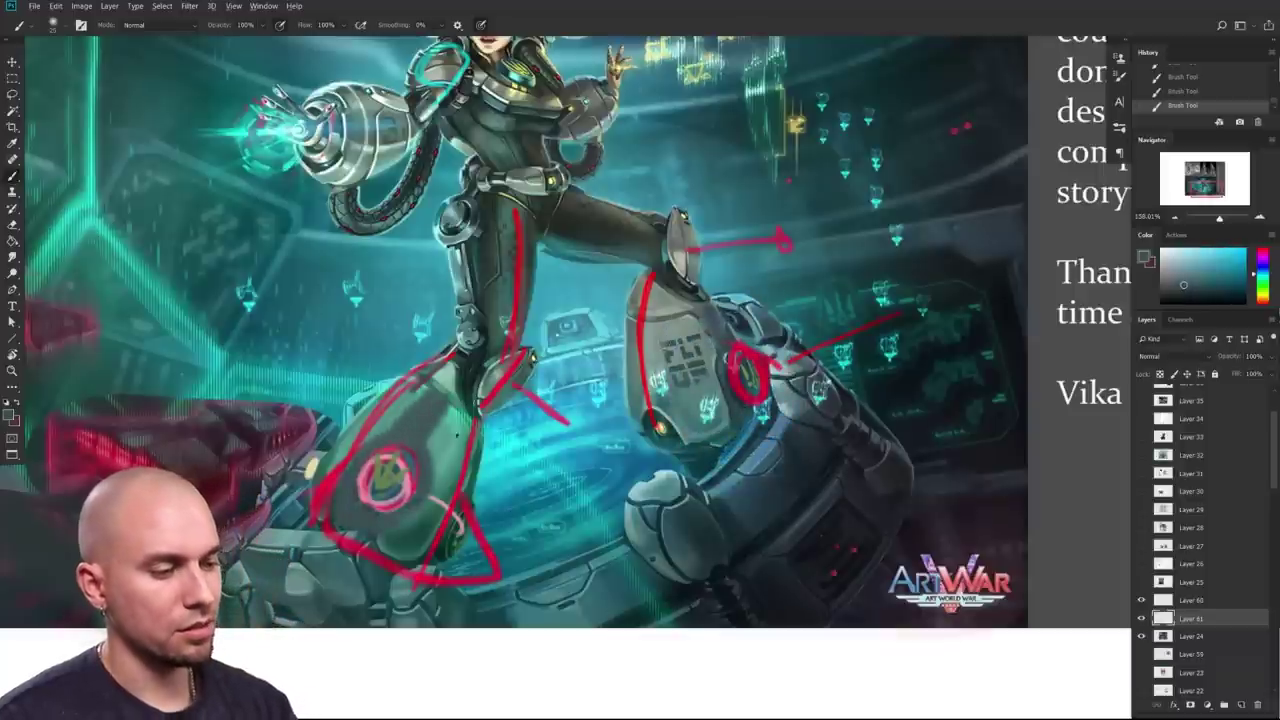
Step: Draw a muted-red arrow beside the left boot, pointing at the boot's inner edge
left_click(459, 433, "alt")
left_click(1262, 251)
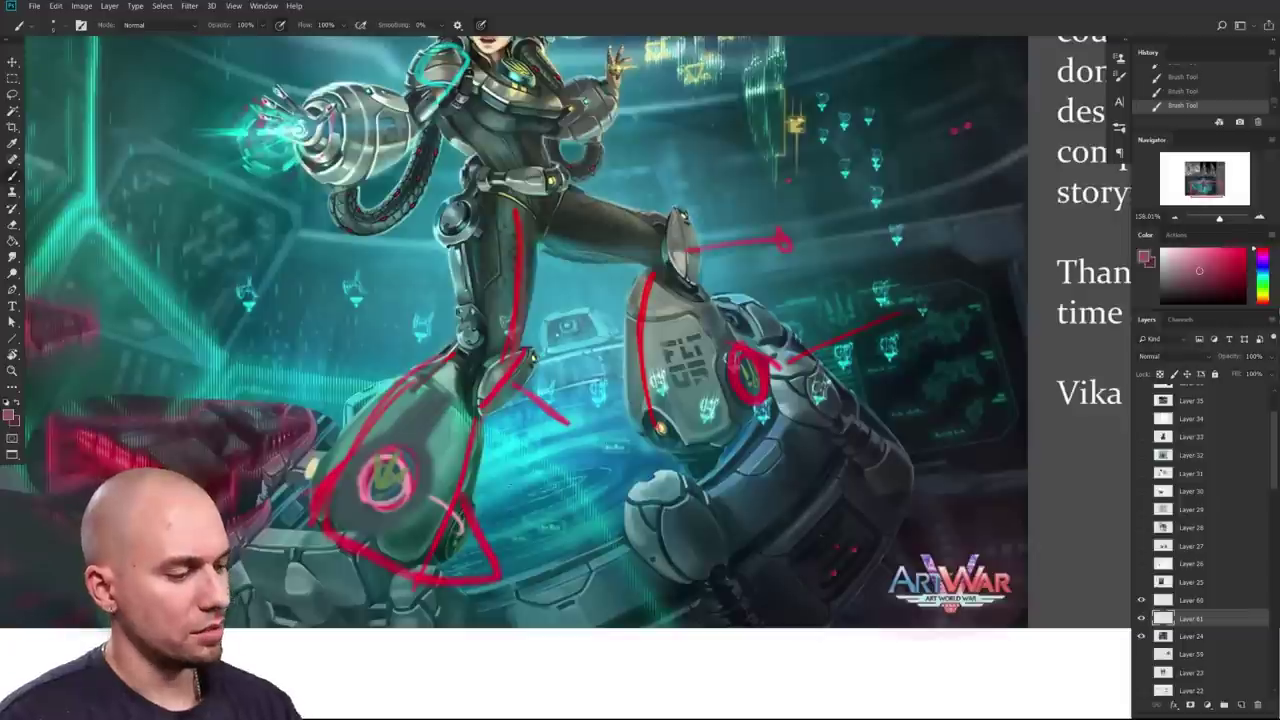
left_click_drag(524, 470, 520, 494)
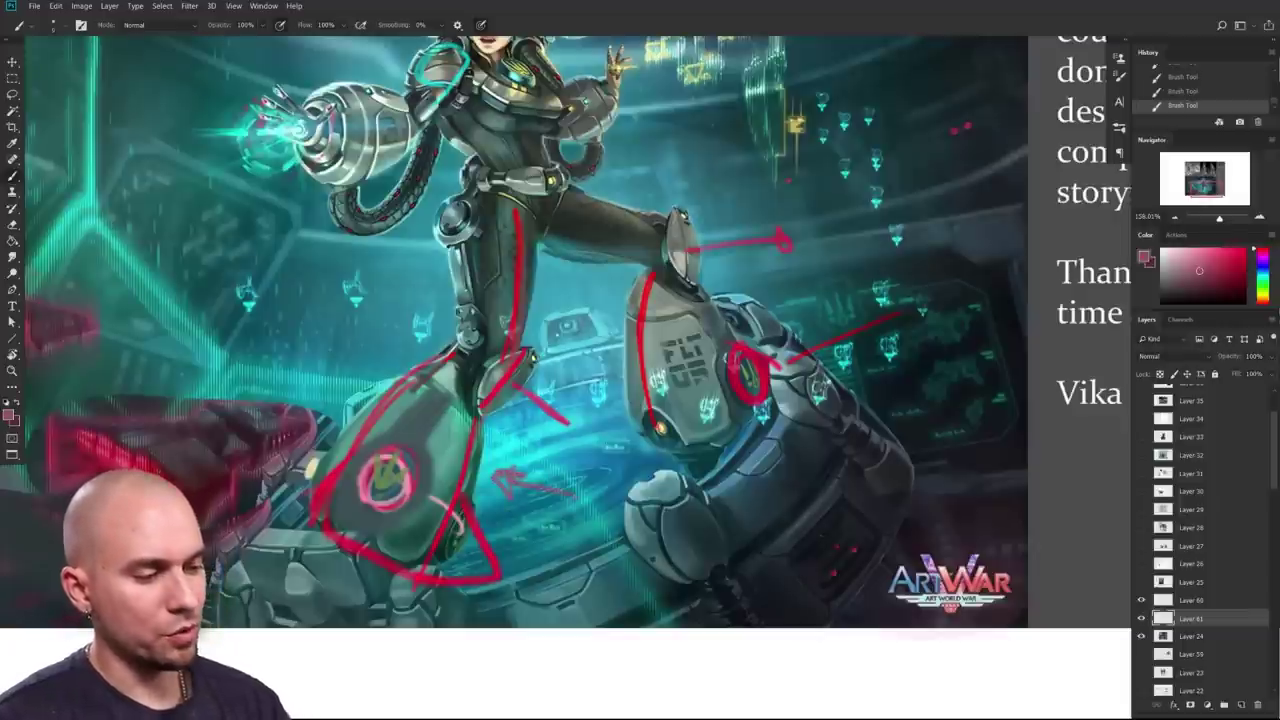
left_click_drag(715, 609, 654, 618)
Step: Hide the battle commander submission with its paint-over layers, and show and select Layer 25 with the flaming-fist hero submission
scroll(654, 618, "down", 3)
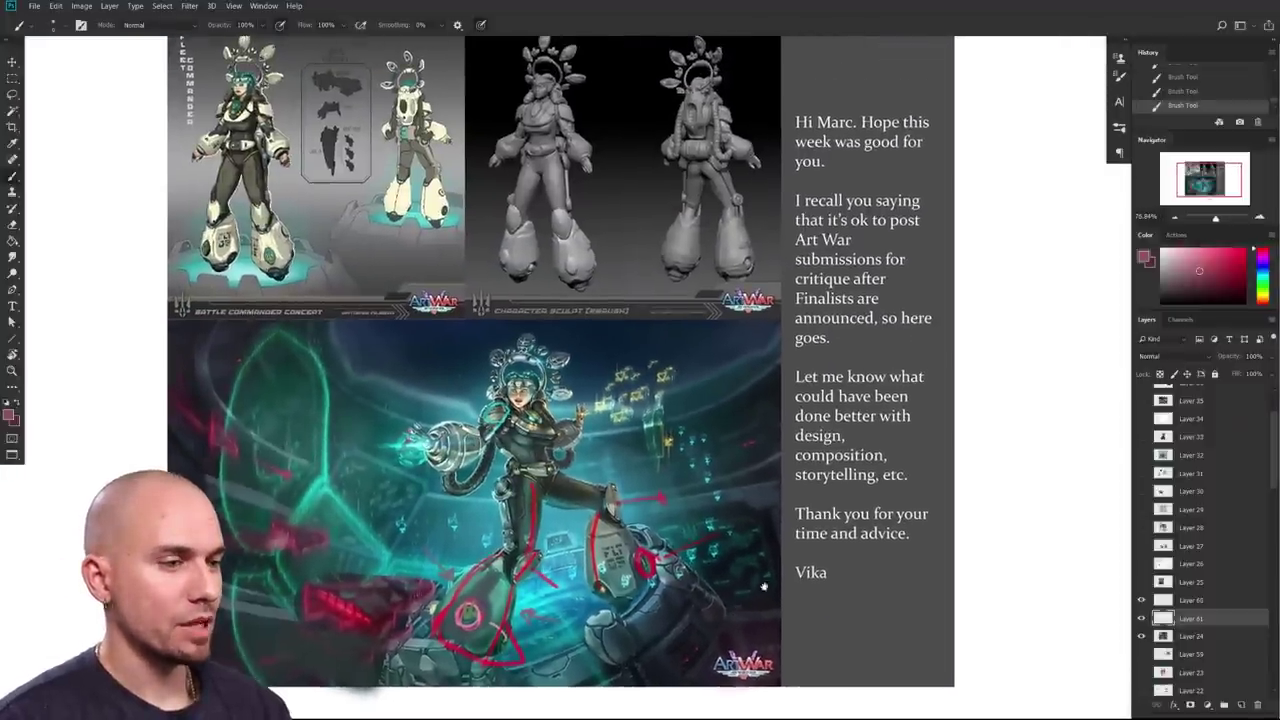
scroll(738, 606, "down", 2)
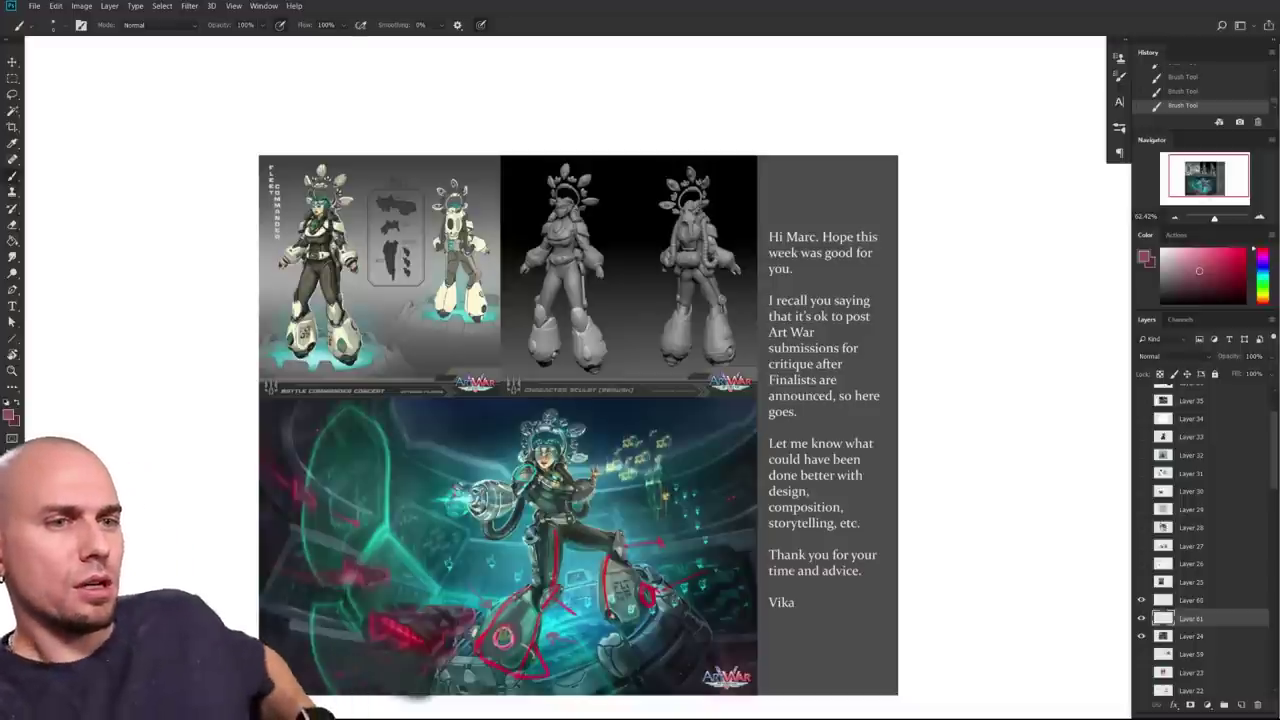
left_click_drag(746, 588, 761, 586)
scroll(648, 677, "up", 2)
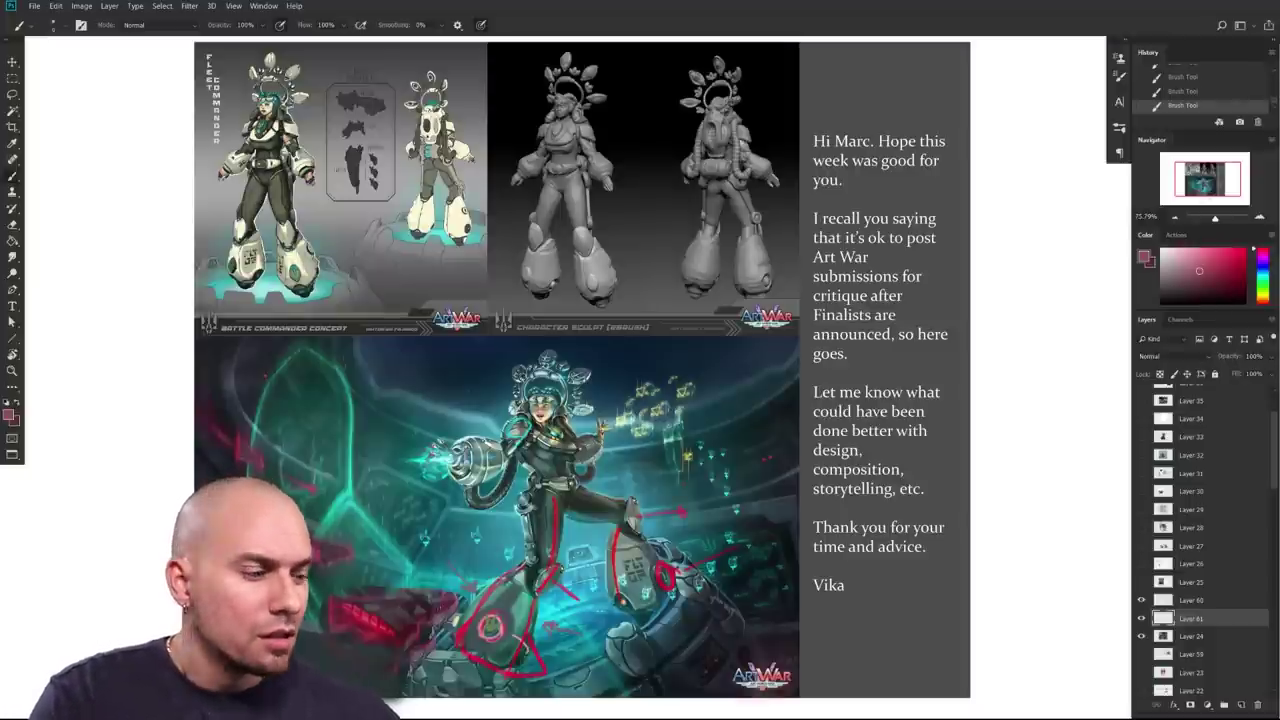
left_click(1138, 636)
left_click(1140, 582)
scroll(1188, 595, "up", 3)
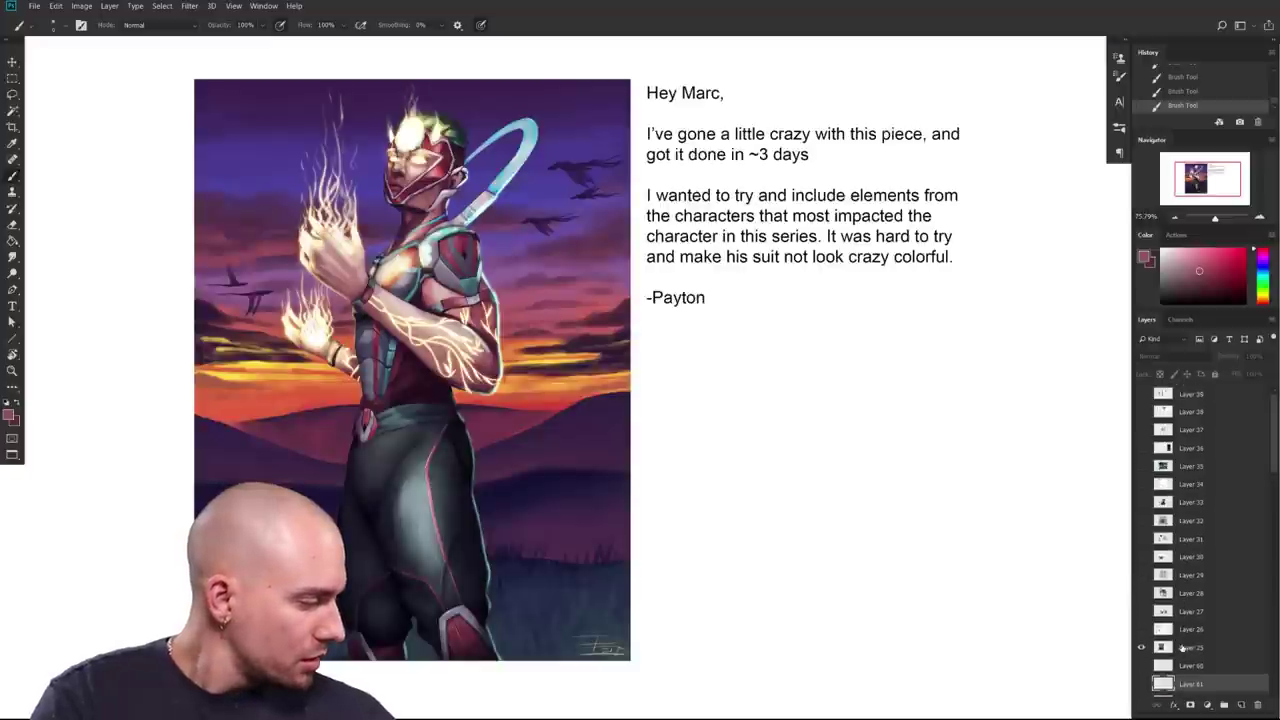
left_click(1182, 647)
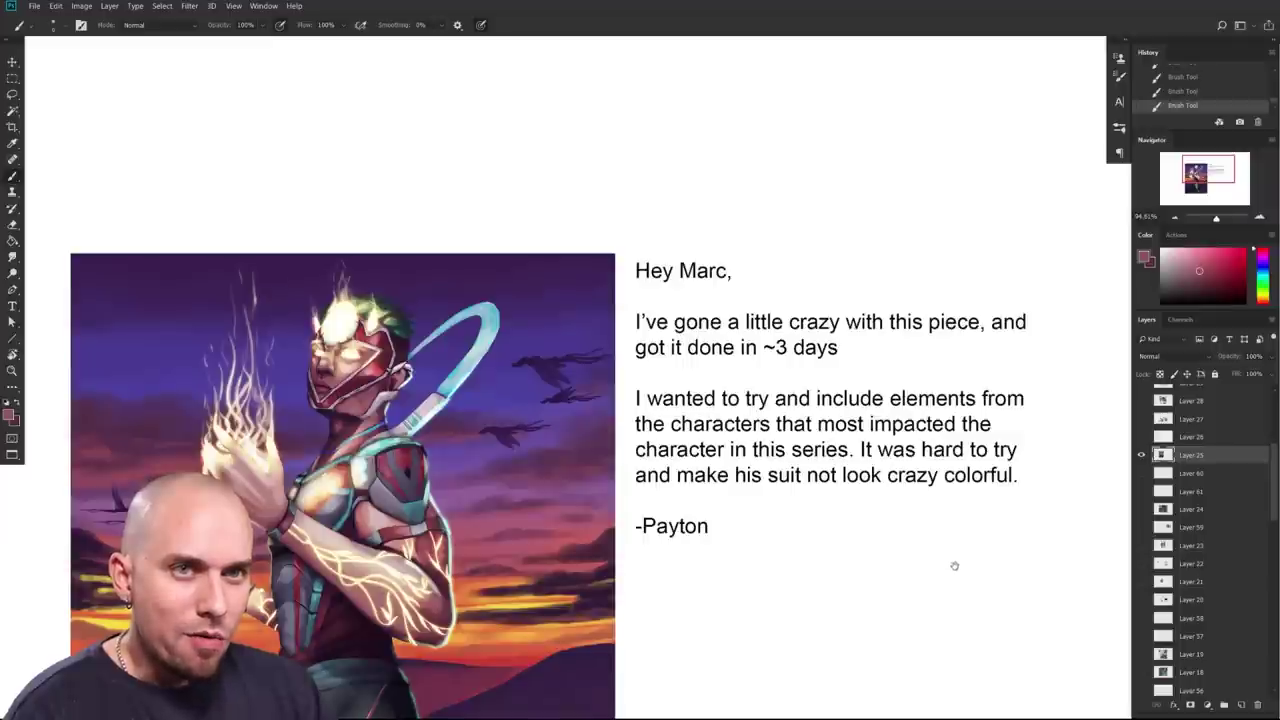
Step: Examine the flaming-fist hero illustration's figure, lighting and sunset background, and read the artist's note beside it
left_click_drag(955, 566, 1083, 424)
mouse_move(967, 535)
left_mouse_down()
mouse_move(929, 549)
mouse_move(874, 540)
left_mouse_up()
left_click_drag(877, 584, 879, 550)
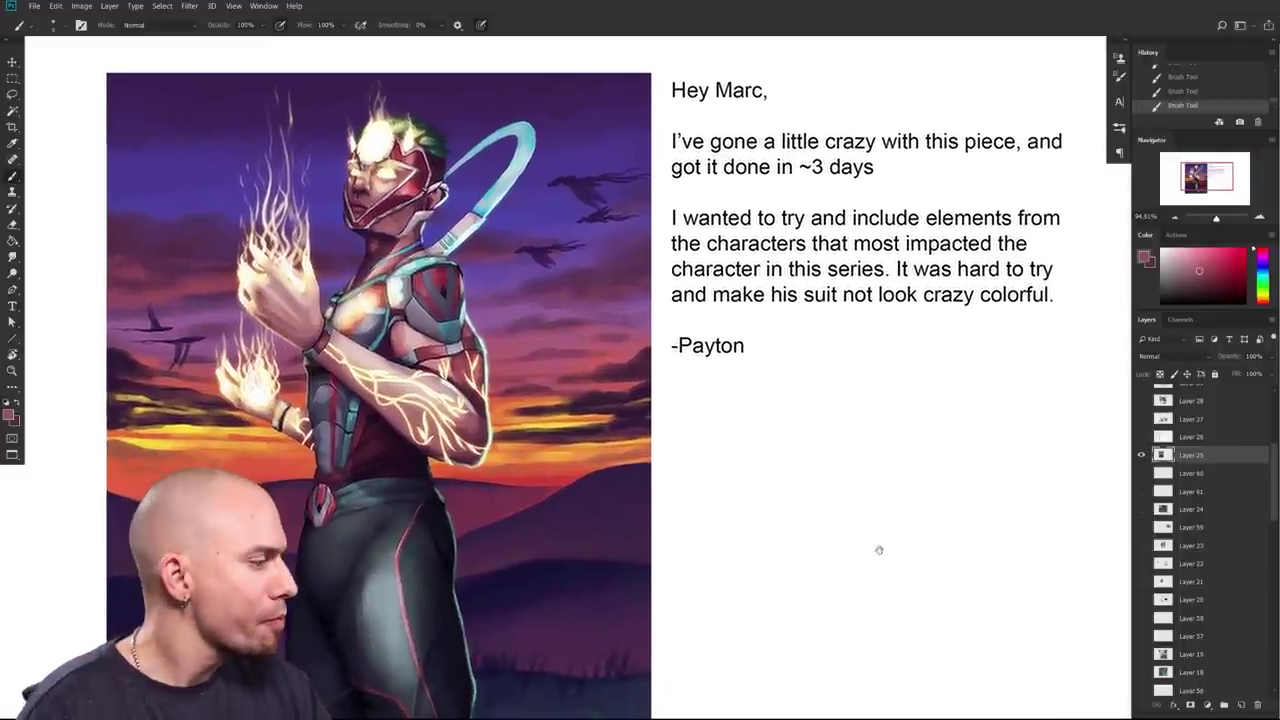
left_click_drag(1274, 489, 1271, 425)
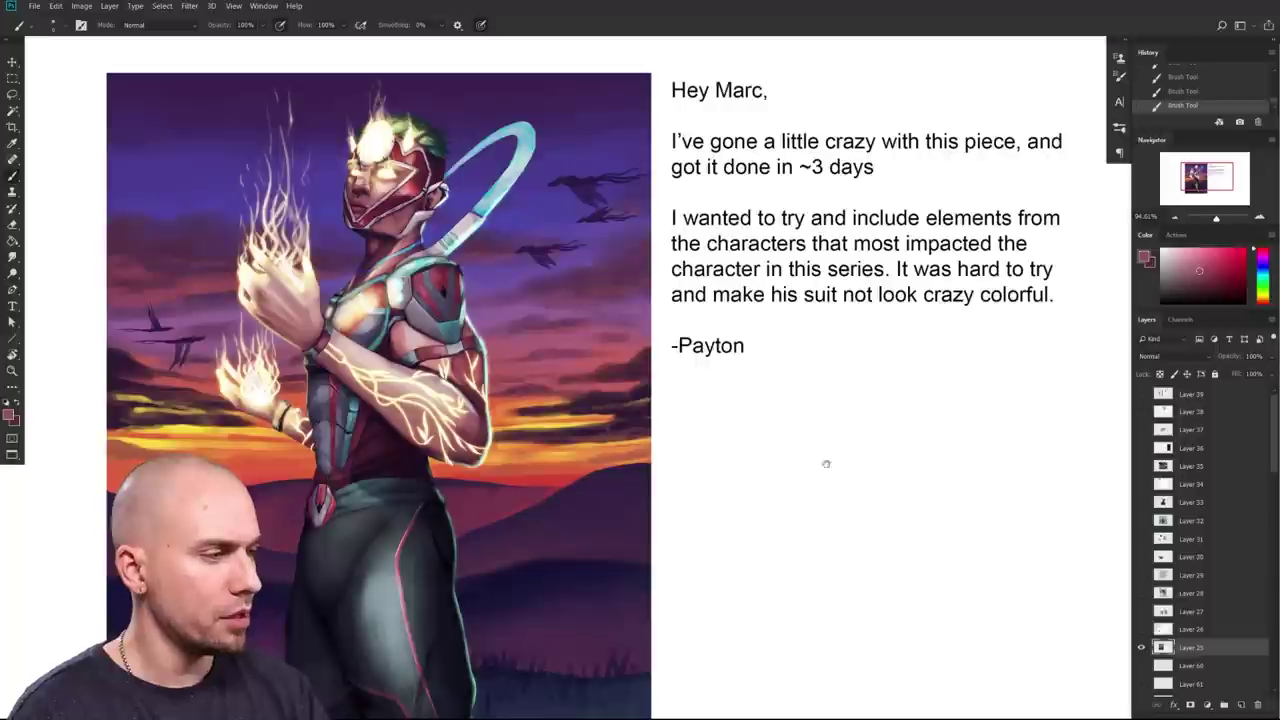
left_click_drag(826, 460, 789, 471)
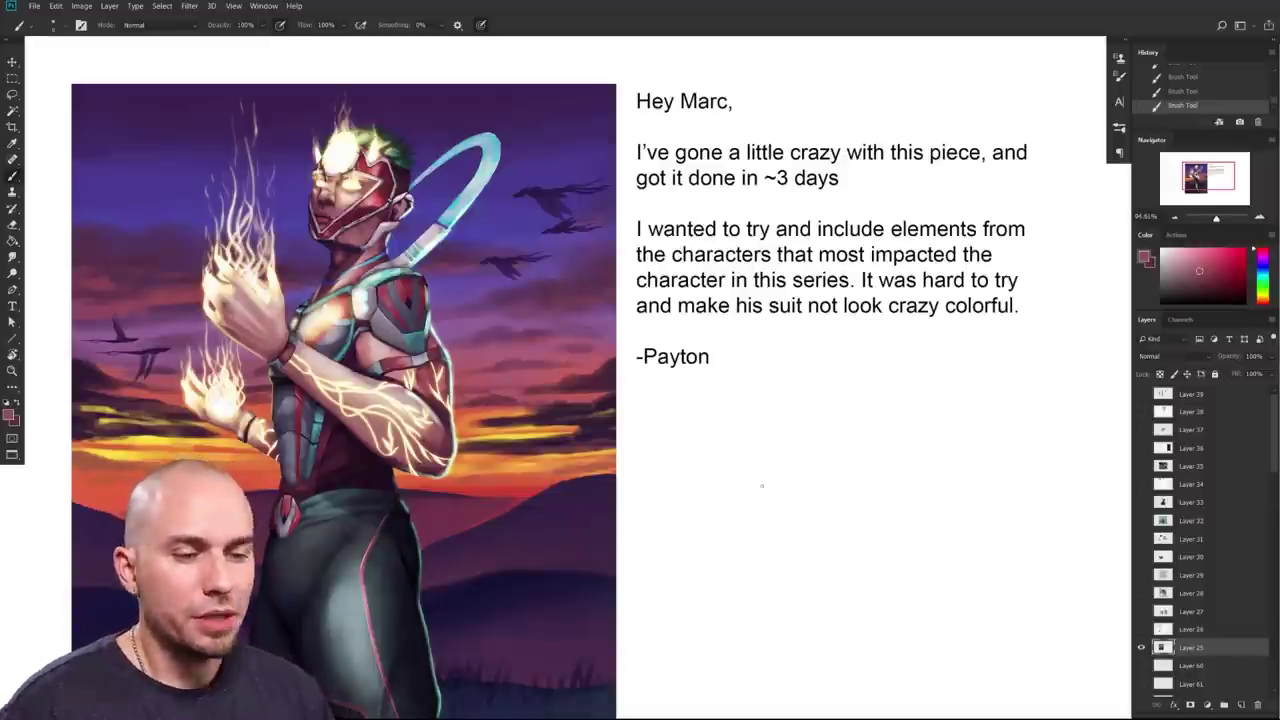
left_click_drag(821, 540, 911, 531)
left_click_drag(980, 551, 877, 523)
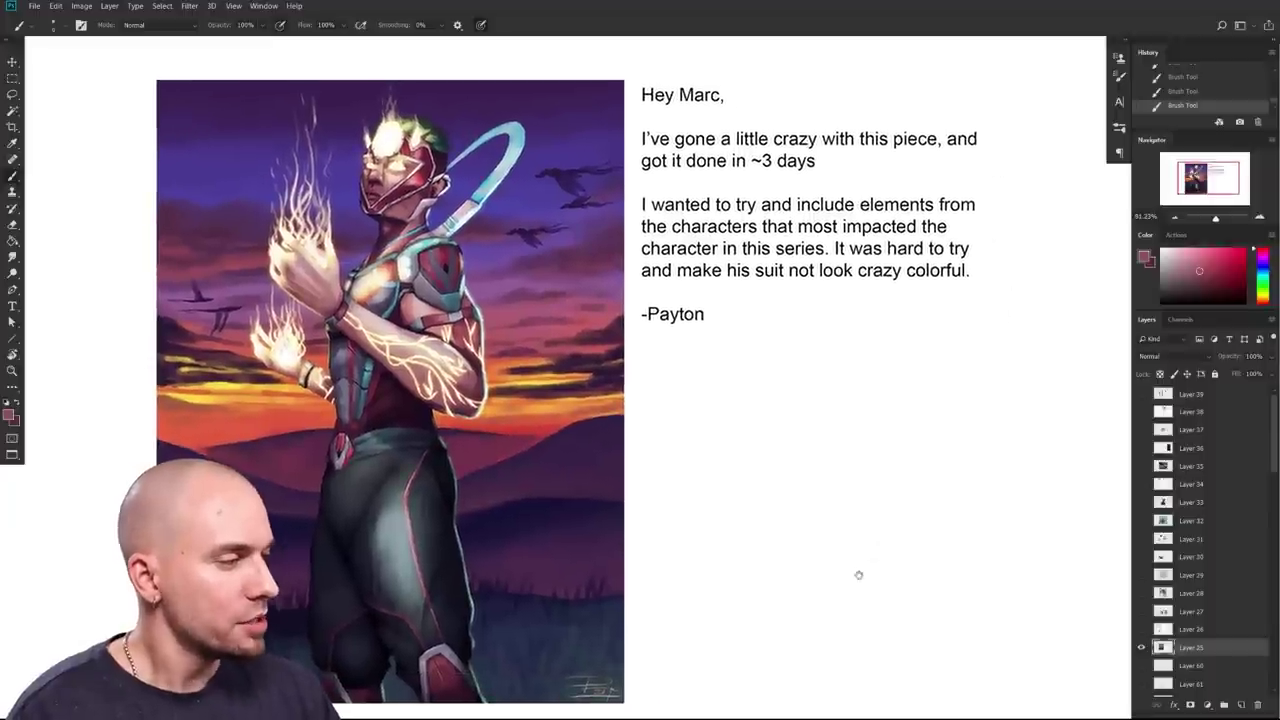
left_click_drag(855, 577, 864, 562)
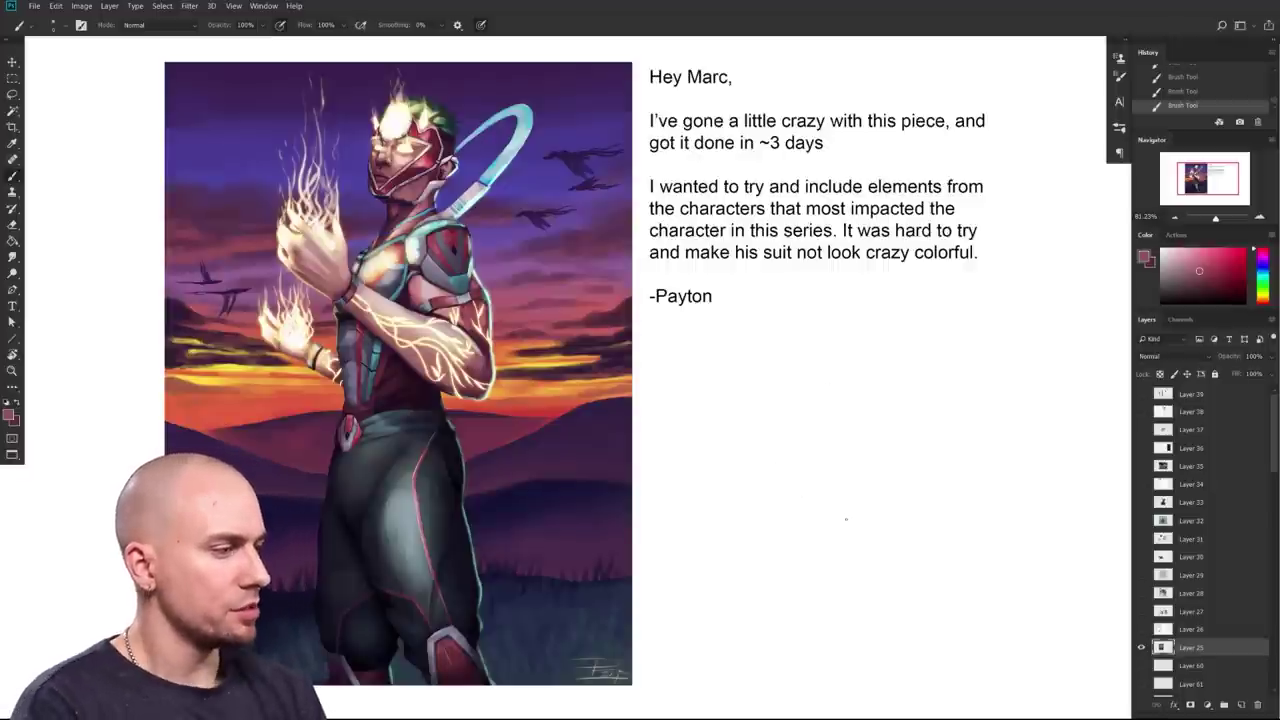
left_click_drag(895, 408, 965, 404)
left_click_drag(776, 449, 834, 447)
scroll(834, 447, "up", 5)
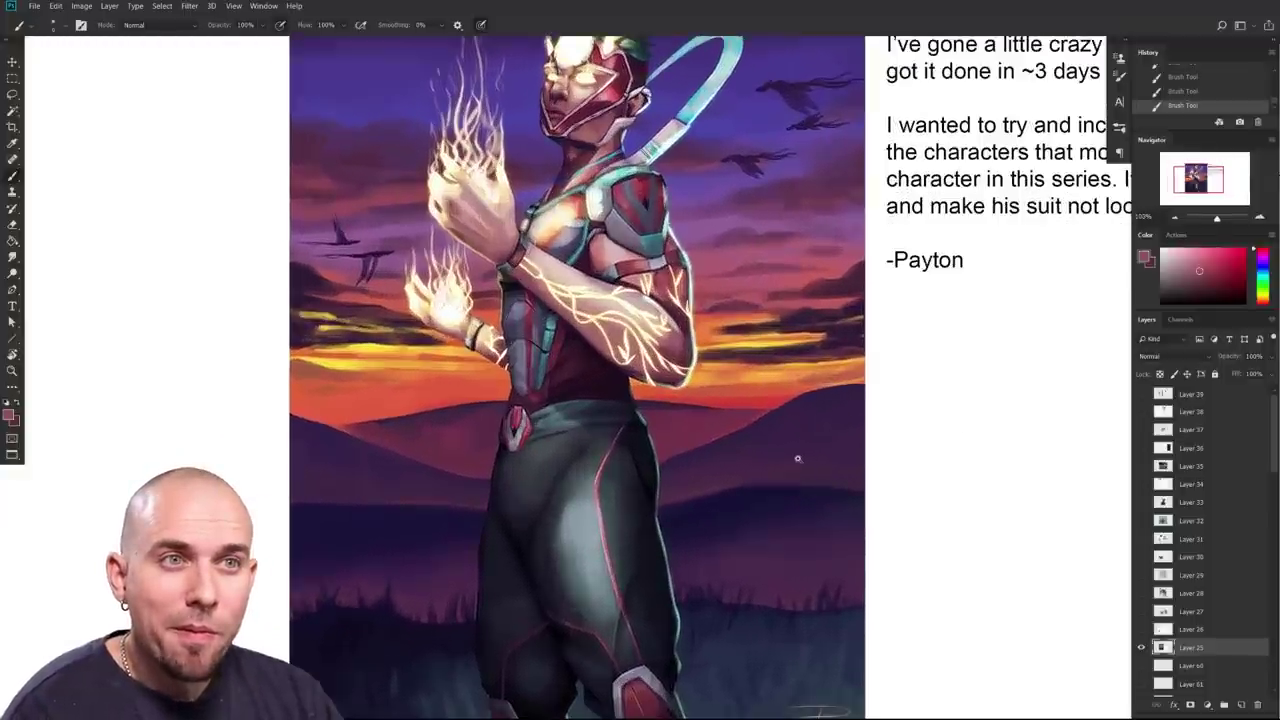
scroll(807, 457, "down", 2)
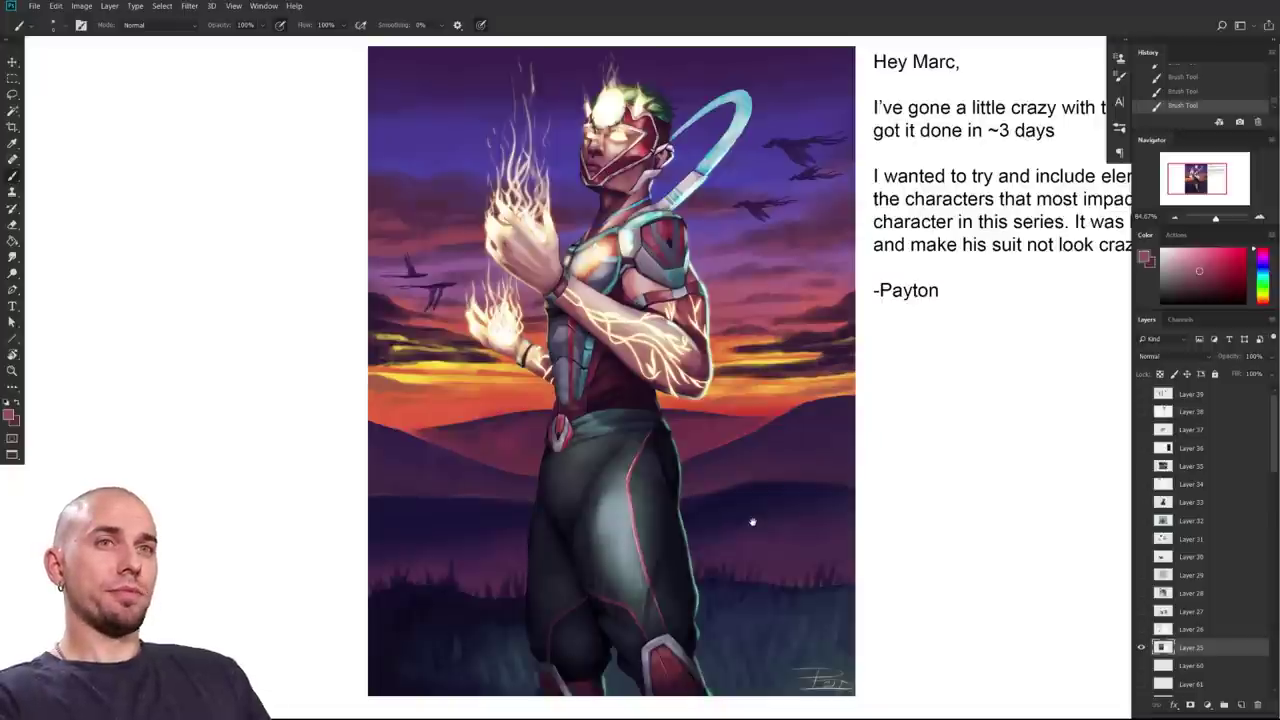
mouse_move(894, 488)
left_mouse_down()
mouse_move(906, 449)
mouse_move(880, 506)
mouse_move(887, 498)
left_mouse_up()
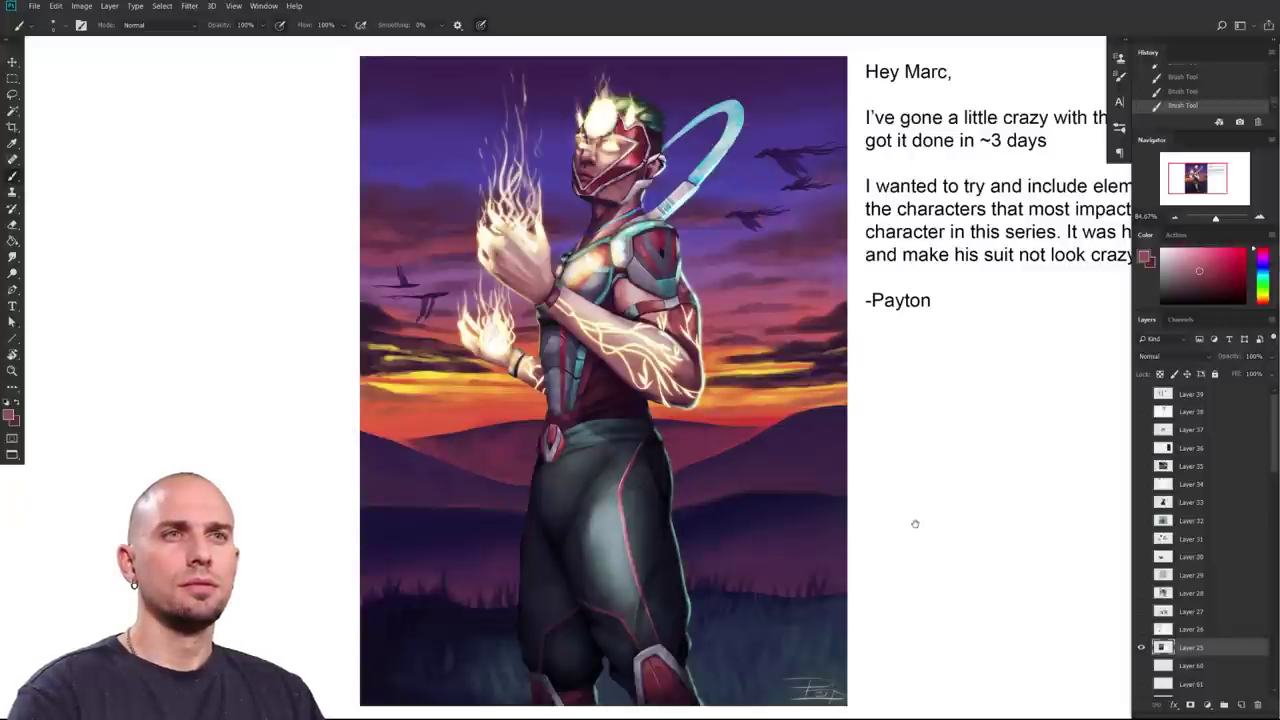
left_click_drag(901, 524, 906, 500)
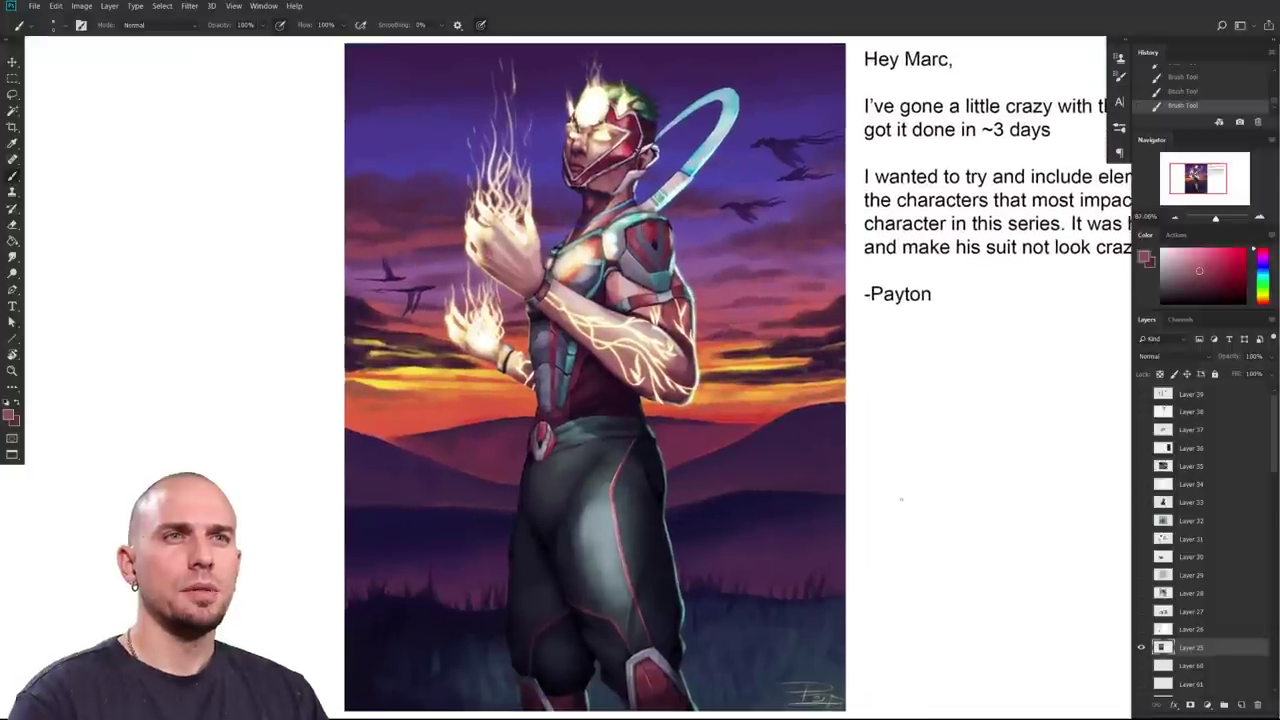
Step: Try bright pink annotation strokes sweeping in a large oval around the hero, and undo them
left_click(1243, 251)
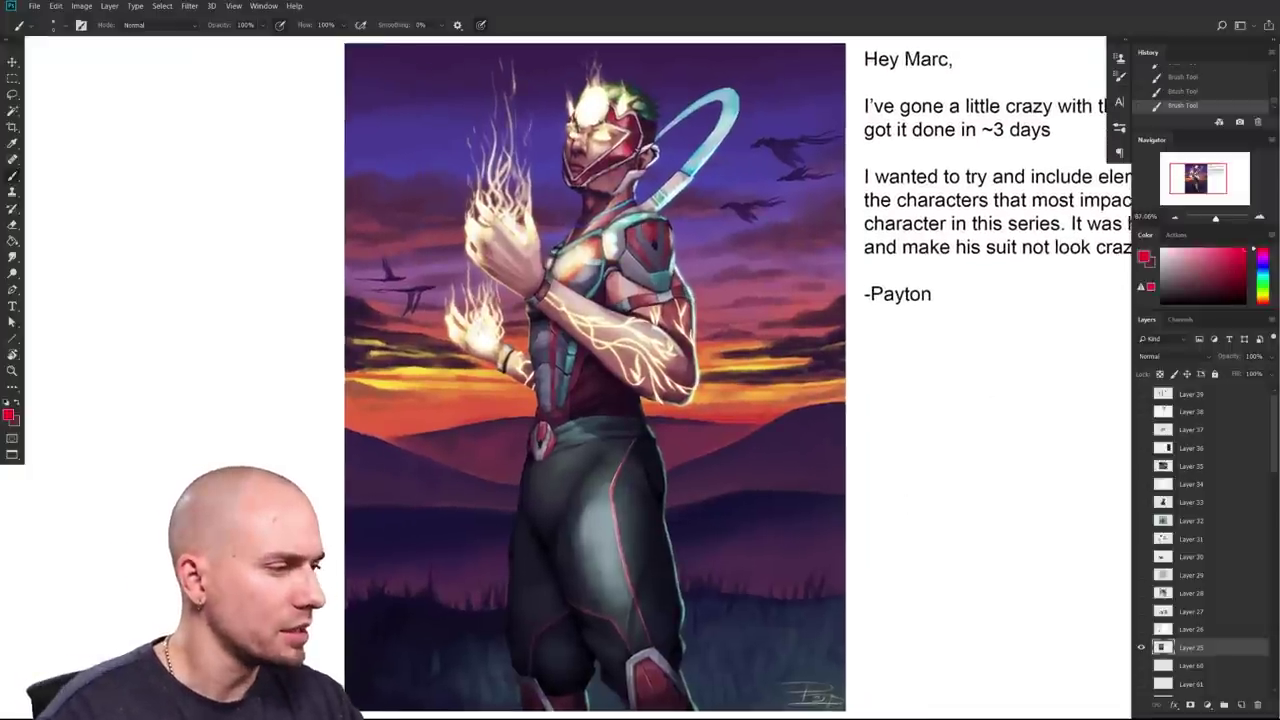
left_click(1219, 250)
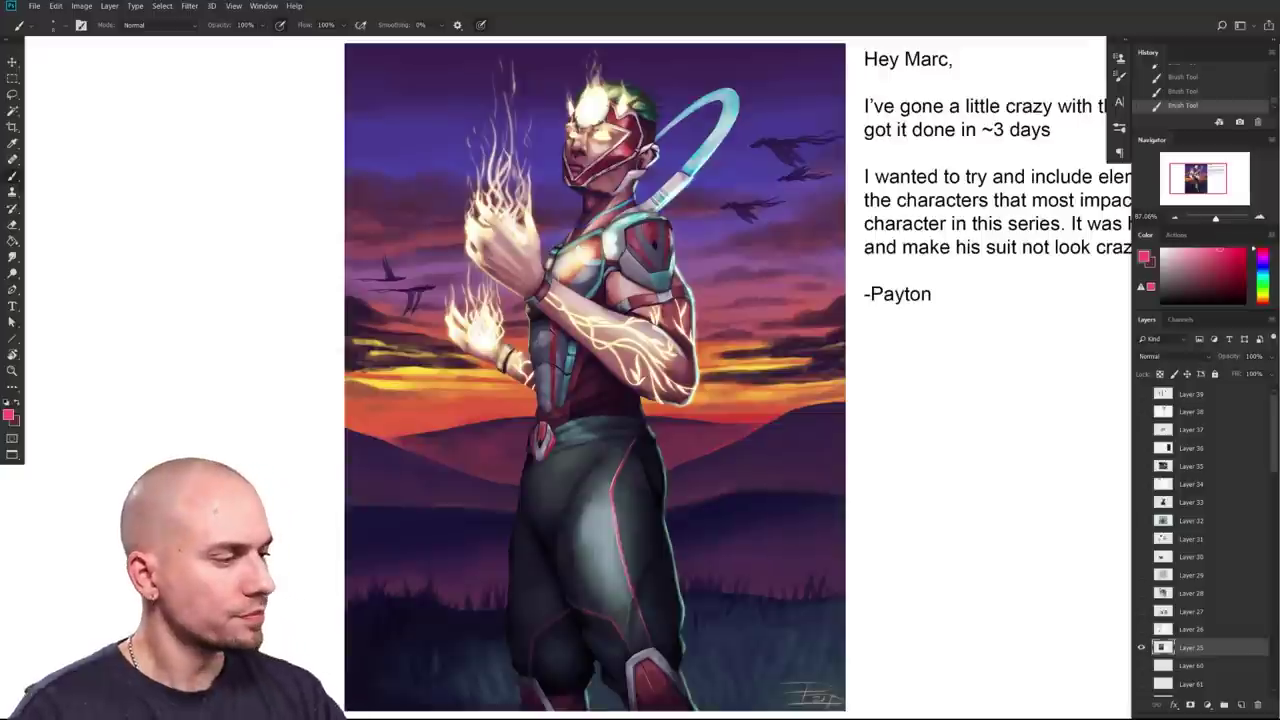
mouse_move(795, 250)
left_mouse_down()
mouse_move(624, 192)
mouse_move(815, 435)
mouse_move(552, 250)
mouse_move(575, 535)
left_mouse_up()
left_click_drag(697, 506, 765, 490)
left_click_drag(773, 493, 780, 537)
left_click_drag(817, 316, 759, 574)
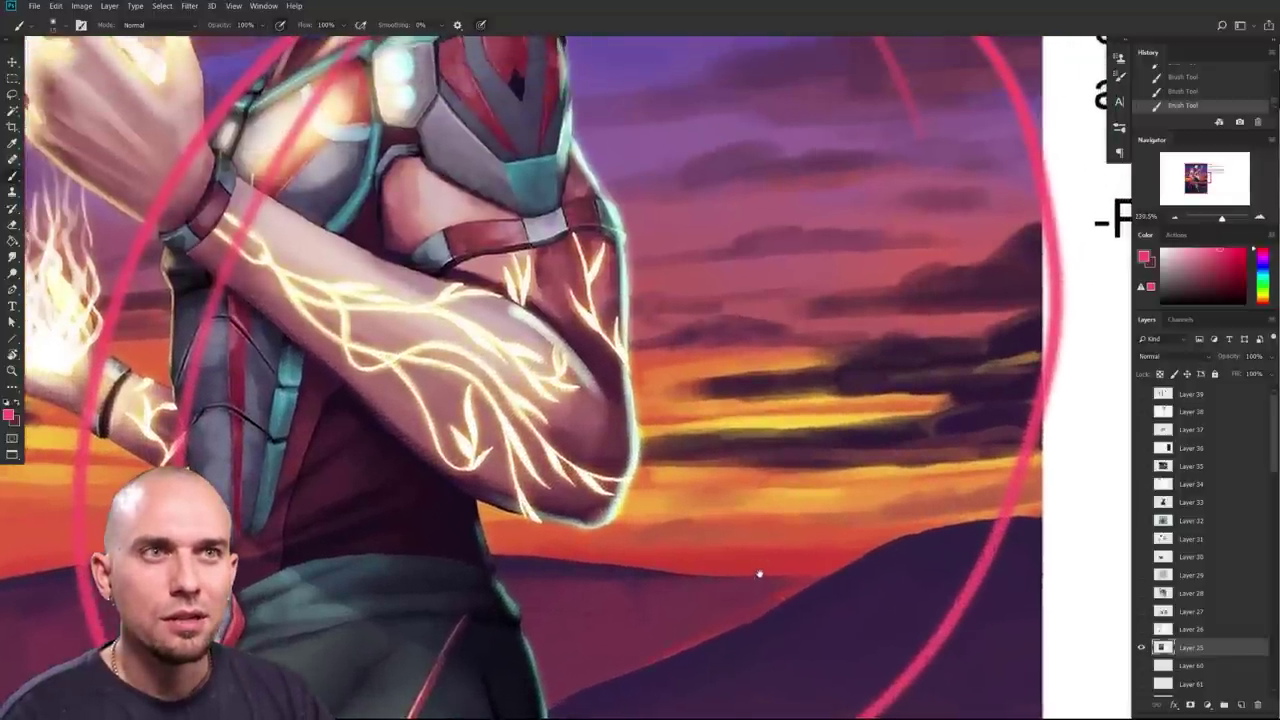
scroll(759, 574, "down", 5)
key("ctrl+z")
Step: Set the painting colour to a pale cream and enlarge the brush
left_click_drag(877, 521, 806, 456)
left_click_drag(1194, 251, 1165, 243)
left_click(1265, 295)
left_click_drag(1265, 295, 1265, 299)
left_click_drag(888, 405, 868, 411)
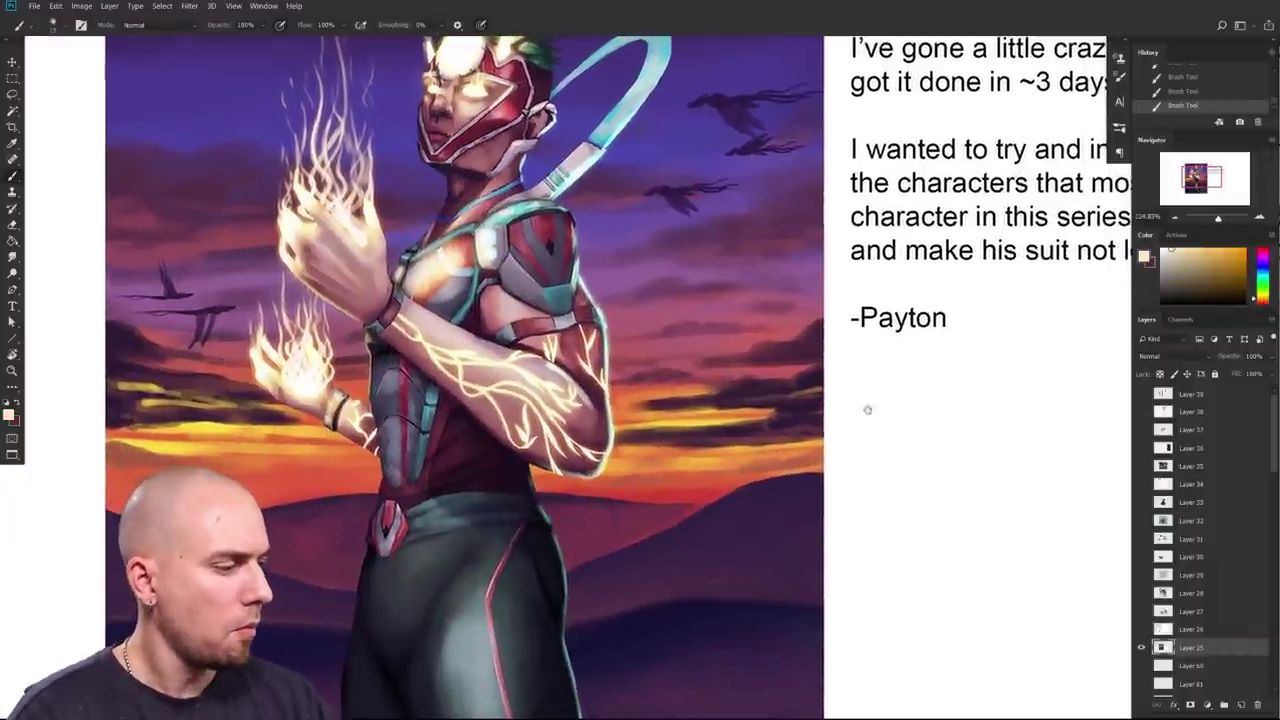
key("]")
key("]")
key("]")
key("]")
key("]")
key("]")
key("]")
key("]")
mouse_move(804, 448)
left_mouse_down()
mouse_move(690, 470)
mouse_move(735, 490)
mouse_move(725, 462)
mouse_move(755, 428)
mouse_move(728, 420)
left_mouse_up()
mouse_move(852, 470)
left_mouse_down()
mouse_move(797, 470)
mouse_move(810, 470)
left_mouse_up()
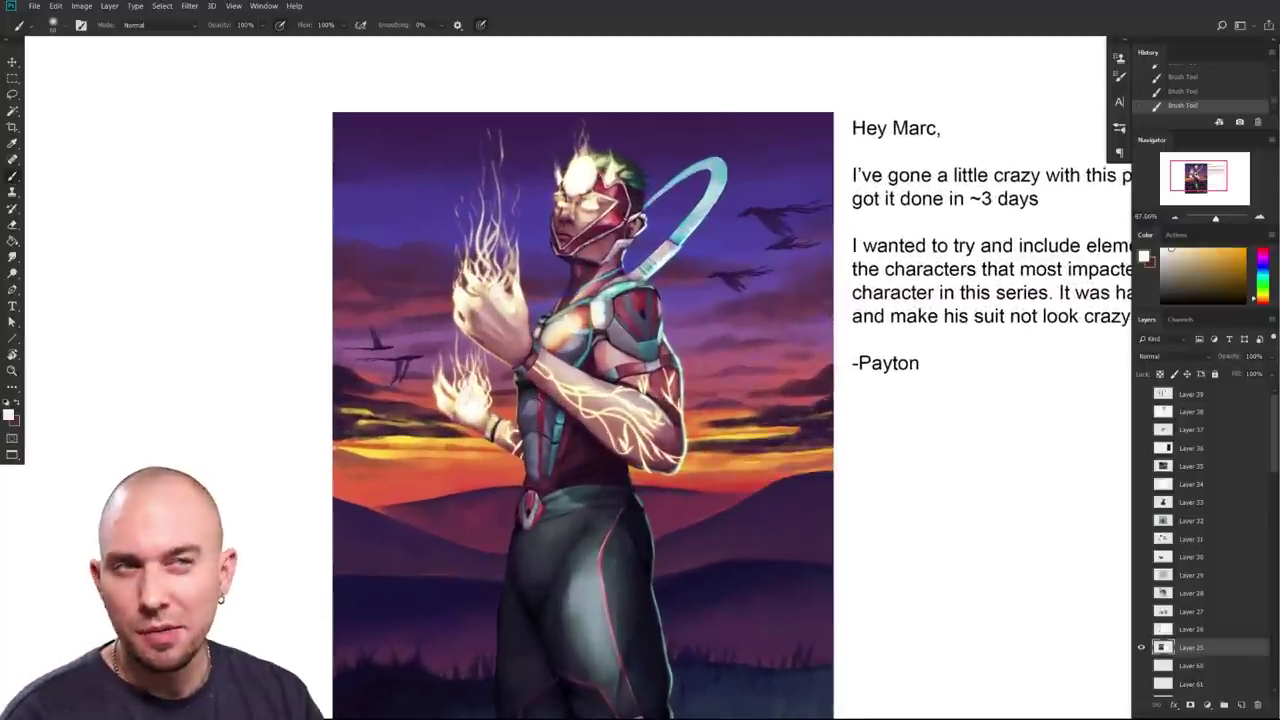
Step: Lasso several cloud-shaped areas of the sunset sky between the hero's elbow and the illustration's right edge
scroll(790, 466, "up", 1)
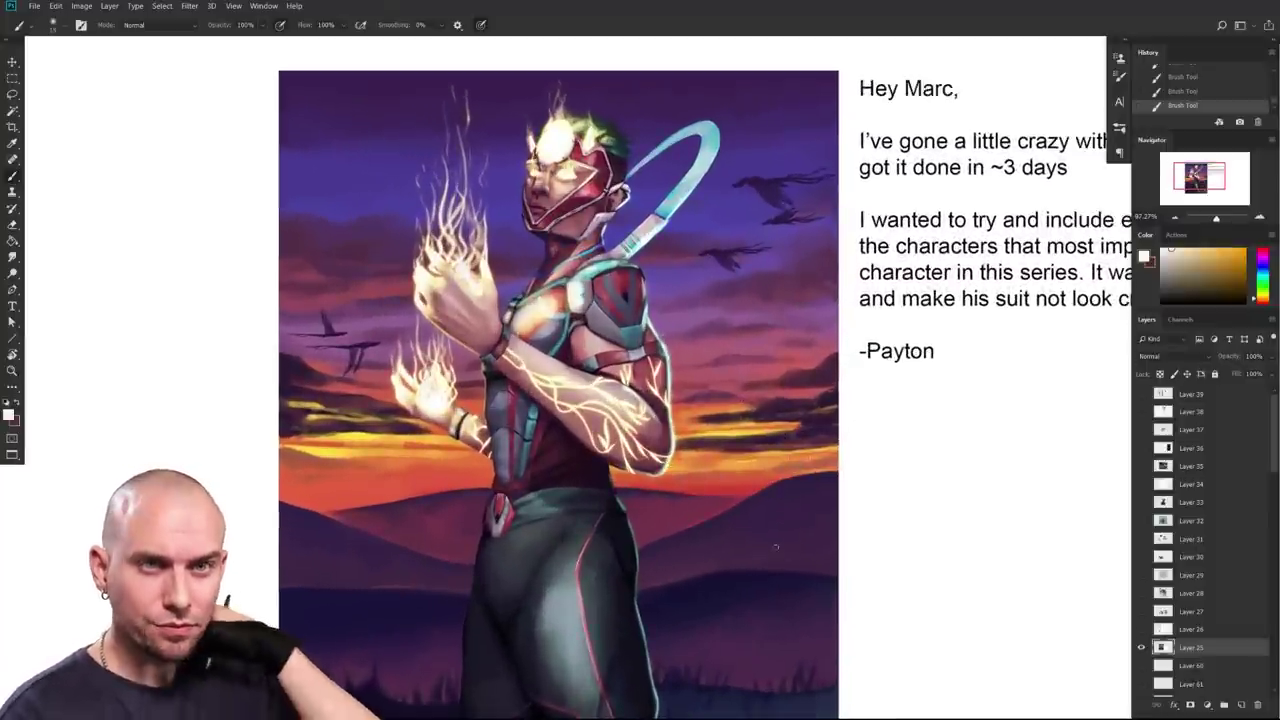
left_click_drag(914, 456, 840, 486)
key("l")
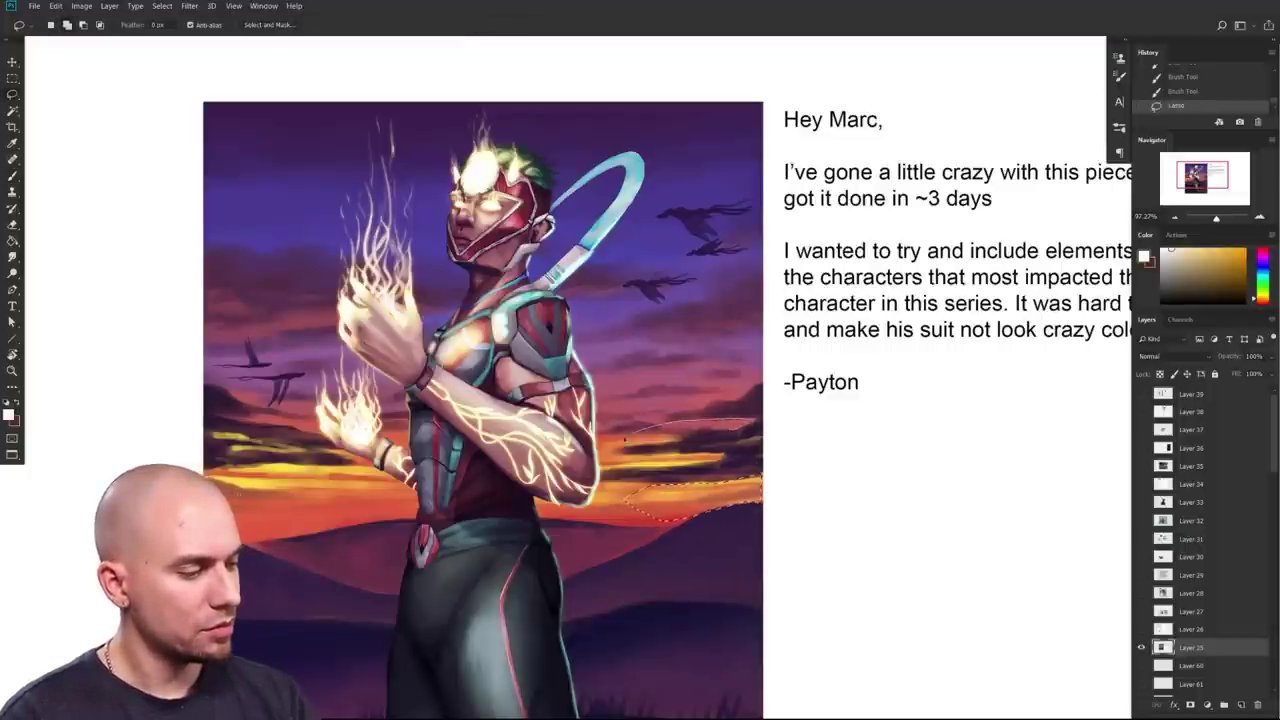
left_click_drag(742, 432, 745, 418)
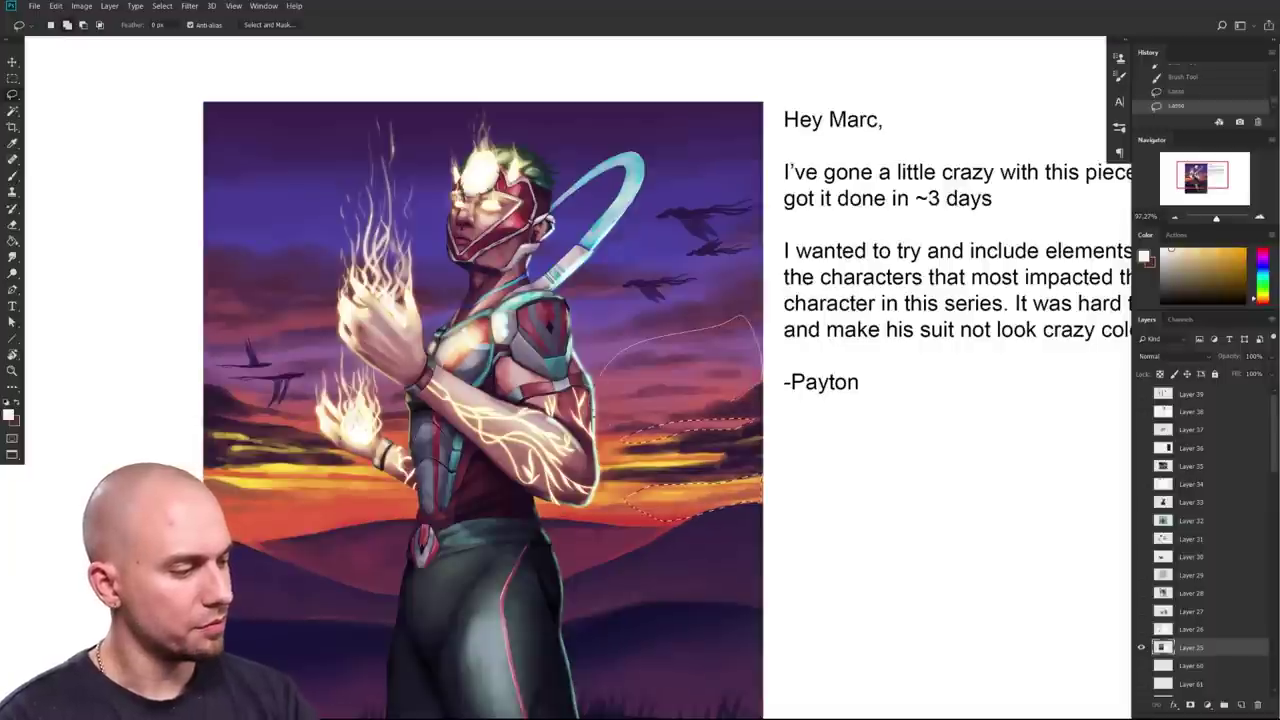
key("b")
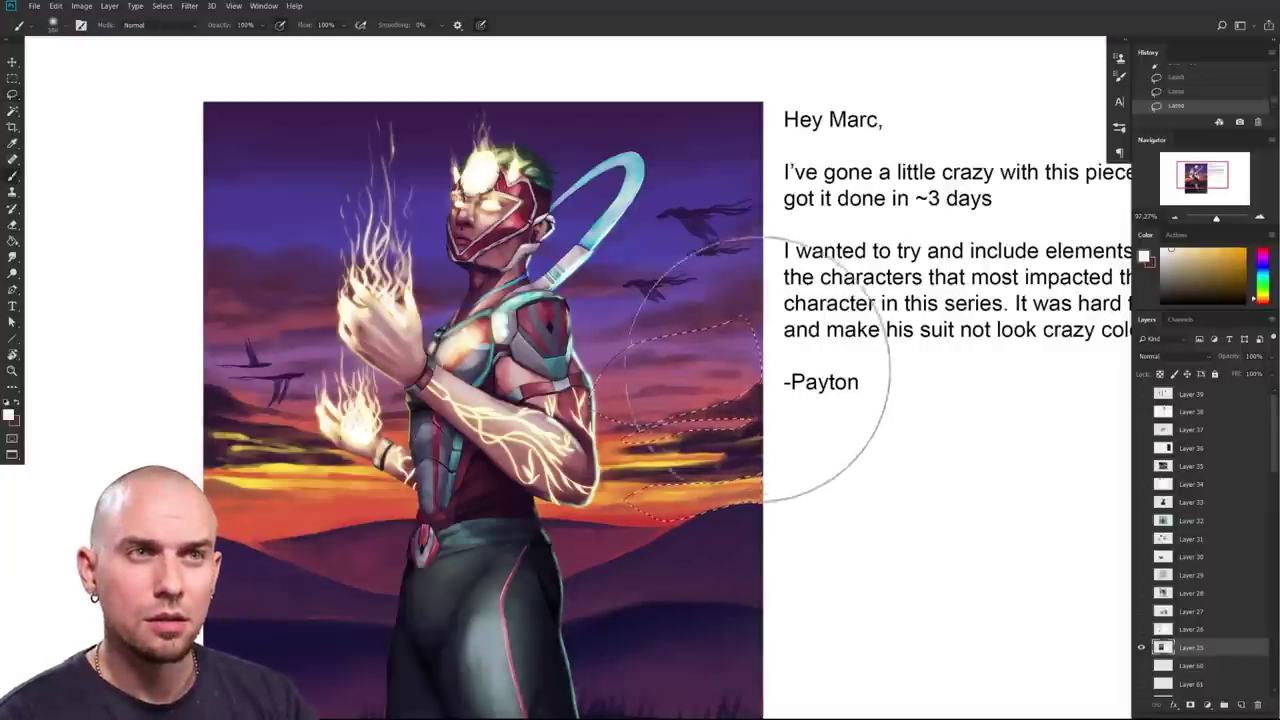
Step: Add a layer above the illustration and try a pale stroke in Overlay brush mode, returning the brush to Normal
left_click(150, 25)
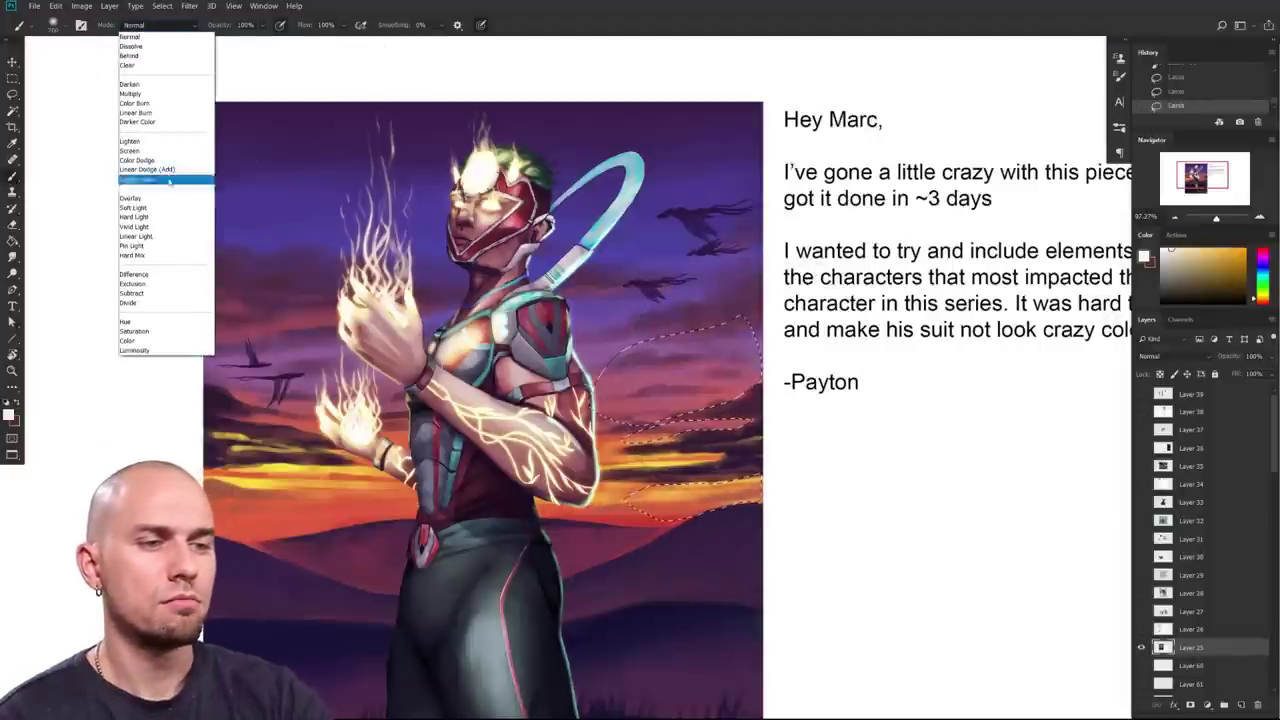
left_click(150, 197)
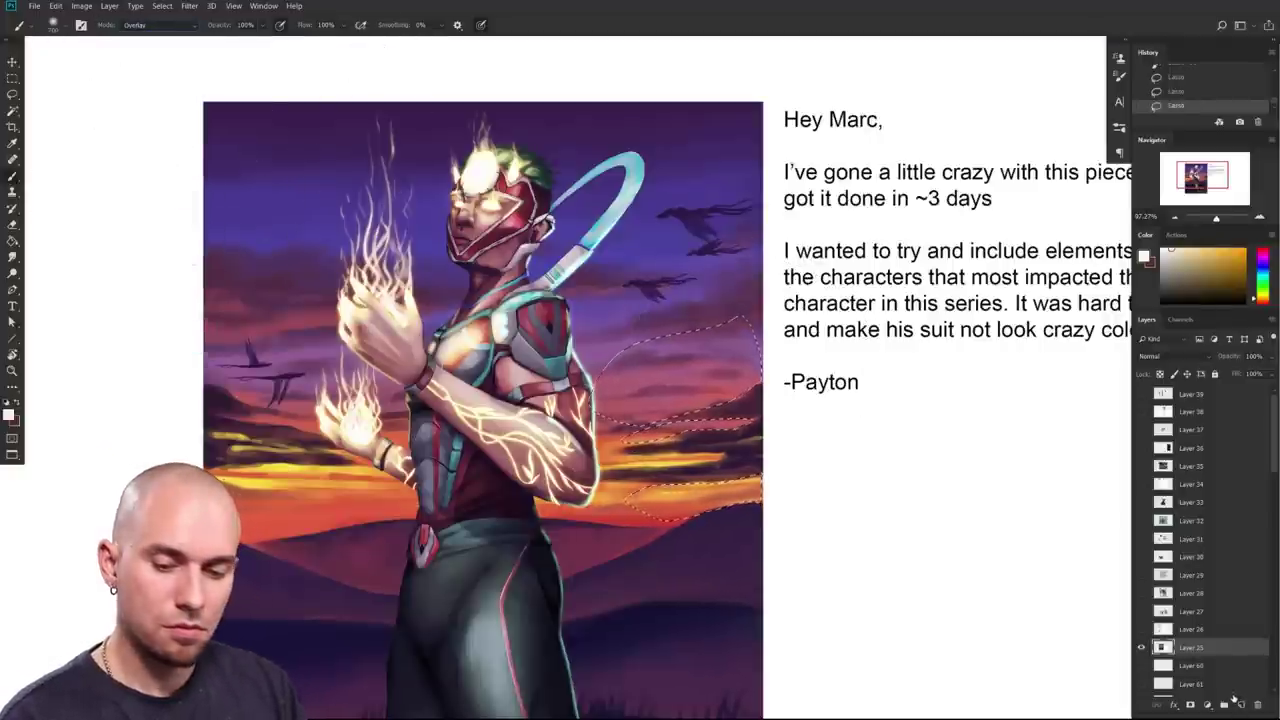
left_click(1240, 706)
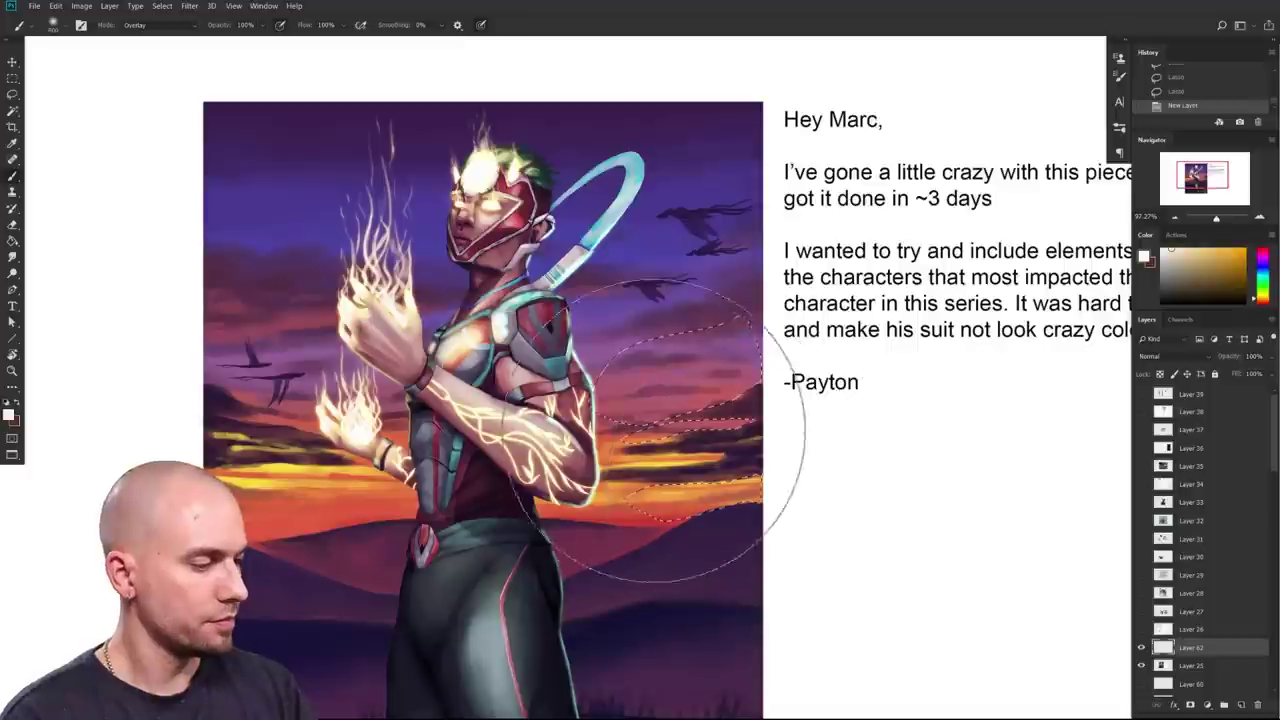
left_click_drag(671, 443, 690, 400)
left_click(166, 28)
left_click(179, 36)
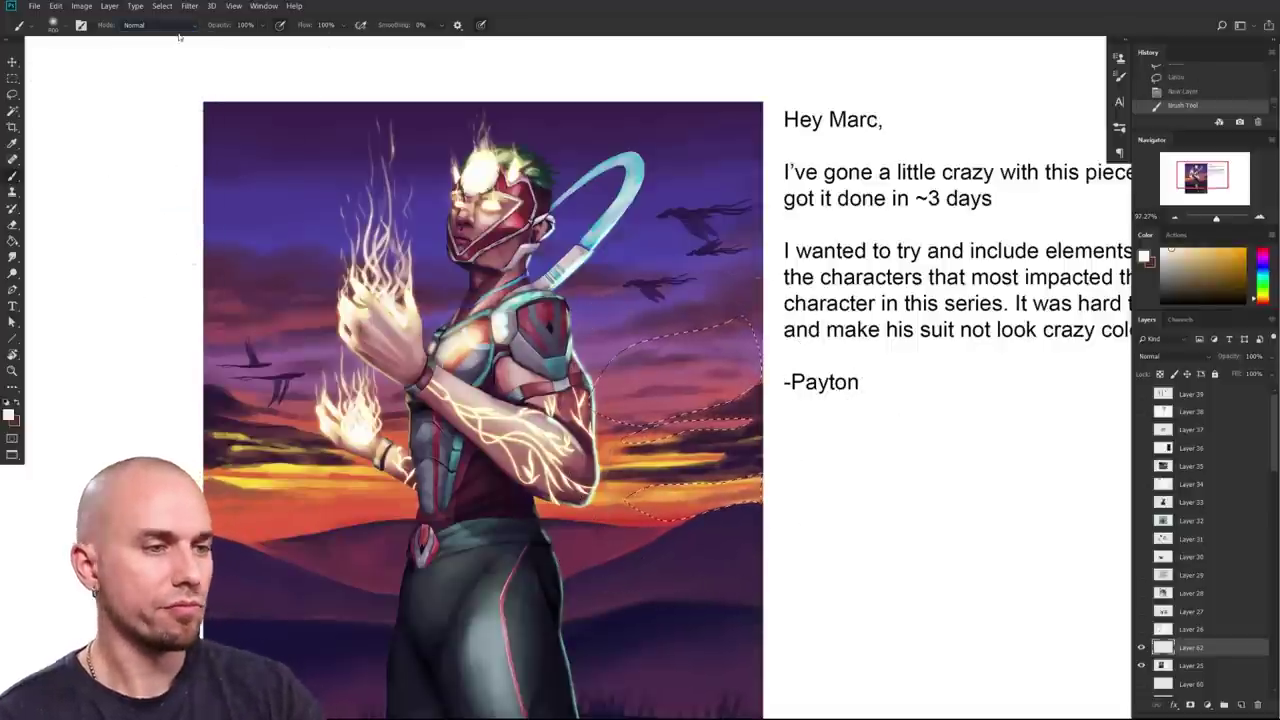
Step: Set the new layer's blending mode to Overlay, brighten the selected sky areas with pale strokes, and clear the selection
left_click(1186, 360)
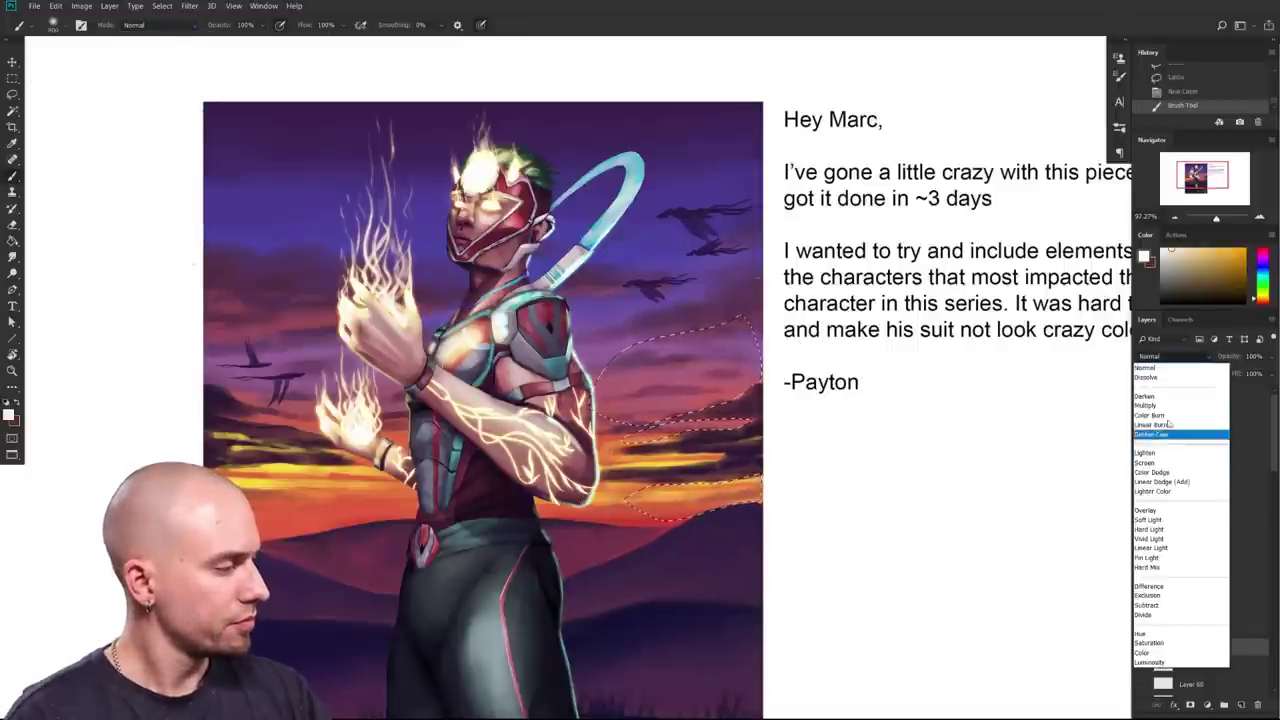
left_click(1146, 510)
scroll(690, 420, "right", 1)
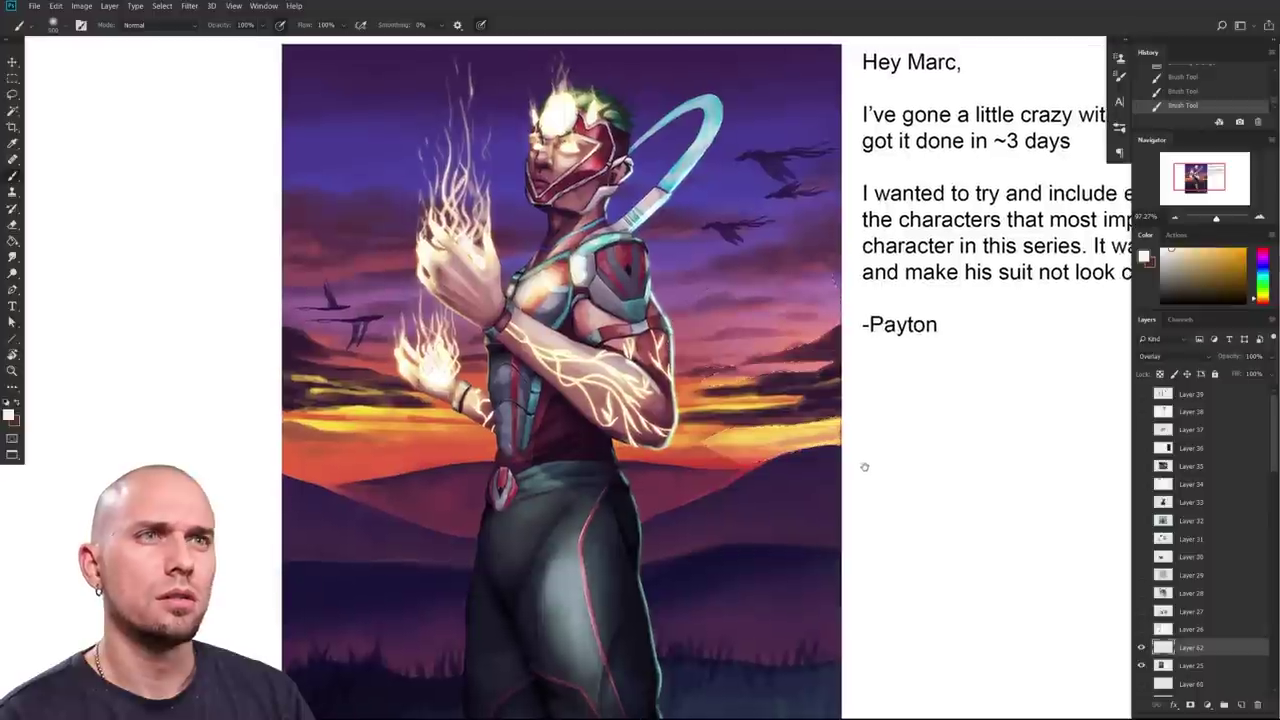
key("ctrl+d")
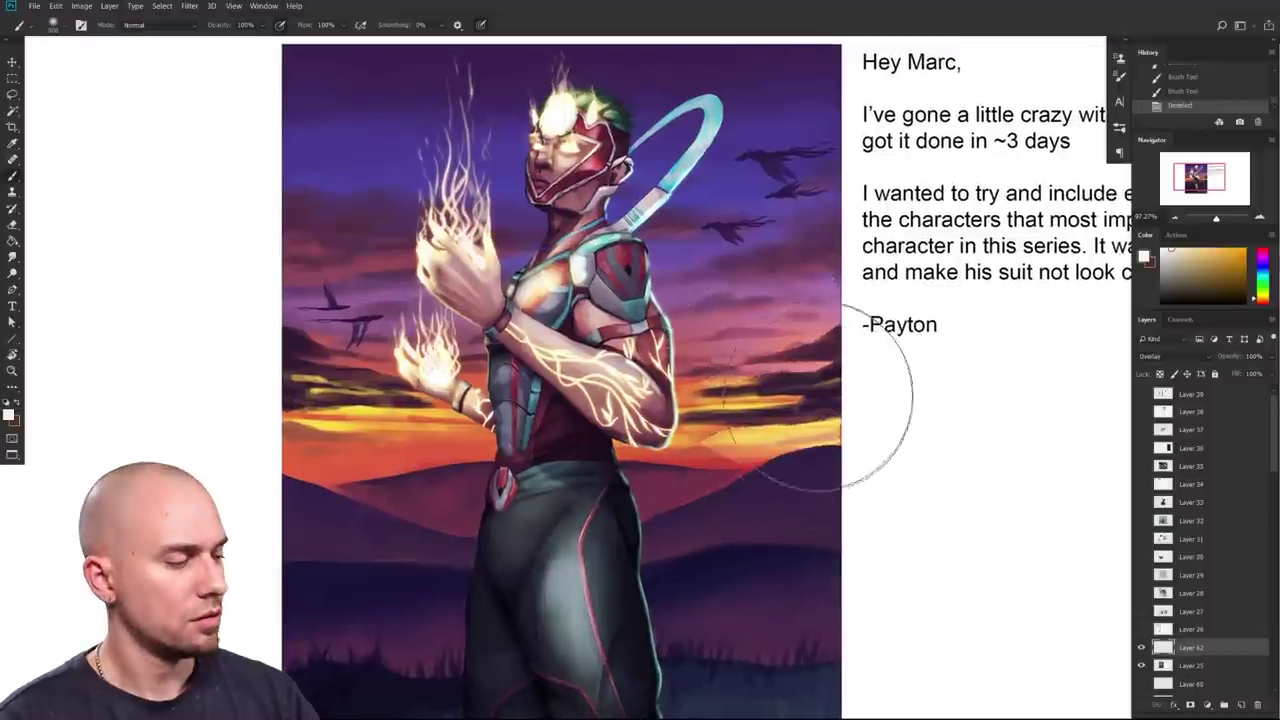
Step: Paint soft pale glow over the clouds and horizon at the illustration's right side, varying the brush size
left_click_drag(830, 435, 828, 430)
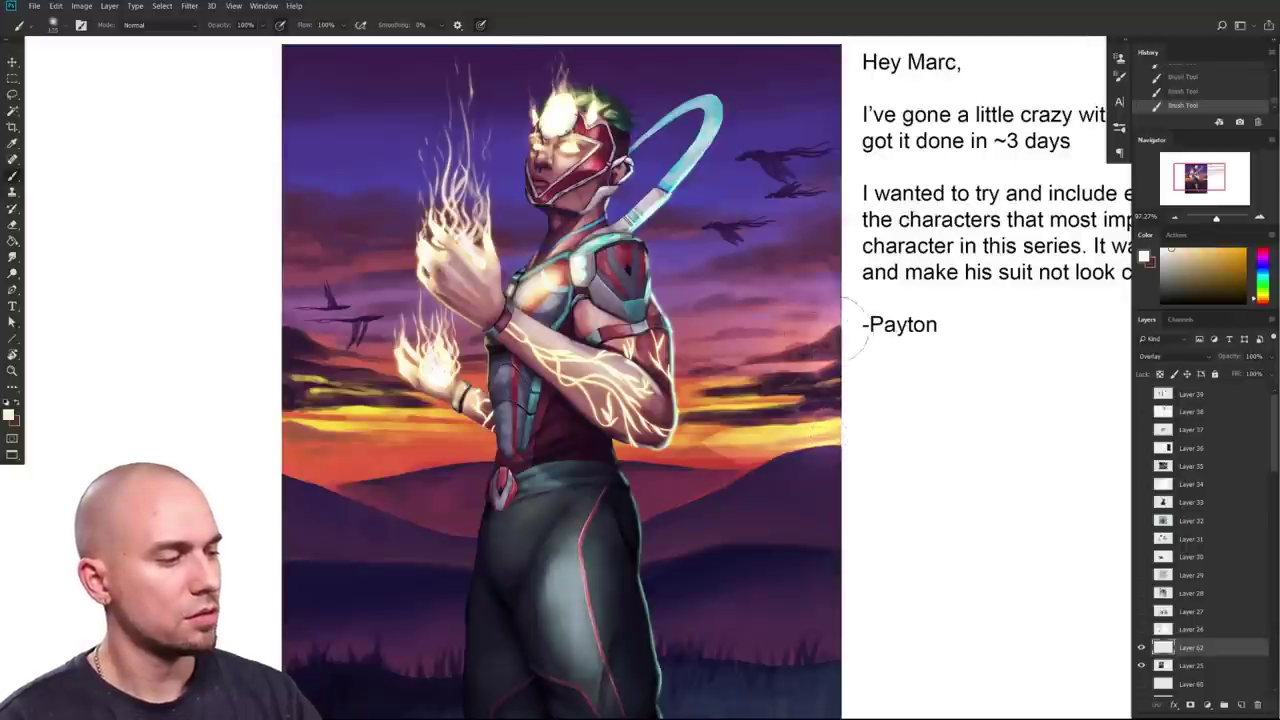
mouse_move(845, 463)
left_mouse_down()
mouse_move(859, 463)
mouse_move(833, 533)
mouse_move(831, 477)
left_mouse_up()
key("bracketright")
key("bracketright")
key("bracketright")
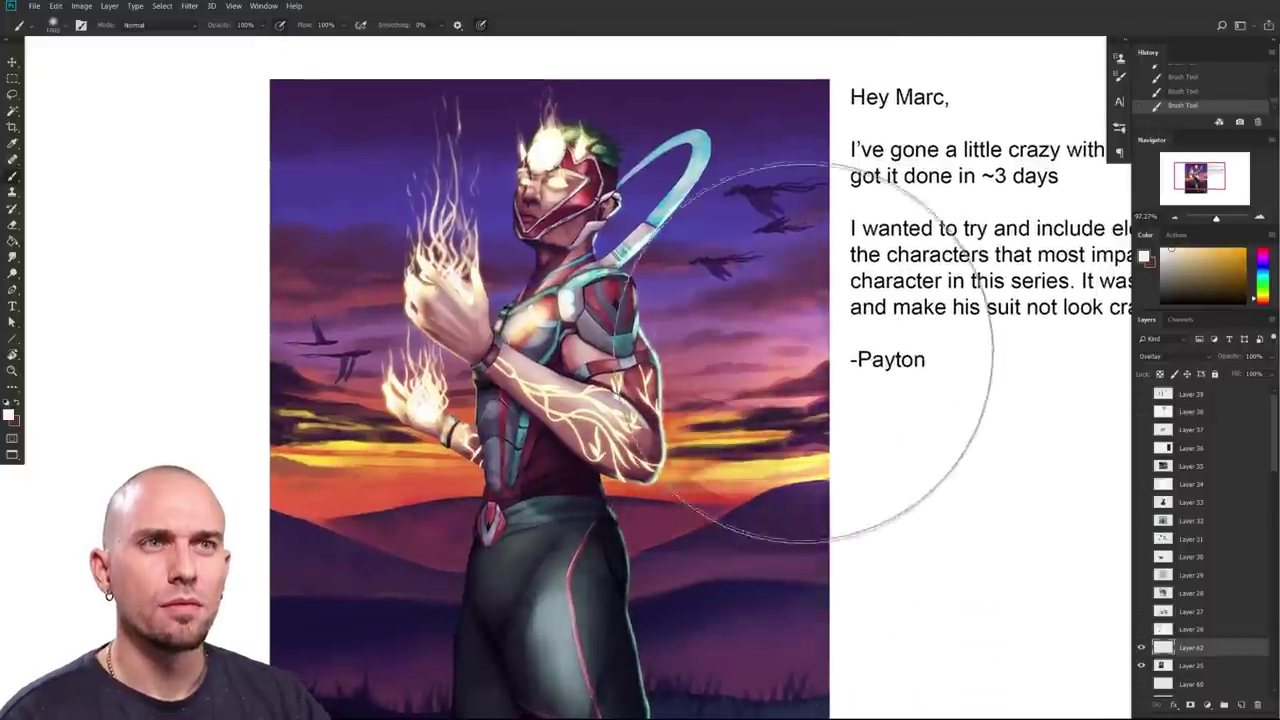
mouse_move(856, 542)
left_mouse_down()
mouse_move(851, 457)
mouse_move(837, 494)
left_mouse_up()
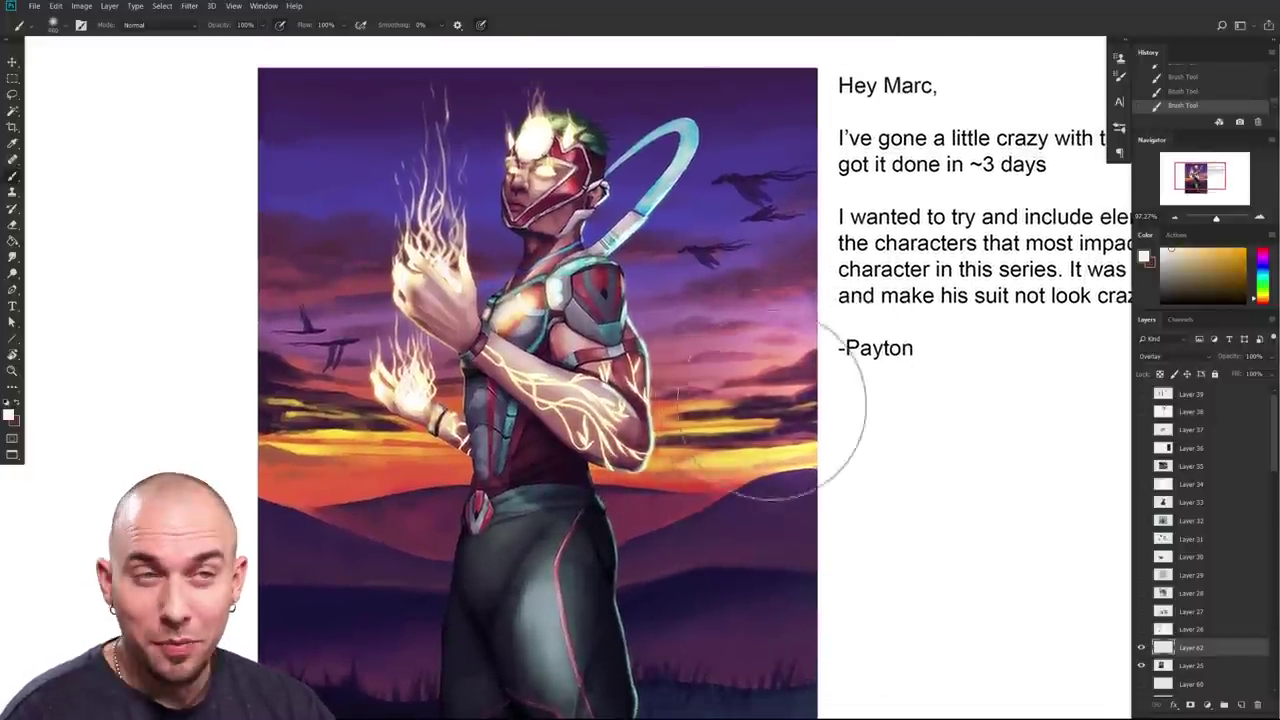
Step: Add a layer above the sky glow, switch to a smaller textured brush, and sample the pale teal rim light beside the hero's elbow
scroll(857, 506, "down", 3)
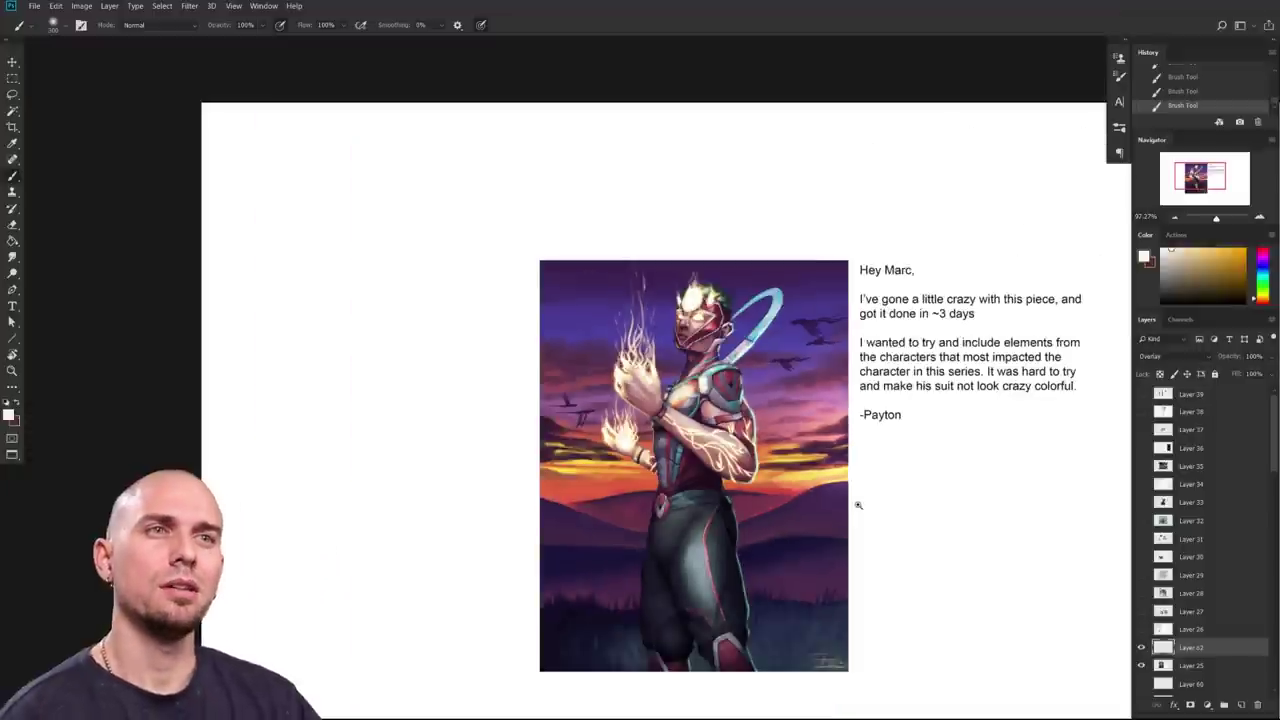
scroll(888, 441, "up", 3)
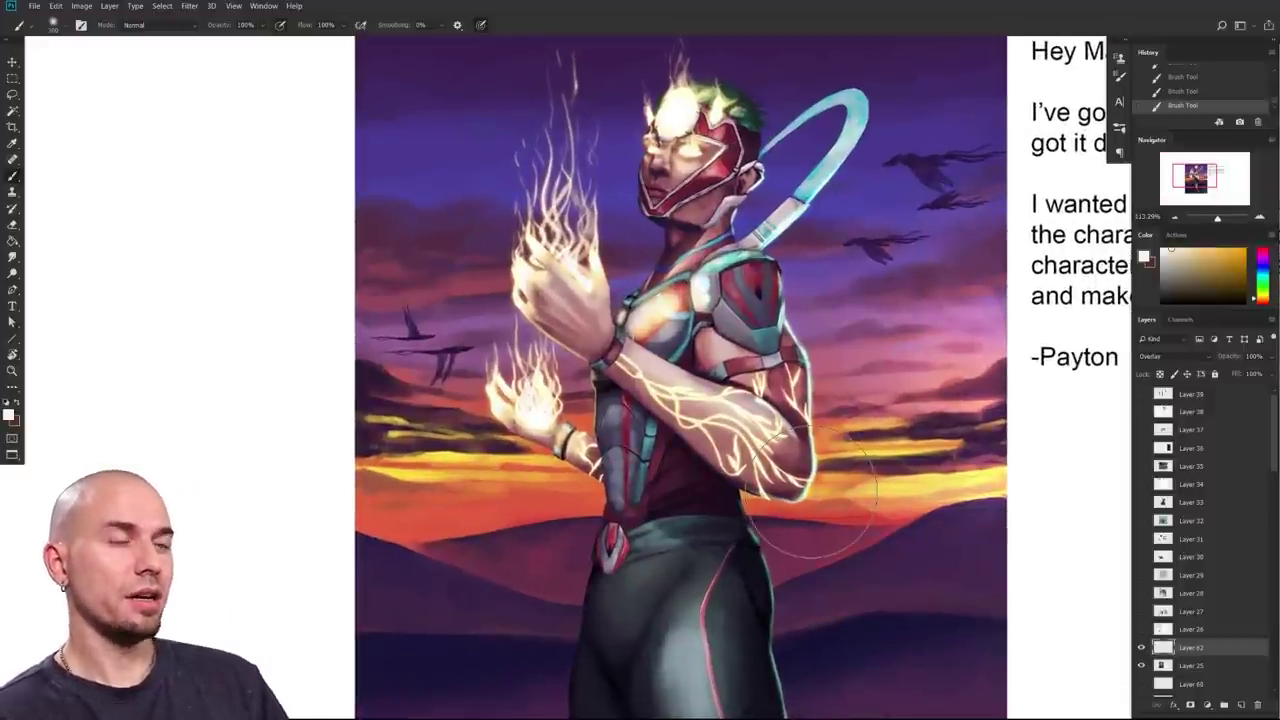
right_click(811, 491)
left_click(717, 486)
left_click_drag(523, 590, 470, 570)
key("bracketleft")
left_click(1243, 706)
left_click_drag(1026, 626, 877, 631)
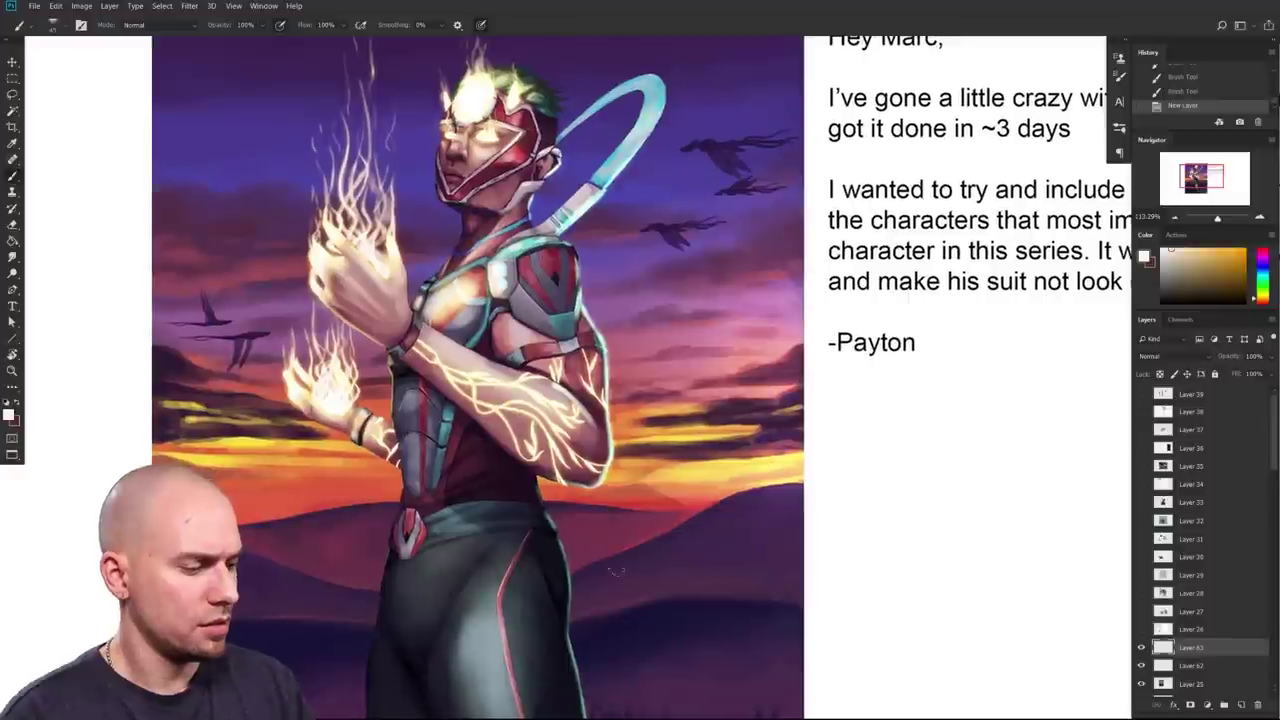
left_click_drag(615, 486, 590, 437)
left_click(588, 394, "alt")
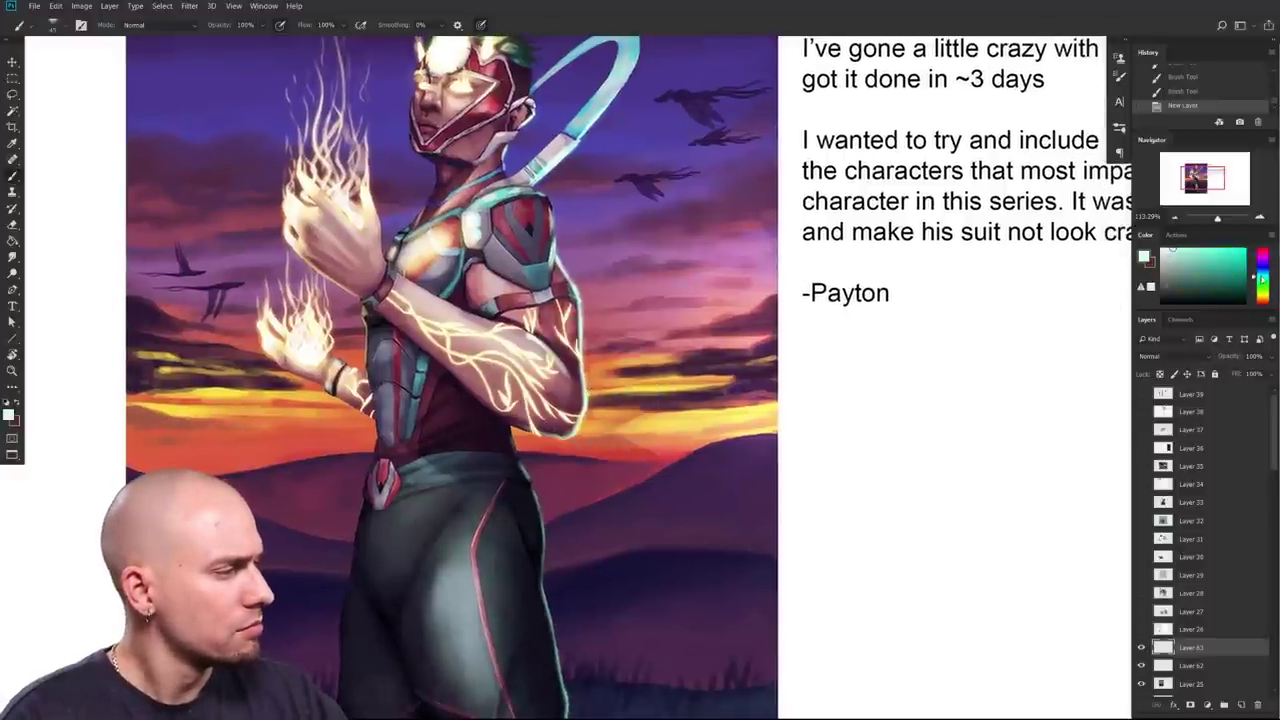
Step: Paint thin pale teal rim light along the back edge of the hero's waist and hip
left_click_drag(507, 440, 536, 522)
left_click_drag(524, 466, 543, 537)
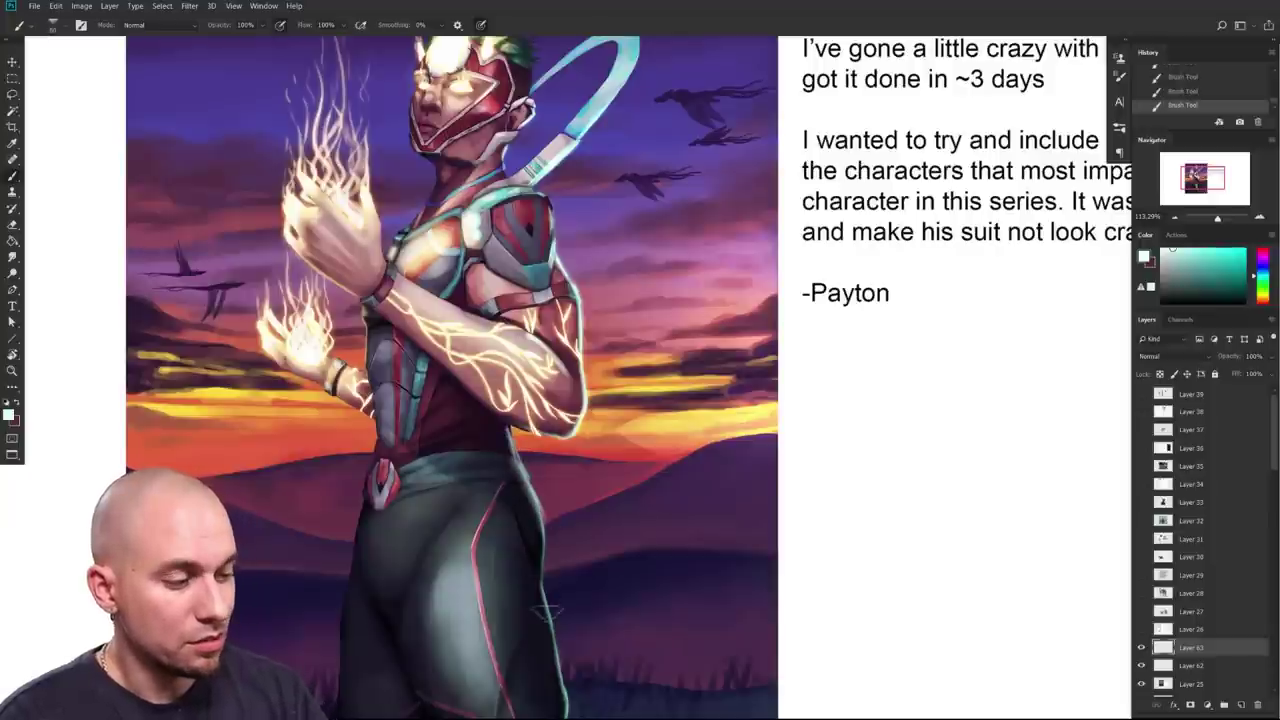
key("bracketright")
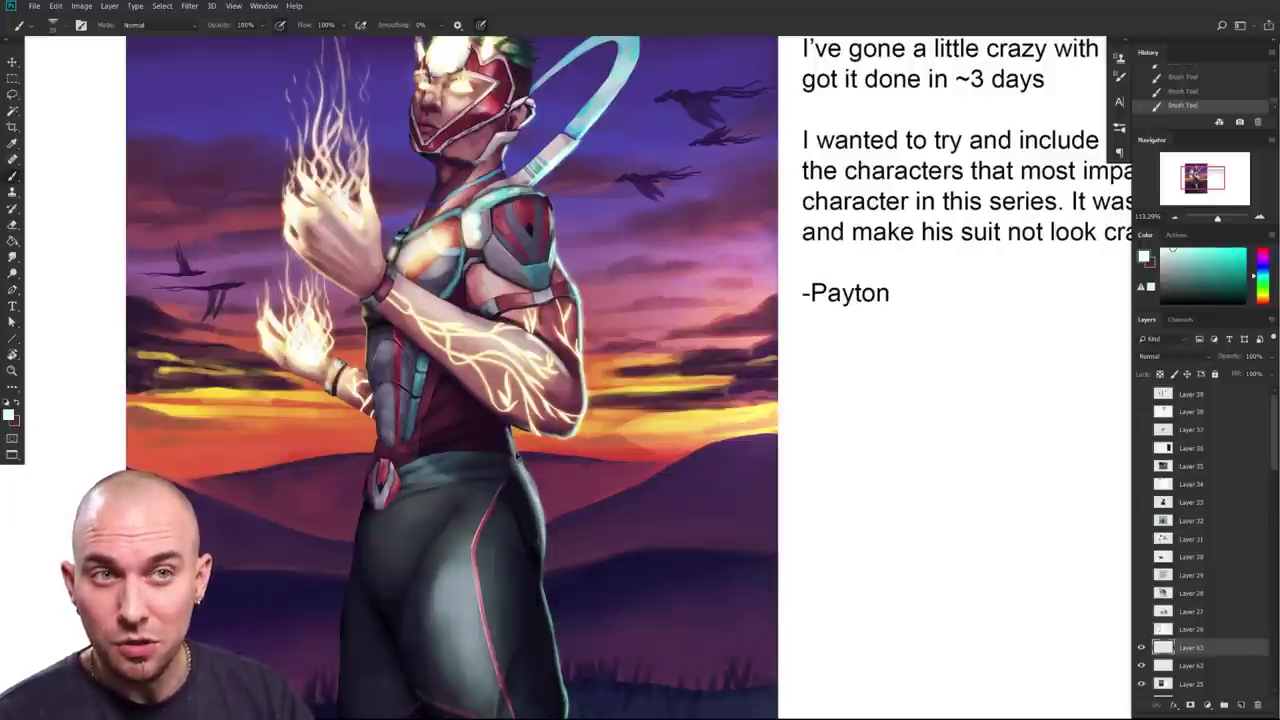
left_click_drag(520, 465, 544, 554)
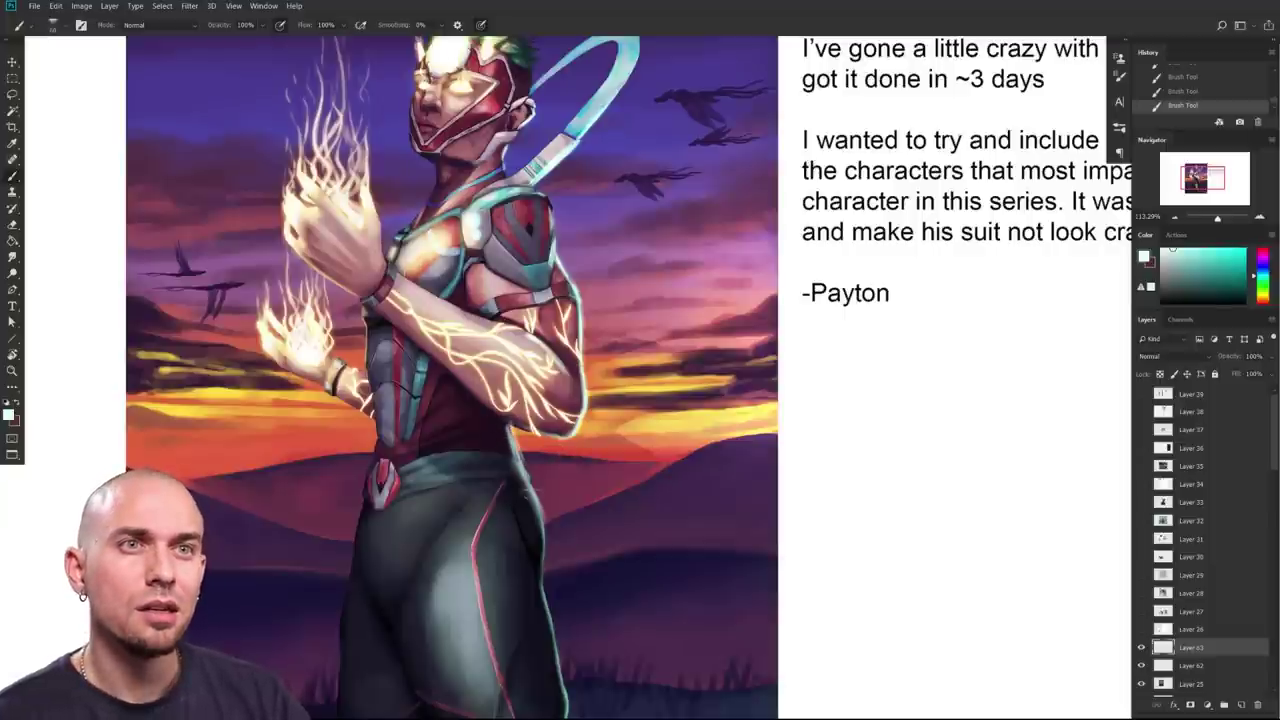
Step: Extend the pale rim light down the back of the trouser leg to the knee armor, adjusting the brush size
scroll(530, 510, "down", 3)
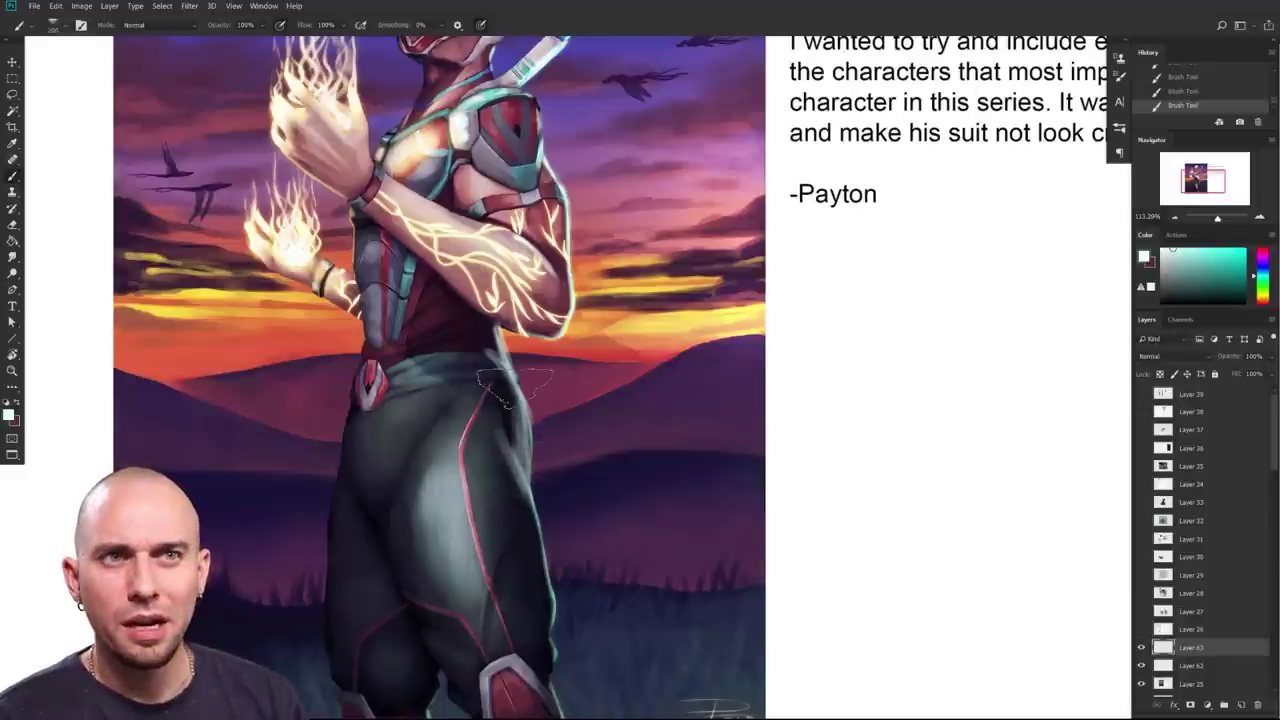
mouse_move(518, 463)
left_mouse_down()
mouse_move(553, 590)
mouse_move(547, 529)
left_mouse_up()
key("]")
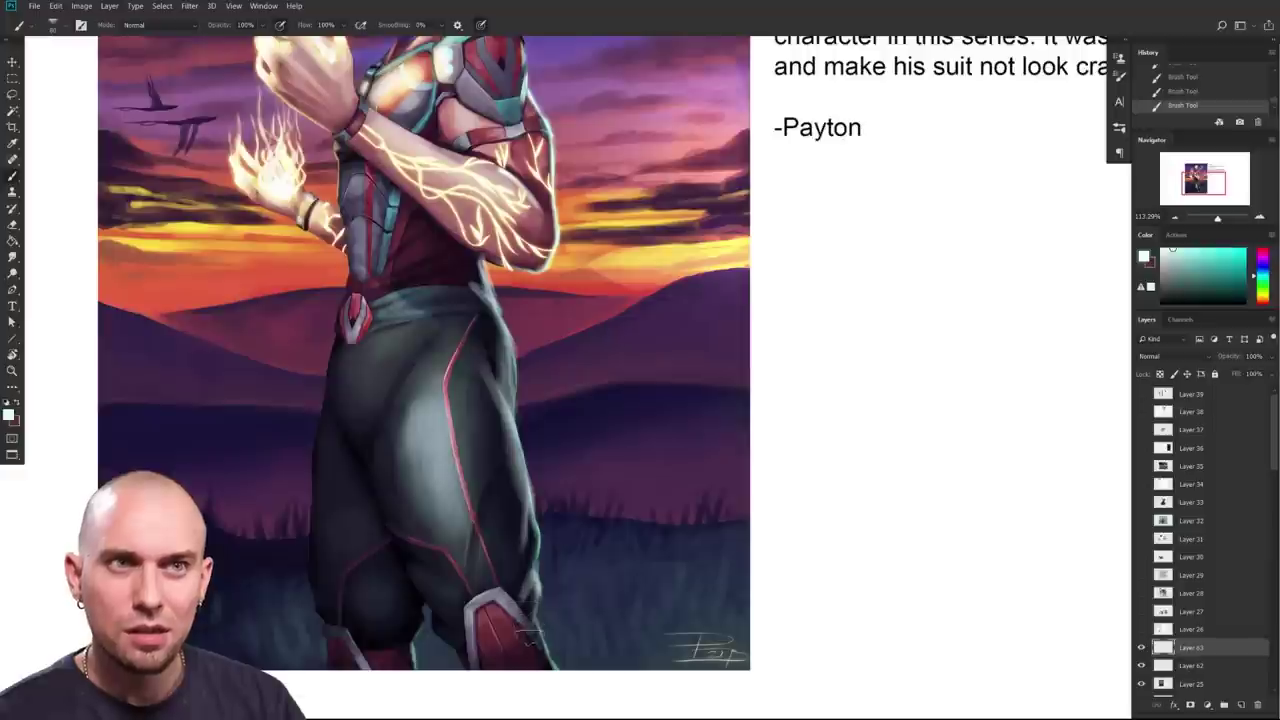
key("]")
key("]")
mouse_move(718, 512)
left_mouse_down()
mouse_move(660, 517)
mouse_move(600, 500)
left_mouse_up()
mouse_move(666, 468)
left_mouse_down()
mouse_move(671, 606)
mouse_move(679, 592)
left_mouse_up()
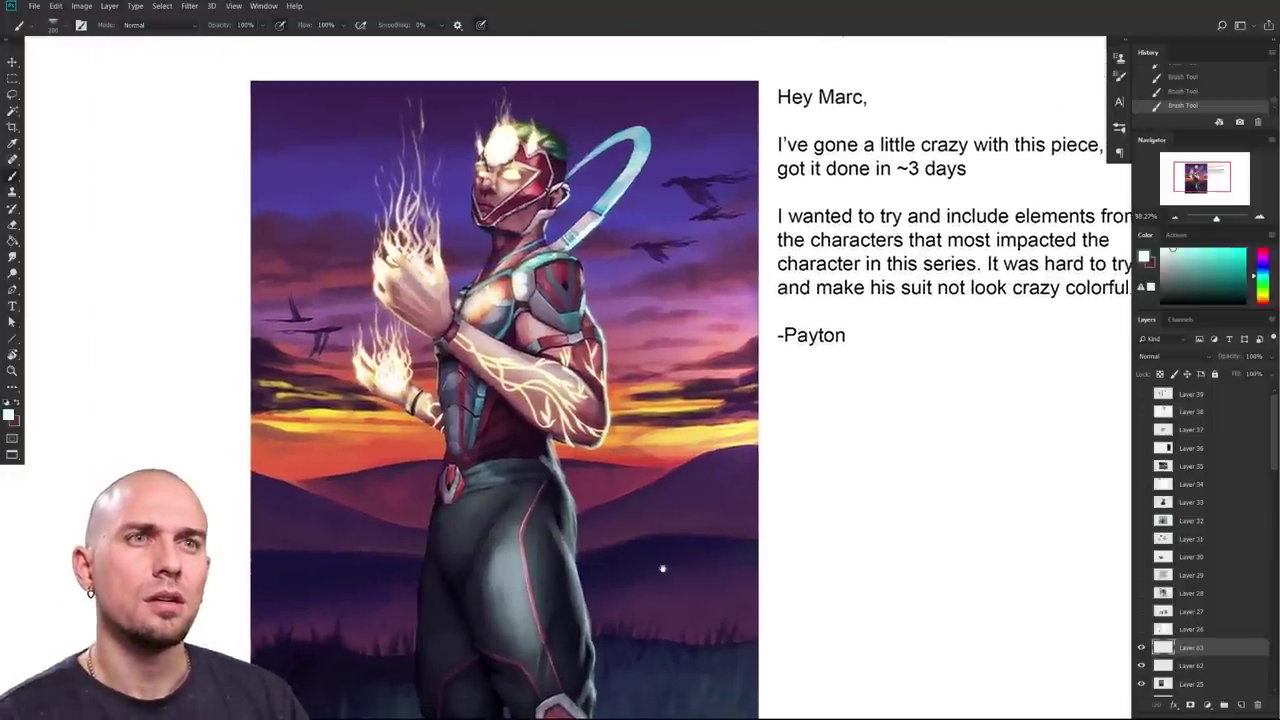
Step: Examine the rim lighting over the whole figure, comparing the legs with the head, shoulder and arm
scroll(677, 600, "up", 3)
scroll(691, 430, "down", 2)
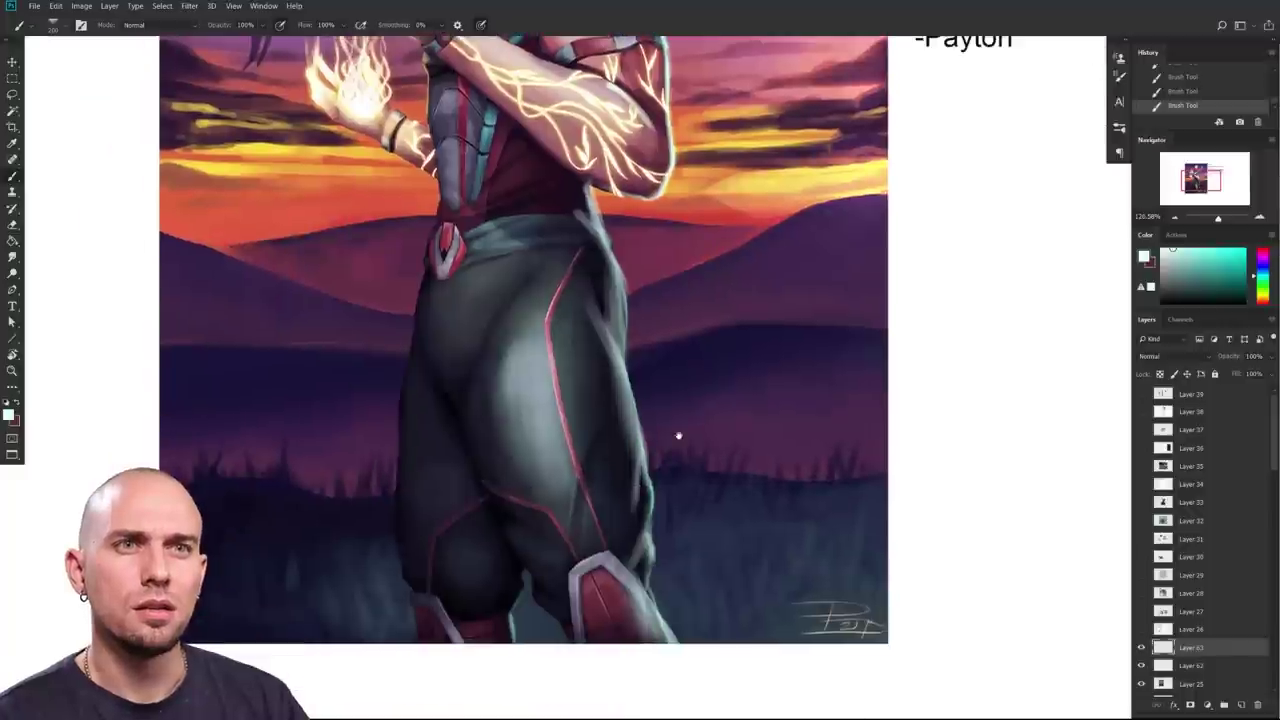
scroll(680, 437, "up", 6)
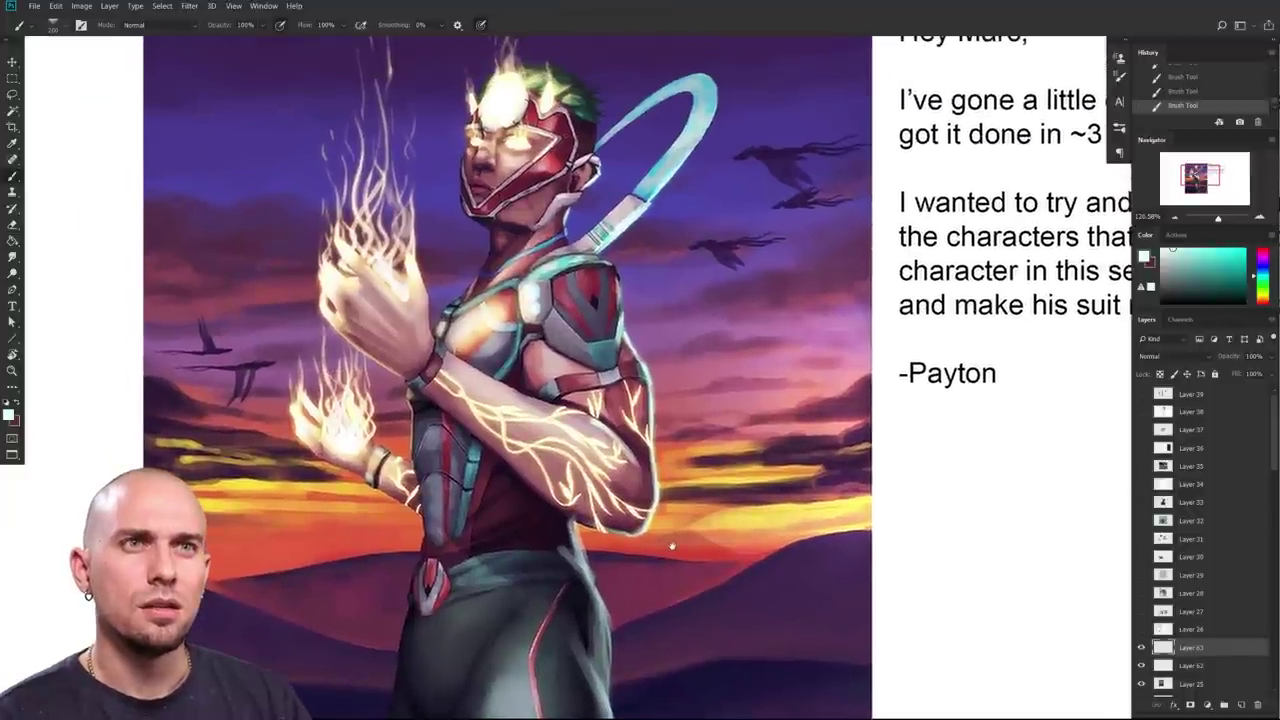
scroll(672, 546, "up", 2)
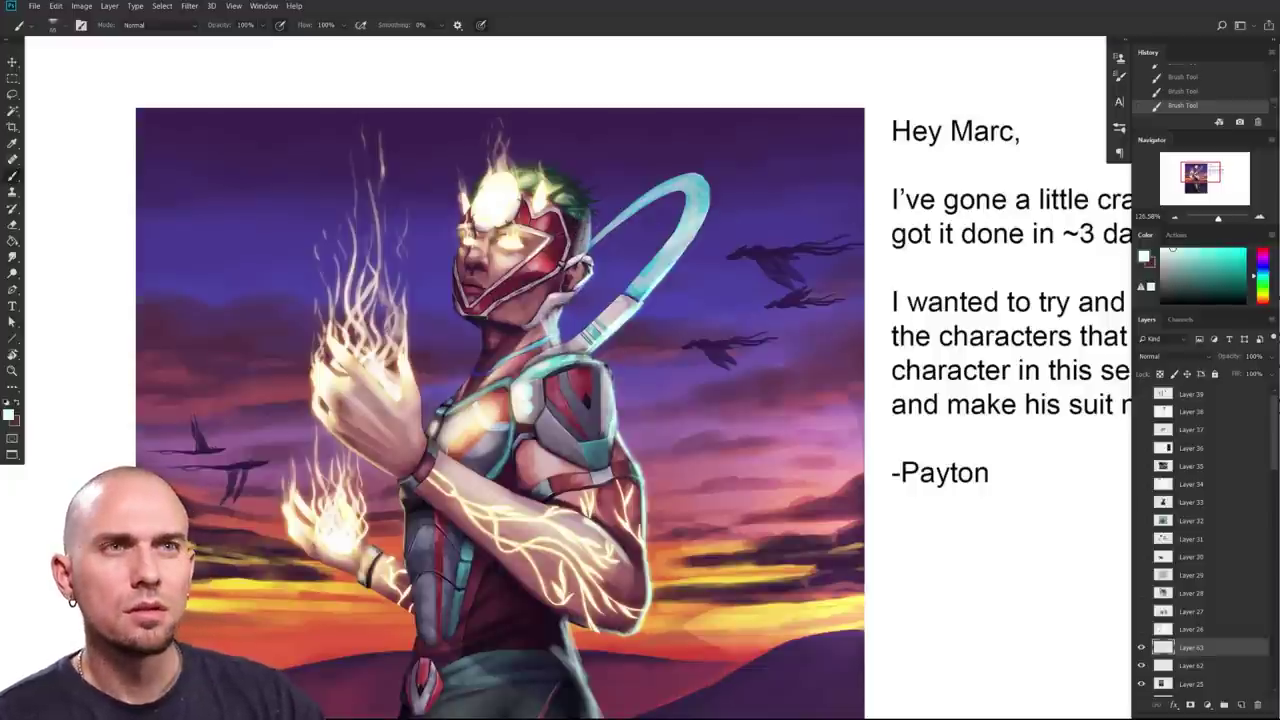
scroll(745, 472, "down", 5)
left_click_drag(745, 472, 700, 373)
scroll(727, 495, "up", 3)
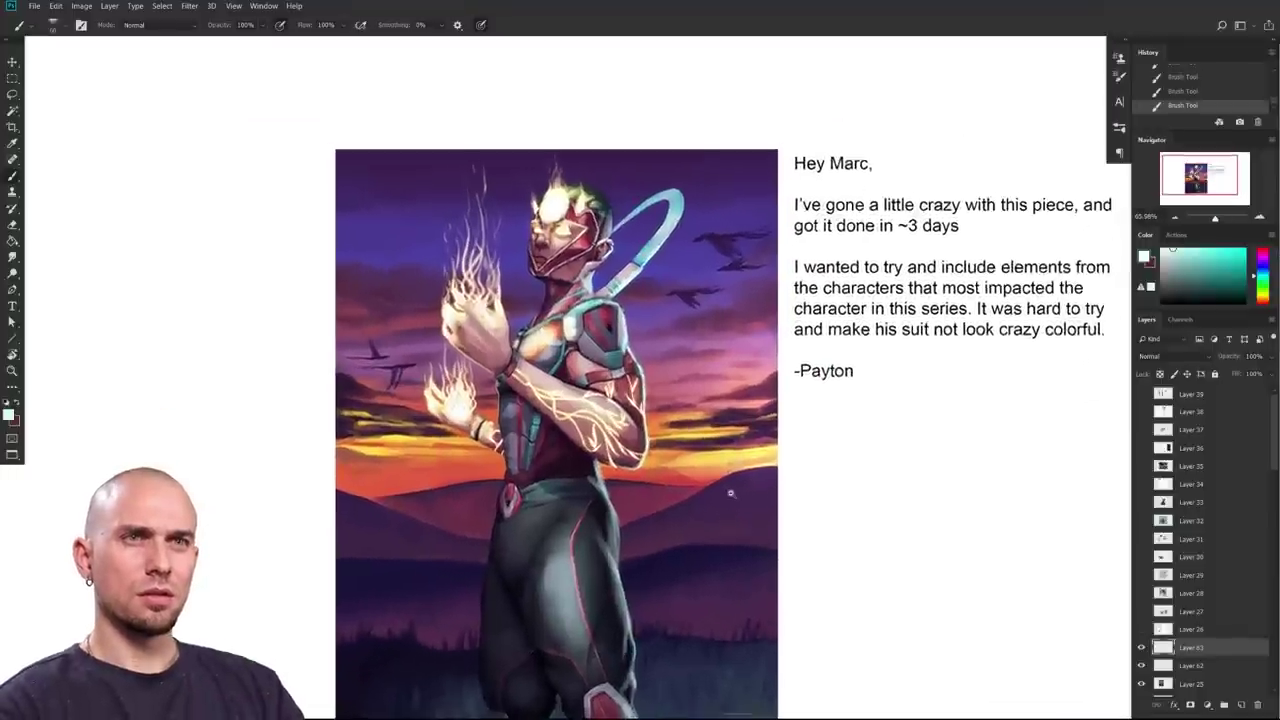
scroll(735, 480, "up", 3)
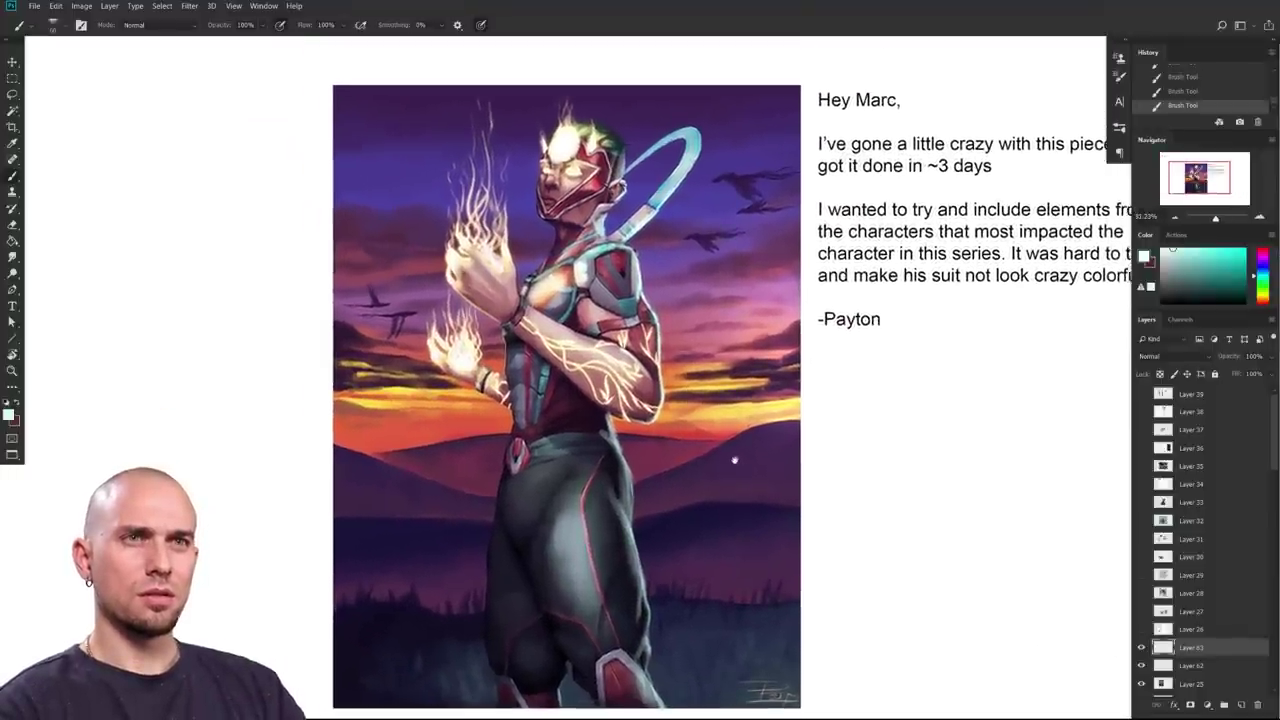
scroll(750, 451, "up", 2)
scroll(750, 451, "down", 1)
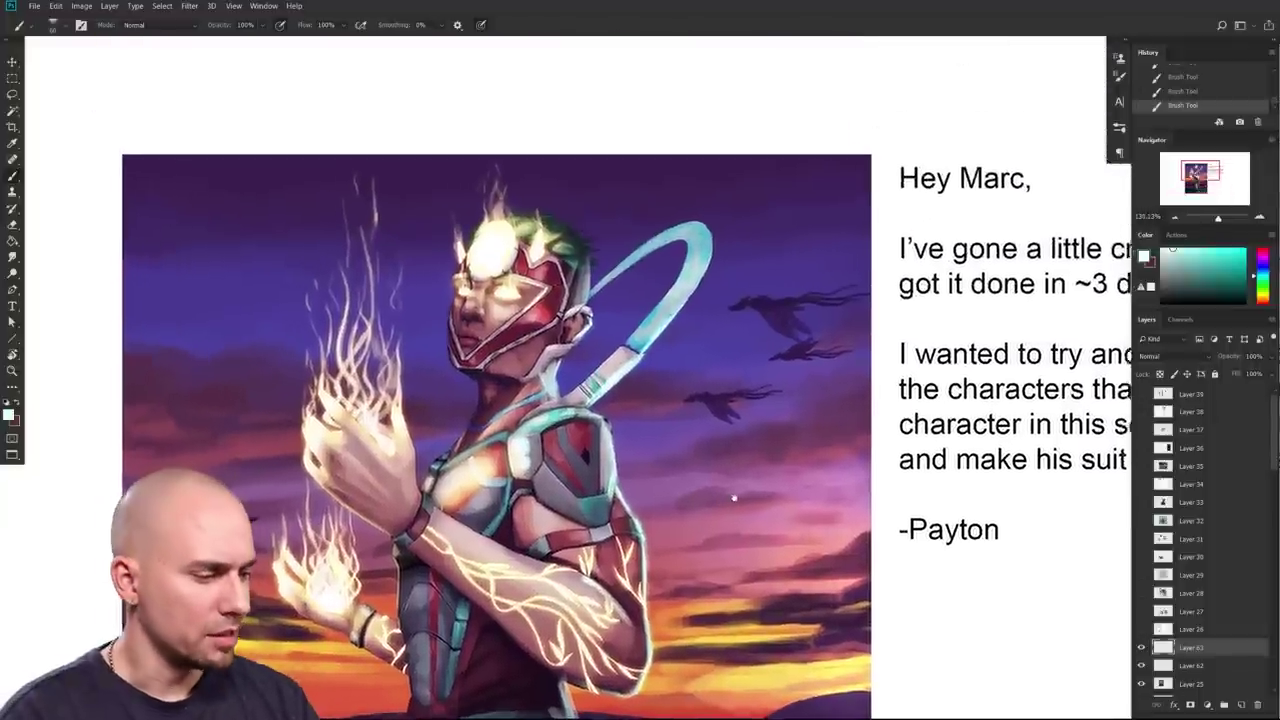
scroll(750, 451, "up", 4)
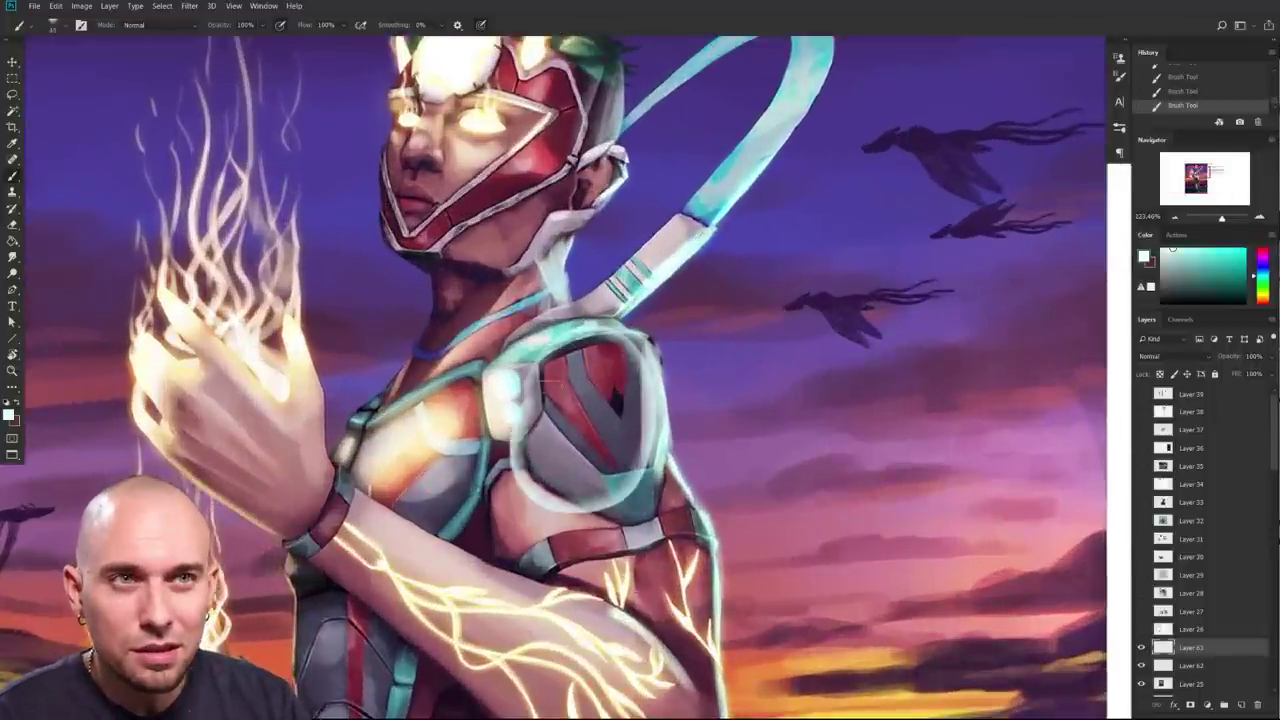
Step: Toggle the rim-light layer's visibility to compare the figure with and without it, leaving the layer visible
scroll(580, 420, "down", 6)
scroll(775, 303, "down", 1)
left_click_drag(775, 303, 749, 229)
left_click(1142, 648)
left_click(1142, 649)
left_click(1142, 649)
left_click(1142, 649)
left_click(1142, 649)
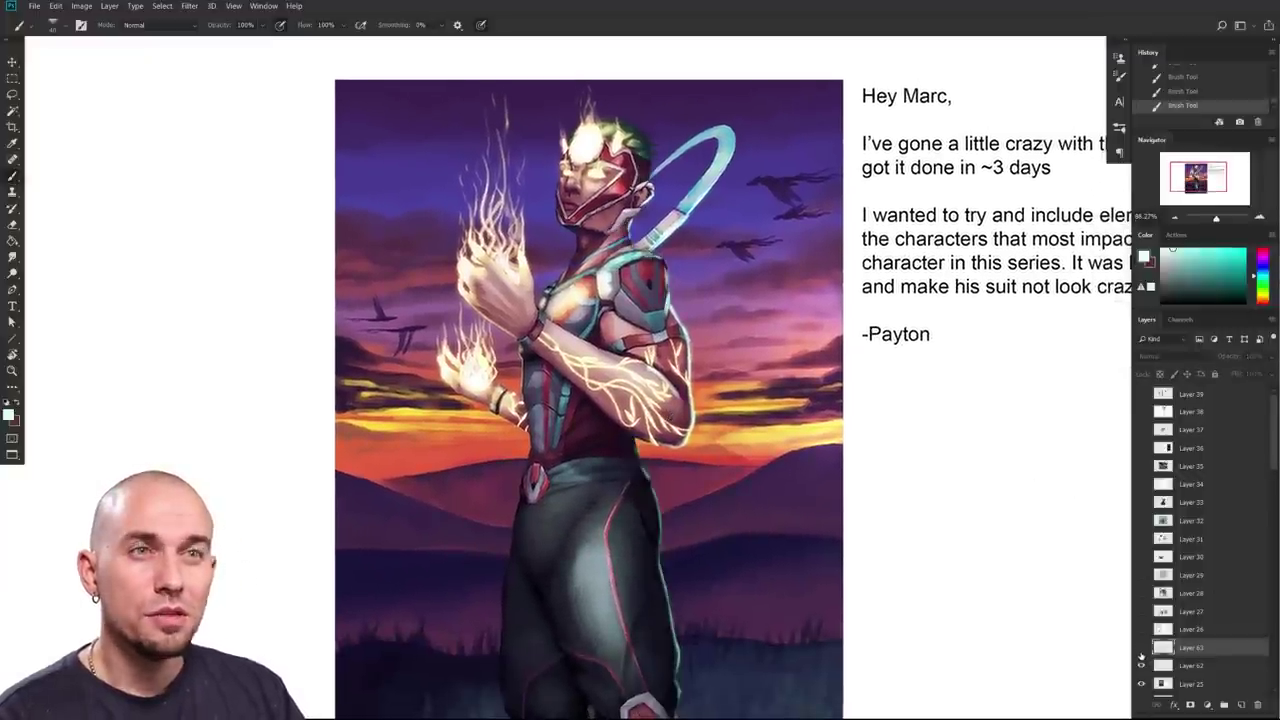
left_click(1141, 651)
mouse_move(806, 578)
left_mouse_down()
mouse_move(794, 520)
mouse_move(798, 556)
left_mouse_up()
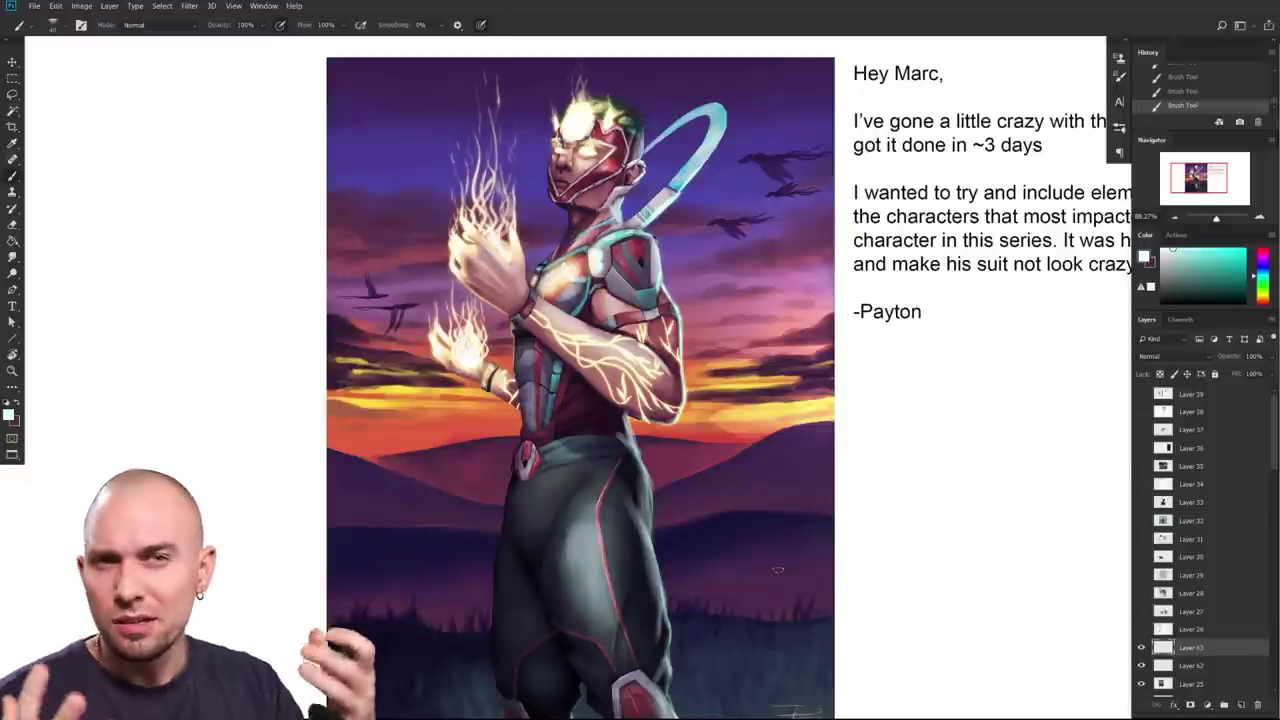
Step: Try painting light edge strokes along the outer side of the figure's trousers and undo them
left_click_drag(778, 570, 794, 470)
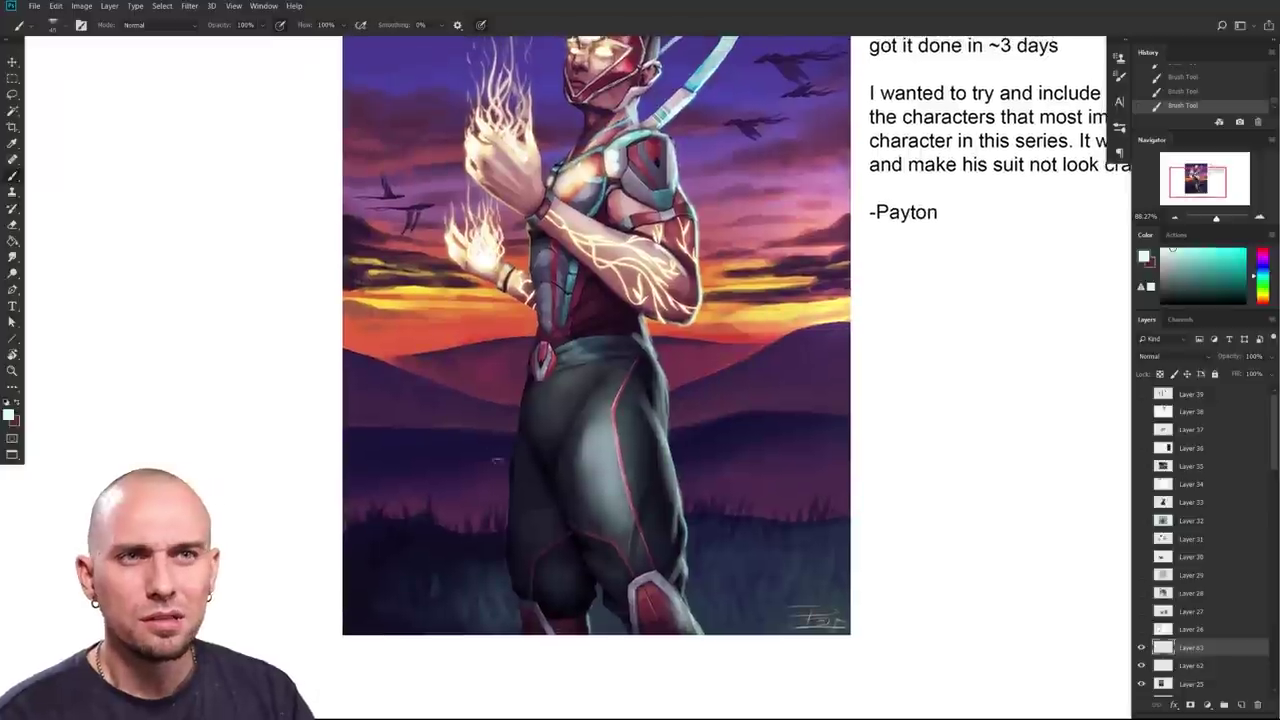
mouse_move(629, 531)
left_mouse_down()
mouse_move(603, 614)
mouse_move(729, 460)
mouse_move(682, 507)
left_mouse_up()
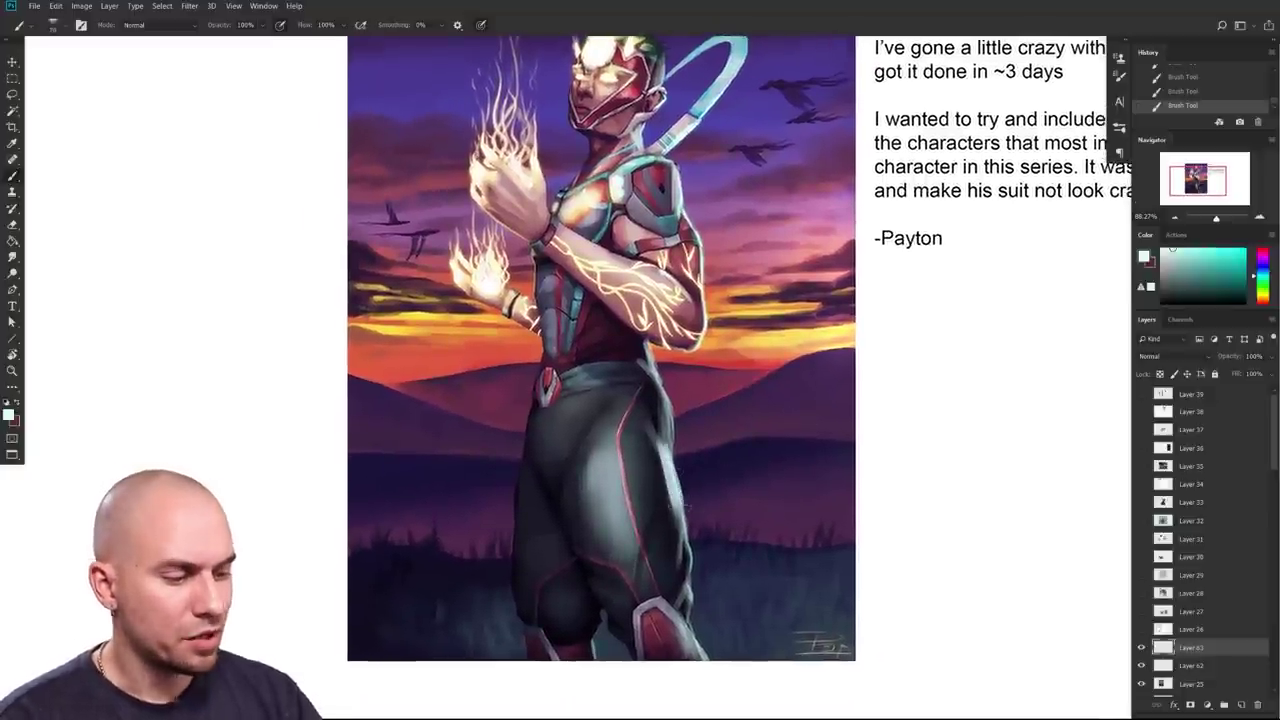
key("ctrl+z")
left_click_drag(661, 443, 680, 505)
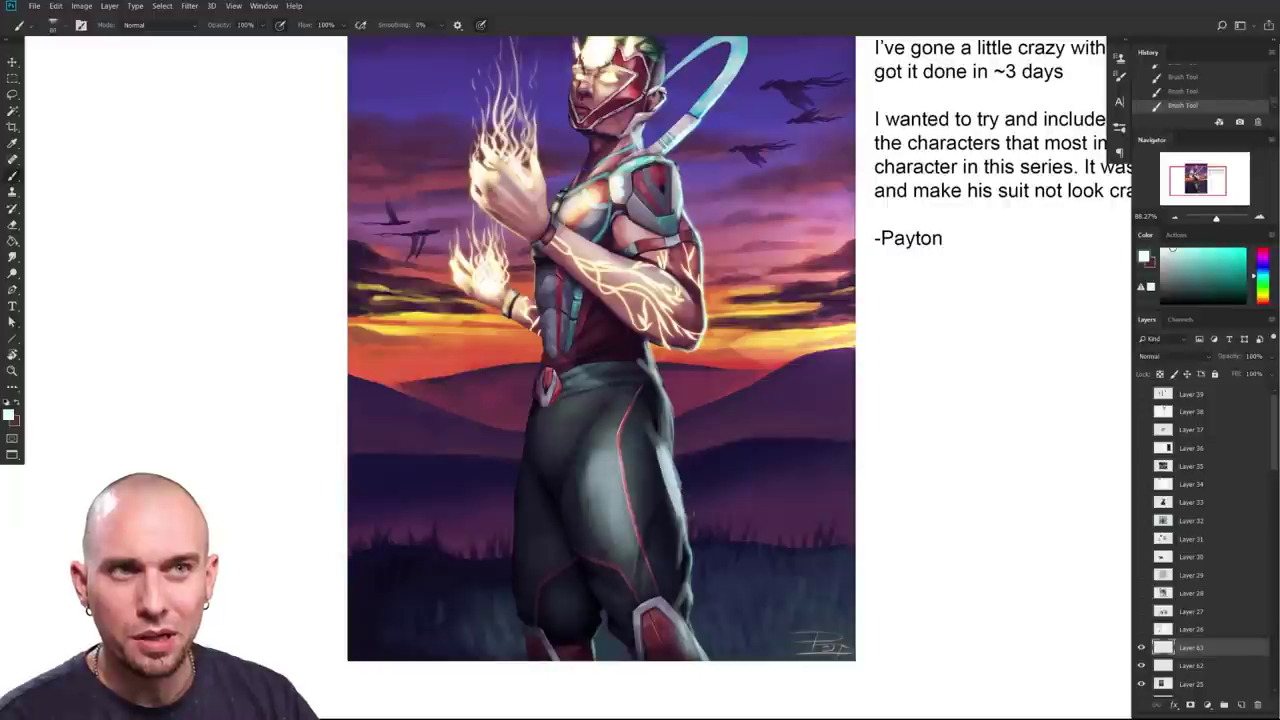
key("ctrl+z")
left_click_drag(675, 456, 687, 552)
key("ctrl+z")
left_click_drag(661, 394, 683, 573)
key("ctrl+z")
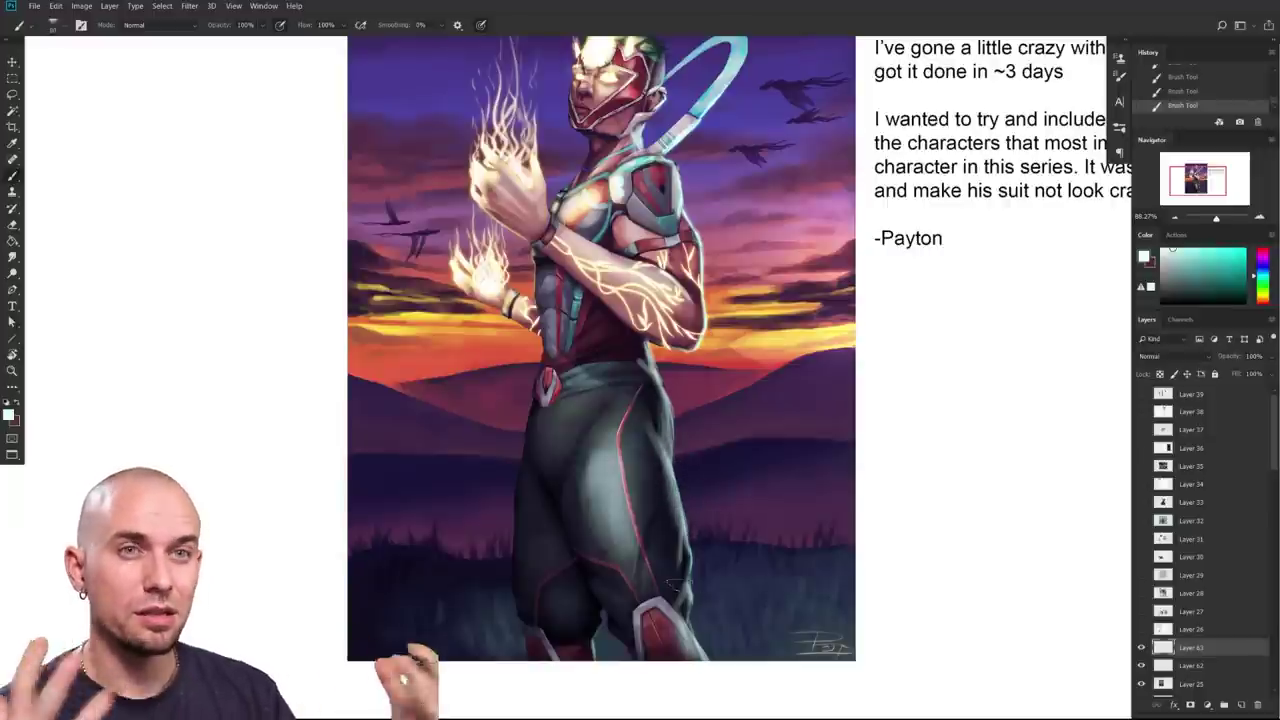
Step: Sample purple from the sky and try tinting the shadowed front of the trousers with broad soft strokes
left_click_drag(626, 496, 634, 521)
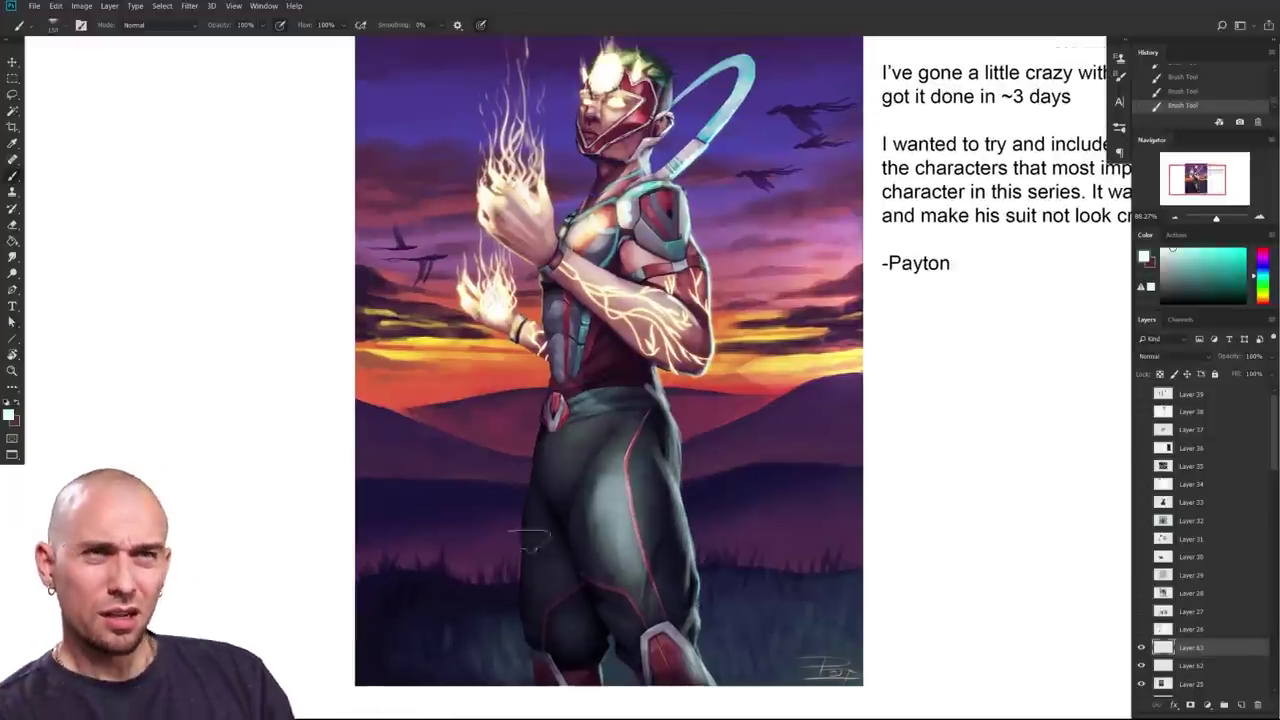
scroll(530, 522, "up", 1)
left_click_drag(552, 496, 536, 578)
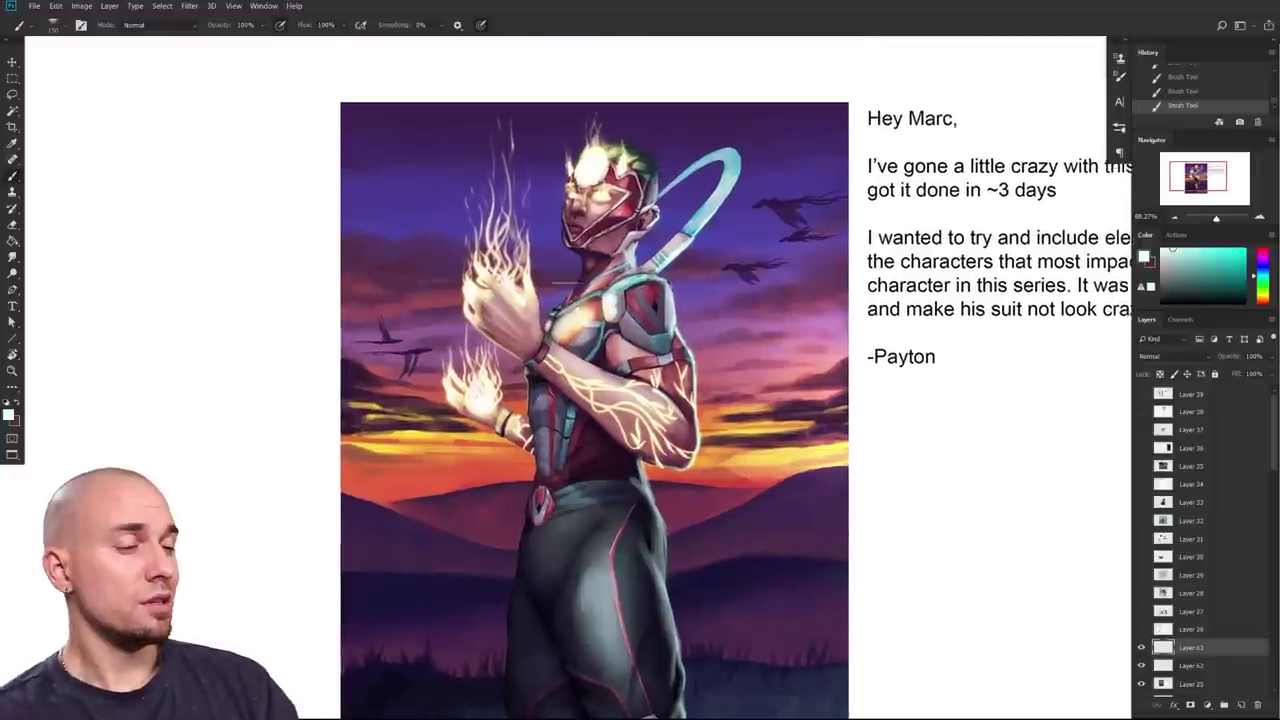
left_click(427, 211, "alt")
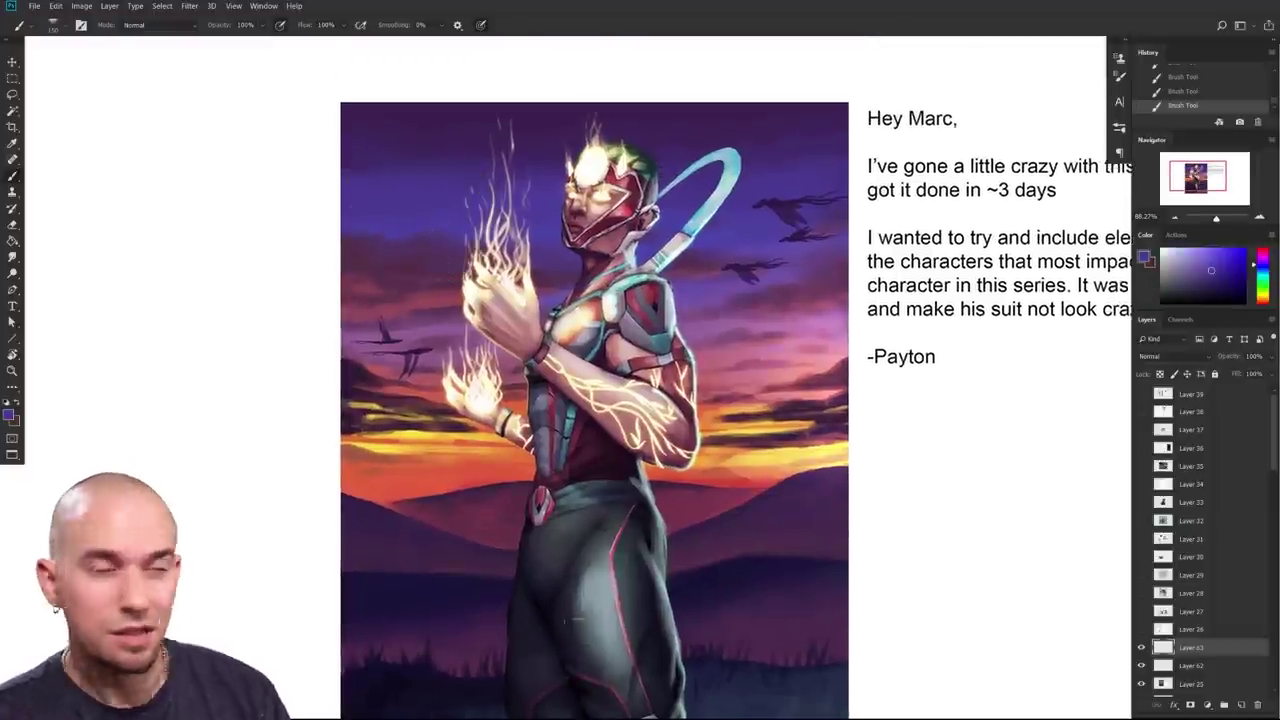
scroll(475, 535, "down", 3)
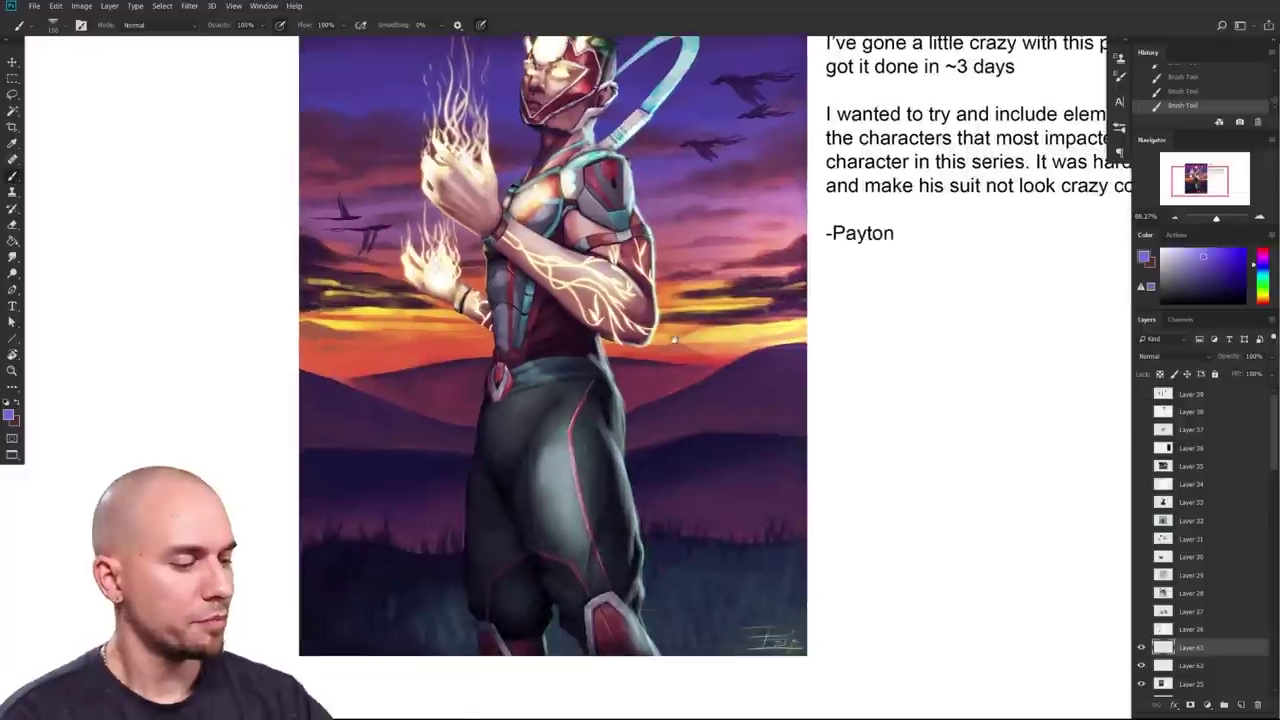
left_click_drag(478, 575, 476, 488)
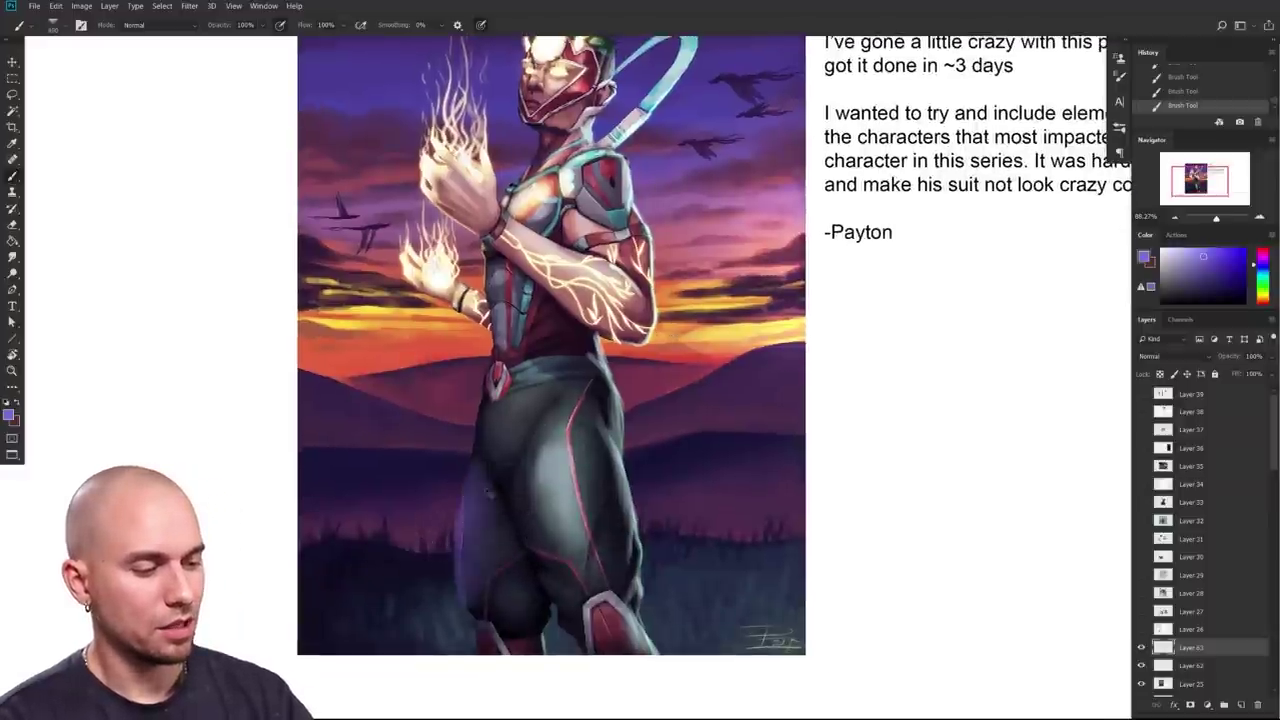
key("bracketleft")
key("ctrl+z")
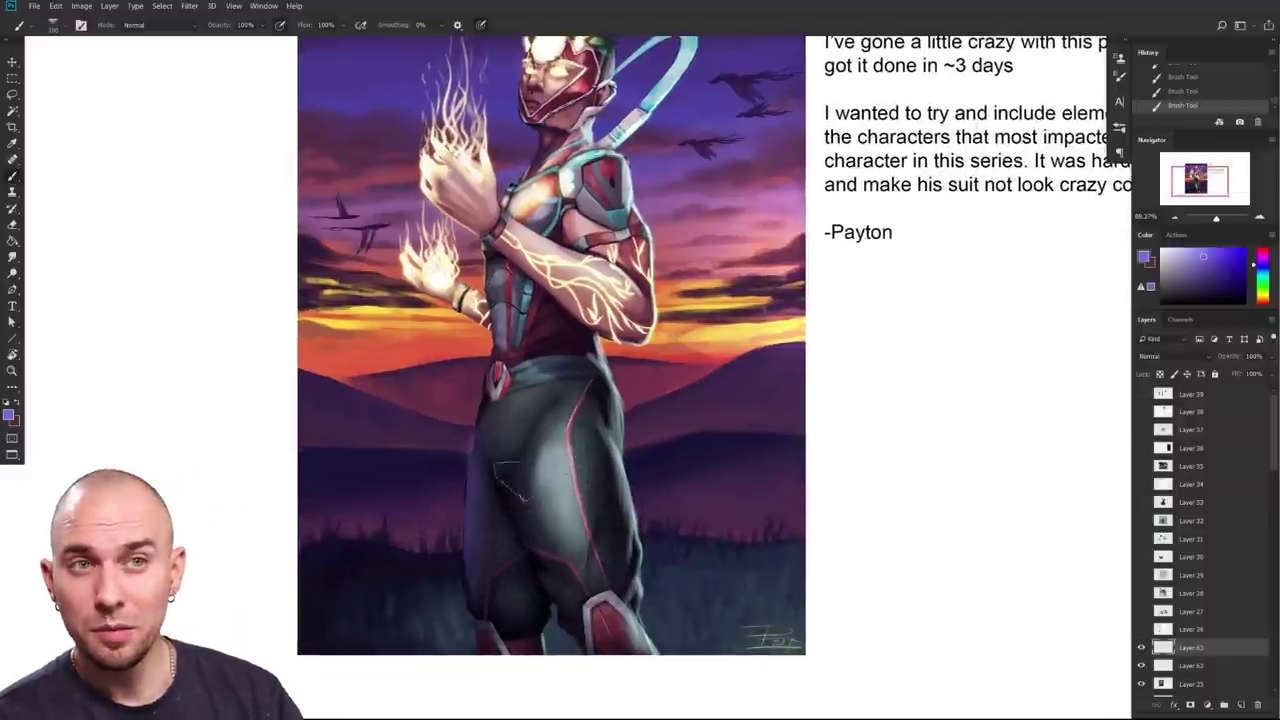
key("bracketright")
left_click_drag(496, 438, 505, 506)
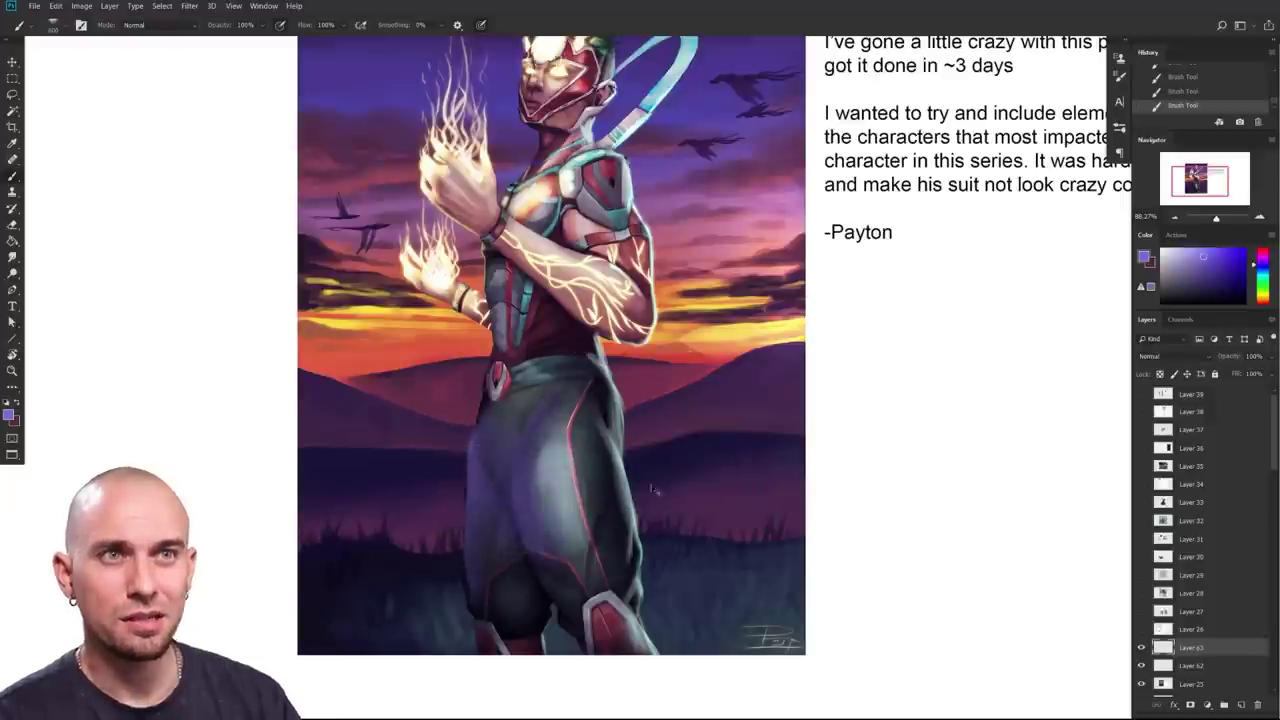
key("ctrl+z")
Step: Try brushing the sky purple over the thigh and the dark red waist, and undo the tint strokes
scroll(575, 420, "up", 3)
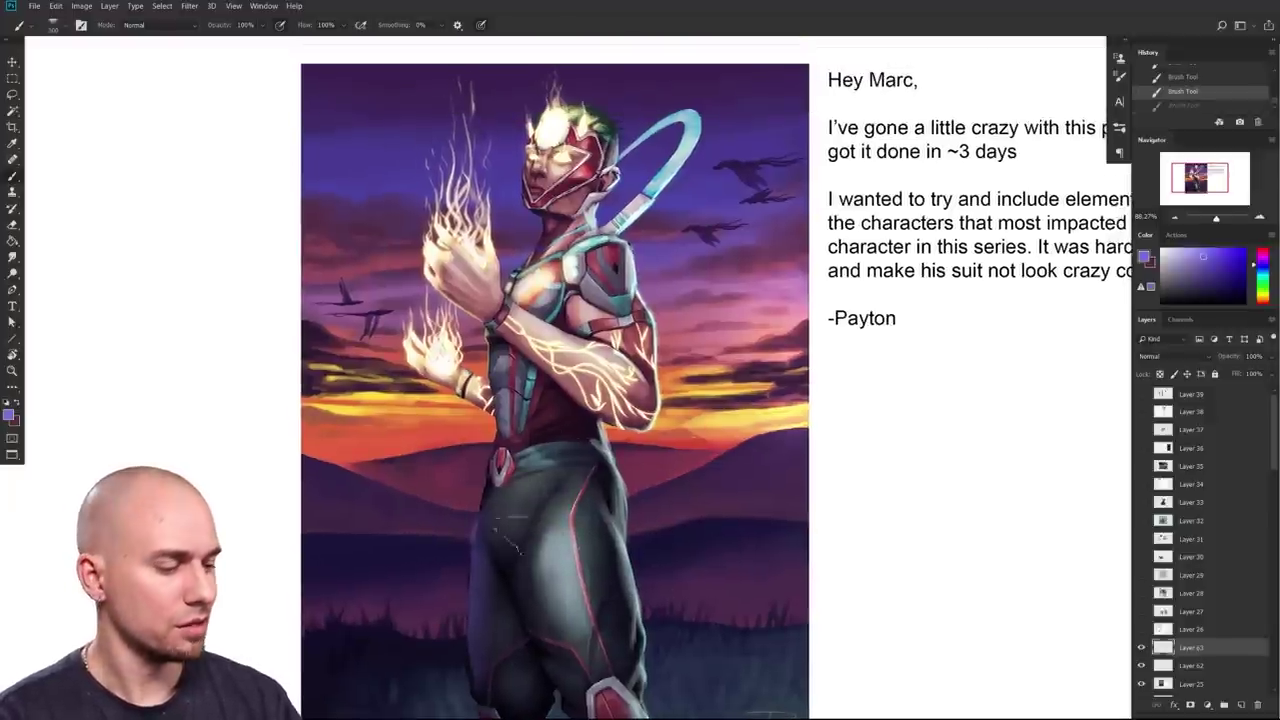
left_click_drag(563, 492, 530, 605)
key("ctrl+z")
mouse_move(516, 556)
left_mouse_down()
mouse_move(516, 596)
mouse_move(529, 506)
left_mouse_up()
scroll(512, 612, "up", 5)
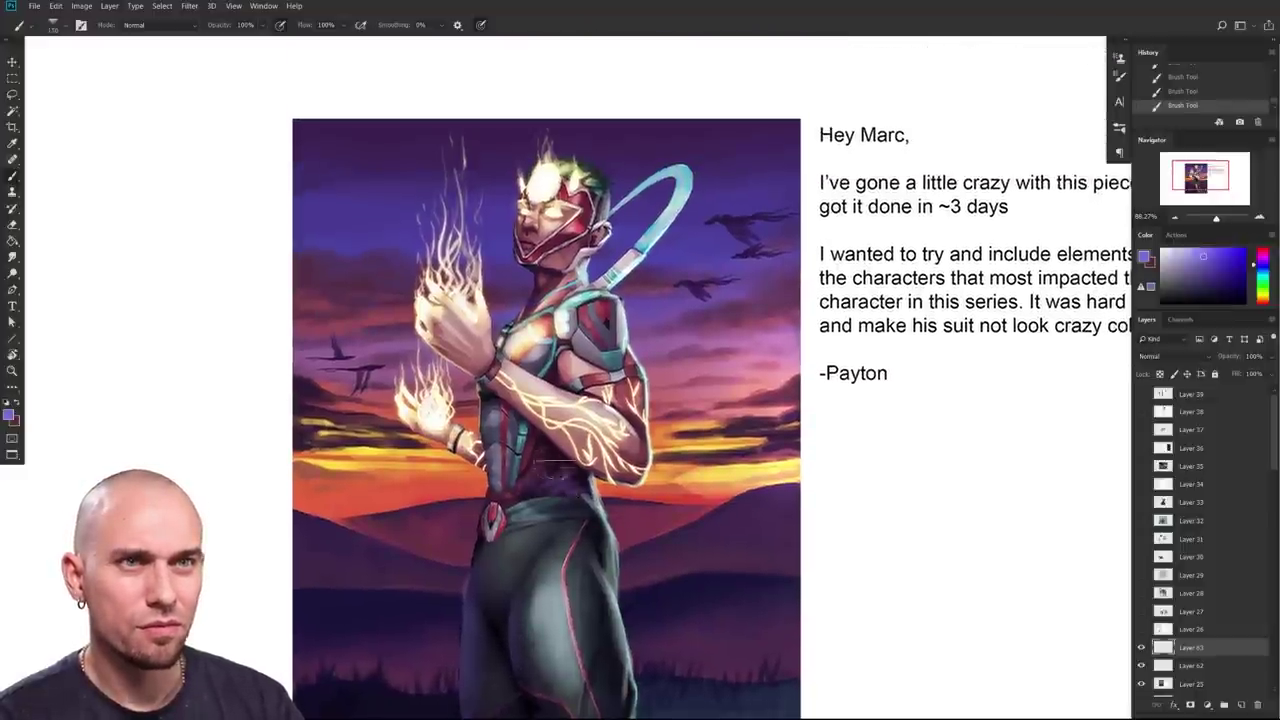
left_click_drag(679, 562, 691, 504)
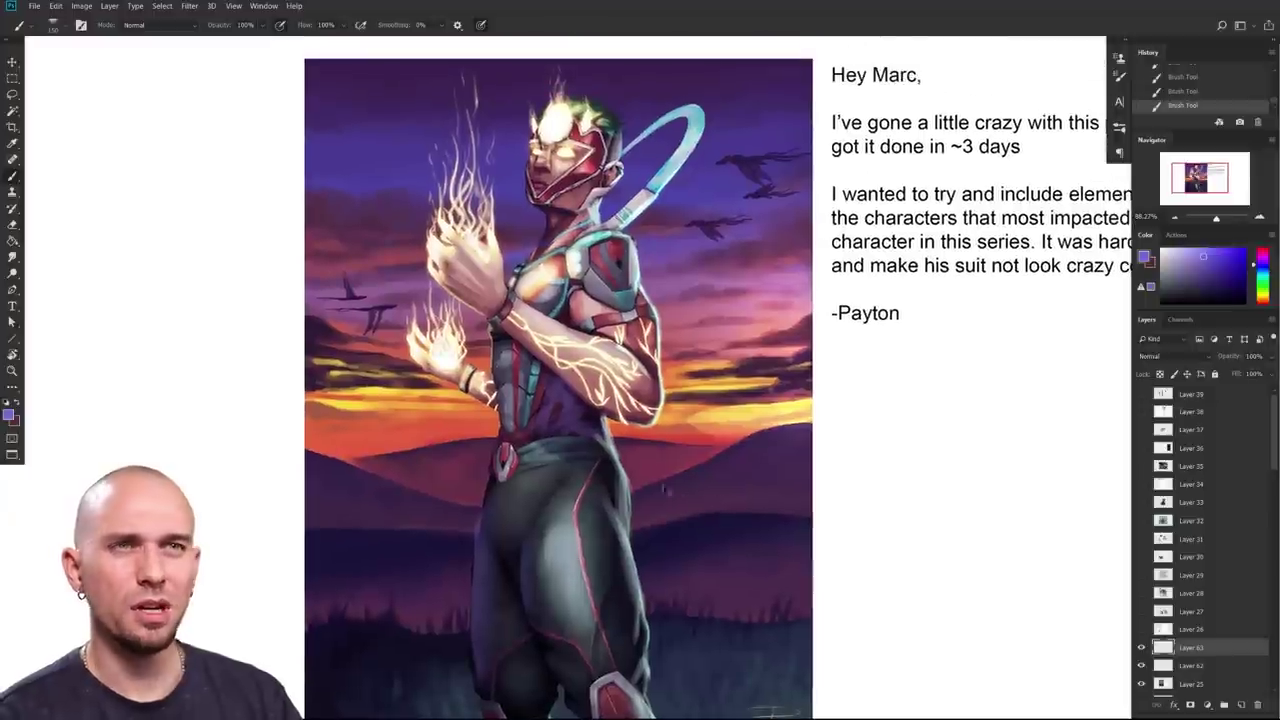
key("ctrl+z")
key("ctrl+z")
key("ctrl+z")
key("ctrl+z")
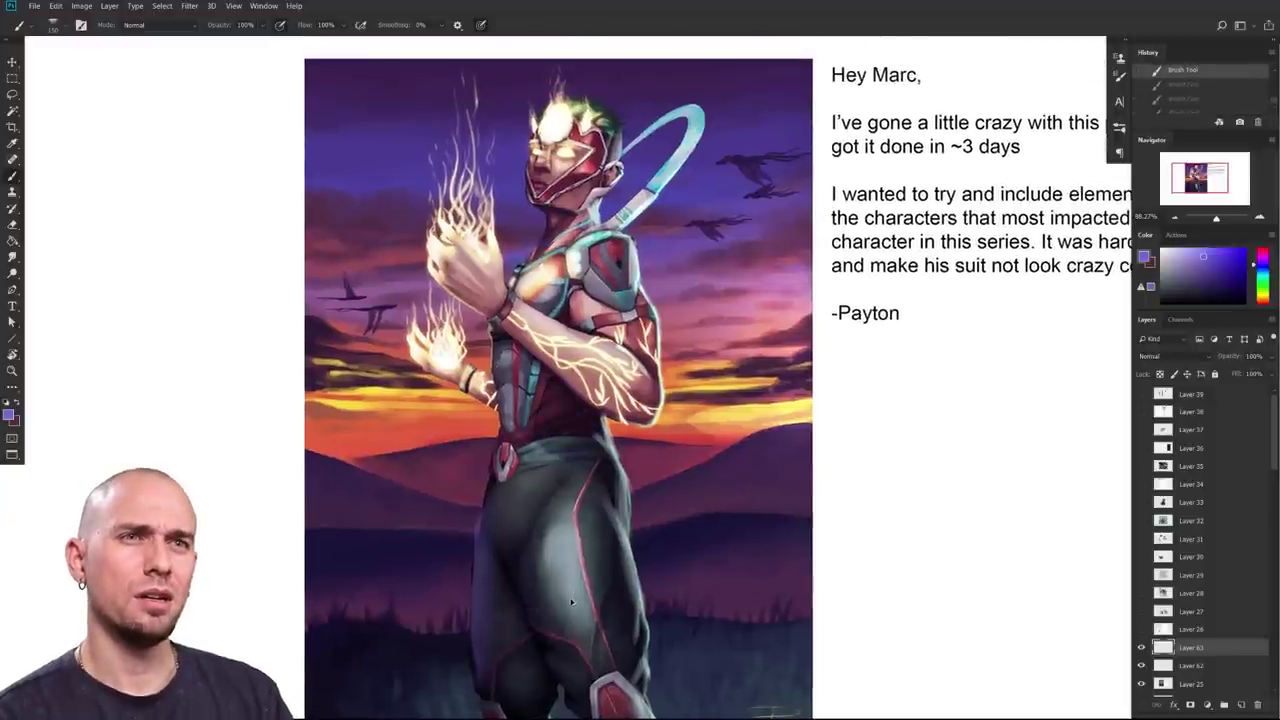
Step: Select the dark grass area to the left of the figure's legs with the Lasso tool
left_click_drag(566, 581, 582, 418)
left_click_drag(511, 524, 513, 584)
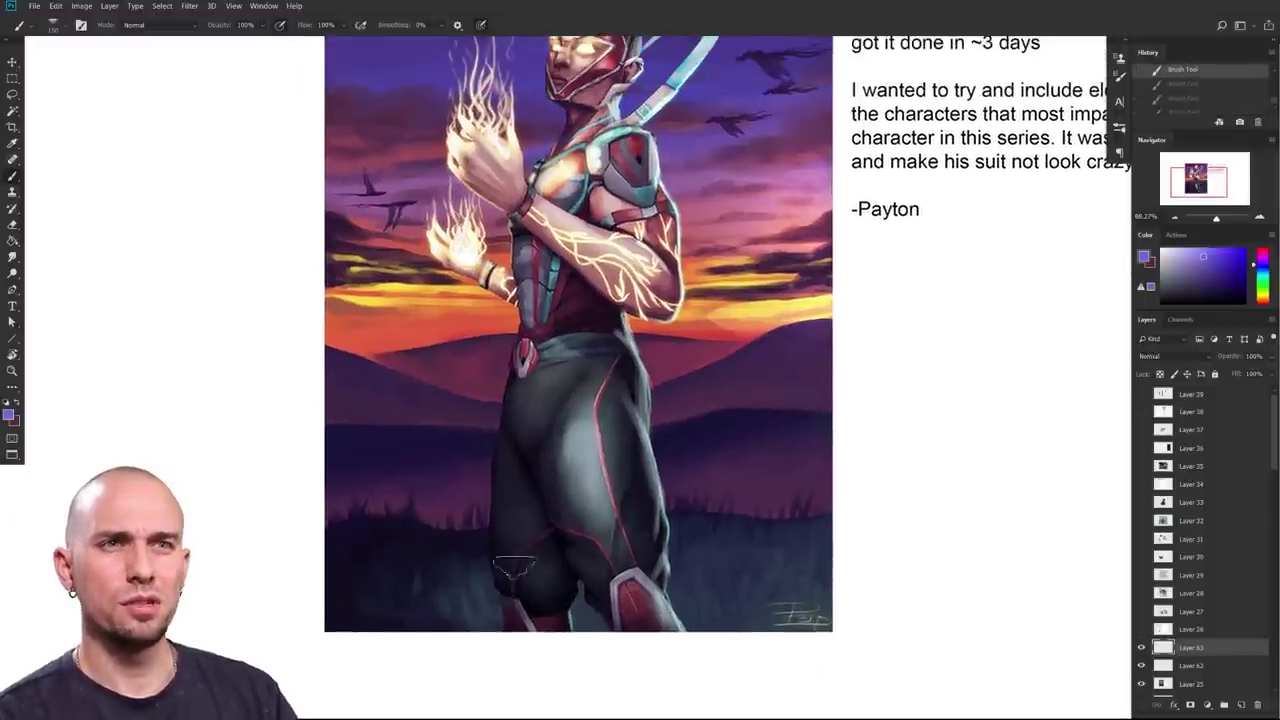
scroll(473, 591, "up", 2)
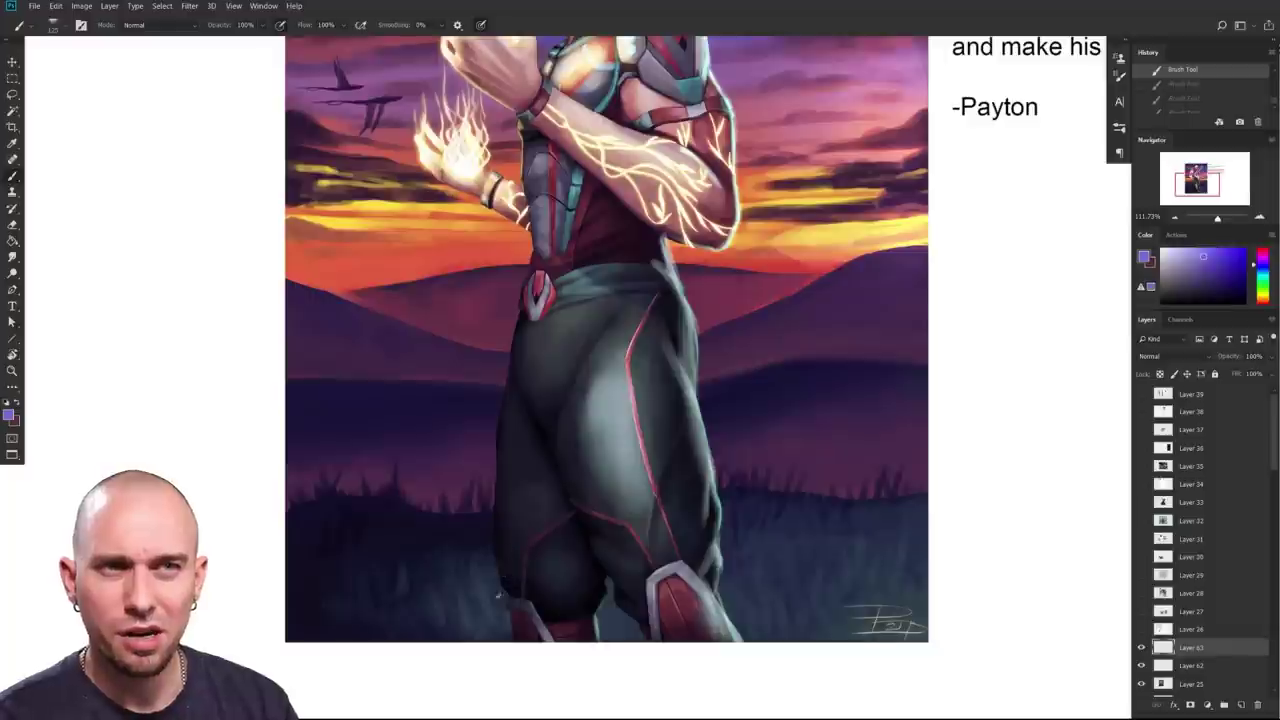
left_click(483, 561, "alt")
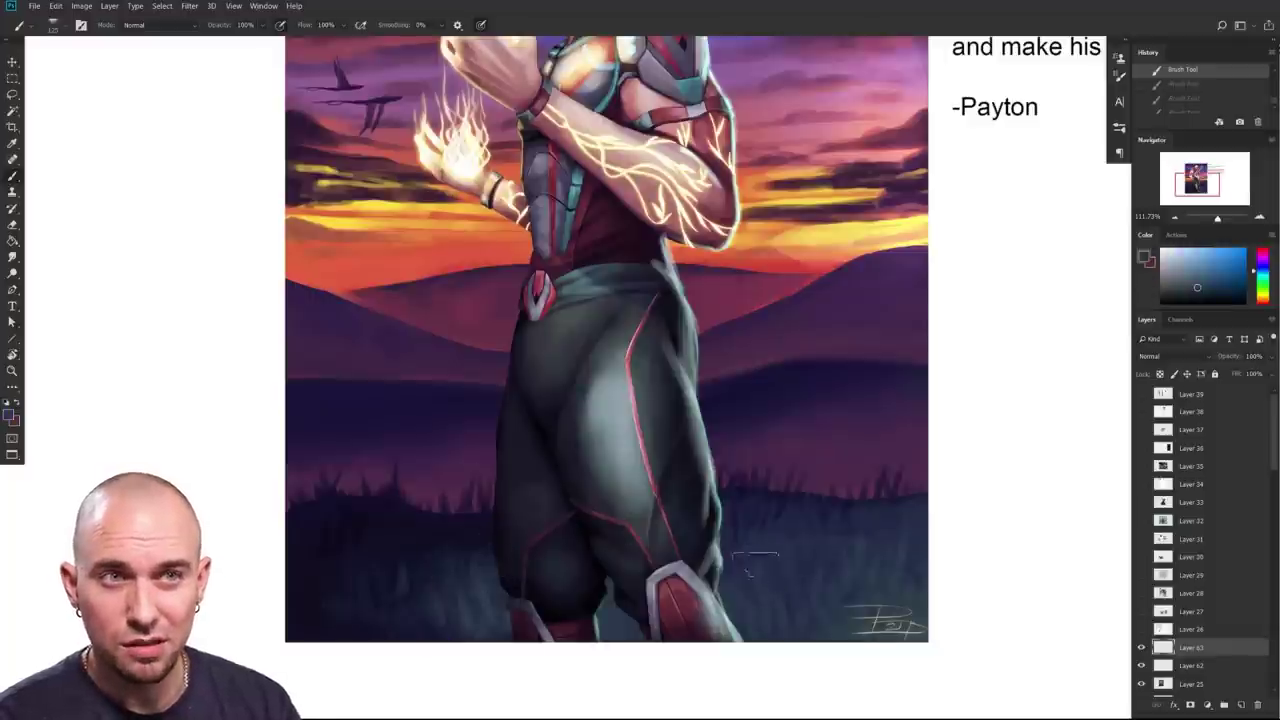
key("l")
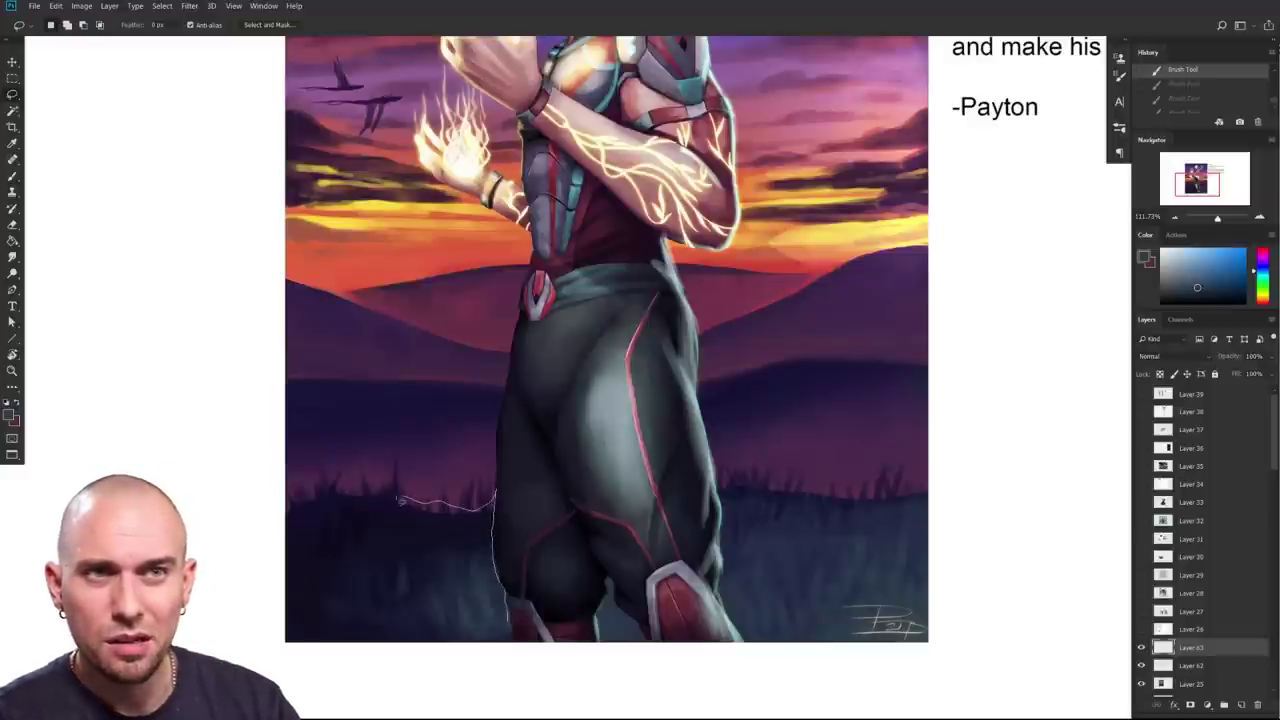
left_click_drag(283, 538, 505, 620)
Step: Lighten the selected grass with a muted blue using a much larger brush, and clear the selection
key("b")
left_click(491, 496, "alt")
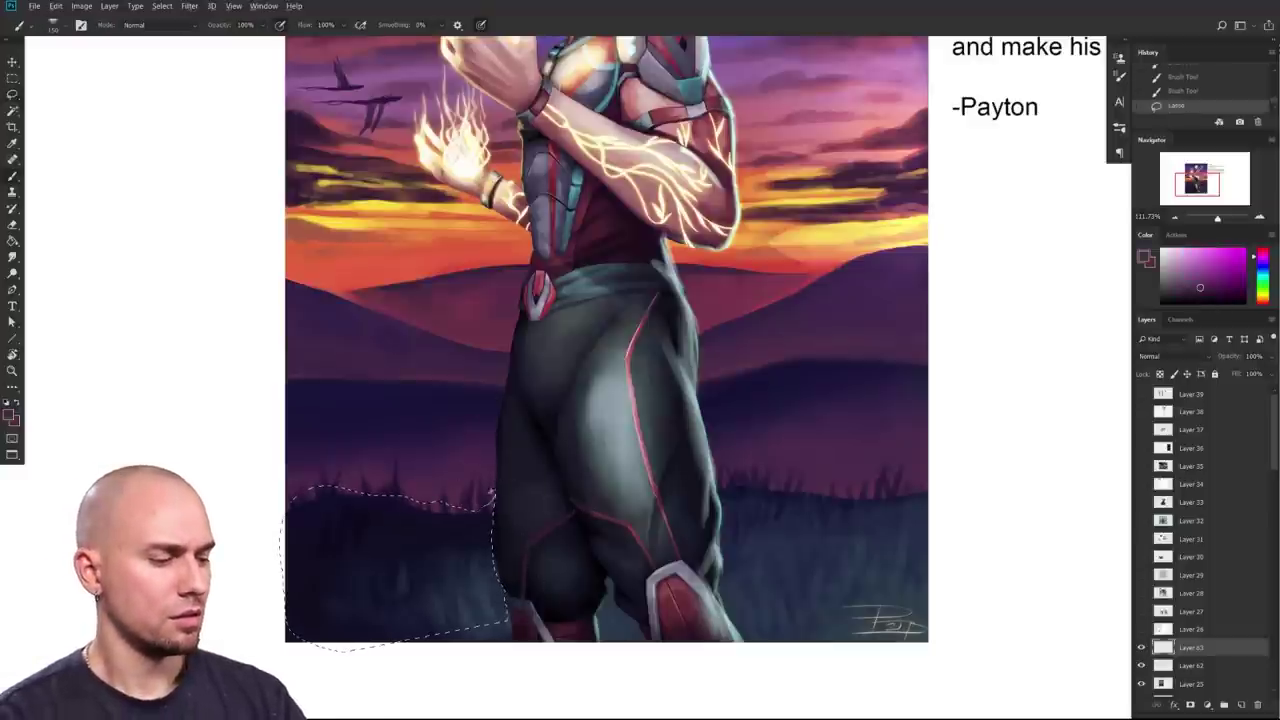
left_click(1196, 272)
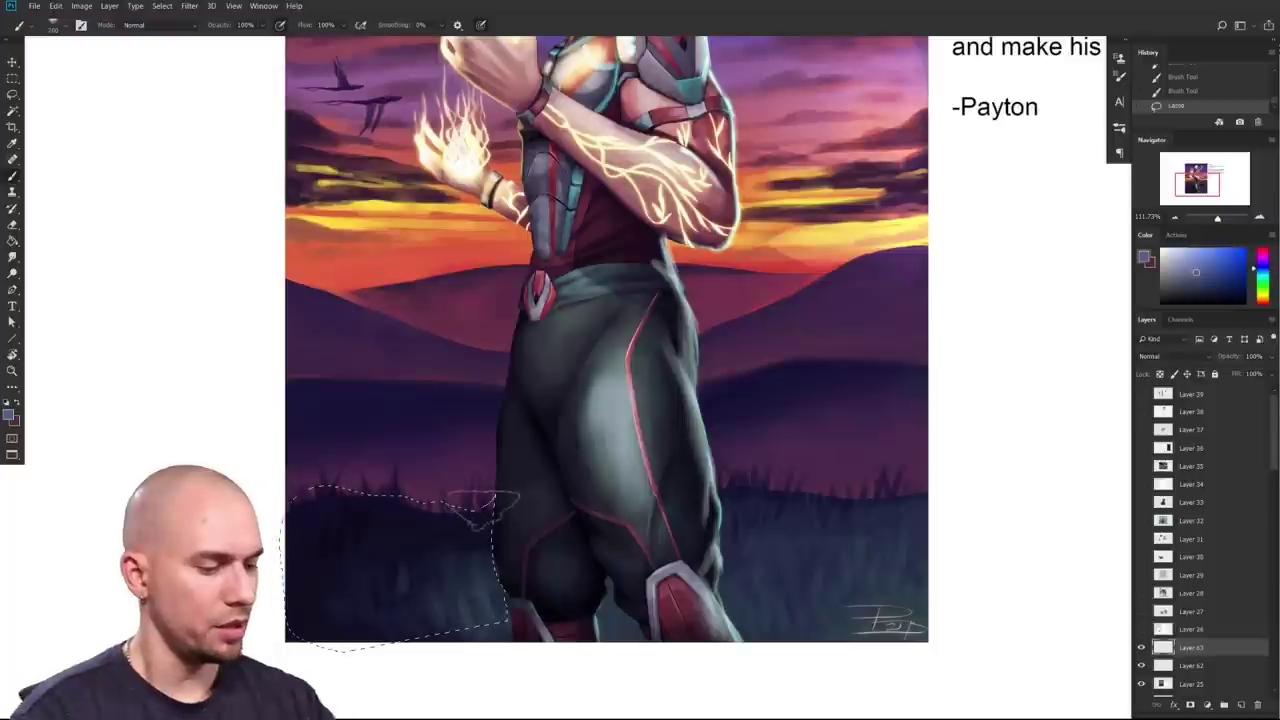
key("bracketright")
key("bracketright")
key("bracketright")
key("bracketright")
key("bracketright")
key("bracketright")
key("bracketright")
key("bracketright")
key("bracketright")
key("bracketright")
key("bracketright")
left_click(505, 531)
mouse_move(507, 535)
left_mouse_down()
mouse_move(450, 533)
mouse_move(397, 493)
mouse_move(378, 520)
mouse_move(417, 555)
left_mouse_up()
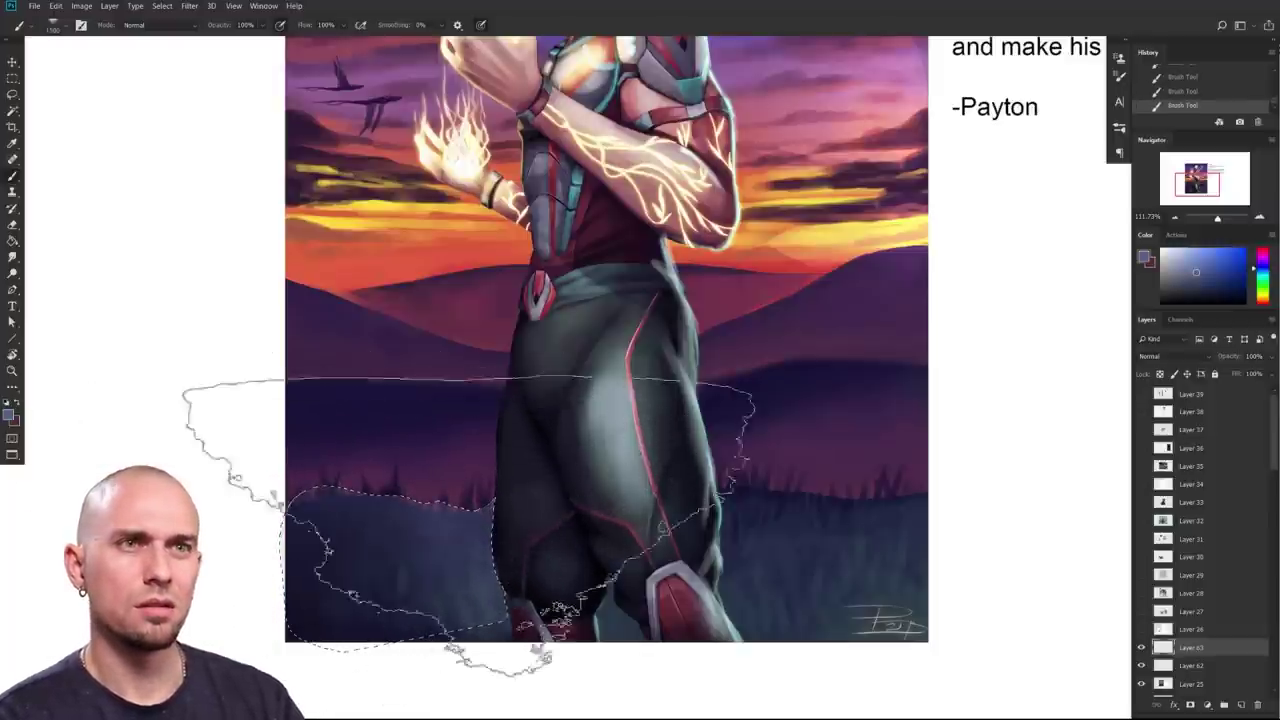
key("ctrl+d")
scroll(737, 588, "down", 3)
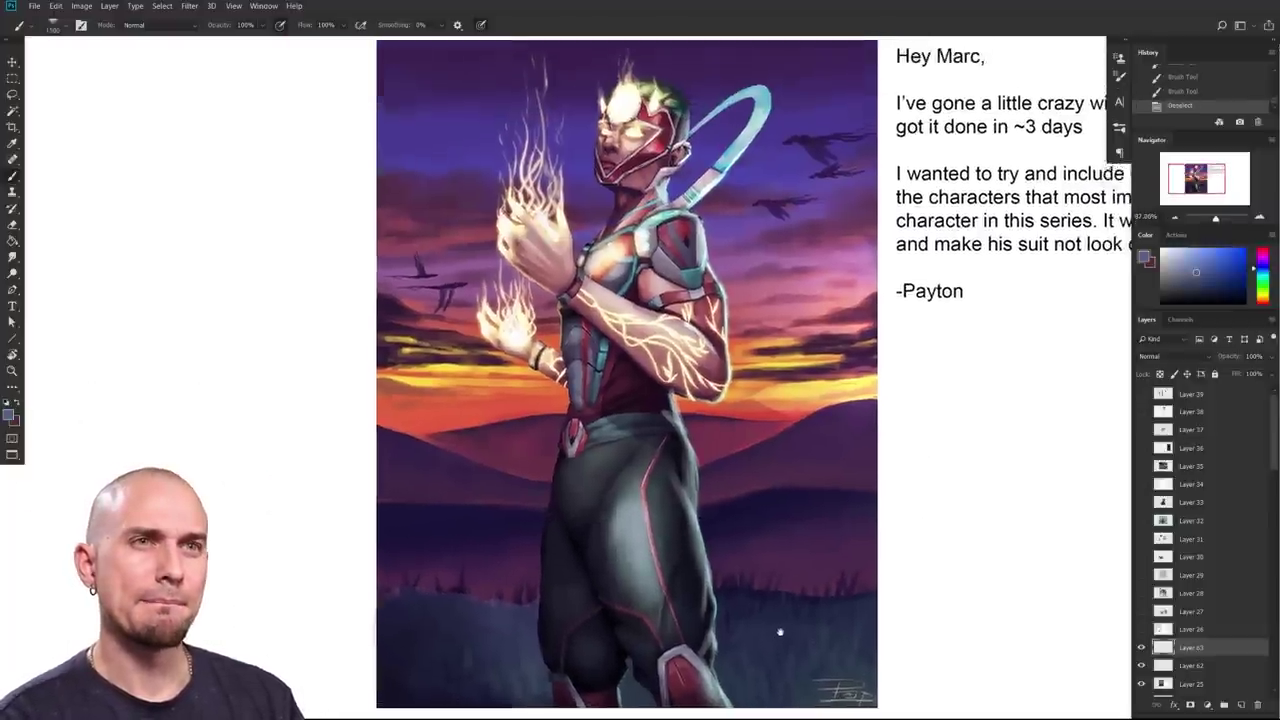
Step: Lasso the grass to the right of the legs, brush it with the same muted blue, and deselect it
key("l")
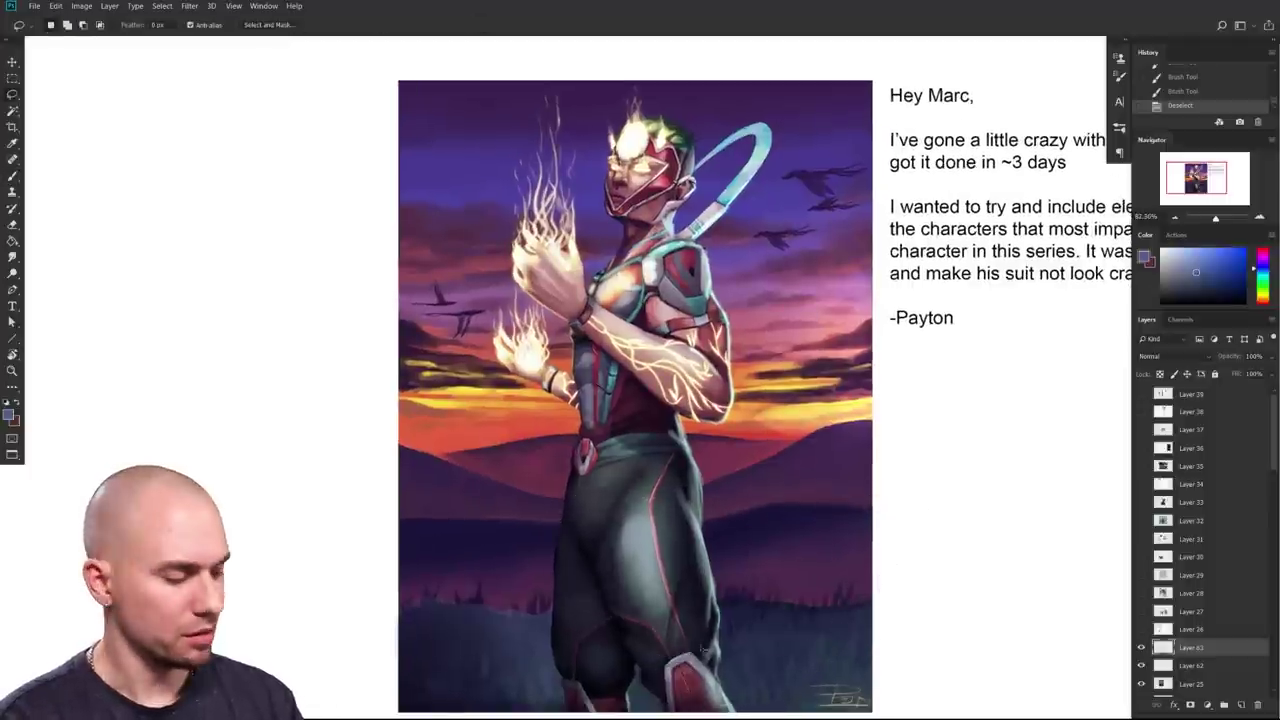
left_click_drag(872, 604, 738, 698)
key("b")
left_click_drag(825, 640, 855, 626)
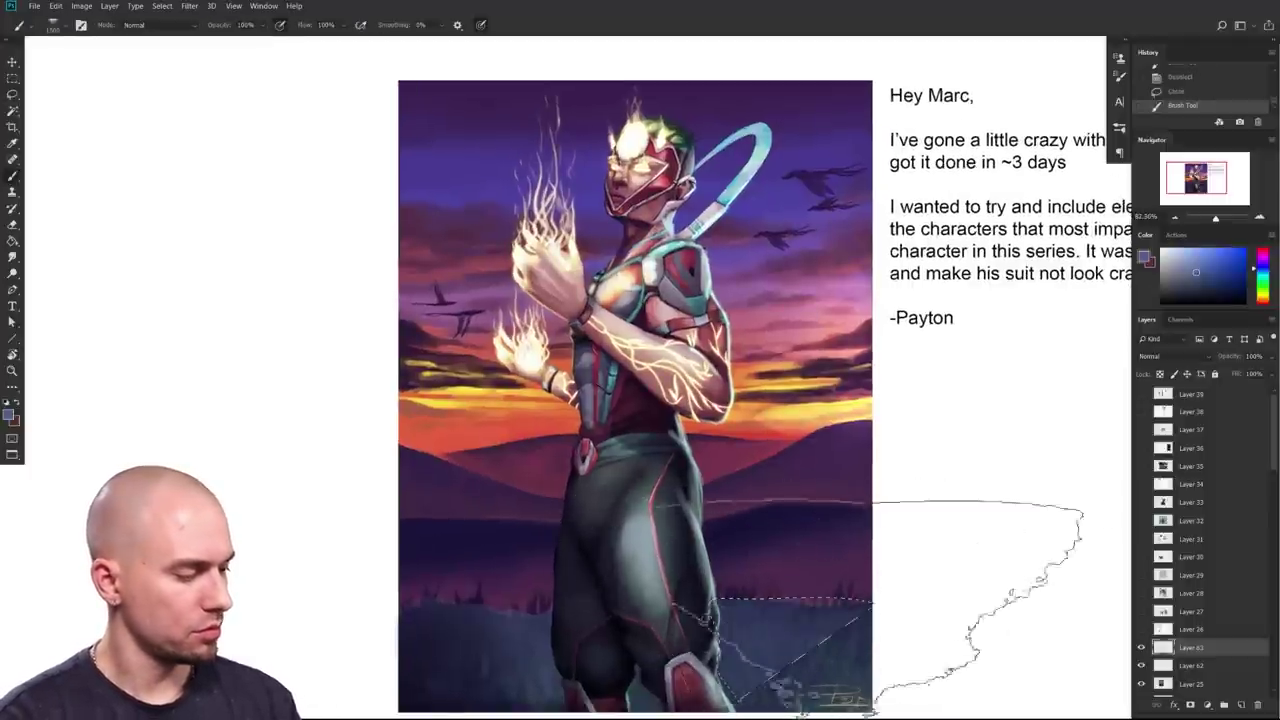
key("i")
key("shift+BackSpace")
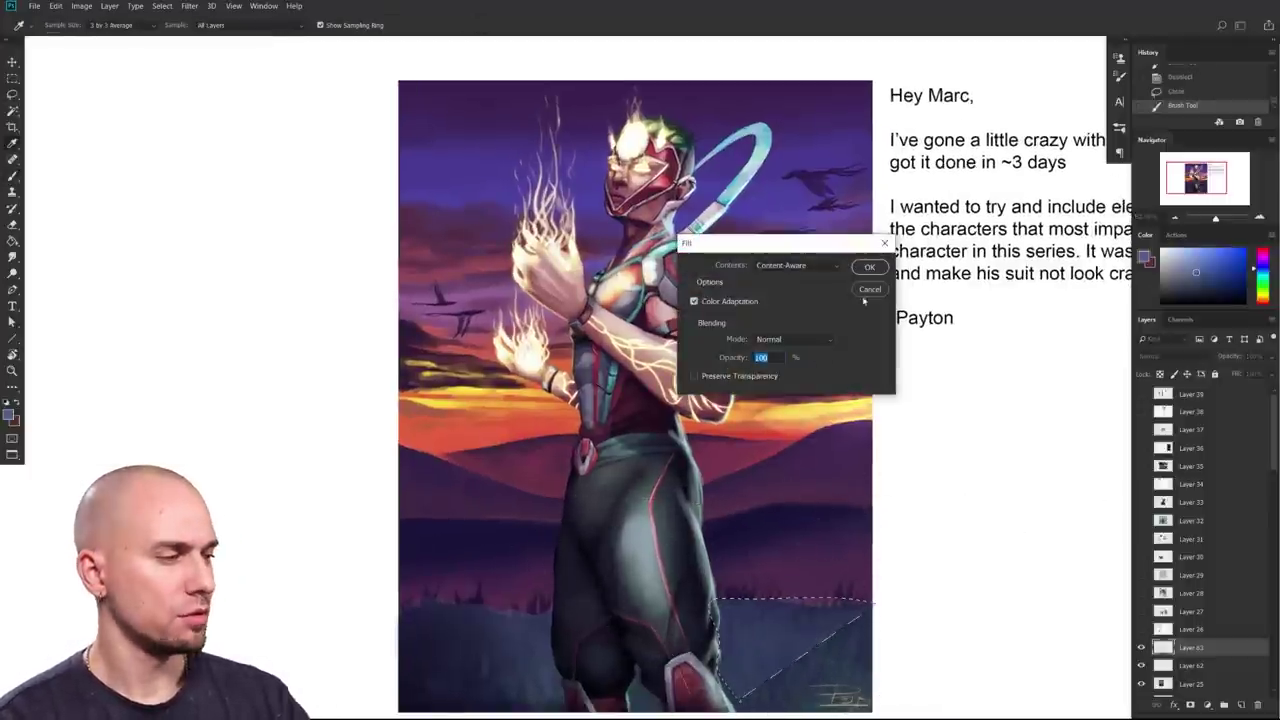
left_click(868, 291)
key("ctrl+d")
Step: Try lightening the slope of the left hill with a much smaller brush in muted blue, and undo it
mouse_move(829, 518)
left_mouse_down()
mouse_move(760, 503)
mouse_move(707, 461)
left_mouse_up()
scroll(708, 460, "down", 1)
key("bracketleft")
key("bracketleft")
key("bracketleft")
key("bracketleft")
key("bracketleft")
key("bracketleft")
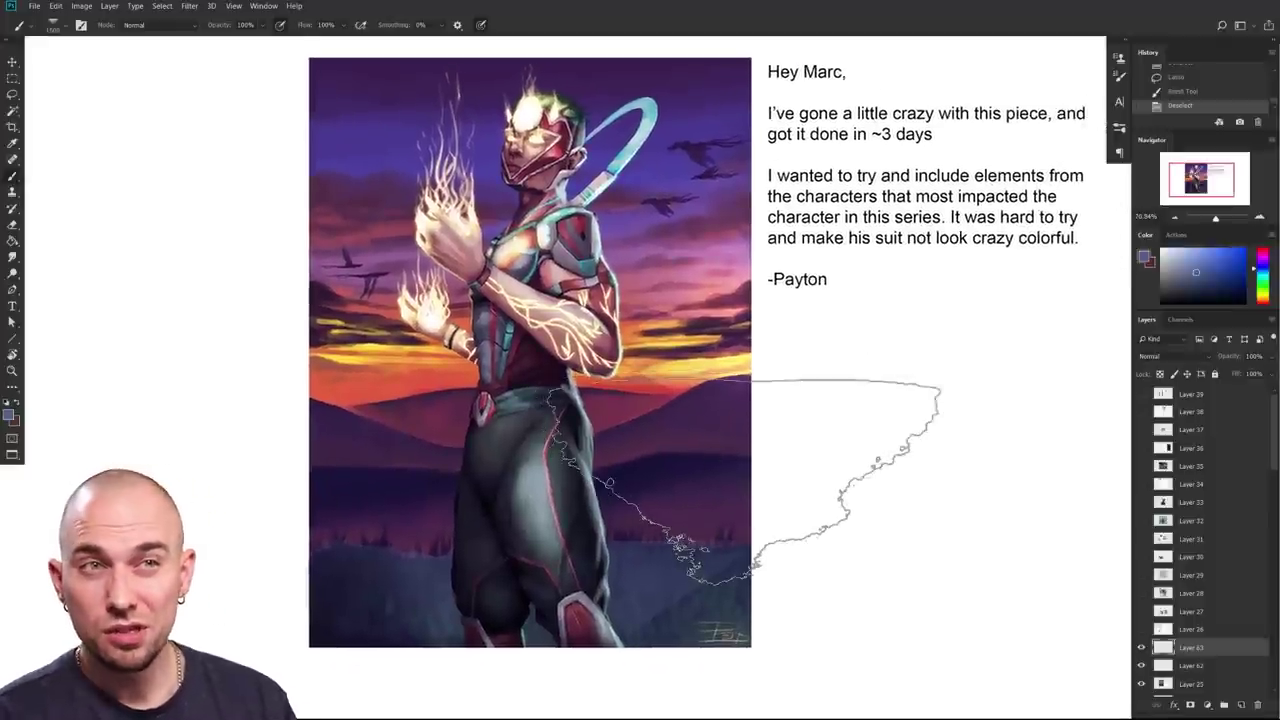
key("bracketleft")
left_click_drag(480, 430, 497, 491)
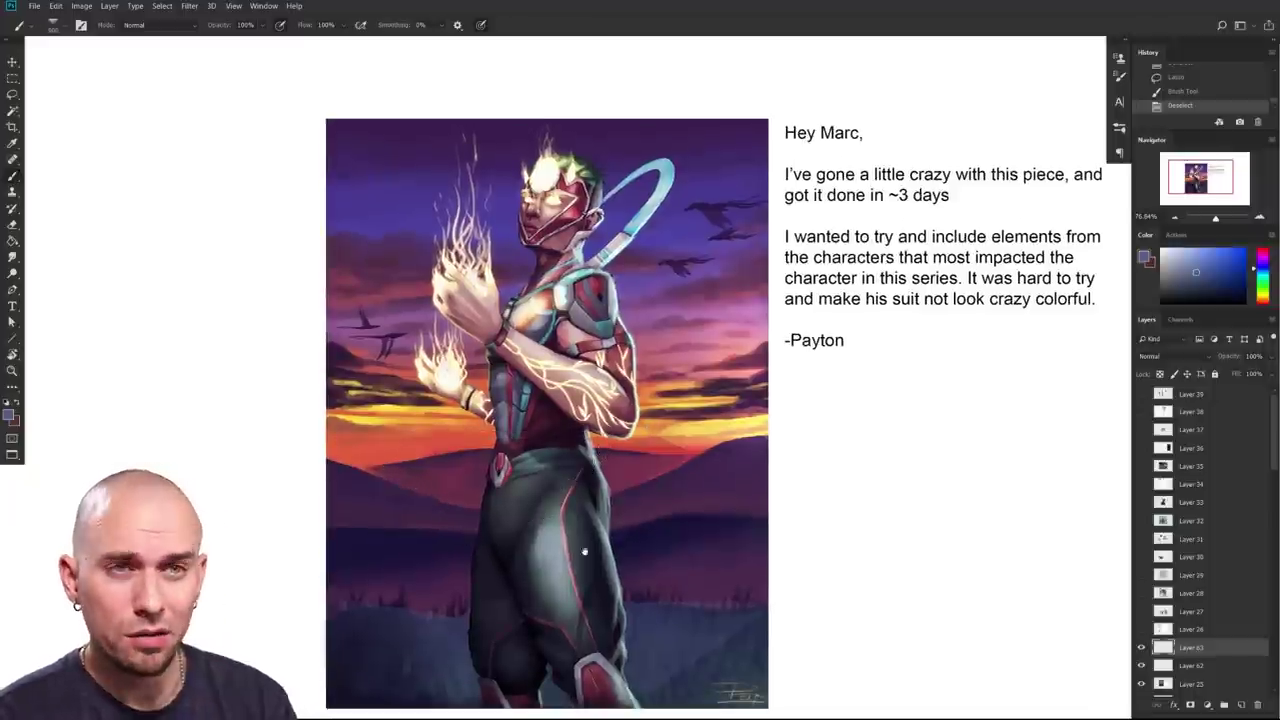
left_click_drag(586, 552, 594, 510)
key("bracketleft")
key("bracketleft")
key("bracketleft")
key("bracketleft")
key("bracketleft")
key("bracketleft")
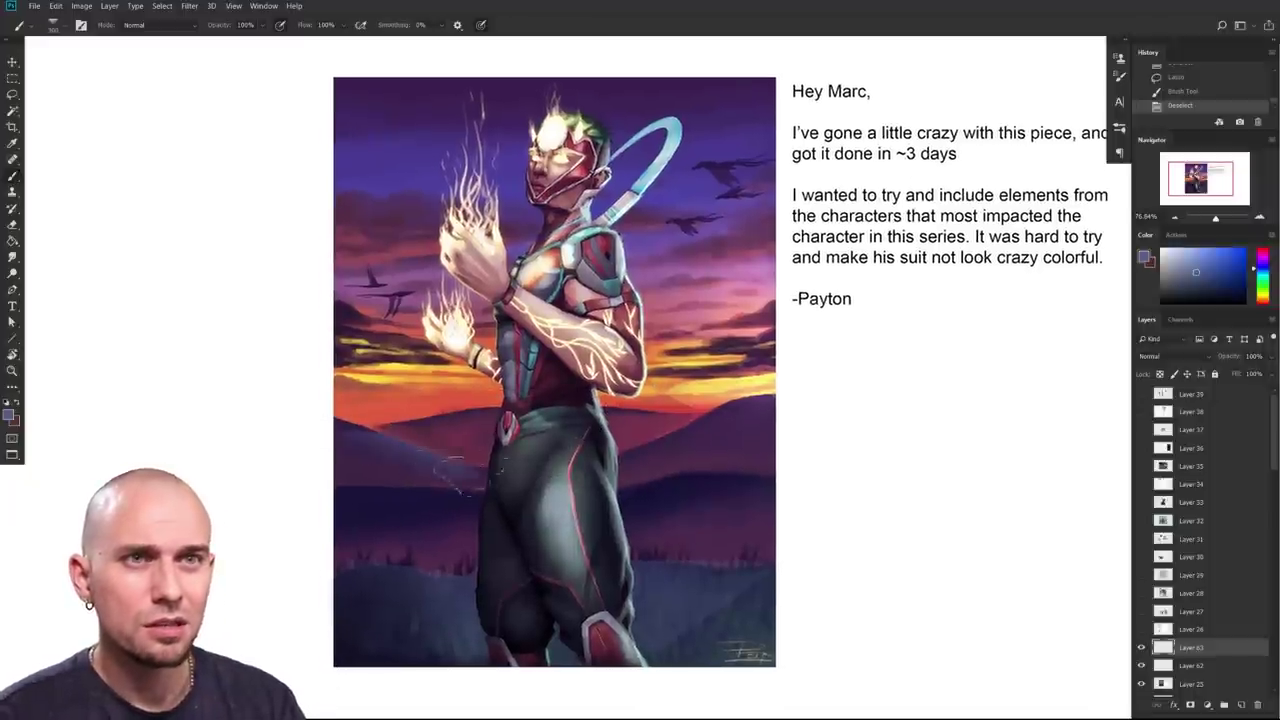
key("ctrl+z")
Step: Try hazing the distant hills on both sides with a larger muted blue brush, and undo the strokes
key("bracketright")
key("bracketright")
key("bracketright")
left_click_drag(400, 458, 495, 502)
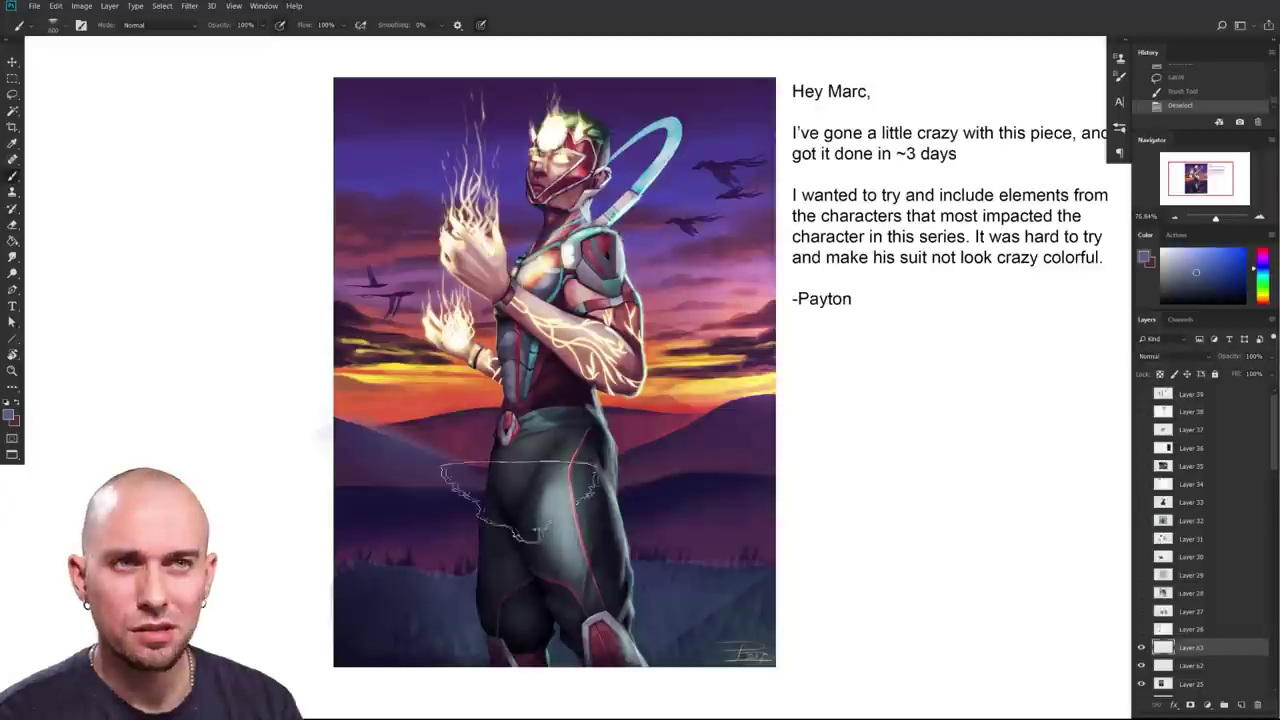
key("ctrl+z")
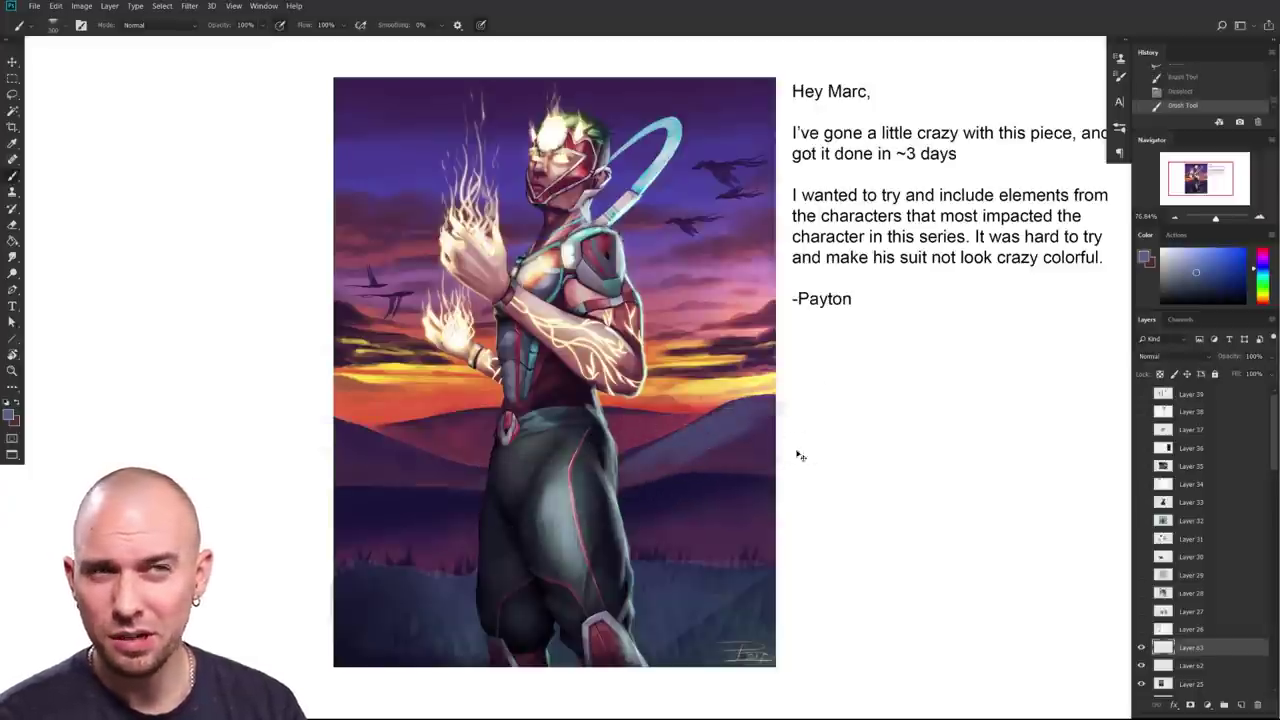
key("ctrl+d")
Step: Try warming the slope of the left hill with a large brush in muted red, and undo the strokes
left_click(476, 252, "alt")
left_click(490, 275, "alt")
left_click(402, 458, "alt")
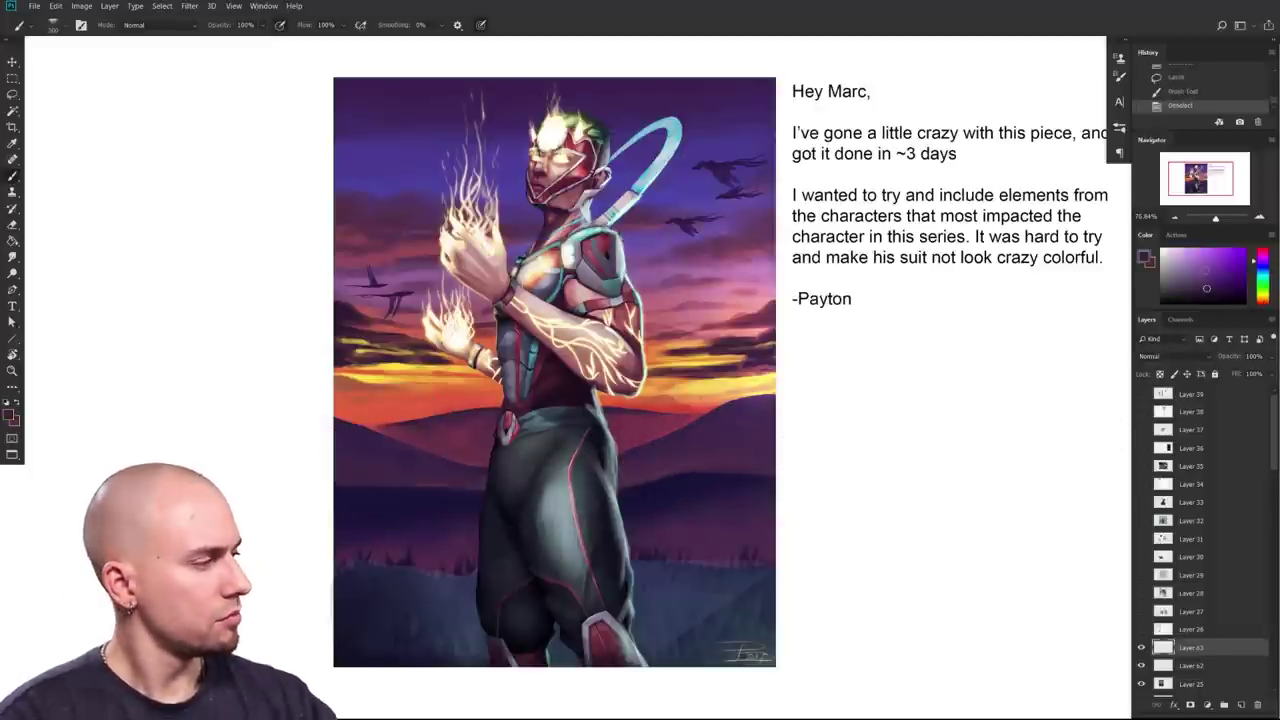
left_click_drag(1263, 299, 1266, 308)
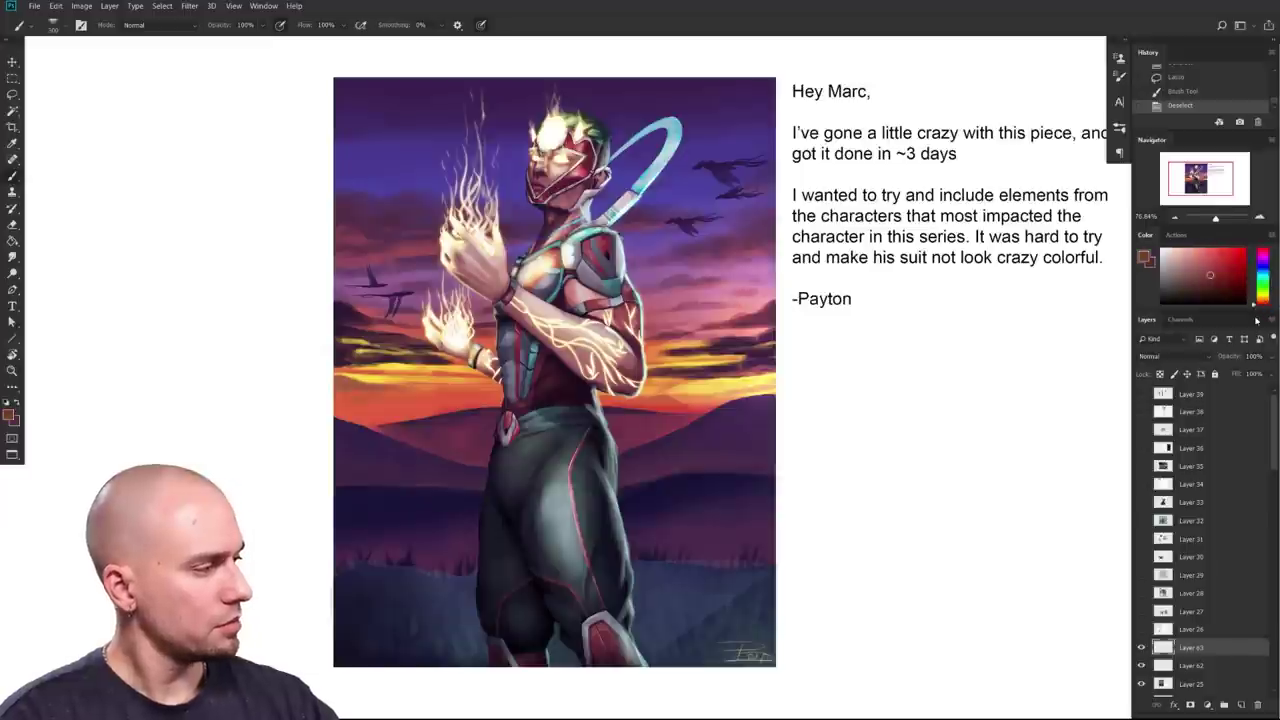
left_click_drag(385, 440, 457, 480)
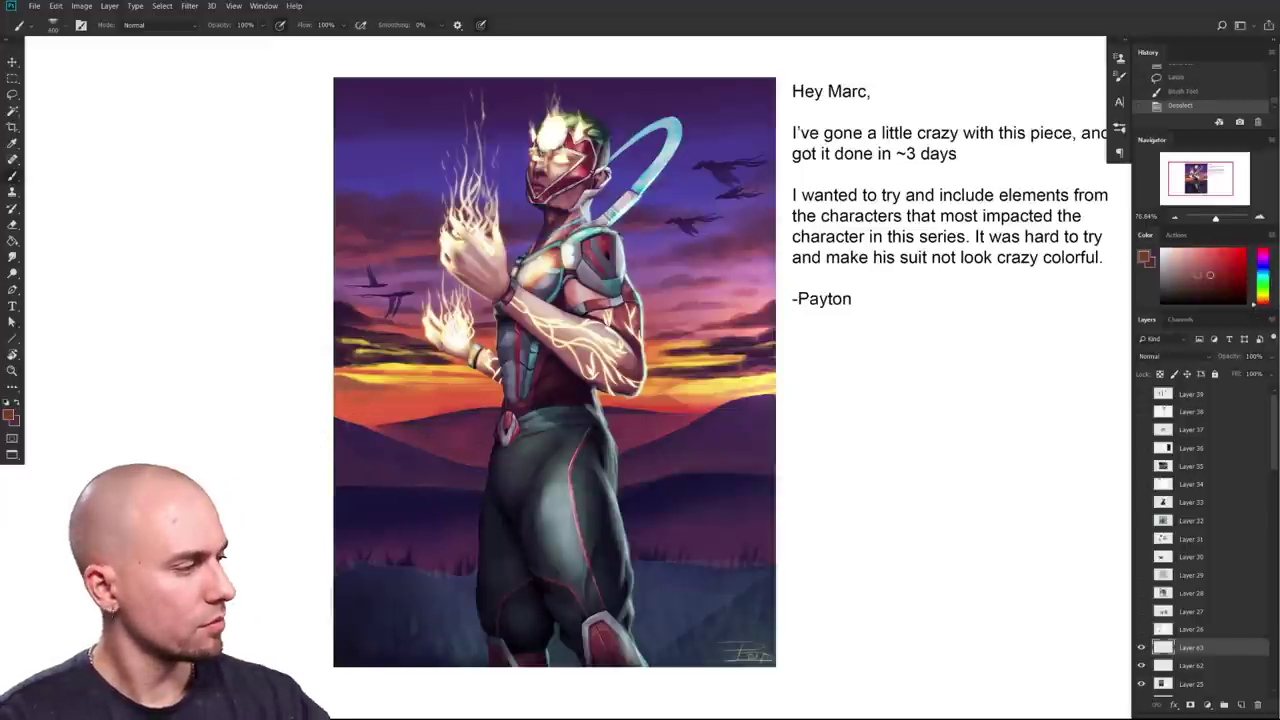
left_click_drag(396, 448, 436, 468)
key("ctrl+z")
key("ctrl+z")
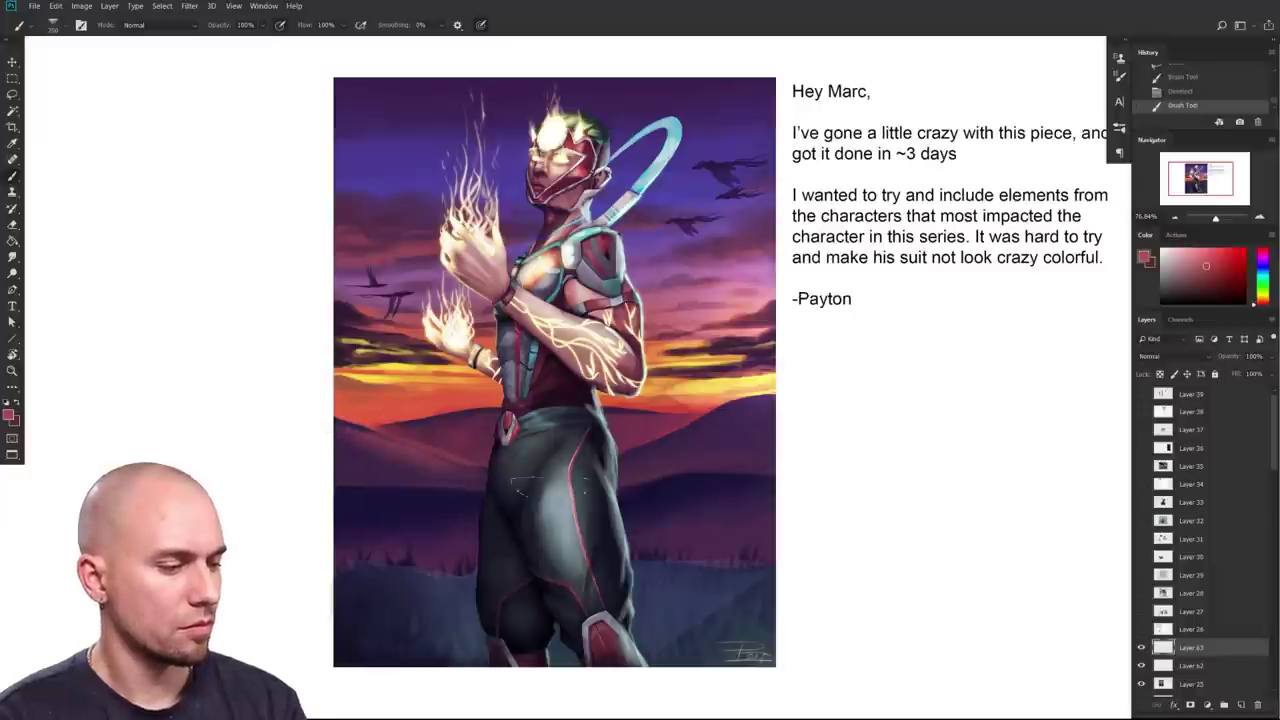
Step: Brush a muted red haze over the lower hills on both sides of the figure, sampling colours from the painting
left_click_drag(343, 488, 457, 513)
left_click(660, 485, "alt")
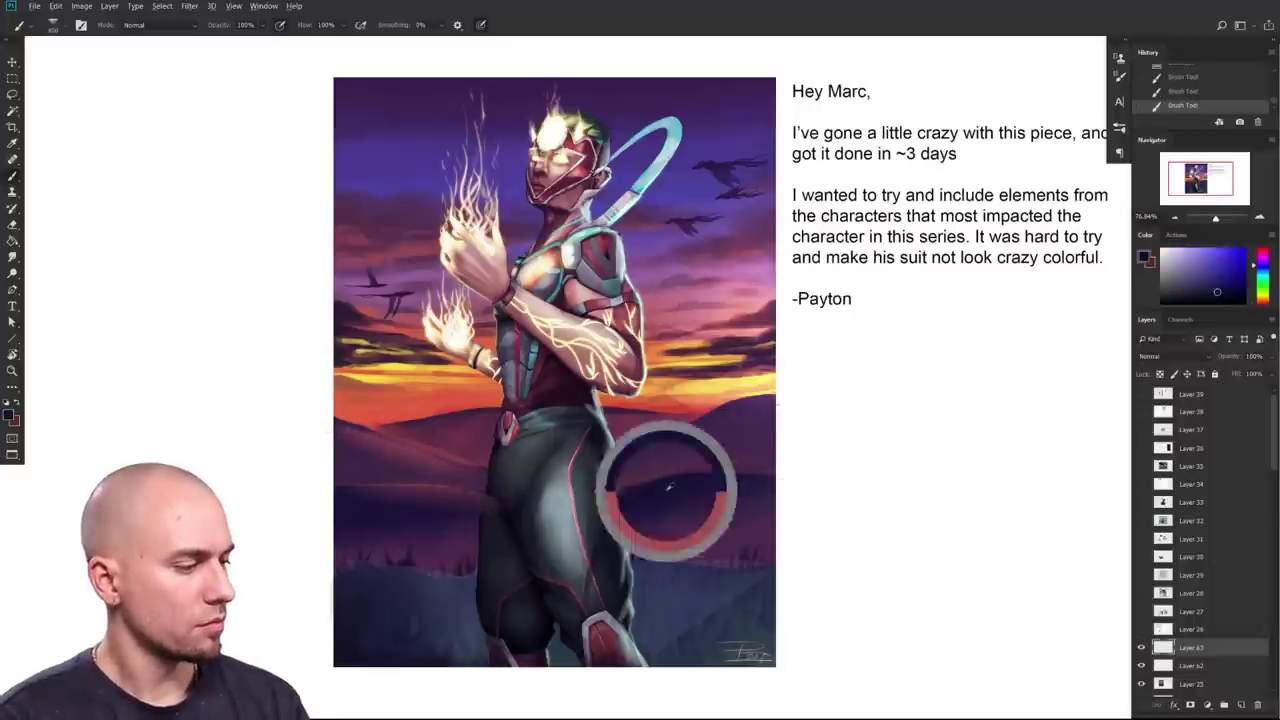
left_click(516, 444, "alt")
mouse_move(641, 501)
left_mouse_down()
mouse_move(656, 520)
mouse_move(640, 536)
left_mouse_up()
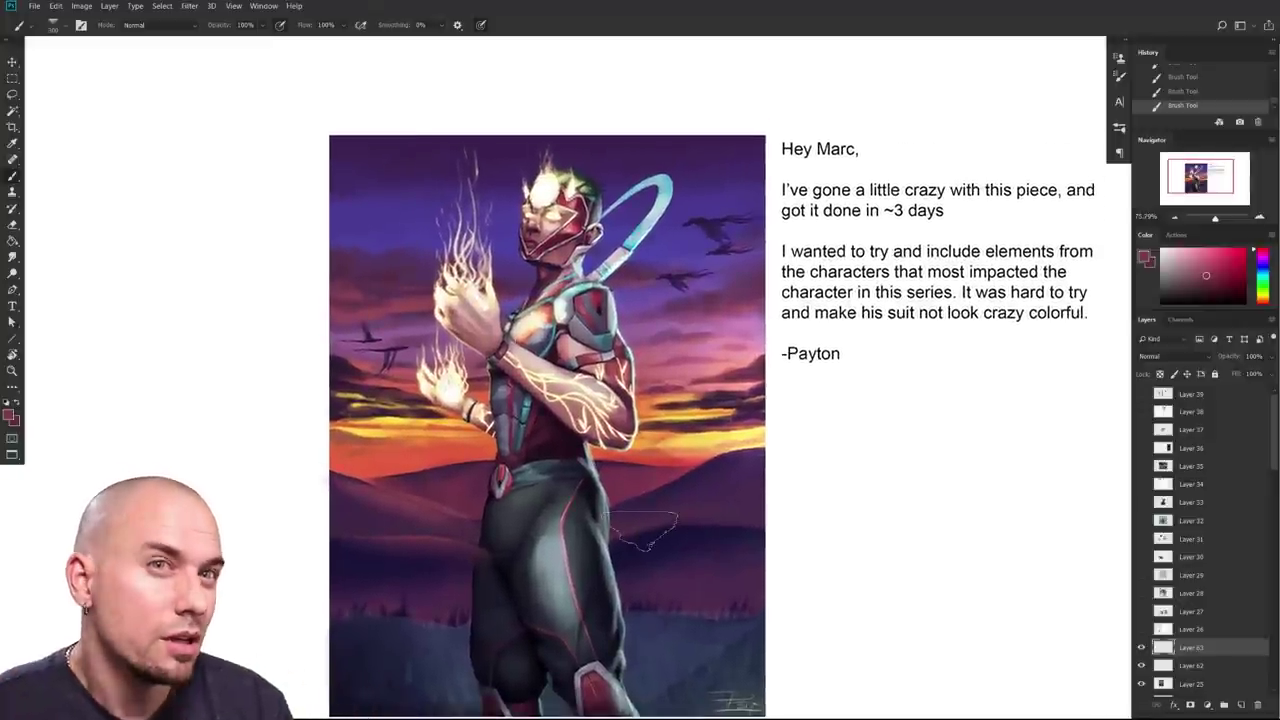
Step: Examine how the figure separates from the hazed hills, grass and sunset sky
left_click_drag(797, 612, 808, 592)
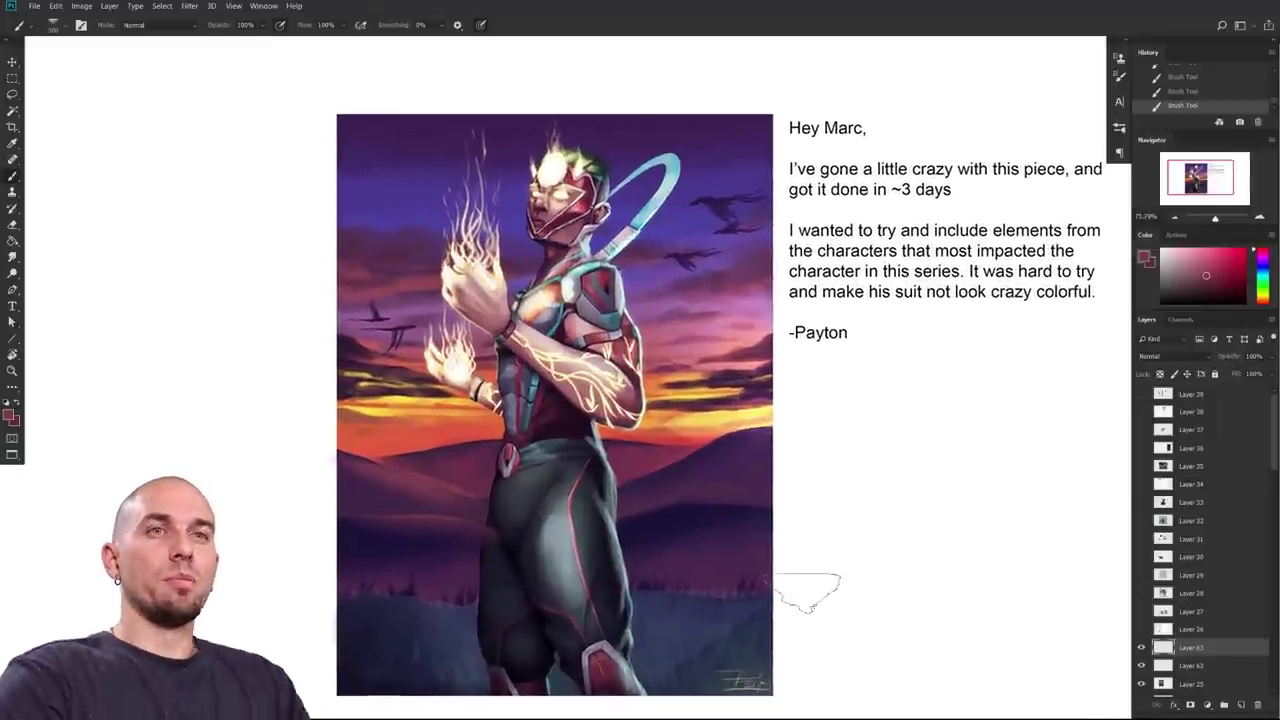
left_click_drag(664, 455, 748, 640)
scroll(748, 640, "up", 5)
left_click_drag(800, 485, 844, 392)
left_click_drag(826, 457, 806, 526)
left_click_drag(790, 615, 819, 472)
scroll(818, 471, "down", 5)
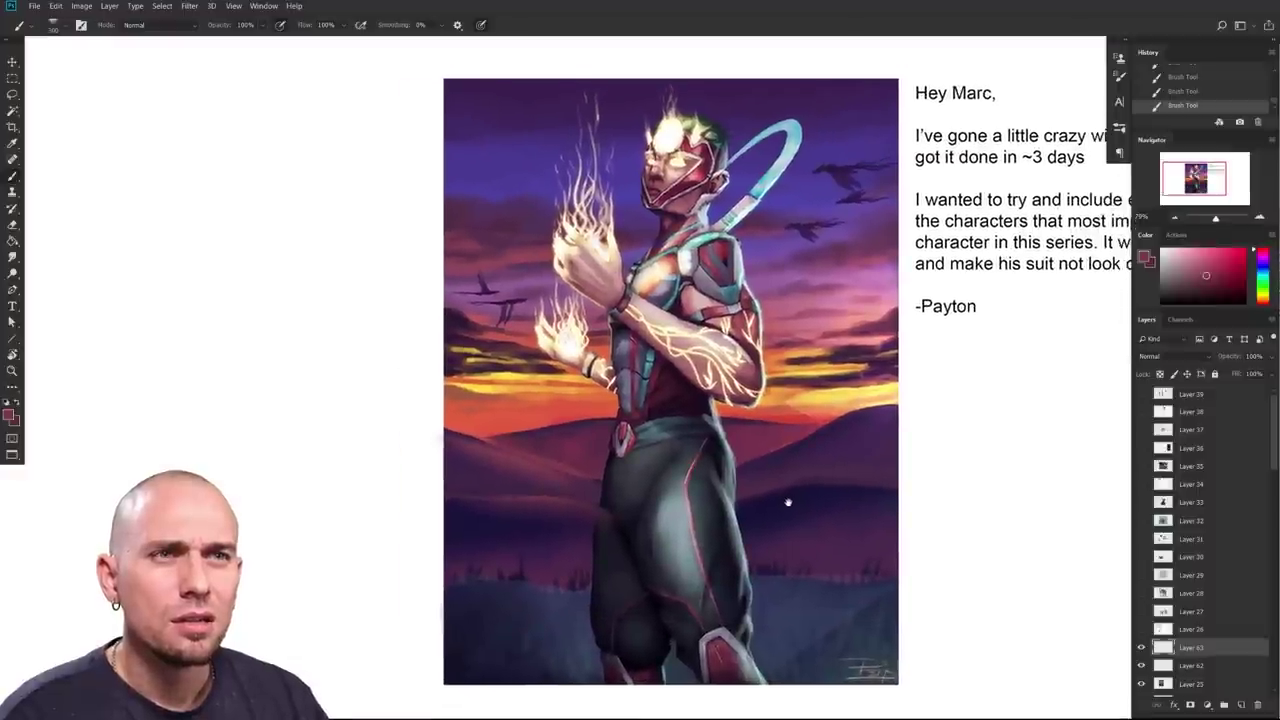
mouse_move(788, 502)
left_mouse_down()
mouse_move(754, 528)
mouse_move(730, 516)
mouse_move(674, 543)
mouse_move(680, 602)
left_mouse_up()
scroll(648, 486, "up", 5)
left_click_drag(684, 470, 659, 562)
scroll(659, 563, "down", 5)
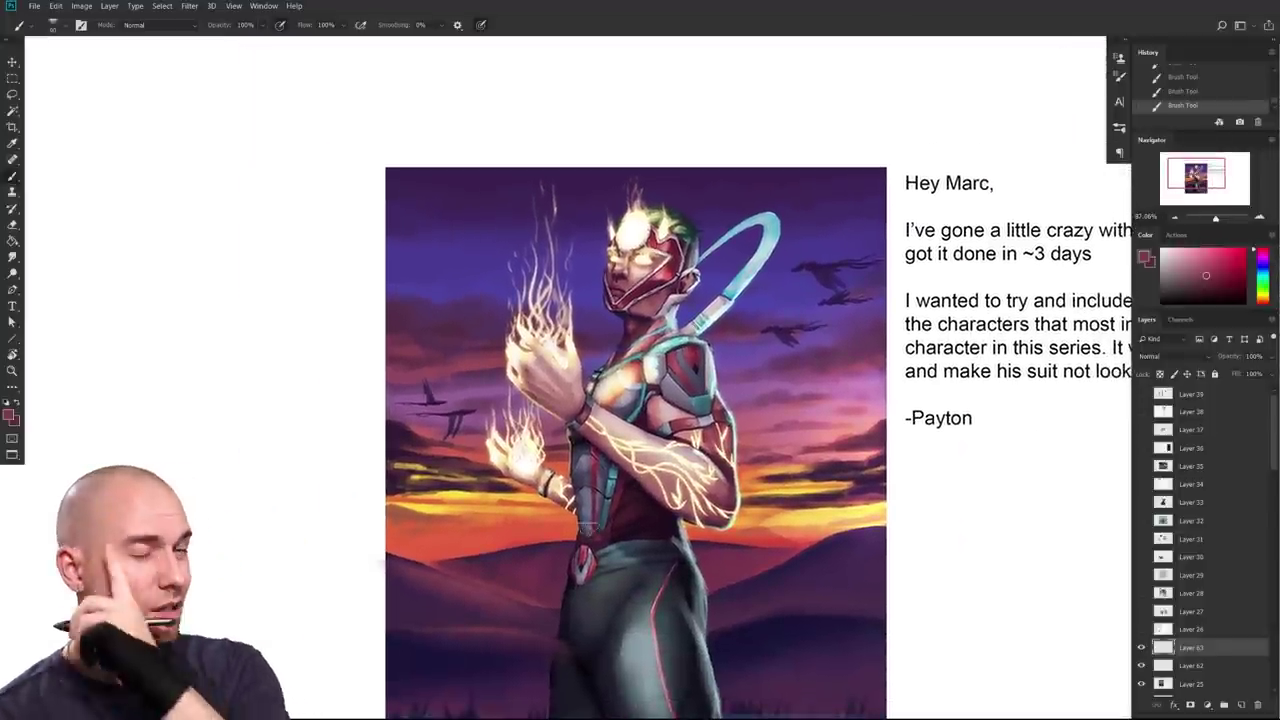
left_click_drag(726, 626, 706, 549)
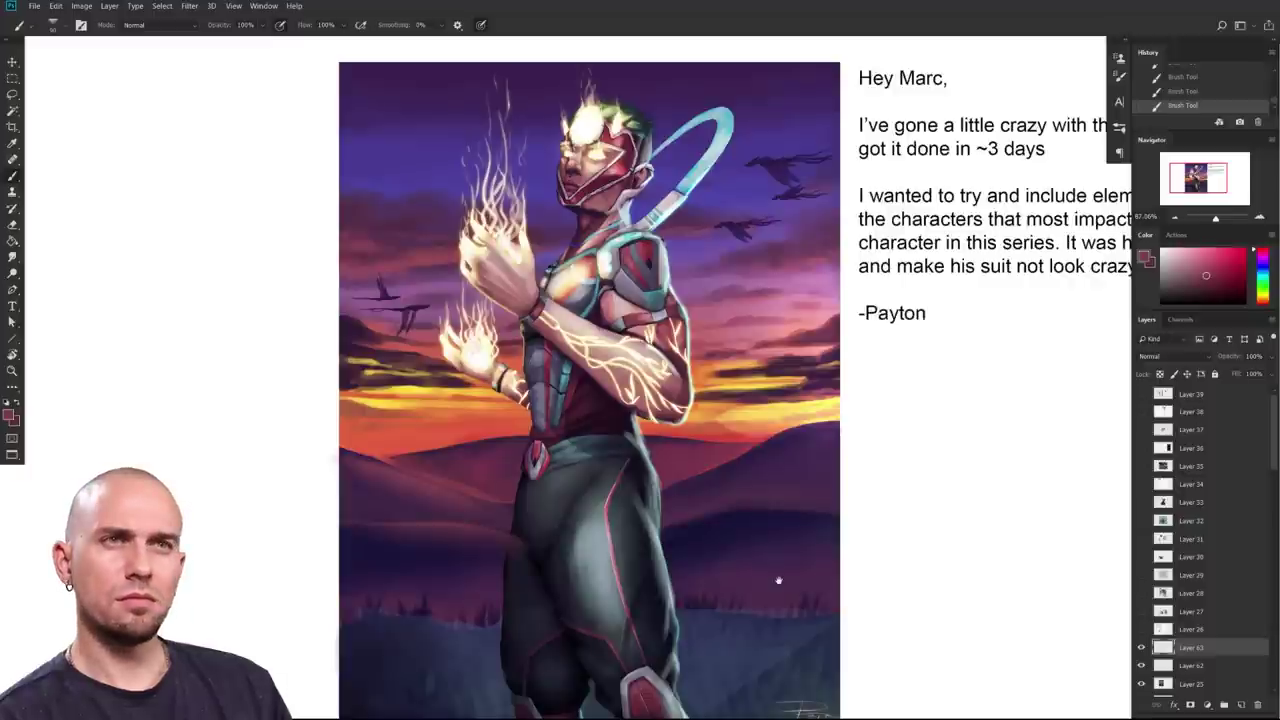
left_click_drag(779, 580, 806, 517)
left_click_drag(798, 335, 720, 569)
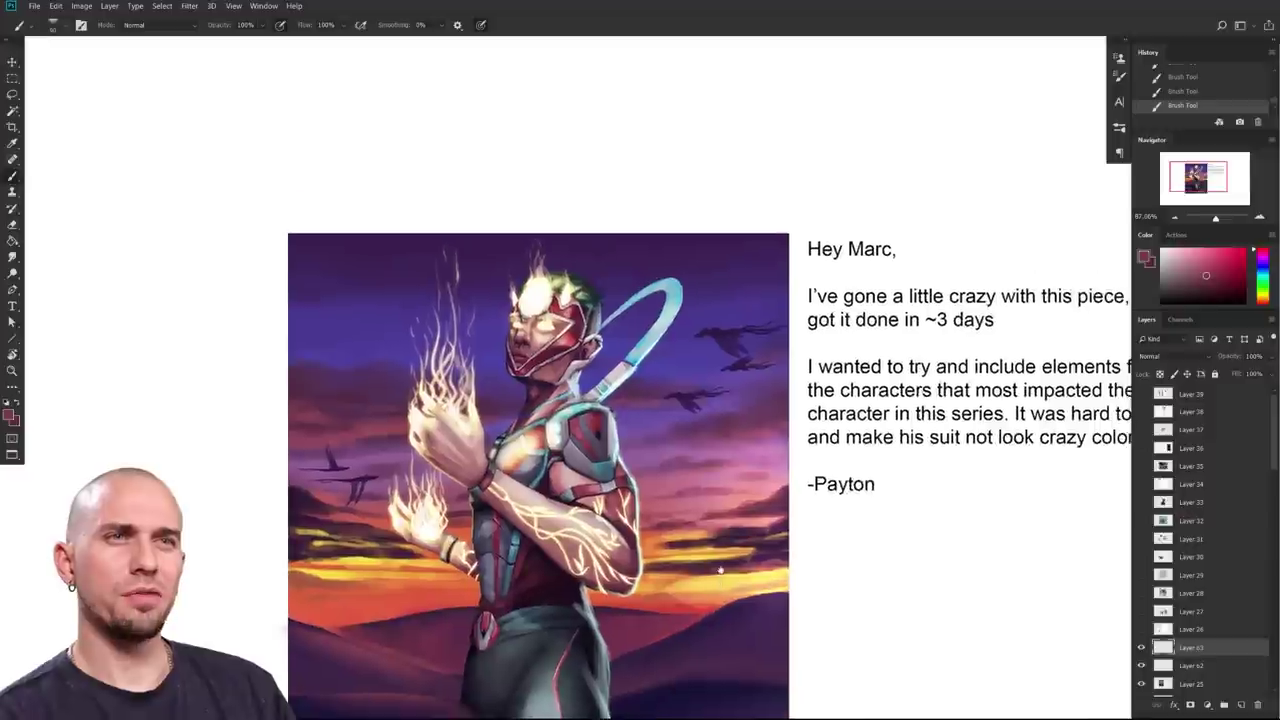
Step: Try widening the lower end of the looped tube behind the shoulder with a sampled pale pinkish grey
left_click(620, 372, "alt")
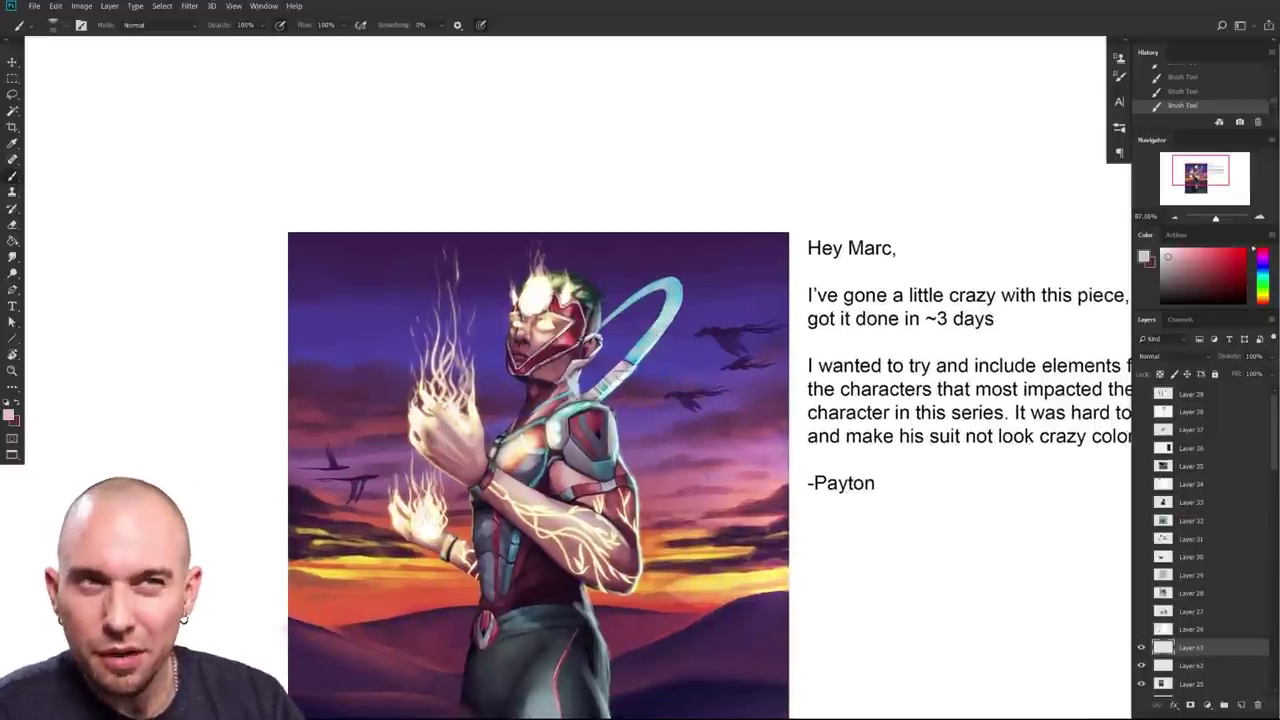
left_click(620, 377, "alt")
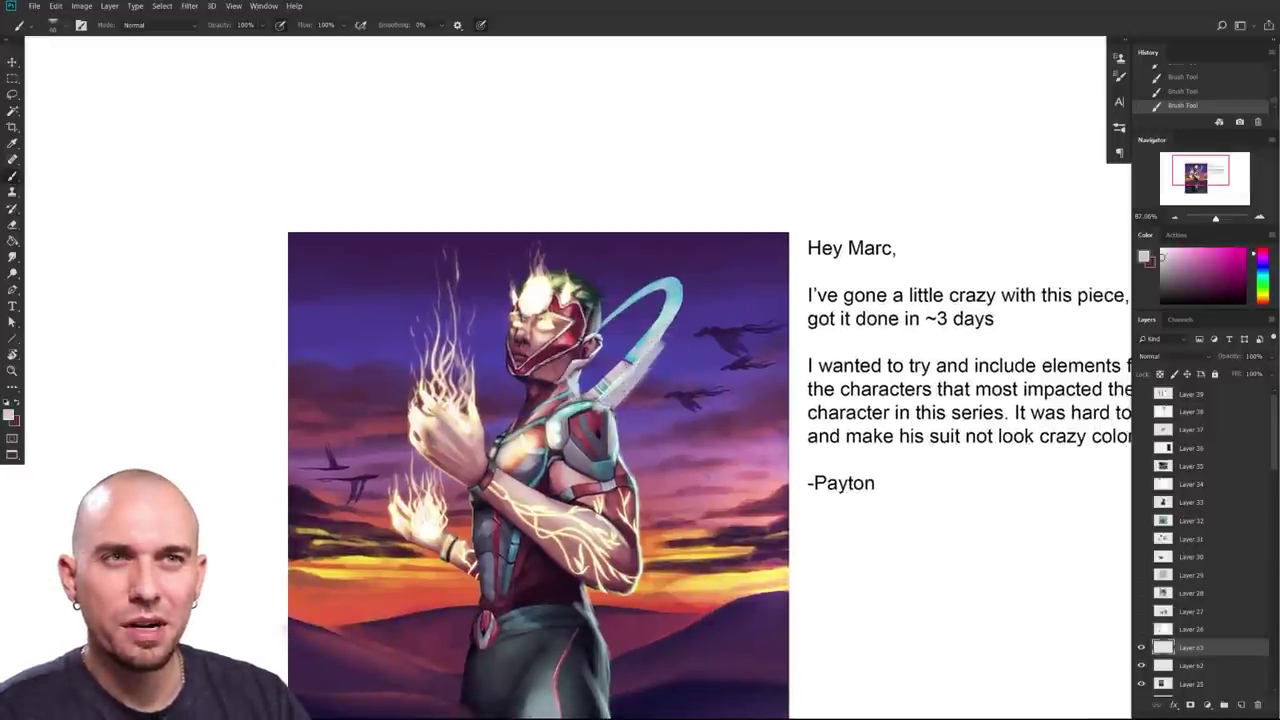
scroll(722, 538, "down", 2)
scroll(693, 551, "down", 1)
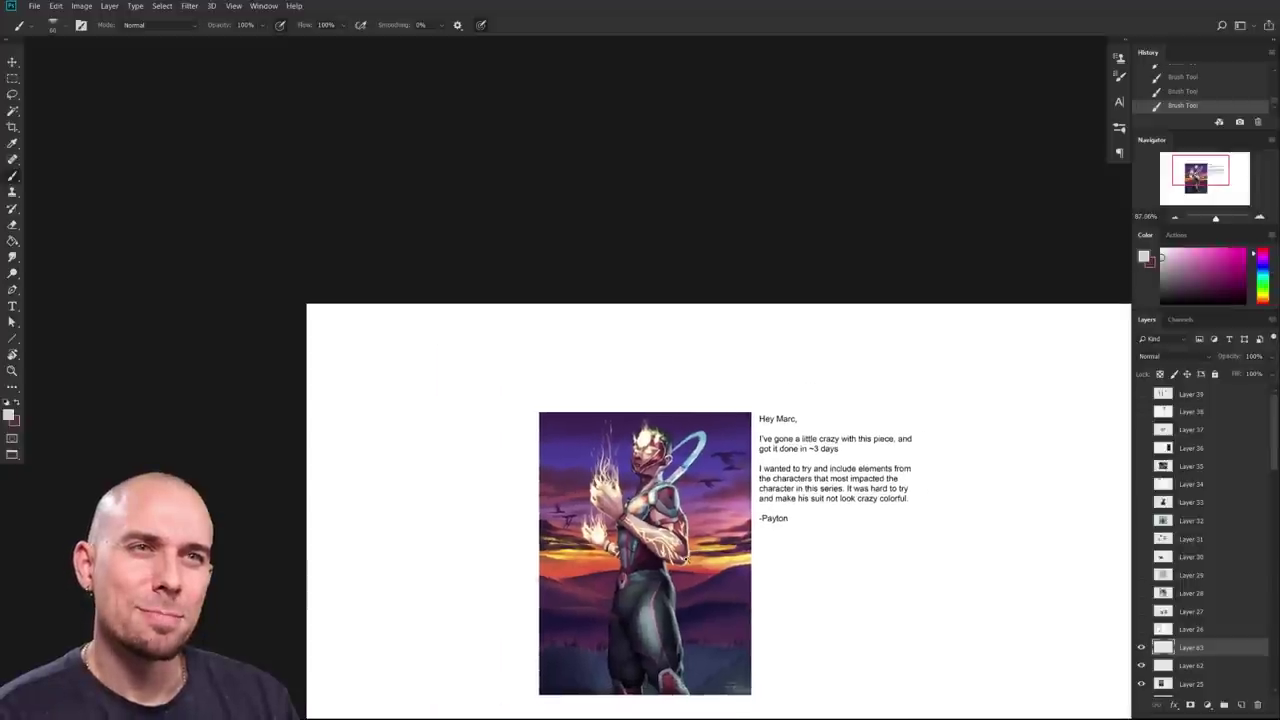
scroll(672, 497, "up", 4)
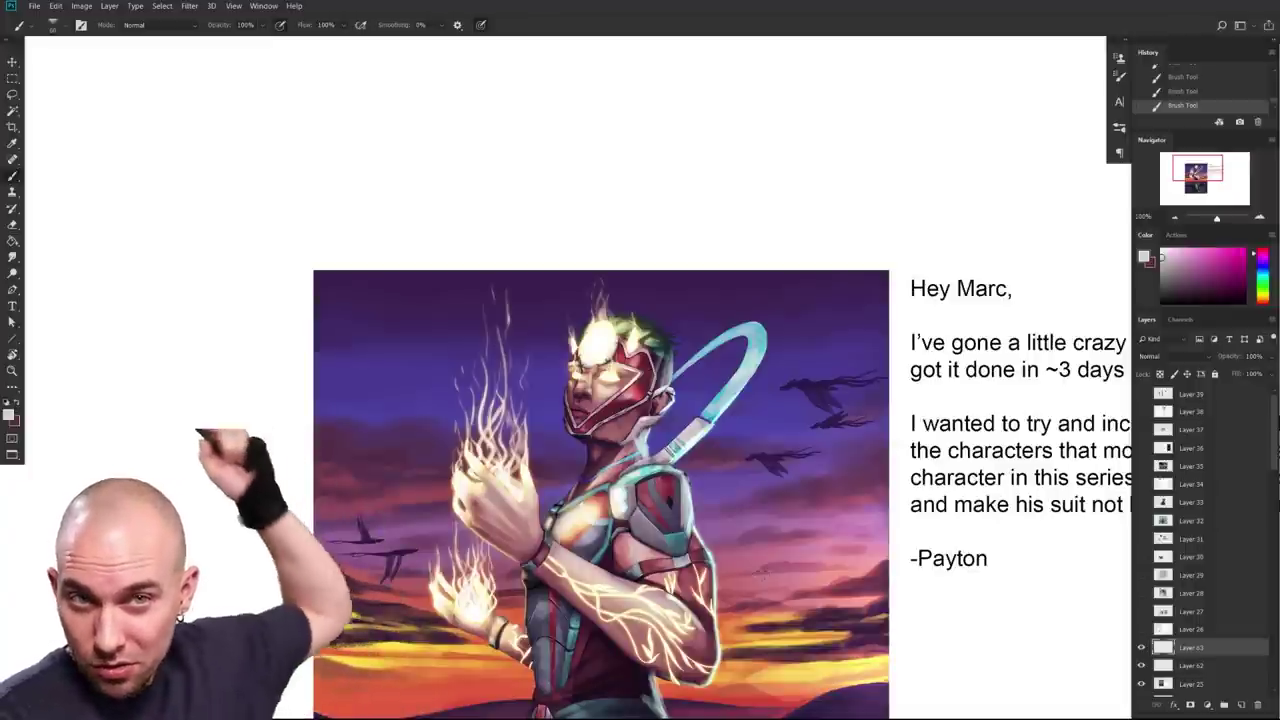
left_click_drag(777, 524, 812, 450)
left_click_drag(800, 530, 787, 575)
mouse_move(730, 451)
left_mouse_down()
mouse_move(742, 402)
mouse_move(725, 459)
left_mouse_up()
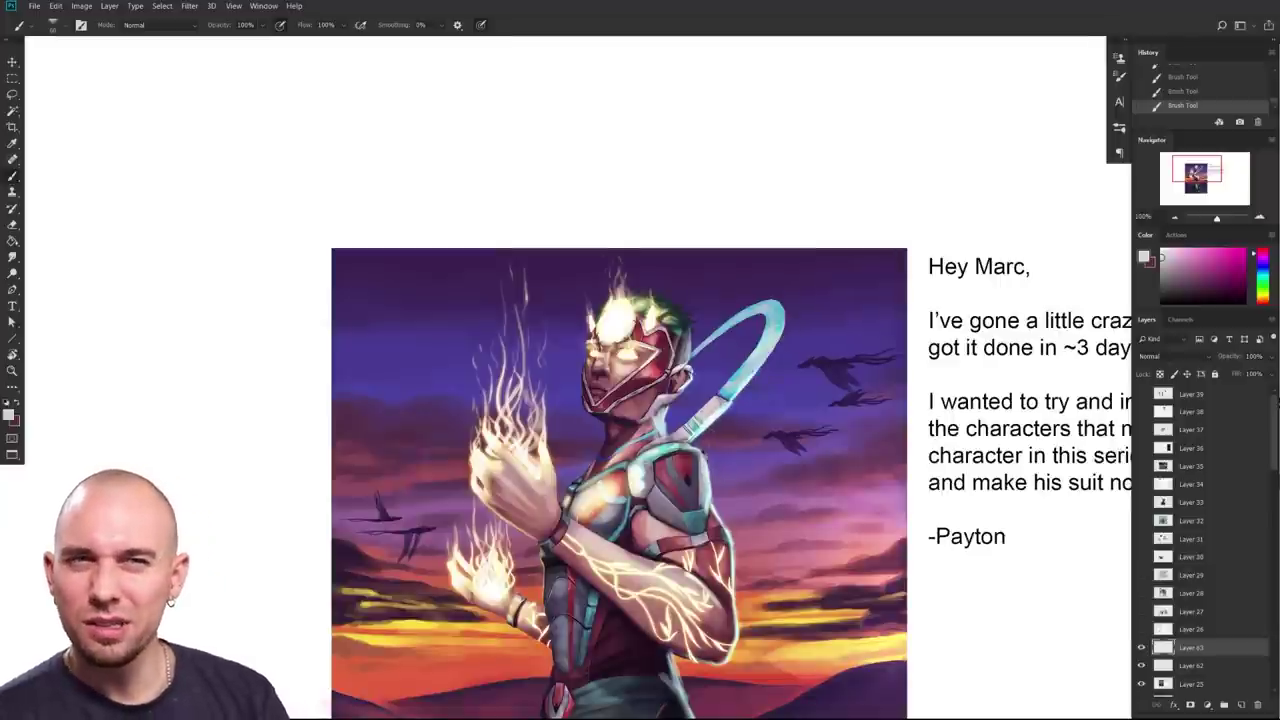
left_click_drag(696, 500, 691, 544)
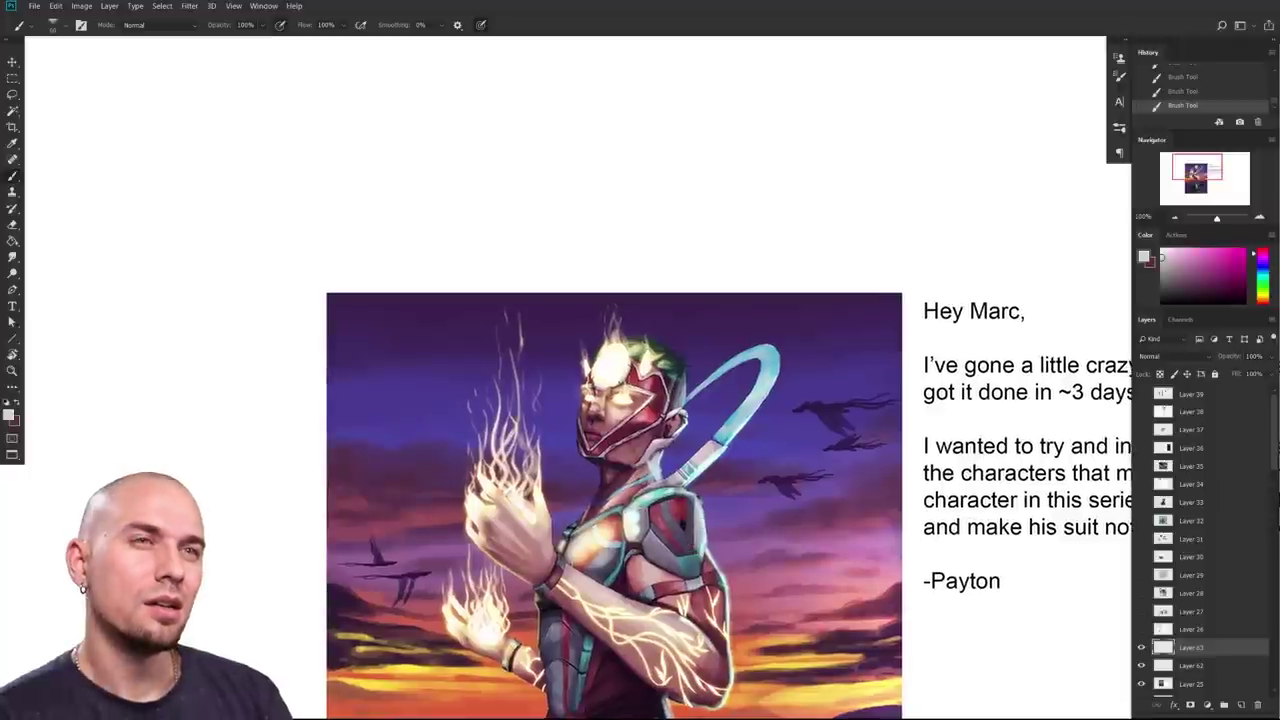
Step: Broaden the base of the looped tube behind the shoulder into a pale panel with a small brush, using colours sampled from the tube
left_click(713, 450, "alt")
right_click(691, 458)
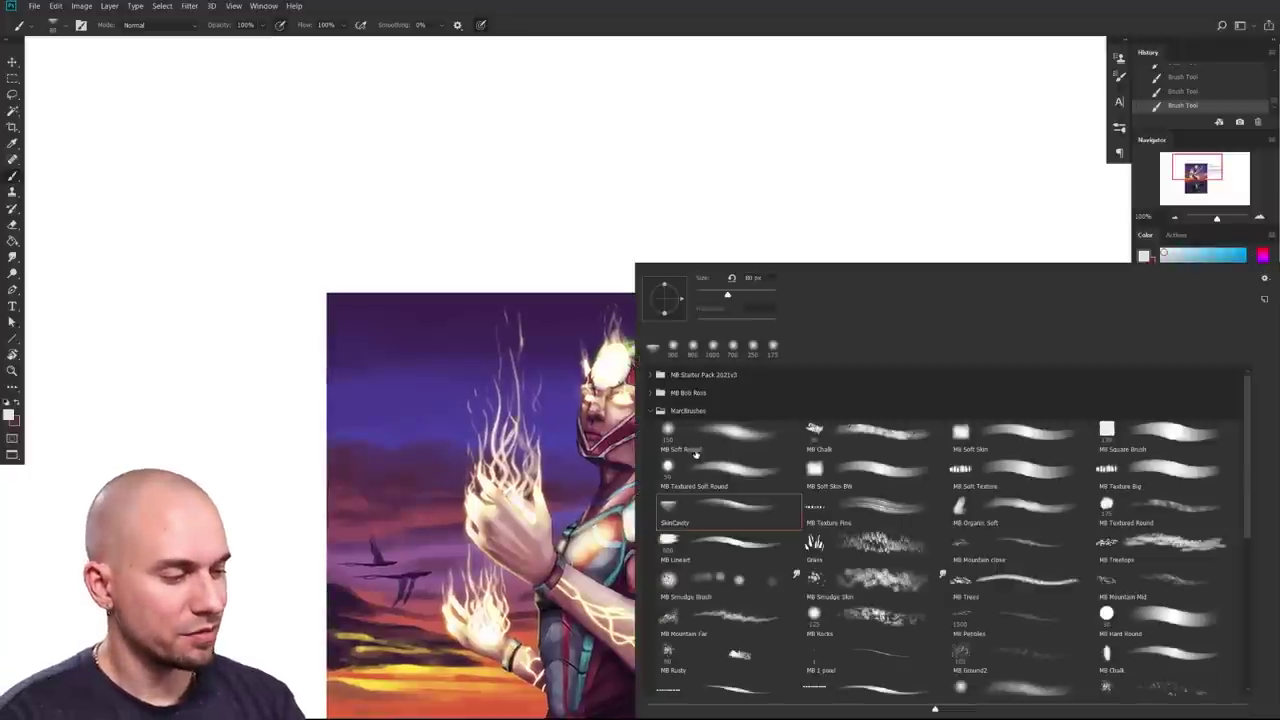
double_click(694, 453)
left_click(713, 448, "alt")
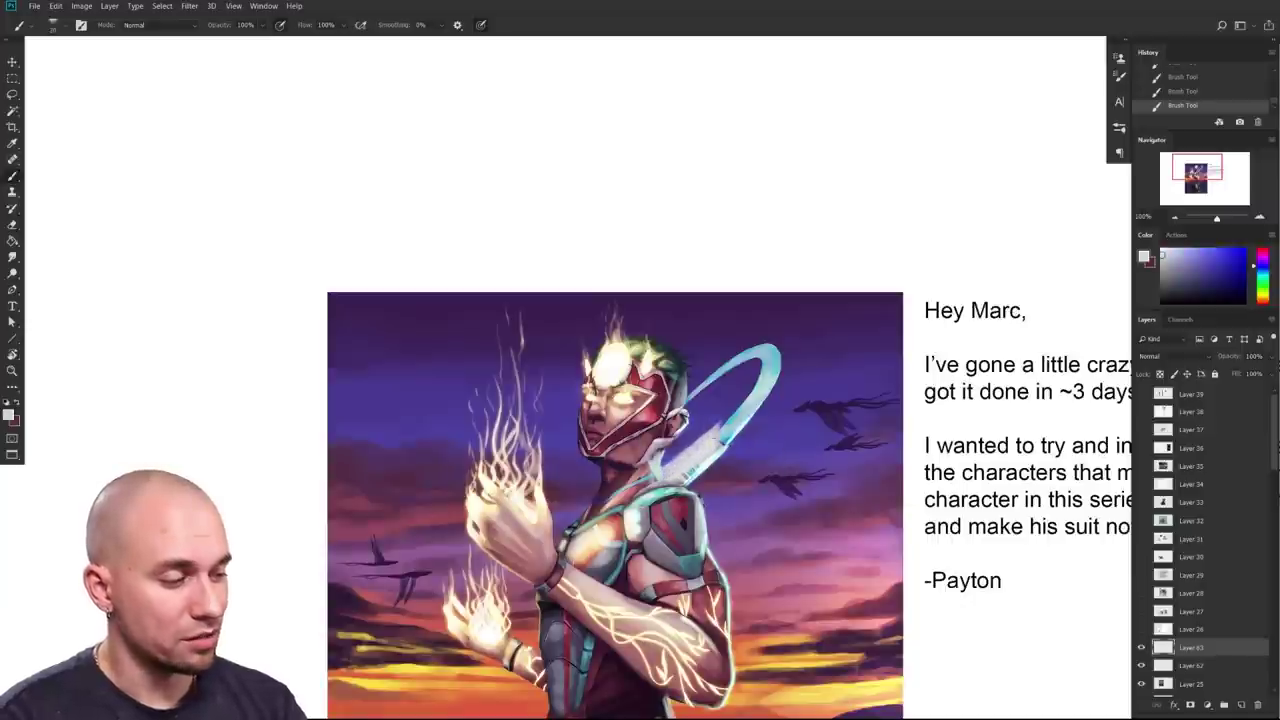
left_click(704, 455, "alt")
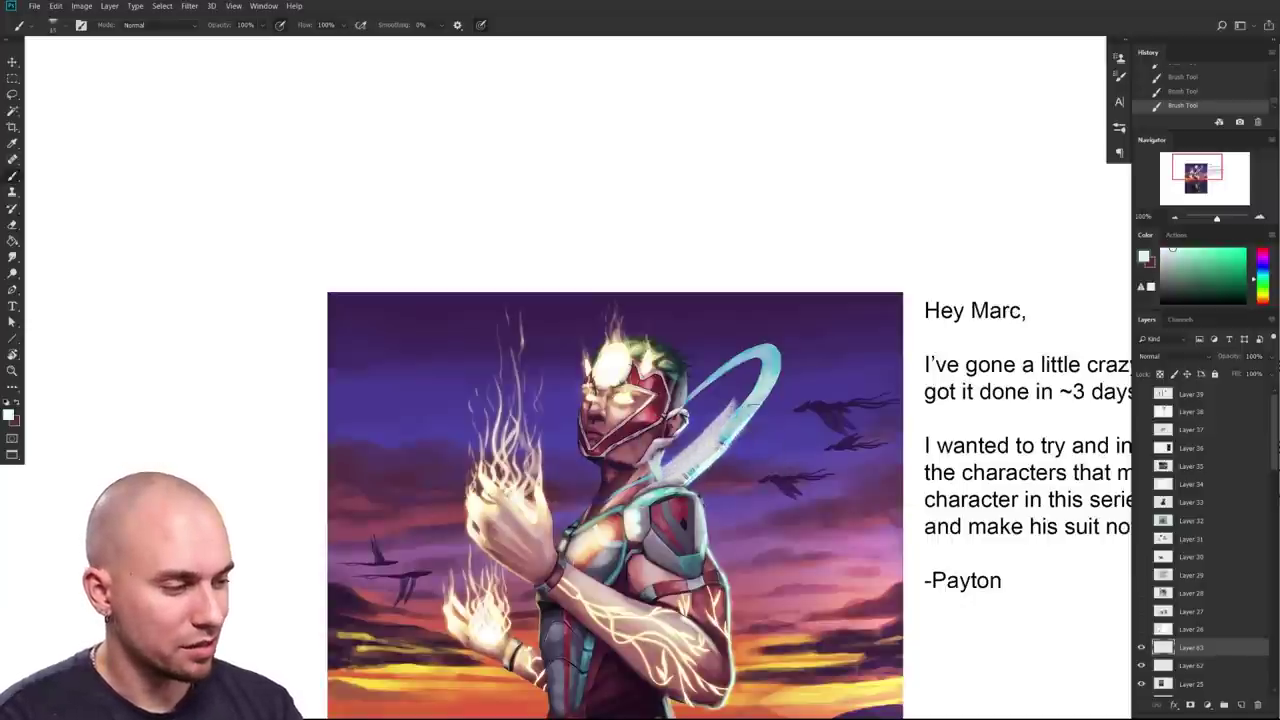
Step: Extend the pale grey band up the inside of the loop and shade its inner edge with a muted blue-grey
left_click(726, 453, "alt")
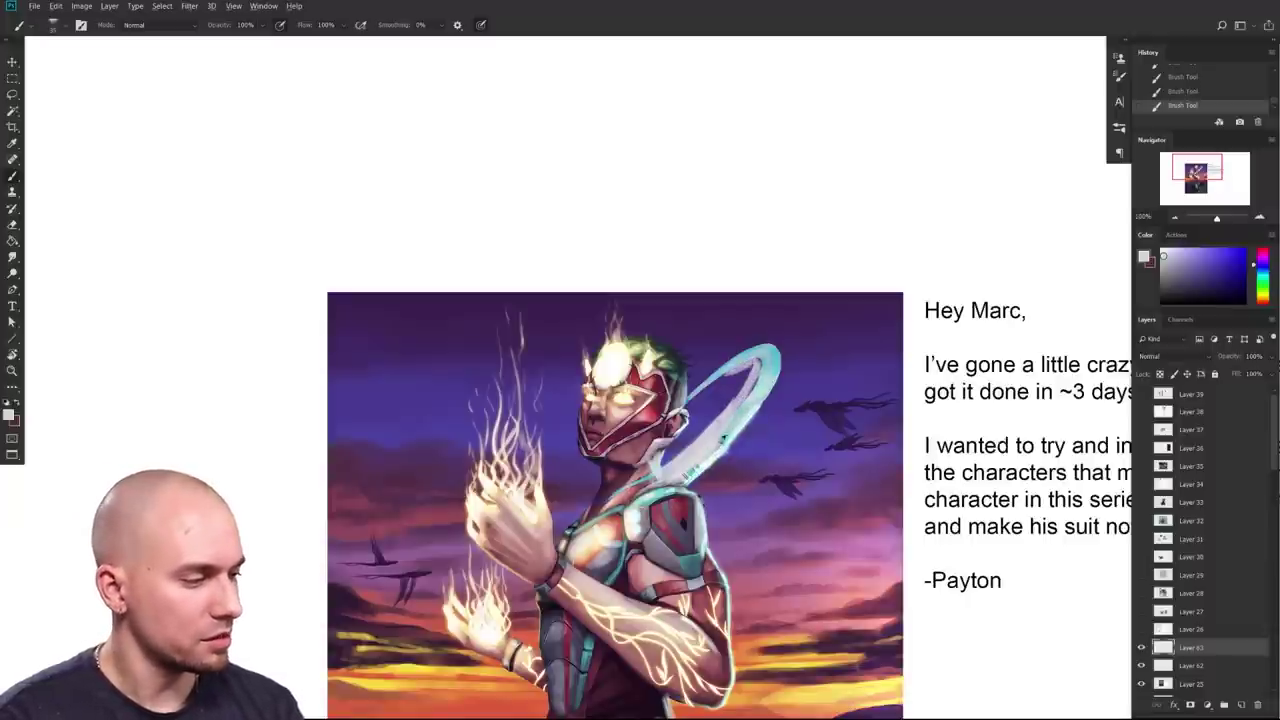
left_click(765, 375, "alt")
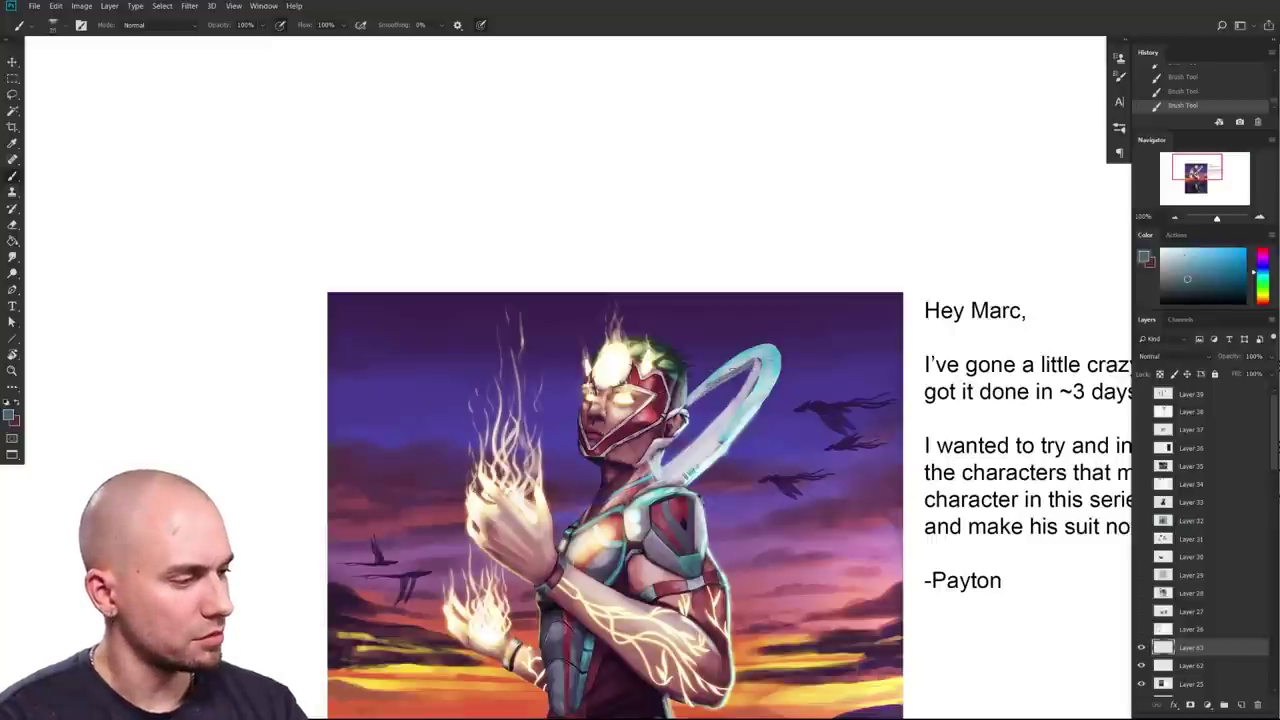
left_click(754, 374, "alt")
Step: Paint a matching pale grey strap in front of the neck, rising from the chest collar
left_click_drag(787, 457, 804, 432)
left_click_drag(762, 567, 744, 530)
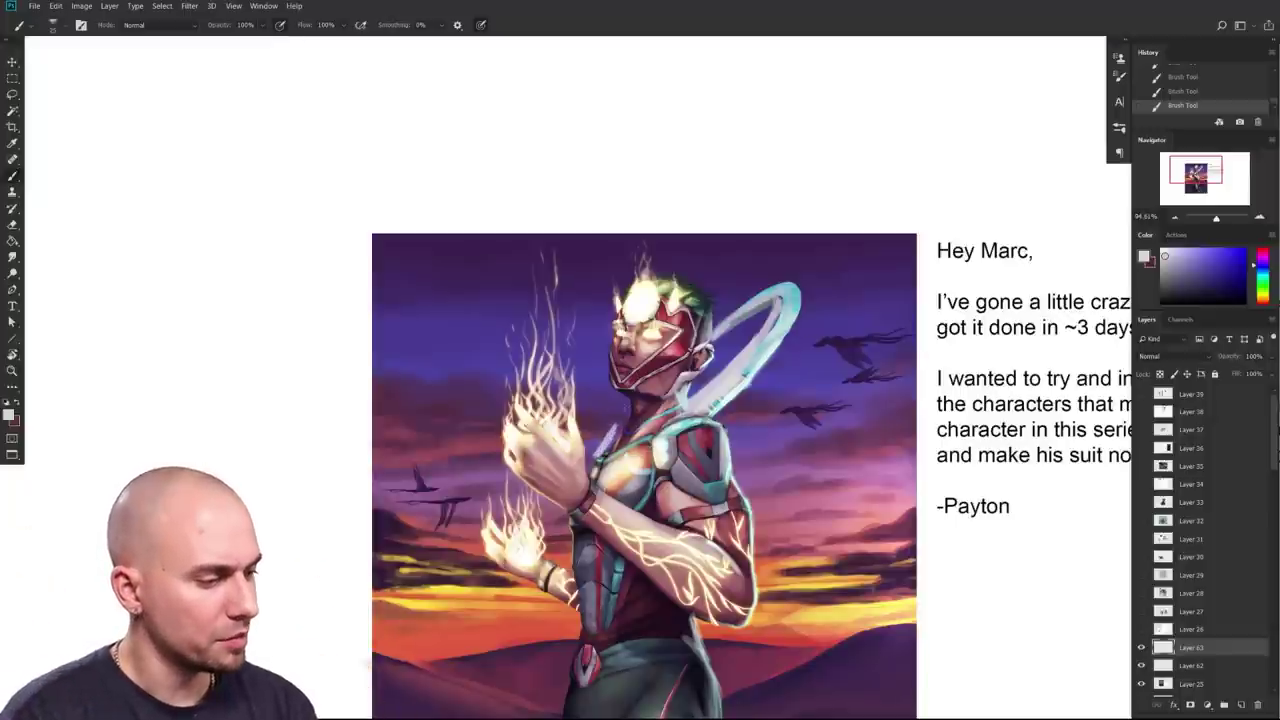
left_click_drag(679, 642, 677, 525)
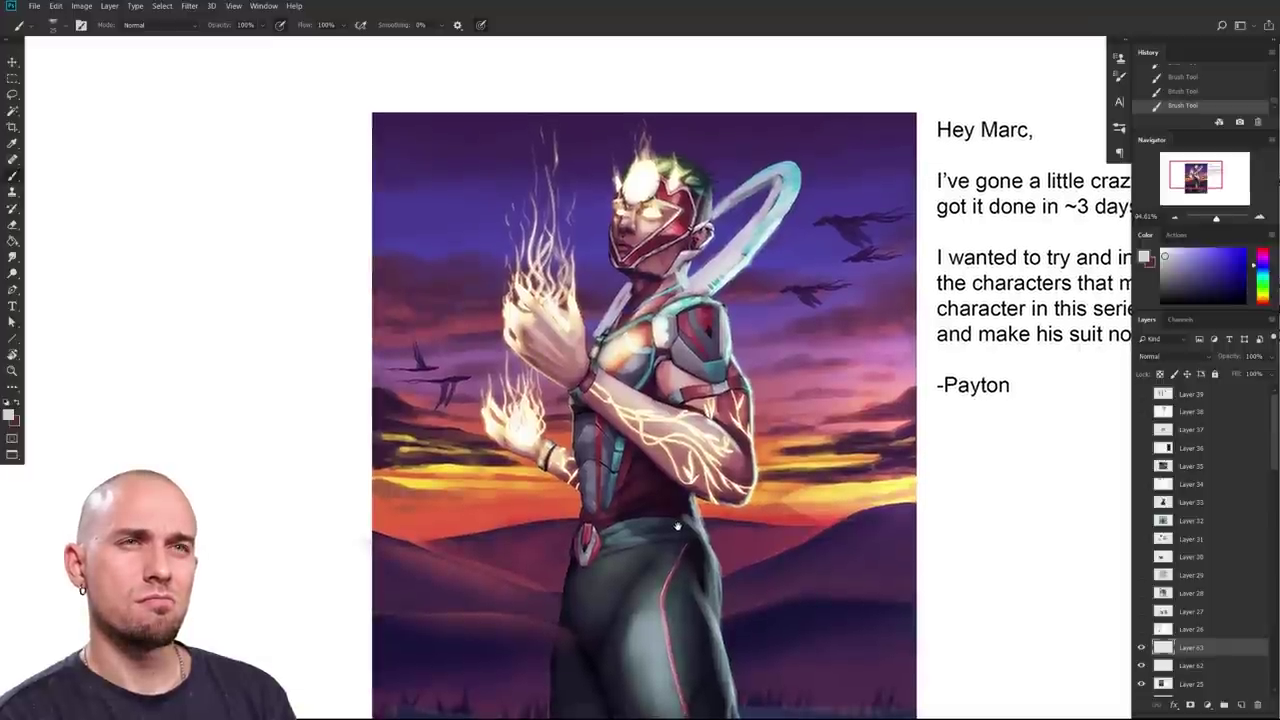
left_click_drag(678, 526, 678, 534)
mouse_move(782, 543)
left_mouse_down()
mouse_move(777, 438)
mouse_move(735, 579)
left_mouse_up()
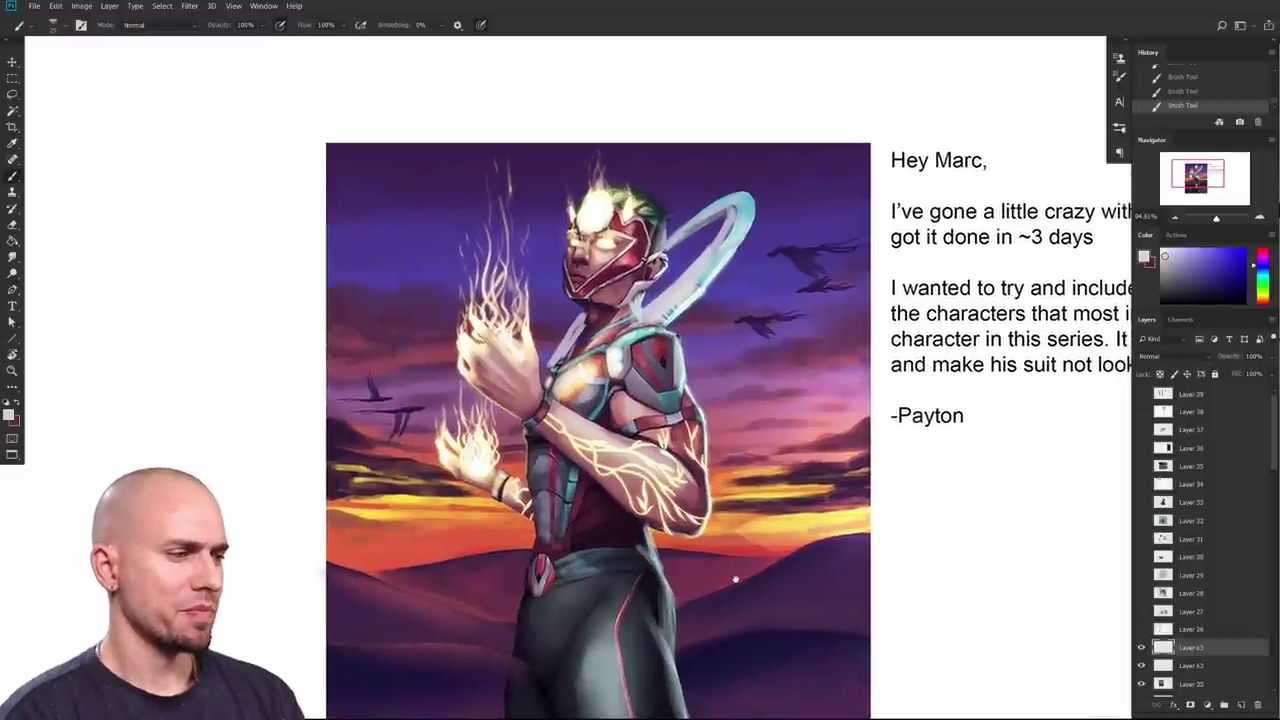
Step: Compare the figure with and without the last two brush strokes by undoing and restoring them
key("ctrl+z")
key("ctrl+z")
left_click_drag(750, 587, 704, 515)
scroll(704, 515, "up", 2)
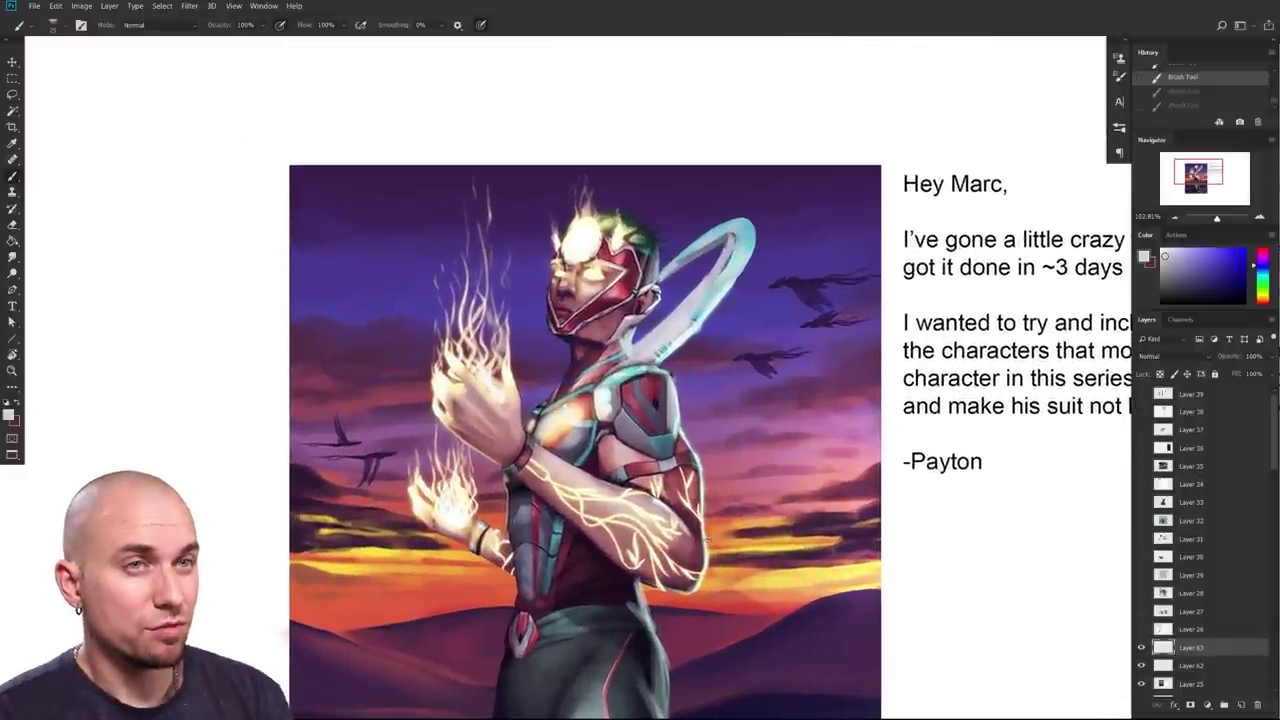
scroll(676, 597, "down", 1)
left_click_drag(676, 597, 669, 614)
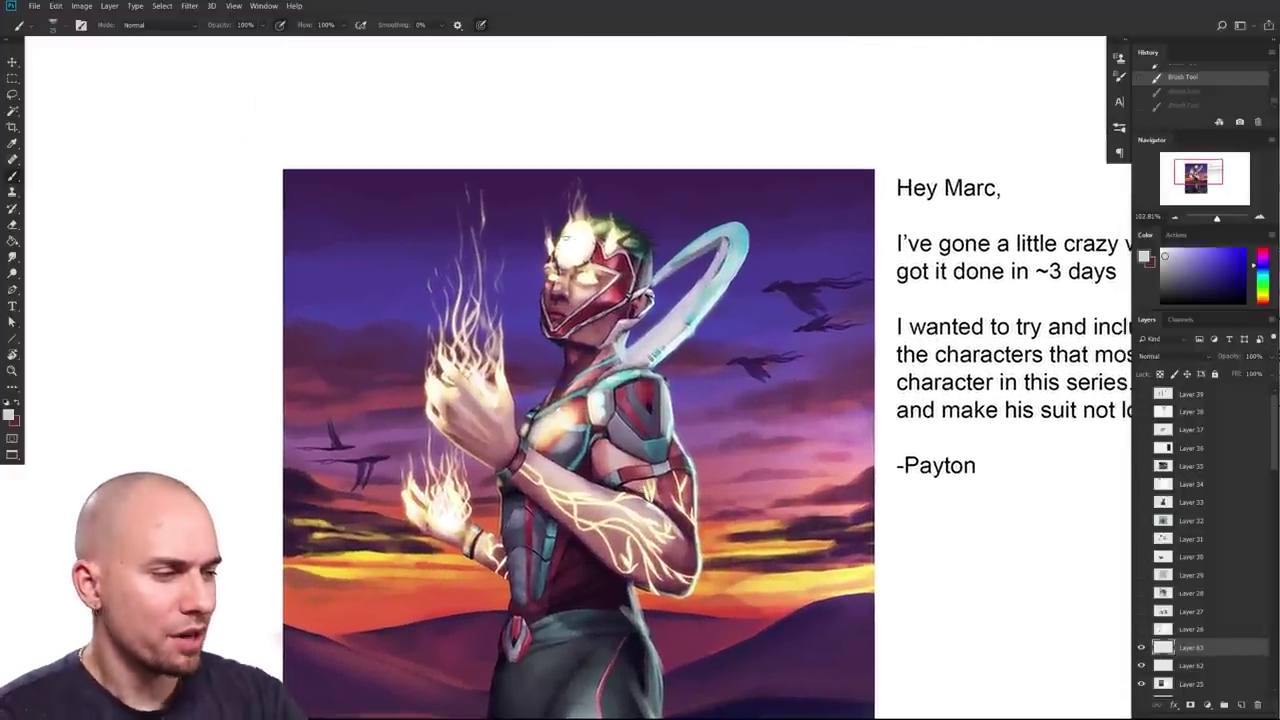
key("ctrl+shift+z")
key("ctrl+shift+z")
mouse_move(557, 422)
left_mouse_down()
mouse_move(572, 351)
mouse_move(563, 402)
left_mouse_up()
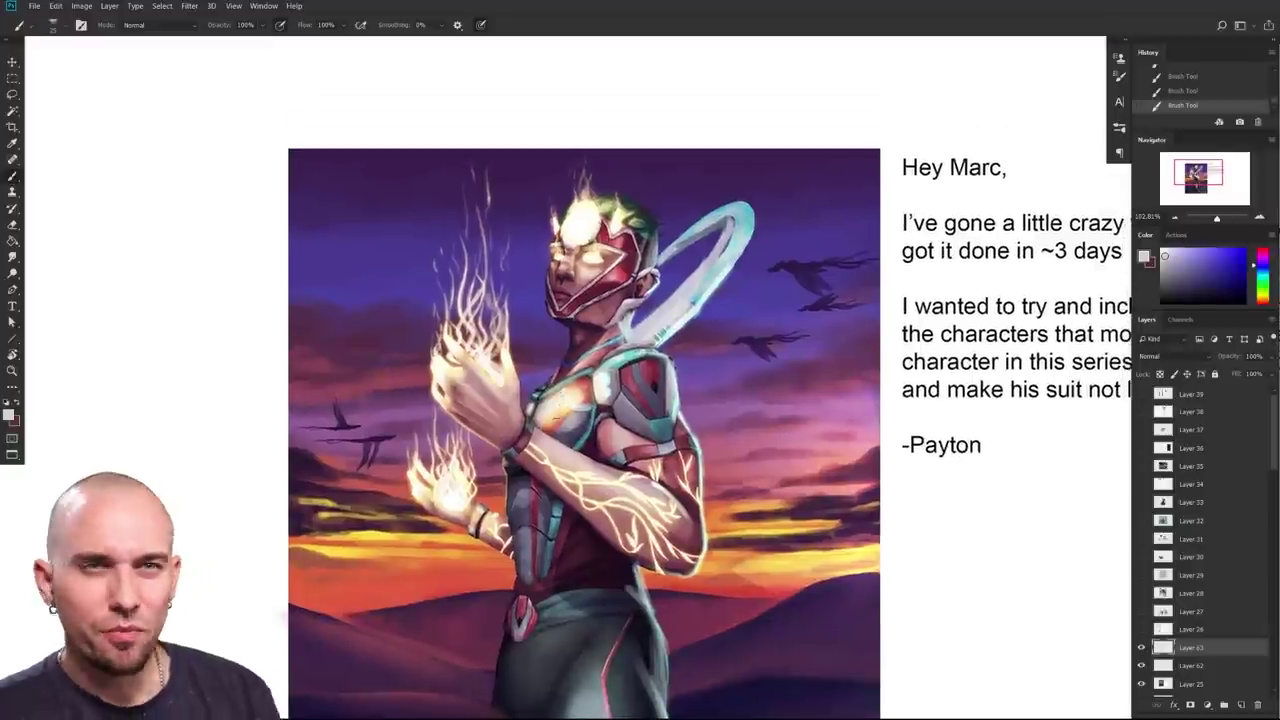
Step: Sample the bright glow colour of the eye and examine the head, glowing hands, and reshaped loop
left_click_drag(557, 418, 633, 505)
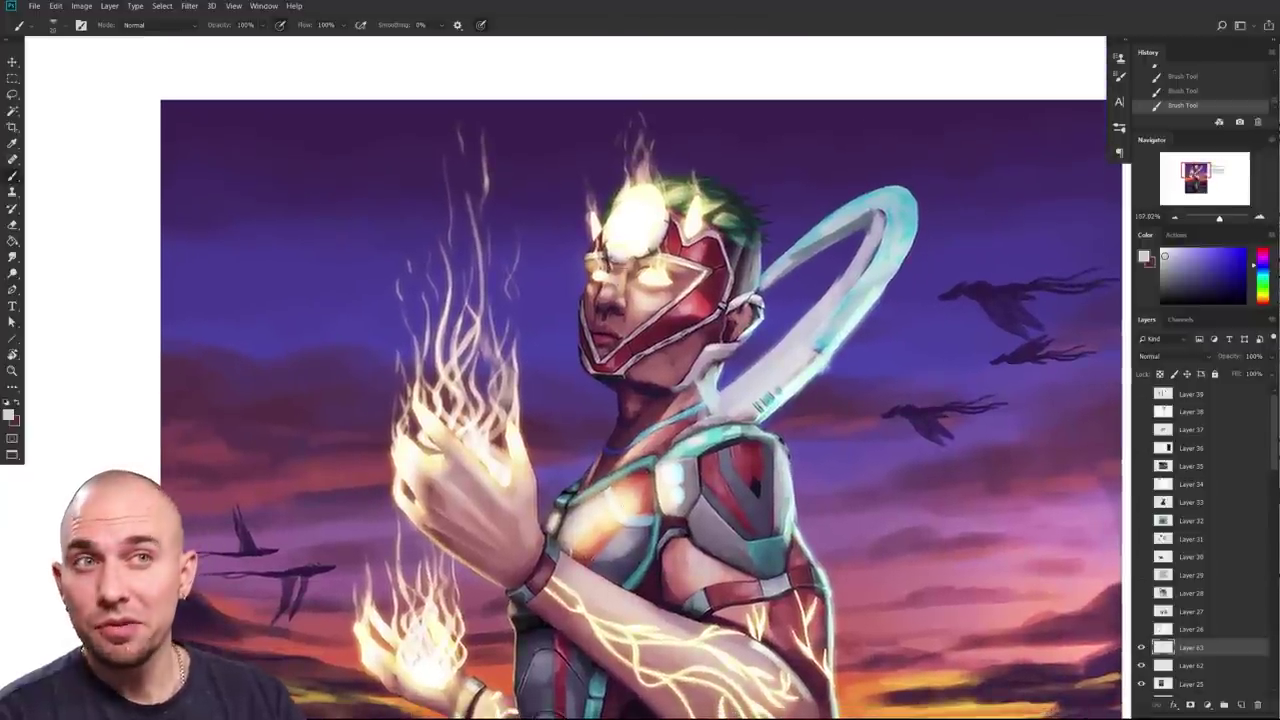
left_click(652, 270, "alt")
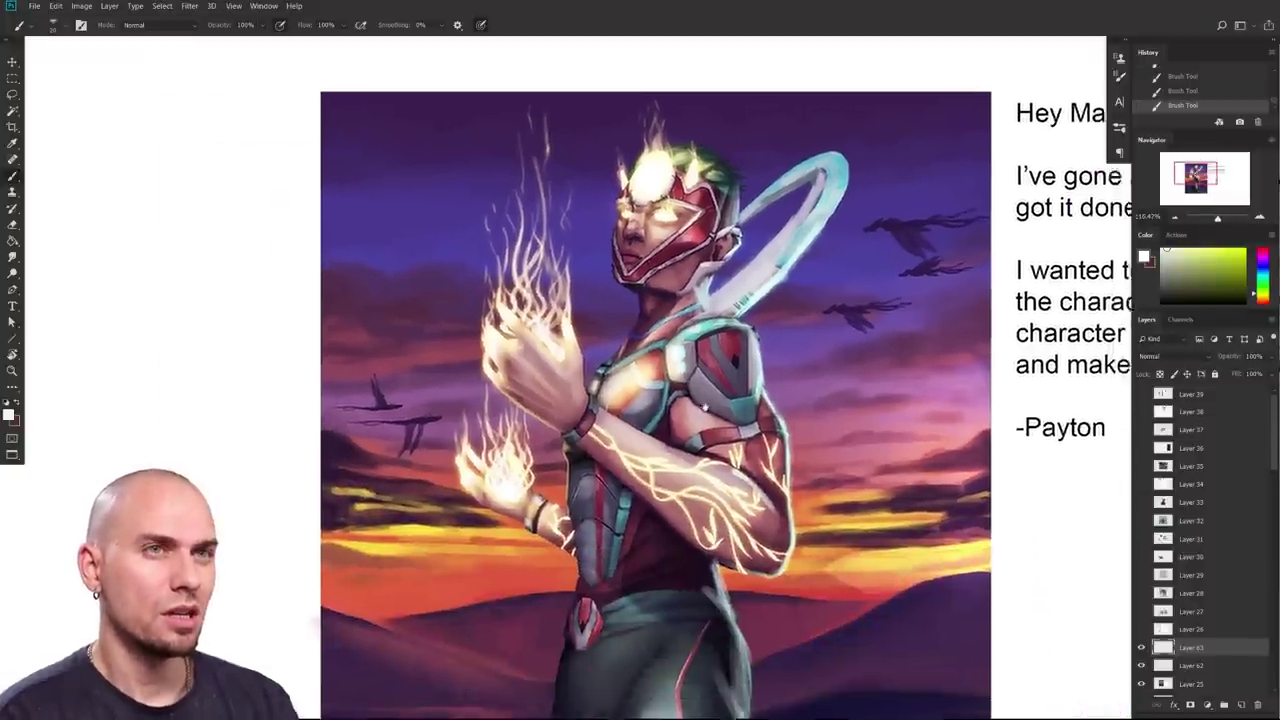
left_click_drag(704, 407, 645, 385)
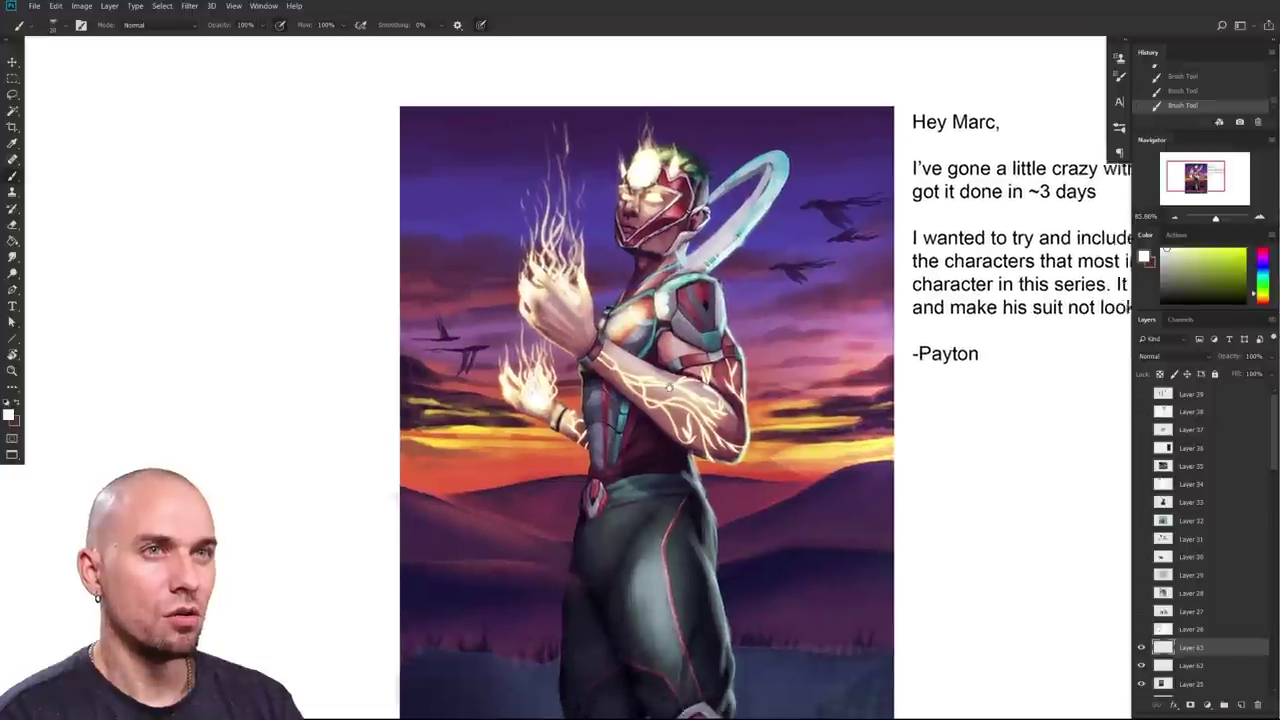
left_click_drag(690, 431, 676, 455)
left_click_drag(612, 274, 611, 290)
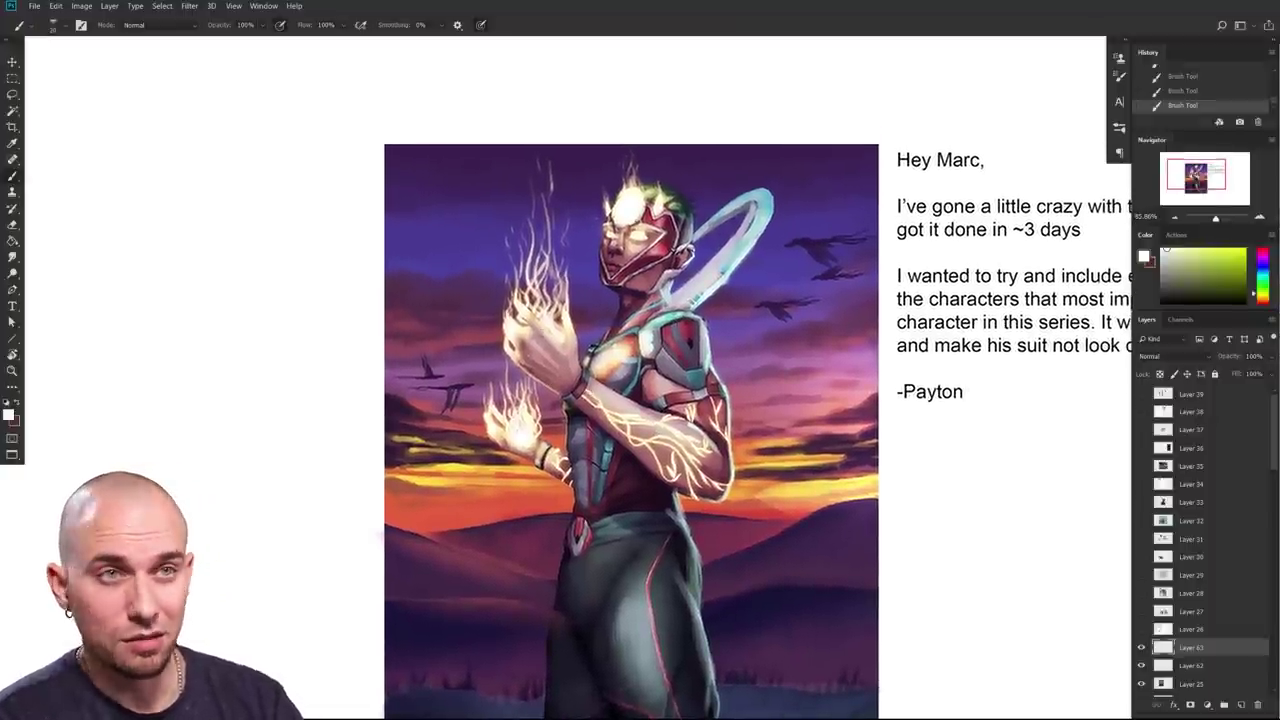
left_click_drag(678, 358, 757, 358)
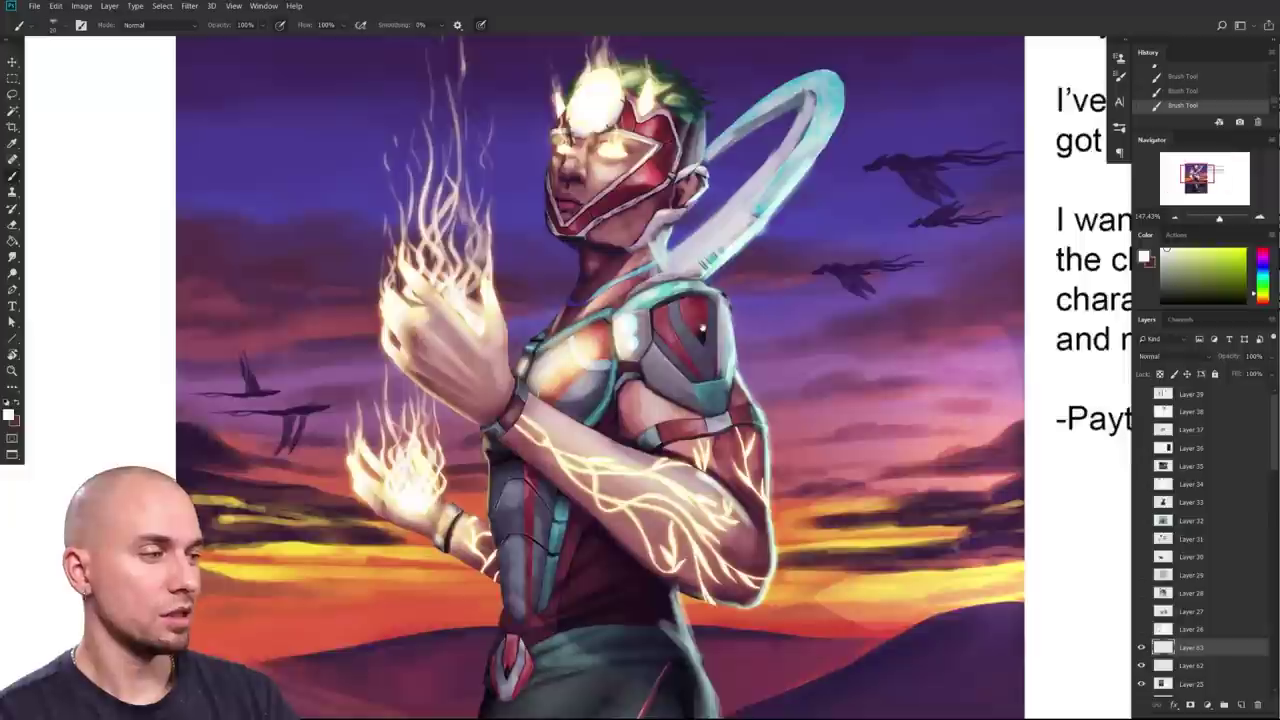
left_click_drag(694, 211, 651, 451)
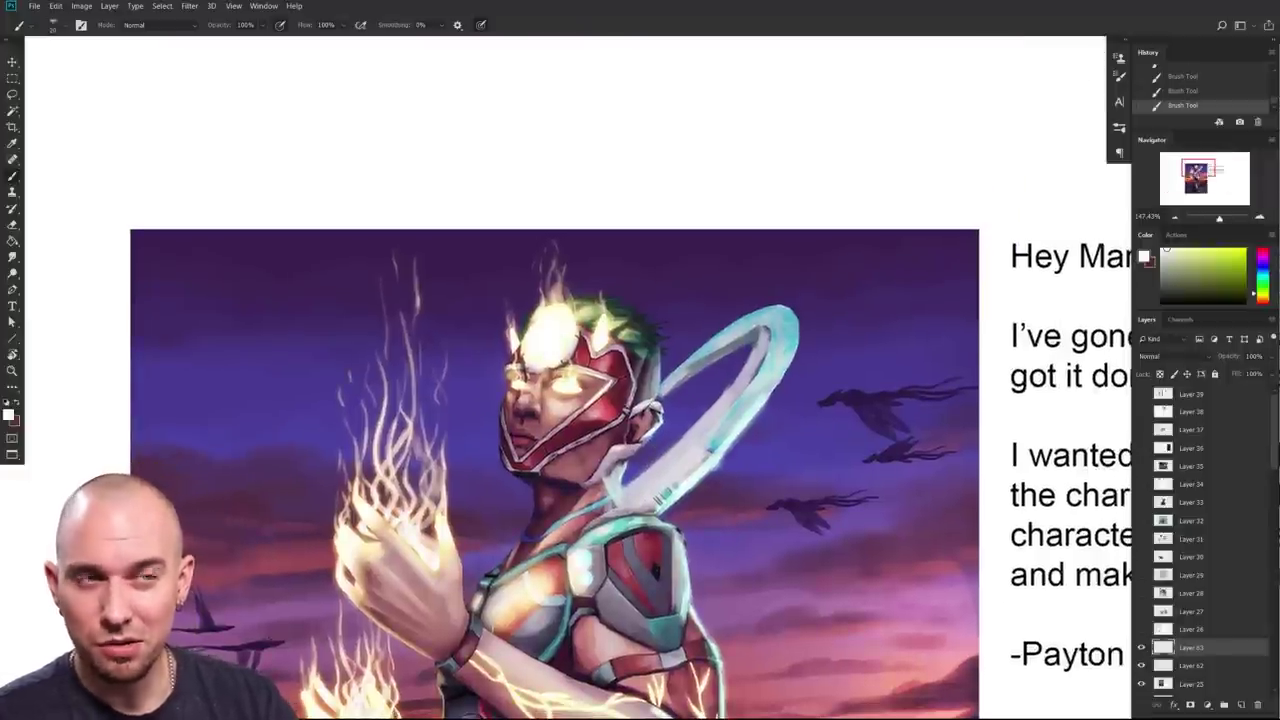
scroll(890, 500, "down", 2)
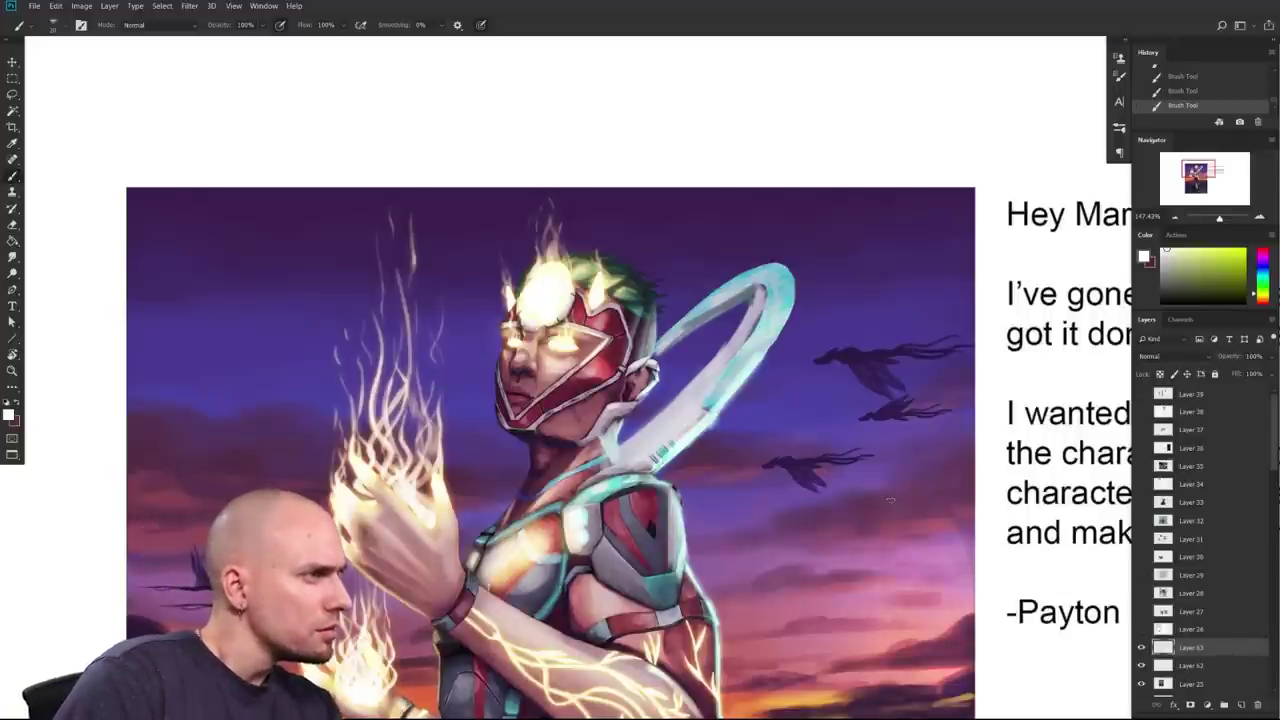
Step: Add a new layer and prepare the brush with a pale warm orange in Hard Light mode
scroll(1277, 478, "down", 1)
key("ctrl+shift+alt+n")
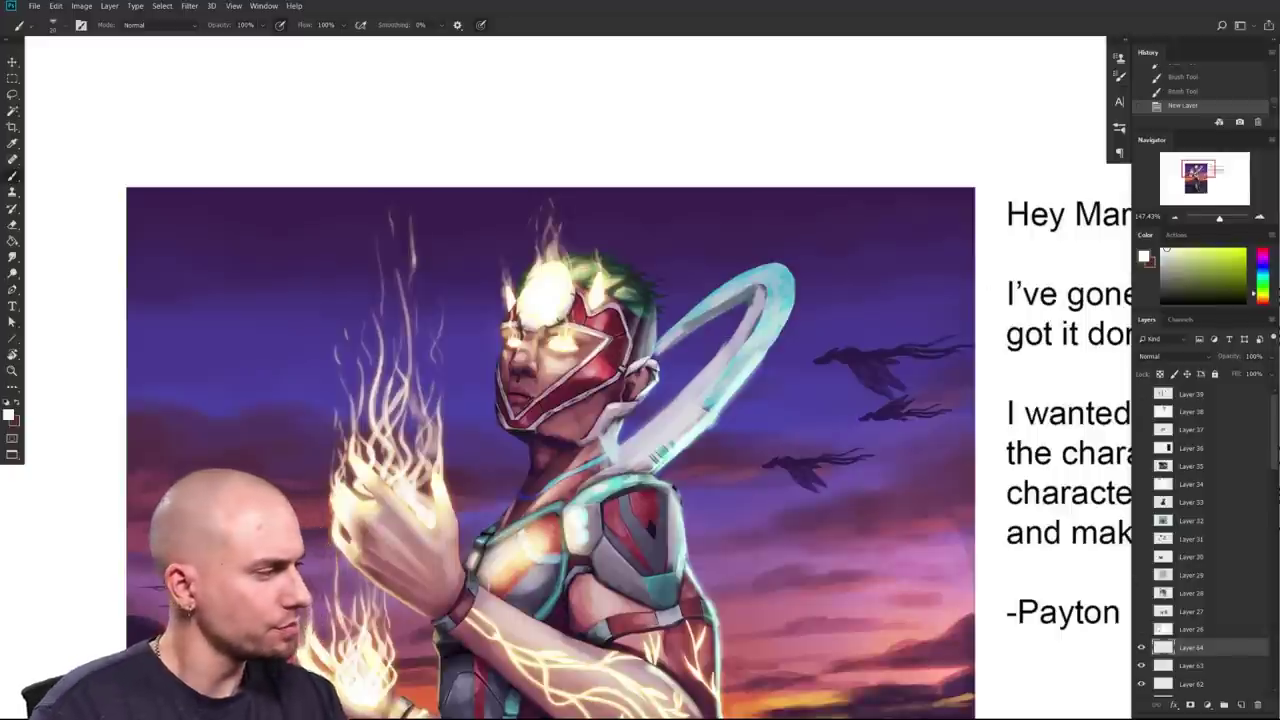
left_click(1262, 287)
left_click_drag(1262, 287, 1262, 298)
left_click_drag(1186, 260, 1198, 244)
left_click(160, 24)
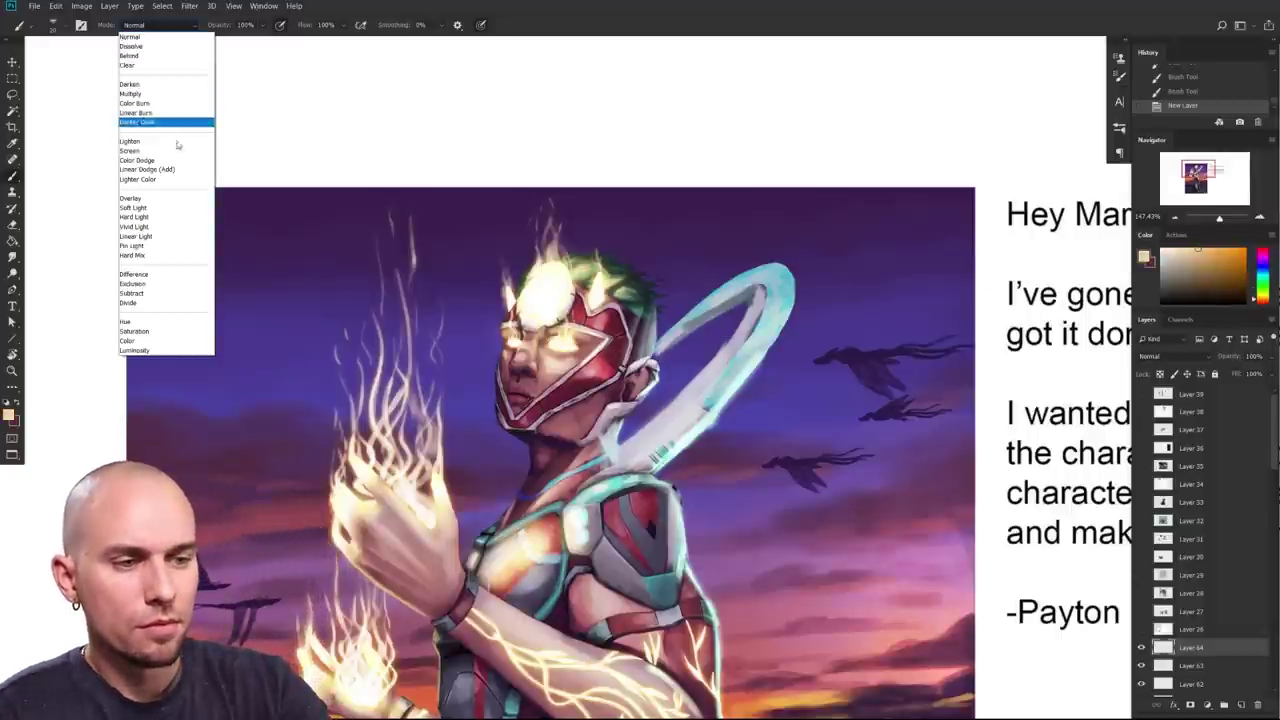
left_click(166, 218)
Step: Tint the white glowing oval on the forehead with a saturated yellow-orange
mouse_move(541, 296)
left_mouse_down()
mouse_move(527, 312)
mouse_move(540, 288)
left_mouse_up()
key("ctrl+z")
left_click(1220, 248)
left_click_drag(514, 329, 513, 312)
mouse_move(516, 306)
left_mouse_down()
mouse_move(532, 288)
mouse_move(545, 320)
mouse_move(524, 332)
mouse_move(527, 307)
mouse_move(542, 314)
mouse_move(535, 292)
left_mouse_up()
Step: Brush the same yellow-orange over the glowing fingers of the raised hand with a larger brush
key("bracketright")
key("bracketright")
left_click_drag(664, 400, 691, 331)
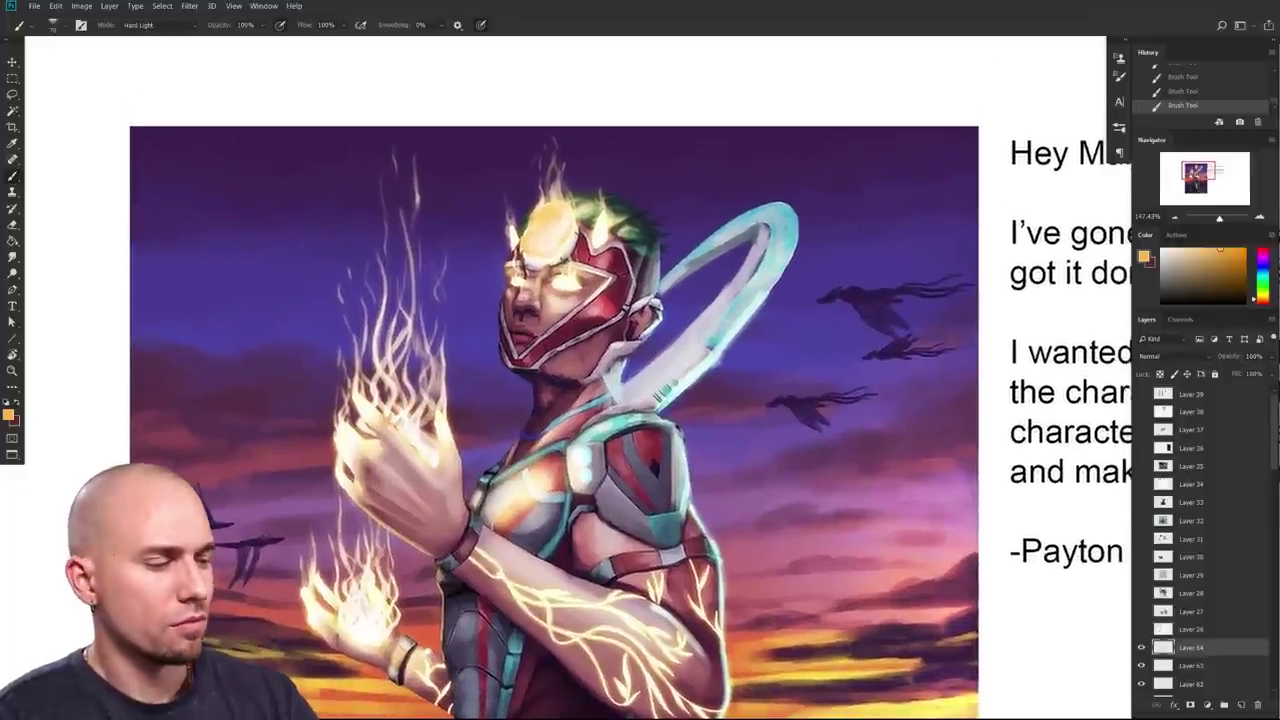
mouse_move(428, 455)
left_mouse_down()
mouse_move(363, 406)
mouse_move(350, 438)
left_mouse_up()
Step: Choose a light reddish orange and paint it along the fingers of the raised hand
left_click_drag(1263, 299, 1263, 304)
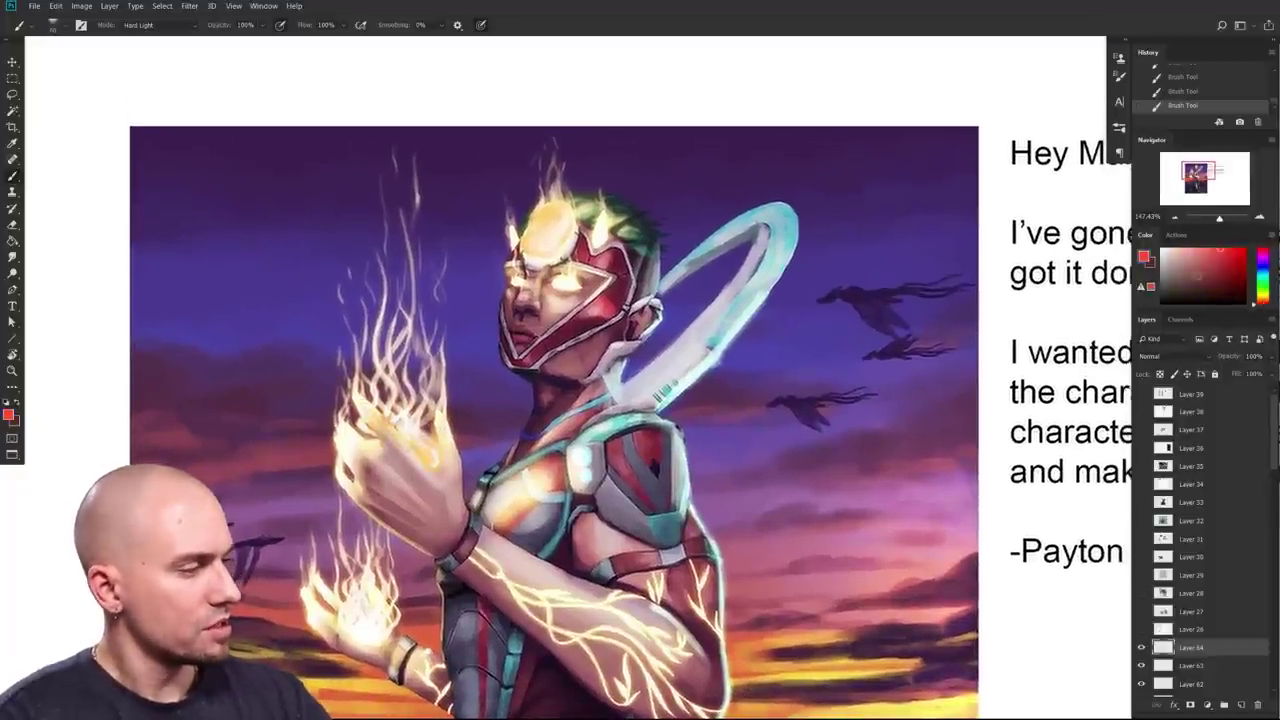
left_click(1199, 250)
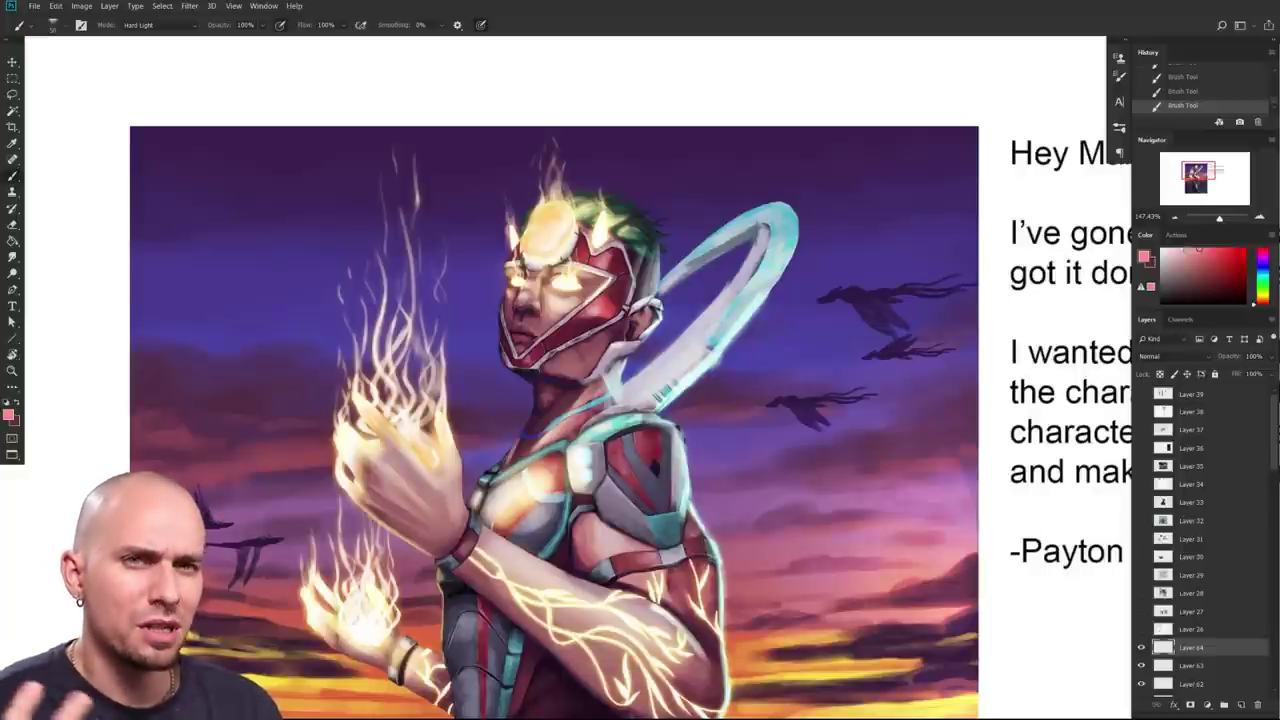
left_click_drag(588, 584, 590, 552)
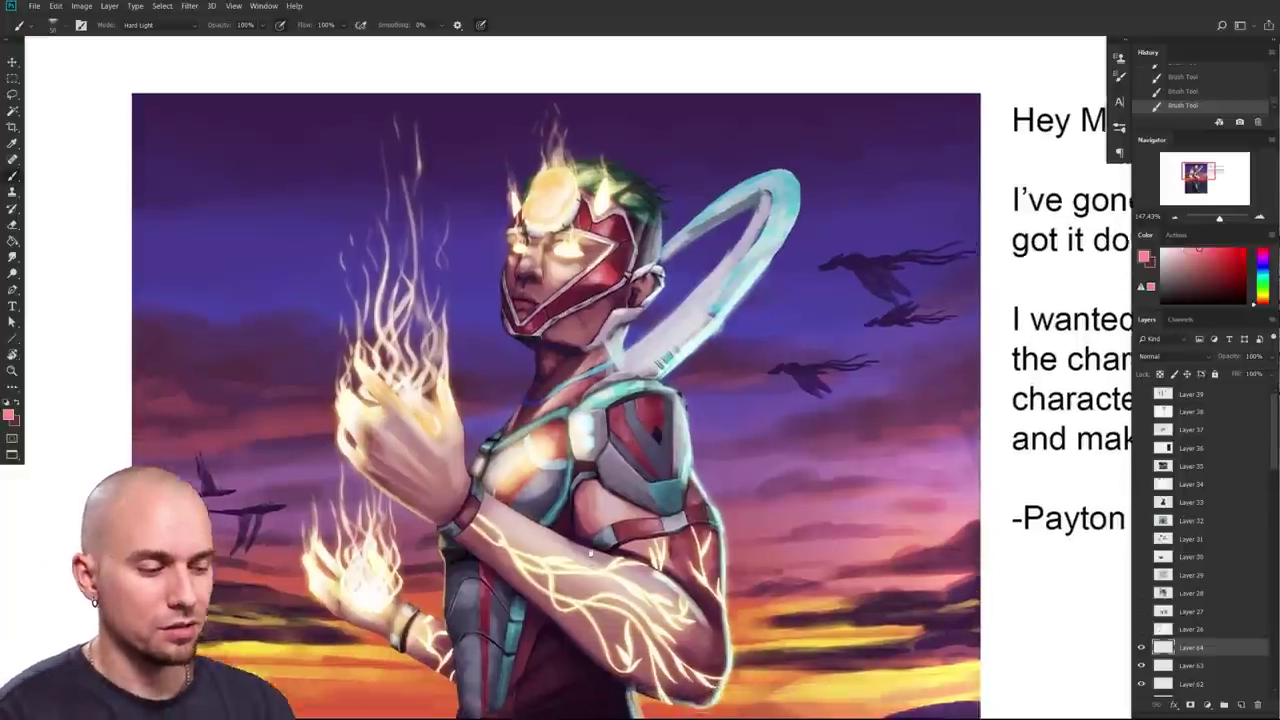
left_click_drag(476, 548, 472, 563)
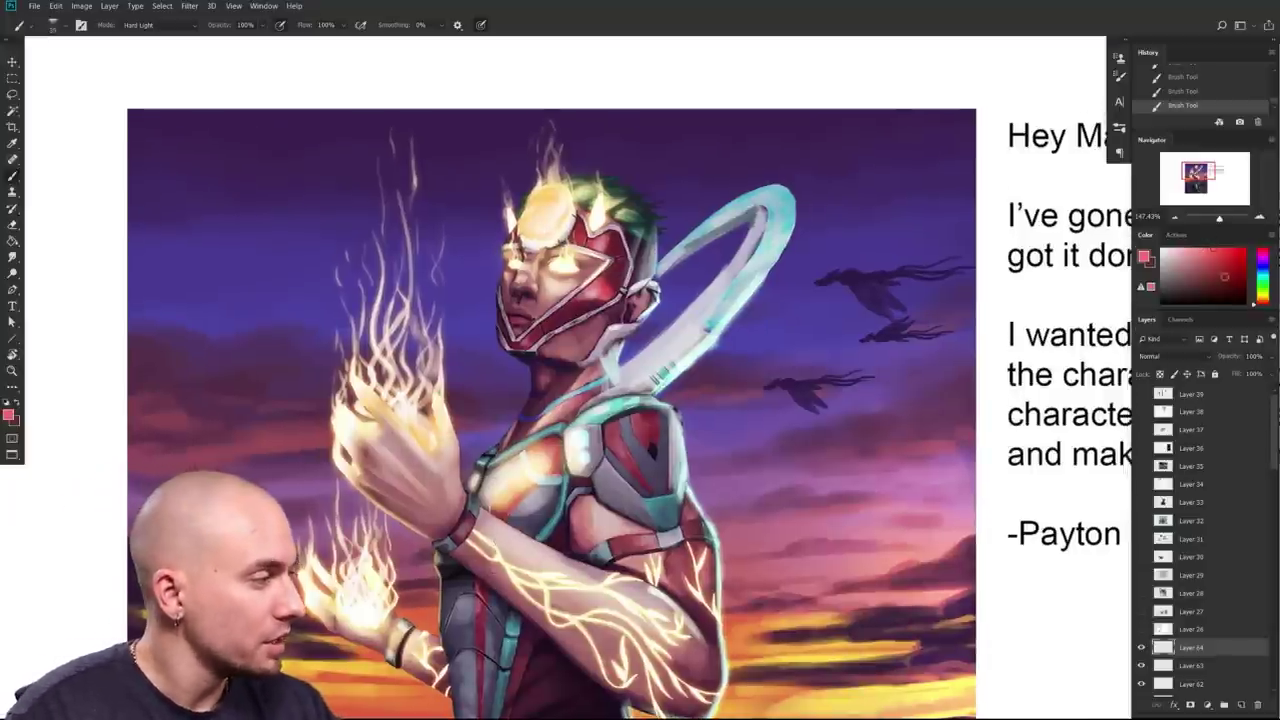
left_click(1261, 298)
left_click(1212, 250)
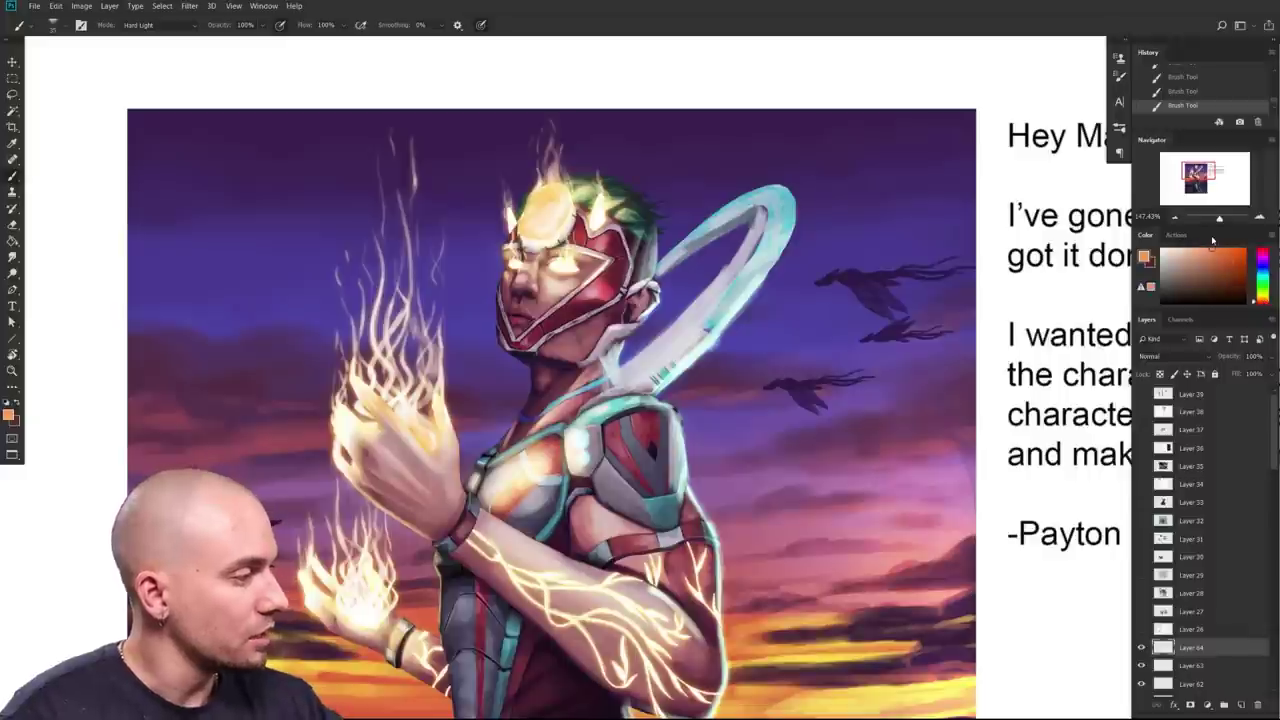
mouse_move(443, 434)
left_mouse_down()
mouse_move(437, 398)
mouse_move(445, 430)
mouse_move(356, 382)
mouse_move(366, 432)
mouse_move(345, 444)
mouse_move(346, 464)
left_mouse_up()
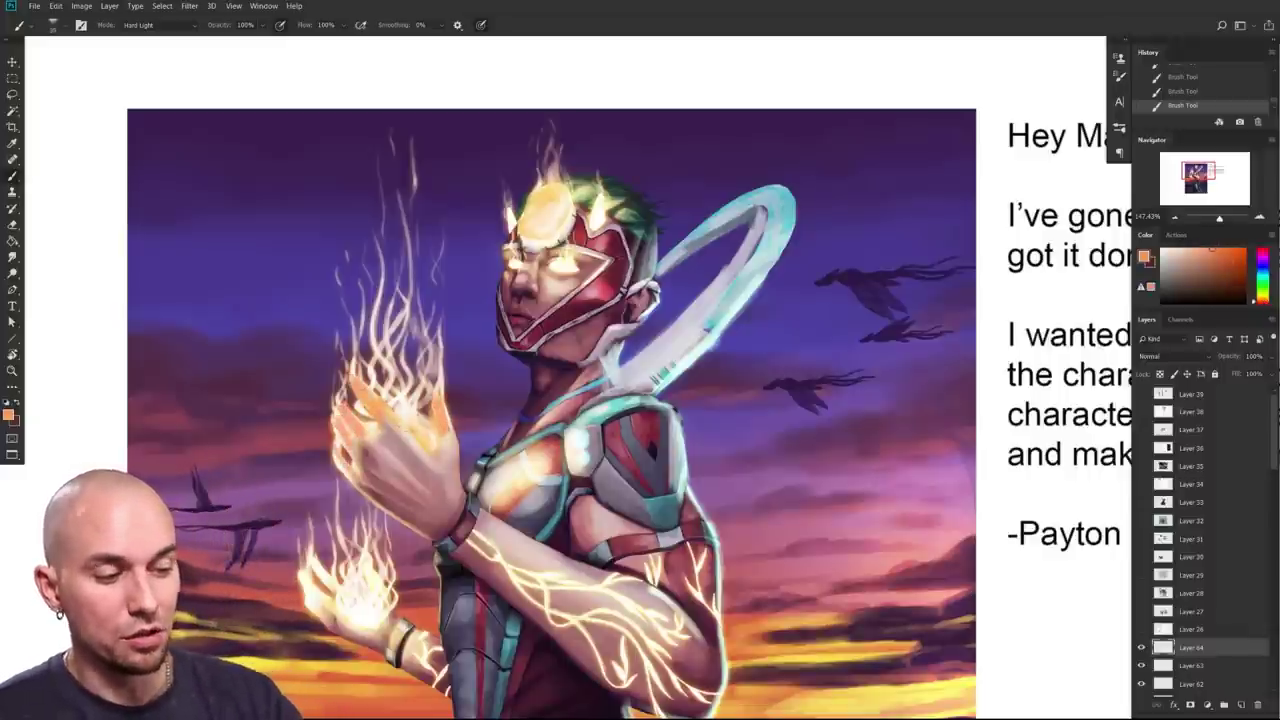
Step: Sample the salmon-orange of the raised hand and spread it over the back of the hand with a larger brush
left_click(370, 438, "alt")
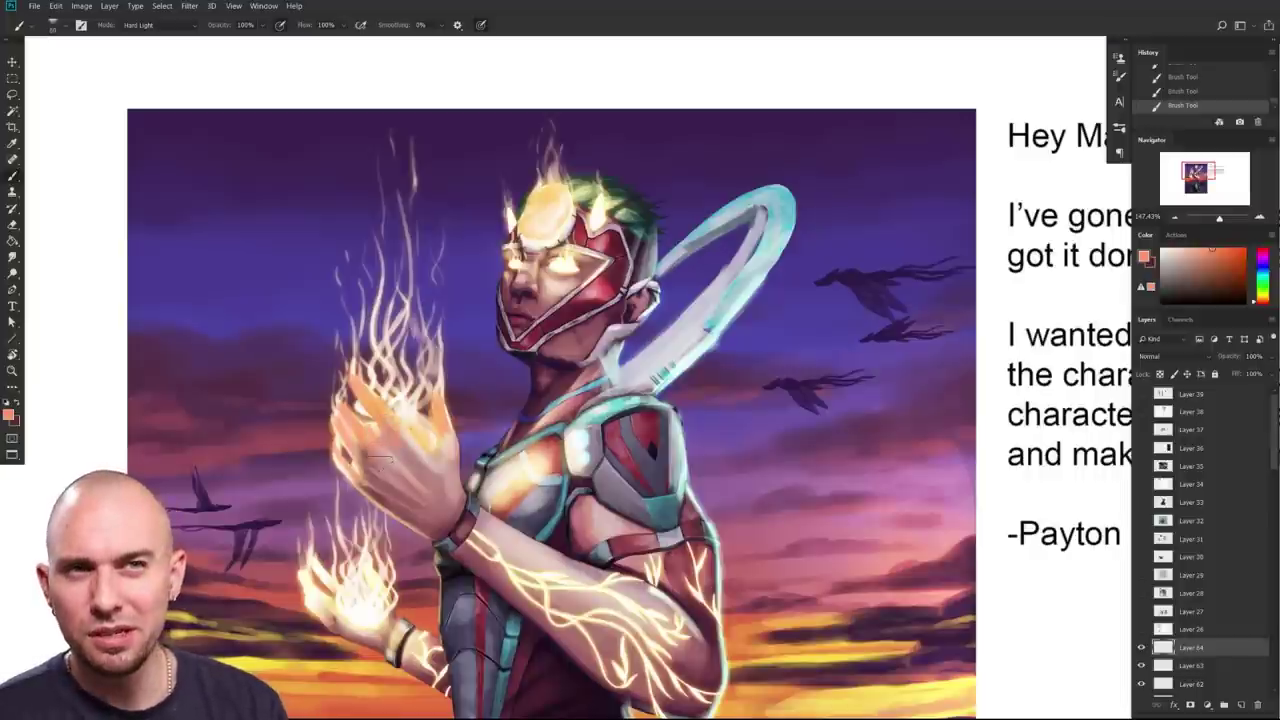
key("bracketright")
key("bracketright")
key("bracketright")
key("bracketright")
mouse_move(442, 454)
left_mouse_down()
mouse_move(424, 439)
mouse_move(378, 482)
mouse_move(422, 498)
left_mouse_up()
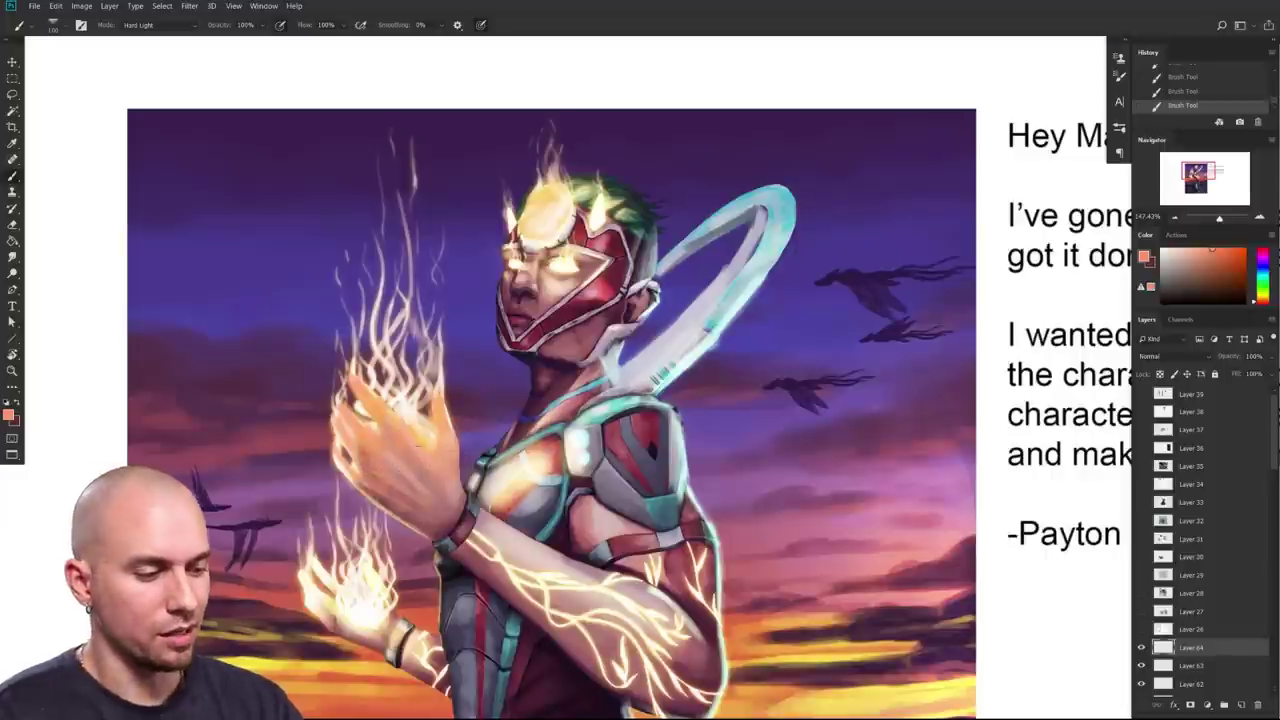
Step: Tint the palm of the lower glowing hand with the same salmon-orange using a smaller brush
key("bracketleft")
key("bracketleft")
key("bracketleft")
key("bracketleft")
mouse_move(320, 596)
left_mouse_down()
mouse_move(336, 592)
mouse_move(362, 616)
mouse_move(379, 598)
left_mouse_up()
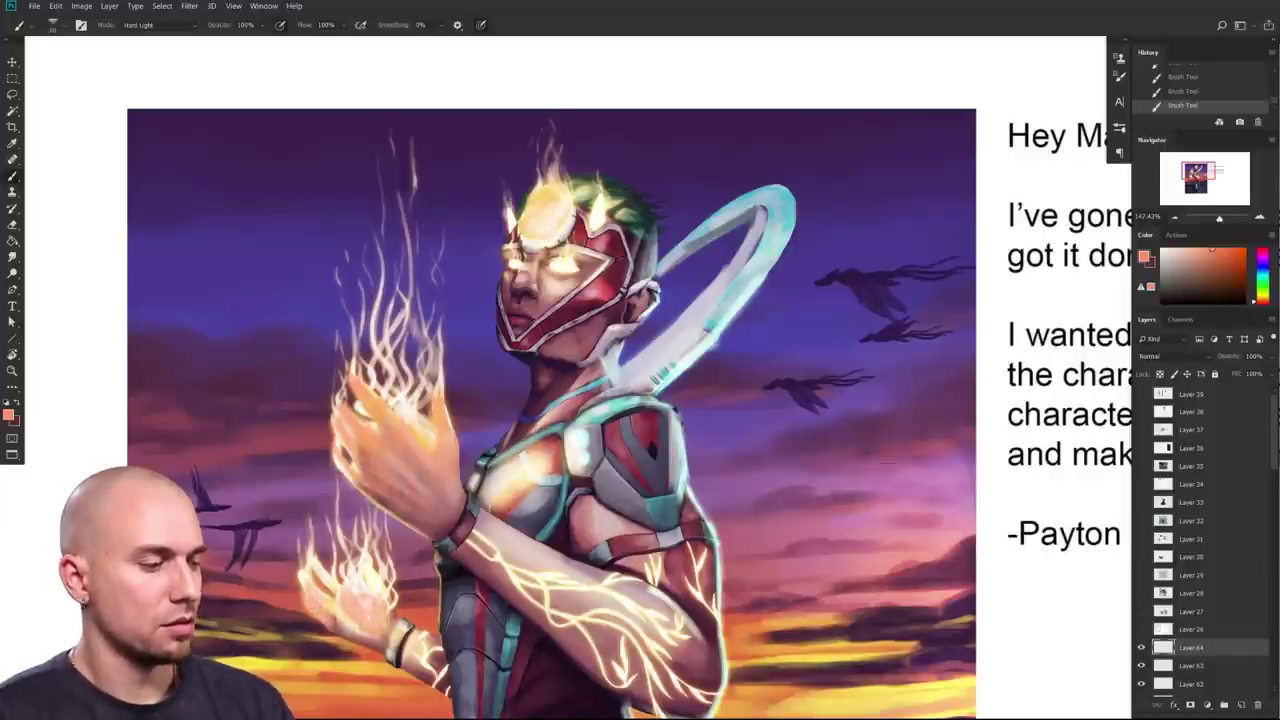
Step: Switch to a soft round brush in Hard Light mode with a near-white colour
left_click_drag(1212, 250, 1170, 220)
right_click(674, 454)
left_click(563, 296)
left_click_drag(400, 200, 423, 203)
left_click(162, 26)
left_click(161, 216)
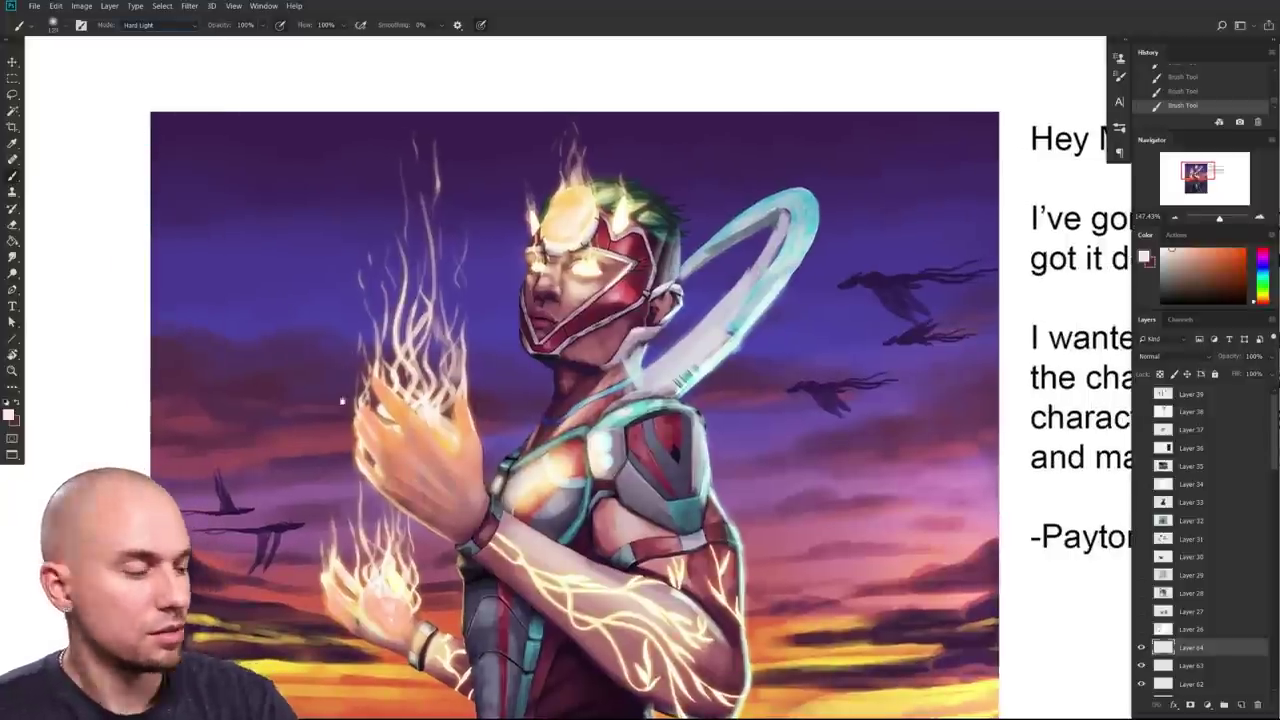
Step: Add another new layer above the hand tints and set its blending mode to Hard Light
left_click(1241, 705)
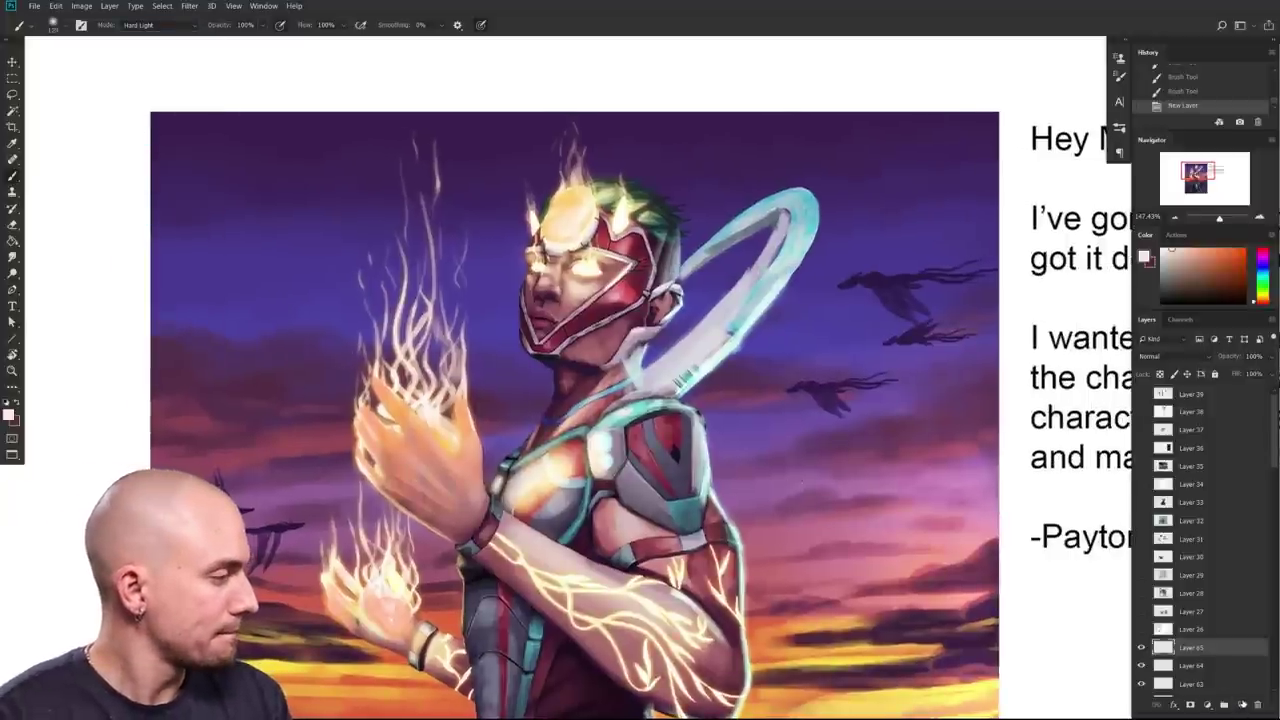
left_click(1172, 358)
left_click(1165, 537)
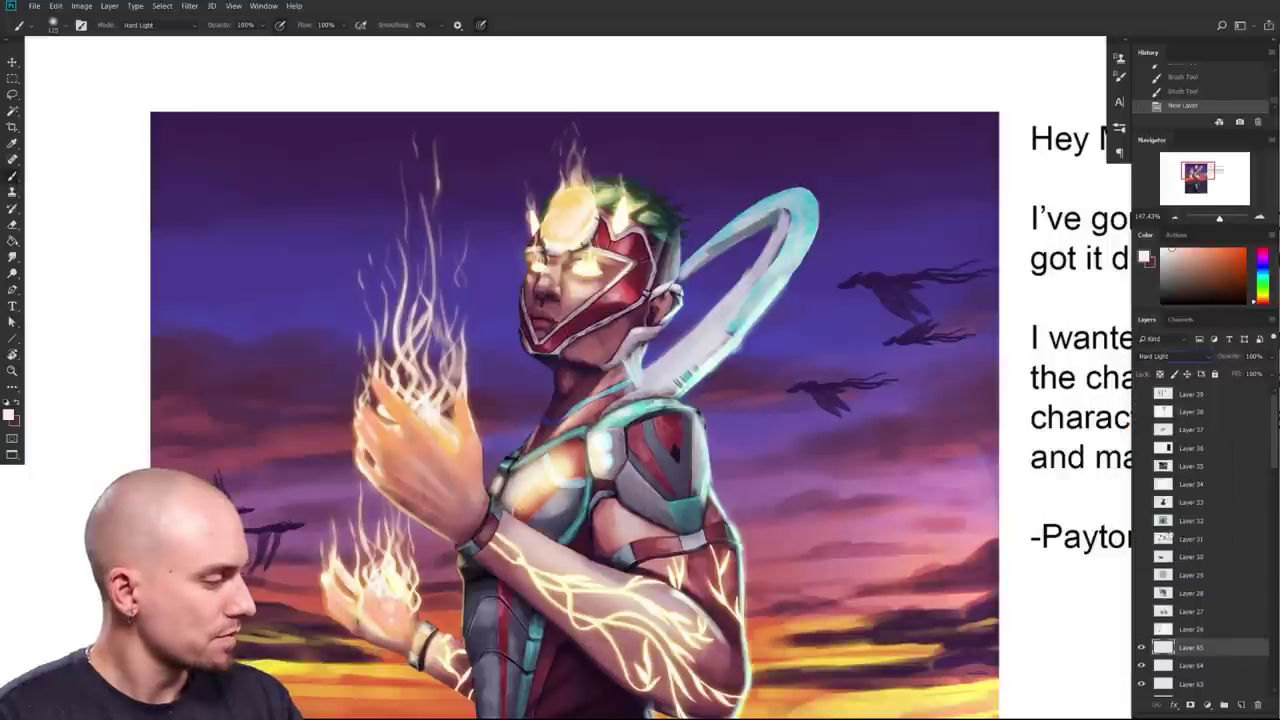
left_click(1178, 521)
left_click(1190, 655)
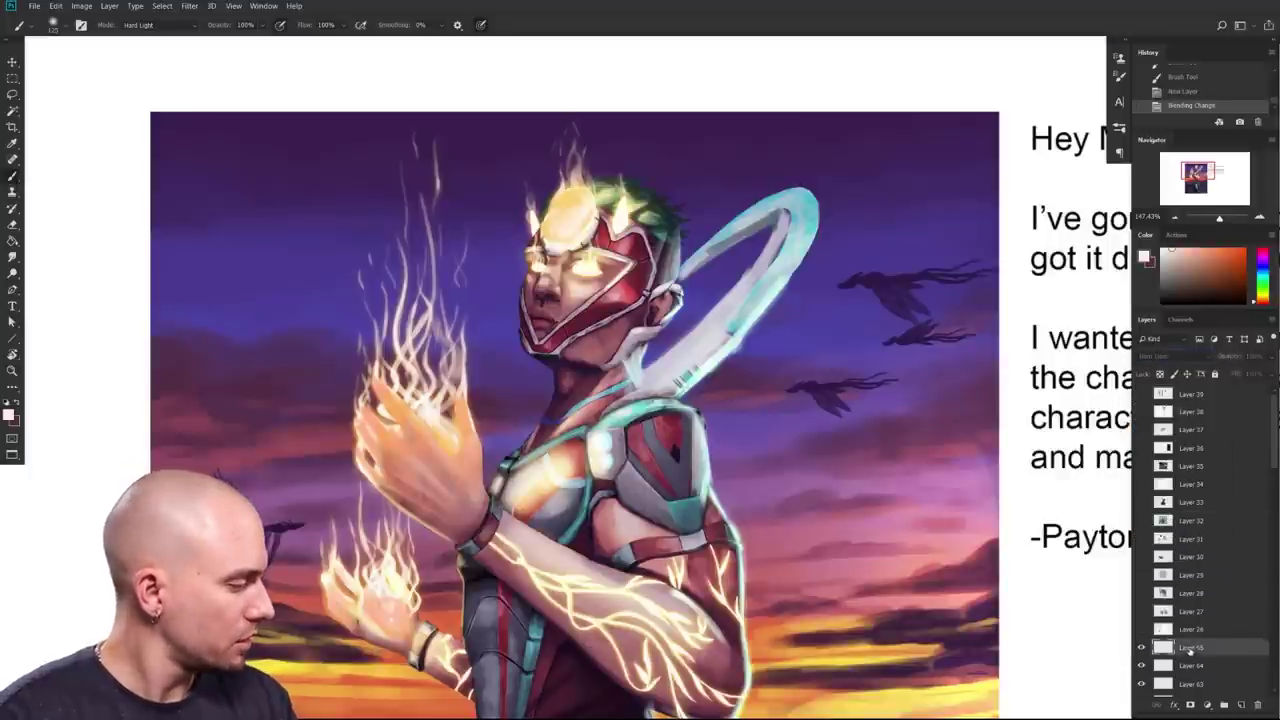
left_click(1160, 356)
left_click(760, 536)
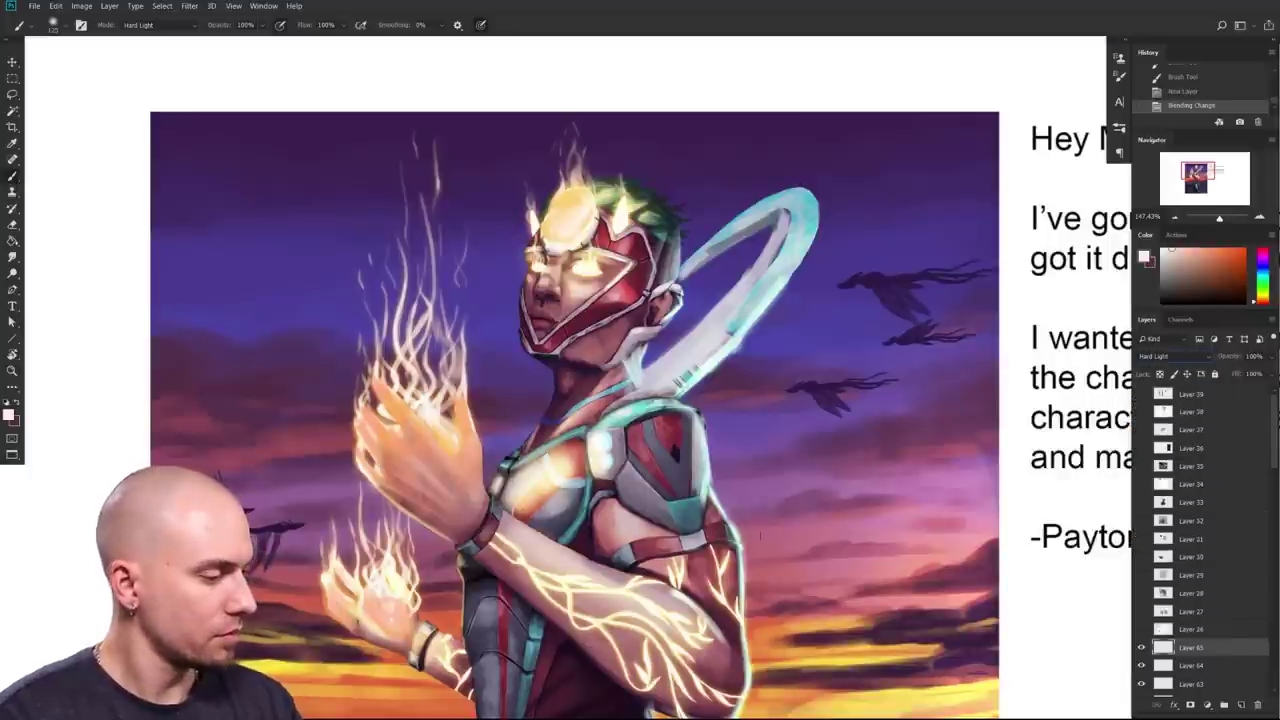
Step: Paint a soft, vivid red-orange glow around the raised hand and the base of its flames
left_click_drag(493, 416, 474, 428)
left_click(1236, 250)
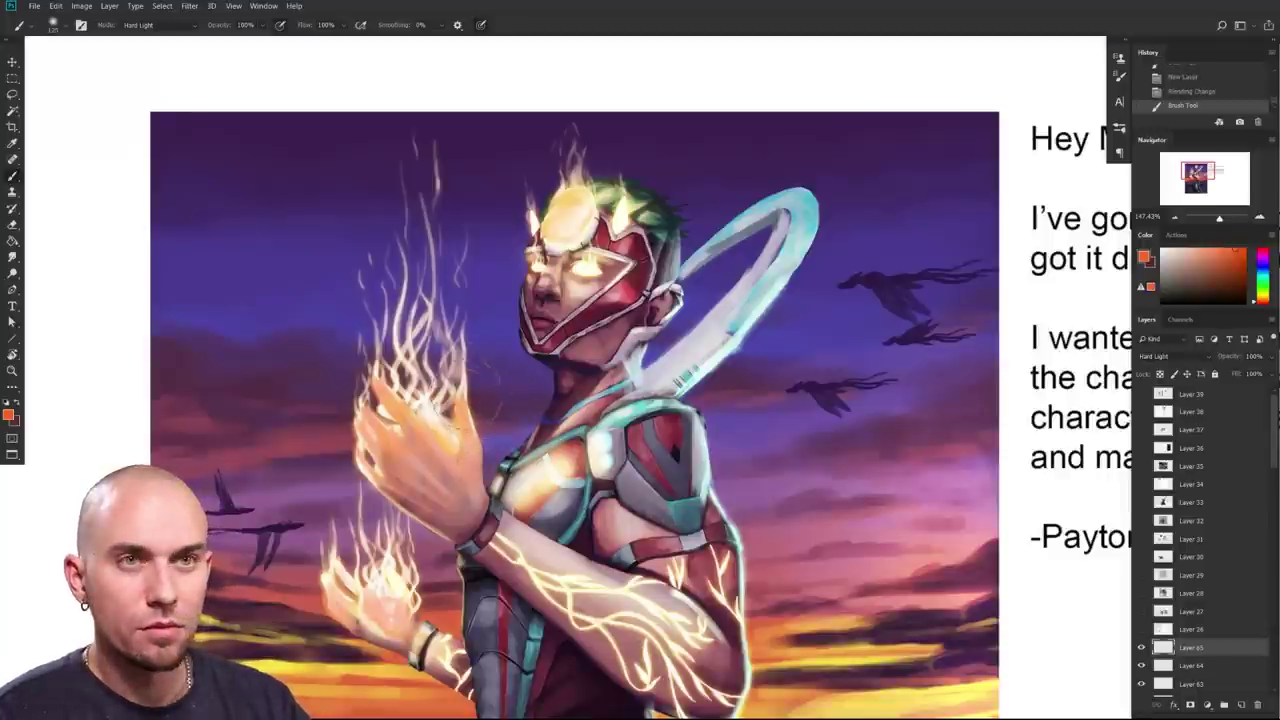
mouse_move(406, 462)
left_mouse_down()
mouse_move(438, 418)
mouse_move(376, 398)
left_mouse_up()
key("bracketright")
key("bracketright")
key("bracketright")
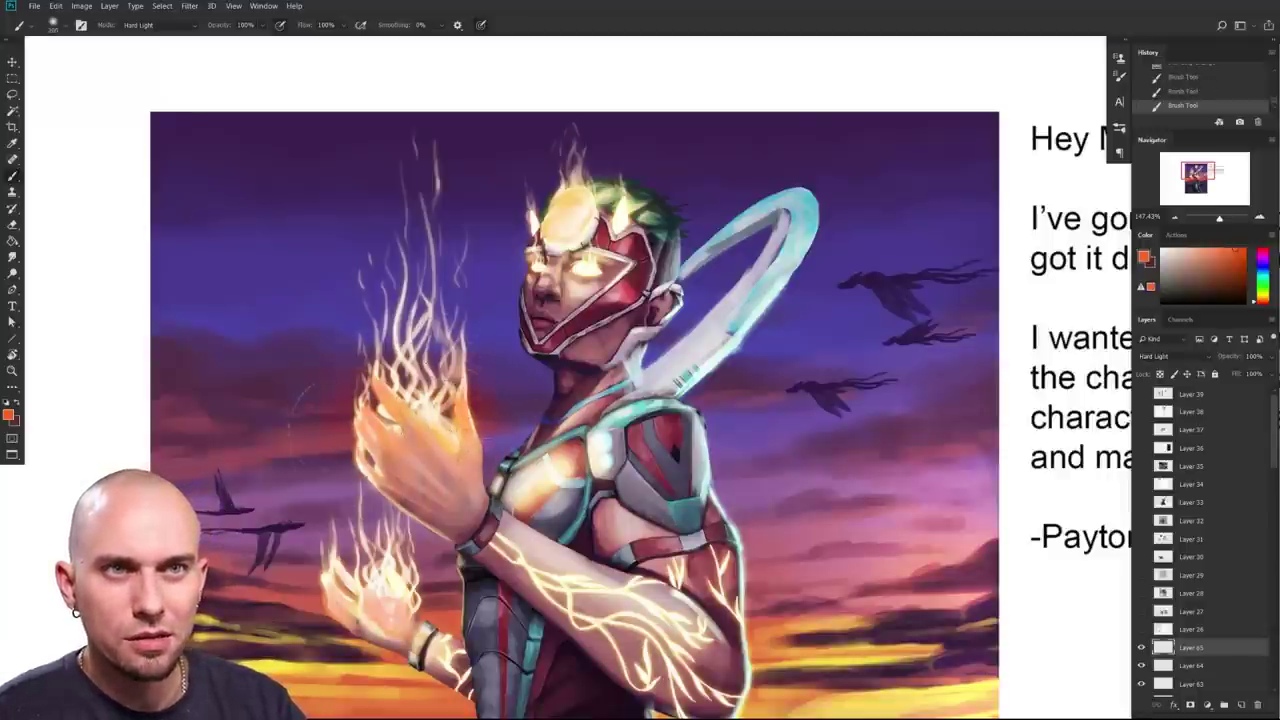
Step: Examine the orange hand glow against the whole figure and the sunset background at several view sizes
scroll(595, 390, "down", 2)
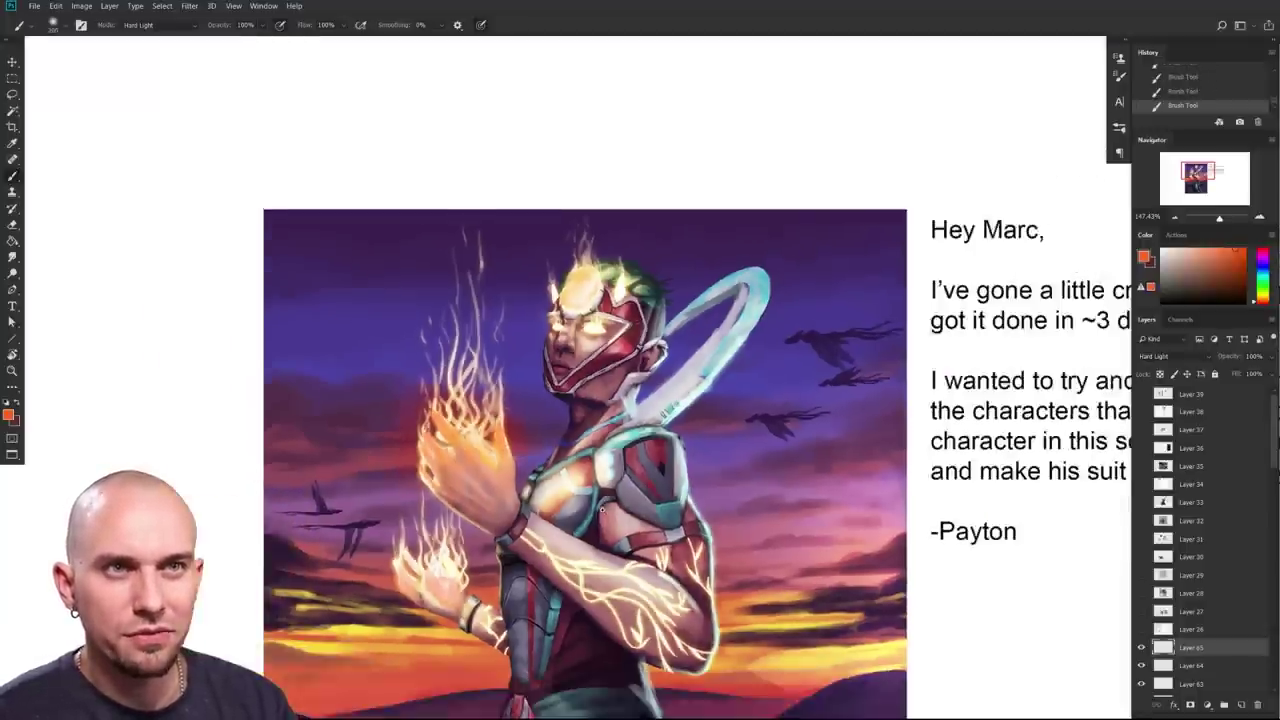
left_click_drag(578, 490, 598, 386)
mouse_move(674, 512)
left_mouse_down()
mouse_move(614, 510)
mouse_move(663, 510)
left_mouse_up()
scroll(547, 482, "down", 2)
scroll(547, 482, "up", 4)
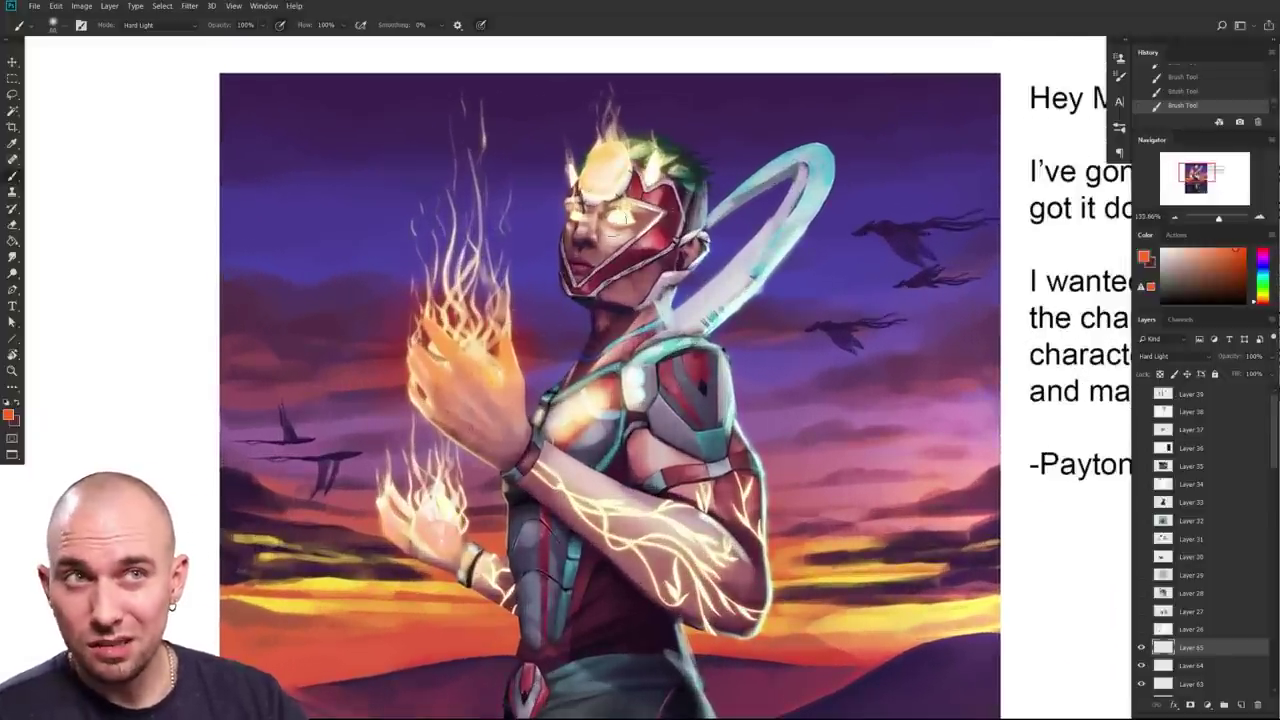
scroll(615, 387, "down", 2)
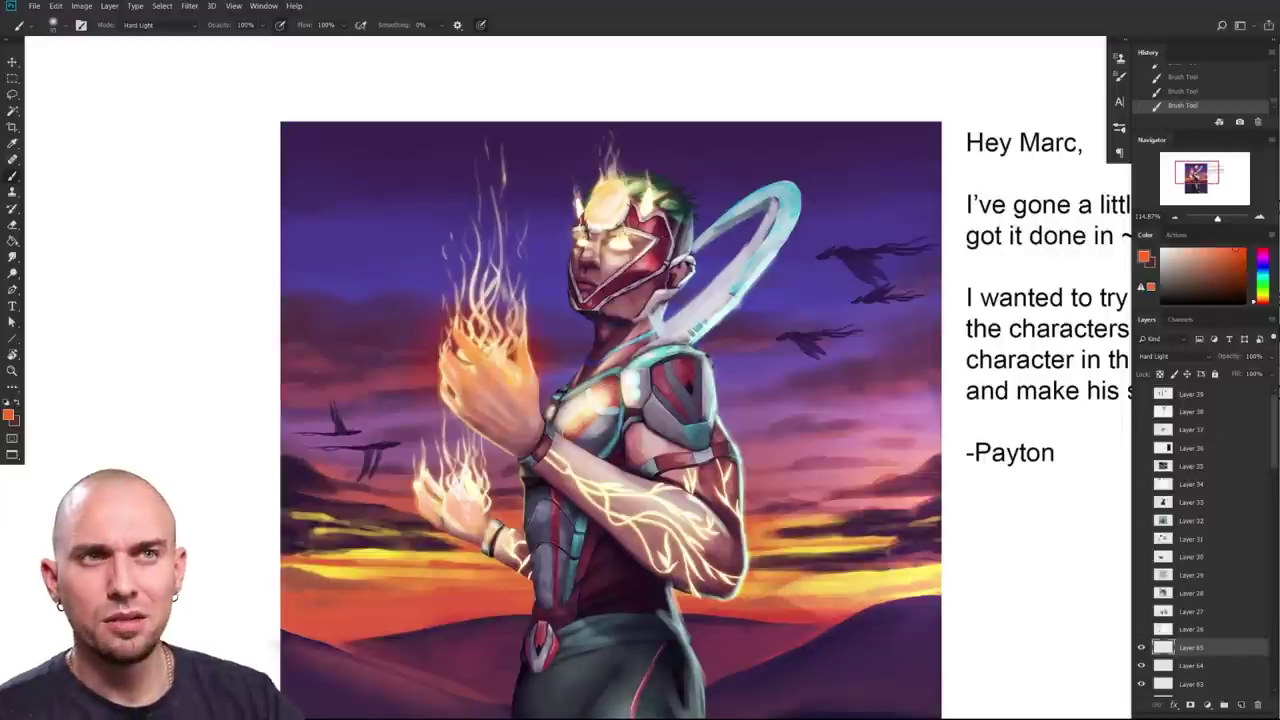
left_click_drag(588, 538, 565, 506)
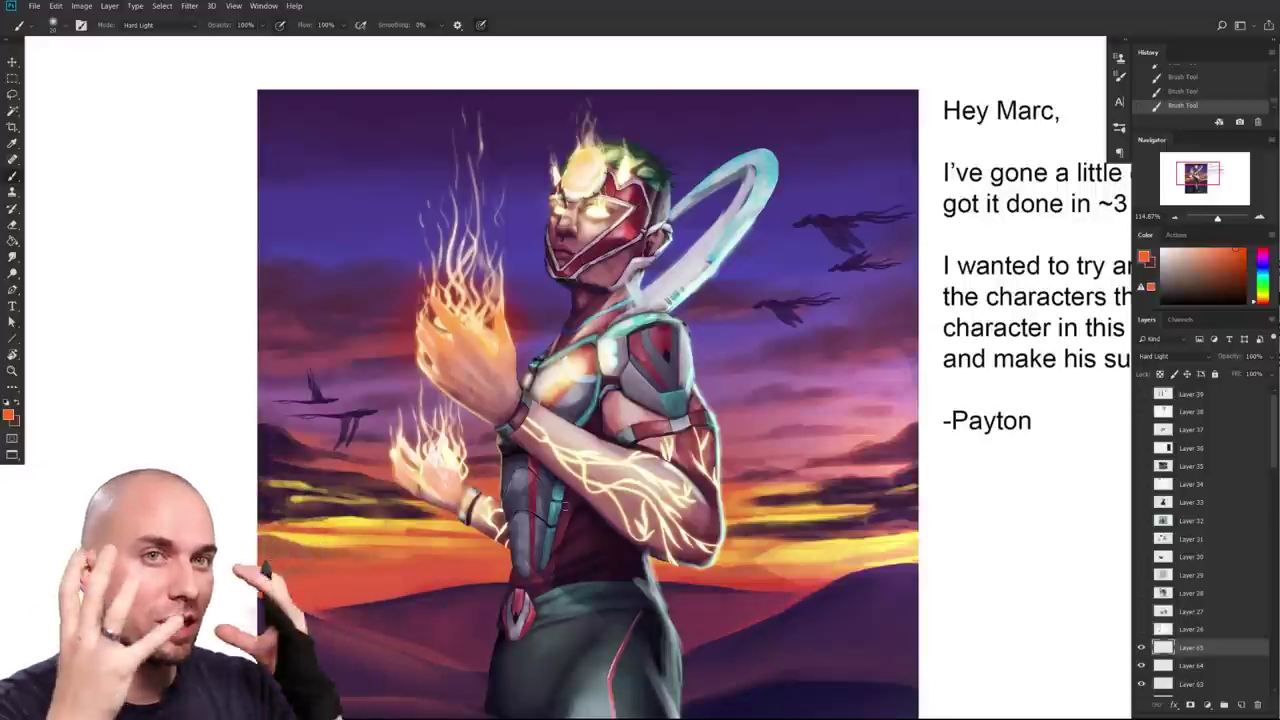
left_click_drag(677, 554, 687, 550)
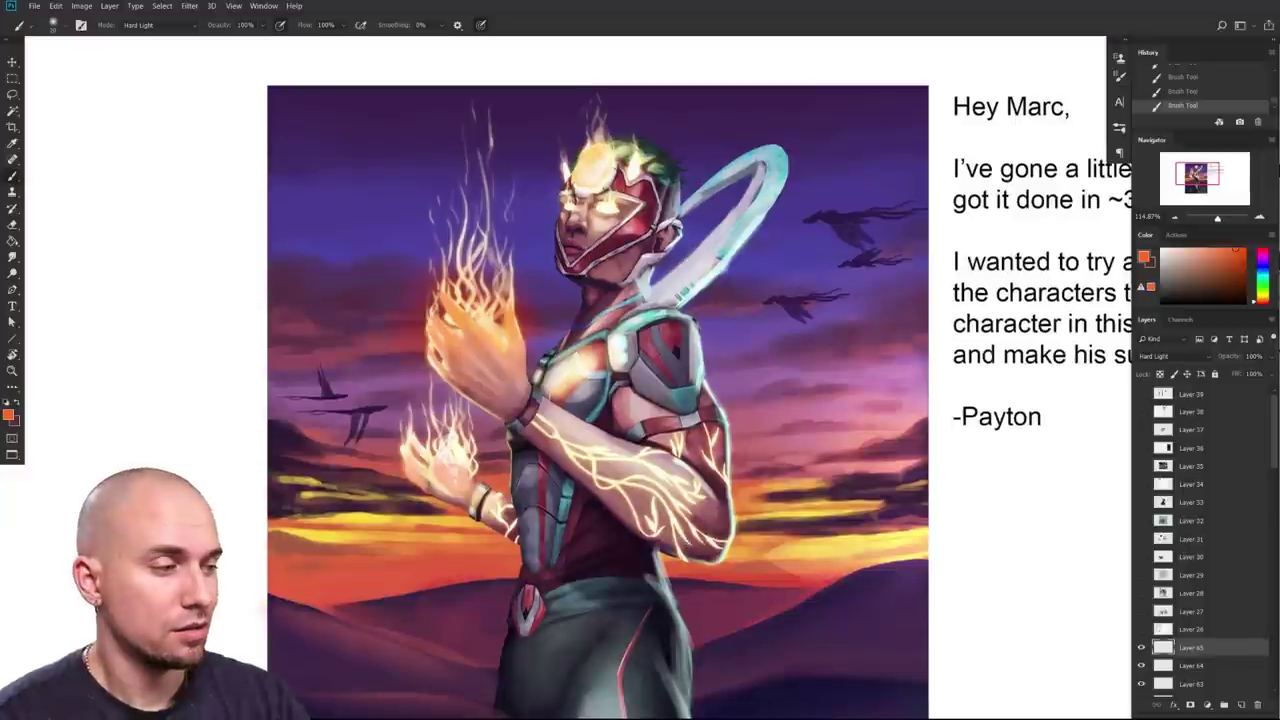
scroll(717, 541, "down", 2)
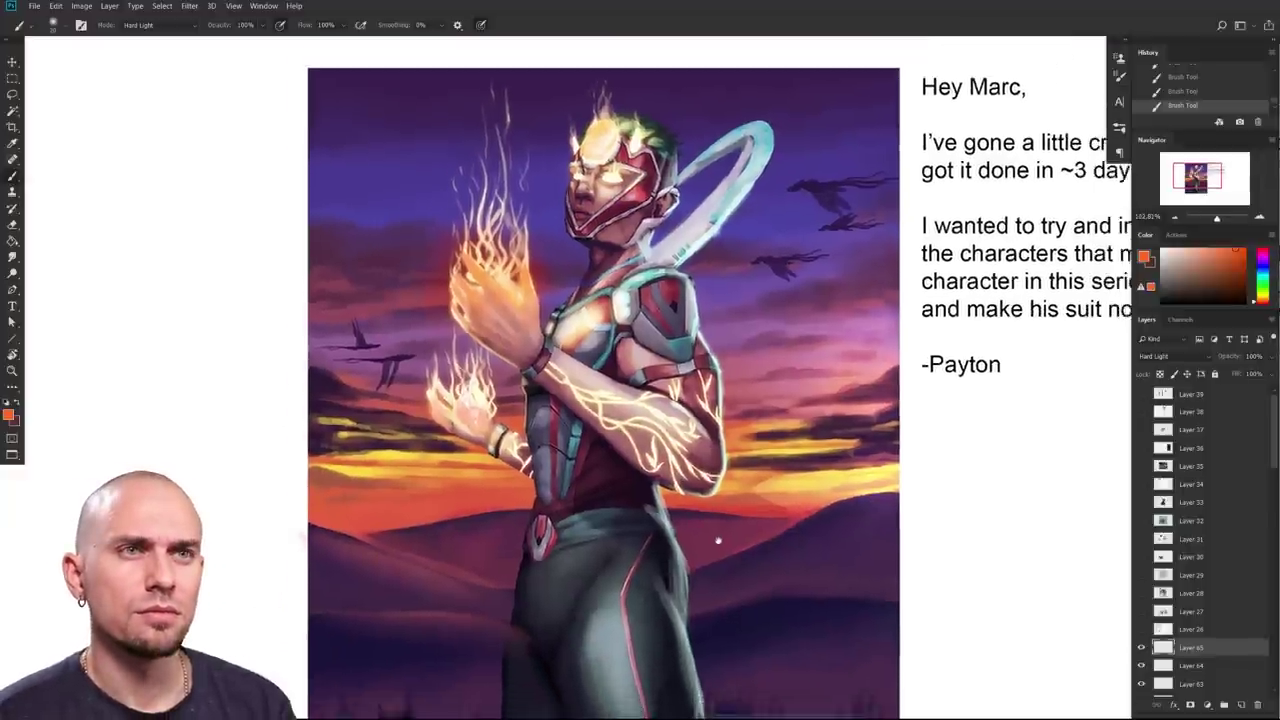
scroll(717, 541, "up", 1)
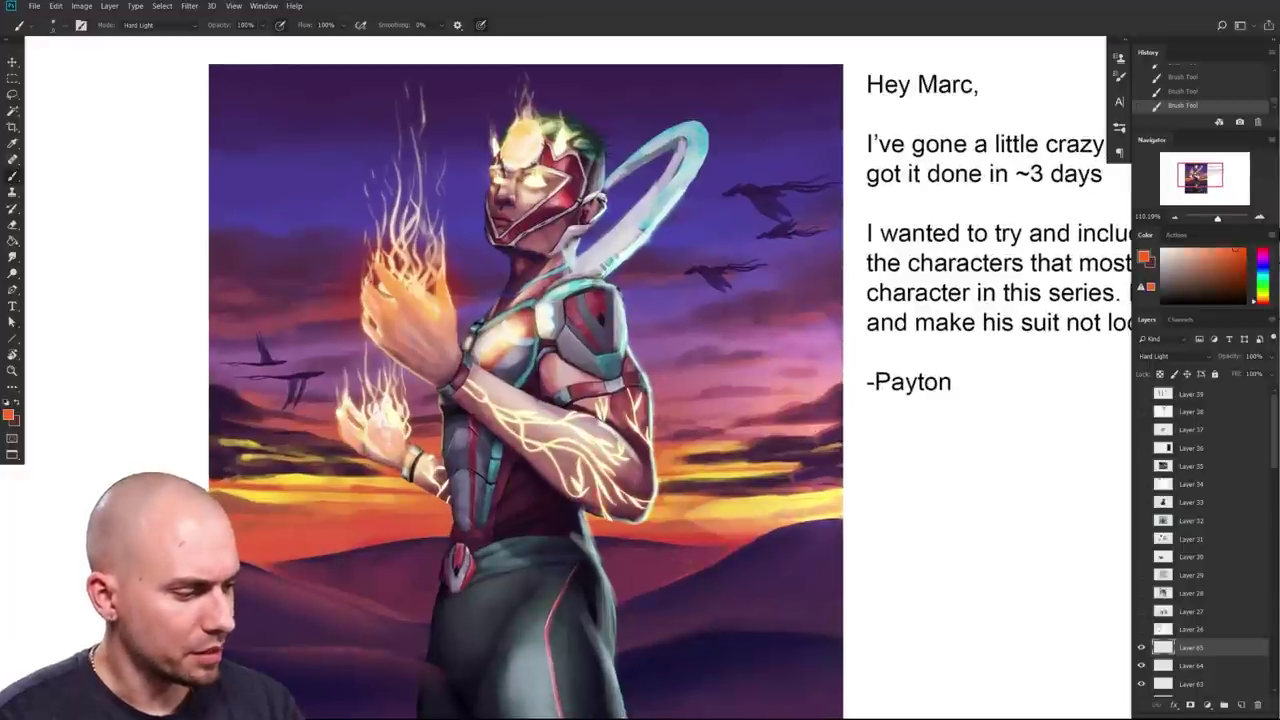
Step: Try painting sampled colours over the glowing veins of the forearm on a new layer, and undo the attempt
left_click(602, 489, "alt")
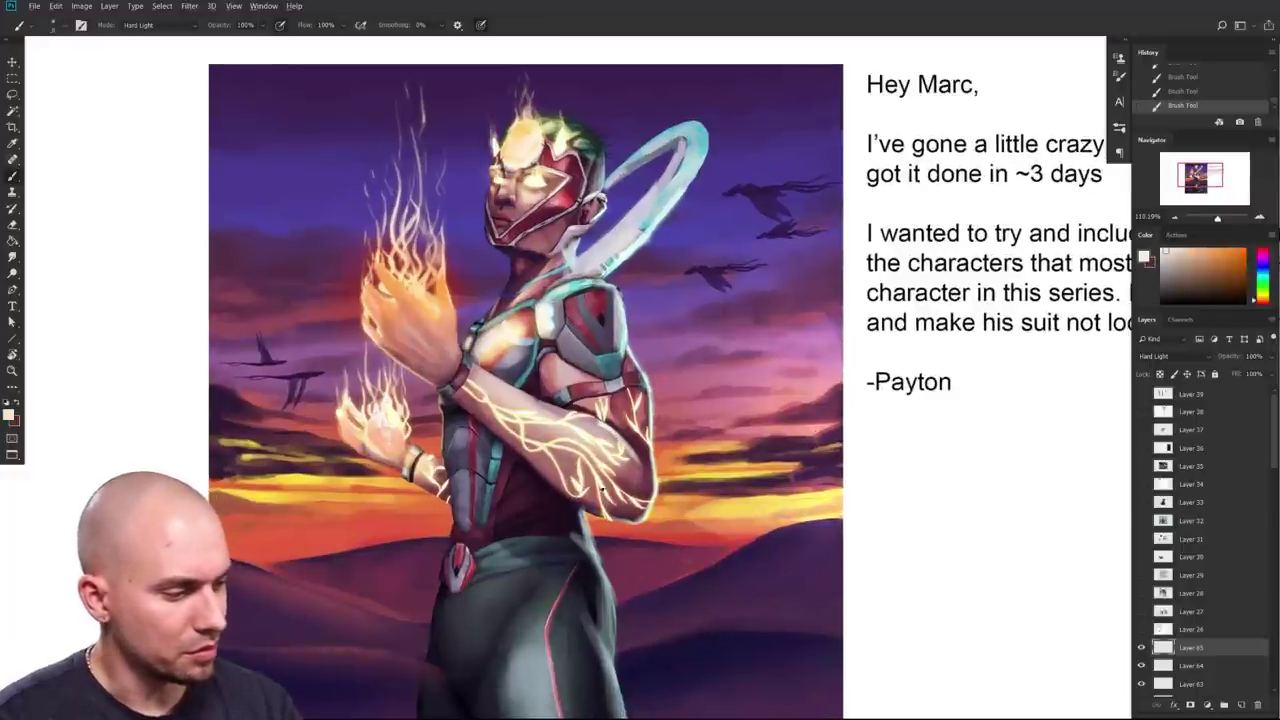
left_click(433, 305, "alt")
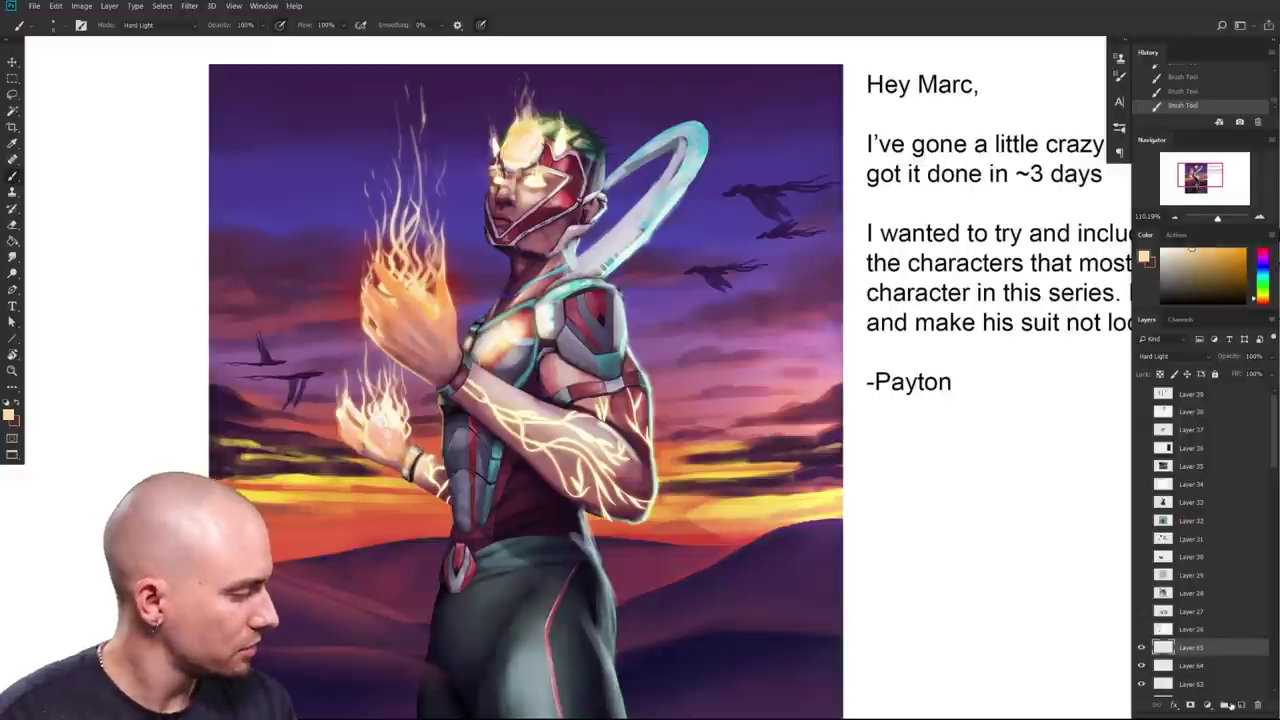
left_click(1240, 705)
left_click(1210, 249)
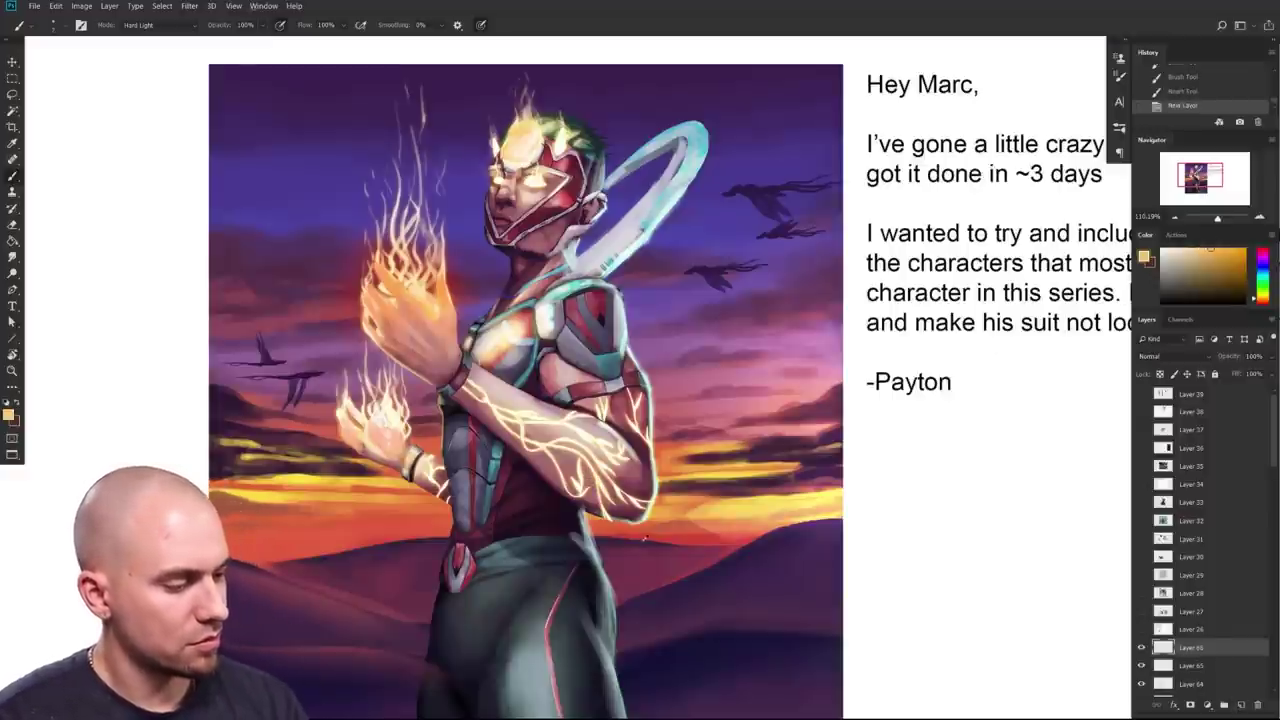
left_click(626, 437, "alt")
left_click(622, 500)
mouse_move(622, 502)
left_mouse_down()
mouse_move(580, 451)
mouse_move(538, 440)
left_mouse_up()
key("ctrl+alt+z")
key("ctrl+alt+z")
key("ctrl+alt+z")
Step: Examine the full illustration, followed by a close look at the head, raised hand, and glowing forearm
scroll(808, 590, "down", 5)
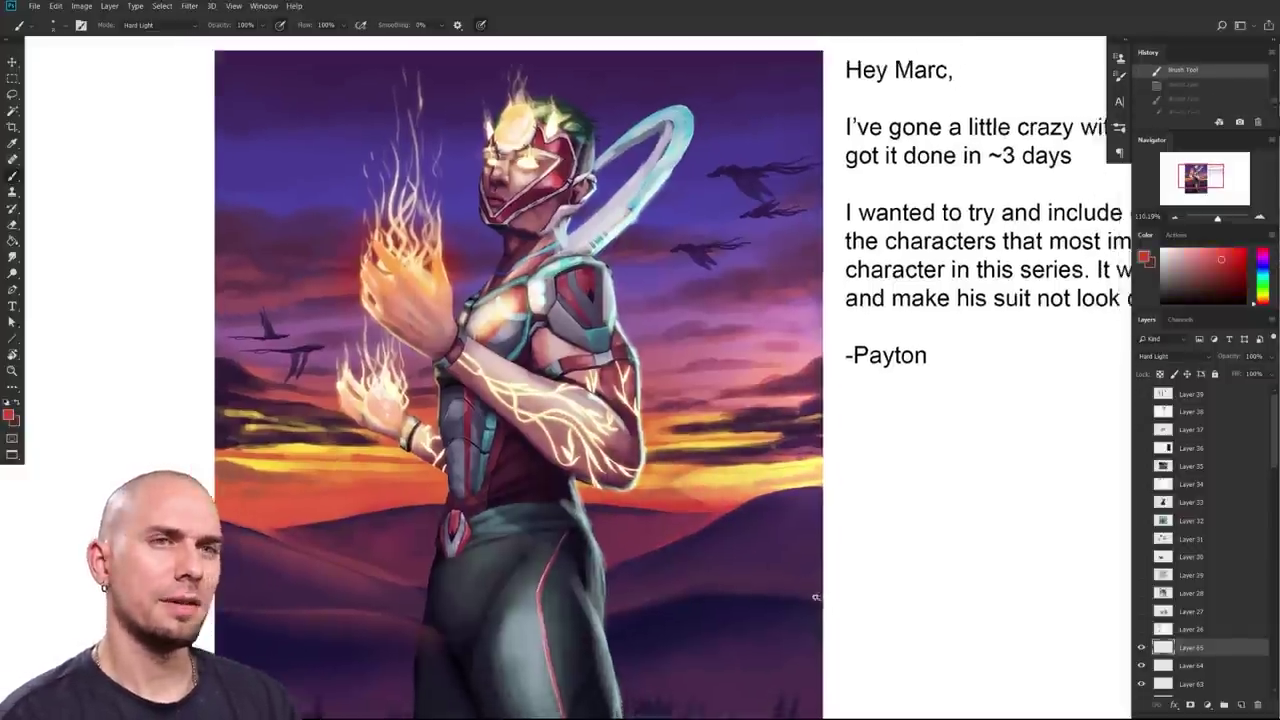
scroll(808, 600, "up", 3)
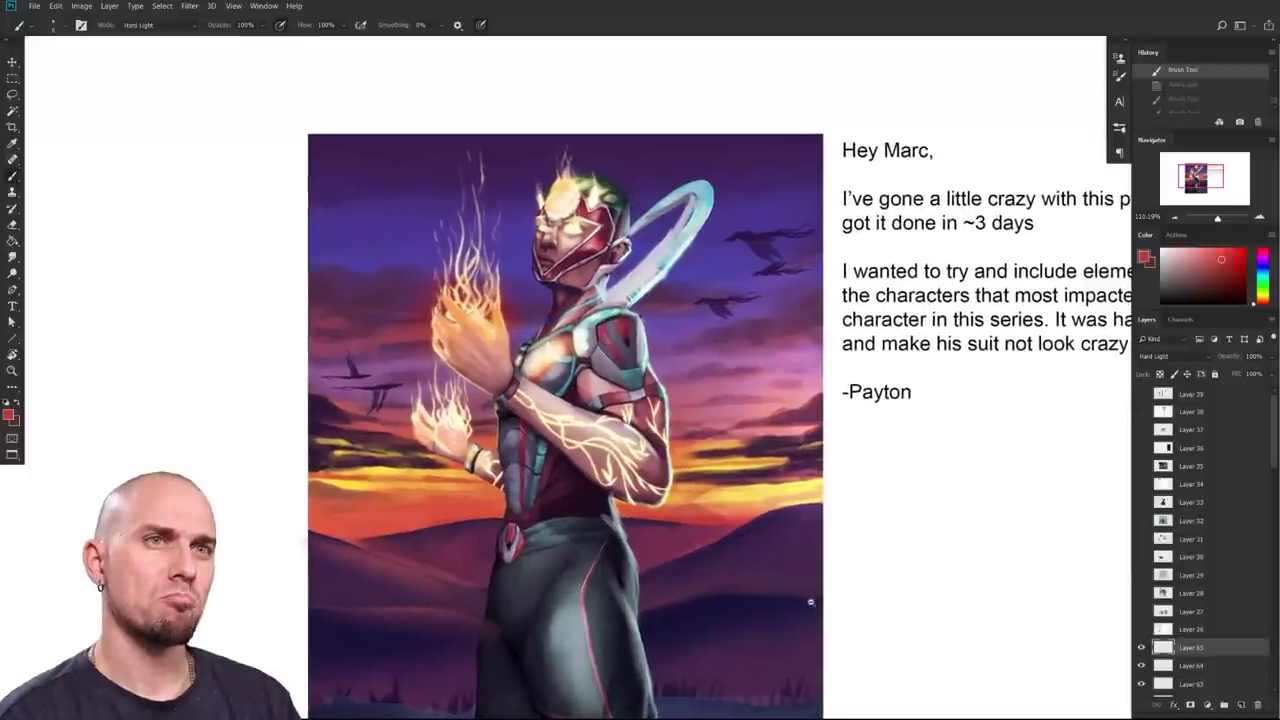
scroll(810, 601, "down", 2)
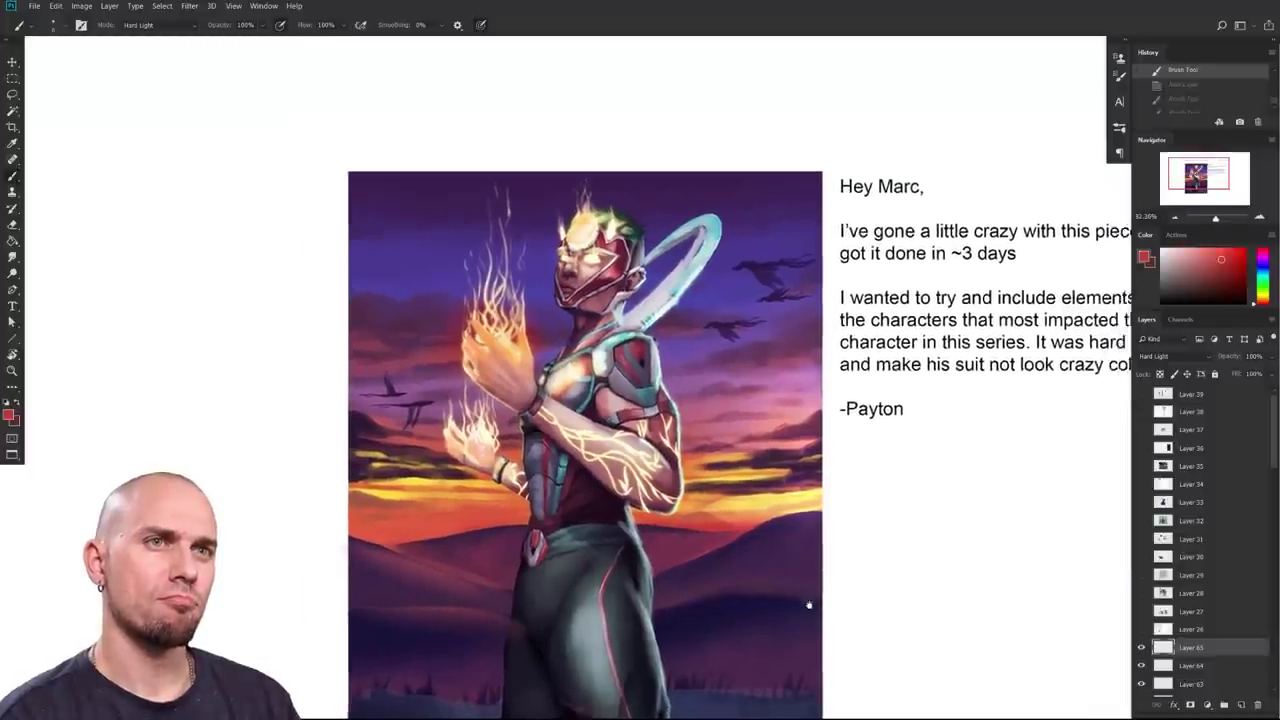
left_click_drag(810, 601, 789, 503)
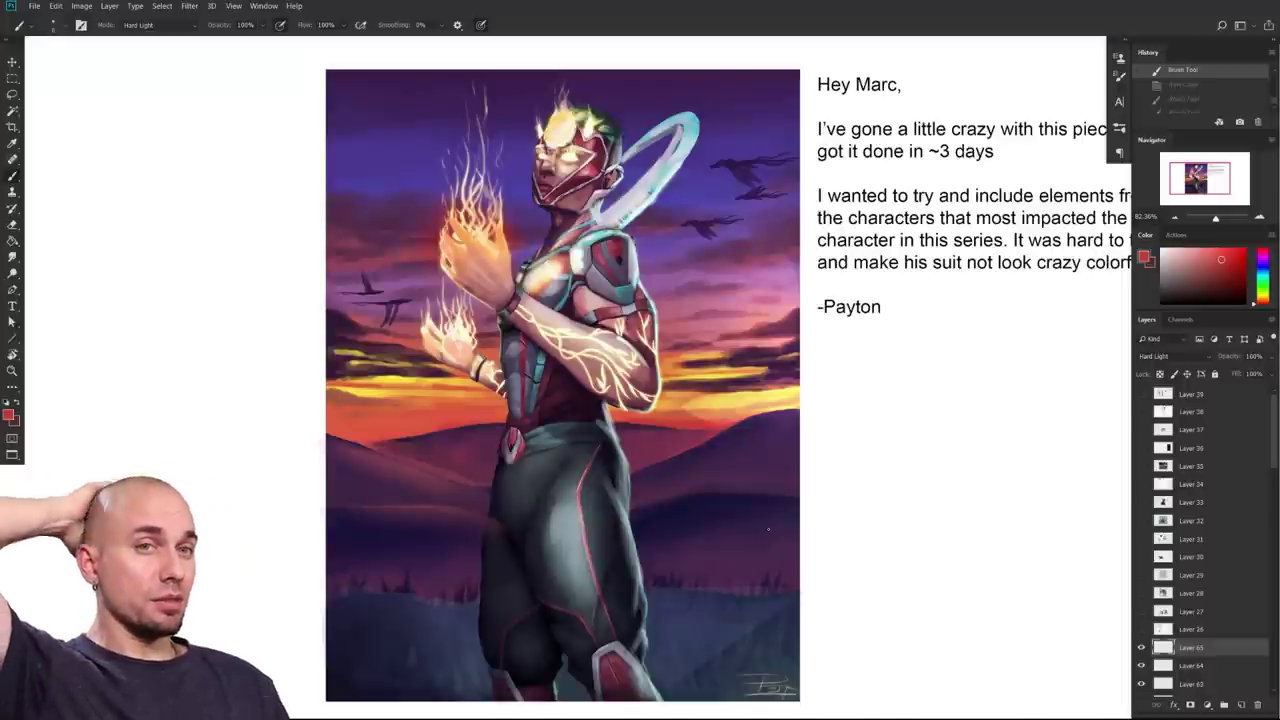
left_click_drag(660, 455, 866, 552)
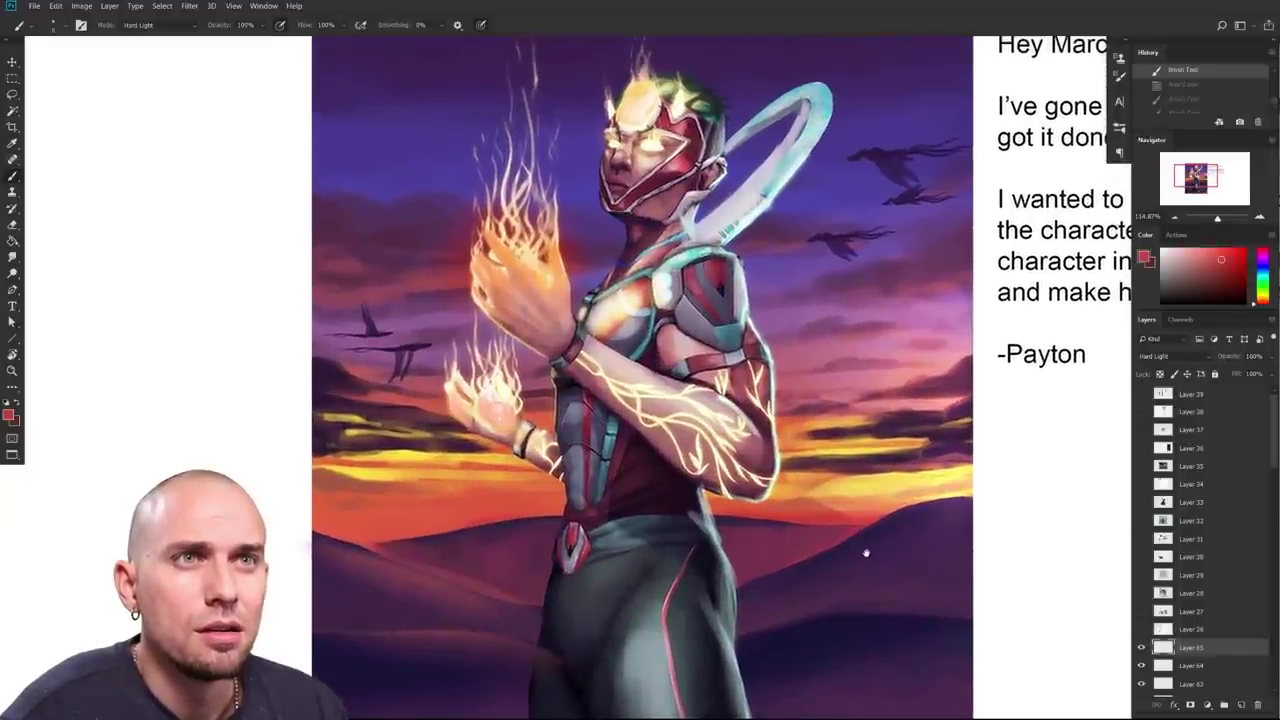
scroll(863, 545, "up", 4)
left_click_drag(747, 491, 803, 606)
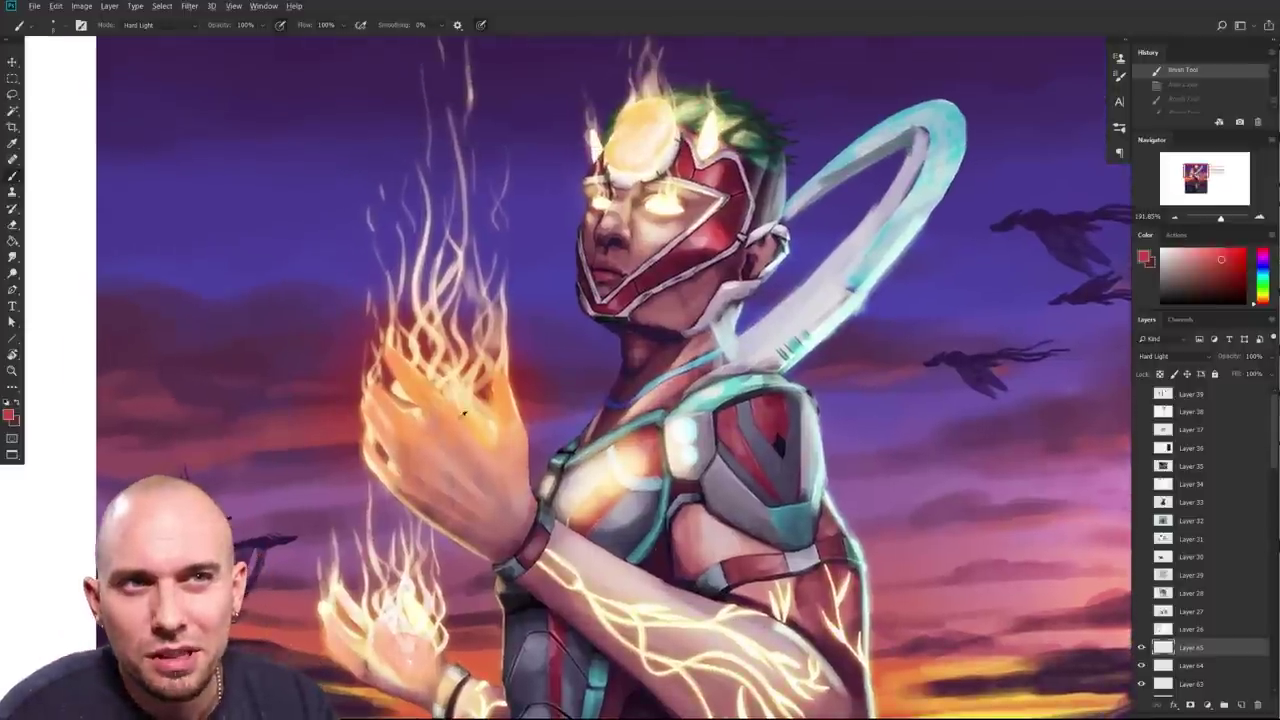
Step: Try Hard Light strokes of a sampled pale orange over the face and raised hand, and undo them
left_click(507, 432, "alt")
left_click_drag(614, 313, 598, 387)
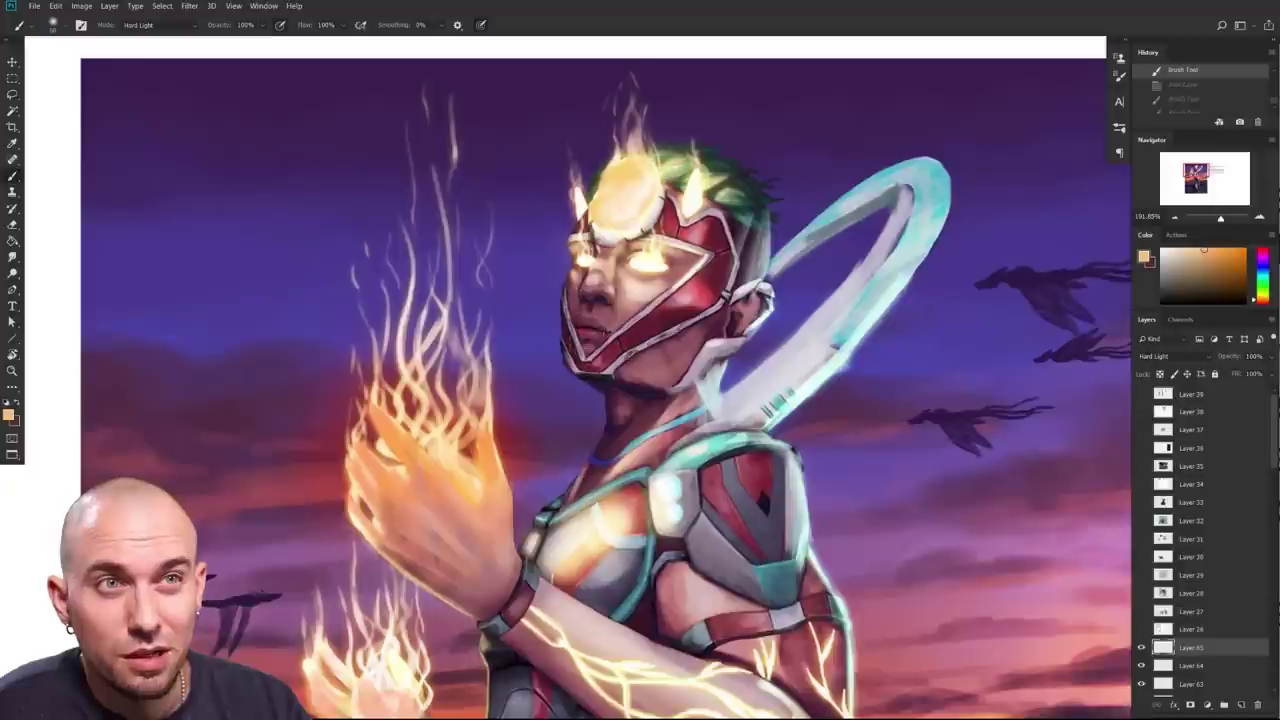
left_click_drag(612, 306, 640, 327)
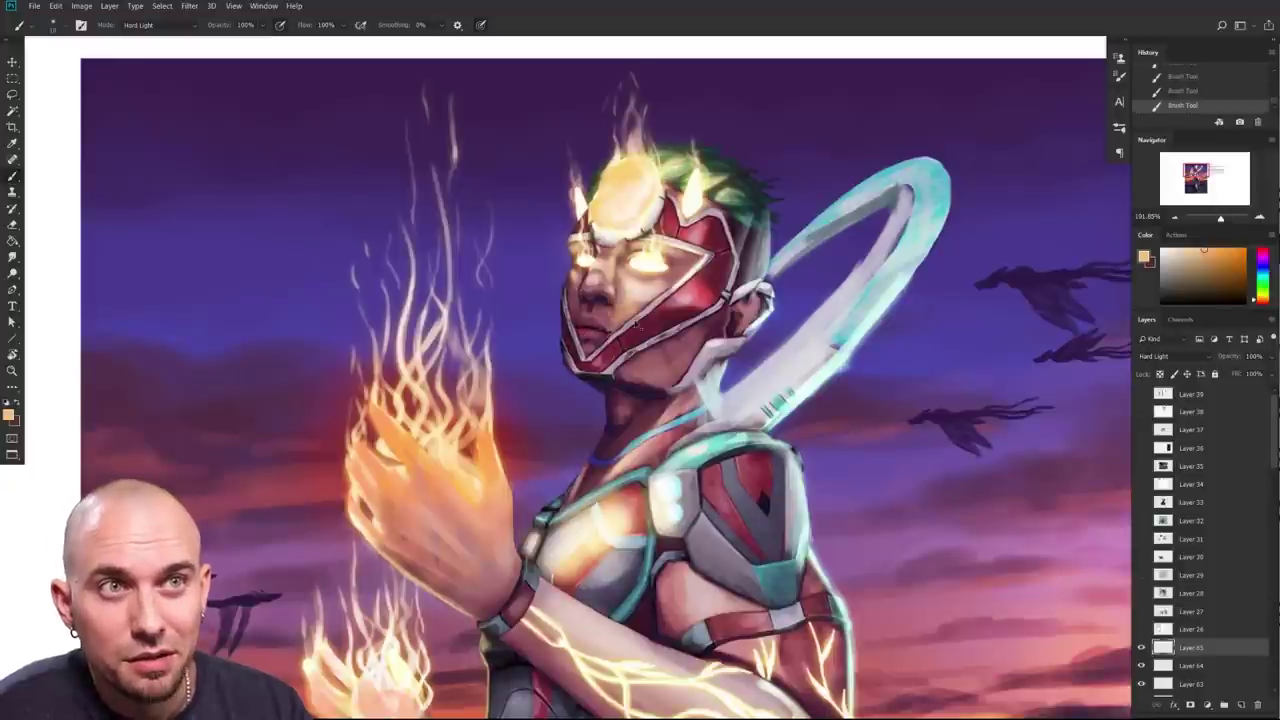
key("ctrl+z")
left_click_drag(380, 516, 482, 552)
key("ctrl+z")
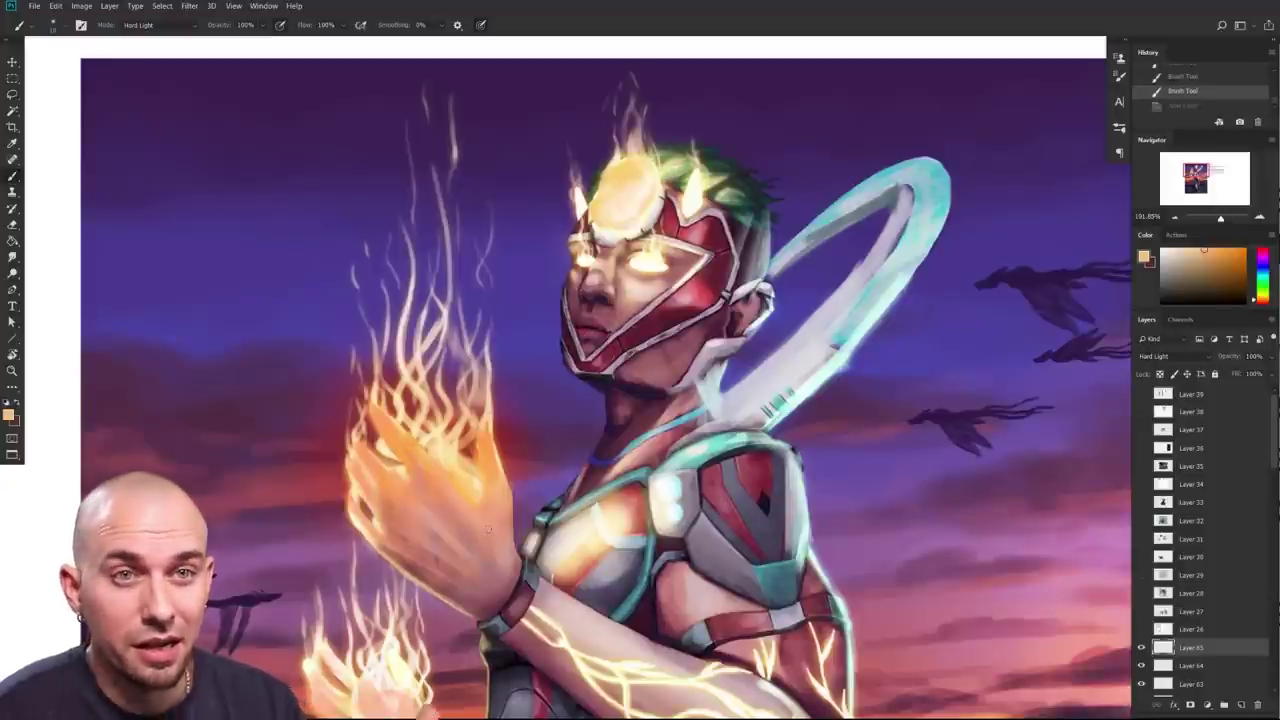
left_click_drag(657, 411, 632, 437)
key("bracketright")
left_click_drag(561, 387, 570, 388)
left_click_drag(550, 383, 560, 376)
key("ctrl+z")
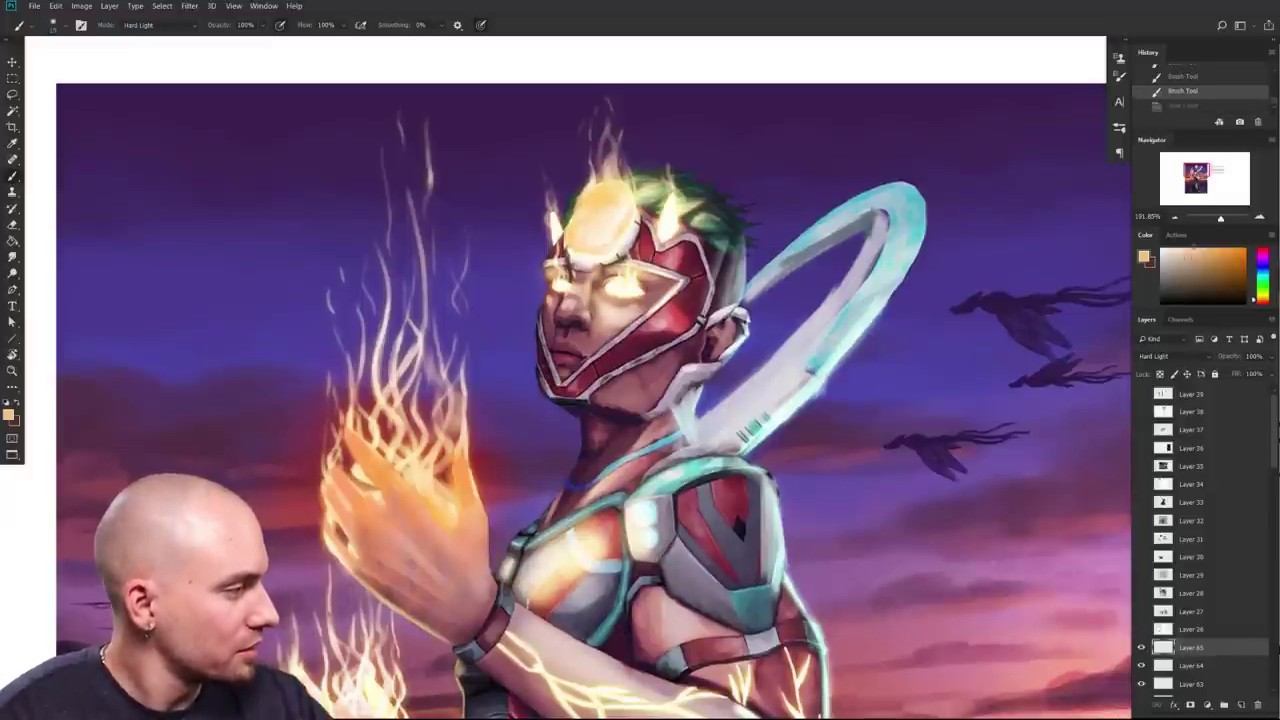
Step: Shift the brush colour to a redder orange and paint warm reflected light on the lips and chin
left_click_drag(1266, 300, 1267, 305)
mouse_move(552, 382)
left_mouse_down()
mouse_move(572, 391)
mouse_move(562, 386)
left_mouse_up()
key("[")
key("[")
key("[")
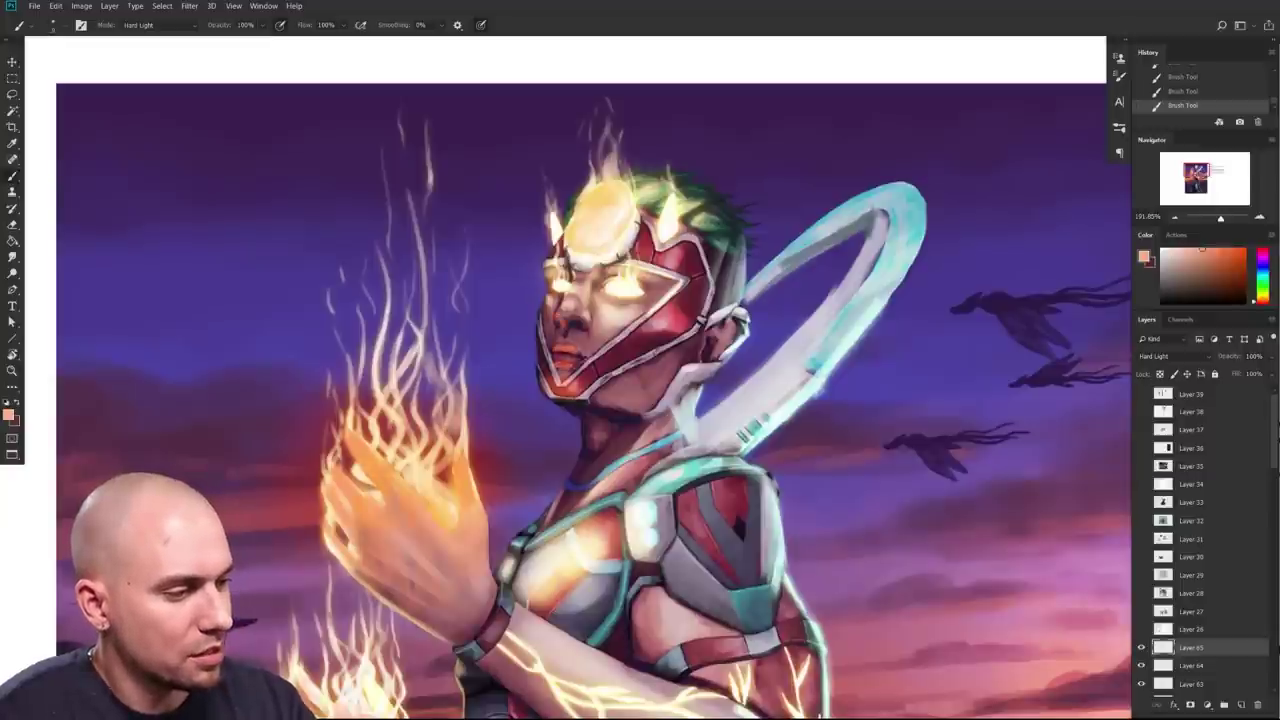
Step: Extend the orange reflected light along the jaw, down the neck and towards the collar
mouse_move(598, 338)
left_mouse_down()
mouse_move(604, 358)
mouse_move(635, 352)
mouse_move(640, 400)
mouse_move(564, 403)
mouse_move(602, 464)
mouse_move(638, 436)
mouse_move(557, 529)
left_mouse_up()
key("[")
key("[")
scroll(717, 576, "down", 8)
left_click_drag(717, 576, 715, 443)
scroll(640, 390, "up", 4)
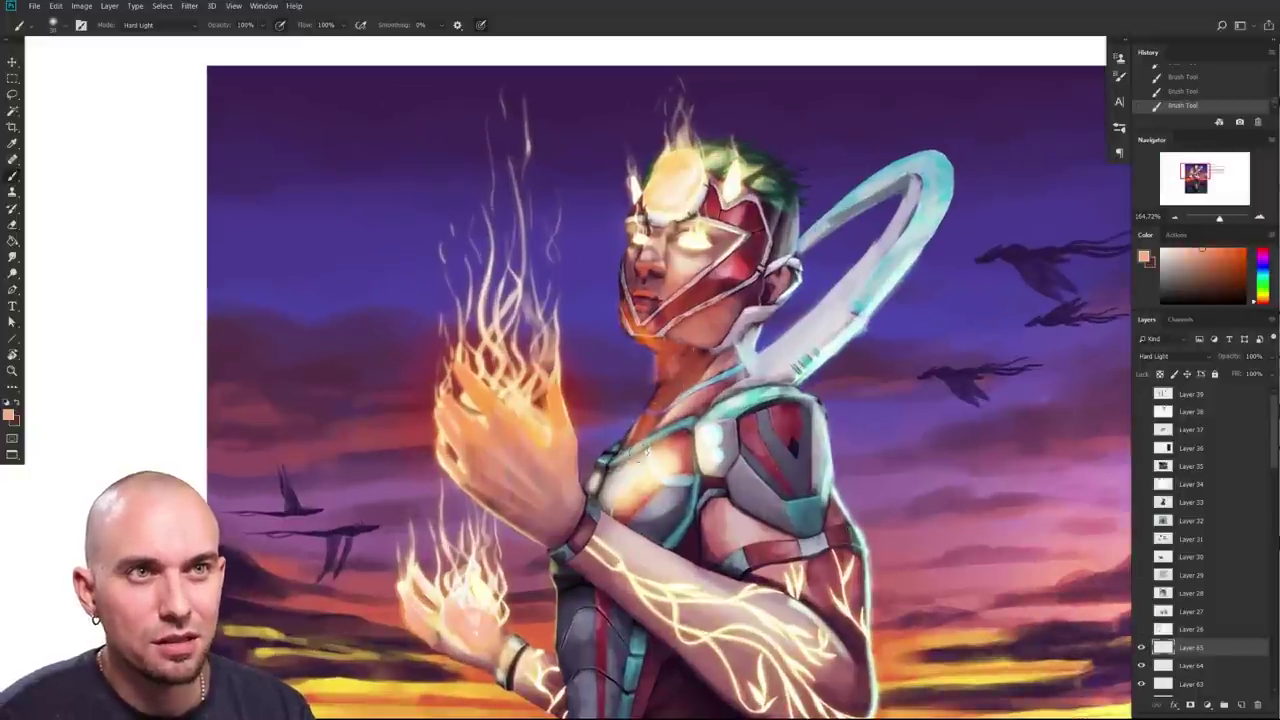
left_click_drag(650, 430, 701, 432)
Step: On a new layer with the brush in Normal mode, tone down the chest panel's glare using sampled orange and skin tones
left_click(648, 463, "alt")
left_click(675, 455, "alt")
left_click(150, 25)
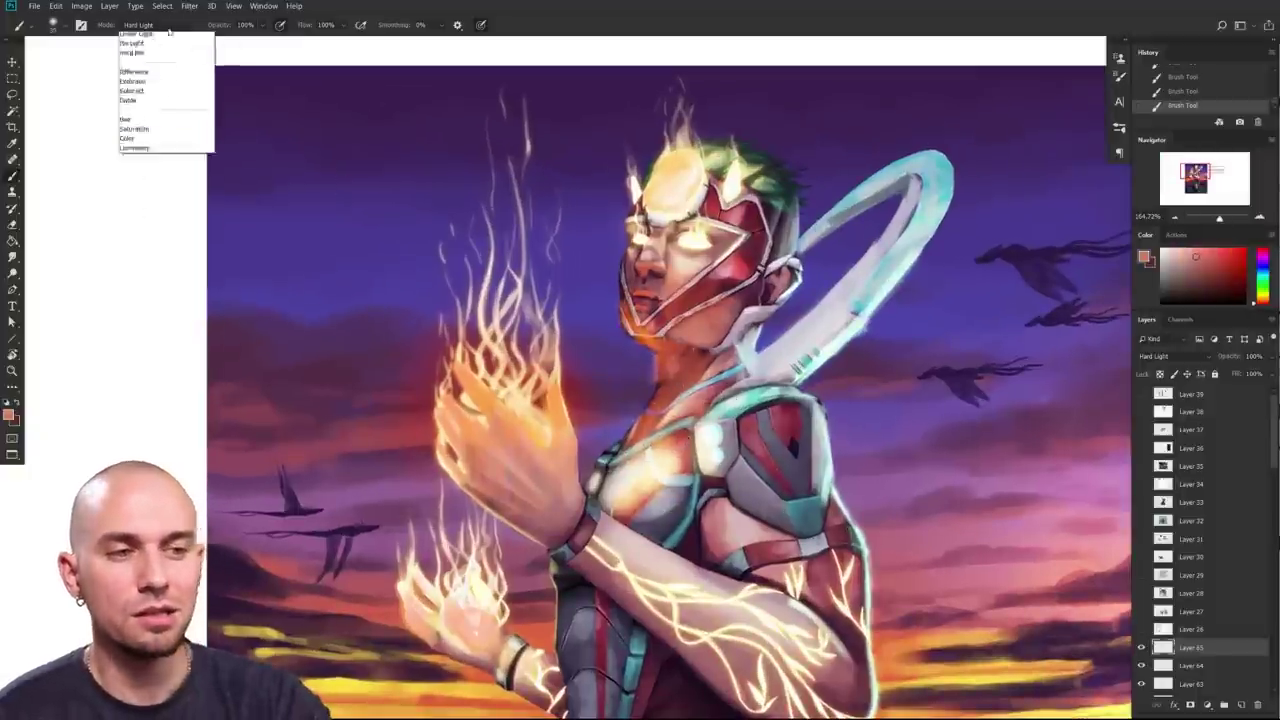
left_click(193, 48)
left_click(665, 455, "alt")
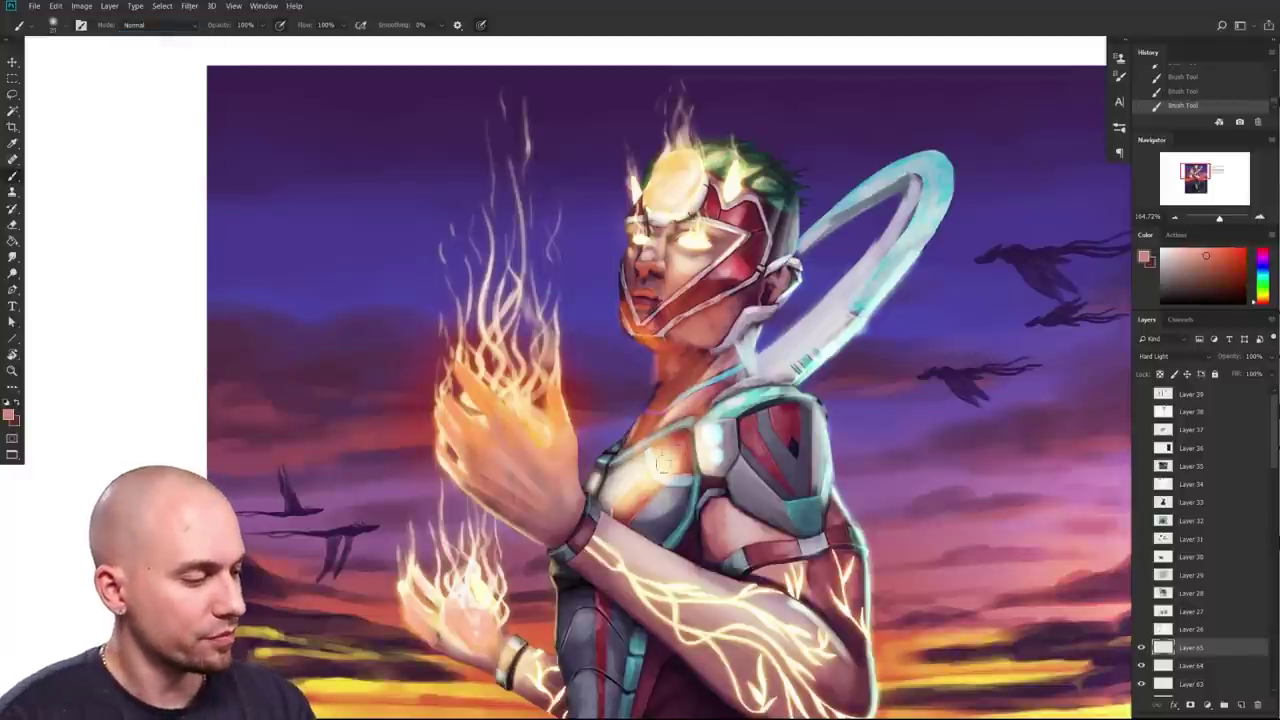
left_click(668, 455, "alt")
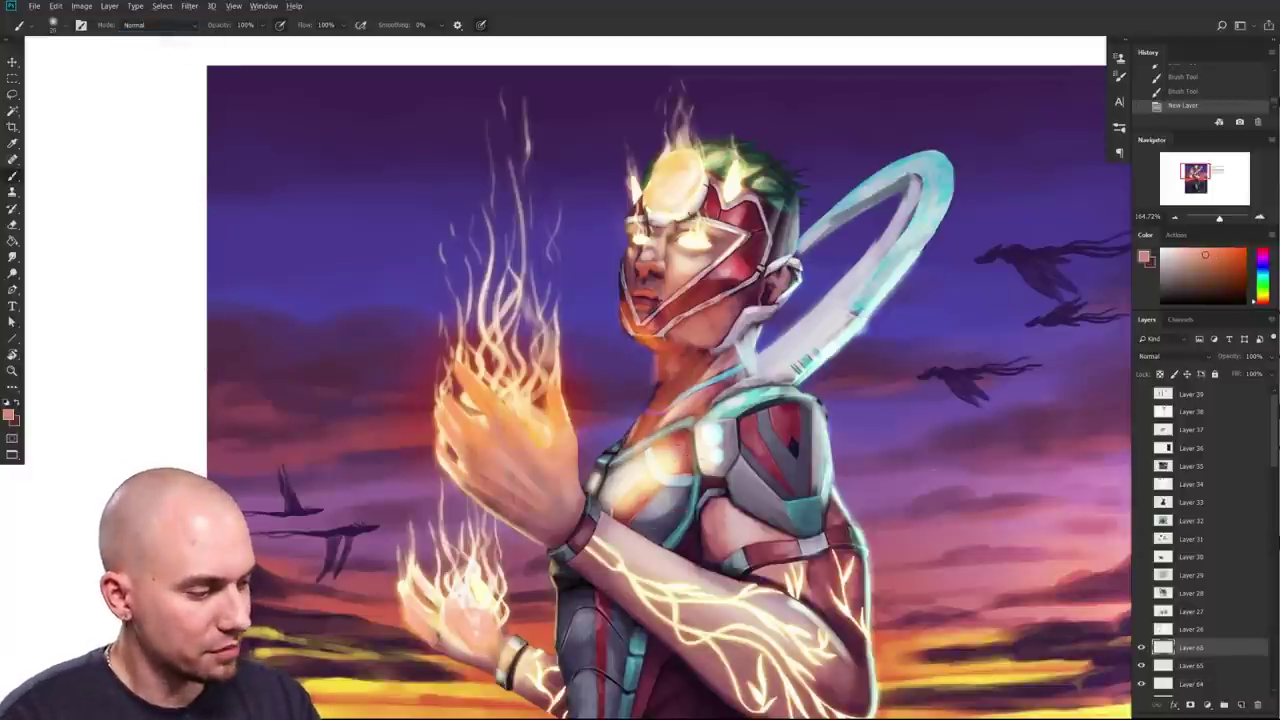
mouse_move(628, 472)
left_mouse_down()
mouse_move(618, 485)
mouse_move(643, 460)
left_mouse_up()
left_click(663, 499, "alt")
left_click(641, 485, "alt")
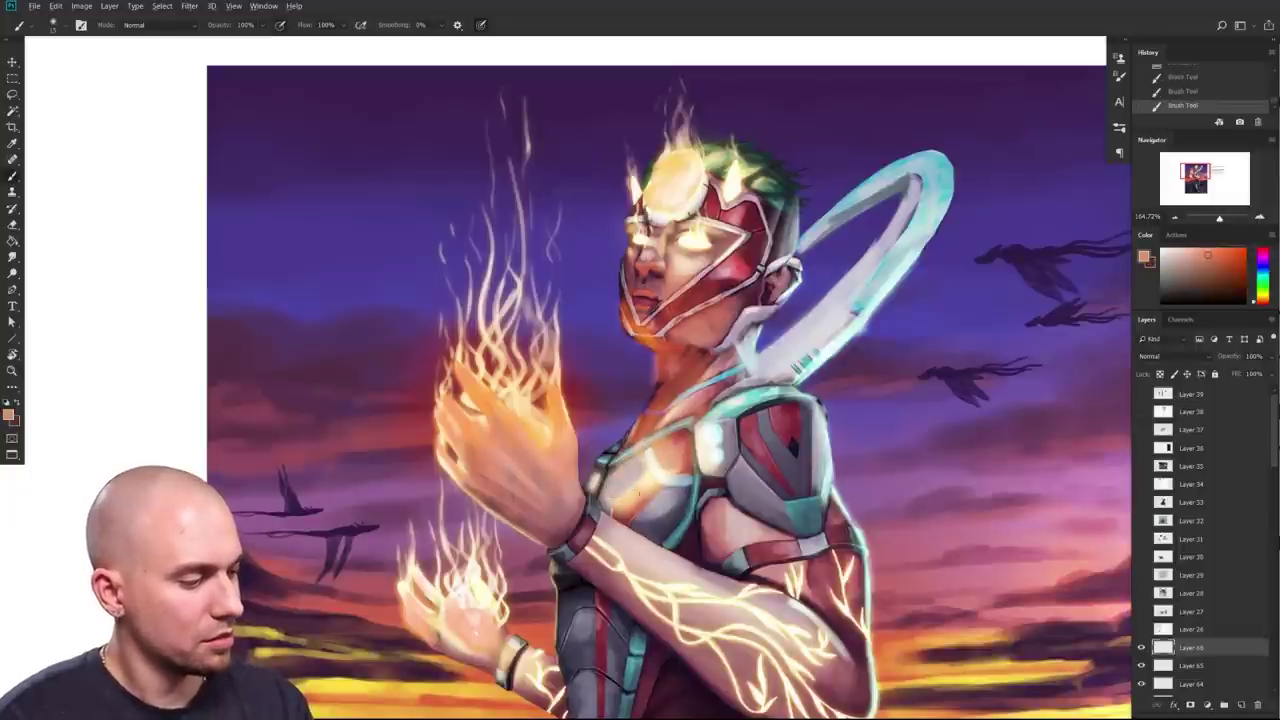
left_click_drag(659, 474, 664, 464)
left_click(672, 462, "alt")
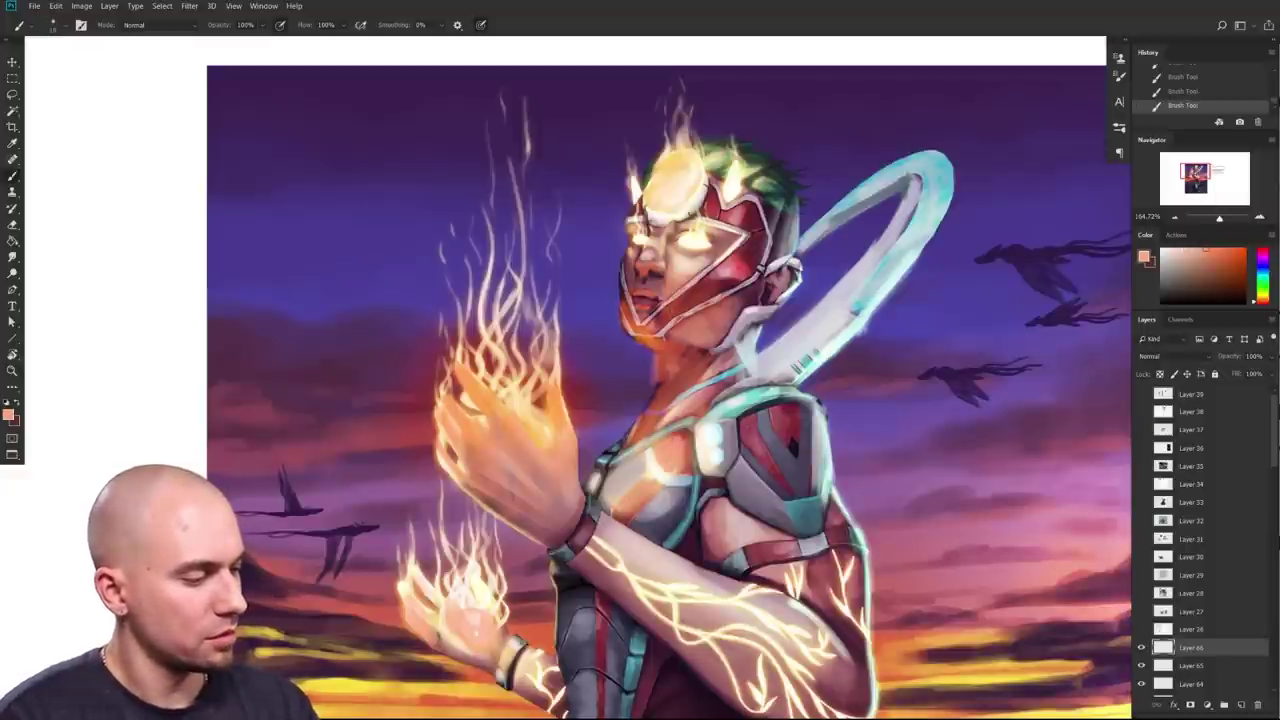
Step: Examine the full illustration at several view sizes to judge how the warm light on the figure fits the background
left_click_drag(828, 512, 750, 515)
left_click_drag(873, 592, 755, 514)
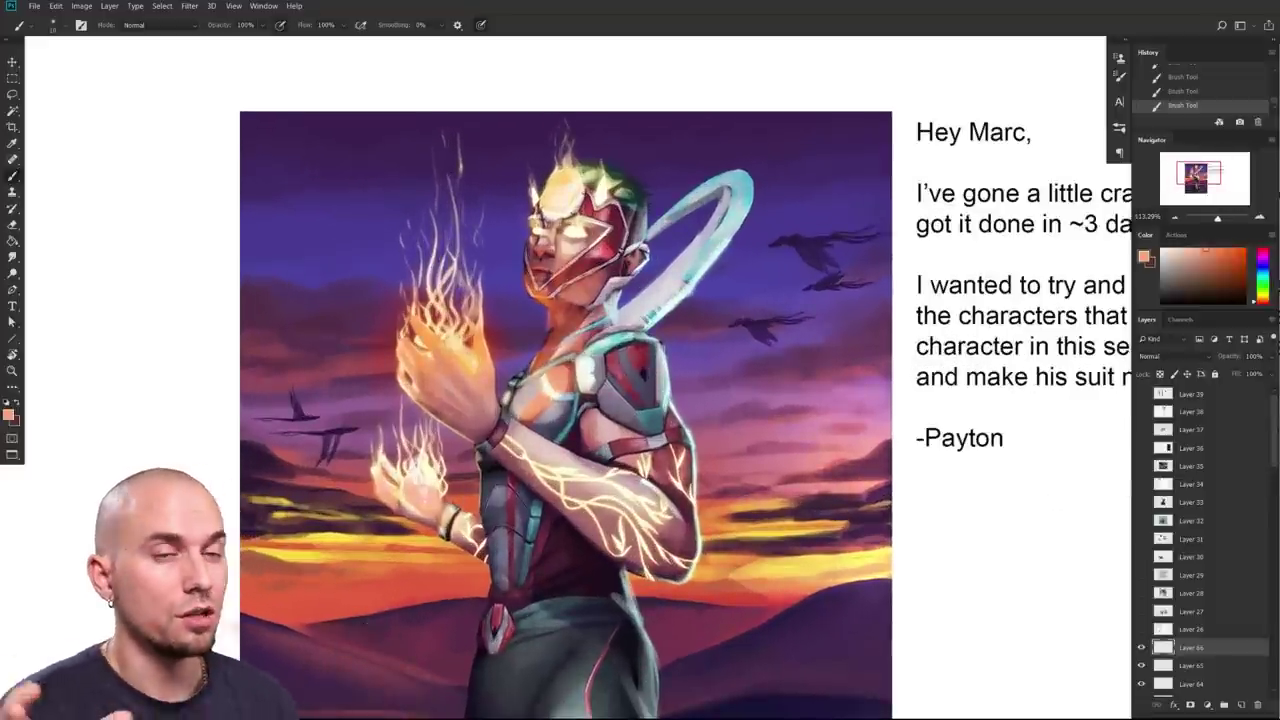
scroll(762, 455, "down", 3)
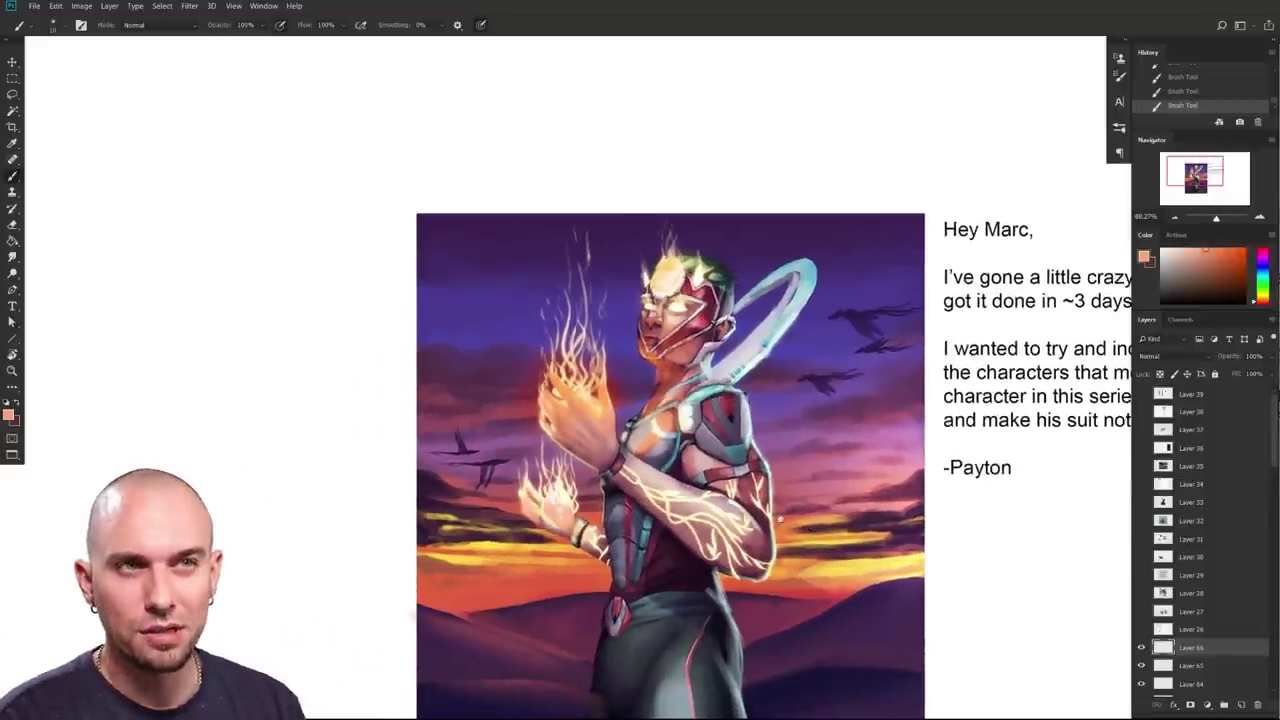
scroll(762, 455, "down", 2)
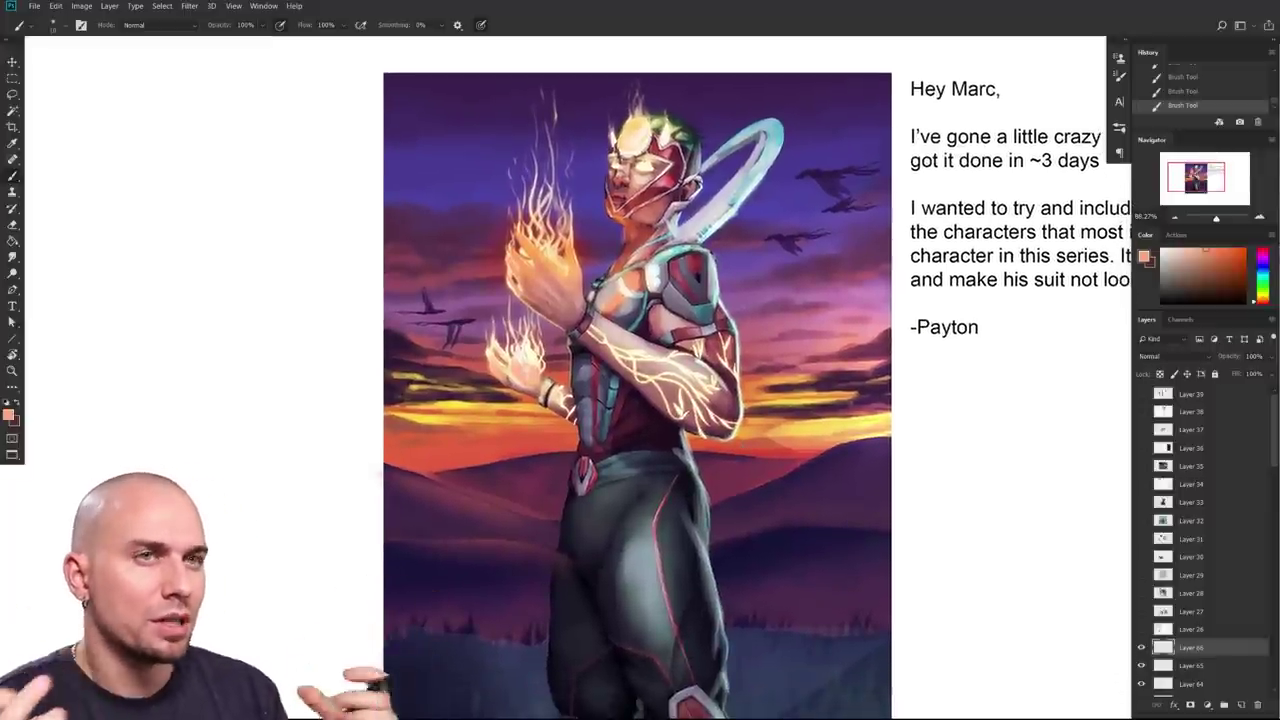
left_click_drag(887, 565, 837, 538)
left_click_drag(1028, 500, 977, 495)
left_click_drag(968, 566, 935, 530)
left_click_drag(748, 509, 870, 518)
scroll(870, 518, "up", 1)
scroll(871, 523, "left", 1)
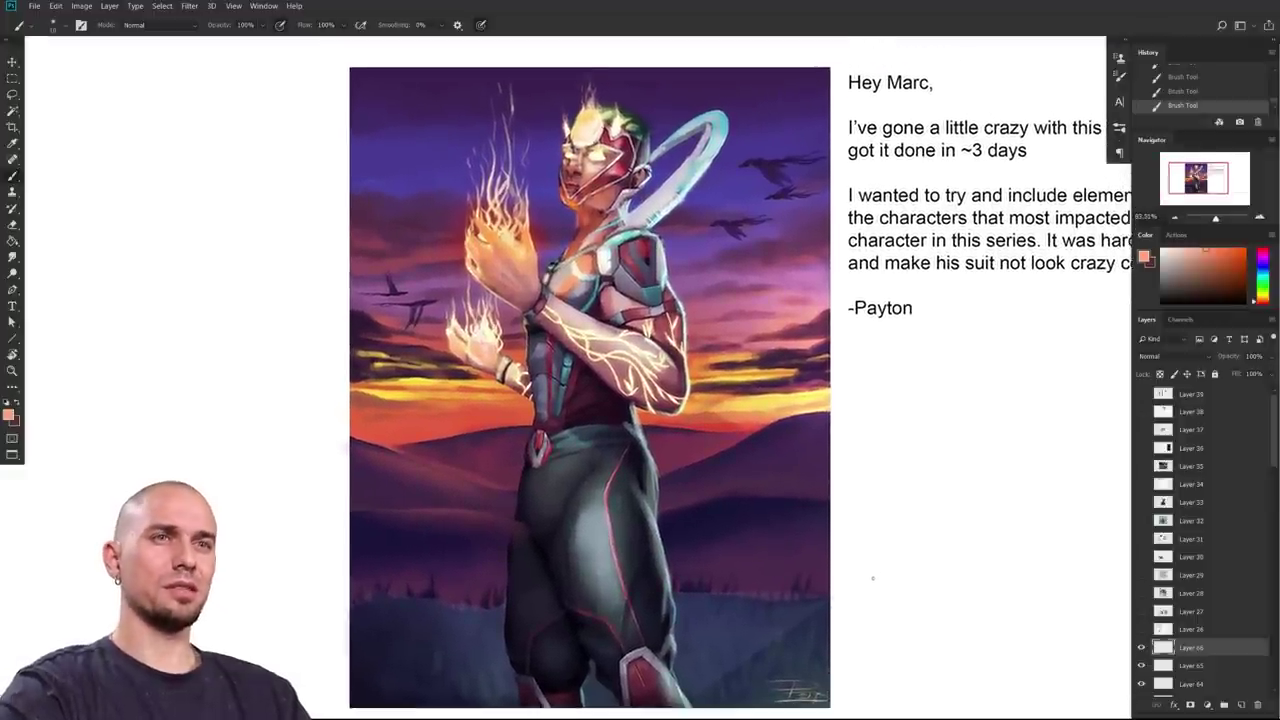
scroll(875, 579, "down", 4)
scroll(873, 581, "up", 3)
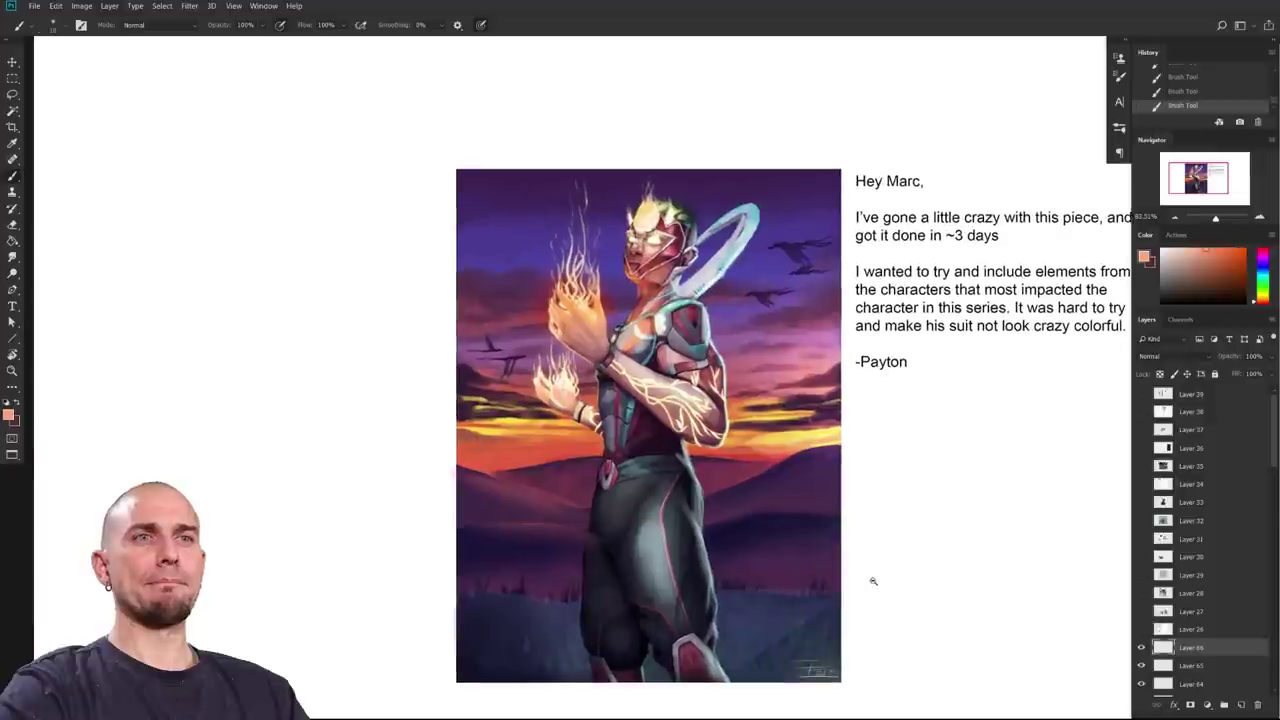
scroll(874, 580, "up", 2)
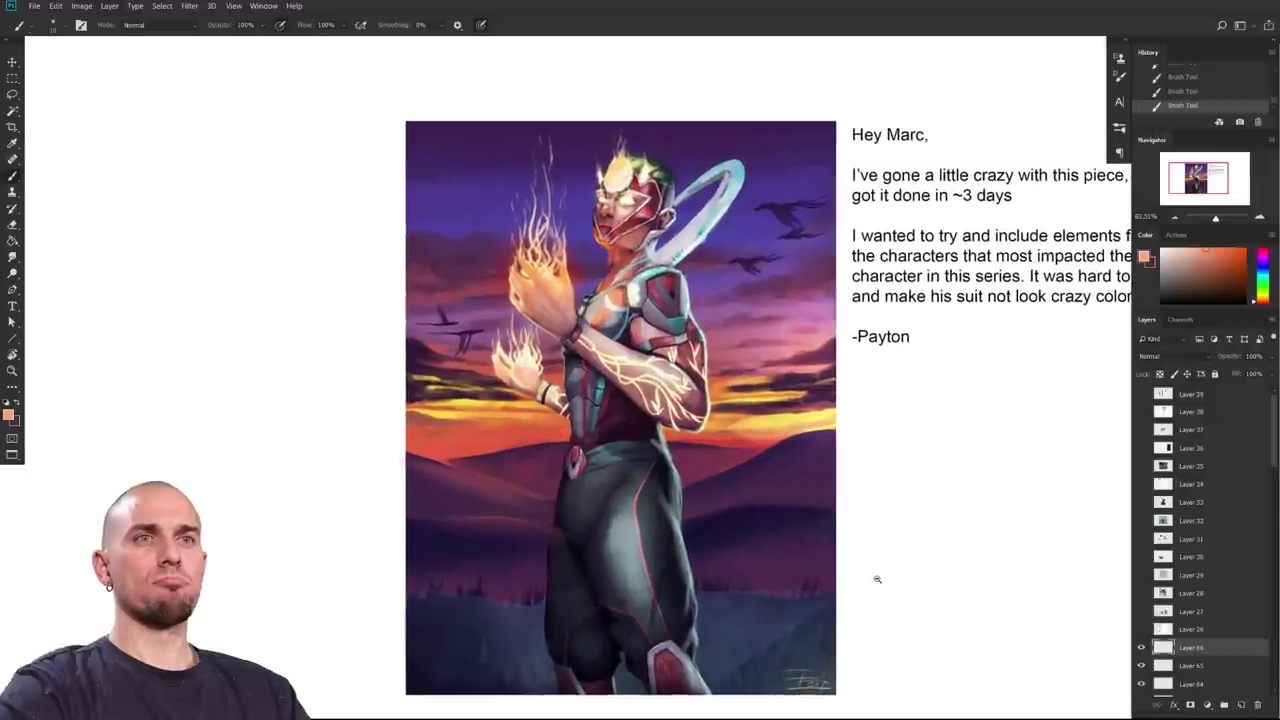
scroll(877, 580, "up", 2)
Step: Lasso the hills and foreground on both sides of the figure's legs, following the horizon and leg outlines
key("l")
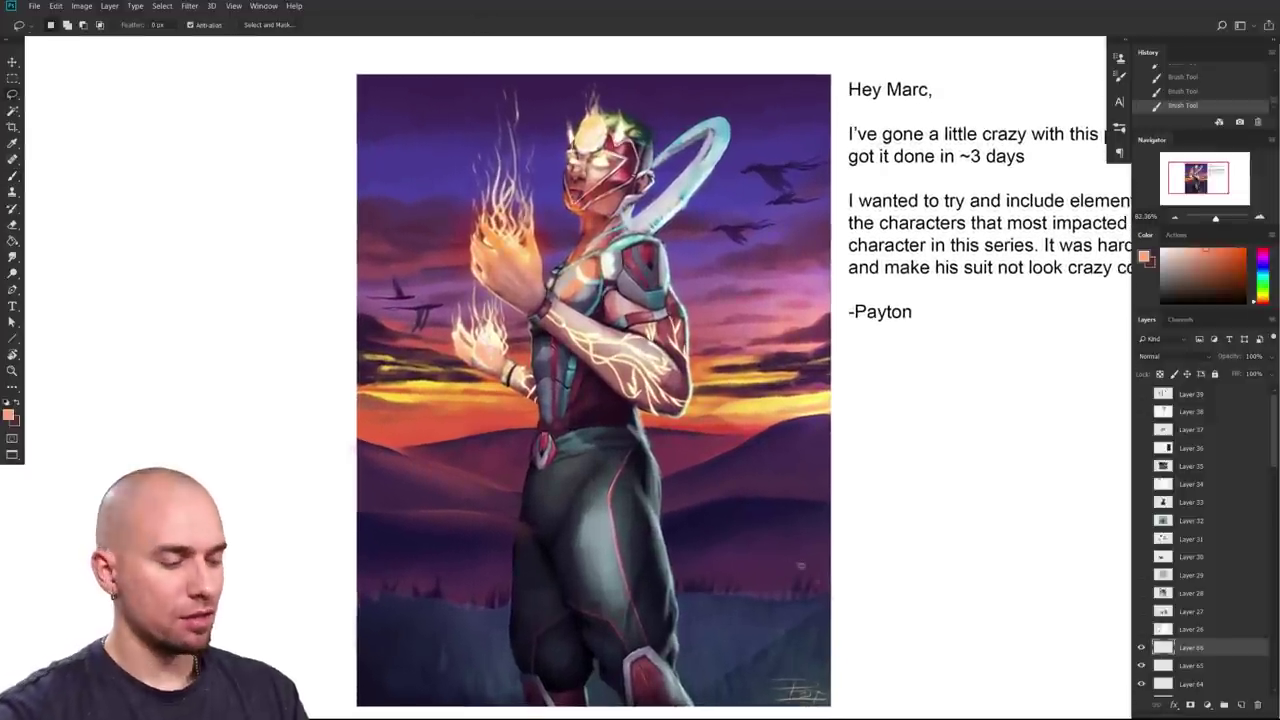
mouse_move(697, 428)
left_mouse_down()
mouse_move(824, 420)
mouse_move(824, 698)
mouse_move(740, 717)
left_mouse_up()
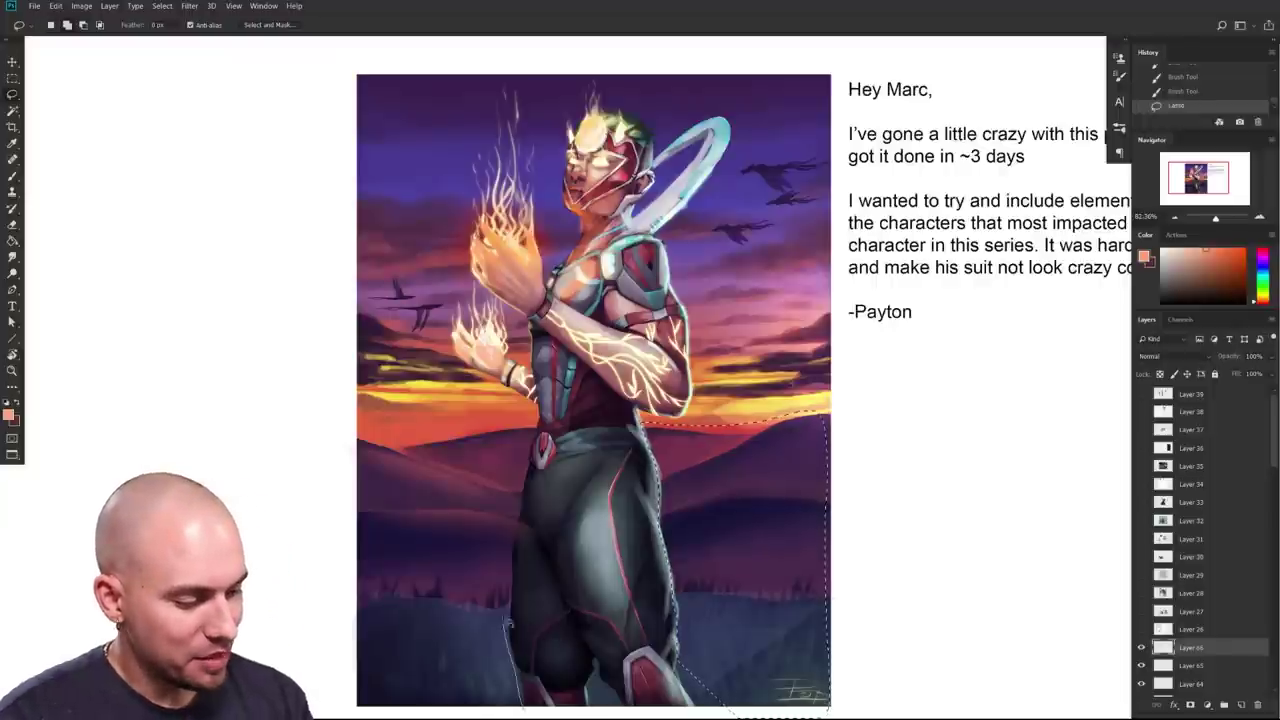
left_click_drag(350, 598, 524, 710)
left_click_drag(662, 594, 622, 568)
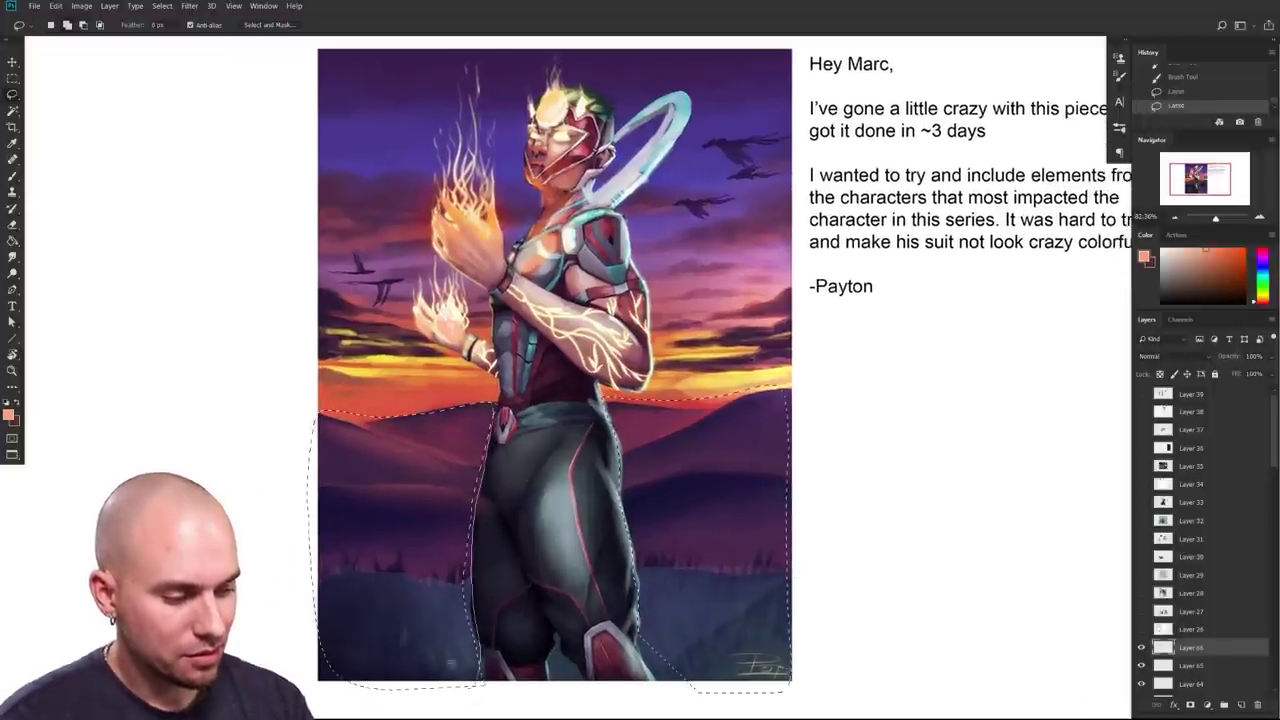
Step: Glaze the selected hills with a very large soft brush in a pinkish red based on the sunset colours, and clear the selection
key("b")
key("bracketright")
key("bracketright")
key("bracketright")
key("bracketright")
key("bracketright")
key("bracketright")
key("bracketright")
key("bracketright")
key("bracketright")
key("bracketright")
key("bracketright")
key("bracketright")
key("bracketright")
key("bracketright")
left_click(700, 450, "alt")
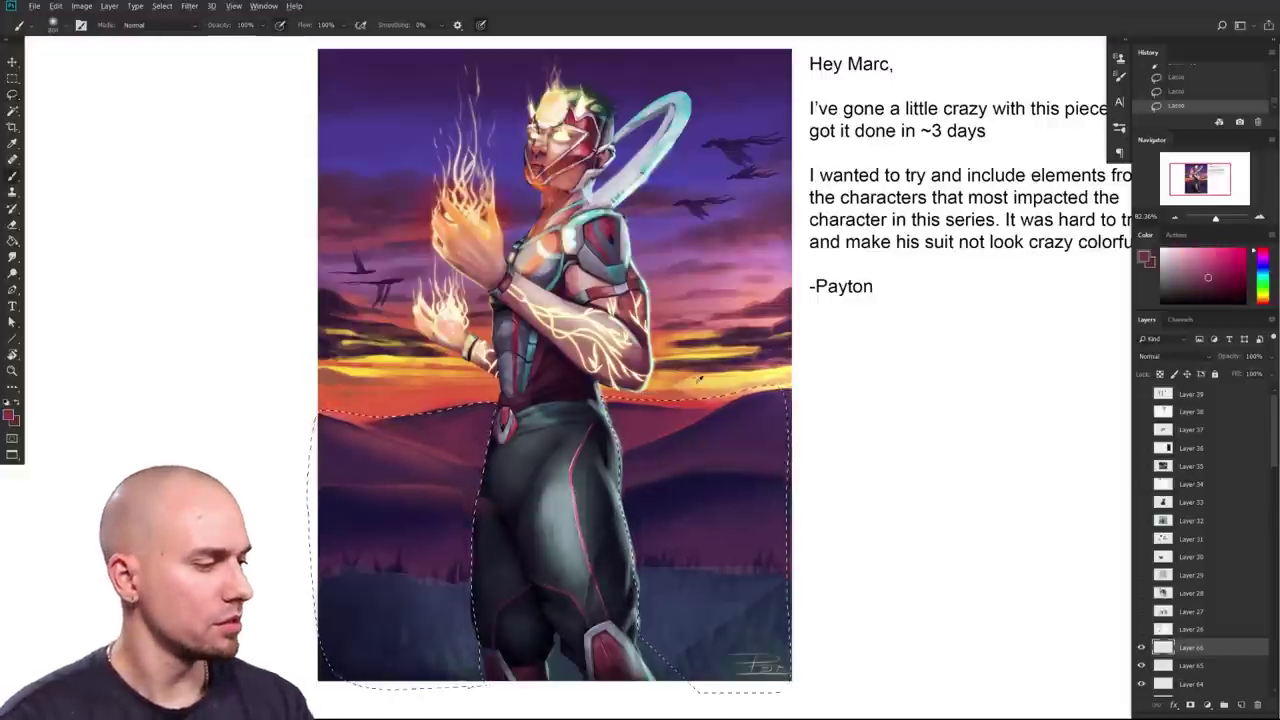
left_click(699, 380, "alt")
left_click(690, 400, "alt")
left_click(1223, 254)
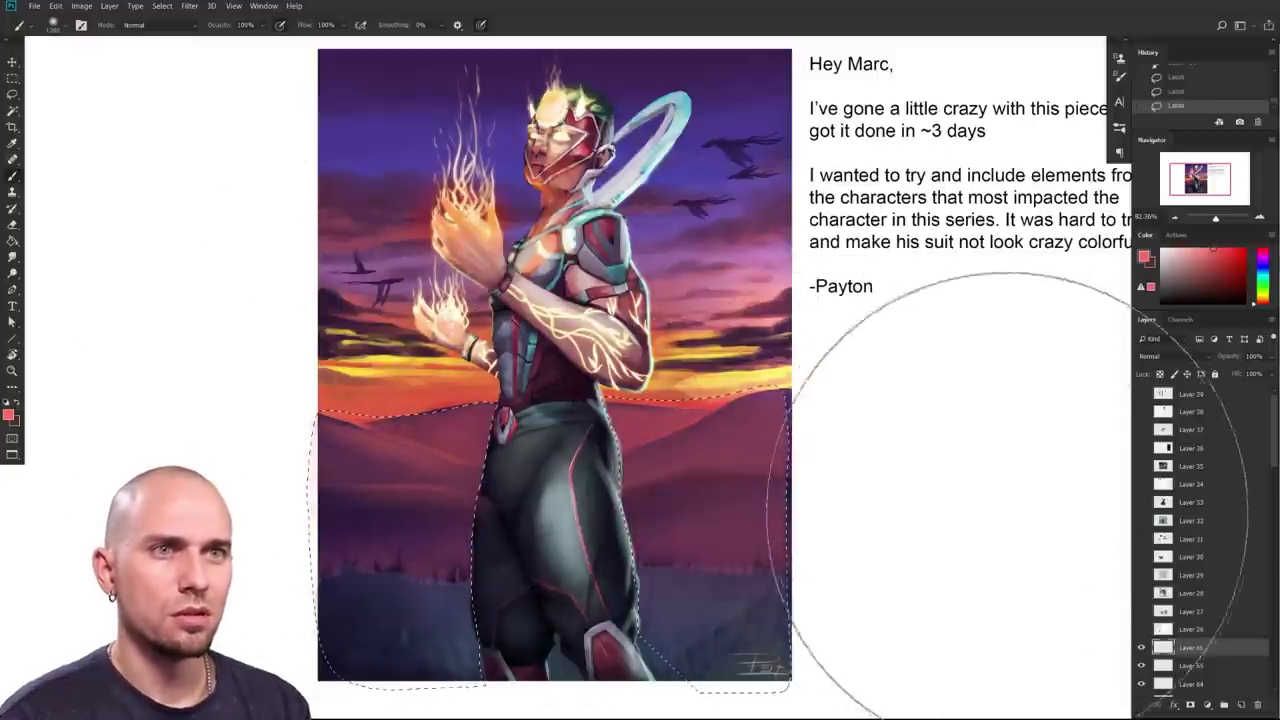
scroll(863, 503, "down", 4)
scroll(837, 503, "up", 3)
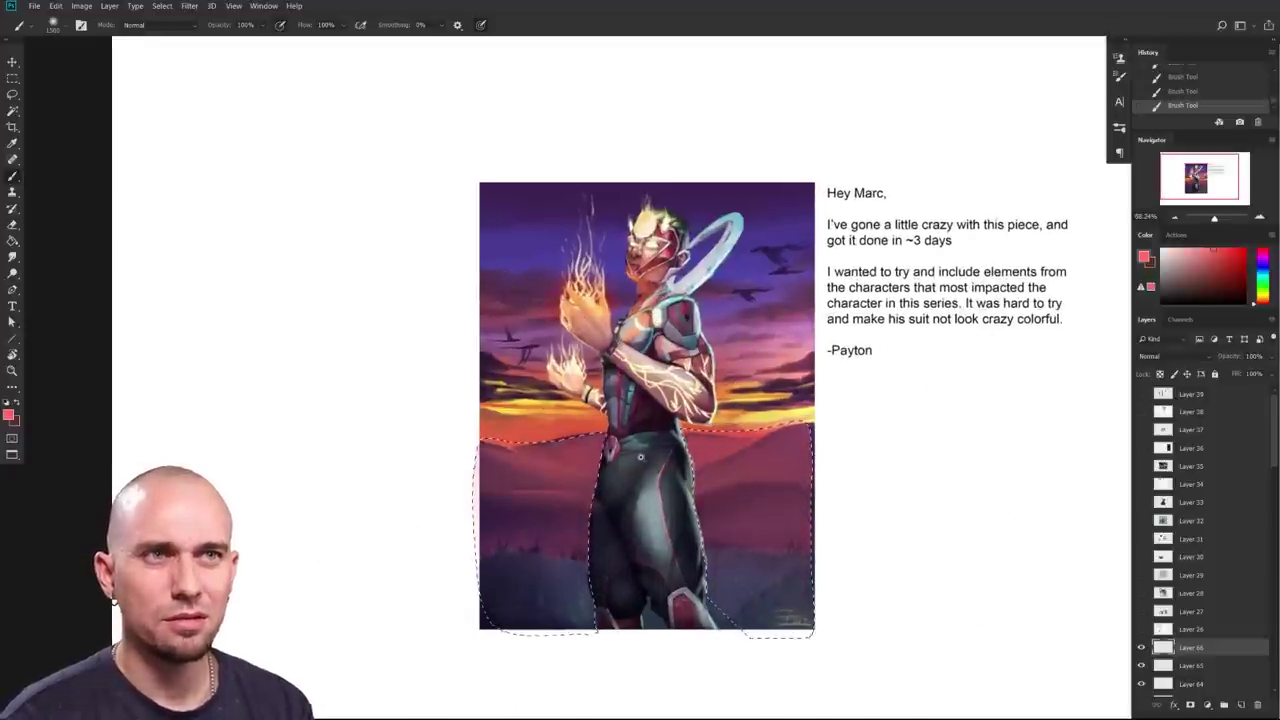
key("ctrl+d")
Step: Examine the red-tinted hills against the figure and sky at several view sizes
scroll(637, 456, "up", 2)
mouse_move(745, 548)
left_mouse_down()
mouse_move(760, 546)
mouse_move(760, 498)
mouse_move(754, 547)
mouse_move(829, 532)
left_mouse_up()
key("bracketleft")
key("bracketleft")
key("bracketleft")
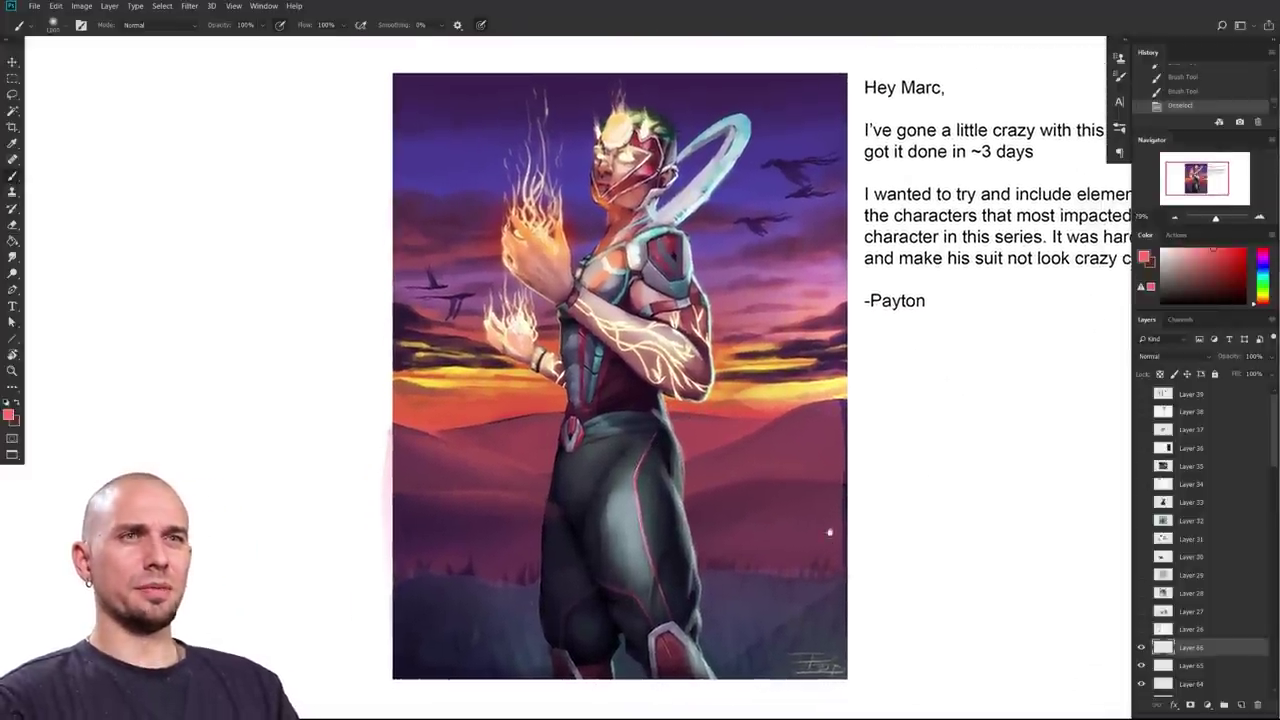
scroll(829, 532, "down", 2)
scroll(820, 542, "up", 1)
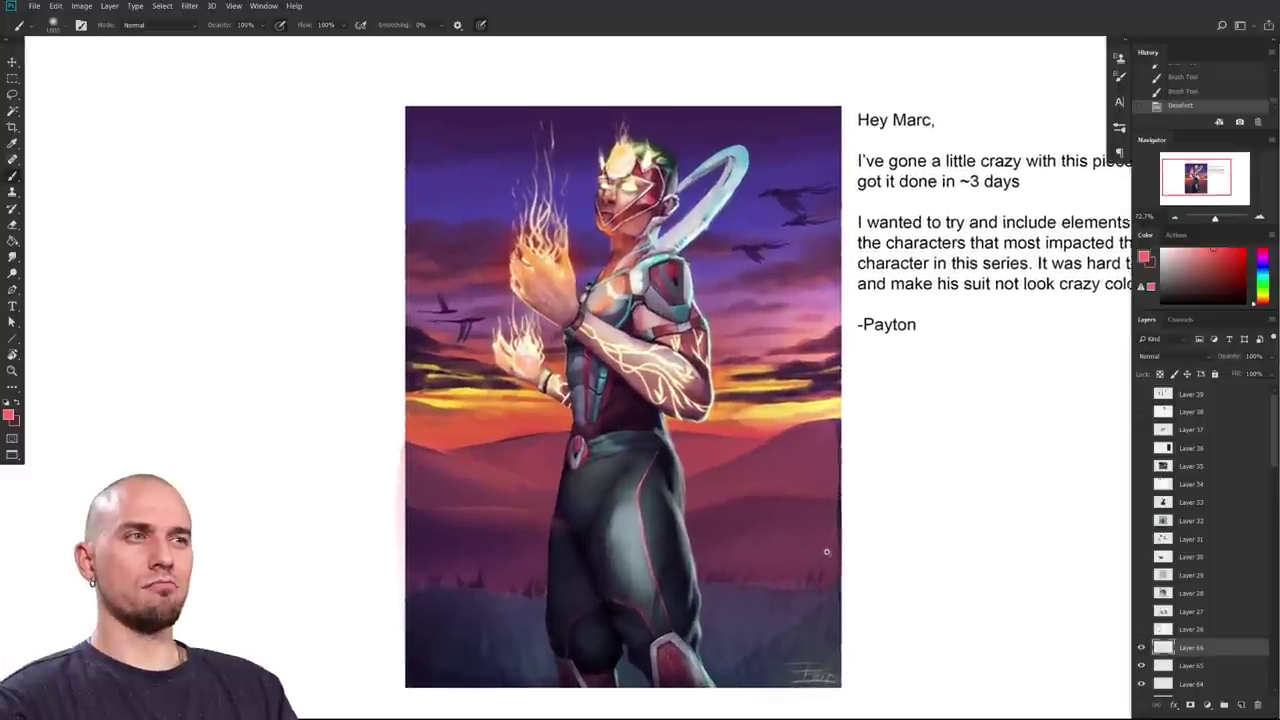
scroll(826, 551, "down", 1)
Step: Group the paintover layers, Layer 62 through Layer 66
scroll(1220, 500, "down", 3)
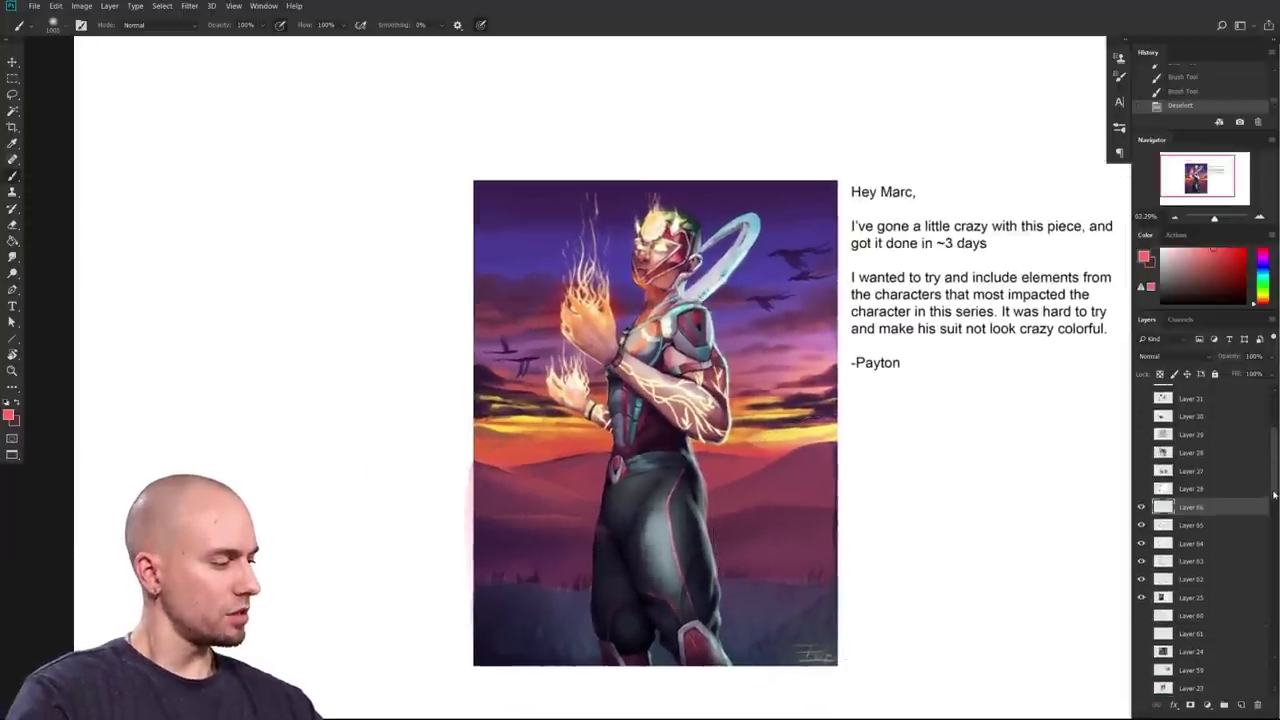
left_click_drag(1142, 572, 1147, 514)
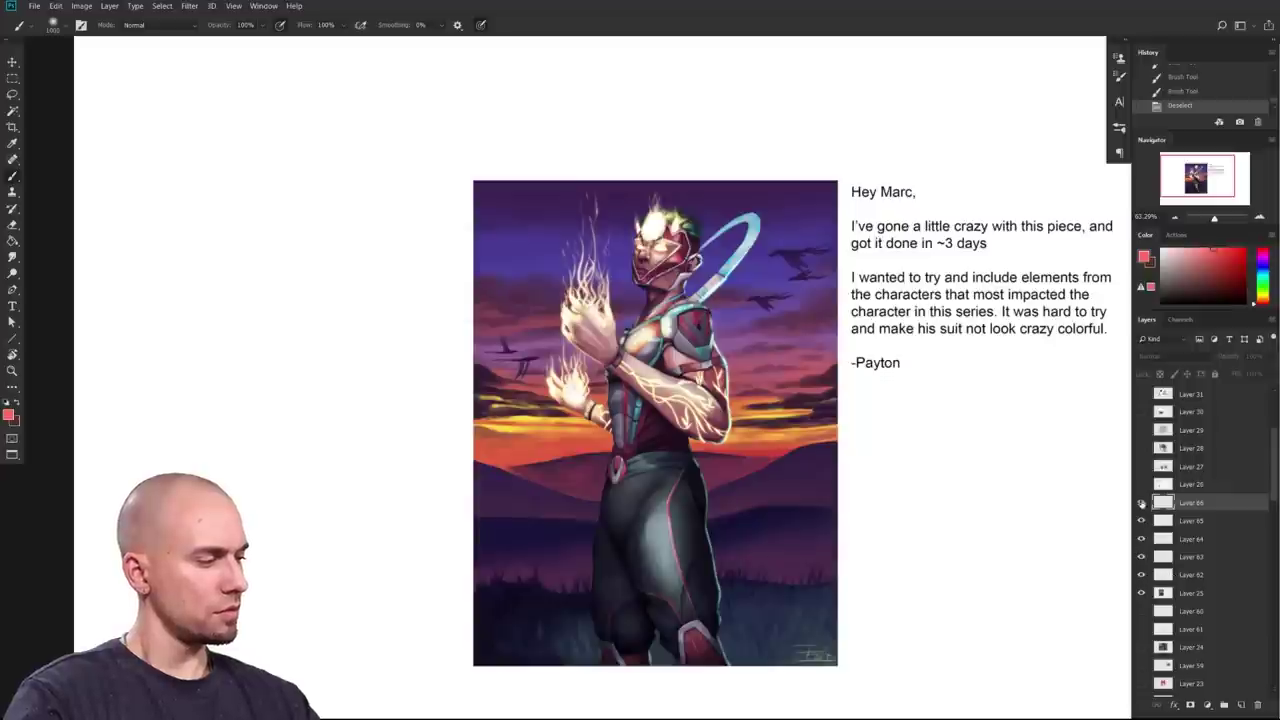
left_click(1180, 573)
left_click(1192, 504, "shift")
key("ctrl+g")
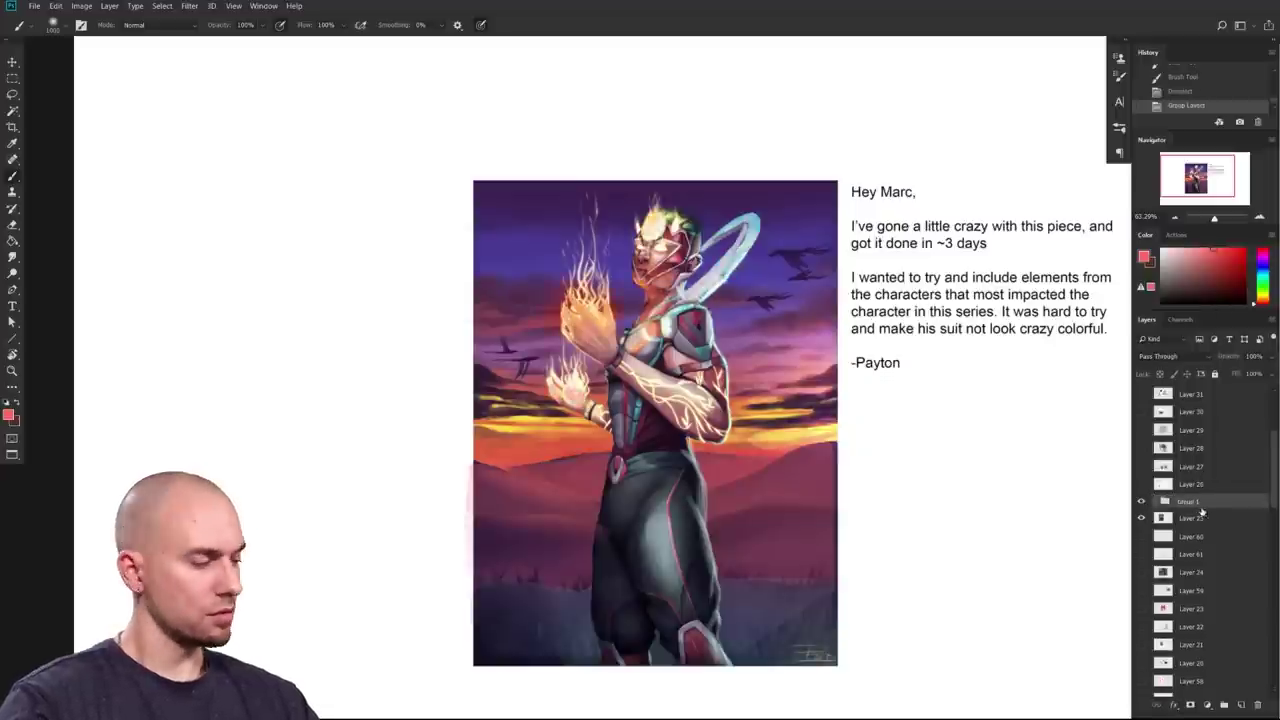
Step: Compare the illustration with and without the grouped paintover by repeatedly hiding and showing the group
left_click(1142, 503)
left_click(1142, 503)
left_click(1142, 503)
left_click(1142, 503)
scroll(860, 510, "up", 1)
scroll(877, 508, "up", 2)
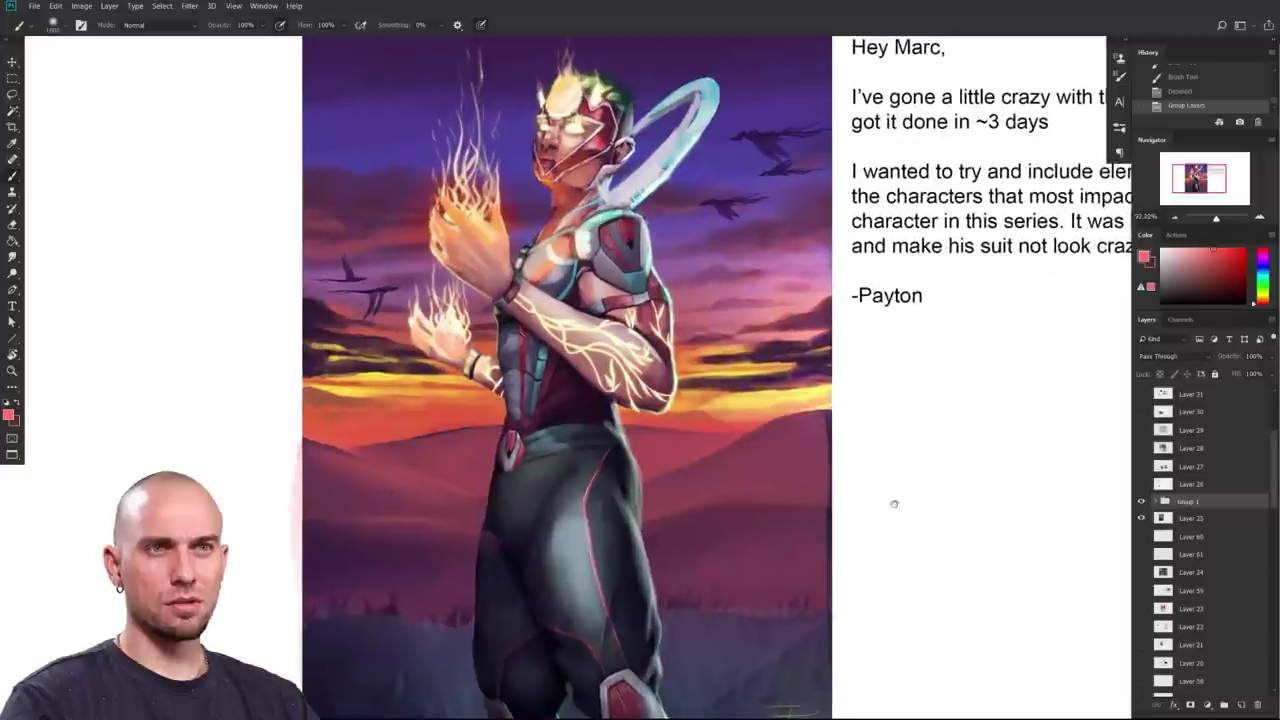
left_click(1142, 503)
left_click(1142, 503)
left_click(1142, 503)
left_click(1142, 503)
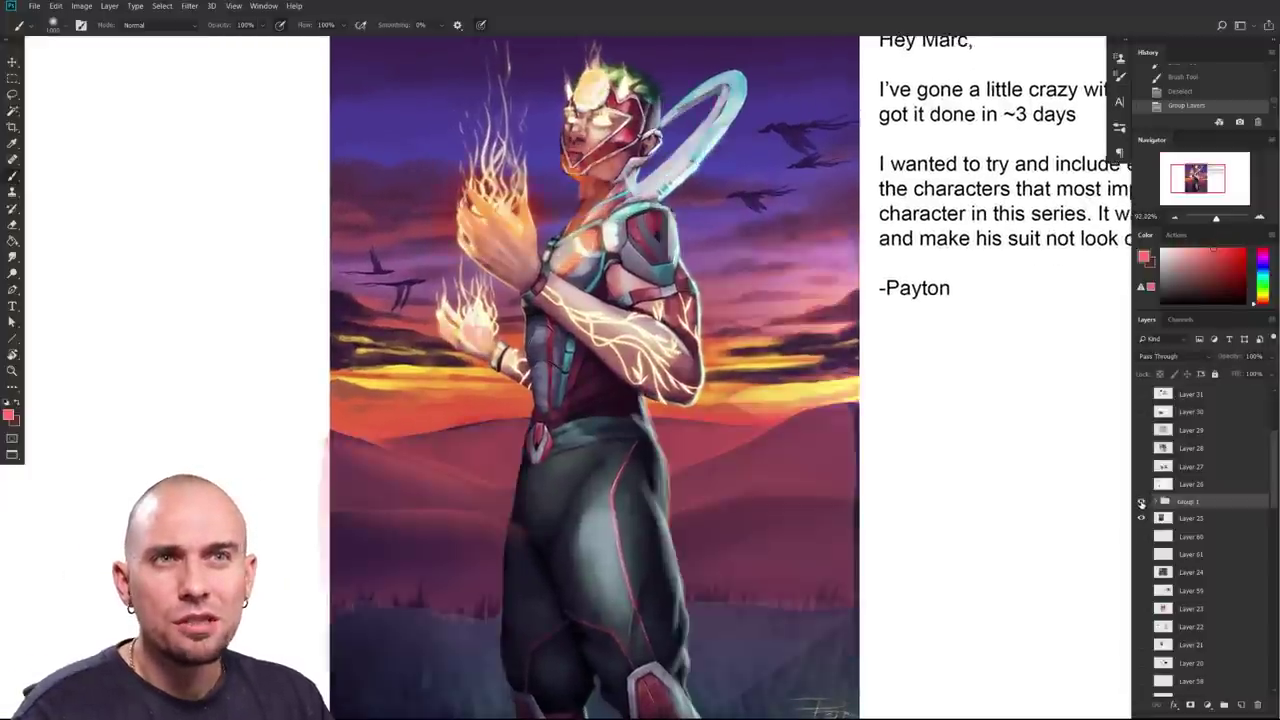
left_click(1142, 504)
left_click(1142, 504)
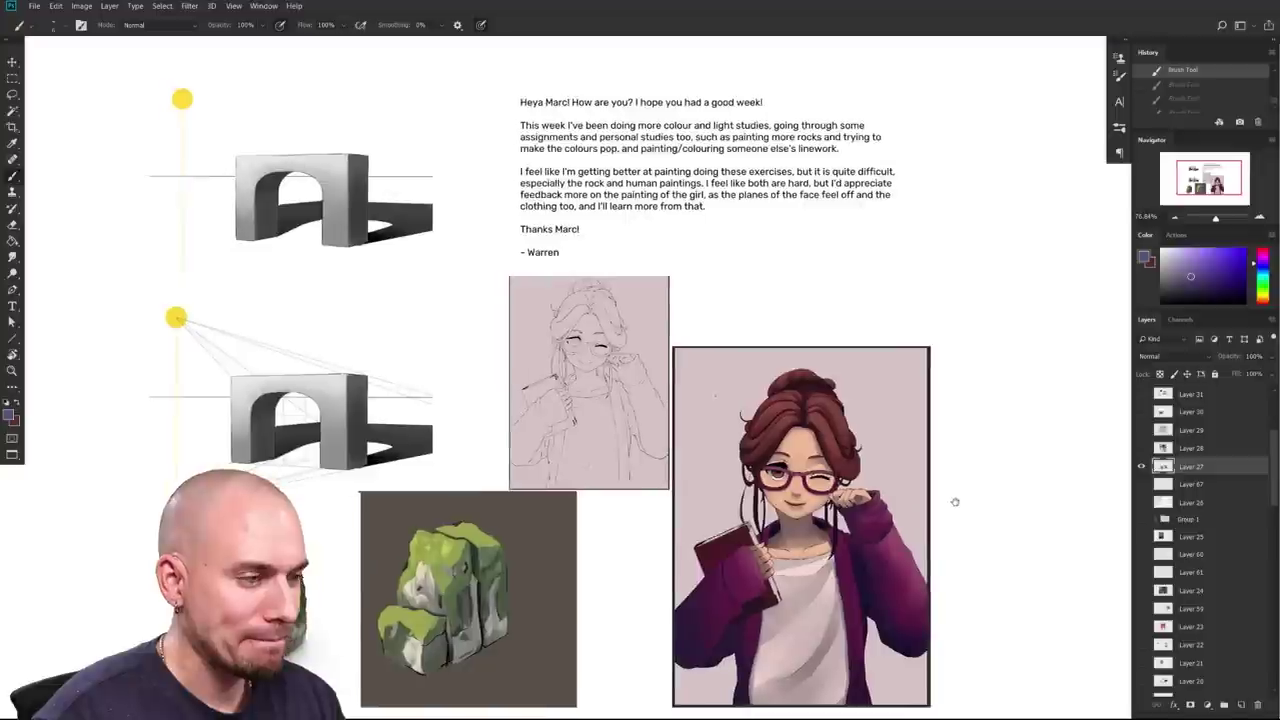
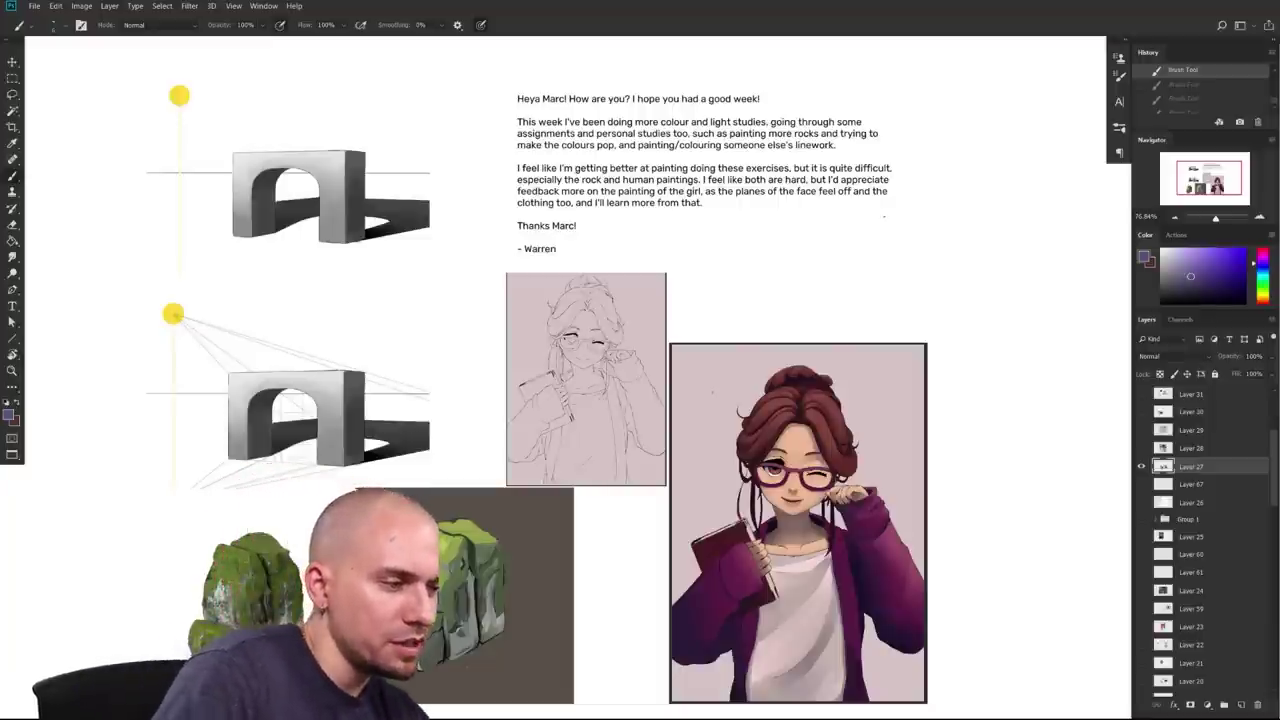
Step: Set the brush to a vivid red and draw a check mark beside the lower arch study
left_click(1243, 251)
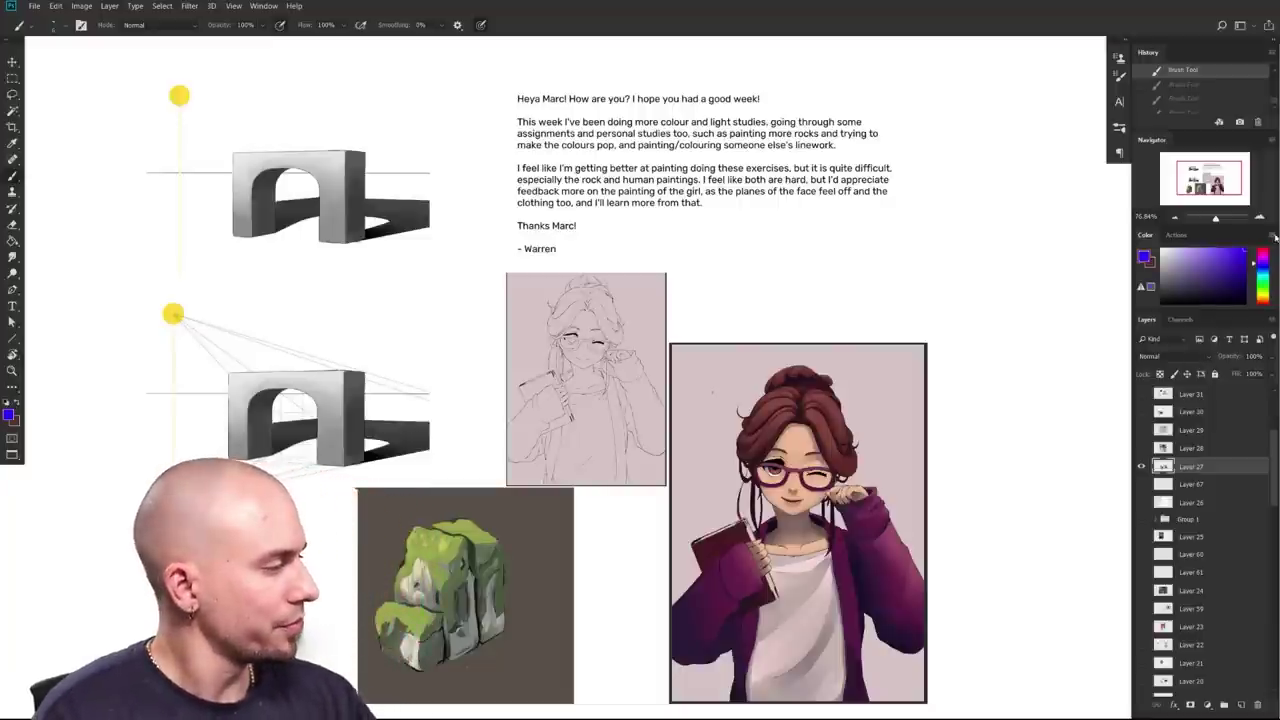
left_click(1262, 250)
left_click_drag(842, 428, 976, 507)
left_click_drag(730, 430, 770, 428)
left_click_drag(770, 428, 895, 411)
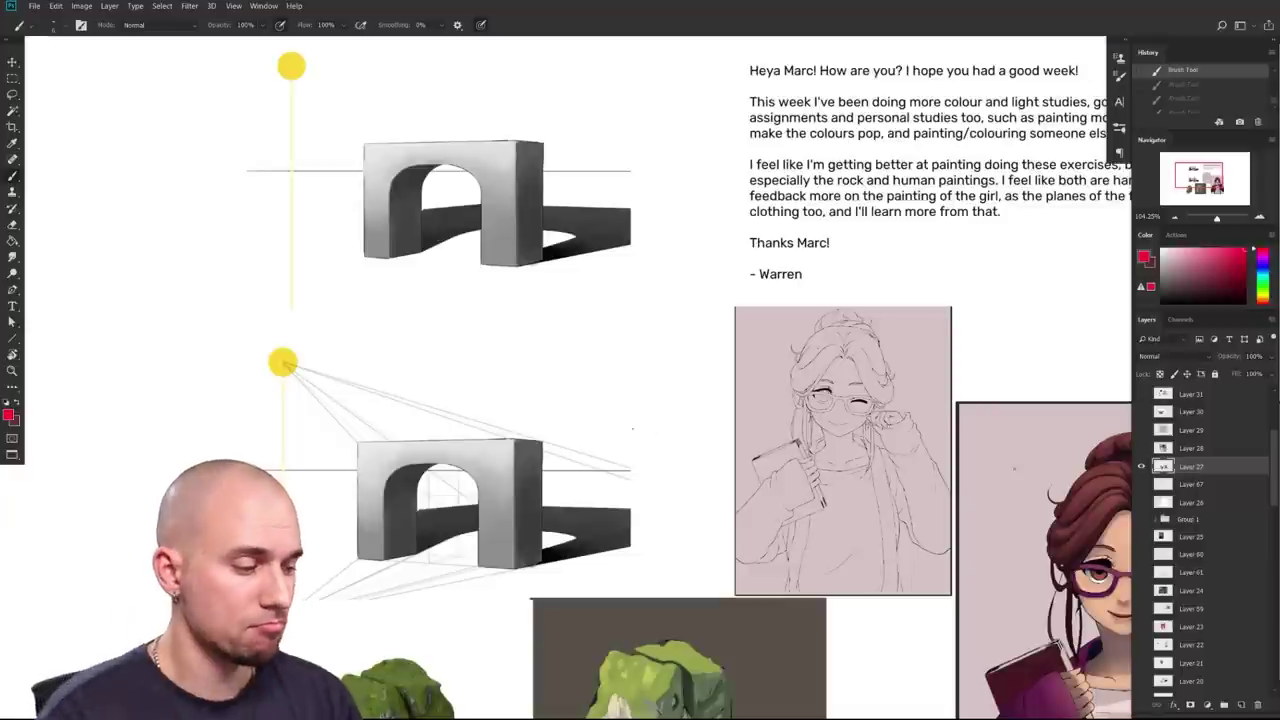
left_click_drag(620, 431, 678, 399)
right_click(754, 477)
key("Escape")
left_click_drag(896, 500, 842, 480)
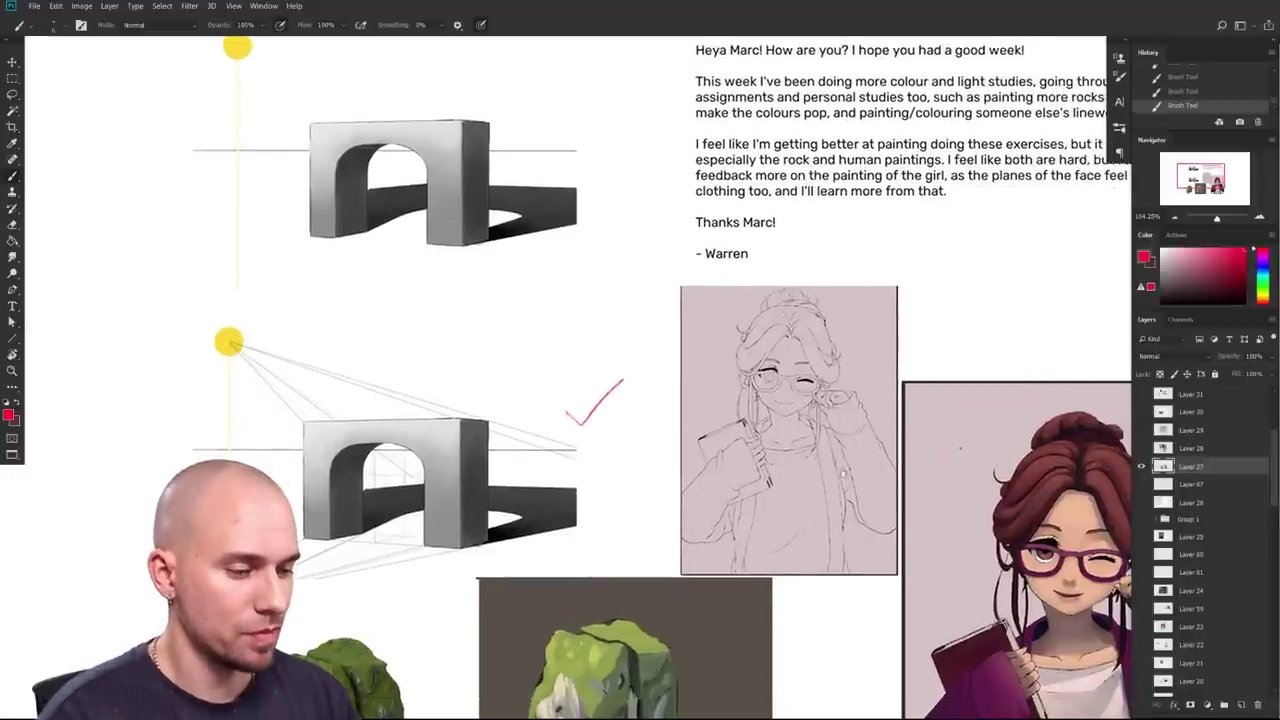
Step: Examine the mossy rock study beside its photo reference at several view sizes
left_click_drag(1012, 496, 998, 496)
left_click_drag(1000, 498, 774, 417)
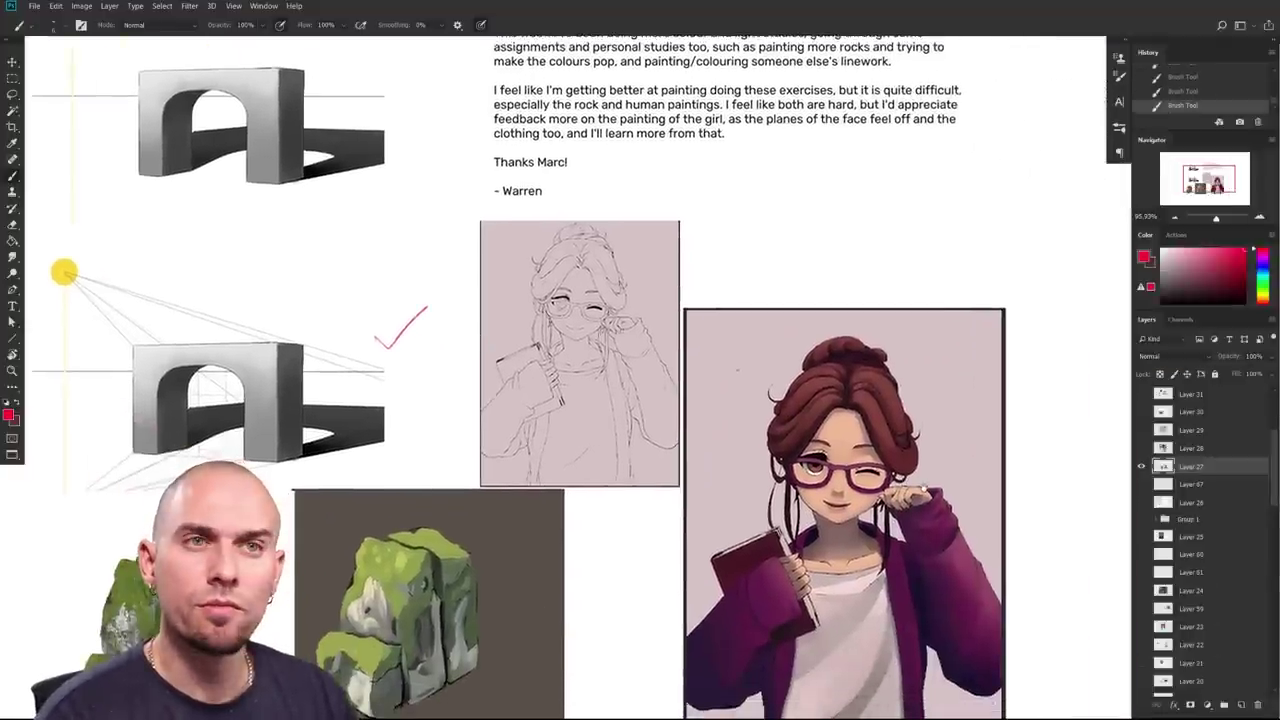
left_click_drag(925, 486, 1048, 241)
left_click_drag(868, 397, 983, 394)
left_click_drag(738, 444, 795, 520)
left_click_drag(768, 481, 903, 463)
mouse_move(850, 509)
left_mouse_down()
mouse_move(847, 559)
mouse_move(860, 538)
mouse_move(971, 504)
left_mouse_up()
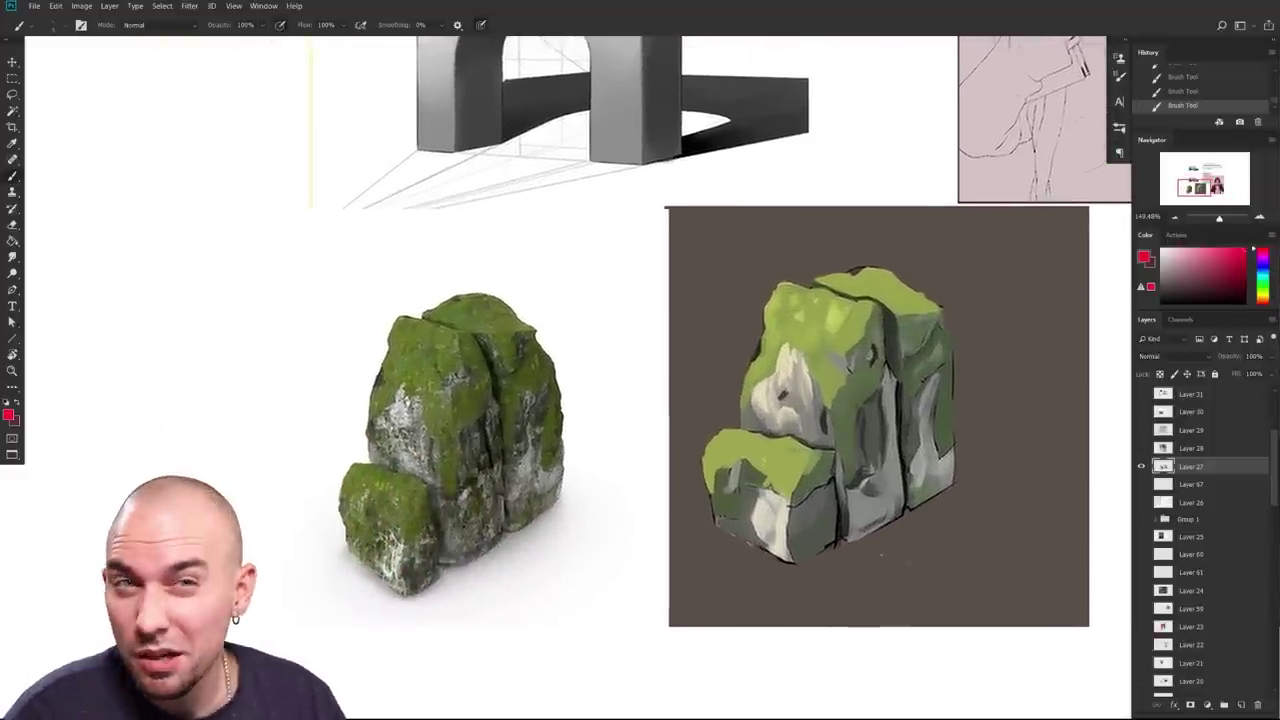
left_click_drag(877, 580, 910, 589)
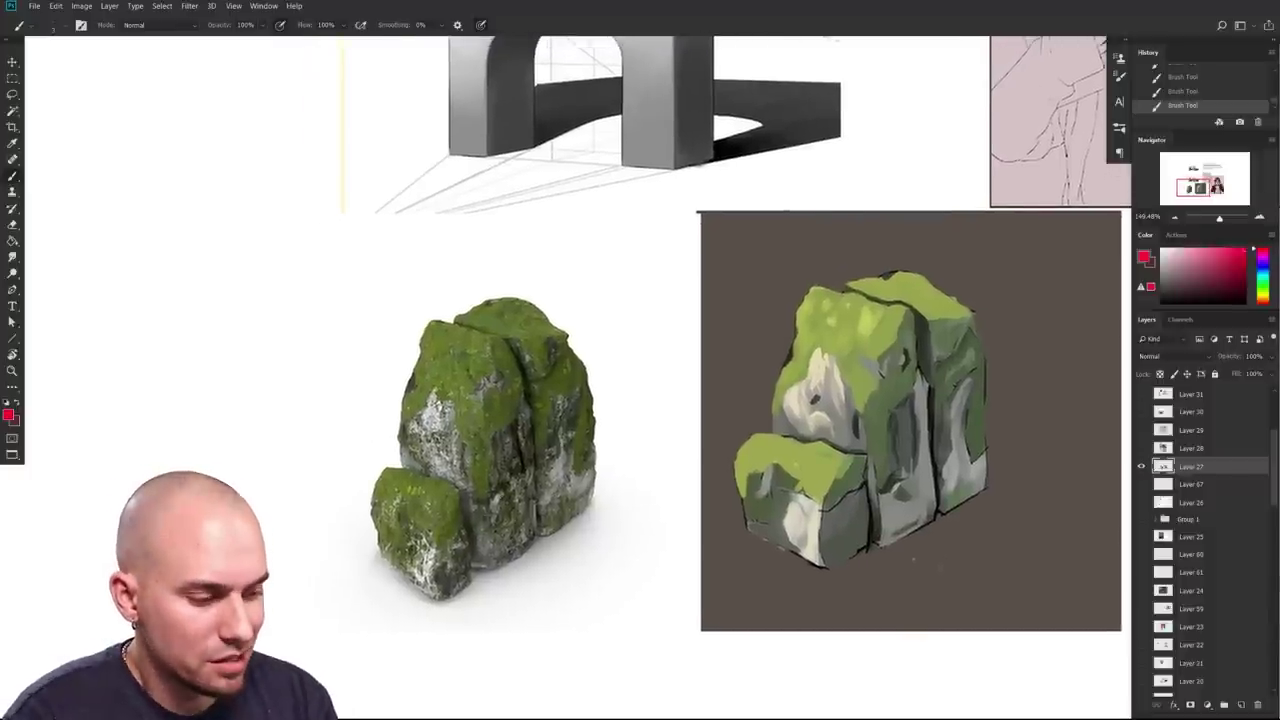
mouse_move(603, 563)
left_mouse_down()
mouse_move(557, 589)
mouse_move(584, 570)
left_mouse_up()
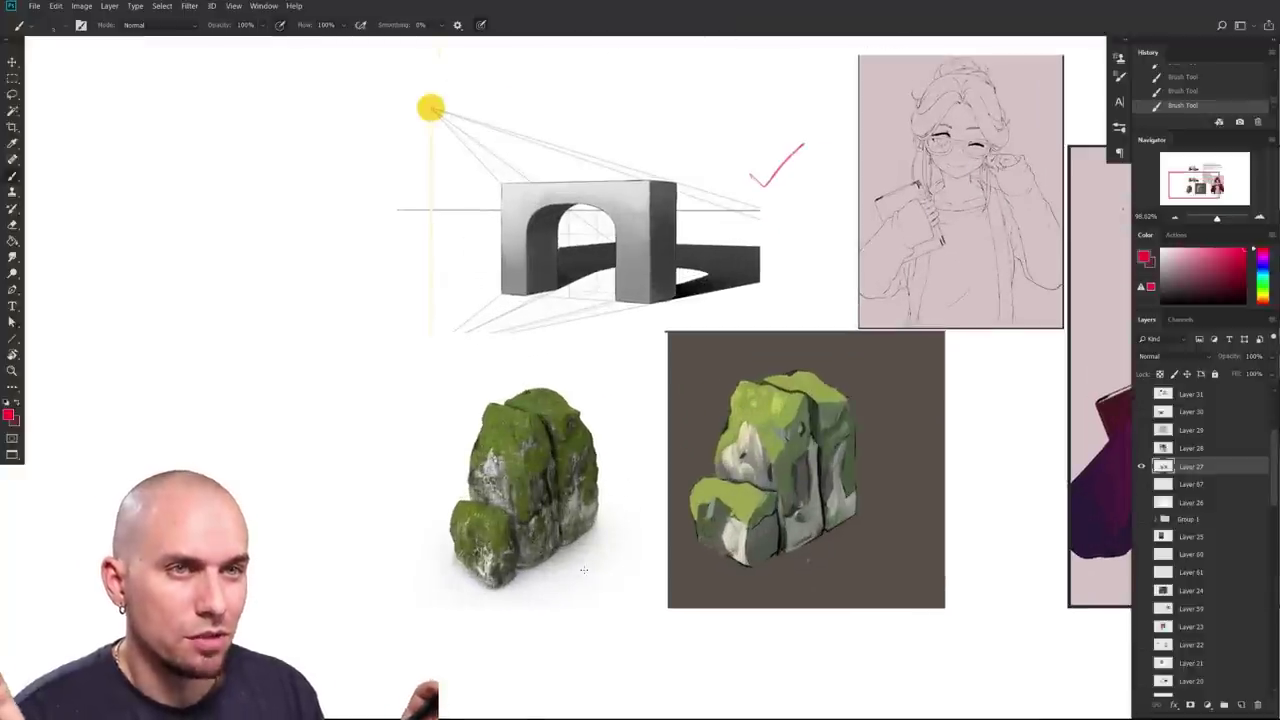
scroll(961, 517, "down", 5)
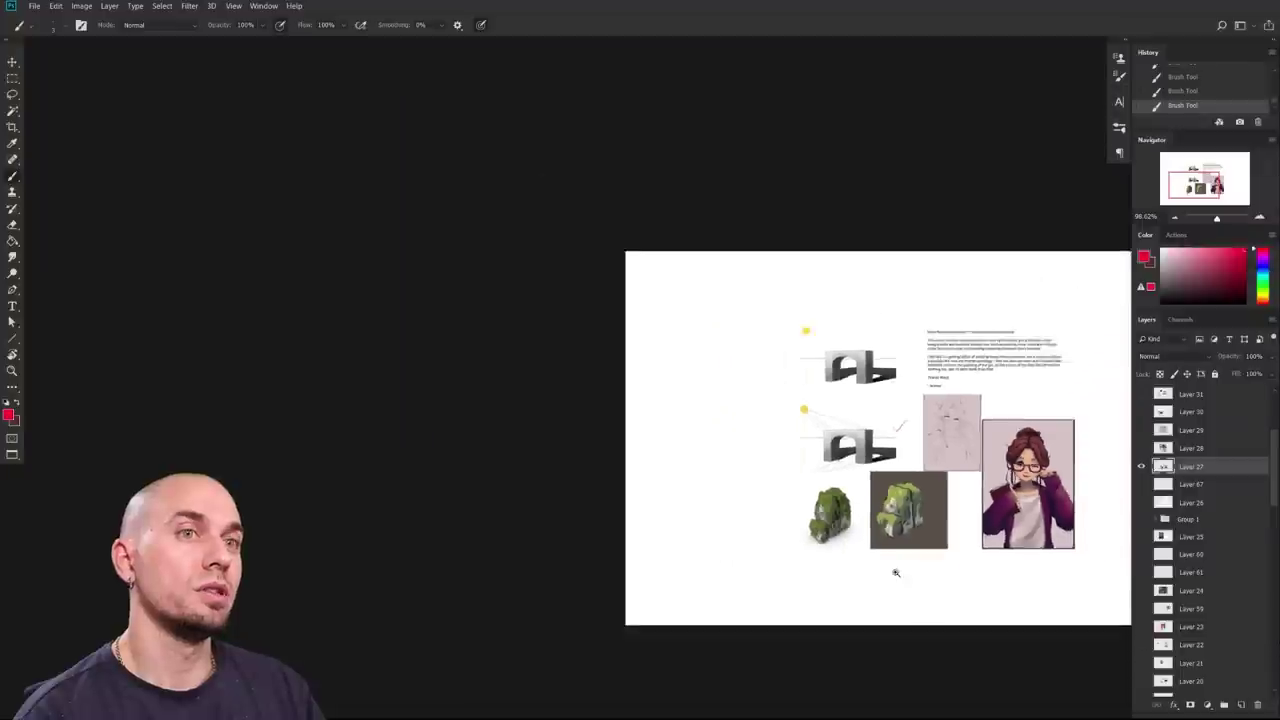
scroll(894, 572, "up", 5)
scroll(908, 511, "left", 3)
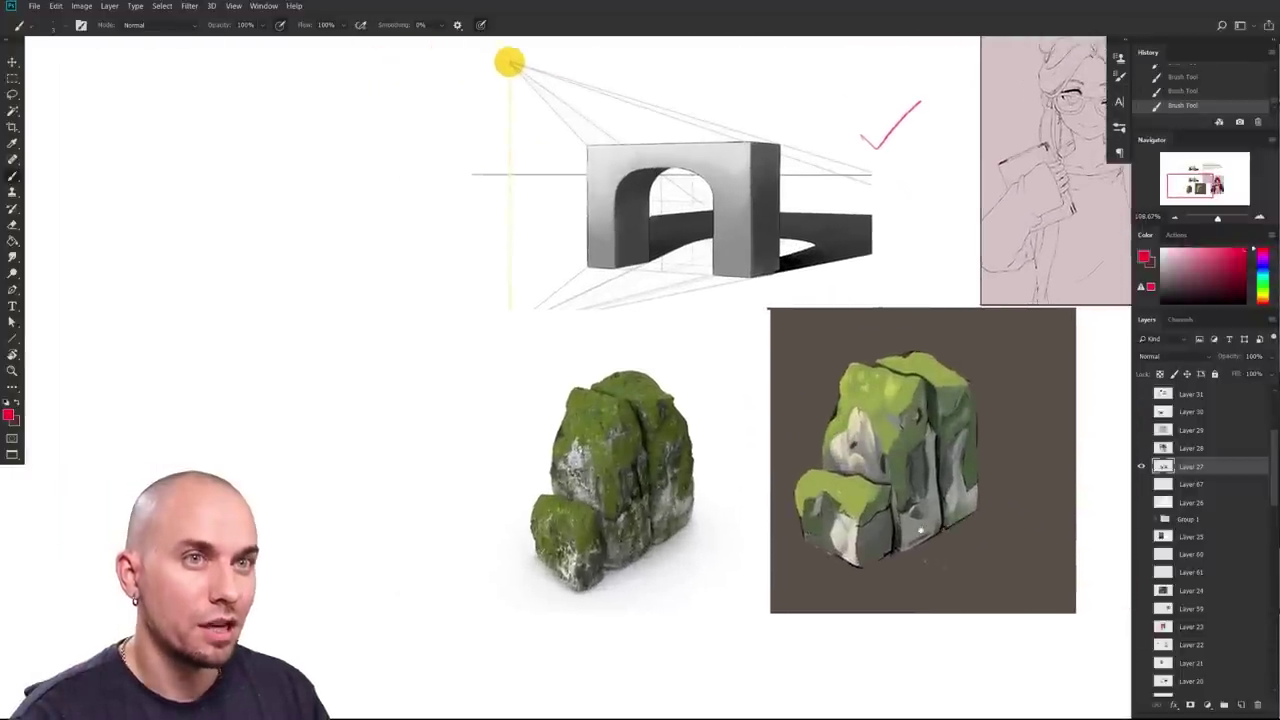
scroll(766, 450, "down", 3)
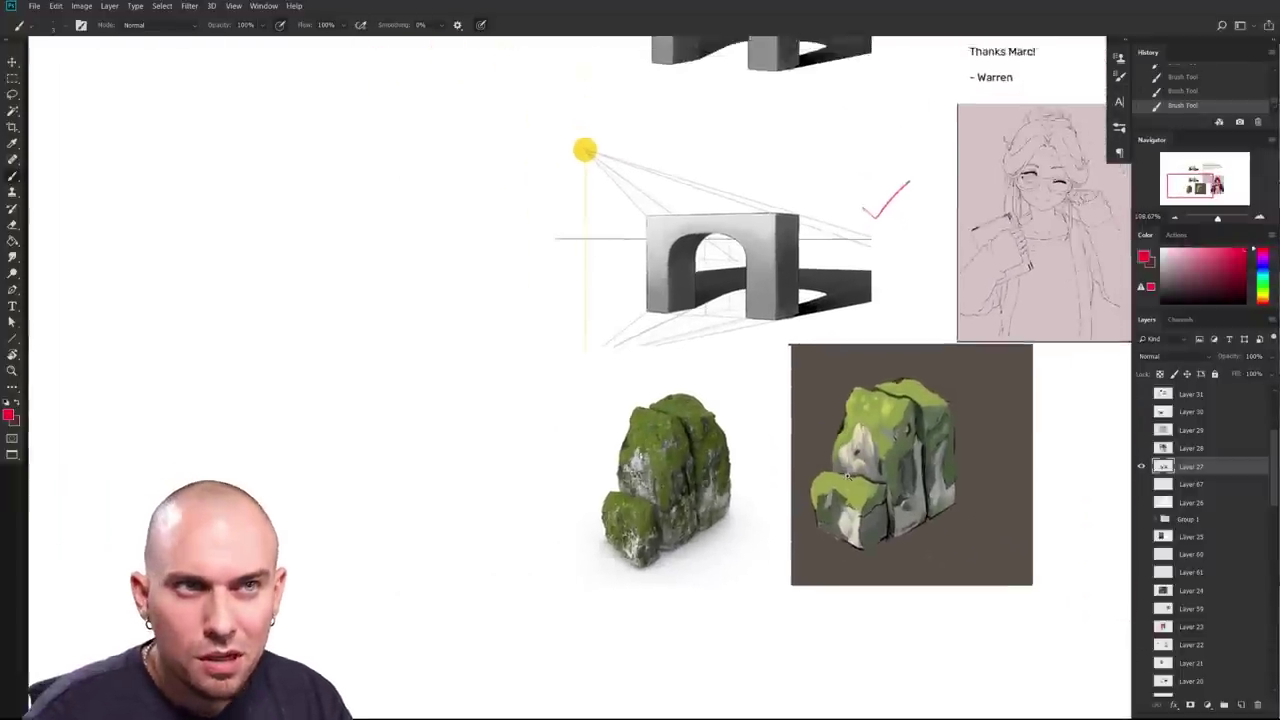
scroll(900, 460, "up", 5)
scroll(957, 470, "right", 2)
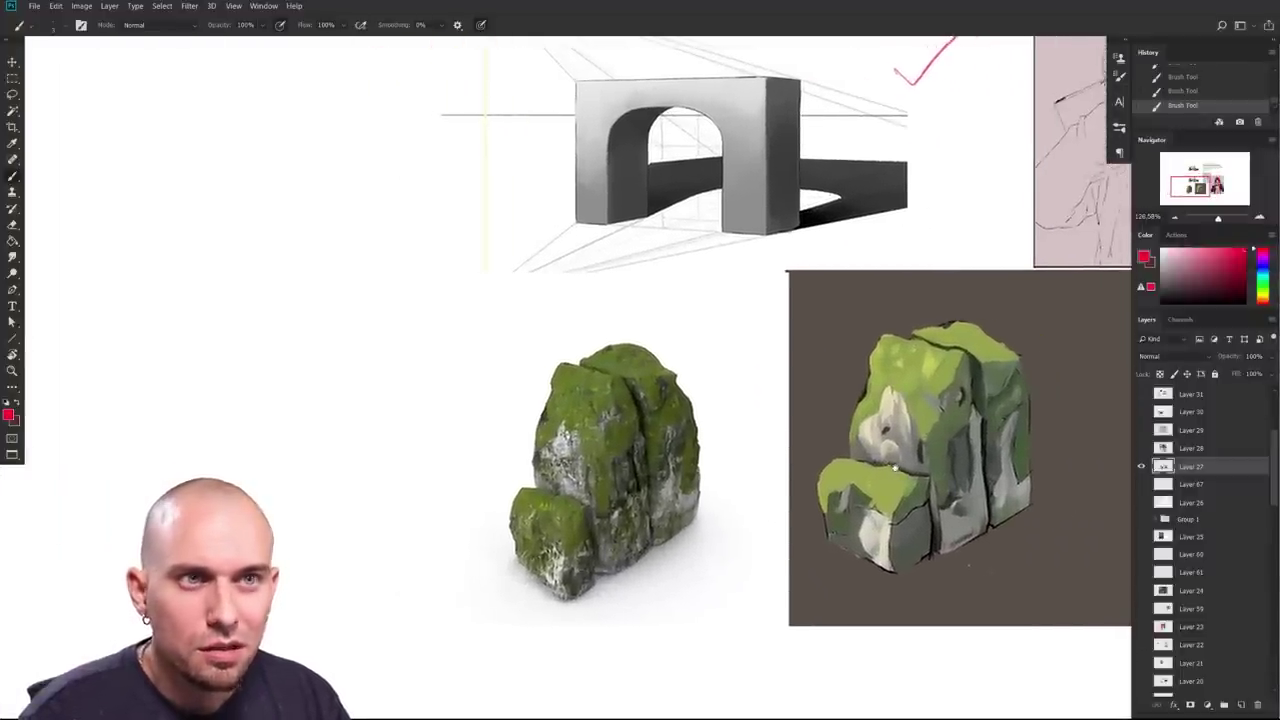
scroll(930, 501, "right", 2)
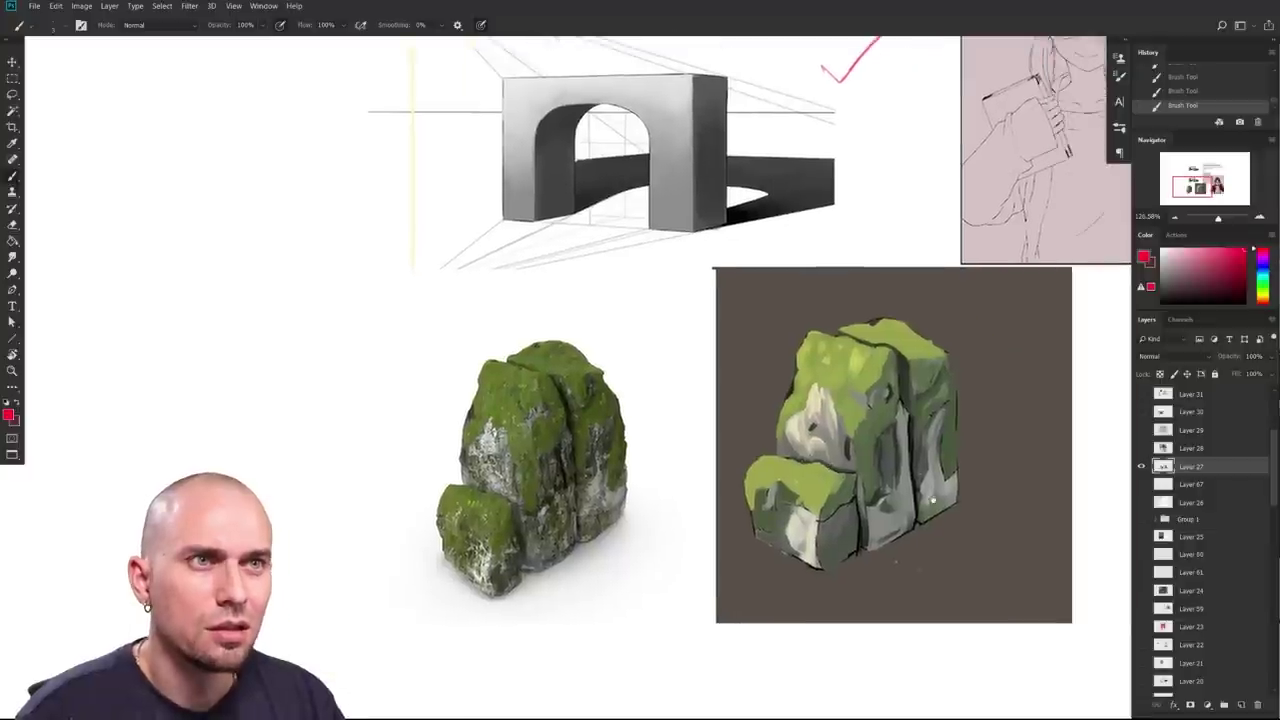
scroll(930, 501, "up", 2)
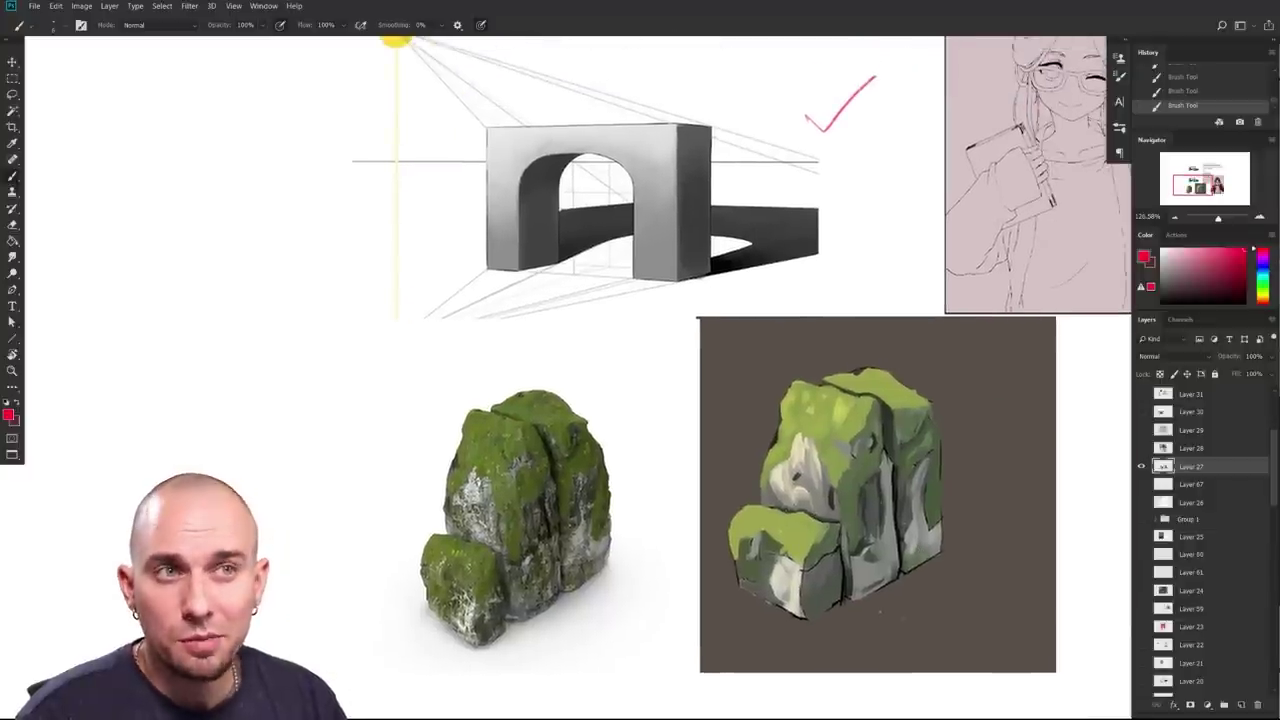
Step: Soften the transition between moss and shaded stone on the large painted rock with sampled grey-green tones and a textured brush
left_click(857, 471, "alt")
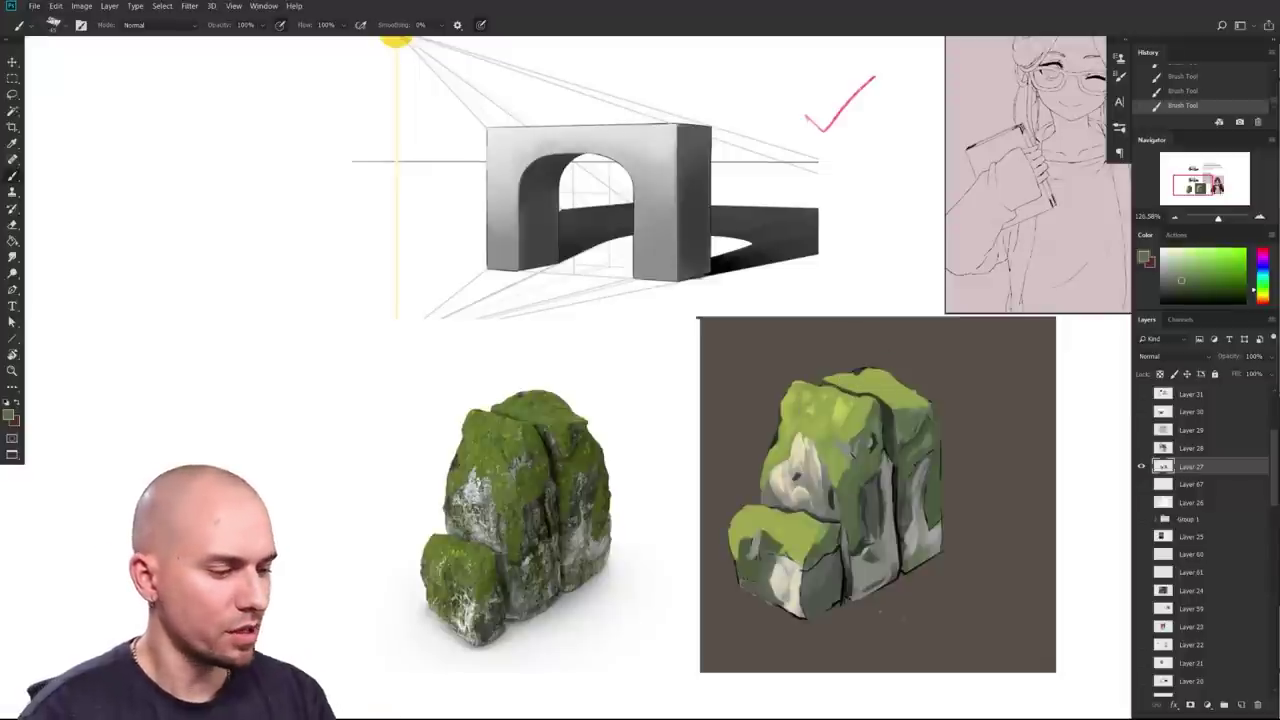
left_click(856, 462, "alt")
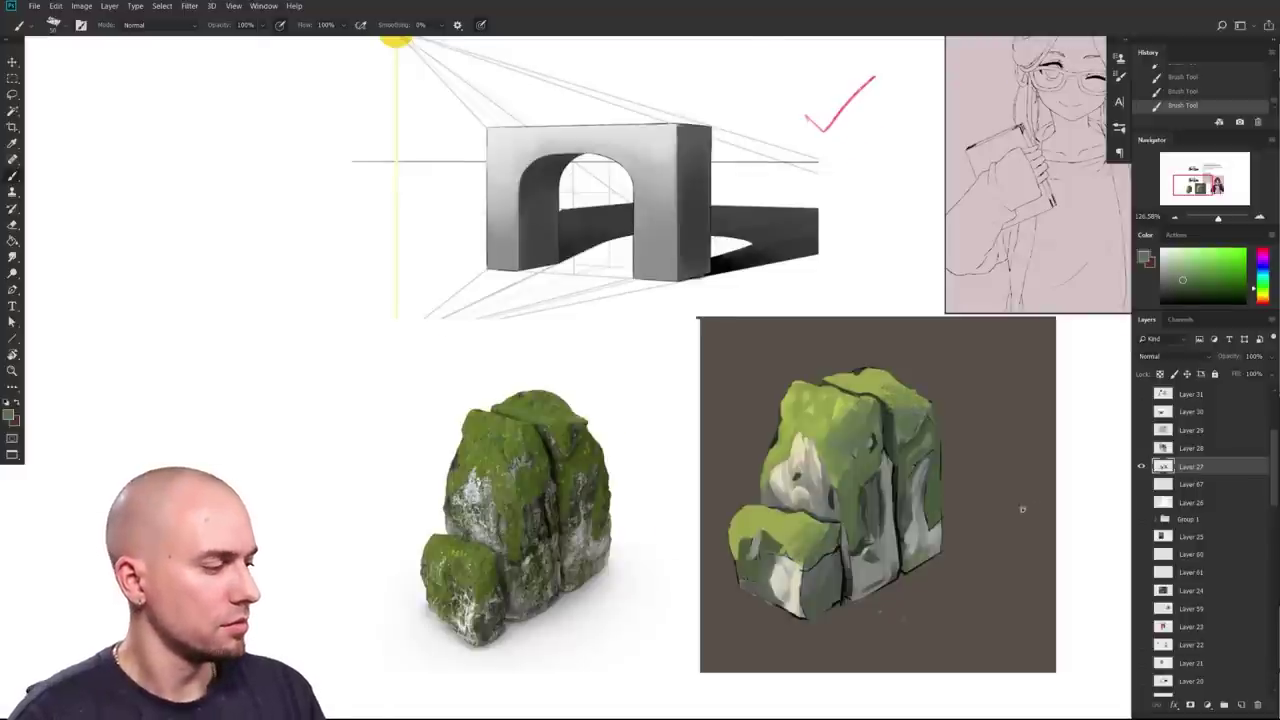
scroll(1022, 509, "down", 2)
left_click_drag(813, 537, 815, 549)
scroll(748, 551, "up", 4)
left_click_drag(657, 527, 759, 527)
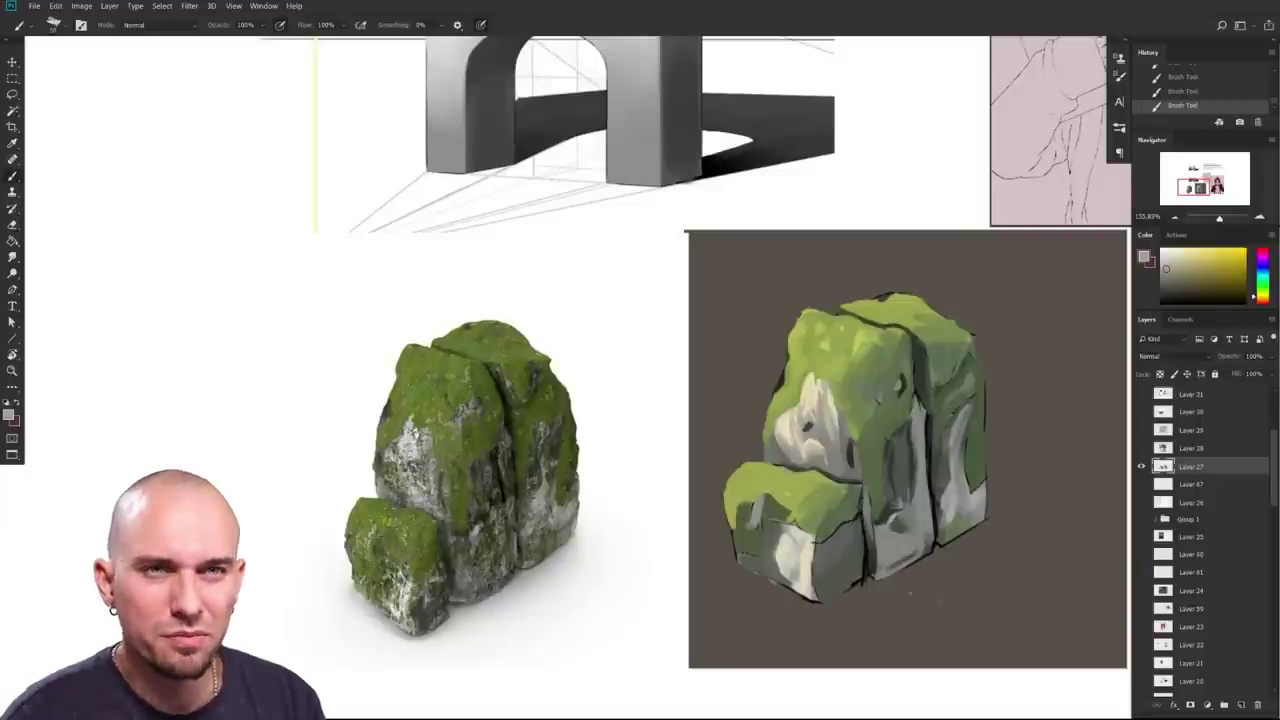
Step: Repaint the beige stone patch on the large rock's lit face with neutral greys sampled from the reference photo and the painting
scroll(477, 510, "up", 5)
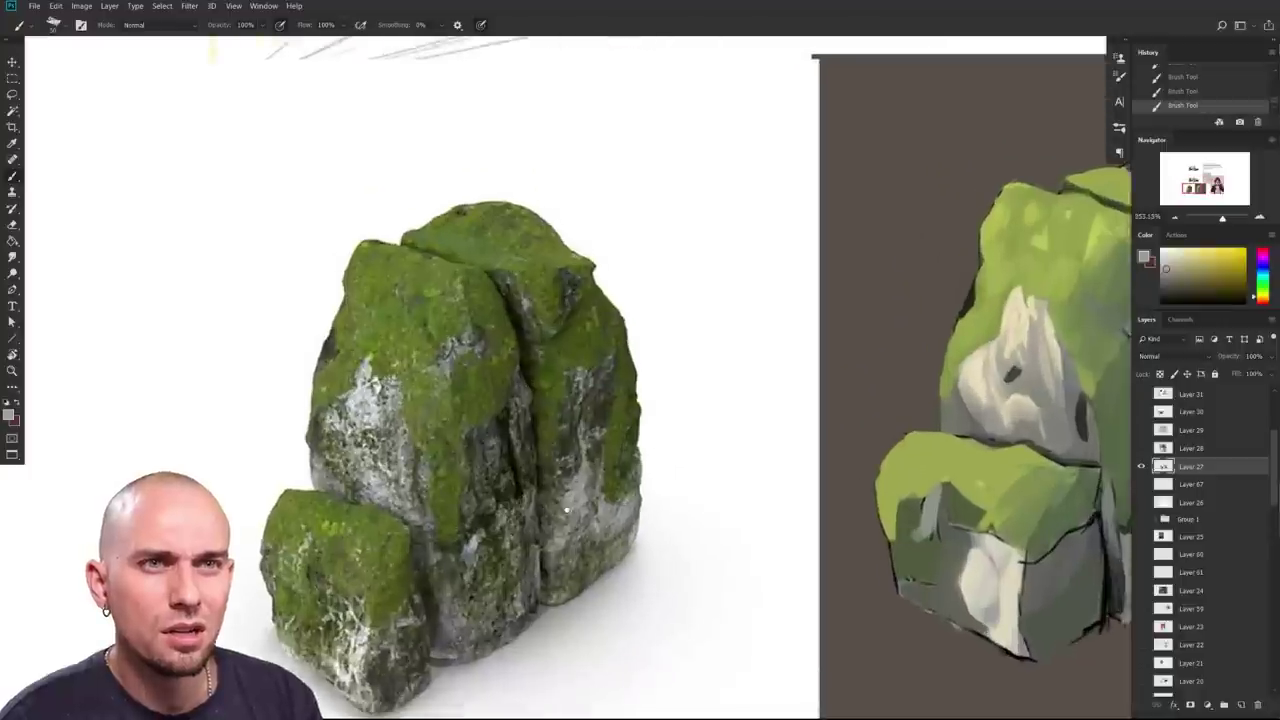
mouse_move(528, 397)
left_mouse_down()
mouse_move(390, 401)
mouse_move(517, 400)
left_mouse_up()
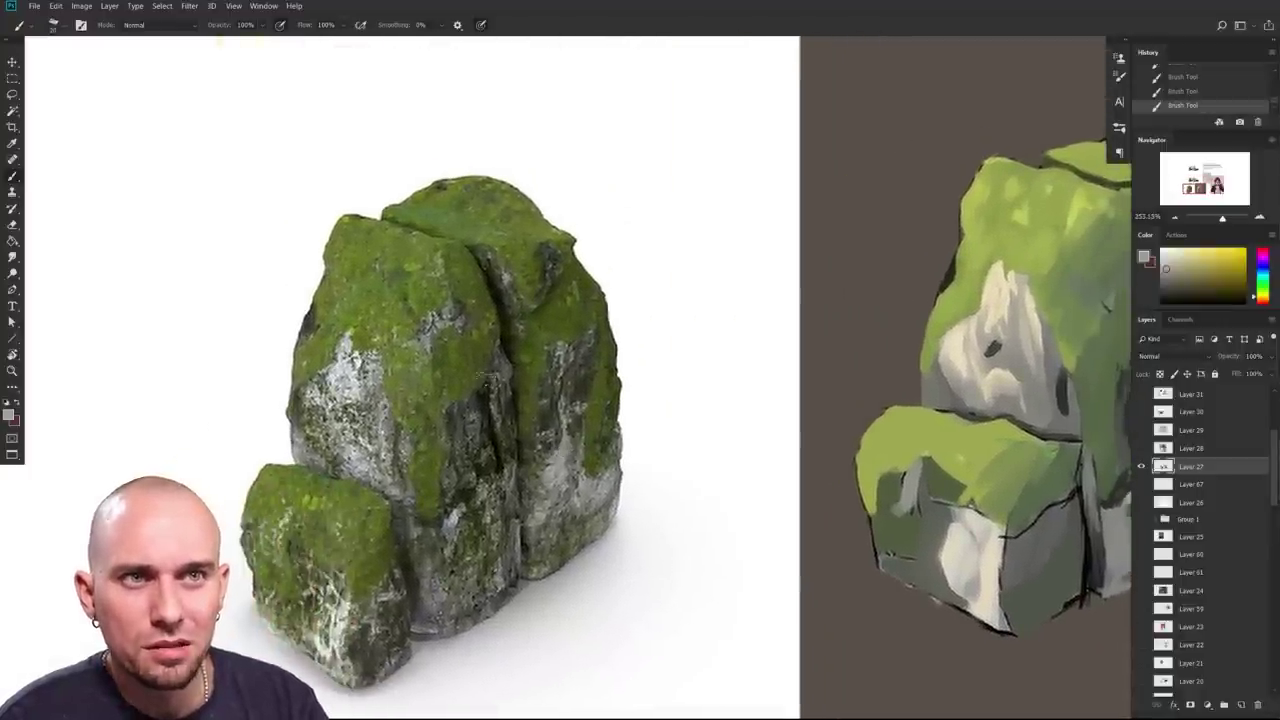
scroll(762, 566, "down", 4)
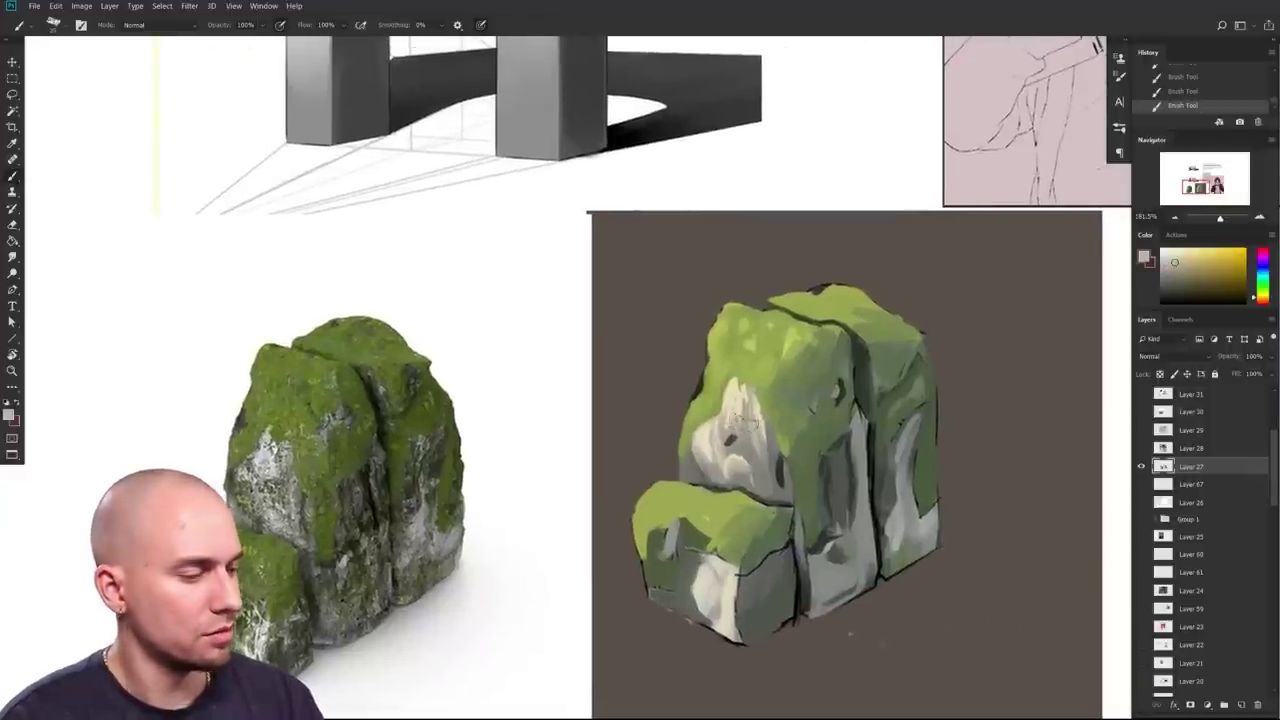
left_click(286, 459, "alt")
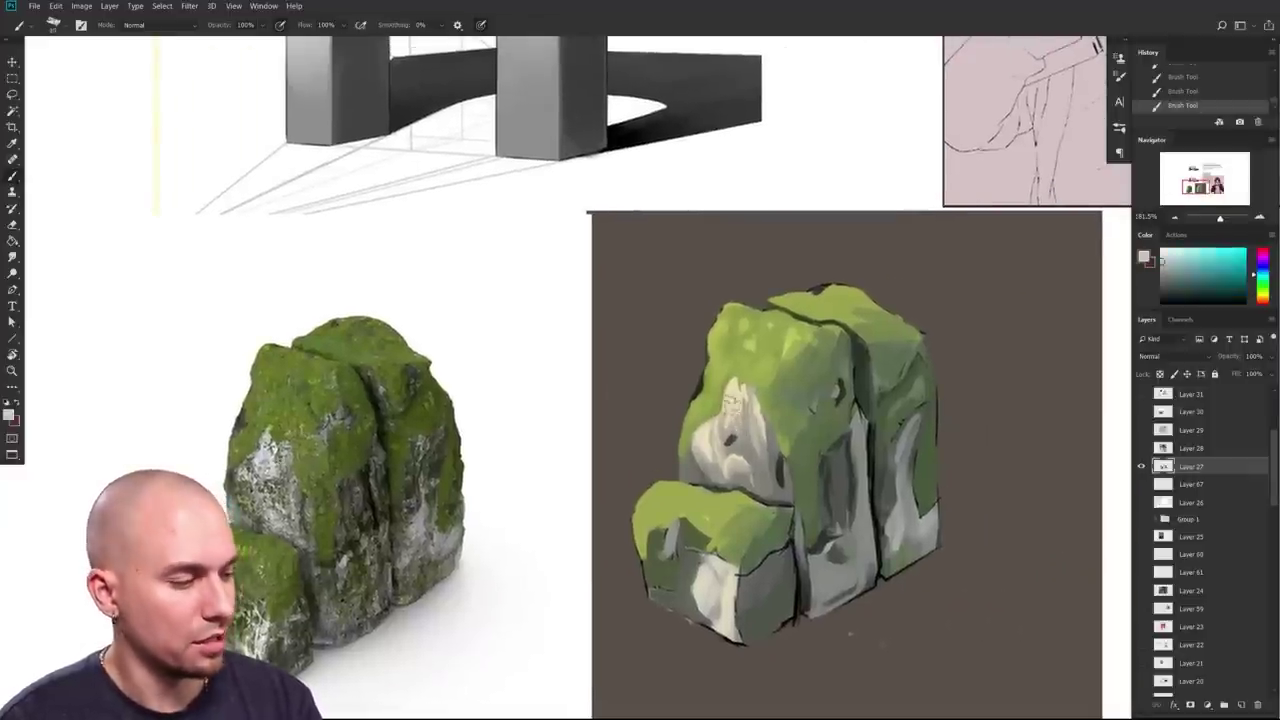
left_click_drag(760, 415, 738, 455)
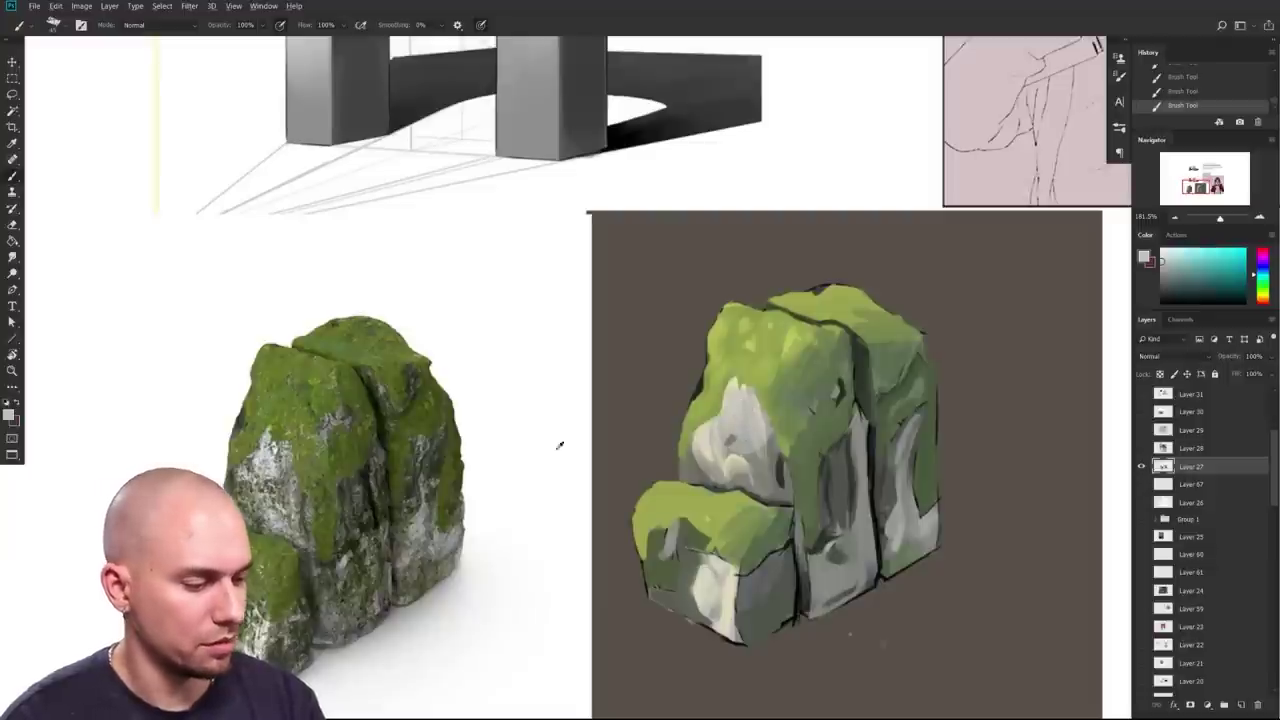
left_click(696, 468, "alt")
key("]")
left_click_drag(702, 462, 698, 434)
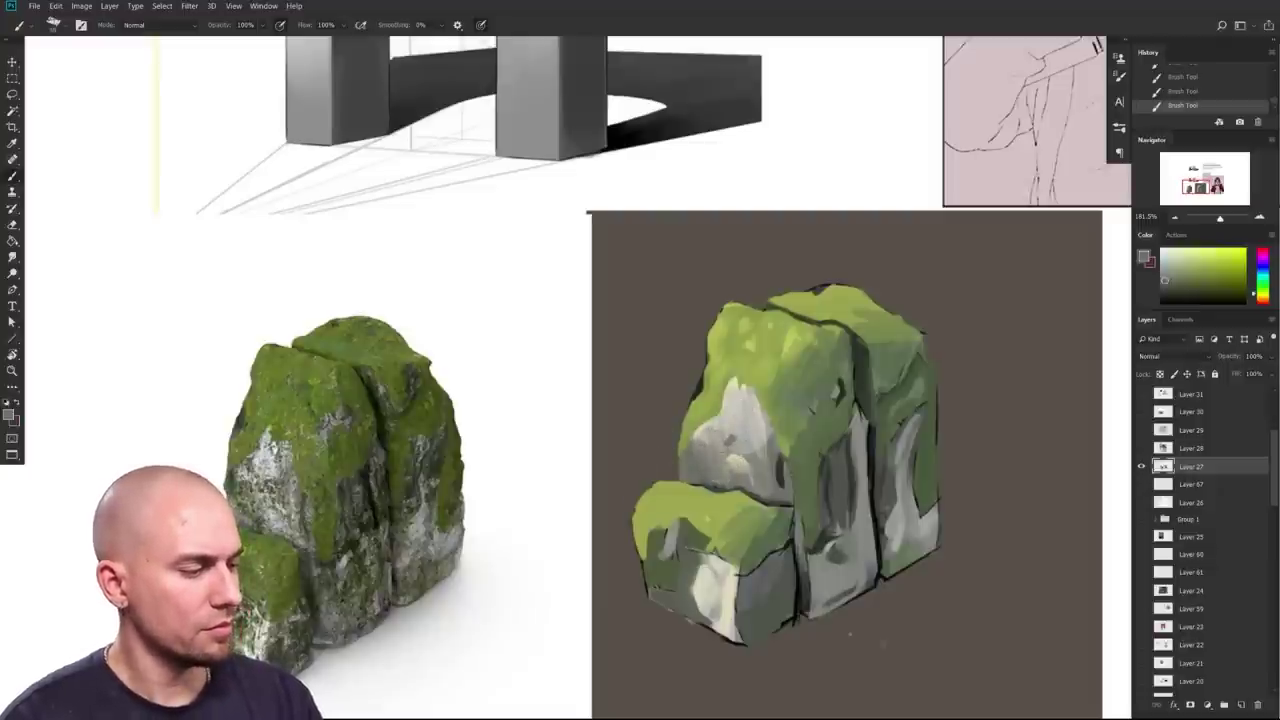
Step: Smudge the grey patch and moss of the large rock and the mossy top of the small rock at 40% strength
key("r")
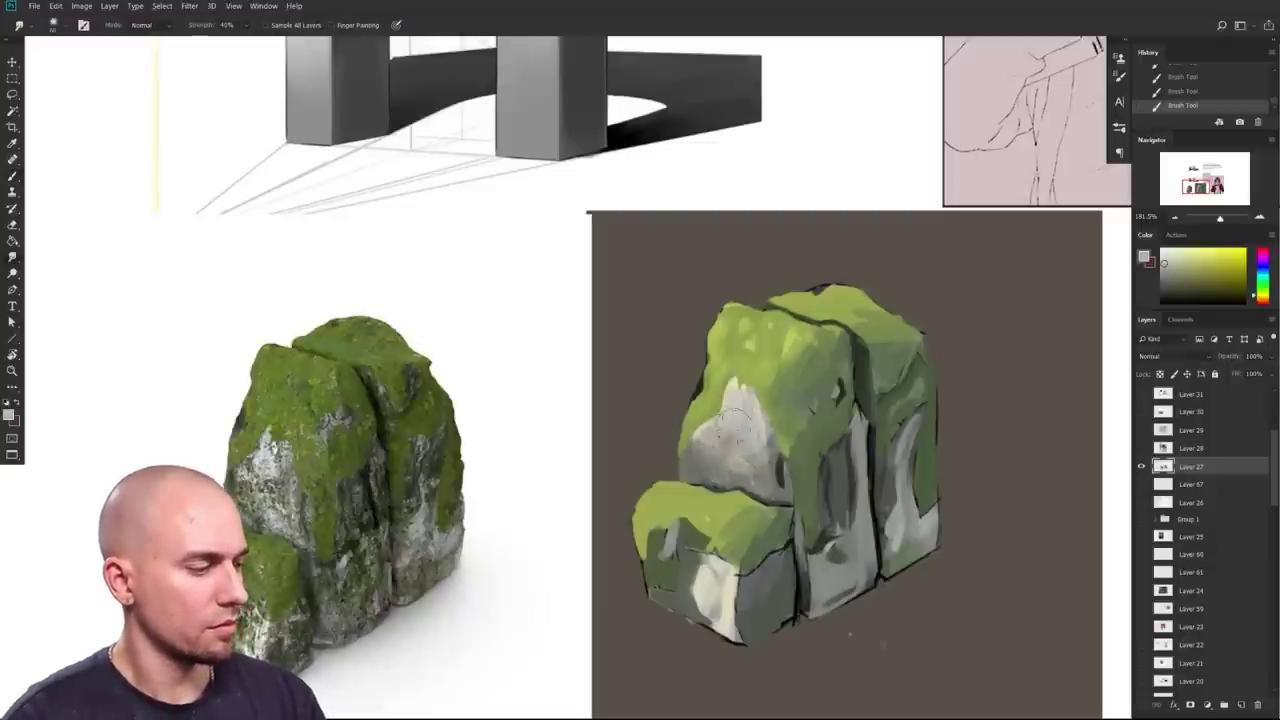
left_click_drag(892, 535, 740, 543)
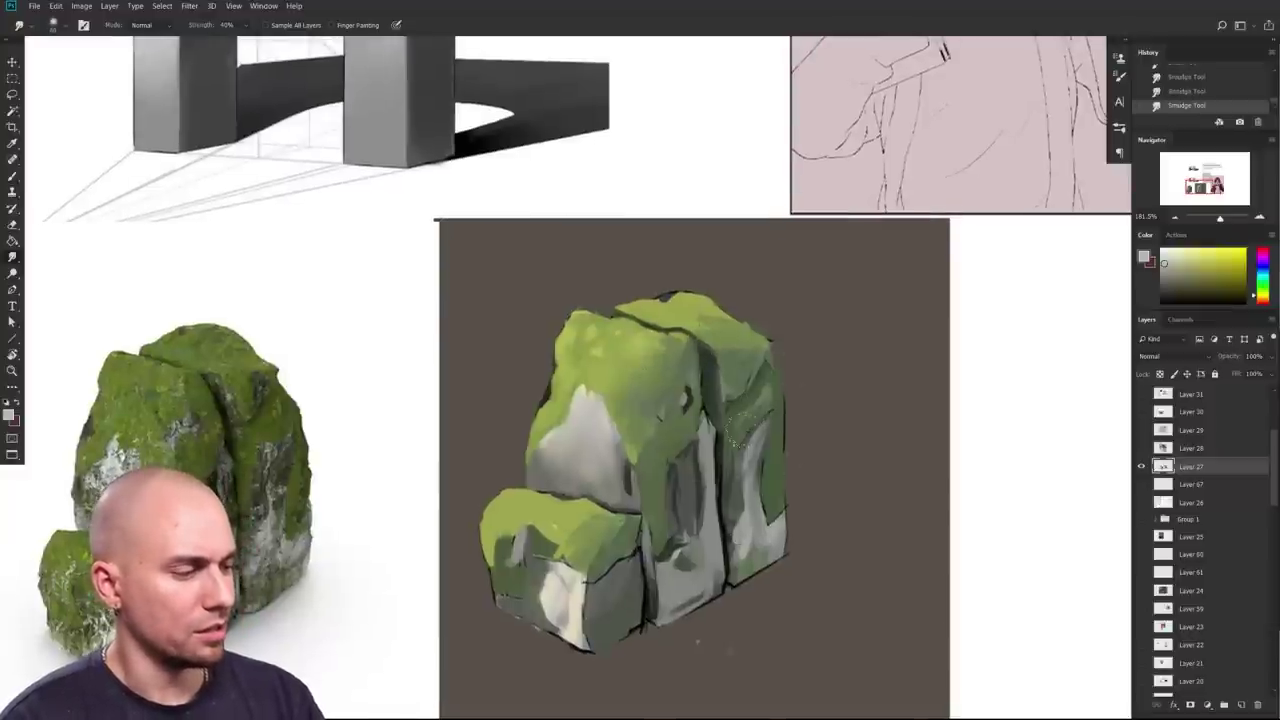
left_click_drag(687, 556, 812, 460)
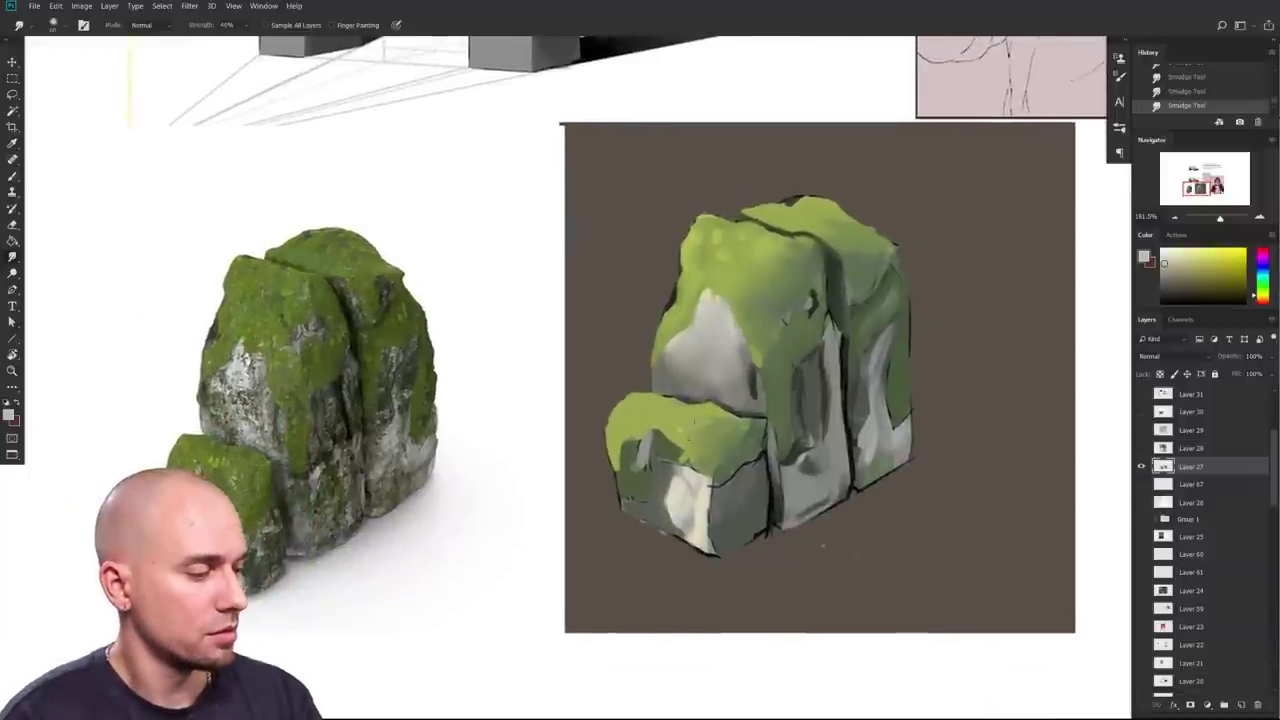
left_click_drag(670, 437, 630, 446)
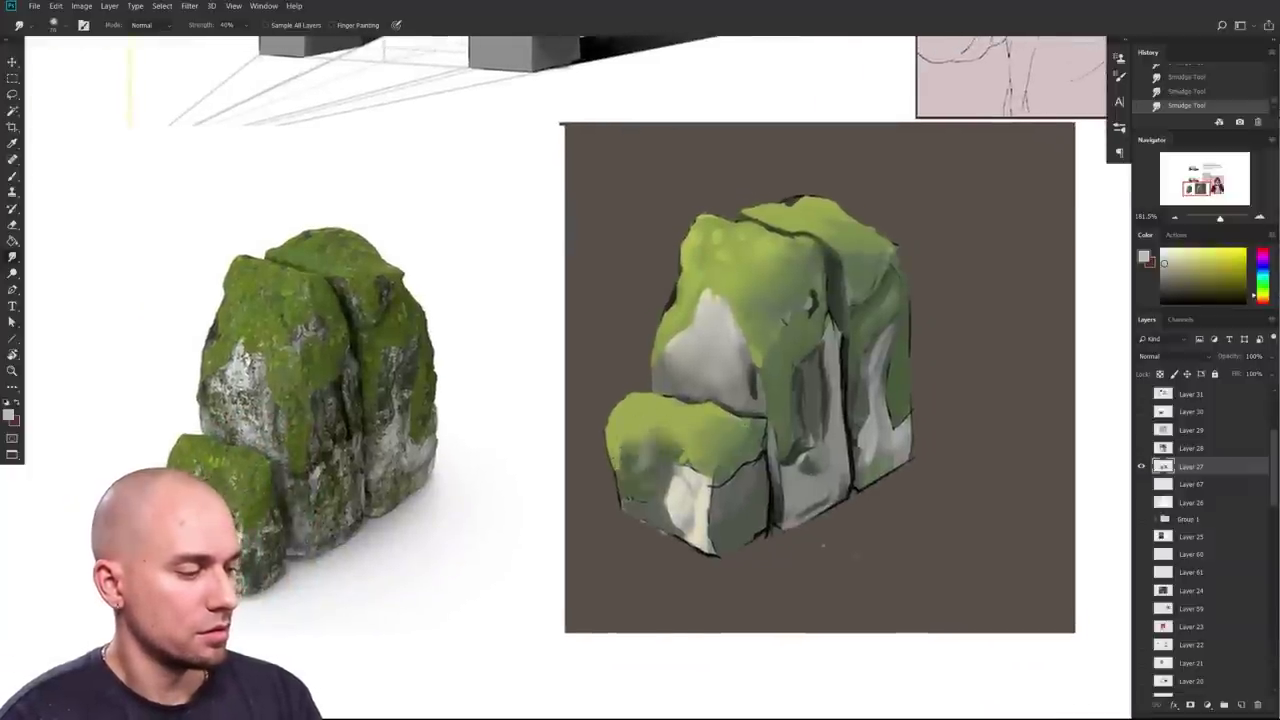
Step: Compare the blended rock painting with its photo reference and the rest of the study sheet
scroll(822, 545, "down", 3)
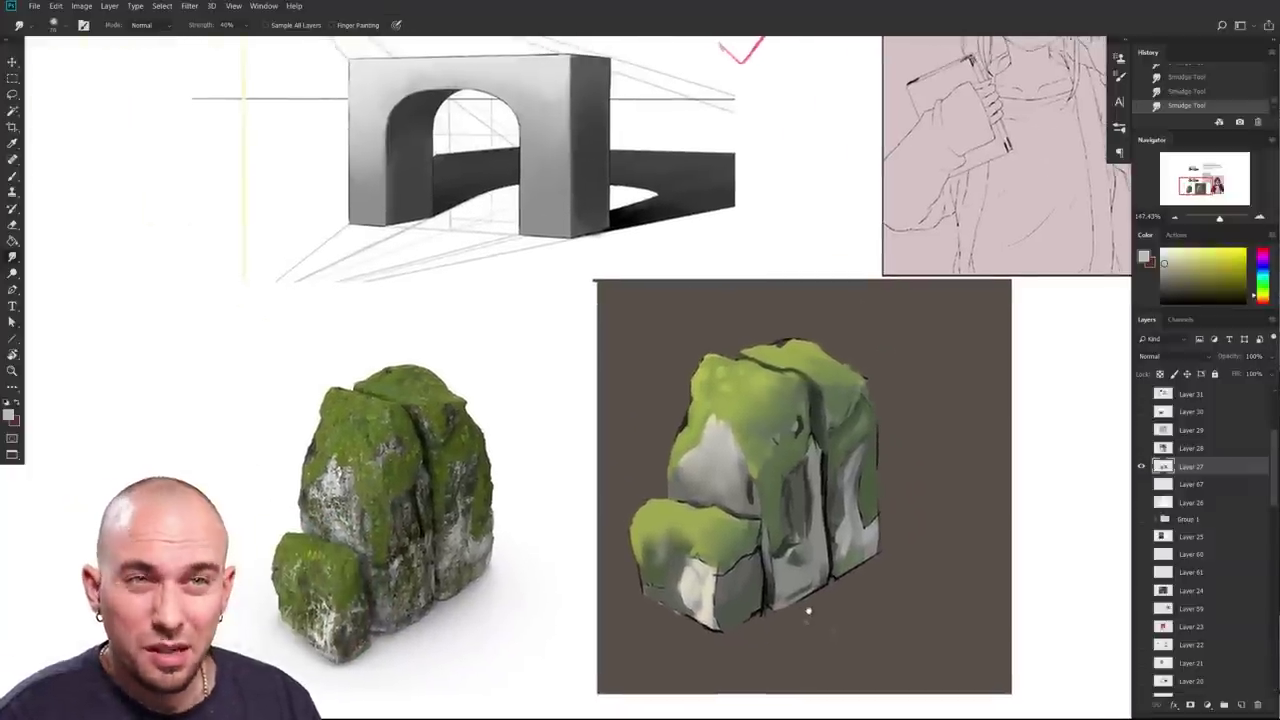
left_click_drag(809, 611, 807, 608)
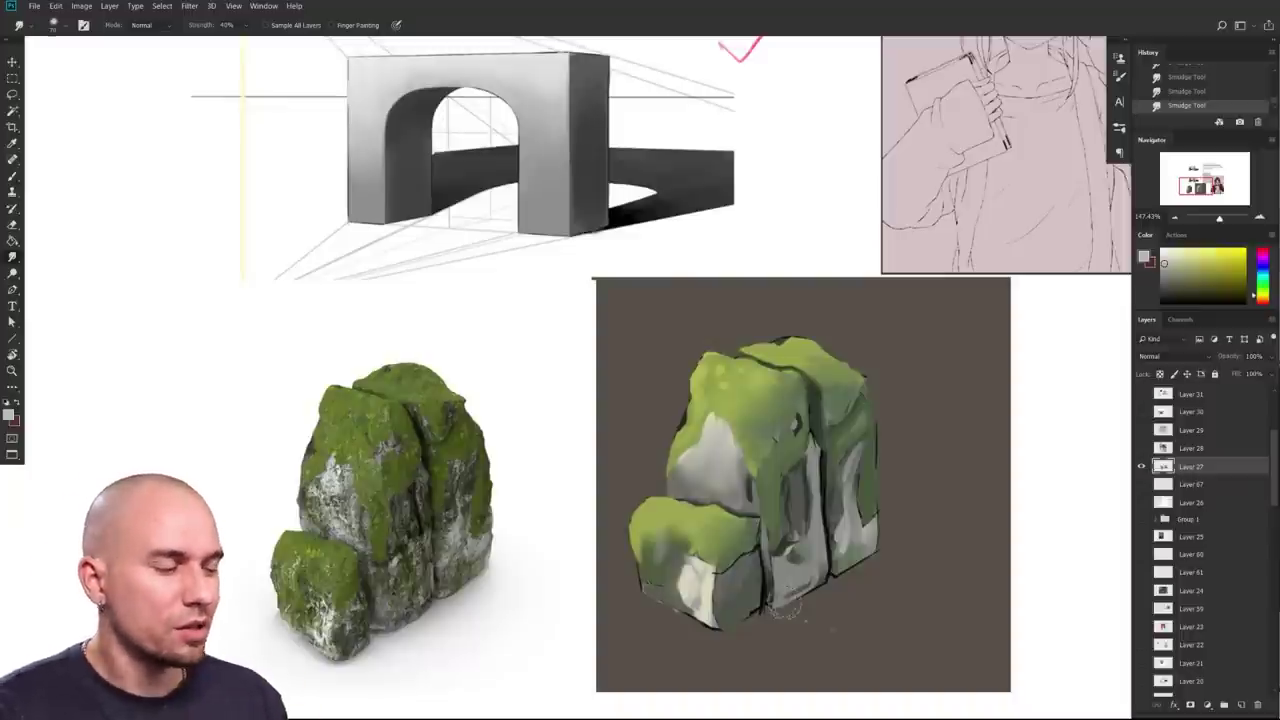
scroll(908, 564, "down", 5)
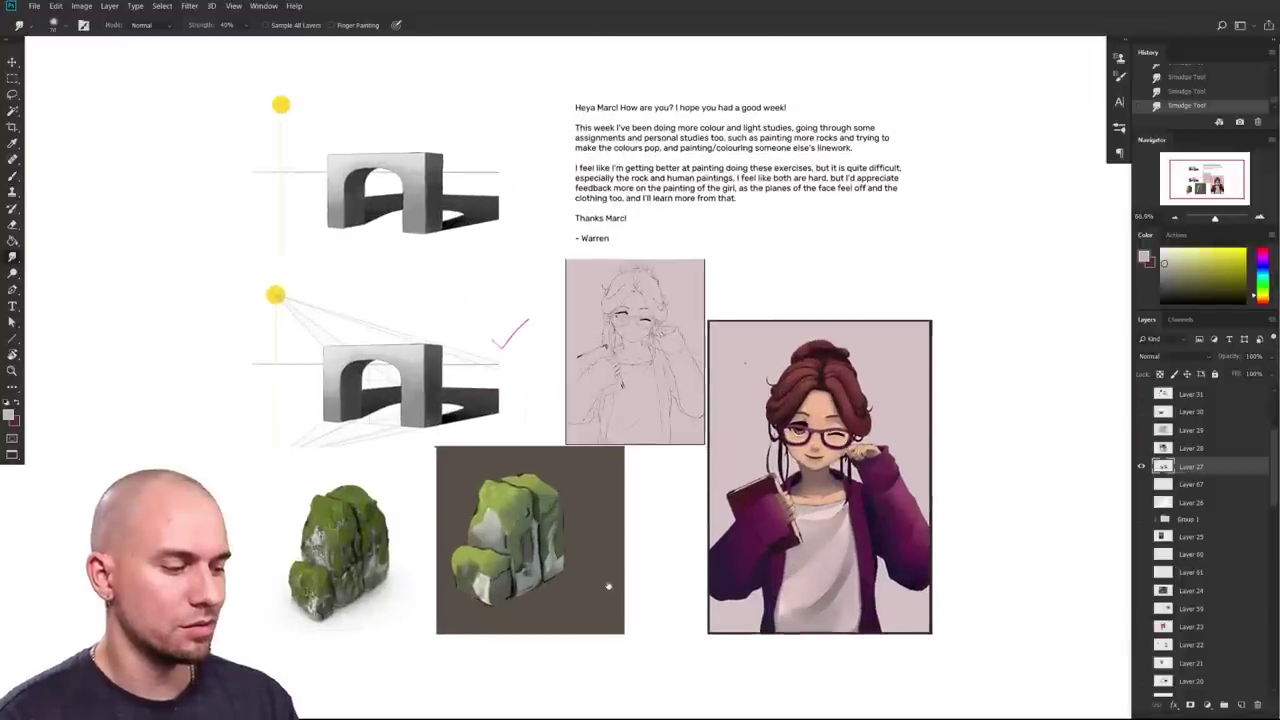
scroll(539, 583, "up", 2)
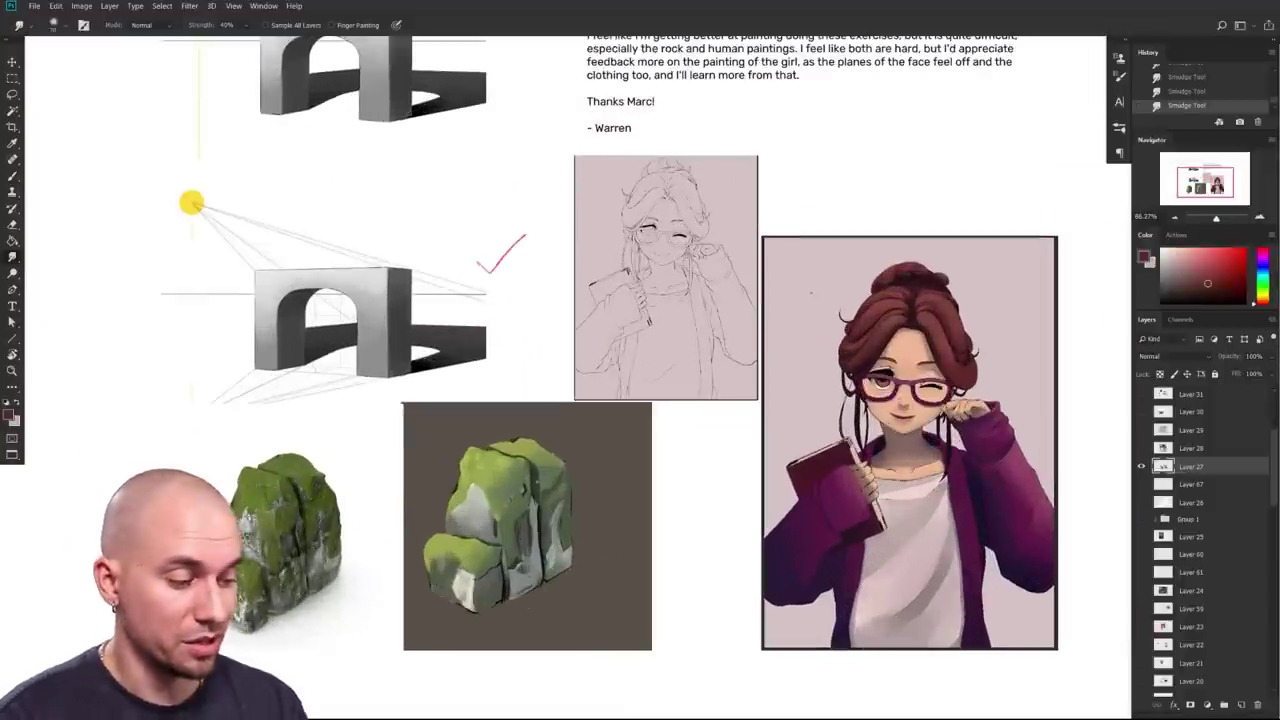
key("b")
scroll(498, 530, "up", 3)
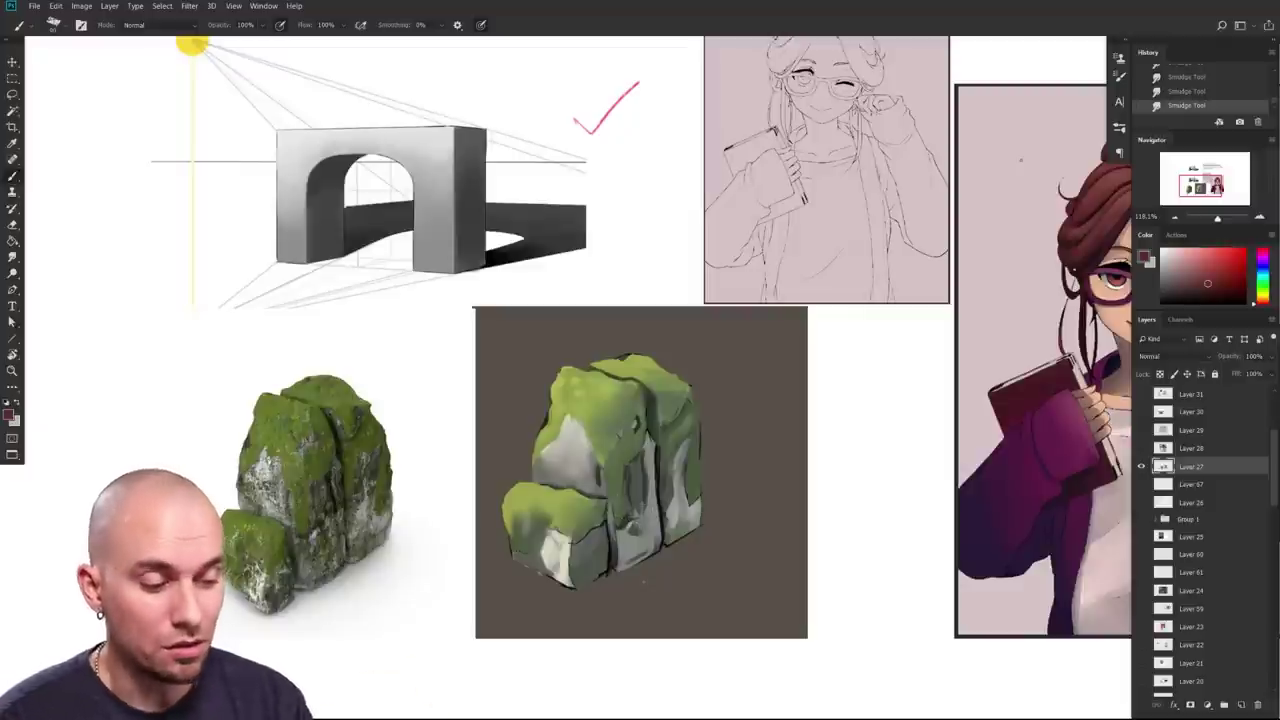
scroll(560, 572, "up", 2)
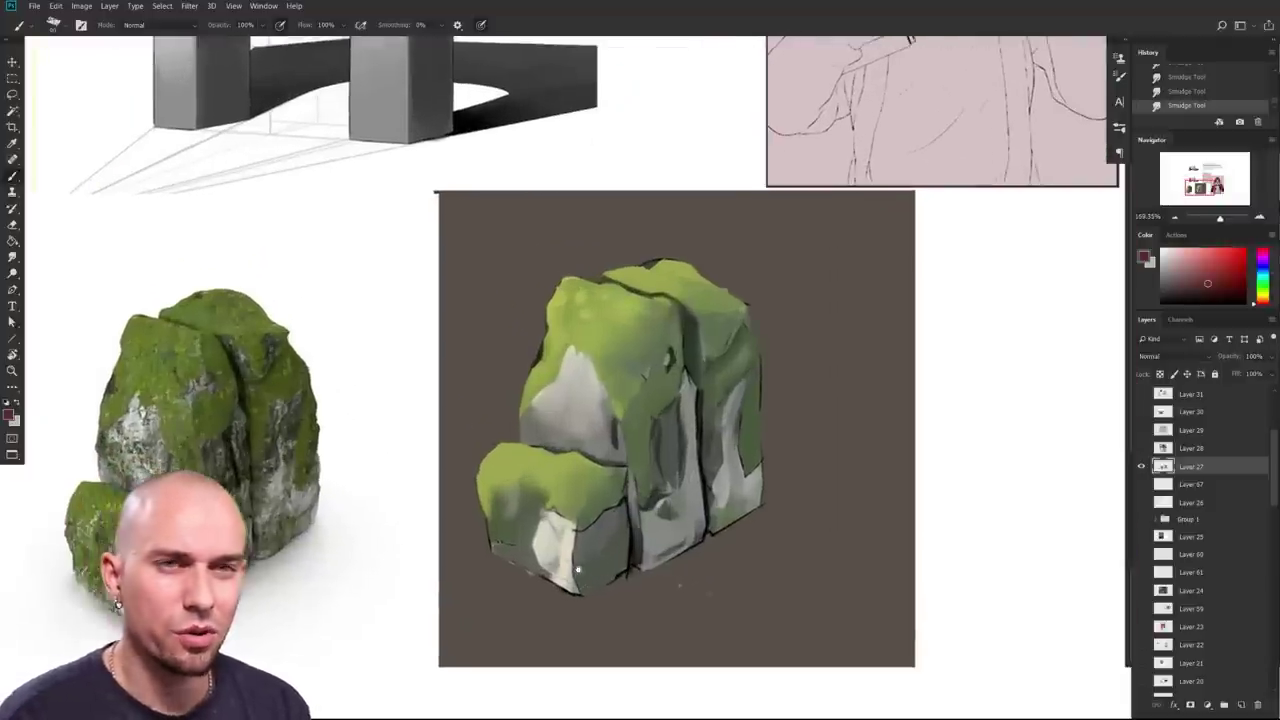
left_click_drag(756, 539, 711, 623)
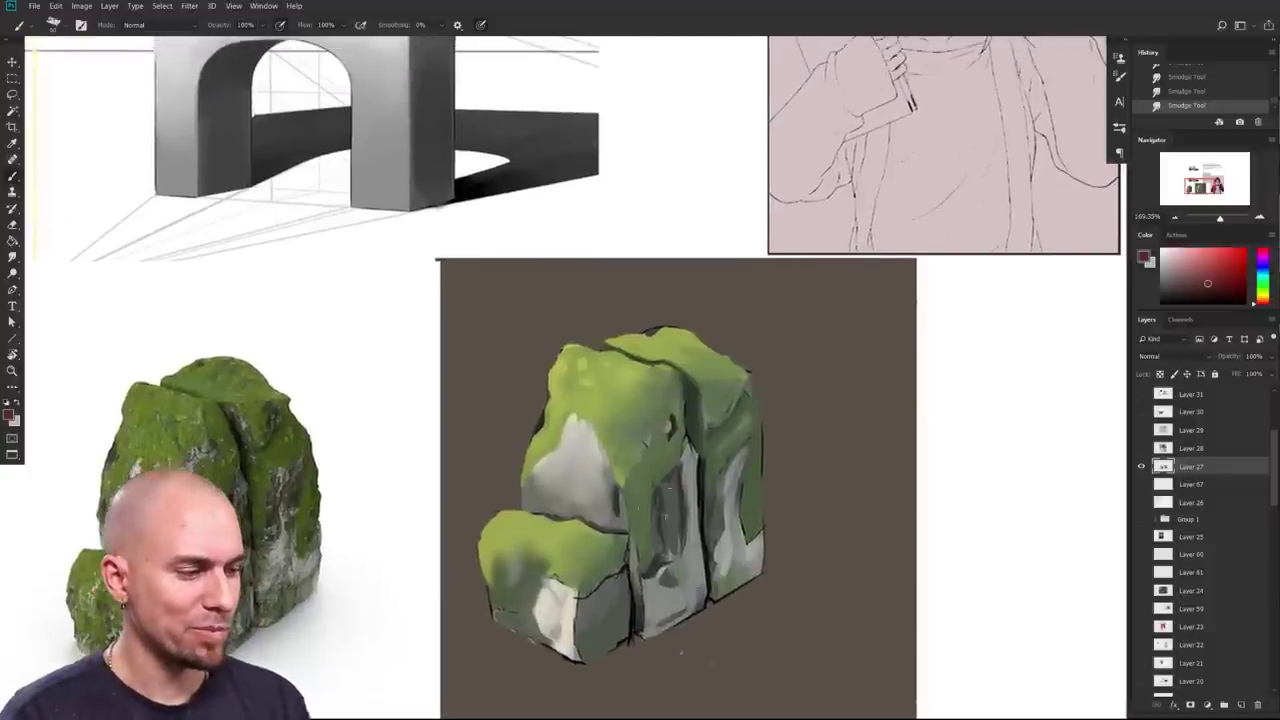
Step: Paint over the light dabs on the large rock's mossy top with sampled moss greens
left_click(602, 485, "alt")
left_click(594, 384, "alt")
left_click_drag(598, 368, 574, 346)
left_click(576, 326, "alt")
left_click_drag(774, 549, 728, 515)
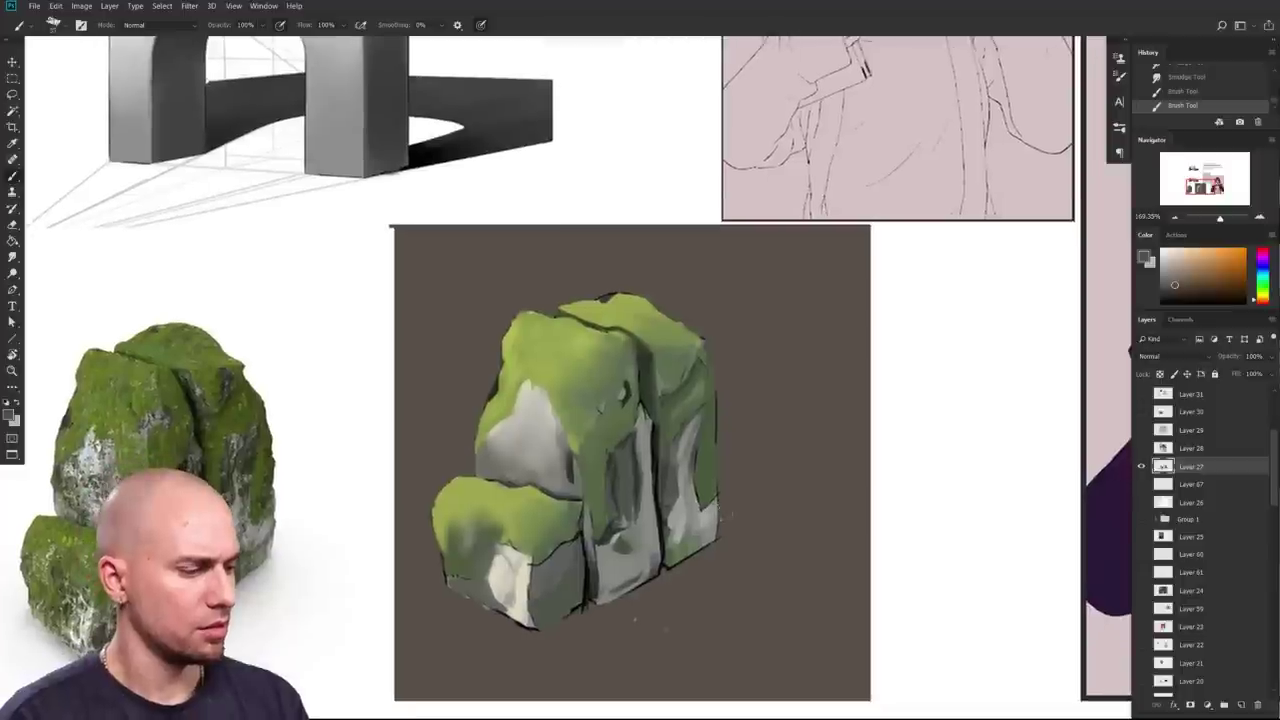
Step: Paint a dark grey recess into the shaded side of the large rock using sampled stone tones
left_click(618, 566, "alt")
left_click(611, 532, "alt")
left_click_drag(616, 526, 631, 488)
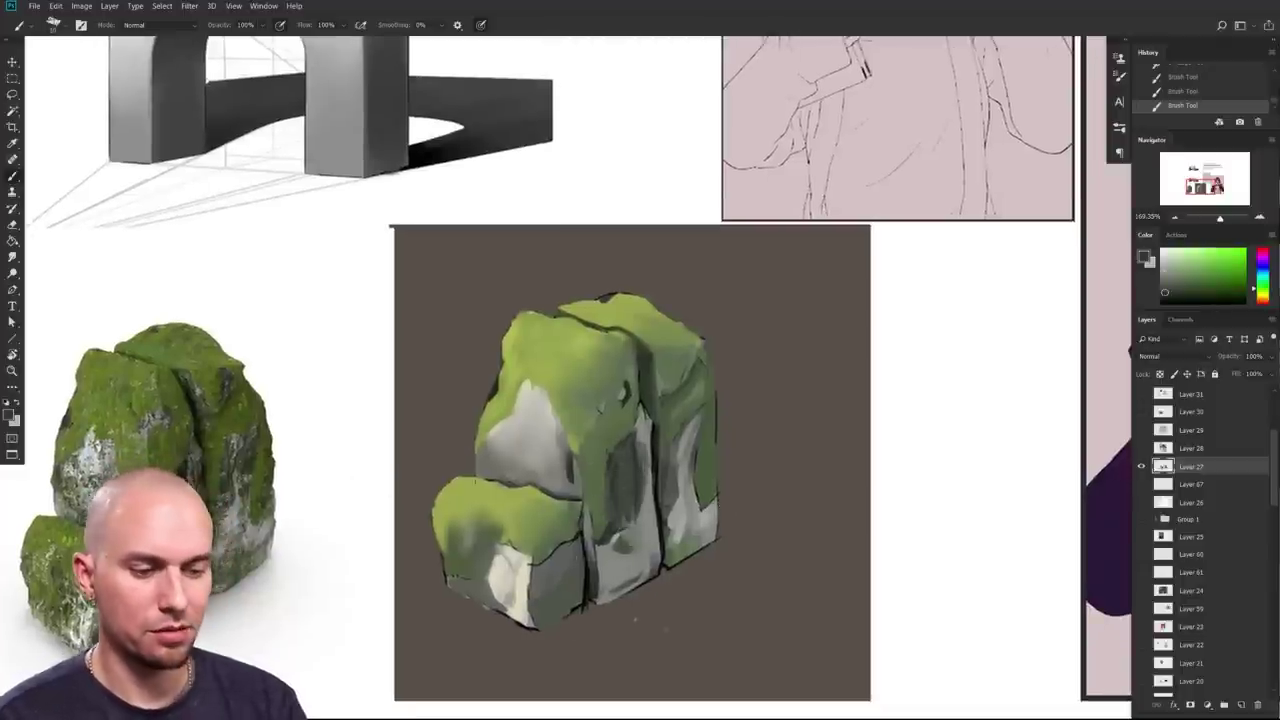
Step: Soften the dark recess on the large rock's shaded front side using a soft round brush and sampled grey and green tones
right_click(578, 478)
double_click(678, 481)
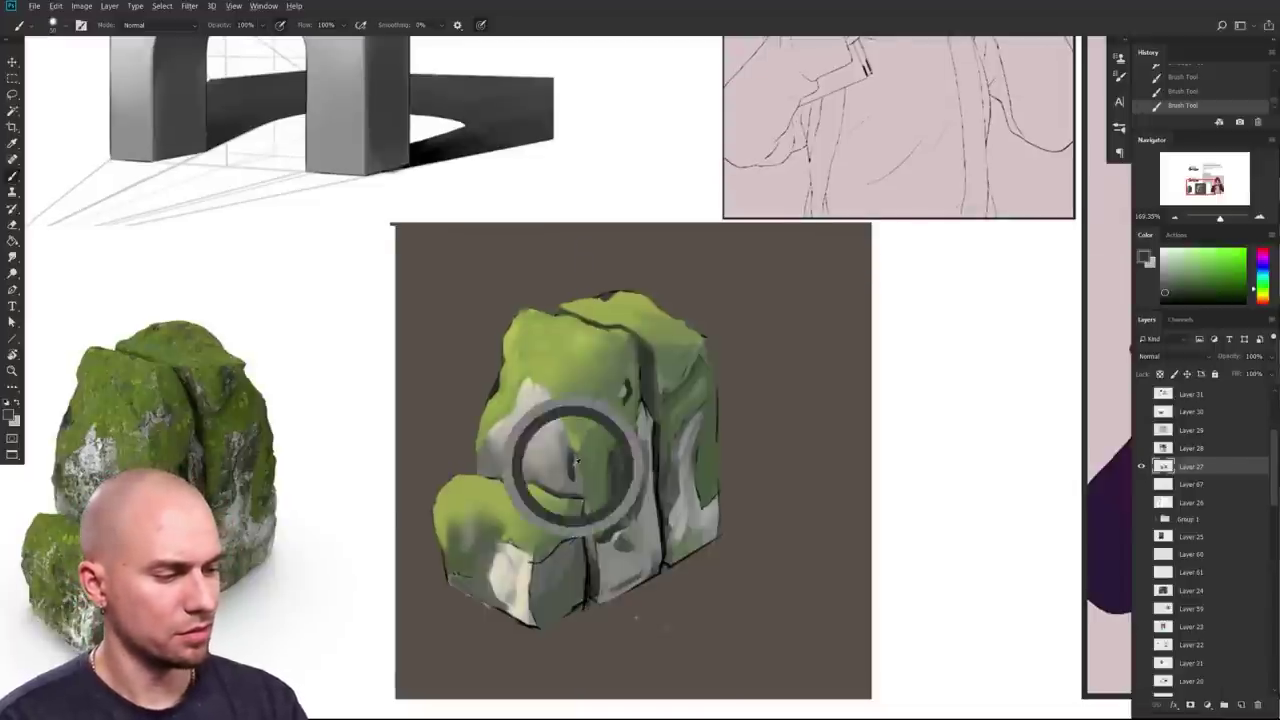
left_click_drag(213, 498, 348, 468)
left_click(329, 466, "alt")
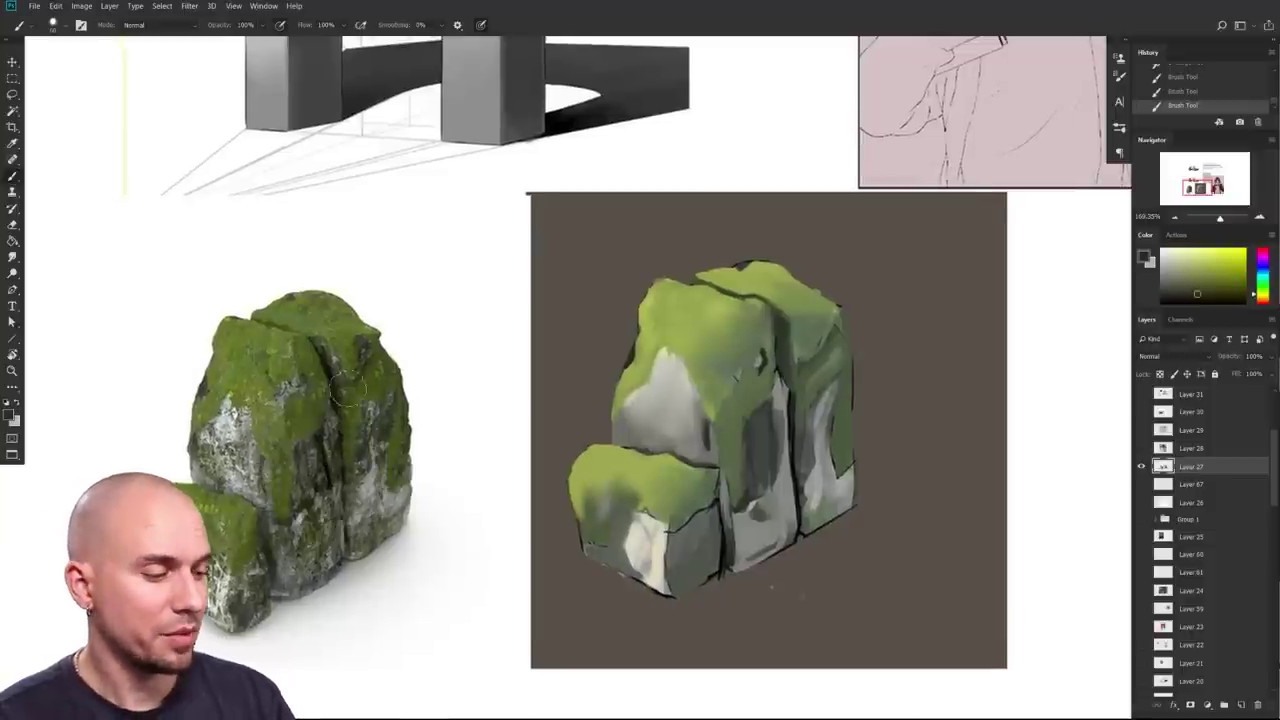
left_click_drag(761, 416, 772, 440)
left_click_drag(780, 392, 778, 436)
left_click(762, 524, "alt")
mouse_move(776, 484)
left_mouse_down()
mouse_move(768, 516)
mouse_move(744, 506)
mouse_move(765, 440)
mouse_move(758, 514)
left_mouse_up()
left_click(756, 522, "alt")
left_click(772, 431, "alt")
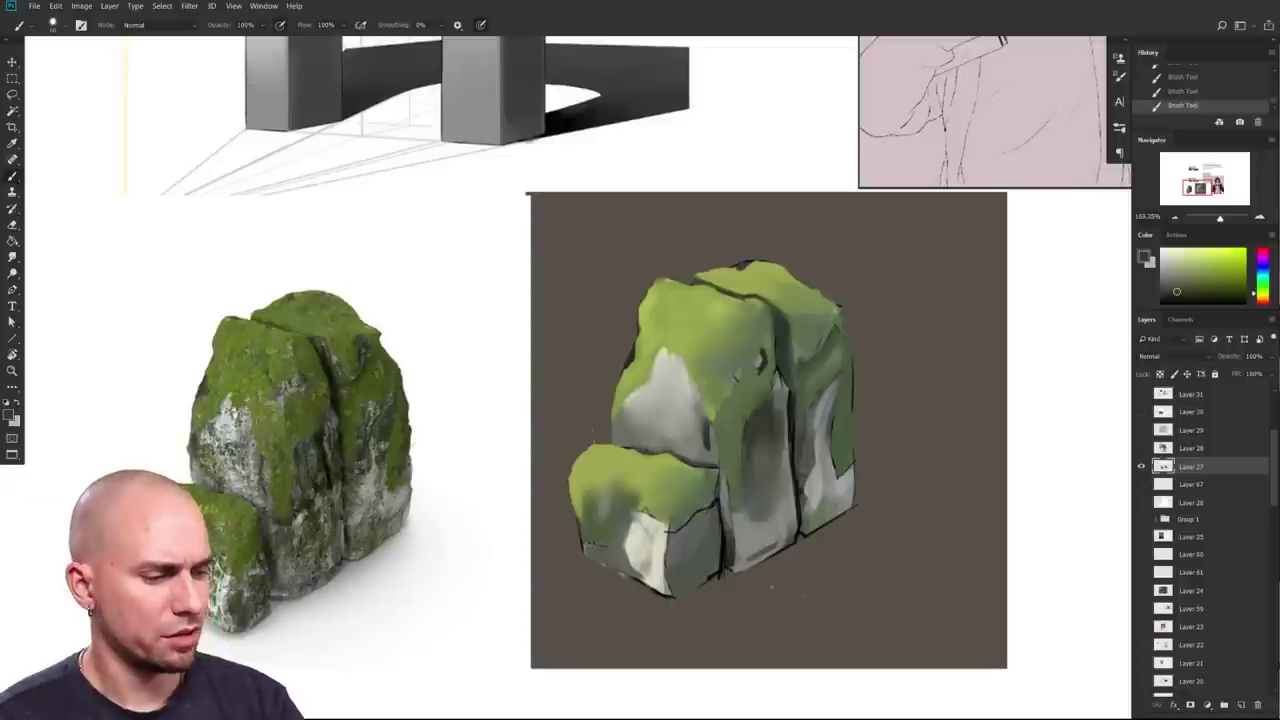
Step: Blend sampled greys over the light streaks on the rear block's side face
left_click_drag(818, 424, 812, 450)
mouse_move(822, 400)
left_mouse_down()
mouse_move(822, 506)
mouse_move(750, 487)
mouse_move(758, 478)
left_mouse_up()
left_click(824, 486, "alt")
left_click(771, 486, "alt")
left_click(811, 501, "alt")
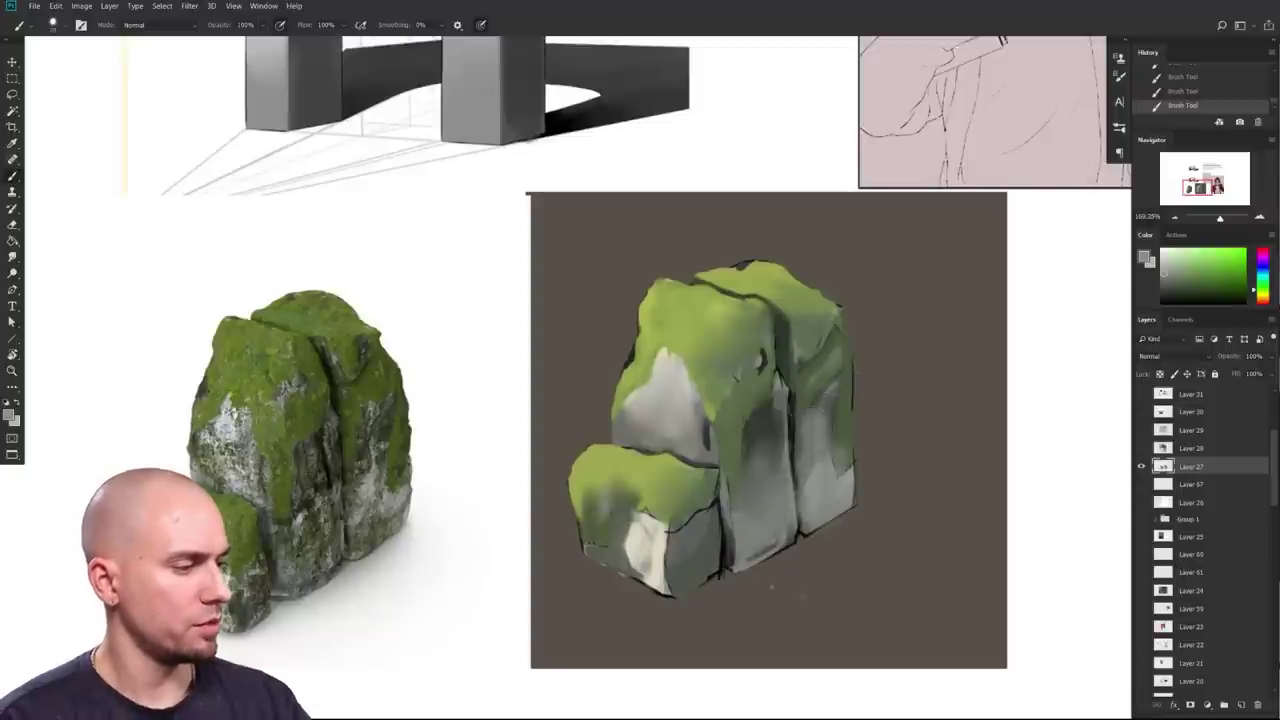
Step: Paint sampled moss green and stone grey onto the upper side of the rear block
left_click(829, 349, "alt")
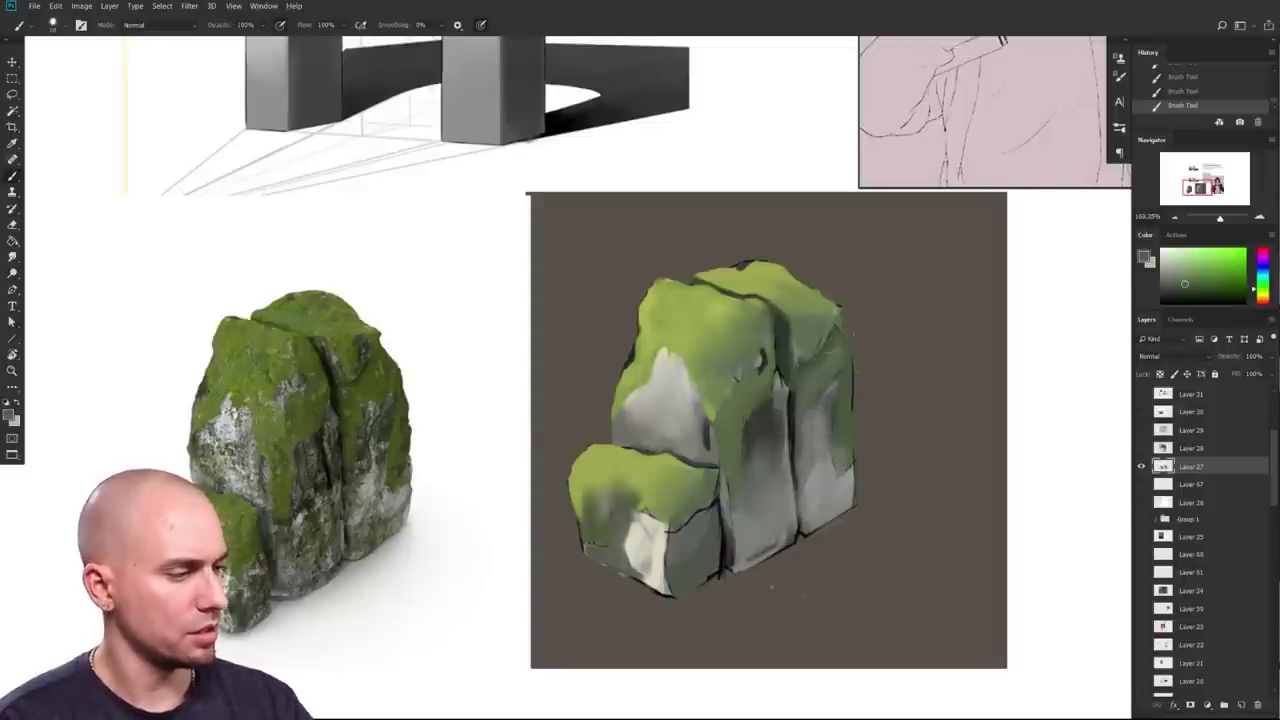
left_click(773, 270, "alt")
left_click_drag(830, 335, 812, 382)
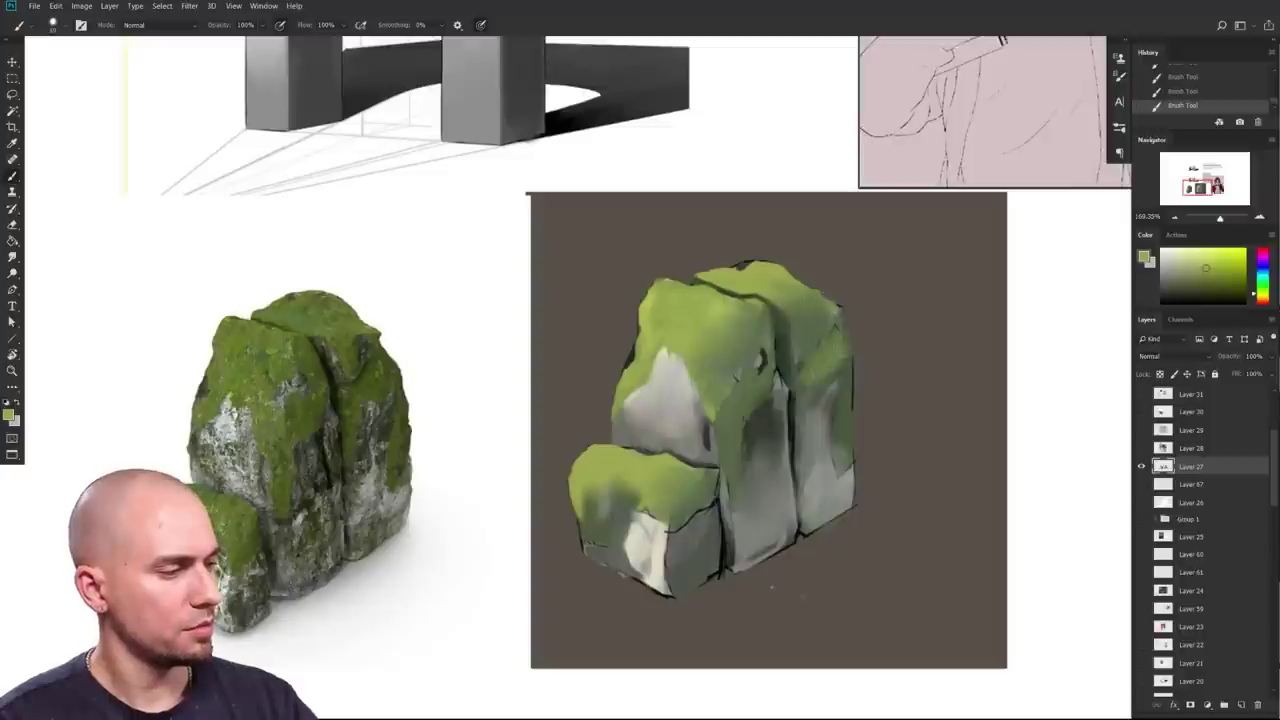
left_click(1184, 282)
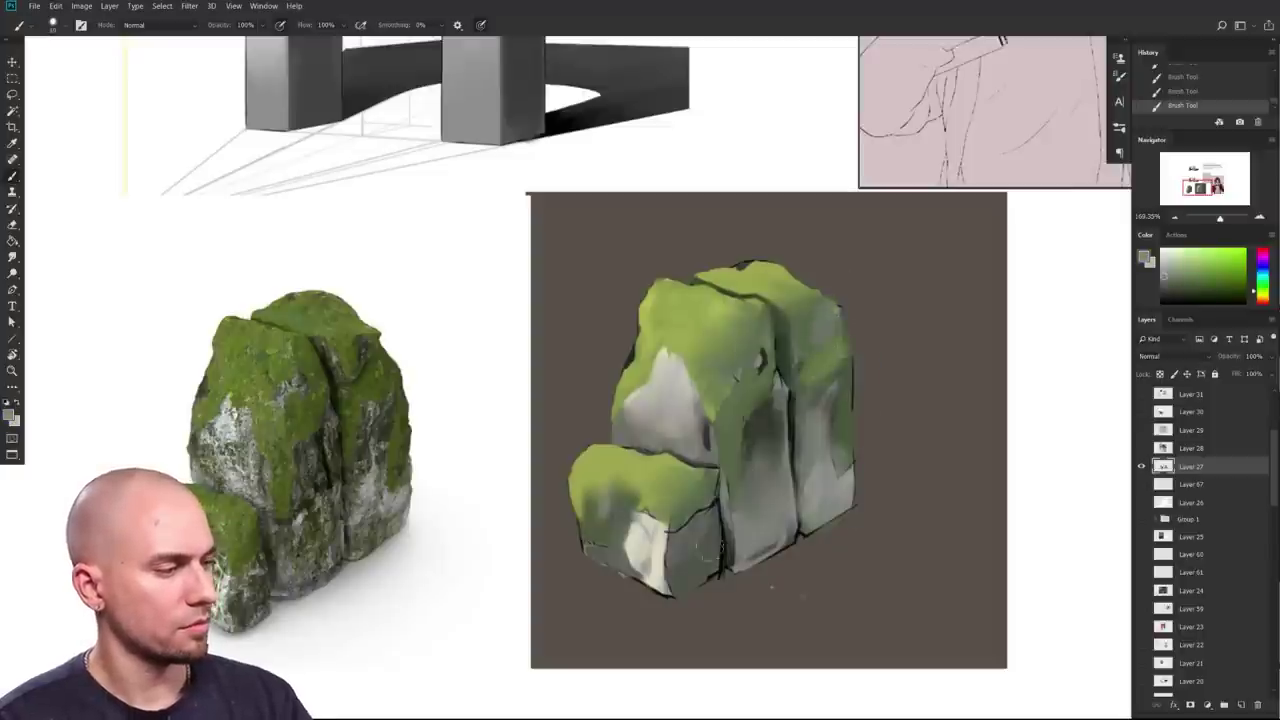
Step: Examine the stone and moss texture of the photo reference up close against the painted rock
left_click_drag(771, 587, 725, 617)
left_click_drag(817, 516, 803, 530)
scroll(474, 566, "up", 5)
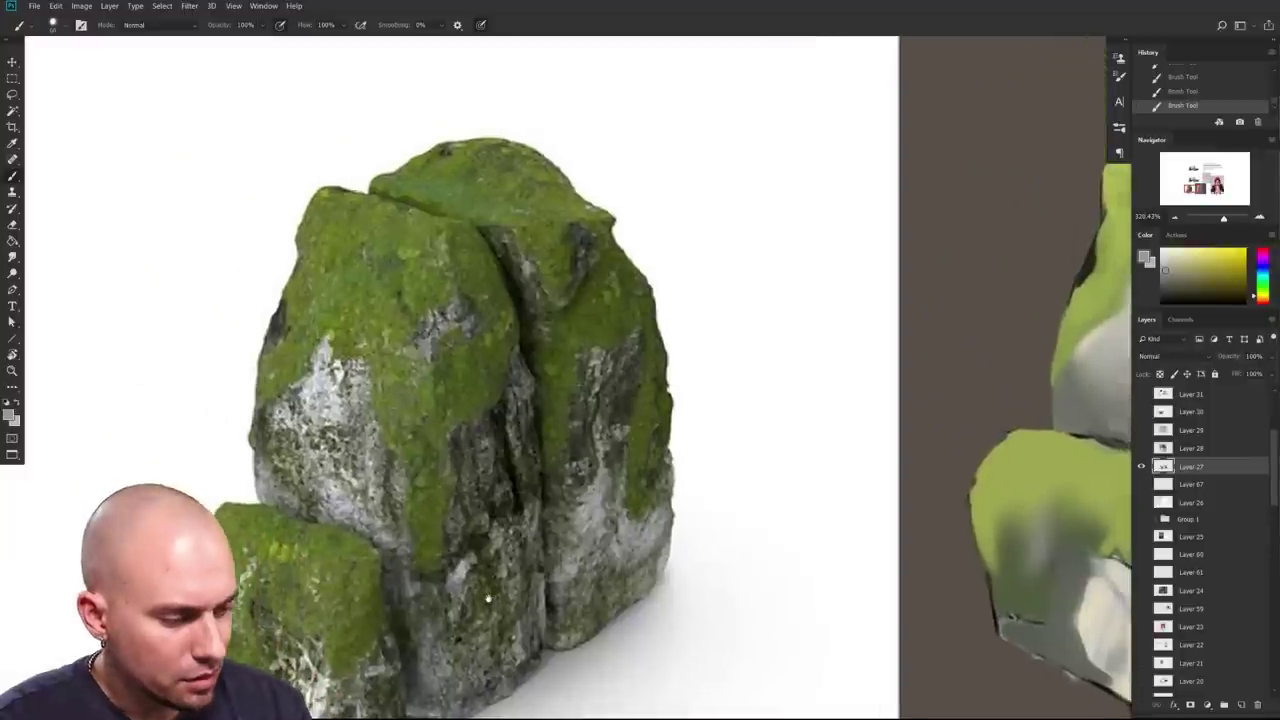
left_click_drag(530, 598, 477, 587)
left_click_drag(504, 519, 464, 476)
left_click_drag(711, 600, 672, 582)
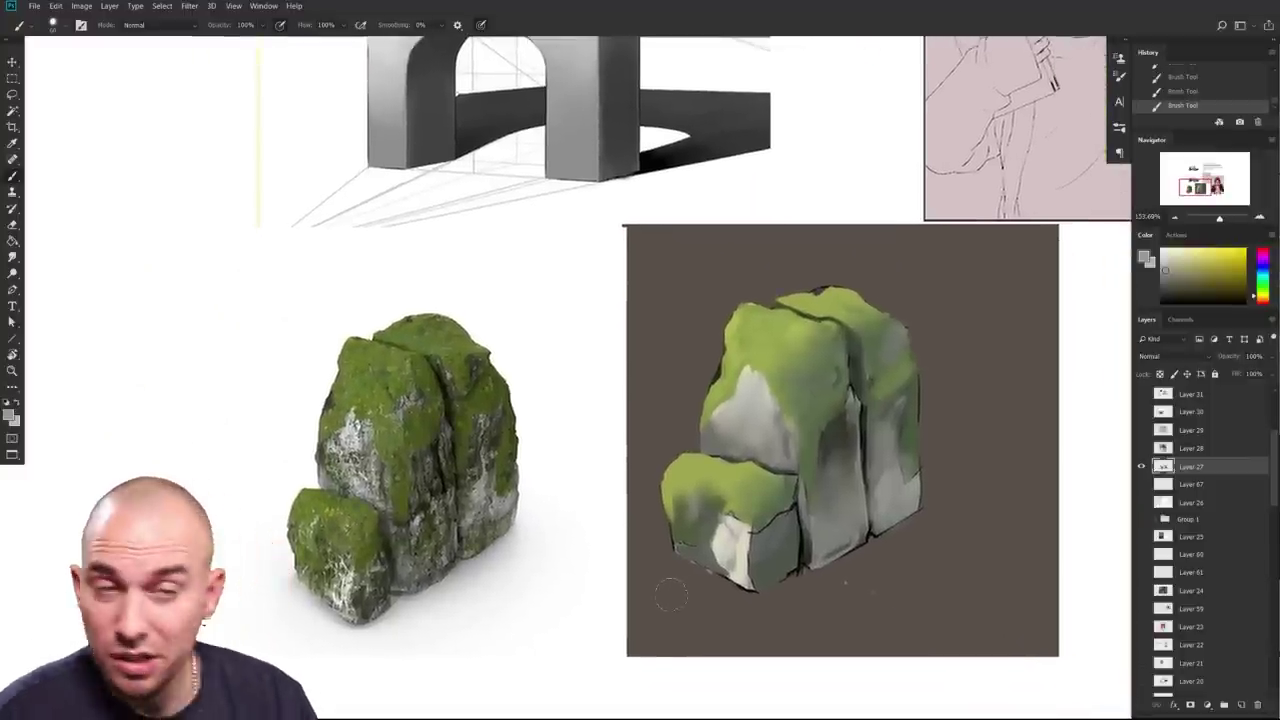
left_click_drag(834, 490, 786, 447)
Step: Stipple light grey stone texture onto the large rock's pale front patch with a speckled texture brush
right_click(786, 447)
left_click_drag(1246, 516, 1245, 663)
left_click(860, 686)
left_click(514, 648)
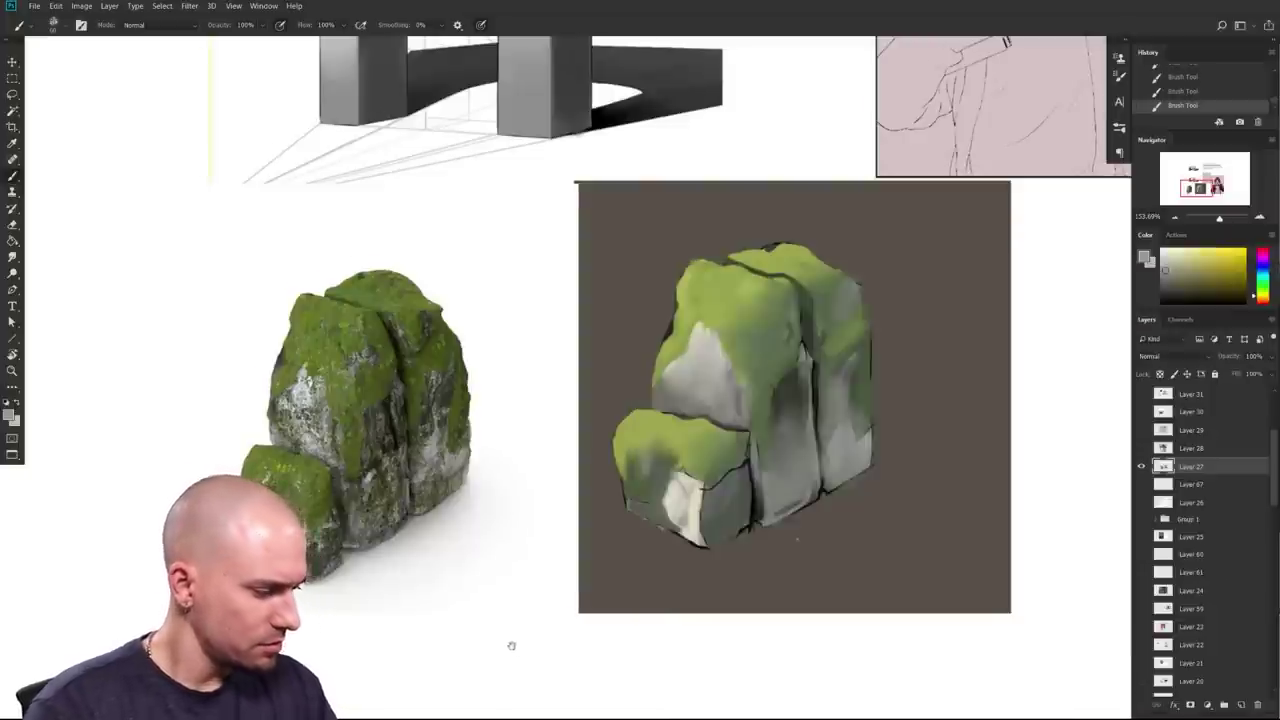
left_click_drag(611, 590, 557, 566)
left_click_drag(675, 491, 696, 468)
scroll(695, 468, "up", 1)
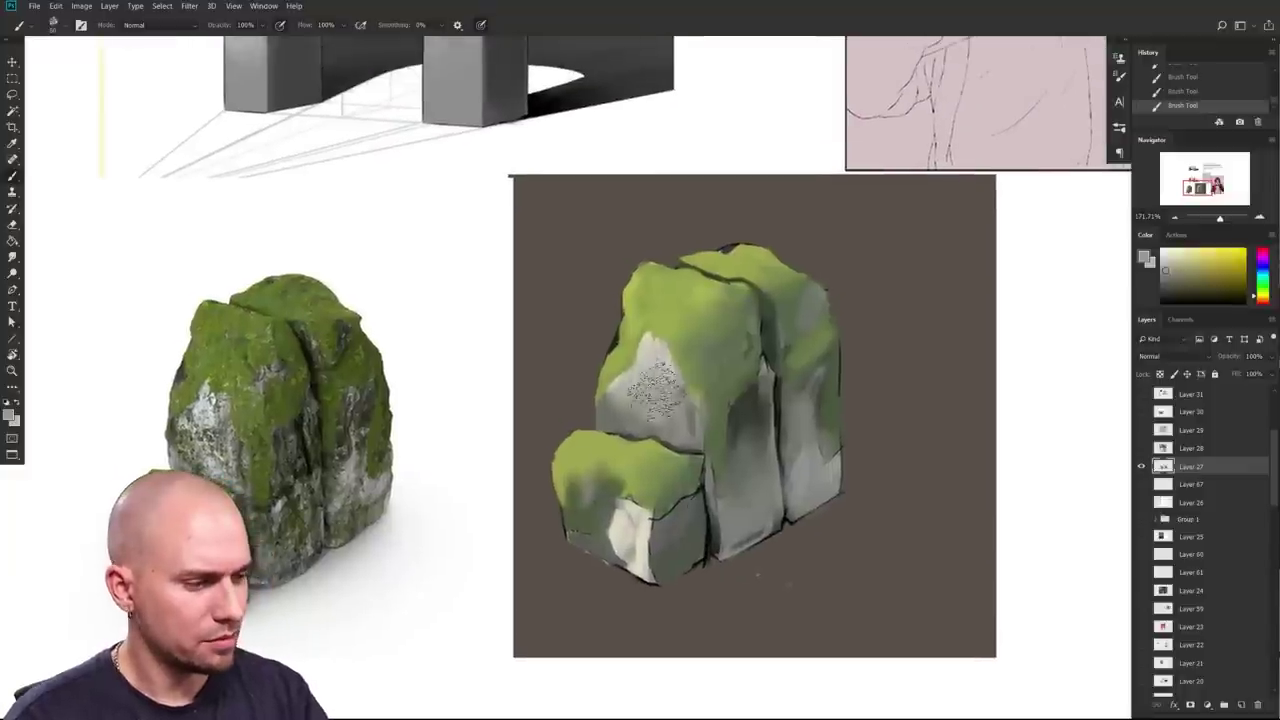
left_click(606, 420, "alt")
key("]")
key("]")
key("]")
key("]")
key("]")
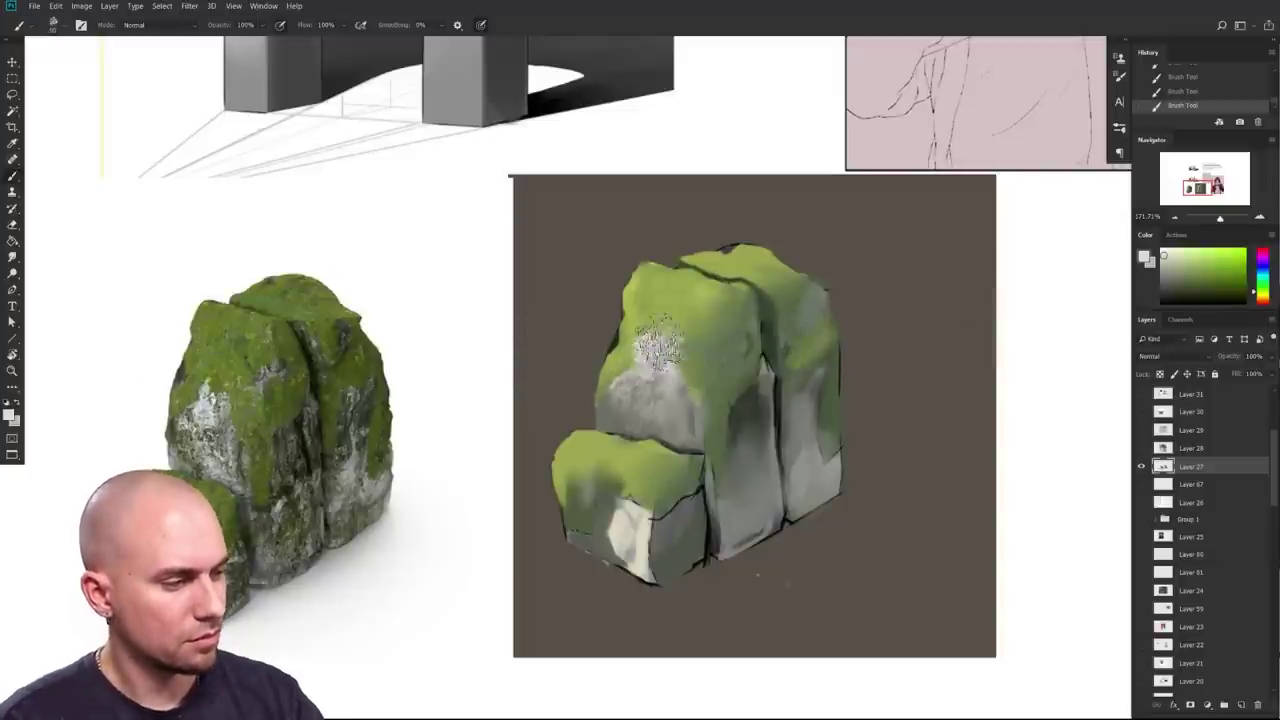
left_click(1166, 252)
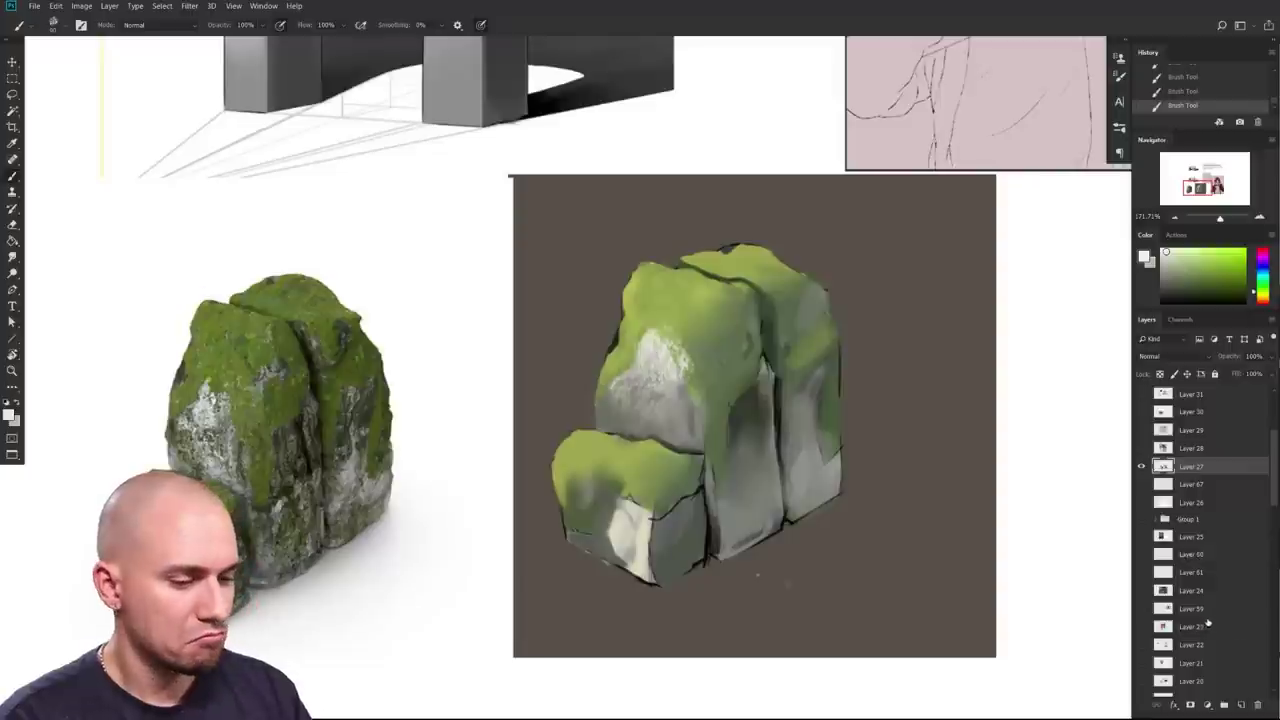
Step: Texture the shaded sides of the front and rear blocks with dark greys sampled from the reference and the painting
left_click(403, 486, "alt")
left_click_drag(785, 425, 830, 512)
left_click(737, 429, "alt")
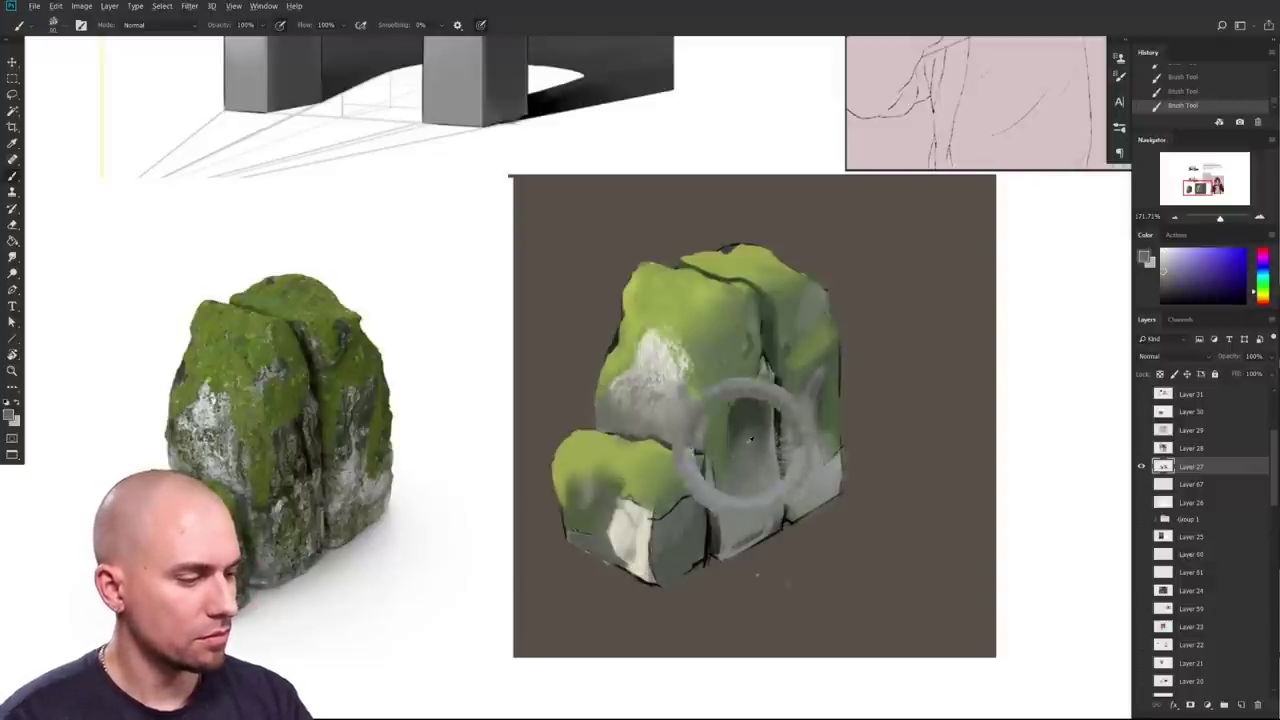
key("]")
key("]")
left_click(779, 397, "alt")
mouse_move(745, 402)
left_mouse_down()
mouse_move(868, 385)
mouse_move(853, 397)
mouse_move(805, 395)
left_mouse_up()
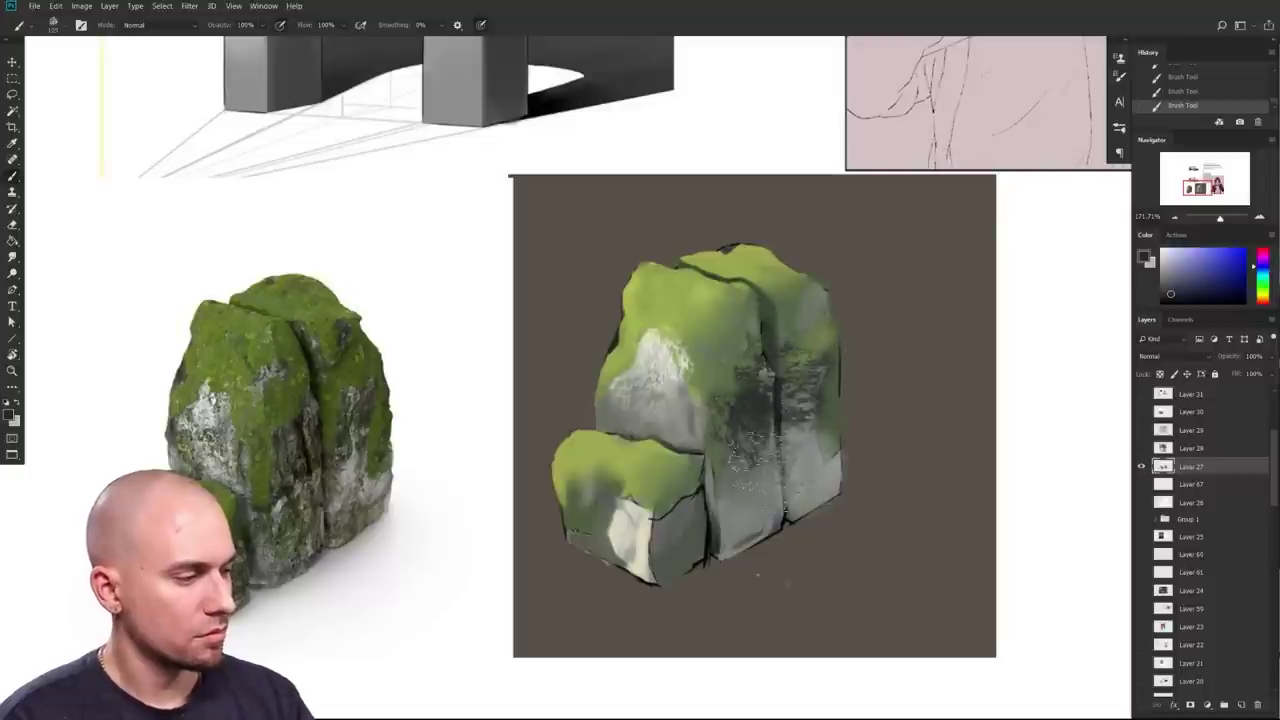
Step: Extend the dark stone texture down the shaded side and onto the outer edge of the pale front patch
left_click_drag(780, 440, 768, 480)
key("[")
key("[")
left_click_drag(752, 388, 742, 402)
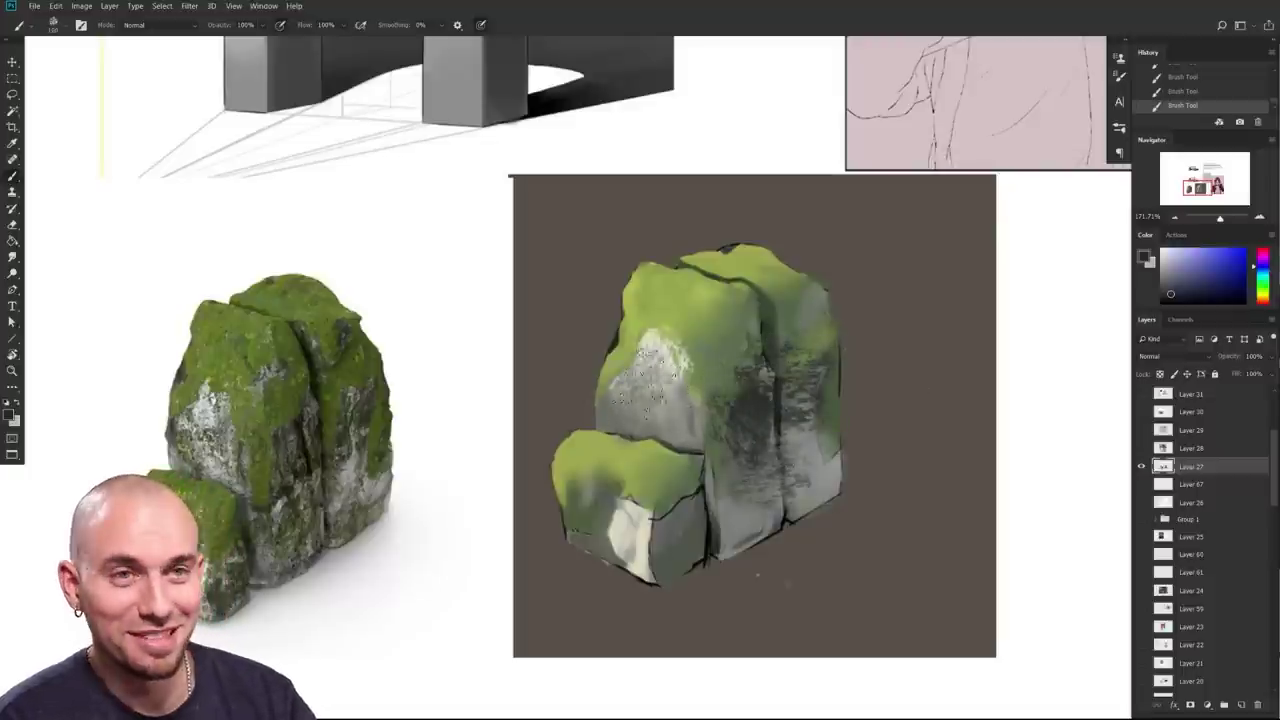
left_click_drag(610, 395, 606, 404)
key("]")
key("]")
left_click_drag(840, 386, 768, 437)
Step: Break up the moss on the large and small rocks with textured strokes of sampled darker greens
left_click(672, 368, "alt")
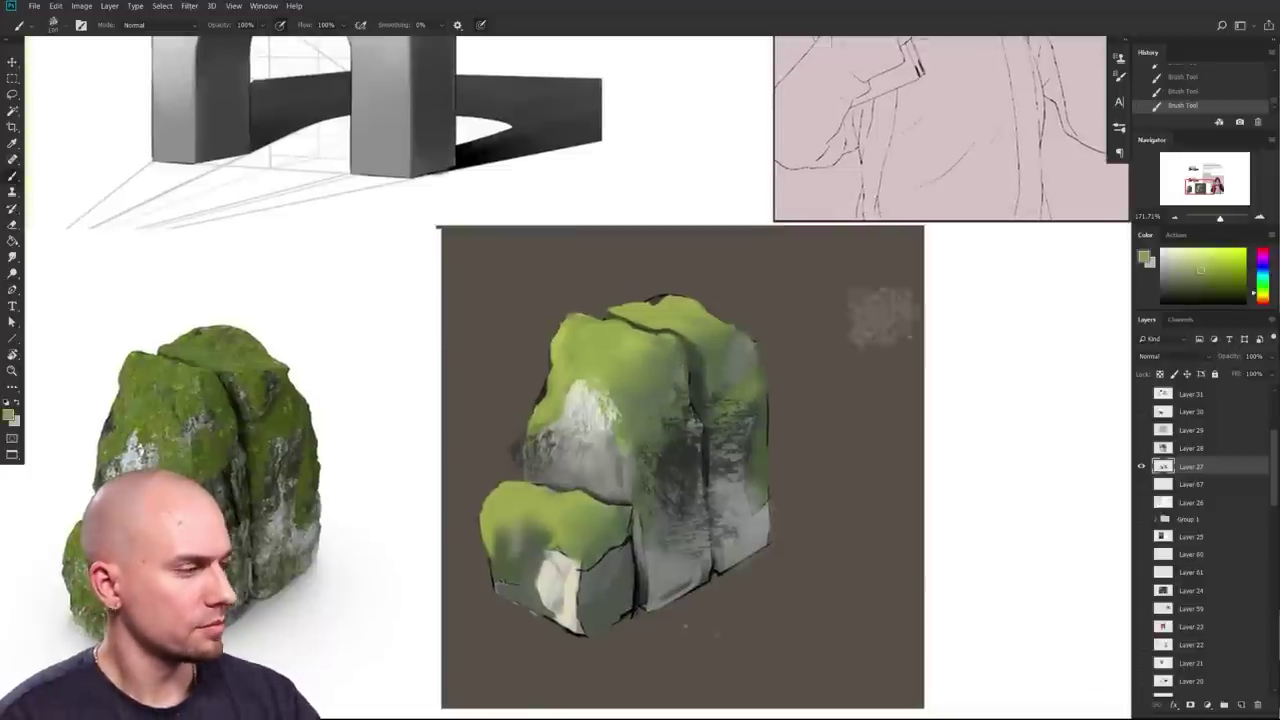
left_click(1188, 261)
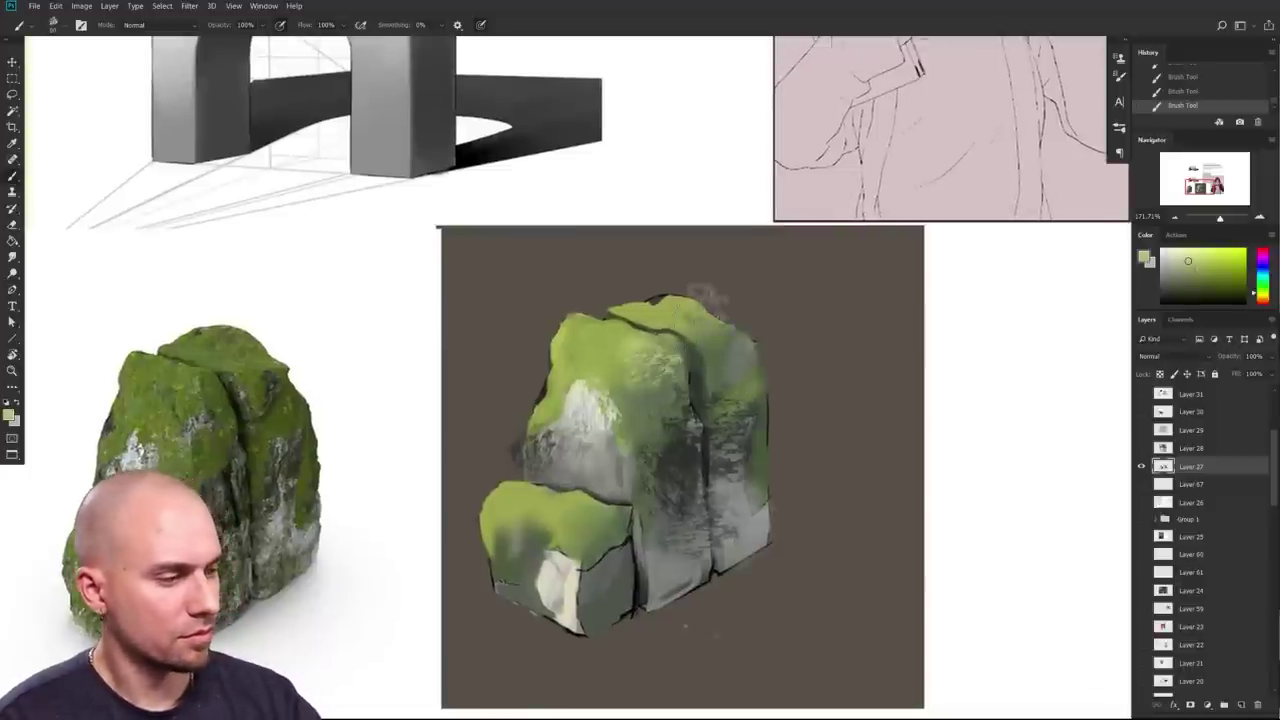
left_click(688, 369, "alt")
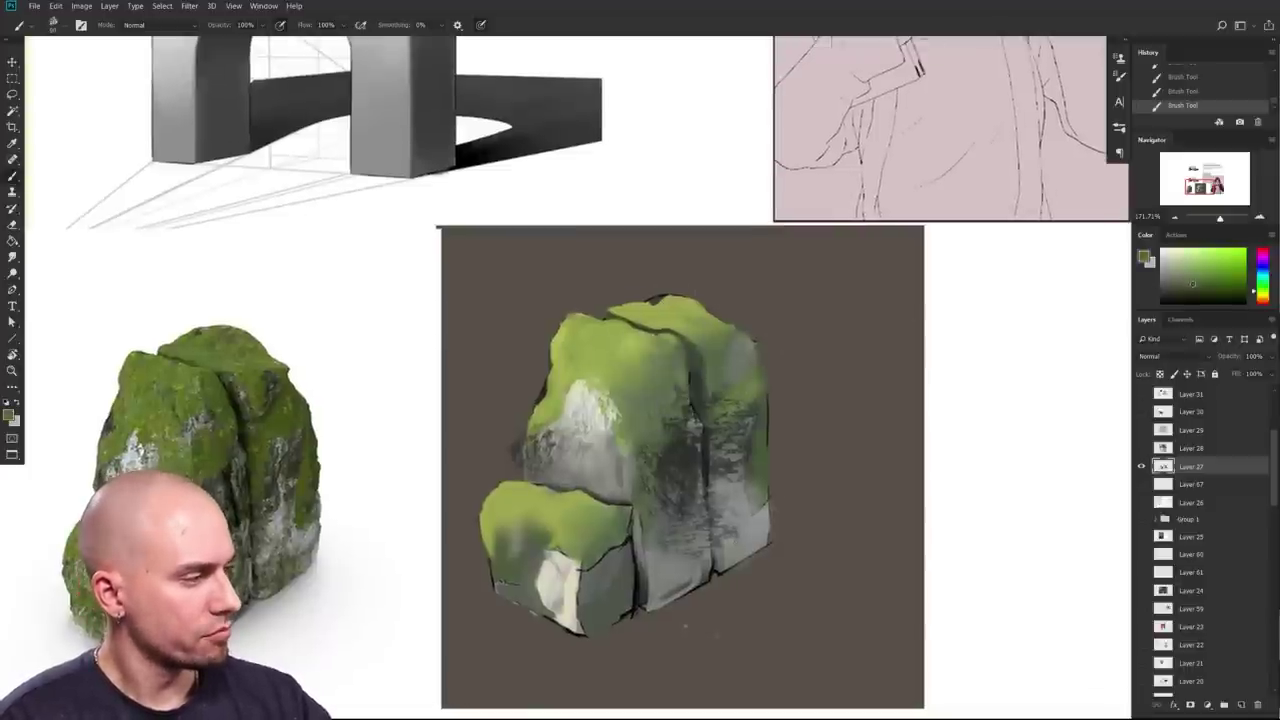
left_click(696, 366, "alt")
left_click(712, 372, "alt")
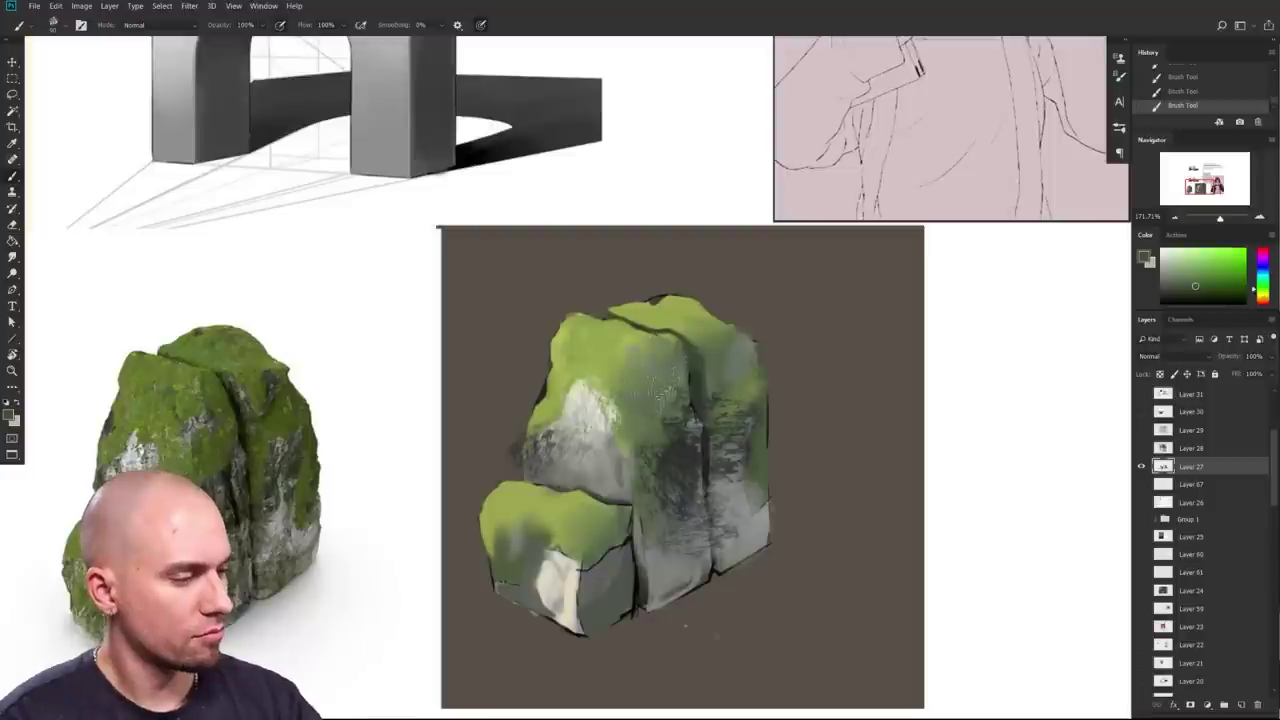
key("bracketright")
key("bracketright")
mouse_move(711, 344)
left_mouse_down()
mouse_move(662, 396)
mouse_move(622, 362)
left_mouse_up()
key("bracketleft")
key("bracketleft")
left_click_drag(682, 322, 728, 352)
mouse_move(765, 470)
left_mouse_down()
mouse_move(598, 549)
mouse_move(590, 535)
mouse_move(518, 564)
mouse_move(545, 503)
mouse_move(580, 503)
left_mouse_up()
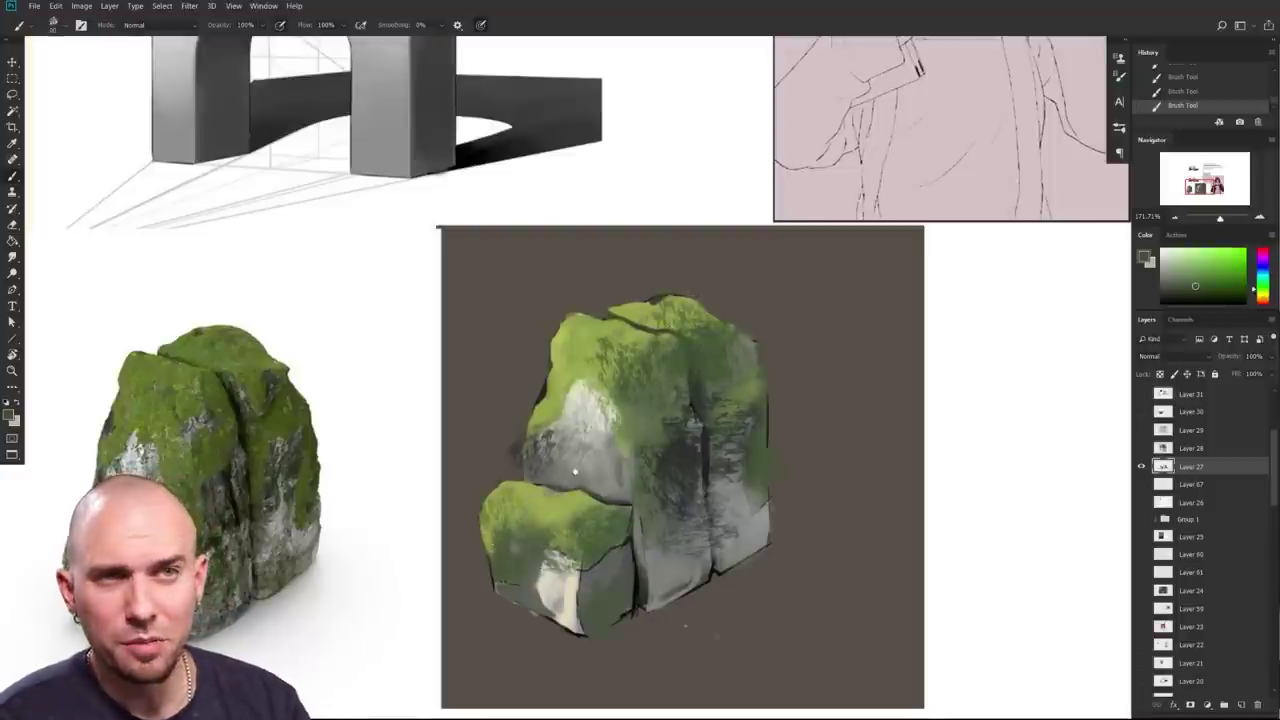
Step: Add richer mid-green textured strokes over the moss on top of the large rock and into its pale patch
left_click_drag(583, 433, 683, 458)
left_click(785, 347, "alt")
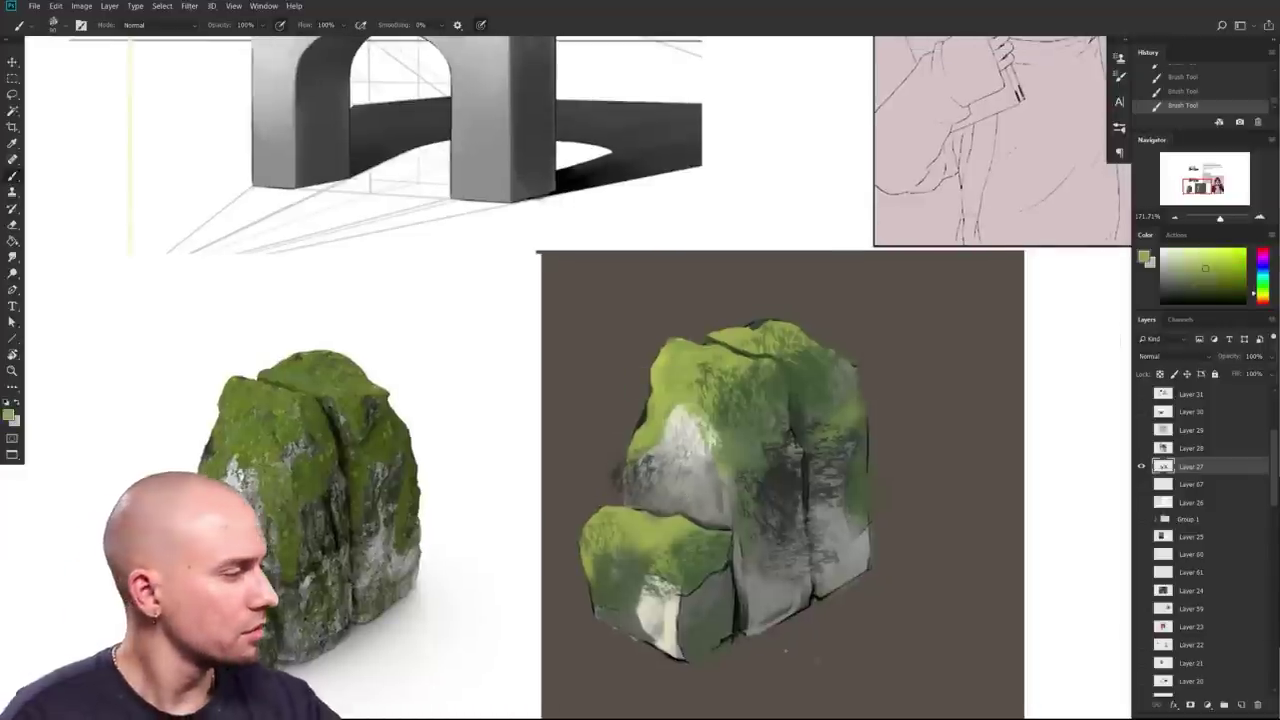
left_click_drag(1263, 294, 1263, 287)
left_click(1206, 277)
left_click(1215, 277)
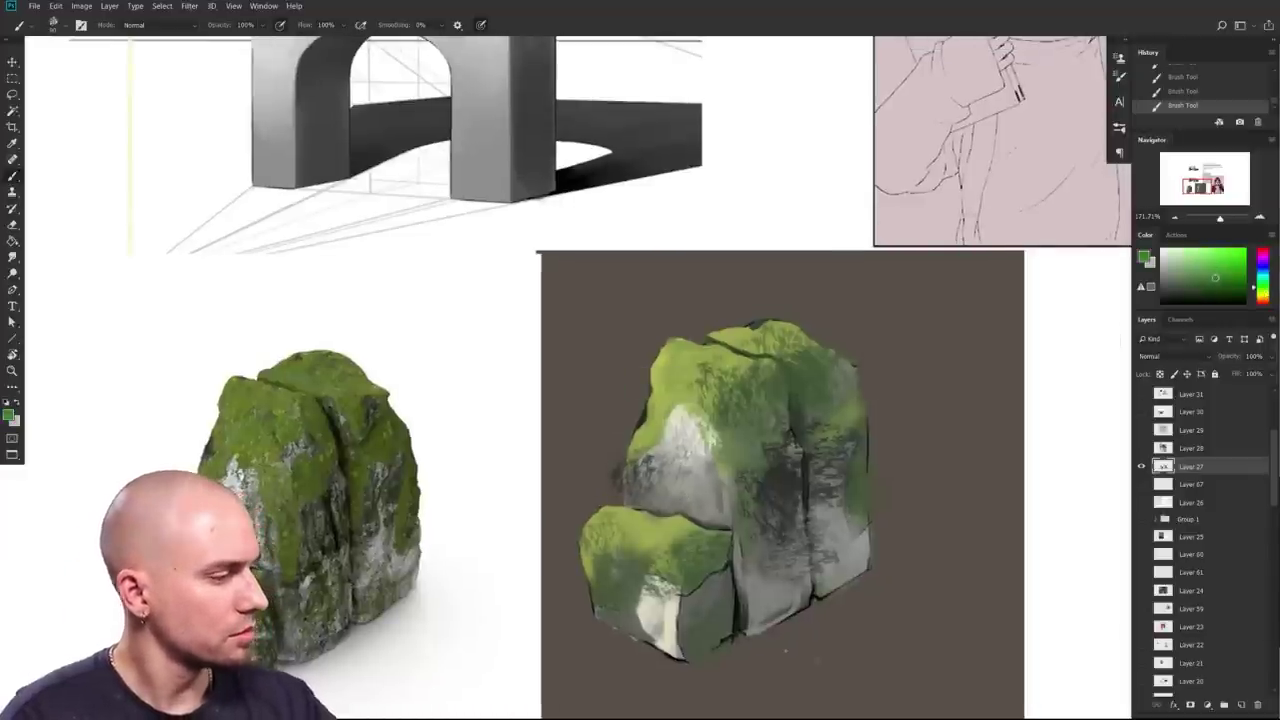
left_click(1188, 278)
mouse_move(694, 398)
left_mouse_down()
mouse_move(664, 384)
mouse_move(680, 420)
mouse_move(722, 378)
mouse_move(704, 372)
mouse_move(802, 376)
left_mouse_up()
key("ctrl+z")
key("[")
left_click(711, 402, "alt")
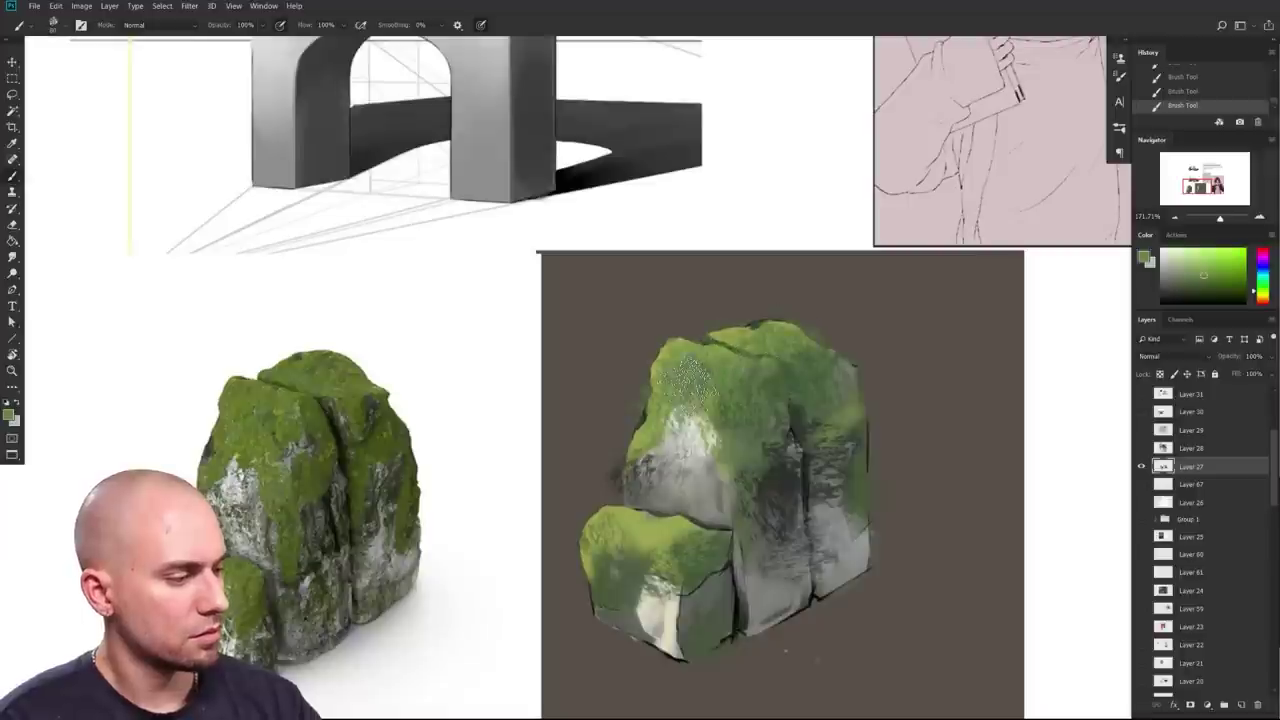
left_click_drag(676, 390, 707, 437)
key("[")
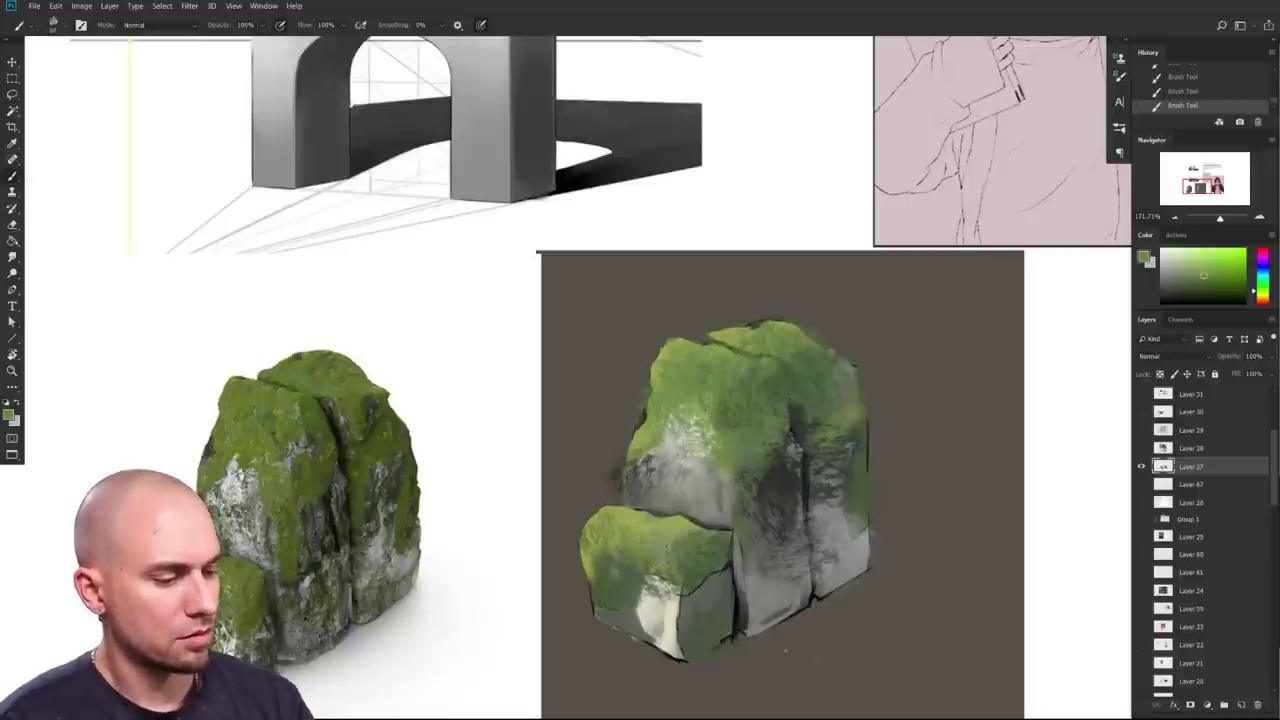
Step: Compare the textured rock painting with its photo reference at different magnifications
left_click_drag(889, 575, 811, 566)
scroll(811, 566, "up", 2)
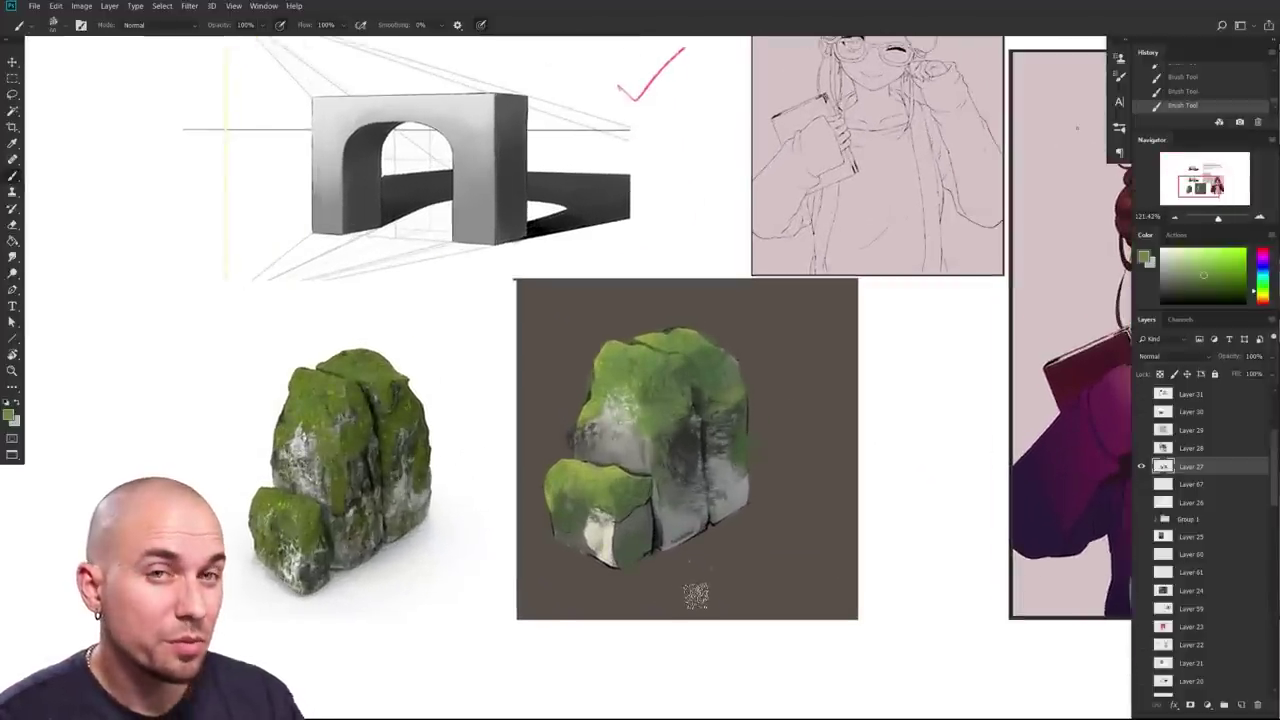
left_click_drag(879, 595, 913, 575)
scroll(706, 569, "up", 2)
left_click_drag(668, 502, 764, 547)
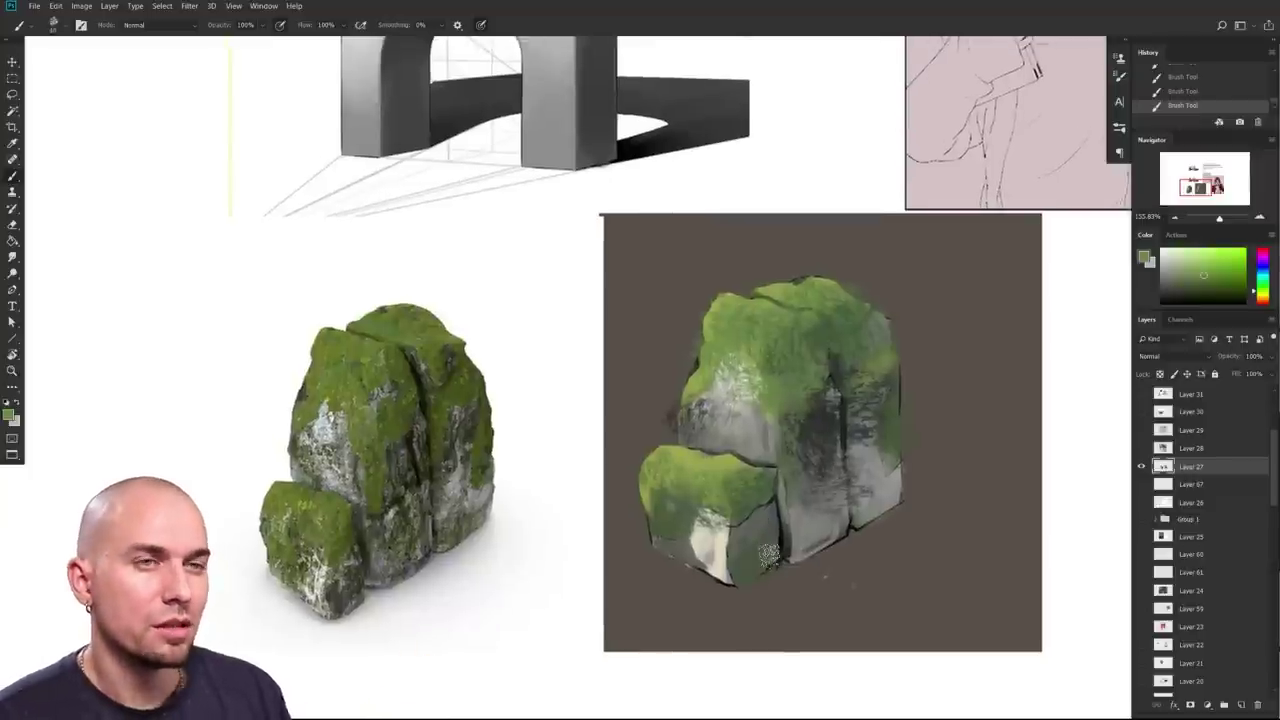
left_click_drag(615, 510, 573, 536)
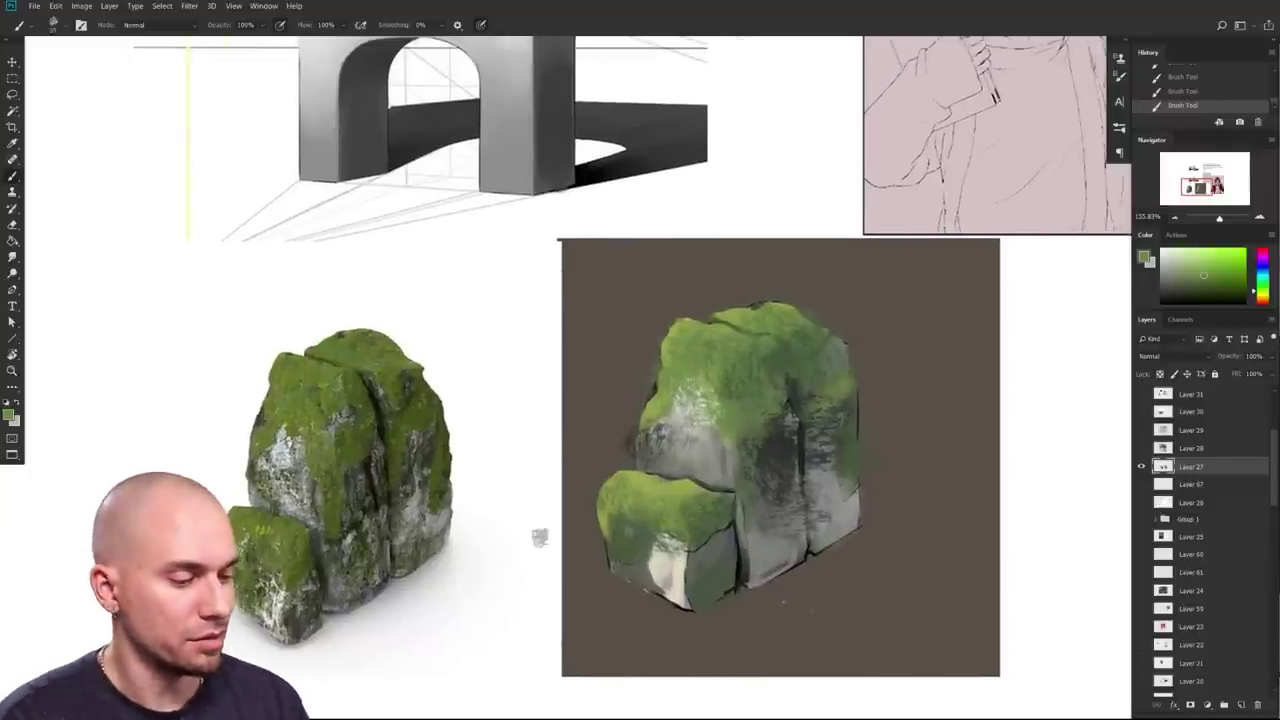
left_click(380, 424, "alt")
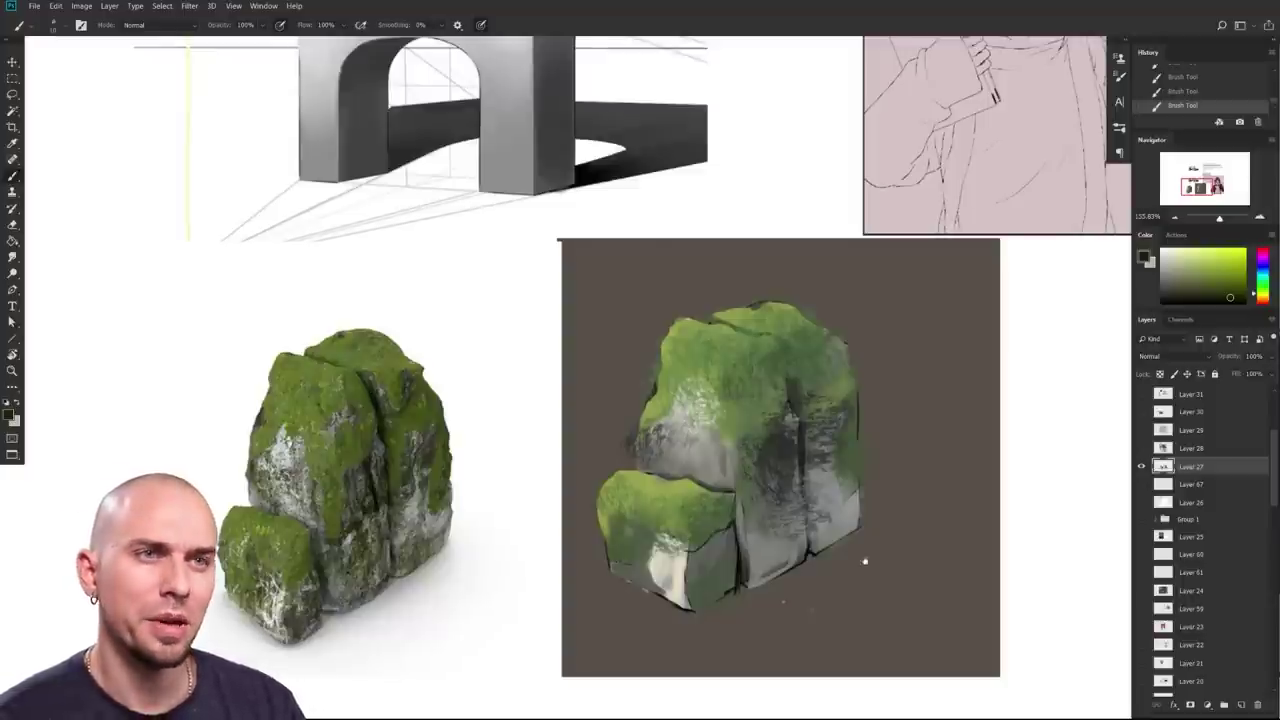
left_click_drag(865, 561, 818, 577)
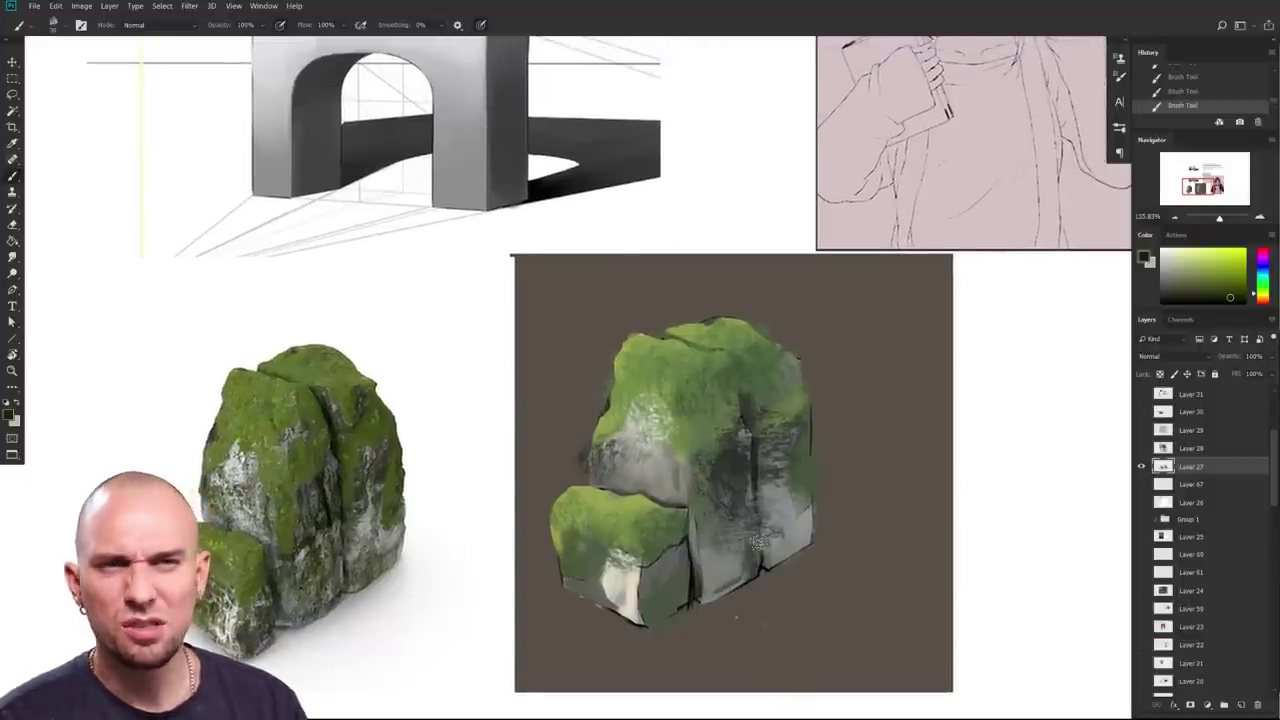
Step: Review the coloured painting of the girl with glasses beside its original line art
left_click_drag(901, 547, 719, 585)
left_click_drag(815, 573, 700, 571)
left_click_drag(865, 563, 797, 598)
left_click_drag(806, 569, 912, 567)
left_click_drag(989, 565, 794, 564)
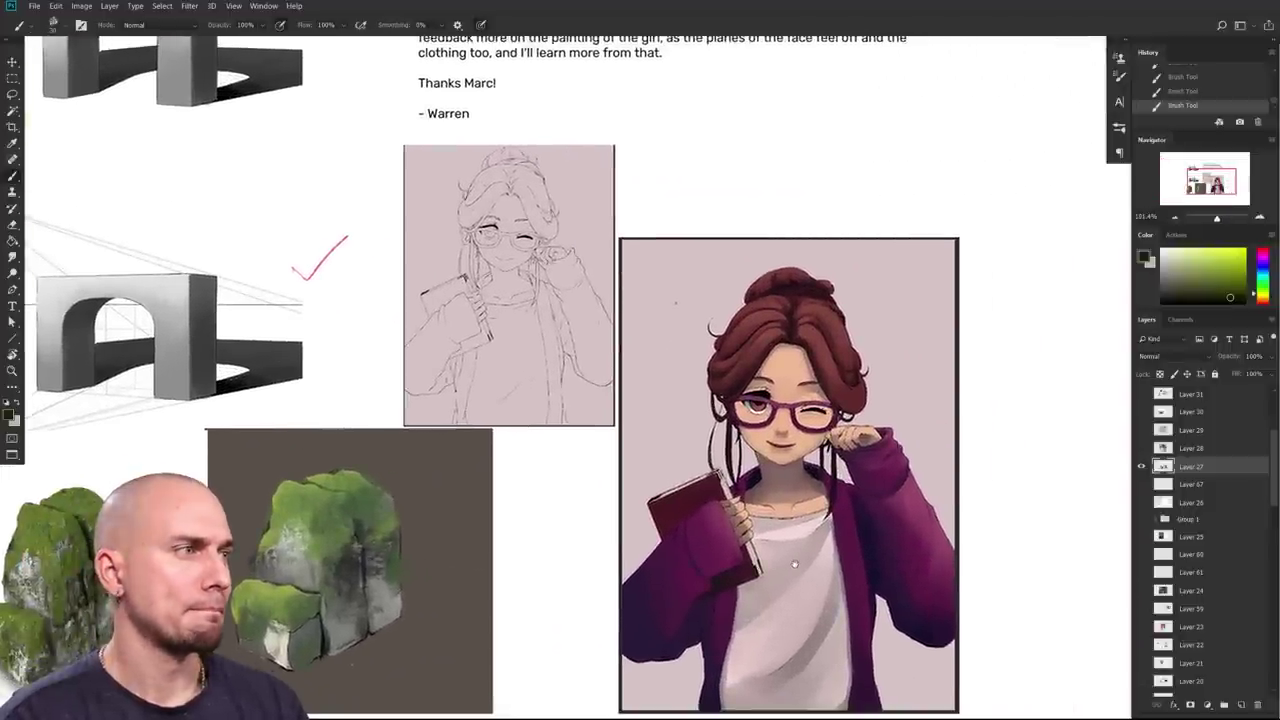
left_click_drag(794, 564, 795, 565)
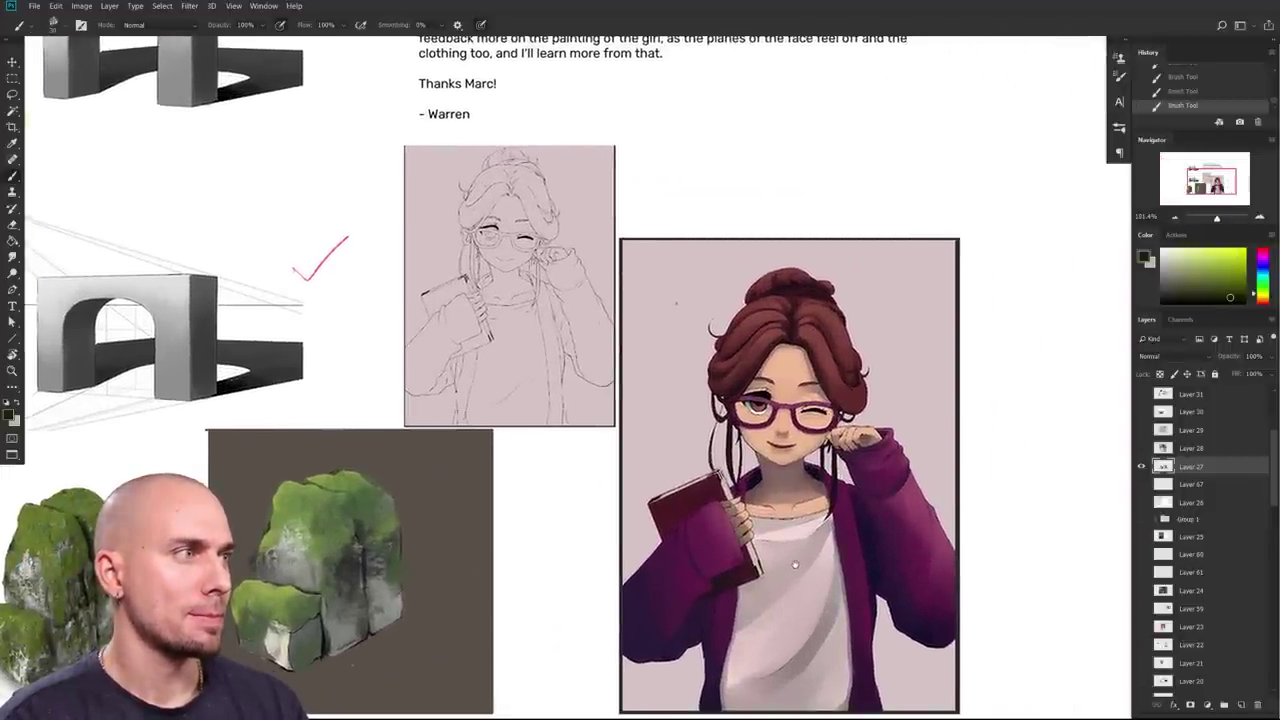
Step: Reread the submission note requesting feedback on the girl's face planes and clothing, and inspect her portrait
left_click_drag(795, 565, 758, 678)
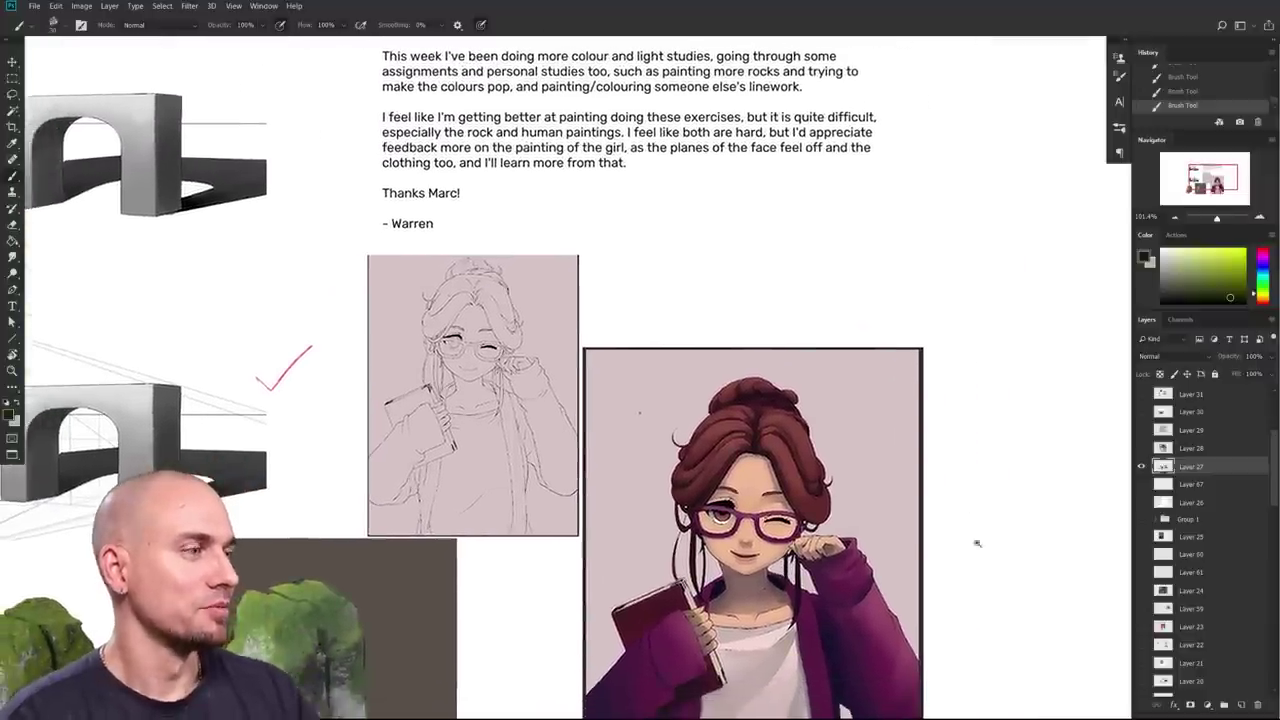
left_click_drag(977, 543, 955, 549)
mouse_move(955, 549)
left_mouse_down()
mouse_move(924, 506)
mouse_move(942, 504)
mouse_move(920, 491)
mouse_move(843, 563)
mouse_move(857, 549)
mouse_move(957, 575)
mouse_move(960, 551)
mouse_move(1075, 708)
left_mouse_up()
left_click_drag(772, 580, 815, 586)
scroll(814, 585, "down", 6)
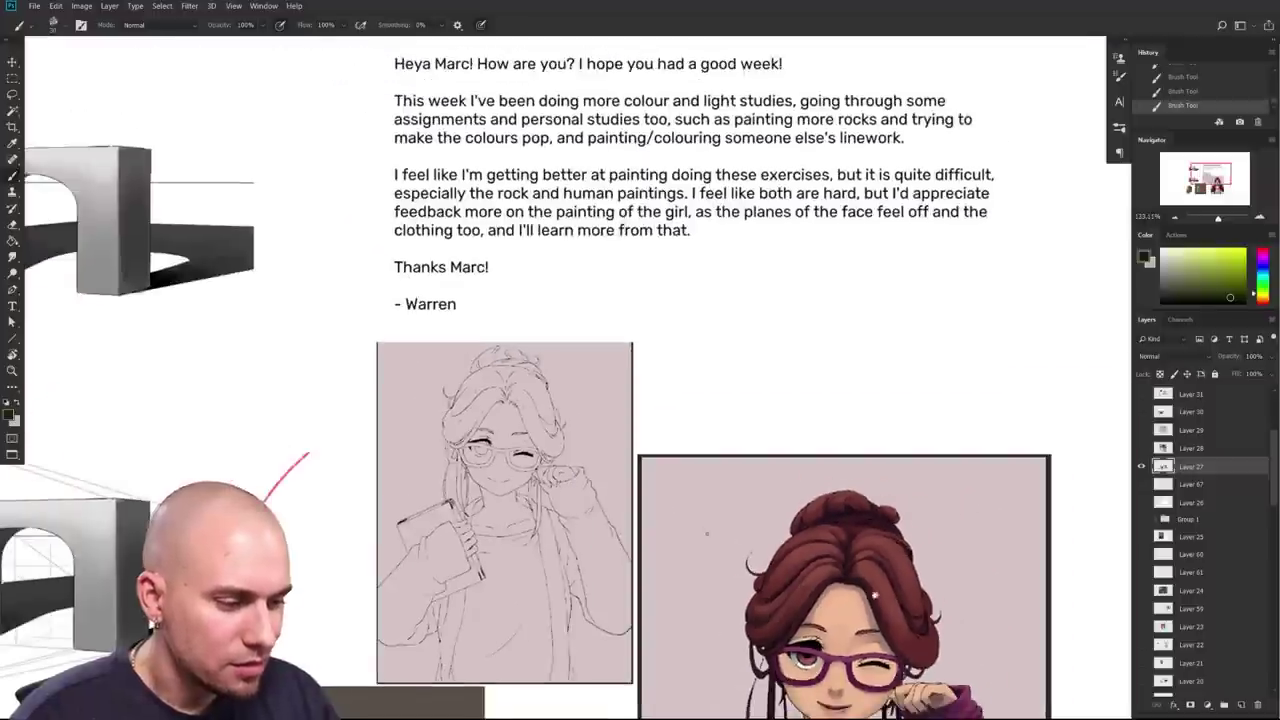
left_click_drag(875, 596, 693, 432)
left_click_drag(957, 554, 1008, 480)
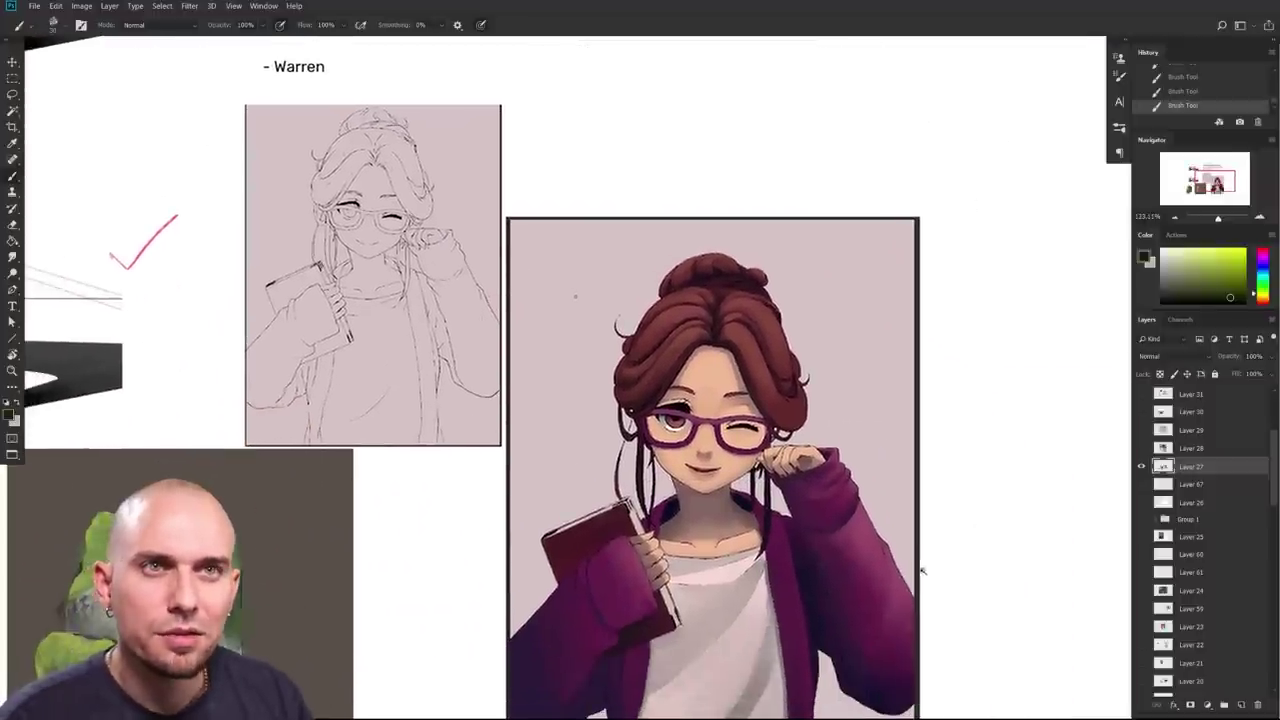
Step: Inspect the girl's portrait up close and choose a different brush from the MB brush collection for sketching
scroll(921, 569, "up", 2)
left_click_drag(897, 583, 981, 543)
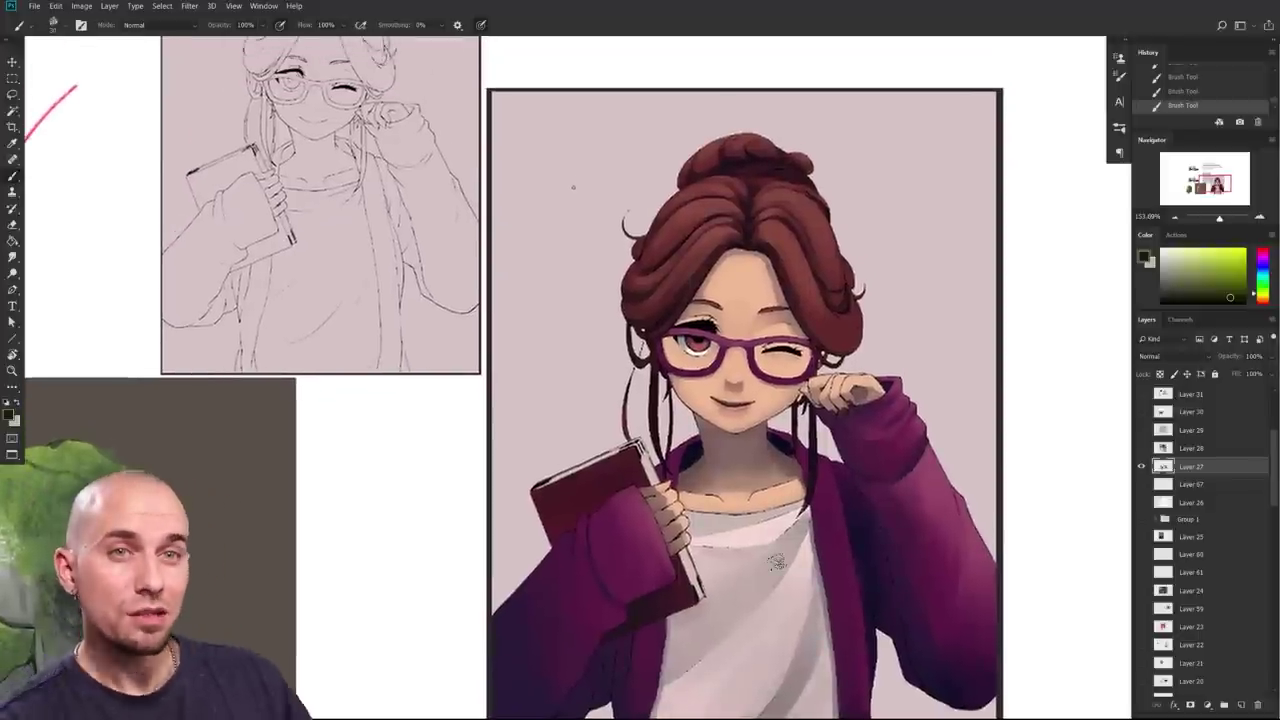
scroll(776, 562, "up", 10)
left_click_drag(857, 568, 890, 591)
scroll(845, 627, "down", 10)
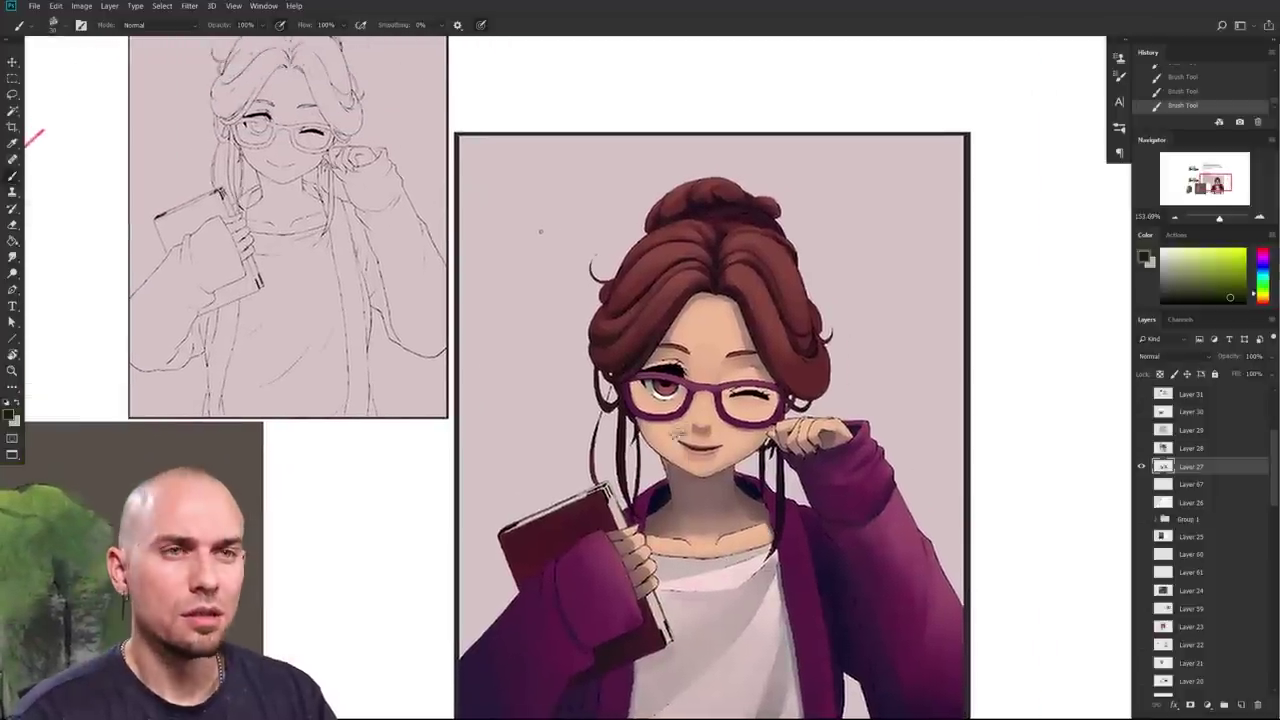
right_click(873, 521)
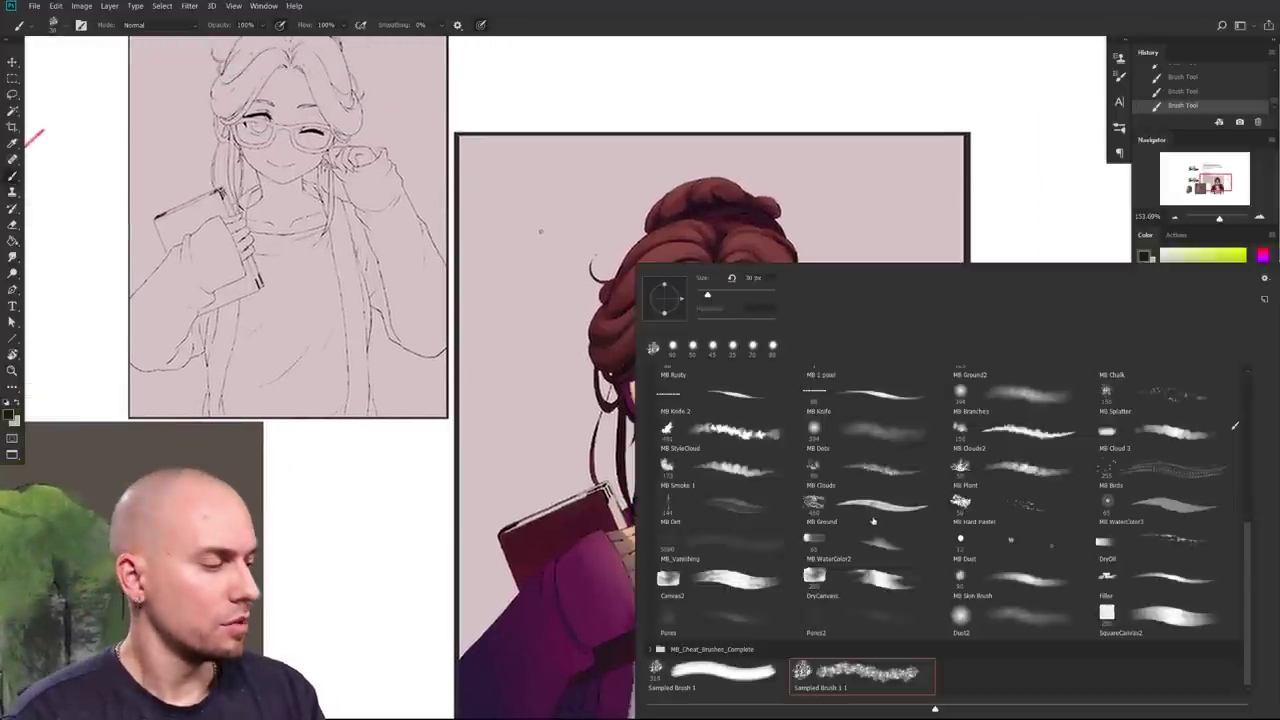
left_click(1247, 407)
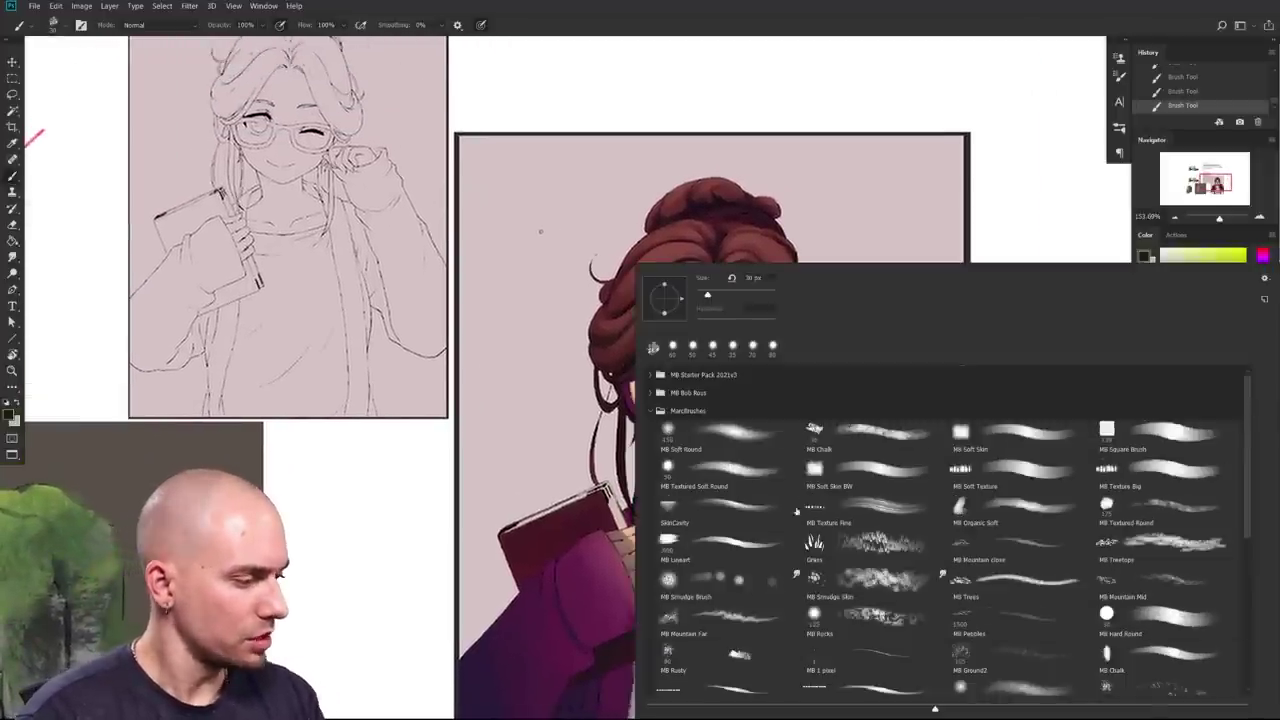
left_click_drag(544, 586, 492, 598)
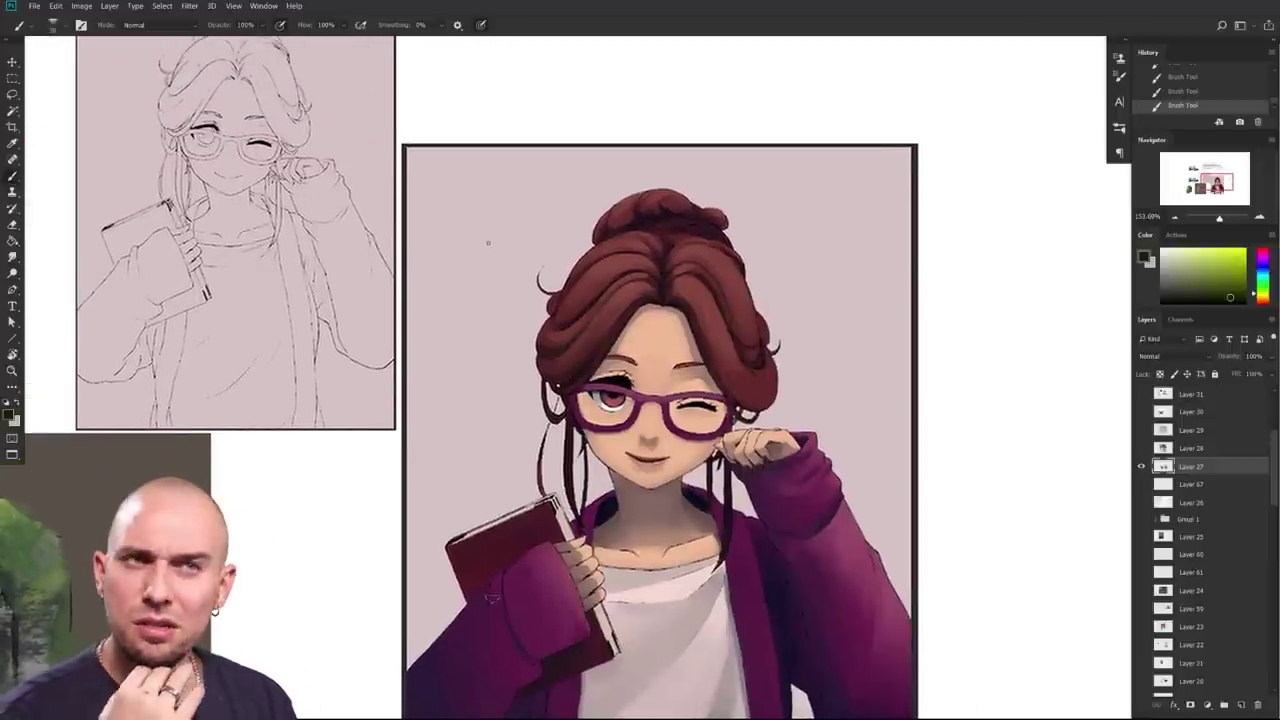
Step: Sketch an oval head with a tapered jaw in thin grey lines on the blank canvas beside the portrait
left_click_drag(488, 242, 249, 313)
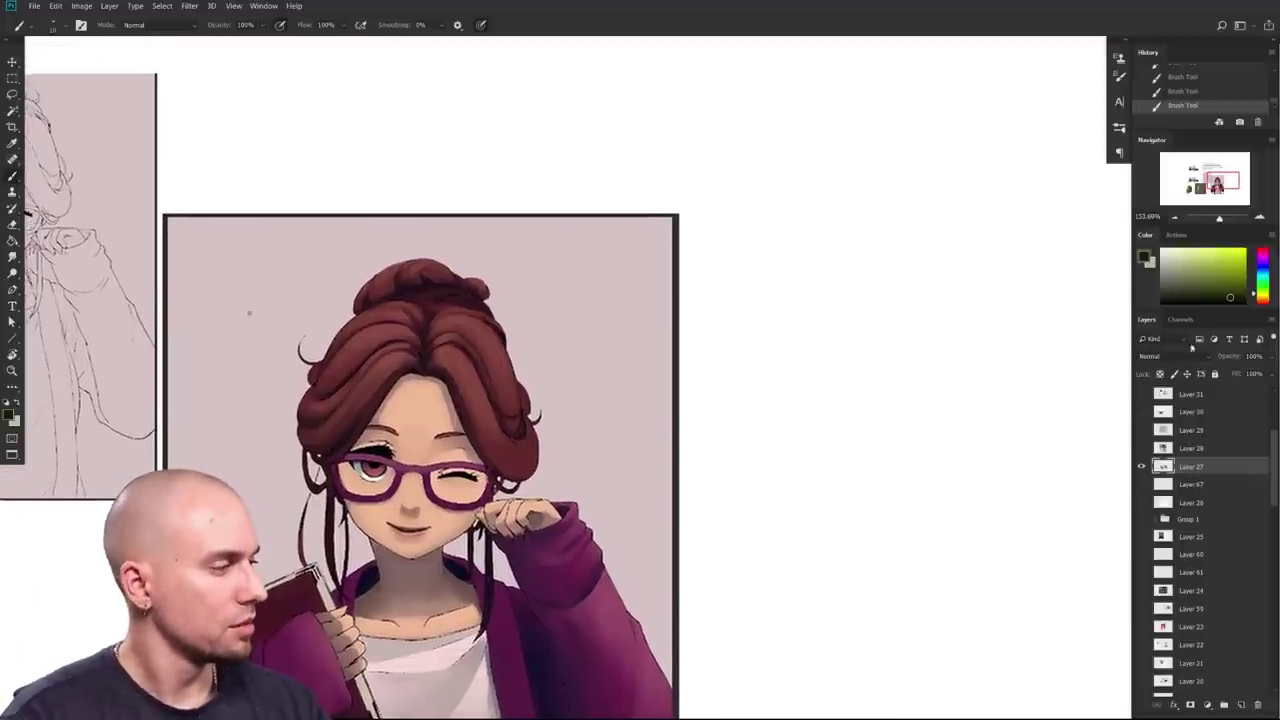
left_click_drag(785, 510, 781, 503)
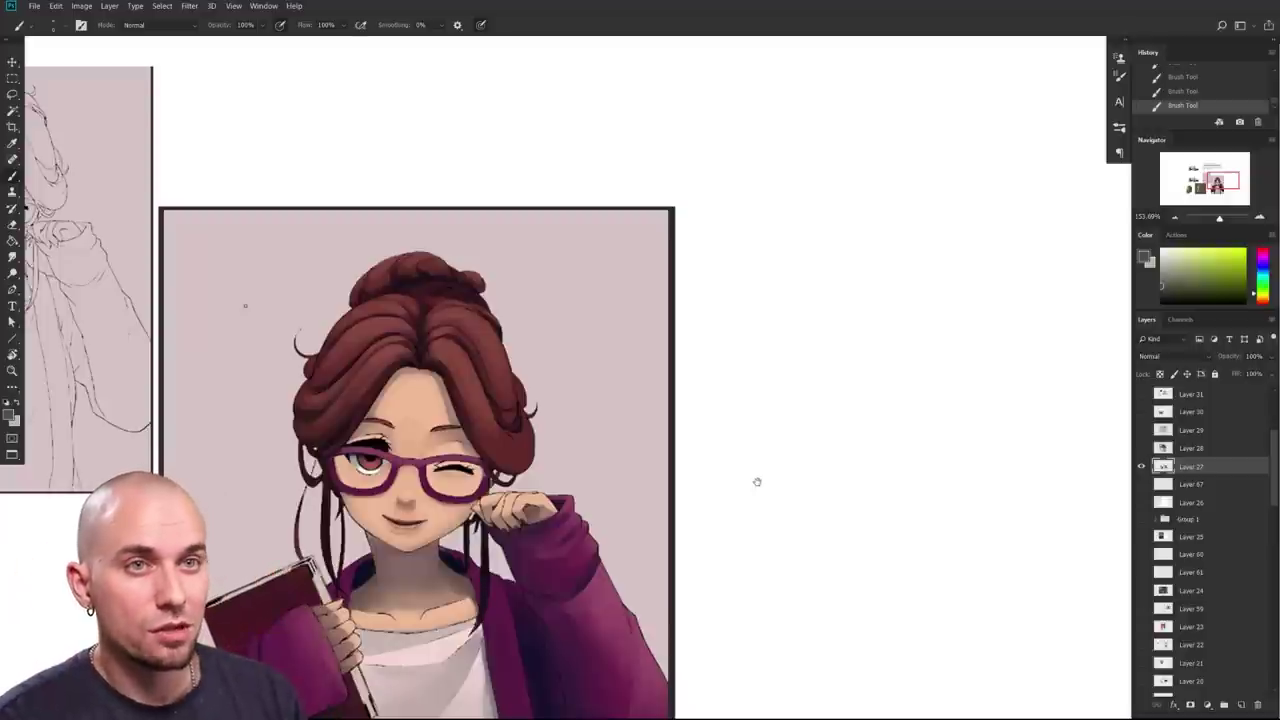
left_click_drag(245, 305, 125, 285)
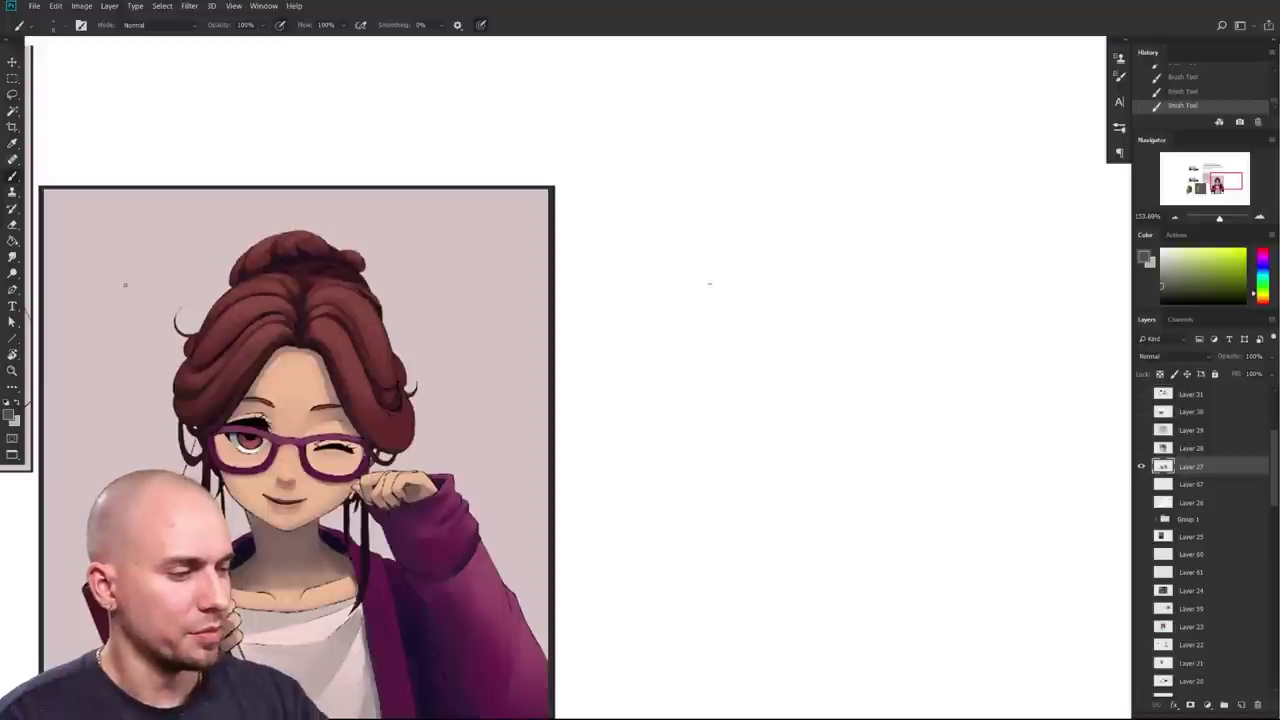
mouse_move(783, 278)
left_mouse_down()
mouse_move(754, 269)
mouse_move(729, 296)
left_mouse_up()
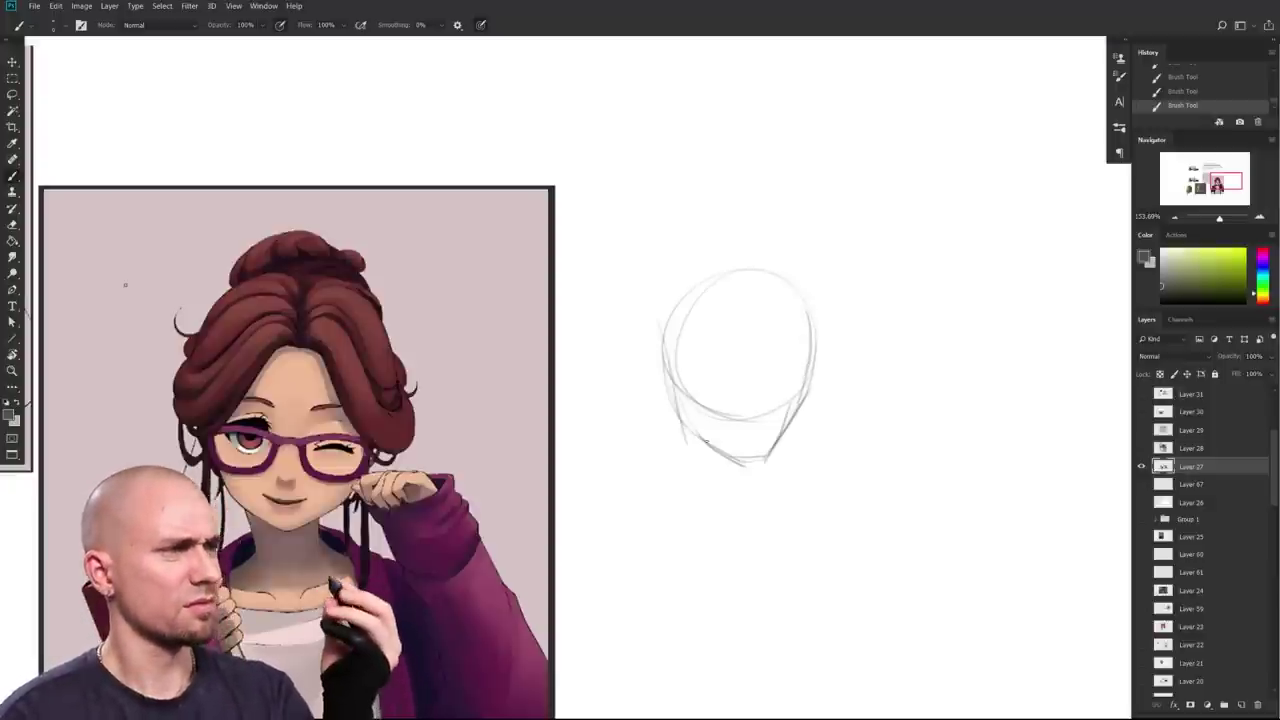
left_click_drag(820, 439, 791, 447)
left_click_drag(779, 377, 779, 356)
left_click_drag(770, 423, 740, 426)
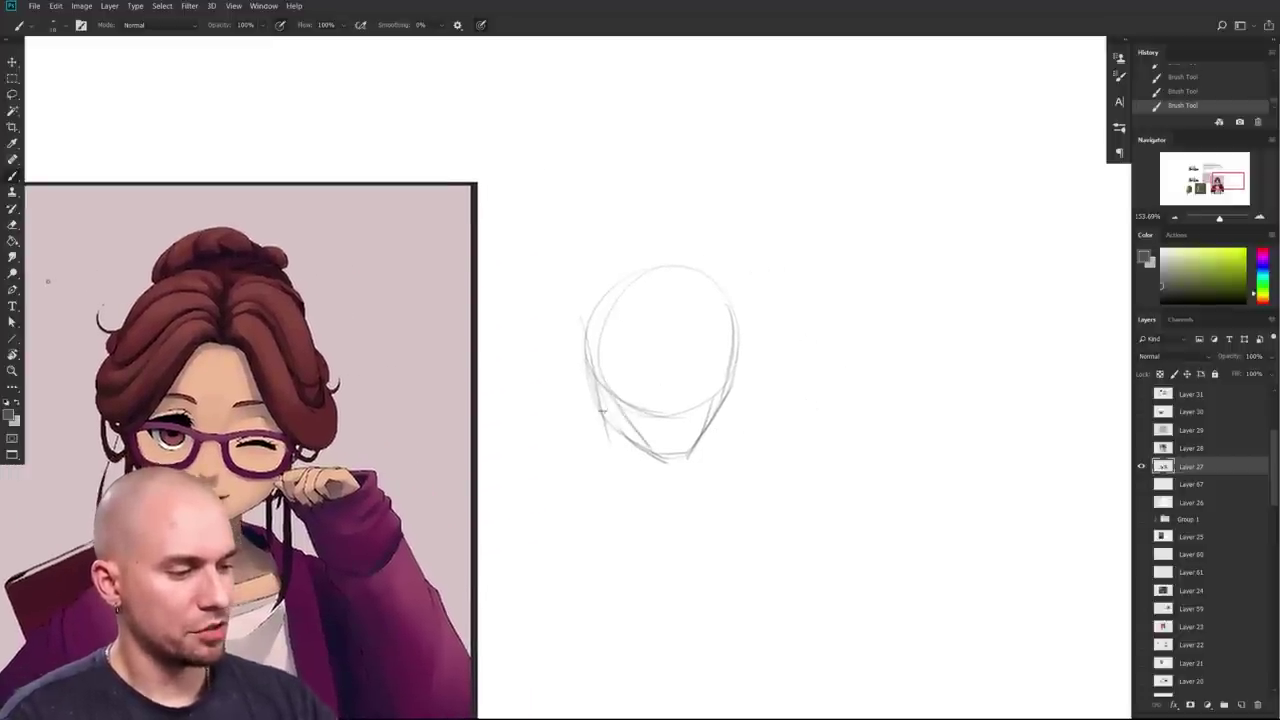
Step: Block in the side planes of the sketched head in mid grey, from the forehead down to the jaw
left_click_drag(602, 386, 658, 454)
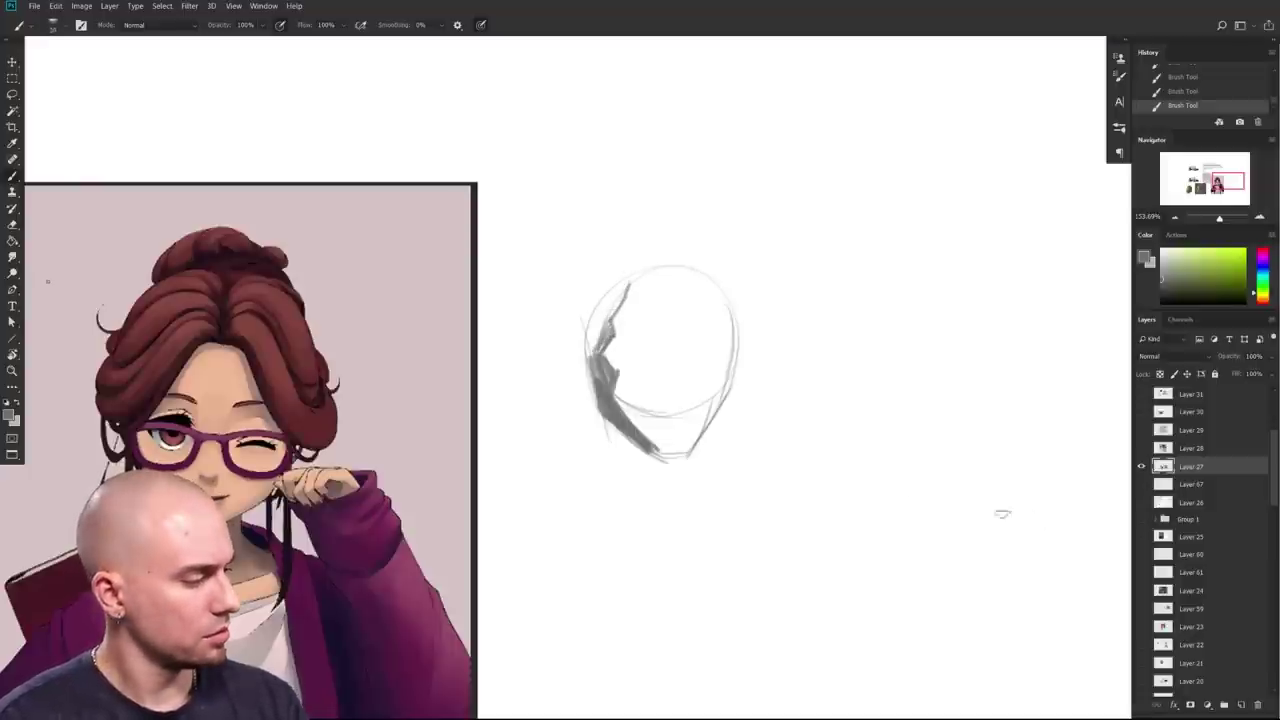
mouse_move(606, 300)
left_mouse_down()
mouse_move(592, 348)
mouse_move(617, 298)
left_mouse_up()
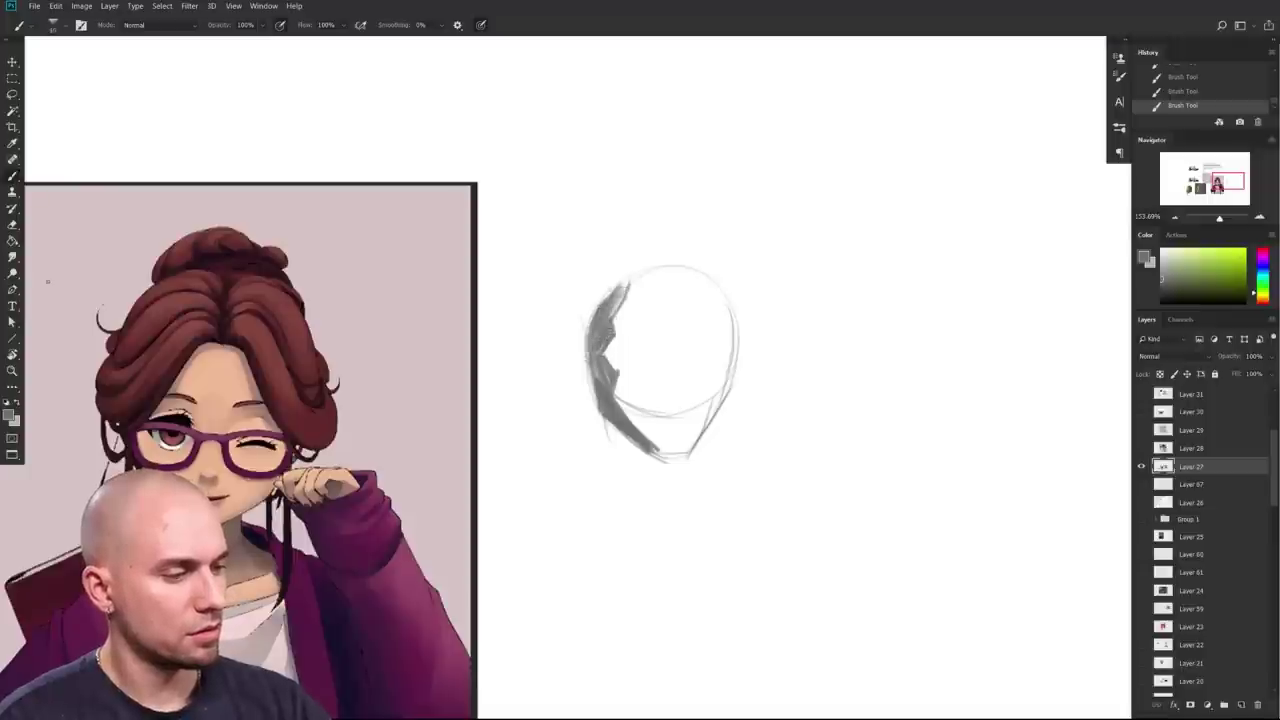
left_click_drag(686, 452, 708, 382)
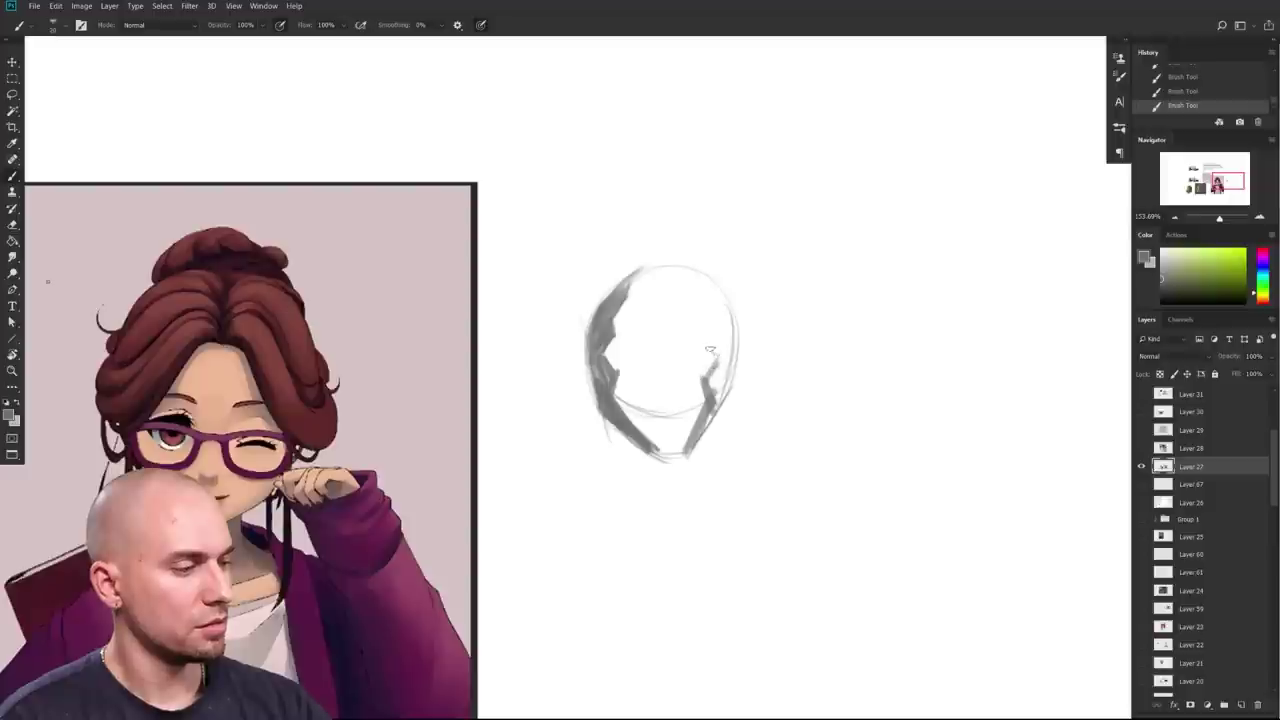
mouse_move(714, 318)
left_mouse_down()
mouse_move(686, 273)
mouse_move(721, 380)
mouse_move(728, 340)
mouse_move(710, 416)
left_mouse_up()
left_click_drag(630, 497, 640, 519)
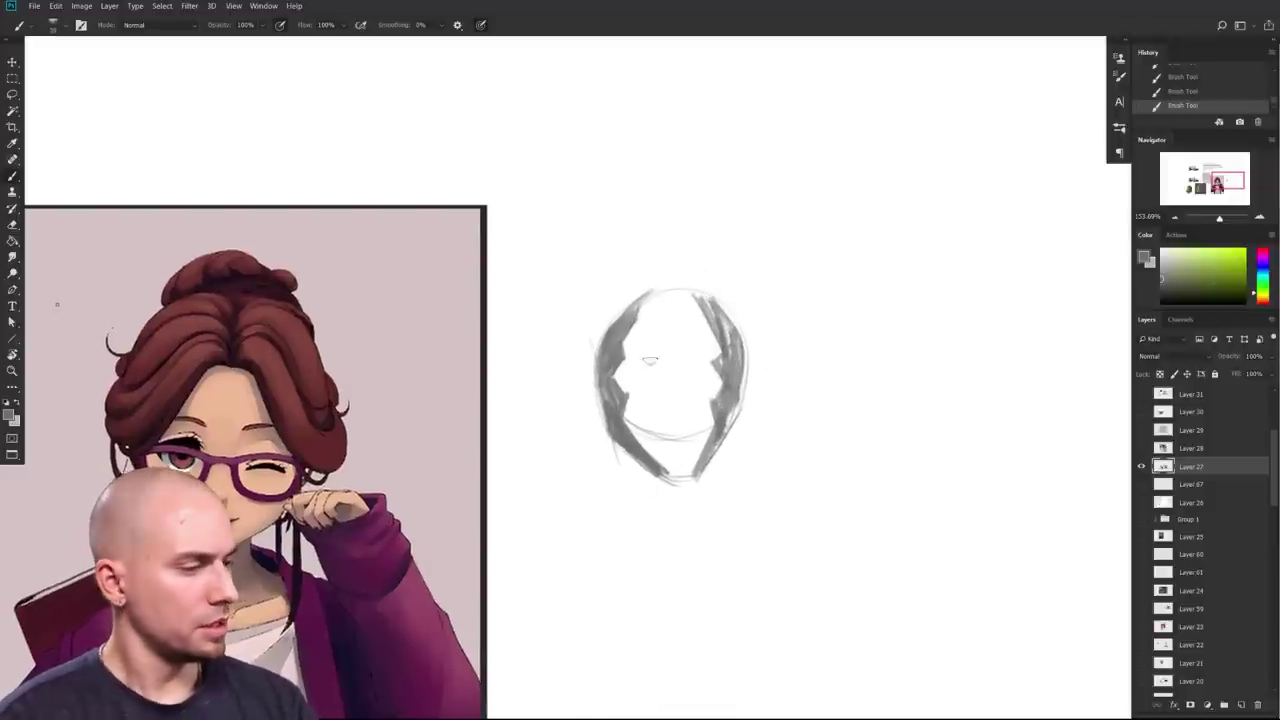
Step: Shade the lower forehead and the chin of the head sketch with soft light grey strokes, undoing unsuitable attempts
key("bracketright")
key("bracketright")
key("bracketright")
key("bracketright")
key("bracketright")
key("bracketright")
key("bracketright")
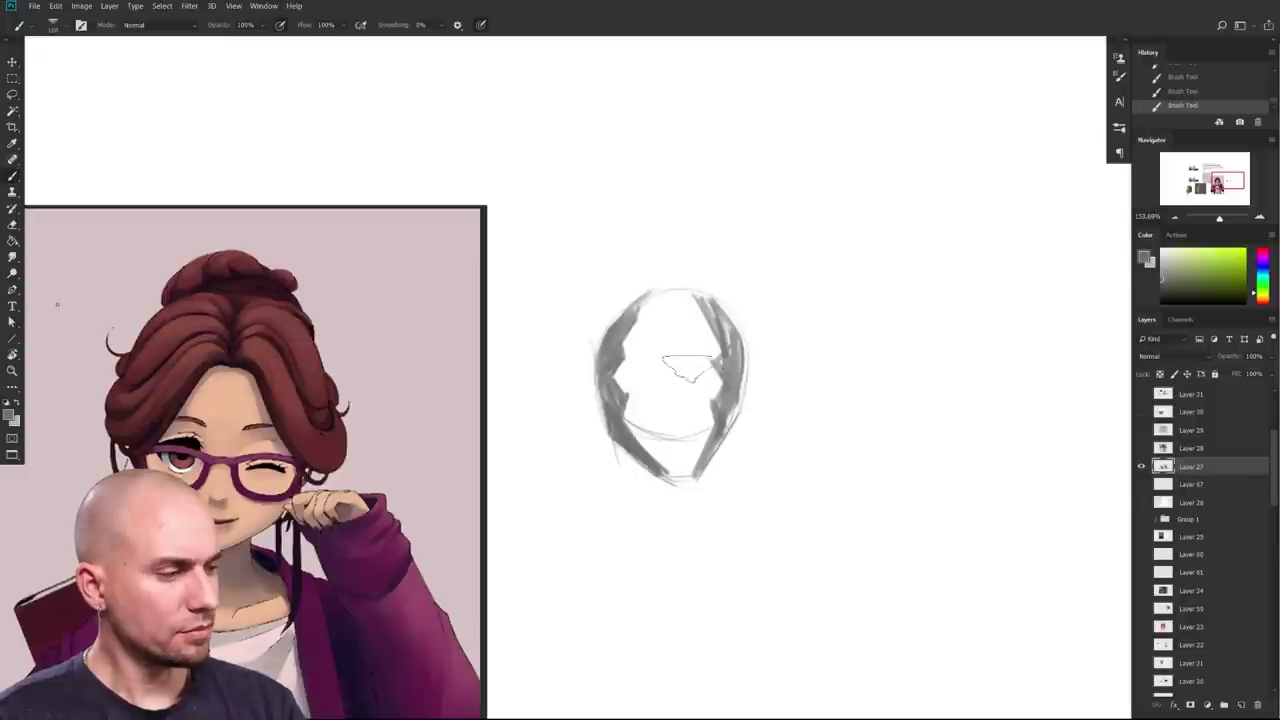
key("bracketright")
left_click_drag(666, 356, 716, 345)
key("ctrl+z")
key("bracketright")
key("bracketright")
key("bracketright")
mouse_move(700, 443)
left_mouse_down()
mouse_move(680, 418)
mouse_move(716, 426)
mouse_move(746, 460)
left_mouse_up()
key("ctrl+z")
key("bracketleft")
key("bracketleft")
key("bracketleft")
left_click(648, 437, "alt")
left_click_drag(676, 408, 724, 412)
Step: Draw simple oval eyes, a small nose underside and a mouth line on the head sketch with a small grey brush
left_click(724, 408, "alt")
key("bracketleft")
key("bracketleft")
key("bracketleft")
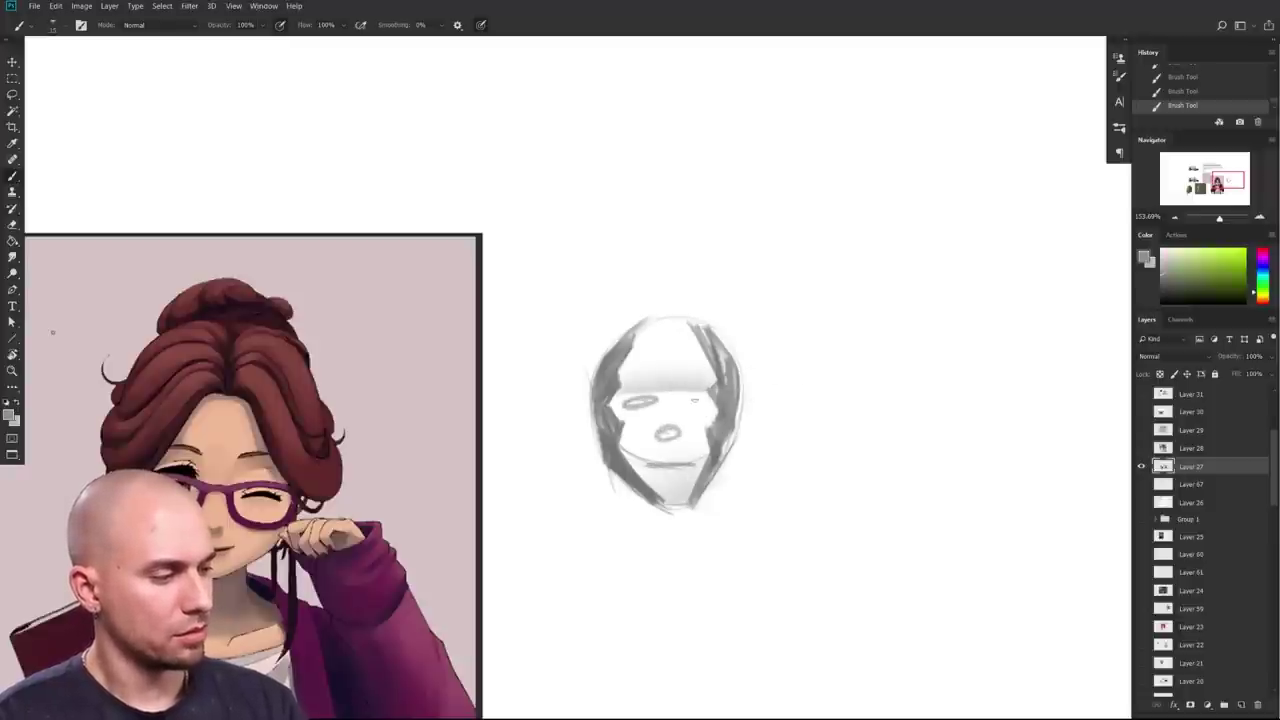
left_click_drag(806, 450, 777, 486)
mouse_move(728, 575)
left_mouse_down()
mouse_move(774, 545)
mouse_move(743, 585)
left_mouse_up()
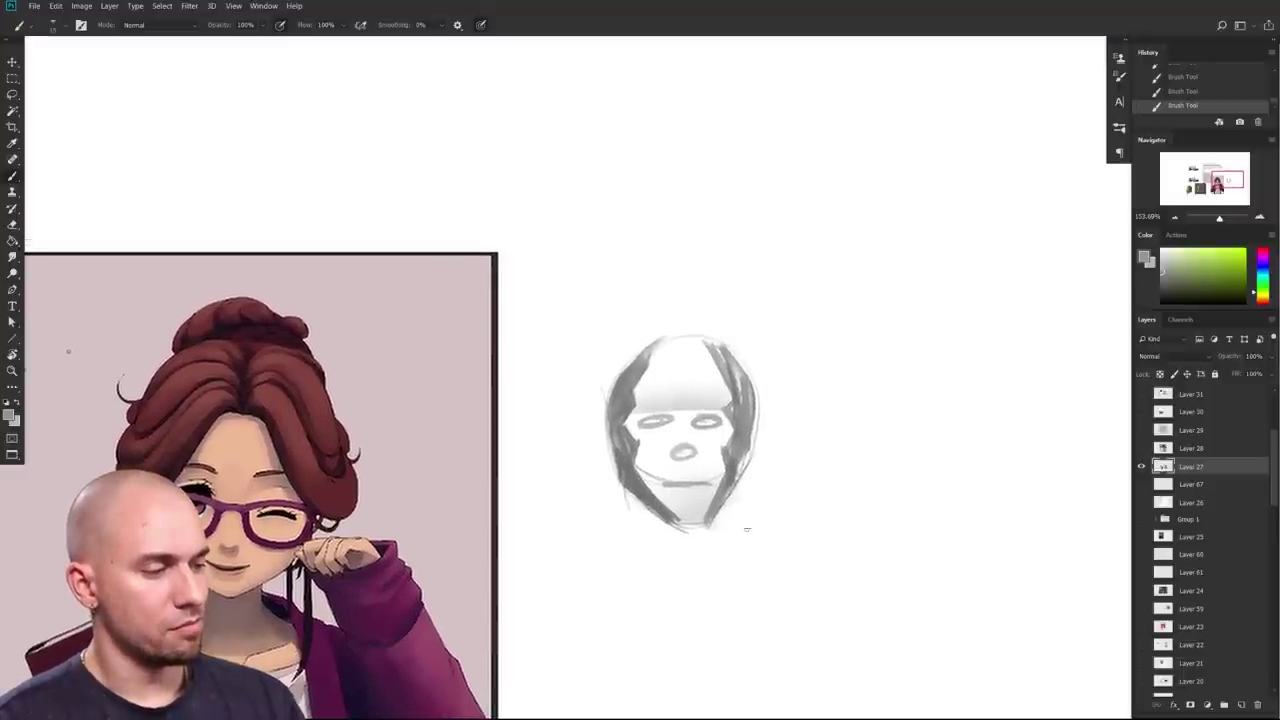
Step: Darken the recessed eye-socket band under the brow of the head sketch with soft grey shading
key("x")
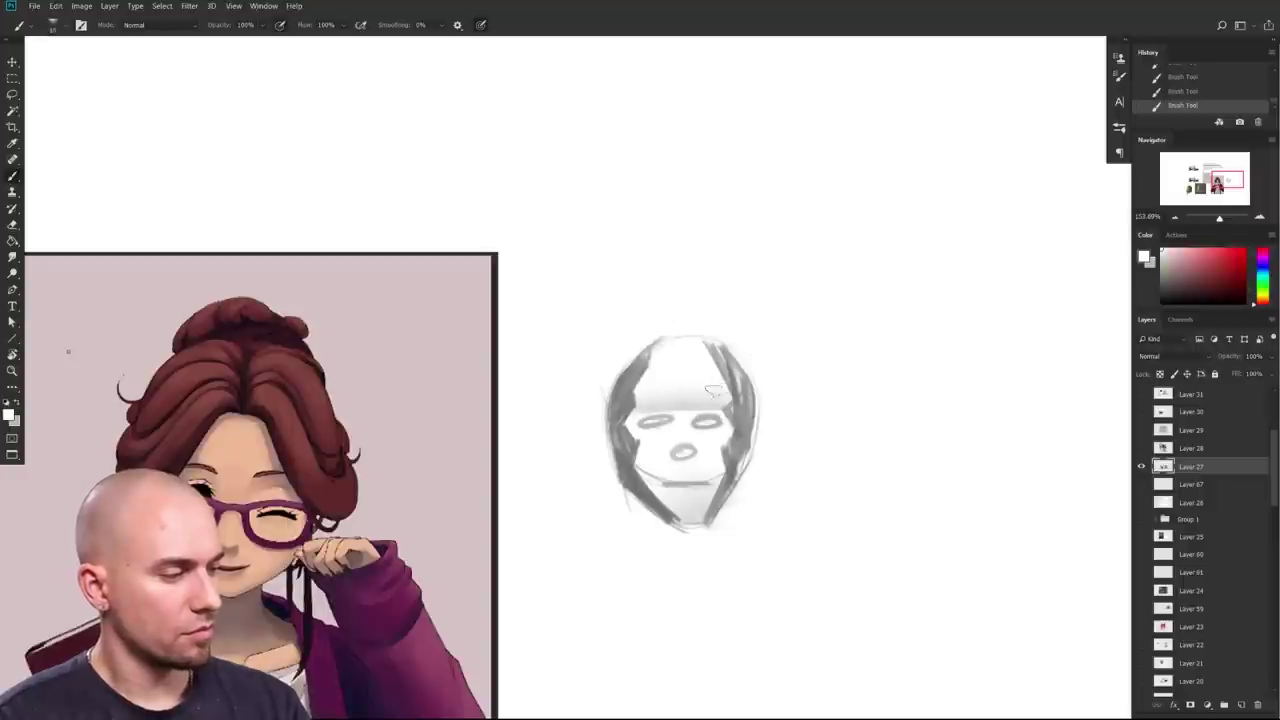
key("x")
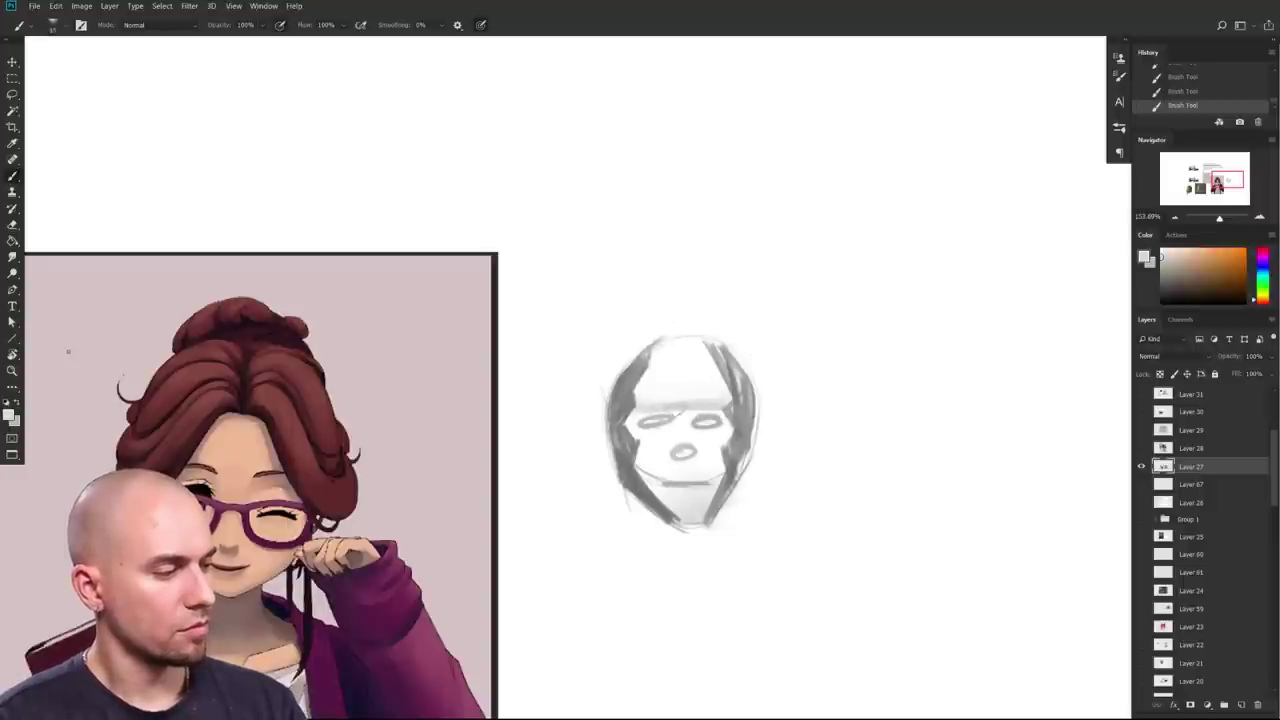
key("x")
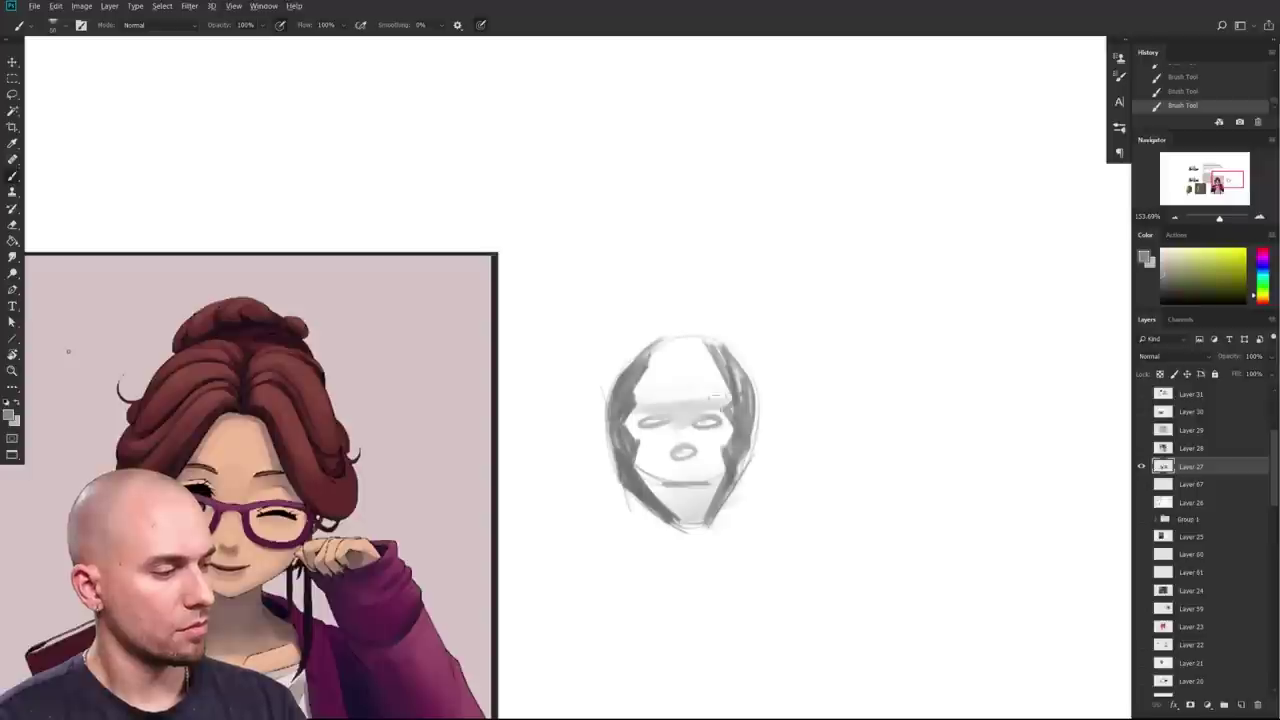
key("bracketright")
key("bracketright")
key("bracketright")
mouse_move(708, 416)
left_mouse_down()
mouse_move(652, 416)
mouse_move(720, 382)
left_mouse_up()
key("ctrl+z")
key("bracketright")
key("bracketright")
left_click_drag(773, 482, 775, 460)
key("bracketleft")
key("bracketleft")
Step: Compare the face-plane sketch with the girl's painted face, and sample the sketch's side-plane grey for a smaller brush
left_click_drag(775, 550, 960, 555)
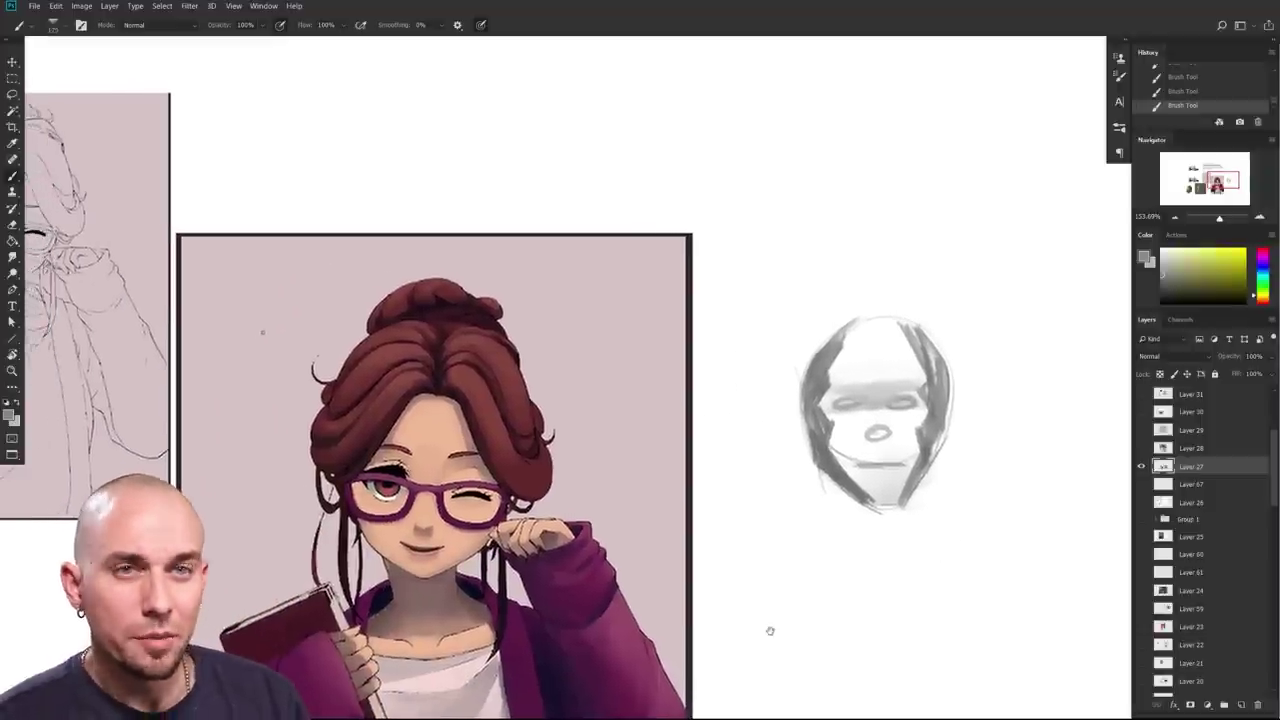
left_click_drag(792, 606, 888, 574)
left_click_drag(968, 372, 941, 403)
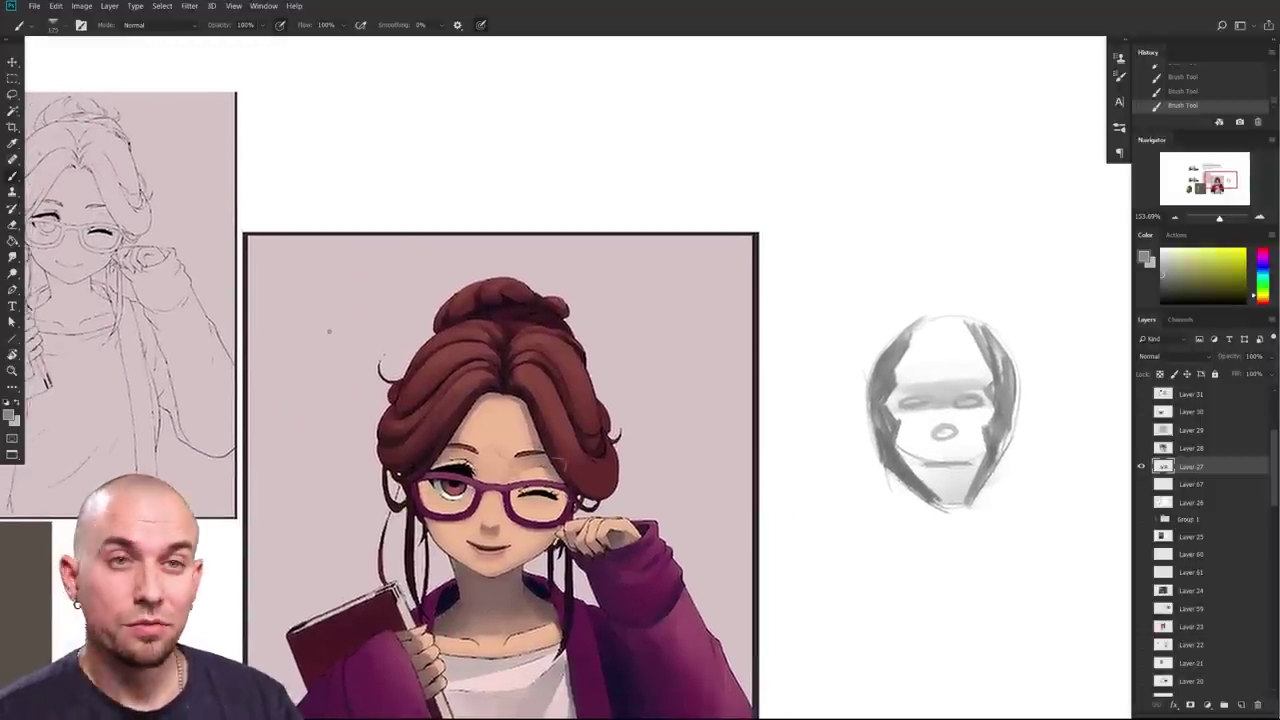
left_click_drag(541, 524, 544, 514)
left_click_drag(946, 534, 961, 529)
key("bracketleft")
key("bracketleft")
key("bracketleft")
key("bracketleft")
key("bracketleft")
key("bracketleft")
key("bracketleft")
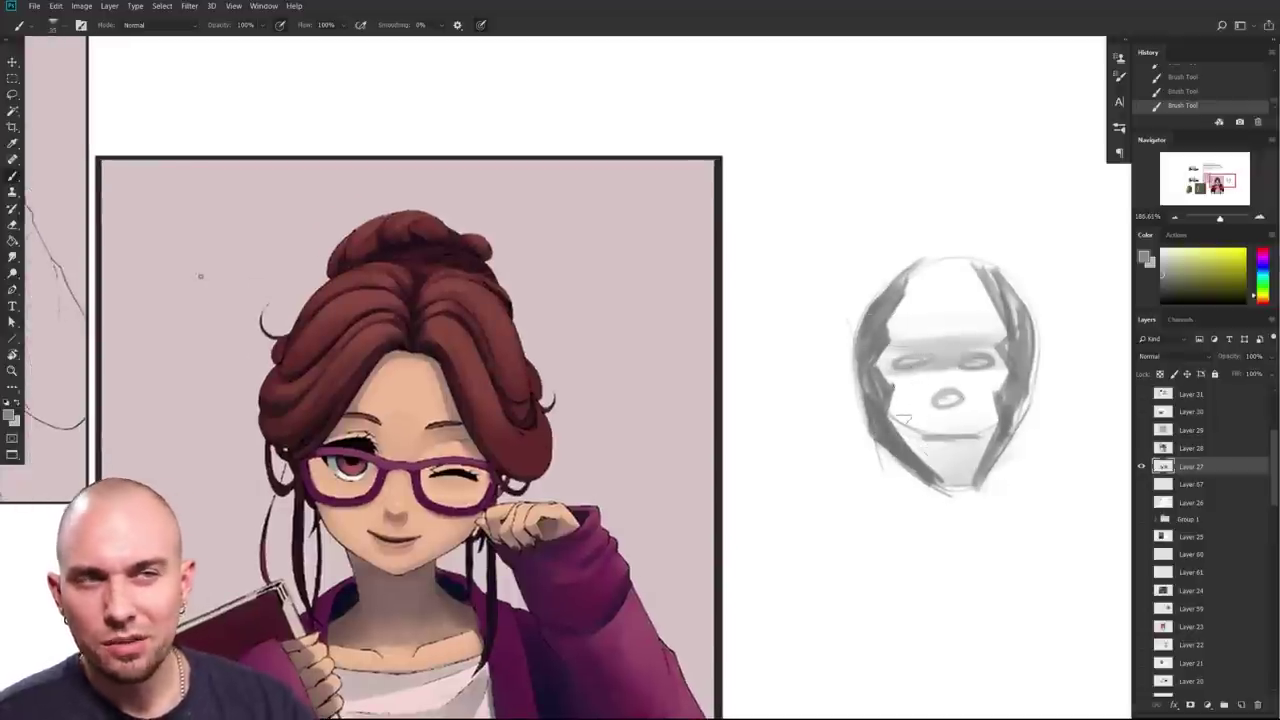
key("bracketleft")
left_click(884, 395, "alt")
Step: Try blending the head sketch's side planes with the Smudge tool, and undo the smudging
left_click_drag(200, 276, 223, 258)
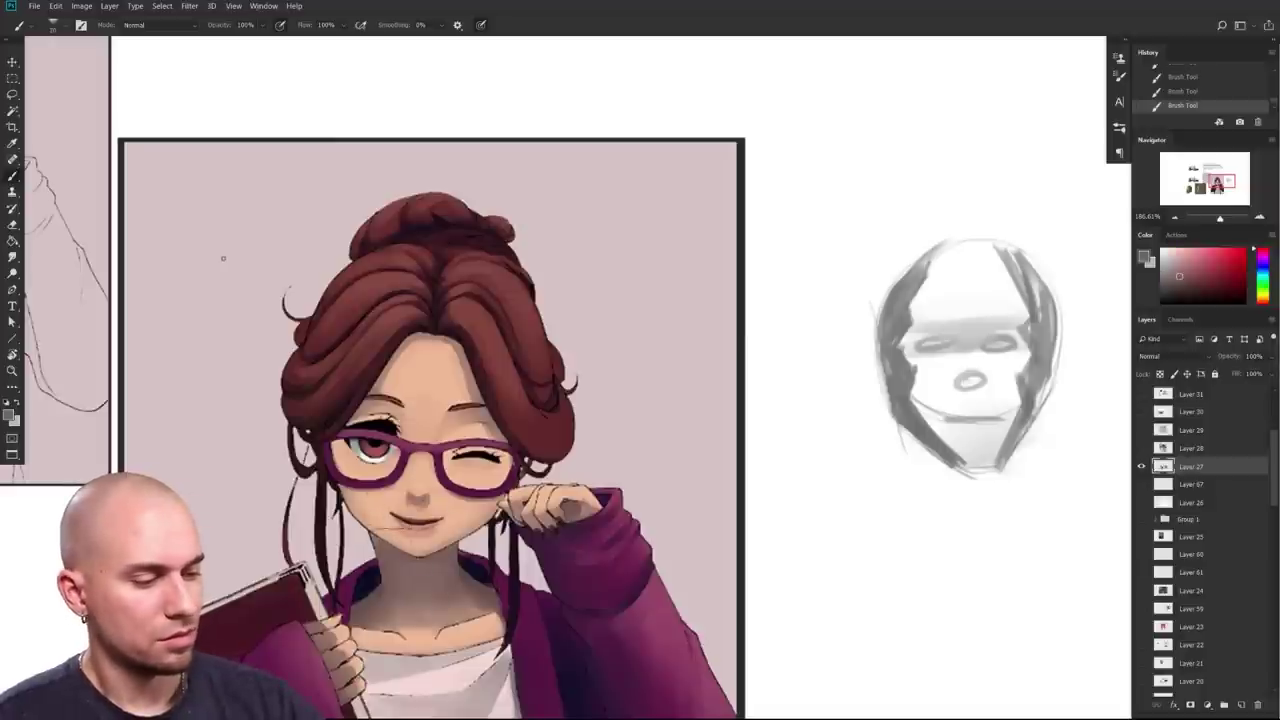
mouse_move(922, 388)
left_mouse_down()
mouse_move(850, 428)
mouse_move(840, 378)
mouse_move(870, 451)
mouse_move(842, 391)
mouse_move(874, 445)
mouse_move(844, 398)
mouse_move(842, 371)
mouse_move(856, 393)
mouse_move(876, 393)
mouse_move(839, 335)
mouse_move(867, 294)
left_mouse_up()
key("r")
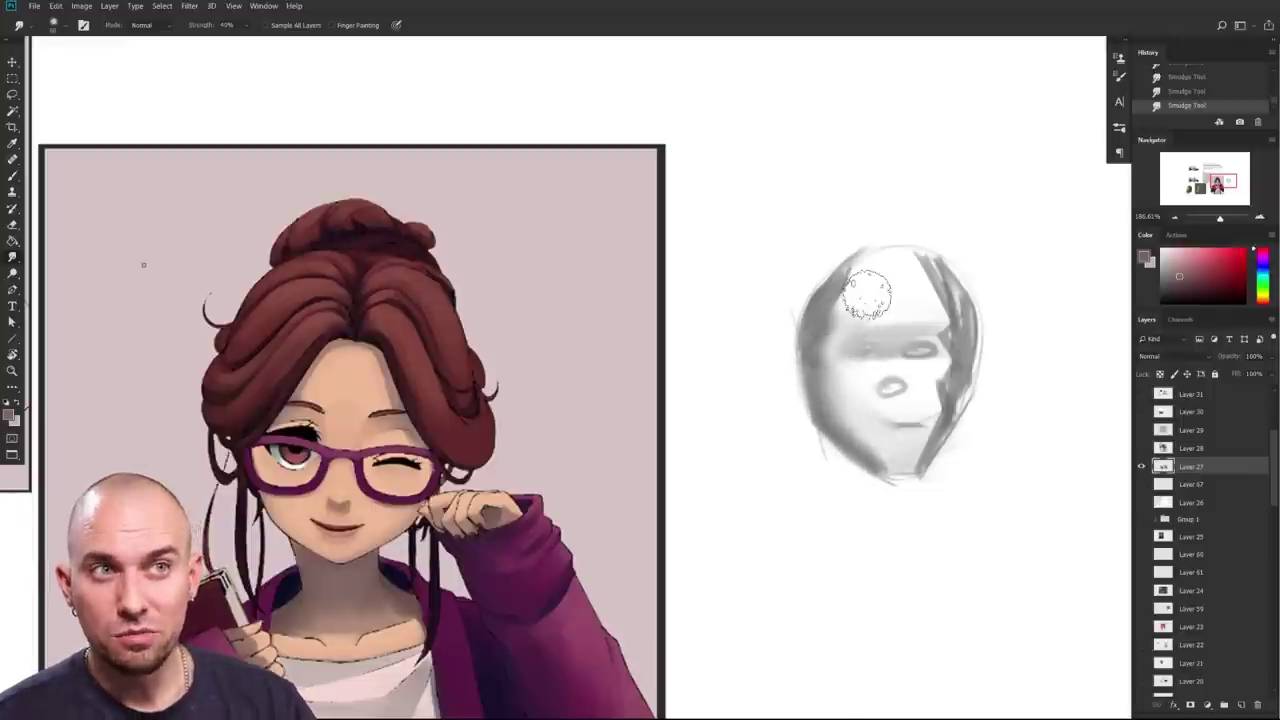
key("ctrl+alt+z")
key("ctrl+alt+z")
key("ctrl+alt+z")
key("ctrl+alt+z")
Step: Shade the girl's brow and eye sockets above the glasses with a muted skin tone, undoing unsuitable strokes
mouse_move(528, 604)
left_mouse_down()
mouse_move(726, 607)
mouse_move(638, 637)
left_mouse_up()
key("b")
left_click(463, 464, "alt")
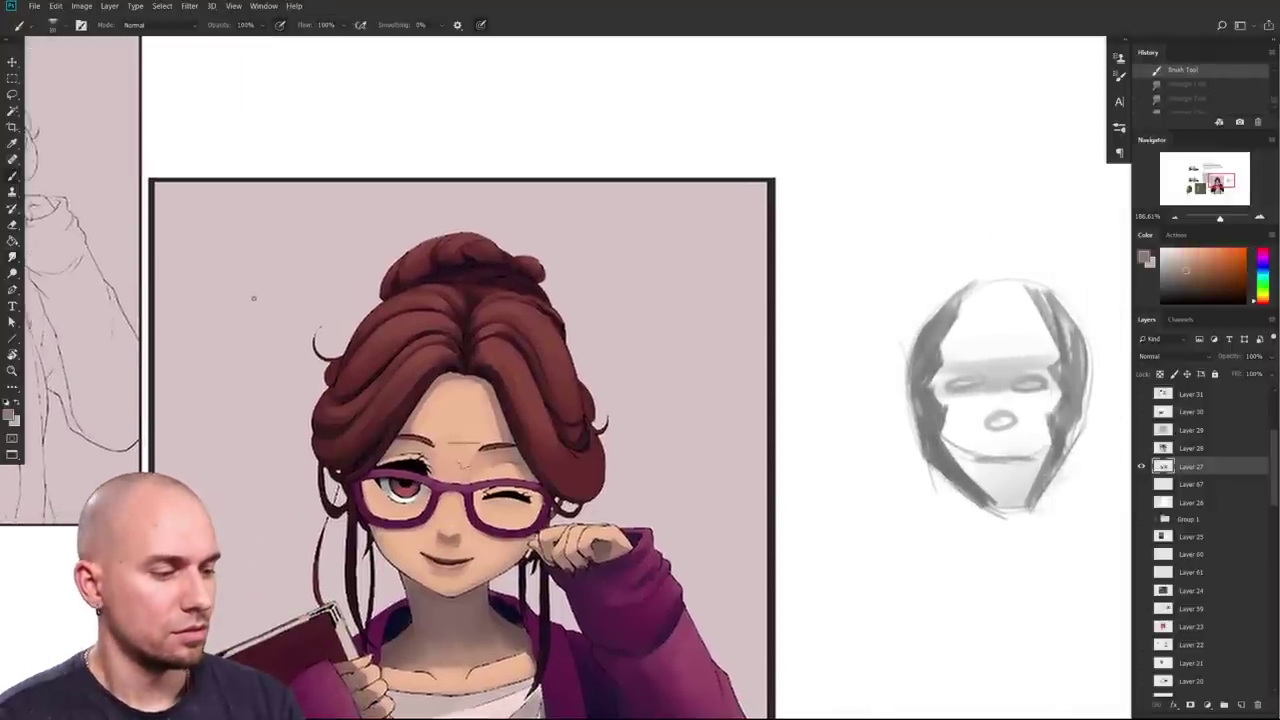
left_click_drag(253, 298, 462, 295)
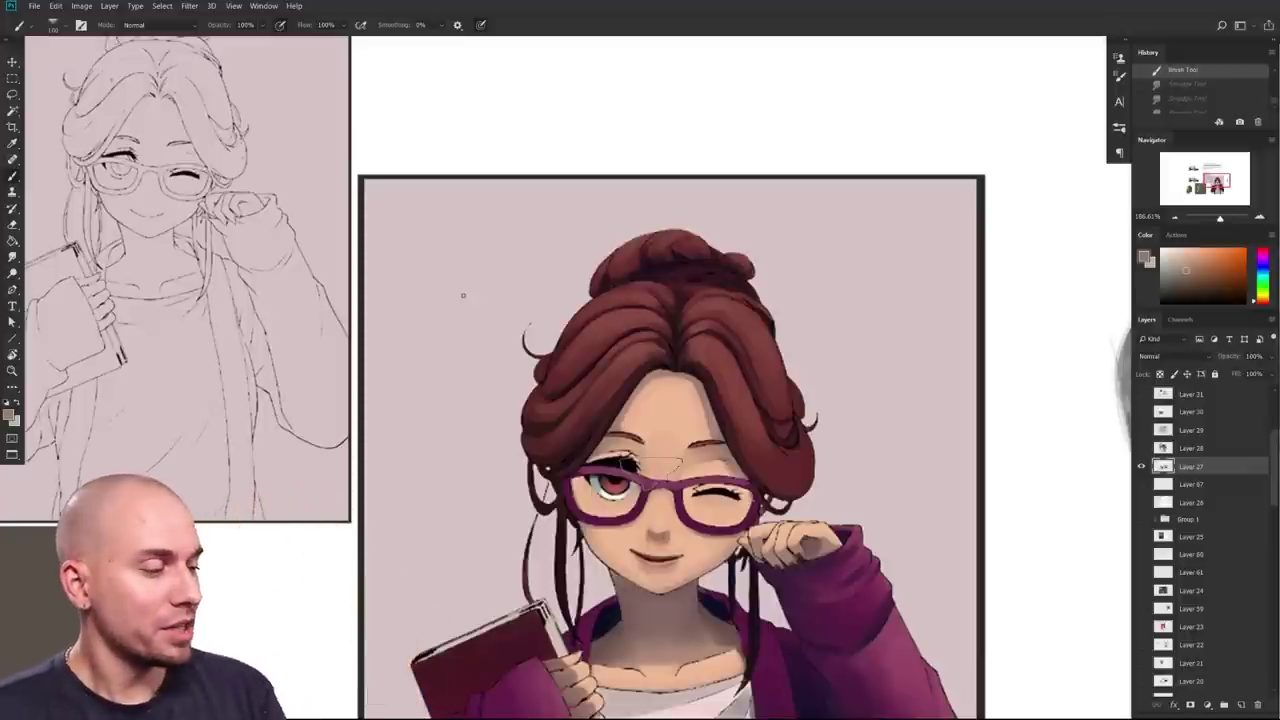
key("]")
mouse_move(664, 449)
left_mouse_down()
mouse_move(674, 445)
mouse_move(672, 466)
left_mouse_up()
key("ctrl+z")
left_click(712, 452, "alt")
key("ctrl+z")
key("bracketleft")
key("bracketleft")
left_click_drag(463, 295, 311, 284)
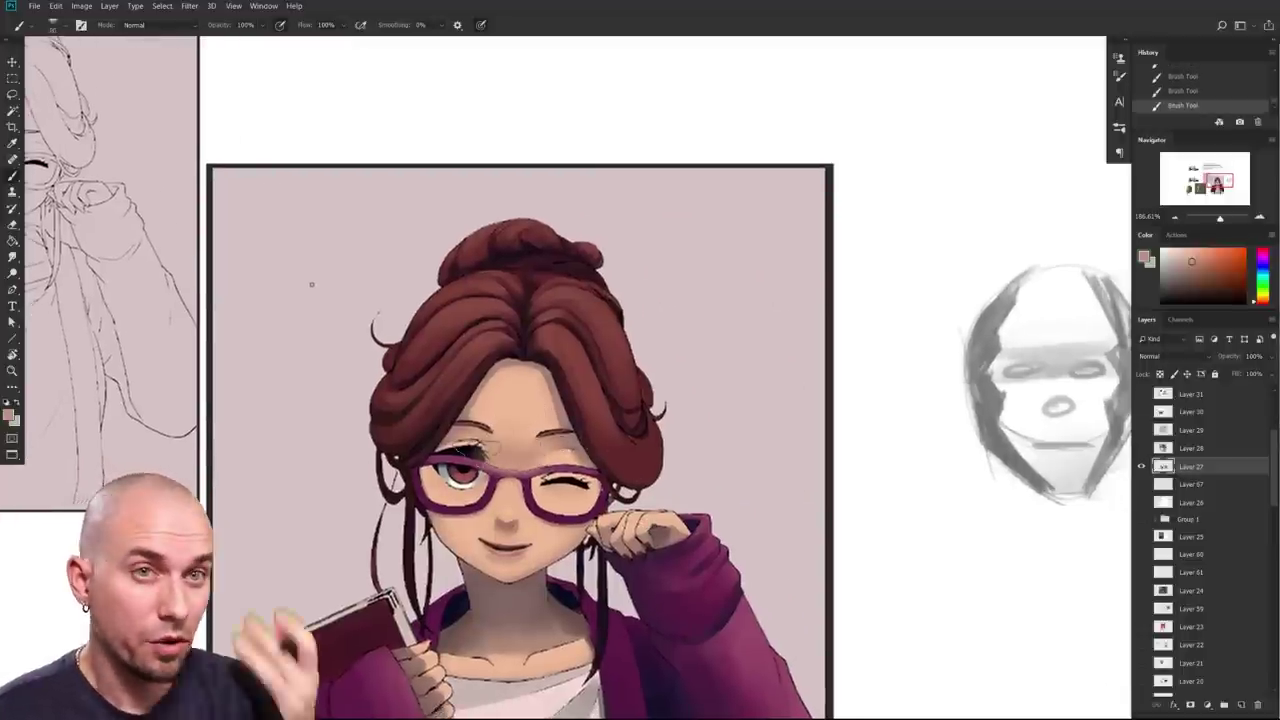
Step: Paint soft skin shadows on the side planes of the girl's face, around the cheeks, jaw and temples
left_click_drag(311, 284, 313, 251)
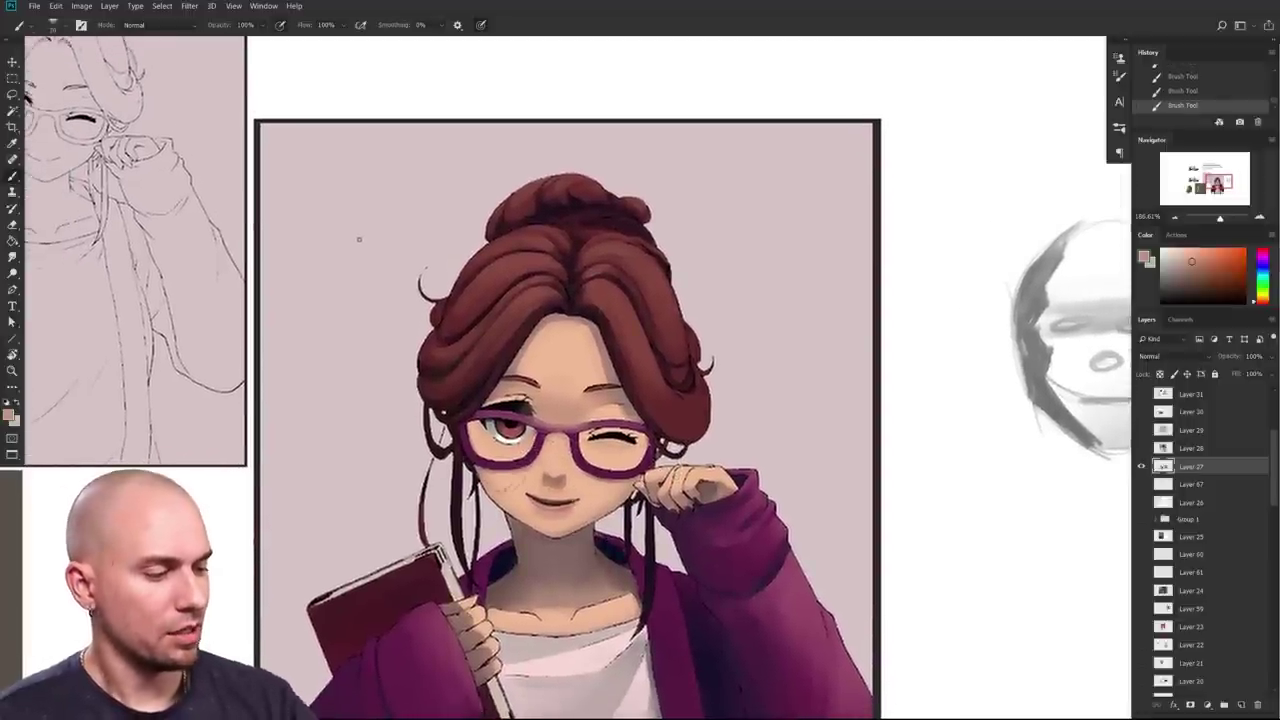
left_click_drag(359, 239, 175, 258)
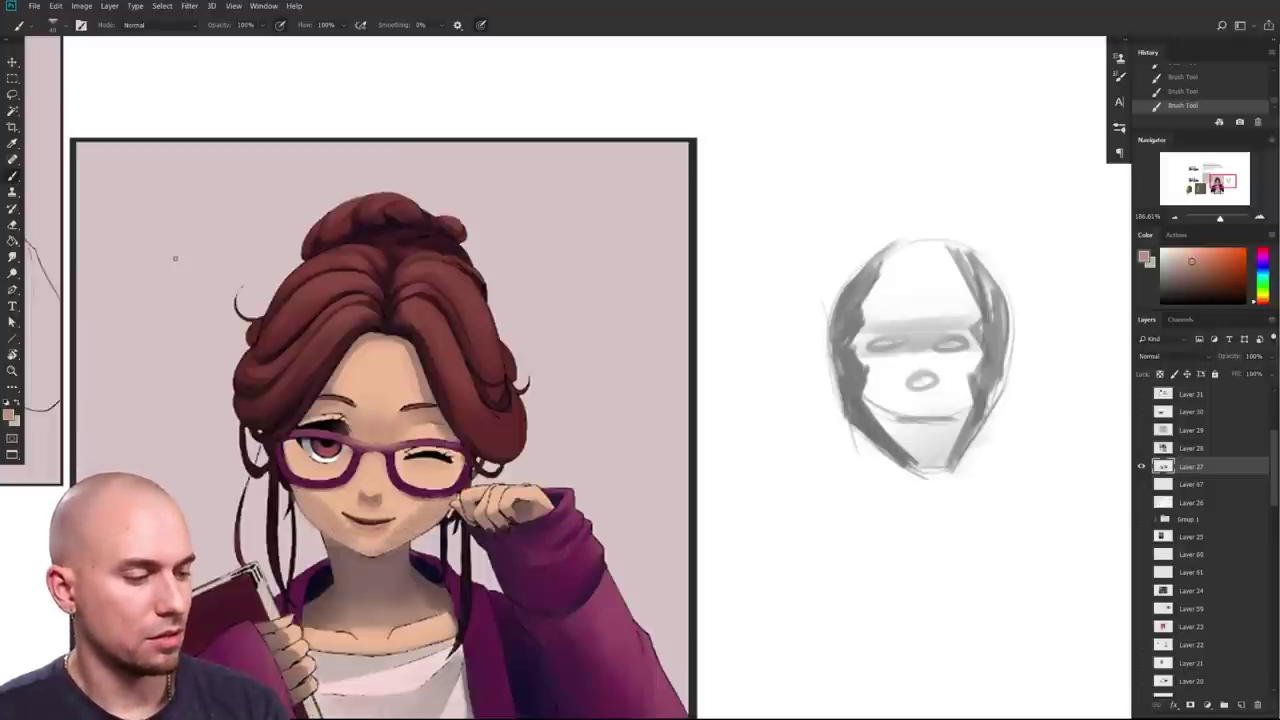
left_click_drag(175, 258, 246, 301)
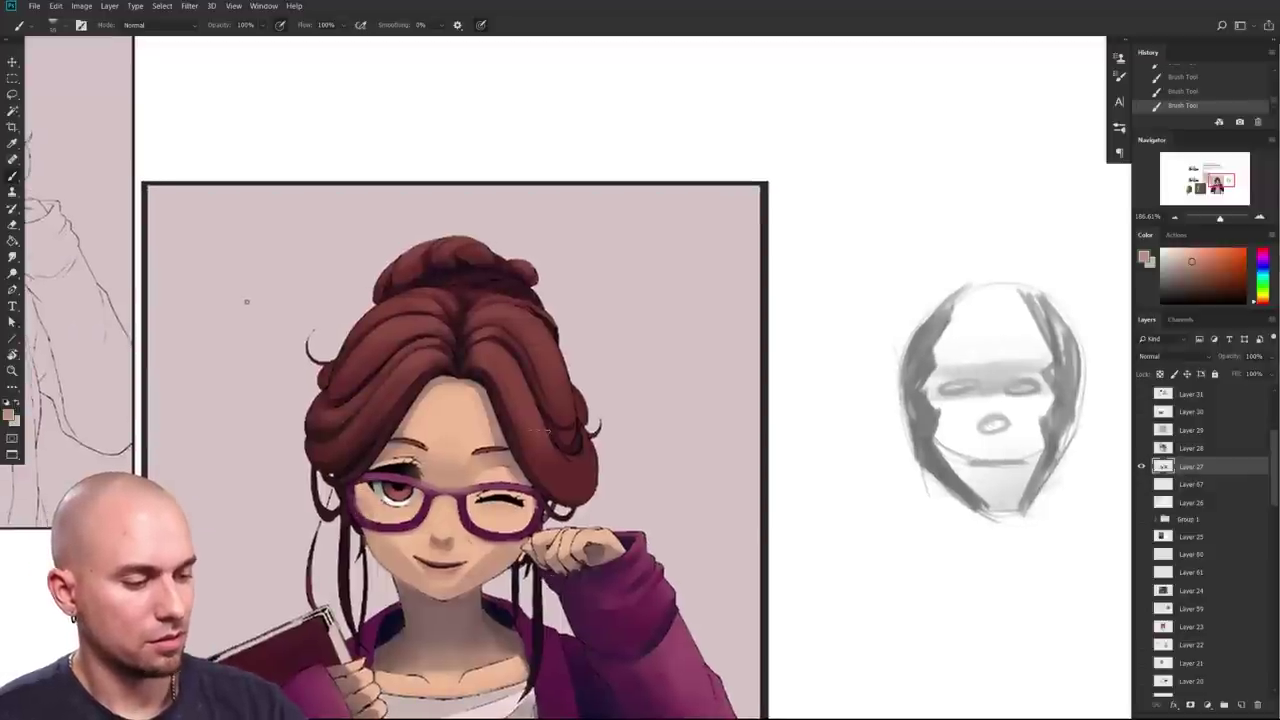
left_click_drag(246, 301, 282, 201)
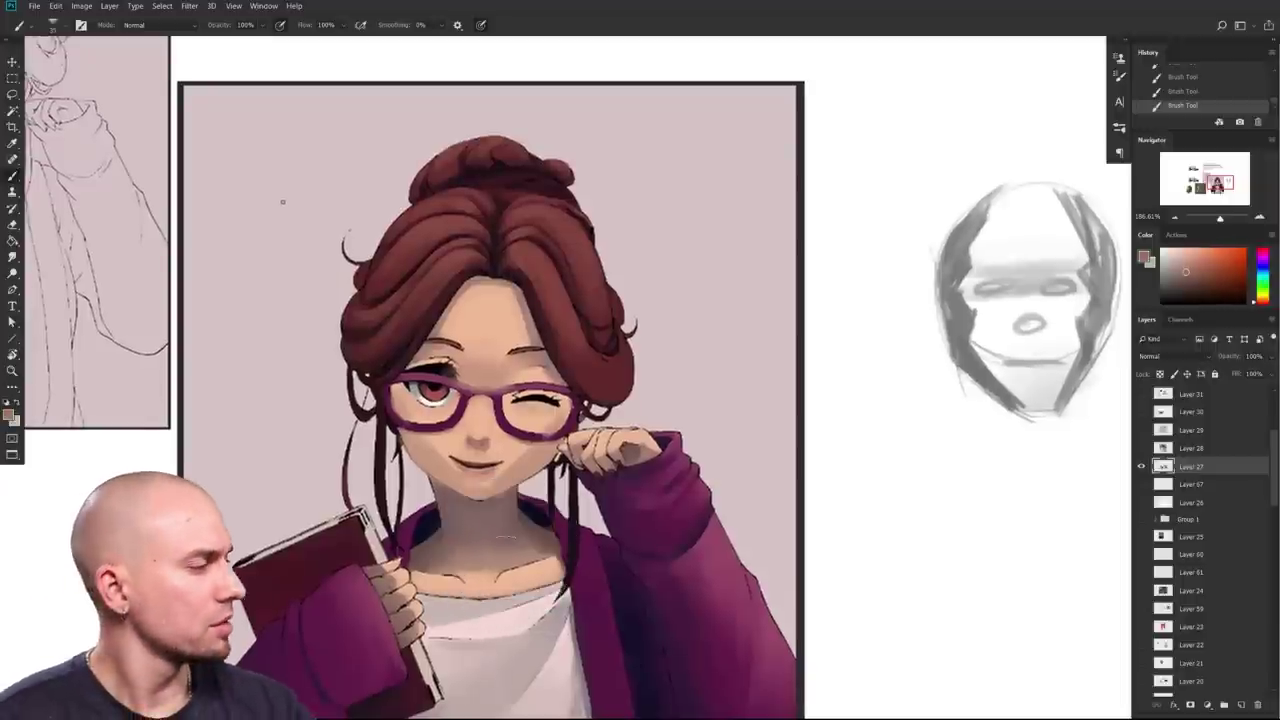
Step: Paint a redder skin tone over the shadow on the girl's neck with a larger brush and smudge it smooth
left_click(1200, 262)
key("bracketright")
key("bracketright")
key("bracketright")
key("bracketright")
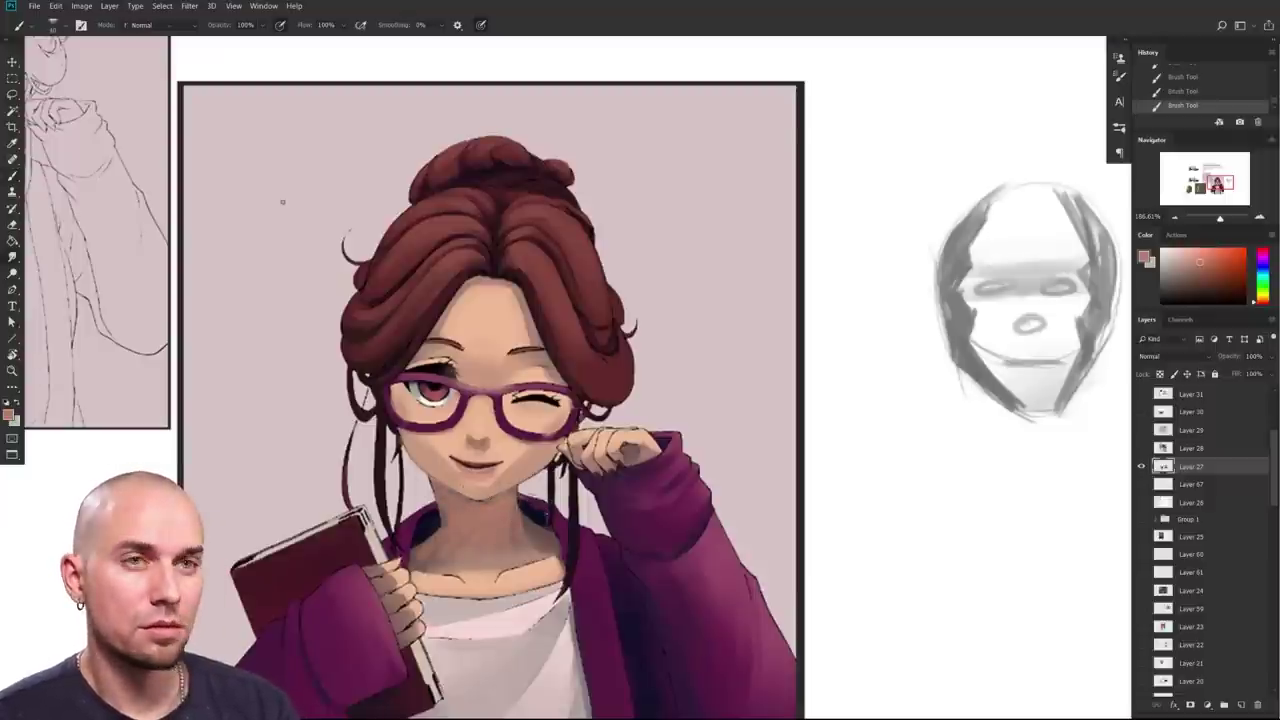
key("r")
left_click_drag(533, 506, 524, 518)
Step: Refine the shading along the girl's lower cheek and chin with a smaller brush
key("b")
key("[")
left_click_drag(527, 469, 517, 479)
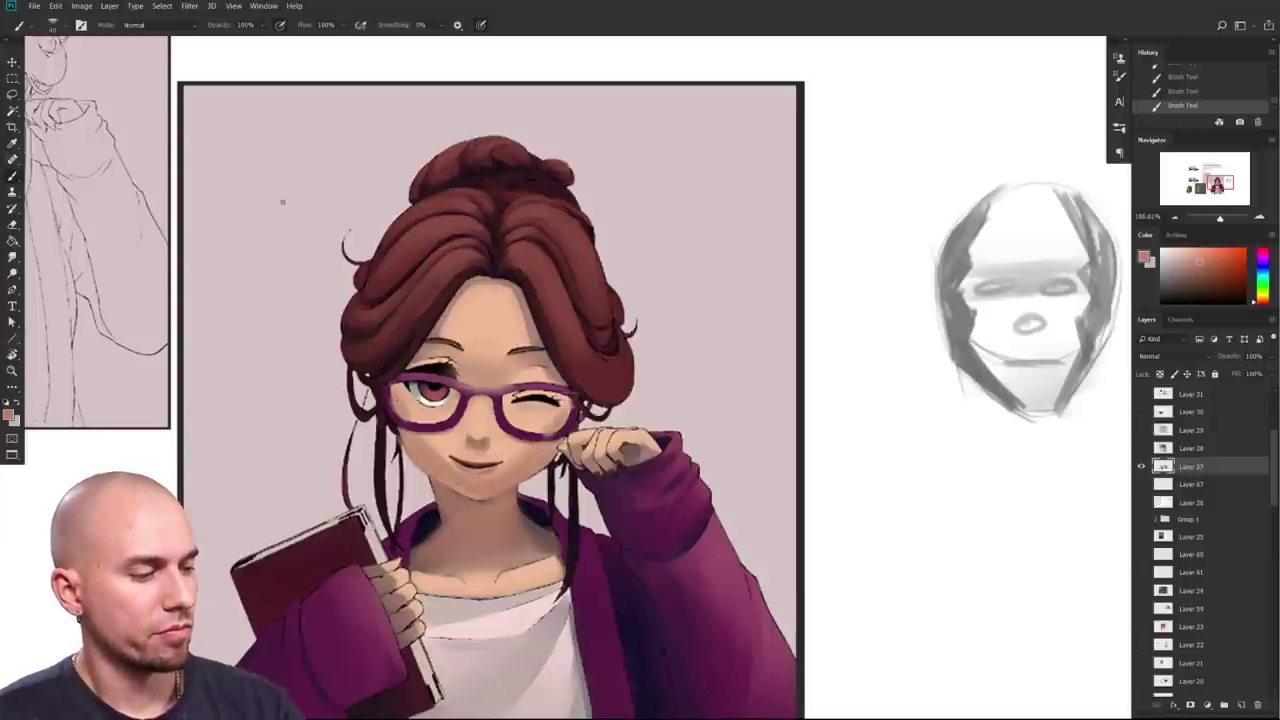
mouse_move(282, 202)
left_mouse_down()
mouse_move(317, 191)
mouse_move(320, 220)
left_mouse_up()
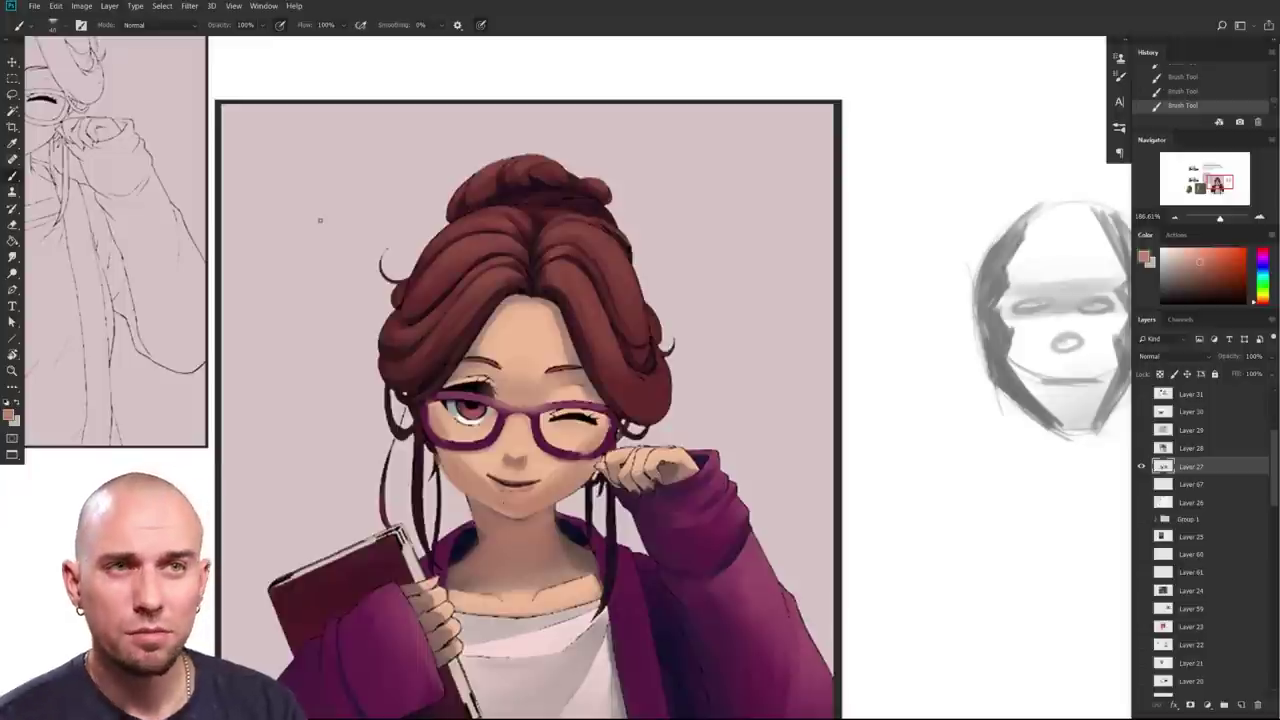
Step: Undo the last strokes and smudge the shading along the girl's cheek and chin into a softer blend
key("e")
key("ctrl+alt+z")
key("ctrl+alt+z")
key("r")
key("d")
key("[")
key("[")
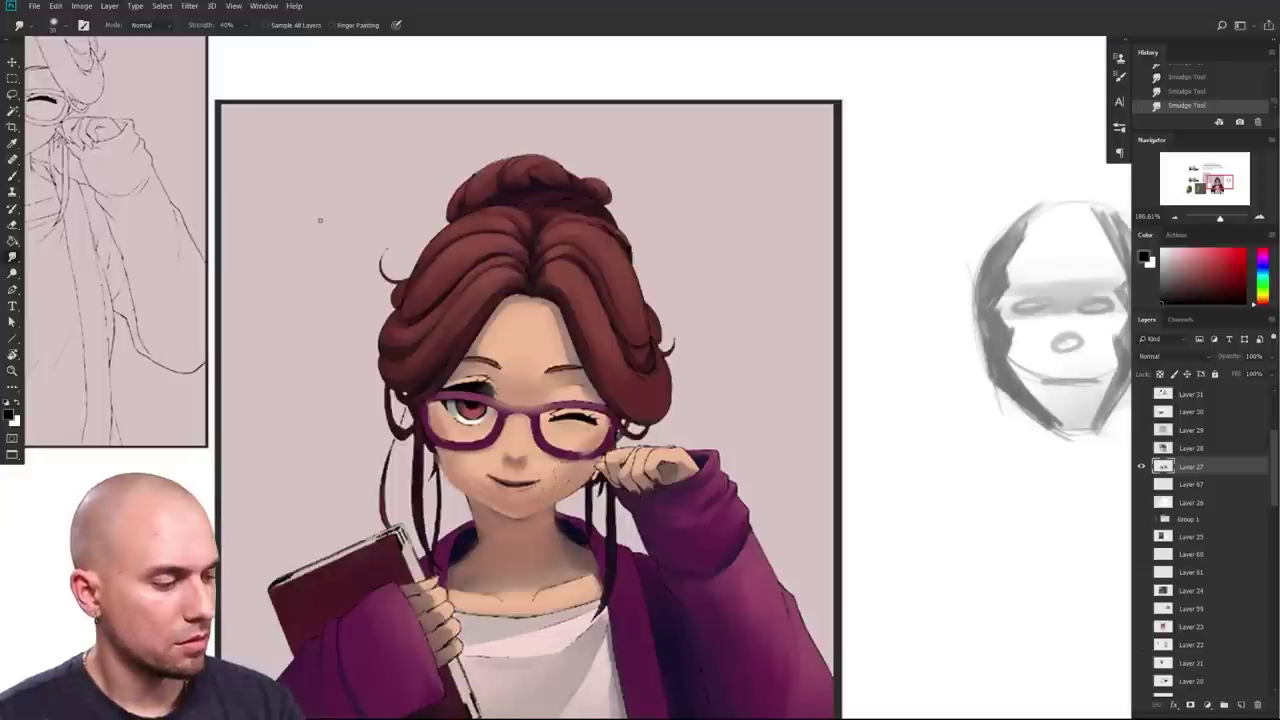
Step: Paint a lighter sampled skin tone onto the girl's chin below the mouth
key("b")
left_click(542, 472, "alt")
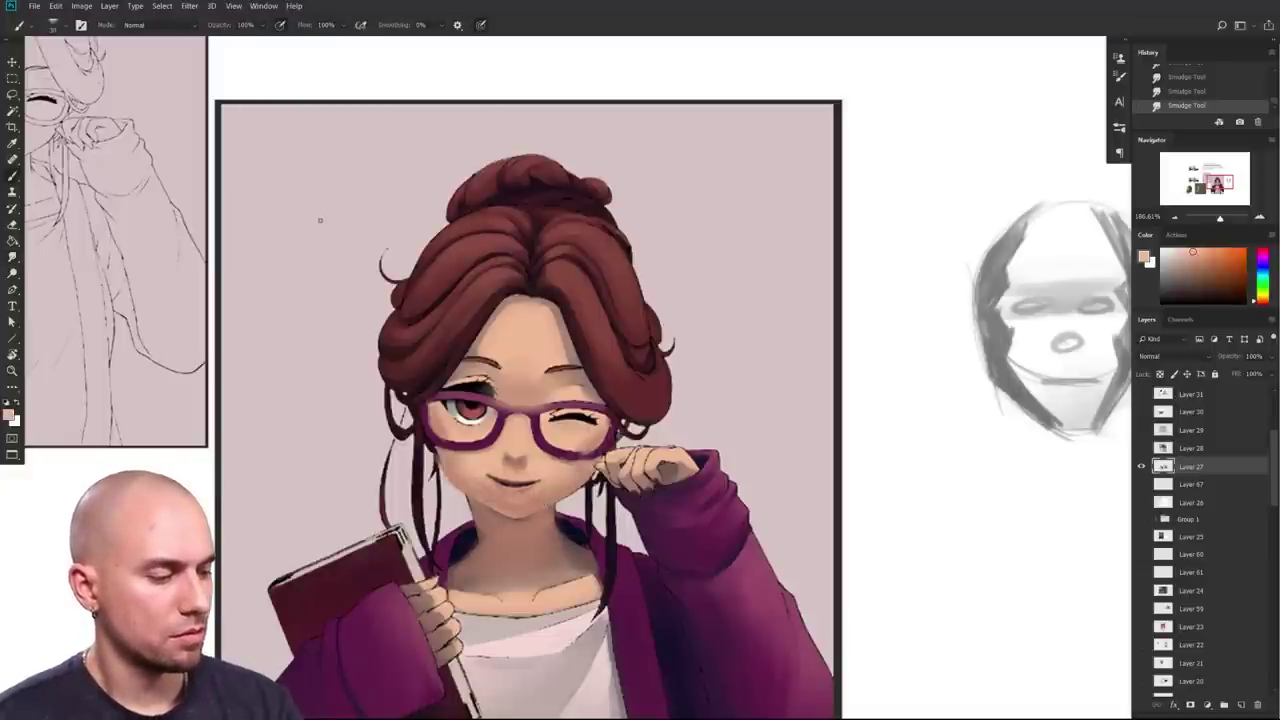
left_click_drag(510, 498, 525, 502)
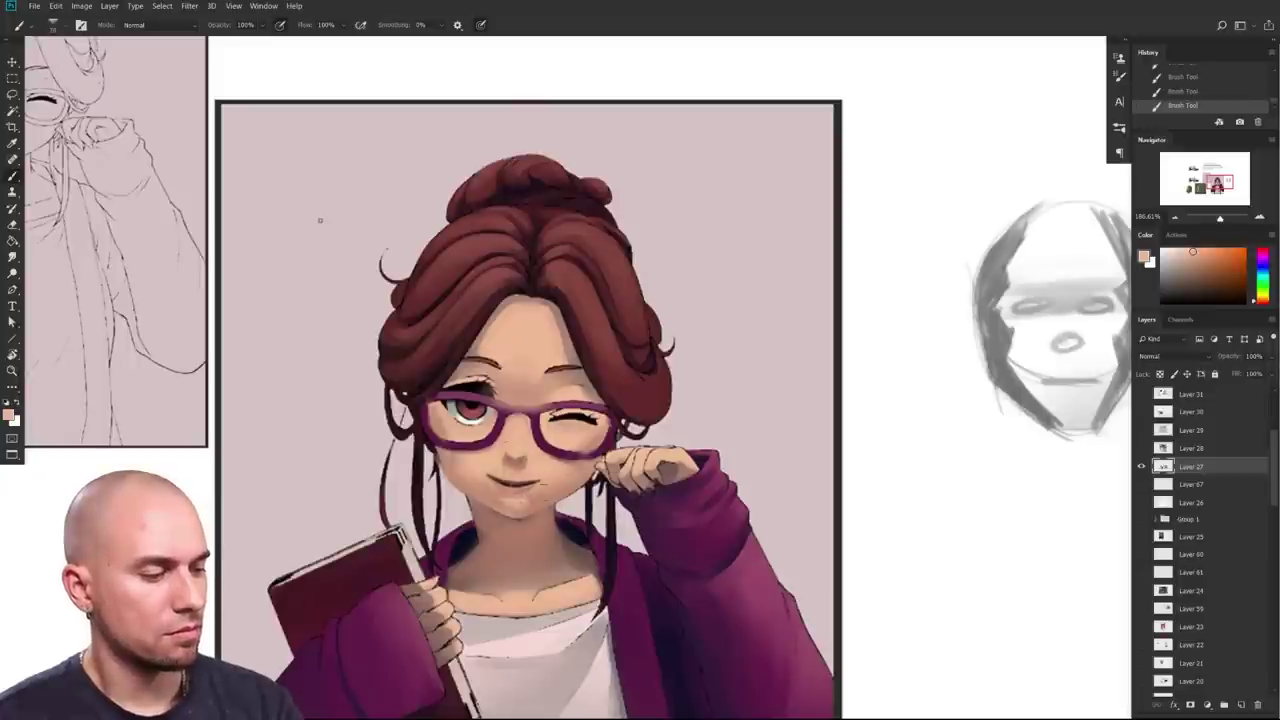
Step: Compare the shading on the girl's face with the facial planes of the grey head sketch
mouse_move(714, 511)
left_mouse_down()
mouse_move(685, 512)
mouse_move(697, 514)
left_mouse_up()
left_click_drag(697, 514, 623, 537)
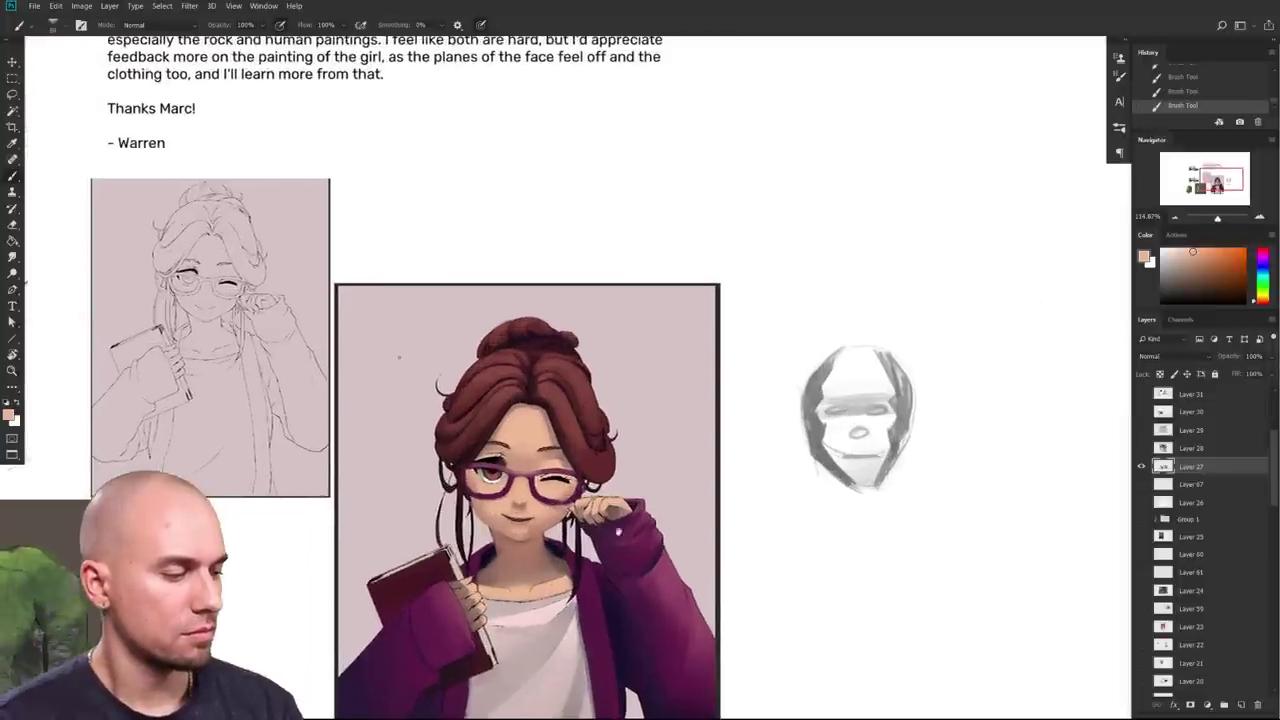
scroll(399, 356, "up", 3)
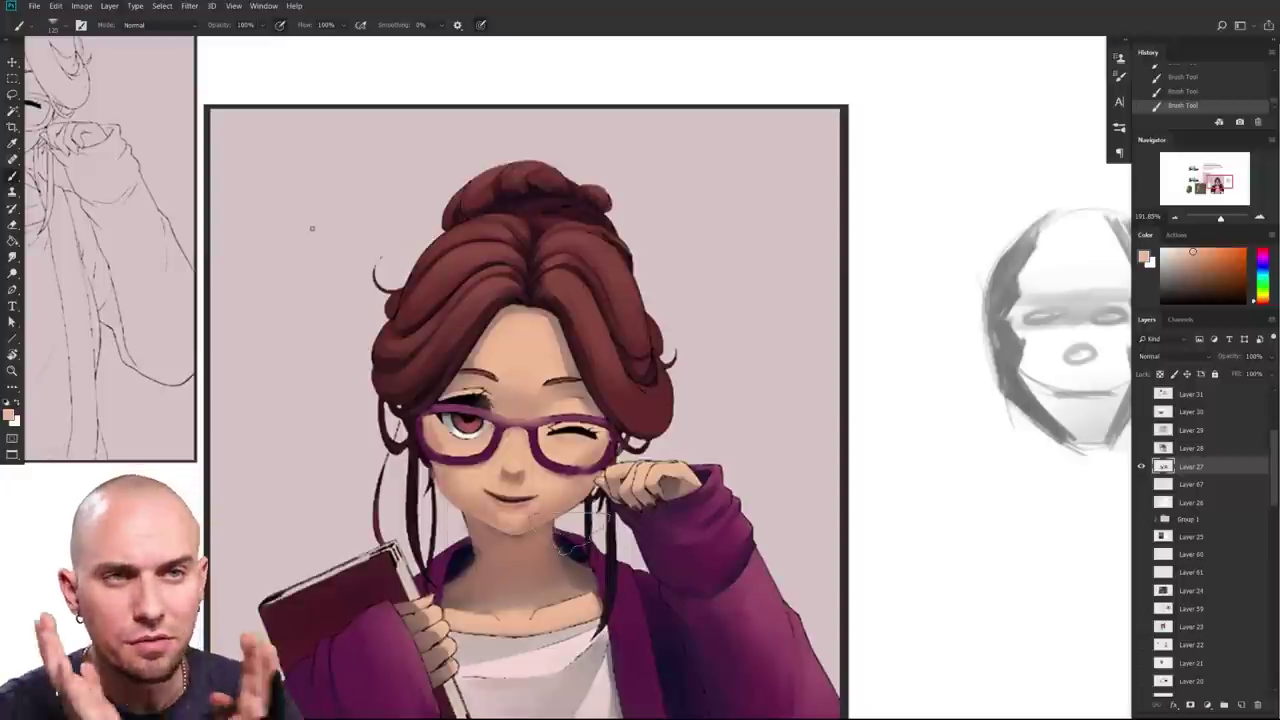
left_click_drag(311, 228, 377, 244)
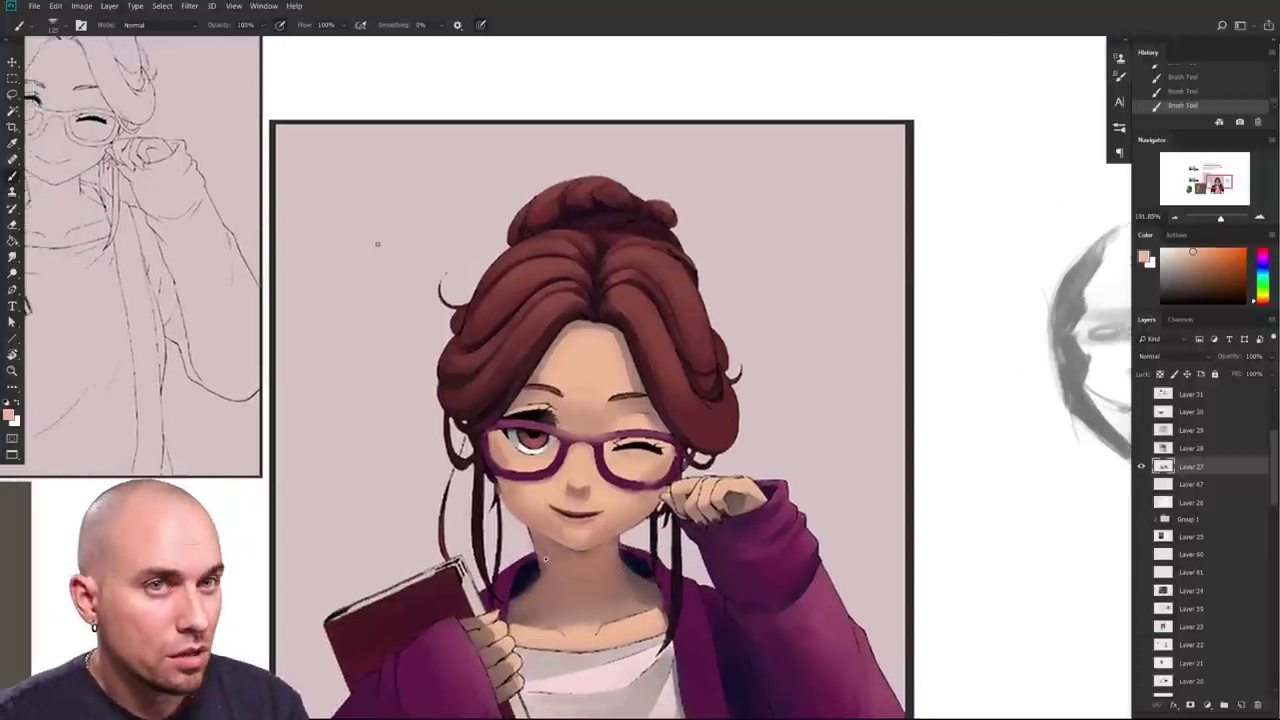
scroll(377, 244, "up", 3)
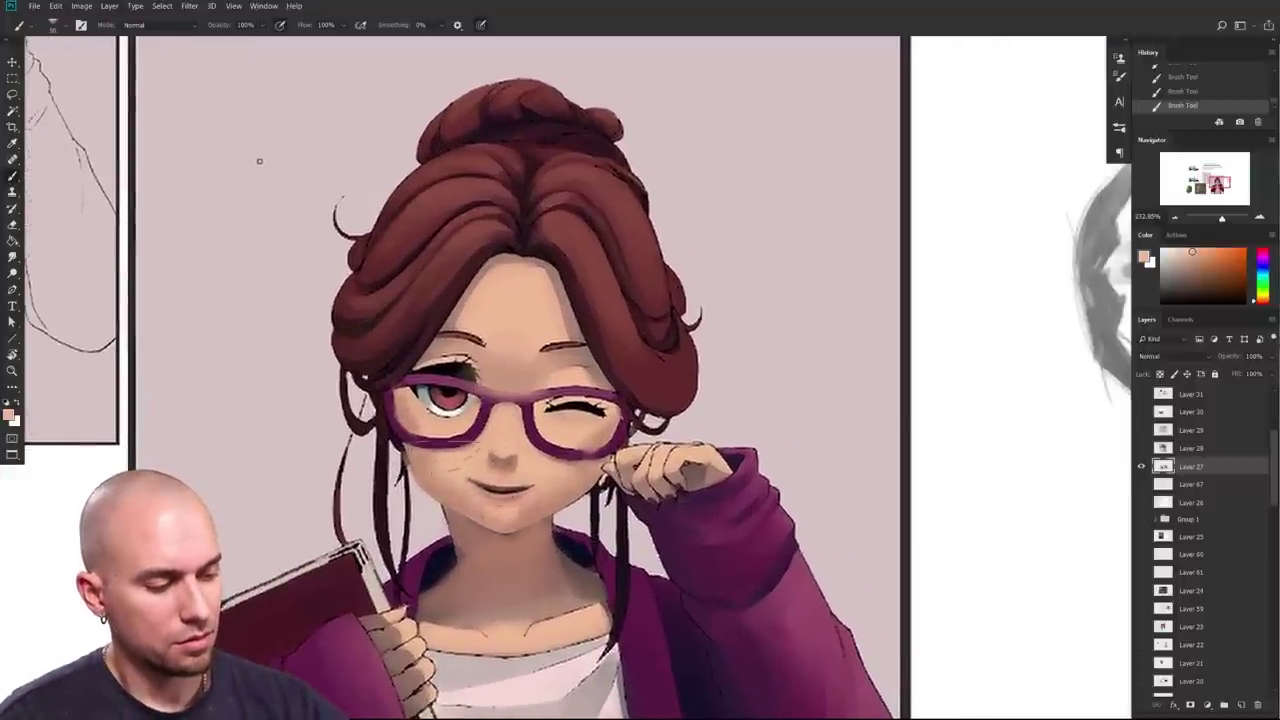
left_click_drag(720, 420, 425, 444)
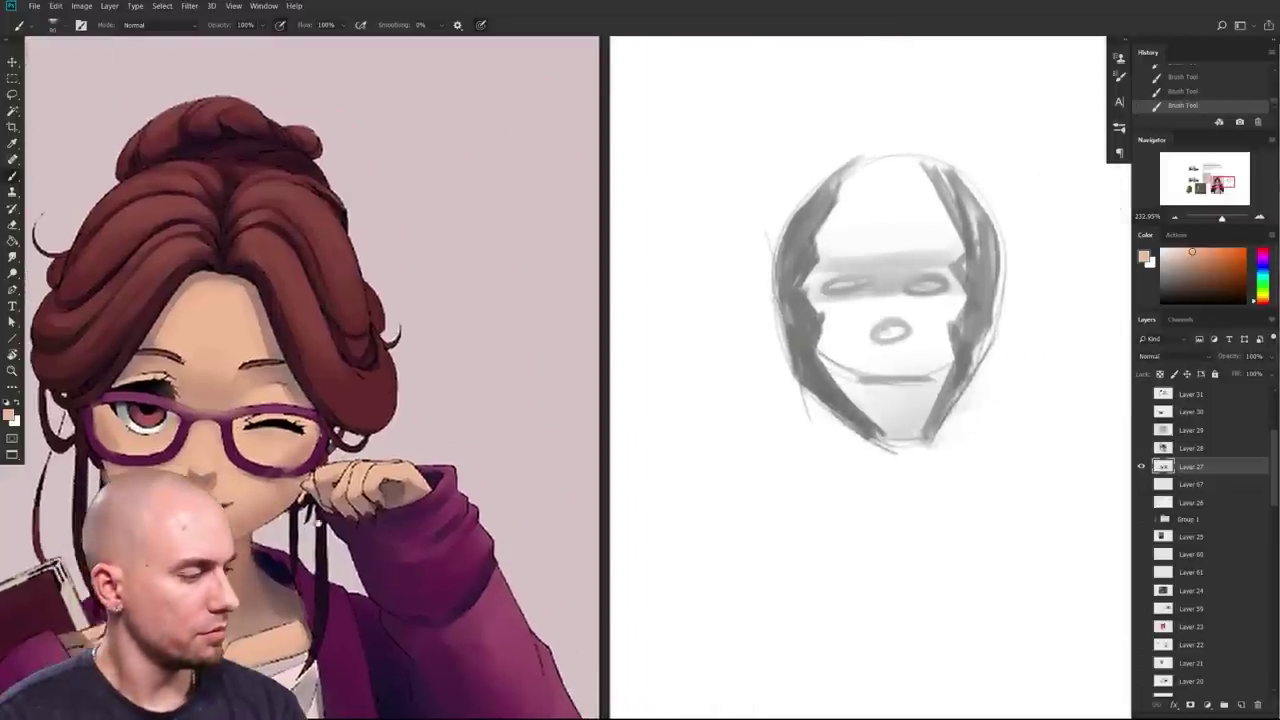
mouse_move(520, 472)
left_mouse_down()
mouse_move(802, 505)
mouse_move(784, 512)
left_mouse_up()
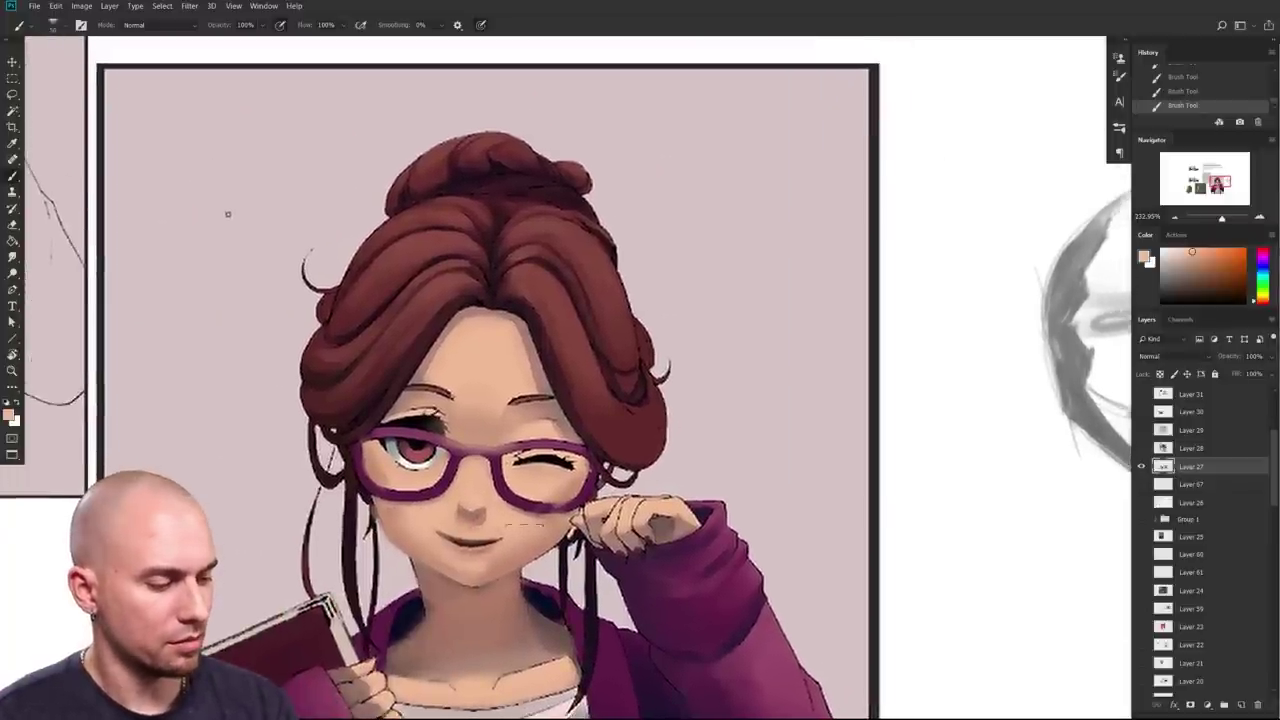
left_click_drag(702, 563, 740, 456)
left_click_drag(633, 567, 611, 605)
left_click_drag(655, 603, 546, 576)
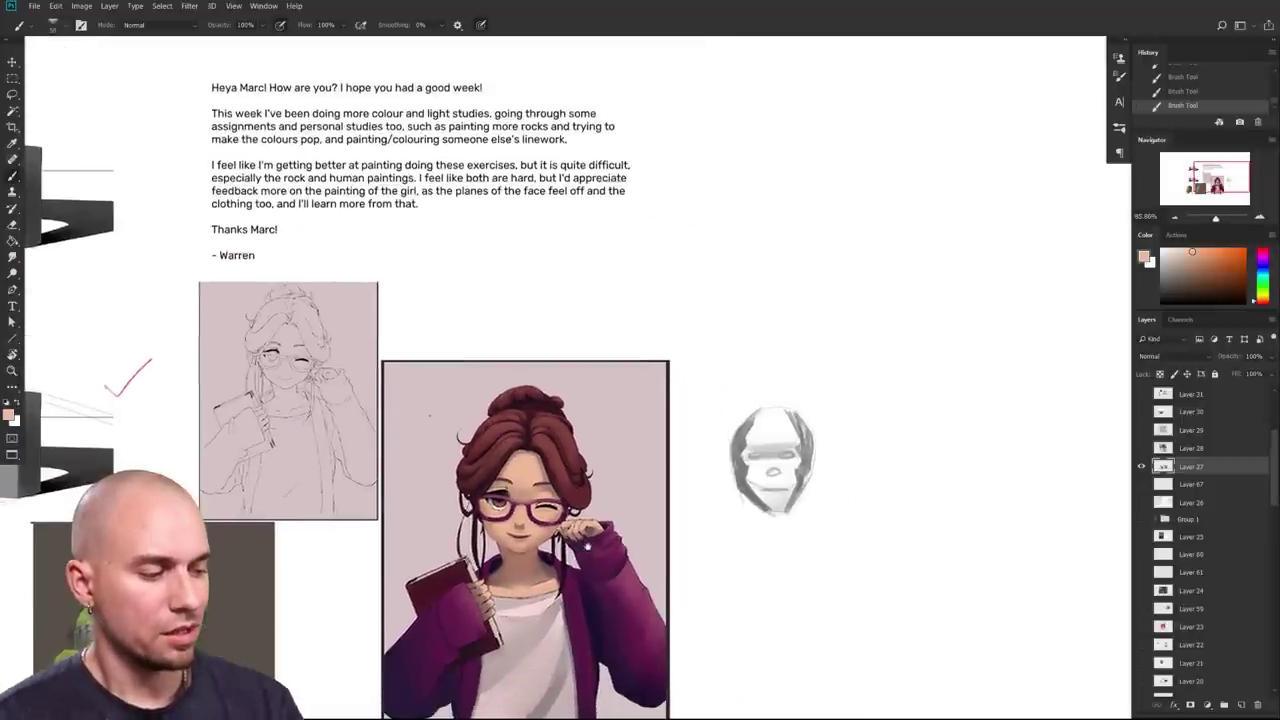
Step: Paint a soft shaded sphere above the grey head sketch in a reddish skin tone, darker around its edges
left_click(540, 537, "alt")
left_click_drag(637, 556, 539, 553)
mouse_move(684, 278)
left_mouse_down()
mouse_move(650, 359)
mouse_move(703, 268)
mouse_move(703, 378)
mouse_move(711, 269)
mouse_move(649, 326)
mouse_move(667, 320)
mouse_move(665, 346)
mouse_move(645, 309)
mouse_move(695, 298)
mouse_move(655, 356)
mouse_move(671, 281)
mouse_move(643, 328)
mouse_move(732, 289)
mouse_move(712, 276)
mouse_move(705, 311)
mouse_move(720, 321)
mouse_move(662, 279)
mouse_move(702, 332)
left_mouse_up()
key("ctrl+z")
key("ctrl+z")
key("bracketright")
key("bracketright")
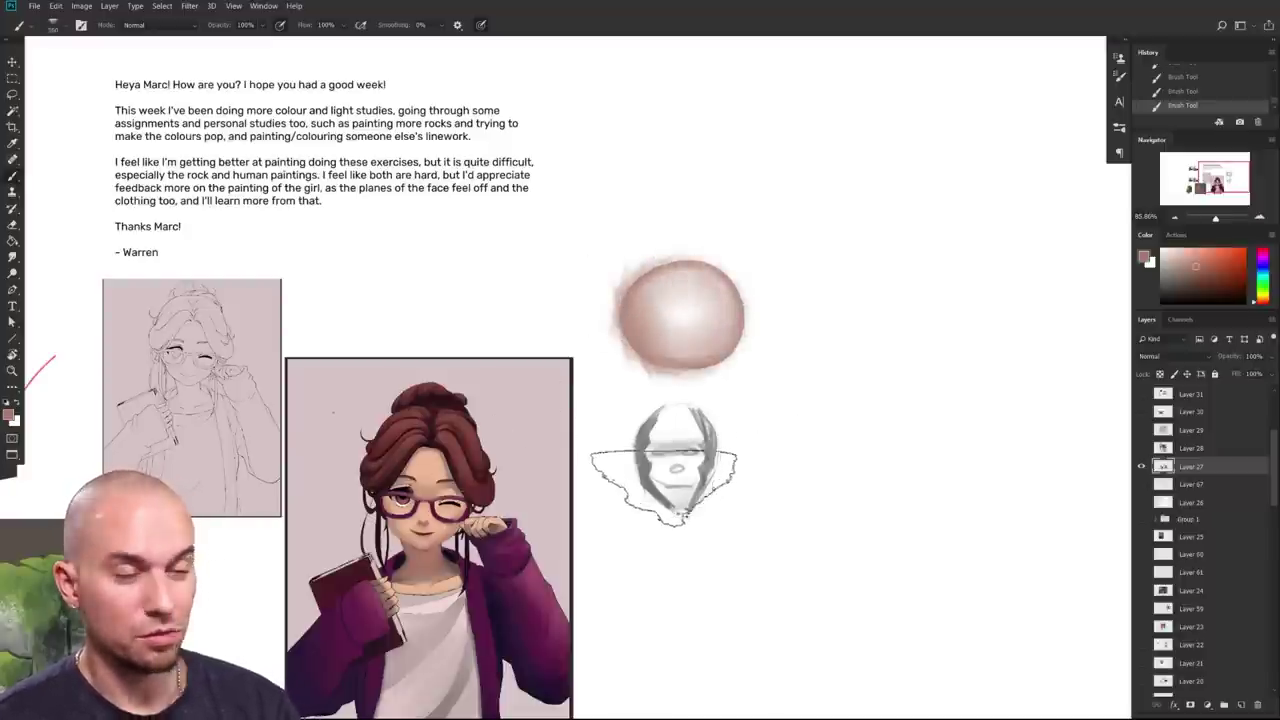
Step: Add two short, dark eye strokes across the shaded sphere with a smaller brush
scroll(690, 335, "up", 3)
key("bracketleft")
key("bracketleft")
key("bracketleft")
key("bracketleft")
left_click_drag(636, 208, 786, 205)
scroll(690, 335, "down", 3)
mouse_move(669, 334)
left_mouse_down()
mouse_move(916, 267)
mouse_move(916, 256)
left_mouse_up()
scroll(374, 335, "up", 2)
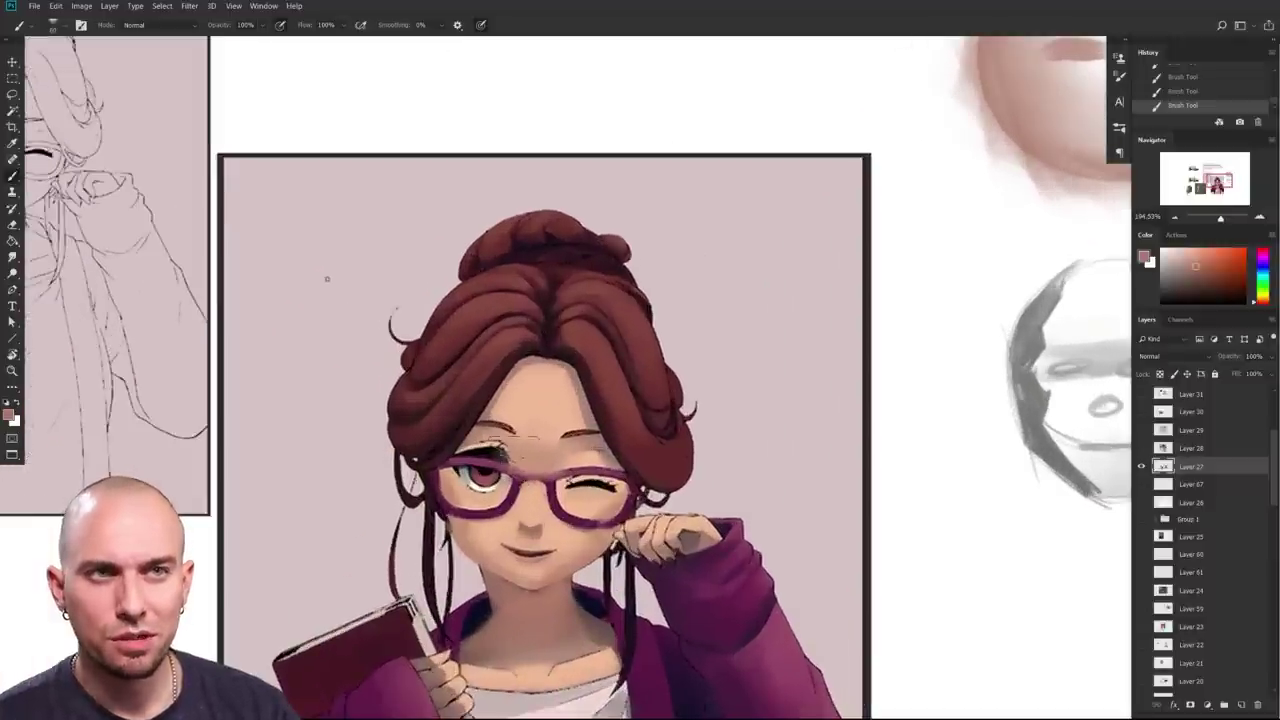
Step: Mark the angled cheek planes on both sides of the grey head sketch in bright orange-red
scroll(326, 278, "down", 2)
scroll(455, 210, "up", 1)
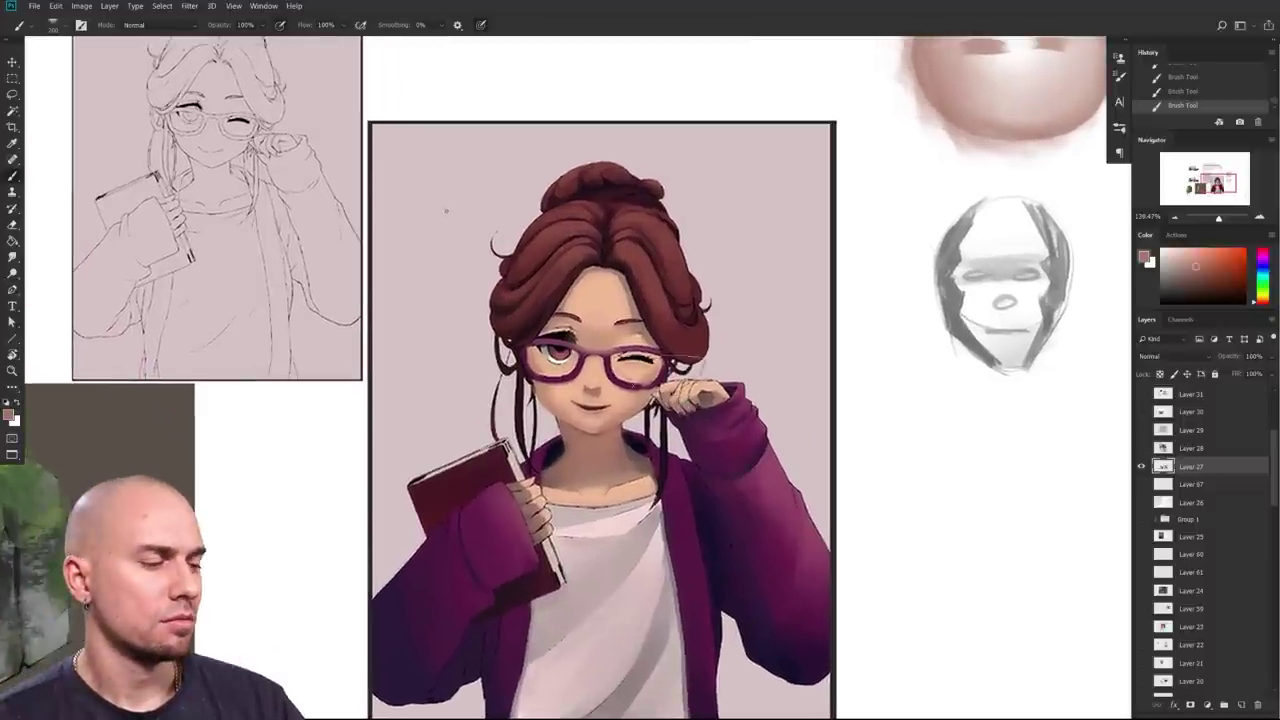
mouse_move(783, 436)
left_mouse_down()
mouse_move(884, 575)
mouse_move(684, 592)
left_mouse_up()
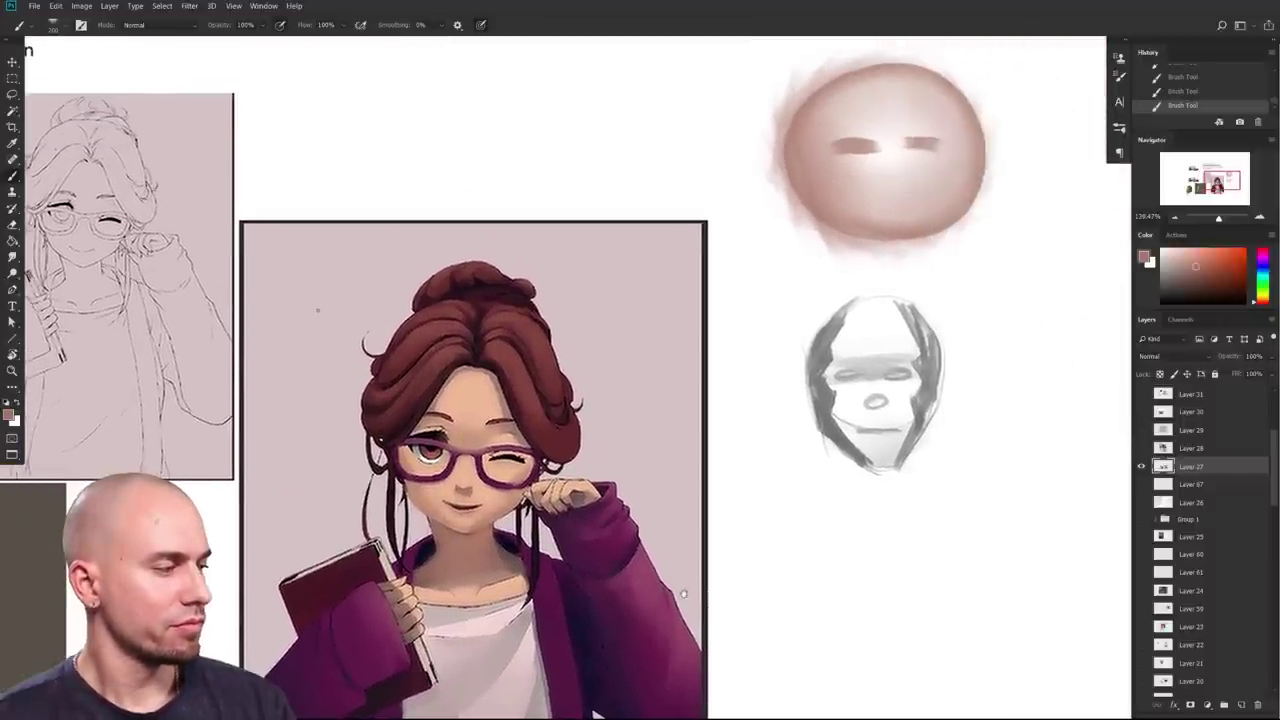
left_click(1243, 251)
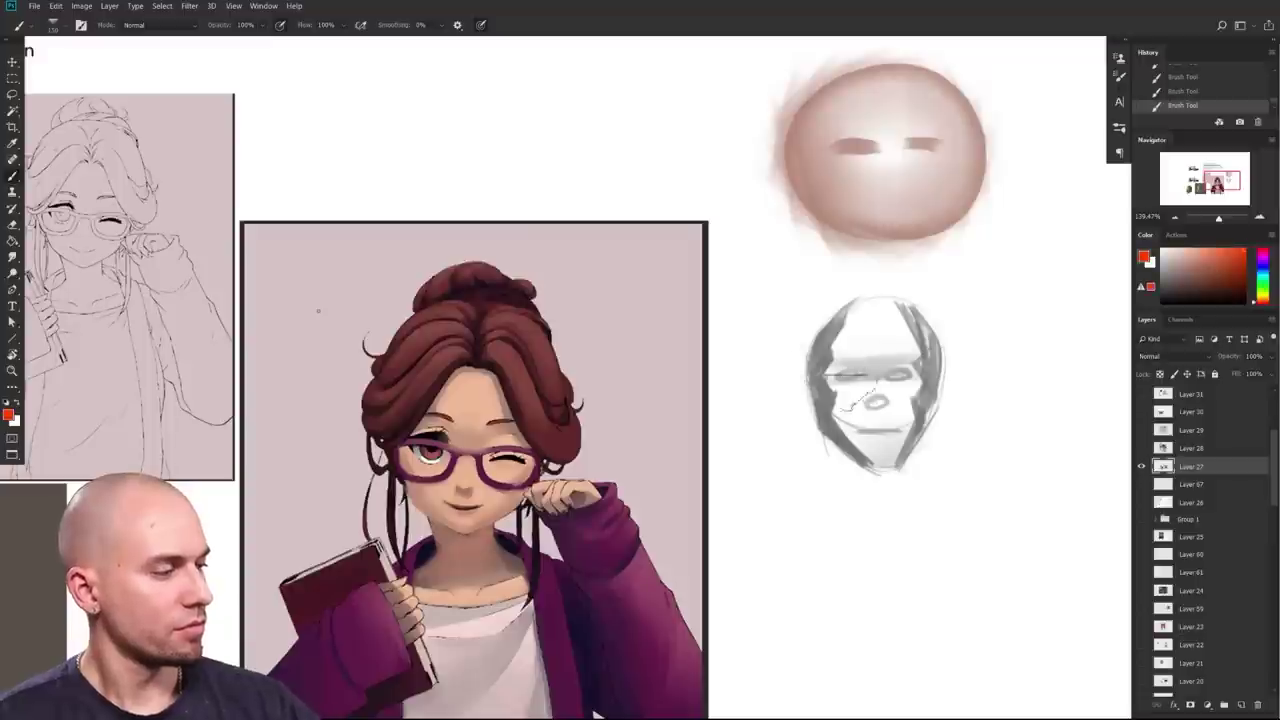
left_click_drag(828, 380, 854, 430)
mouse_move(832, 388)
left_mouse_down()
mouse_move(856, 432)
mouse_move(918, 383)
mouse_move(902, 431)
left_mouse_up()
mouse_move(878, 517)
left_mouse_down()
mouse_move(920, 463)
mouse_move(830, 527)
left_mouse_up()
mouse_move(830, 527)
left_mouse_down()
mouse_move(911, 463)
mouse_move(929, 650)
left_mouse_up()
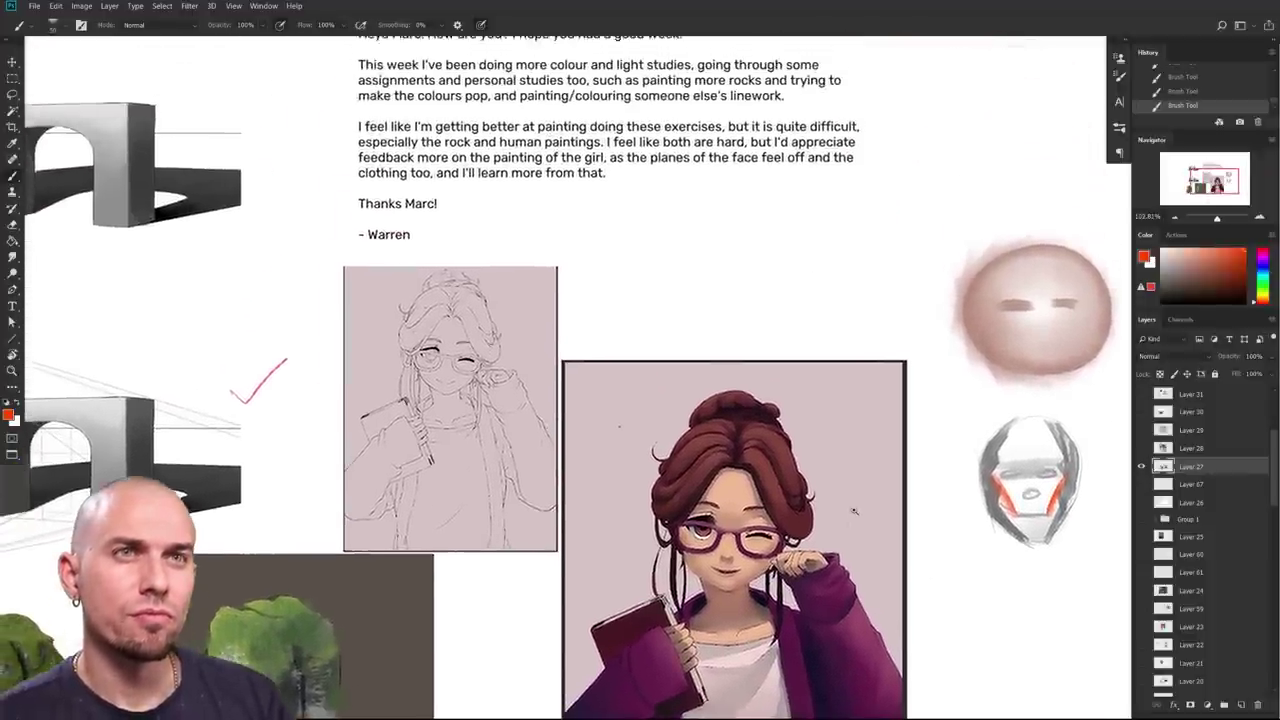
Step: Examine the girl's portrait and clothing beside the line art and the two head studies
left_click(858, 510, "ctrl")
mouse_move(859, 511)
left_mouse_down()
mouse_move(831, 543)
mouse_move(850, 603)
mouse_move(1010, 610)
mouse_move(879, 435)
left_mouse_up()
left_click_drag(873, 488, 866, 526)
mouse_move(811, 384)
left_mouse_down()
mouse_move(867, 533)
mouse_move(796, 497)
mouse_move(791, 517)
left_mouse_up()
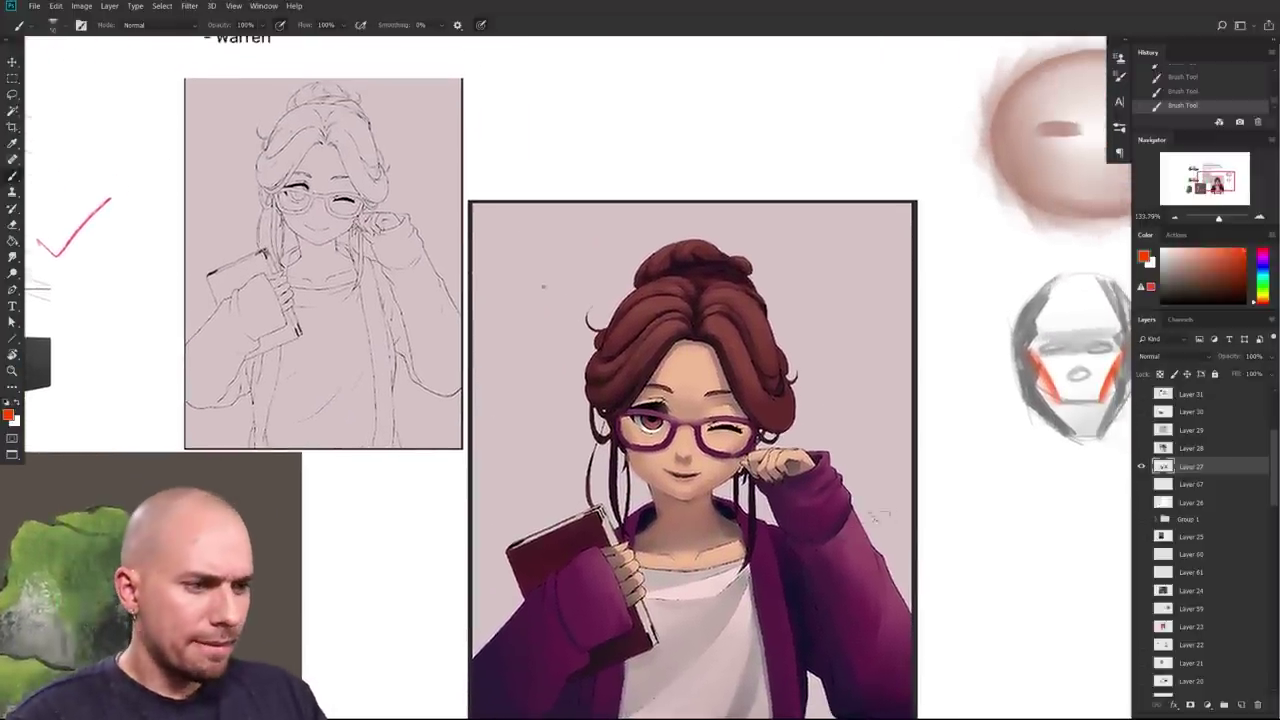
left_click_drag(884, 575, 868, 521)
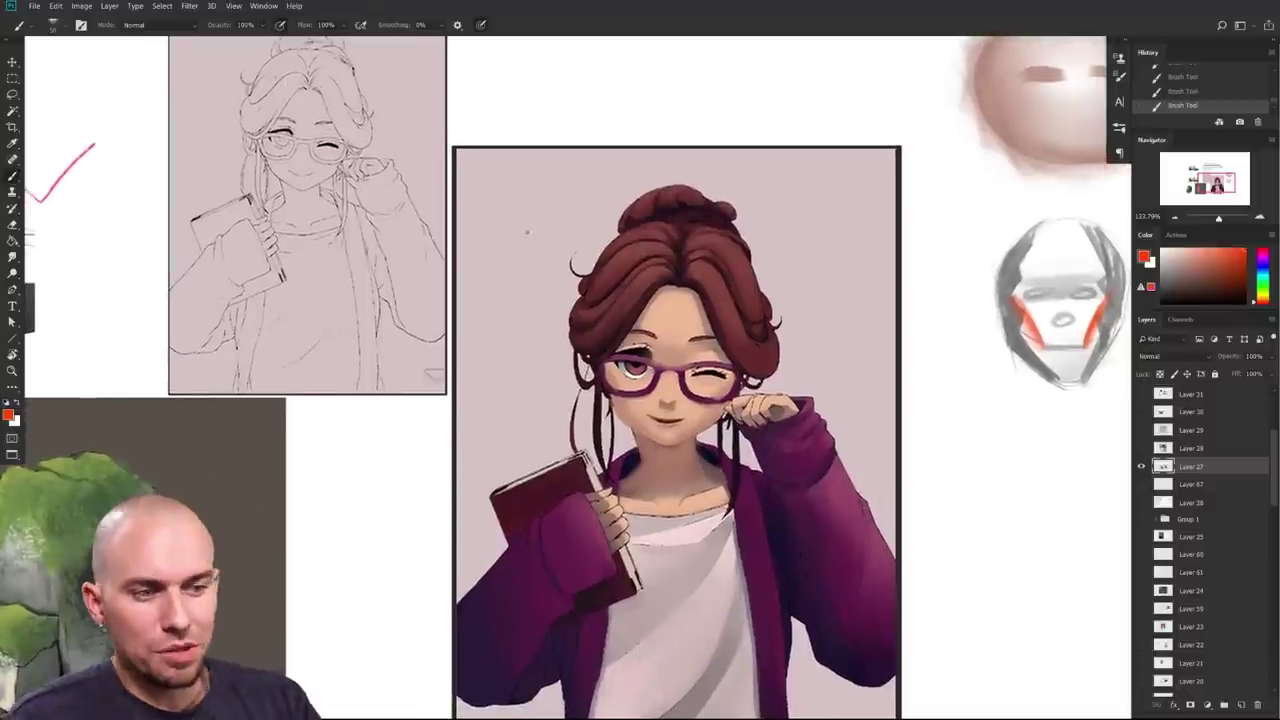
mouse_move(775, 462)
left_mouse_down()
mouse_move(865, 520)
mouse_move(882, 553)
left_mouse_up()
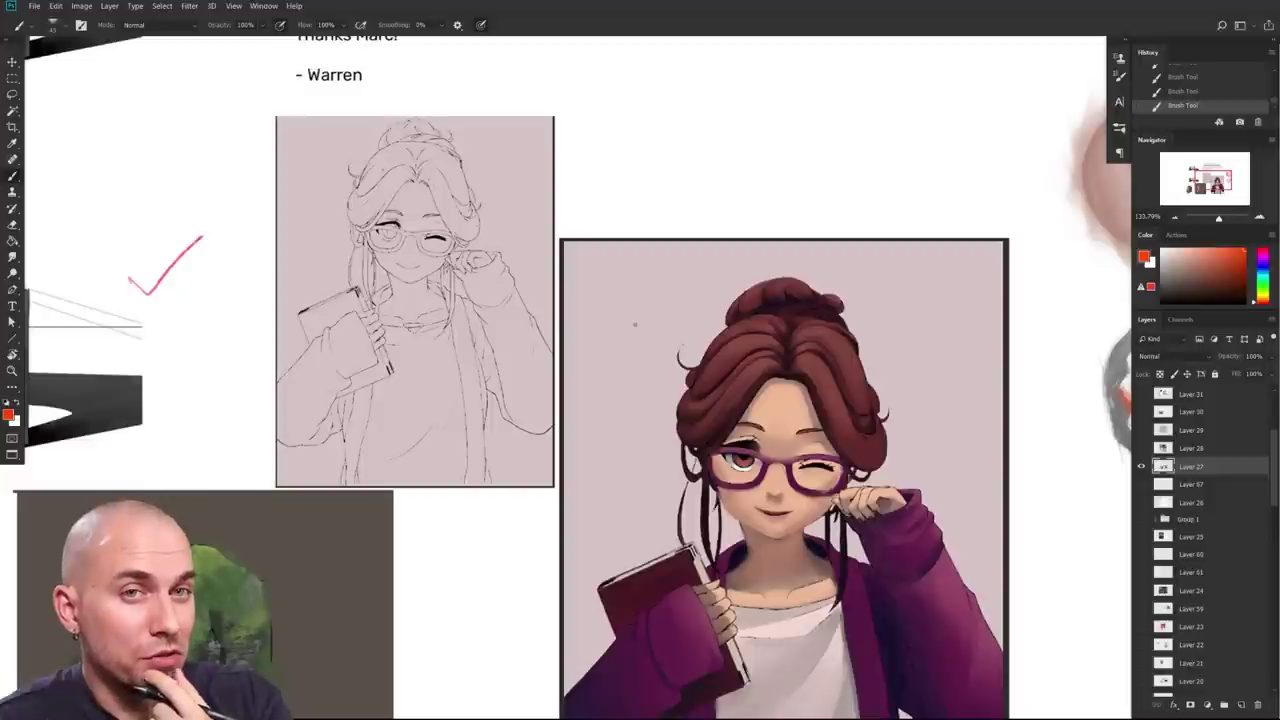
left_click_drag(679, 247, 664, 332)
mouse_move(891, 670)
left_mouse_down()
mouse_move(849, 562)
mouse_move(845, 482)
mouse_move(825, 543)
mouse_move(714, 486)
mouse_move(733, 583)
mouse_move(761, 556)
left_mouse_up()
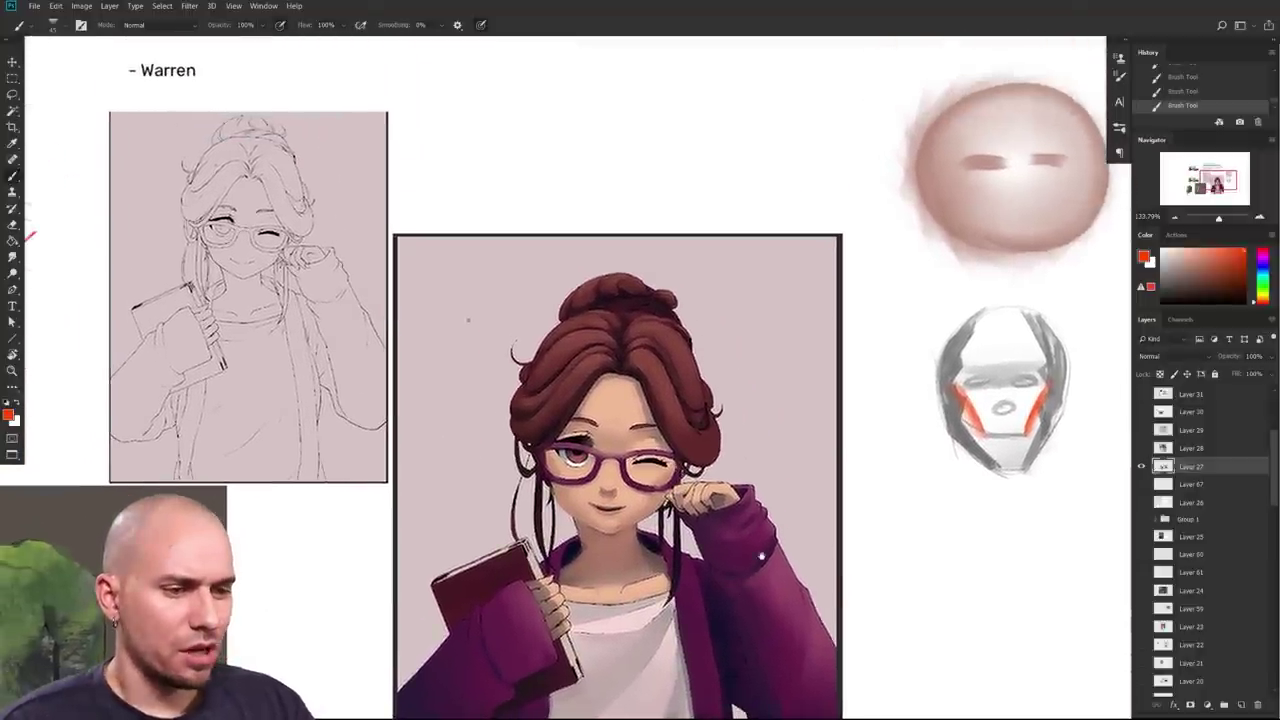
mouse_move(850, 583)
left_mouse_down()
mouse_move(849, 486)
mouse_move(855, 572)
left_mouse_up()
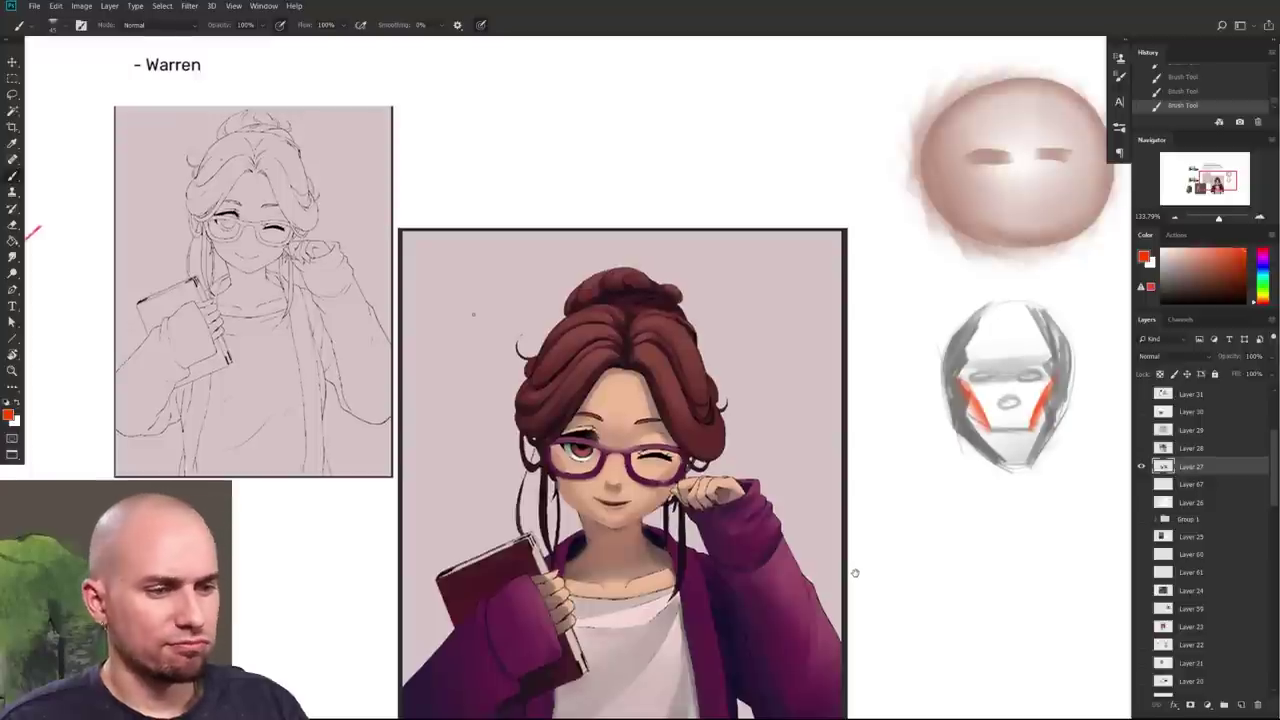
left_click_drag(855, 573, 856, 571)
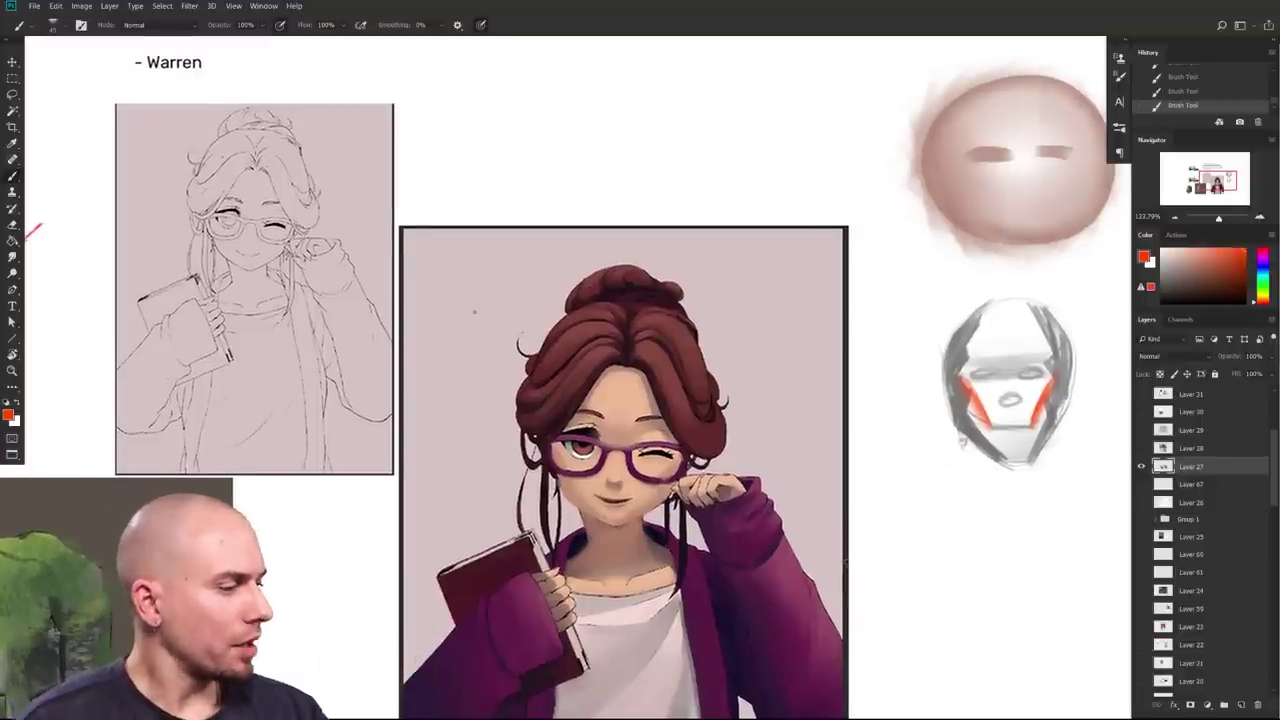
left_click_drag(943, 451, 970, 468)
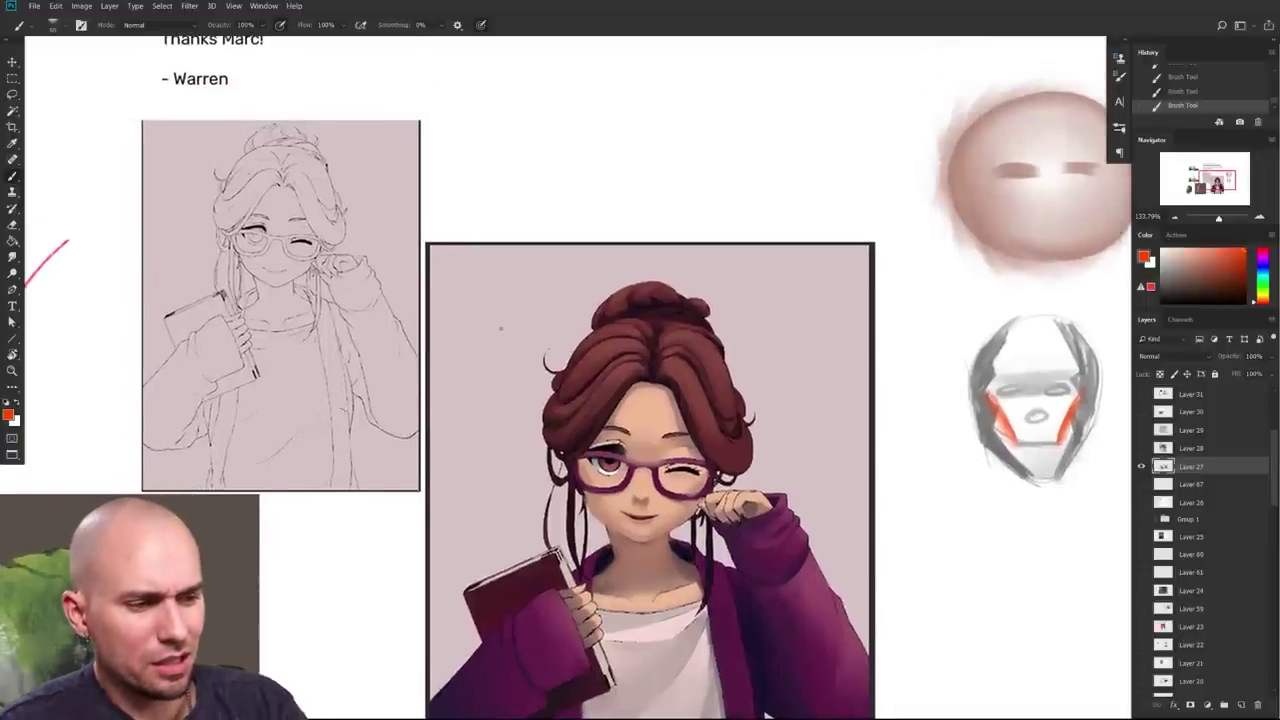
Step: Try red guide strokes along the cardigan front in the line art, undoing each one
left_click_drag(321, 402, 321, 380)
key("ctrl+z")
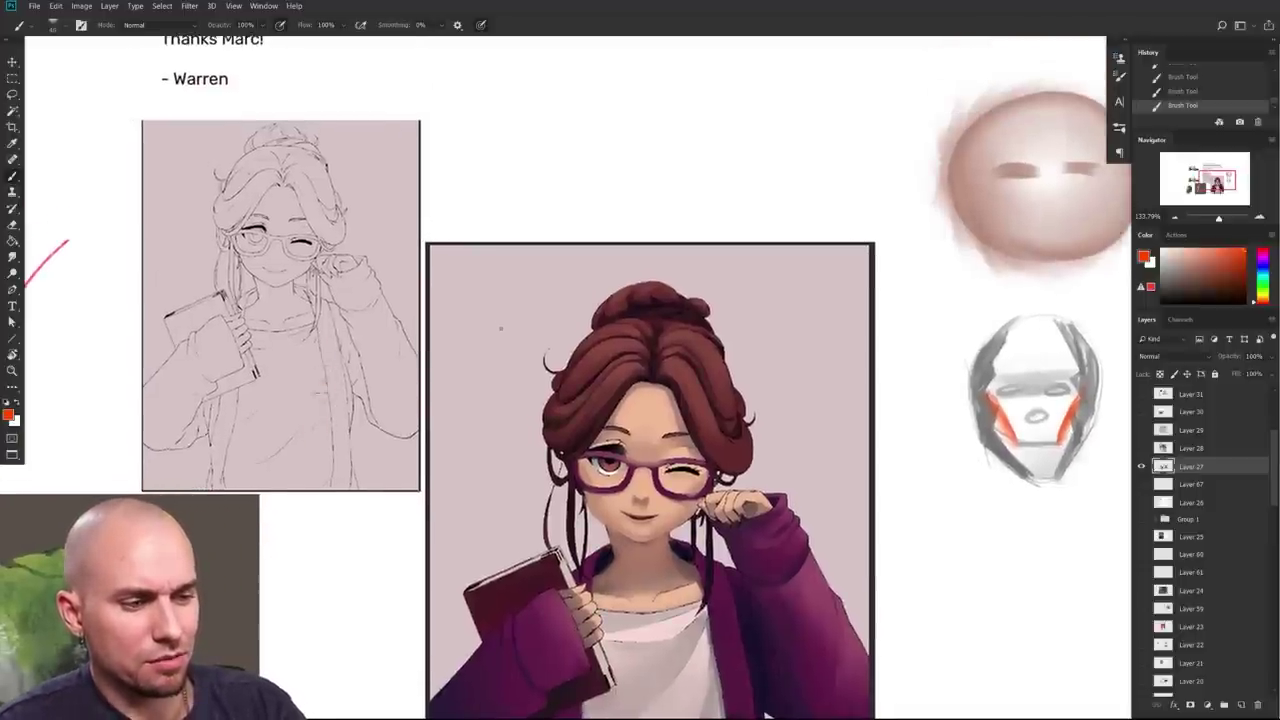
left_click_drag(322, 425, 334, 458)
key("ctrl+z")
key("bracketleft")
left_click_drag(342, 346, 349, 430)
key("ctrl+z")
Step: Try longer red strokes over the shirt and cardigan folds in the line art, undoing them
left_click_drag(419, 672, 412, 623)
left_click_drag(751, 596, 672, 512)
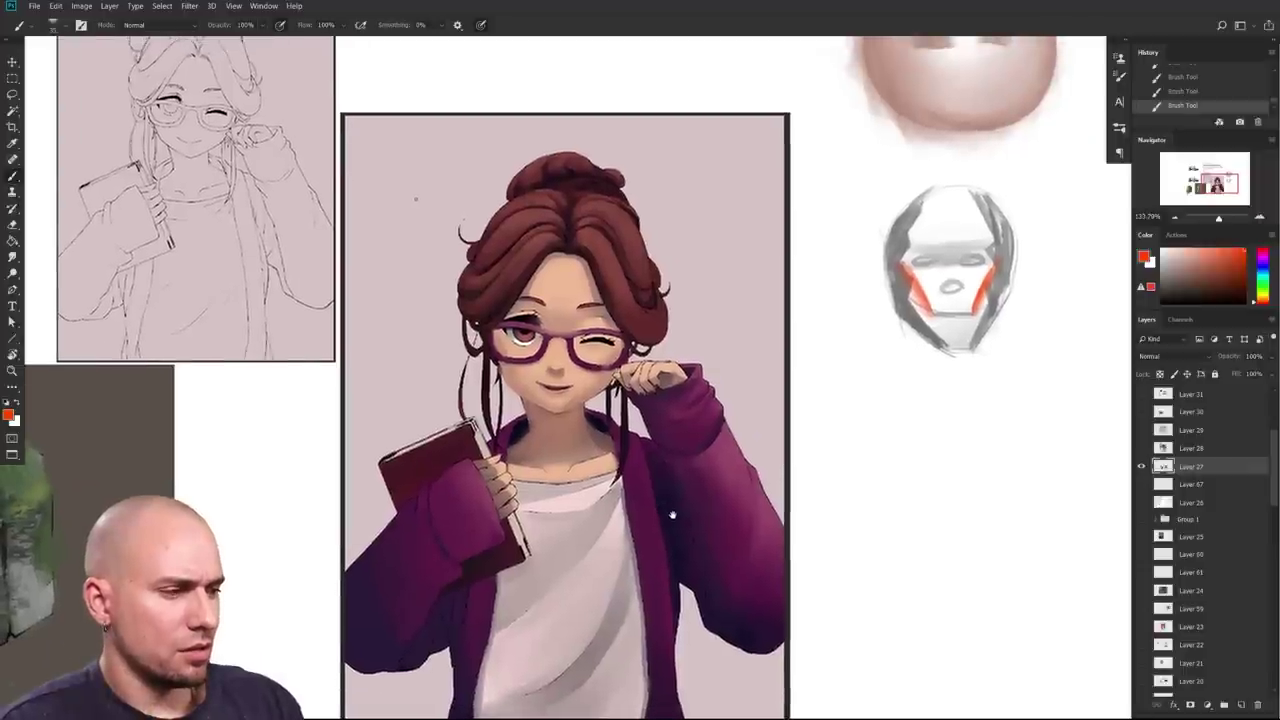
scroll(560, 400, "up", 5)
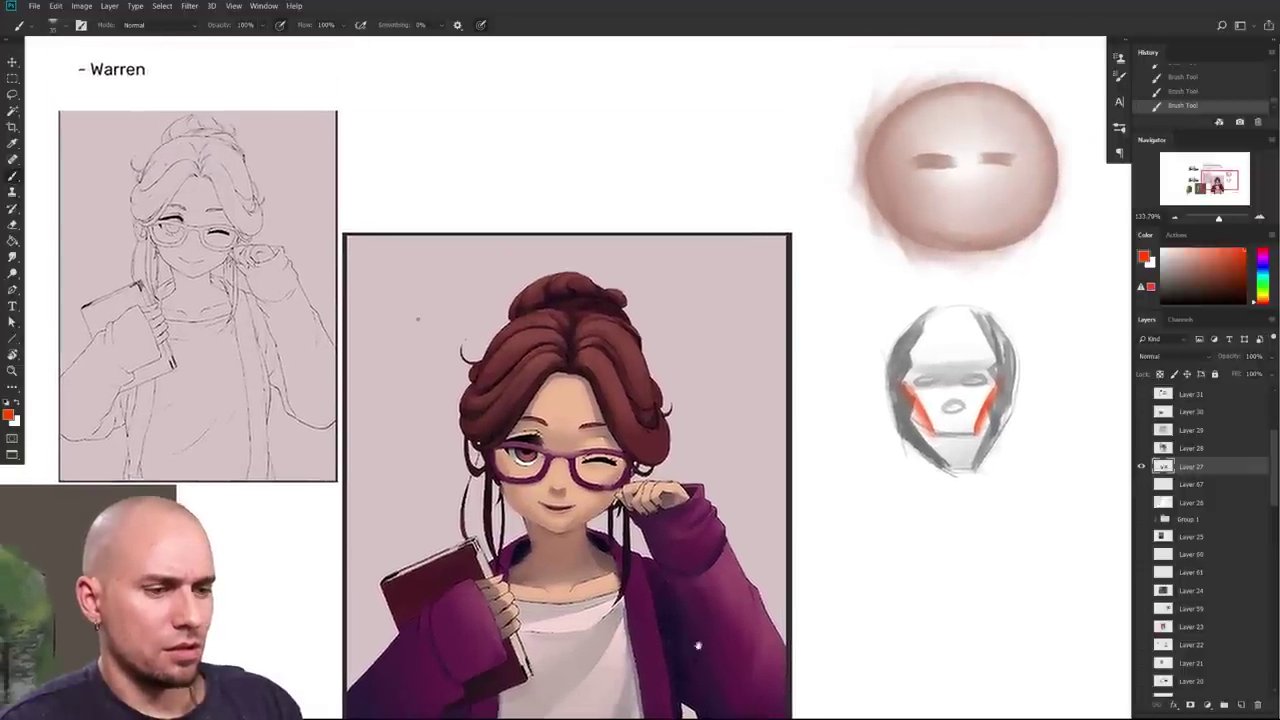
scroll(668, 632, "up", 2)
scroll(668, 632, "left", 3)
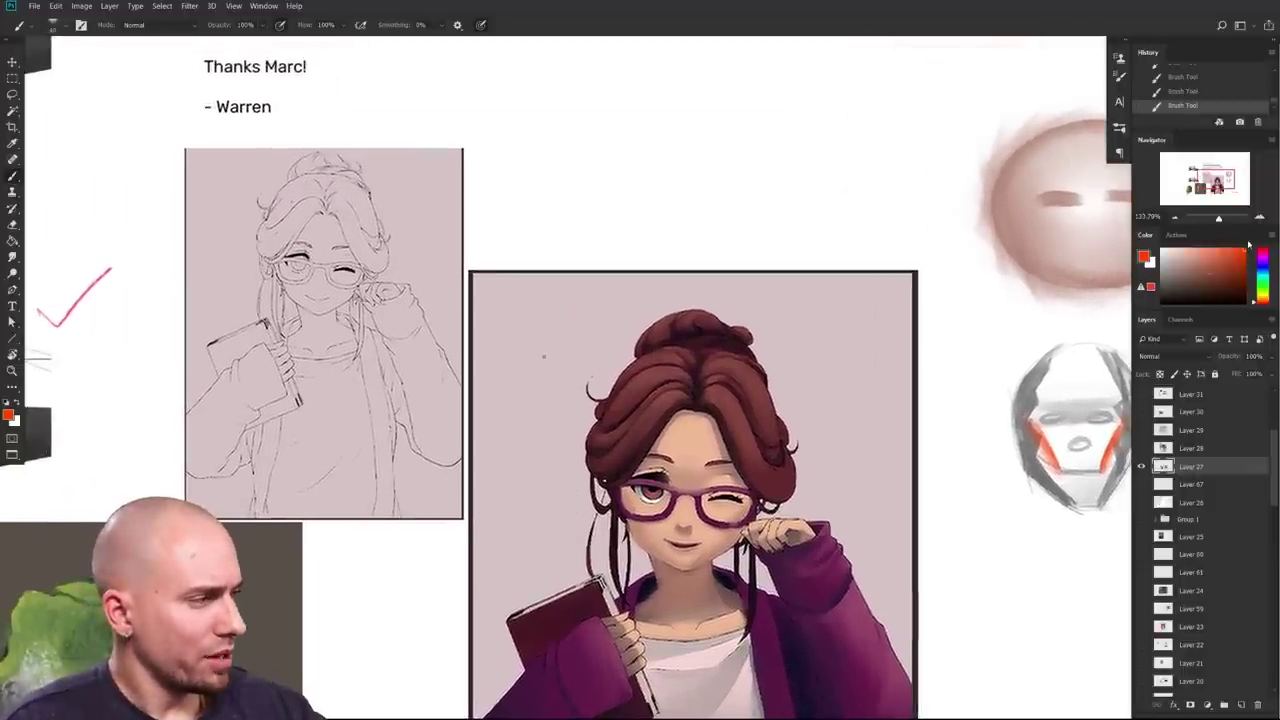
mouse_move(386, 358)
left_mouse_down()
mouse_move(380, 430)
mouse_move(337, 447)
left_mouse_up()
key("ctrl+z")
left_click_drag(389, 395, 281, 455)
key("ctrl+z")
scroll(520, 400, "down", 1)
scroll(520, 400, "right", 2)
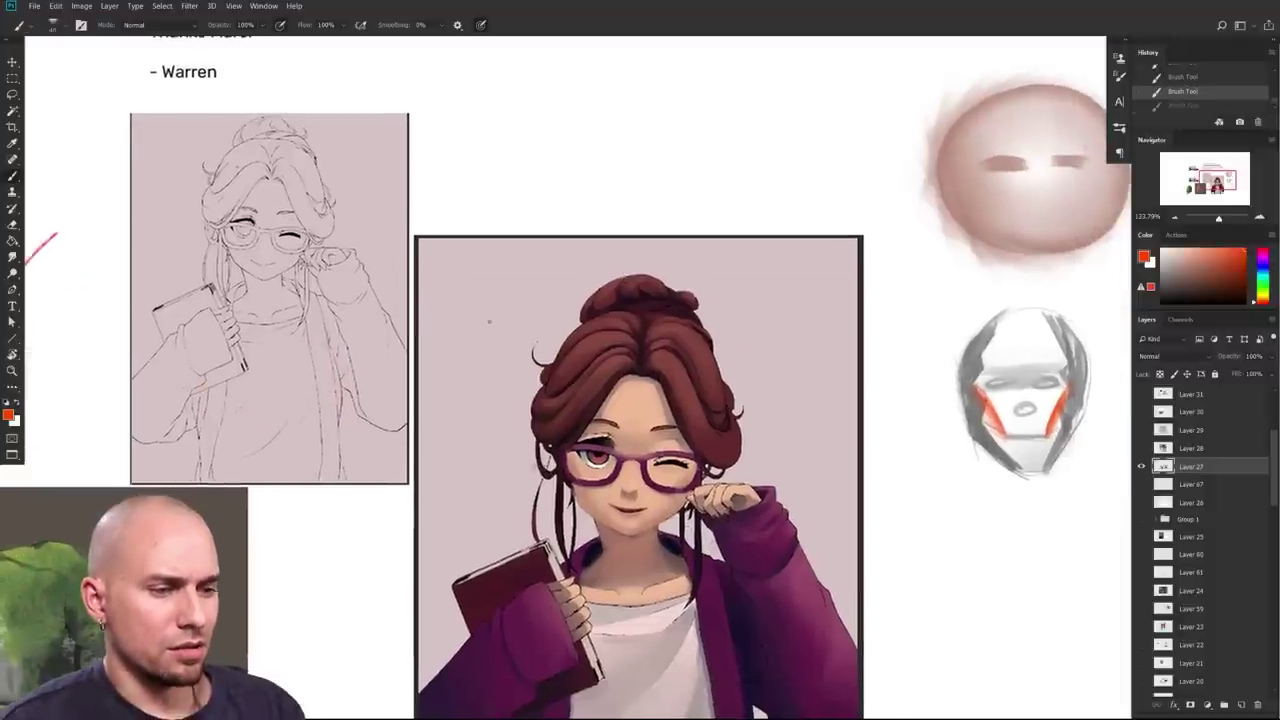
left_click_drag(331, 338, 341, 430)
key("ctrl+z")
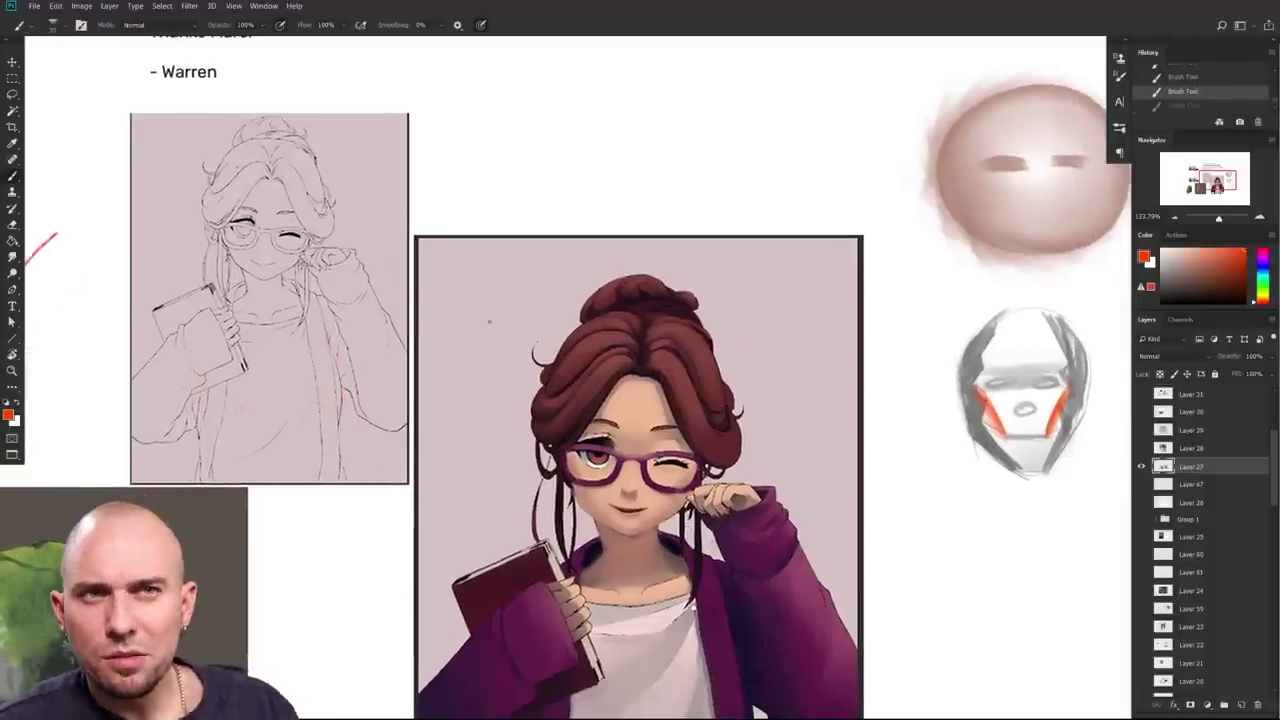
Step: Paint over the upper part of the girl's shirt with light greys sampled from the fabric
left_click_drag(715, 621, 783, 561)
left_click_drag(875, 585, 683, 464)
left_click_drag(708, 525, 694, 525)
left_click_drag(680, 523, 666, 563)
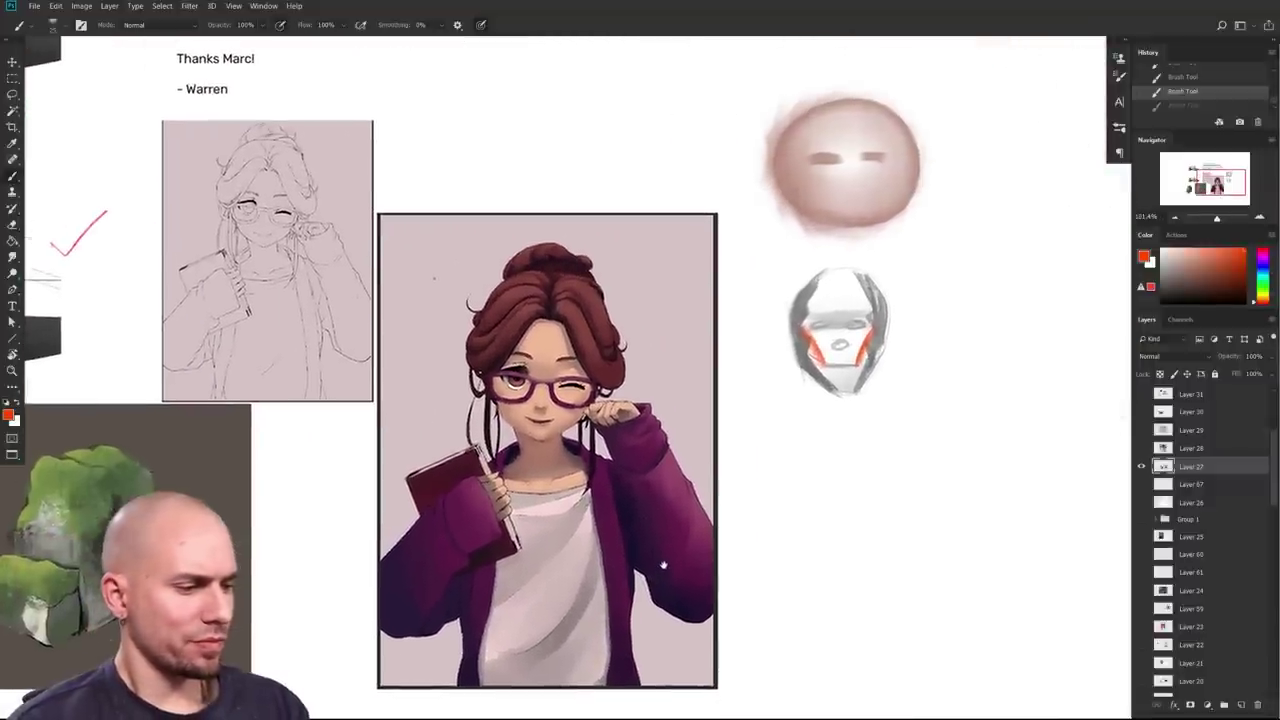
left_click(555, 538, "alt")
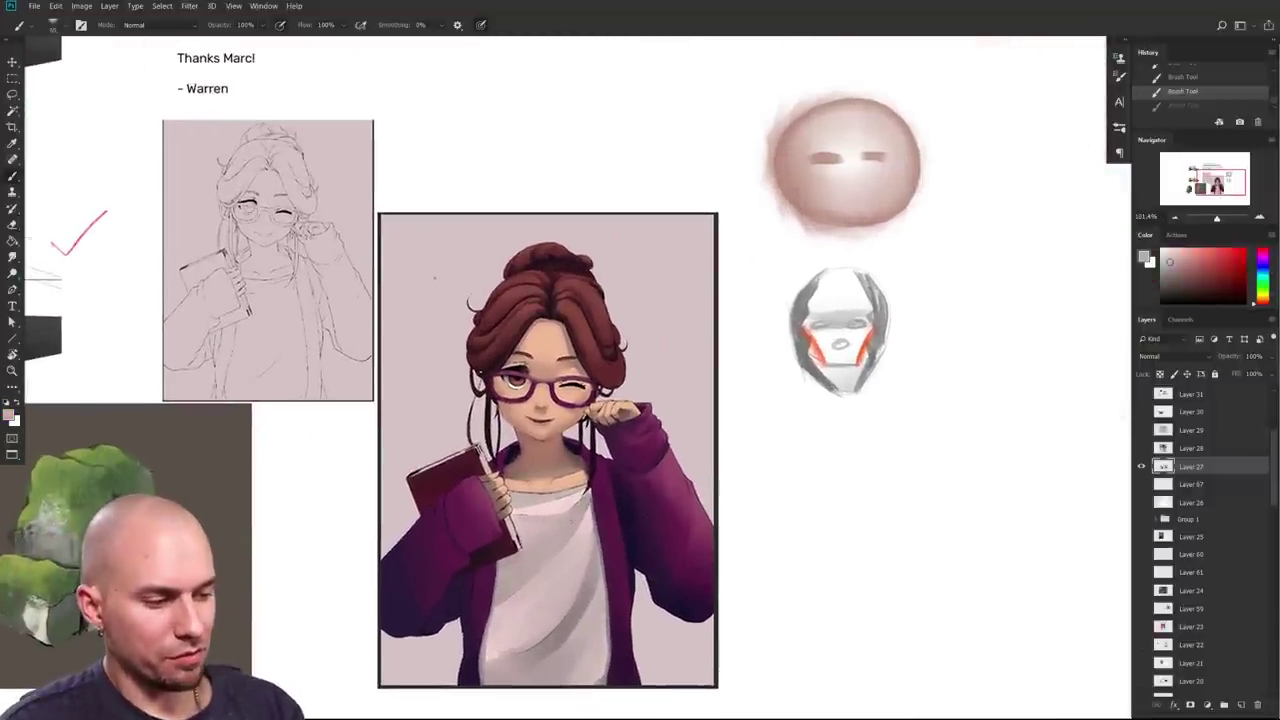
left_click_drag(532, 512, 549, 507)
left_click(549, 505, "alt")
Step: Choose a soft round brush and paint out the shirt's folds with sampled greys, leaving a smooth gradient darker towards the hem
right_click(704, 488)
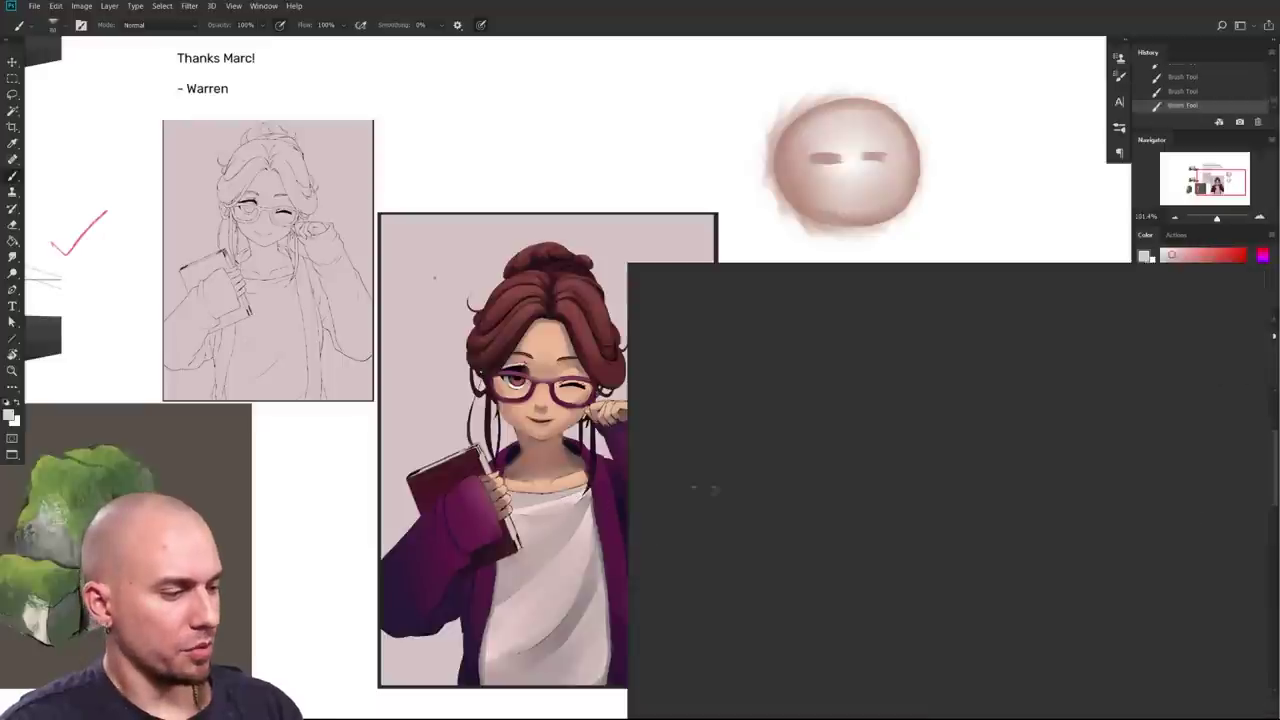
double_click(790, 574)
mouse_move(573, 517)
left_mouse_down()
mouse_move(553, 560)
mouse_move(570, 511)
left_mouse_up()
left_click(555, 551, "alt")
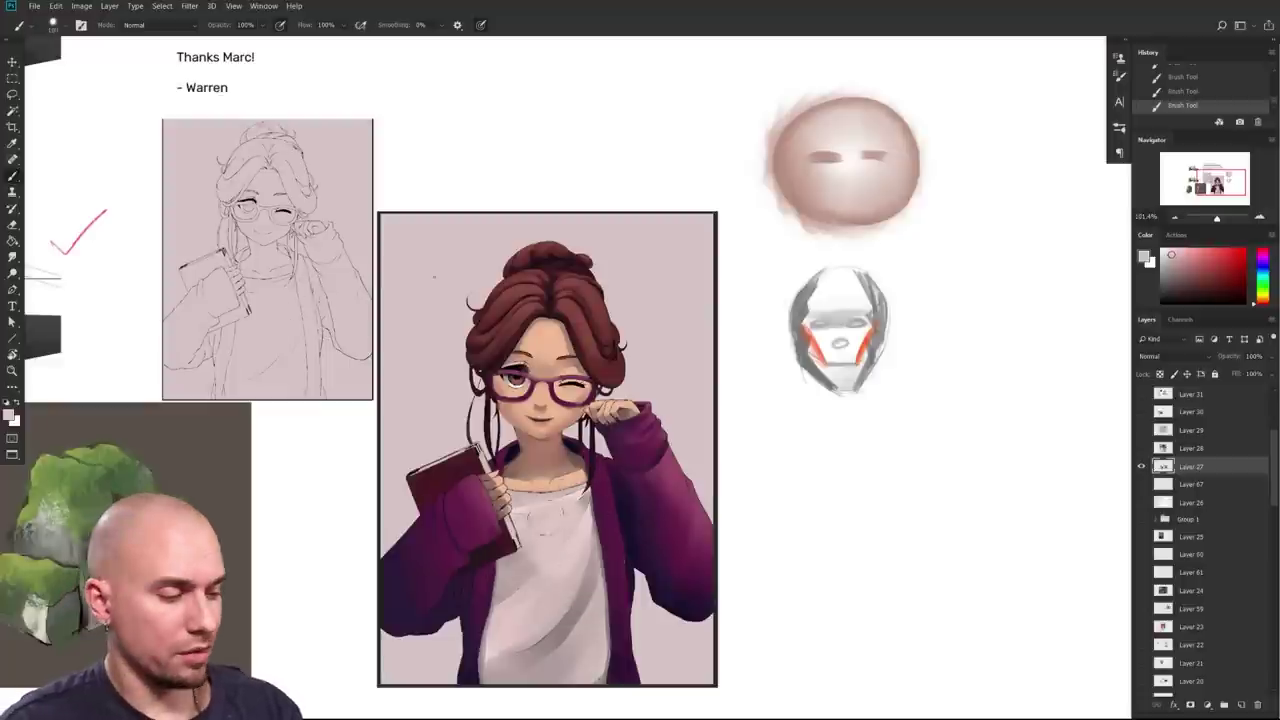
mouse_move(555, 523)
left_mouse_down()
mouse_move(529, 569)
mouse_move(570, 590)
mouse_move(537, 642)
mouse_move(545, 628)
mouse_move(523, 575)
mouse_move(488, 572)
mouse_move(515, 593)
mouse_move(566, 575)
mouse_move(506, 569)
mouse_move(567, 616)
left_mouse_up()
left_click(480, 605, "alt")
left_click(537, 483, "alt")
key("bracketleft")
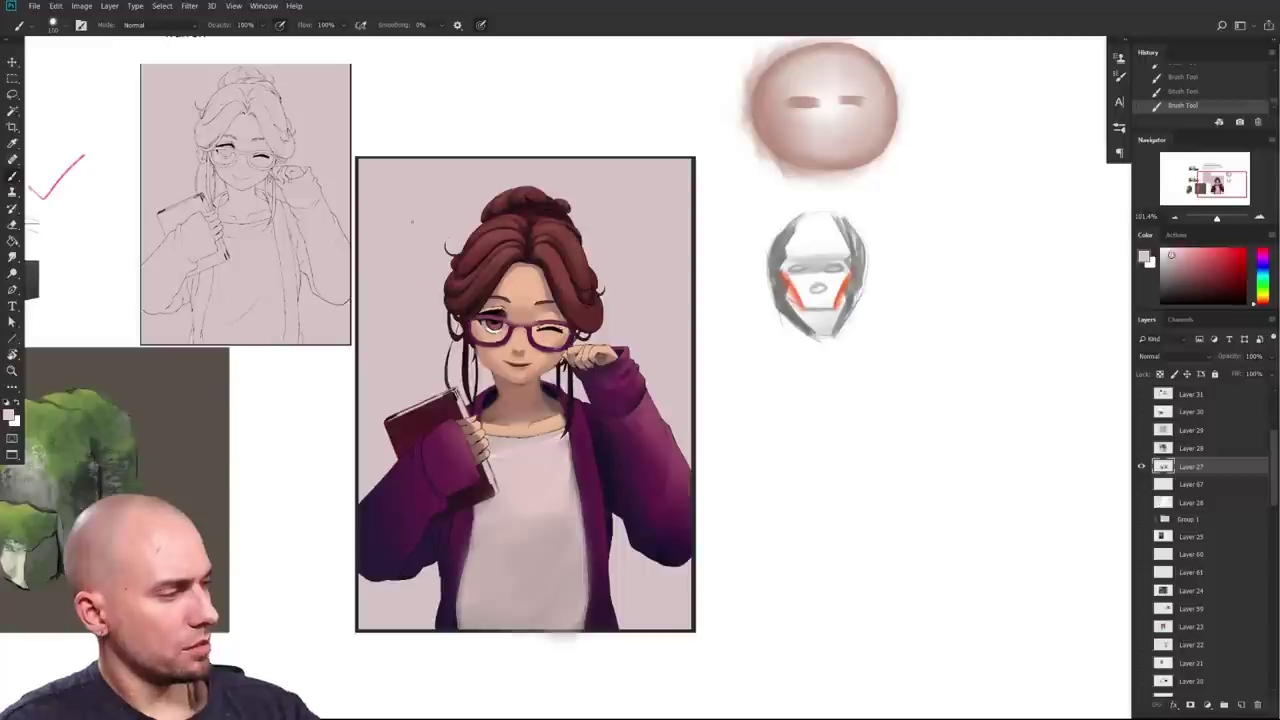
left_click_drag(498, 506, 600, 494)
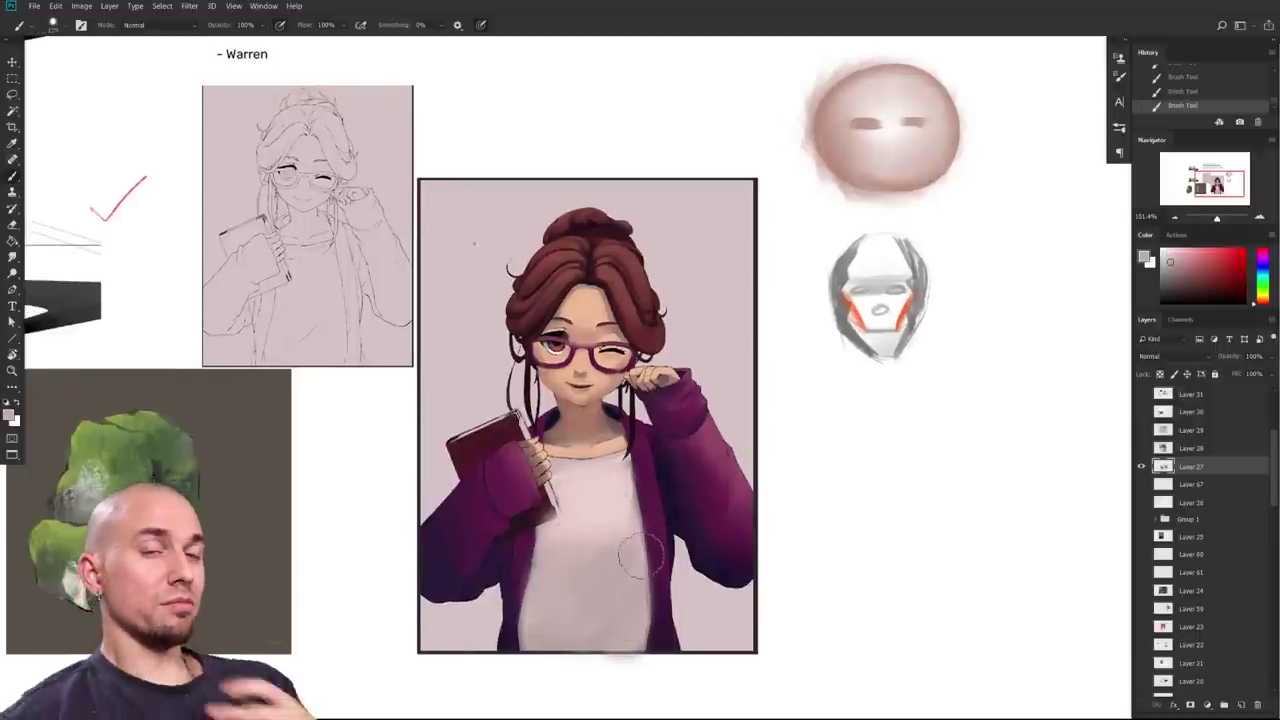
Step: Sketch a tilted oval with dark lines for the limbs around it in the blank area below the small head study
left_click_drag(796, 542, 625, 515)
key("d")
mouse_move(694, 406)
left_mouse_down()
mouse_move(663, 474)
mouse_move(670, 507)
mouse_move(650, 460)
mouse_move(668, 586)
left_mouse_up()
left_click_drag(640, 498, 666, 578)
mouse_move(690, 500)
left_mouse_down()
mouse_move(748, 612)
mouse_move(740, 602)
left_mouse_up()
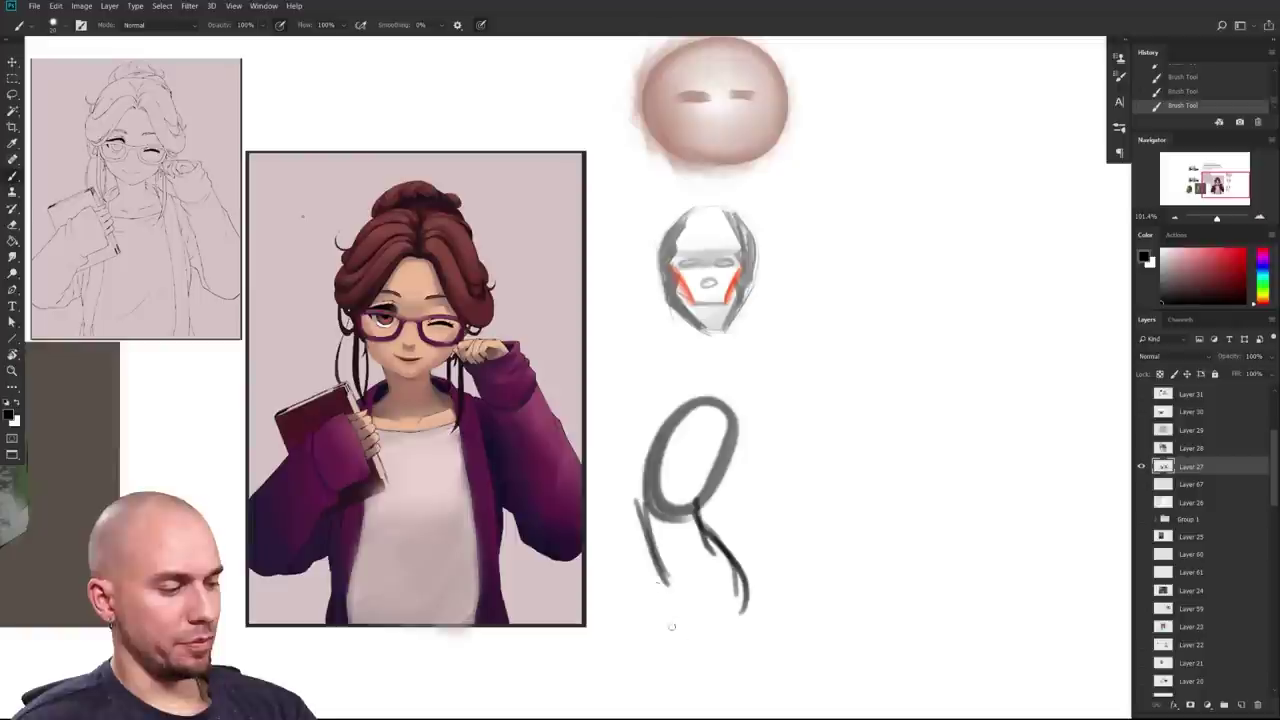
left_click_drag(688, 556, 656, 700)
left_click_drag(674, 578, 662, 715)
left_click_drag(688, 398, 628, 462)
Step: Try additional dark strokes over the girl's sleeve and beside the oval sketch, undoing them
mouse_move(413, 490)
left_mouse_down()
mouse_move(438, 486)
mouse_move(447, 452)
left_mouse_up()
key("ctrl+z")
mouse_move(626, 476)
left_mouse_down()
mouse_move(669, 589)
mouse_move(817, 547)
left_mouse_up()
key("ctrl+z")
left_click_drag(673, 564, 635, 603)
Step: Paint soft diagonal folds on the lower part of the girl's shirt with greys sampled from the fabric
left_click_drag(497, 551, 573, 564)
scroll(573, 563, "up", 2)
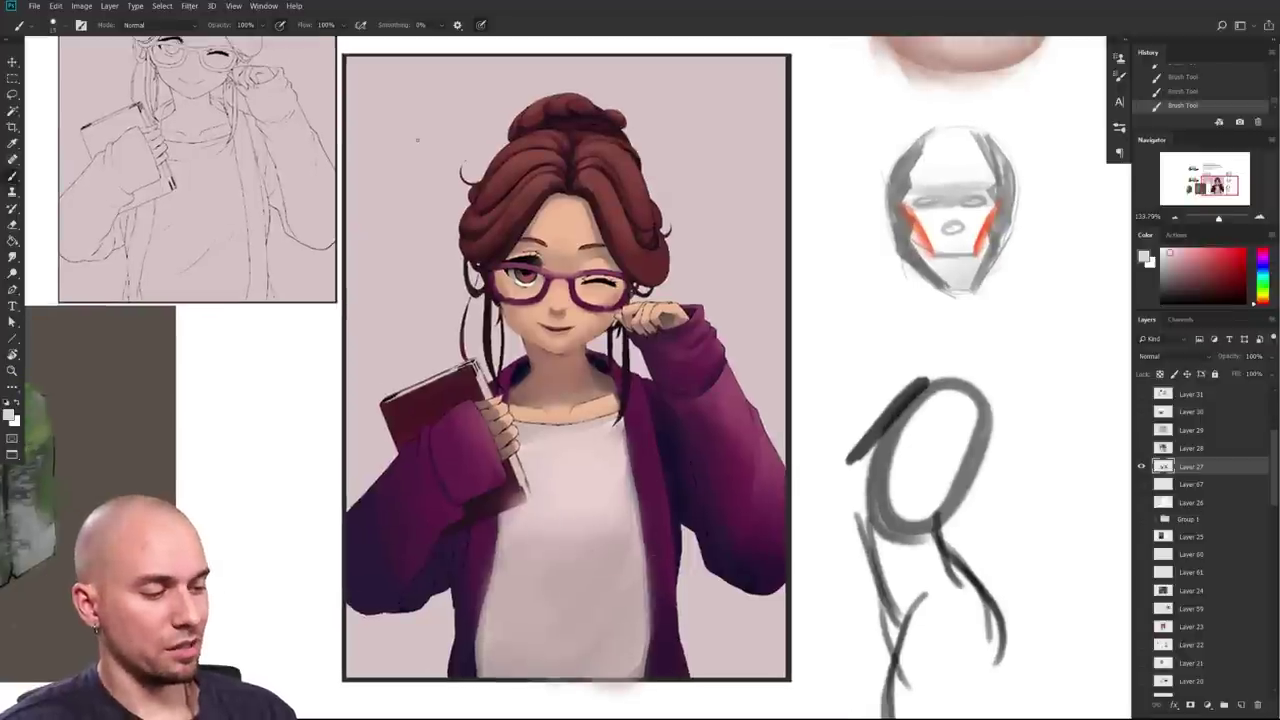
left_click_drag(625, 542, 597, 600)
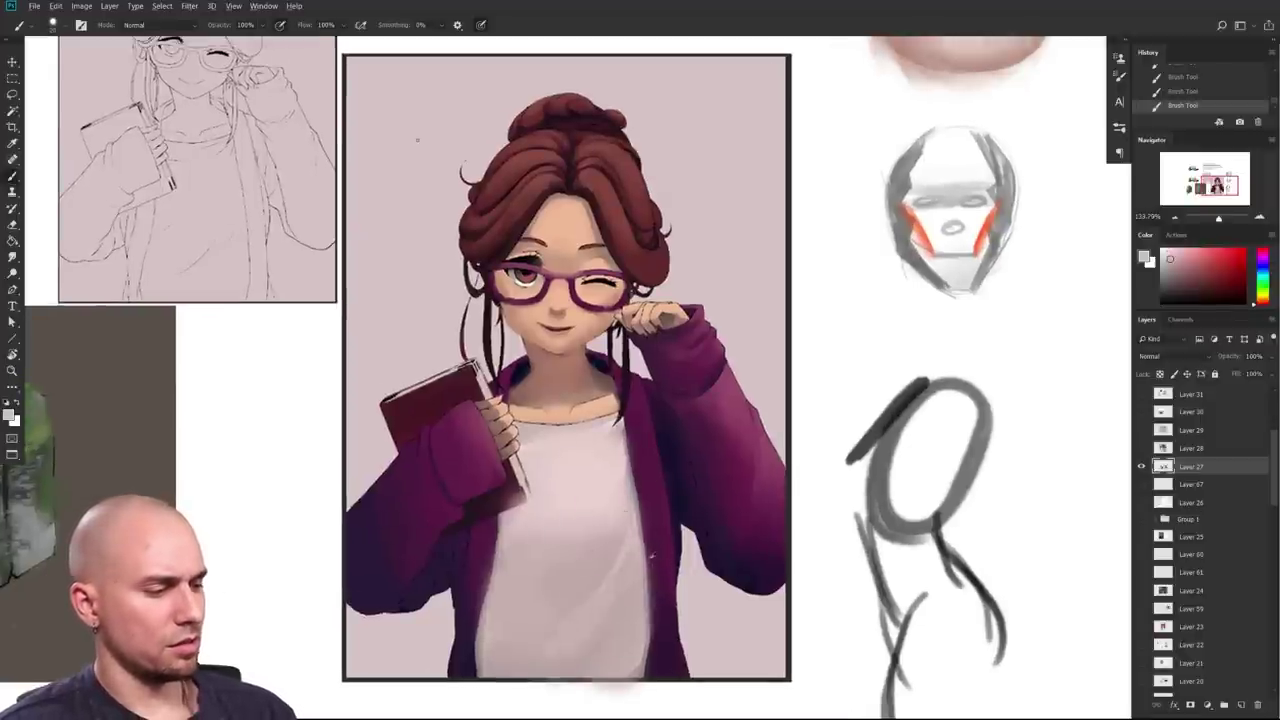
left_click(627, 512, "alt")
key("[")
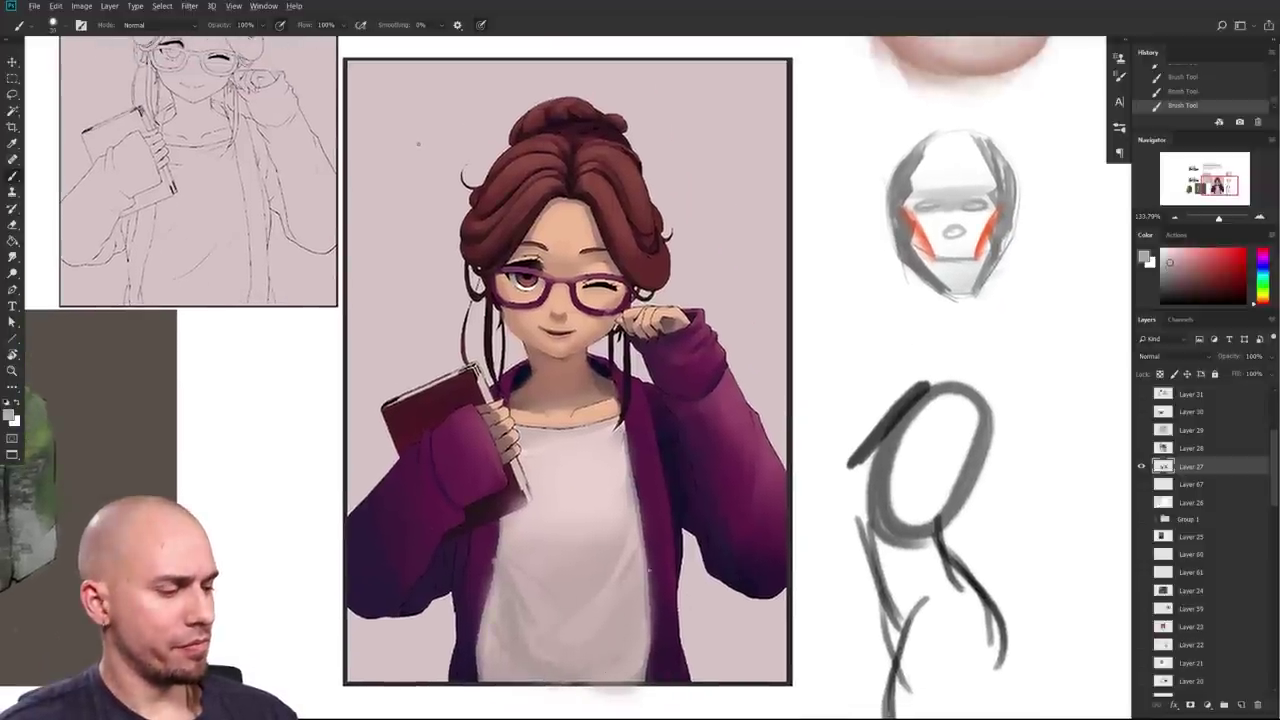
Step: Sample a dark purple from the cardigan and softly darken the lower front where it meets the shirt
right_click(649, 570)
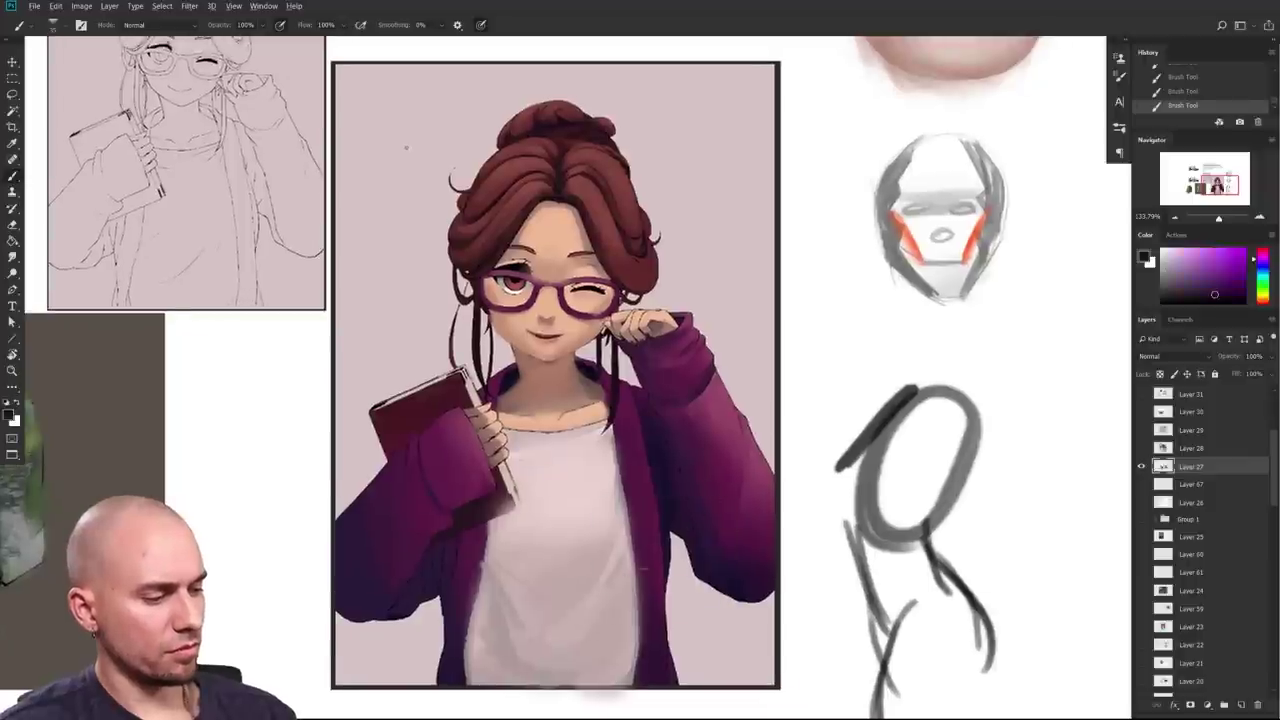
key("bracketright")
key("bracketright")
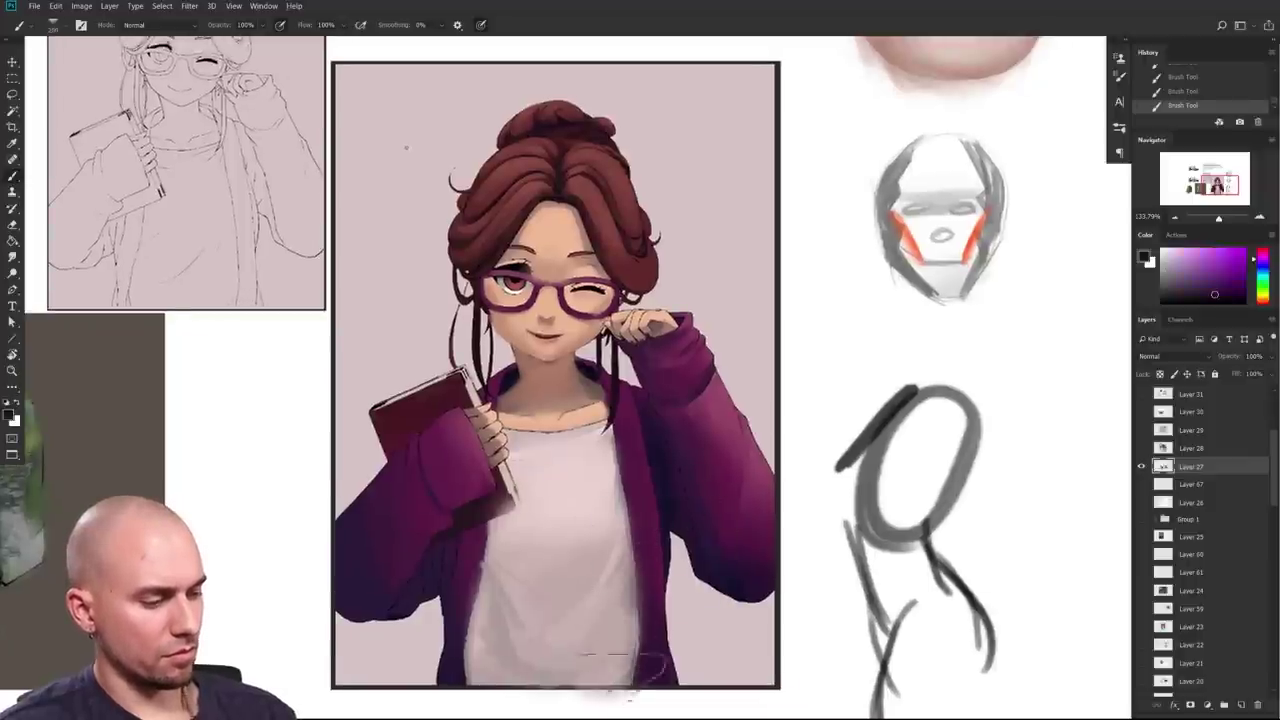
mouse_move(480, 630)
left_mouse_down()
mouse_move(457, 568)
mouse_move(452, 593)
mouse_move(484, 595)
left_mouse_up()
key("bracketleft")
key("bracketleft")
key("bracketleft")
key("bracketleft")
left_click_drag(782, 456, 735, 507)
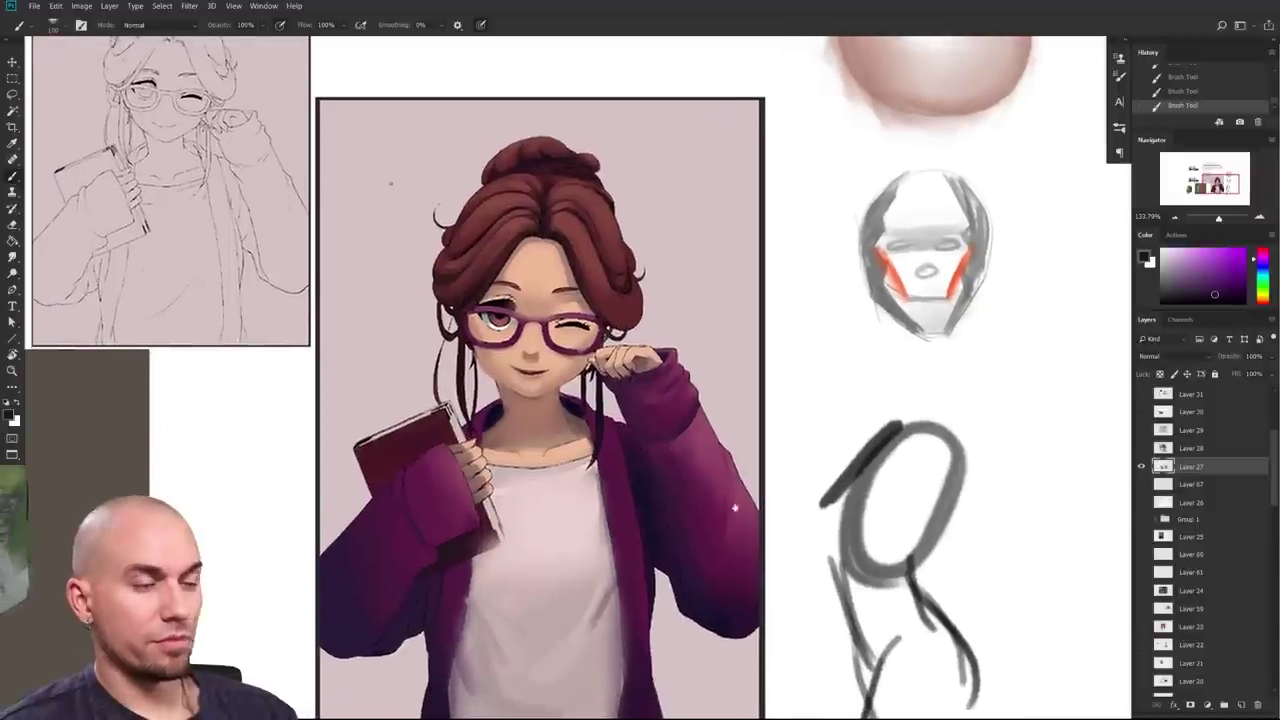
Step: Paint a tilted, rounded block with soft dark purple shading between the girl's sleeve and the oval sketch
scroll(689, 575, "down", 2)
mouse_move(683, 555)
left_mouse_down()
mouse_move(702, 487)
mouse_move(704, 527)
mouse_move(757, 517)
mouse_move(785, 486)
mouse_move(766, 463)
mouse_move(780, 420)
left_mouse_up()
scroll(694, 489, "up", 4)
left_click_drag(797, 503, 722, 530)
scroll(786, 494, "down", 5)
scroll(720, 505, "up", 4)
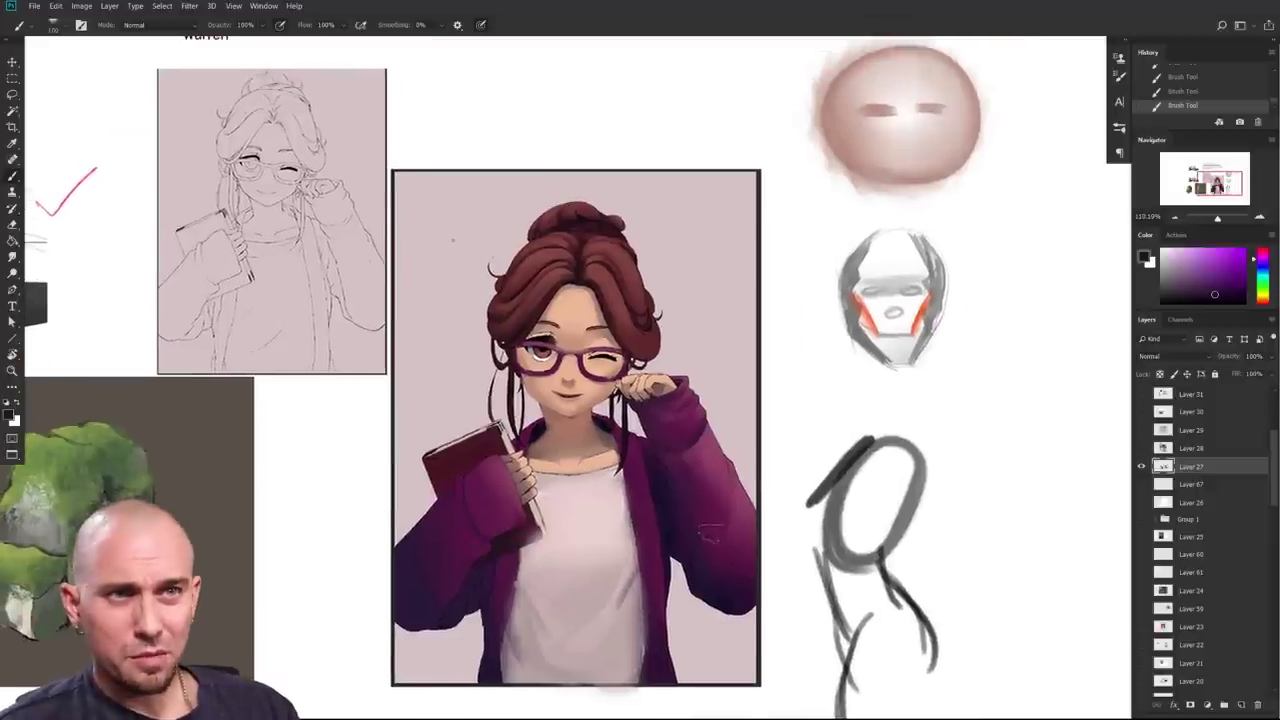
mouse_move(703, 508)
left_mouse_down()
mouse_move(773, 510)
mouse_move(674, 510)
left_mouse_up()
mouse_move(821, 298)
left_mouse_down()
mouse_move(903, 402)
mouse_move(804, 318)
mouse_move(824, 305)
mouse_move(890, 396)
mouse_move(832, 342)
left_mouse_up()
key("bracketright")
key("bracketright")
key("bracketright")
key("bracketright")
key("bracketright")
key("bracketright")
key("bracketright")
key("bracketright")
key("bracketright")
key("bracketright")
key("bracketright")
key("bracketright")
key("bracketright")
key("bracketright")
key("ctrl+z")
key("bracketright")
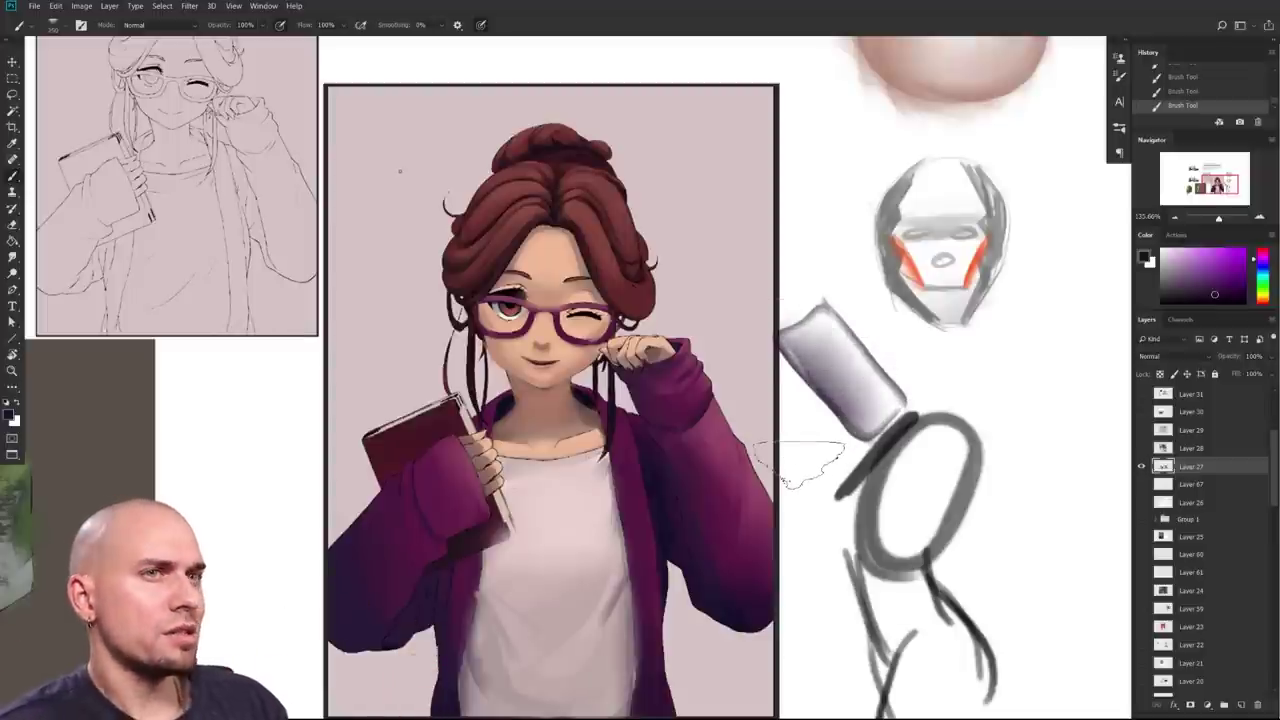
Step: Shrink the brush, sample white and paint soft highlights onto the shaded block beside the sleeve
scroll(770, 470, "down", 2)
left_click_drag(769, 549, 757, 571)
key("bracketleft")
key("bracketleft")
key("bracketleft")
key("bracketleft")
key("bracketleft")
key("bracketleft")
key("bracketleft")
key("bracketleft")
key("bracketleft")
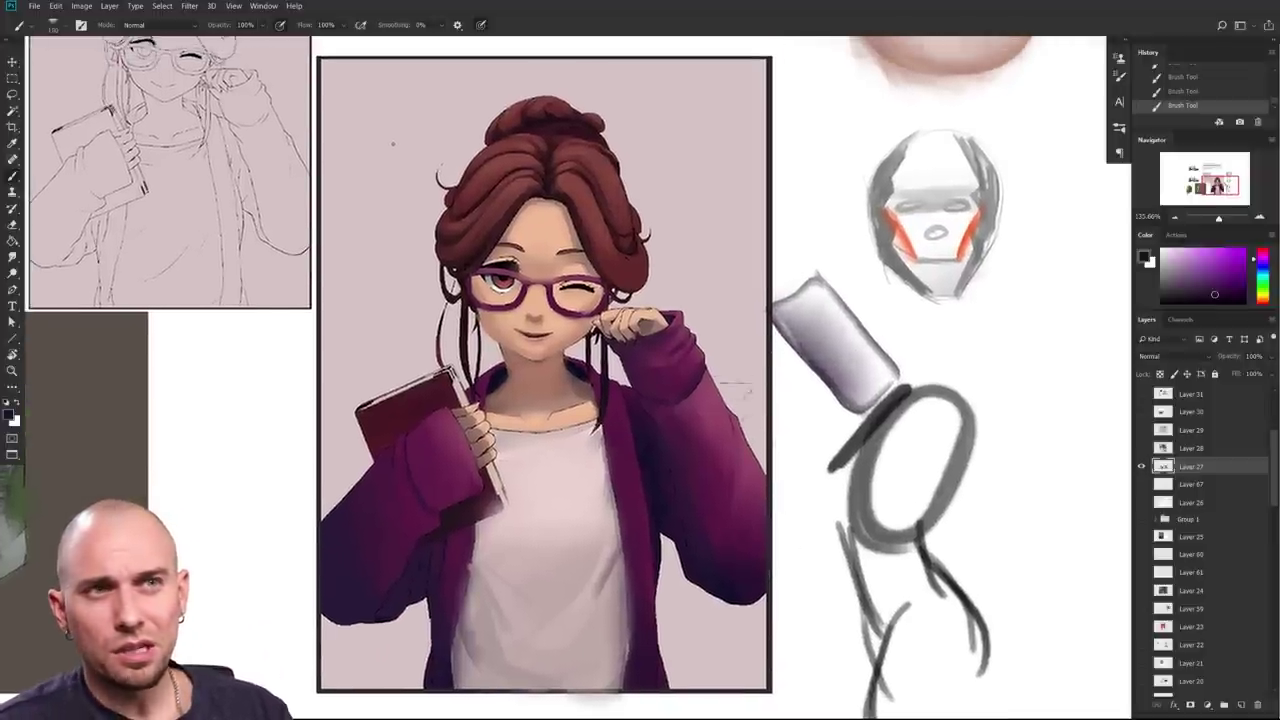
left_click_drag(737, 424, 645, 534)
left_click(763, 318, "alt")
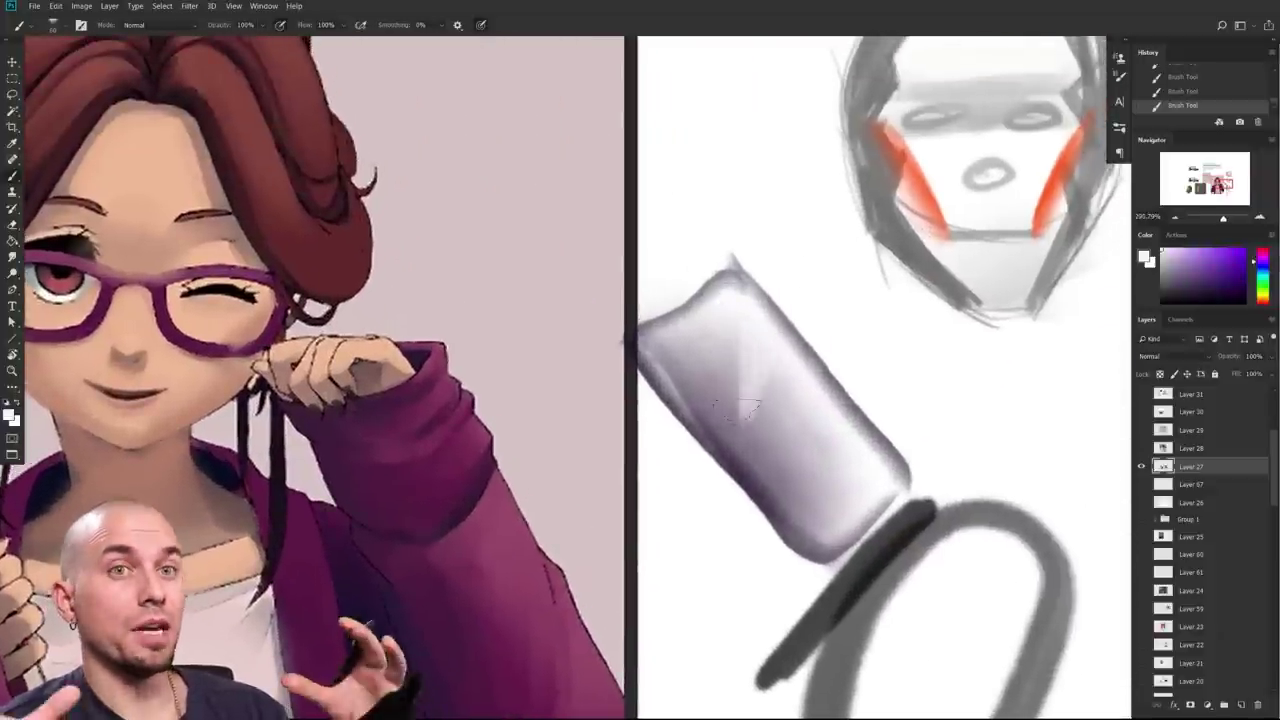
scroll(737, 406, "down", 2)
scroll(806, 494, "down", 6)
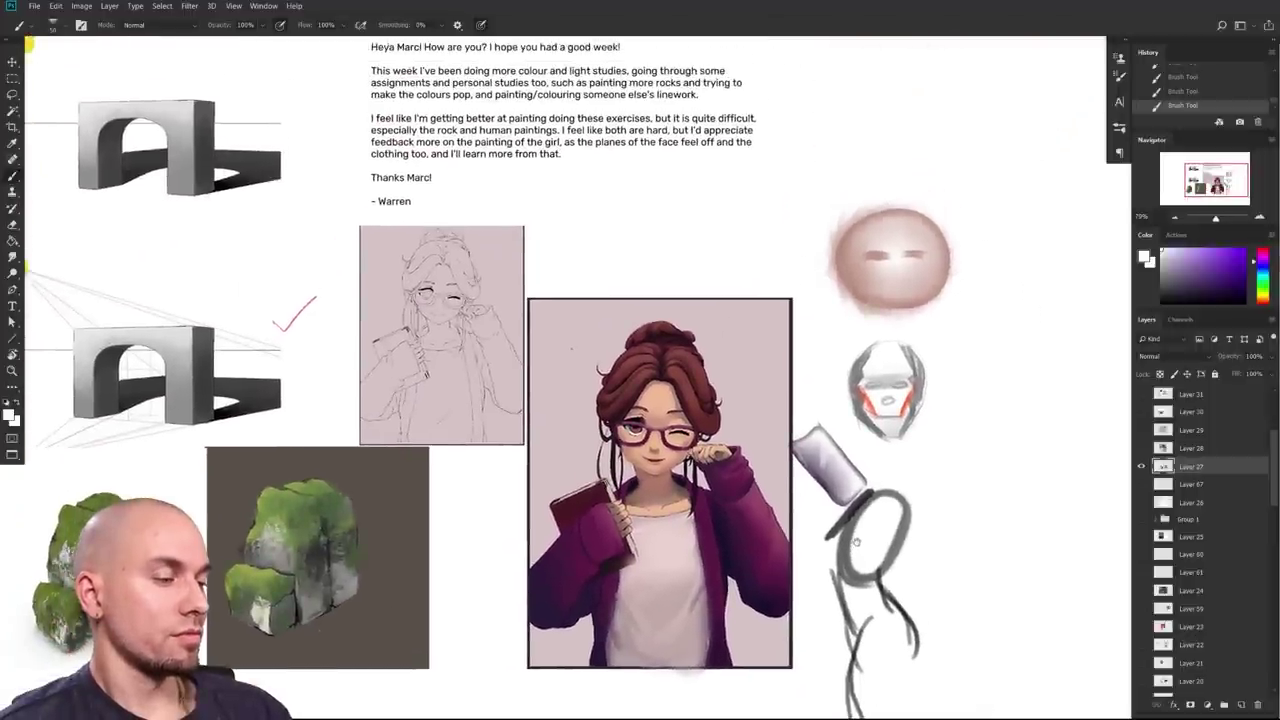
left_click_drag(856, 542, 897, 553)
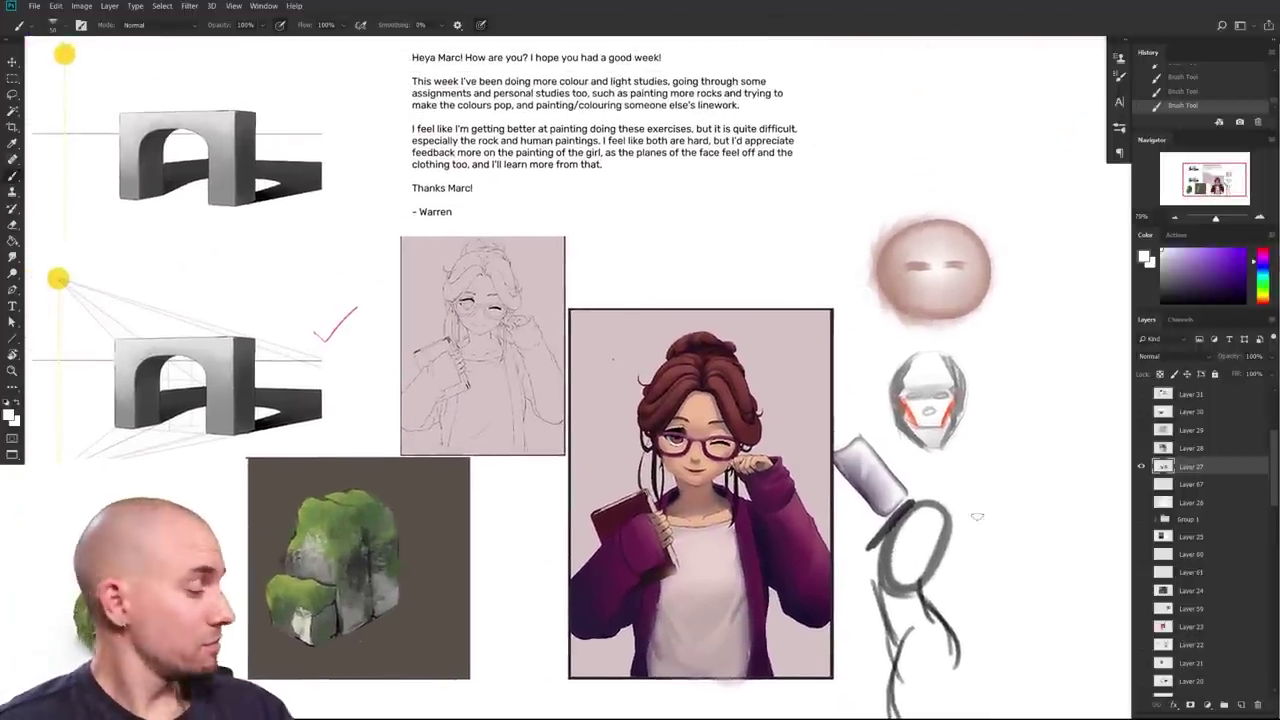
Step: Hide the girl study's Layer 27, and show and select Layer 28 with the armoured character illustration
left_click(1142, 466)
left_click(1142, 448)
left_click(1190, 448)
left_click_drag(897, 455, 957, 445)
left_click_drag(957, 445, 926, 447)
left_click_drag(926, 448, 918, 660)
left_click_drag(790, 530, 839, 480)
left_click_drag(839, 480, 1012, 491)
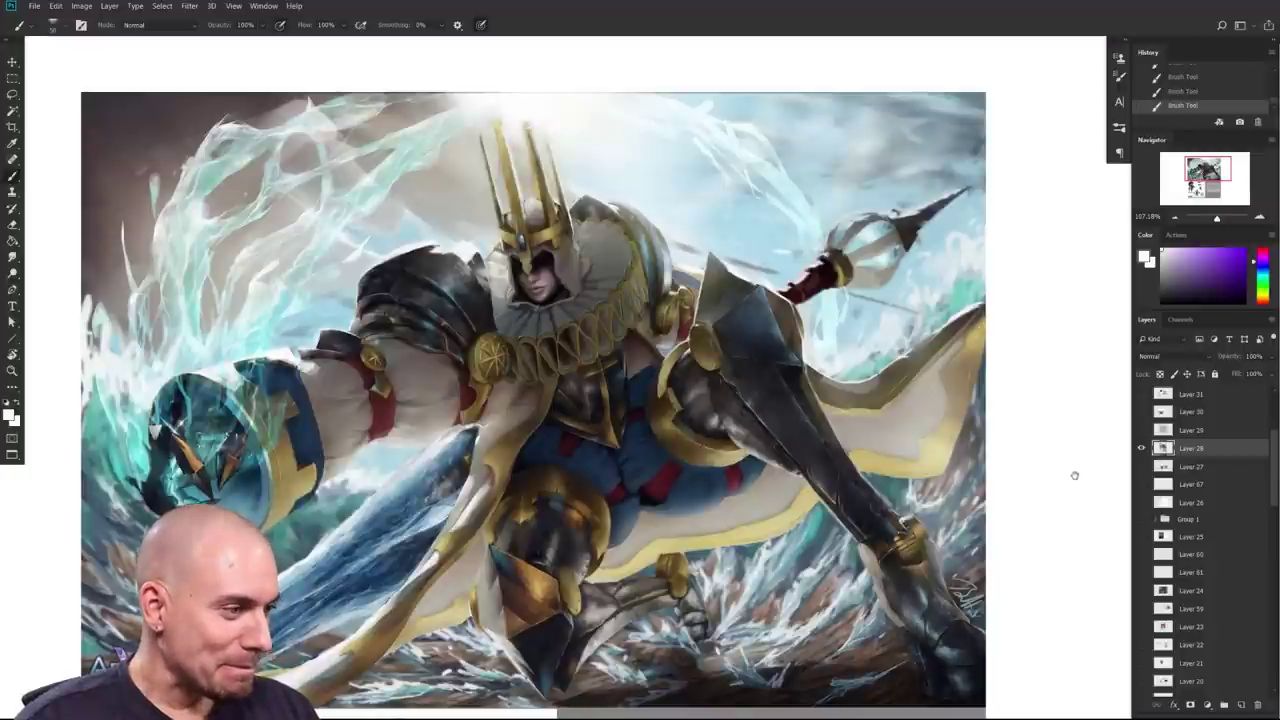
Step: Read the feedback request and view the concept designs beneath the armoured character illustration
scroll(1062, 486, "down", 5)
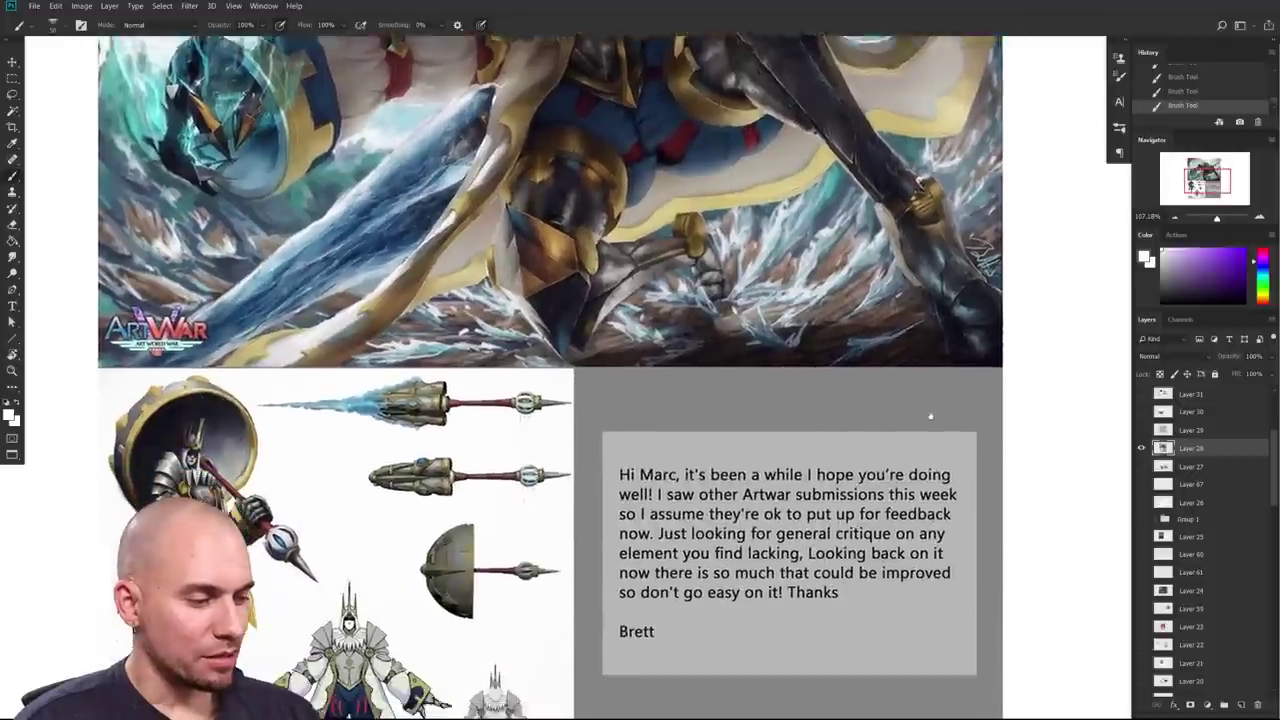
scroll(930, 420, "down", 6)
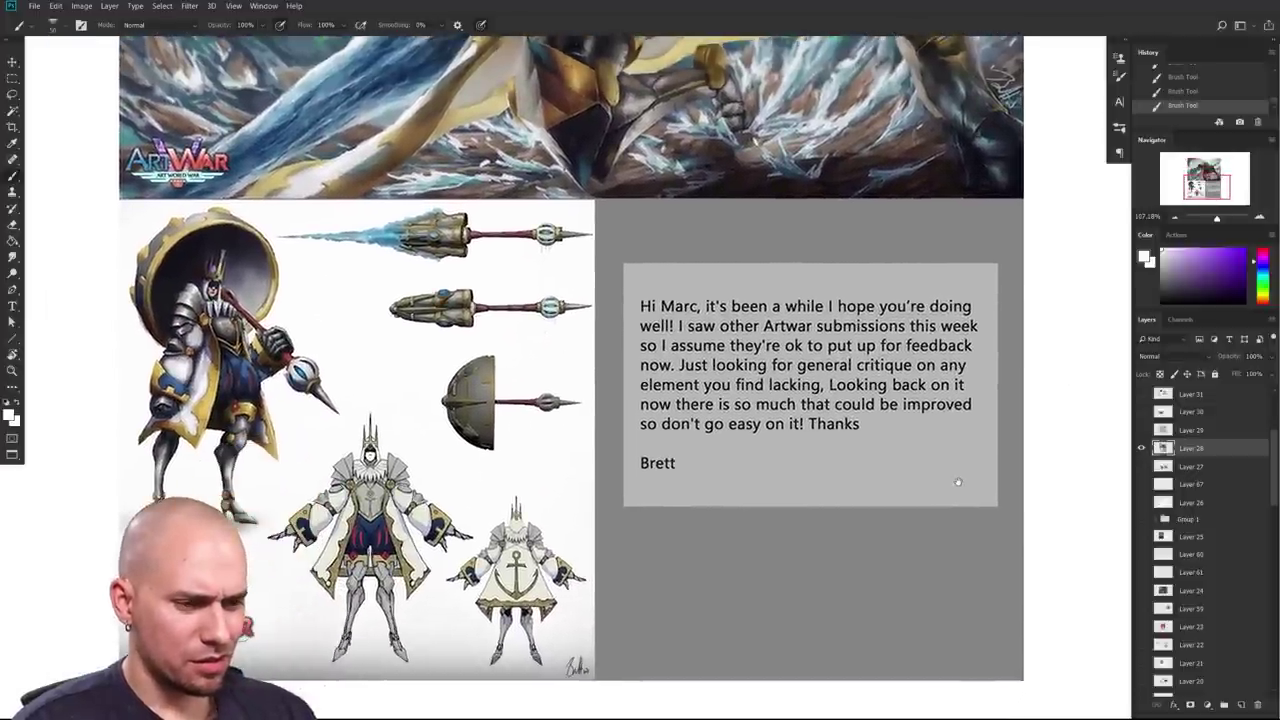
scroll(957, 482, "right", 5)
scroll(957, 482, "up", 2)
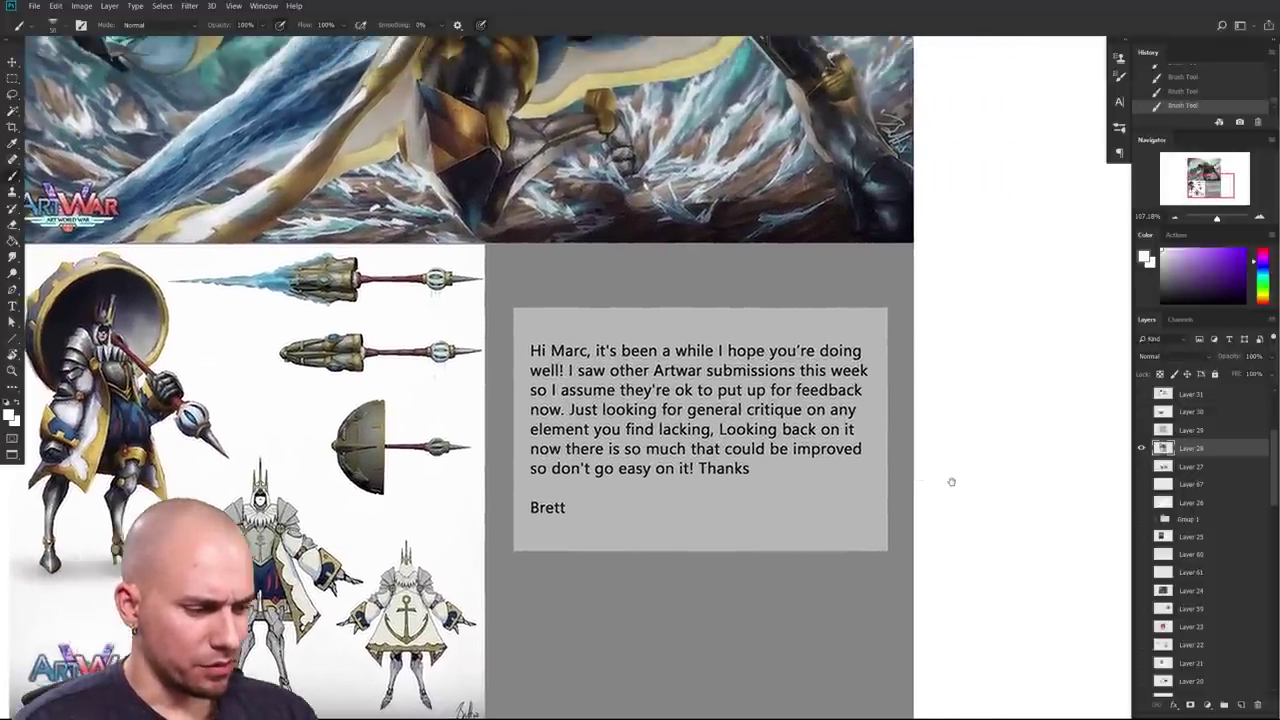
left_click_drag(955, 482, 1036, 470)
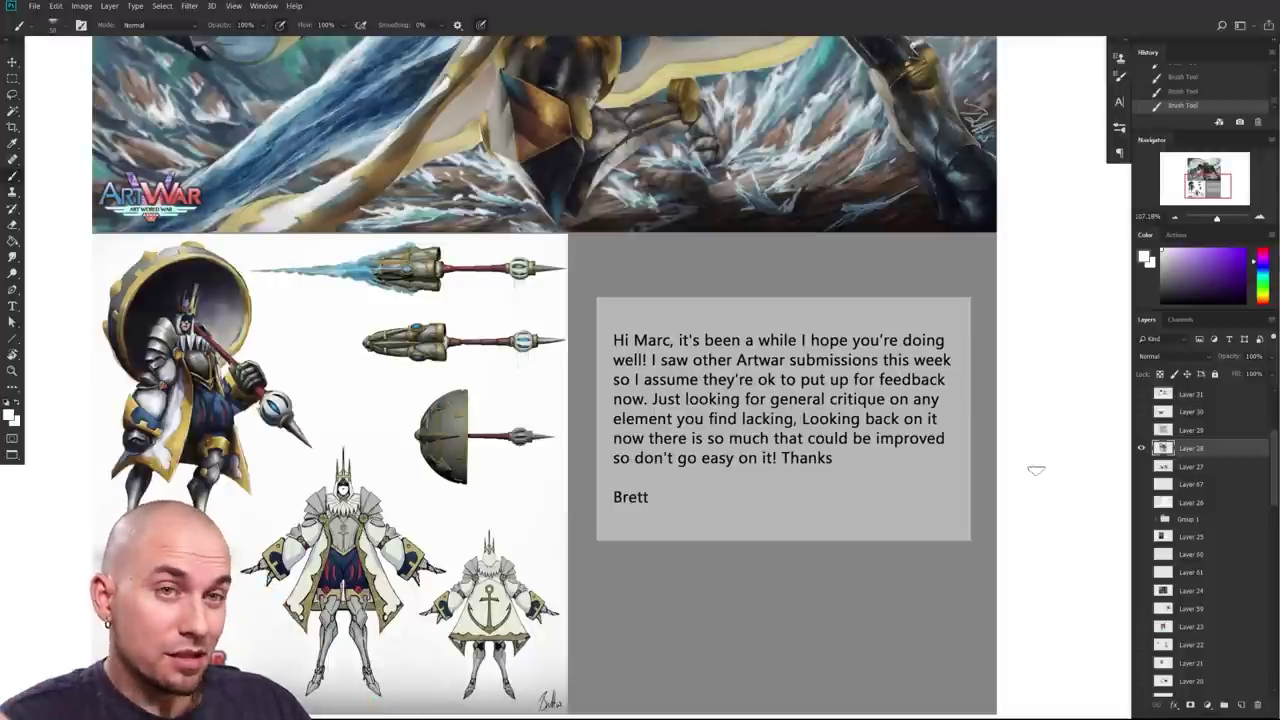
scroll(560, 400, "up", 10)
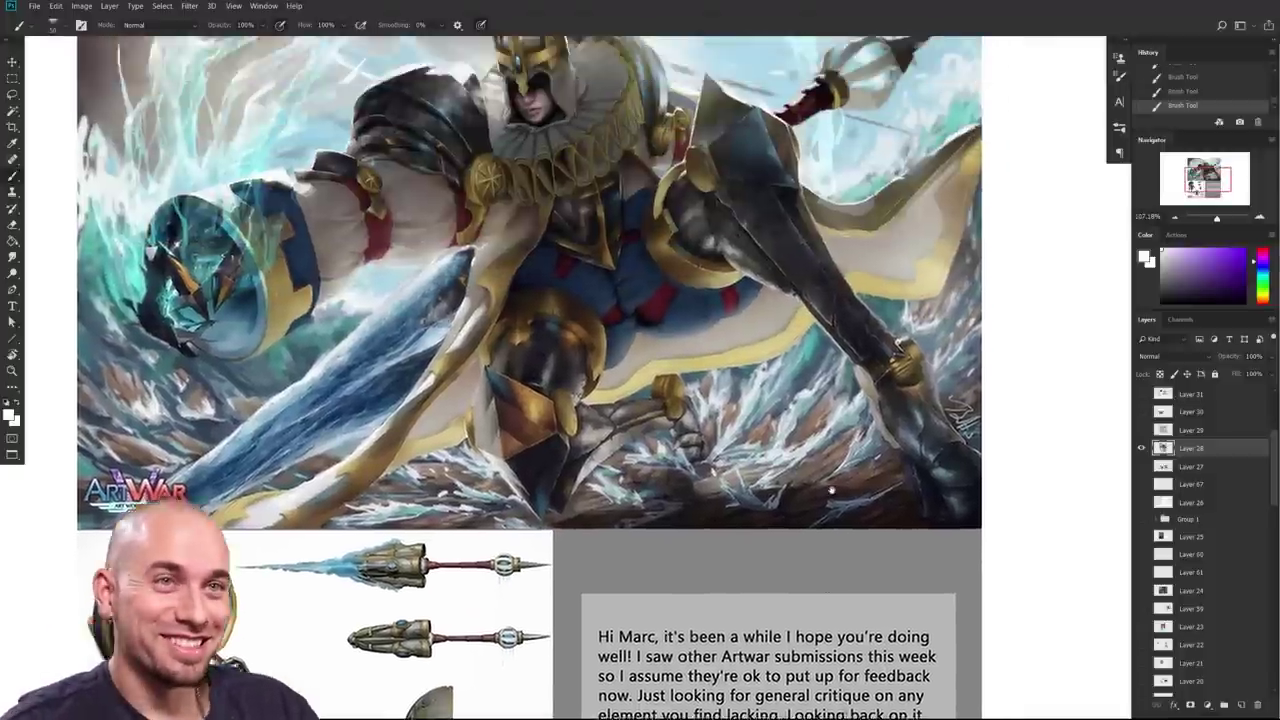
scroll(570, 400, "down", 3)
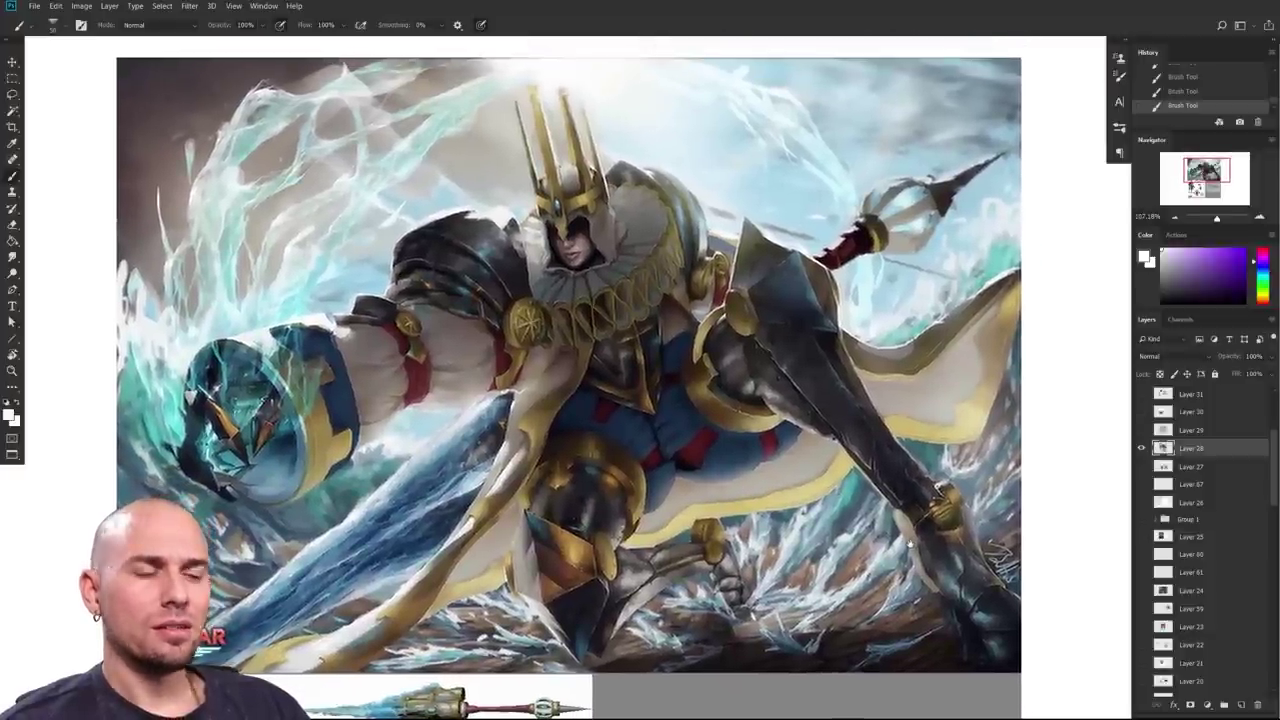
Step: Examine the illustration's shoulder armour, ruffled collar, face and leg armour up close
left_click_drag(910, 545, 899, 556)
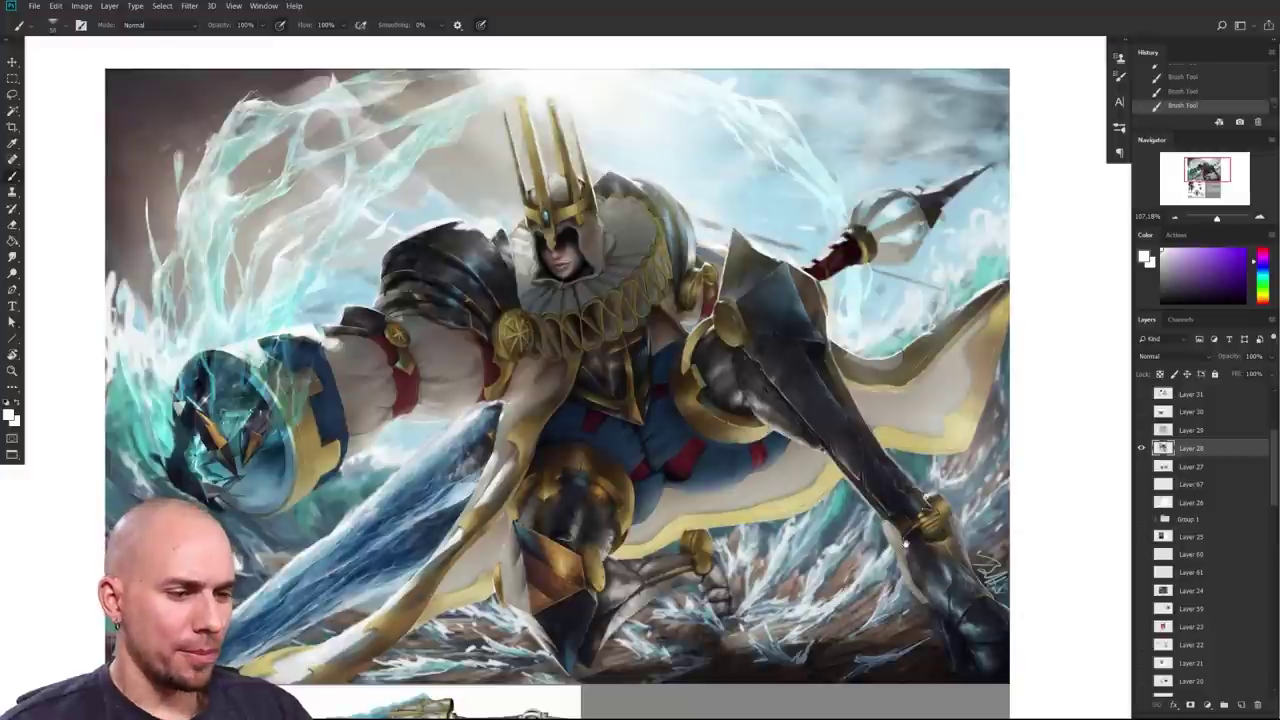
left_click_drag(554, 364, 700, 505)
left_click_drag(629, 523, 825, 478)
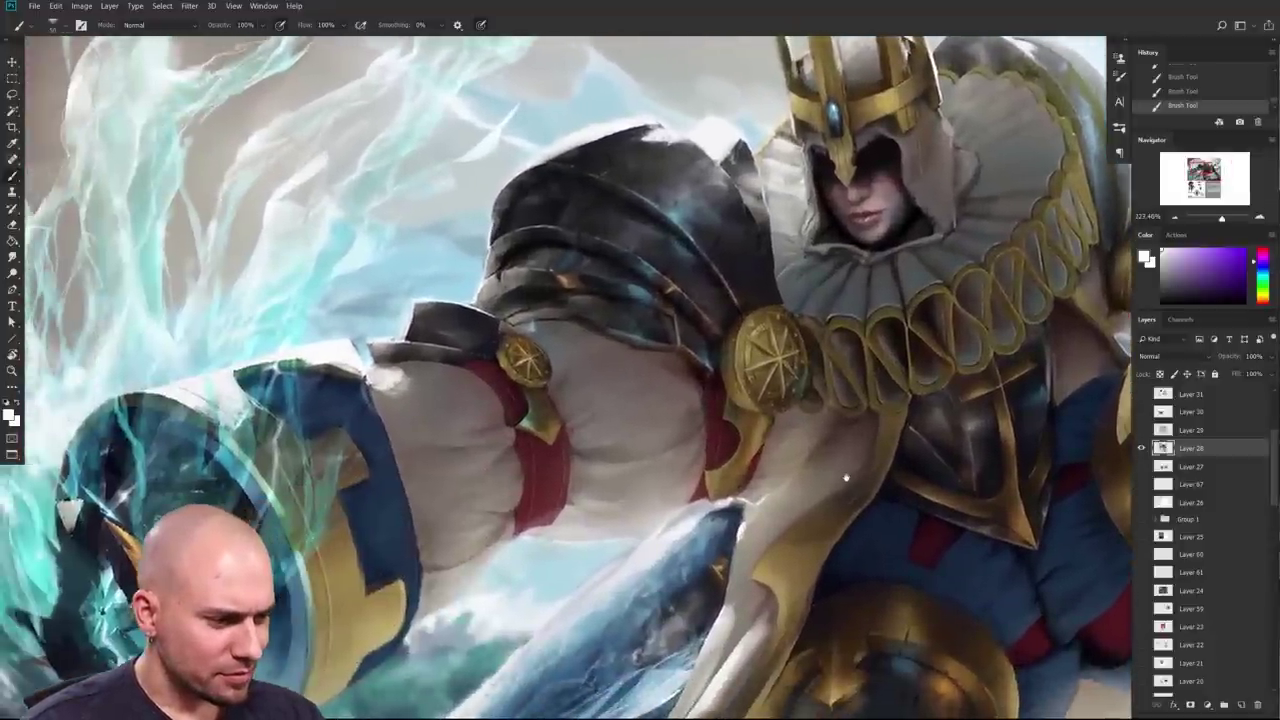
scroll(823, 515, "up", 3)
scroll(825, 555, "up", 3)
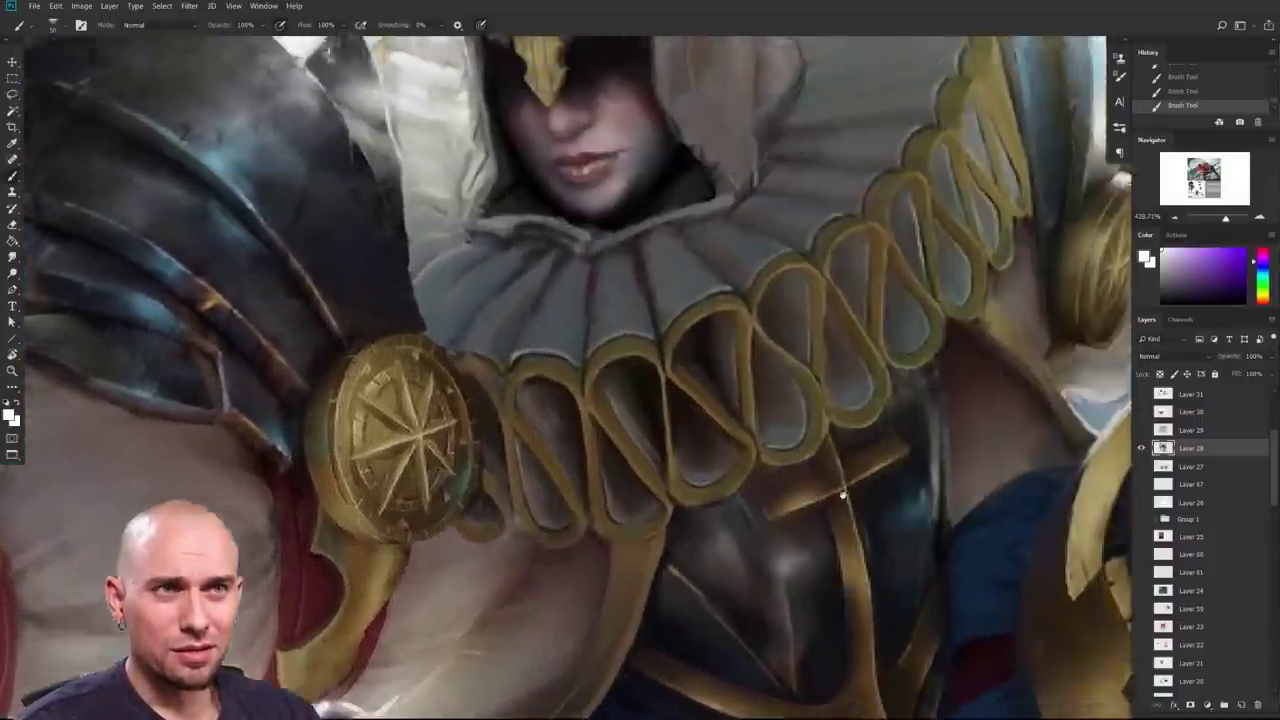
left_click_drag(843, 494, 701, 602)
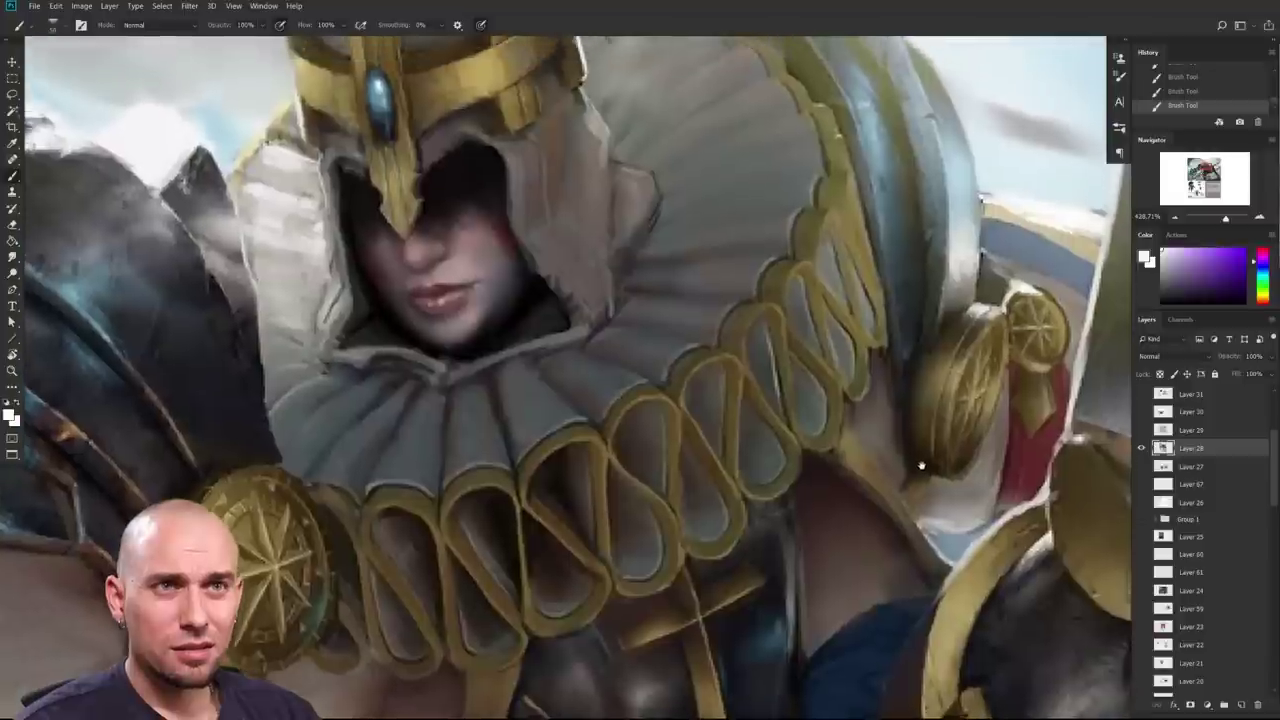
scroll(810, 485, "right", 10)
scroll(878, 505, "down", 2)
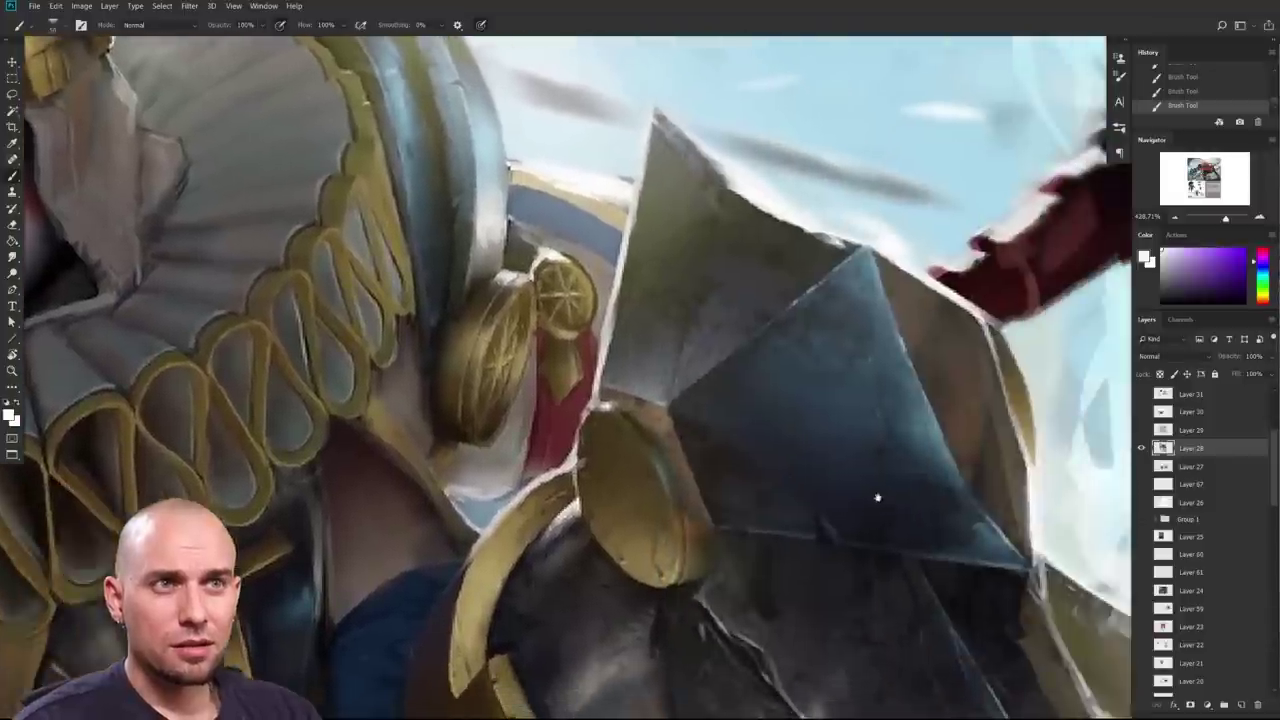
scroll(873, 492, "down", 15)
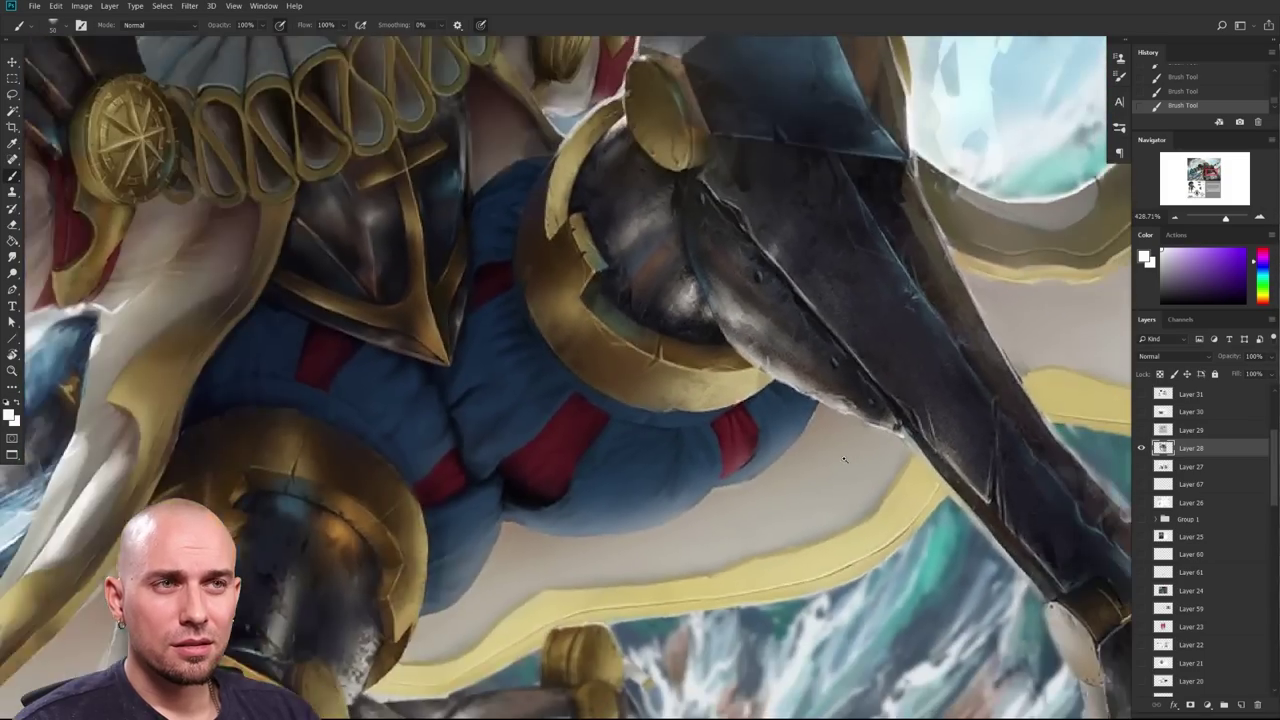
left_click_drag(844, 460, 832, 459)
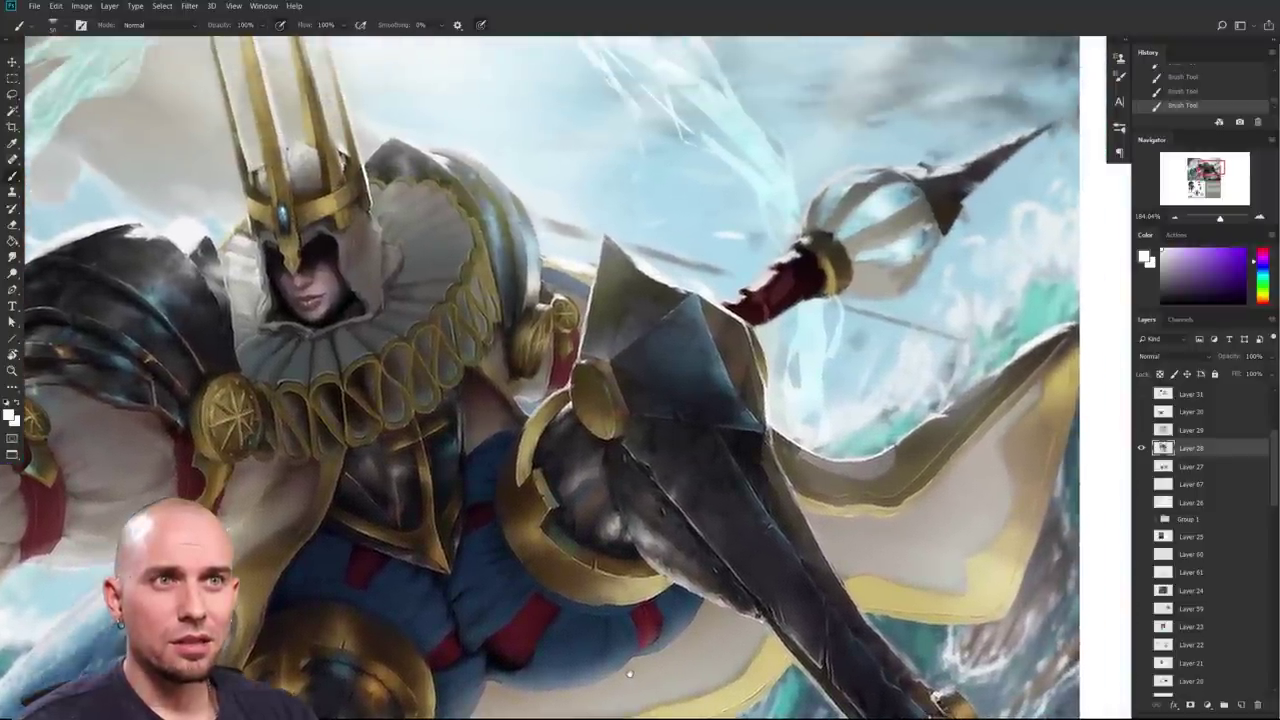
Step: Compare the illustration with the character and weapon designs on the concept sheet
left_click_drag(630, 675, 678, 718)
left_click_drag(627, 632, 646, 354)
left_click_drag(771, 569, 733, 403)
scroll(686, 530, "up", 5)
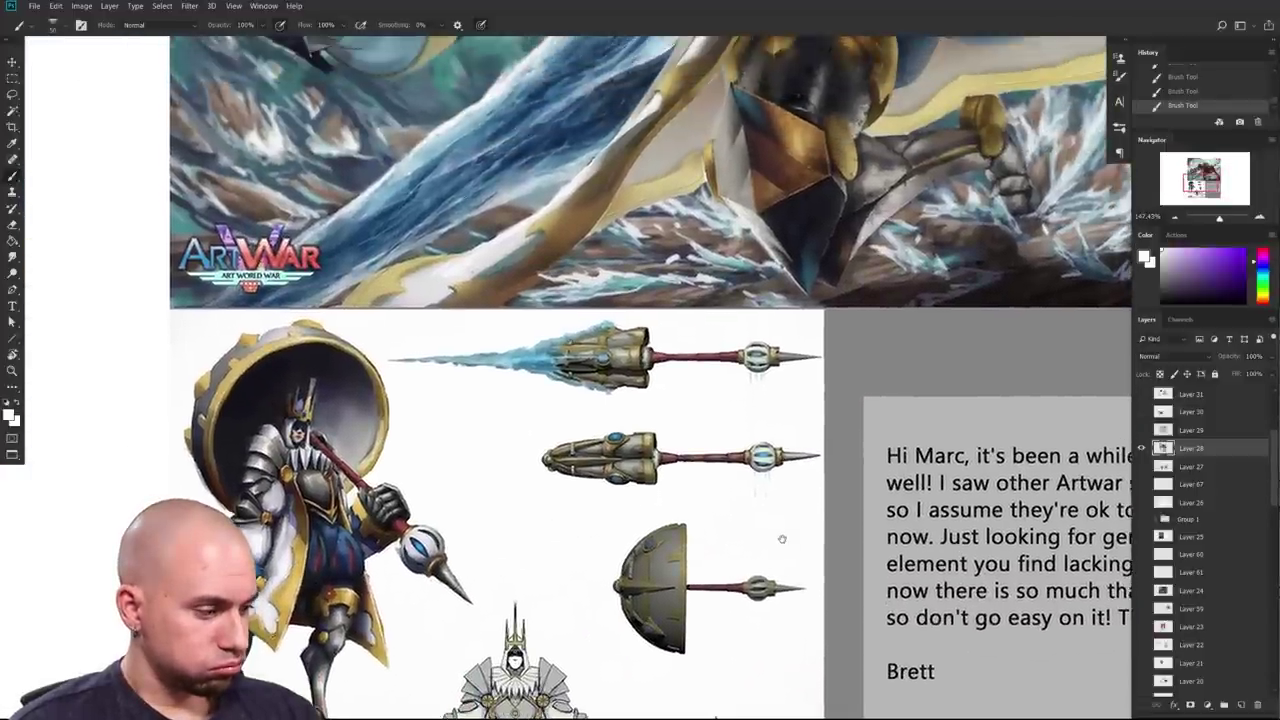
scroll(782, 539, "down", 5)
left_click_drag(779, 476, 780, 474)
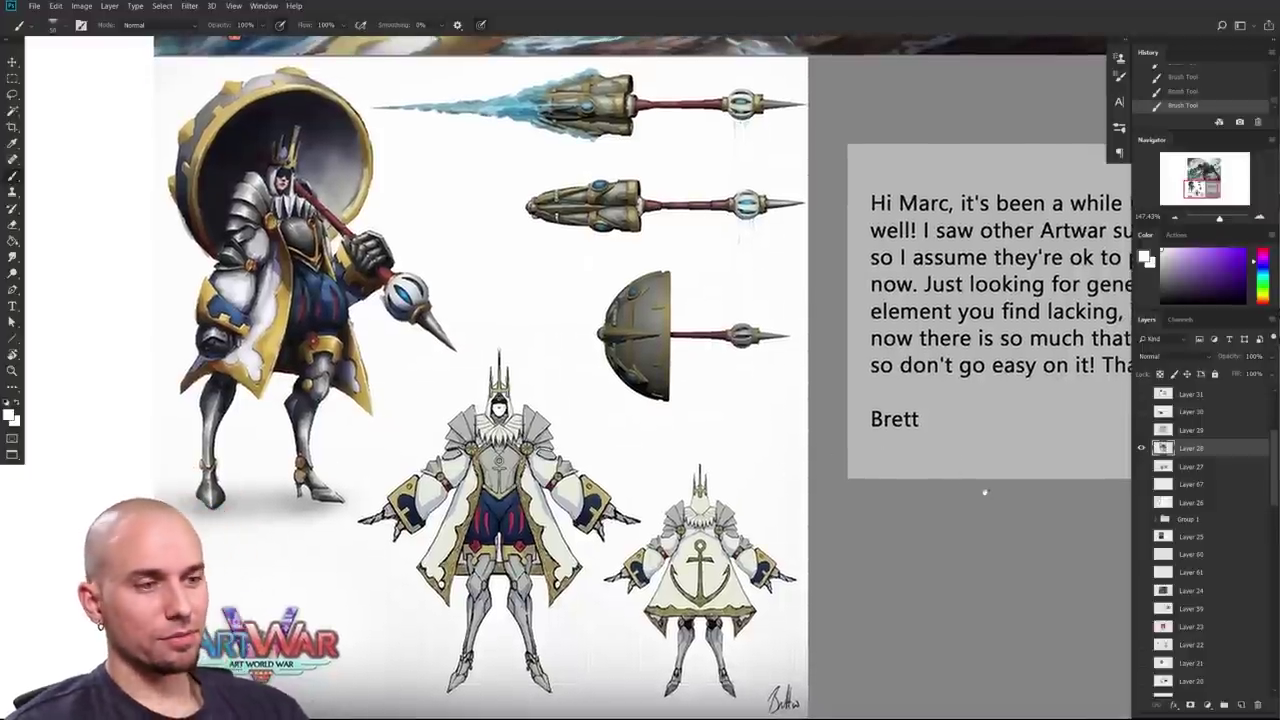
left_click_drag(984, 492, 883, 494)
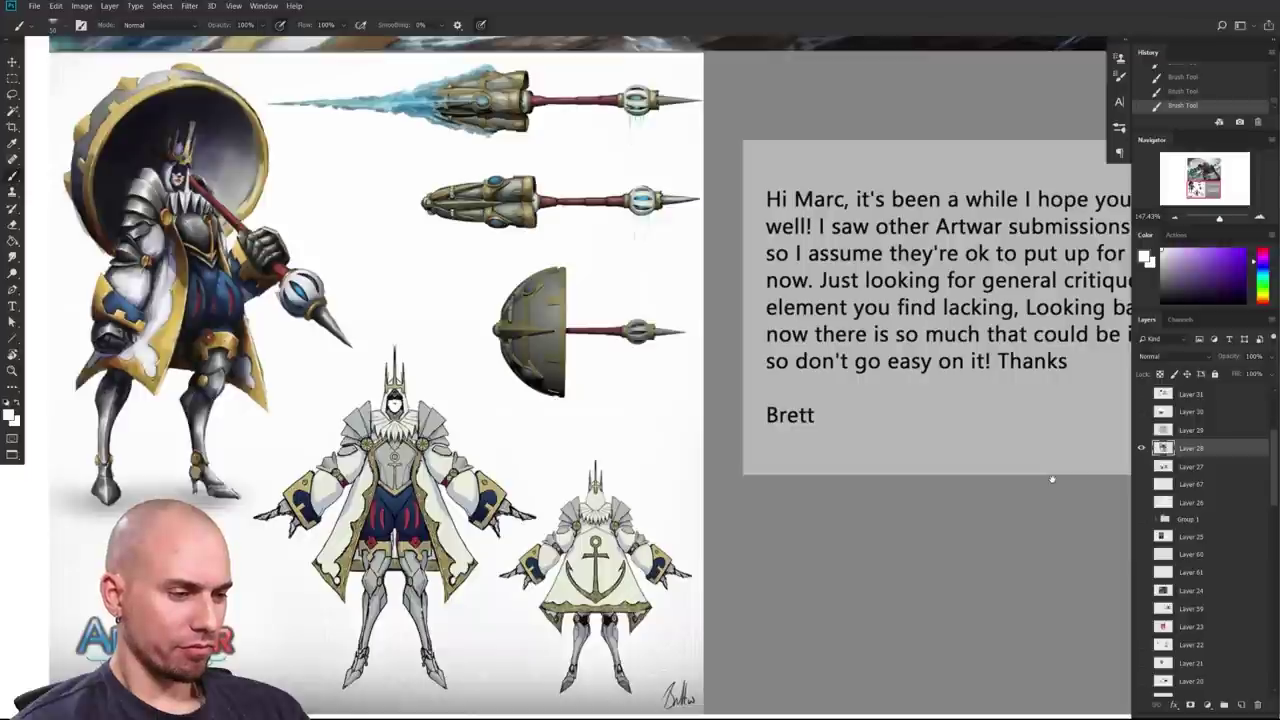
scroll(1052, 480, "down", 3)
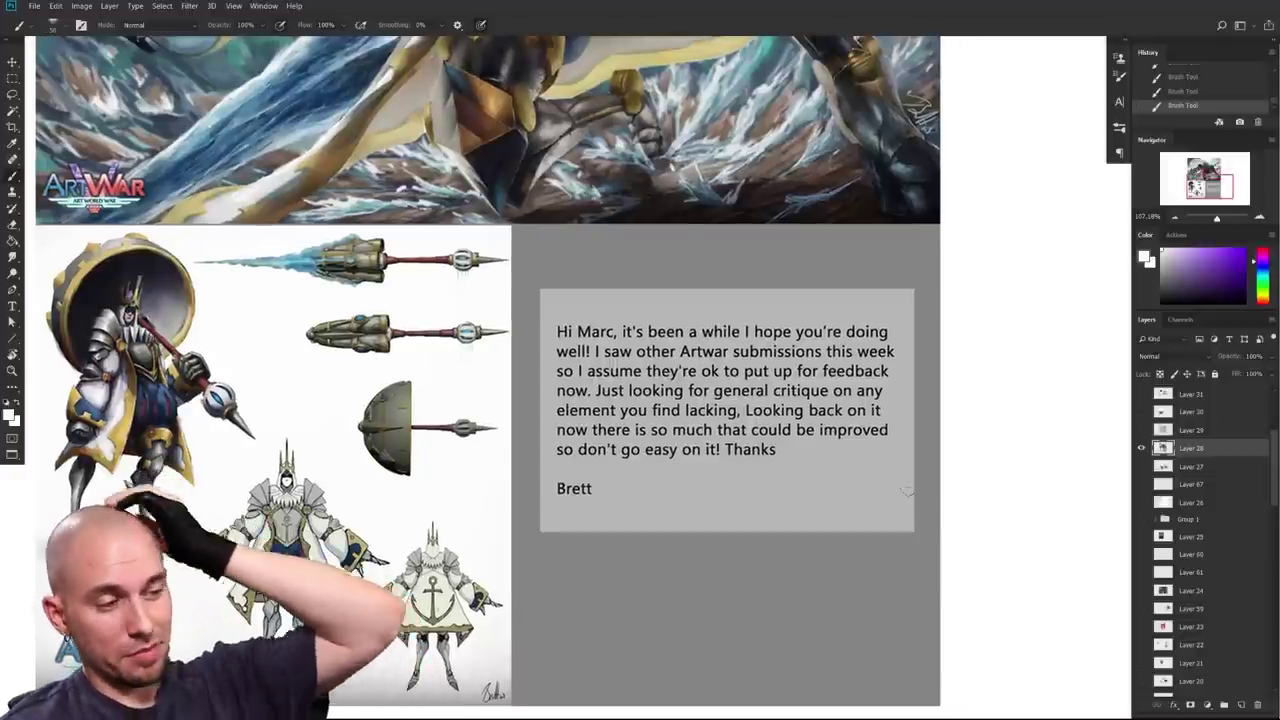
left_click_drag(1021, 503, 1062, 488)
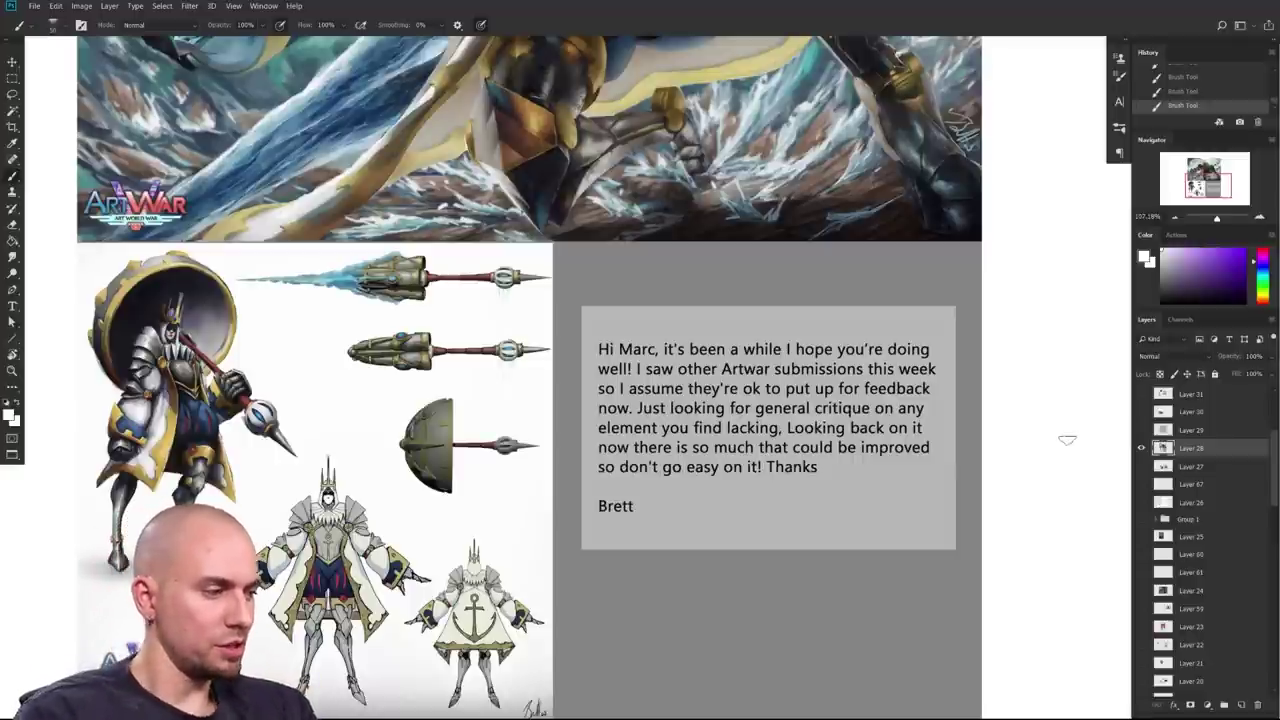
Step: Set the foreground colour to a fully saturated violet
left_click_drag(905, 417, 899, 455)
left_click(1244, 250)
left_click_drag(955, 200, 943, 488)
left_click_drag(948, 490, 840, 491)
left_click_drag(866, 446, 890, 455)
Step: Examine the gold trim, blue trousers and knee armour at the centre of the illustration
scroll(890, 455, "up", 4)
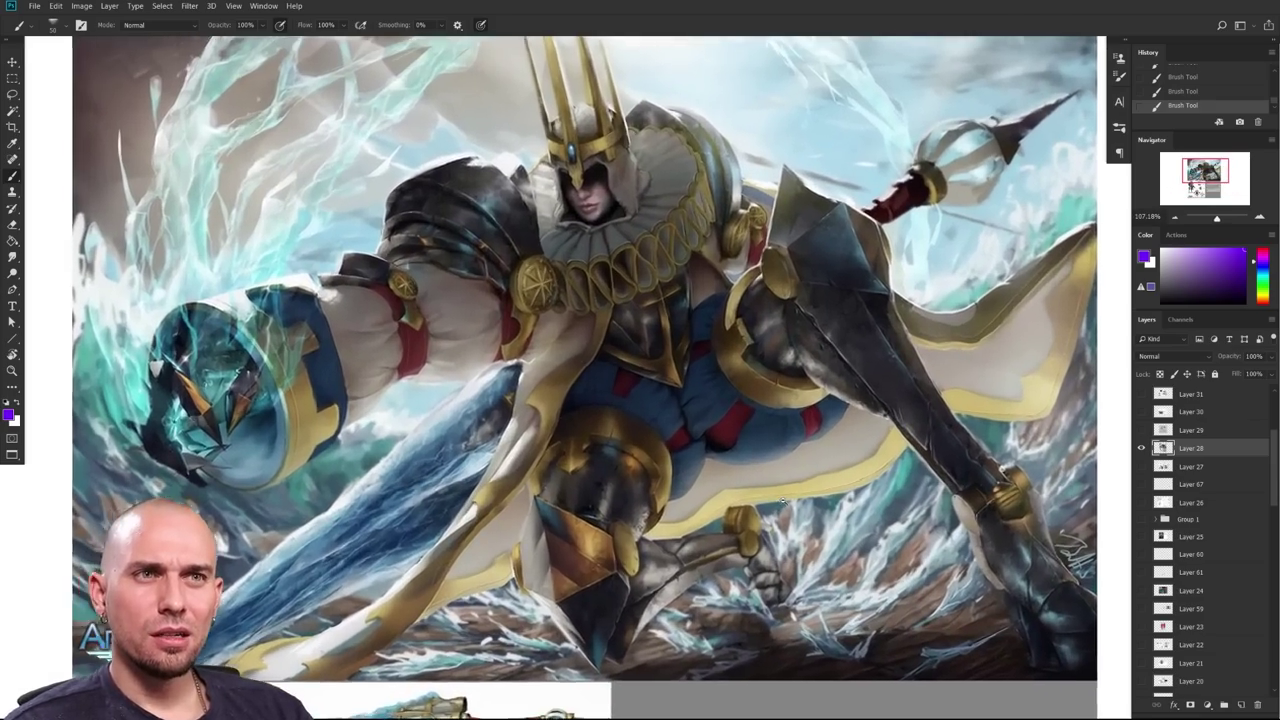
scroll(818, 488, "up", 4)
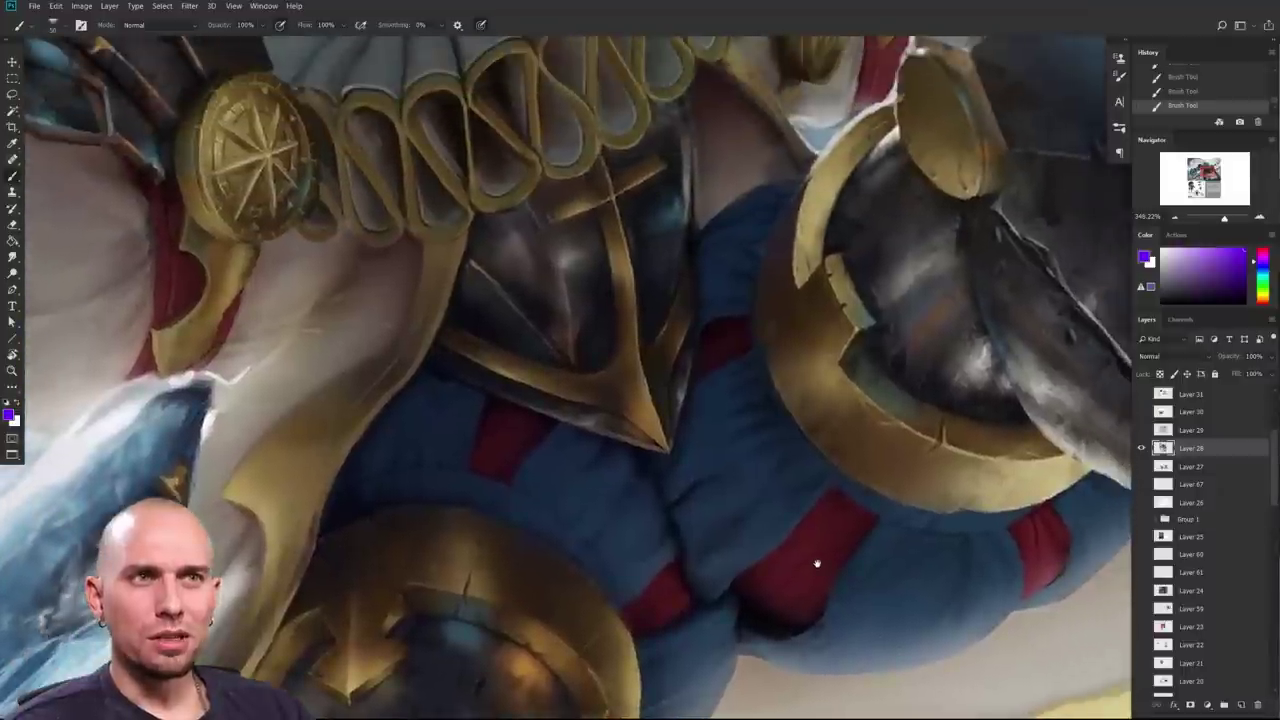
left_click_drag(814, 566, 616, 656)
left_click_drag(837, 500, 858, 282)
left_click_drag(891, 486, 712, 448)
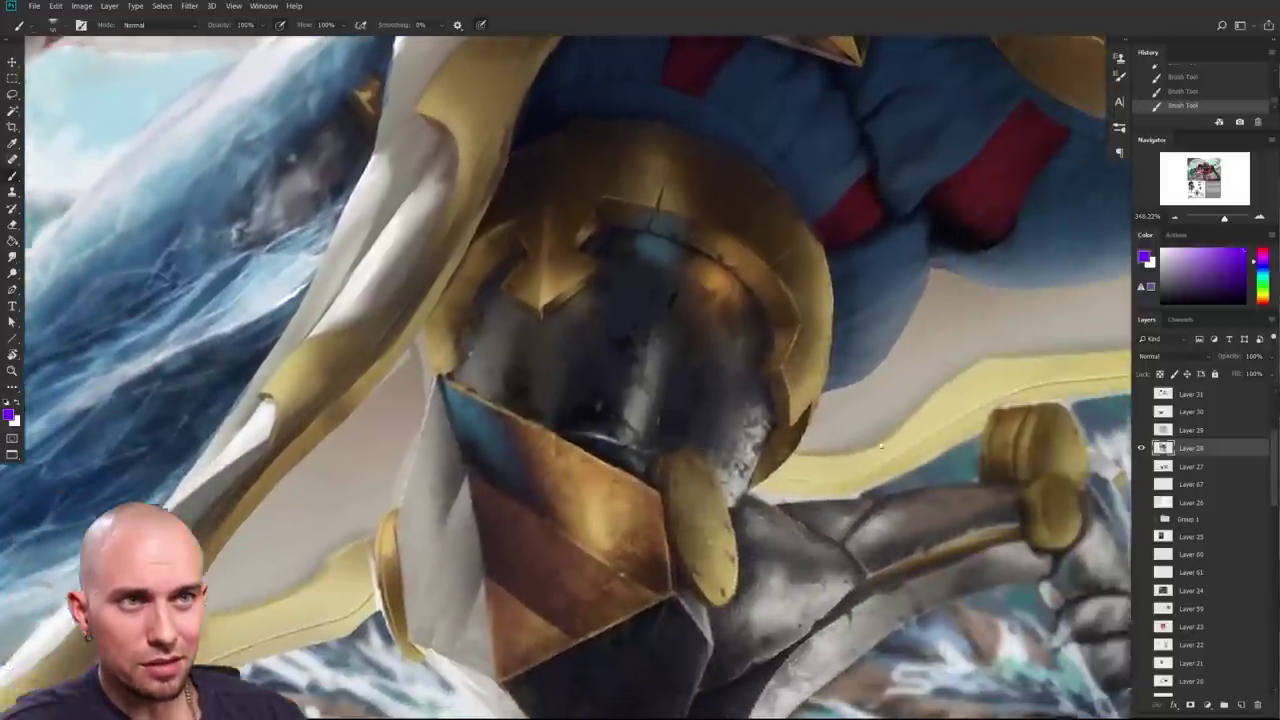
Step: Examine the illustration's knee armour, planted hand and bent-arm armour up close for rendering and edge quality
left_click_drag(745, 295, 742, 453)
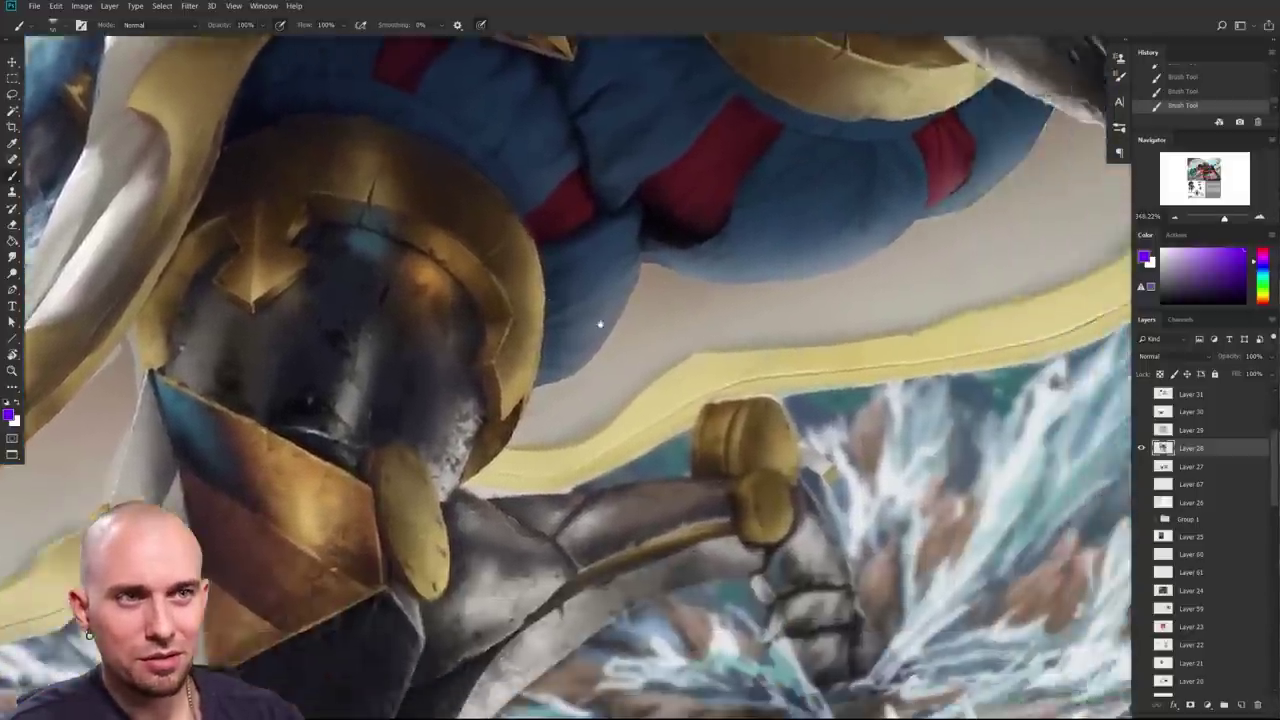
left_click_drag(1008, 618, 836, 466)
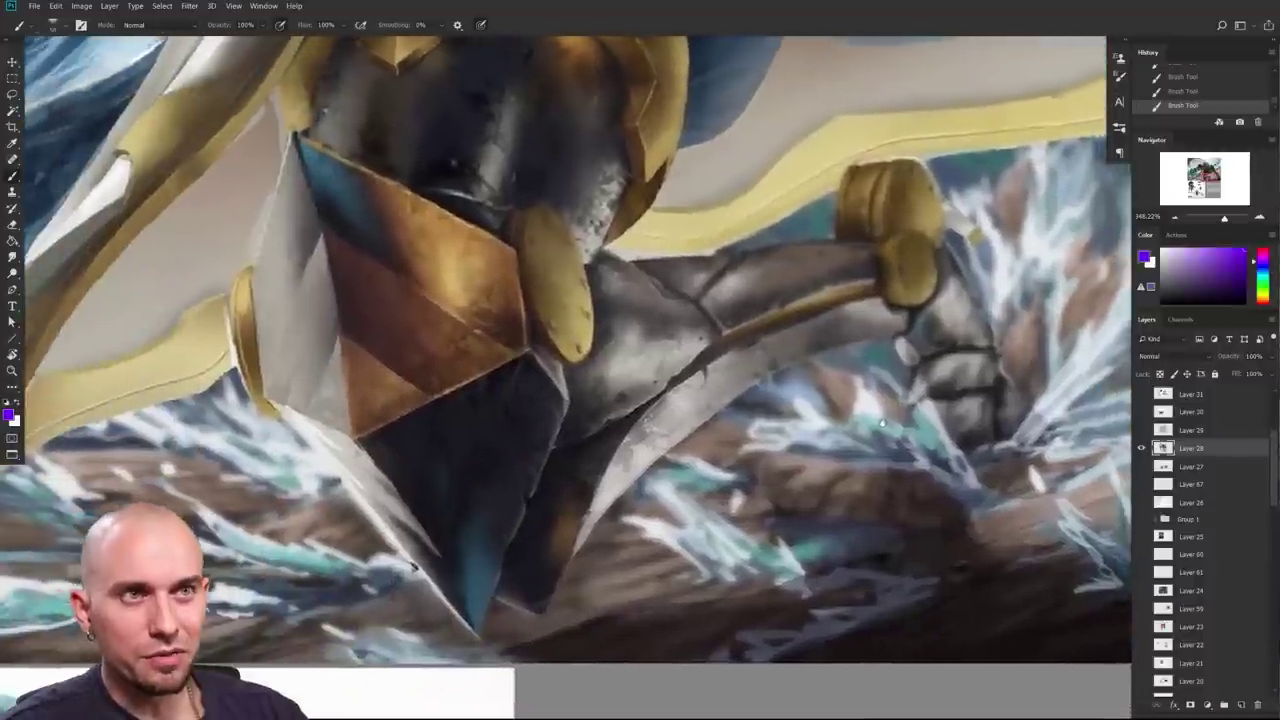
left_click_drag(960, 300, 544, 634)
left_click_drag(898, 462, 702, 498)
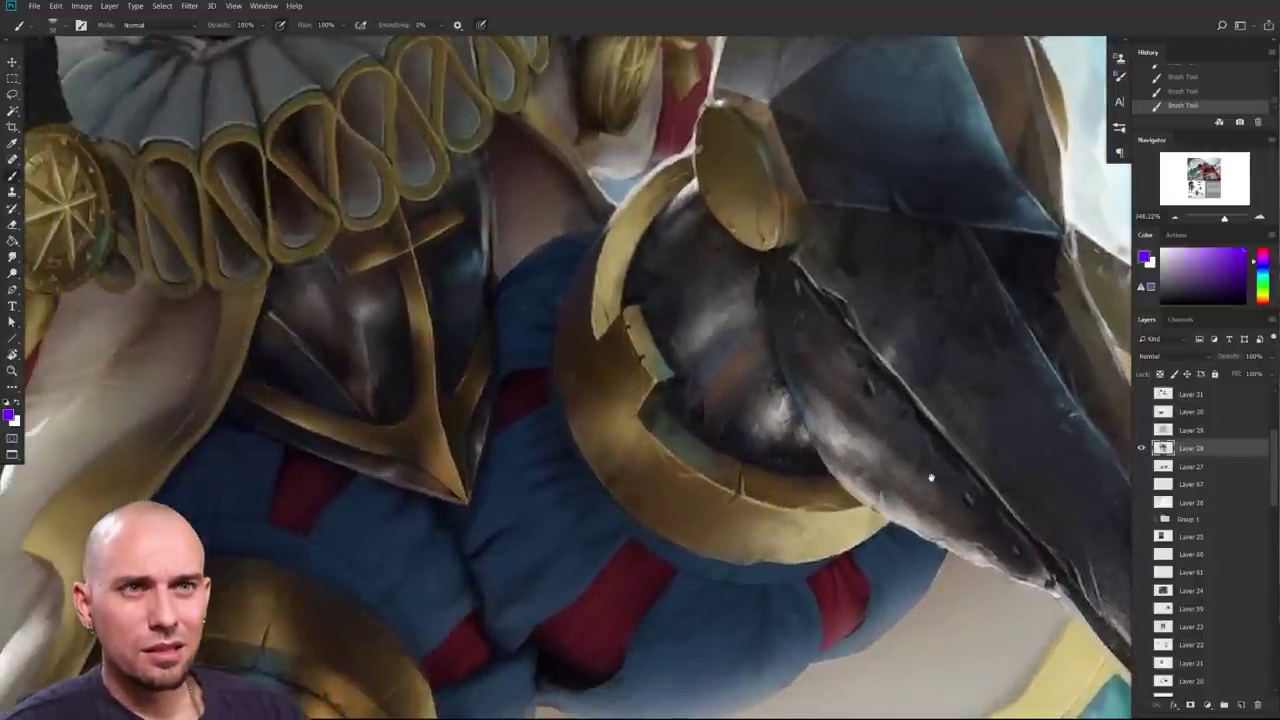
key("h")
left_click_drag(931, 459, 901, 464)
left_click_drag(762, 488, 1010, 704)
left_click_drag(618, 481, 760, 482)
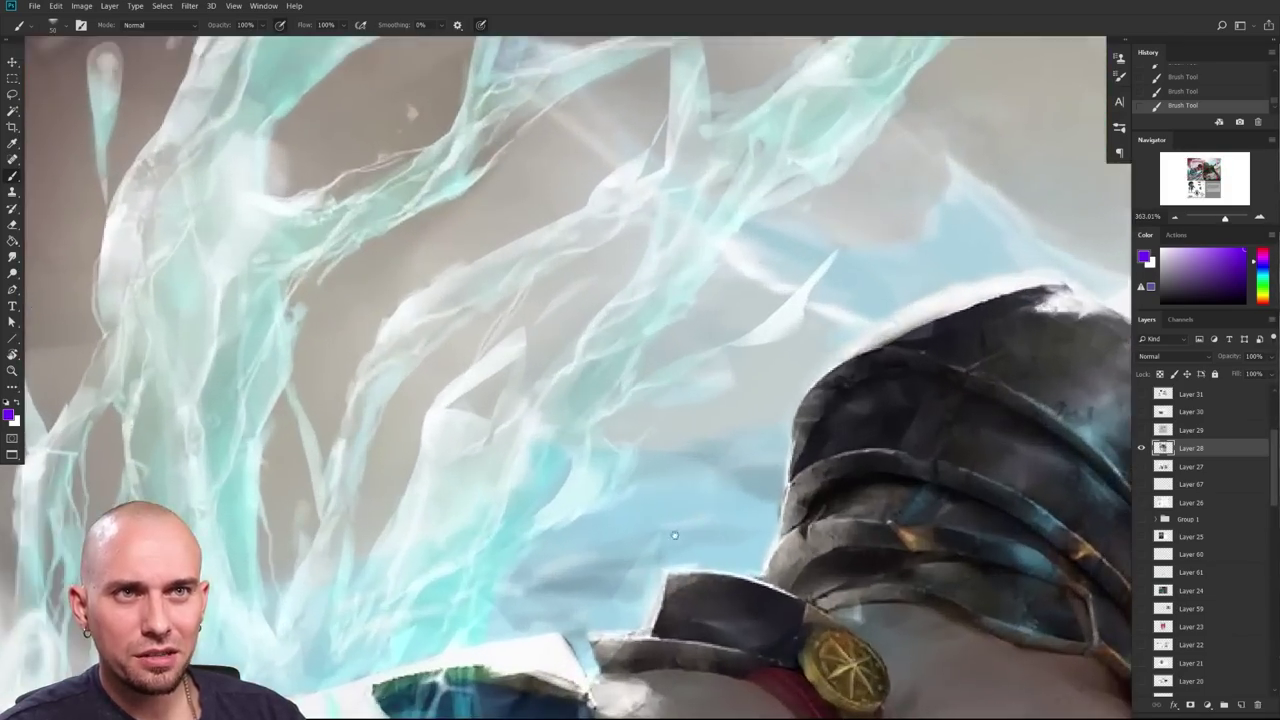
Step: Examine the translucent water magic swirling behind the character's shoulder and armoured arm
left_click_drag(450, 690, 774, 411)
left_click_drag(694, 515, 771, 618)
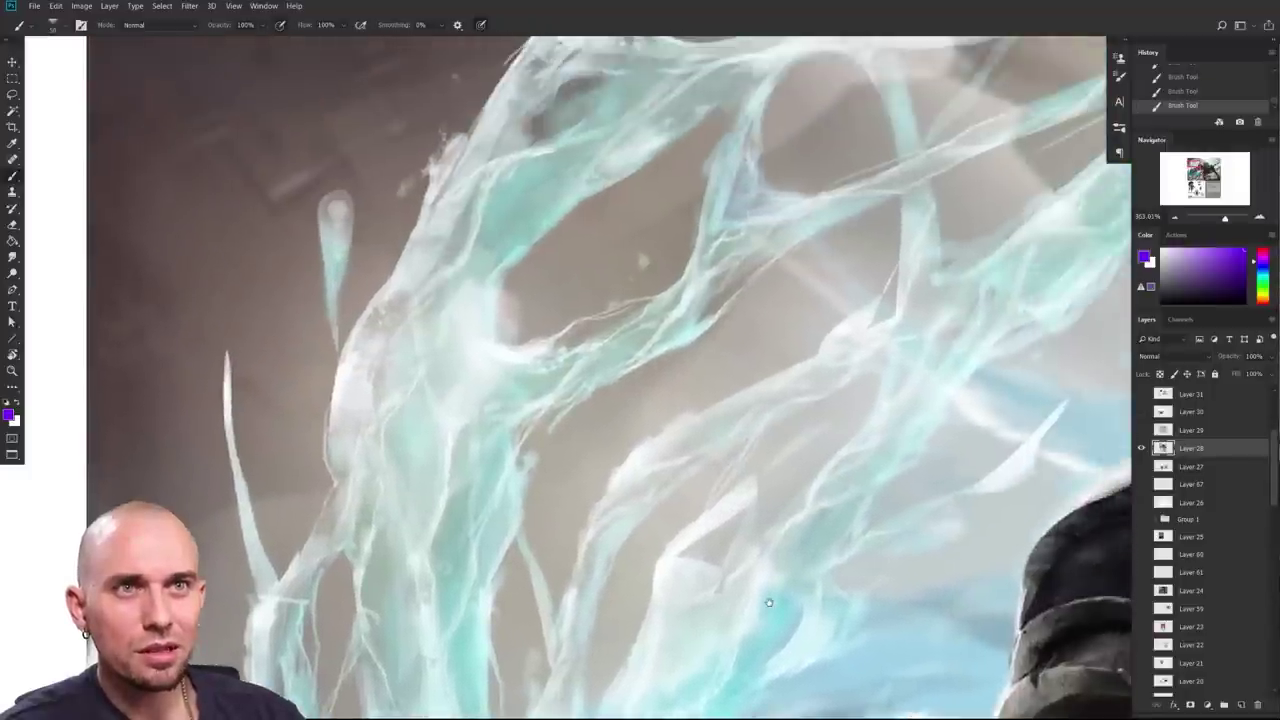
left_click_drag(1093, 375, 845, 267)
left_click_drag(751, 566, 888, 323)
left_click_drag(808, 471, 964, 142)
left_click_drag(835, 497, 720, 505)
left_click_drag(809, 537, 521, 529)
mouse_move(764, 543)
left_mouse_down()
mouse_move(808, 537)
mouse_move(768, 543)
left_mouse_up()
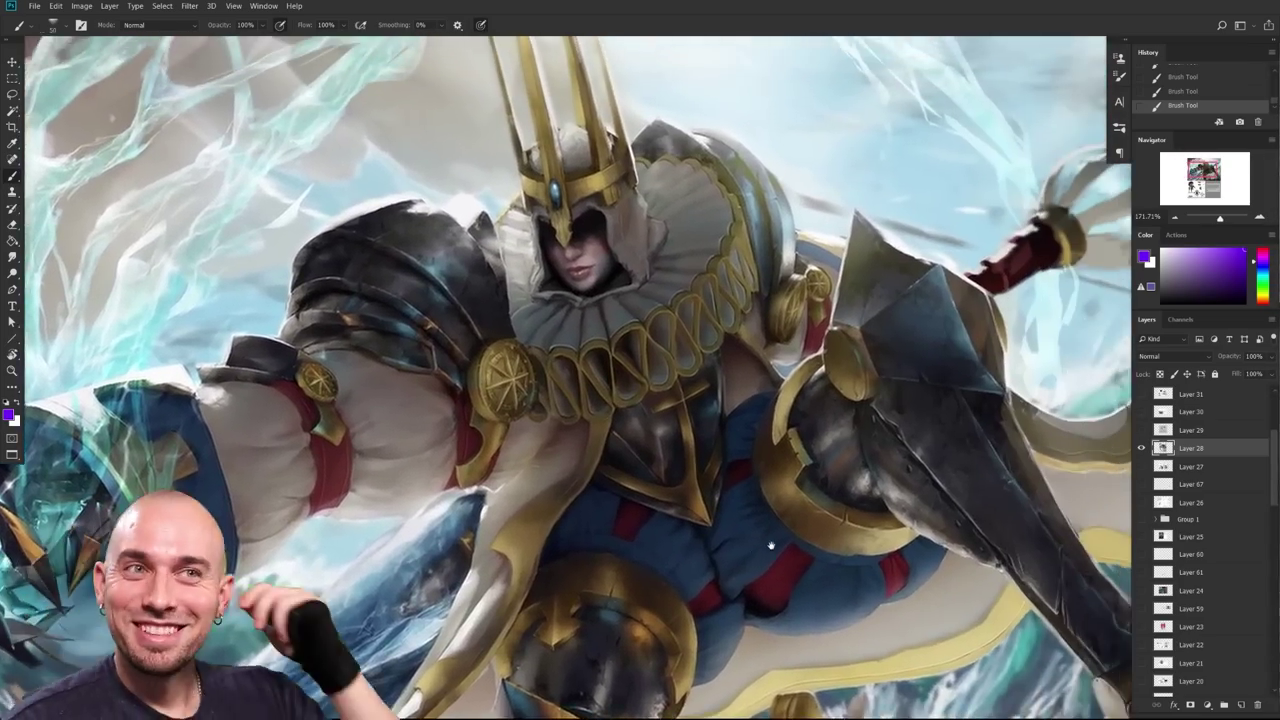
Step: Review the whole illustration from a distance to judge its overall composition and readability
scroll(870, 457, "down", 3)
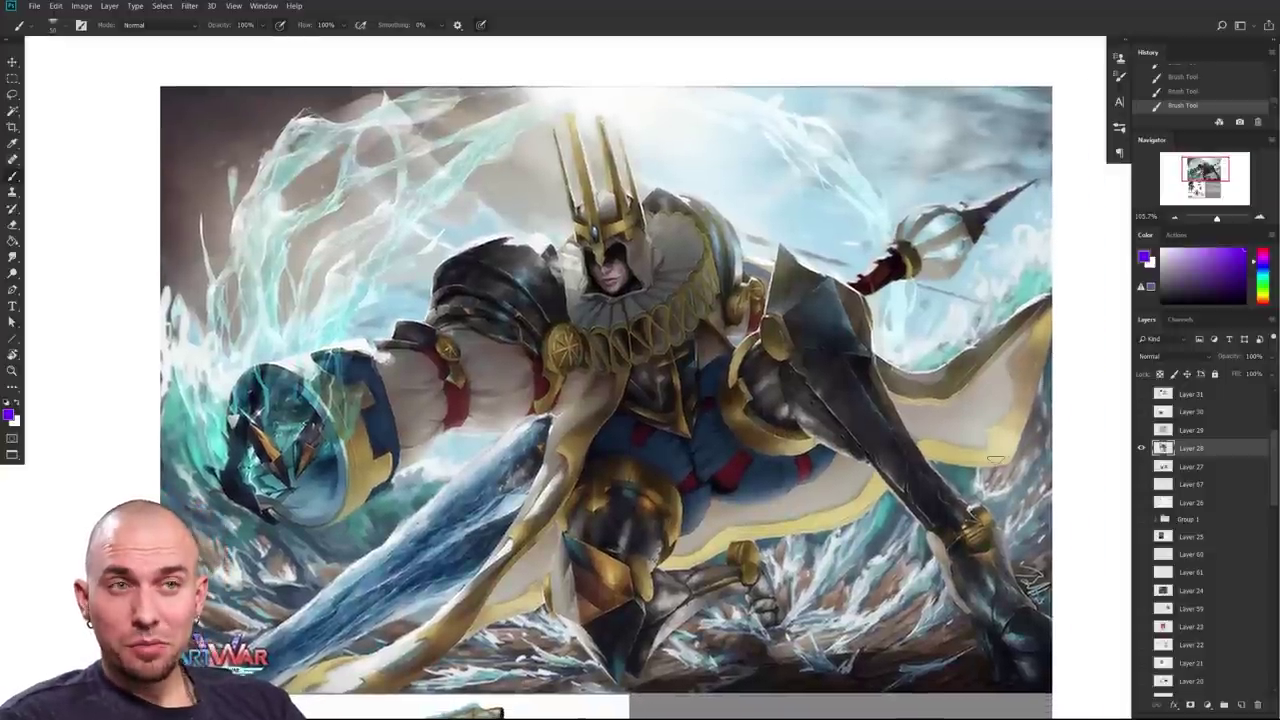
left_click_drag(862, 575, 836, 540)
scroll(850, 525, "up", 5)
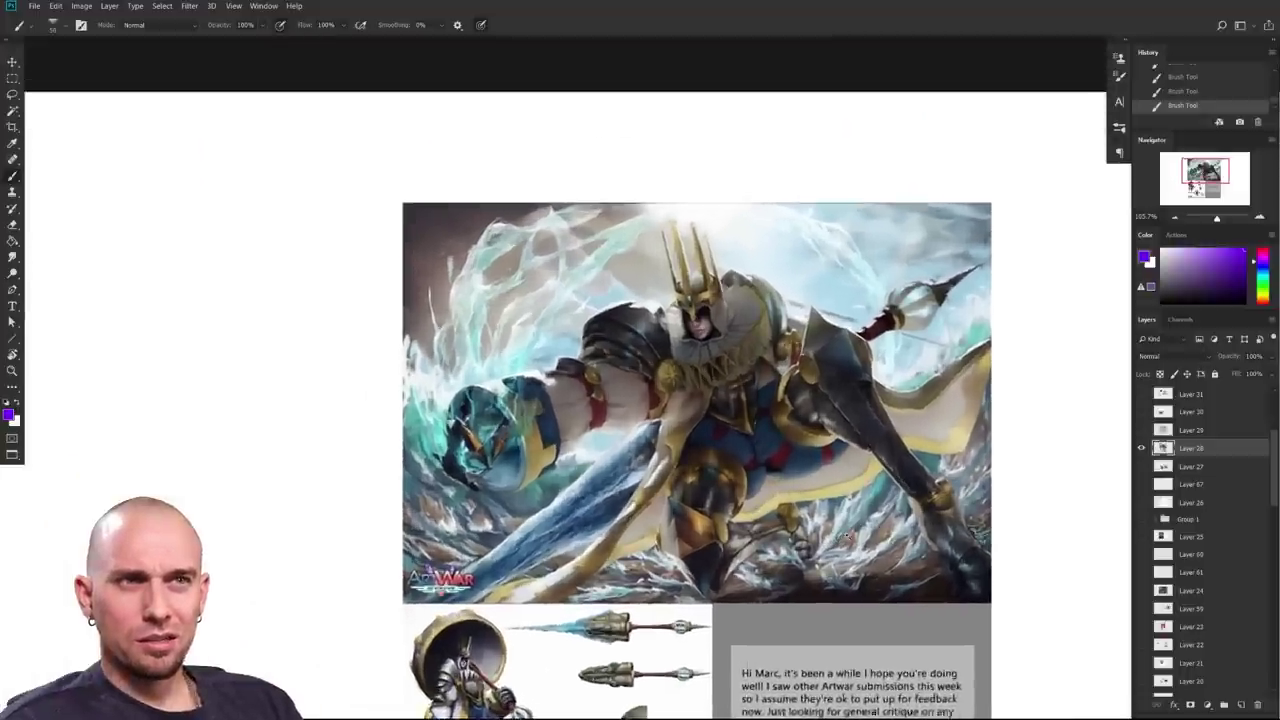
scroll(600, 300, "up", 3)
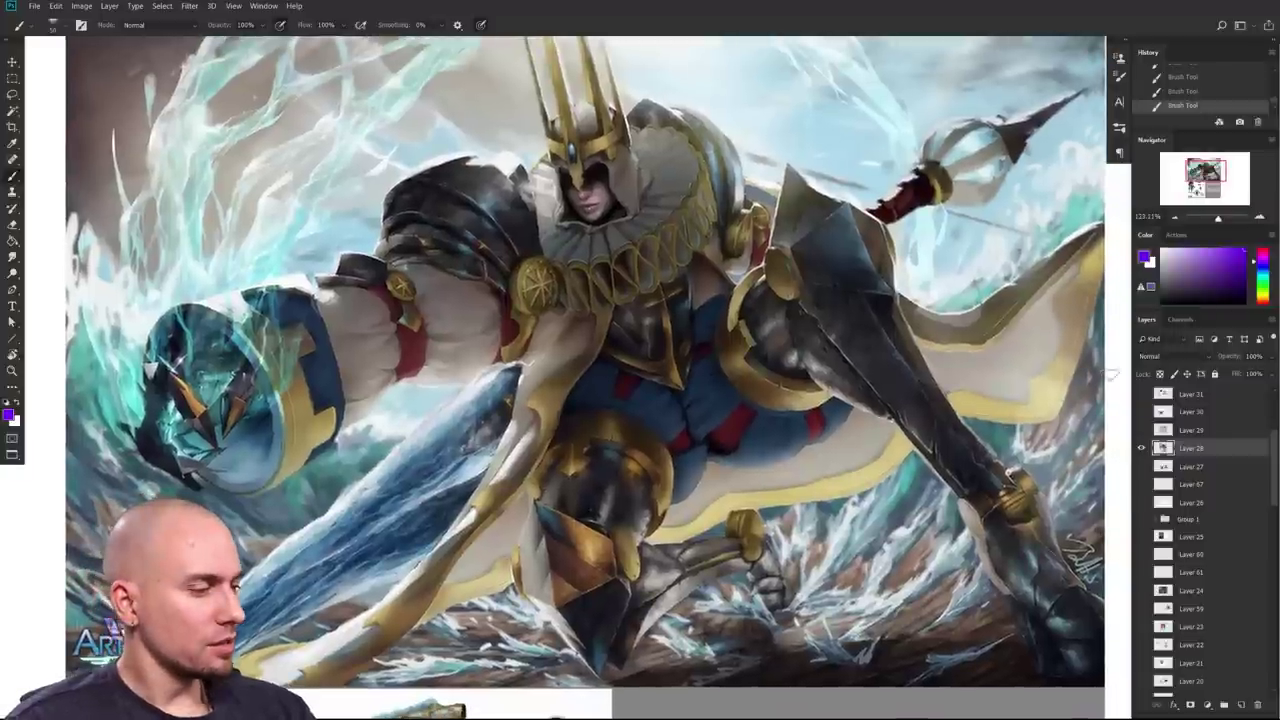
left_click_drag(1022, 455, 1002, 458)
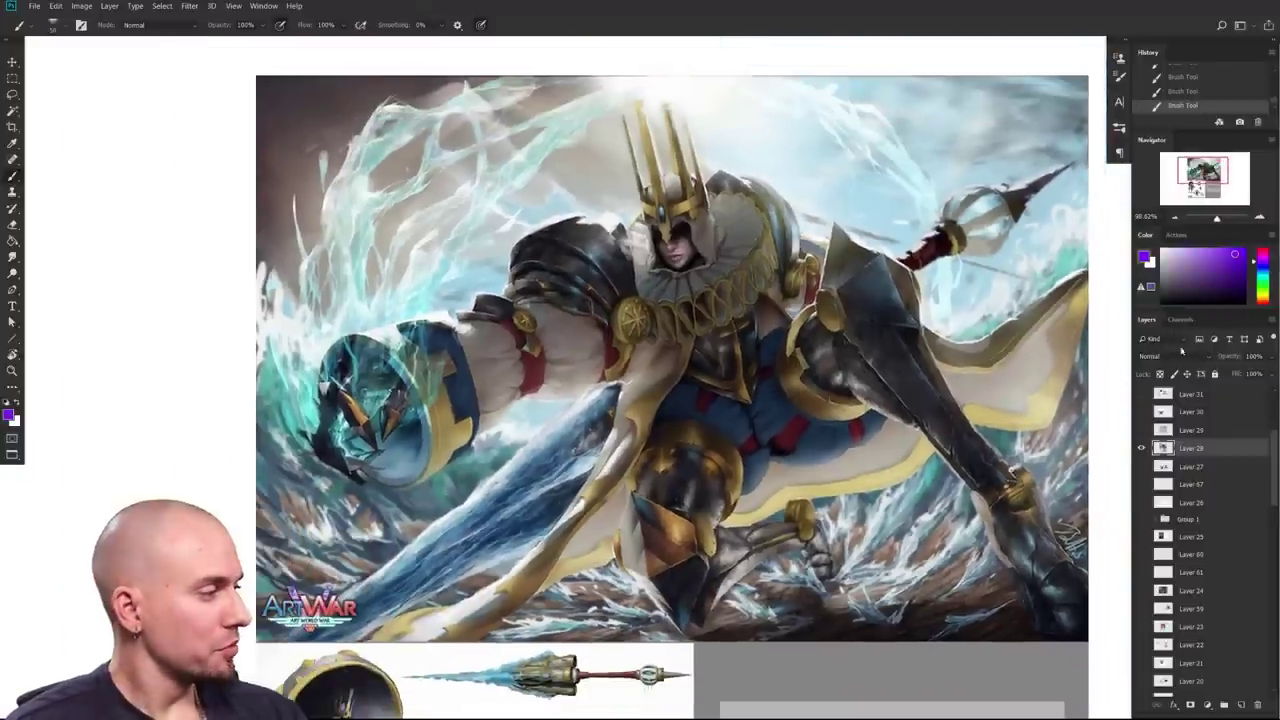
Step: Set the foreground colour to crimson and circle the character's torso and knees on the illustration
left_click(1262, 251)
left_click_drag(957, 417, 830, 456)
left_click_drag(828, 518, 778, 492)
left_click_drag(788, 488, 810, 487)
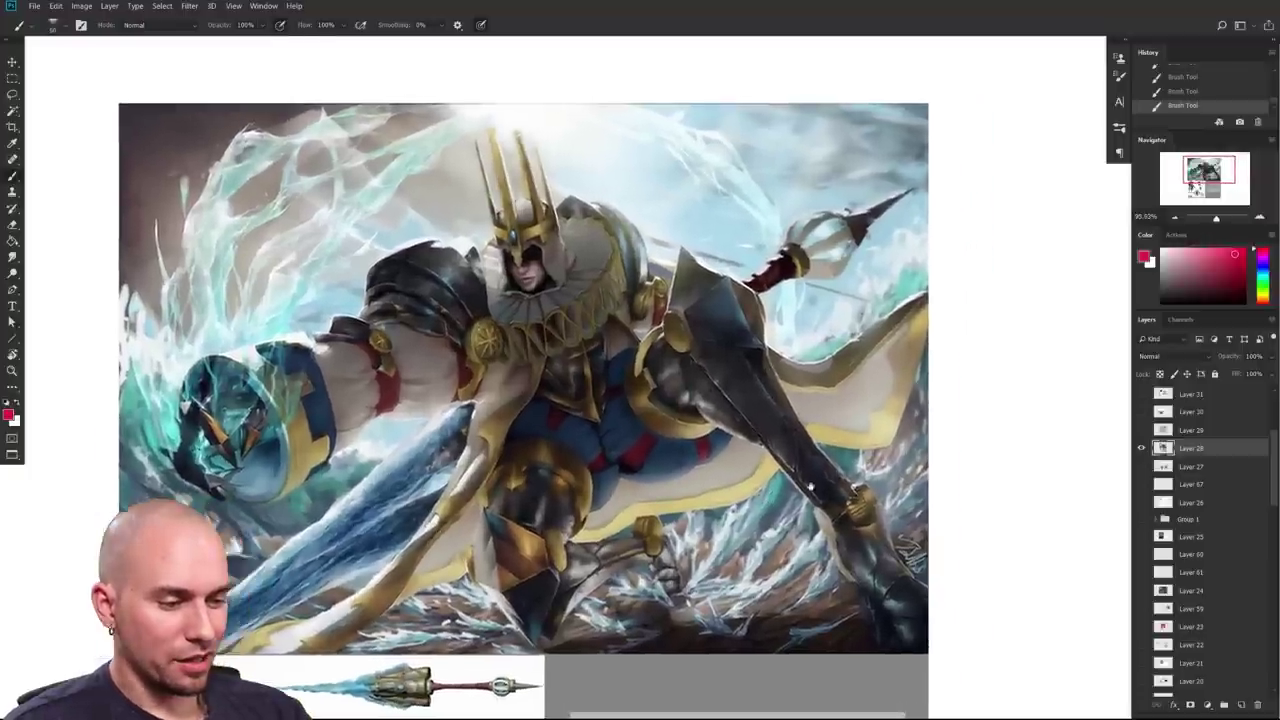
scroll(810, 487, "down", 2)
scroll(850, 485, "up", 2)
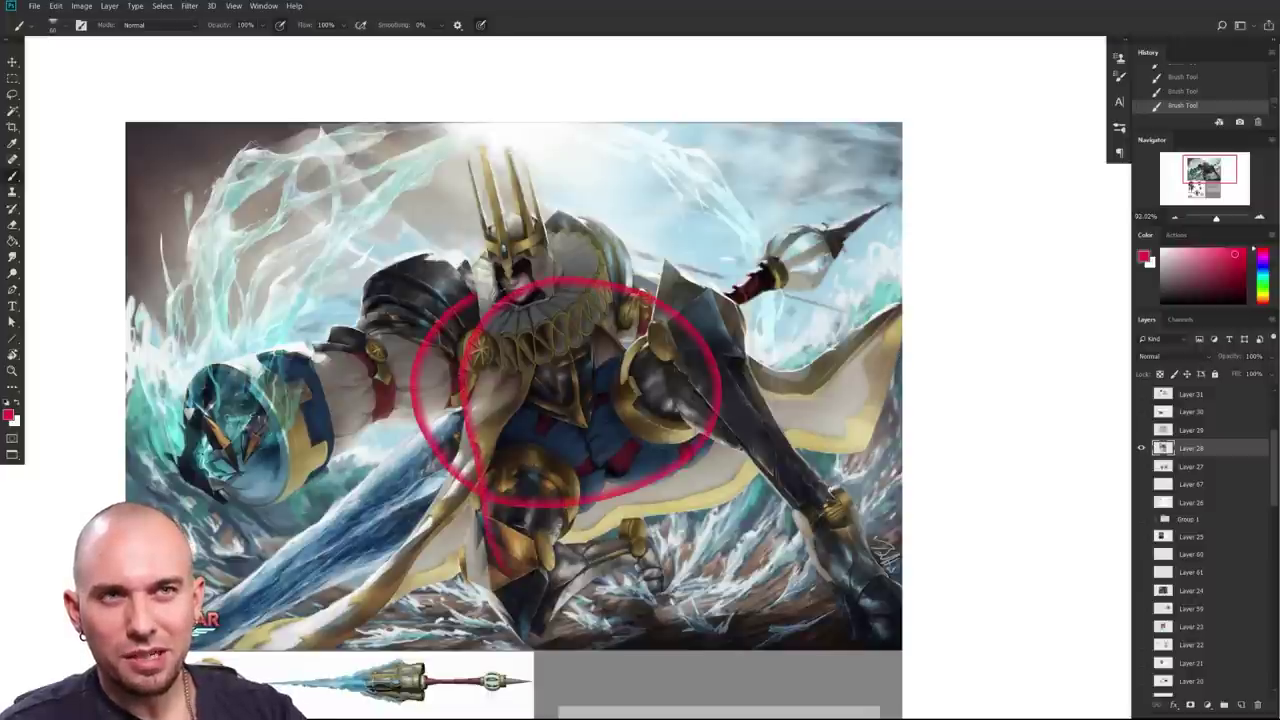
mouse_move(582, 484)
left_mouse_down()
mouse_move(594, 484)
mouse_move(574, 484)
left_mouse_up()
left_click_drag(720, 541, 660, 562)
Step: Examine the trousers, round knee armour, ruffled collar and face up close
scroll(659, 561, "up", 5)
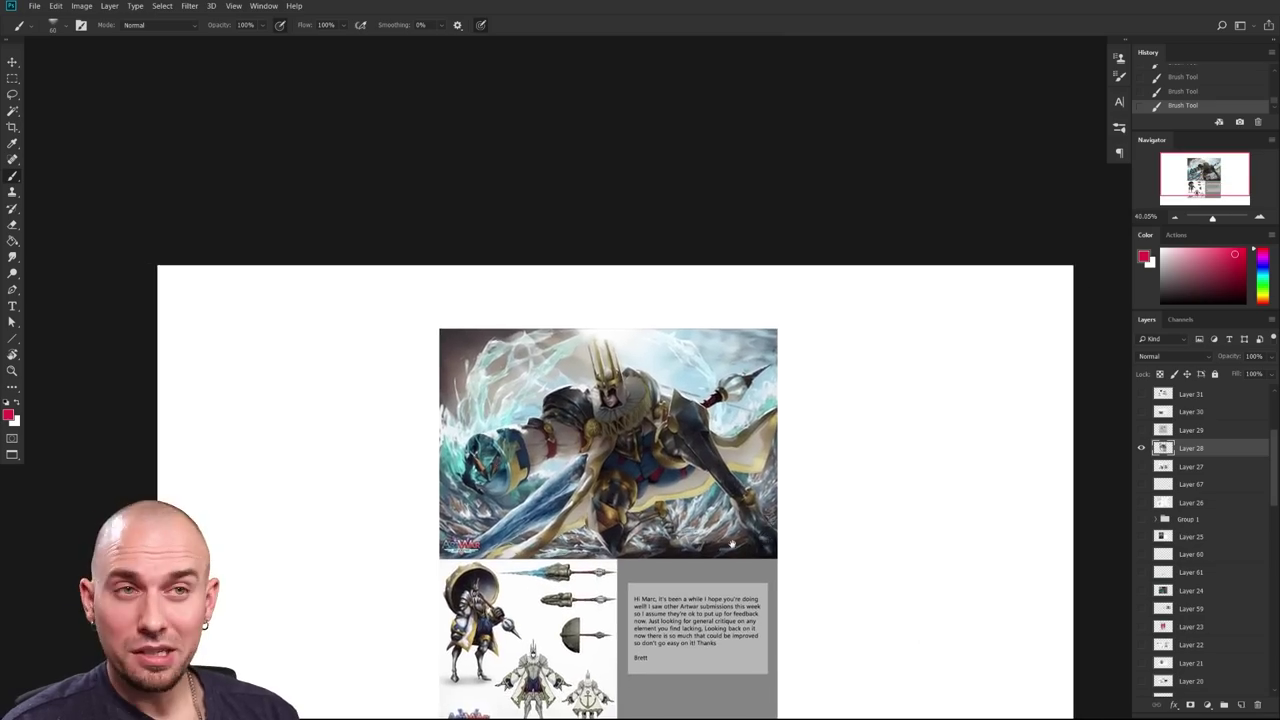
scroll(795, 453, "up", 3)
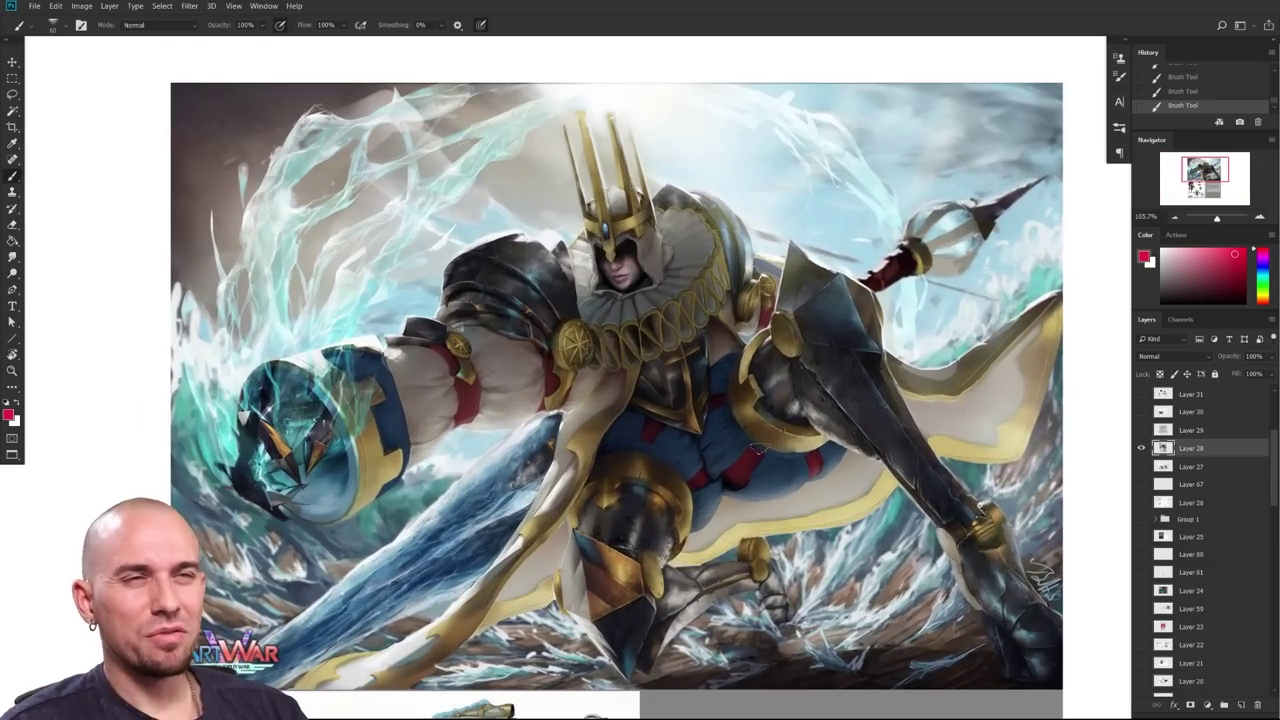
scroll(685, 487, "up", 5)
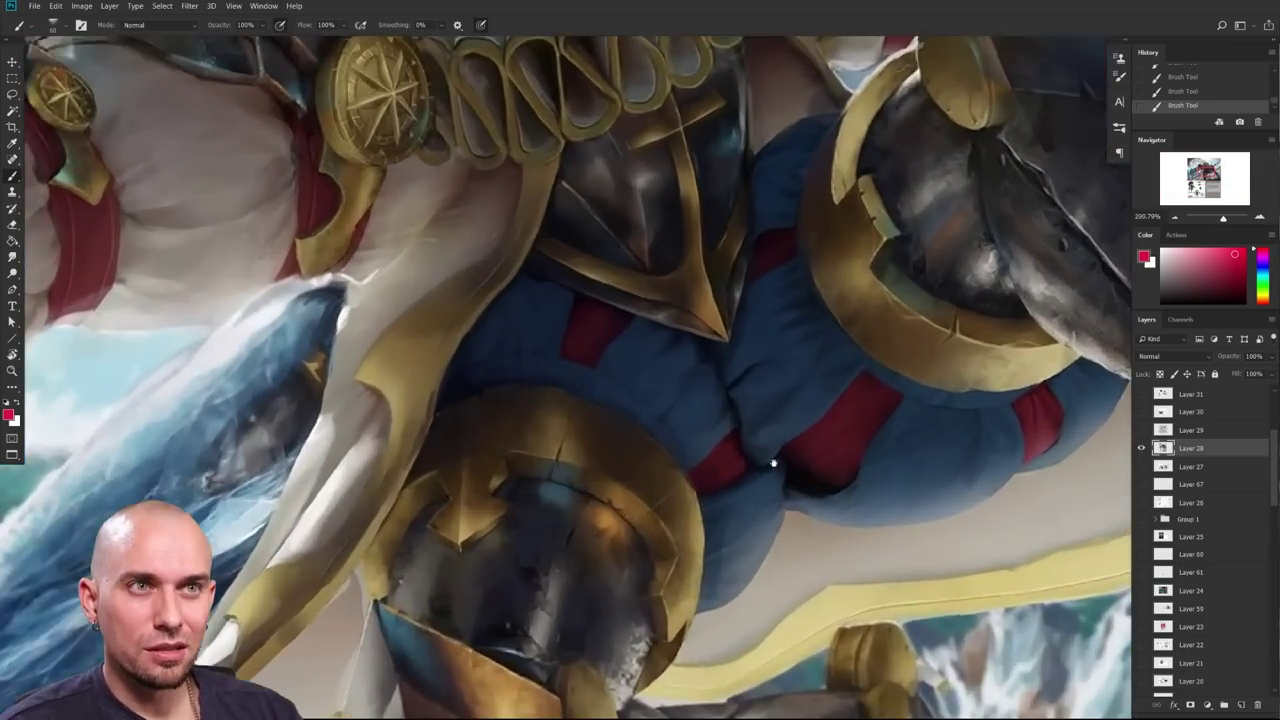
scroll(691, 537, "up", 5)
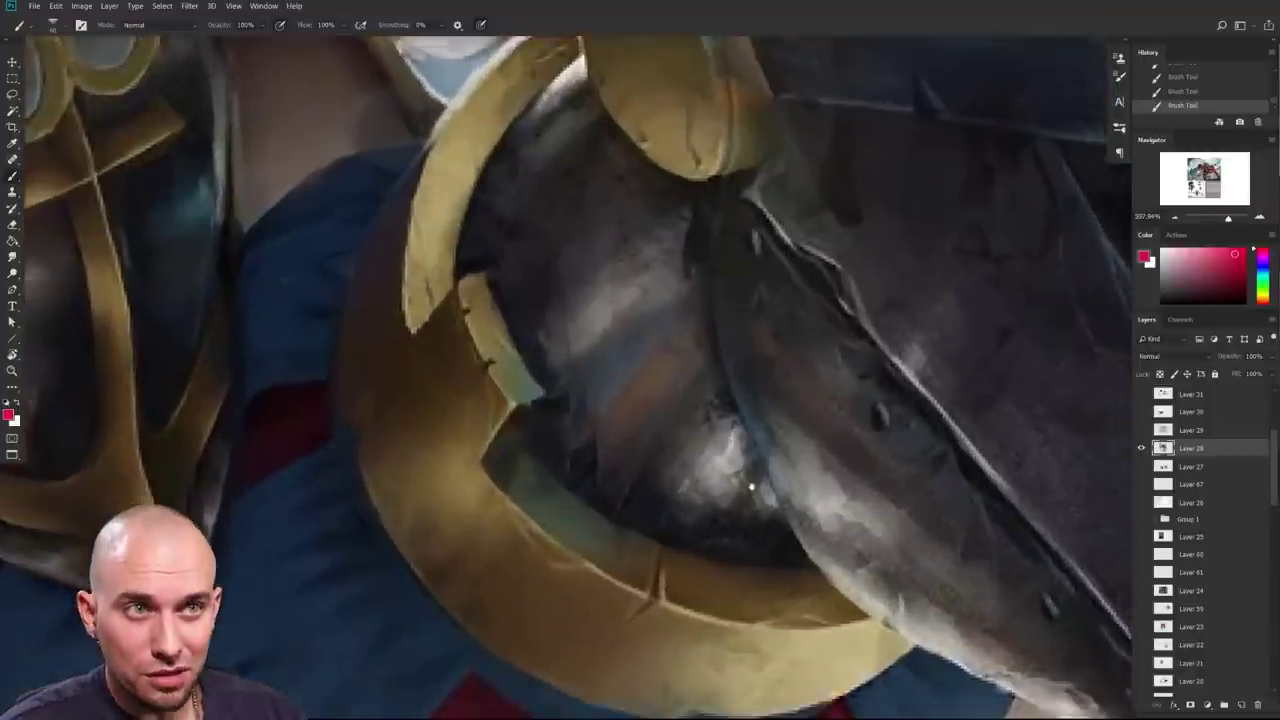
scroll(709, 545, "down", 5)
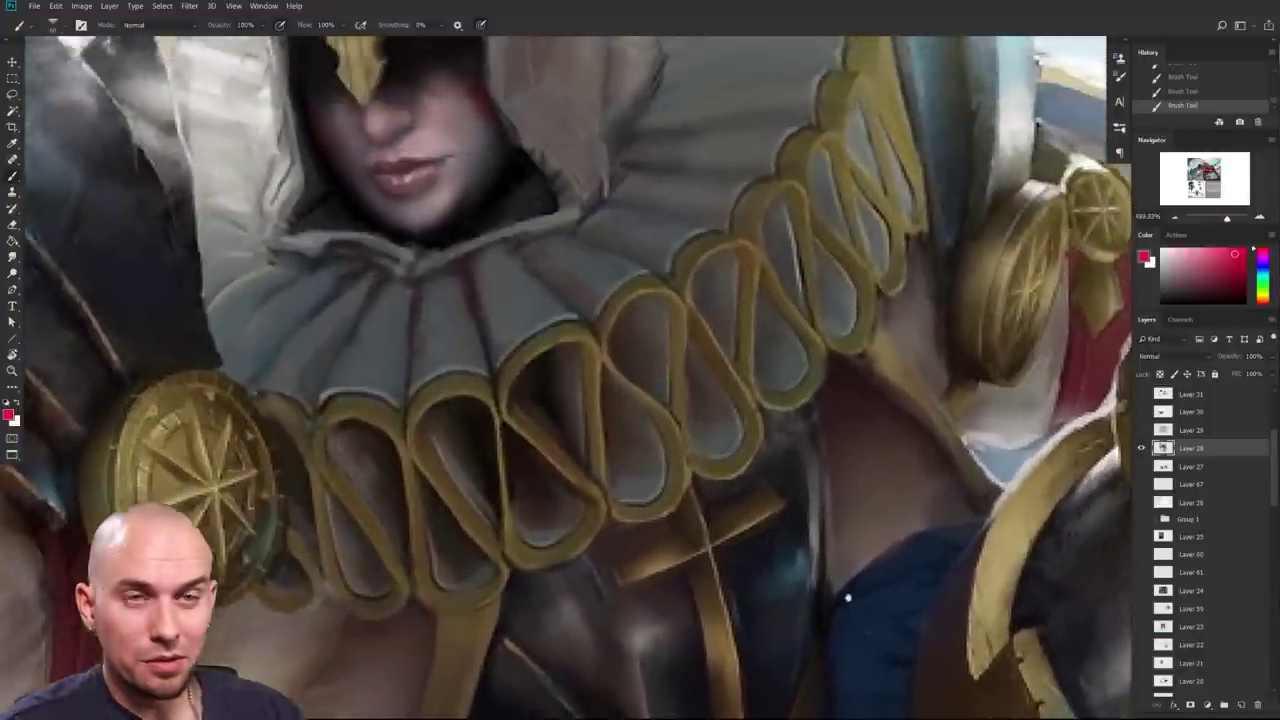
mouse_move(848, 598)
left_mouse_down()
mouse_move(757, 517)
mouse_move(634, 520)
mouse_move(743, 517)
mouse_move(841, 414)
mouse_move(811, 417)
mouse_move(711, 500)
mouse_move(794, 449)
mouse_move(744, 497)
mouse_move(769, 463)
mouse_move(800, 466)
mouse_move(809, 431)
mouse_move(660, 484)
left_mouse_up()
scroll(640, 495, "down", 8)
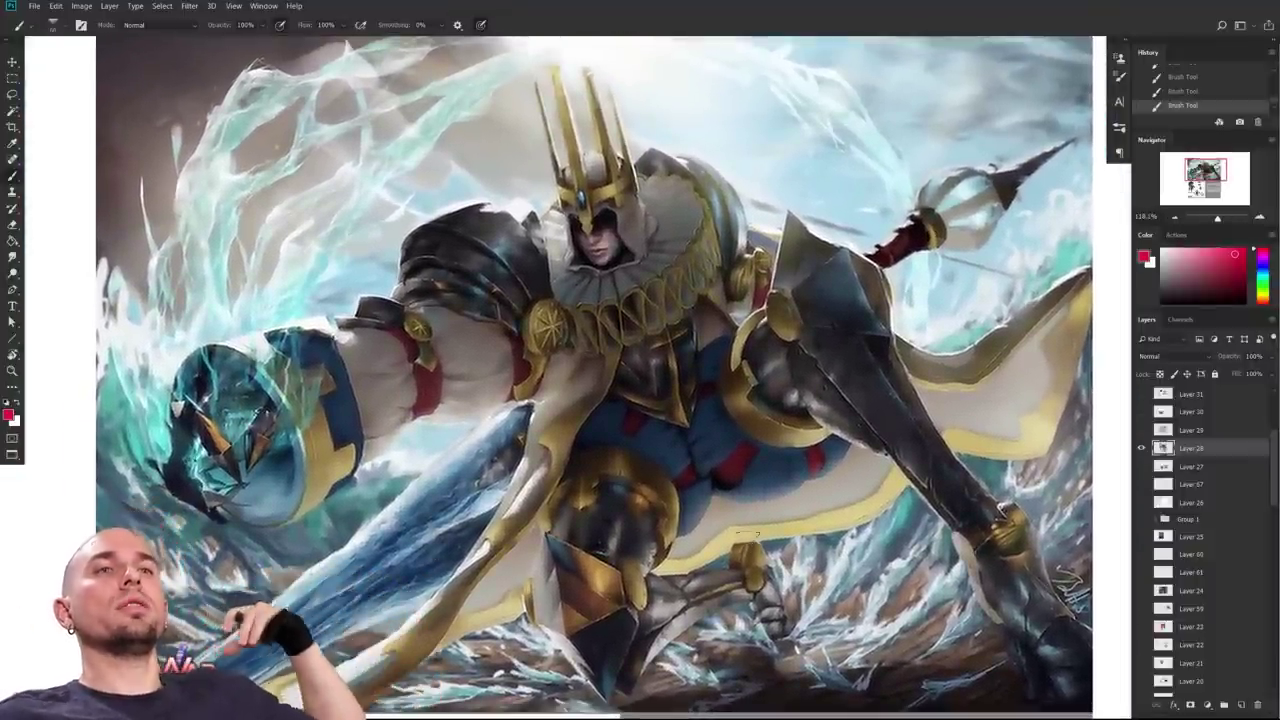
Step: Compare the gauntlet and water effects with the rest of the figure across the full illustration
scroll(645, 500, "up", 5)
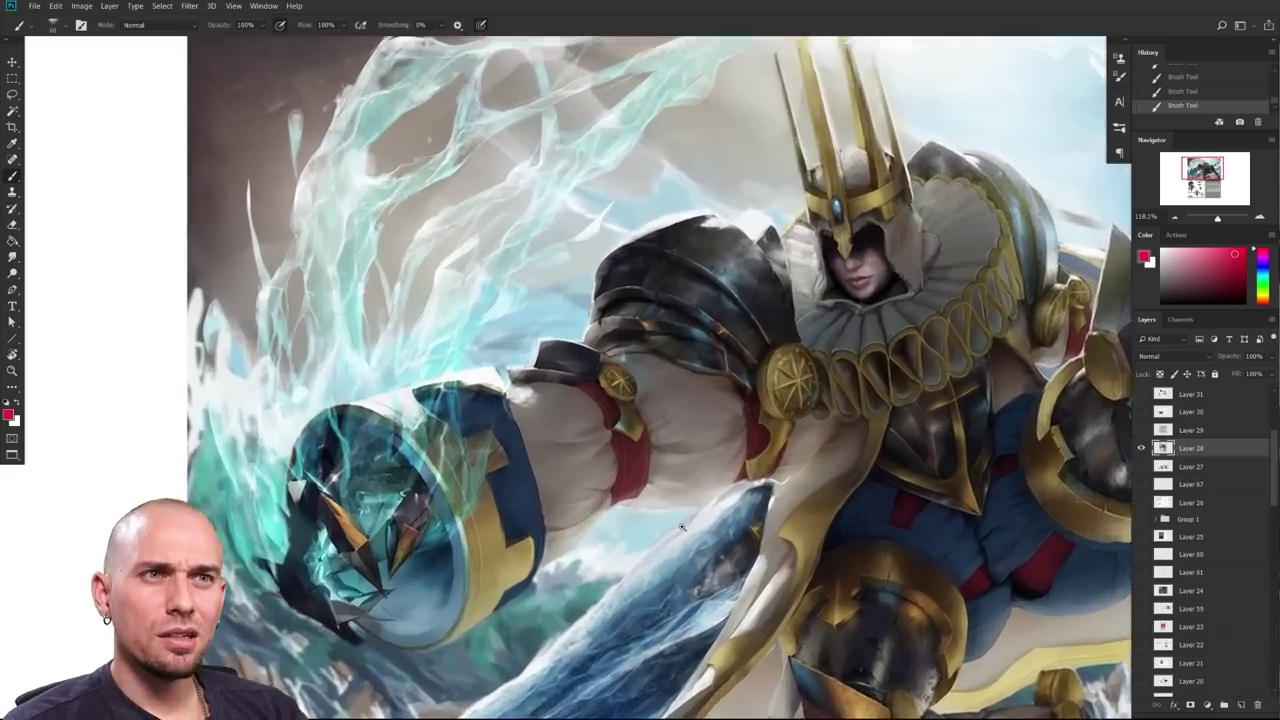
scroll(645, 480, "down", 5)
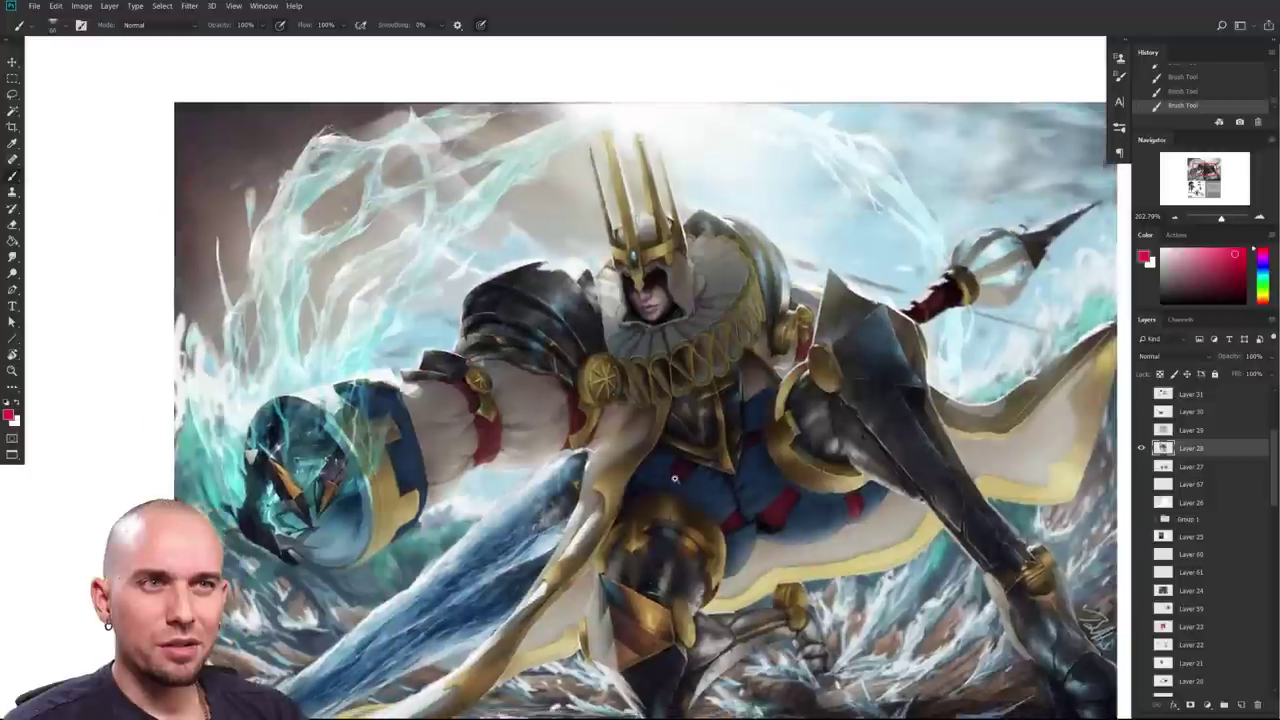
scroll(676, 478, "down", 3)
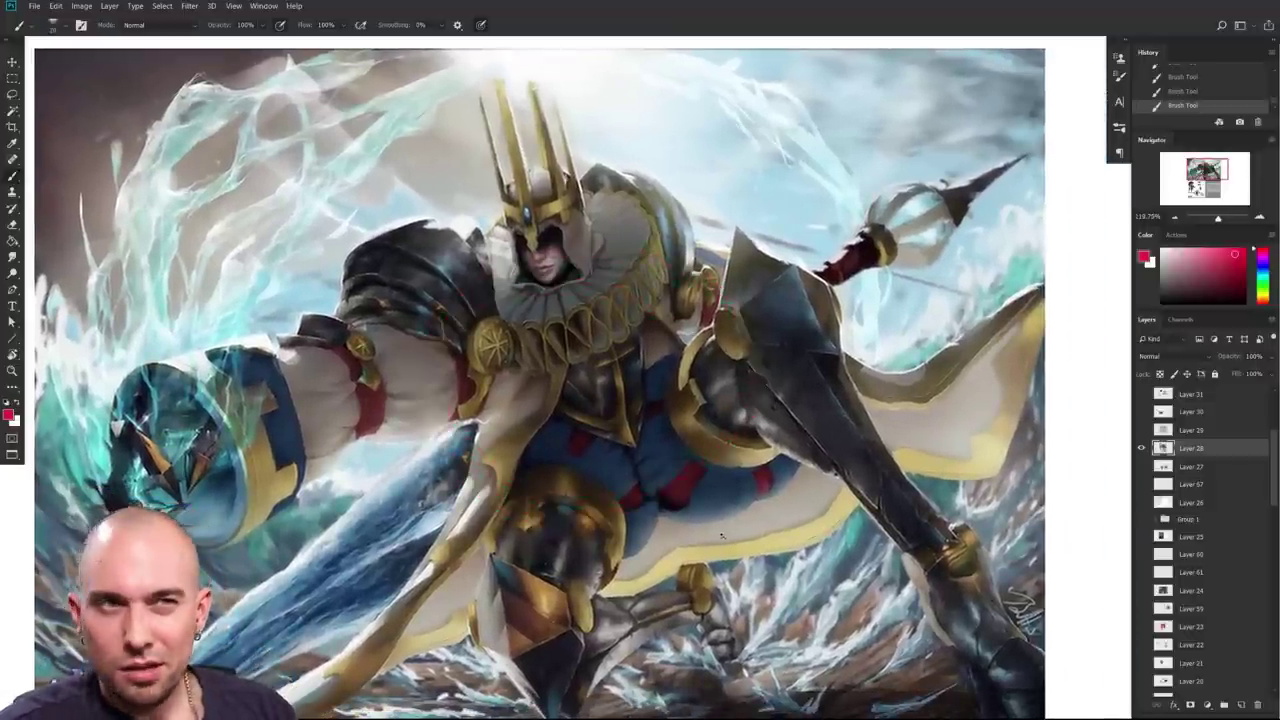
scroll(724, 537, "down", 4)
scroll(723, 538, "up", 3)
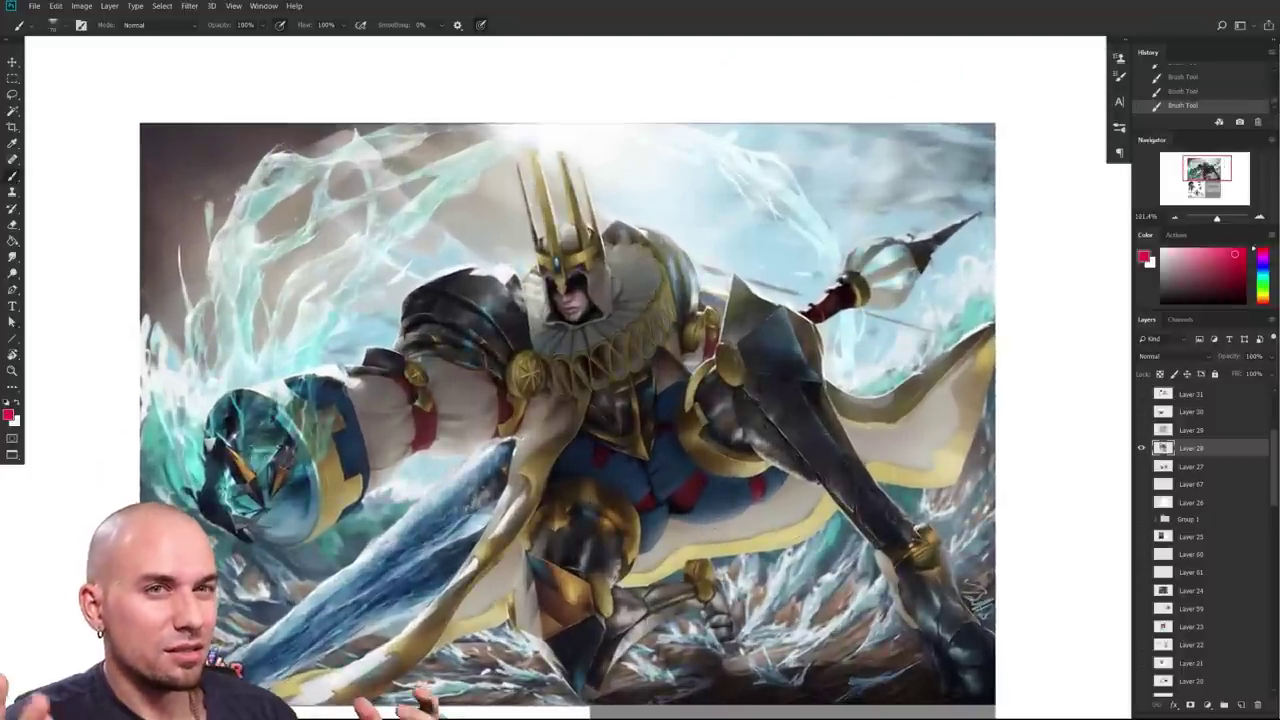
left_click_drag(717, 470, 759, 450)
scroll(759, 450, "down", 3)
scroll(758, 450, "up", 3)
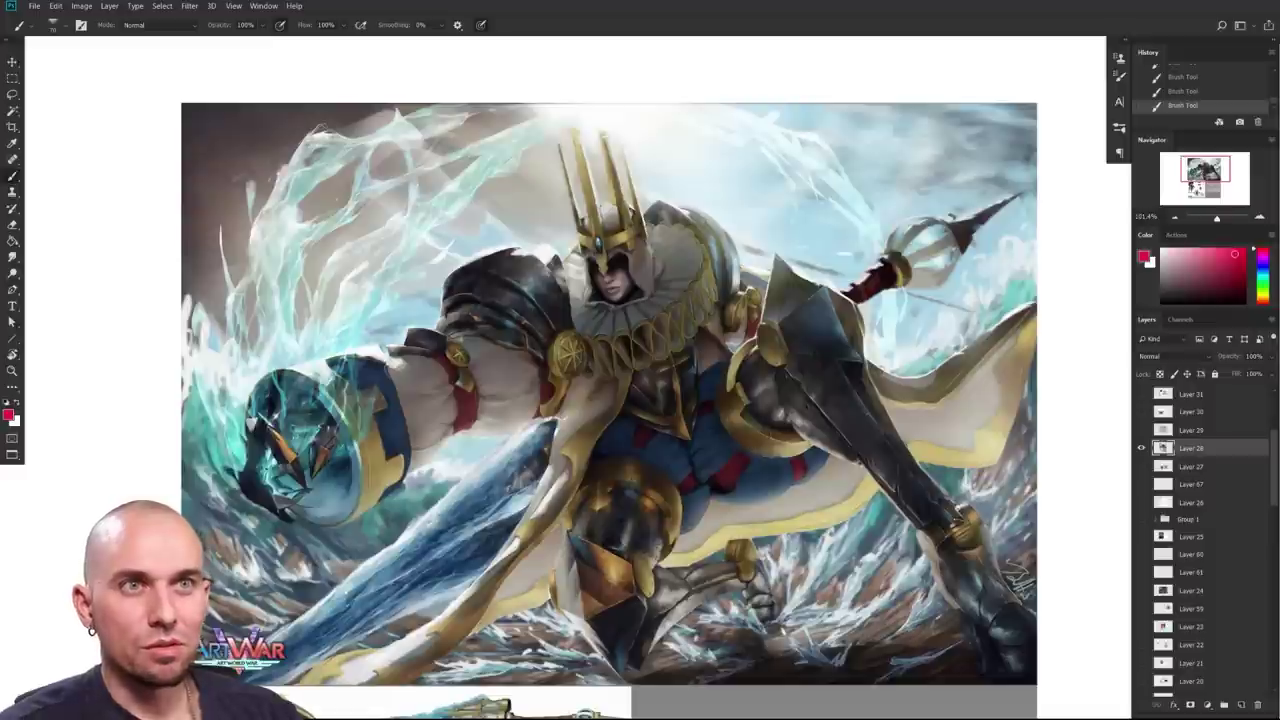
left_click_drag(758, 450, 752, 478)
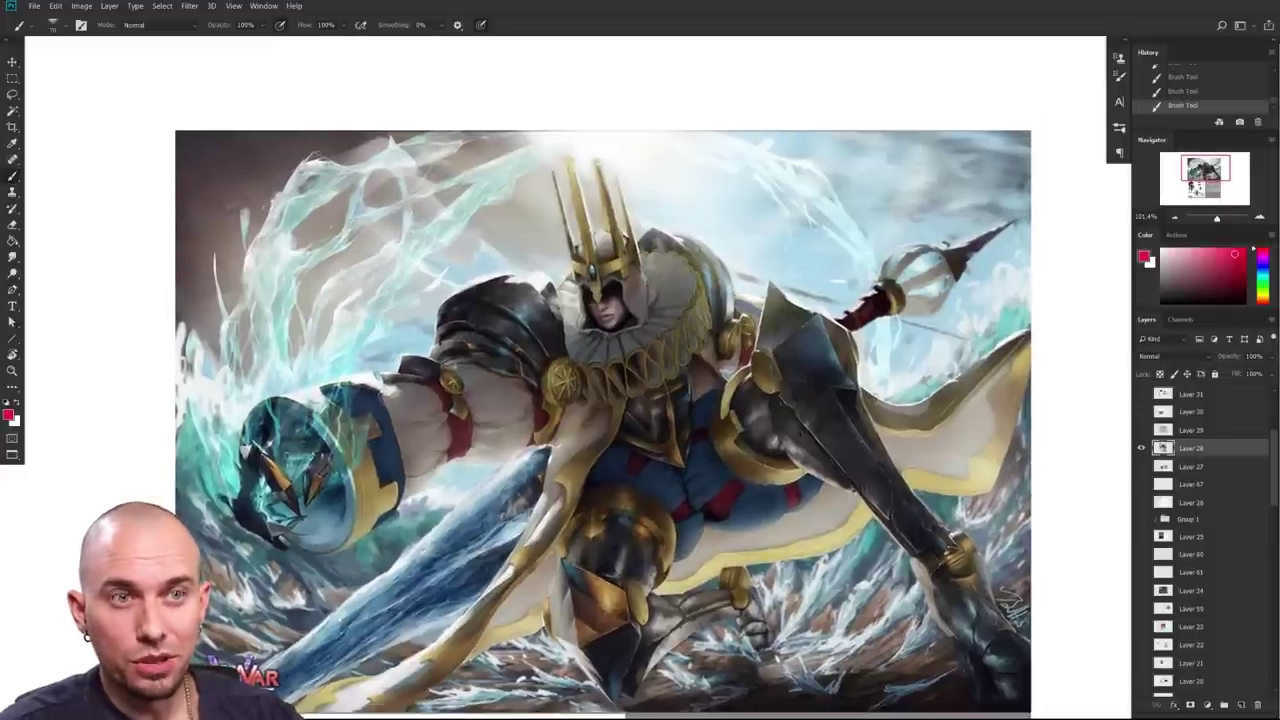
Step: Try a short brush mark beside the character's ruffled collar and undo it
mouse_move(697, 258)
left_mouse_down()
mouse_move(838, 320)
mouse_move(665, 229)
left_mouse_up()
key("ctrl+z")
mouse_move(862, 441)
left_mouse_down()
mouse_move(844, 449)
mouse_move(870, 452)
left_mouse_up()
left_click_drag(560, 460, 656, 463)
mouse_move(656, 463)
left_mouse_down()
mouse_move(826, 508)
mouse_move(650, 488)
left_mouse_up()
left_click_drag(832, 491, 695, 477)
scroll(694, 478, "down", 5)
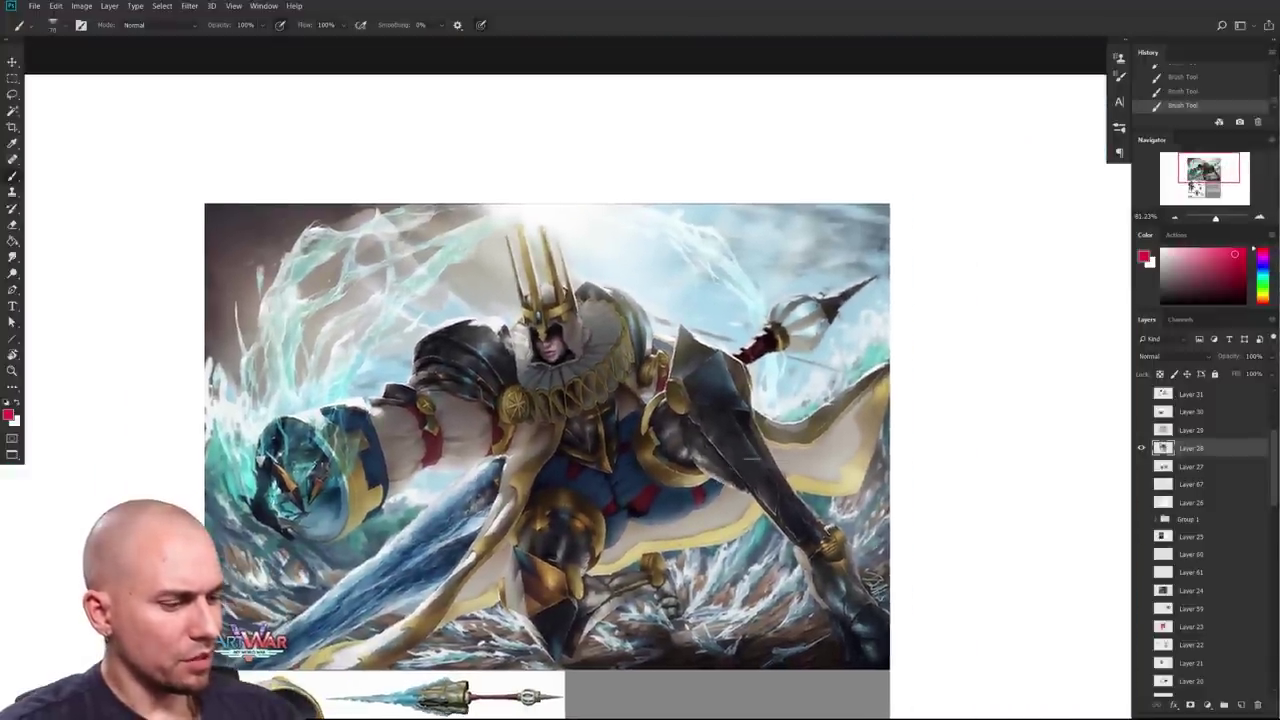
Step: Try a brush stroke across the rocky ground along the illustration's lower edge and undo it
left_click_drag(788, 506, 767, 486)
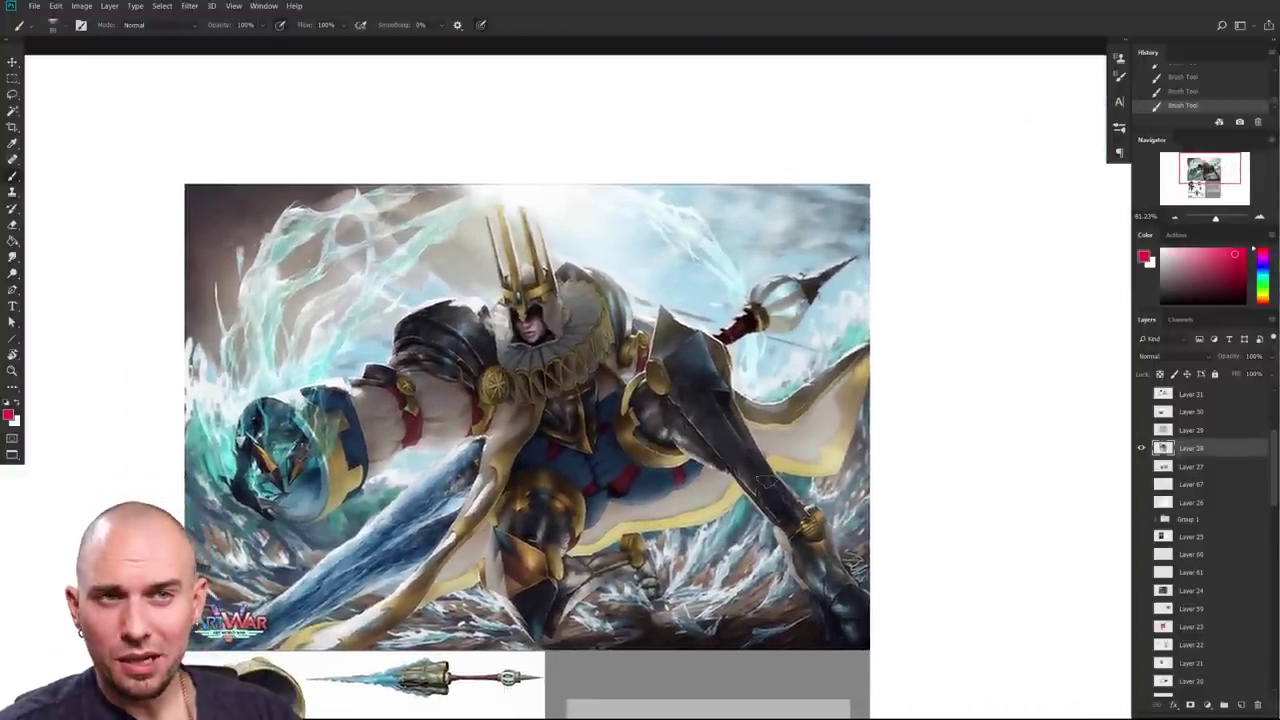
scroll(766, 482, "down", 2)
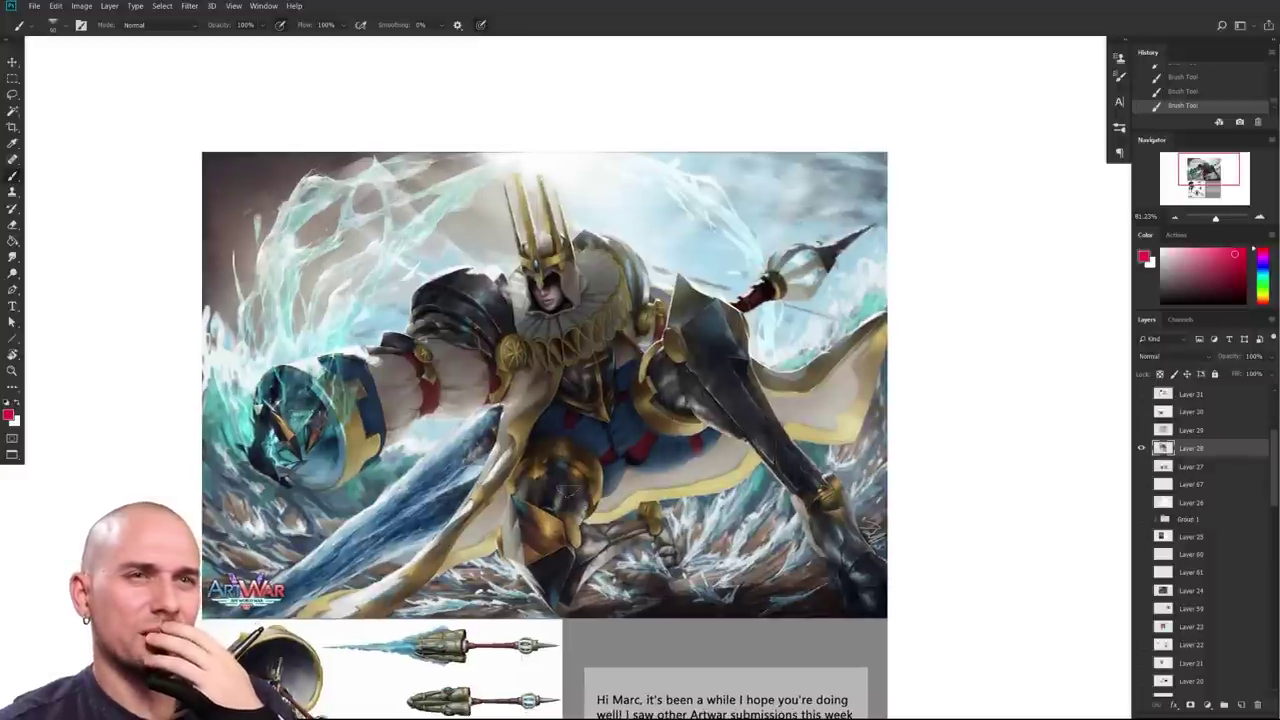
left_click_drag(648, 592, 402, 602)
key("ctrl+z")
left_click_drag(634, 612, 627, 607)
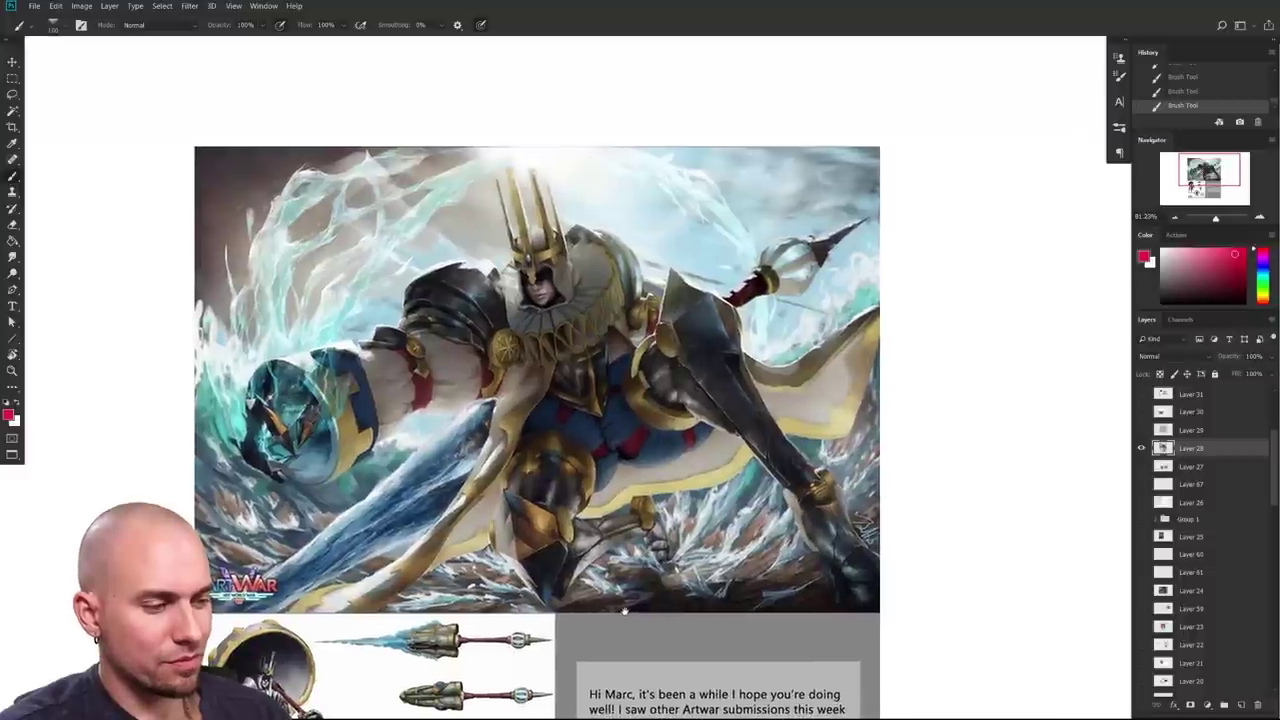
Step: Sample a pale peach tone from the illustration's lower edge as the foreground colour
scroll(540, 400, "down", 1)
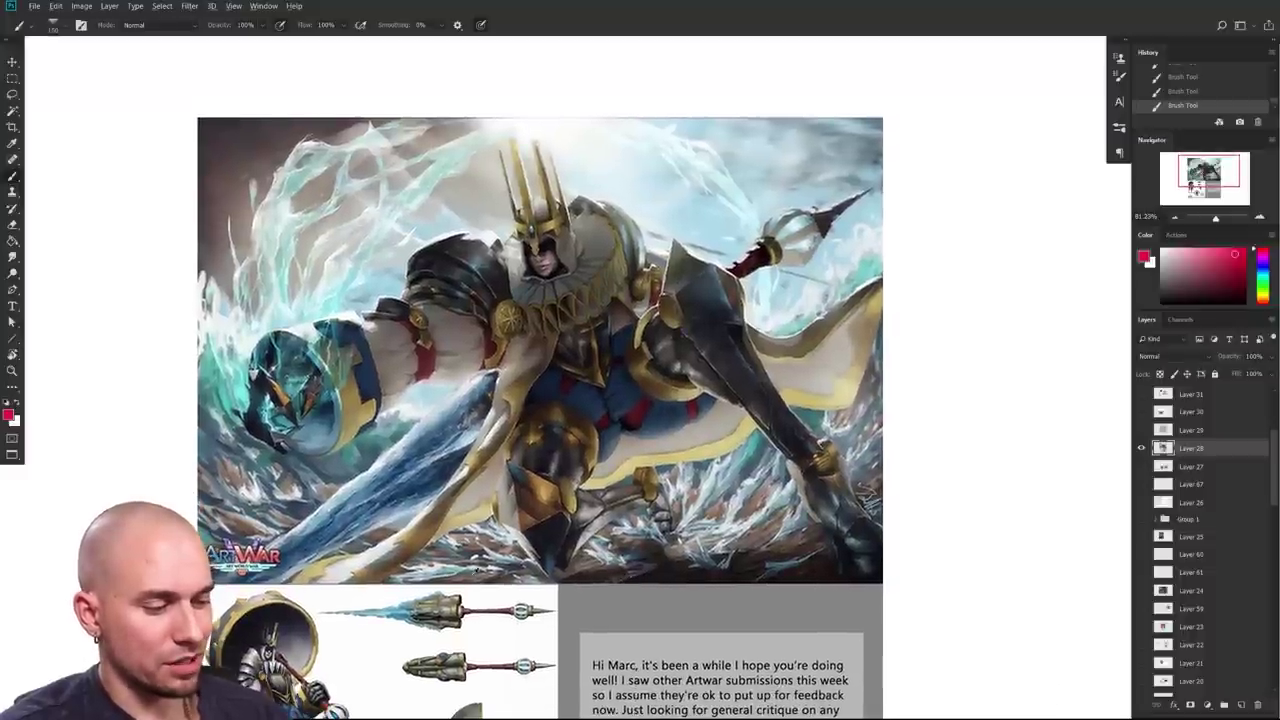
left_click(467, 583, "alt")
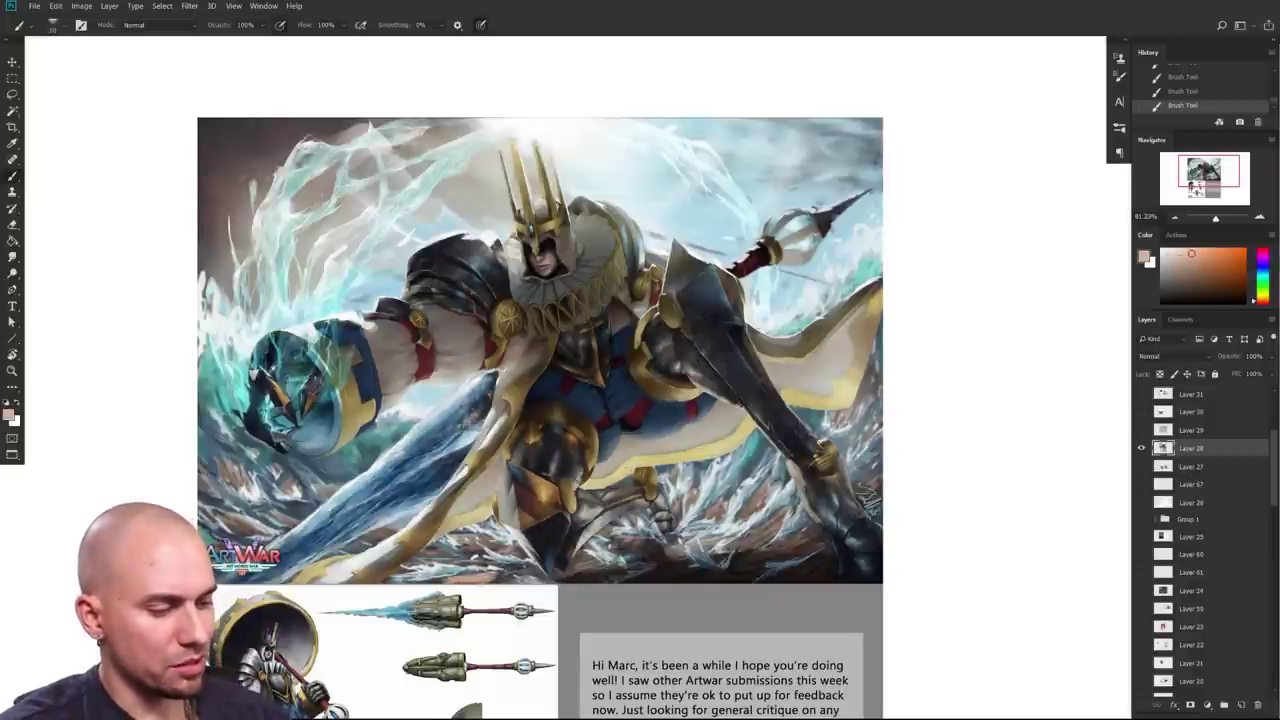
scroll(540, 400, "down", 1)
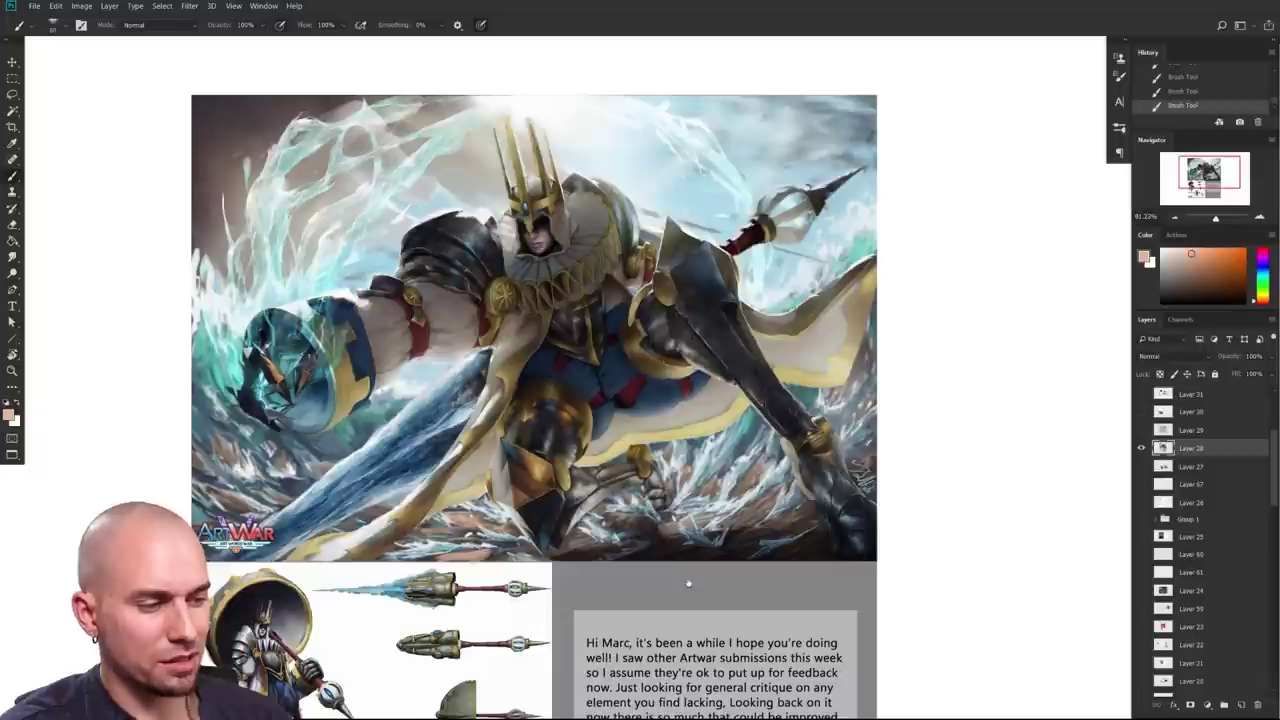
mouse_move(700, 548)
left_mouse_down()
mouse_move(637, 521)
mouse_move(572, 345)
mouse_move(590, 397)
mouse_move(540, 340)
mouse_move(640, 330)
mouse_move(440, 320)
mouse_move(595, 355)
left_mouse_up()
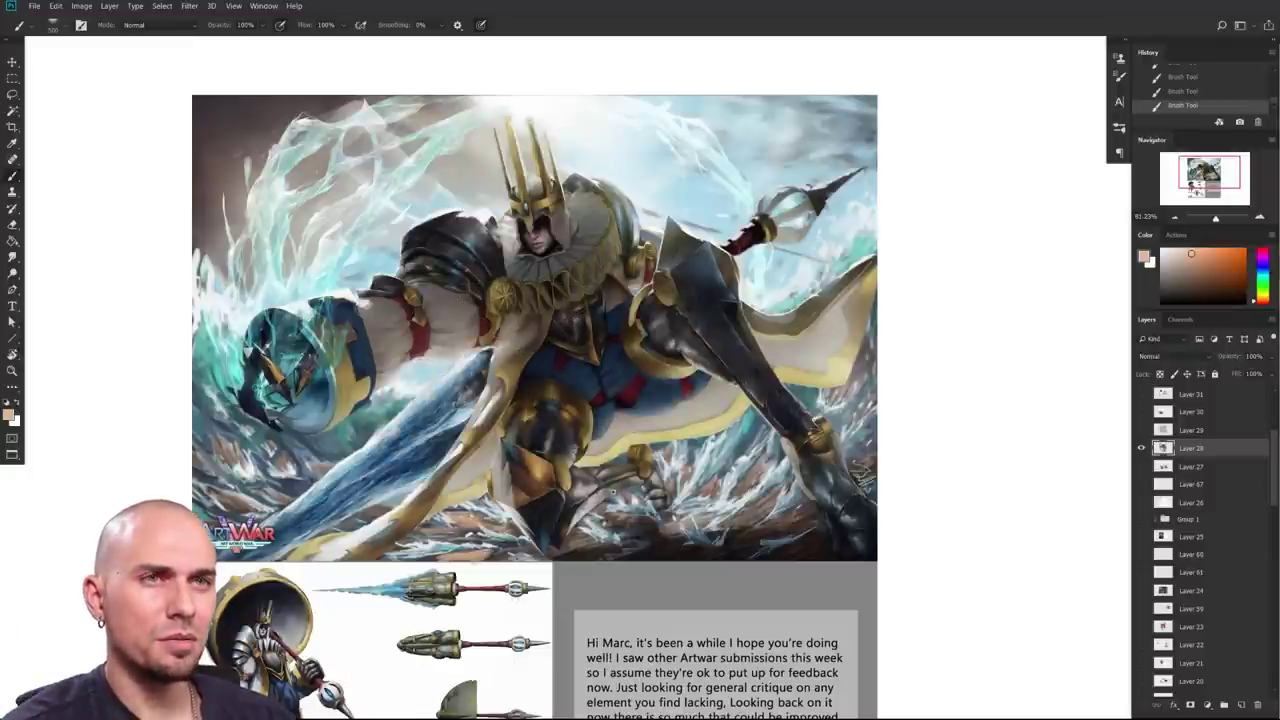
Step: Reduce the brush size and add a new empty layer directly above the illustration's layer
scroll(523, 318, "up", 3)
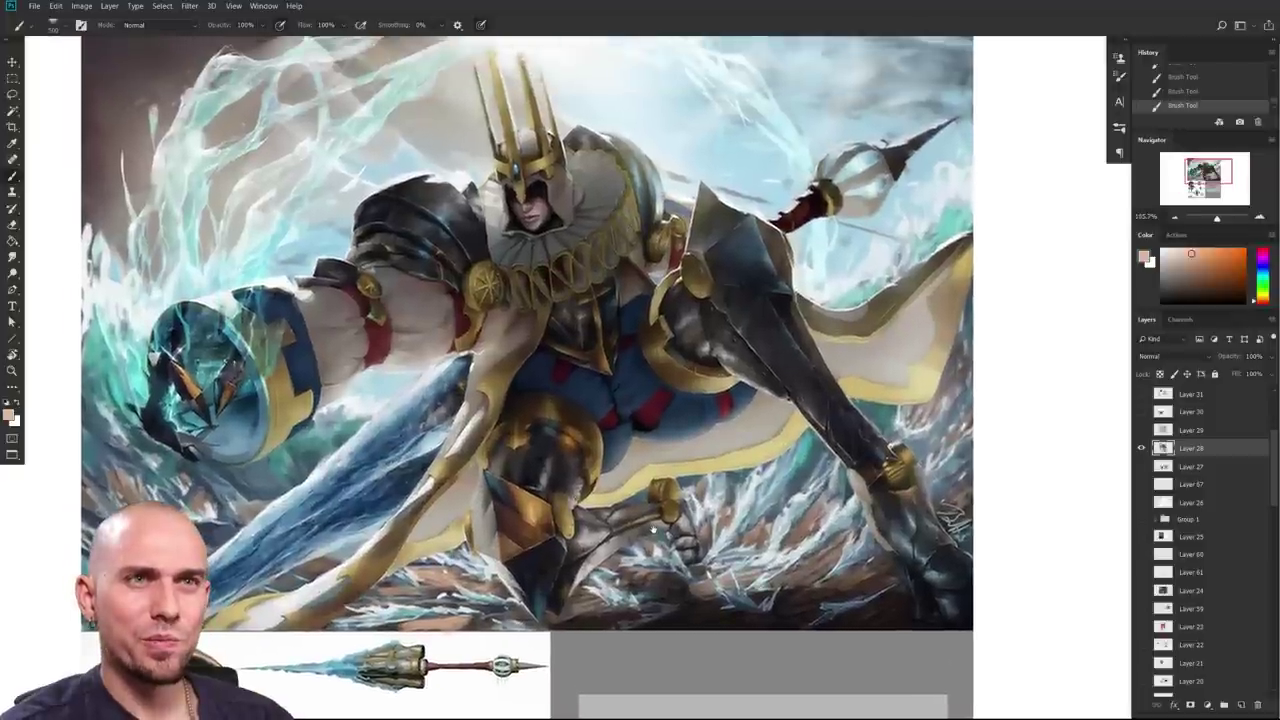
right_click(616, 370)
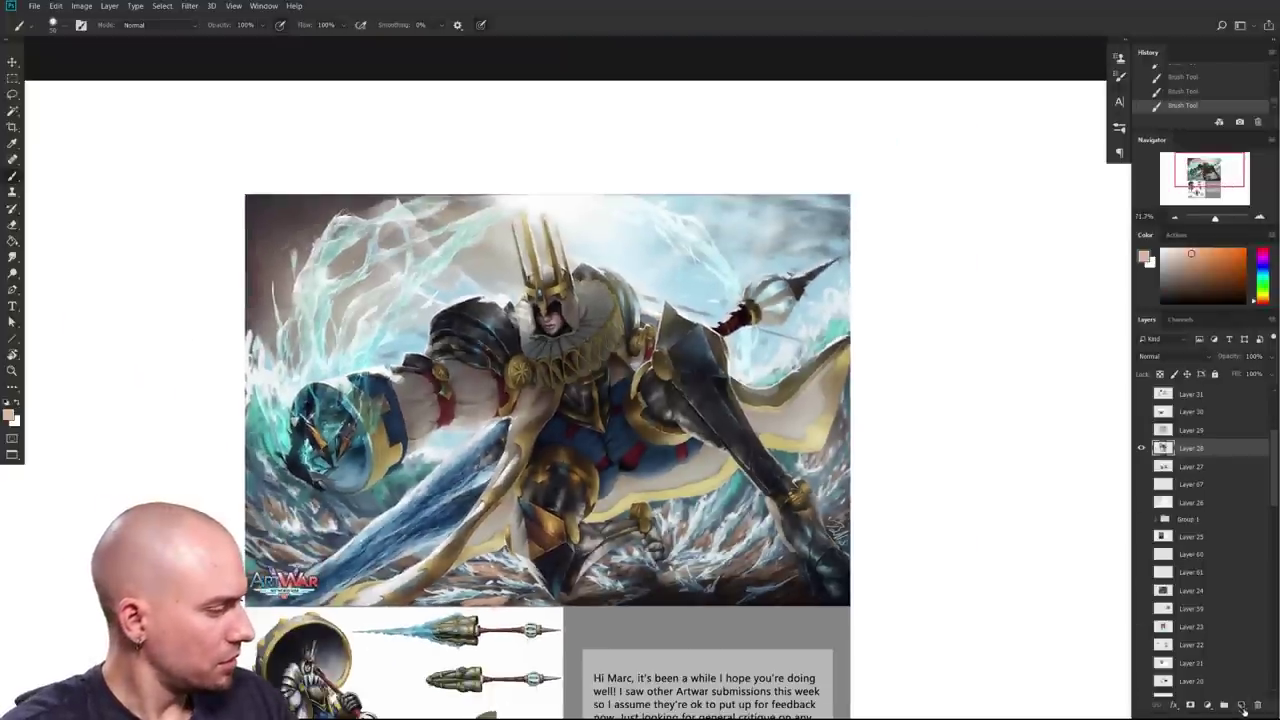
left_click(1242, 707)
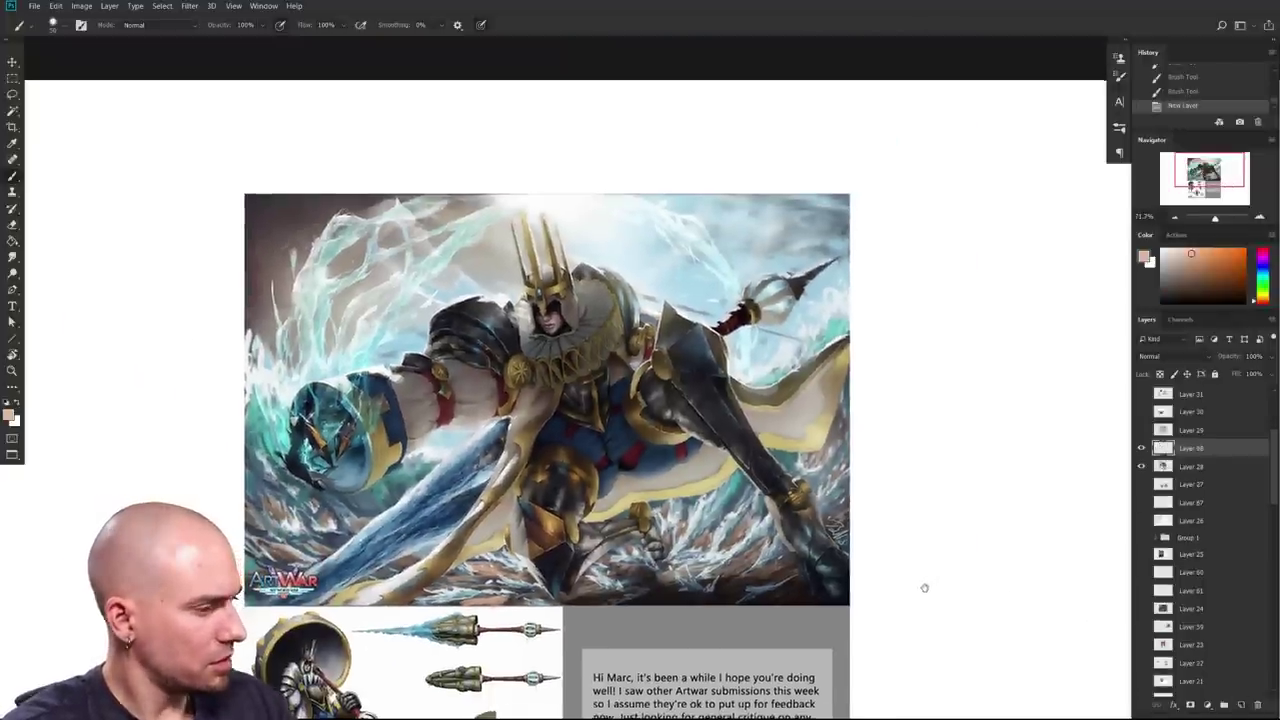
Step: Undo the new empty layer and duplicate the illustration's layer instead
left_click_drag(923, 588, 962, 617)
scroll(962, 617, "up", 1)
key("ctrl+z")
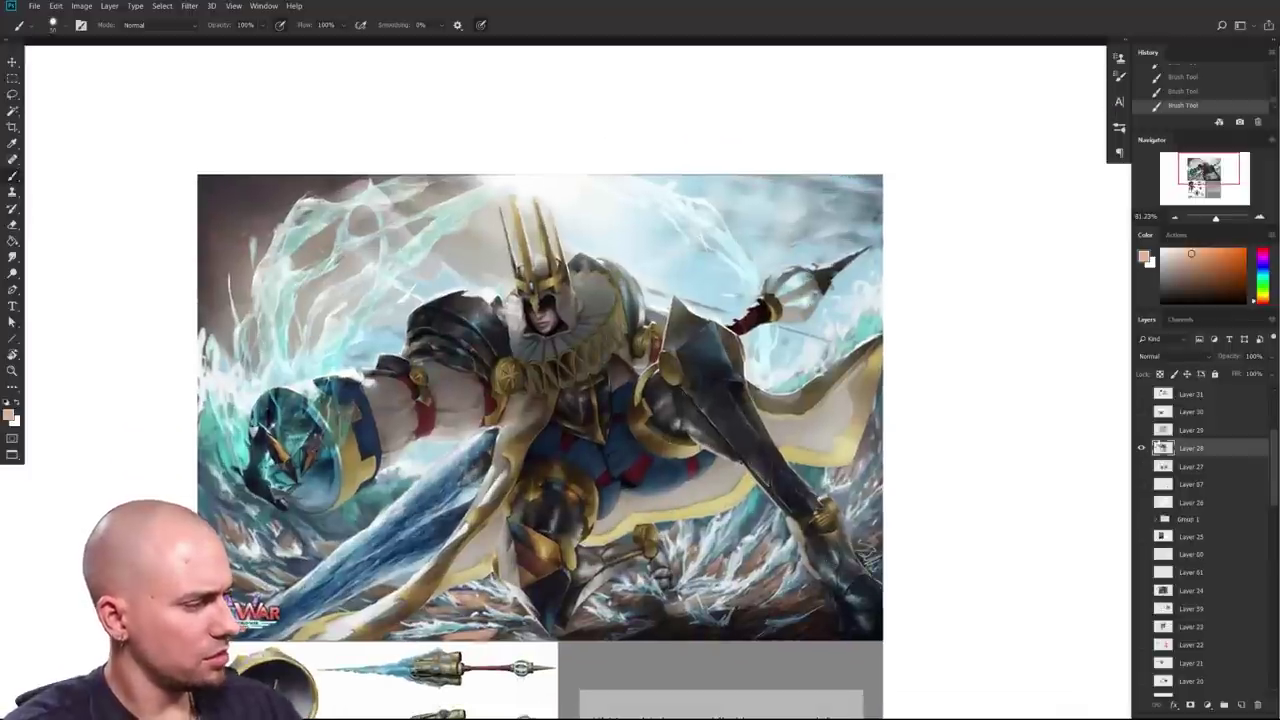
key("ctrl+j")
scroll(572, 525, "up", 1)
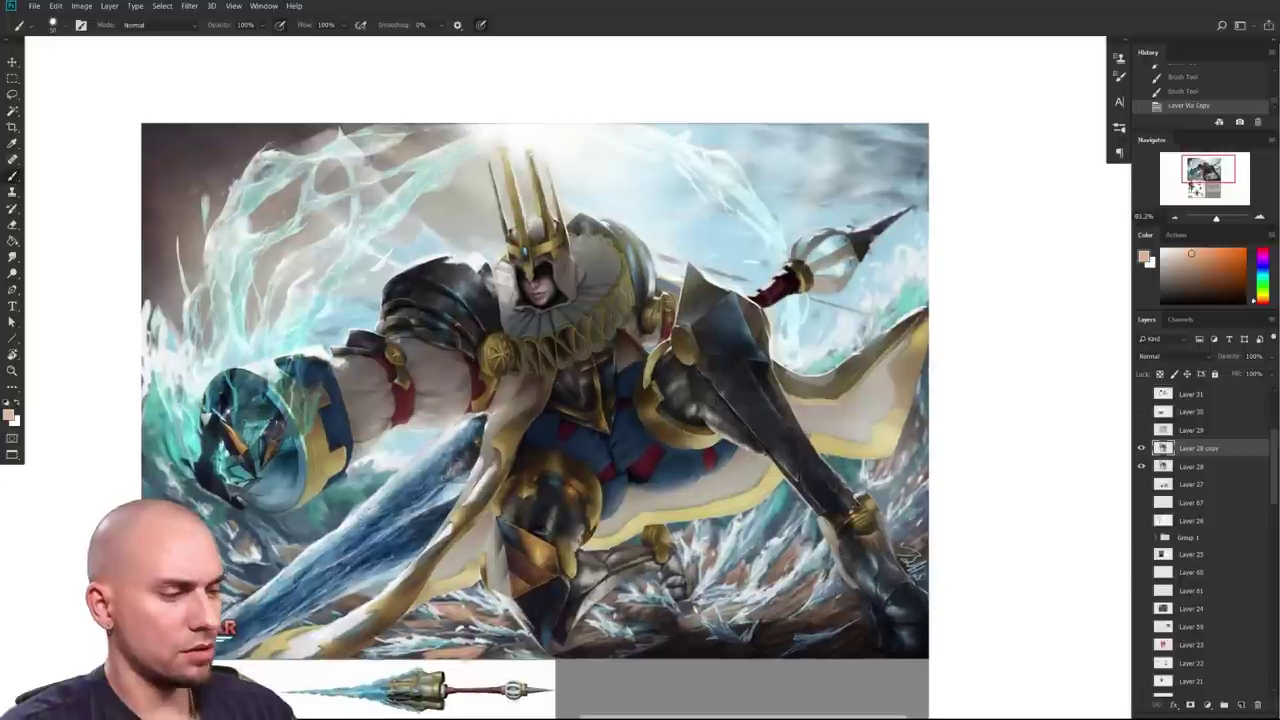
Step: Set the brush's blending mode to Overlay, enlarge the brush considerably and choose a lighter peach foreground colour
left_click(158, 28)
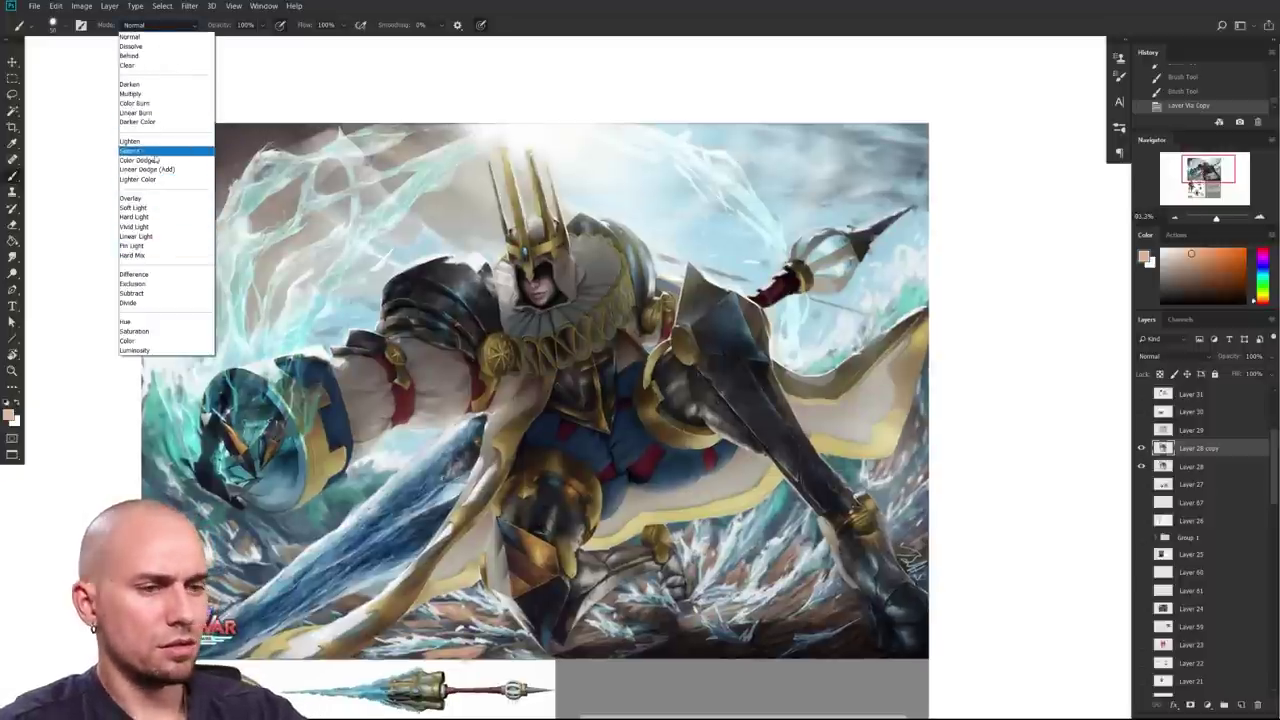
left_click(155, 199)
scroll(587, 447, "up", 1)
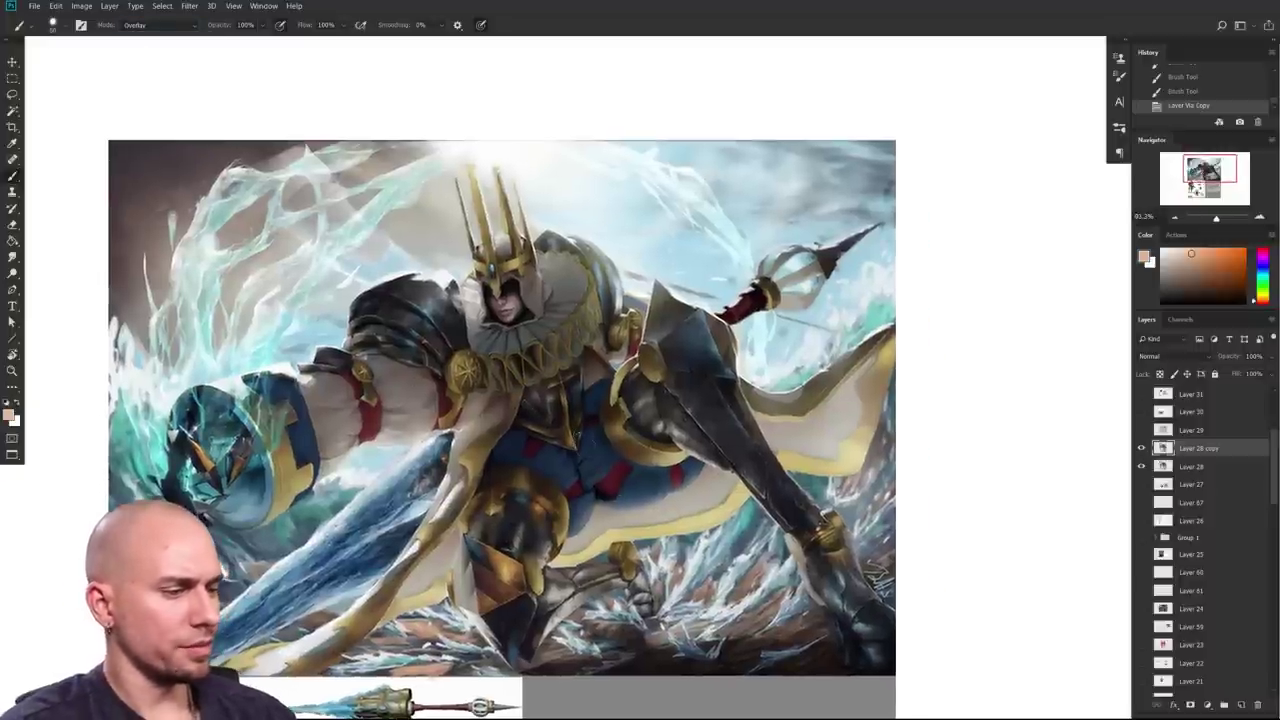
key("bracketright")
key("bracketright")
key("bracketright")
key("bracketright")
key("bracketright")
key("bracketright")
key("bracketright")
key("bracketright")
key("bracketright")
left_click_drag(558, 438, 473, 382)
key("ctrl+z")
left_click(1187, 249)
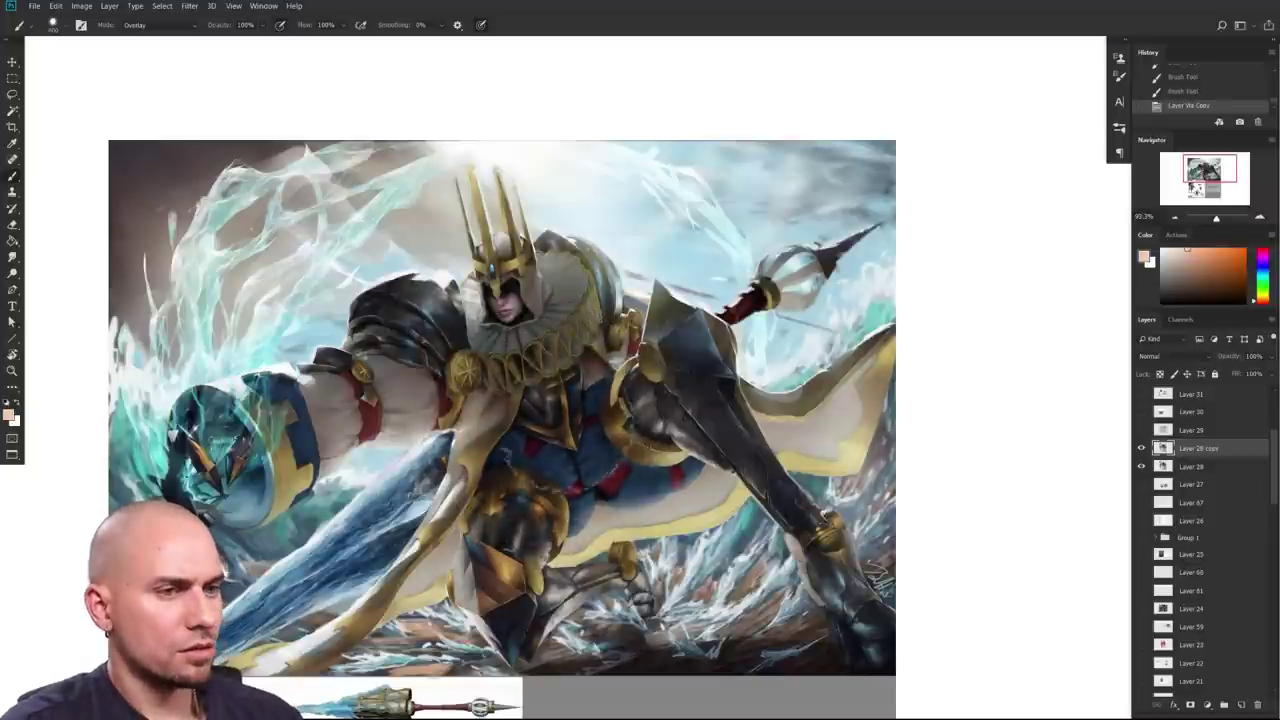
Step: Try a large Overlay stroke over the character's torso and knee armour and undo it
mouse_move(560, 400)
left_mouse_down()
mouse_move(600, 520)
mouse_move(450, 340)
mouse_move(630, 540)
left_mouse_up()
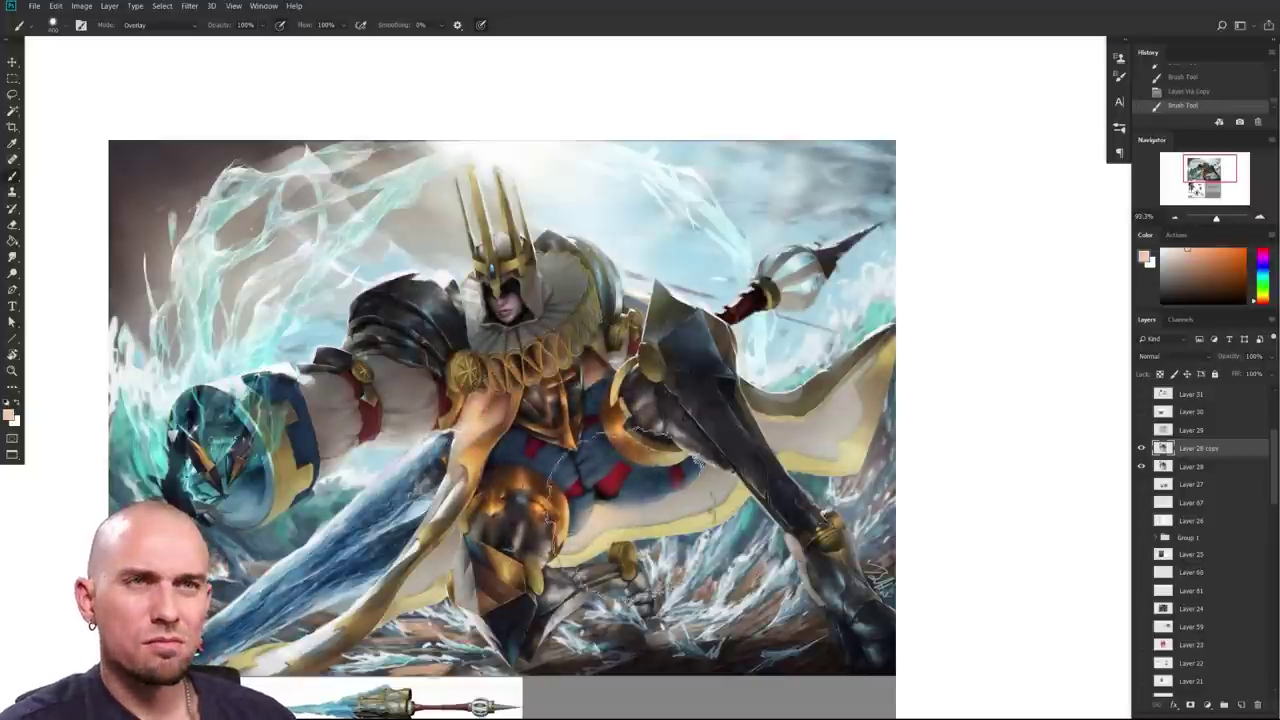
key("ctrl+z")
scroll(886, 441, "down", 2)
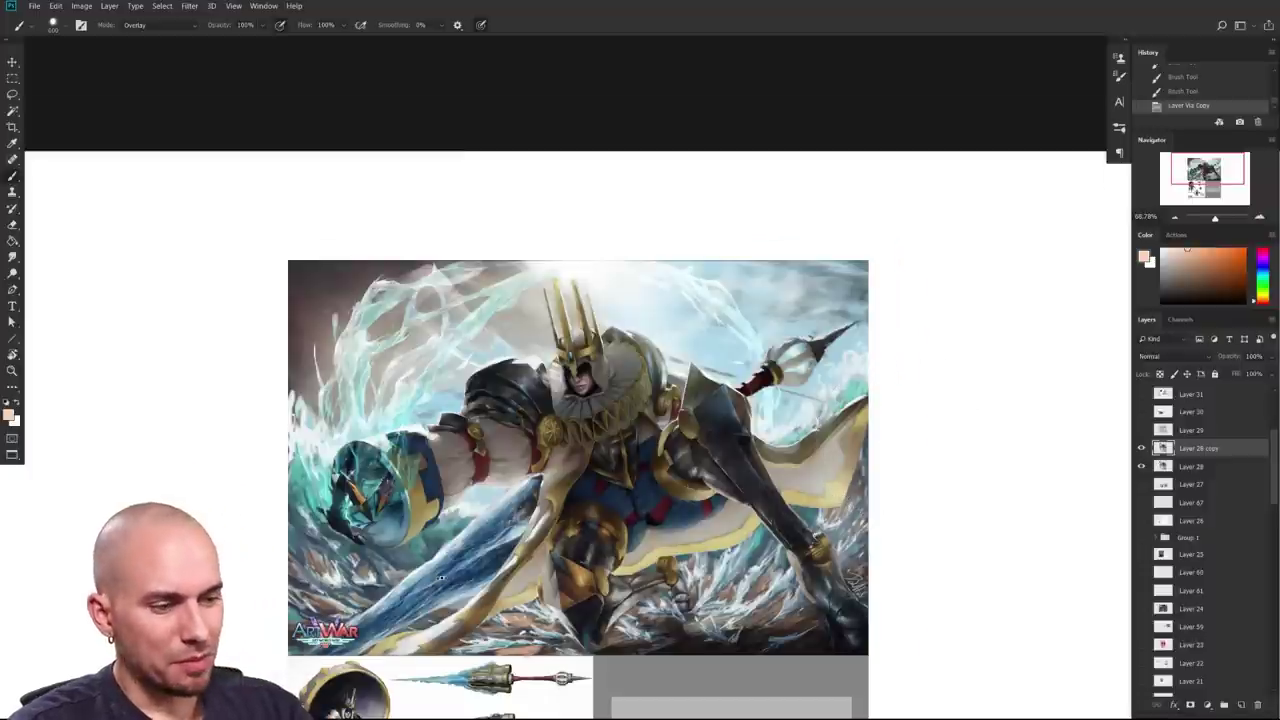
Step: Brush a soft peach Overlay glow over the character's outstretched forearm, undoing the extra strokes
scroll(439, 578, "up", 2)
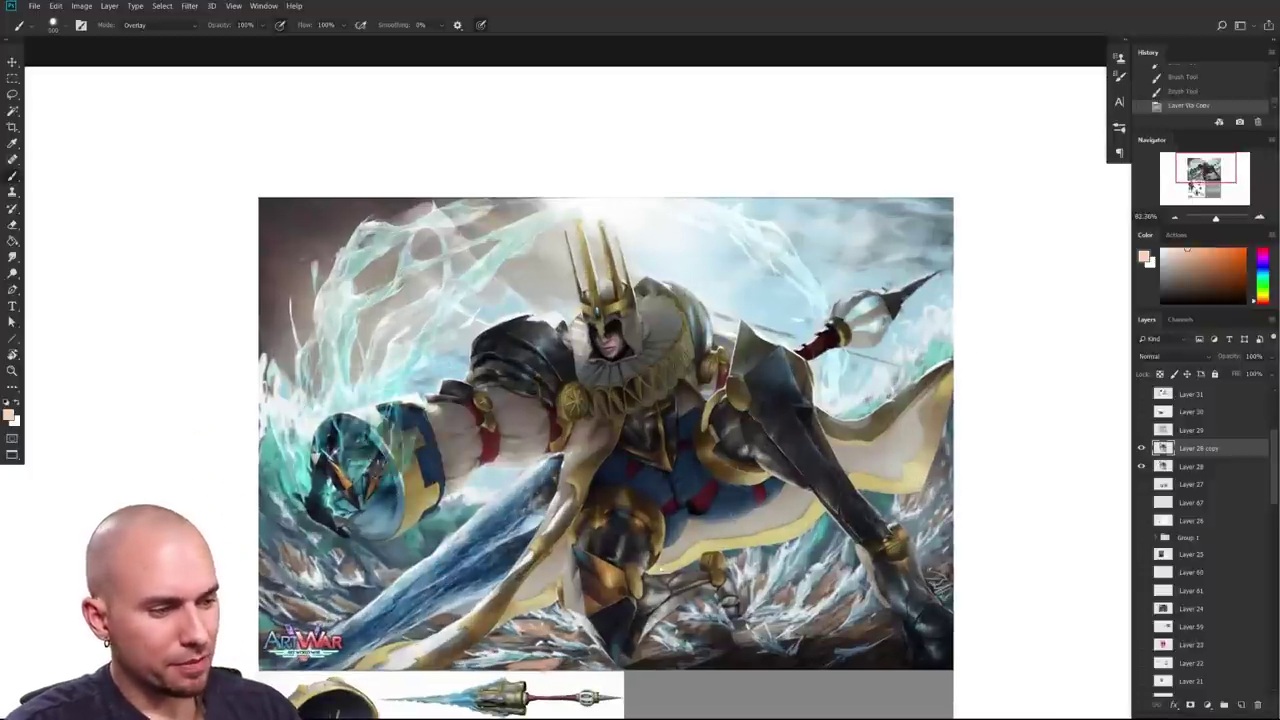
left_click_drag(632, 480, 565, 524)
left_click_drag(358, 468, 412, 455)
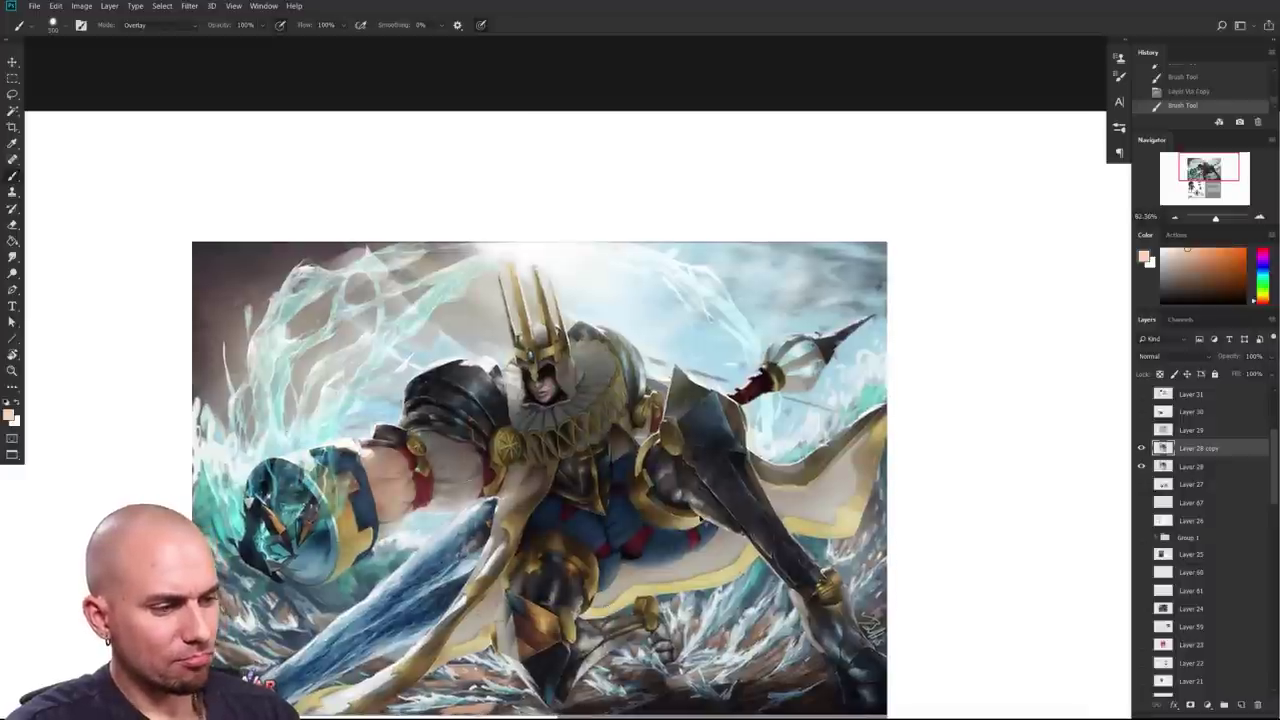
mouse_move(362, 482)
left_mouse_down()
mouse_move(425, 464)
mouse_move(375, 482)
mouse_move(420, 445)
left_mouse_up()
key("ctrl+z")
mouse_move(422, 448)
left_mouse_down()
mouse_move(415, 386)
mouse_move(395, 397)
left_mouse_up()
key("ctrl+z")
Step: Try a smaller Overlay stroke along the cape's lower edge beneath the character and undo it
key("bracketleft")
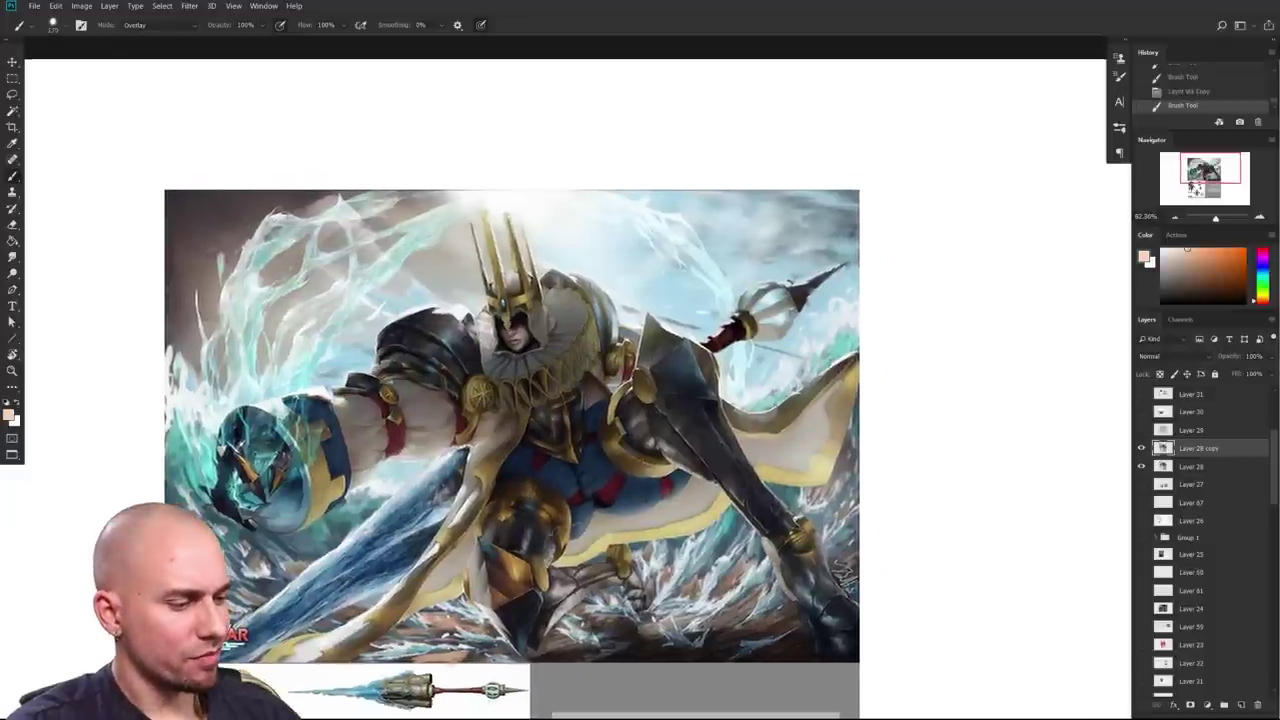
mouse_move(575, 544)
left_mouse_down()
mouse_move(716, 499)
mouse_move(732, 534)
mouse_move(722, 520)
left_mouse_up()
key("ctrl+z")
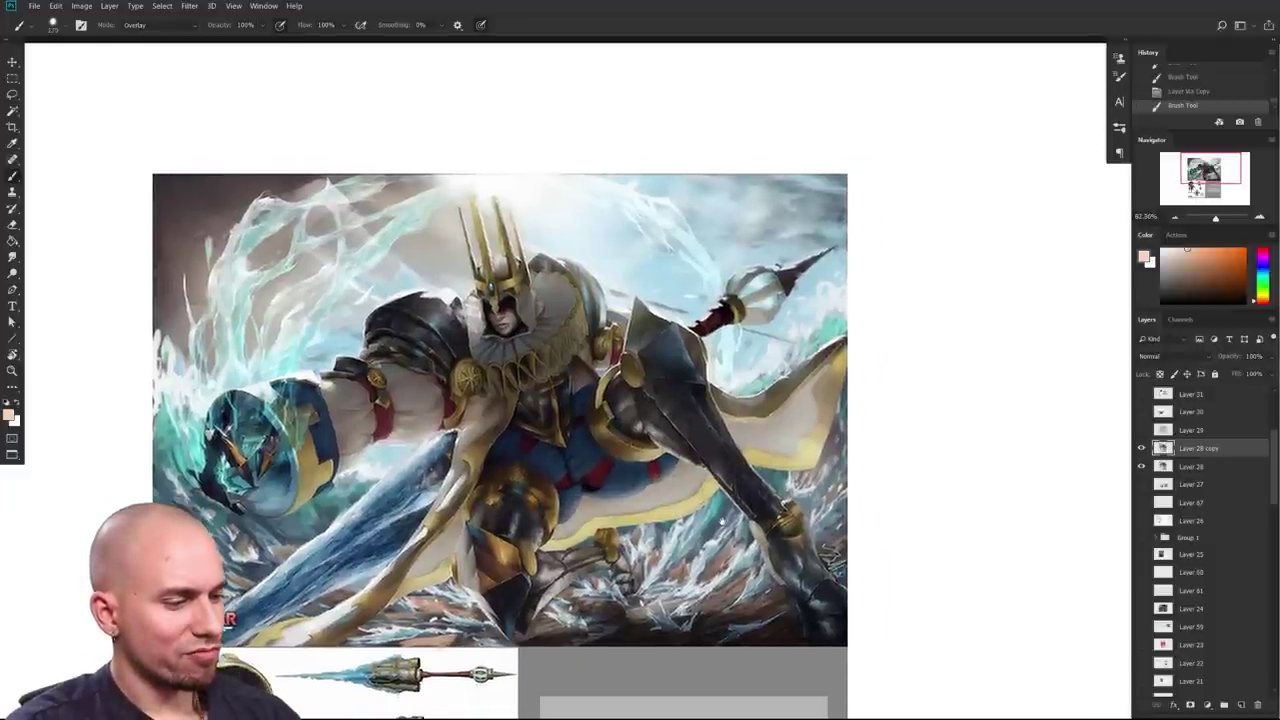
Step: Set the brush's blending mode to Hard Light and greatly enlarge the brush, undoing a trial stroke over the blue cloth
left_click(160, 24)
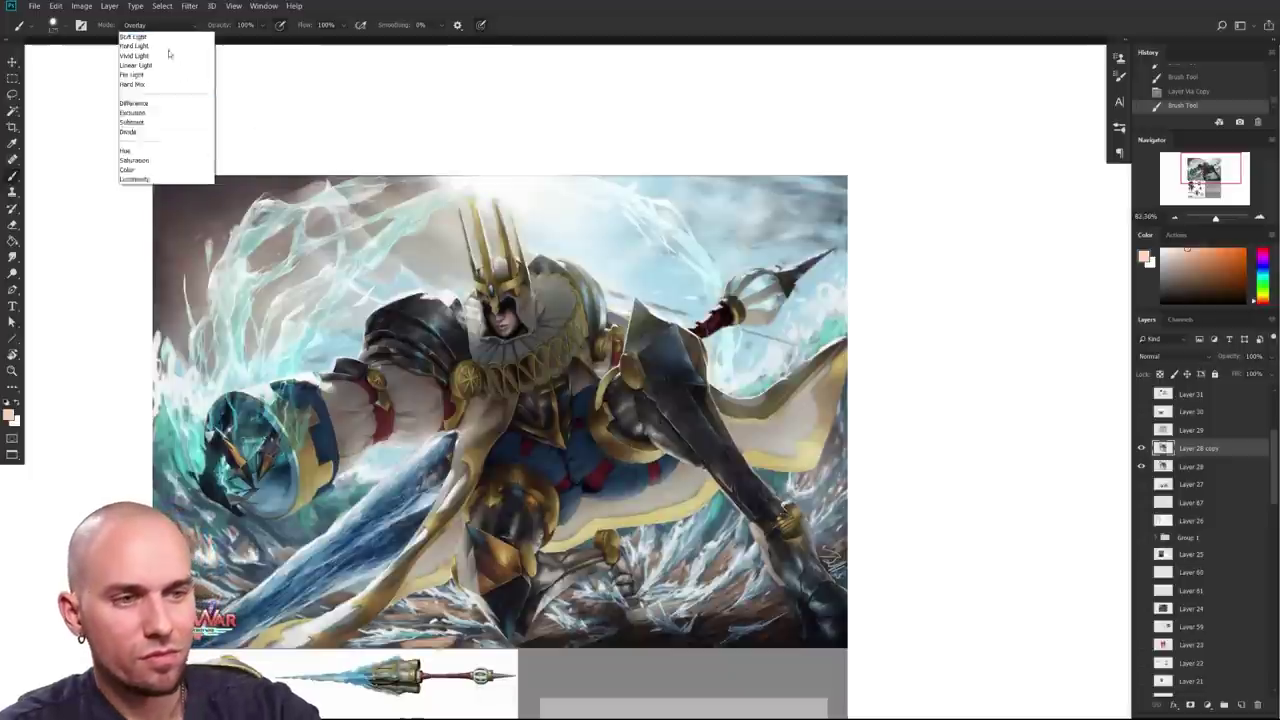
left_click(165, 226)
mouse_move(546, 485)
left_mouse_down()
mouse_move(620, 493)
mouse_move(606, 454)
mouse_move(605, 488)
mouse_move(620, 489)
left_mouse_up()
key("]")
key("]")
key("]")
key("]")
key("]")
key("]")
key("]")
key("]")
key("]")
key("]")
key("]")
key("]")
key("ctrl+z")
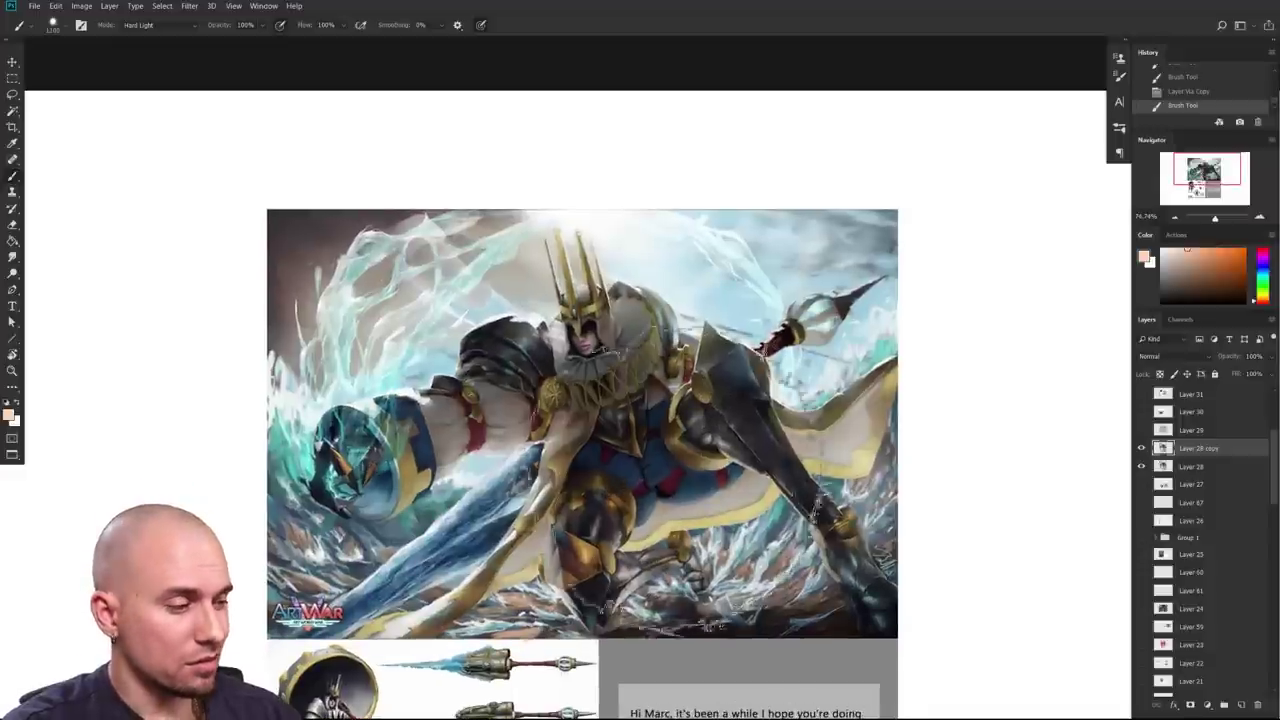
Step: Brush a soft peach Hard Light haze over the character's torso, blue cloth and legs, reducing the brush size between strokes
left_click_drag(710, 468, 724, 468)
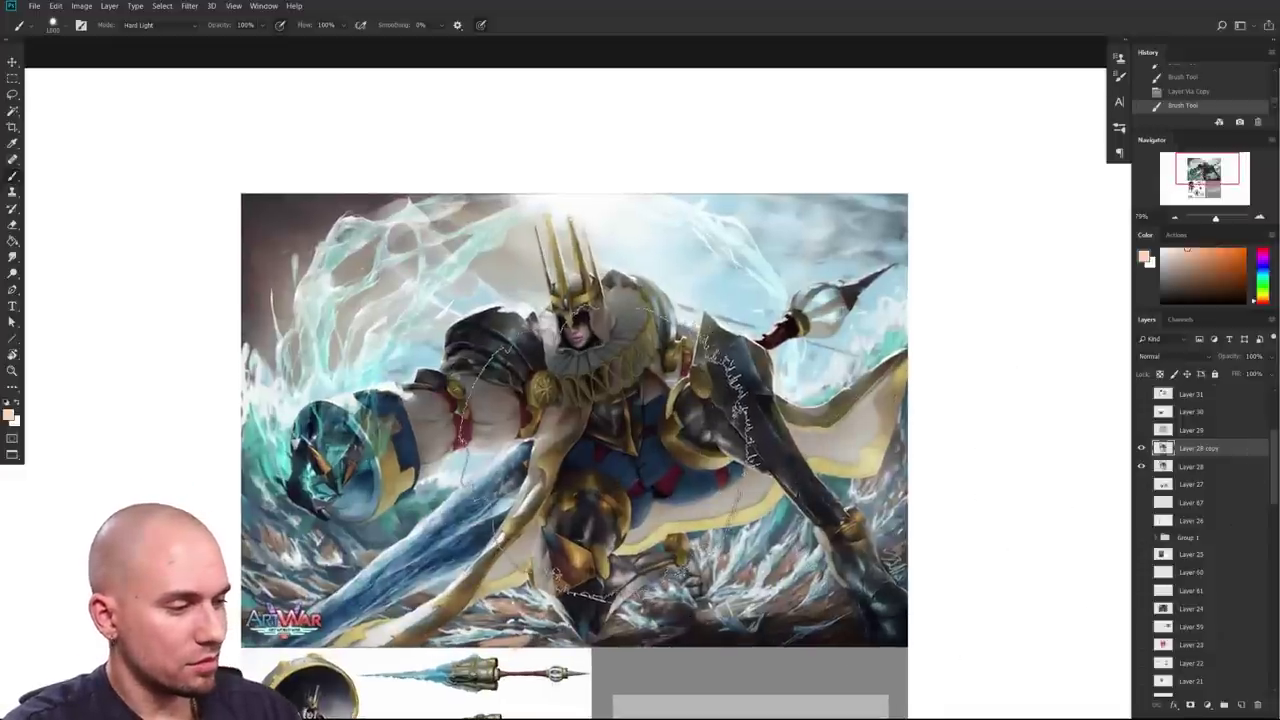
mouse_move(614, 454)
left_mouse_down()
mouse_move(624, 458)
mouse_move(600, 462)
mouse_move(672, 456)
left_mouse_up()
key("bracketleft")
key("bracketleft")
key("bracketleft")
key("bracketleft")
key("bracketleft")
key("bracketleft")
left_click_drag(744, 436, 744, 420)
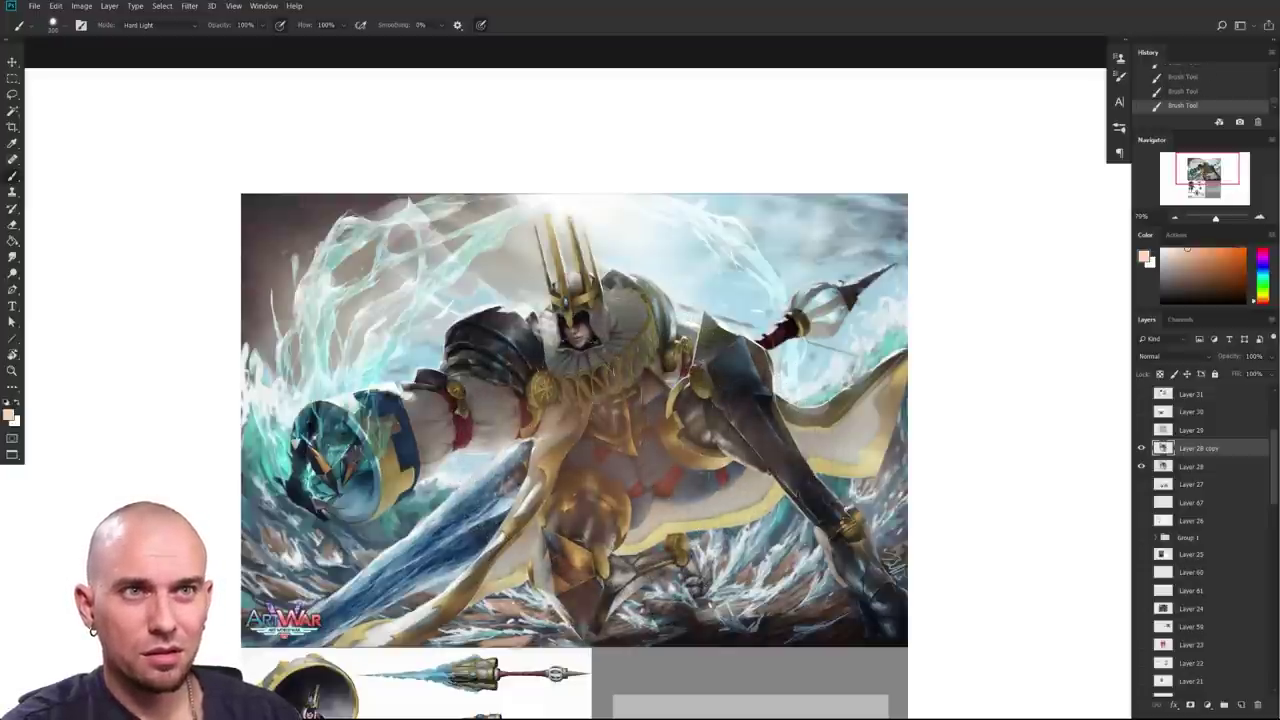
Step: Sample tones from the shadowed hood and the chest armour's tip, shrink the brush and choose a muted tan foreground colour
scroll(591, 381, "up", 3)
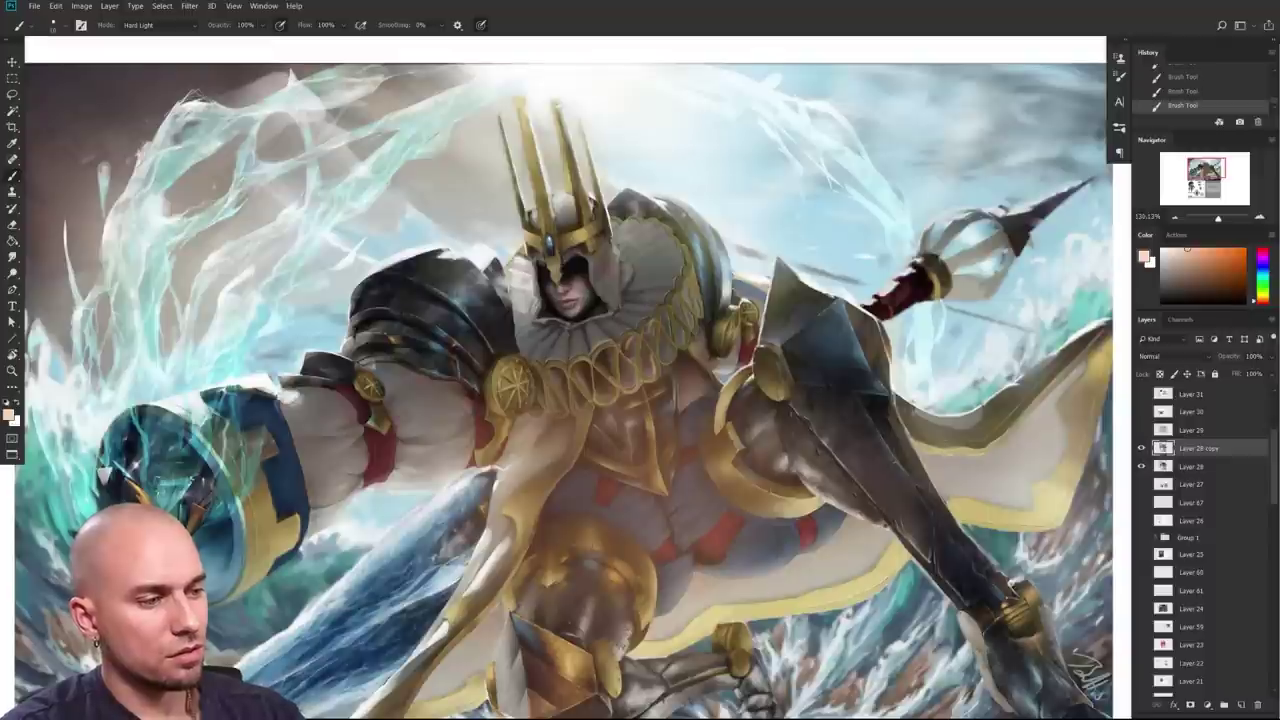
left_click(588, 302, "alt")
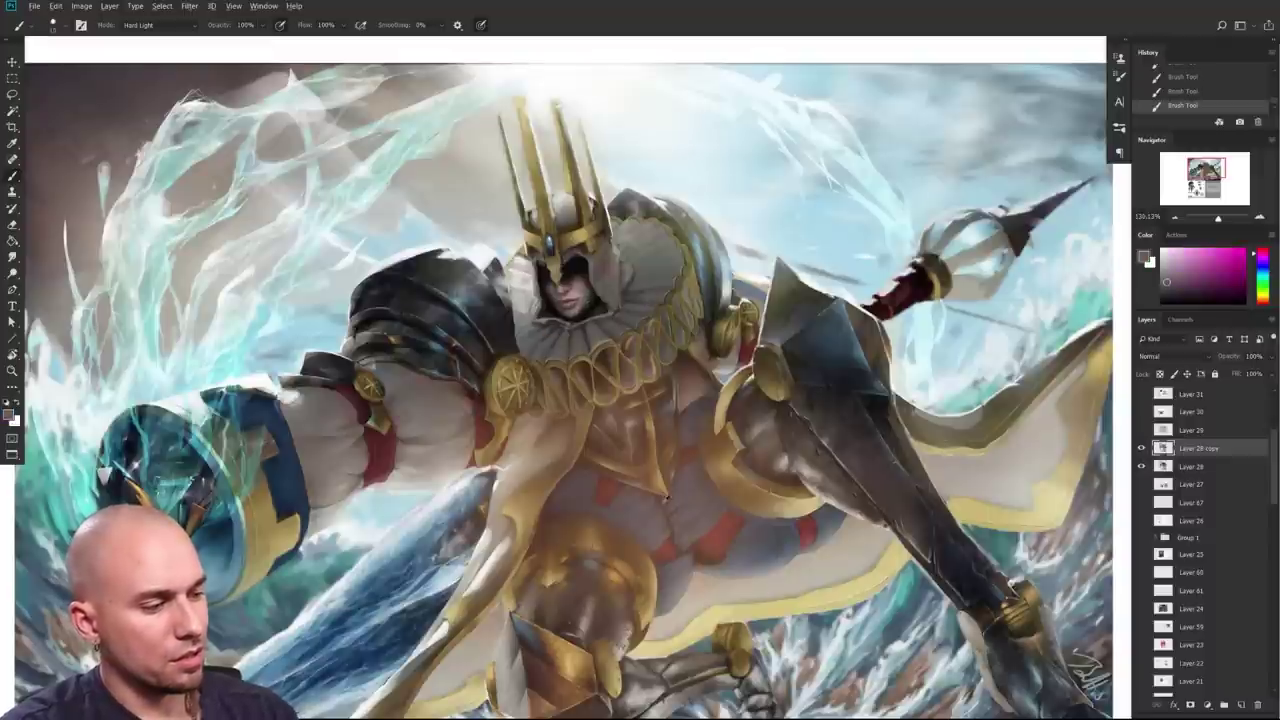
left_click(667, 498, "alt")
key("[")
key("[")
key("[")
left_click(1191, 257)
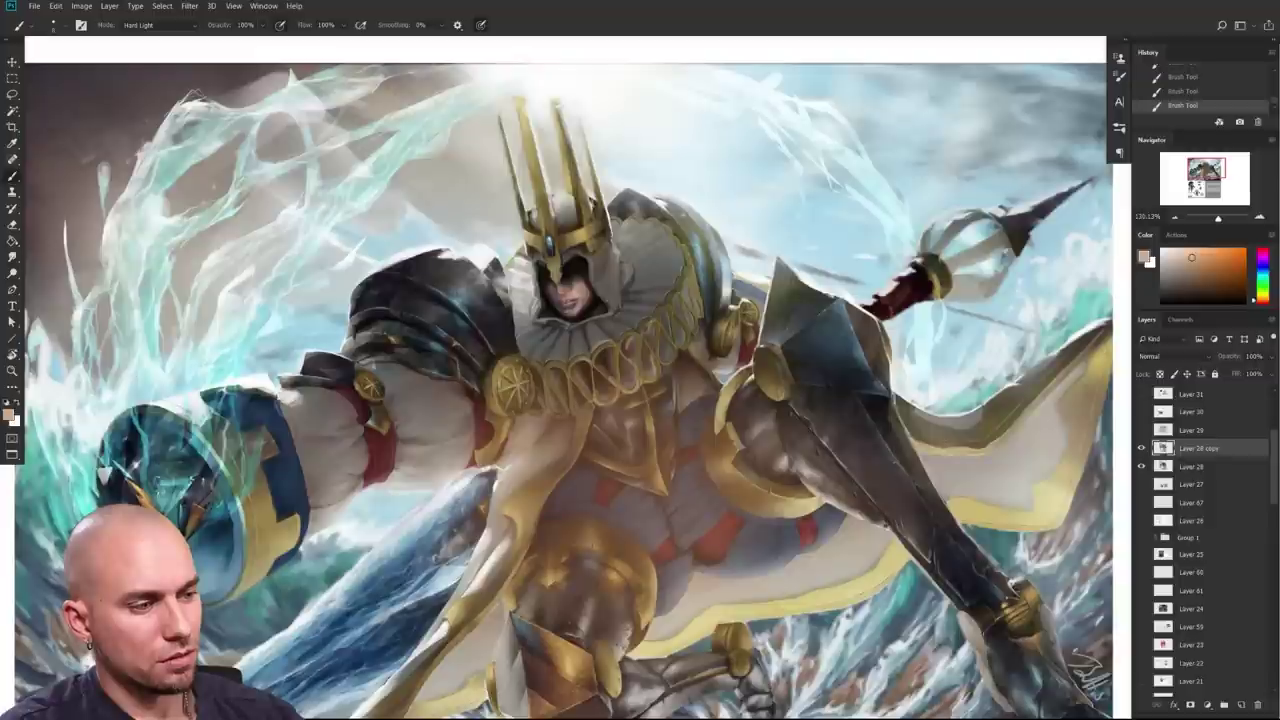
Step: Try a small tan stroke on the bent leg's thigh armour and step back through the latest brush strokes
mouse_move(777, 416)
left_mouse_down()
mouse_move(699, 482)
mouse_move(752, 486)
left_mouse_up()
key("ctrl+alt+z")
key("ctrl+alt+z")
key("ctrl+alt+z")
left_click_drag(690, 522, 626, 477)
Step: Switch to the Eraser and erase parts of the painted haze around the torso and the bent leg's armour
key("e")
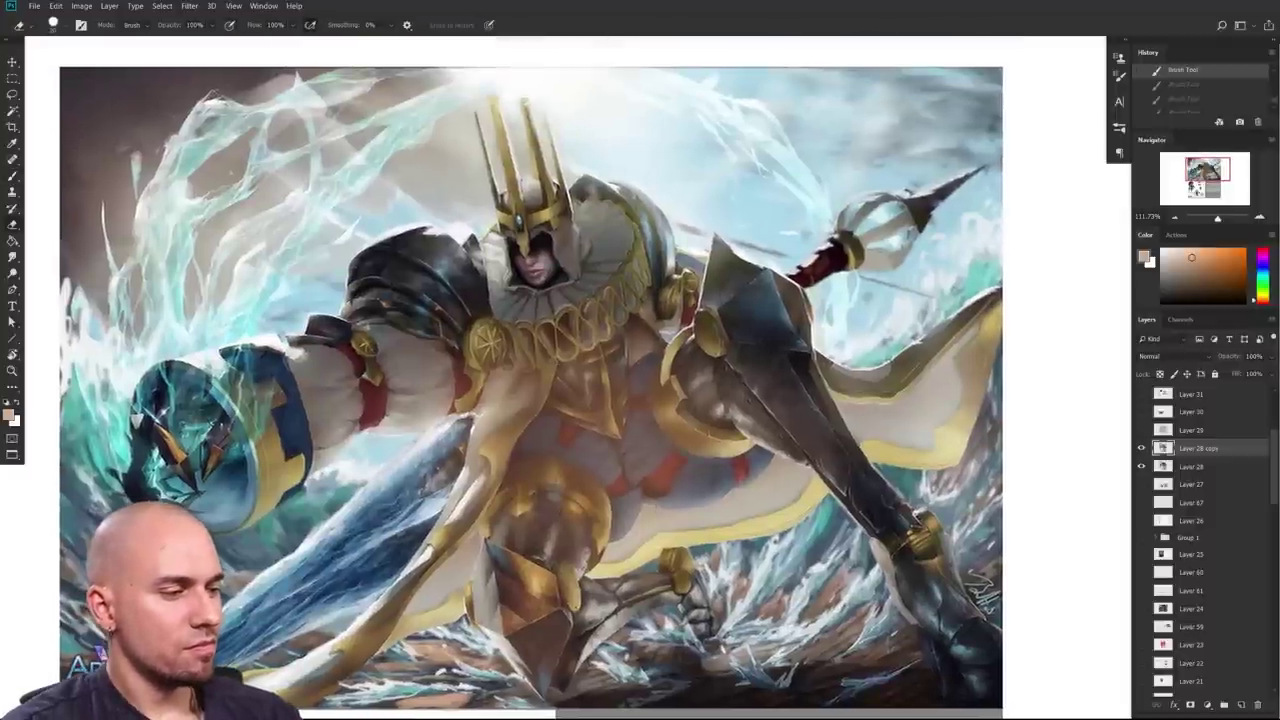
right_click(588, 347)
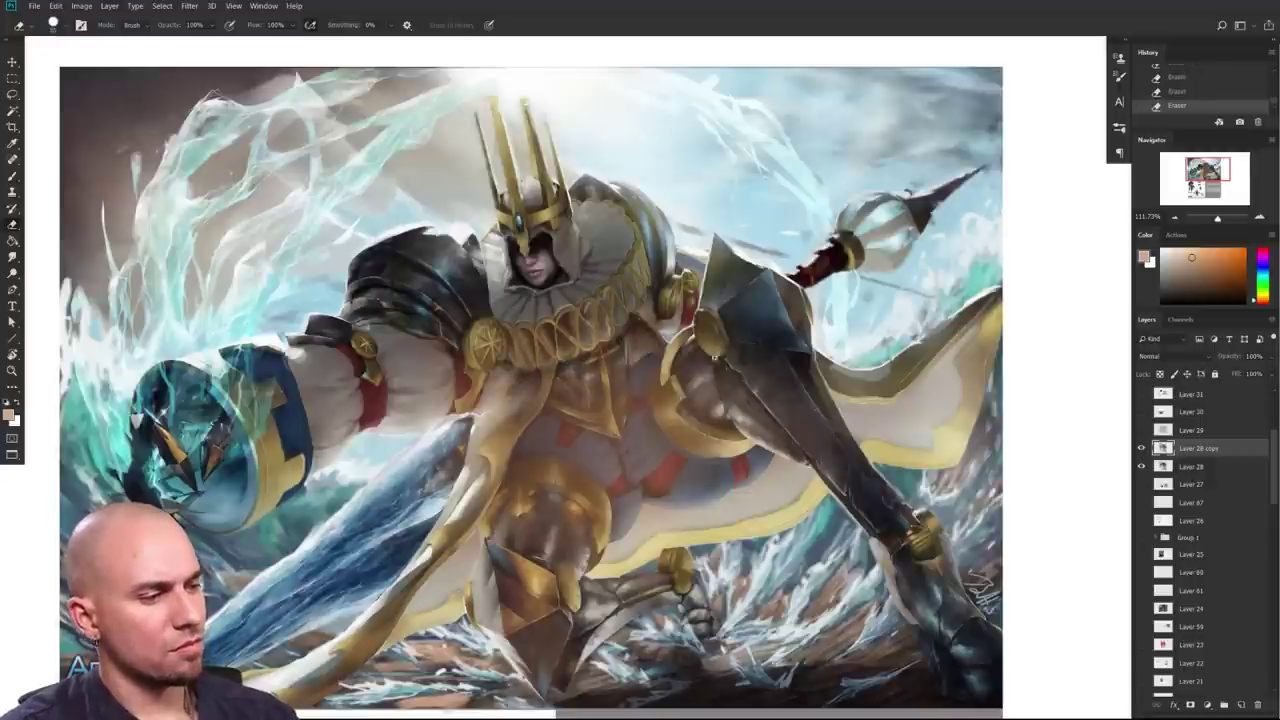
scroll(722, 368, "down", 2)
scroll(730, 375, "up", 1)
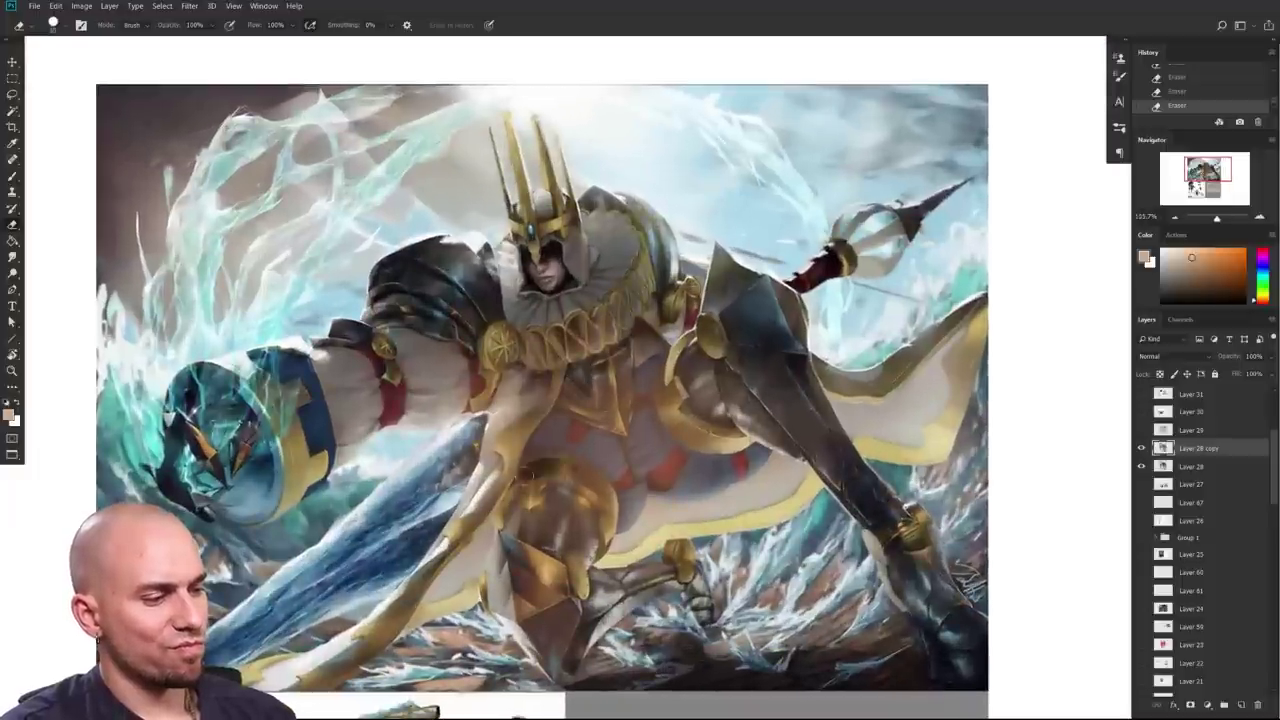
mouse_move(822, 450)
left_mouse_down()
mouse_move(739, 453)
mouse_move(817, 462)
left_mouse_up()
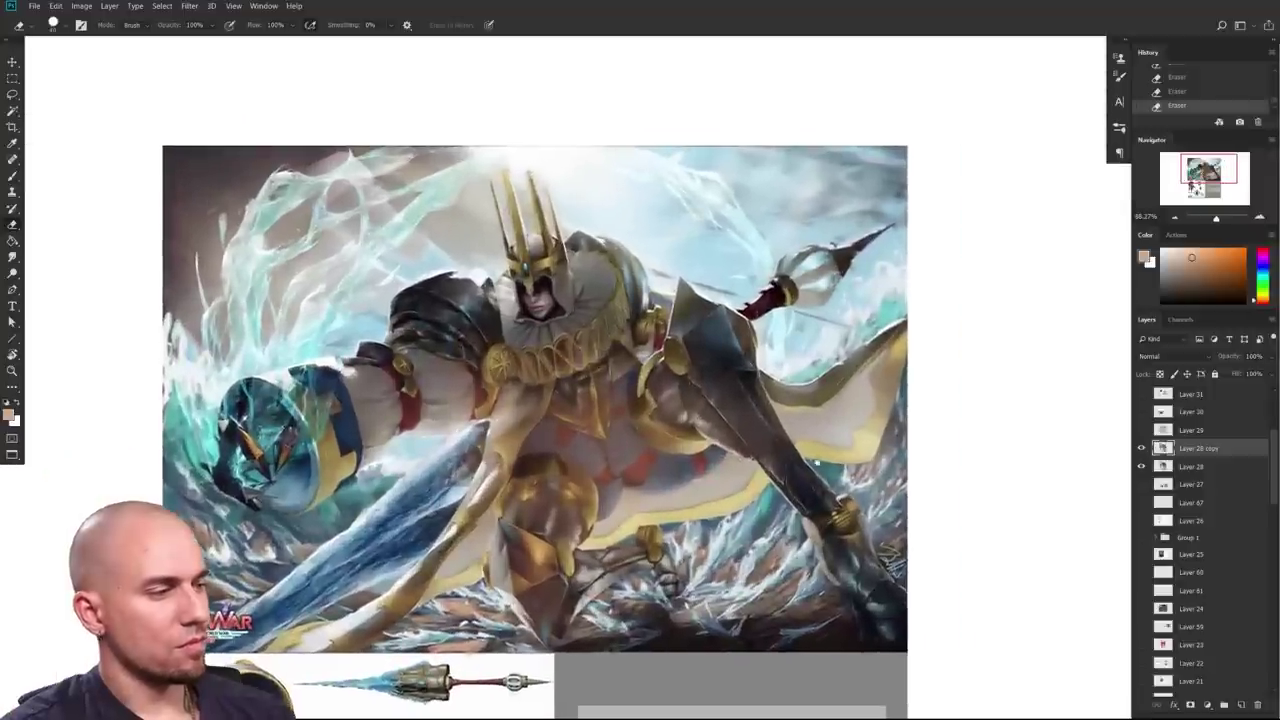
scroll(816, 462, "down", 4)
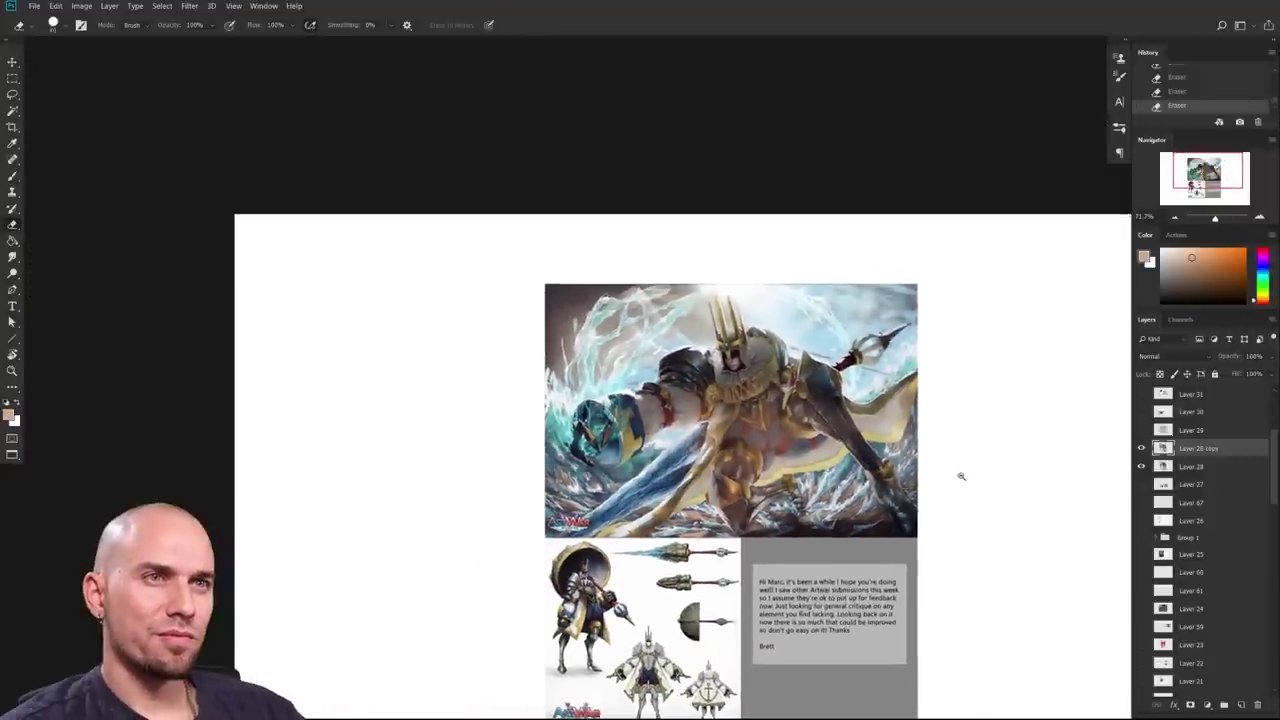
scroll(961, 476, "up", 5)
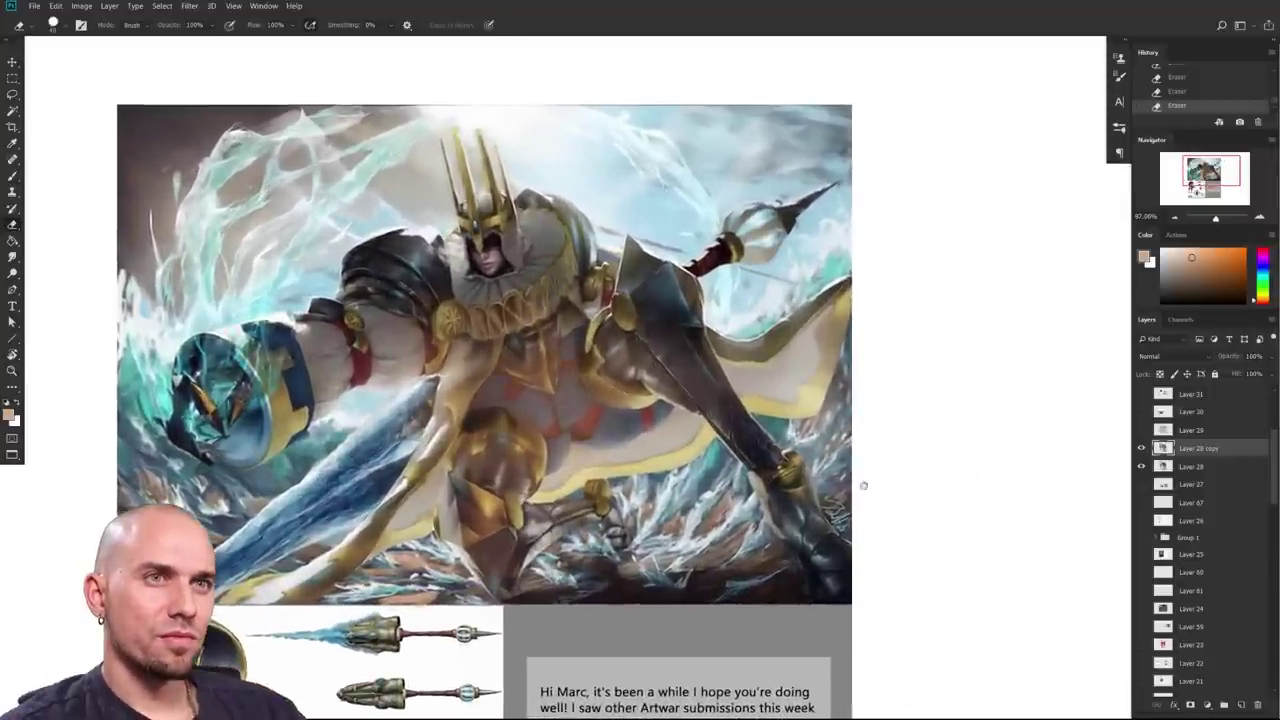
Step: Try to erase to history on the yellow trim of the cape's lower hem
left_click_drag(864, 486, 1010, 505)
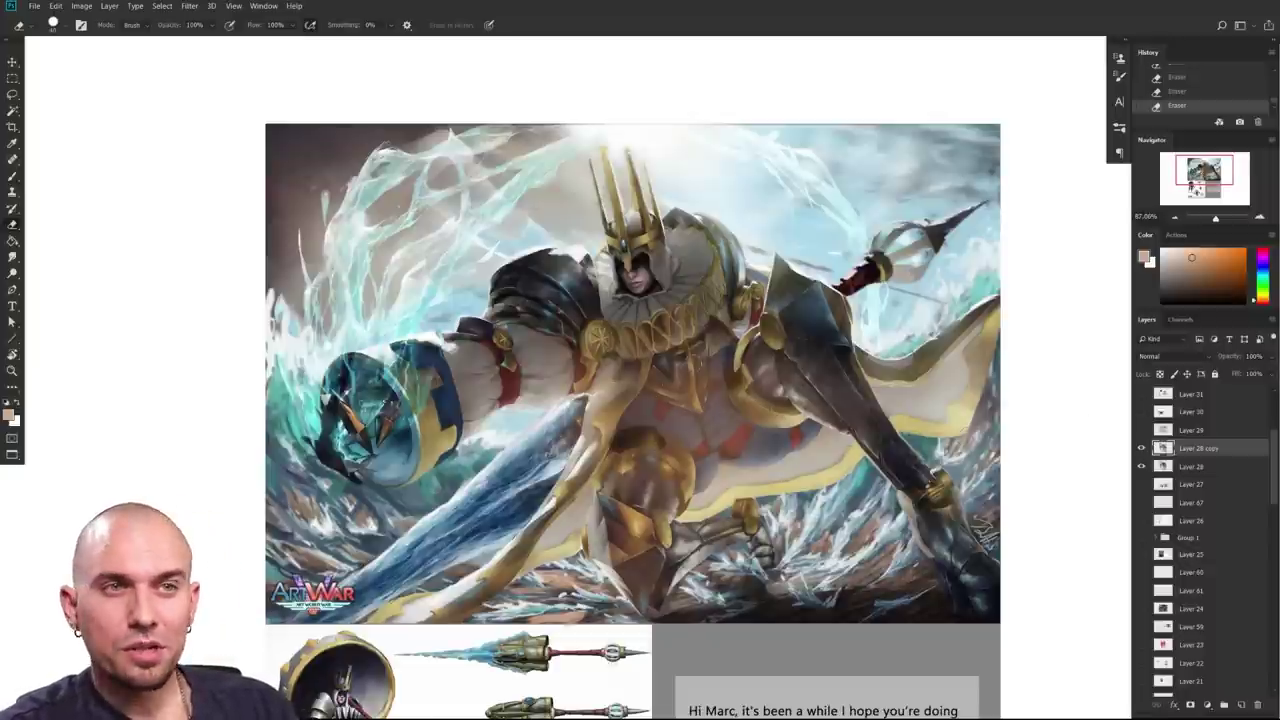
scroll(605, 495, "up", 1)
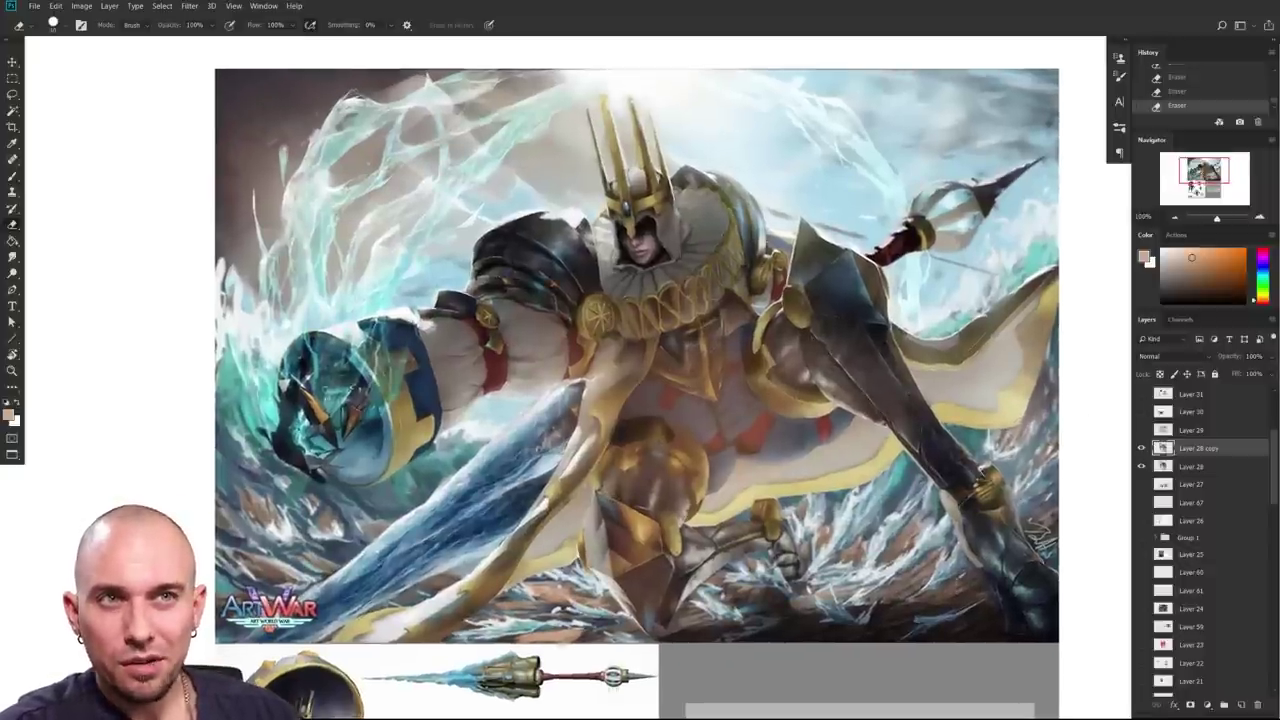
scroll(710, 480, "up", 1)
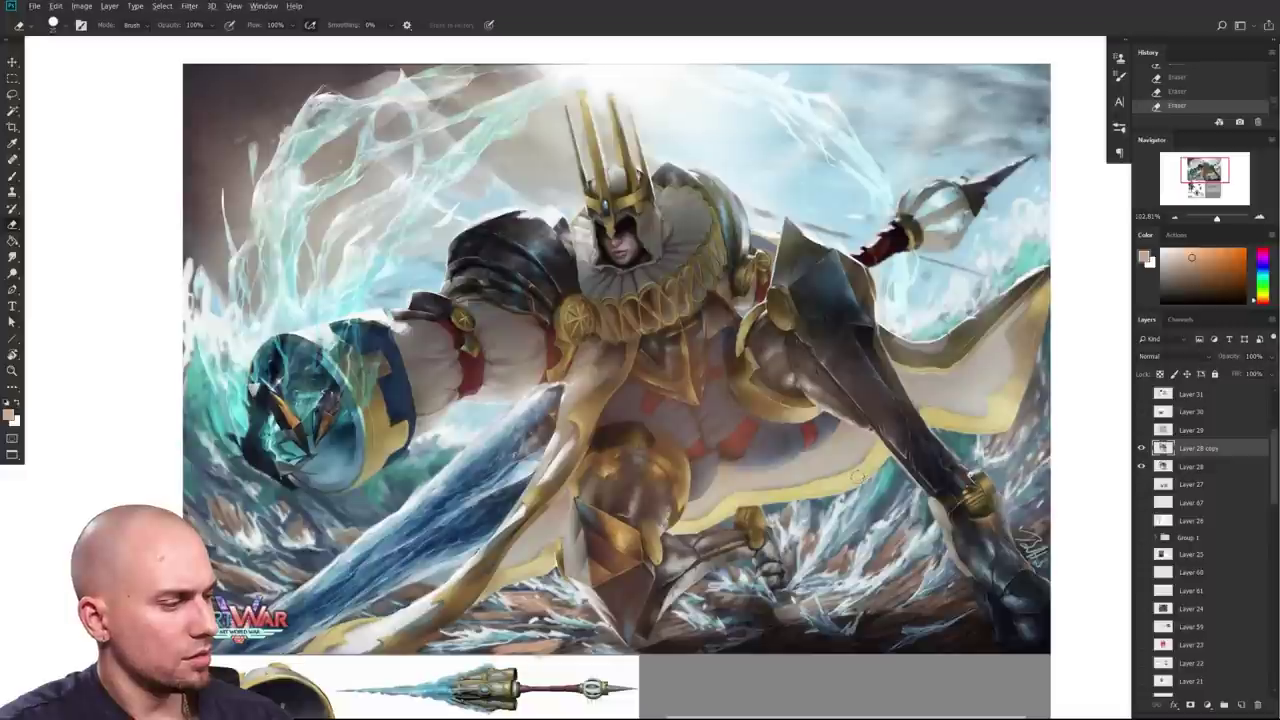
left_click(860, 476)
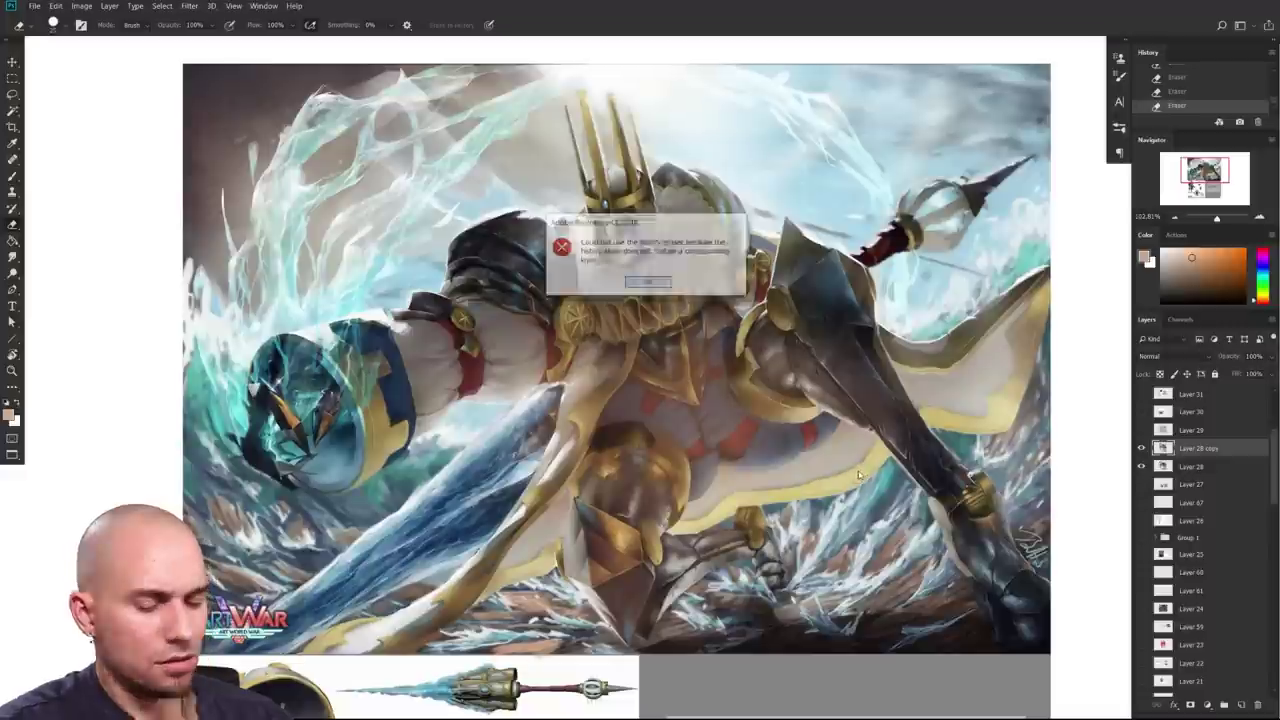
left_click(648, 284)
Step: Try a very large Hard Light brush stroke over the knight's torso in the cape trim's yellow, and undo it
key("b")
left_click(826, 484, "alt")
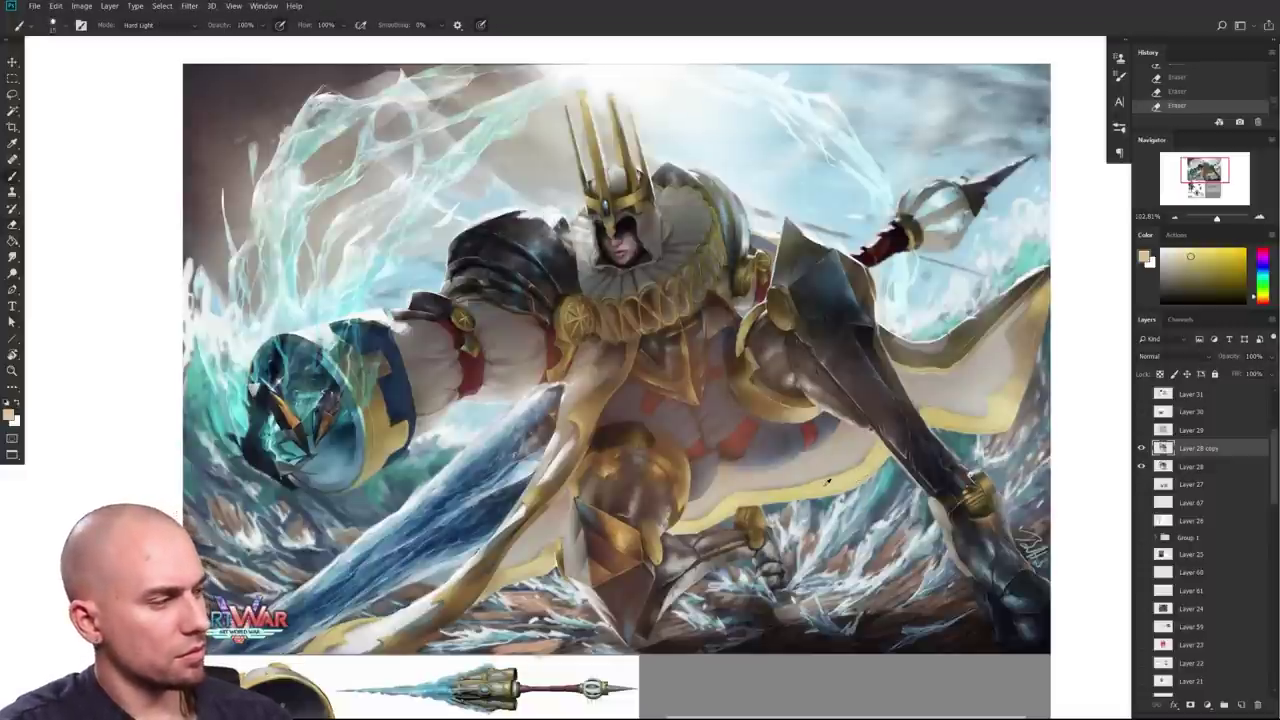
left_click_drag(868, 511, 810, 505)
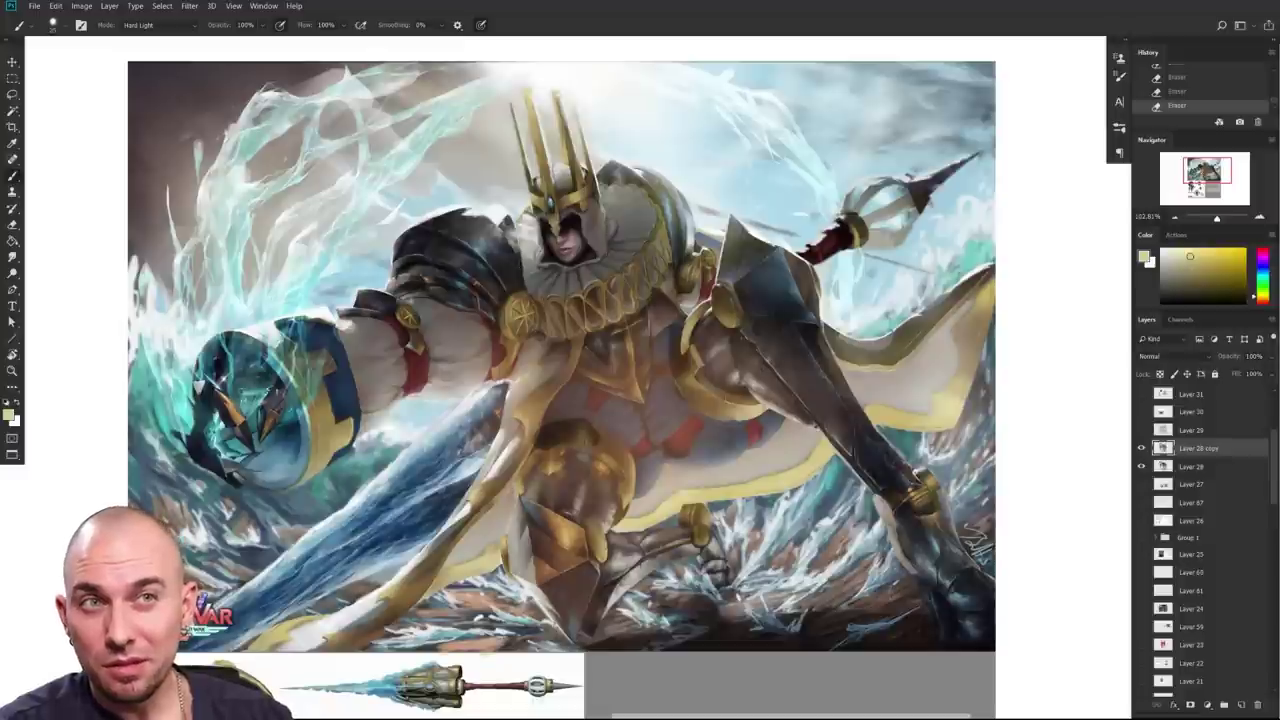
key("bracketright")
key("bracketright")
key("bracketright")
key("bracketright")
key("bracketright")
key("bracketright")
key("bracketright")
key("bracketright")
key("bracketright")
key("bracketright")
key("bracketright")
key("bracketright")
key("bracketright")
key("bracketright")
key("bracketright")
key("bracketright")
mouse_move(572, 300)
left_mouse_down()
mouse_move(668, 408)
mouse_move(656, 422)
left_mouse_up()
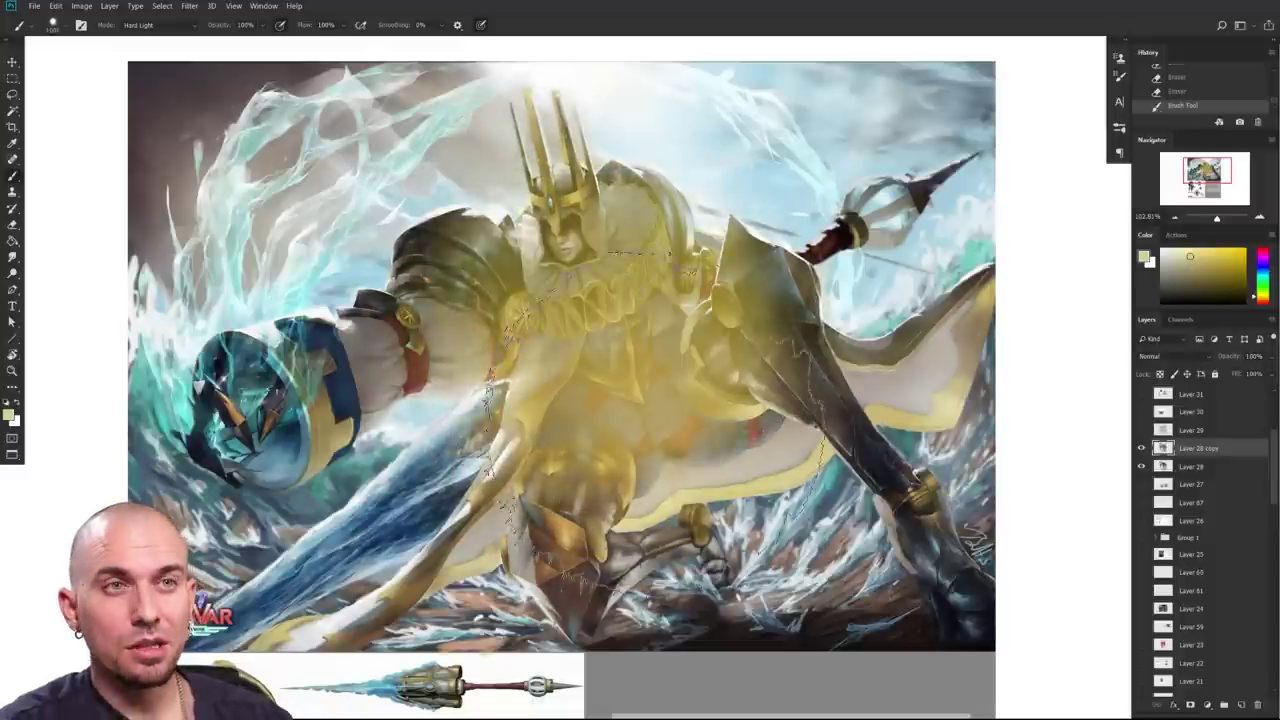
key("ctrl+z")
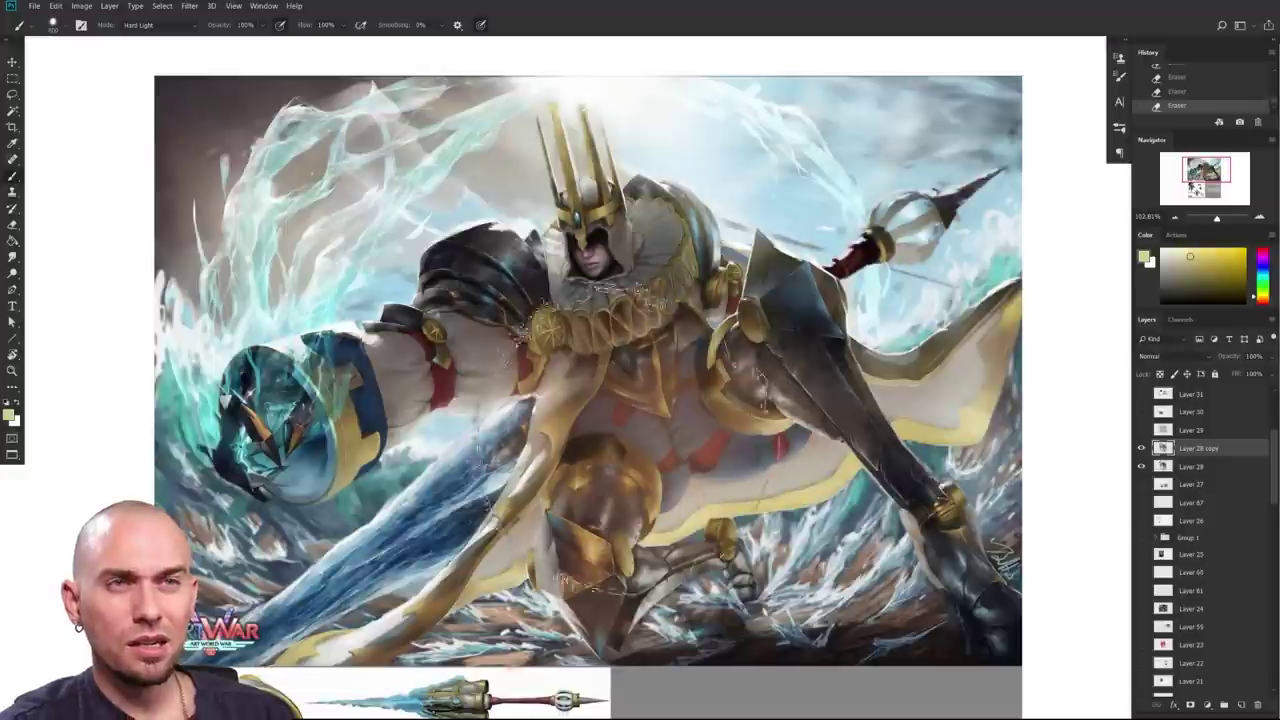
Step: Try smaller Hard Light brush strokes over the painting and undo them
key("bracketleft")
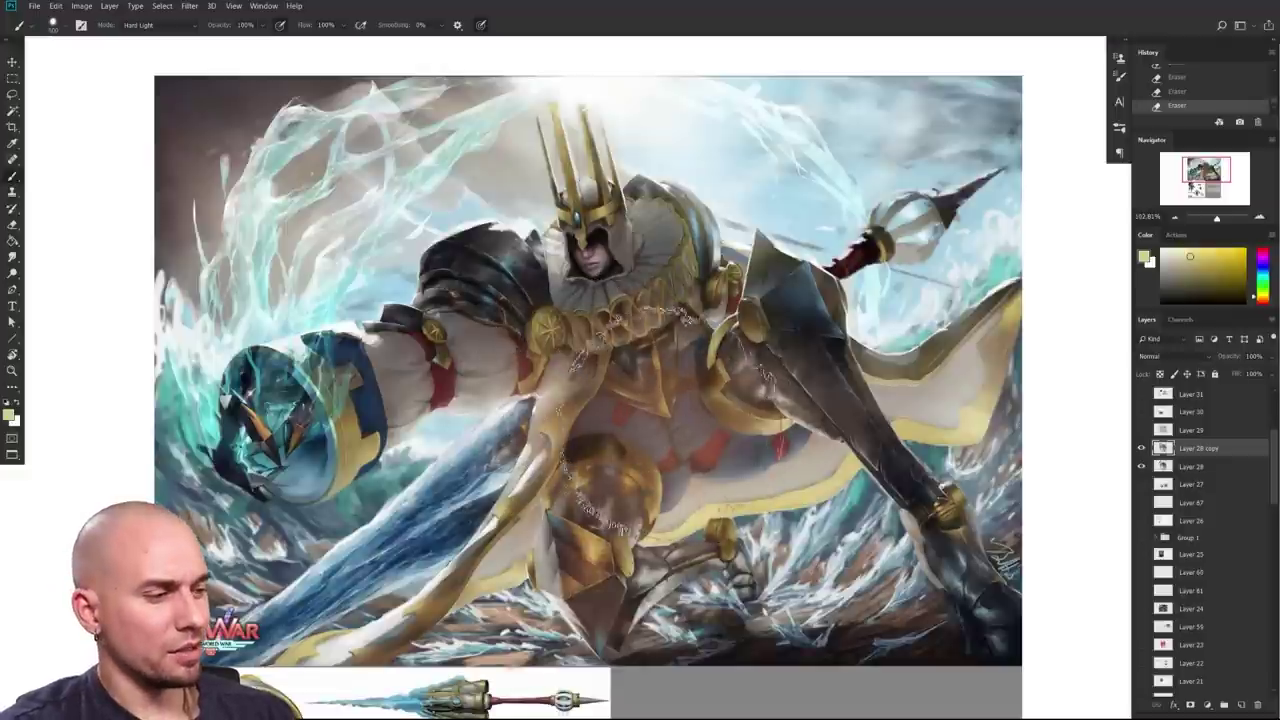
left_click_drag(608, 375, 590, 317)
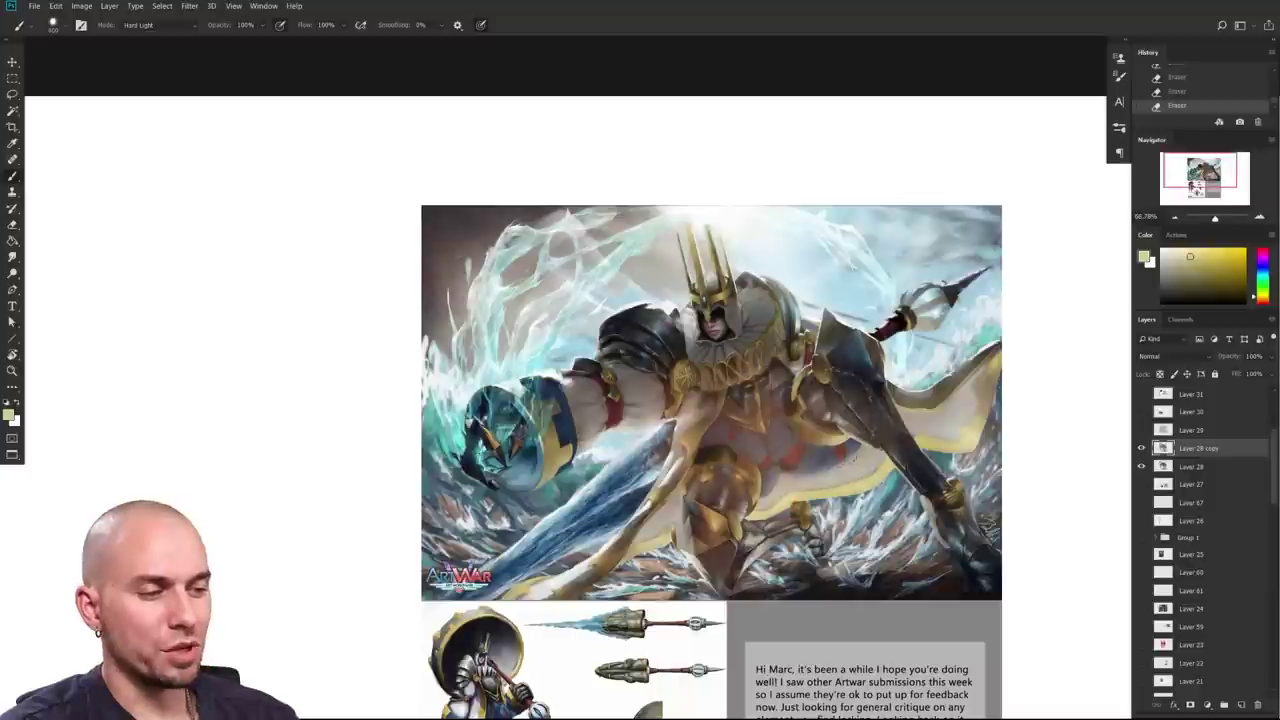
mouse_move(516, 398)
left_mouse_down()
mouse_move(498, 402)
mouse_move(505, 415)
mouse_move(536, 310)
mouse_move(704, 230)
mouse_move(892, 408)
mouse_move(625, 394)
left_mouse_up()
key("ctrl+z")
key("bracketleft")
key("bracketleft")
key("bracketleft")
key("bracketleft")
key("bracketleft")
key("ctrl+z")
key("ctrl+z")
mouse_move(819, 479)
left_mouse_down()
mouse_move(683, 413)
mouse_move(658, 434)
left_mouse_up()
left_click_drag(841, 457, 876, 457)
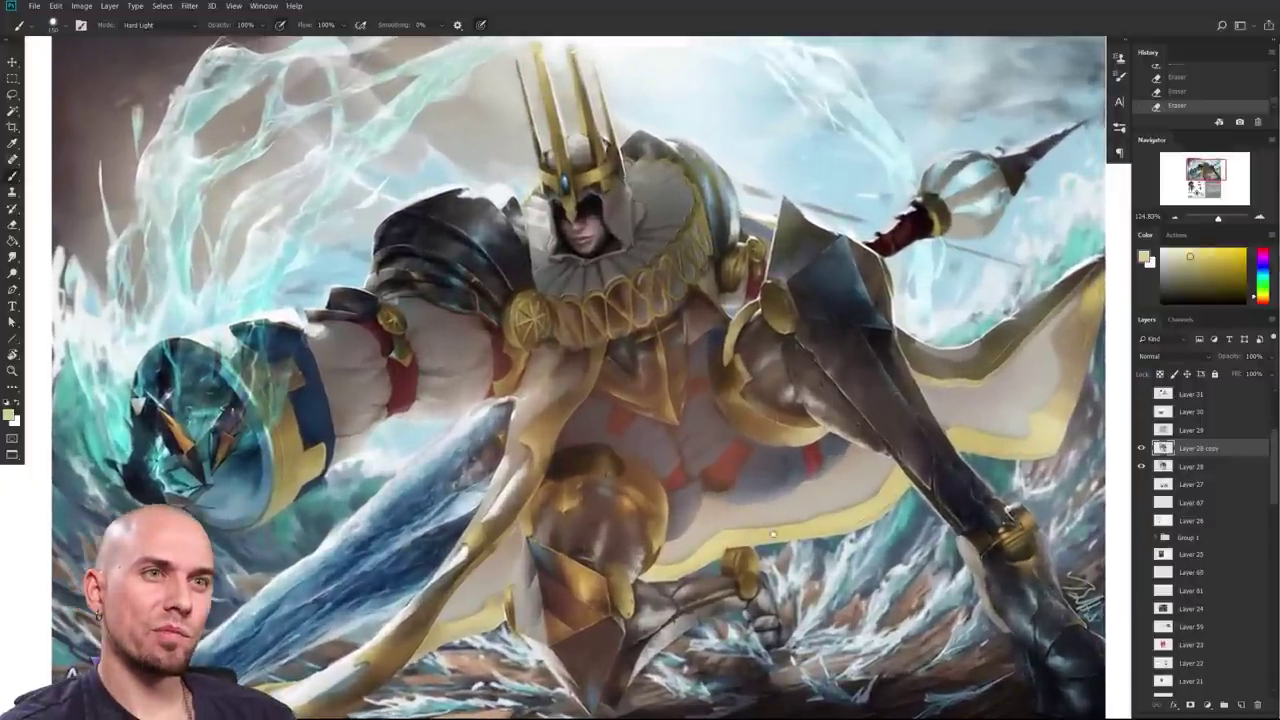
Step: Select the ground area beneath the kneeling shin with the Lasso tool
scroll(803, 424, "up", 2)
key("l")
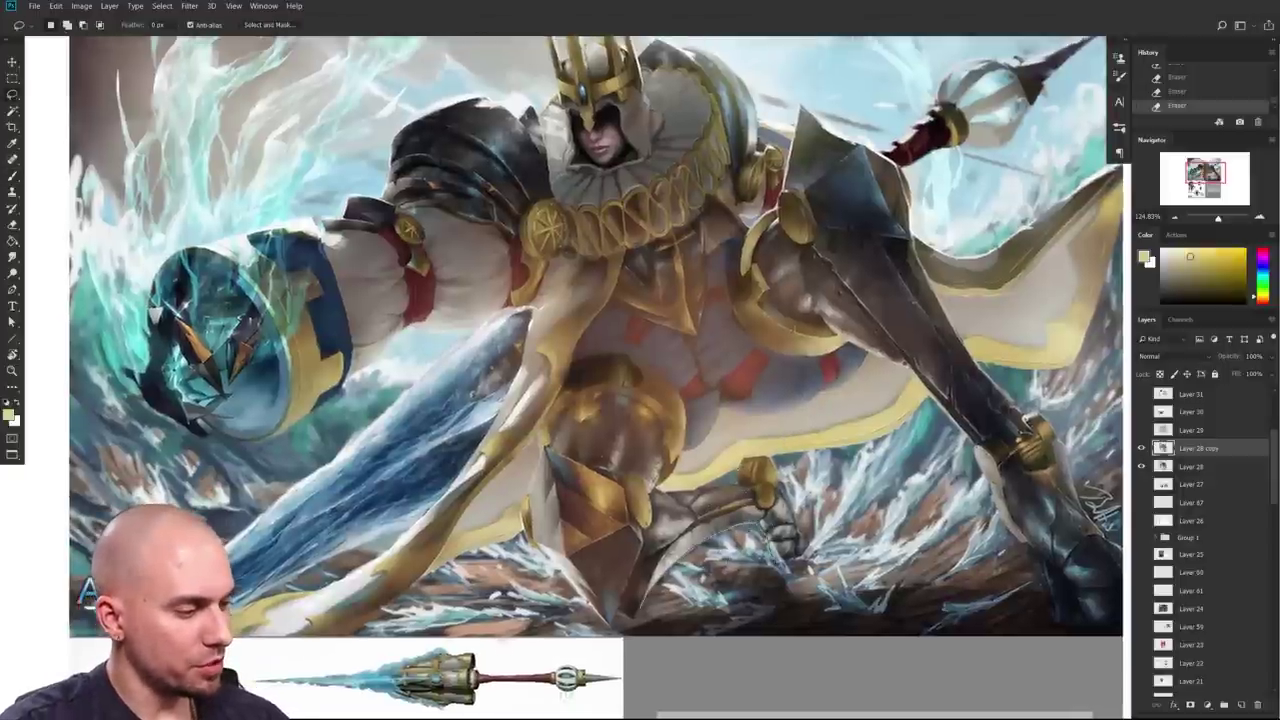
left_click_drag(775, 595, 645, 622)
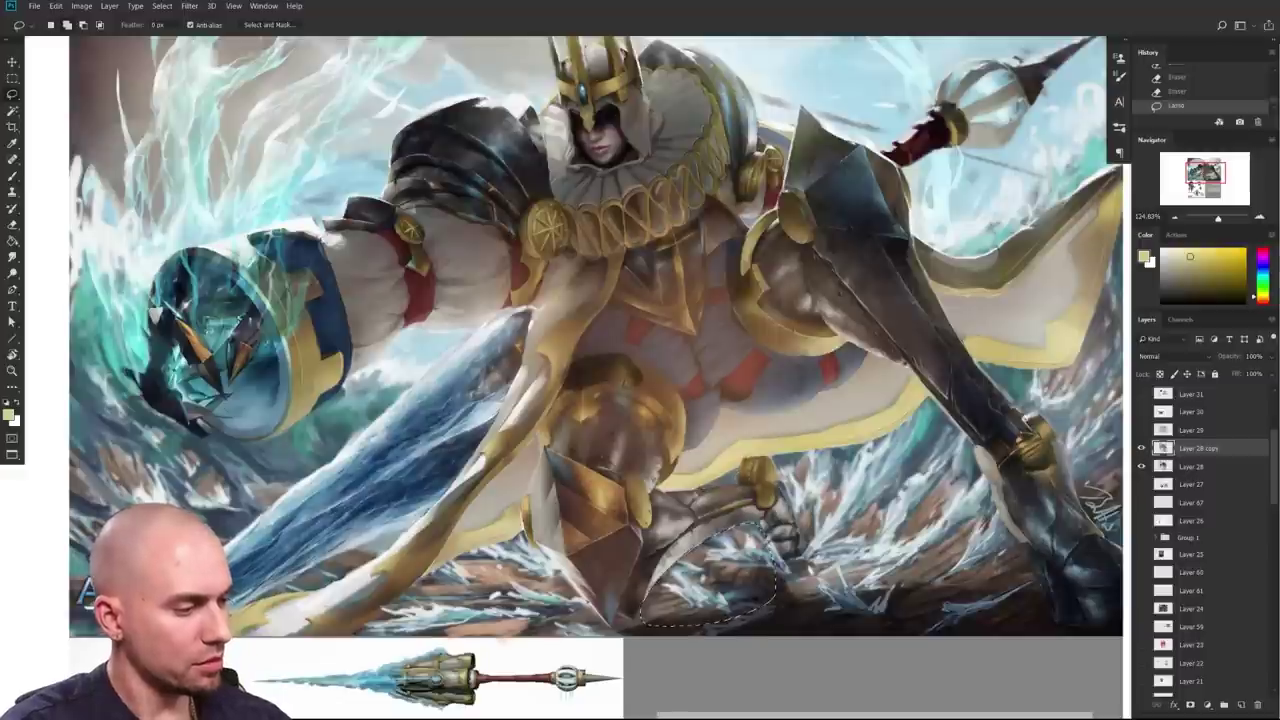
Step: Brush a pale blue sampled from the sky in Normal mode into the selection under the kneeling shin, and deselect
key("b")
scroll(700, 500, "down", 3)
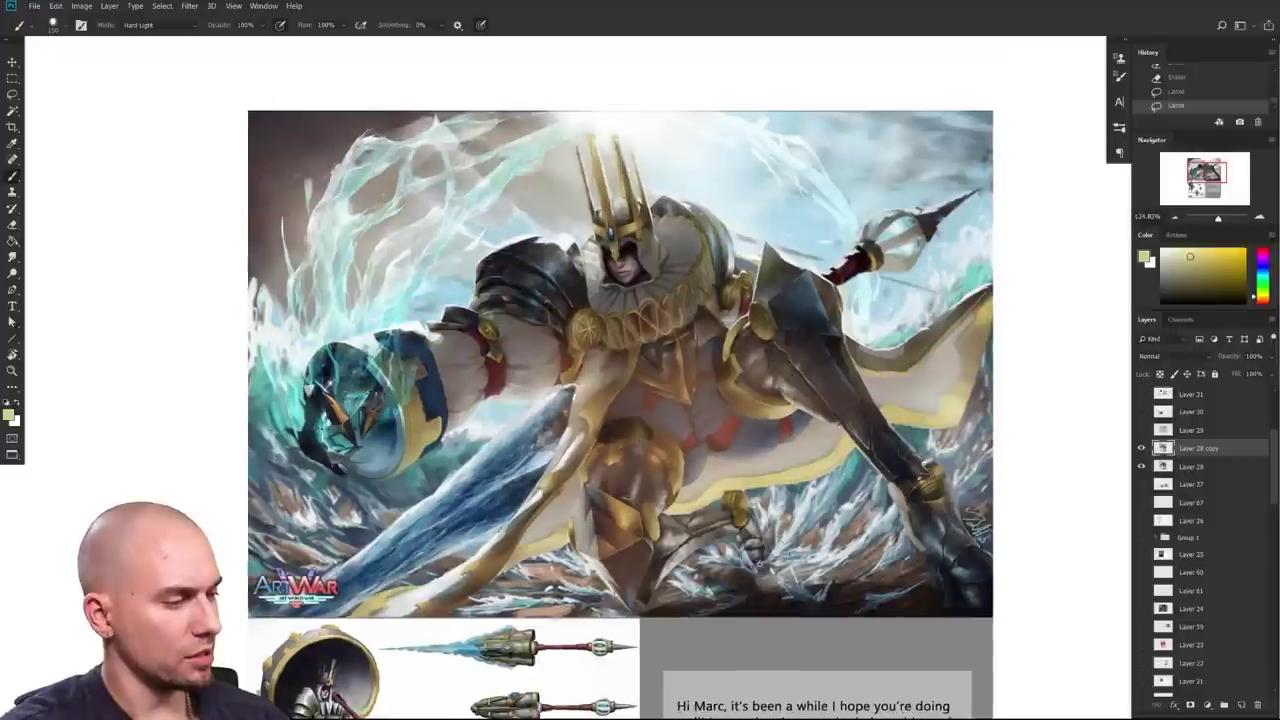
left_click(829, 220, "alt")
key("[")
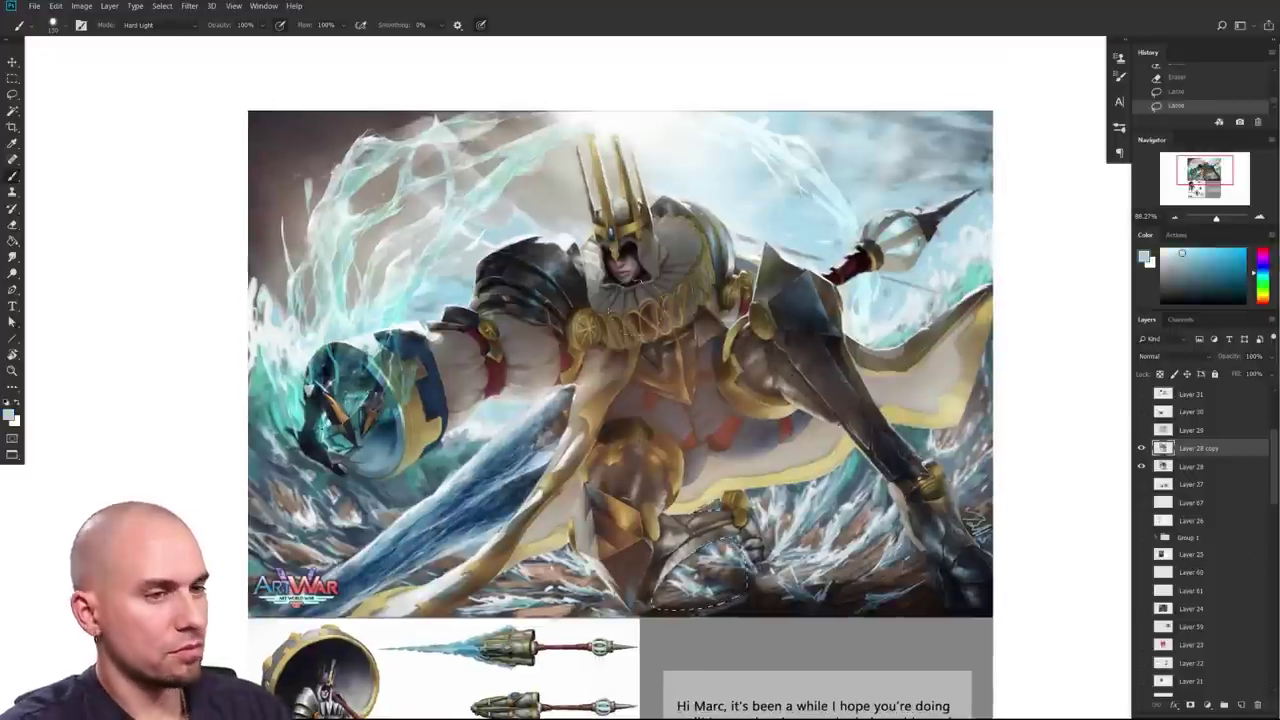
left_click(181, 26)
left_click(150, 35)
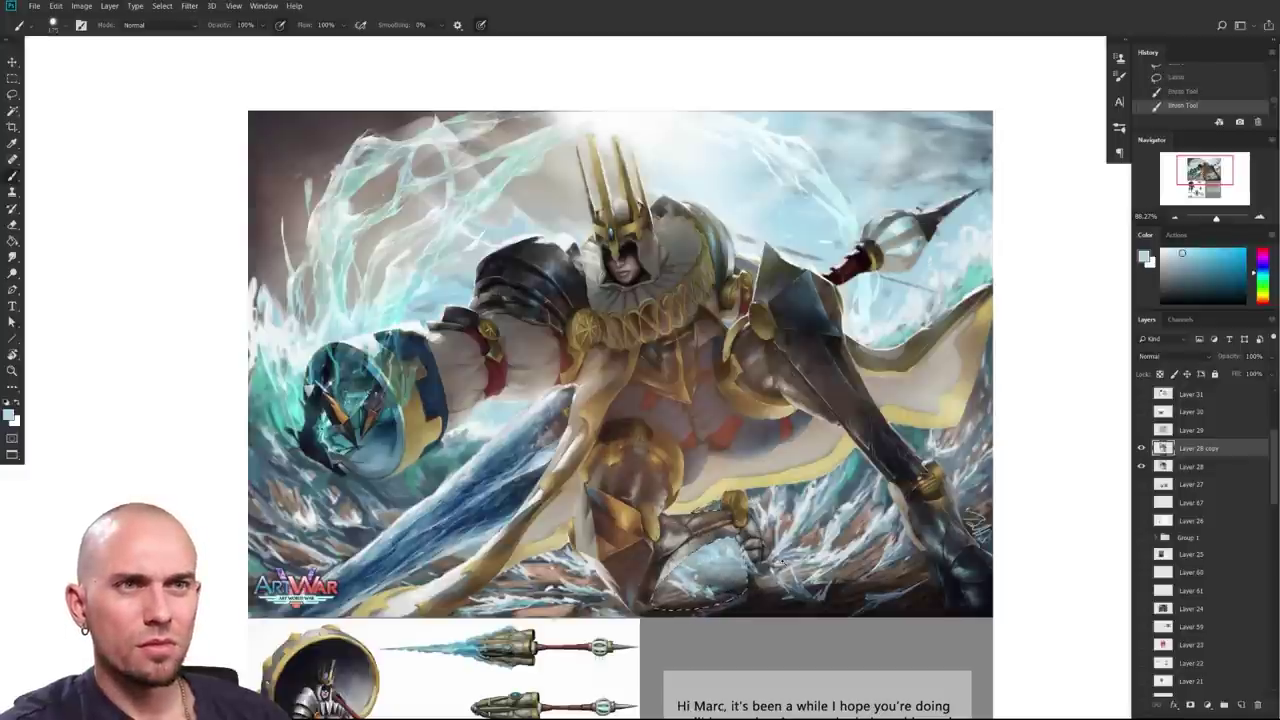
scroll(780, 565, "up", 3)
scroll(860, 555, "down", 5)
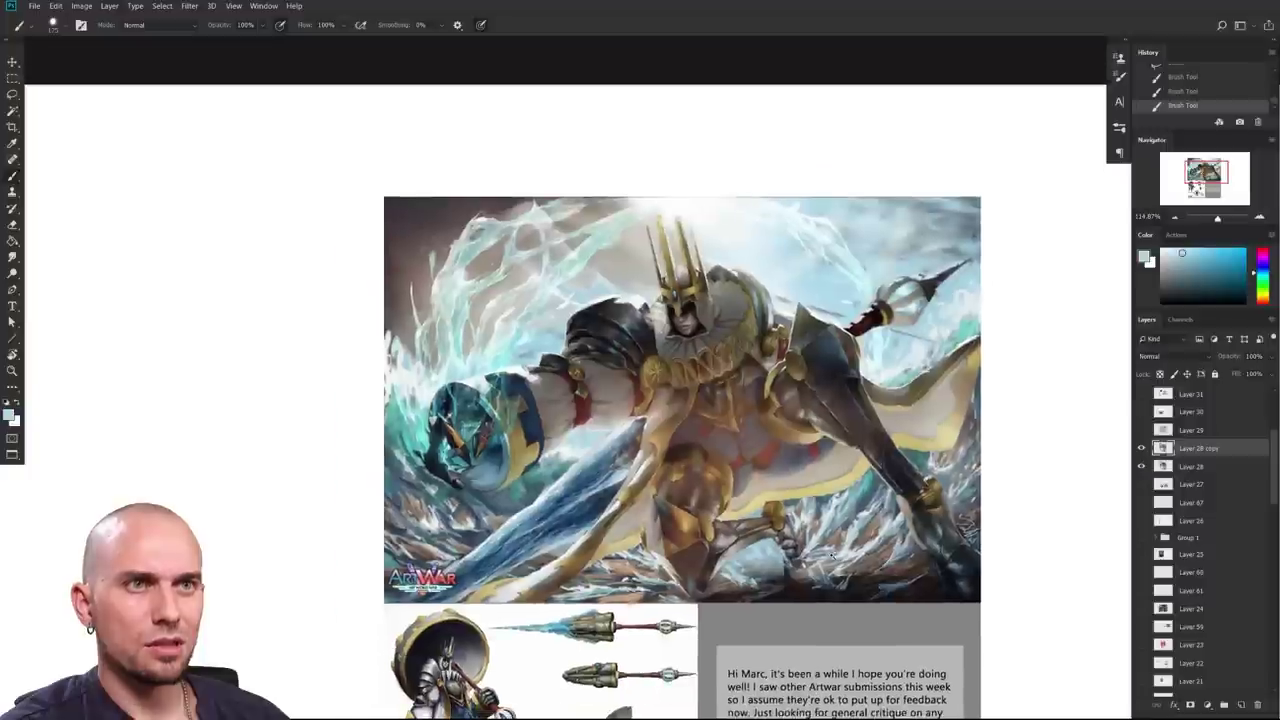
scroll(860, 555, "up", 3)
scroll(856, 552, "down", 1)
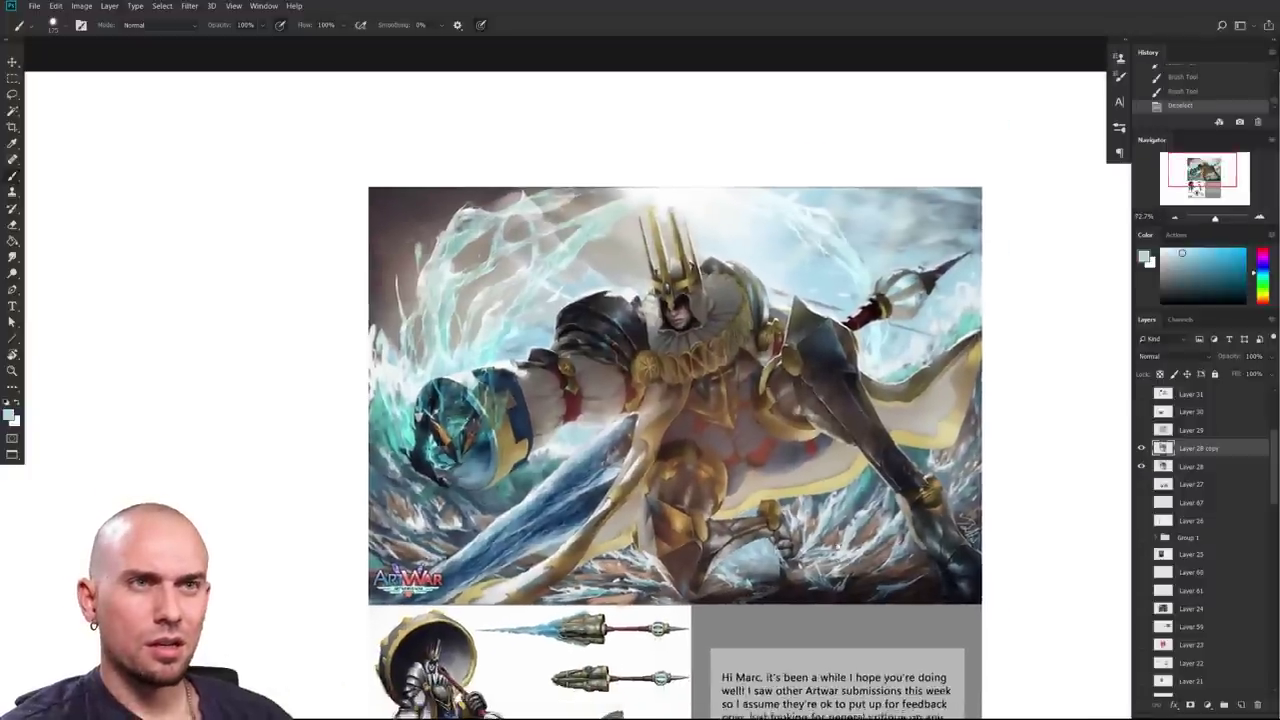
scroll(860, 535, "up", 2)
scroll(866, 515, "down", 1)
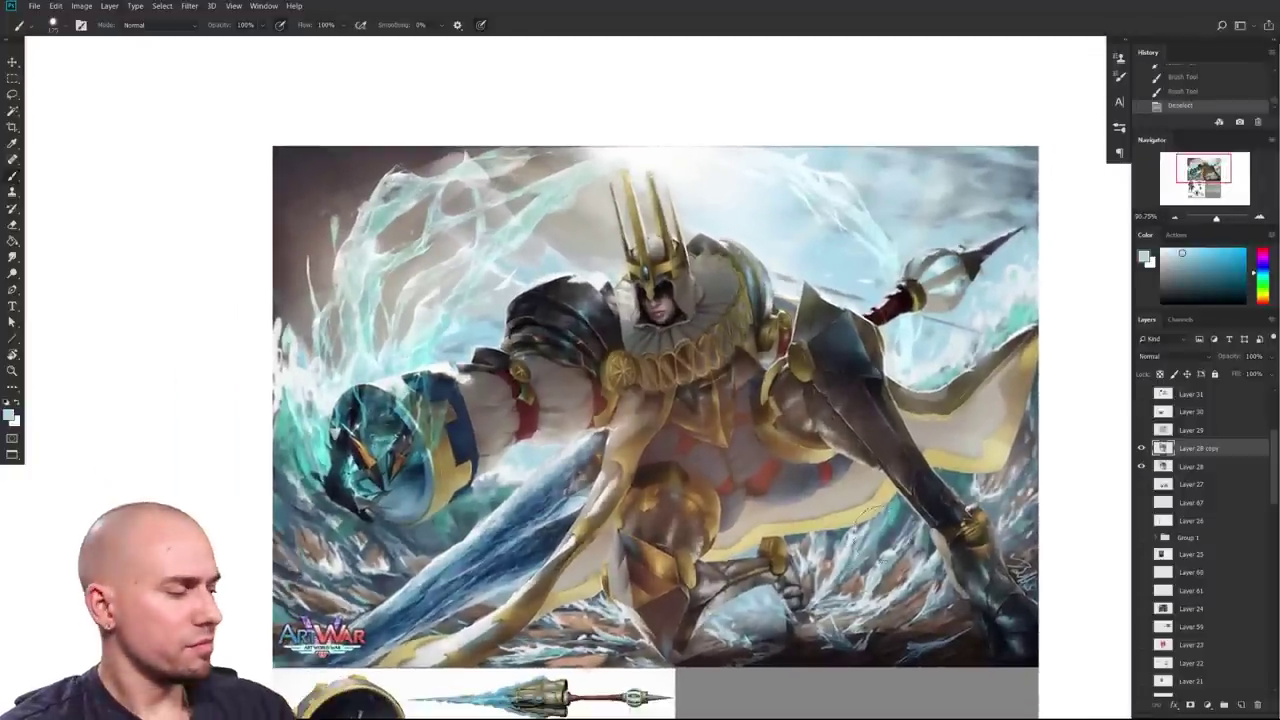
Step: Compare the painting with and without the paint-over by toggling the visibility of Layer 28 copy
left_click(1142, 449)
left_click(1142, 449)
left_click(1142, 449)
scroll(741, 452, "up", 3)
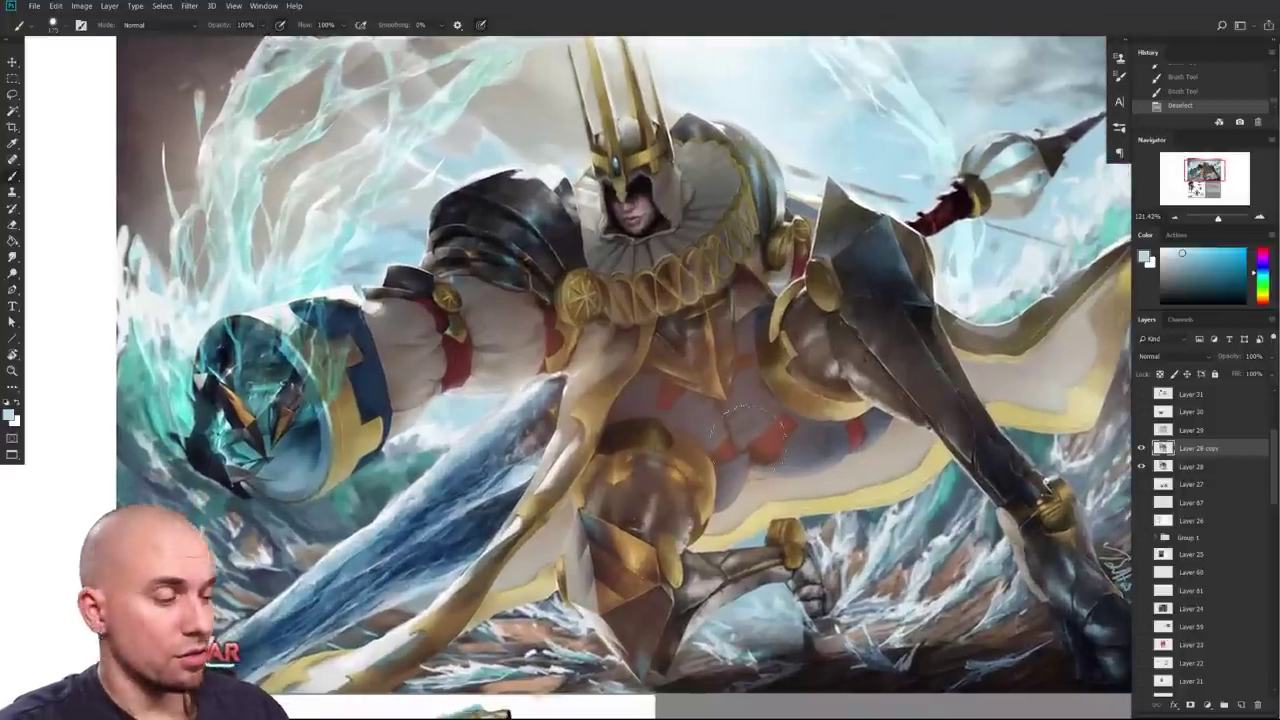
scroll(743, 421, "down", 5)
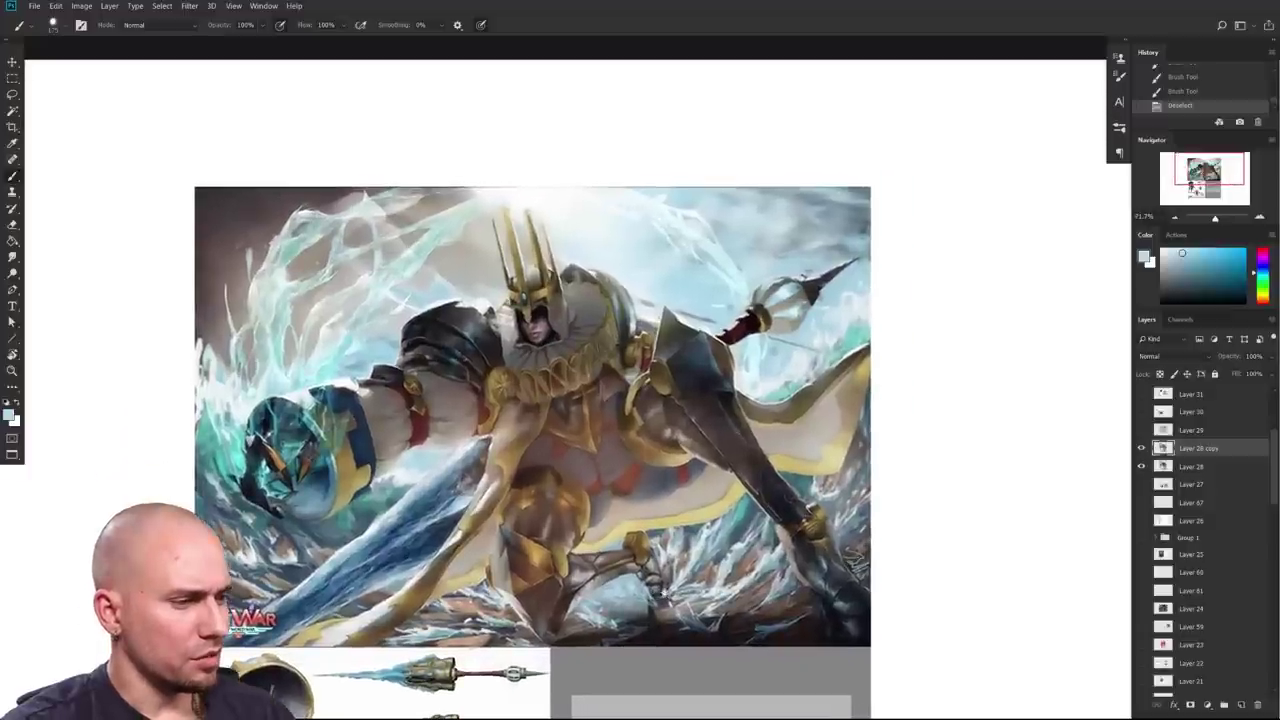
scroll(662, 593, "up", 1)
left_click_drag(684, 589, 687, 580)
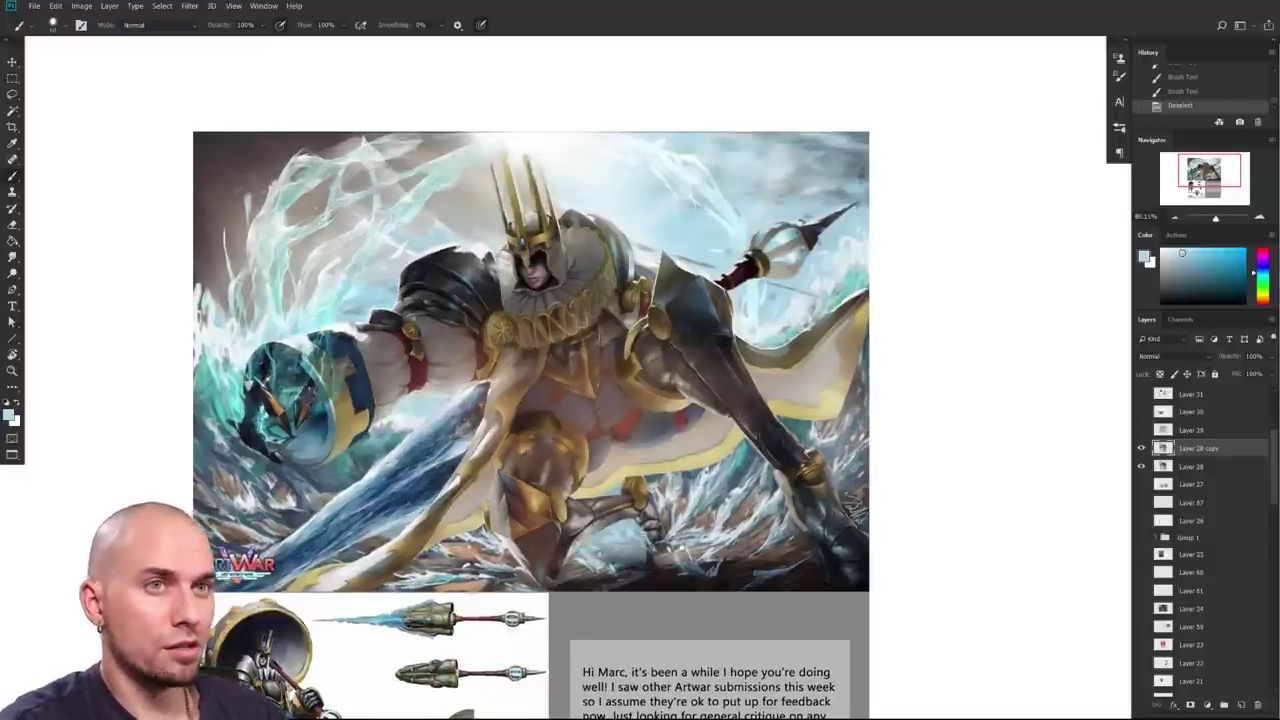
left_click_drag(687, 580, 703, 581)
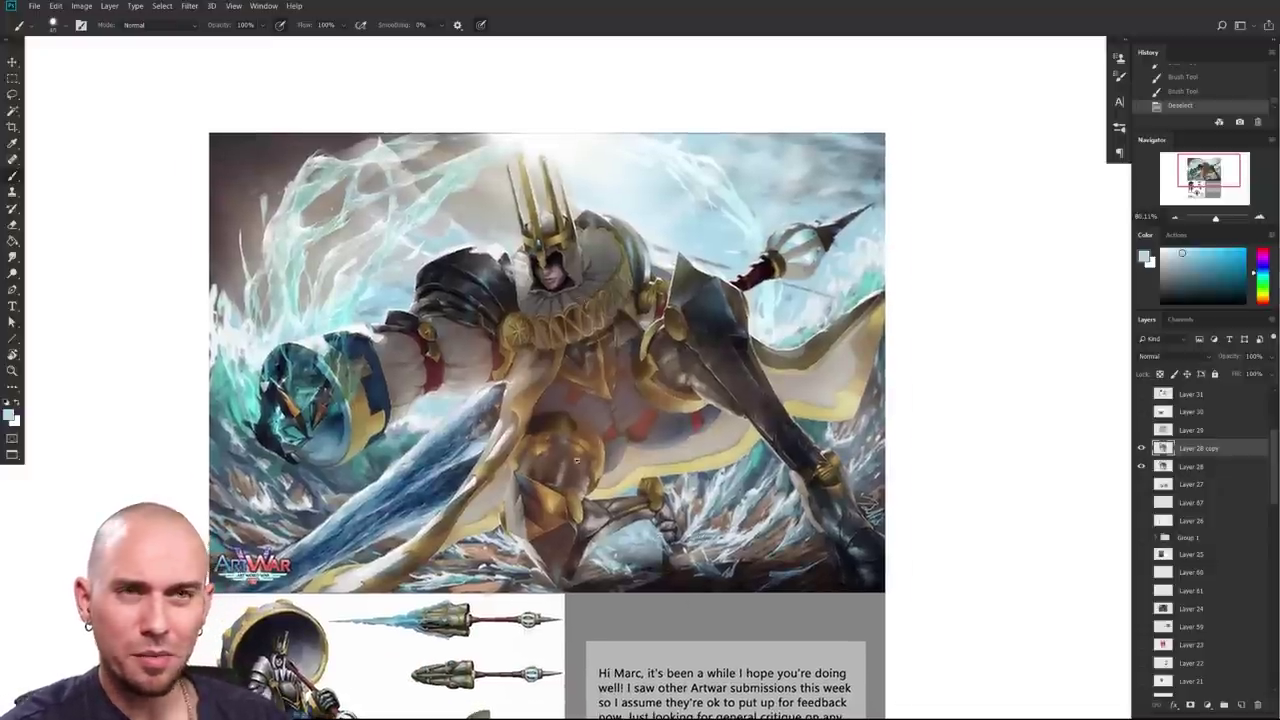
Step: Erase the haze on Layer 28 copy along the crease between the thighs and beside the chest armour
scroll(572, 462, "up", 5)
key("e")
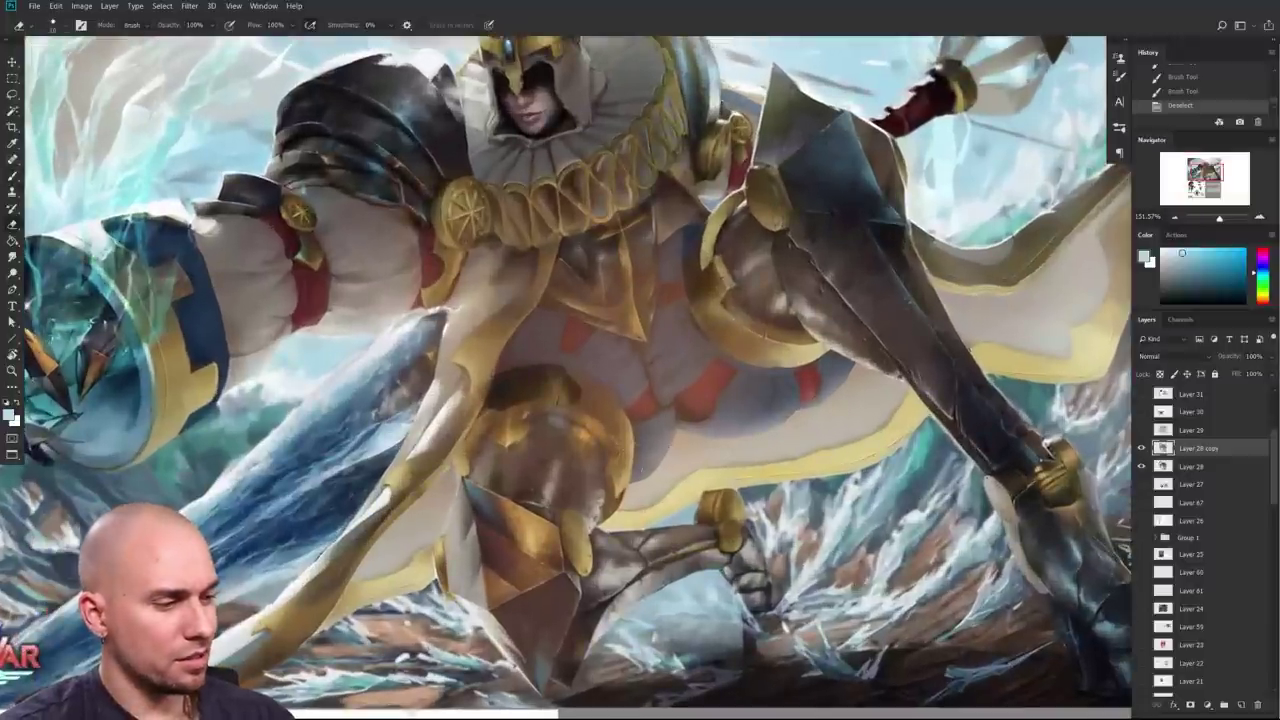
mouse_move(670, 432)
left_mouse_down()
mouse_move(646, 372)
mouse_move(678, 418)
mouse_move(614, 338)
mouse_move(682, 406)
left_mouse_up()
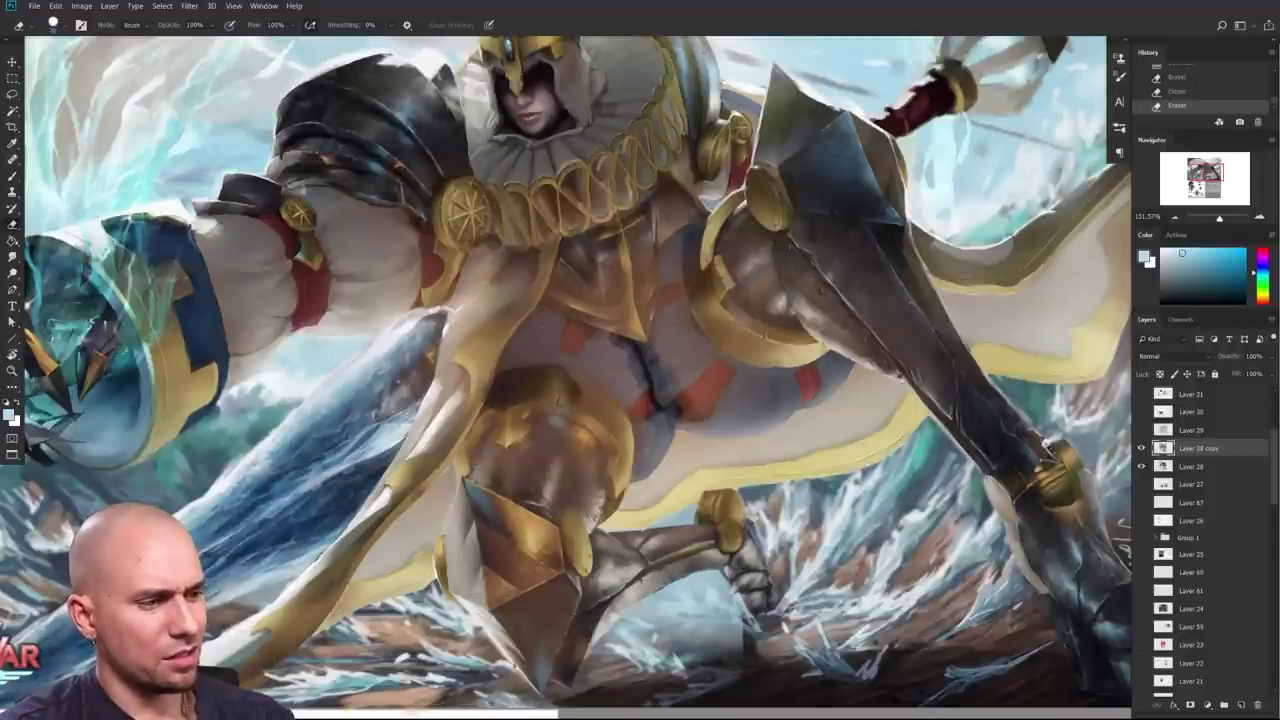
key("[")
mouse_move(540, 311)
left_mouse_down()
mouse_move(508, 358)
mouse_move(572, 318)
mouse_move(515, 350)
left_mouse_up()
mouse_move(662, 260)
left_mouse_down()
mouse_move(657, 316)
mouse_move(680, 232)
left_mouse_up()
Step: Review the erased areas and hide Layer 28 copy to show the original painting
scroll(790, 410, "down", 5)
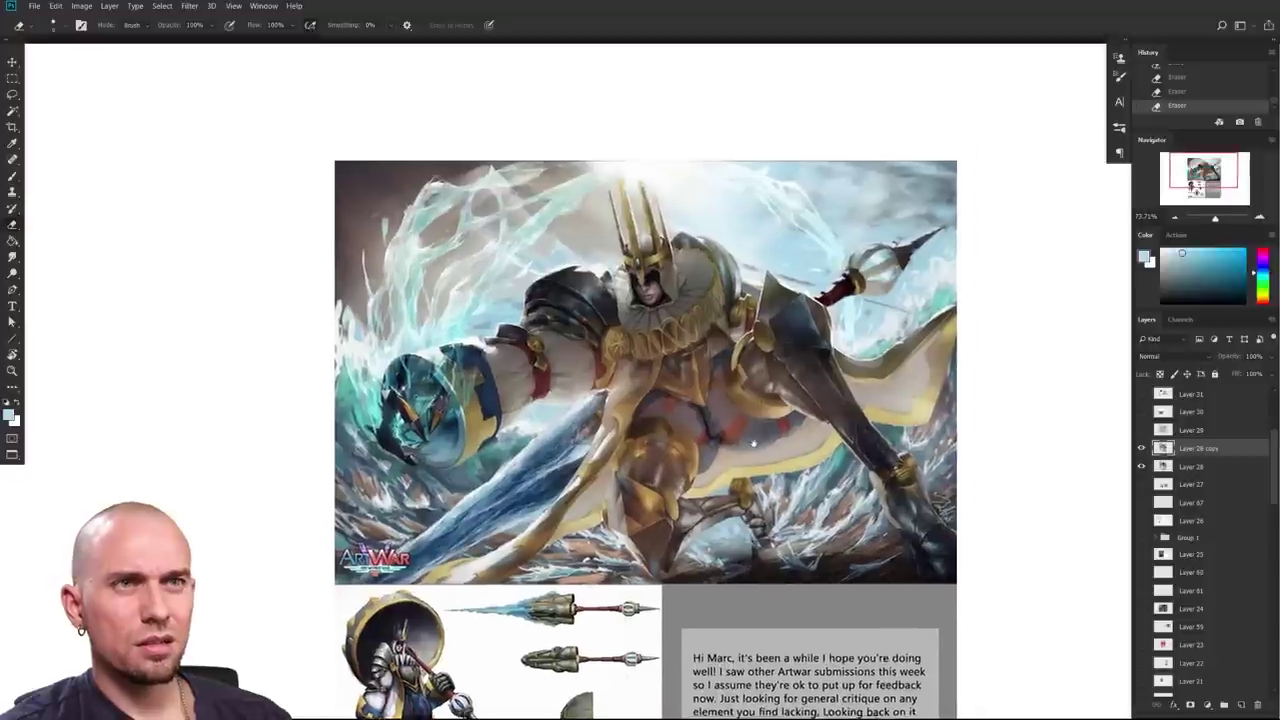
scroll(795, 440, "up", 4)
scroll(800, 450, "down", 2)
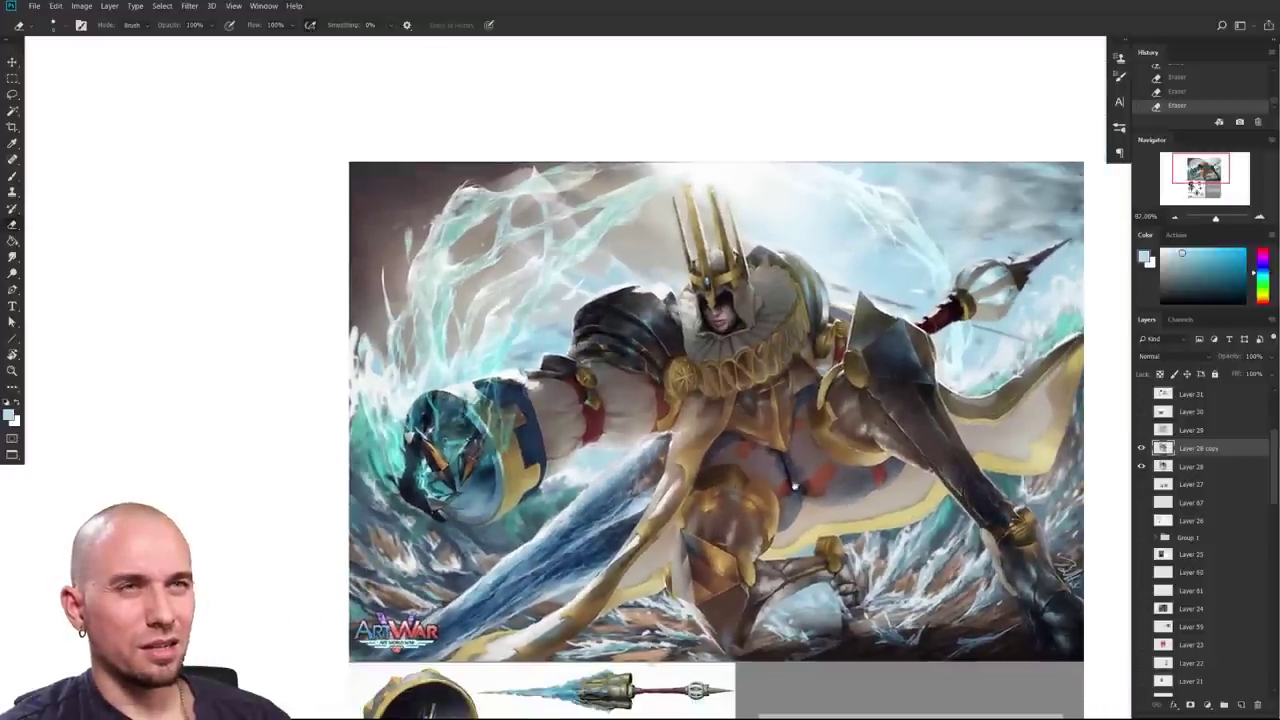
scroll(790, 470, "up", 3)
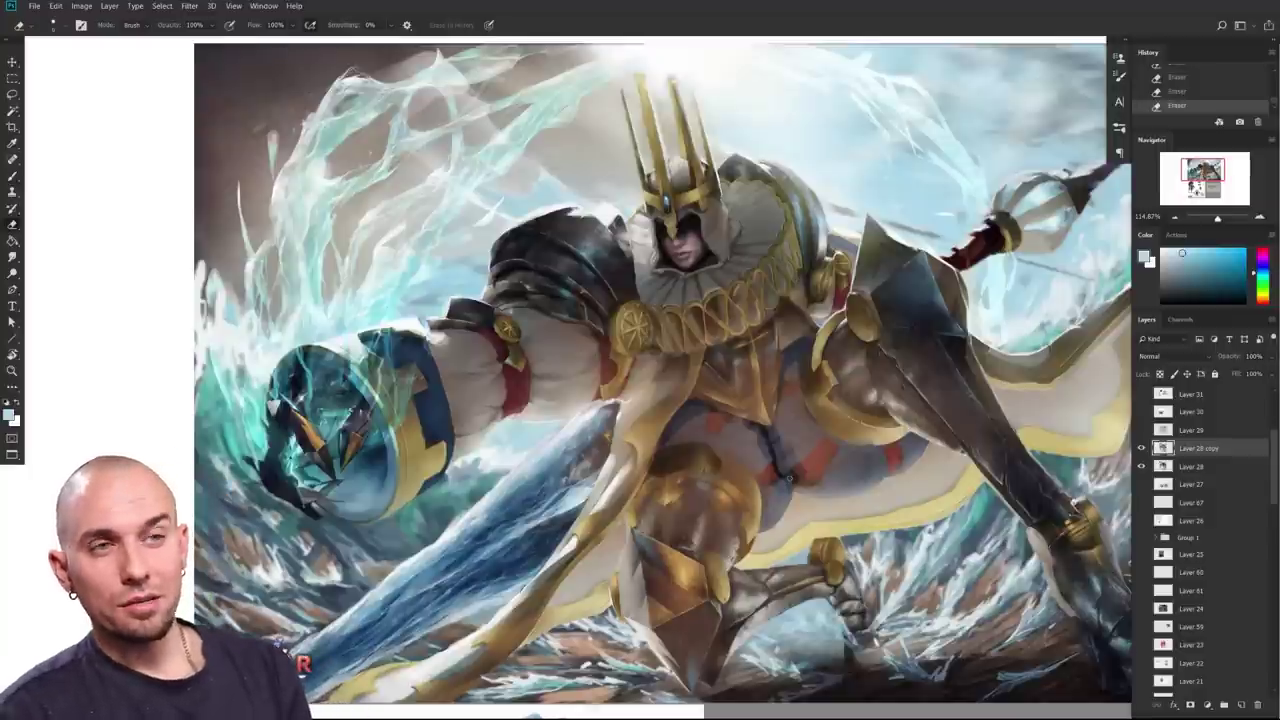
scroll(789, 478, "down", 2)
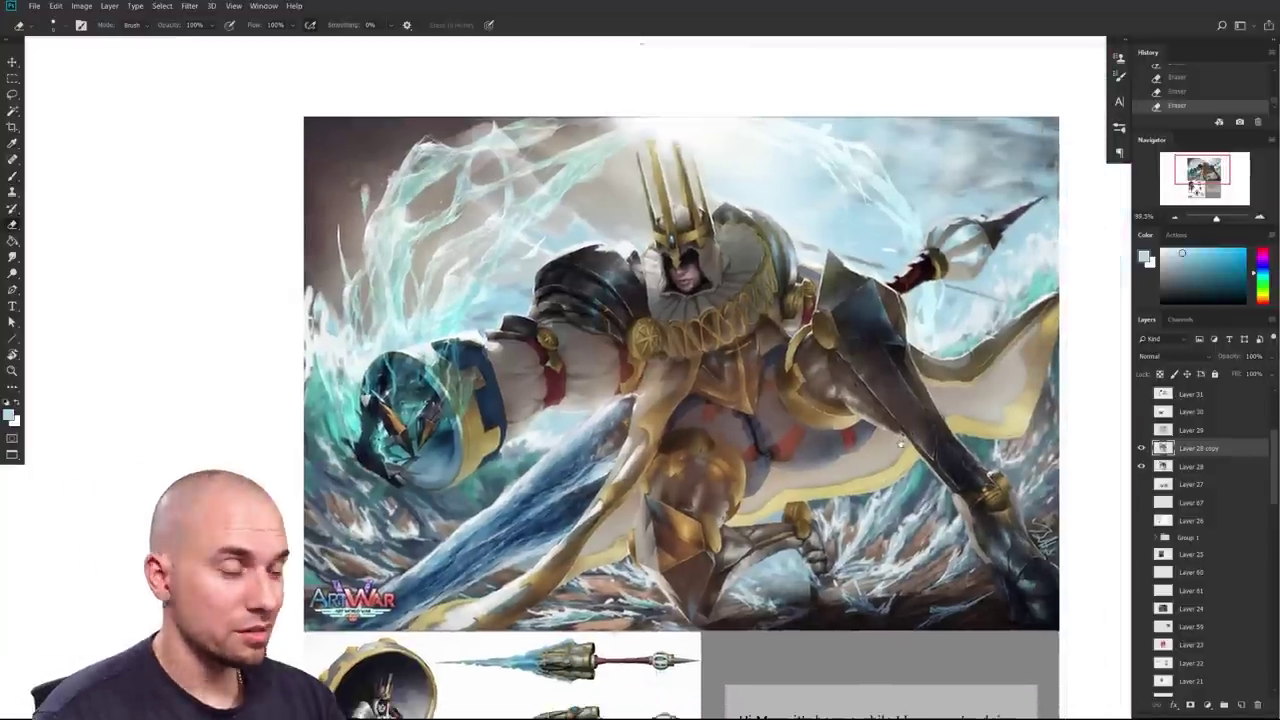
scroll(989, 450, "down", 1)
scroll(884, 443, "up", 2)
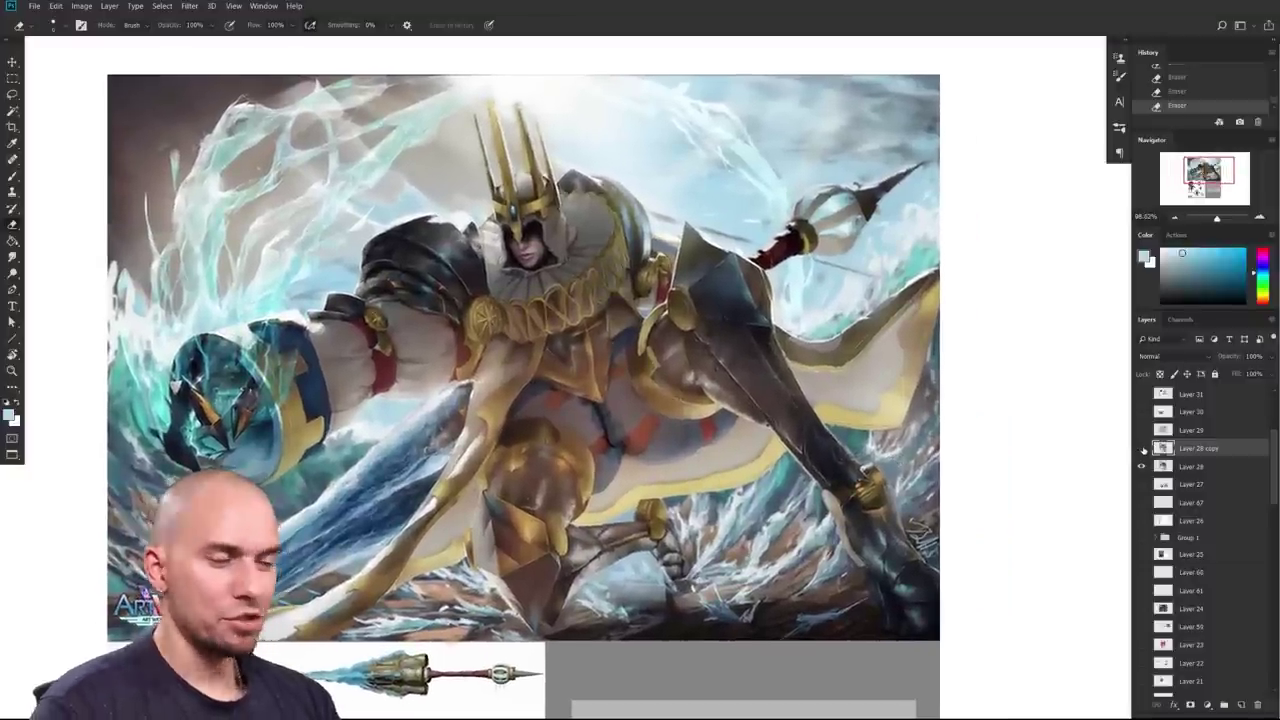
left_click(1143, 449)
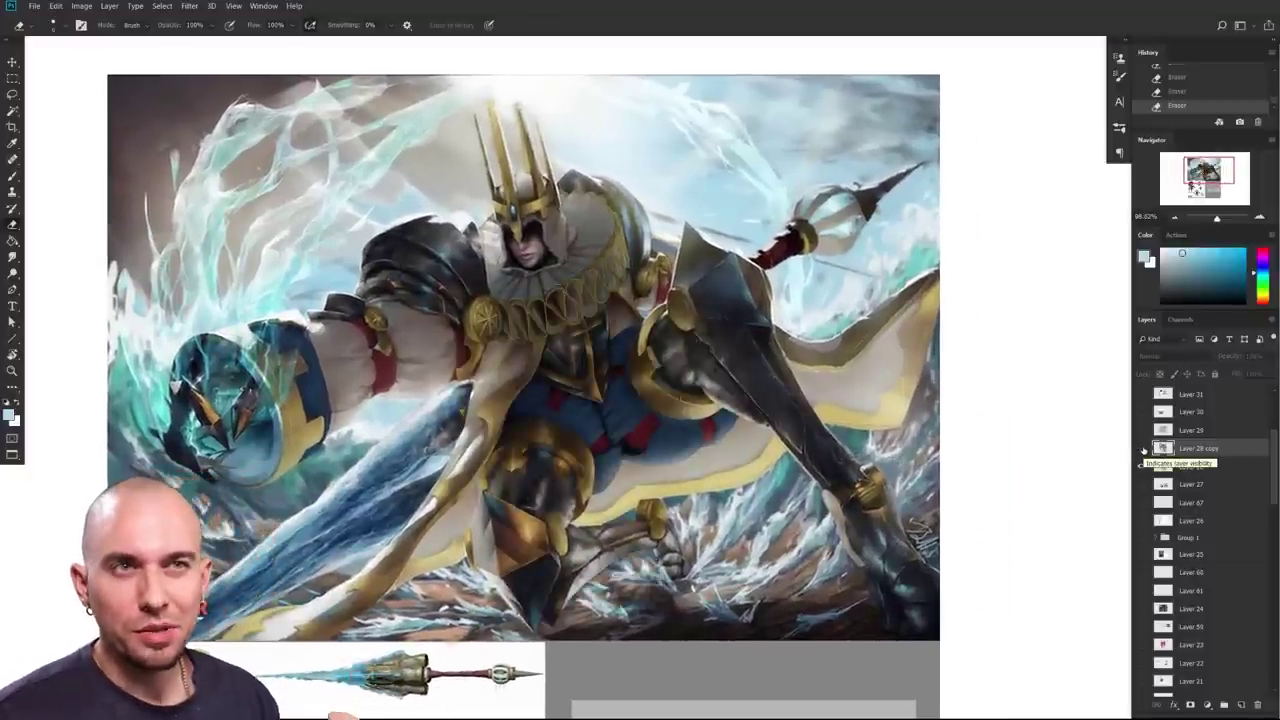
Step: Hide Layer 28 and show Layer 29 with the two character designs
scroll(960, 480, "down", 1)
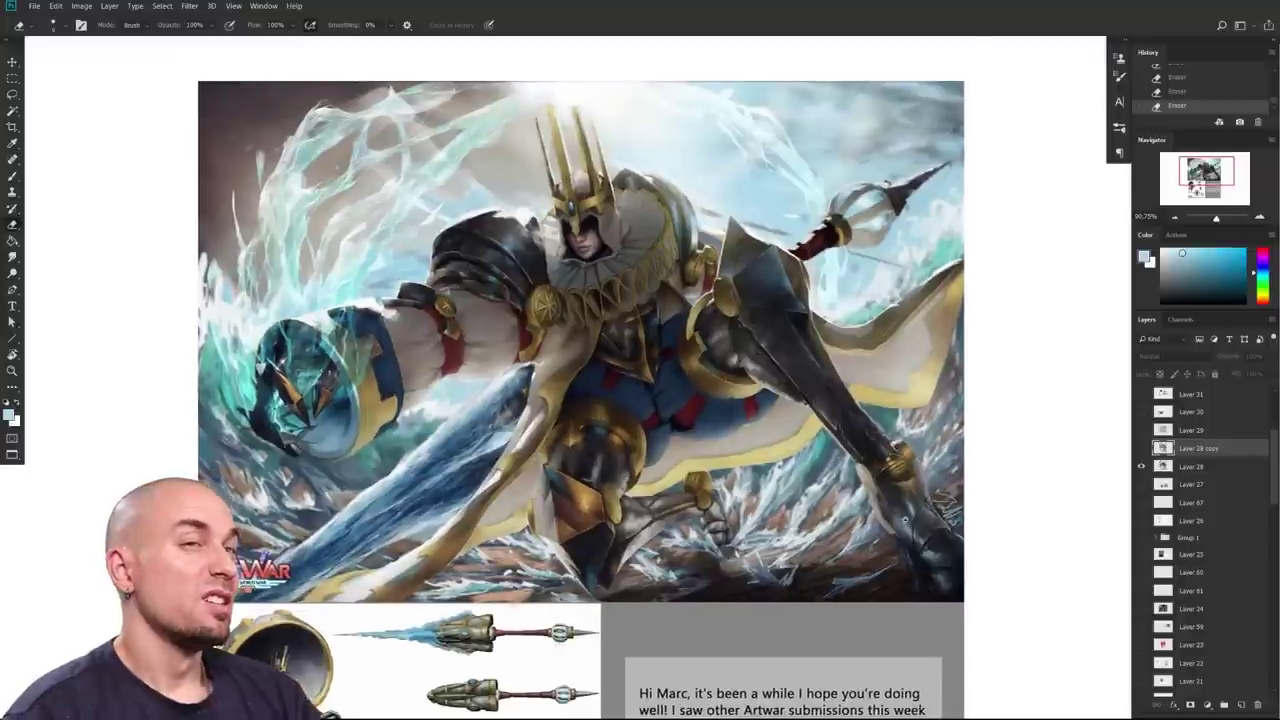
scroll(915, 516, "up", 3)
left_click_drag(842, 488, 970, 556)
scroll(922, 534, "up", 1)
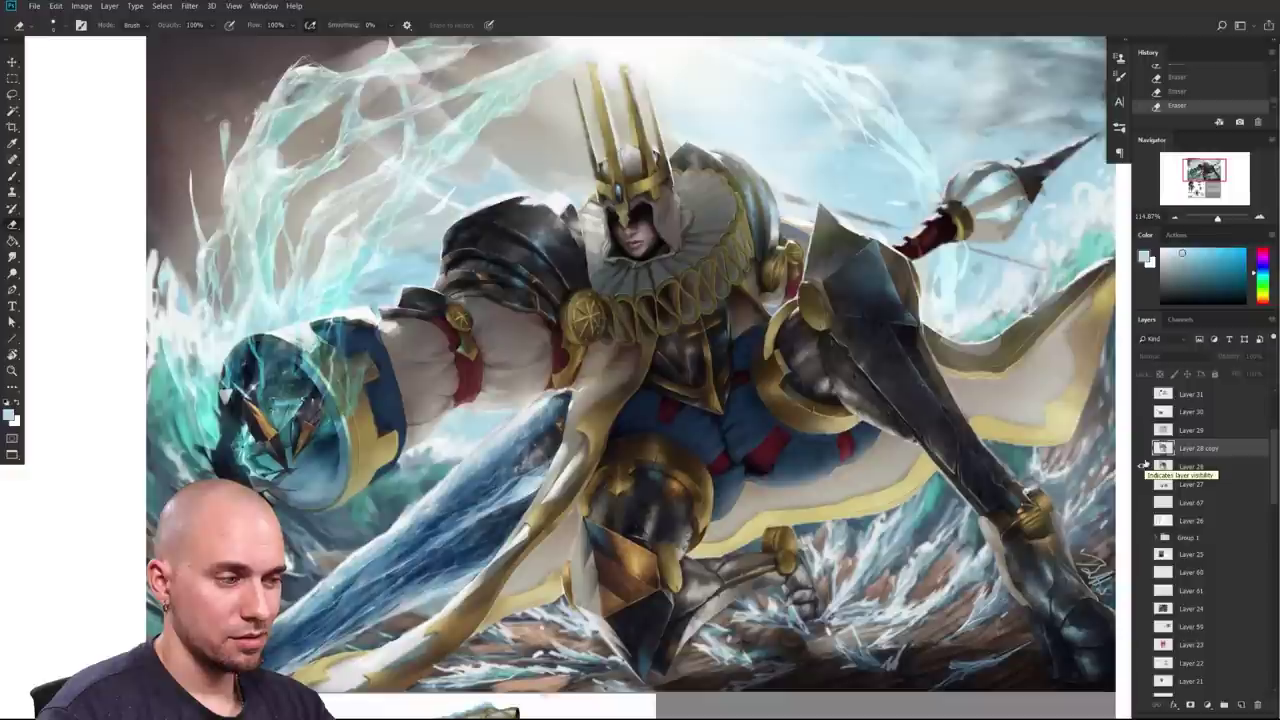
left_click(1140, 467)
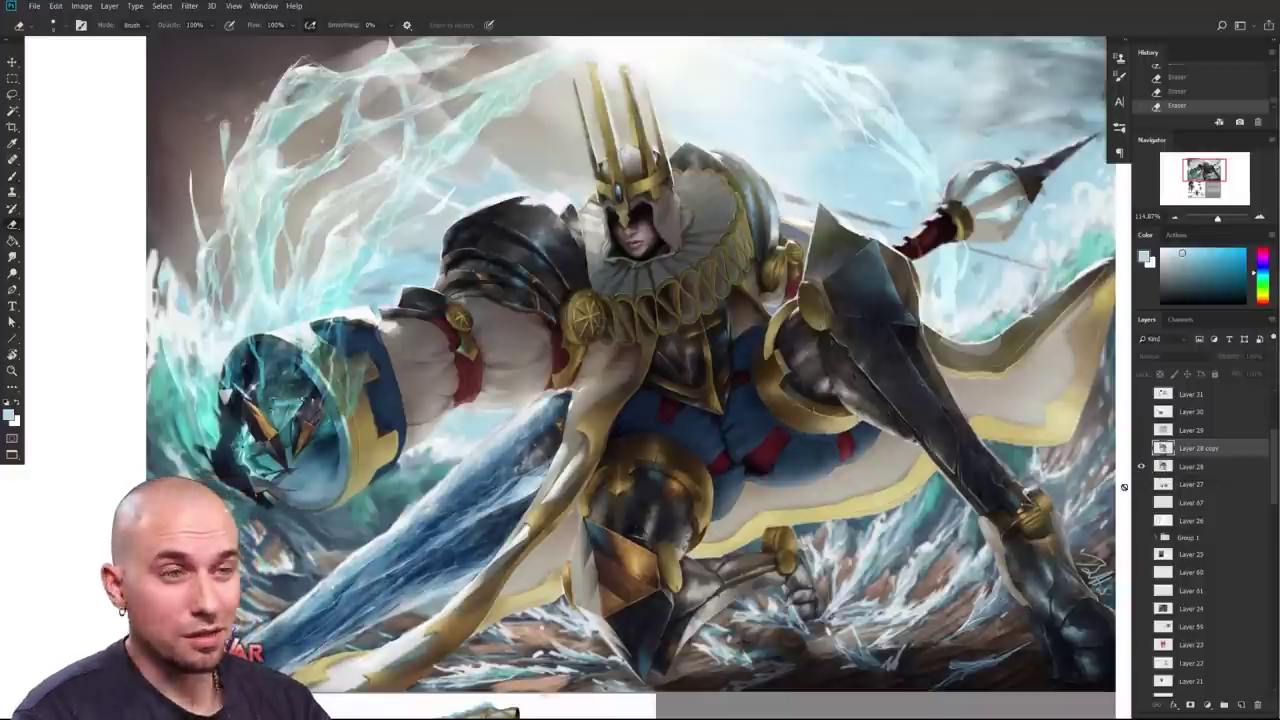
left_click(1143, 466)
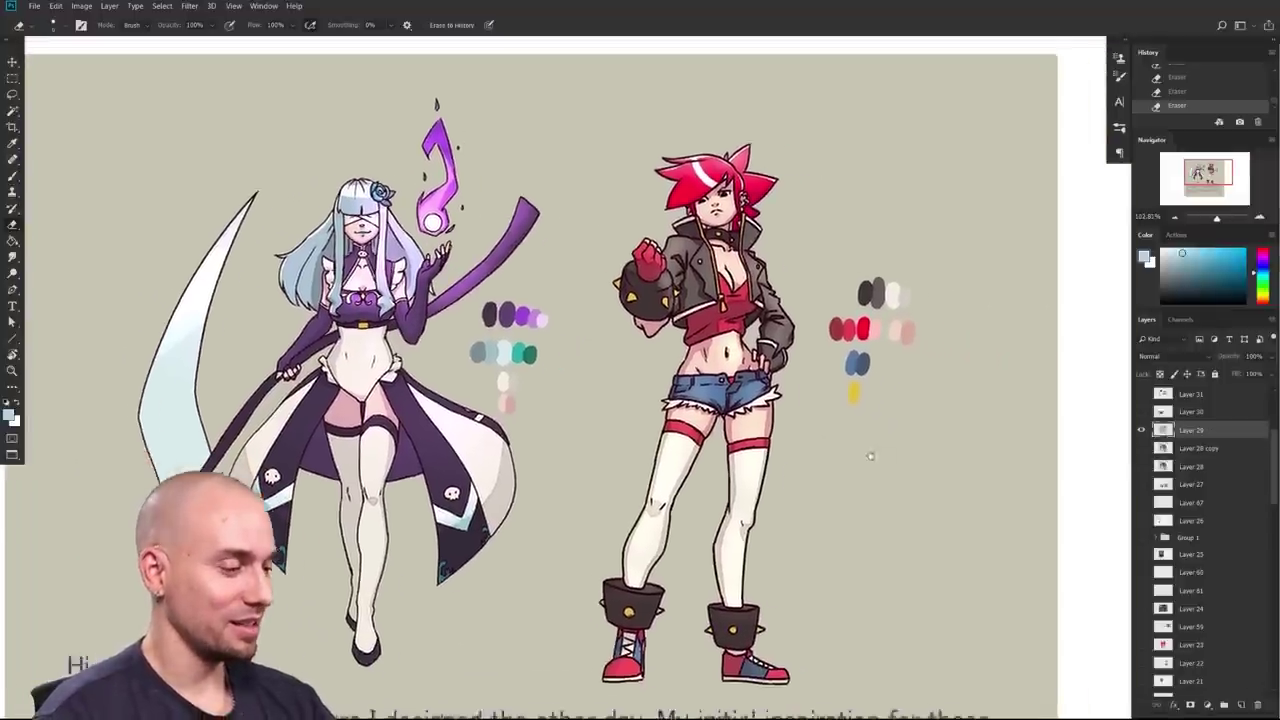
Step: Examine the two character designs and read the submitter's message below them
left_click_drag(870, 456, 786, 338)
scroll(903, 452, "down", 3)
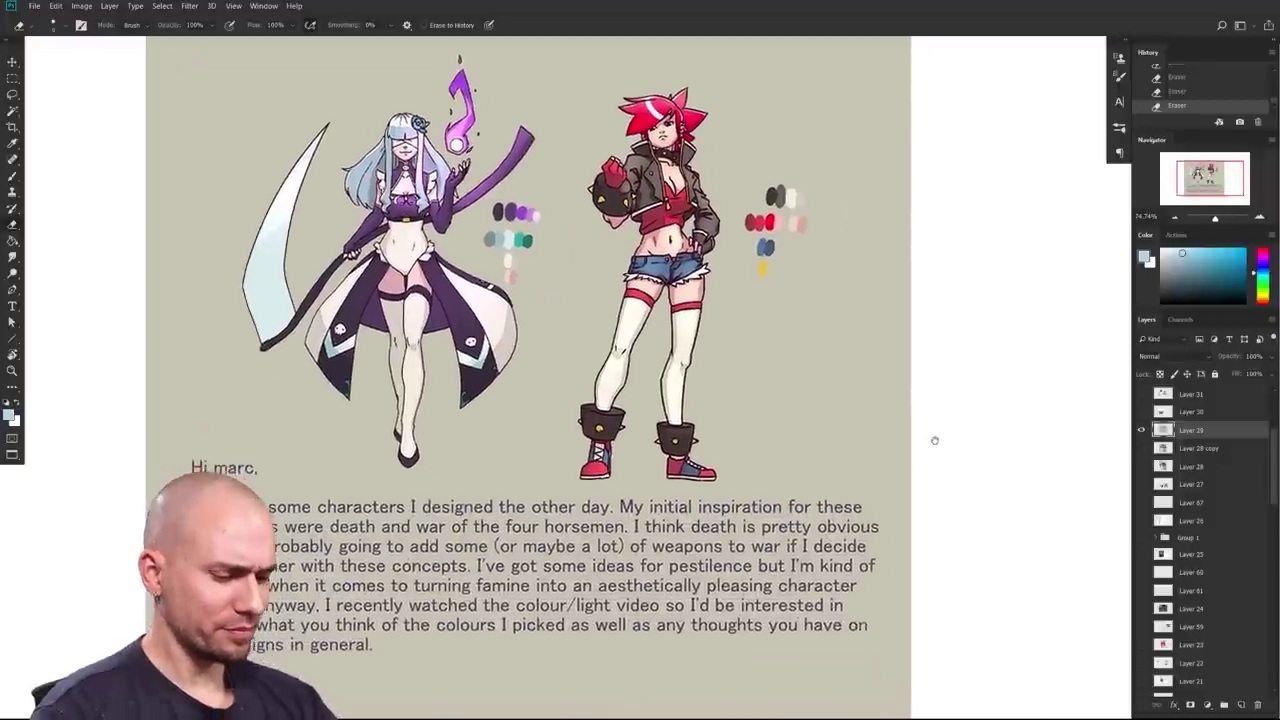
left_click_drag(931, 442, 949, 428)
scroll(948, 427, "down", 1)
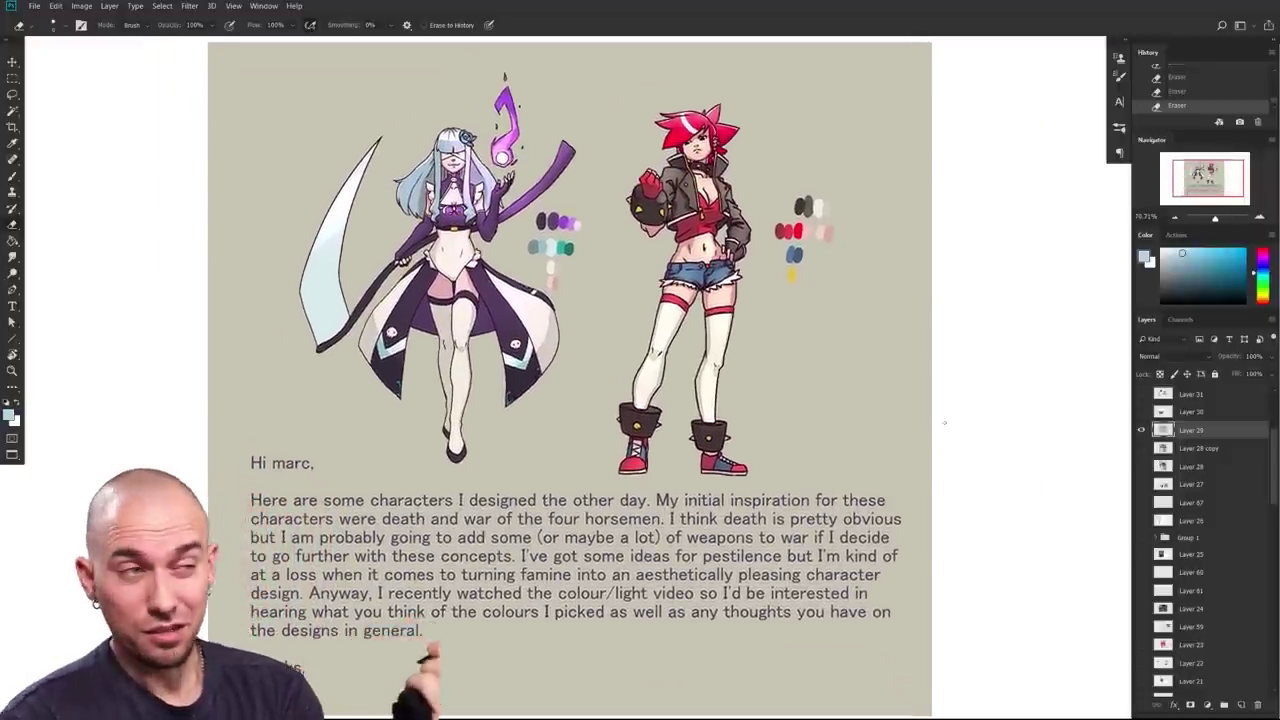
scroll(895, 479, "down", 3)
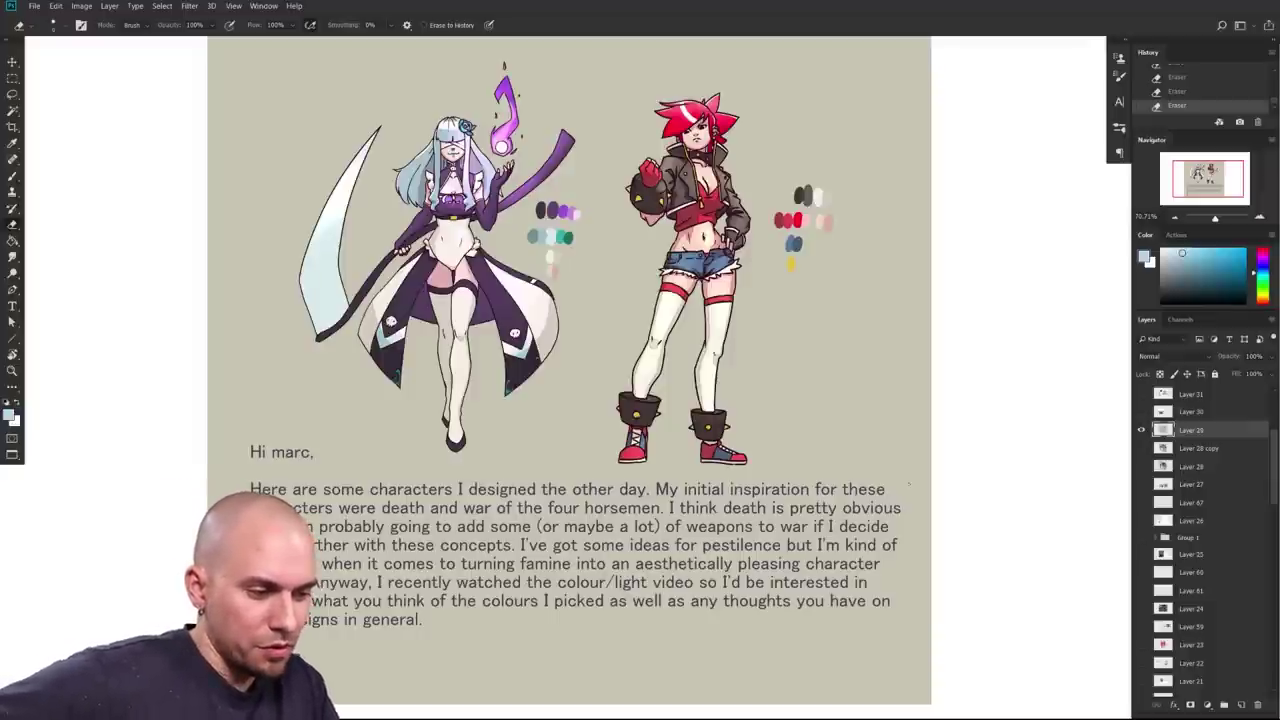
Step: Hide Layer 29, show and select Layer 28 copy, and inspect the painted-over knight up close and as a whole
left_click(1143, 429)
left_click(1142, 448)
left_click(1196, 448)
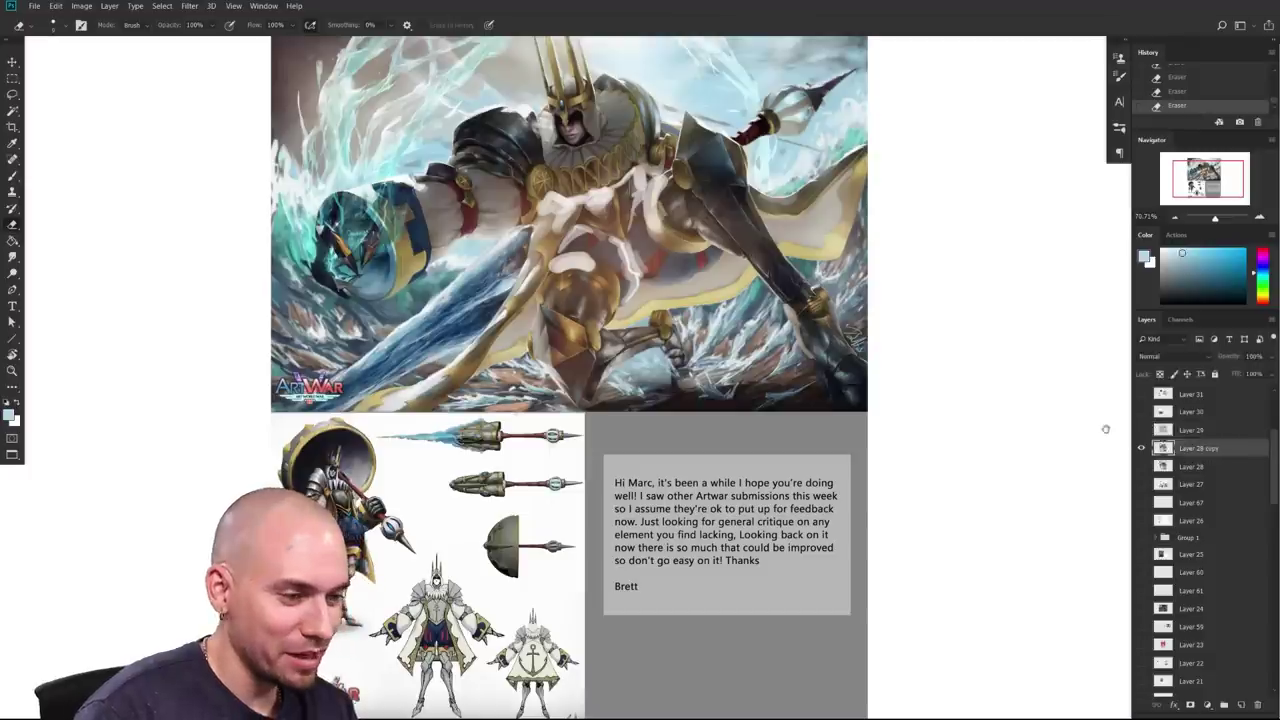
left_click_drag(620, 215, 740, 436)
left_click_drag(696, 400, 837, 389)
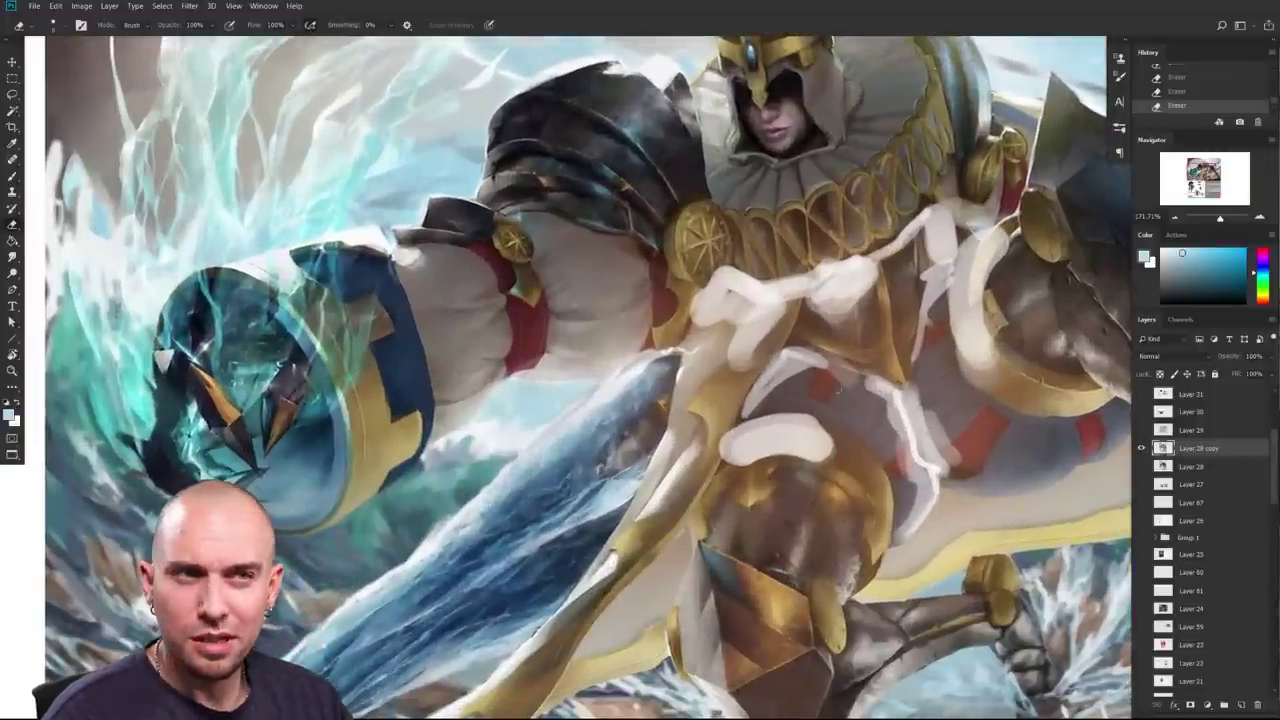
left_click_drag(972, 472, 822, 492)
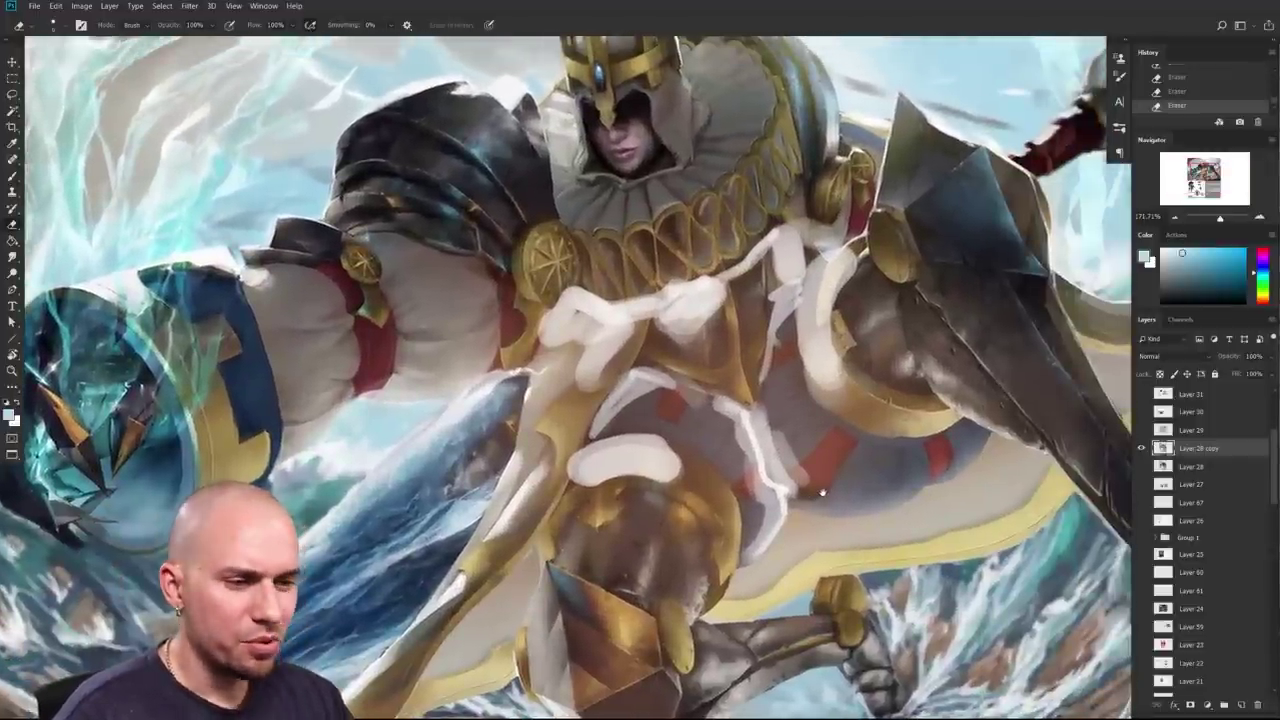
left_click_drag(570, 466, 681, 578)
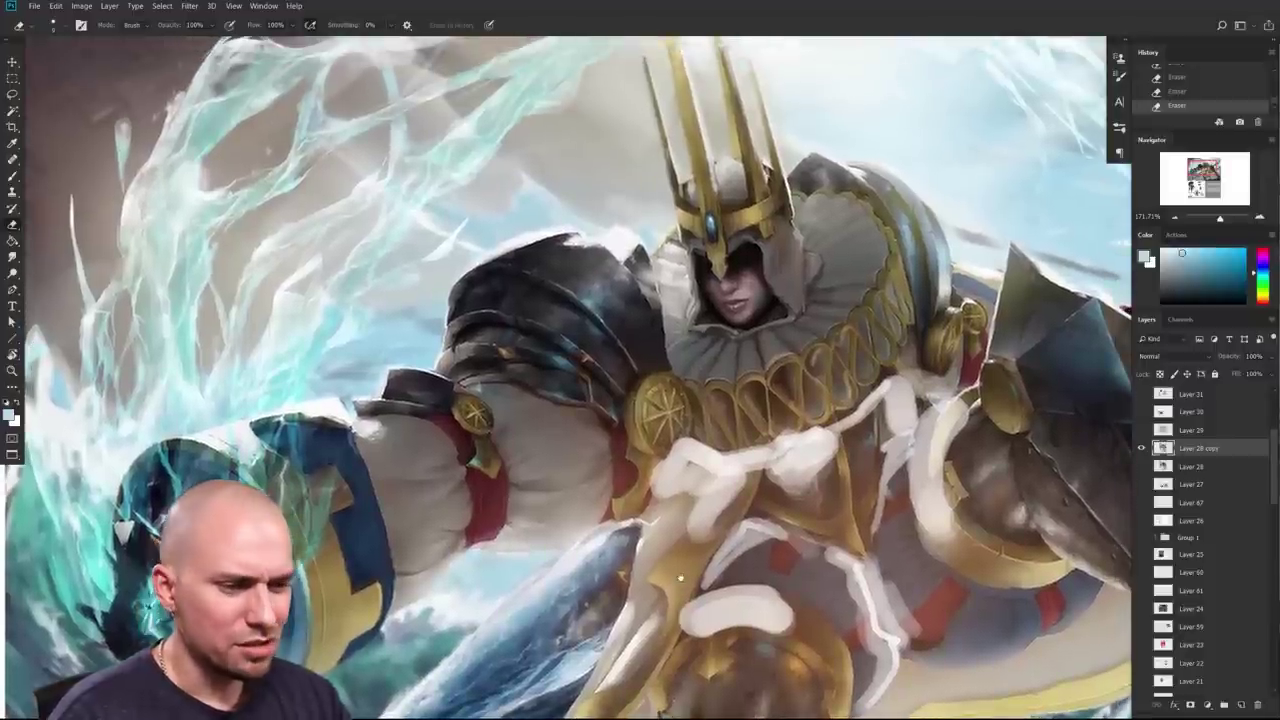
left_click_drag(1010, 483, 646, 461)
left_click_drag(946, 545, 947, 480)
key("ctrl+0")
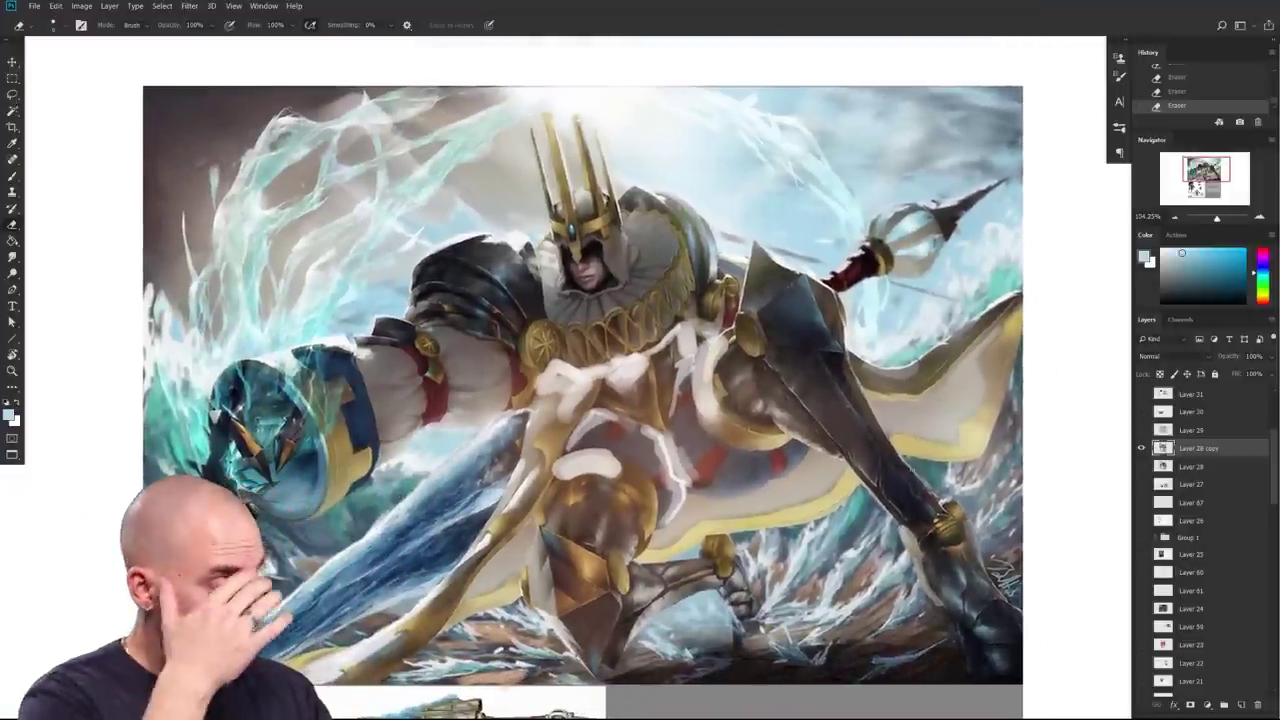
Step: Show and select Layer 29 again, framing the two character designs together with their message
left_click(1141, 430)
left_click(1187, 431)
mouse_move(867, 480)
left_mouse_down()
mouse_move(837, 456)
mouse_move(831, 419)
mouse_move(839, 427)
left_mouse_up()
left_click_drag(843, 441, 841, 417)
left_click_drag(840, 469, 821, 366)
left_click_drag(820, 462, 811, 430)
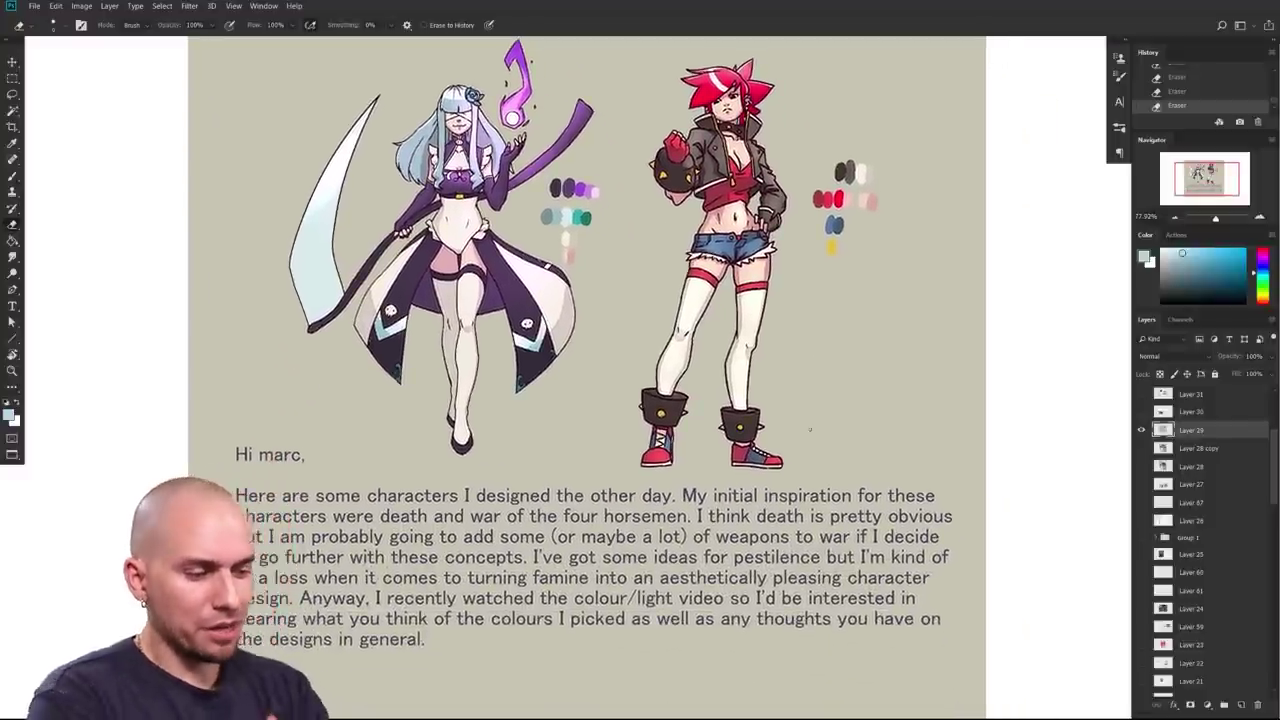
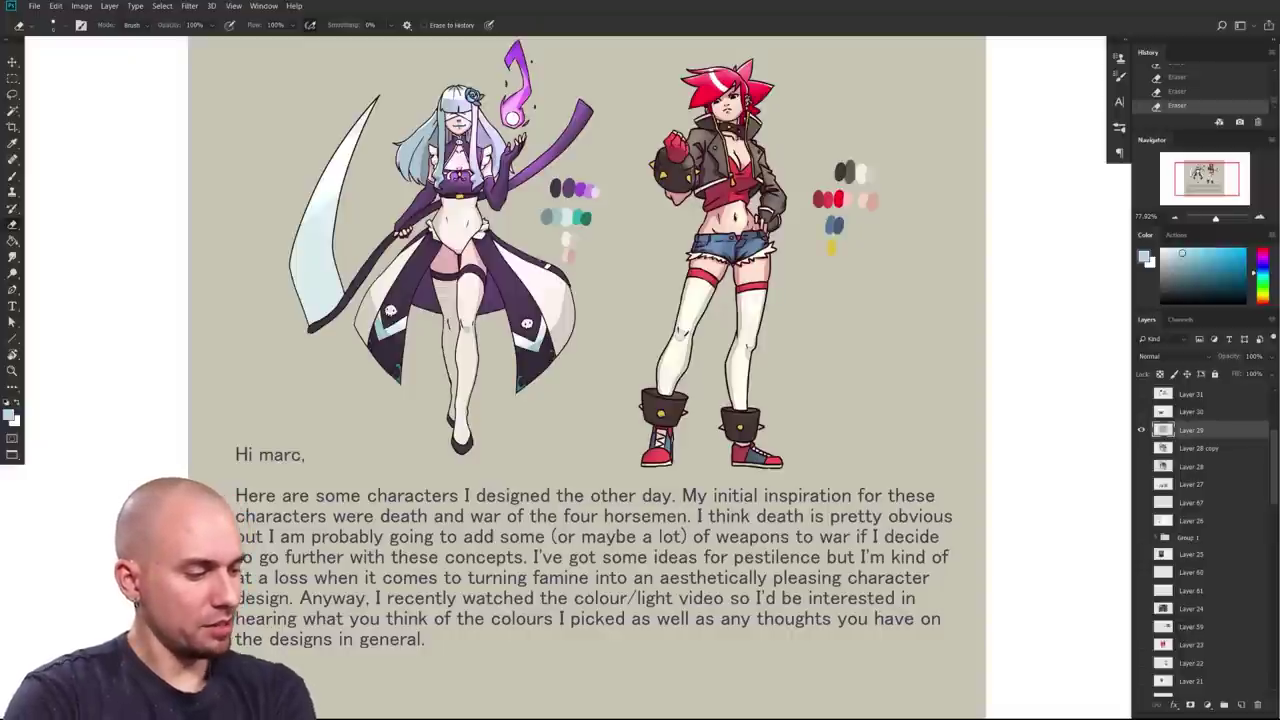
Step: Examine both characters closely at full-figure size together with their colour swatches
left_click_drag(957, 486, 971, 663)
left_click_drag(797, 537, 828, 518)
scroll(828, 518, "up", 1)
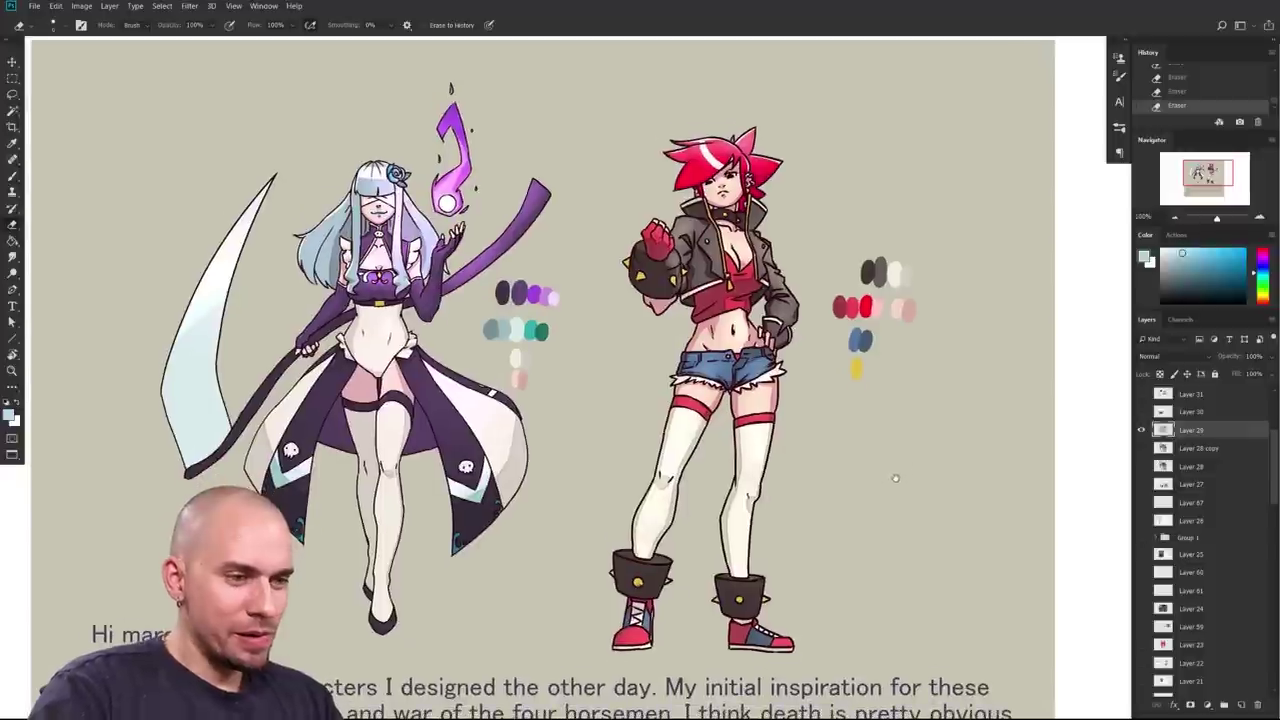
left_click_drag(906, 478, 892, 480)
left_click_drag(875, 670, 893, 463)
scroll(890, 523, "up", 3)
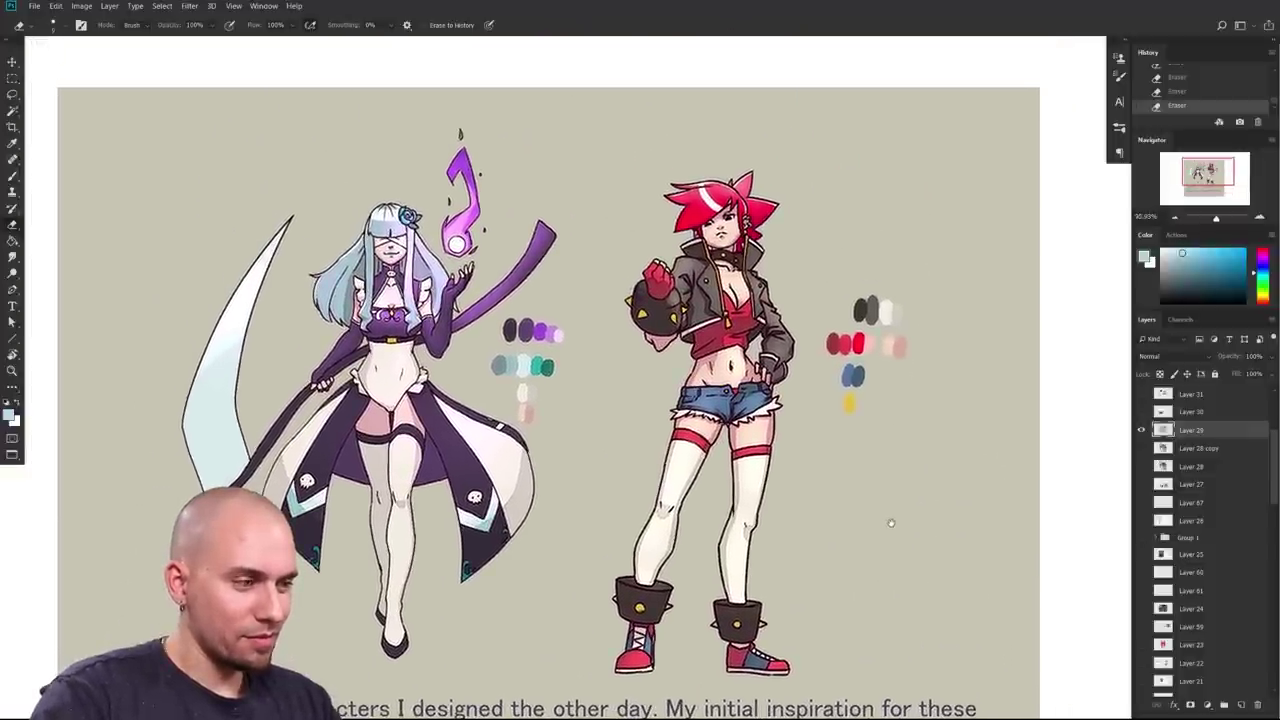
left_click_drag(818, 481, 837, 460)
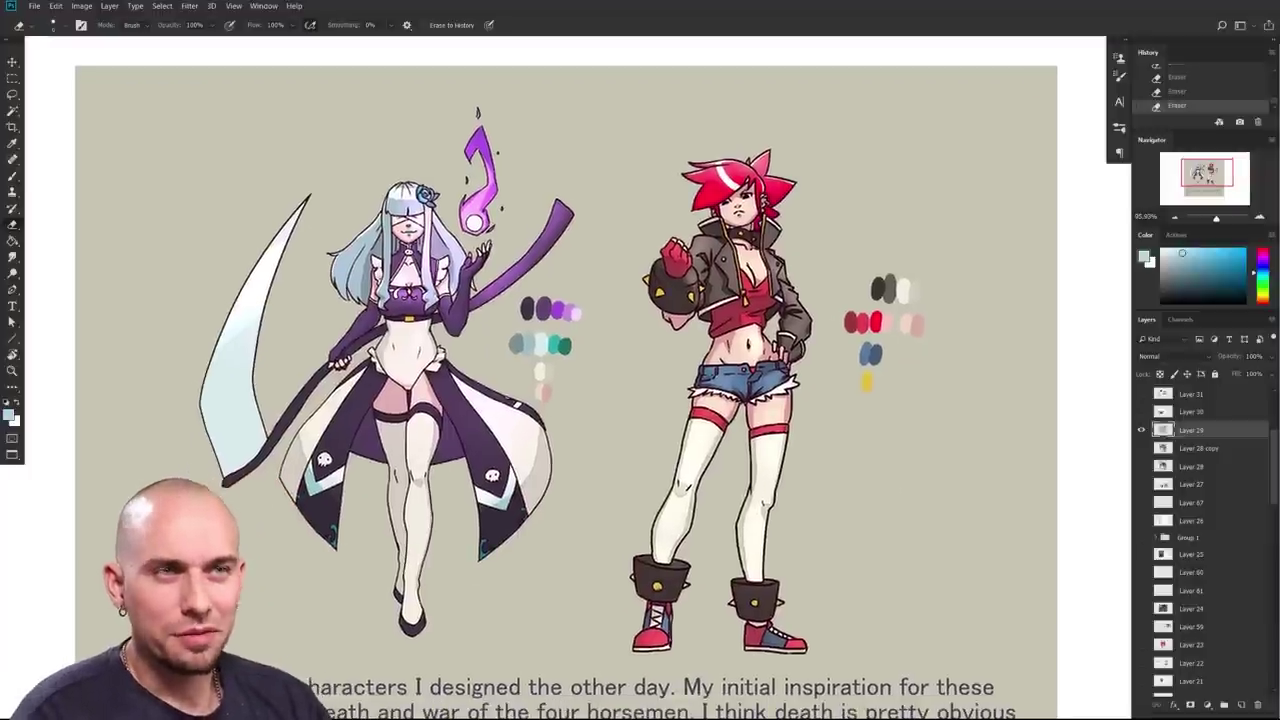
Step: Switch to the Brush tool and sample the bright red of the red-haired character's hair
key("b")
left_click(775, 188, "alt")
left_click_drag(858, 517, 846, 525)
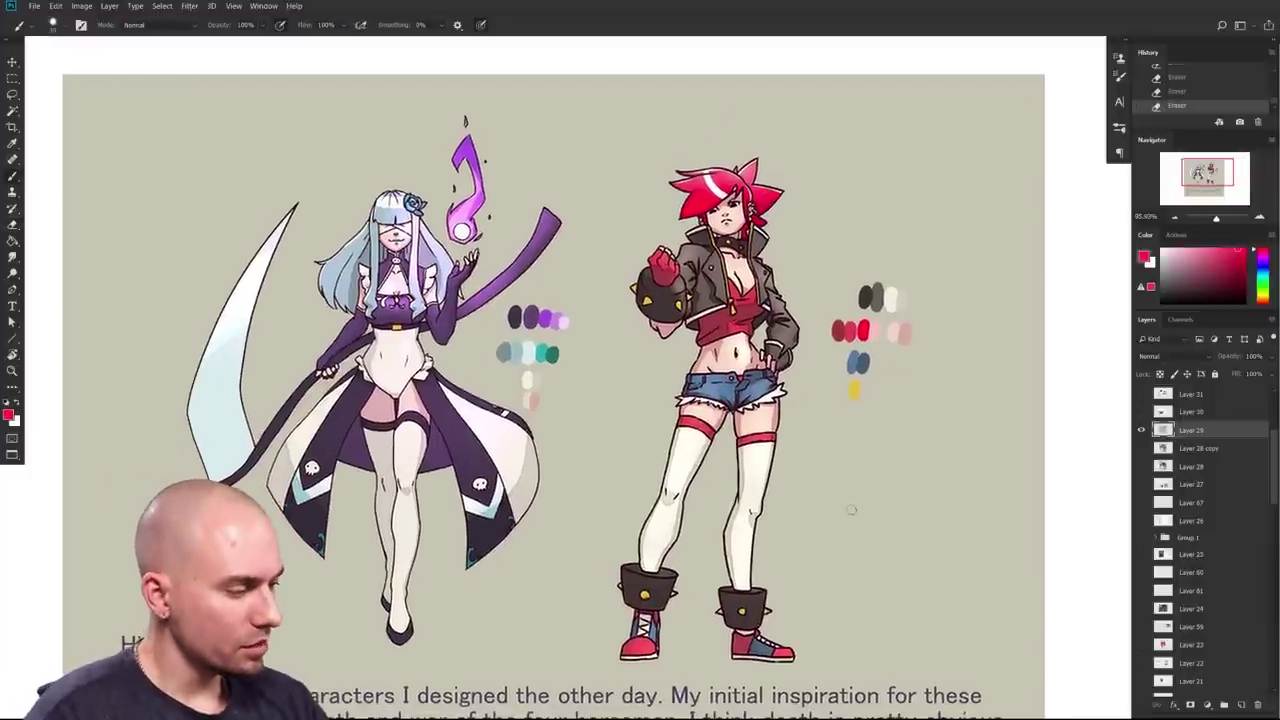
left_click_drag(941, 479, 929, 497)
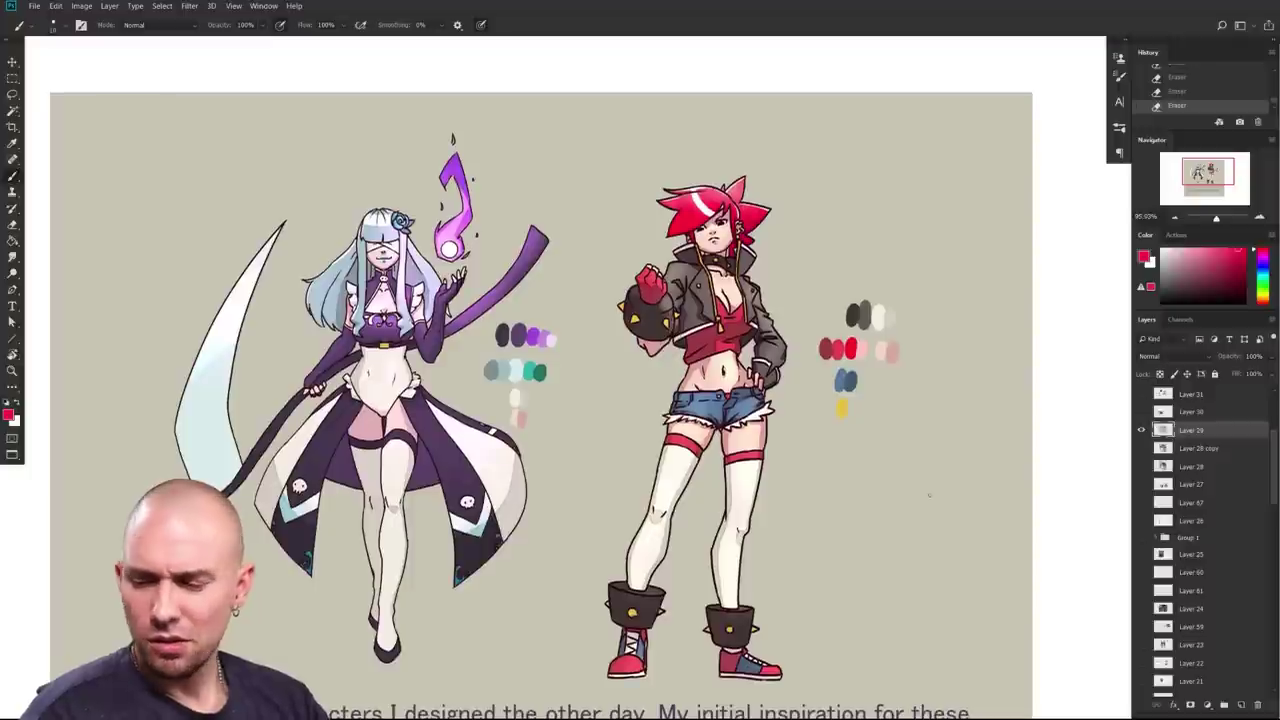
left_click_drag(929, 497, 968, 404)
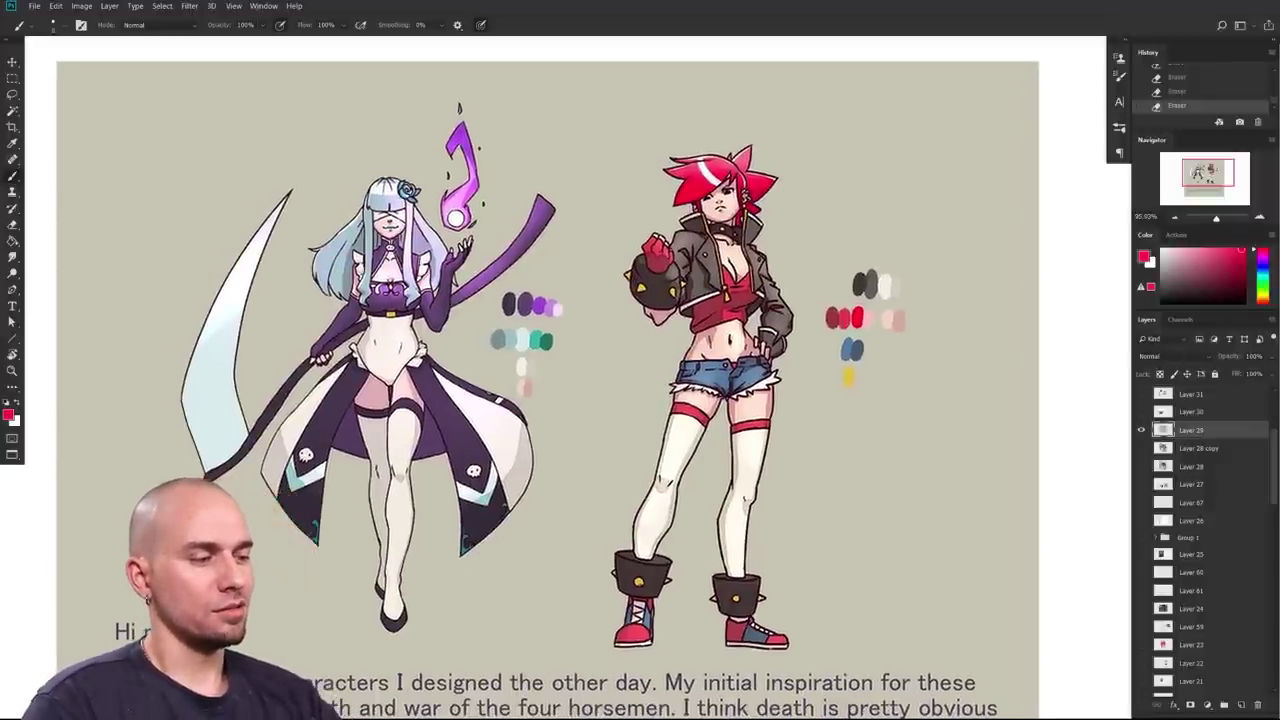
Step: Sample the pale tones on the red-haired character's upper legs to check her colours
left_click(738, 418, "alt")
left_click(700, 416, "alt")
left_click_drag(810, 397, 851, 410)
scroll(851, 409, "up", 2)
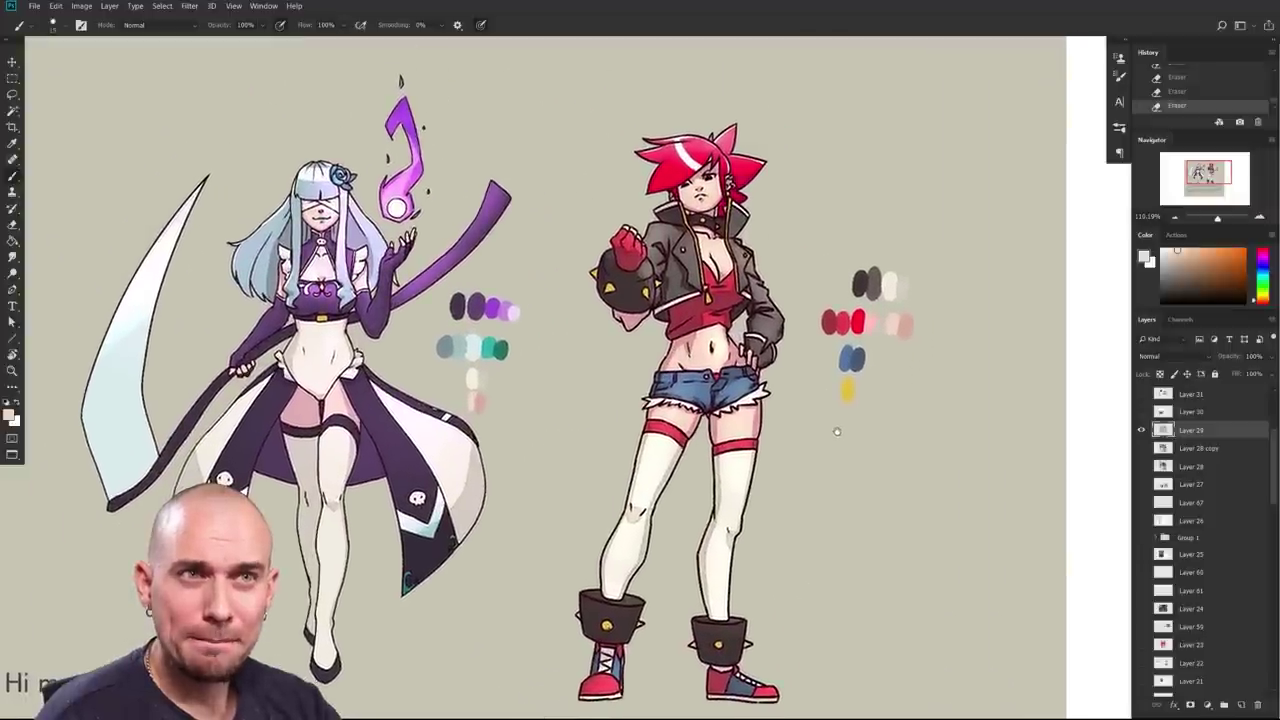
left_click_drag(850, 446, 897, 441)
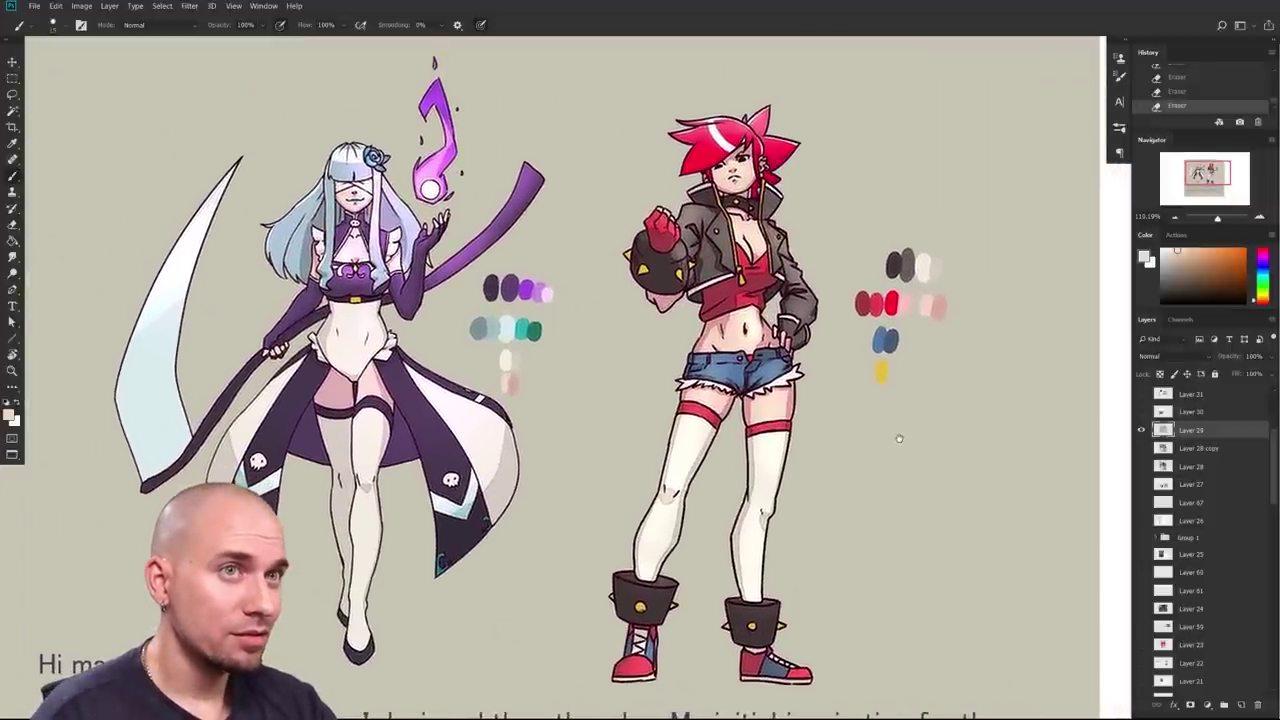
left_click_drag(903, 431, 1017, 474)
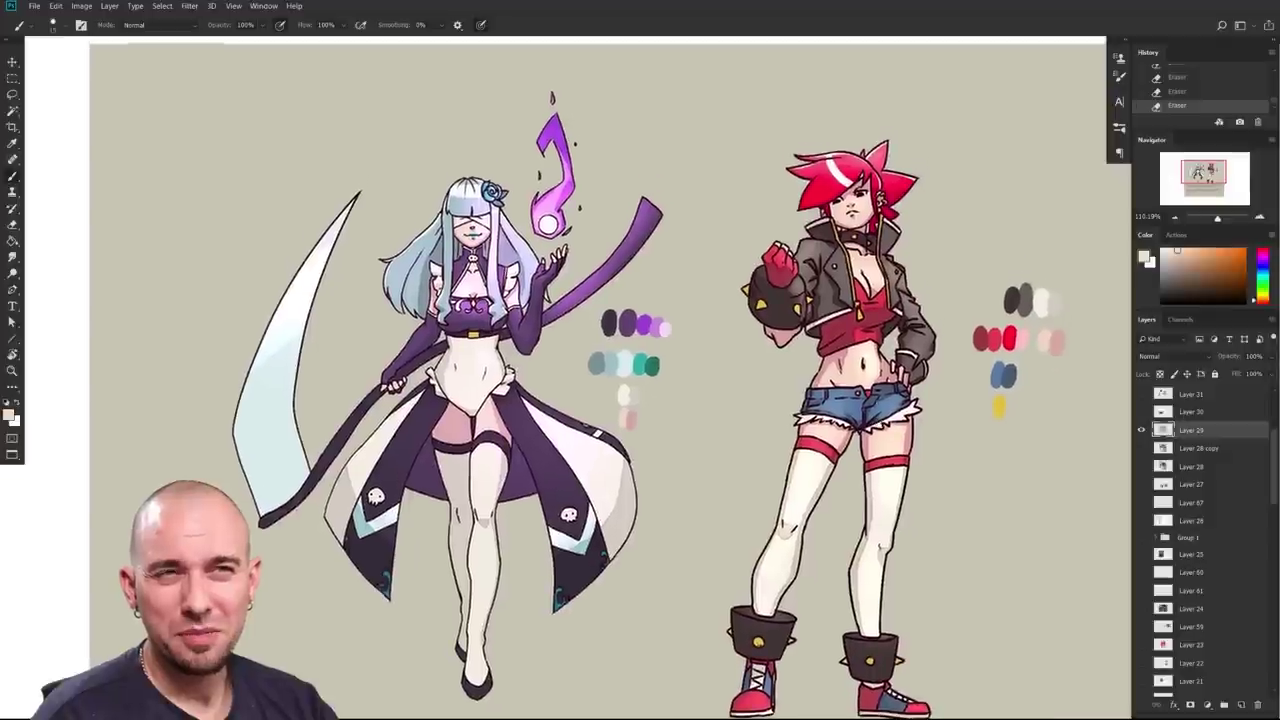
Step: Sample several colours around the red-haired character's waist and hips to compare them
left_click(849, 373, "alt")
left_click_drag(849, 371, 878, 368)
left_click(860, 442, "alt")
left_click(869, 346, "alt")
left_click_drag(797, 425, 956, 435)
left_click_drag(706, 449, 730, 433)
scroll(766, 425, "down", 3)
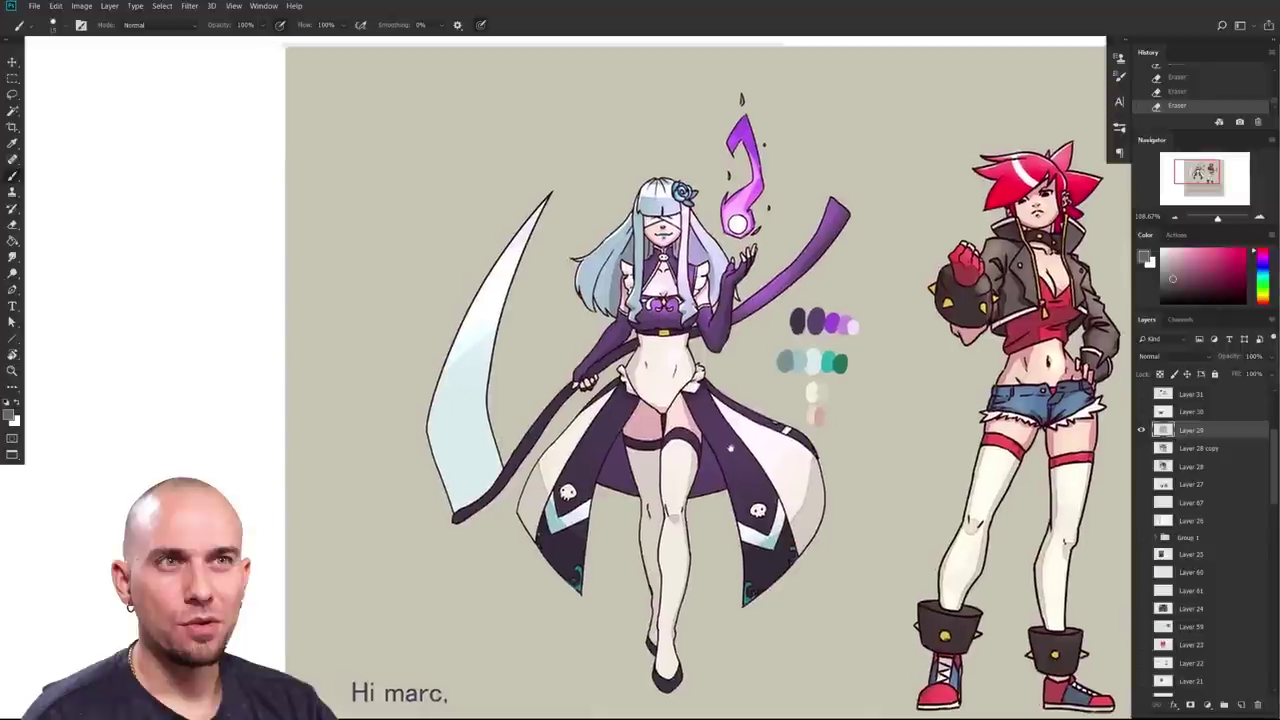
Step: Sample the purple of the scythe handle, then the bright magenta of the floating flame as the brush colour
scroll(740, 430, "up", 3)
left_click_drag(895, 452, 839, 527)
left_click(698, 358, "alt")
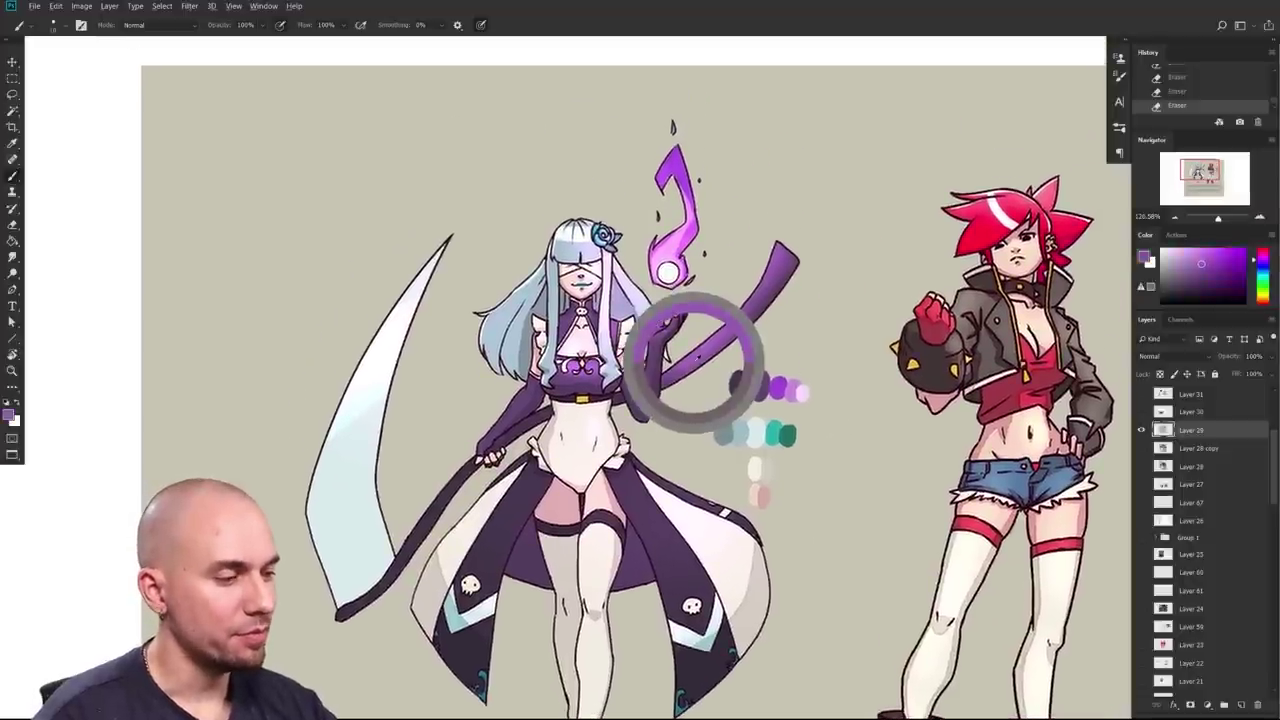
left_click(665, 247, "alt")
left_click(676, 241, "alt")
left_click_drag(804, 437, 784, 409)
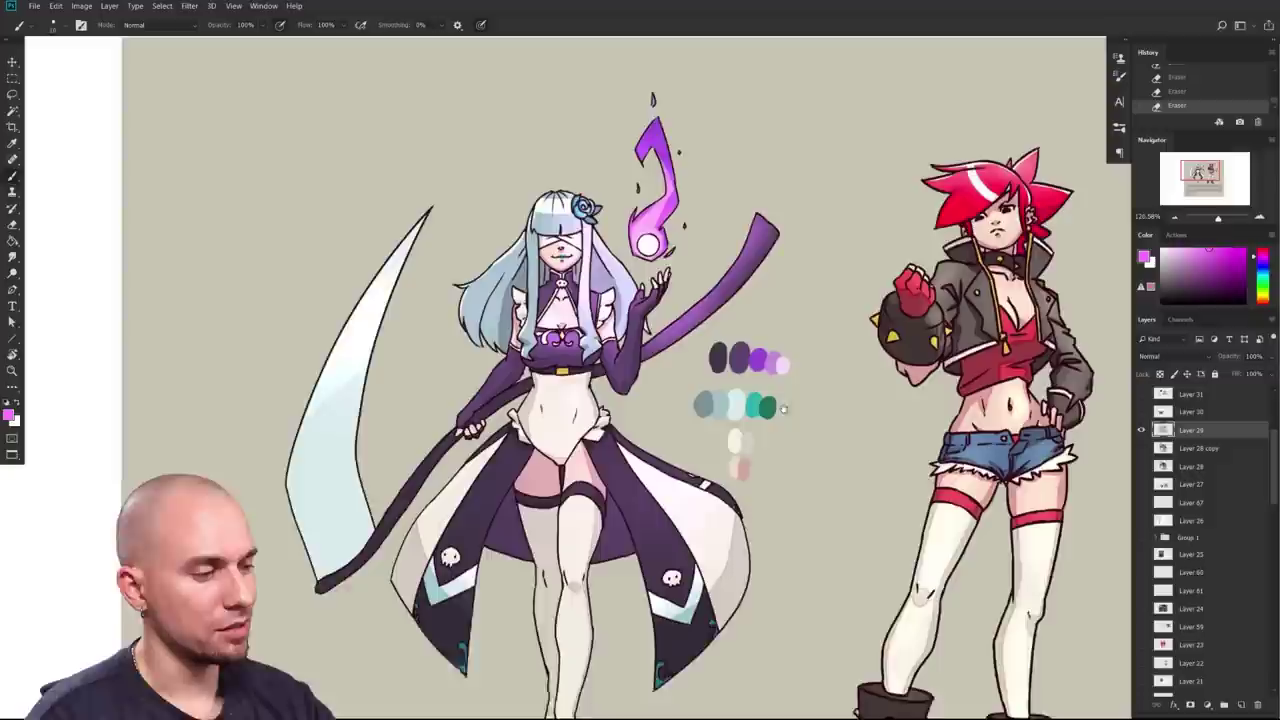
left_click_drag(863, 492, 794, 434)
mouse_move(920, 481)
left_mouse_down()
mouse_move(881, 465)
mouse_move(855, 471)
mouse_move(855, 489)
mouse_move(854, 466)
left_mouse_up()
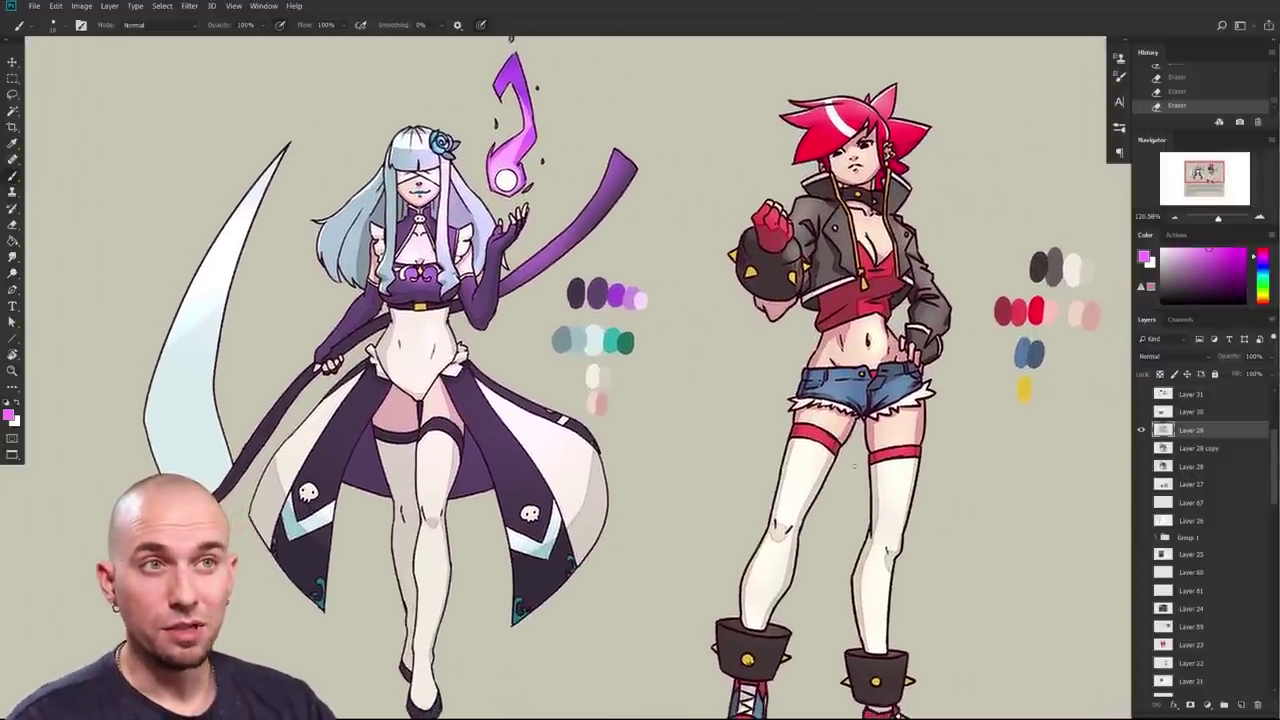
Step: Draw trial magenta strokes beside the red-haired character's head and undo them
left_click_drag(987, 430, 975, 446)
left_click_drag(755, 409, 745, 441)
left_click_drag(1045, 442, 866, 400)
mouse_move(877, 169)
left_mouse_down()
mouse_move(645, 649)
mouse_move(911, 439)
left_mouse_up()
key("ctrl+z")
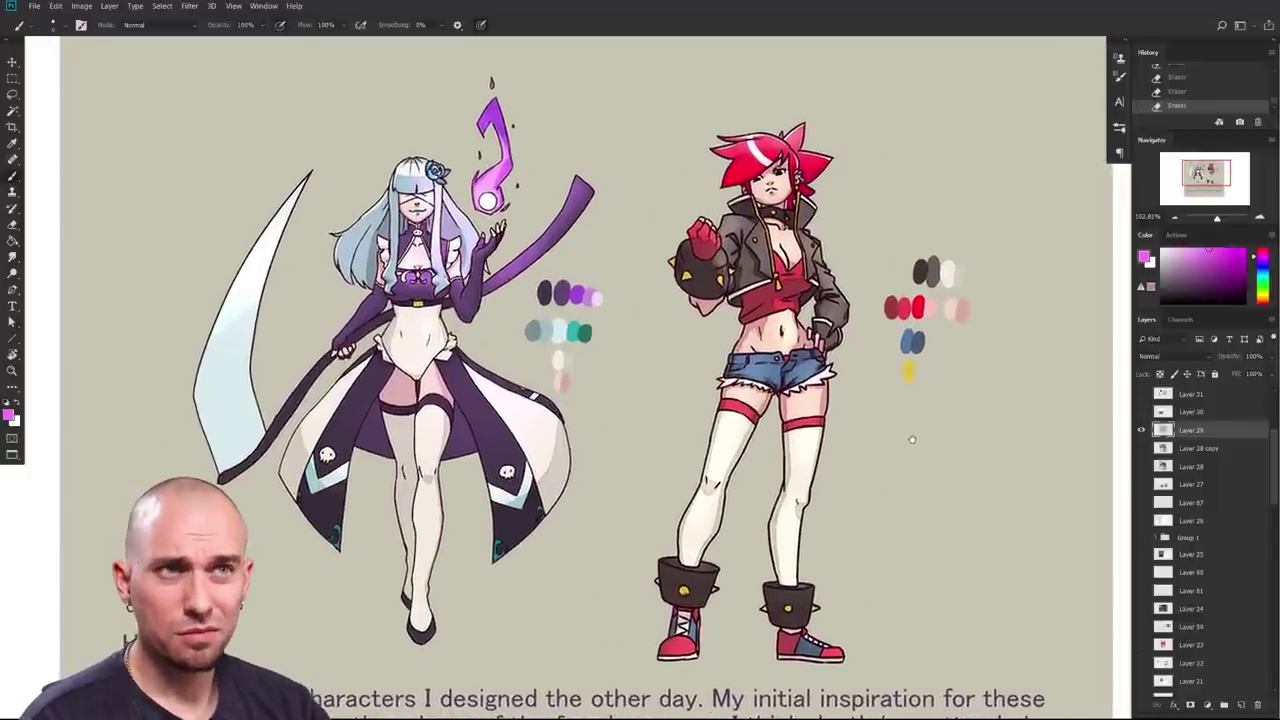
mouse_move(937, 472)
left_mouse_down()
mouse_move(862, 486)
mouse_move(937, 477)
left_mouse_up()
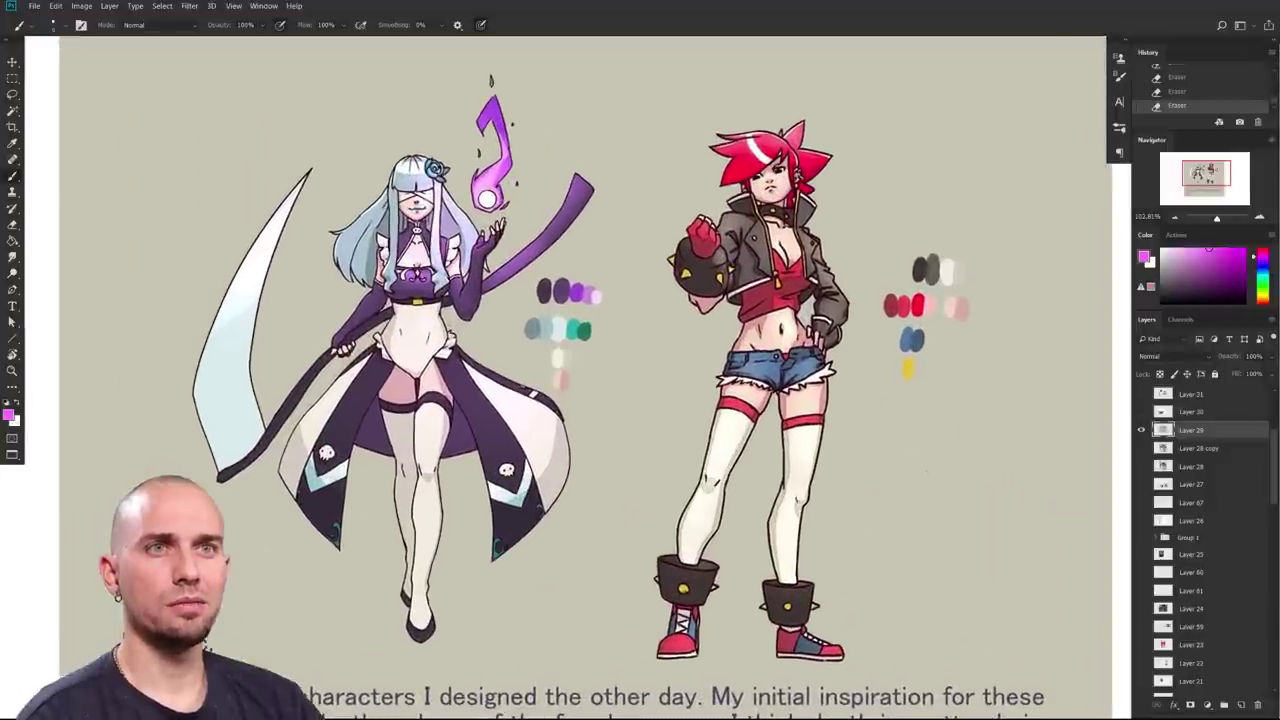
left_click_drag(857, 477, 891, 491)
mouse_move(870, 126)
left_mouse_down()
mouse_move(877, 142)
mouse_move(840, 130)
left_mouse_up()
key("ctrl+z")
mouse_move(759, 479)
left_mouse_down()
mouse_move(765, 434)
mouse_move(752, 460)
left_mouse_up()
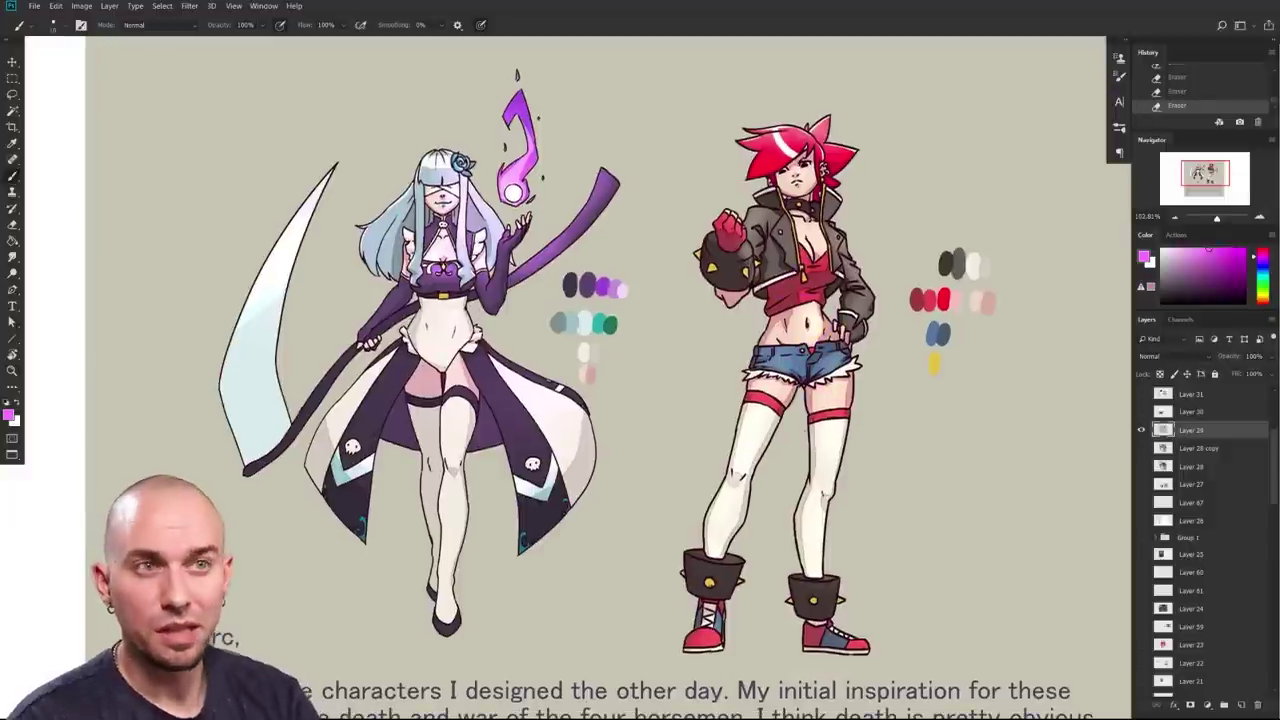
Step: Sketch magenta flow curves over the red-haired character's torso and legs, then undo them
left_click_drag(740, 480, 805, 405)
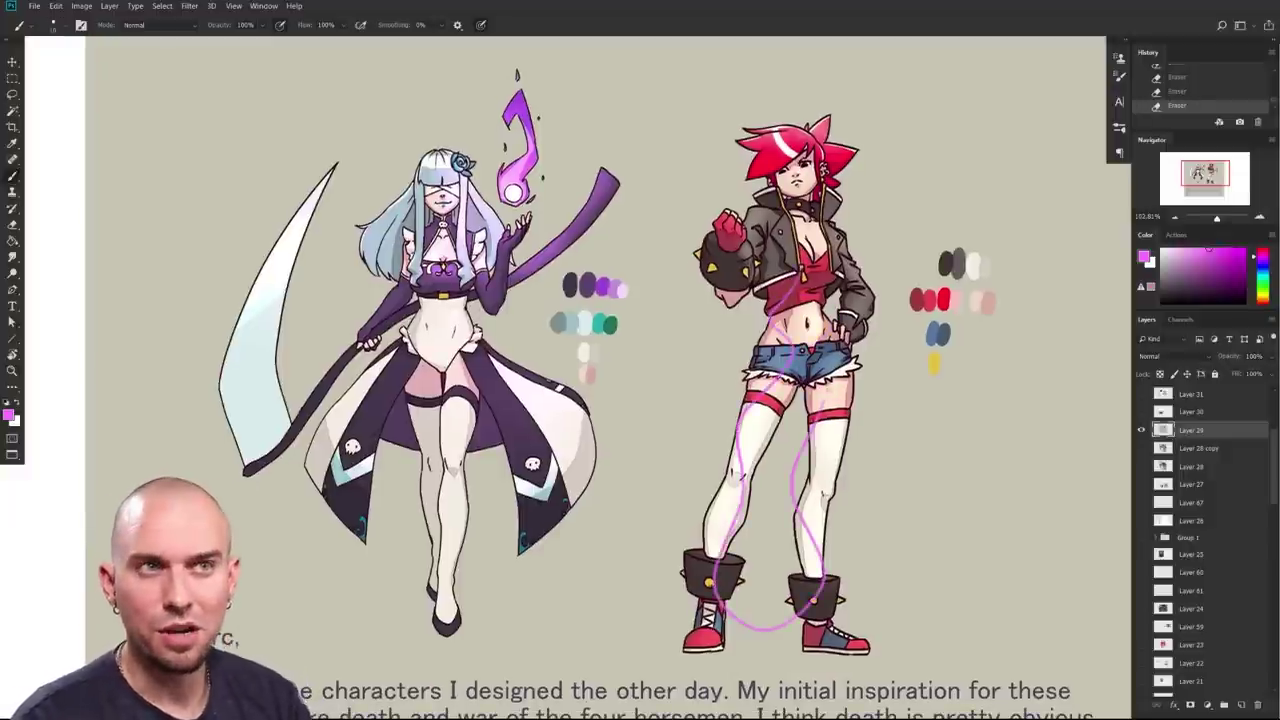
key("ctrl+z")
left_click_drag(837, 237, 800, 312)
mouse_move(825, 211)
left_mouse_down()
mouse_move(821, 193)
mouse_move(689, 207)
mouse_move(692, 294)
left_mouse_up()
key("ctrl+z")
Step: Examine the scythe-bearing character, from the full figure to a close view of her head and torso
mouse_move(634, 498)
left_mouse_down()
mouse_move(696, 413)
mouse_move(822, 474)
mouse_move(781, 506)
mouse_move(741, 491)
mouse_move(721, 452)
mouse_move(715, 480)
left_mouse_up()
mouse_move(715, 480)
left_mouse_down()
mouse_move(630, 486)
mouse_move(730, 470)
left_mouse_up()
left_click_drag(757, 465, 784, 484)
scroll(784, 484, "down", 3)
scroll(881, 393, "up", 3)
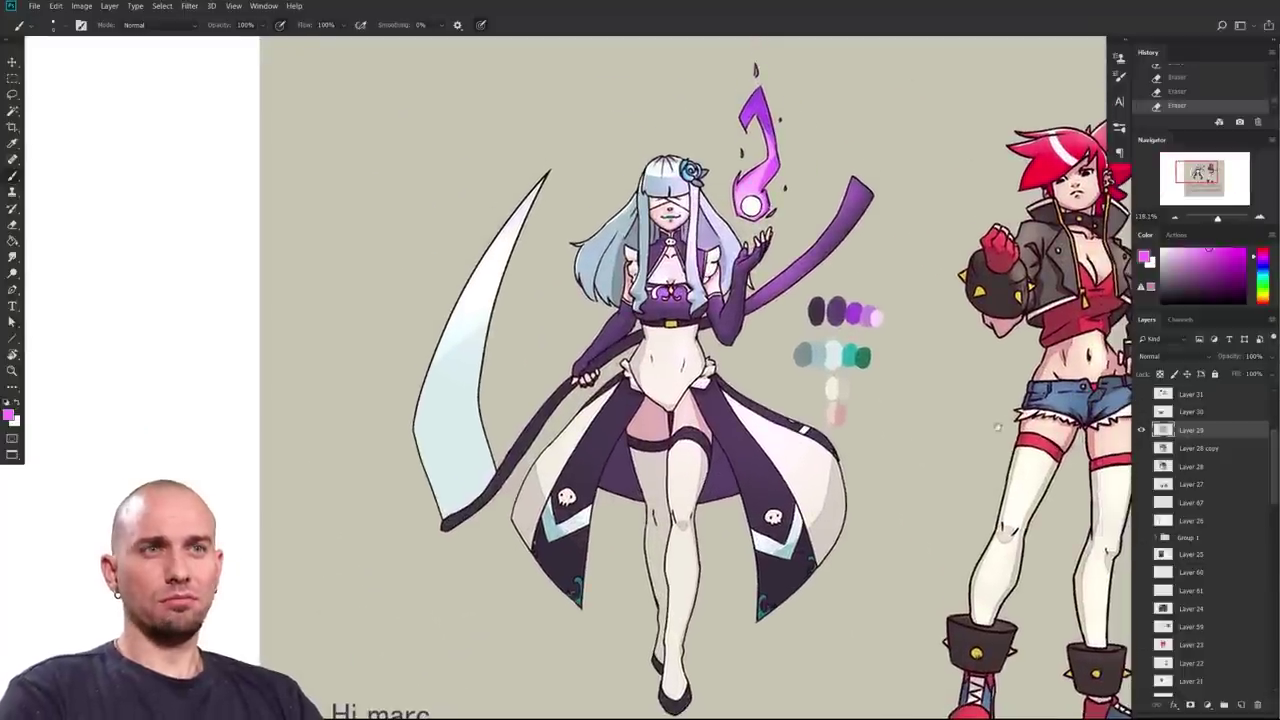
scroll(720, 454, "down", 2)
scroll(720, 454, "up", 5)
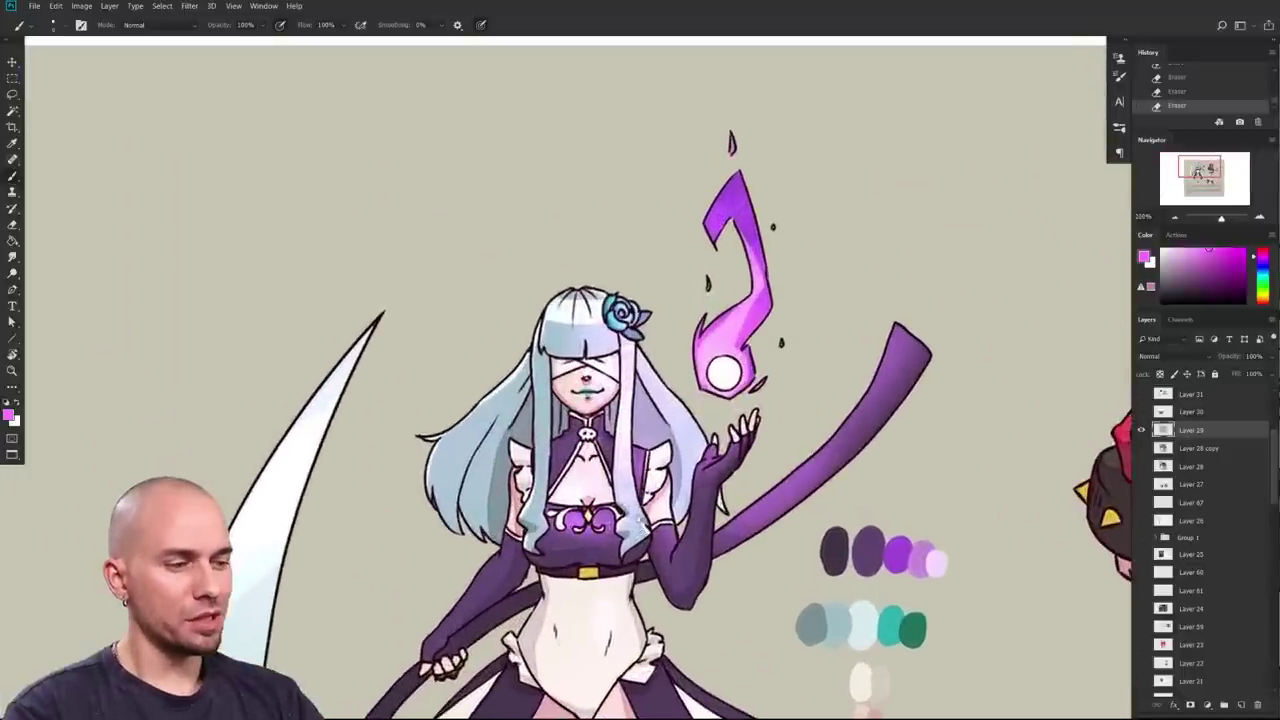
scroll(574, 447, "down", 1)
scroll(574, 447, "up", 2)
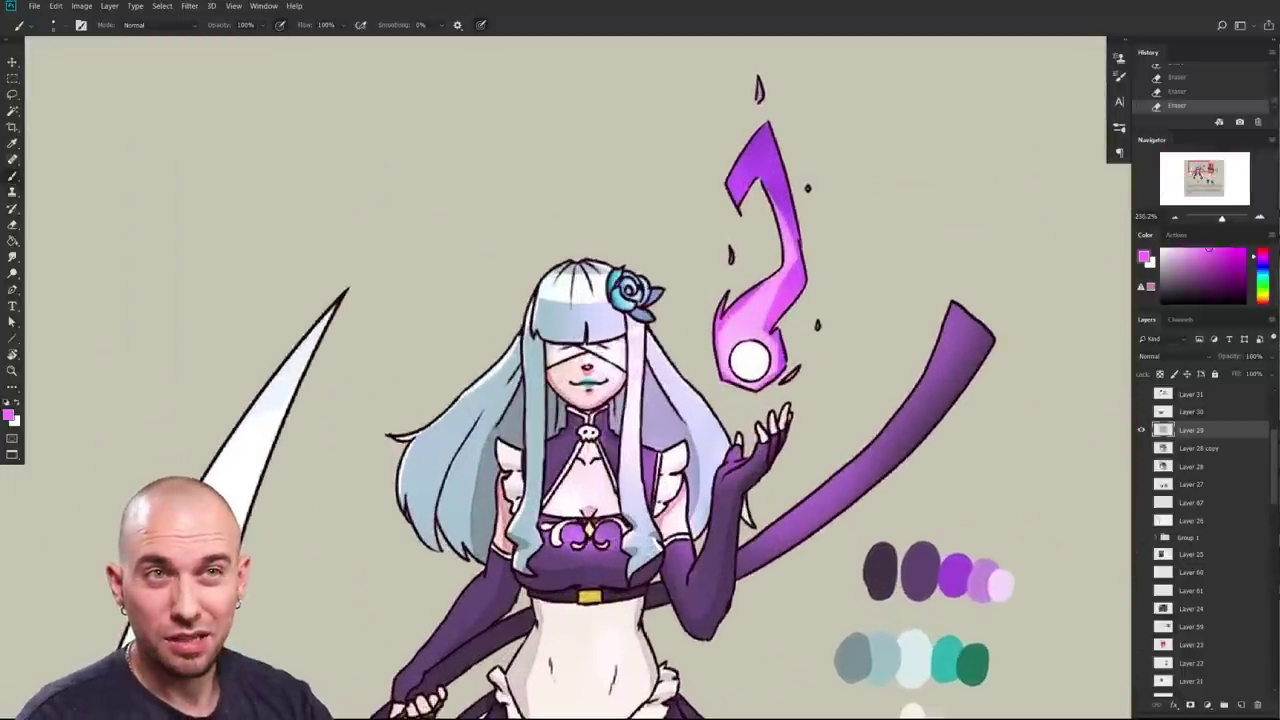
Step: Draw a trial stroke across the scythe-bearing character's blindfold and undo it
mouse_move(637, 353)
left_mouse_down()
mouse_move(545, 333)
mouse_move(541, 356)
left_mouse_up()
key("ctrl+z")
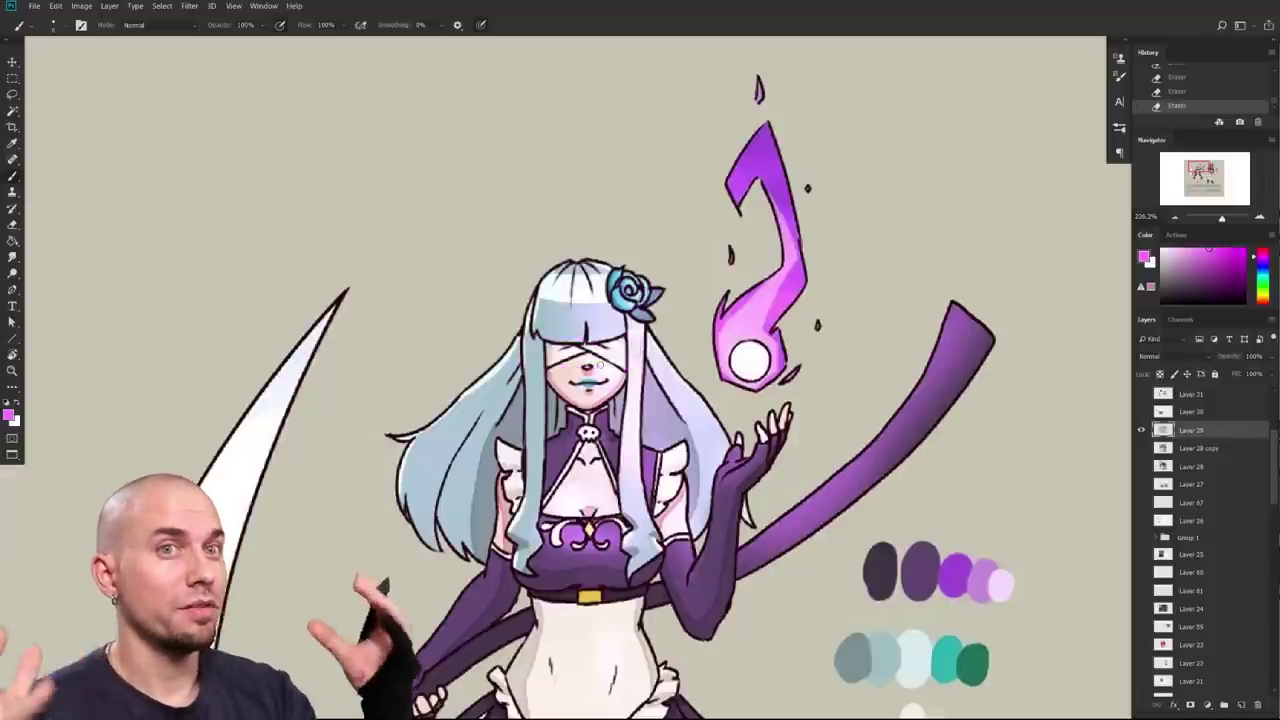
scroll(833, 452, "down", 2)
scroll(833, 452, "up", 1)
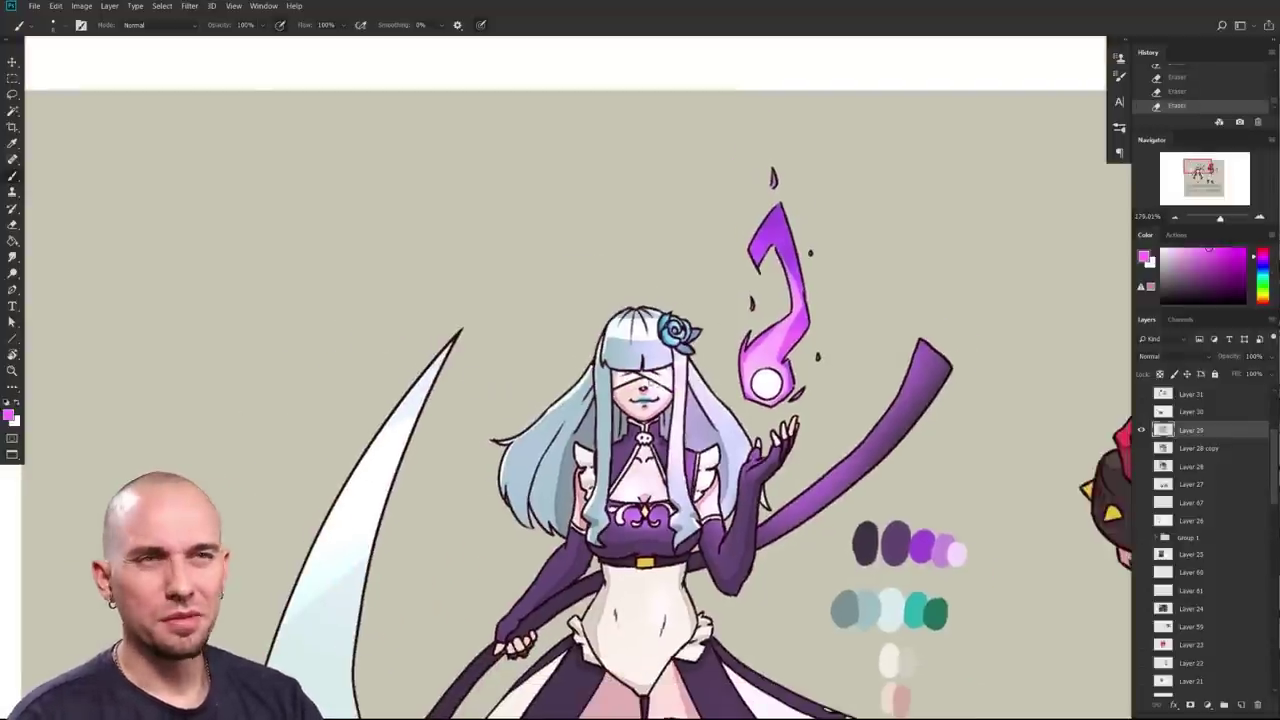
Step: Create a new layer above Layer 29 and paint a soft crimson spot over the scythe-bearing character's head
scroll(833, 452, "down", 3)
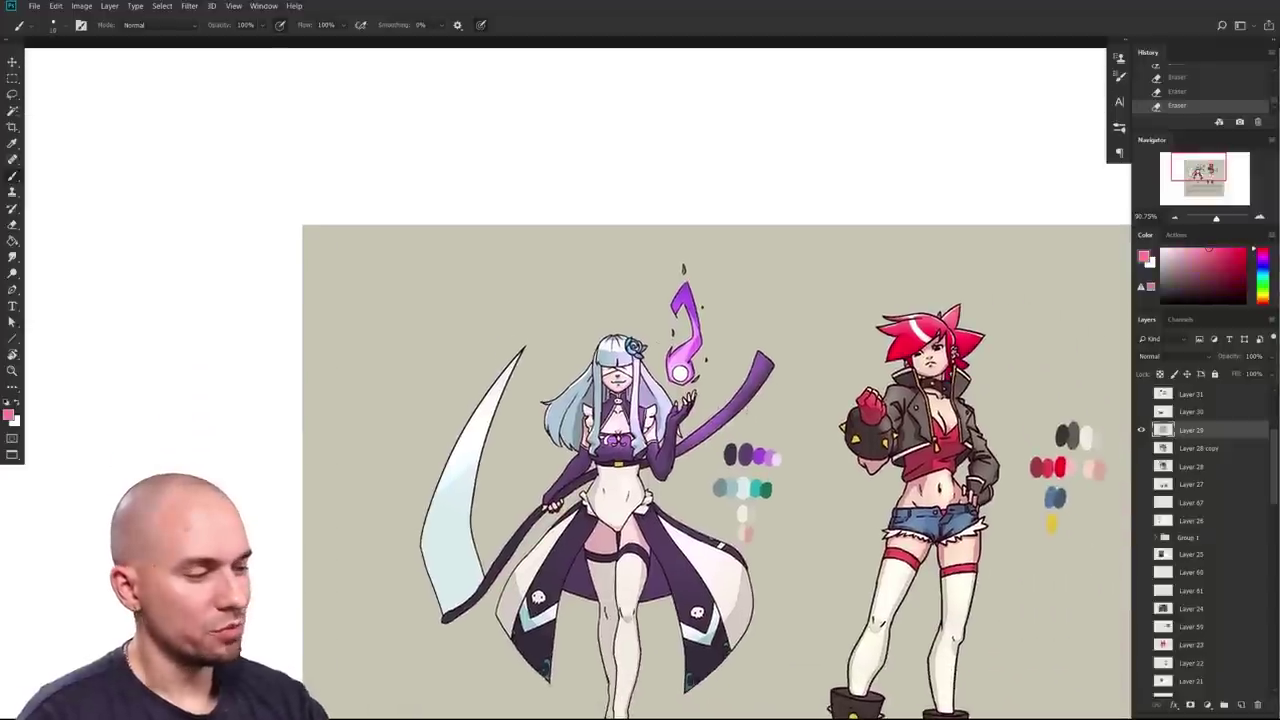
left_click(1241, 706)
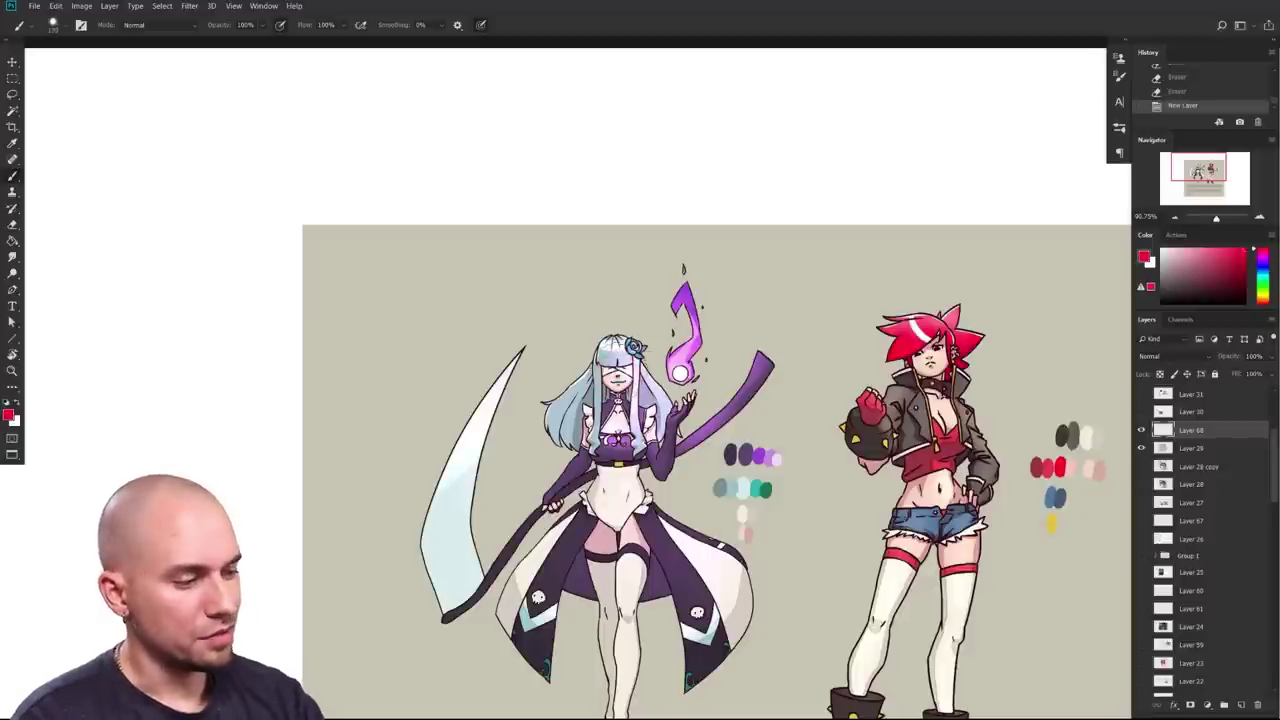
mouse_move(615, 345)
left_mouse_down()
mouse_move(620, 400)
mouse_move(622, 376)
left_mouse_up()
left_click_drag(640, 420, 592, 414)
left_click_drag(637, 470, 682, 466)
left_click_drag(627, 335, 622, 357)
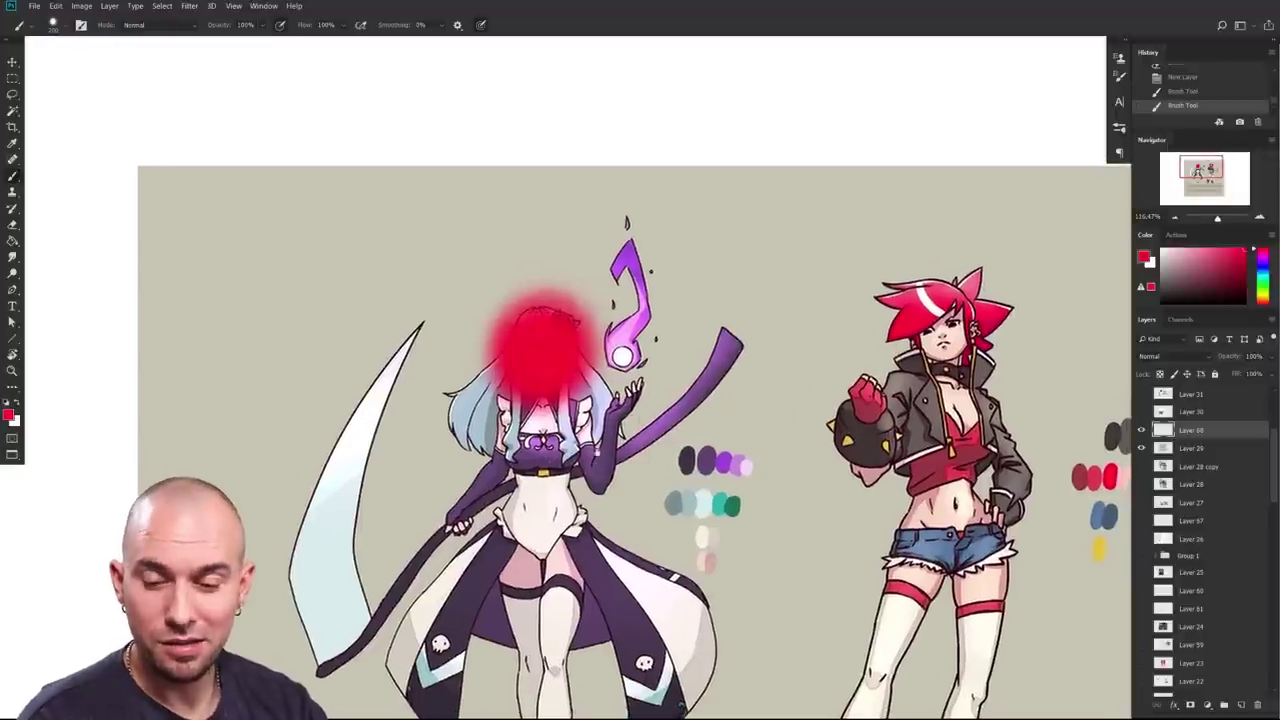
Step: Erase part of the crimson spot over the scythe-bearing character's face, then undo the erasing and the spot
key("e")
mouse_move(550, 325)
left_mouse_down()
mouse_move(529, 320)
mouse_move(520, 380)
mouse_move(570, 330)
mouse_move(565, 350)
left_mouse_up()
mouse_move(870, 402)
left_mouse_down()
mouse_move(895, 313)
mouse_move(896, 340)
left_mouse_up()
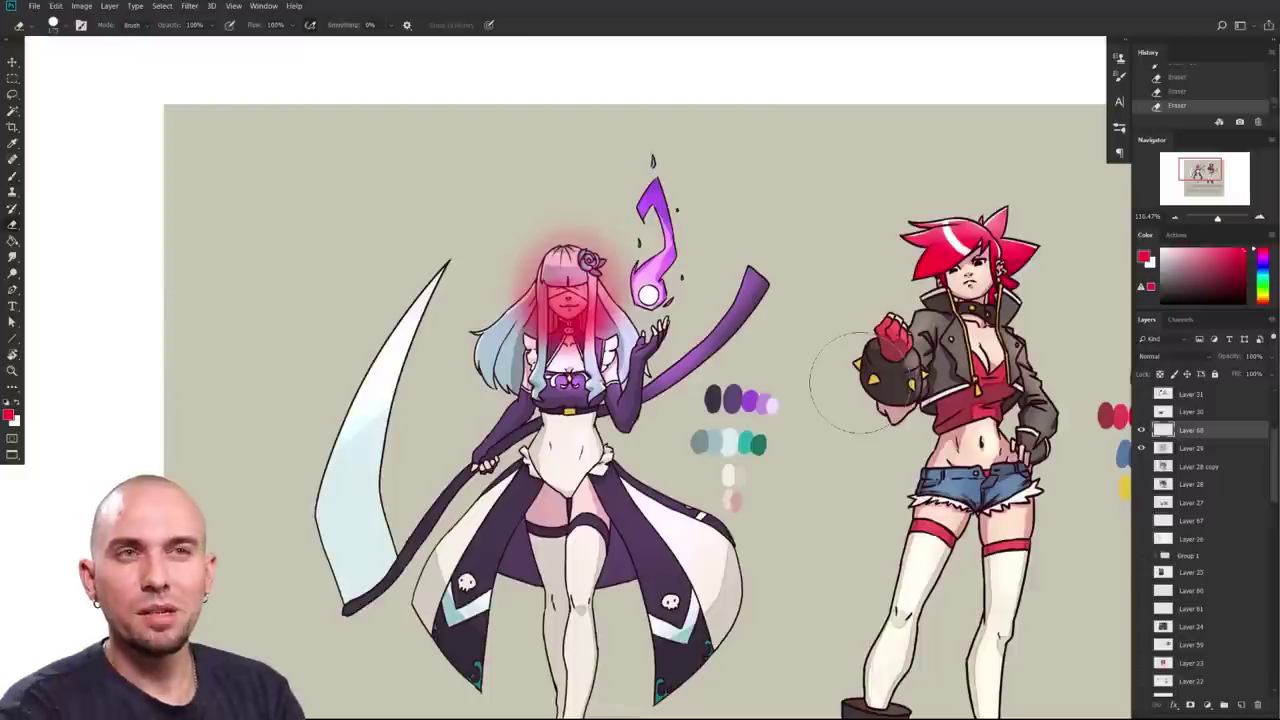
key("ctrl+z")
key("ctrl+z")
key("ctrl+z")
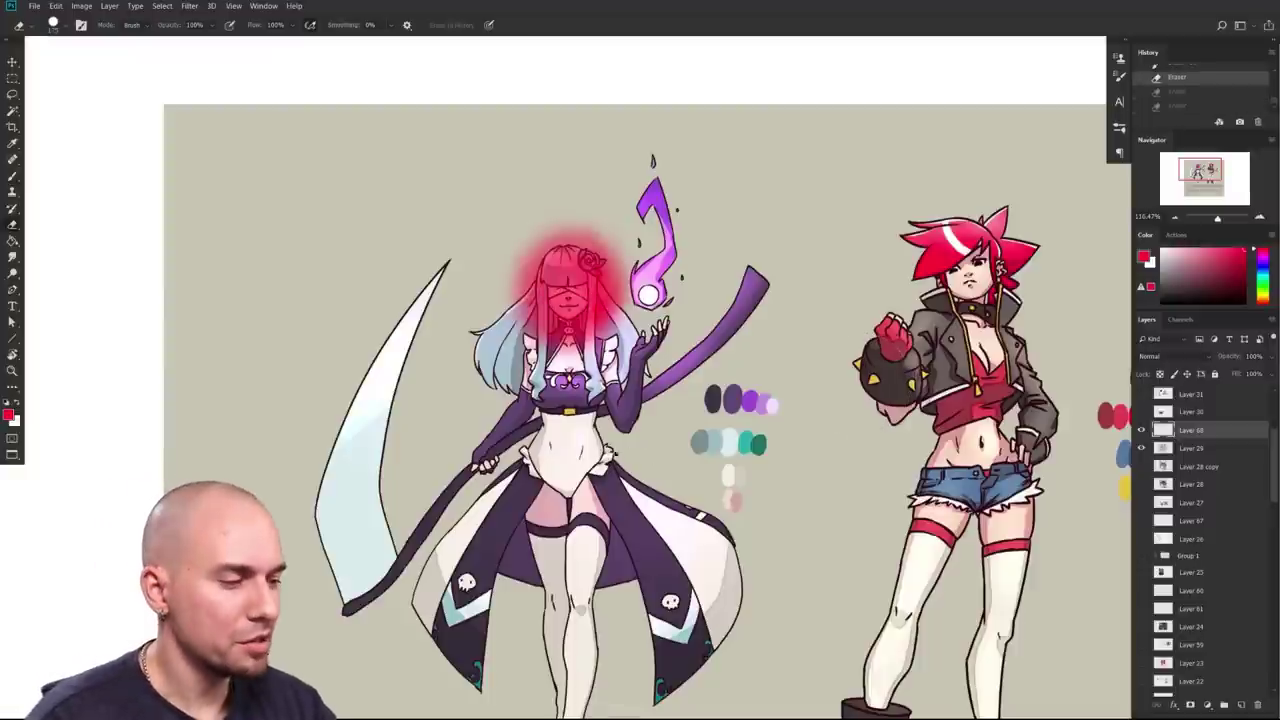
key("ctrl+plus")
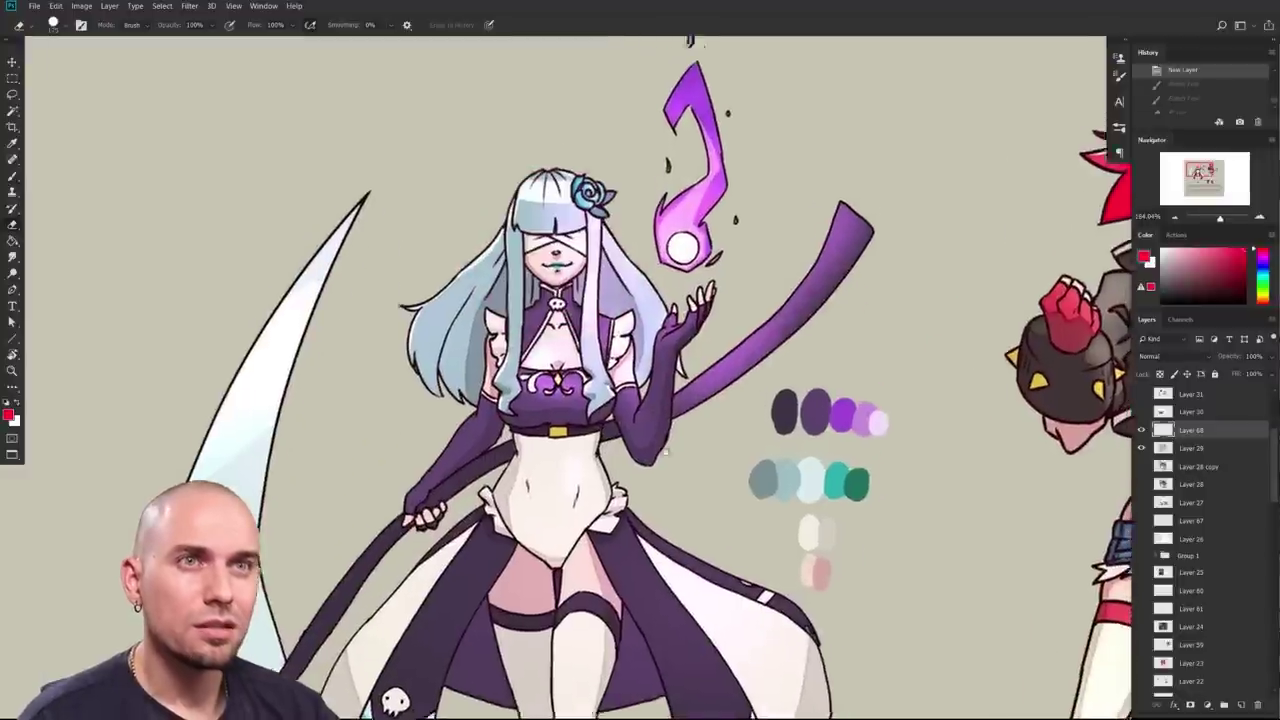
mouse_move(666, 452)
left_mouse_down()
mouse_move(655, 543)
mouse_move(654, 447)
mouse_move(644, 545)
left_mouse_up()
left_click(565, 298, "alt")
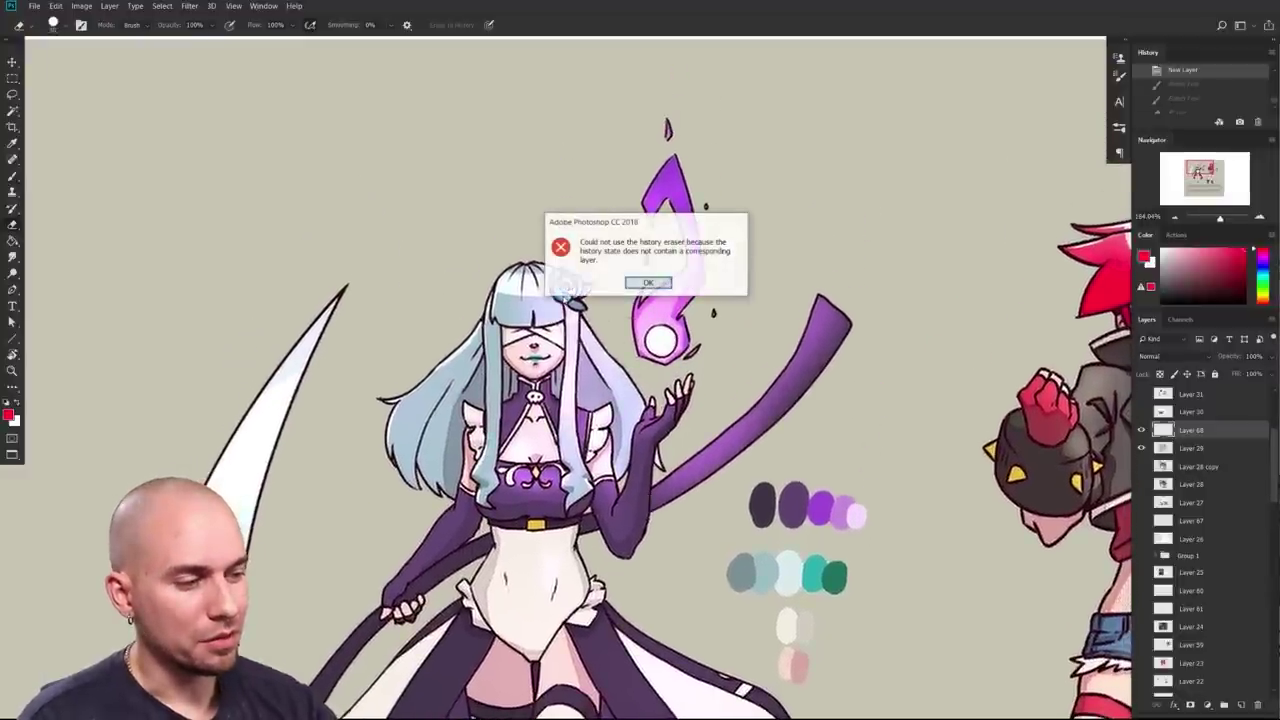
left_click(650, 283)
Step: With the Brush tool, sample the blue of the scythe-bearing character's hair rose and the dark teal of her lips
key("b")
left_click_drag(526, 361, 551, 345)
scroll(551, 345, "up", 1)
left_click(586, 278, "alt")
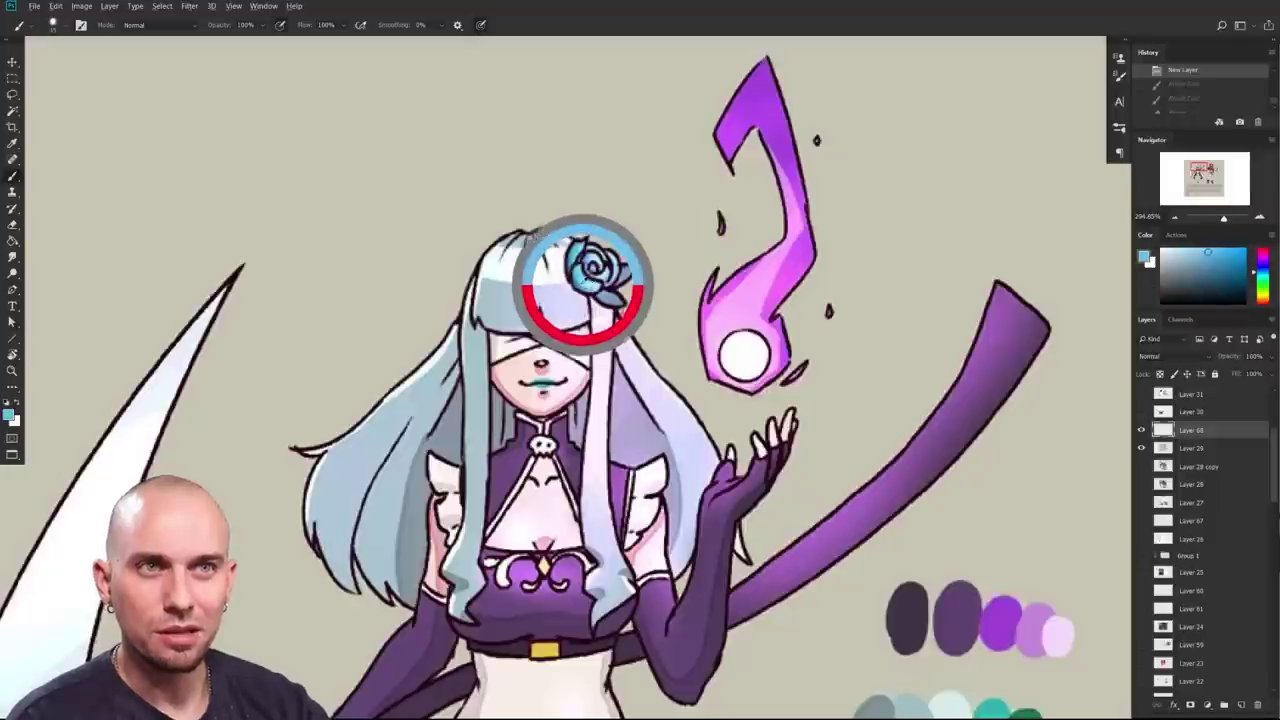
left_click(540, 382, "alt")
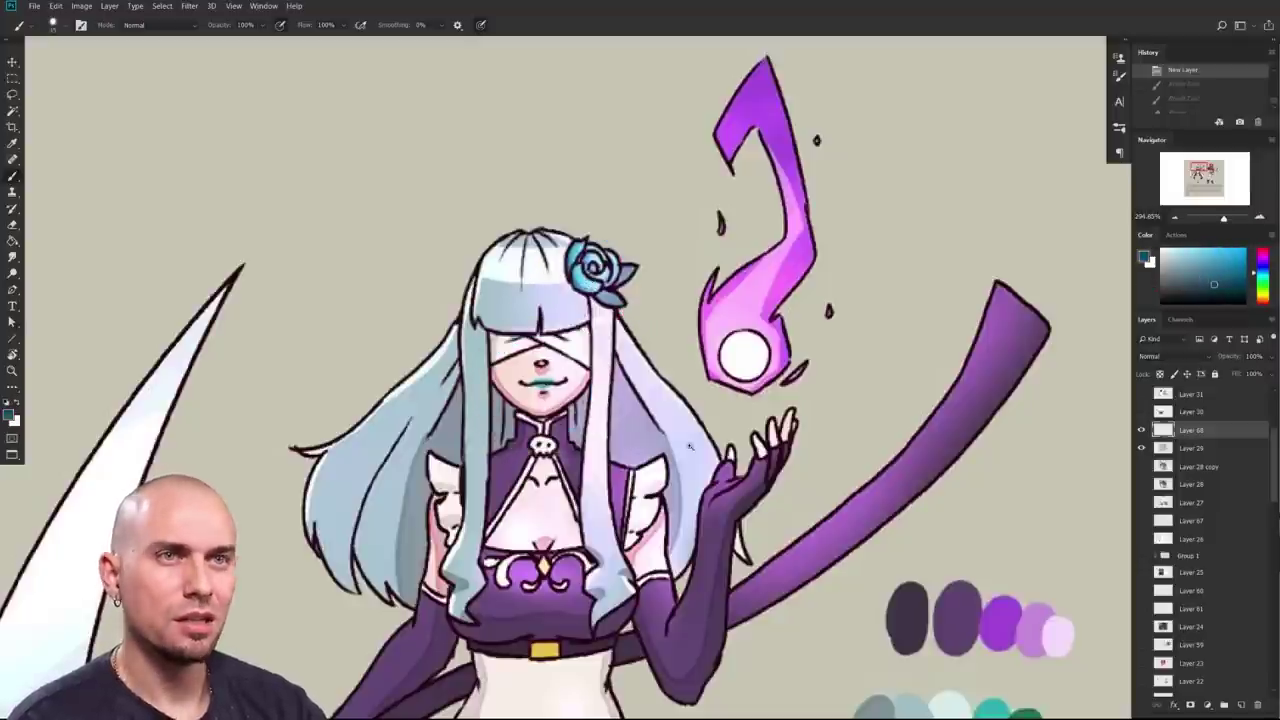
Step: Examine how colours are distributed across the scythe-bearing character's head, outfit, coat tails and scythe
scroll(689, 355, "down", 3)
scroll(689, 355, "up", 2)
left_click_drag(692, 590, 704, 333)
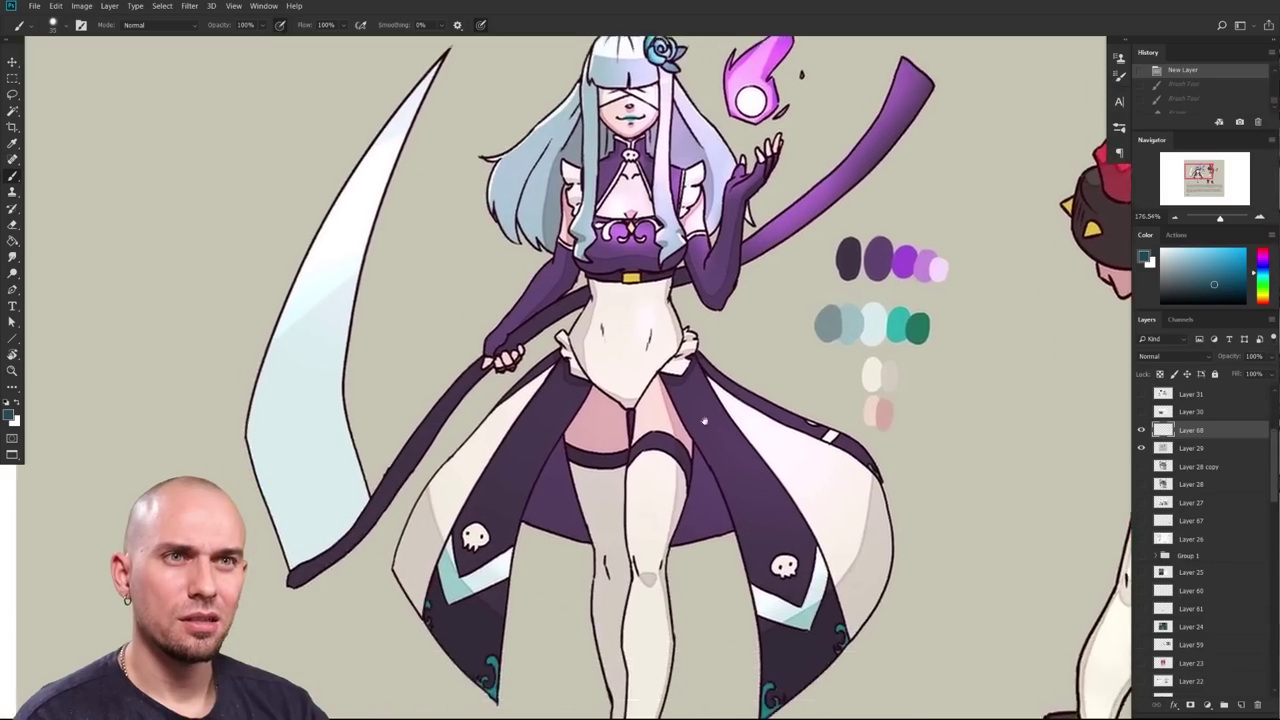
scroll(700, 415, "up", 2)
left_click_drag(751, 138, 691, 467)
scroll(690, 466, "down", 4)
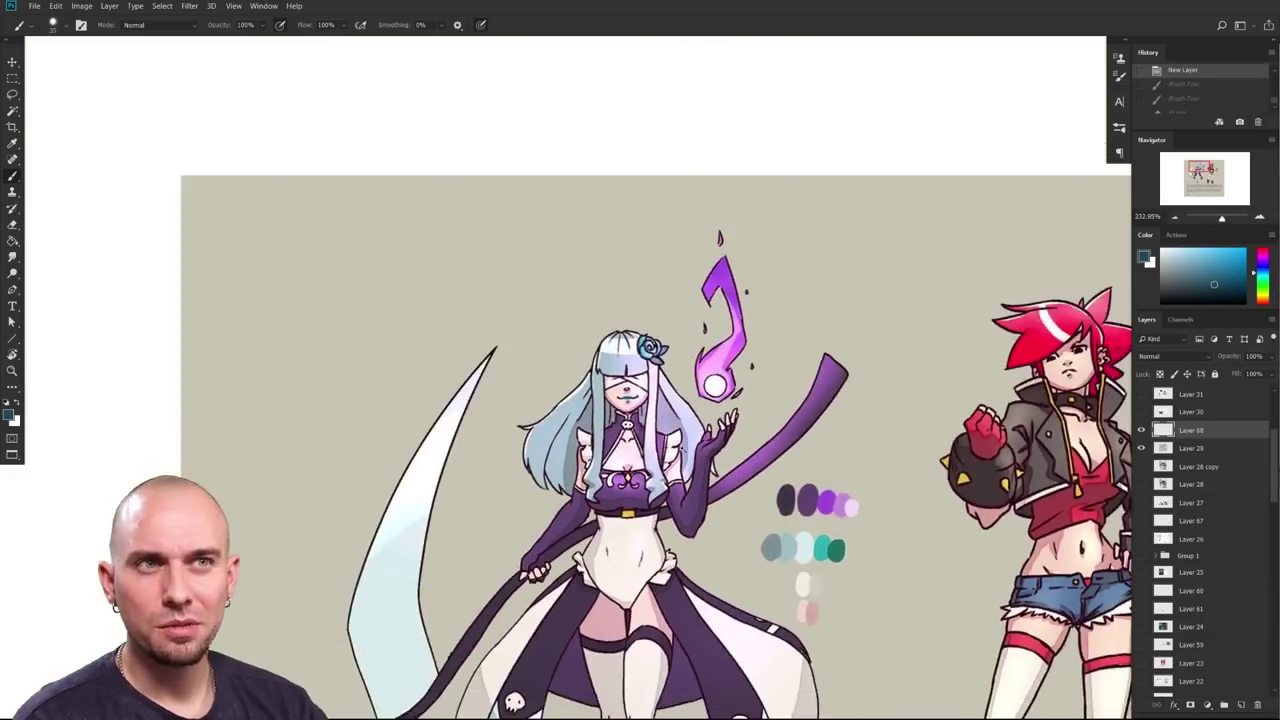
scroll(695, 440, "up", 2)
scroll(698, 424, "up", 4)
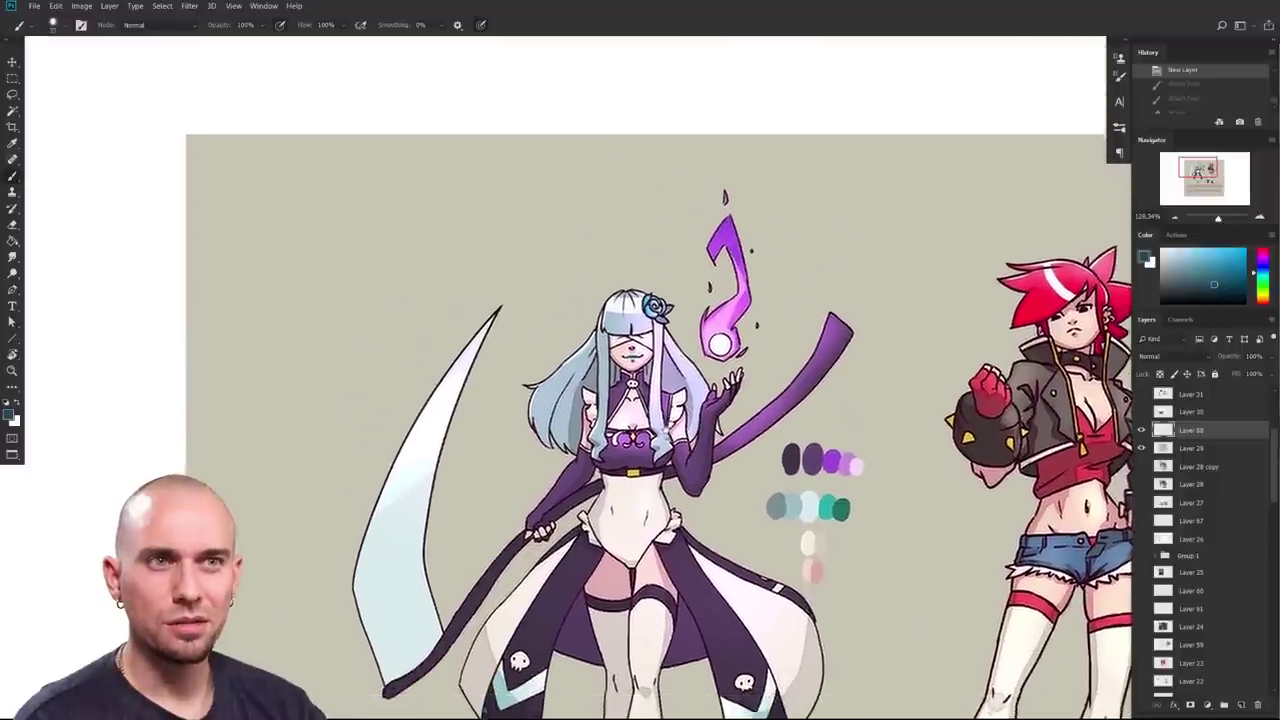
scroll(663, 468, "up", 5)
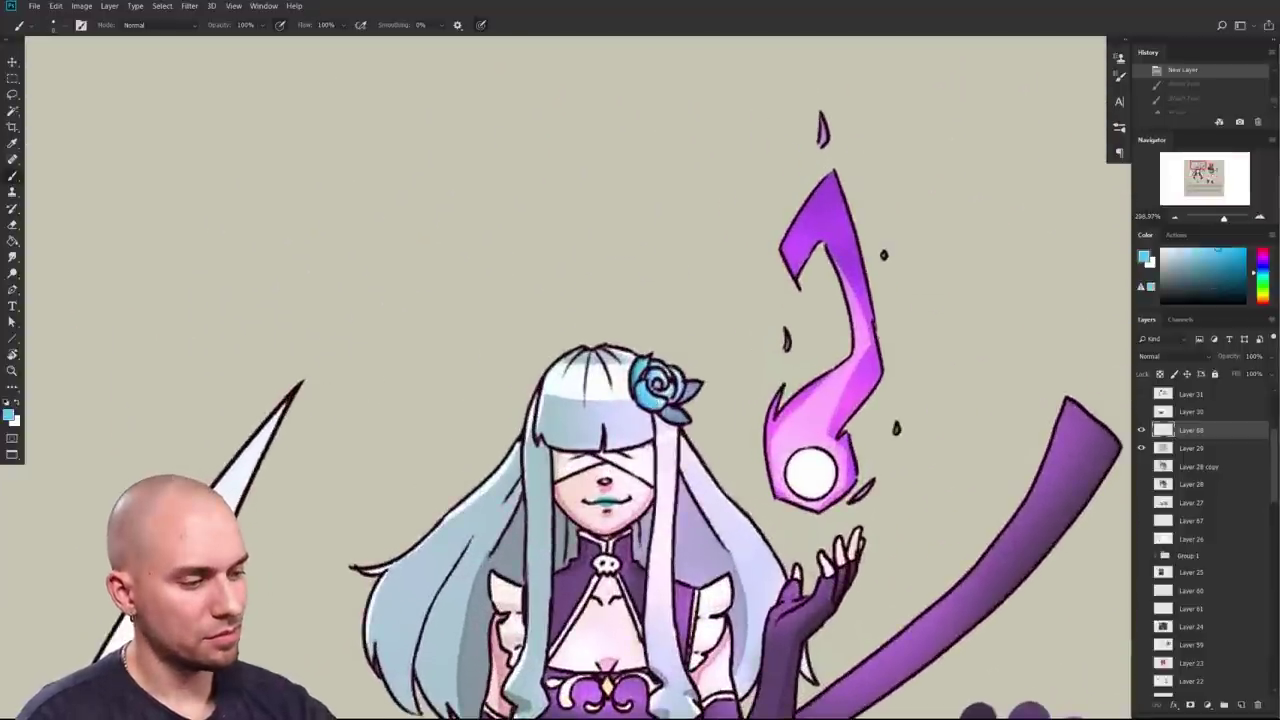
Step: Paint the scythe-bearing character's hair rose and lips in saturated light blue
left_click_drag(640, 372, 662, 390)
left_click_drag(748, 424, 705, 383)
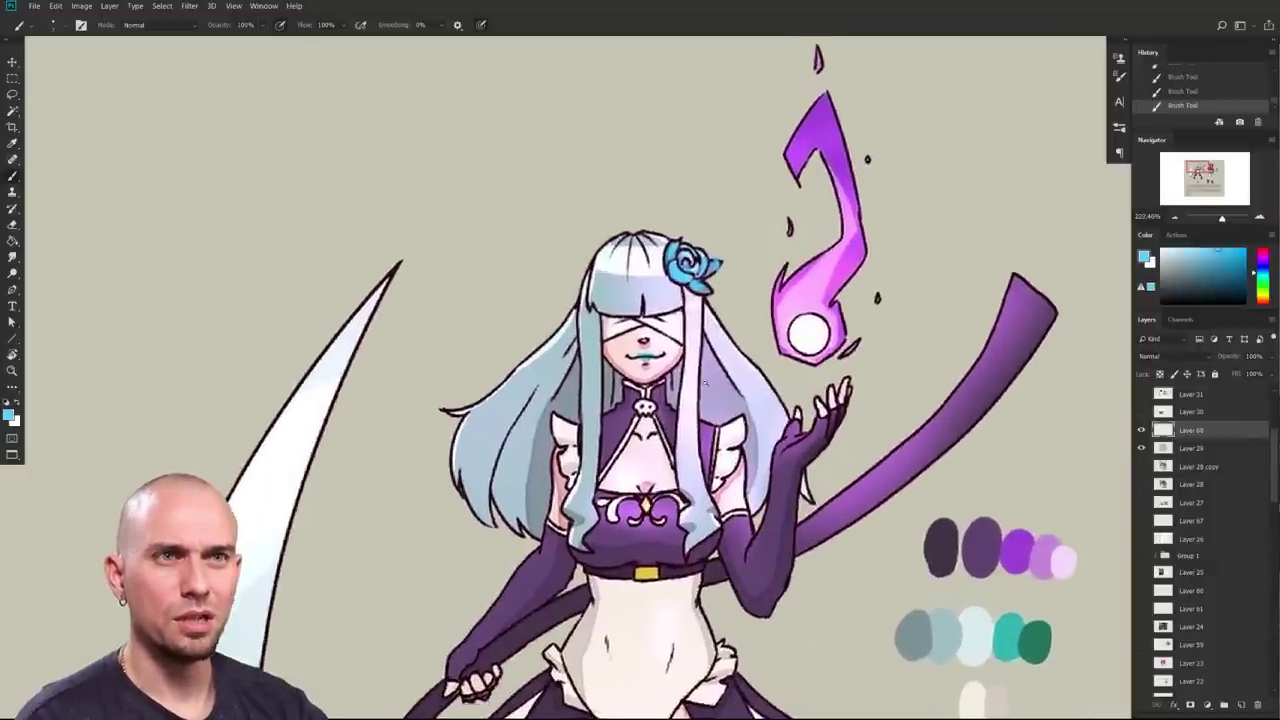
scroll(705, 383, "up", 5)
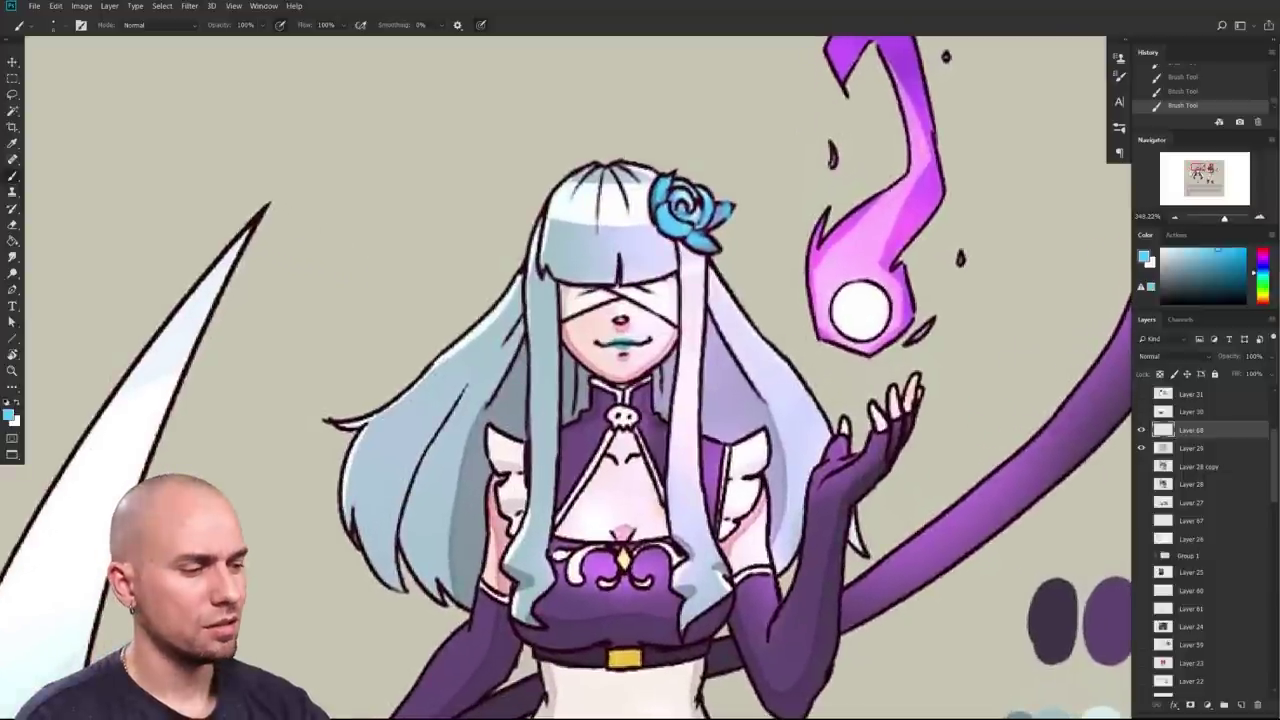
scroll(755, 428, "down", 4)
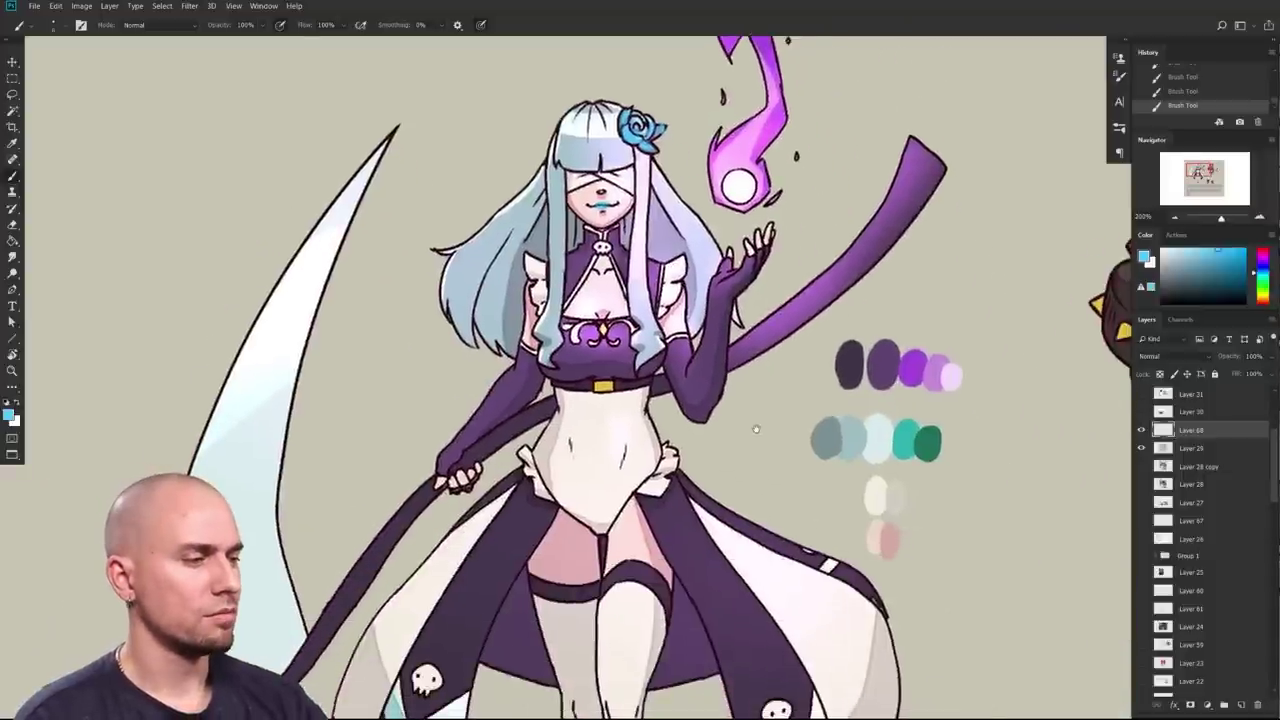
Step: Fill the scythe-bearing character's blindfold with the same light blue and judge it from near and far
left_click_drag(755, 428, 744, 594)
scroll(603, 362, "up", 2)
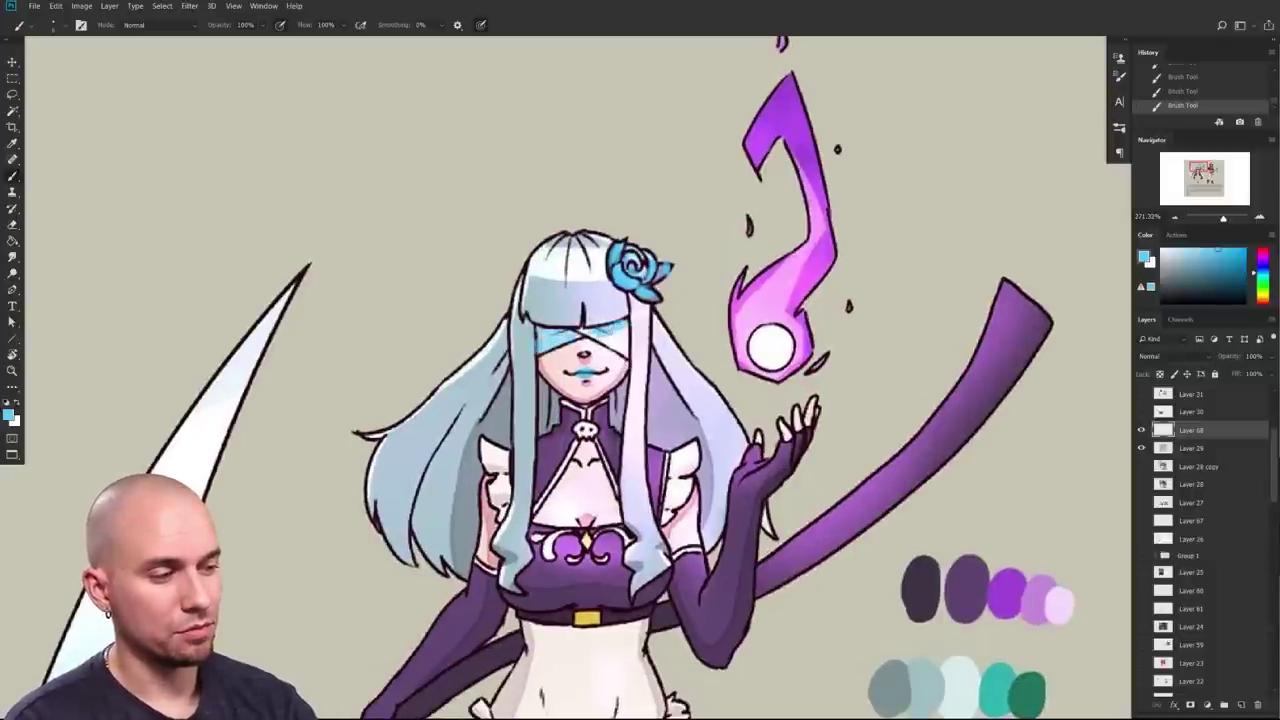
scroll(747, 400, "down", 4)
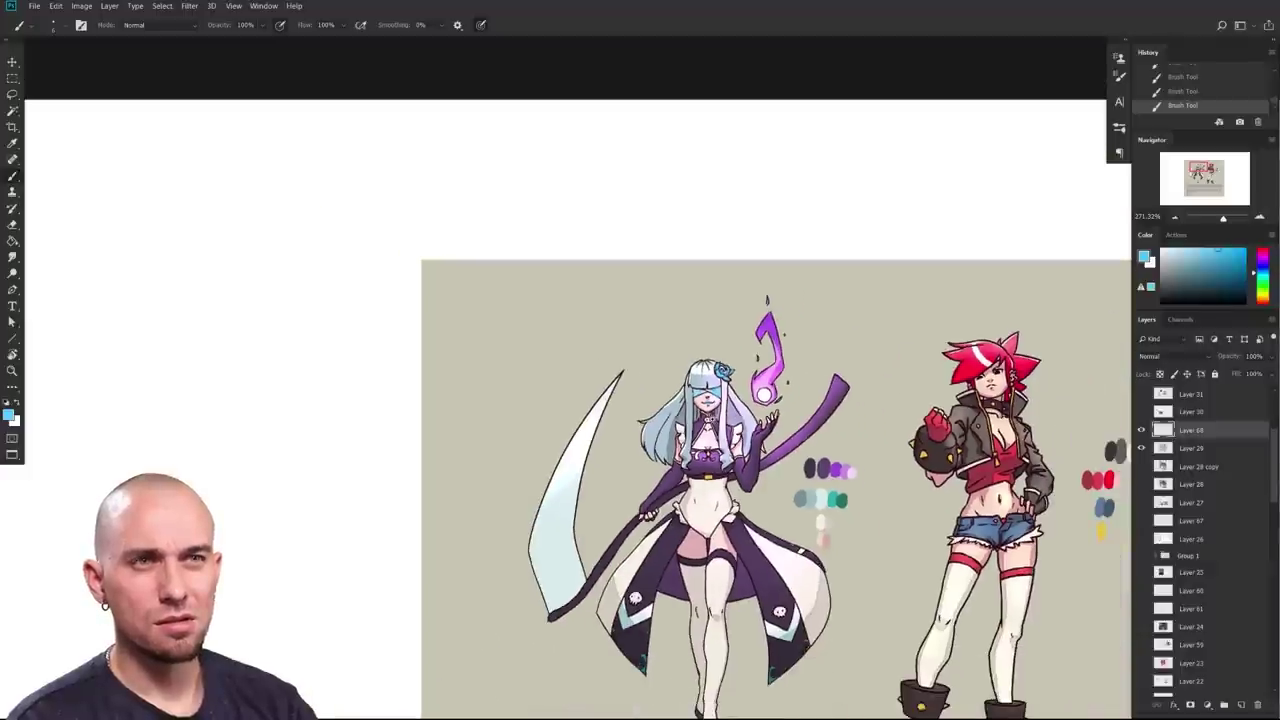
scroll(760, 421, "up", 5)
scroll(761, 421, "down", 2)
scroll(761, 421, "up", 3)
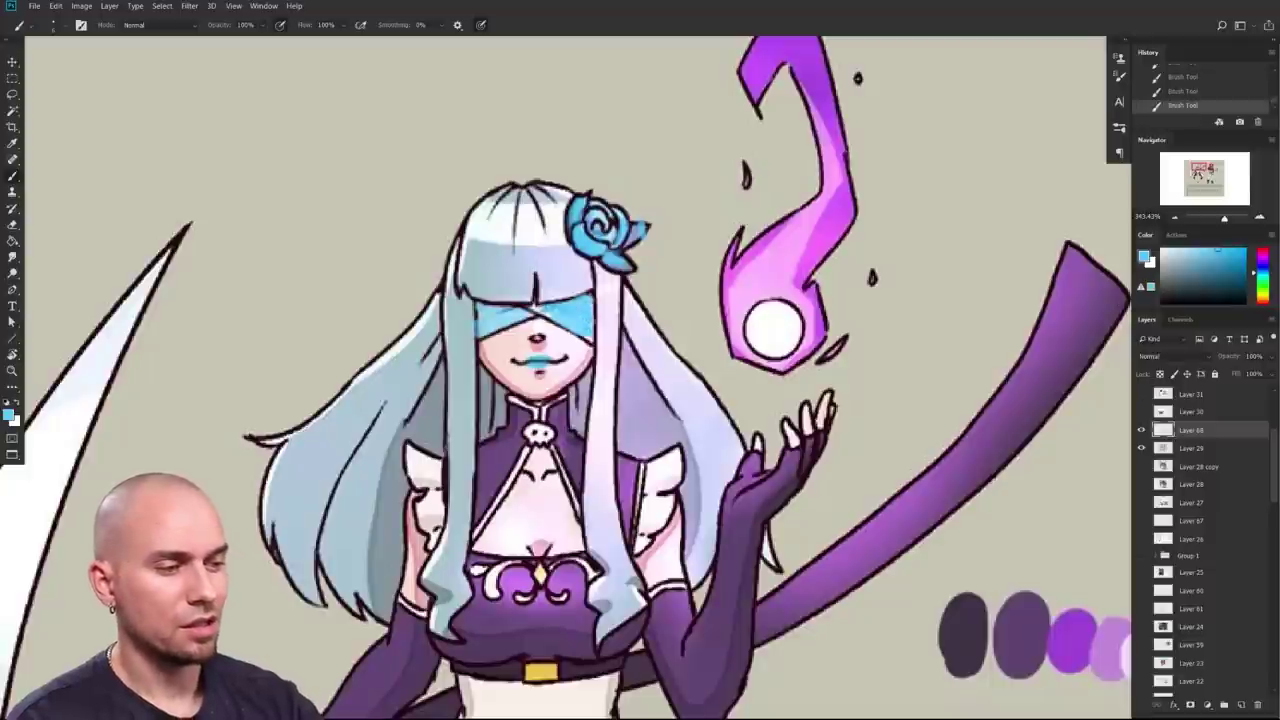
scroll(768, 419, "down", 10)
left_click_drag(912, 624, 721, 588)
scroll(485, 372, "up", 5)
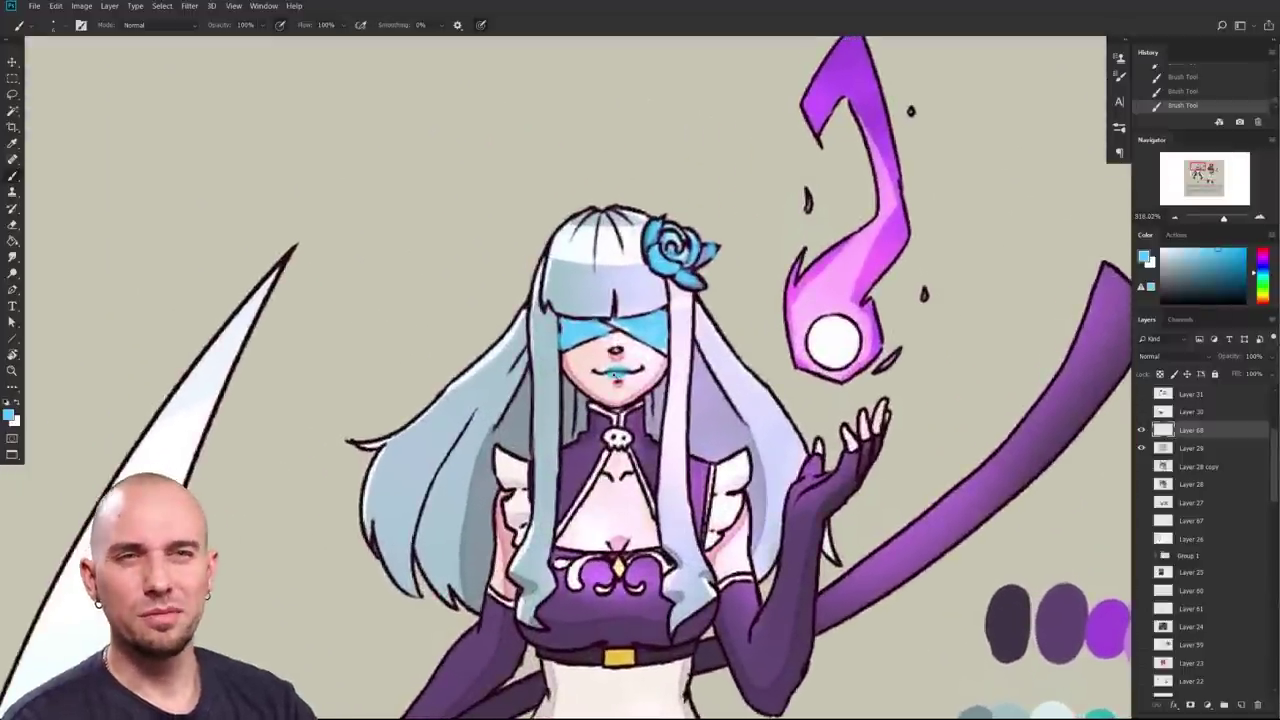
scroll(620, 373, "up", 1)
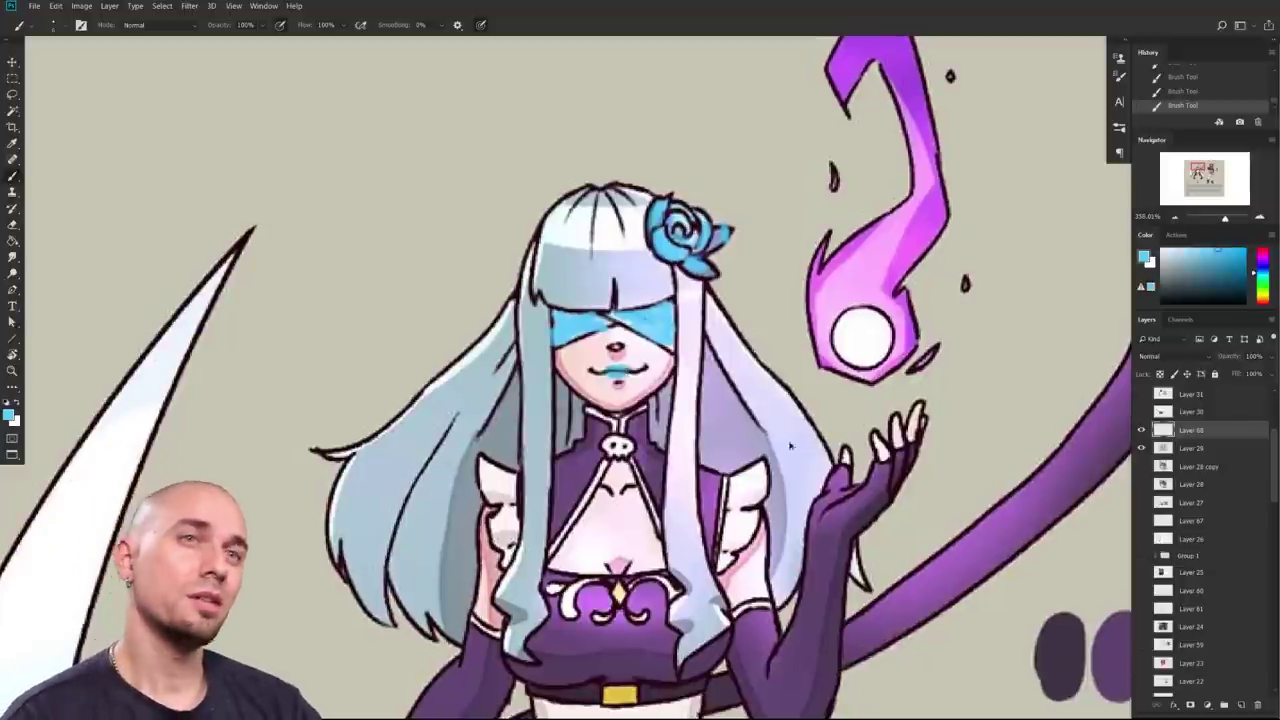
Step: Undo the light blue paint on the blindfold
key("ctrl+z")
key("ctrl+z")
key("ctrl+z")
key("ctrl+z")
left_click_drag(622, 384, 544, 402)
Step: Paint trial light blue bands on the two hair locks framing the face, then undo them
left_click(603, 338)
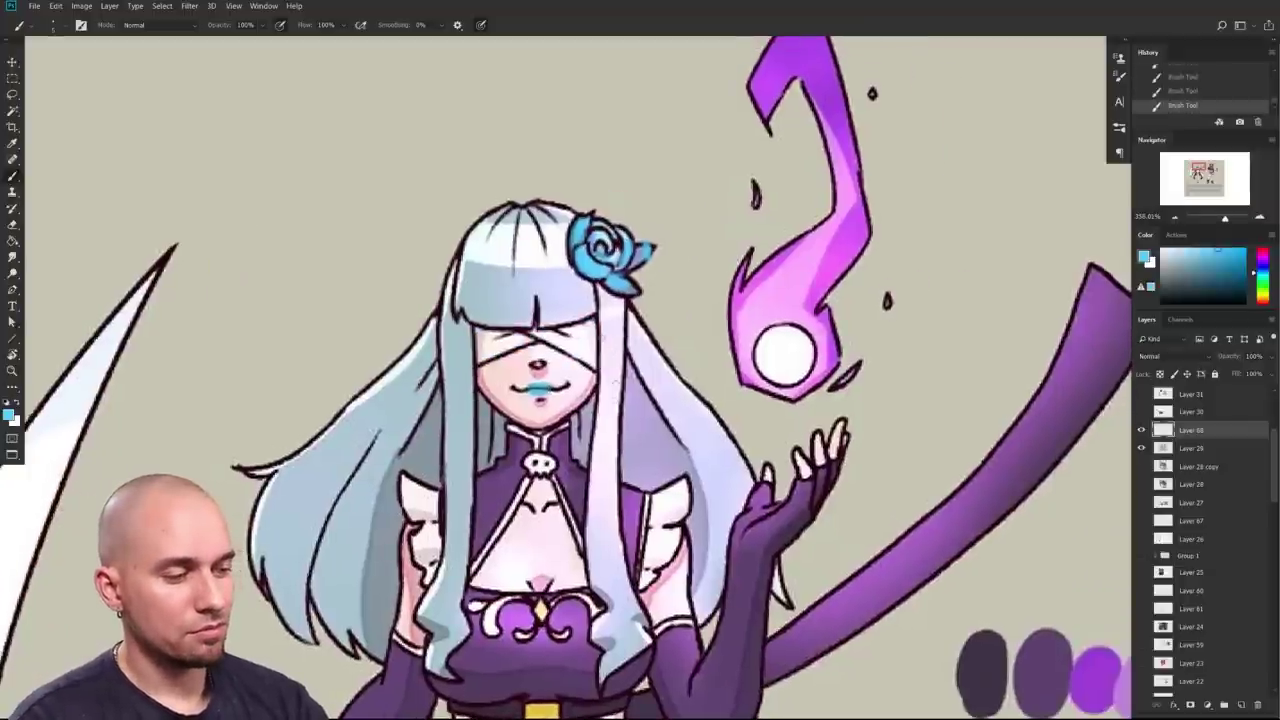
mouse_move(602, 340)
left_mouse_down()
mouse_move(612, 400)
mouse_move(622, 334)
left_mouse_up()
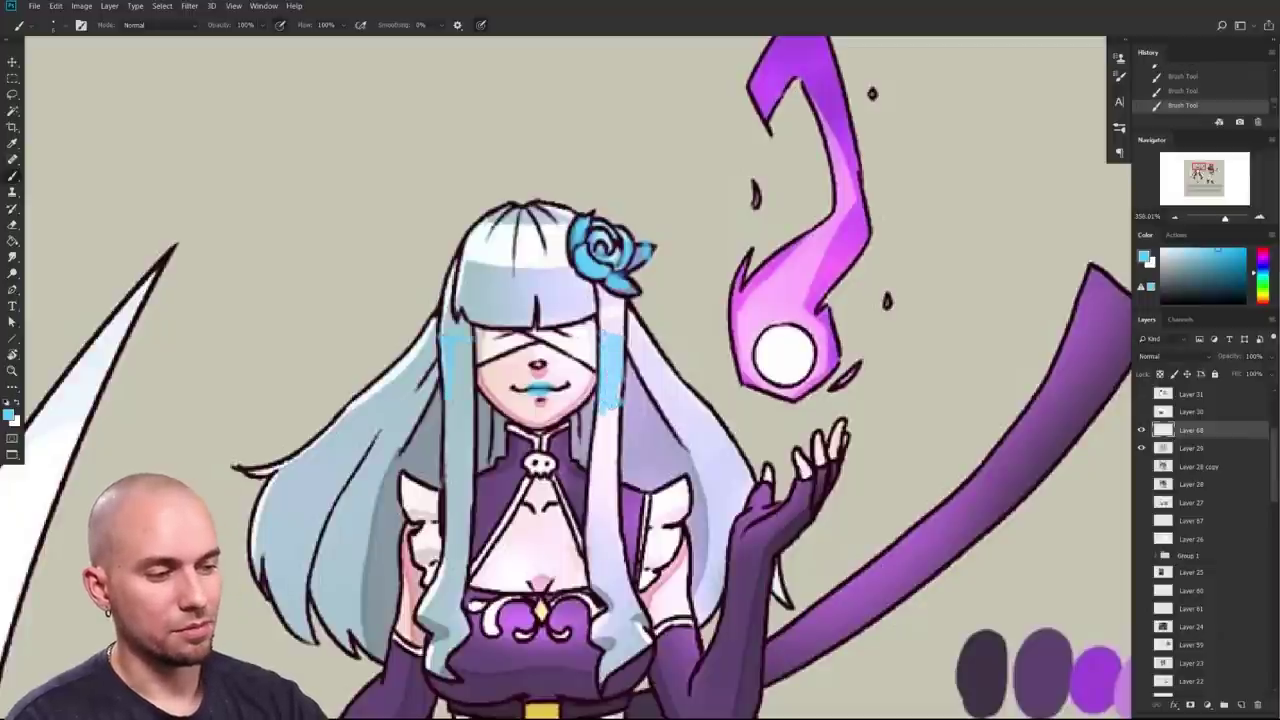
scroll(739, 455, "down", 8)
mouse_move(750, 700)
left_mouse_down()
mouse_move(687, 418)
mouse_move(686, 555)
mouse_move(713, 623)
left_mouse_up()
key("ctrl+z")
key("ctrl+z")
key("ctrl+z")
Step: Try to select the beige background with the Magic Wand while the paint-over layer is active
mouse_move(978, 629)
left_mouse_down()
mouse_move(846, 496)
mouse_move(797, 416)
left_mouse_up()
left_click_drag(827, 464, 736, 487)
scroll(821, 488, "down", 2)
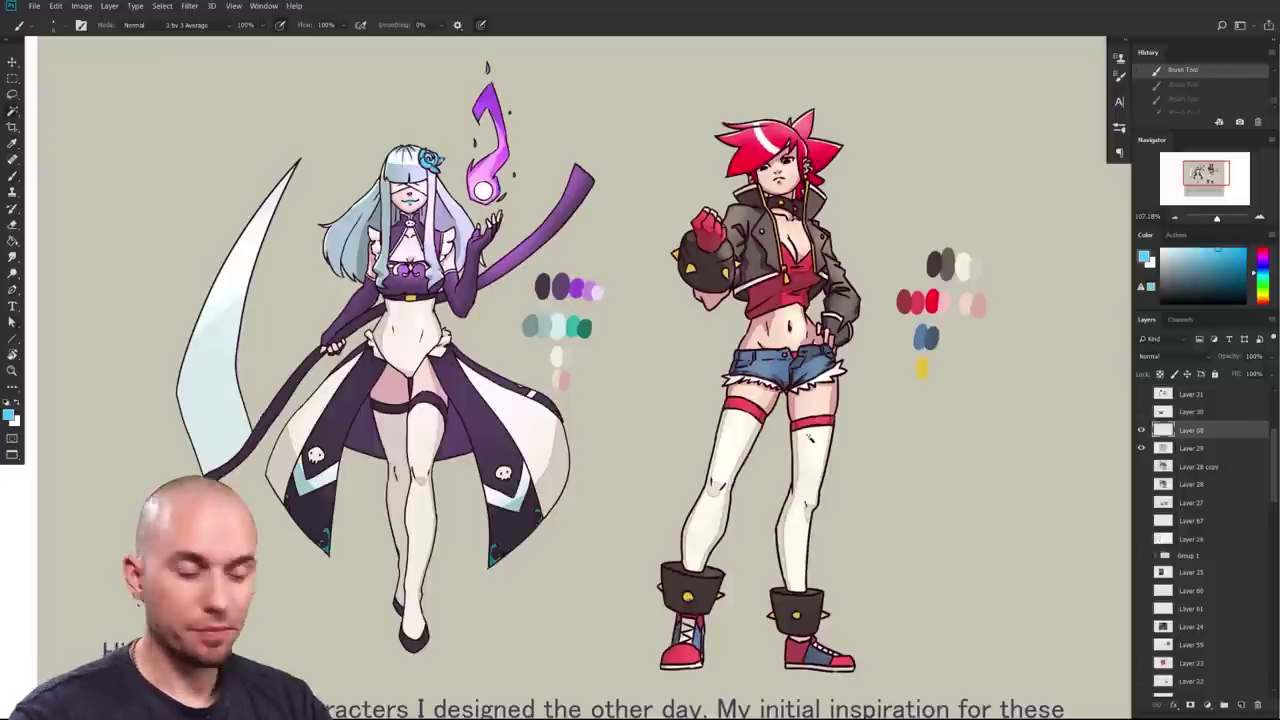
key("w")
left_click(965, 447)
left_click_drag(944, 450, 890, 446)
key("ctrl+d")
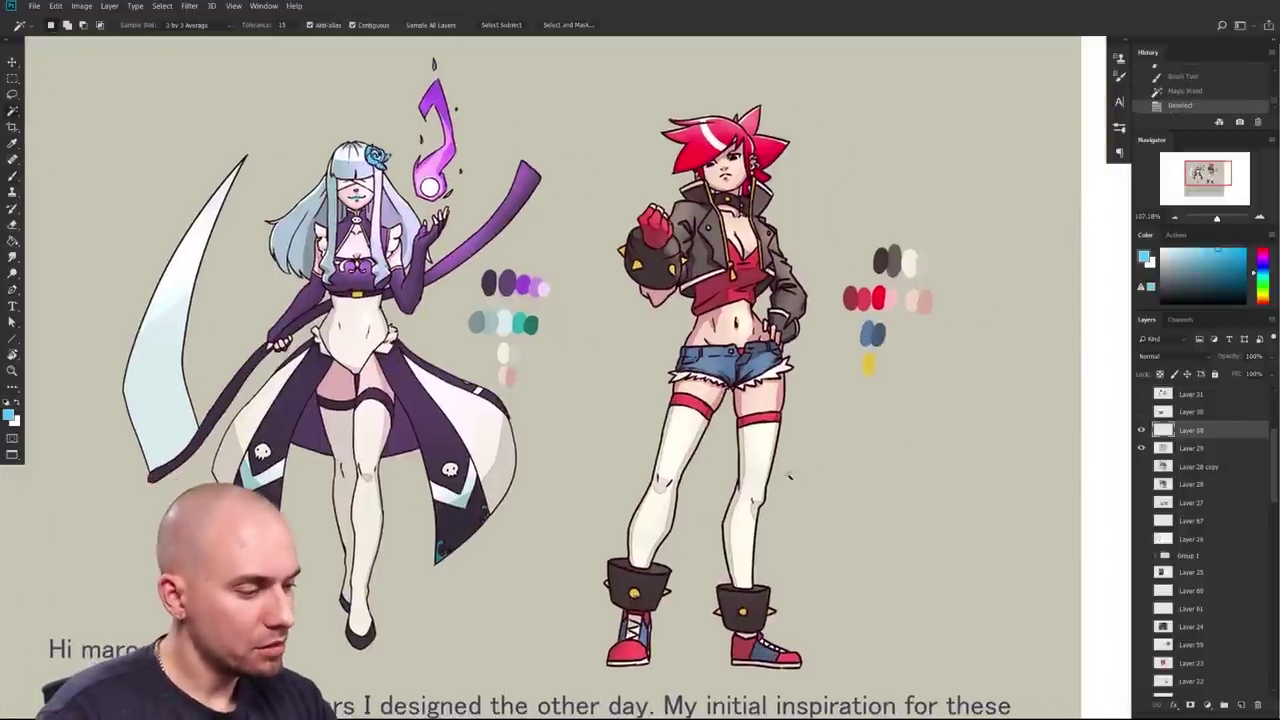
left_click(818, 464)
scroll(958, 434, "down", 2)
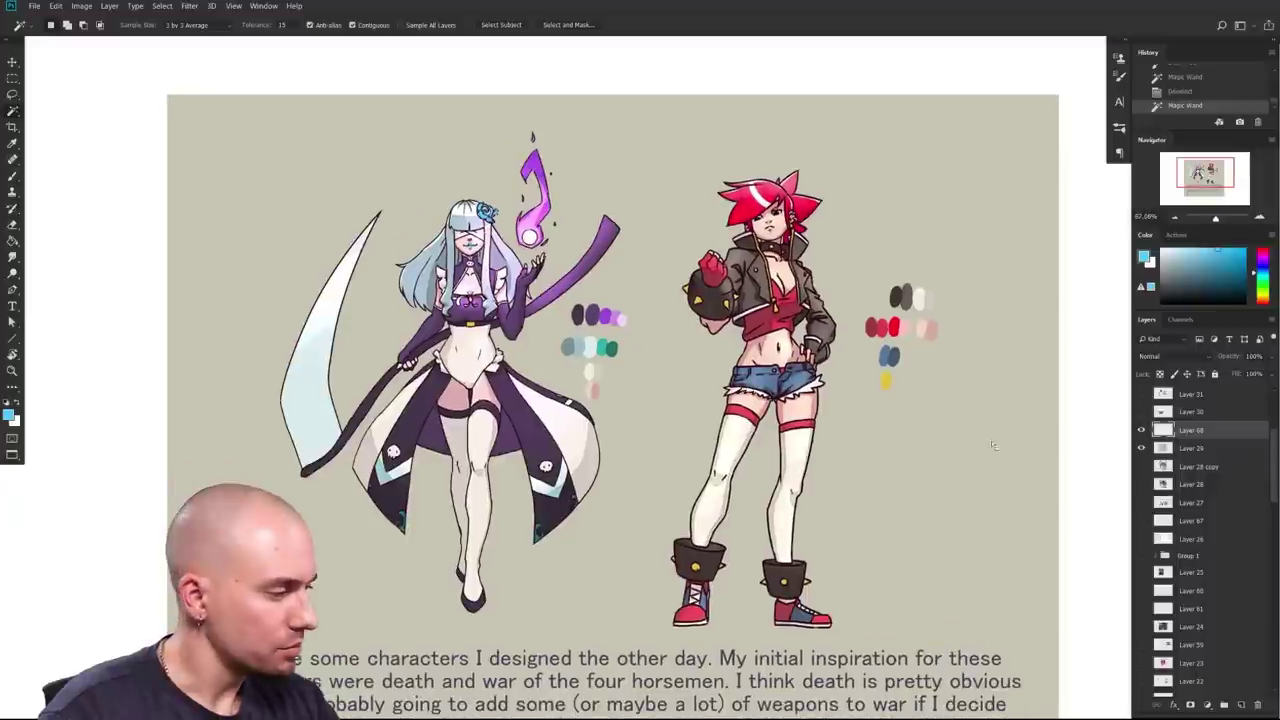
Step: On Layer 29, select the beige background with the Magic Wand and invert the selection to isolate the characters
left_click(1150, 447)
left_click(890, 457)
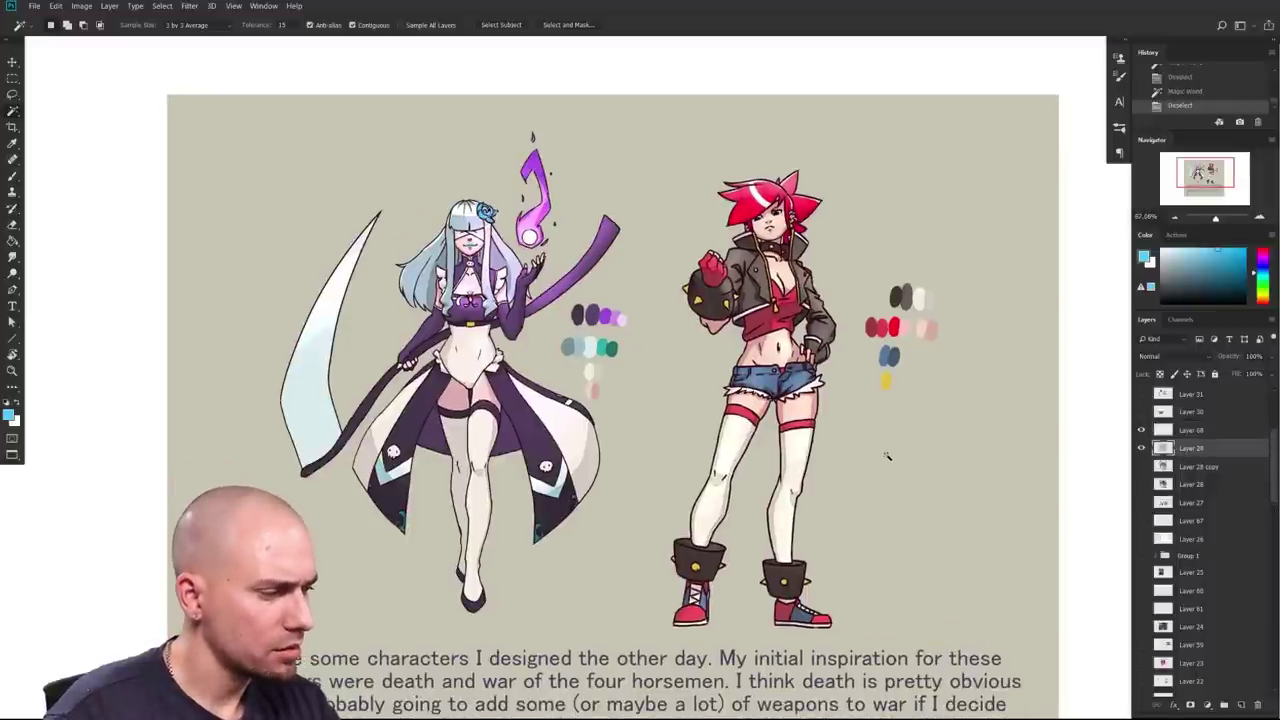
left_click(802, 338, "shift")
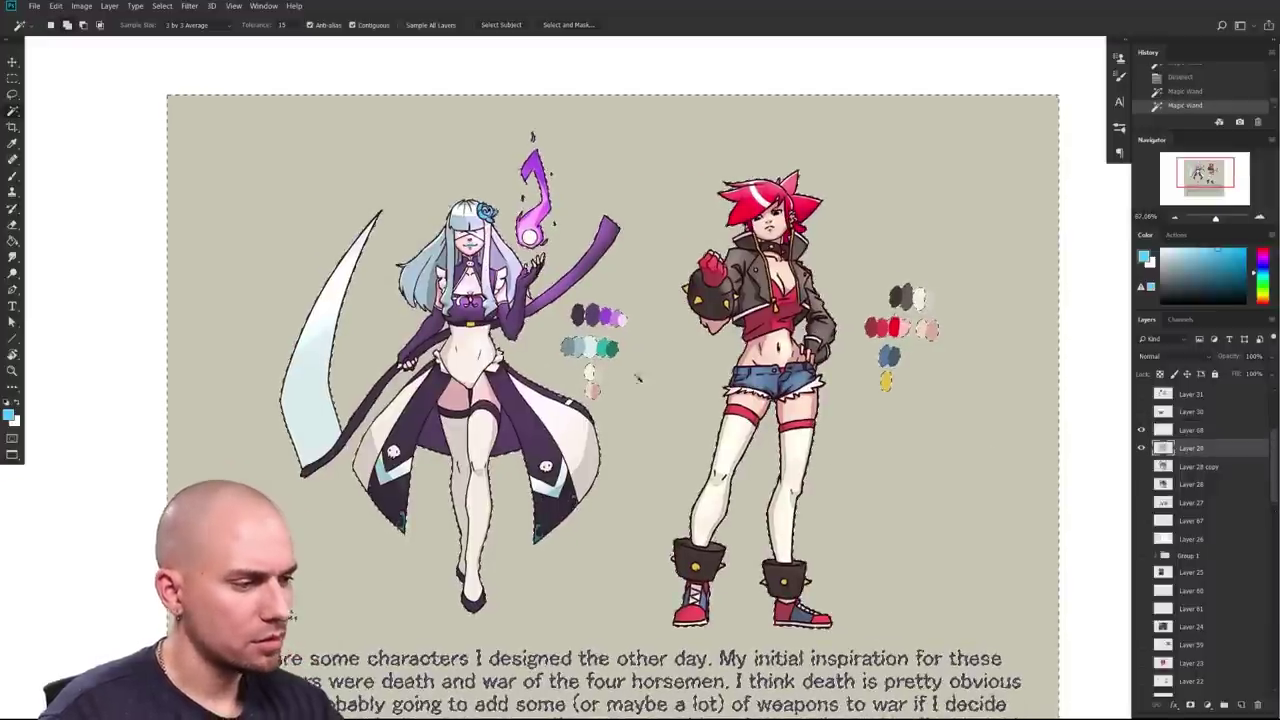
mouse_move(833, 407)
left_mouse_down()
mouse_move(785, 416)
mouse_move(757, 403)
left_mouse_up()
key("ctrl+shift+i")
Step: Create a new layer directly above Layer 29 and set its blending mode to Multiply
key("b")
left_click(1247, 707)
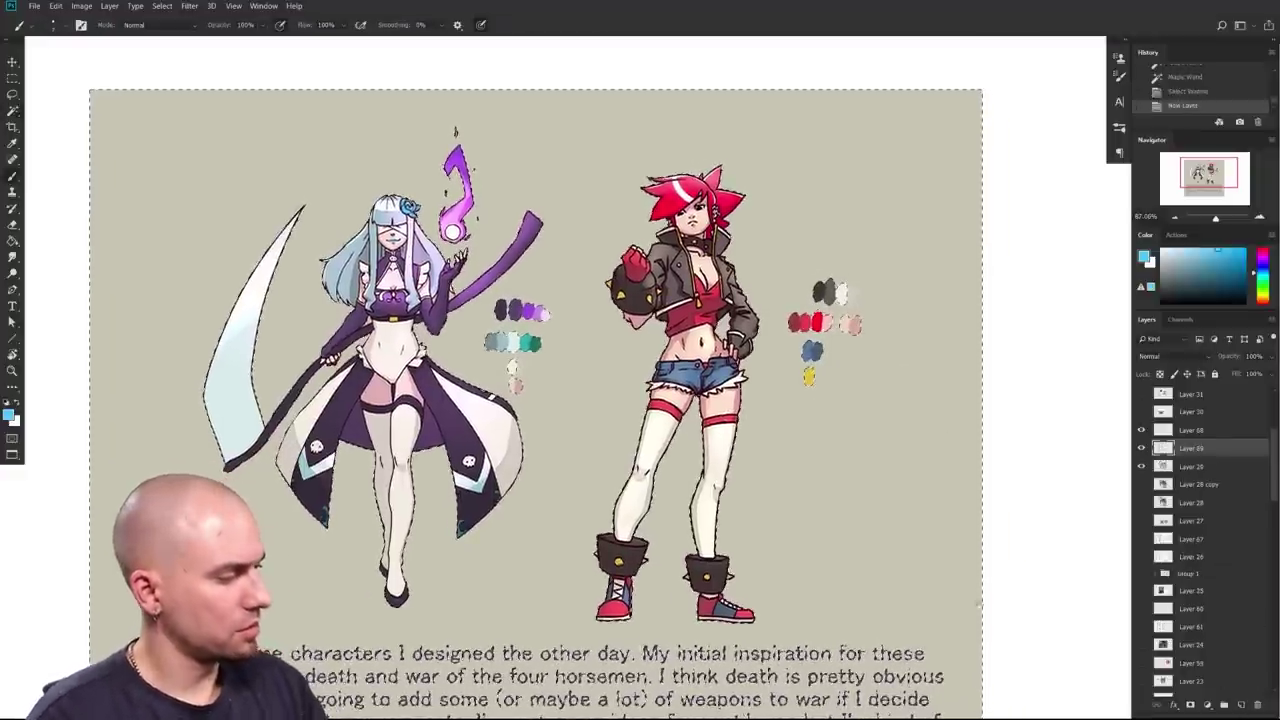
left_click(1150, 356)
left_click(1170, 413)
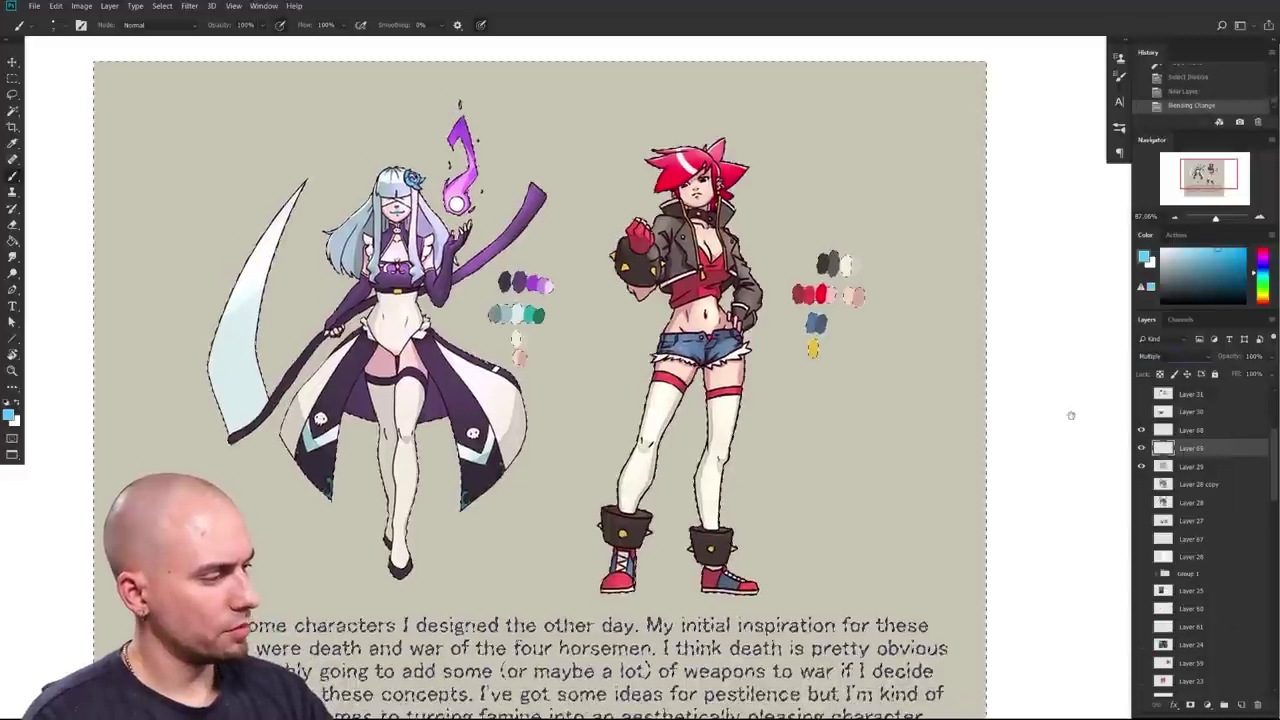
Step: Choose a soft brush and enlarge it enough to cover the characters' legs with broad shading
right_click(1068, 414)
double_click(742, 447)
key("bracketright")
key("bracketright")
key("bracketright")
key("bracketright")
key("bracketright")
key("bracketright")
key("bracketright")
key("bracketright")
key("bracketright")
key("bracketright")
key("bracketright")
key("bracketright")
key("bracketright")
key("bracketright")
key("bracketright")
key("bracketright")
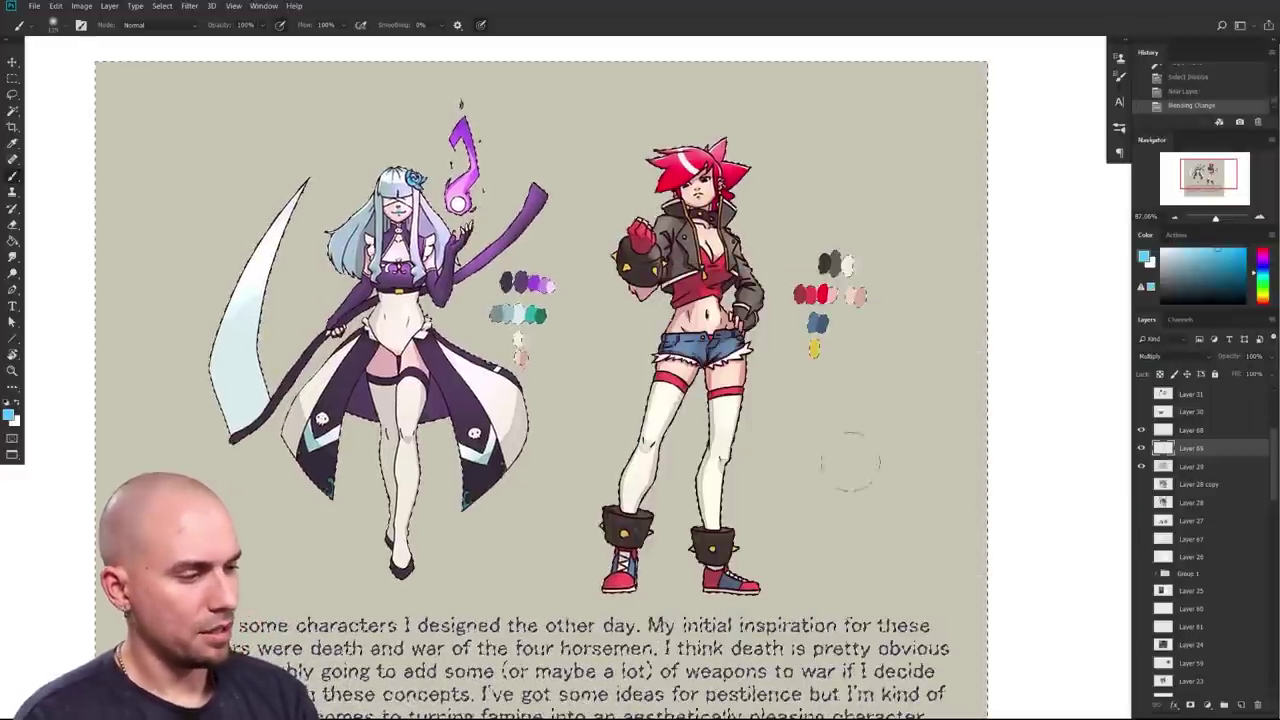
Step: Try a light blue and a pale pink tint over the red-haired character's lower legs, undoing each stroke
left_click_drag(675, 568, 1108, 538)
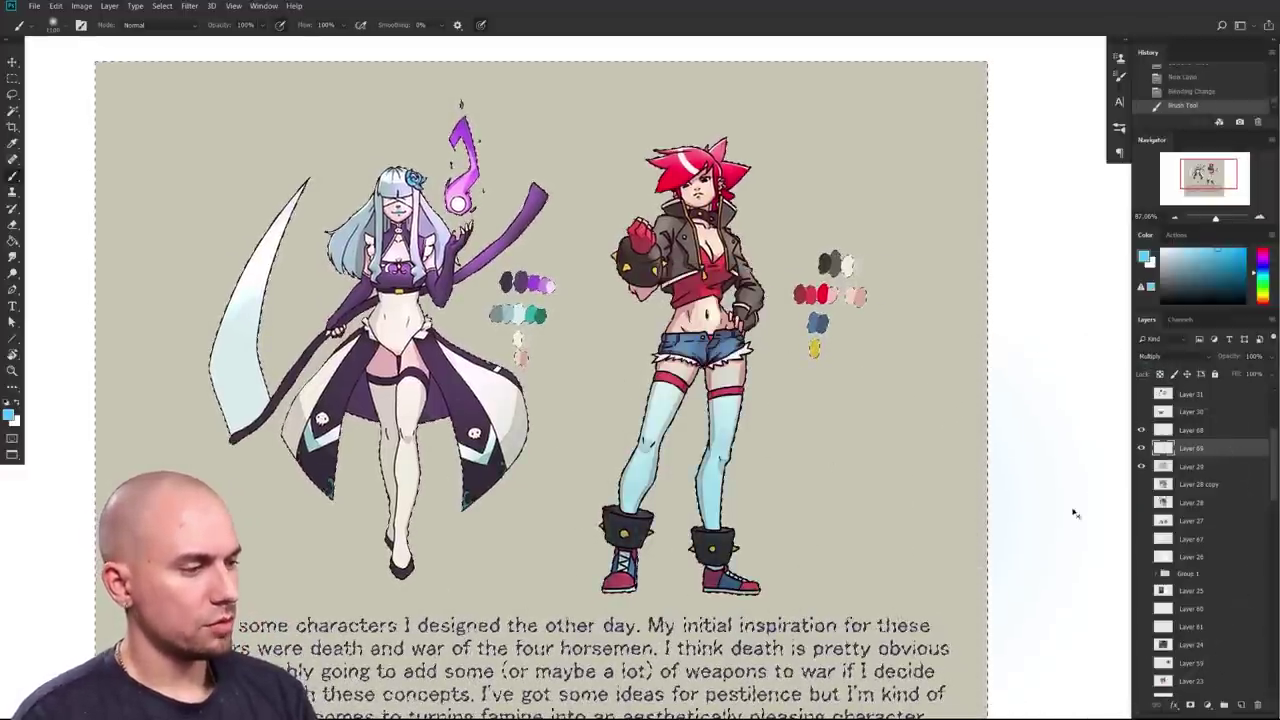
key("ctrl+z")
left_click(1195, 246)
left_click_drag(1262, 294, 1266, 305)
left_click(1261, 255)
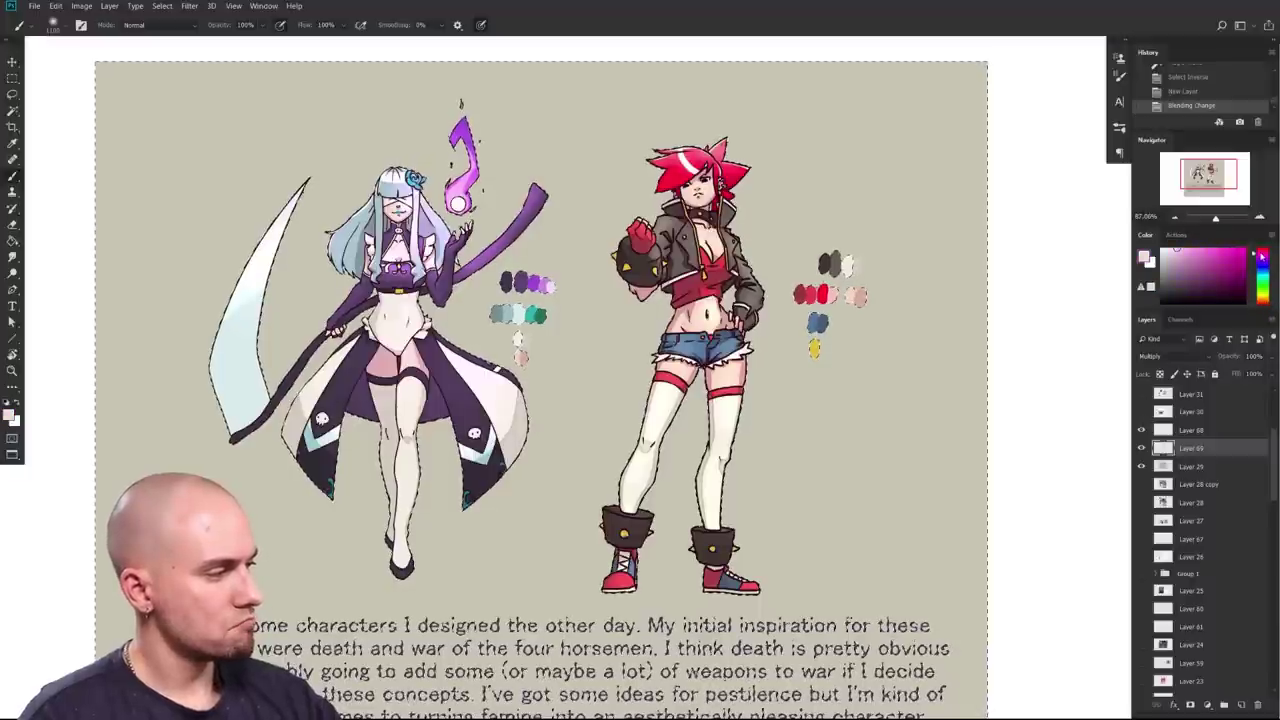
mouse_move(625, 540)
left_mouse_down()
mouse_move(1010, 500)
mouse_move(990, 499)
left_mouse_up()
key("ctrl+z")
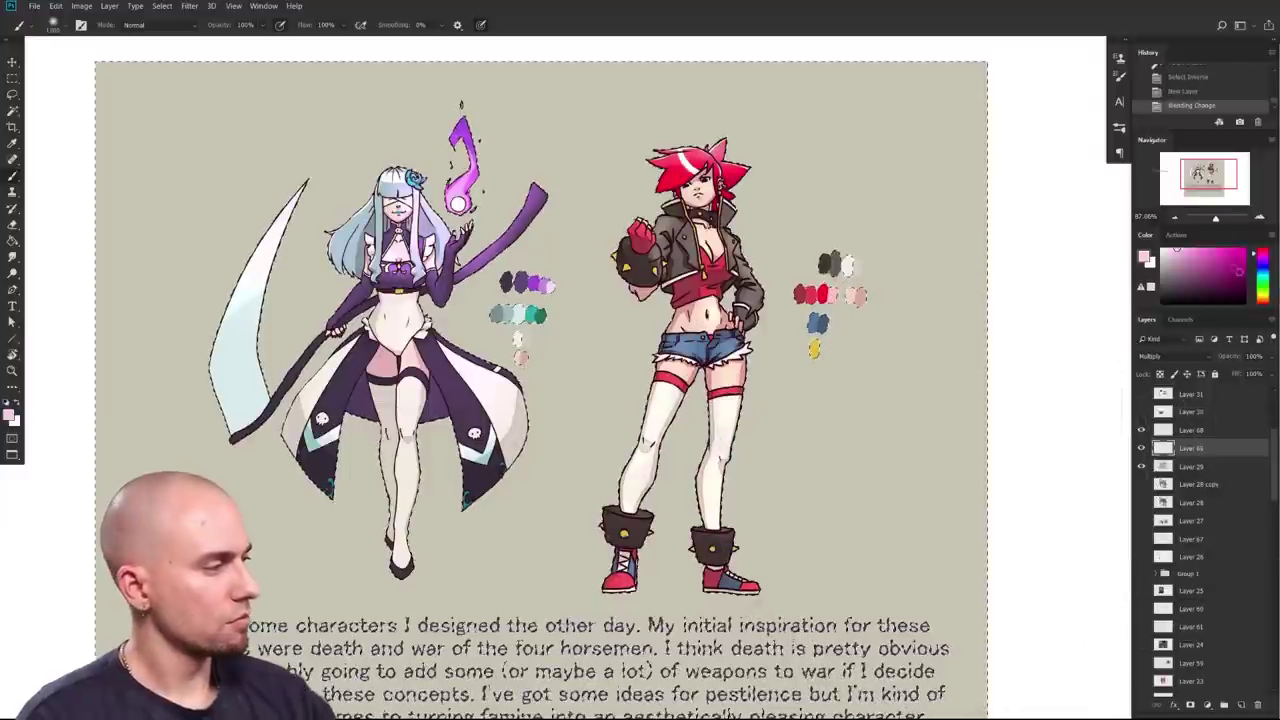
Step: Shift the hue to pale blue-violet and shade the lower legs of both characters with large soft strokes
left_click(1262, 268)
left_click_drag(690, 480, 1010, 517)
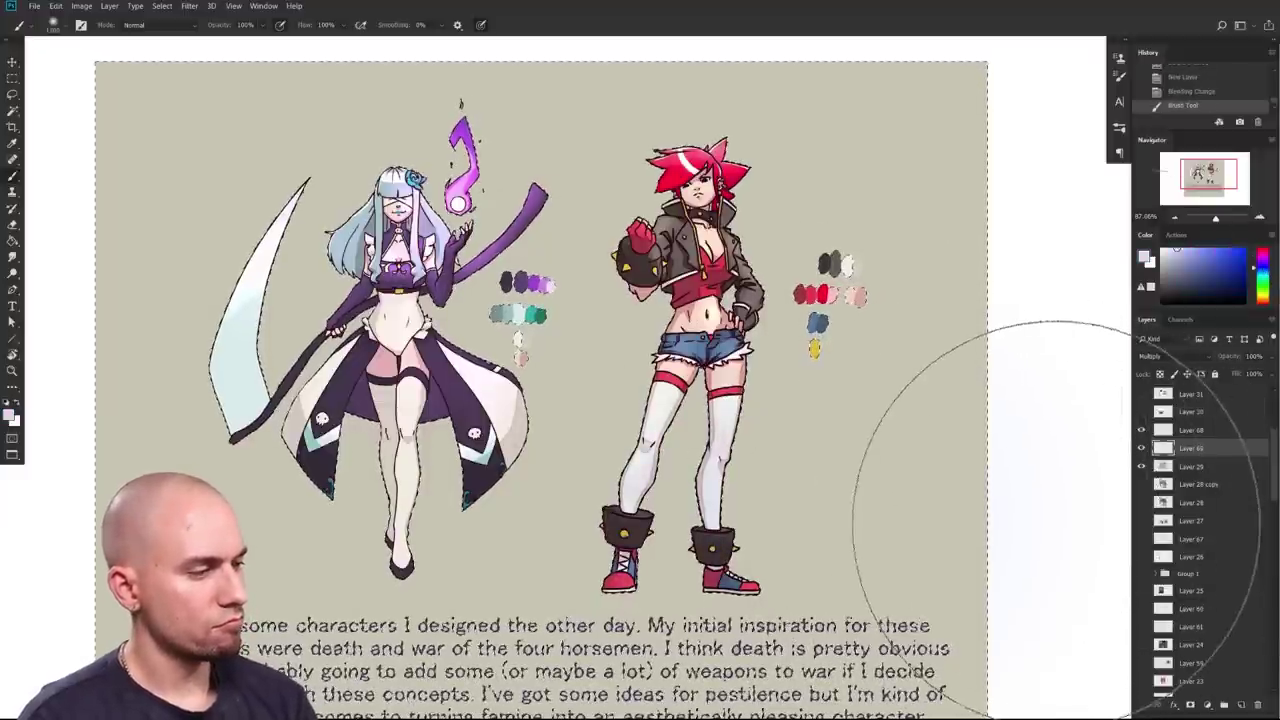
key("ctrl+z")
mouse_move(760, 537)
left_mouse_down()
mouse_move(1053, 607)
mouse_move(1068, 588)
left_mouse_up()
key("bracketleft")
key("bracketleft")
mouse_move(420, 440)
left_mouse_down()
mouse_move(545, 428)
mouse_move(670, 440)
left_mouse_up()
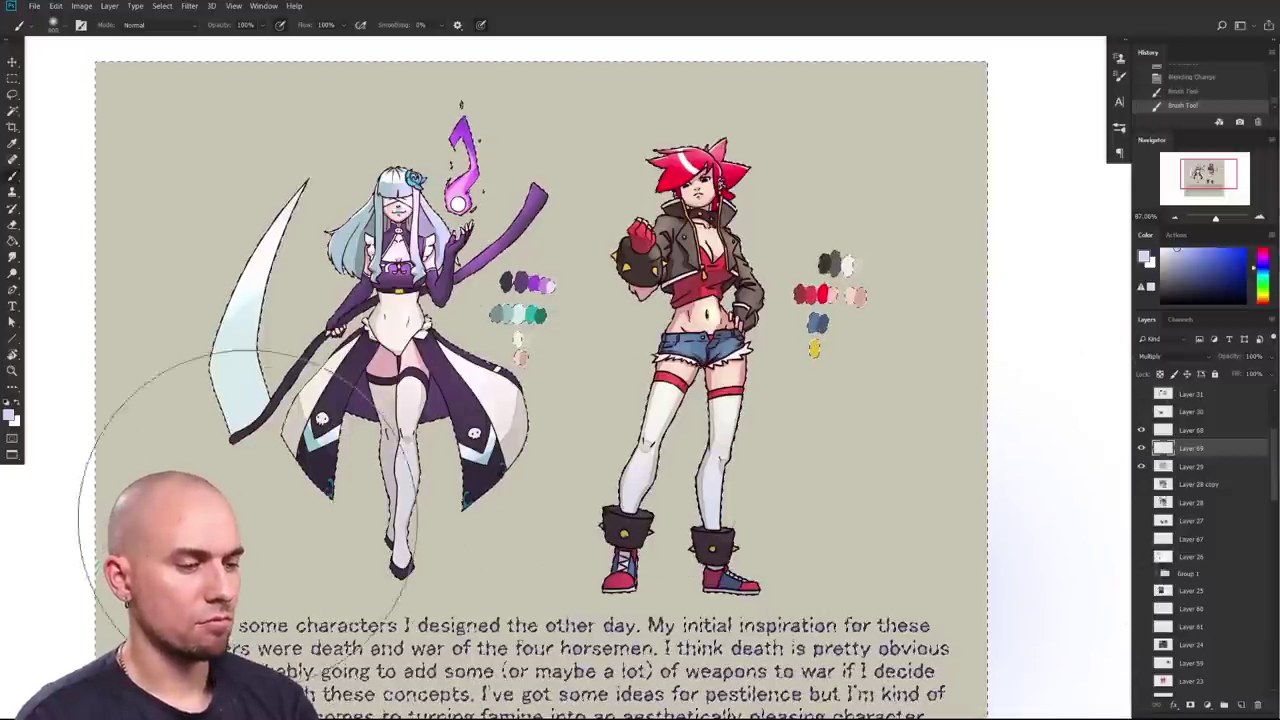
Step: Deepen the shading towards both characters' feet with a darker muted blue-violet and a larger brush, then deselect
left_click(1189, 260)
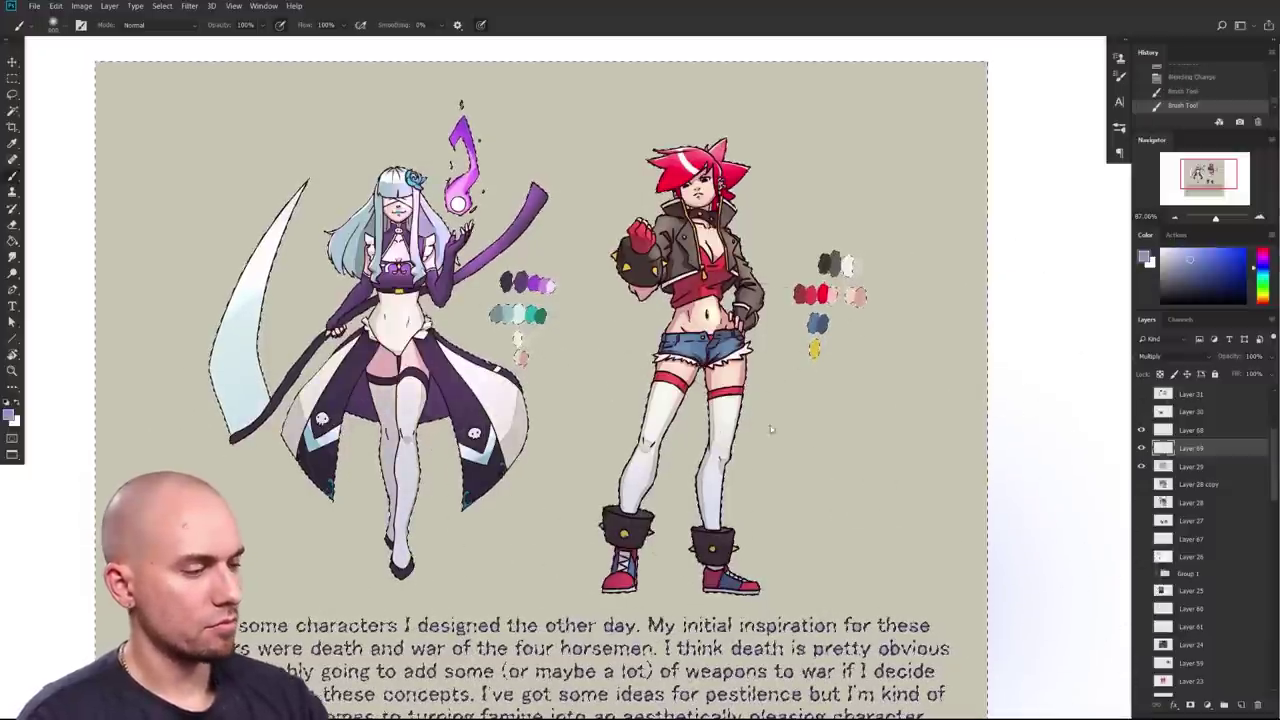
left_click_drag(1058, 598, 1068, 594)
key("bracketright")
key("bracketright")
key("bracketright")
left_click_drag(954, 407, 1020, 411)
key("ctrl+d")
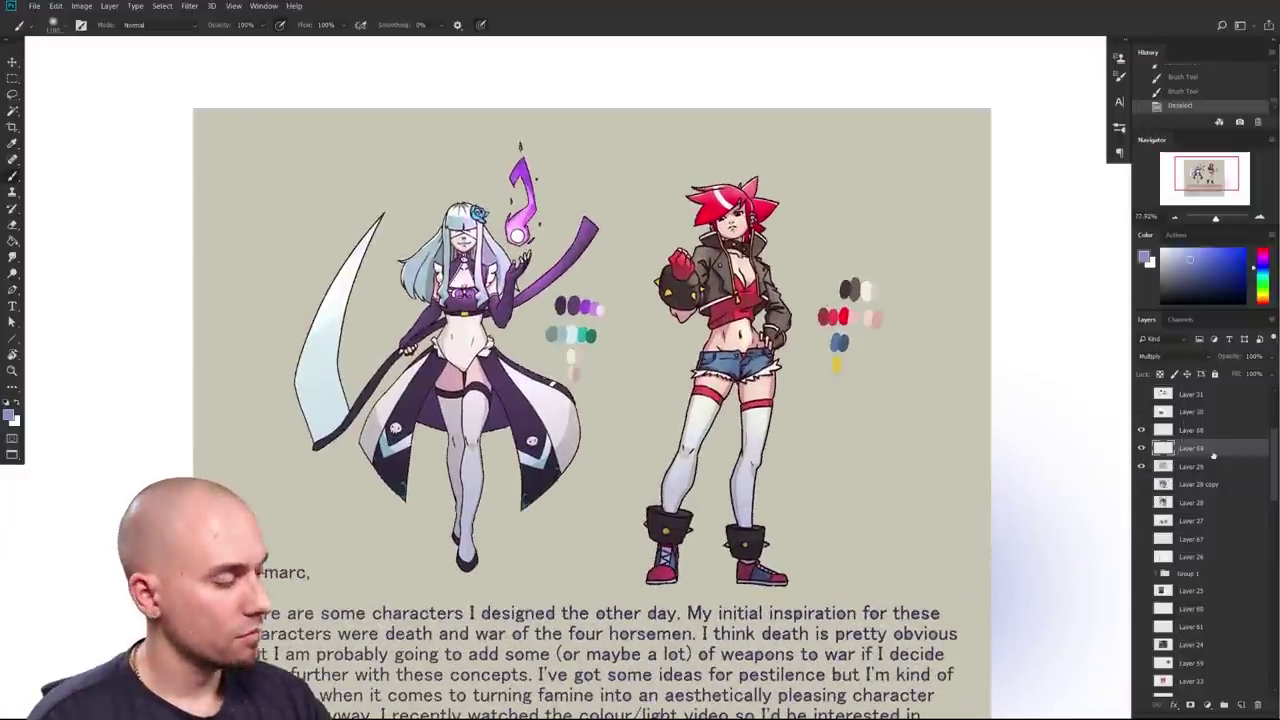
Step: Toggle the visibility of the Multiply shading layer to compare both characters' legs with and without the gradient
left_click(1142, 449)
left_click(1142, 449)
left_click(1142, 449)
left_click(1142, 449)
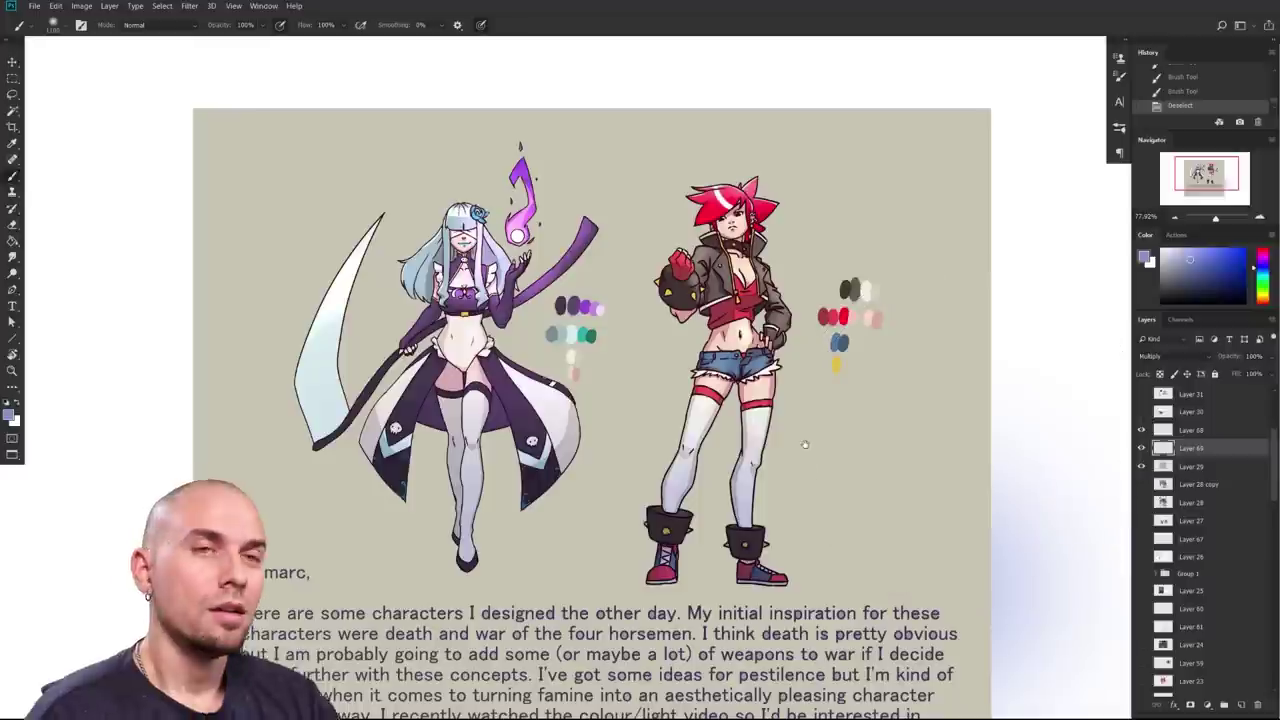
Step: Examine the leg gradients and overall colours of both characters, along with the artist's message below them
left_click_drag(741, 534, 755, 482)
left_click_drag(709, 548, 787, 518)
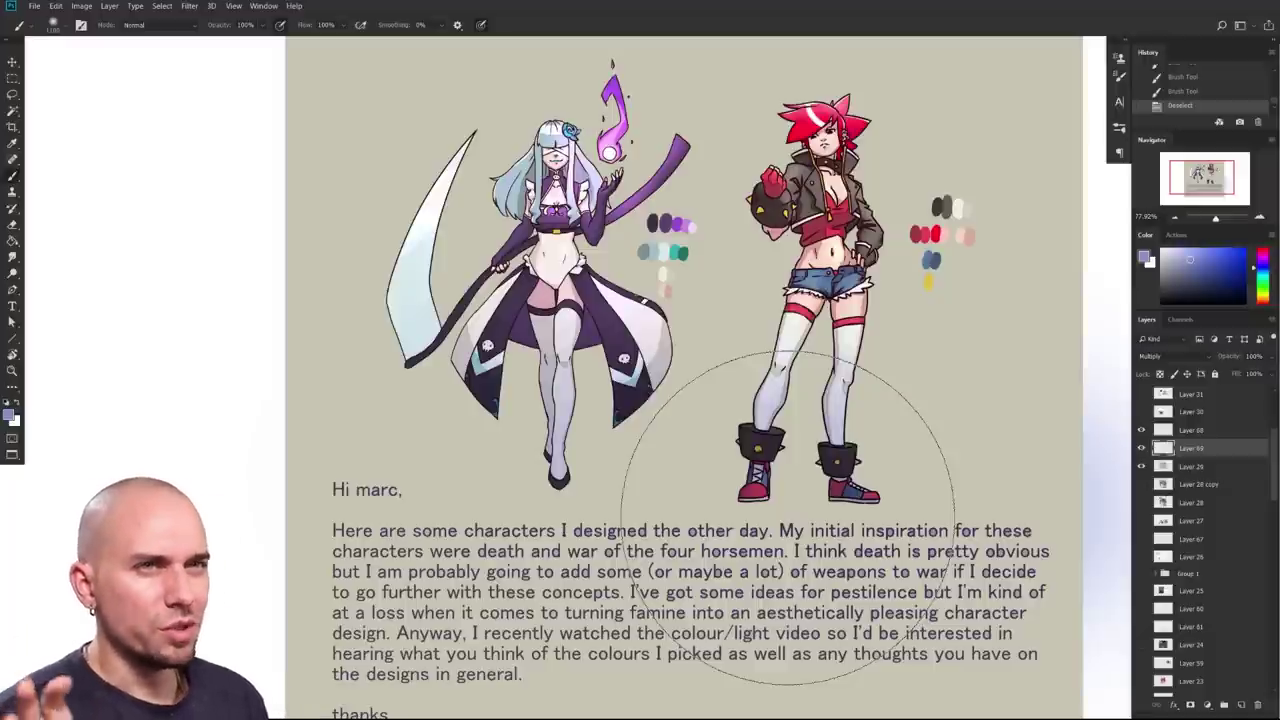
left_click_drag(788, 518, 780, 623)
mouse_move(752, 536)
left_mouse_down()
mouse_move(814, 518)
mouse_move(785, 569)
left_mouse_up()
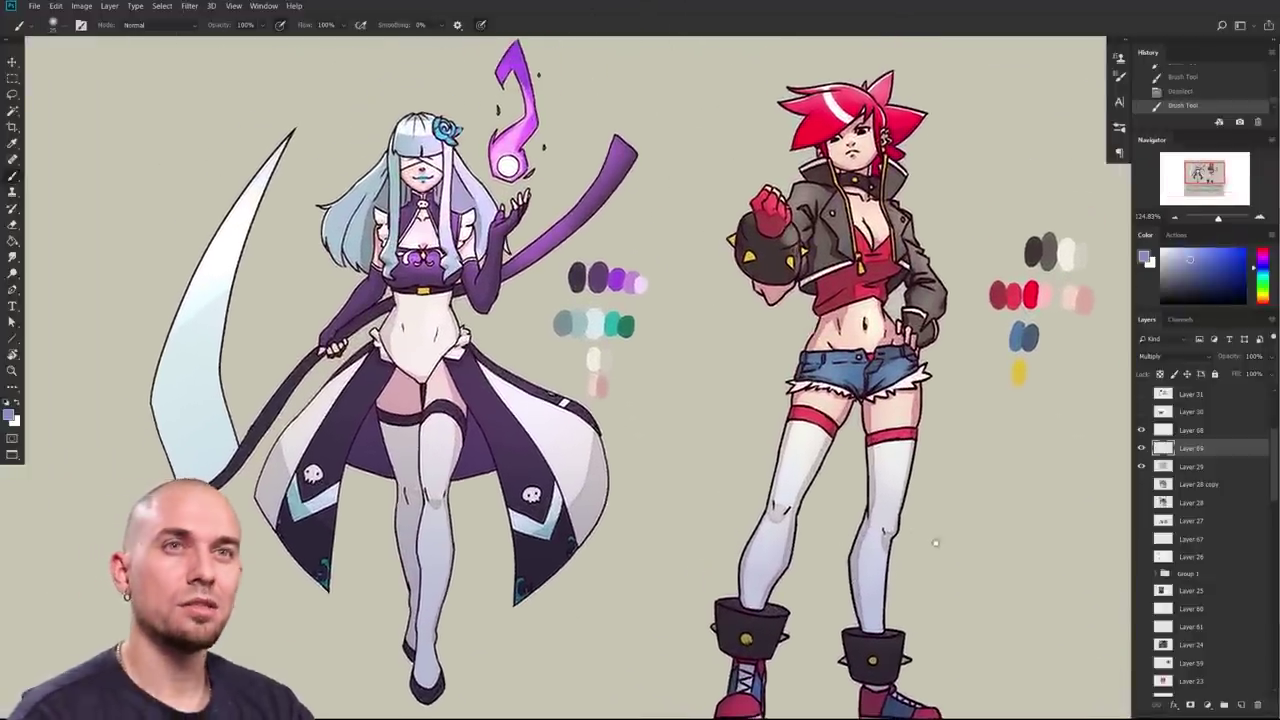
left_click_drag(936, 543, 900, 519)
scroll(900, 519, "down", 2)
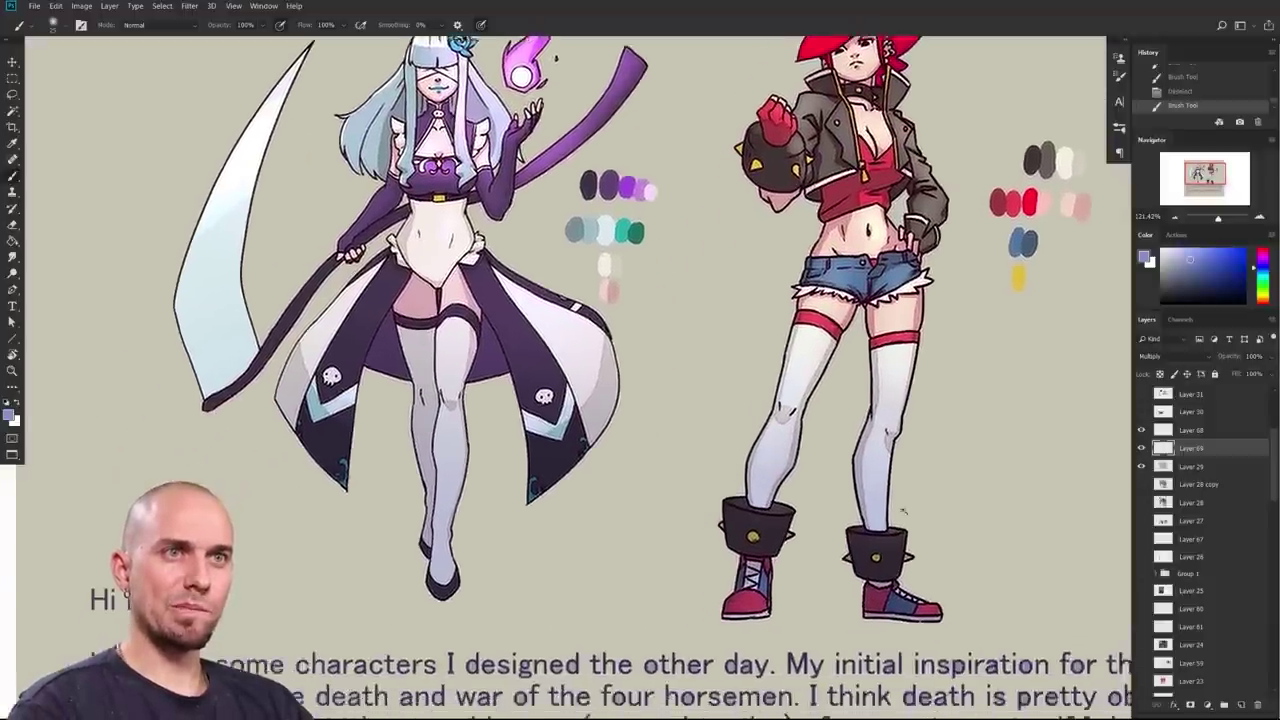
scroll(905, 516, "down", 8)
left_click_drag(911, 513, 910, 512)
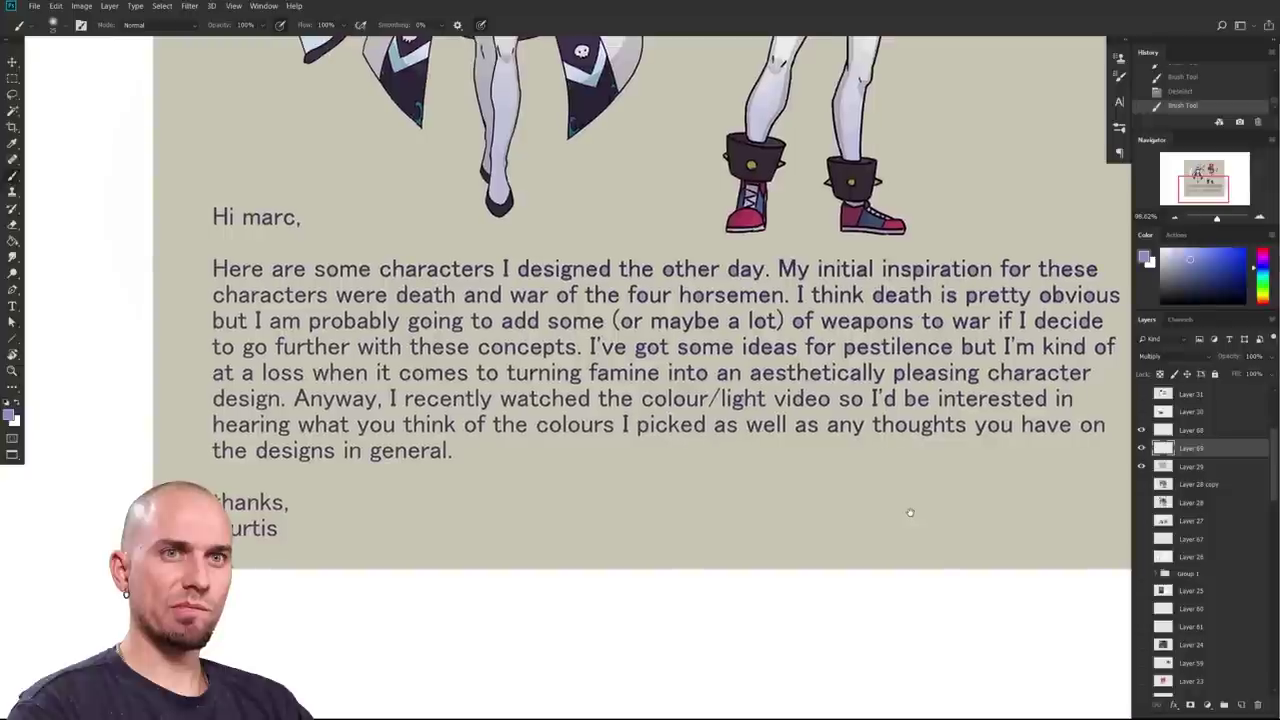
scroll(910, 512, "up", 6)
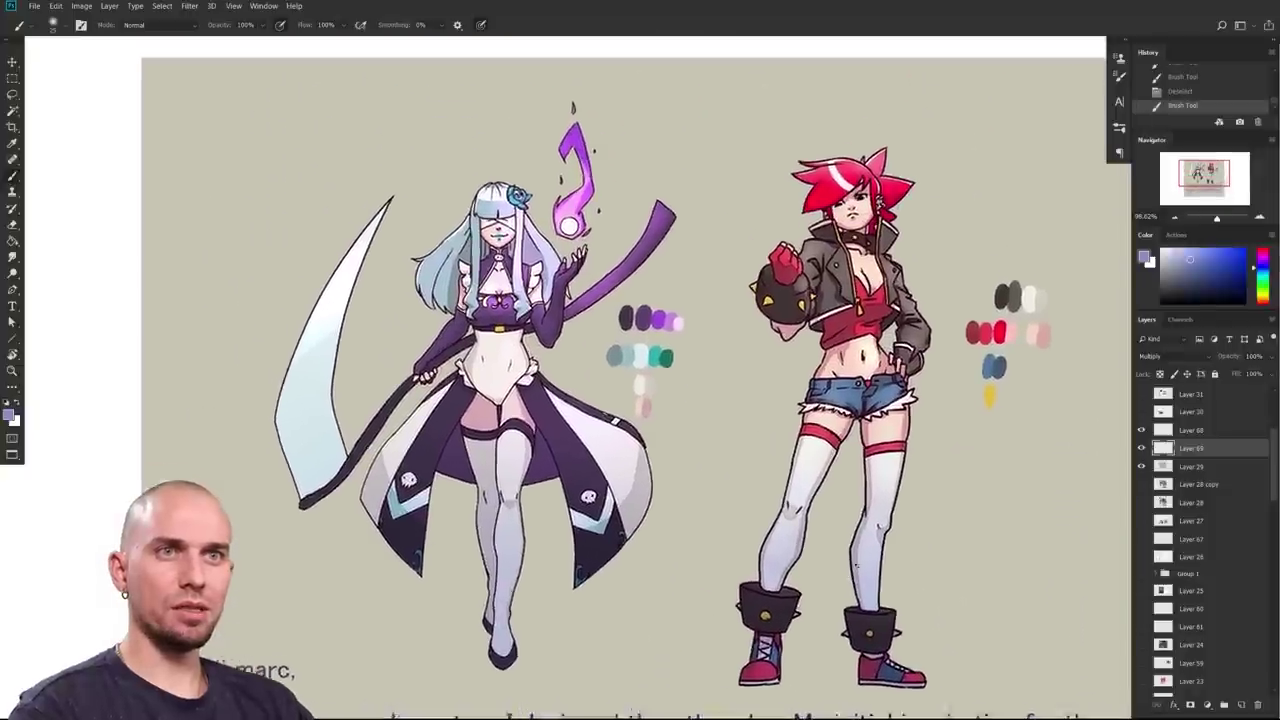
scroll(983, 508, "up", 2)
scroll(980, 508, "down", 3)
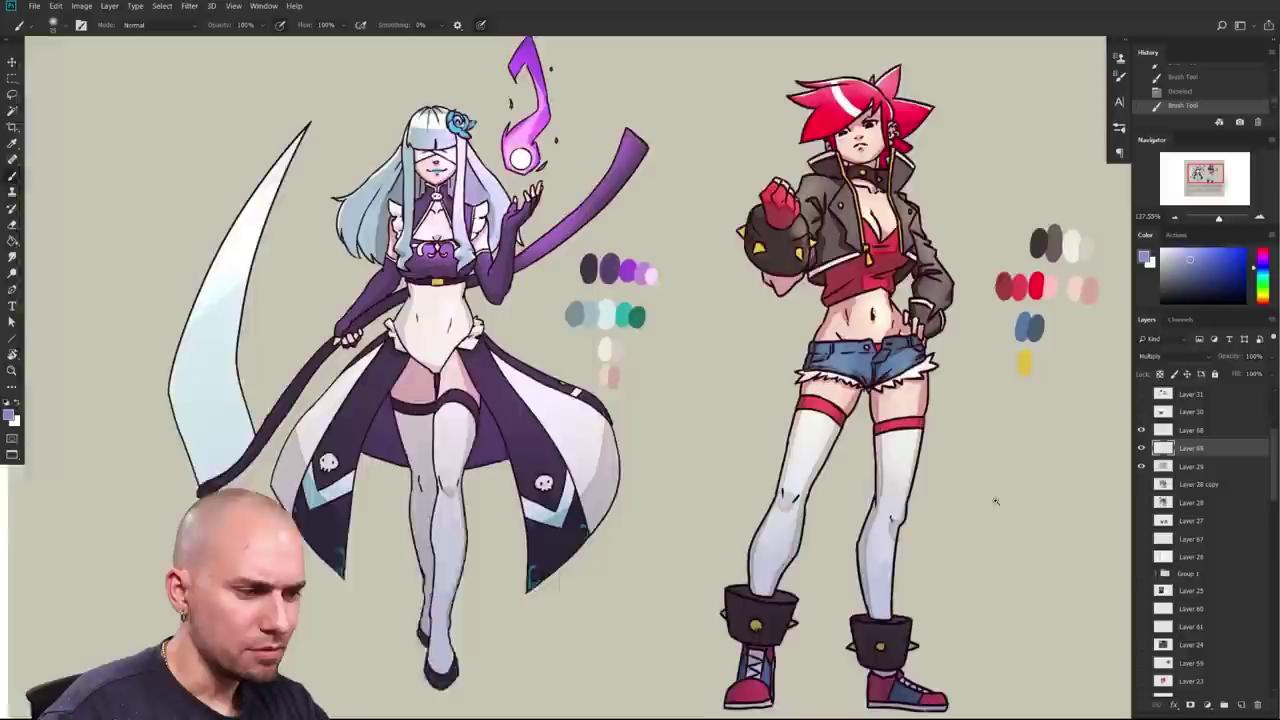
left_click_drag(967, 507, 913, 514)
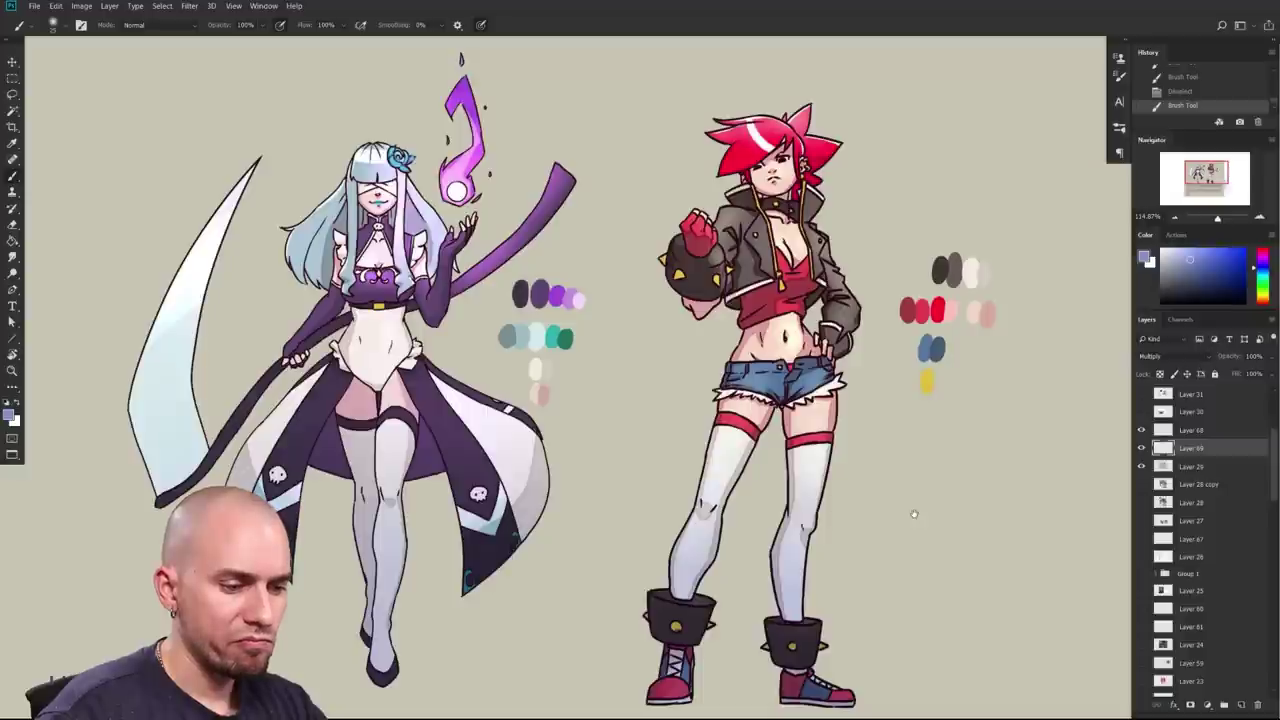
left_click_drag(914, 514, 917, 507)
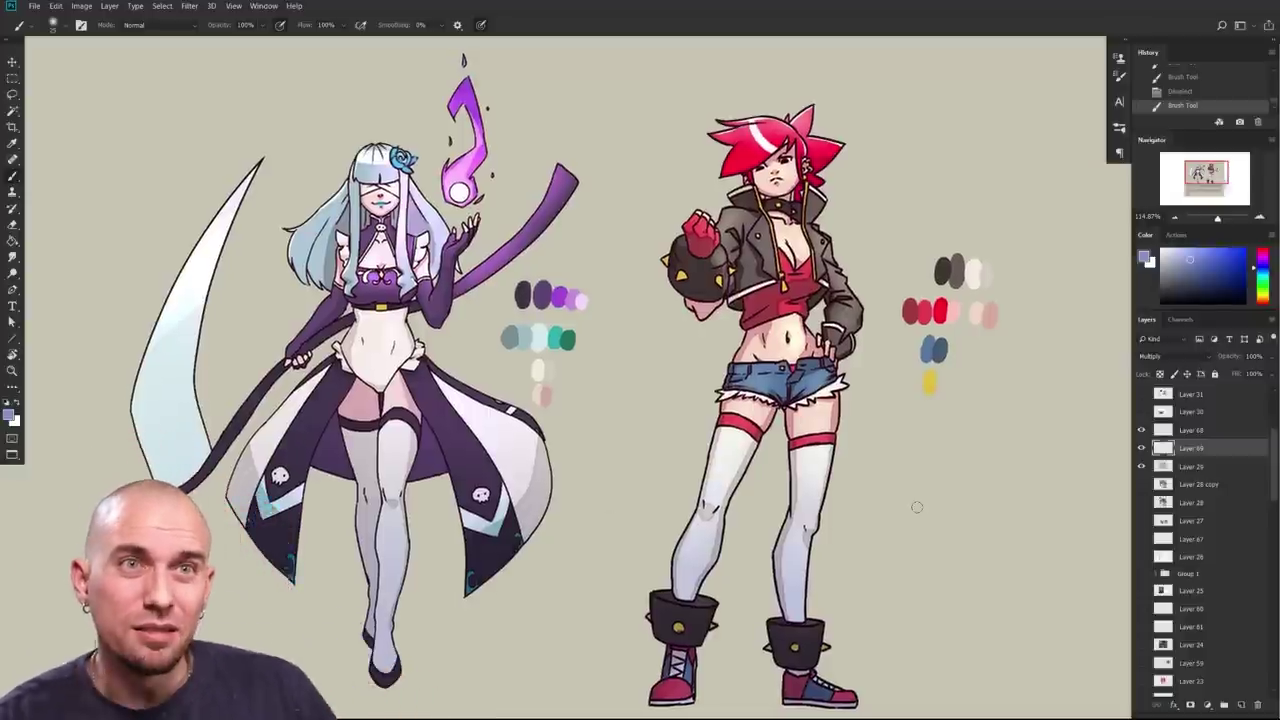
left_click_drag(532, 518, 640, 550)
scroll(632, 550, "up", 3)
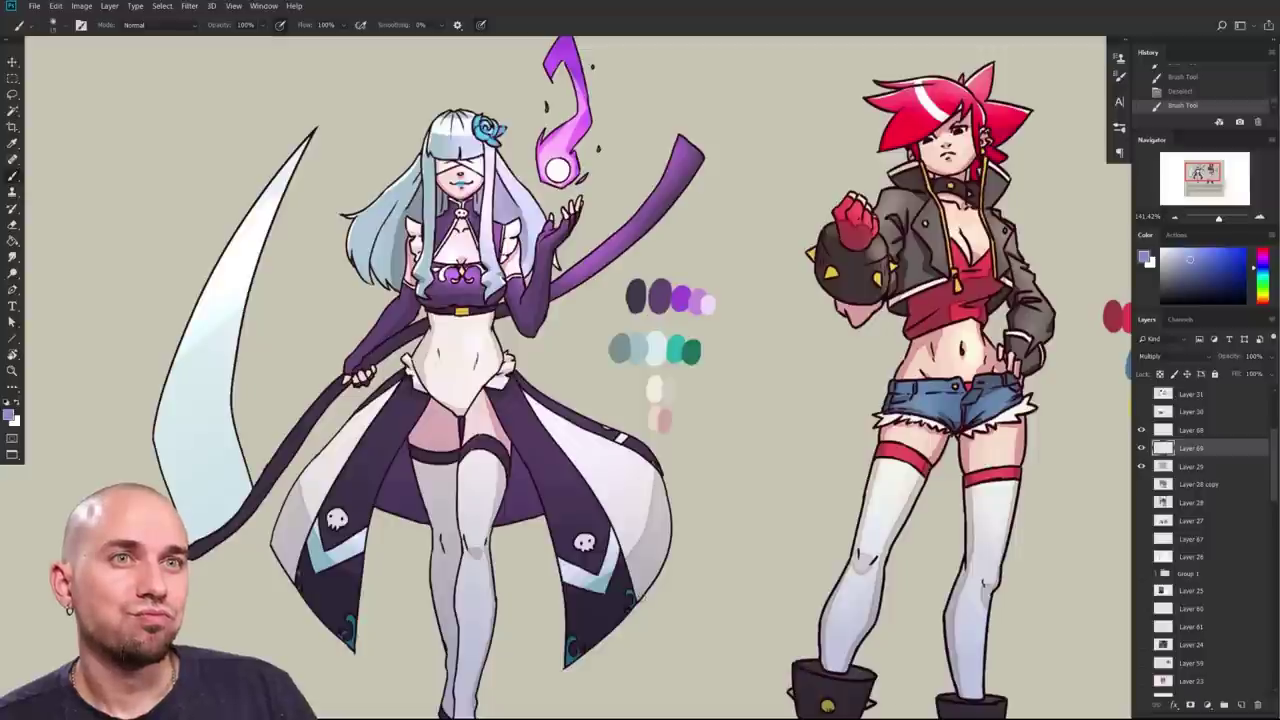
left_click_drag(520, 300, 528, 263)
left_click_drag(642, 551, 441, 524)
left_click_drag(788, 484, 682, 561)
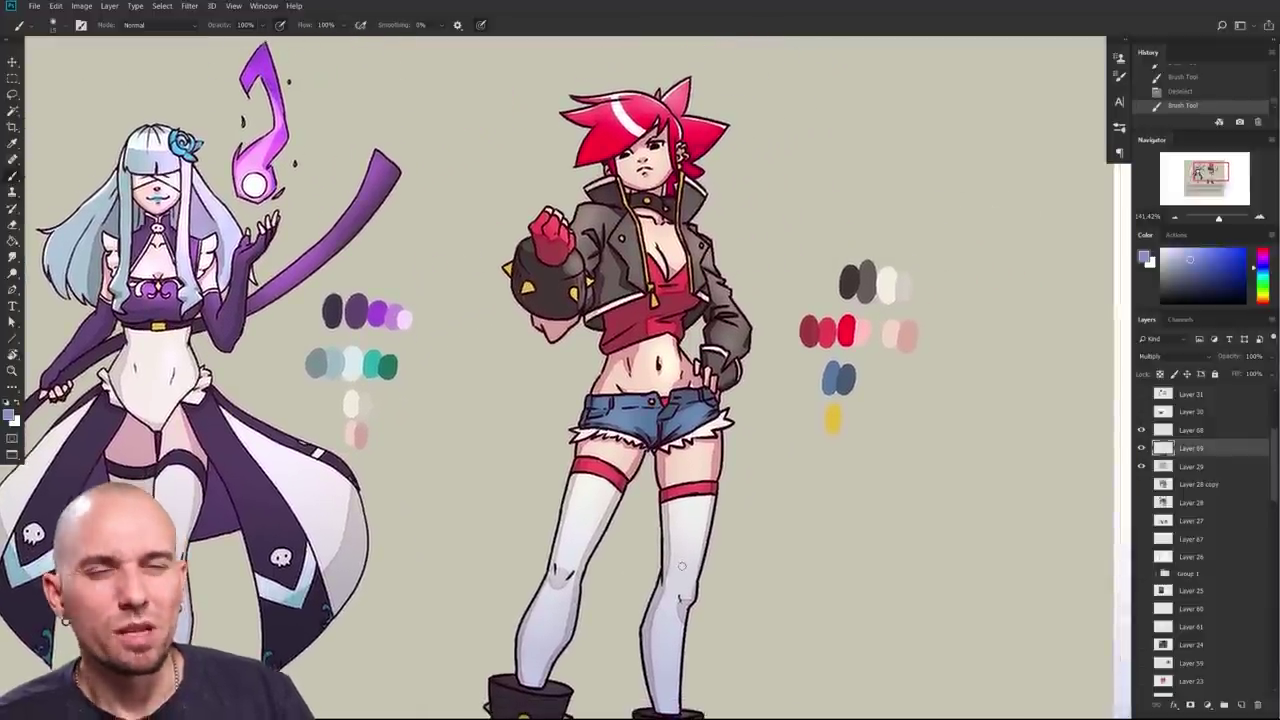
mouse_move(781, 591)
left_mouse_down()
mouse_move(782, 494)
mouse_move(791, 517)
left_mouse_up()
scroll(784, 517, "down", 1)
scroll(788, 508, "up", 1)
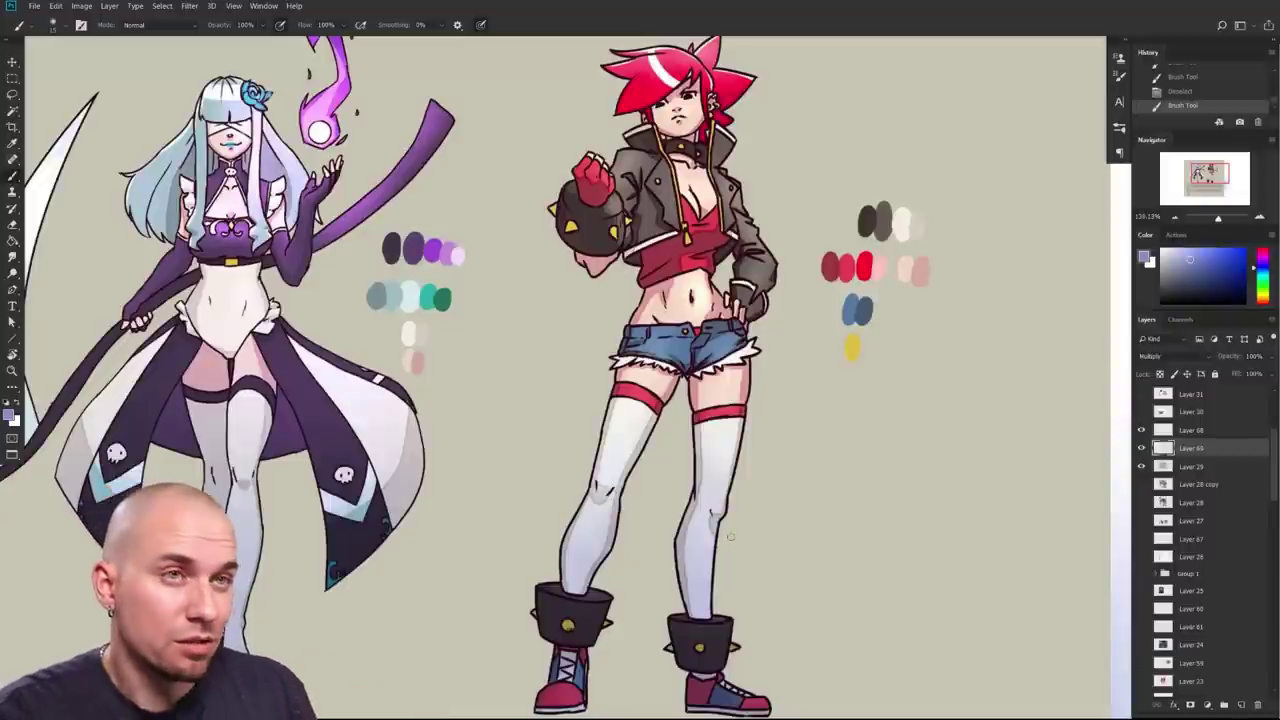
mouse_move(825, 457)
left_mouse_down()
mouse_move(884, 493)
mouse_move(952, 506)
mouse_move(993, 552)
mouse_move(1003, 538)
left_mouse_up()
left_click_drag(766, 491, 784, 482)
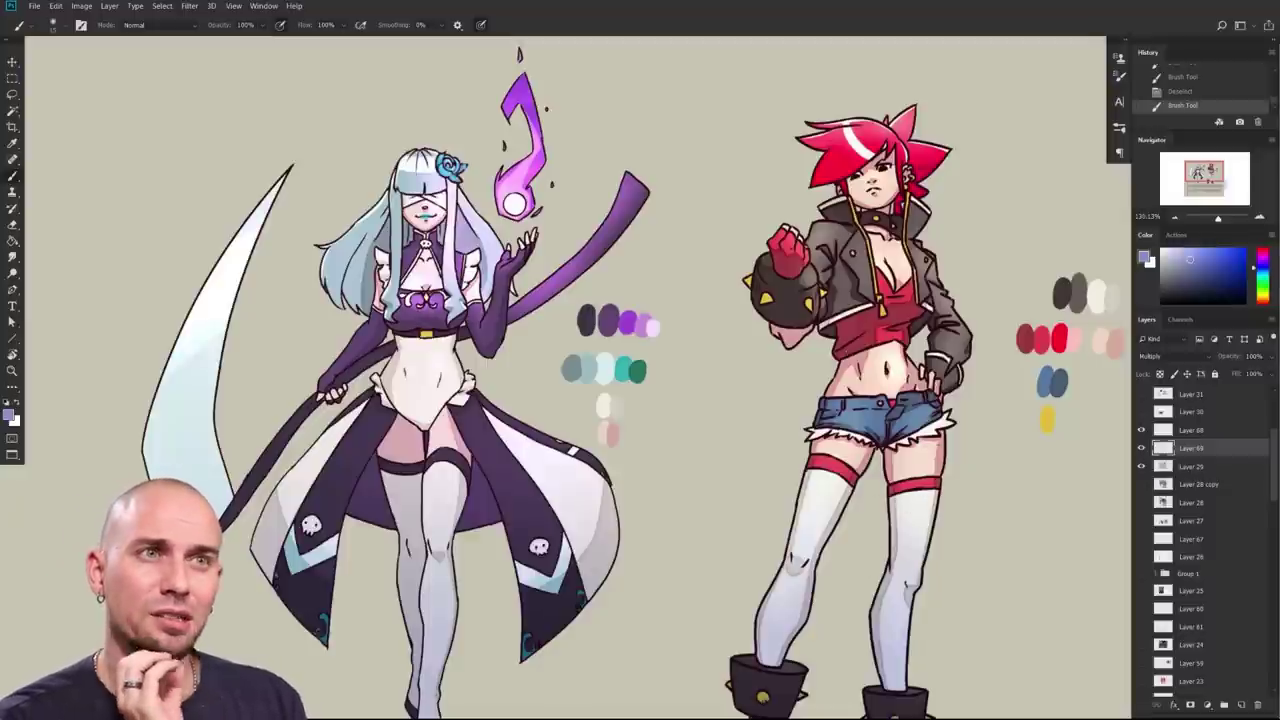
left_click_drag(642, 433, 713, 398)
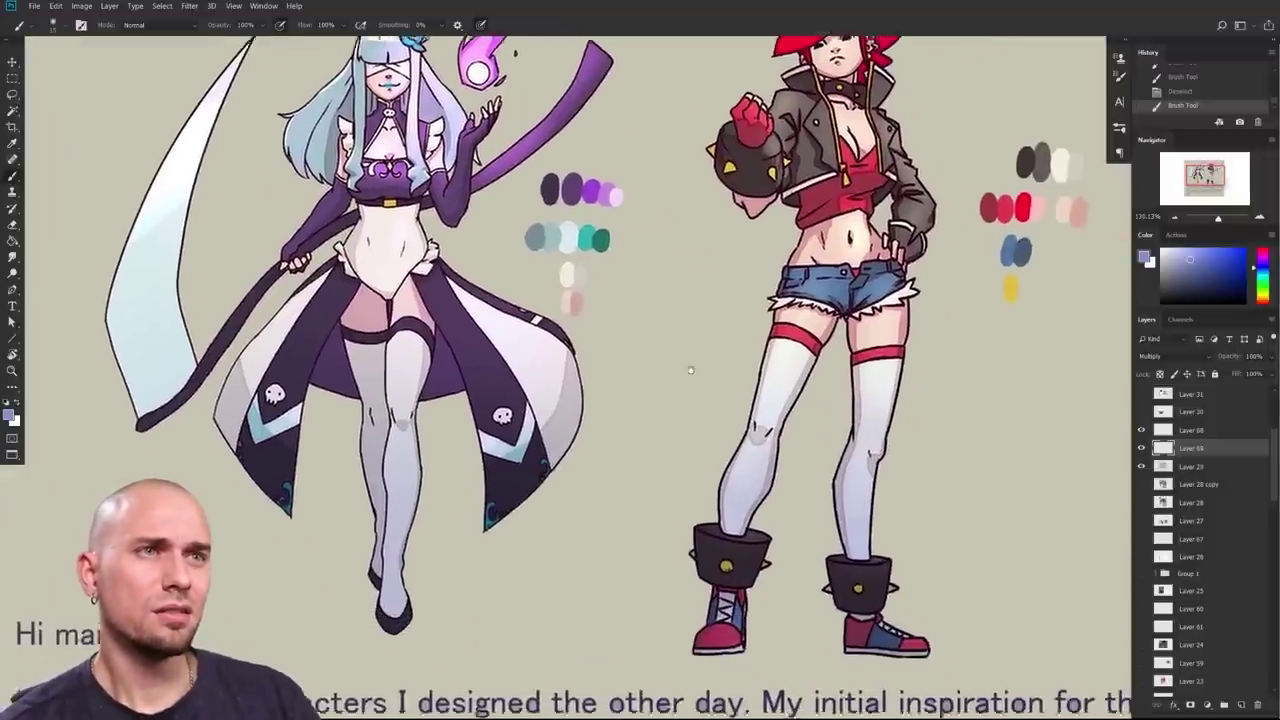
scroll(684, 502, "up", 3)
left_click_drag(684, 502, 480, 330)
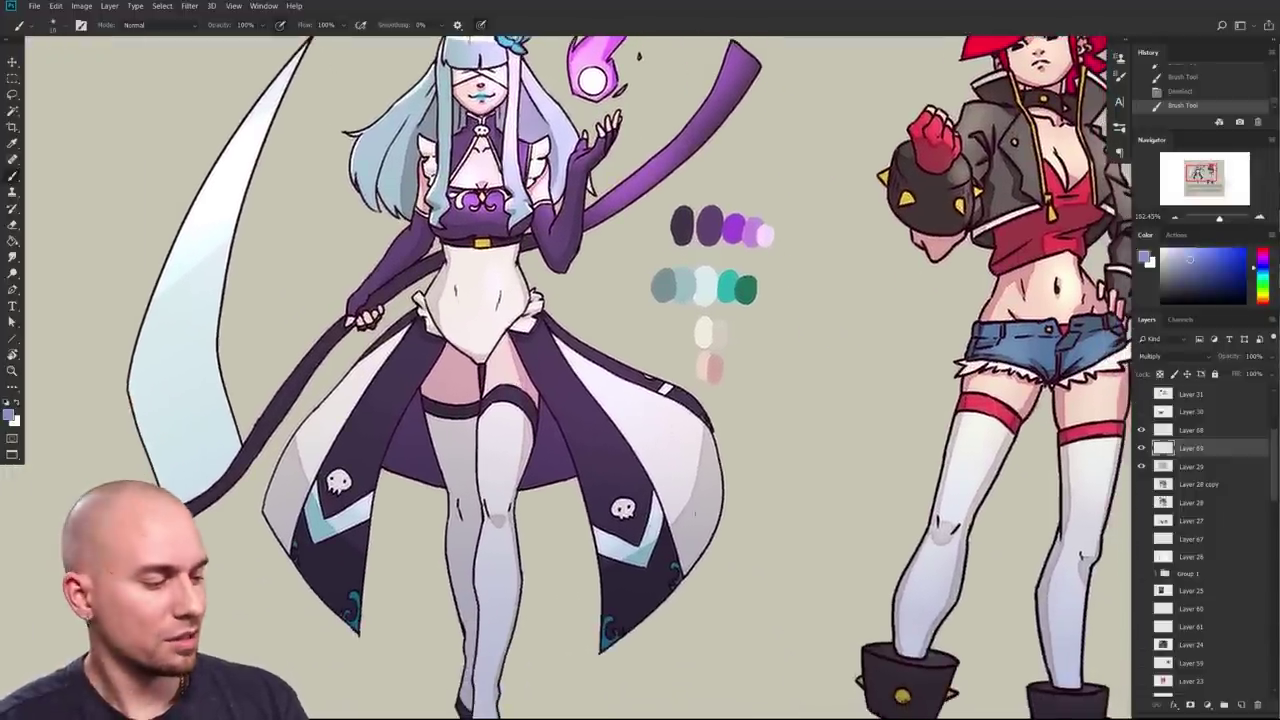
scroll(731, 577, "up", 2)
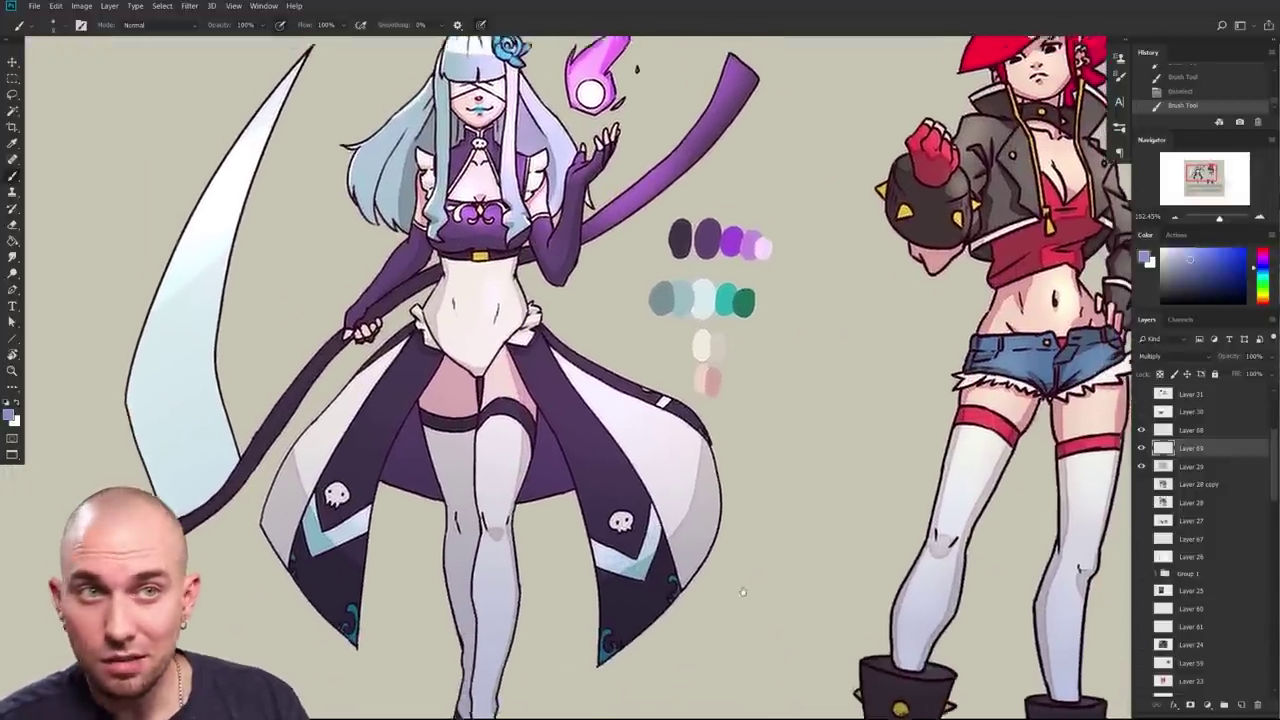
scroll(743, 583, "up", 2)
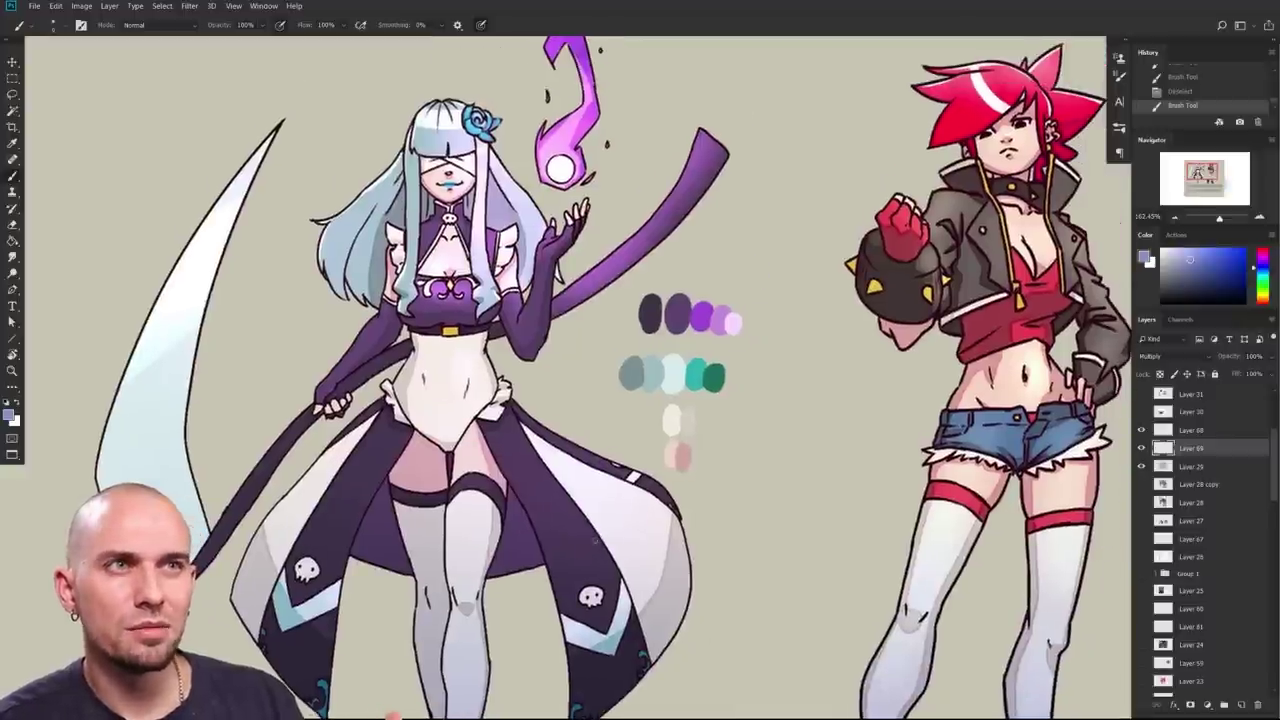
Step: Try the red-haired character's hair colour on the scythe handle and coat chevron of the white-haired character, undoing the red marks
left_click_drag(587, 465, 624, 516)
left_click(715, 364, "alt")
left_click(739, 368, "alt")
left_click(1003, 175, "alt")
left_click_drag(886, 373, 805, 368)
scroll(805, 368, "down", 2)
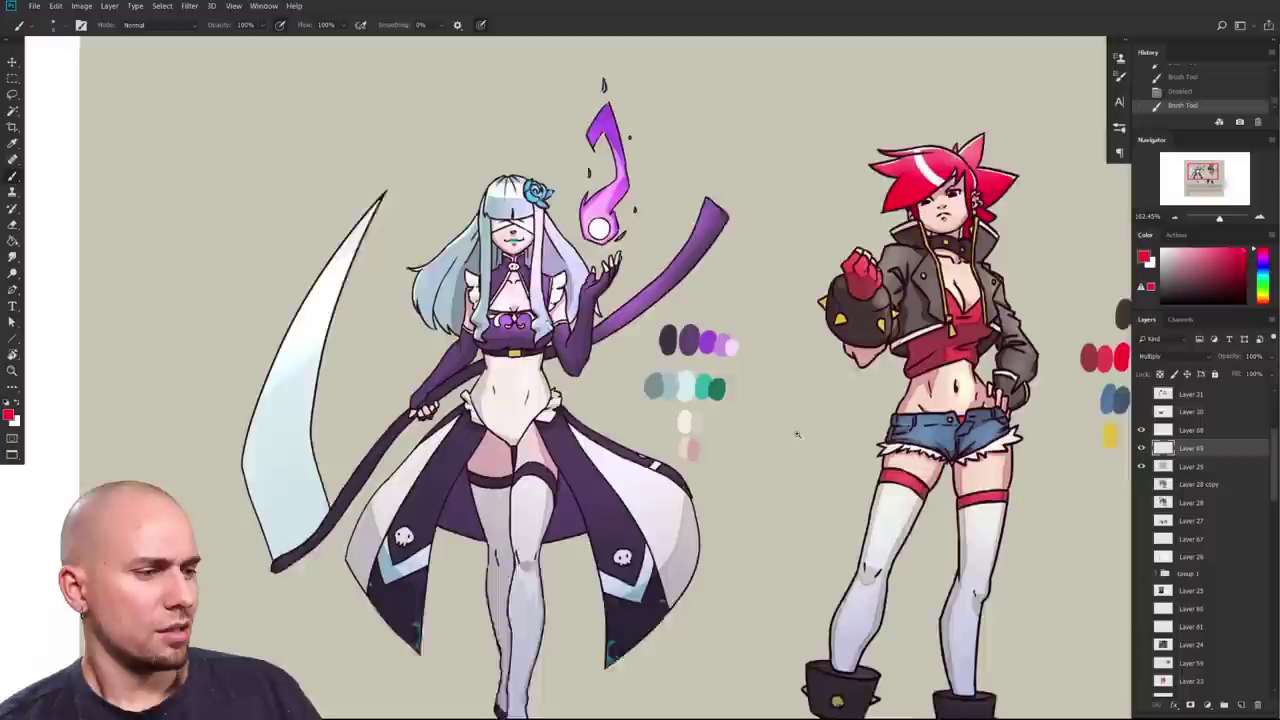
scroll(797, 434, "down", 1)
scroll(798, 434, "up", 1)
scroll(798, 434, "up", 1)
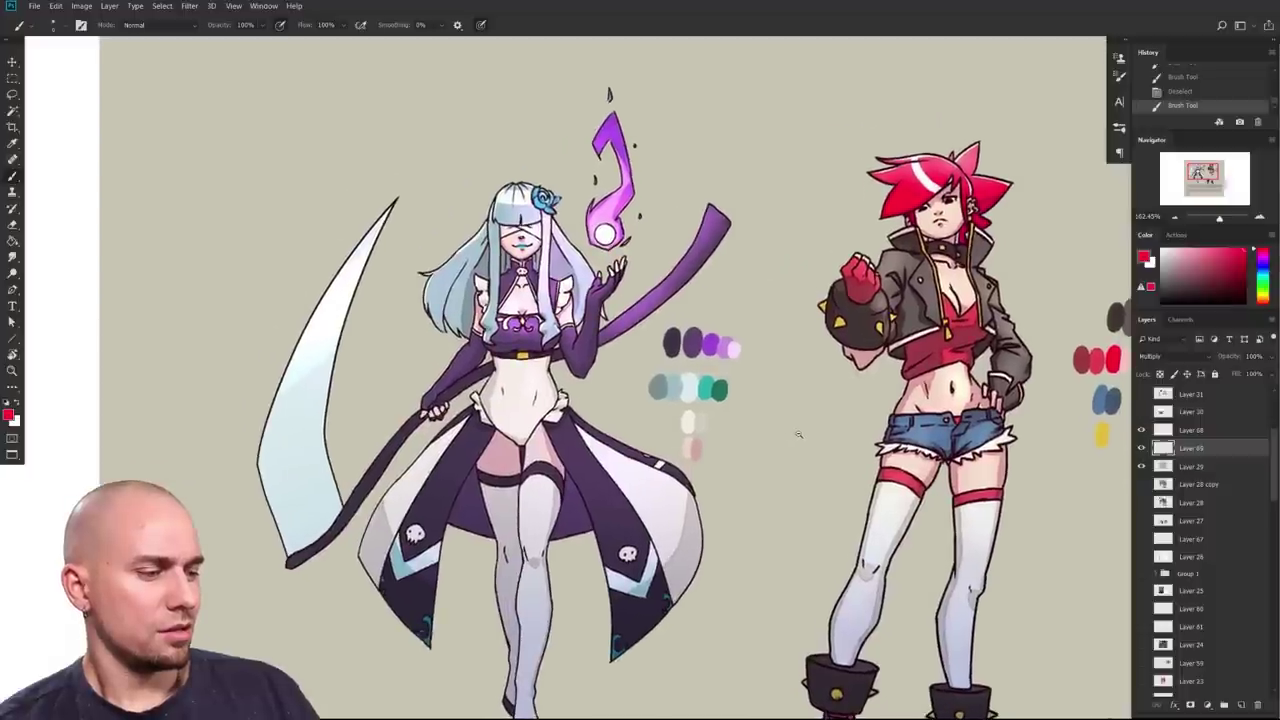
scroll(798, 434, "up", 1)
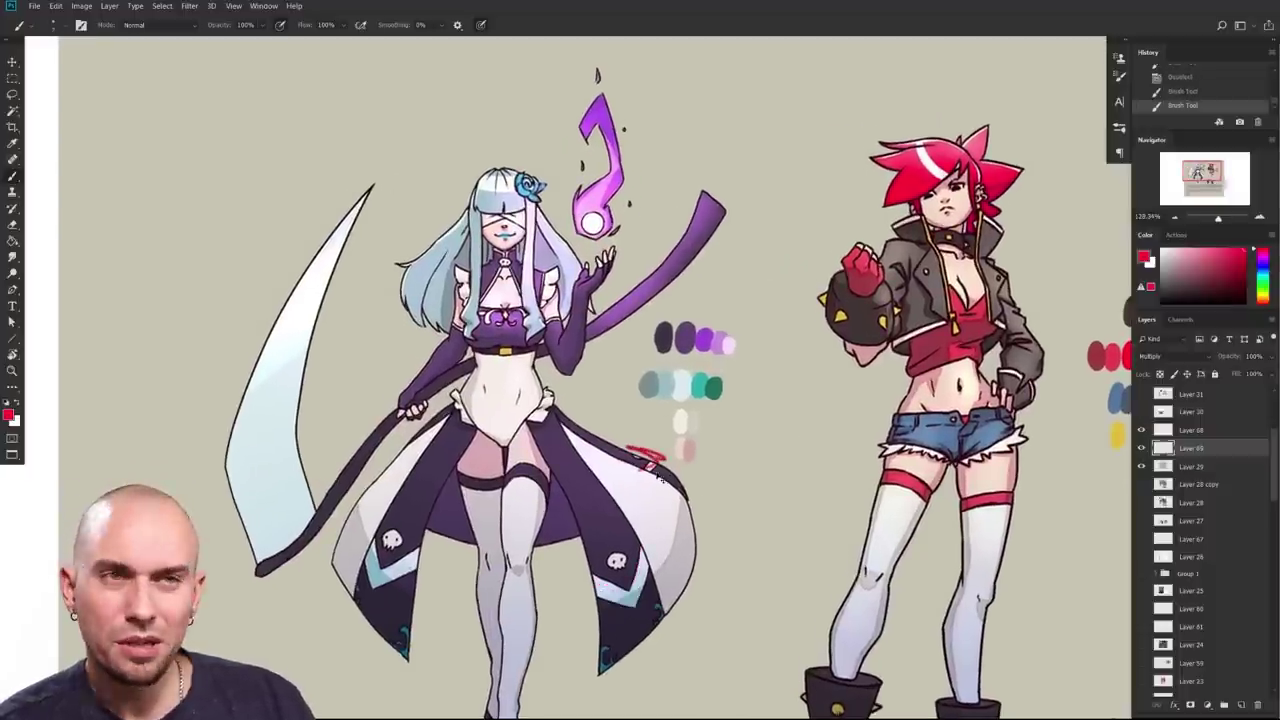
mouse_move(637, 563)
left_mouse_down()
mouse_move(638, 510)
mouse_move(648, 544)
left_mouse_up()
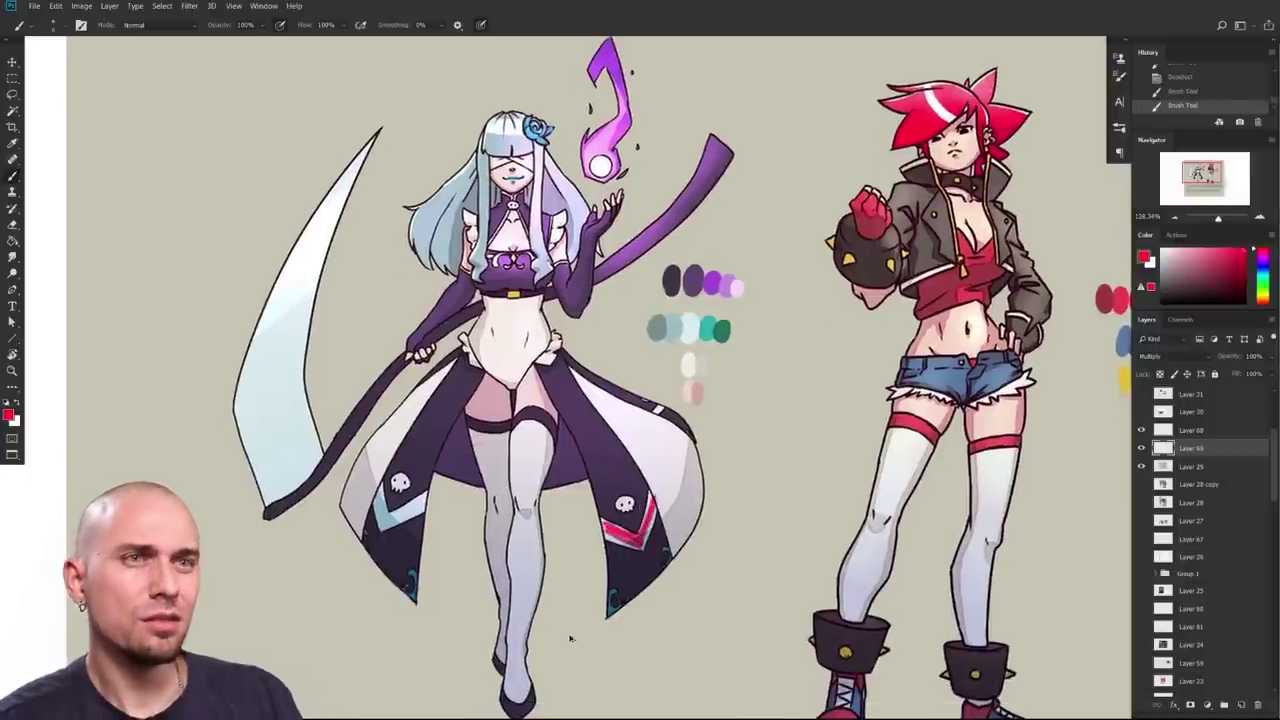
key("ctrl+z")
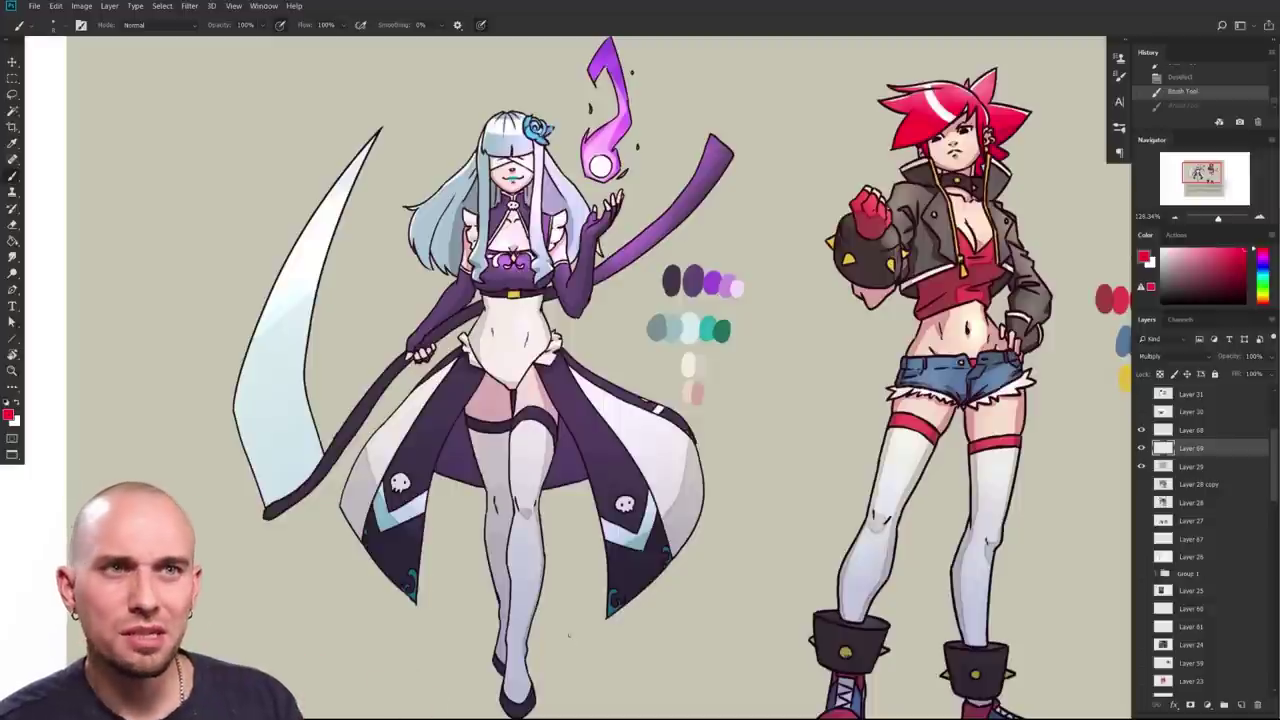
Step: Sample purple and pale tones around the white-haired character's bodice and tint the chevron trim on her coat panel
scroll(598, 540, "up", 2)
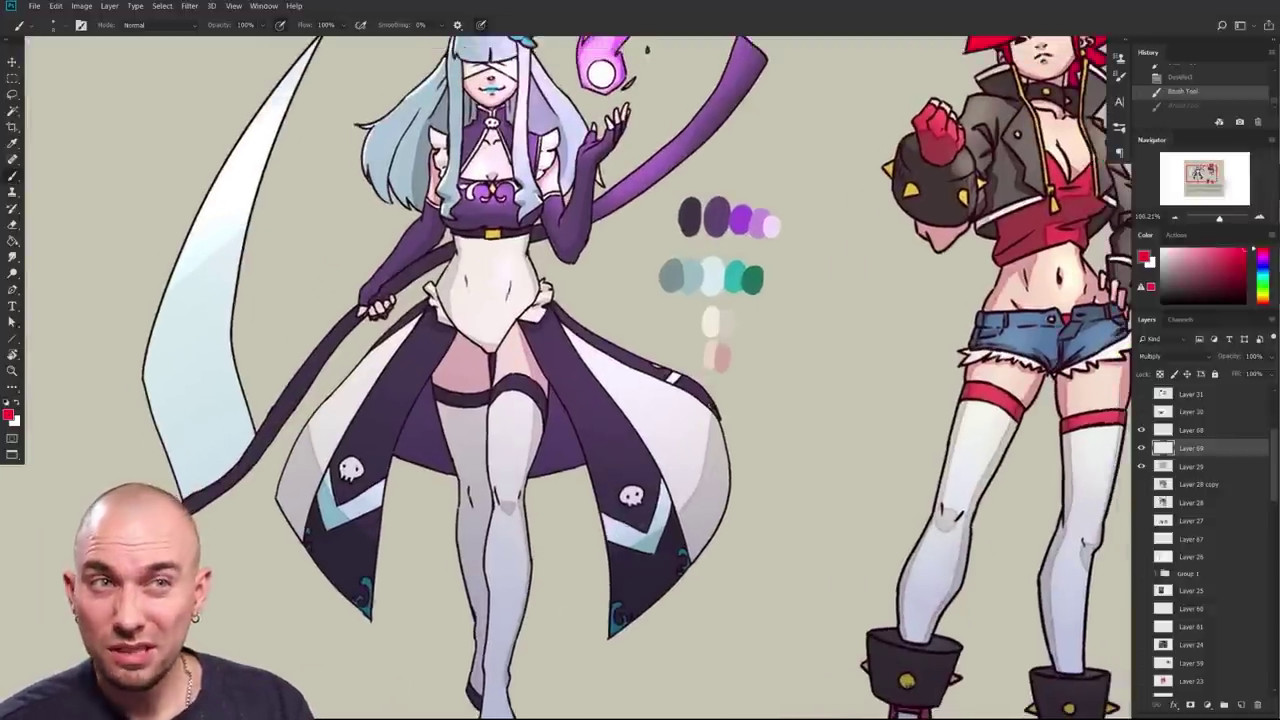
scroll(617, 540, "up", 5)
left_click_drag(376, 45, 511, 577)
scroll(511, 578, "up", 2)
left_click_drag(540, 364, 571, 394)
left_click_drag(640, 440, 560, 480)
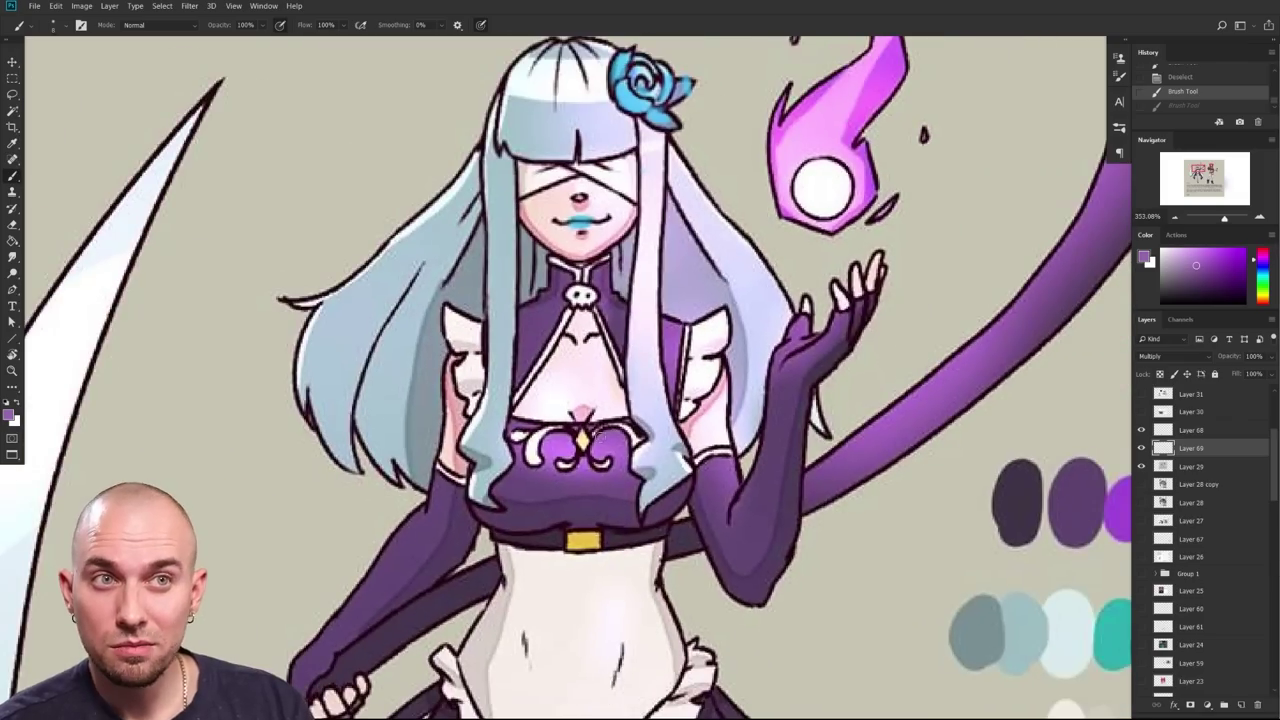
scroll(640, 400, "down", 5)
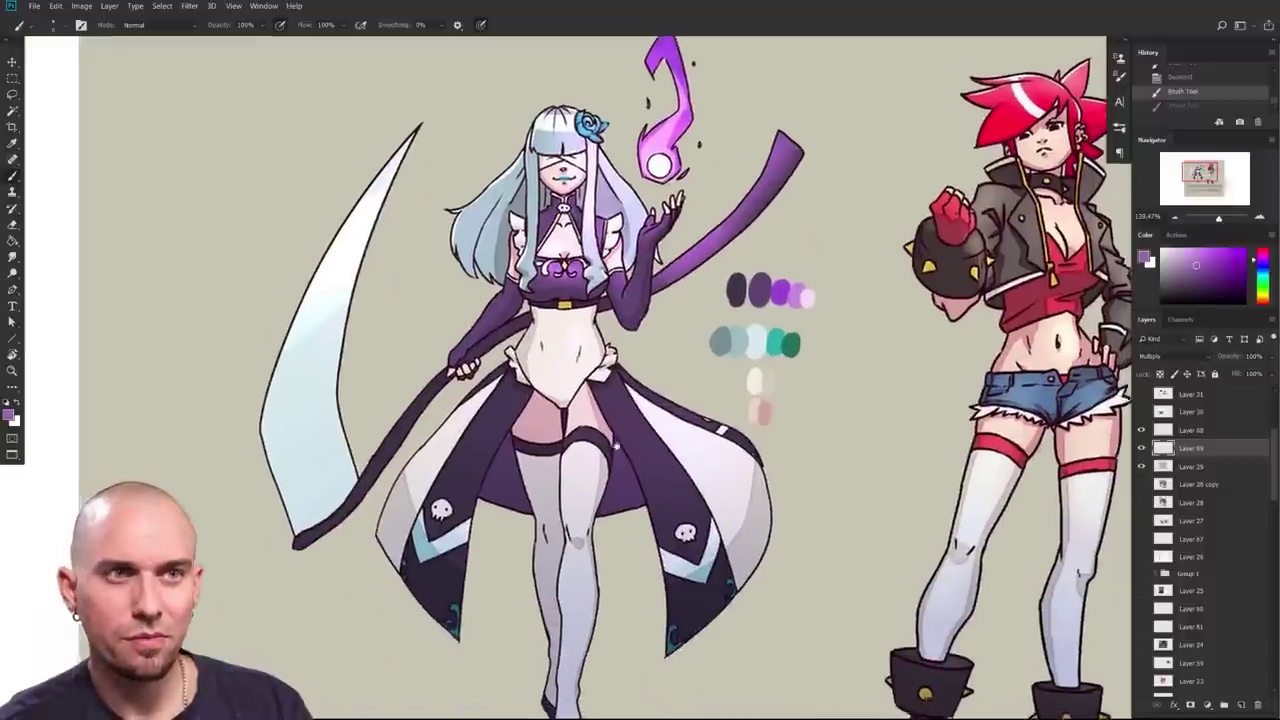
left_click_drag(616, 446, 607, 419)
left_click_drag(668, 537, 709, 498)
left_click(537, 245, "alt")
left_click_drag(540, 242, 548, 246)
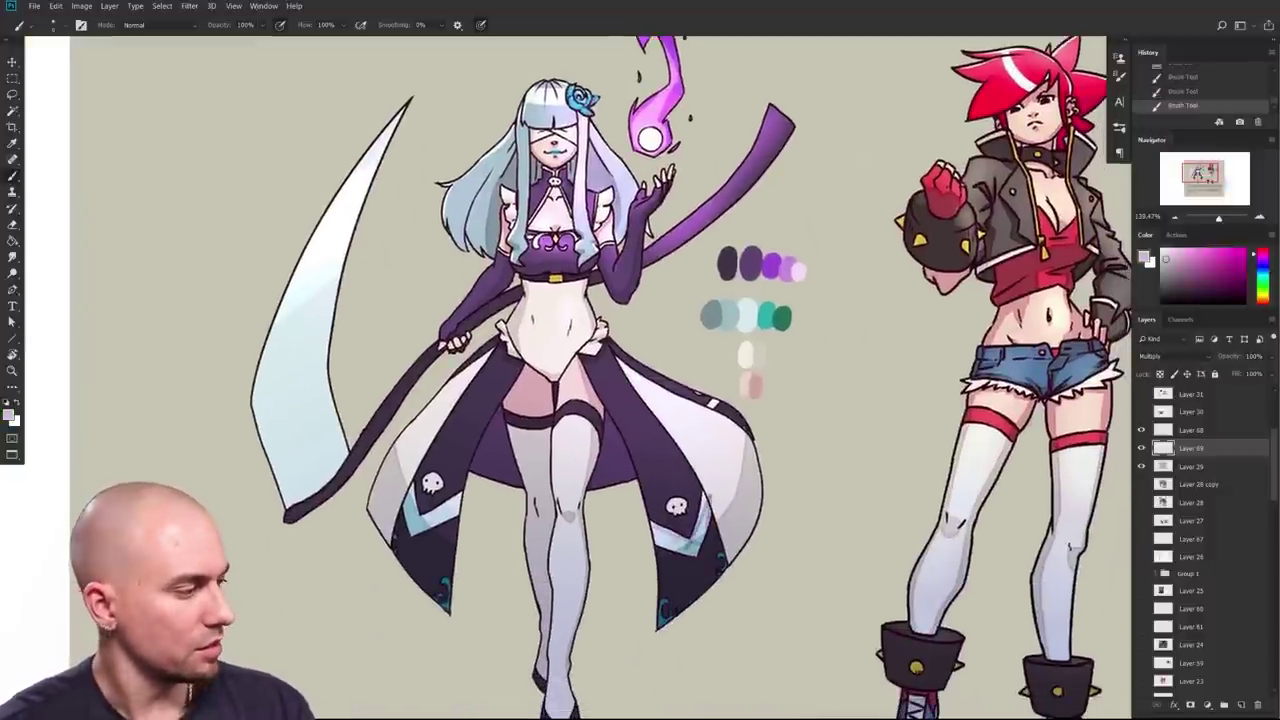
Step: On Layer 68, sketch pale yellow ornamental swirls around the skull and chevron on the white-haired character's coat panel
left_click(165, 26)
left_click(164, 34)
left_click_drag(724, 430, 696, 444)
left_click(1192, 430)
left_click(1244, 250)
left_click(634, 633, "alt")
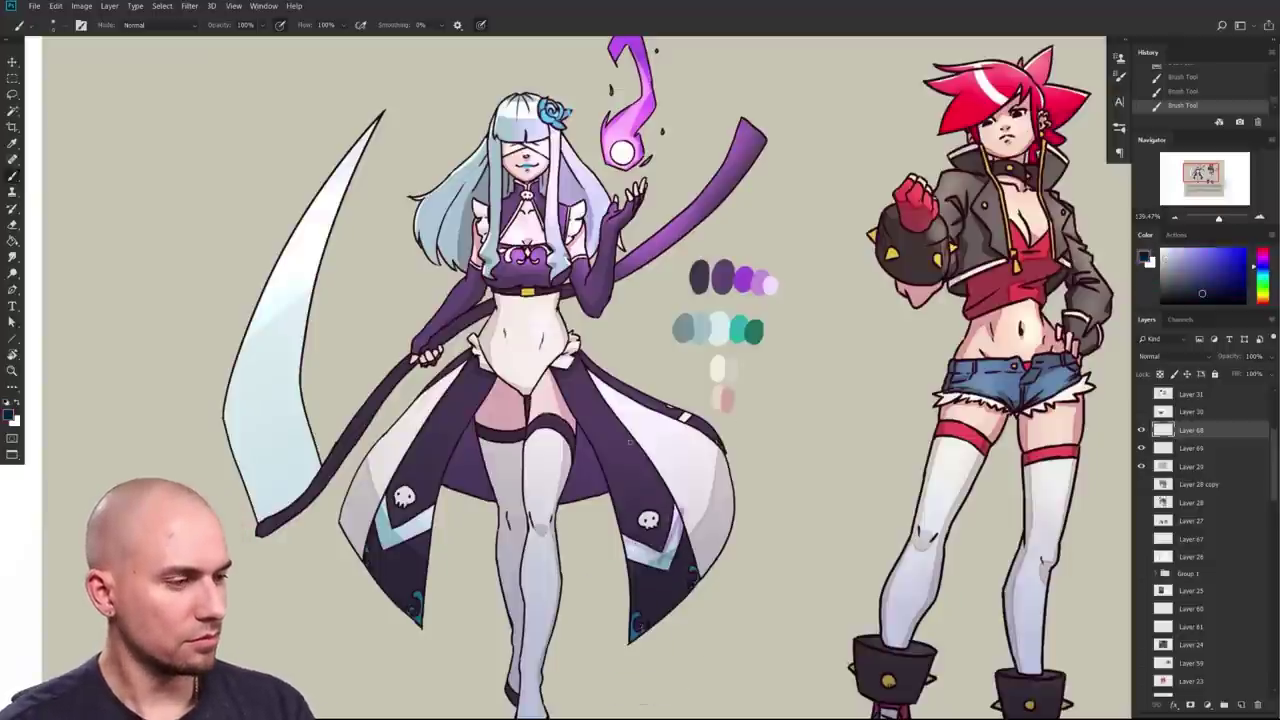
left_click(530, 244, "alt")
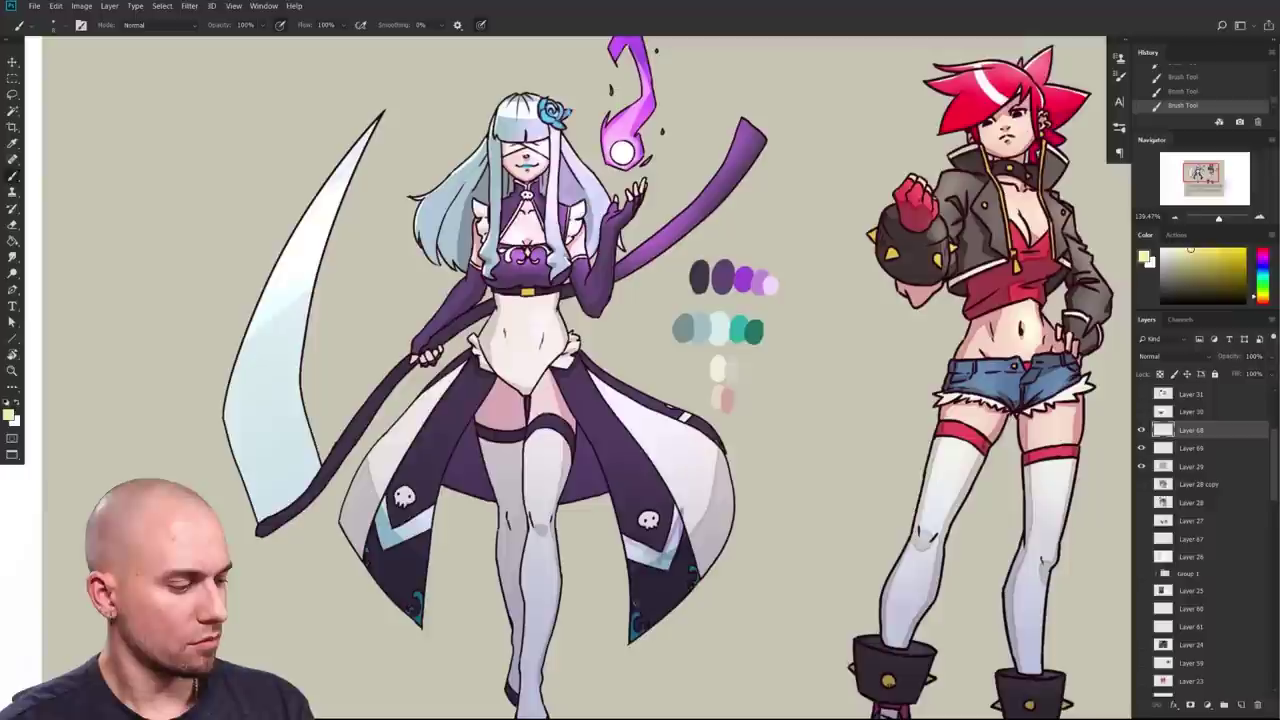
mouse_move(635, 605)
left_mouse_down()
mouse_move(634, 562)
mouse_move(674, 560)
mouse_move(664, 530)
mouse_move(696, 562)
left_mouse_up()
left_click_drag(624, 542, 668, 498)
left_click_drag(820, 550, 950, 523)
scroll(842, 528, "up", 2)
left_click_drag(628, 533, 782, 548)
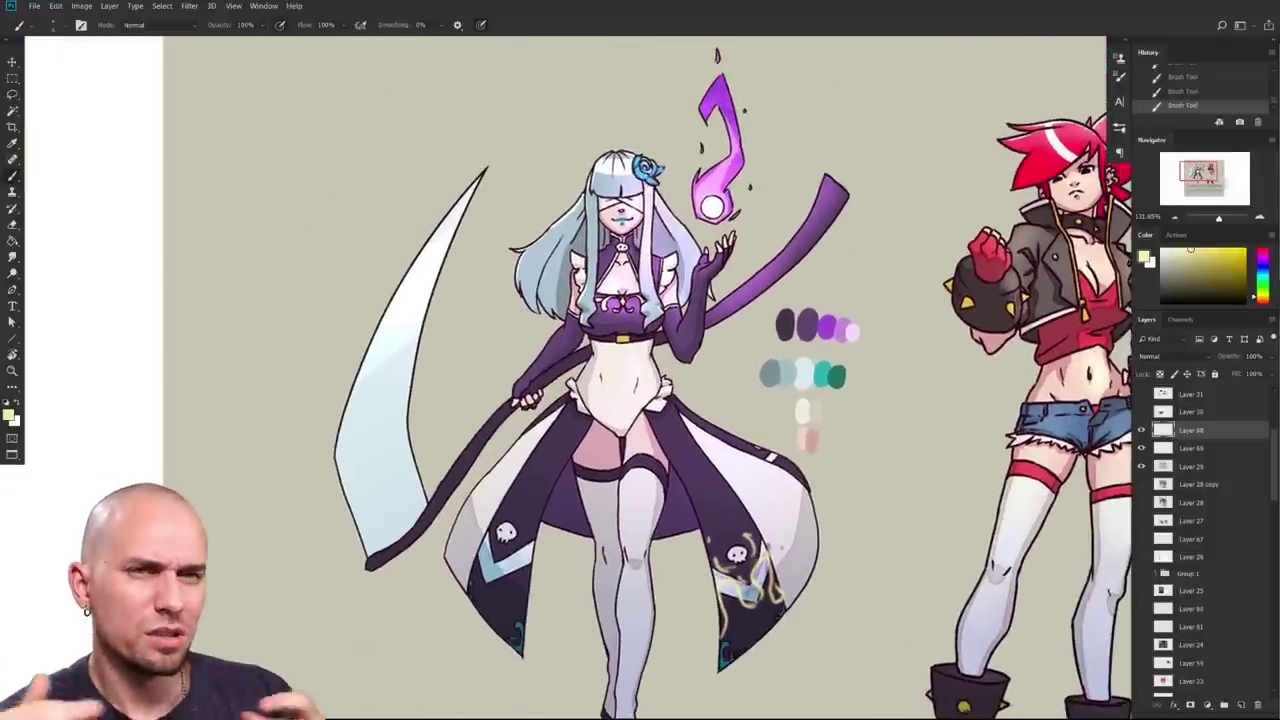
left_click_drag(782, 548, 787, 538)
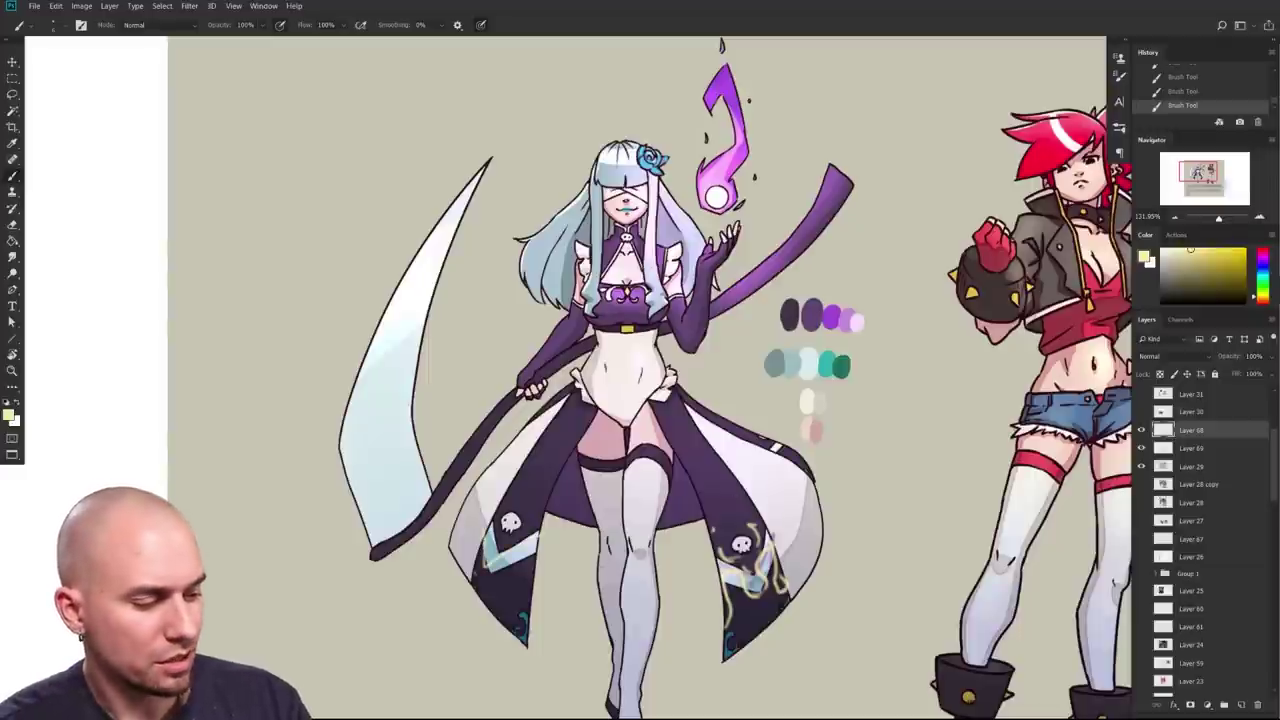
Step: Paint a pale yellow V-shaped trim on the bodice and cover the surrounding swirls with sampled bodice purple
scroll(606, 578, "up", 3)
left_click_drag(607, 578, 544, 719)
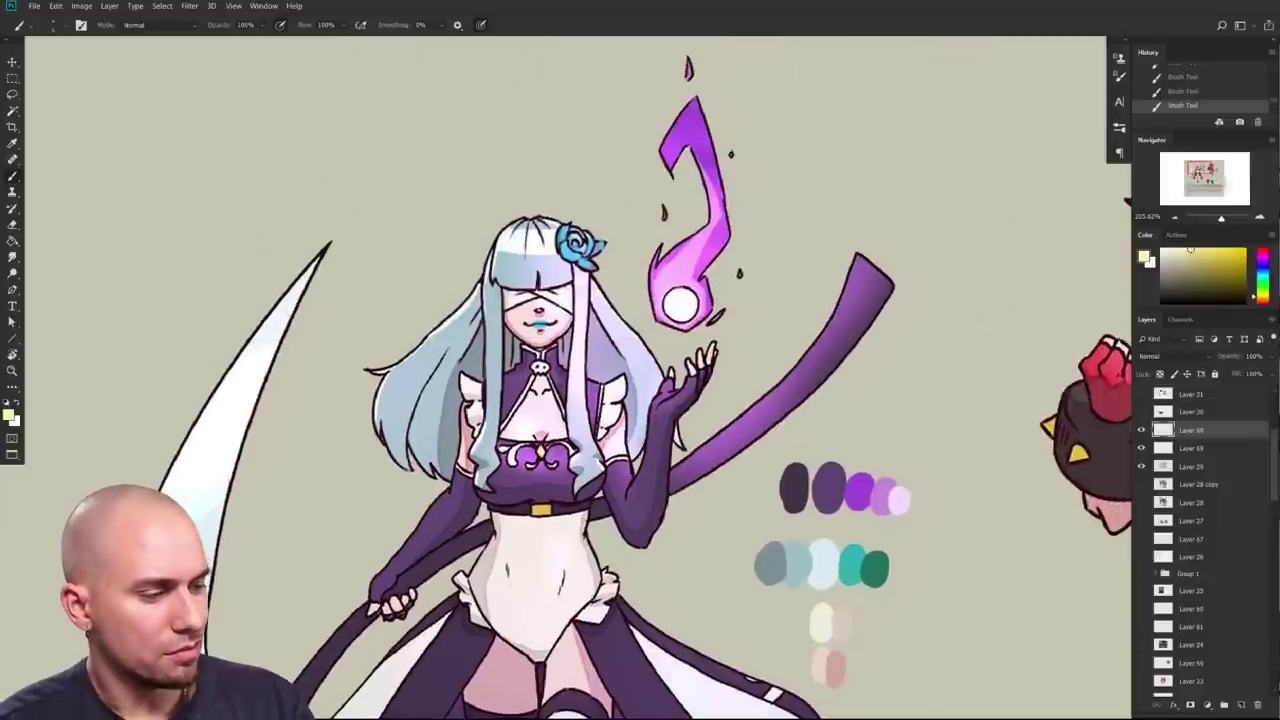
left_click_drag(516, 451, 533, 463)
scroll(523, 474, "up", 4)
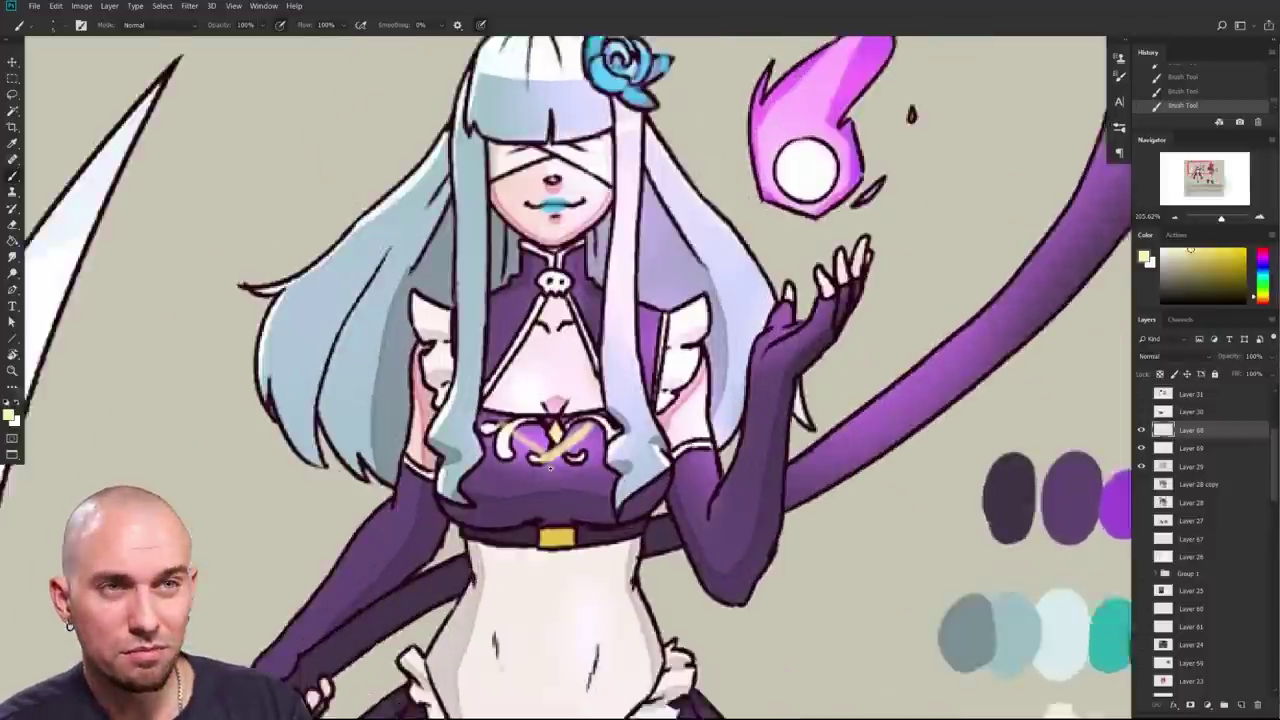
left_click(564, 463, "alt")
mouse_move(588, 429)
left_mouse_down()
mouse_move(556, 460)
mouse_move(588, 461)
left_mouse_up()
mouse_move(514, 446)
left_mouse_down()
mouse_move(556, 463)
mouse_move(544, 460)
left_mouse_up()
Step: Reinforce the bodice's V-shaped trim with sampled colours and define its edges with a near-black line colour
left_click(512, 430, "alt")
mouse_move(603, 420)
left_mouse_down()
mouse_move(558, 464)
mouse_move(558, 438)
mouse_move(557, 474)
left_mouse_up()
left_click(614, 419, "alt")
left_click(621, 417, "alt")
left_click_drag(496, 421, 556, 471)
left_click_drag(514, 426, 541, 450)
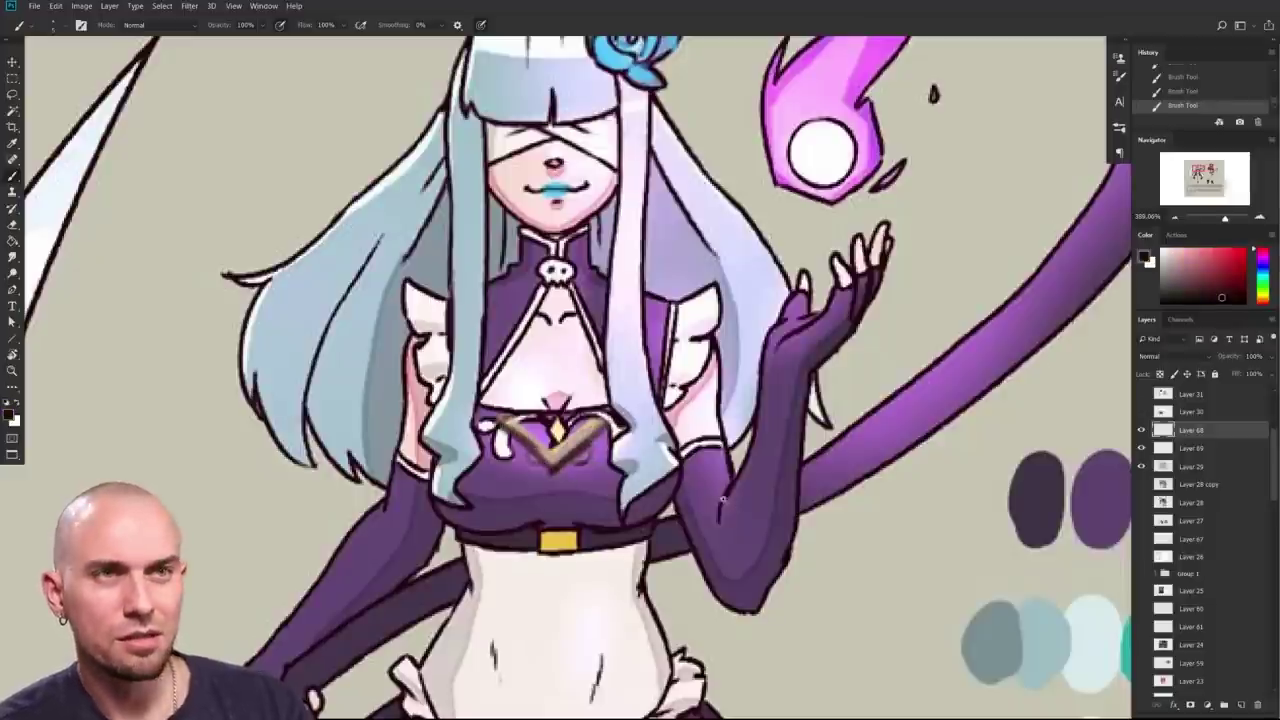
Step: Redraw both slanted edges of the chest opening with dark lines running from the skull clasp to the bodice
left_click_drag(745, 518, 706, 527)
scroll(740, 525, "up", 5)
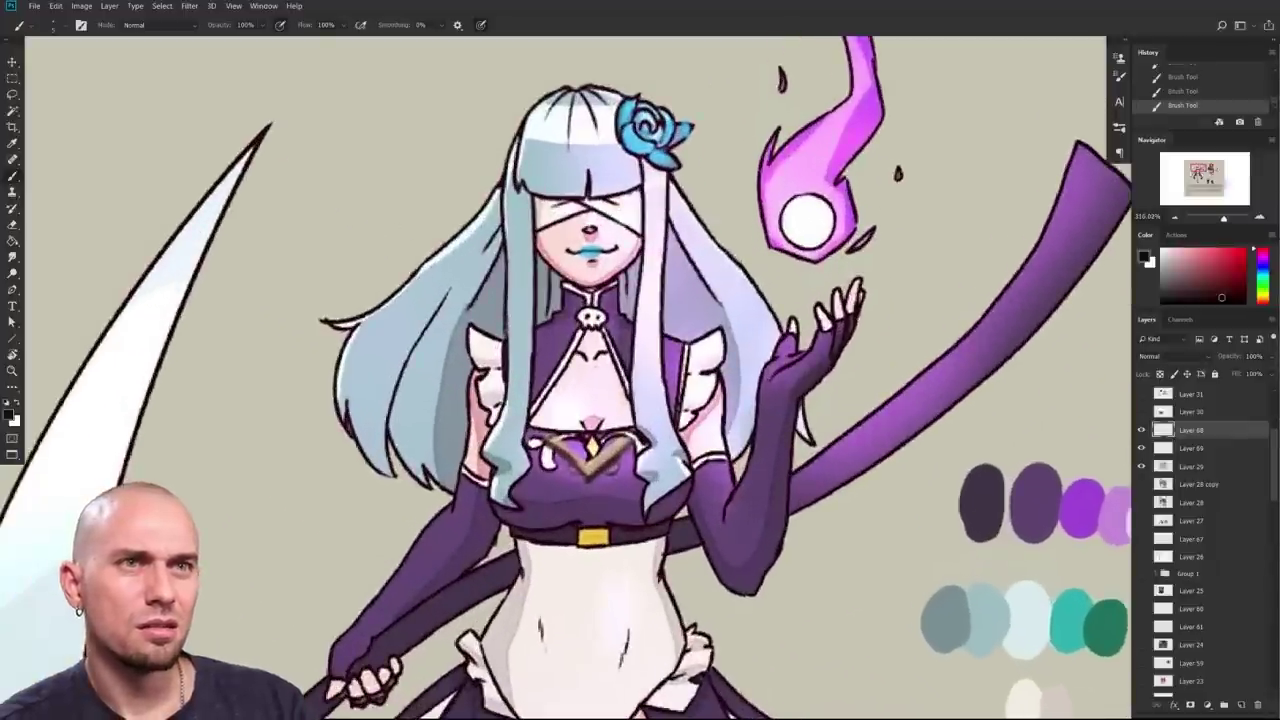
left_click_drag(538, 419, 587, 328)
left_click_drag(590, 326, 630, 415)
mouse_move(594, 328)
left_mouse_down()
mouse_move(630, 413)
mouse_move(538, 414)
left_mouse_up()
mouse_move(590, 338)
left_mouse_down()
mouse_move(533, 421)
mouse_move(630, 418)
left_mouse_up()
scroll(706, 481, "down", 4)
left_click_drag(684, 650, 674, 483)
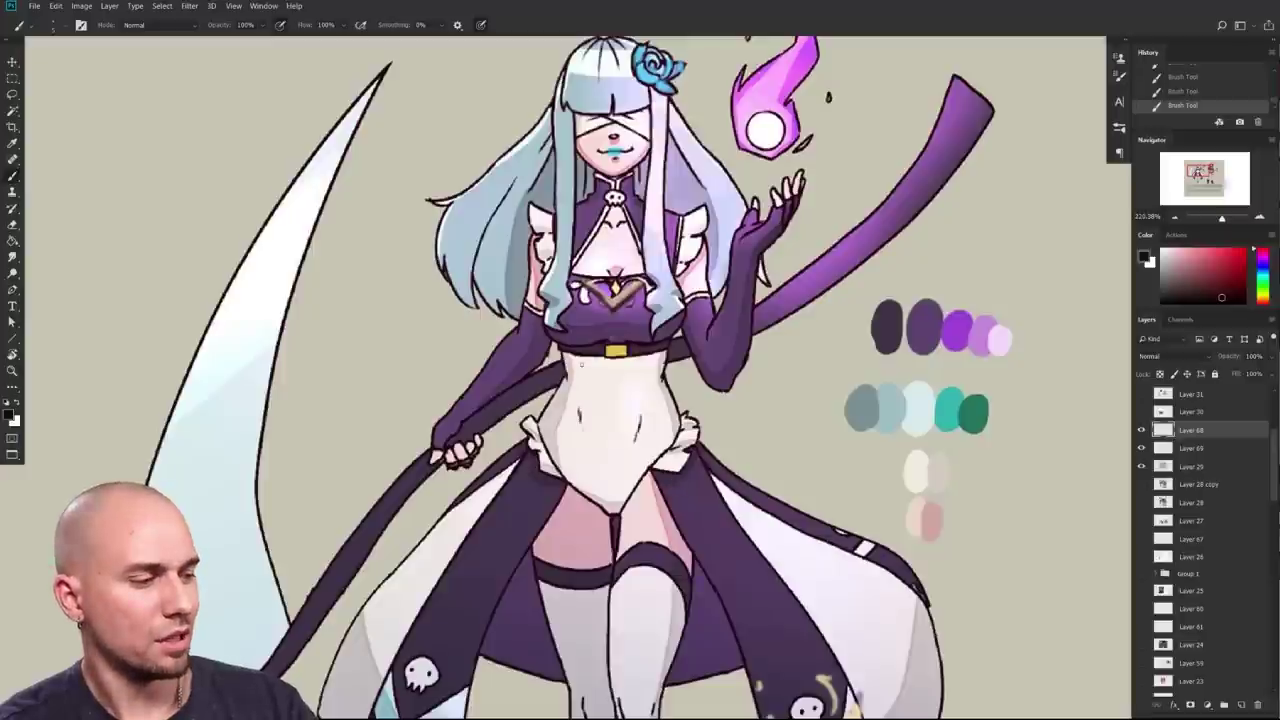
Step: Sketch dark diagonal seam lines across the torso of the white-haired character's white bodysuit
mouse_move(588, 368)
left_mouse_down()
mouse_move(638, 363)
mouse_move(576, 422)
left_mouse_up()
mouse_move(655, 358)
left_mouse_down()
mouse_move(619, 400)
mouse_move(647, 429)
mouse_move(661, 391)
left_mouse_up()
left_click_drag(700, 500, 634, 372)
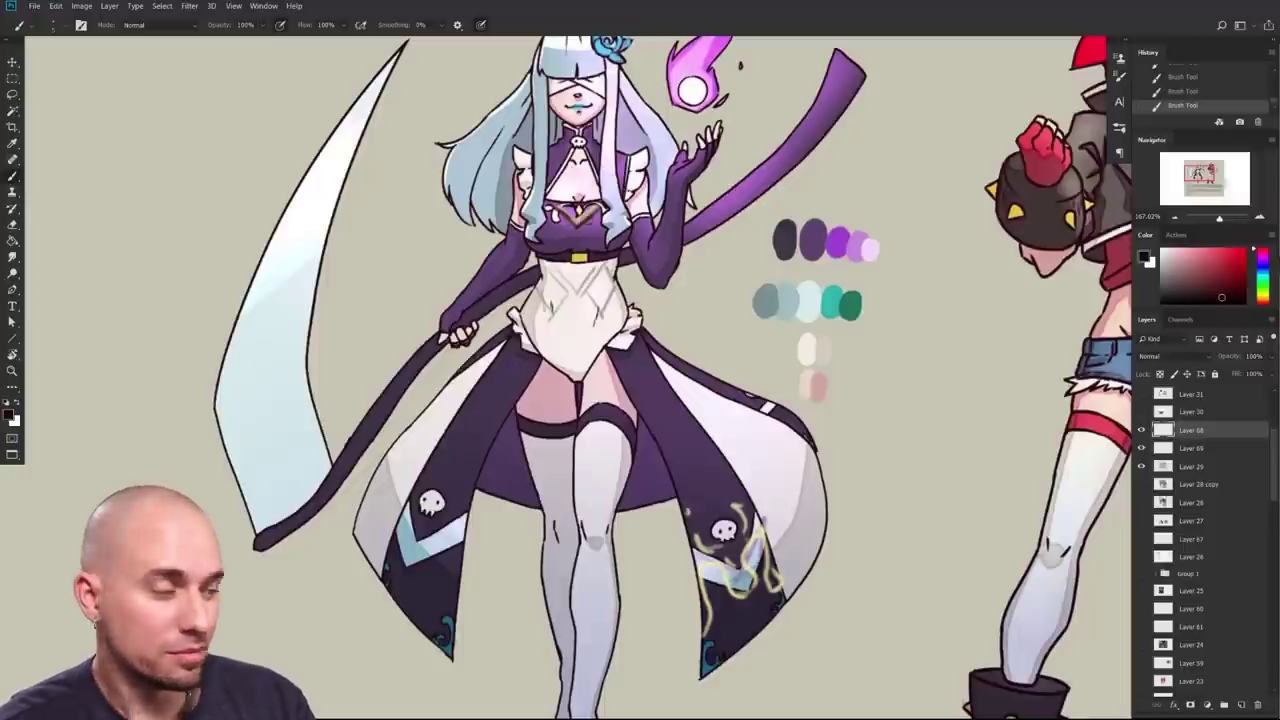
Step: Review both repainted character designs together with the written feedback request beneath them
left_click_drag(693, 568, 665, 676)
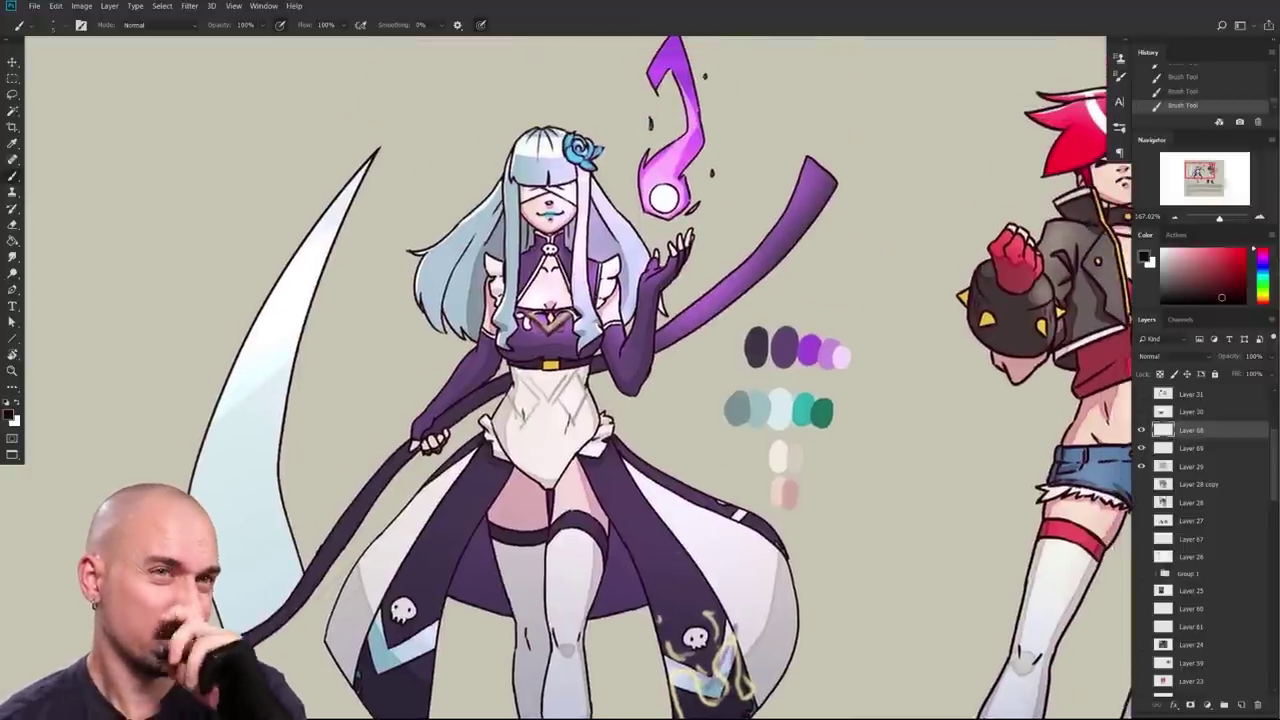
left_click_drag(767, 540, 604, 488)
left_click_drag(1002, 594, 781, 490)
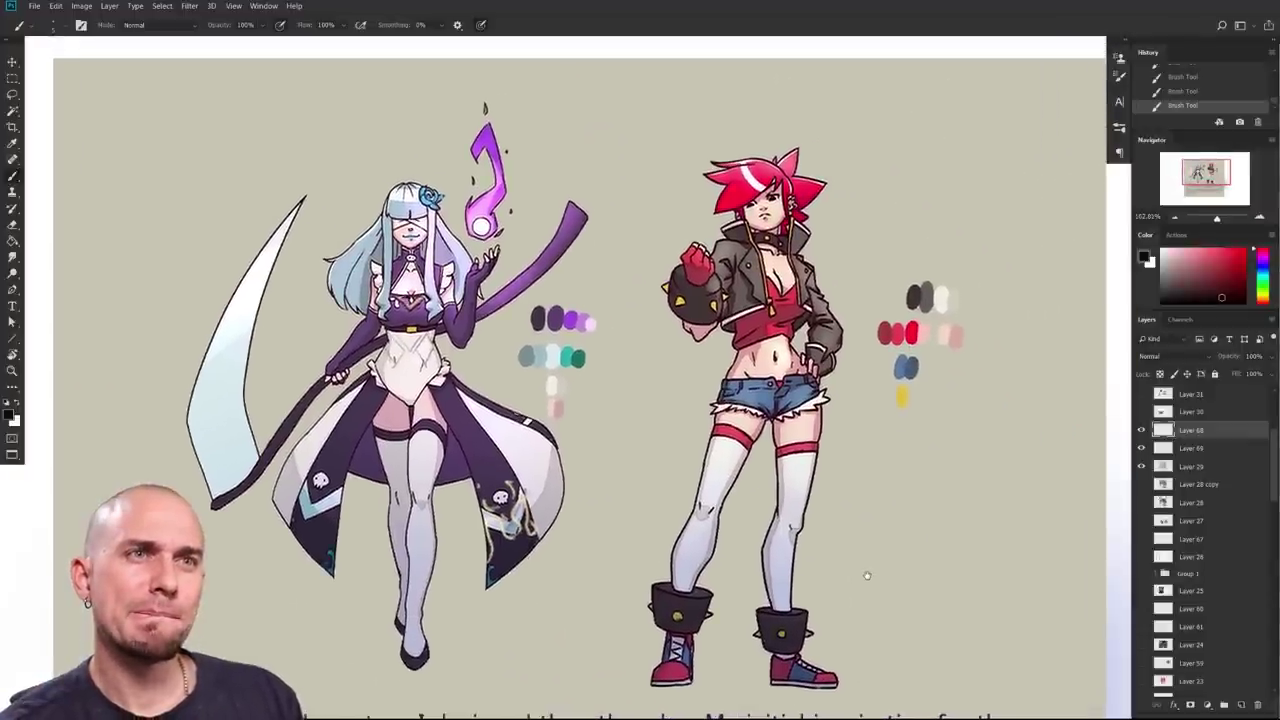
scroll(867, 575, "down", 1)
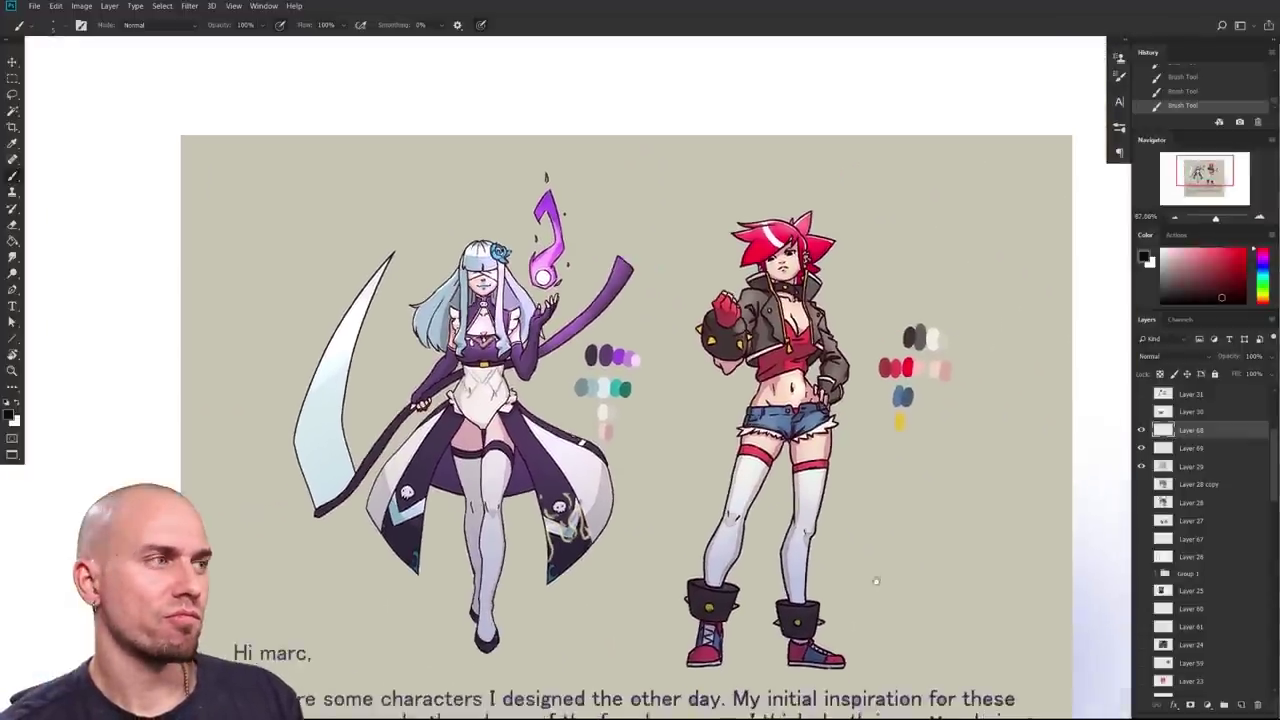
scroll(869, 566, "down", 6)
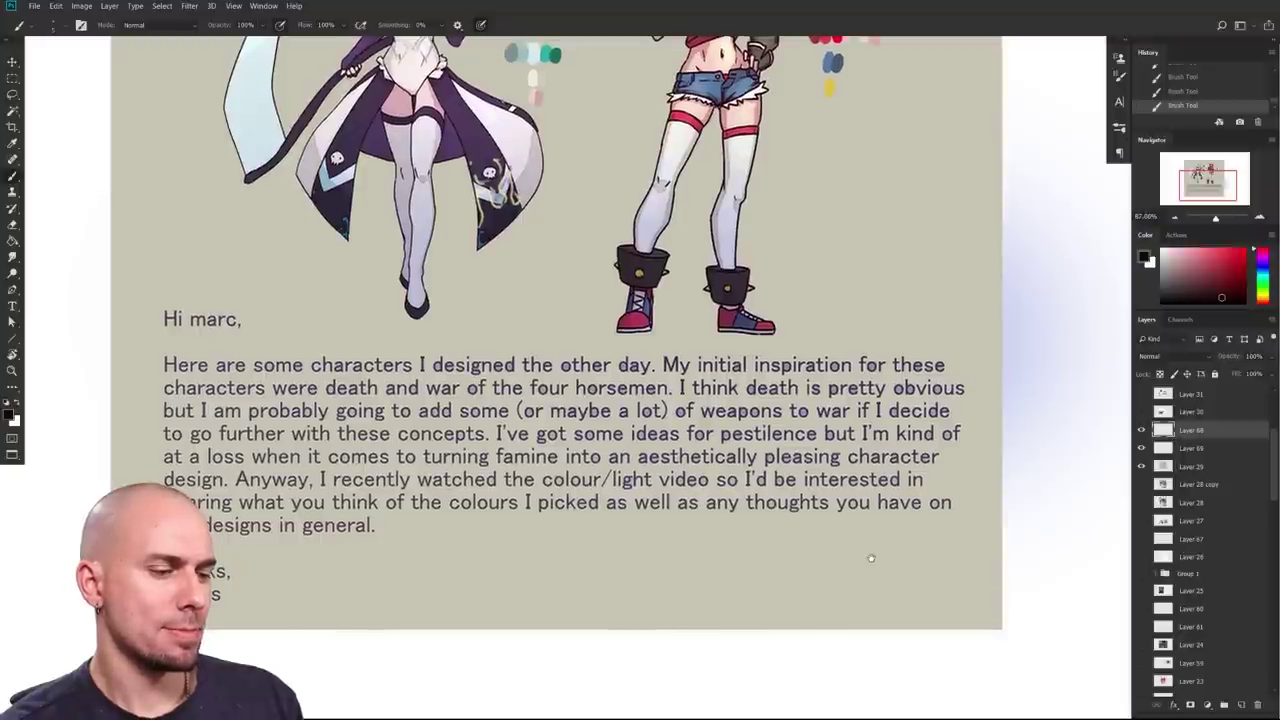
scroll(871, 558, "up", 5)
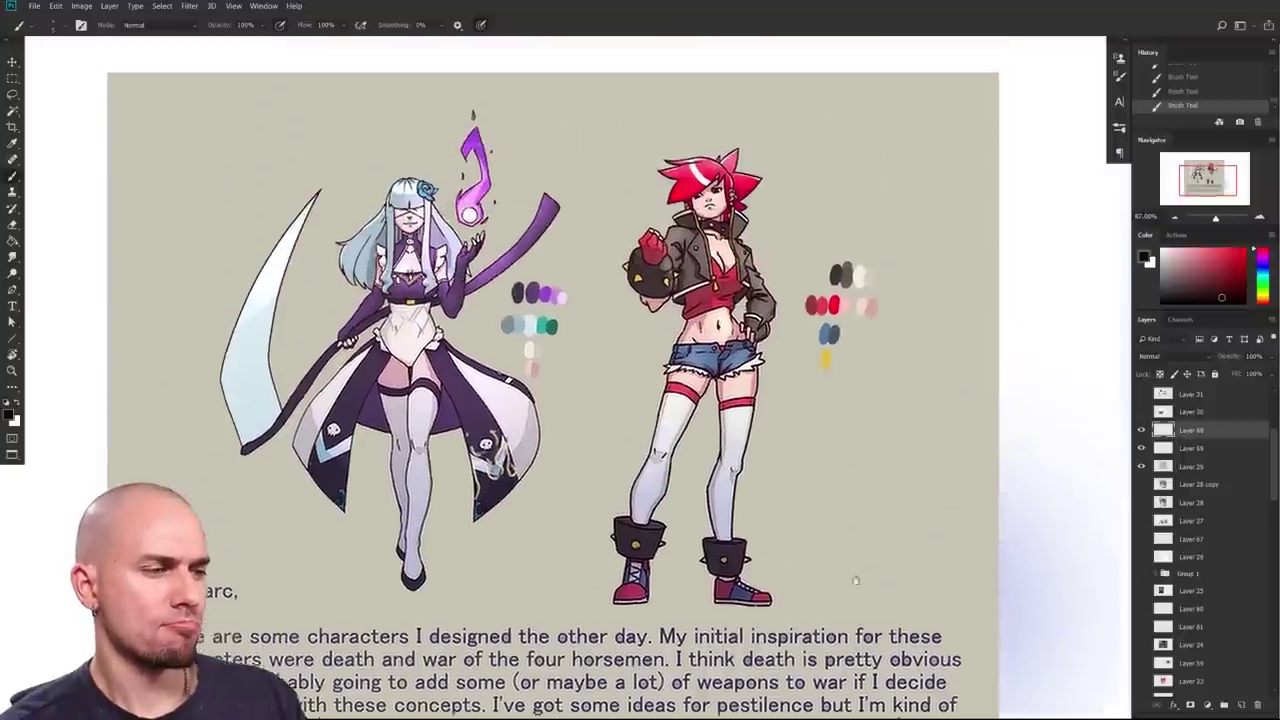
left_click_drag(860, 604, 941, 578)
scroll(901, 556, "down", 2)
scroll(901, 555, "up", 2)
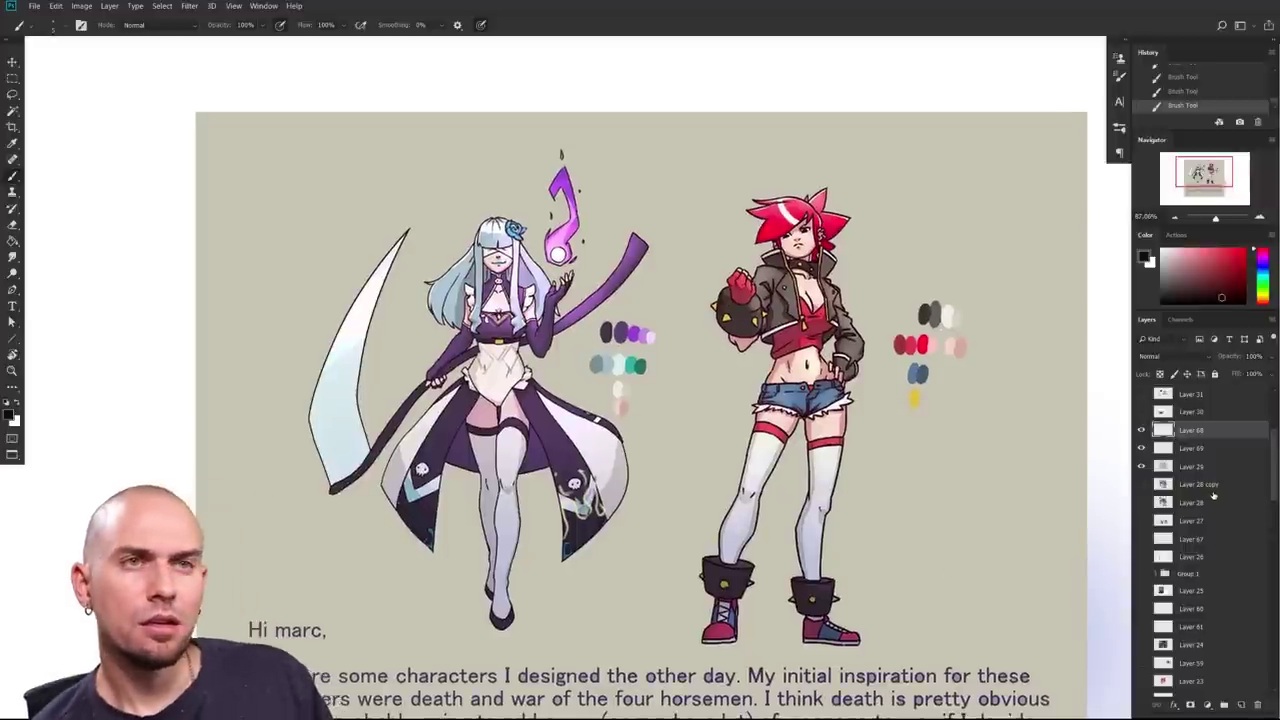
Step: Hide Layers 68, 69 and 29, then show and select Layer 30 with the room perspective submission
left_click_drag(1141, 431, 1141, 467)
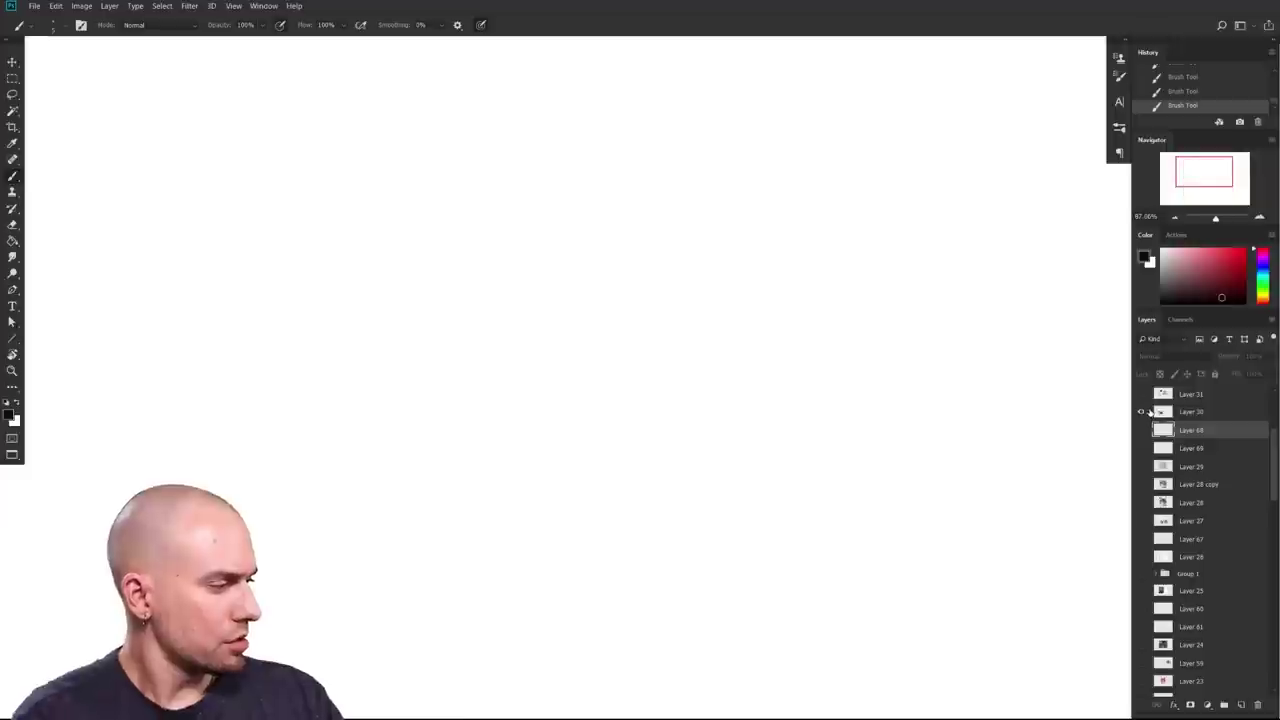
left_click(1141, 412)
left_click(1191, 412)
left_click_drag(914, 501, 877, 593)
scroll(1200, 480, "up", 5)
left_click_drag(801, 560, 740, 272)
scroll(740, 274, "up", 1)
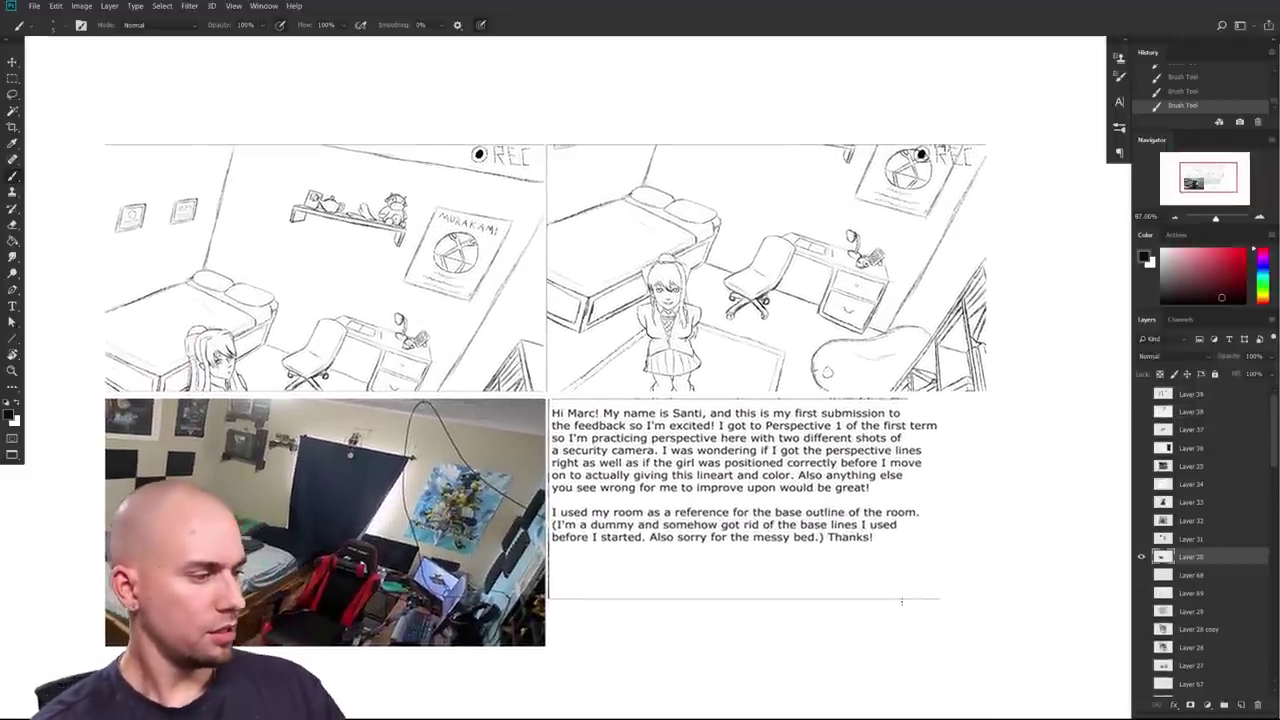
Step: Examine the two security-camera room sketches, the bedroom reference photo and the submitter's perspective question
scroll(990, 566, "down", 1)
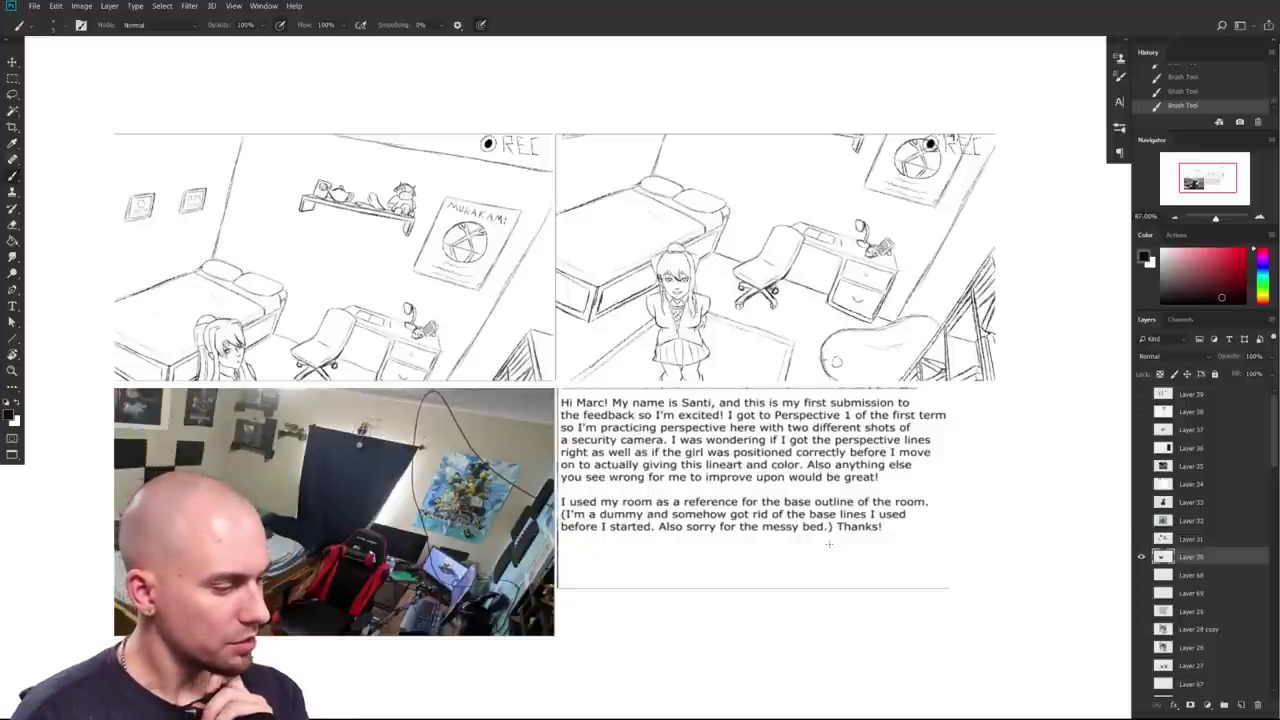
left_click(1245, 252)
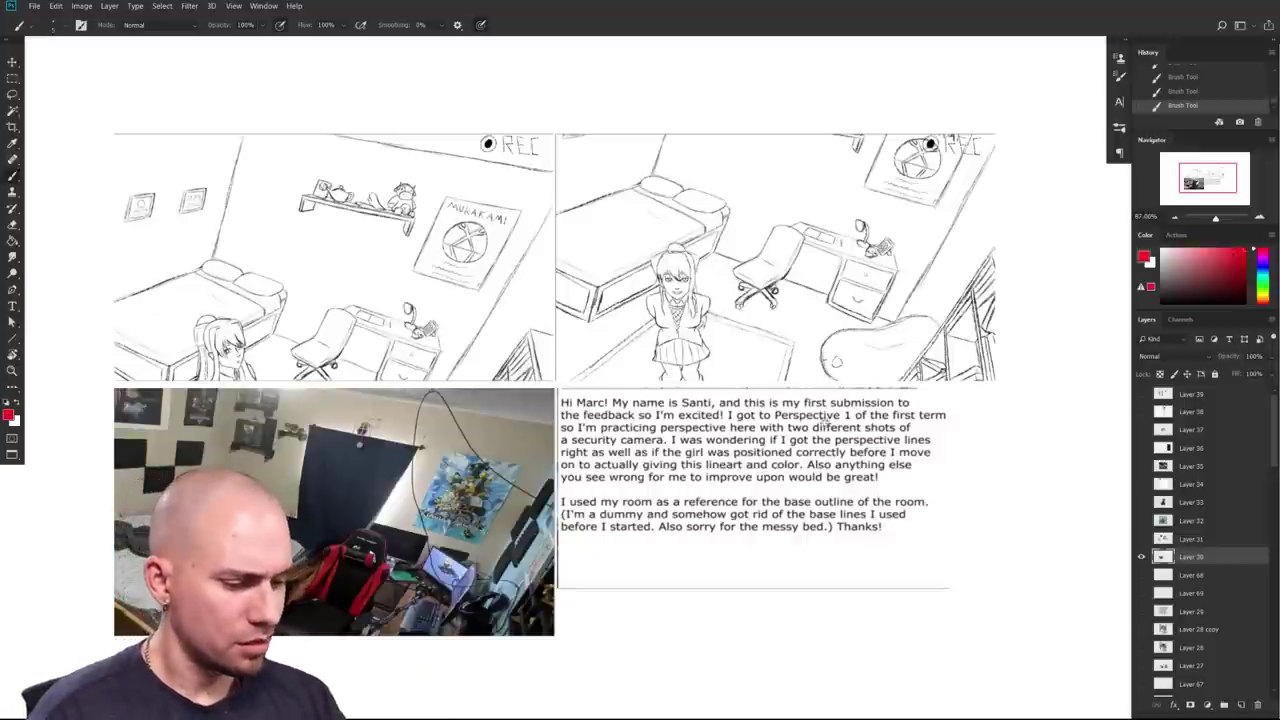
left_click_drag(811, 440, 937, 436)
mouse_move(822, 508)
left_mouse_down()
mouse_move(838, 508)
mouse_move(808, 499)
mouse_move(840, 502)
left_mouse_up()
scroll(838, 502, "up", 4)
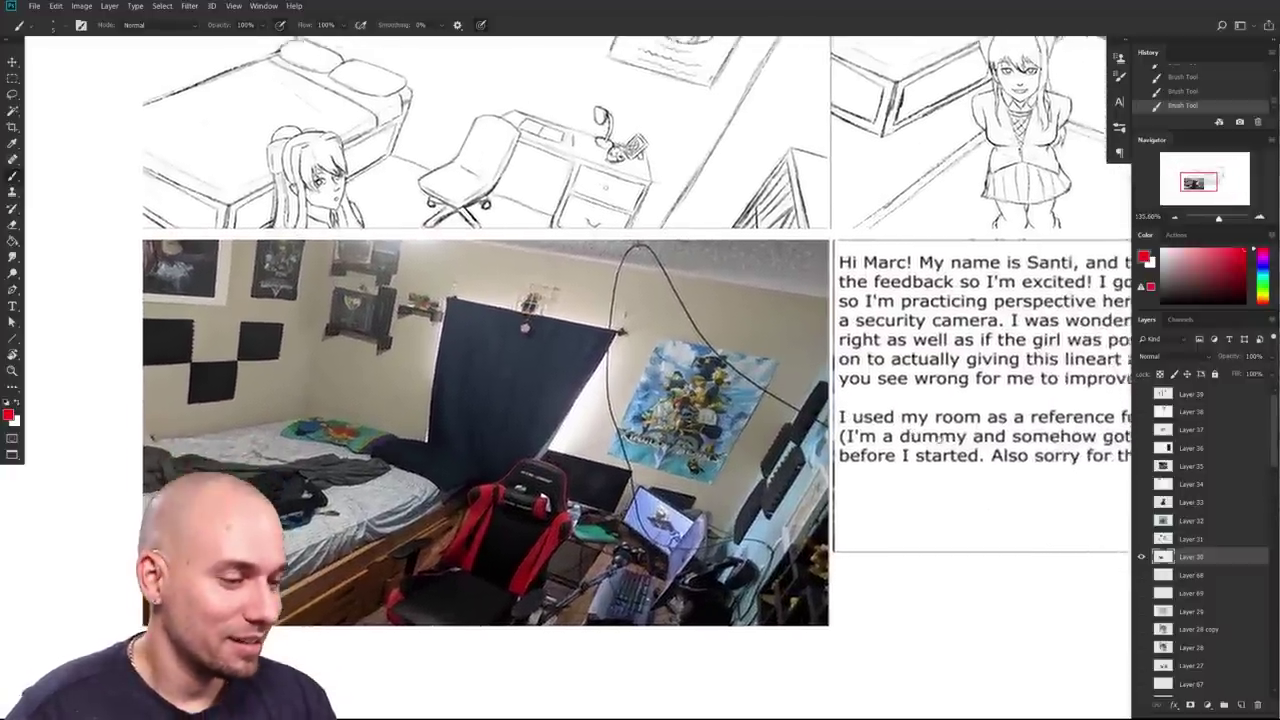
left_click_drag(940, 440, 899, 495)
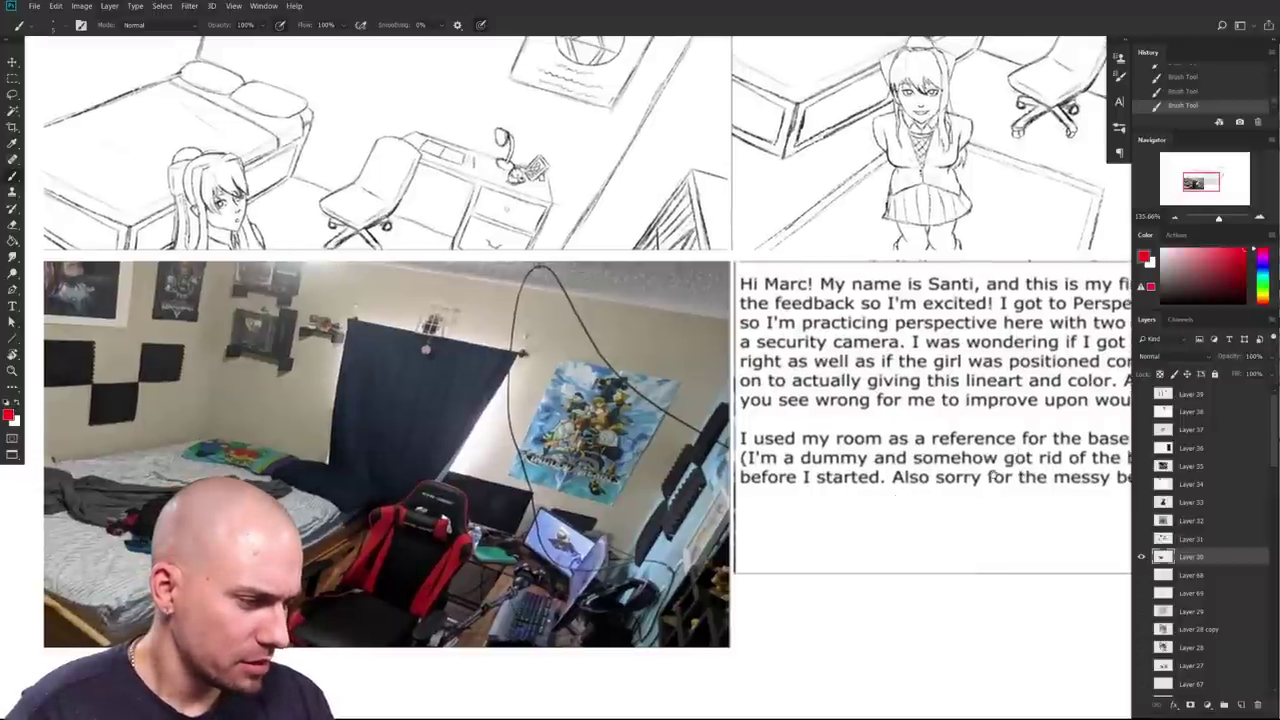
scroll(993, 477, "up", 8)
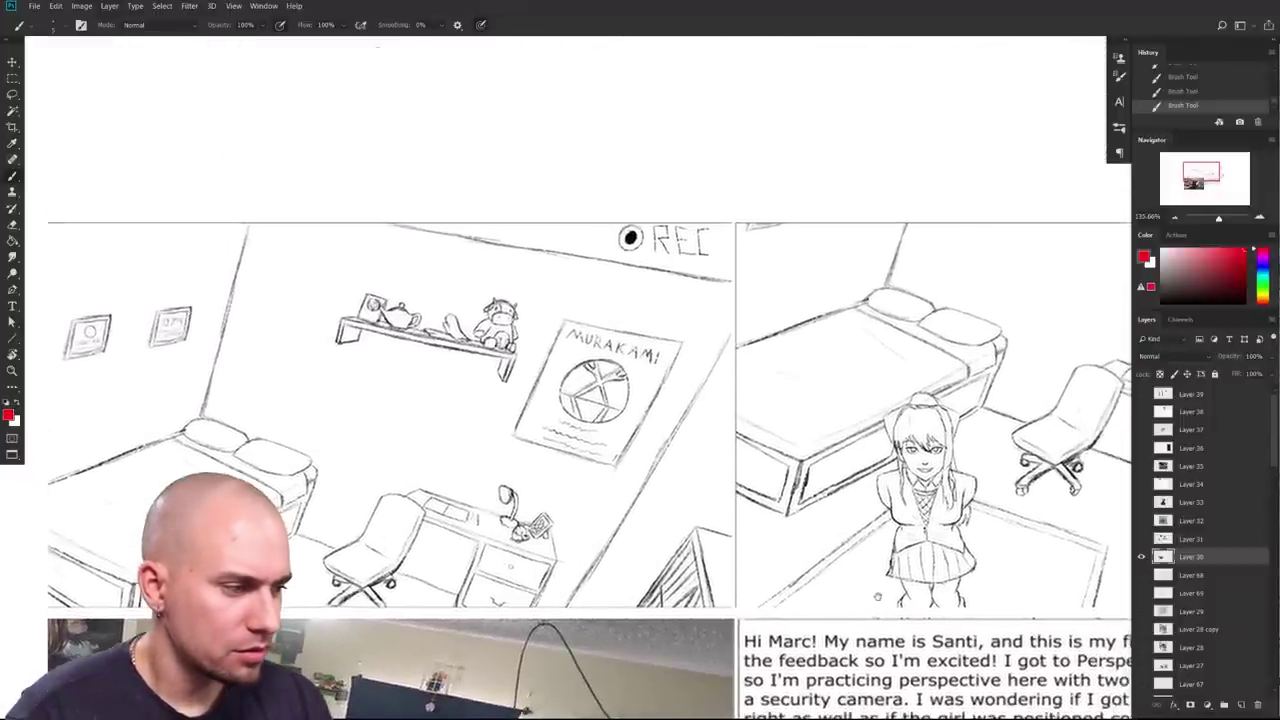
left_click_drag(878, 597, 714, 482)
scroll(976, 505, "down", 3)
left_click_drag(976, 505, 809, 494)
scroll(800, 500, "down", 3)
Step: On a new layer, draw two pinkish-red lines extending the first sketch's ceiling edge and lower back-wall edge toward the left canvas border
left_click(1216, 250)
left_click(1241, 704)
scroll(957, 614, "down", 3)
key("u")
scroll(974, 616, "up", 2)
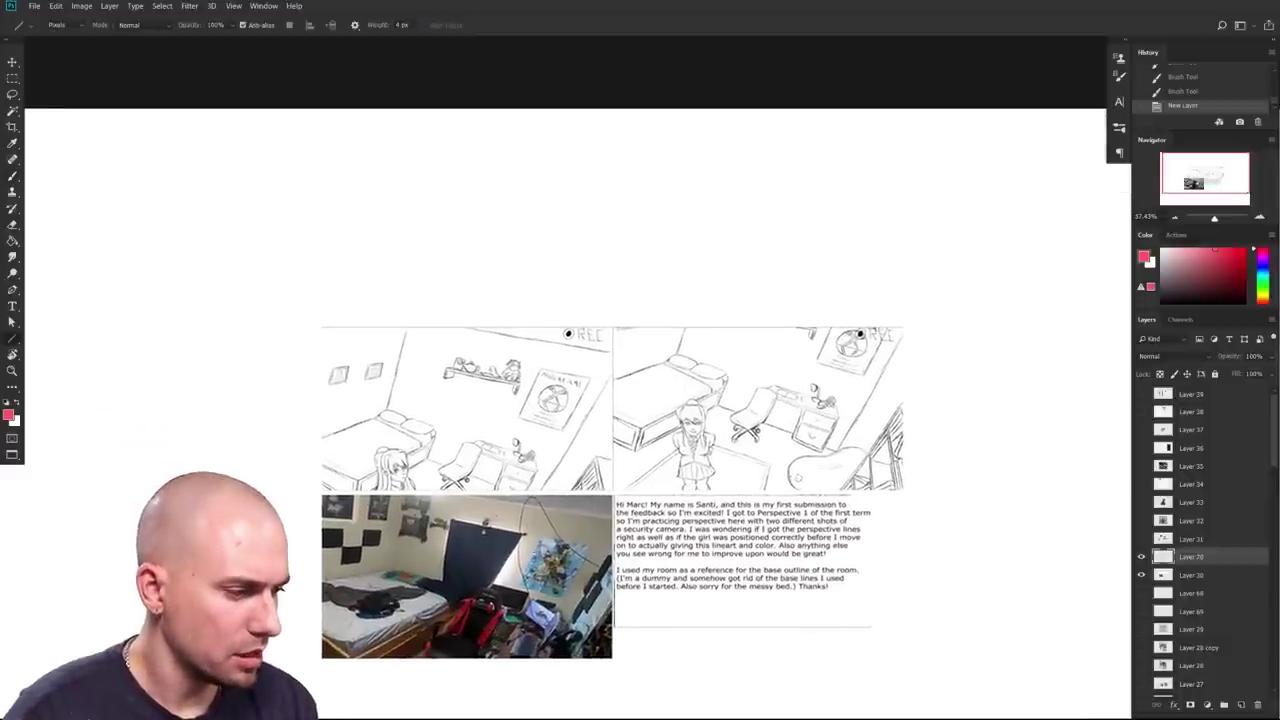
left_click_drag(612, 352, 22, 238)
mouse_move(583, 498)
left_mouse_down()
mouse_move(26, 274)
mouse_move(17, 208)
left_mouse_up()
scroll(530, 506, "down", 5)
left_click_drag(514, 497, 366, 505)
scroll(430, 550, "up", 3)
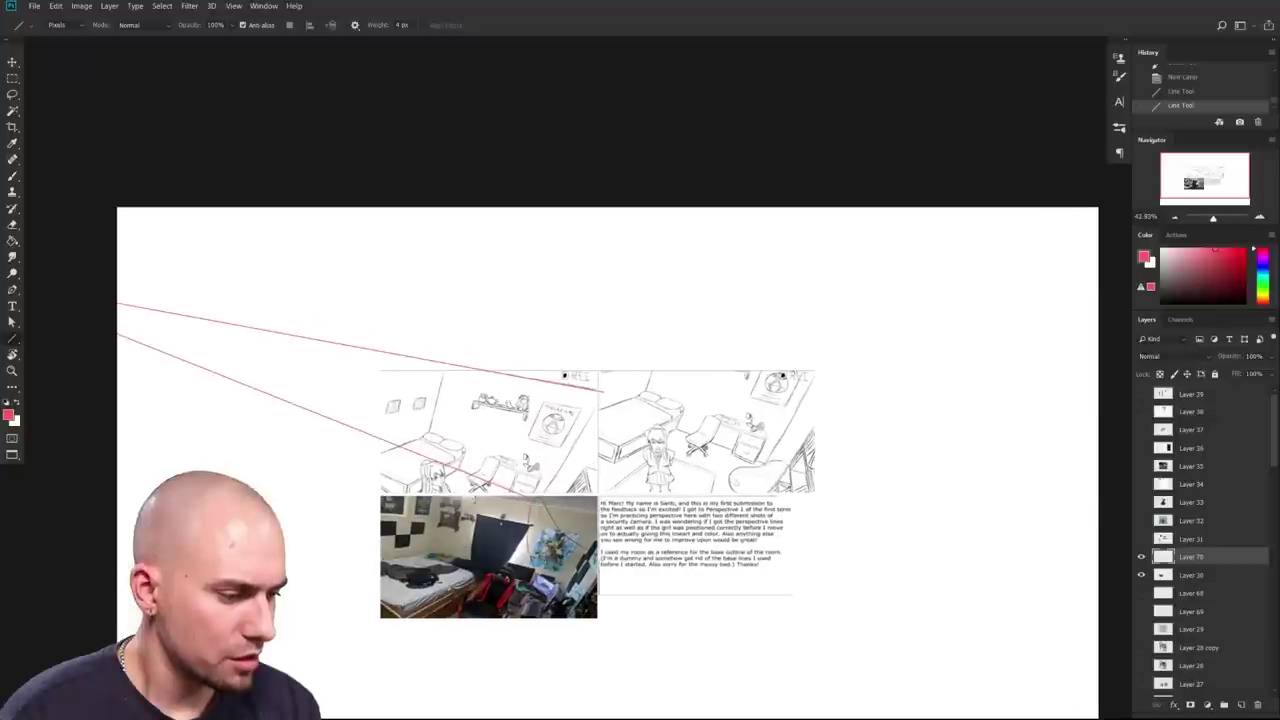
Step: Extend the bed's long edge up past the second sketch and draw a horizontal horizon line across the canvas through the intersection
mouse_move(372, 456)
left_mouse_down()
mouse_move(608, 357)
mouse_move(1012, 233)
mouse_move(1000, 237)
left_mouse_up()
left_click_drag(602, 495, 600, 517)
mouse_move(575, 409)
left_mouse_down()
mouse_move(380, 430)
mouse_move(100, 410)
left_mouse_up()
left_click_drag(570, 409, 1120, 408)
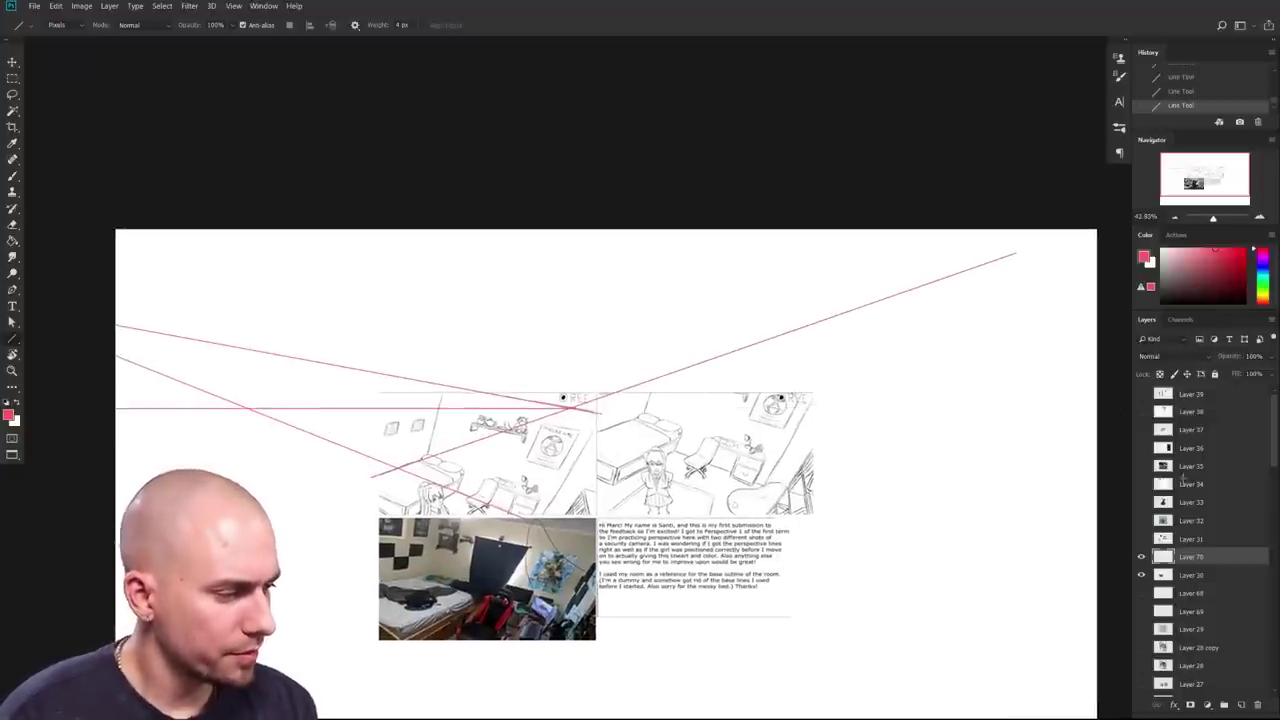
Step: Examine how the horizon and converging perspective lines relate to the room sketches and the reference photo
scroll(483, 515, "up", 3)
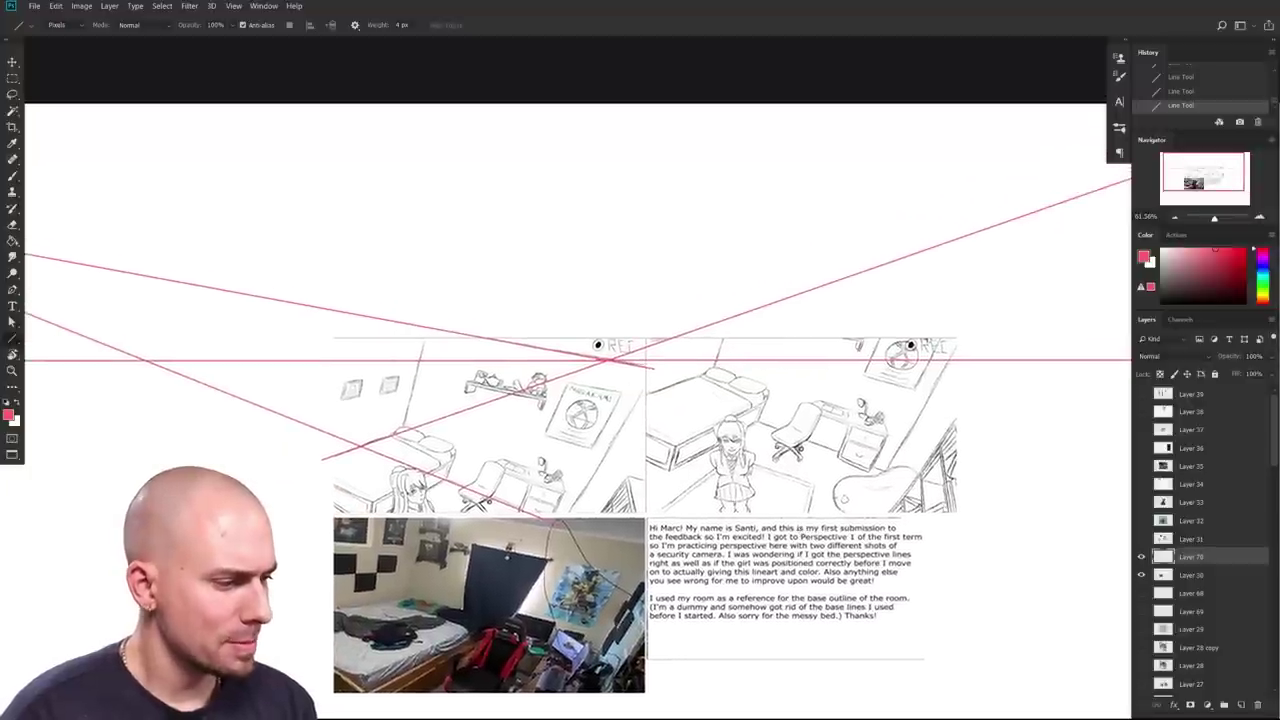
left_click_drag(638, 557, 588, 587)
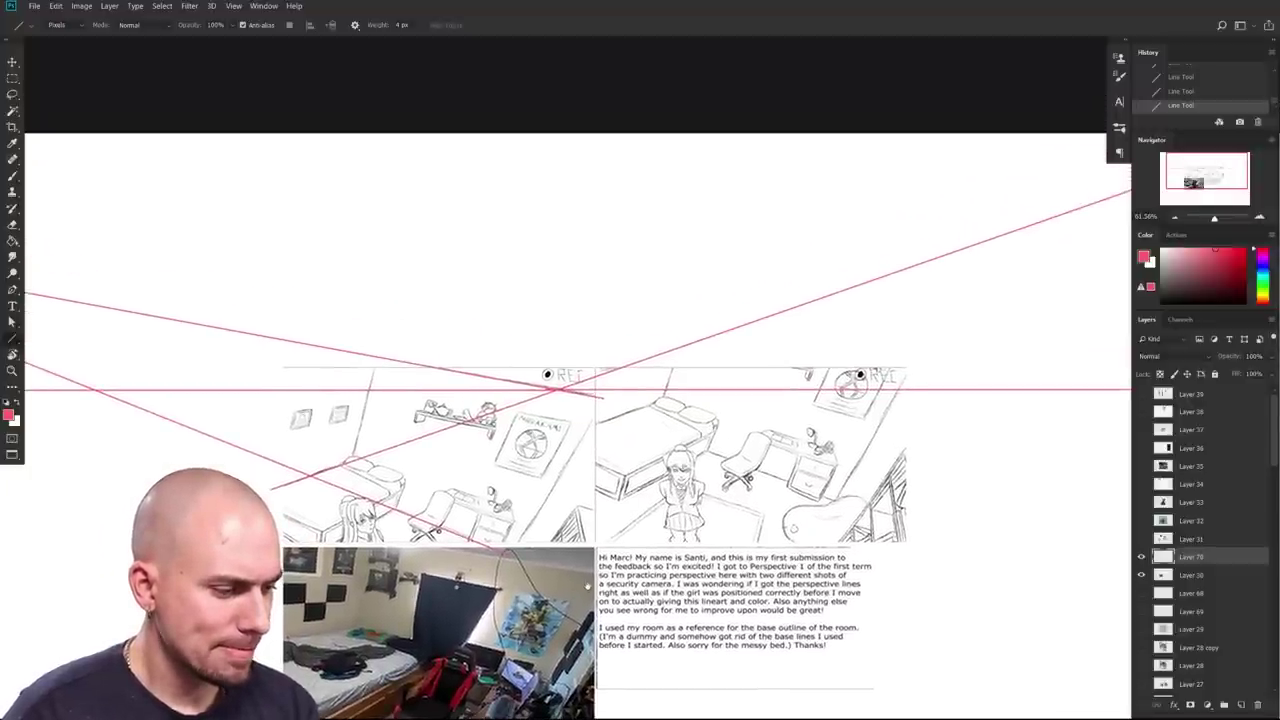
scroll(588, 587, "down", 2)
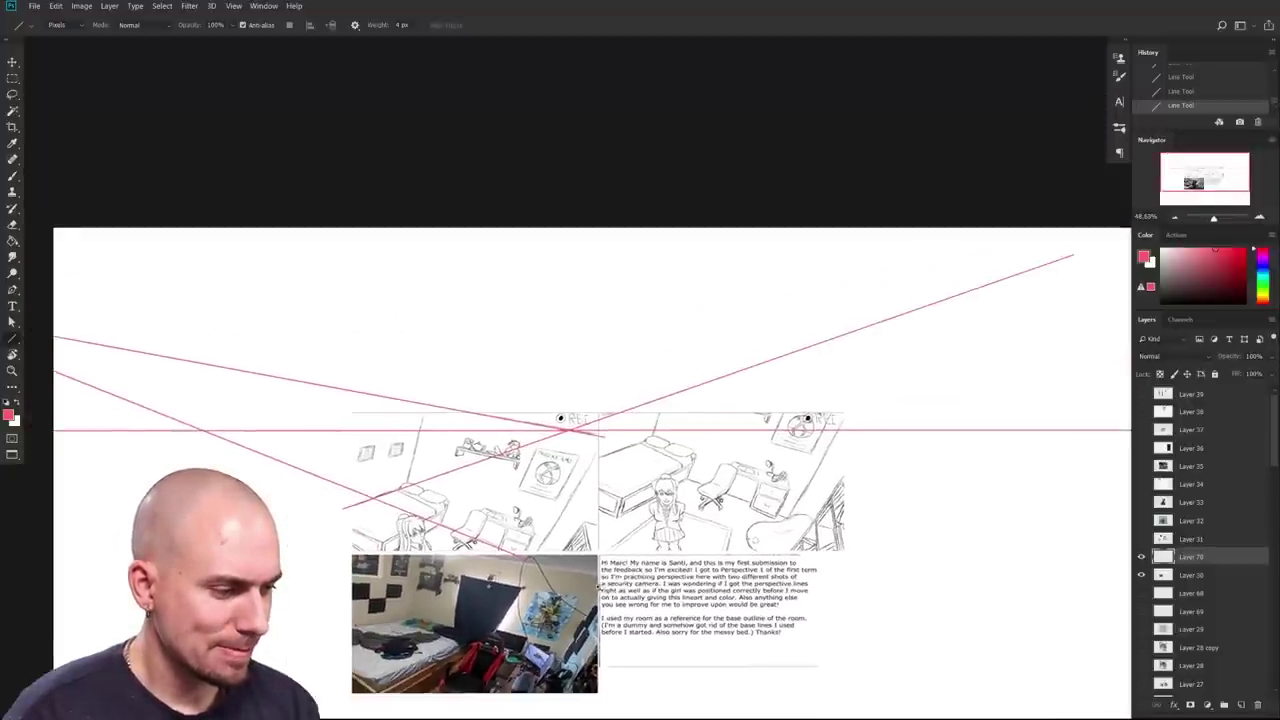
left_click_drag(759, 642, 729, 572)
scroll(729, 572, "up", 1)
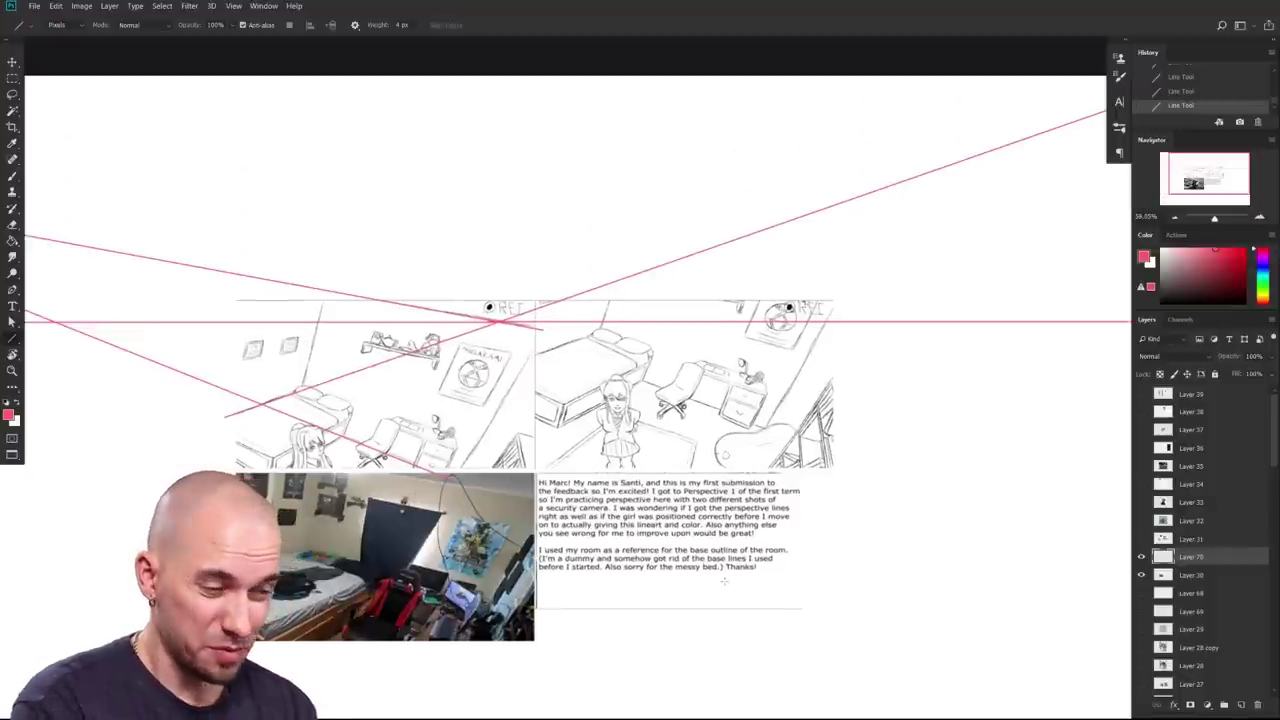
scroll(697, 605, "down", 2)
left_click_drag(706, 603, 746, 596)
scroll(682, 568, "up", 1)
scroll(746, 596, "up", 1)
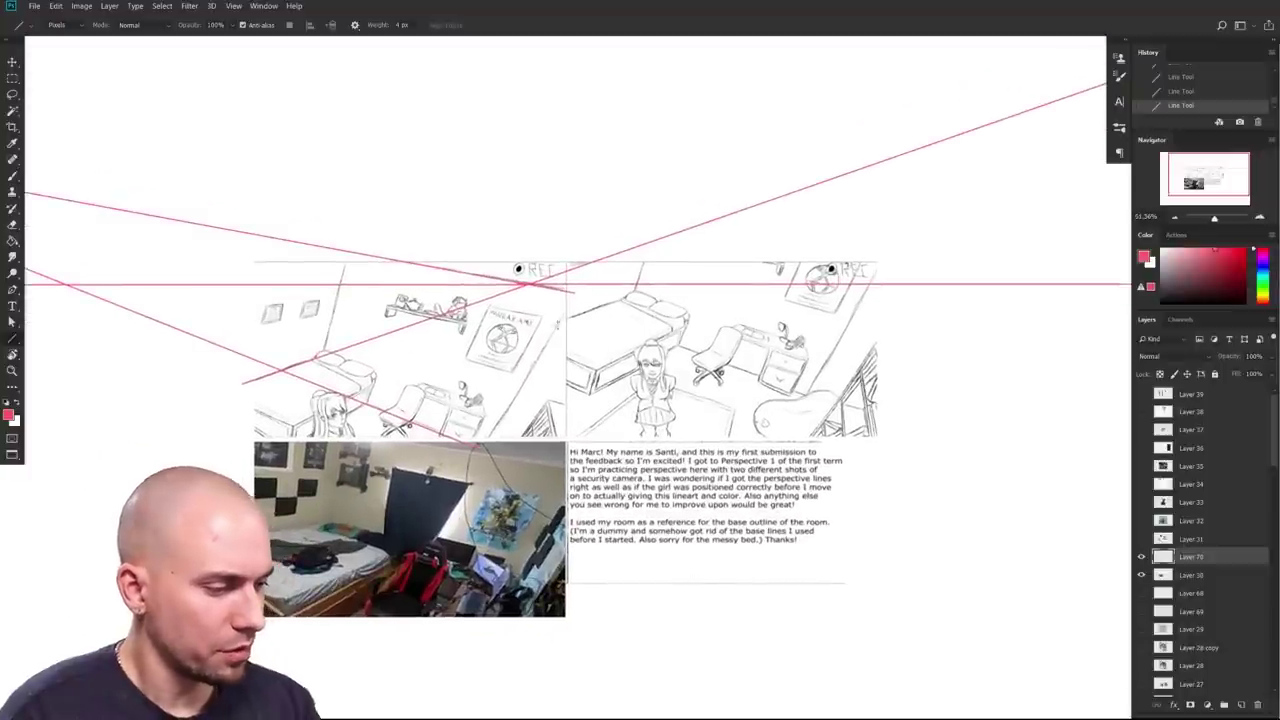
Step: Extend the first sketch's back-corner edge and slanted right wall edge down to a shared vanishing point below the photo
left_click_drag(563, 291, 280, 672)
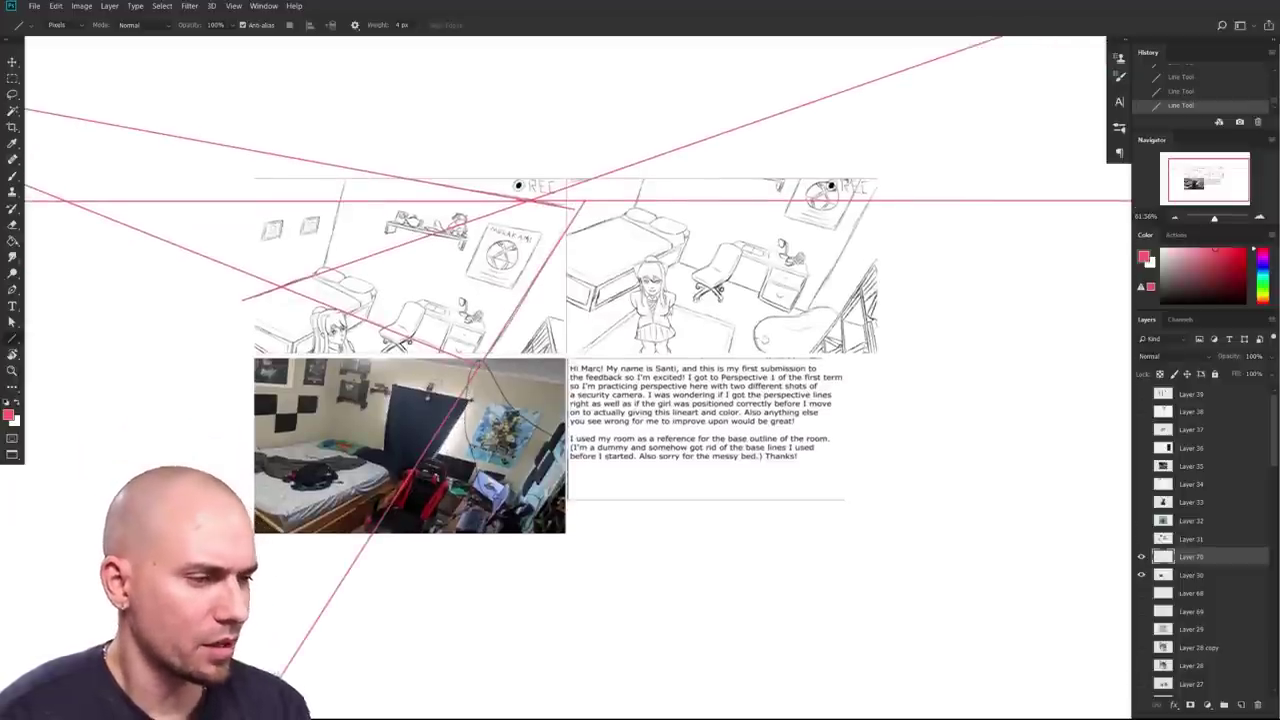
left_click_drag(358, 116, 201, 688)
key("Escape")
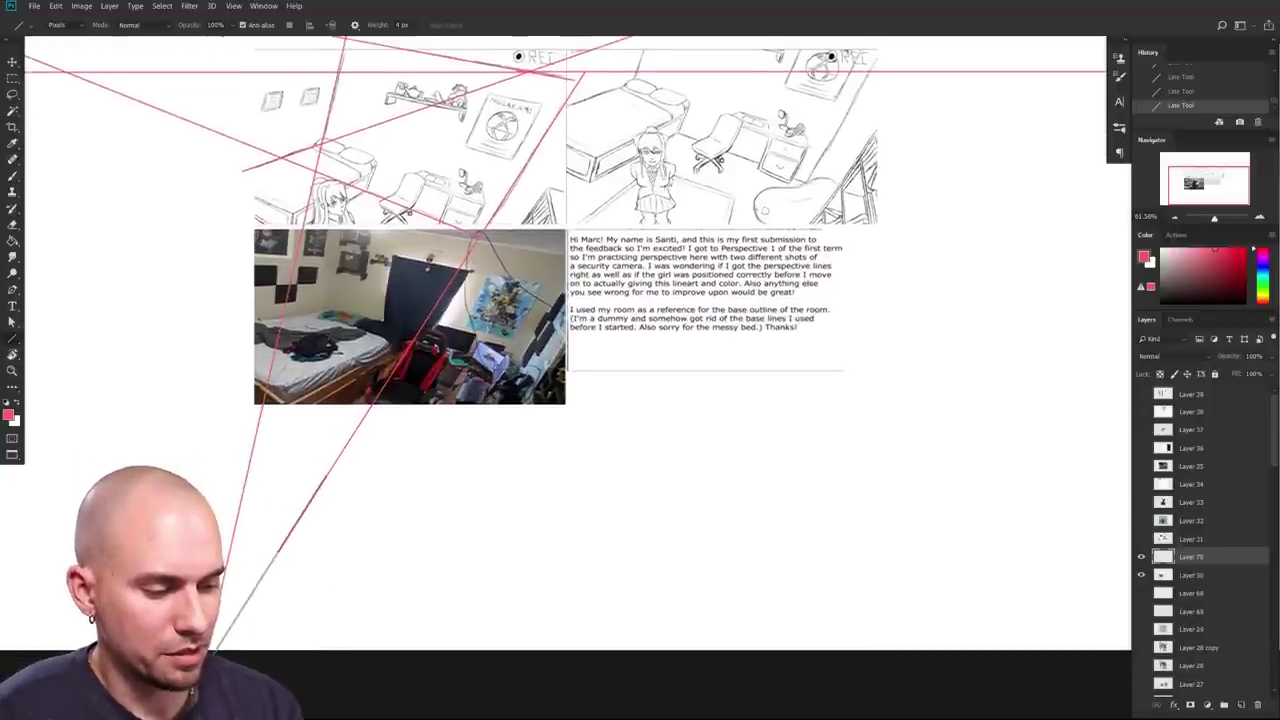
left_click_drag(420, 637, 320, 630)
left_click_drag(446, 614, 510, 601)
left_click_drag(510, 601, 493, 647)
left_click_drag(493, 648, 522, 601)
Step: Mark the meeting point of the two downward guide lines with a red brush dot
key("b")
left_click(1237, 267)
left_click_drag(324, 677, 377, 594)
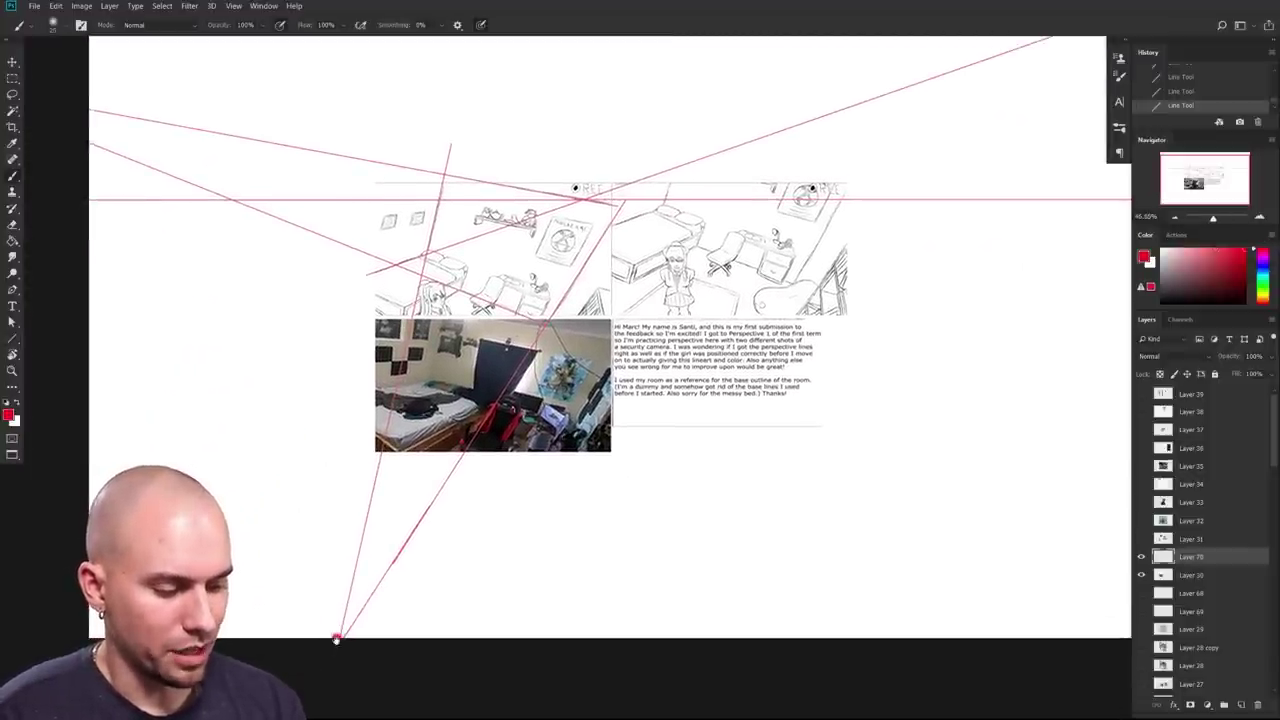
Step: Reduce the brush size and undo the vanishing-point dot and the two downward guide lines
left_click_drag(481, 496, 534, 654)
key("bracketleft")
key("bracketleft")
left_click_drag(553, 552, 498, 577)
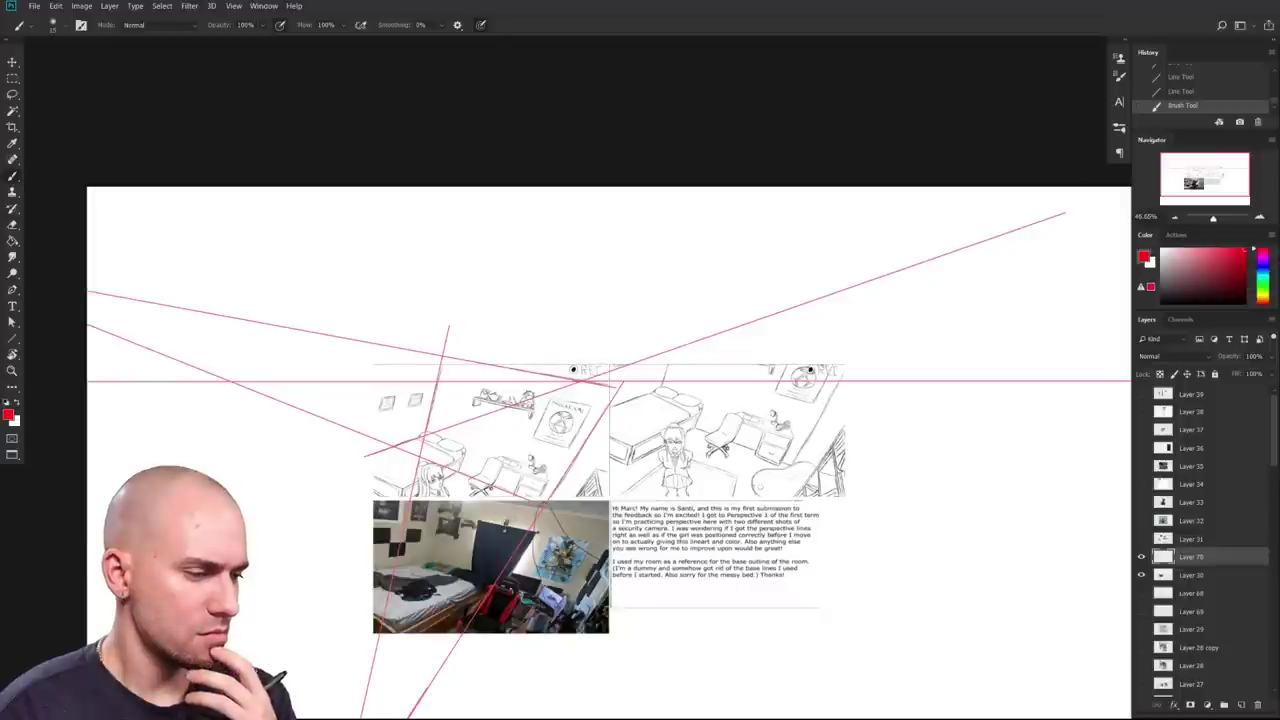
key("ctrl+z")
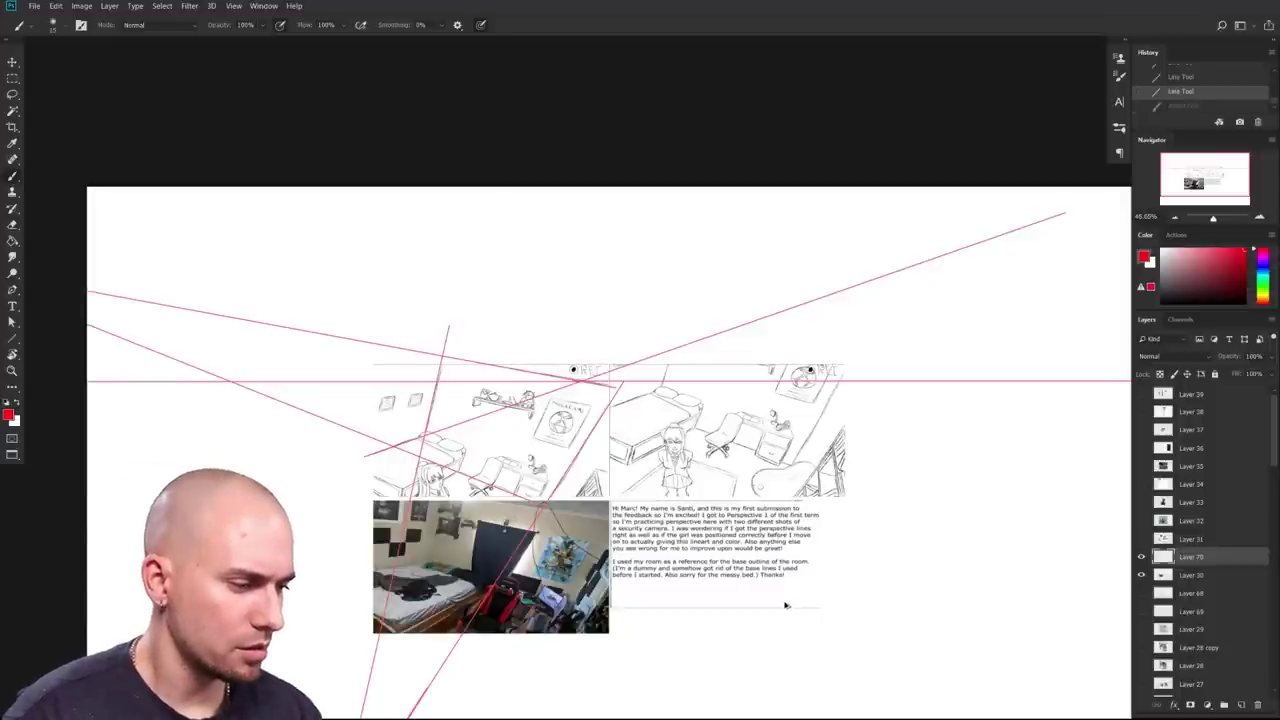
key("ctrl+z")
key("ctrl+z")
Step: Circle the bedroom reference photo with a large red ellipse
left_click_drag(826, 631, 744, 588)
left_click_drag(650, 624, 632, 565)
left_click_drag(530, 472, 590, 488)
mouse_move(610, 385)
left_mouse_down()
mouse_move(590, 578)
mouse_move(640, 392)
left_mouse_up()
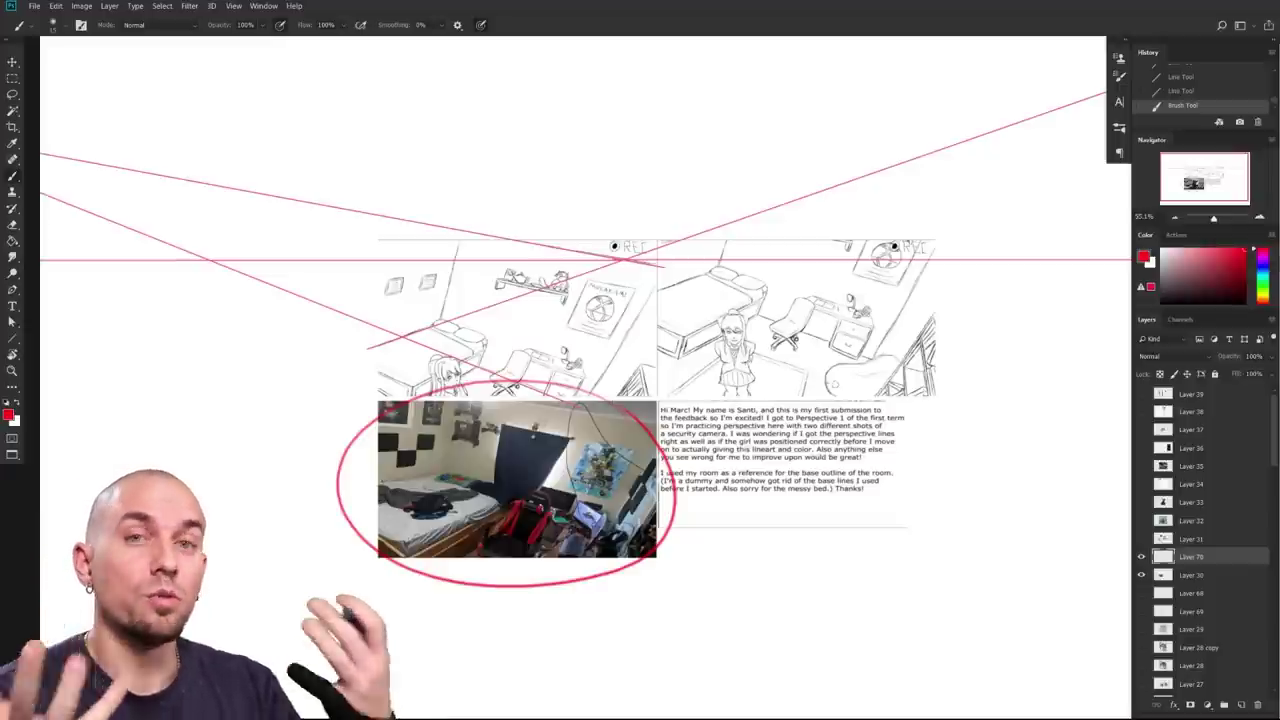
left_click_drag(675, 563, 708, 524)
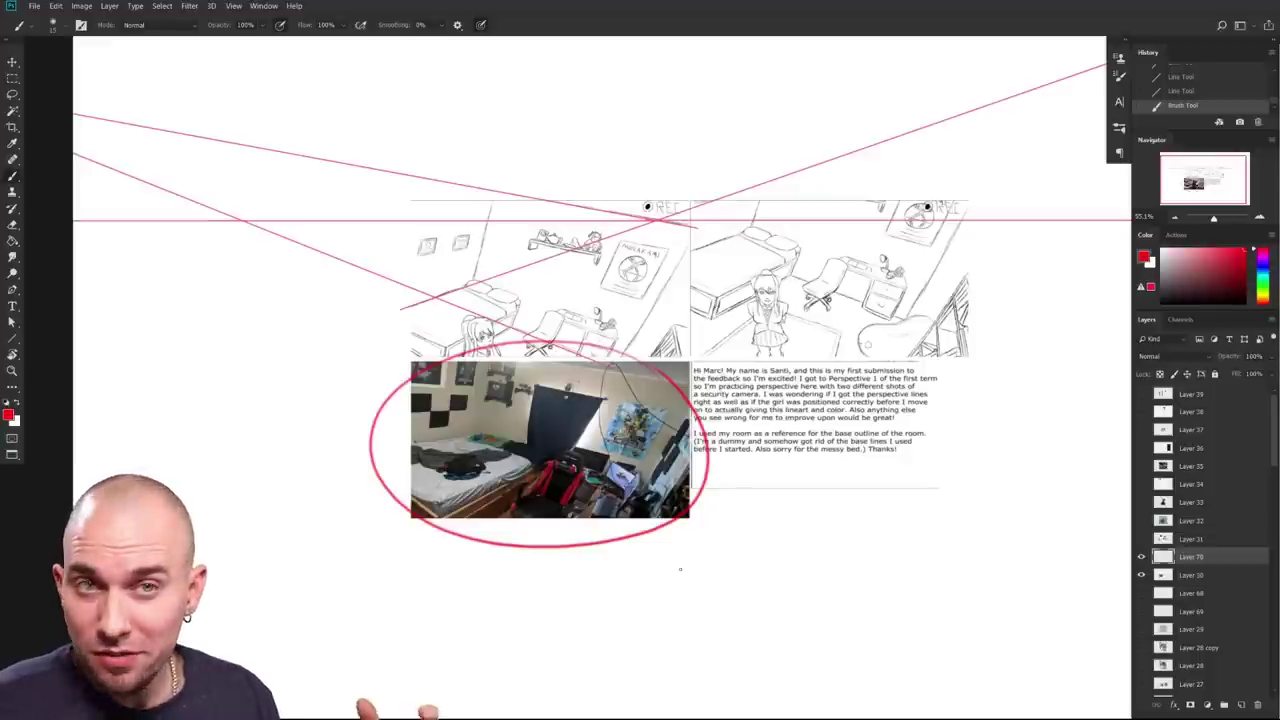
Step: Below the written question, sketch a red horizon line with two vanishing points and converging lines forming a box's base above it
mouse_move(720, 569)
left_mouse_down()
mouse_move(533, 463)
mouse_move(581, 470)
left_mouse_up()
left_click_drag(501, 480, 972, 480)
mouse_move(557, 473)
left_mouse_down()
mouse_move(905, 480)
mouse_move(745, 568)
left_mouse_up()
key("ctrl+z")
left_click_drag(554, 478, 768, 395)
left_click_drag(906, 478, 638, 366)
left_click_drag(554, 478, 806, 411)
mouse_move(904, 481)
left_mouse_down()
mouse_move(634, 420)
mouse_move(668, 386)
mouse_move(667, 358)
left_mouse_up()
Step: Raise vertical edges from the base's corners and draw steep lines from both vanishing points for the box's upper edges
mouse_move(737, 408)
left_mouse_down()
mouse_move(736, 346)
mouse_move(768, 364)
left_mouse_up()
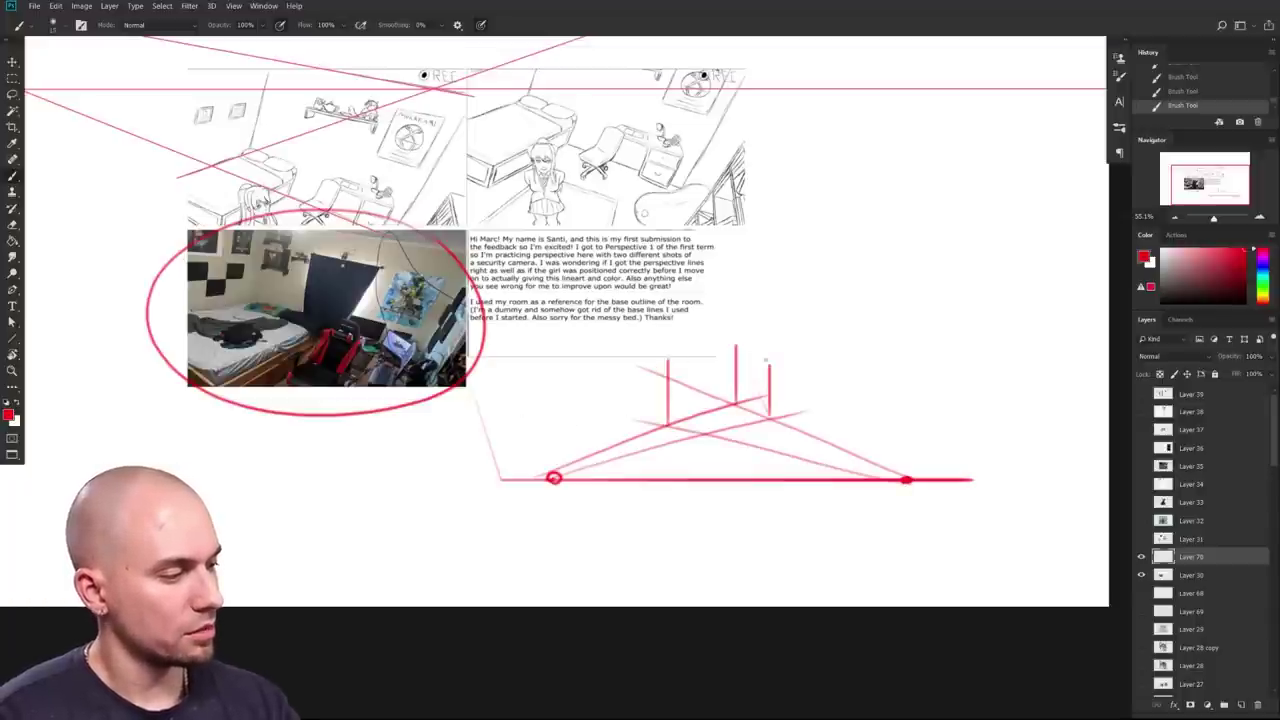
left_click_drag(554, 478, 760, 298)
key("ctrl+z")
left_click_drag(554, 478, 764, 266)
left_click_drag(905, 478, 666, 306)
key("ctrl+z")
left_click_drag(905, 478, 655, 288)
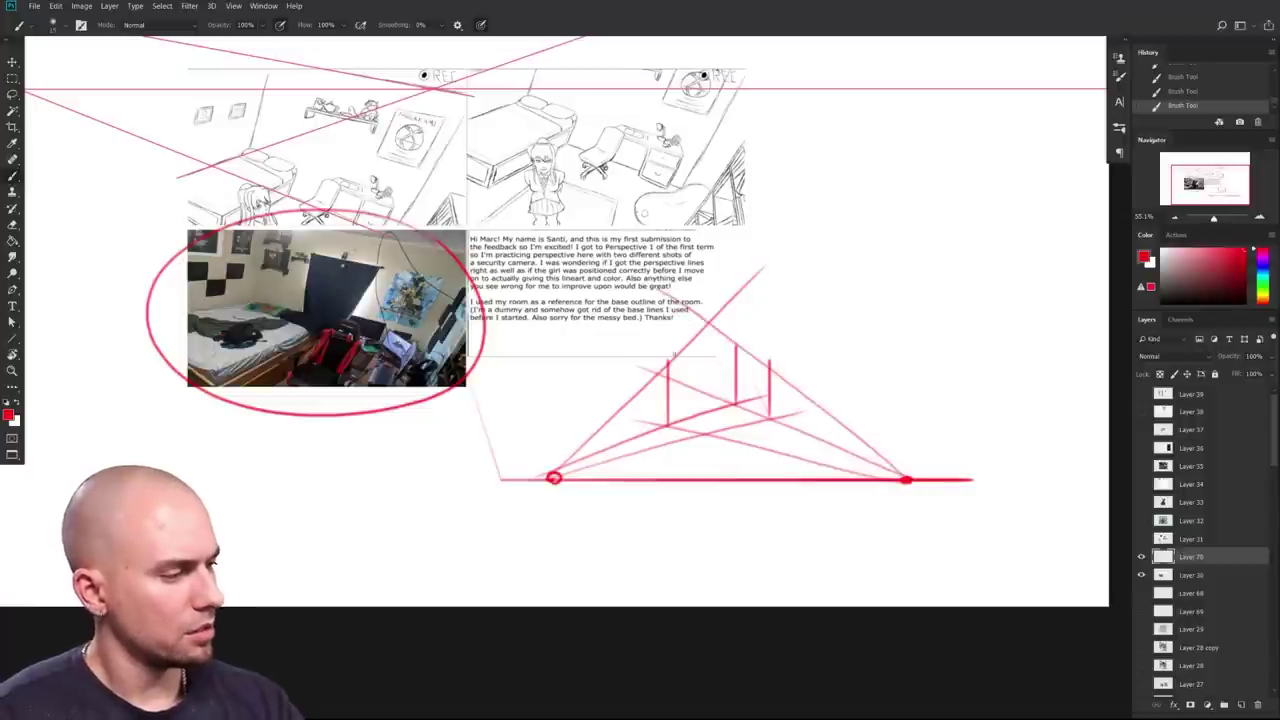
Step: Lengthen the box's left and middle vertical edges and connect their upper ends with a slanted line
left_click_drag(667, 404, 668, 308)
left_click_drag(735, 404, 735, 297)
left_click_drag(665, 366, 730, 298)
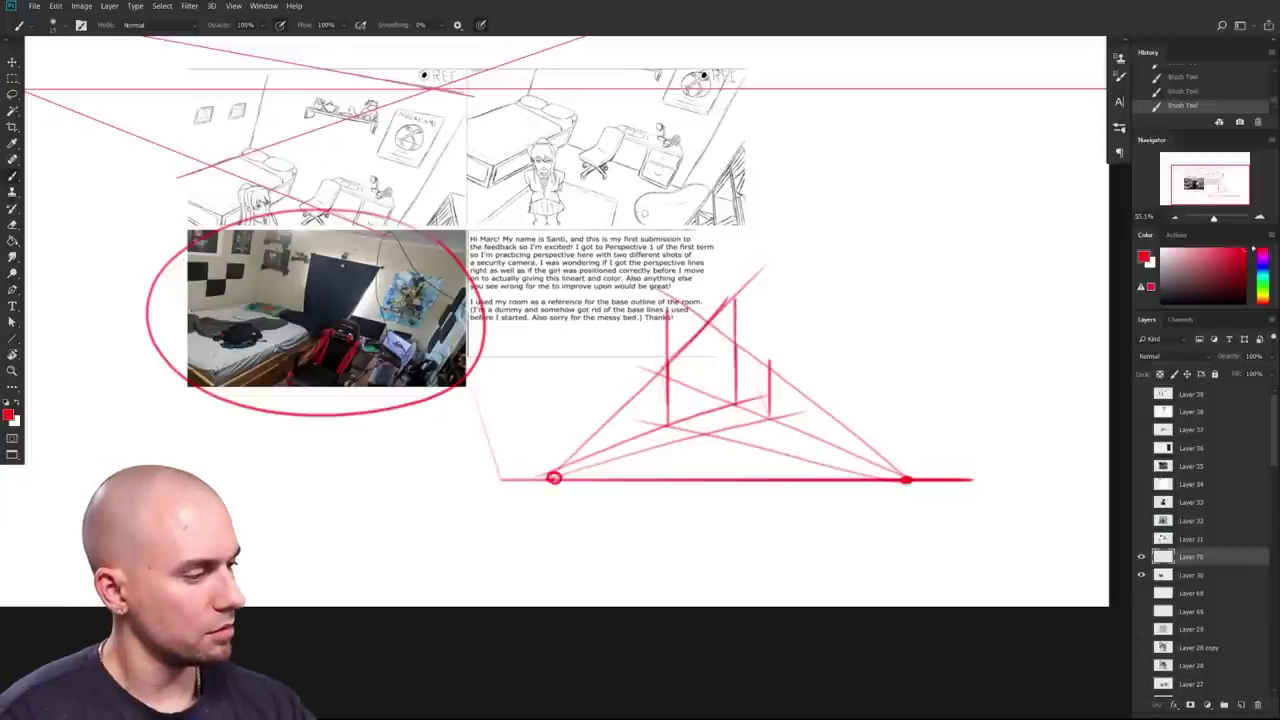
Step: Undo the box's vertical edges and steep upper guide lines, back to the flat base on the horizon
key("ctrl+z")
key("ctrl+z")
key("ctrl+z")
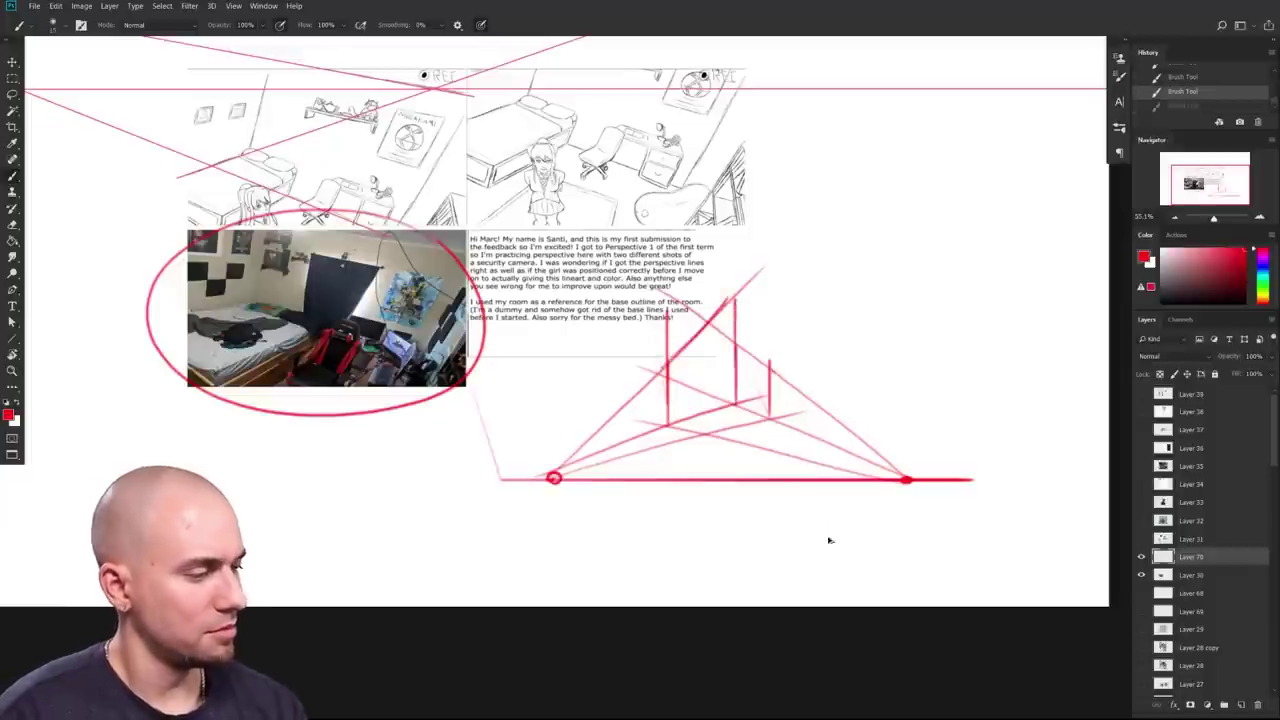
key("ctrl+z")
left_click_drag(872, 552, 762, 584)
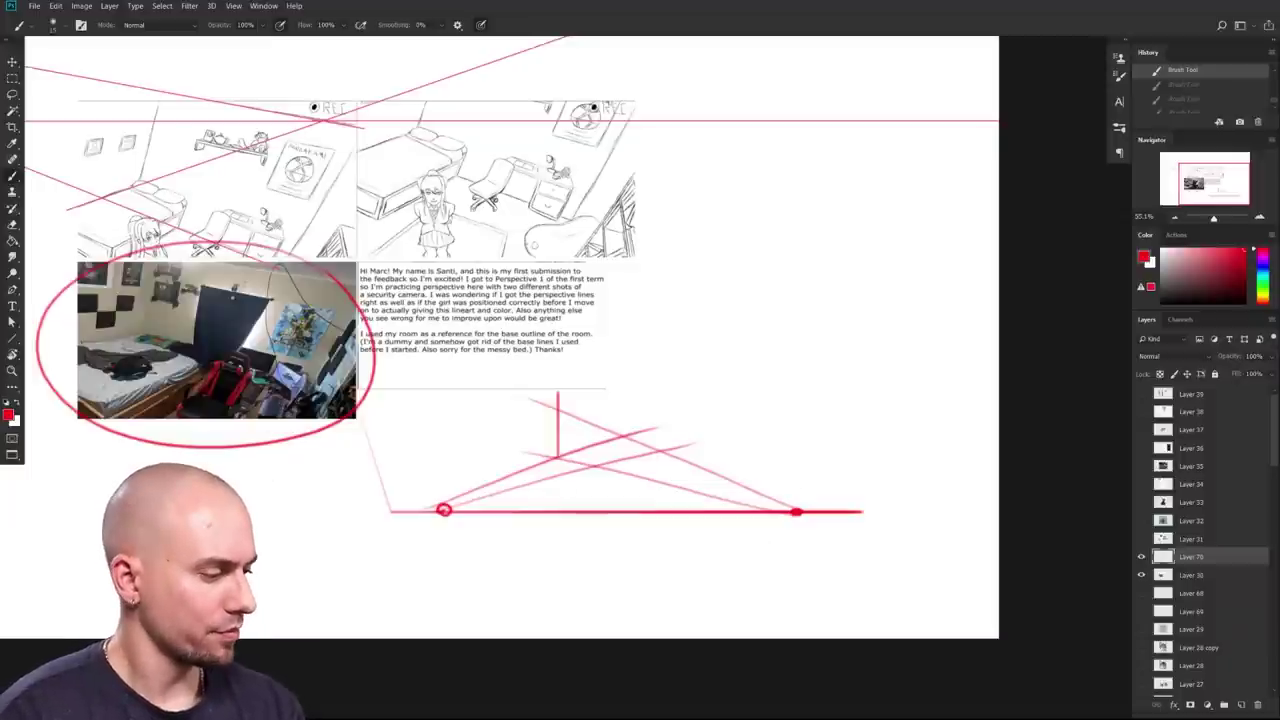
key("ctrl+z")
Step: Draw a steep guide line from the left vanishing point and raise the base's left corner edge up to it
mouse_move(444, 504)
left_mouse_down()
mouse_move(647, 325)
mouse_move(580, 391)
mouse_move(643, 336)
left_mouse_up()
key("ctrl+z")
left_click_drag(555, 410, 555, 456)
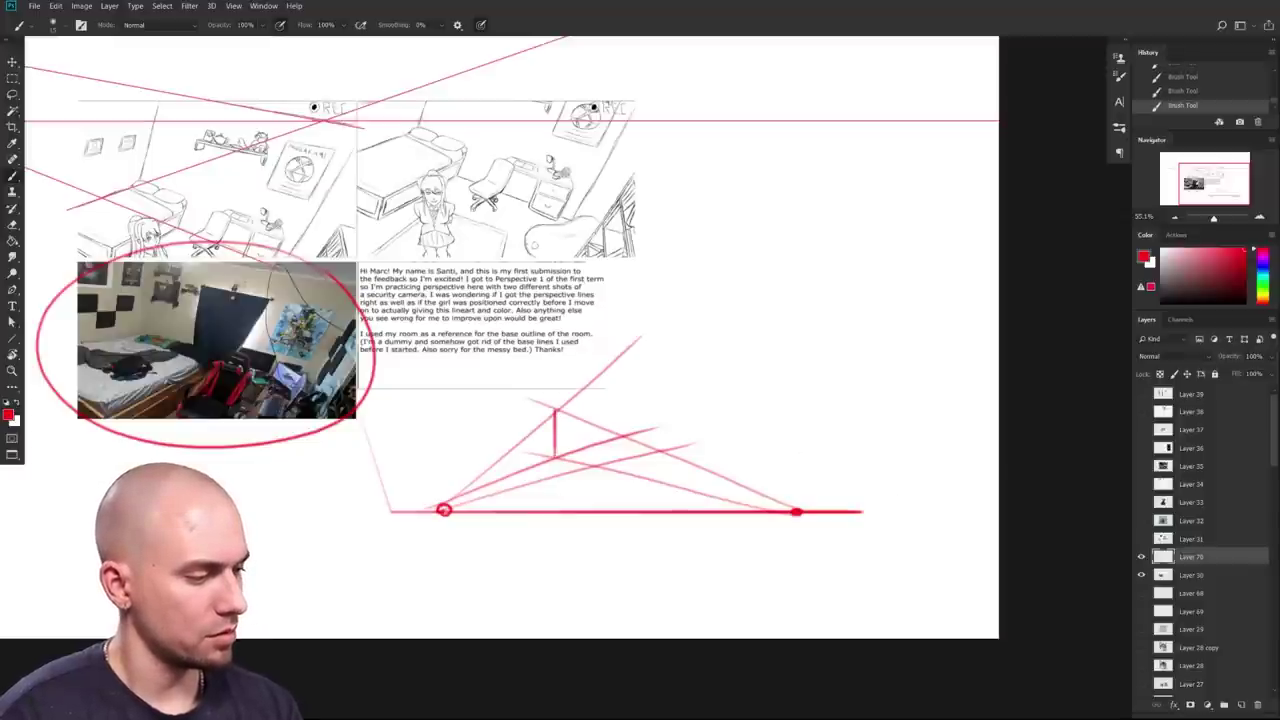
Step: Try adding a taller rear vertical edge and a square built from horizontal and vertical lines beside it
mouse_move(622, 436)
left_mouse_down()
mouse_move(622, 354)
mouse_move(623, 433)
mouse_move(690, 436)
left_mouse_up()
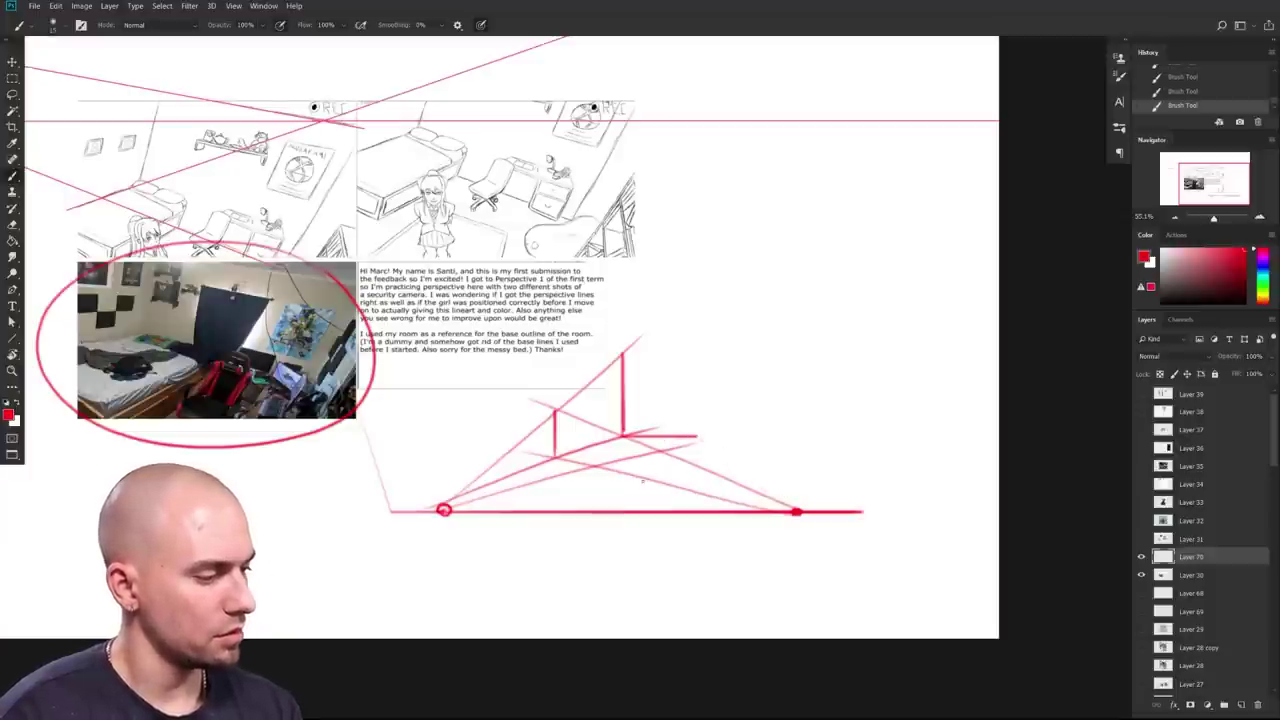
mouse_move(698, 436)
left_mouse_down()
mouse_move(689, 355)
mouse_move(696, 420)
left_mouse_up()
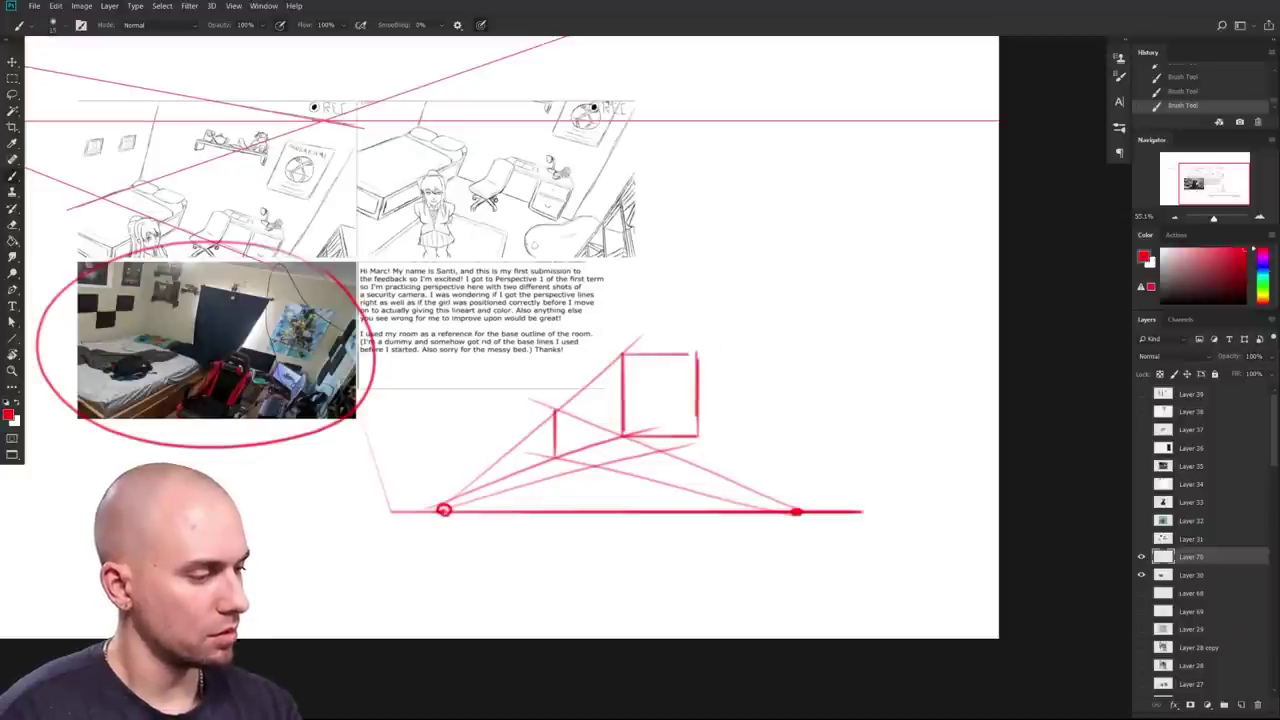
left_click_drag(446, 509, 720, 430)
mouse_move(556, 458)
left_mouse_down()
mouse_move(618, 458)
mouse_move(716, 430)
left_mouse_up()
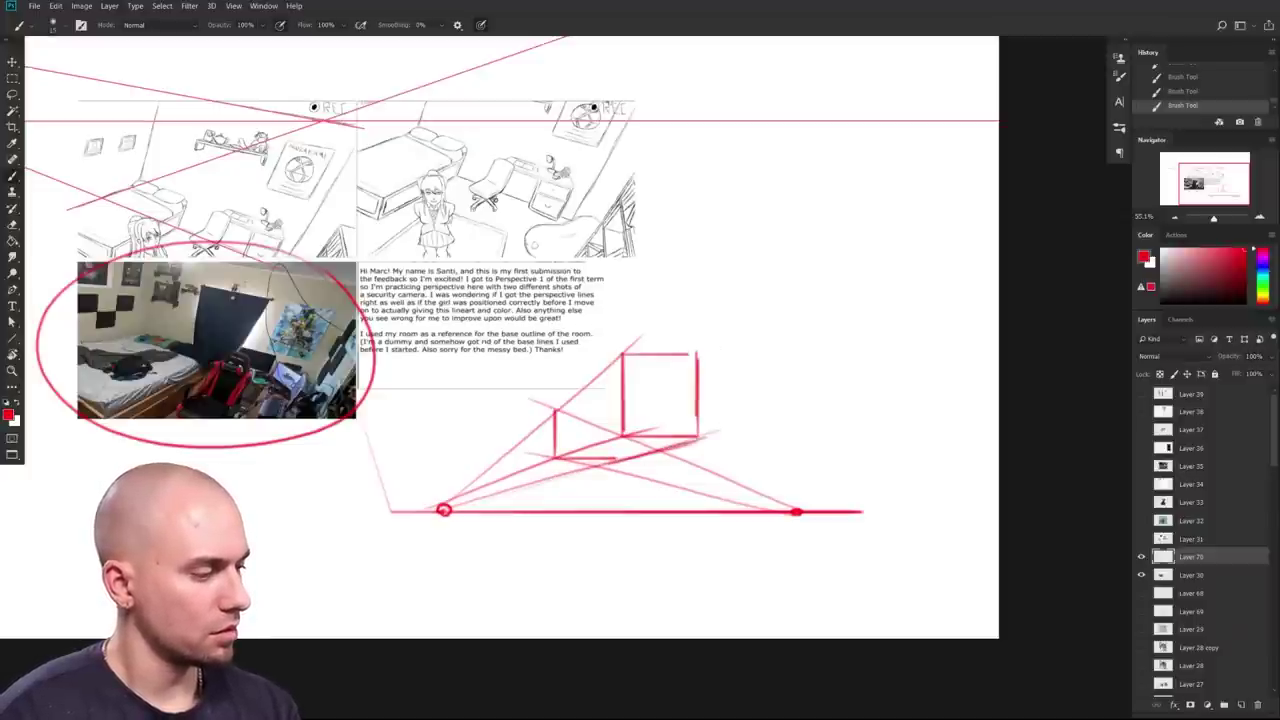
left_click_drag(808, 514, 730, 520)
Step: Undo the square and the vertical edges, keeping the flat base and the steep line from the left vanishing point
key("ctrl+z")
key("ctrl+z")
key("ctrl+z")
key("ctrl+z")
key("ctrl+z")
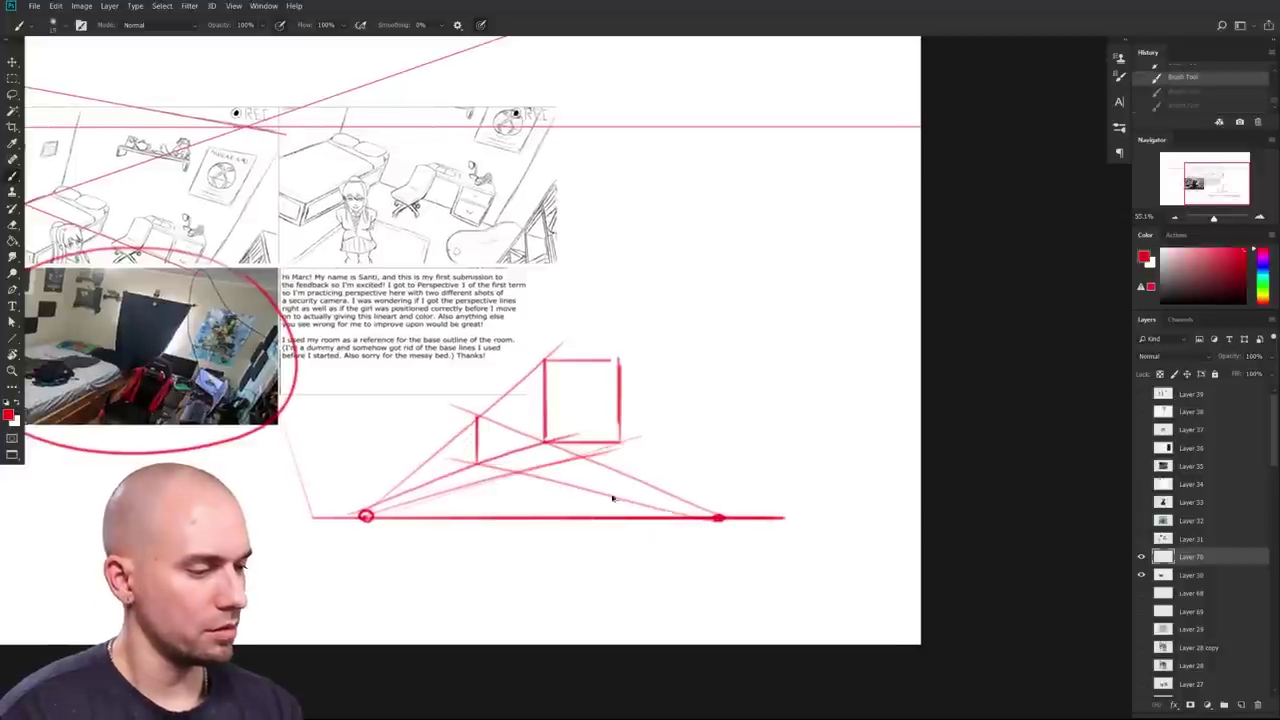
key("ctrl+alt+z")
key("ctrl+alt+z")
key("ctrl+alt+z")
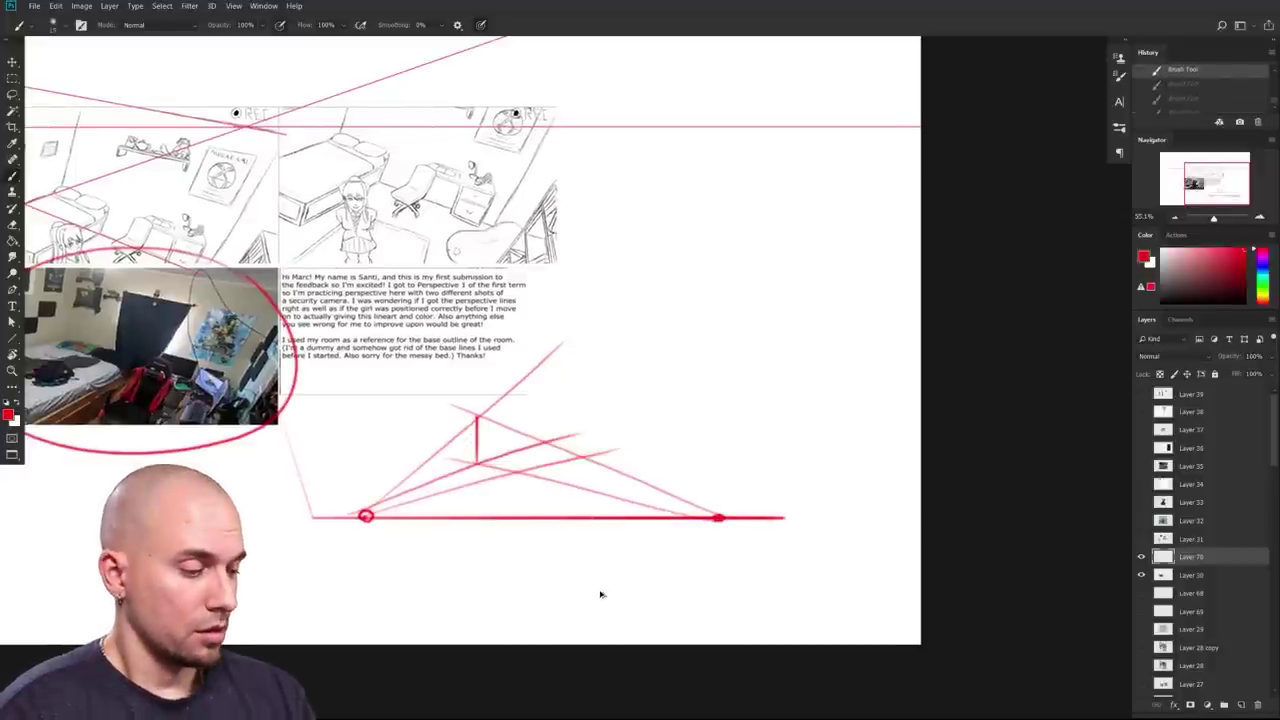
key("ctrl+alt+z")
Step: Draw a steep guide line from the right vanishing point and raise vertical edges from the base's rear, left and right corners
left_click_drag(586, 462, 580, 470)
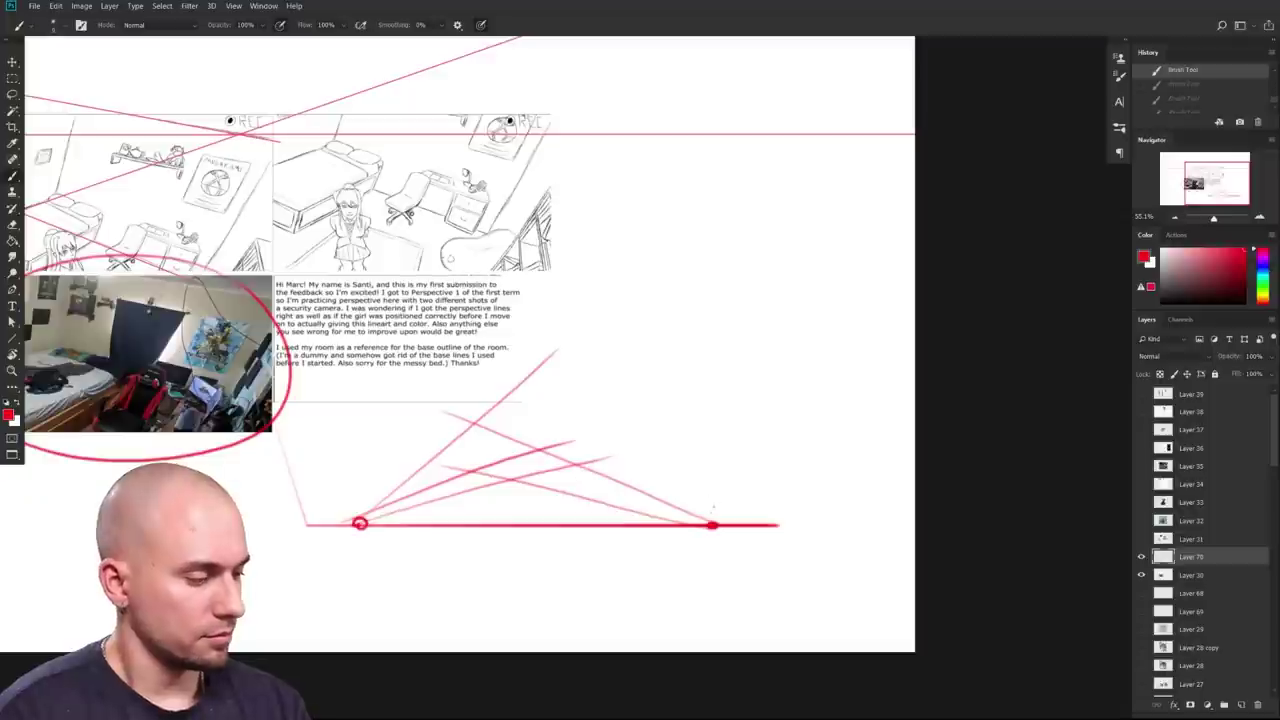
left_click_drag(710, 523, 530, 385)
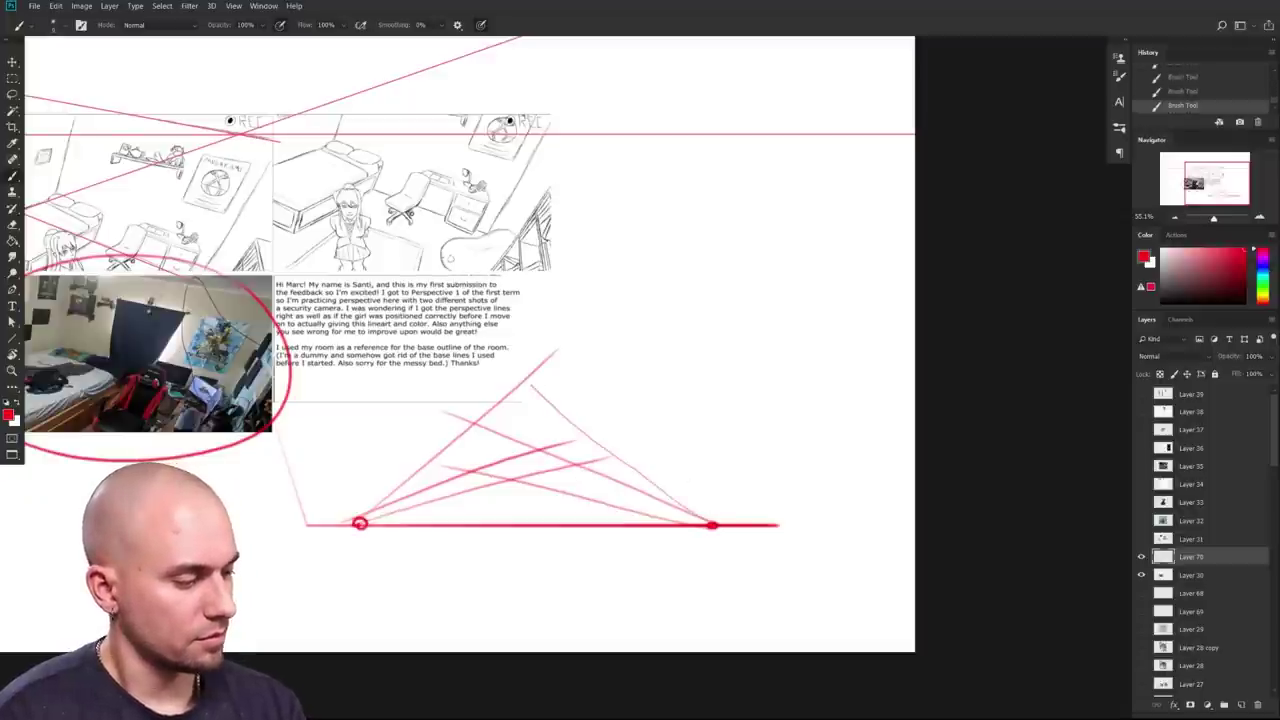
mouse_move(575, 465)
left_mouse_down()
mouse_move(575, 432)
mouse_move(533, 390)
left_mouse_up()
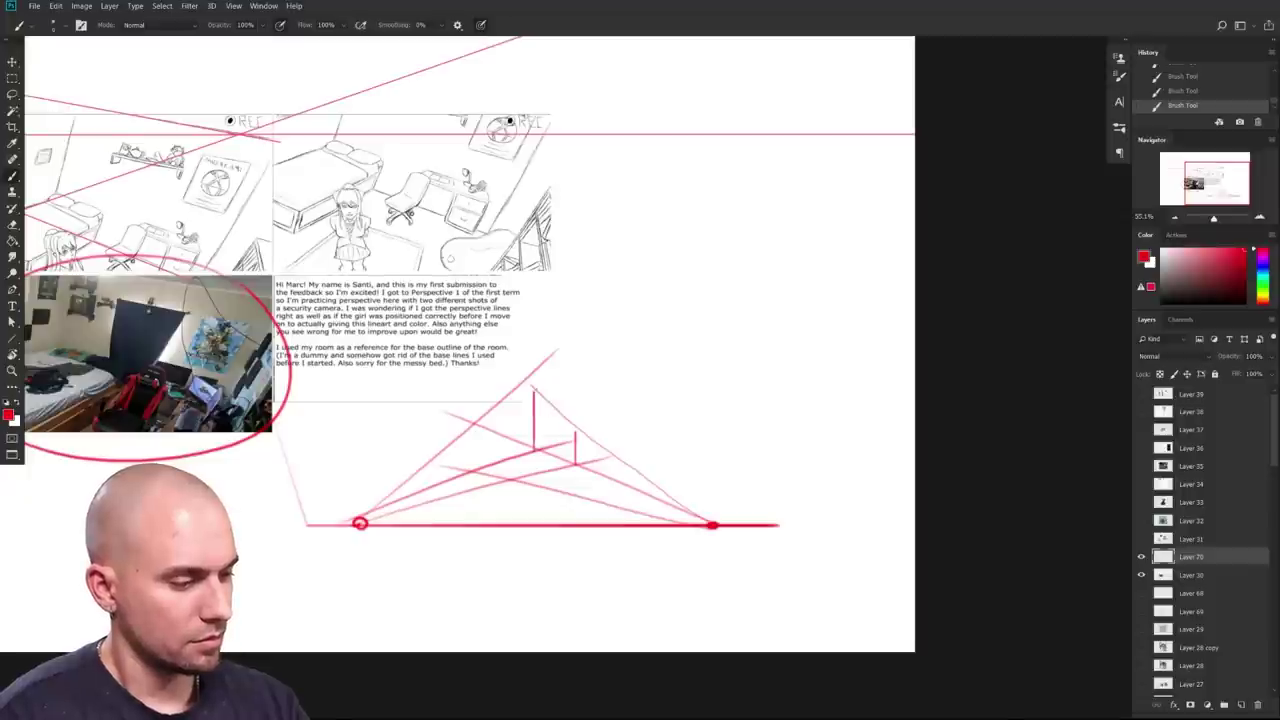
left_click_drag(536, 452, 536, 386)
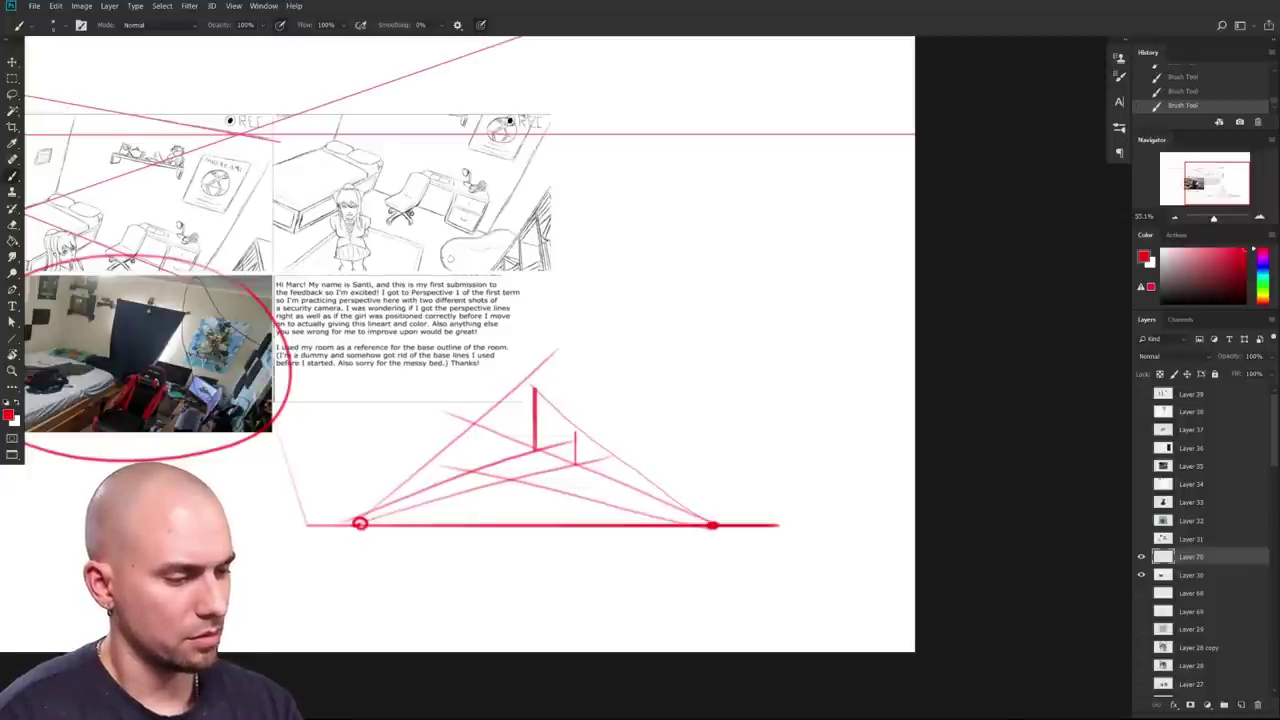
mouse_move(469, 472)
left_mouse_down()
mouse_move(469, 424)
mouse_move(518, 386)
left_mouse_up()
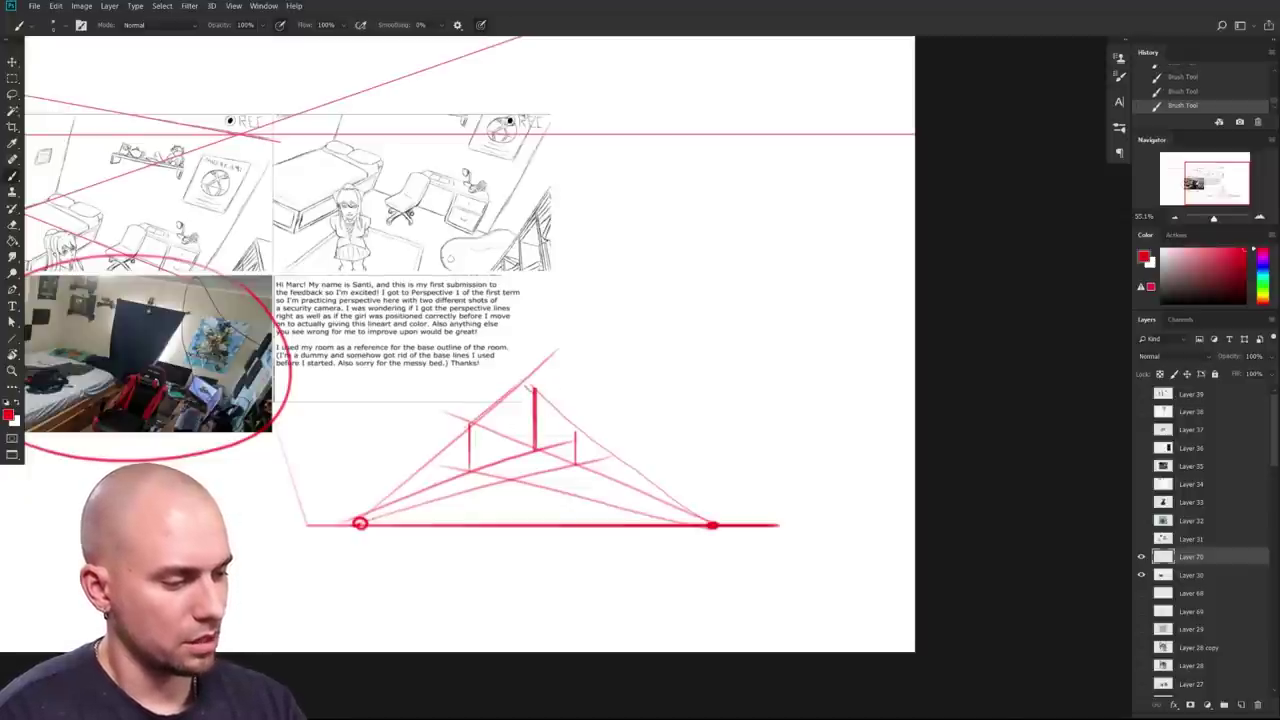
left_click_drag(574, 462, 574, 427)
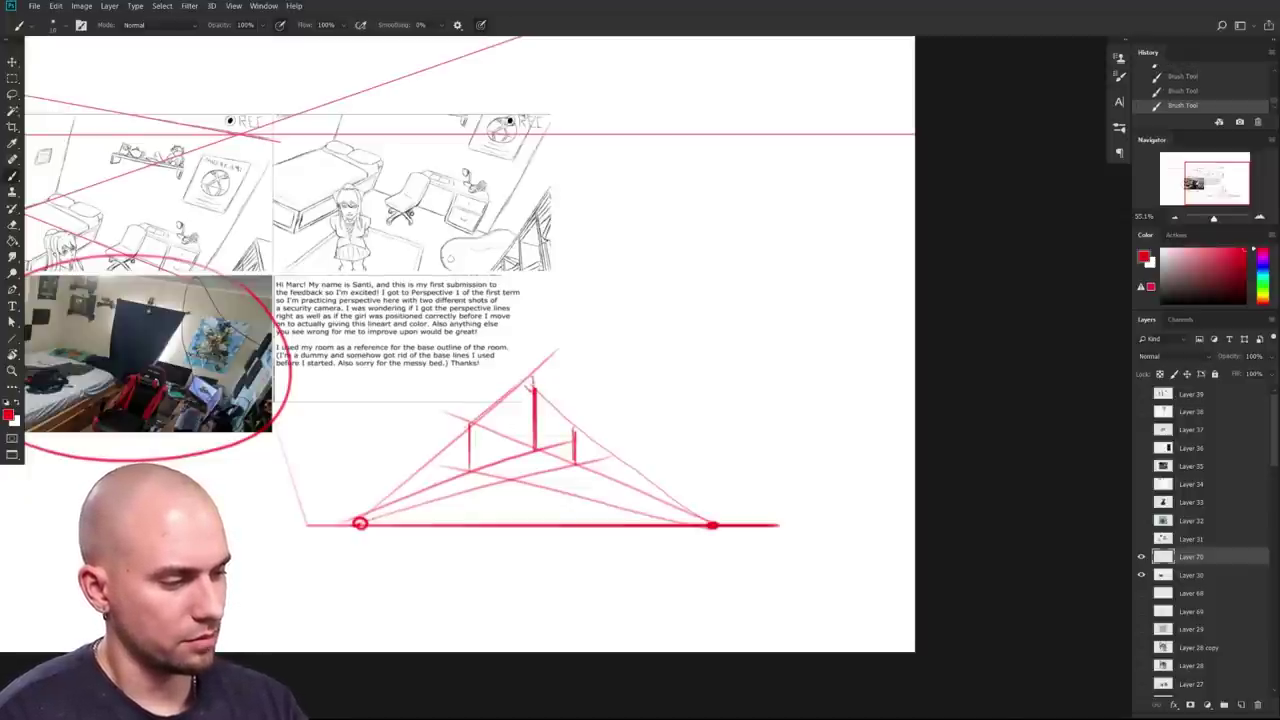
Step: Connect the vertical edges with slanted top edges and strengthen the box's left edge and front base lines
left_click_drag(535, 388, 575, 430)
left_click_drag(468, 426, 532, 387)
left_click_drag(469, 472, 469, 424)
mouse_move(470, 472)
left_mouse_down()
mouse_move(502, 476)
mouse_move(537, 449)
mouse_move(575, 464)
left_mouse_up()
Step: Draw long thick magenta lines straight through the box's three vertical edges
scroll(665, 548, "up", 2)
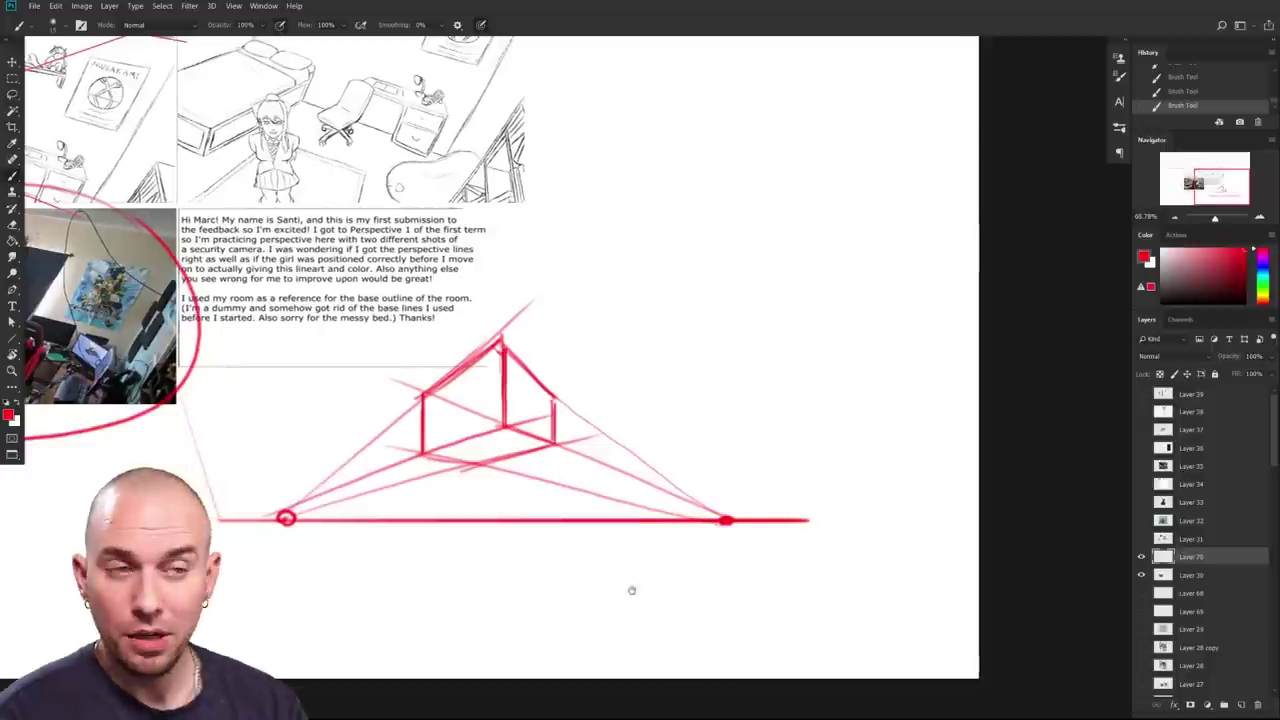
left_click_drag(632, 589, 754, 614)
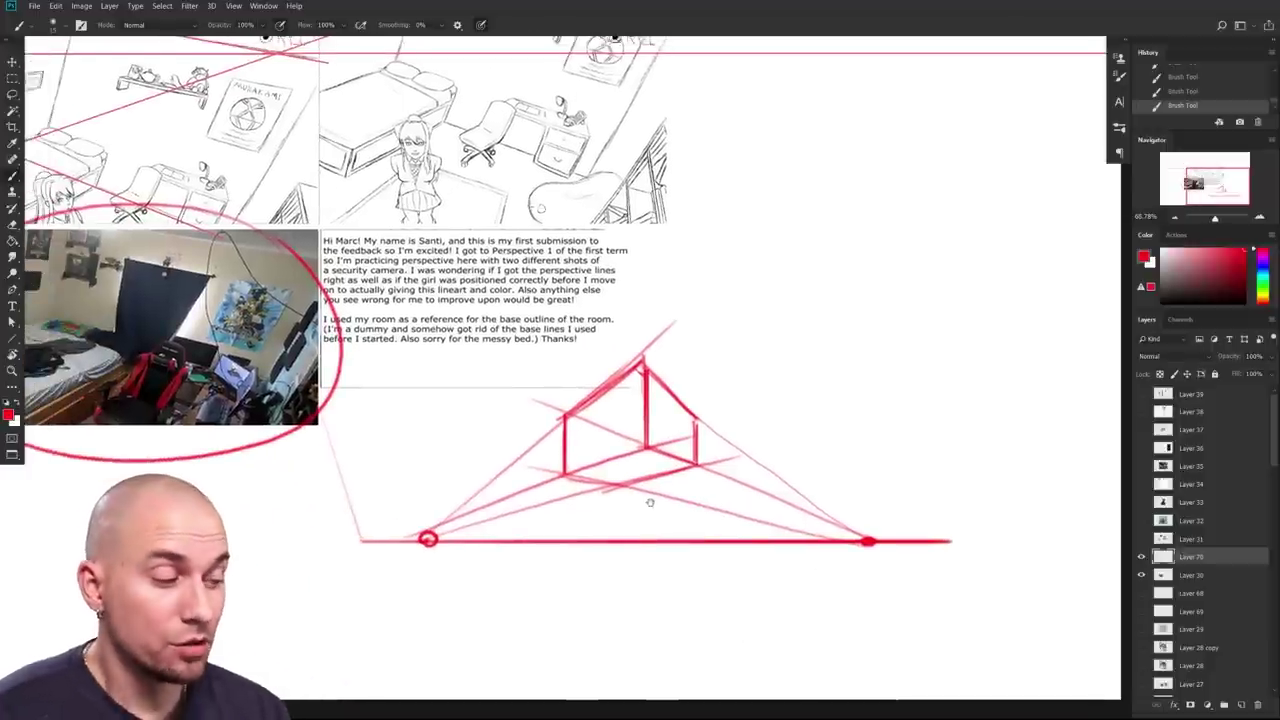
left_click_drag(649, 502, 634, 524)
left_click_drag(1264, 272, 1263, 253)
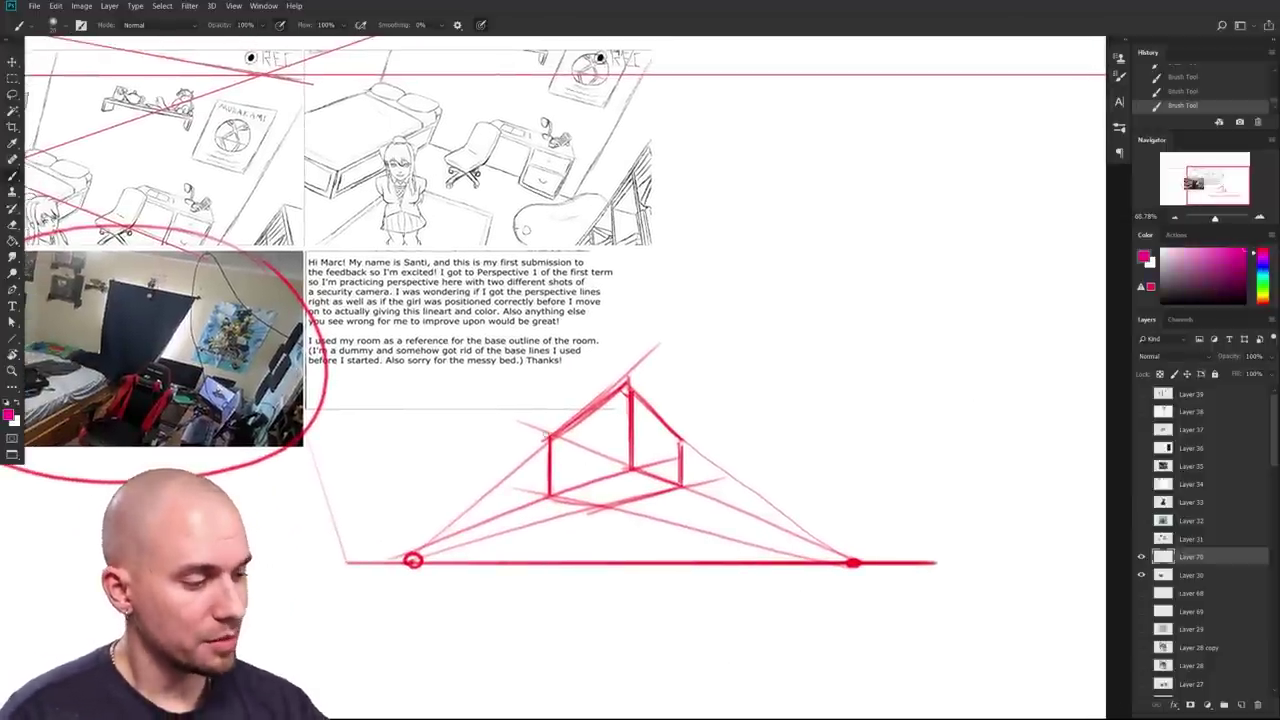
mouse_move(549, 405)
left_mouse_down()
mouse_move(549, 620)
mouse_move(549, 209)
mouse_move(549, 665)
left_mouse_up()
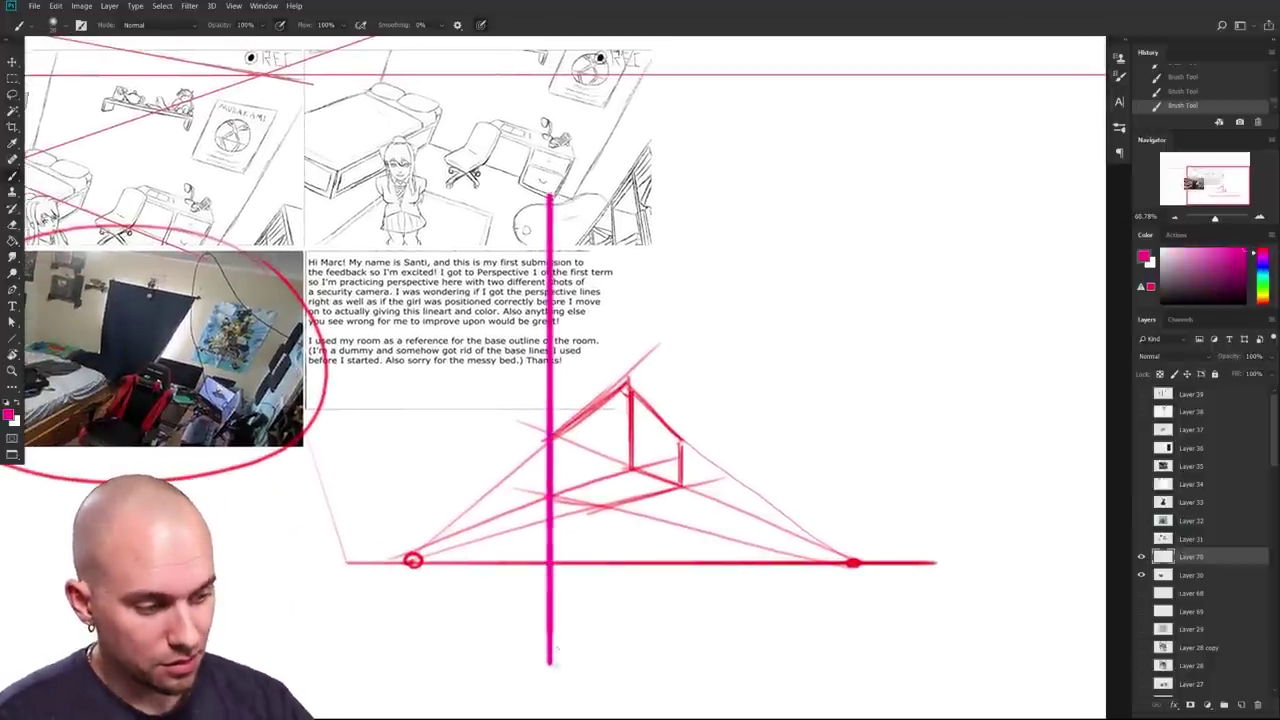
mouse_move(631, 478)
left_mouse_down()
mouse_move(662, 172)
mouse_move(636, 678)
left_mouse_up()
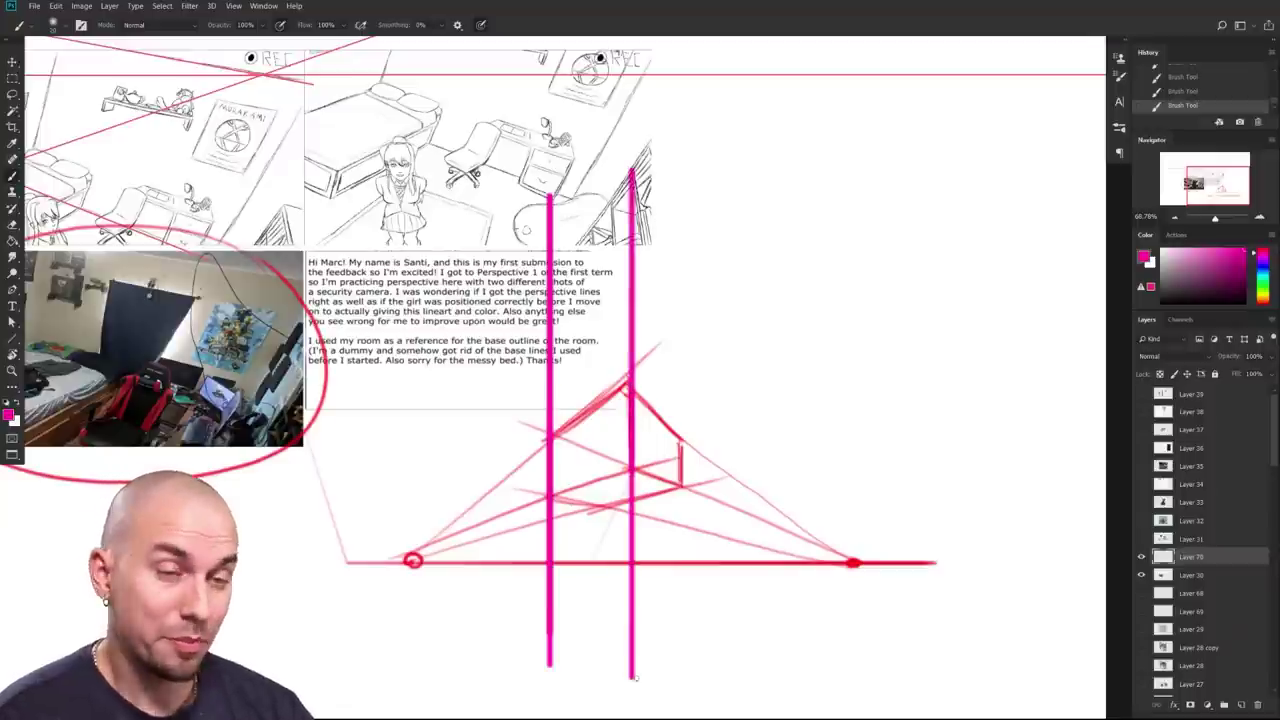
scroll(732, 477, "down", 5)
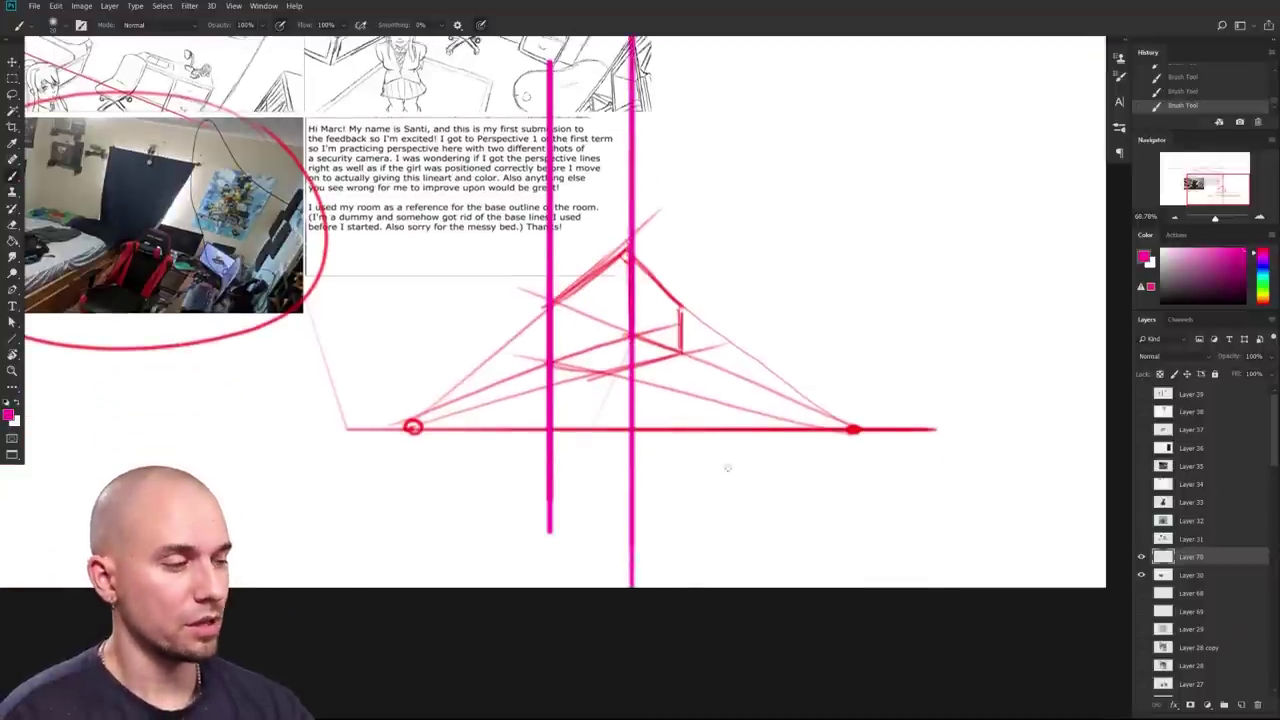
mouse_move(680, 362)
left_mouse_down()
mouse_move(688, 133)
mouse_move(678, 590)
left_mouse_up()
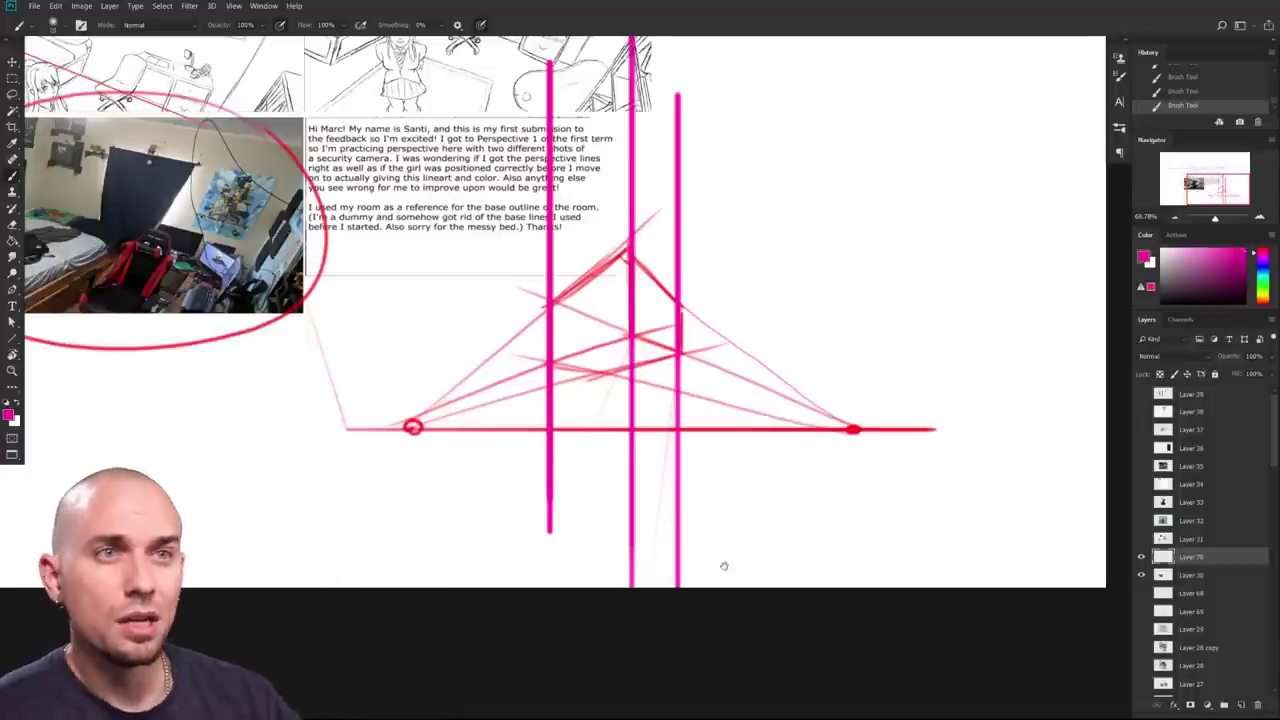
Step: Undo the three magenta vertical lines over the box
scroll(730, 622, "up", 5)
key("ctrl+z")
key("ctrl+z")
key("ctrl+z")
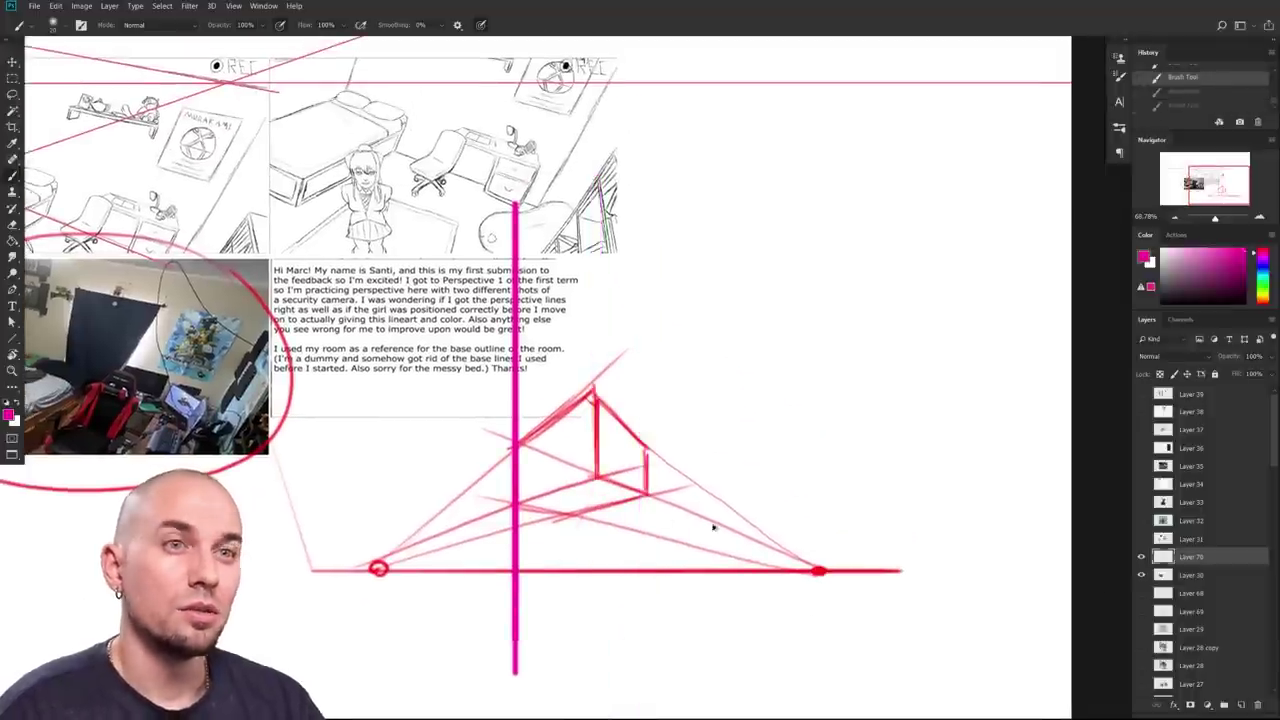
Step: Sample the sketch's red and place a dot high above the box as a third vanishing point
mouse_move(617, 580)
left_mouse_down()
mouse_move(683, 574)
mouse_move(706, 606)
mouse_move(677, 586)
mouse_move(783, 600)
mouse_move(593, 579)
mouse_move(614, 432)
left_mouse_up()
left_click(655, 401, "alt")
left_click(621, 503, "alt")
left_click_drag(537, 262, 532, 457)
key("ctrl+z")
left_click_drag(599, 230, 595, 422)
key("ctrl+z")
left_click_drag(605, 515, 566, 652)
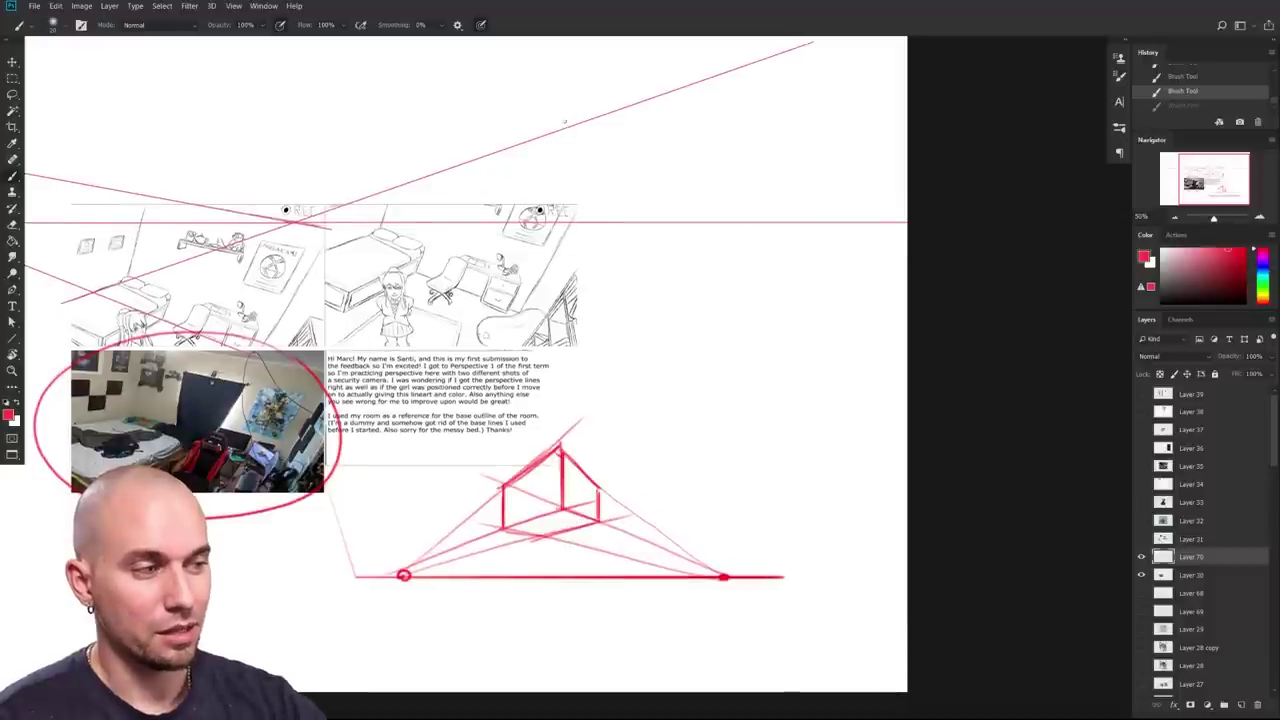
left_click(564, 104)
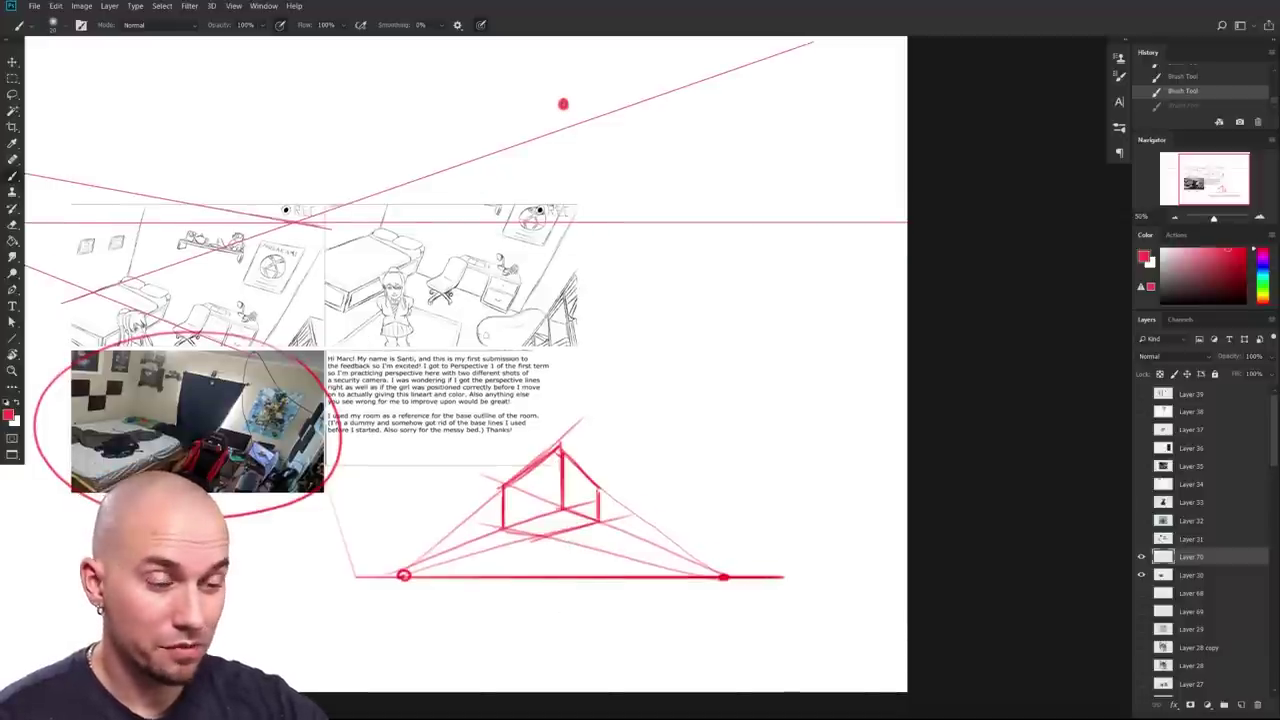
Step: With the Line tool, connect the box's left, rear and right base corners to the upper vanishing point
key("u")
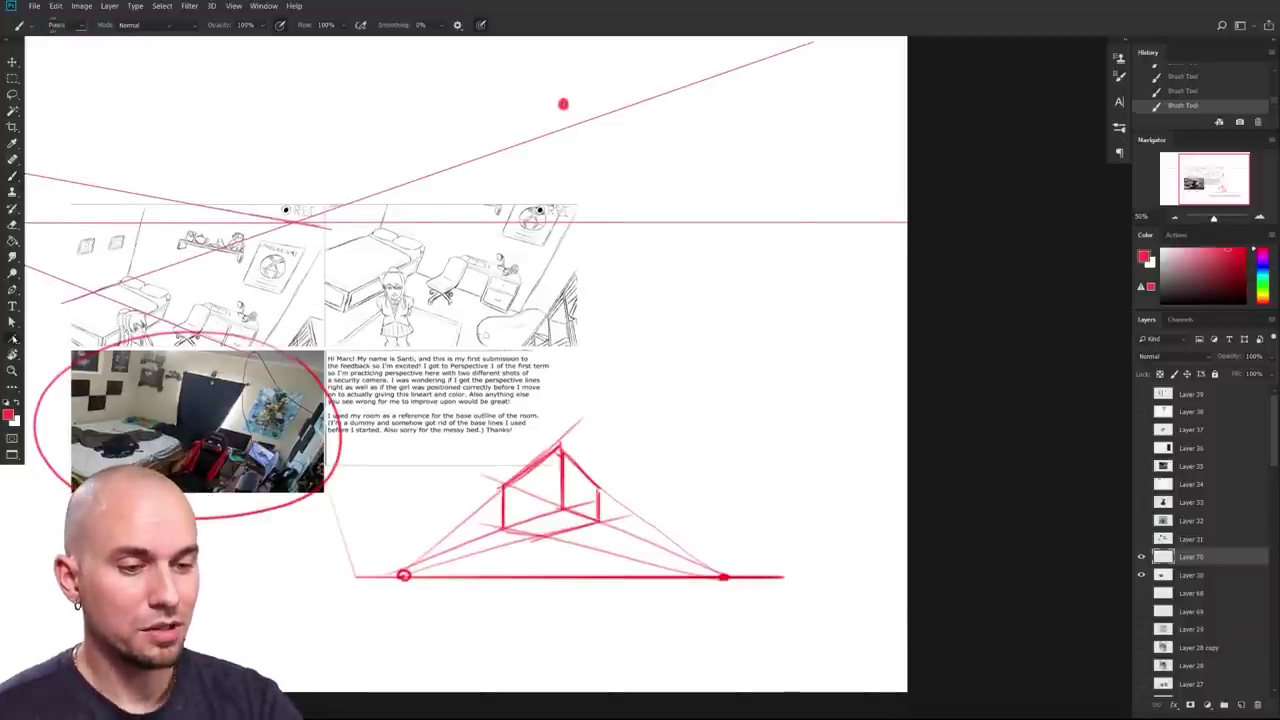
left_click_drag(503, 525, 563, 104)
left_click_drag(562, 508, 564, 104)
left_click_drag(565, 104, 600, 520)
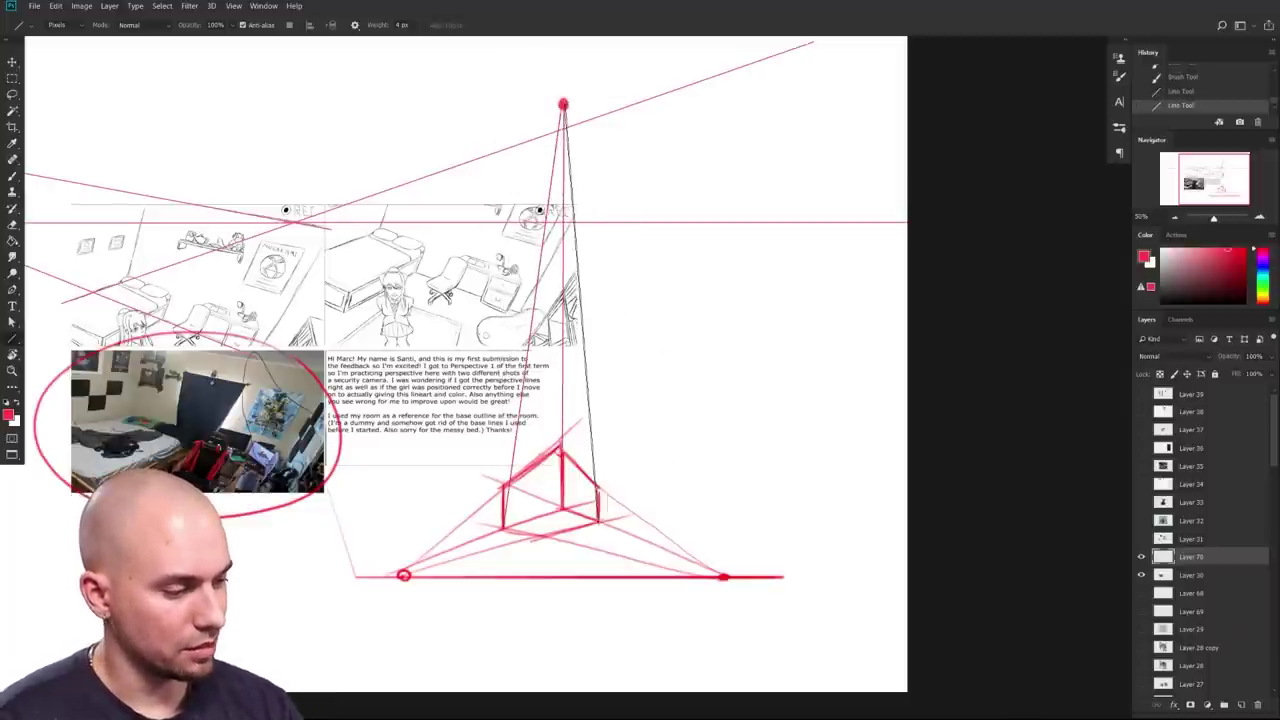
Step: On a new layer, trace the box in blue with its side edges following the lines to the upper vanishing point
scroll(598, 520, "up", 2)
left_click(1263, 264)
key("b")
left_click(1241, 705)
left_click_drag(478, 462, 474, 528)
mouse_move(482, 464)
left_mouse_down()
mouse_move(550, 416)
mouse_move(596, 478)
left_mouse_up()
key("ctrl+z")
mouse_move(550, 420)
left_mouse_down()
mouse_move(596, 470)
mouse_move(600, 516)
left_mouse_up()
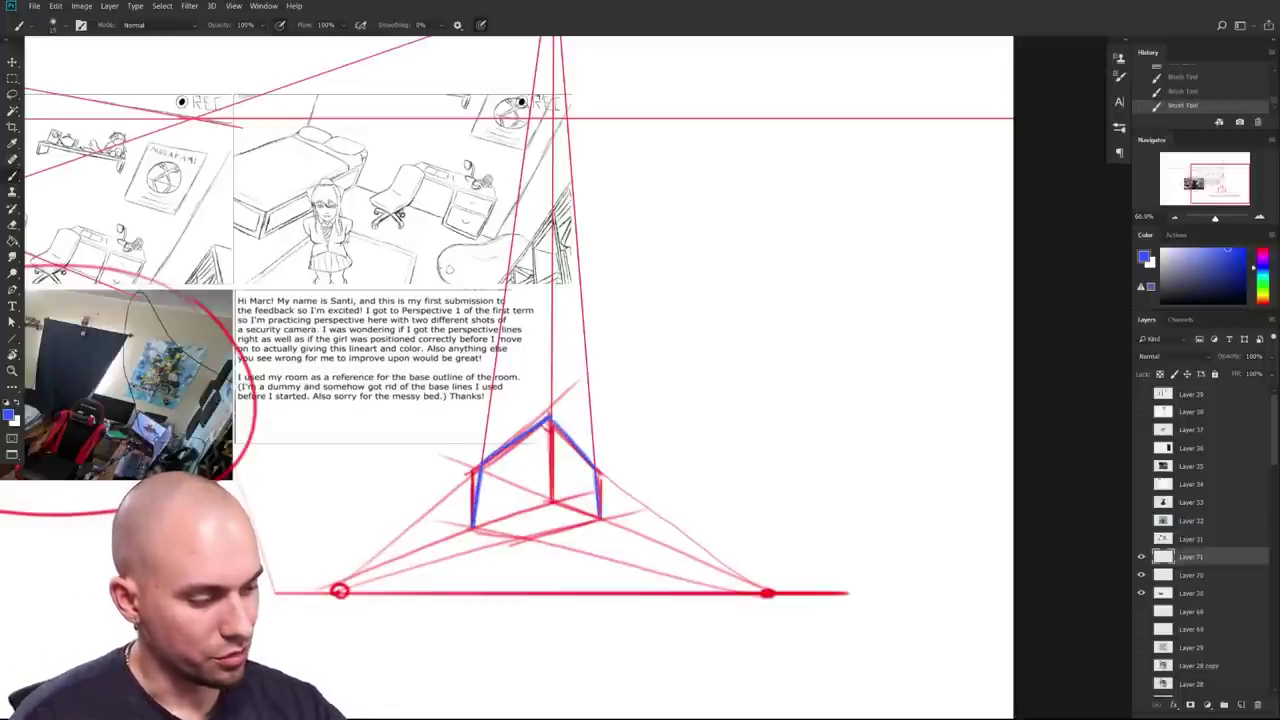
mouse_move(474, 526)
left_mouse_down()
mouse_move(528, 540)
mouse_move(600, 518)
left_mouse_up()
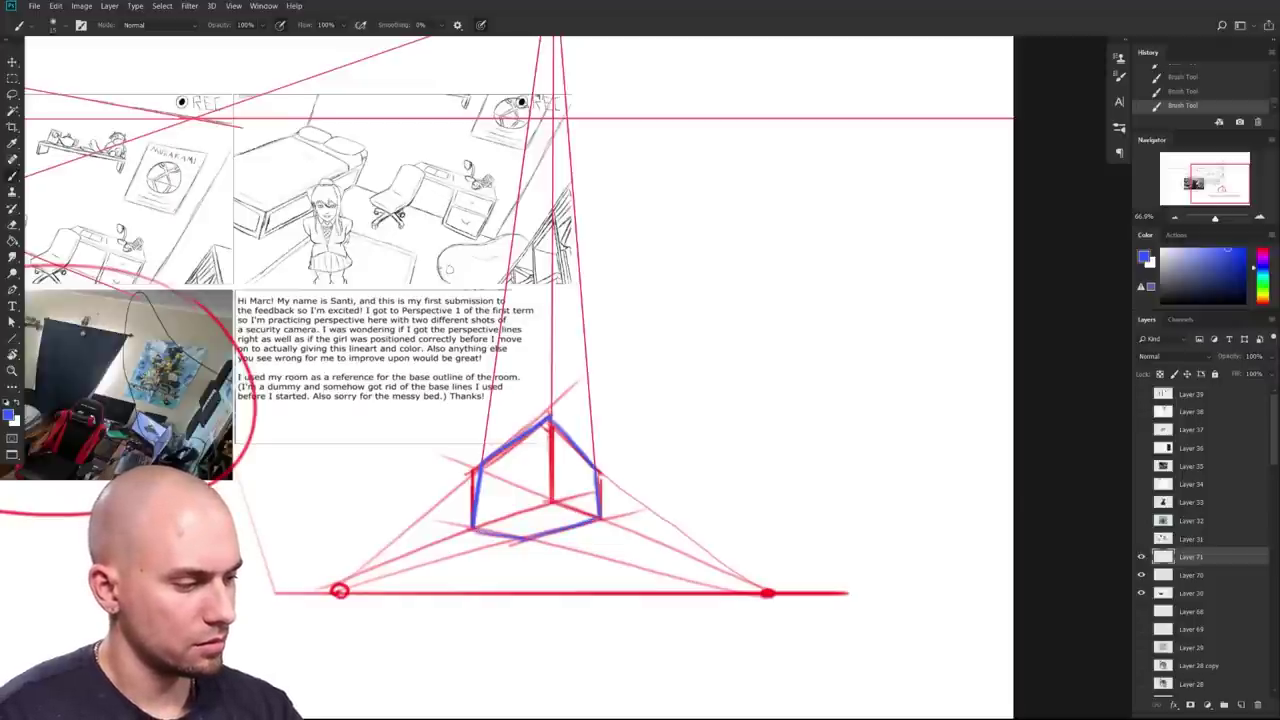
left_click_drag(551, 422, 552, 500)
left_click_drag(476, 528, 550, 502)
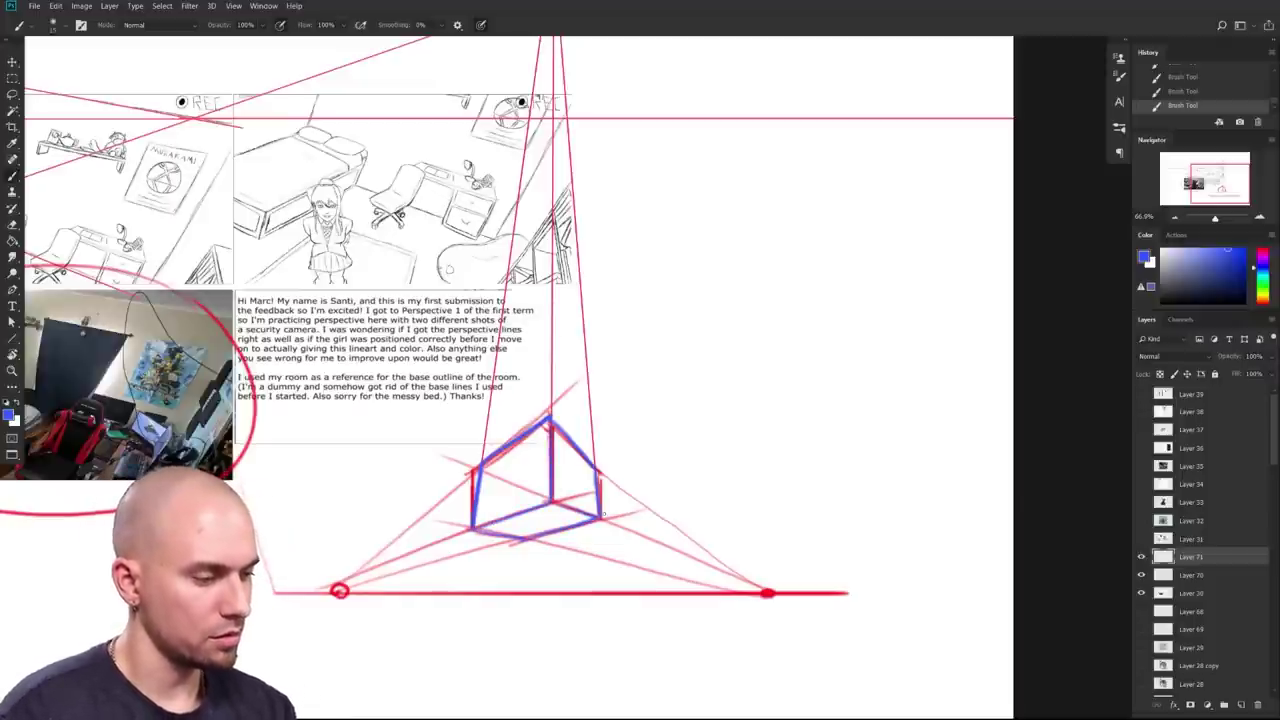
Step: Compare the blue box with the red construction by toggling the visibility of their layers
left_click_drag(712, 574, 908, 561)
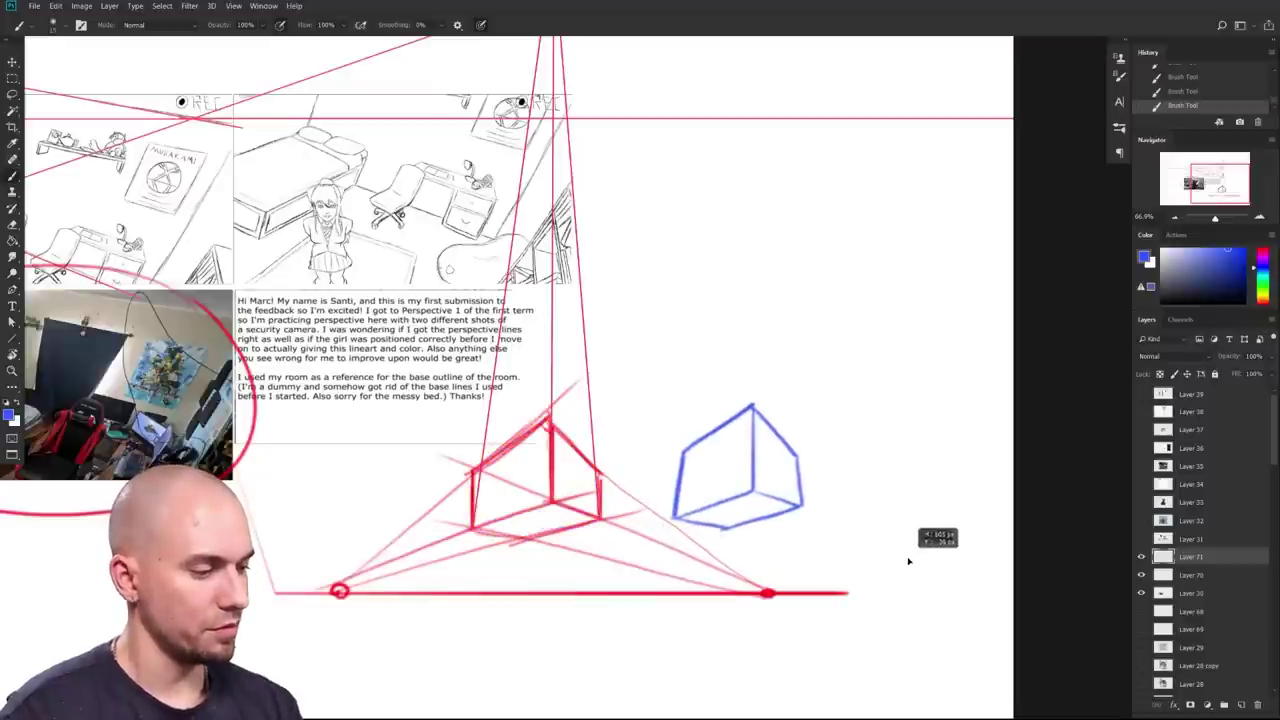
key("ctrl+z")
left_click(1141, 557)
left_click(1141, 557)
left_click(1141, 557)
left_click(1141, 575)
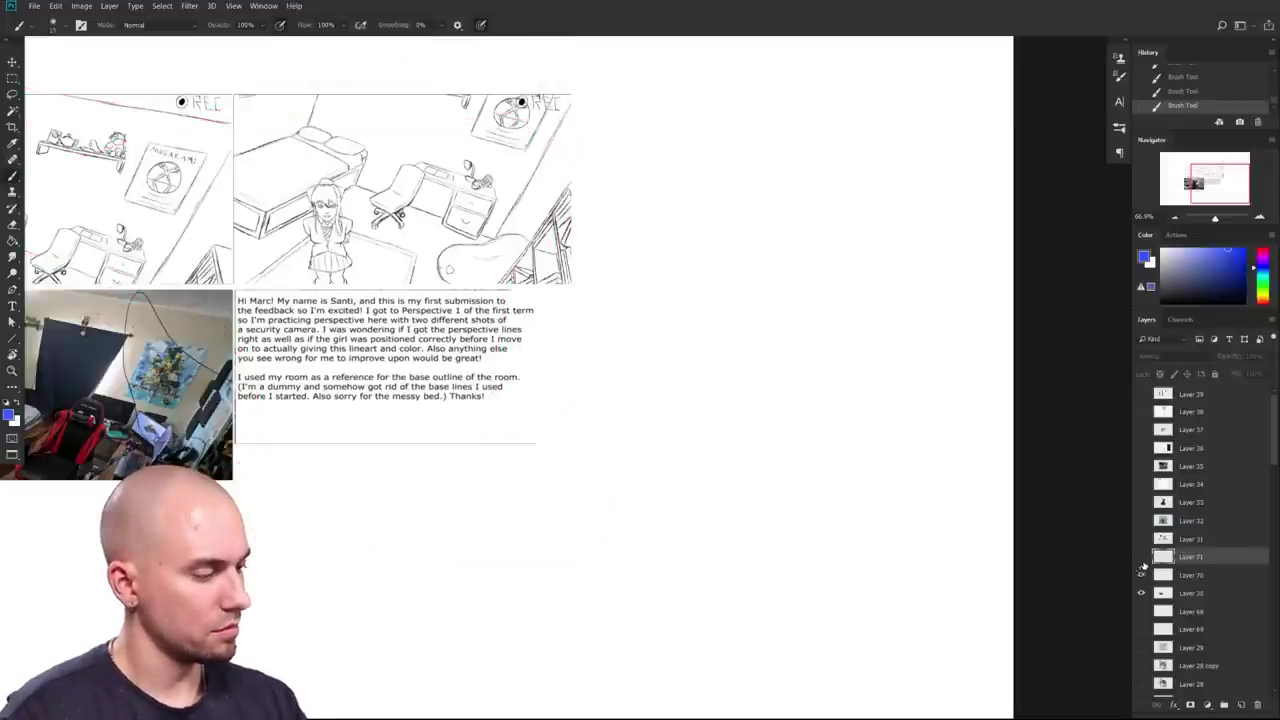
left_click(1141, 575)
left_click(1141, 557)
left_click(1141, 557)
left_click(1141, 557)
Step: Move the blue box to the right of the red one and label the red box 2 and the blue box 3
left_click_drag(594, 513, 777, 509)
scroll(914, 557, "down", 2)
left_click_drag(711, 413, 712, 430)
left_click_drag(538, 404, 559, 421)
scroll(686, 559, "down", 1)
left_click_drag(500, 540, 720, 540)
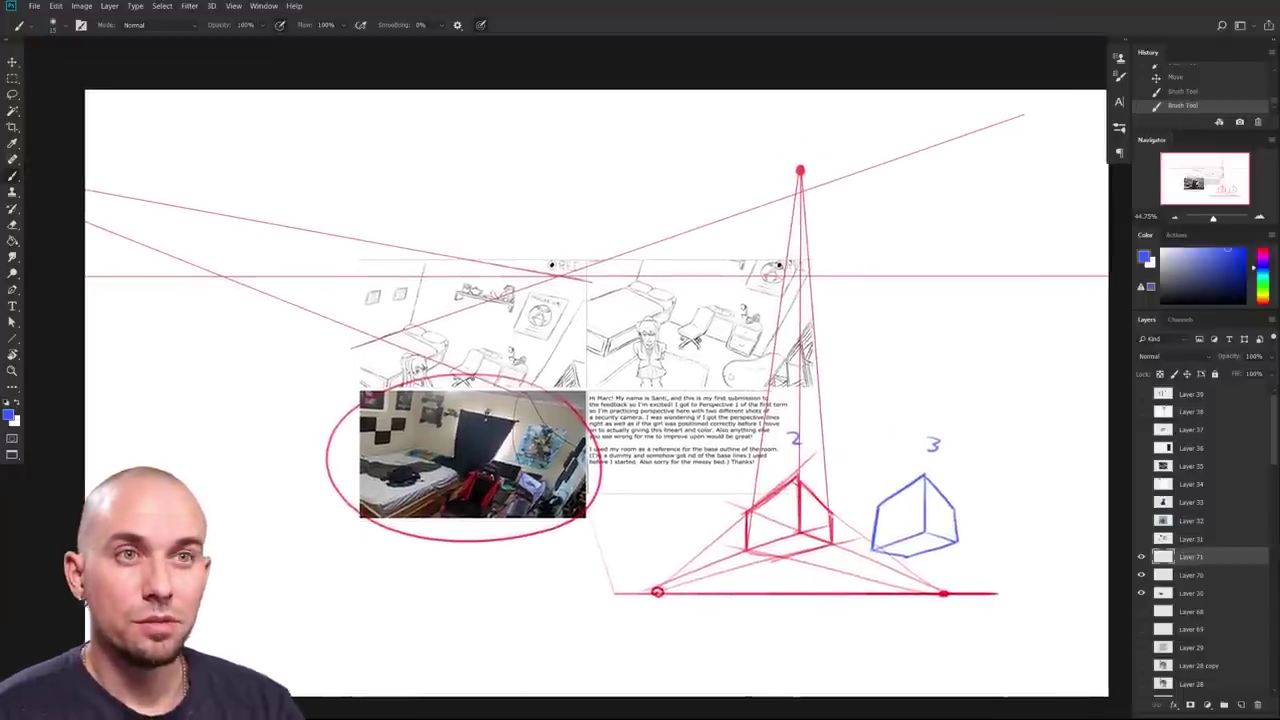
Step: Circle the blue box and its number 3 with a loose double blue ring
mouse_move(452, 370)
left_mouse_down()
mouse_move(576, 396)
mouse_move(543, 522)
left_mouse_up()
key("ctrl+z")
mouse_move(967, 480)
left_mouse_down()
mouse_move(900, 580)
mouse_move(962, 440)
left_mouse_up()
scroll(640, 545, "up", 1)
mouse_move(636, 551)
left_mouse_down()
mouse_move(536, 620)
mouse_move(591, 600)
mouse_move(684, 630)
mouse_move(746, 604)
mouse_move(712, 579)
left_mouse_up()
Step: Paint a thick blue diagonal line sloping down across the room photo and question text toward the blue box
key("l")
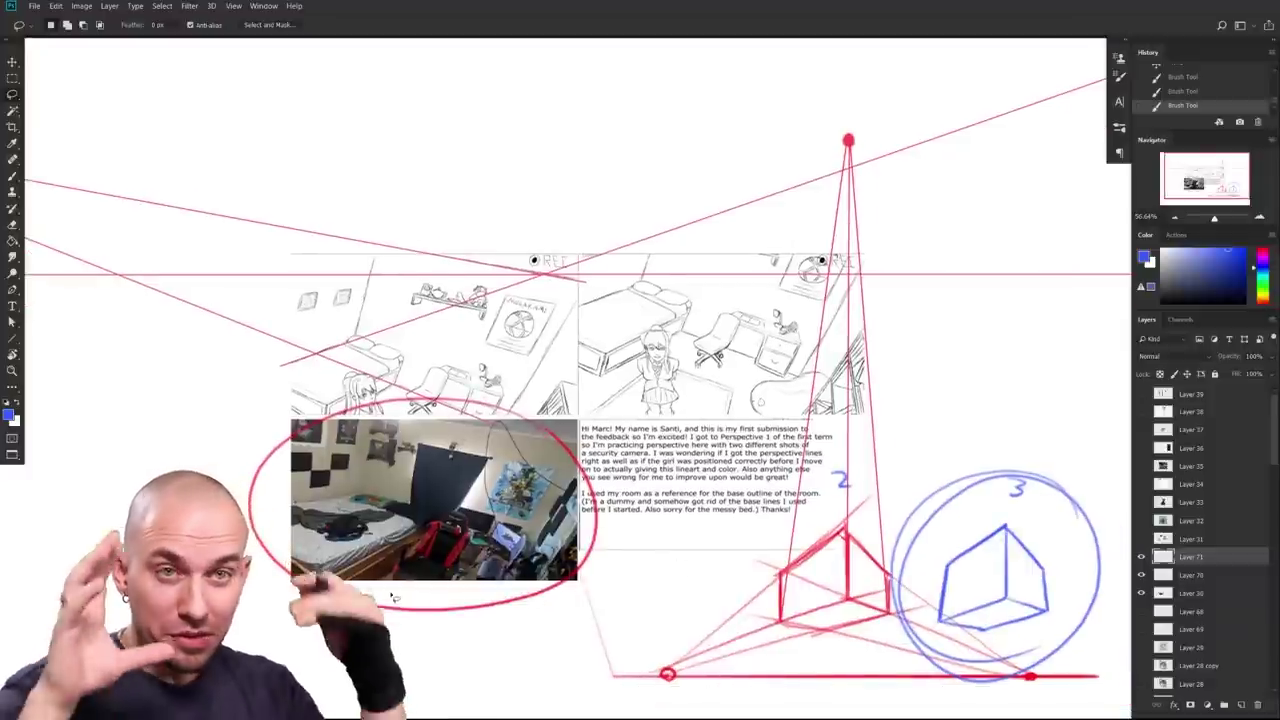
left_click_drag(592, 552, 562, 573)
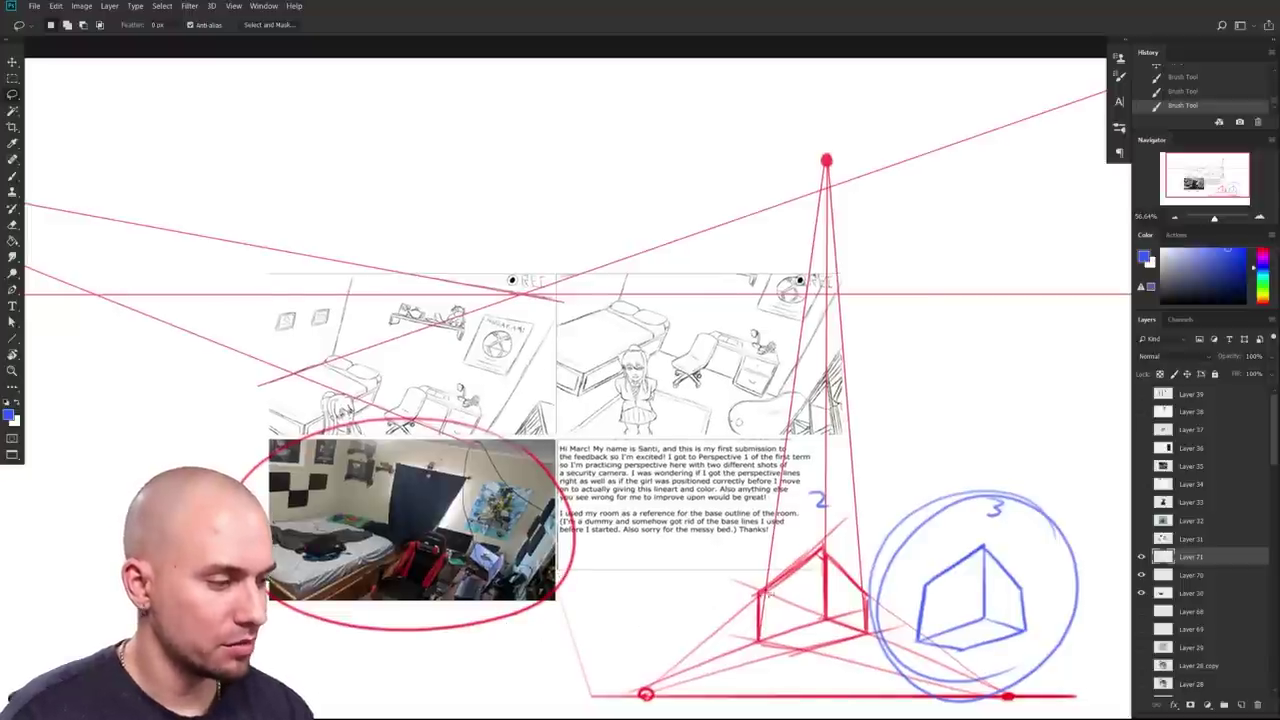
left_click_drag(689, 550, 652, 599)
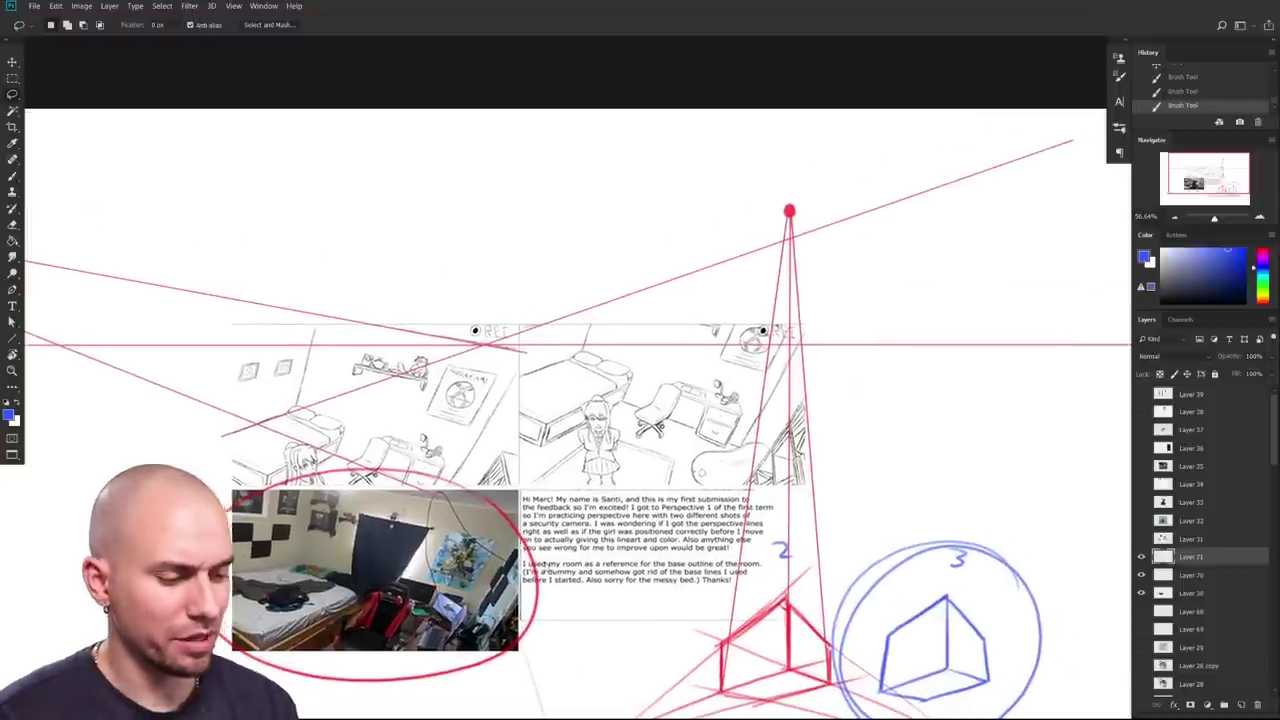
left_click_drag(560, 550, 686, 506)
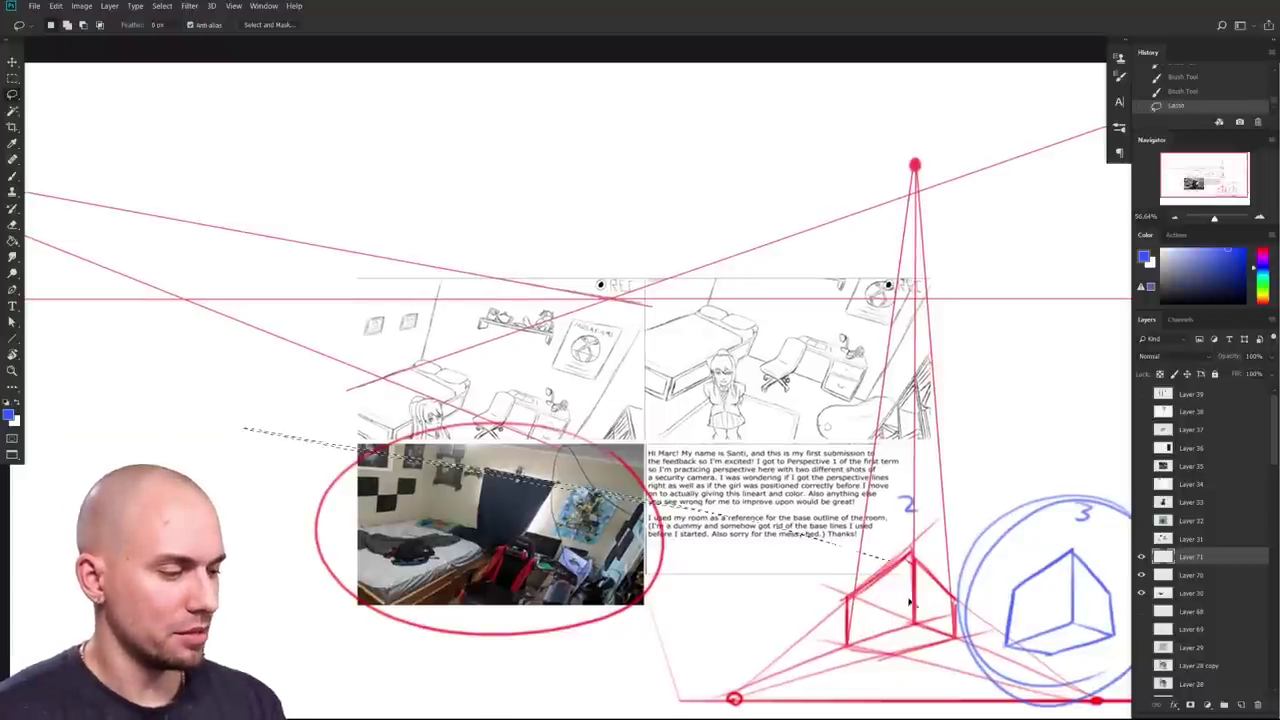
key("b")
left_click_drag(175, 437, 1000, 577)
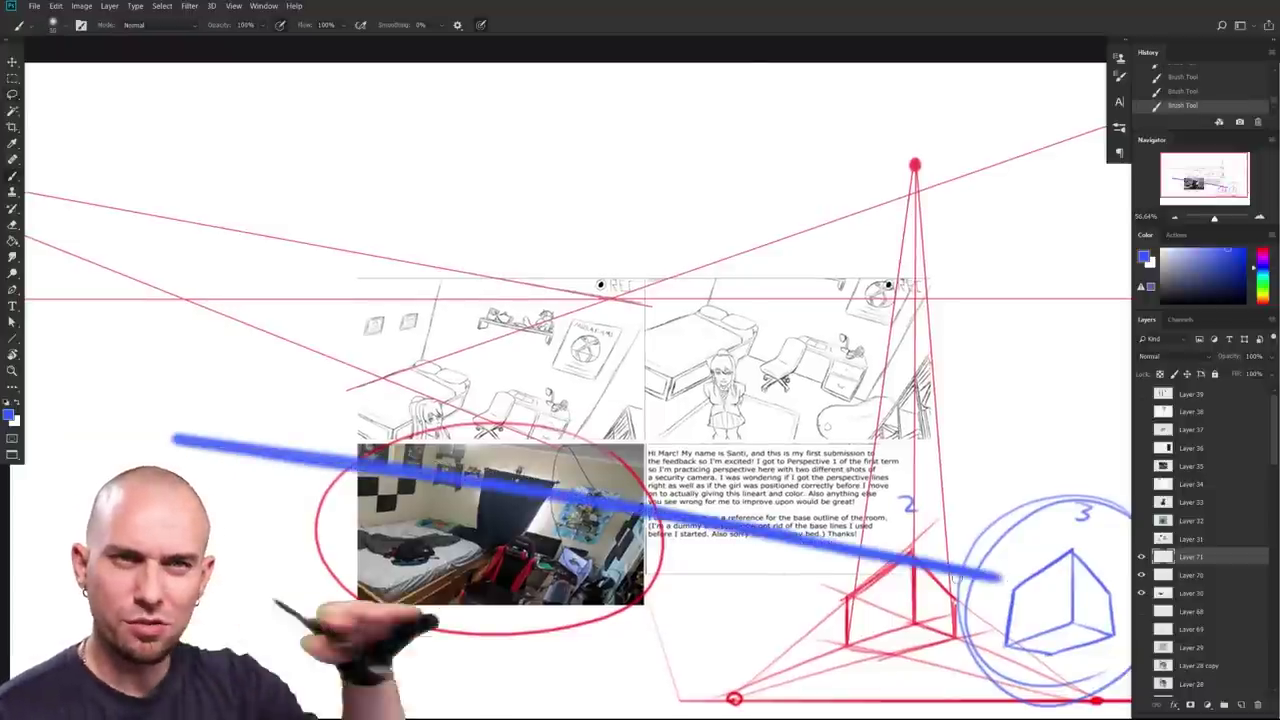
Step: Undo the thick blue diagonal line, hide the red and blue box diagram layers, and select the layer holding the submission
key("ctrl+z")
mouse_move(804, 541)
left_mouse_down()
mouse_move(712, 590)
mouse_move(735, 563)
left_mouse_up()
key("l")
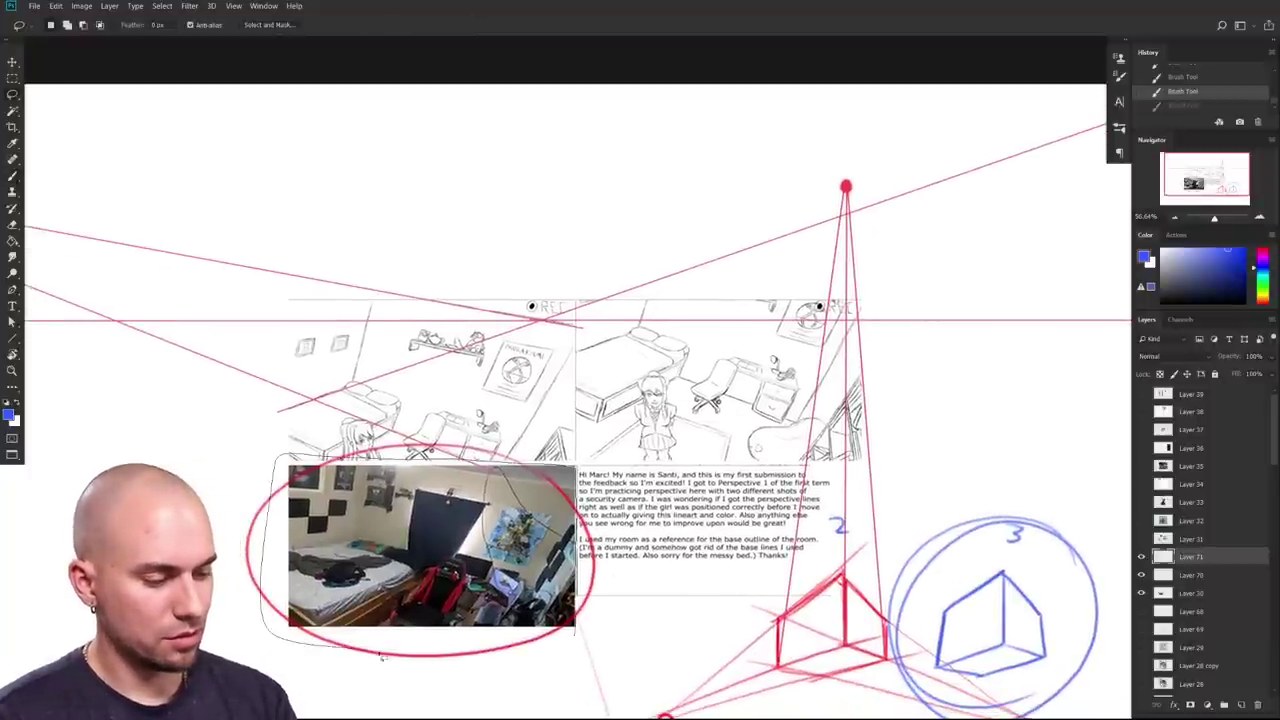
left_click_drag(381, 656, 643, 620)
key("ctrl+z")
left_click_drag(1141, 575, 1141, 557)
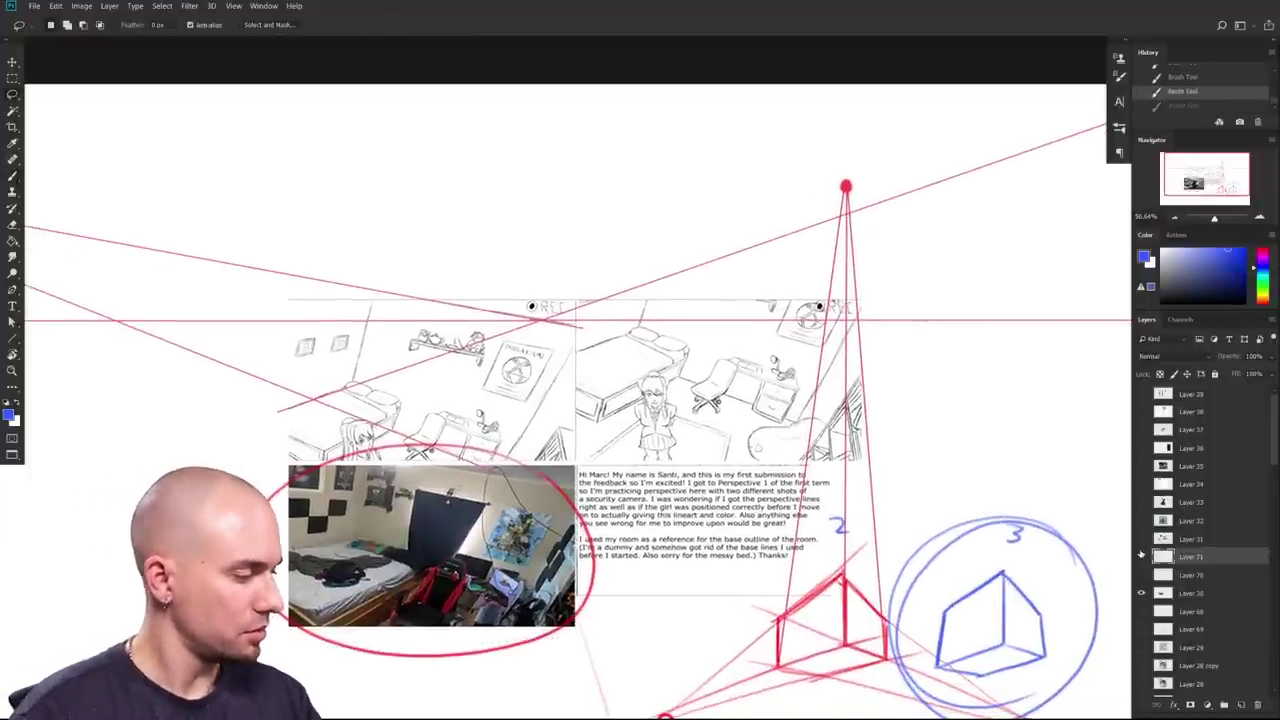
left_click(1194, 593)
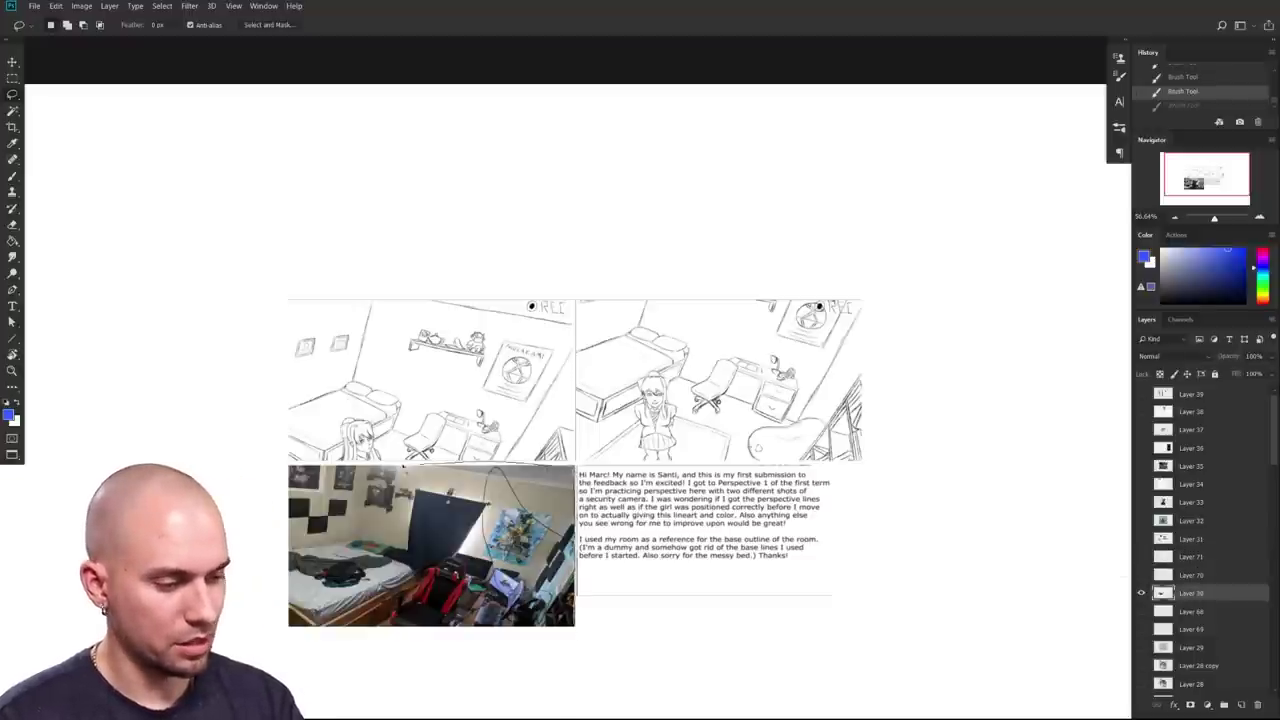
Step: Lasso the room photo, put a copy of it on its own layer, and move it to the lower right of the submission
left_click_drag(288, 634, 574, 630)
left_click_drag(496, 562, 622, 256)
mouse_move(824, 403)
left_mouse_down()
mouse_move(724, 284)
mouse_move(640, 315)
left_mouse_up()
left_click_drag(489, 188, 845, 566)
left_click_drag(840, 560, 692, 469)
mouse_move(692, 469)
left_mouse_down()
mouse_move(645, 509)
mouse_move(654, 553)
mouse_move(676, 487)
mouse_move(659, 513)
mouse_move(804, 556)
left_mouse_up()
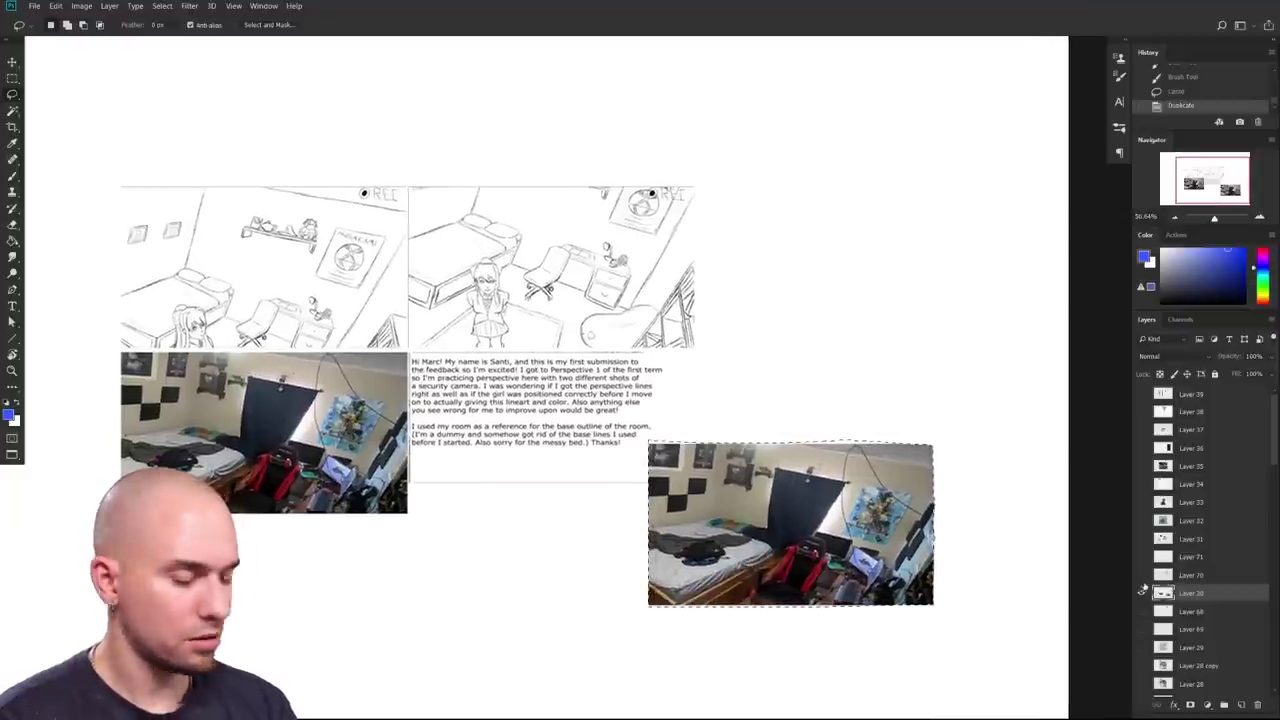
key("ctrl+x")
key("ctrl+v")
left_click_drag(635, 490, 834, 586)
Step: Shift the submission layer left and the photo copy right so that empty canvas separates them
left_click(1189, 613)
left_click_drag(630, 554, 508, 558)
left_click_drag(508, 558, 900, 530)
left_click_drag(900, 530, 838, 531)
left_click_drag(864, 543, 442, 584)
left_click_drag(542, 566, 443, 571)
left_click(1189, 594)
mouse_move(858, 569)
left_mouse_down()
mouse_move(708, 580)
mouse_move(708, 448)
mouse_move(706, 522)
left_mouse_up()
left_click_drag(635, 503, 674, 531)
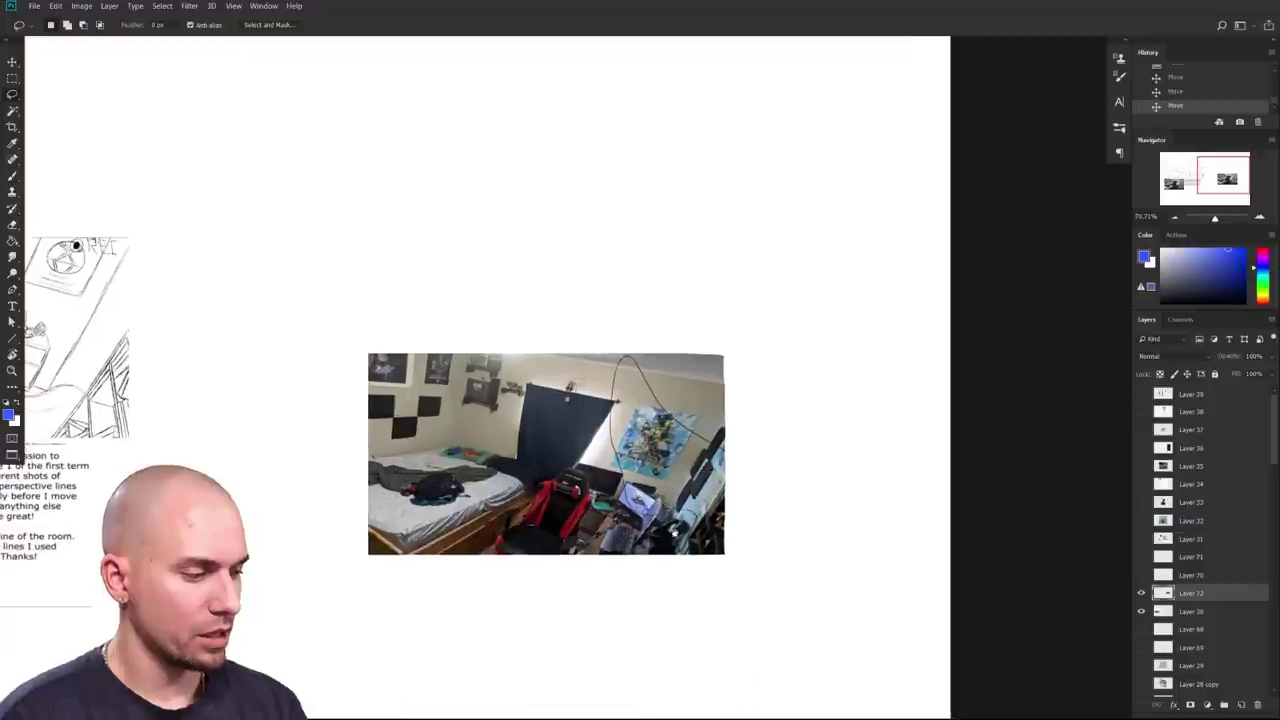
left_click_drag(645, 578, 624, 533)
Step: On a new layer, draw straight blue lines along the photo's ceiling edge and the bed's front edge, marking their crossing with a blue dot
key("b")
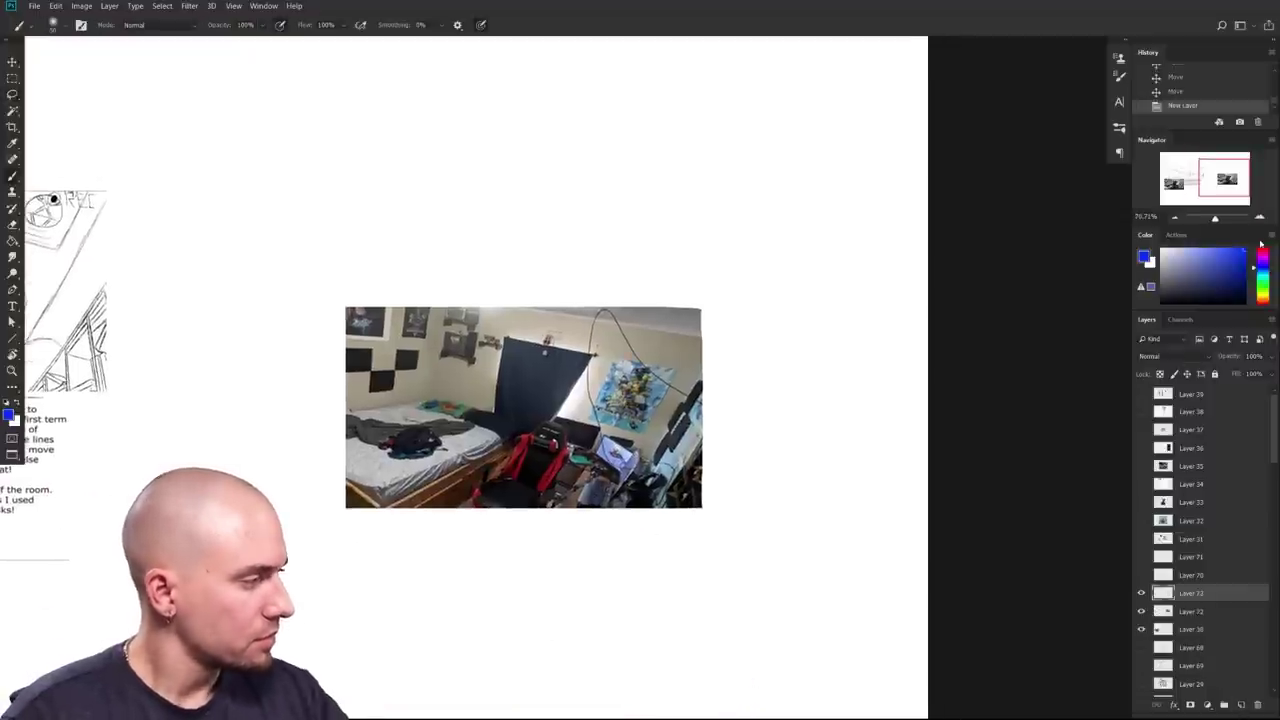
left_click_drag(622, 585, 611, 614)
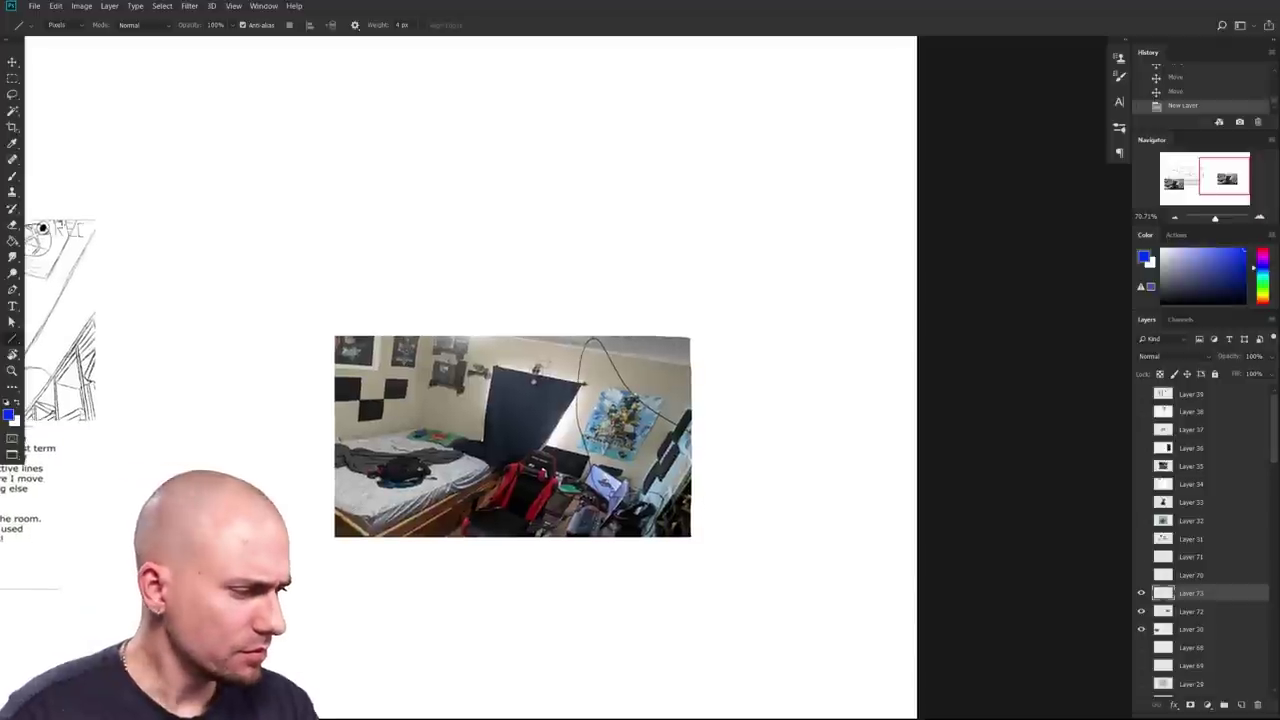
left_click_drag(691, 365, 57, 259)
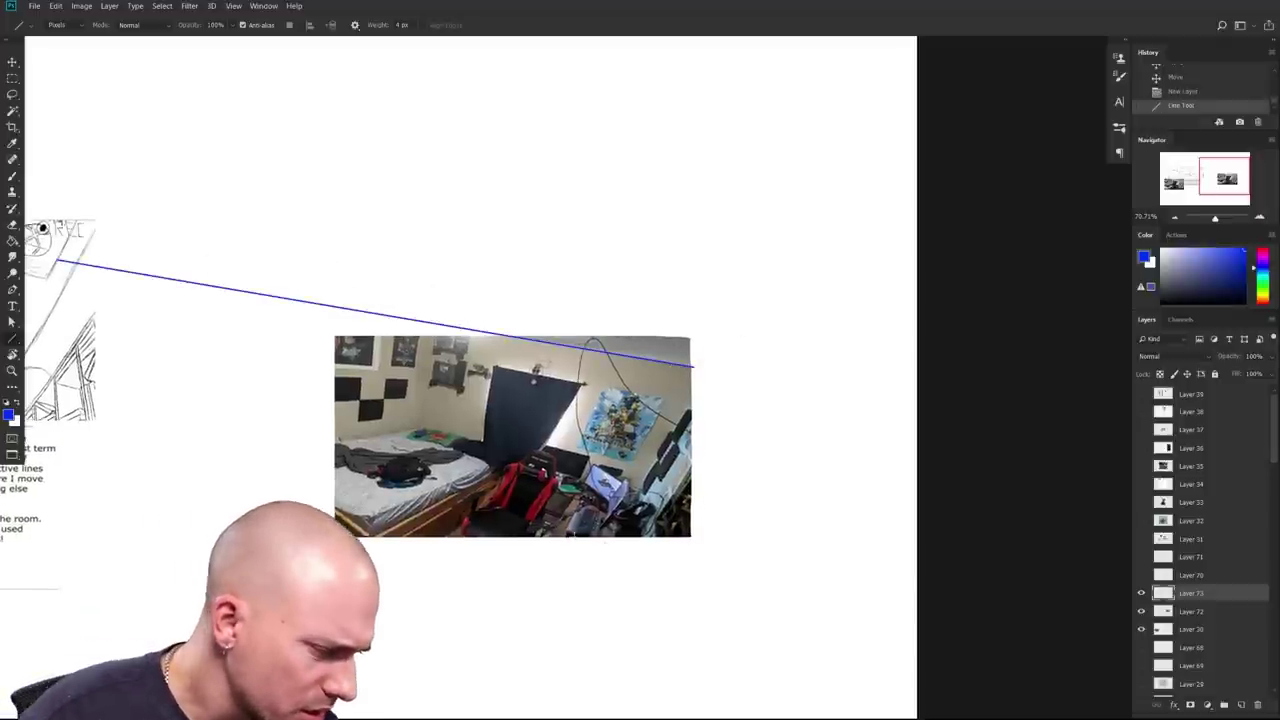
left_click_drag(698, 563, 893, 635)
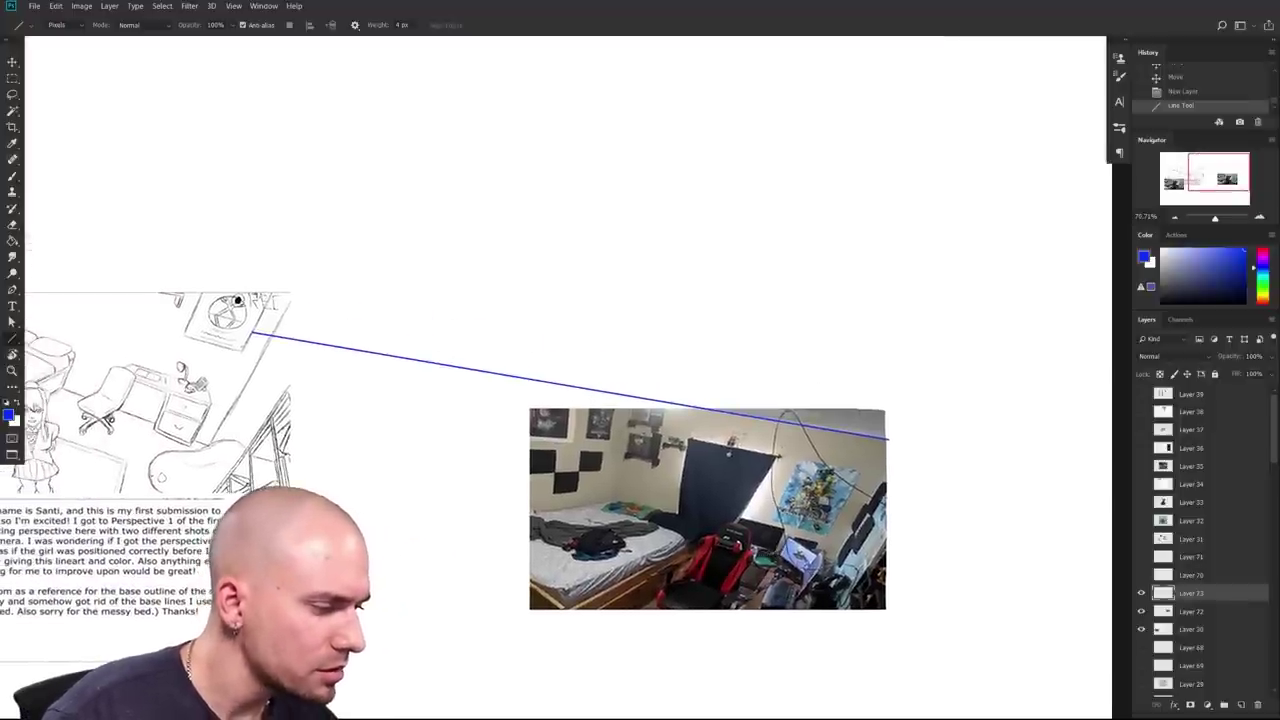
scroll(889, 541, "down", 1)
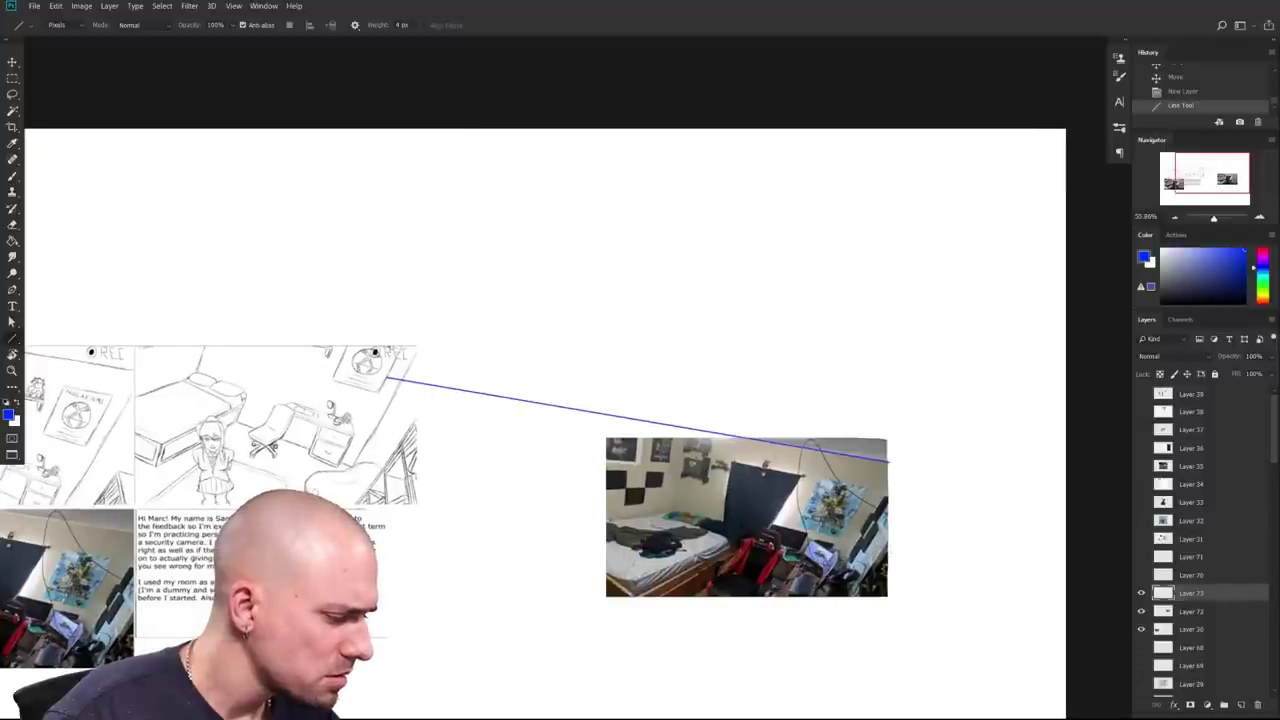
mouse_move(626, 591)
left_mouse_down()
mouse_move(457, 492)
mouse_move(252, 327)
left_mouse_up()
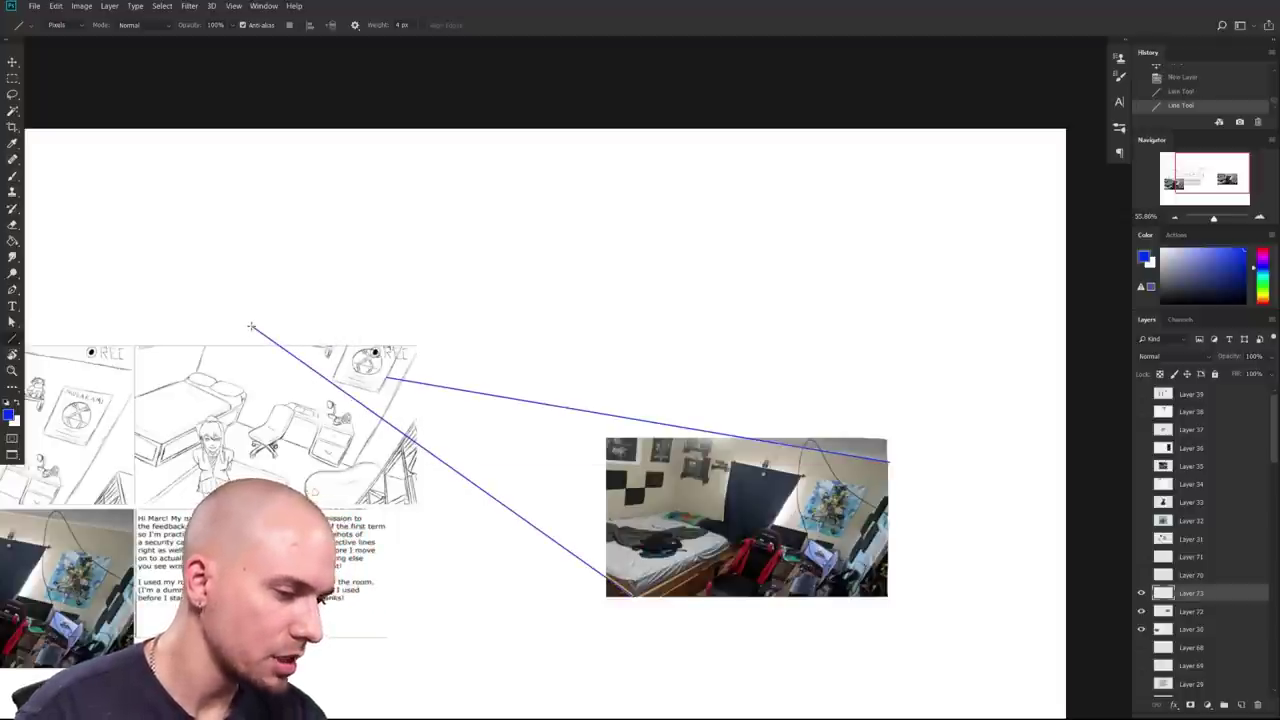
left_click_drag(391, 378, 250, 357)
key("b")
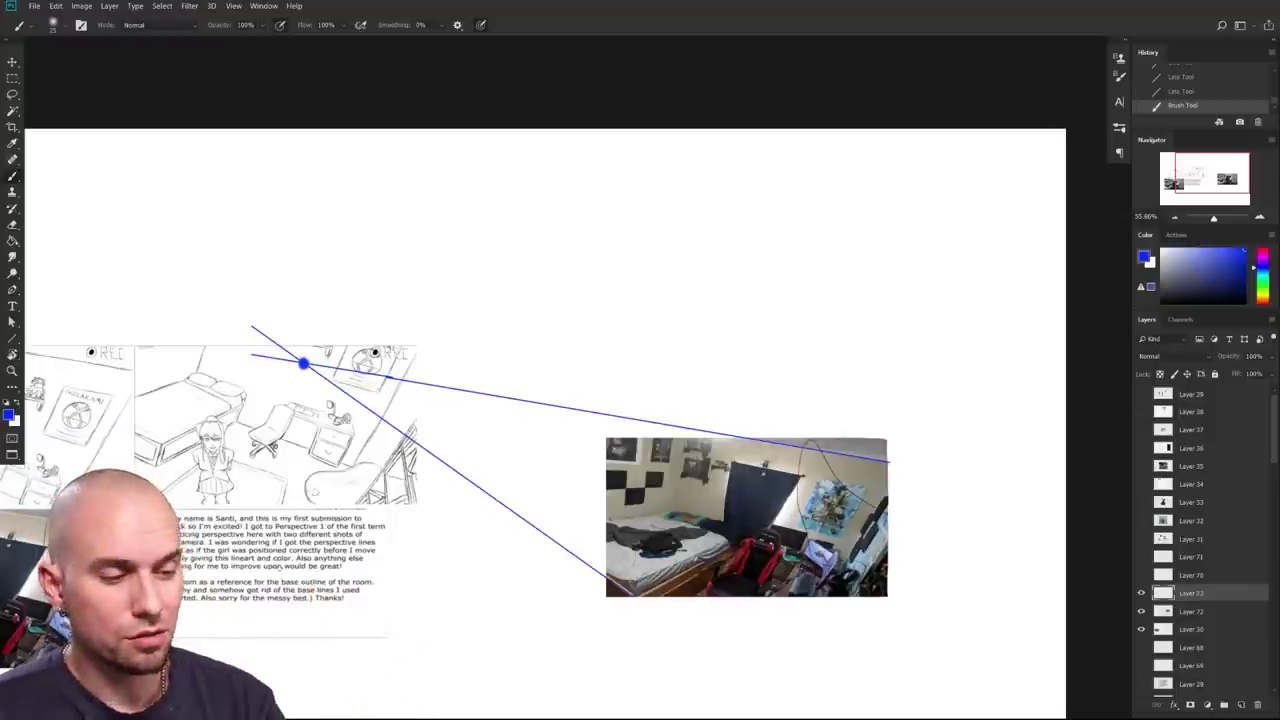
Step: Draw a blue line along the bed's long side to the upper right and dot its crossing with the ceiling line
left_click_drag(560, 400, 362, 360)
left_click(16, 341)
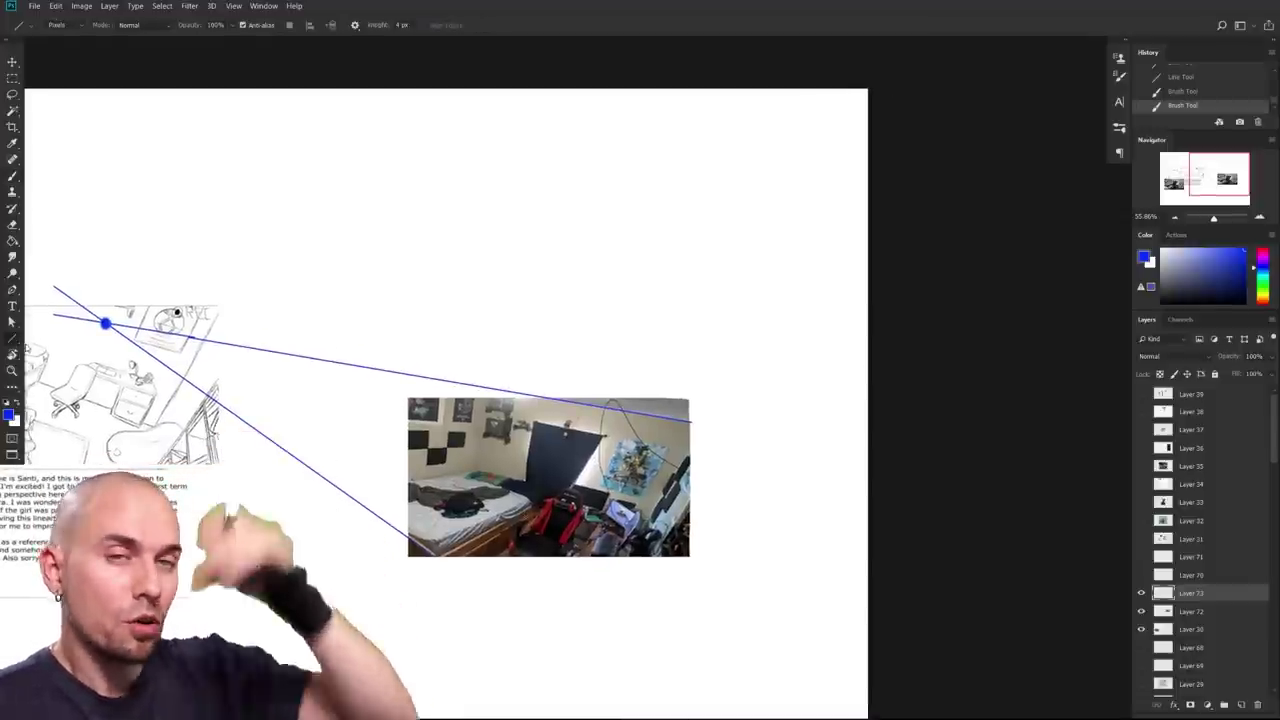
left_click_drag(706, 553, 836, 577)
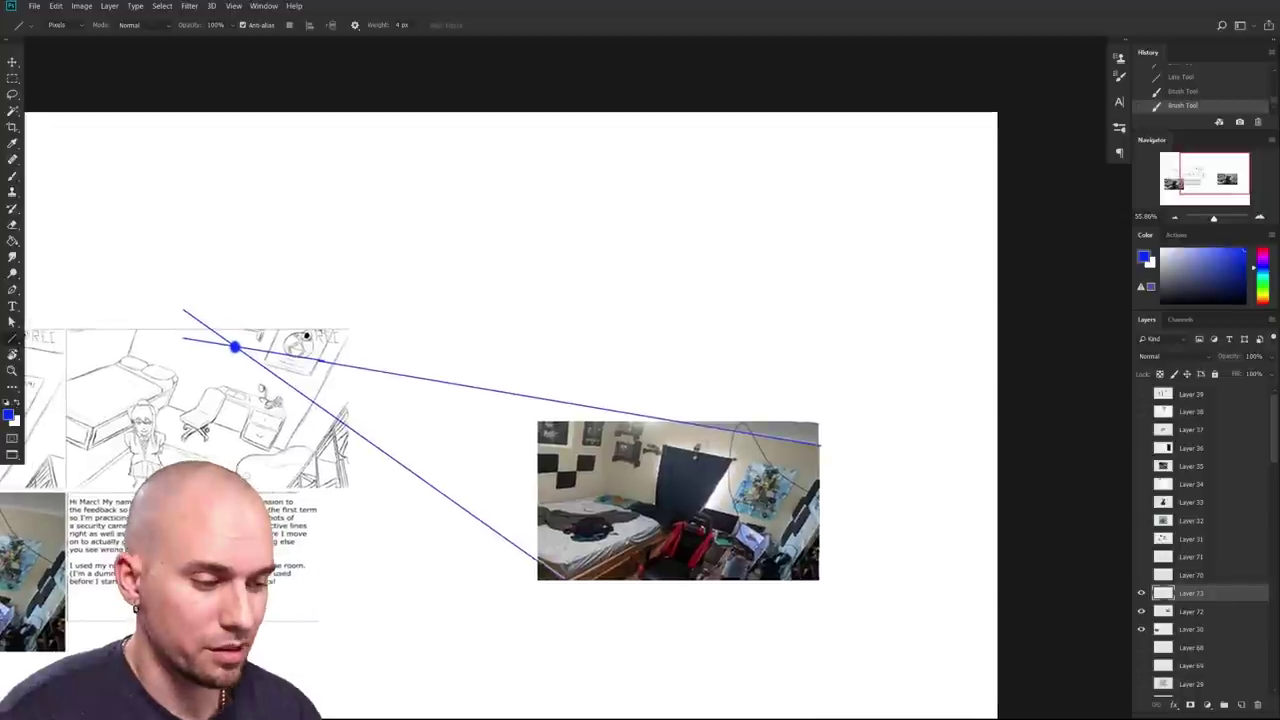
key("b")
left_click_drag(793, 512, 737, 534)
mouse_move(769, 576)
left_mouse_down()
mouse_move(763, 594)
mouse_move(812, 562)
left_mouse_up()
key("u")
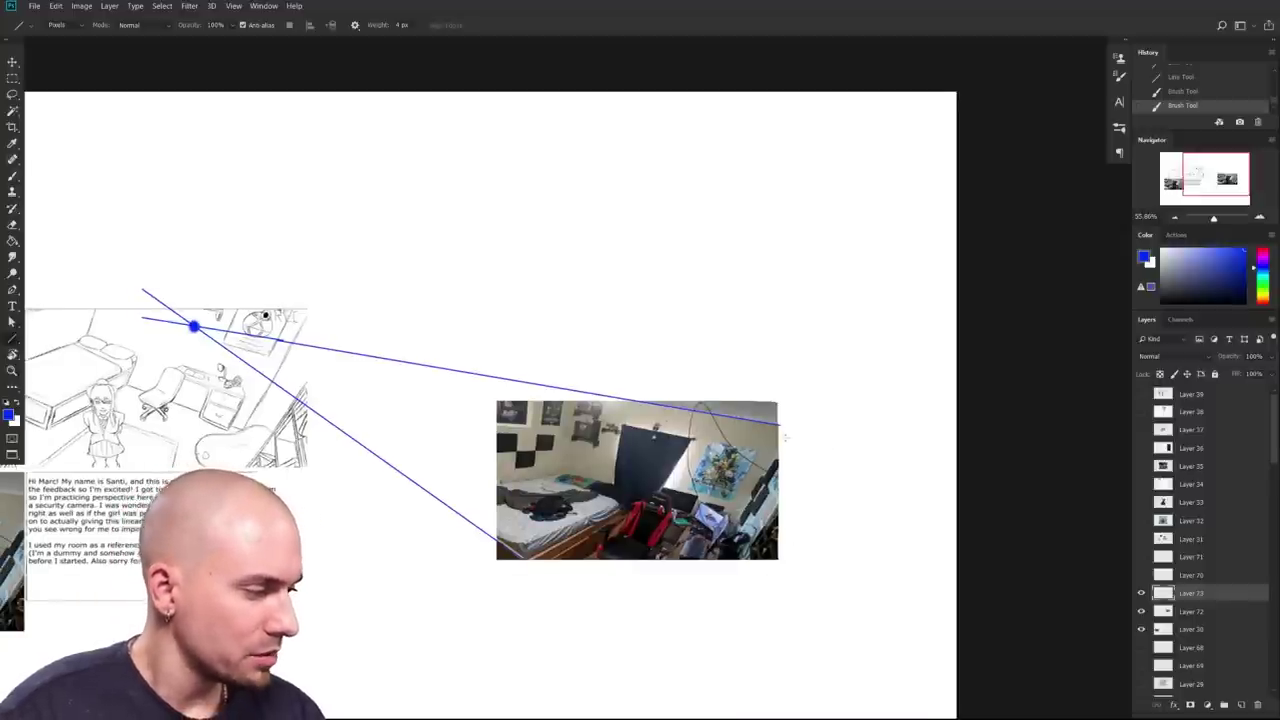
left_click_drag(828, 453, 854, 462)
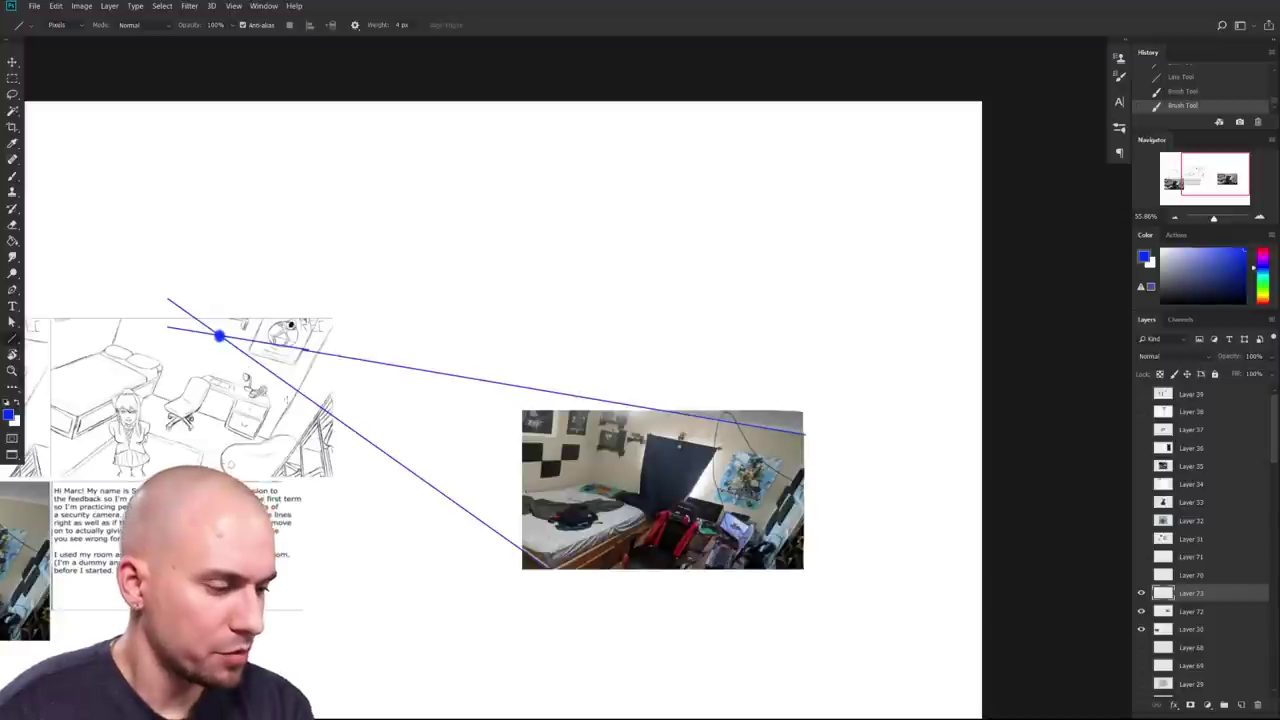
mouse_move(660, 518)
left_mouse_down()
mouse_move(848, 396)
mouse_move(835, 402)
mouse_move(844, 410)
left_mouse_up()
key("b")
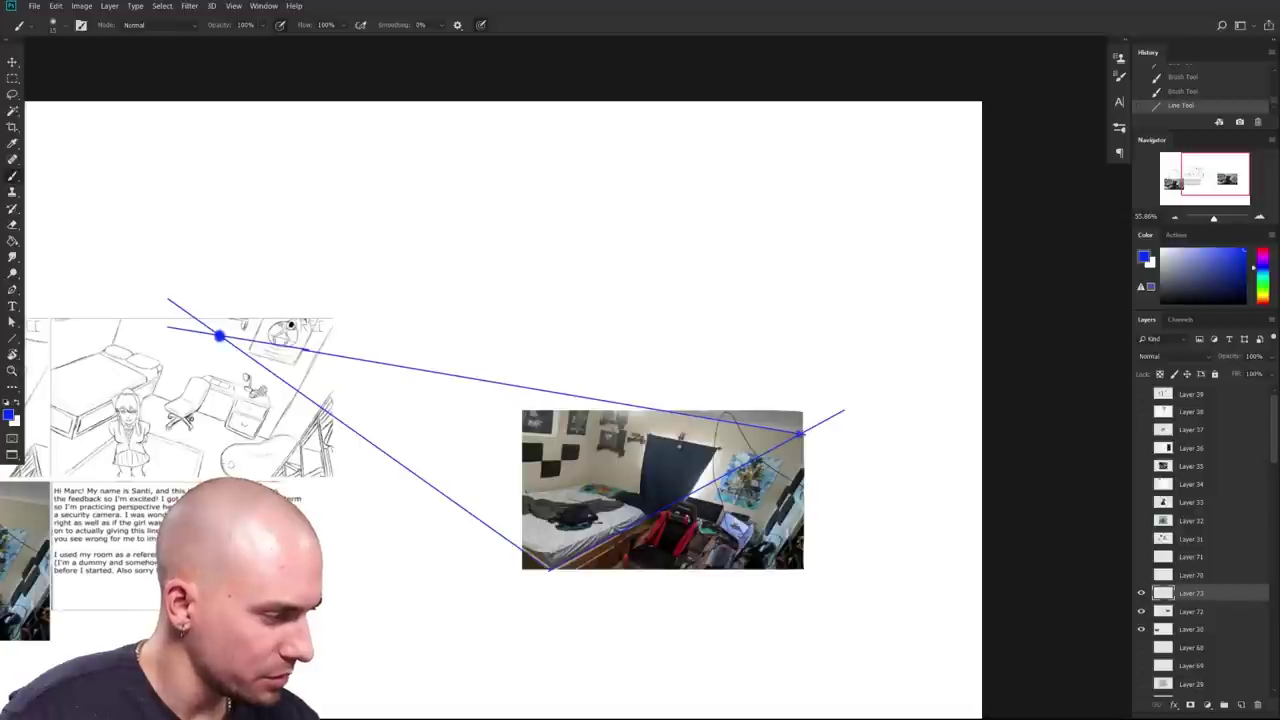
mouse_move(622, 396)
left_mouse_down()
mouse_move(218, 337)
mouse_move(966, 494)
left_mouse_up()
key("ctrl+z")
Step: Rotate the photo copy and its blue lines together counterclockwise until the line joining the two vanishing points is horizontal
left_click_drag(796, 610, 640, 594)
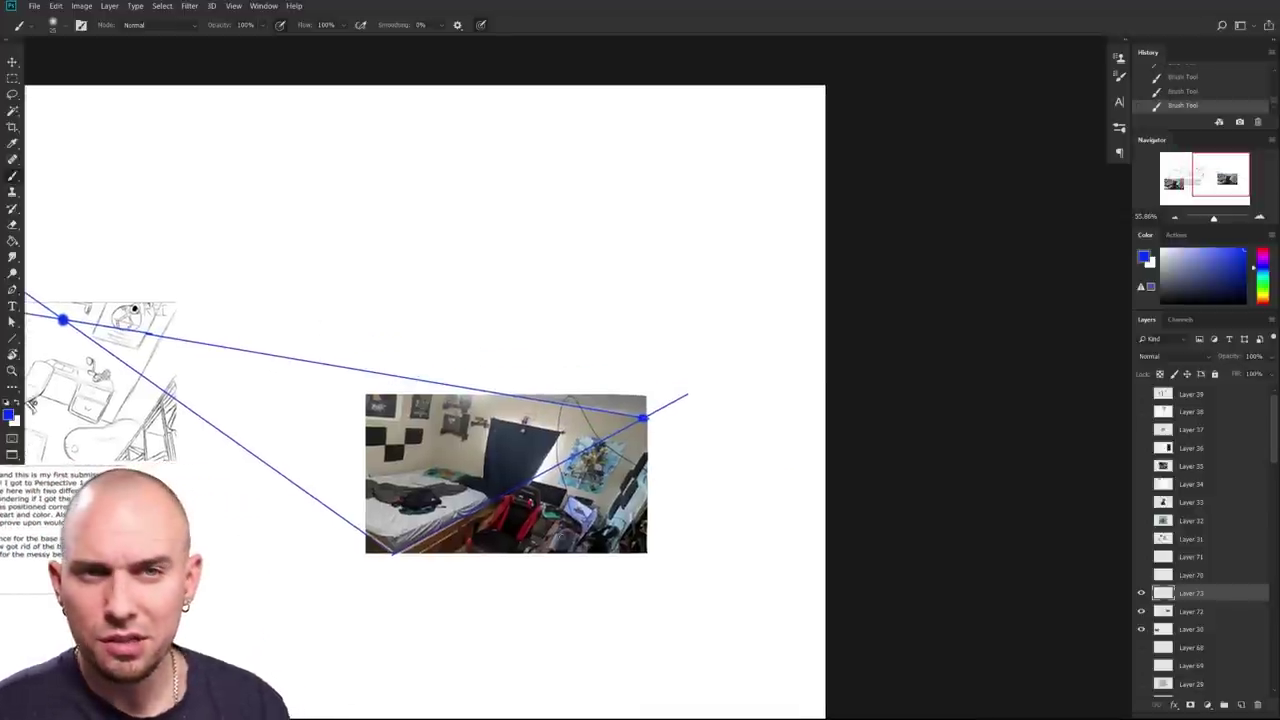
left_click_drag(788, 594, 856, 591)
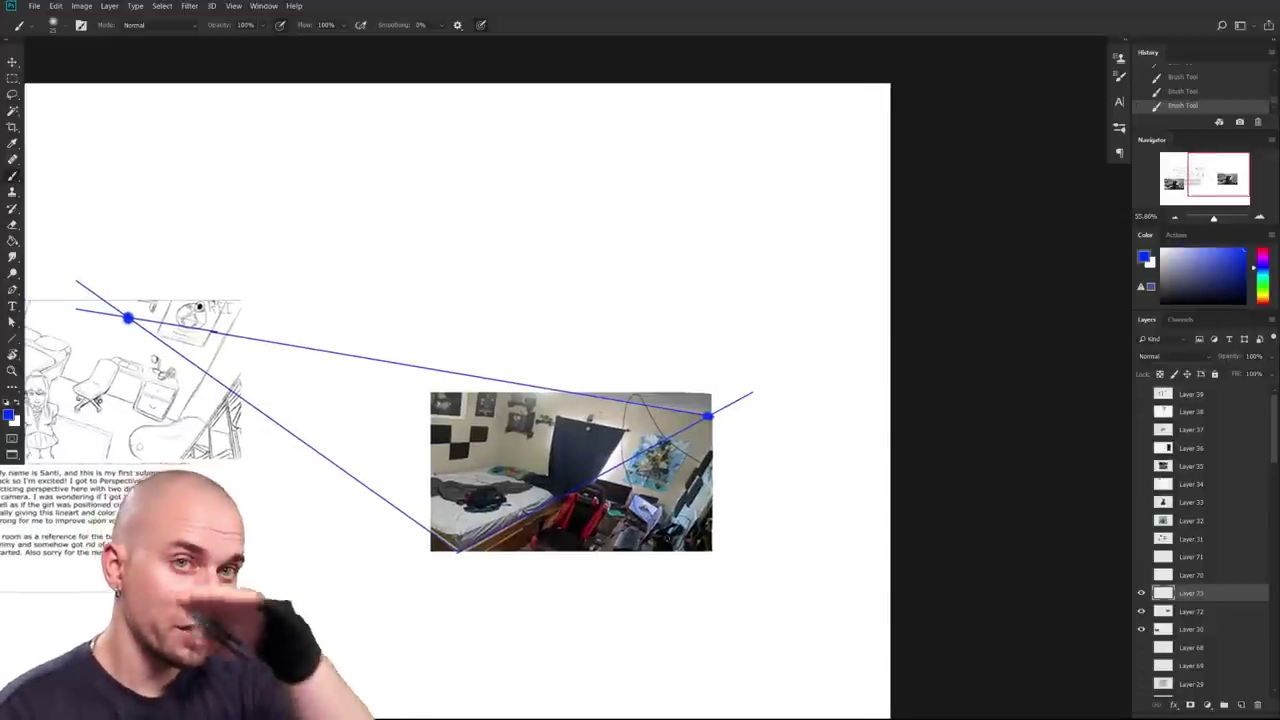
left_click(1187, 612, "shift")
key("ctrl+t")
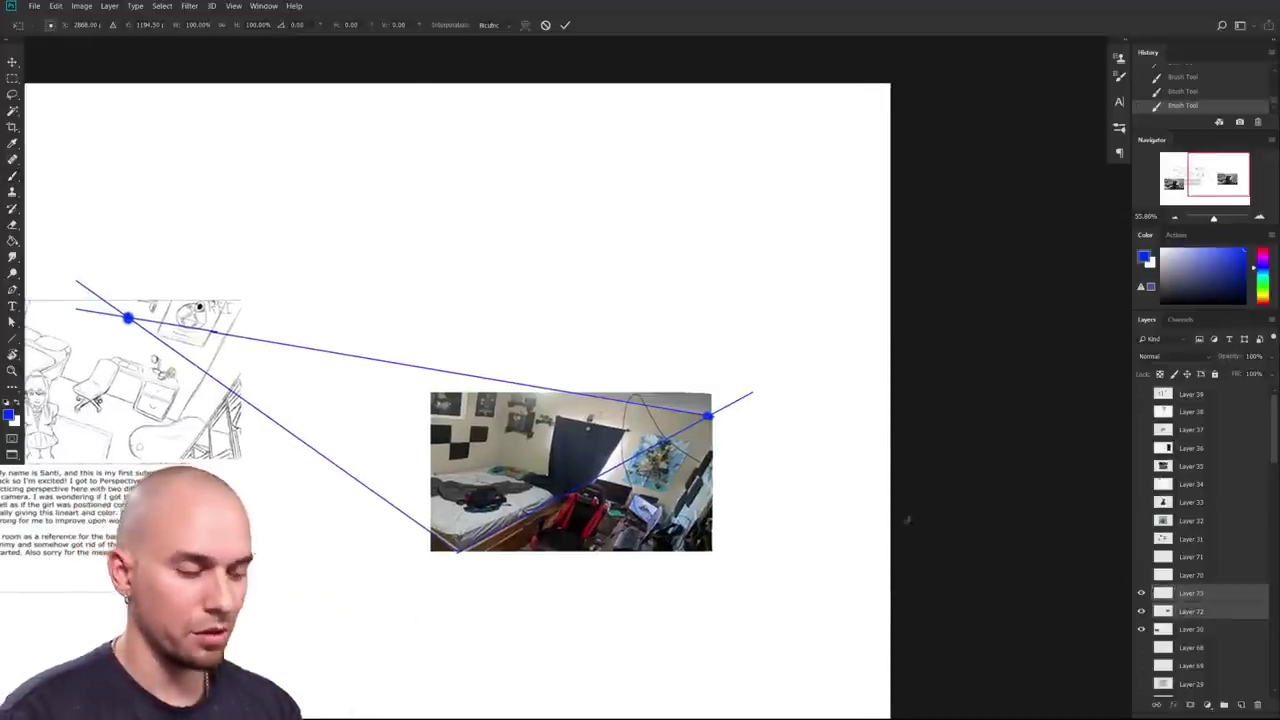
left_click_drag(857, 423, 847, 346)
left_click_drag(643, 453, 730, 176)
left_click_drag(886, 194, 887, 188)
left_click_drag(740, 179, 694, 437)
key("Return")
Step: On a new layer, draw red lines down along the rotated photo's left and right verticals and dot the vanishing point where they meet
left_click_drag(714, 551, 671, 569)
left_click_drag(565, 574, 605, 584, "ctrl")
scroll(604, 584, "up", 5)
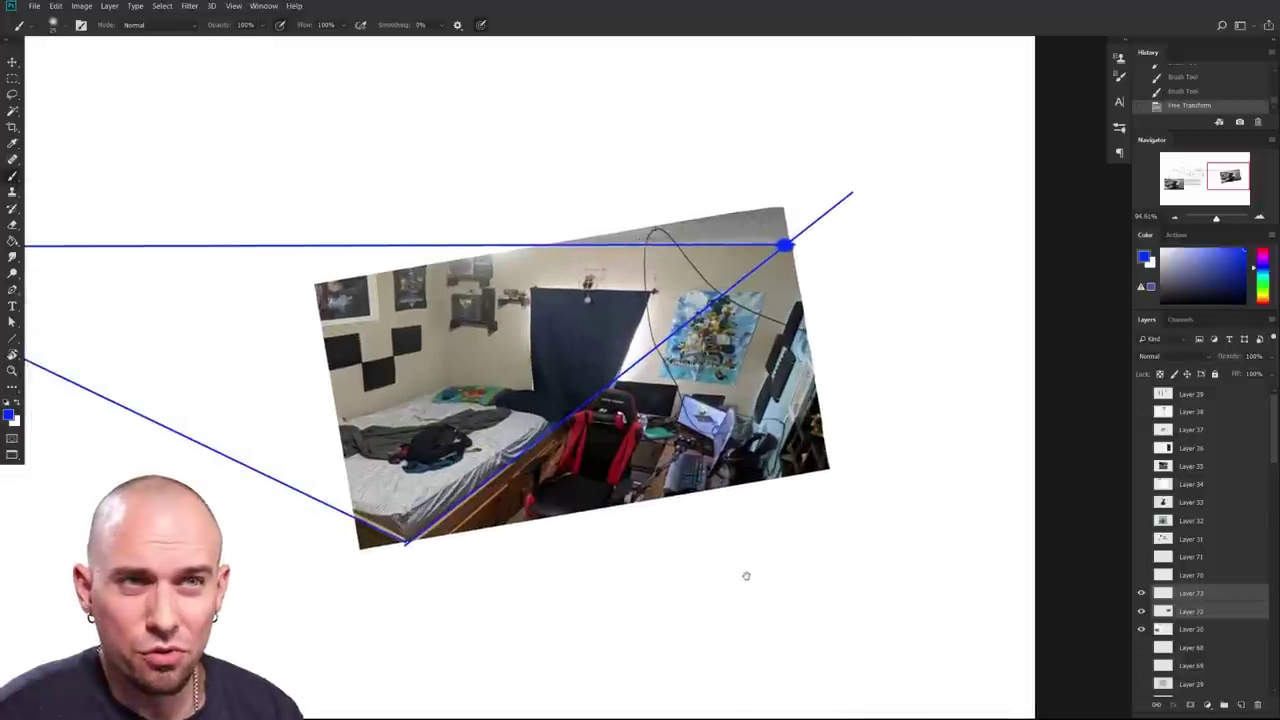
scroll(722, 551, "down", 4)
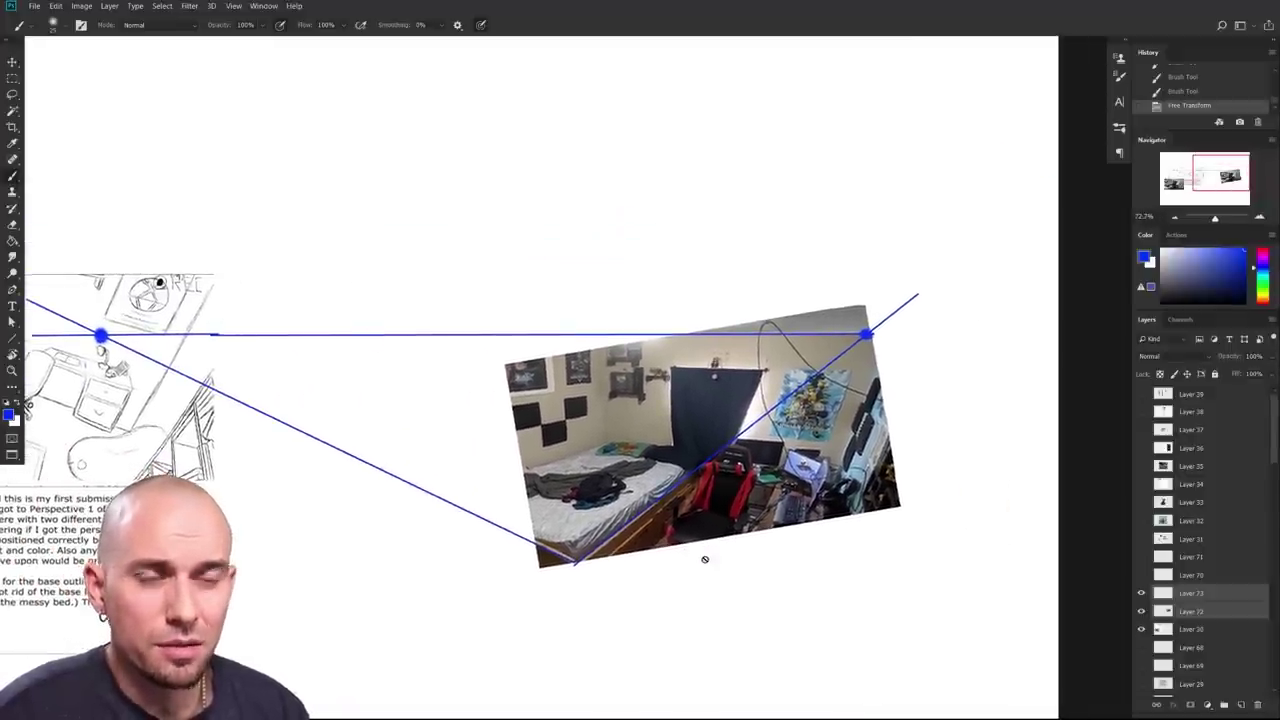
scroll(706, 572, "down", 3)
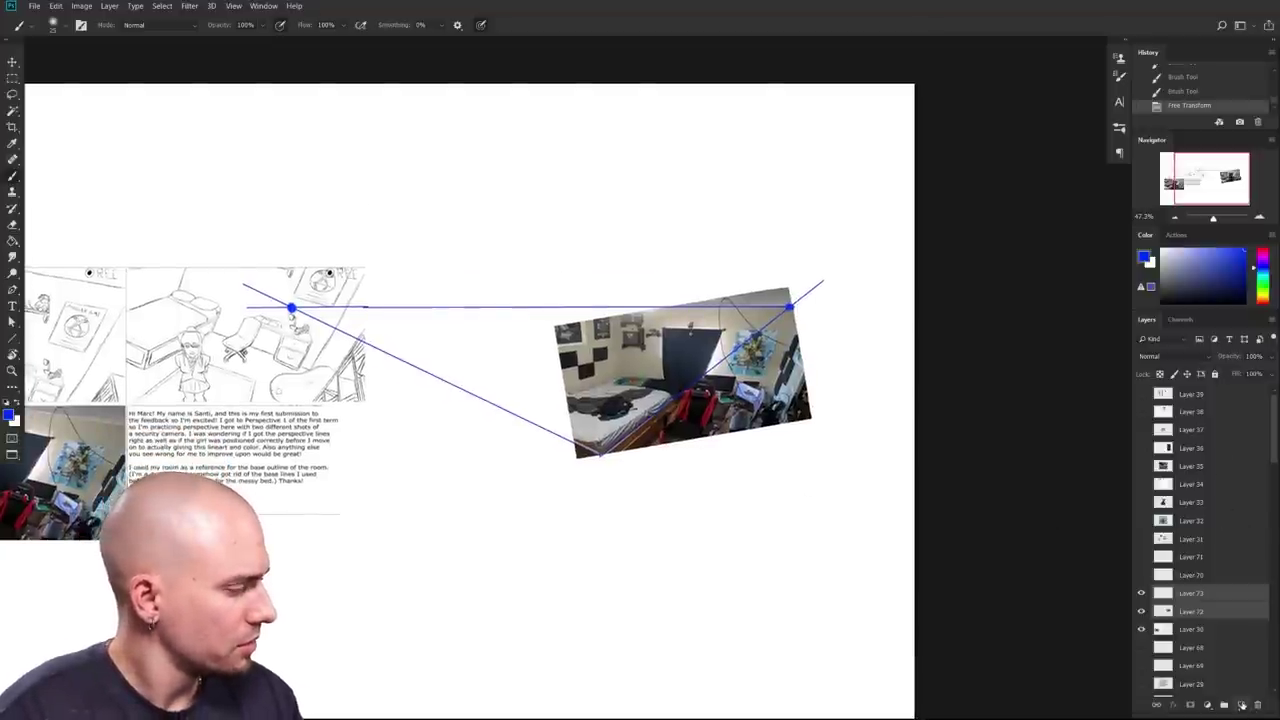
left_click(1241, 705)
left_click(13, 339)
left_click_drag(638, 480, 603, 481)
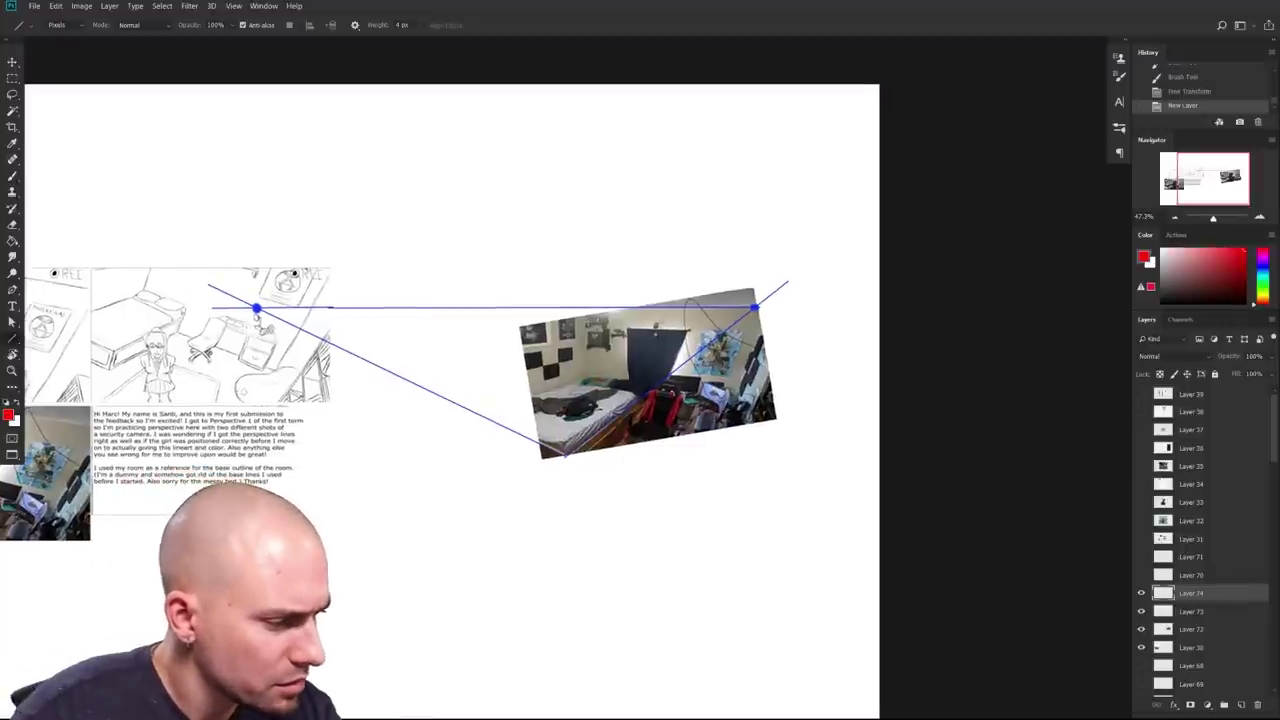
left_click_drag(584, 338, 606, 678)
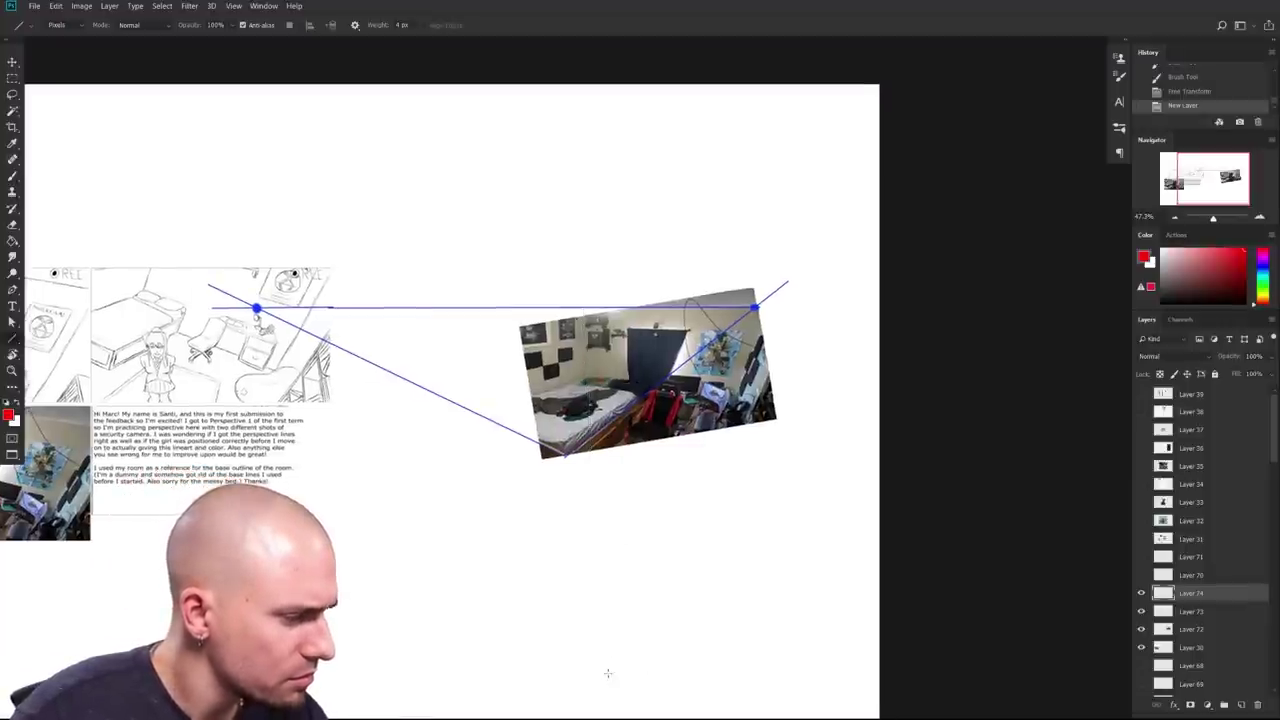
mouse_move(765, 310)
left_mouse_down()
mouse_move(619, 710)
mouse_move(616, 700)
left_mouse_up()
key("b")
mouse_move(689, 682)
left_mouse_down()
mouse_move(606, 662)
mouse_move(614, 693)
left_mouse_up()
key("u")
left_click_drag(531, 690, 534, 656)
left_click_drag(575, 628, 577, 712)
Step: Examine the three-point construction on the rotated photo and compare it with the submitted sketches and the original photo
left_click_drag(557, 563, 652, 545)
left_click_drag(656, 541, 682, 621)
left_click_drag(657, 570, 679, 567)
left_click_drag(541, 597, 1120, 536)
left_click_drag(734, 549, 934, 606)
left_click_drag(777, 550, 997, 630)
left_click_drag(835, 586, 800, 594)
left_click_drag(815, 596, 465, 525)
left_click_drag(694, 562, 555, 477)
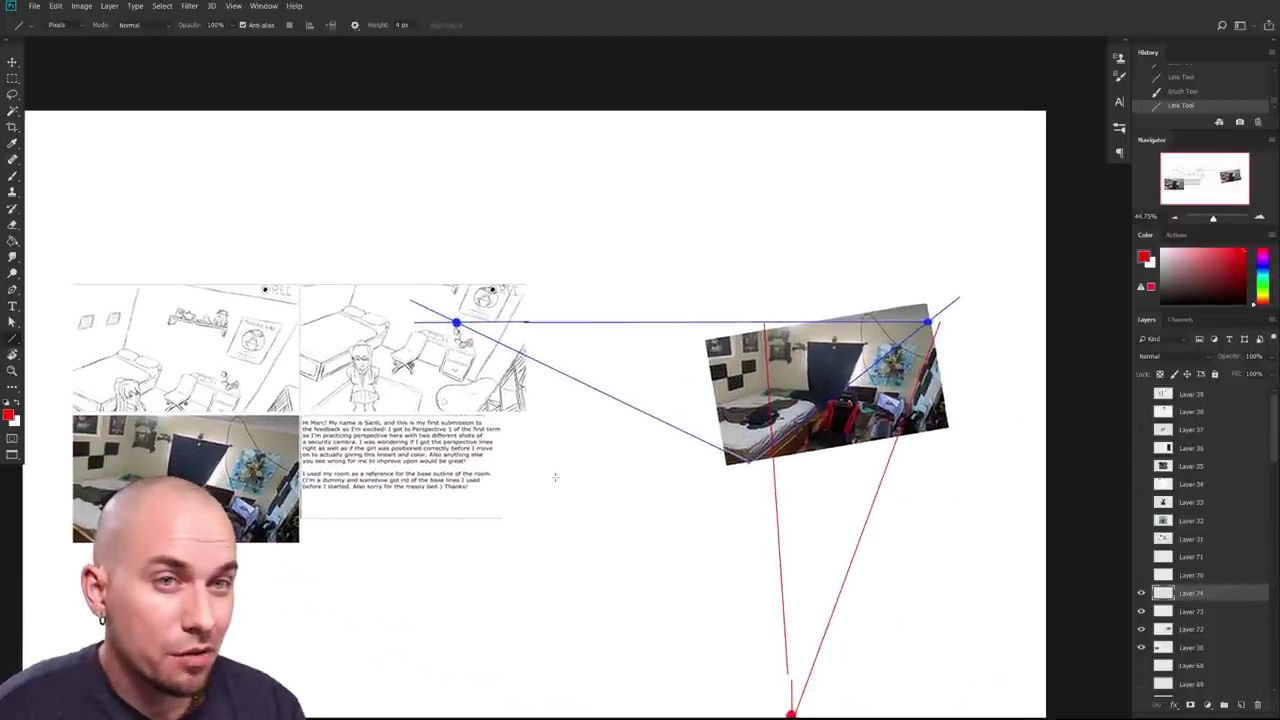
left_click_drag(778, 559, 591, 597)
left_click_drag(660, 527, 683, 517)
mouse_move(717, 472)
left_mouse_down()
mouse_move(664, 587)
mouse_move(763, 497)
mouse_move(668, 561)
mouse_move(749, 514)
mouse_move(697, 514)
mouse_move(682, 440)
left_mouse_up()
left_click_drag(658, 588, 633, 605)
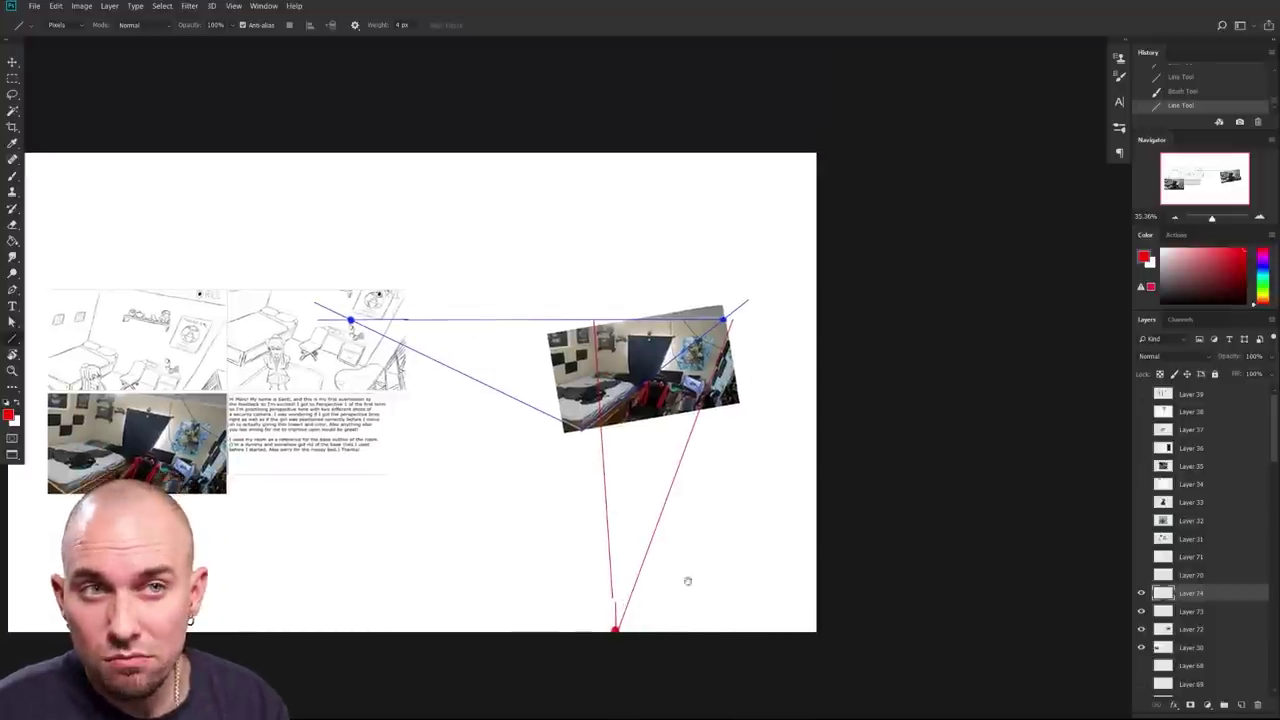
left_click_drag(687, 580, 783, 551)
left_click_drag(711, 514, 752, 512)
left_click_drag(657, 507, 557, 580)
left_click_drag(663, 565, 569, 595)
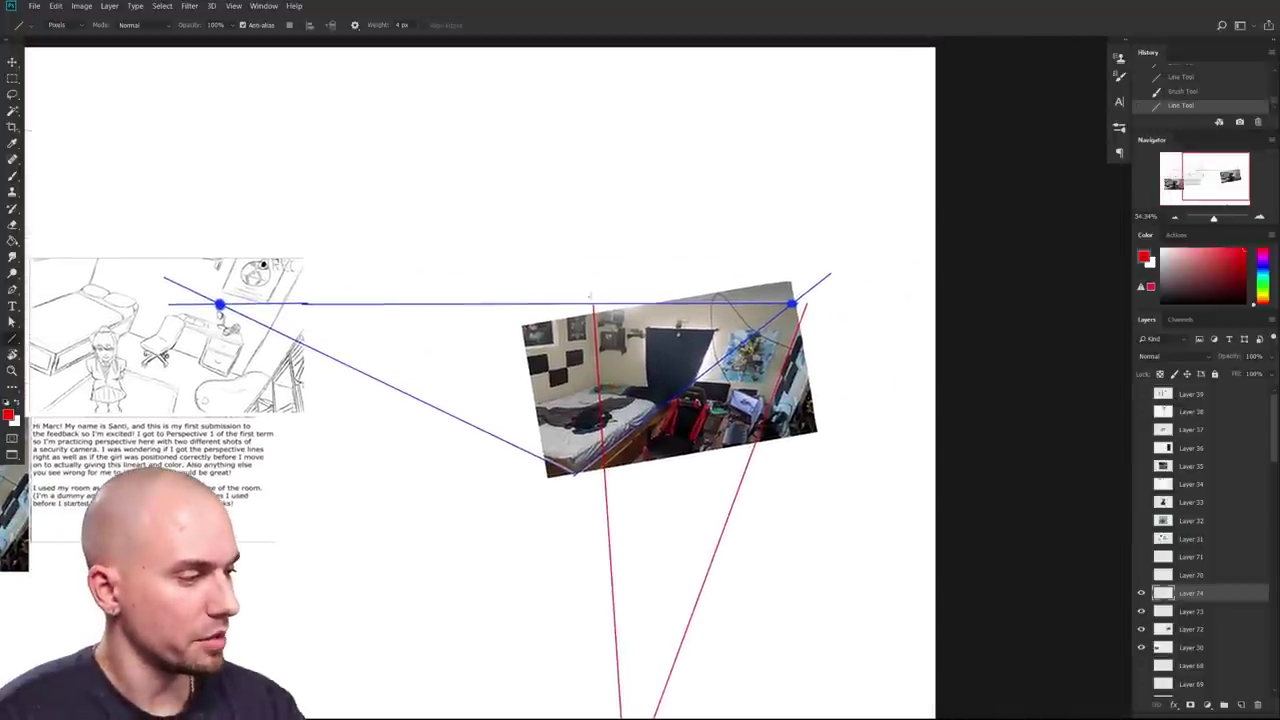
mouse_move(546, 531)
left_mouse_down()
mouse_move(703, 535)
mouse_move(783, 568)
left_mouse_up()
mouse_move(430, 500)
left_mouse_down()
mouse_move(668, 519)
mouse_move(770, 494)
mouse_move(638, 506)
left_mouse_up()
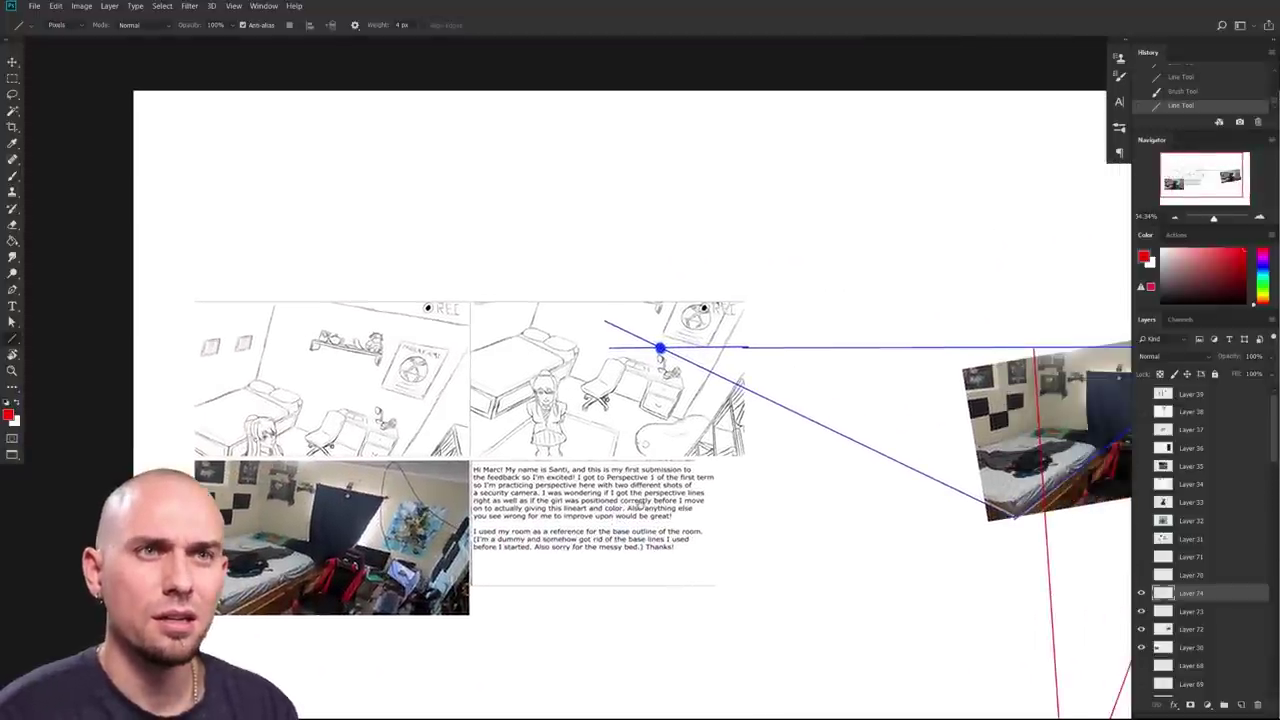
Step: Add a new empty layer above the red vertical lines for analysing the submitted sketches
left_click_drag(429, 463, 486, 450)
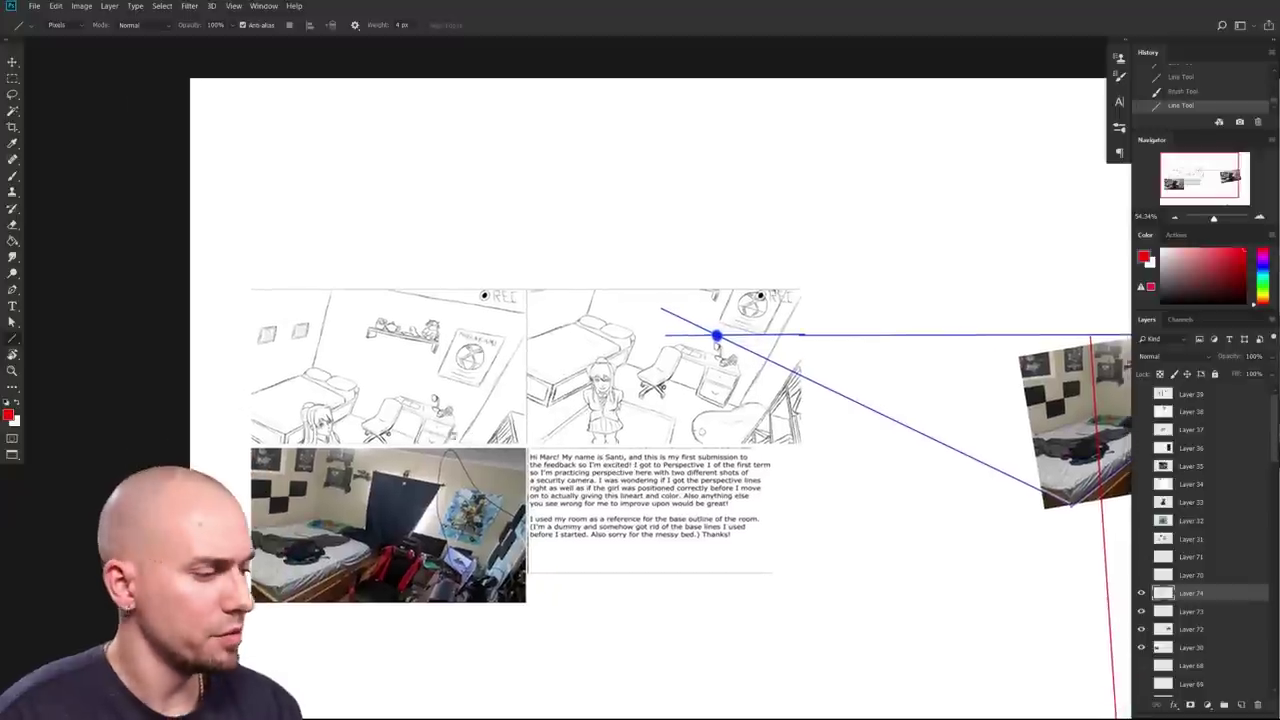
key("b")
left_click_drag(882, 564, 852, 570)
key("u")
mouse_move(659, 510)
left_mouse_down()
mouse_move(690, 493)
mouse_move(491, 497)
mouse_move(502, 489)
left_mouse_up()
scroll(698, 502, "down", 2)
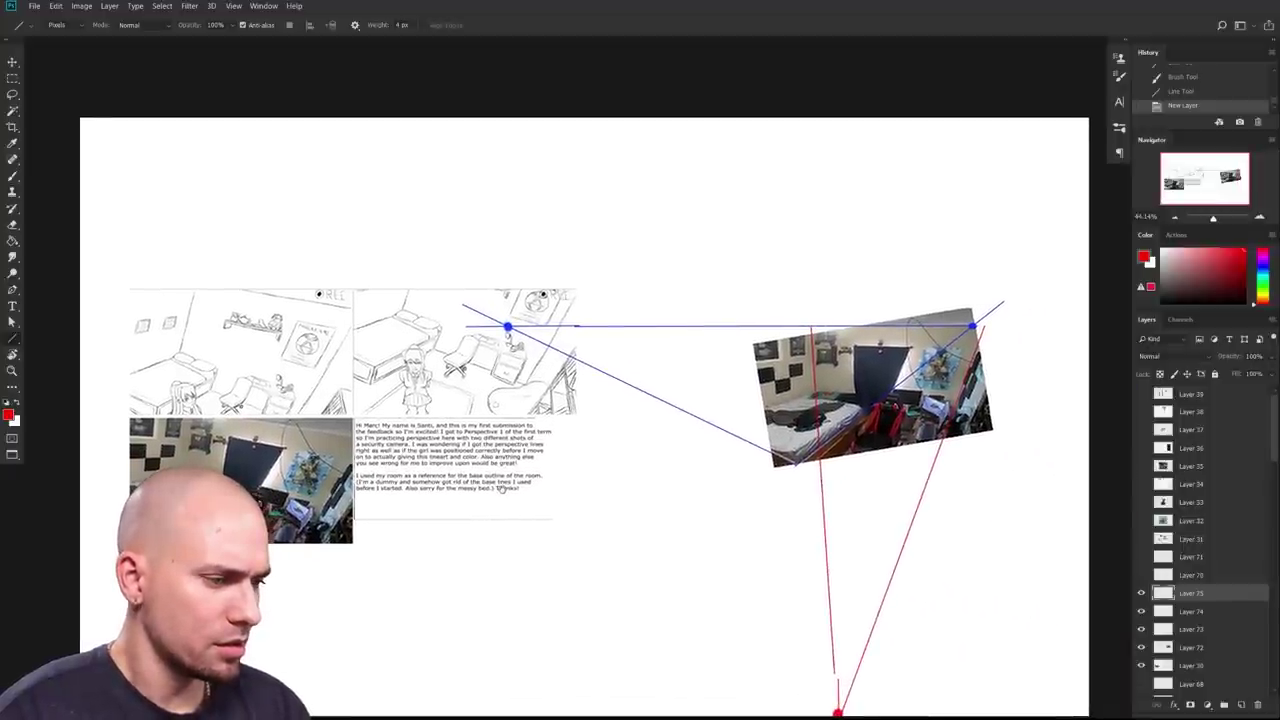
Step: Try to extend the two slanted wall verticals of the second sketch downward with straight red lines, then undo both
left_click_drag(596, 260, 361, 668)
left_click_drag(409, 288, 262, 714)
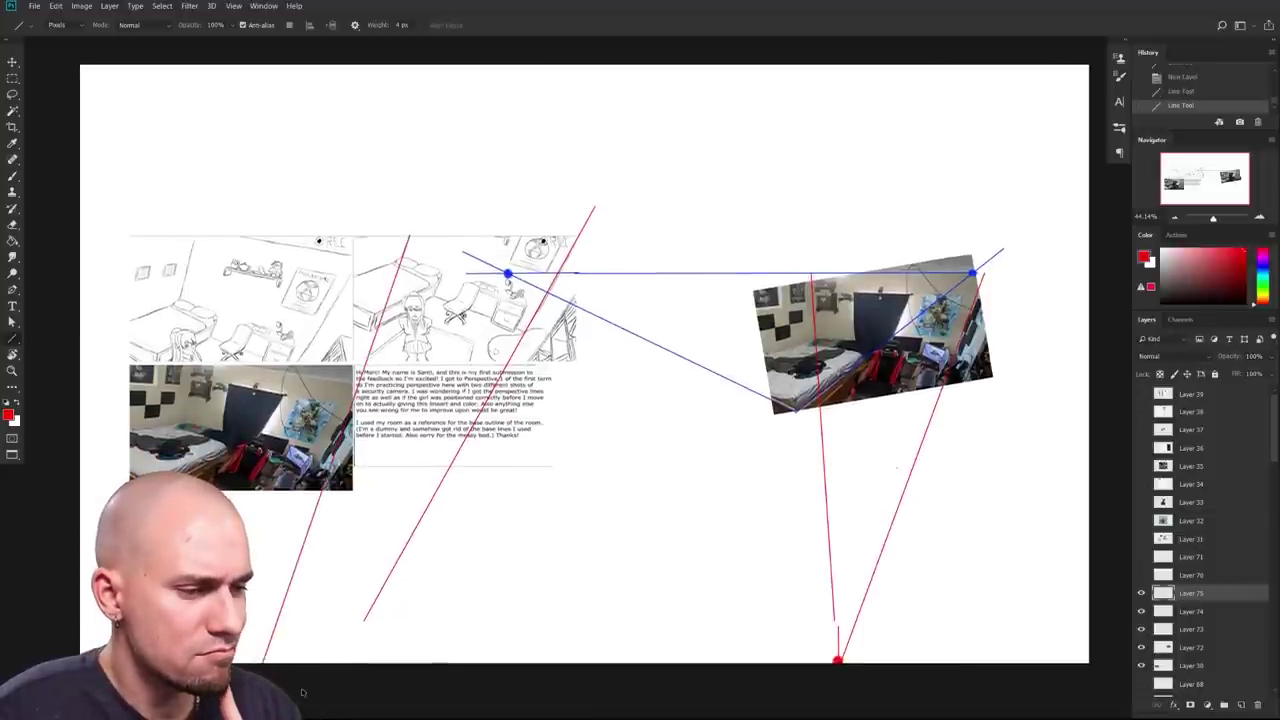
key("ctrl+z")
scroll(620, 614, "up", 3)
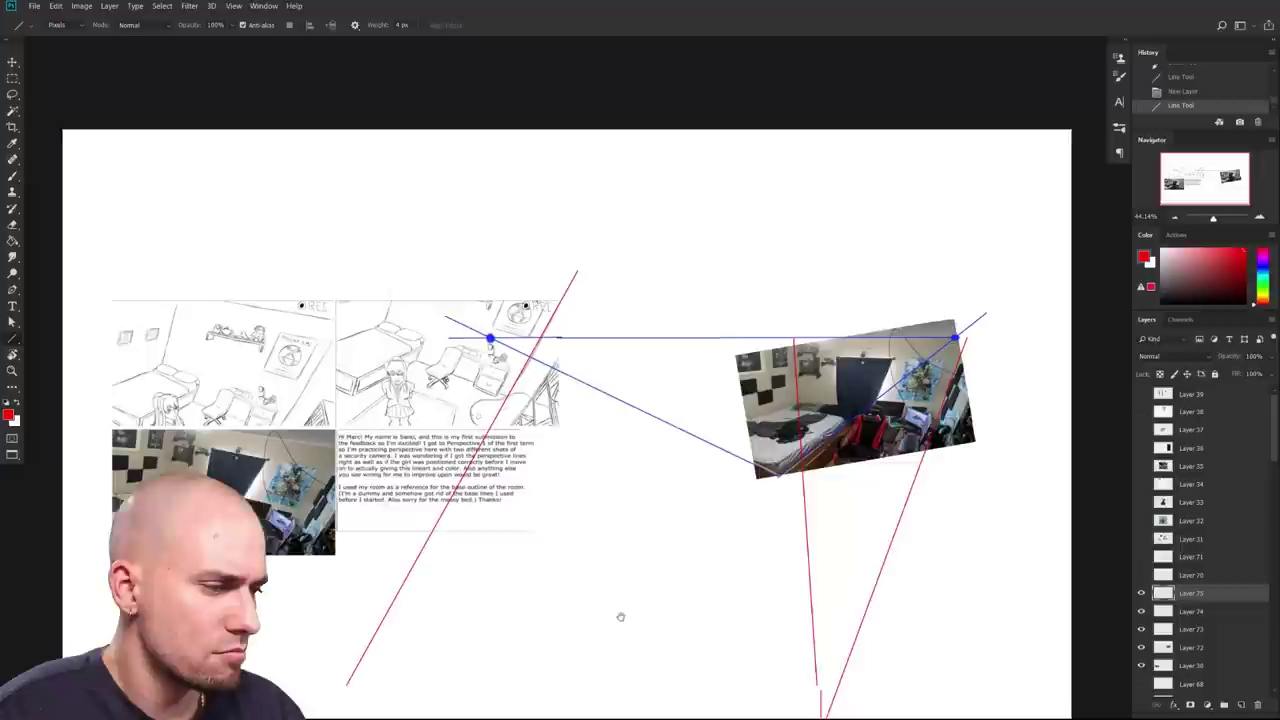
key("ctrl+z")
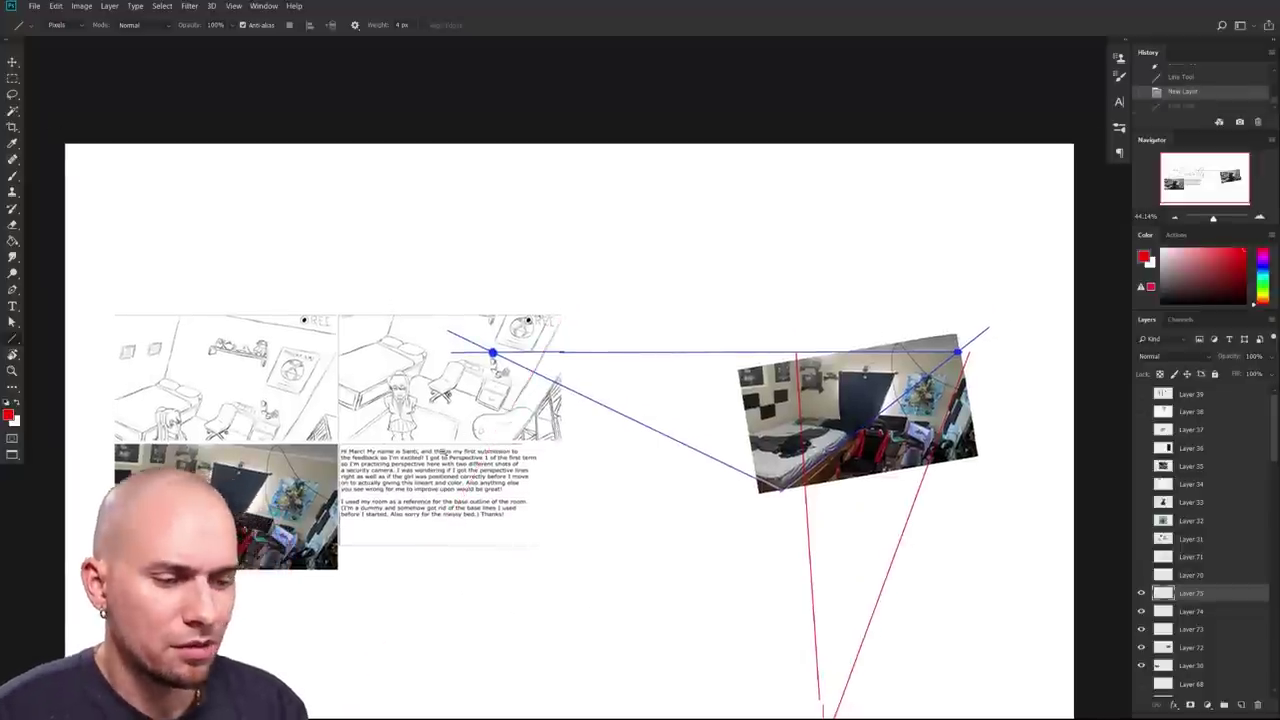
scroll(443, 453, "up", 3)
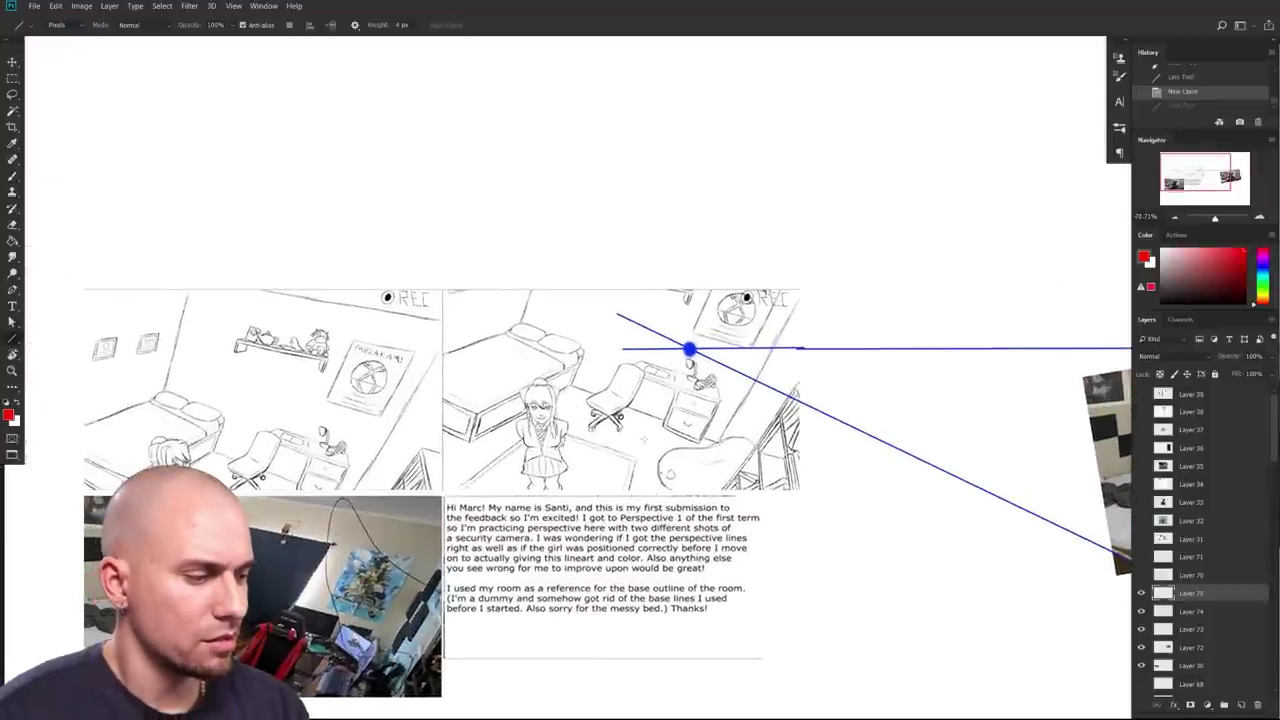
Step: Examine the two submitted sketches and the written request against the vanishing-point construction on the rotated photo
left_click_drag(681, 422, 741, 436)
left_click_drag(497, 508, 658, 490)
scroll(658, 490, "up", 2)
left_click_drag(858, 370, 707, 417)
scroll(566, 482, "right", 2)
scroll(566, 482, "up", 1)
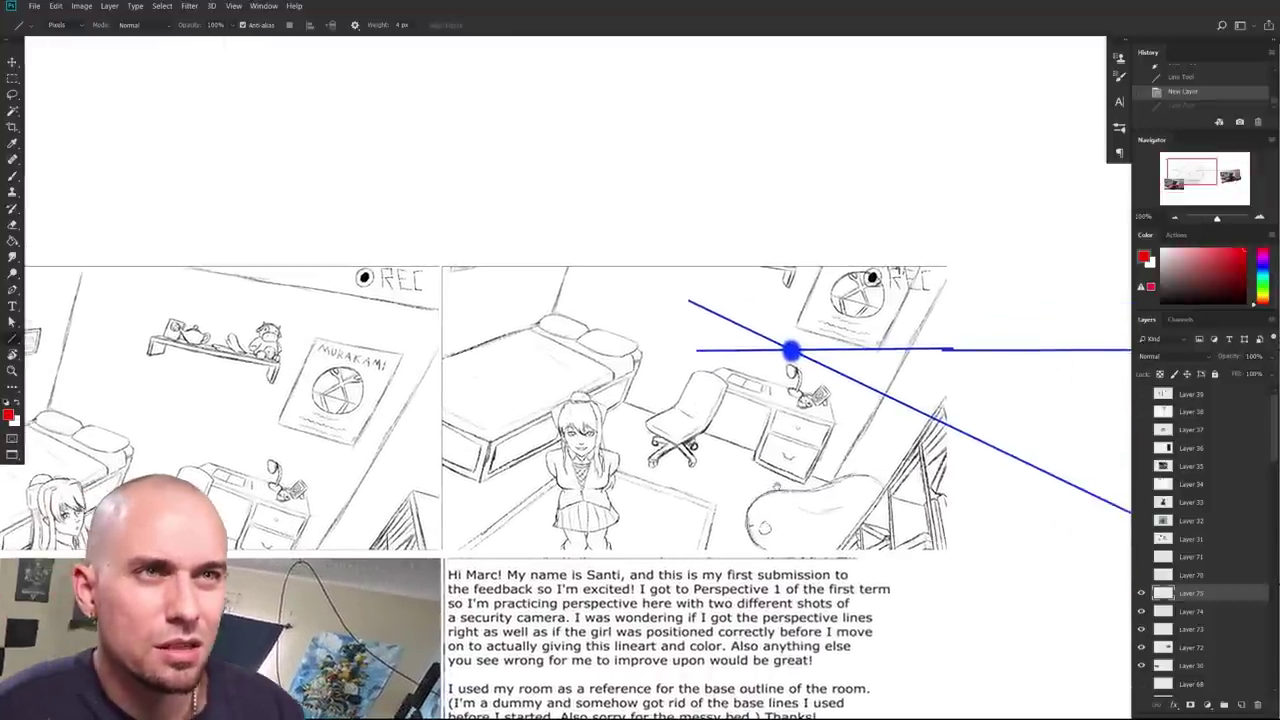
left_click_drag(771, 479, 755, 445)
scroll(566, 480, "left", 1)
scroll(566, 480, "down", 1)
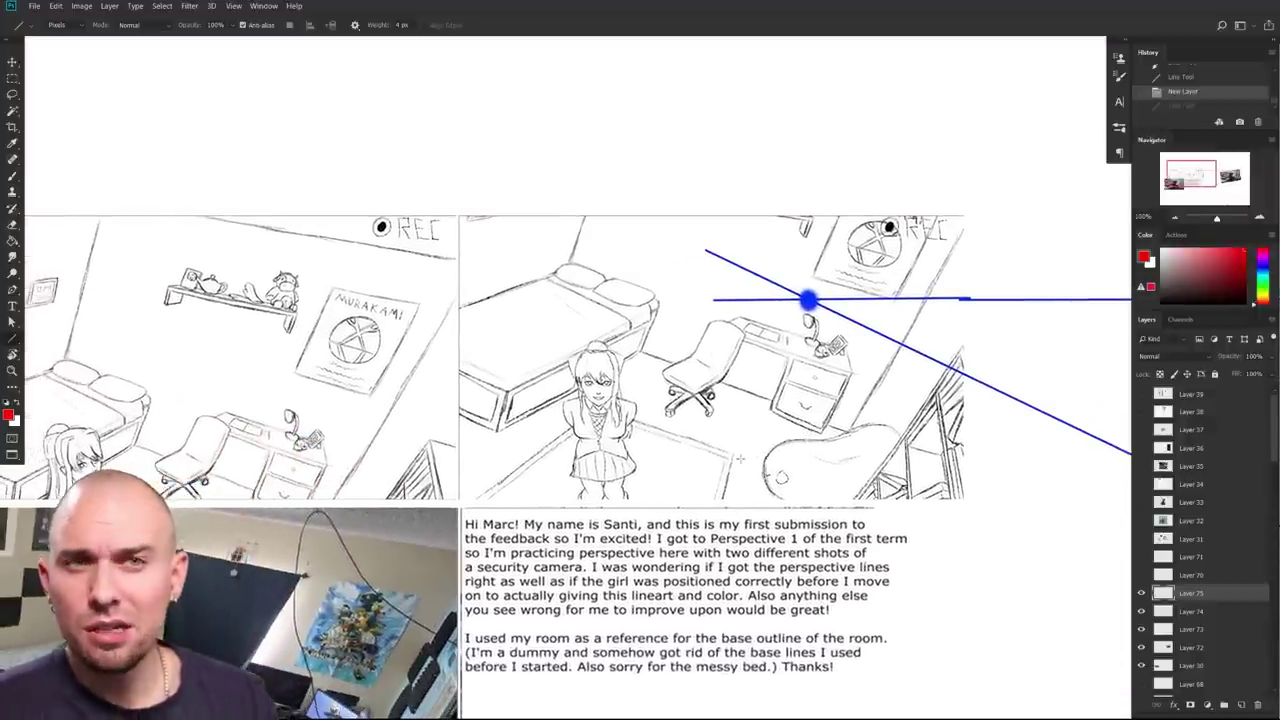
scroll(808, 300, "down", 3)
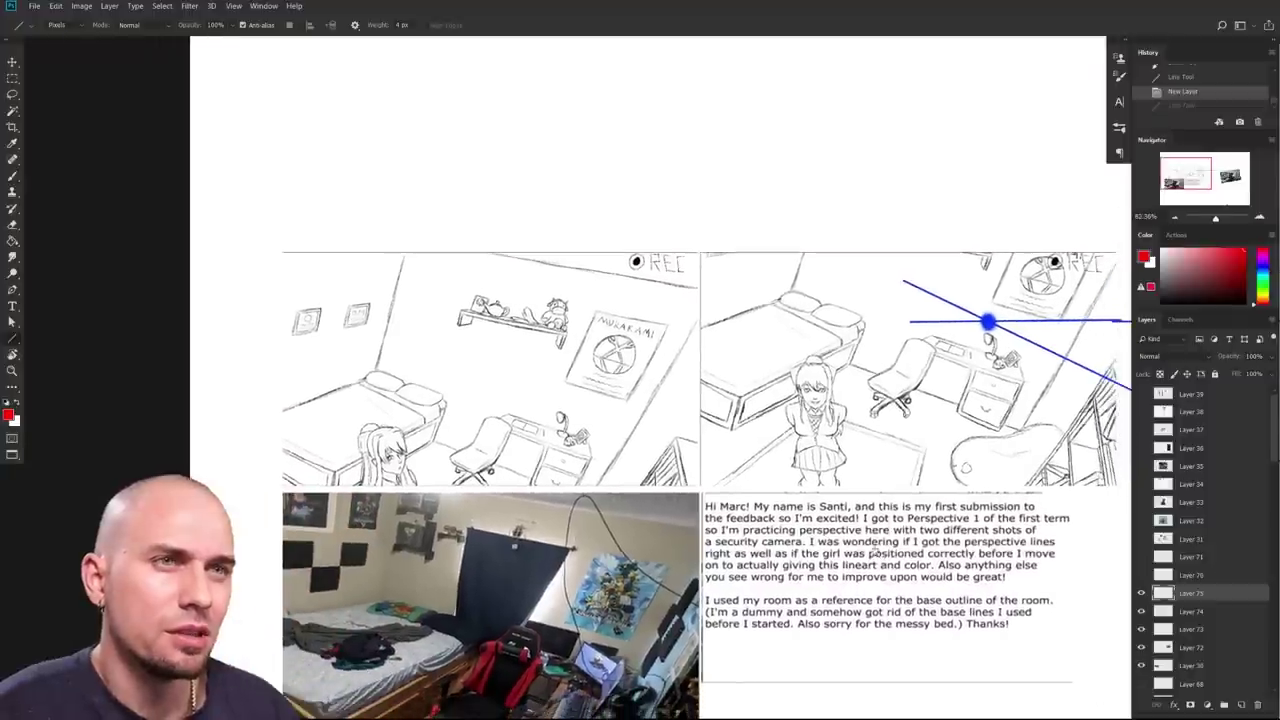
left_click_drag(881, 589, 515, 597)
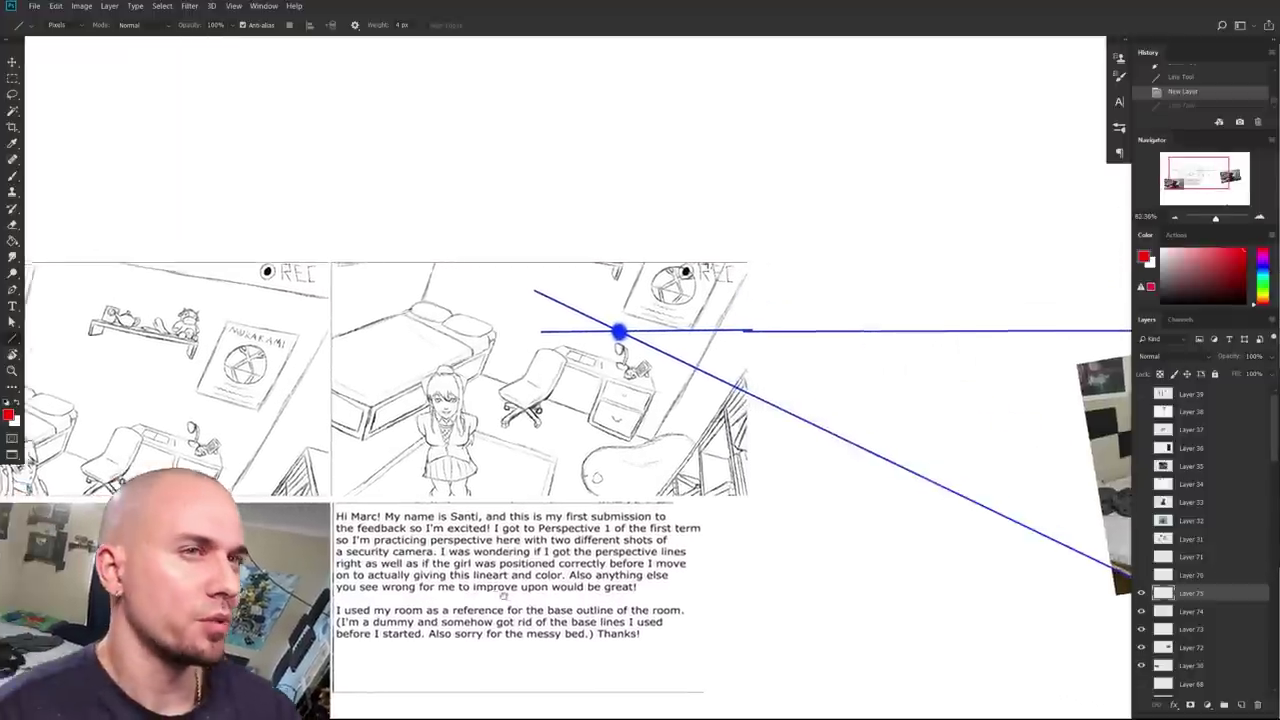
scroll(509, 594, "down", 5)
left_click_drag(780, 560, 471, 511)
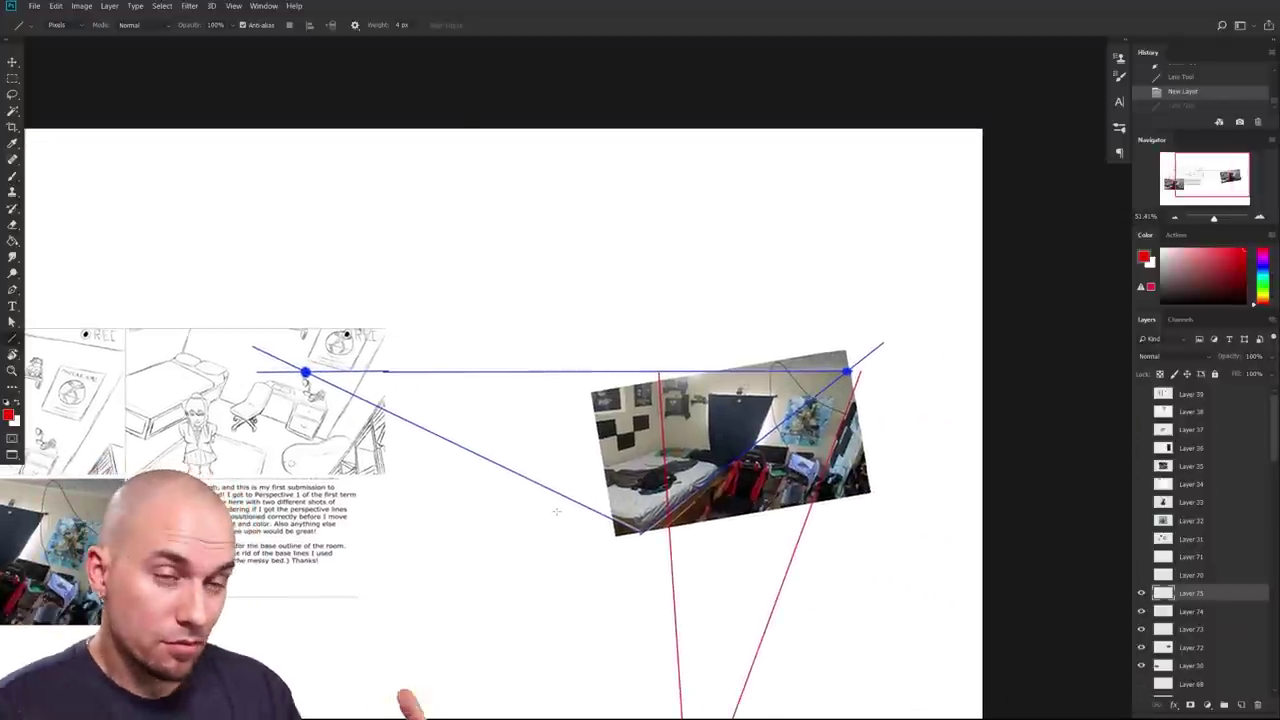
left_click_drag(557, 512, 720, 446)
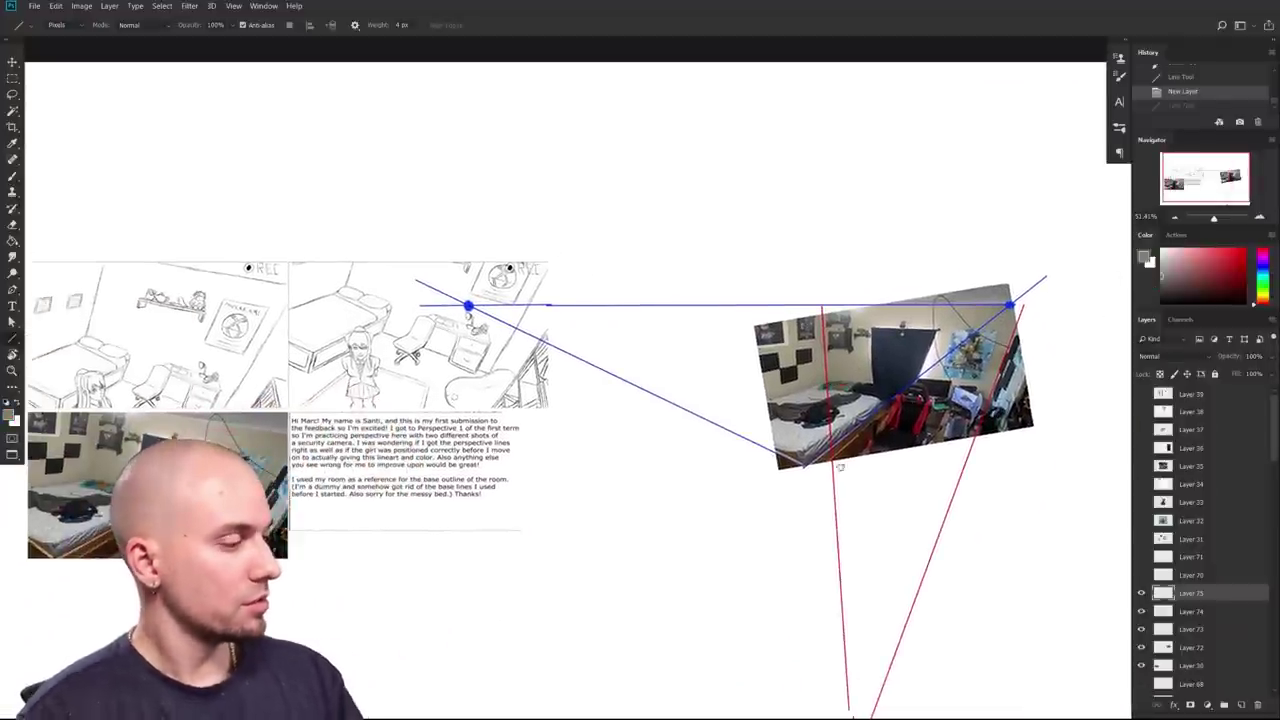
Step: Paint a straight grey horizon line below the submission and rotated photo, and dot a red vanishing point near its left end and another farther right
scroll(608, 486, "down", 3)
key("b")
left_click_drag(307, 492, 1047, 492)
left_click_drag(624, 492, 282, 492)
left_click_drag(463, 503, 944, 493)
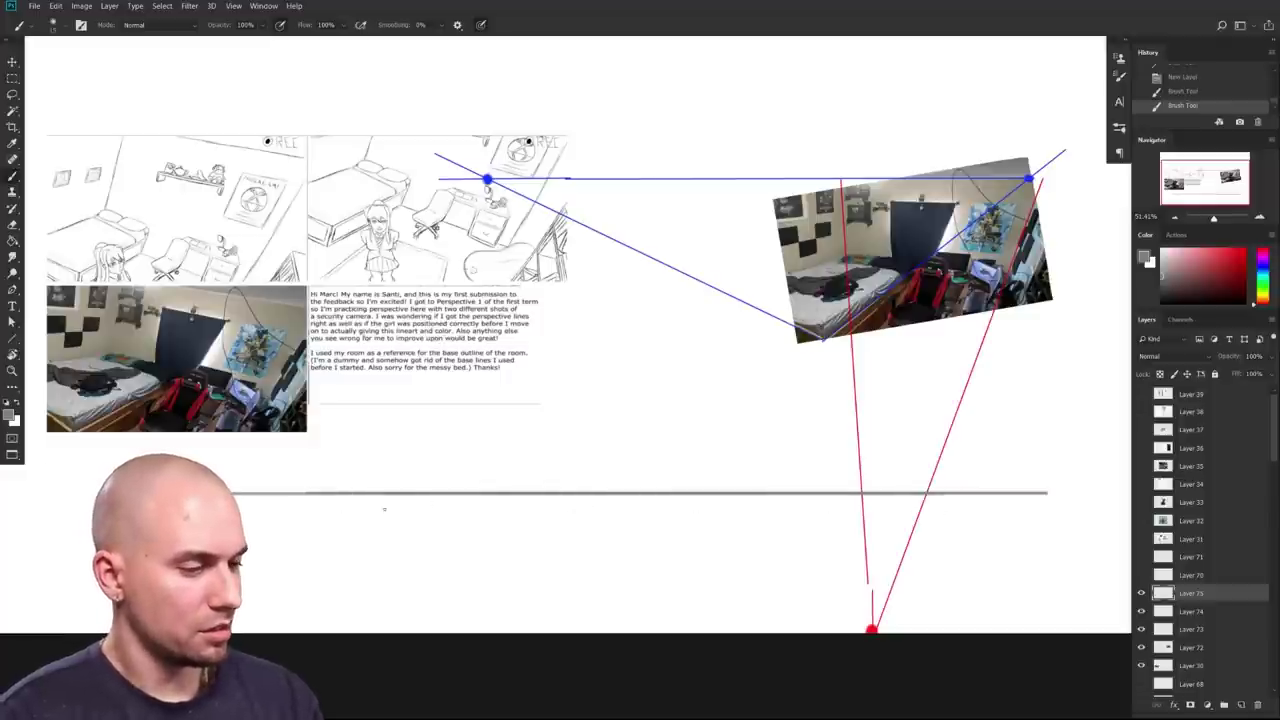
left_click_drag(608, 494, 860, 494)
left_click(1240, 252)
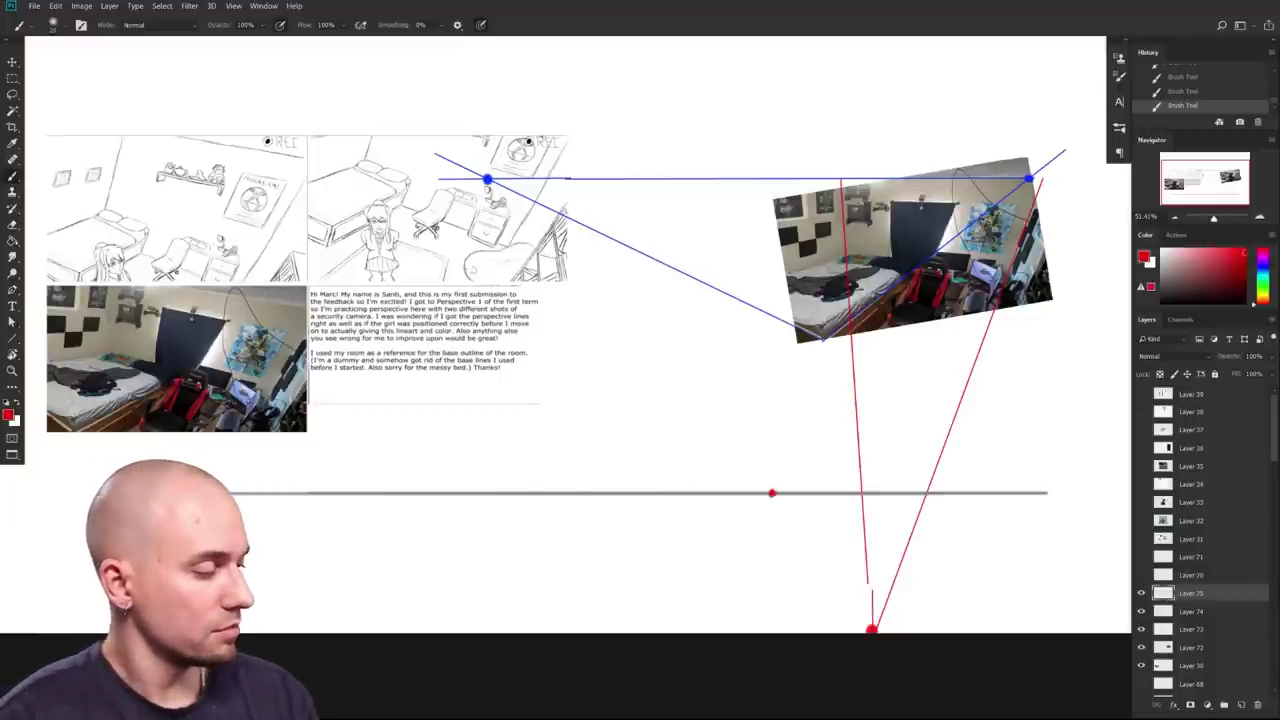
left_click_drag(735, 522, 672, 537)
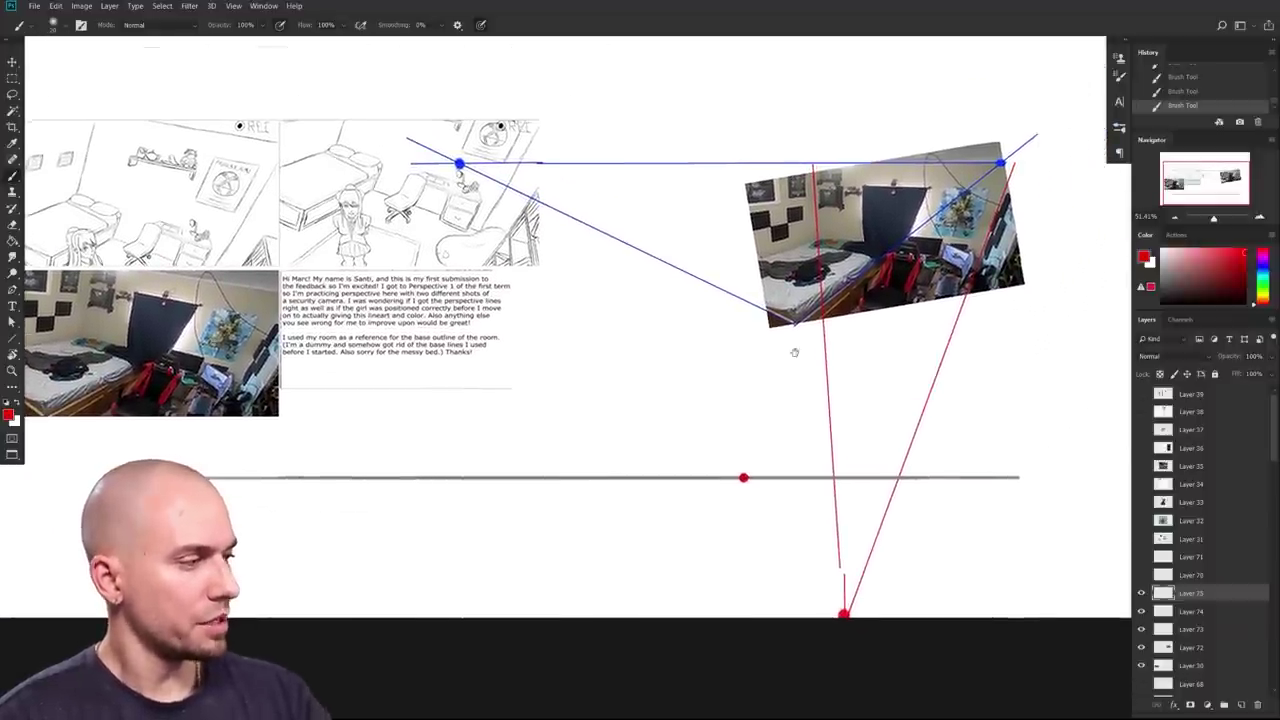
Step: Hide the red vertical lines and the submission sheet, keeping the rotated photo and blue perspective lines visible
left_click_drag(794, 352, 876, 317)
left_click(1141, 611)
left_click(1141, 645)
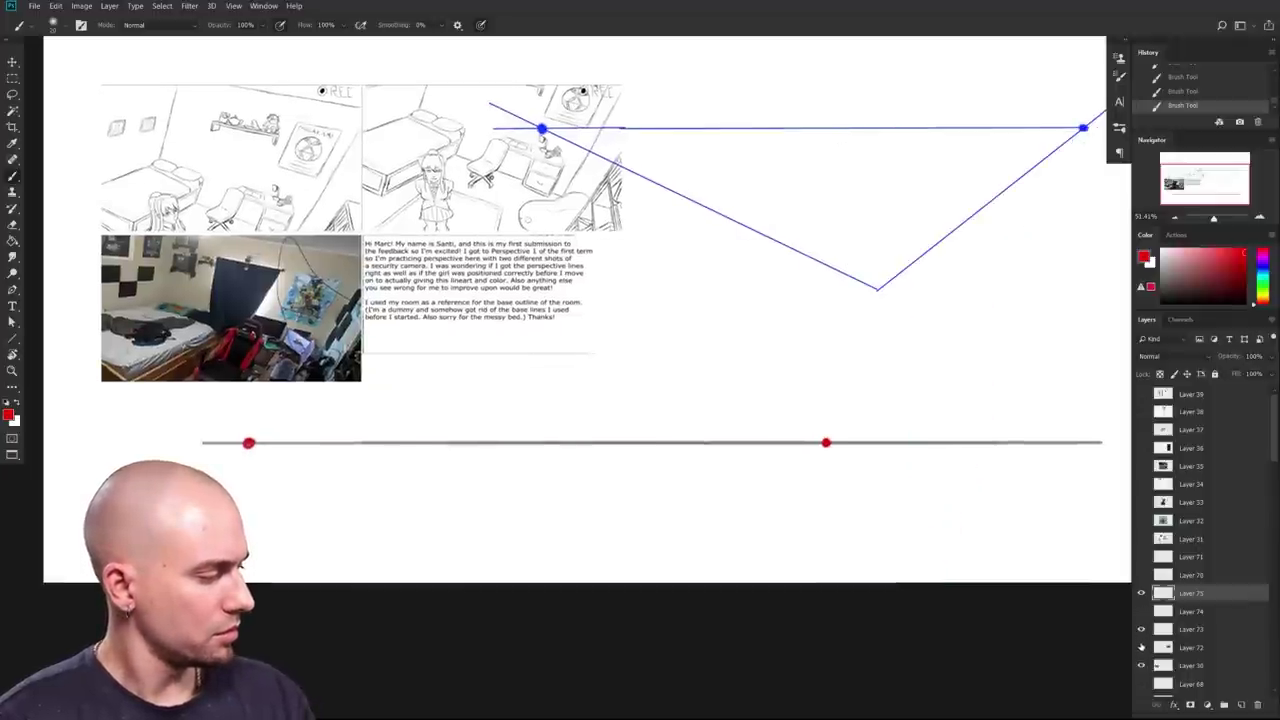
left_click(1141, 647)
left_click(1141, 665)
Step: Paint a red guide line rising from the left vanishing point, and drop a vertical from it to the horizon as the room's corner
left_click_drag(865, 577, 797, 604)
scroll(529, 527, "up", 1)
scroll(326, 514, "up", 1)
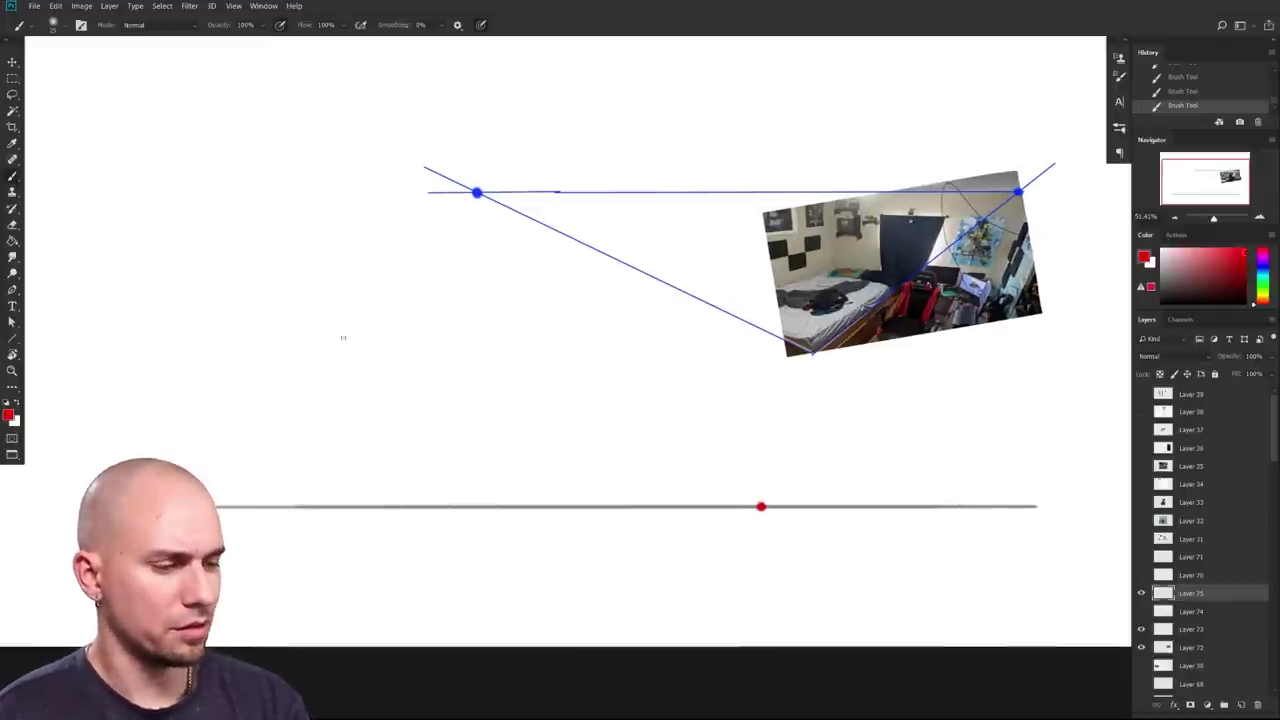
left_click_drag(200, 480, 372, 310)
key("ctrl+z")
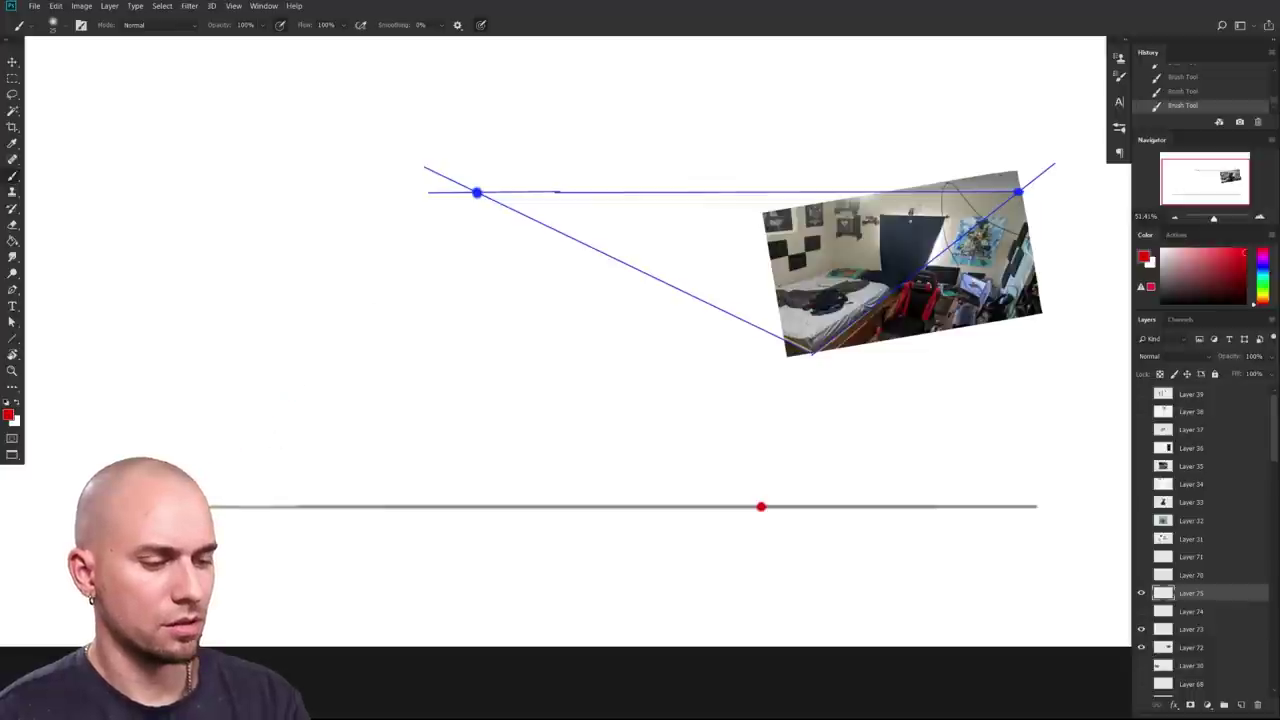
left_click_drag(215, 500, 719, 271)
left_click_drag(545, 337, 716, 268)
left_click_drag(473, 376, 475, 488)
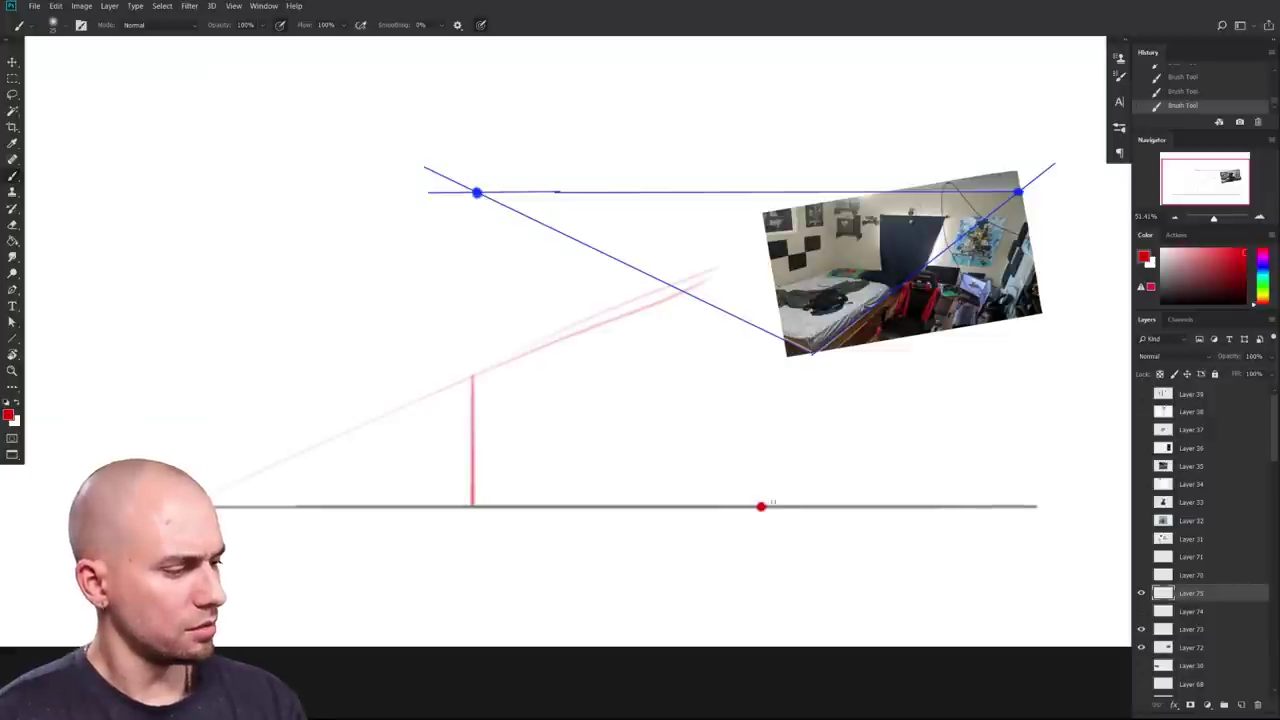
Step: Paint the left wall's top edge from the right vanishing point, strengthen the corner and right wall edge, and add verticals at both outer wall ends
left_click_drag(702, 485, 225, 297)
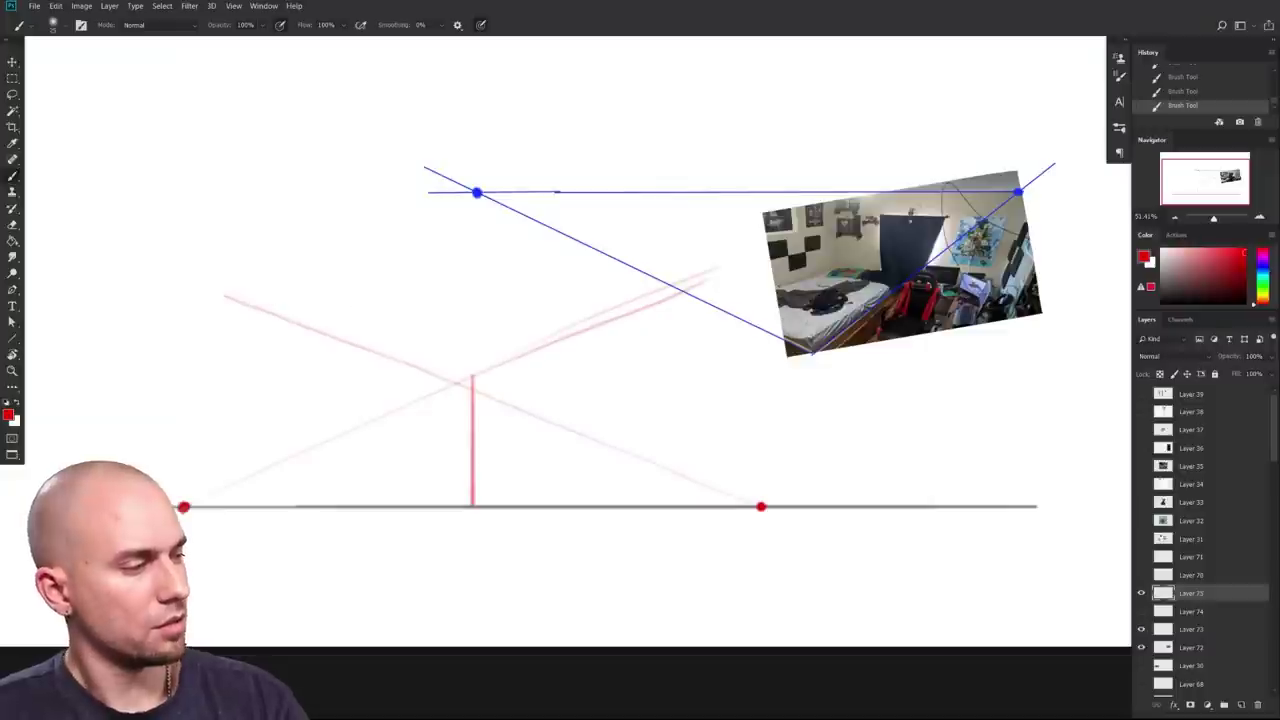
left_click_drag(225, 297, 227, 498)
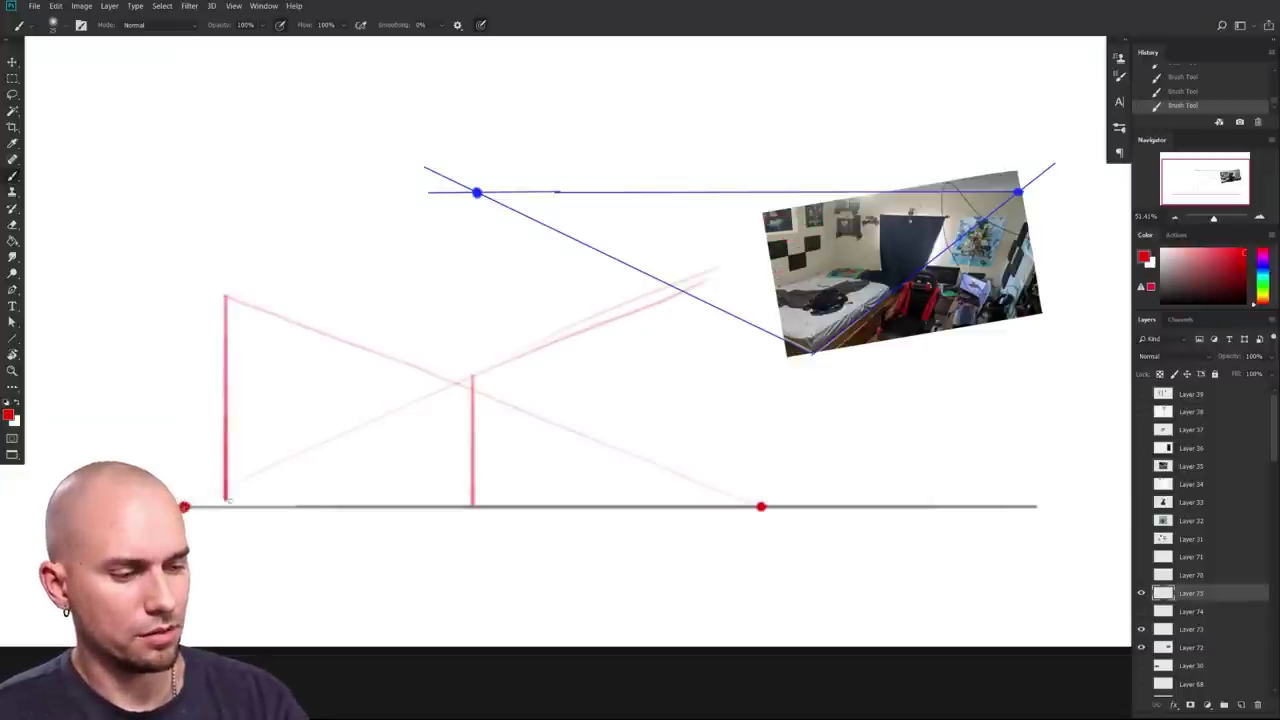
left_click_drag(472, 378, 473, 504)
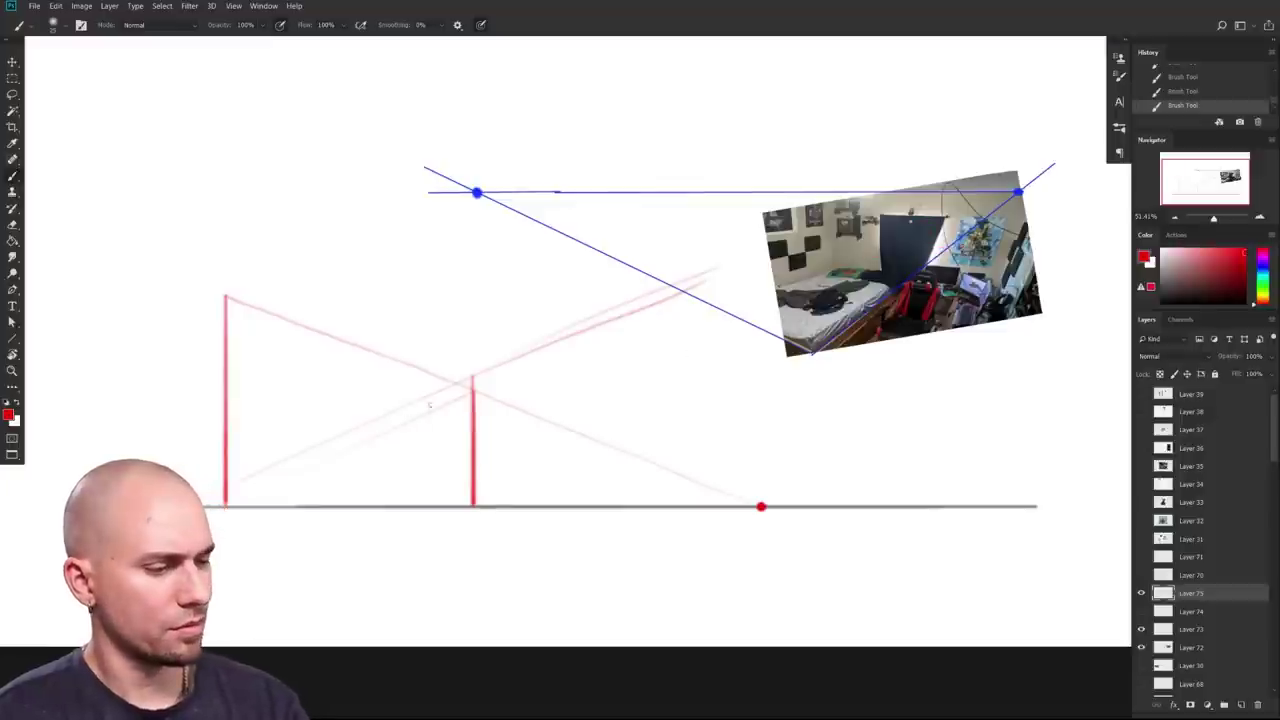
left_click_drag(470, 392, 757, 271)
key("ctrl+z")
mouse_move(470, 392)
left_mouse_down()
mouse_move(724, 281)
mouse_move(731, 500)
left_mouse_up()
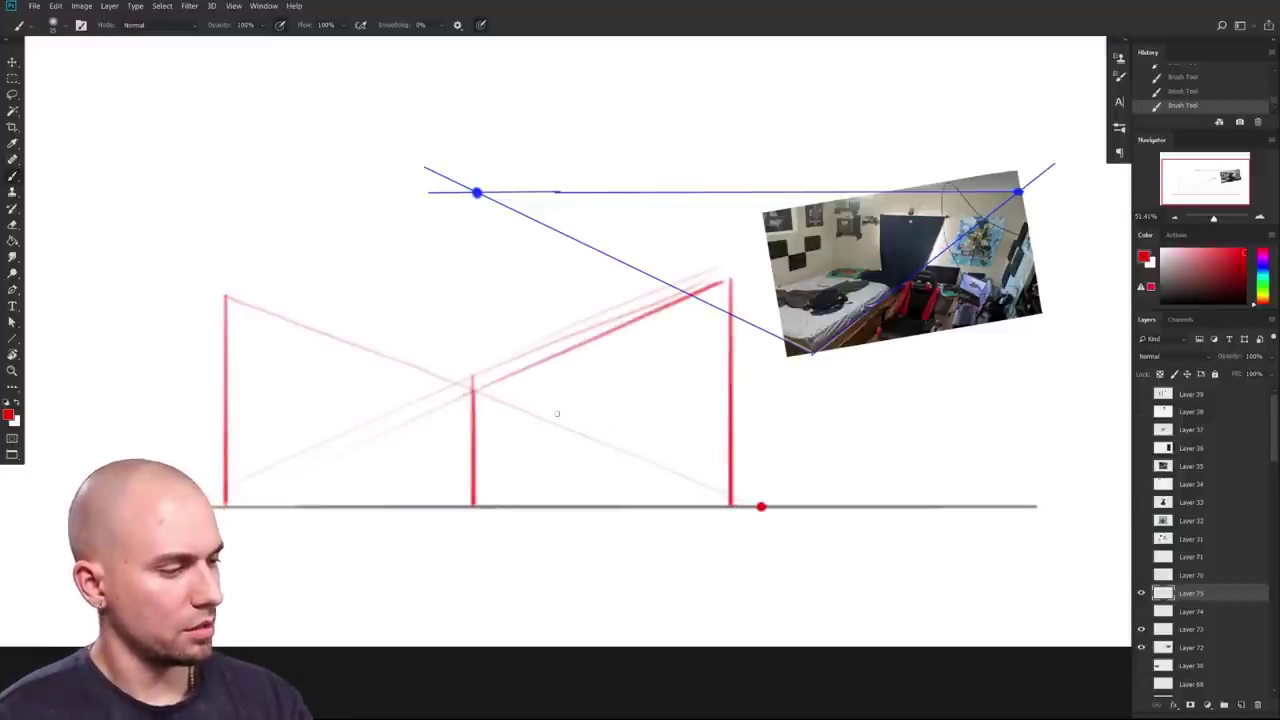
Step: Sketch a red rectangular frame on the right wall with its top edge converging on the left vanishing point, undoing the stray strokes
mouse_move(557, 413)
left_mouse_down()
mouse_move(643, 428)
mouse_move(650, 465)
left_mouse_up()
key("ctrl+z")
mouse_move(541, 373)
left_mouse_down()
mouse_move(541, 476)
mouse_move(620, 343)
mouse_move(614, 455)
left_mouse_up()
left_click_drag(614, 348, 610, 469)
left_click_drag(543, 475, 638, 468)
key("ctrl+z")
key("ctrl+z")
mouse_move(520, 385)
left_mouse_down()
mouse_move(638, 337)
mouse_move(186, 506)
left_mouse_up()
left_click_drag(618, 469, 258, 504)
key("ctrl+z")
key("ctrl+z")
Step: Strengthen the sides of the frame on the right wall and add a short red vertical on the horizon near the left wall
left_click_drag(698, 483, 676, 512)
left_click_drag(502, 414, 606, 375)
key("ctrl+z")
mouse_move(500, 412)
left_mouse_down()
mouse_move(604, 371)
mouse_move(530, 488)
left_mouse_up()
mouse_move(592, 376)
left_mouse_down()
mouse_move(590, 512)
mouse_move(609, 521)
left_mouse_up()
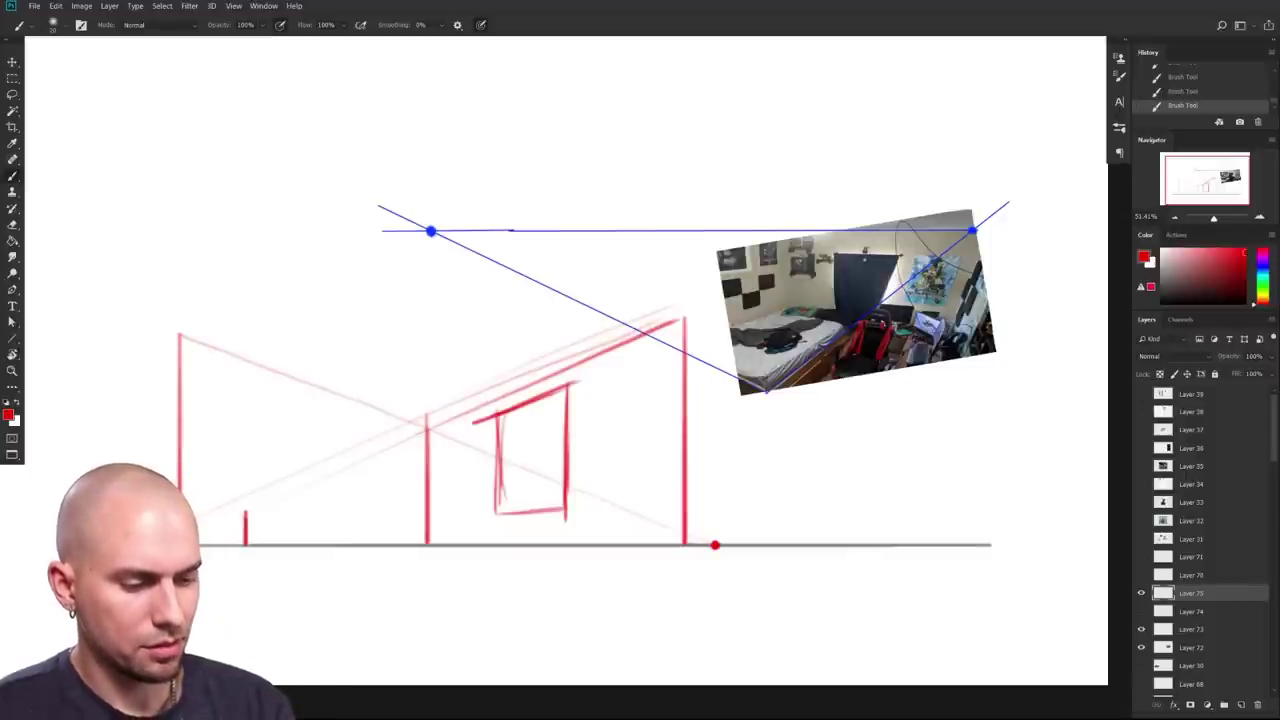
Step: Paint a red guide line from the left vanishing point across the top of the short vertical and past the room's corner
left_click_drag(450, 420, 593, 398)
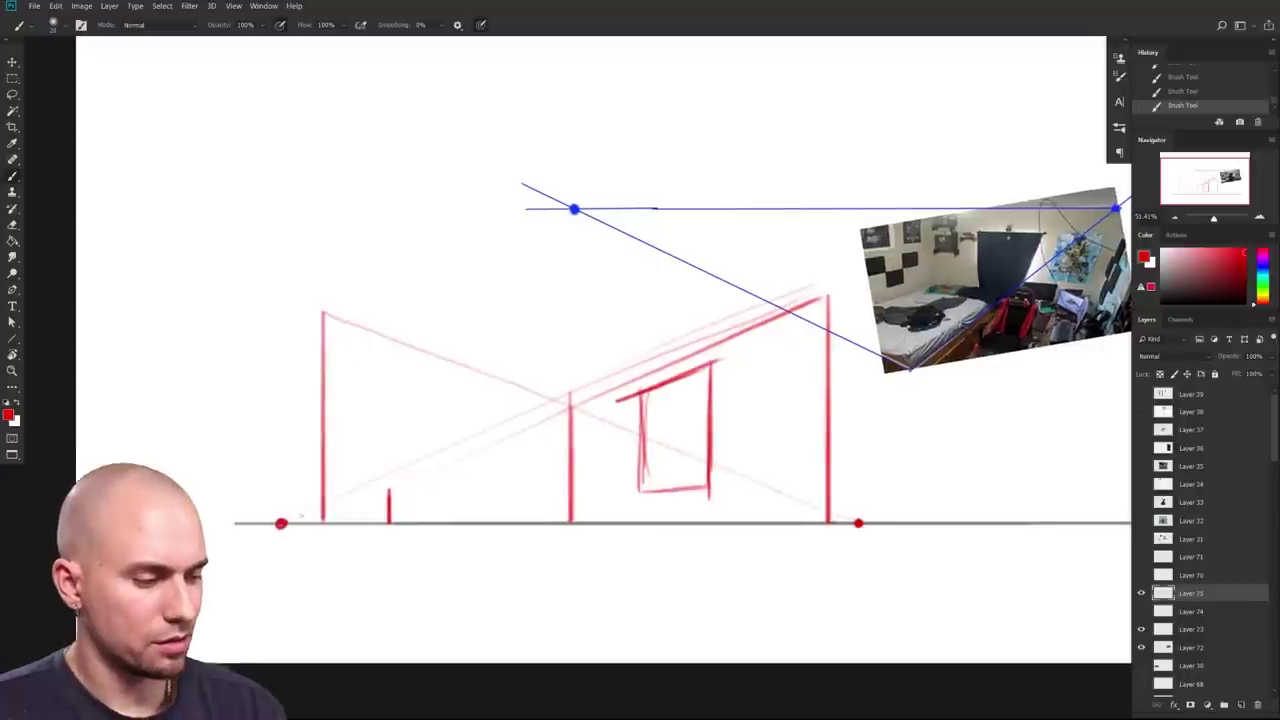
left_click_drag(323, 514, 388, 493)
key("ctrl+z")
left_click_drag(283, 522, 598, 432)
key("ctrl+z")
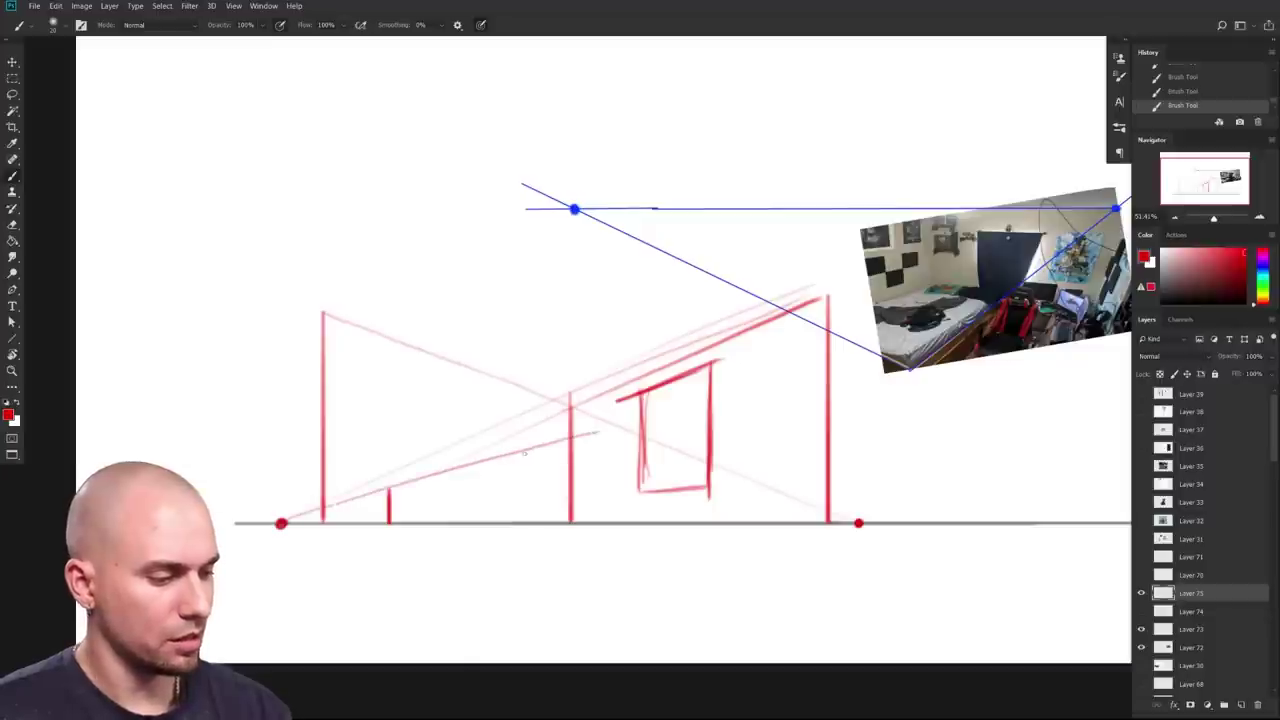
Step: Try marking the bed's front corner at the rotated photo's lower edge with short red strokes, then undo them
left_click_drag(904, 348, 904, 404)
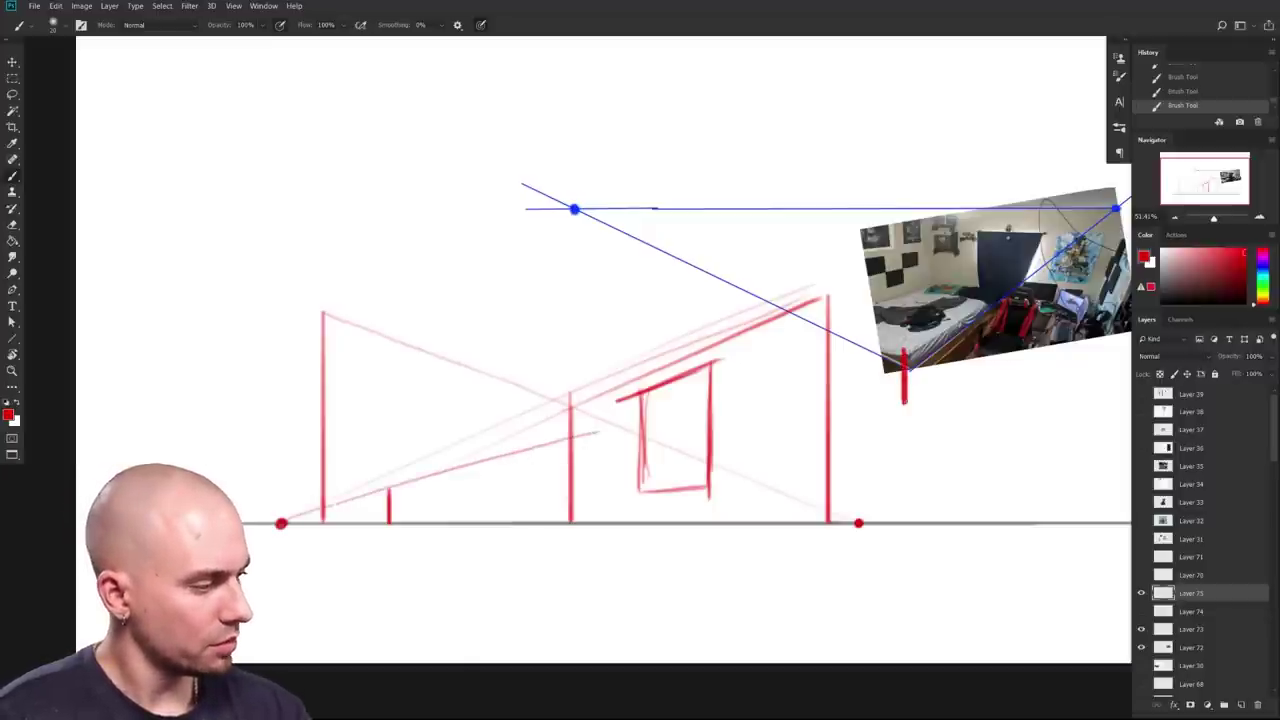
key("ctrl+z")
mouse_move(904, 352)
left_mouse_down()
mouse_move(897, 408)
mouse_move(908, 400)
left_mouse_up()
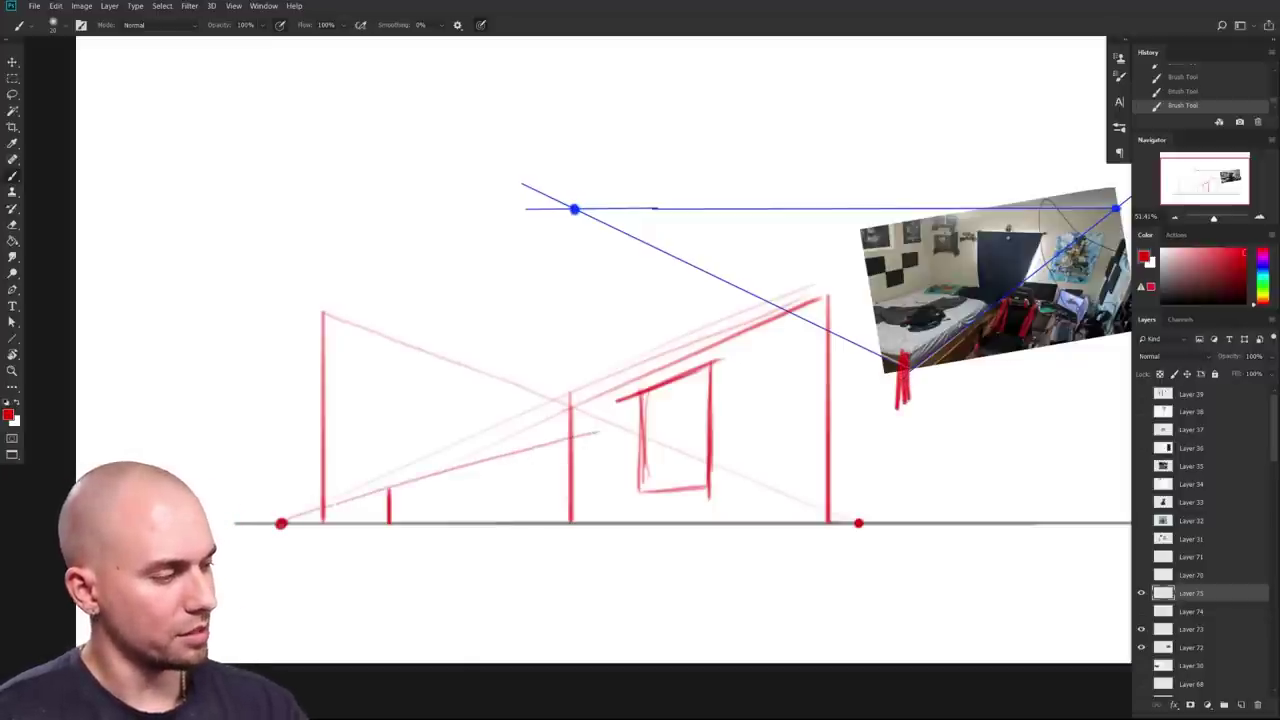
key("ctrl+z")
key("ctrl+z")
key("ctrl+z")
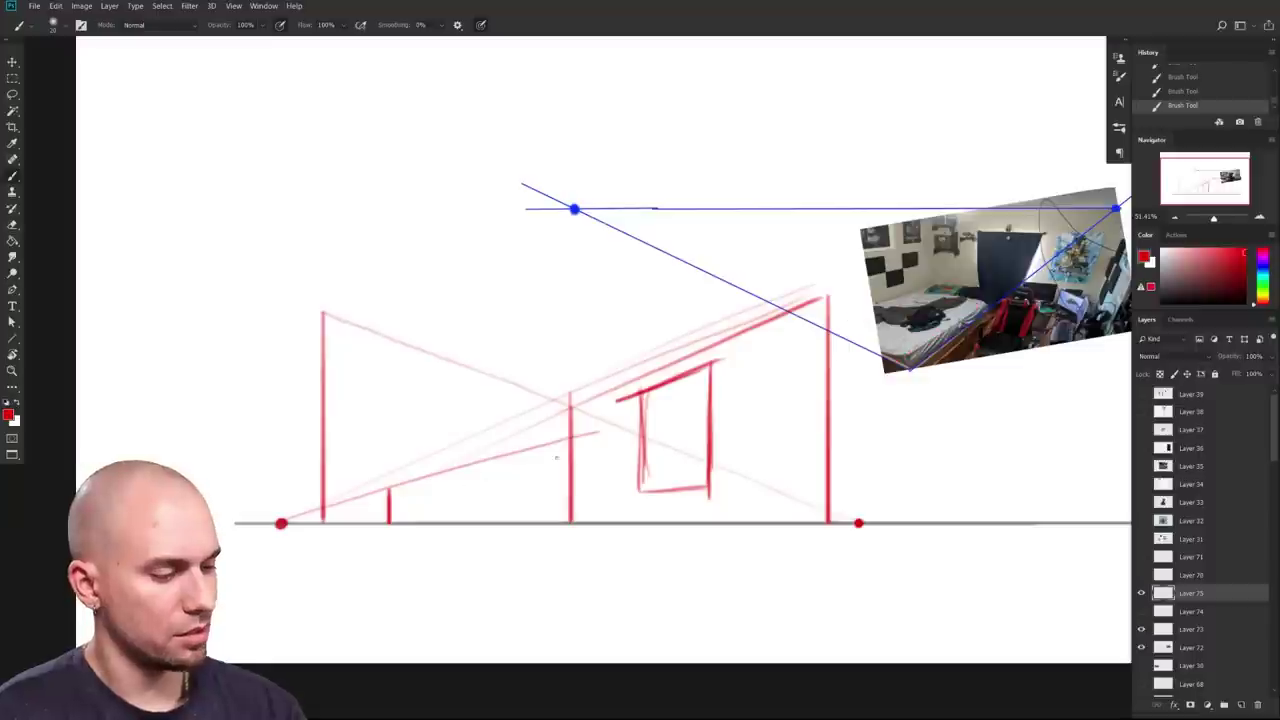
Step: Paint a low box's corner vertical just left of the room's corner, run its top edge to the right vanishing point, and close it with a short vertical
left_click_drag(541, 445, 541, 512)
left_click_drag(541, 456, 541, 512)
left_click_drag(719, 508, 505, 558)
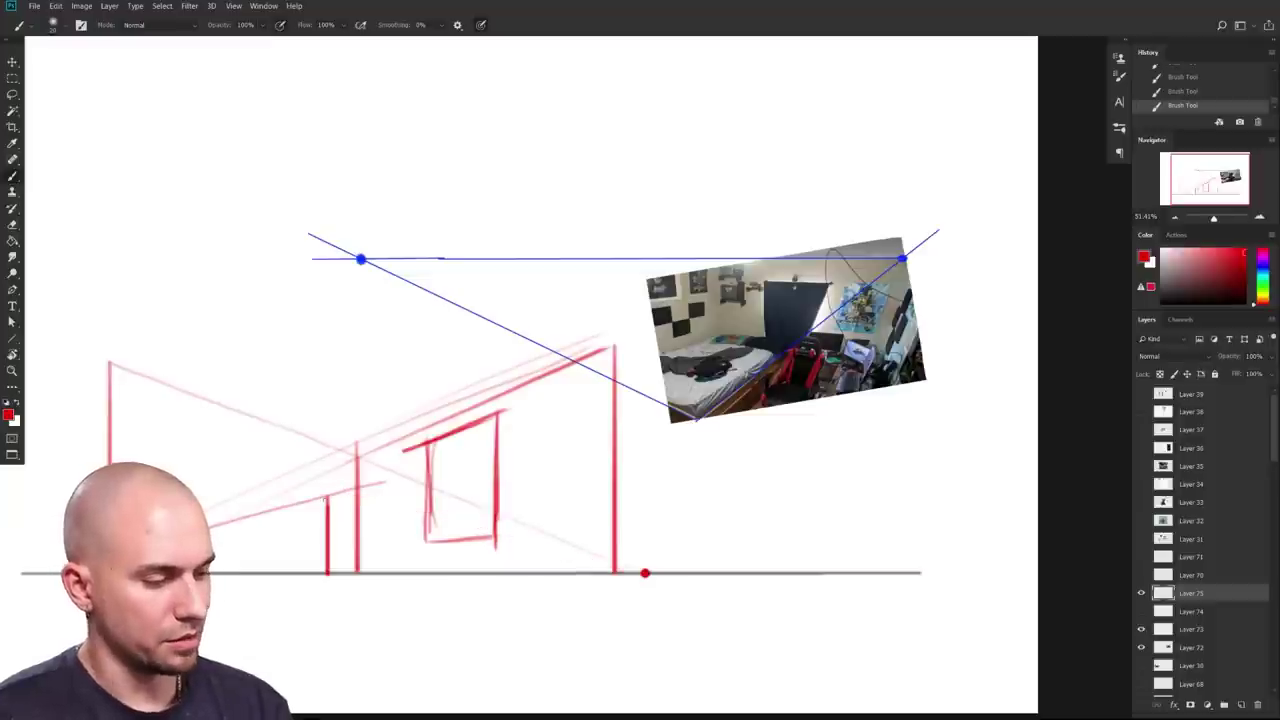
left_click_drag(332, 499, 632, 570)
left_click_drag(568, 530, 651, 522)
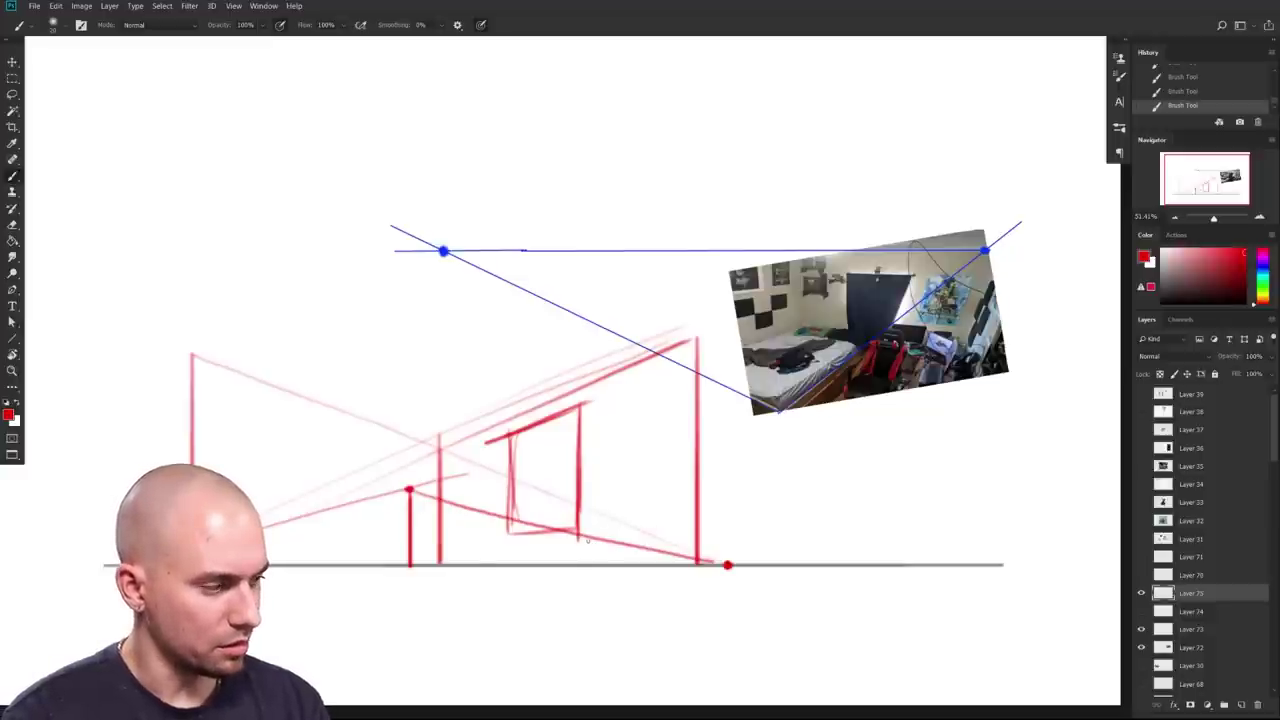
key("ctrl+z")
left_click_drag(587, 536, 587, 562)
left_click_drag(766, 533, 773, 568)
Step: Erase the room's corner line inside the low box, select the box's outline, fill it with light grey using a very large brush, and deselect
key("e")
left_click_drag(467, 518, 467, 580)
key("l")
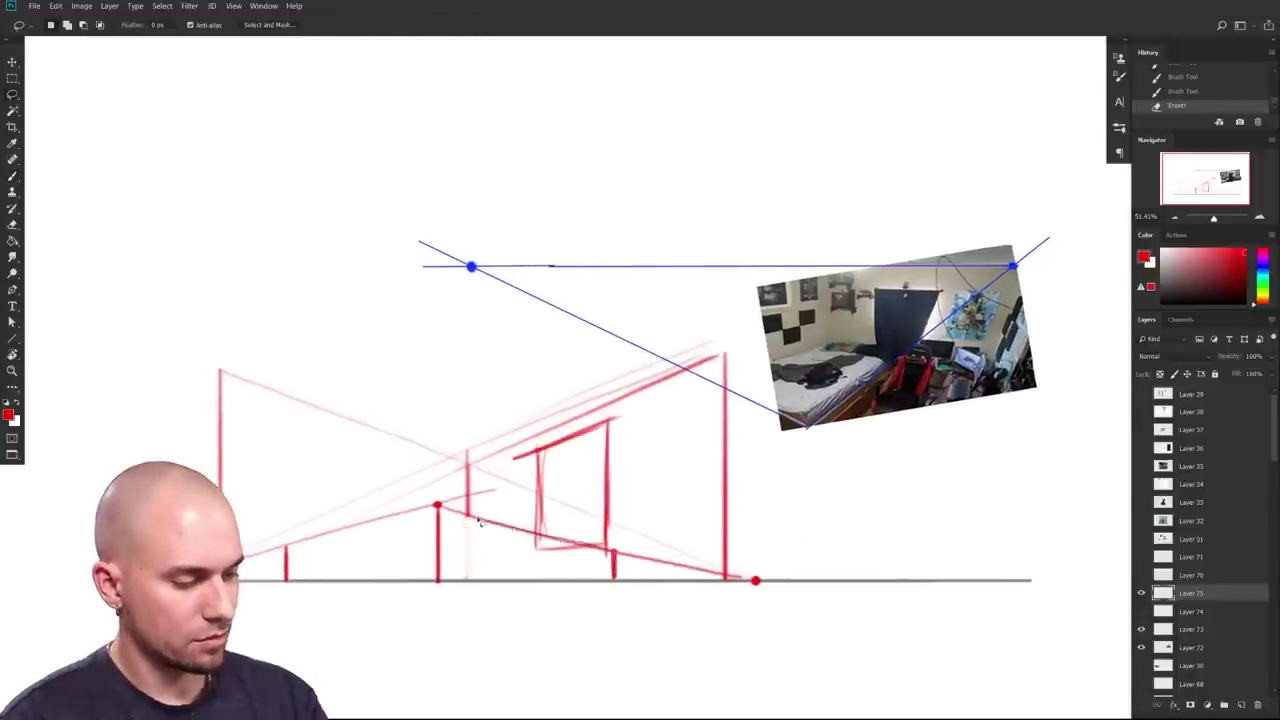
key("b")
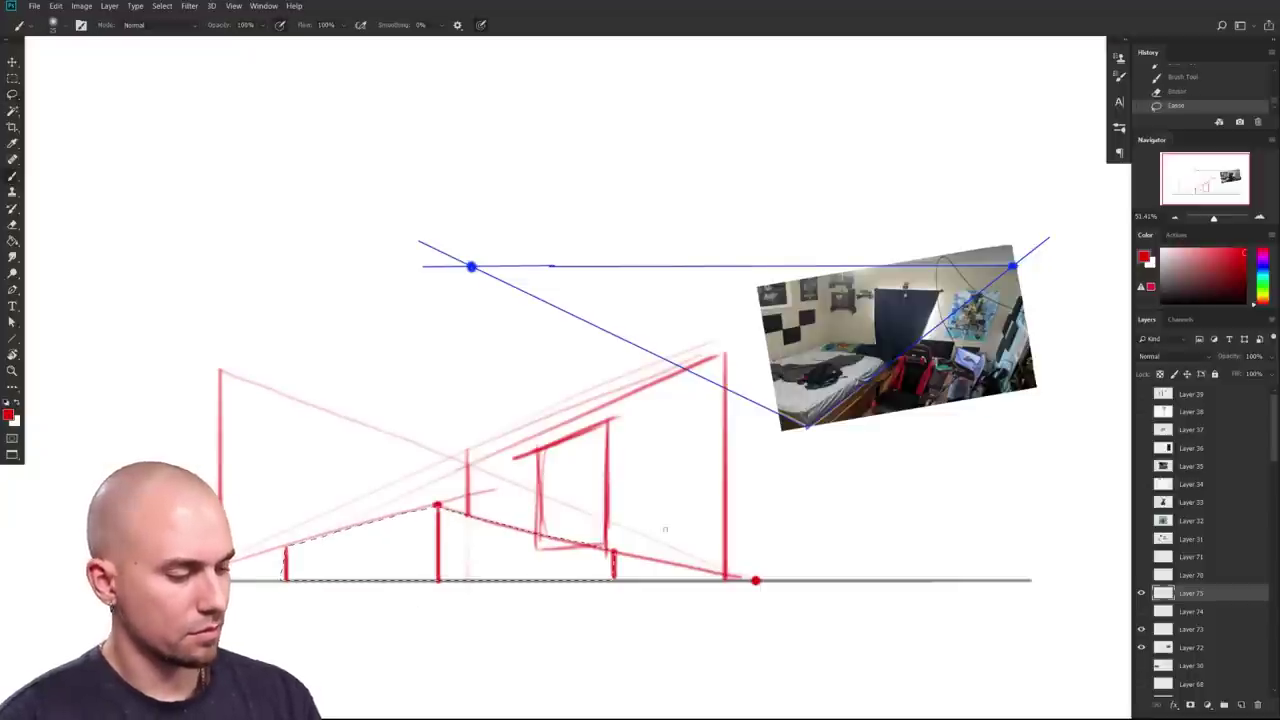
left_click_drag(1166, 260, 1163, 258)
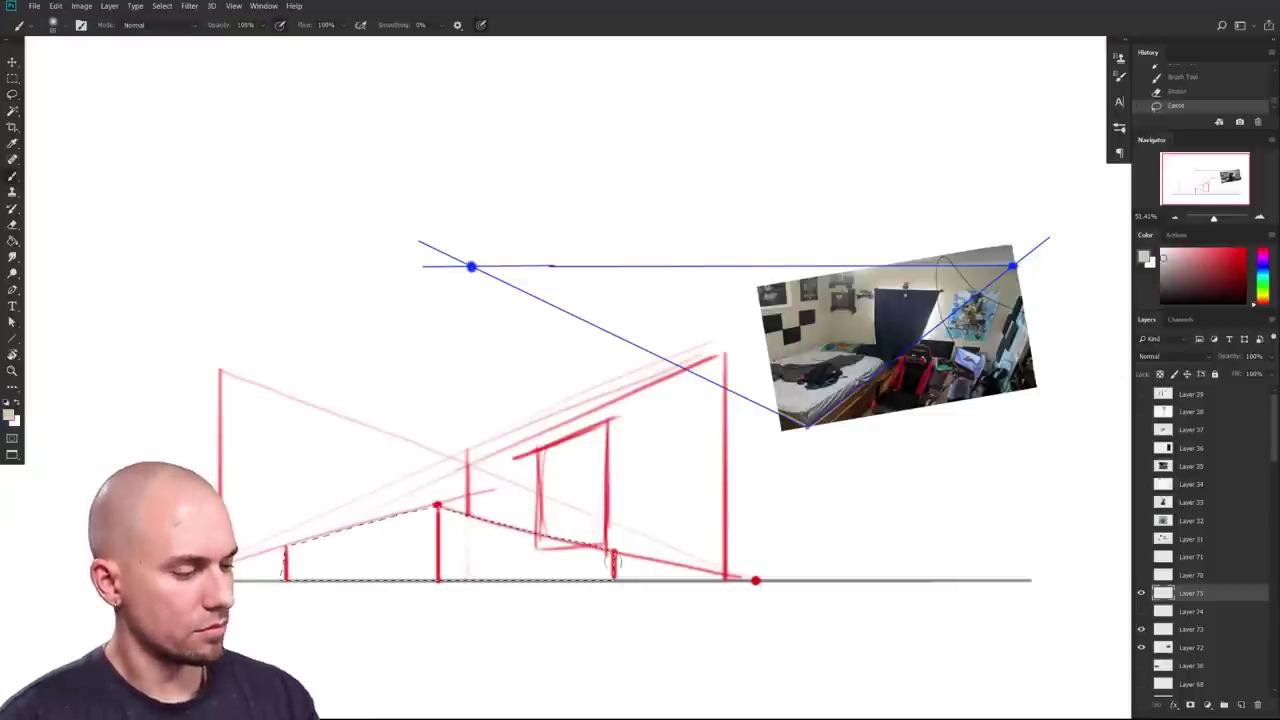
key("bracketright")
key("bracketright")
key("bracketright")
key("bracketright")
key("bracketright")
key("bracketright")
key("bracketright")
key("bracketright")
key("bracketright")
key("bracketright")
key("bracketright")
key("bracketright")
key("bracketright")
key("bracketright")
key("bracketright")
key("bracketright")
key("bracketright")
key("bracketright")
mouse_move(640, 560)
left_mouse_down()
mouse_move(272, 580)
mouse_move(650, 576)
left_mouse_up()
key("ctrl+d")
Step: Examine the finished two-point room diagram with its grey box and compare it with the perspective lines on the rotated photo
scroll(874, 589, "down", 2)
left_click_drag(783, 574, 794, 582)
scroll(785, 576, "up", 3)
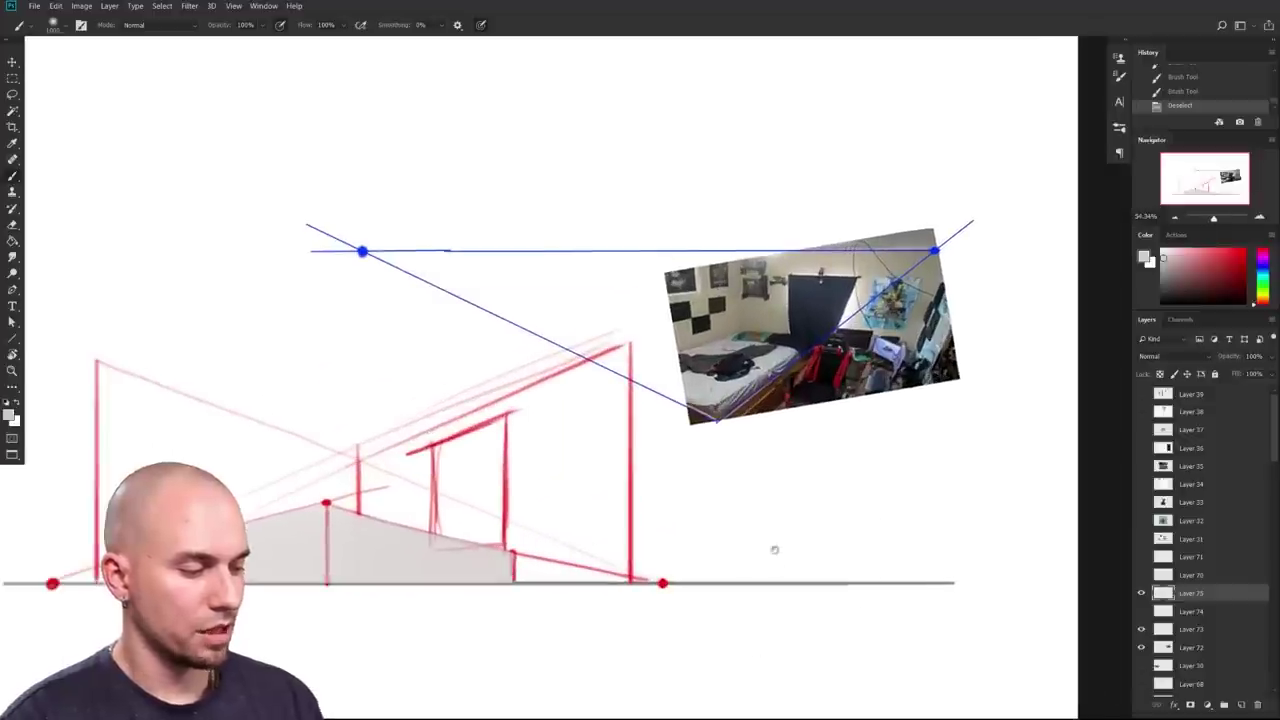
left_click_drag(694, 558, 795, 520)
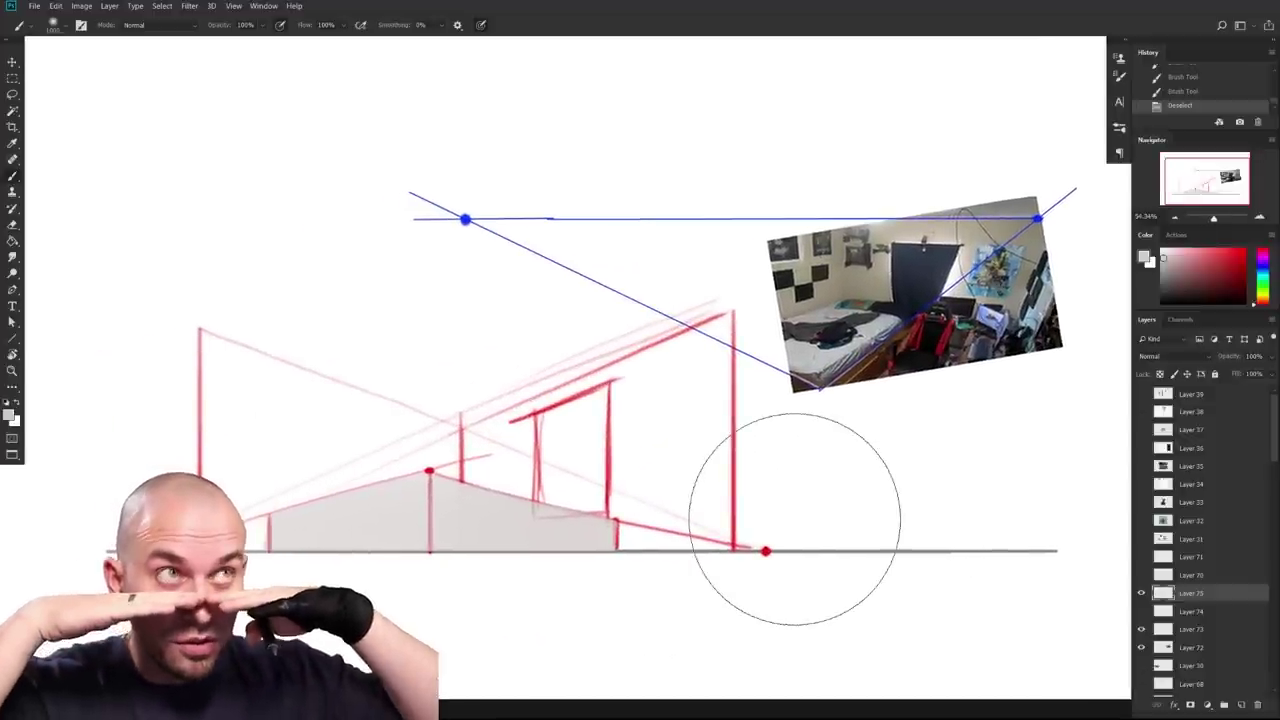
left_click_drag(910, 485, 934, 499)
scroll(934, 499, "down", 3)
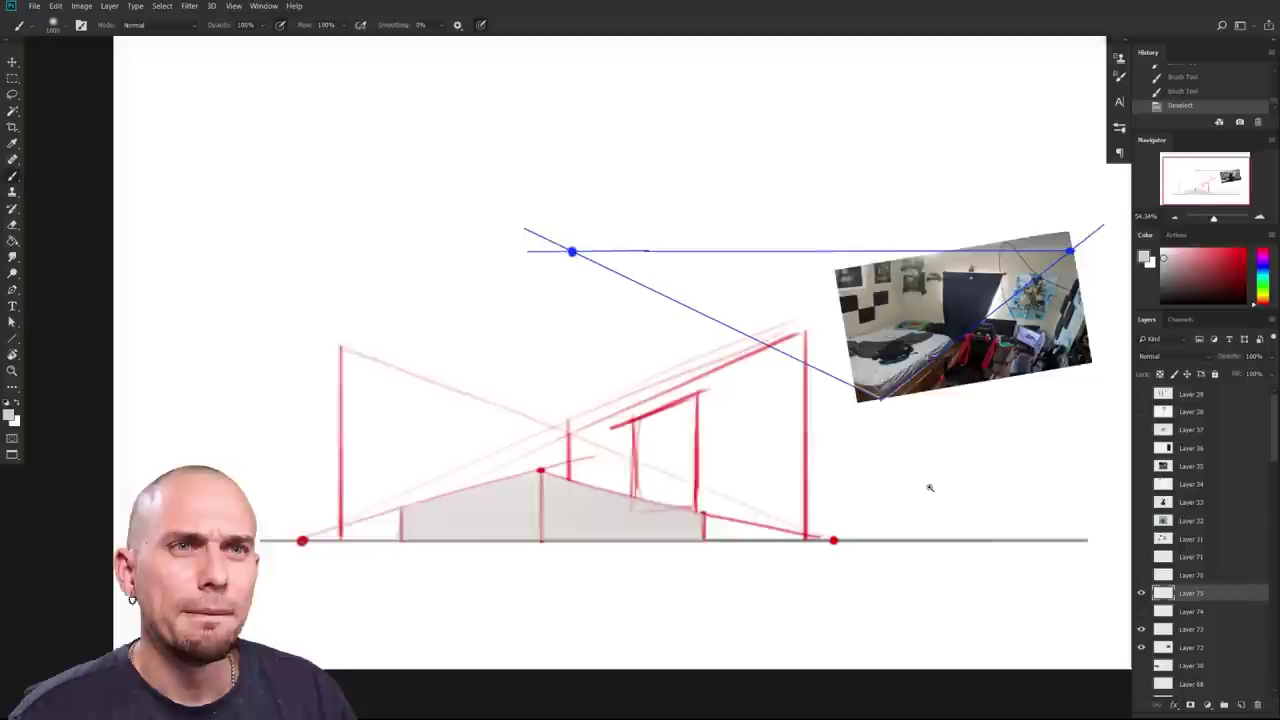
scroll(951, 477, "down", 3)
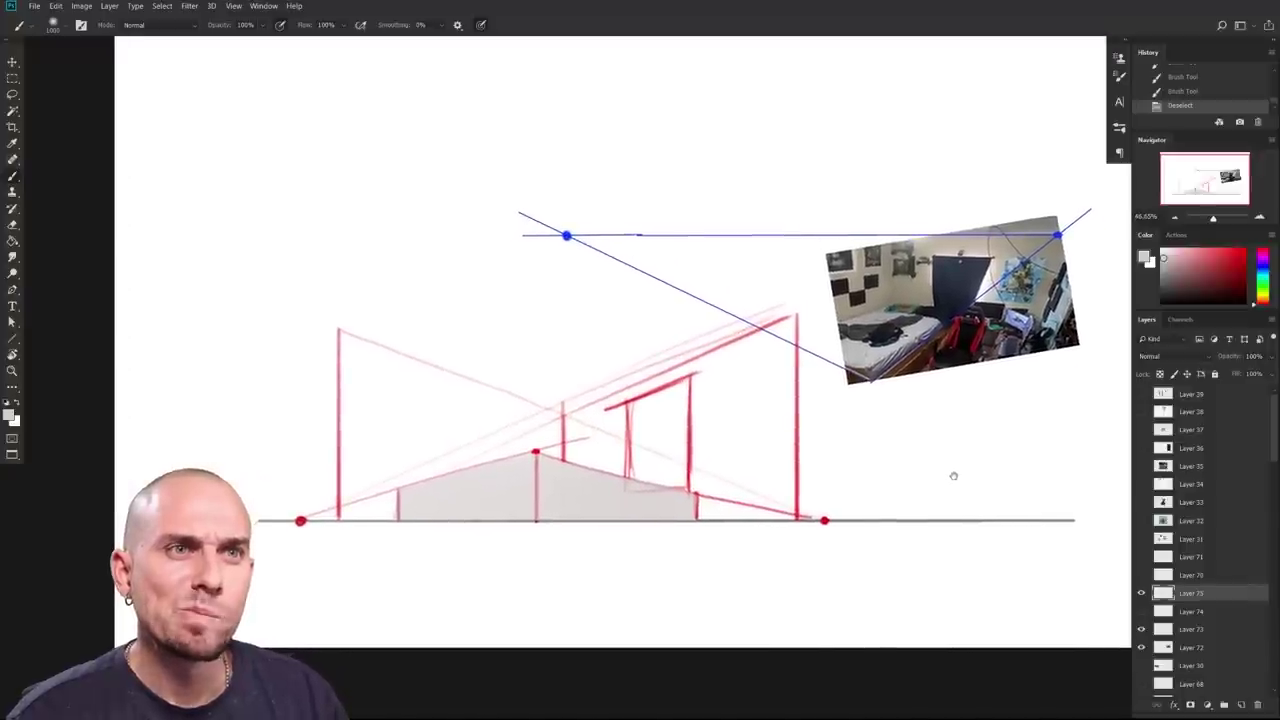
mouse_move(946, 480)
left_mouse_down()
mouse_move(914, 506)
mouse_move(920, 537)
mouse_move(820, 551)
mouse_move(990, 549)
mouse_move(780, 540)
mouse_move(878, 538)
left_mouse_up()
scroll(984, 542, "down", 4)
scroll(808, 546, "up", 3)
scroll(760, 546, "down", 1)
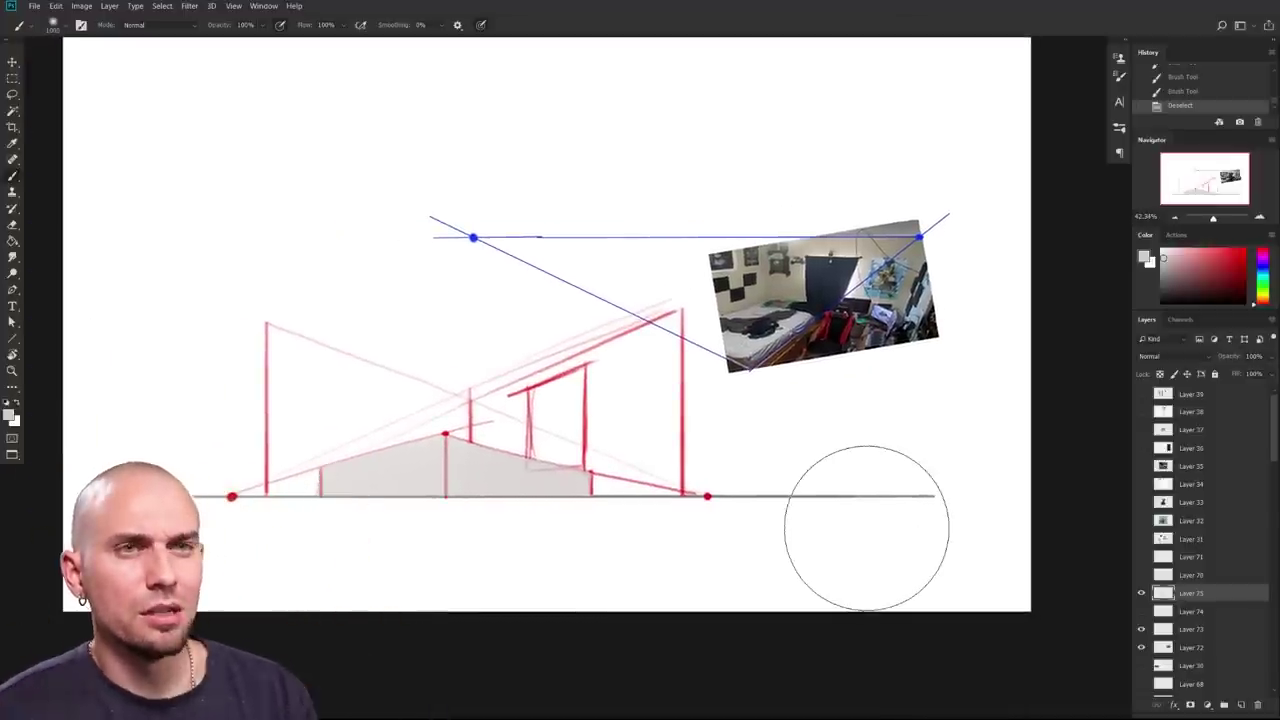
left_click_drag(648, 595, 697, 584)
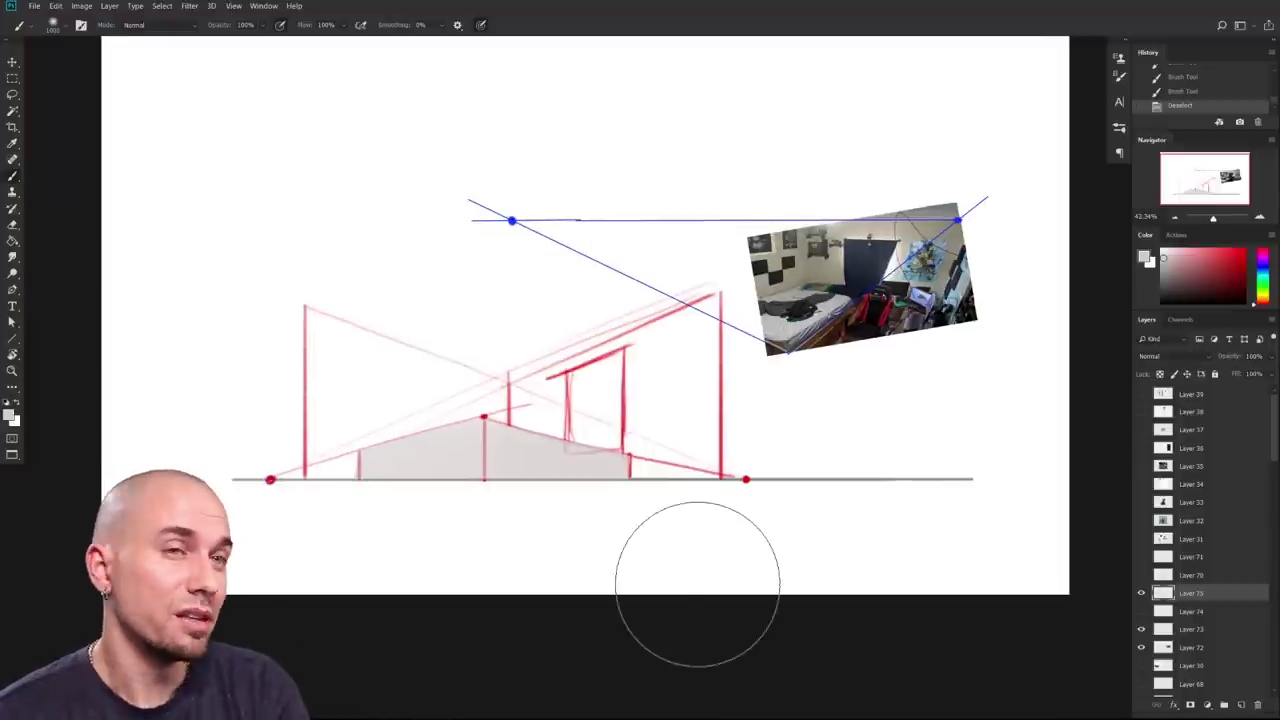
mouse_move(958, 473)
left_mouse_down()
mouse_move(920, 508)
mouse_move(1017, 491)
mouse_move(970, 523)
left_mouse_up()
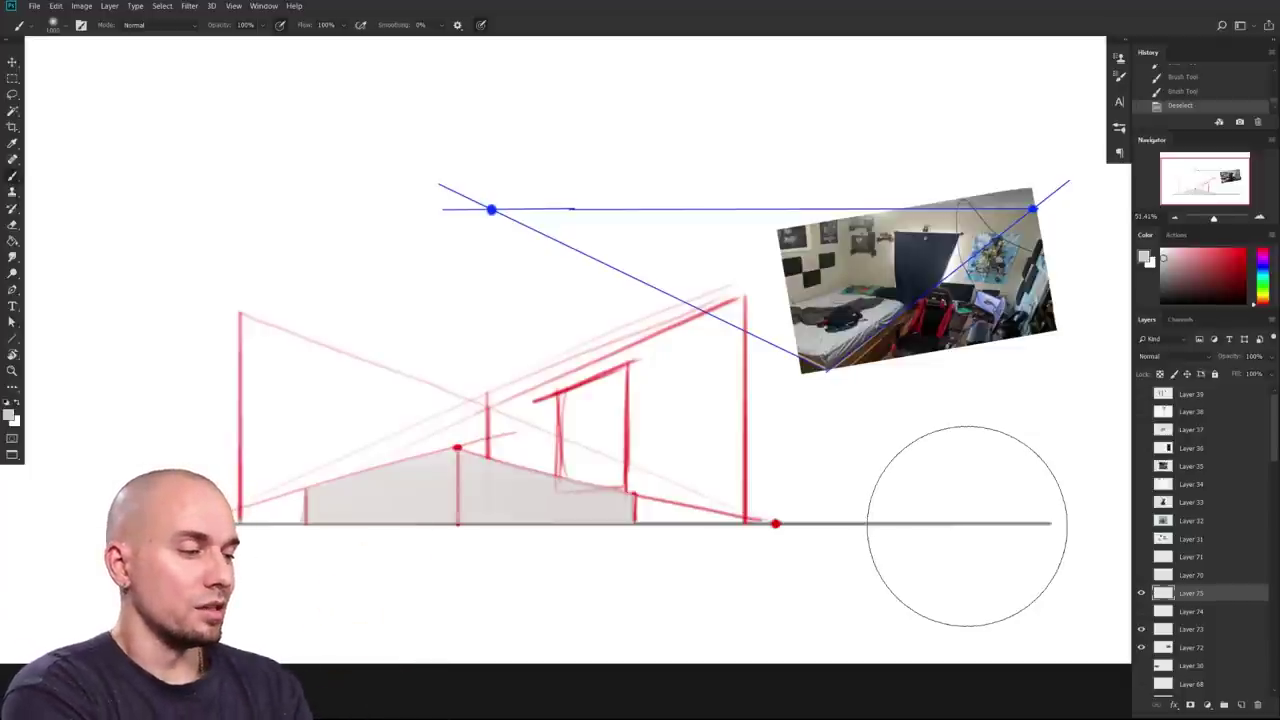
Step: Copy the street photo with tram tracks from the browser's one-point perspective image results and paste it into the Photoshop document
mouse_move(627, 536)
left_mouse_down()
mouse_move(754, 558)
mouse_move(734, 558)
left_mouse_up()
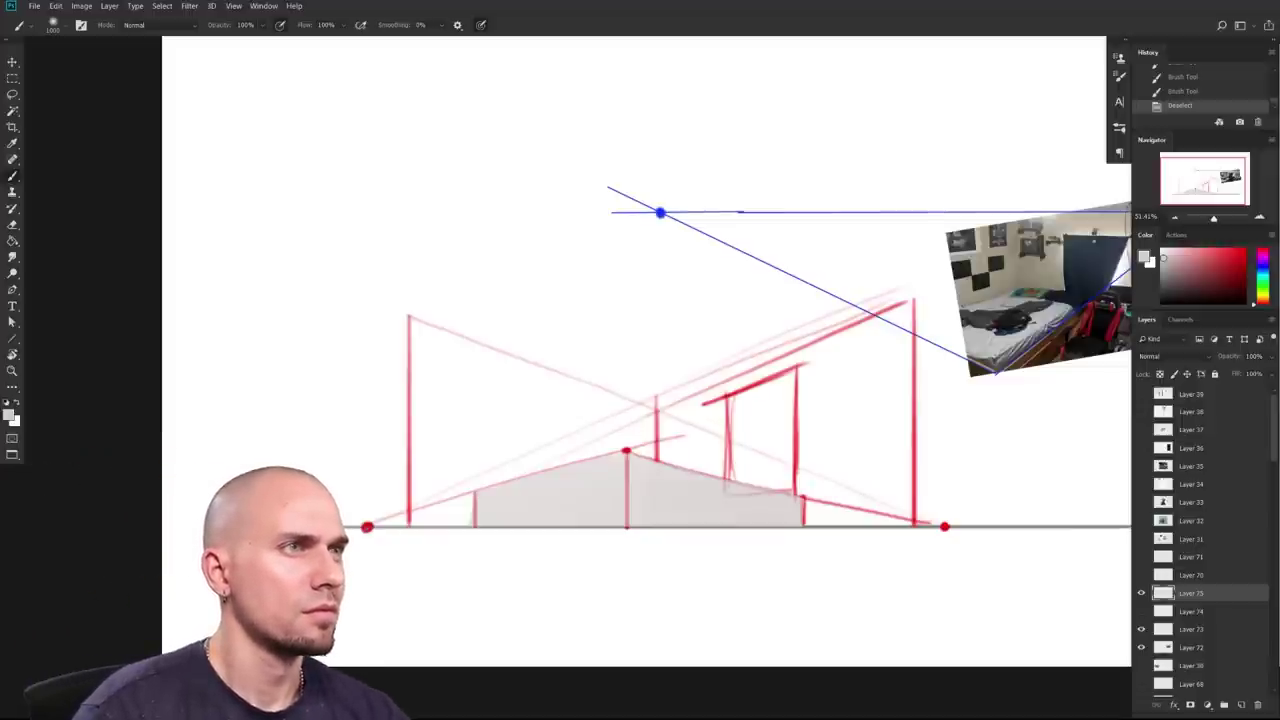
left_click_drag(740, 2, 900, 16)
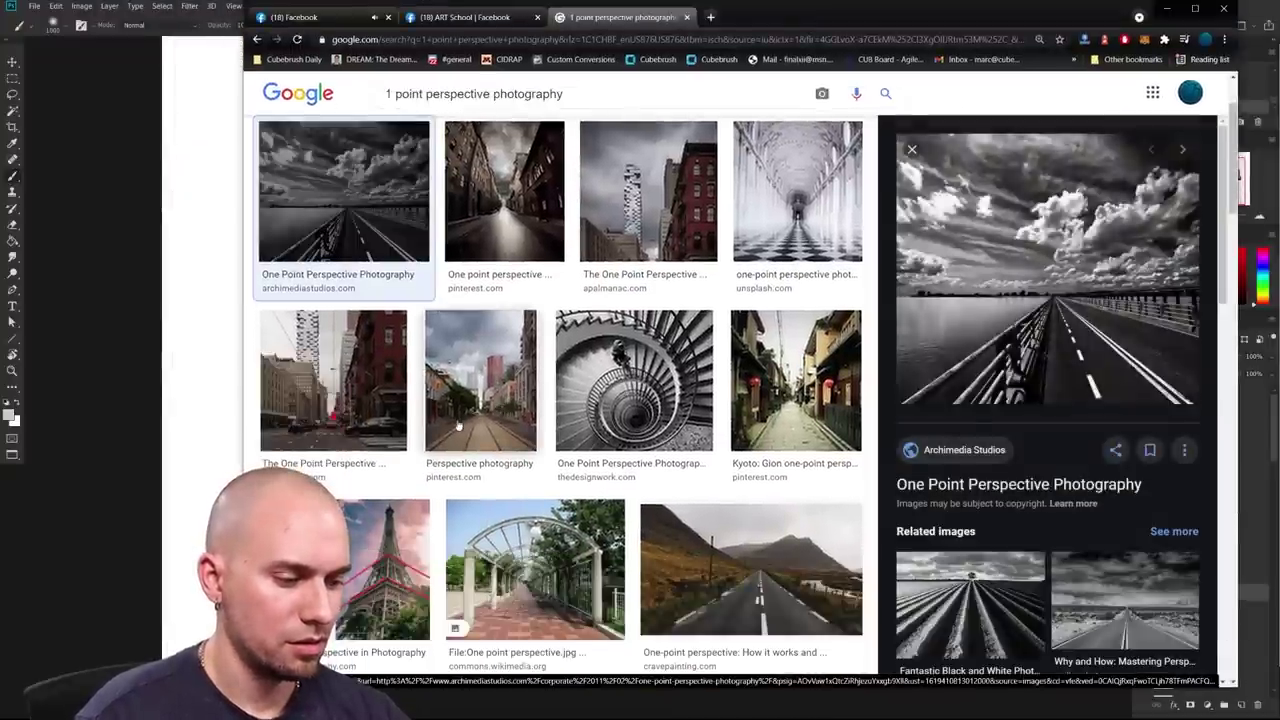
right_click(490, 401)
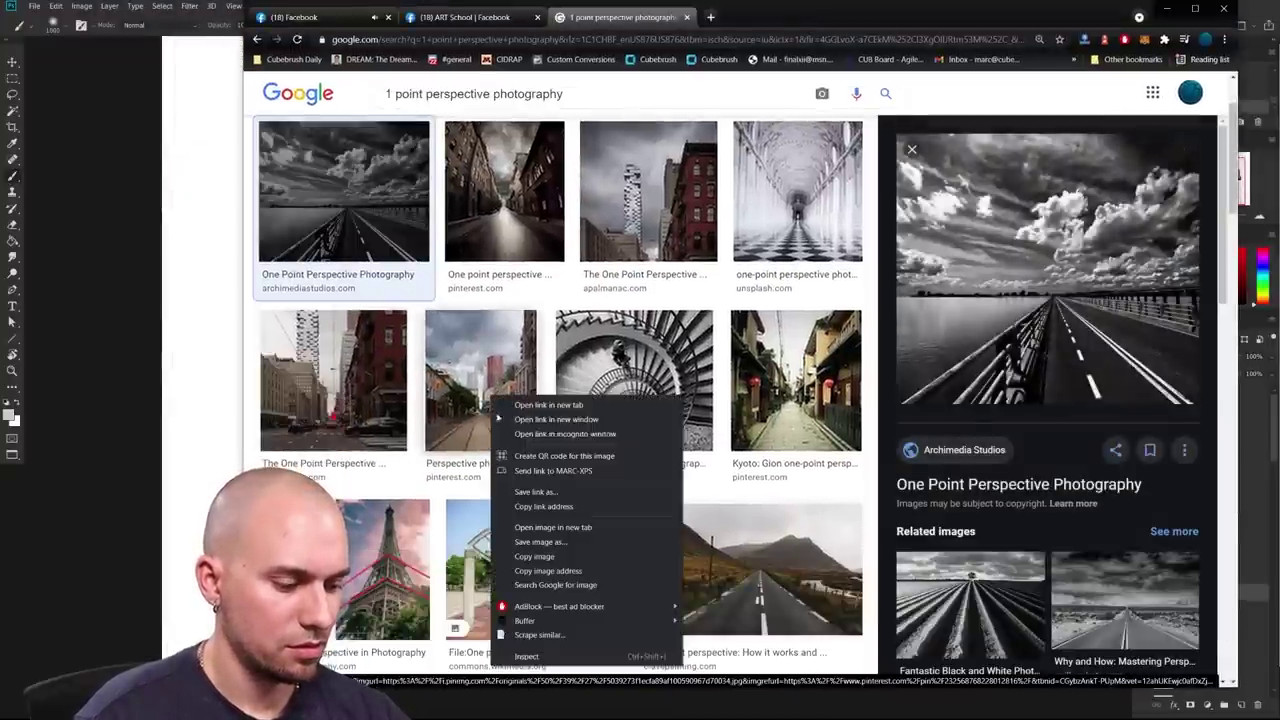
left_click(534, 556)
key("alt+Tab")
key("ctrl+v")
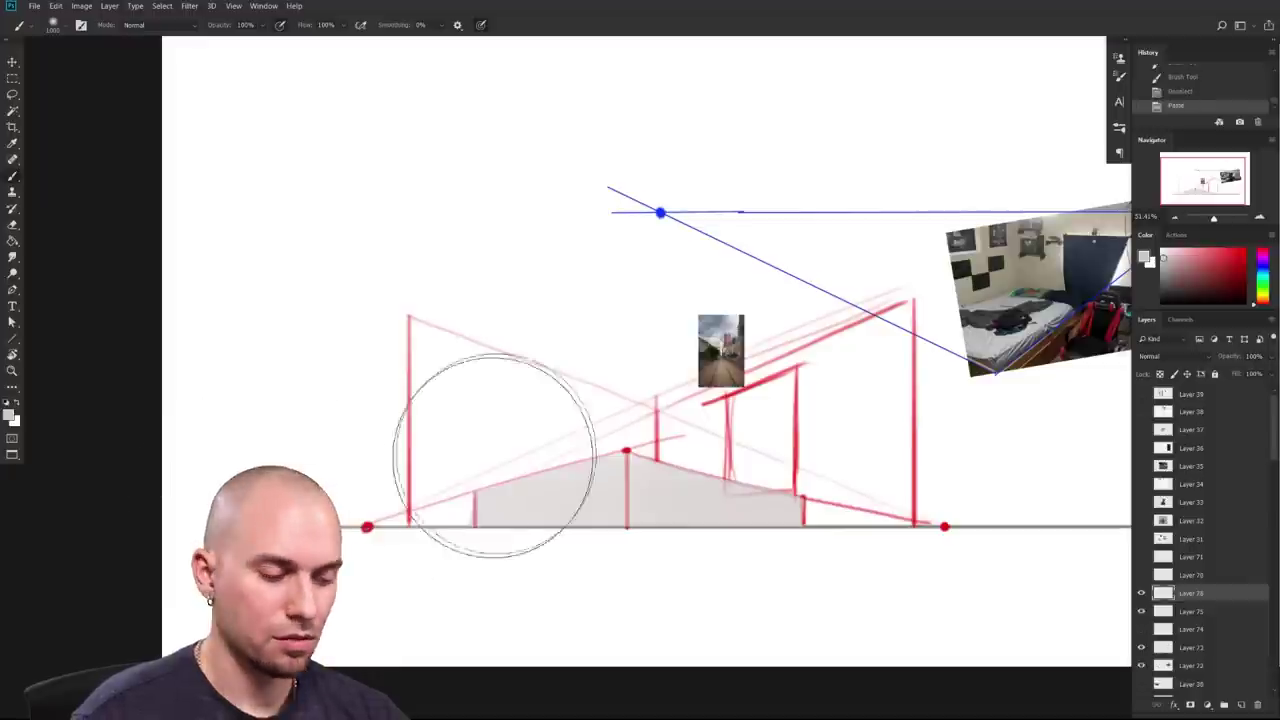
Step: Enlarge the pasted street photo to nearly the canvas height and place it over the left half of the room diagram
key("ctrl+t")
left_click_drag(696, 312, 650, 278)
left_click_drag(1030, 285, 487, 318)
mouse_move(742, 326)
left_mouse_down()
mouse_move(643, 489)
mouse_move(629, 541)
left_mouse_up()
key("Return")
Step: Sample the diagram's red, shrink the brush, and paint four horizontal lines across the street photo, two above and two below the street's vanishing point
mouse_move(958, 498)
left_mouse_down()
mouse_move(901, 489)
mouse_move(879, 458)
left_mouse_up()
left_click(901, 460, "alt")
key("bracketleft")
key("bracketleft")
key("bracketleft")
key("bracketleft")
key("bracketleft")
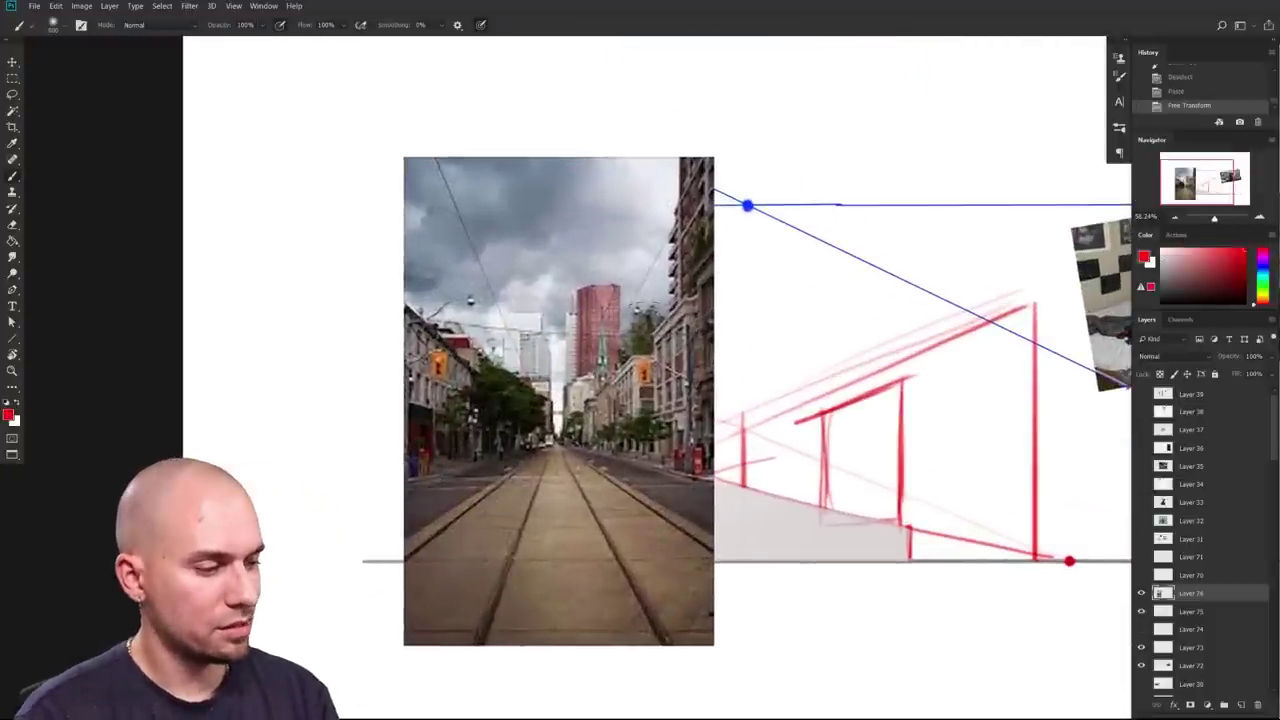
mouse_move(680, 355)
left_mouse_down()
mouse_move(813, 355)
mouse_move(480, 355)
left_mouse_up()
left_click_drag(580, 284, 498, 283)
key("ctrl+z")
mouse_move(560, 356)
left_mouse_down()
mouse_move(297, 356)
mouse_move(1040, 356)
left_mouse_up()
mouse_move(540, 287)
left_mouse_down()
mouse_move(396, 287)
mouse_move(862, 287)
left_mouse_up()
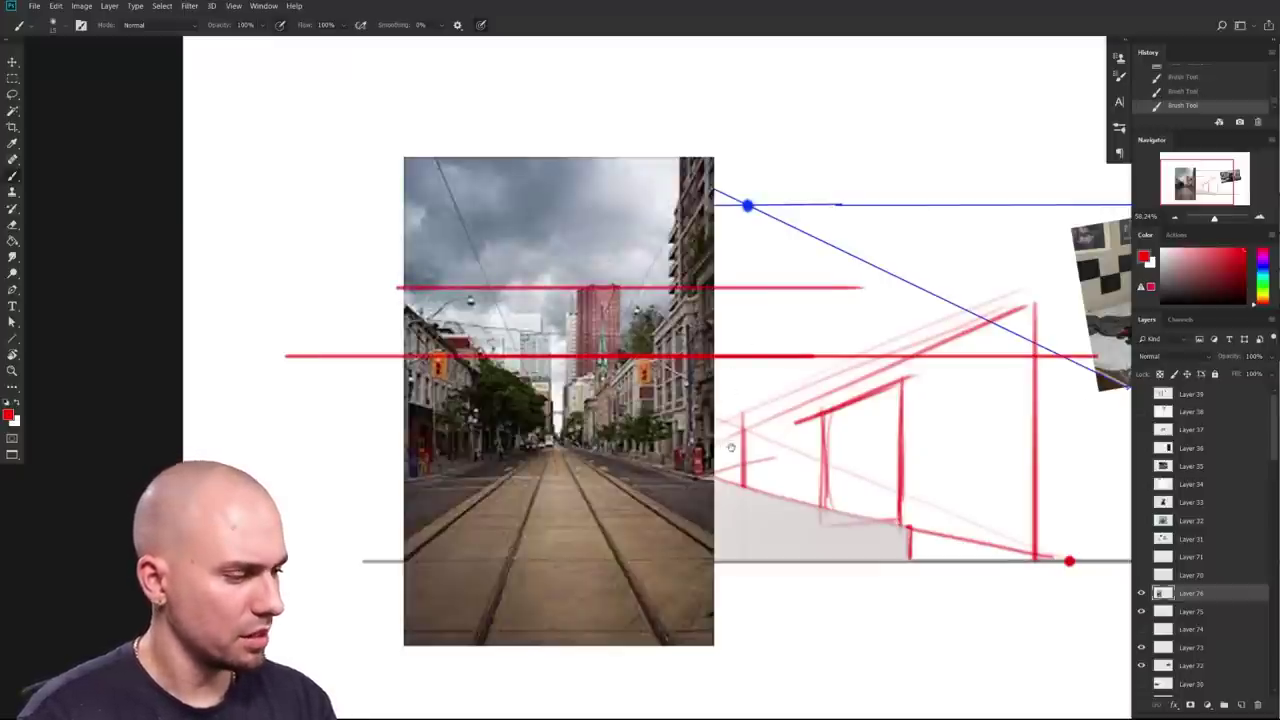
left_click_drag(731, 447, 723, 421)
mouse_move(686, 535)
left_mouse_down()
mouse_move(329, 535)
mouse_move(822, 535)
left_mouse_up()
mouse_move(600, 608)
left_mouse_down()
mouse_move(305, 608)
mouse_move(830, 608)
mouse_move(657, 606)
mouse_move(677, 620)
mouse_move(686, 581)
left_mouse_up()
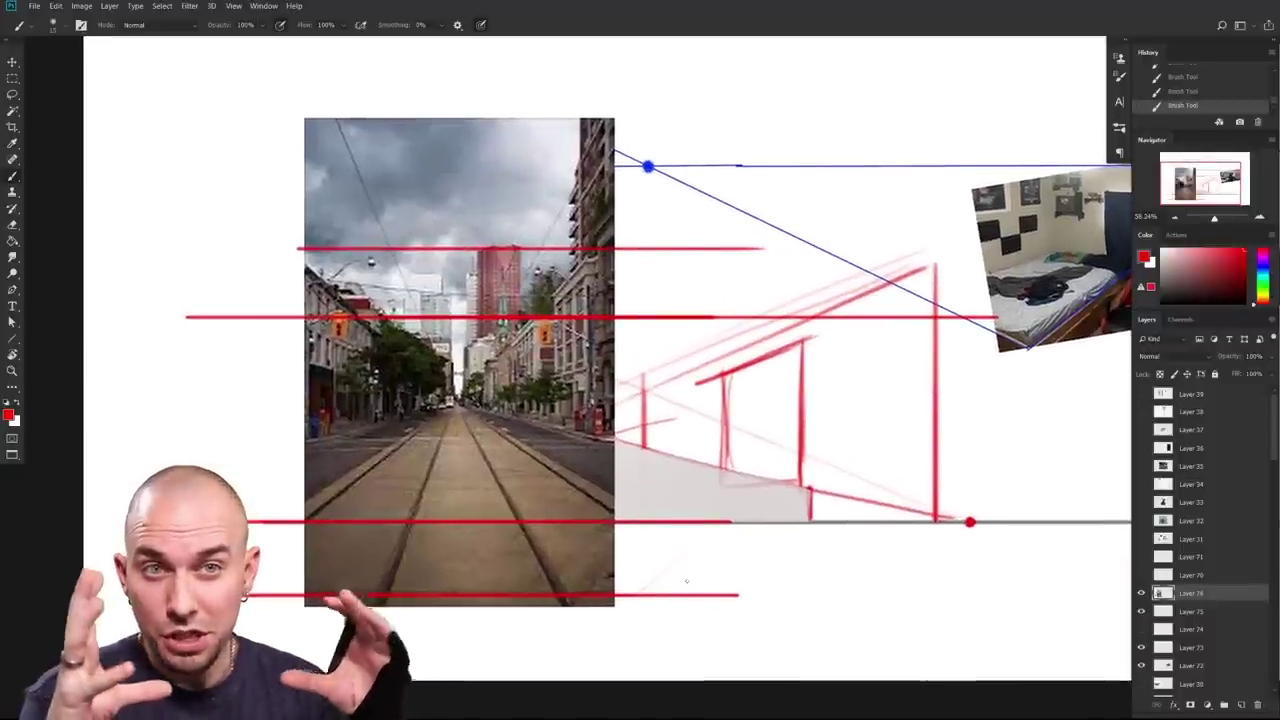
Step: Mark the street's vanishing point with a red dot and draw straight lines from it along the tram tracks, kerb, rooflines and overhead cable
left_click_drag(622, 548, 619, 588)
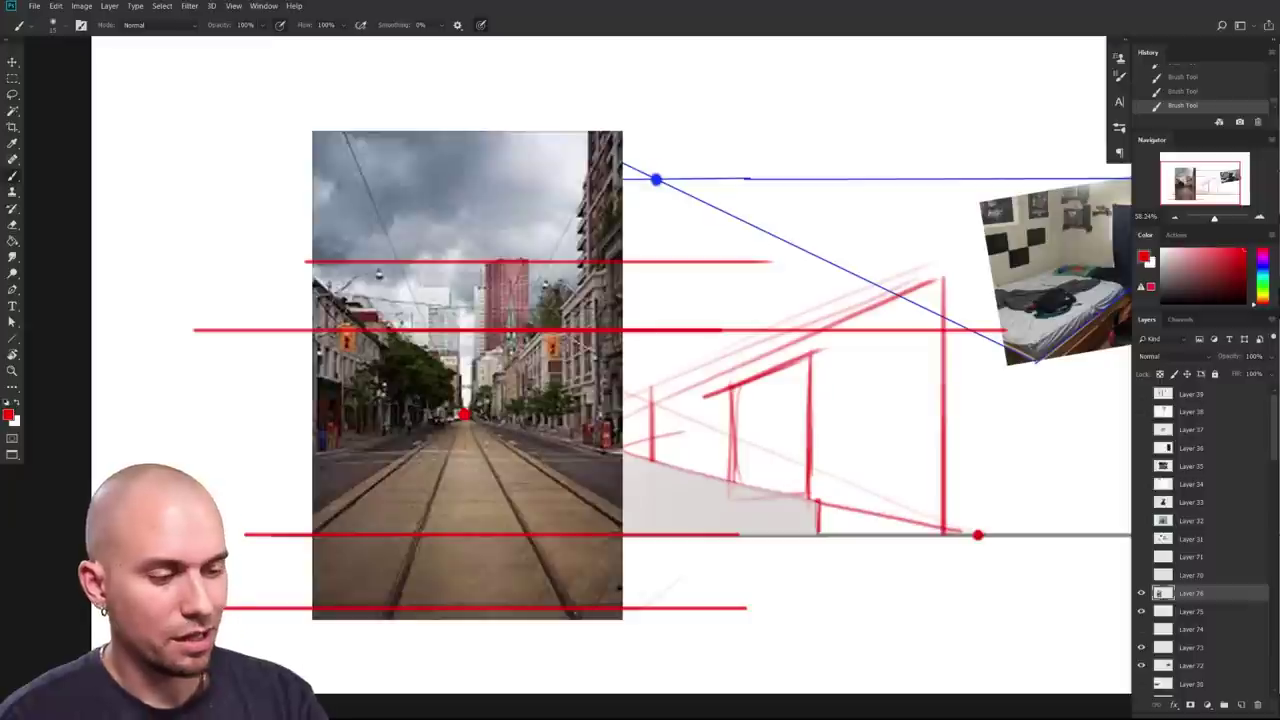
left_click(12, 338)
left_click_drag(463, 415, 380, 620)
mouse_move(290, 482)
left_mouse_down()
mouse_move(262, 556)
mouse_move(274, 563)
left_mouse_up()
mouse_move(463, 415)
left_mouse_down()
mouse_move(596, 605)
mouse_move(575, 625)
mouse_move(586, 335)
mouse_move(556, 360)
mouse_move(608, 250)
mouse_move(480, 380)
mouse_move(608, 203)
mouse_move(626, 133)
mouse_move(624, 156)
left_mouse_up()
left_click_drag(465, 414, 337, 113)
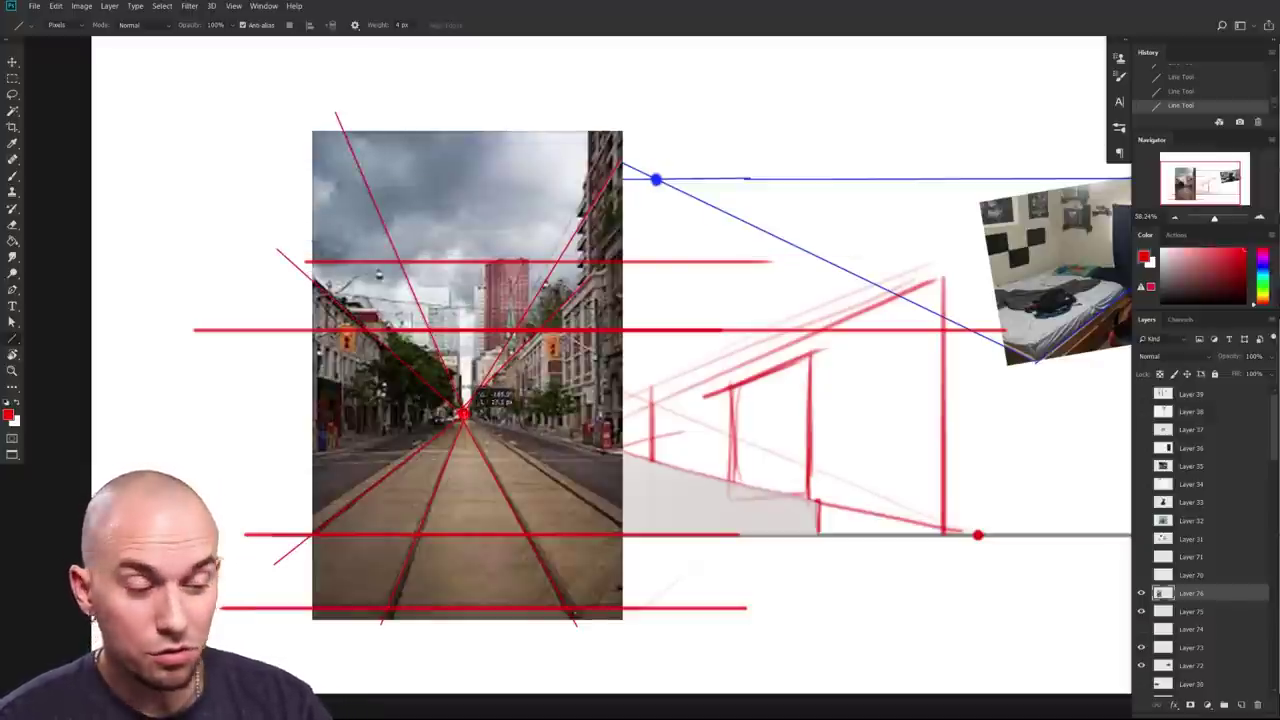
left_click_drag(497, 491, 545, 498)
key("b")
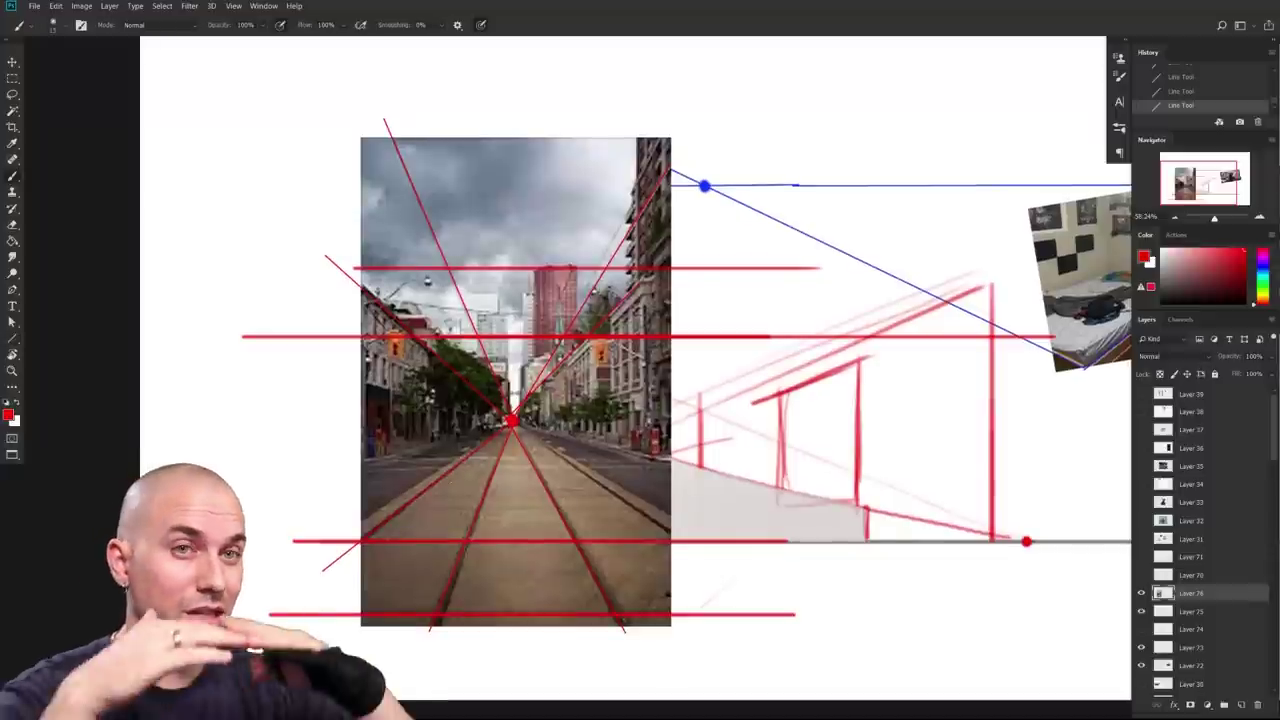
Step: Paint a vertical red line over the street photo's right-hand buildings and try circling the vanishing point
left_click_drag(688, 538, 695, 510)
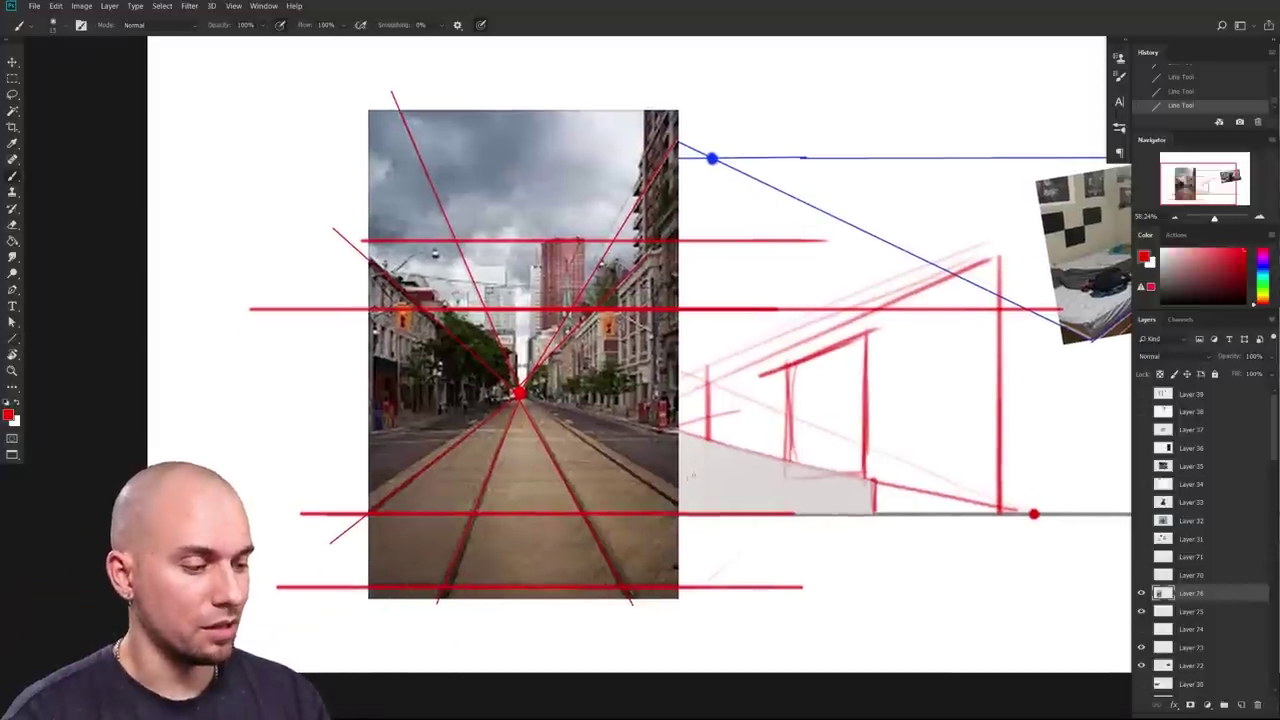
left_click_drag(662, 552, 630, 573)
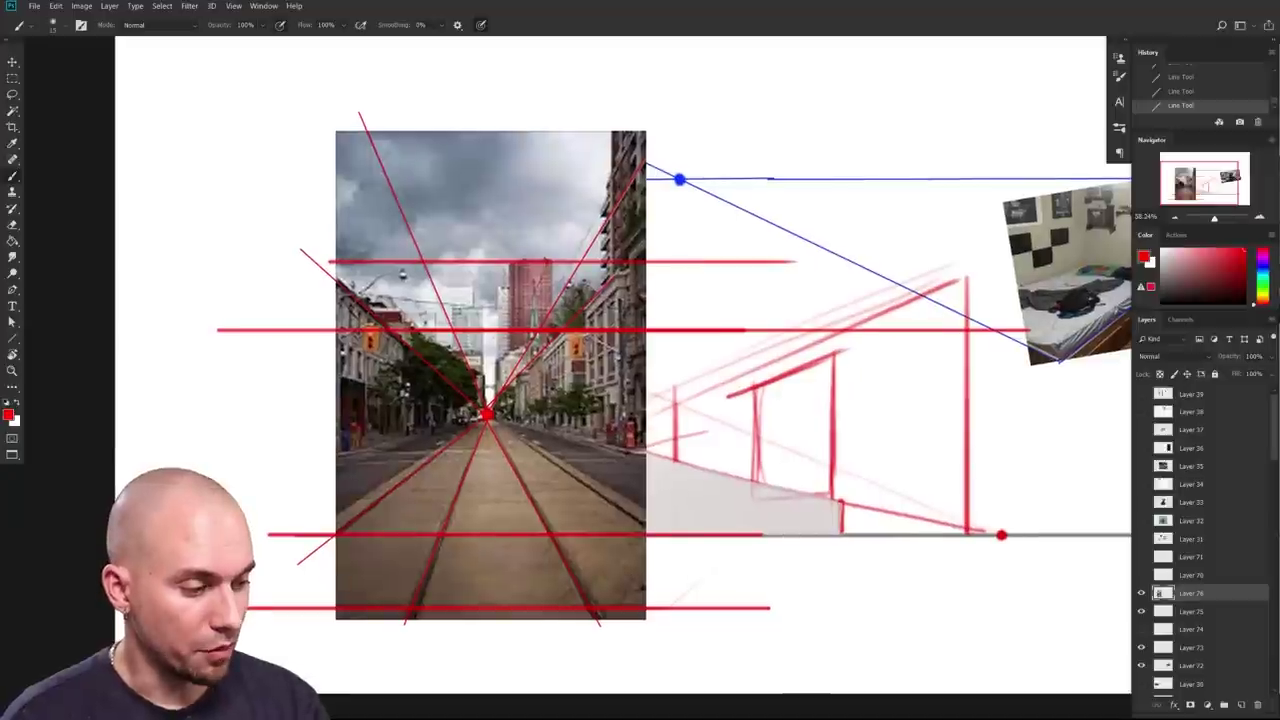
left_click_drag(616, 222, 618, 436)
key("ctrl+z")
mouse_move(613, 109)
left_mouse_down()
mouse_move(611, 525)
mouse_move(611, 72)
left_mouse_up()
left_click_drag(642, 98, 642, 103)
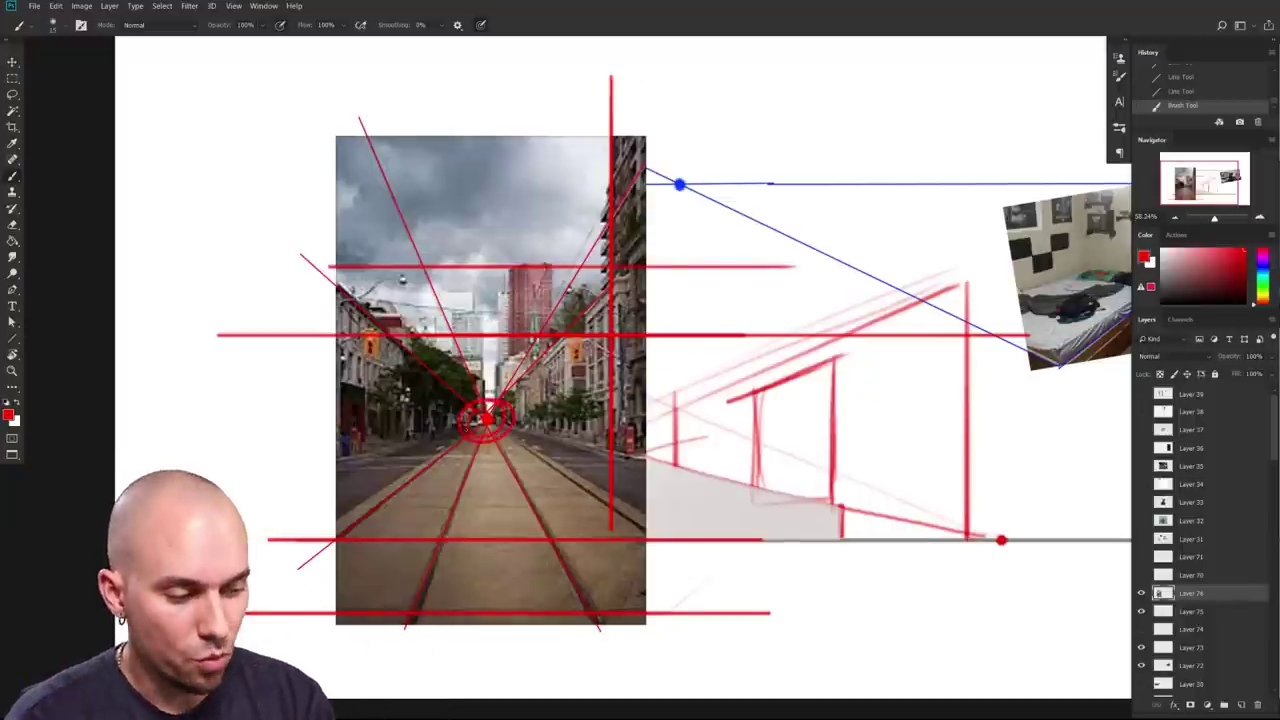
left_click(758, 505)
left_click_drag(800, 538, 679, 520)
key("ctrl+z")
mouse_move(733, 515)
left_mouse_down()
mouse_move(679, 541)
mouse_move(731, 531)
left_mouse_up()
left_click_drag(873, 554, 785, 560)
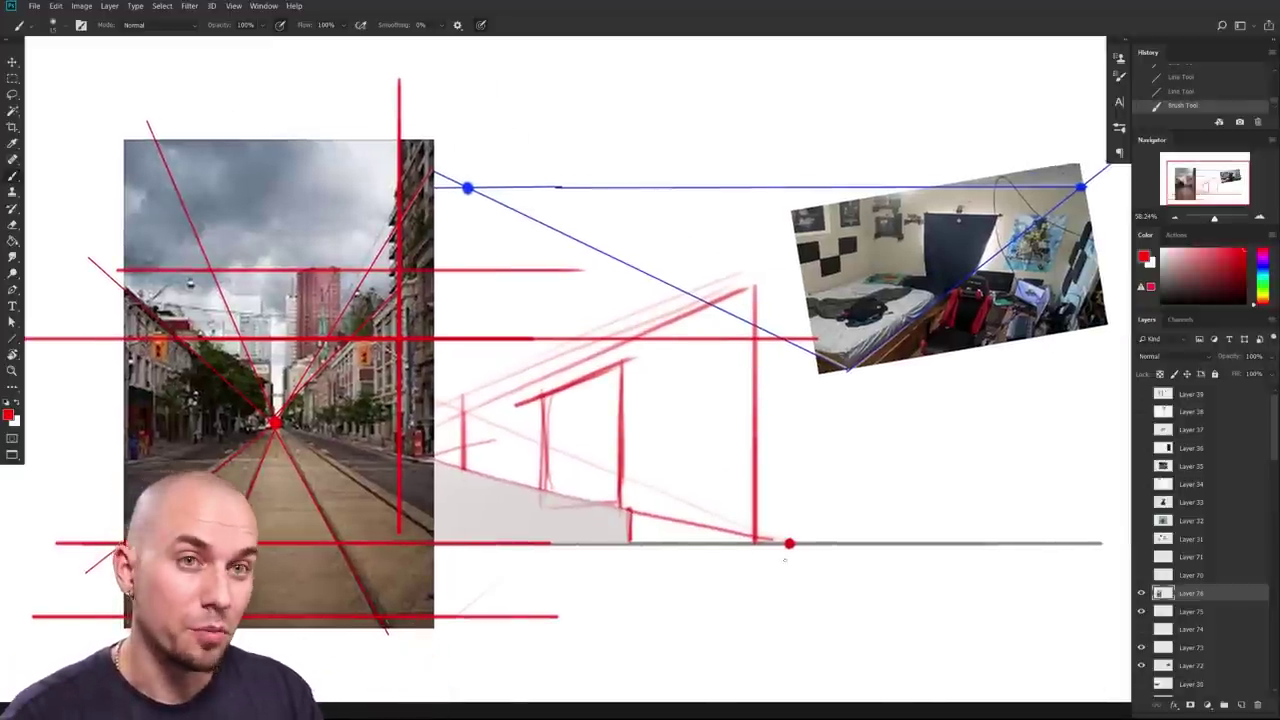
Step: Retrace the room diagram's horizon with a horizontal red stroke starting on the street photo, and try a slanted stroke toward the bedroom photo
left_click_drag(413, 506, 597, 507)
left_click_drag(243, 546, 690, 547)
left_click_drag(320, 545, 1016, 443)
key("ctrl+z")
left_click_drag(977, 532, 845, 536)
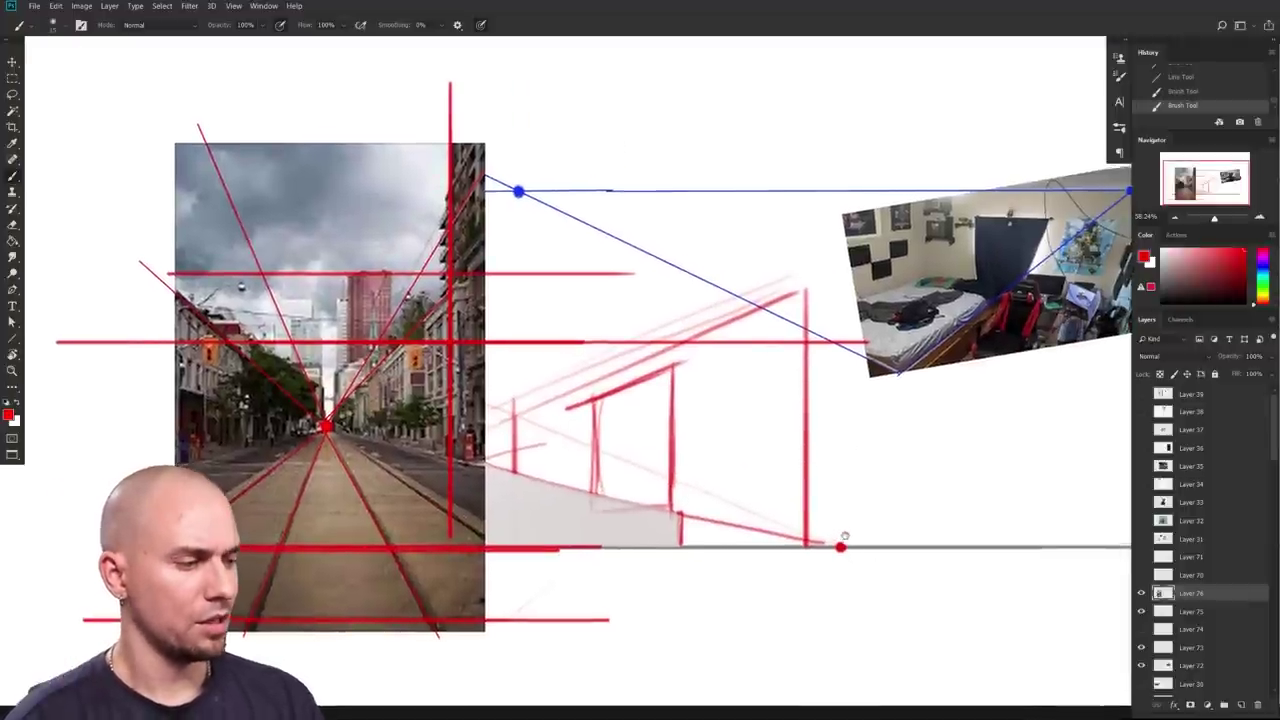
Step: Hide the street photo, diagram and bedroom photo layers, check Layers 70 and 71, and show Layer 31 with the figure drawings
scroll(844, 537, "down", 5)
scroll(793, 583, "up", 4)
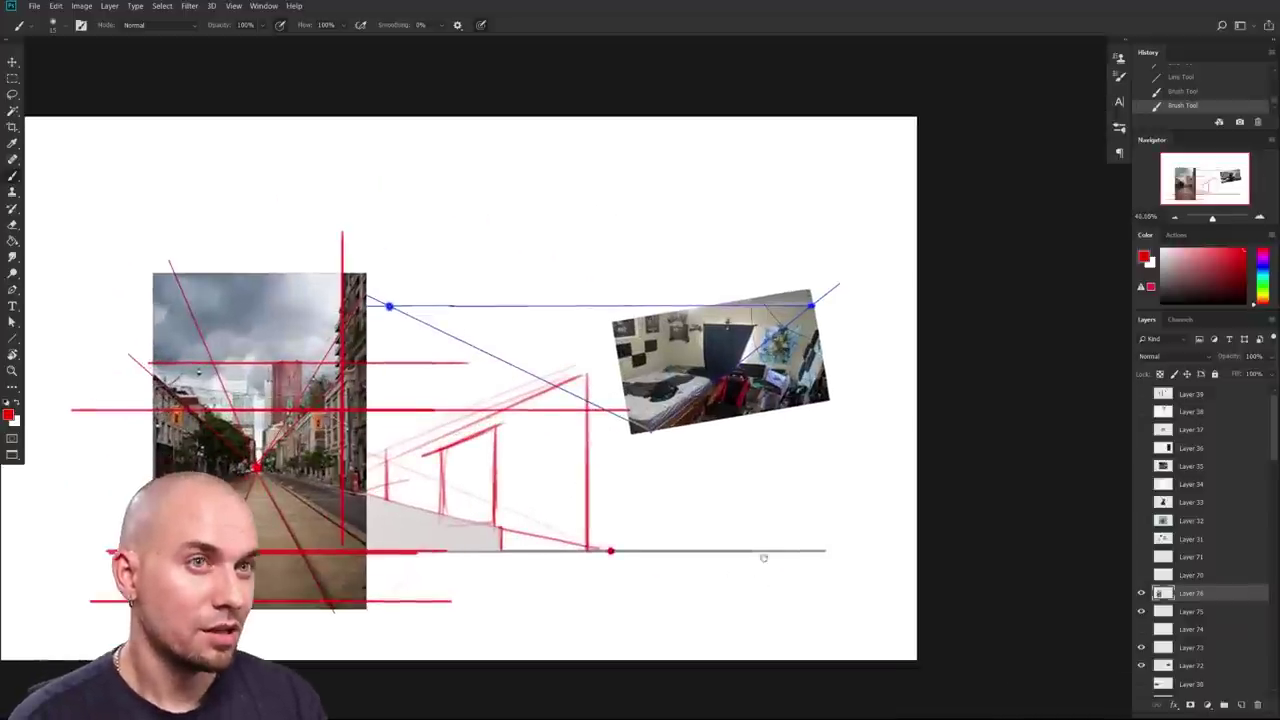
left_click_drag(763, 557, 894, 557)
scroll(886, 580, "up", 2)
scroll(883, 573, "down", 1)
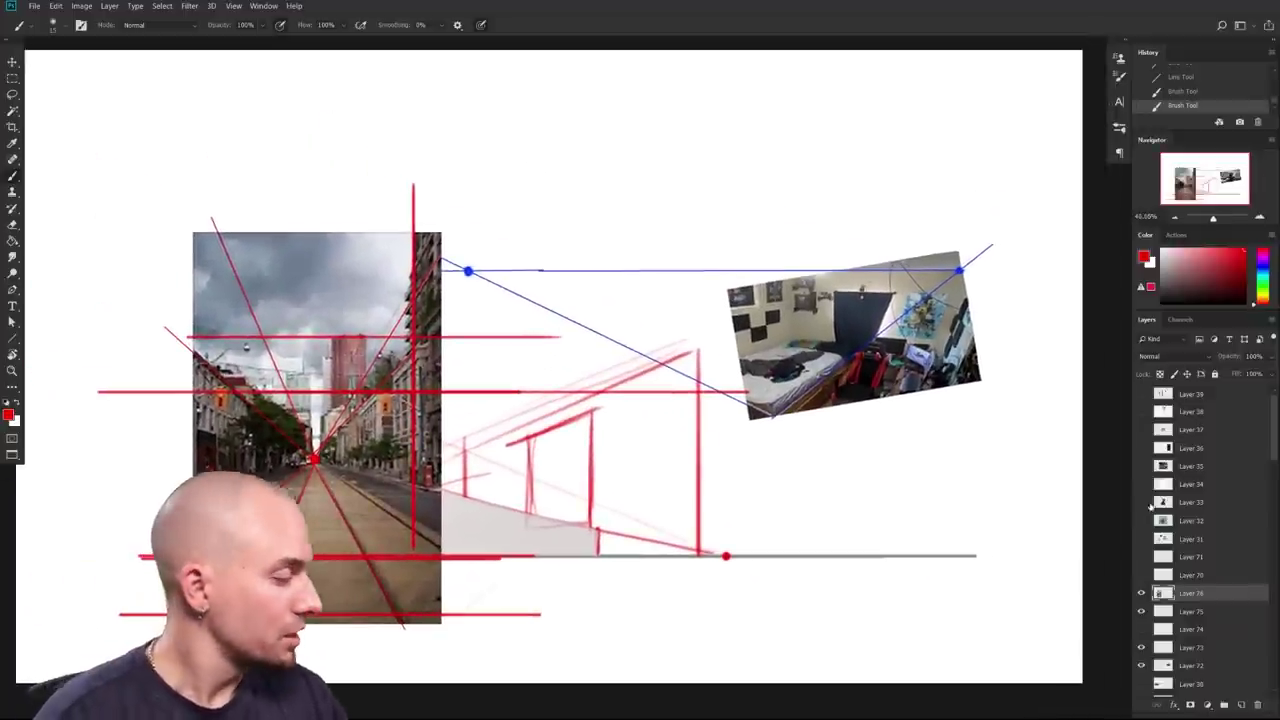
left_click_drag(1142, 593, 1141, 668)
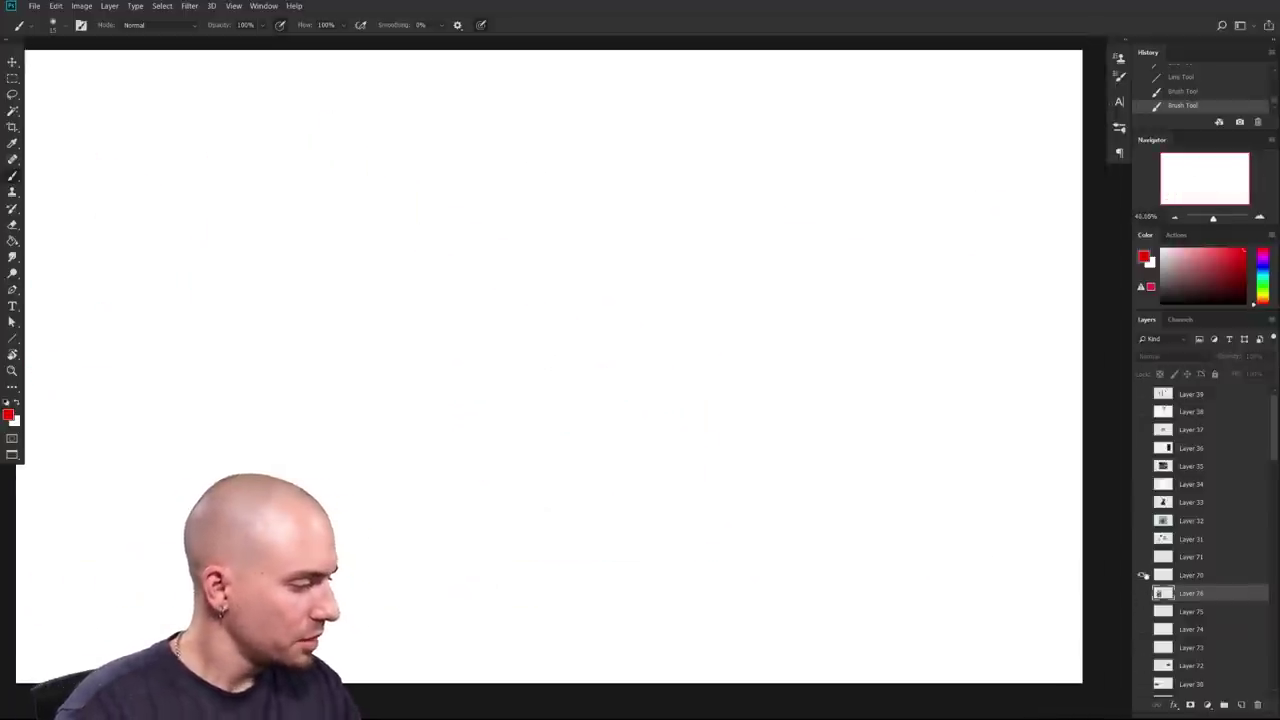
left_click(1143, 575)
left_click(1142, 557)
left_click(1142, 557)
left_click(1141, 539)
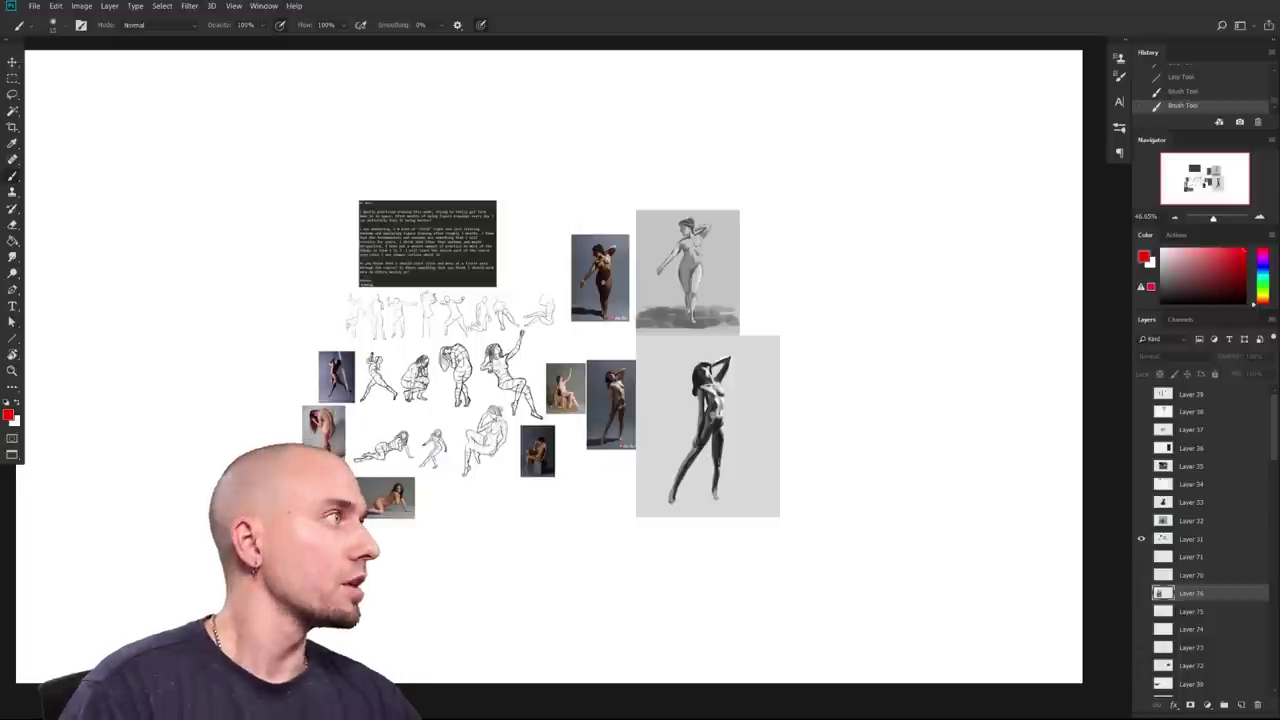
Step: Make Layer 31 the active layer and read the student's message above the figure drawings
key("alt+Tab")
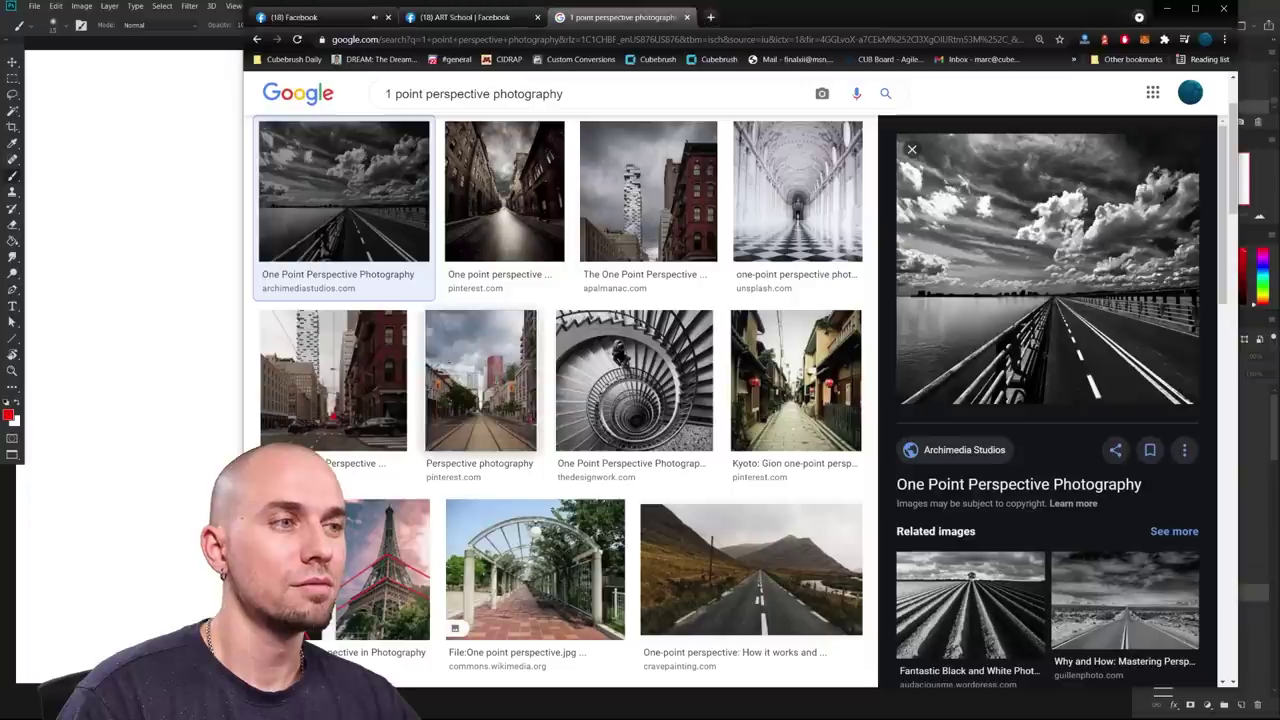
key("alt+Tab")
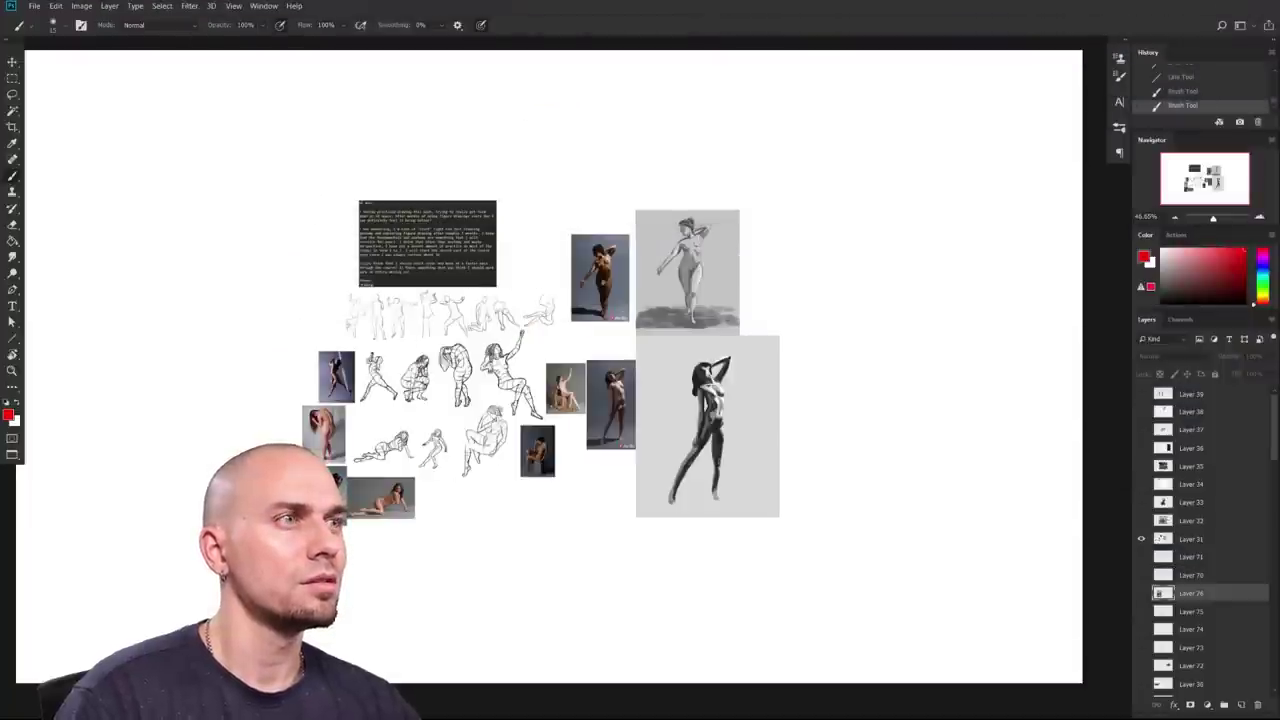
left_click_drag(861, 501, 871, 472)
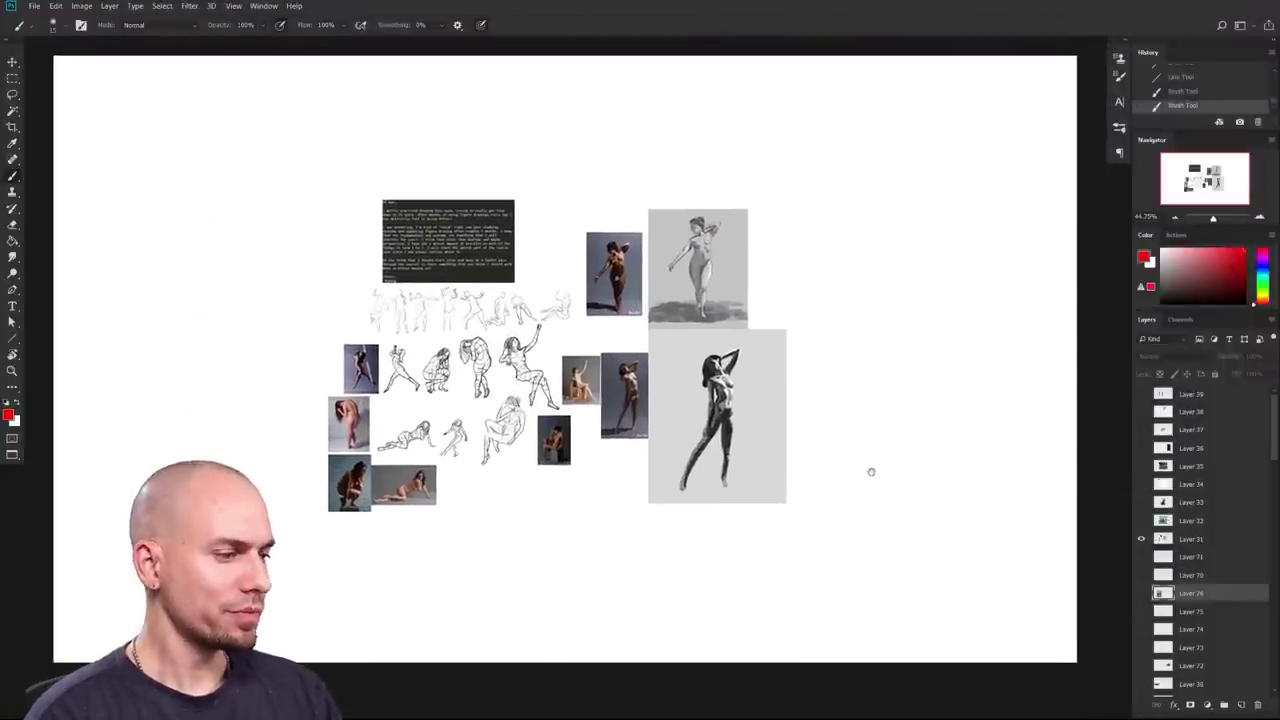
left_click(1188, 539)
left_click_drag(666, 434, 863, 512)
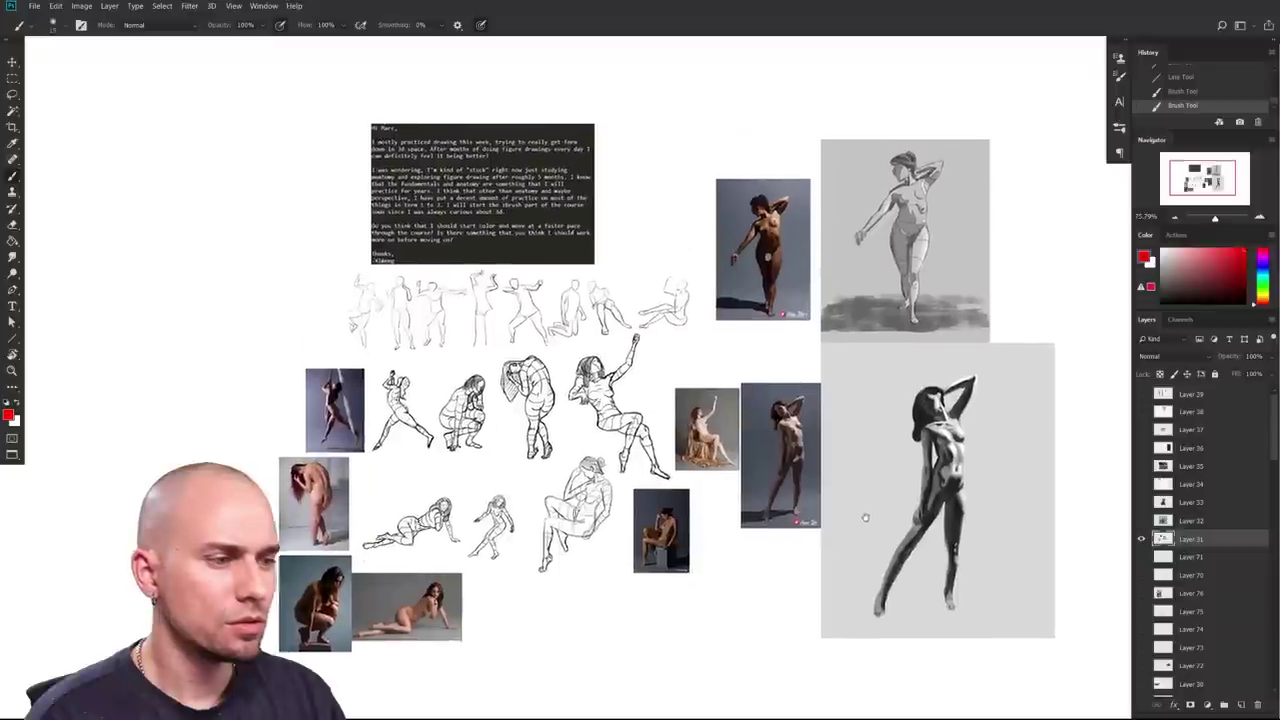
scroll(862, 511, "up", 3)
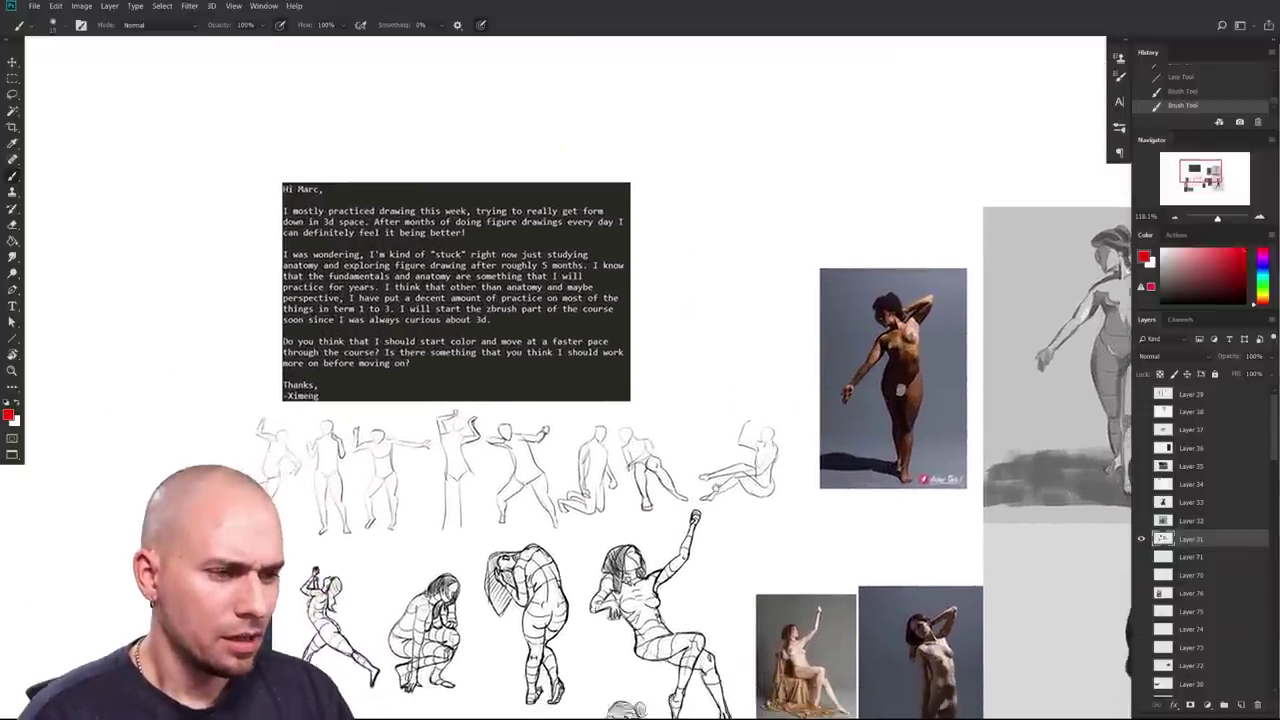
left_click_drag(717, 490, 715, 484)
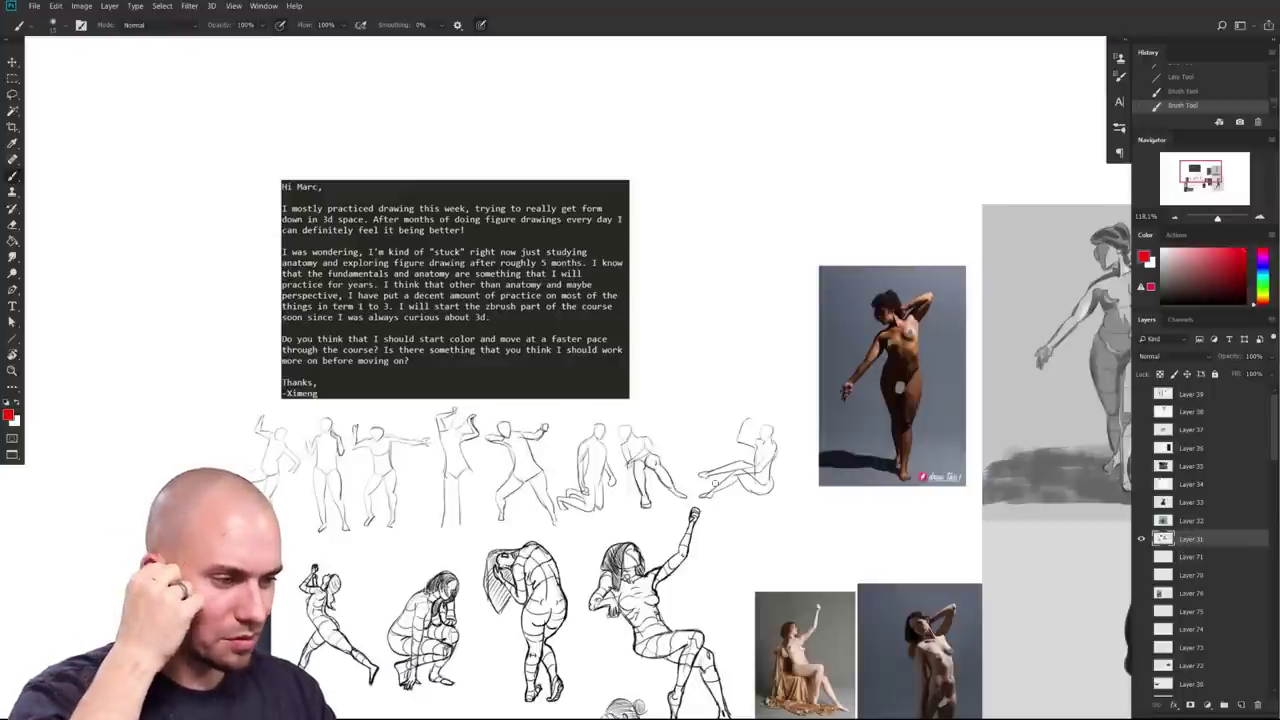
Step: Survey the whole sheet of gesture sketches, contour figures and grey paintings alongside their reference photos
left_click_drag(905, 522, 815, 402)
scroll(946, 492, "down", 3)
left_click_drag(943, 500, 830, 390)
mouse_move(987, 408)
left_mouse_down()
mouse_move(963, 431)
mouse_move(1008, 415)
left_mouse_up()
scroll(767, 451, "up", 1)
left_click_drag(653, 482, 681, 480)
mouse_move(670, 307)
left_mouse_down()
mouse_move(168, 420)
mouse_move(655, 300)
left_mouse_up()
key("ctrl+z")
left_click_drag(967, 532, 922, 554)
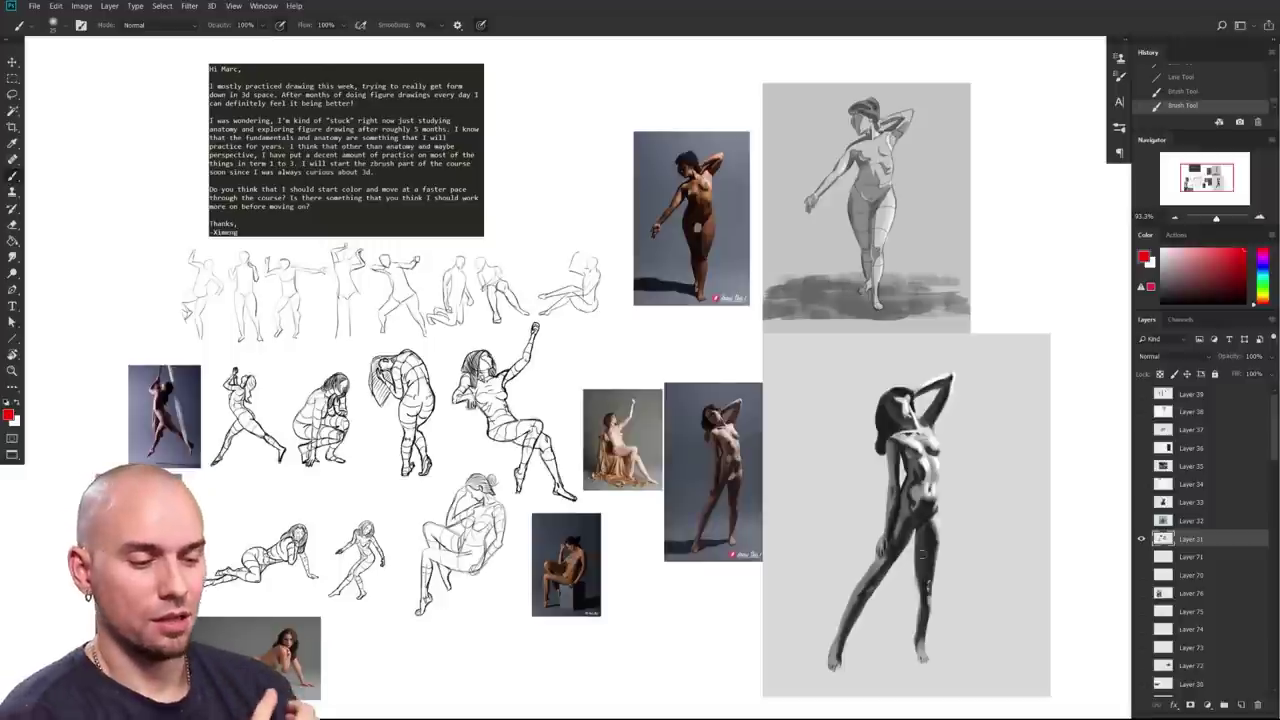
mouse_move(419, 667)
left_mouse_down()
mouse_move(520, 672)
mouse_move(551, 645)
left_mouse_up()
mouse_move(680, 650)
left_mouse_down()
mouse_move(745, 637)
mouse_move(737, 658)
left_mouse_up()
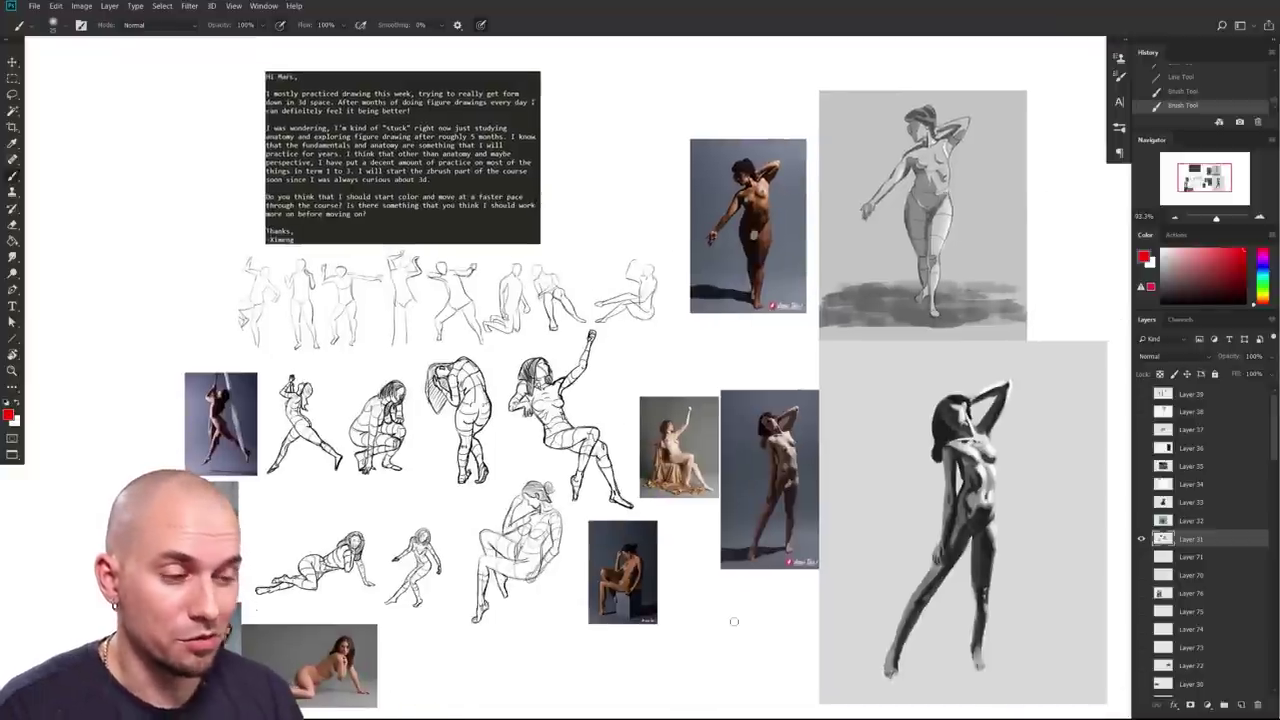
left_click_drag(734, 621, 669, 632)
left_click_drag(486, 602, 605, 570)
mouse_move(645, 518)
left_mouse_down()
mouse_move(782, 569)
mouse_move(651, 580)
left_mouse_up()
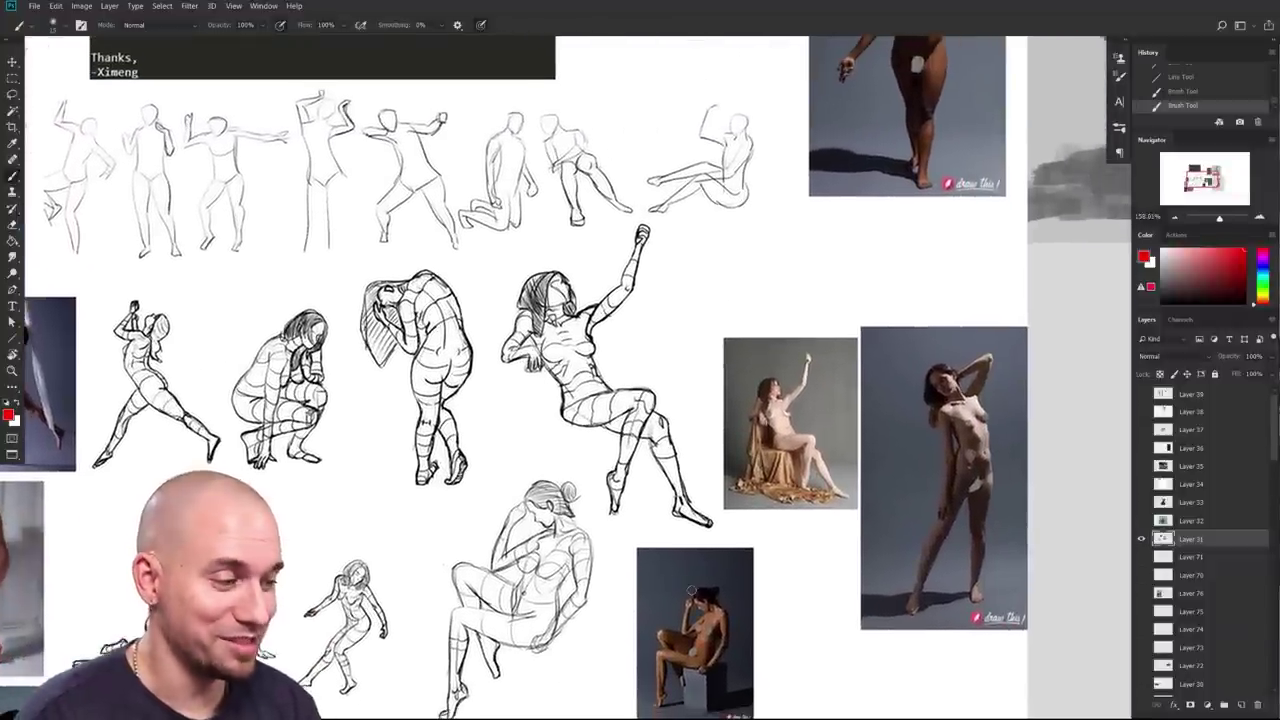
Step: Examine the cross-contour figure drawings up close, especially the seated woman with the hair bun, against their reference photos
left_click_drag(690, 591, 868, 517)
left_click_drag(383, 447, 822, 278)
left_click_drag(760, 463, 620, 491)
left_click_drag(762, 431, 634, 506)
scroll(634, 506, "up", 4)
left_click_drag(1035, 421, 643, 529)
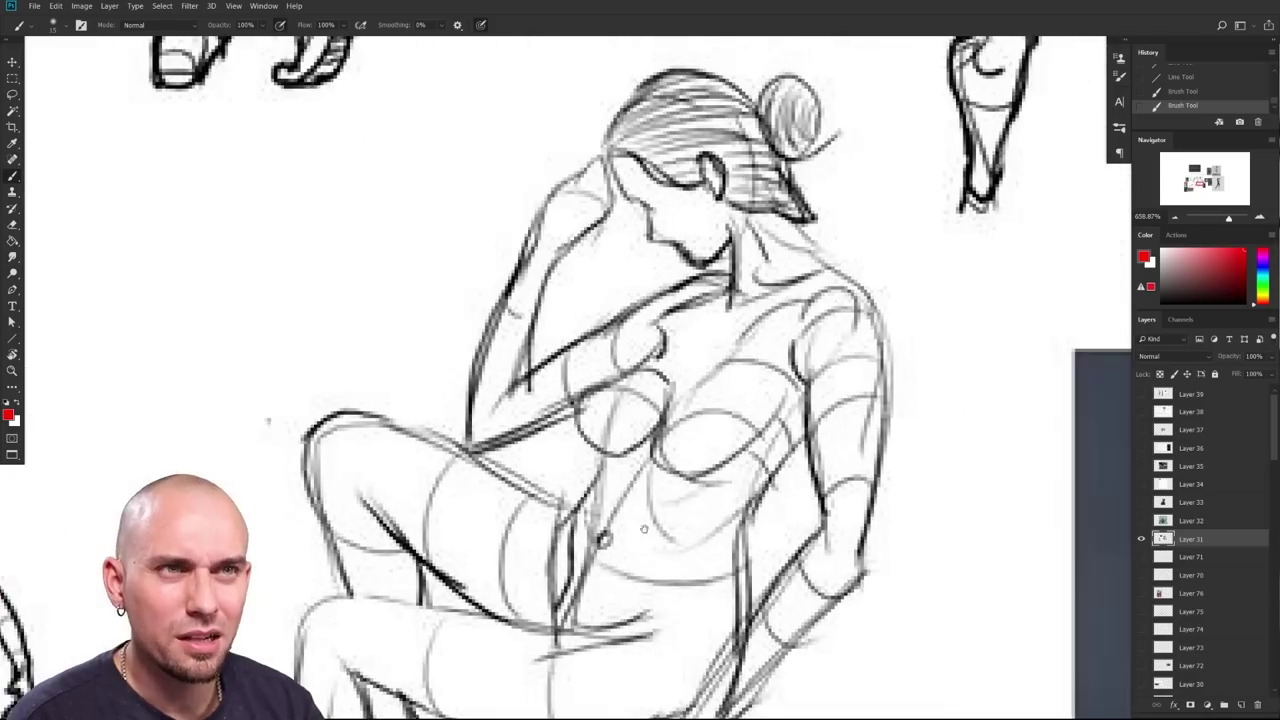
key("bracketleft")
scroll(710, 455, "down", 5)
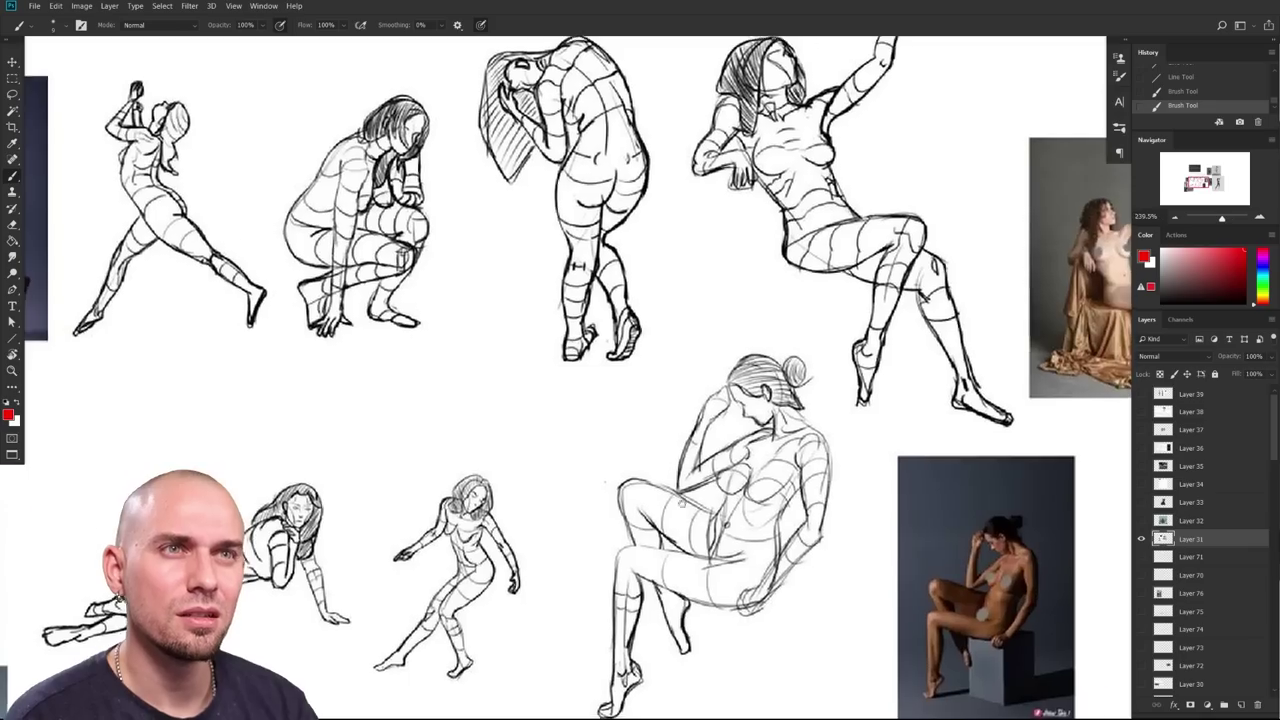
left_click_drag(700, 507, 948, 490)
left_click_drag(660, 488, 810, 557)
mouse_move(891, 220)
left_mouse_down()
mouse_move(763, 572)
mouse_move(361, 596)
left_mouse_up()
scroll(774, 583, "down", 3)
left_click_drag(1001, 695, 860, 478)
mouse_move(860, 478)
left_mouse_down()
mouse_move(778, 535)
mouse_move(808, 491)
mouse_move(793, 615)
mouse_move(720, 560)
mouse_move(729, 456)
mouse_move(758, 423)
mouse_move(892, 462)
mouse_move(869, 512)
mouse_move(876, 556)
mouse_move(799, 625)
left_mouse_up()
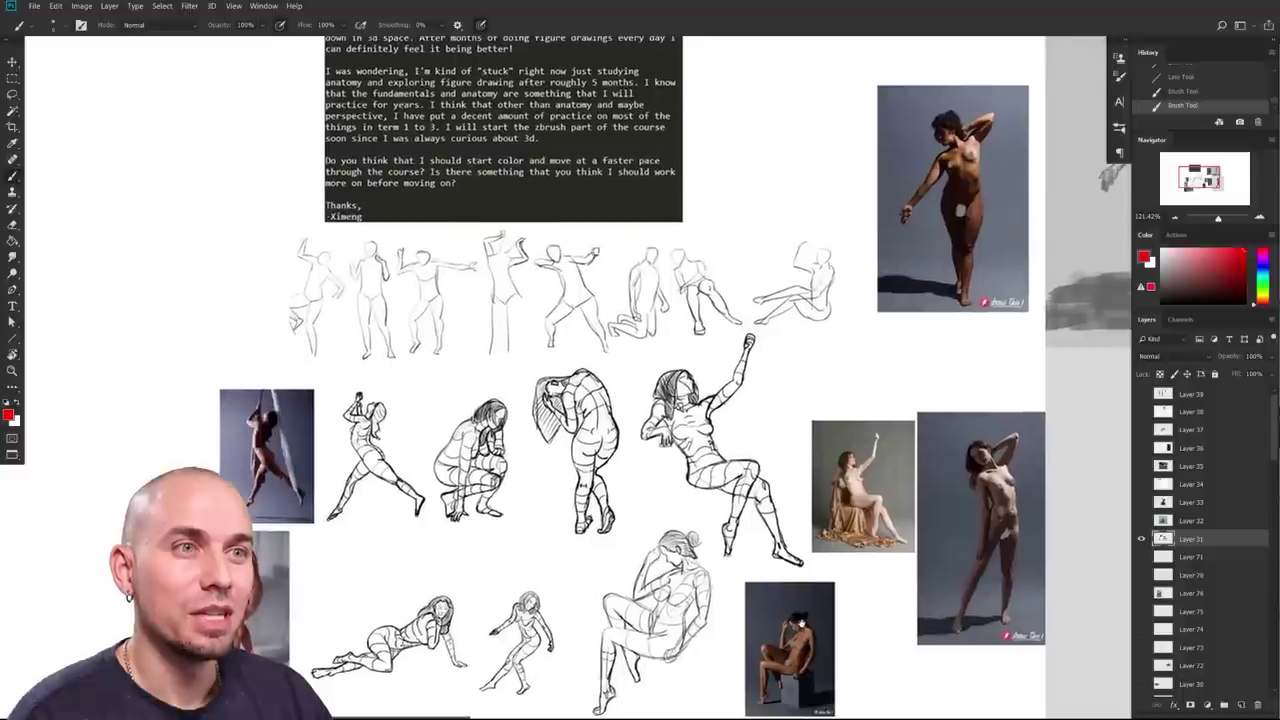
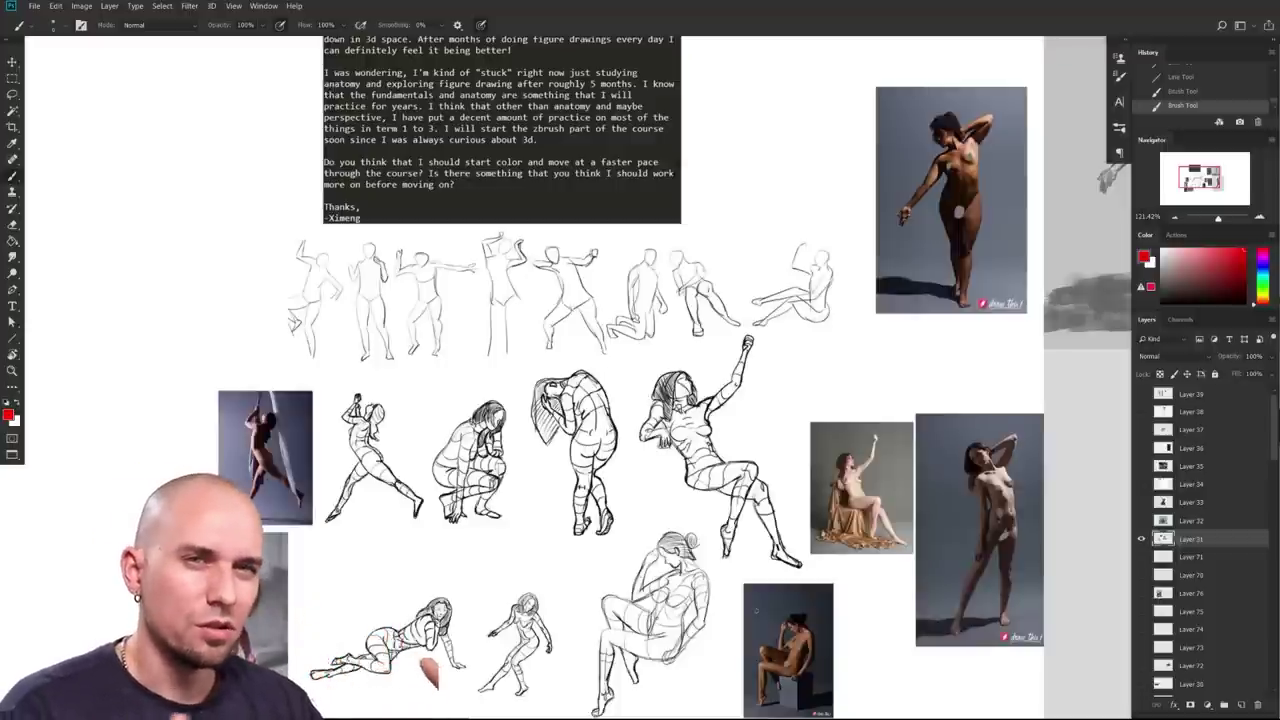
Step: Examine the two grey figure paintings beside their standing-pose reference photos
left_click_drag(999, 534, 976, 511)
scroll(975, 511, "right", 5)
scroll(975, 511, "down", 2)
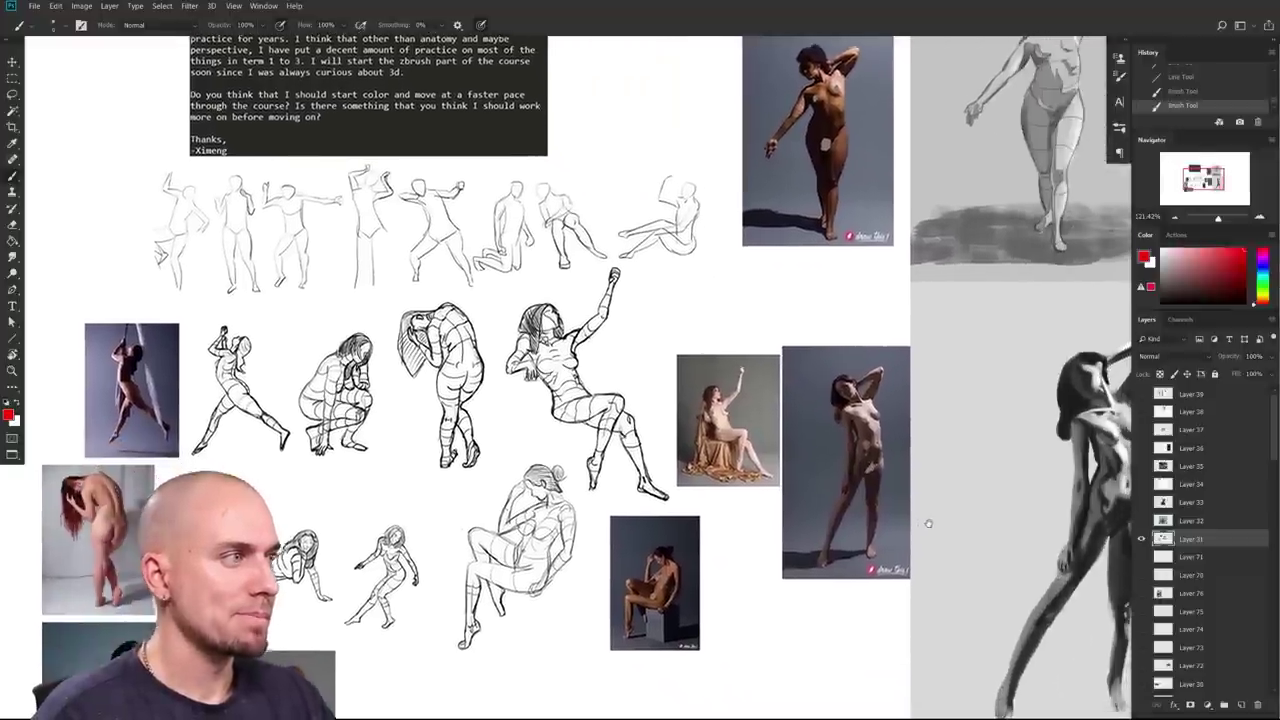
scroll(975, 513, "down", 1)
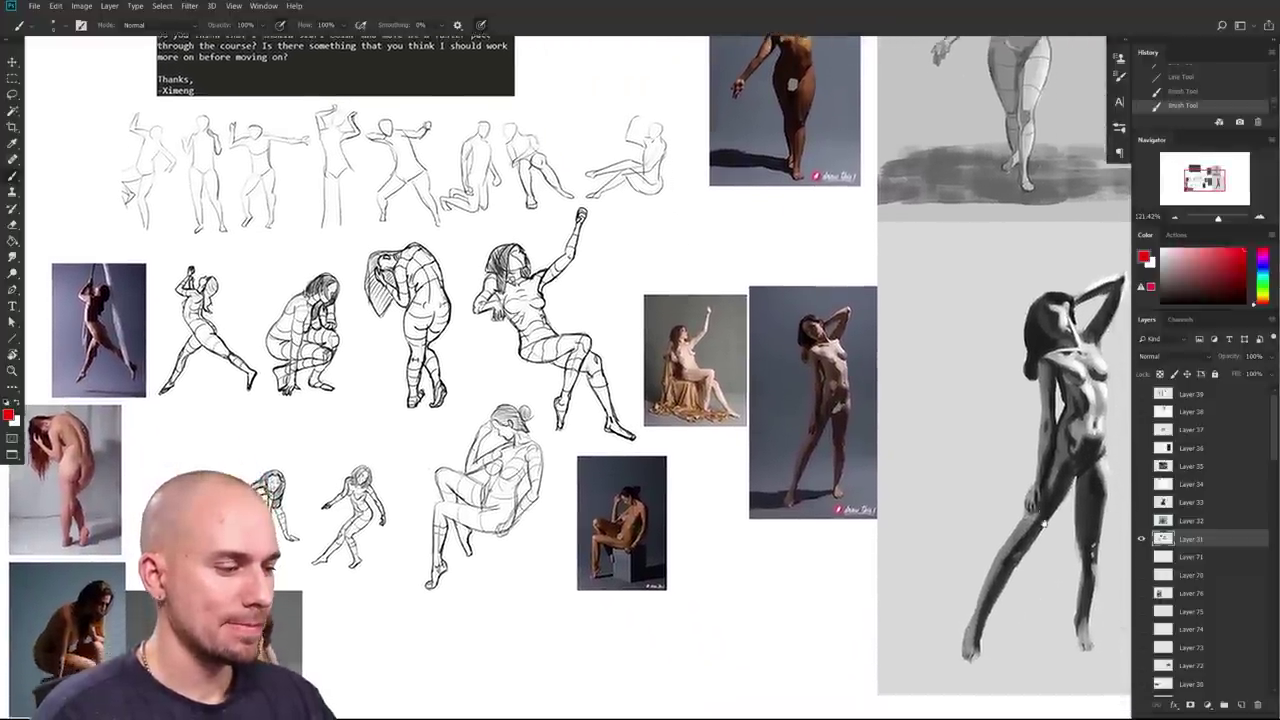
scroll(980, 510, "right", 7)
left_click_drag(1023, 491, 971, 616)
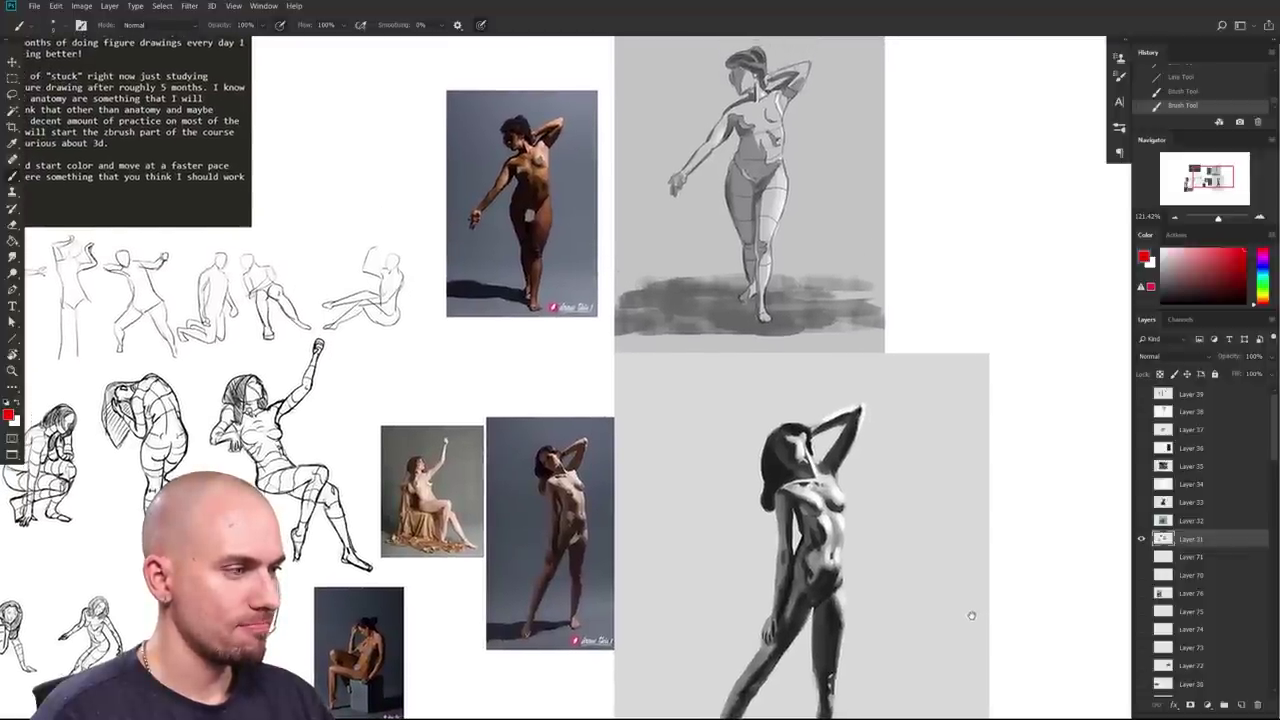
Step: Compare the lower painting of the leaning figure and the upper painting of the stepping figure with their reference photos
left_click_drag(971, 614, 1013, 500)
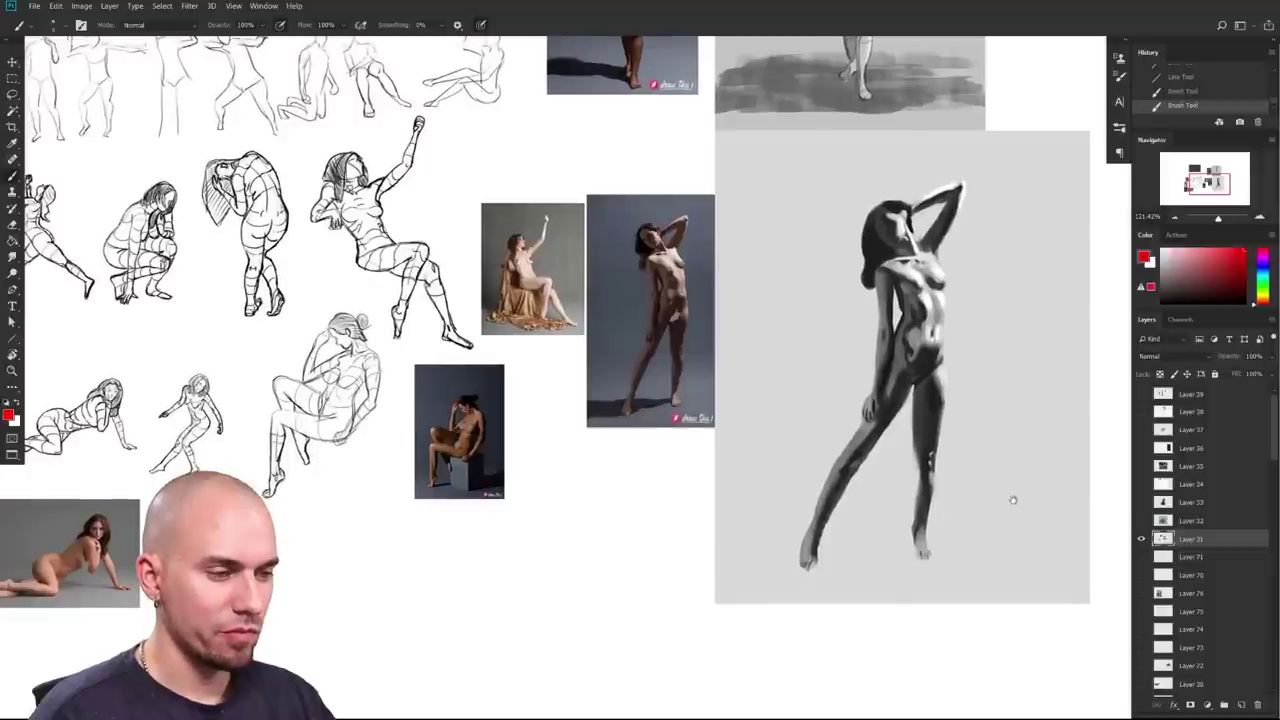
left_click_drag(727, 568, 720, 640)
mouse_move(1096, 477)
left_mouse_down()
mouse_move(855, 574)
mouse_move(853, 592)
left_mouse_up()
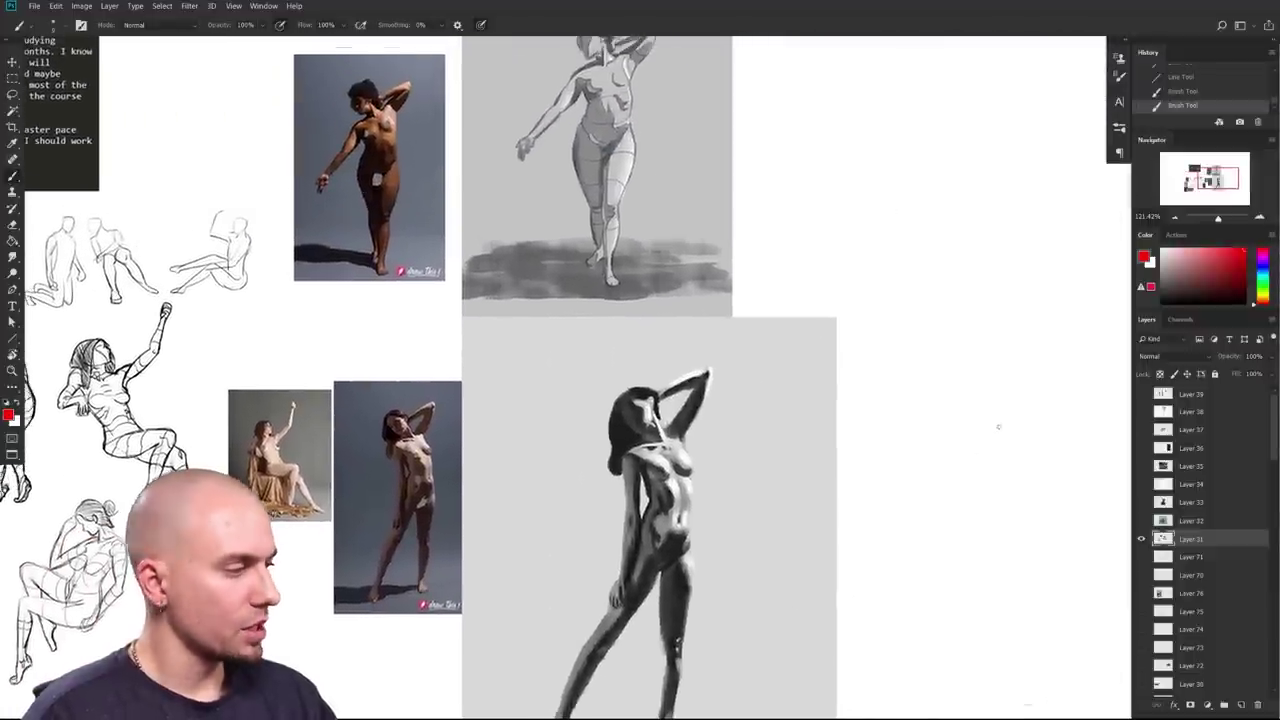
left_click_drag(892, 342, 863, 550)
mouse_move(663, 222)
left_mouse_down()
mouse_move(441, 367)
mouse_move(738, 328)
left_mouse_up()
key("ctrl+z")
left_click_drag(577, 568, 684, 518)
left_click_drag(780, 203, 790, 139)
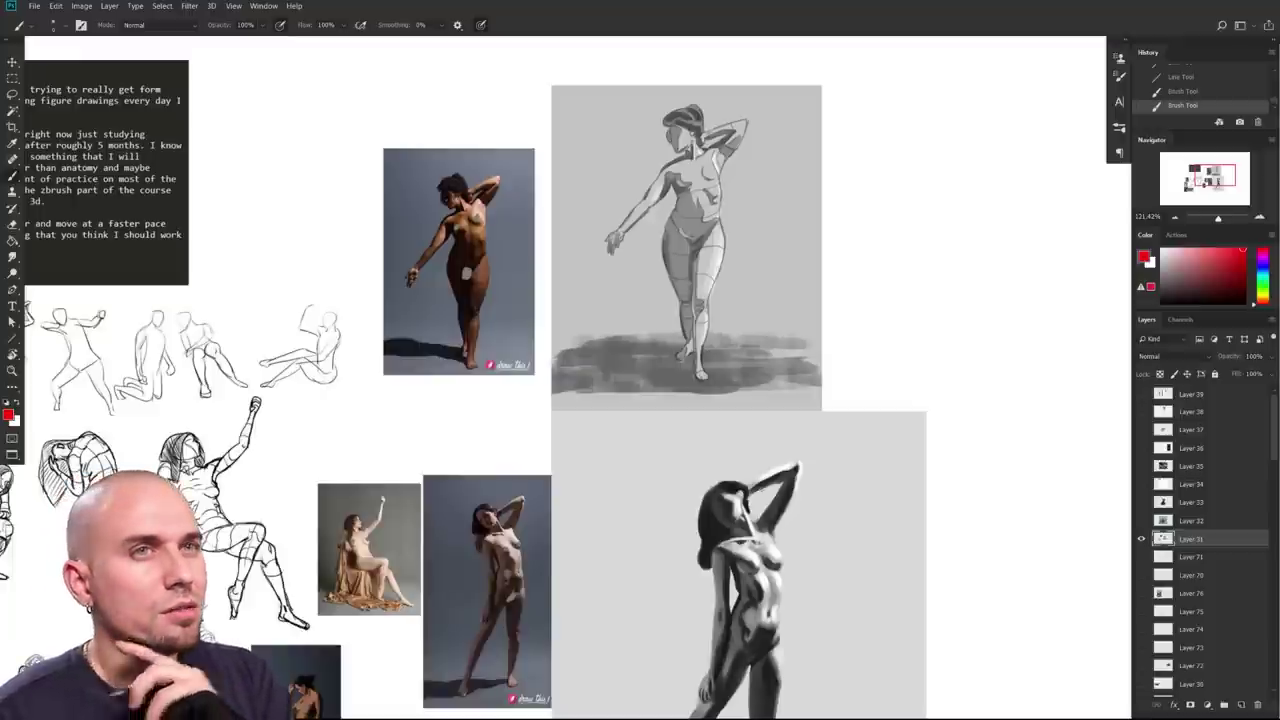
left_click_drag(936, 502, 838, 530)
left_click_drag(838, 530, 942, 547)
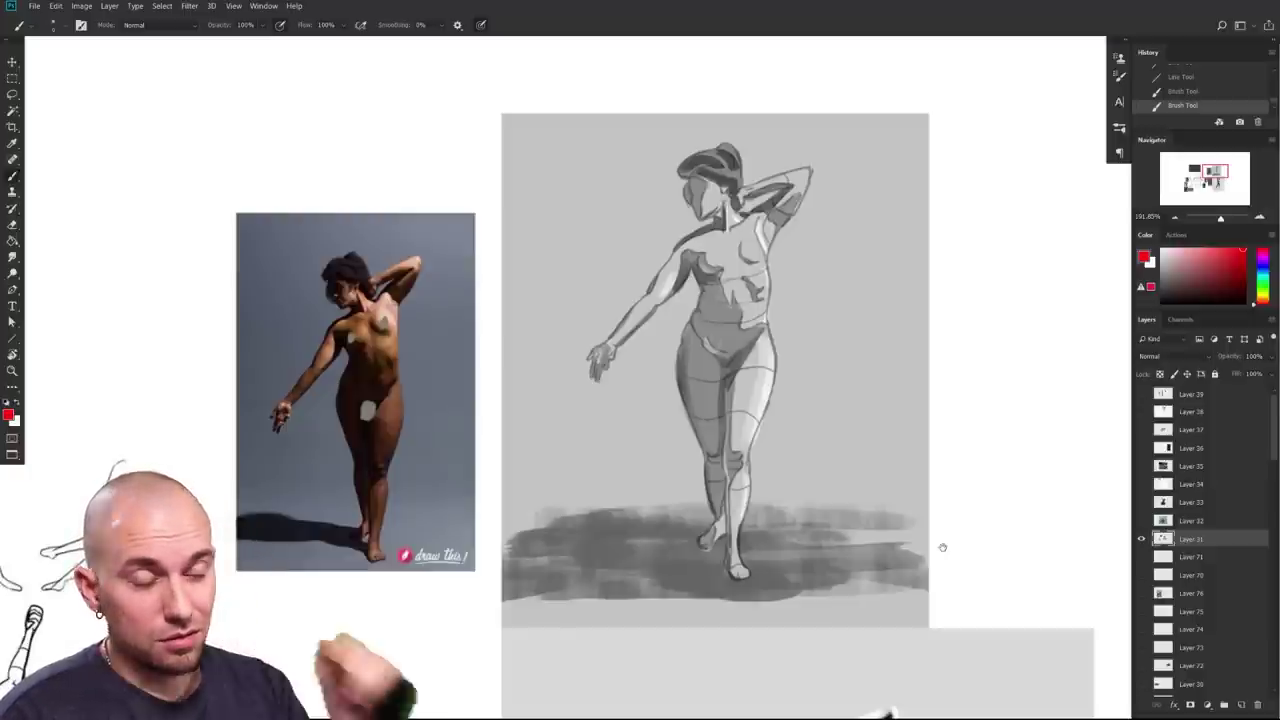
Step: Trace the contour lines across the stepping figure's upper thighs in red and undo the strokes
left_click_drag(943, 548, 868, 578)
left_click_drag(664, 402, 699, 401)
key("ctrl+z")
left_click_drag(609, 402, 652, 404)
key("ctrl+z")
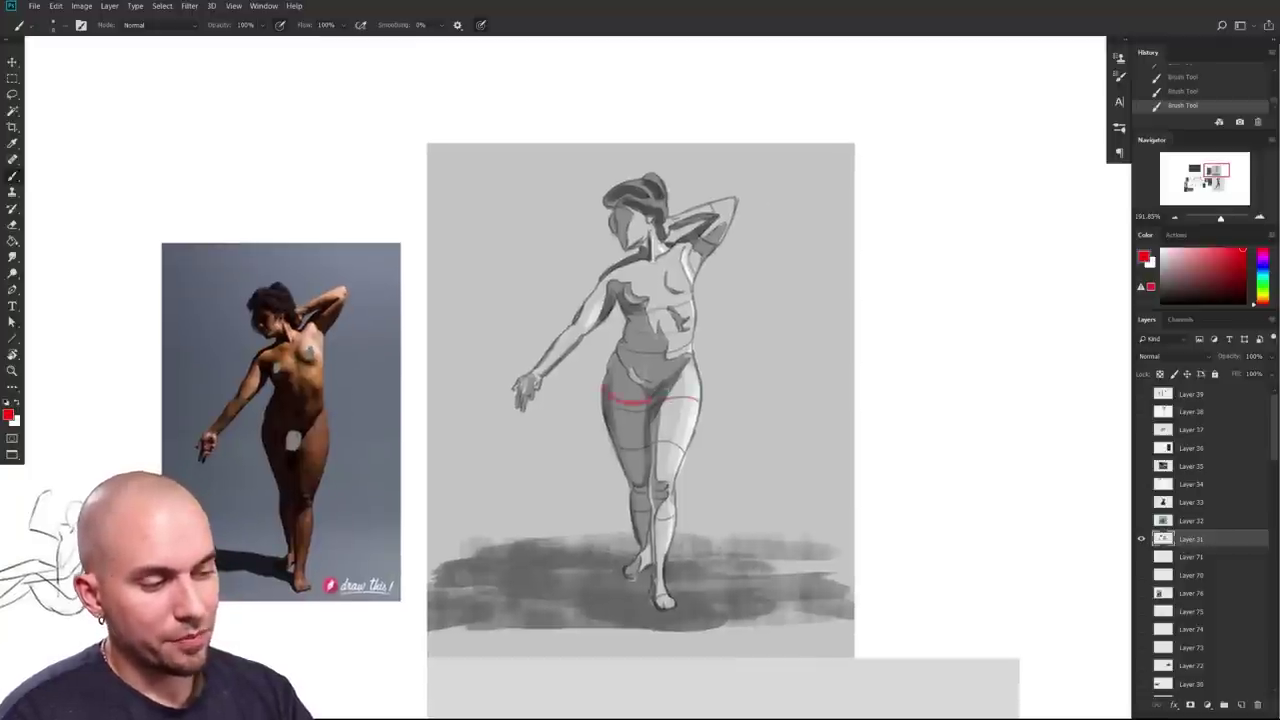
key("ctrl+z")
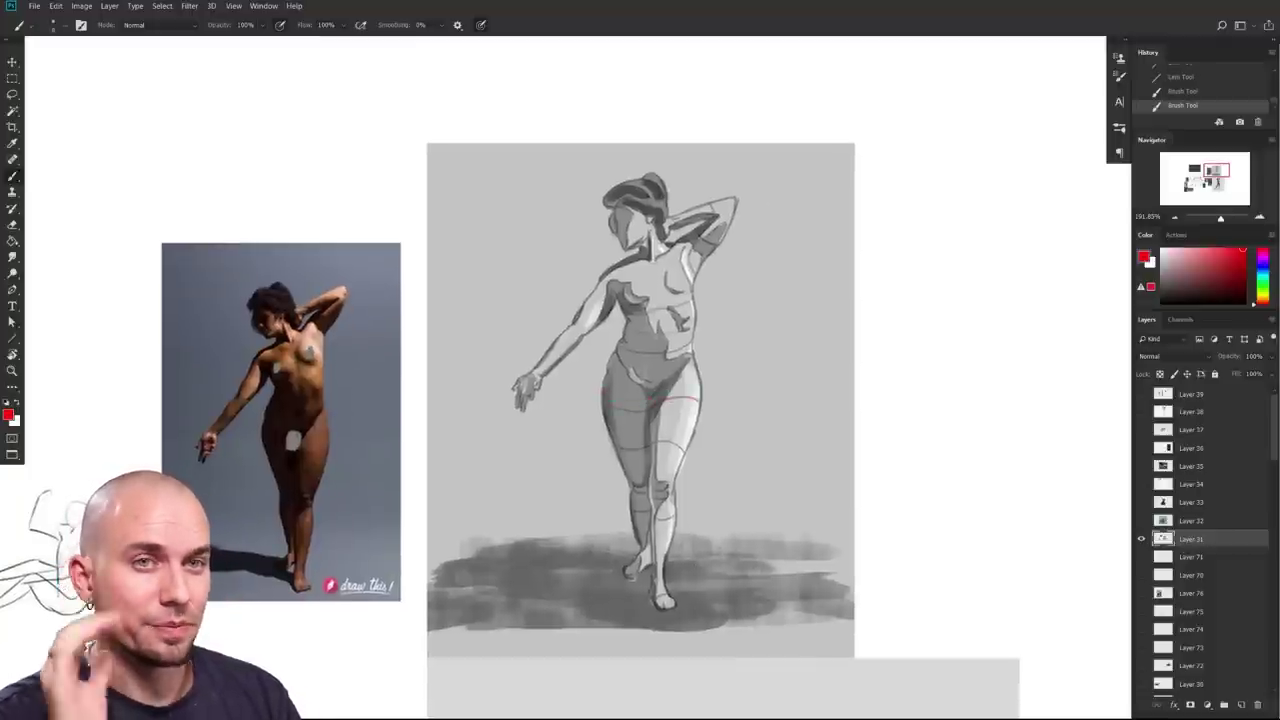
key("ctrl+z")
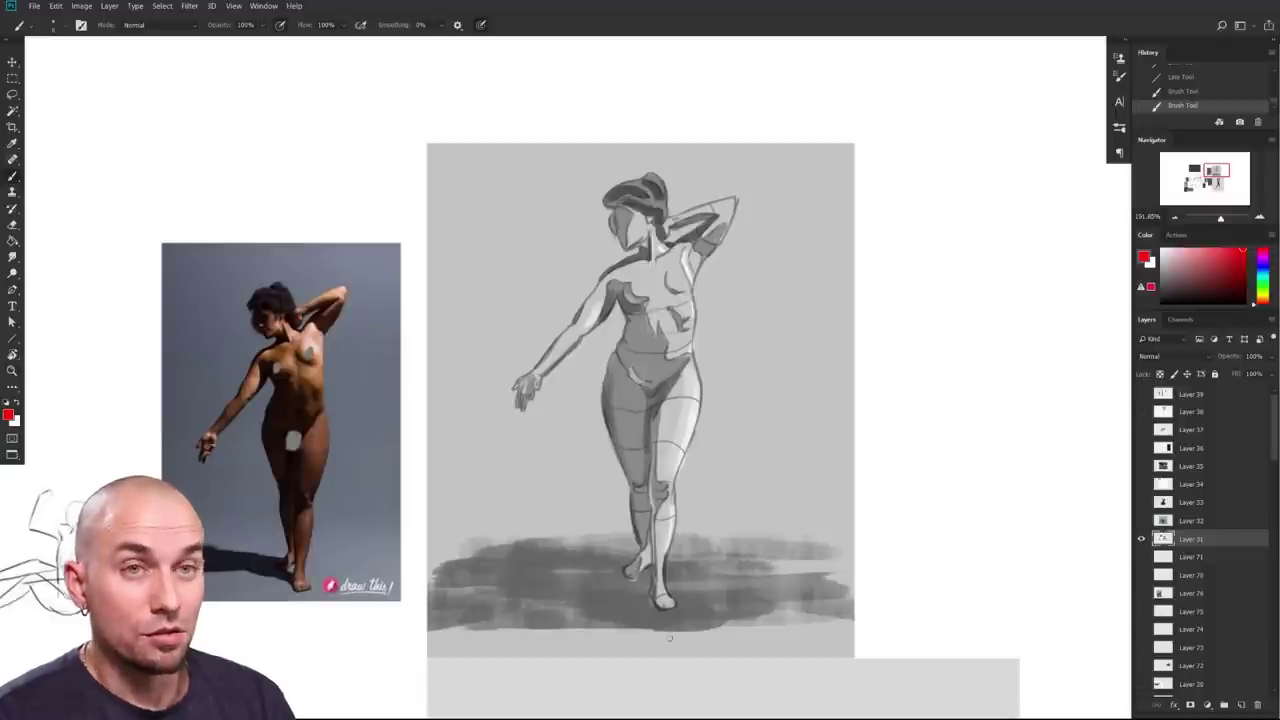
Step: Sketch a red tapered cylinder with an elliptical top between the stepping figure's reference photo and its painting
left_click_drag(750, 419, 768, 411)
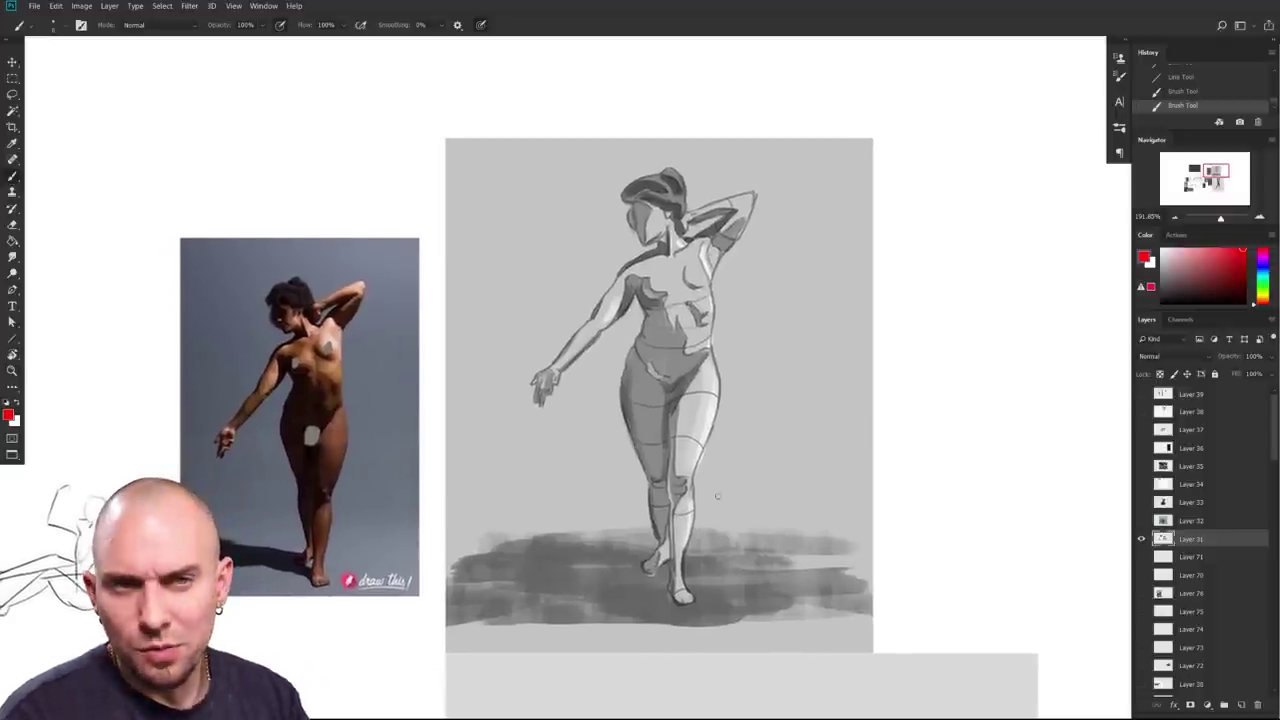
left_click_drag(644, 468, 698, 527)
mouse_move(456, 450)
left_mouse_down()
mouse_move(511, 442)
mouse_move(461, 549)
left_mouse_up()
mouse_move(508, 443)
left_mouse_down()
mouse_move(492, 548)
mouse_move(470, 553)
left_mouse_up()
left_click_drag(472, 441, 510, 442)
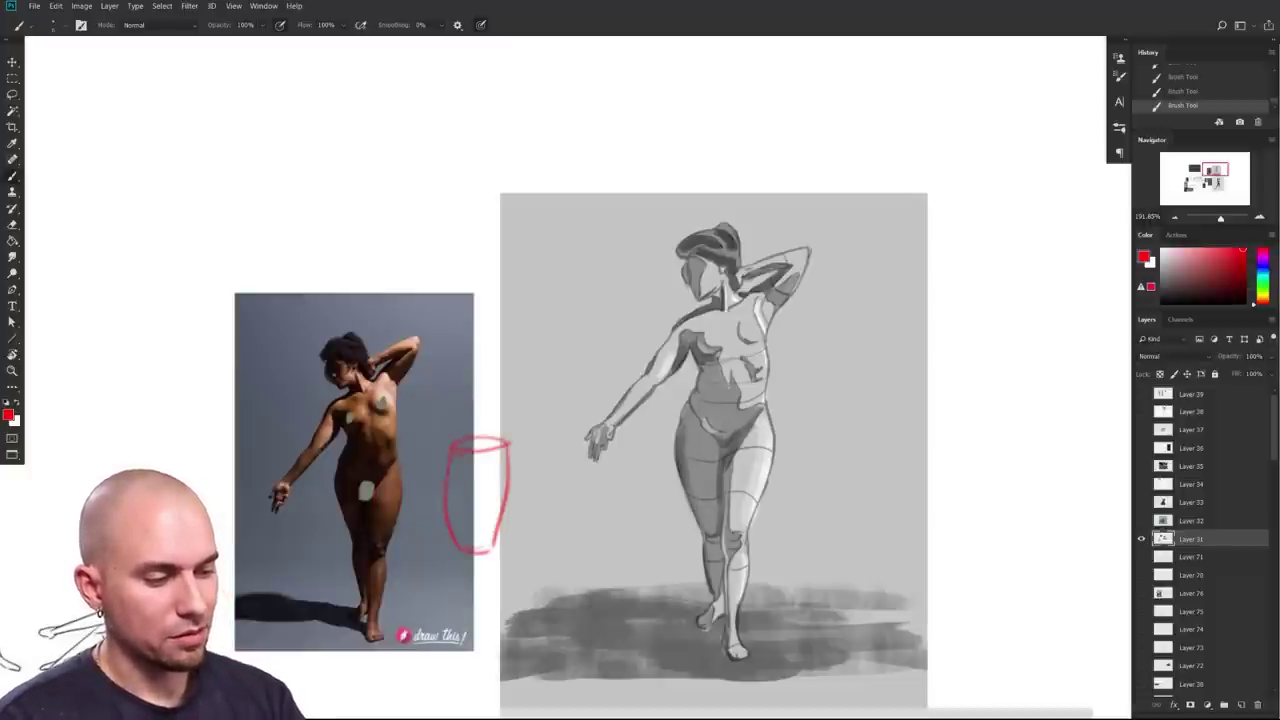
scroll(495, 524, "up", 2)
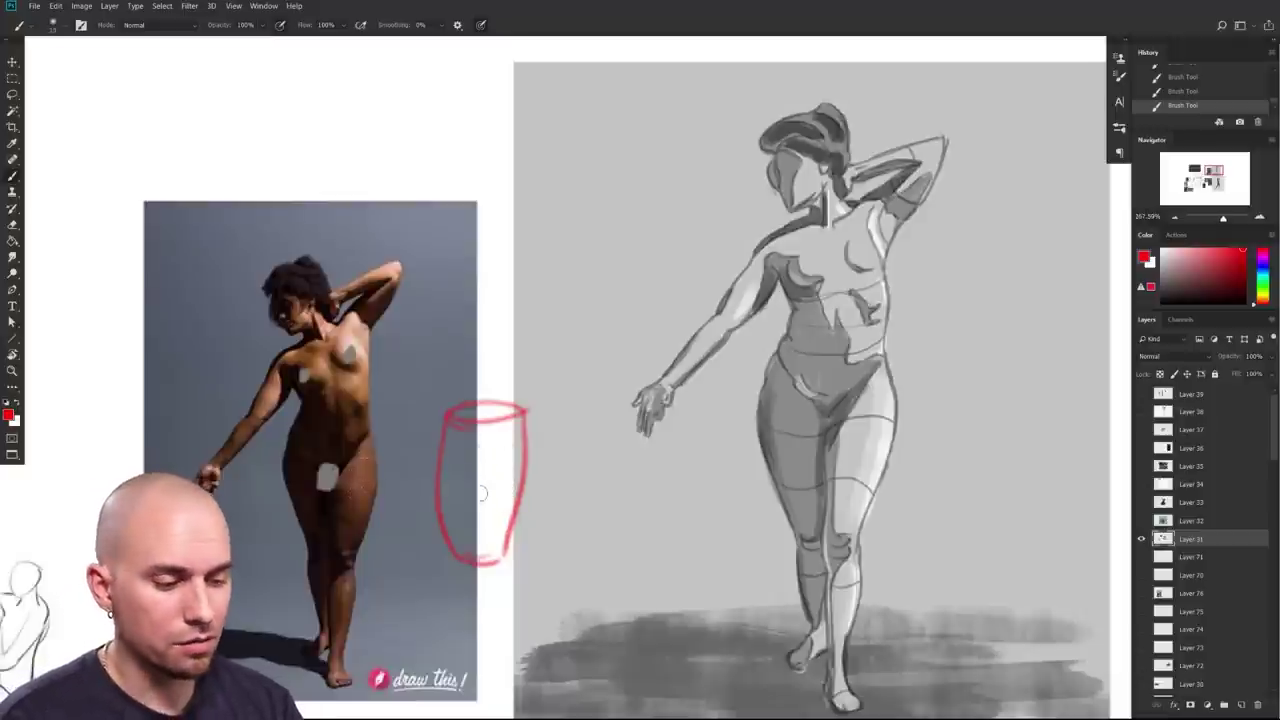
key("l")
left_click_drag(489, 549, 436, 557)
key("b")
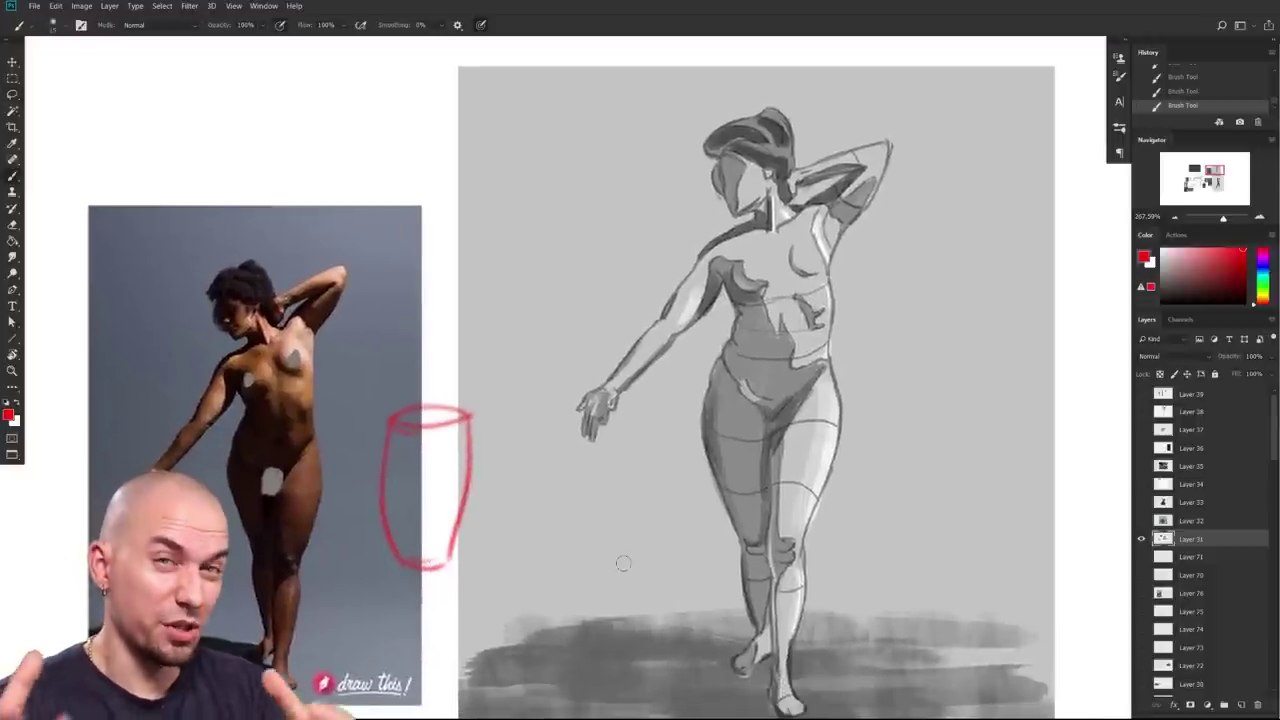
Step: Mark a form on the abdomen in the stepping figure's reference photo with a red stroke and undo it
mouse_move(624, 563)
left_mouse_down()
mouse_move(606, 547)
mouse_move(621, 544)
left_mouse_up()
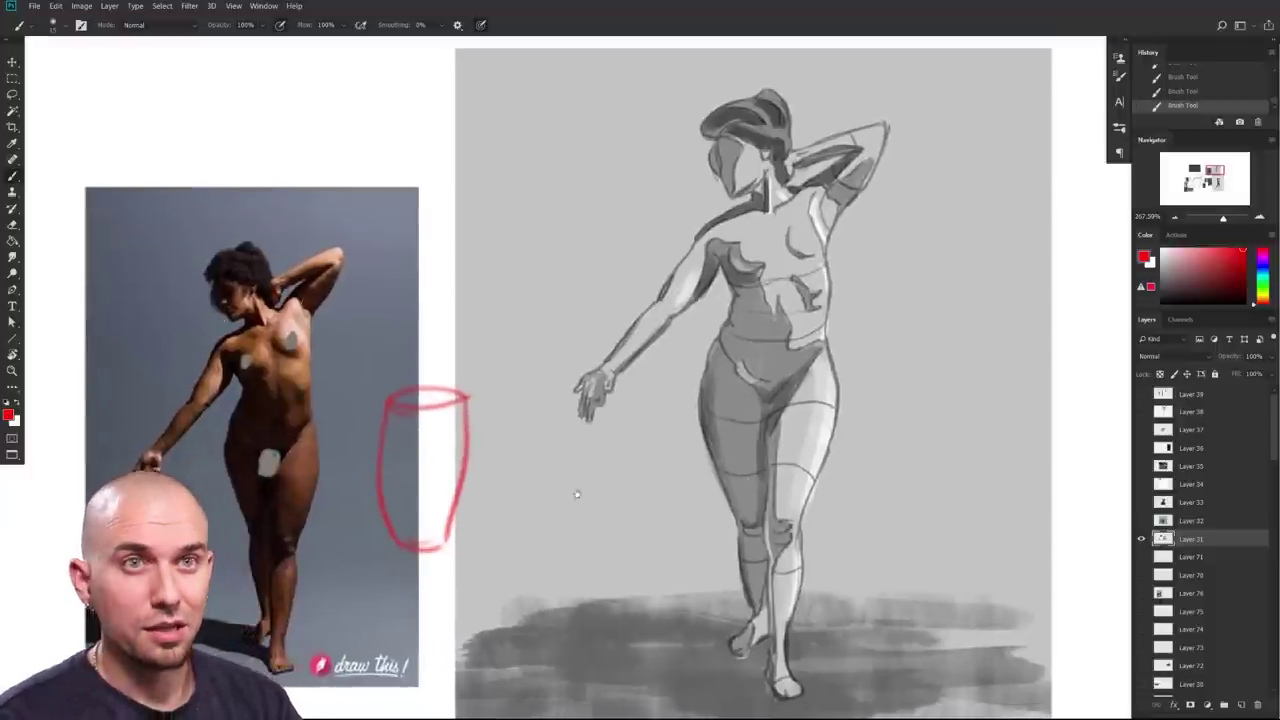
left_click_drag(577, 493, 575, 507)
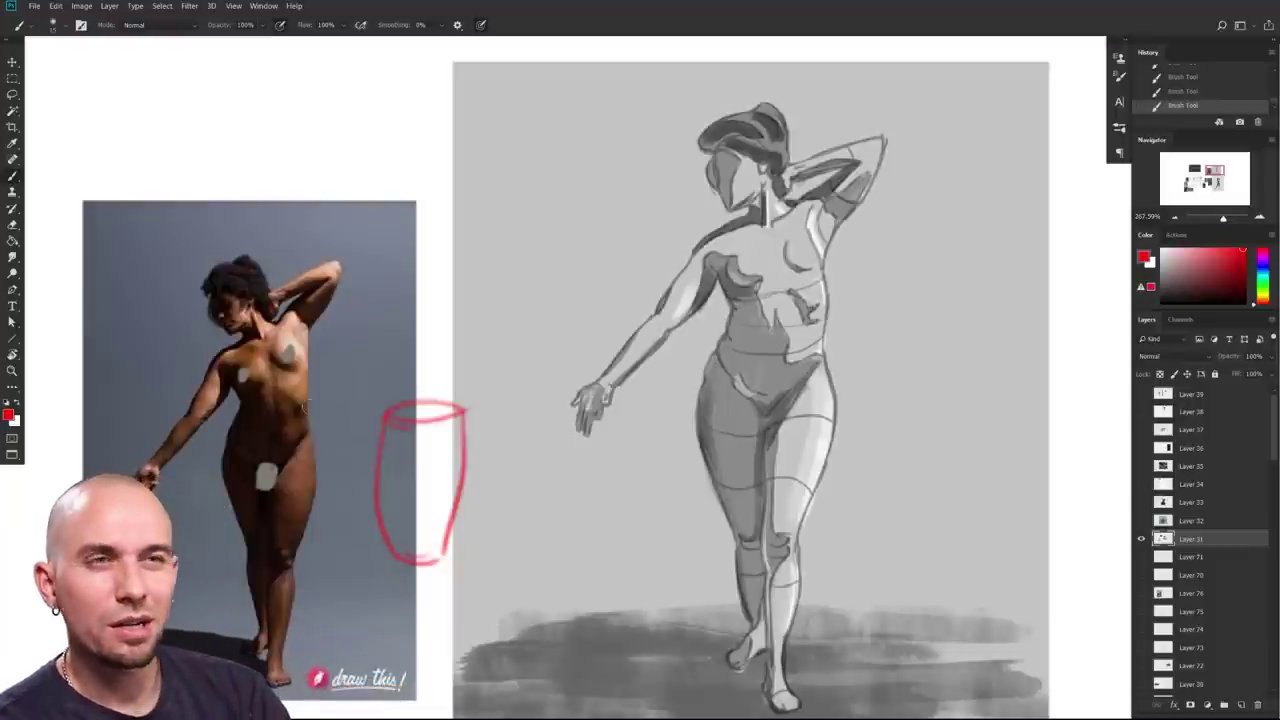
left_click_drag(923, 453, 897, 457)
left_click_drag(897, 457, 786, 416)
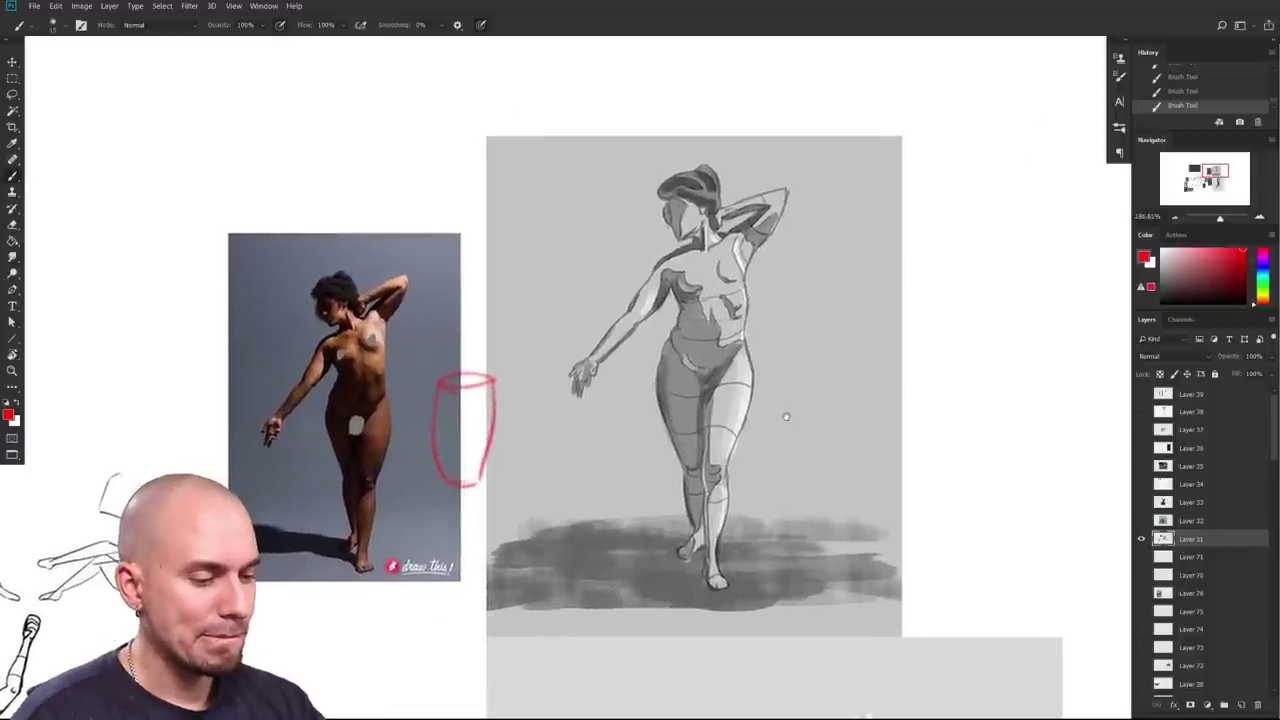
scroll(786, 416, "down", 3)
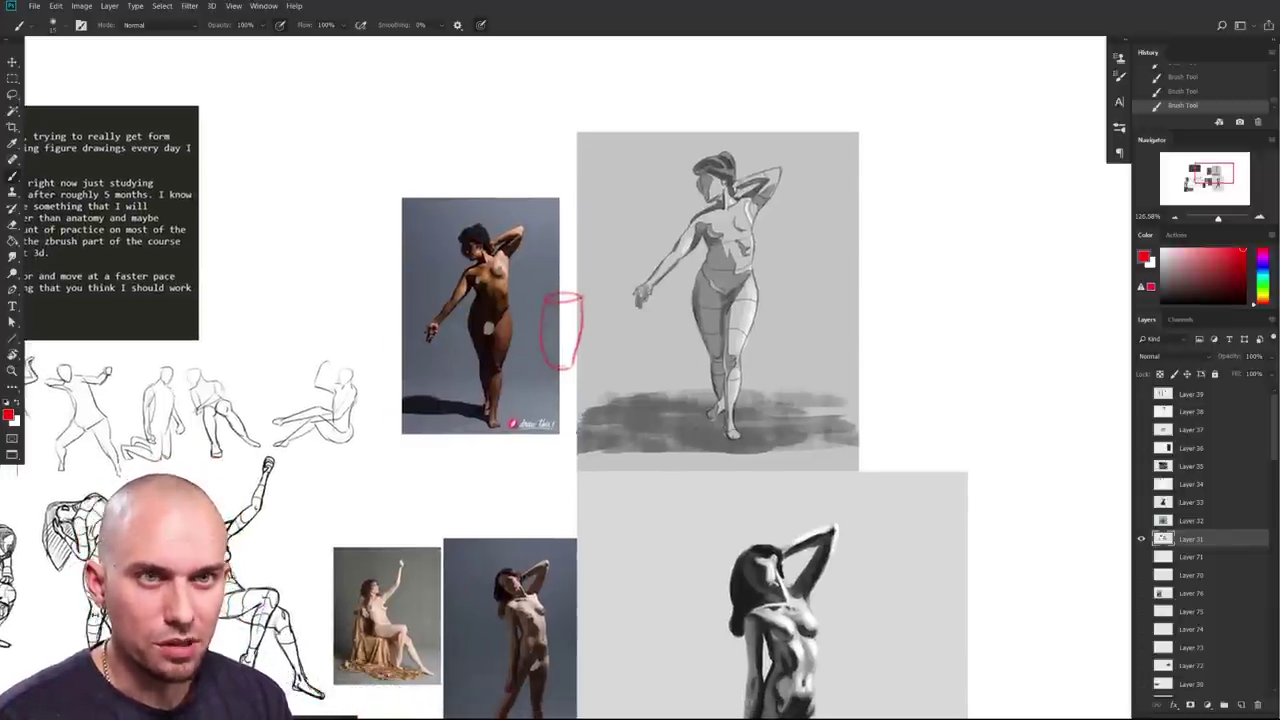
scroll(665, 404, "up", 4)
left_click_drag(602, 254, 772, 540)
scroll(607, 505, "up", 1)
scroll(607, 505, "up", 1)
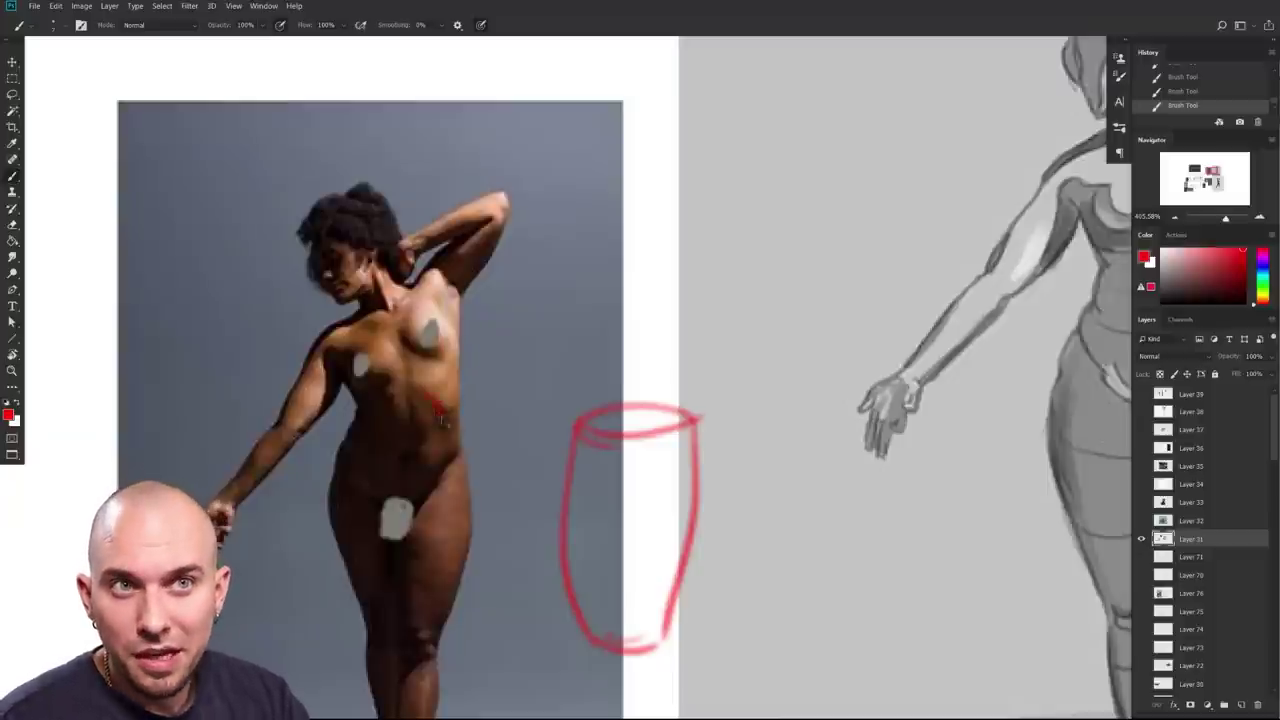
left_click_drag(589, 479, 429, 498)
key("ctrl+z")
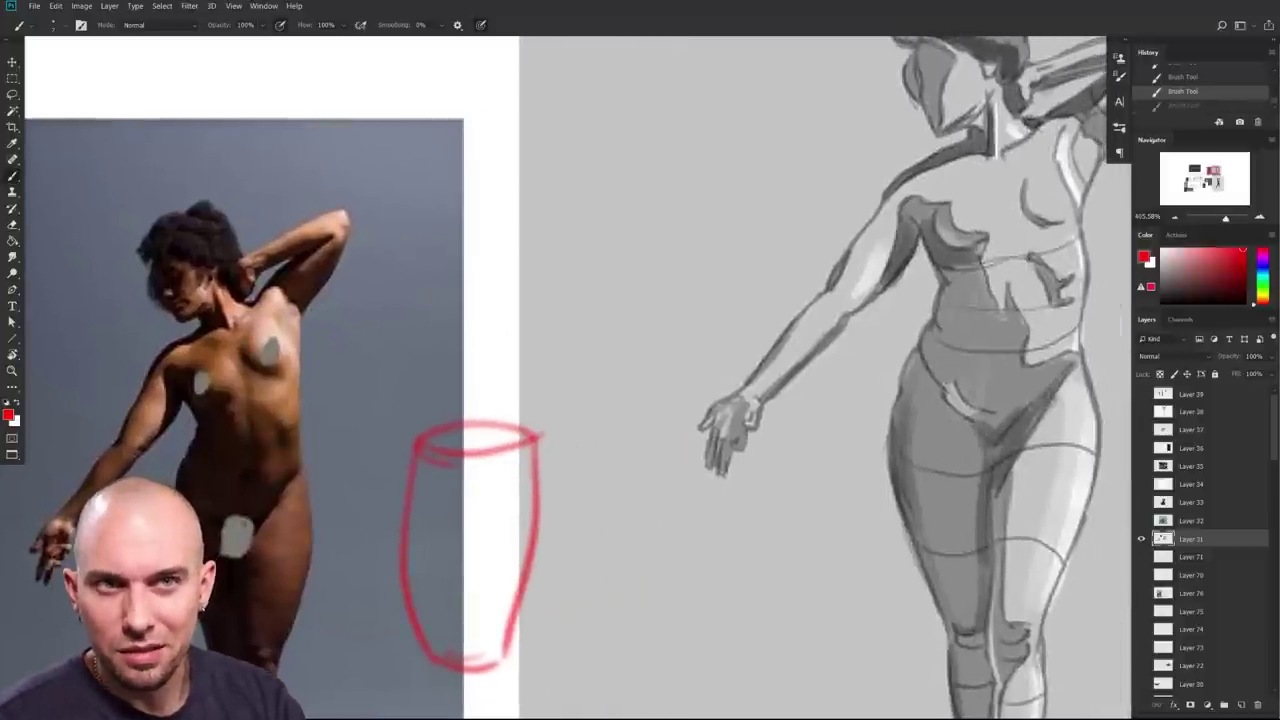
Step: Try red marks on the torso in both the painting and its reference photo, undoing each one
left_click_drag(474, 396, 540, 374)
left_click_drag(612, 571, 620, 497)
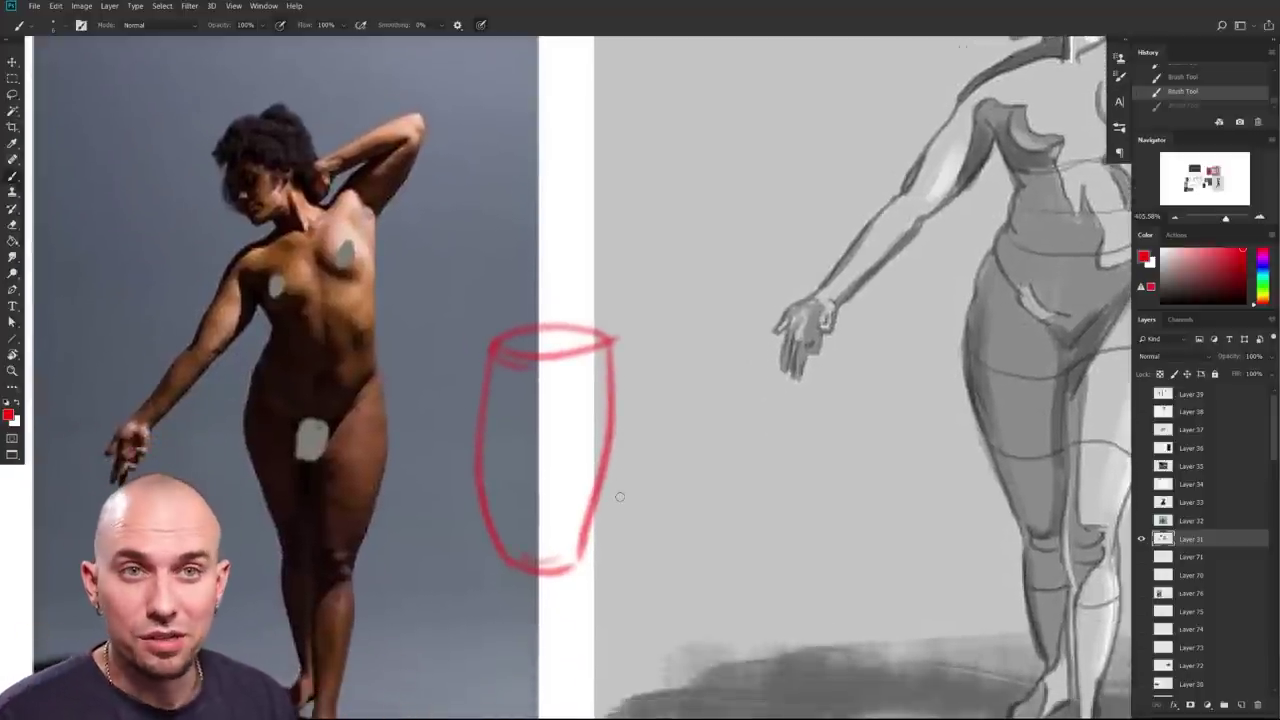
scroll(914, 577, "down", 5)
mouse_move(914, 577)
left_mouse_down()
mouse_move(806, 463)
mouse_move(788, 481)
left_mouse_up()
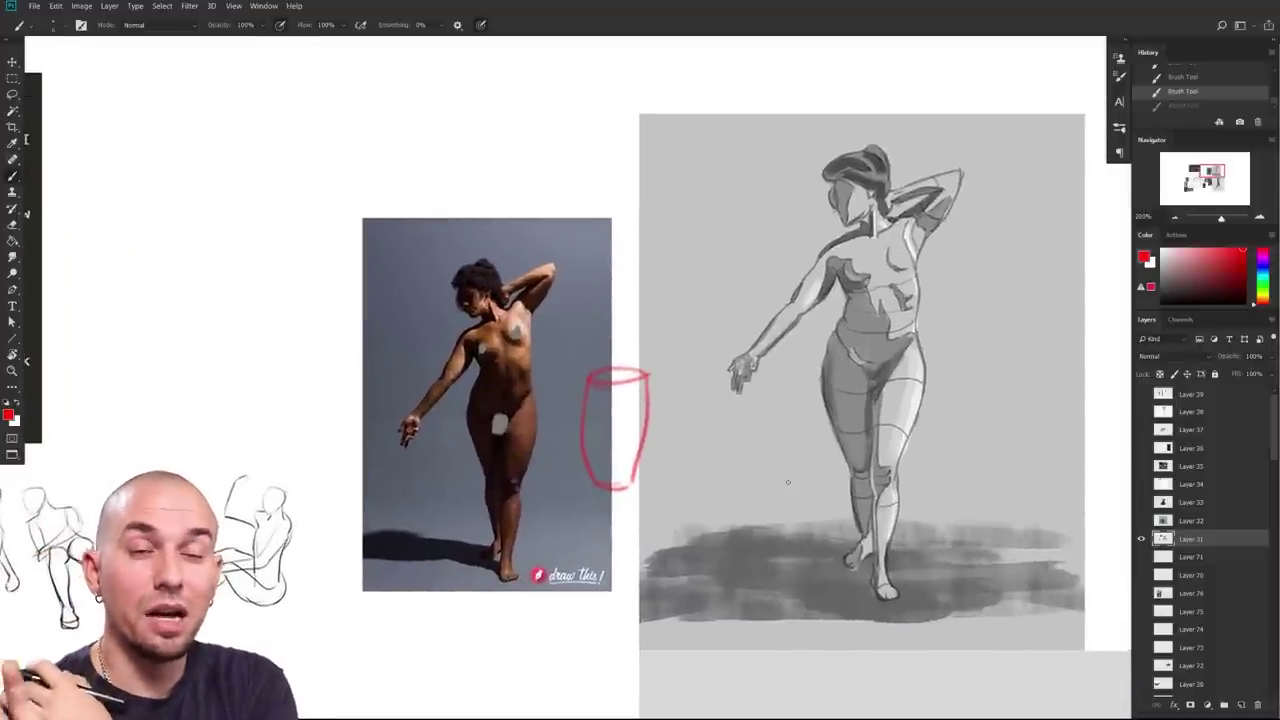
scroll(788, 483, "up", 3)
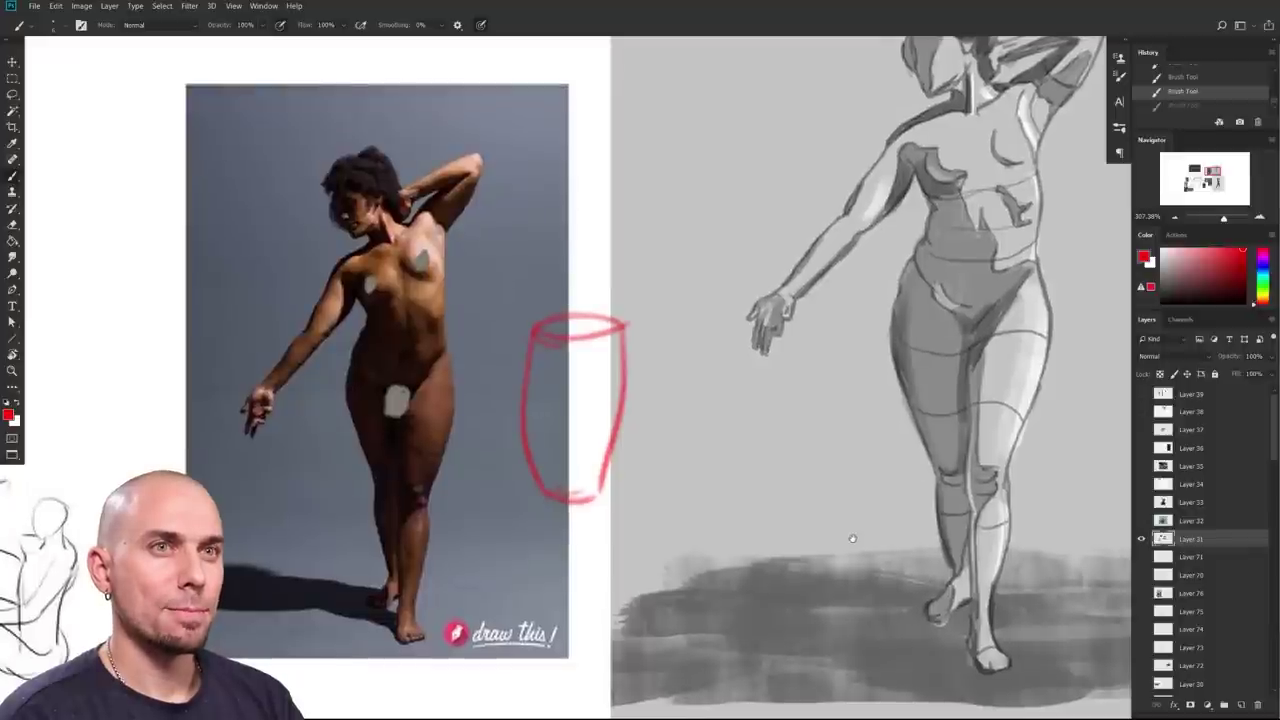
left_click_drag(852, 539, 855, 538)
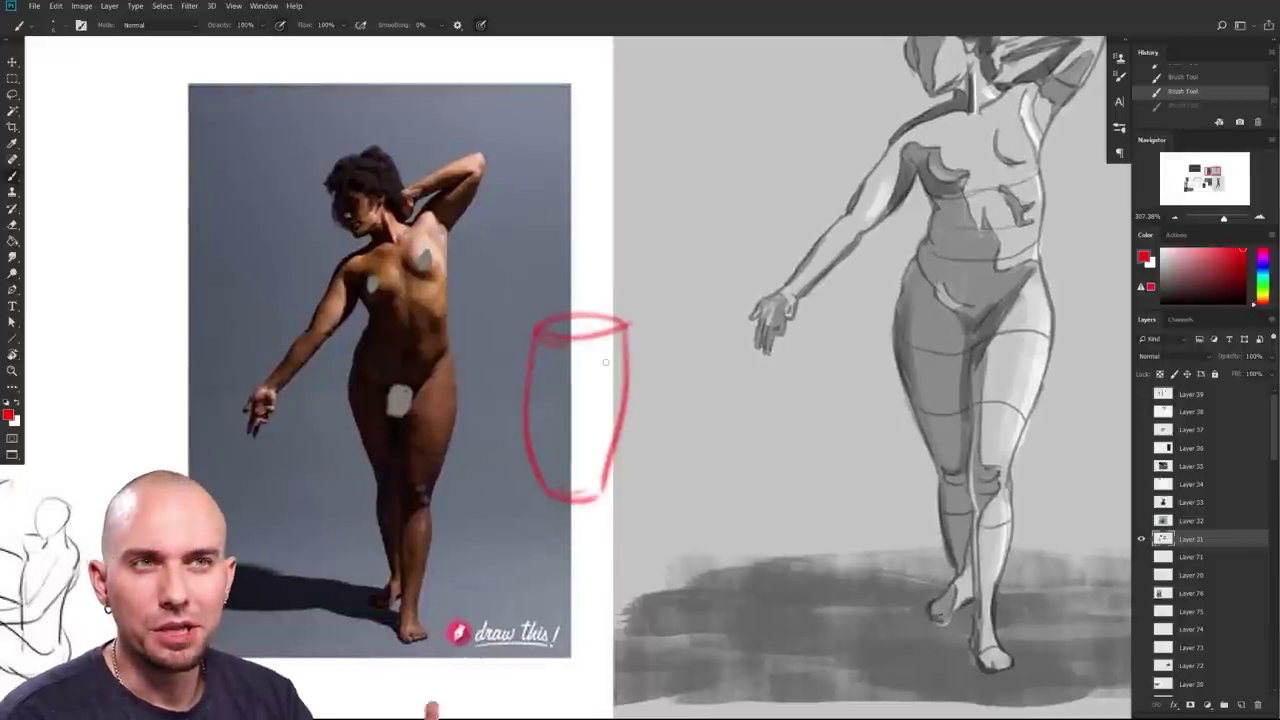
left_click_drag(871, 483, 802, 561)
left_click_drag(420, 358, 416, 352)
key("ctrl+z")
mouse_move(857, 323)
left_mouse_down()
mouse_move(622, 313)
mouse_move(400, 363)
left_mouse_up()
key("ctrl+z")
mouse_move(801, 460)
left_mouse_down()
mouse_move(774, 486)
mouse_move(795, 464)
left_mouse_up()
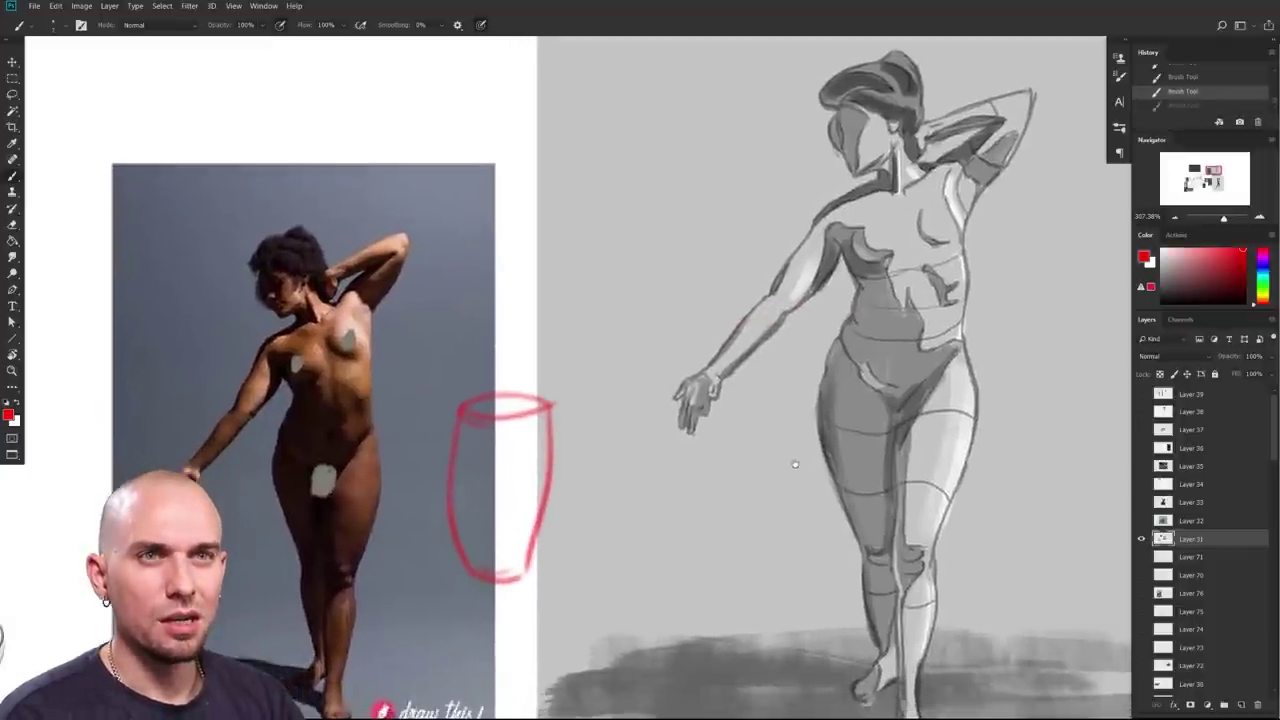
Step: Outline the lit rib area and the breast in red on the reference photo, compare them with the painted torso, and undo the outlines
left_click_drag(390, 390, 405, 384)
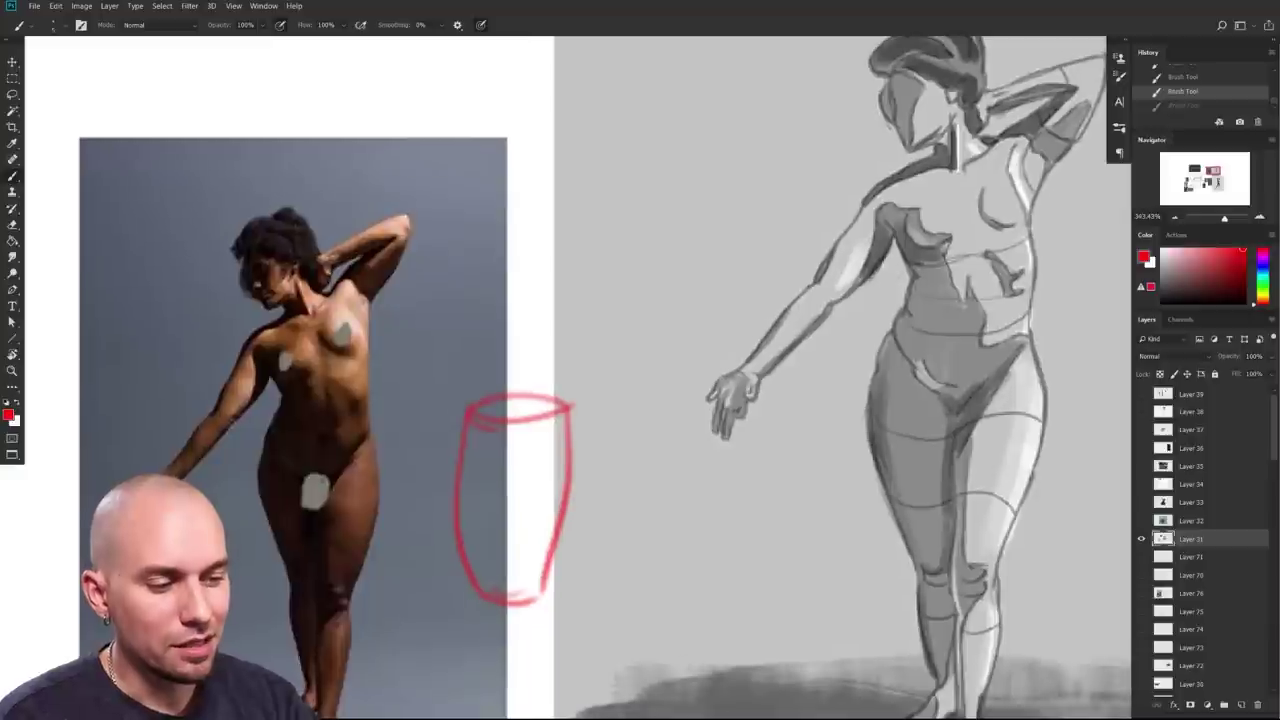
left_click_drag(357, 394, 364, 397)
left_click_drag(796, 538, 632, 584)
left_click_drag(844, 270, 835, 312)
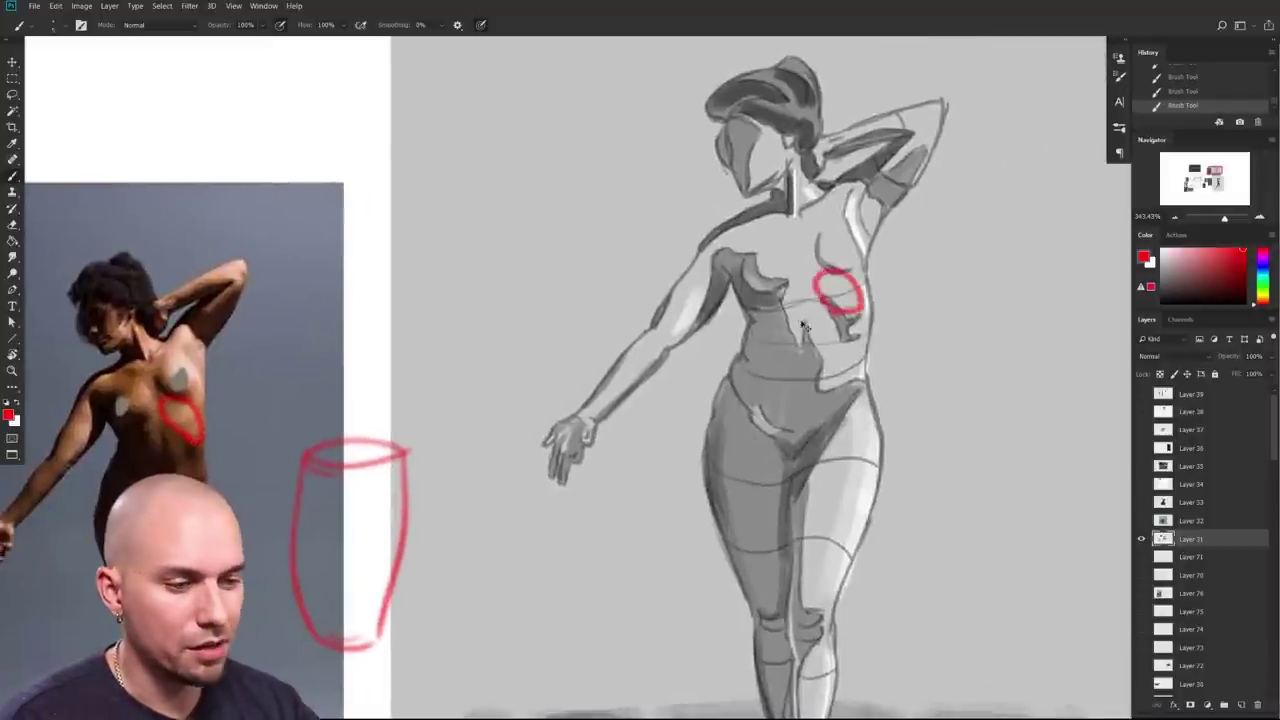
key("ctrl+z")
left_click_drag(205, 382, 175, 326)
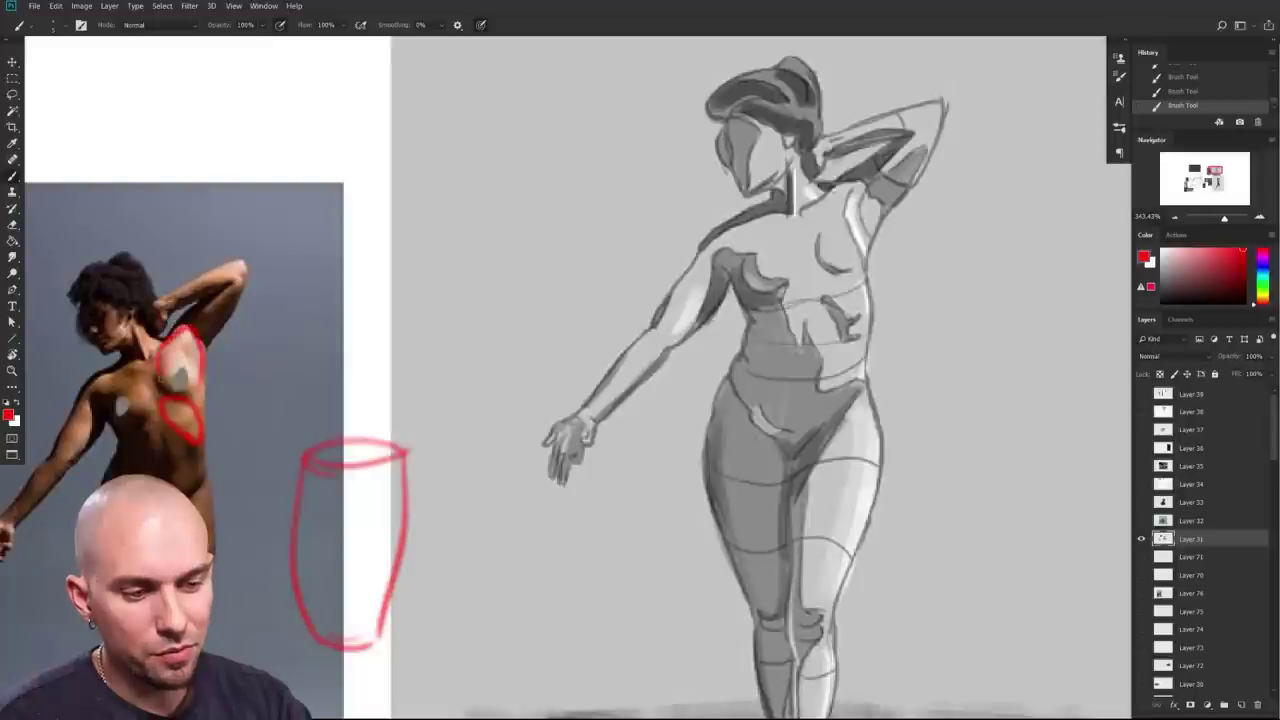
mouse_move(858, 262)
left_mouse_down()
mouse_move(852, 183)
mouse_move(836, 268)
left_mouse_up()
key("ctrl+z")
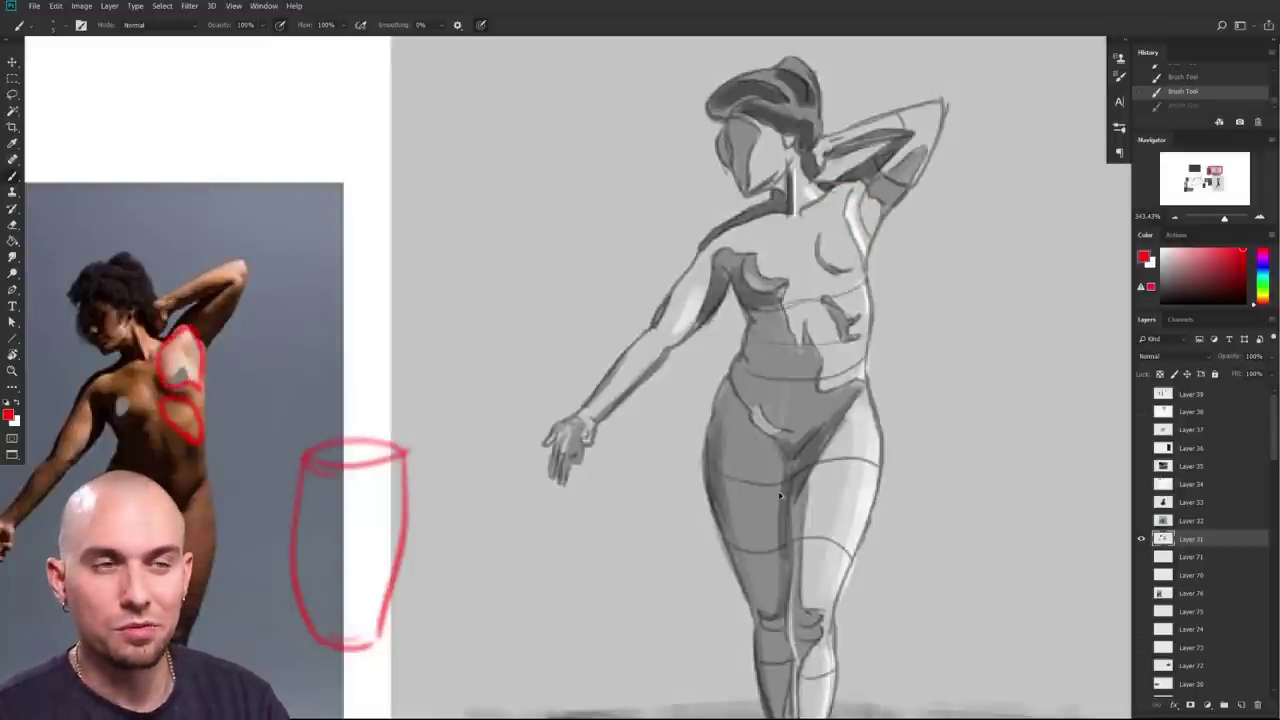
key("ctrl+z")
key("ctrl+z")
Step: Try a short red stroke beside the ribs in the reference photo and undo it
left_click_drag(668, 514, 776, 476)
left_click_drag(776, 476, 696, 476)
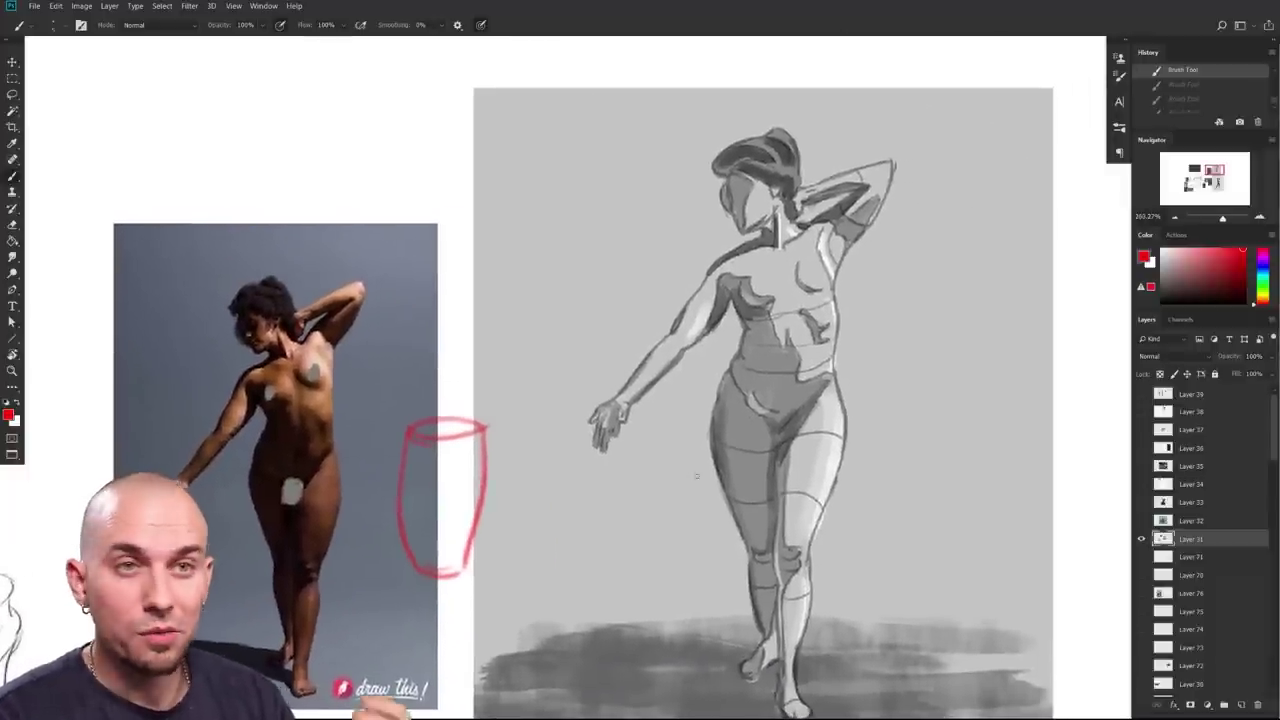
left_click_drag(552, 538, 553, 554)
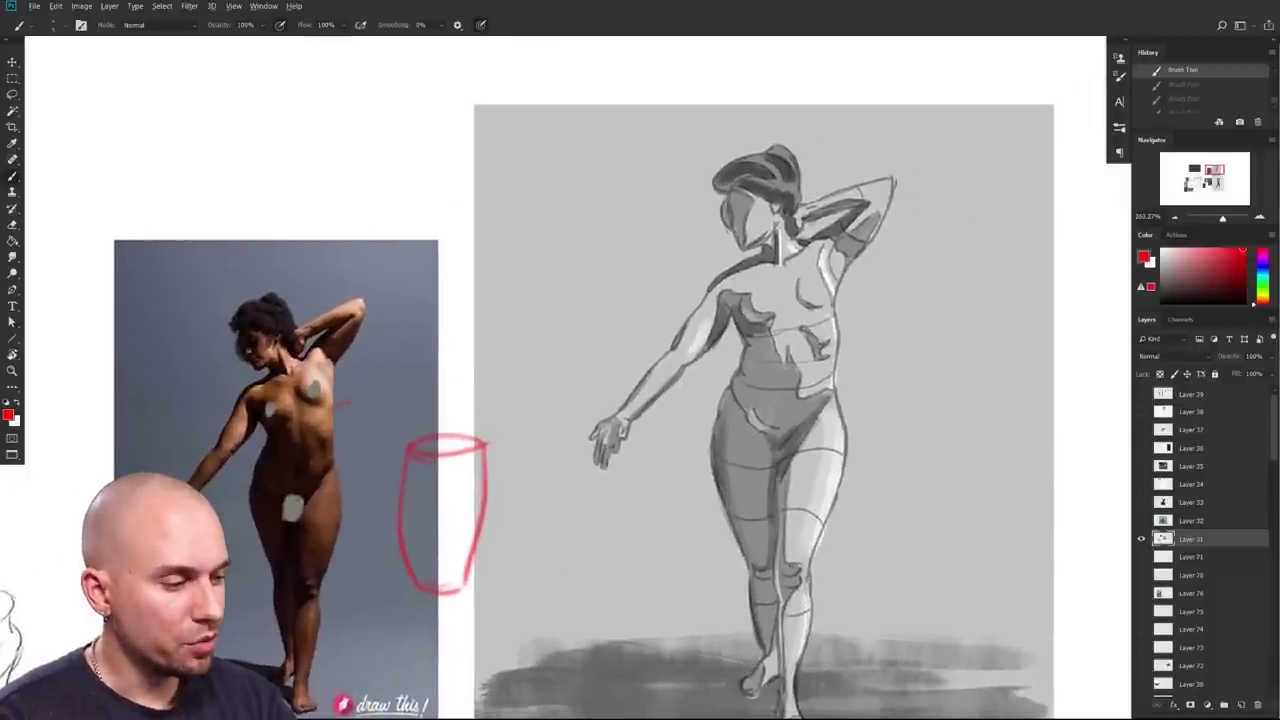
left_click_drag(357, 394, 678, 345)
key("ctrl+z")
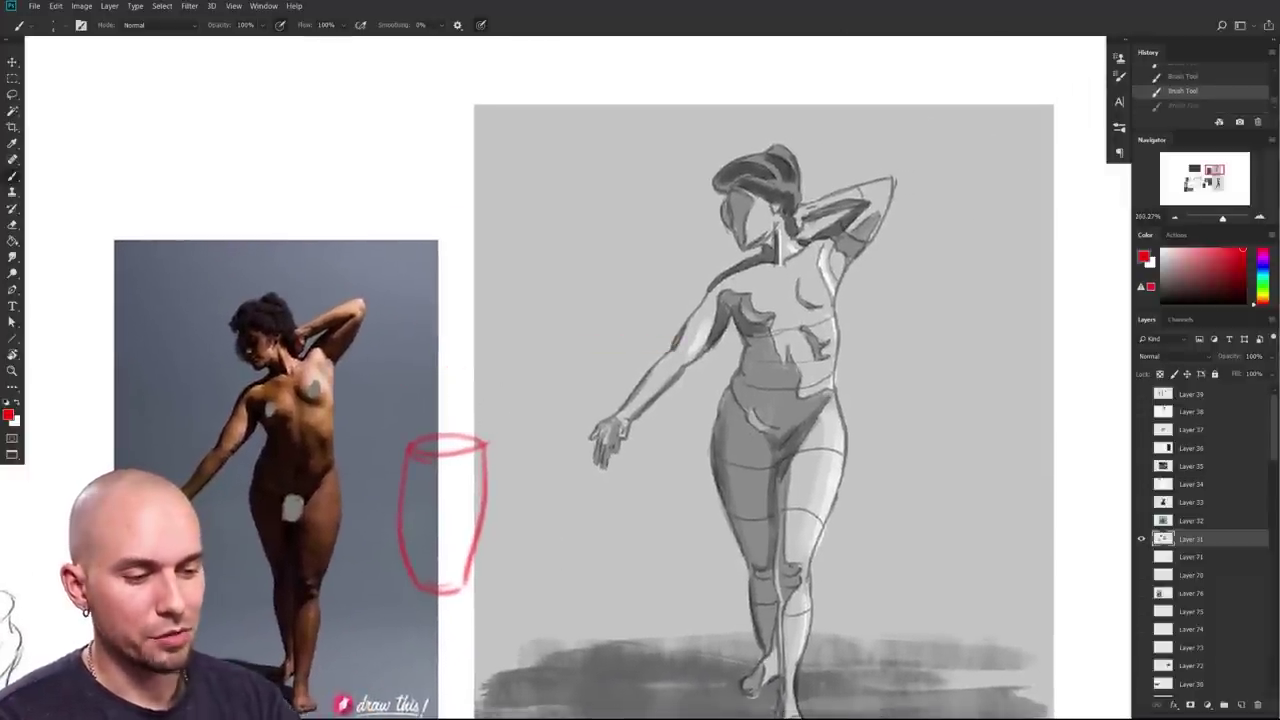
Step: Compare the lighting on the photographed figure with the painting, trying a red mark around the neck and raised arm and undoing it
left_click_drag(285, 449, 347, 377)
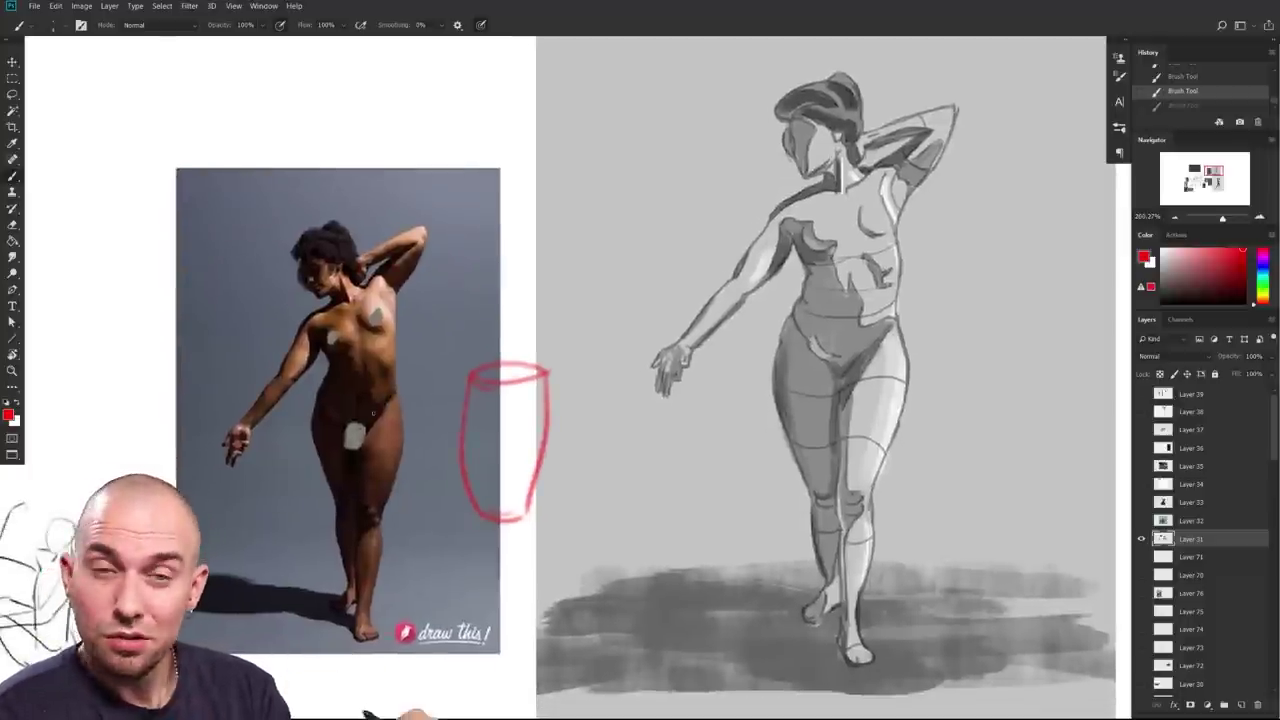
scroll(373, 413, "up", 2)
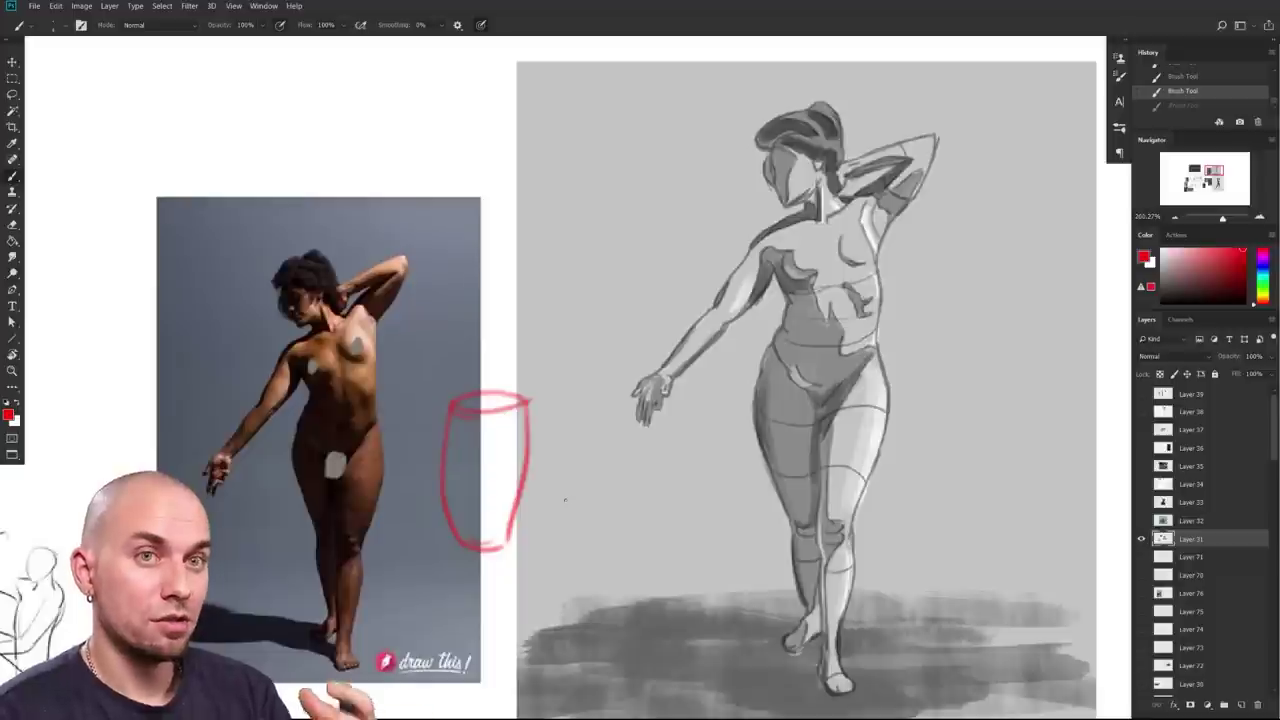
left_click_drag(618, 499, 592, 520)
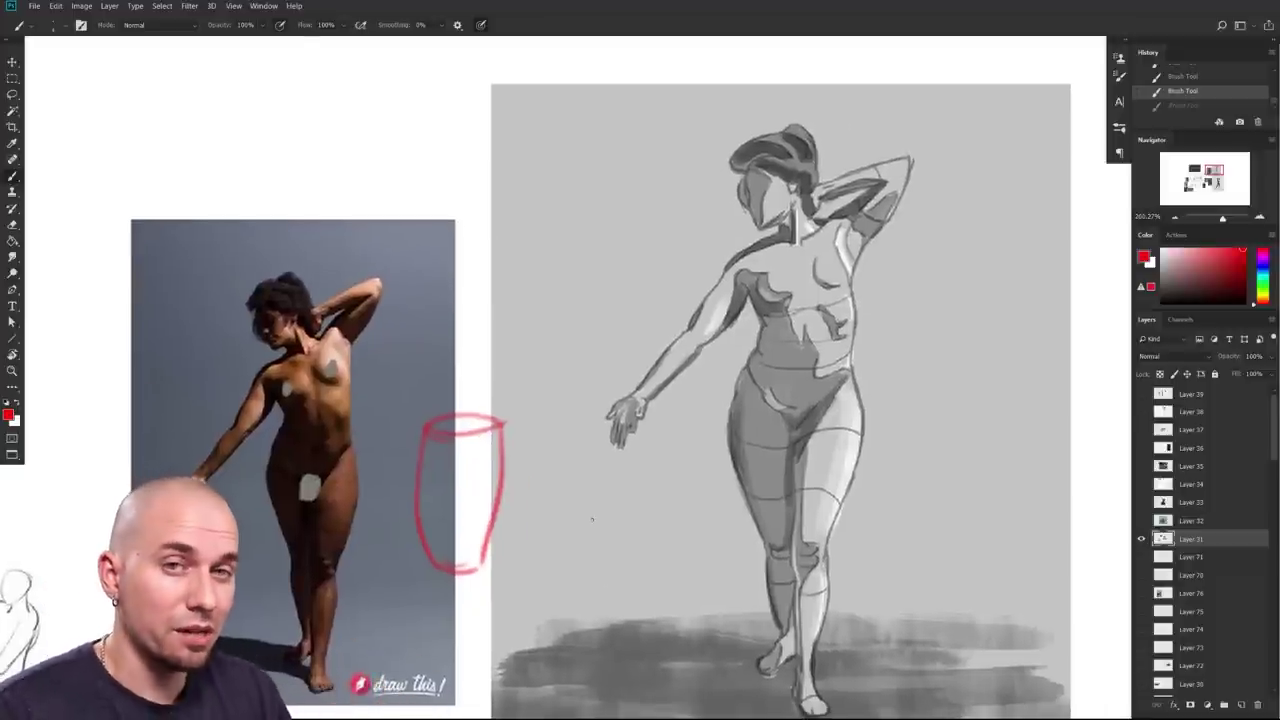
left_click_drag(592, 520, 594, 499)
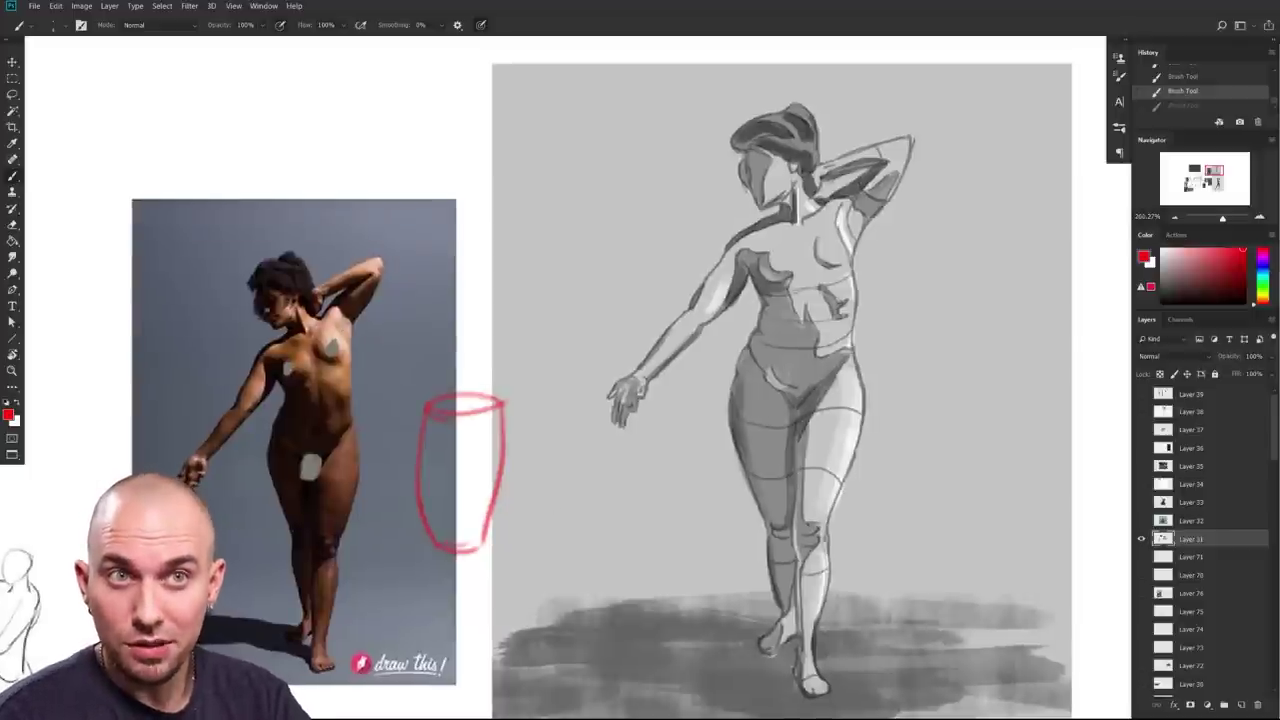
left_click_drag(318, 271, 428, 360)
key("ctrl+z")
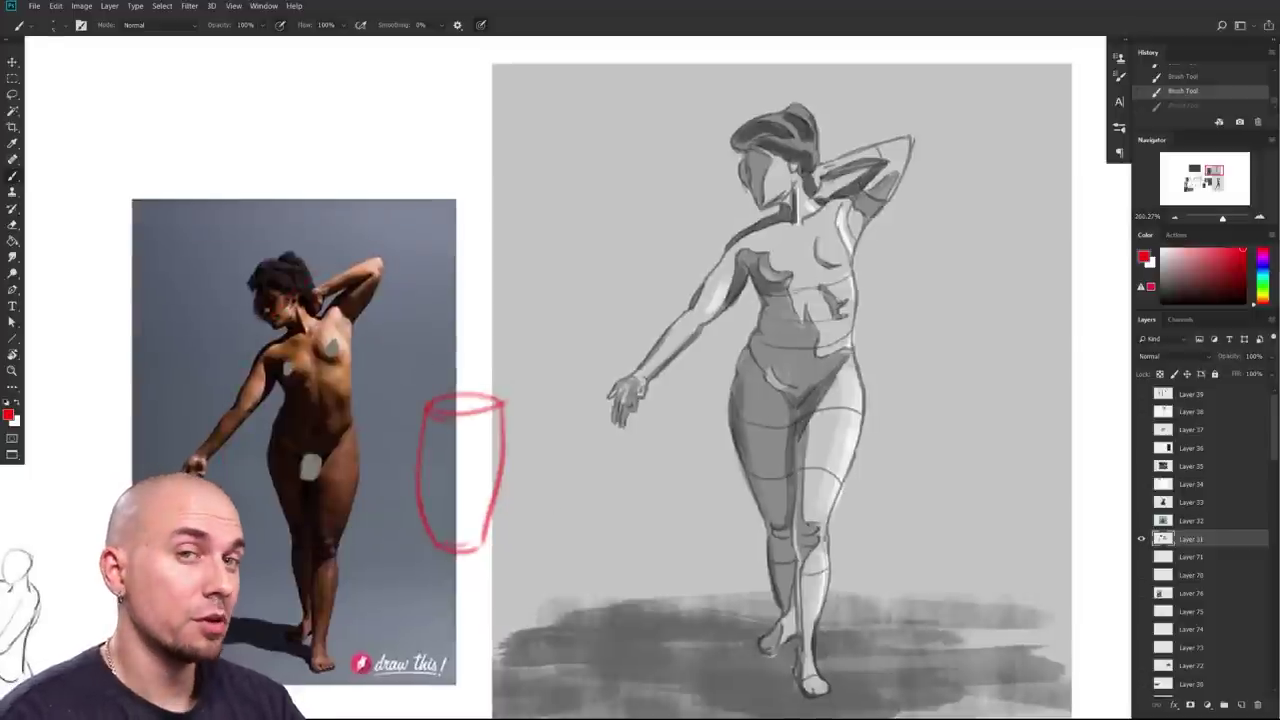
left_click_drag(756, 472, 731, 503)
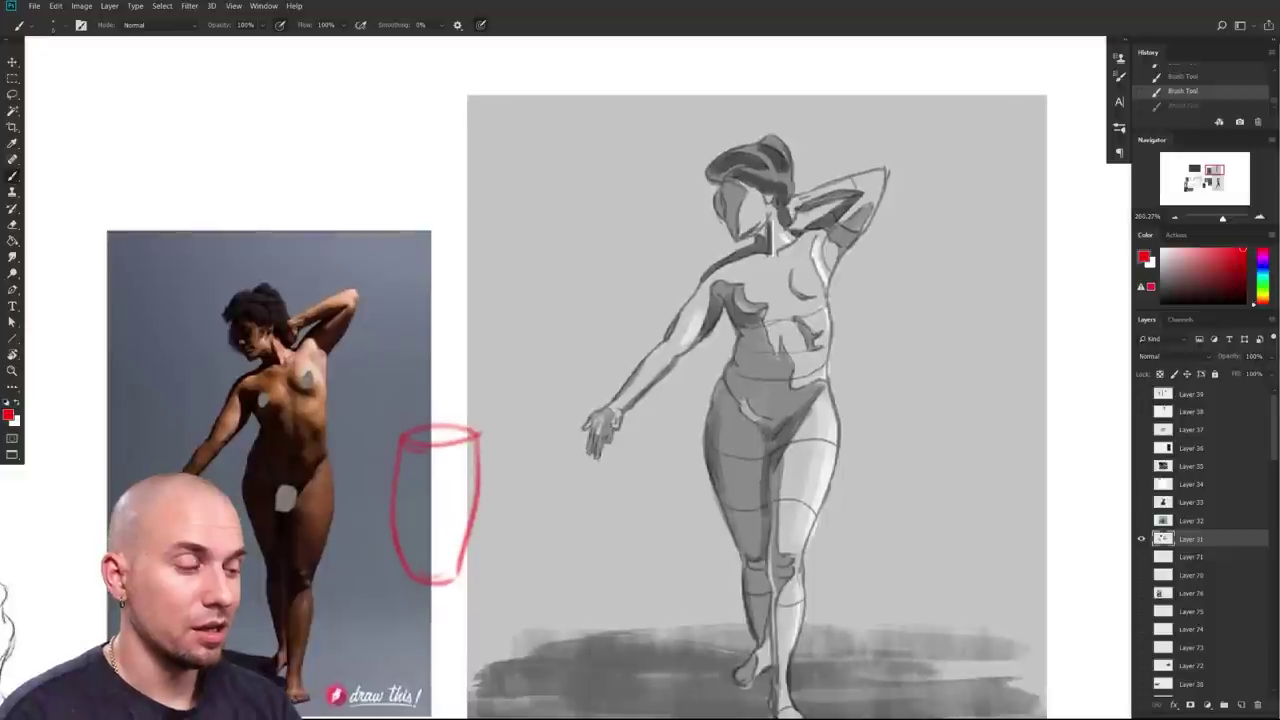
Step: Try a red stroke down the torso of the grey figure painting and undo it
mouse_move(794, 244)
left_mouse_down()
mouse_move(690, 414)
mouse_move(832, 450)
mouse_move(755, 240)
mouse_move(828, 436)
left_mouse_up()
key("ctrl+z")
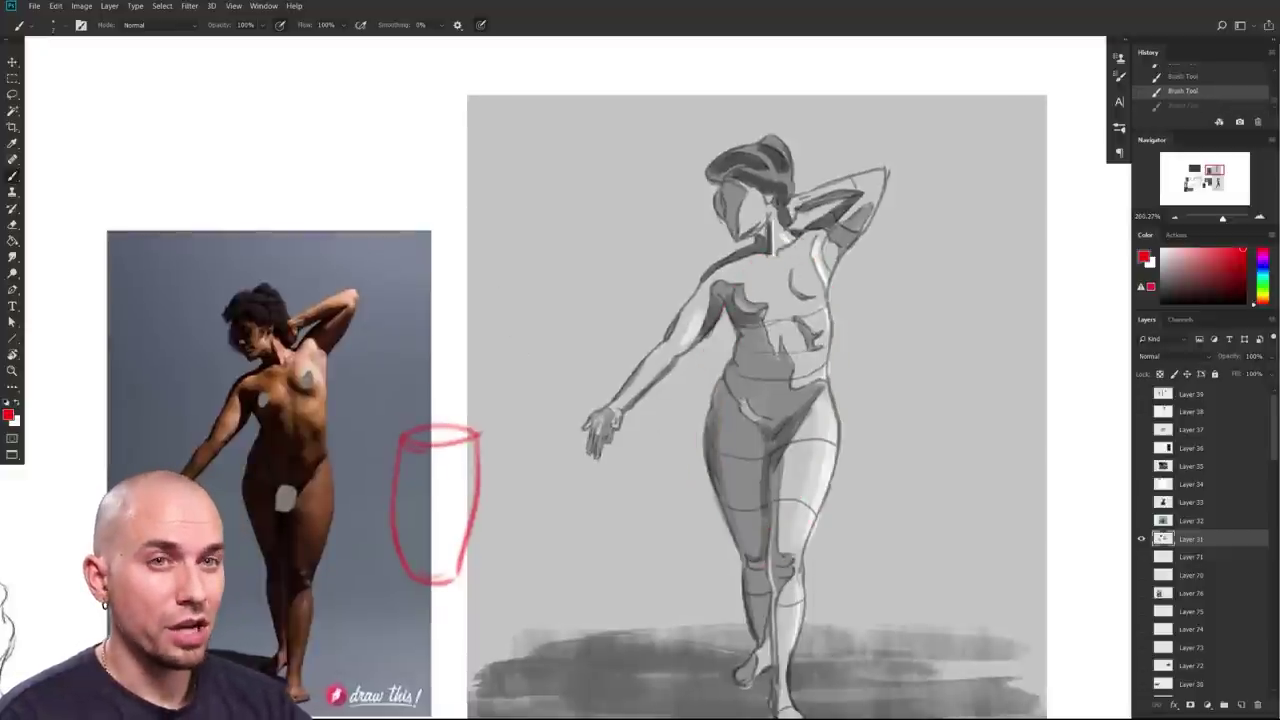
Step: Sketch a simplified torso block with two tapered thigh cylinders beneath it in red, in the blank space above the reference photo
left_click_drag(547, 493, 540, 333)
left_click_drag(374, 150, 366, 196)
mouse_move(354, 123)
left_mouse_down()
mouse_move(364, 214)
mouse_move(333, 118)
mouse_move(423, 100)
mouse_move(440, 223)
mouse_move(394, 228)
mouse_move(480, 239)
left_mouse_up()
key("ctrl+z")
mouse_move(350, 226)
left_mouse_down()
mouse_move(402, 222)
mouse_move(411, 320)
left_mouse_up()
left_click_drag(464, 222, 437, 318)
mouse_move(353, 226)
left_mouse_down()
mouse_move(352, 187)
mouse_move(397, 186)
mouse_move(343, 210)
mouse_move(369, 279)
left_mouse_up()
left_click_drag(341, 193, 350, 258)
left_click_drag(400, 187, 381, 276)
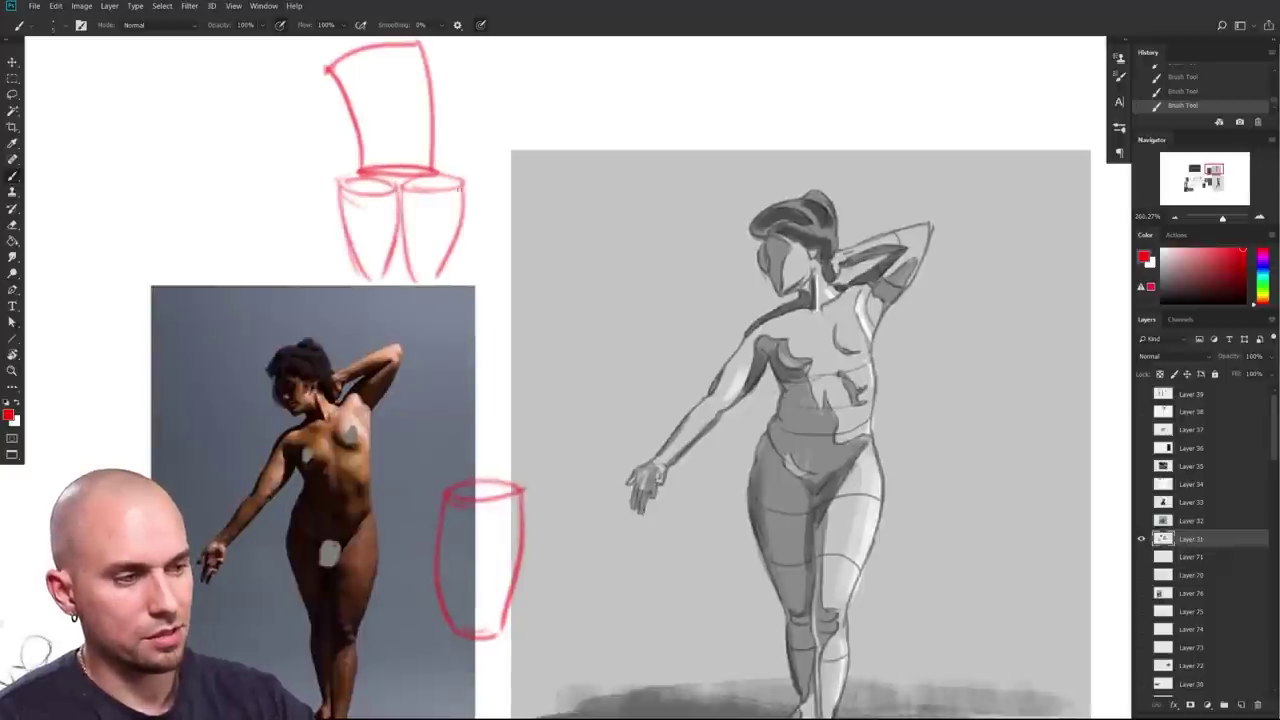
Step: Draw a red arrow pointing diagonally down toward the torso block from its upper right to mark the light direction
scroll(435, 185, "up", 3)
scroll(408, 349, "up", 3)
left_click_drag(597, 130, 519, 190)
left_click_drag(556, 369, 541, 397)
Step: Select the inside of the sketched torso block and both thigh cylinders with the Lasso tool
left_click(1212, 252)
left_click(1144, 257)
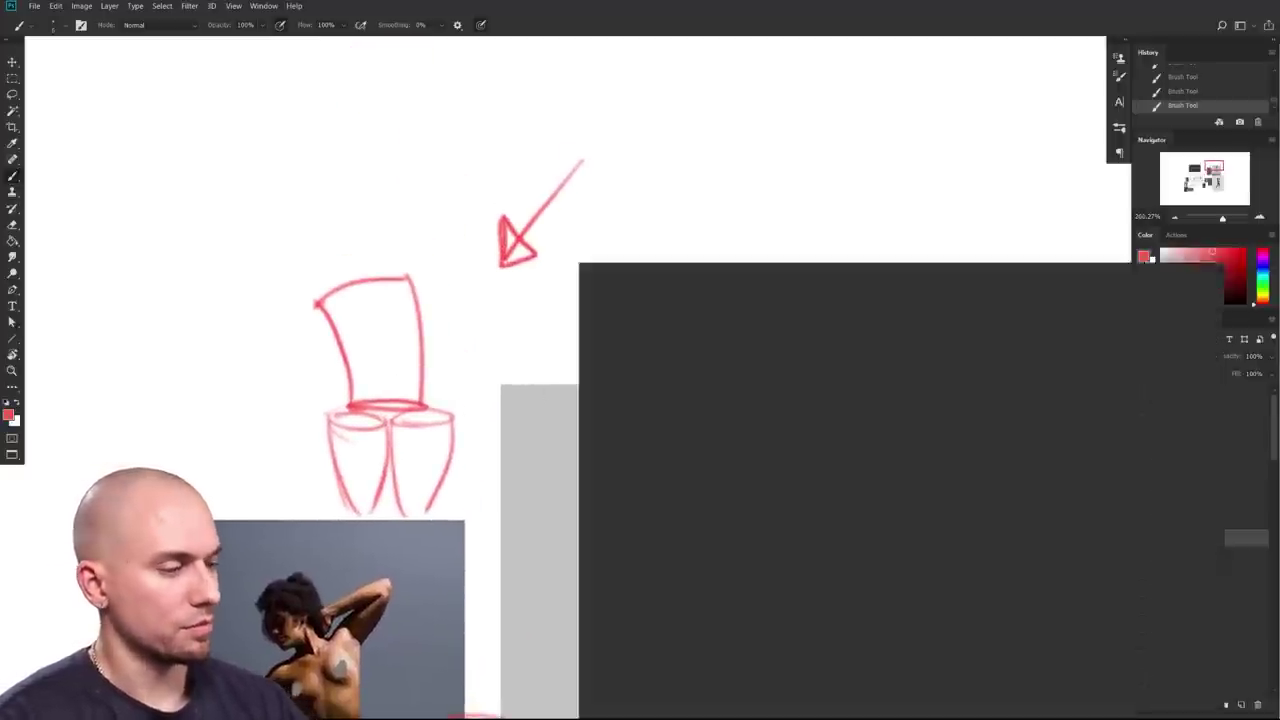
left_click_drag(547, 487, 560, 496)
key("l")
mouse_move(434, 526)
left_mouse_down()
mouse_move(460, 485)
mouse_move(428, 296)
mouse_move(332, 318)
mouse_move(361, 412)
left_mouse_up()
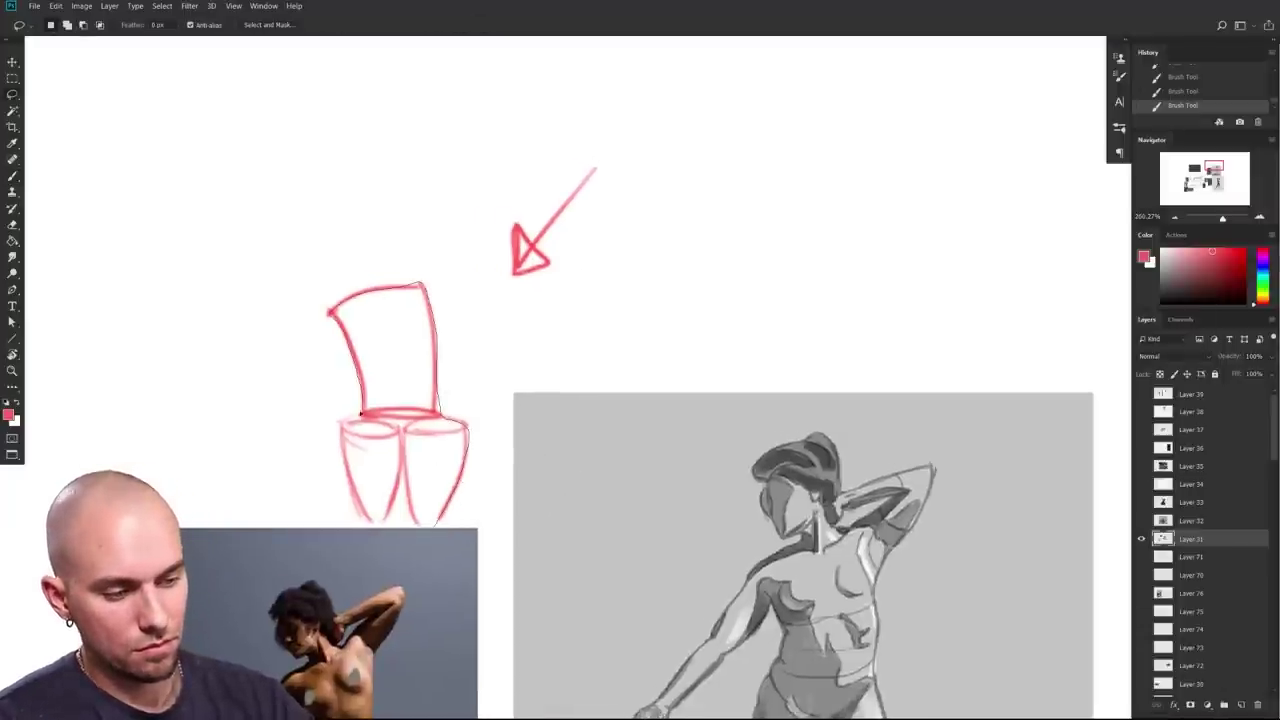
left_click_drag(361, 512, 455, 495)
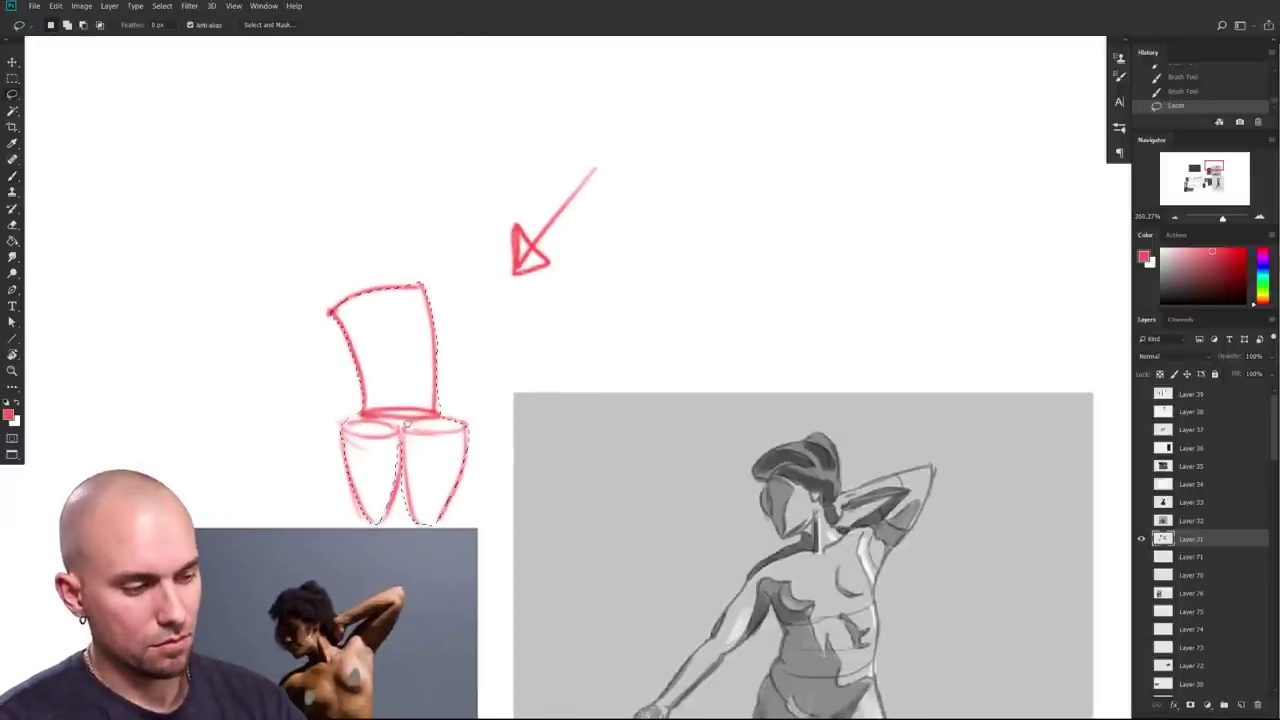
left_click_drag(415, 424, 402, 433)
left_click_drag(779, 420, 769, 417)
Step: Fill the selected torso and thigh shapes with light grey on a new layer using a large brush, and deselect
key("b")
left_click(1241, 705)
left_click(1162, 265)
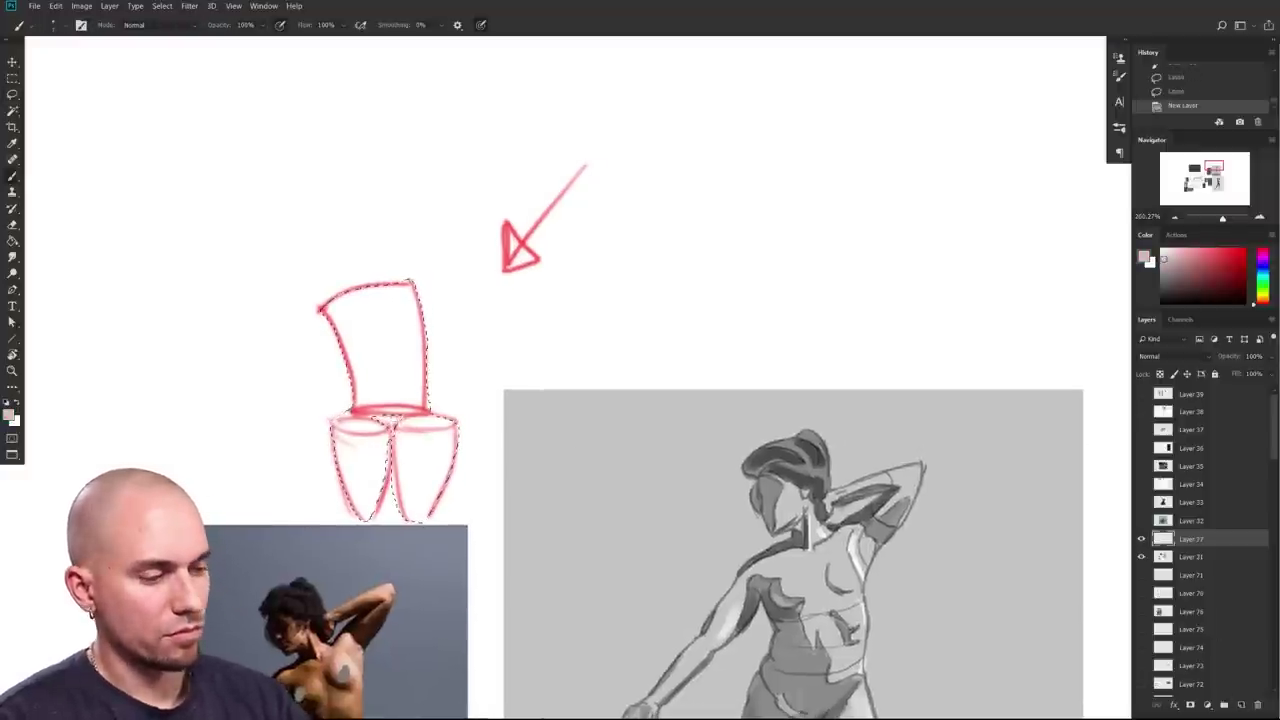
key("bracketright")
key("bracketright")
key("bracketright")
key("bracketright")
key("bracketright")
key("bracketright")
key("bracketright")
key("bracketright")
key("bracketright")
key("bracketright")
key("bracketright")
key("bracketright")
key("bracketright")
key("bracketright")
key("bracketright")
key("bracketright")
key("bracketright")
key("bracketright")
key("bracketright")
mouse_move(407, 452)
left_mouse_down()
mouse_move(363, 460)
mouse_move(428, 567)
mouse_move(468, 486)
mouse_move(463, 457)
mouse_move(487, 394)
left_mouse_up()
right_click(530, 496)
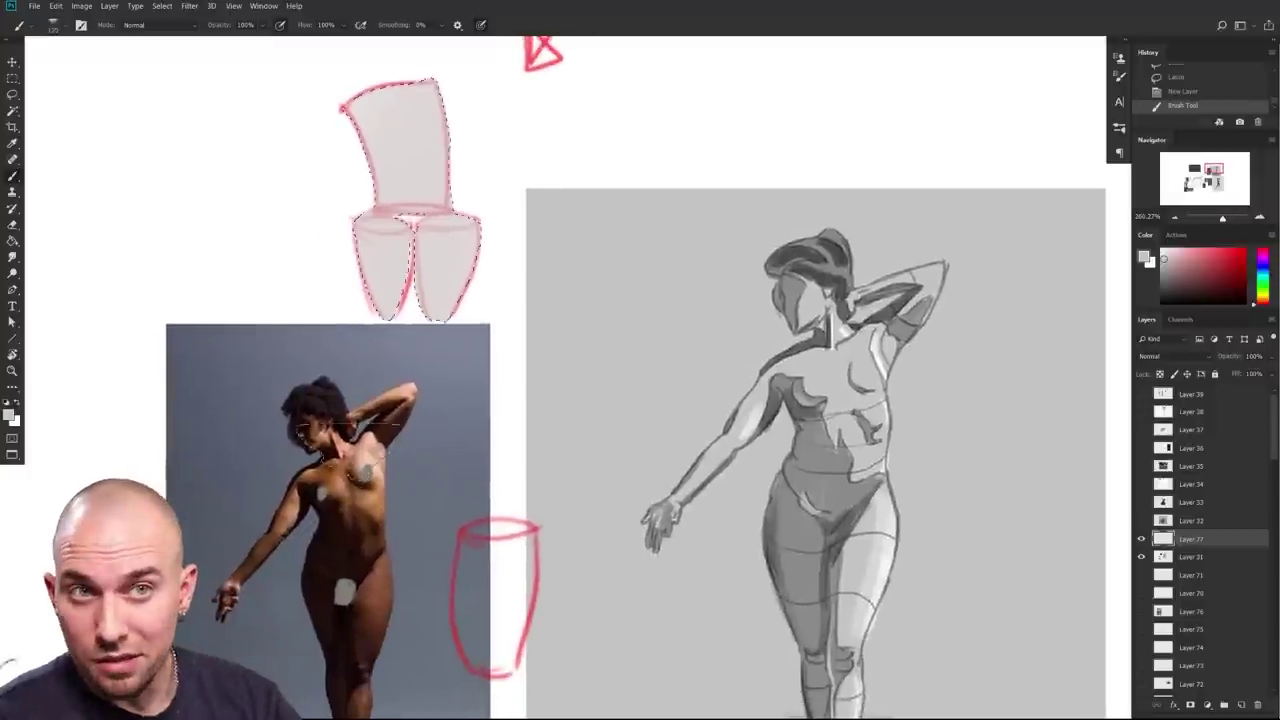
key("ctrl+d")
Step: Paint soft white highlights with a smaller brush on the light-facing side of the torso block and the thigh nearest the arrow
mouse_move(472, 465)
left_mouse_down()
mouse_move(469, 523)
mouse_move(449, 429)
mouse_move(455, 386)
mouse_move(427, 460)
left_mouse_up()
key("bracketleft")
key("bracketleft")
key("bracketleft")
key("bracketleft")
key("bracketleft")
key("bracketleft")
key("bracketleft")
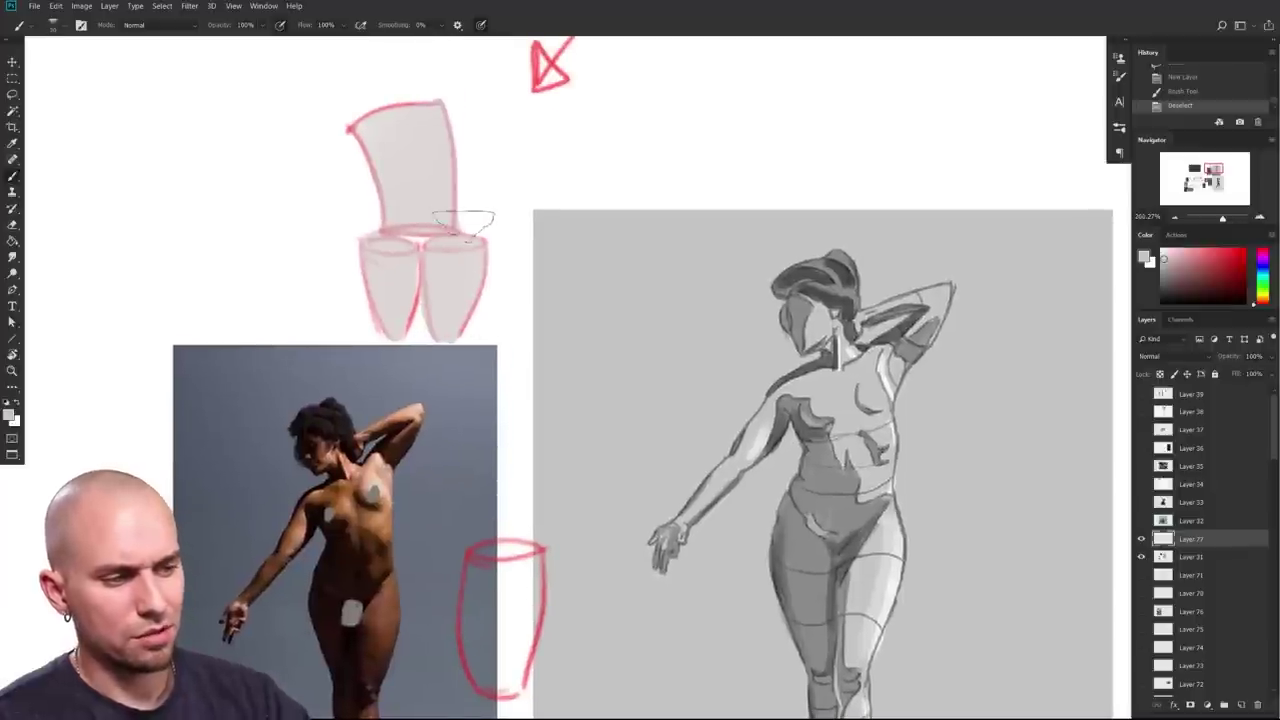
left_click_drag(433, 366, 421, 404)
left_click_drag(433, 165, 430, 241)
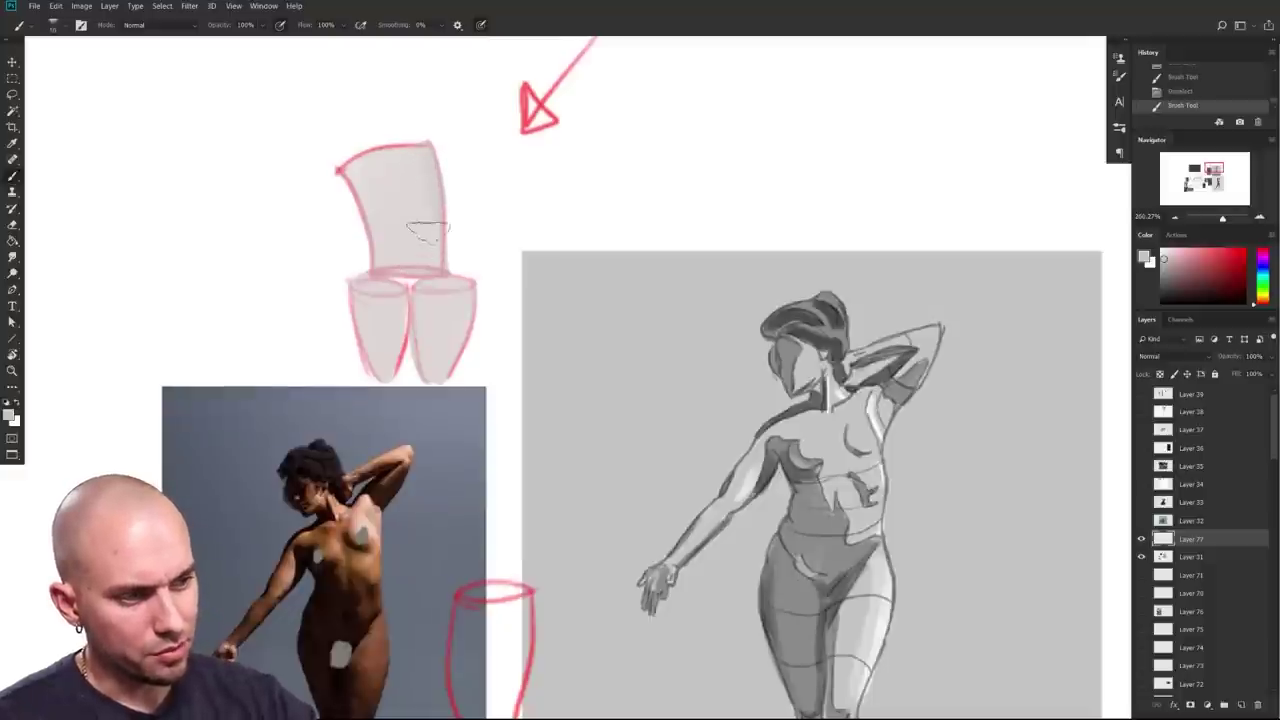
left_click(1162, 251)
key("ctrl+z")
left_click_drag(427, 155, 424, 261)
left_click_drag(422, 154, 430, 231)
left_click_drag(421, 156, 432, 228)
left_click_drag(437, 529, 432, 475)
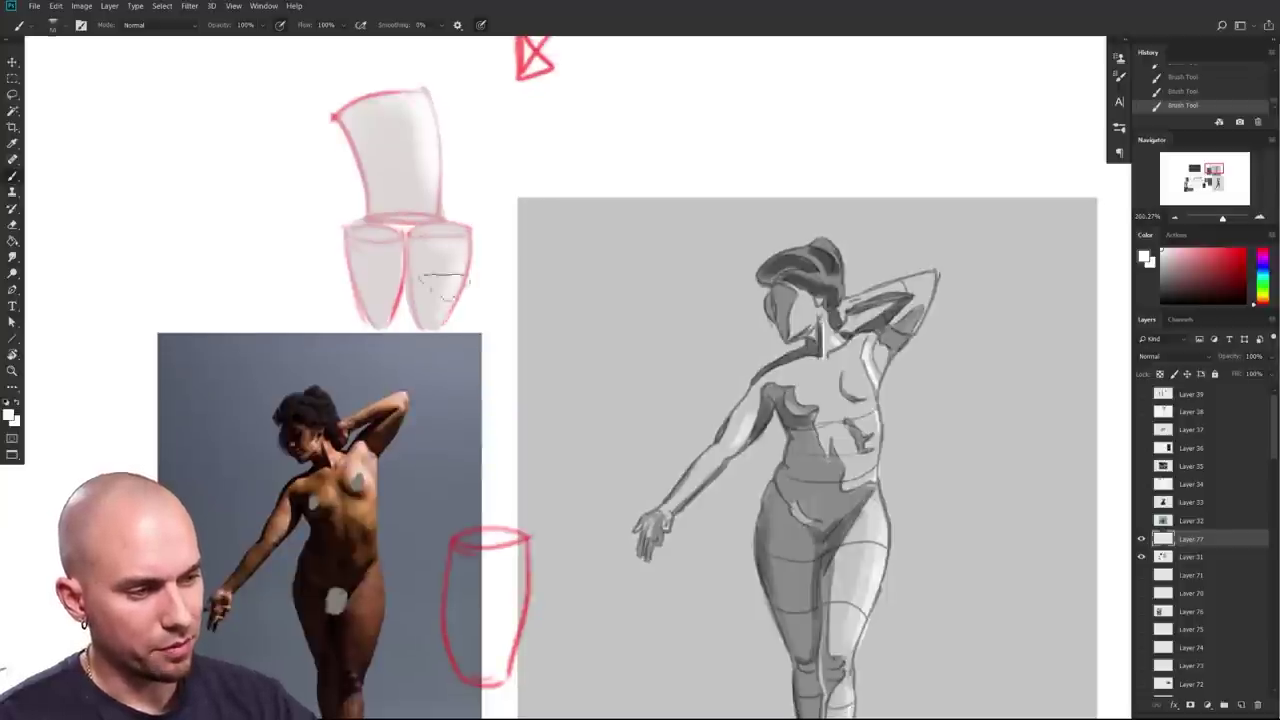
left_click_drag(465, 322, 463, 326)
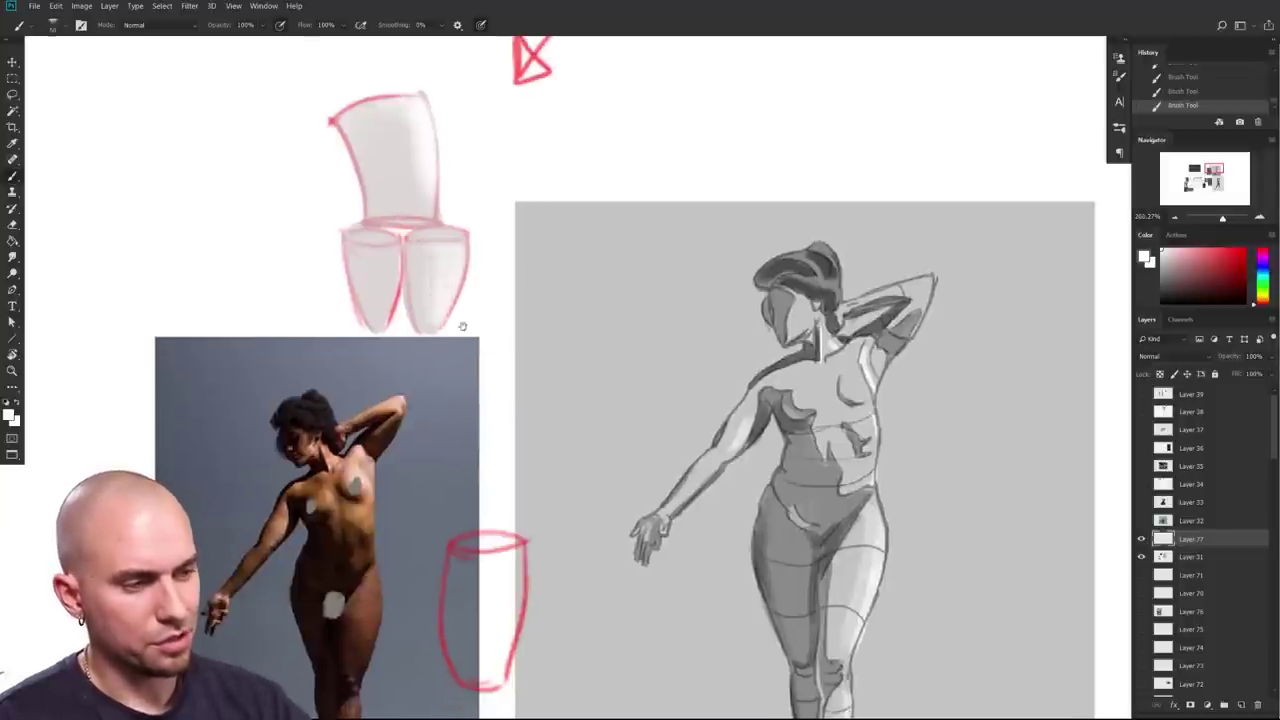
Step: Compare the shaded torso and thigh sketch with the lighting on the grey standing-figure painting and its reference photo
scroll(462, 326, "up", 1)
mouse_move(468, 514)
left_mouse_down()
mouse_move(386, 543)
mouse_move(292, 448)
left_mouse_up()
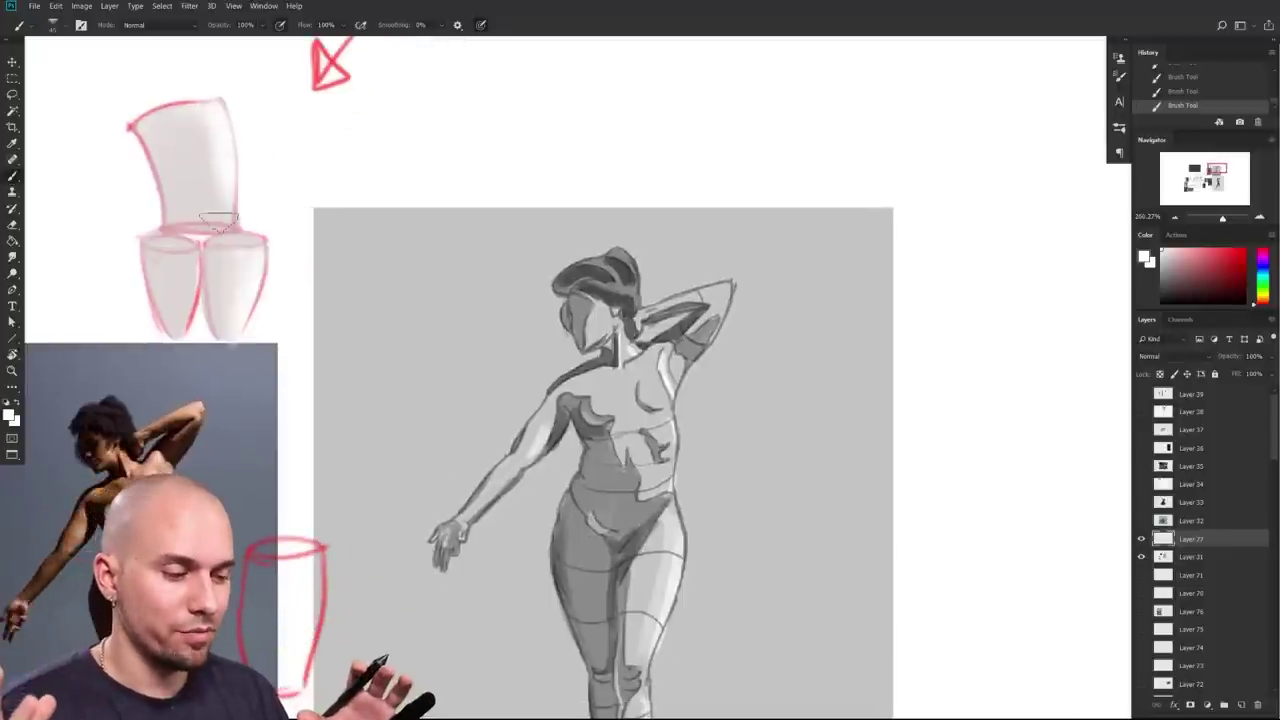
left_click_drag(218, 224, 201, 202)
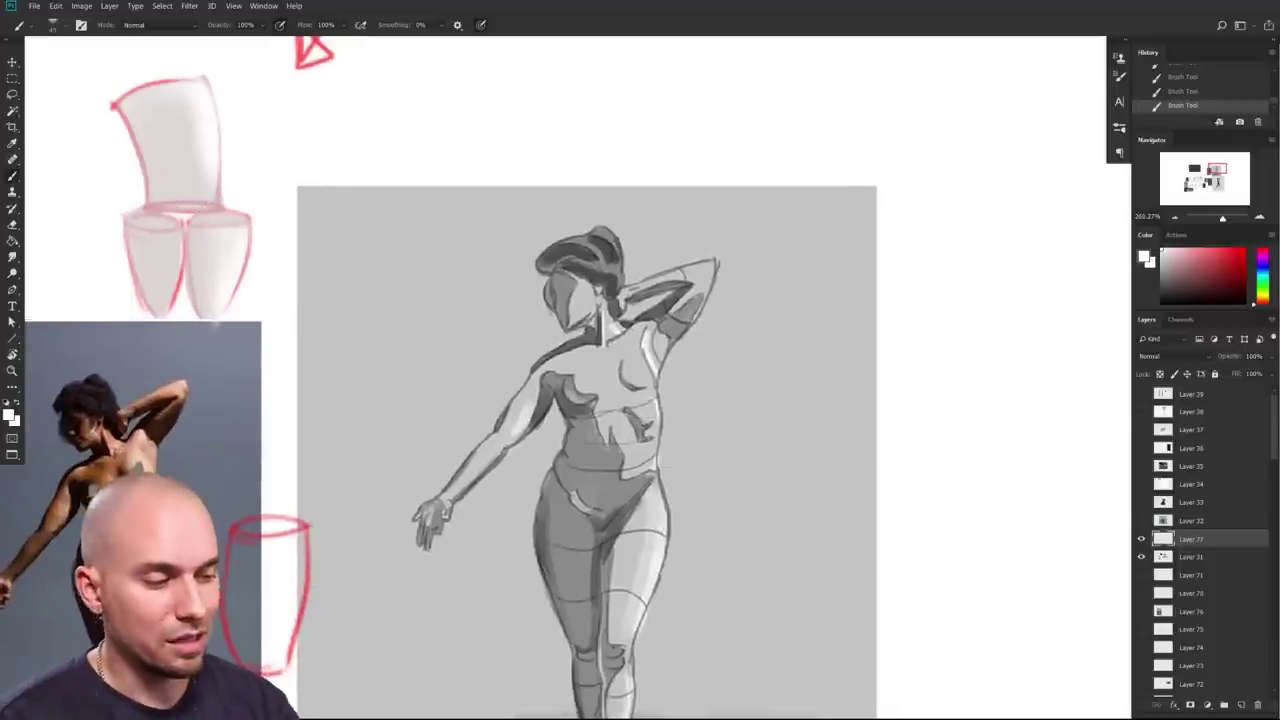
left_click_drag(637, 457, 710, 436)
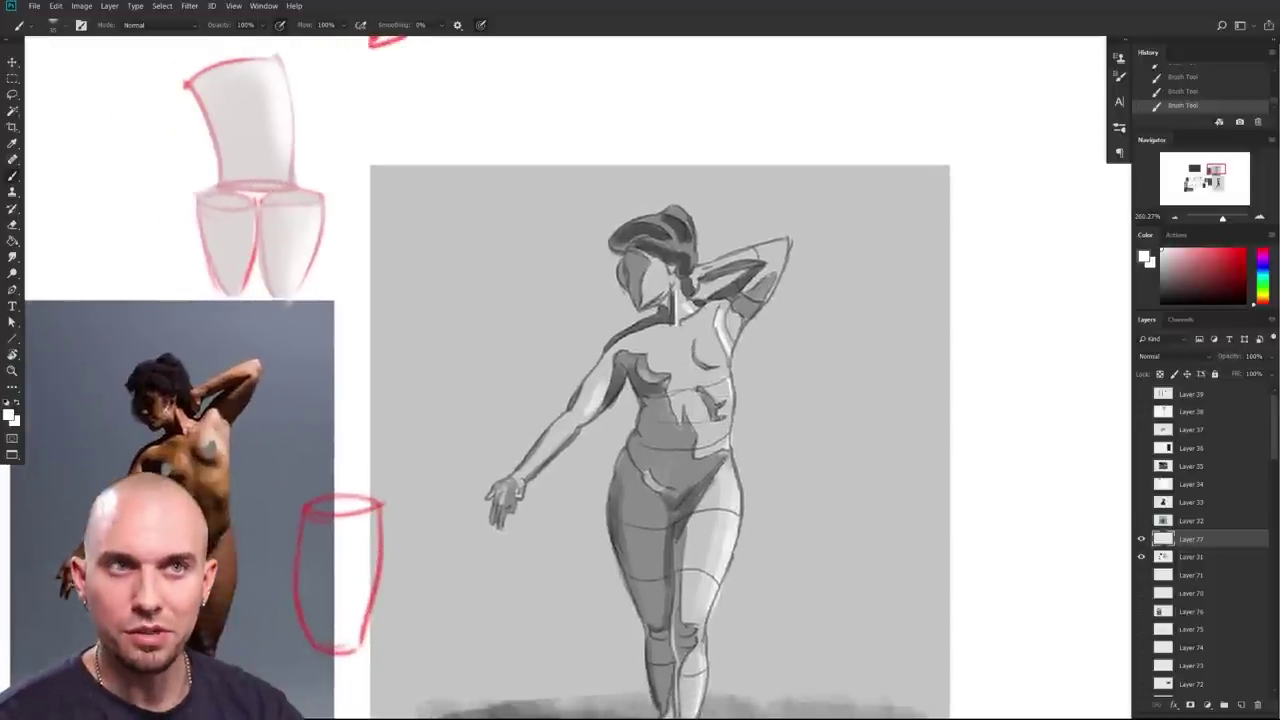
left_click_drag(418, 471, 583, 452)
left_click_drag(376, 465, 457, 482, "ctrl")
left_click_drag(387, 360, 491, 409)
left_click_drag(672, 474, 654, 338)
left_click_drag(761, 507, 675, 515, "ctrl")
left_click_drag(754, 533, 708, 558)
Step: Review the high-contrast figure painting below, together with the student's written message and line studies
scroll(707, 558, "down", 4)
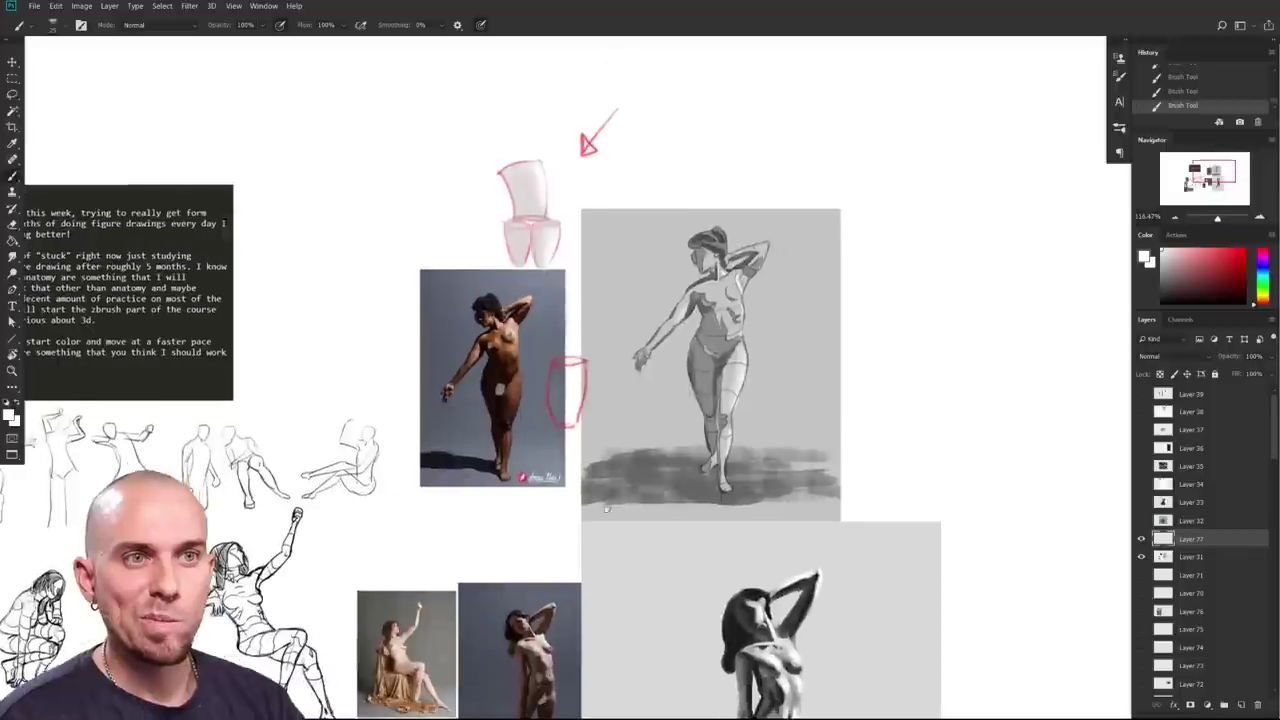
left_click_drag(591, 692, 629, 448)
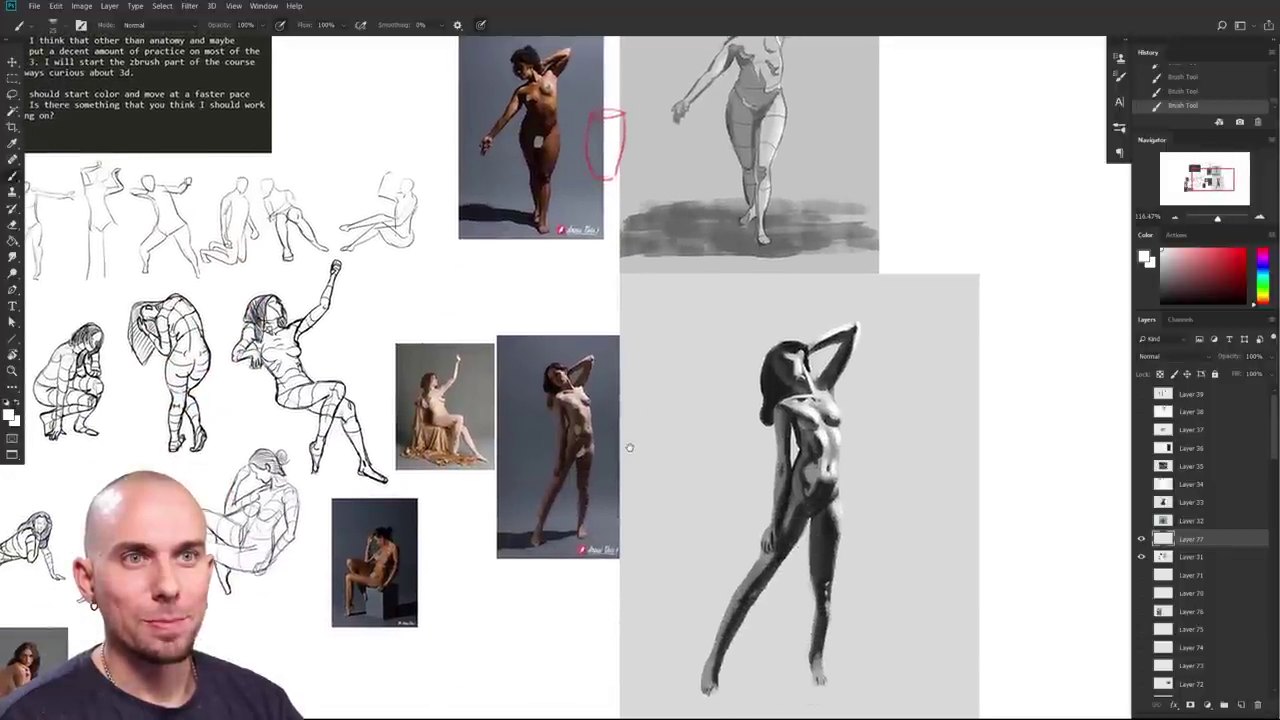
left_click_drag(630, 447, 811, 493)
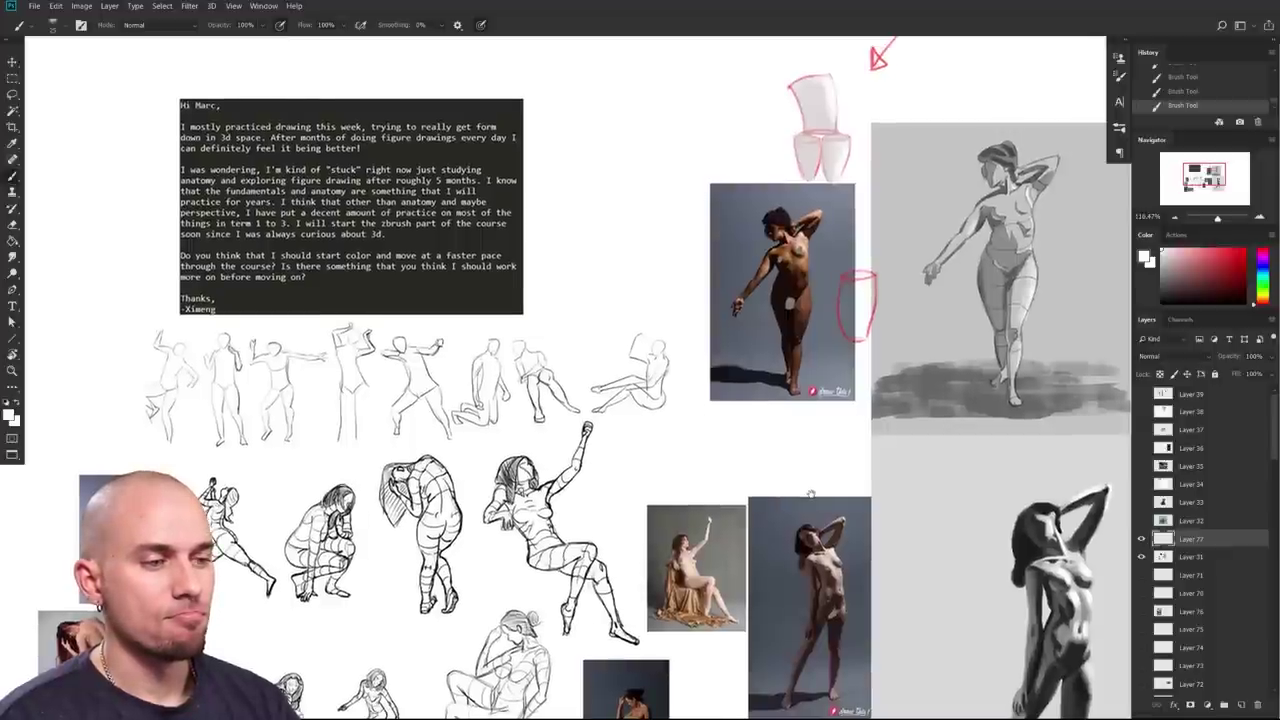
left_click_drag(969, 537, 871, 483)
left_click_drag(945, 512, 880, 510)
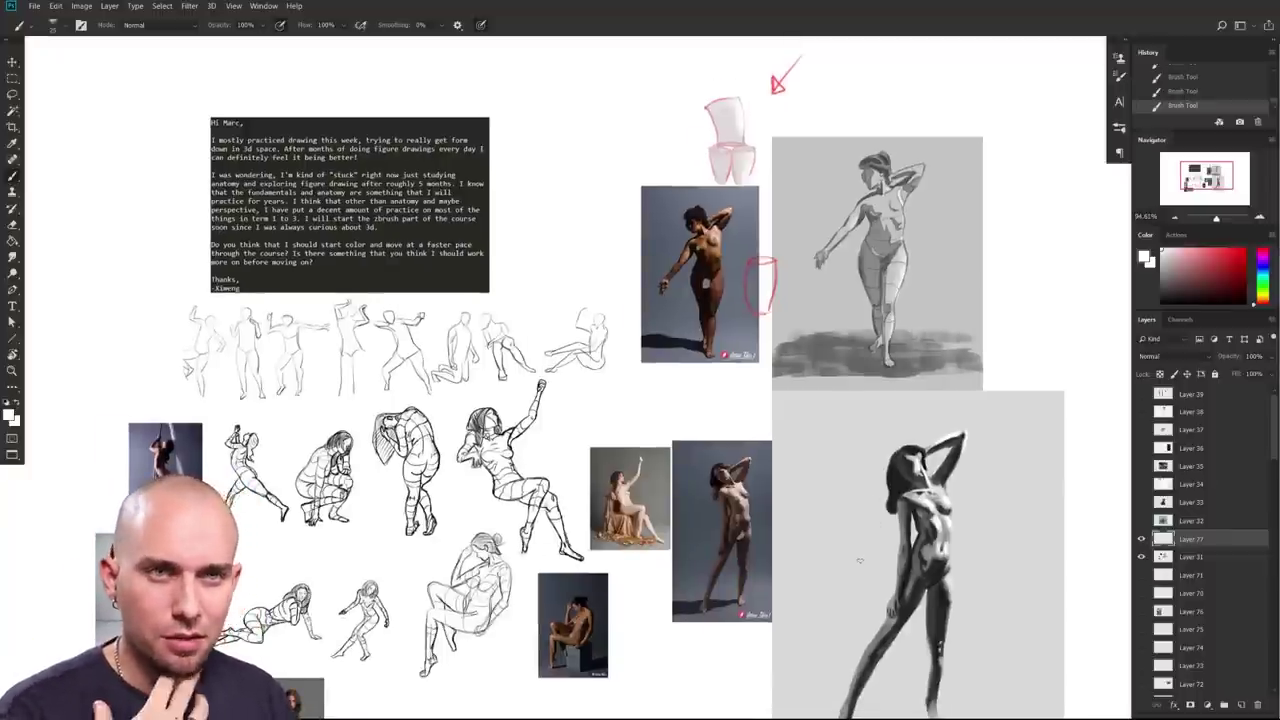
Step: Hide the figure-drawing Layer 31, and show and select Layer 32 with the tree city painting
left_click_drag(860, 561, 852, 523)
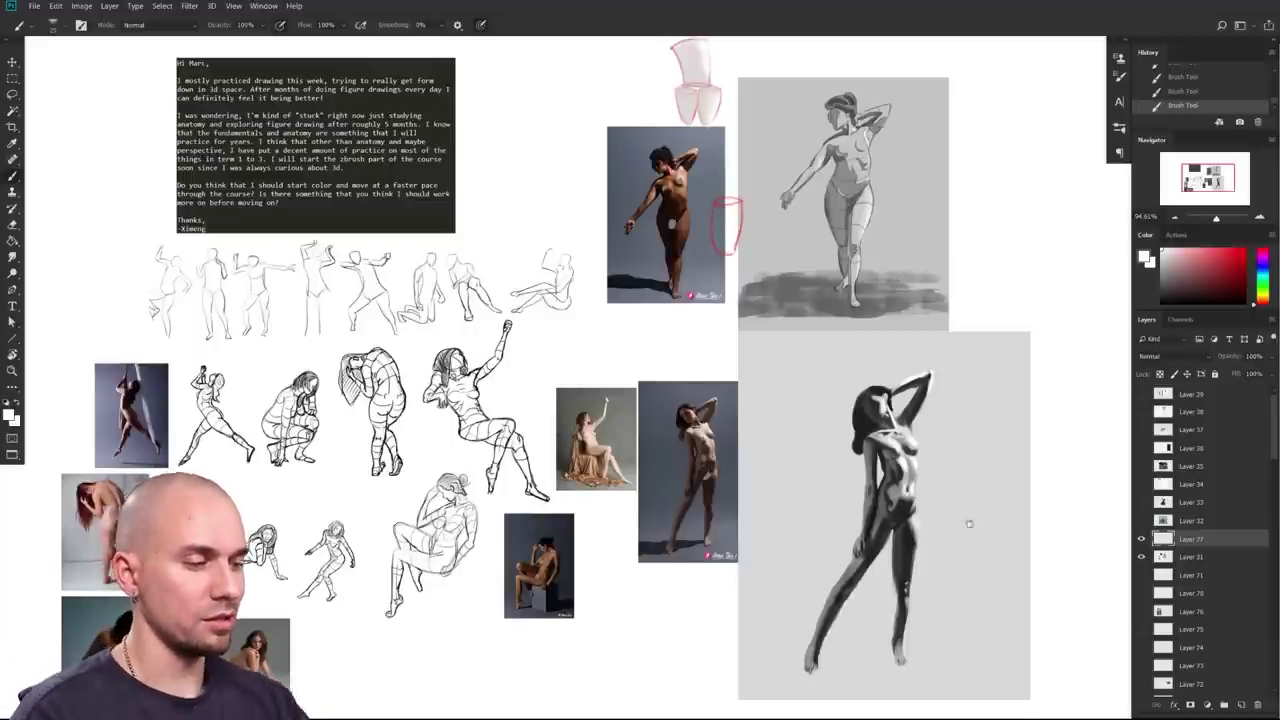
left_click_drag(975, 516, 965, 528)
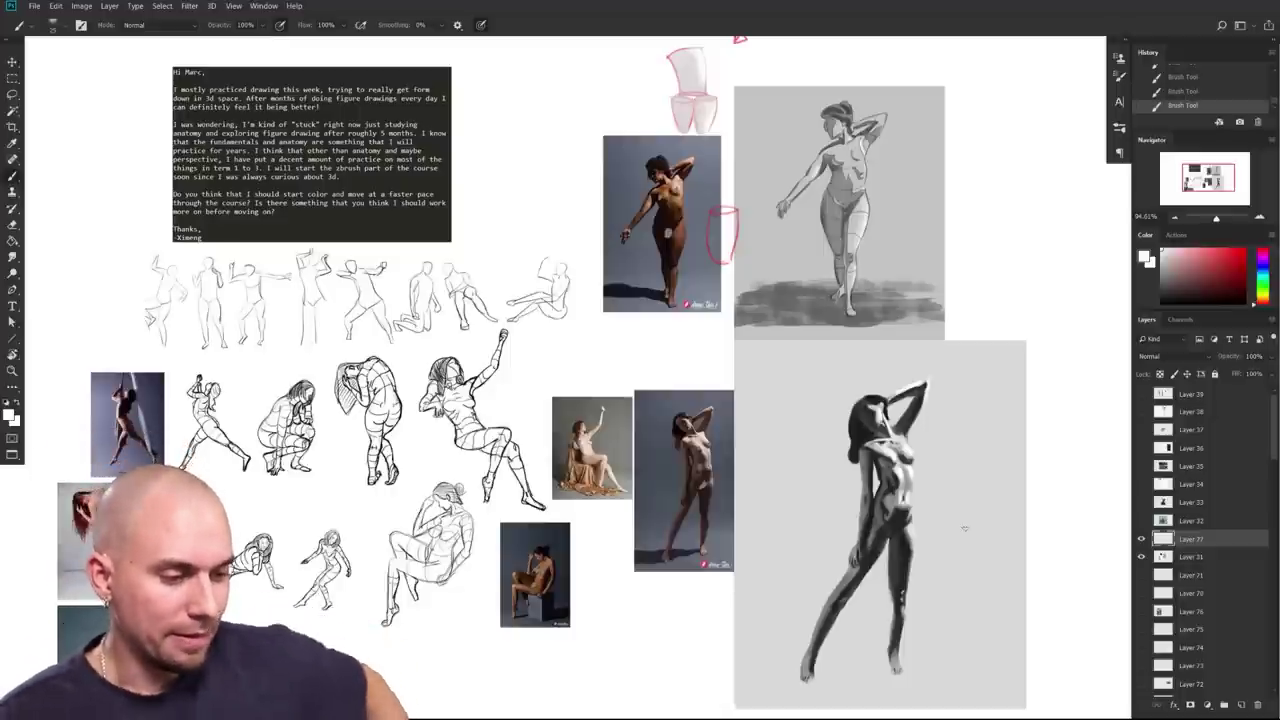
left_click(1141, 555)
left_click(1141, 521)
left_click(1190, 521)
mouse_move(881, 494)
left_mouse_down()
mouse_move(909, 516)
mouse_move(870, 522)
left_mouse_up()
left_click_drag(918, 566, 871, 554)
left_click_drag(929, 652, 848, 576)
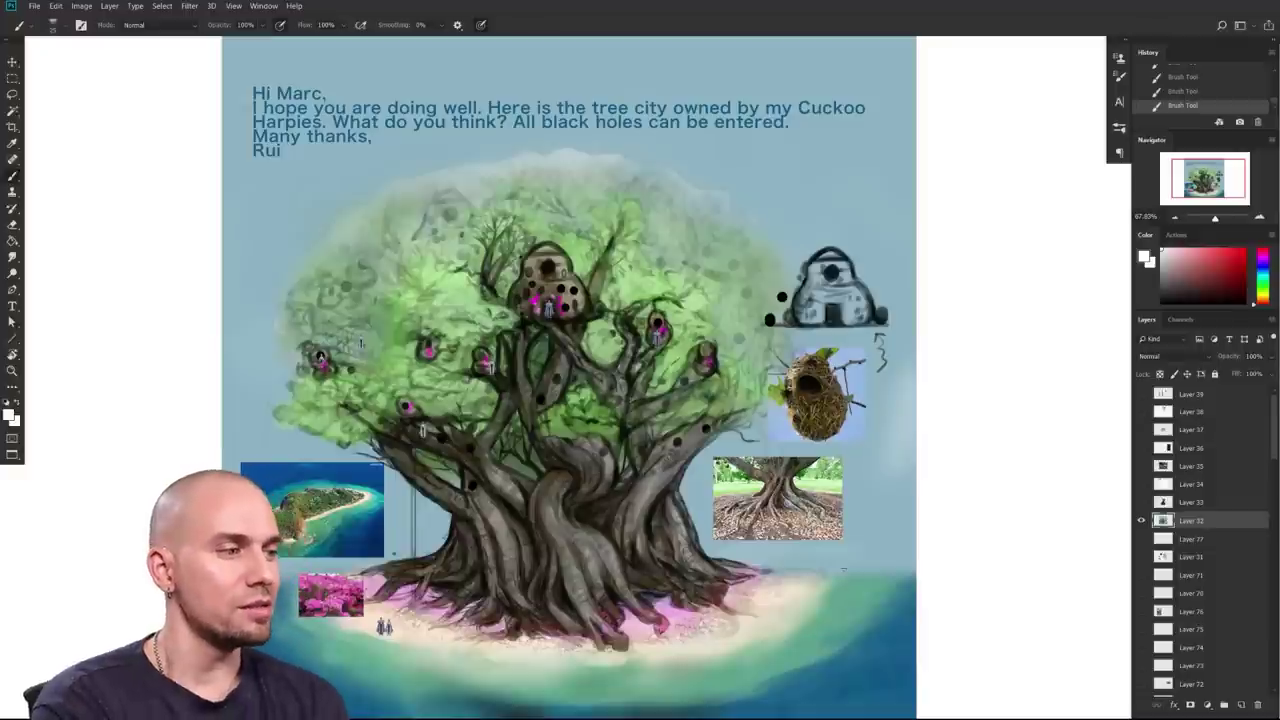
Step: Set the brush colour to bright red
left_click_drag(836, 531, 827, 545)
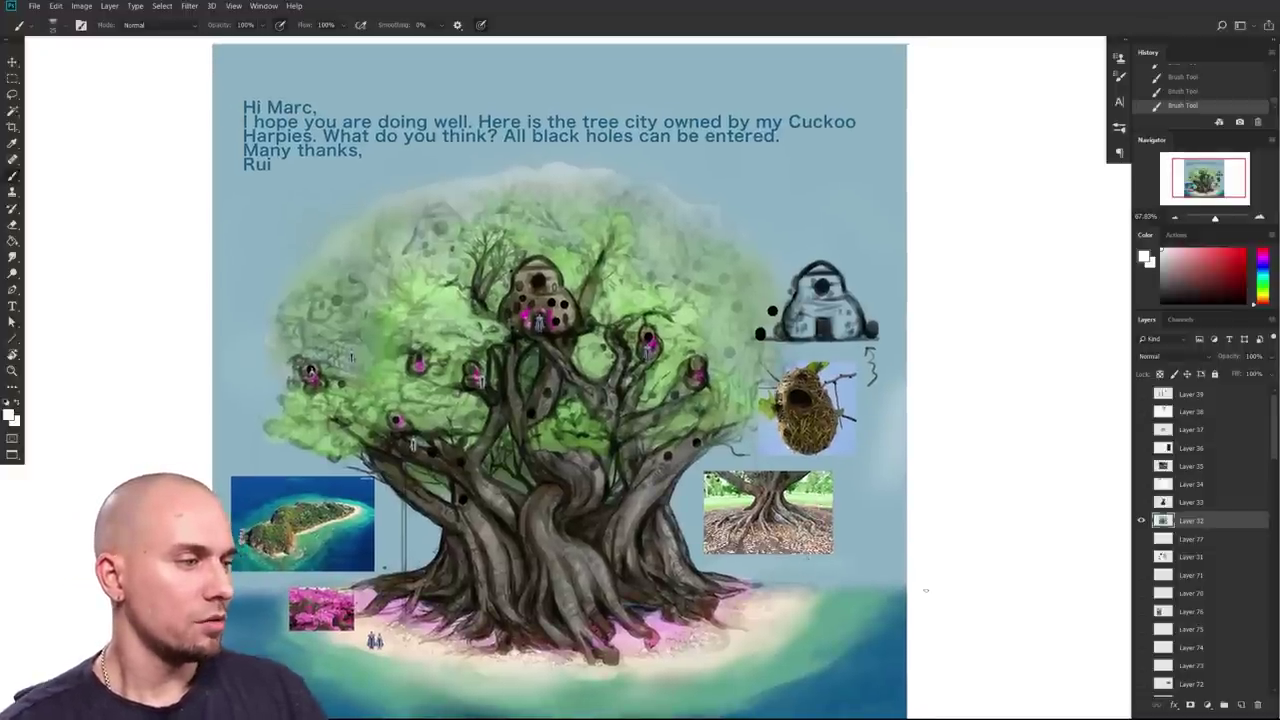
left_click_drag(916, 597, 920, 569)
left_click(1242, 252)
Step: Examine the tree city painting as a whole and up close, especially the trunk, roots and shoreline
mouse_move(794, 508)
left_mouse_down()
mouse_move(811, 491)
mouse_move(799, 517)
left_mouse_up()
left_click_drag(800, 512, 866, 512)
left_click_drag(587, 616, 935, 496)
scroll(935, 497, "down", 5)
scroll(960, 508, "up", 2)
left_click_drag(957, 551, 946, 596)
scroll(946, 596, "down", 3)
scroll(952, 601, "up", 4)
left_click_drag(965, 553, 1053, 577)
left_click_drag(912, 539, 1033, 440)
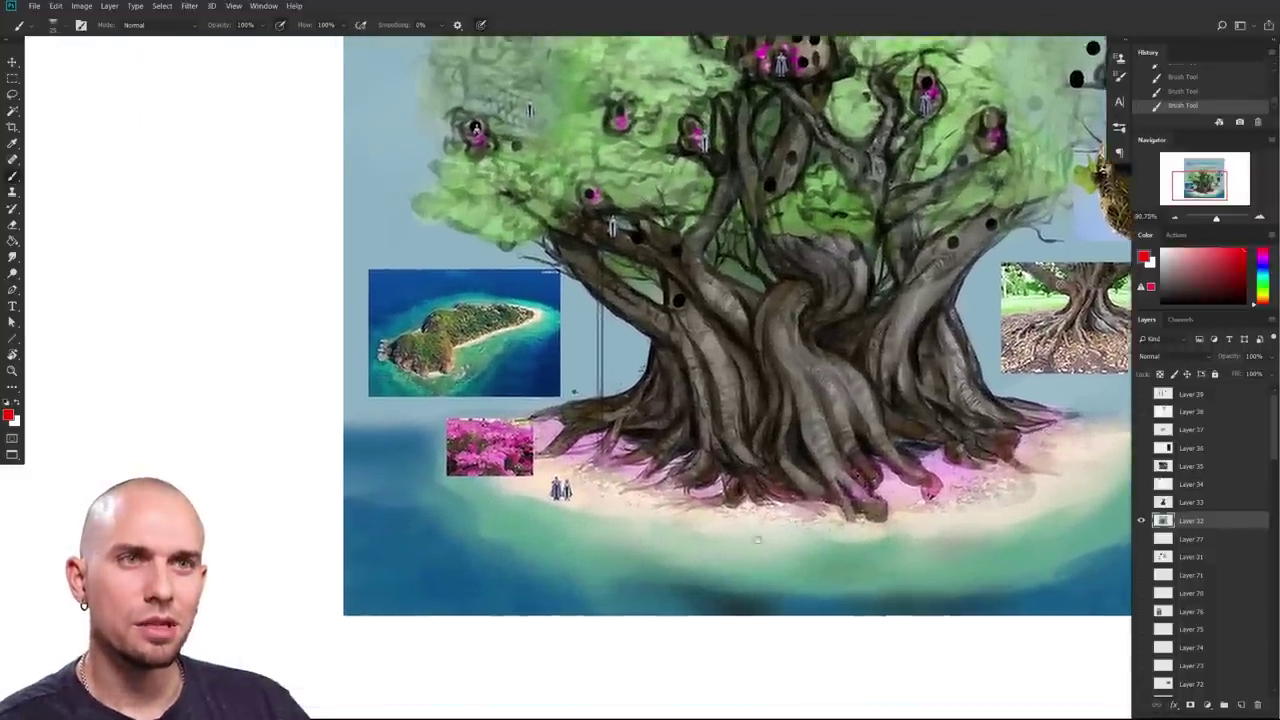
scroll(740, 548, "up", 4)
left_click_drag(770, 420, 814, 595)
scroll(960, 579, "down", 1)
left_click_drag(998, 570, 563, 675)
left_click_drag(927, 564, 818, 590)
scroll(817, 592, "down", 3)
scroll(828, 600, "up", 3)
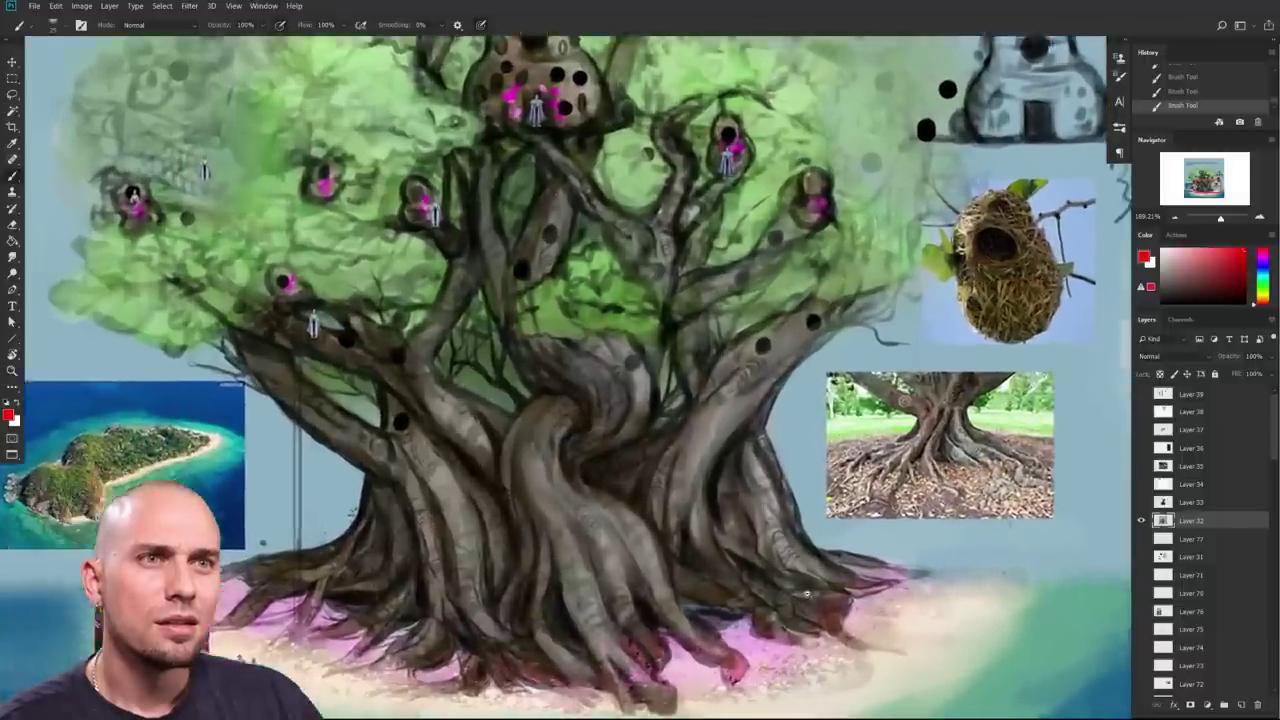
scroll(828, 600, "down", 3)
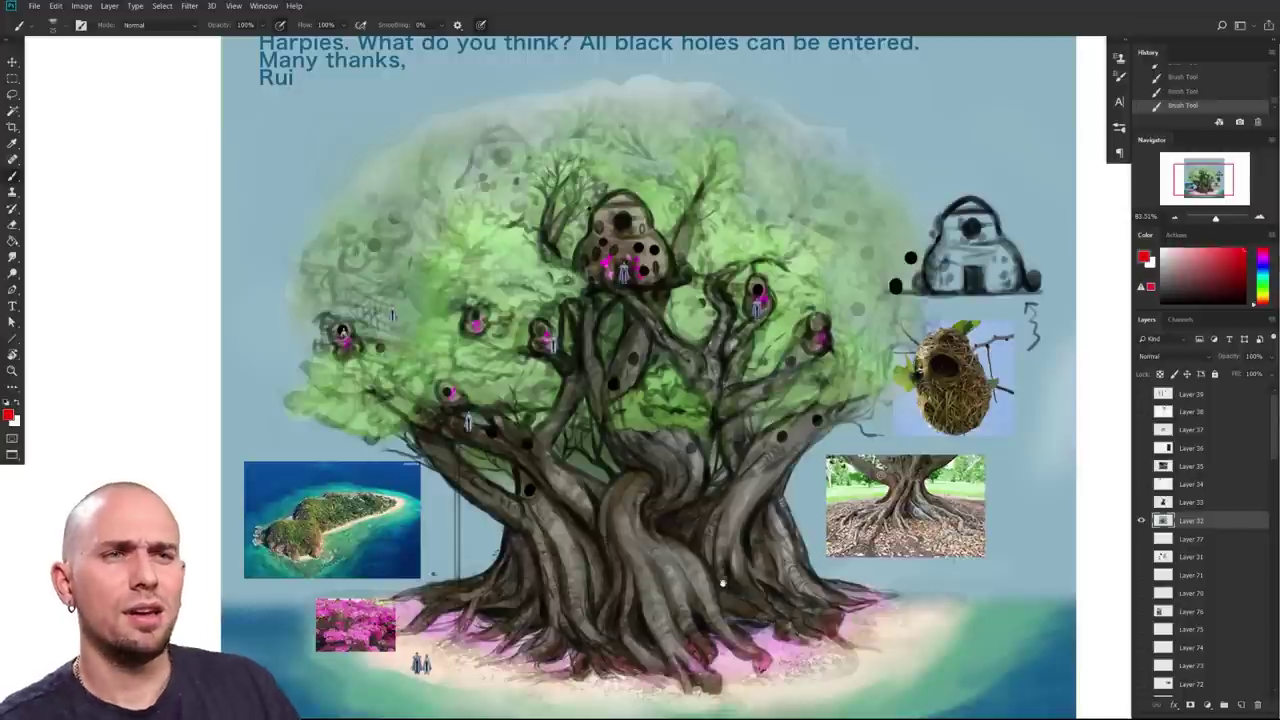
scroll(722, 582, "up", 5)
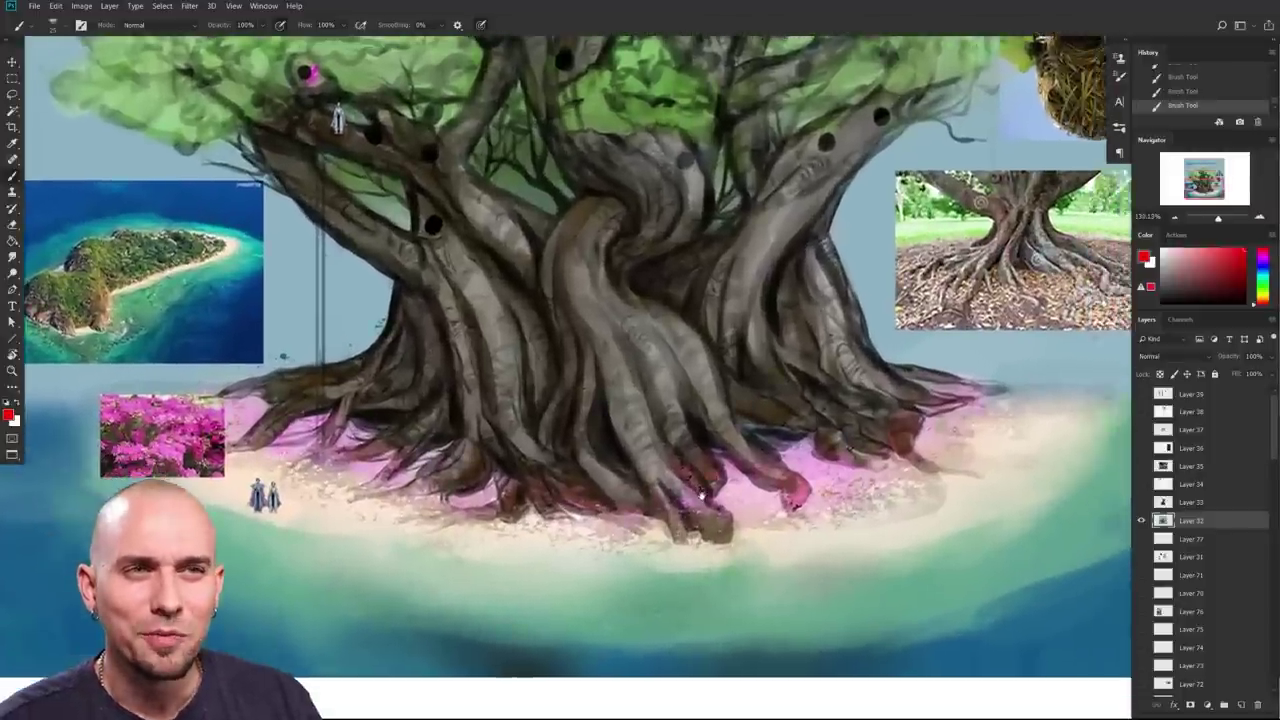
left_click_drag(702, 495, 684, 522)
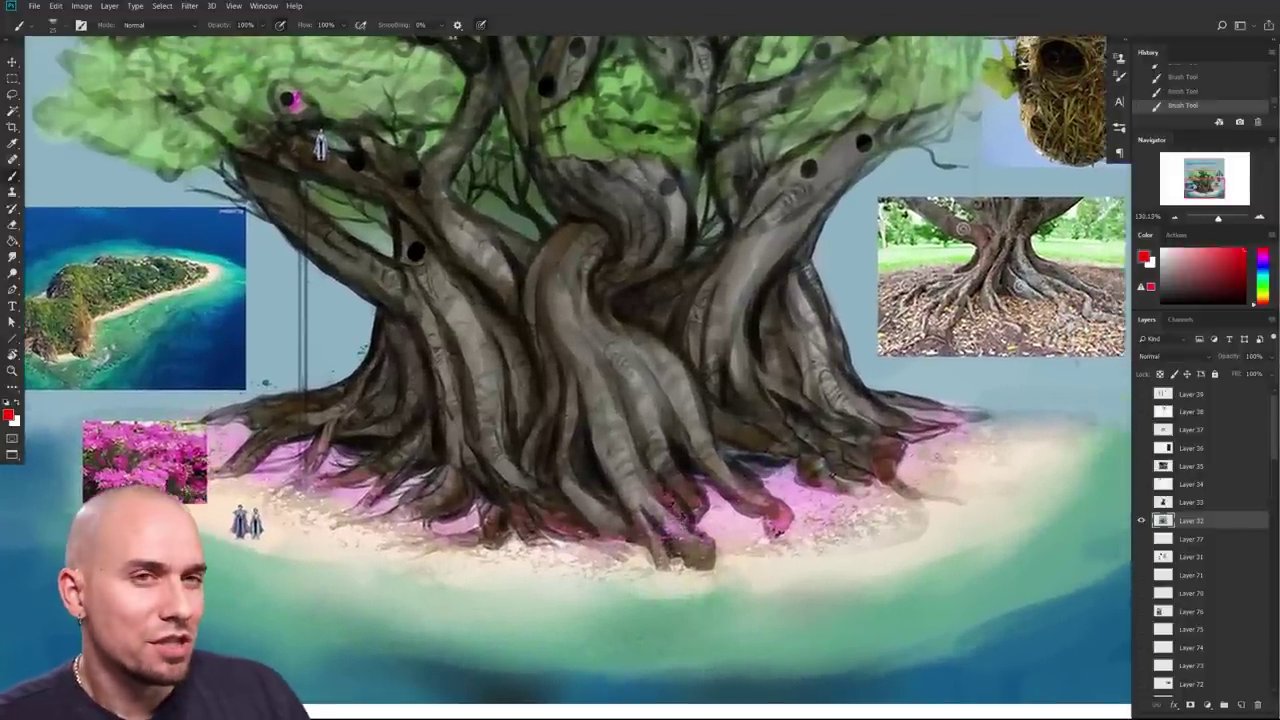
scroll(750, 567, "down", 3)
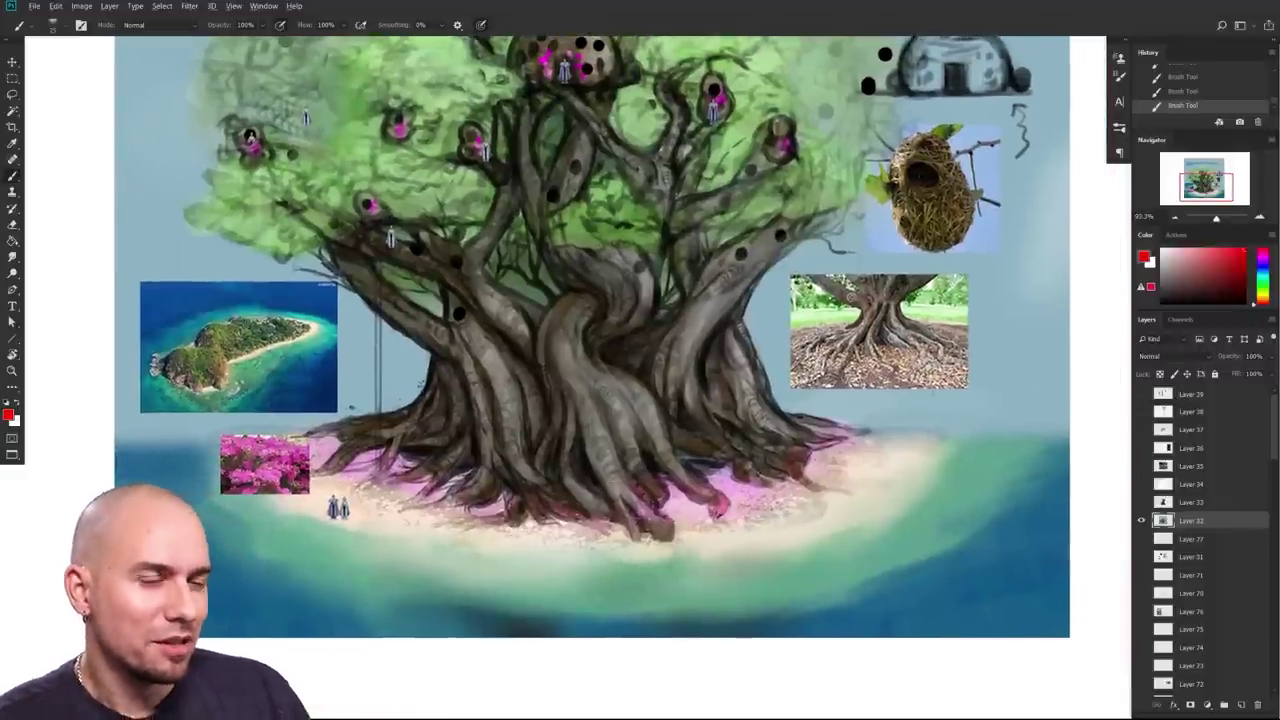
Step: Paint a dark root extending from the trunk's base into the water and surround it with a sampled pale tone
left_click_drag(701, 549, 657, 555)
left_click(543, 471, "alt")
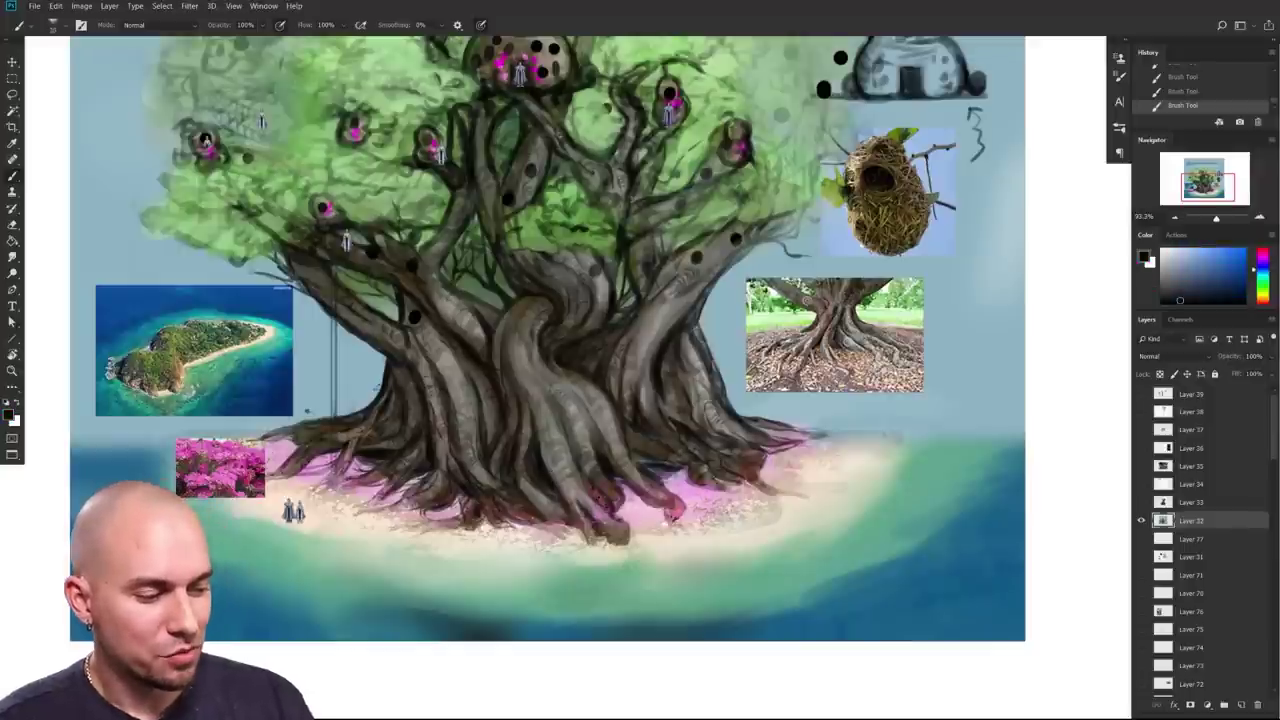
mouse_move(585, 516)
left_mouse_down()
mouse_move(620, 578)
mouse_move(634, 572)
mouse_move(634, 592)
left_mouse_up()
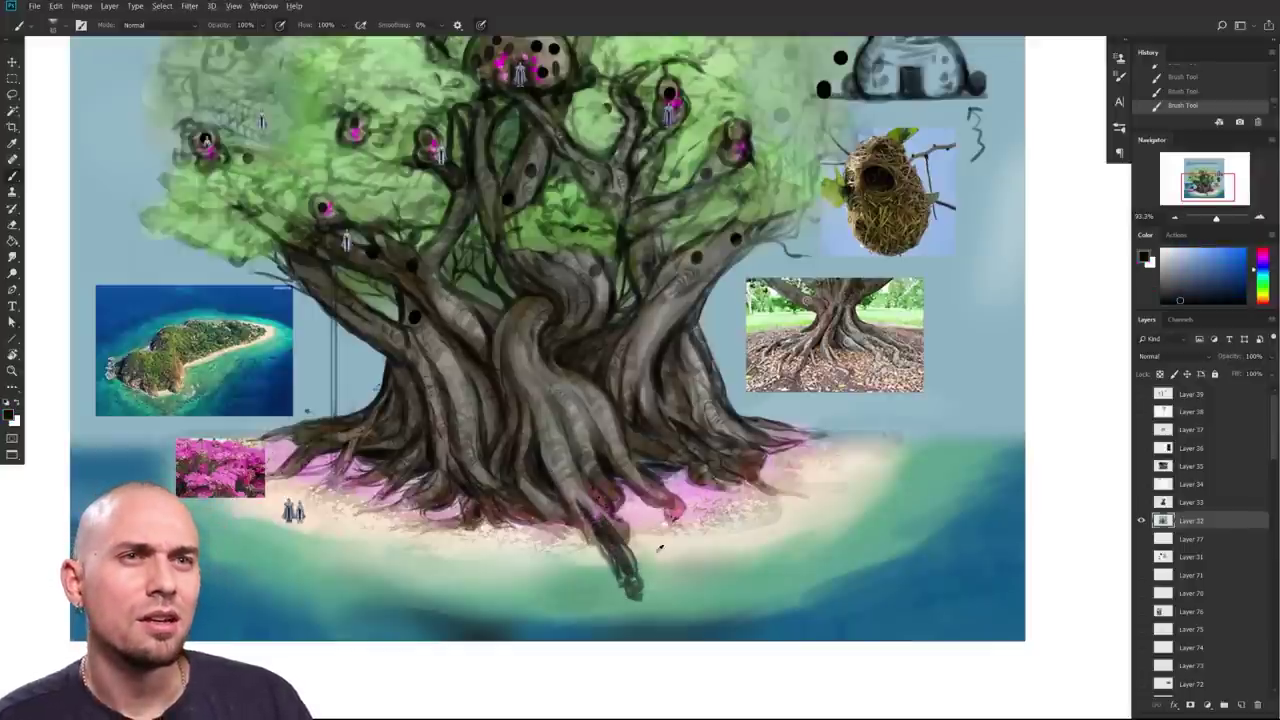
left_click(660, 545, "alt")
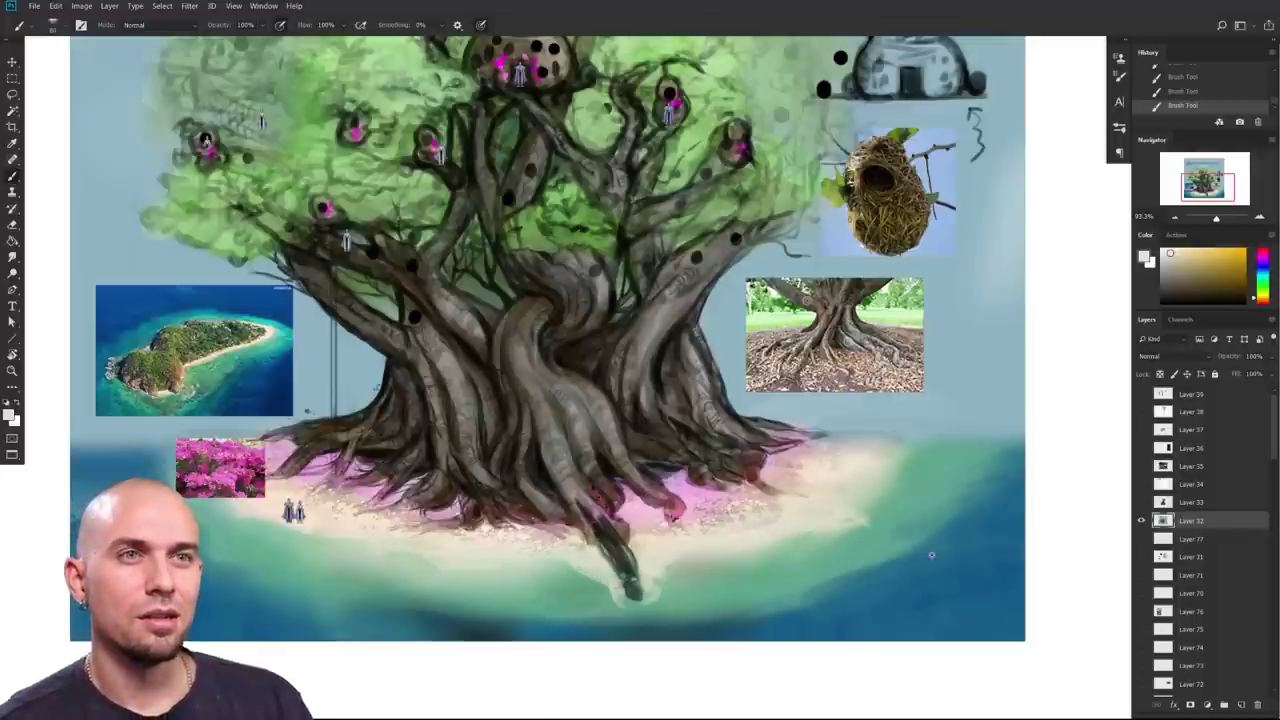
Step: Undo the strokes of the extended root and its pale surround
scroll(931, 555, "down", 1)
key("ctrl+z")
key("ctrl+z")
key("ctrl+z")
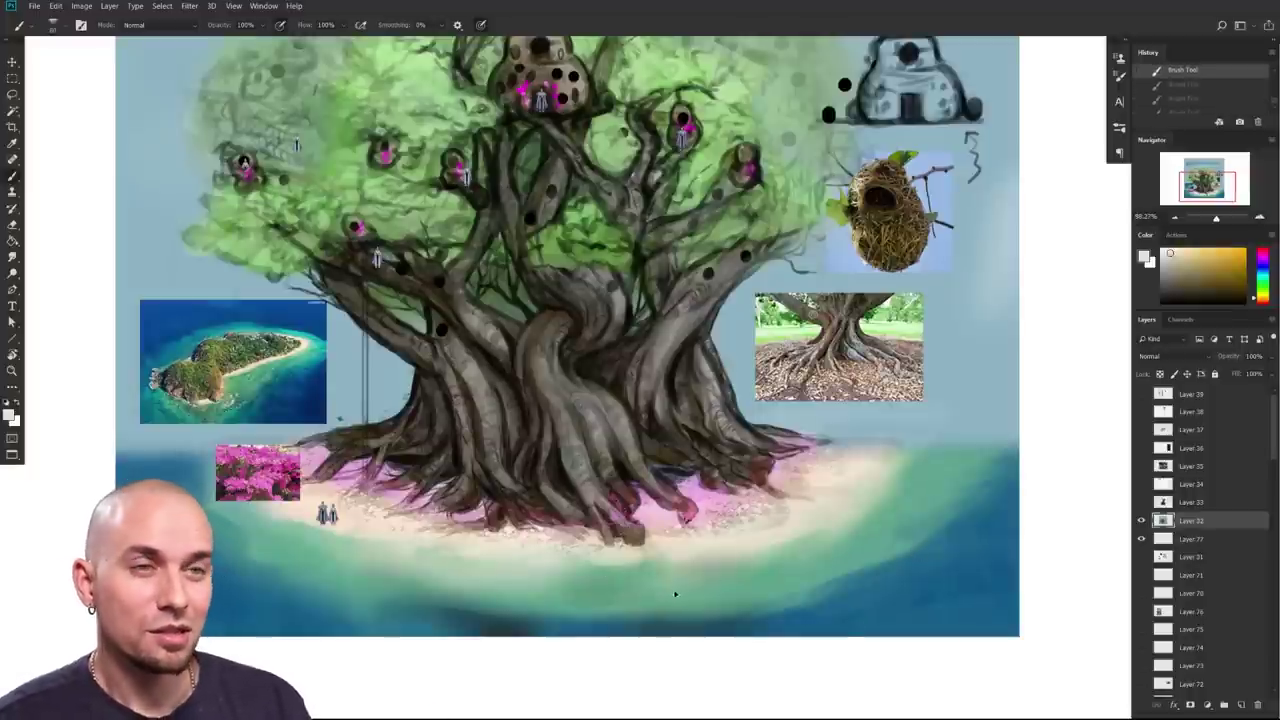
Step: Examine the overall tree composition against the nest and root reference images
left_click_drag(744, 542, 760, 614)
left_click_drag(768, 588, 798, 584)
left_click_drag(773, 513, 836, 600)
scroll(835, 598, "down", 2)
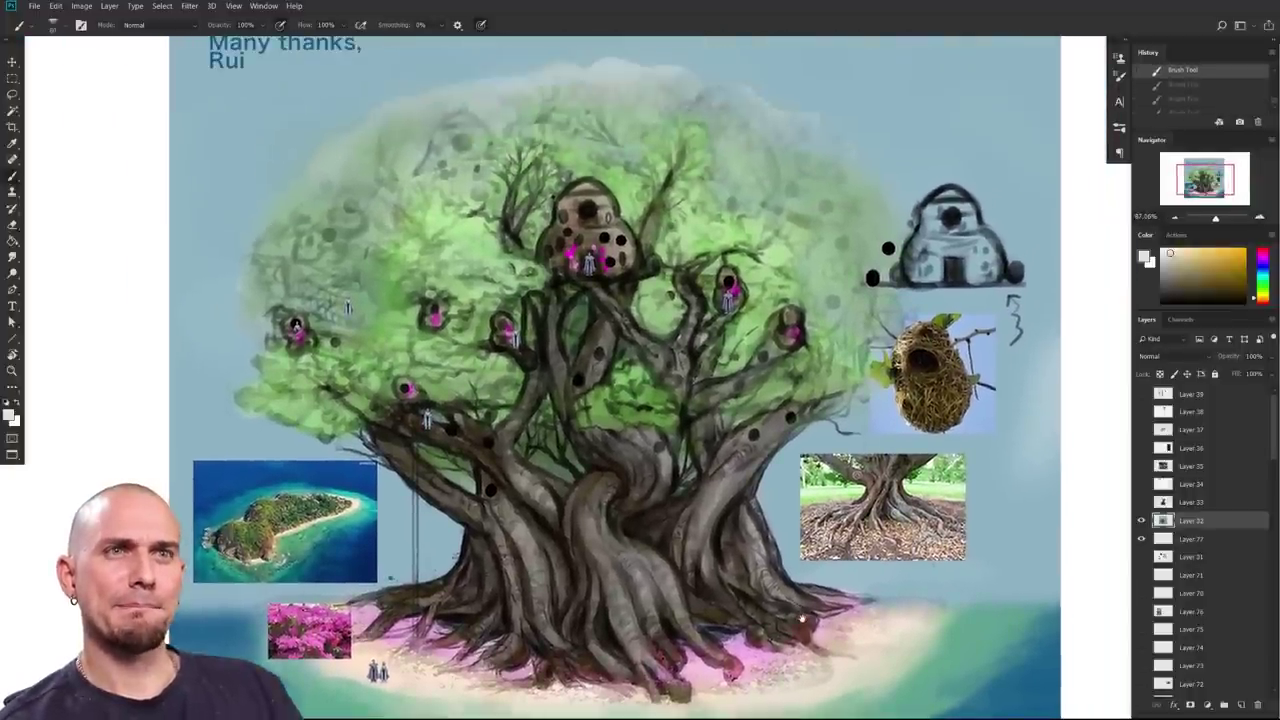
scroll(802, 617, "down", 3)
scroll(777, 618, "up", 5)
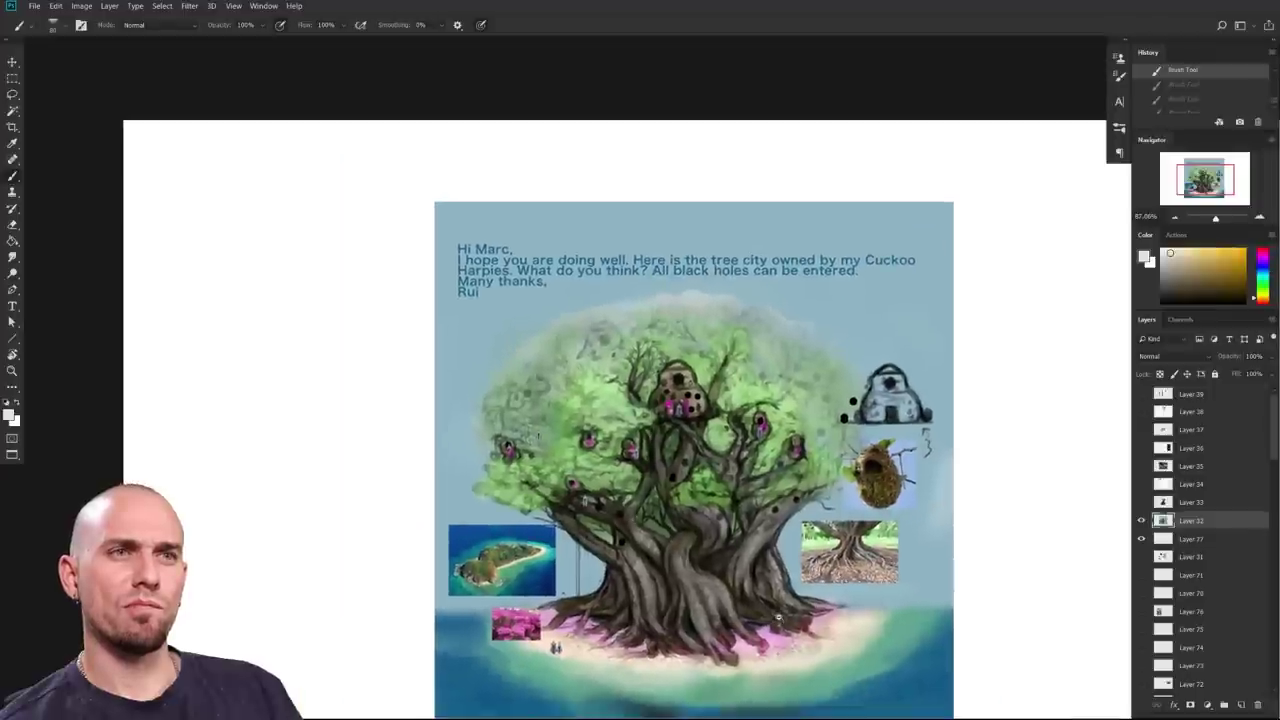
scroll(785, 614, "up", 5)
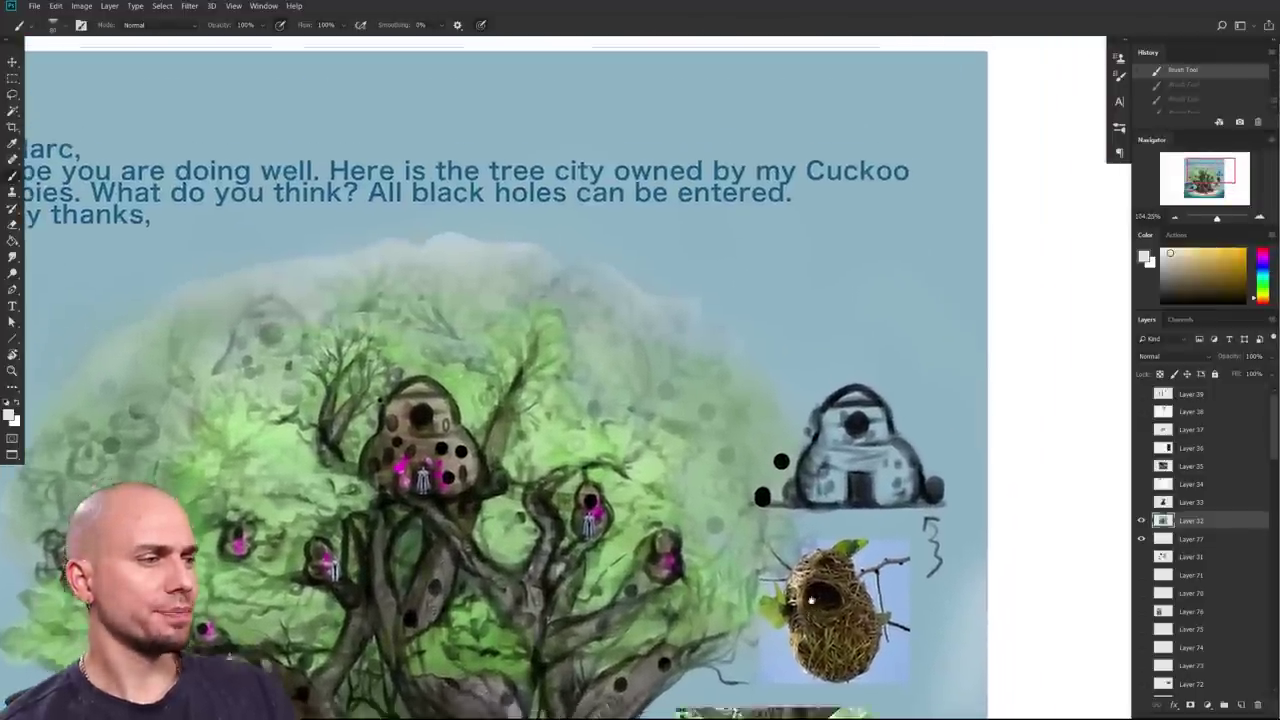
left_click_drag(811, 600, 785, 633)
scroll(785, 633, "down", 3)
scroll(785, 633, "left", 5)
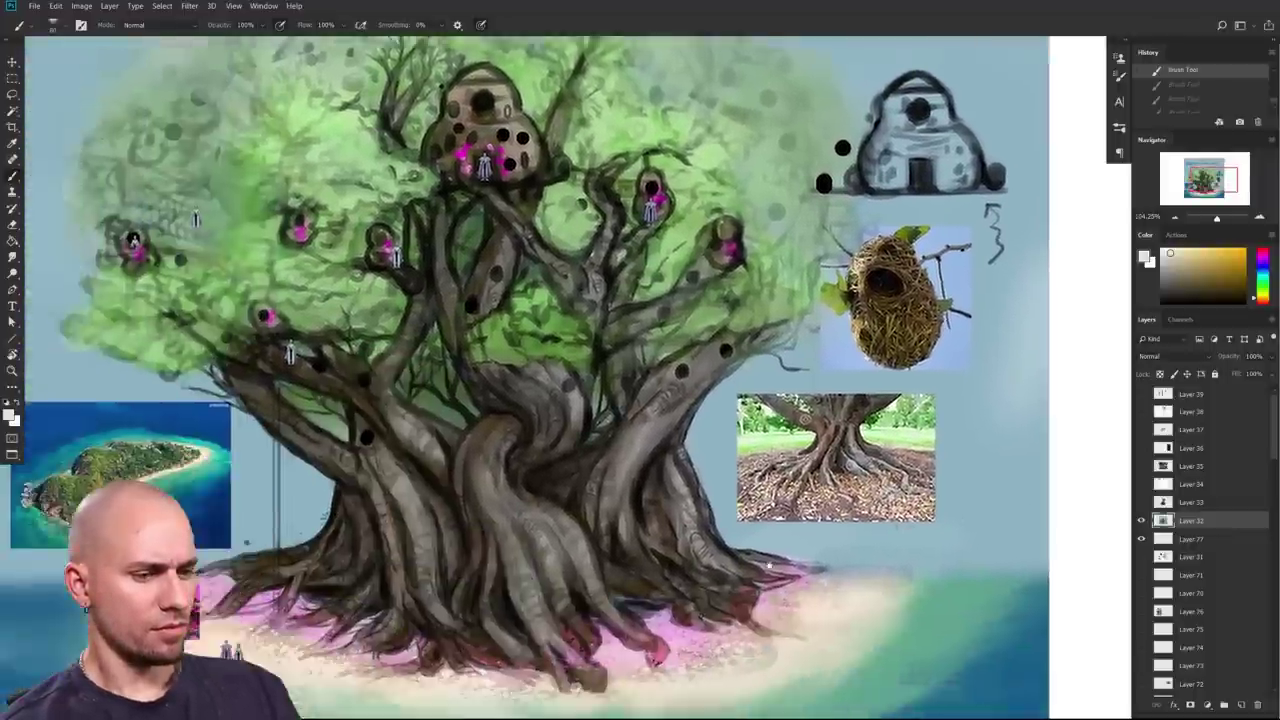
Step: Inspect the nest houses and small figures in the canopy up close
left_click_drag(605, 424, 820, 556)
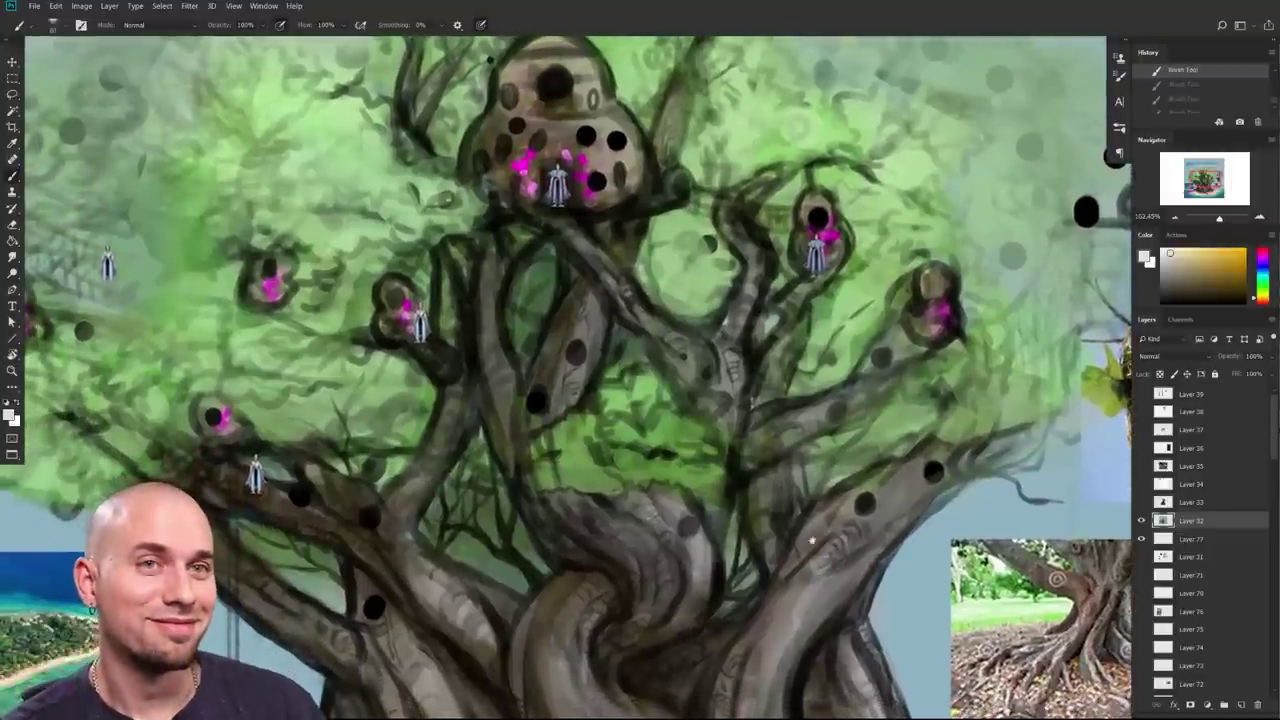
scroll(804, 547, "up", 2)
scroll(804, 547, "left", 1)
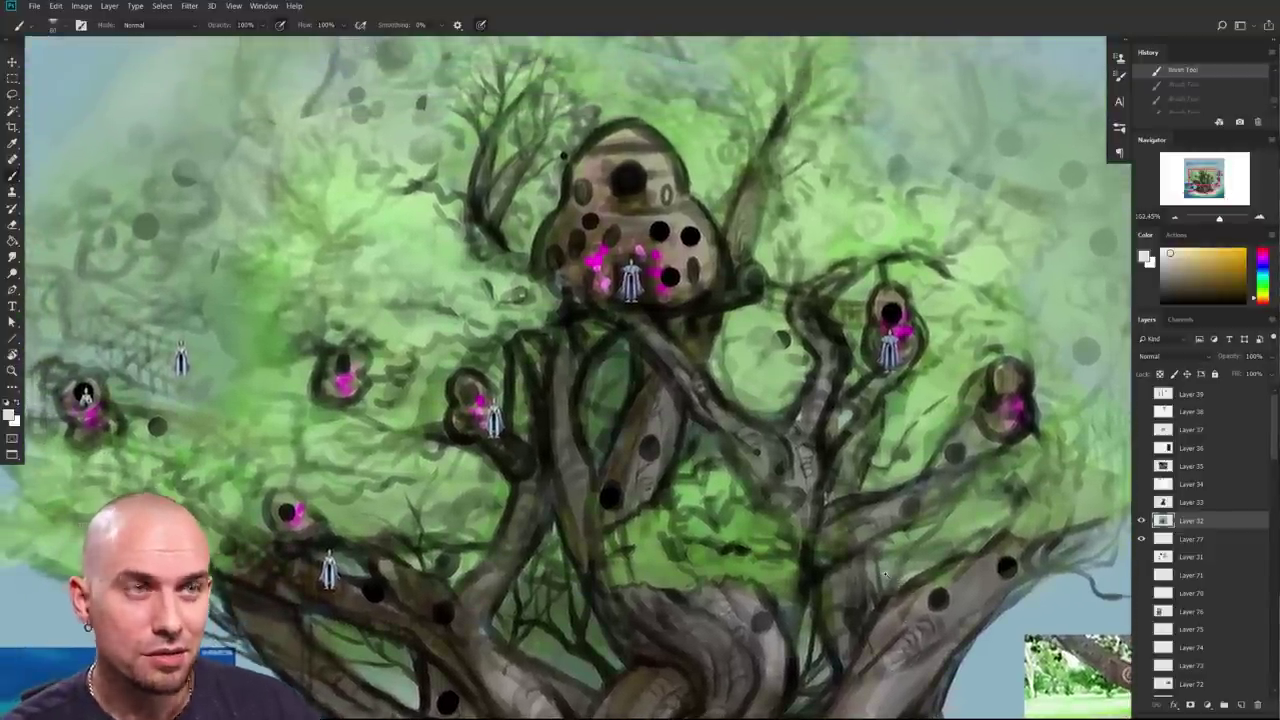
scroll(884, 573, "up", 4)
scroll(840, 607, "down", 4)
scroll(840, 607, "right", 5)
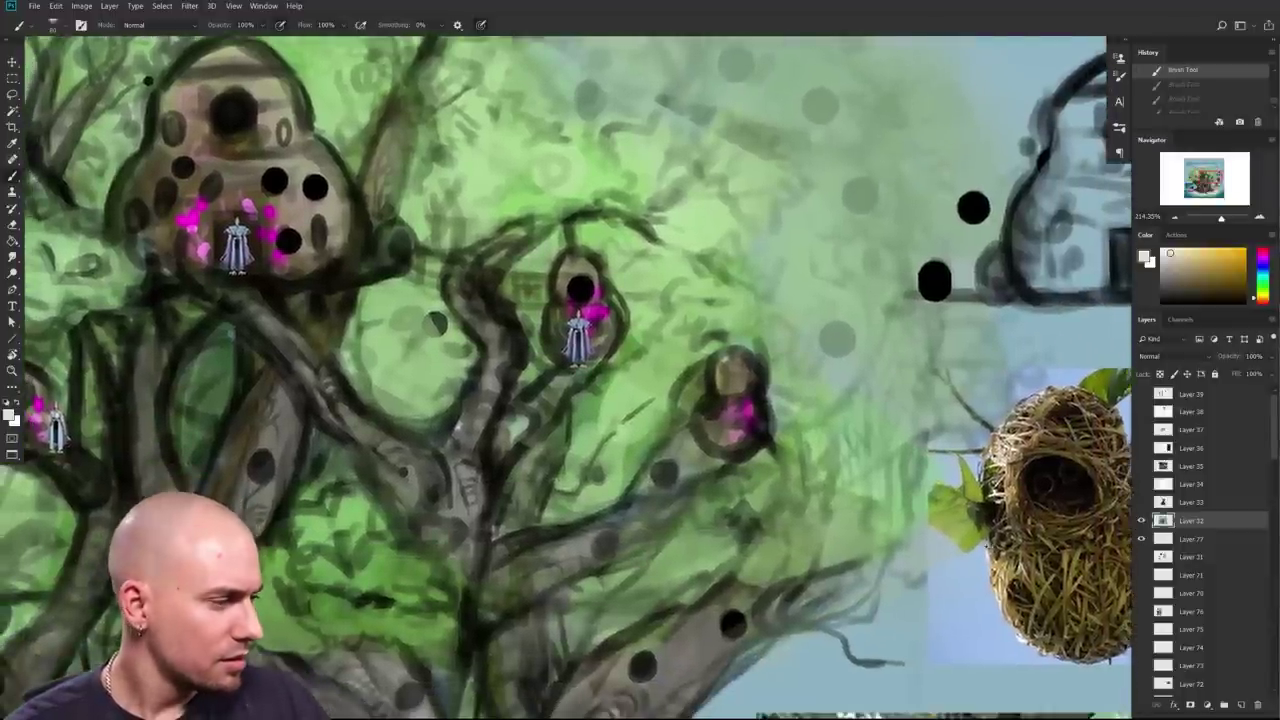
scroll(929, 567, "down", 4)
scroll(757, 572, "down", 4)
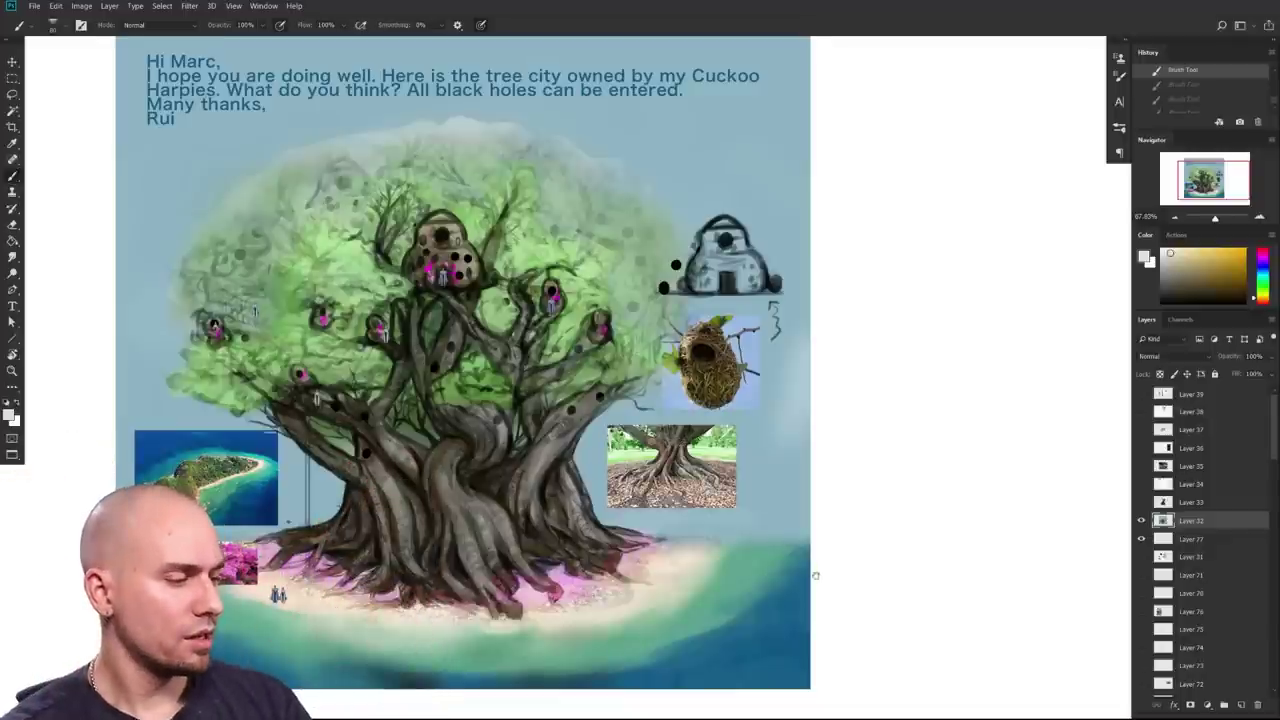
Step: Review the full painting again, focusing on the central branches, entrance holes and twisted trunk
left_click_drag(816, 575, 800, 608)
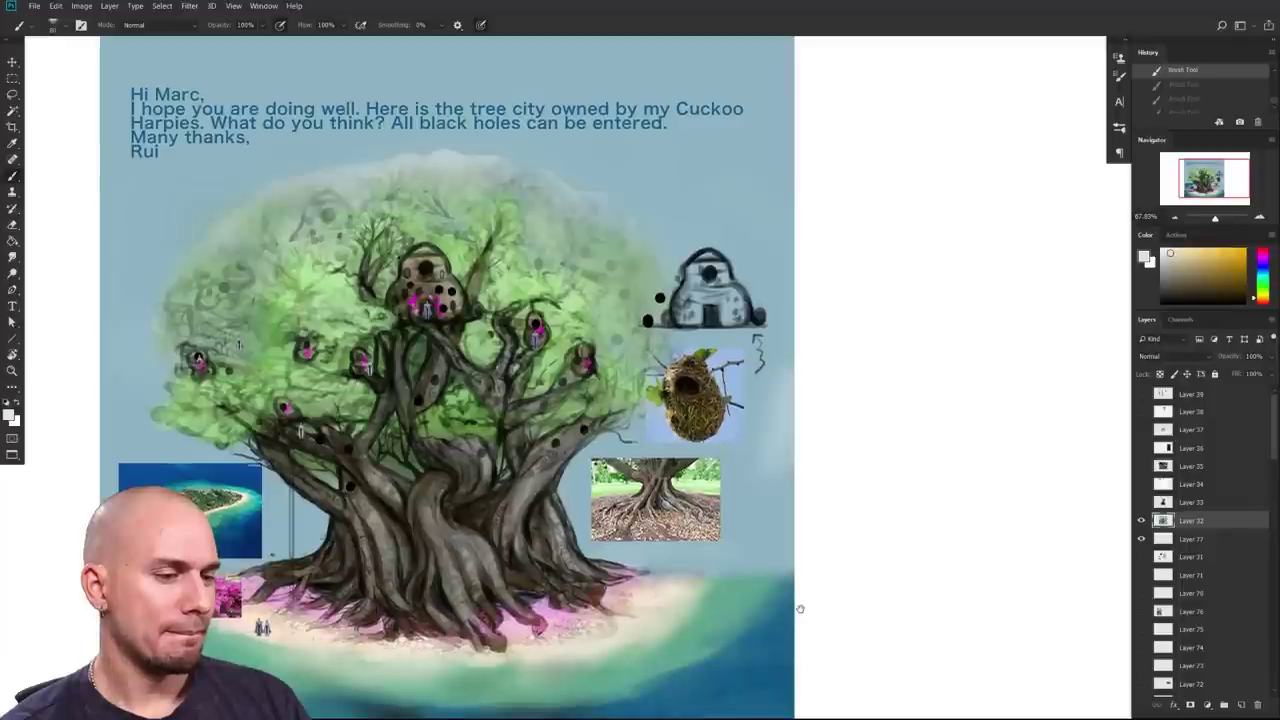
left_click_drag(800, 609, 833, 614)
left_click_drag(576, 582, 630, 681)
left_click_drag(524, 599, 662, 596)
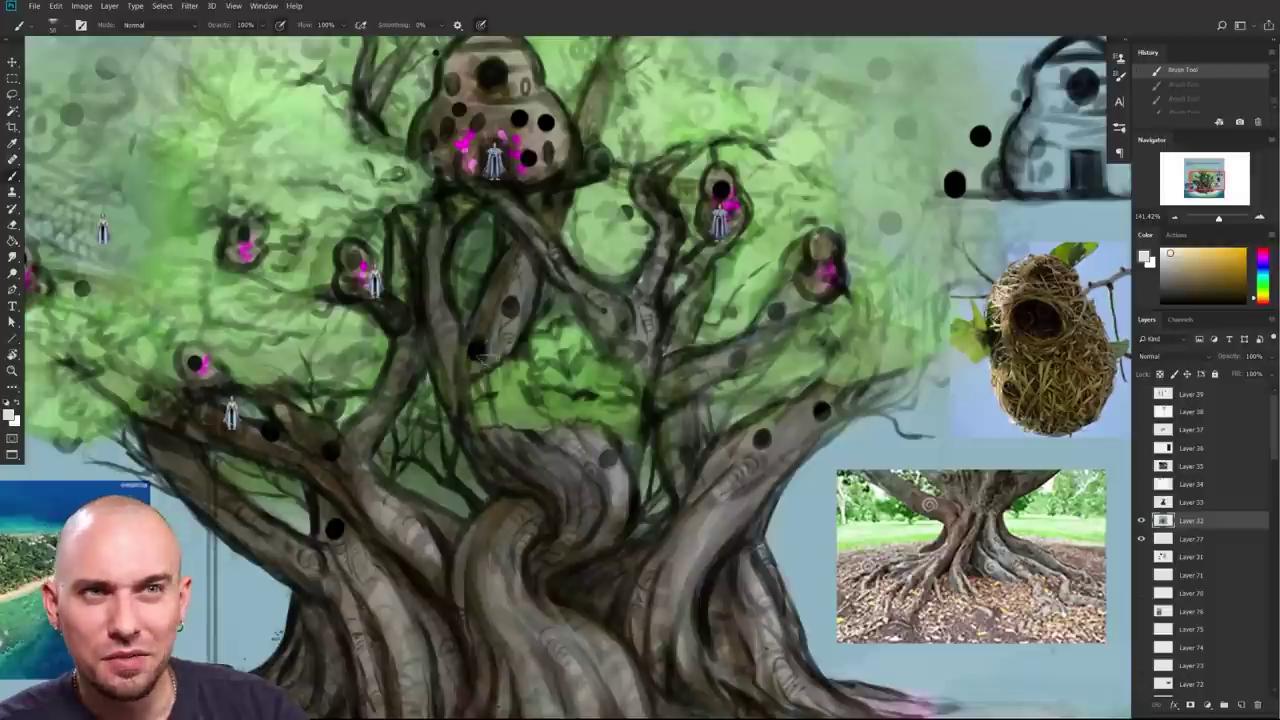
left_click_drag(477, 361, 579, 431)
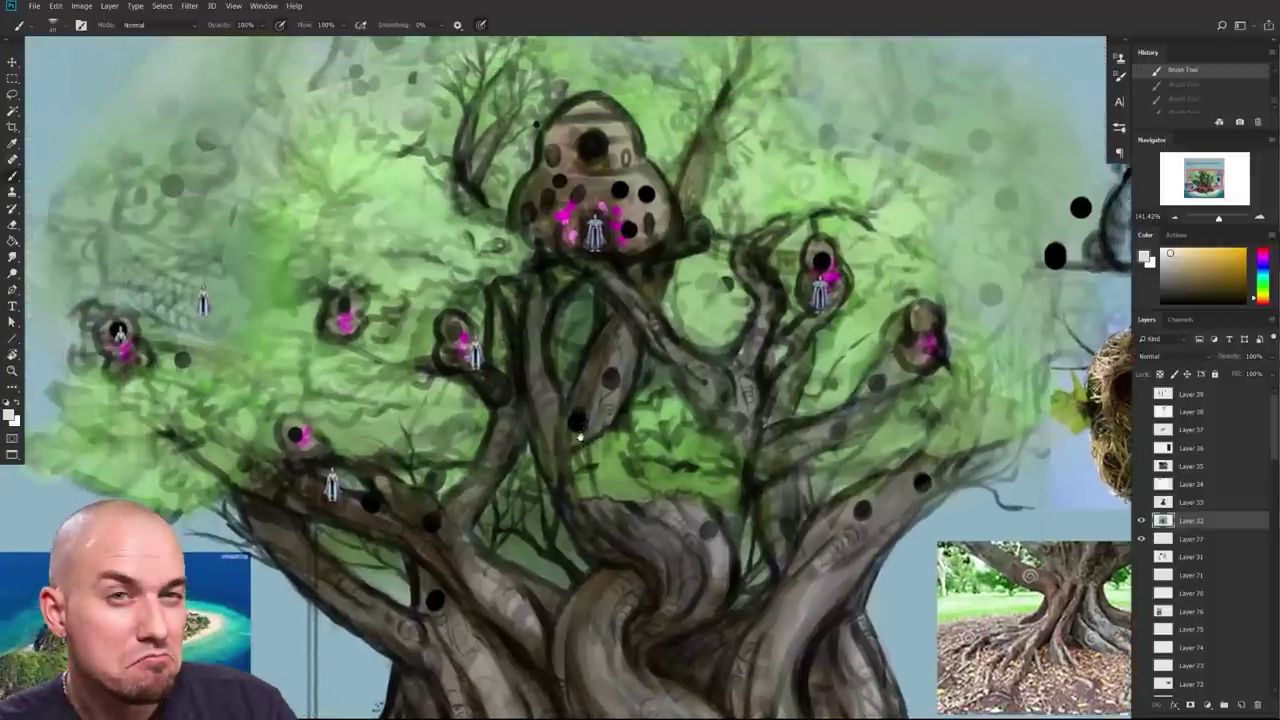
left_click_drag(497, 450, 541, 413)
left_click_drag(747, 502, 635, 515)
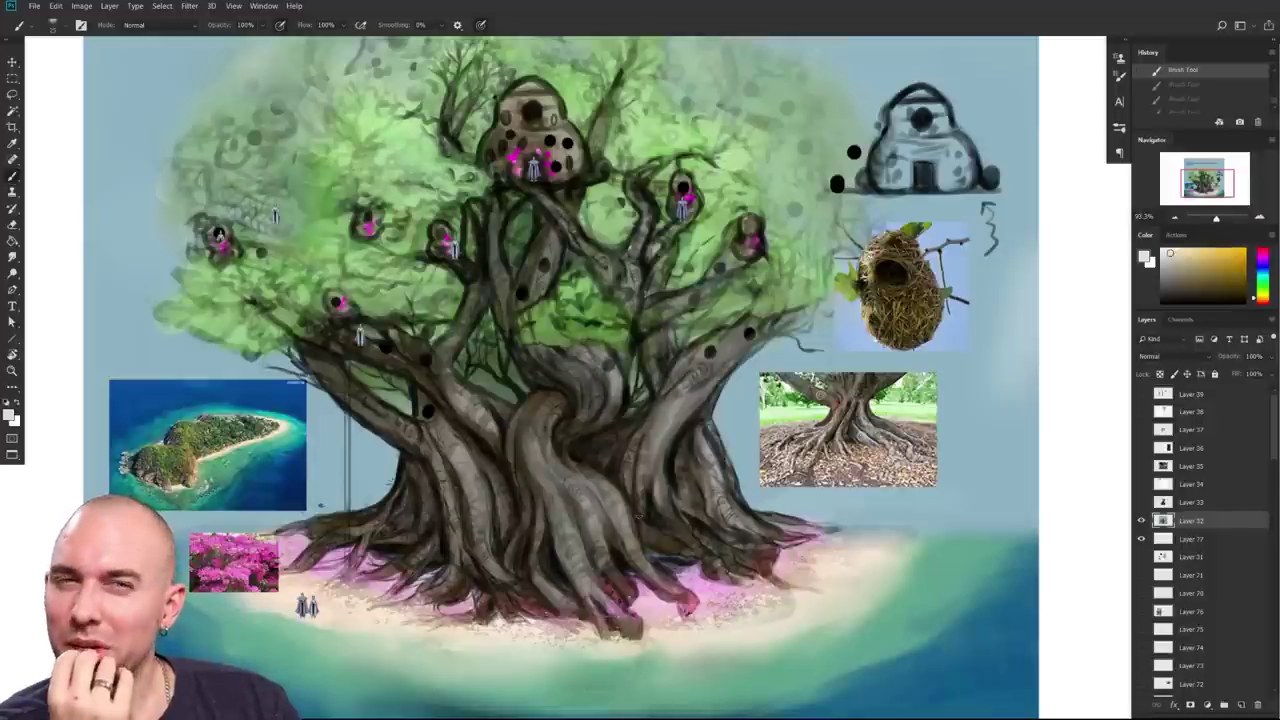
left_click_drag(599, 456, 655, 662)
left_click_drag(568, 540, 595, 530)
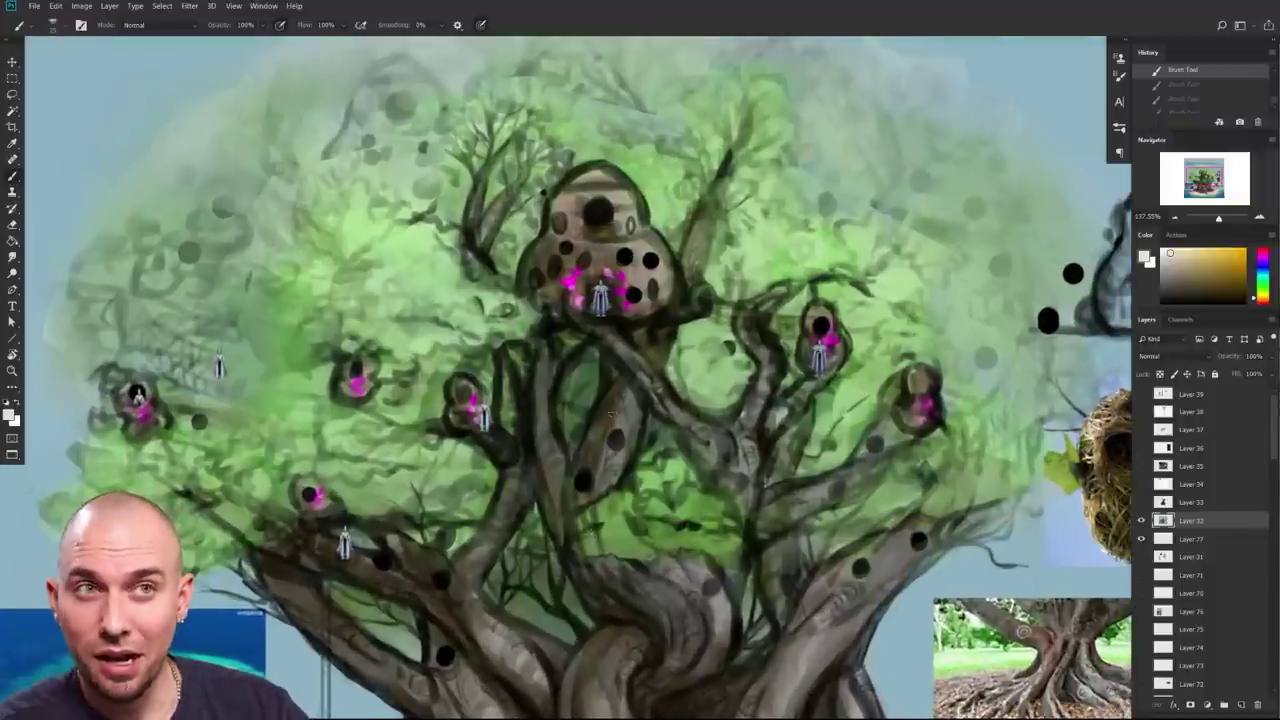
left_click_drag(738, 524, 637, 499)
left_click_drag(774, 563, 715, 534)
scroll(643, 563, "up", 3)
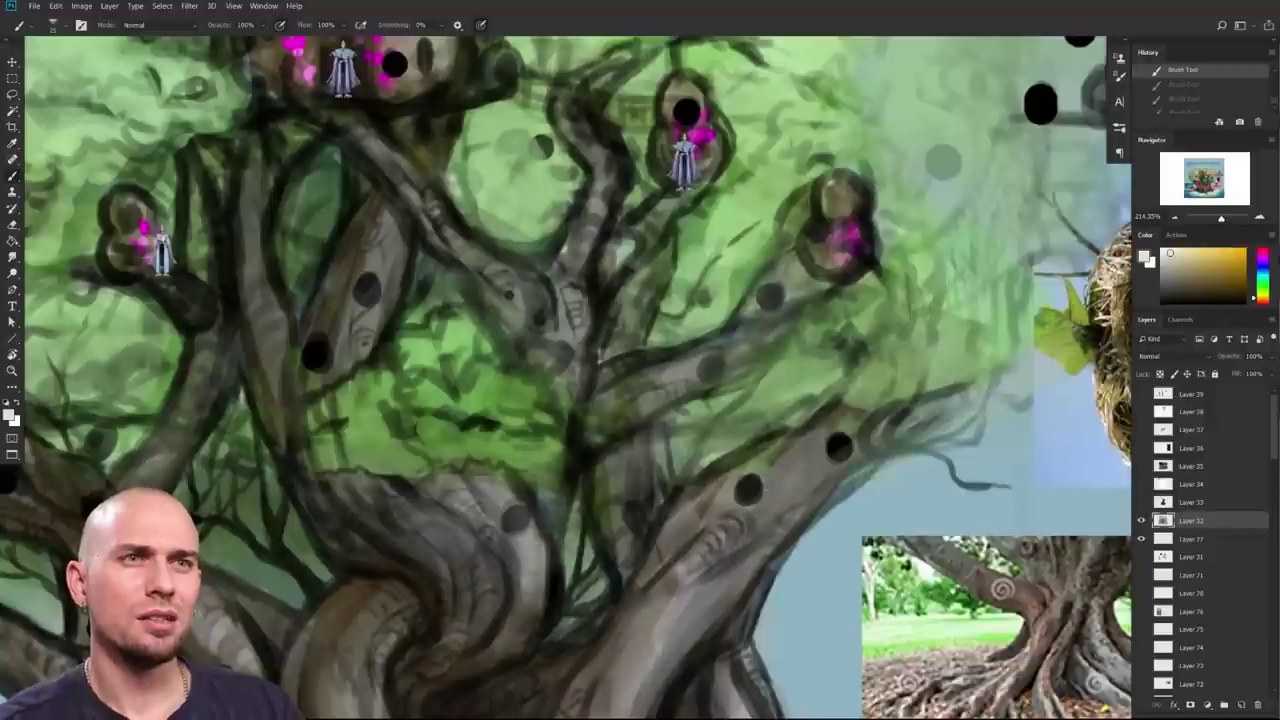
scroll(760, 500, "down", 5)
scroll(804, 507, "up", 3)
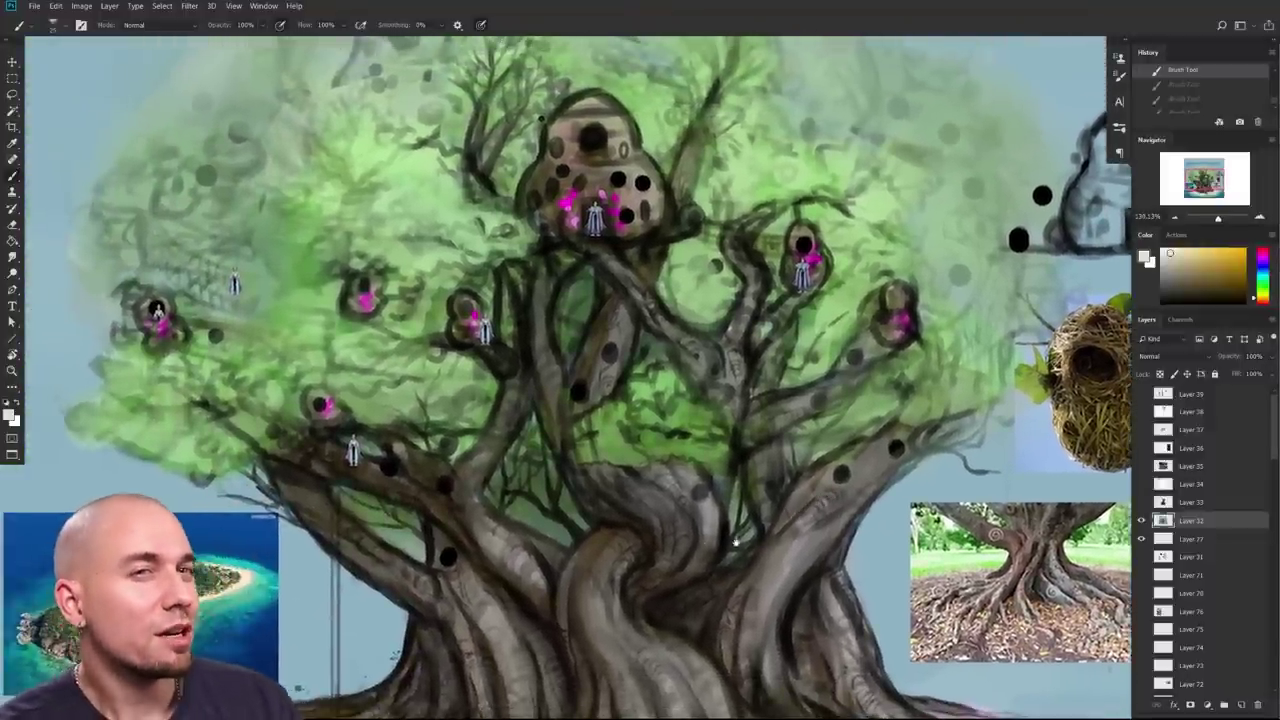
scroll(630, 530, "up", 4)
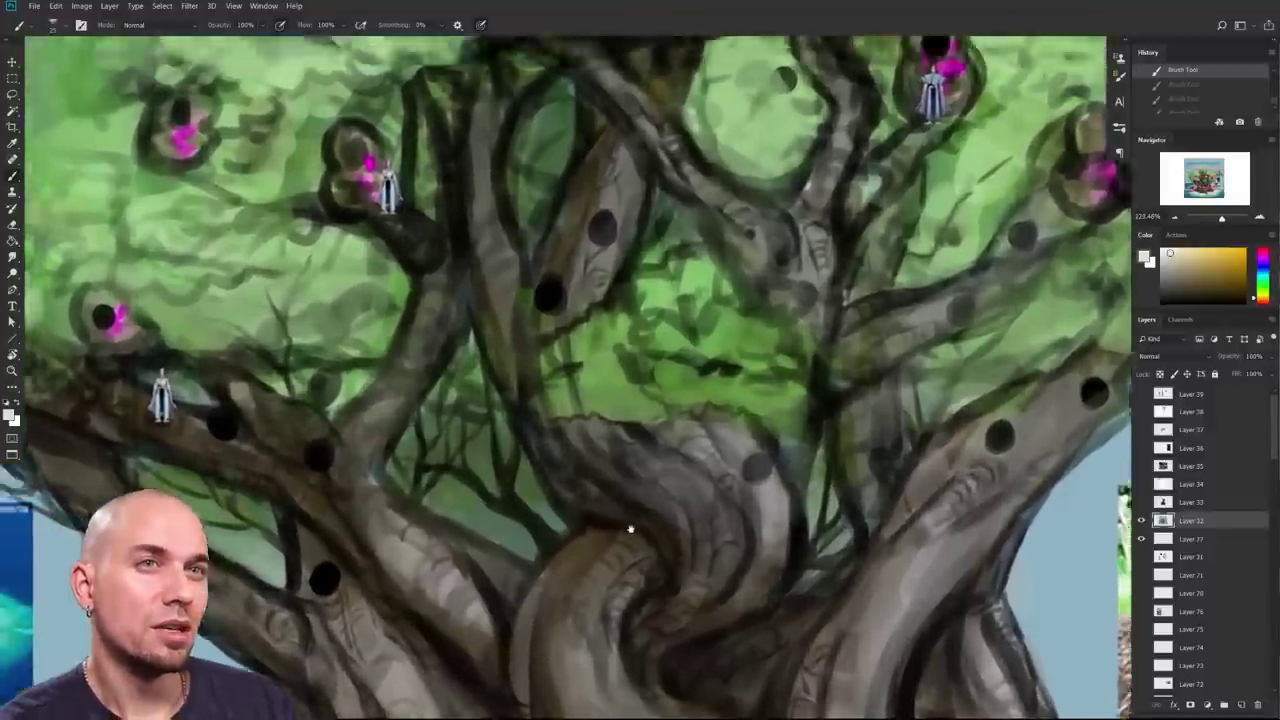
Step: Paint over the two entrance holes on the central branch below the main nest in red
left_click_drag(630, 529, 680, 651)
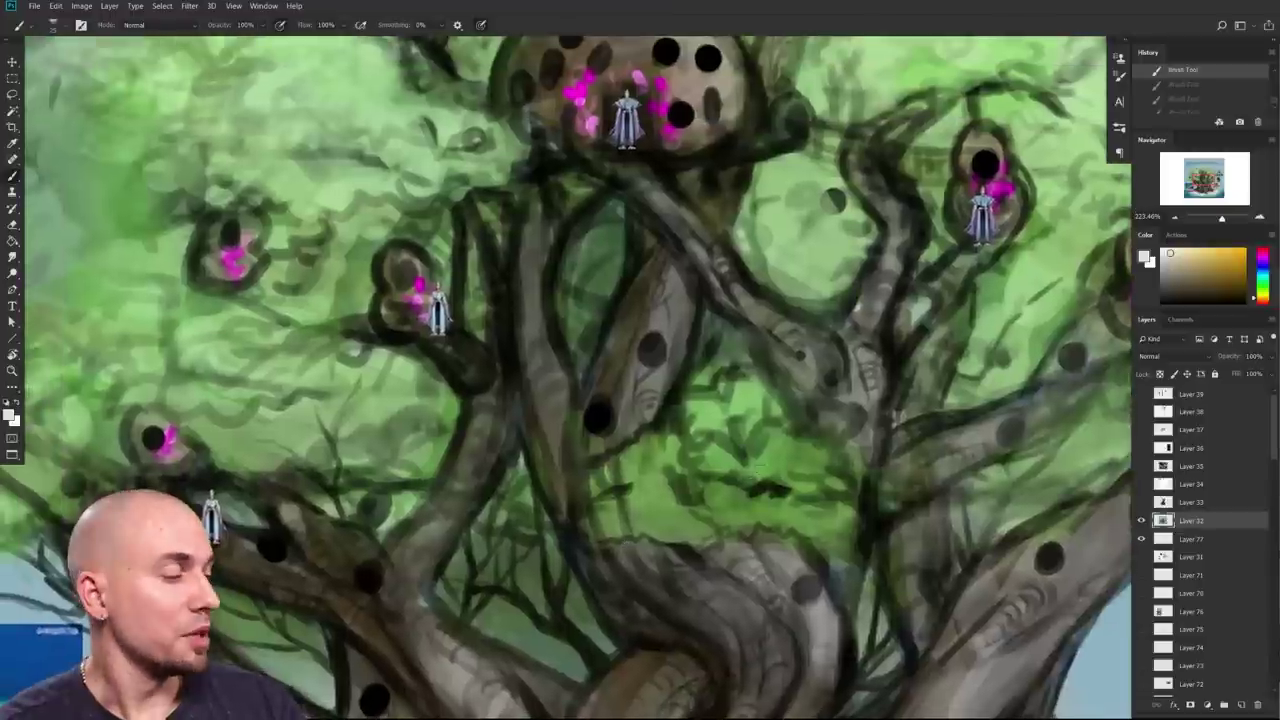
left_click(1260, 303)
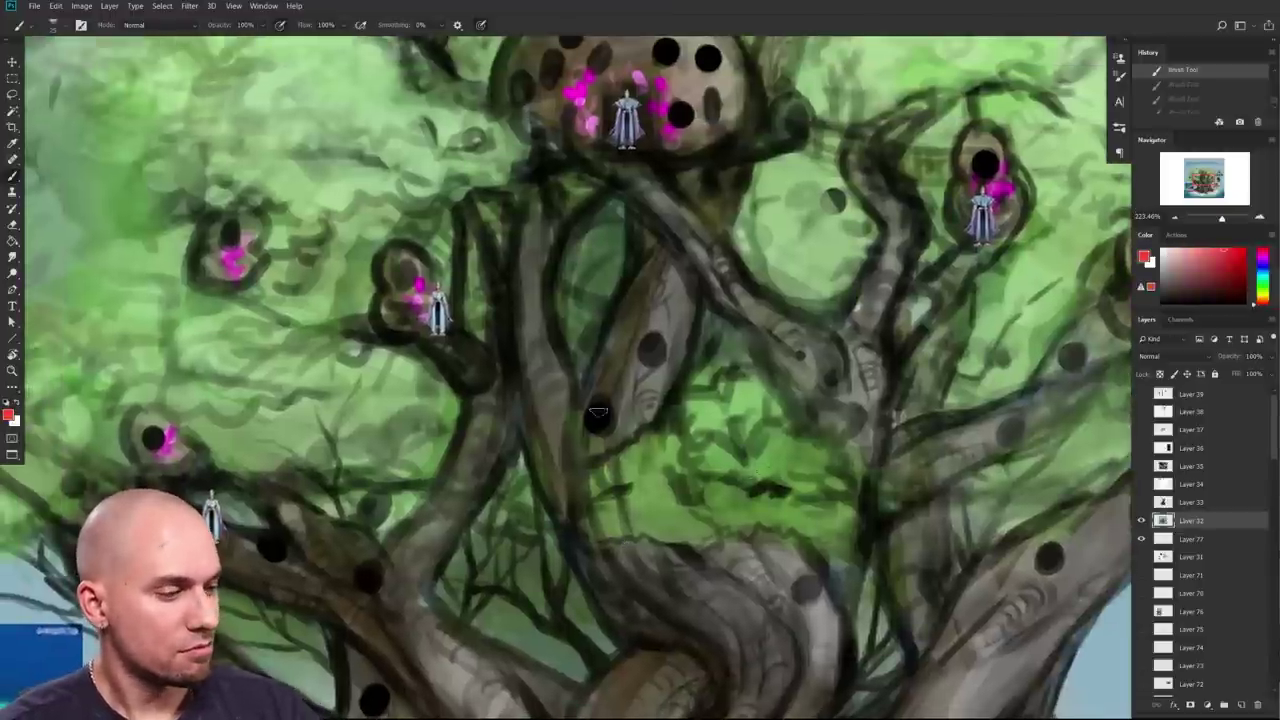
left_click_drag(600, 425, 600, 417)
left_click(648, 347)
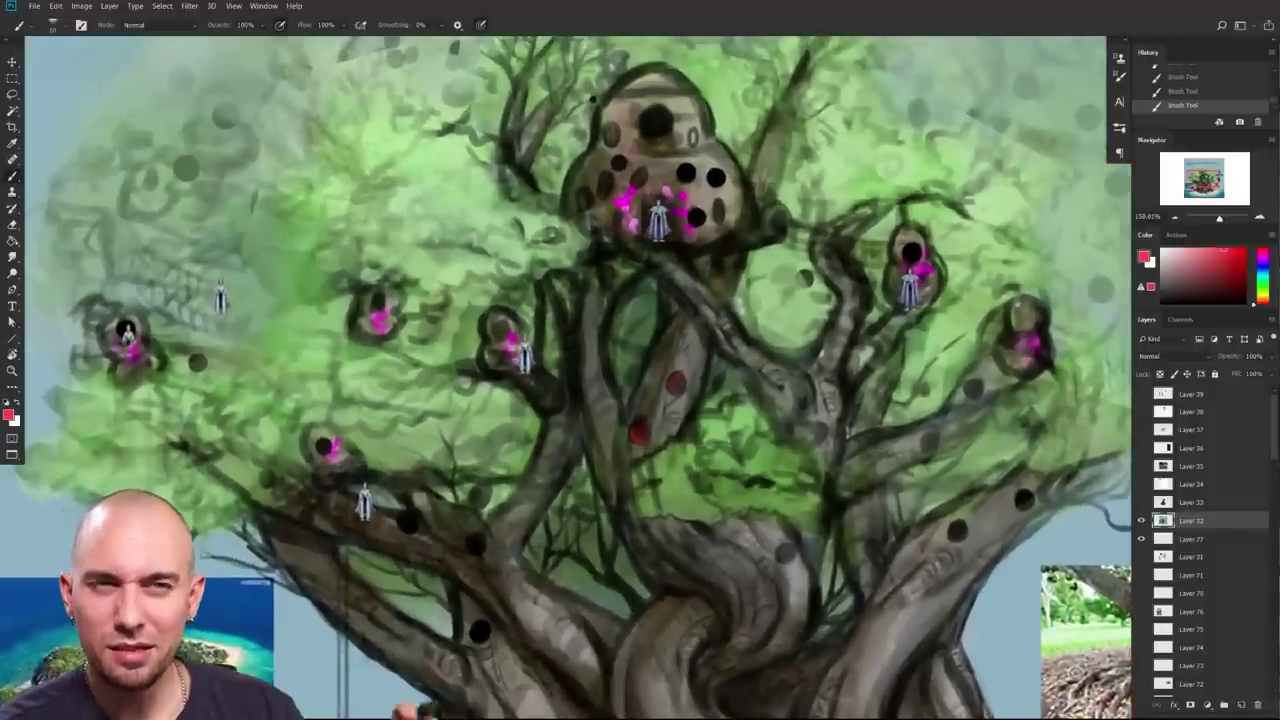
Step: Undo the red mark on the upper of the two central entrance holes
key("ctrl+z")
left_click_drag(682, 608, 636, 391)
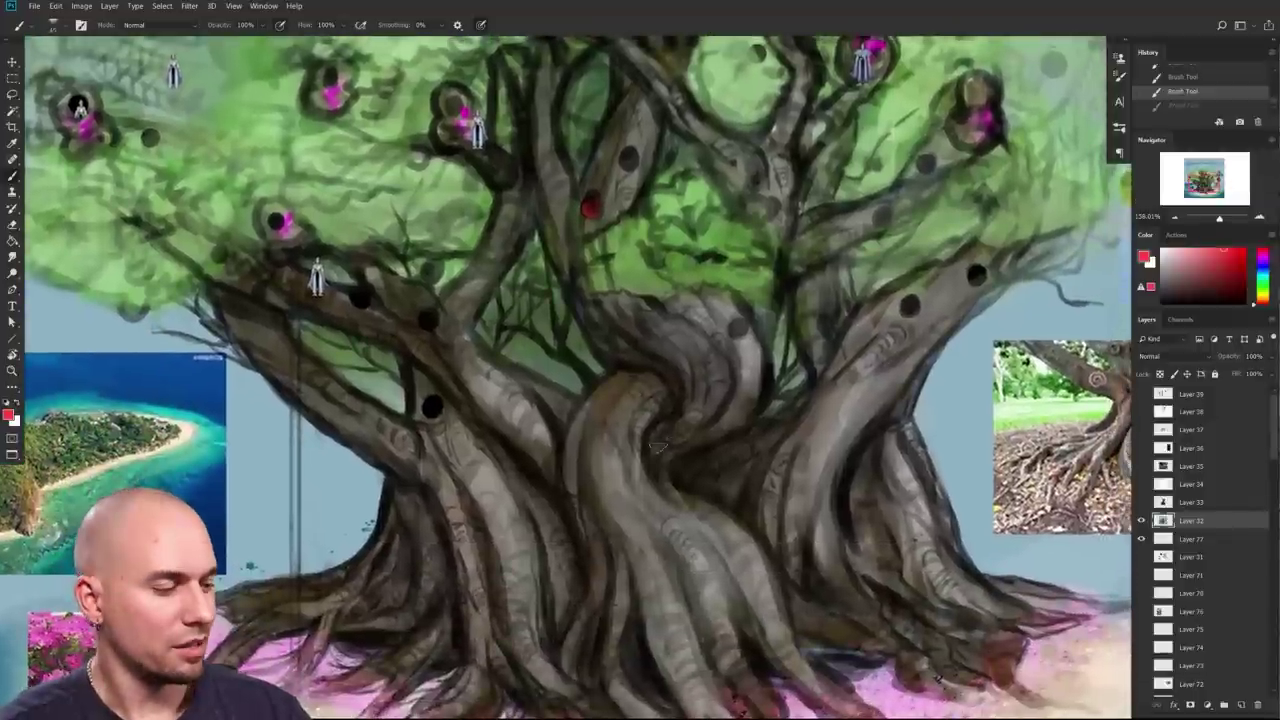
mouse_move(686, 466)
left_mouse_down()
mouse_move(686, 455)
mouse_move(667, 573)
left_mouse_up()
key("ctrl+z")
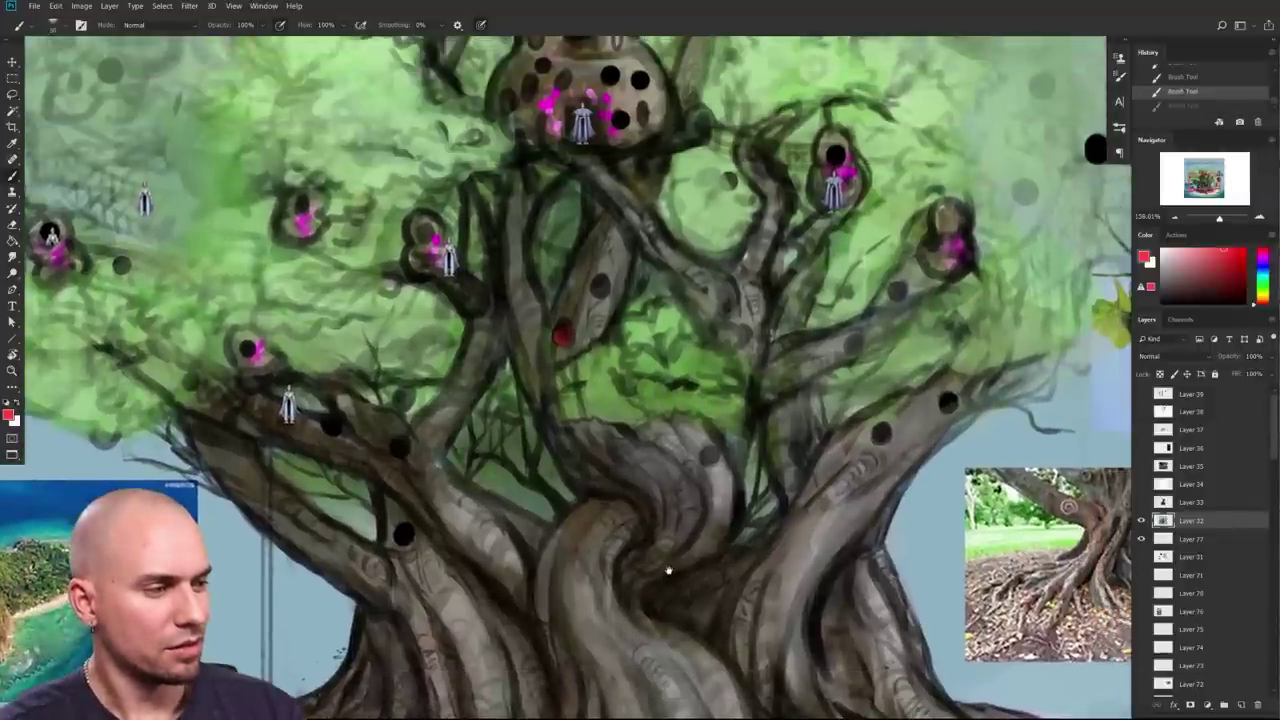
Step: Step back through the recent brush strokes and restore them, including the red mark in the dark hollow beside the twisted trunk
key("ctrl+z")
key("ctrl+z")
key("ctrl+alt+z")
left_click_drag(659, 506, 626, 584)
key("ctrl+alt+z")
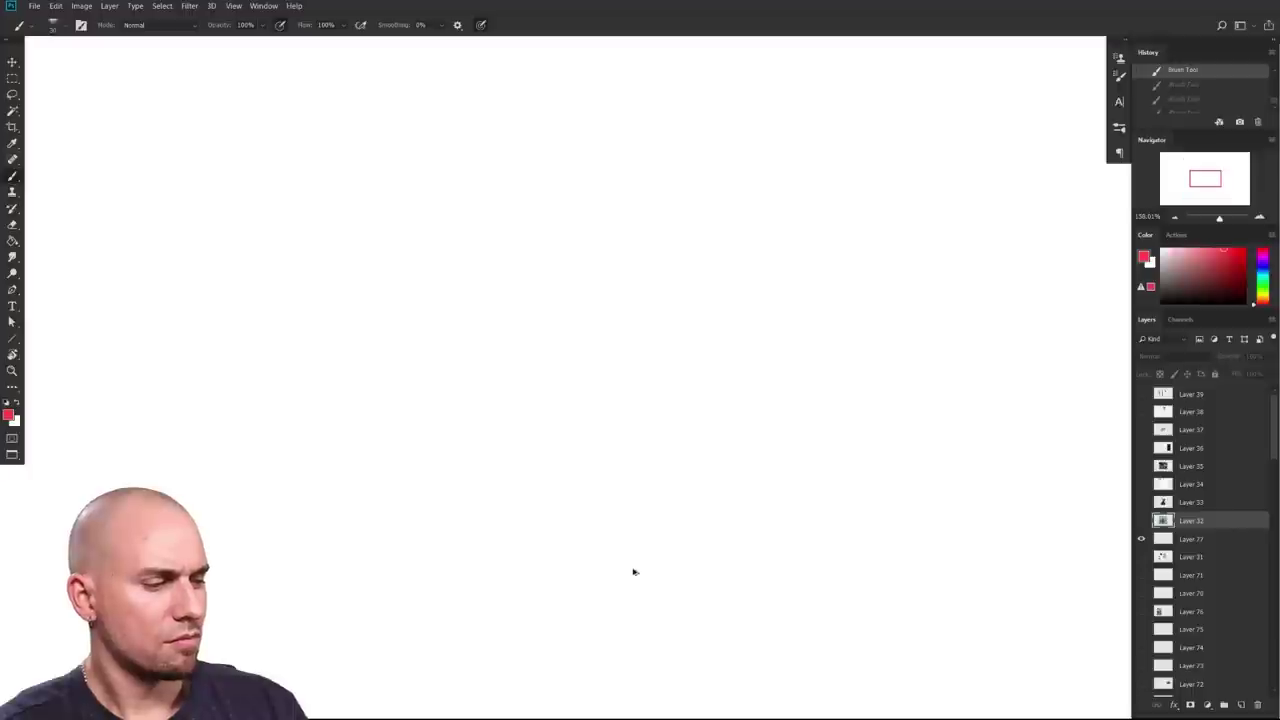
key("ctrl+shift+z")
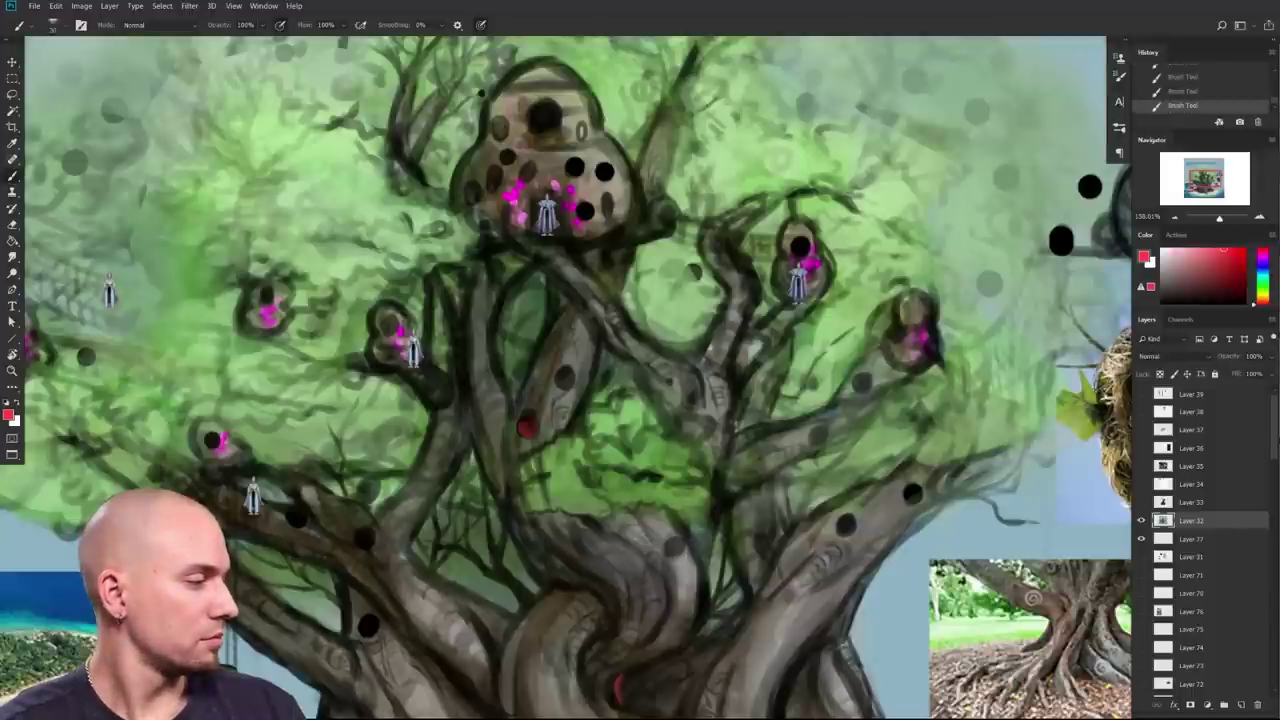
Step: Sample black from an existing hole and paint an entrance with small dark steps below it on the central trunk root
scroll(782, 563, "down", 5)
left_click_drag(782, 563, 638, 479)
mouse_move(706, 621)
left_mouse_down()
mouse_move(680, 593)
mouse_move(683, 614)
left_mouse_up()
left_click_drag(531, 544, 552, 598)
scroll(502, 508, "up", 1)
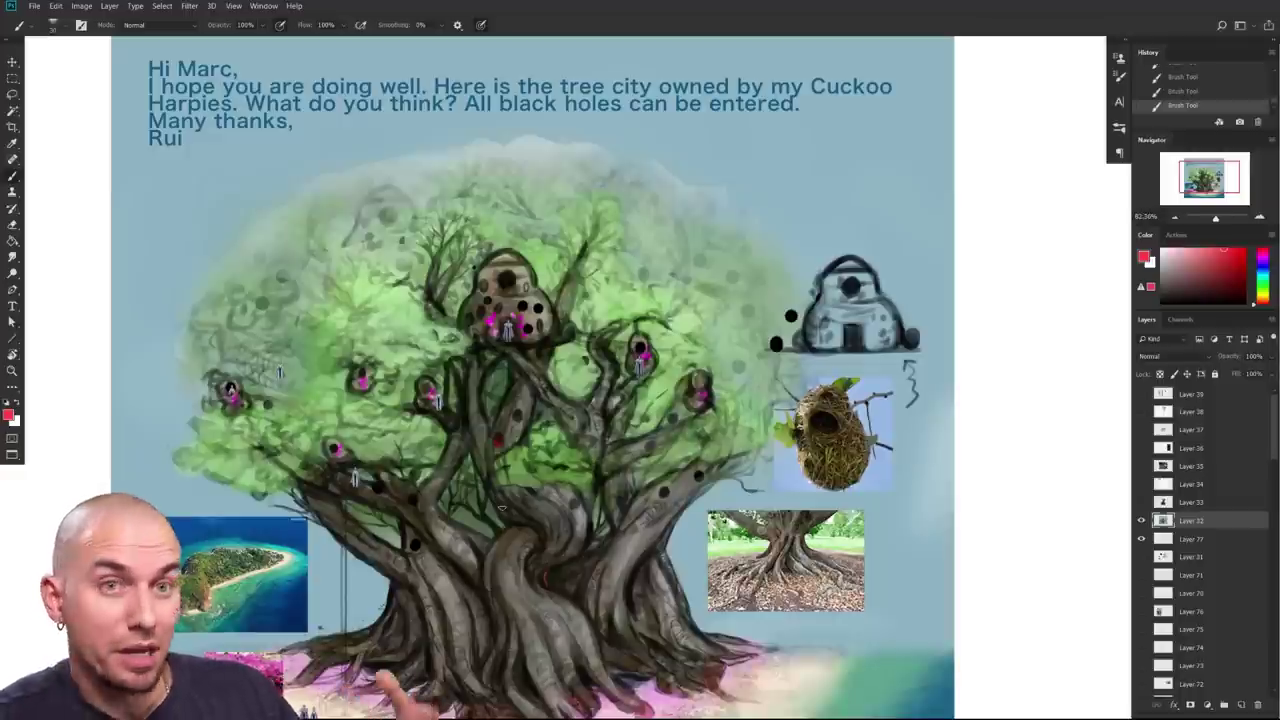
scroll(545, 576, "up", 3)
left_click_drag(690, 578, 735, 574)
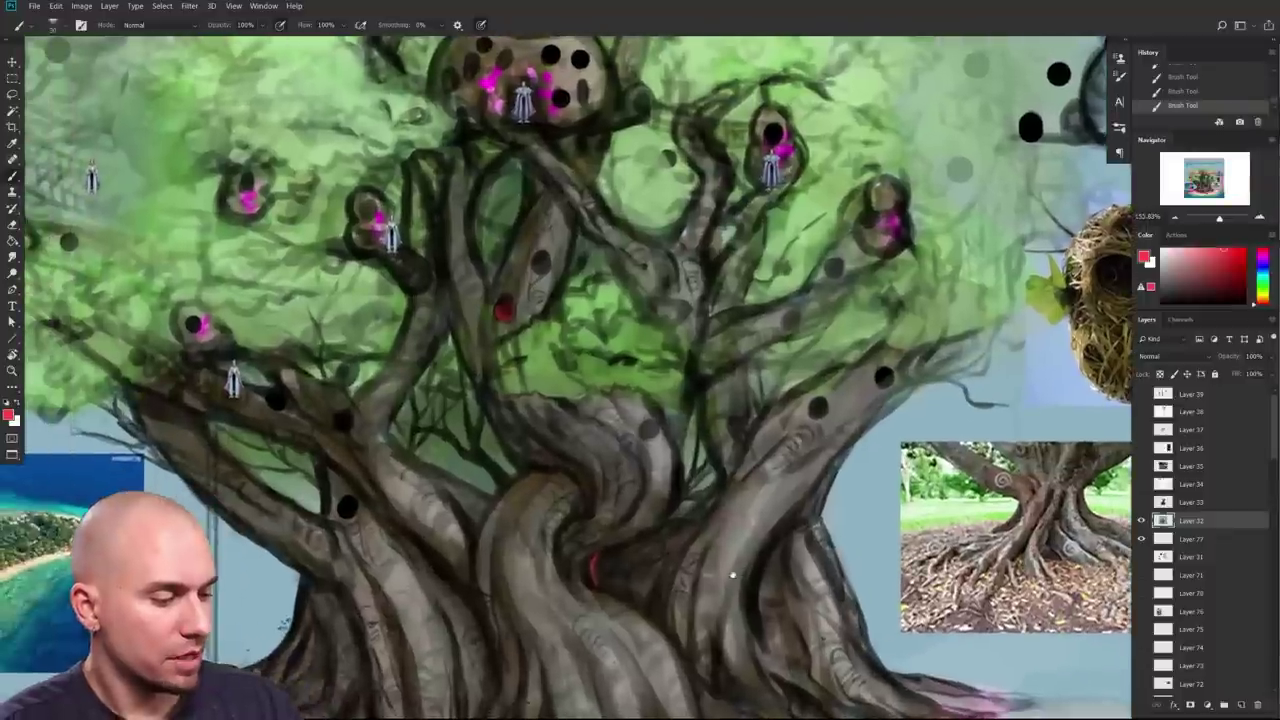
left_click(352, 502, "alt")
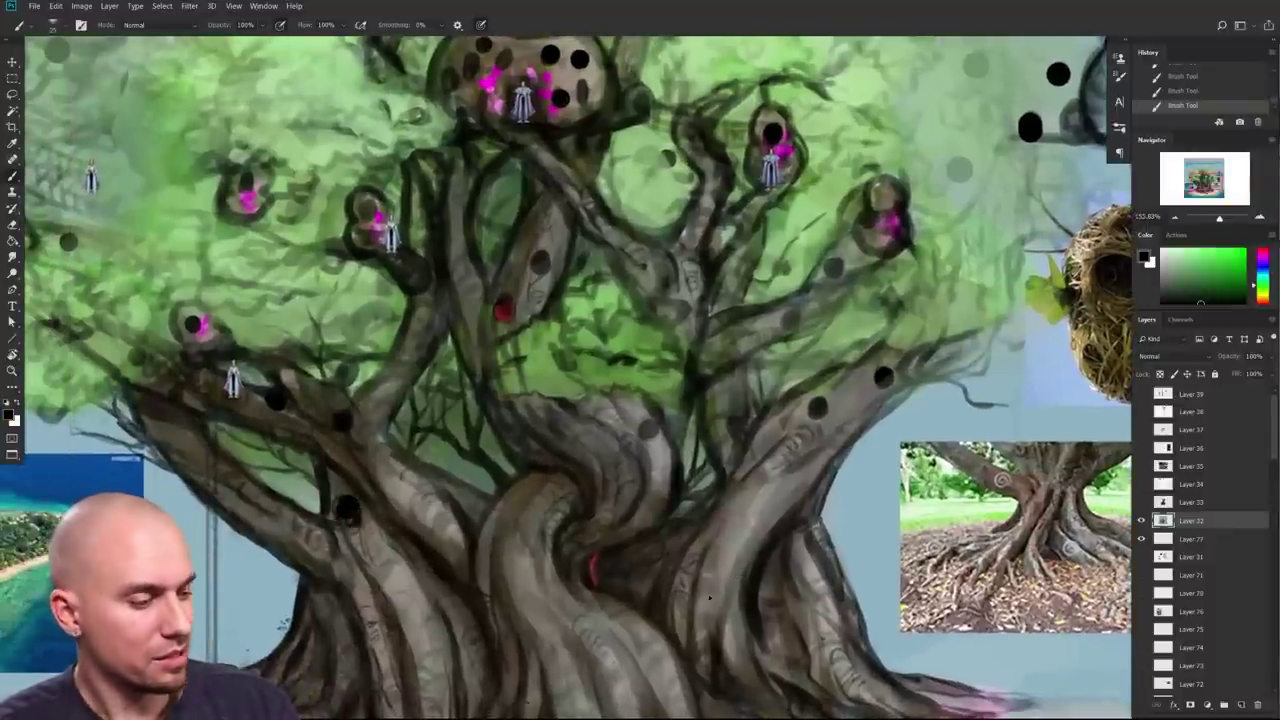
scroll(709, 598, "down", 3)
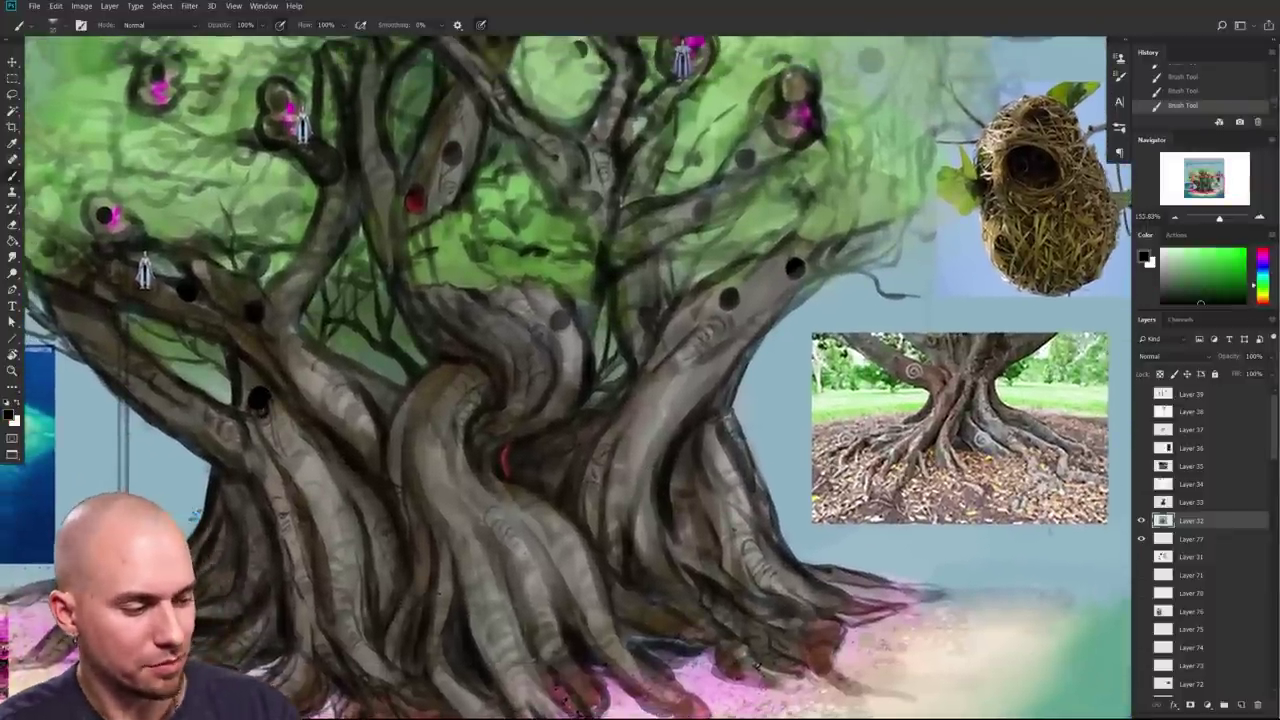
left_click_drag(486, 505, 446, 528)
key("ctrl+z")
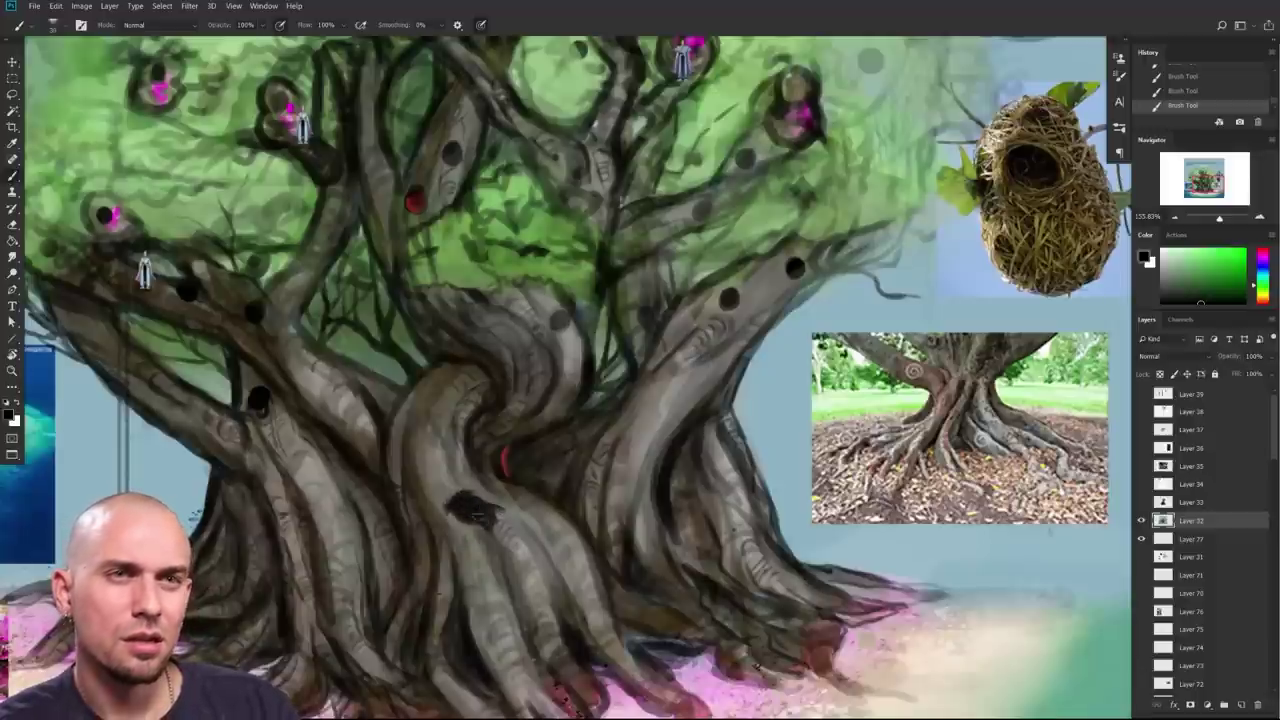
left_click_drag(480, 532, 516, 536)
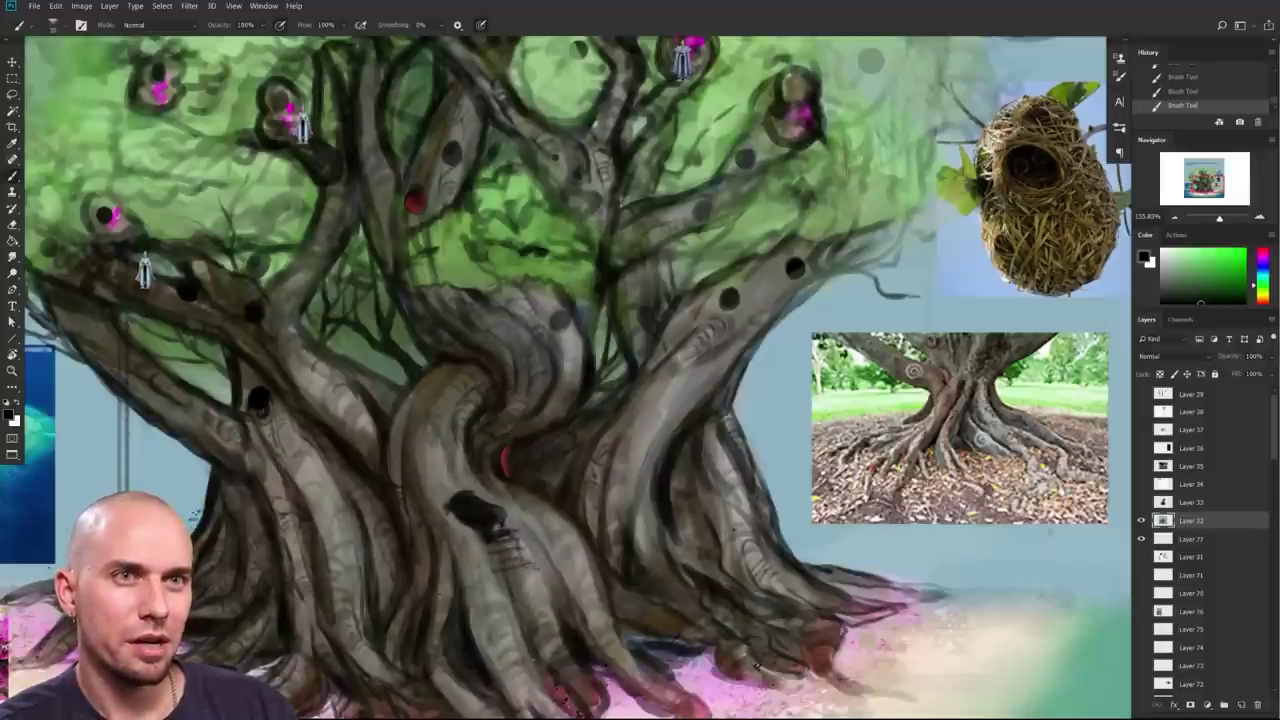
left_click_drag(613, 560, 617, 578)
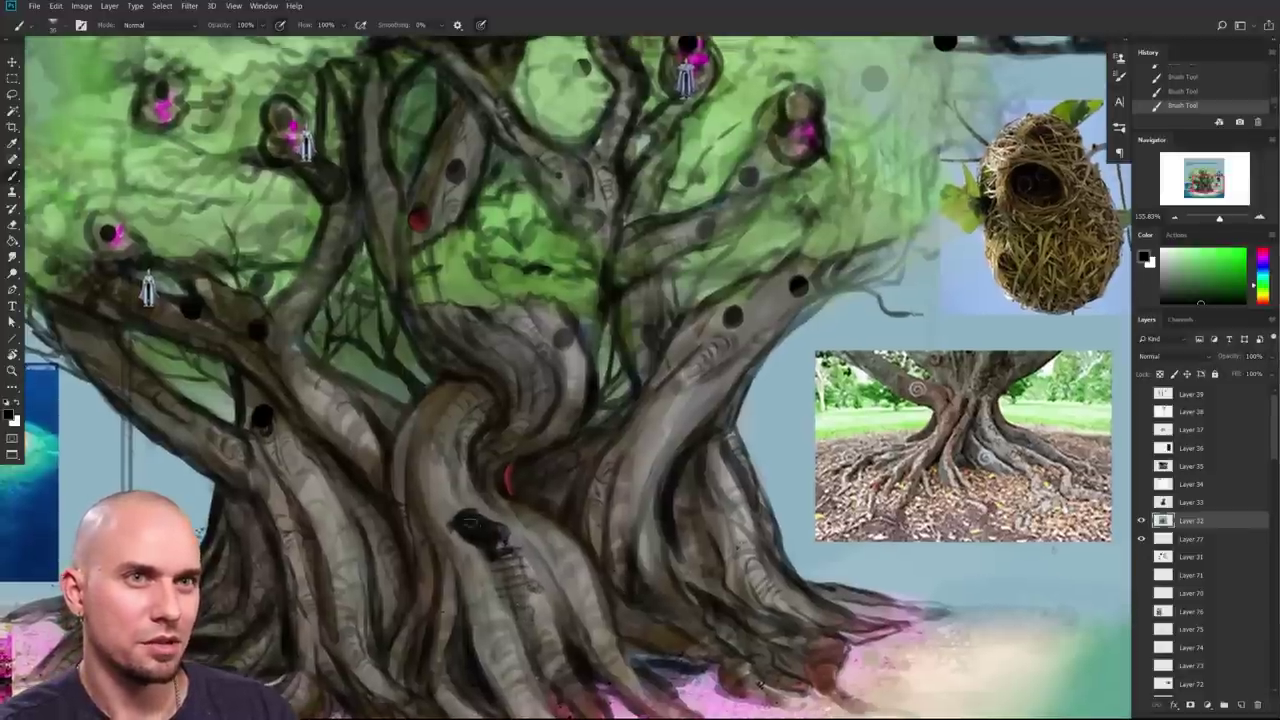
Step: Paint the inside of the new trunk entrance with sampled dark grey tones and a warm yellow-orange glow
left_click(484, 588, "alt")
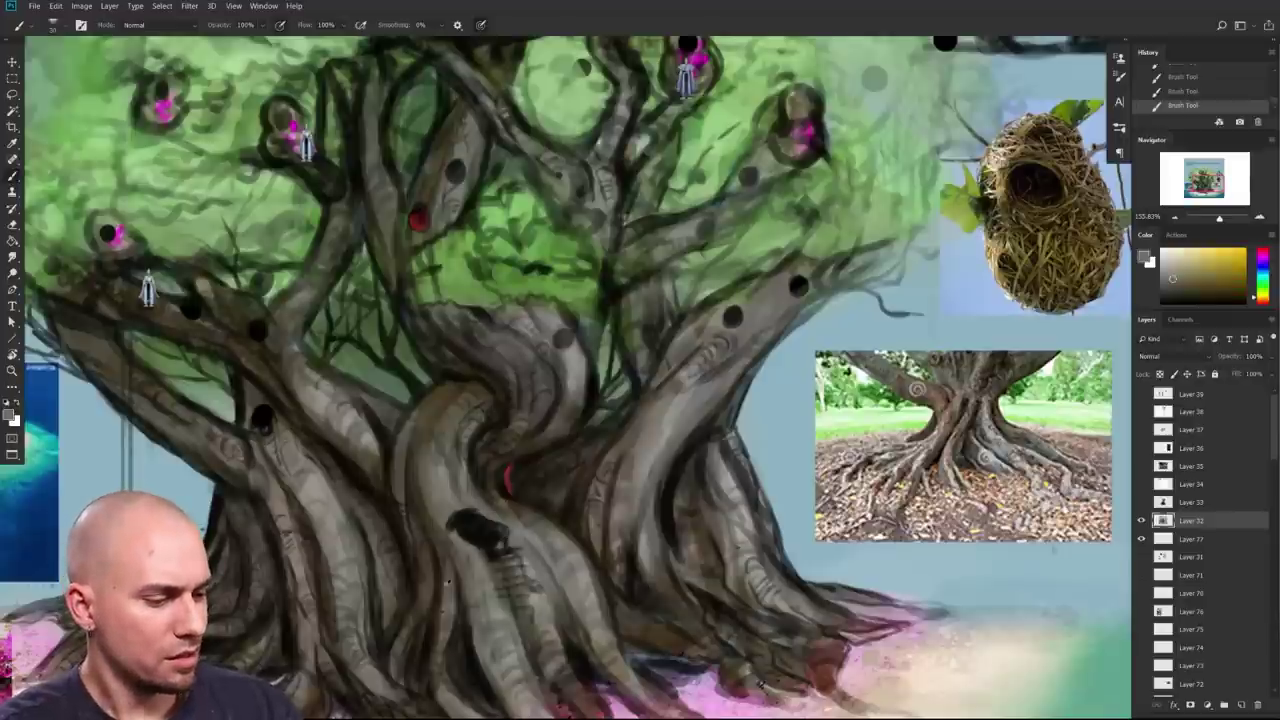
left_click(428, 584, "alt")
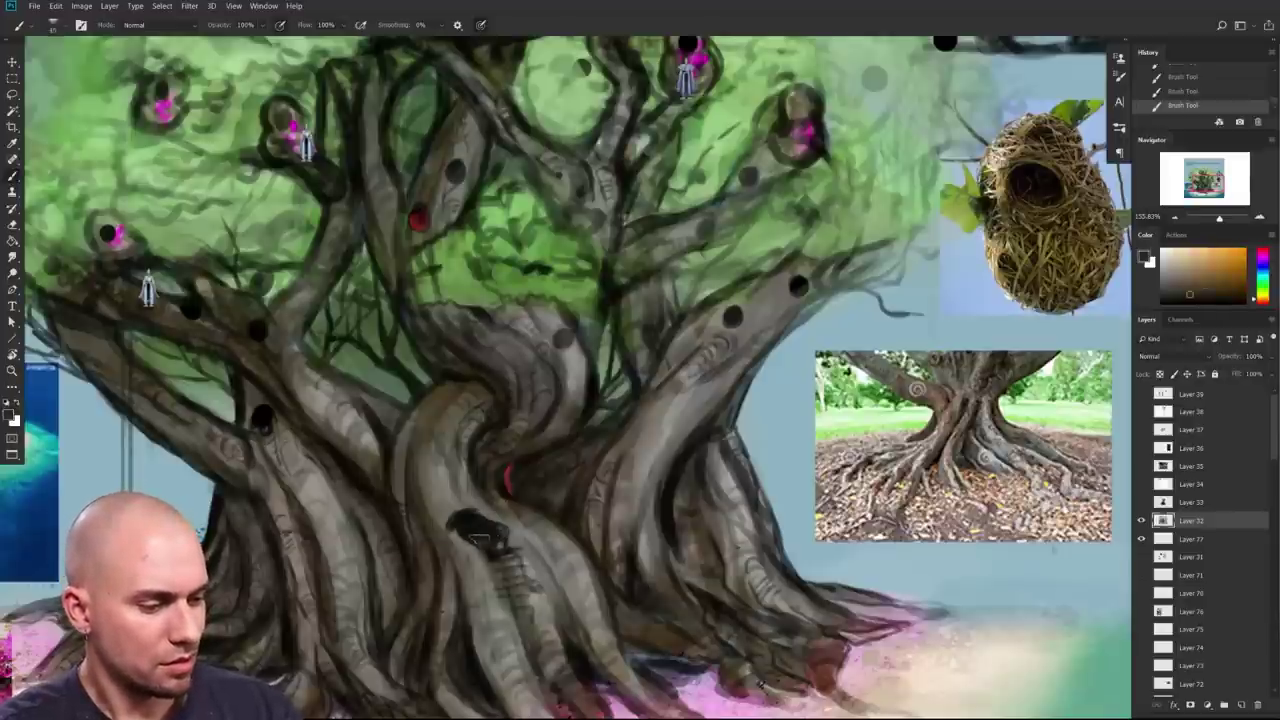
left_click(484, 543, "alt")
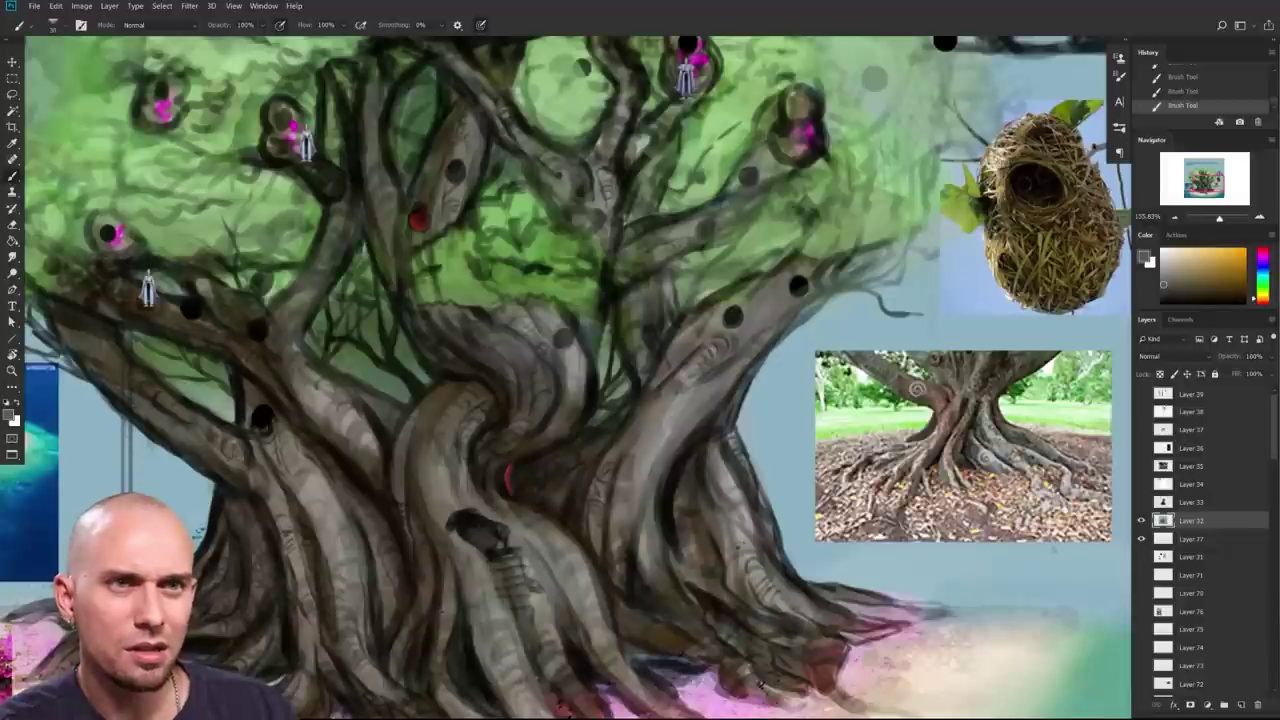
left_click(1230, 242)
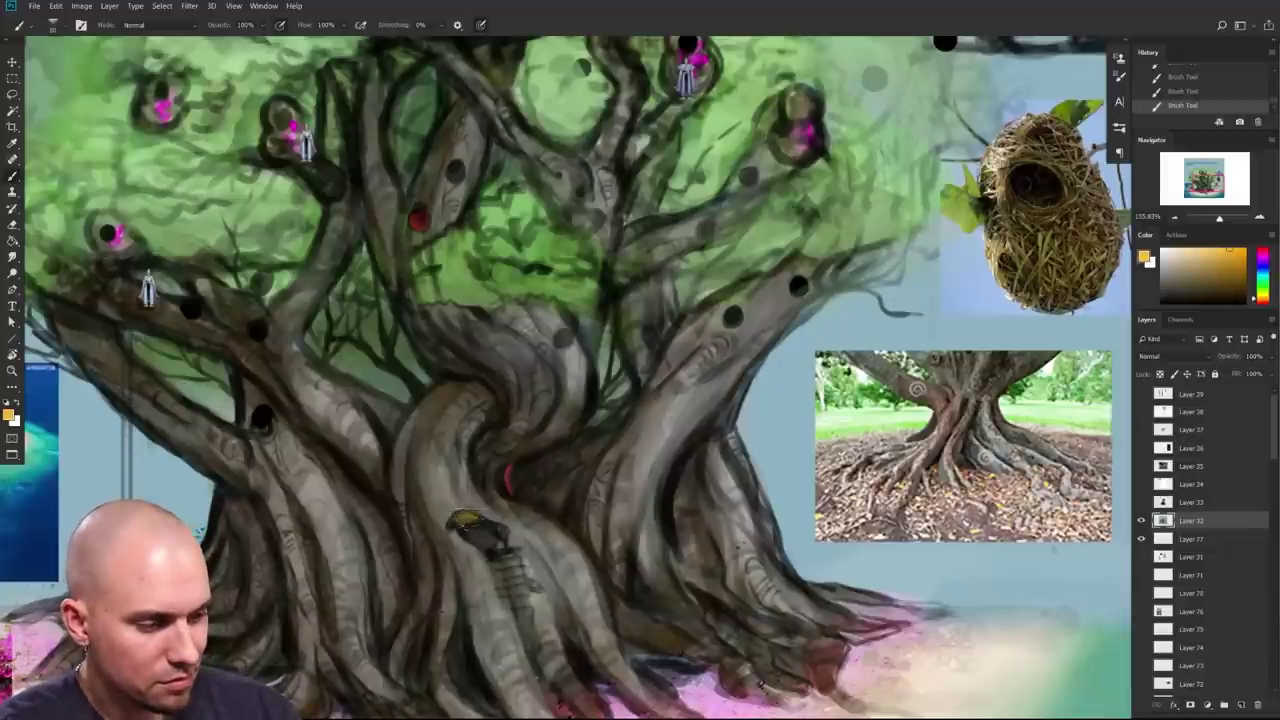
mouse_move(726, 555)
left_mouse_down()
mouse_move(642, 556)
mouse_move(708, 556)
left_mouse_up()
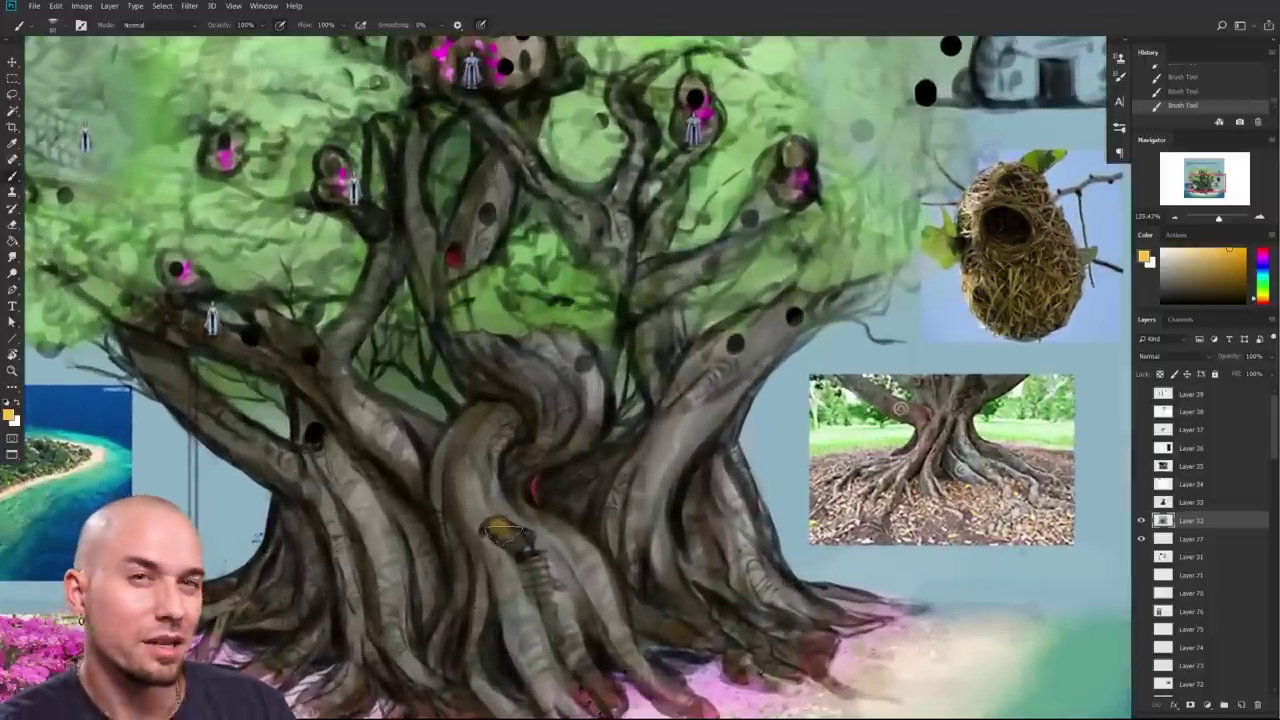
Step: Review the full tree painting to judge how the new trunk entrance reads at a distance
scroll(606, 513, "down", 5)
scroll(753, 418, "up", 5)
left_click_drag(754, 420, 734, 569)
scroll(734, 568, "down", 3)
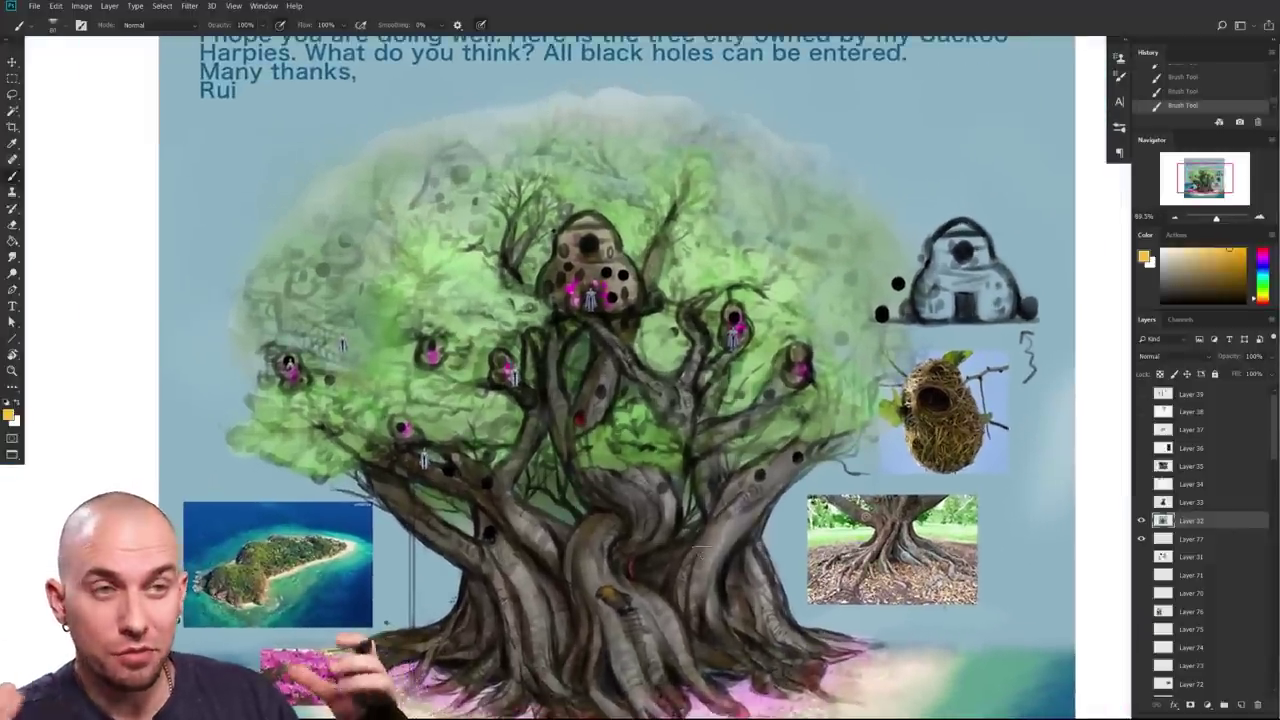
scroll(762, 503, "down", 1)
left_click_drag(762, 503, 667, 546)
scroll(750, 598, "down", 4)
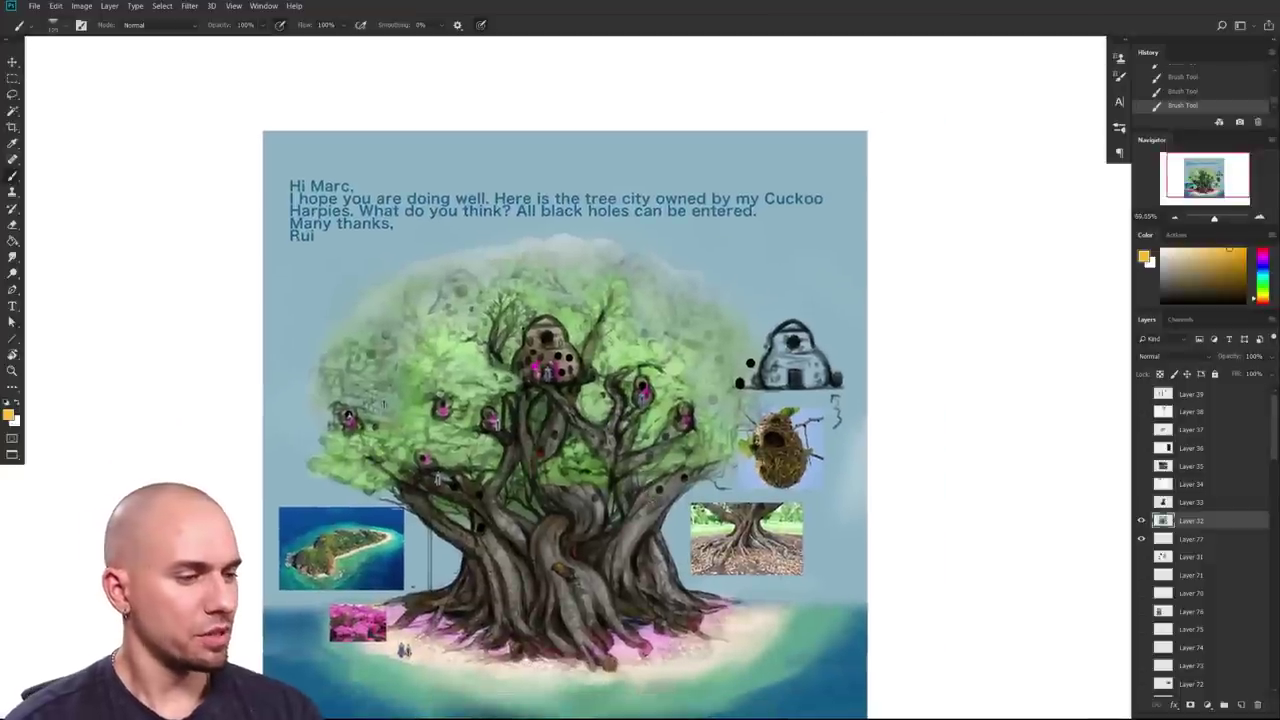
Step: Add a new layer above the tree painting and set up a large brush in a muted bluish green based on the canopy
left_click(1241, 705)
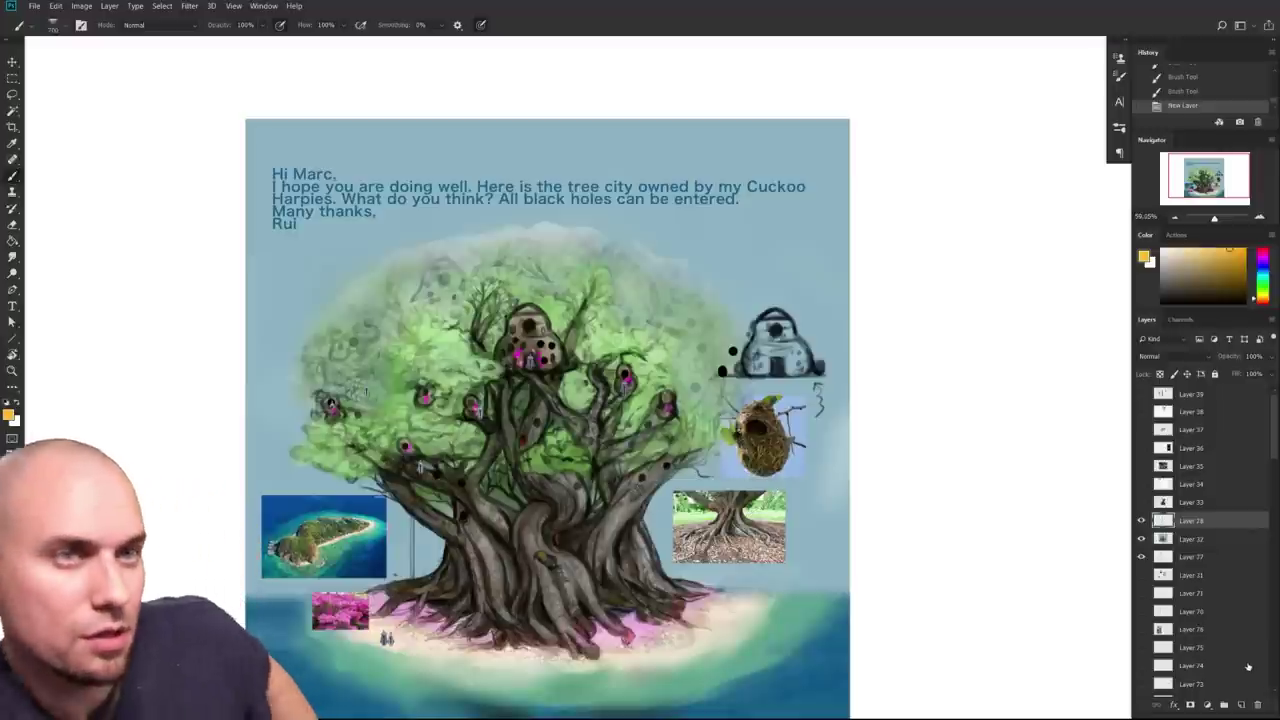
left_click_drag(765, 509, 793, 564)
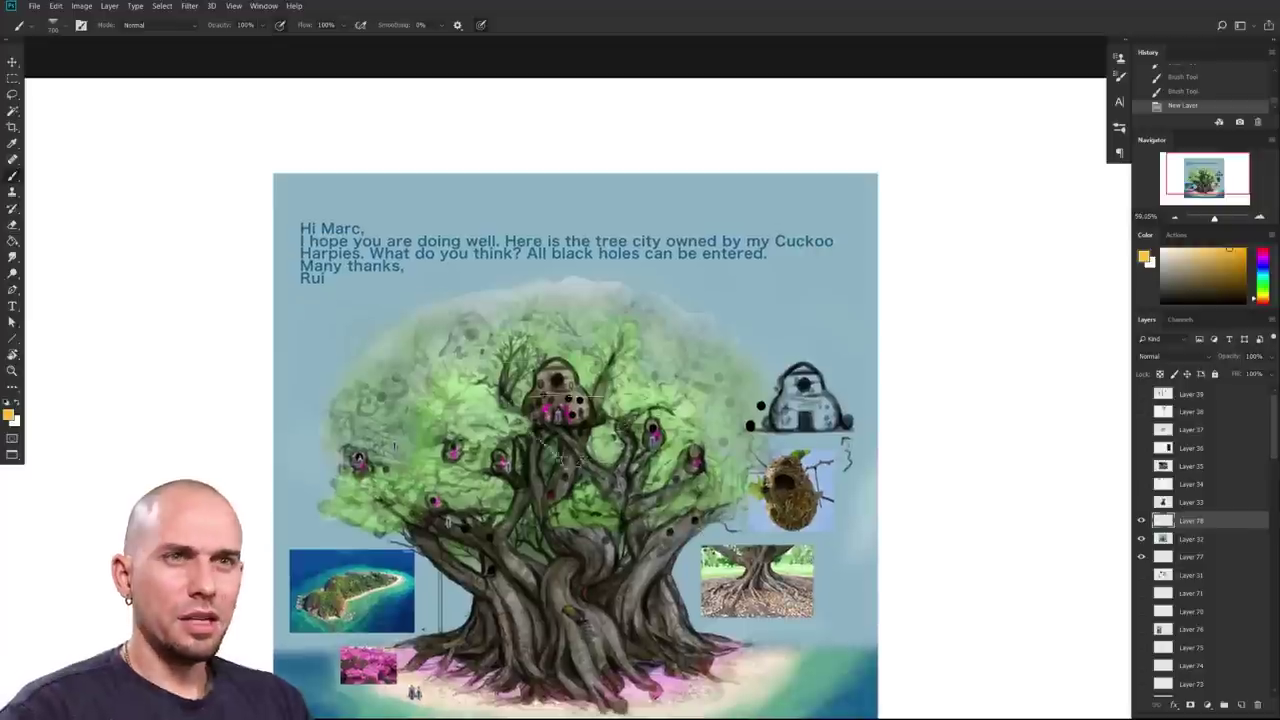
left_click(672, 349, "alt")
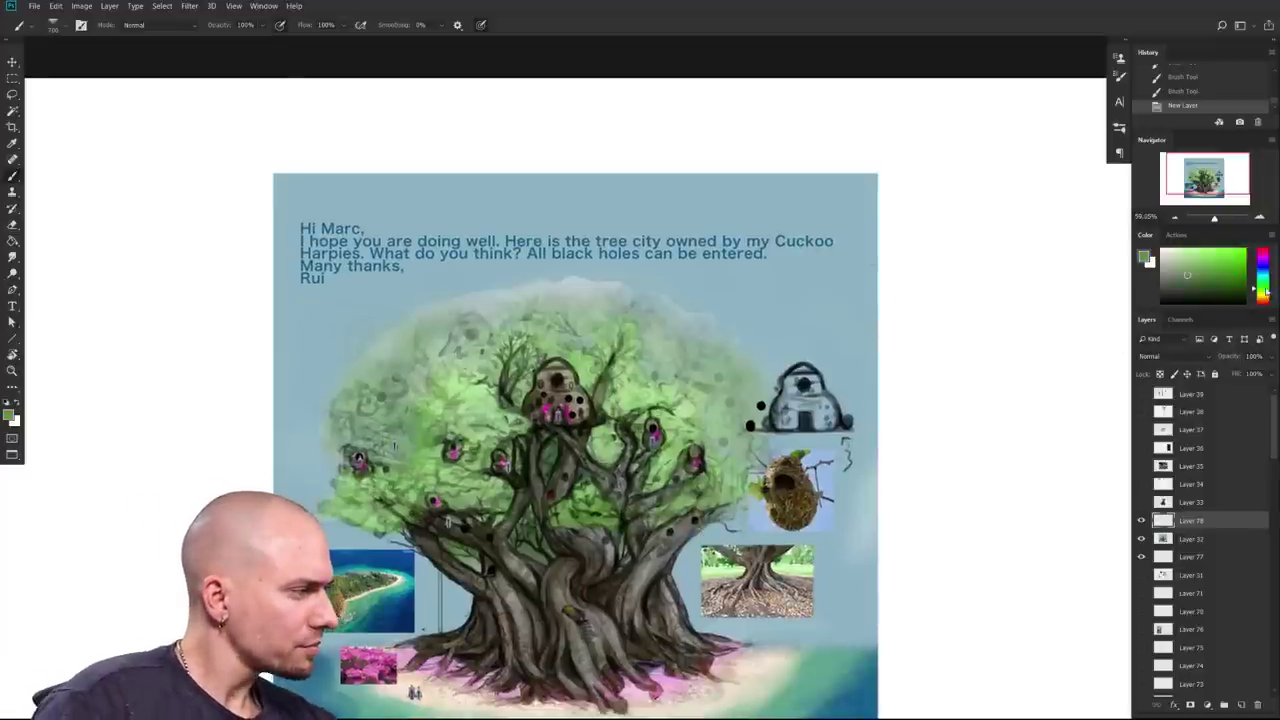
left_click(1263, 282)
left_click(1188, 279)
key("]")
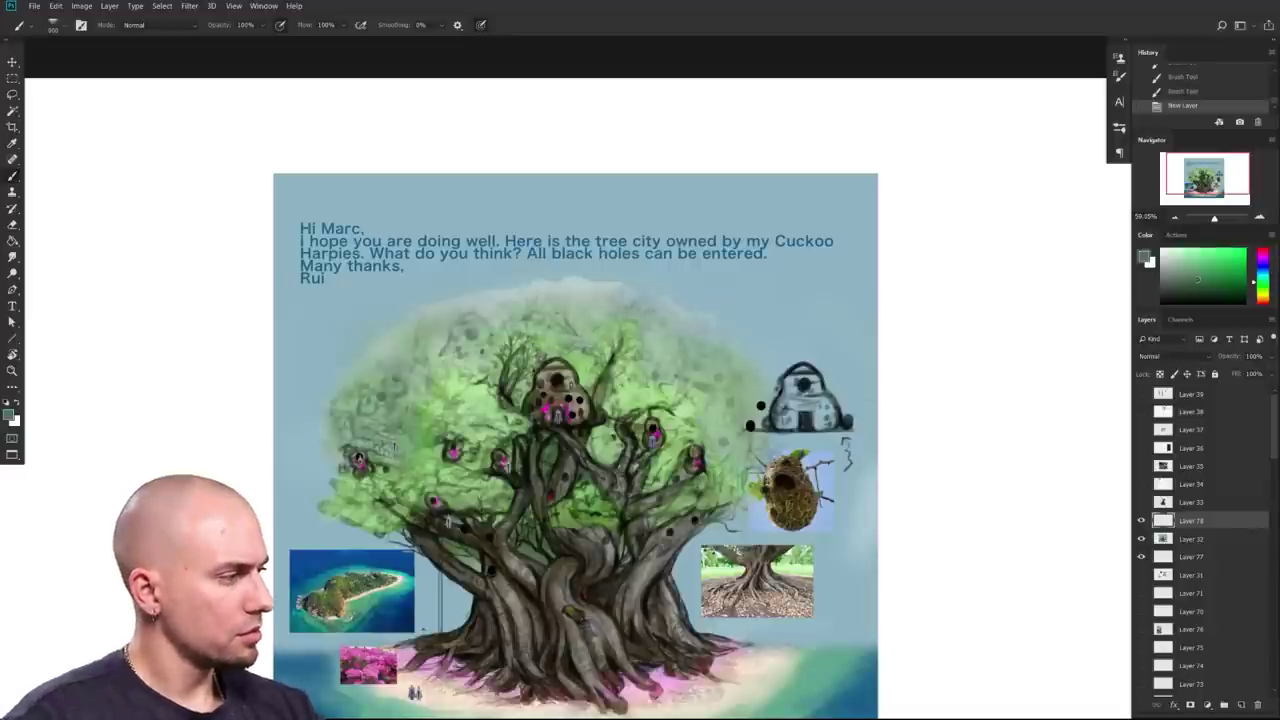
Step: Block in the upper crown of the canopy with broad green strokes, replacing the first stroke with a new one
left_click_drag(342, 396, 612, 316)
key("ctrl+z")
left_click_drag(348, 386, 620, 316)
left_click_drag(385, 350, 762, 354)
Step: Fill the rest of the canopy around the nests with solid green using a smaller brush
key("[")
key("[")
key("[")
key("[")
key("[")
key("[")
mouse_move(590, 312)
left_mouse_down()
mouse_move(370, 375)
mouse_move(405, 392)
mouse_move(405, 420)
mouse_move(476, 400)
mouse_move(490, 375)
mouse_move(412, 480)
mouse_move(348, 504)
mouse_move(325, 412)
left_mouse_up()
key("]")
mouse_move(450, 472)
left_mouse_down()
mouse_move(460, 488)
mouse_move(503, 422)
mouse_move(507, 436)
left_mouse_up()
mouse_move(526, 340)
left_mouse_down()
mouse_move(595, 345)
mouse_move(700, 425)
mouse_move(665, 475)
mouse_move(745, 420)
mouse_move(735, 380)
mouse_move(624, 426)
left_mouse_up()
left_click_drag(668, 376, 664, 392)
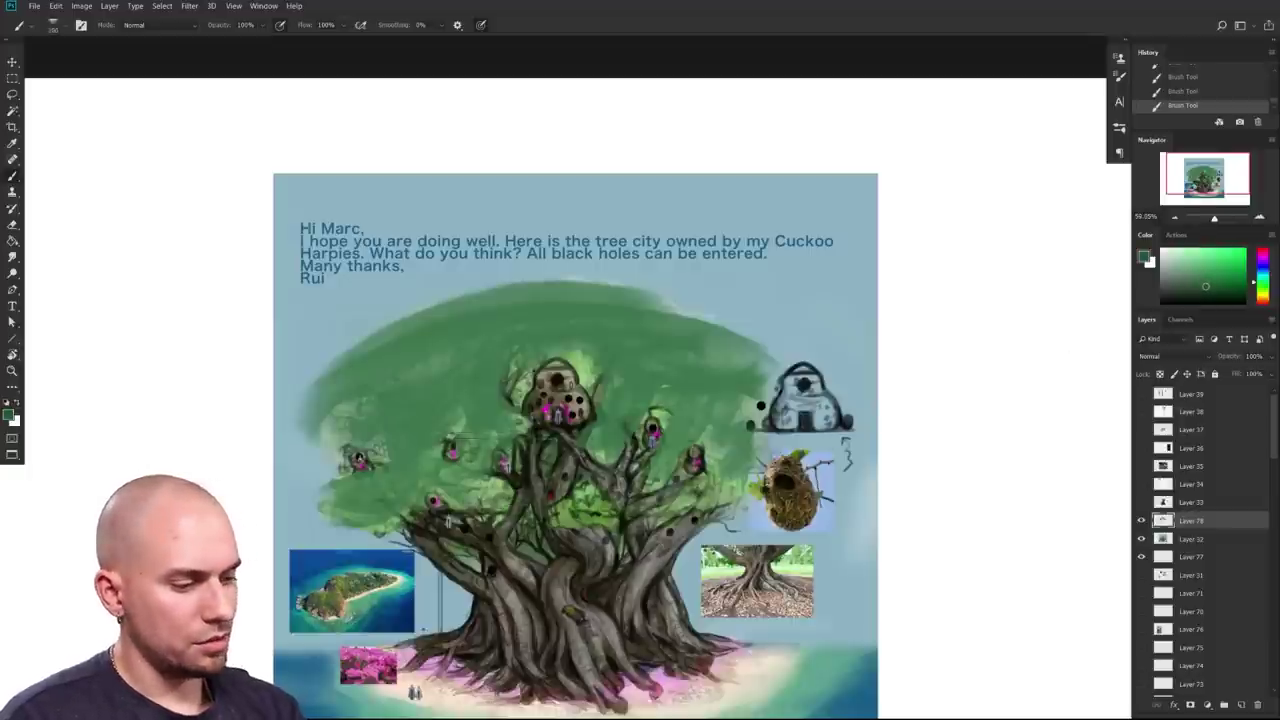
Step: Choose much darker greens and shade the underside of the canopy above the branches
left_click(1197, 294)
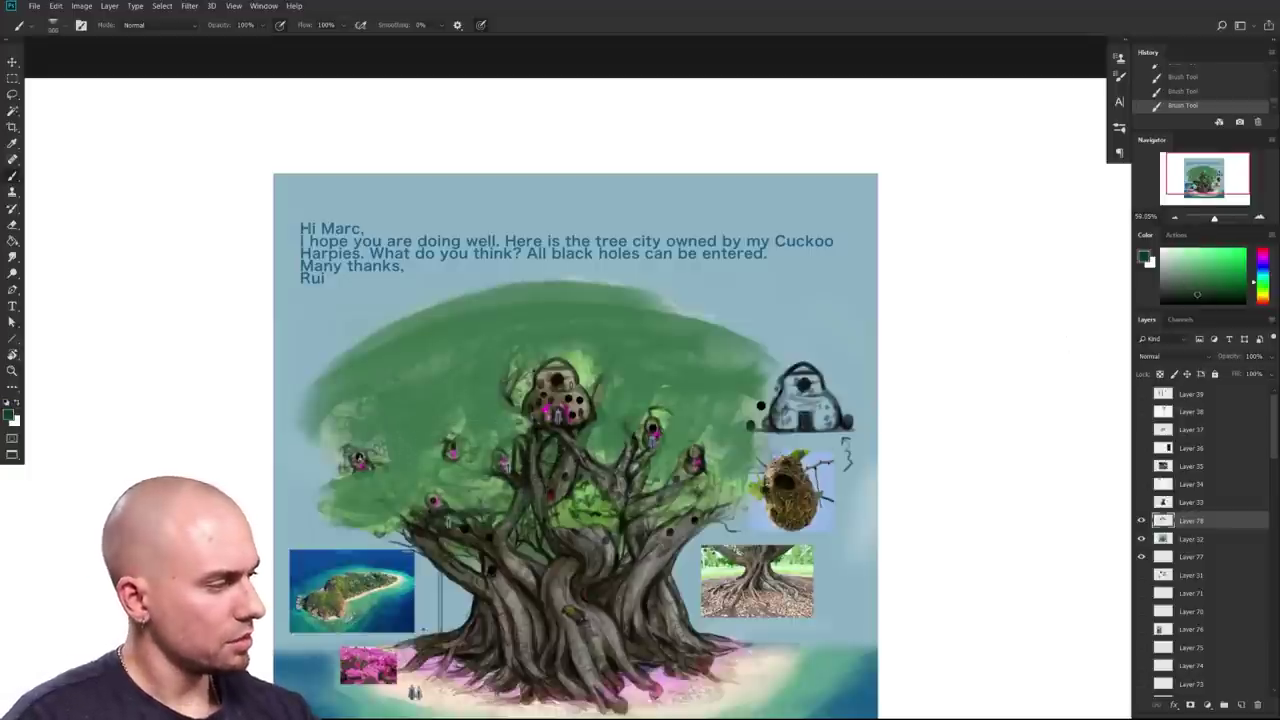
key("[")
key("[")
mouse_move(497, 489)
left_mouse_down()
mouse_move(490, 450)
mouse_move(320, 505)
mouse_move(325, 485)
mouse_move(342, 492)
left_mouse_up()
key("[")
mouse_move(566, 510)
left_mouse_down()
mouse_move(542, 508)
mouse_move(574, 492)
mouse_move(596, 504)
mouse_move(588, 490)
left_mouse_up()
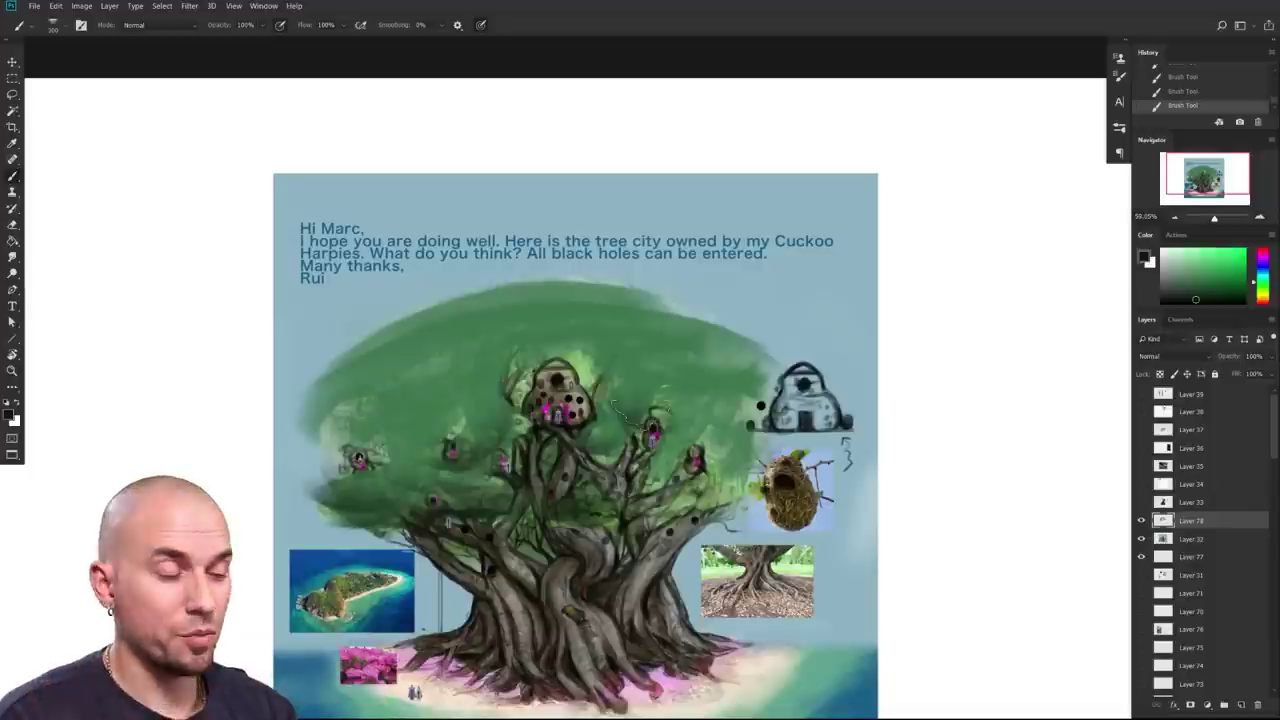
mouse_move(648, 480)
left_mouse_down()
mouse_move(636, 488)
mouse_move(656, 474)
mouse_move(678, 512)
left_mouse_up()
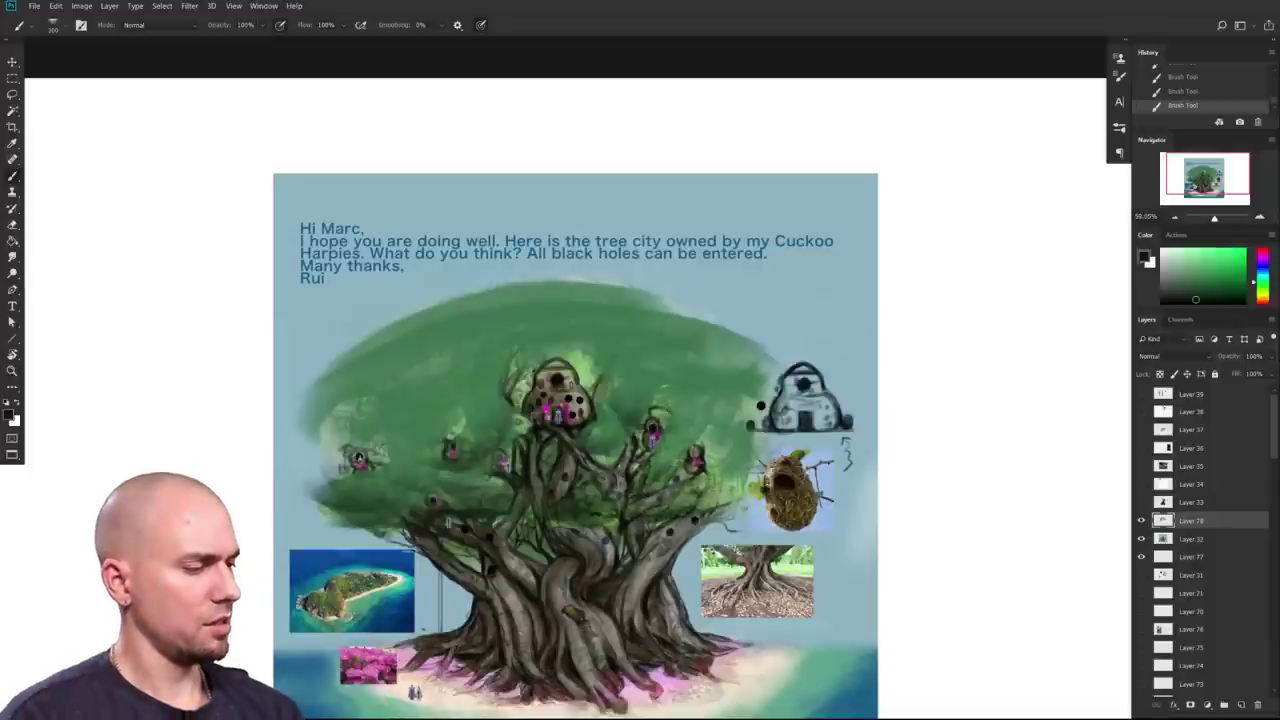
left_click_drag(744, 408, 688, 432)
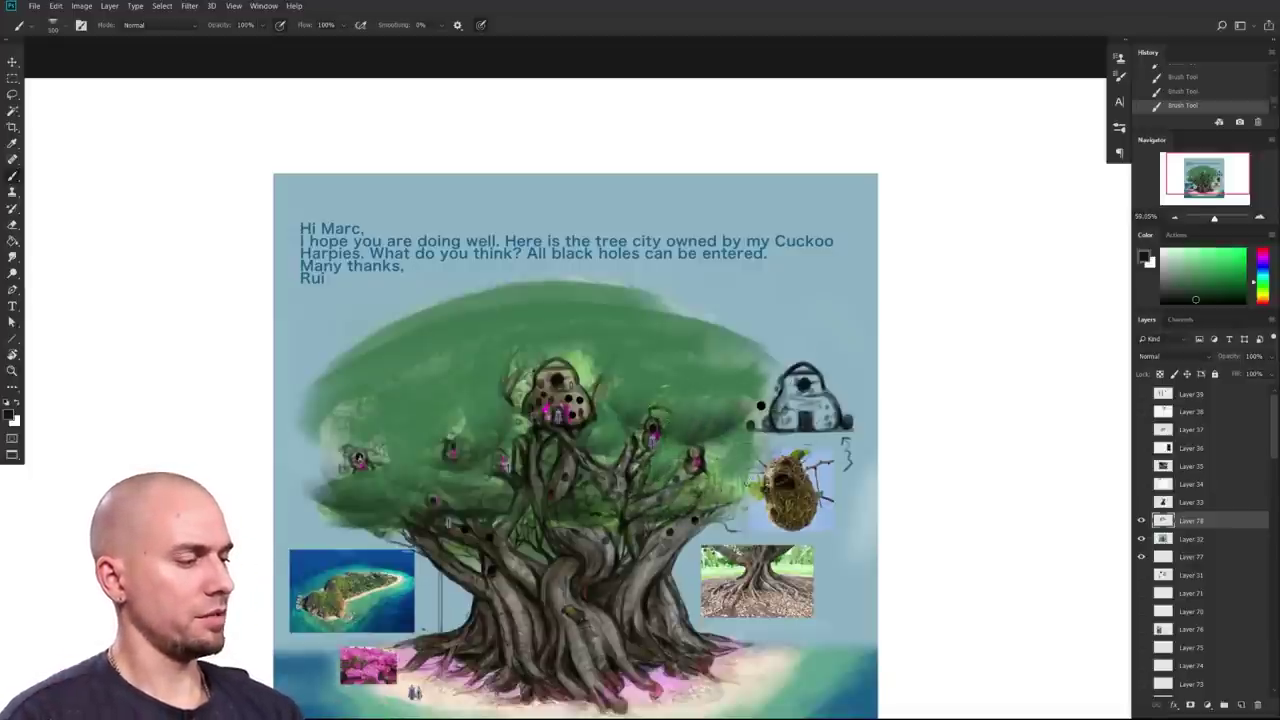
Step: Darken the canopy's outer edges and extend its left end outward with a rounded shadow
key("[")
key("[")
key("[")
left_click_drag(712, 488, 750, 466)
mouse_move(365, 440)
left_mouse_down()
mouse_move(315, 475)
mouse_move(326, 385)
left_mouse_up()
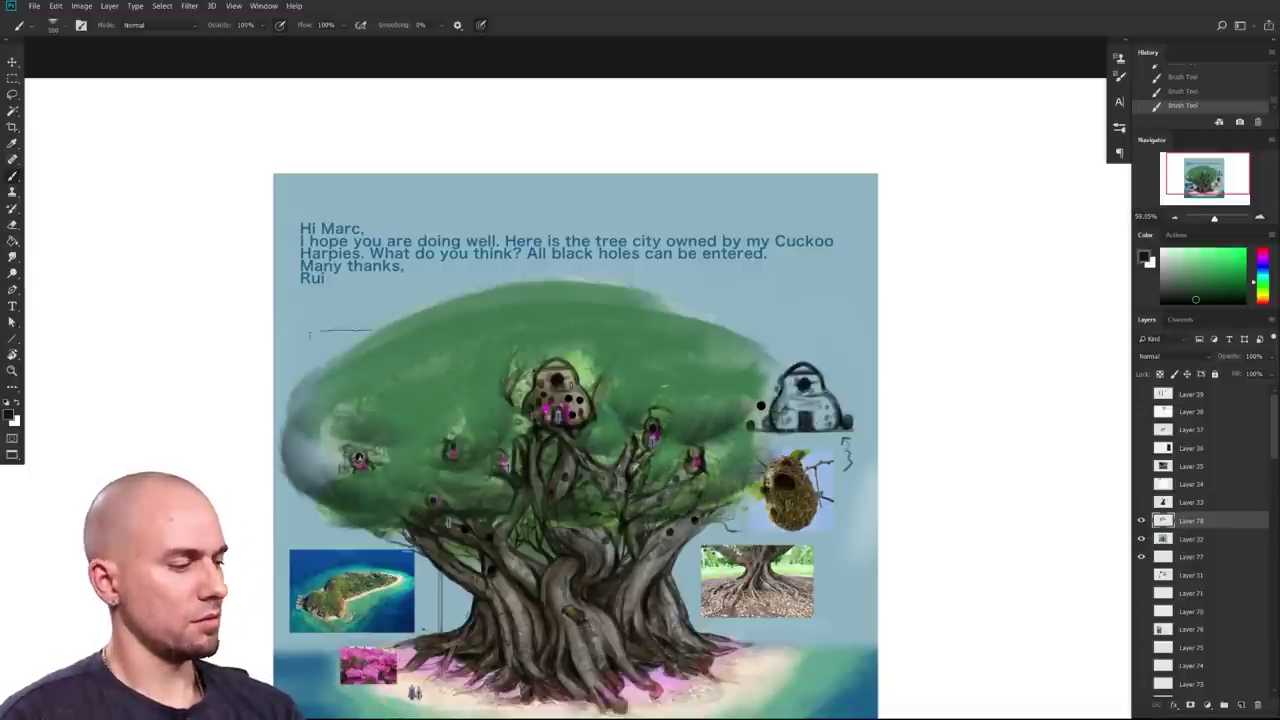
mouse_move(782, 478)
left_mouse_down()
mouse_move(774, 413)
mouse_move(780, 427)
left_mouse_up()
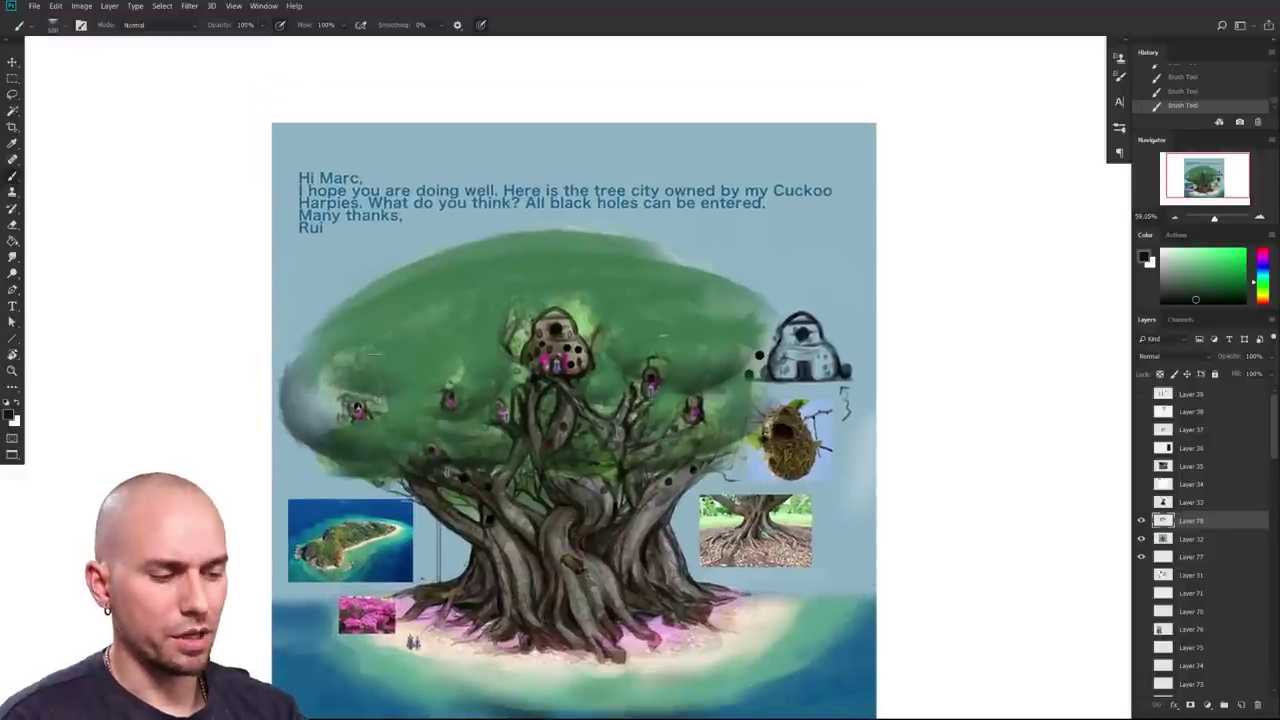
left_click_drag(312, 430, 292, 400)
mouse_move(270, 358)
left_mouse_down()
mouse_move(285, 388)
mouse_move(365, 378)
mouse_move(280, 363)
mouse_move(310, 372)
left_mouse_up()
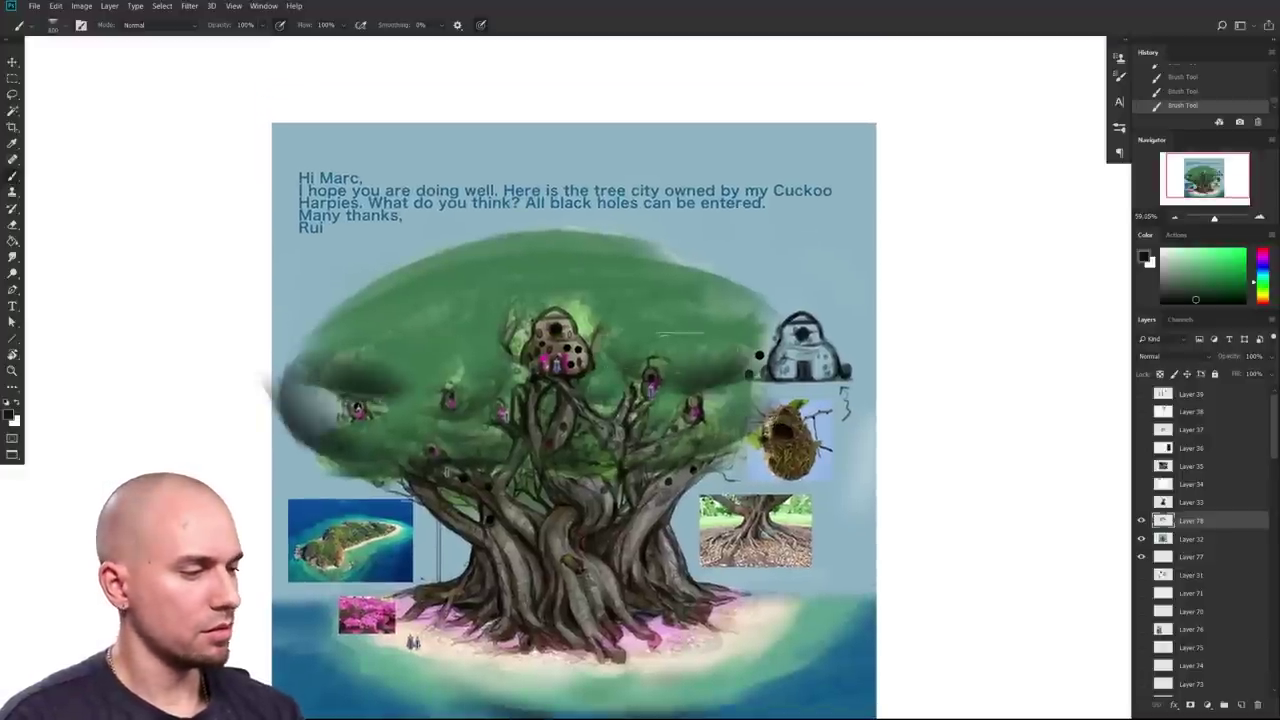
Step: Paint dark shadows that split the canopy into rounded foliage clumps on both sides of and above the main nest
key("[")
key("[")
key("[")
key("[")
left_click_drag(390, 385, 490, 355)
mouse_move(345, 362)
left_mouse_down()
mouse_move(480, 315)
mouse_move(460, 383)
mouse_move(372, 384)
mouse_move(440, 410)
mouse_move(415, 415)
left_mouse_up()
key("[")
left_click_drag(700, 345, 624, 349)
left_click_drag(624, 302, 472, 300)
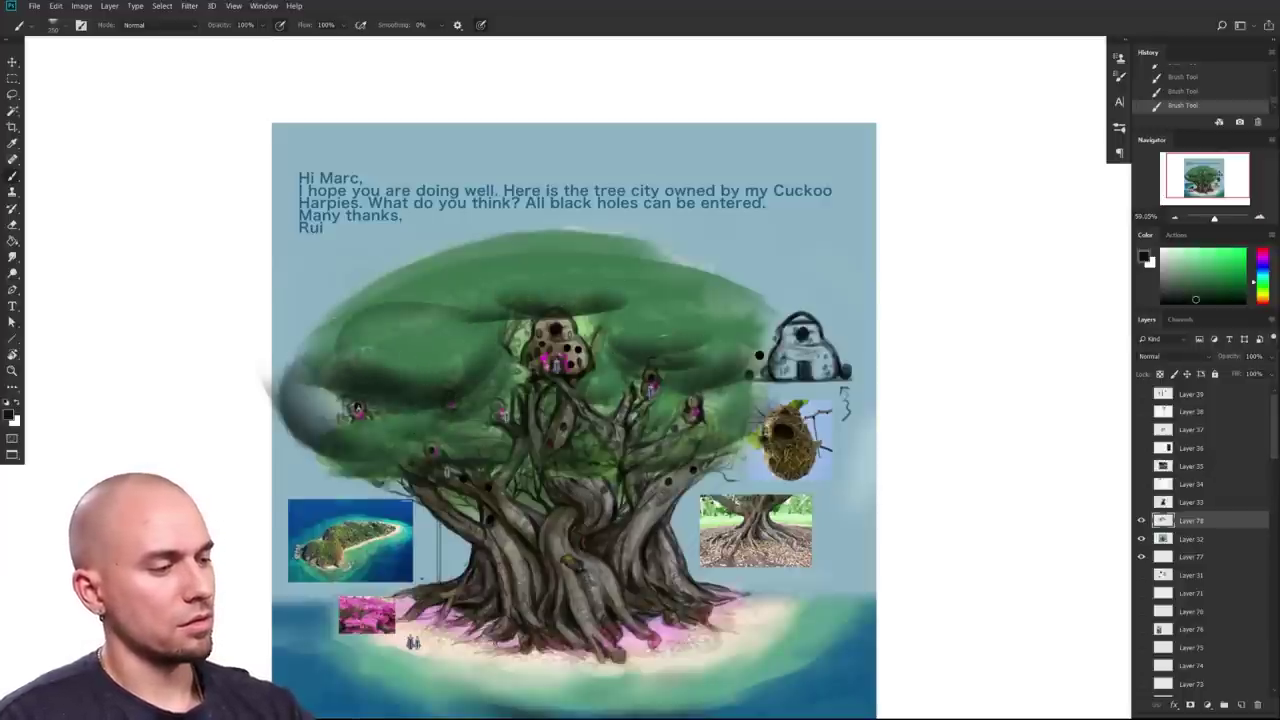
left_click_drag(614, 328, 690, 331)
left_click_drag(634, 301, 620, 317)
Step: Choose a bright light green and paint highlights along the top of the canopy crown
left_click(620, 317, "alt")
key("[")
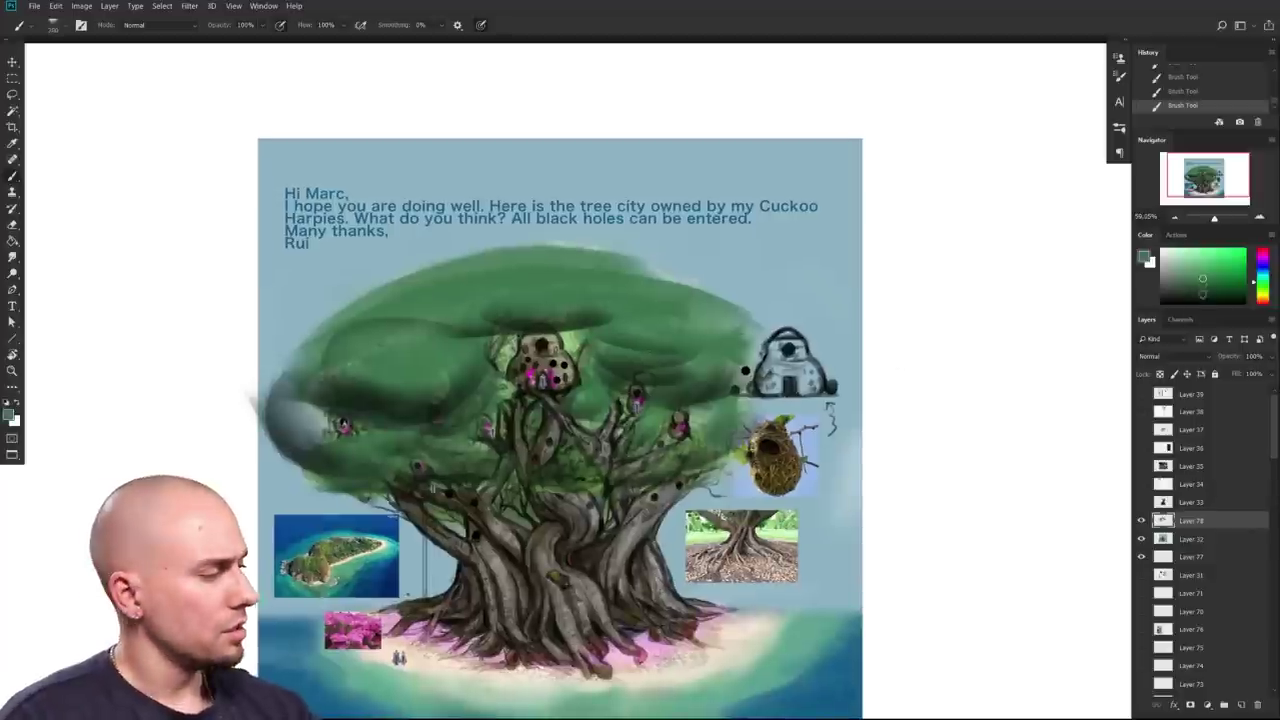
left_click_drag(1203, 281, 1210, 252)
left_click(1262, 287)
key("bracketright")
key("bracketright")
left_click_drag(500, 285, 672, 292)
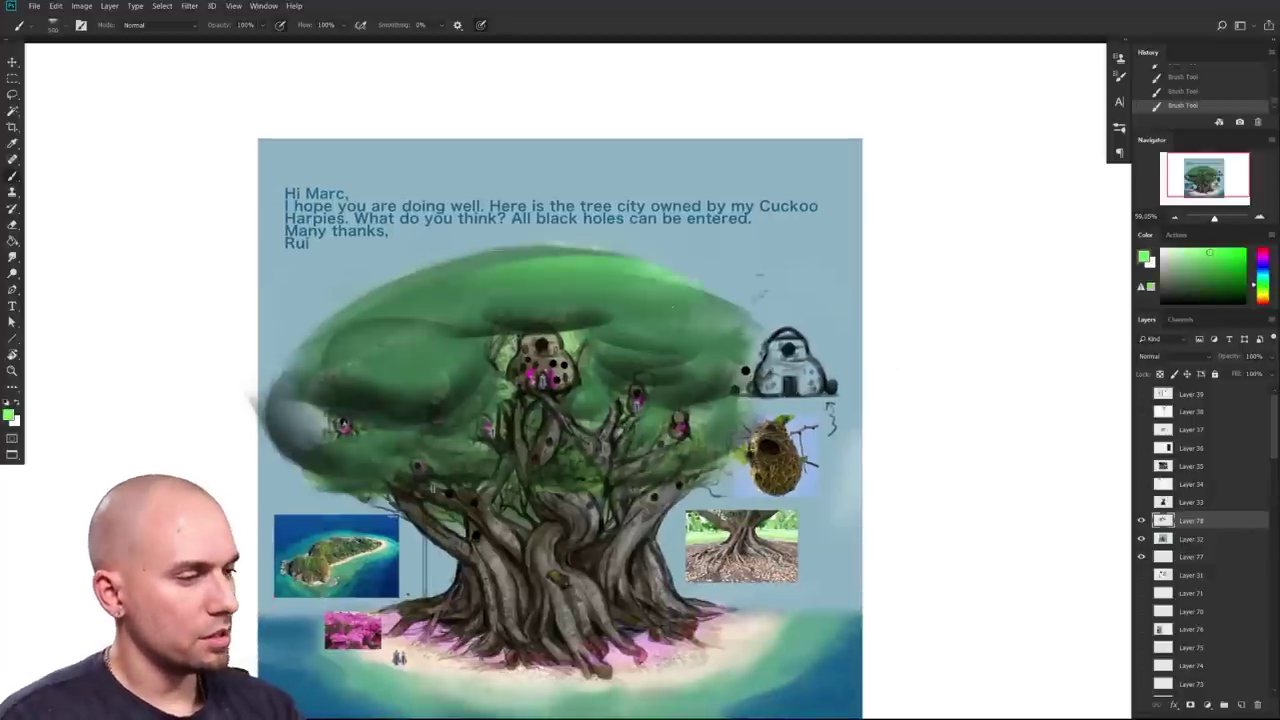
mouse_move(640, 300)
left_mouse_down()
mouse_move(510, 285)
mouse_move(670, 295)
left_mouse_up()
left_click_drag(380, 320, 590, 265)
Step: Paint bright yellow-green highlights on the tops of the individual foliage clumps around the nests and along the lower canopy
key("bracketright")
left_click_drag(600, 355, 690, 330)
mouse_move(355, 348)
left_mouse_down()
mouse_move(440, 335)
mouse_move(410, 335)
left_mouse_up()
mouse_move(315, 320)
left_mouse_down()
mouse_move(450, 350)
mouse_move(560, 300)
mouse_move(690, 330)
mouse_move(740, 390)
mouse_move(640, 380)
mouse_move(748, 424)
left_mouse_up()
key("bracketleft")
left_click_drag(375, 427, 440, 452)
left_click_drag(601, 448, 614, 432)
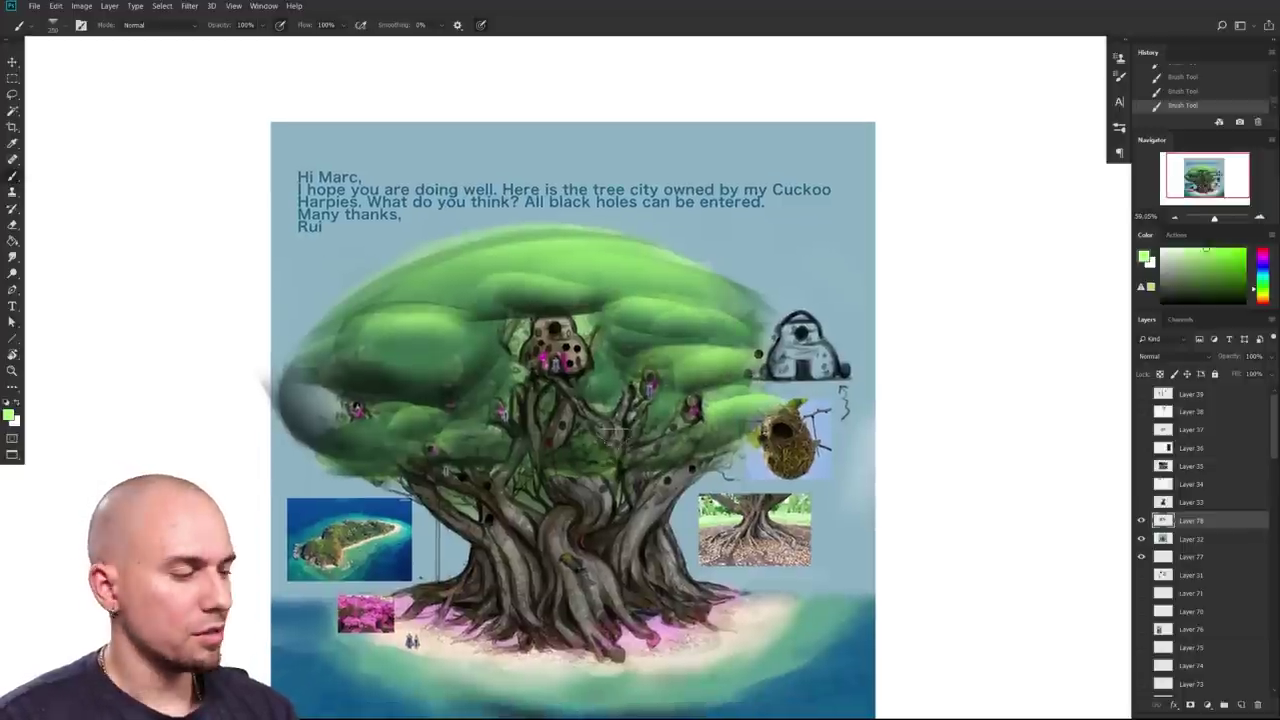
left_click_drag(674, 474, 697, 465)
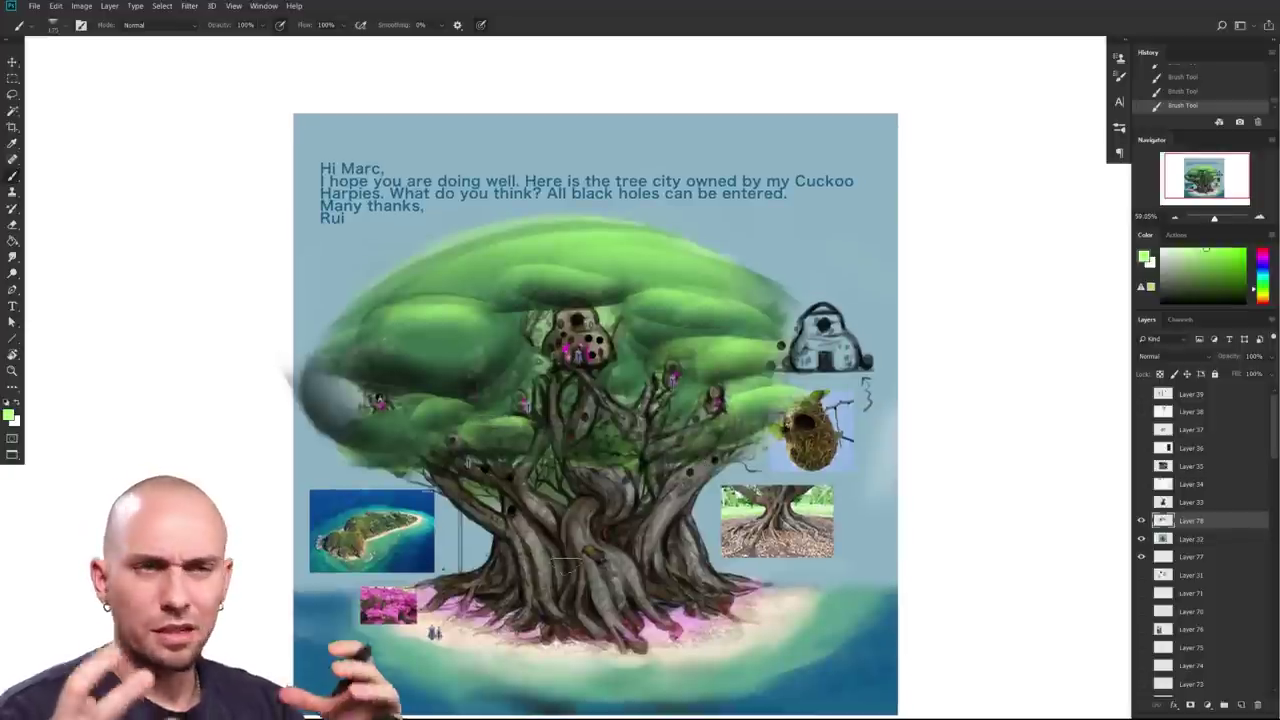
left_click_drag(652, 481, 650, 475)
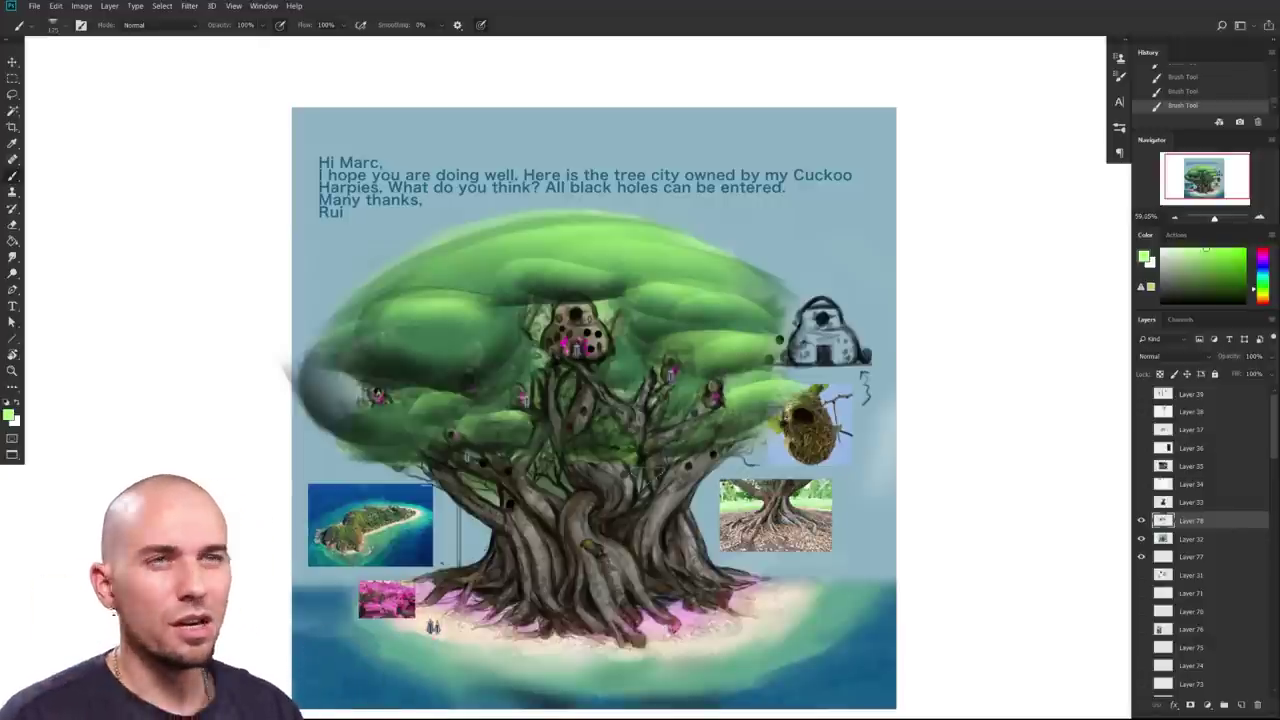
scroll(617, 412, "right", 5)
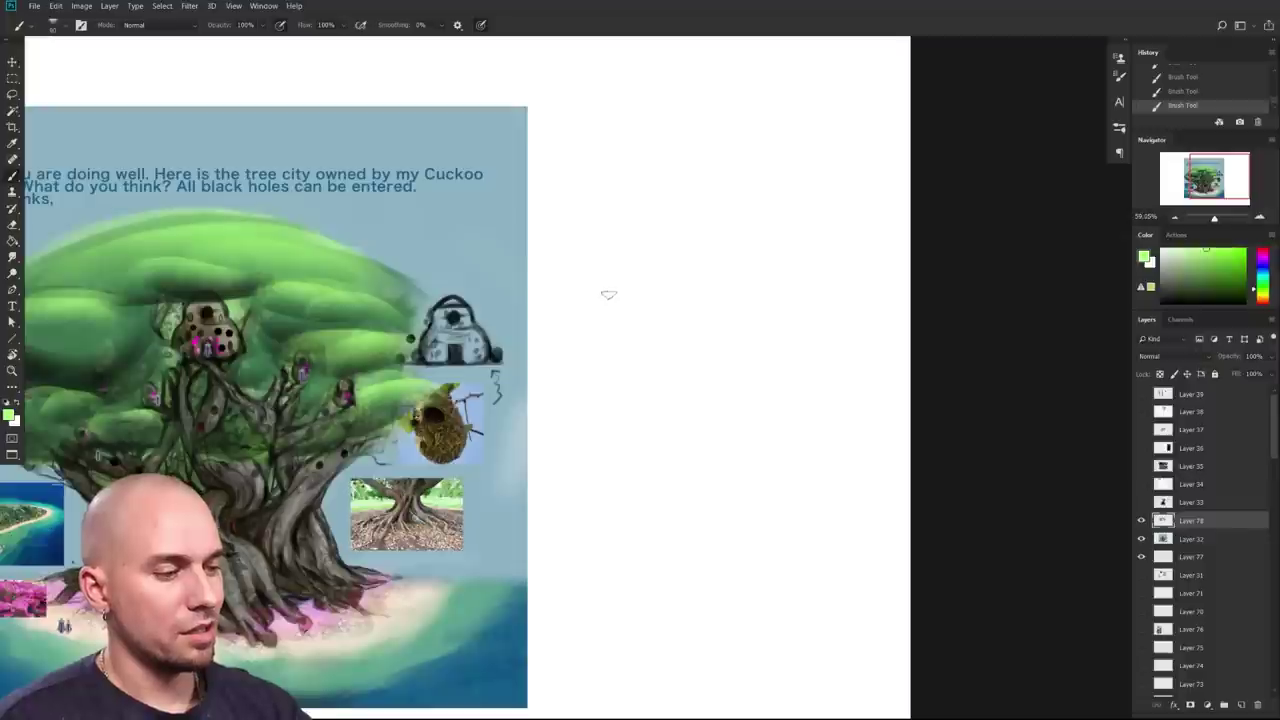
Step: Sketch a light green oval on the blank canvas beside the painting and mark its edge with small dark olive strokes
mouse_move(776, 386)
left_mouse_down()
mouse_move(628, 282)
mouse_move(798, 381)
left_mouse_up()
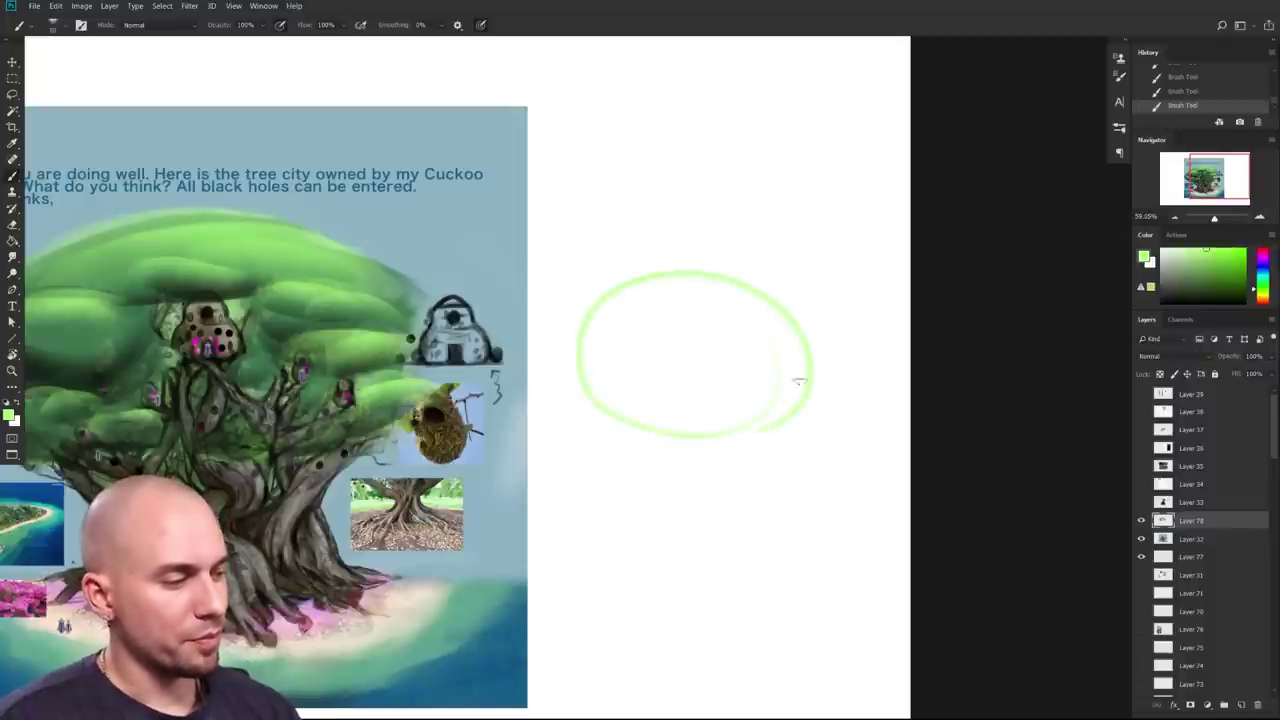
left_click(437, 440, "alt")
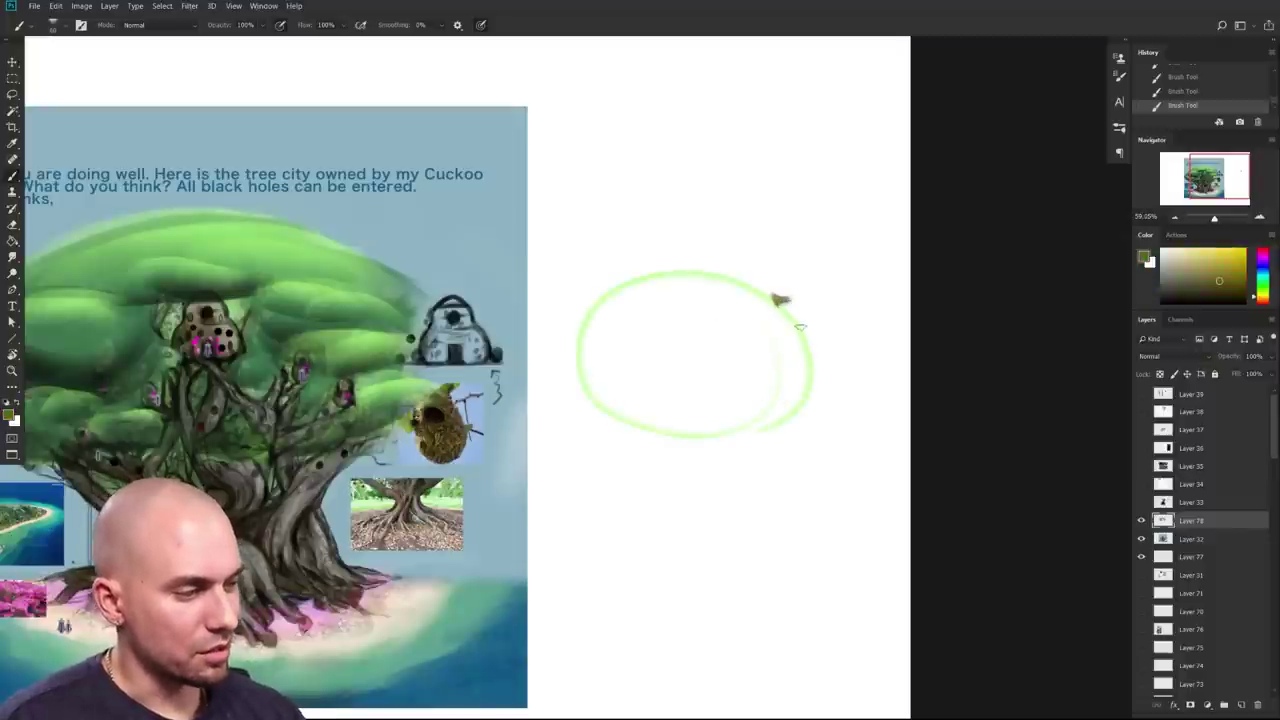
left_click_drag(623, 522, 772, 517)
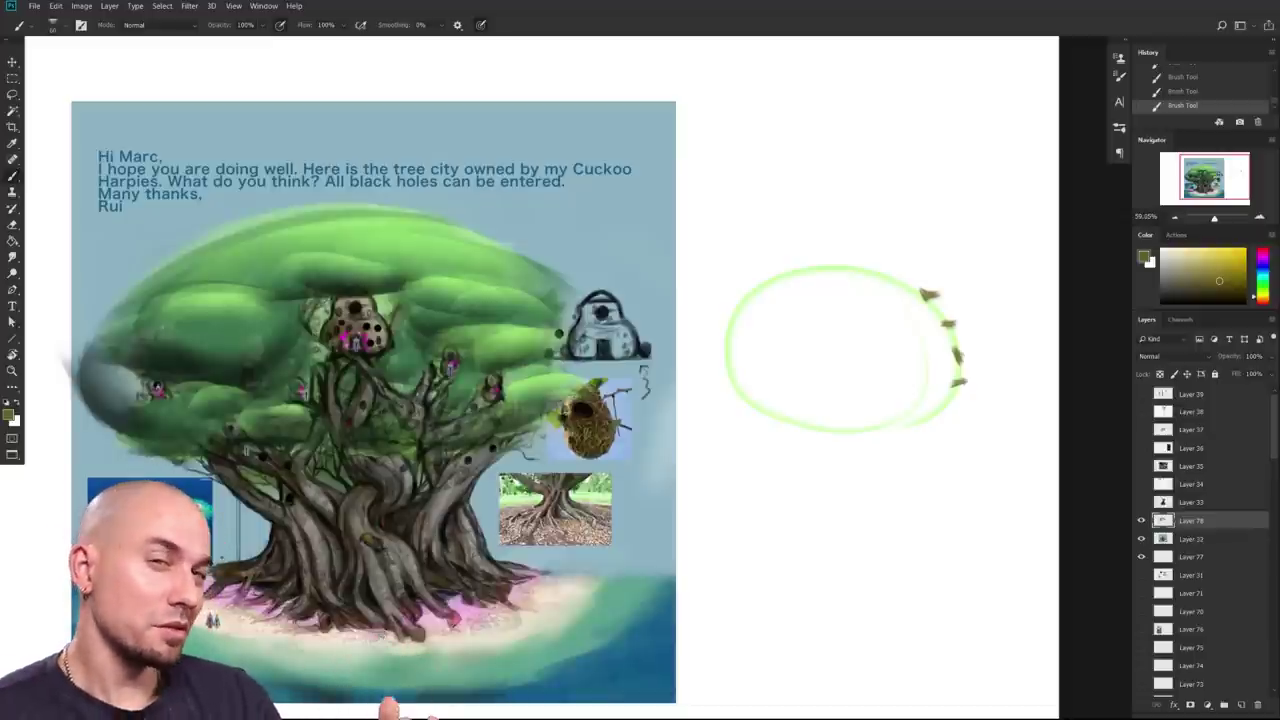
Step: Connect the olive marks with a curved stroke along the oval's edge, and try a small ring at the oval's centre
left_click_drag(754, 493, 752, 517)
key("bracketleft")
key("bracketleft")
key("bracketleft")
key("bracketleft")
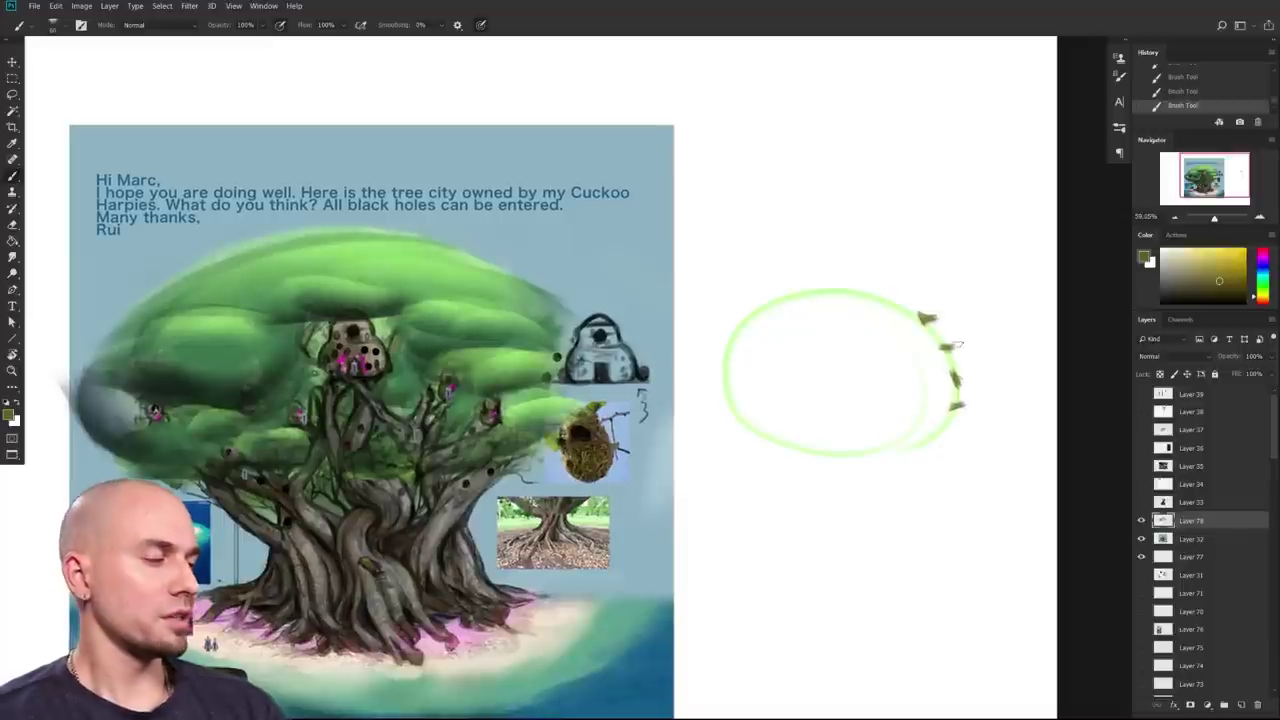
left_click_drag(930, 324, 942, 418)
left_click_drag(843, 378, 850, 372)
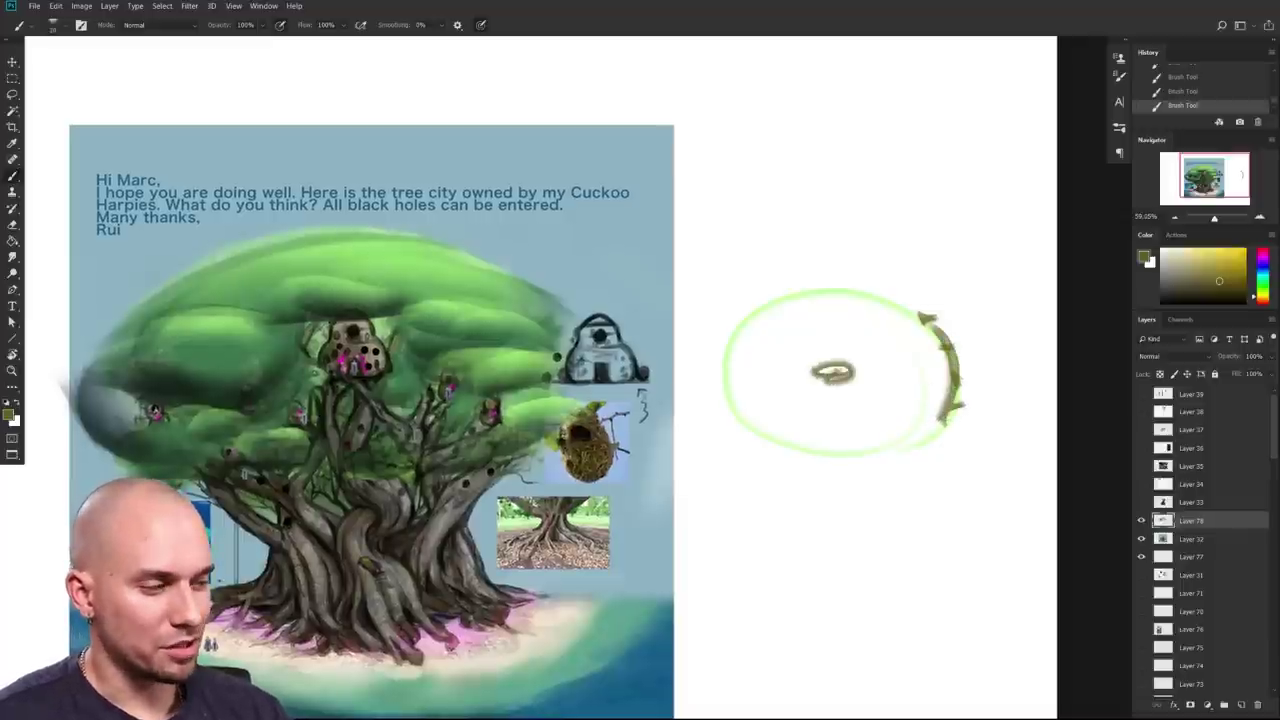
key("ctrl+z")
Step: With a larger brush and greens sampled from the canopy, brighten the large foliage clump left of the main nest
left_click_drag(742, 465, 850, 493)
key("bracketright")
key("bracketright")
key("bracketright")
key("bracketright")
key("bracketright")
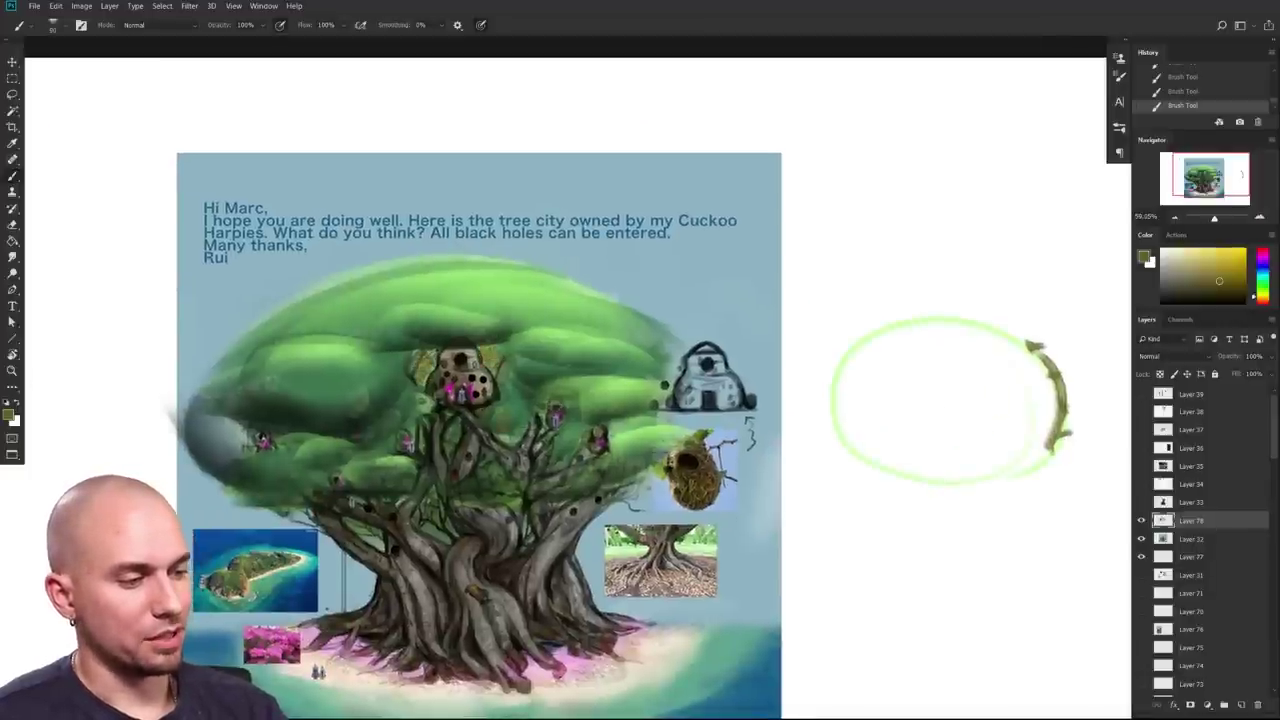
left_click(484, 329, "alt")
left_click_drag(484, 350, 438, 356)
left_click(322, 347, "alt")
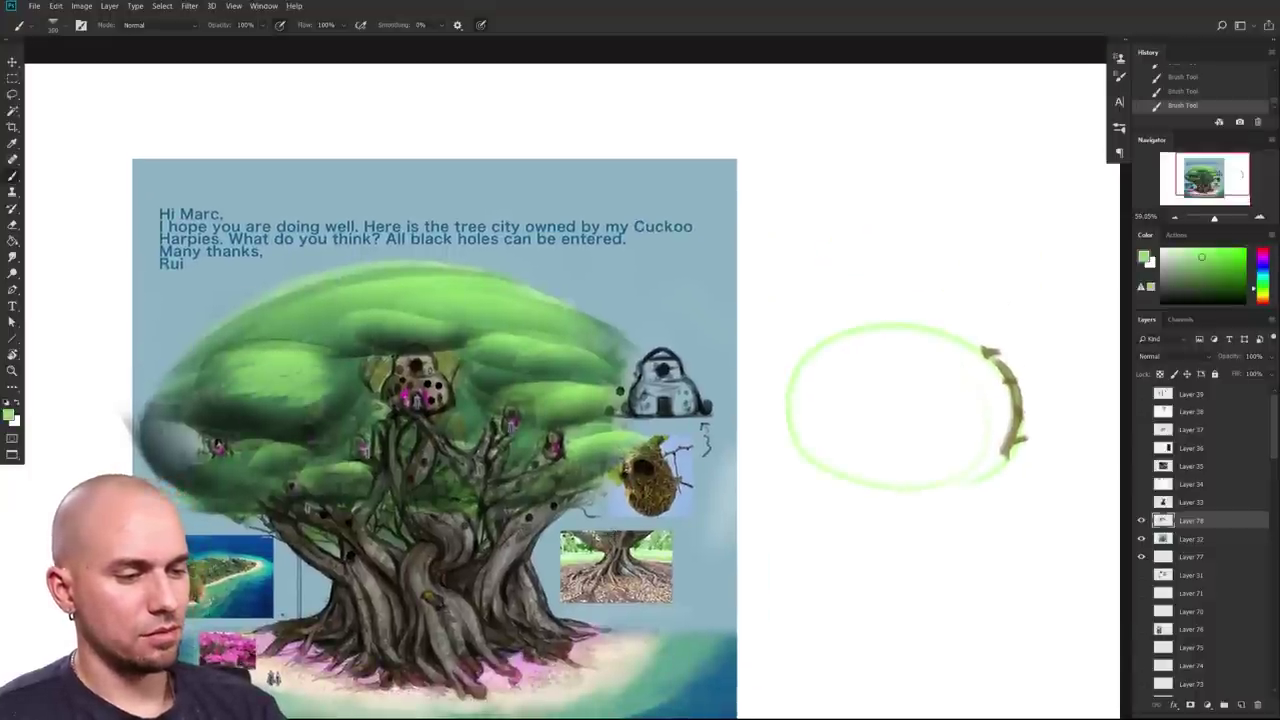
Step: Choose a leaf-textured brush and texture the large clump left of the main nest, comparing it with and without the texture
right_click(596, 389)
right_click(603, 391)
left_click(901, 635)
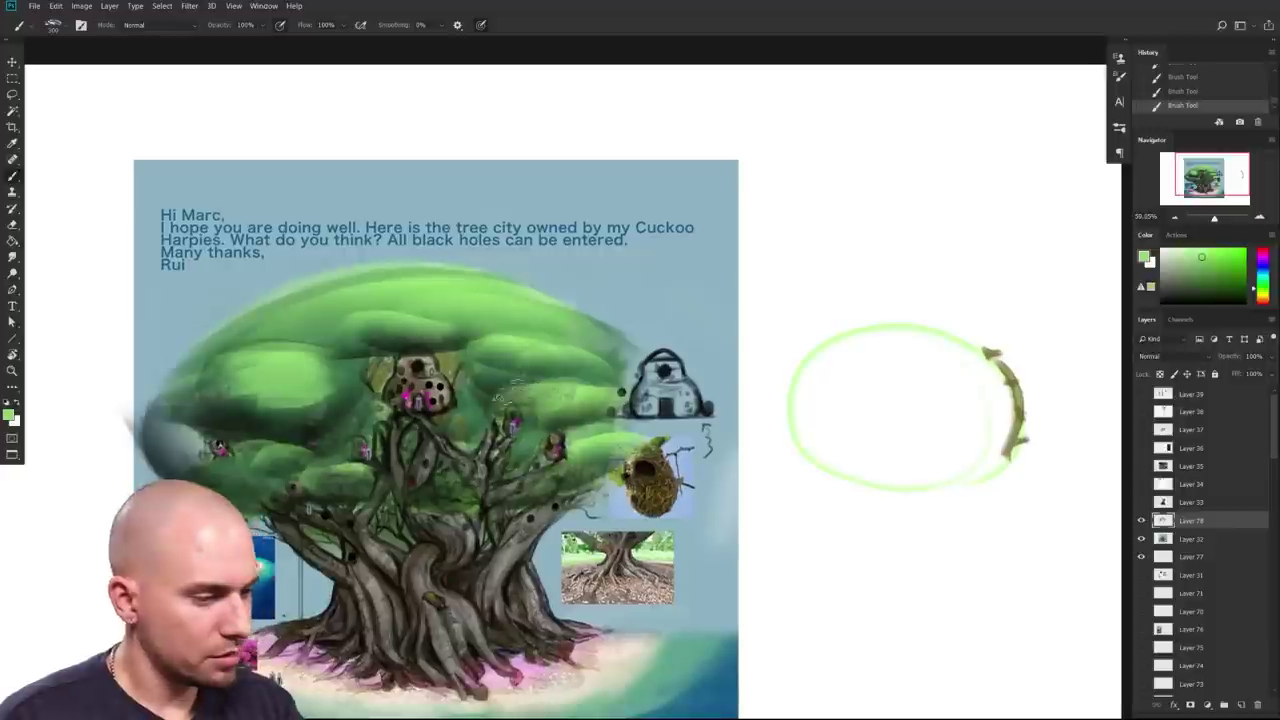
left_click_drag(262, 396, 300, 402)
key("ctrl+alt+z")
key("ctrl+alt+z")
key("ctrl+alt+z")
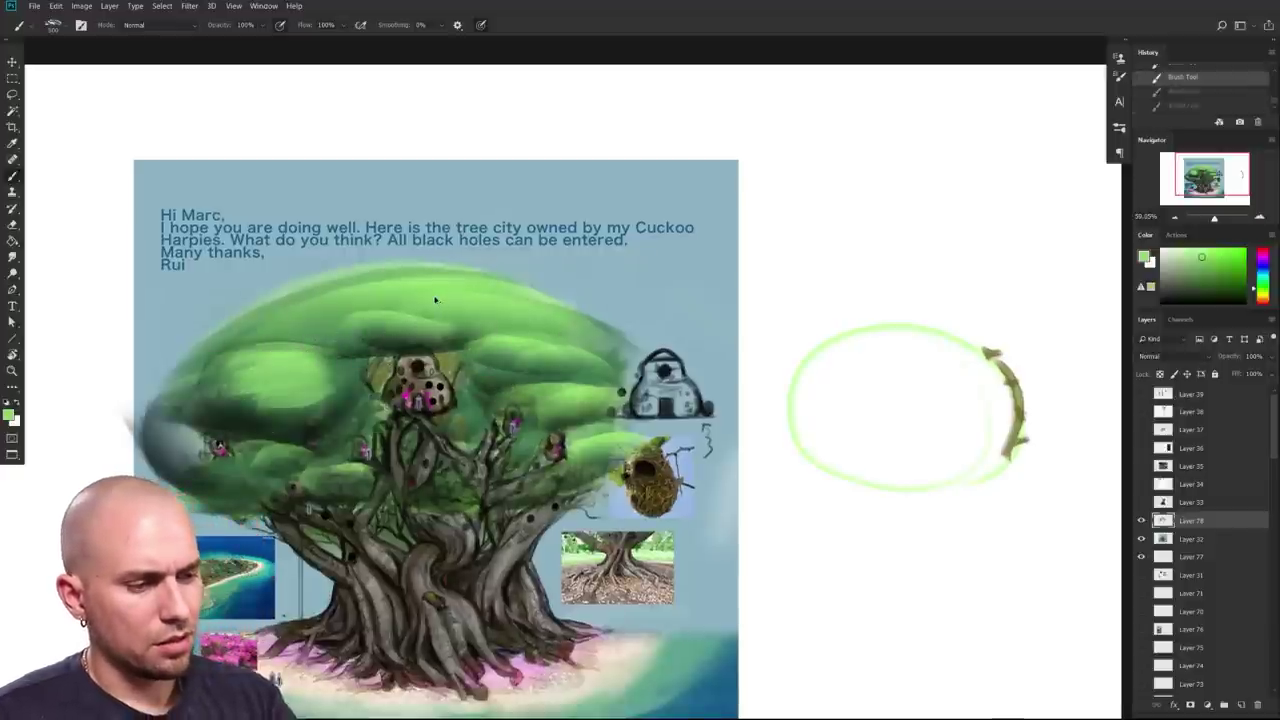
key("ctrl+shift+z")
key("ctrl+shift+z")
key("ctrl+shift+z")
key("ctrl+shift+z")
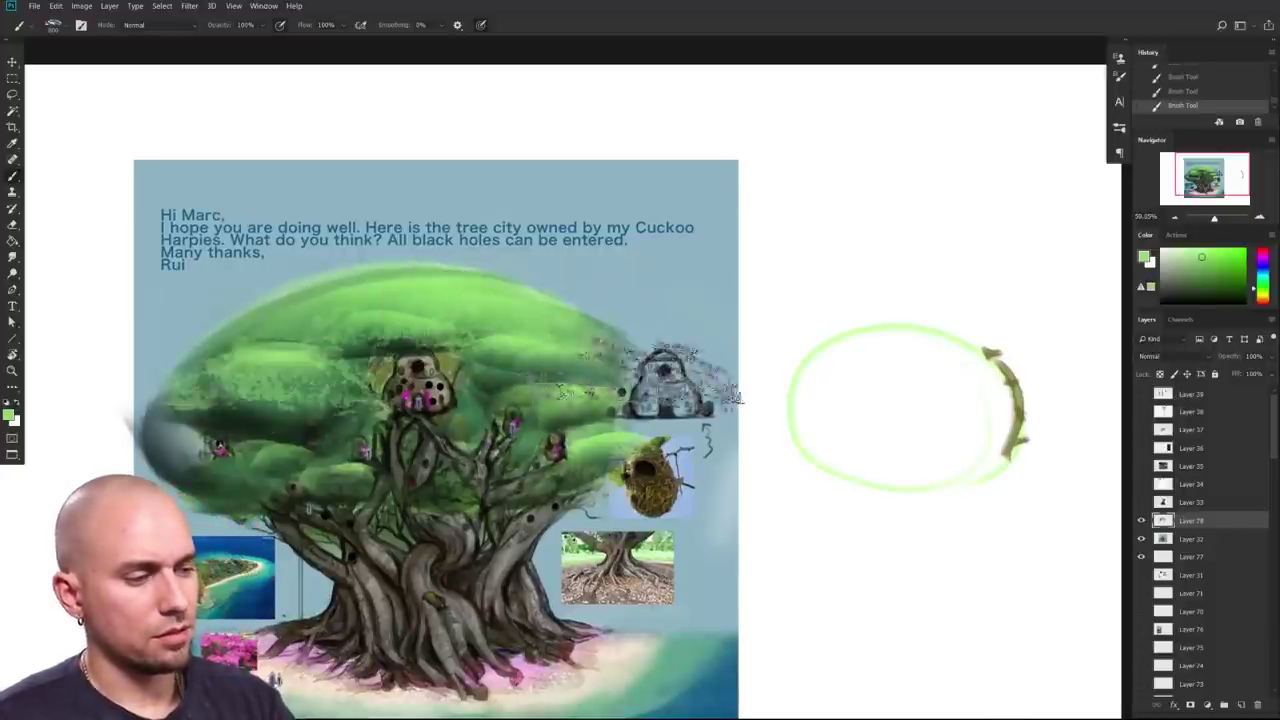
Step: Add light green leaf texture to the foliage clumps right of the main nest and along the canopy's right edge
left_click_drag(757, 485, 759, 486)
left_click_drag(569, 411, 646, 397)
left_click_drag(576, 471, 614, 472)
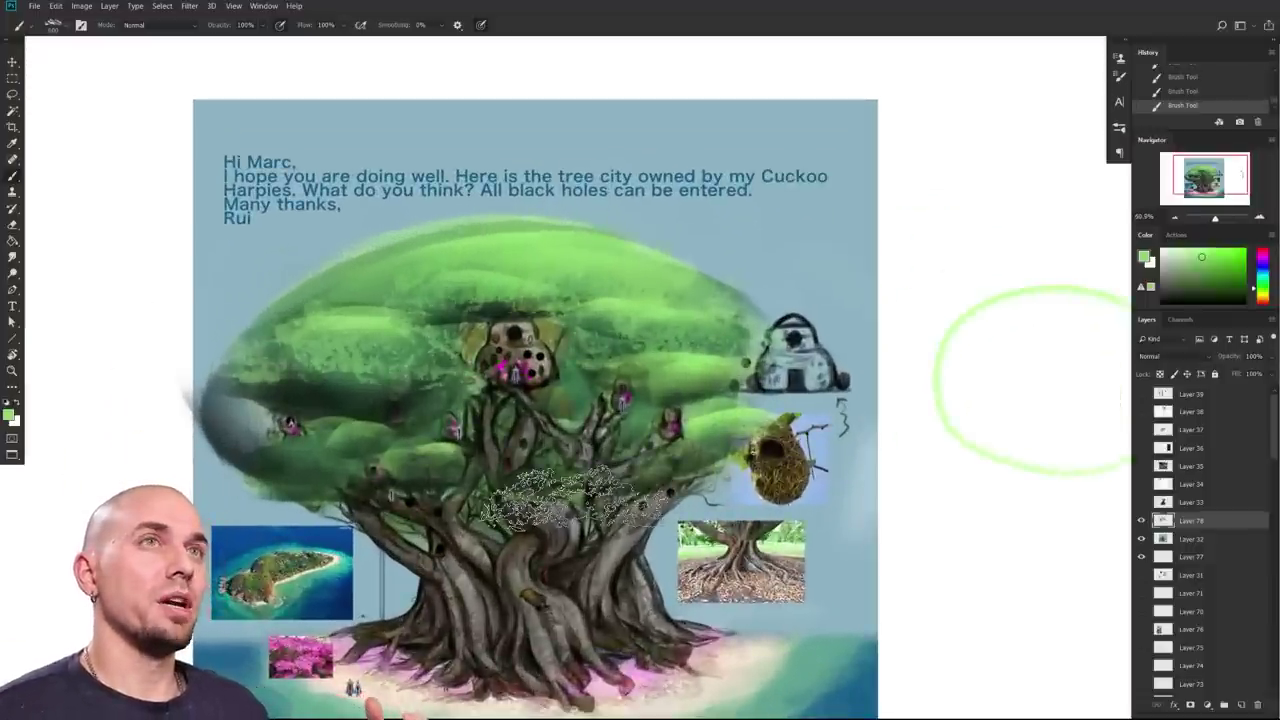
key("ctrl+alt+z")
scroll(1035, 380, "up", 3)
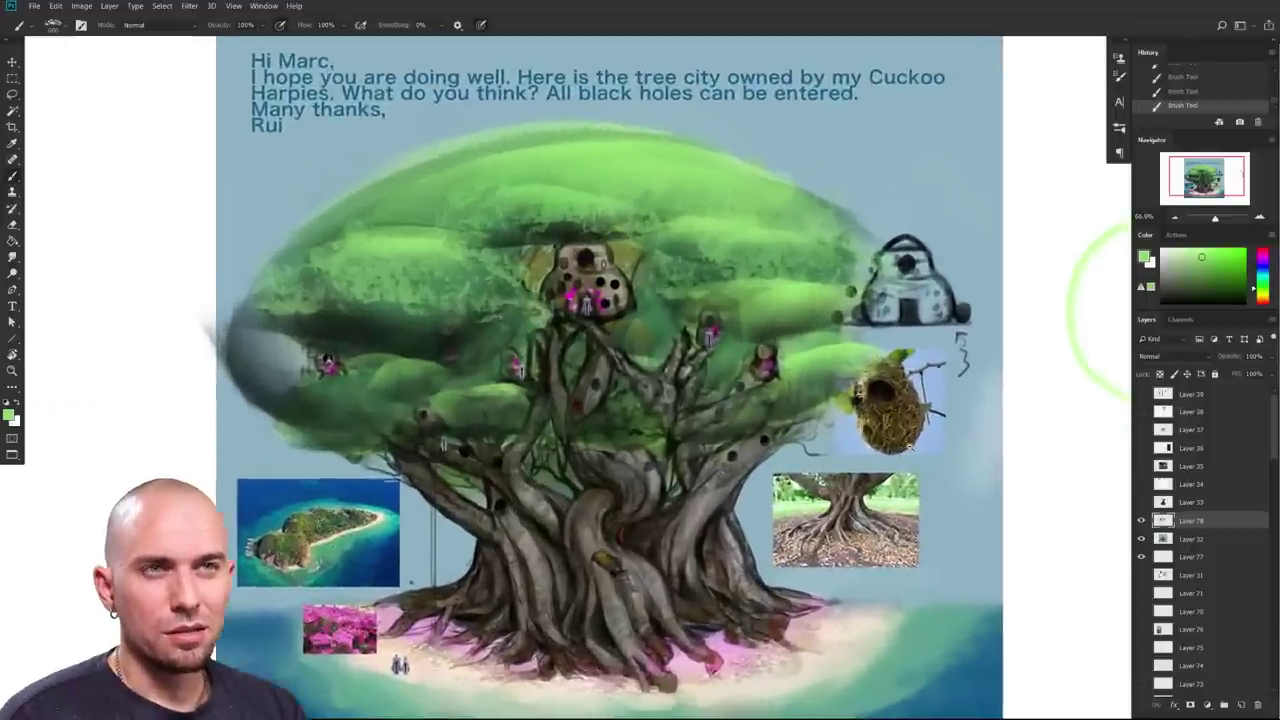
mouse_move(910, 447)
left_mouse_down()
mouse_move(924, 448)
mouse_move(916, 487)
left_mouse_up()
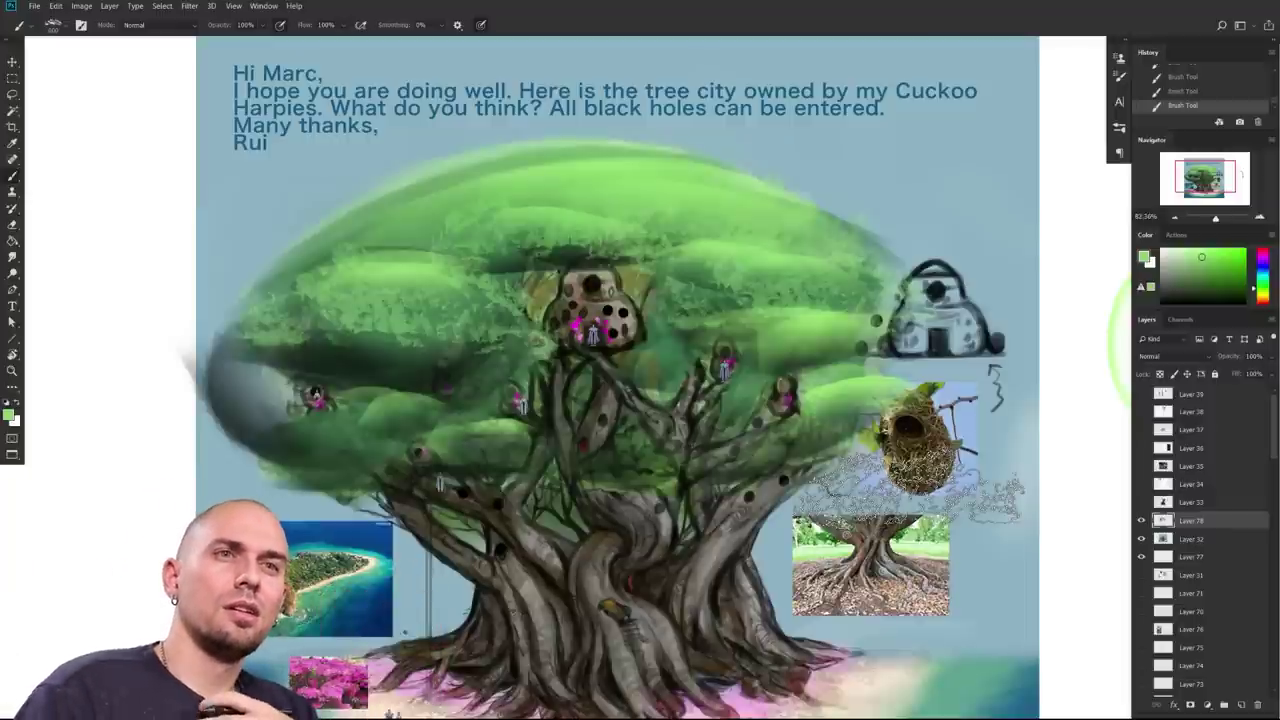
left_click_drag(650, 425, 805, 408)
left_click_drag(812, 407, 780, 425)
Step: Sample a dark brown from the branches and switch to the MB Soft Skin brush
key("bracketleft")
key("bracketleft")
key("bracketleft")
key("bracketleft")
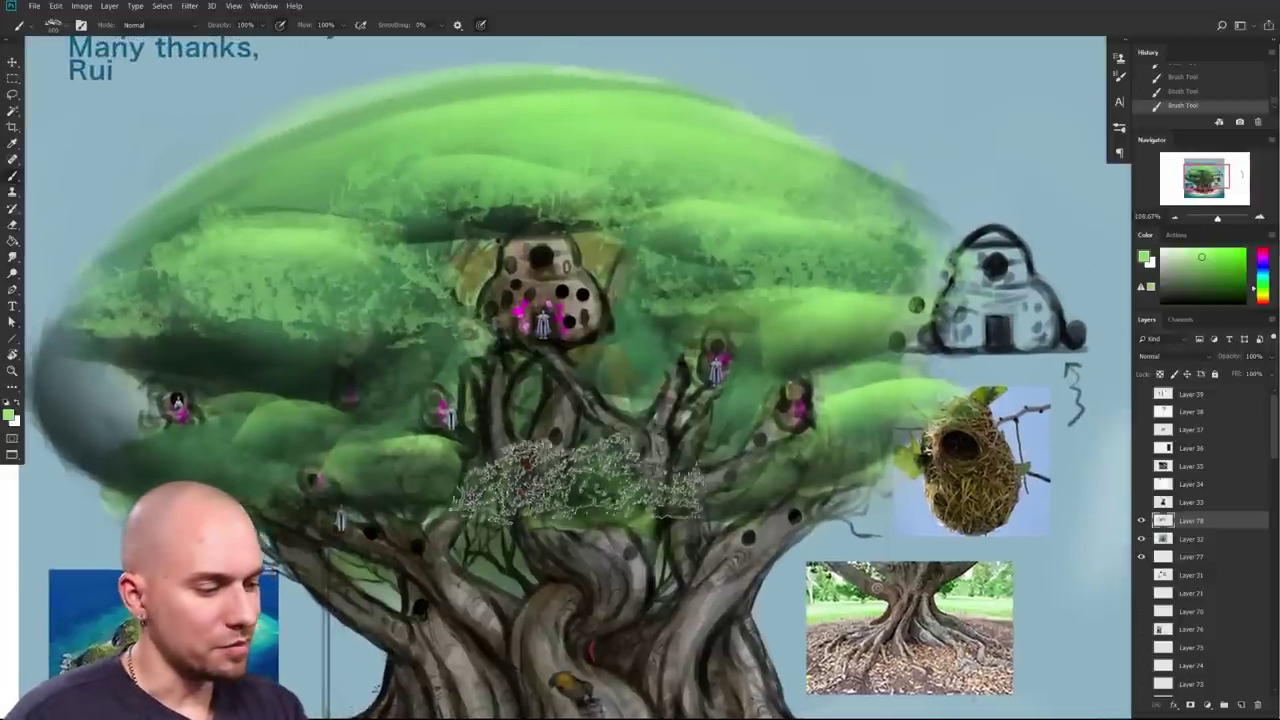
left_click(571, 420, "alt")
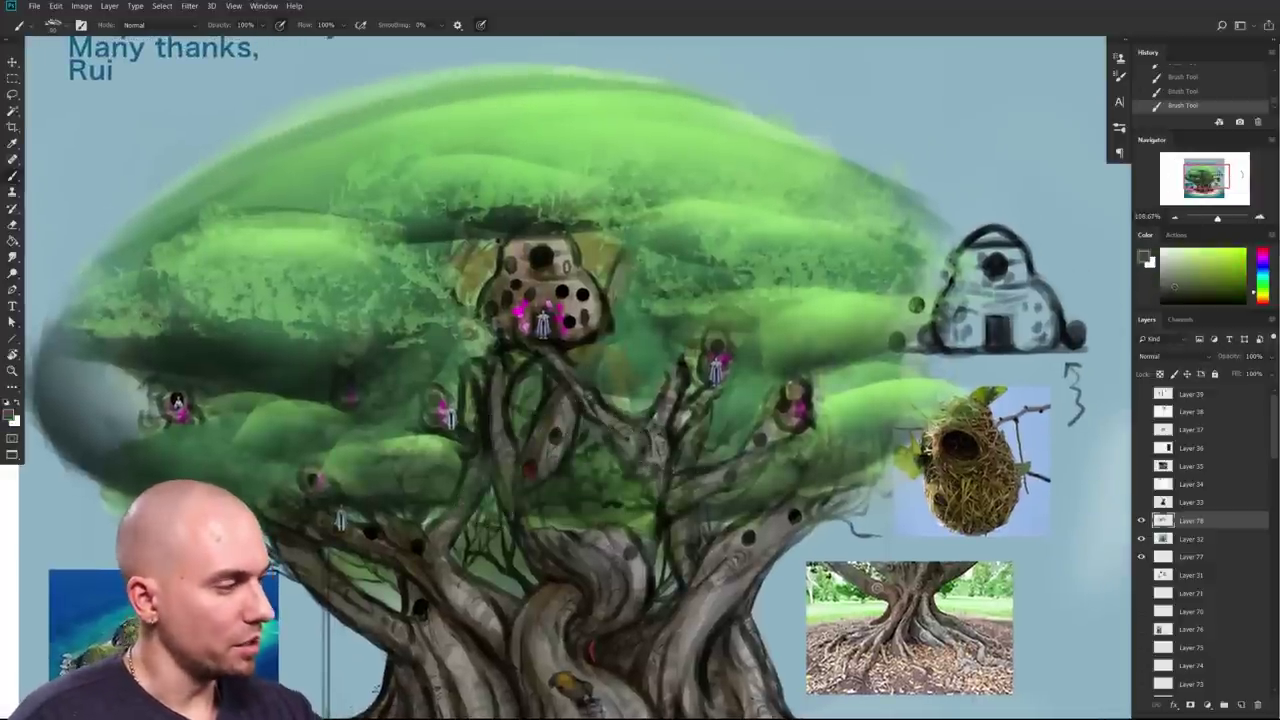
right_click(598, 382)
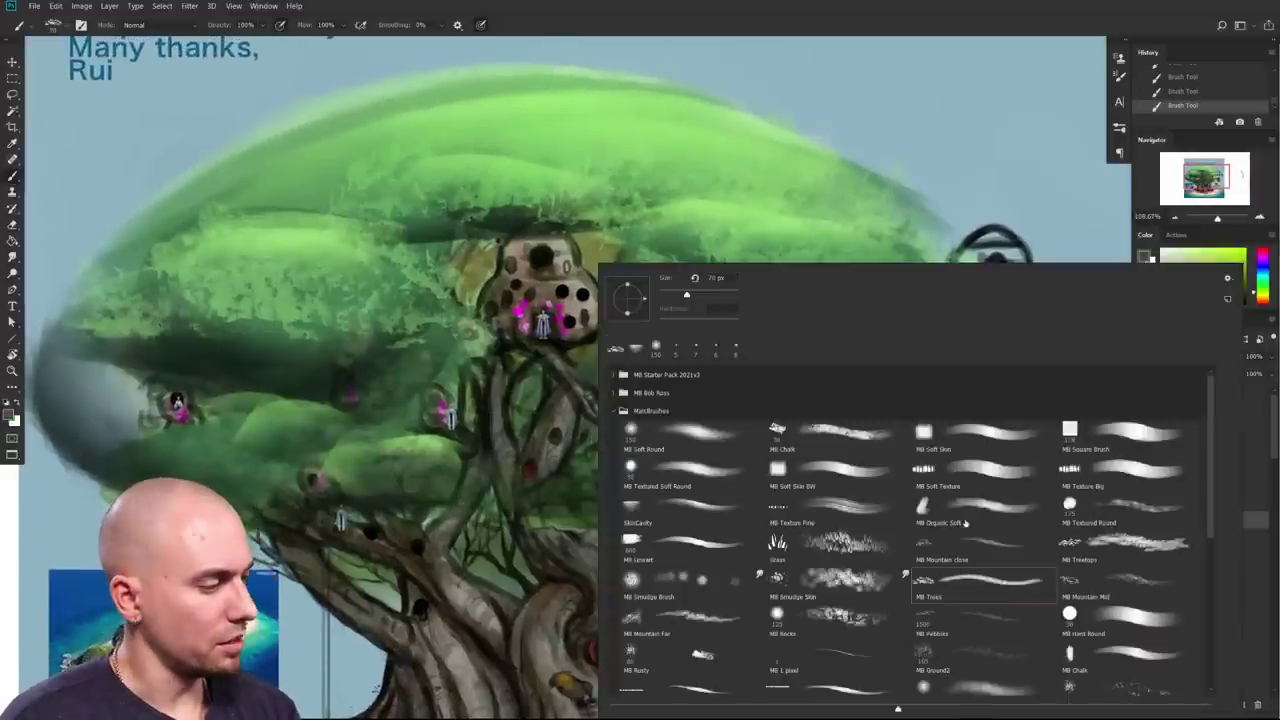
left_click(967, 433)
scroll(474, 534, "down", 8)
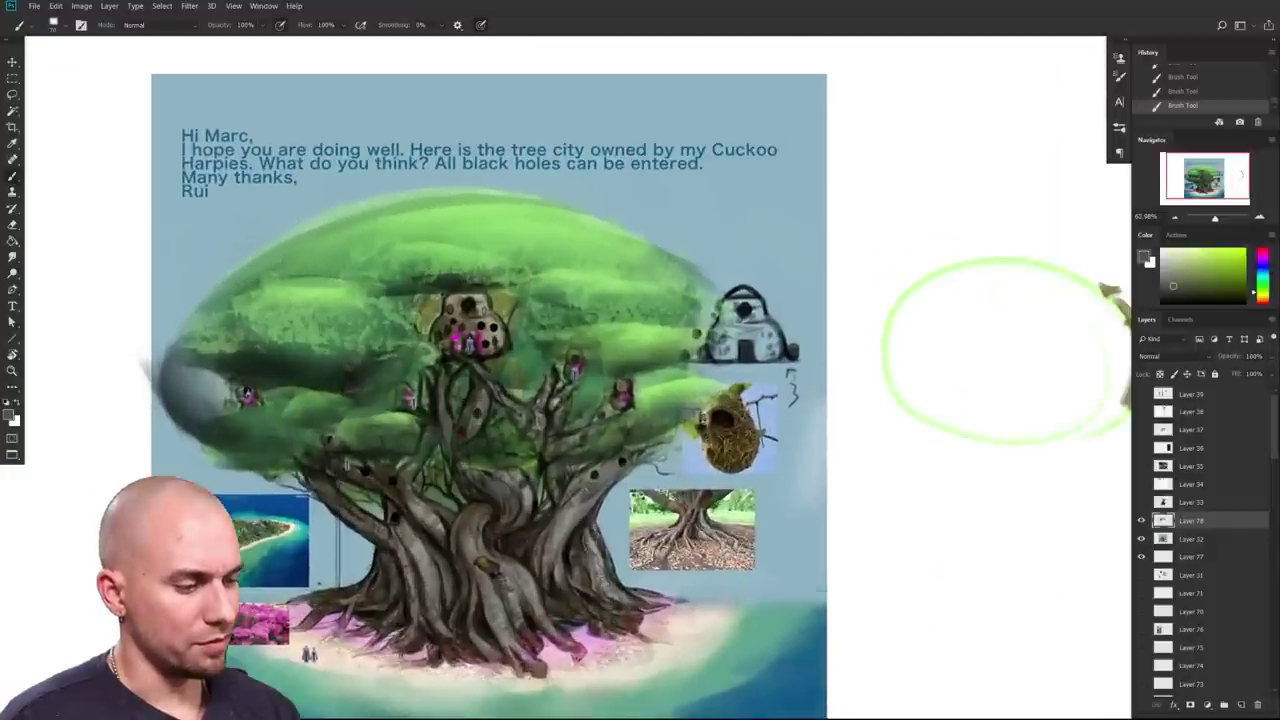
Step: Pick a light warm grey-brown and paint light on the branches directly beneath the main nest
left_click_drag(567, 521, 559, 573)
left_click(491, 594, "alt")
left_click(491, 594, "alt")
left_click_drag(1263, 293, 1264, 302)
left_click(1181, 262)
left_click_drag(478, 420, 488, 444)
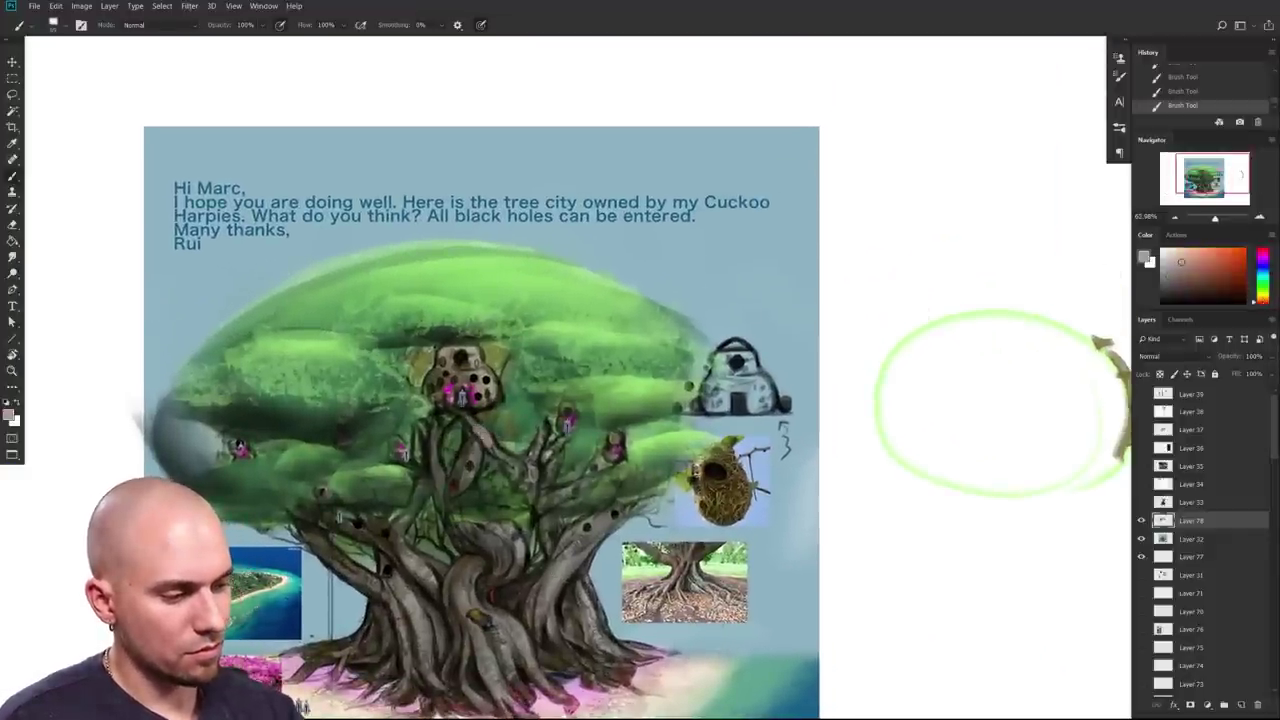
left_click(484, 436, "alt")
left_click(476, 364, "alt")
key("[")
key("[")
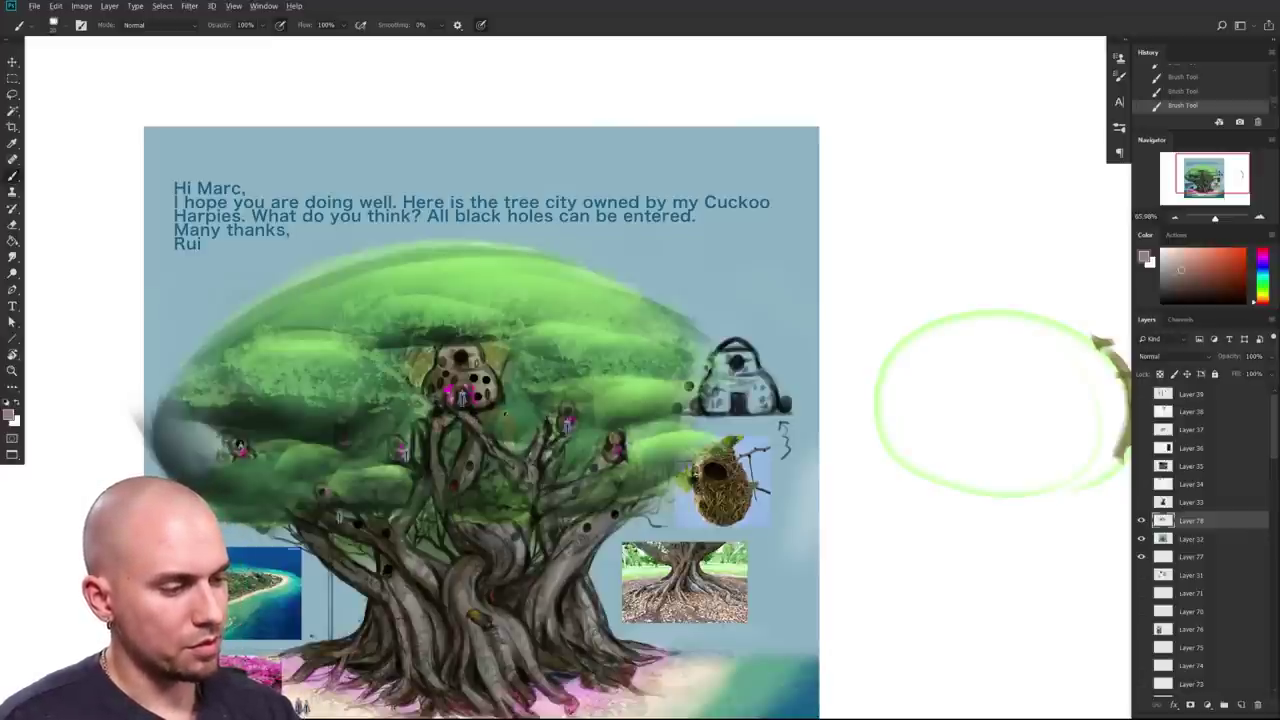
Step: Sample a dark tone and paint shadow over the main nest's upper half and on the branches beneath it
left_click(502, 391, "alt")
left_click_drag(482, 420, 487, 436)
mouse_move(464, 343)
left_mouse_down()
mouse_move(480, 351)
mouse_move(442, 356)
mouse_move(492, 380)
left_mouse_up()
mouse_move(648, 432)
left_mouse_down()
mouse_move(659, 332)
mouse_move(660, 360)
left_mouse_up()
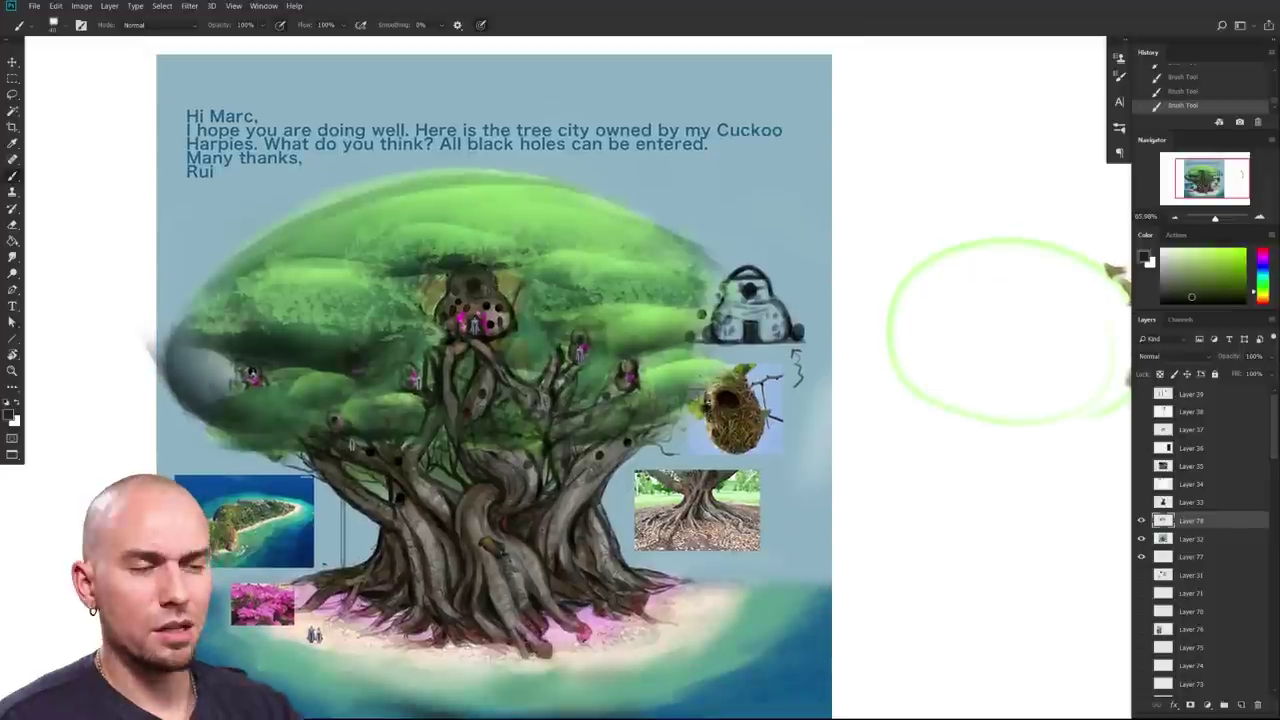
left_click_drag(579, 392, 565, 362)
mouse_move(466, 363)
left_mouse_down()
mouse_move(463, 336)
mouse_move(456, 377)
left_mouse_up()
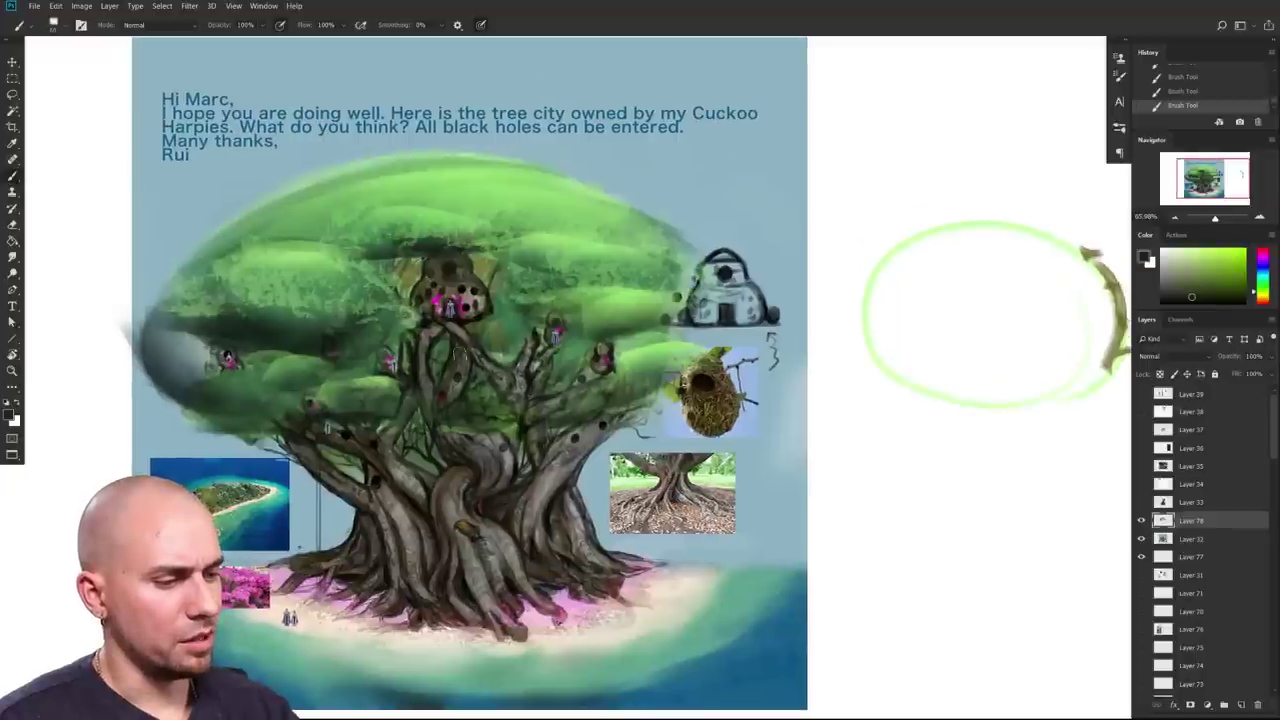
Step: Sample the bark, choose a lighter warm brown and simplify the main trunks and roots with broad light planes
left_click(462, 370, "alt")
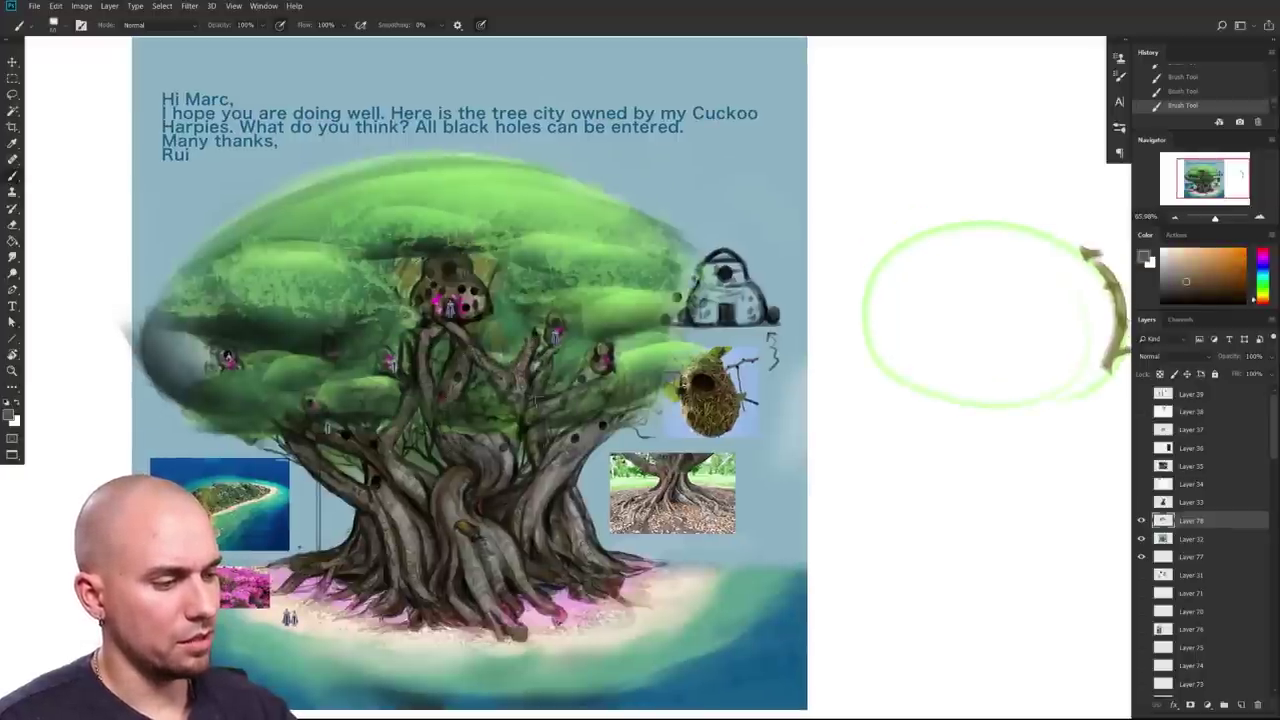
left_click(480, 478, "alt")
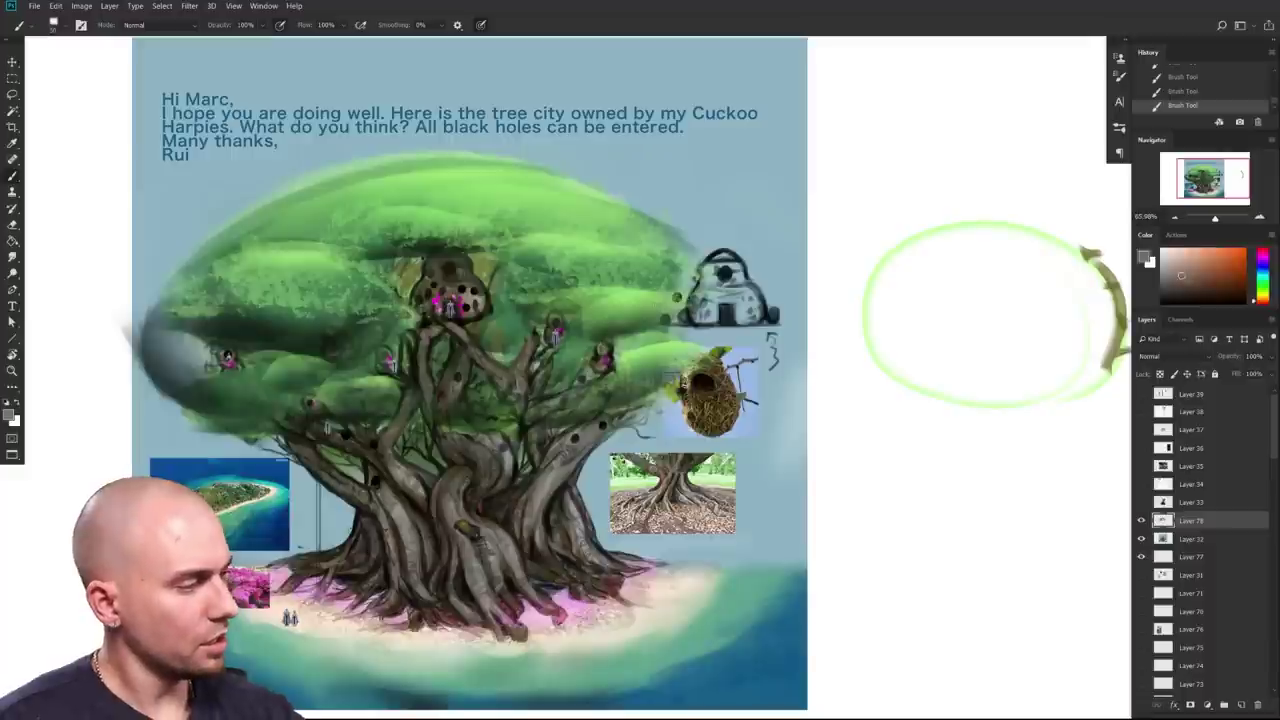
left_click(1186, 268)
left_click_drag(449, 496, 455, 507)
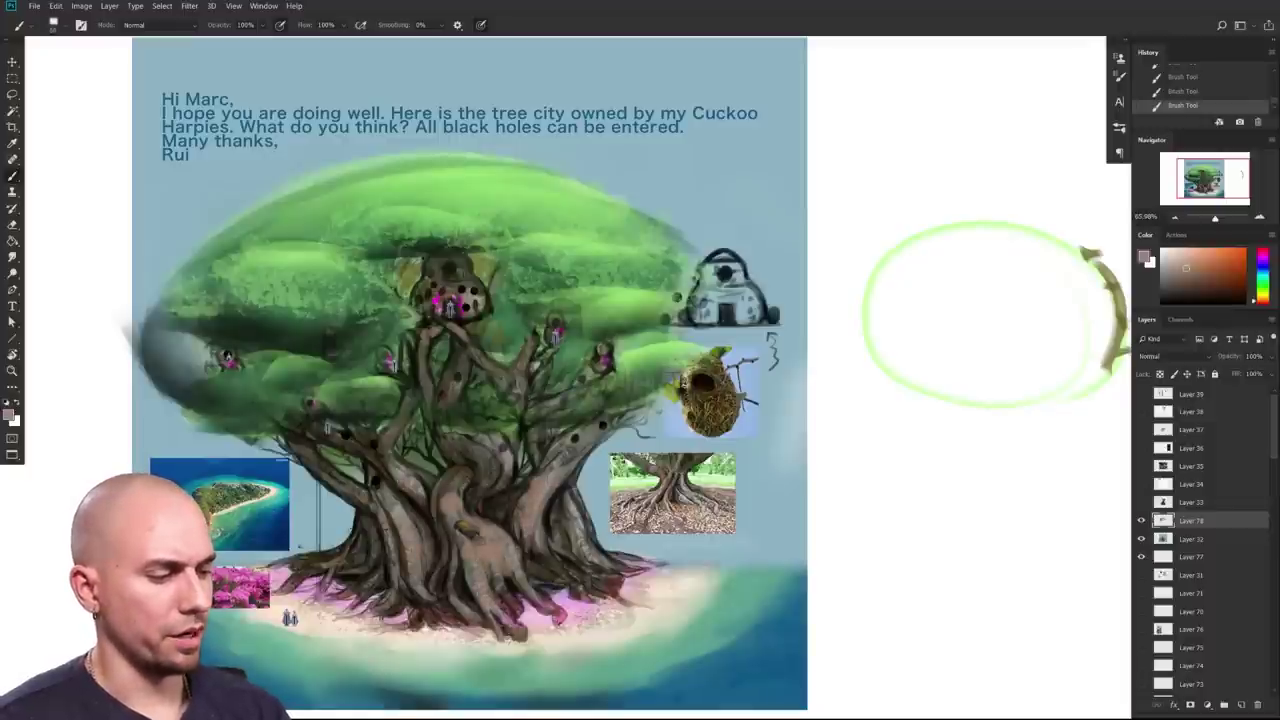
scroll(703, 563, "down", 5)
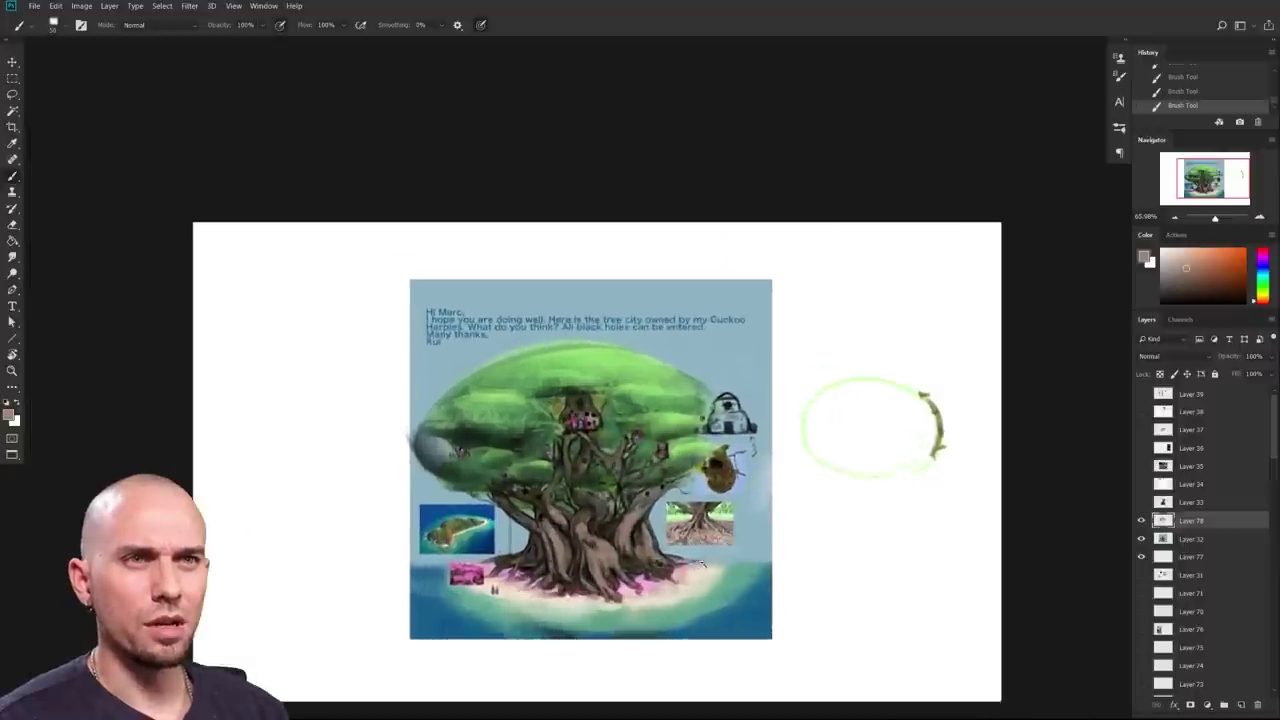
scroll(703, 565, "up", 3)
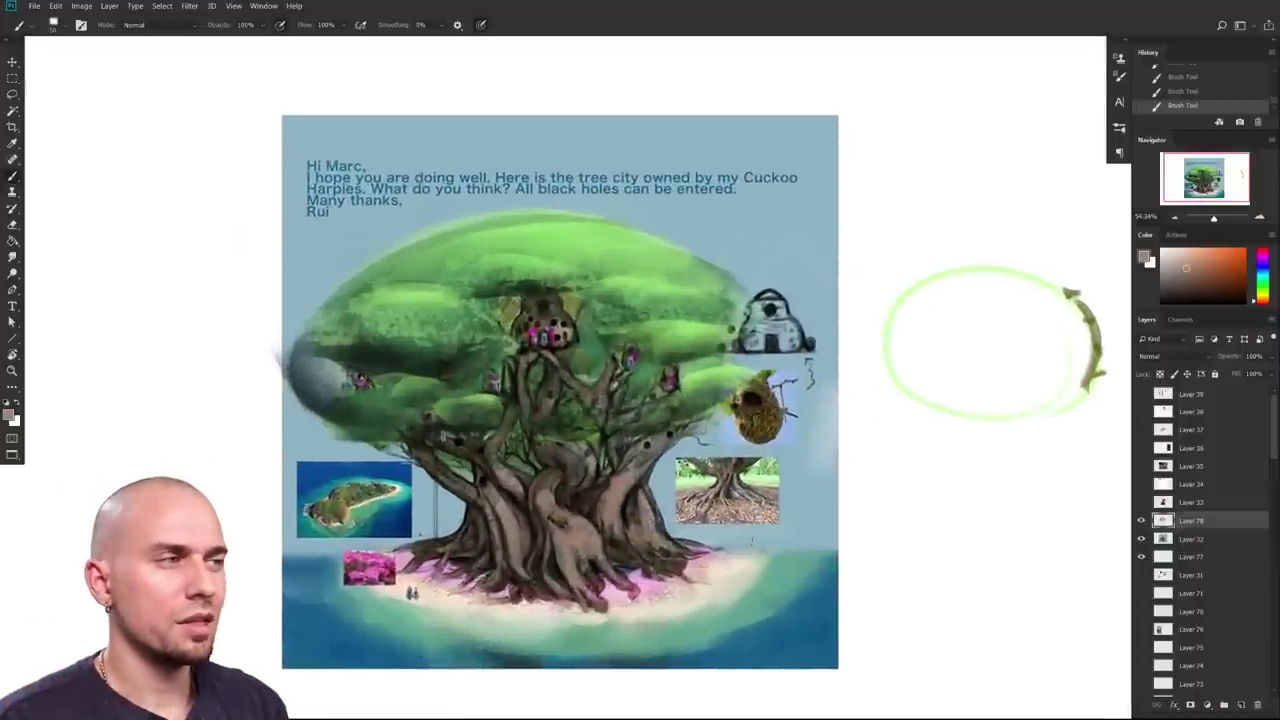
scroll(752, 541, "up", 2)
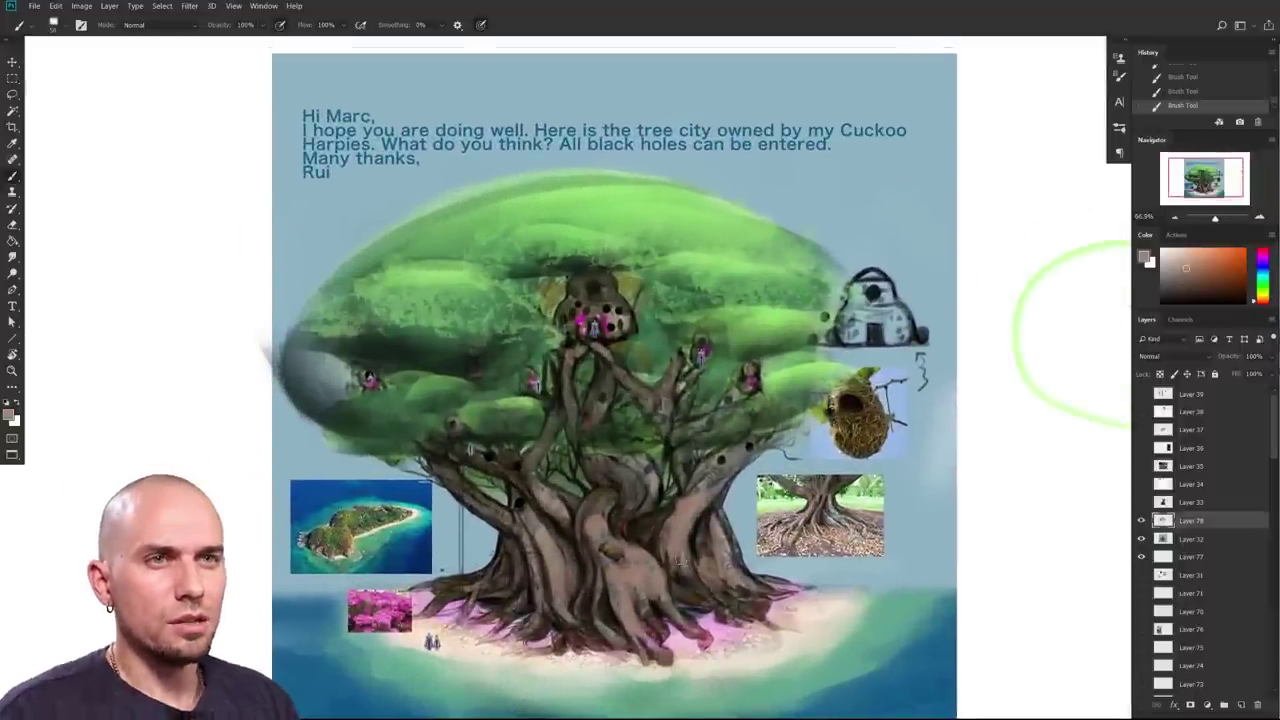
left_click_drag(892, 523, 878, 506)
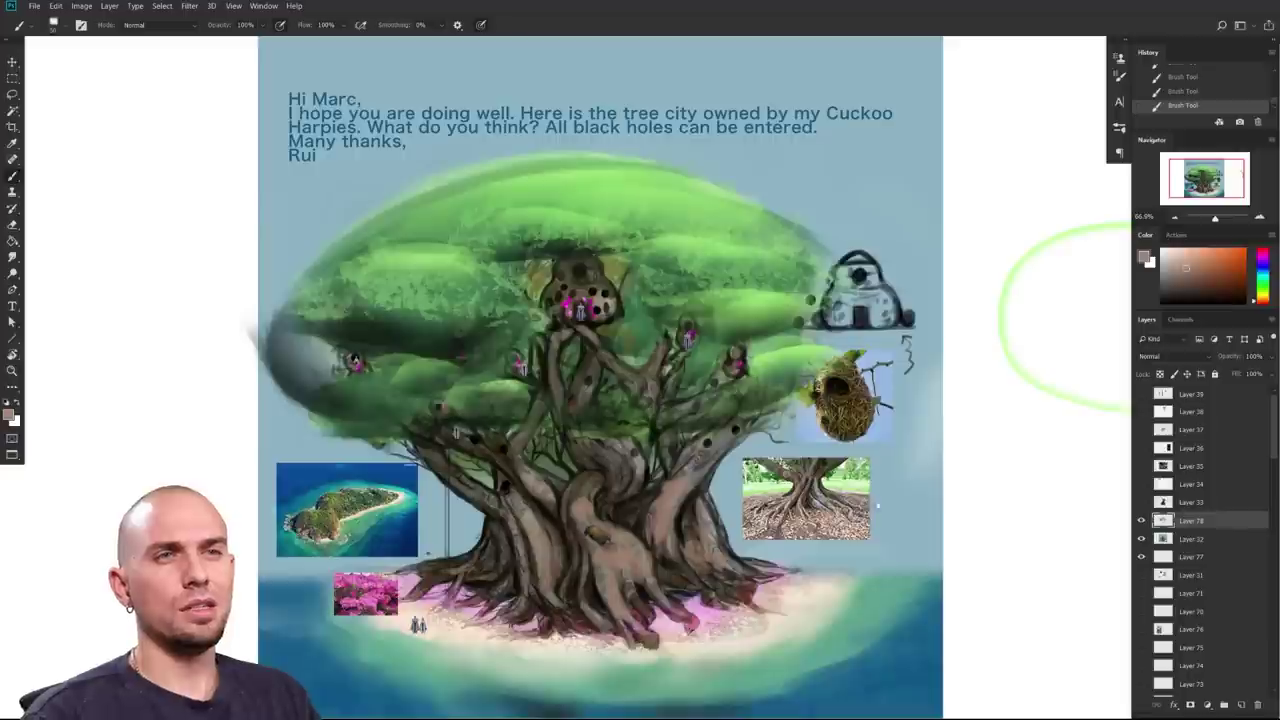
Step: Compare the paint-over with the student's original by repeatedly hiding and showing Layer 78, leaving it visible
scroll(877, 505, "down", 5)
scroll(888, 492, "up", 3)
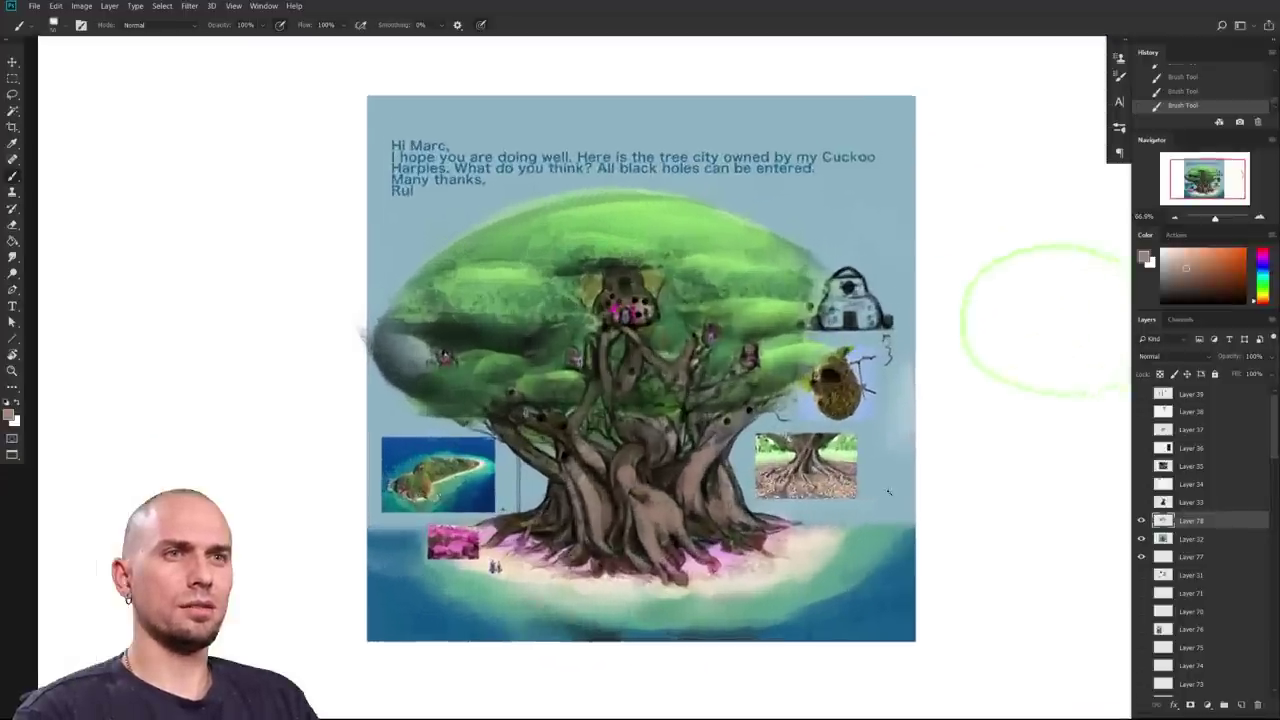
scroll(888, 492, "up", 3)
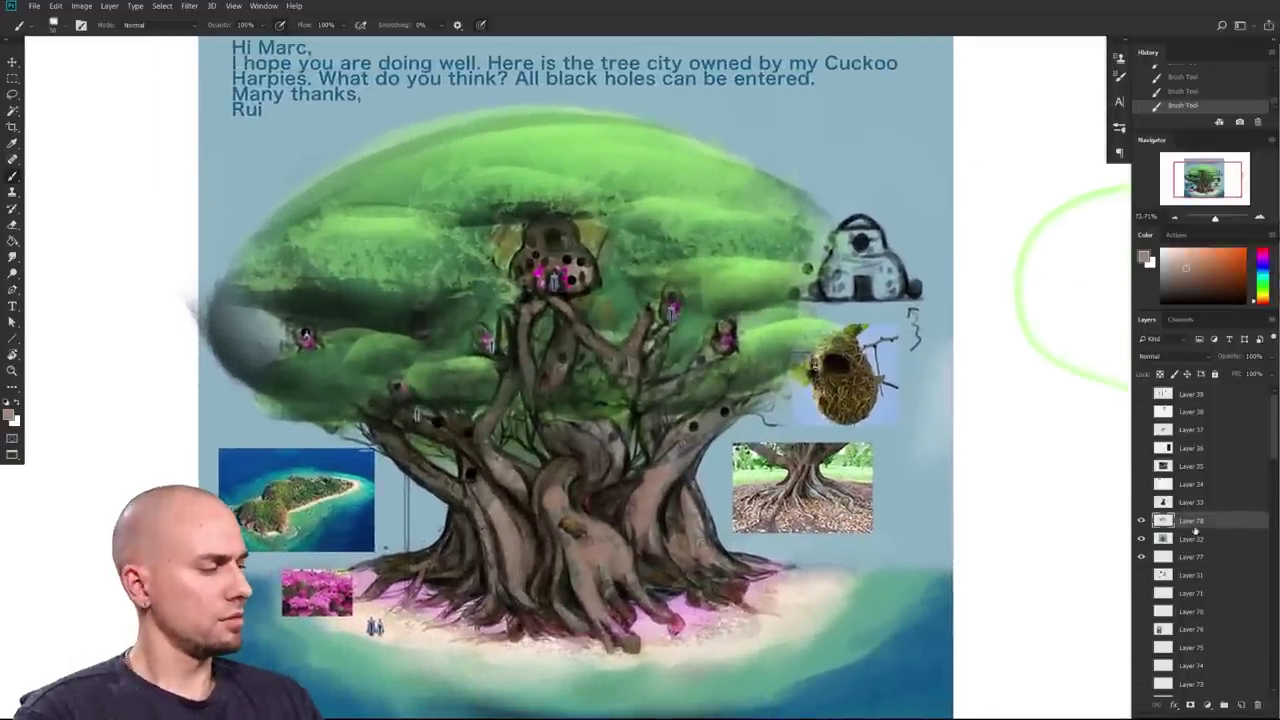
left_click(1141, 521)
left_click(1142, 521)
left_click(1141, 521)
left_click(1141, 521)
left_click(1141, 521)
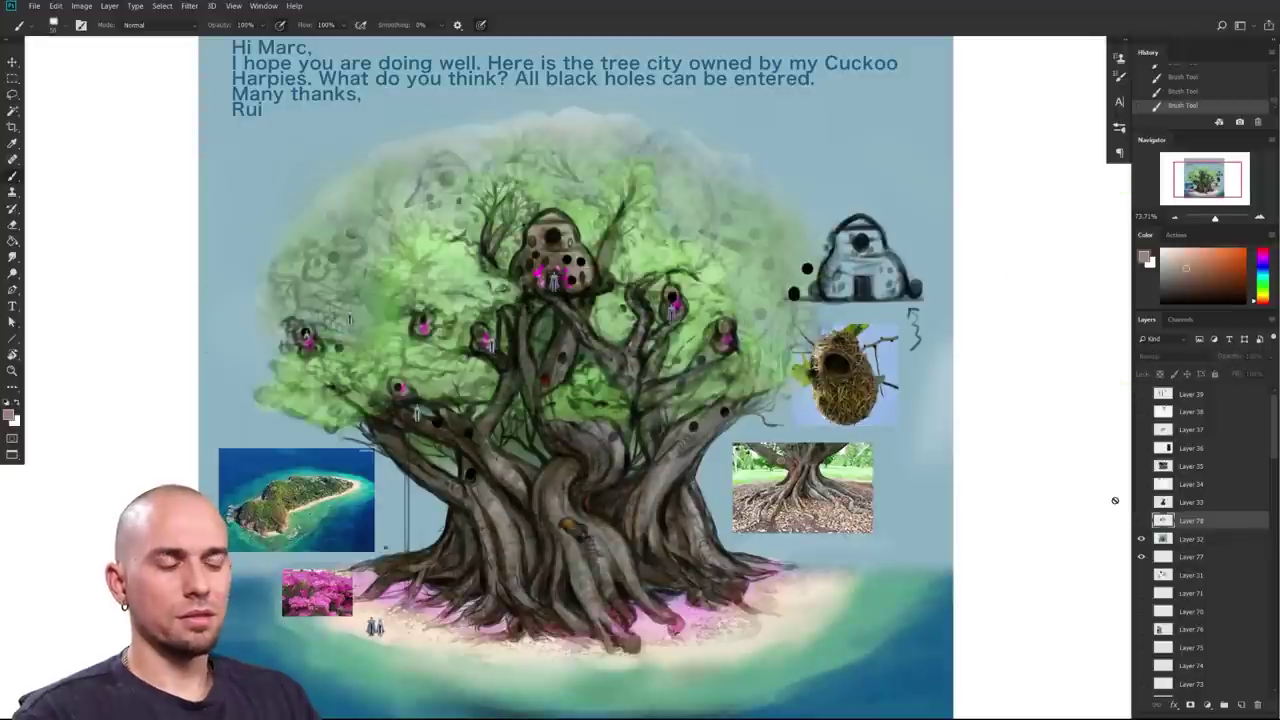
left_click(1141, 521)
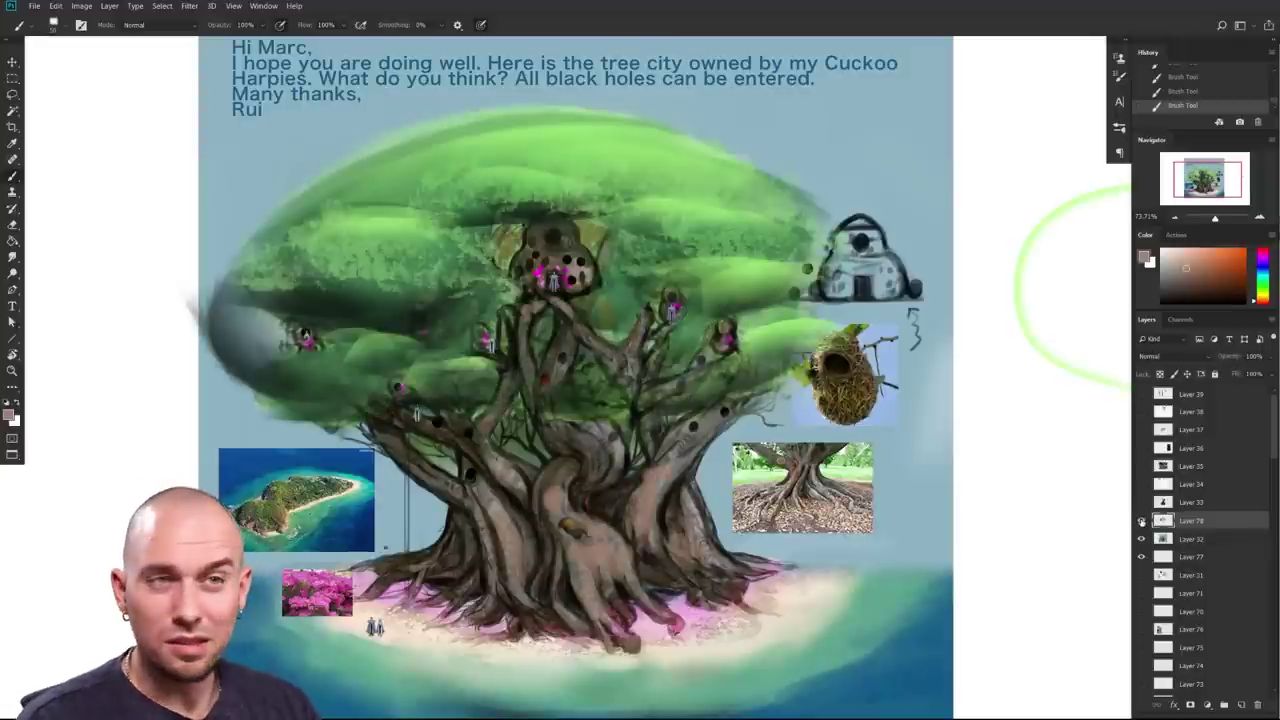
left_click(1141, 521)
left_click(1141, 521)
left_click(1141, 521)
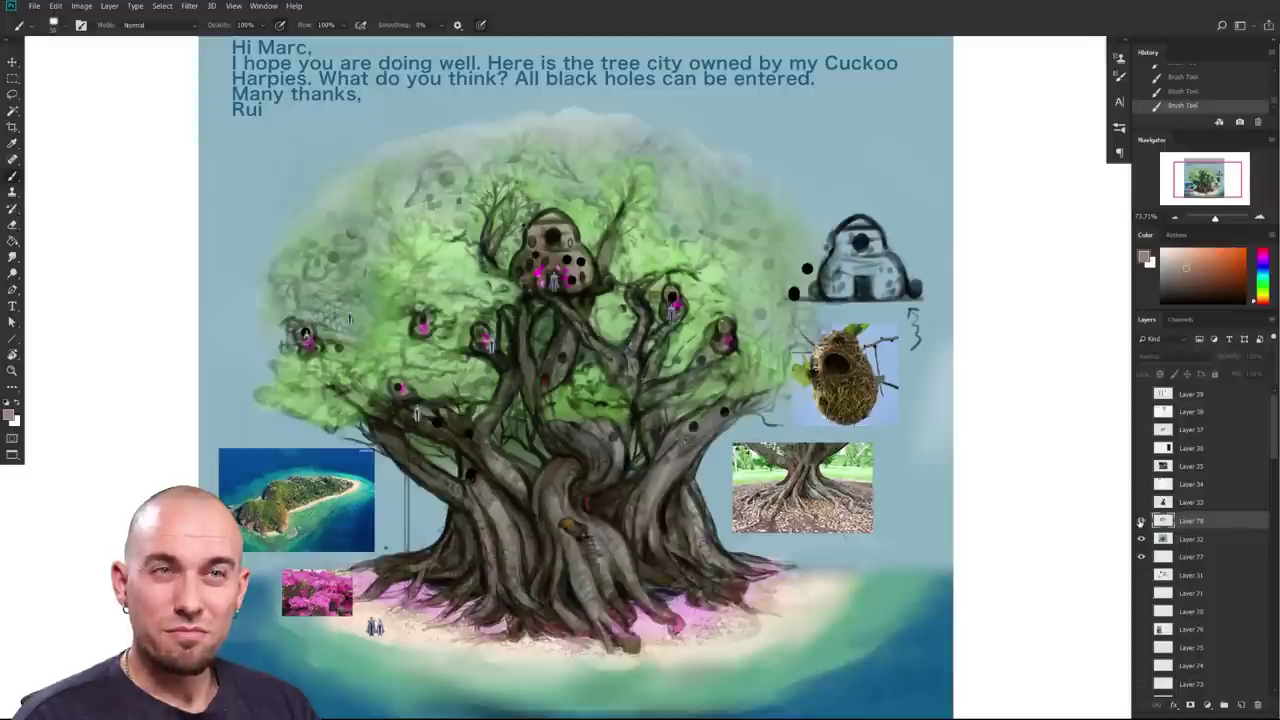
left_click(1141, 521)
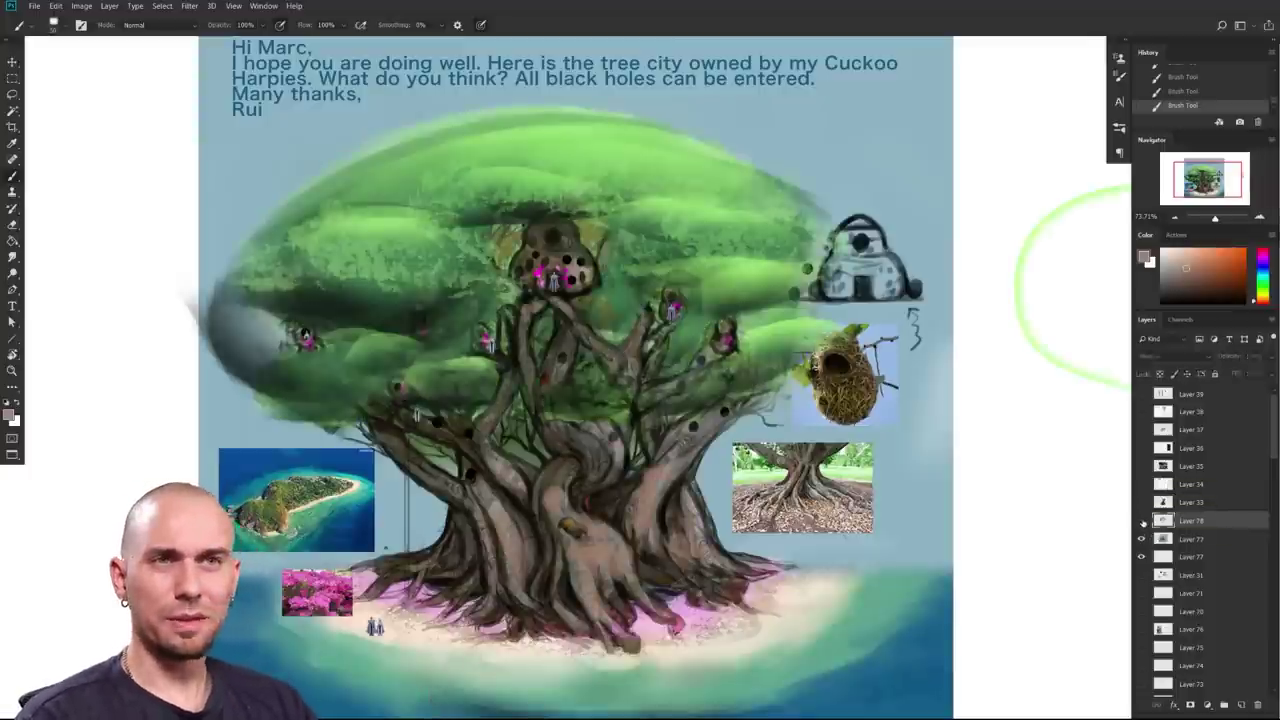
left_click(1141, 521)
left_click(1141, 521)
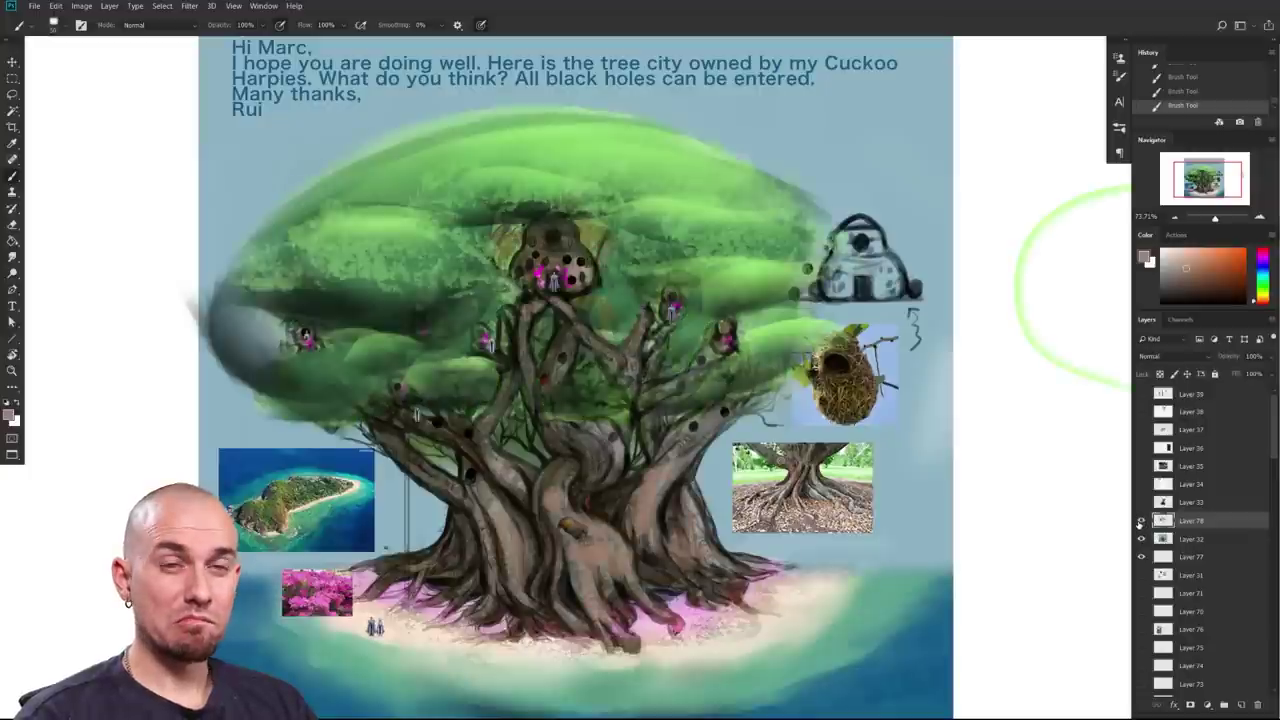
Step: Show only Layer 33 with the next student's black-and-white portrait, make it the active layer and review it with its message
left_click_drag(912, 488, 922, 483)
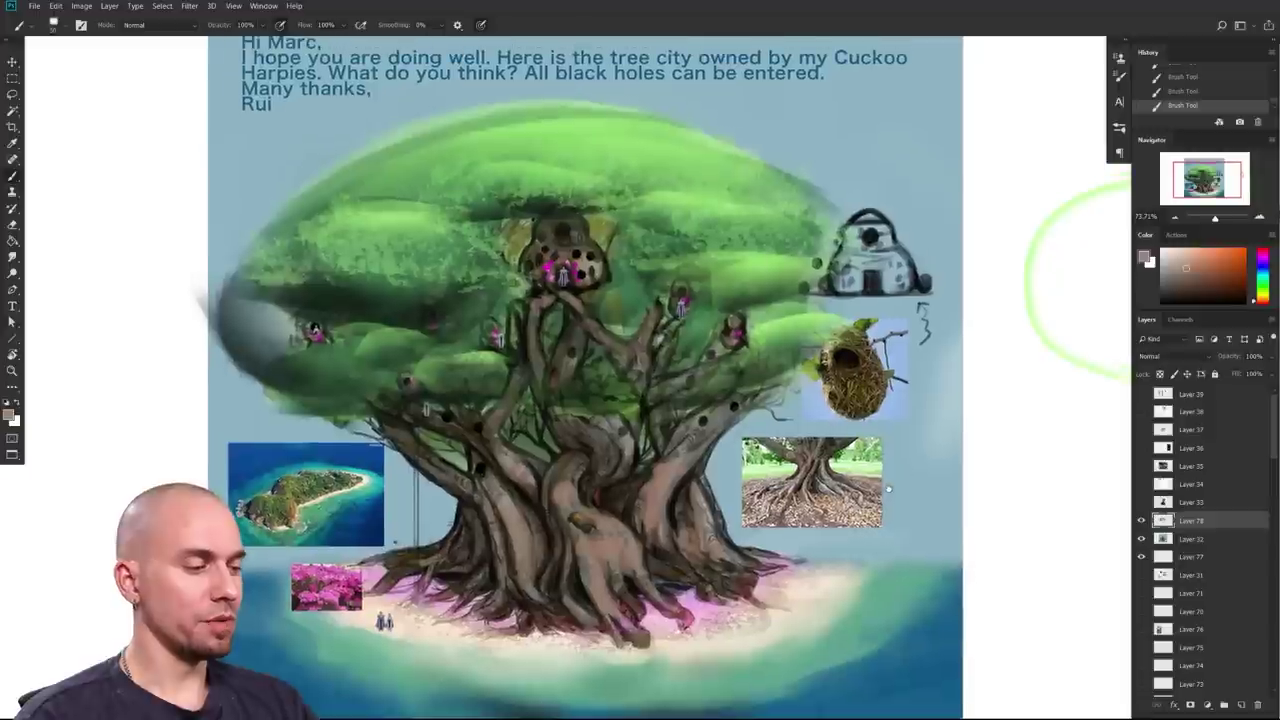
left_click(1141, 502, "alt")
left_click(1165, 503)
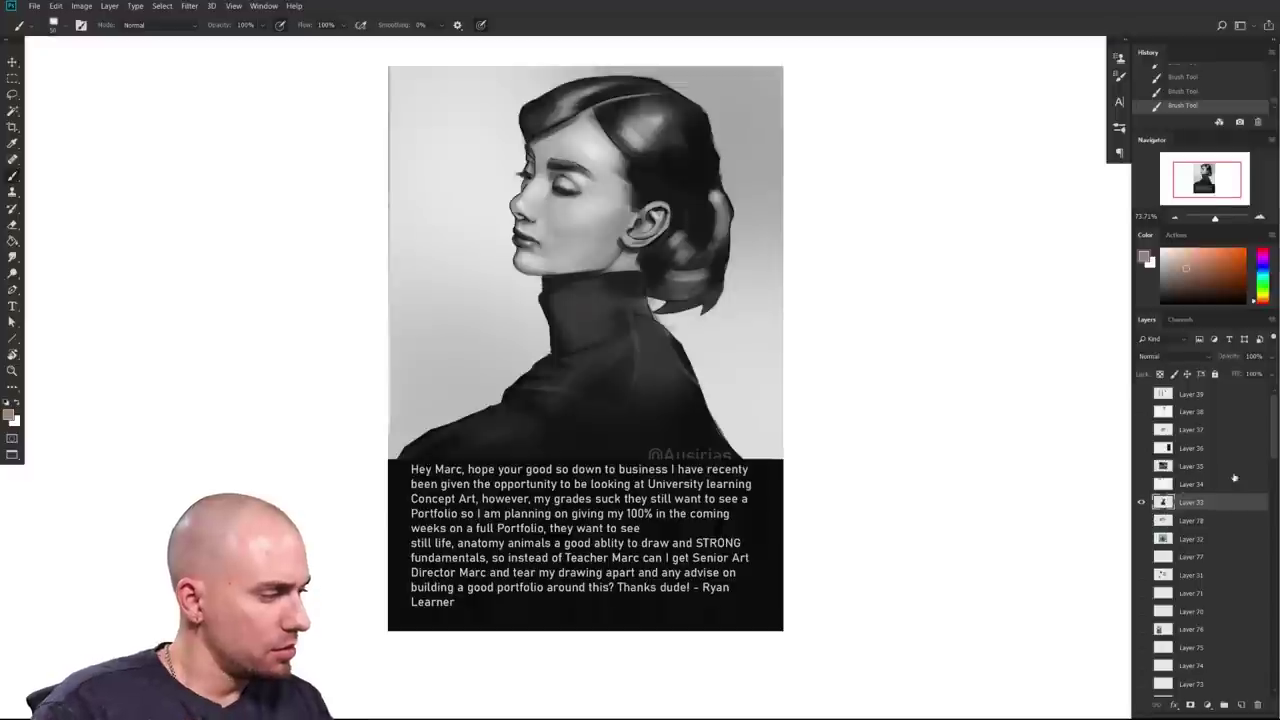
left_click_drag(873, 447, 865, 481)
scroll(865, 481, "up", 2)
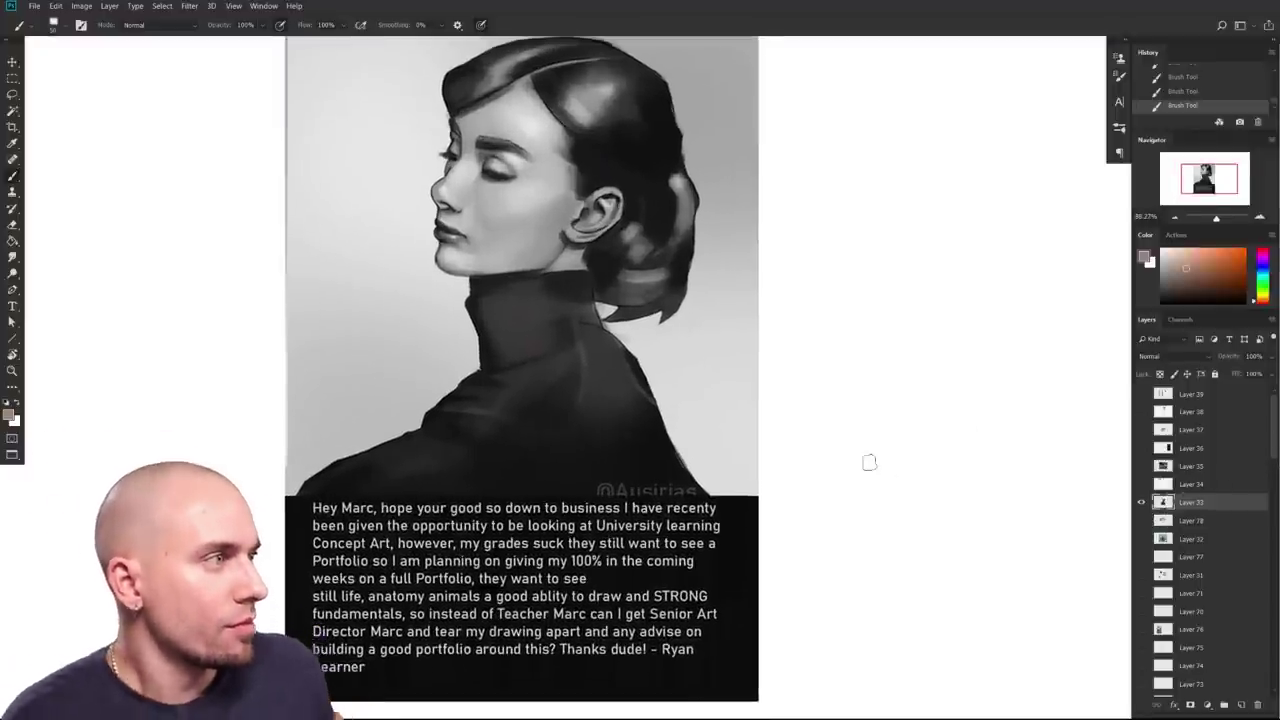
left_click_drag(940, 503, 951, 511)
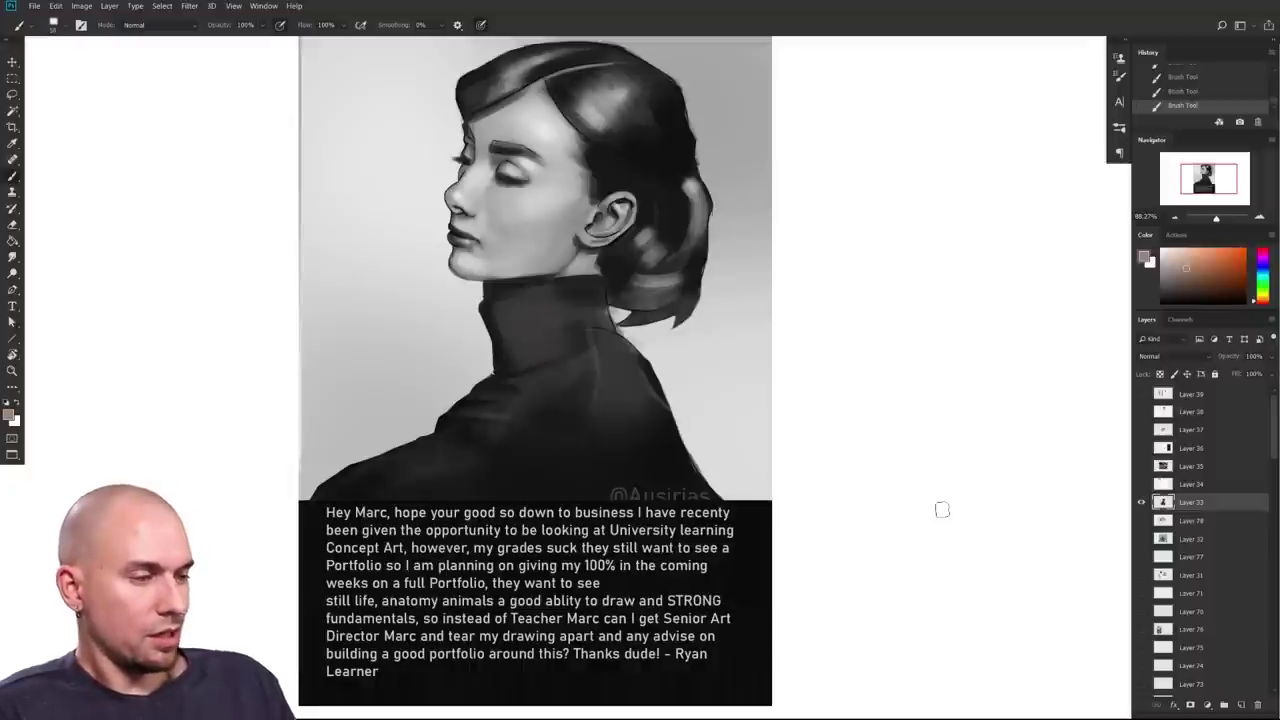
left_click_drag(843, 414, 865, 456)
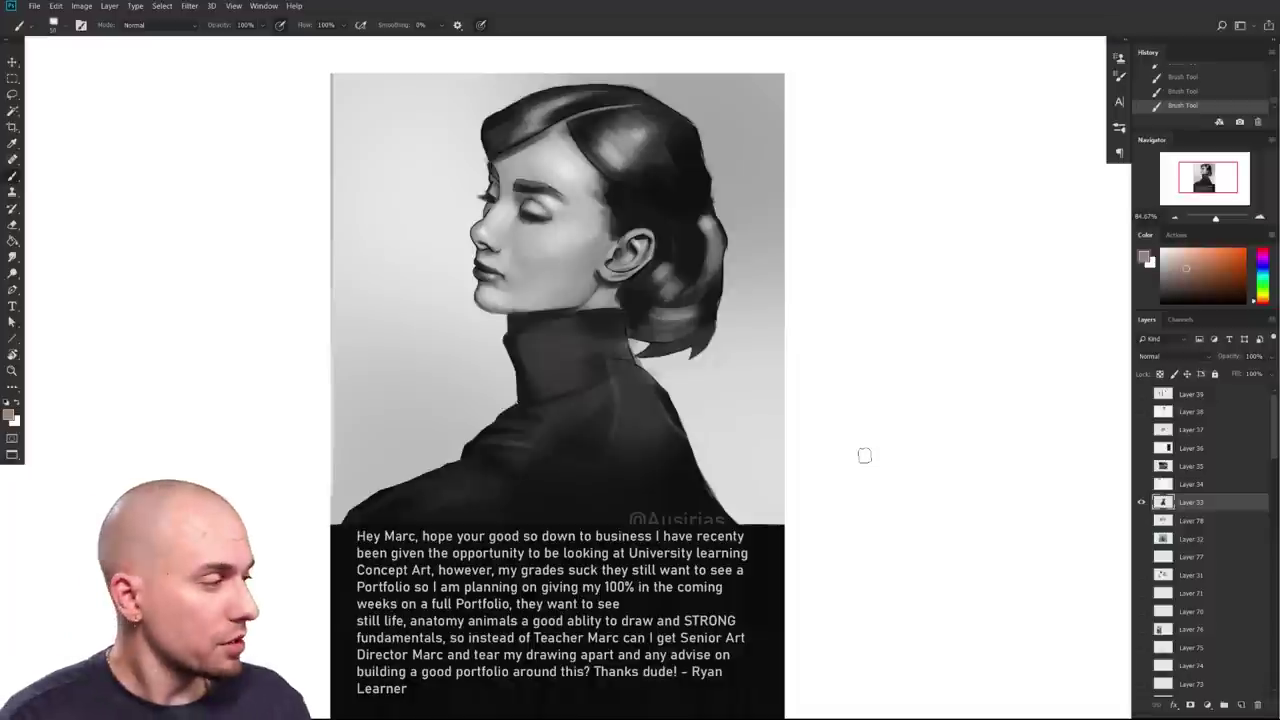
Step: Pick a saturated crimson as the painting colour and try a stroke along the figure's back contour, undoing it
left_click(1240, 249)
left_click(1263, 250)
mouse_move(840, 447)
left_mouse_down()
mouse_move(849, 434)
mouse_move(871, 452)
left_mouse_up()
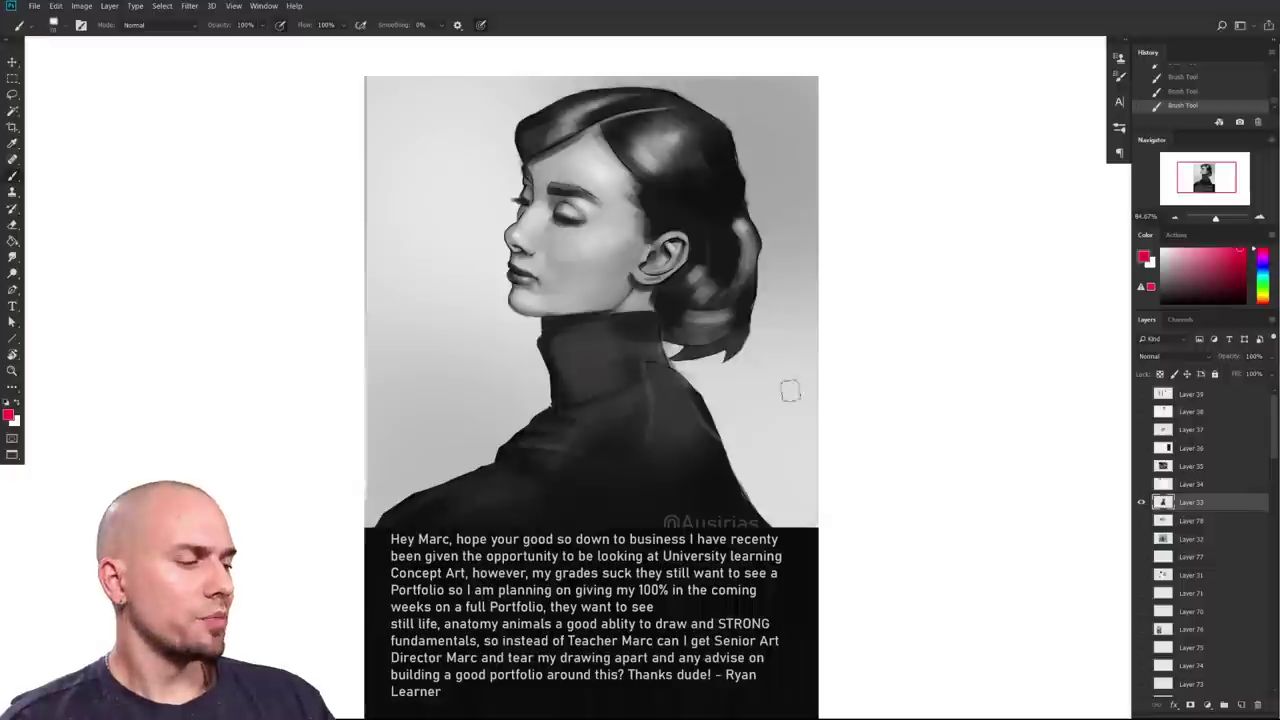
mouse_move(755, 340)
left_mouse_down()
mouse_move(562, 98)
mouse_move(749, 434)
left_mouse_up()
key("ctrl+z")
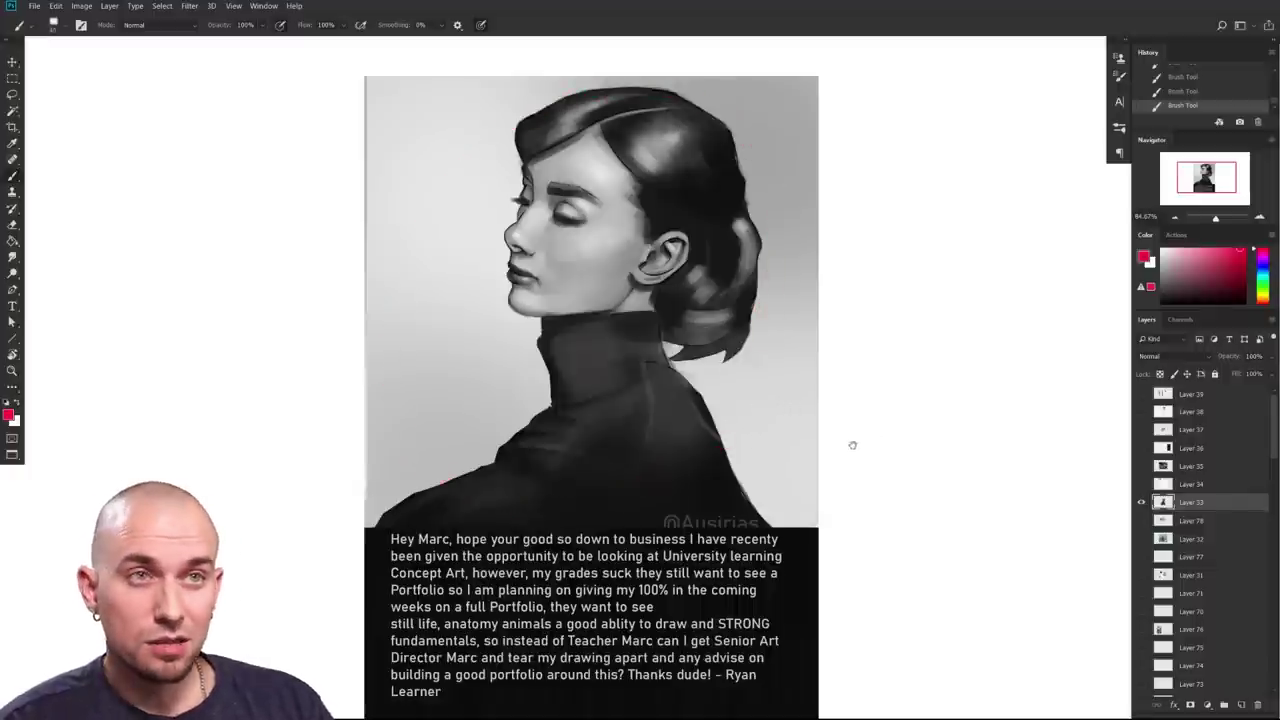
mouse_move(851, 443)
left_mouse_down()
mouse_move(846, 460)
mouse_move(846, 426)
left_mouse_up()
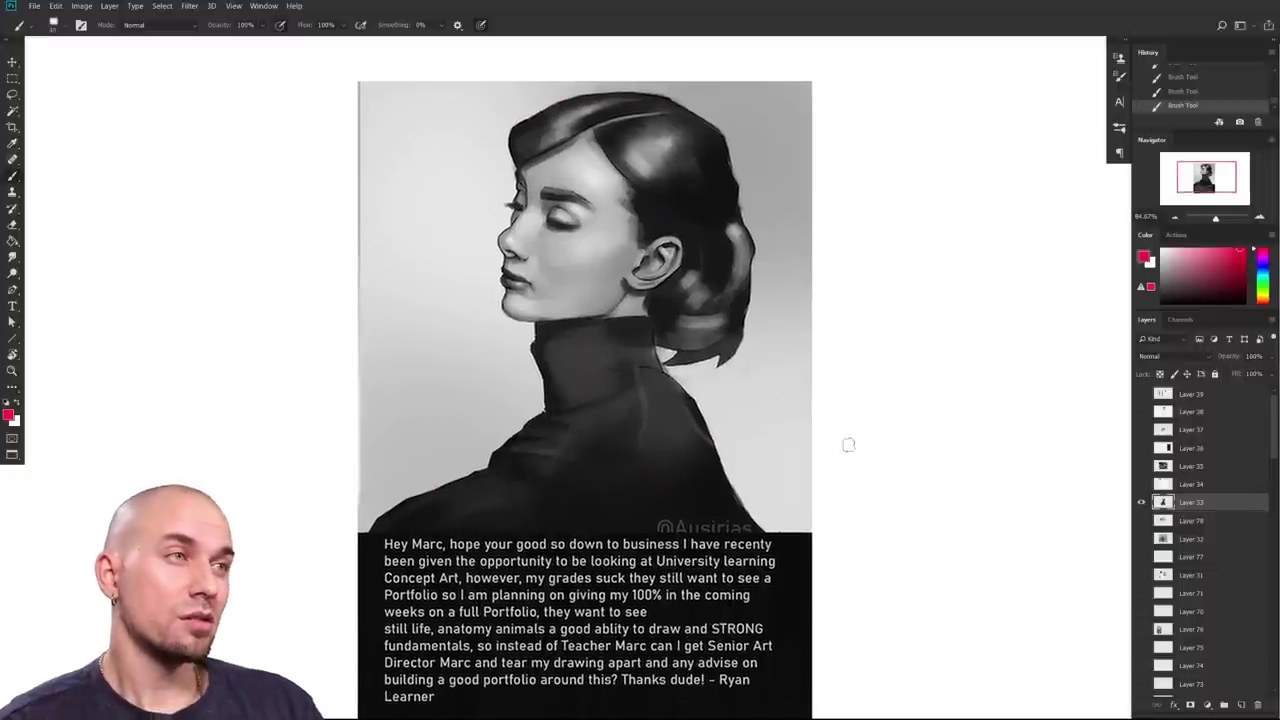
Step: Examine the portrait up close and in full together with the student's message about portfolio advice
left_click_drag(802, 448, 765, 622)
left_click_drag(706, 528, 724, 526)
left_click_drag(719, 500, 796, 397)
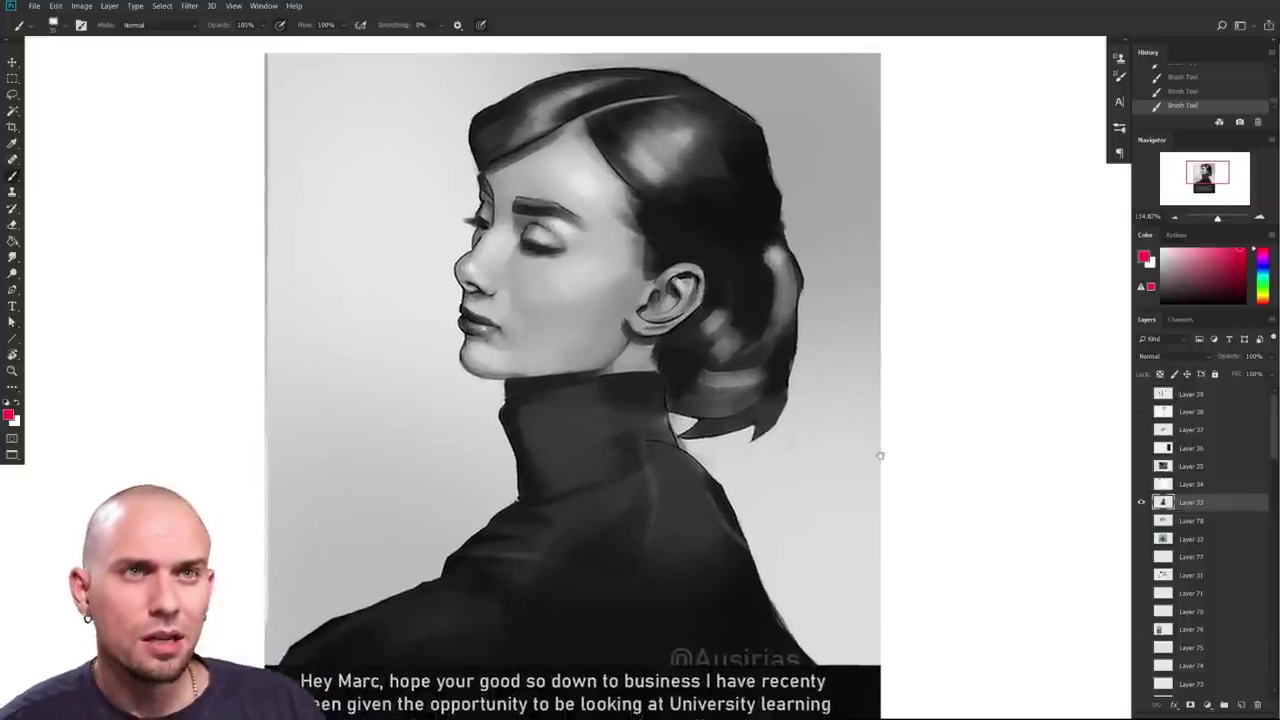
scroll(871, 450, "down", 6)
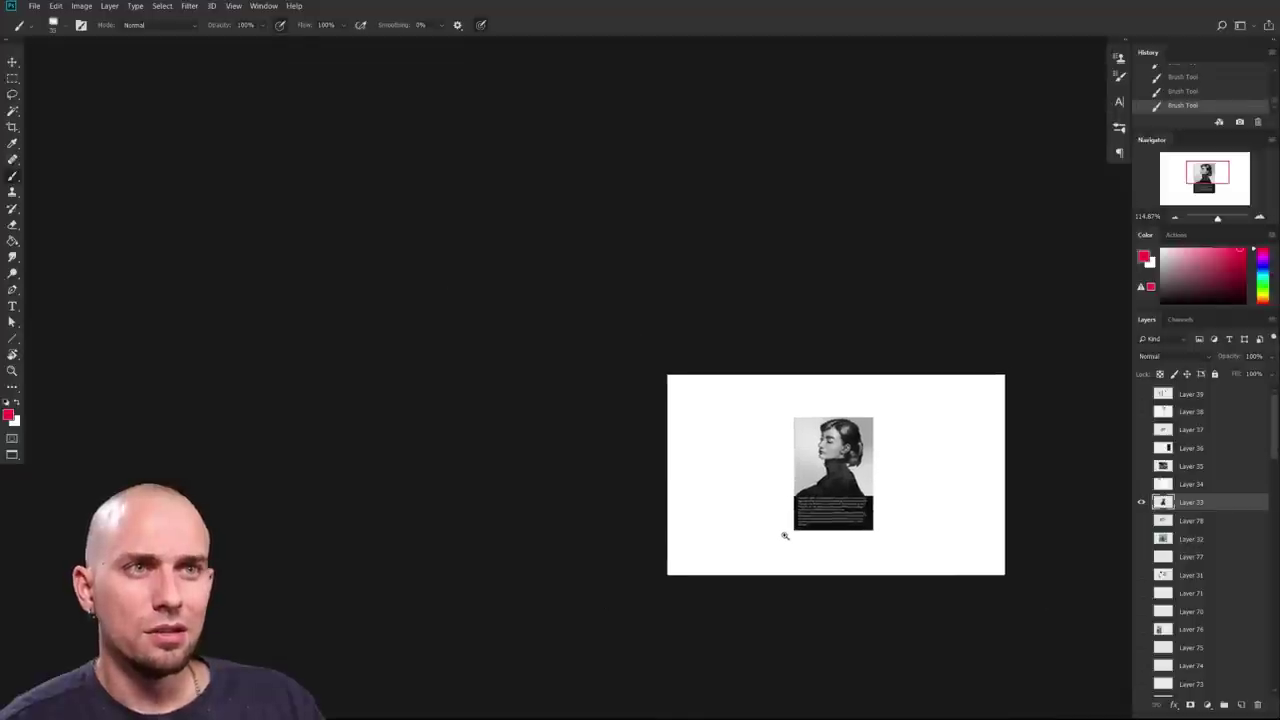
scroll(783, 537, "up", 3)
scroll(800, 520, "up", 4)
left_click_drag(821, 503, 915, 468)
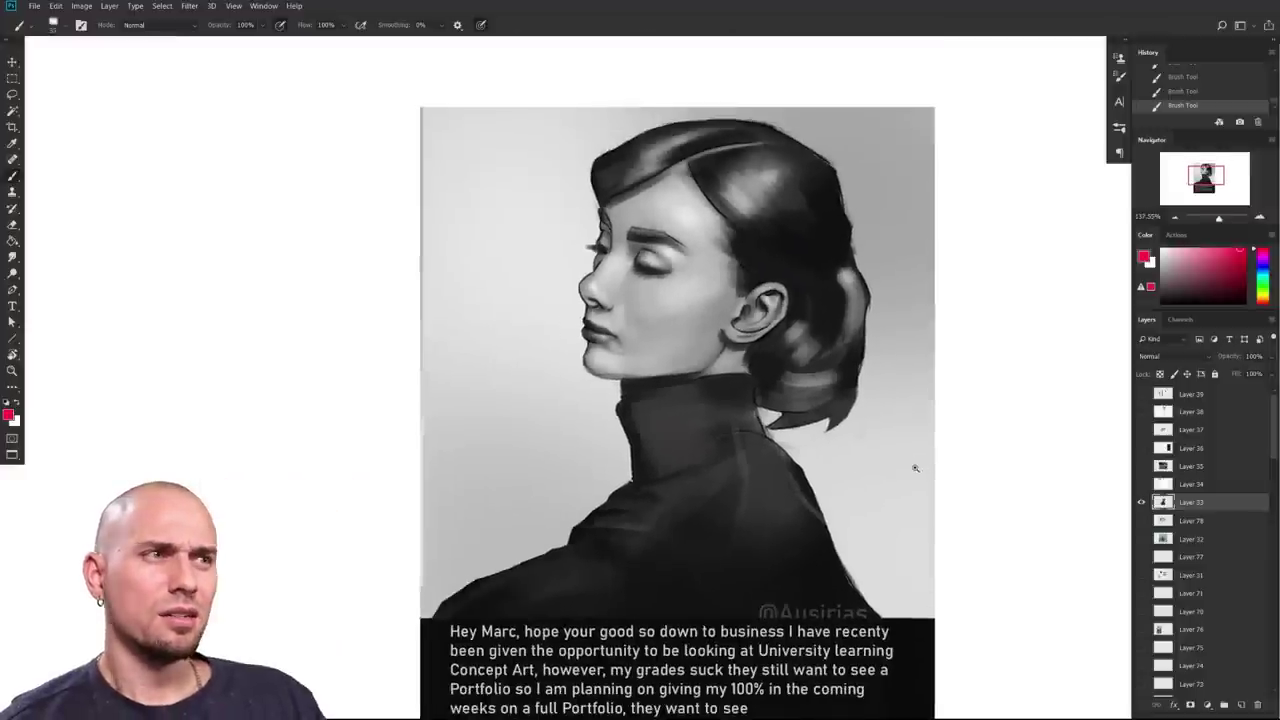
scroll(914, 468, "up", 3)
scroll(907, 468, "down", 1)
left_click_drag(907, 468, 848, 410)
left_click_drag(884, 485, 883, 487)
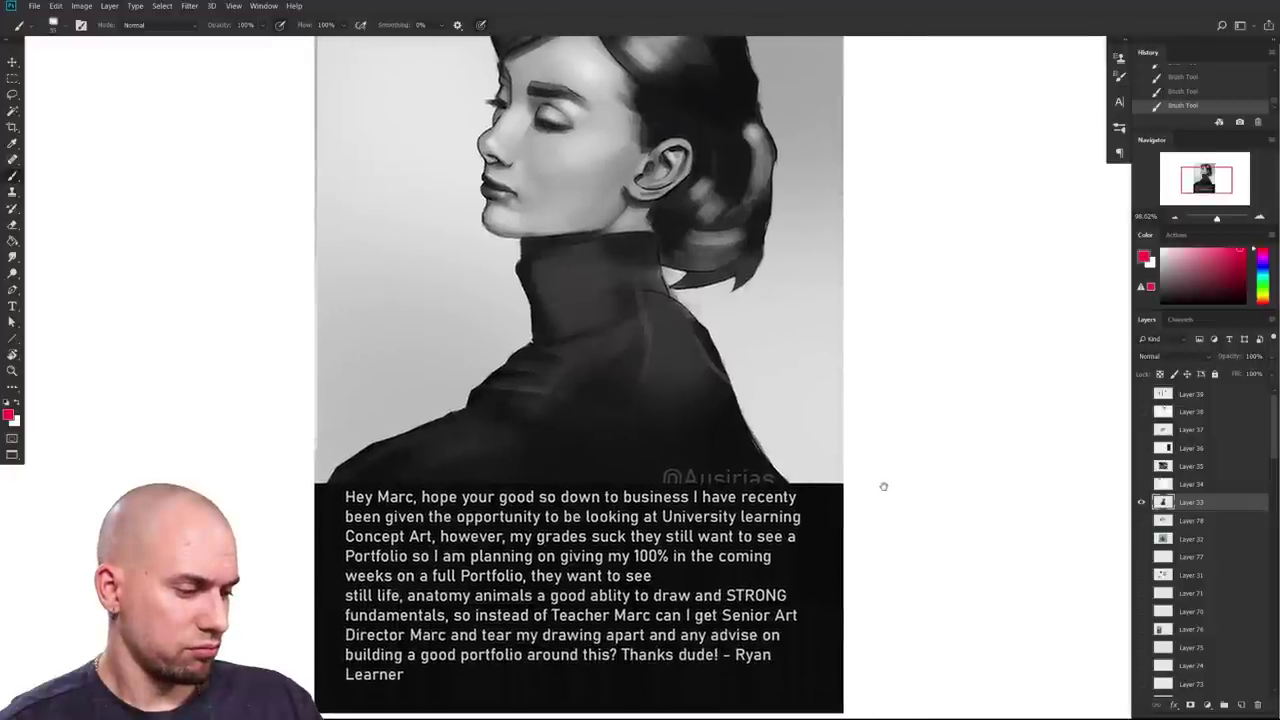
scroll(884, 486, "down", 3)
mouse_move(885, 486)
left_mouse_down()
mouse_move(809, 525)
mouse_move(831, 520)
left_mouse_up()
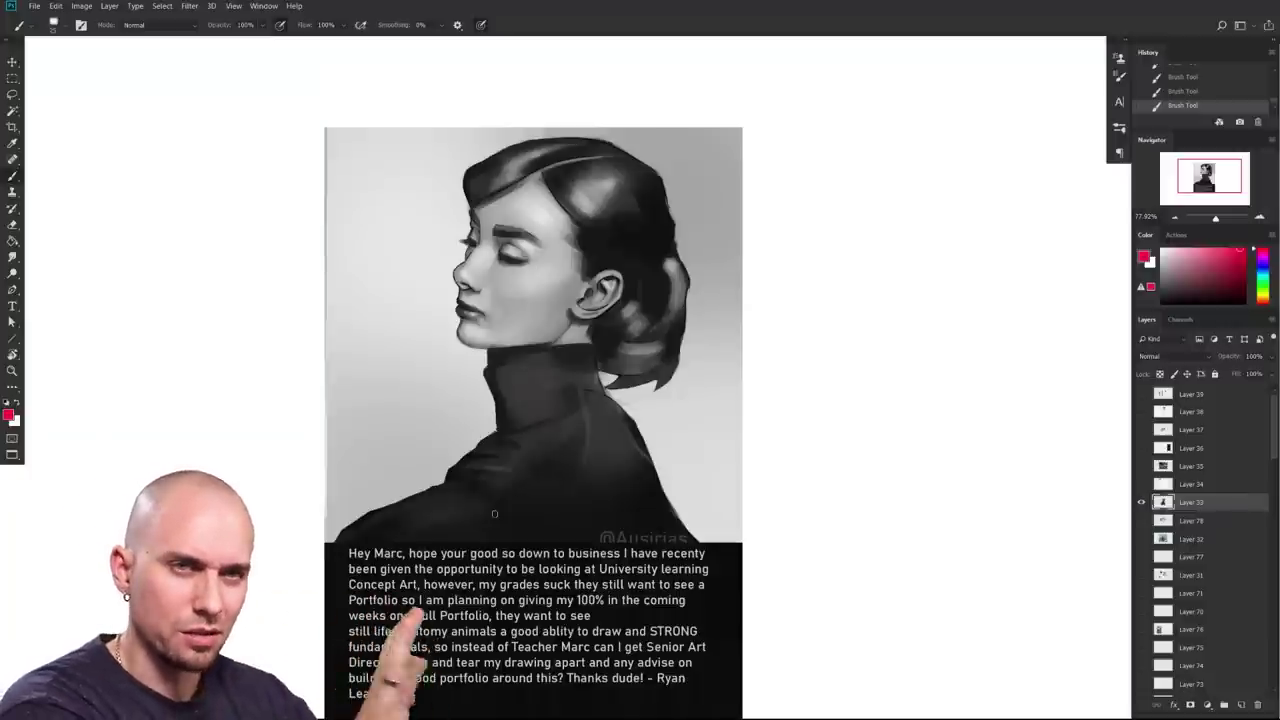
Step: Draw a crimson plane line from beneath the closed eye around the cheekbone and down to the jaw
left_click_drag(789, 485, 771, 483)
left_click_drag(729, 394, 728, 398)
left_click_drag(577, 331, 577, 389)
mouse_move(577, 389)
left_mouse_down()
mouse_move(614, 504)
mouse_move(691, 566)
mouse_move(636, 503)
left_mouse_up()
scroll(632, 510, "down", 1)
key("ctrl+z")
left_click_drag(625, 589, 587, 593)
scroll(451, 402, "up", 1)
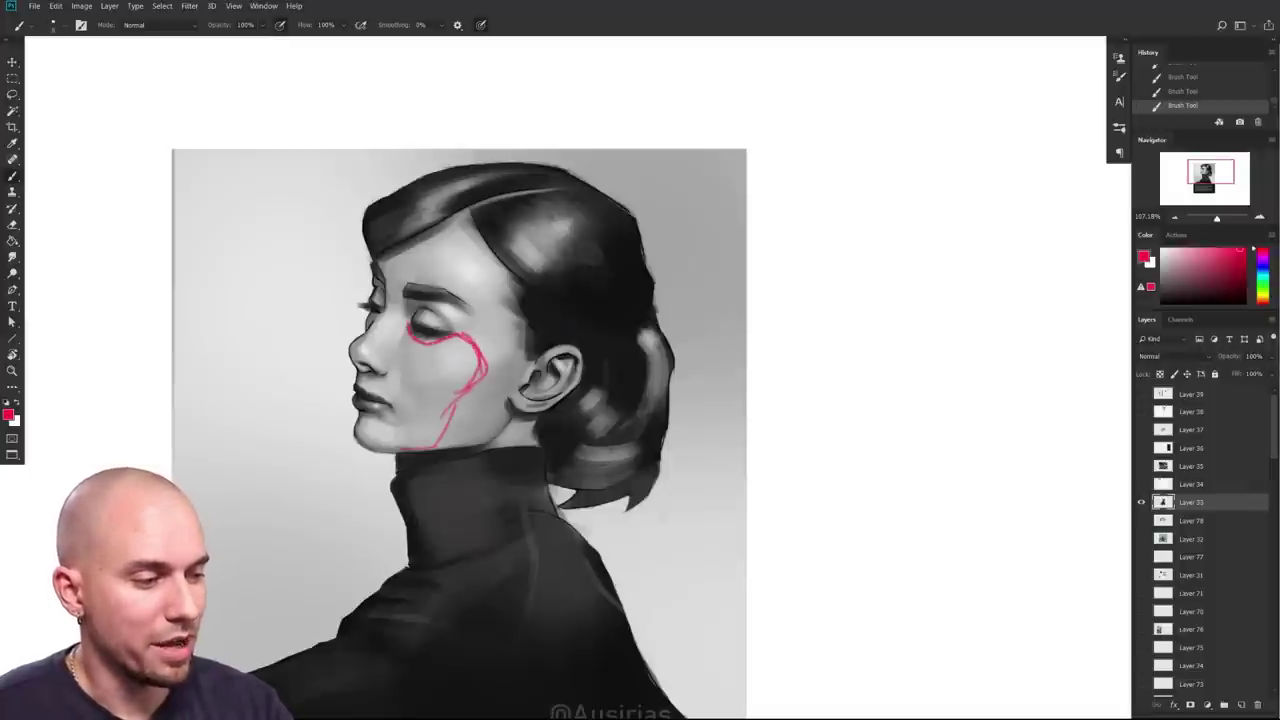
Step: Switch to black and draw a thin line around the side plane of the nose, sampling a light tone for touch-ups
key("d")
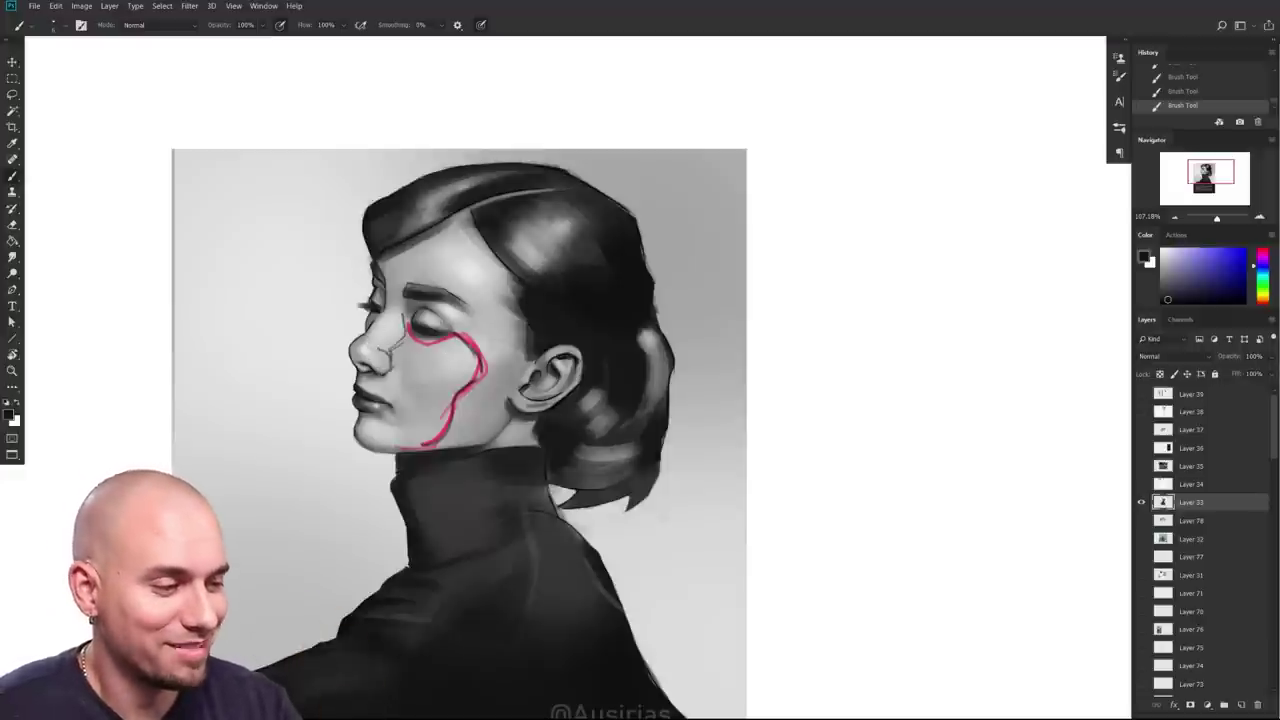
left_click_drag(471, 522, 456, 563)
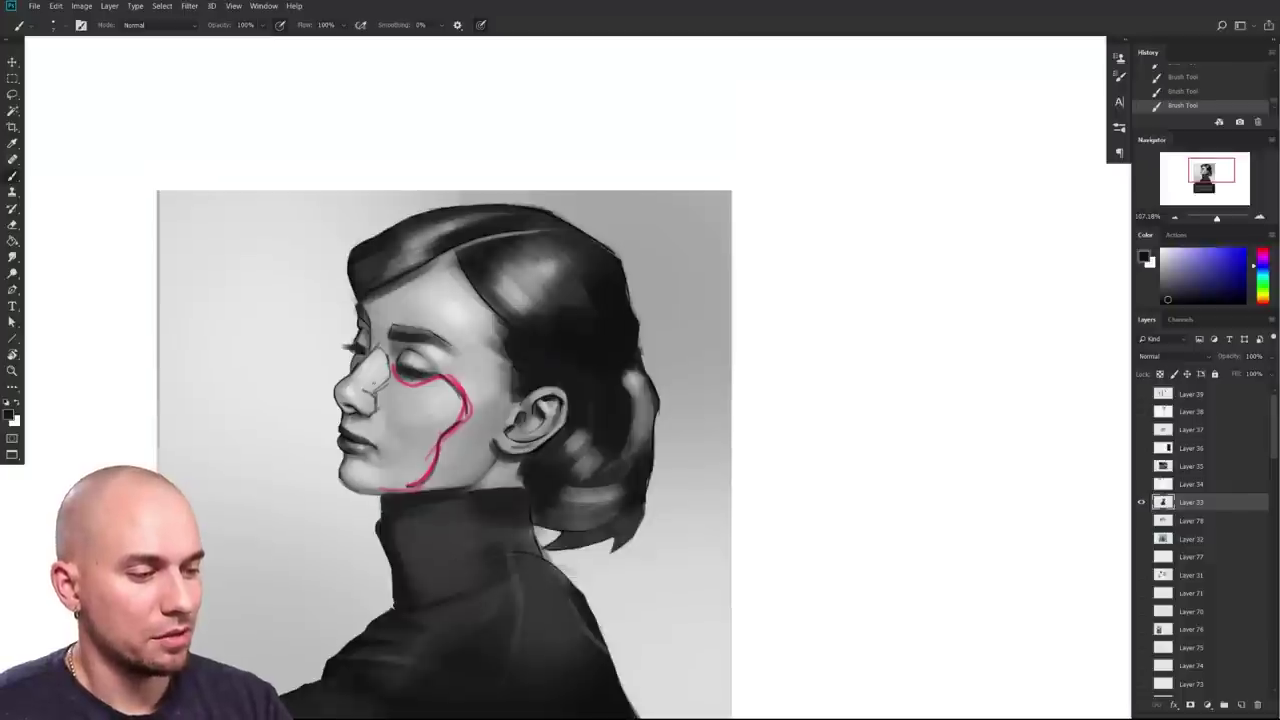
left_click(361, 377, "alt")
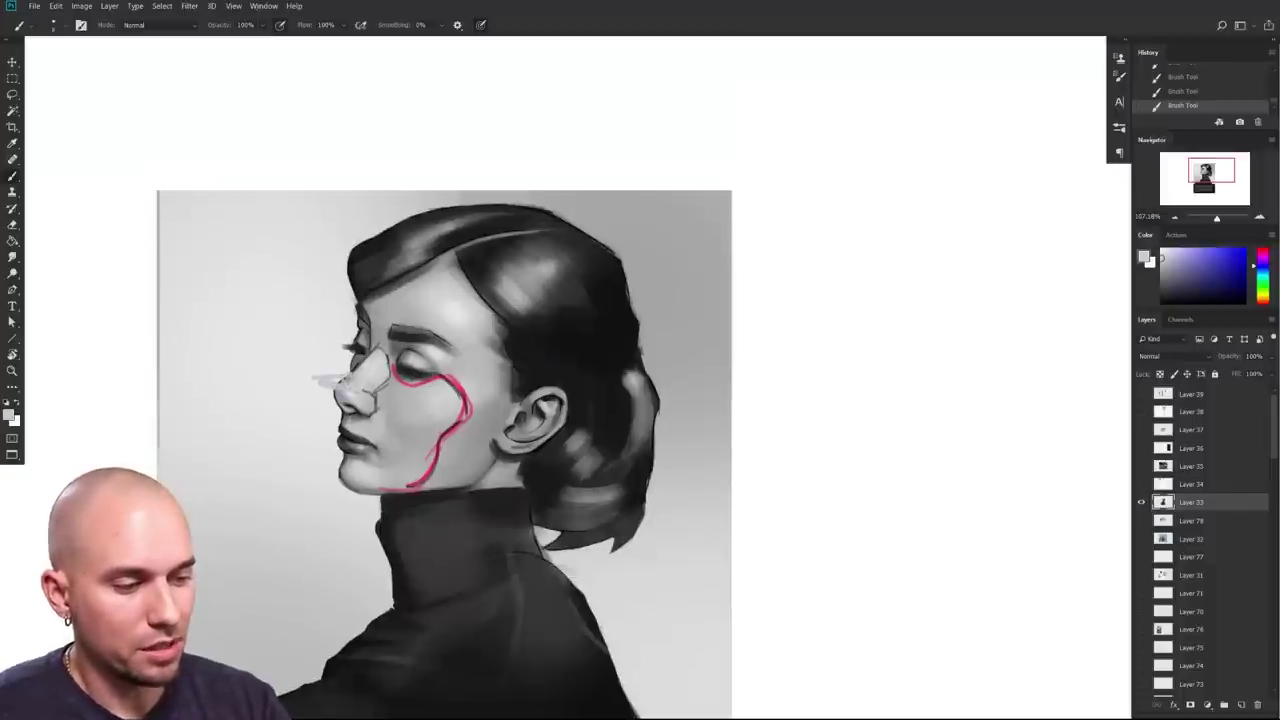
left_click_drag(570, 473, 545, 509)
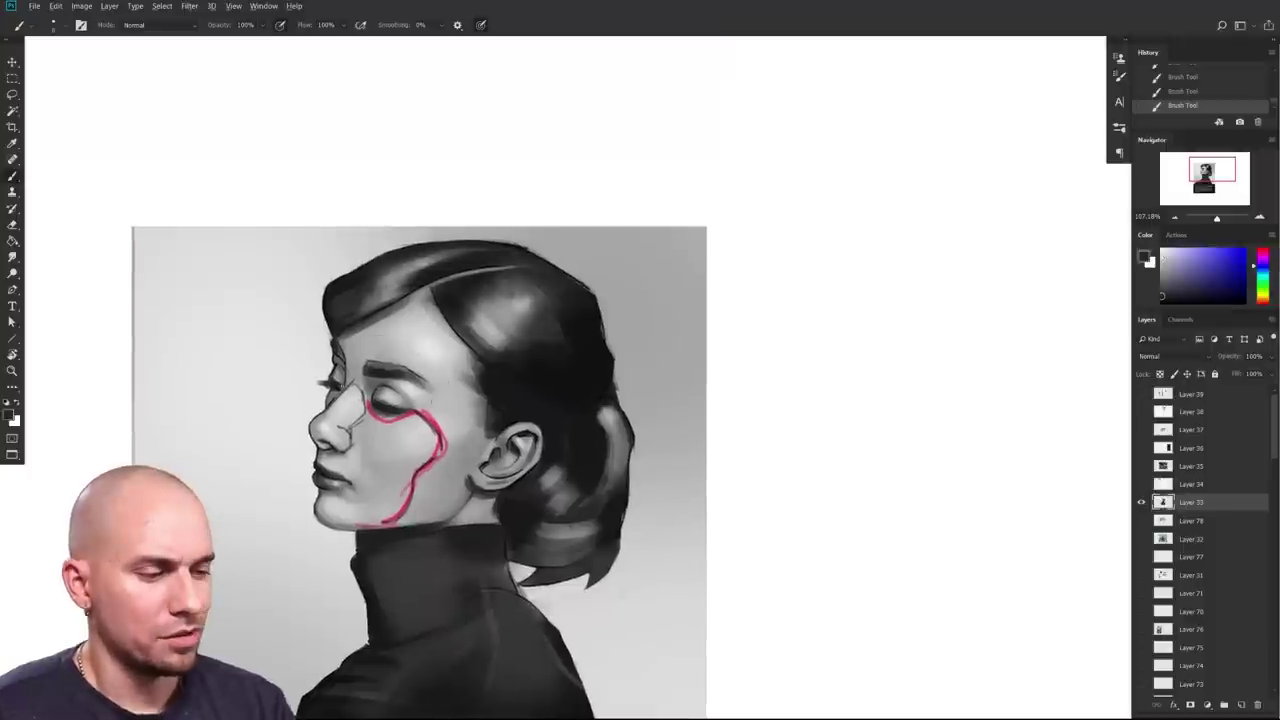
Step: Try a loose dark scribble on the light background in front of the hair and undo it
mouse_move(196, 297)
left_mouse_down()
mouse_move(213, 270)
mouse_move(286, 302)
left_mouse_up()
key("ctrl+alt+z")
key("ctrl+alt+z")
key("ctrl+alt+z")
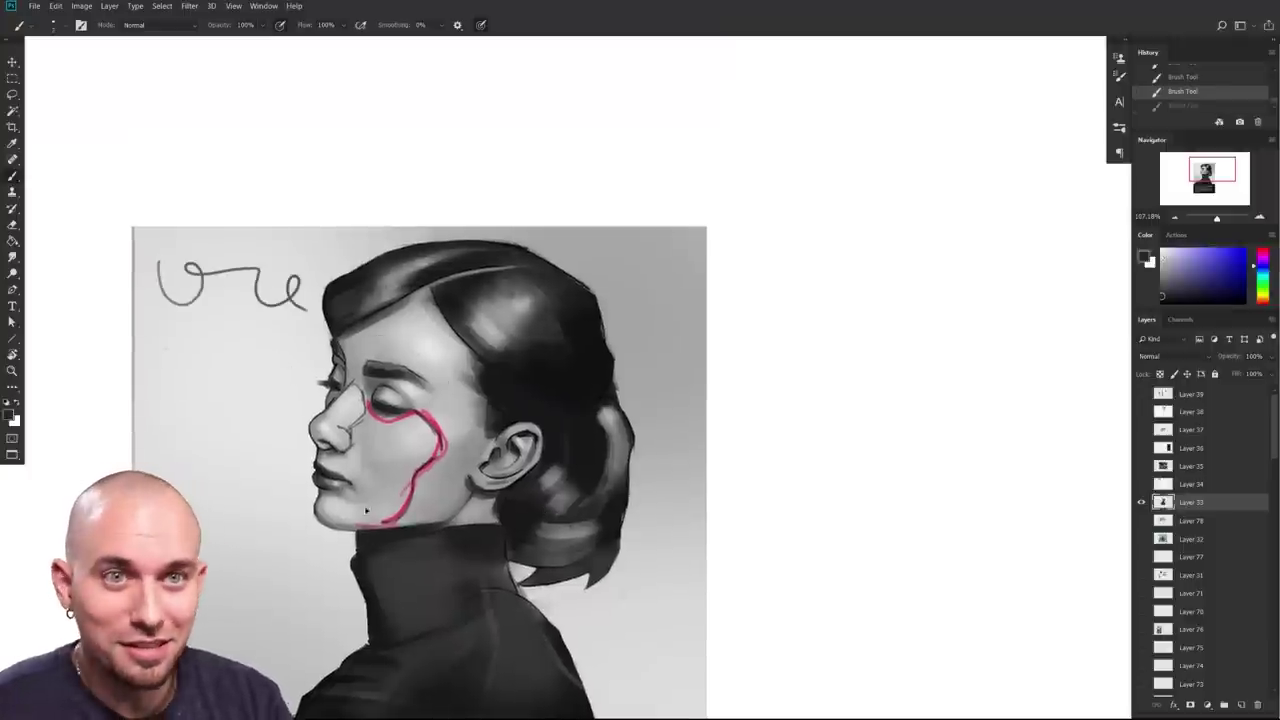
left_click_drag(601, 509, 603, 521)
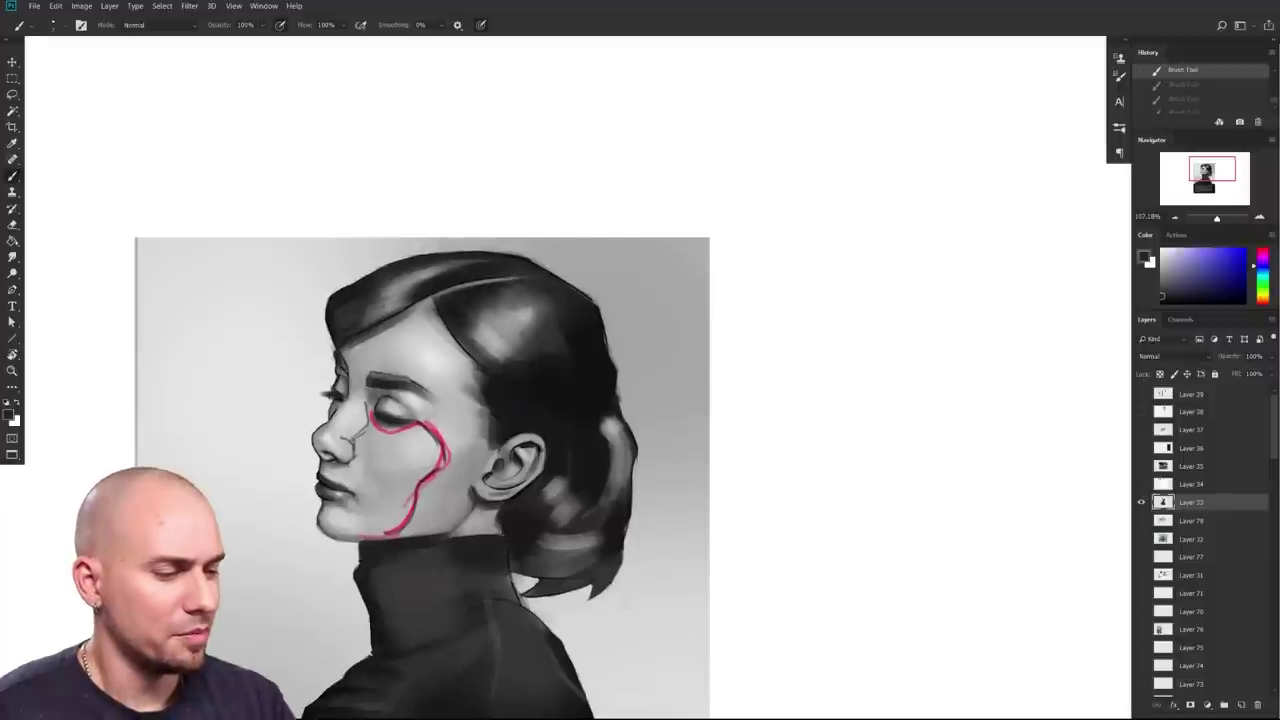
Step: Sample the crimson line and mark the side plane of the nose from its bridge down to the nostril
left_click_drag(361, 392, 339, 413)
left_click_drag(526, 445, 523, 445)
left_click(415, 428, "alt")
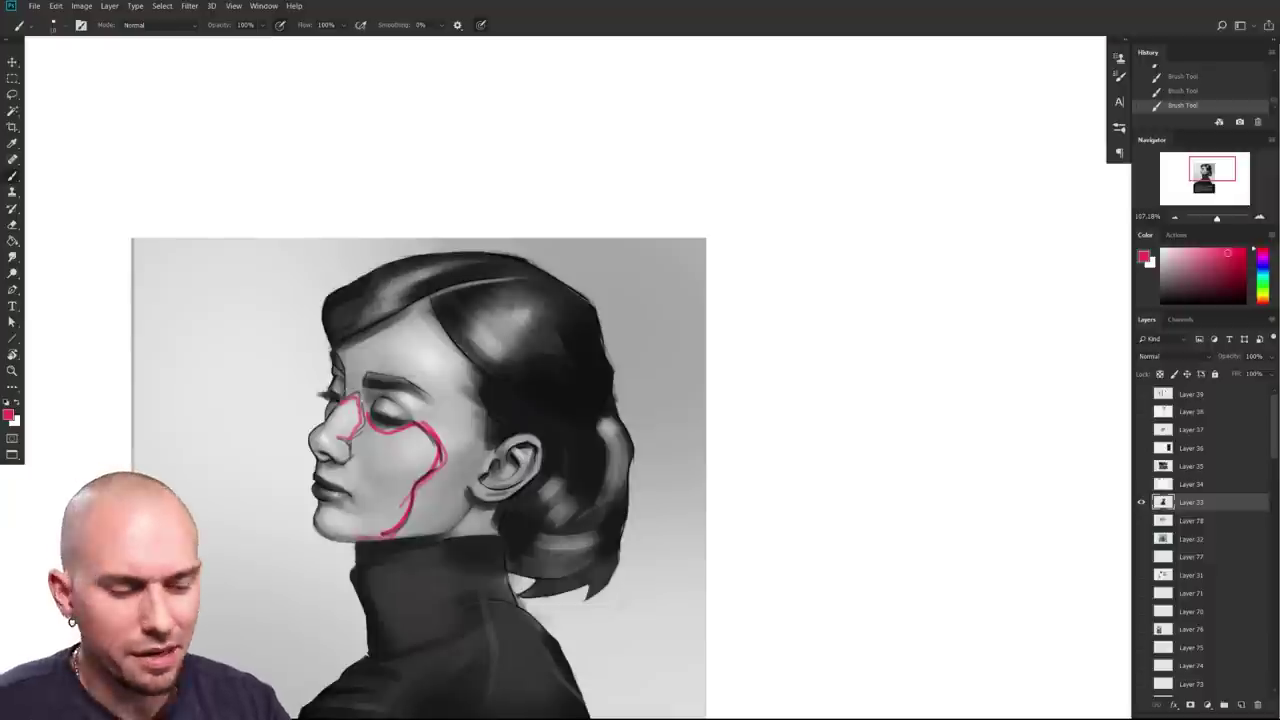
left_click_drag(519, 541, 526, 502)
left_click(422, 398, "alt")
left_click_drag(453, 479, 459, 454)
Step: Sample the dark hair tone, enlarge the brush and paint over the ear
left_click(488, 368, "alt")
key("bracketright")
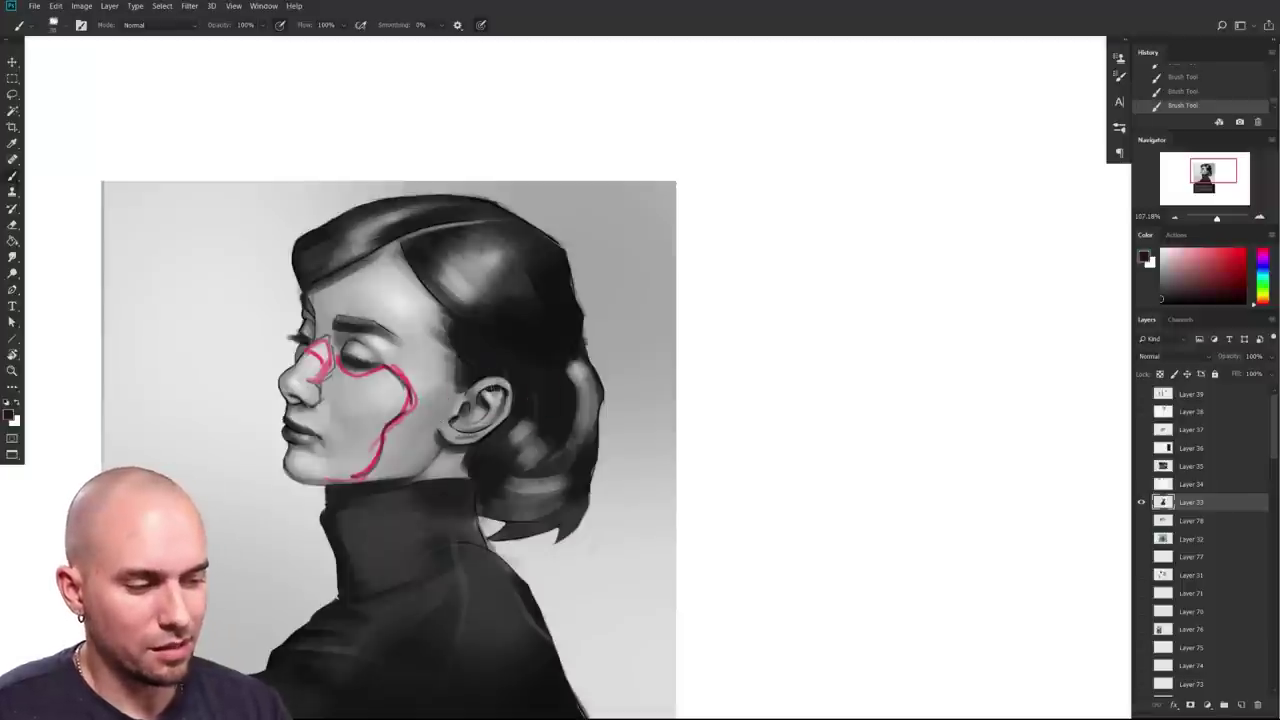
left_click_drag(488, 390, 466, 441)
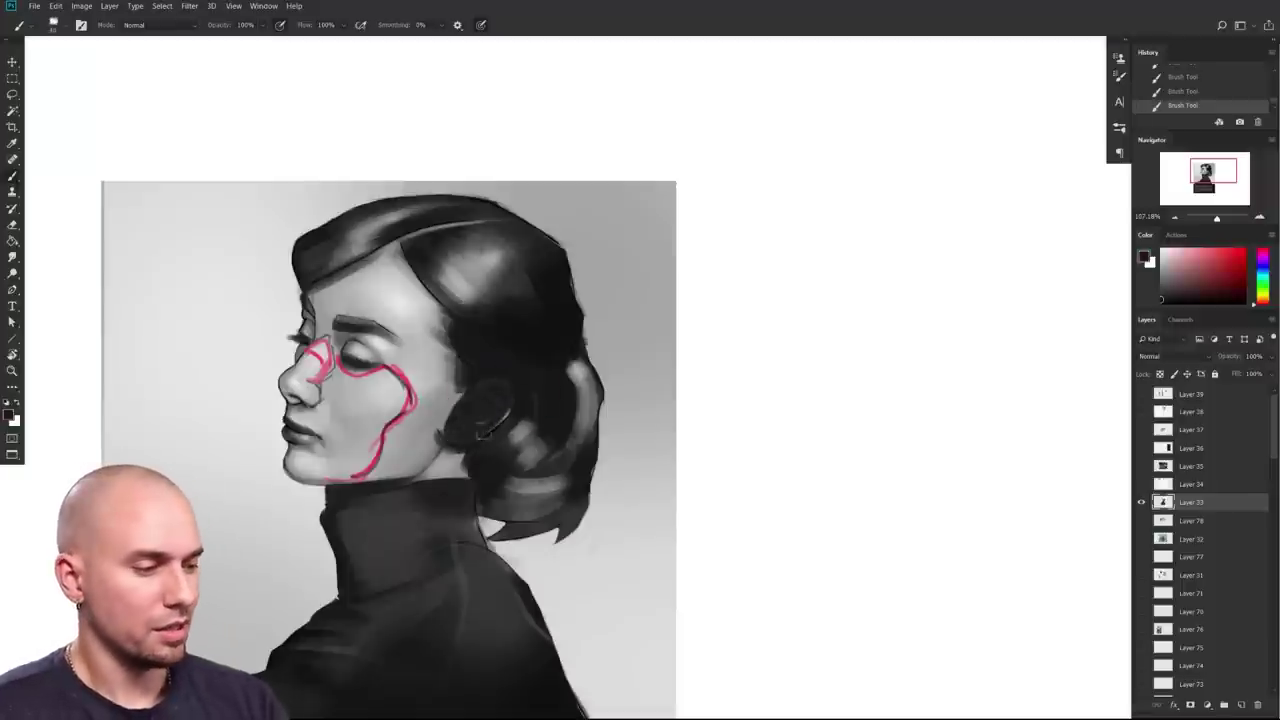
Step: Sample the surrounding tones and block in a simplified flat ear shape over the darkened area
left_click(476, 396, "alt")
left_click_drag(482, 370, 450, 436)
left_click(434, 412, "alt")
left_click_drag(487, 370, 448, 432)
left_click_drag(504, 384, 456, 448)
mouse_move(492, 370)
left_mouse_down()
mouse_move(518, 416)
mouse_move(452, 438)
mouse_move(470, 450)
mouse_move(521, 388)
left_mouse_up()
Step: Sample a dark grey, shrink the brush and draw simple inner lines on the blocked-in ear
left_click(506, 428, "alt")
key("[")
key("[")
key("[")
key("[")
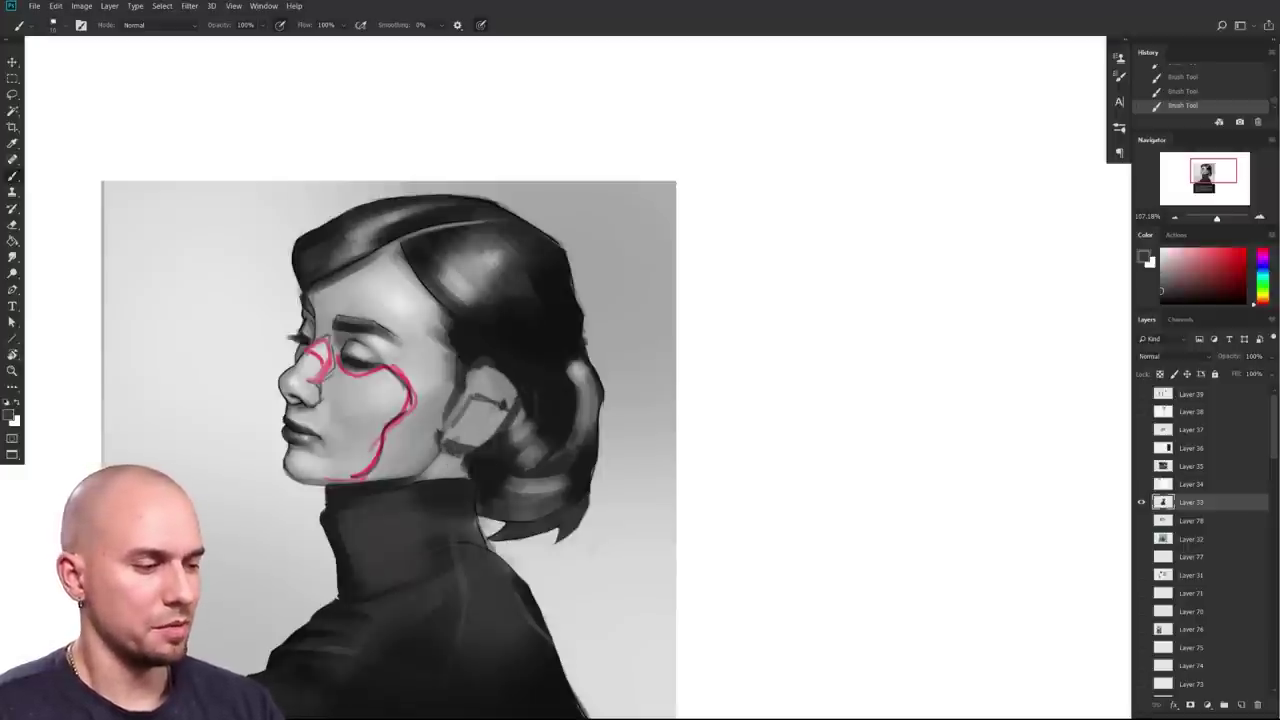
mouse_move(488, 421)
left_mouse_down()
mouse_move(466, 431)
mouse_move(534, 424)
left_mouse_up()
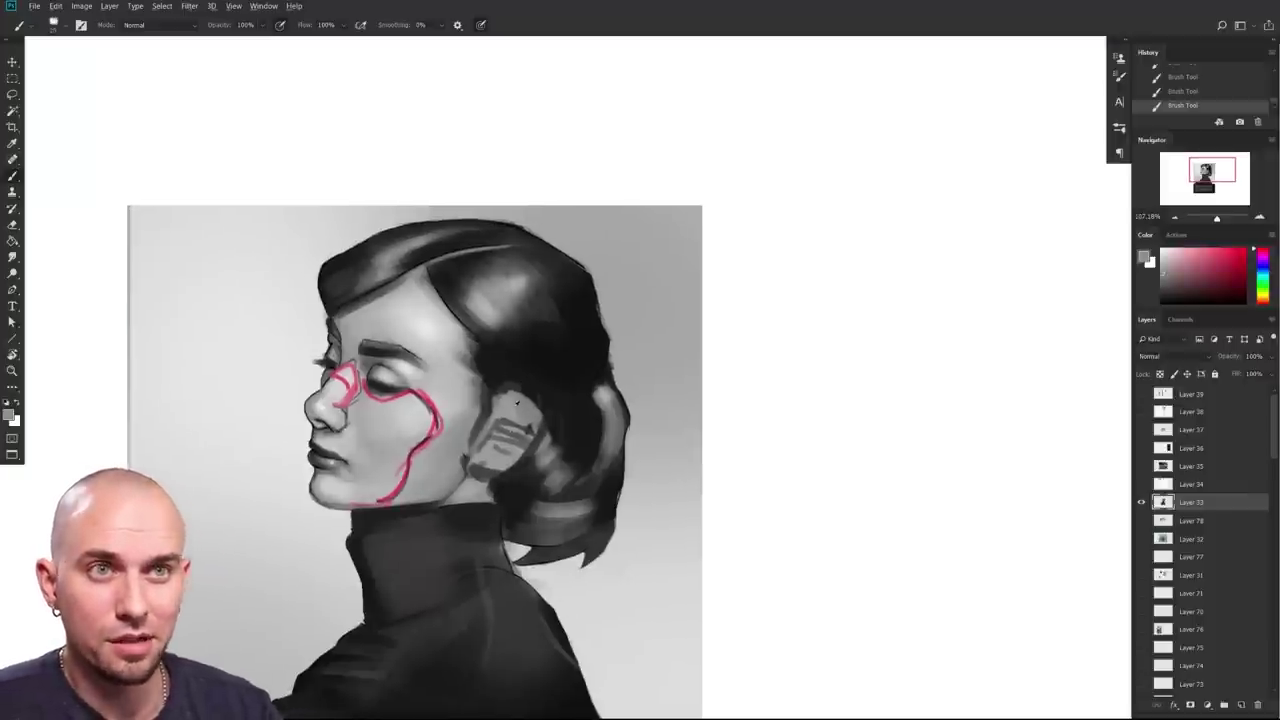
Step: Try broad dark strokes sweeping from the hair over the ear, cheek and neck, and undo them
left_click(518, 408, "alt")
mouse_move(603, 379)
left_mouse_down()
mouse_move(644, 394)
mouse_move(642, 408)
mouse_move(642, 394)
mouse_move(506, 530)
left_mouse_up()
left_click(569, 485, "alt")
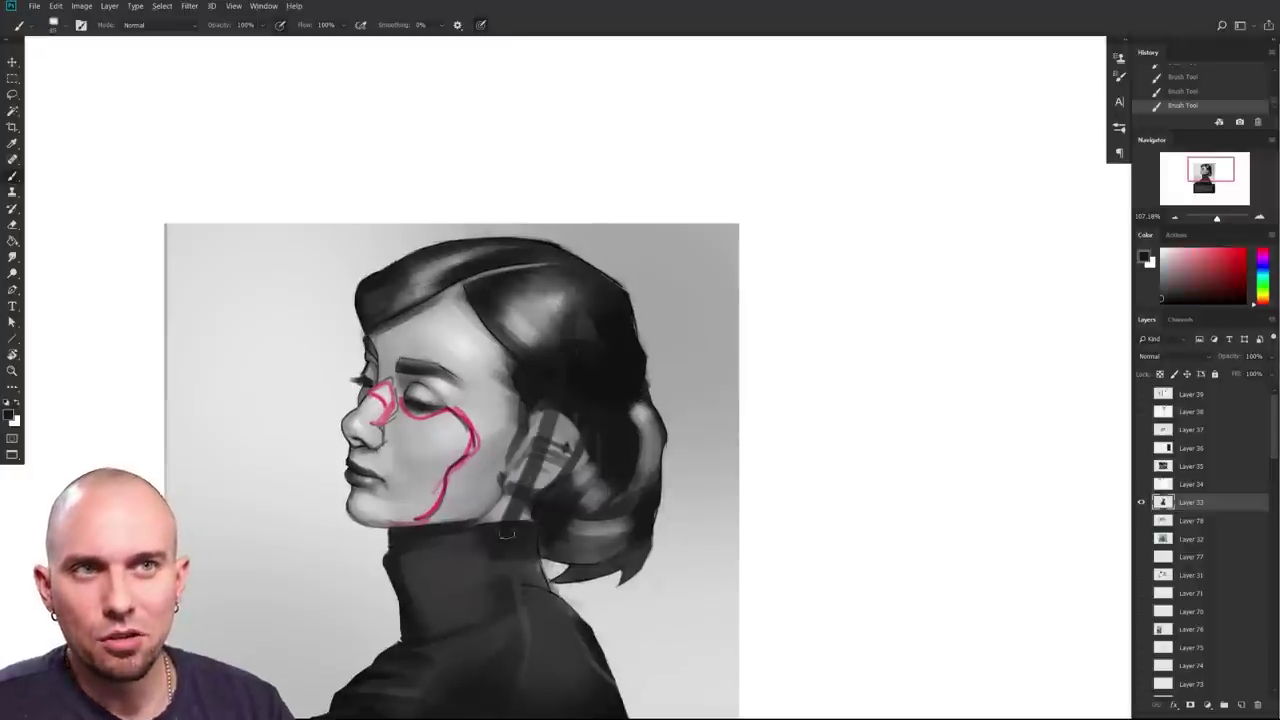
left_click_drag(494, 318, 480, 602)
left_click_drag(447, 278, 484, 446)
mouse_move(468, 290)
left_mouse_down()
mouse_move(525, 420)
mouse_move(532, 492)
left_mouse_up()
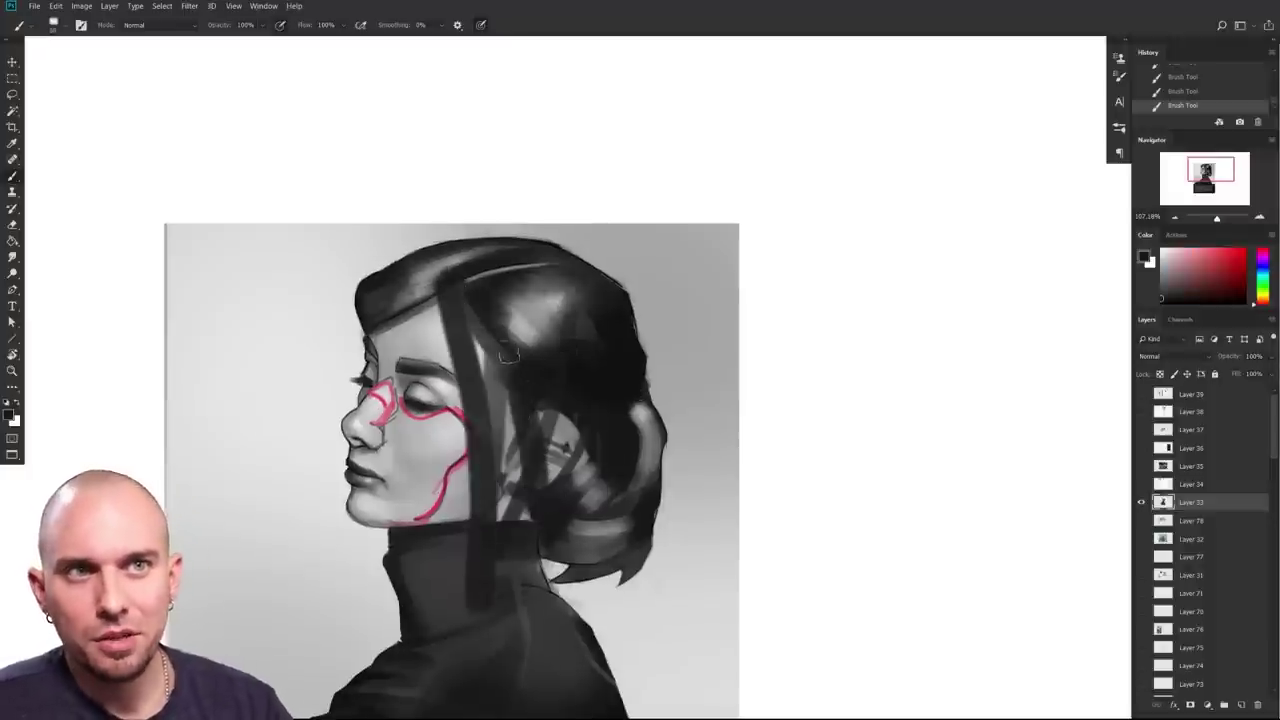
left_click_drag(508, 352, 514, 528)
left_click_drag(565, 475, 535, 585)
left_click_drag(590, 540, 546, 638)
left_click_drag(643, 586, 588, 676)
left_click_drag(598, 578, 662, 688)
key("ctrl+alt+z")
key("ctrl+alt+z")
key("ctrl+alt+z")
key("ctrl+alt+z")
key("ctrl+alt+z")
key("ctrl+alt+z")
key("ctrl+alt+z")
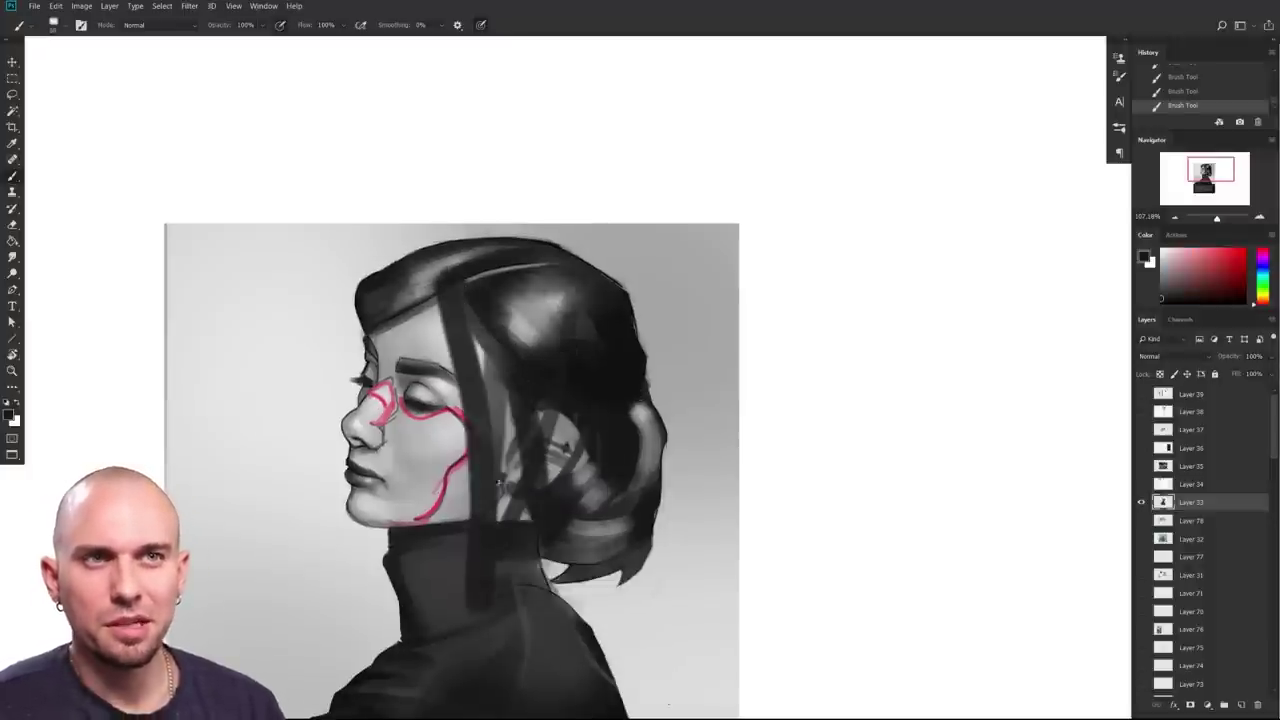
key("ctrl+alt+z")
Step: Try a long stroke from the ear across the forehead to the front of the face, and undo it
mouse_move(431, 582)
left_mouse_down()
mouse_move(455, 528)
mouse_move(484, 557)
left_mouse_up()
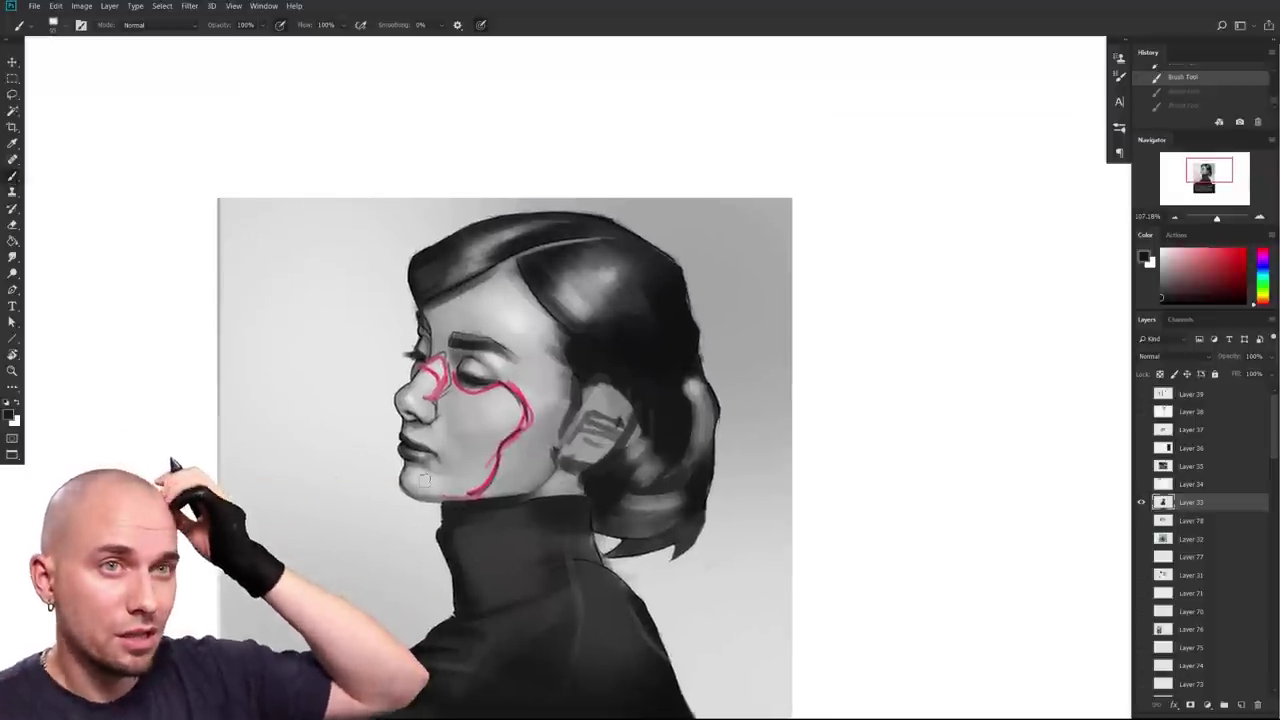
left_click(597, 367, "alt")
mouse_move(608, 354)
left_mouse_down()
mouse_move(597, 365)
mouse_move(371, 287)
left_mouse_up()
key("ctrl+z")
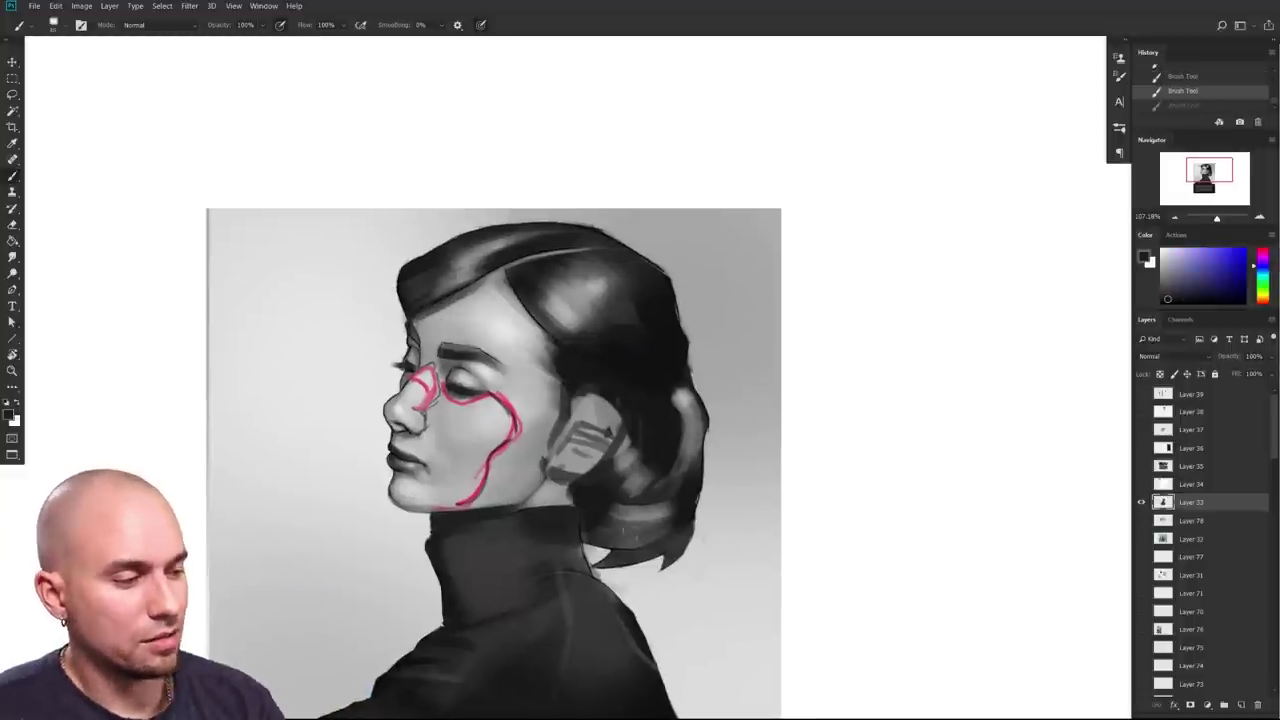
left_click_drag(637, 537, 634, 444)
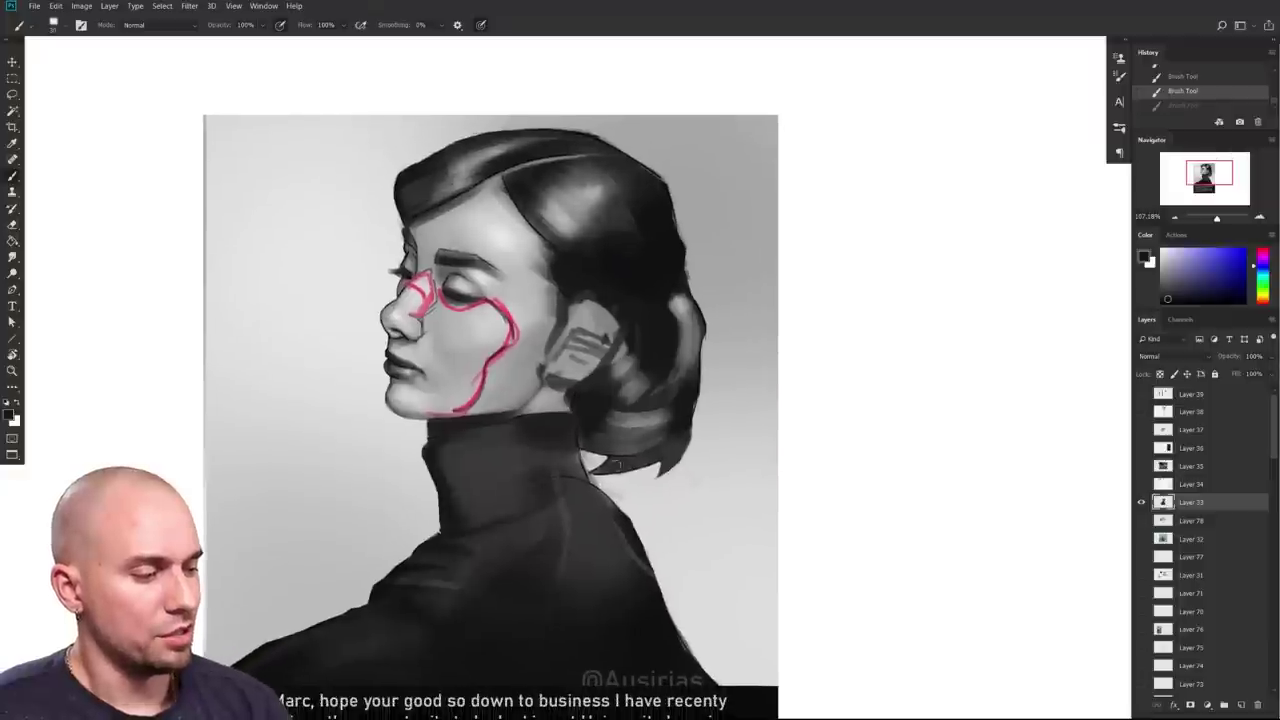
key("ctrl+z")
Step: Paint a dark curve around the turtleneck's base and out behind the neck, trying and undoing another above the front shoulder
mouse_move(473, 546)
left_mouse_down()
mouse_move(641, 477)
mouse_move(657, 547)
left_mouse_up()
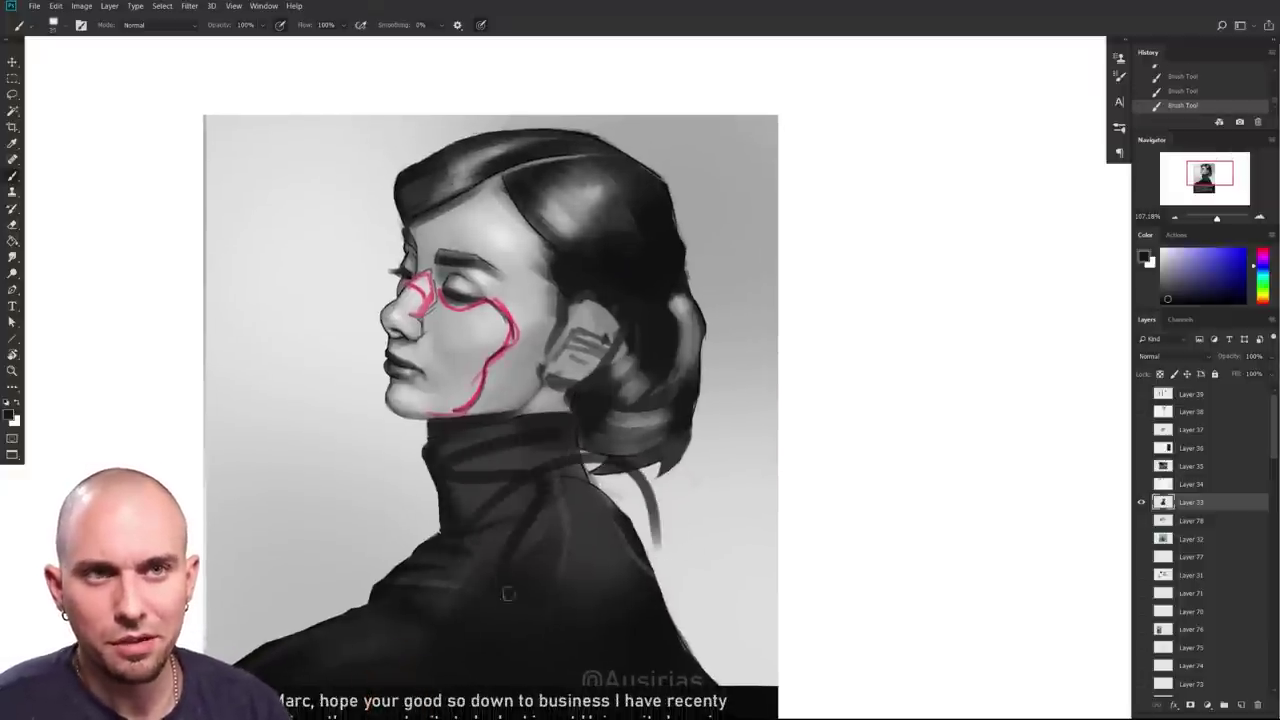
scroll(520, 500, "down", 1)
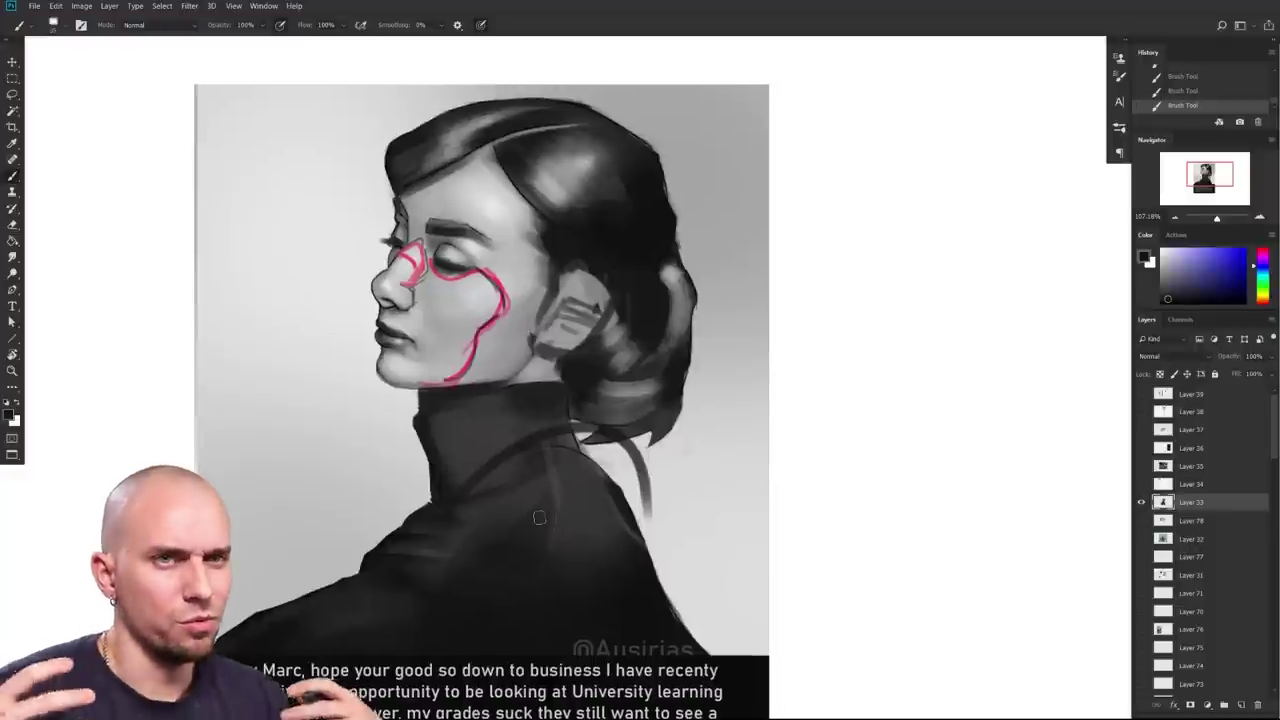
left_click_drag(386, 515, 313, 606)
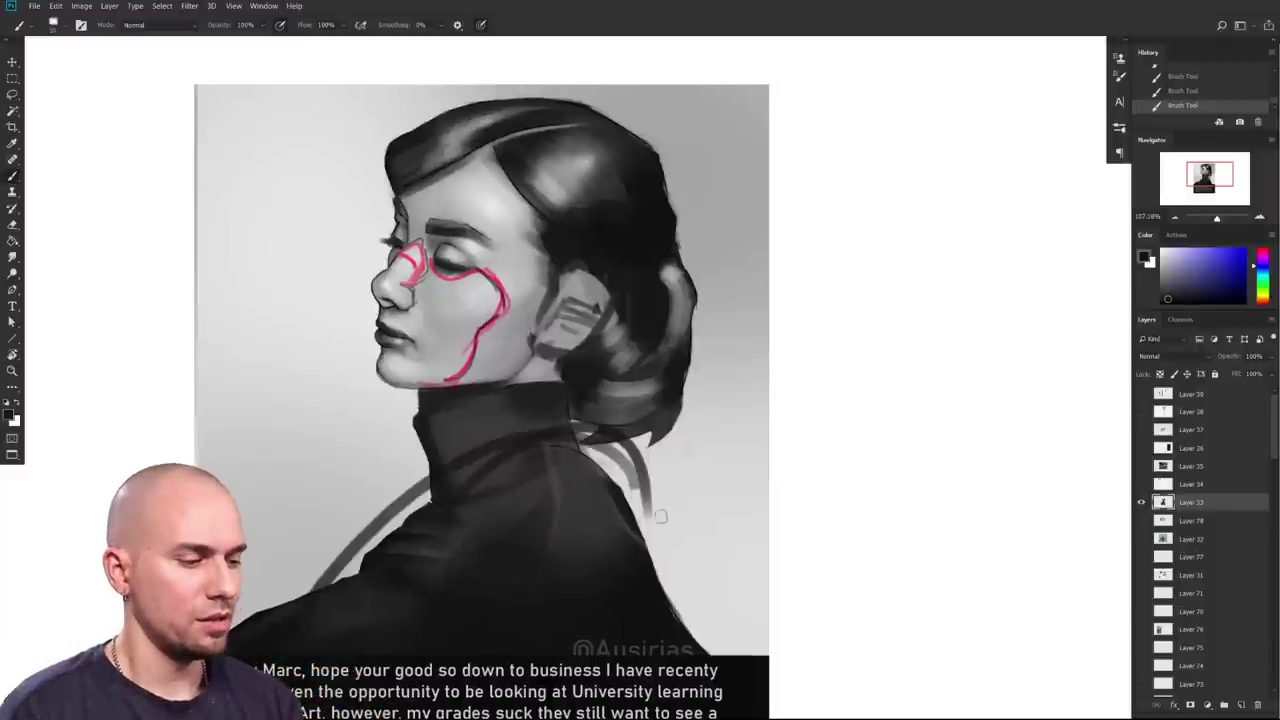
key("ctrl+z")
Step: Paint a light grey collar band around the turtleneck's base and along the front shoulder, adding dark curves on its inner side
left_click(658, 505, "alt")
left_click_drag(645, 478, 373, 576)
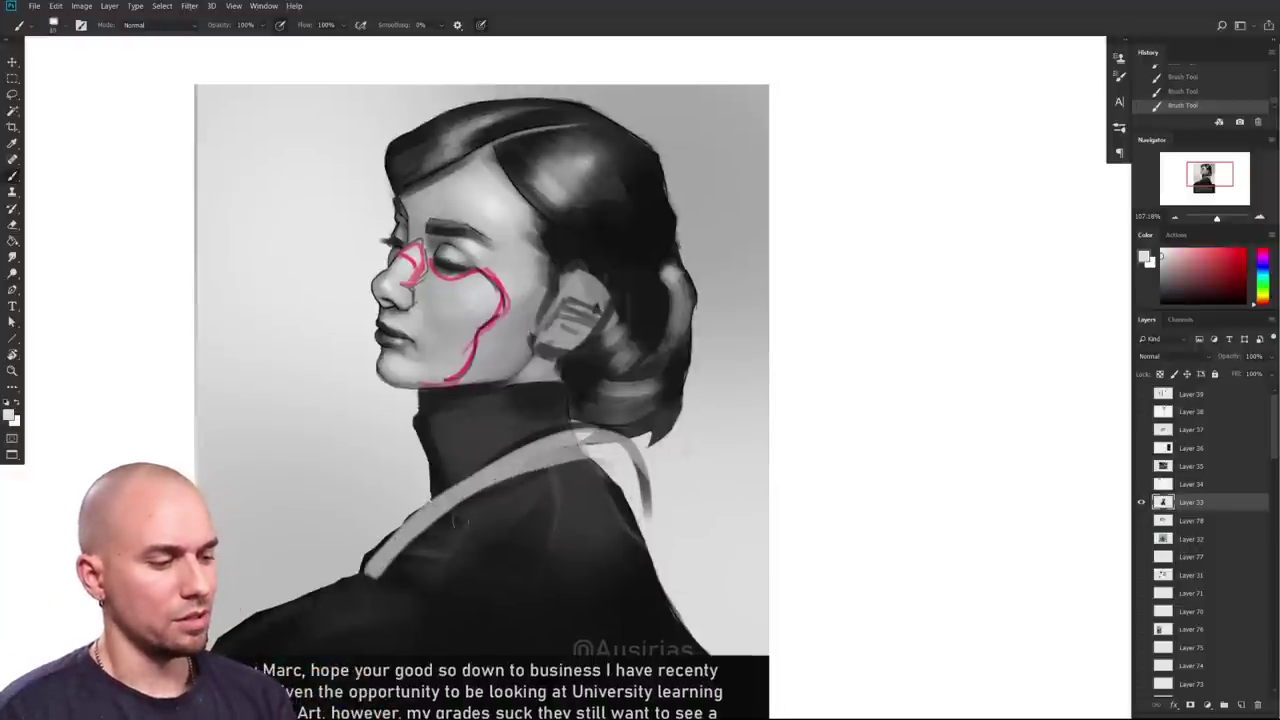
left_click_drag(415, 477, 297, 609)
left_click(435, 476, "alt")
left_click_drag(425, 491, 338, 577)
mouse_move(367, 576)
left_mouse_down()
mouse_move(412, 547)
mouse_move(363, 559)
left_mouse_up()
Step: Enlarge the brush, sample a mid grey and draw a looping drop earring hanging below the ear
key("]")
key("]")
left_click(564, 341, "alt")
mouse_move(553, 337)
left_mouse_down()
mouse_move(543, 379)
mouse_move(558, 399)
left_mouse_up()
mouse_move(526, 385)
left_mouse_down()
mouse_move(562, 397)
mouse_move(515, 406)
mouse_move(551, 431)
left_mouse_up()
left_click_drag(690, 538, 674, 534)
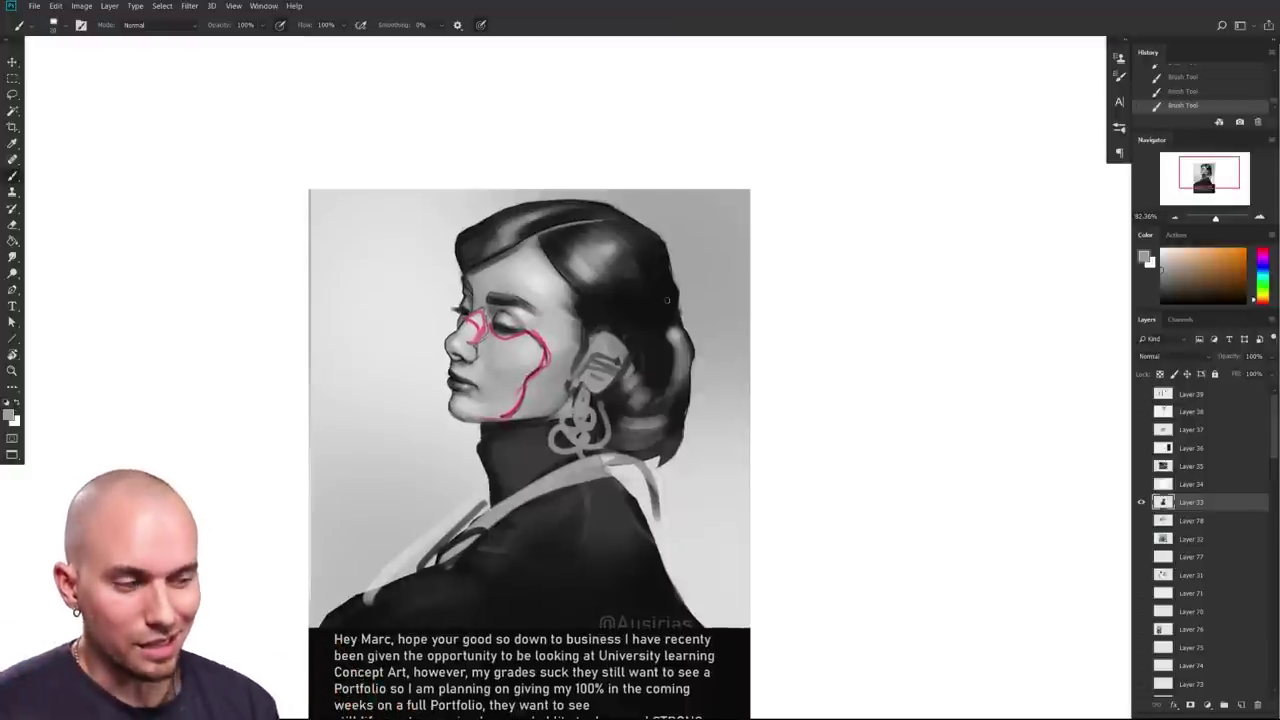
scroll(854, 586, "down", 5)
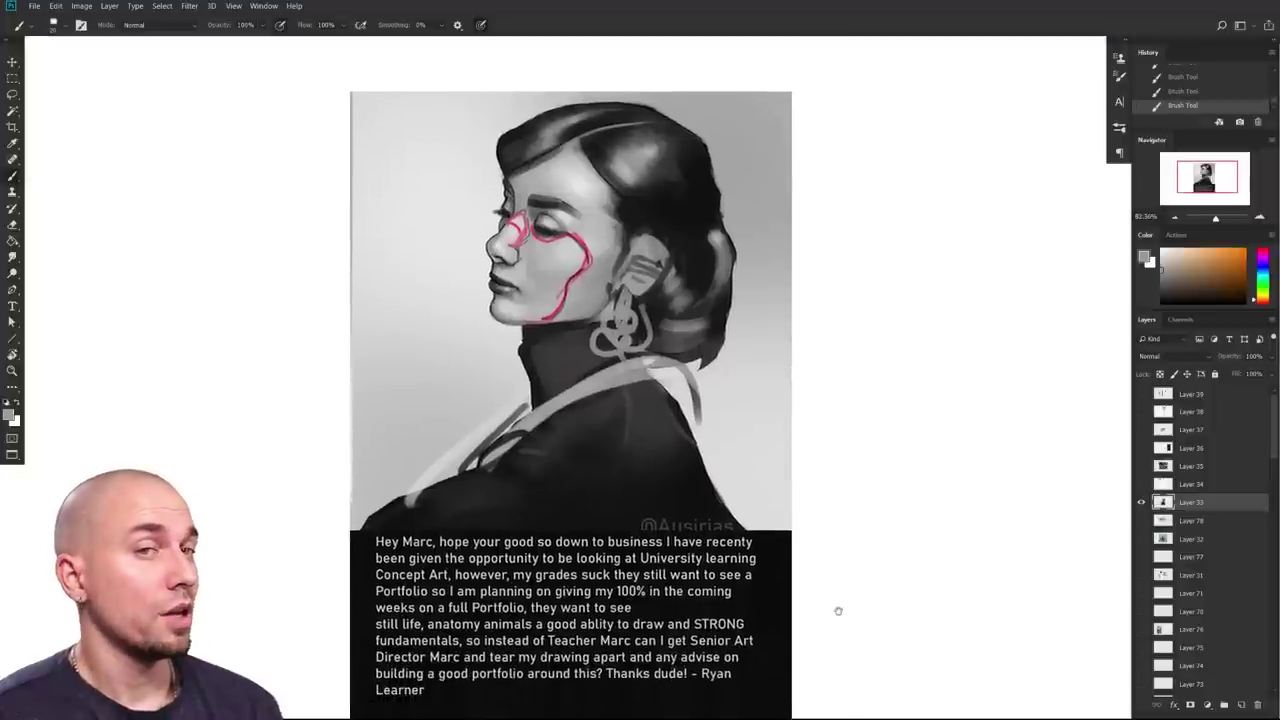
left_click_drag(837, 612, 833, 612)
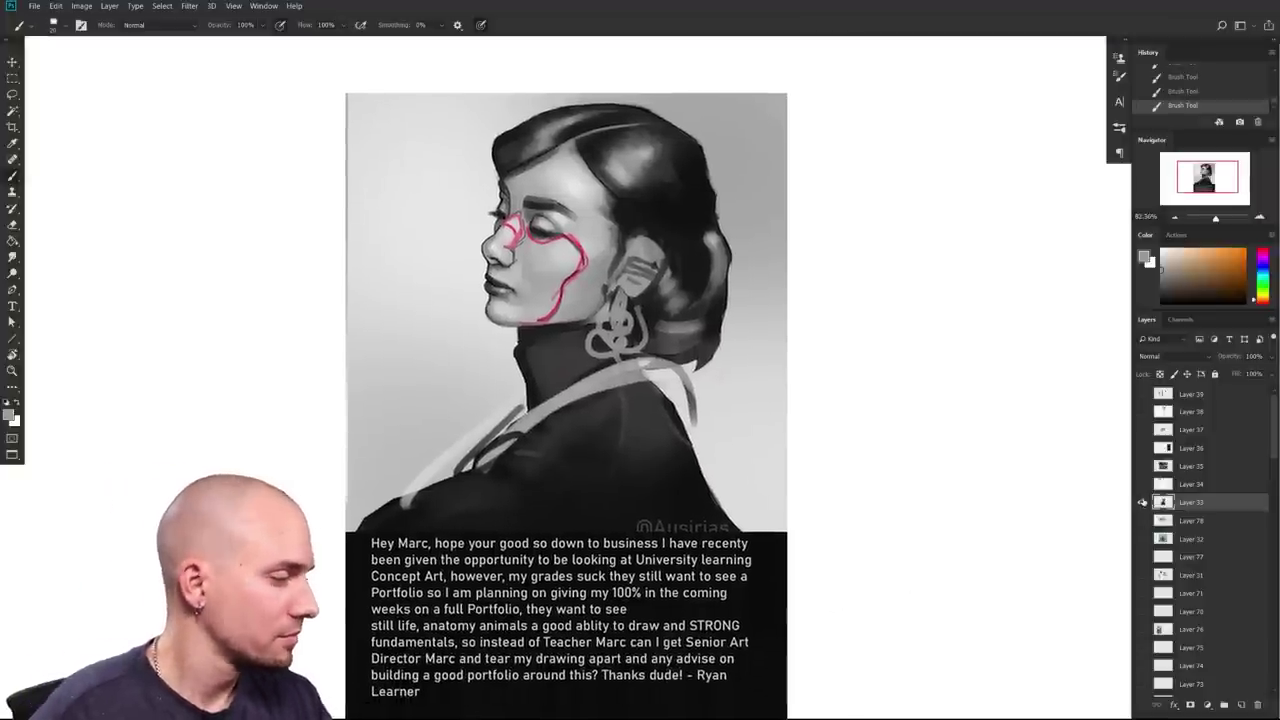
Step: Copy the whole painted-over portrait, and step back through the history to the portrait's state before the paint-over
key("ctrl+a")
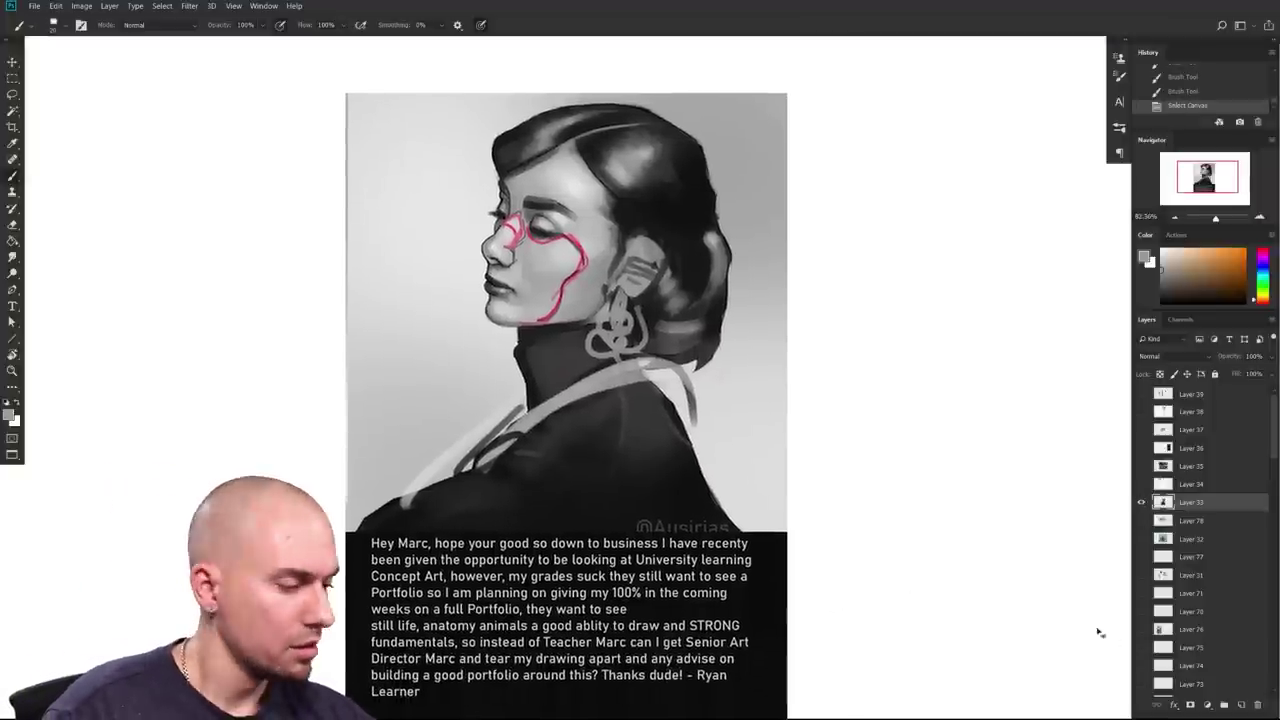
scroll(1188, 92, "up", 4)
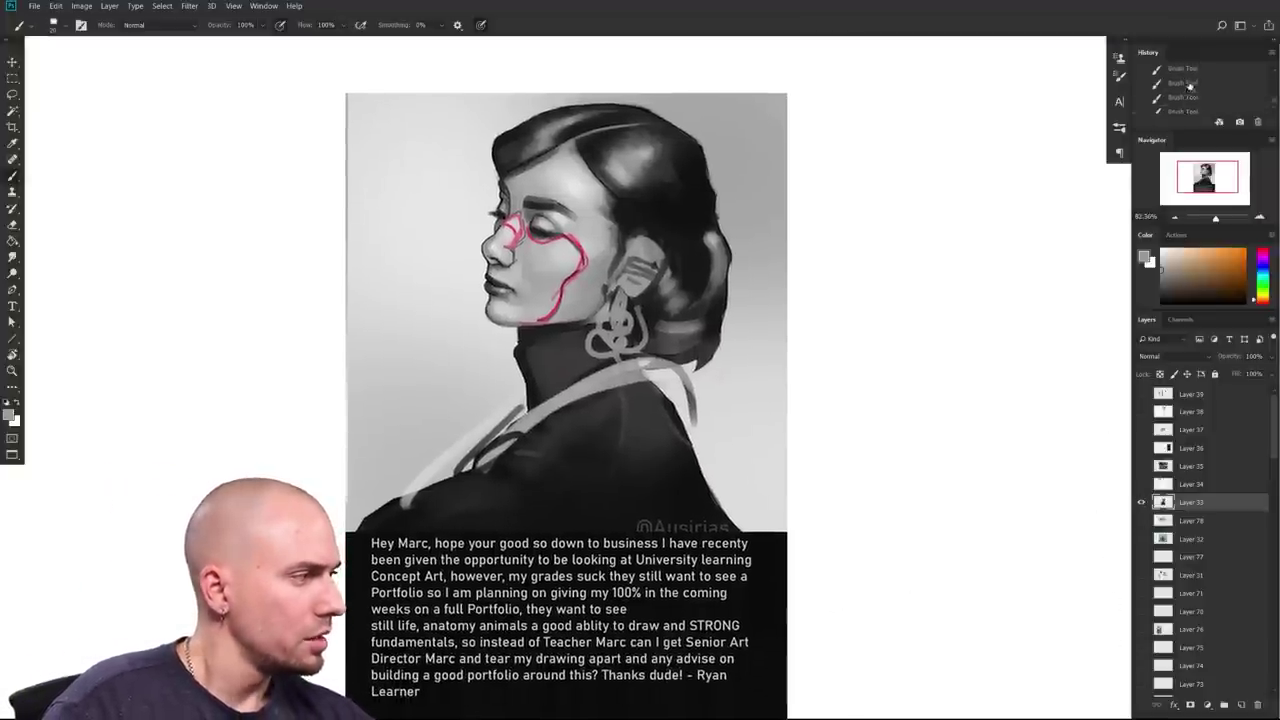
left_click(1191, 99)
scroll(1193, 96, "up", 4)
scroll(1191, 77, "up", 2)
left_click(1184, 75)
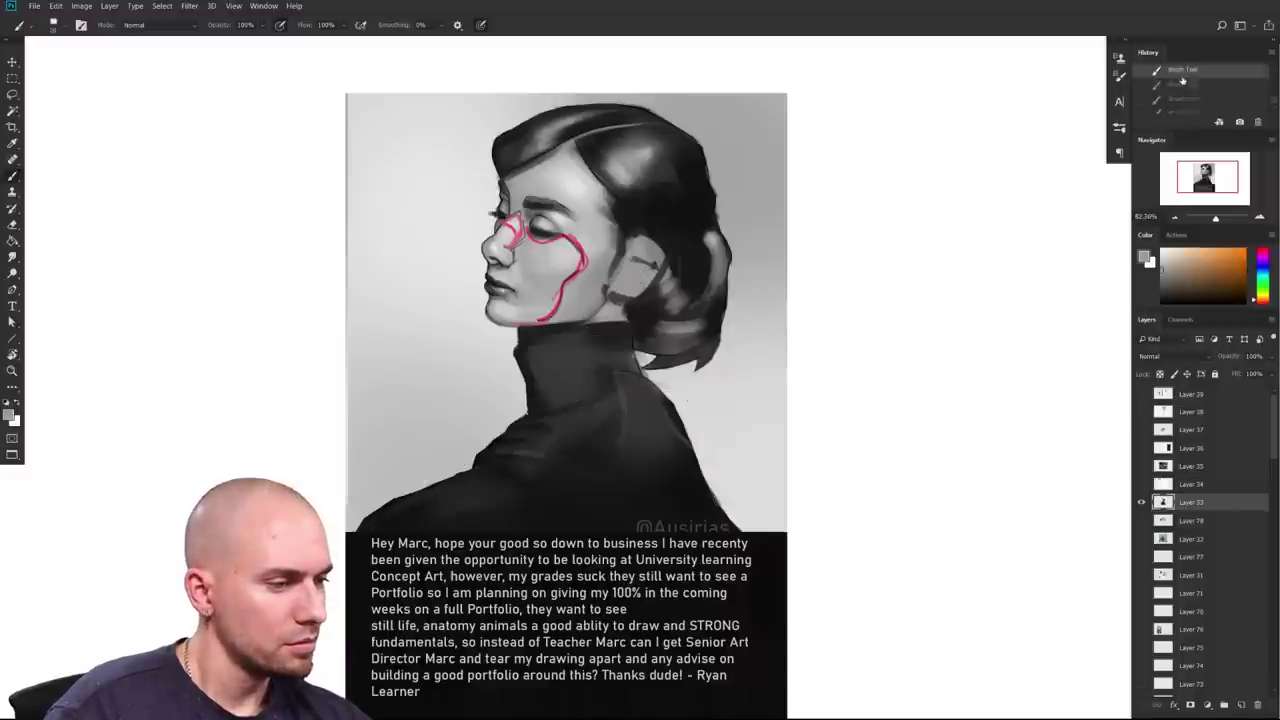
scroll(1189, 82, "up", 4)
left_click(1186, 91)
left_click(1184, 85)
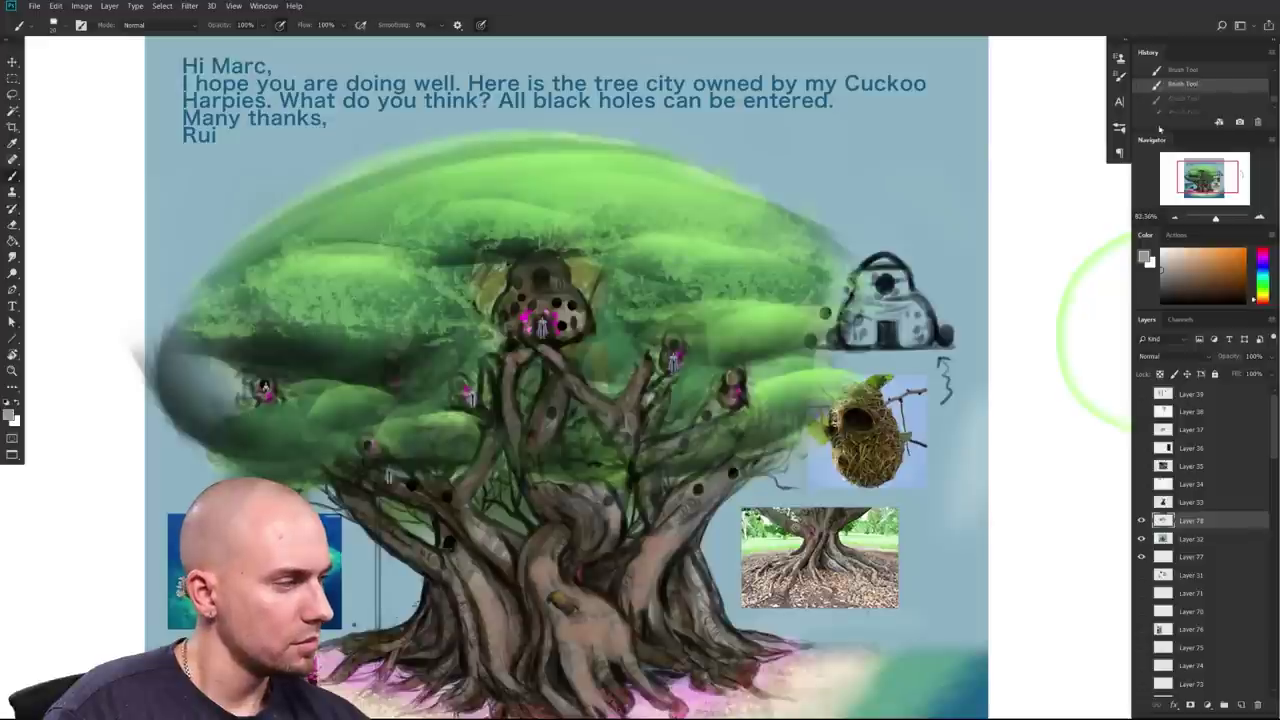
left_click(1185, 108)
scroll(1184, 108, "down", 2)
left_click(1177, 105)
scroll(1176, 105, "down", 1)
left_click(1175, 105)
scroll(1176, 106, "down", 1)
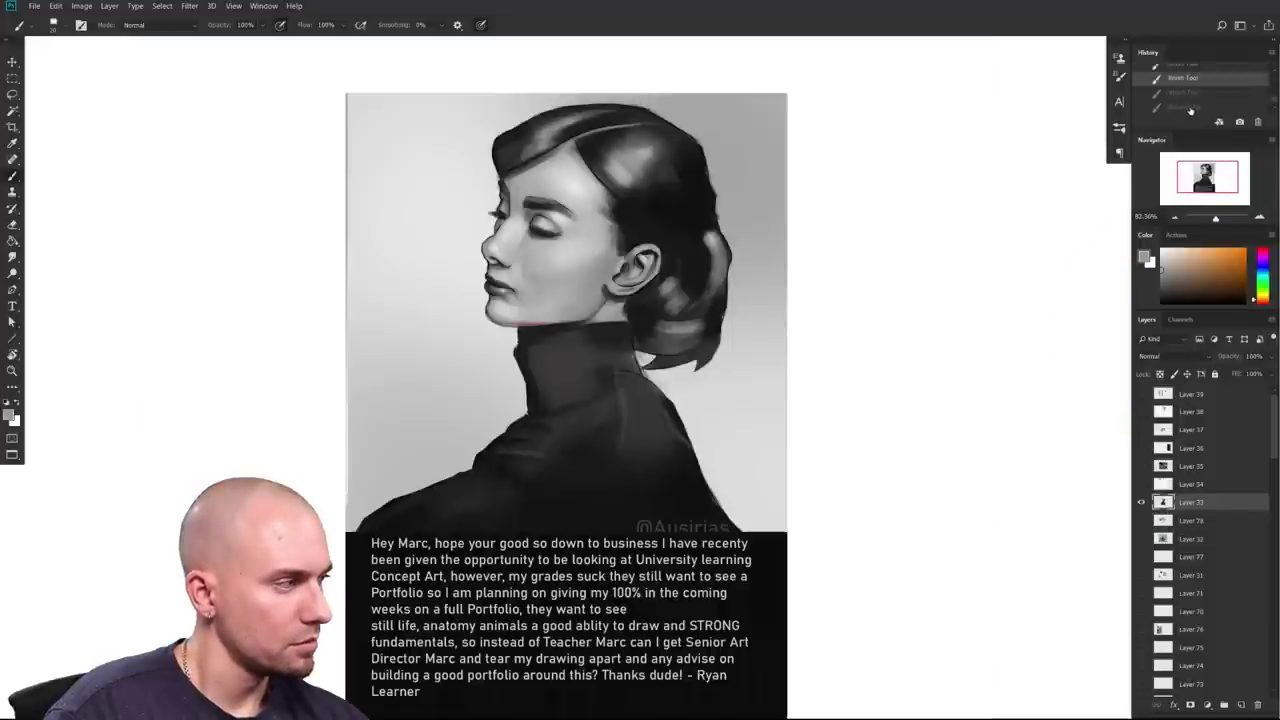
Step: Paste the painted-over portrait as a new layer and move it over the original portrait
key("ctrl+v")
mouse_move(735, 260)
left_mouse_down()
mouse_move(693, 305)
mouse_move(675, 289)
left_mouse_up()
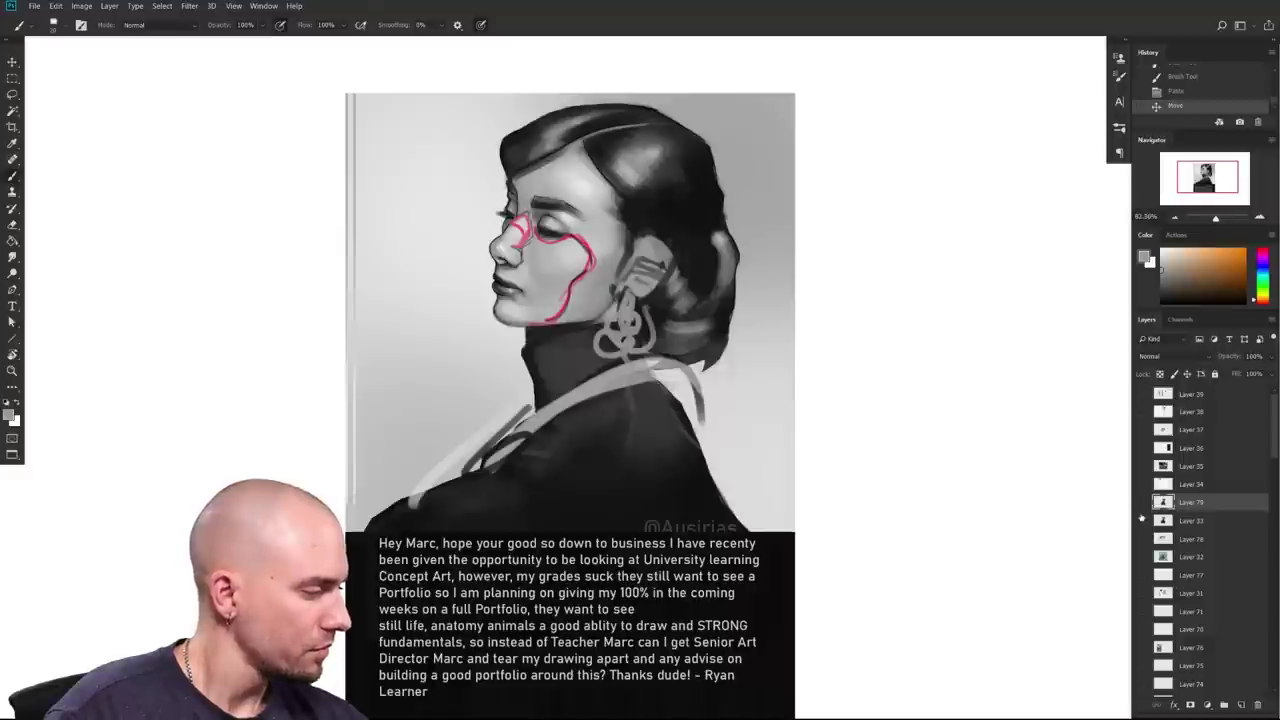
Step: Hide the portrait layers, show and select Layer 34, and read the student's note beside the mannequin sketch
left_click(1141, 519)
left_click(1141, 484)
left_click(1191, 484)
left_click_drag(840, 443, 734, 394)
left_click_drag(695, 351, 691, 409)
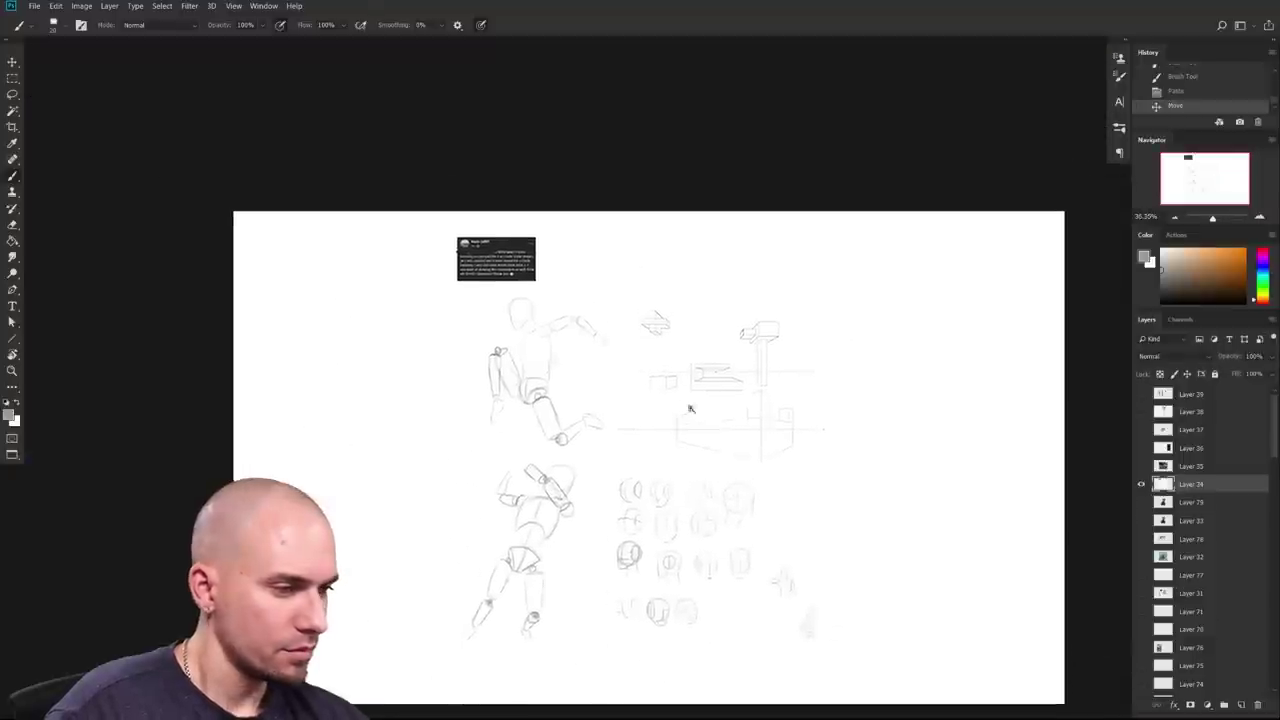
scroll(689, 408, "up", 6)
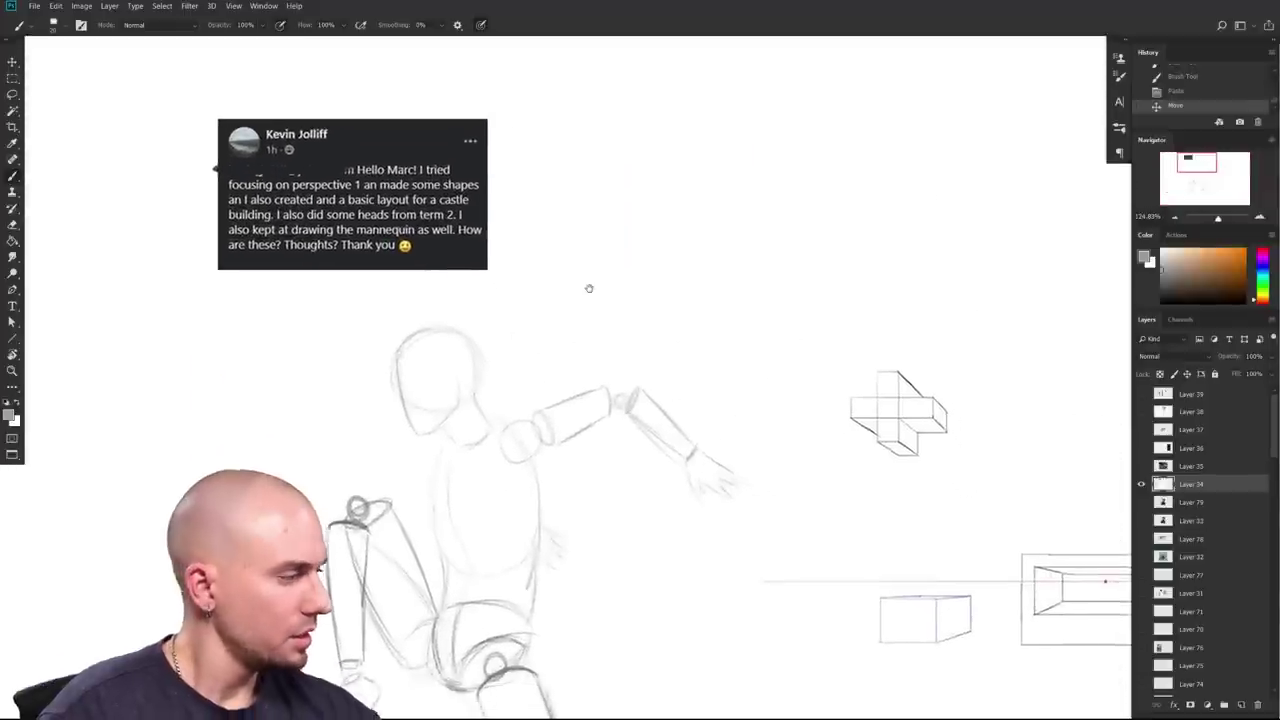
left_click_drag(589, 289, 588, 286)
Step: Pick a red colour and examine the page's mannequin poses, perspective box shapes and castle layout
left_click(1262, 250)
left_click_drag(757, 468, 946, 446)
mouse_move(882, 486)
left_mouse_down()
mouse_move(879, 469)
mouse_move(859, 516)
mouse_move(822, 523)
left_mouse_up()
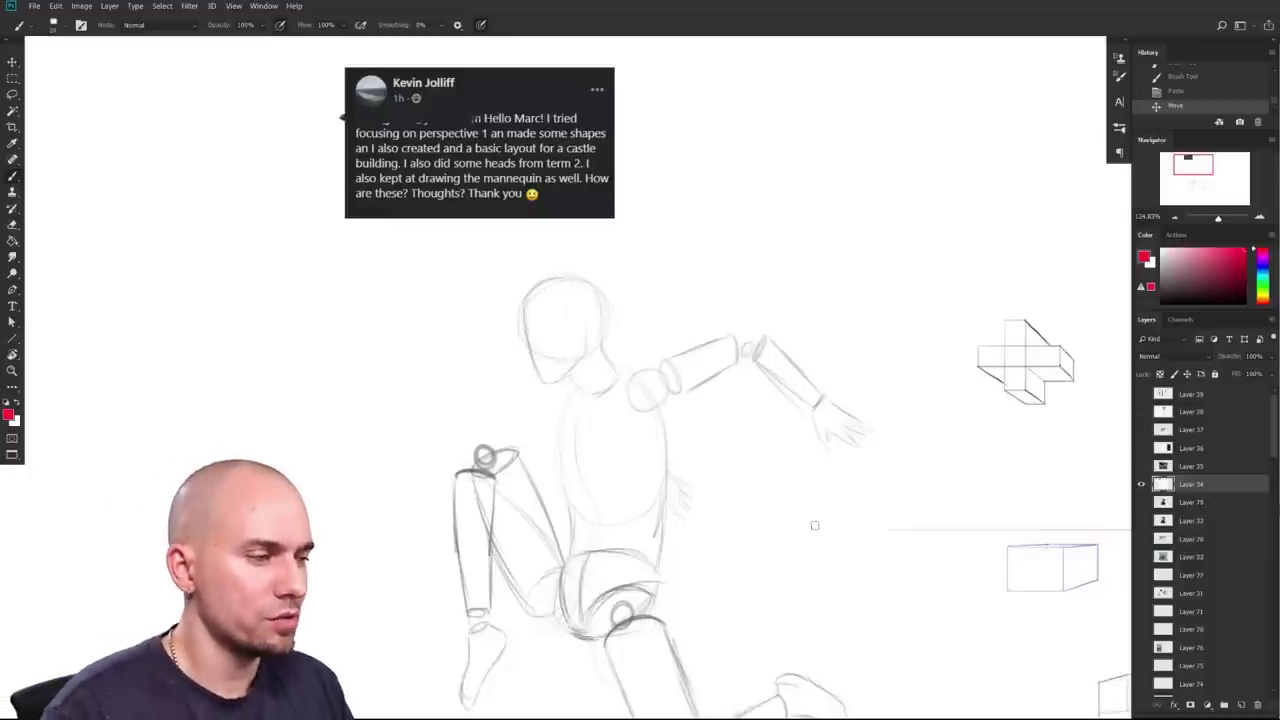
scroll(997, 498, "down", 5)
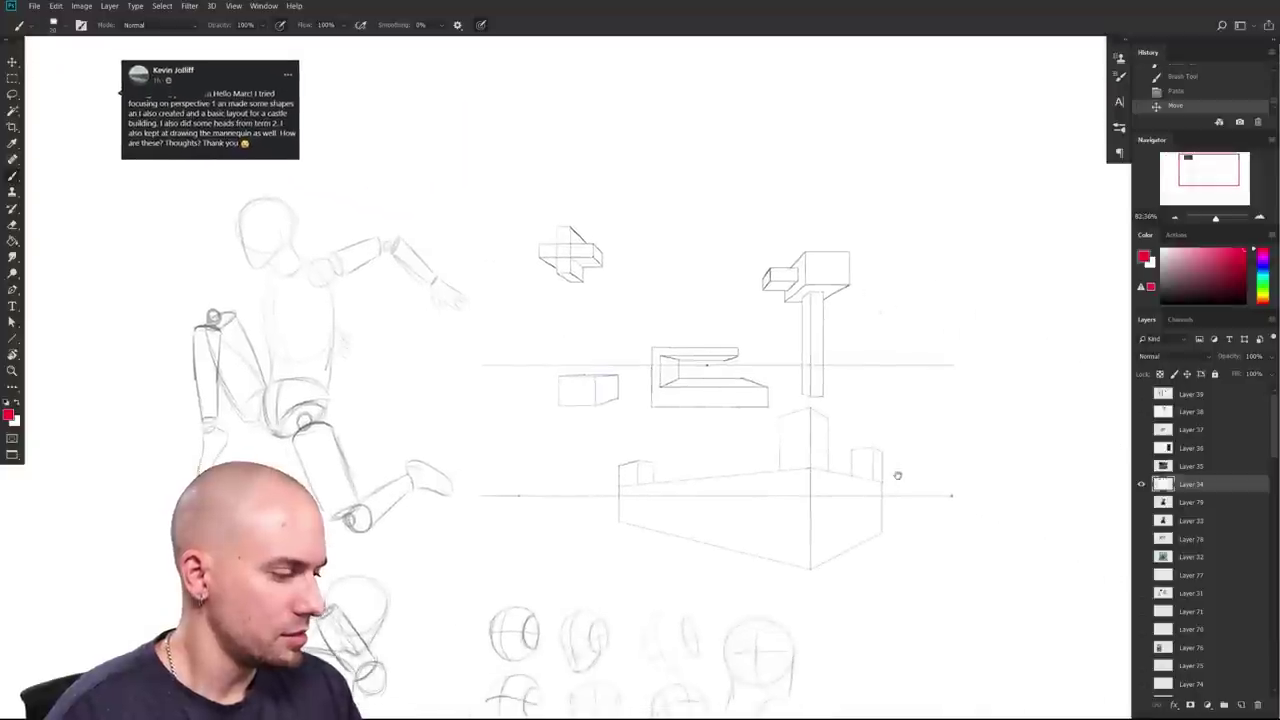
scroll(969, 473, "down", 10)
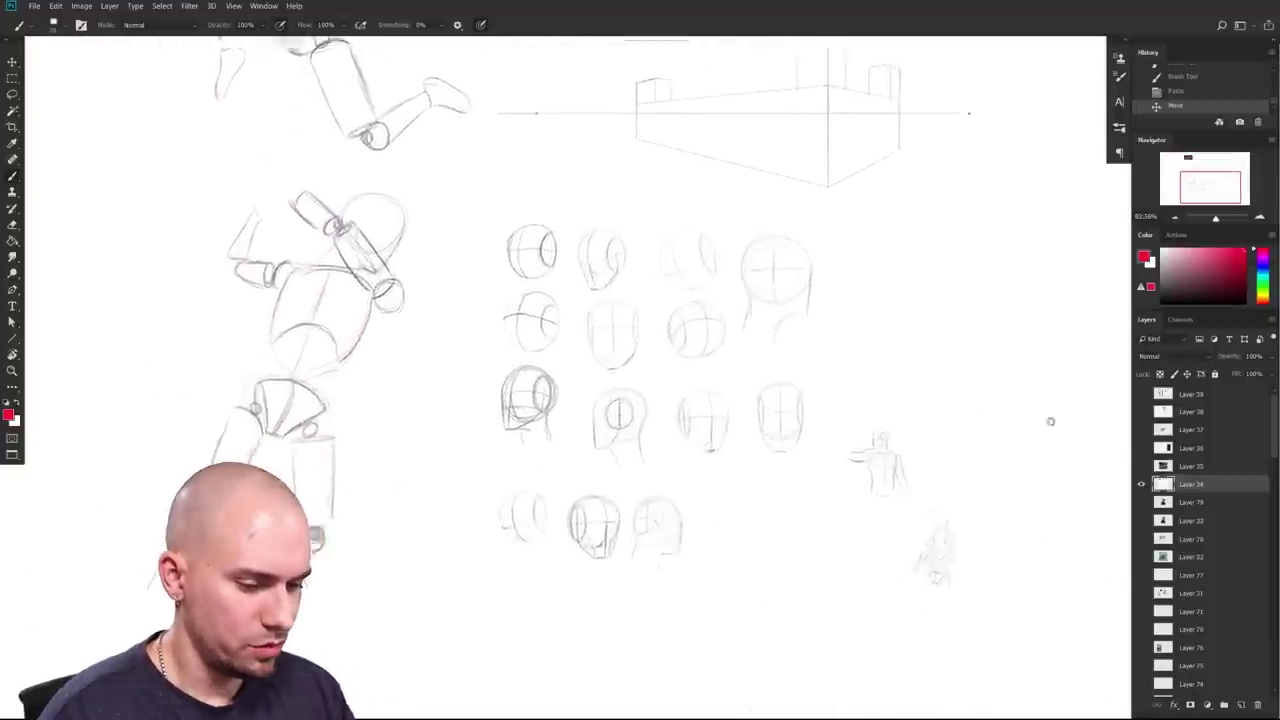
scroll(968, 426, "right", 6)
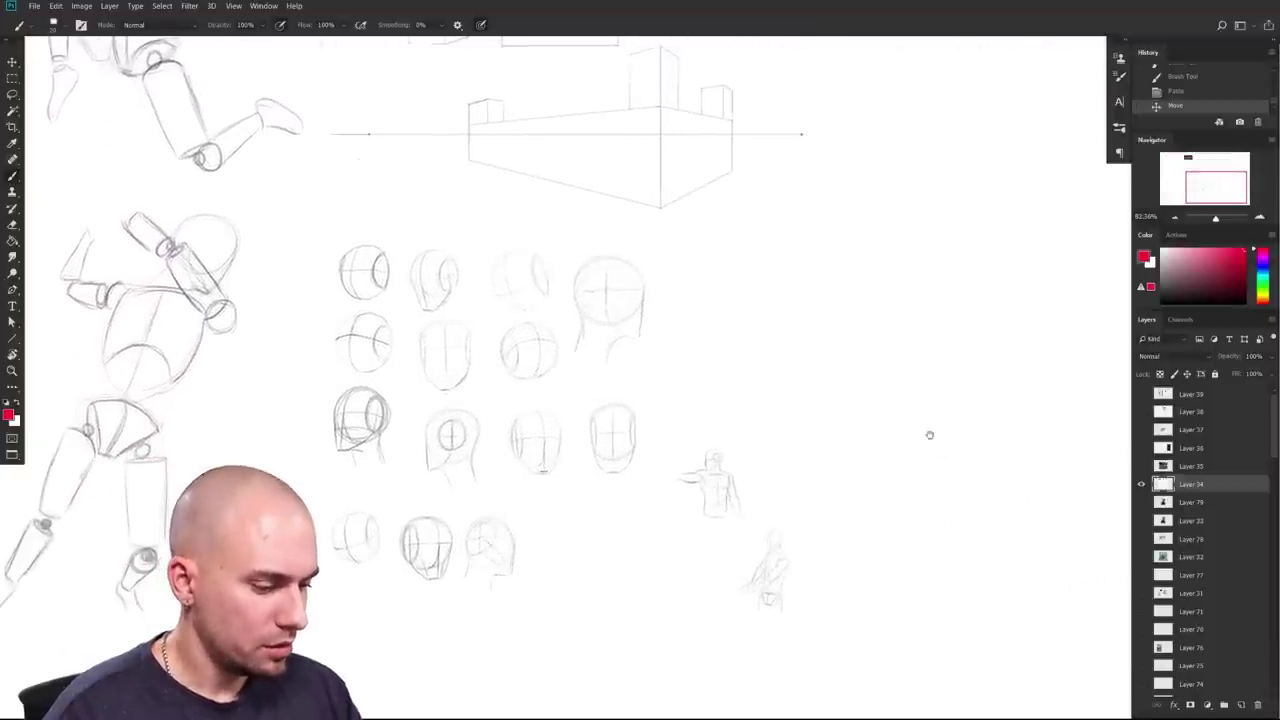
left_click_drag(927, 368, 945, 401)
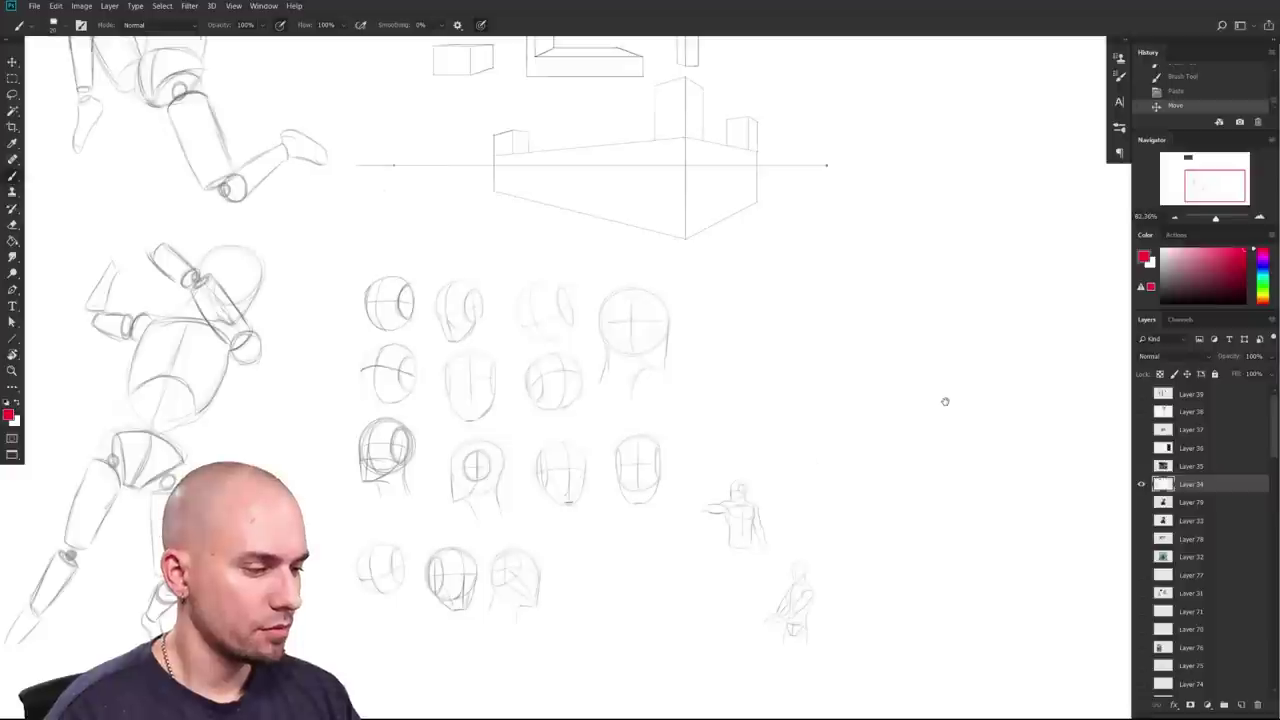
scroll(945, 401, "up", 6)
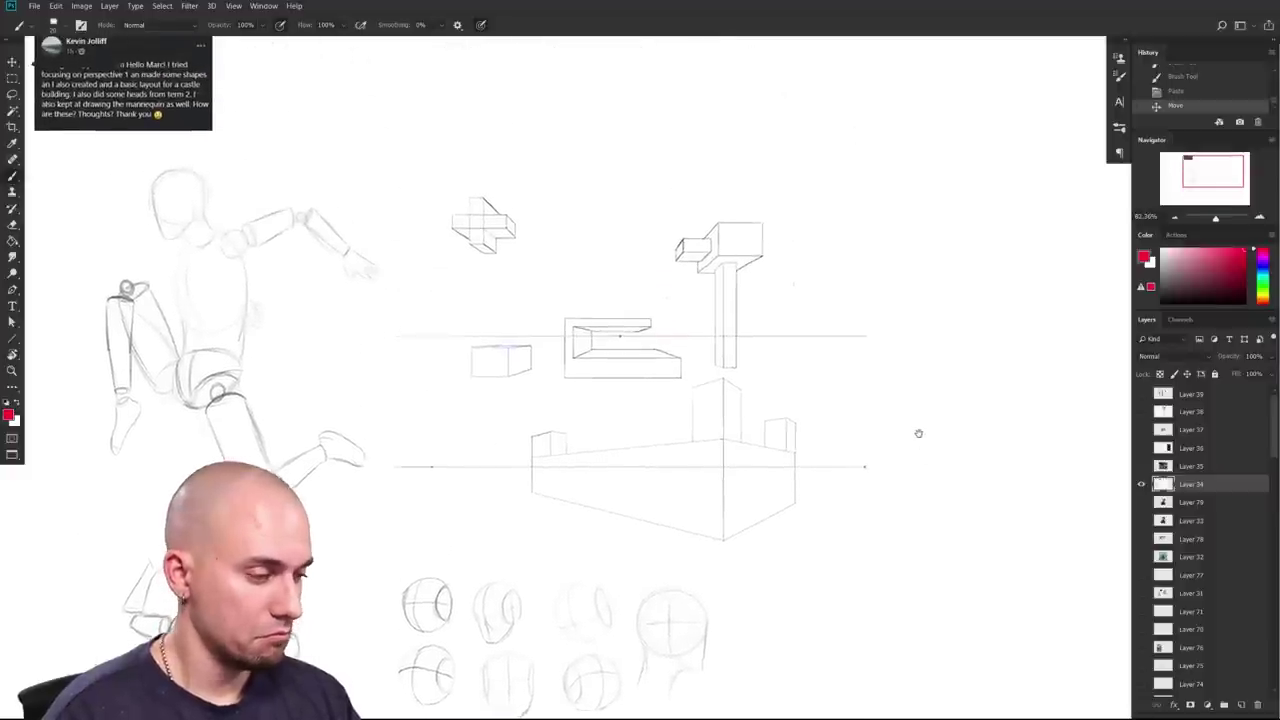
left_click_drag(919, 434, 917, 437)
scroll(916, 437, "up", 4)
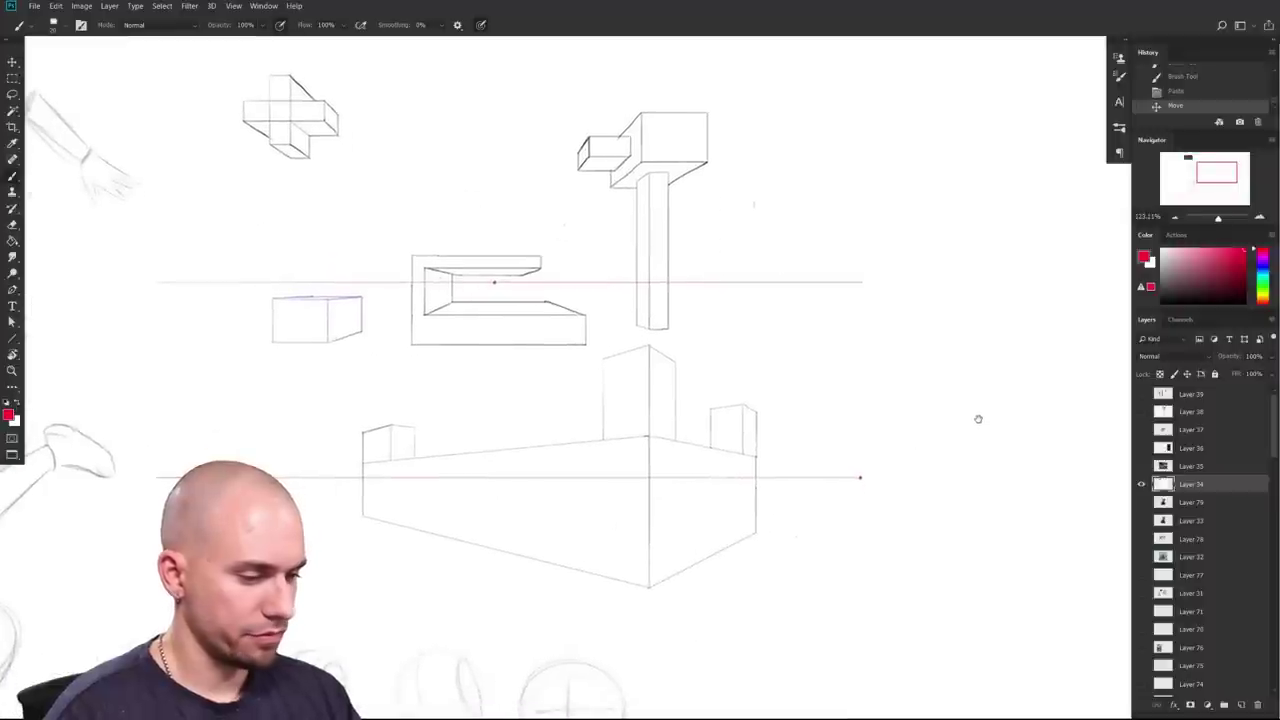
left_click_drag(978, 419, 1155, 447)
mouse_move(939, 419)
left_mouse_down()
mouse_move(846, 529)
mouse_move(831, 526)
mouse_move(994, 464)
left_mouse_up()
left_click_drag(926, 506, 743, 399)
mouse_move(920, 531)
left_mouse_down()
mouse_move(883, 663)
mouse_move(887, 503)
left_mouse_up()
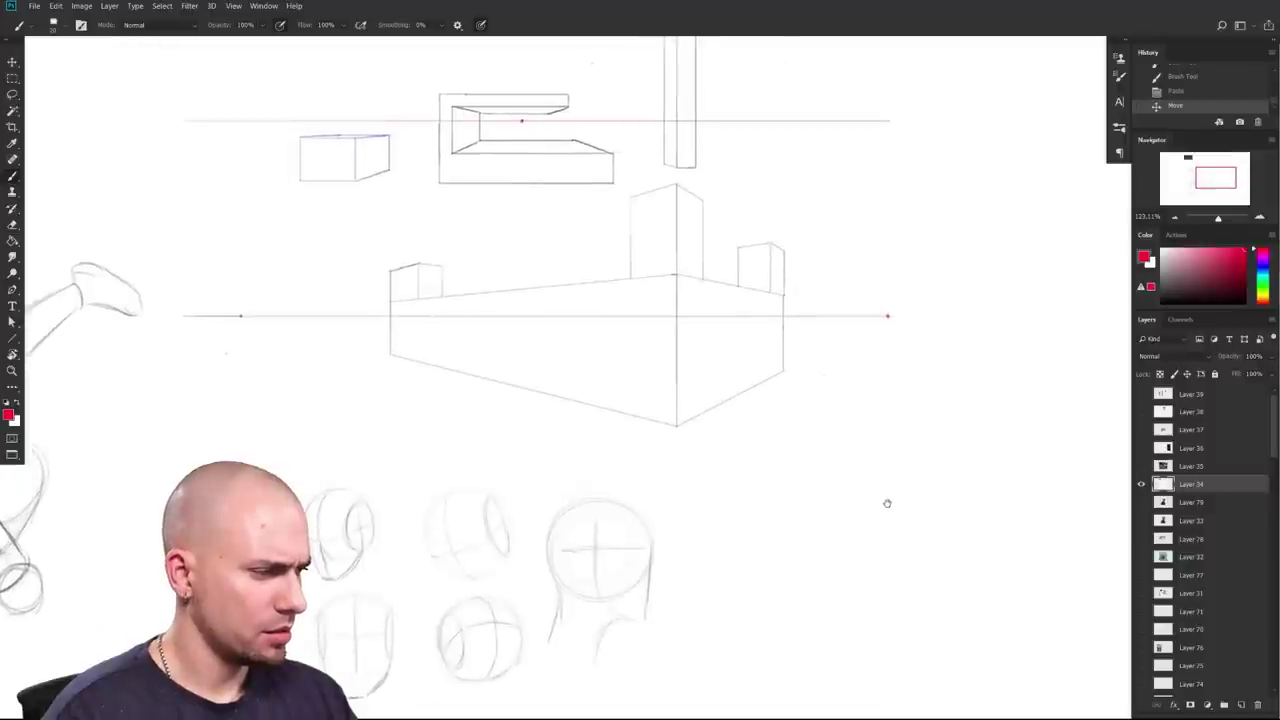
left_click_drag(887, 503, 882, 536)
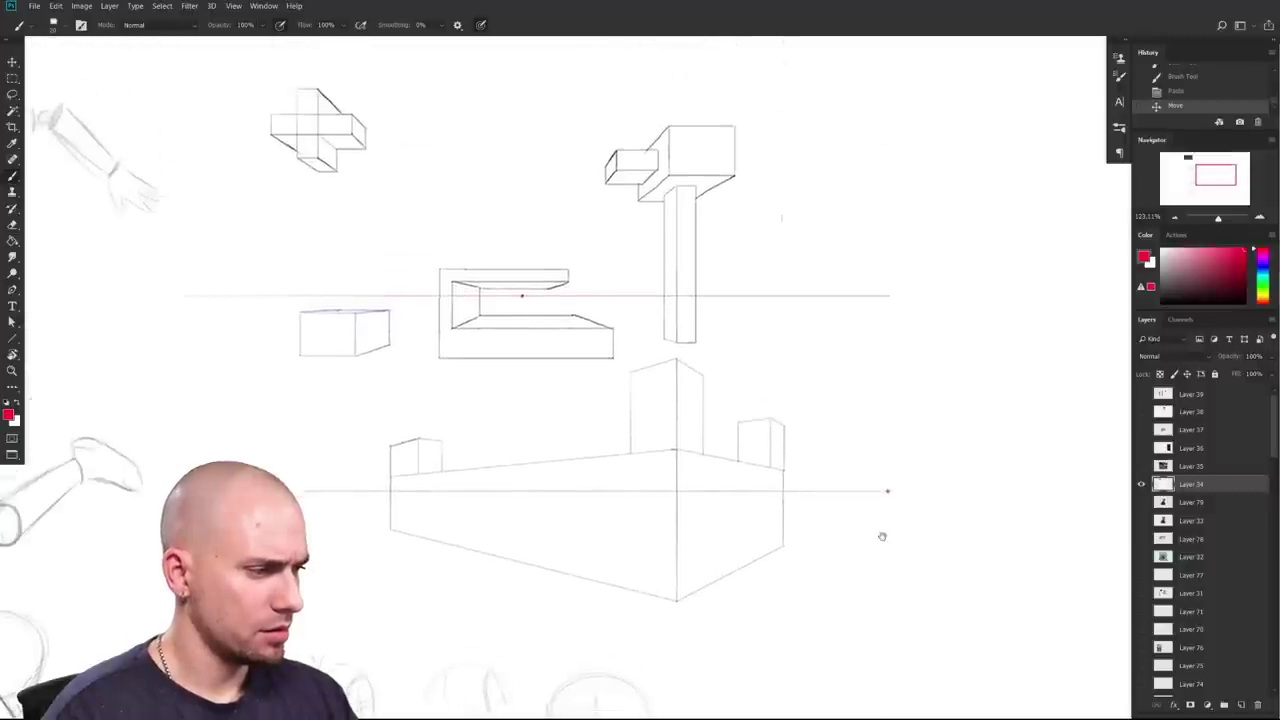
Step: Examine the head-construction studies and the small figure sketches in the lower part of the page
scroll(882, 536, "down", 5)
scroll(841, 497, "down", 6)
scroll(923, 449, "up", 3)
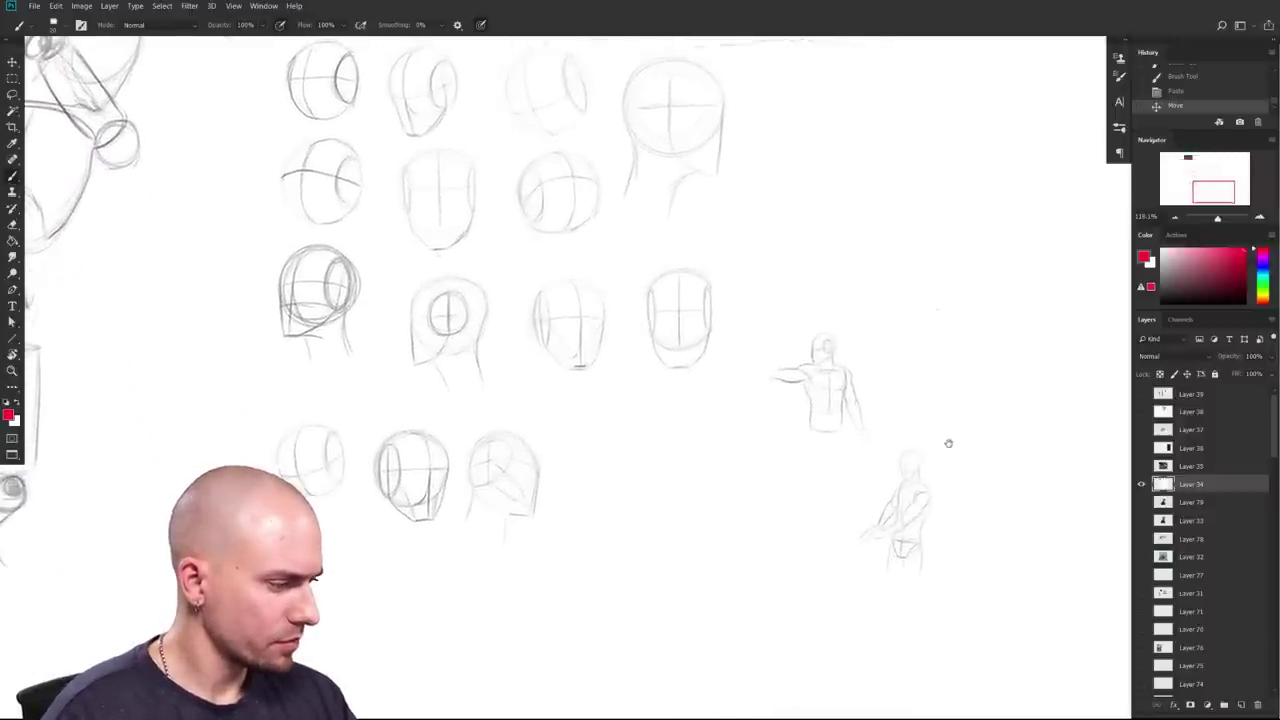
left_click_drag(949, 439, 943, 482)
mouse_move(881, 557)
left_mouse_down()
mouse_move(937, 580)
mouse_move(965, 572)
mouse_move(897, 577)
left_mouse_up()
left_click_drag(908, 435, 909, 432)
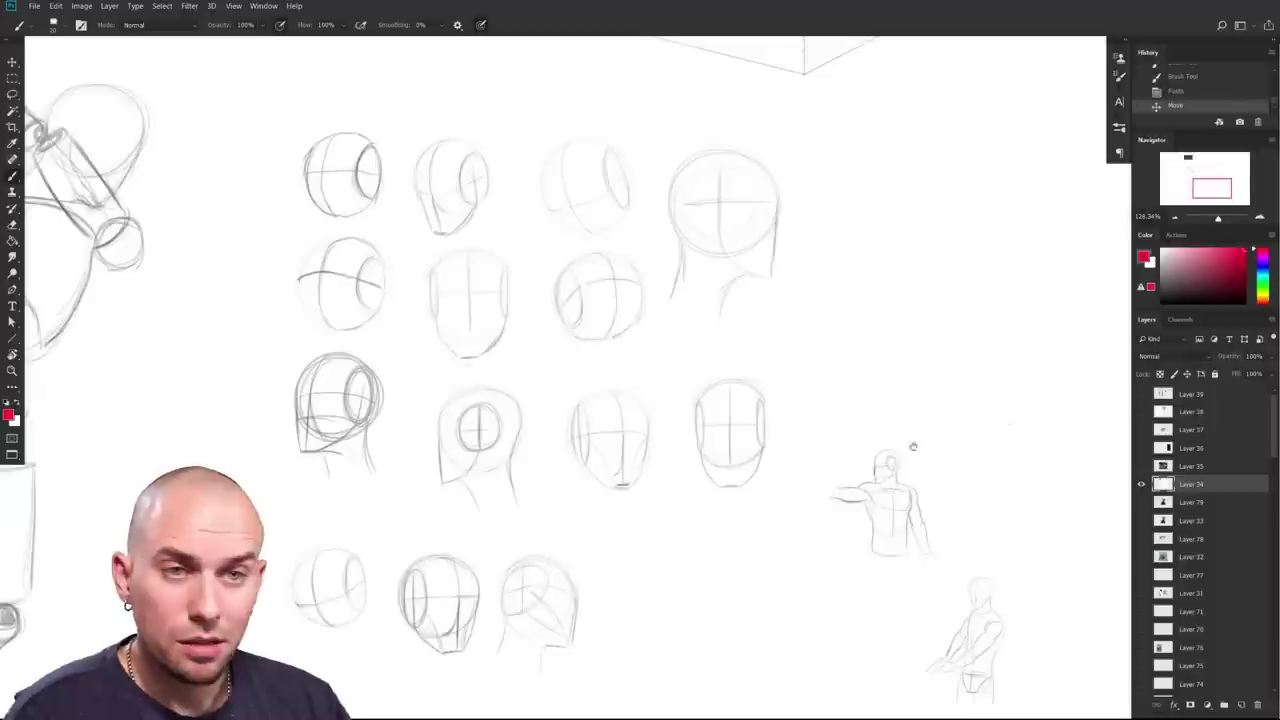
left_click_drag(832, 471, 1024, 478)
left_click_drag(923, 459, 952, 445)
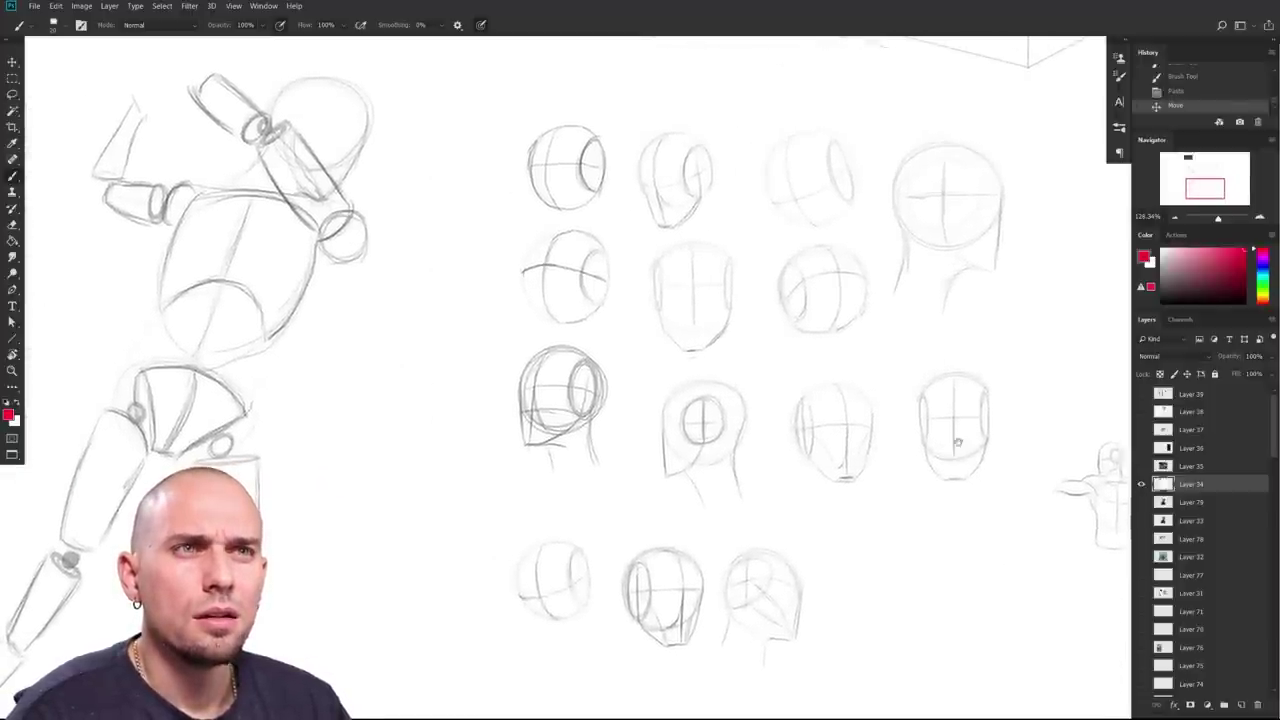
Step: Switch to a small dark brush and draw eyes, a nose and a mouth on the third row's front-facing head
mouse_move(967, 447)
left_mouse_down()
mouse_move(875, 450)
mouse_move(892, 433)
mouse_move(862, 429)
left_mouse_up()
key("bracketleft")
key("ctrl+z")
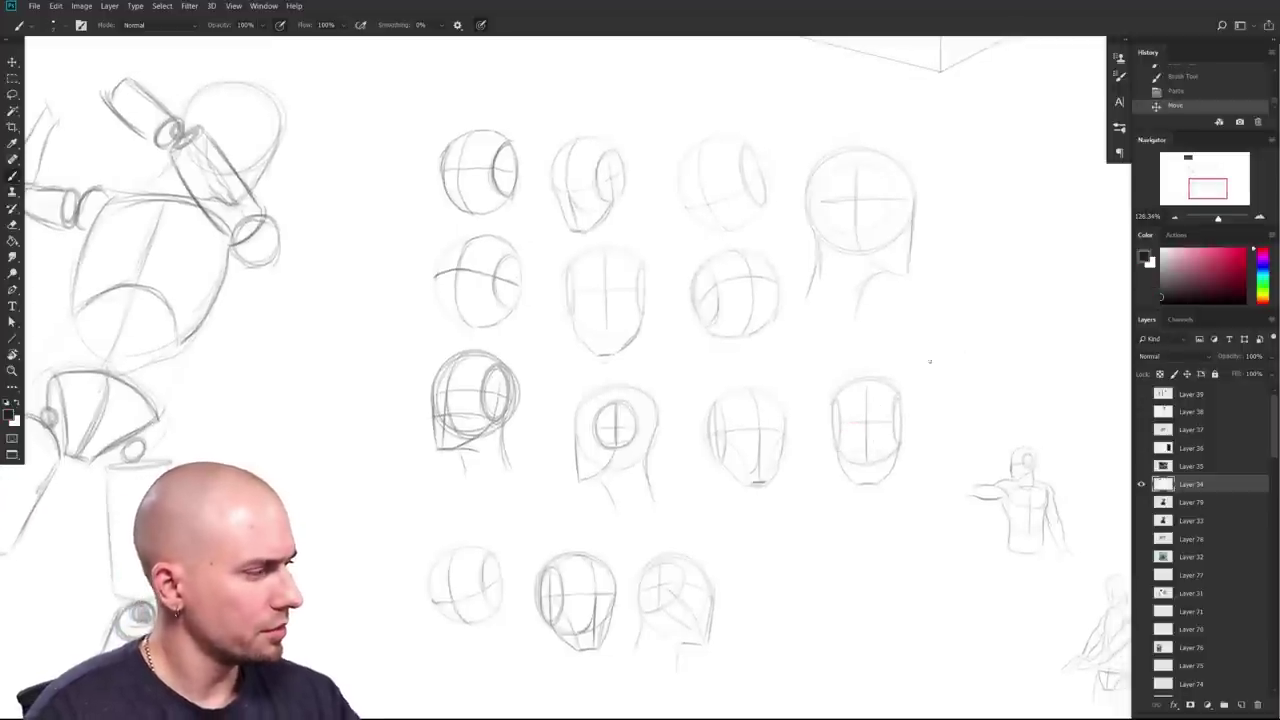
right_click(863, 422)
left_click(872, 438)
left_click_drag(597, 514, 630, 506)
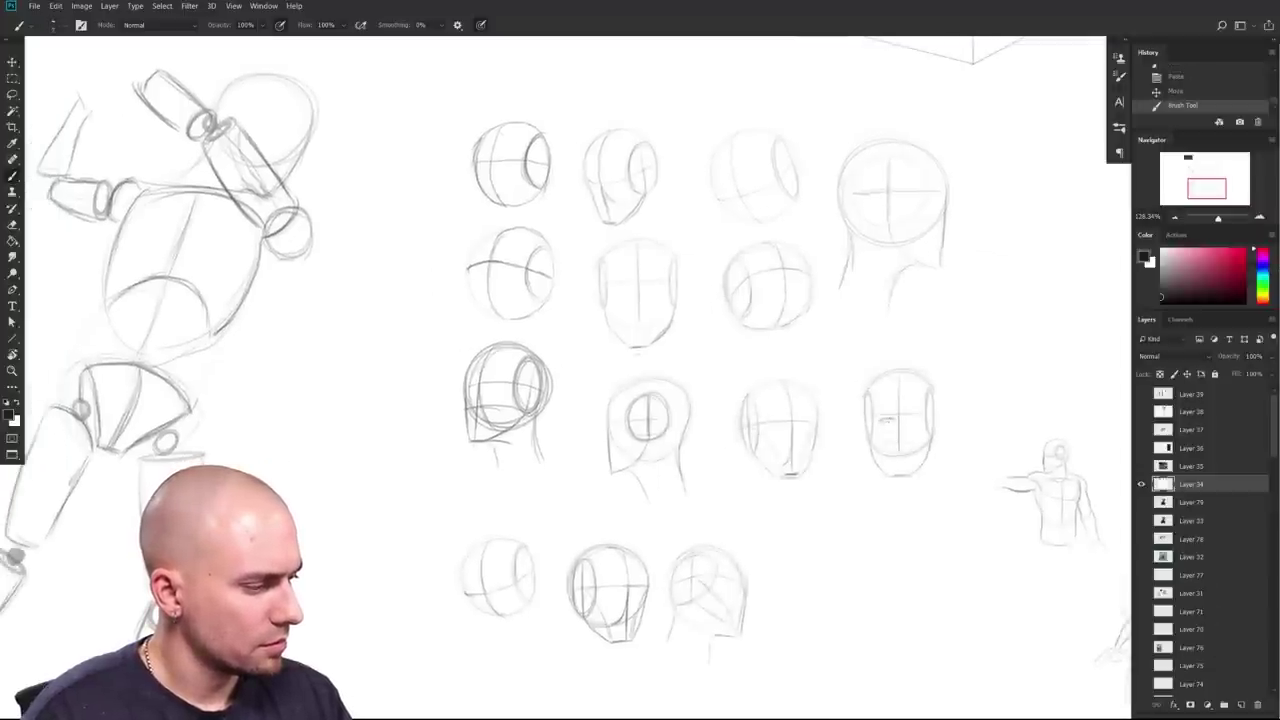
left_click_drag(891, 441, 903, 443)
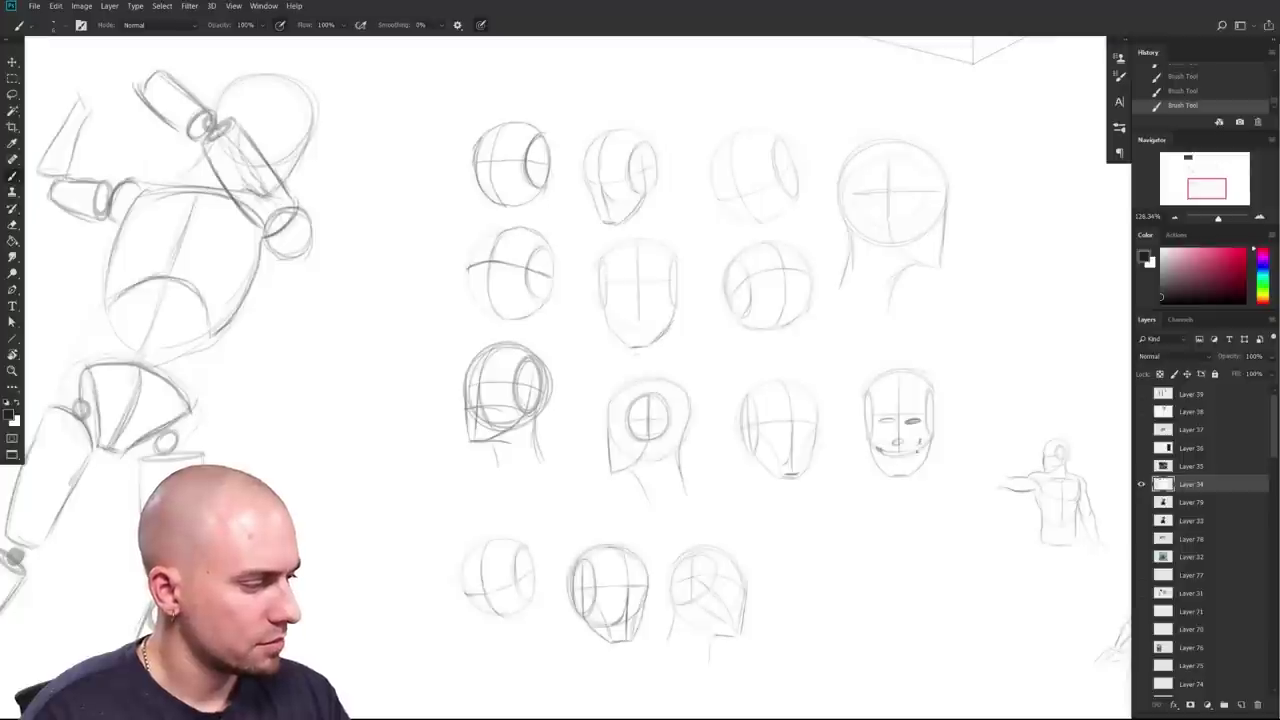
left_click_drag(877, 443, 833, 483)
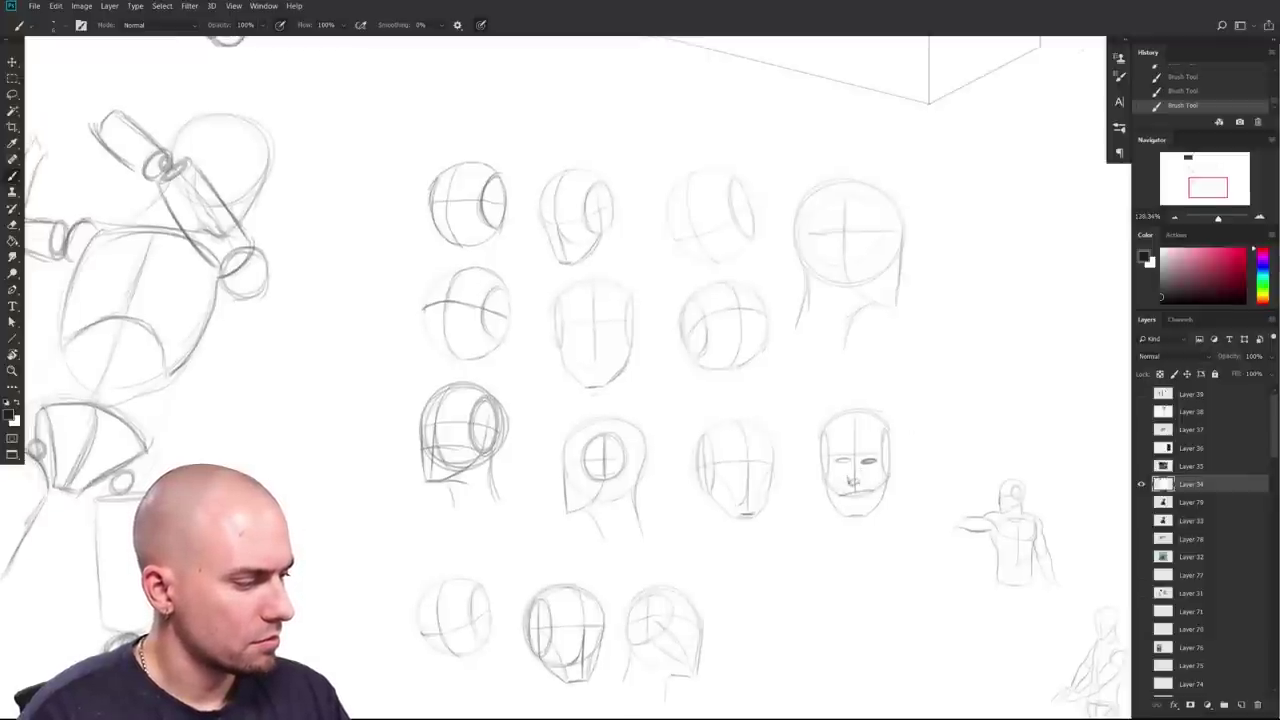
Step: Draw eyes, a nose and a mouth on the turned head beside the front-facing one
left_click_drag(800, 442, 830, 420)
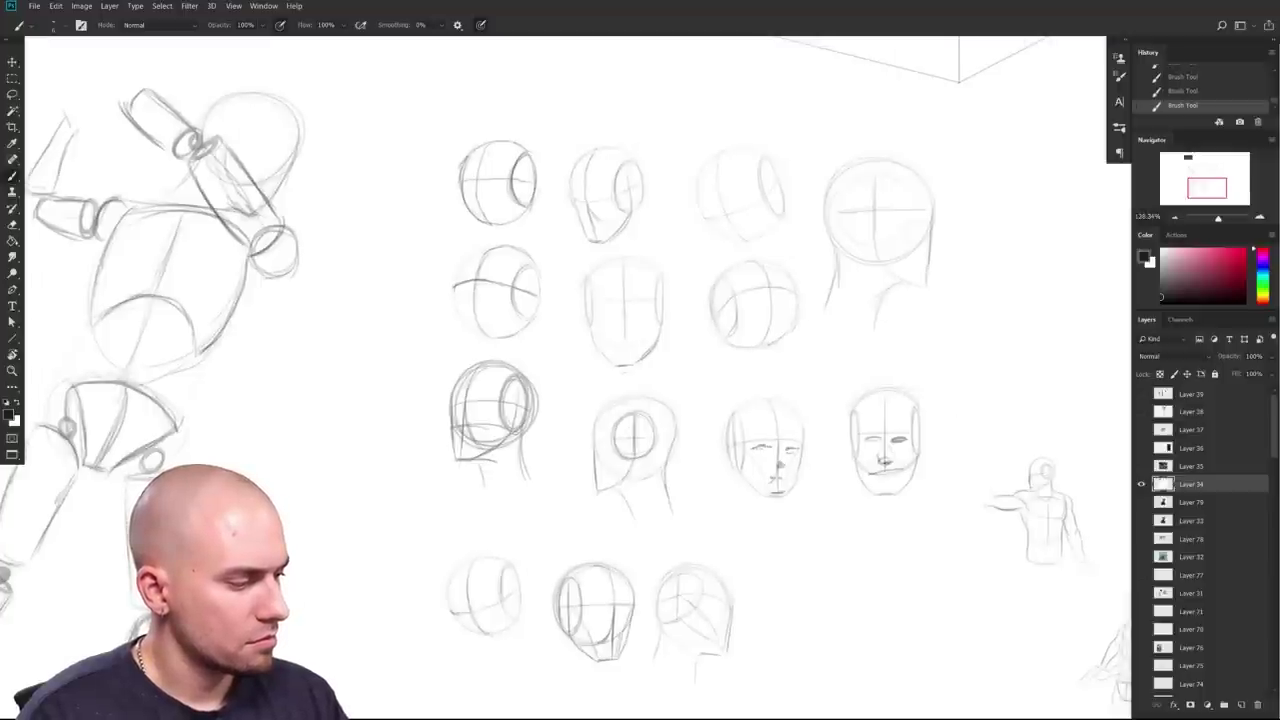
mouse_move(925, 477)
left_mouse_down()
mouse_move(949, 463)
mouse_move(932, 498)
left_mouse_up()
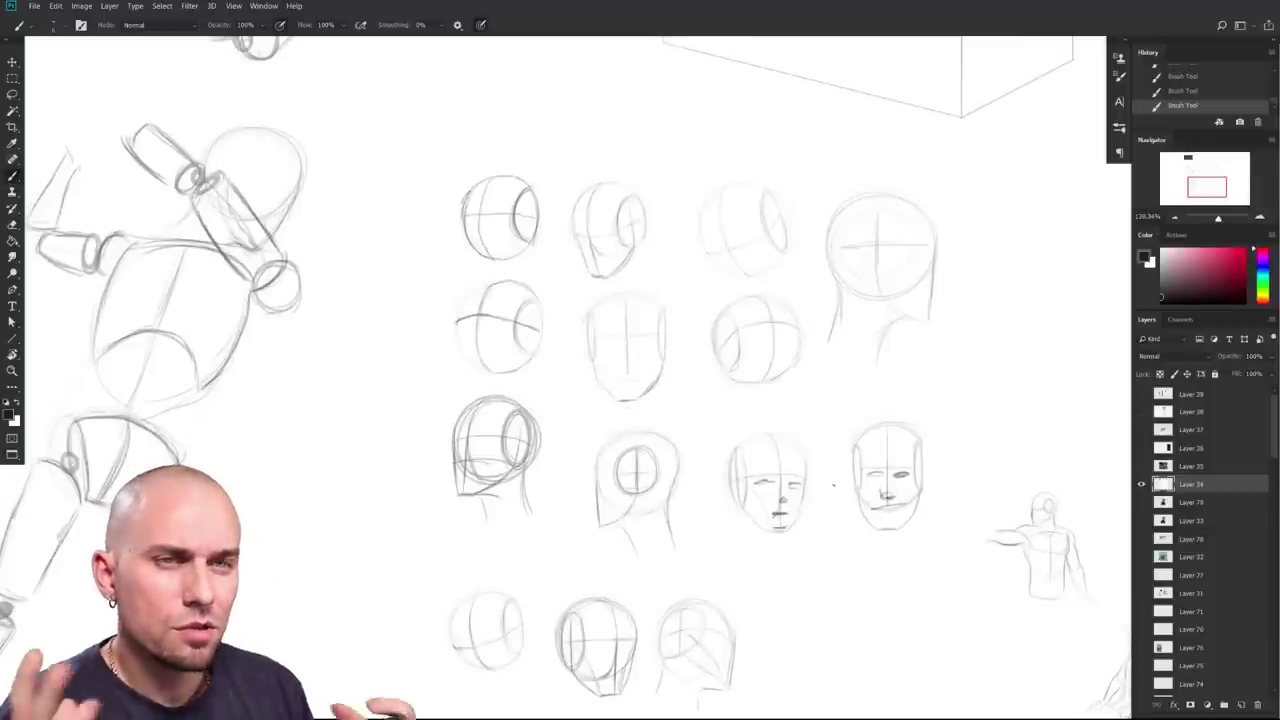
left_click_drag(822, 487, 850, 580)
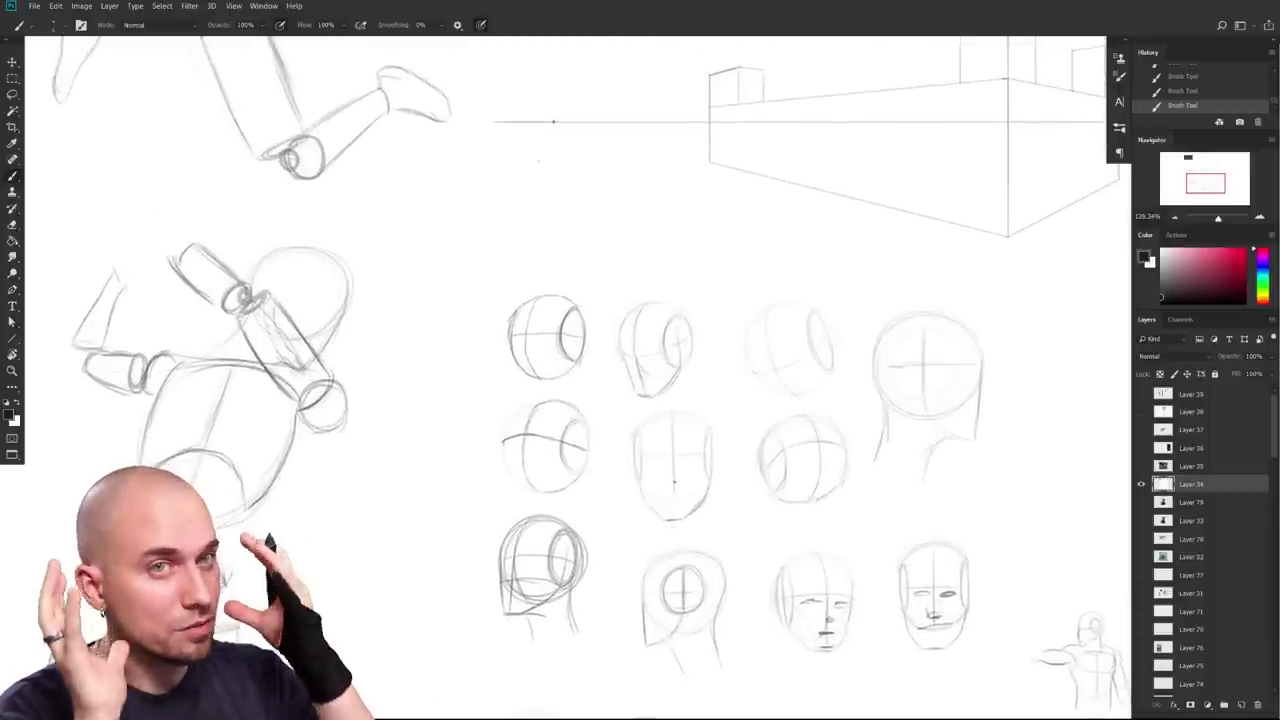
mouse_move(726, 516)
left_mouse_down()
mouse_move(869, 466)
mouse_move(801, 502)
mouse_move(849, 477)
mouse_move(820, 529)
mouse_move(766, 551)
mouse_move(768, 513)
left_mouse_up()
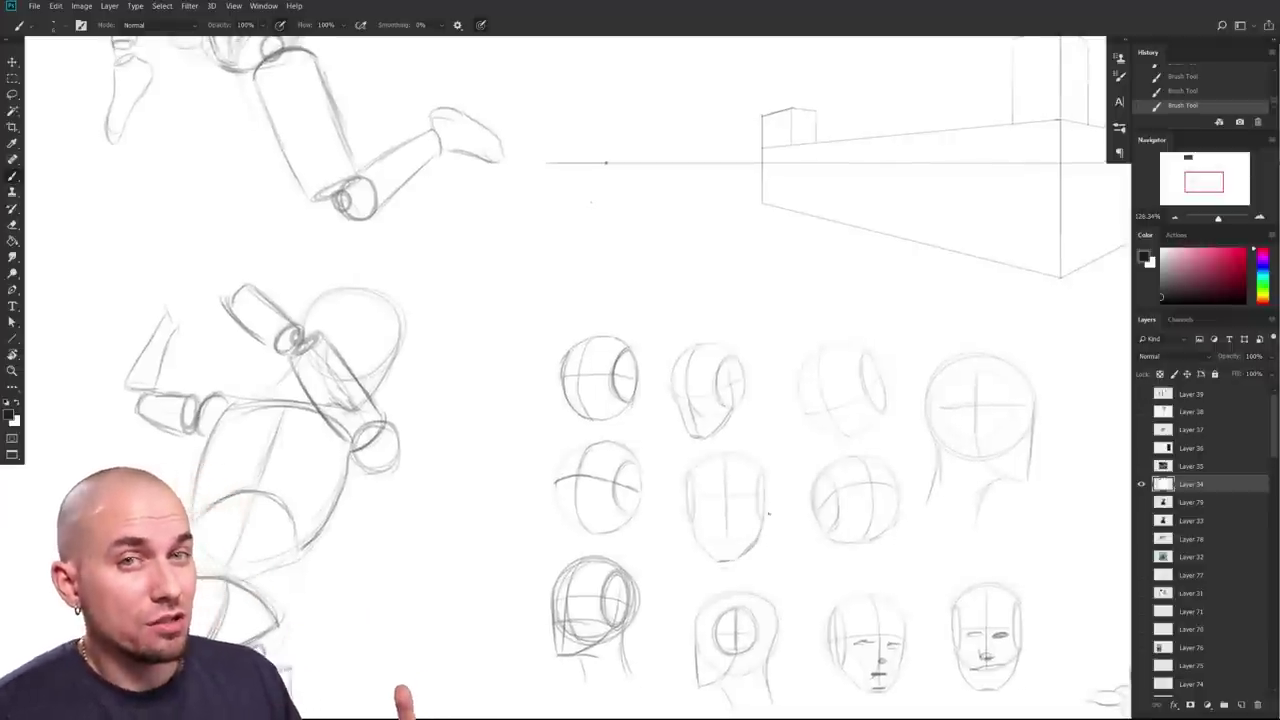
Step: Examine the head studies up close again, comparing the blank constructions with the two given facial features
mouse_move(804, 604)
left_mouse_down()
mouse_move(677, 506)
mouse_move(709, 520)
mouse_move(727, 580)
mouse_move(768, 544)
left_mouse_up()
mouse_move(748, 363)
left_mouse_down()
mouse_move(811, 481)
mouse_move(804, 352)
left_mouse_up()
key("ctrl+z")
left_click_drag(762, 468, 748, 450)
mouse_move(723, 570)
left_mouse_down()
mouse_move(727, 454)
mouse_move(760, 330)
left_mouse_up()
left_click_drag(723, 449, 727, 451)
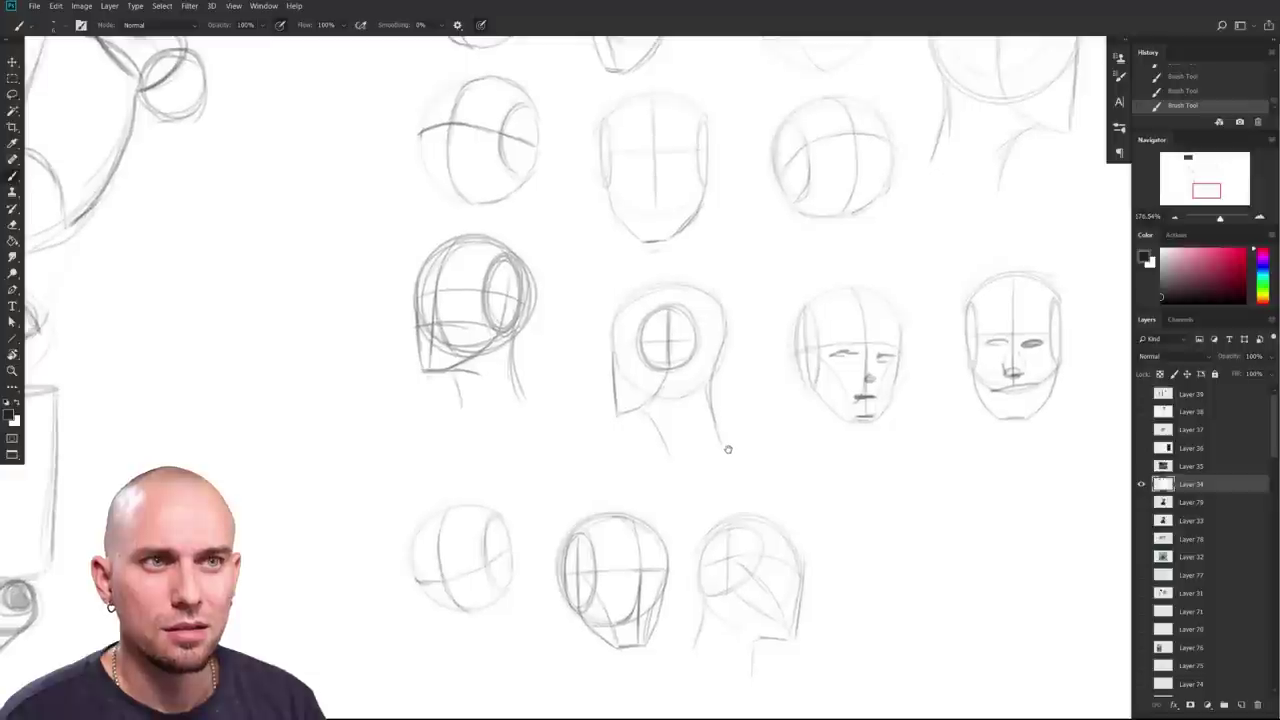
left_click_drag(728, 449, 714, 551)
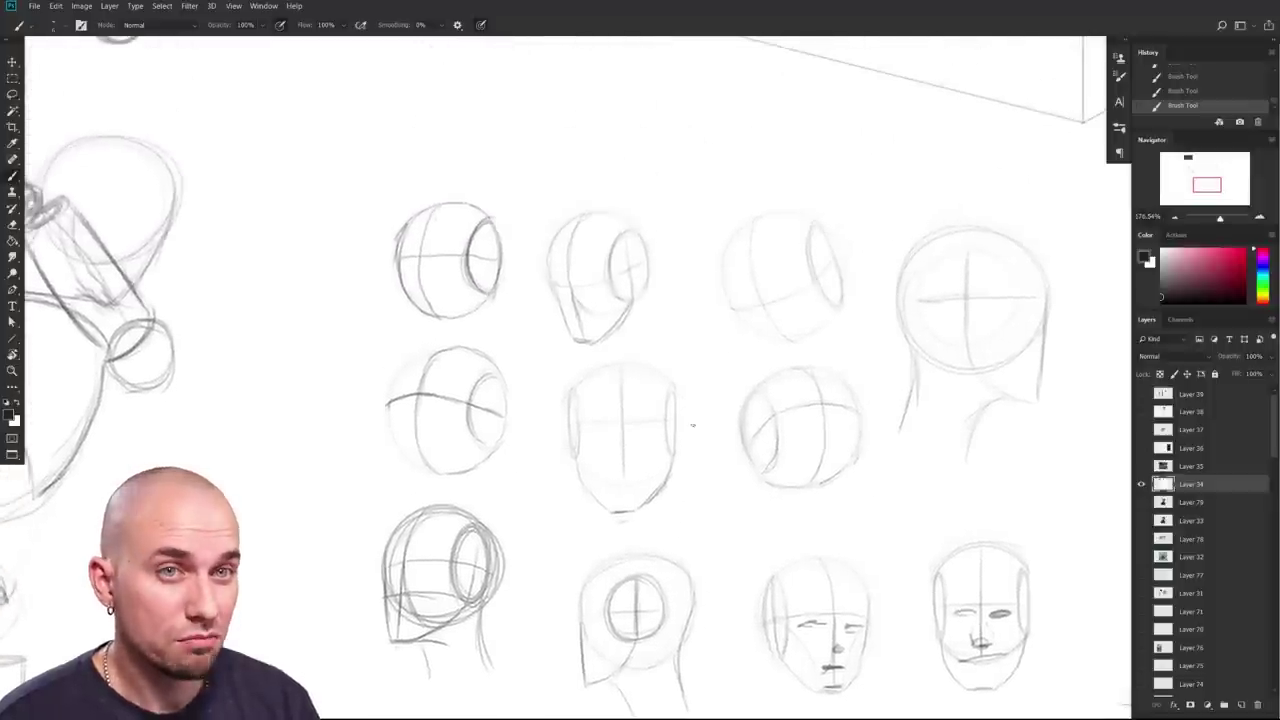
scroll(733, 477, "down", 2)
scroll(854, 474, "down", 2)
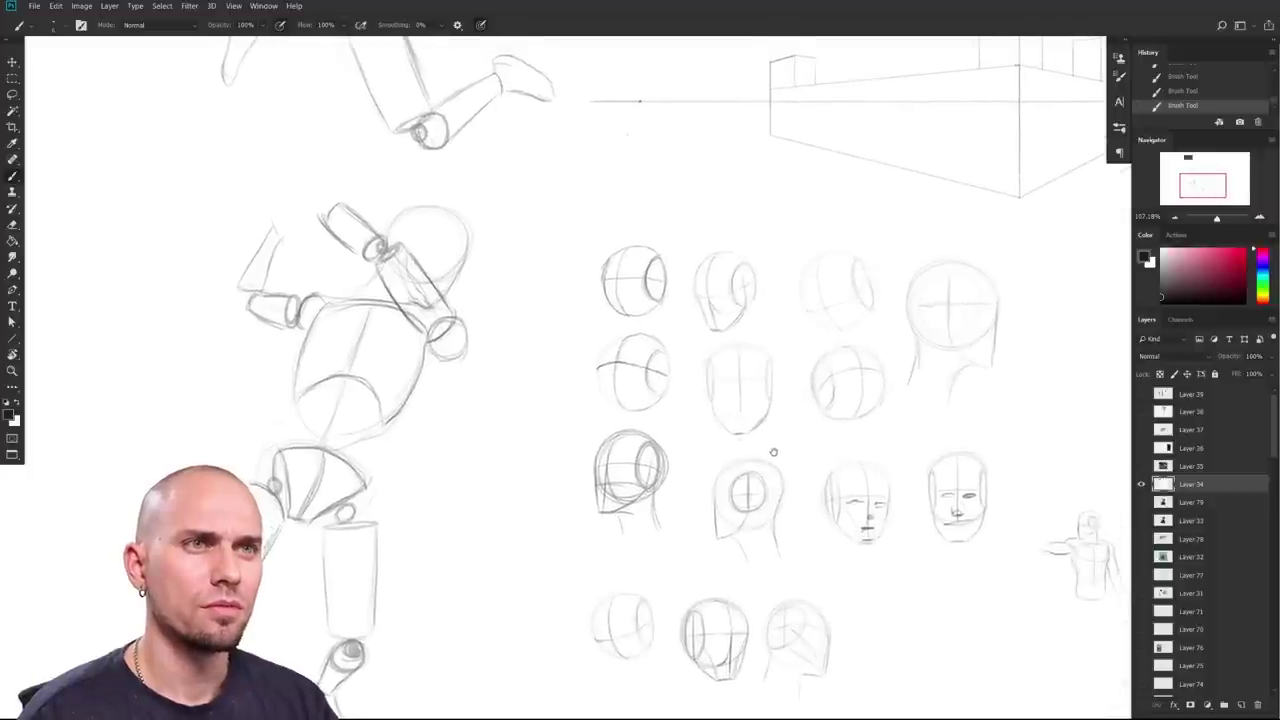
Step: Draw small eyes on the second row's tilted ball head and an eye, nose and mouth on the third row's profile head
scroll(790, 457, "up", 2)
scroll(793, 459, "up", 1)
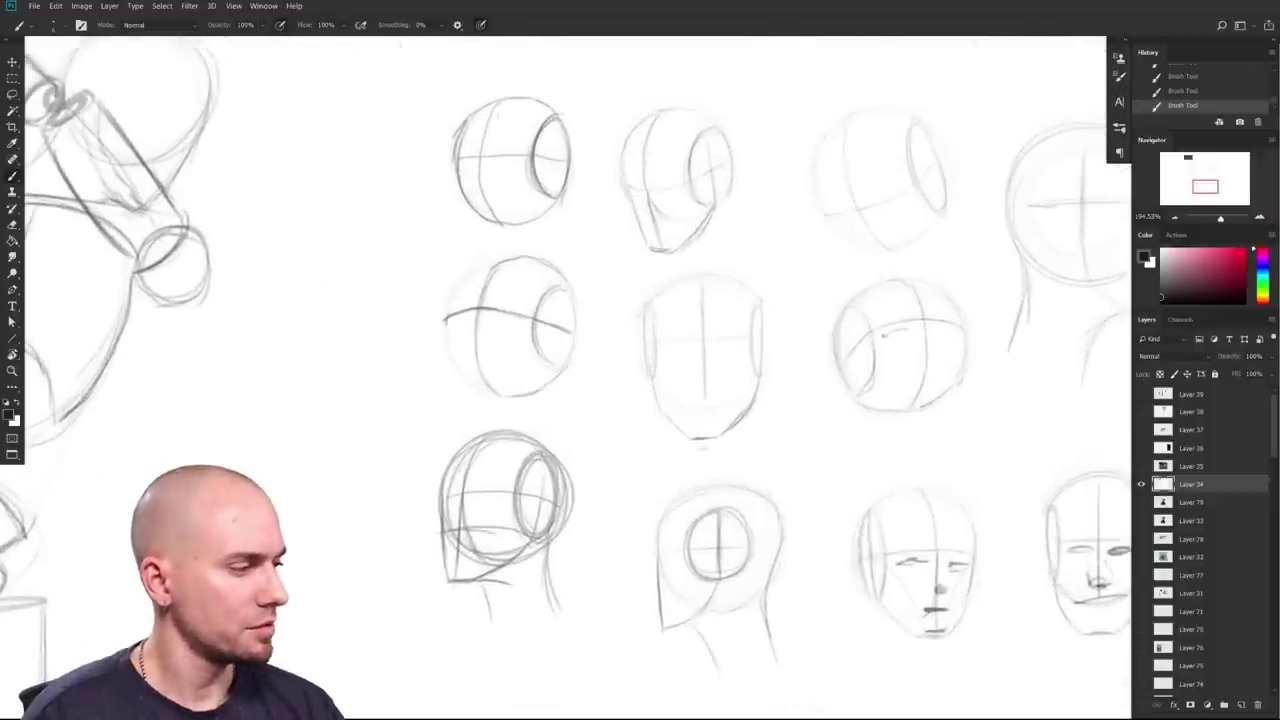
mouse_move(634, 432)
left_mouse_down()
mouse_move(625, 286)
mouse_move(588, 364)
left_mouse_up()
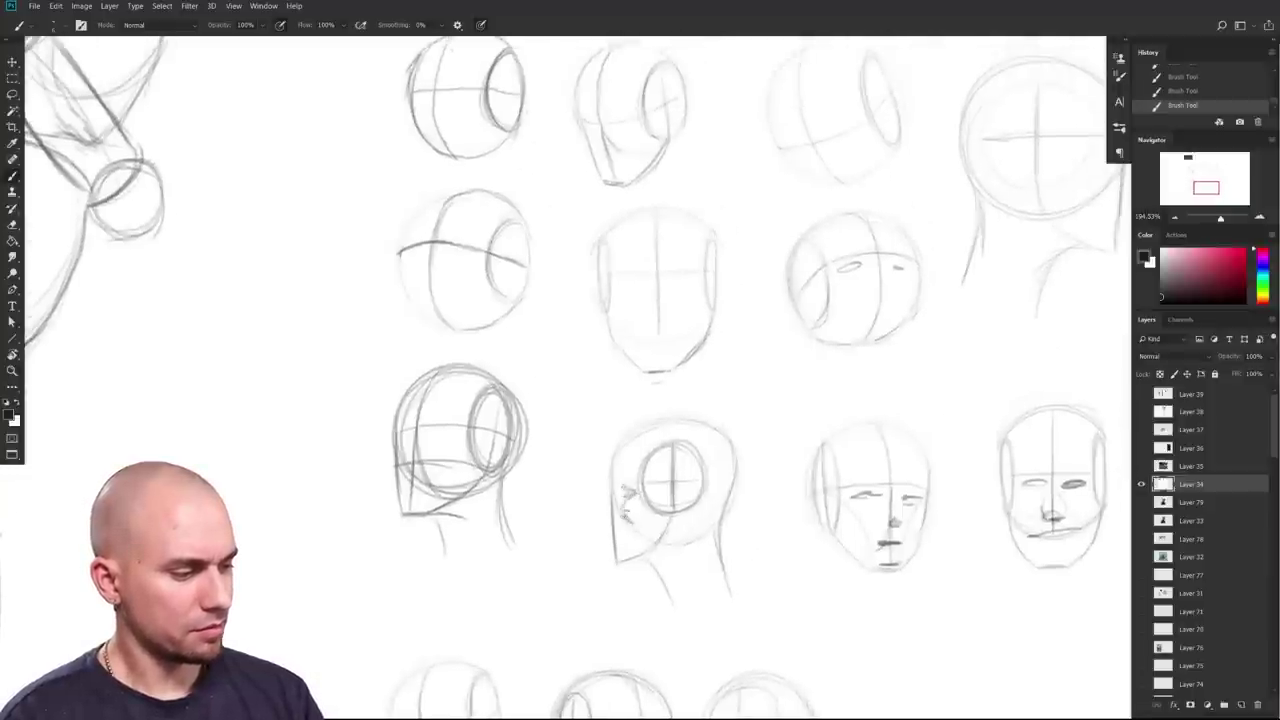
scroll(686, 522, "down", 4)
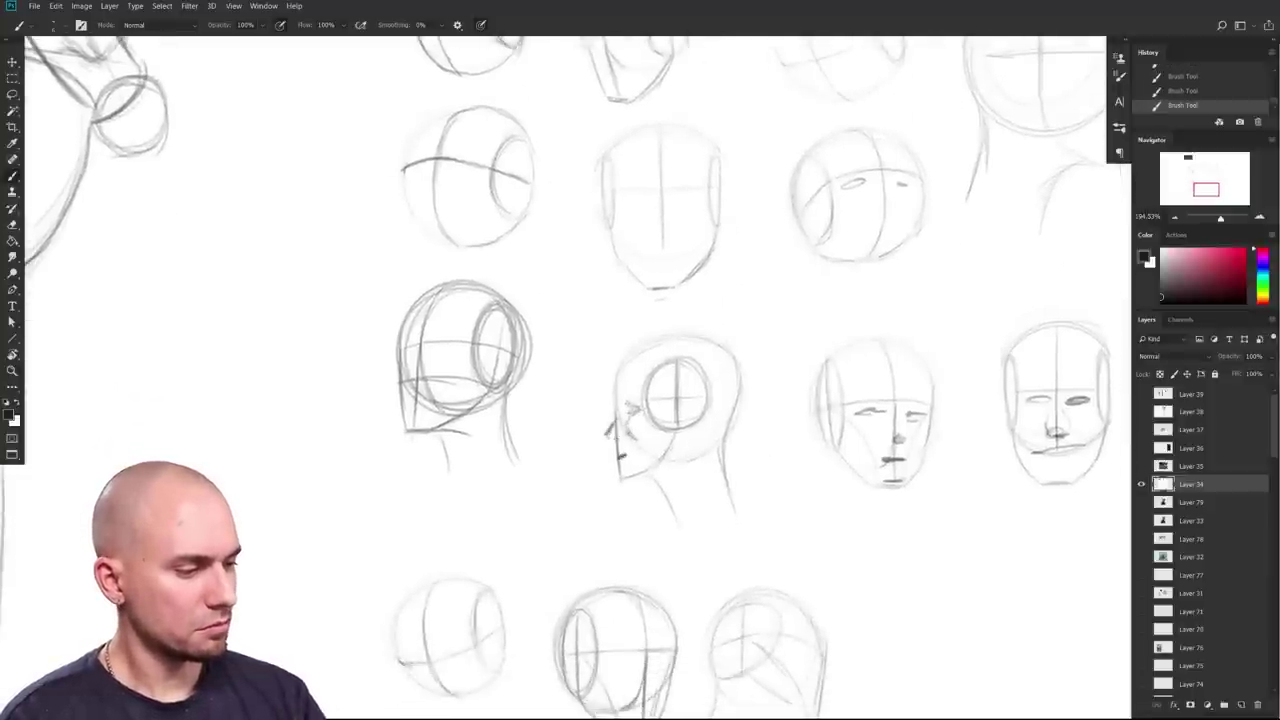
Step: Examine the whole page of studies, comparing the mannequins, perspective boxes and head constructions, including the running figure up close
scroll(764, 527, "down", 6)
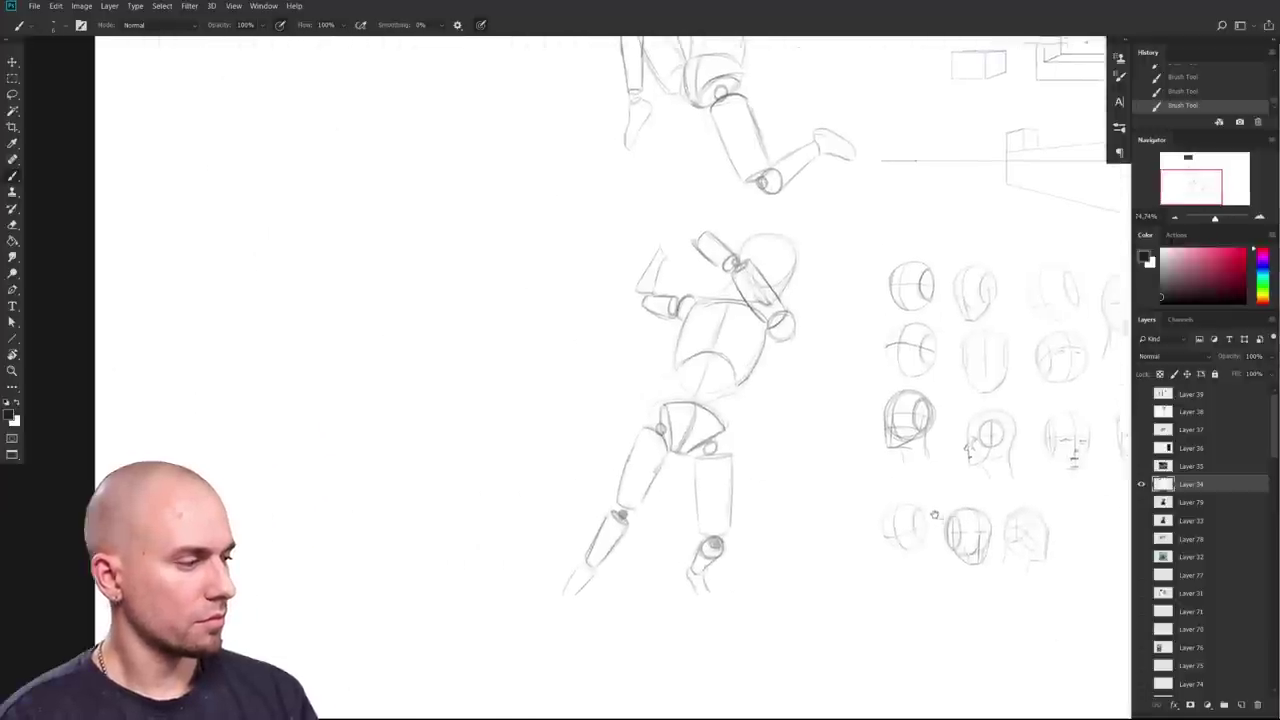
scroll(914, 519, "down", 5)
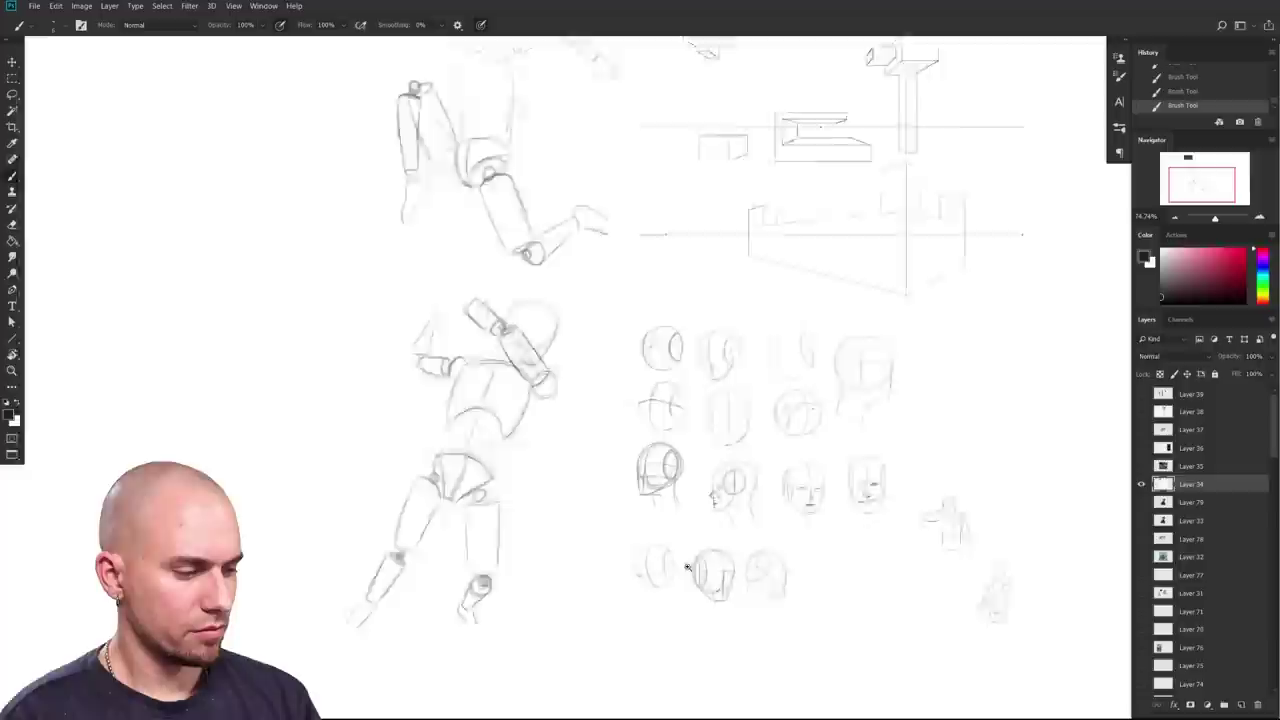
left_click_drag(684, 568, 624, 583)
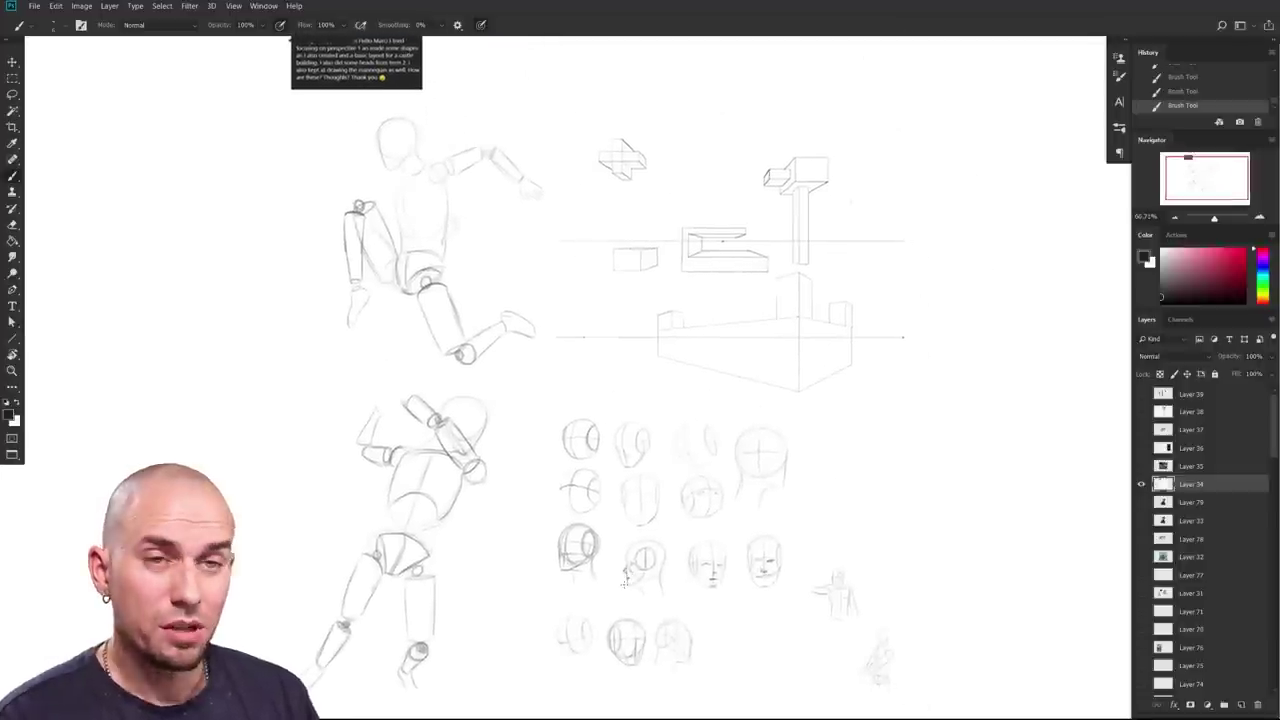
mouse_move(837, 481)
left_mouse_down()
mouse_move(871, 451)
mouse_move(955, 461)
mouse_move(957, 449)
mouse_move(924, 528)
left_mouse_up()
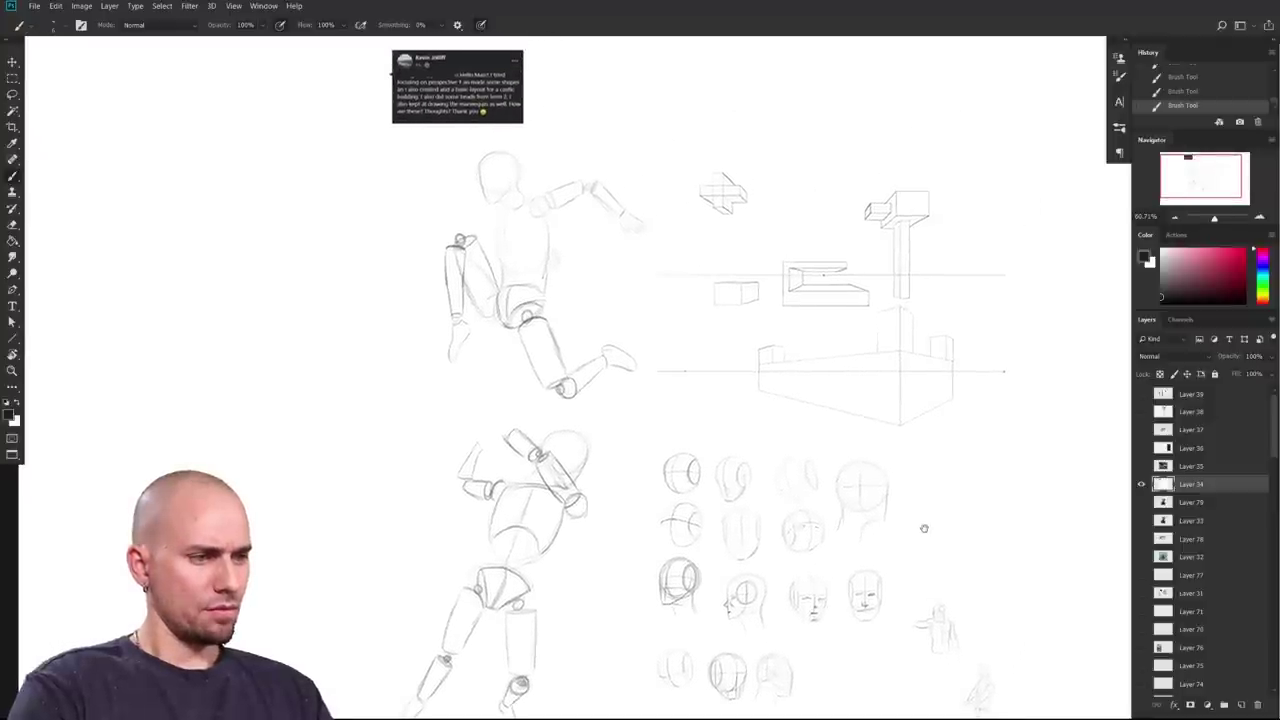
left_click_drag(815, 569, 867, 445)
mouse_move(838, 535)
left_mouse_down()
mouse_move(836, 678)
mouse_move(848, 509)
mouse_move(919, 452)
left_mouse_up()
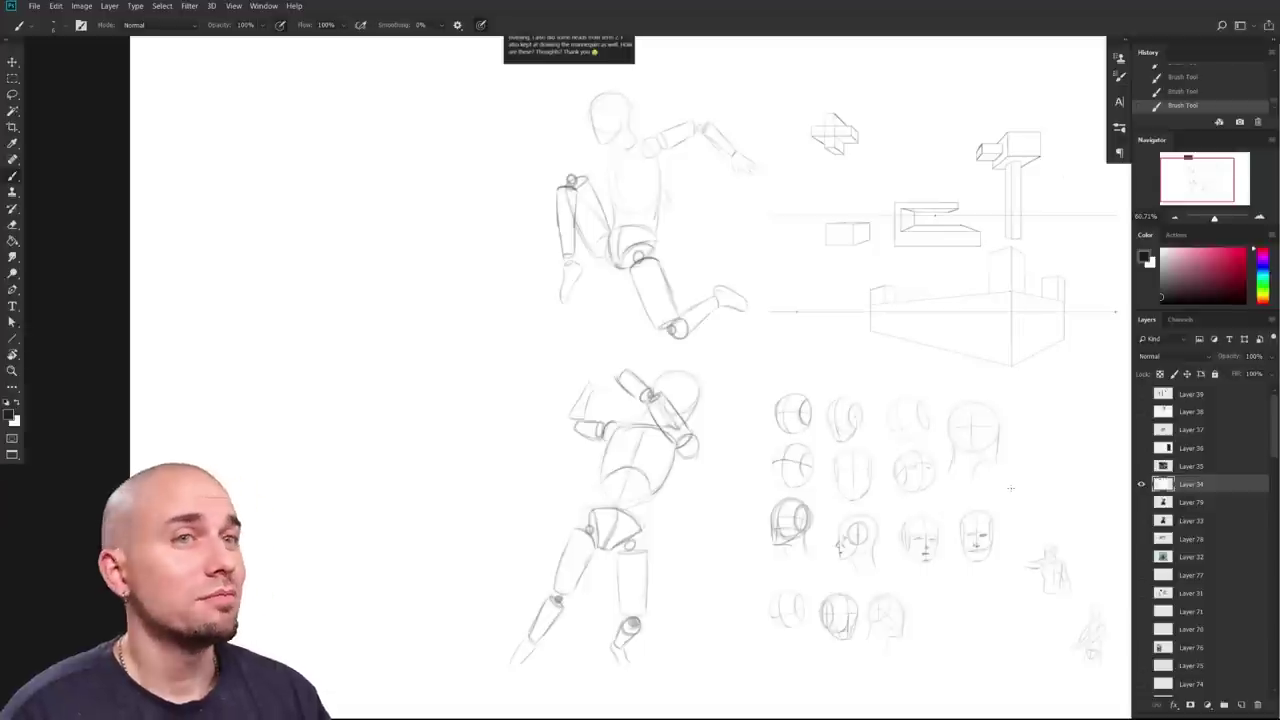
mouse_move(863, 545)
left_mouse_down()
mouse_move(865, 573)
mouse_move(849, 568)
mouse_move(869, 500)
mouse_move(895, 517)
mouse_move(928, 590)
left_mouse_up()
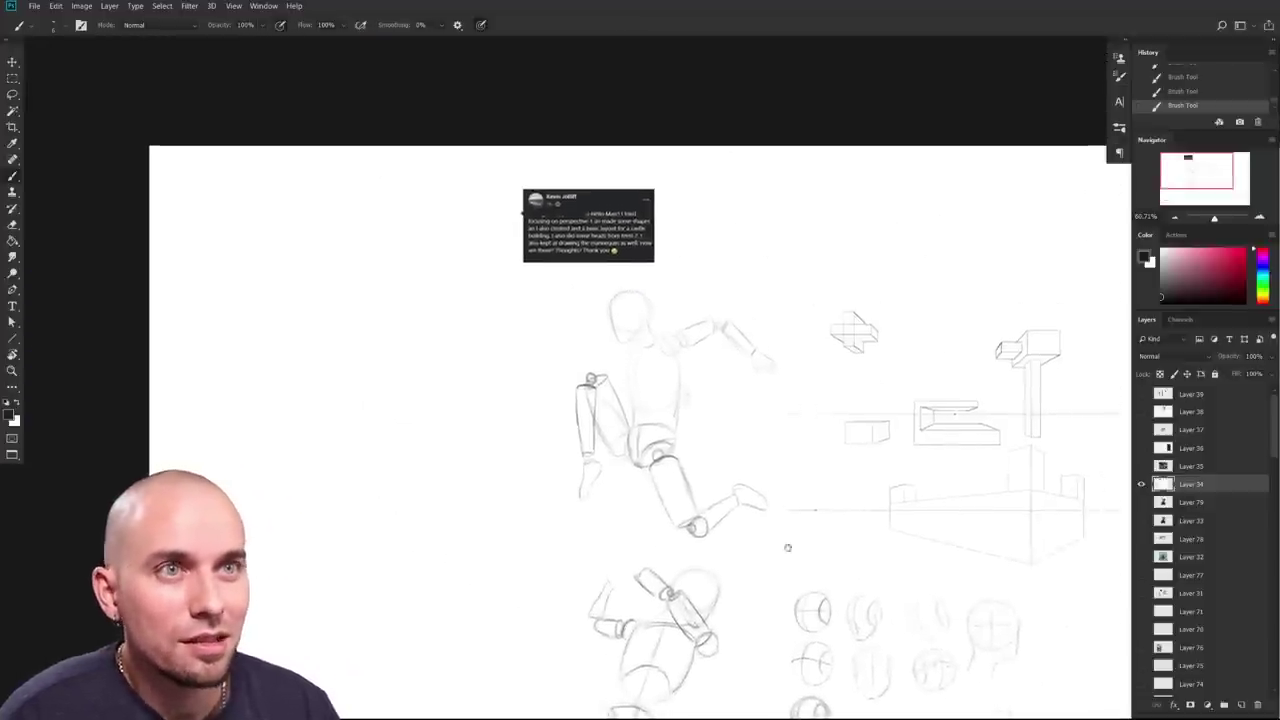
left_click(687, 509, "ctrl")
left_click_drag(749, 506, 758, 542)
scroll(766, 540, "down", 2)
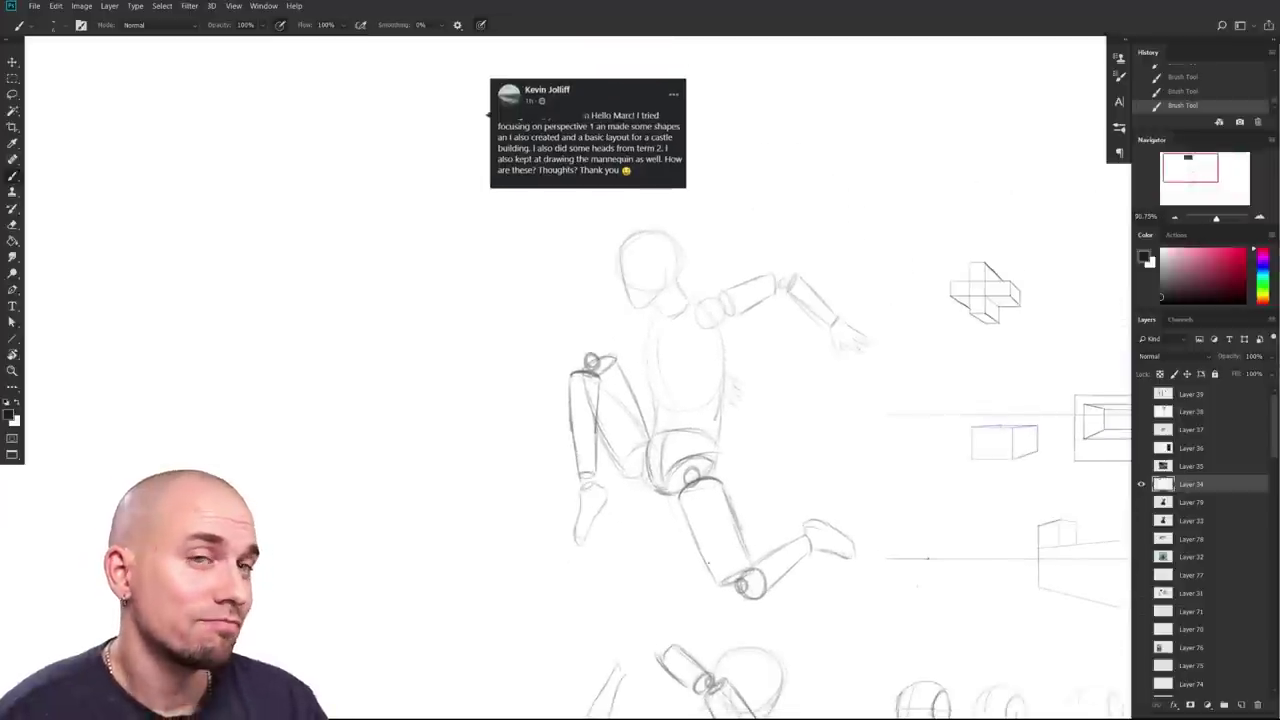
Step: Examine the lower mannequin's proportions, especially how its short lower legs relate to its thighs and torso
mouse_move(876, 605)
left_mouse_down()
mouse_move(866, 571)
mouse_move(931, 517)
mouse_move(946, 511)
mouse_move(959, 531)
left_mouse_up()
scroll(929, 580, "down", 2)
scroll(959, 531, "up", 2)
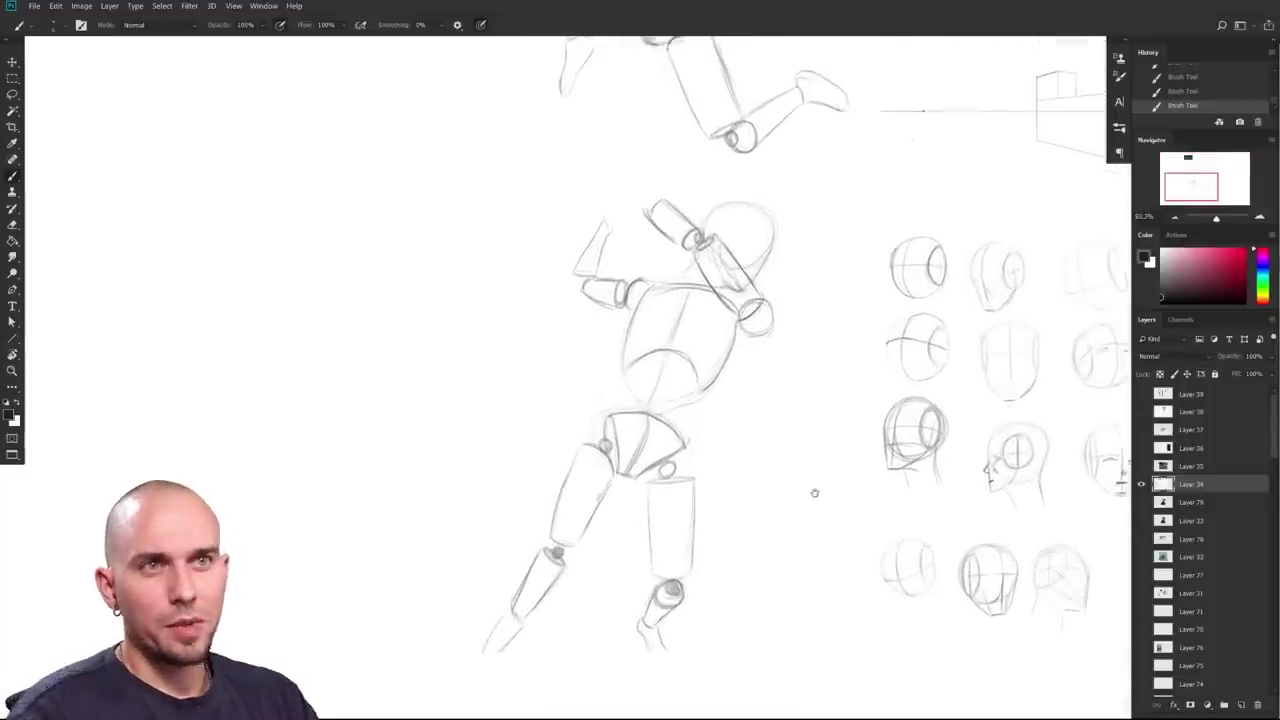
scroll(922, 527, "down", 3)
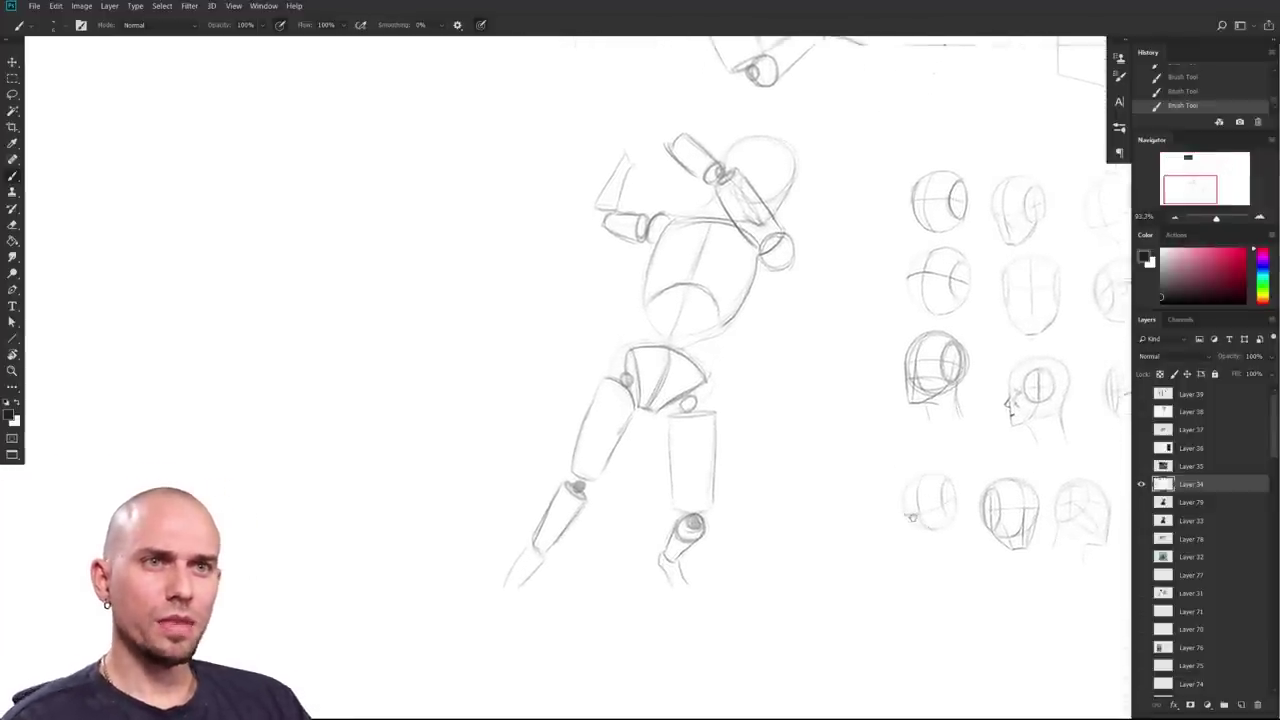
scroll(799, 528, "down", 2)
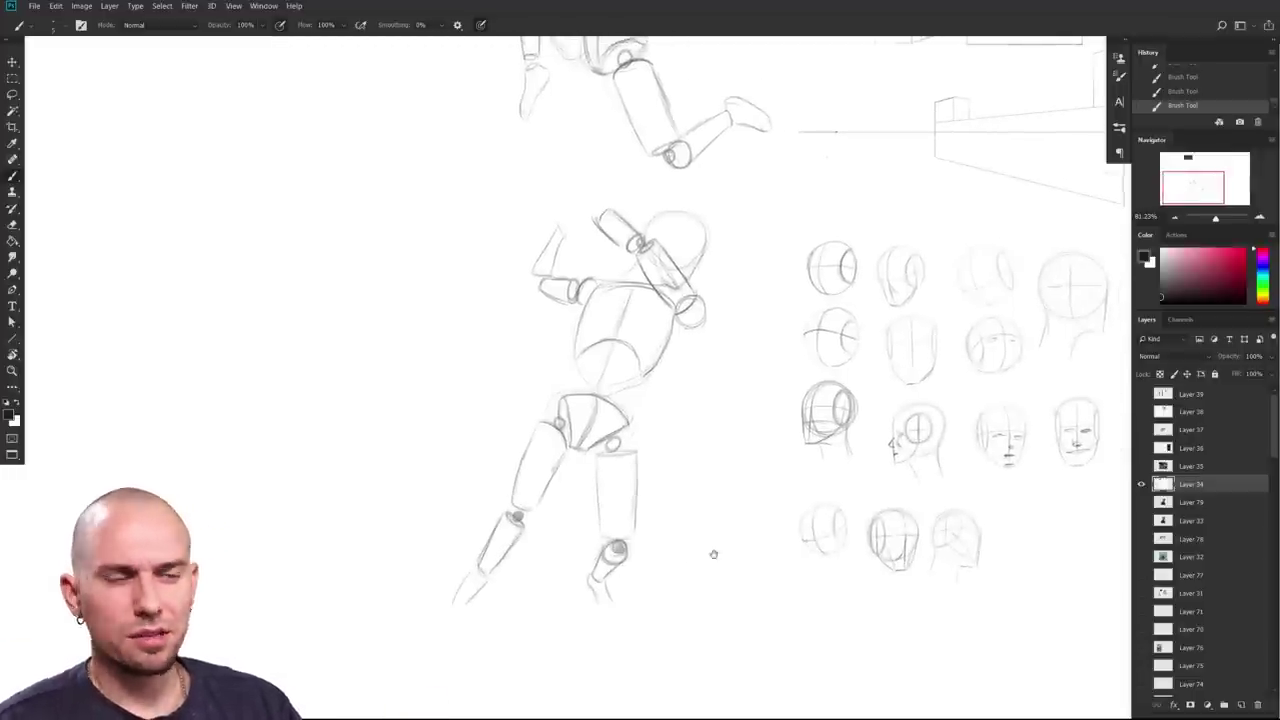
left_click_drag(705, 553, 674, 557)
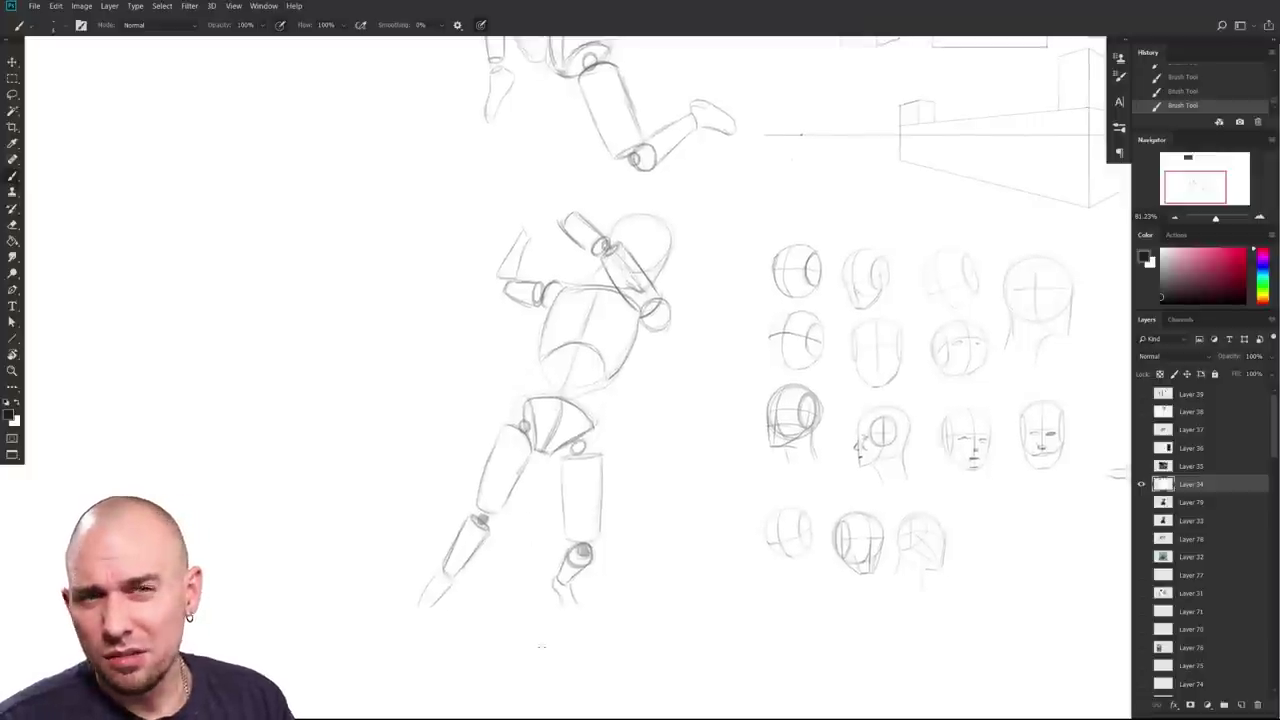
left_click_drag(784, 572, 752, 591)
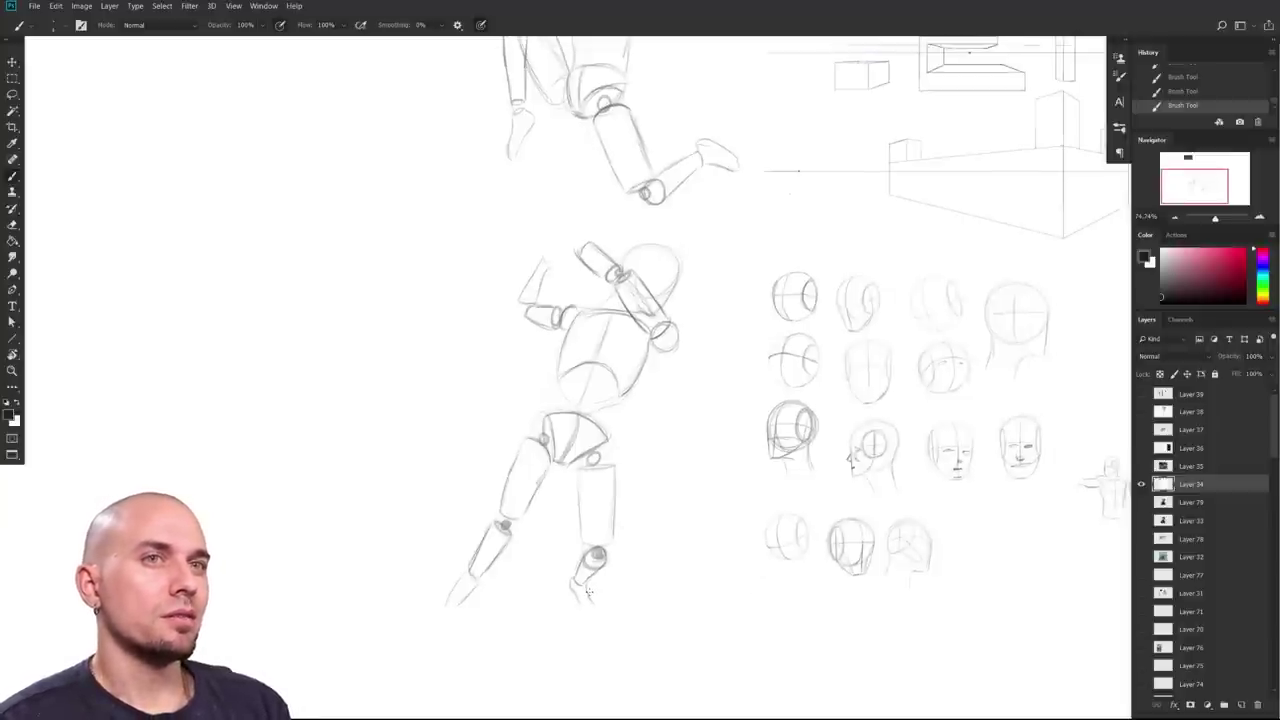
left_click_drag(724, 575, 713, 586)
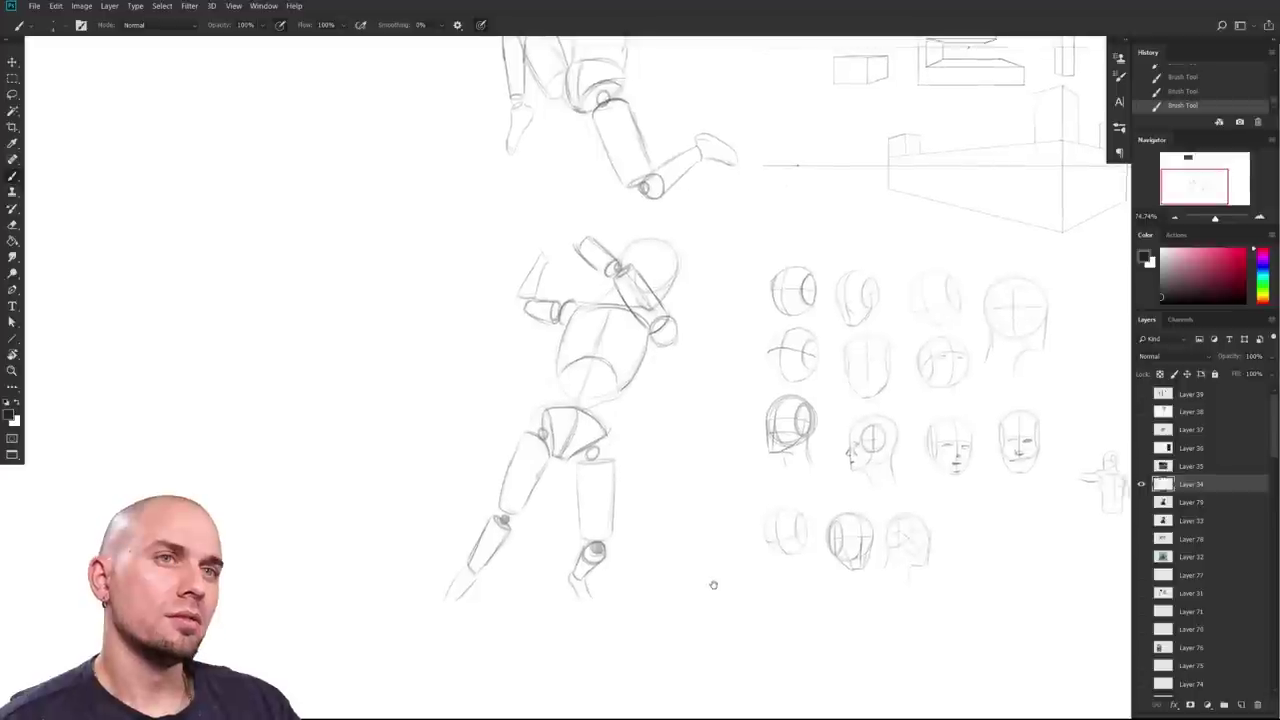
Step: Lasso the lower mannequin's short lower leg beneath the vertical thigh and enlarge it with Free Transform
key("l")
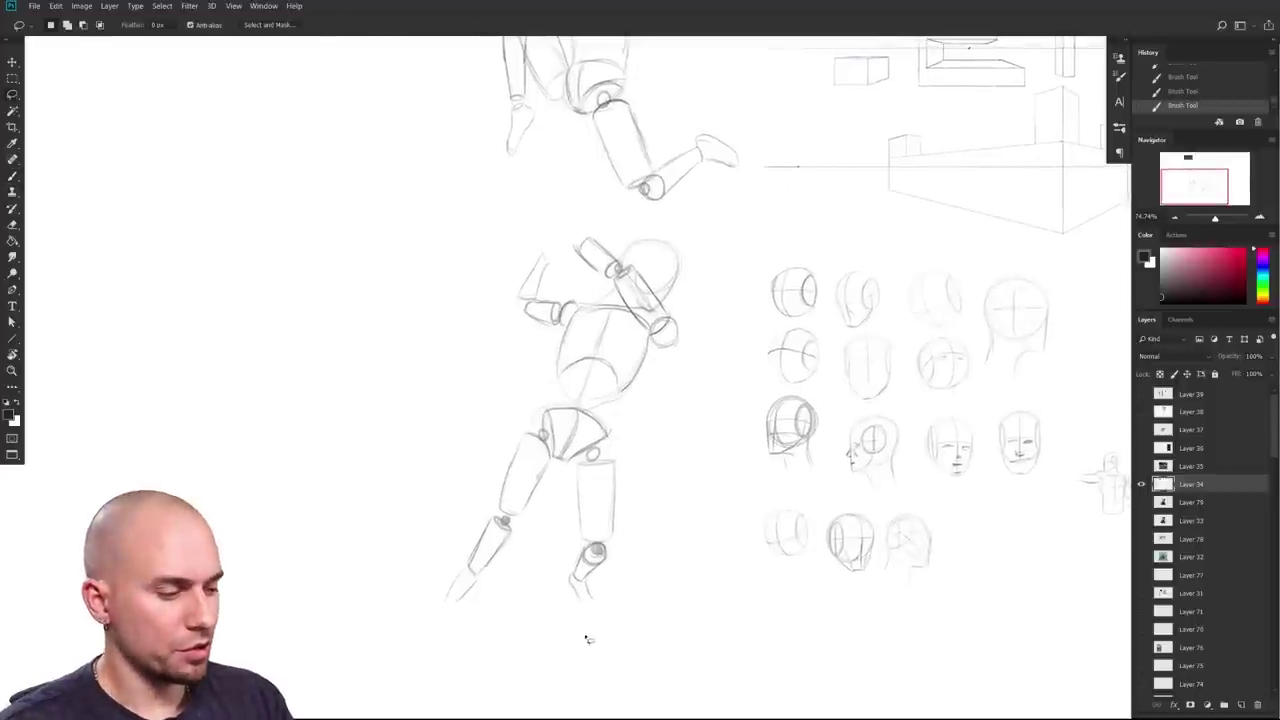
left_click_drag(625, 455, 623, 452)
mouse_move(632, 567)
left_mouse_down()
mouse_move(635, 555)
mouse_move(591, 608)
mouse_move(507, 667)
left_mouse_up()
key("ctrl+d")
key("ctrl+t")
left_click_drag(617, 615, 630, 624)
key("Return")
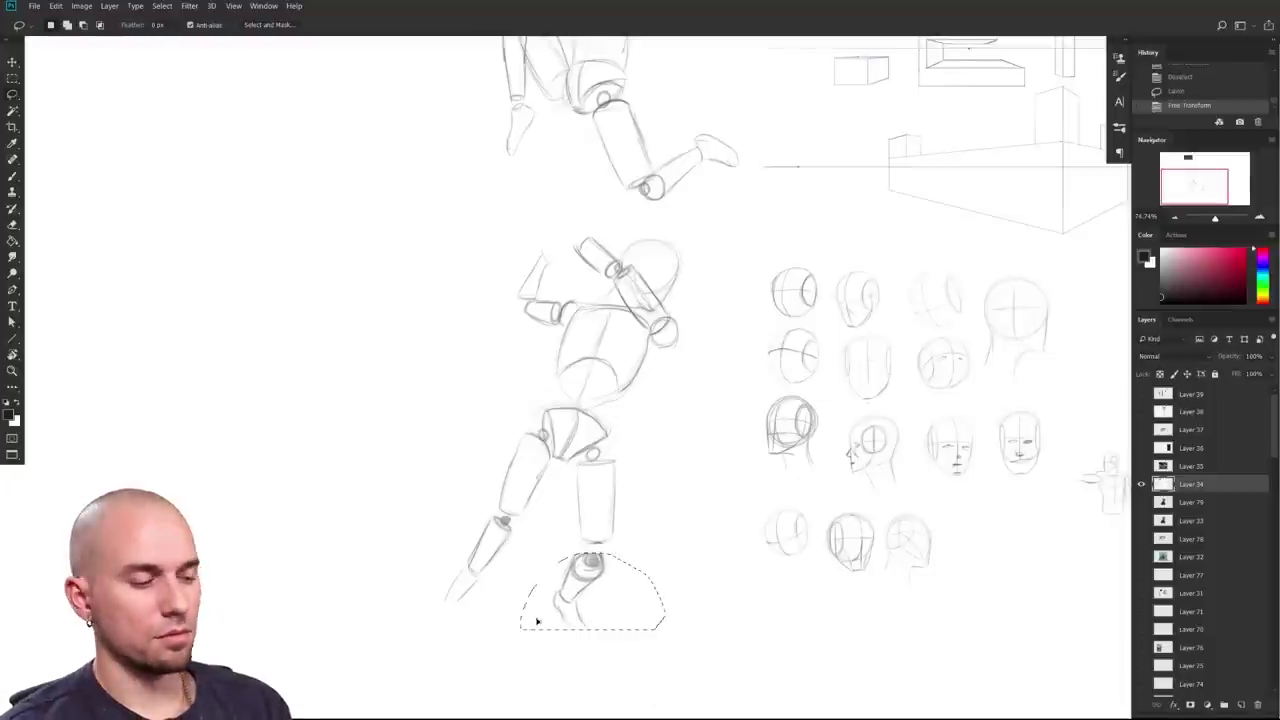
Step: Lasso the lower mannequin's other, slanted lower leg, enlarge it to about 134% with Free Transform, and clear the selection
left_click_drag(507, 516, 527, 532)
key("ctrl+t")
mouse_move(413, 651)
left_mouse_down()
mouse_move(391, 680)
mouse_move(434, 577)
mouse_move(357, 597)
left_mouse_up()
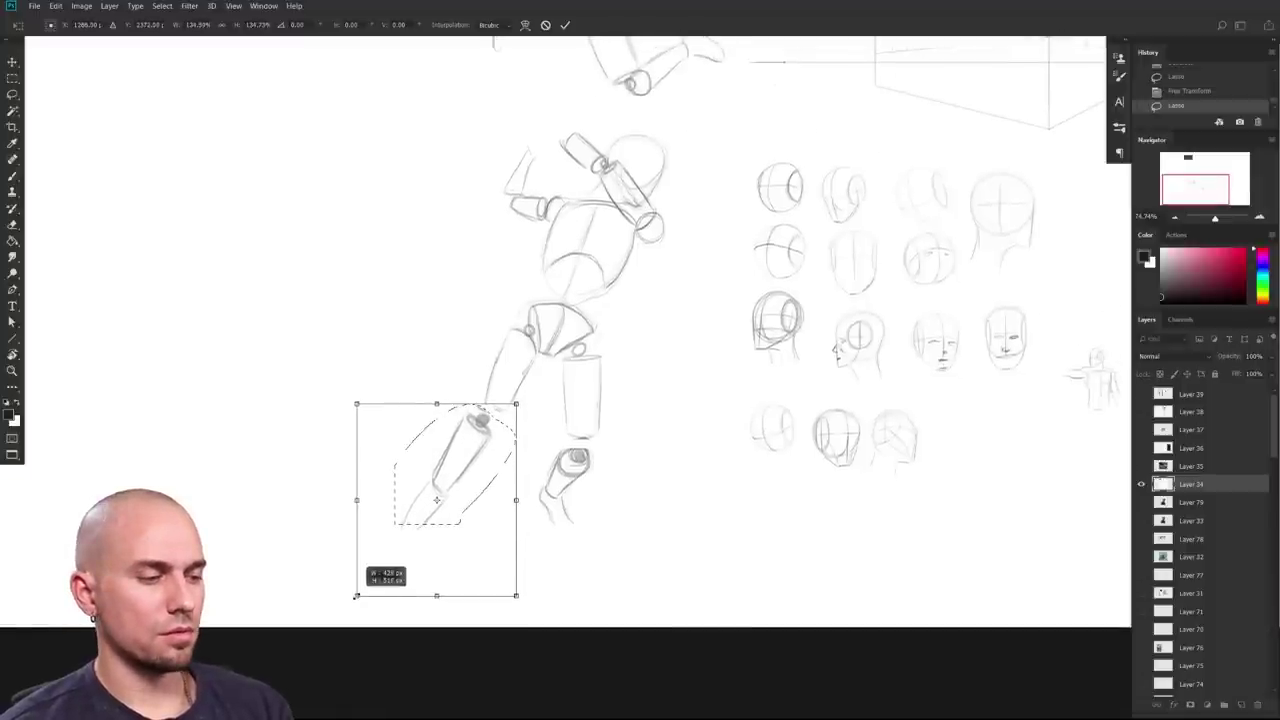
key("Return")
left_click_drag(519, 601, 519, 604)
key("ctrl+d")
Step: Lasso the lower mannequin's leg with the vertical thigh, shift a duplicate of it slightly downward, and clear the selection
scroll(654, 566, "down", 3)
left_click_drag(668, 552, 552, 646)
scroll(506, 541, "down", 2)
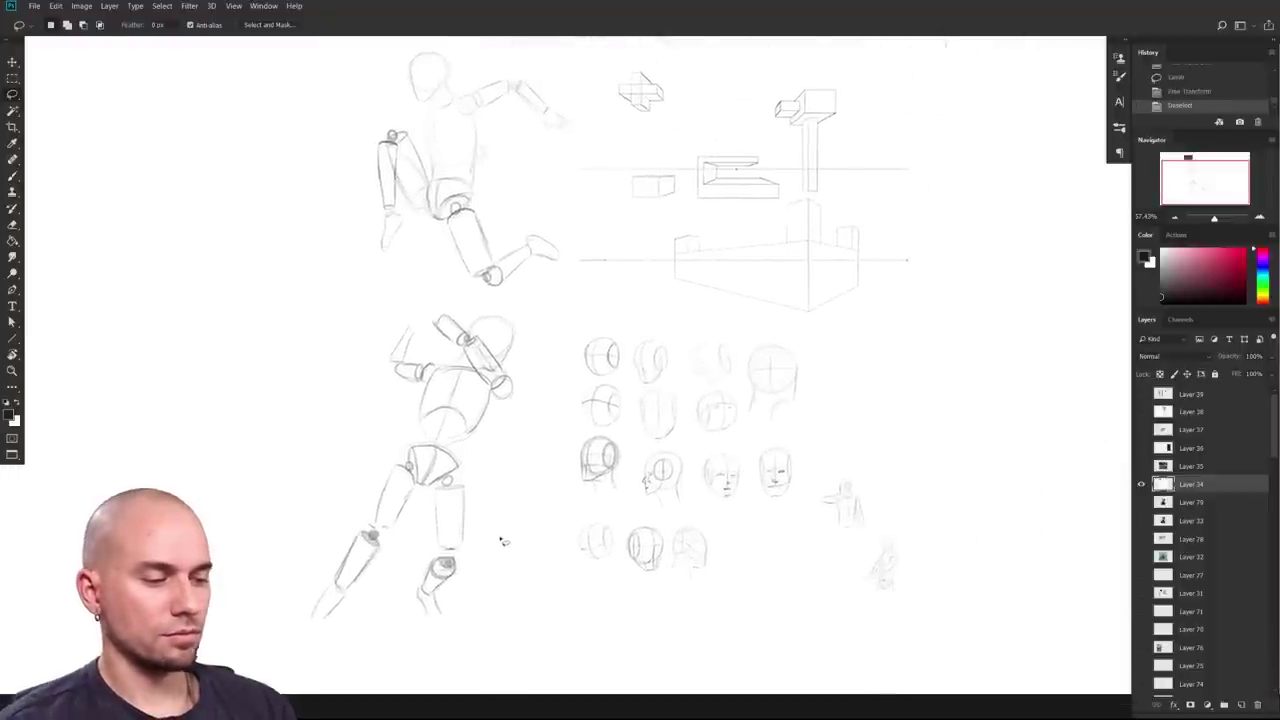
left_click_drag(380, 635, 474, 620)
left_click_drag(454, 574, 458, 582)
left_click(507, 565)
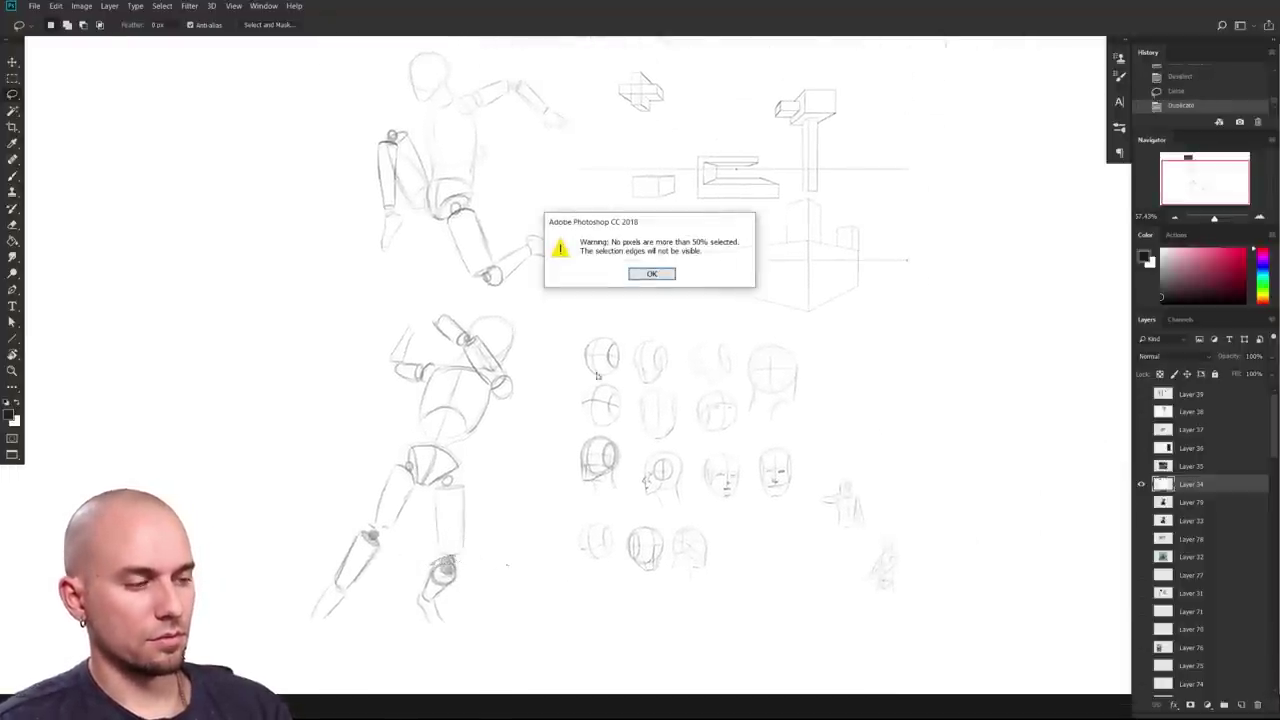
key("Return")
mouse_move(401, 540)
left_mouse_down()
mouse_move(406, 589)
mouse_move(386, 573)
left_mouse_up()
left_click_drag(674, 590, 646, 598)
left_click_drag(660, 590, 618, 614)
key("ctrl+d")
Step: Examine the running mannequin in the upper part of the page up close
scroll(643, 449, "up", 3)
left_click_drag(757, 404, 792, 359)
mouse_move(664, 288)
left_mouse_down()
mouse_move(647, 389)
mouse_move(652, 631)
left_mouse_up()
left_click_drag(531, 531, 657, 564)
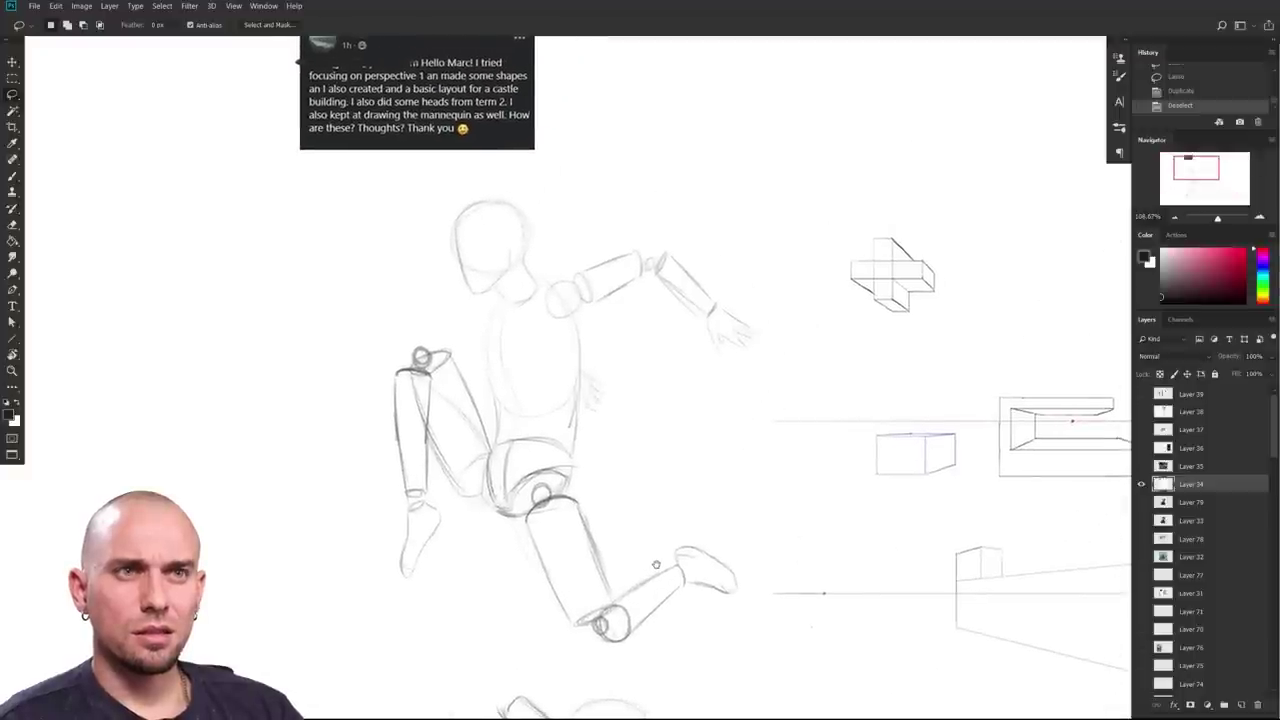
scroll(660, 430, "down", 10)
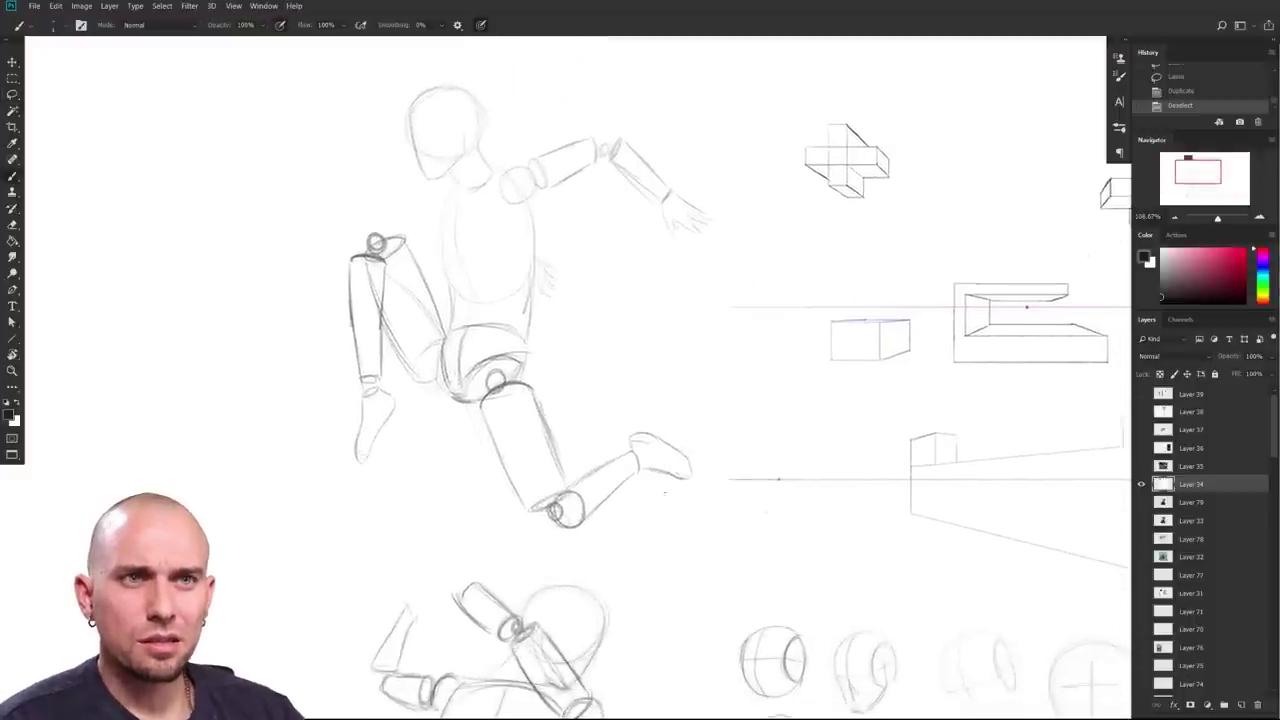
Step: Switch back to the Brush tool and draw waist contours connecting the lower mannequin's ribcage to its pelvis and hips
key("b")
left_click_drag(760, 422, 740, 515)
left_click_drag(998, 473, 842, 595)
scroll(779, 500, "down", 5)
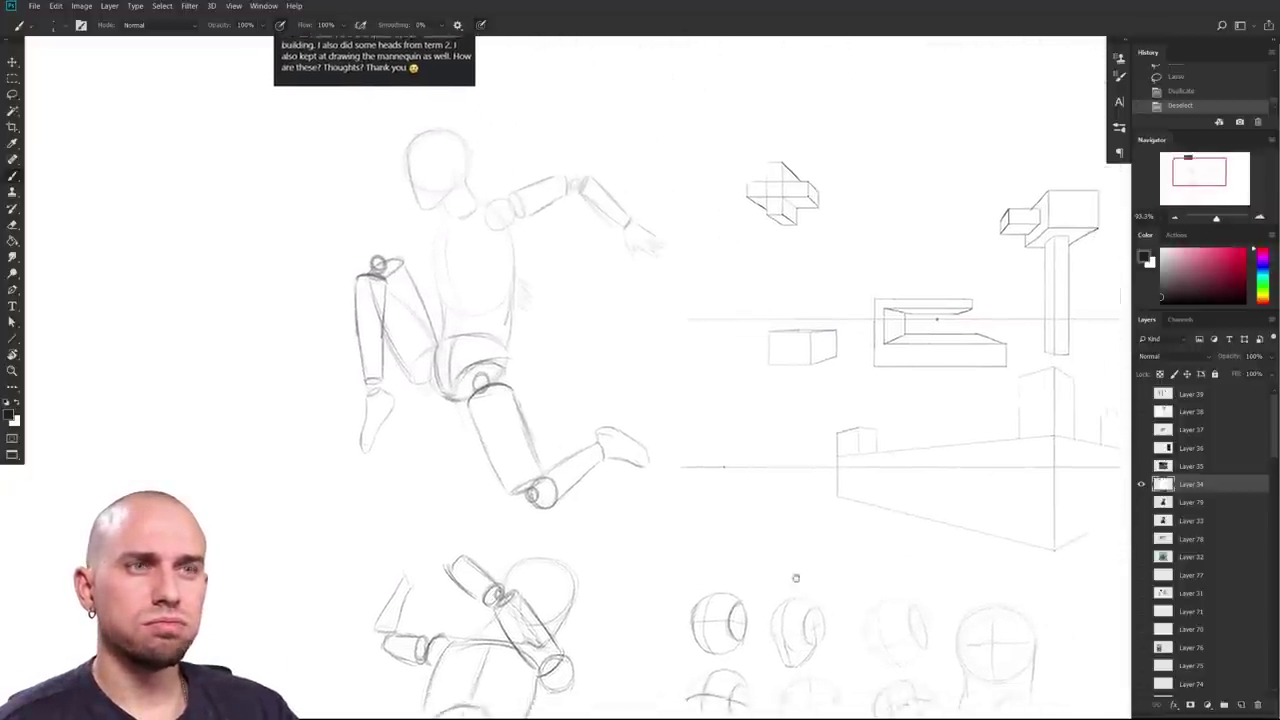
left_click_drag(932, 585, 889, 547)
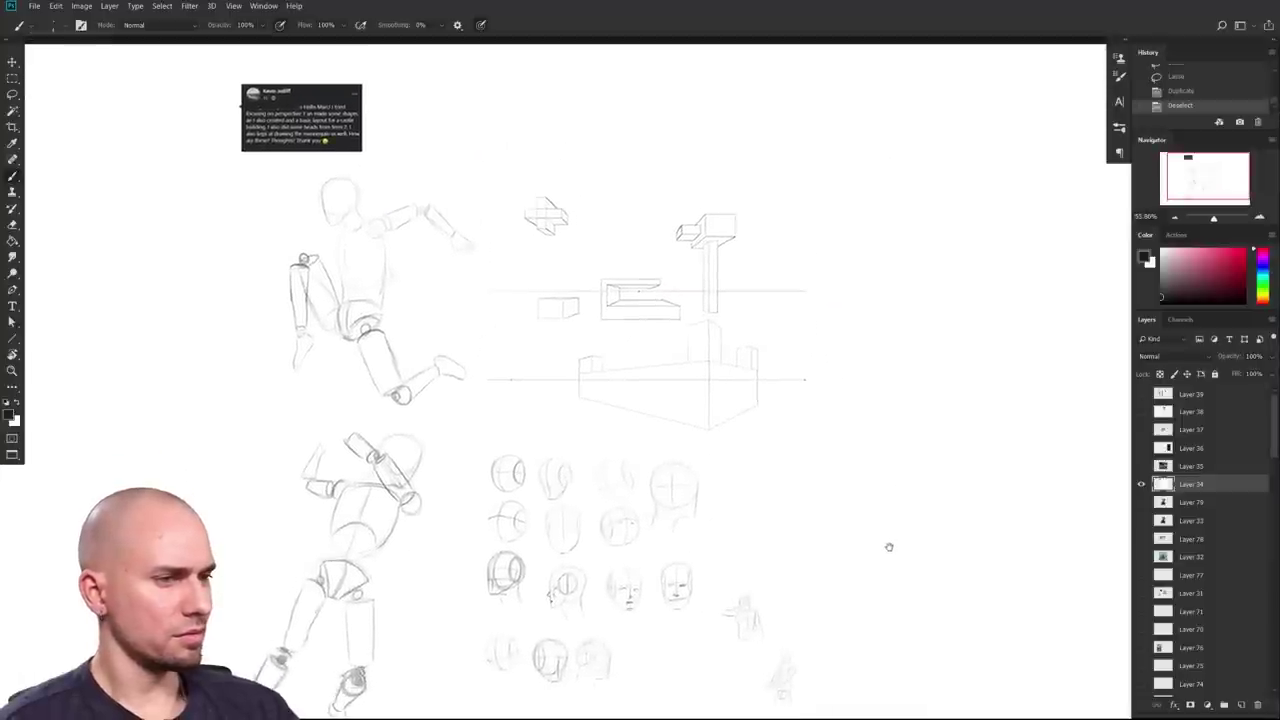
left_click_drag(914, 614, 943, 560)
left_click_drag(892, 502, 887, 506)
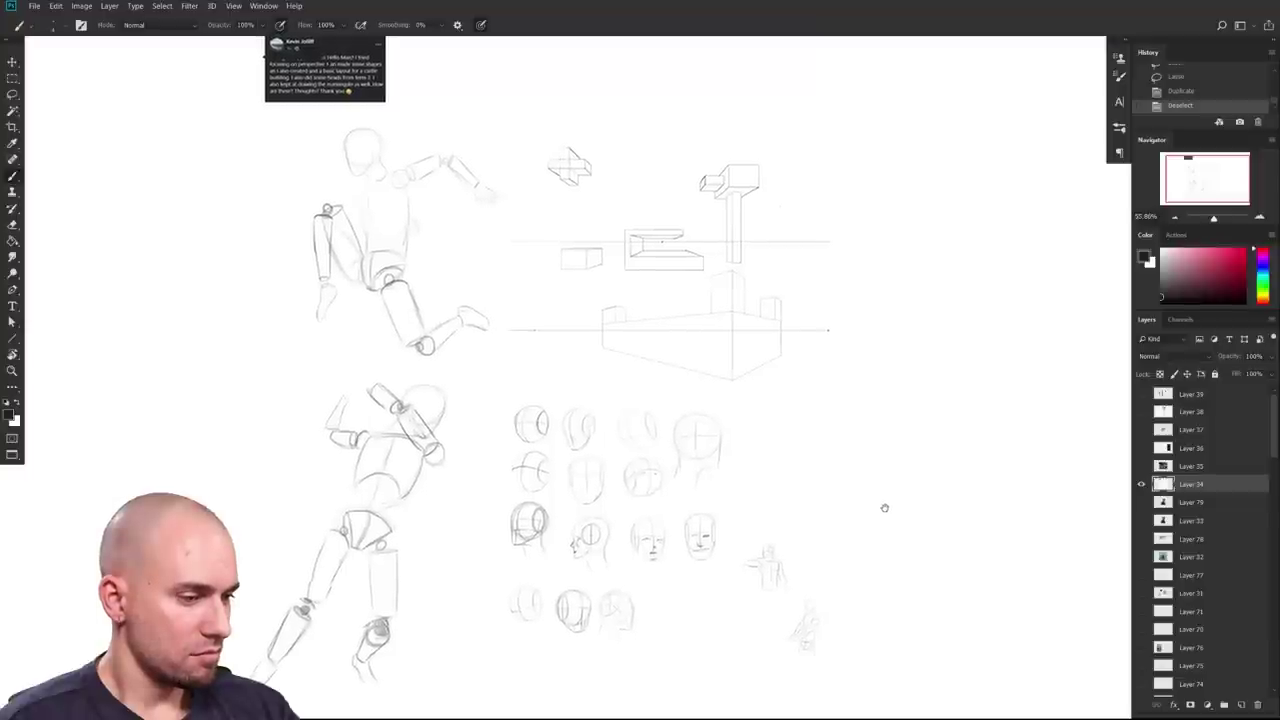
left_click_drag(884, 508, 886, 511)
scroll(876, 510, "up", 3)
left_click_drag(421, 491, 574, 392)
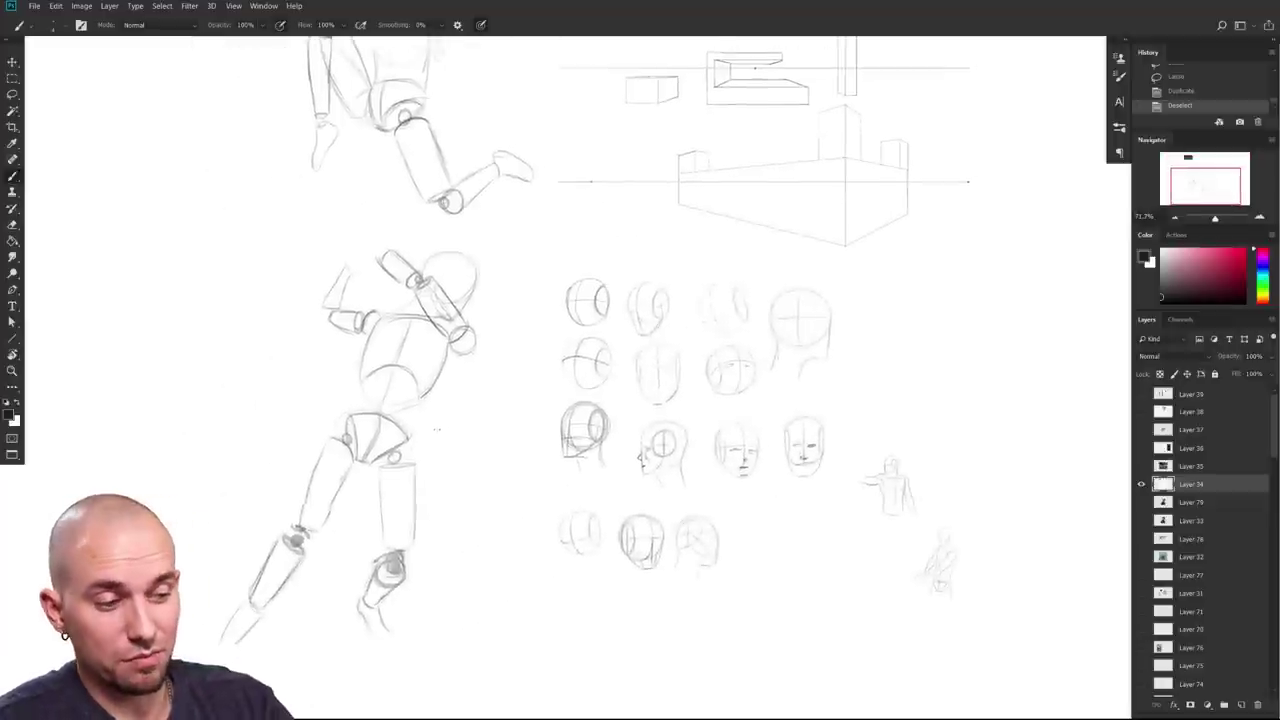
left_click_drag(420, 411, 453, 507)
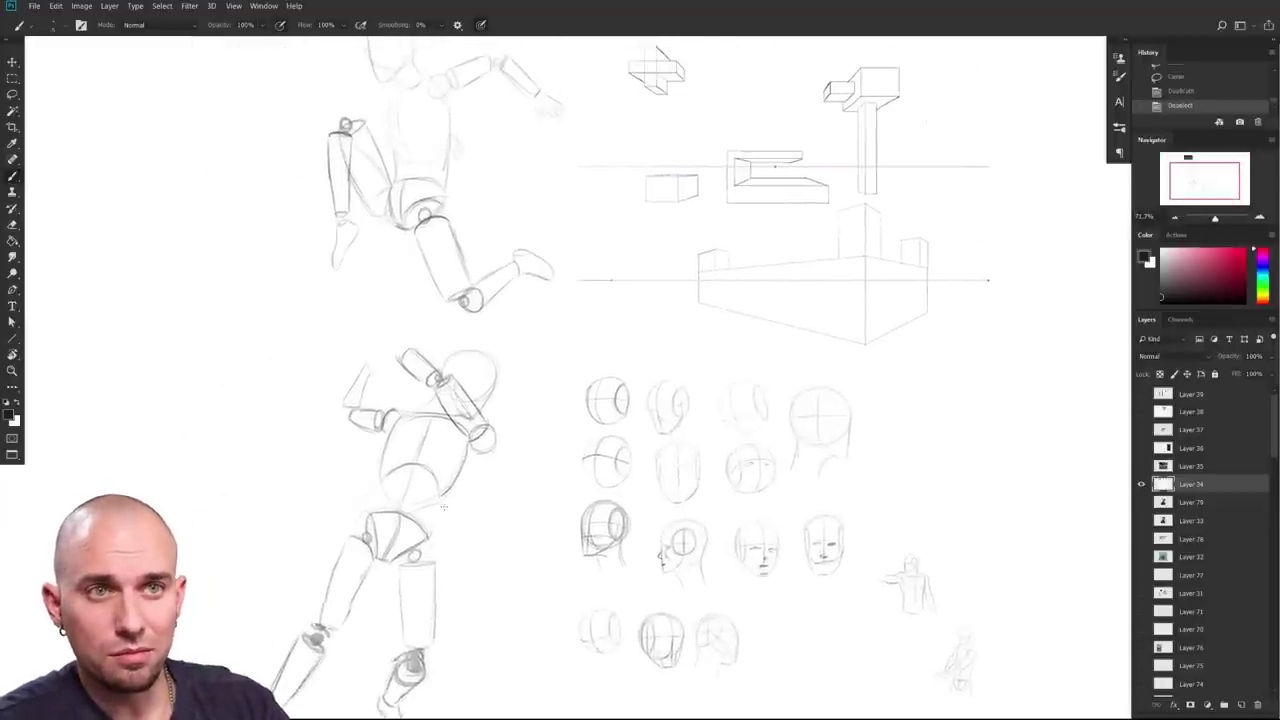
left_click_drag(433, 568, 518, 464)
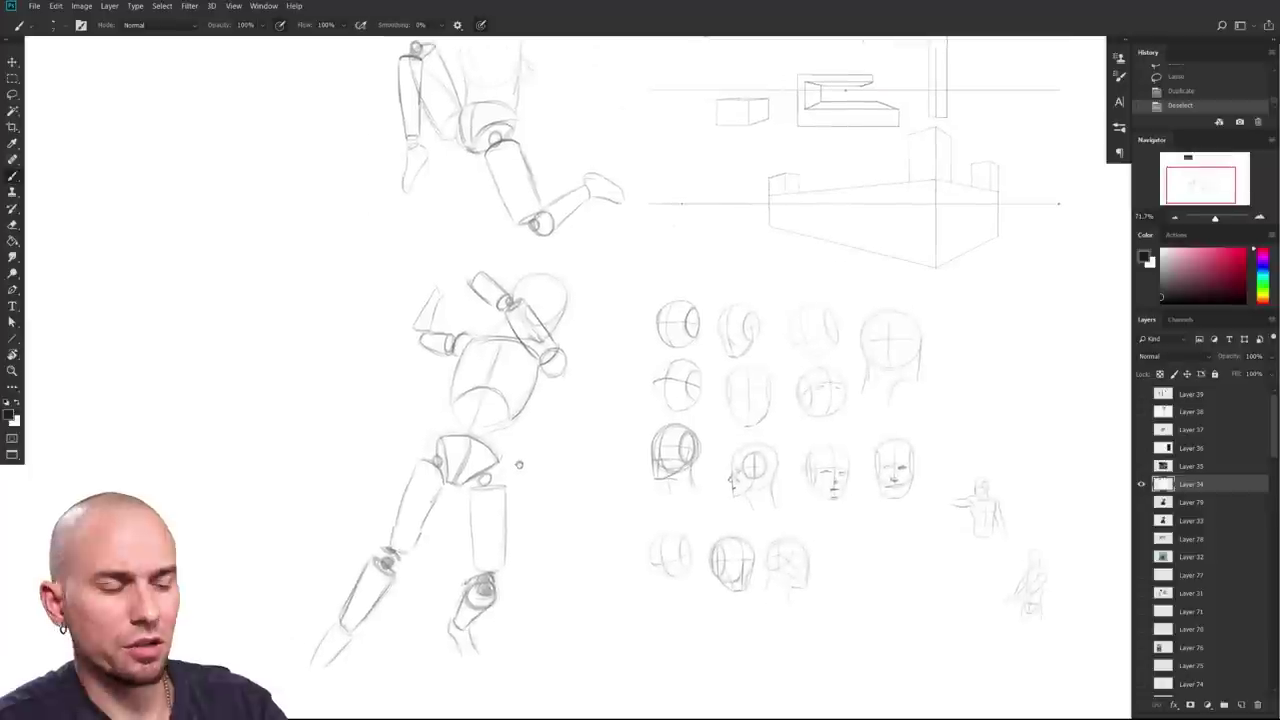
mouse_move(502, 444)
left_mouse_down()
mouse_move(502, 487)
mouse_move(508, 428)
left_mouse_up()
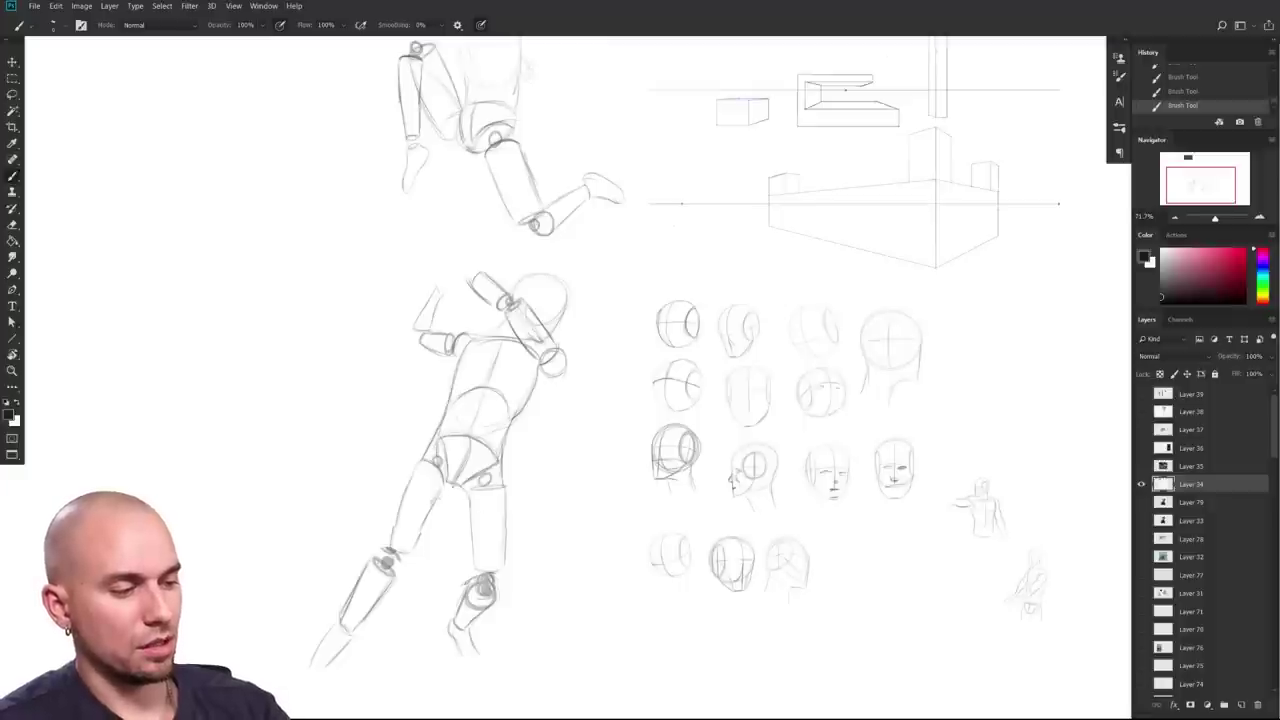
Step: Draw flesh contours around the lower mannequin's thighs, knees and bent arms, and outline its raised hand
left_click_drag(543, 539, 551, 463)
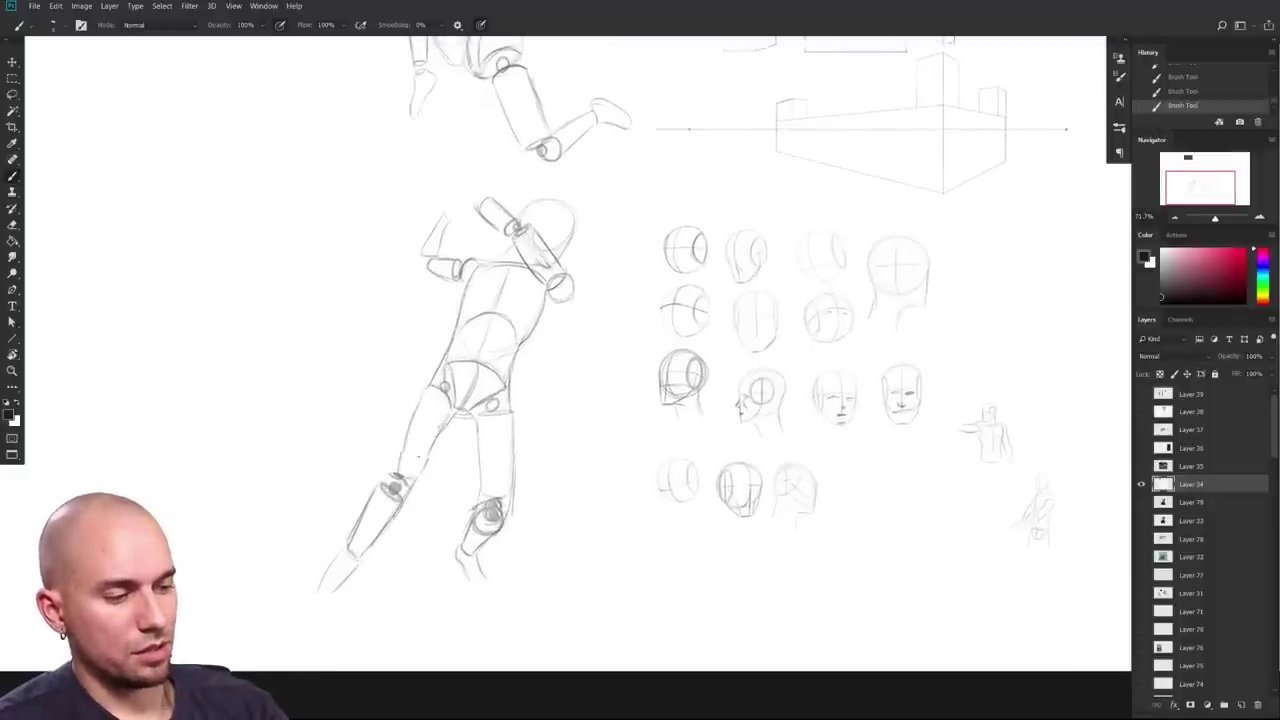
left_click_drag(596, 406, 535, 520)
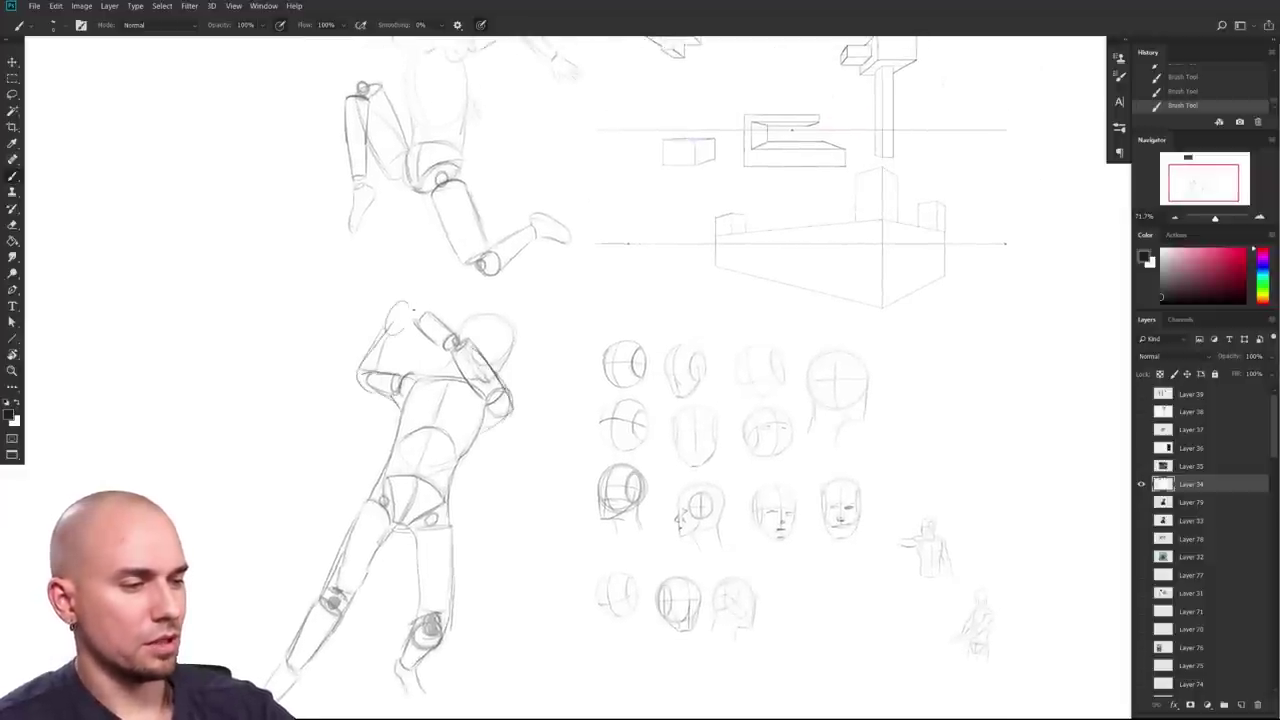
left_click_drag(400, 311, 393, 243)
Step: Review the reworked lower mannequin against the other studies on the page
scroll(707, 466, "down", 2)
left_click_drag(716, 494, 547, 523)
left_click_drag(797, 562, 760, 613)
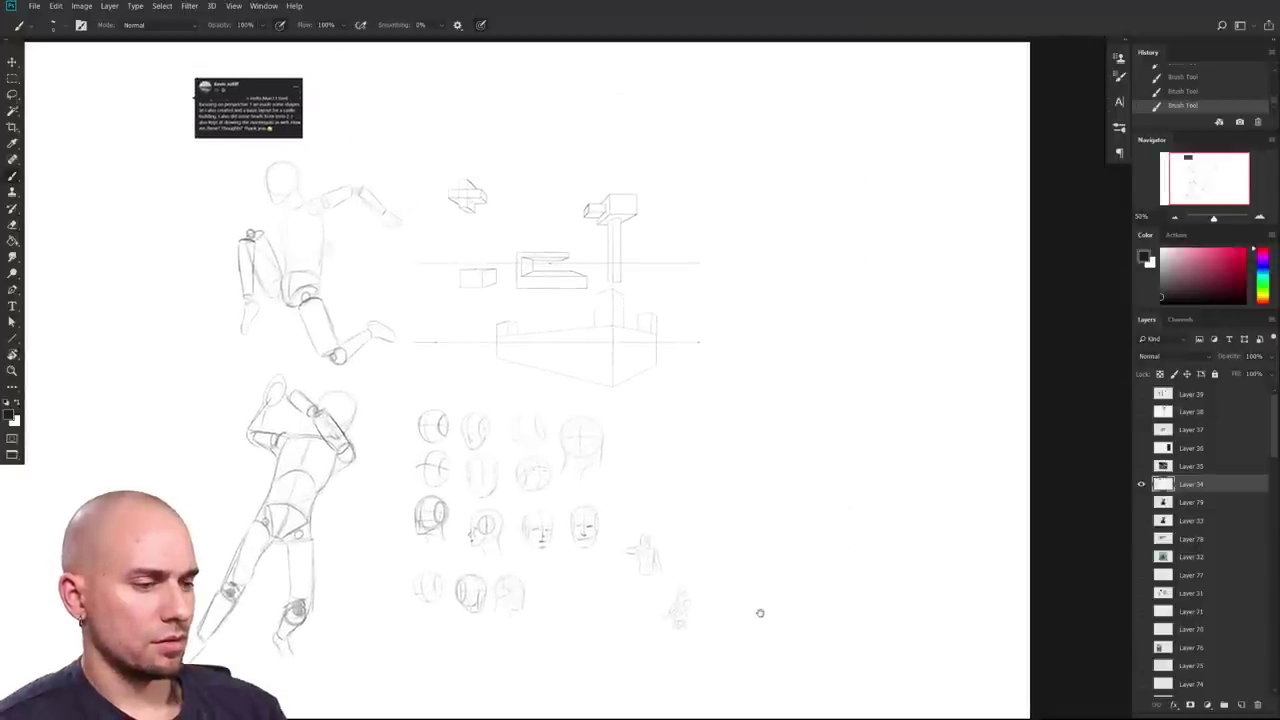
left_click_drag(359, 381, 414, 435)
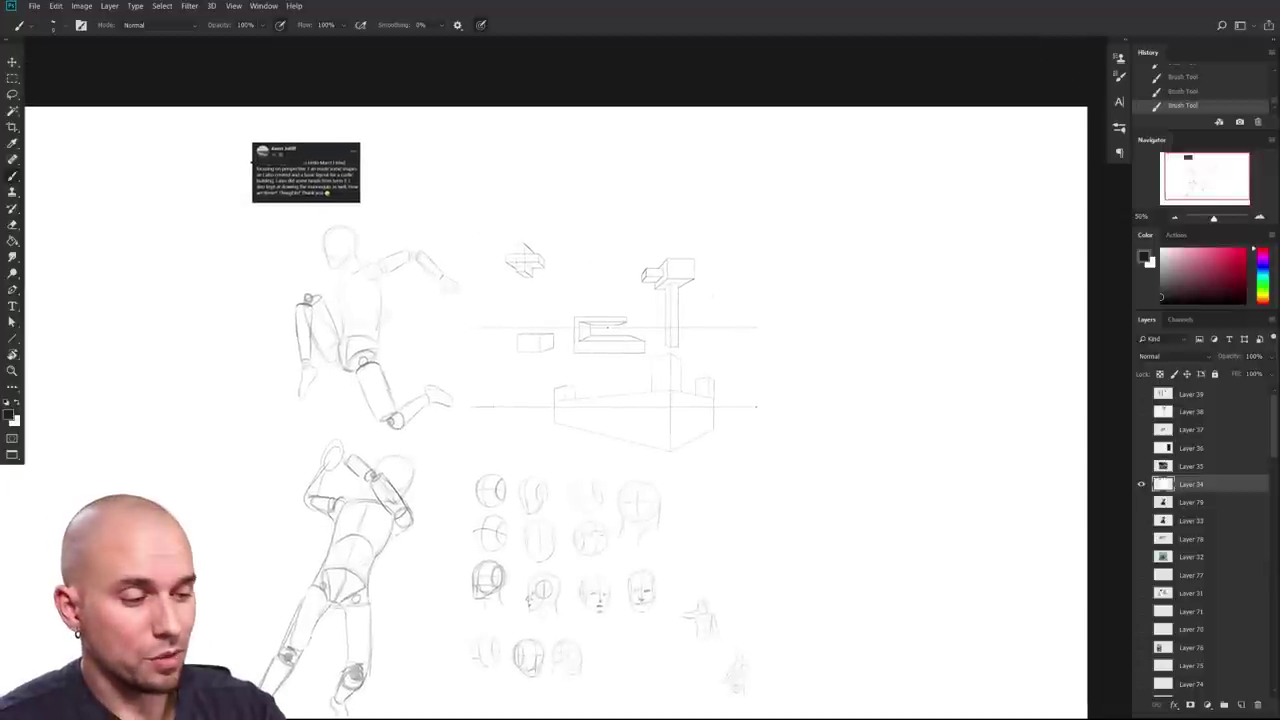
mouse_move(720, 585)
left_mouse_down()
mouse_move(643, 466)
mouse_move(643, 503)
mouse_move(708, 529)
mouse_move(731, 463)
mouse_move(894, 389)
mouse_move(874, 543)
mouse_move(936, 506)
left_mouse_up()
scroll(395, 440, "up", 2)
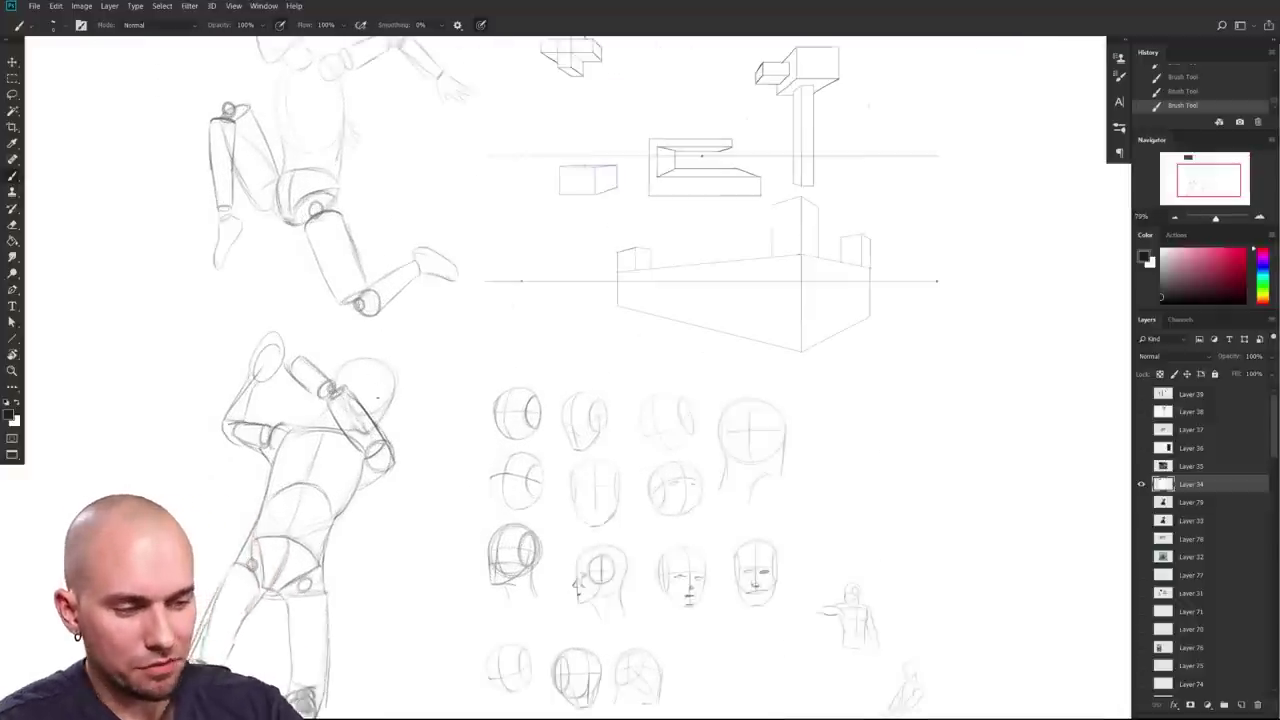
Step: Examine the perspective box studies and the castle layout against their horizon lines and vanishing points
left_click_drag(432, 380, 437, 517)
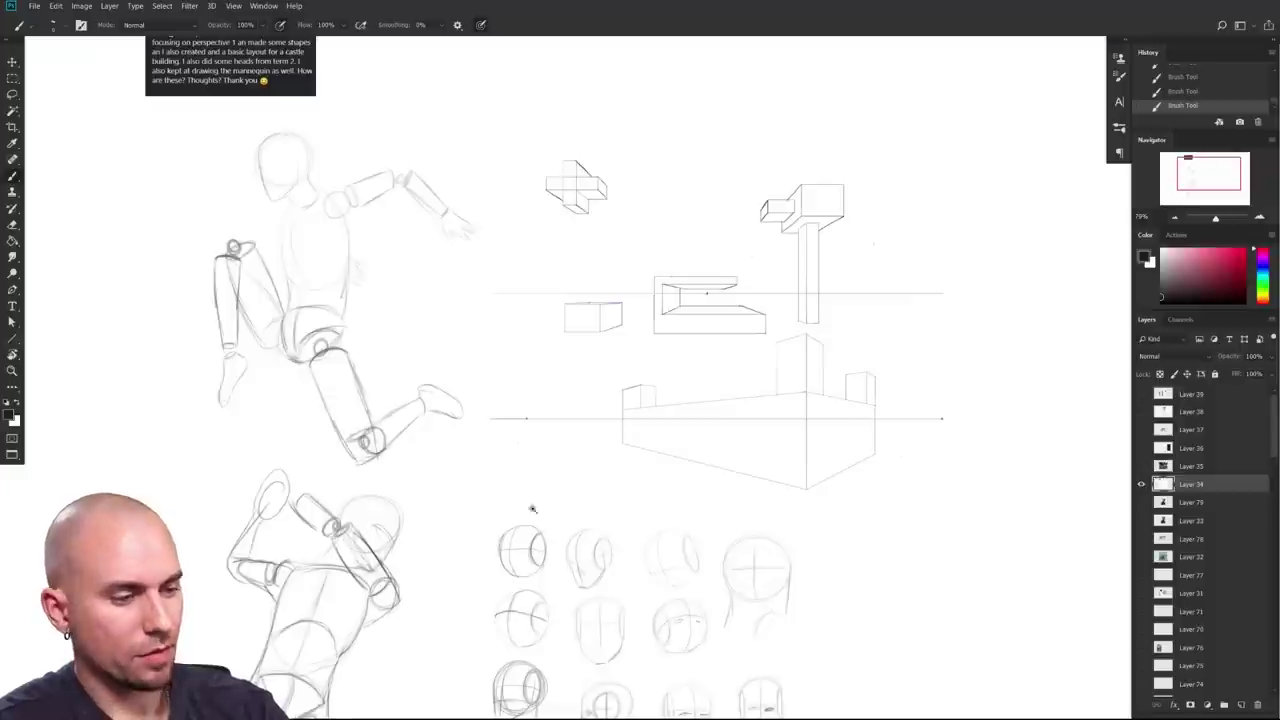
scroll(486, 340, "down", 2)
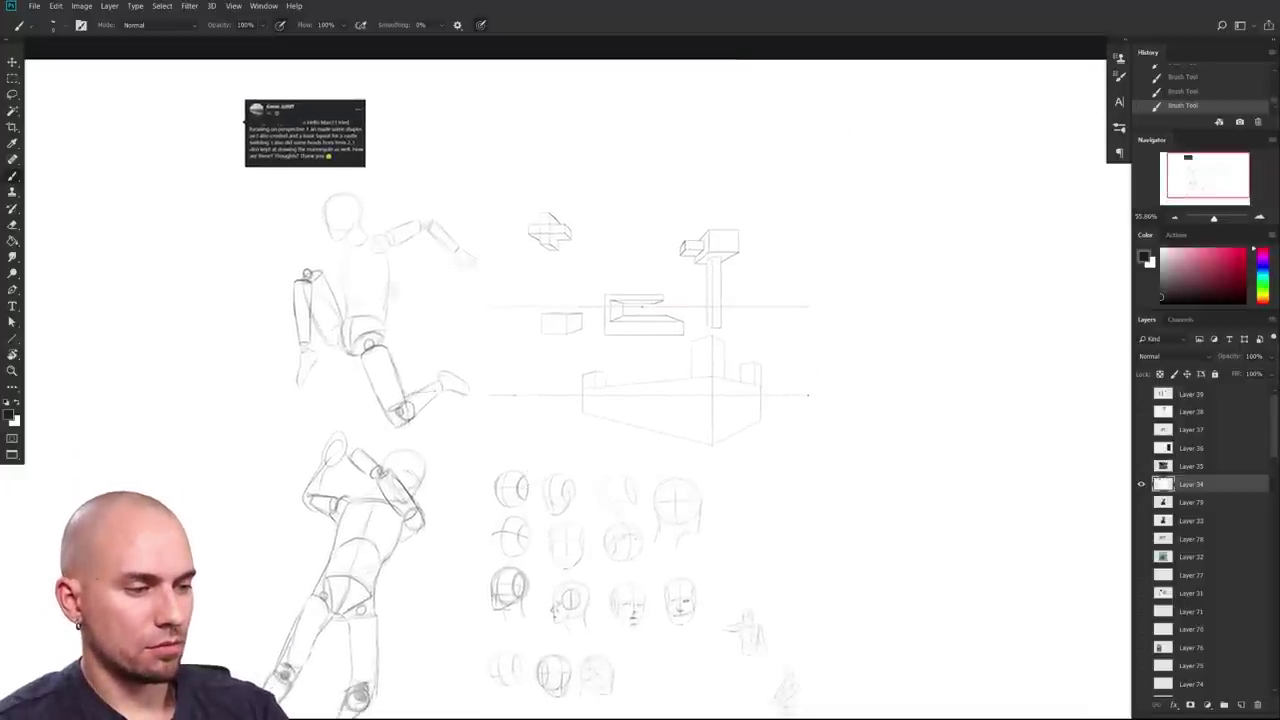
scroll(583, 517, "down", 3)
left_click_drag(595, 523, 517, 434)
scroll(690, 560, "up", 2)
left_click_drag(700, 563, 767, 667)
left_click_drag(885, 457, 1042, 449)
left_click_drag(763, 274, 834, 520)
left_click_drag(806, 596, 882, 463)
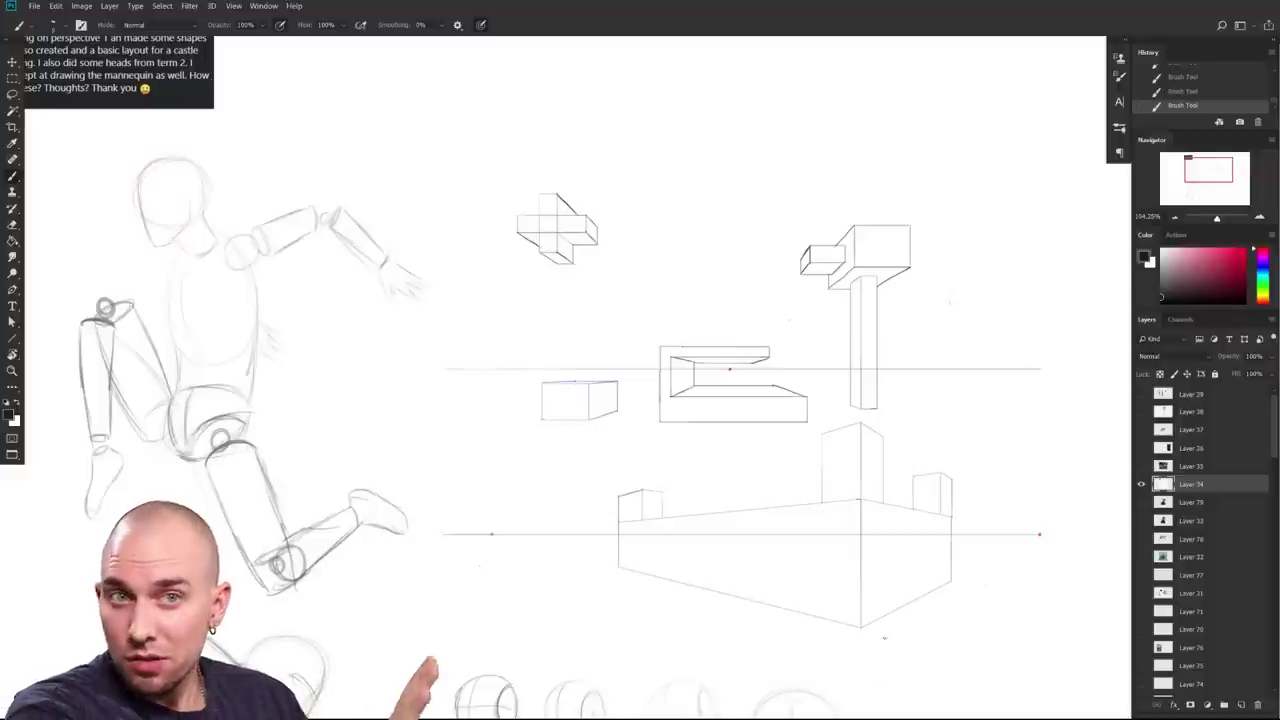
left_click_drag(1003, 514, 854, 509)
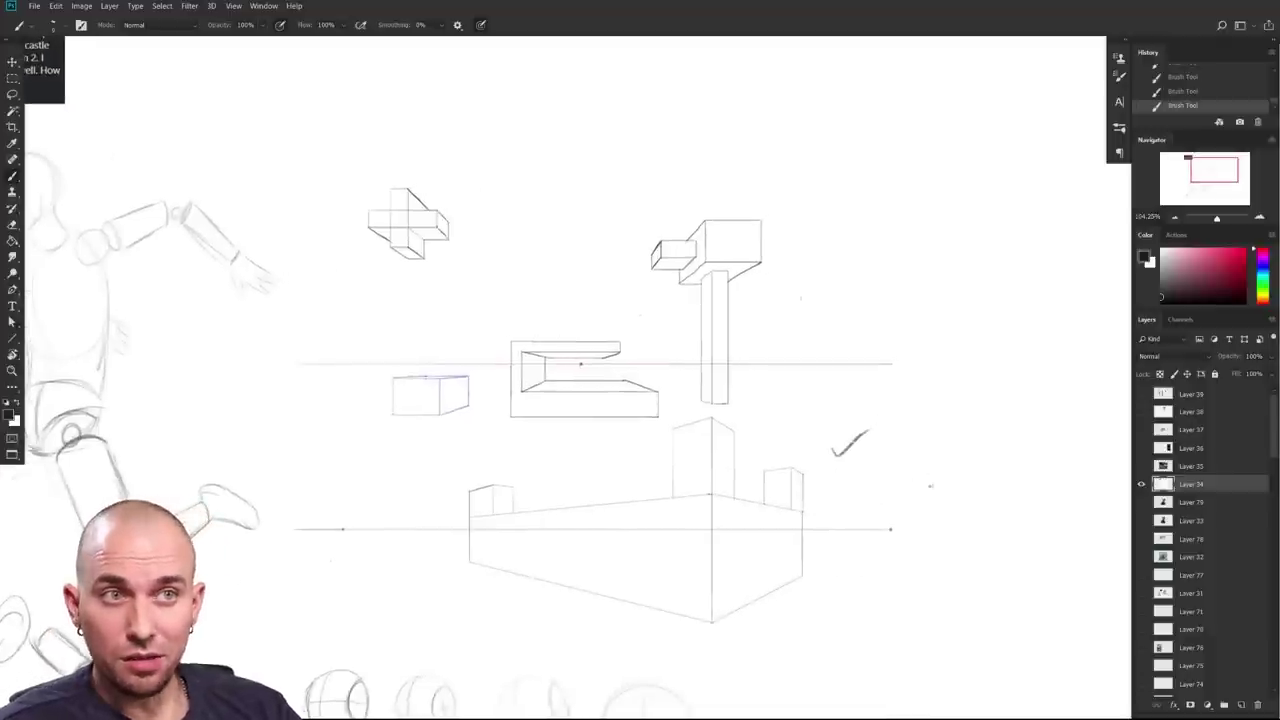
left_click_drag(886, 472, 1002, 469)
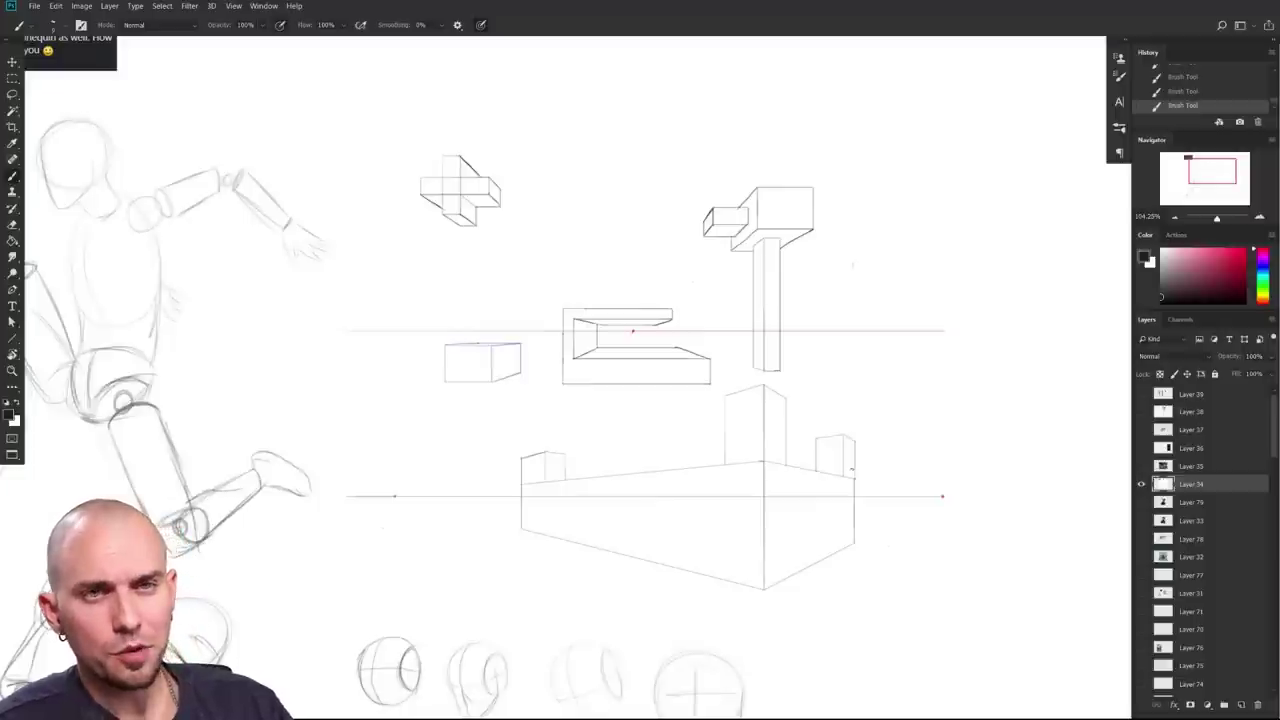
mouse_move(950, 510)
left_mouse_down()
mouse_move(991, 494)
mouse_move(994, 560)
mouse_move(951, 531)
mouse_move(866, 526)
mouse_move(886, 540)
left_mouse_up()
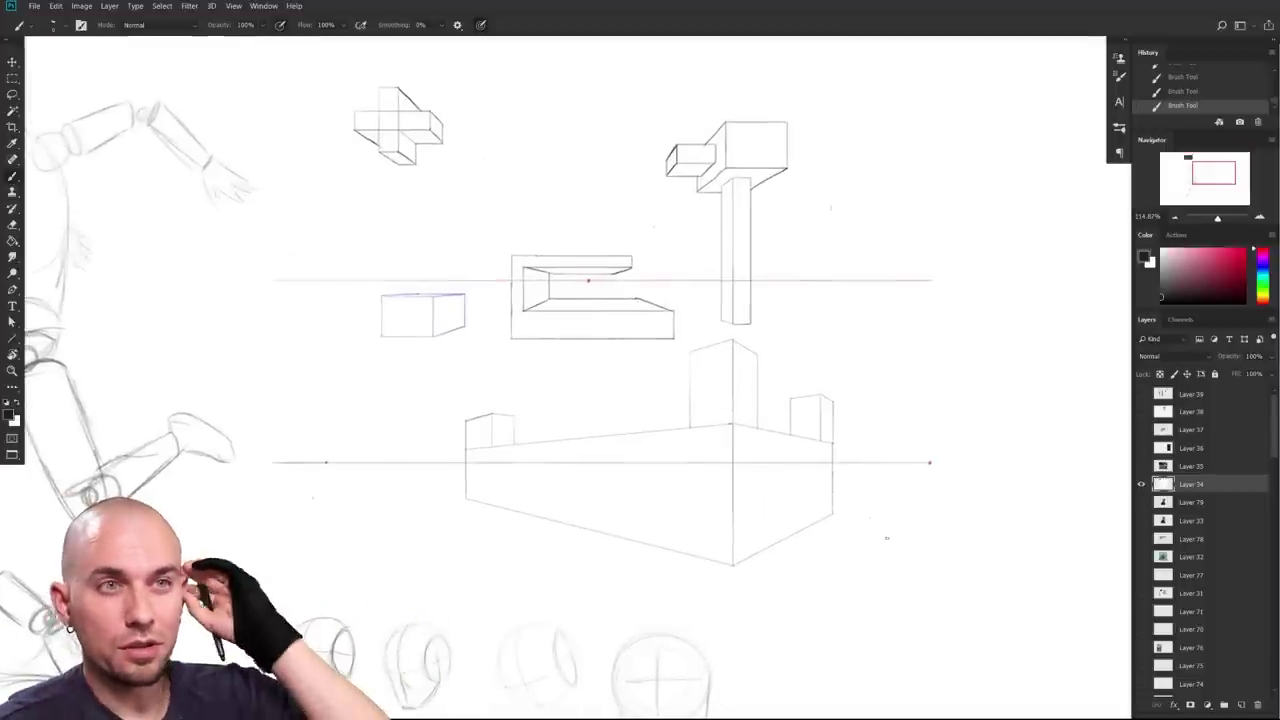
left_click_drag(732, 547, 849, 611)
scroll(744, 512, "up", 2)
left_click_drag(766, 511, 791, 471)
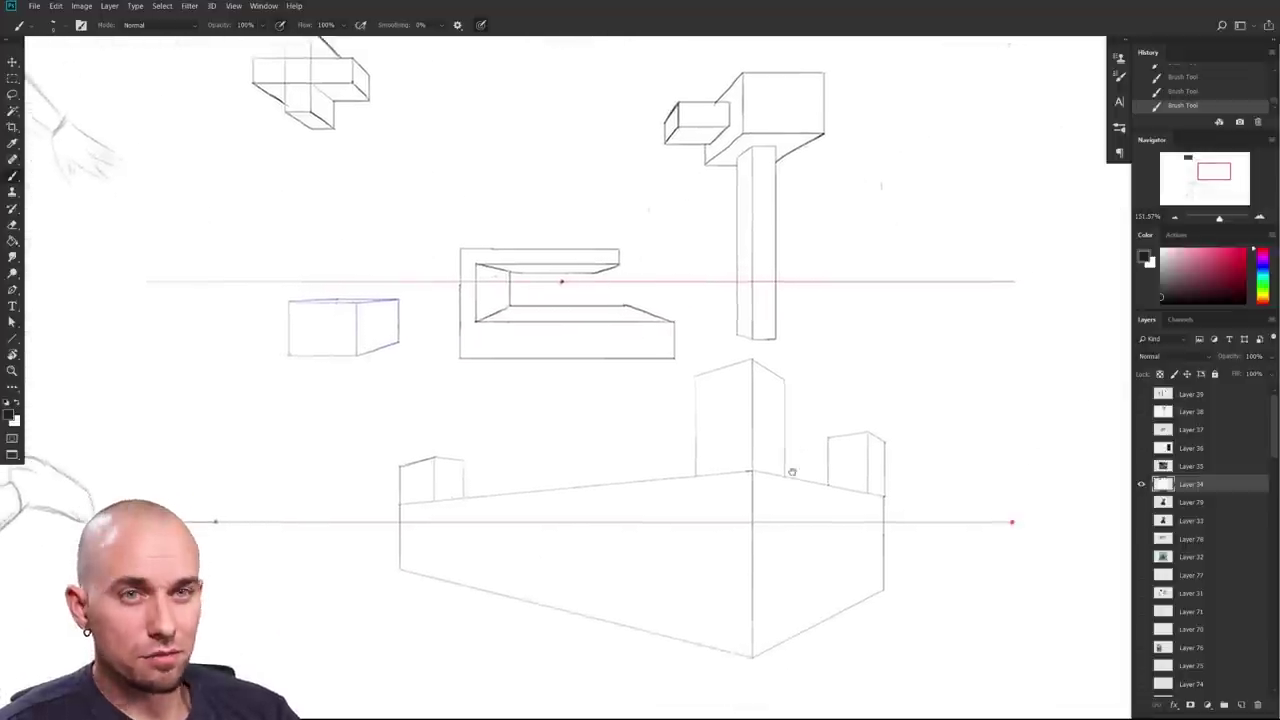
scroll(796, 460, "down", 1)
mouse_move(948, 493)
left_mouse_down()
mouse_move(909, 497)
mouse_move(907, 481)
left_mouse_up()
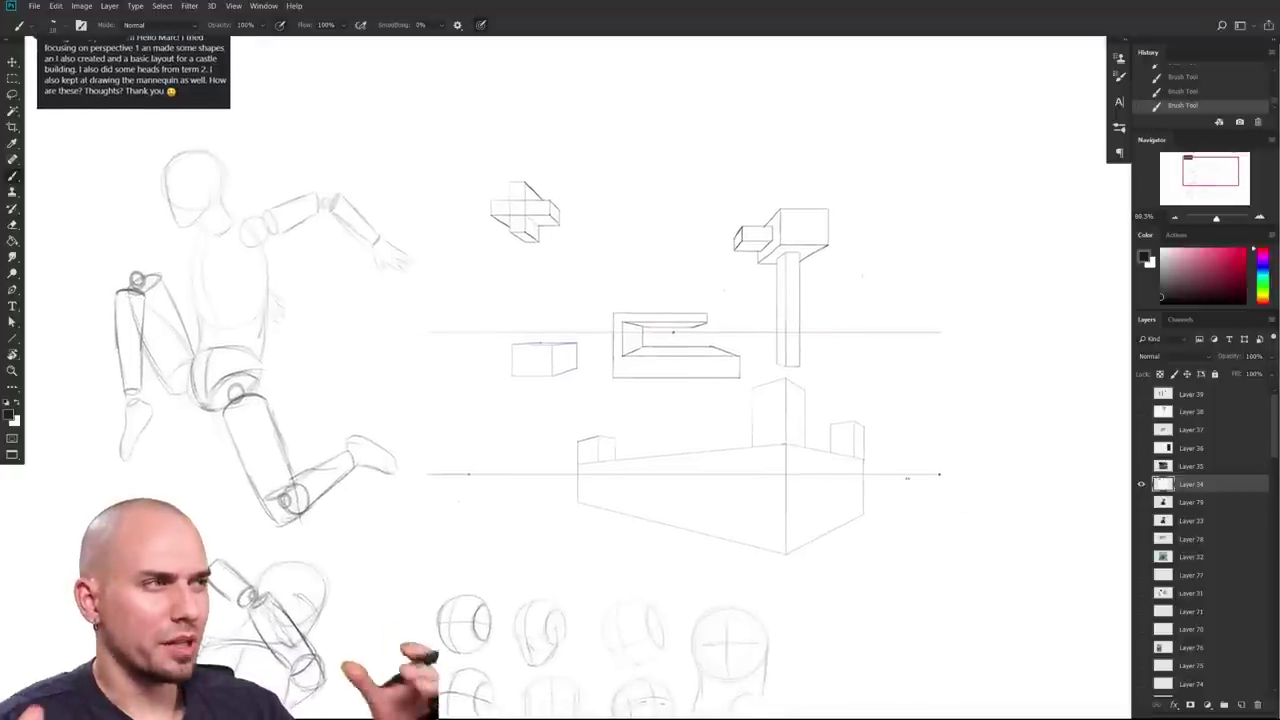
Step: Hide Layer 34, then show and select Layer 35 to bring up the winged character illustration
left_click(1140, 484)
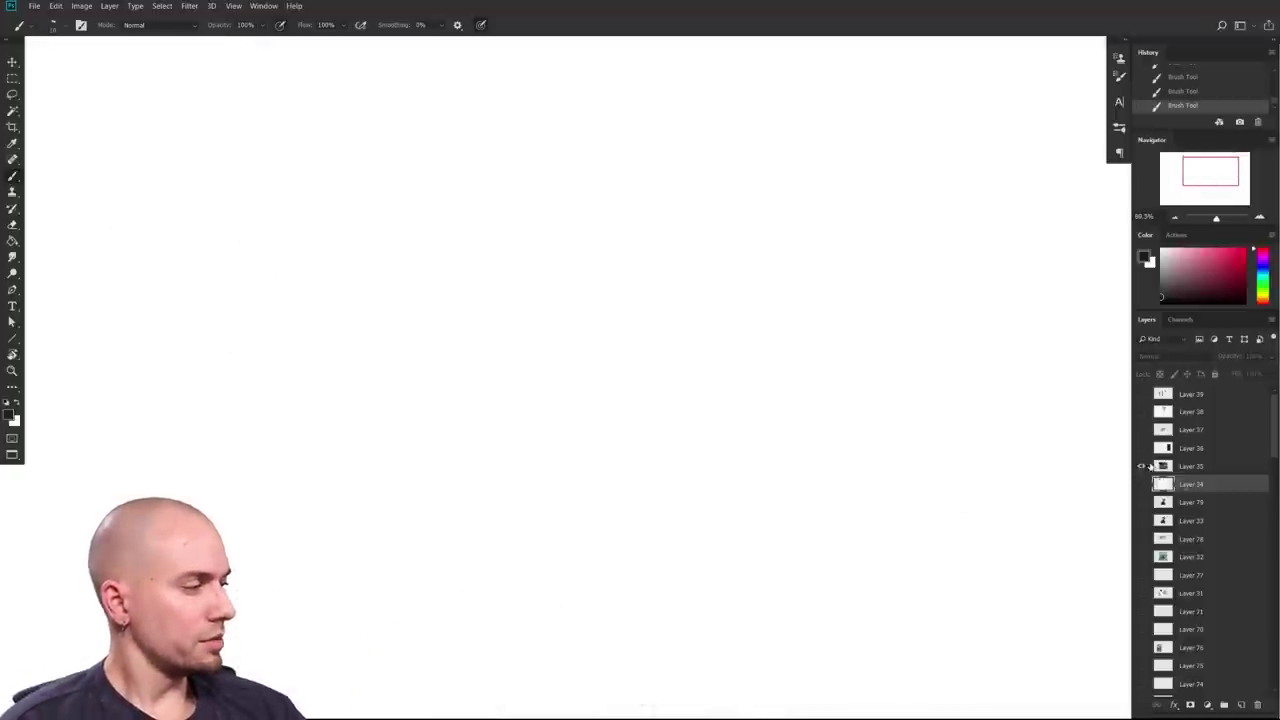
left_click(1141, 467)
left_click(1188, 468)
left_click_drag(884, 506, 839, 358)
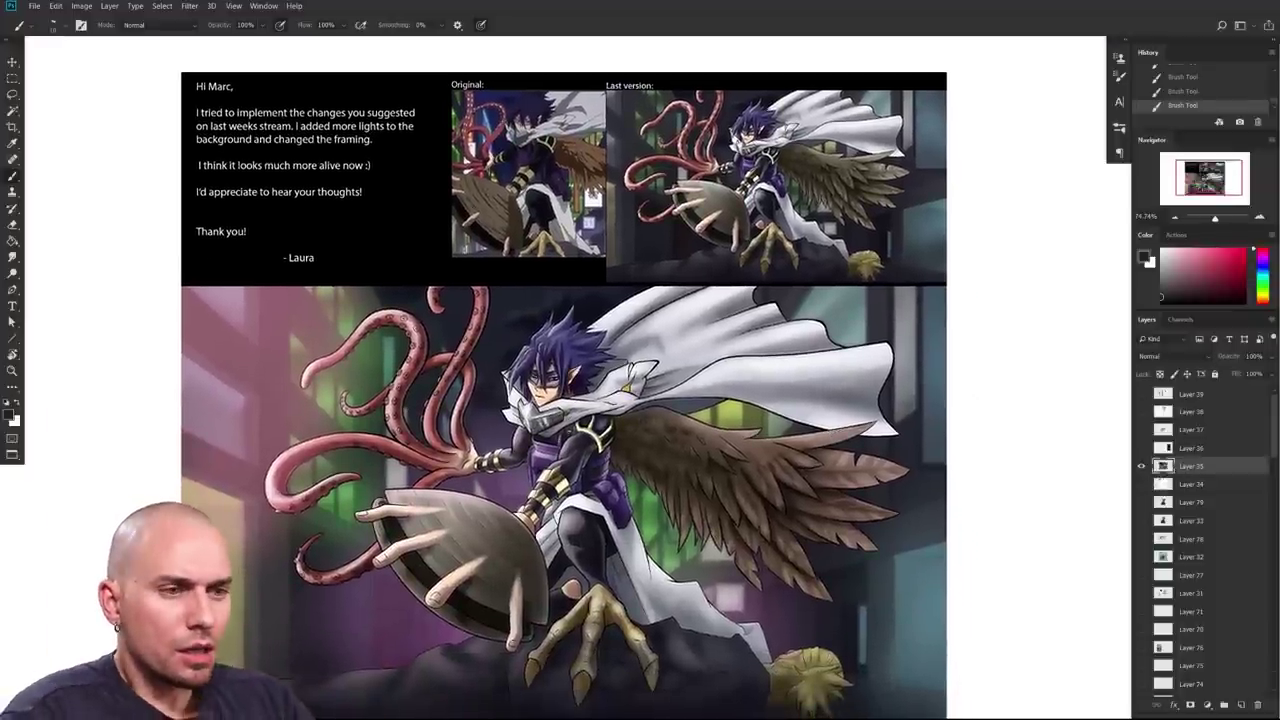
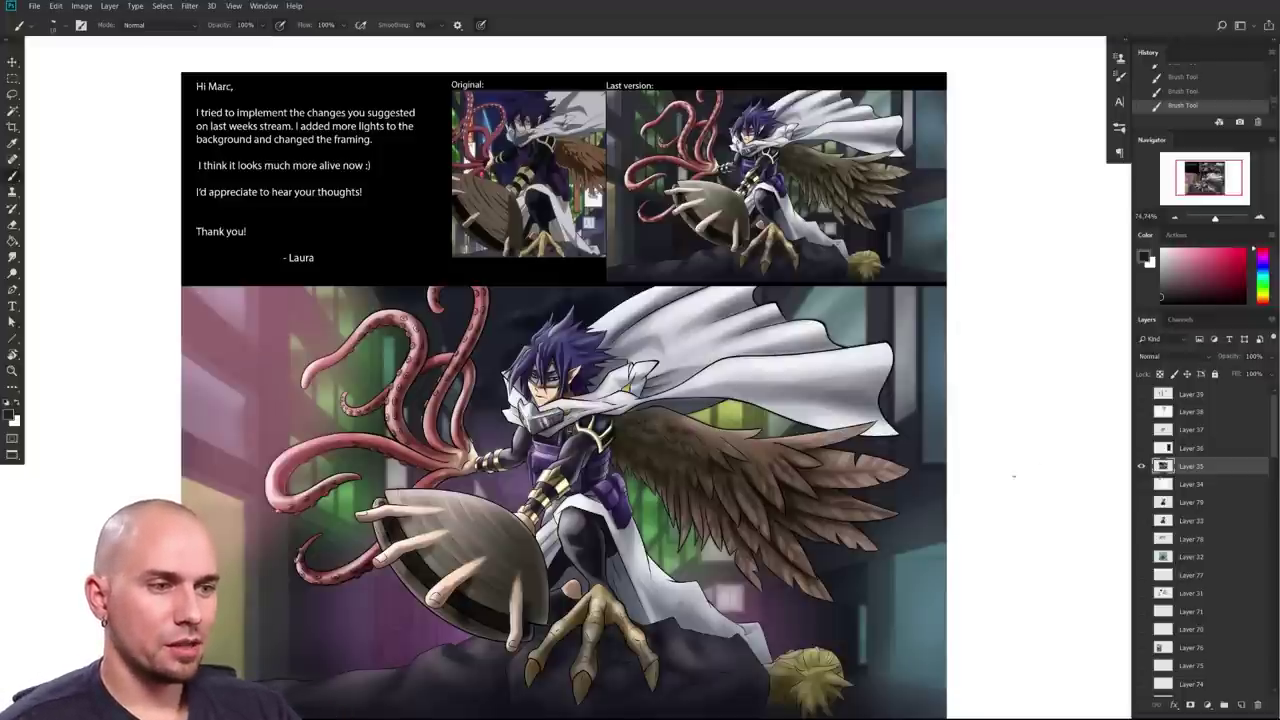
Step: Examine the winged character illustration and its new background lighting against the original and last versions
left_click_drag(1006, 475, 984, 476)
left_click_drag(984, 476, 898, 463)
scroll(898, 462, "up", 3)
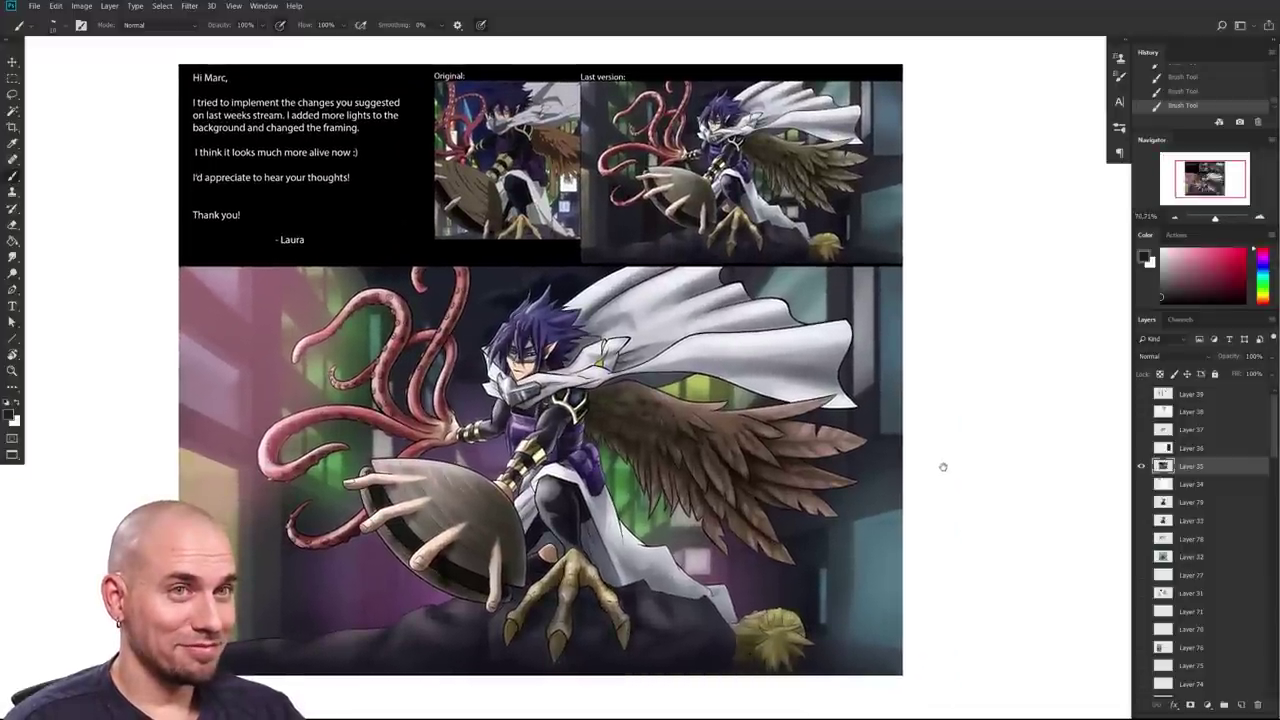
left_click_drag(942, 466, 1043, 462)
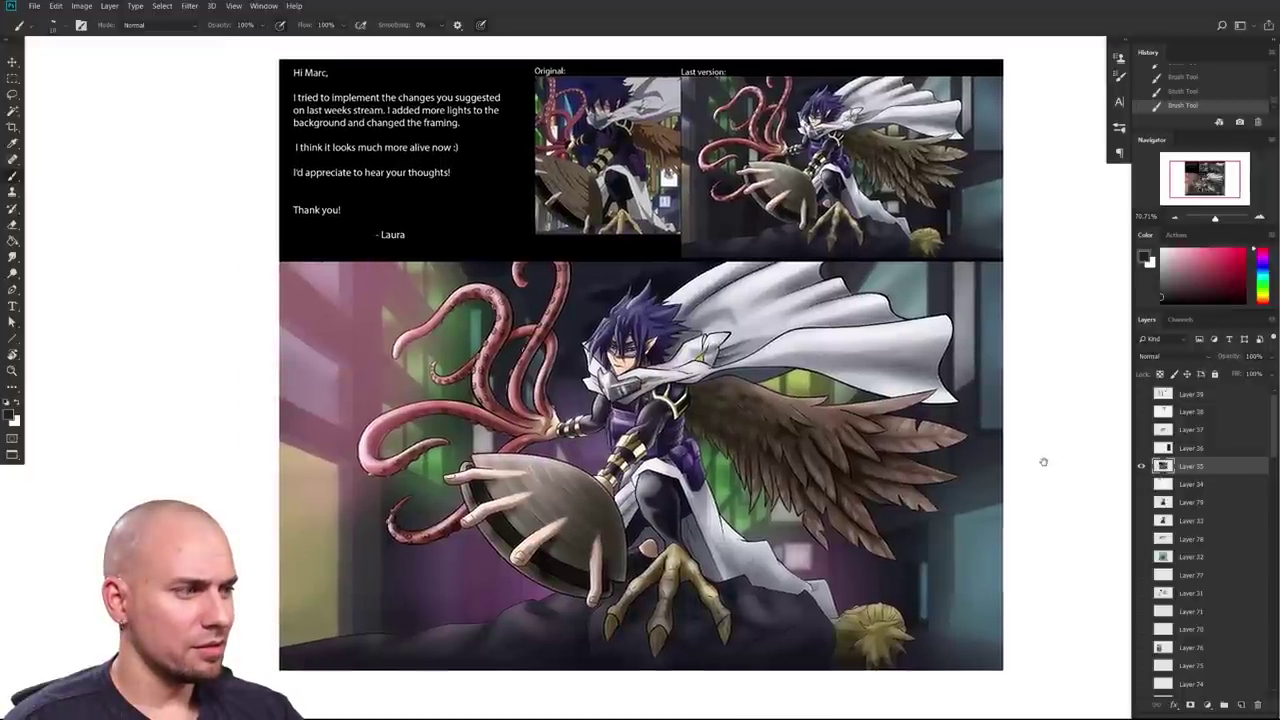
left_click_drag(1043, 462, 1056, 454)
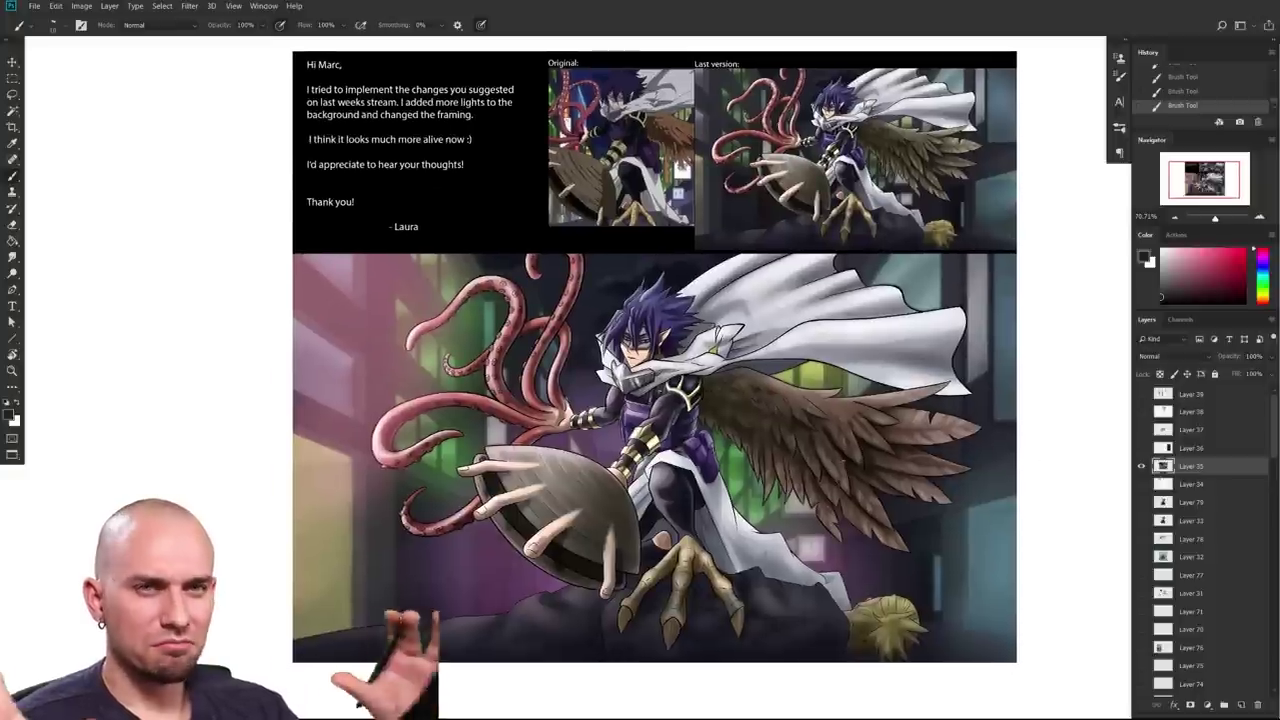
left_click_drag(870, 502, 998, 479)
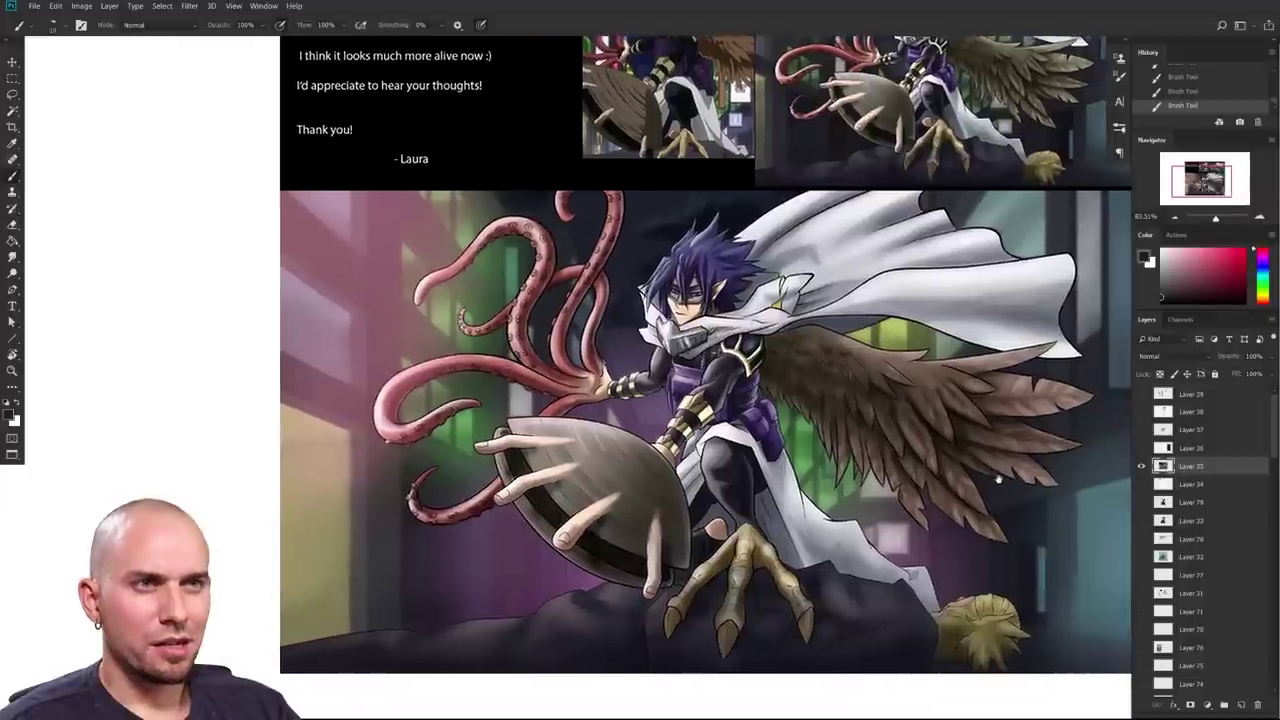
scroll(998, 480, "up", 2)
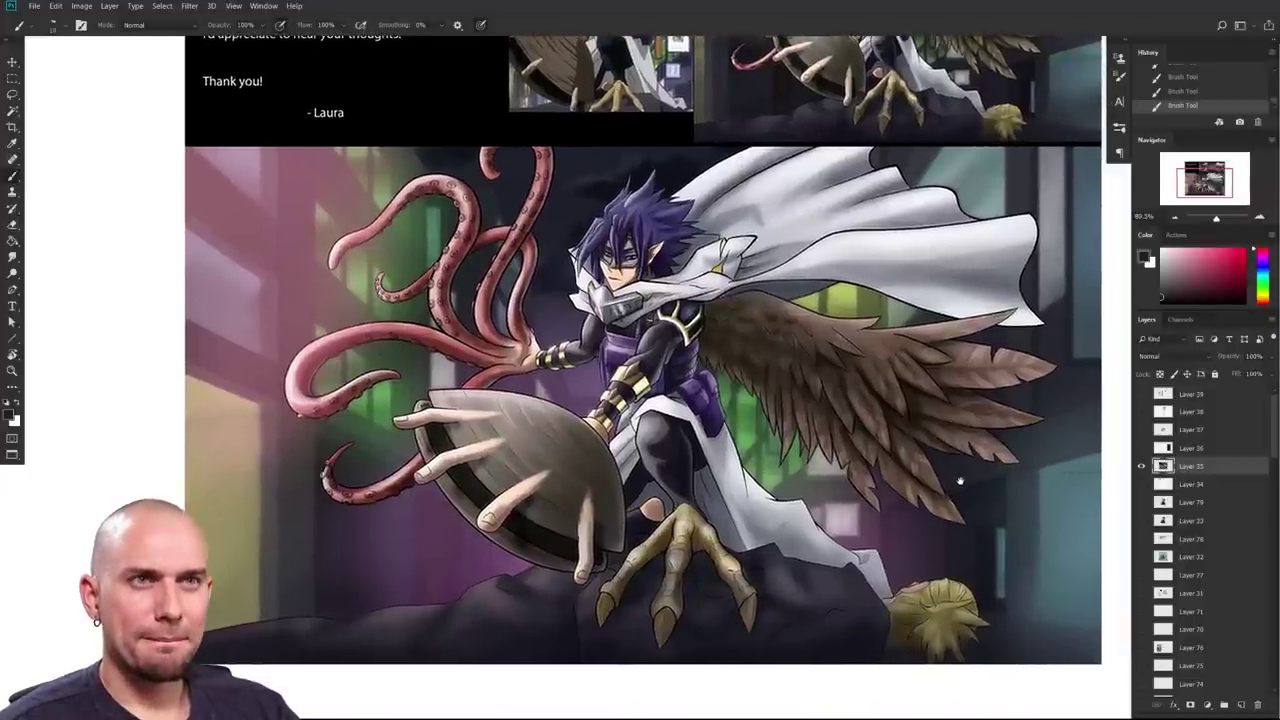
left_click_drag(960, 481, 881, 583)
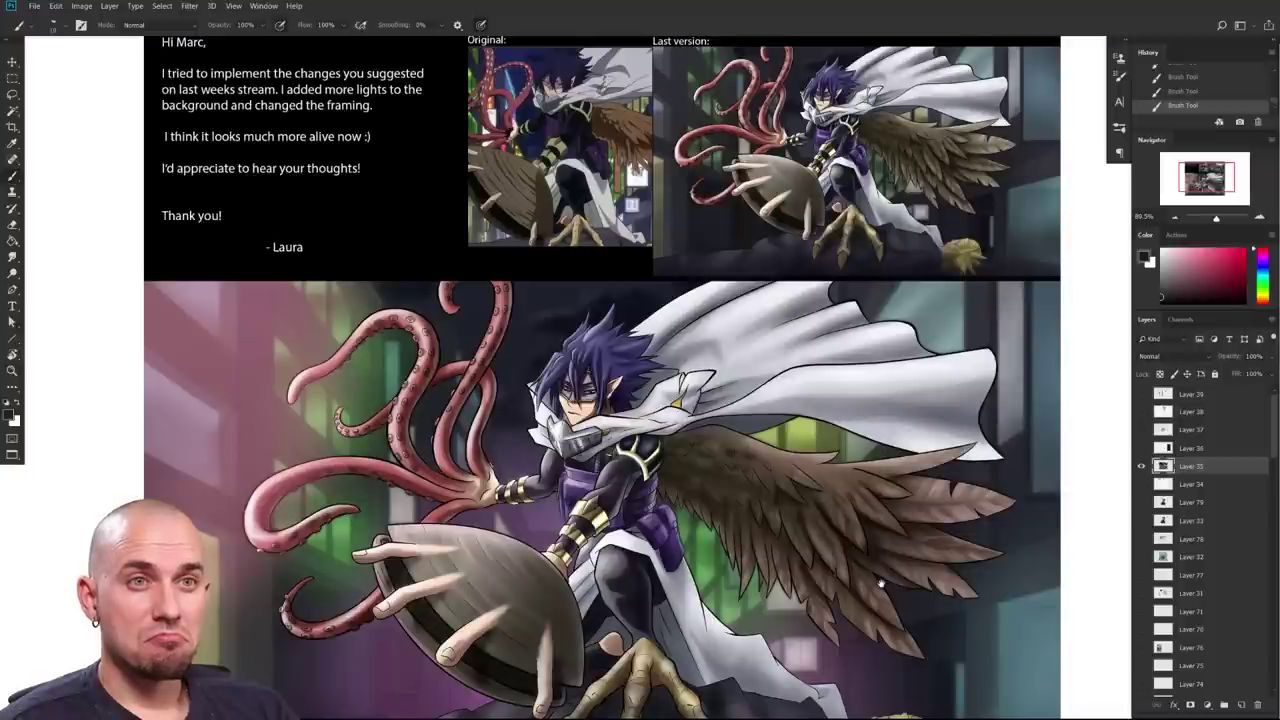
left_click_drag(881, 583, 930, 476)
left_click_drag(682, 542, 875, 481)
scroll(874, 481, "down", 5)
scroll(884, 513, "up", 4)
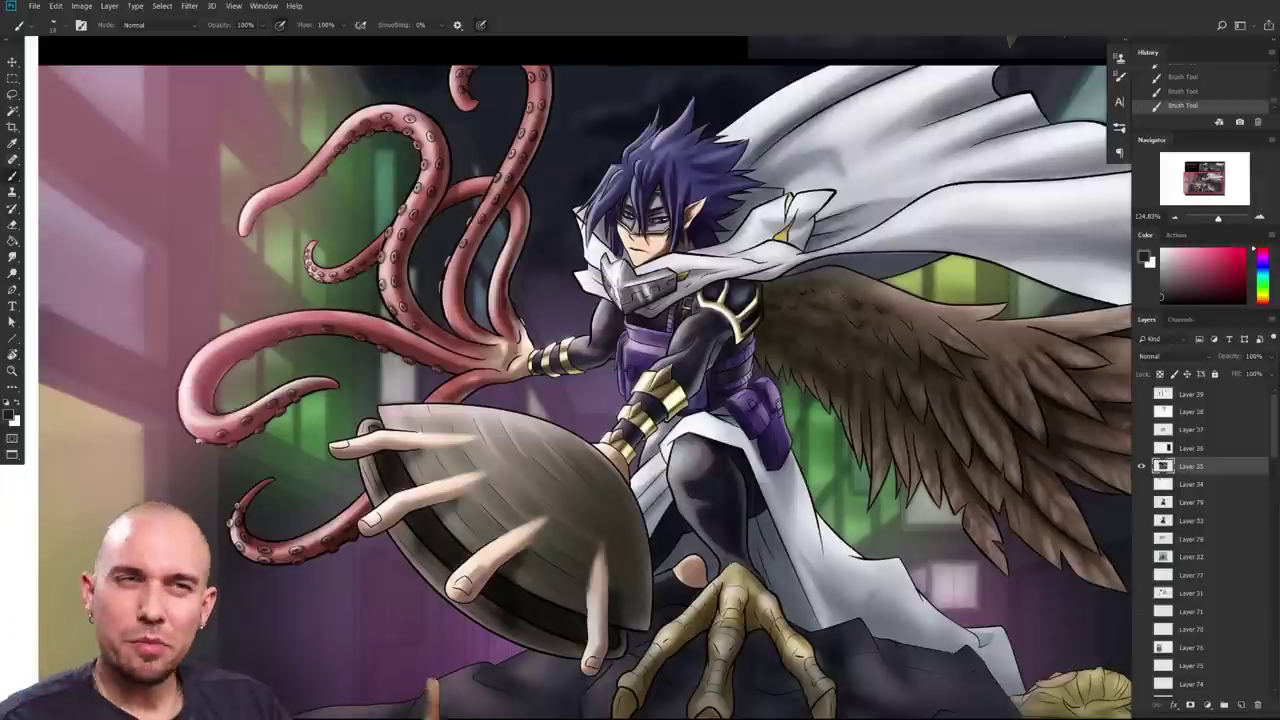
scroll(884, 512, "down", 5)
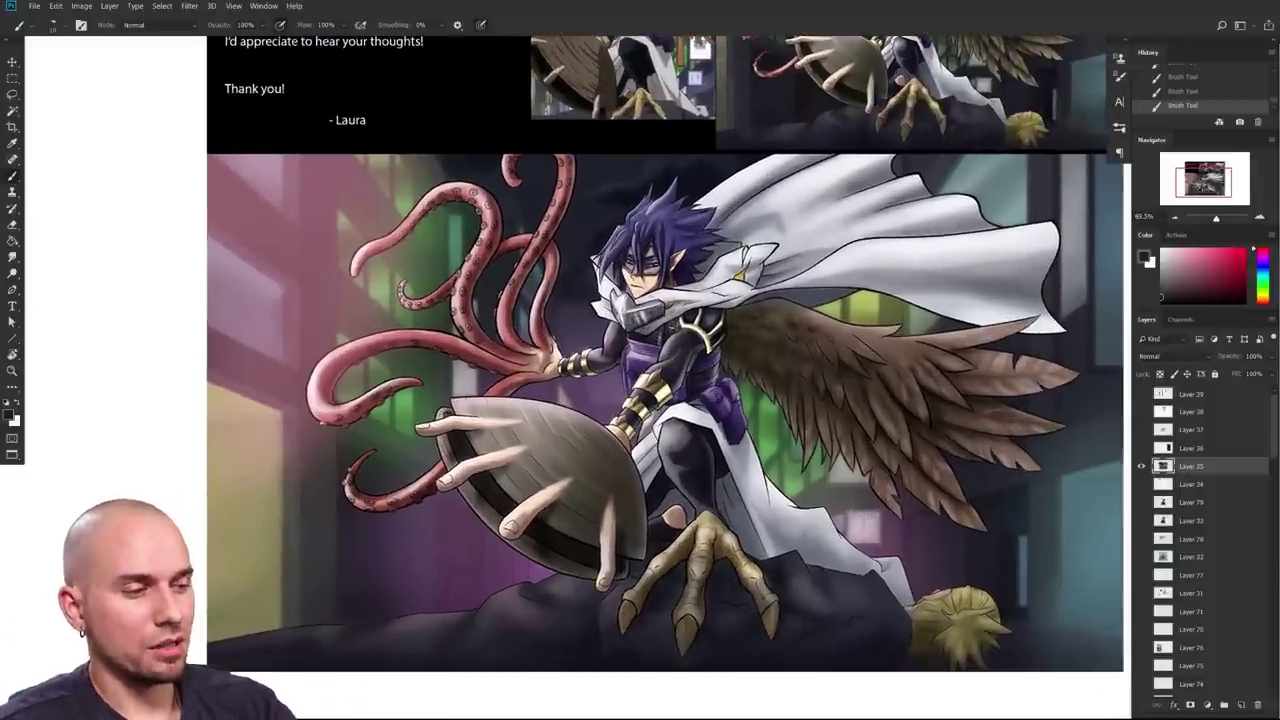
left_click_drag(575, 444, 564, 473)
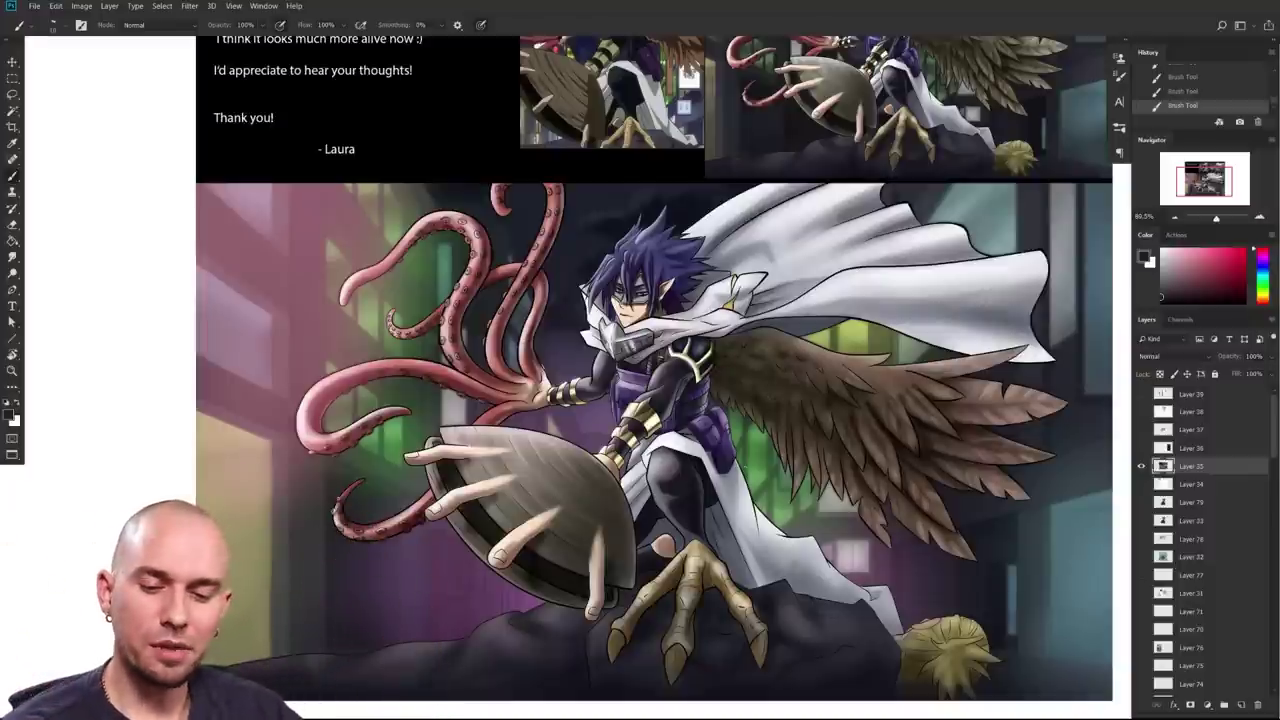
key("l")
left_click_drag(915, 528, 847, 535)
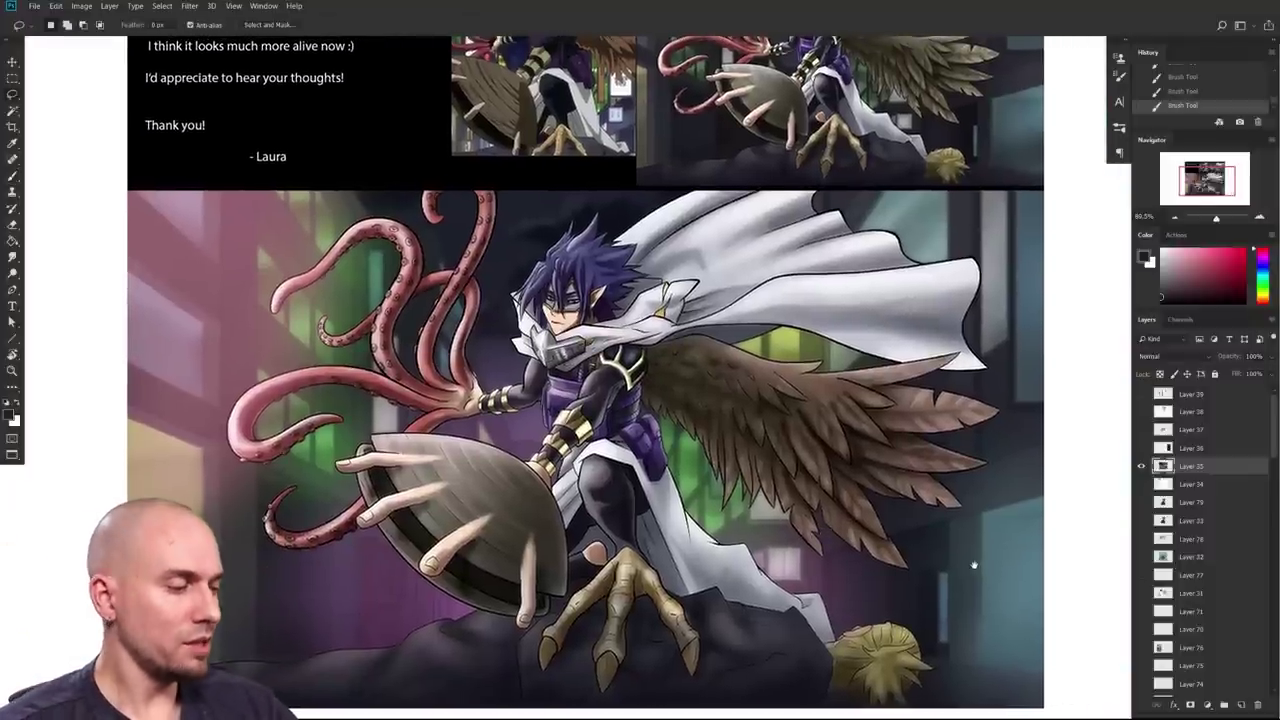
scroll(978, 565, "down", 3)
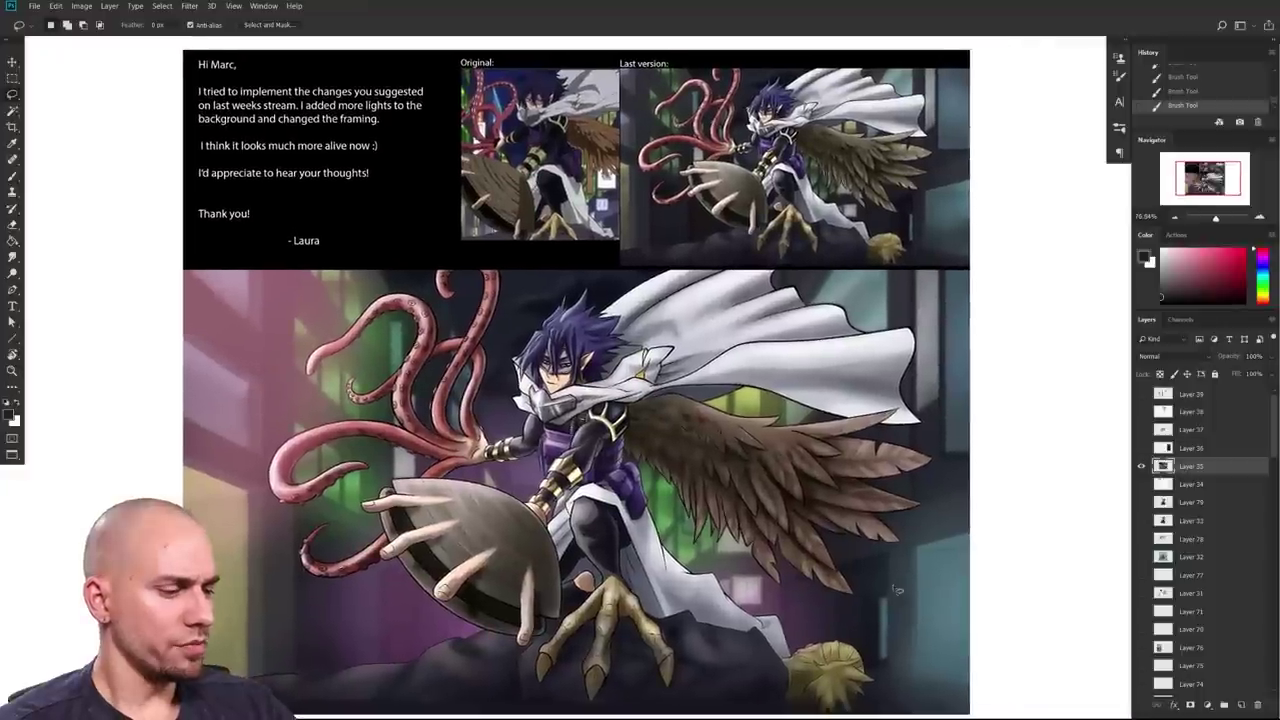
mouse_move(402, 567)
left_mouse_down()
mouse_move(468, 652)
mouse_move(482, 642)
left_mouse_up()
left_click_drag(430, 591, 452, 589)
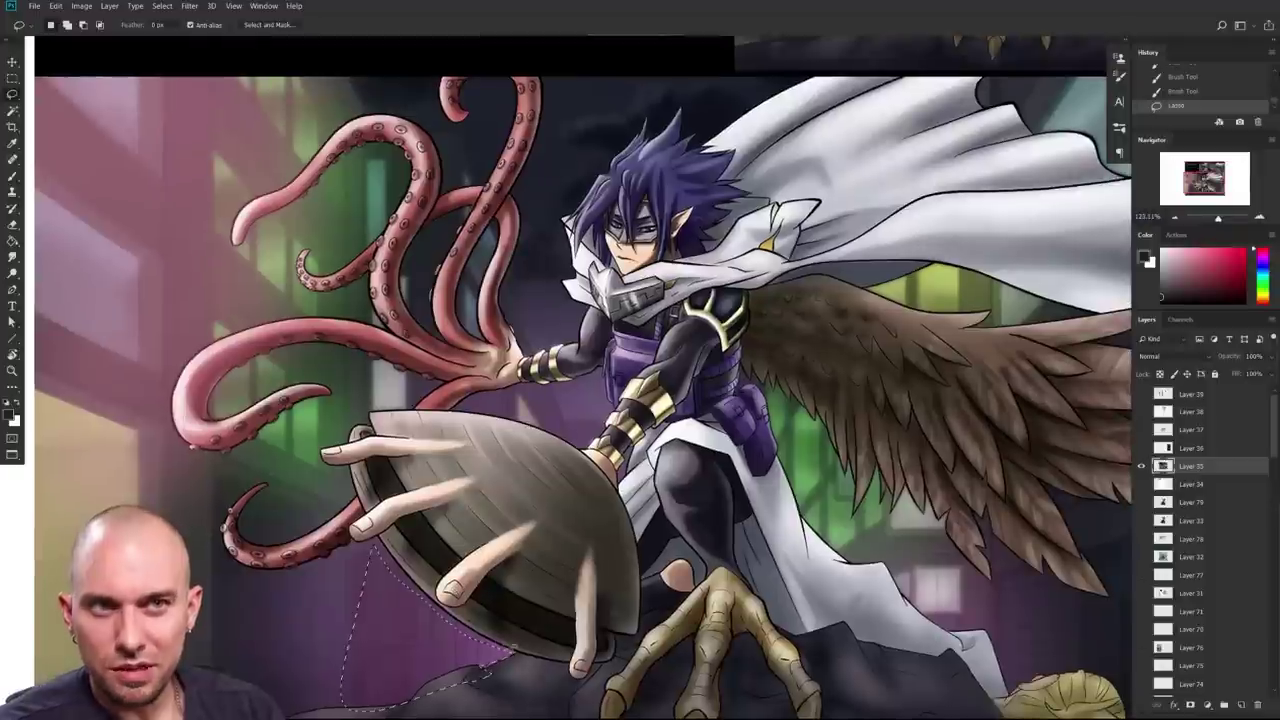
left_click_drag(513, 627, 495, 656)
key("b")
left_click_drag(548, 367, 514, 361)
key("ctrl+d")
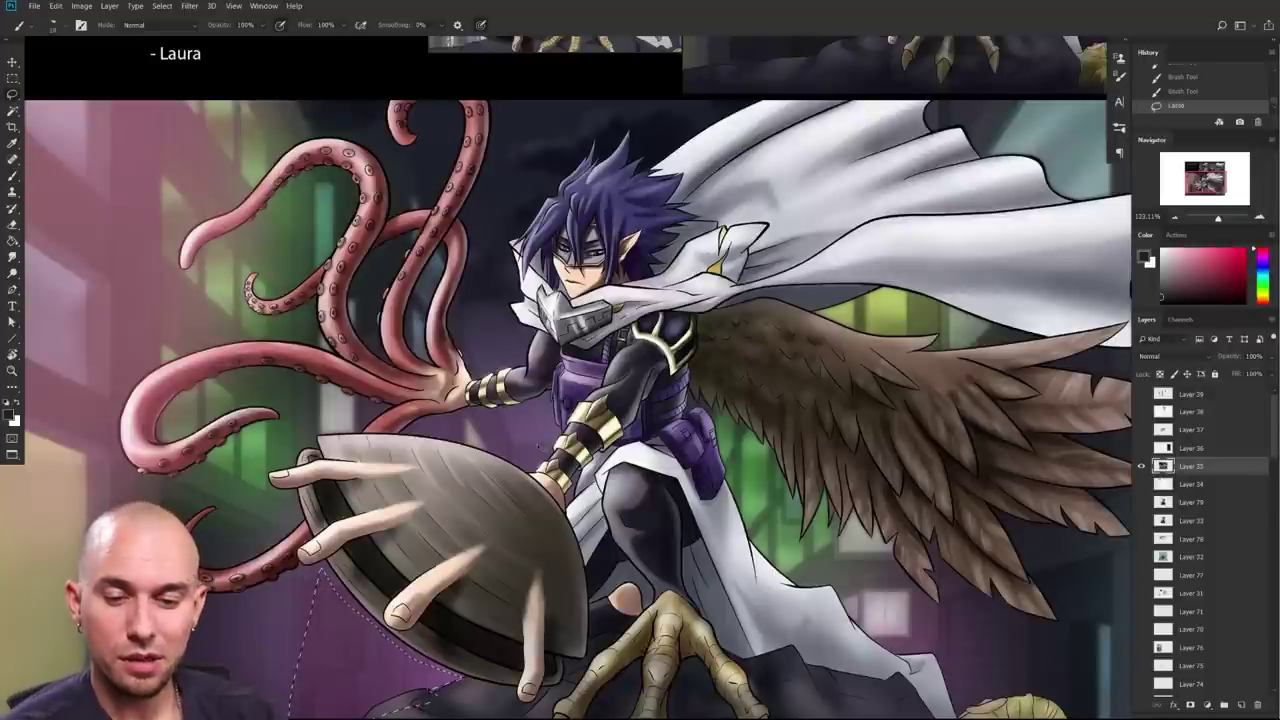
Step: Lasso the background areas between the tentacles and the body, above the shield, and around the wing, cape and fallen figure
key("l")
mouse_move(556, 398)
left_mouse_down()
mouse_move(440, 412)
mouse_move(468, 448)
left_mouse_up()
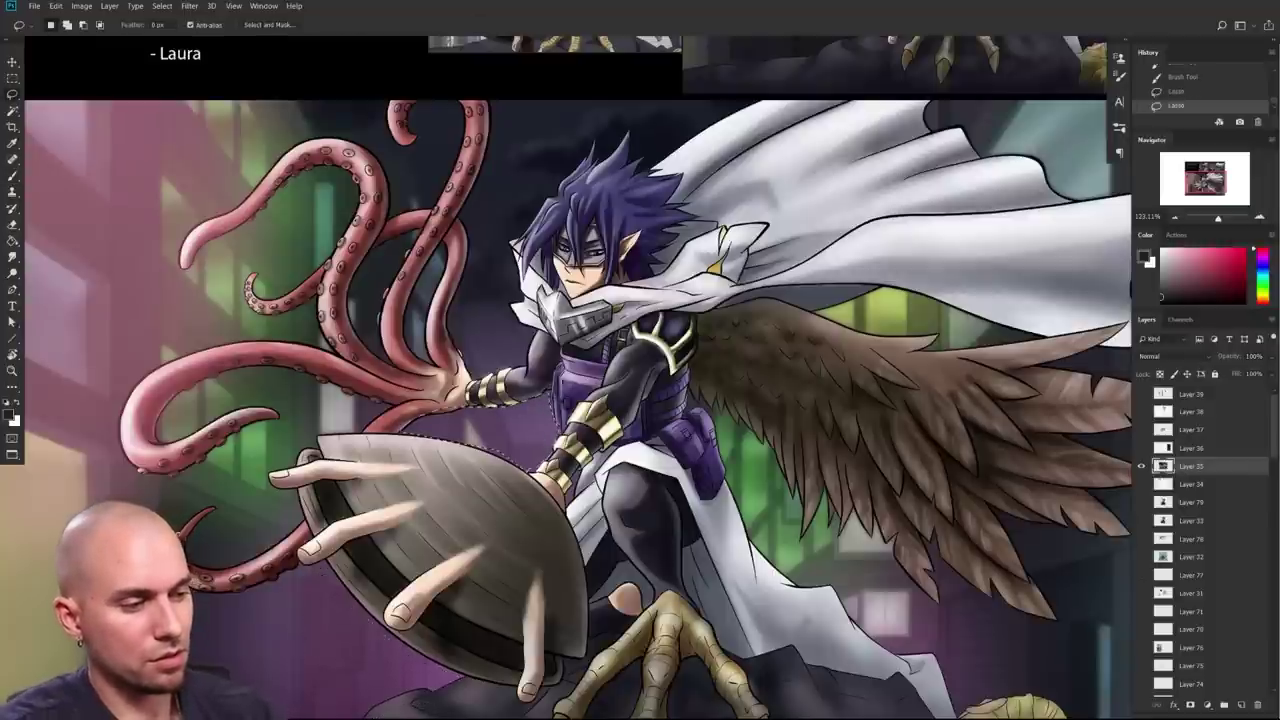
mouse_move(530, 302)
left_mouse_down()
mouse_move(456, 312)
mouse_move(408, 434)
mouse_move(268, 336)
left_mouse_up()
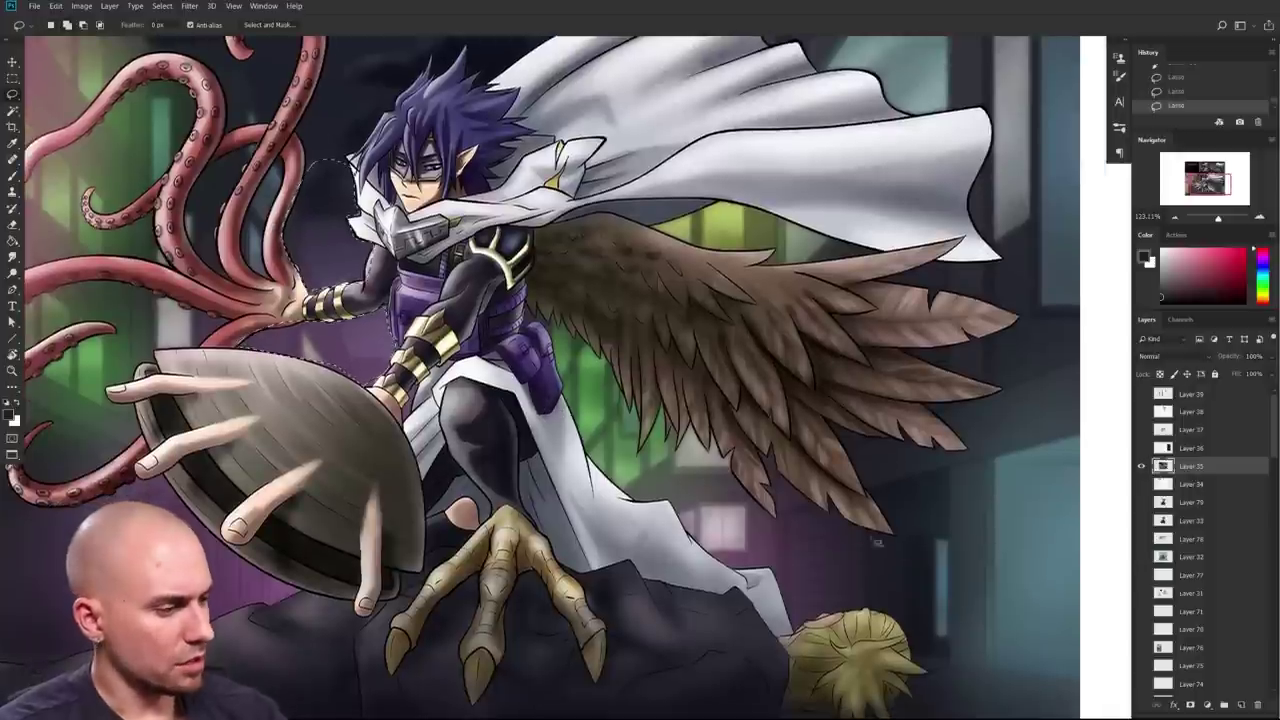
left_click_drag(788, 632, 768, 571)
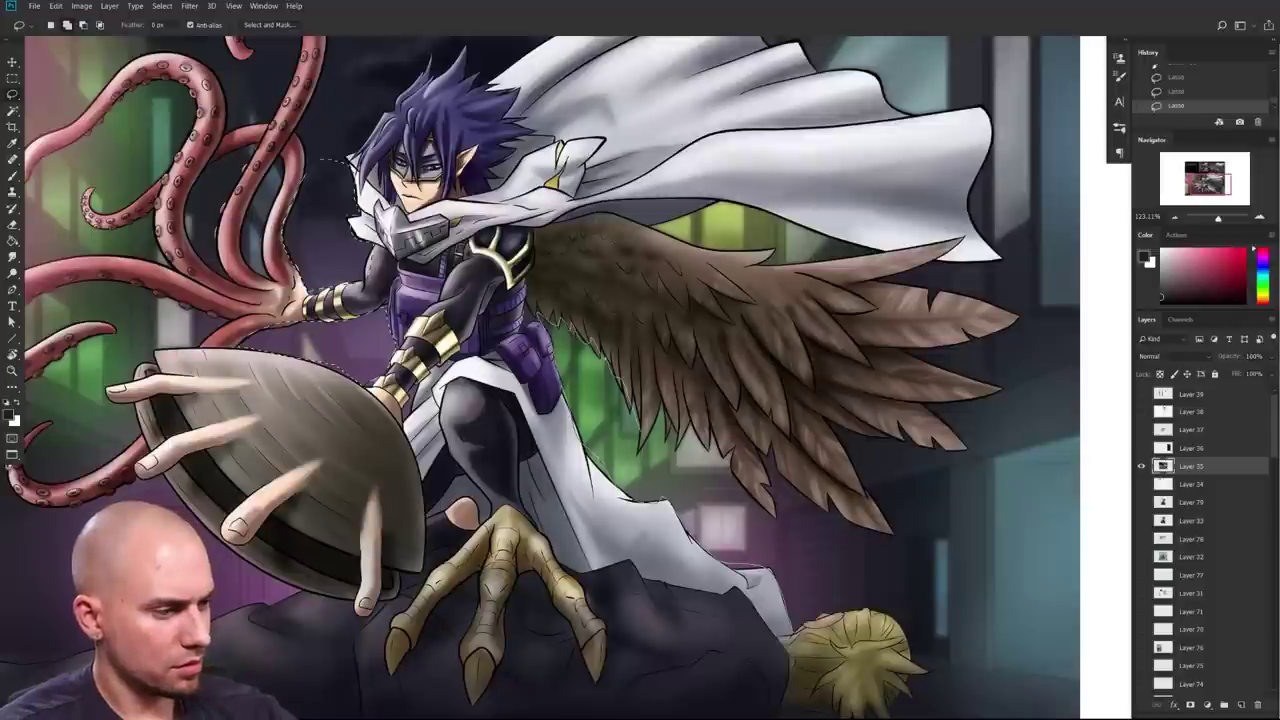
mouse_move(725, 440)
left_mouse_down()
mouse_move(780, 505)
mouse_move(860, 525)
mouse_move(850, 465)
mouse_move(1035, 620)
mouse_move(1000, 688)
left_mouse_up()
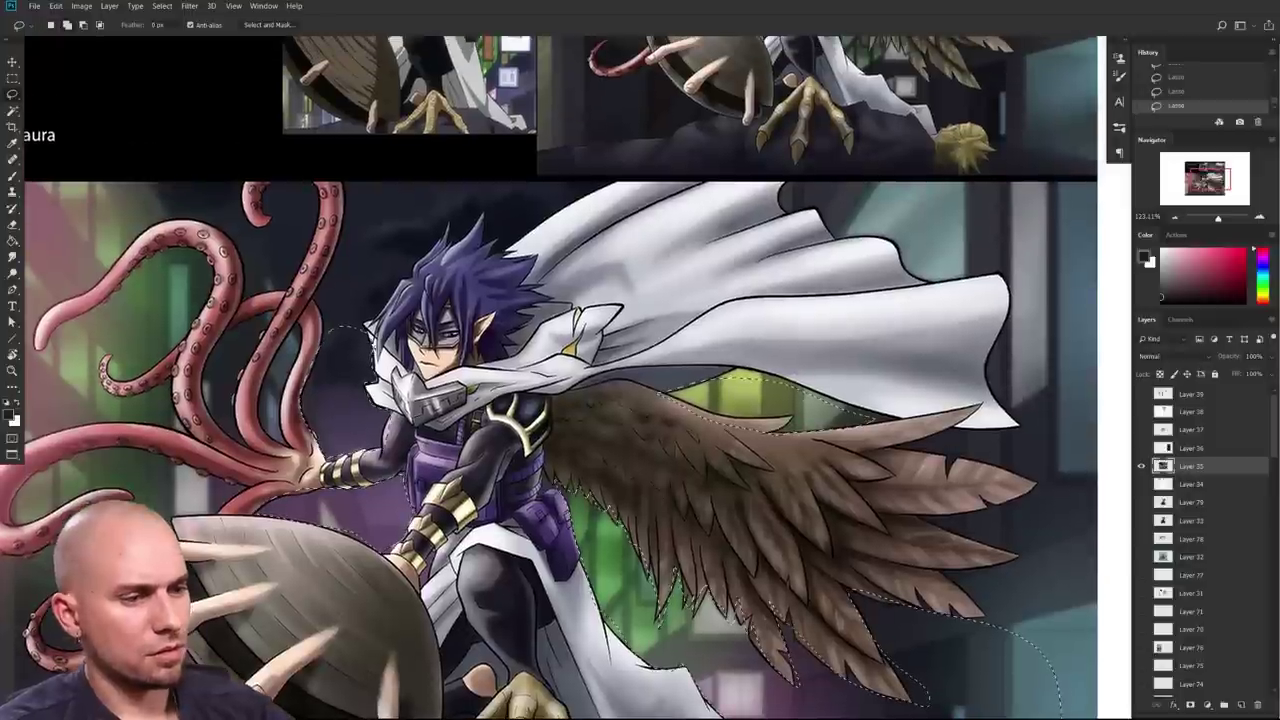
mouse_move(421, 245)
left_mouse_down()
mouse_move(324, 322)
mouse_move(284, 430)
mouse_move(298, 330)
left_mouse_up()
mouse_move(254, 450)
left_mouse_down()
mouse_move(243, 328)
mouse_move(252, 451)
left_mouse_up()
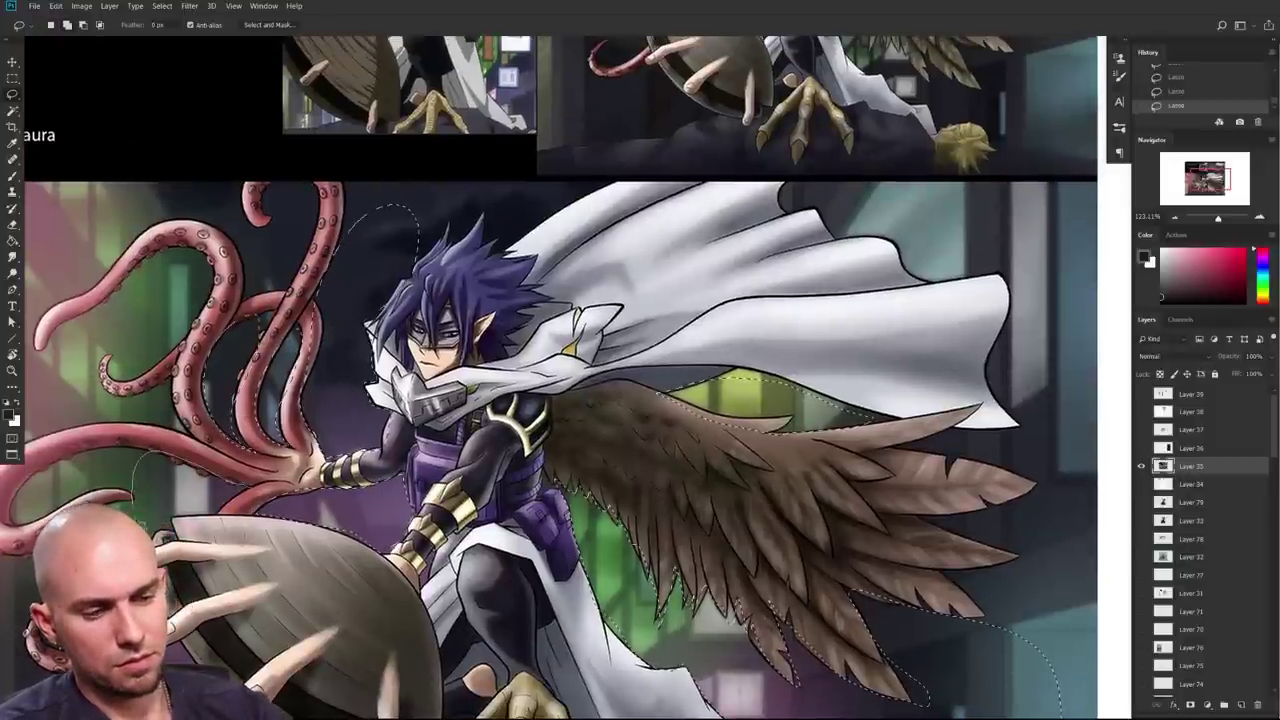
mouse_move(518, 548)
left_mouse_down()
mouse_move(470, 550)
mouse_move(460, 388)
left_mouse_up()
Step: Switch to the Brush tool, sample the background purple, shift it to a brighter violet and greatly enlarge the brush
key("b")
left_click(385, 348, "alt")
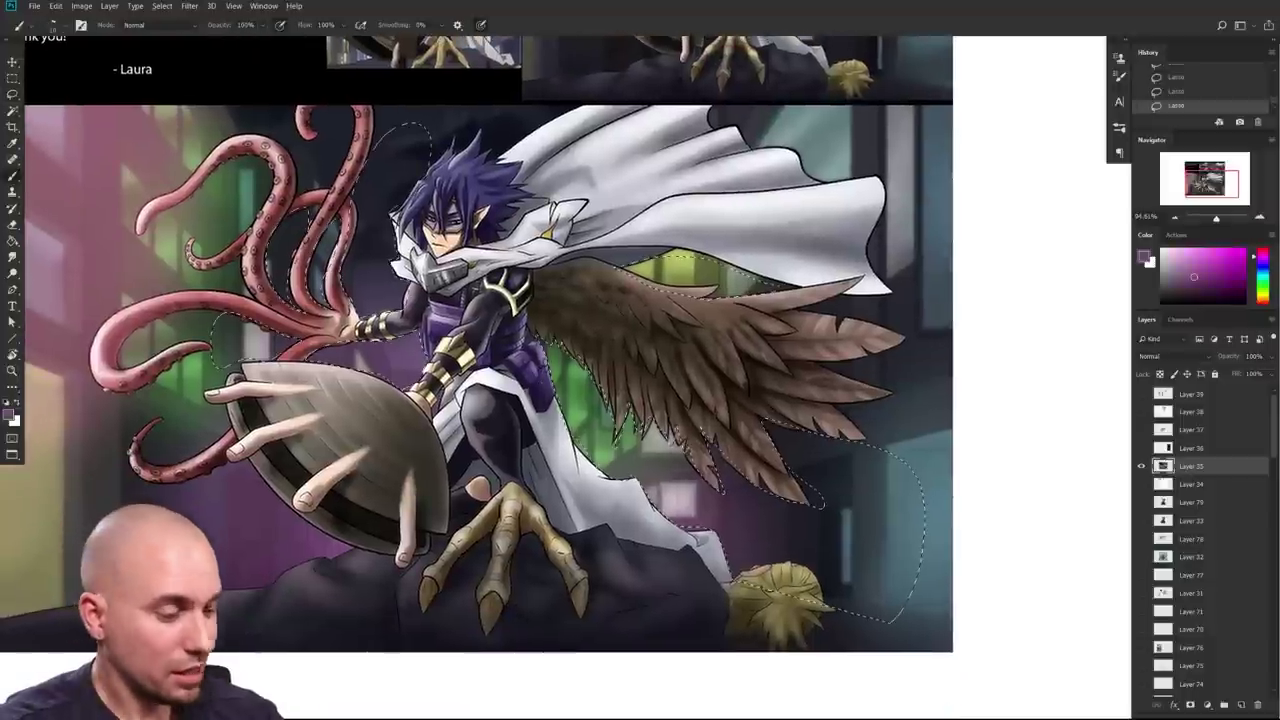
right_click(720, 360)
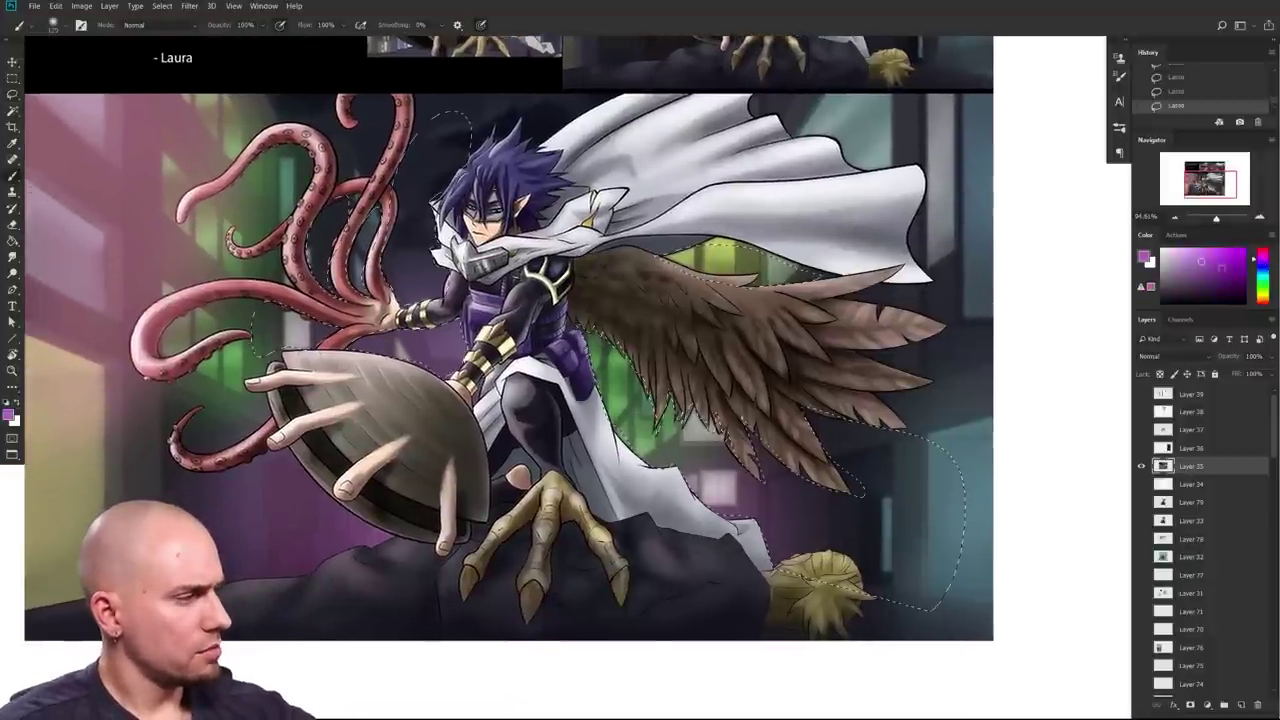
left_click_drag(1262, 262, 1262, 270)
left_click(1067, 308)
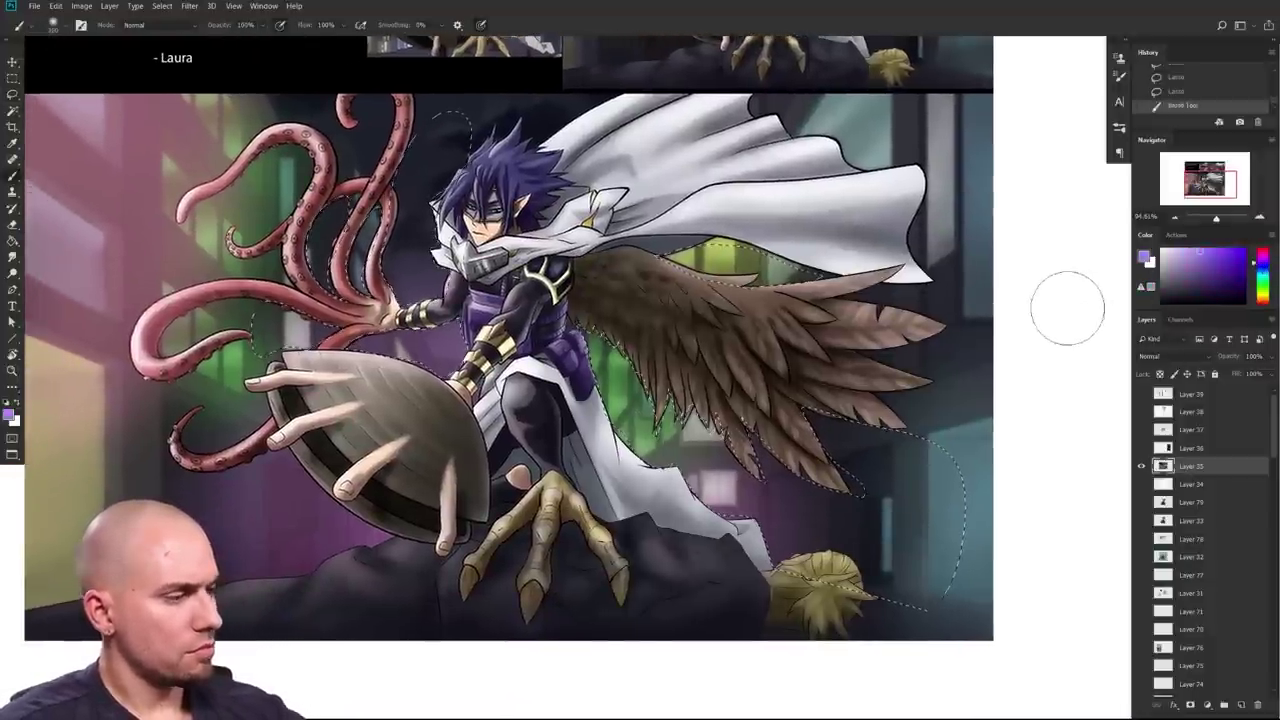
key("bracketright")
key("bracketright")
key("bracketright")
key("bracketright")
key("bracketright")
key("bracketright")
key("bracketright")
key("bracketright")
key("bracketright")
key("bracketright")
key("bracketright")
key("bracketright")
key("bracketright")
key("bracketright")
key("bracketright")
key("bracketright")
Step: Add a new layer above the illustration and paint a soft violet glow into the selected background behind the character
left_click(1242, 704)
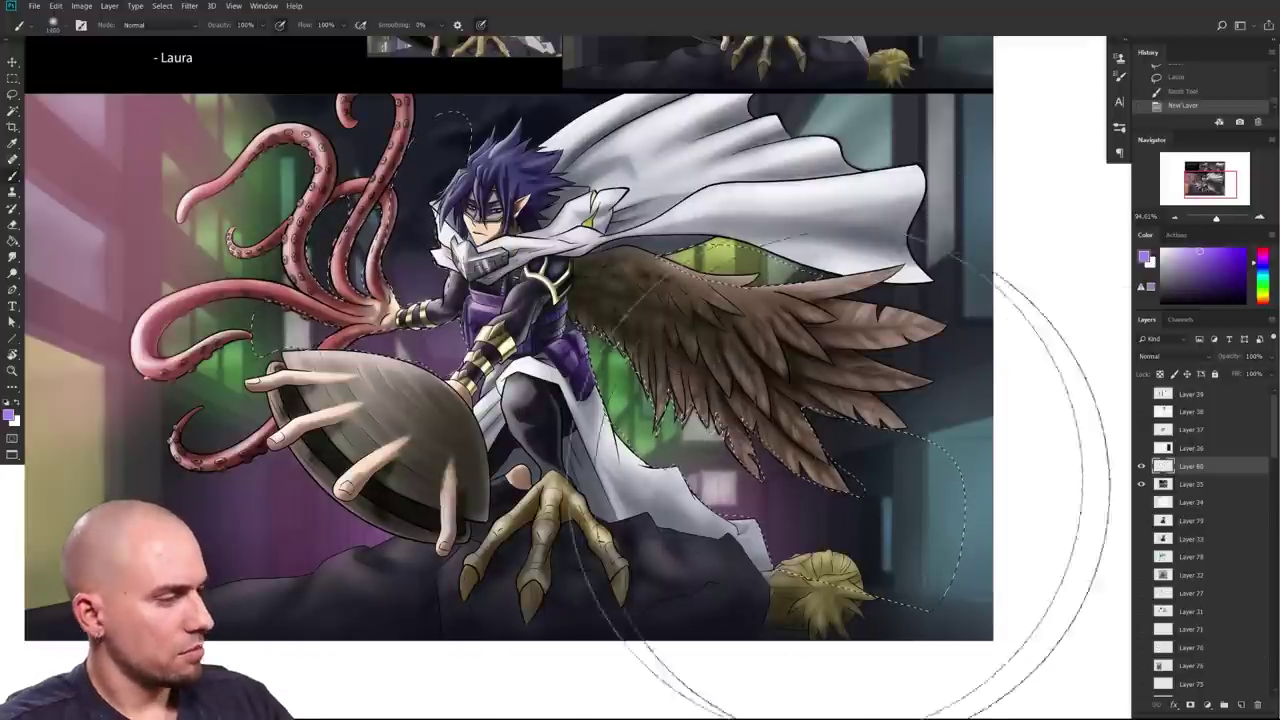
mouse_move(662, 433)
left_mouse_down()
mouse_move(660, 373)
mouse_move(580, 323)
mouse_move(405, 348)
mouse_move(260, 438)
mouse_move(200, 393)
mouse_move(370, 278)
mouse_move(370, 470)
left_mouse_up()
mouse_move(697, 447)
left_mouse_down()
mouse_move(610, 447)
mouse_move(655, 447)
left_mouse_up()
key("ctrl+z")
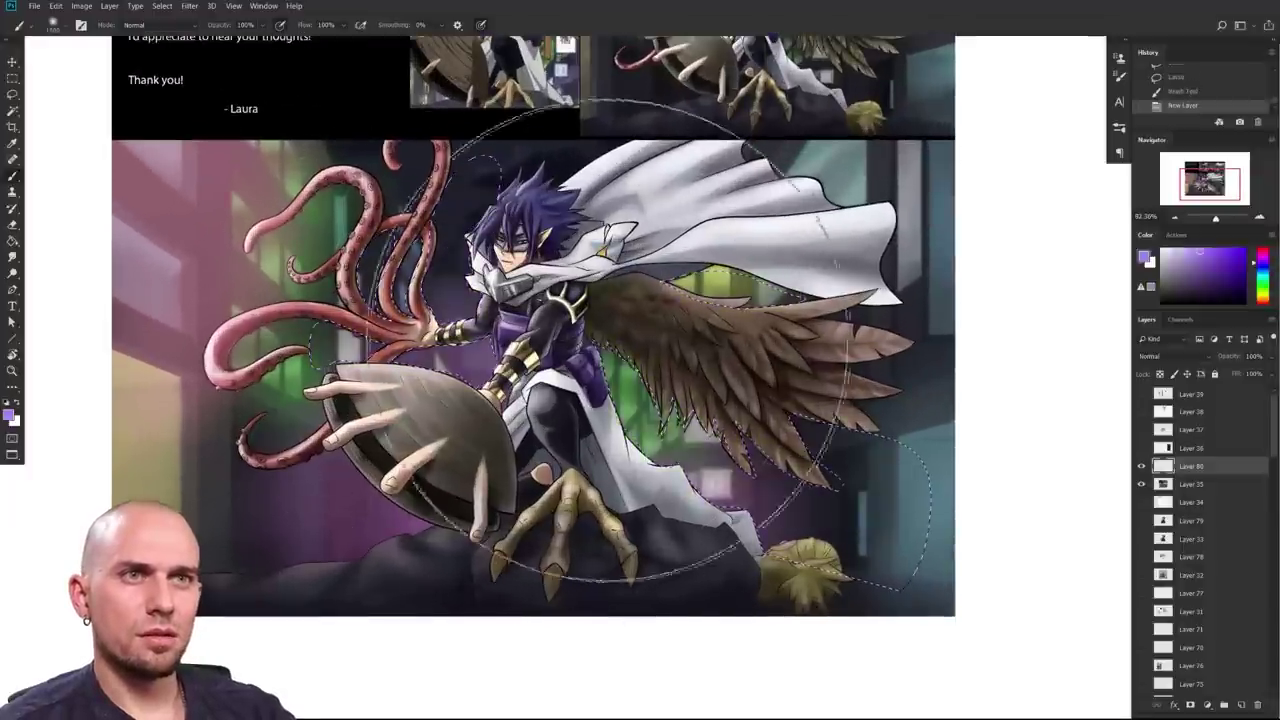
mouse_move(480, 325)
left_mouse_down()
mouse_move(441, 327)
mouse_move(777, 463)
mouse_move(757, 343)
mouse_move(757, 486)
mouse_move(600, 450)
left_mouse_up()
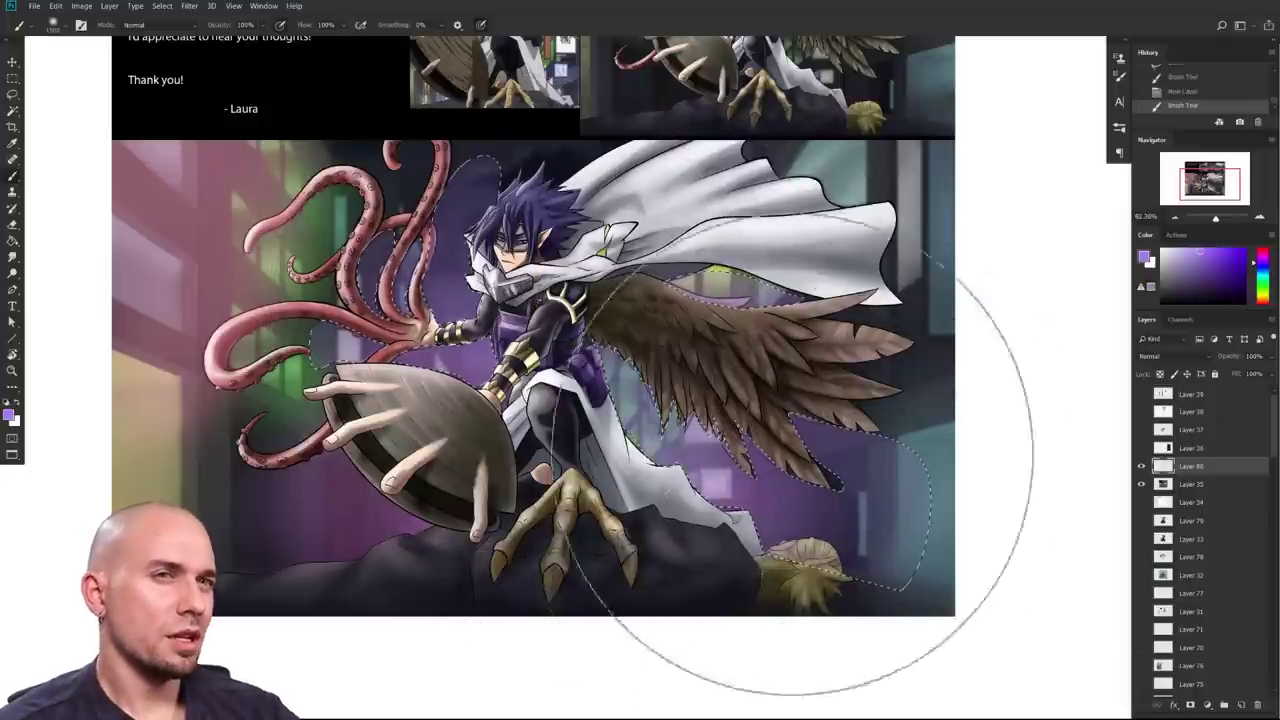
Step: Examine the illustration's violet background glow from several viewing distances to judge how the character stands out
scroll(829, 457, "down", 3)
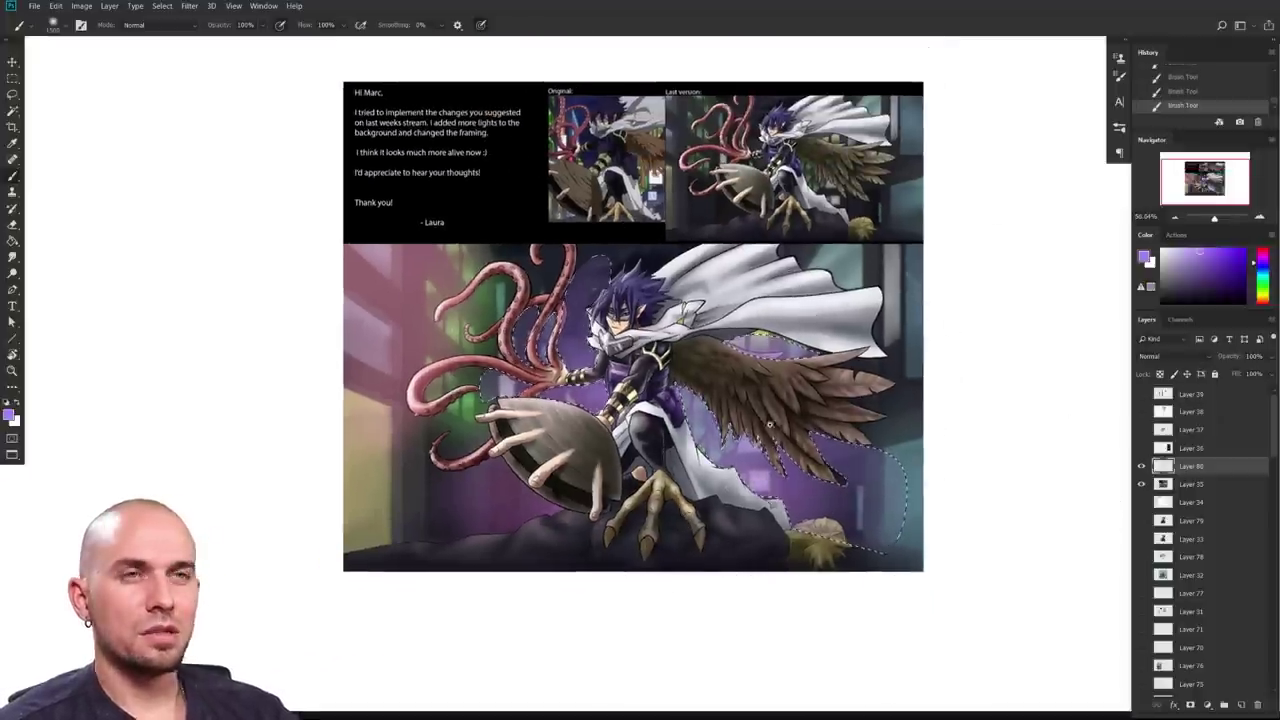
scroll(830, 480, "down", 4)
scroll(804, 475, "up", 3)
scroll(804, 475, "up", 1)
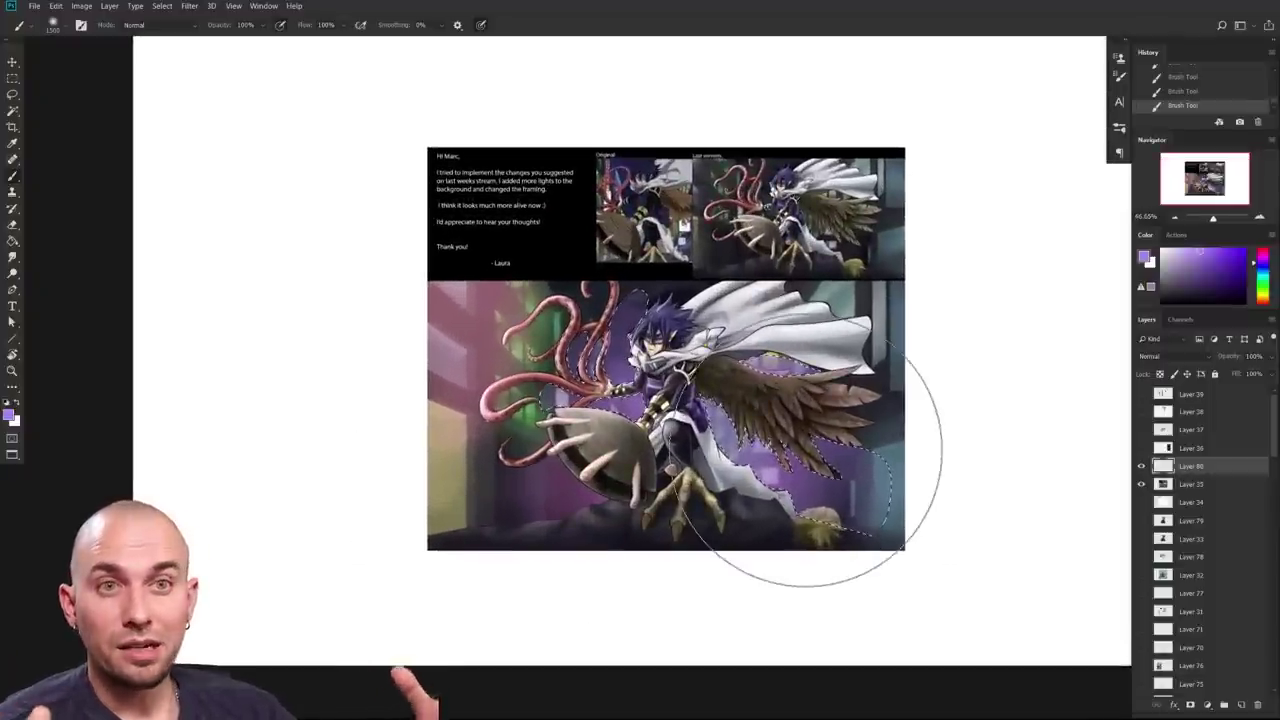
scroll(773, 450, "down", 4)
scroll(773, 450, "up", 4)
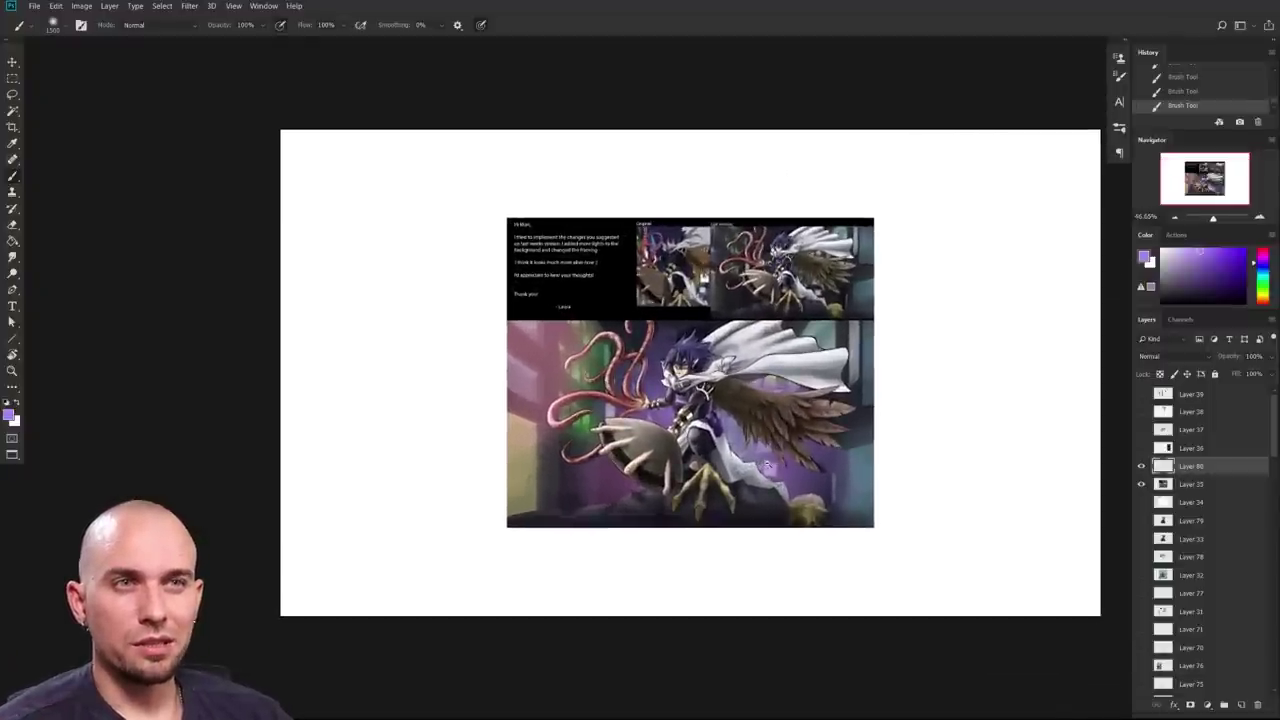
scroll(797, 466, "down", 3)
scroll(797, 466, "up", 2)
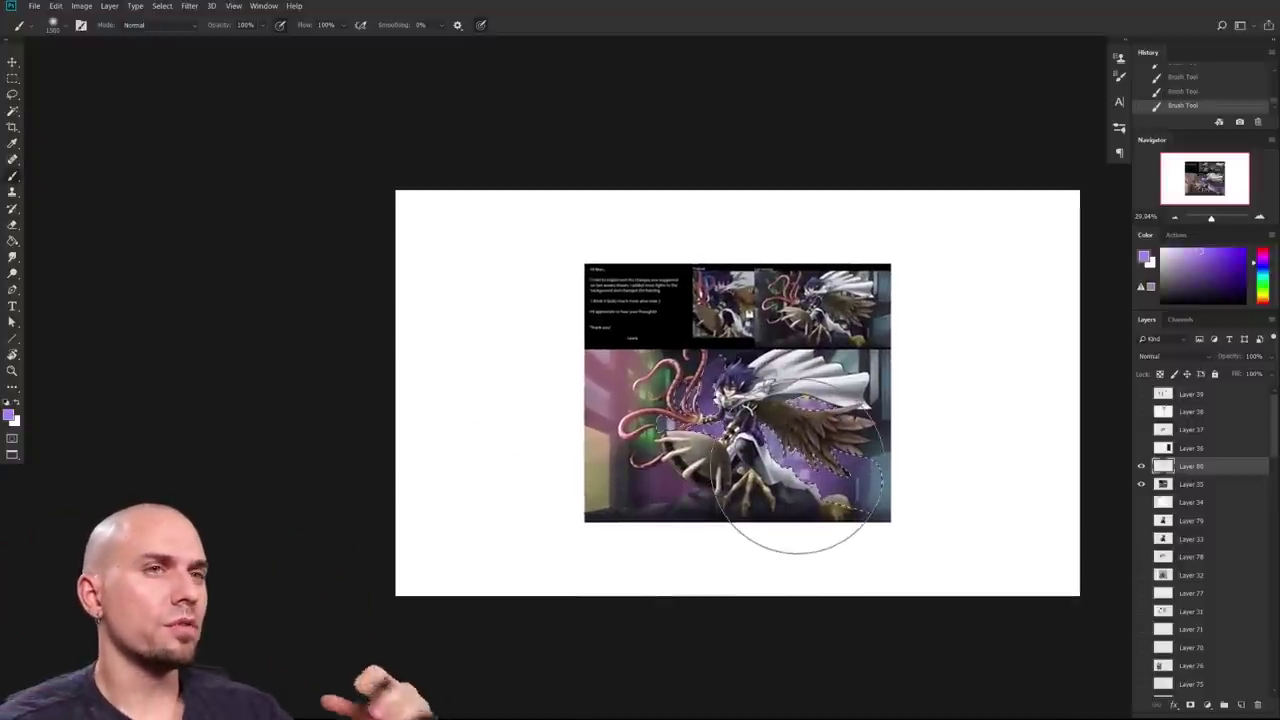
scroll(797, 466, "up", 2)
scroll(766, 494, "up", 1)
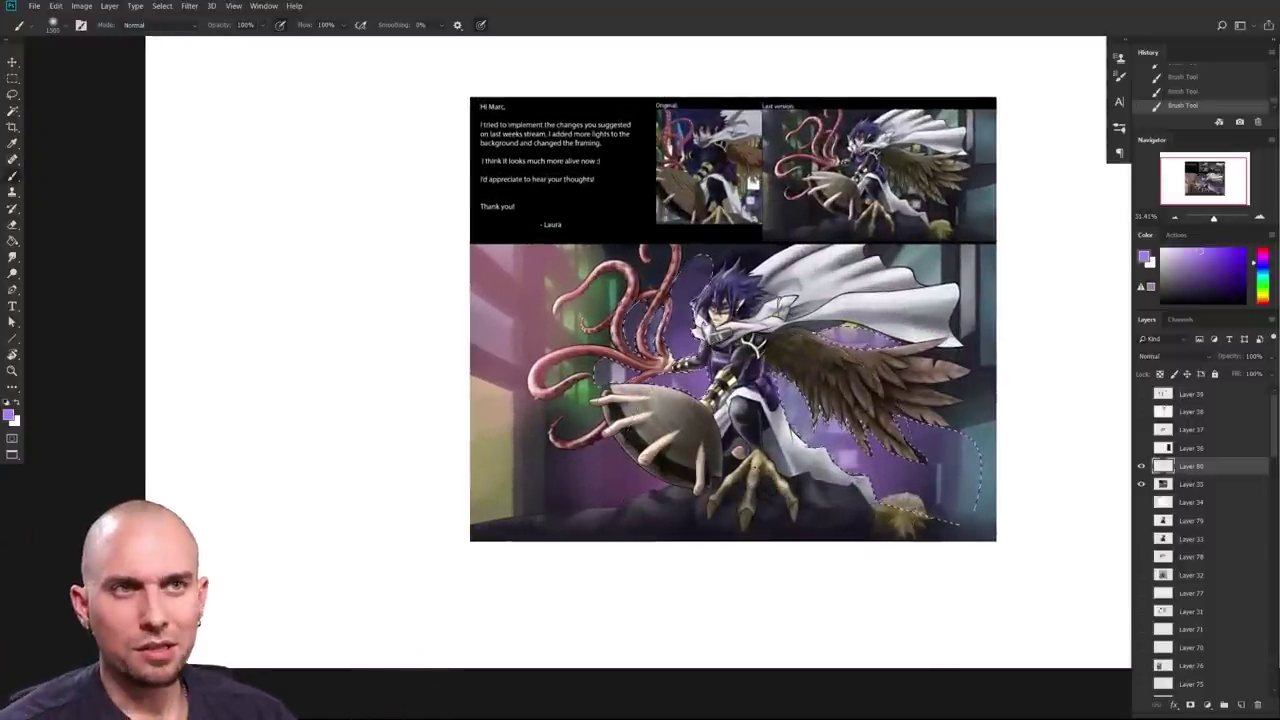
scroll(760, 498, "up", 3)
Step: Clear the selection, lasso the background beside the shield above the ground line, brush in the soft violet glow and deselect
key("ctrl+d")
key("l")
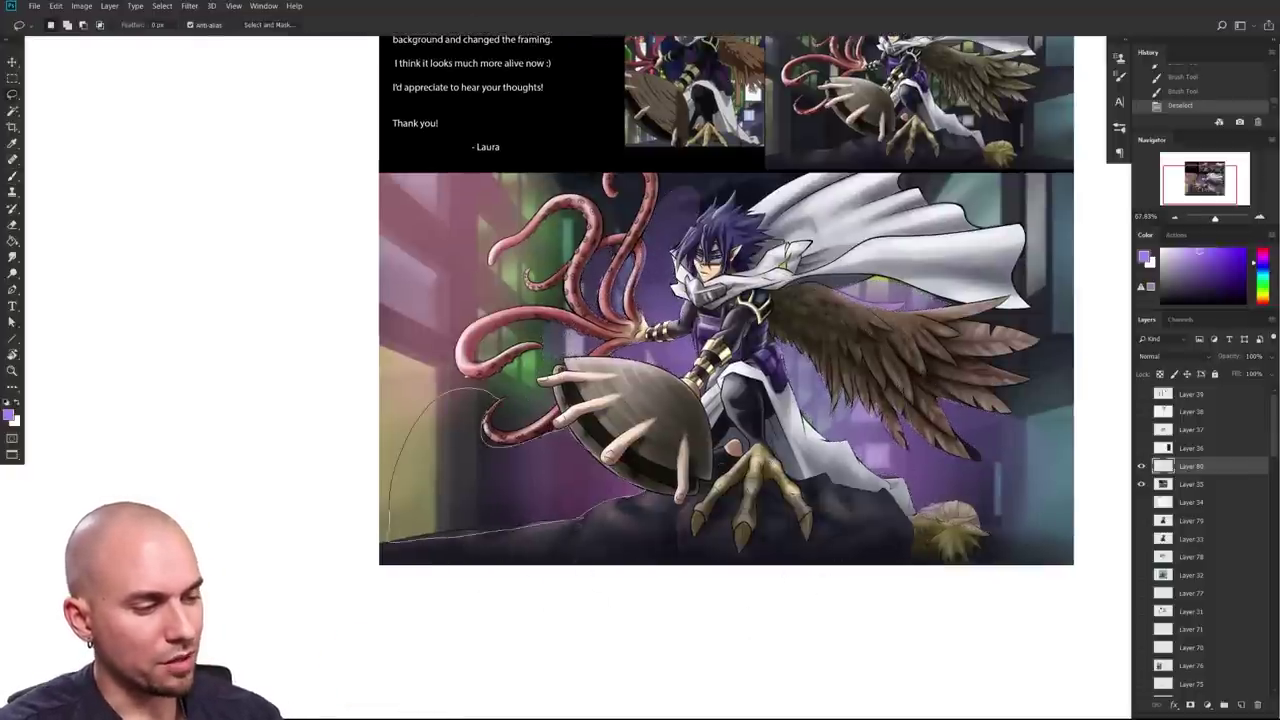
left_click_drag(590, 521, 600, 524)
scroll(620, 528, "down", 6)
scroll(583, 507, "up", 3)
scroll(583, 507, "down", 2)
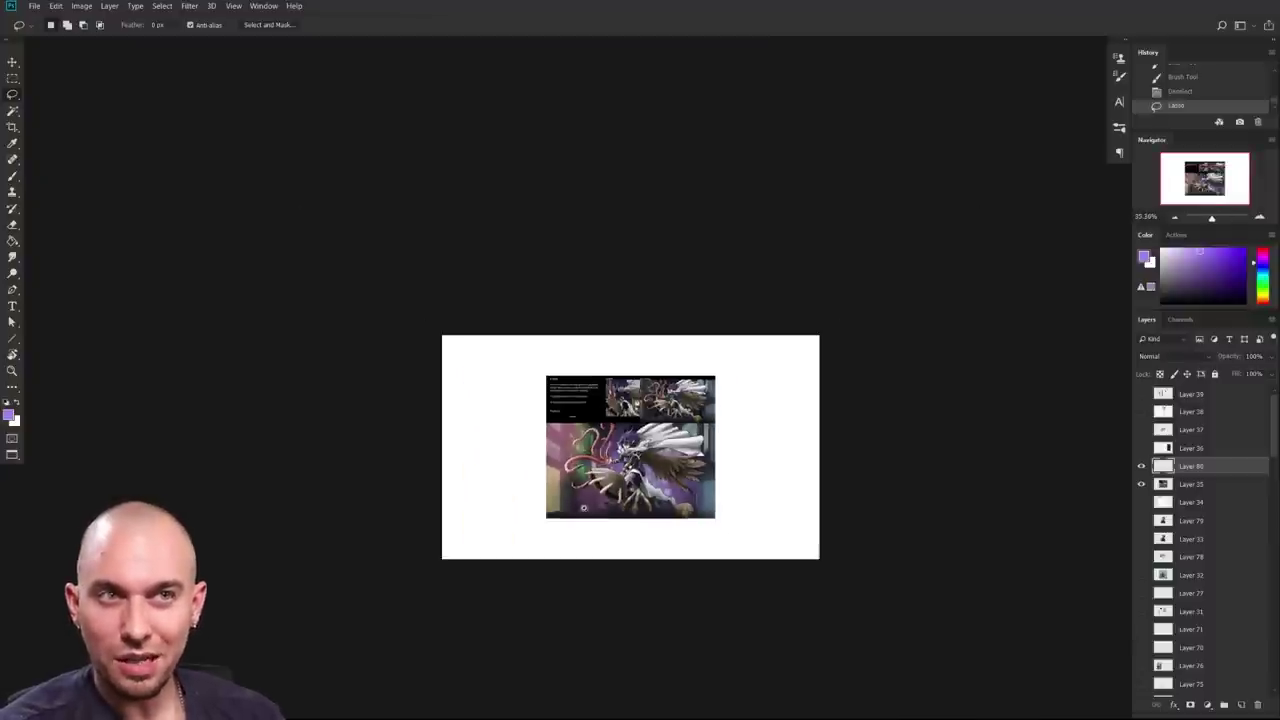
scroll(583, 507, "up", 2)
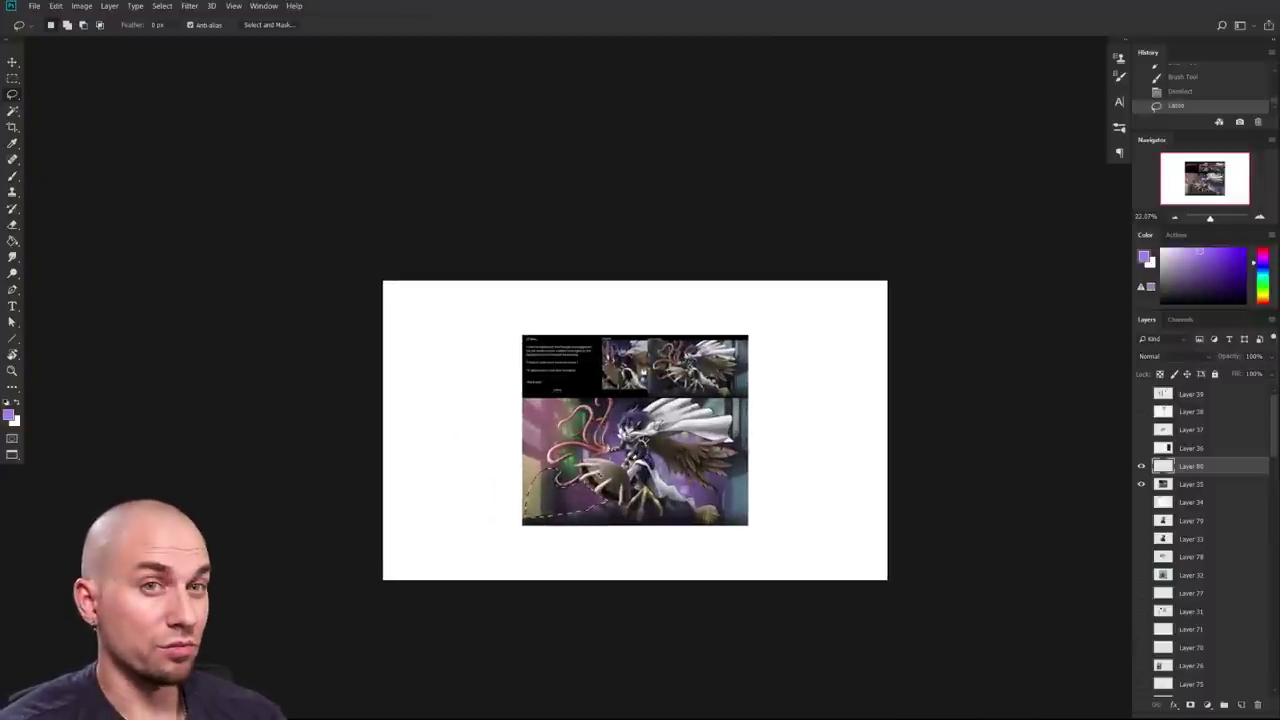
scroll(615, 500, "up", 5)
key("b")
mouse_move(618, 510)
left_mouse_down()
mouse_move(597, 517)
mouse_move(591, 505)
left_mouse_up()
left_click_drag(585, 442, 603, 445)
key("ctrl+d")
Step: Lasso the background gap around the lower tentacles and shield, brush violet light into it and deselect
key("l")
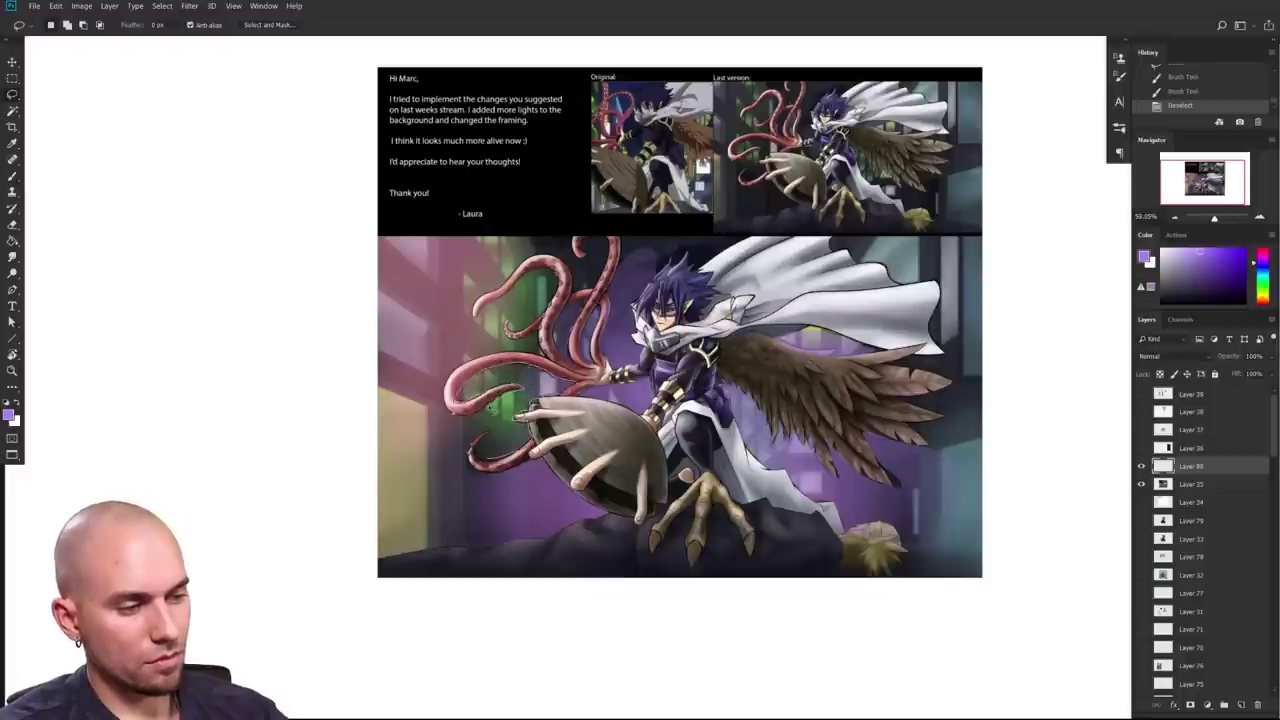
left_click_drag(487, 440, 474, 445)
key("b")
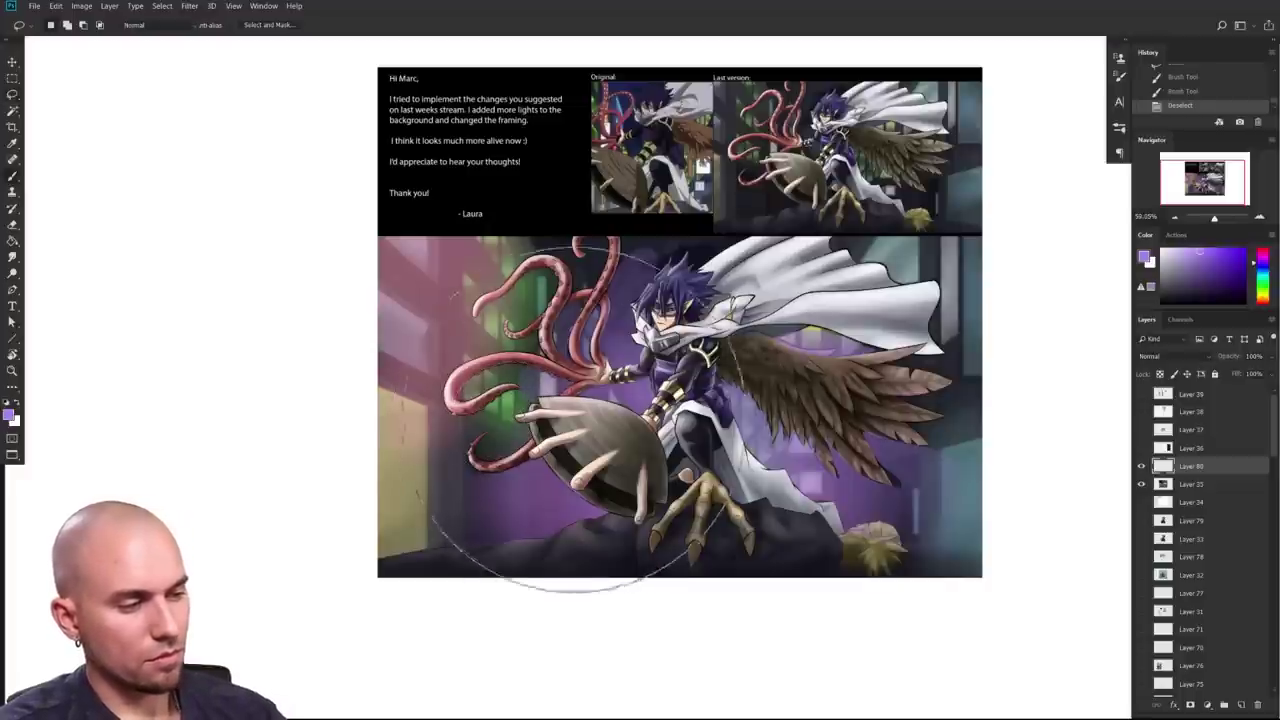
left_click_drag(570, 421, 583, 437)
left_click_drag(614, 394, 610, 440)
key("ctrl+d")
Step: Examine the whole illustration from a distance and close up to judge the extended violet background light
left_click_drag(840, 500, 751, 519)
left_click_drag(764, 515, 835, 501)
left_click_drag(835, 501, 793, 511)
left_click_drag(793, 511, 690, 515)
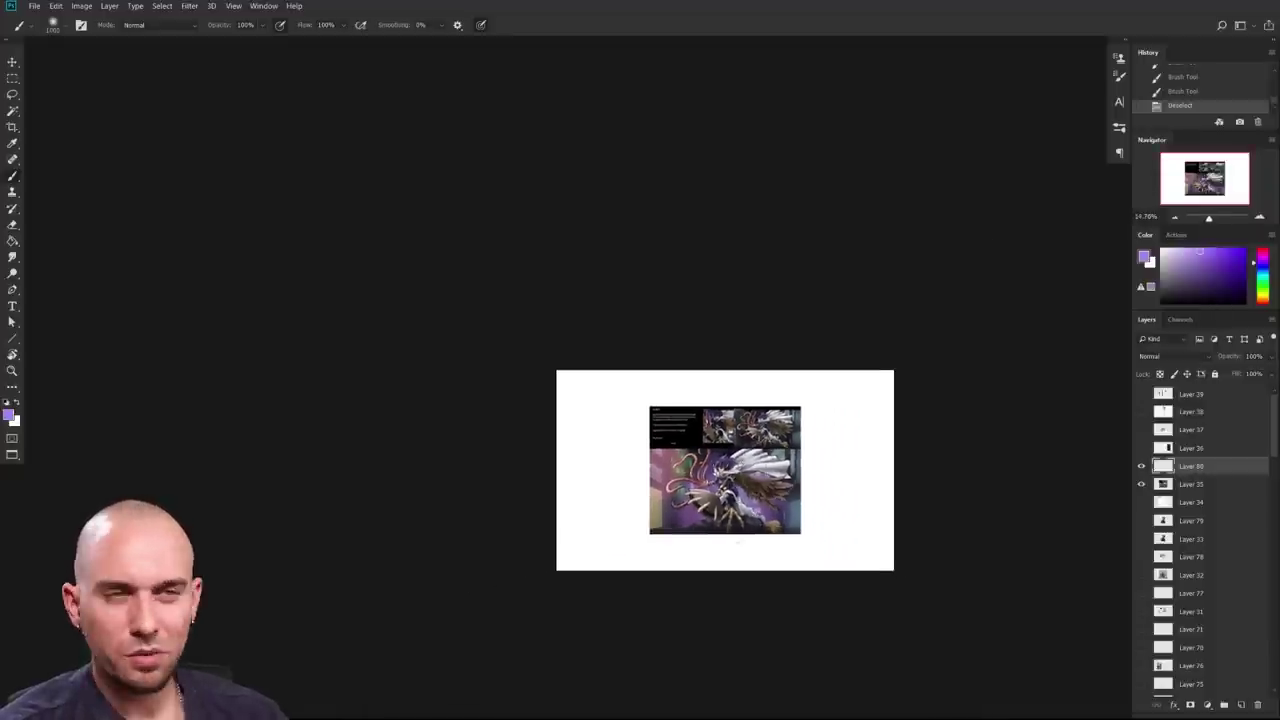
scroll(717, 502, "up", 2)
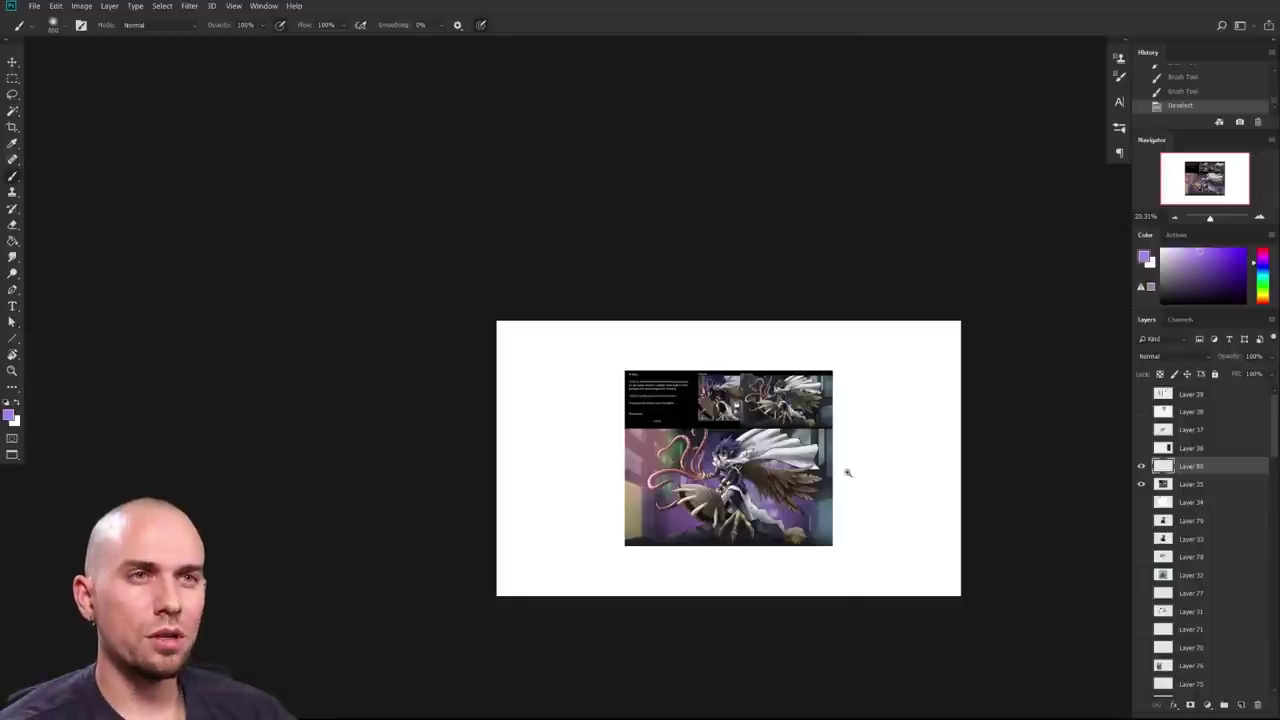
scroll(843, 470, "down", 2)
scroll(811, 500, "up", 4)
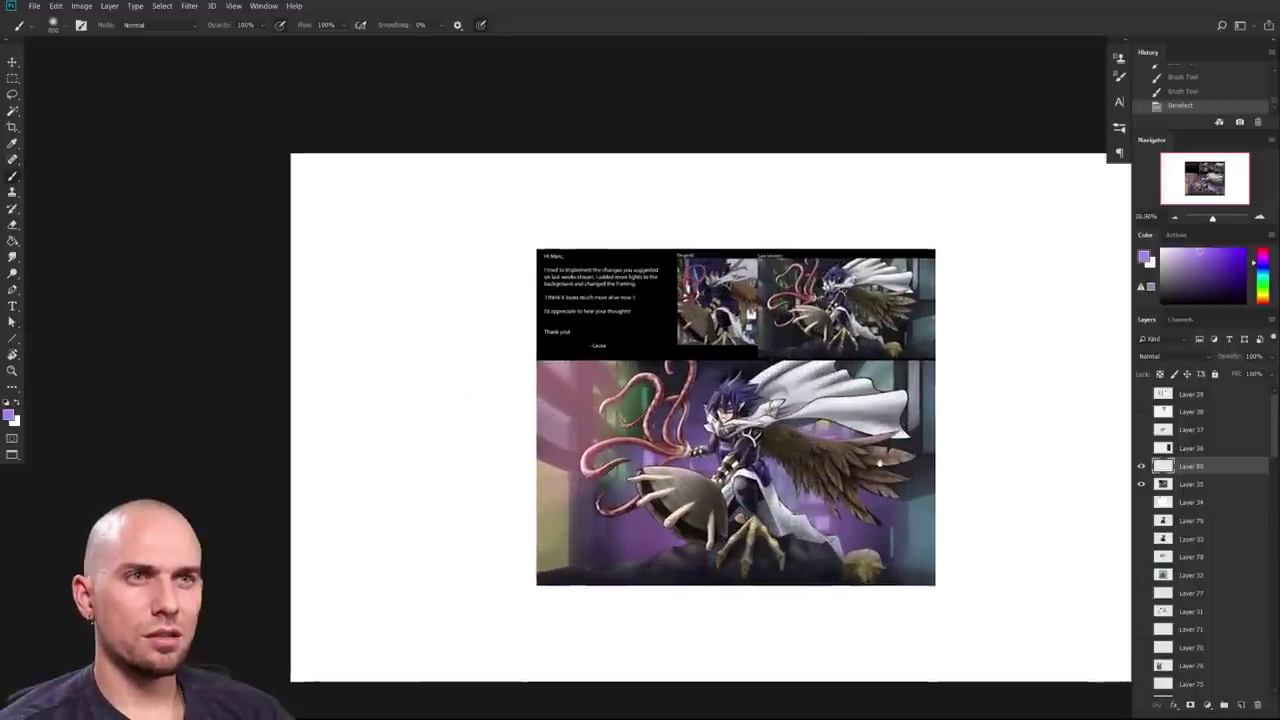
scroll(826, 476, "up", 8)
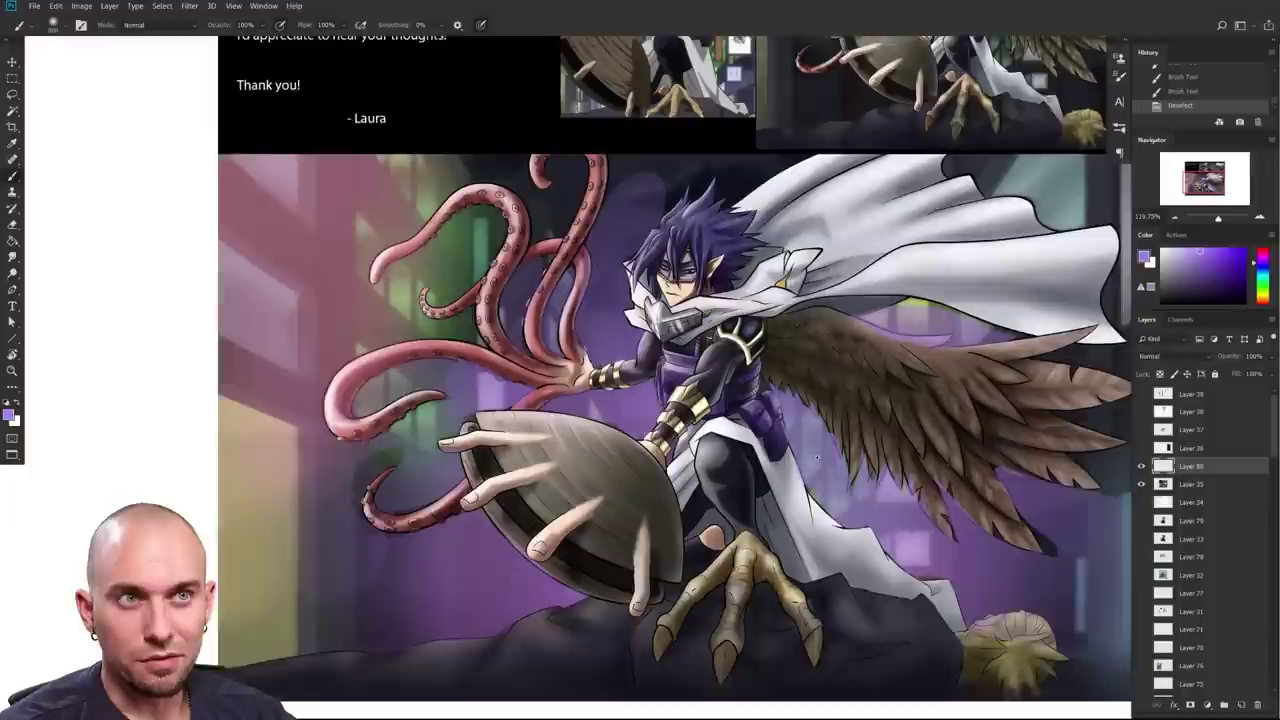
key("x")
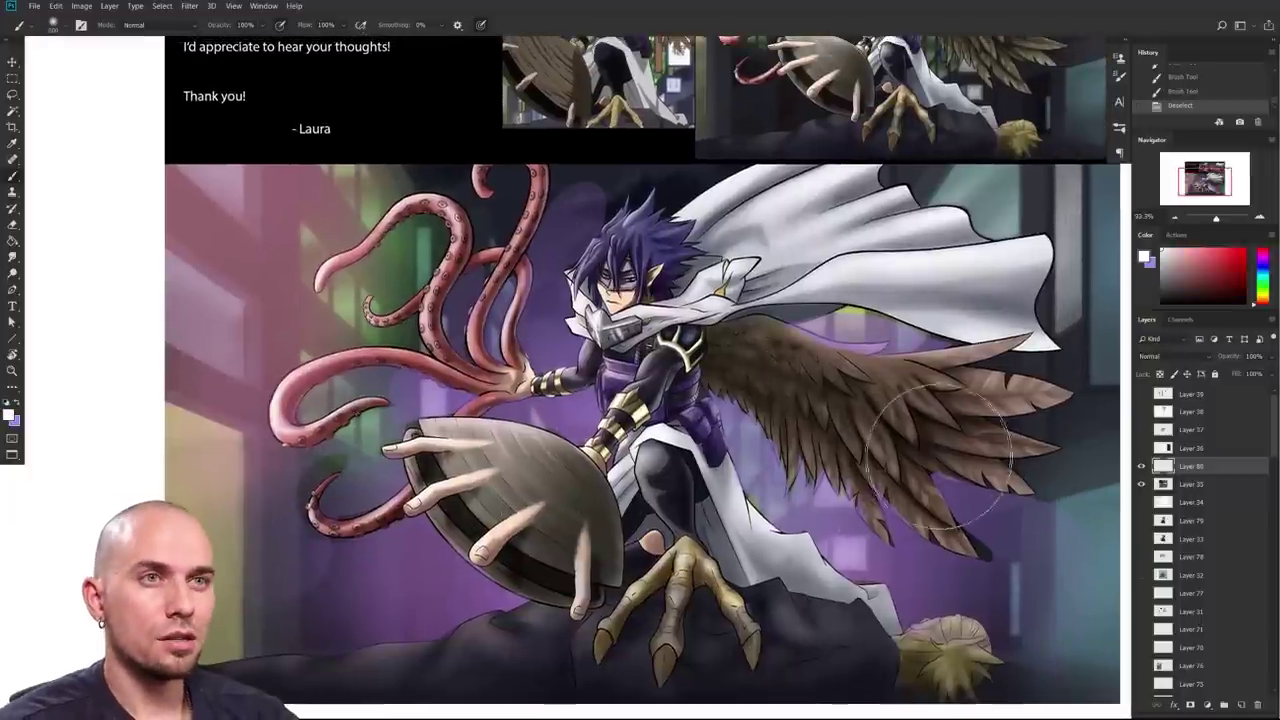
mouse_move(794, 504)
left_mouse_down()
mouse_move(803, 484)
mouse_move(803, 496)
left_mouse_up()
key("x")
mouse_move(917, 464)
left_mouse_down()
mouse_move(882, 462)
mouse_move(908, 461)
left_mouse_up()
left_click_drag(815, 491, 858, 493)
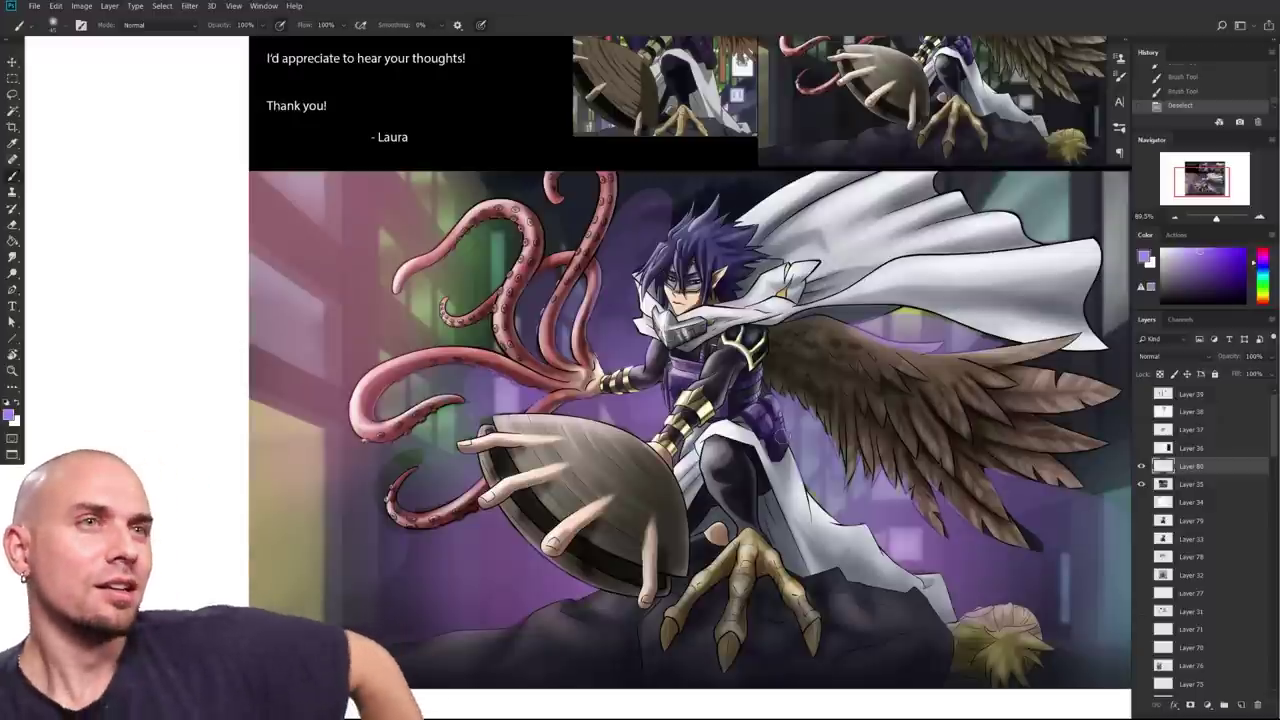
left_click_drag(898, 492, 855, 531)
Step: Compare the brightened illustration with the original and last versions at different viewing distances
scroll(840, 537, "down", 5)
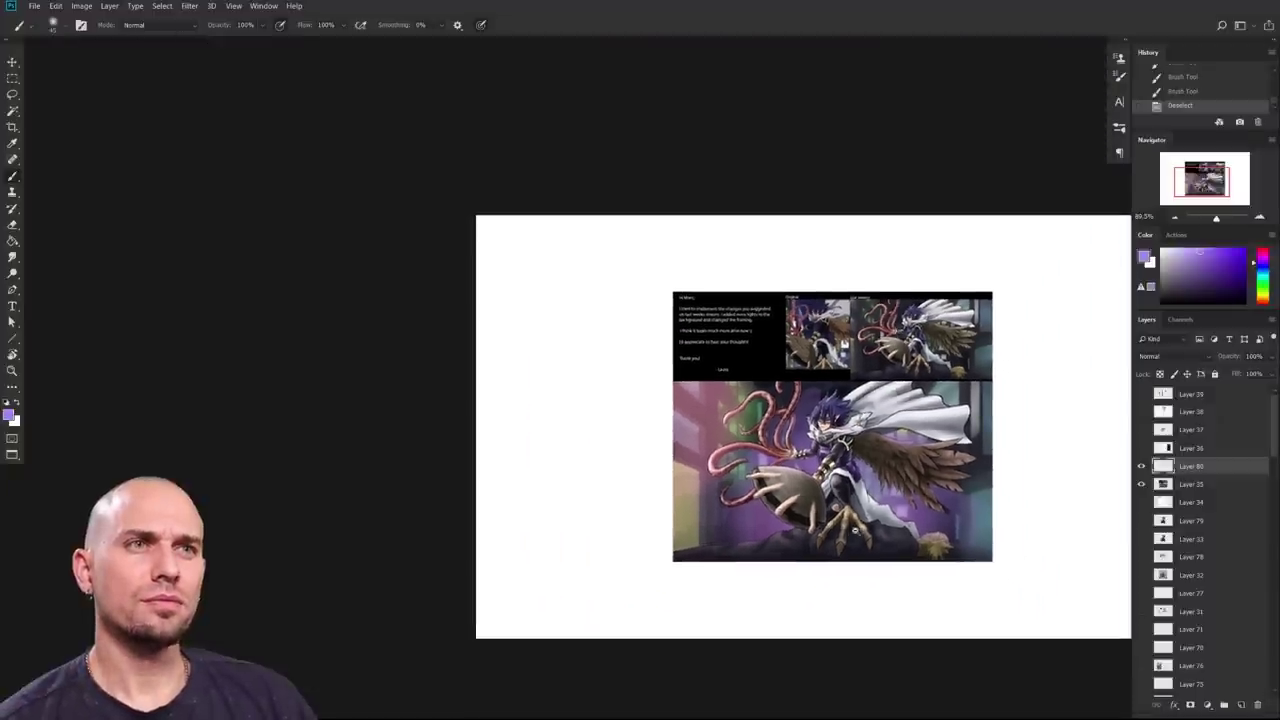
left_click_drag(831, 541, 829, 541)
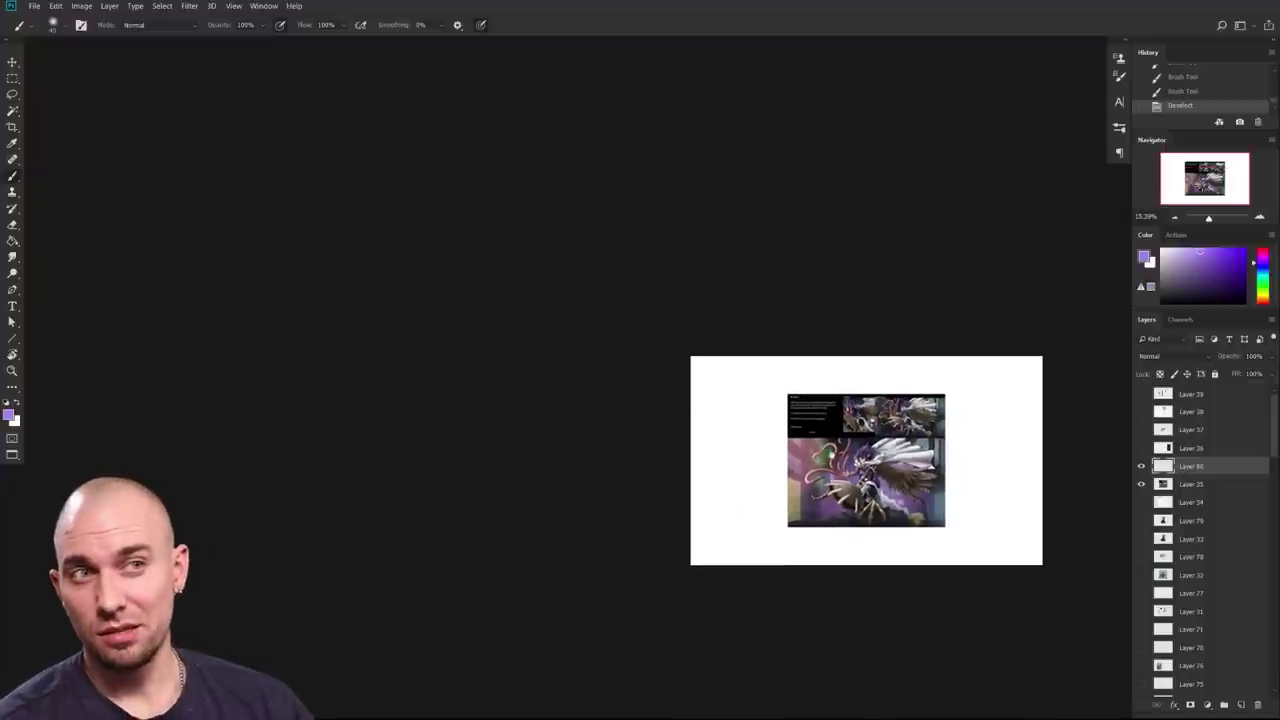
scroll(857, 490, "up", 5)
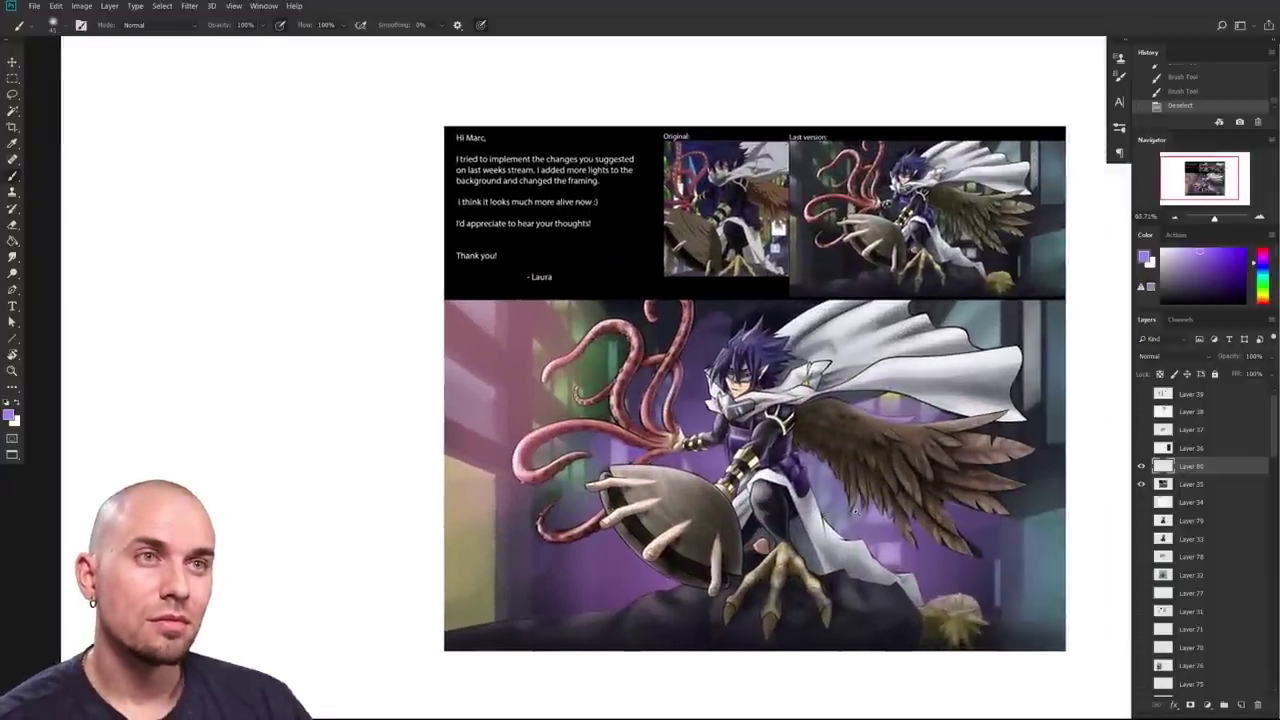
scroll(855, 511, "up", 1)
left_click_drag(868, 485, 711, 578)
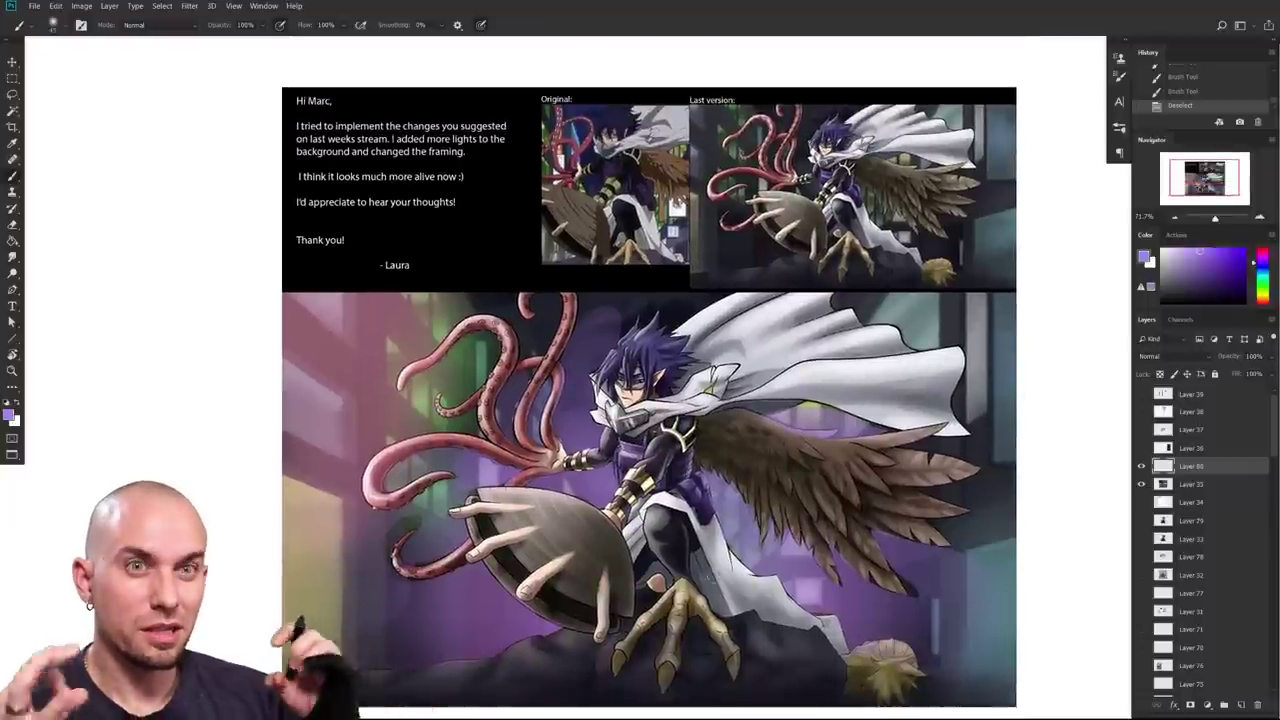
left_click_drag(707, 550, 769, 472)
scroll(768, 472, "up", 2)
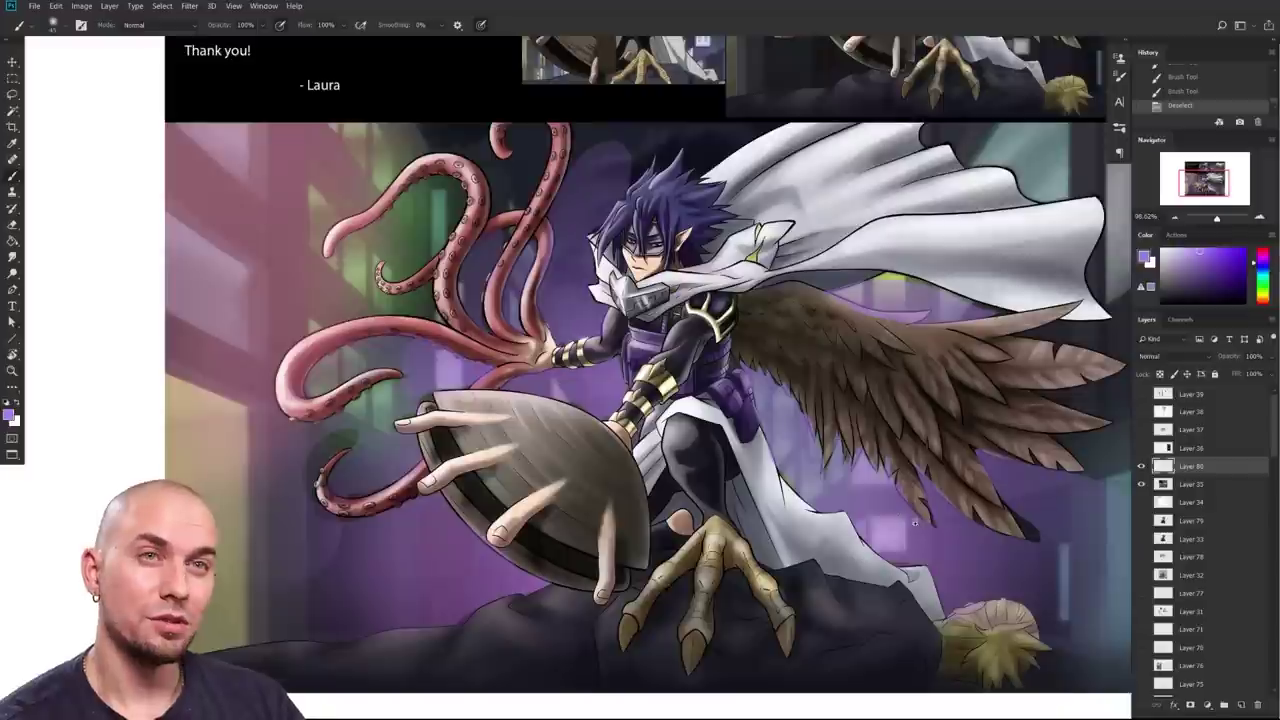
scroll(893, 533, "down", 3)
scroll(893, 533, "up", 2)
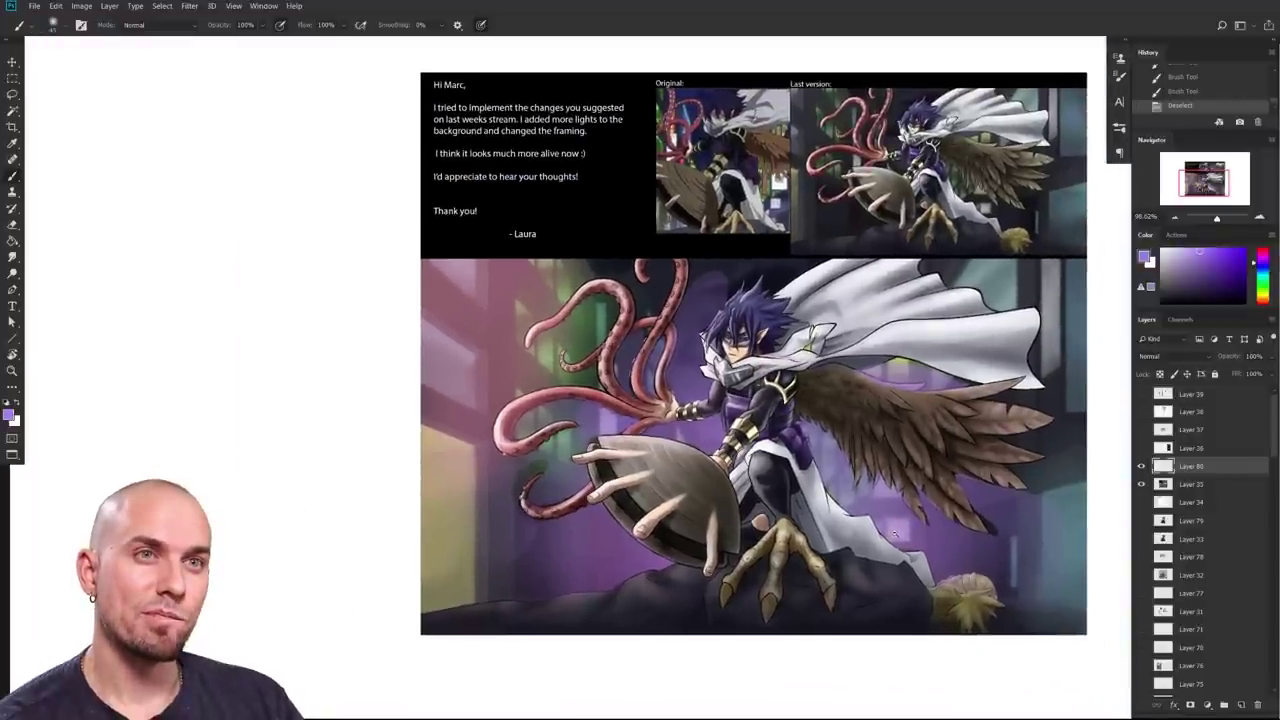
scroll(896, 535, "up", 3)
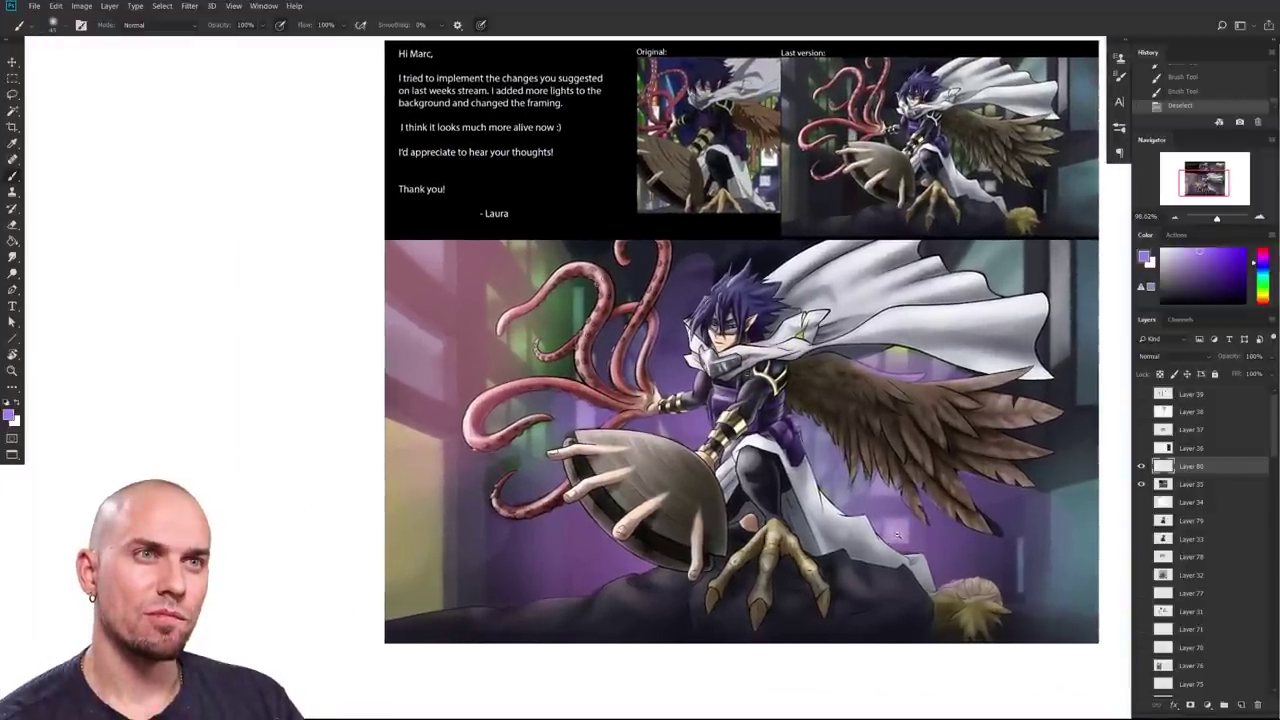
scroll(896, 535, "up", 3)
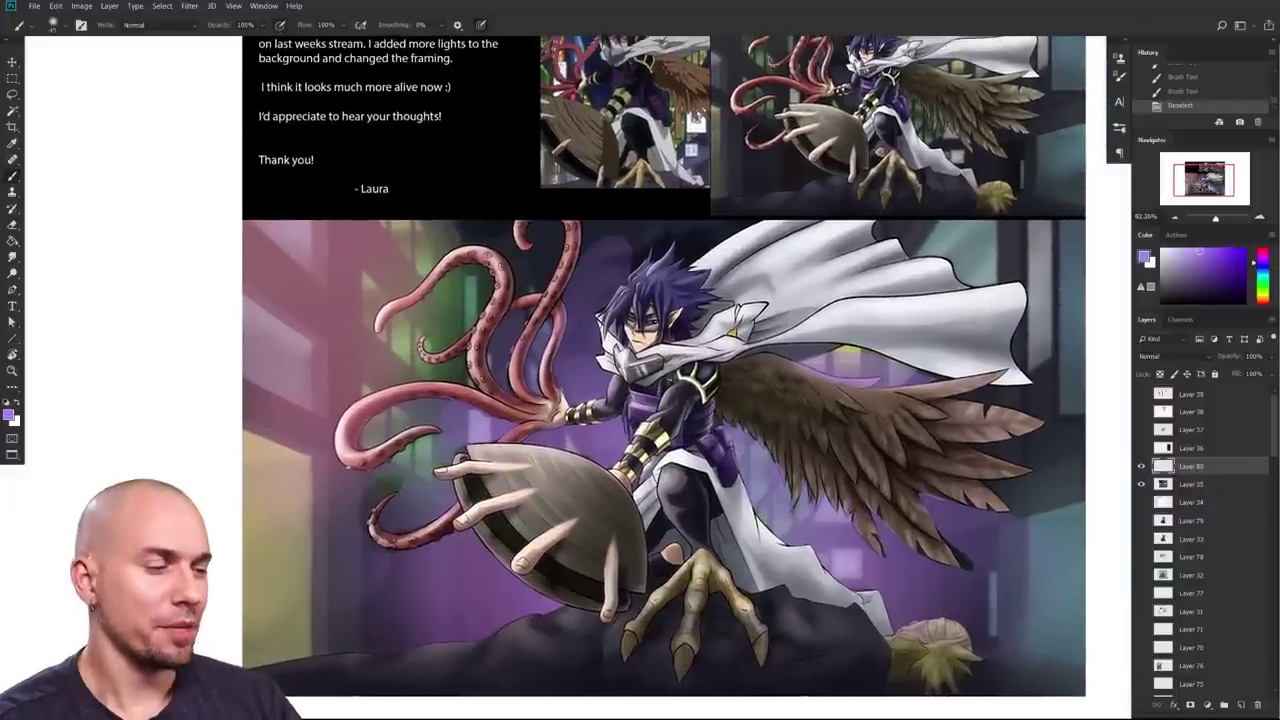
Step: Choose the SkinCavity brush, add a new layer above the glow and set a darker, muted violet as the painting colour
right_click(790, 487)
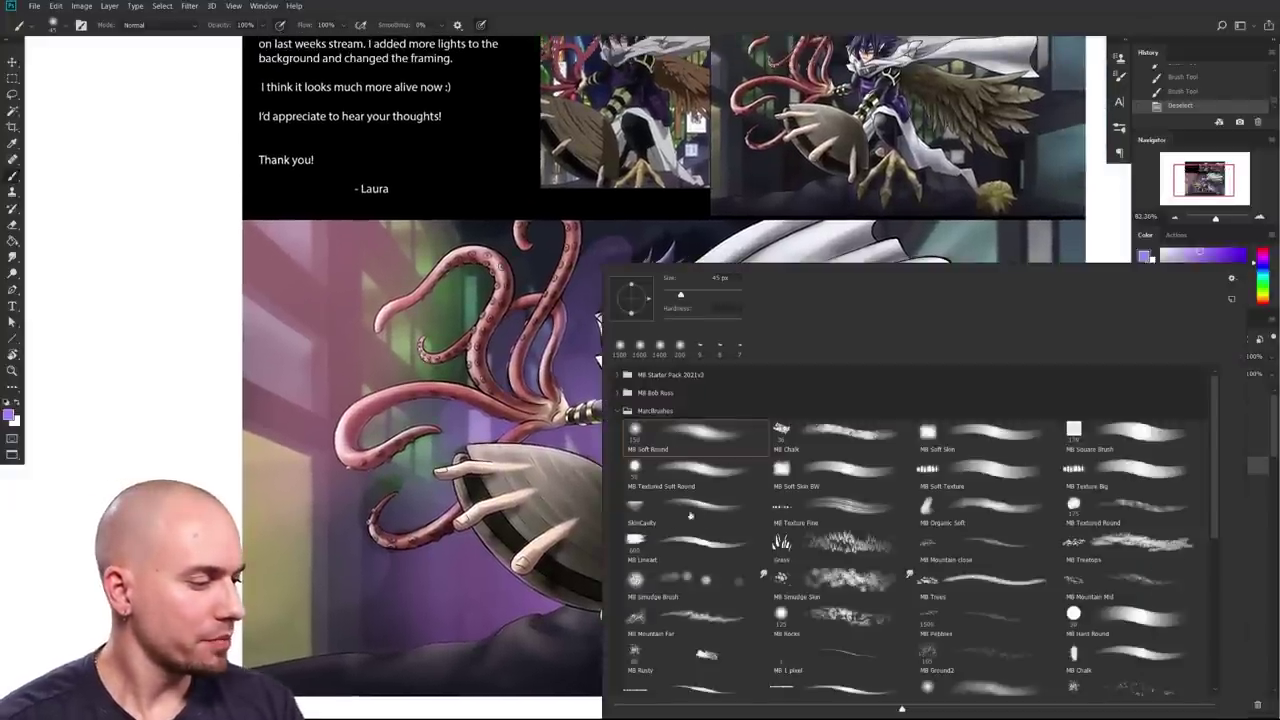
double_click(700, 508)
left_click(1242, 705)
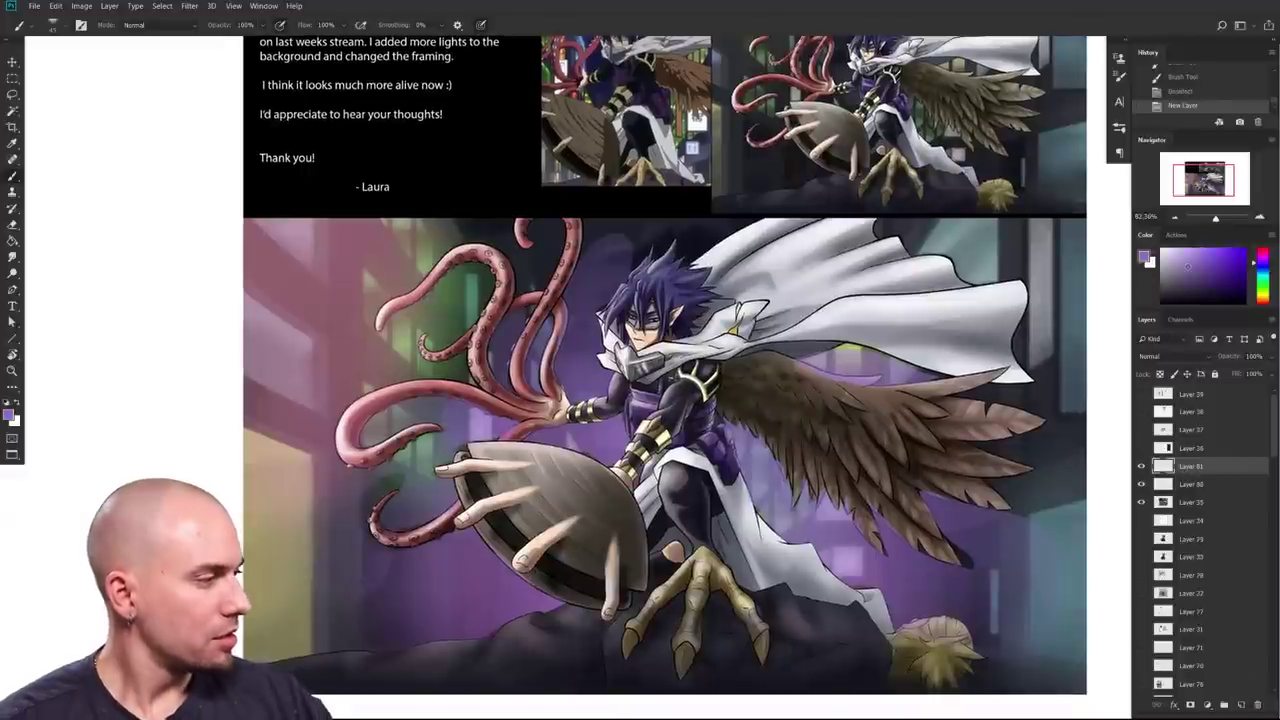
left_click_drag(1080, 360, 1062, 373)
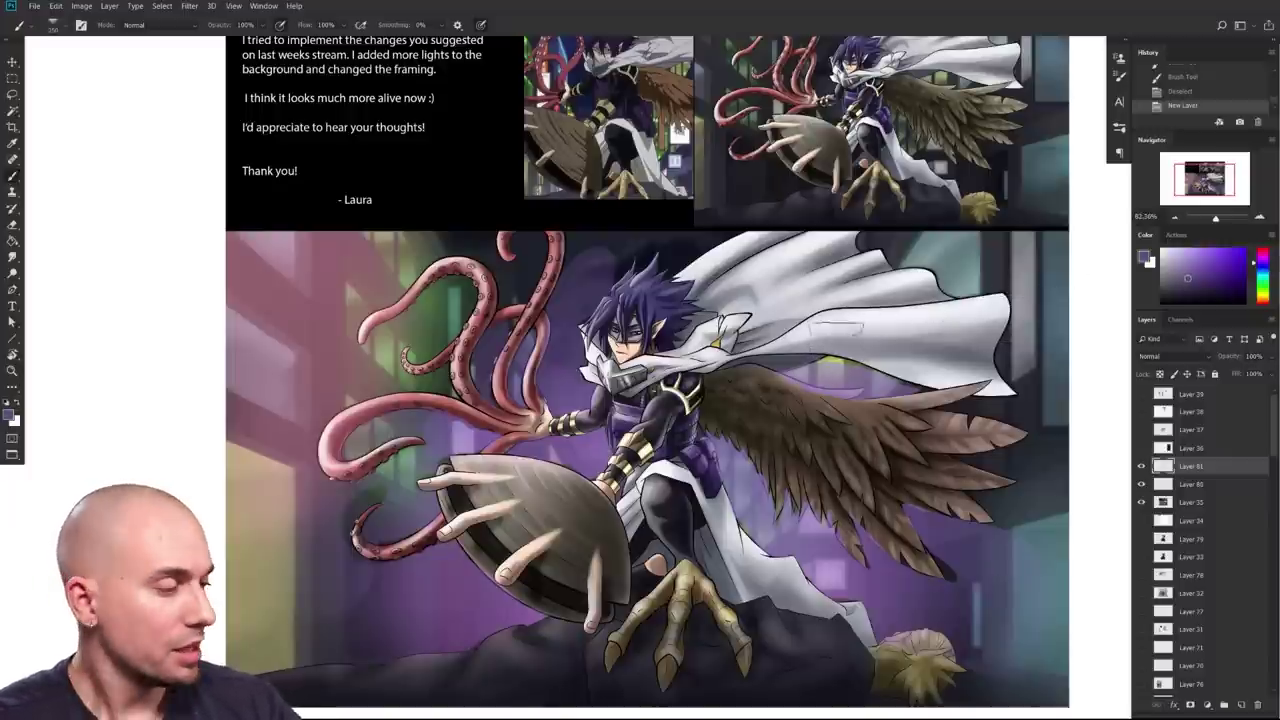
Step: Shade the upper folds of the white cape with muted violet, enlarging the brush between strokes
left_click_drag(828, 324, 850, 304)
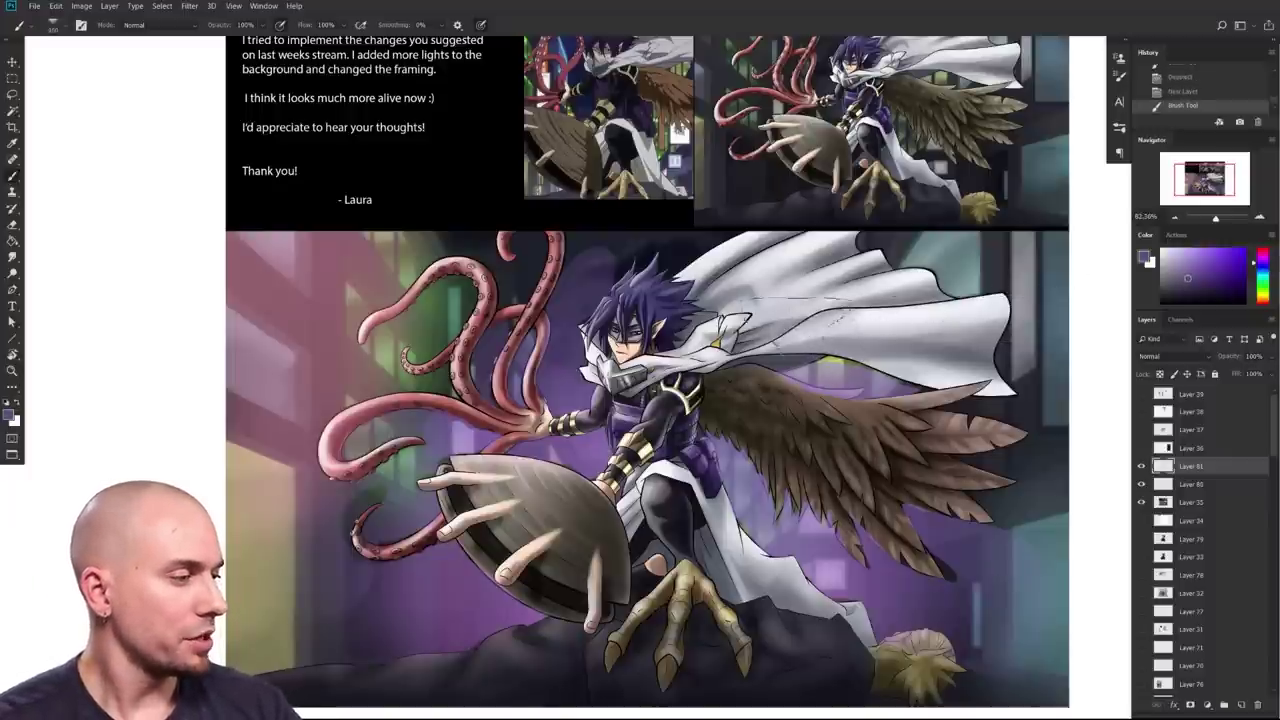
key("]")
key("]")
key("]")
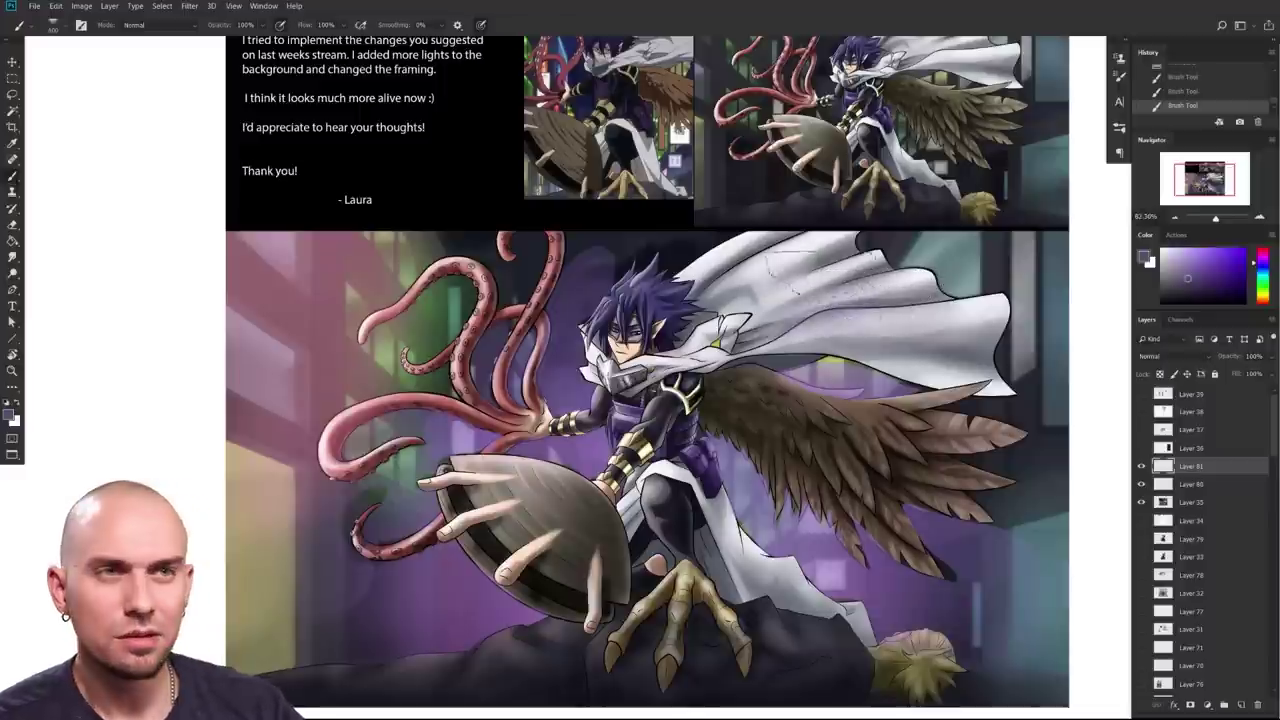
left_click_drag(835, 302, 885, 287)
key("]")
key("]")
key("]")
mouse_move(784, 304)
left_mouse_down()
mouse_move(745, 264)
mouse_move(850, 285)
left_mouse_up()
Step: Reduce the brush and paint near-white violet rim light along the edges of the shield, tentacles, hair, wing and cape
key("[")
key("[")
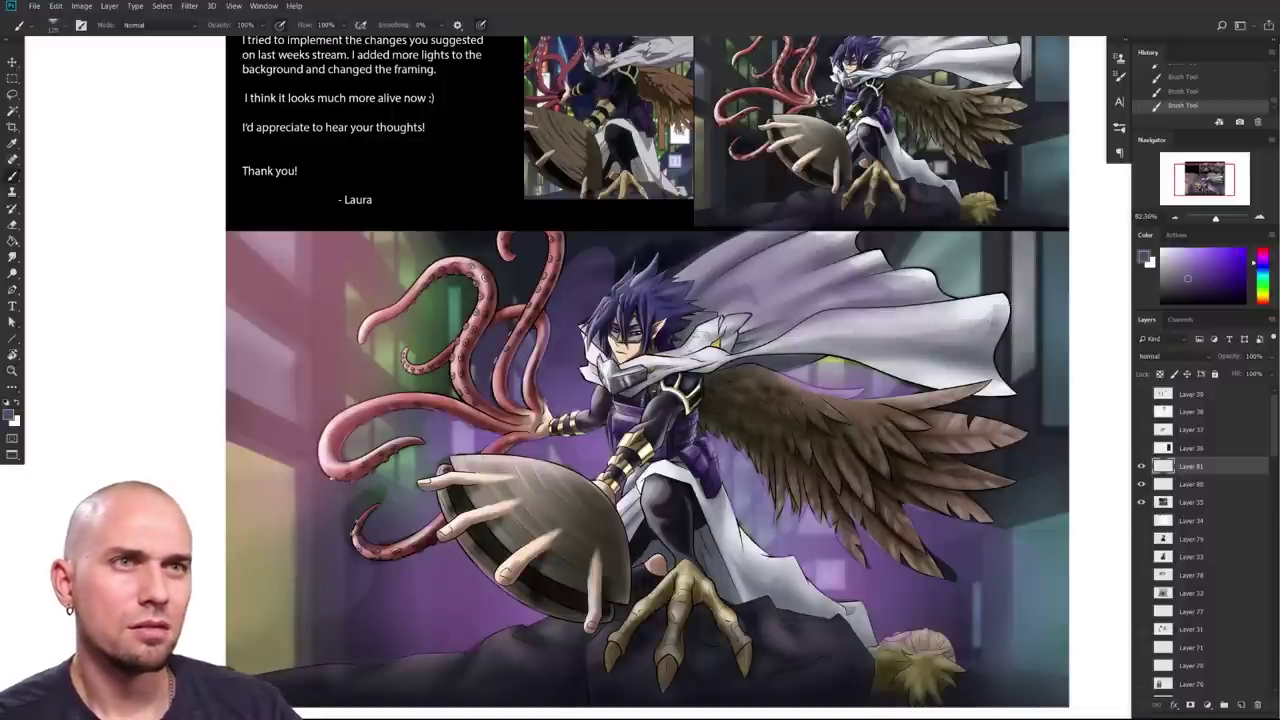
left_click_drag(769, 413, 763, 423)
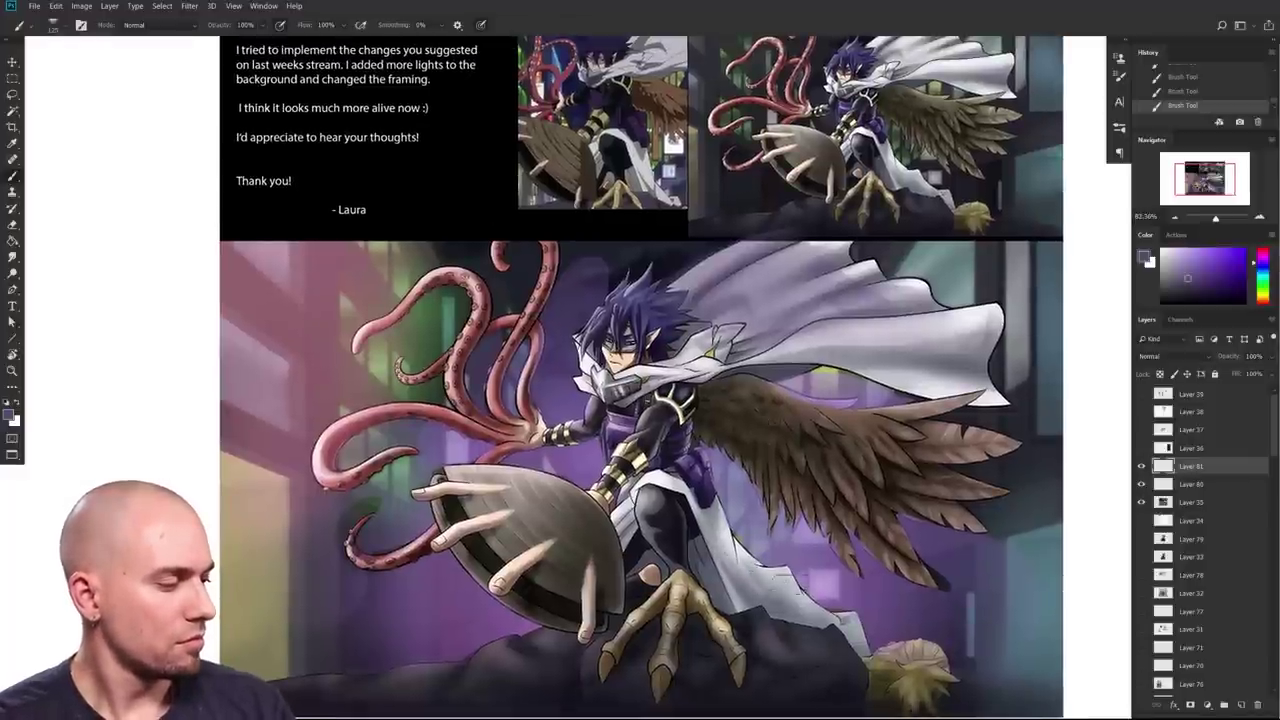
left_click_drag(890, 599, 853, 605)
key("]")
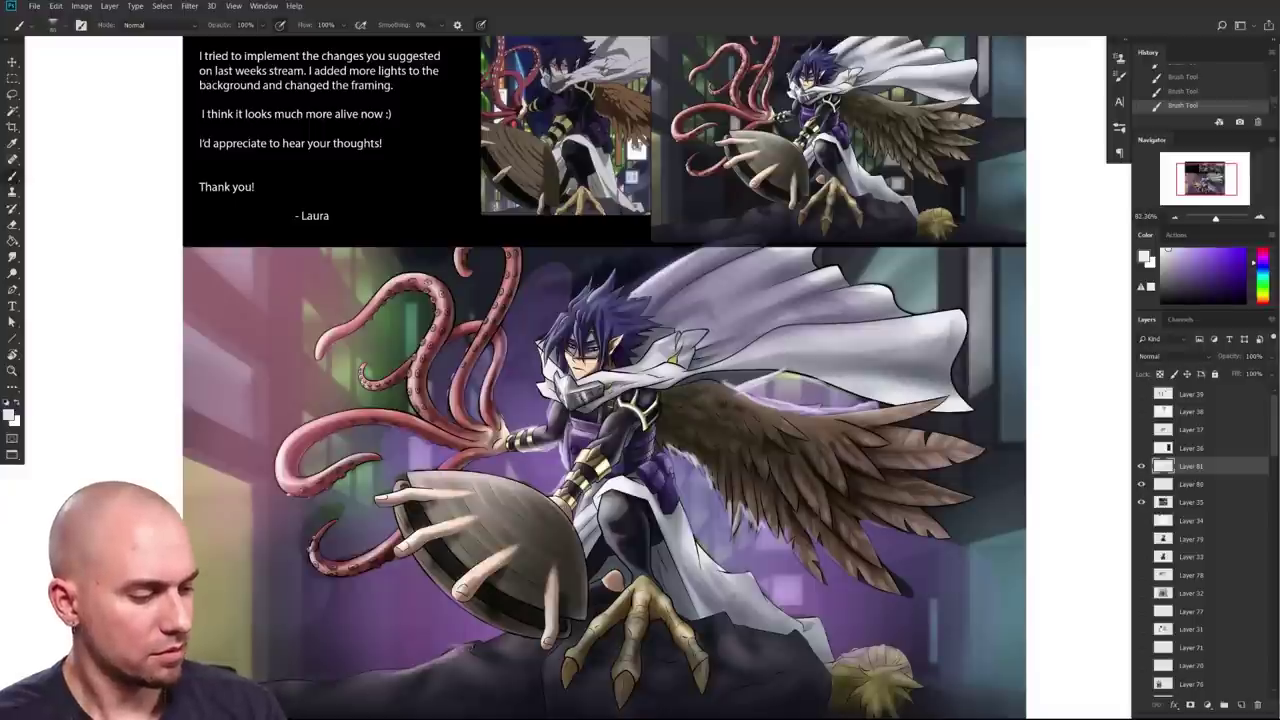
left_click_drag(550, 494, 432, 482)
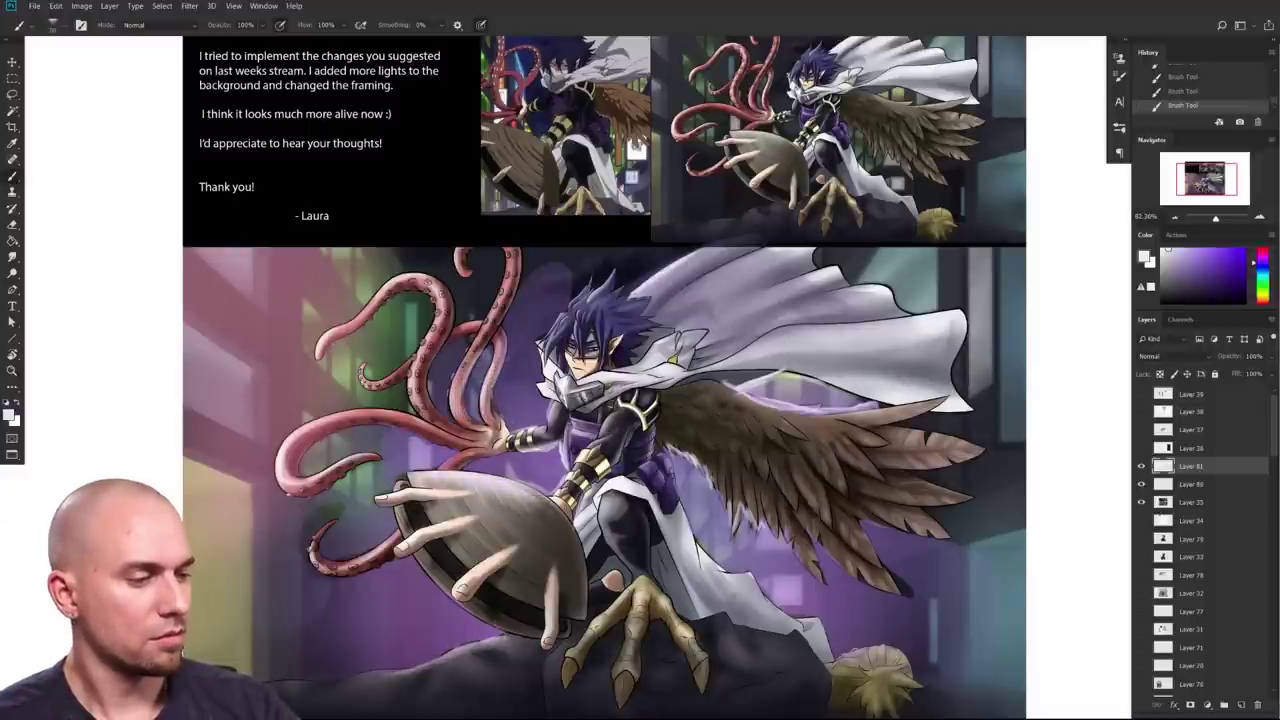
left_click_drag(798, 563, 672, 485)
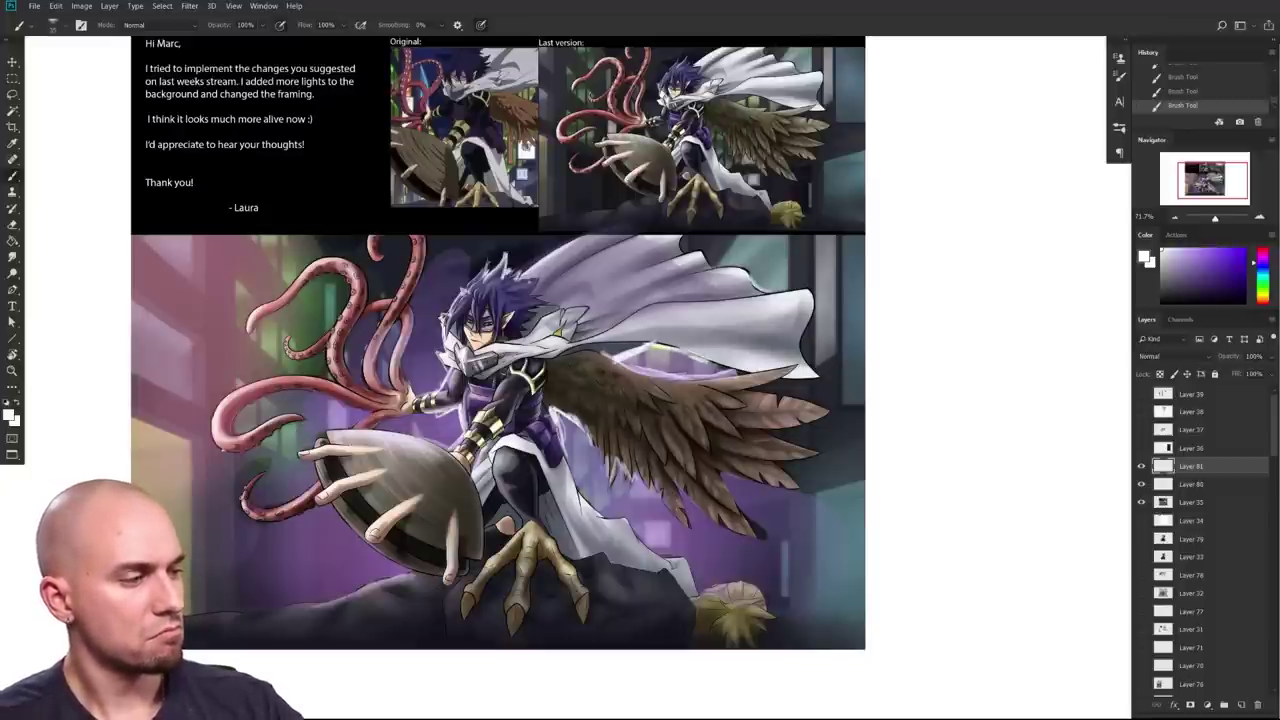
scroll(806, 474, "down", 8)
scroll(806, 474, "up", 4)
left_click_drag(802, 483, 680, 491)
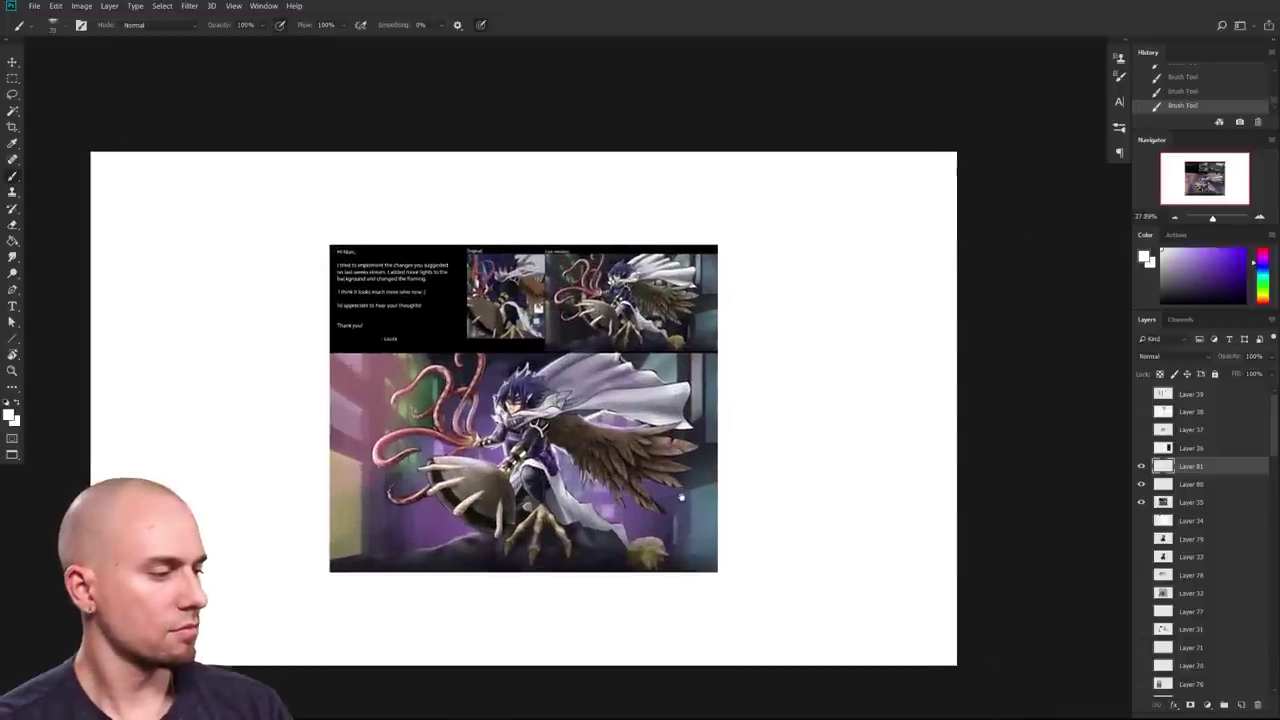
Step: Compare the winged illustration with and without the added paint layers at several viewing distances
scroll(735, 498, "down", 3)
scroll(990, 514, "up", 4)
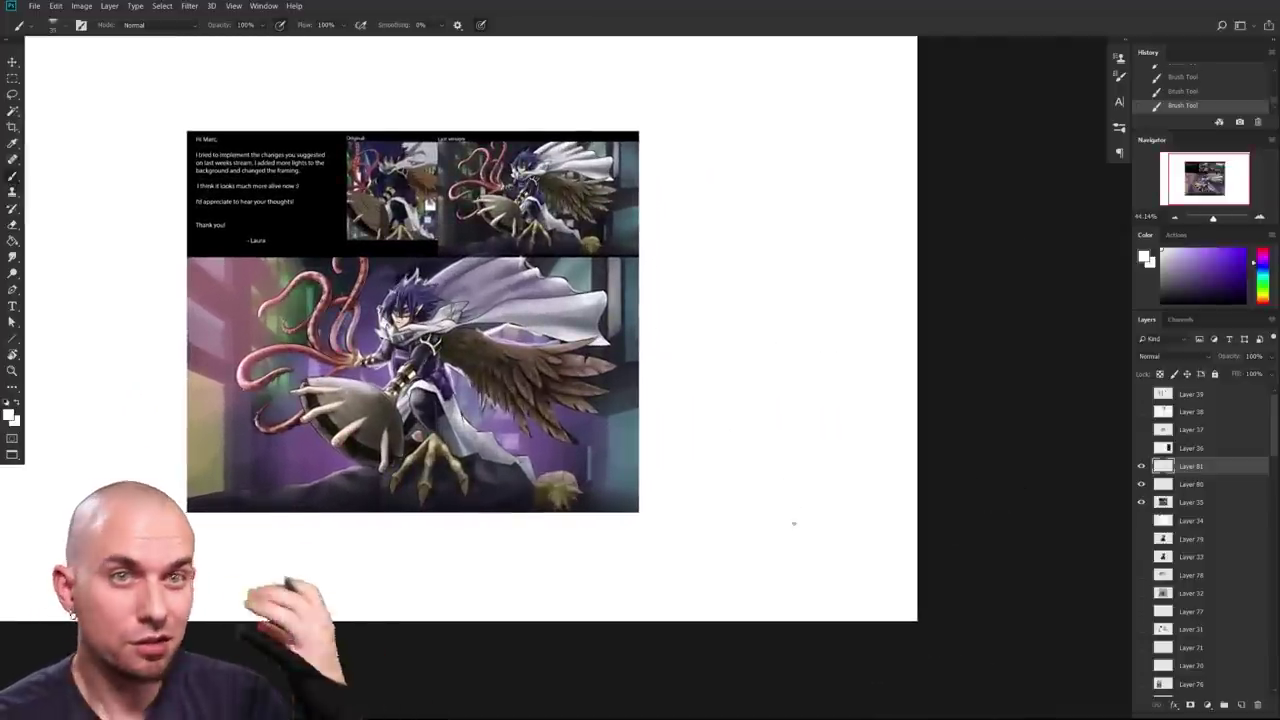
scroll(556, 539, "up", 2)
scroll(556, 539, "down", 2)
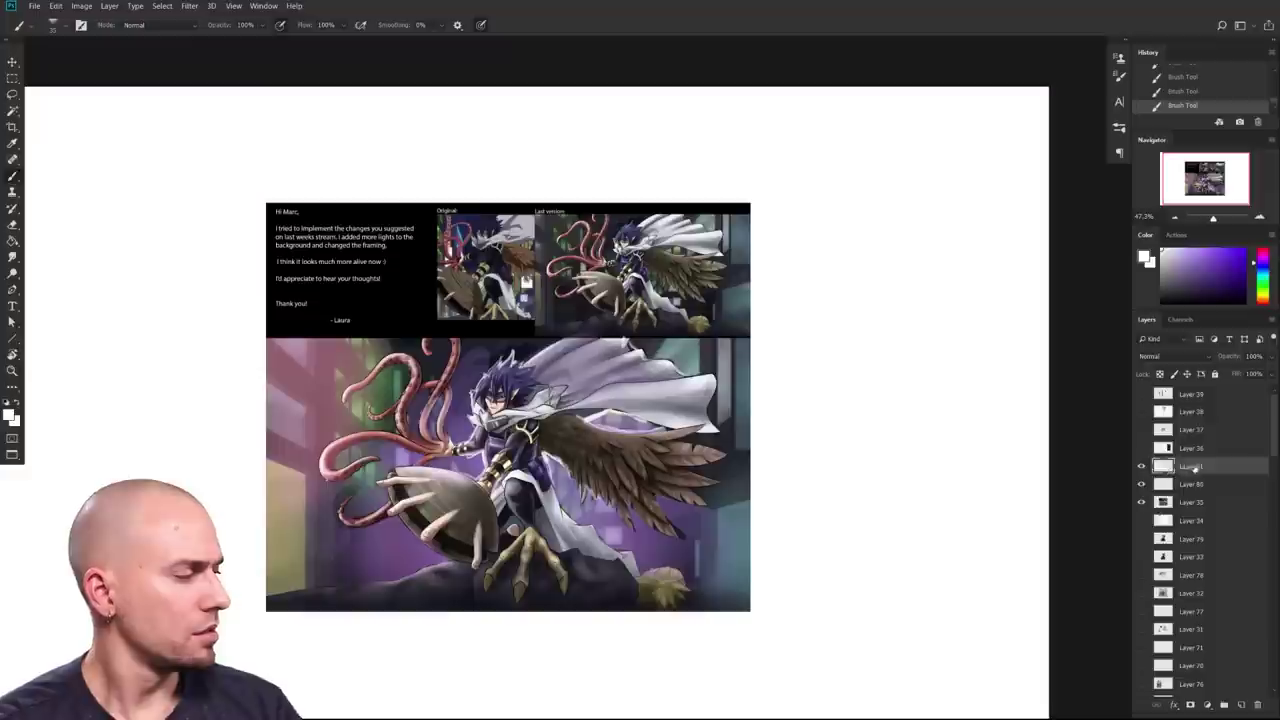
left_click(1142, 467)
left_click(1142, 467)
left_click(1142, 467)
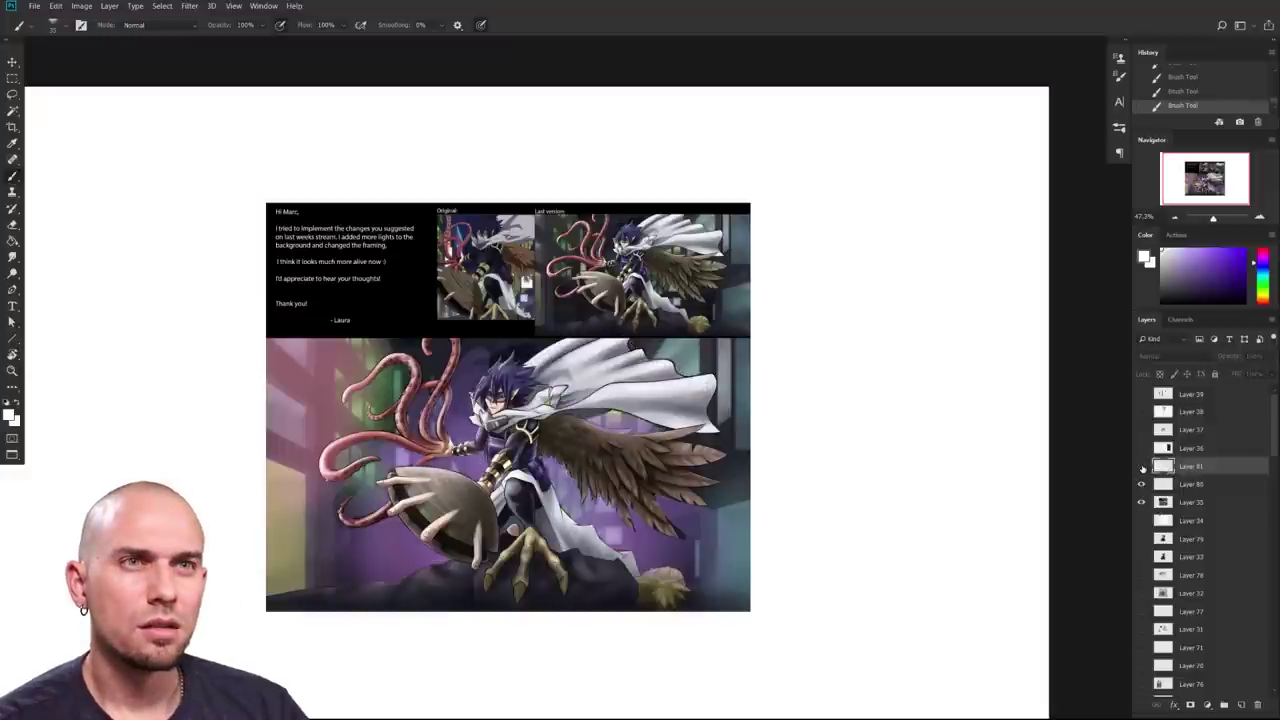
left_click(1142, 467)
left_click(1142, 467)
left_click(1142, 467)
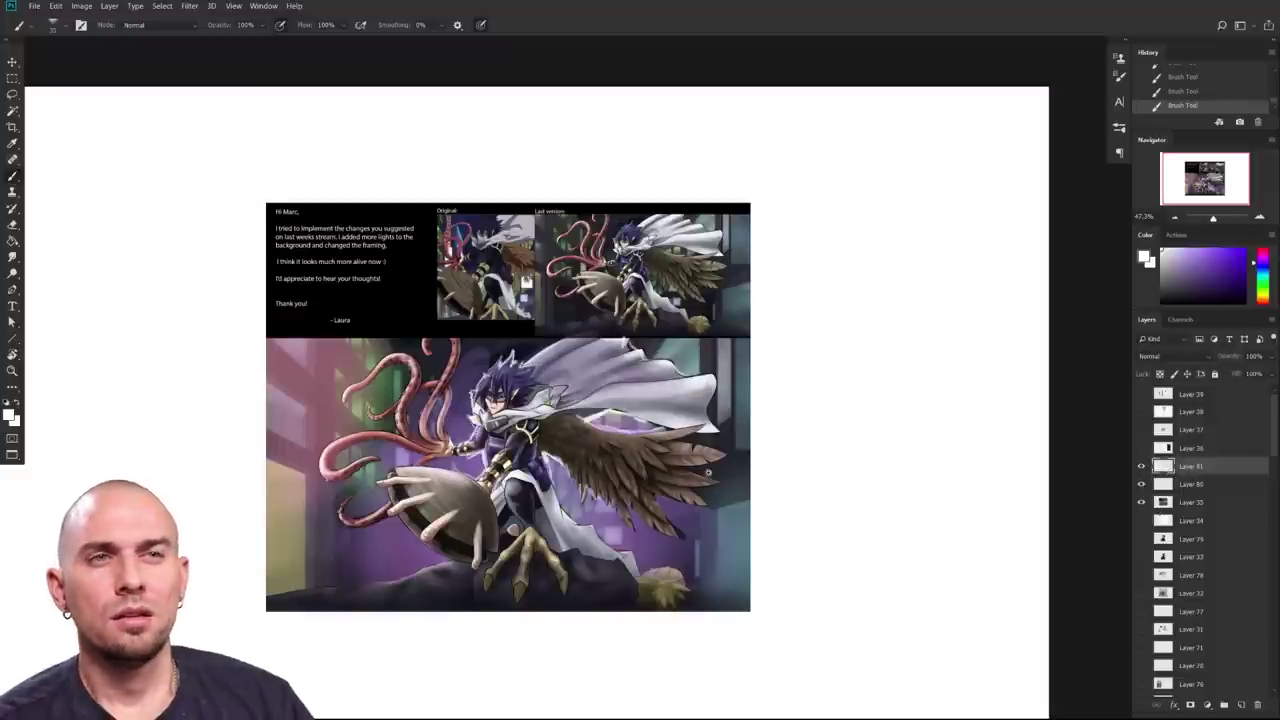
scroll(708, 472, "up", 4)
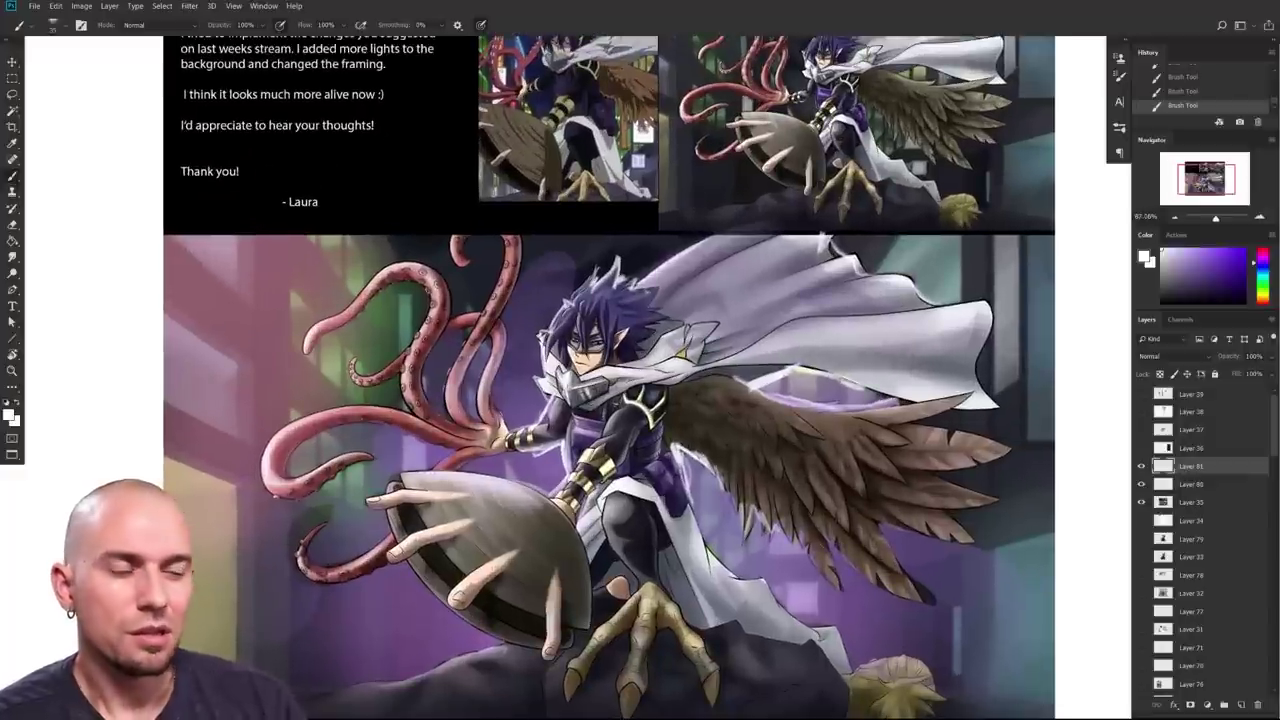
scroll(608, 400, "down", 2)
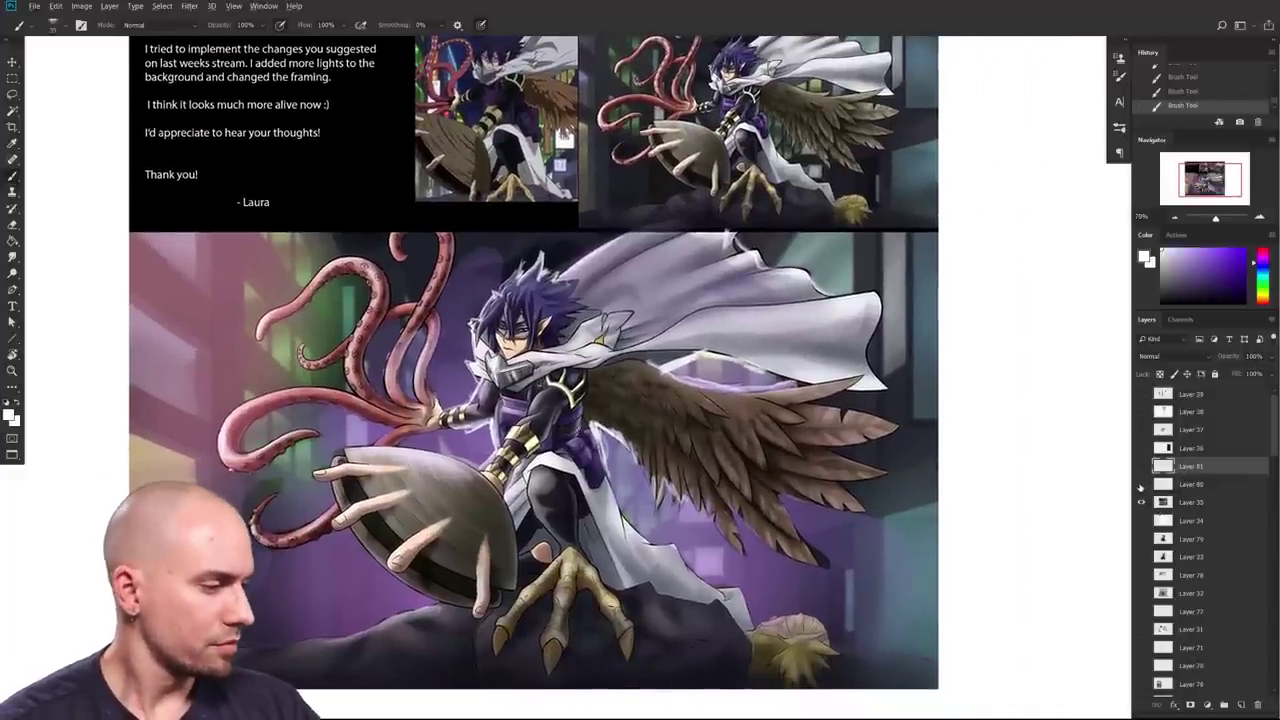
scroll(883, 491, "down", 2)
scroll(911, 486, "up", 1)
Step: Select the large lower illustration with a rectangular marquee and copy it from the submission layer to its own layer
left_click_drag(942, 495, 1011, 452)
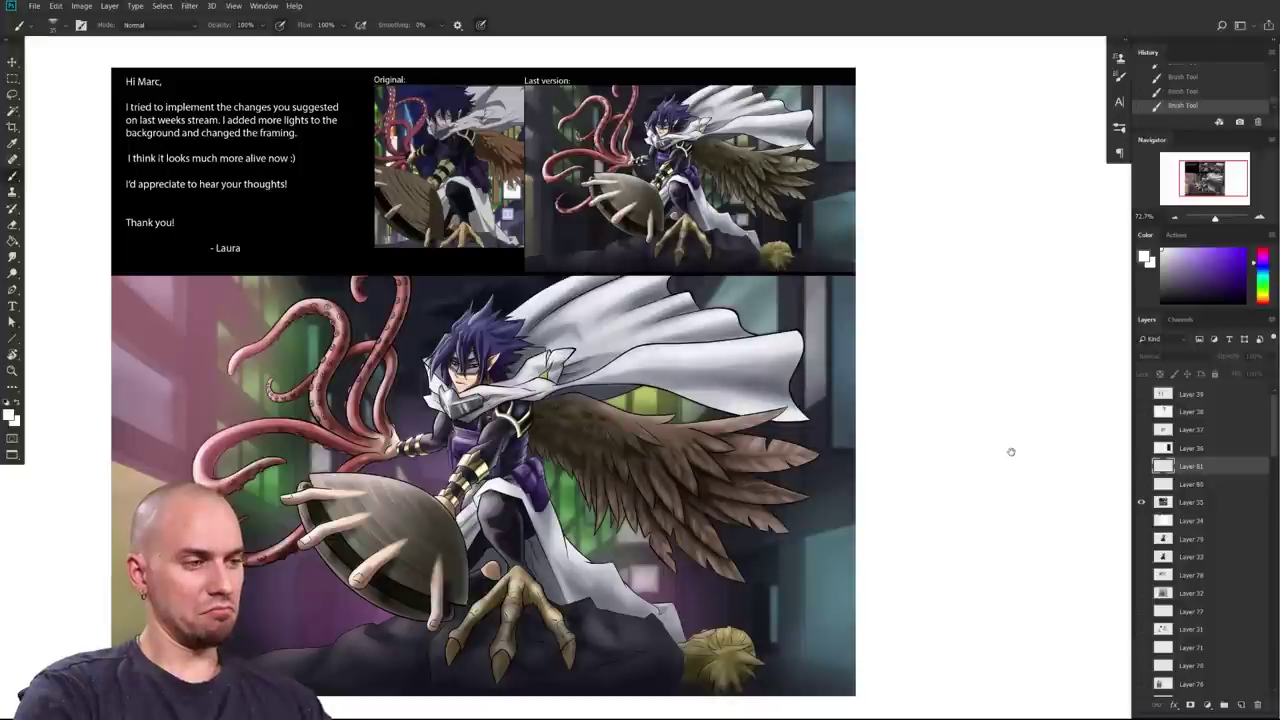
left_click_drag(1014, 449, 998, 464)
left_click_drag(989, 470, 895, 460)
left_click_drag(580, 572, 592, 574)
left_click_drag(592, 574, 738, 556)
left_click_drag(738, 556, 716, 567)
key("m")
left_click_drag(292, 626, 1004, 216)
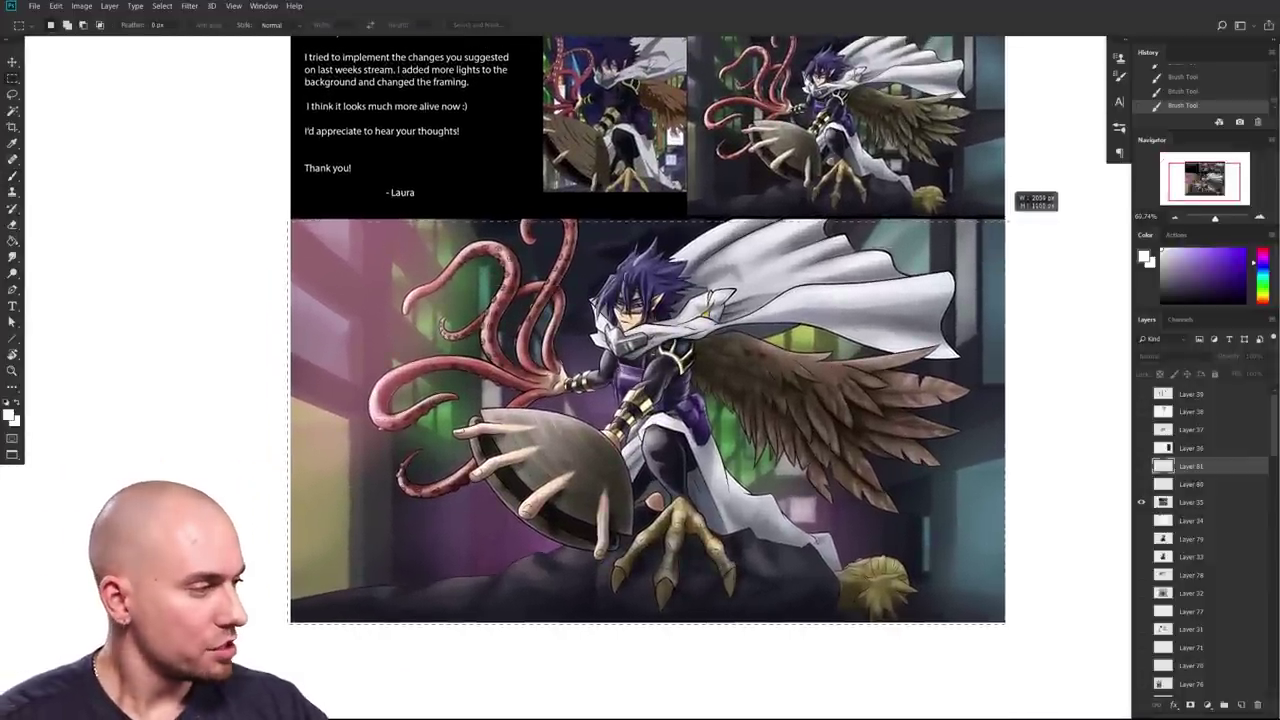
left_click(1188, 503)
key("ctrl+j")
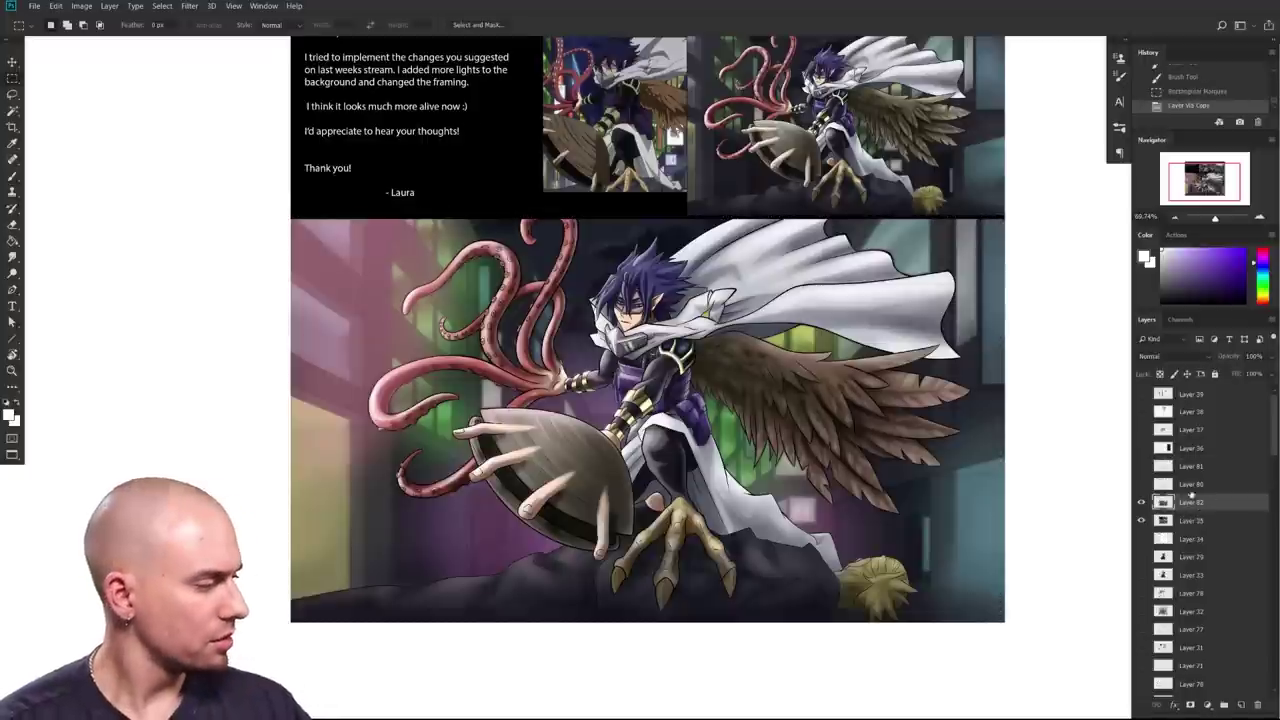
Step: Show the two paint-over layers again and merge them with the copied illustration layer
left_click(1141, 484)
left_click(1141, 484)
left_click(1141, 484)
left_click(1141, 466)
left_click(1190, 466, "shift")
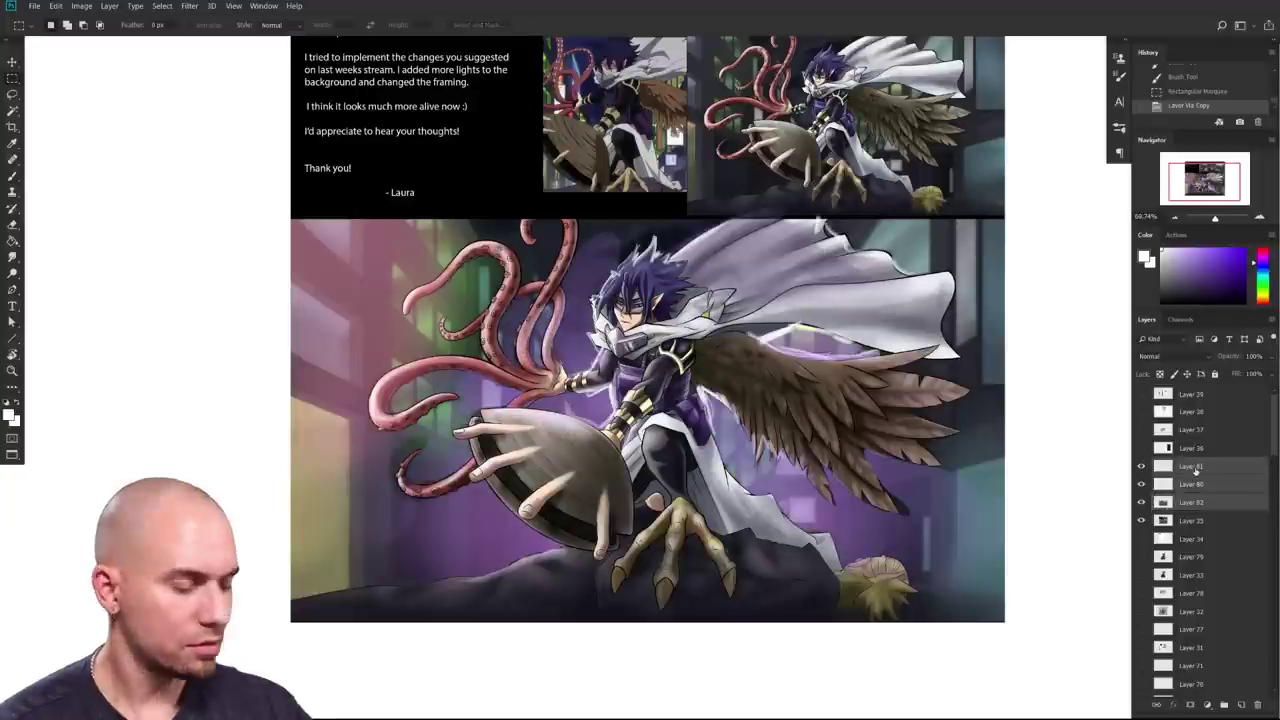
key("ctrl+e")
Step: Apply Color Balance to the merged illustration with midtone levels 0, -1 and +83
left_click_drag(391, 258, 321, 270)
key("ctrl+b")
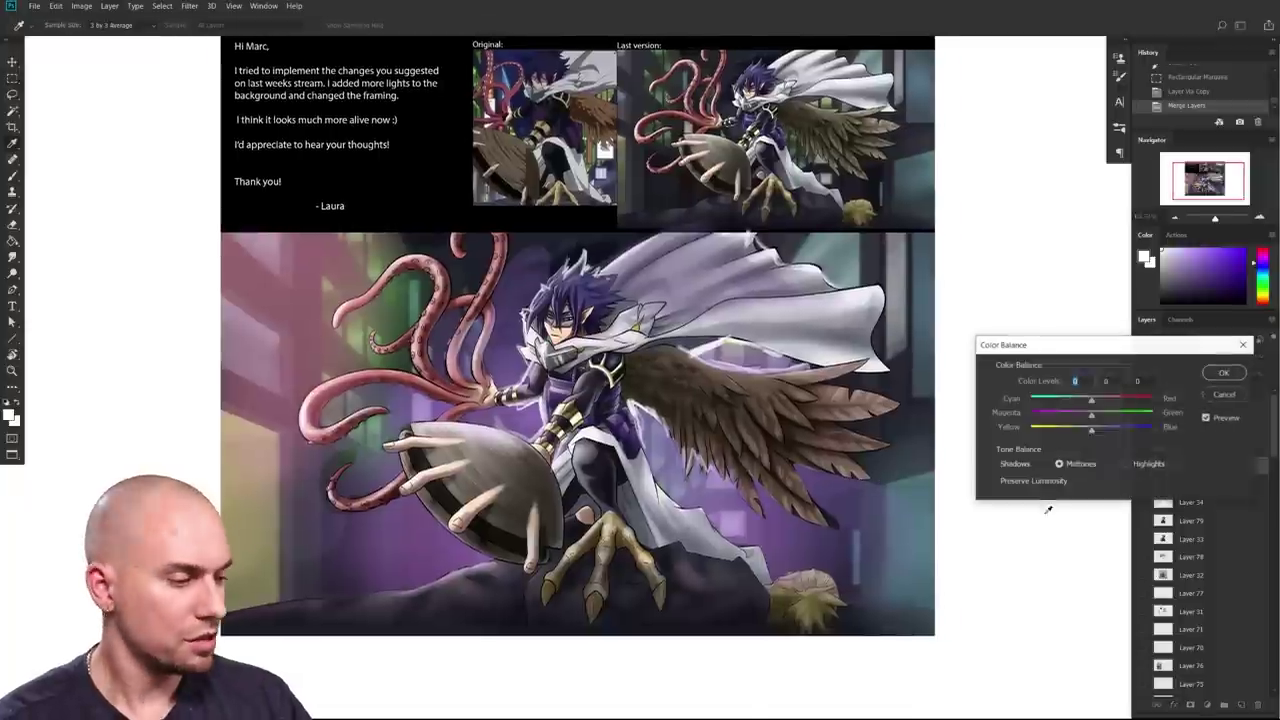
left_click_drag(1092, 400, 1043, 400)
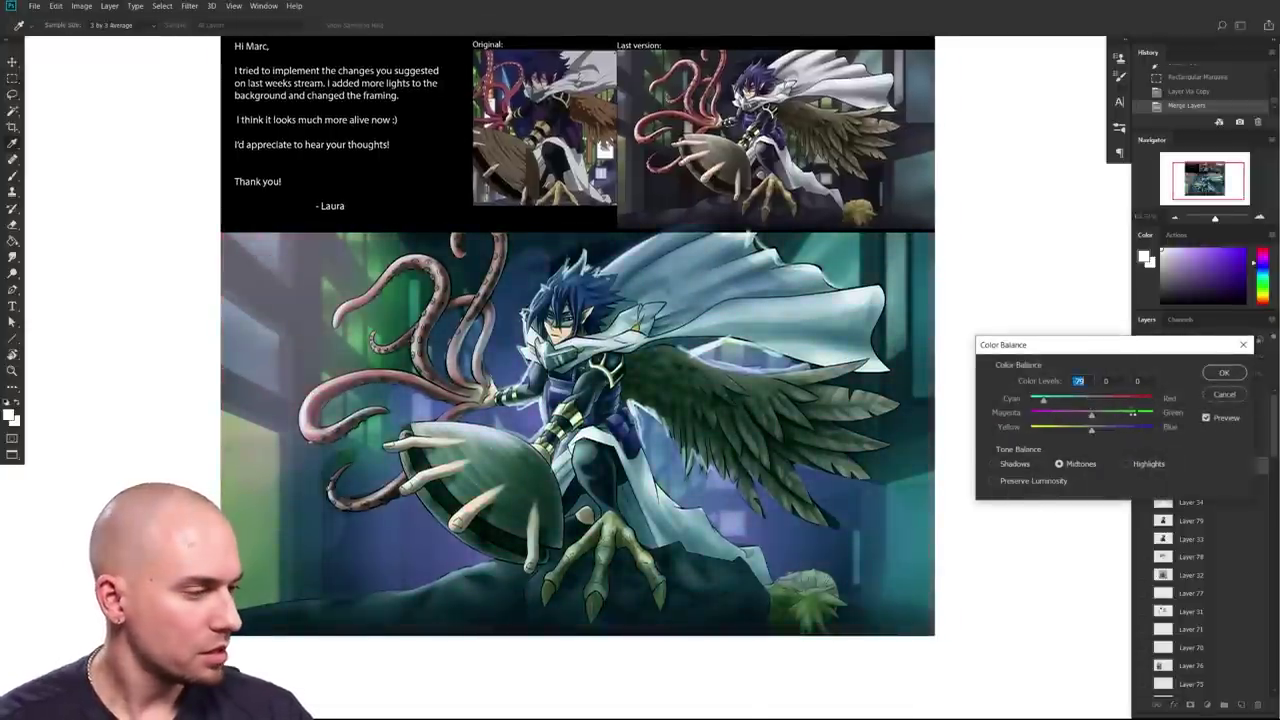
type("0")
key("Tab")
left_click_drag(1091, 416, 1135, 428)
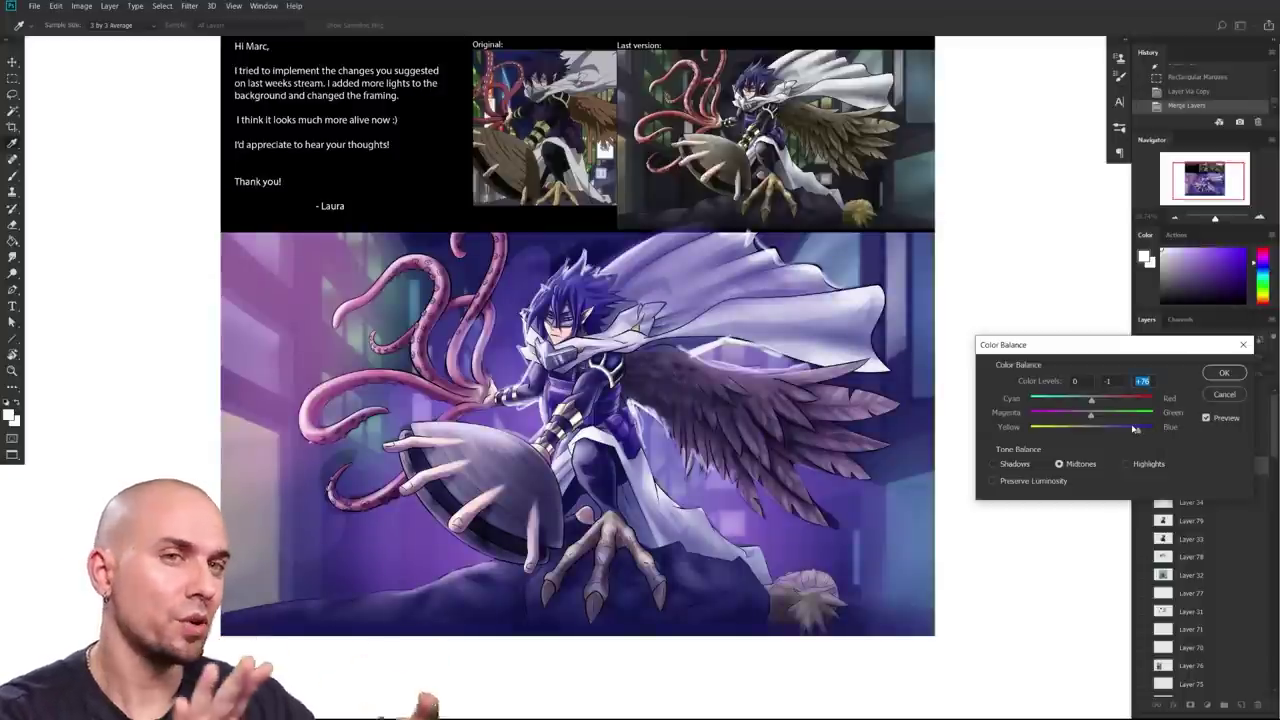
mouse_move(1135, 428)
left_mouse_down()
mouse_move(1086, 434)
mouse_move(1143, 430)
left_mouse_up()
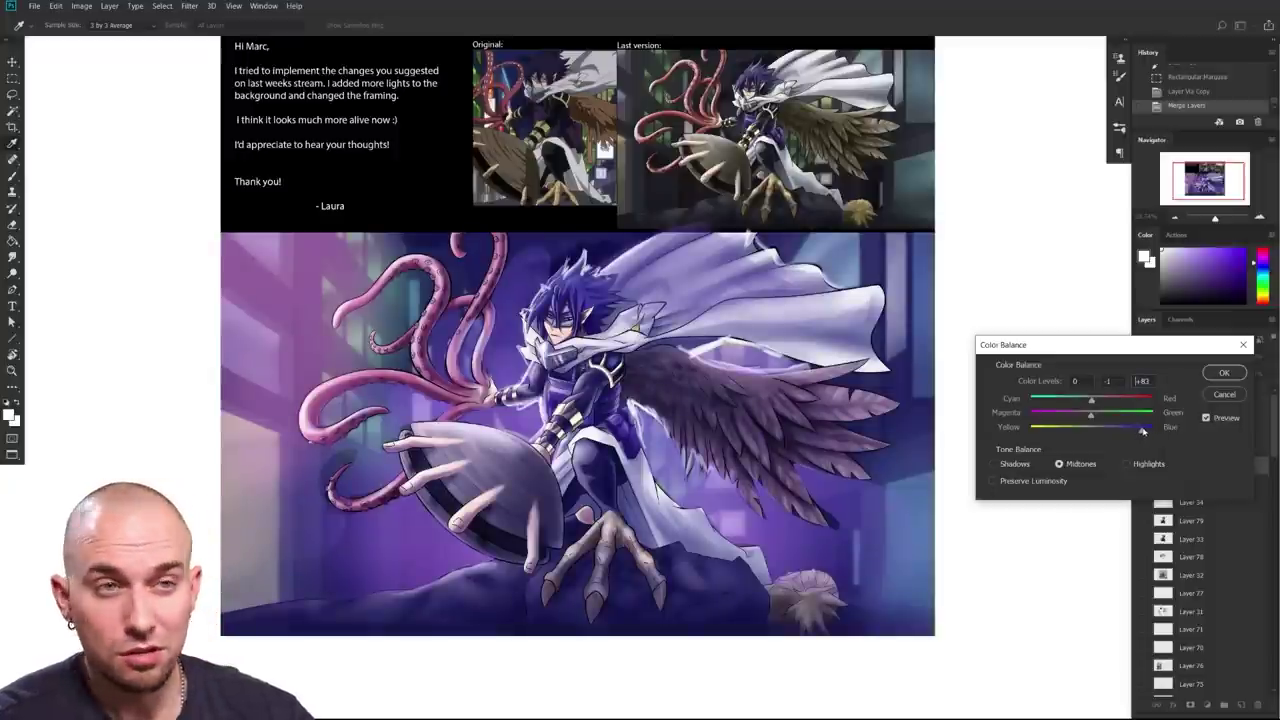
left_click(1224, 373)
Step: Lasso the character, wing, cape and foreground rocks and clear that area from the blue-tinted layer
left_click_drag(775, 444, 733, 470)
key("l")
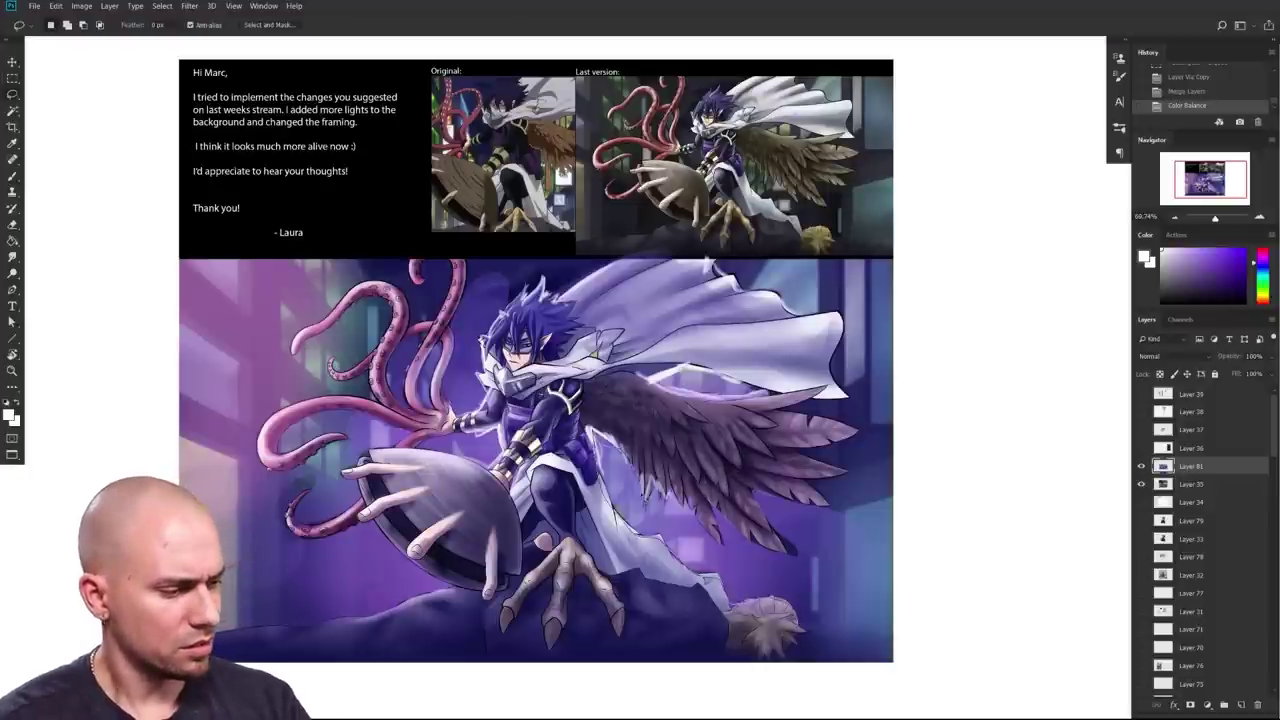
mouse_move(712, 540)
left_mouse_down()
mouse_move(750, 538)
mouse_move(820, 495)
mouse_move(815, 432)
mouse_move(775, 393)
mouse_move(752, 402)
mouse_move(645, 378)
mouse_move(830, 369)
mouse_move(762, 292)
mouse_move(672, 262)
mouse_move(545, 285)
mouse_move(456, 418)
mouse_move(442, 370)
mouse_move(504, 456)
mouse_move(368, 492)
mouse_move(515, 594)
mouse_move(410, 614)
mouse_move(335, 660)
mouse_move(826, 685)
left_mouse_up()
key("Delete")
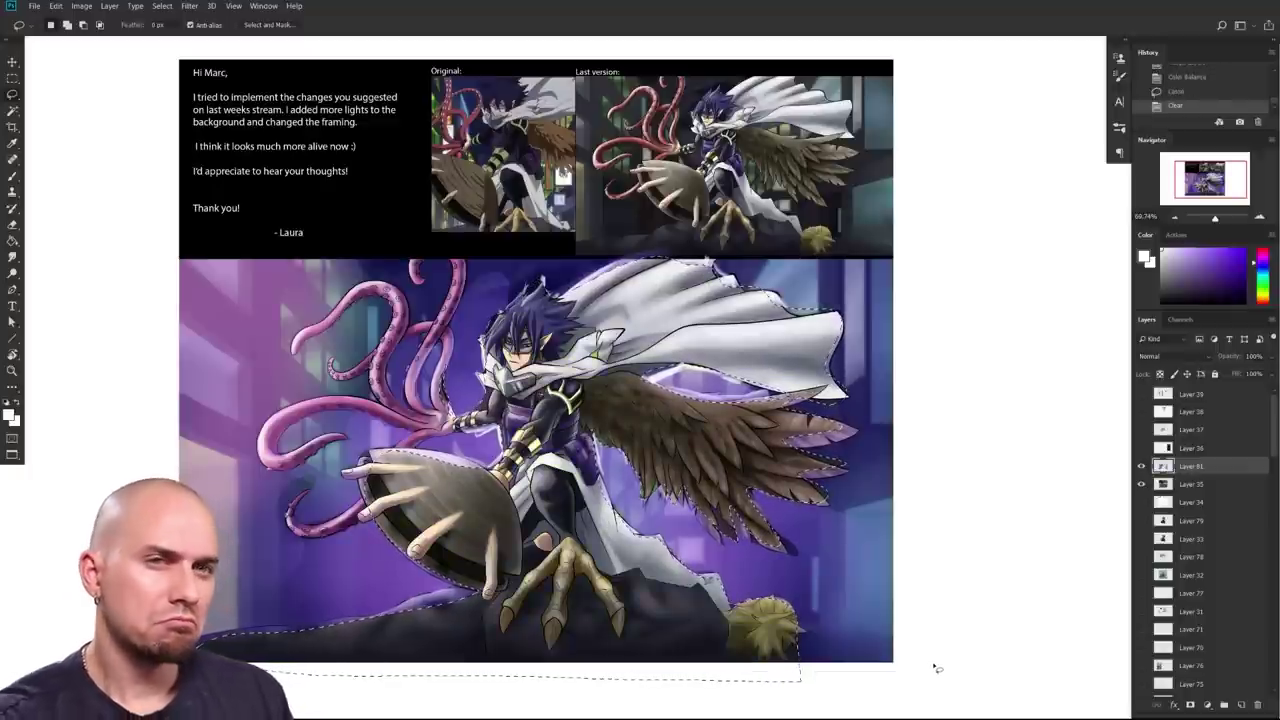
Step: Undo the clearing, the lasso selection and the Color Balance adjustment
mouse_move(893, 594)
left_mouse_down()
mouse_move(855, 595)
mouse_move(884, 598)
left_mouse_up()
key("ctrl+z")
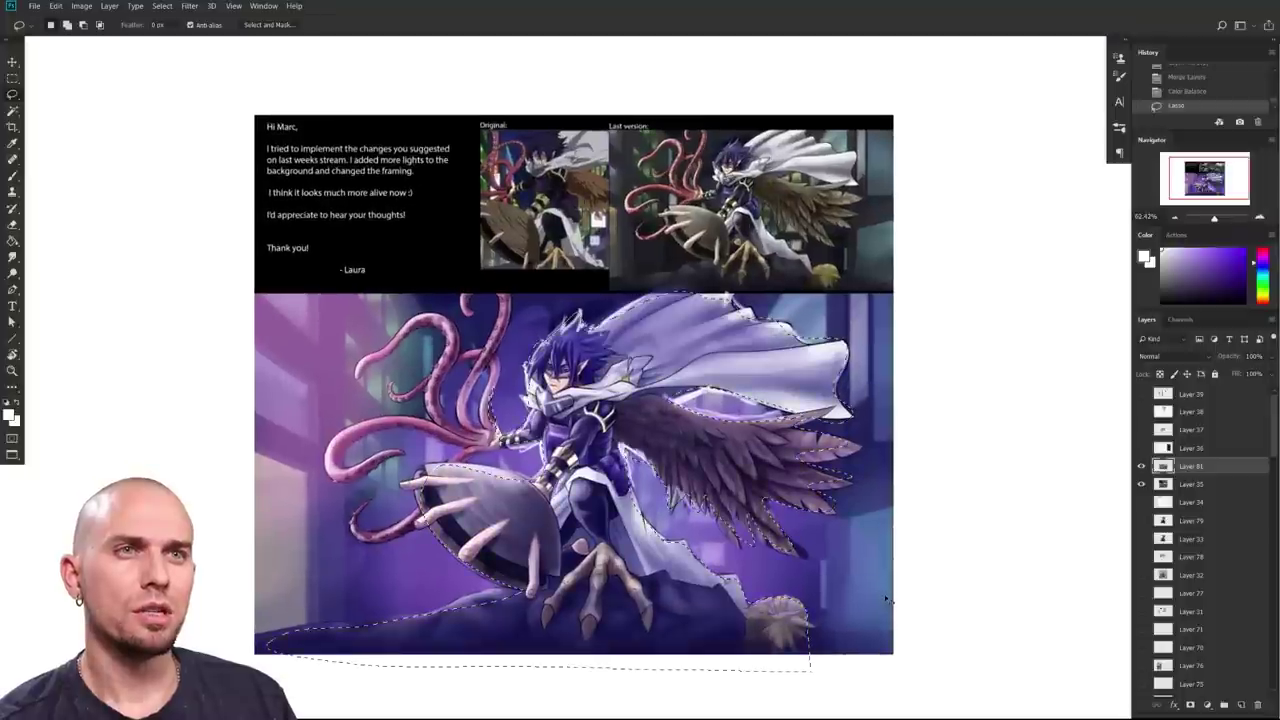
key("ctrl+z")
key("ctrl+z")
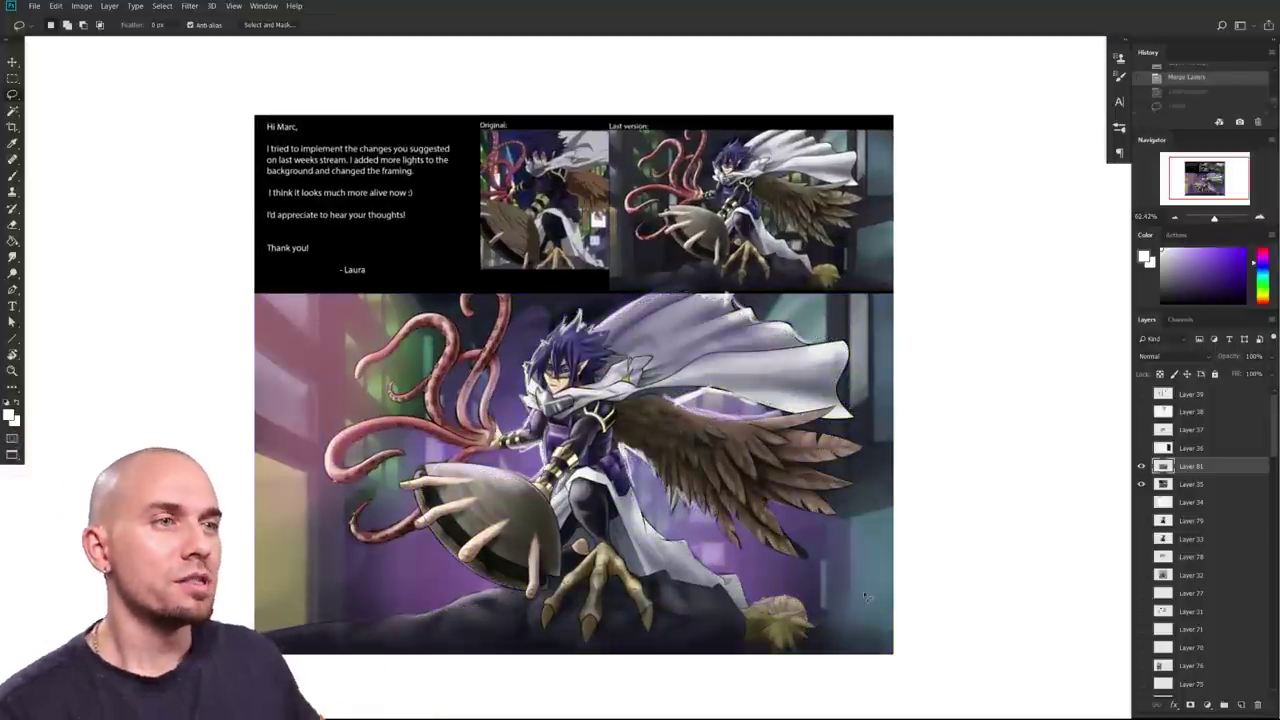
Step: Compare the merged paint-over with the submitted illustration by toggling the merged layer's visibility
left_click_drag(957, 540, 985, 522)
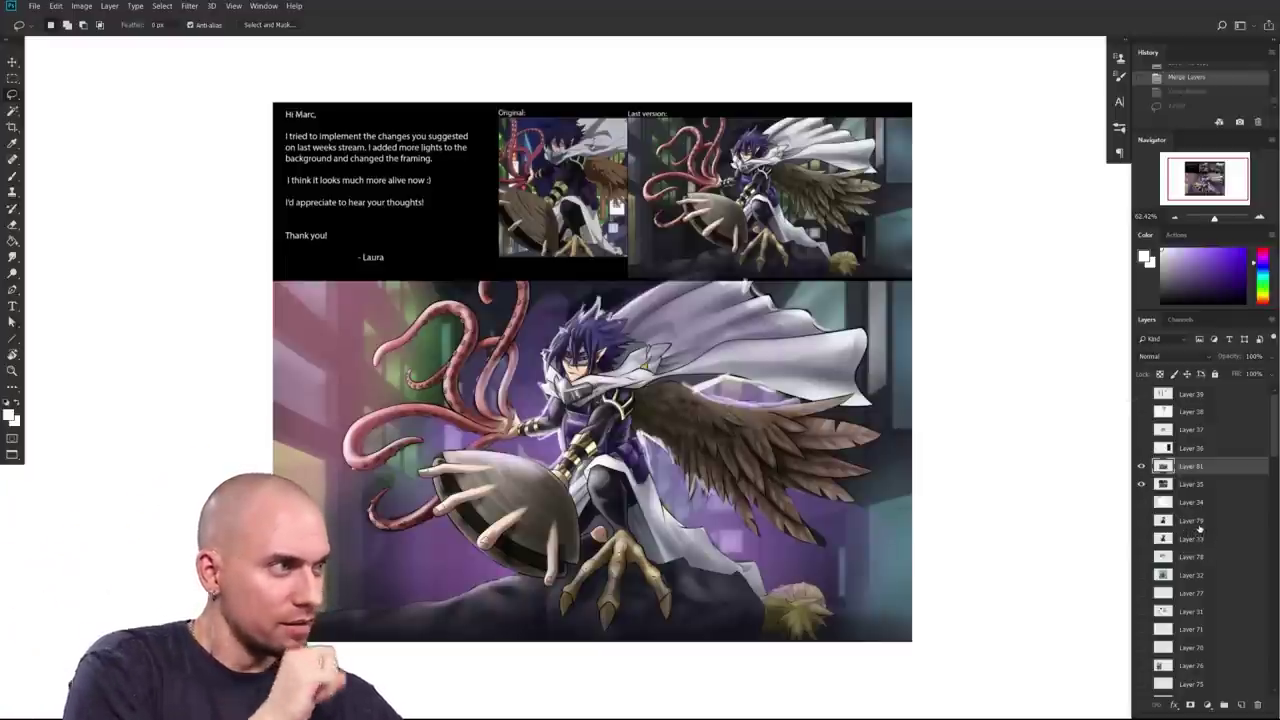
left_click_drag(934, 489, 967, 500)
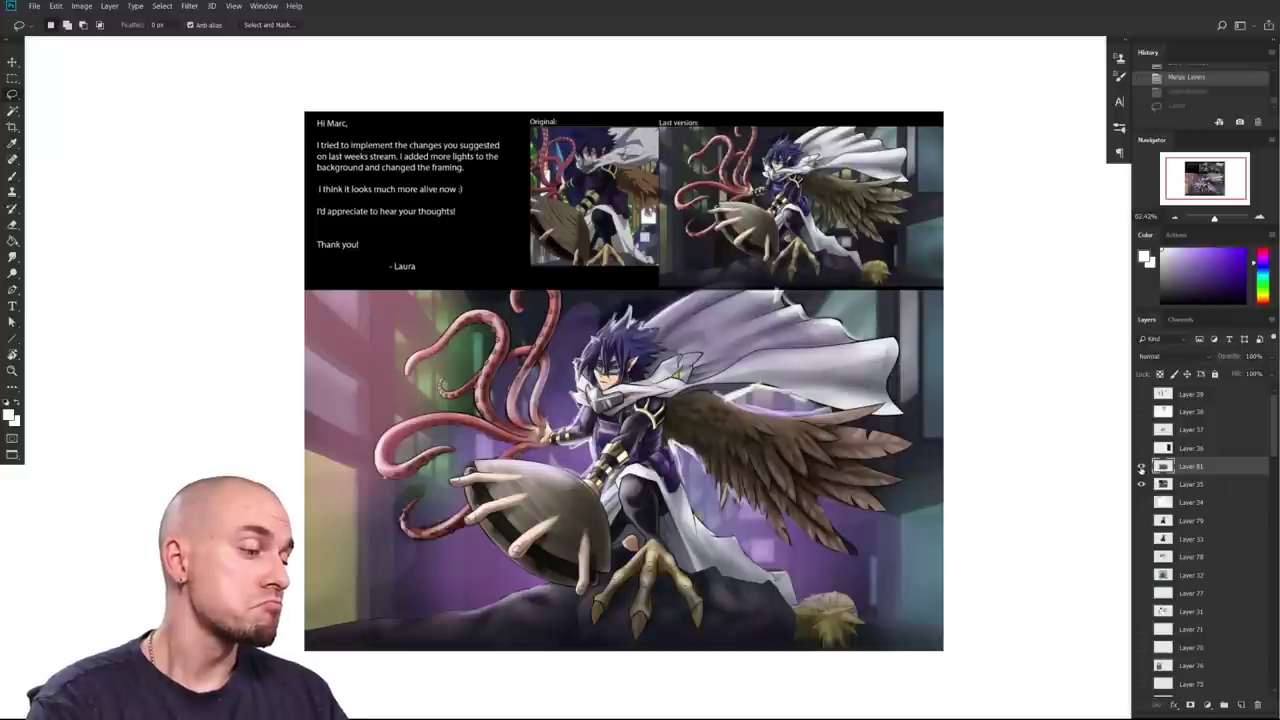
left_click(1141, 467)
left_click(1141, 467)
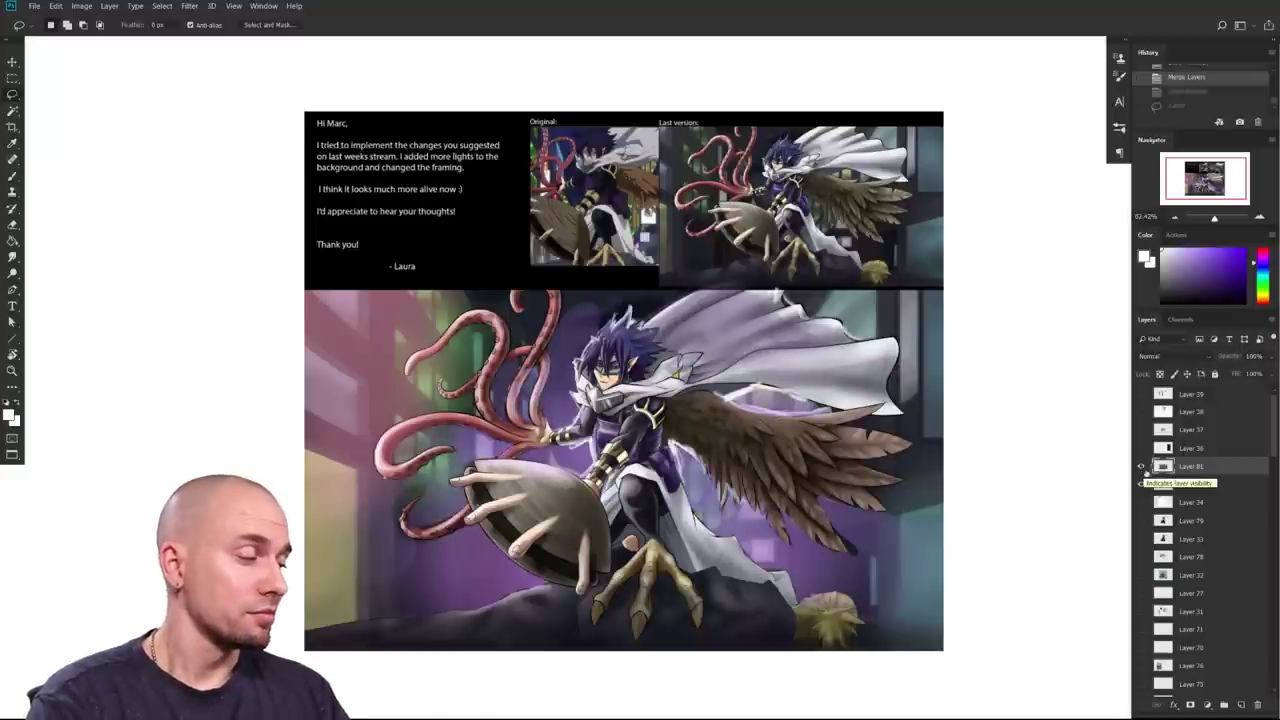
Step: Hide the winged illustration's layers, then show and select the layer with the character height chart
left_click_drag(1140, 484, 1141, 451)
left_click(1141, 449)
left_click(1168, 446)
left_click_drag(820, 466, 809, 481)
left_click_drag(960, 490, 1021, 476)
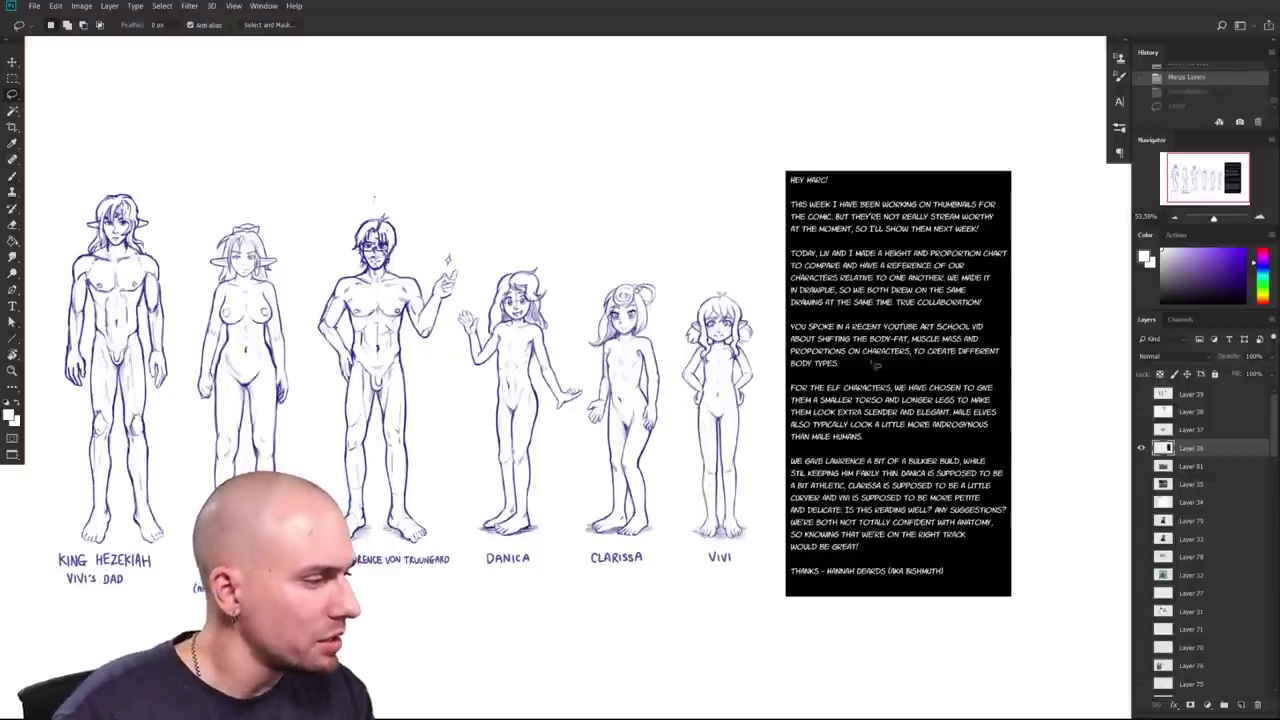
Step: Read the artist's note beside the height chart and examine the character line-up it describes
left_click_drag(825, 393, 792, 542)
left_click_drag(804, 430, 903, 434)
left_click_drag(1086, 439, 966, 409)
scroll(965, 407, "down", 4)
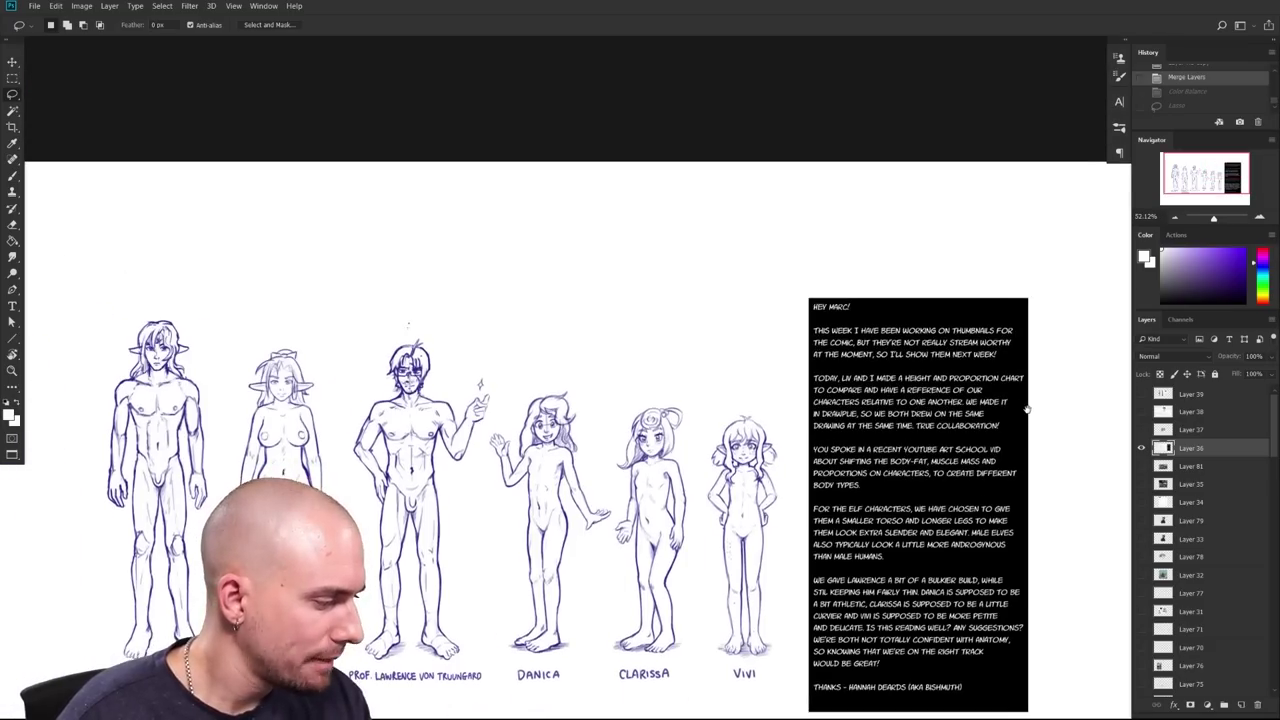
mouse_move(1026, 407)
left_mouse_down()
mouse_move(1091, 353)
mouse_move(1016, 394)
left_mouse_up()
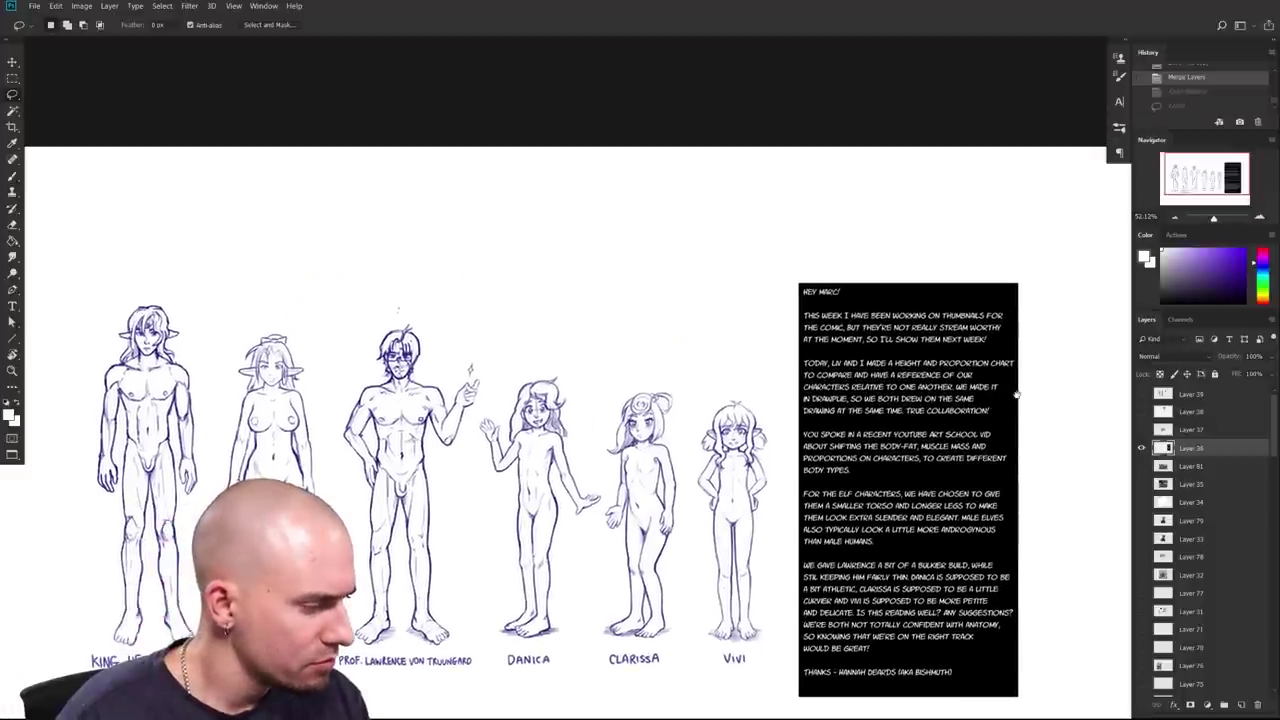
left_click_drag(1016, 394, 1052, 376)
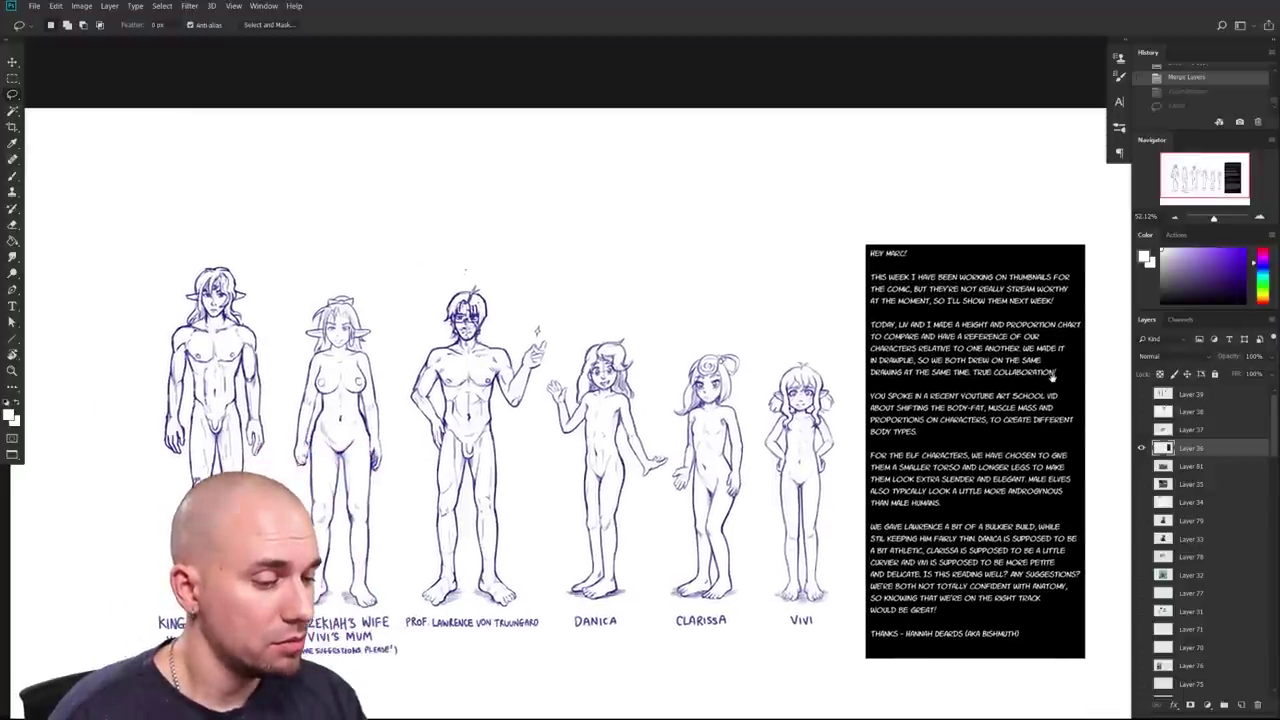
left_click_drag(1052, 375, 1080, 369)
scroll(1028, 400, "up", 2)
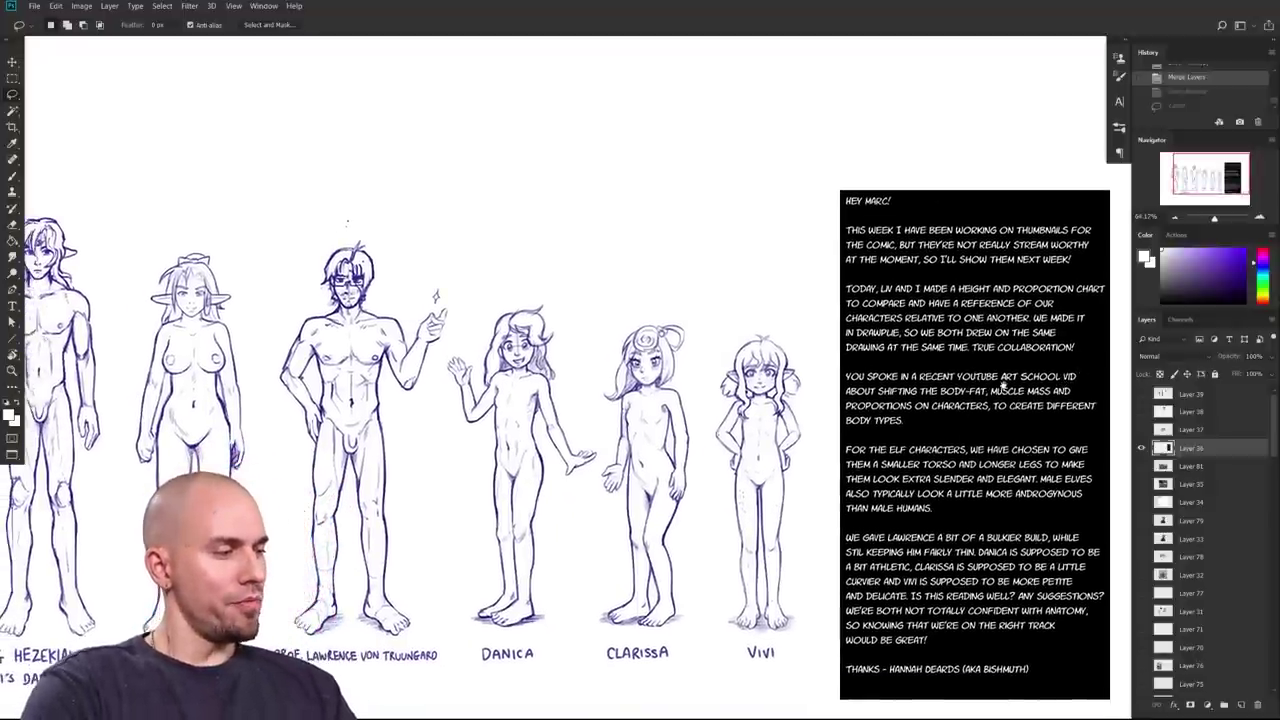
scroll(997, 391, "down", 2)
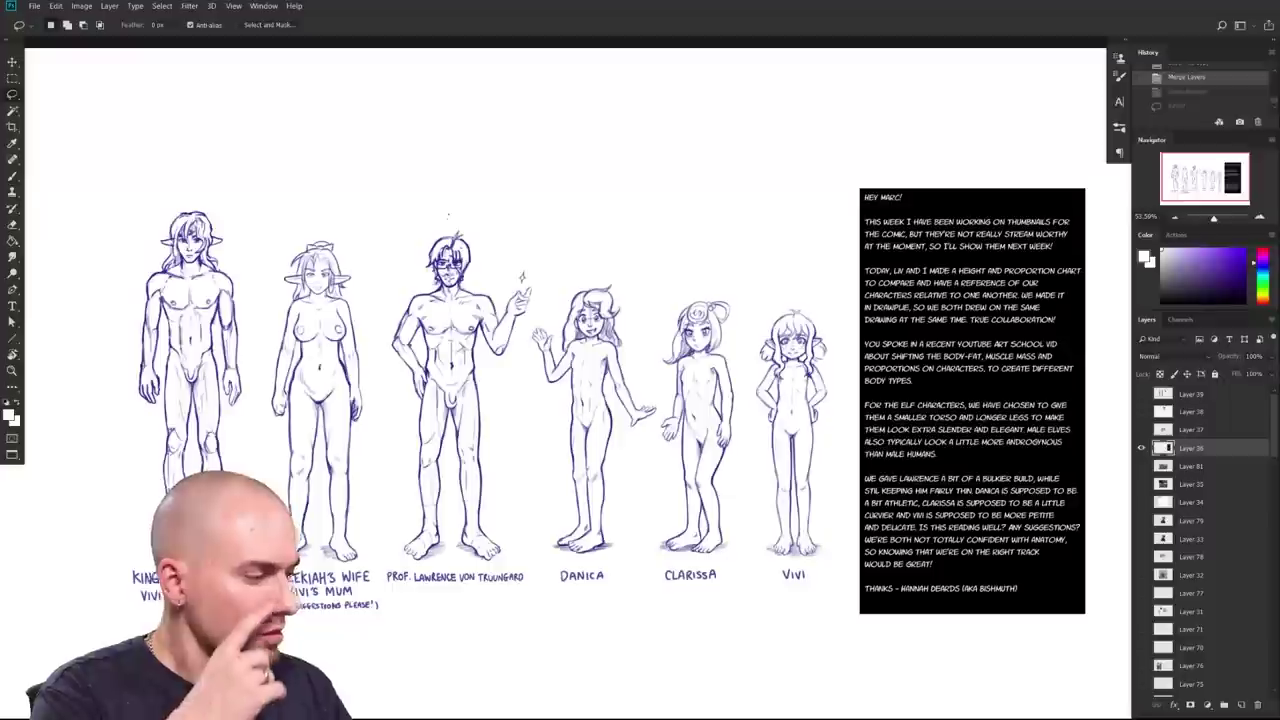
left_click_drag(941, 456, 944, 458)
left_click_drag(850, 436, 870, 428)
Step: Choose the Brush tool and set a saturated red as the painting colour
key("b")
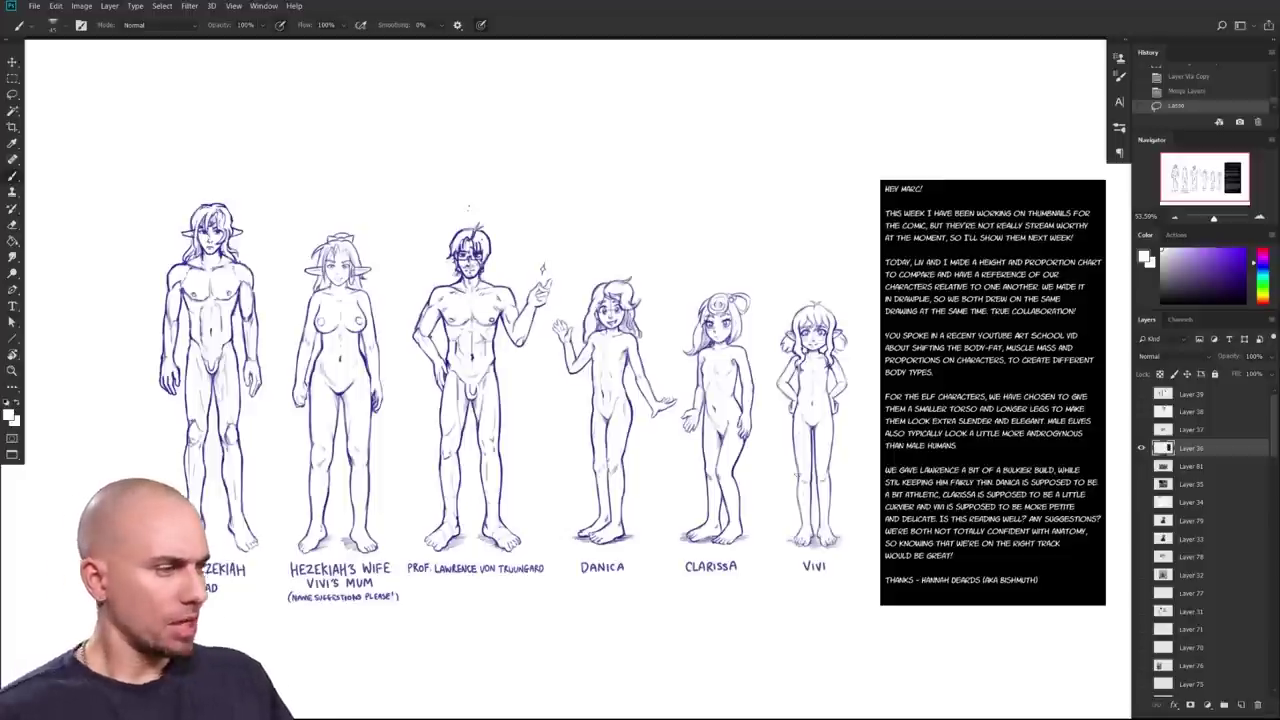
left_click(1243, 251)
left_click(1263, 250)
Step: Examine the relative heights and body proportions of the line-up against the artist's note
left_click_drag(996, 393, 1022, 421)
left_click_drag(915, 430, 1040, 422)
left_click_drag(1099, 469, 1087, 459)
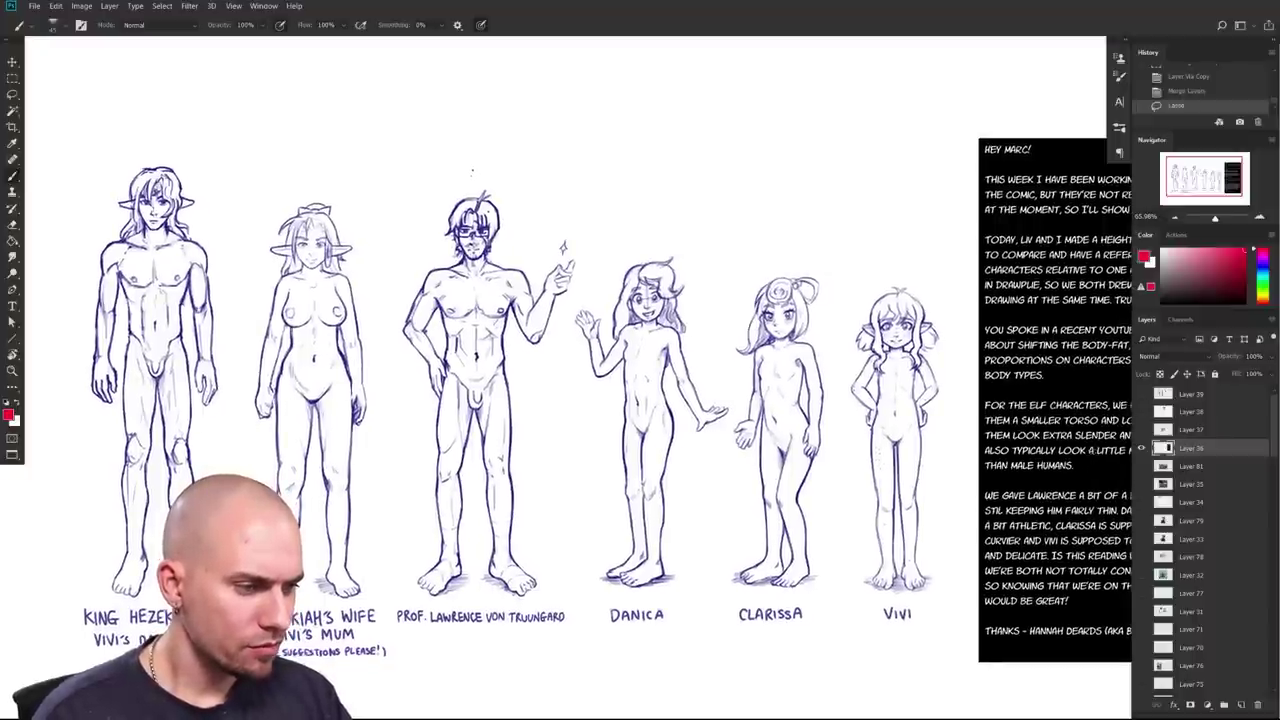
left_click_drag(1061, 494, 1090, 480)
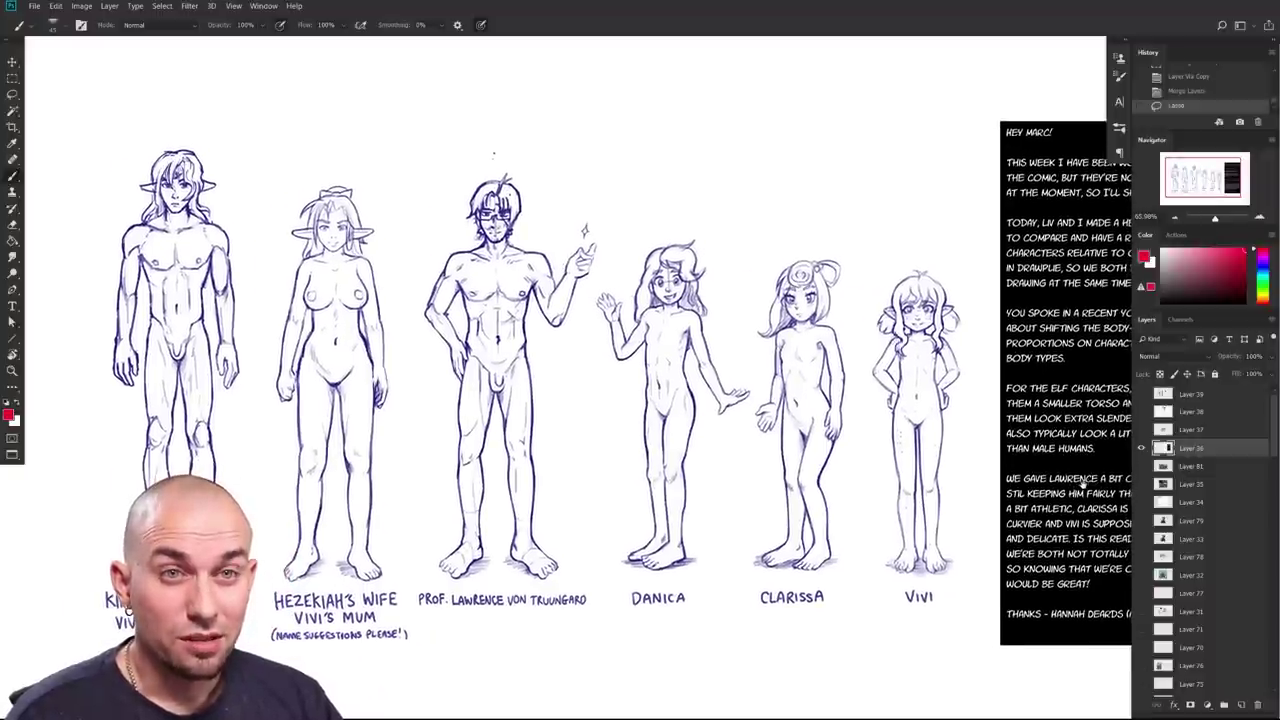
left_click_drag(1075, 495, 1079, 491)
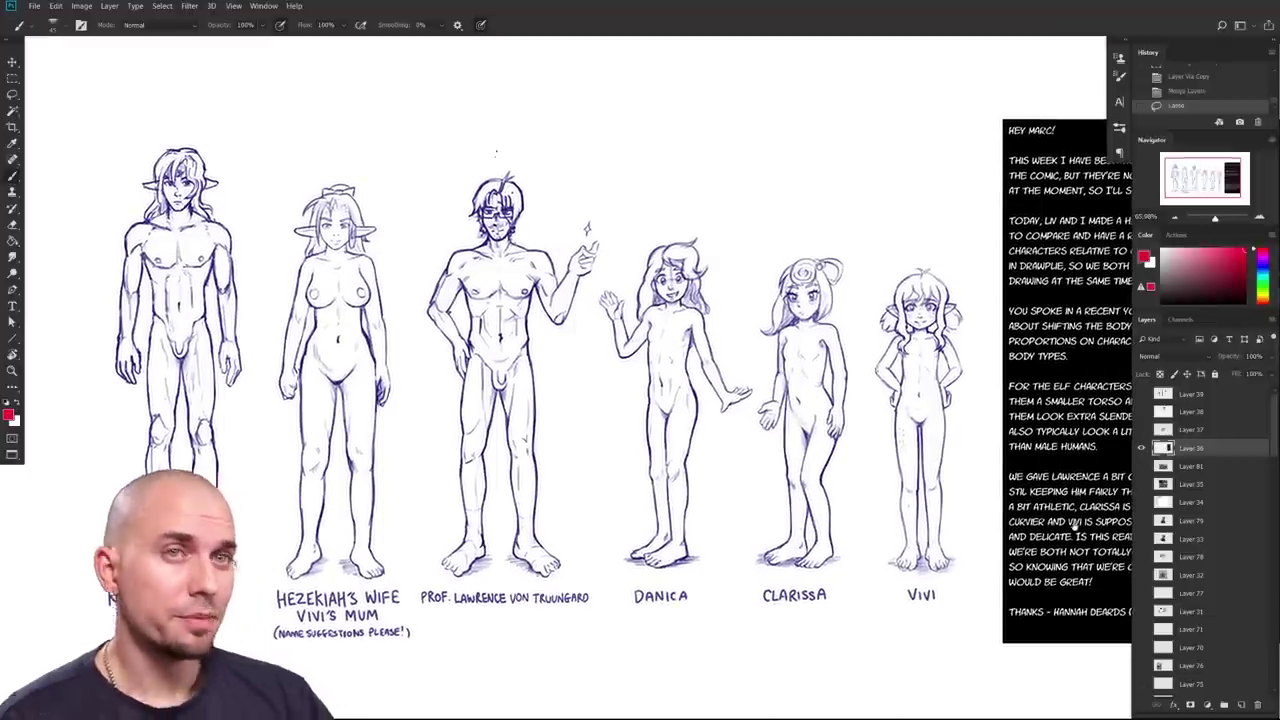
mouse_move(1046, 612)
left_mouse_down()
mouse_move(1057, 605)
mouse_move(1034, 610)
left_mouse_up()
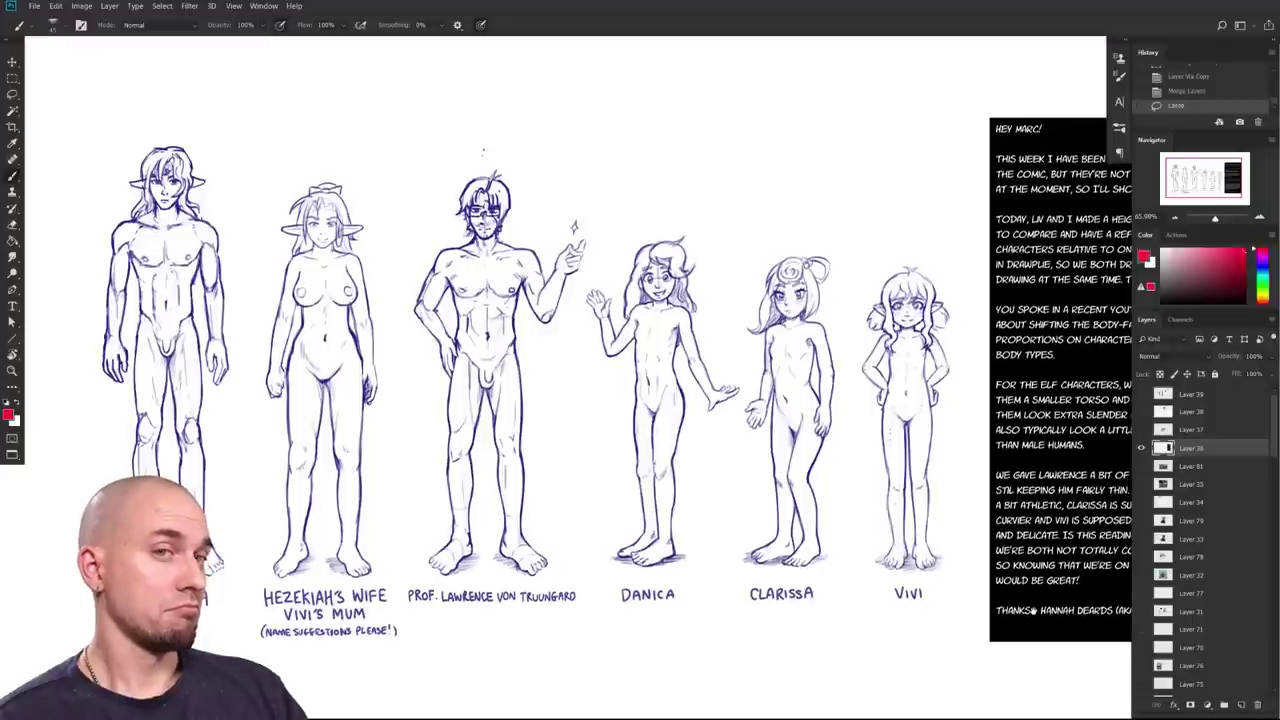
left_click_drag(704, 548, 933, 579)
left_click_drag(780, 563, 766, 567)
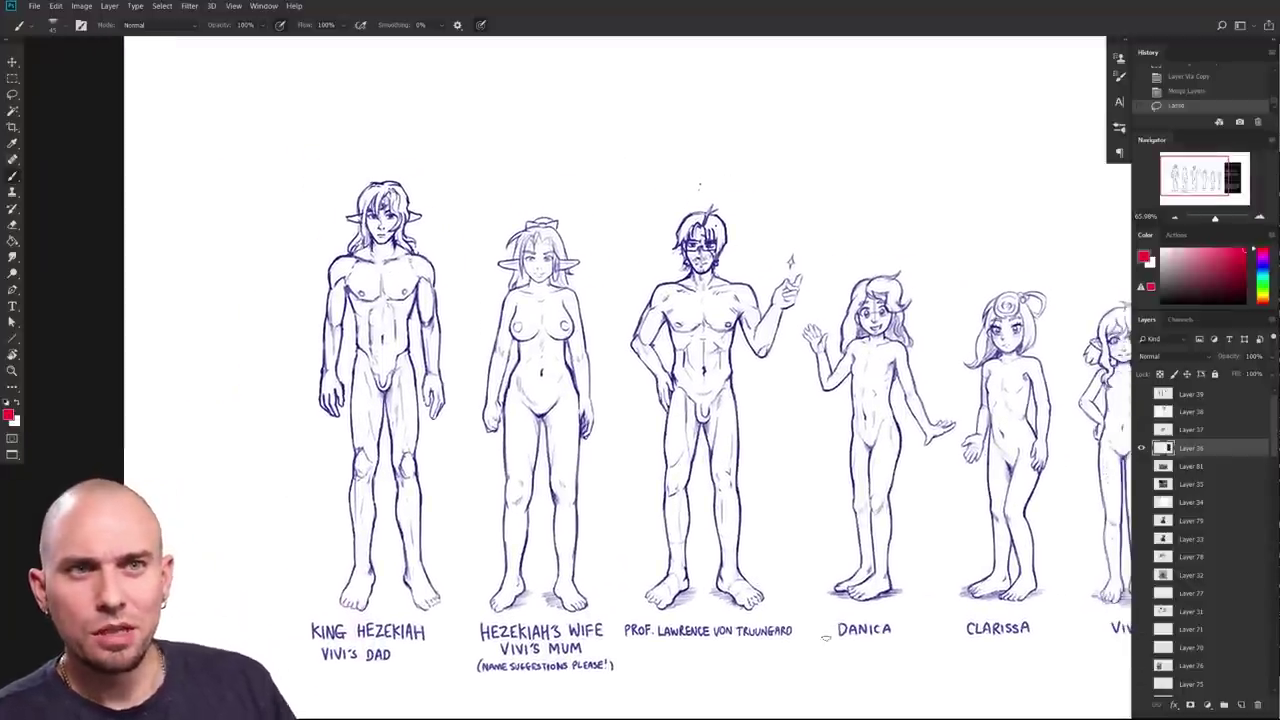
scroll(449, 582, "right", 3)
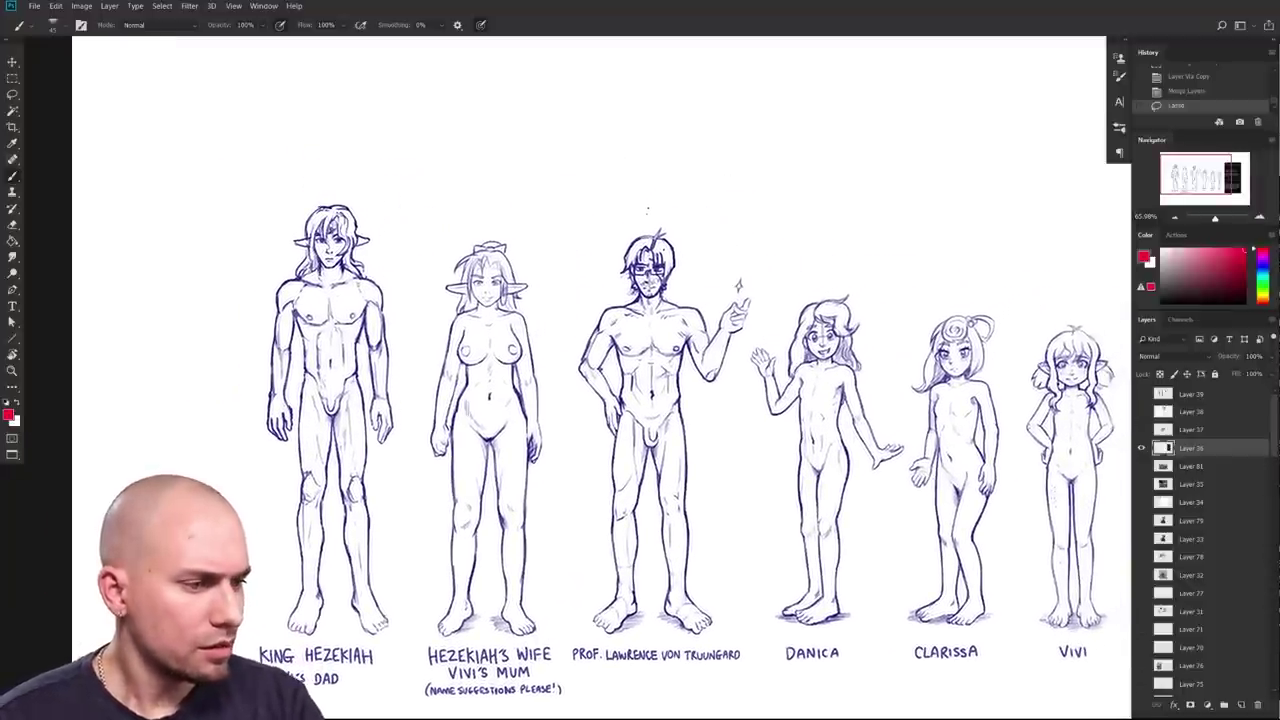
scroll(360, 541, "right", 10)
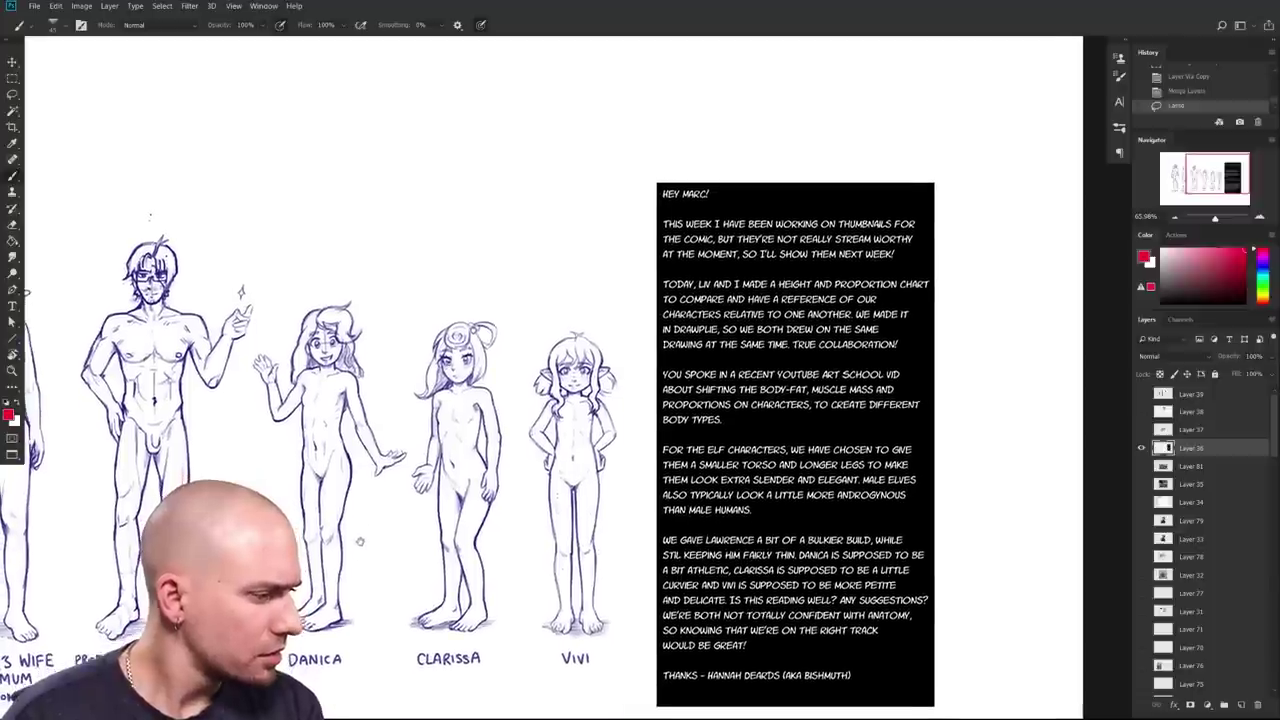
Step: Review the whole character line-up from Vivi across to King Hezekiah
scroll(360, 541, "down", 1)
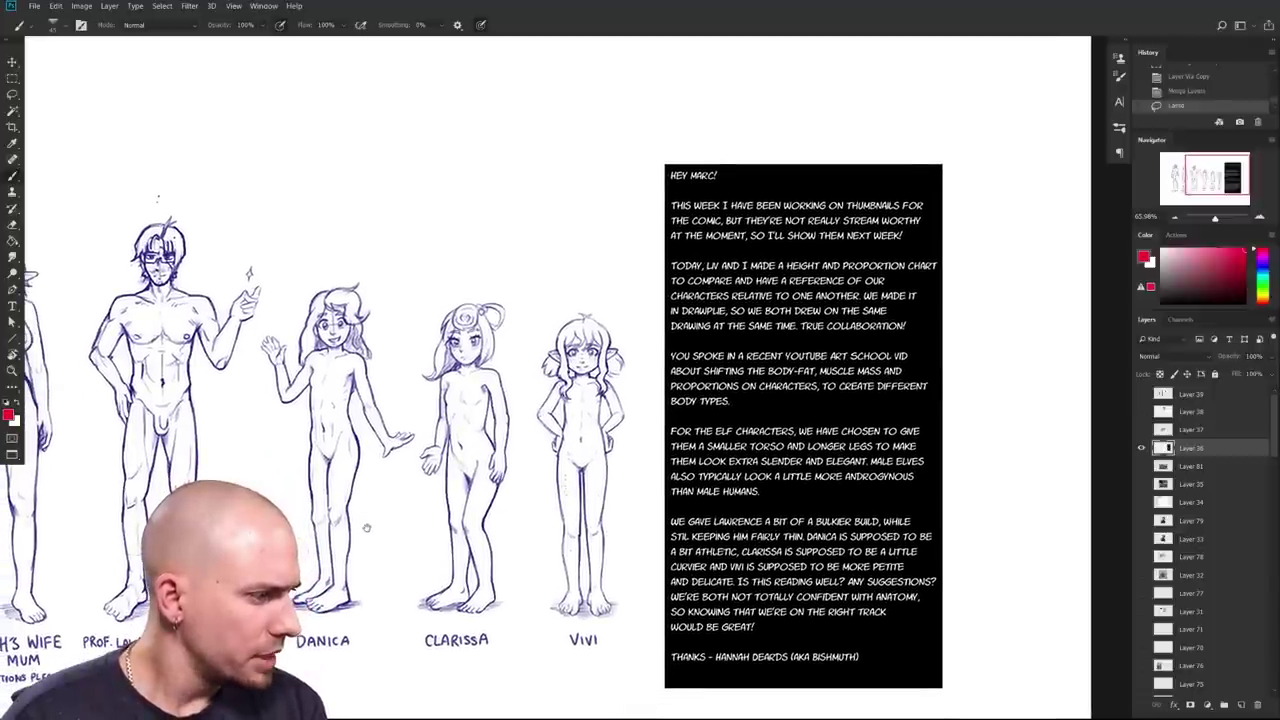
scroll(366, 528, "left", 2)
scroll(351, 575, "up", 1)
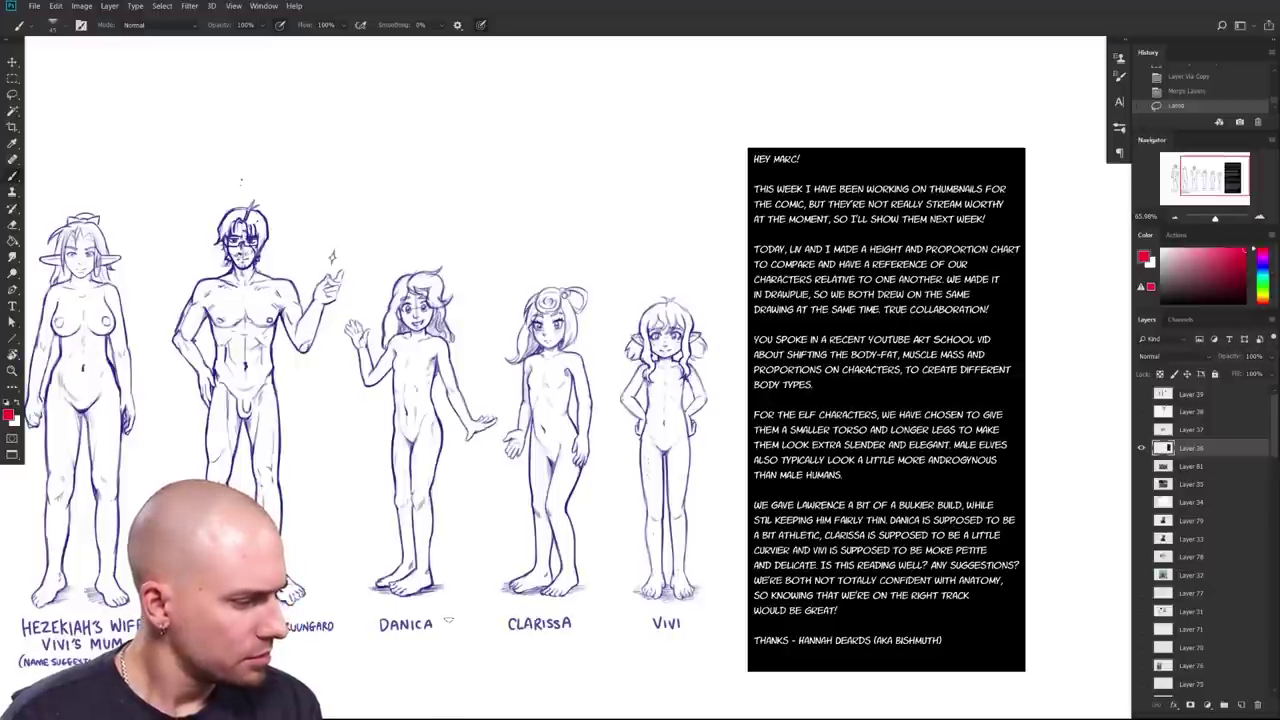
mouse_move(448, 620)
left_mouse_down()
mouse_move(646, 610)
mouse_move(885, 650)
left_mouse_up()
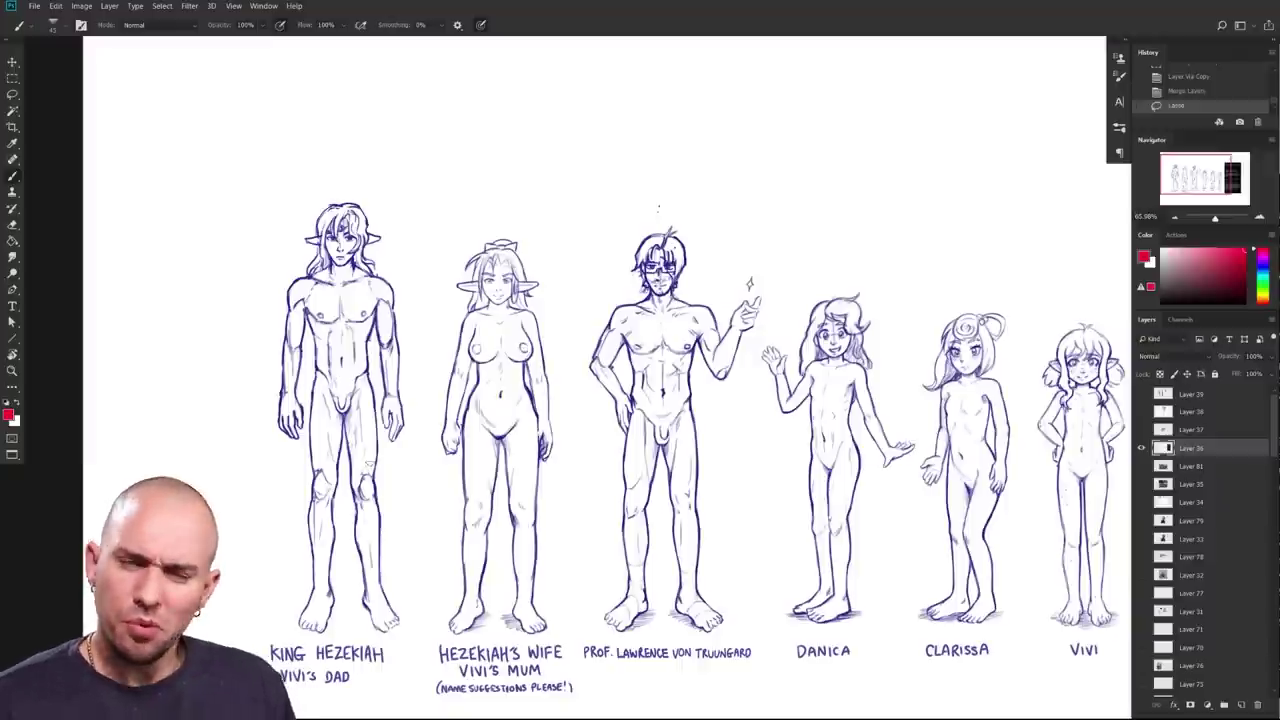
left_click_drag(711, 513, 678, 519)
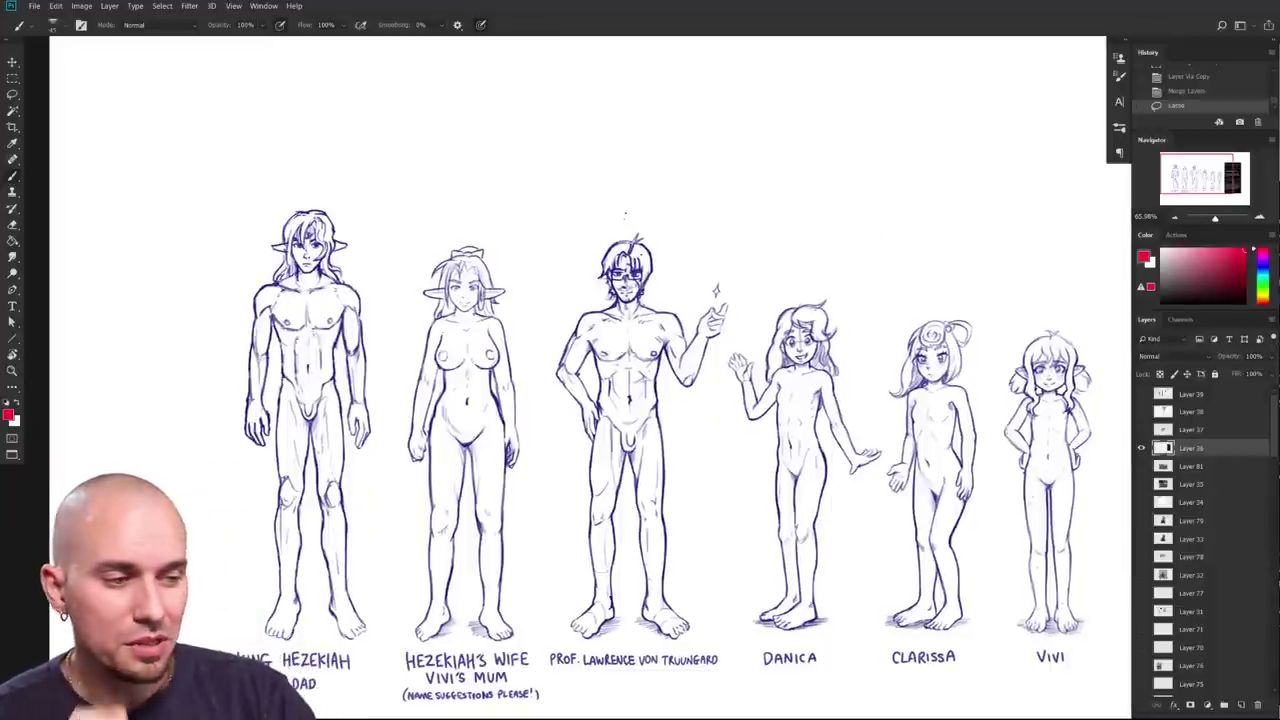
left_click_drag(350, 406, 412, 530)
Step: Select the outer arm on the chart-edge side of King Hezekiah with the Lasso tool and shift it slightly outward from his torso
key("l")
mouse_move(309, 586)
left_mouse_down()
mouse_move(337, 541)
mouse_move(332, 396)
left_mouse_up()
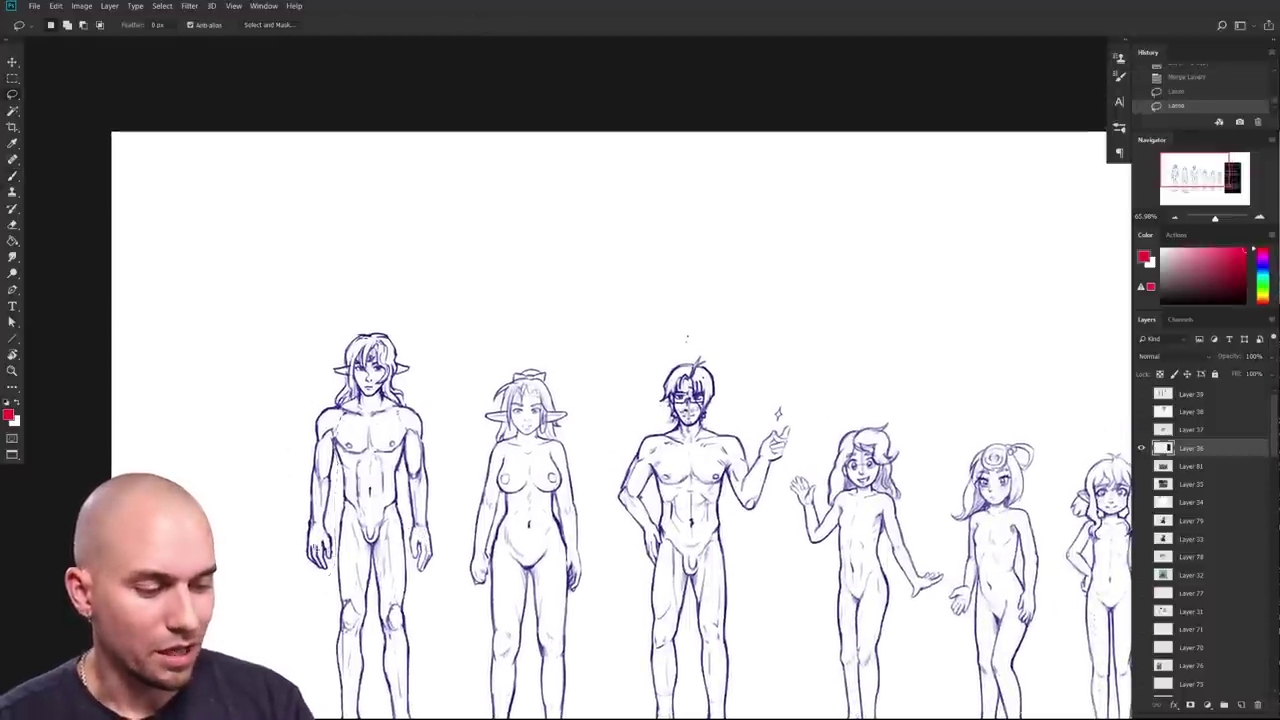
mouse_move(332, 593)
left_mouse_down()
mouse_move(288, 540)
mouse_move(308, 575)
mouse_move(362, 579)
left_mouse_up()
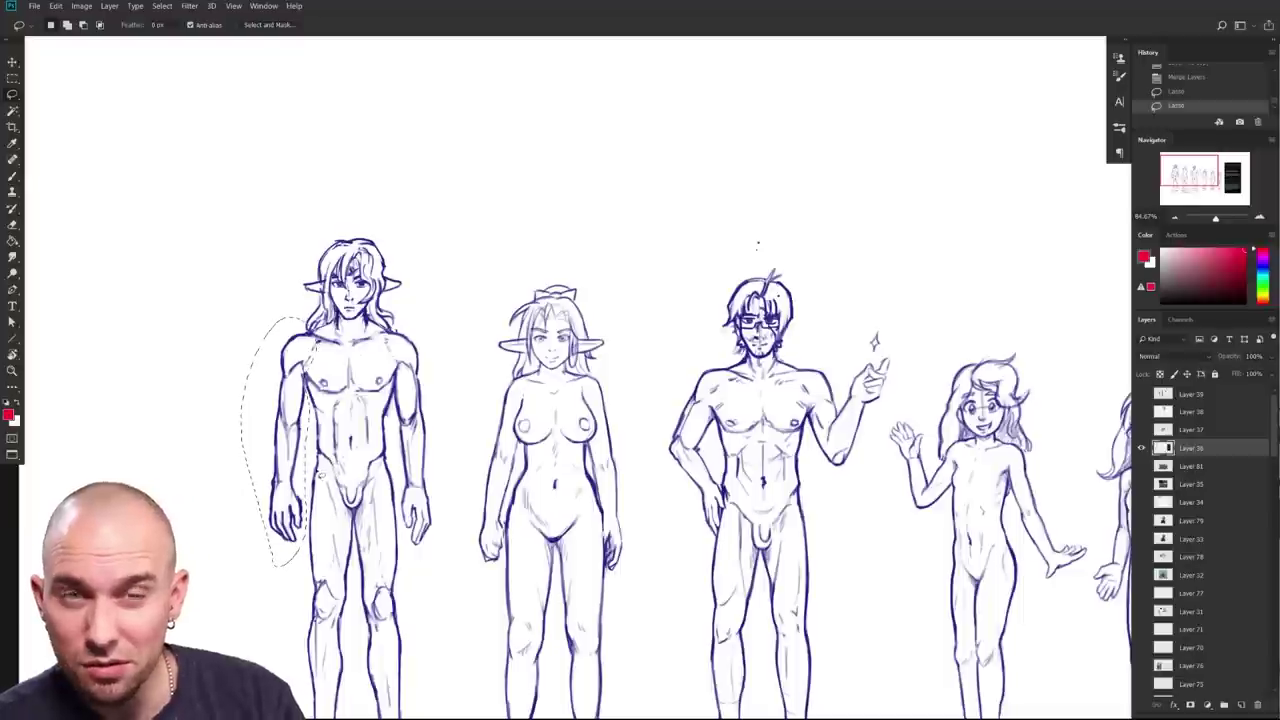
left_click_drag(300, 490, 288, 486)
Step: Shift King Hezekiah's other arm outward to broaden the shoulders, raise his head slightly, and clear the selection
mouse_move(457, 537)
left_mouse_down()
mouse_move(441, 552)
mouse_move(400, 495)
mouse_move(396, 390)
mouse_move(440, 320)
left_mouse_up()
left_click_drag(440, 496, 451, 497)
mouse_move(382, 235)
left_mouse_down()
mouse_move(271, 313)
mouse_move(299, 316)
mouse_move(407, 227)
mouse_move(382, 269)
mouse_move(391, 233)
left_mouse_up()
left_click_drag(448, 451, 454, 371)
scroll(453, 371, "up", 1)
key("ctrl+d")
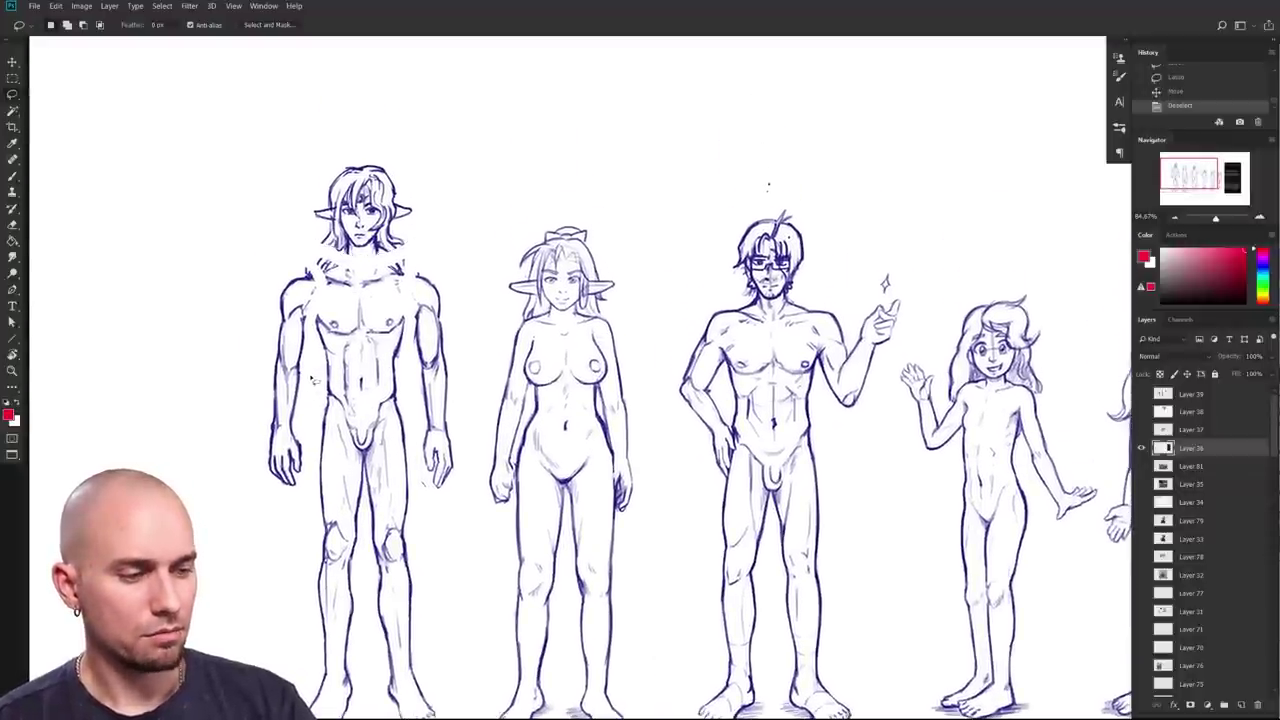
Step: Lasso King Hezekiah's forearms and hands one at a time and move each slightly down to lengthen the arms
mouse_move(301, 347)
left_mouse_down()
mouse_move(306, 505)
mouse_move(305, 356)
left_mouse_up()
left_click_drag(293, 435, 294, 441)
key("ctrl+d")
mouse_move(455, 346)
left_mouse_down()
mouse_move(461, 440)
mouse_move(457, 352)
left_mouse_up()
left_click_drag(447, 421, 448, 430)
left_click(472, 440)
Step: Sample the dark blue line colour with a smaller Brush and redraw connecting lines between King Hezekiah's shoulders, arms and chest
scroll(500, 480, "down", 4)
left_click_drag(539, 583, 451, 541)
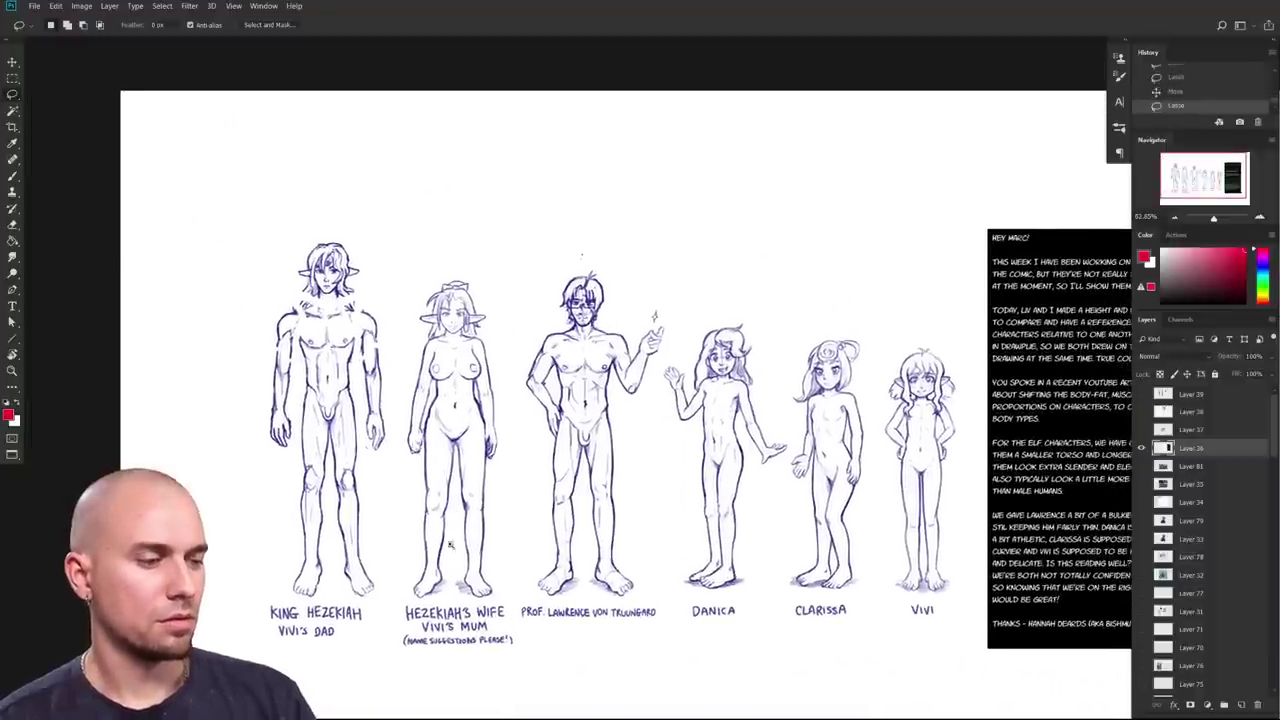
scroll(446, 545, "down", 3)
scroll(446, 555, "up", 5)
left_click_drag(372, 413, 405, 497)
key("b")
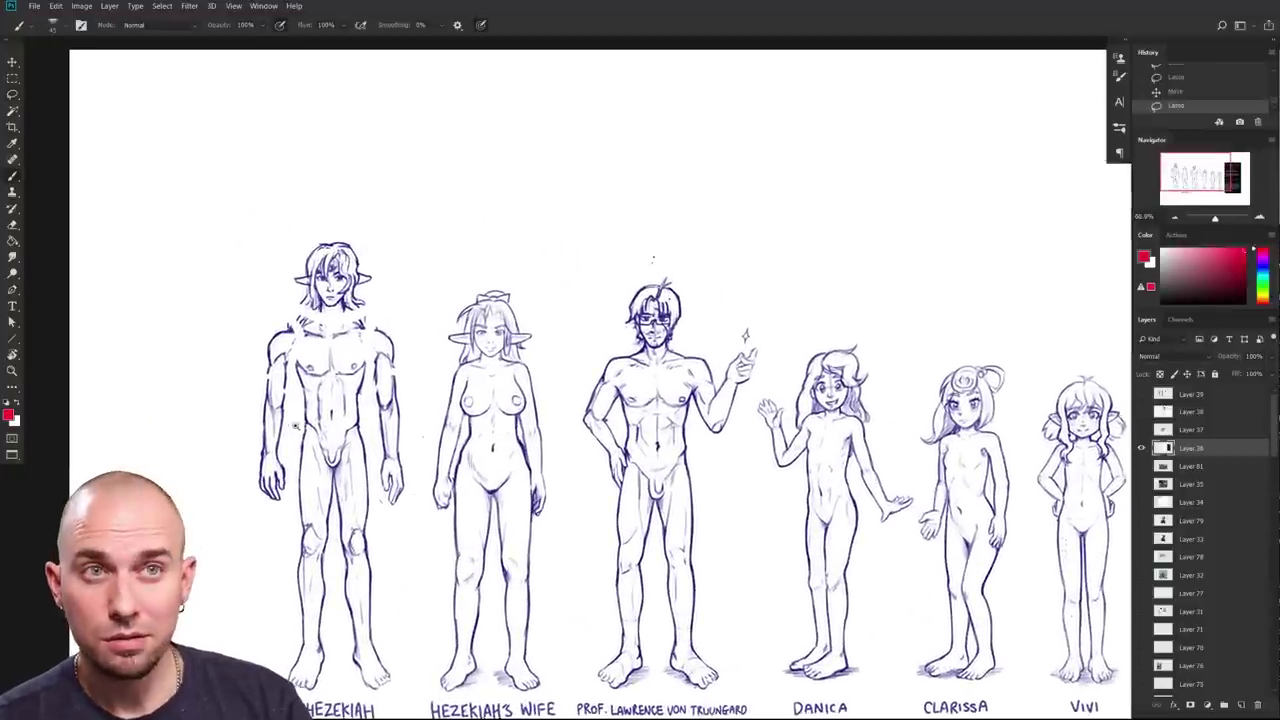
scroll(340, 418, "up", 3)
left_click_drag(775, 201, 806, 302)
left_click(343, 393, "alt")
key("bracketleft")
key("bracketleft")
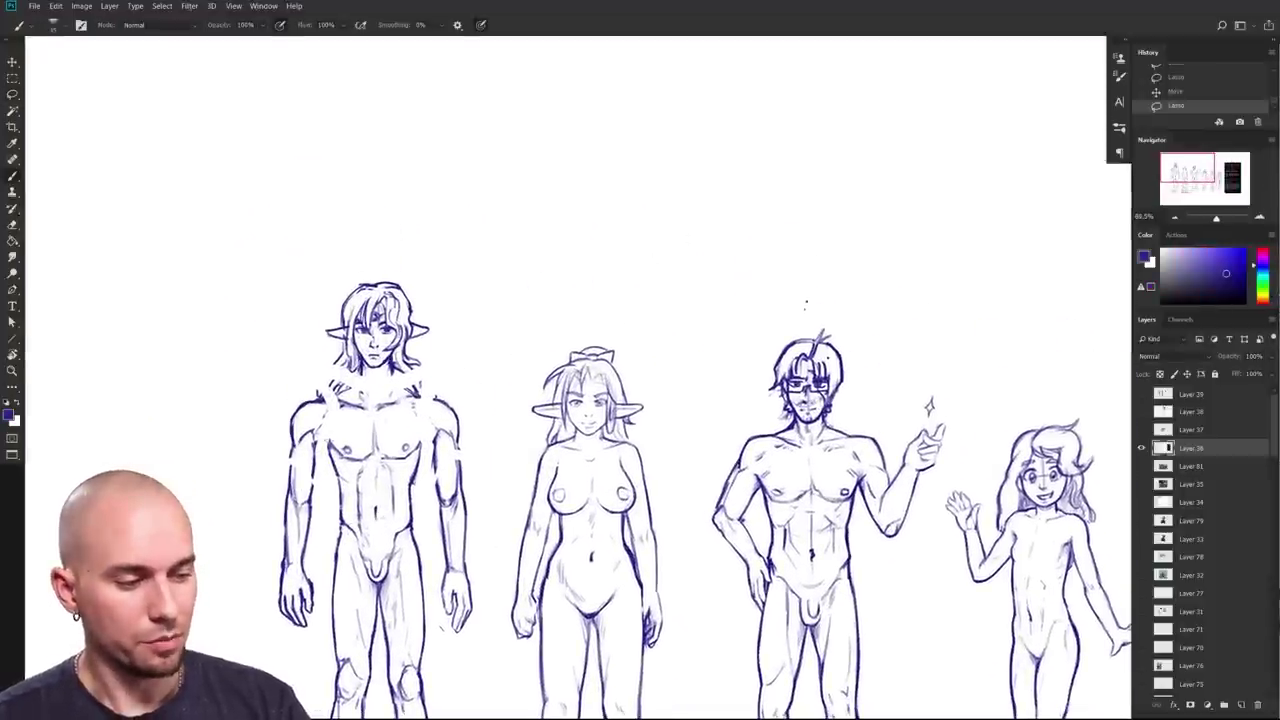
left_click_drag(436, 455, 437, 484)
left_click(411, 477, "alt")
key("bracketleft")
key("ctrl+d")
key("bracketleft")
left_click_drag(432, 432, 413, 500)
key("bracketright")
left_click_drag(310, 448, 314, 464)
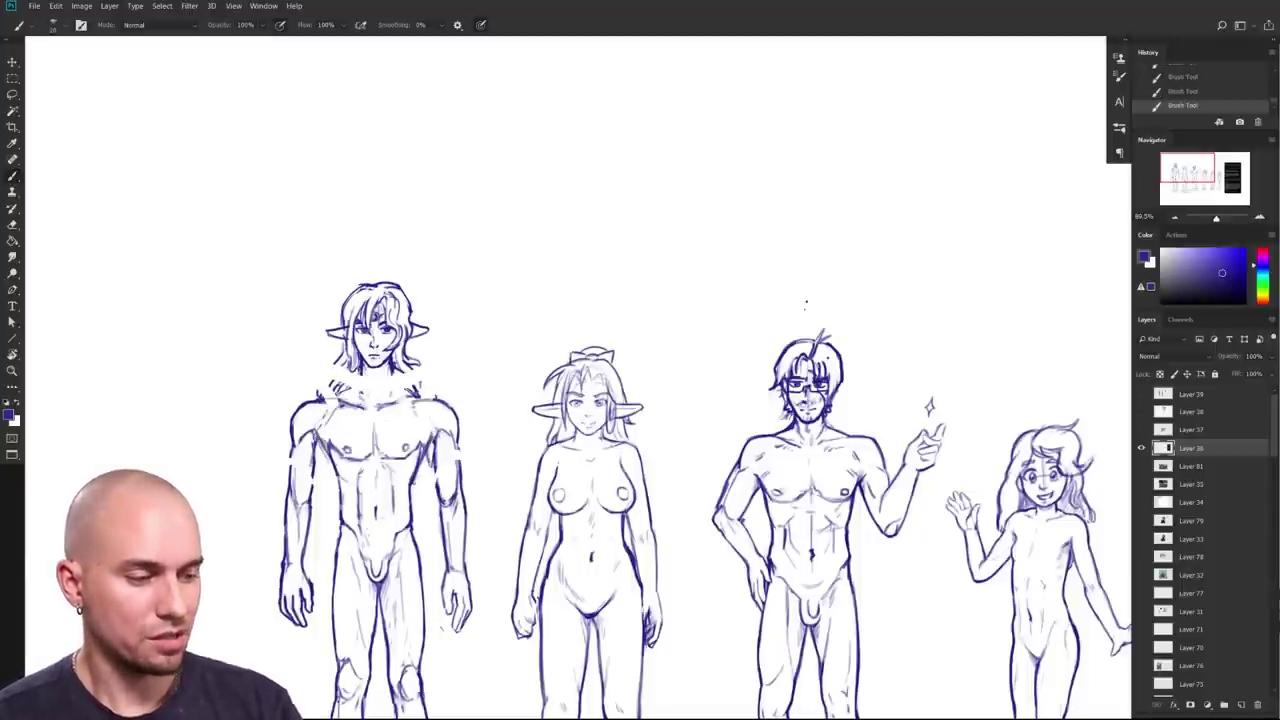
Step: Draw neck lines joining King Hezekiah's raised head to his broadened shoulders, and check them against the full line-up
left_click_drag(504, 422, 501, 380)
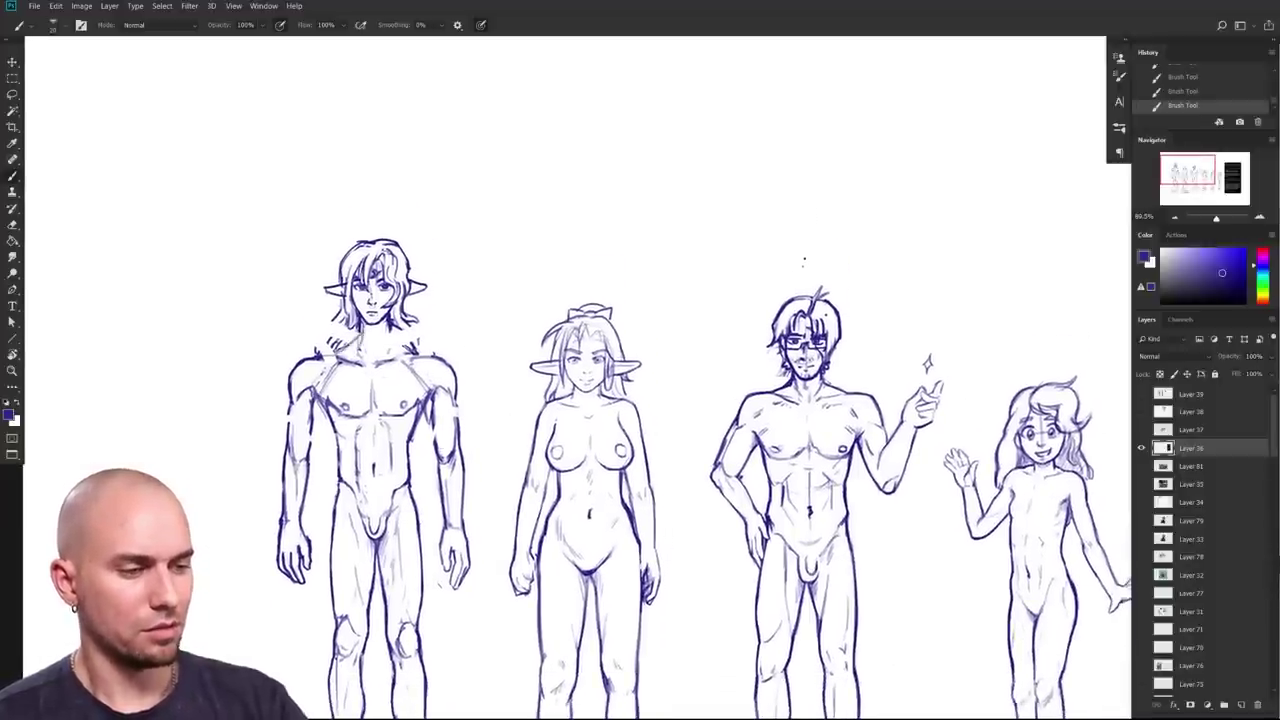
mouse_move(361, 318)
left_mouse_down()
mouse_move(360, 360)
mouse_move(380, 367)
left_mouse_up()
scroll(706, 508, "down", 3)
left_click_drag(706, 508, 536, 398)
scroll(578, 495, "down", 2)
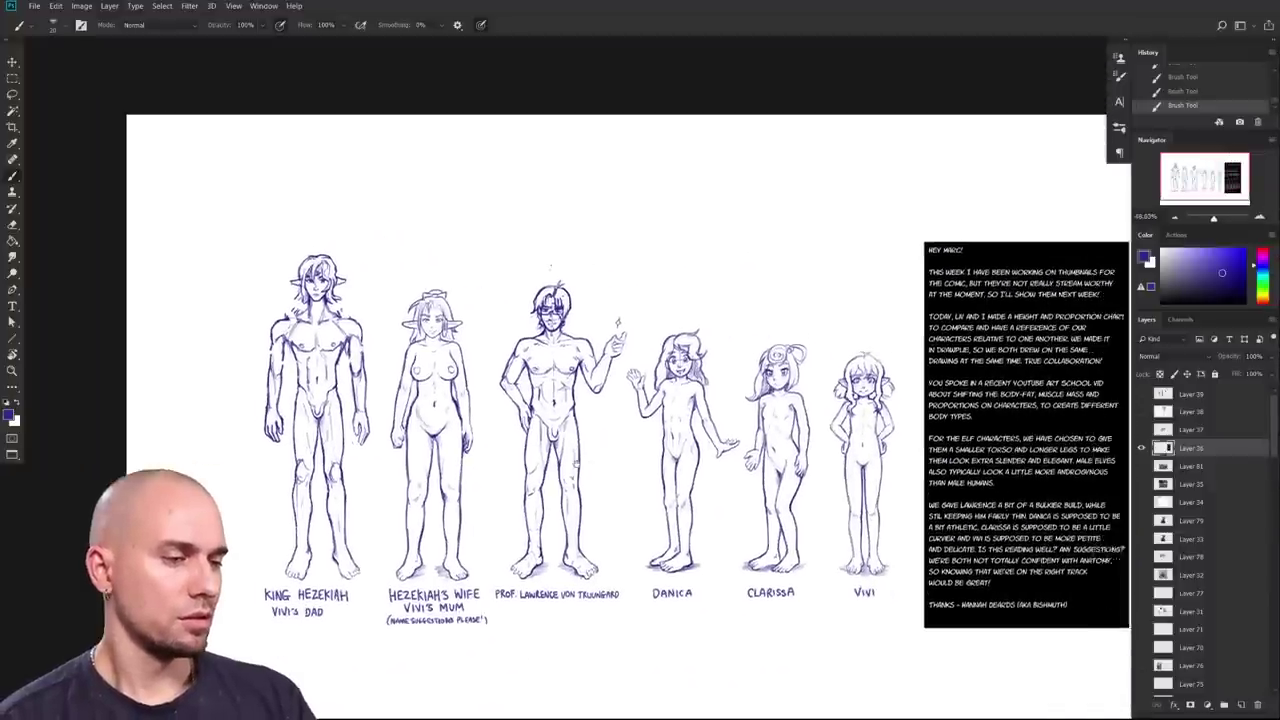
scroll(578, 495, "up", 1)
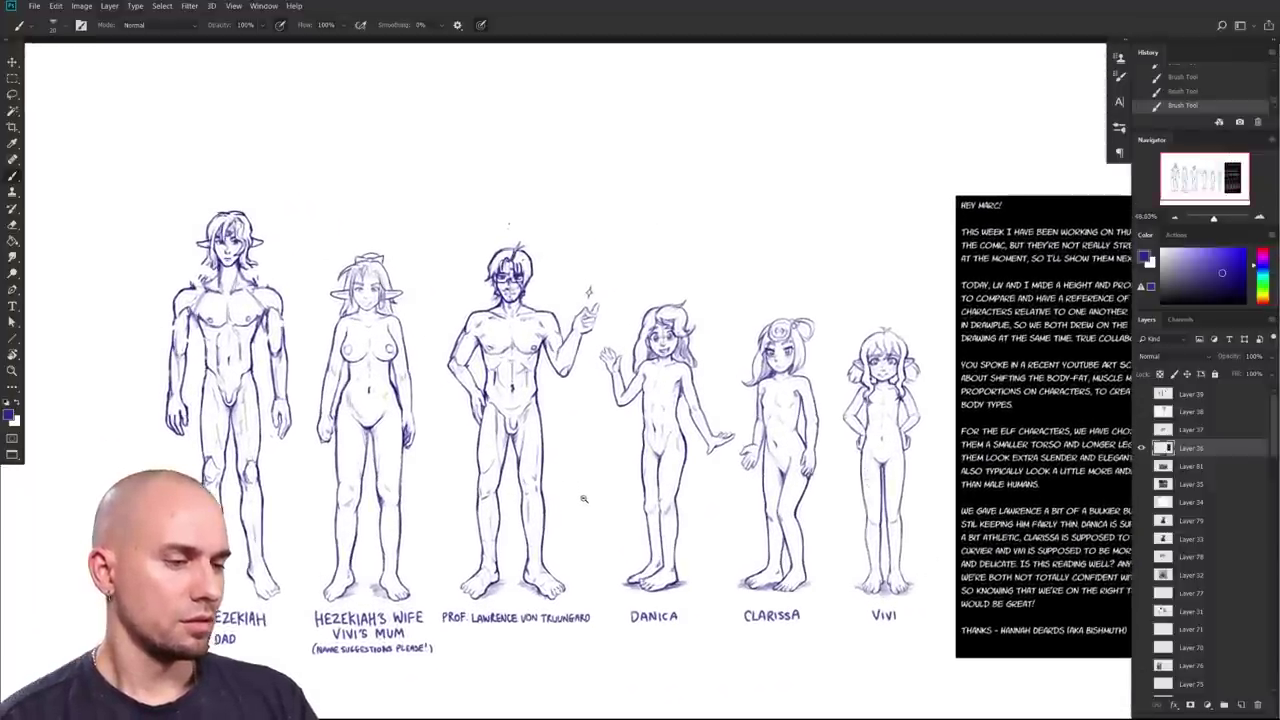
scroll(585, 505, "up", 1)
left_click_drag(624, 526, 708, 493)
Step: Undo the last brush strokes on King Hezekiah's neck and shoulders
key("ctrl+z")
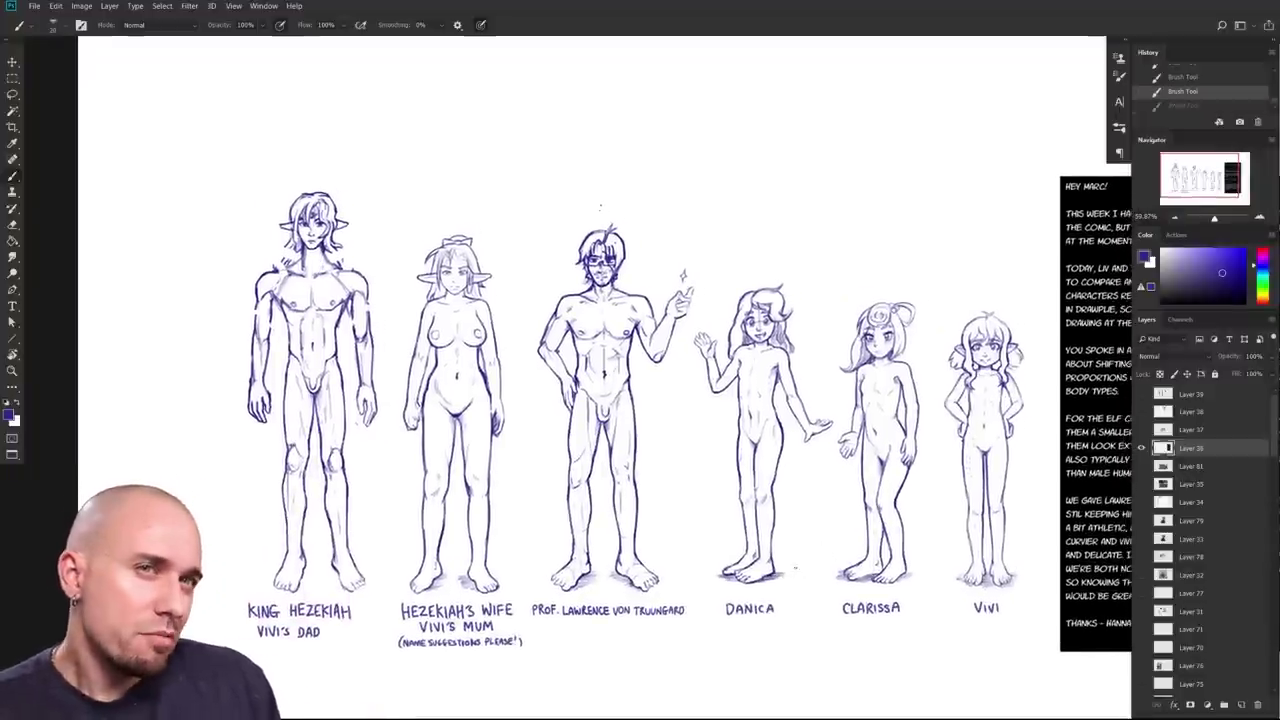
key("ctrl+z")
key("ctrl+z")
key("ctrl+z")
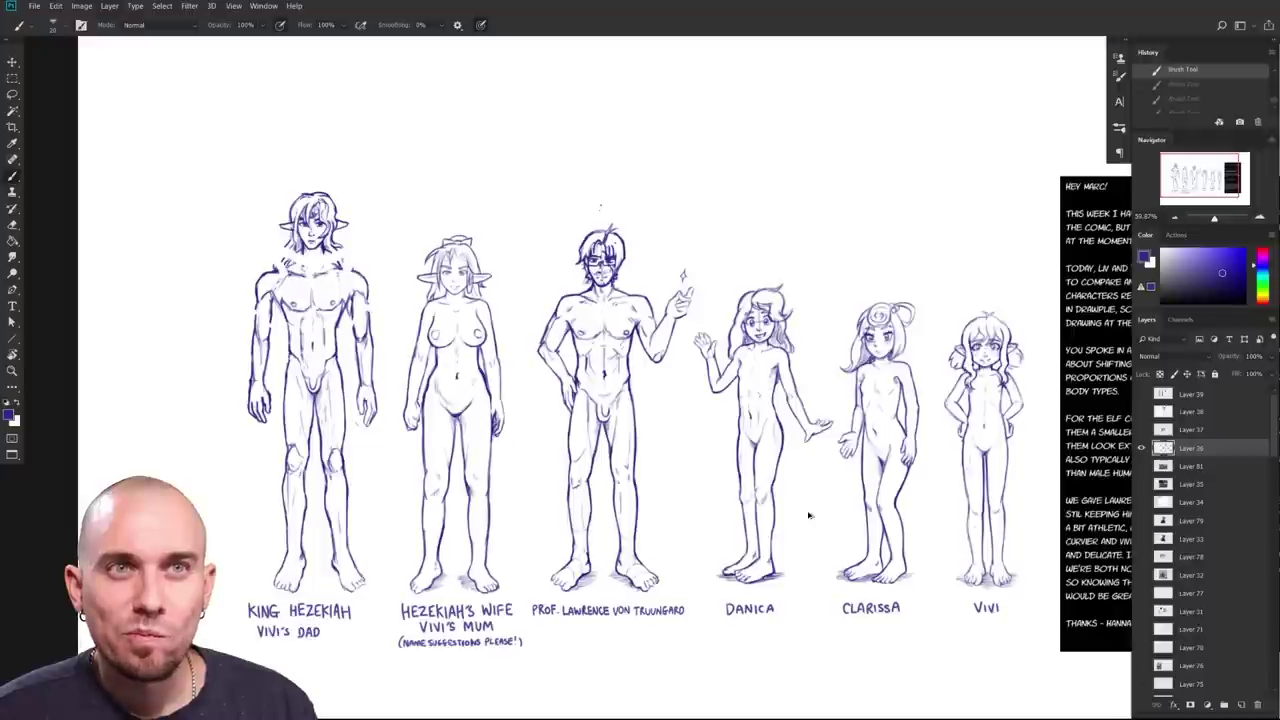
Step: Compare King Hezekiah's altered shoulders and arms with the builds of the other adult characters
mouse_move(604, 208)
left_mouse_down()
mouse_move(557, 470)
mouse_move(690, 322)
mouse_move(604, 212)
mouse_move(585, 475)
left_mouse_up()
left_click_drag(655, 530, 645, 552)
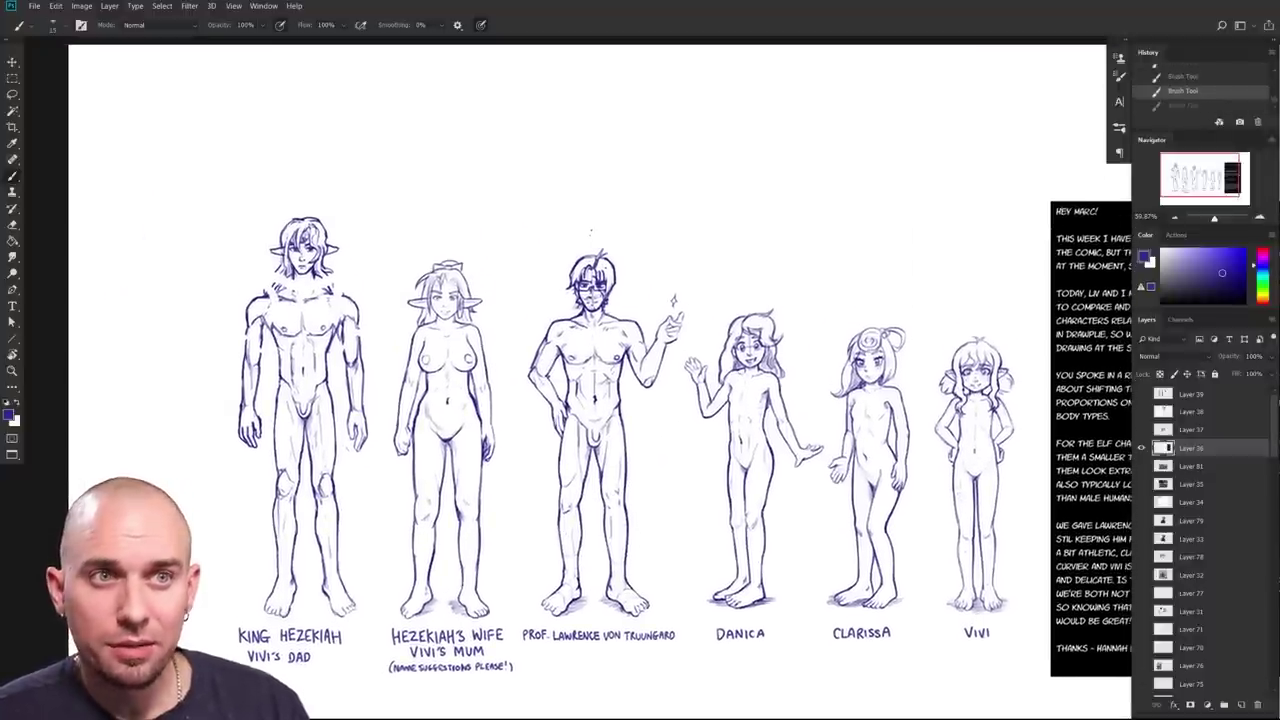
mouse_move(735, 631)
left_mouse_down()
mouse_move(771, 588)
mouse_move(747, 648)
left_mouse_up()
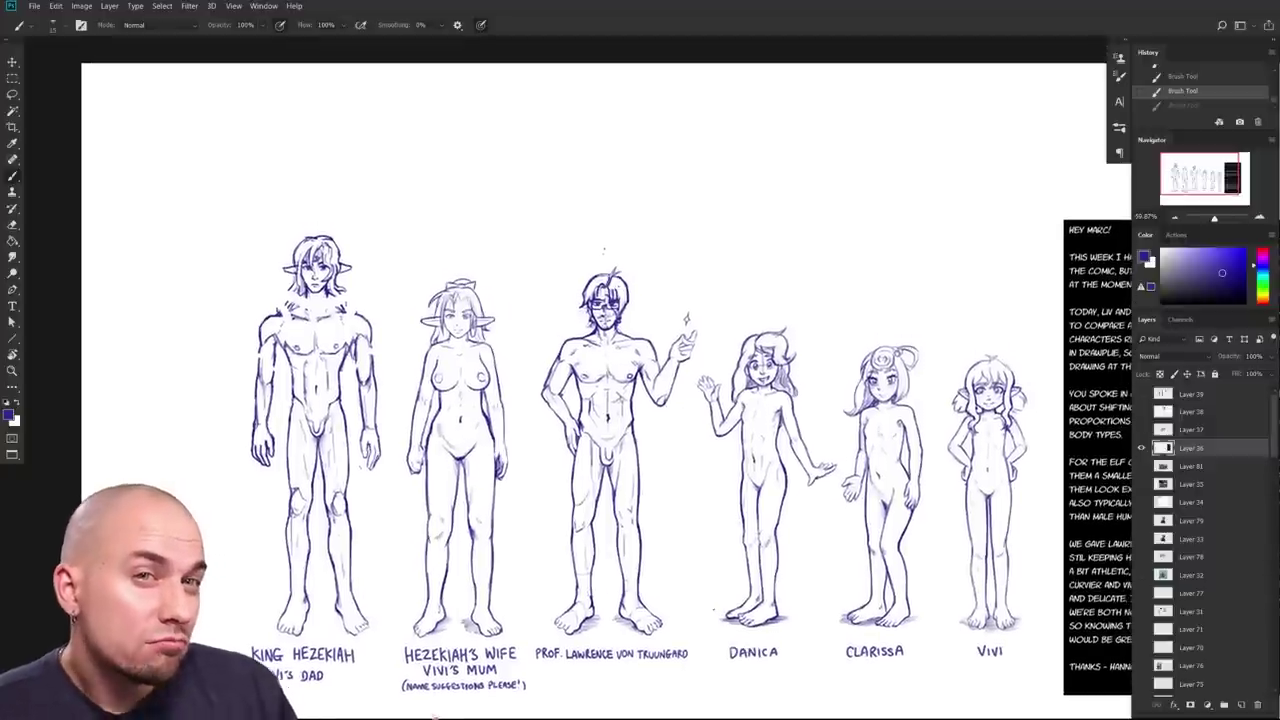
left_click_drag(813, 553, 832, 495)
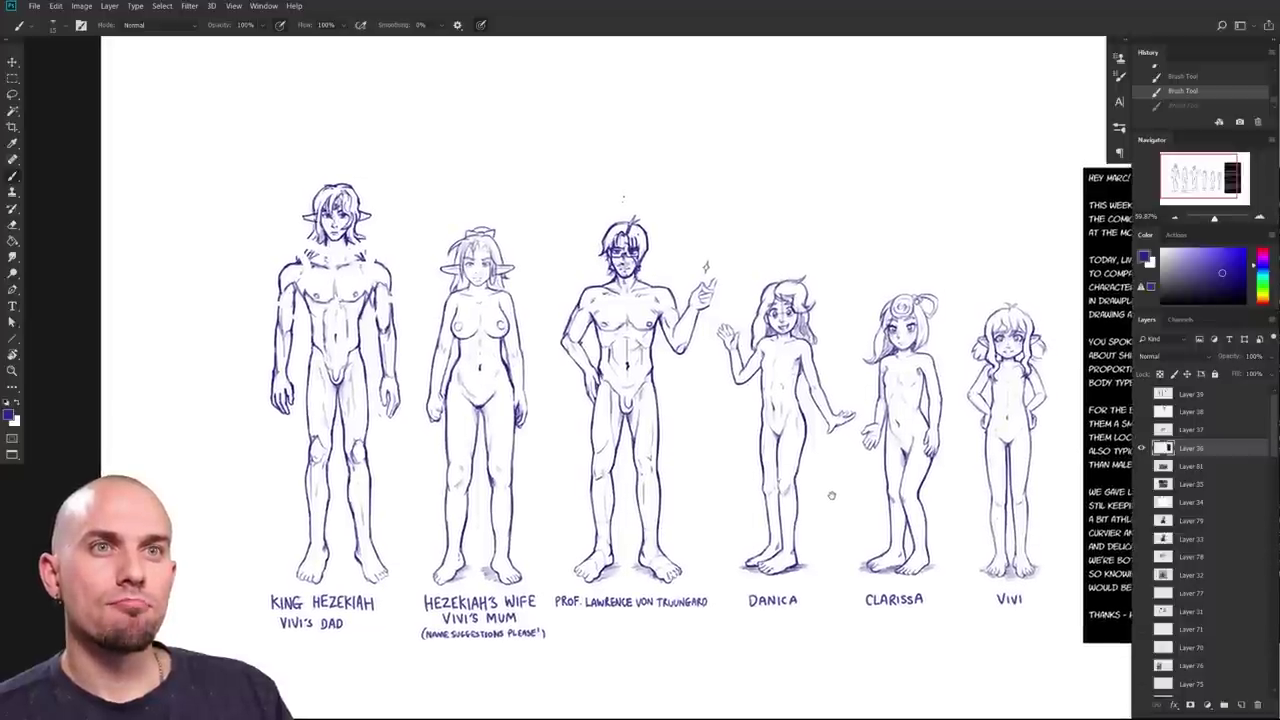
left_click_drag(832, 495, 843, 592)
left_click_drag(466, 450, 505, 450)
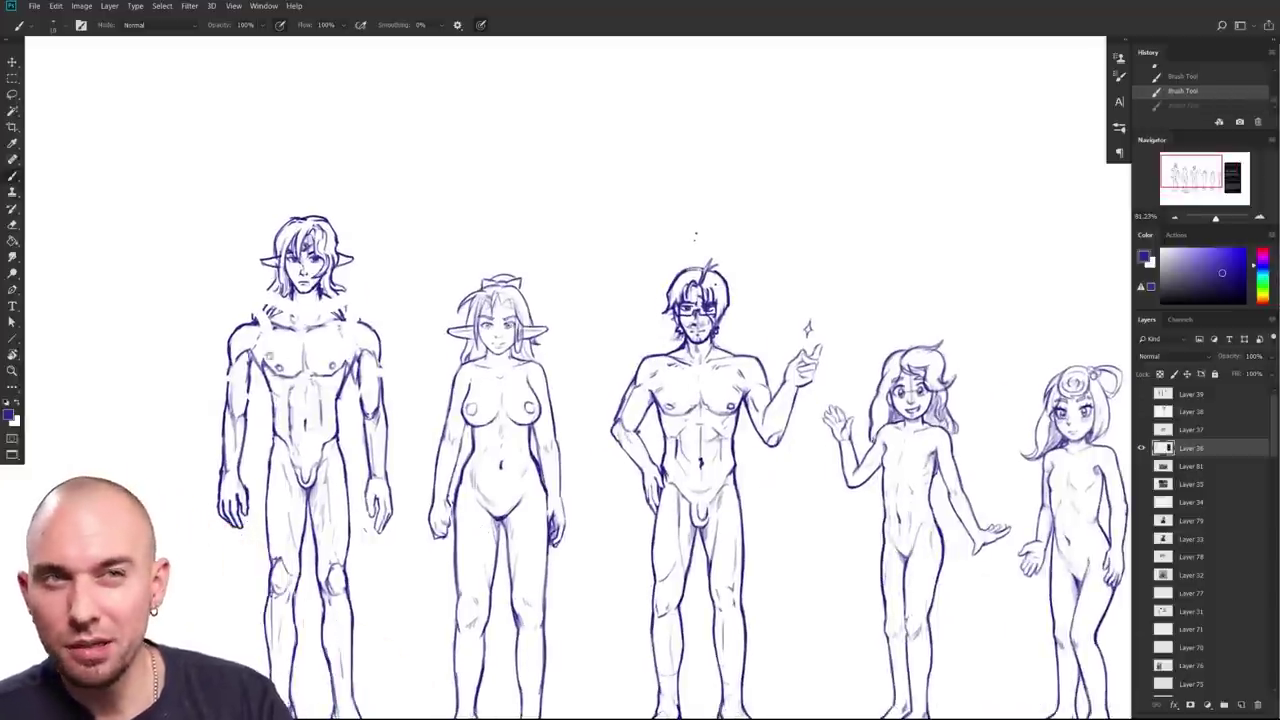
left_click_drag(696, 236, 712, 257)
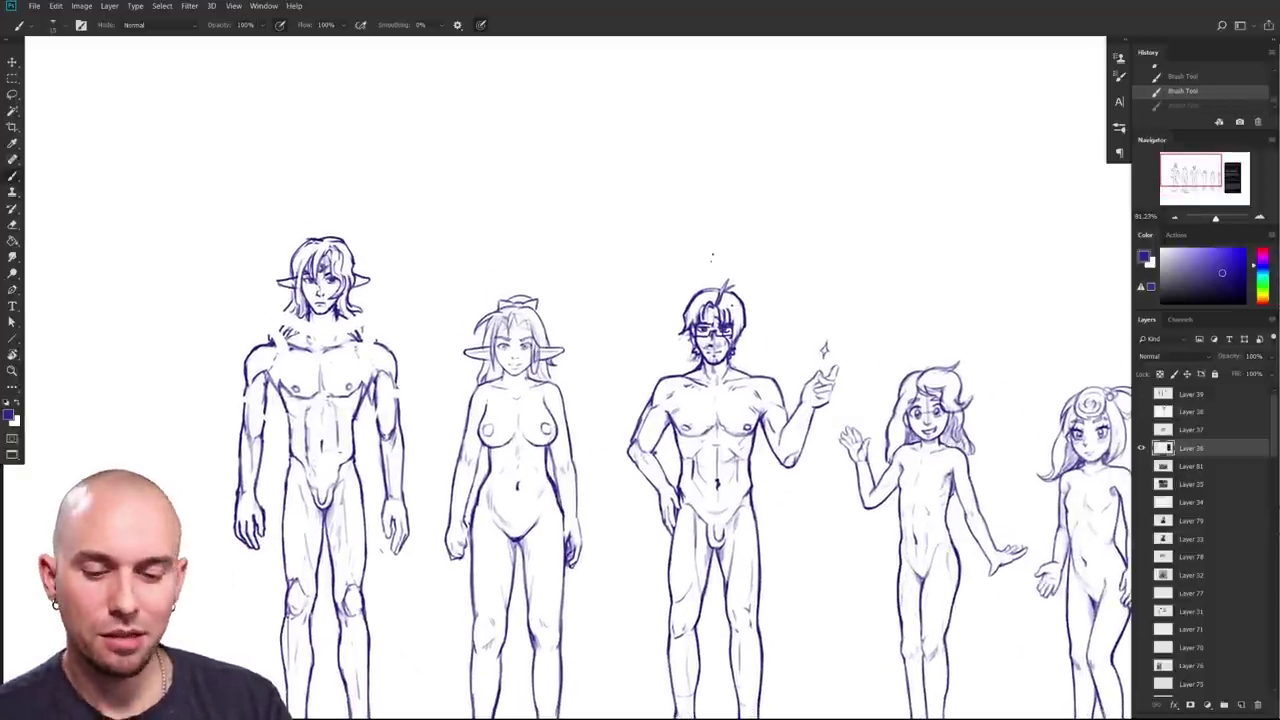
Step: Lasso King Hezekiah's torso, narrow it to about 96% width with Free Transform, and clear the selection
key("l")
mouse_move(283, 458)
left_mouse_down()
mouse_move(331, 477)
mouse_move(366, 425)
left_mouse_up()
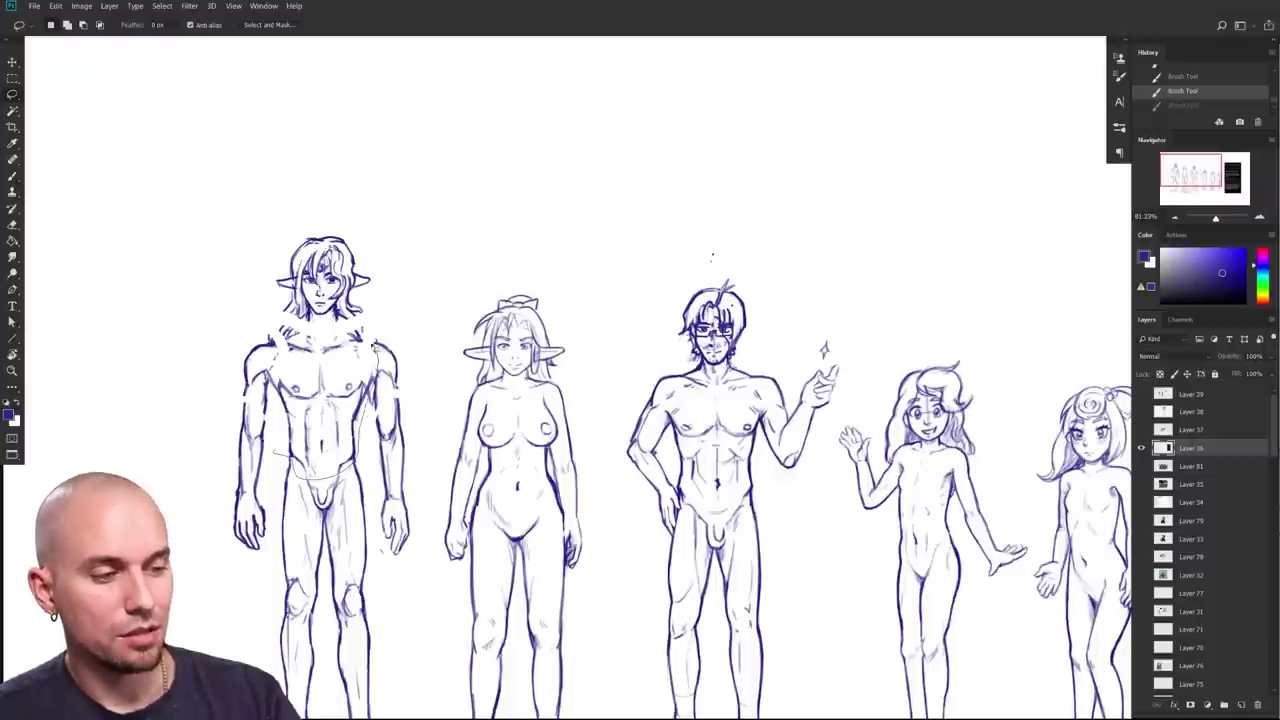
left_click_drag(276, 448, 283, 458)
key("ctrl+t")
left_click_drag(379, 408, 361, 421)
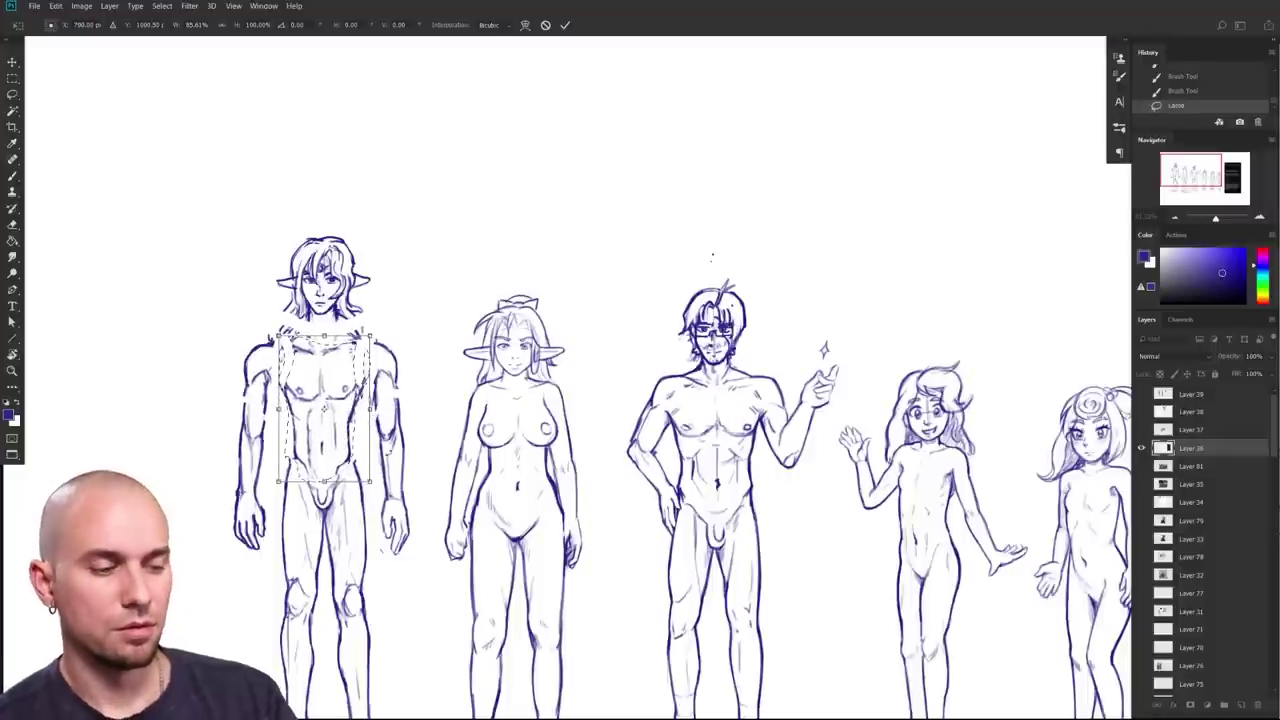
key("Return")
key("ctrl+d")
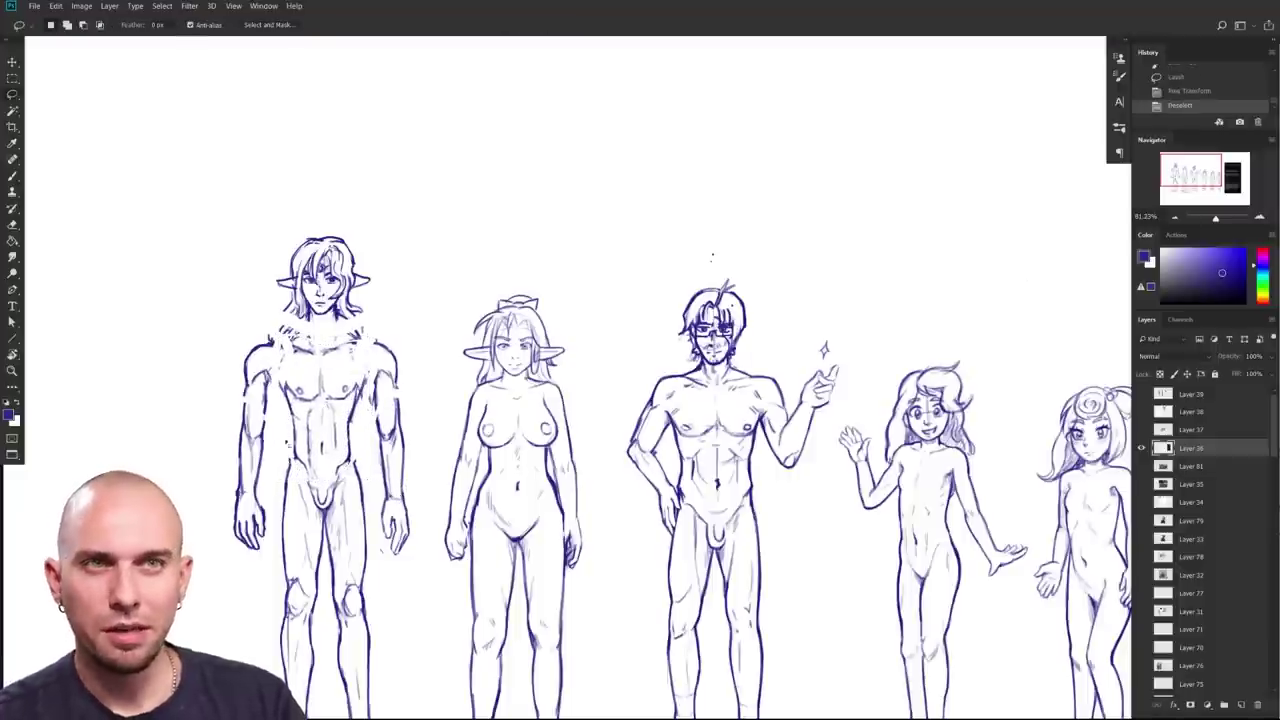
Step: Check how King Hezekiah's narrowed torso reads up close and beside the rest of the line-up
scroll(332, 478, "down", 1)
scroll(335, 476, "down", 2)
scroll(360, 470, "up", 4)
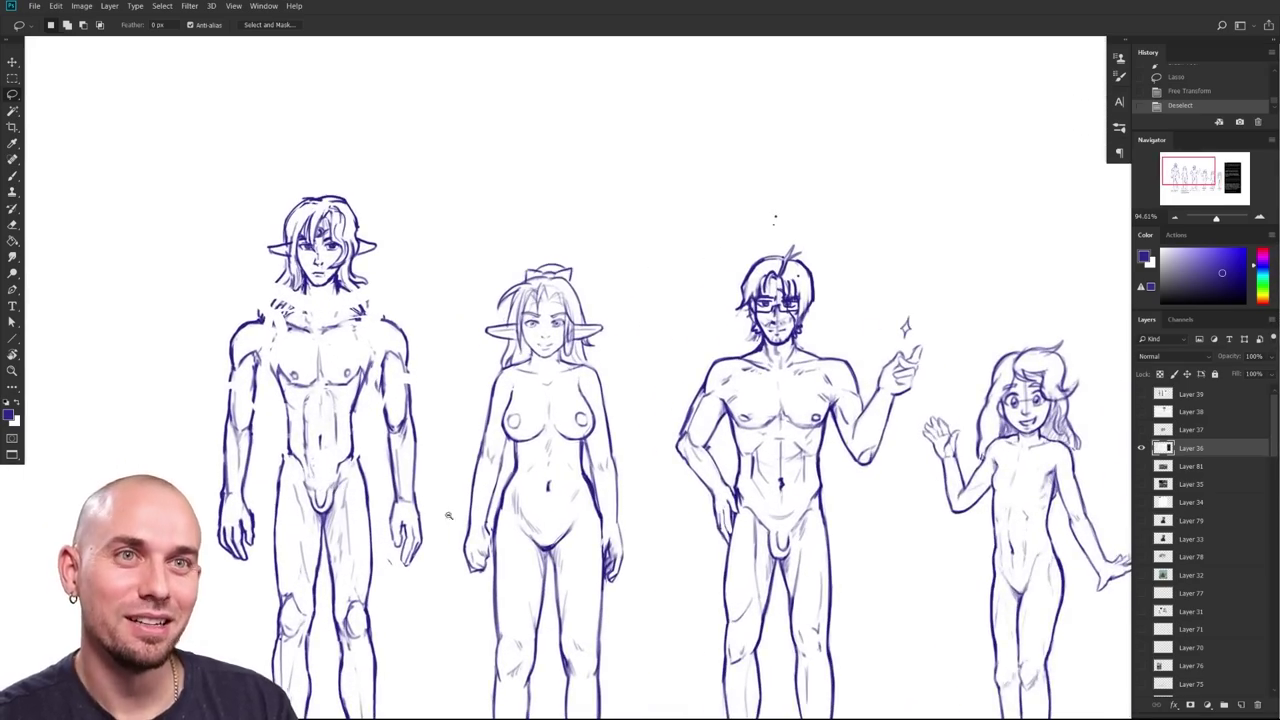
scroll(456, 515, "down", 4)
scroll(465, 522, "up", 3)
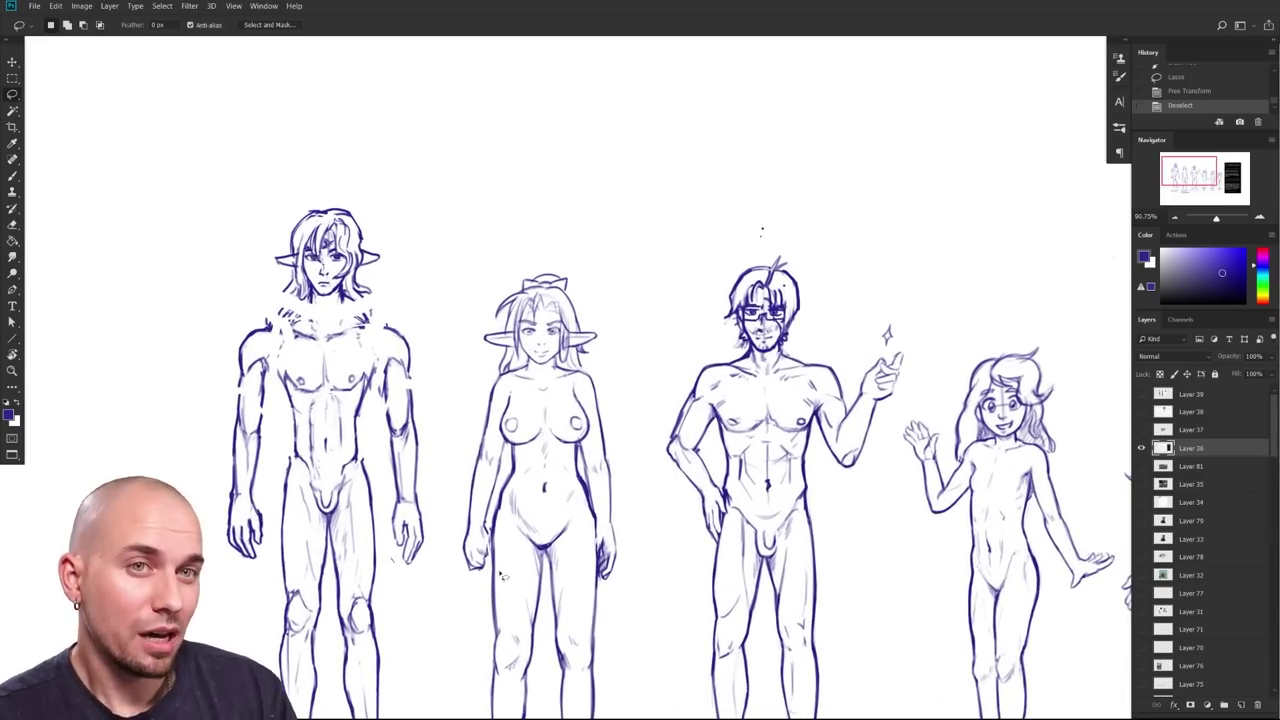
left_click_drag(846, 594, 700, 480)
scroll(818, 568, "down", 3)
scroll(810, 560, "up", 2)
scroll(771, 586, "down", 2)
mouse_move(883, 584)
left_mouse_down()
mouse_move(848, 531)
mouse_move(868, 512)
mouse_move(833, 569)
mouse_move(773, 566)
mouse_move(811, 479)
mouse_move(778, 504)
left_mouse_up()
Step: Undo the torso transform on King Hezekiah and clear the selection
key("ctrl+z")
key("ctrl+z")
key("ctrl+d")
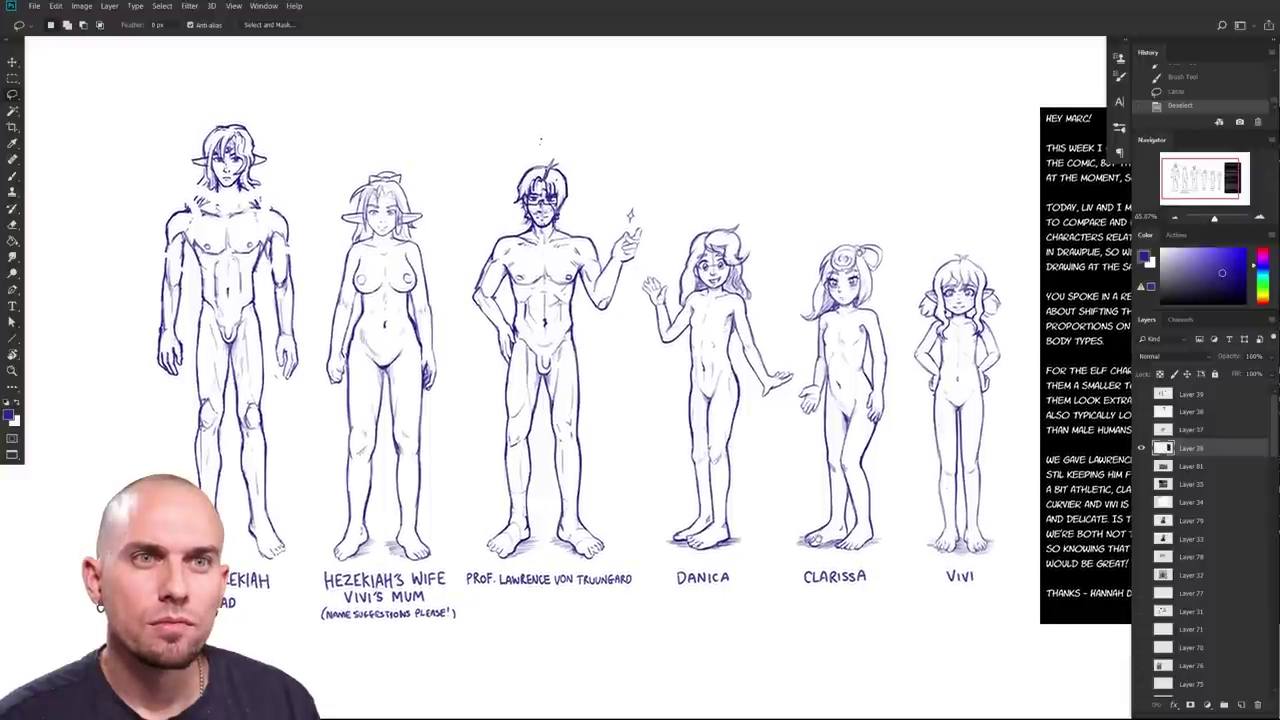
Step: Examine the differences in height and build across all six characters in the chart
left_click_drag(816, 540, 776, 556)
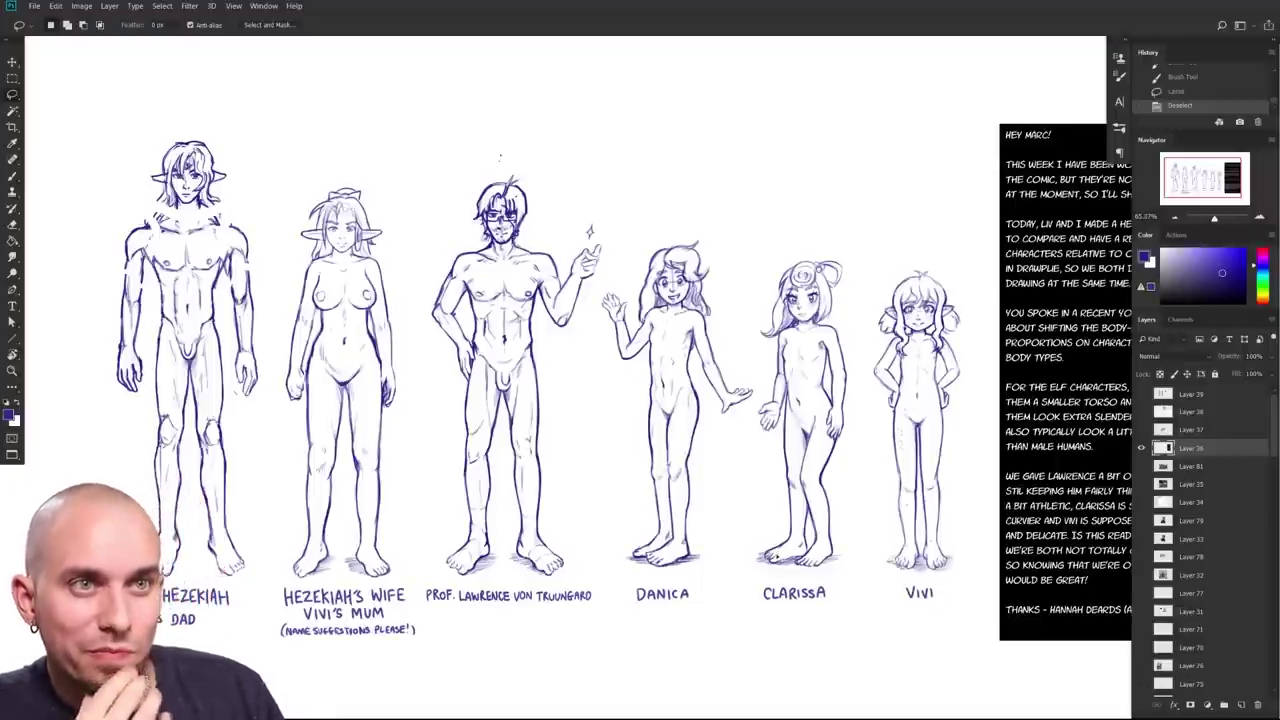
left_click_drag(775, 556, 917, 536)
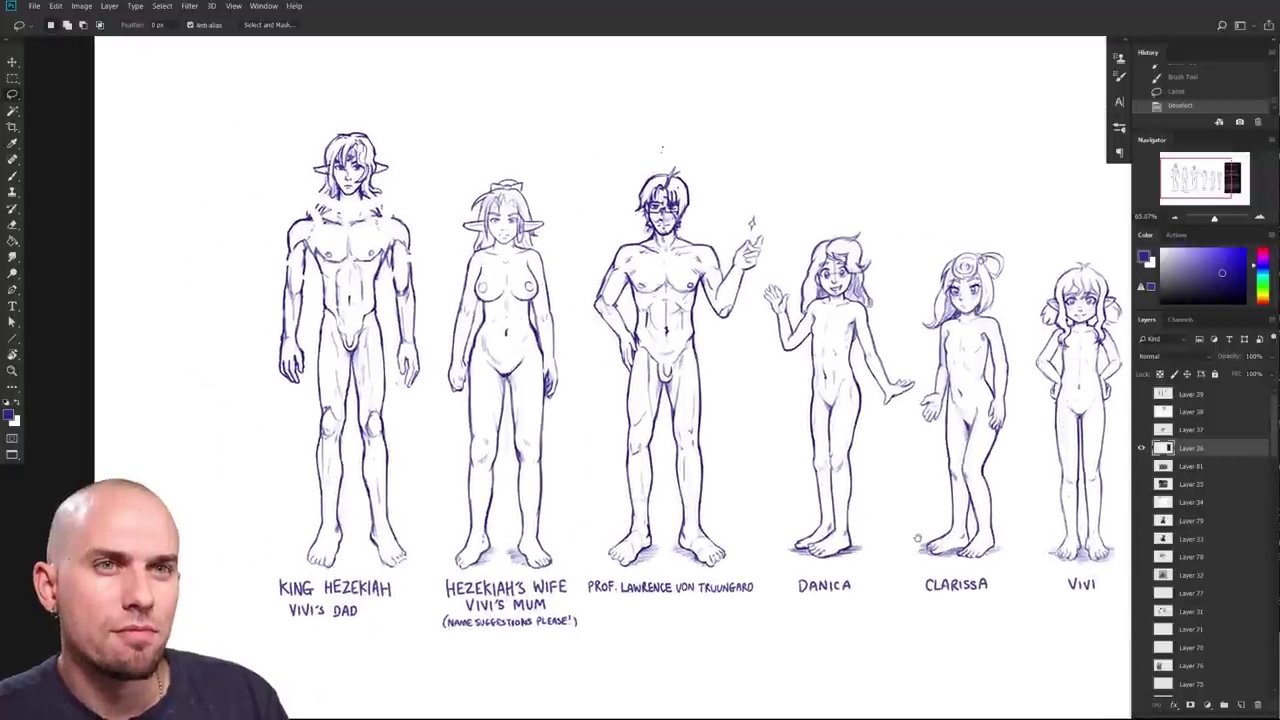
left_click_drag(568, 451, 618, 495)
left_click_drag(515, 447, 549, 464)
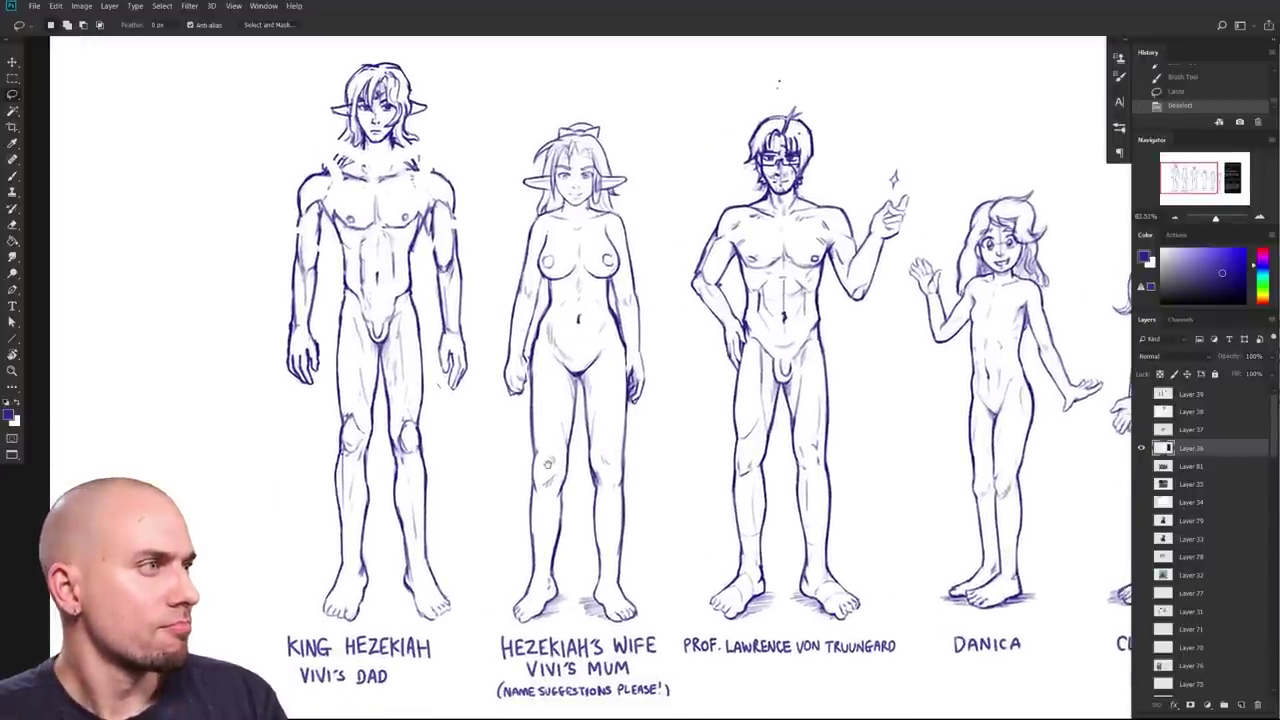
left_click_drag(548, 464, 545, 462)
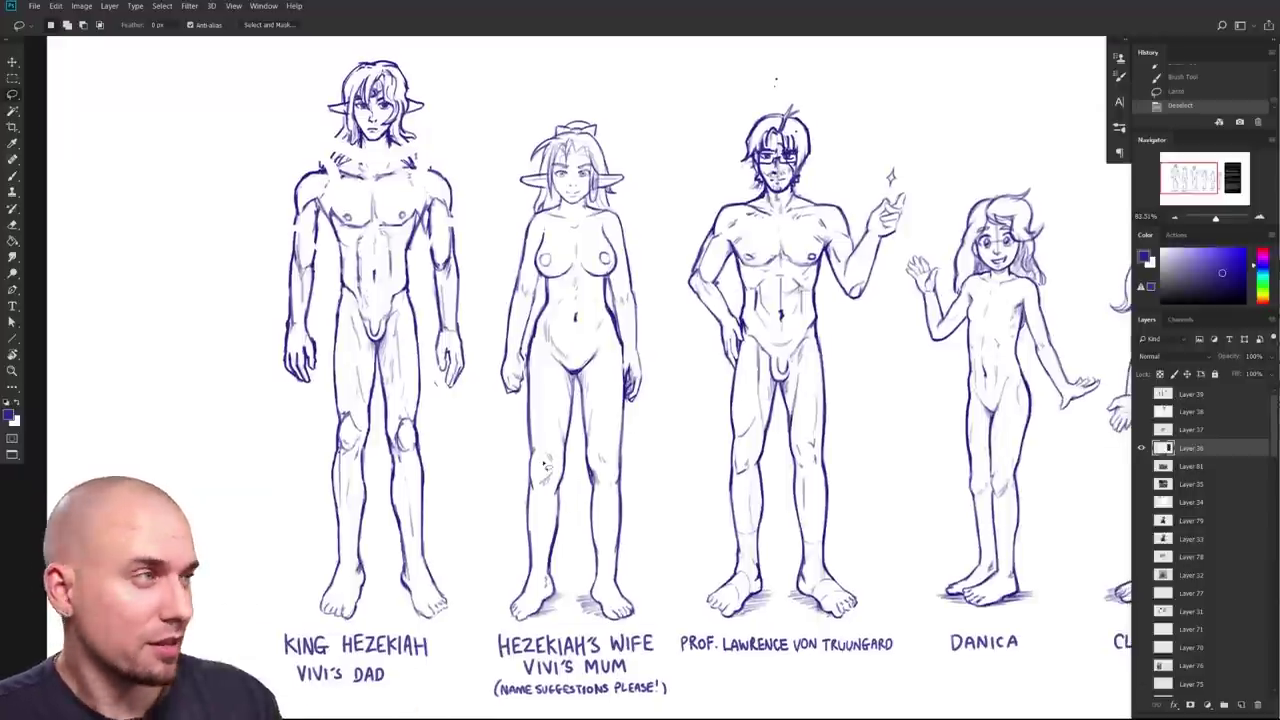
left_click_drag(930, 568, 700, 566)
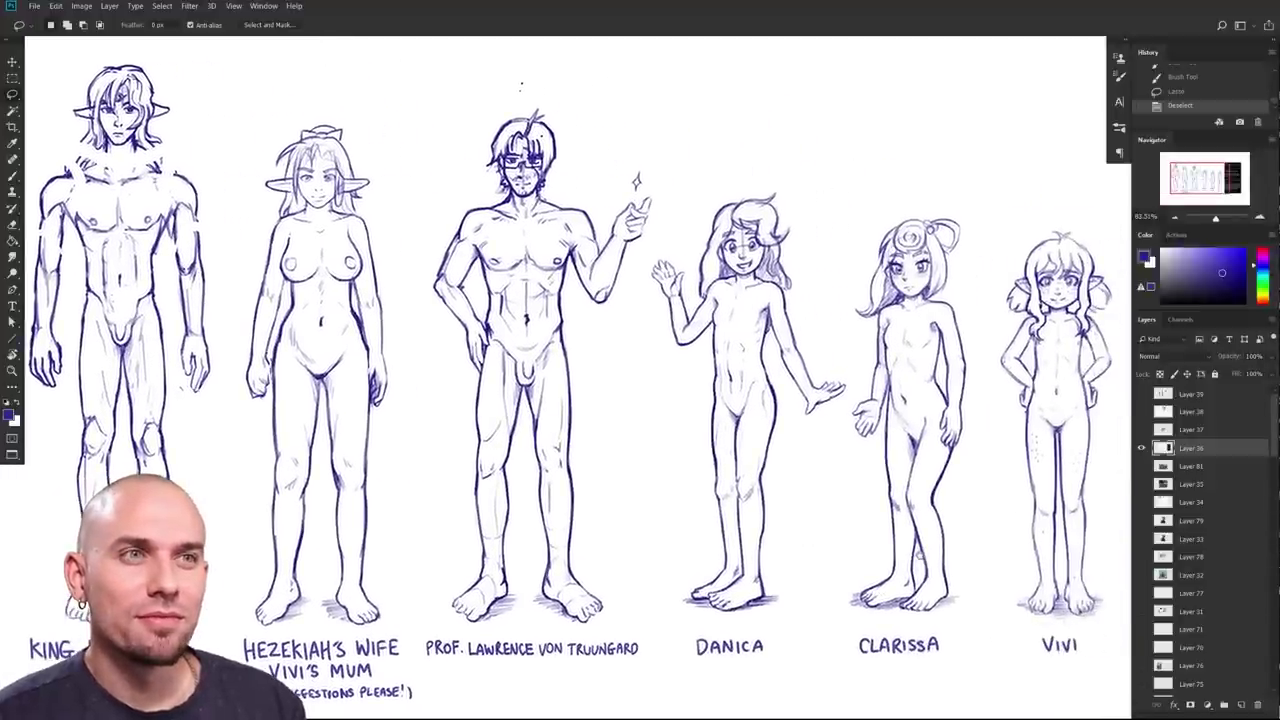
left_click_drag(919, 555, 943, 581)
left_click_drag(943, 581, 933, 575)
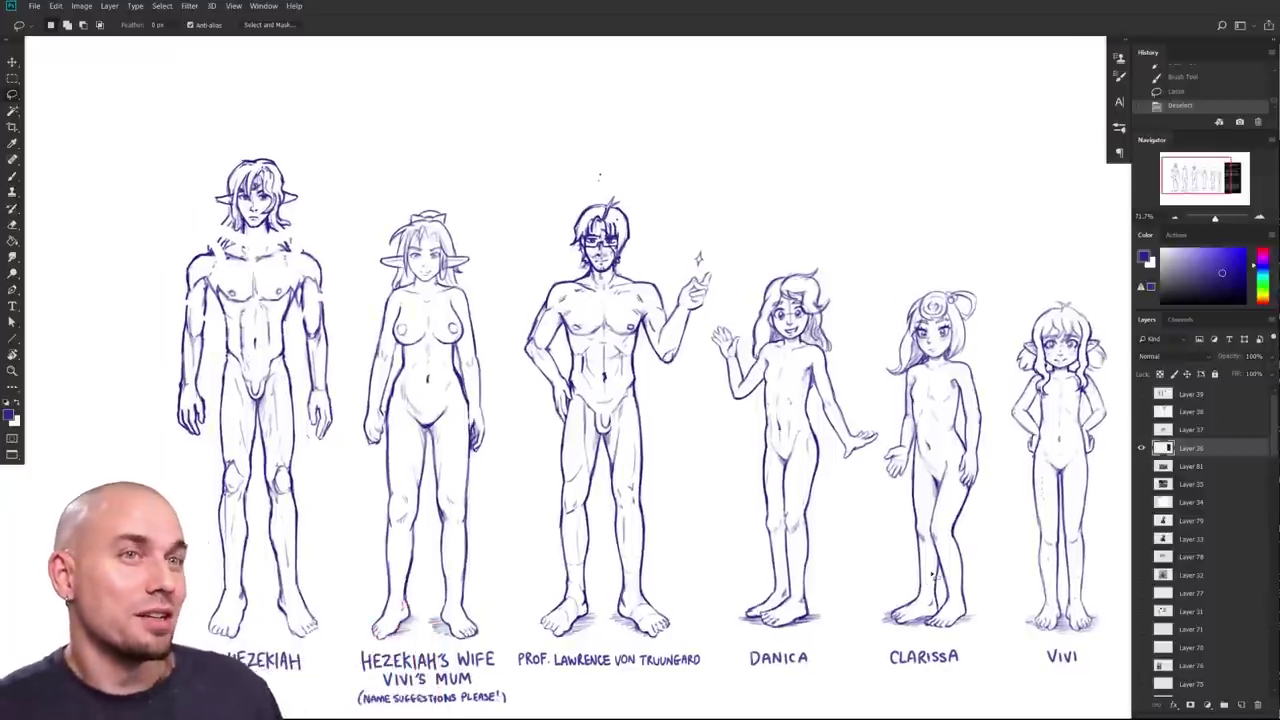
left_click_drag(1064, 592, 914, 571)
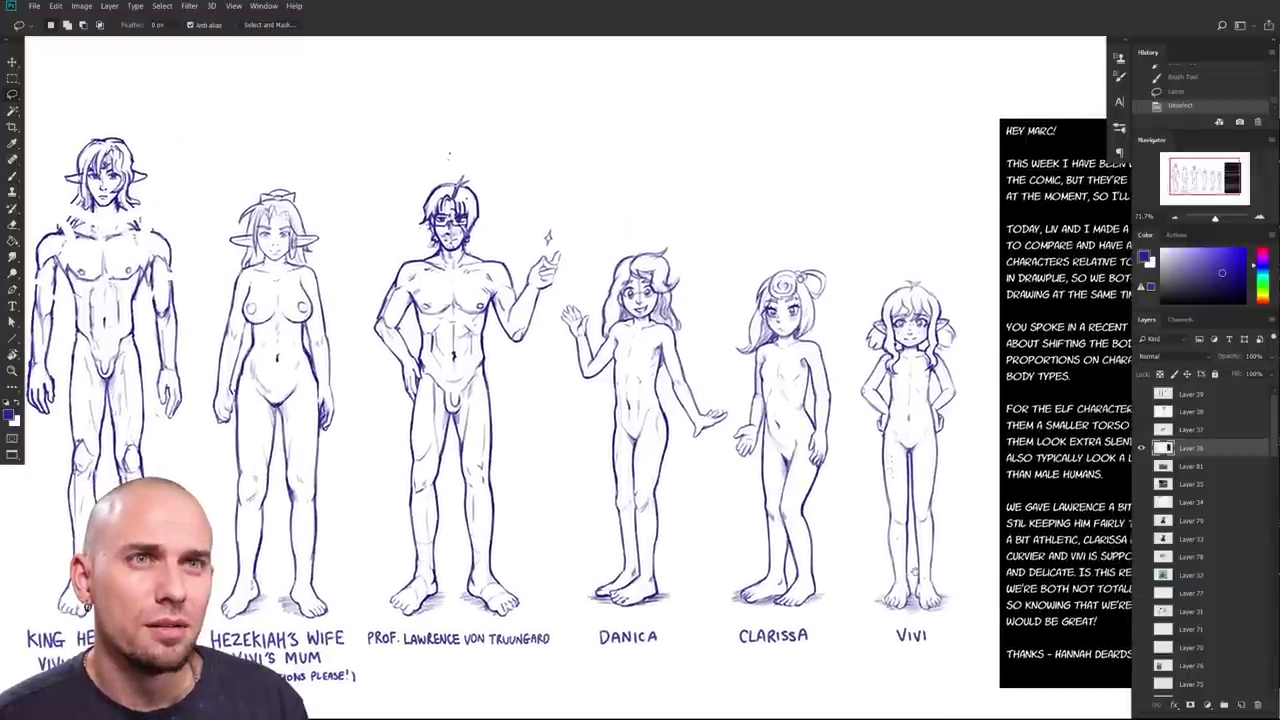
left_click_drag(914, 571, 913, 569)
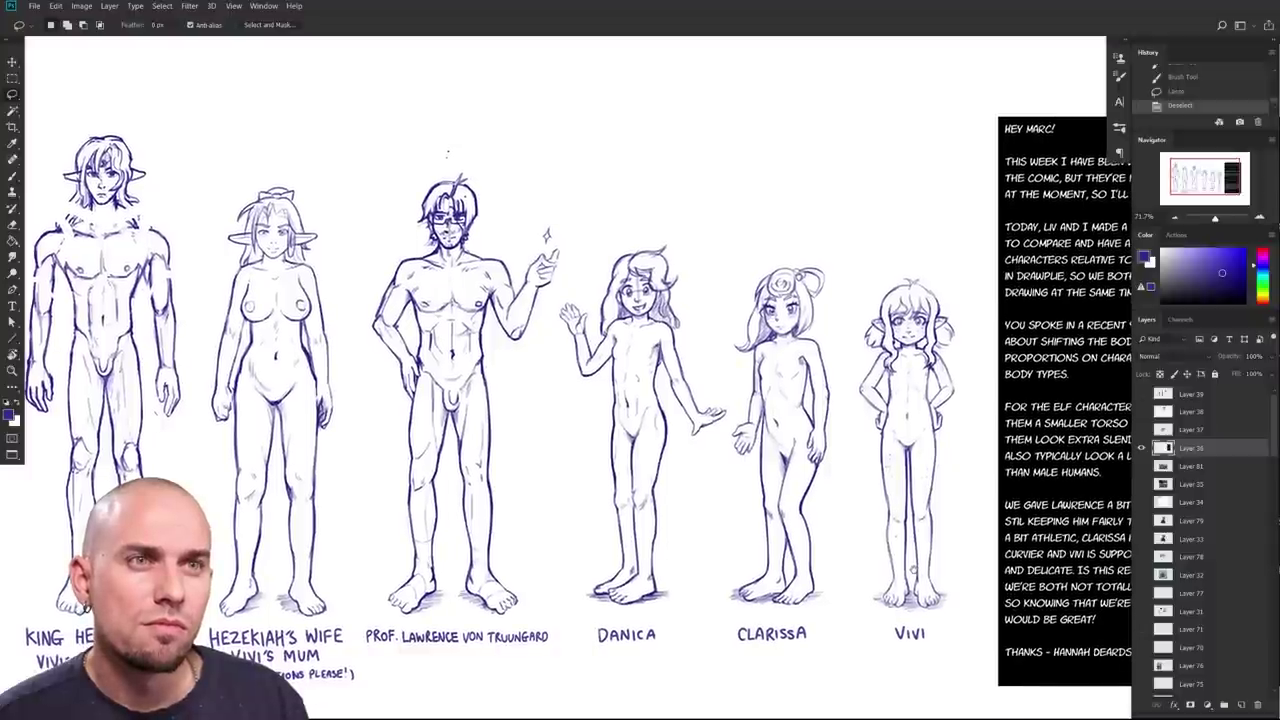
Step: Compare the builds of Danica, Clarissa and Vivi in the line-up against the written notes on body types
left_click_drag(913, 569, 730, 545)
scroll(695, 572, "up", 4)
scroll(730, 545, "down", 3)
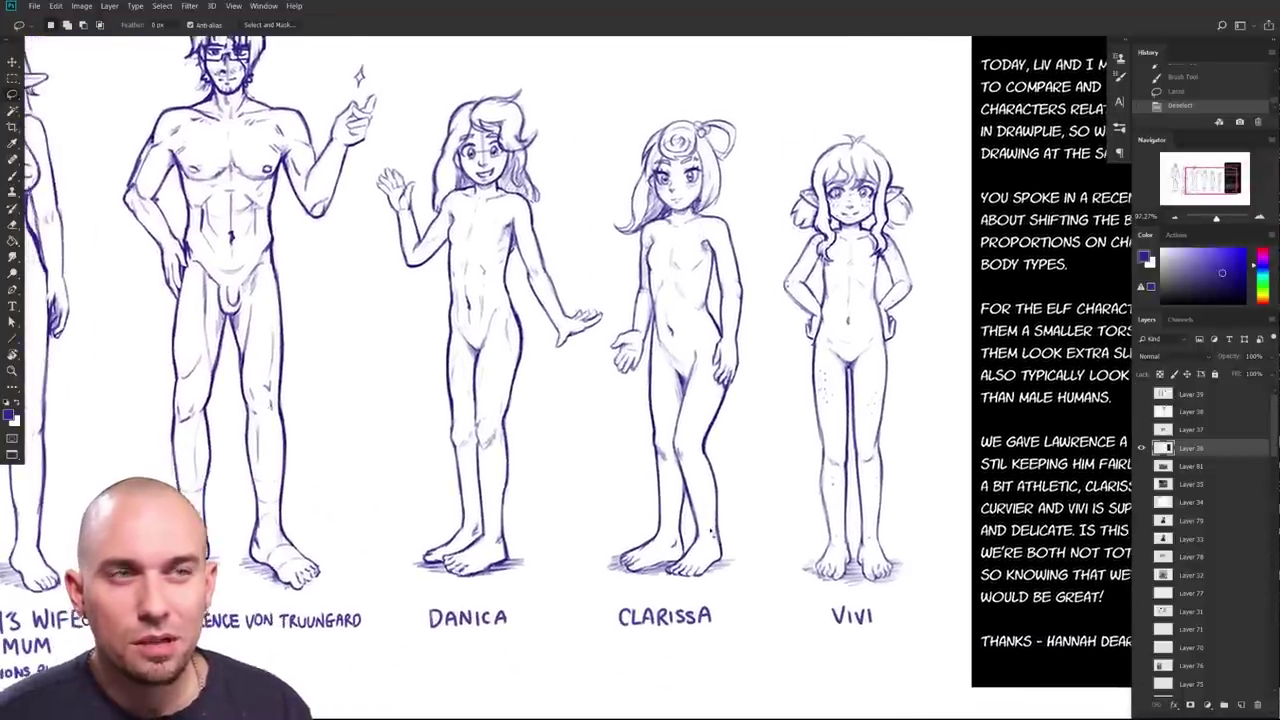
key("b")
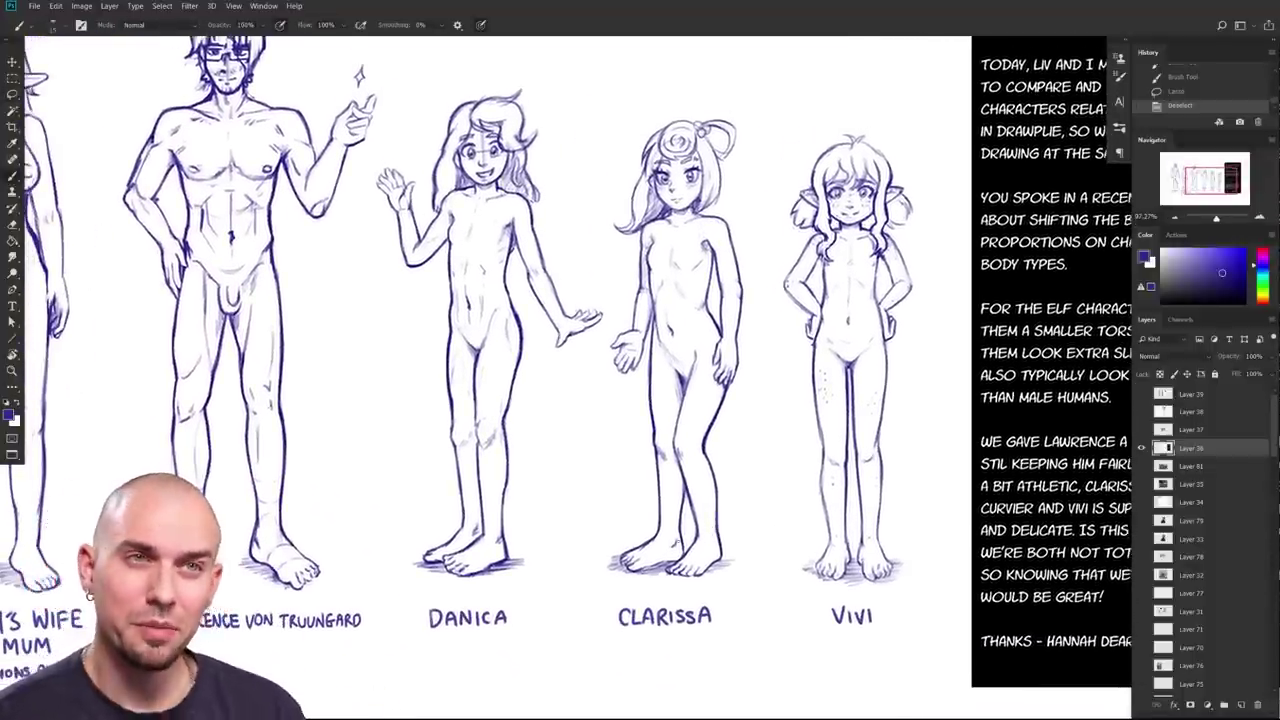
scroll(677, 543, "down", 3)
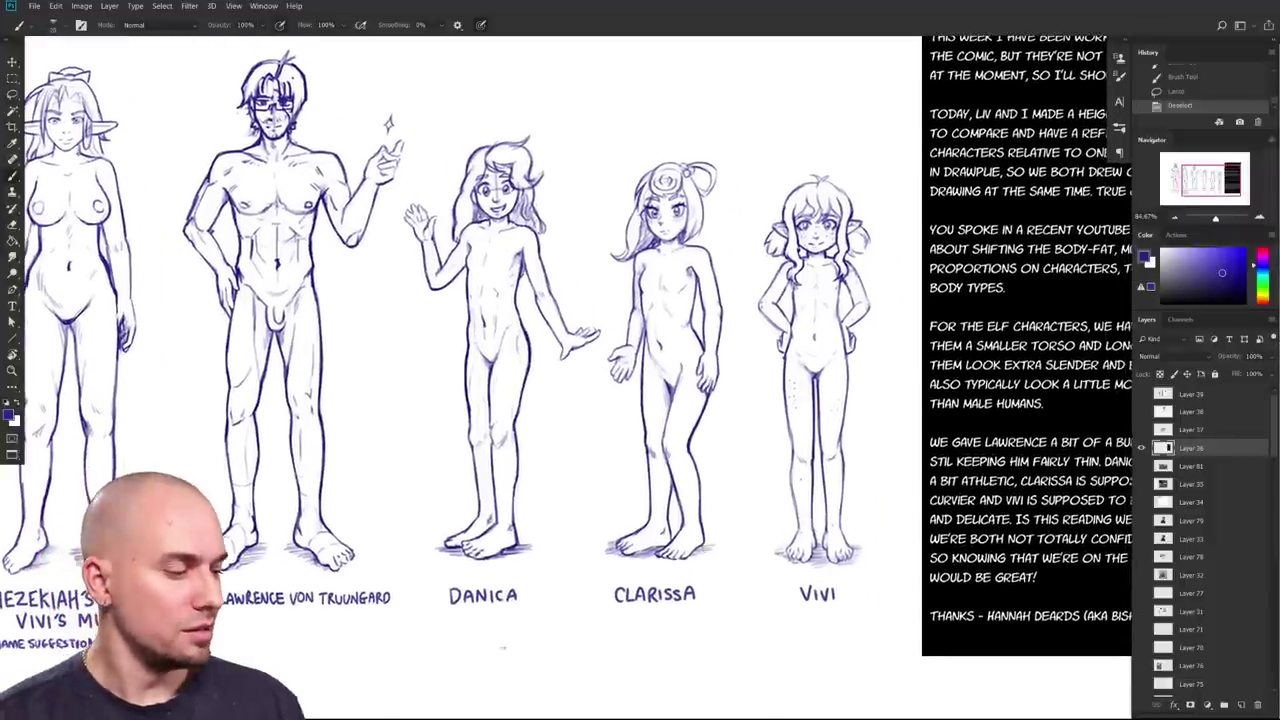
mouse_move(491, 577)
left_mouse_down()
mouse_move(915, 570)
mouse_move(738, 624)
left_mouse_up()
key("ctrl+z")
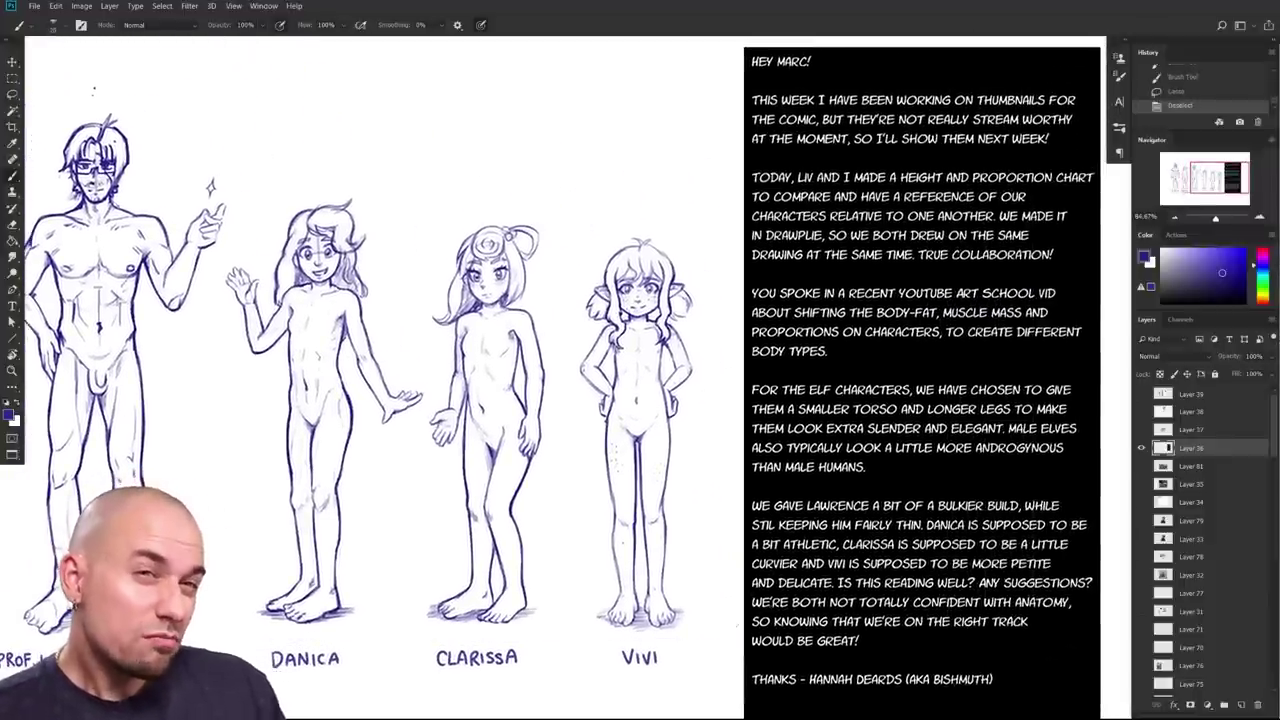
scroll(635, 518, "up", 4)
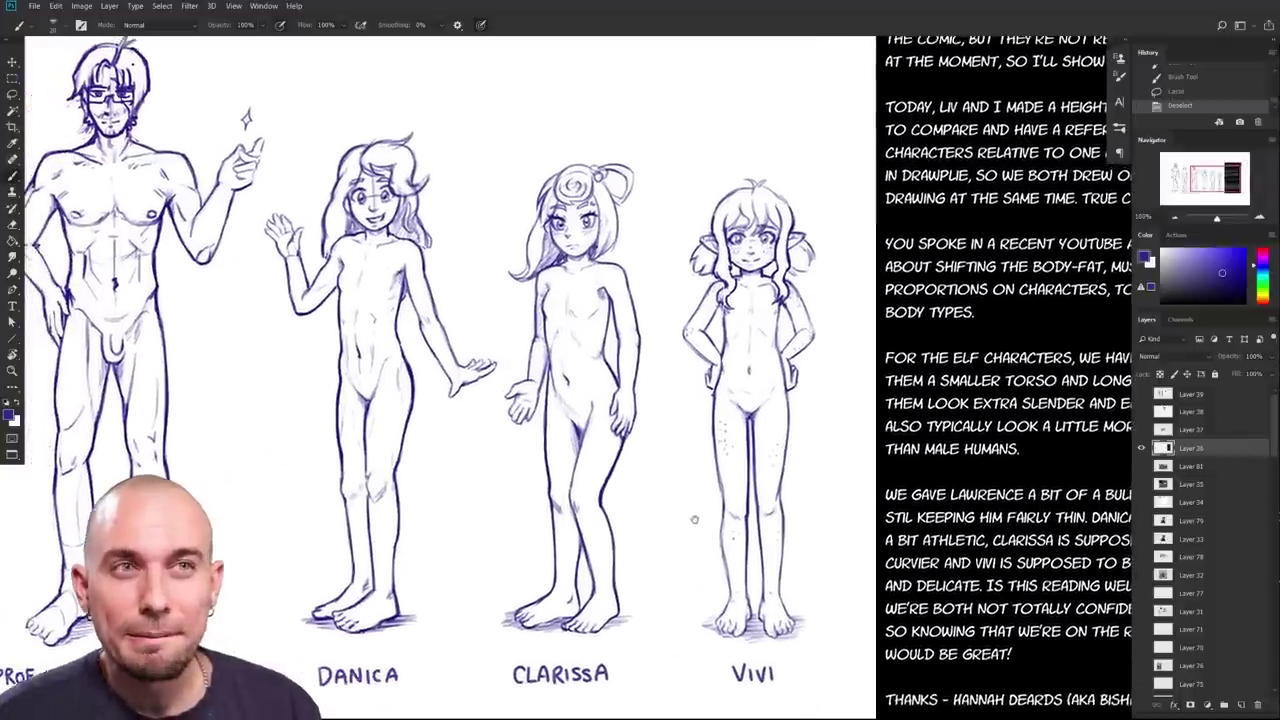
left_click_drag(695, 519, 687, 532)
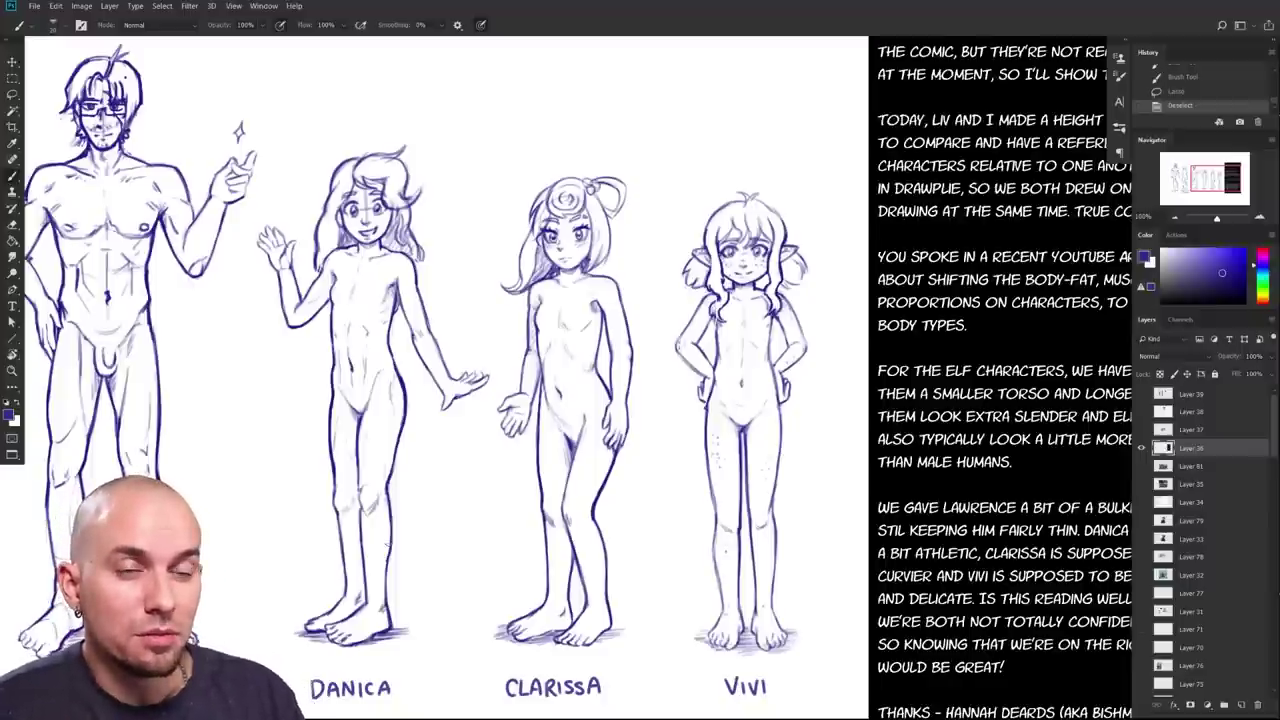
left_click_drag(736, 498, 780, 484)
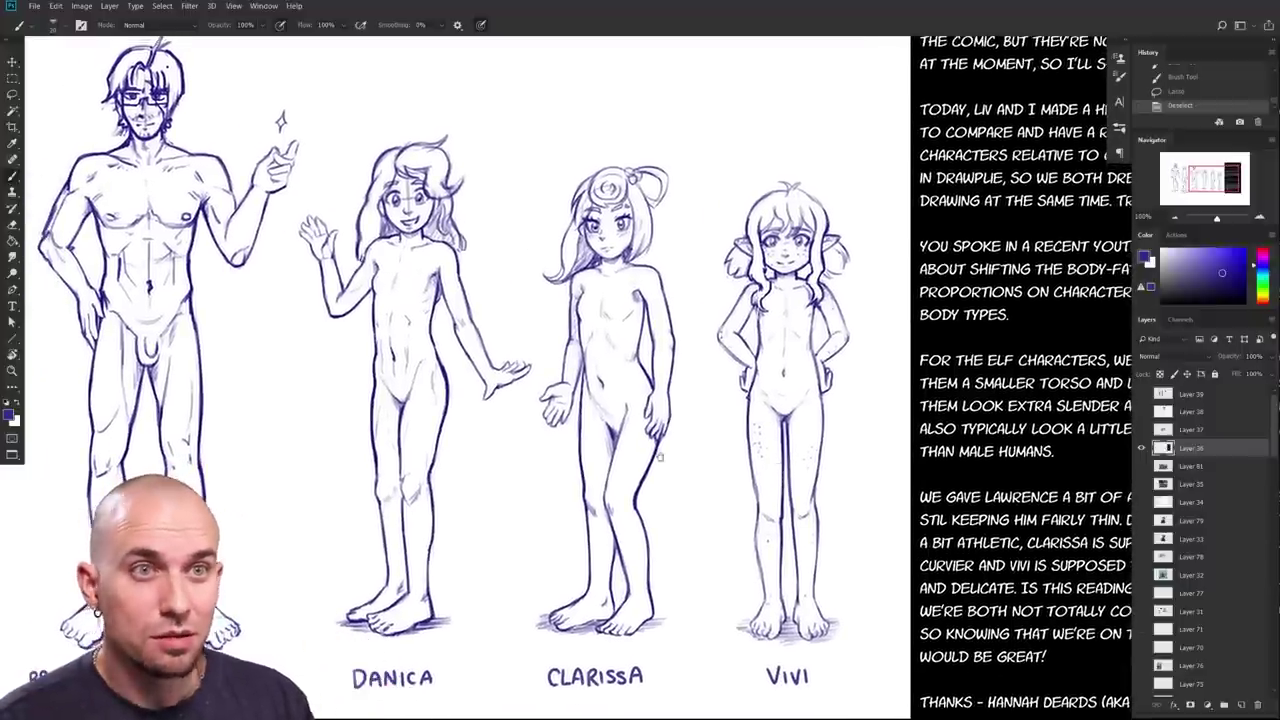
scroll(653, 479, "up", 2)
left_click_drag(665, 470, 595, 570)
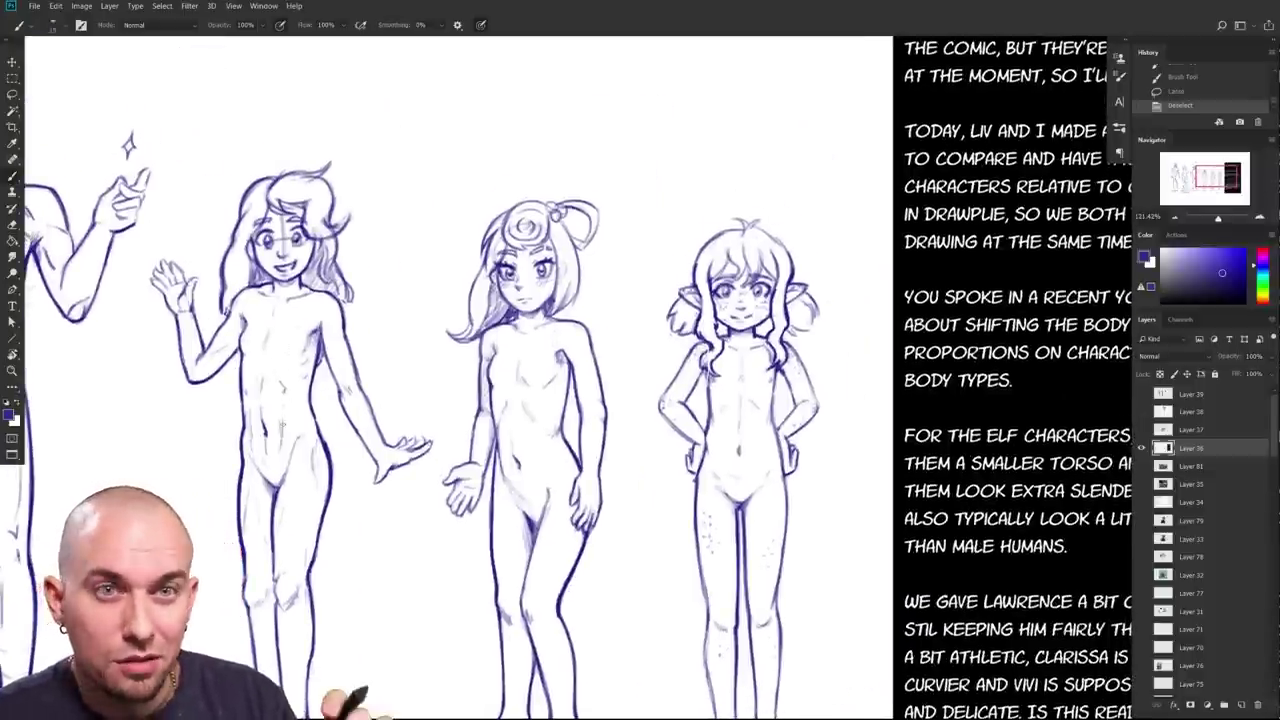
left_click_drag(656, 479, 519, 496)
Step: Sample the white background with the Brush and paint out the interior shading lines on Clarissa's midsection
left_click(480, 422, "alt")
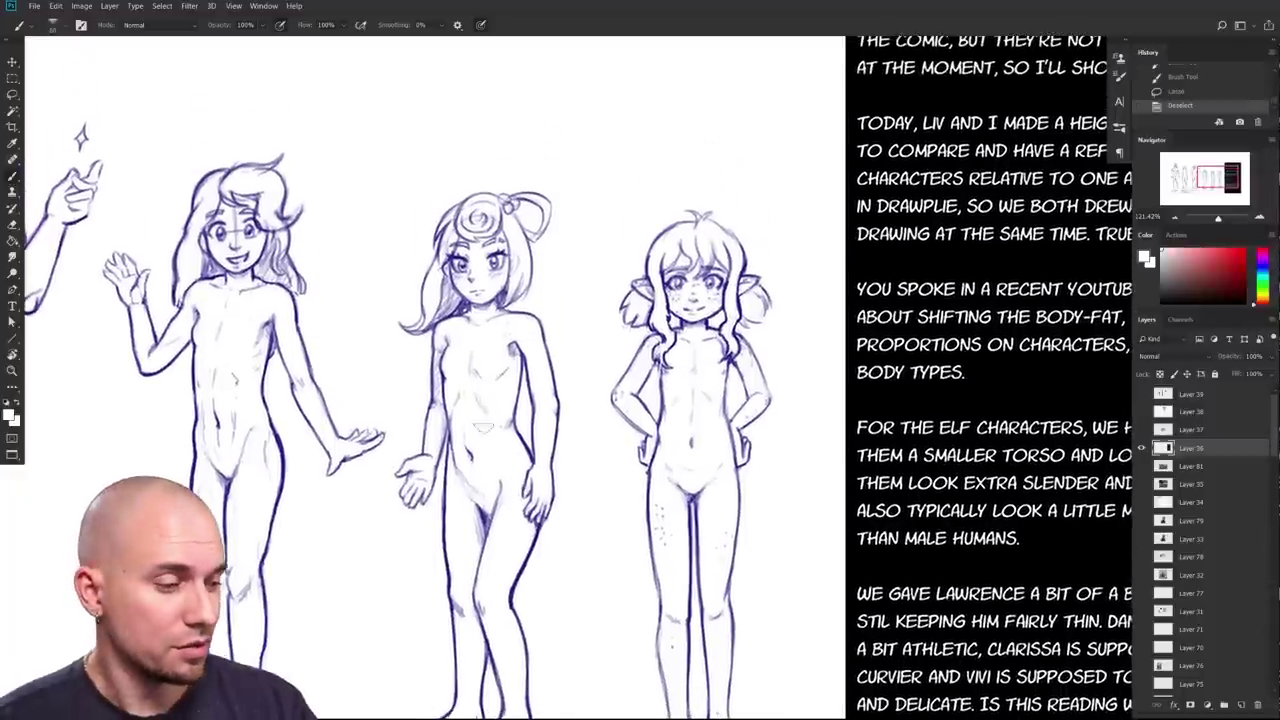
mouse_move(507, 402)
left_mouse_down()
mouse_move(508, 434)
mouse_move(457, 402)
mouse_move(474, 366)
left_mouse_up()
key("bracketleft")
key("bracketleft")
key("bracketright")
key("bracketright")
left_click_drag(570, 471, 553, 427)
scroll(550, 467, "down", 1)
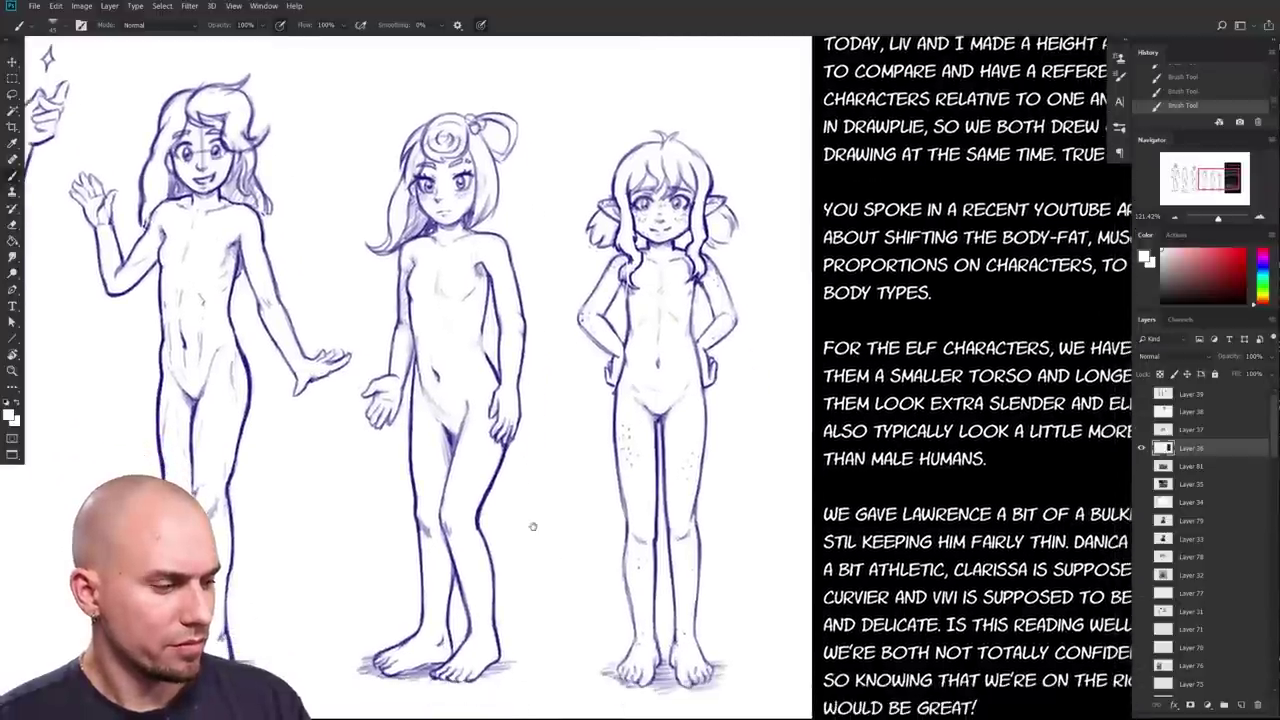
scroll(534, 510, "up", 1)
Step: Retouch Clarissa's waist contour beside her arm with the sampled sketch blue and tidy its edge with white
left_click(488, 412, "alt")
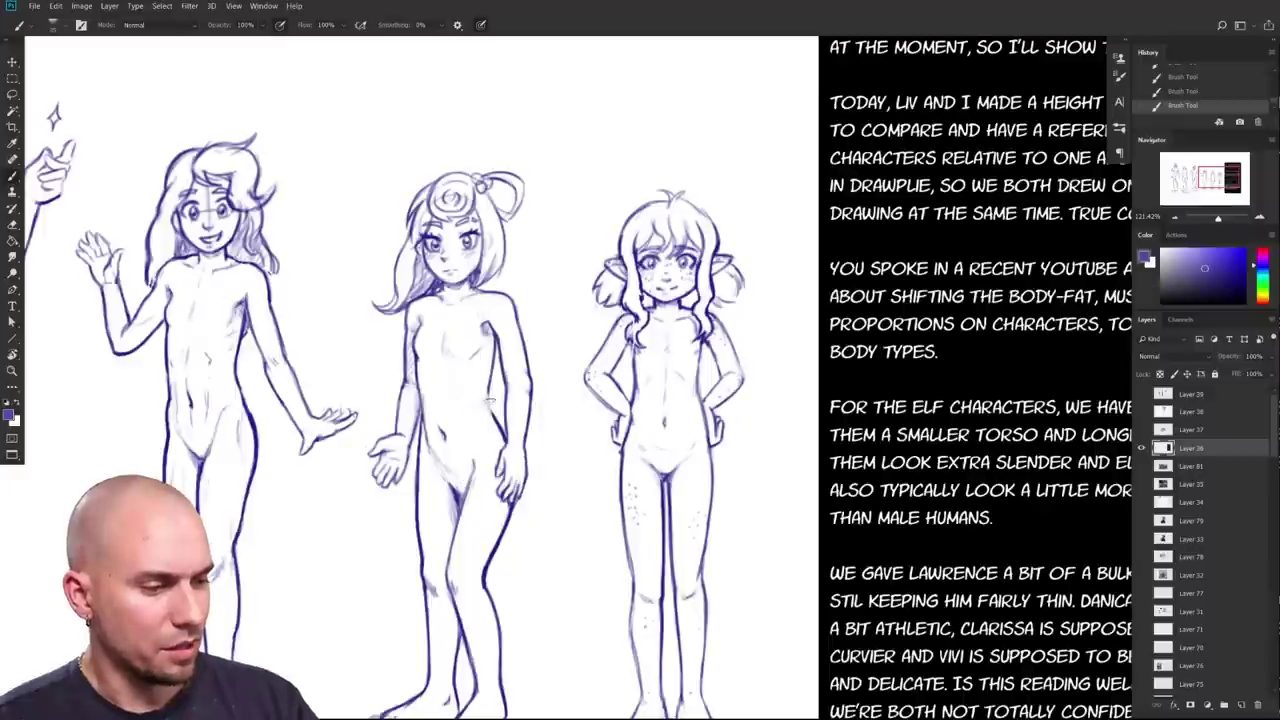
left_click(489, 425, "alt")
left_click(492, 415, "alt")
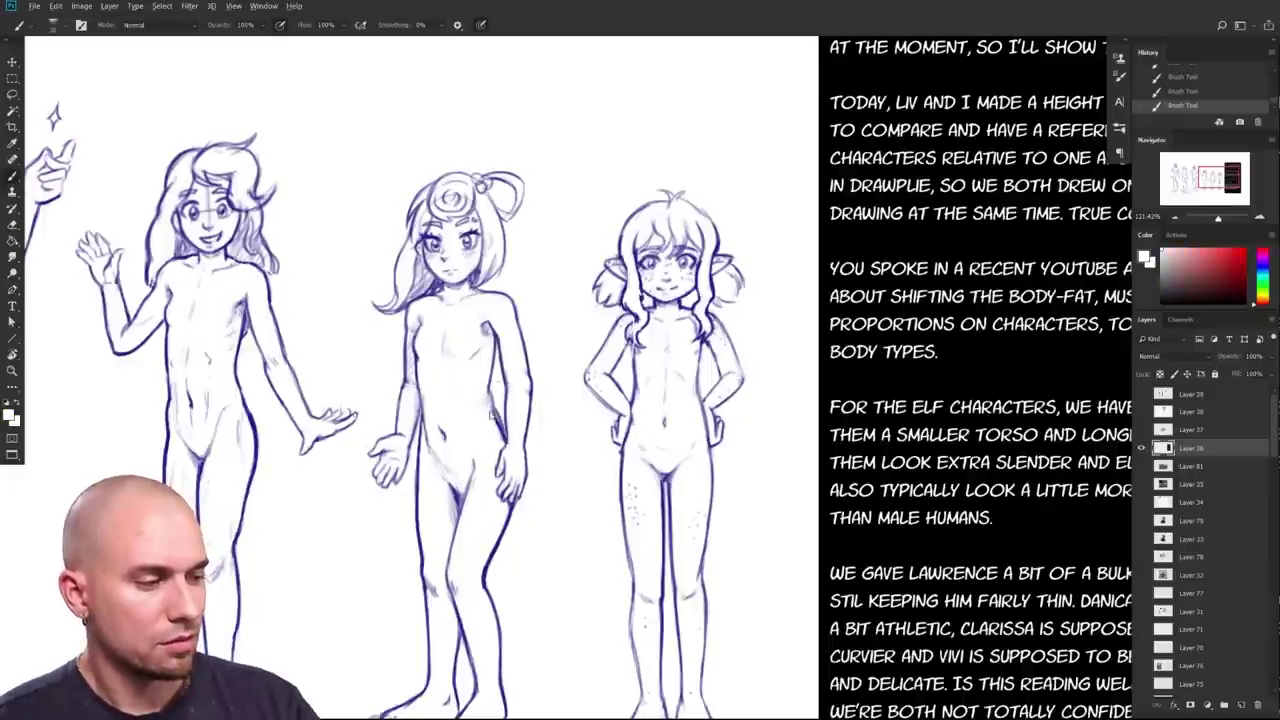
scroll(594, 492, "down", 4)
scroll(594, 494, "up", 2)
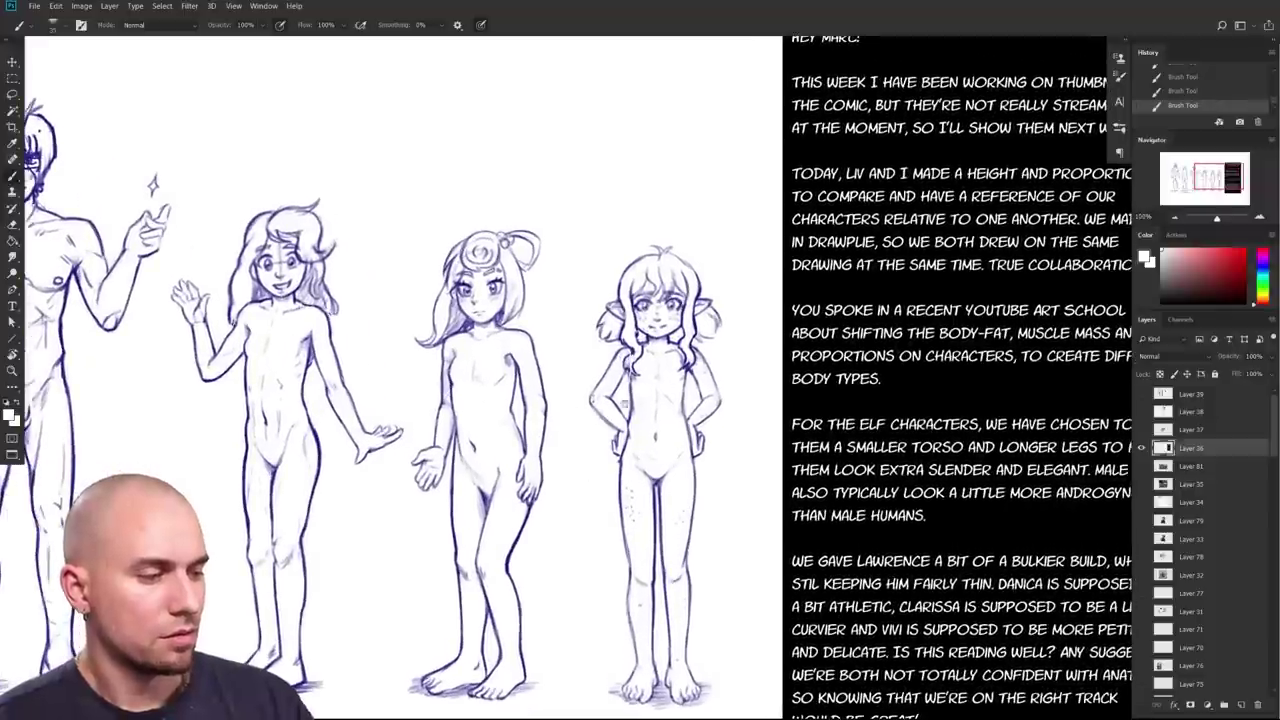
left_click_drag(698, 436, 675, 458)
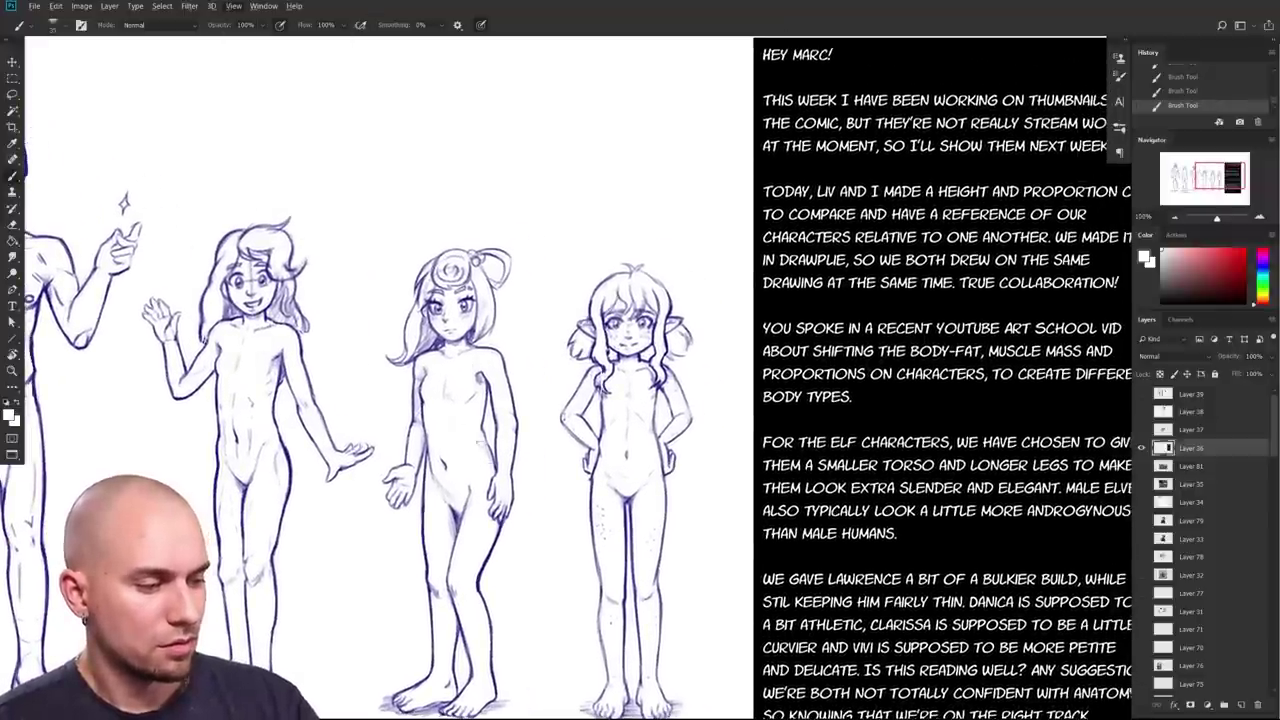
Step: Sample a muted sketch blue and add light rib-cage construction lines to Danica's torso
left_click(485, 438, "alt")
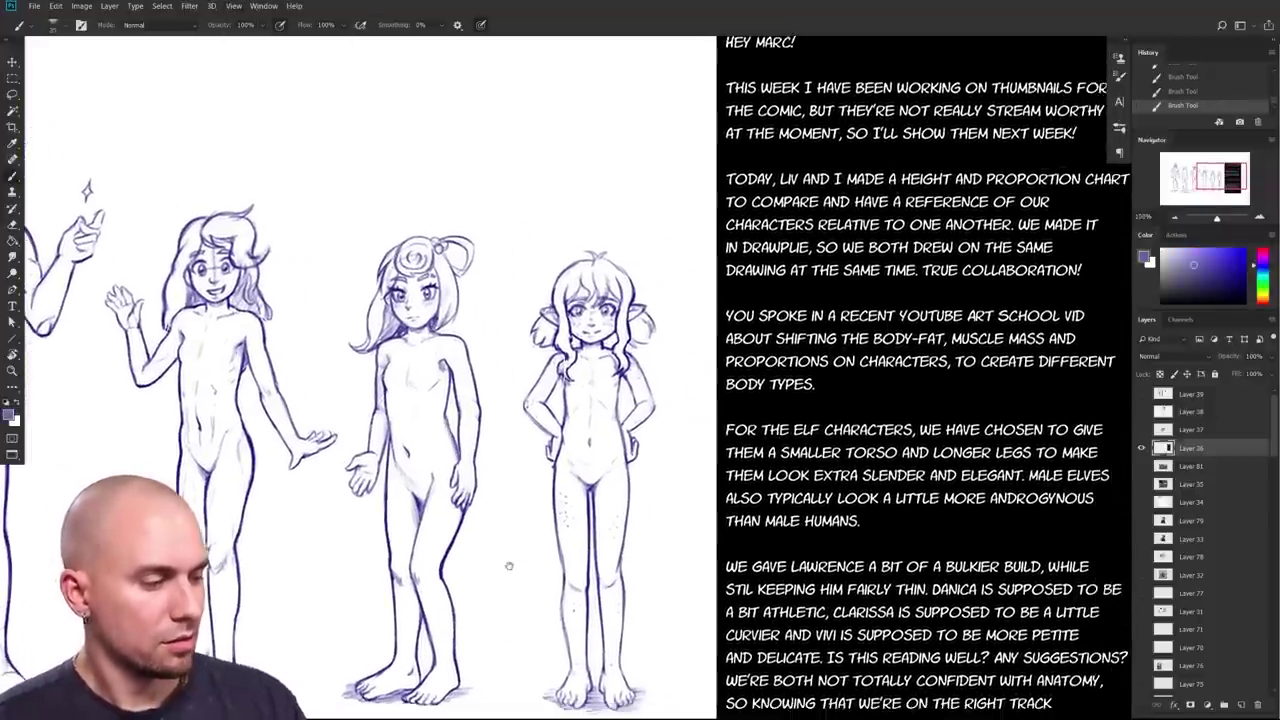
scroll(512, 600, "down", 1)
left_click_drag(516, 635, 725, 664)
left_click_drag(400, 363, 387, 394)
left_click_drag(796, 621, 649, 607)
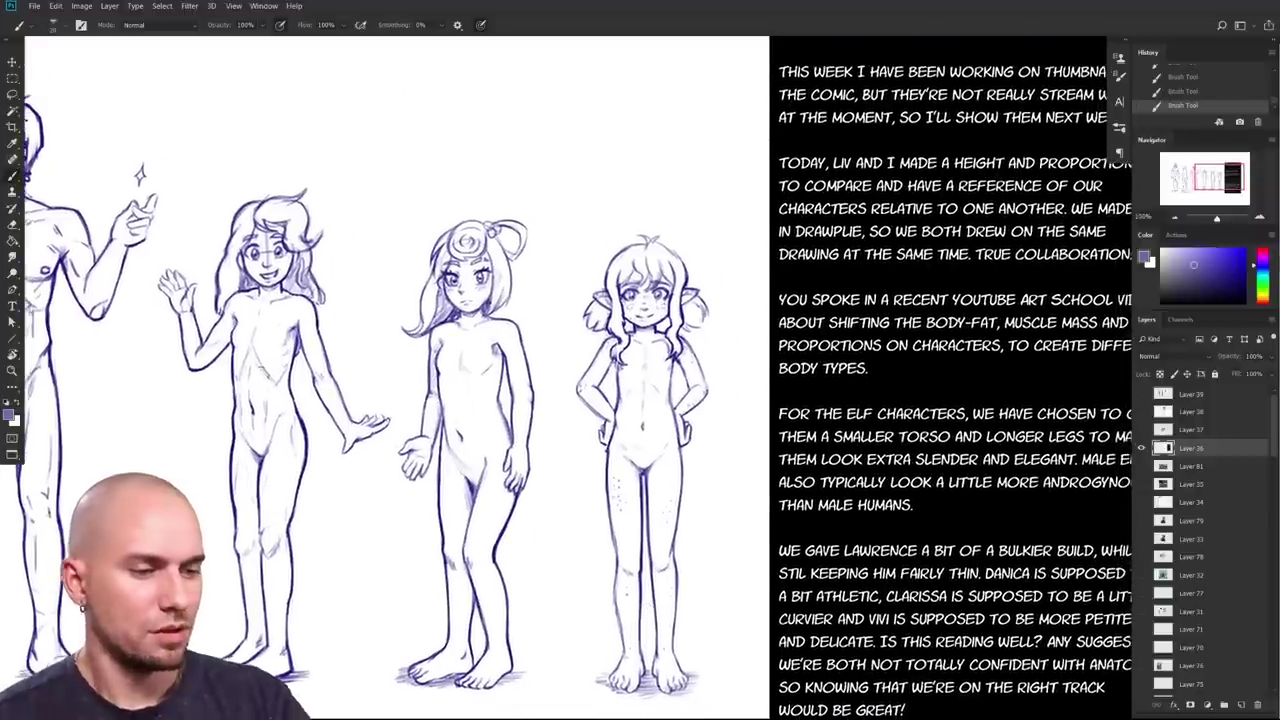
Step: Erase the small sketch marks on Clarissa's midsection and retouch the area with the Brush
scroll(551, 583, "down", 1)
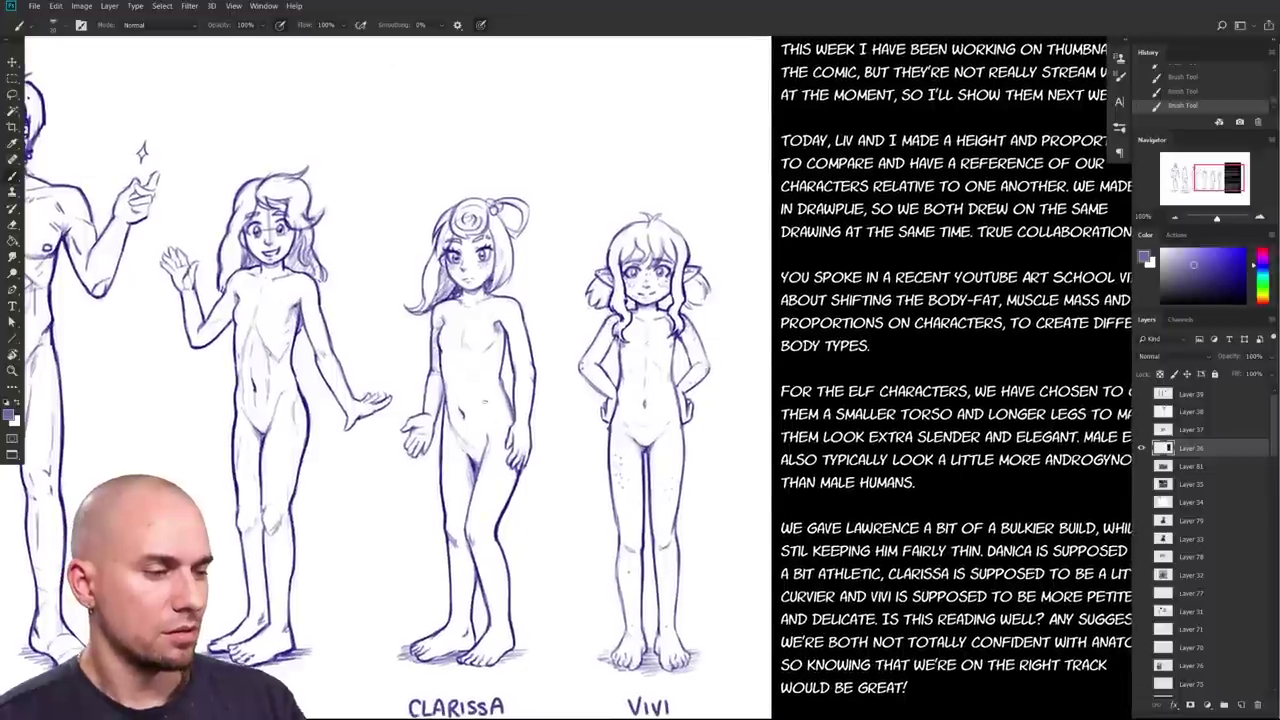
key("e")
left_click_drag(465, 405, 466, 415)
key("b")
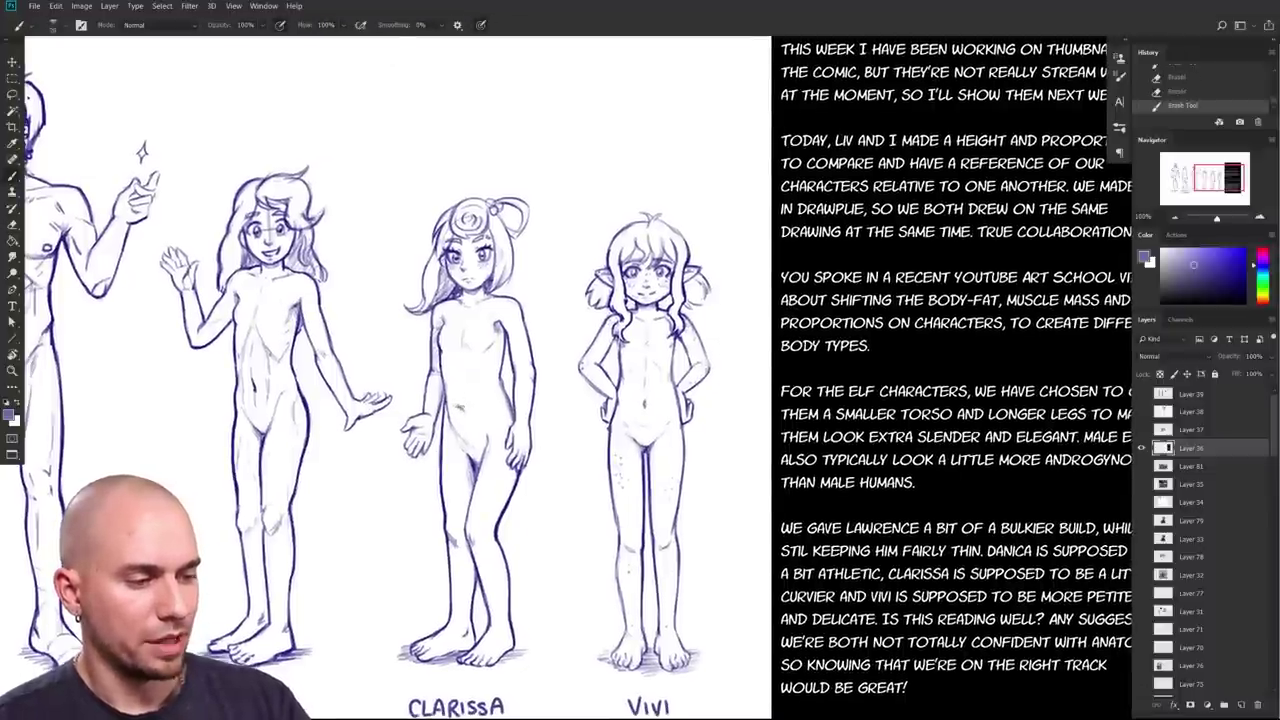
left_click_drag(619, 587, 613, 600)
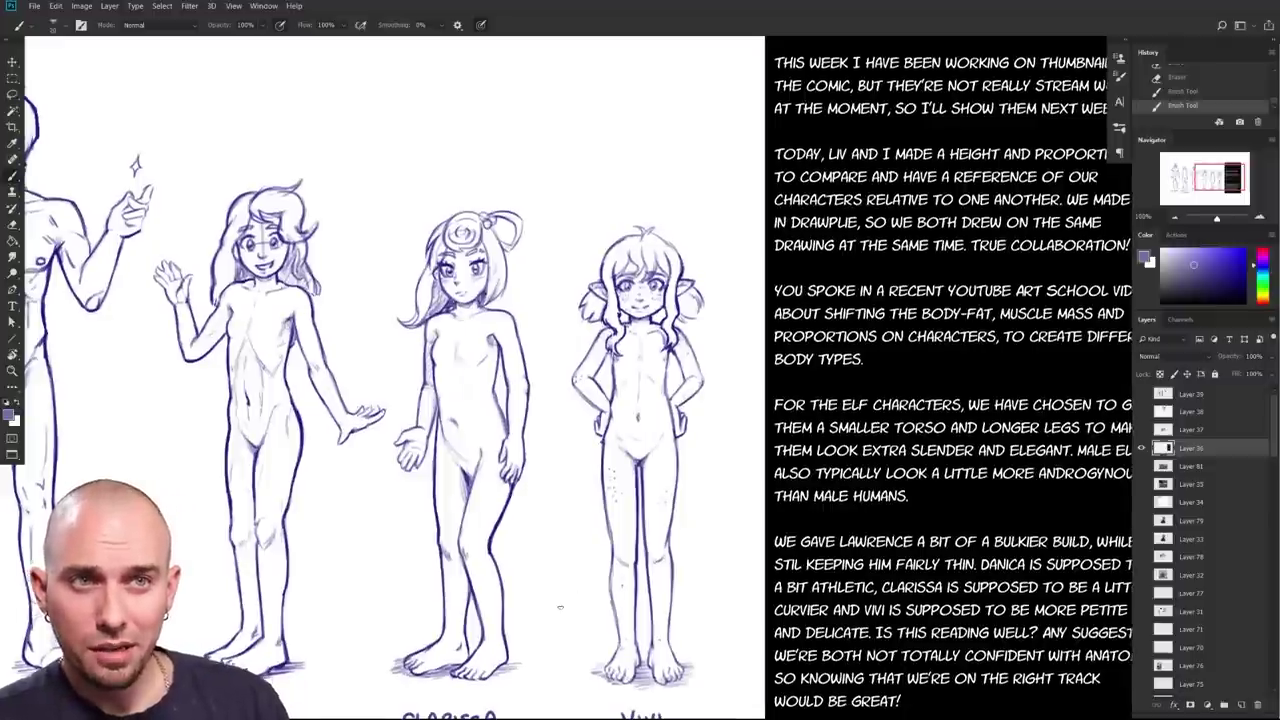
mouse_move(323, 432)
left_mouse_down()
mouse_move(319, 486)
mouse_move(325, 445)
left_mouse_up()
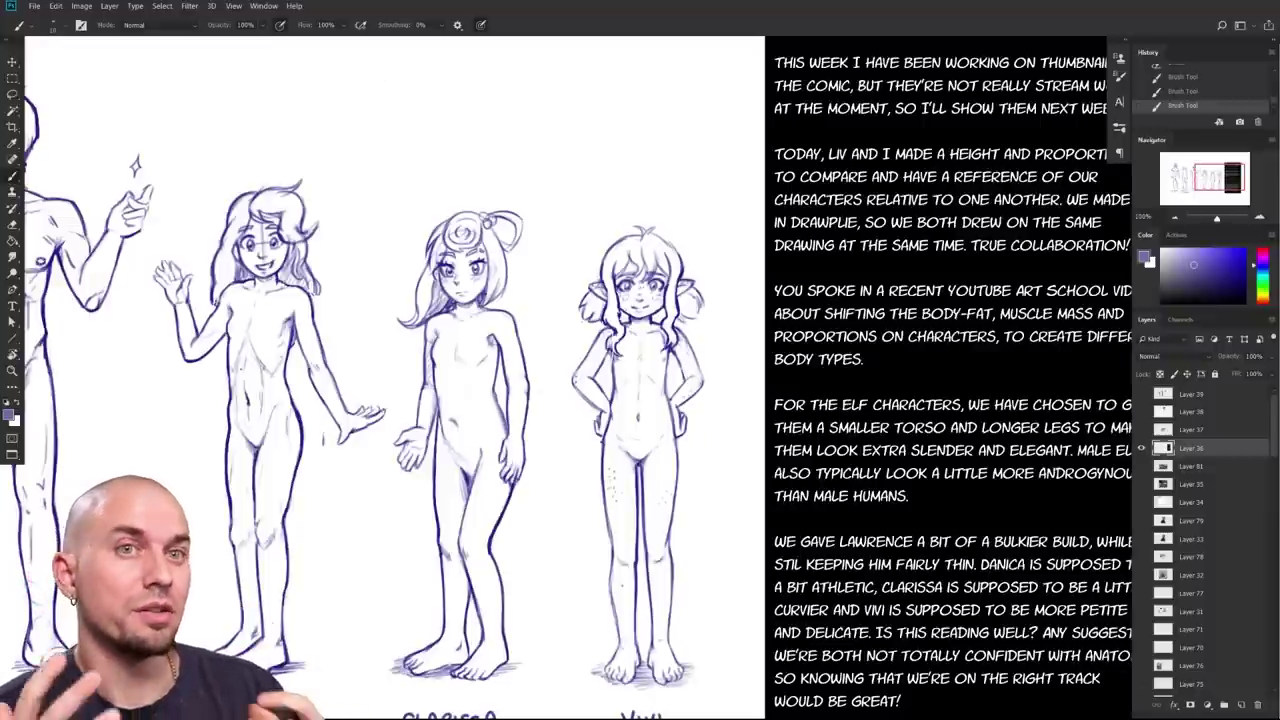
left_click_drag(590, 469, 587, 457)
left_click_drag(747, 504, 730, 513)
scroll(730, 513, "up", 4)
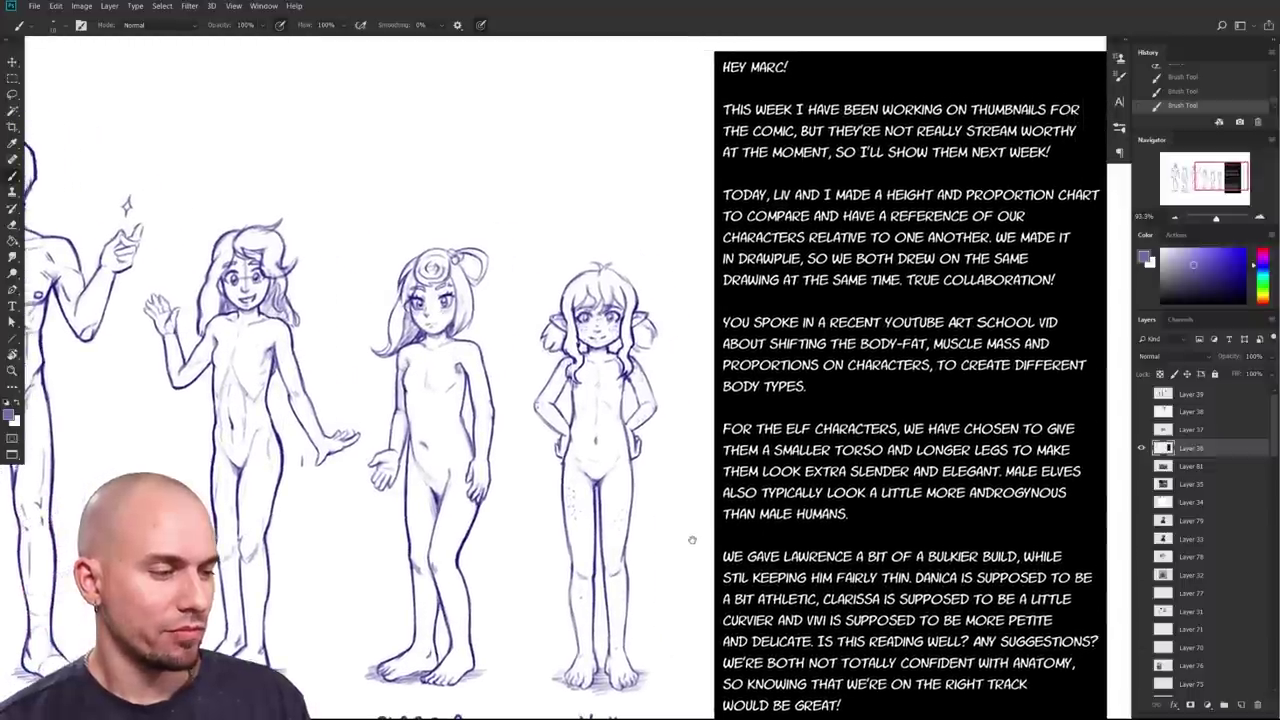
left_click_drag(692, 540, 683, 594)
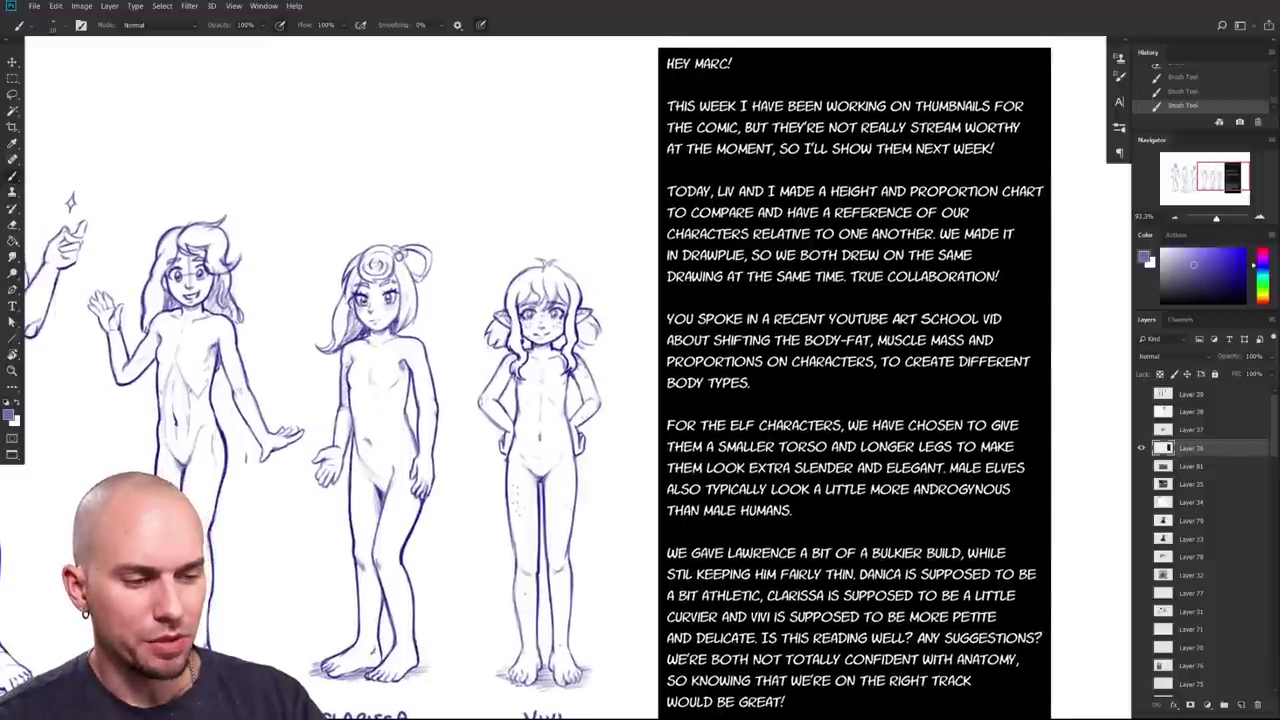
Step: Rework the outline of Clarissa's near shoulder and upper arm with the Brush tool, using sampled line and background colours
left_click(421, 368, "alt")
key("bracketleft")
mouse_move(412, 370)
left_mouse_down()
mouse_move(409, 386)
mouse_move(404, 366)
mouse_move(431, 387)
mouse_move(417, 401)
left_mouse_up()
key("x")
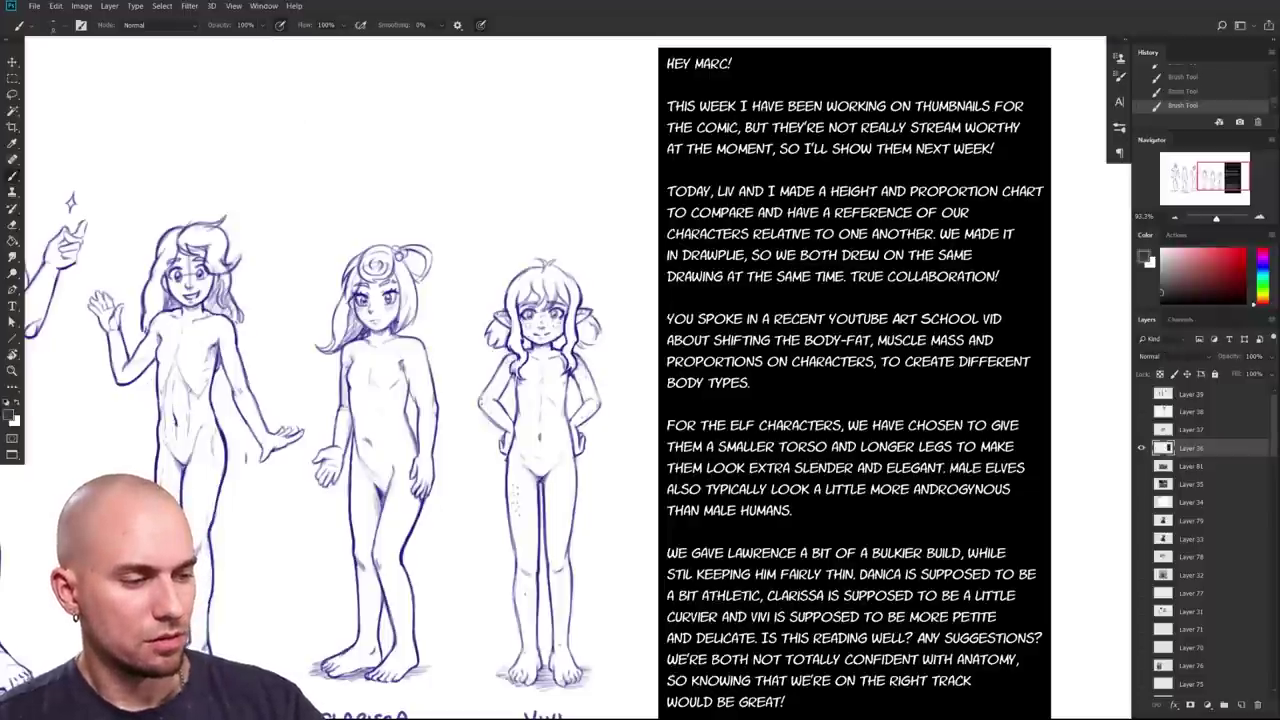
key("x")
left_click_drag(410, 332, 426, 354)
key("x")
left_click_drag(412, 340, 426, 366)
Step: Rework the outline of Clarissa's far shoulder and upper arm, sampling the line colour from the sketch
left_click(345, 354, "alt")
left_click_drag(350, 344, 343, 390)
key("x")
key("x")
left_click(356, 341, "alt")
left_click_drag(340, 354, 339, 398)
left_click_drag(578, 560, 610, 567)
left_click_drag(488, 430, 490, 454)
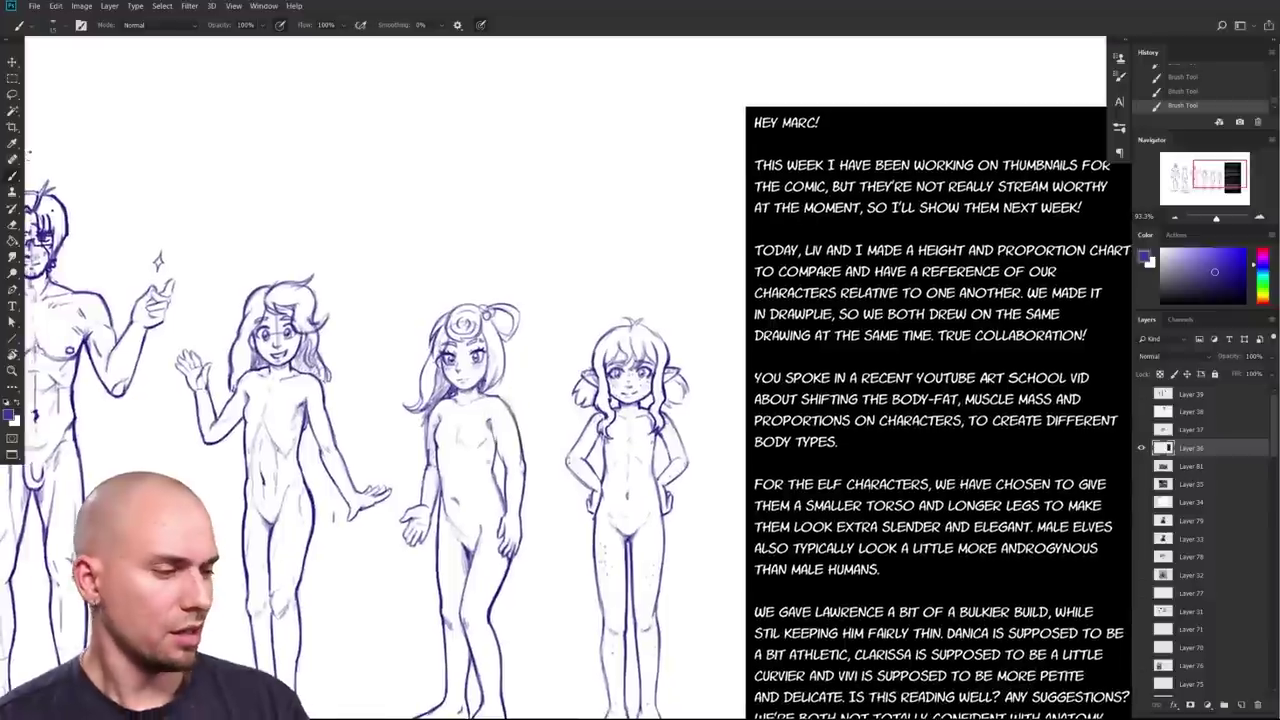
Step: Undo the last brush strokes and redraw the line of Clarissa's far shoulder
key("ctrl+alt+z")
key("ctrl+alt+z")
key("ctrl+alt+z")
left_click_drag(438, 399, 426, 420)
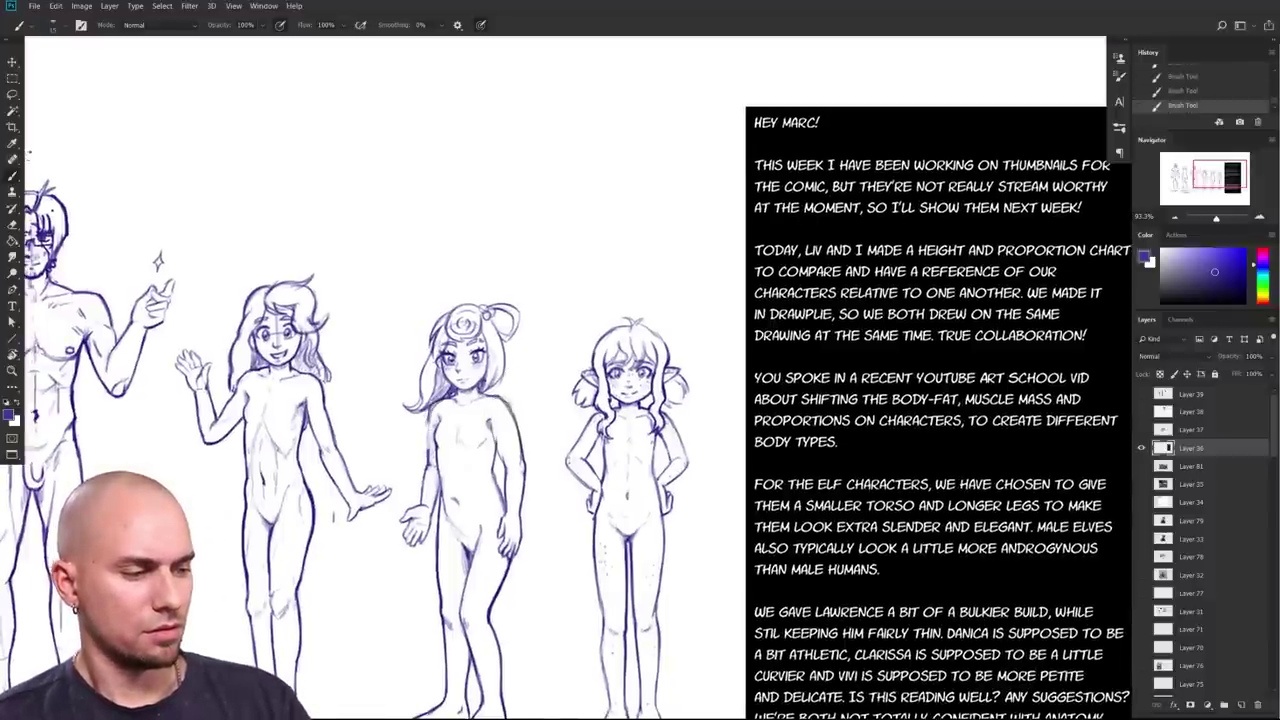
Step: Draw an arrow from the Danica figure towards the Clarissa figure to mark the comparison
left_click_drag(500, 450, 451, 292)
mouse_move(626, 484)
left_mouse_down()
mouse_move(608, 489)
mouse_move(621, 487)
left_mouse_up()
mouse_move(618, 484)
left_mouse_down()
mouse_move(692, 556)
mouse_move(734, 572)
left_mouse_up()
left_click_drag(462, 386, 514, 393)
left_click_drag(504, 387, 508, 402)
left_click_drag(501, 548, 606, 522)
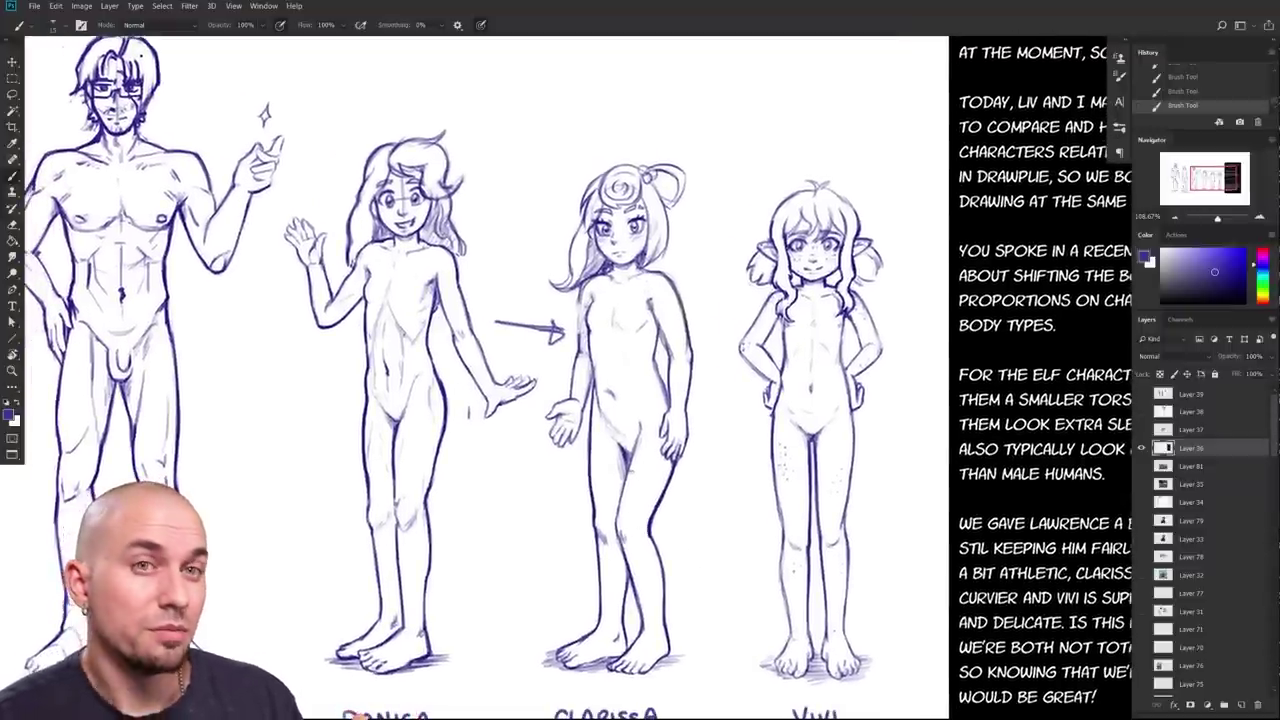
scroll(652, 526, "up", 1)
Step: Paint out the shading on Clarissa's upper leg with the sampled background white
left_click(646, 470, "alt")
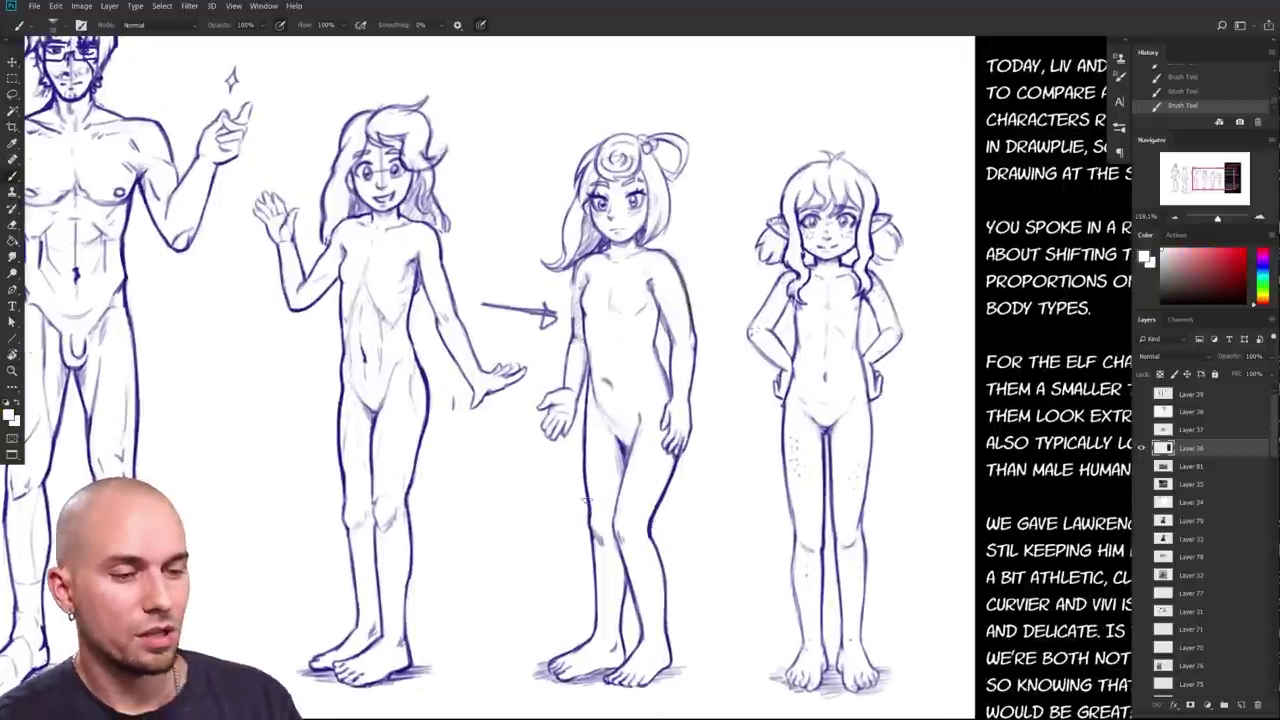
left_click_drag(637, 465, 625, 481)
mouse_move(637, 437)
left_mouse_down()
mouse_move(613, 483)
mouse_move(600, 443)
mouse_move(617, 434)
mouse_move(602, 470)
mouse_move(613, 476)
mouse_move(627, 446)
mouse_move(615, 504)
left_mouse_up()
key("bracketright")
key("x")
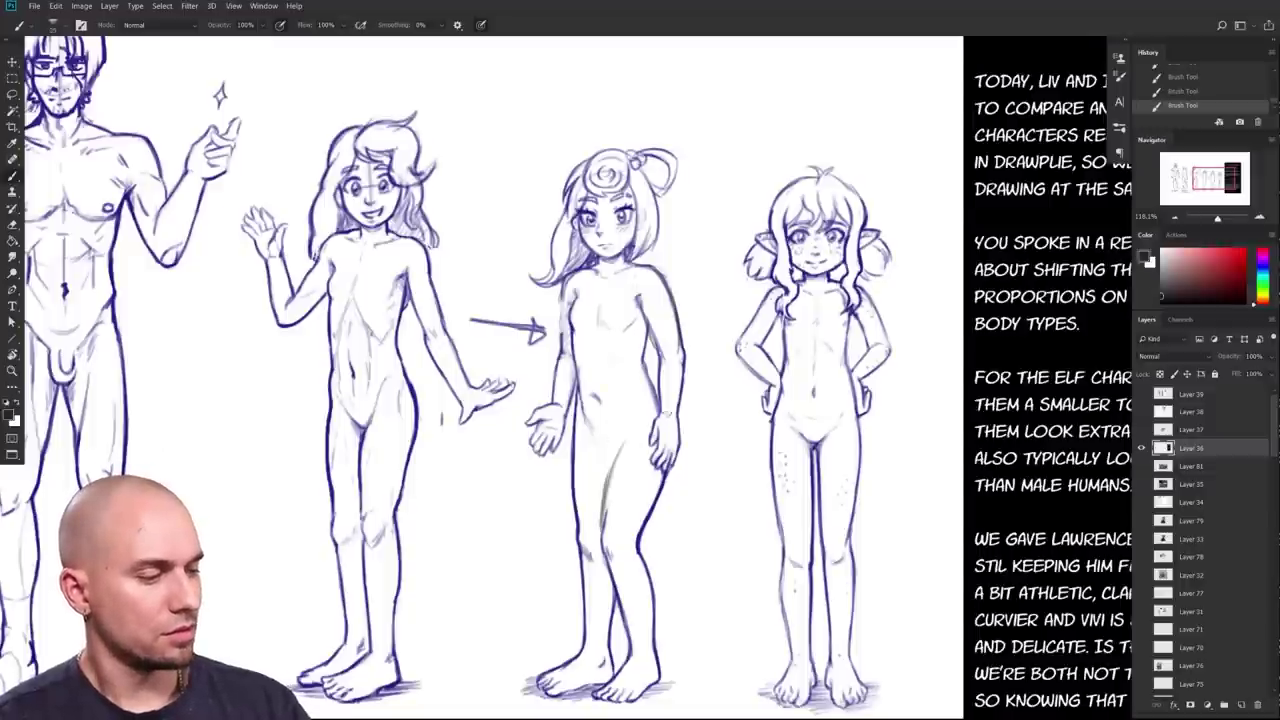
Step: Redraw the upper contour lines of Clarissa's legs in the sampled dark blue line colour
left_click(667, 480, "alt")
key("bracketleft")
left_click_drag(605, 508, 634, 438)
key("bracketright")
key("bracketright")
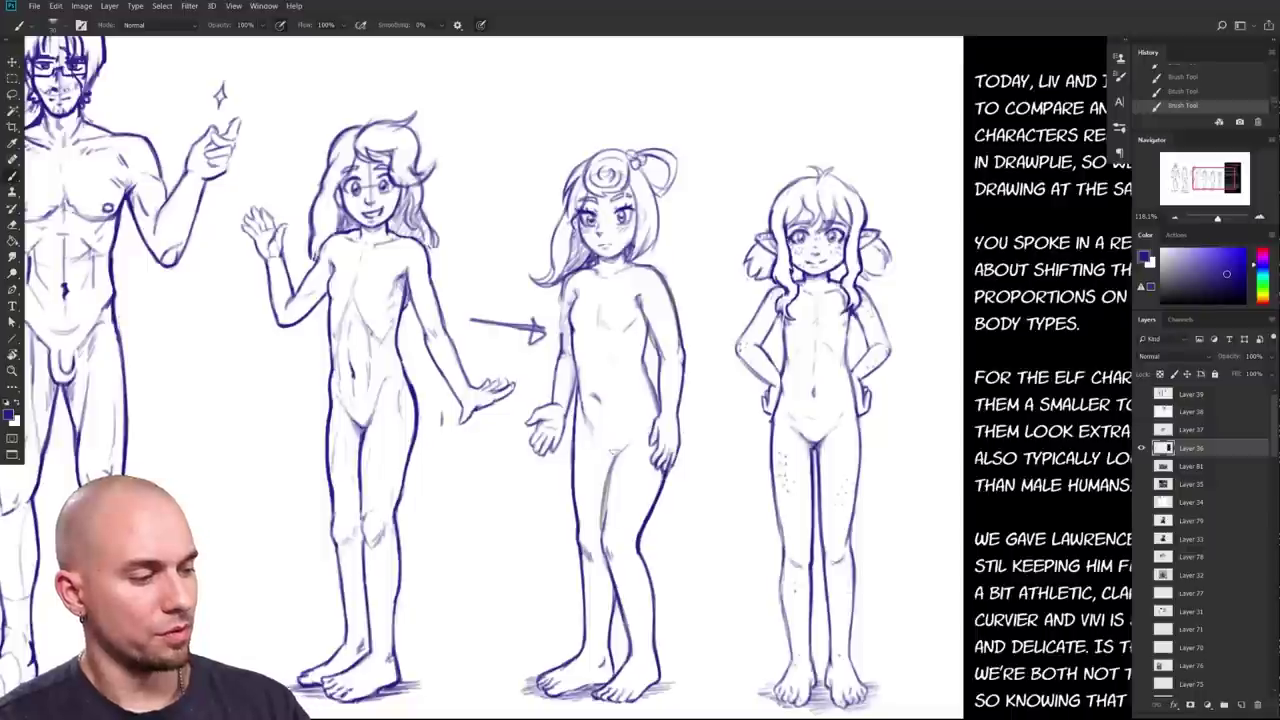
left_click_drag(587, 438, 614, 456)
left_click_drag(613, 454, 631, 444)
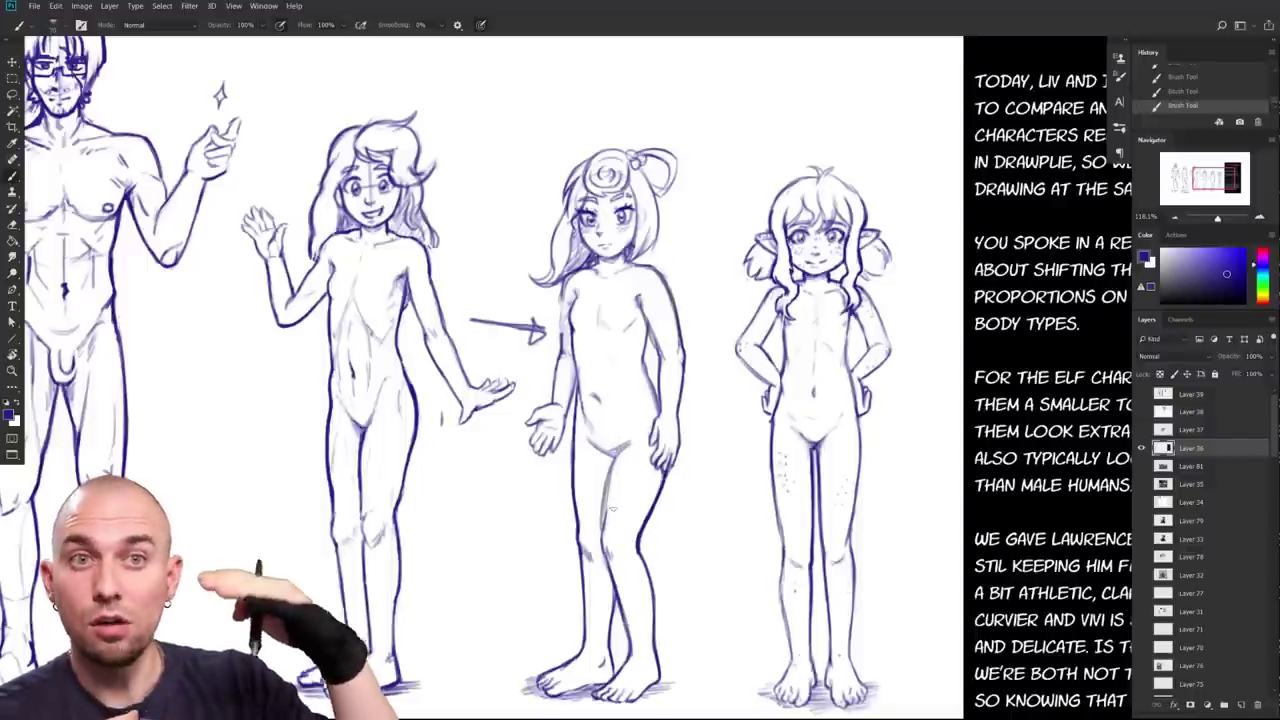
left_click_drag(688, 497, 634, 525)
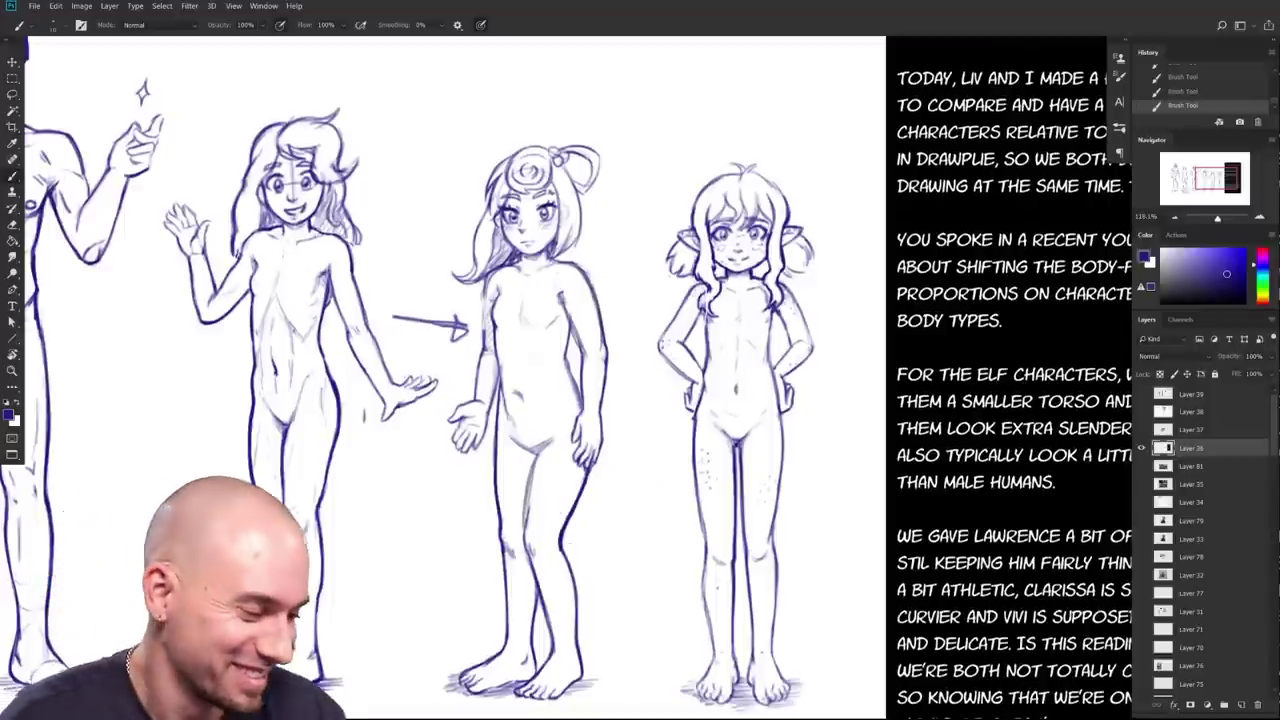
mouse_move(509, 439)
left_mouse_down()
mouse_move(563, 435)
mouse_move(539, 452)
left_mouse_up()
key("ctrl+z")
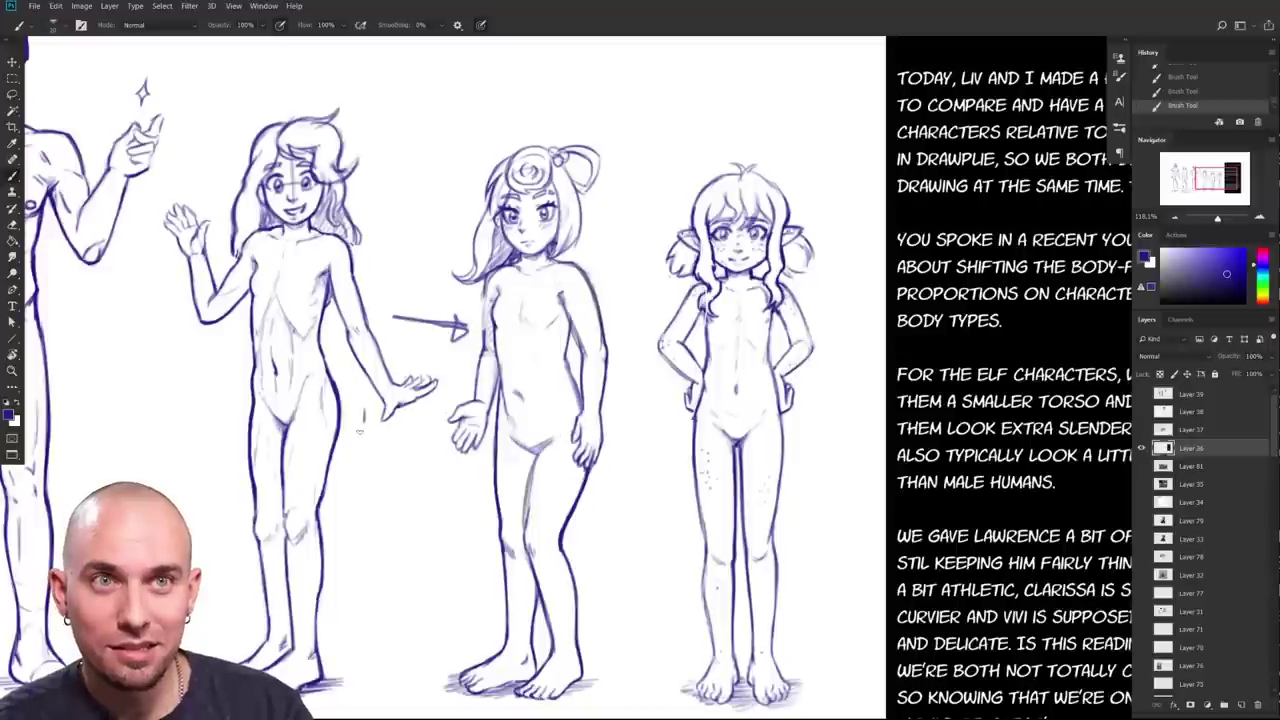
left_click_drag(254, 381, 285, 424)
left_click_drag(316, 378, 285, 428)
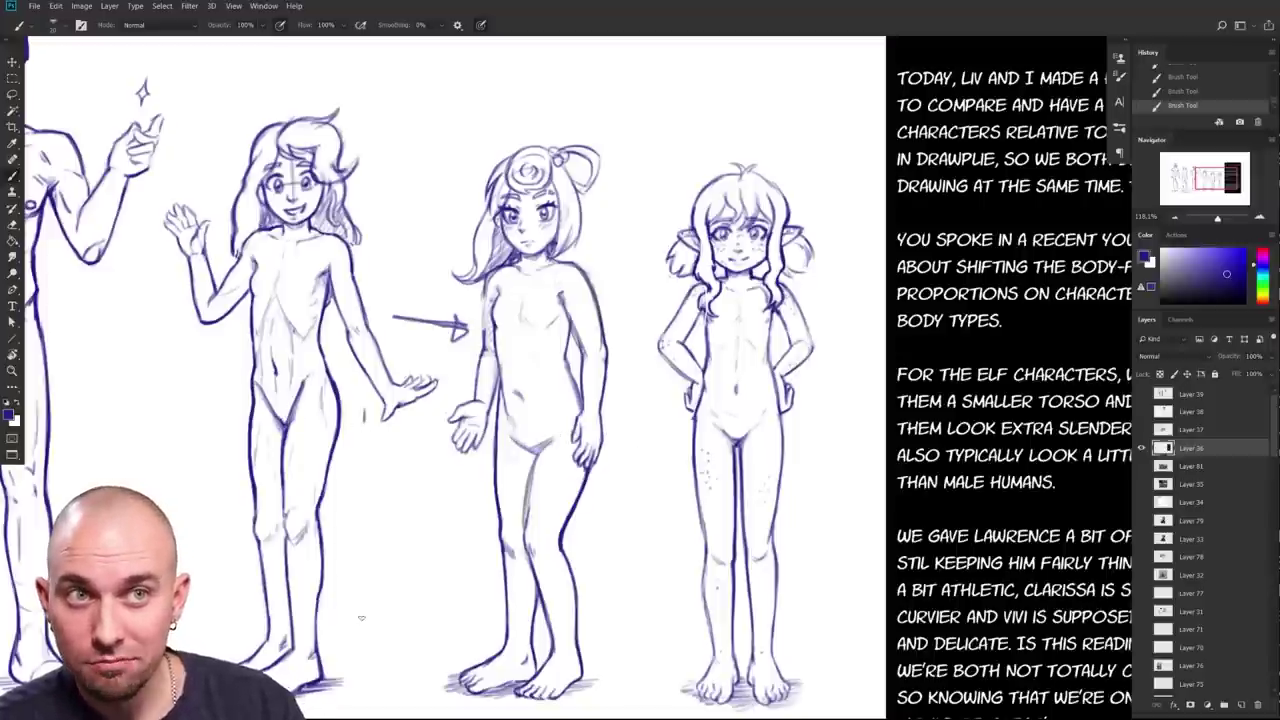
key("ctrl+z")
scroll(702, 515, "right", 5)
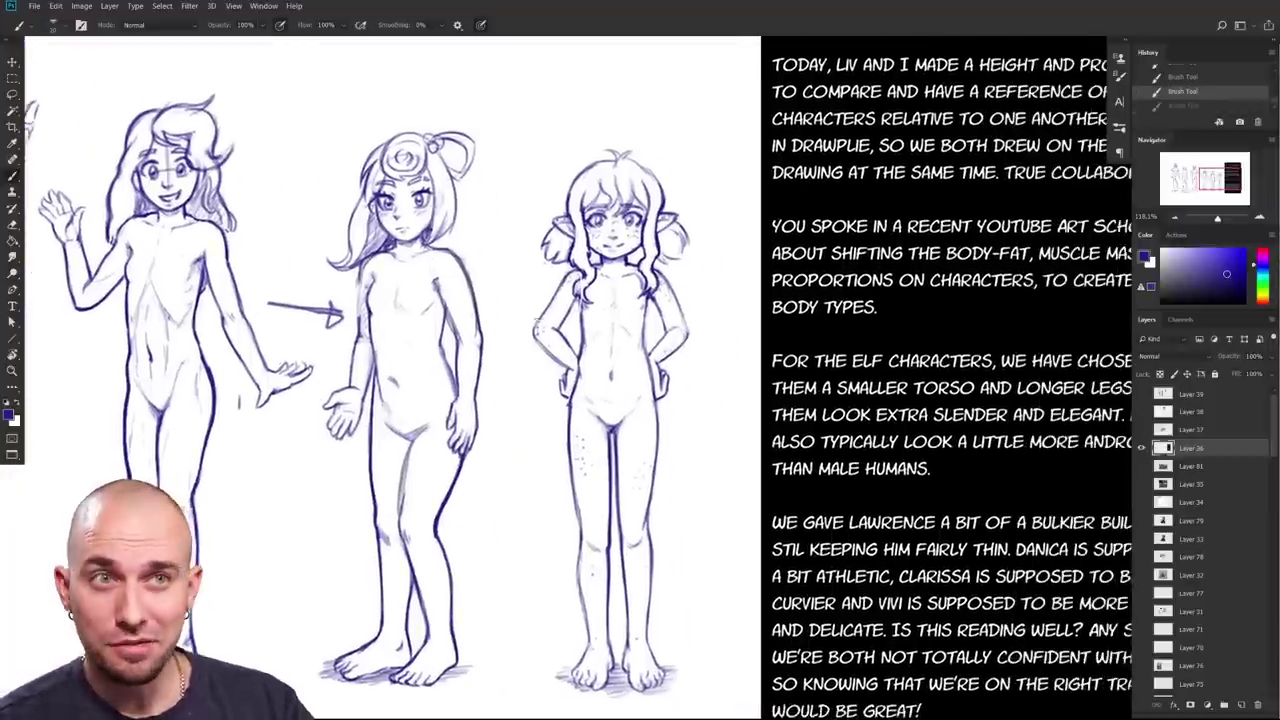
scroll(537, 369, "left", 5)
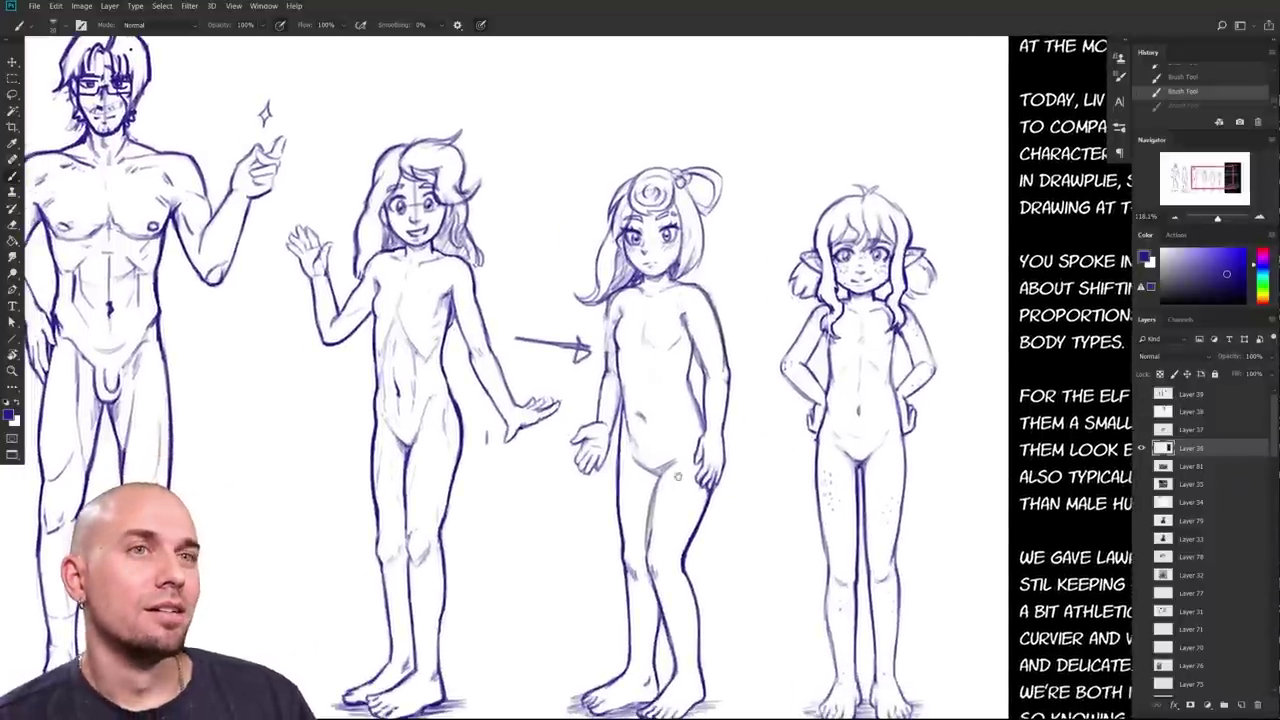
scroll(686, 479, "down", 1)
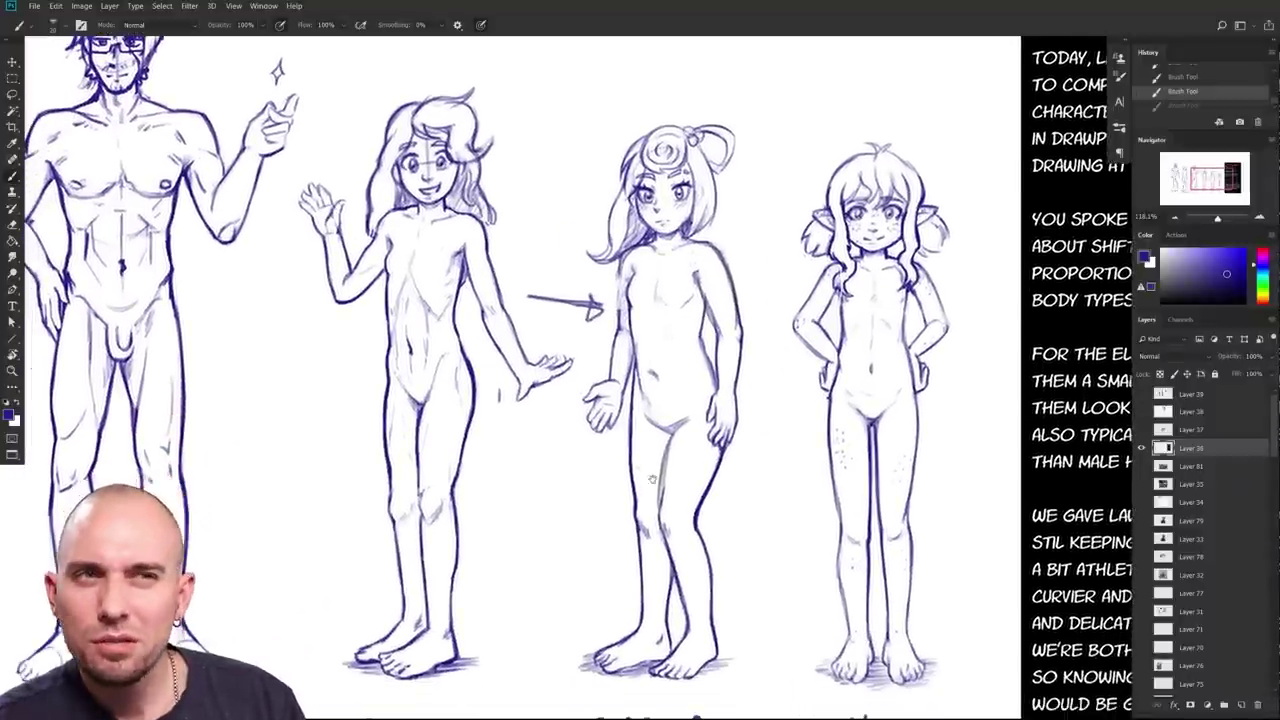
scroll(520, 380, "up", 3)
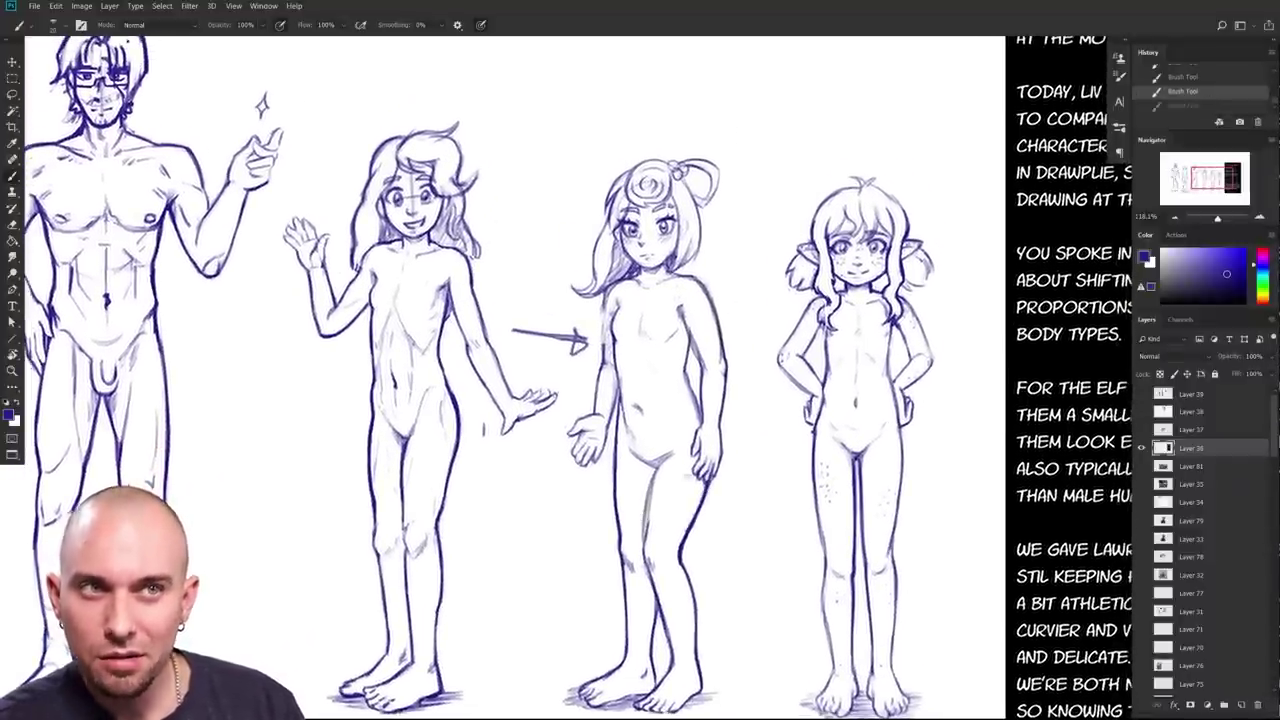
scroll(650, 377, "up", 5)
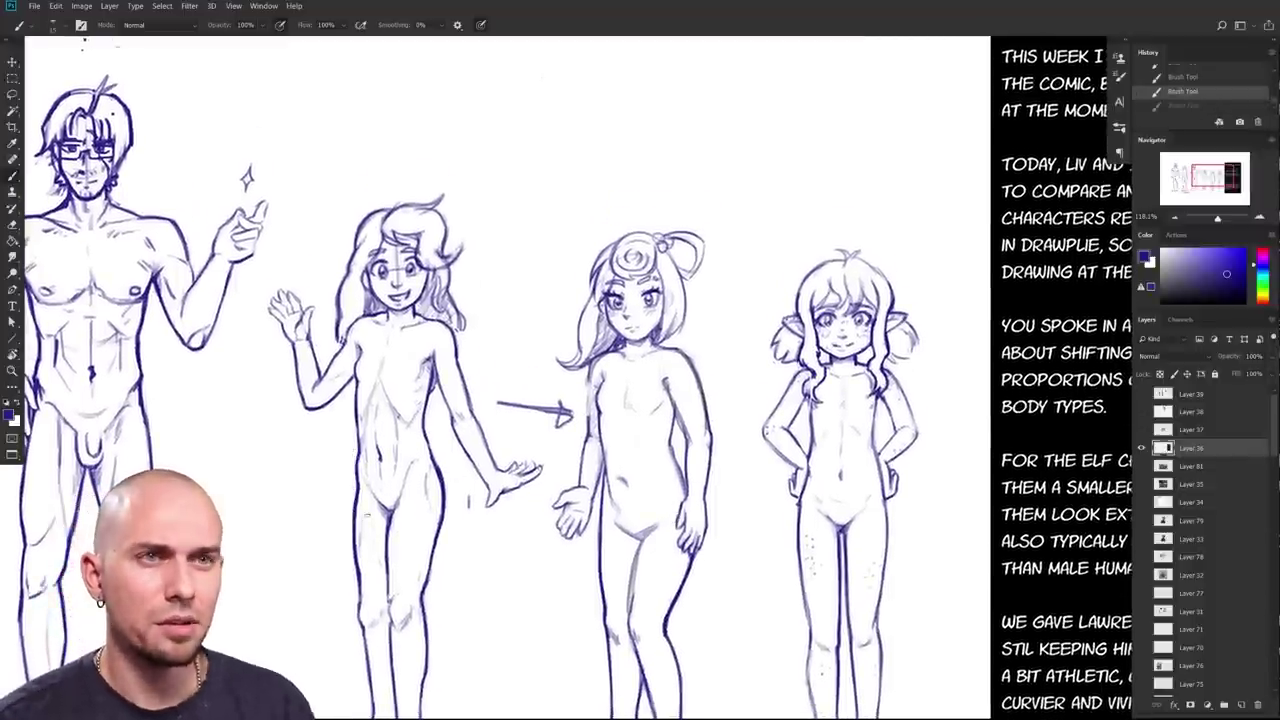
Step: Try small construction marks on the Clarissa figure to compare proportions, and undo them
mouse_move(599, 568)
left_mouse_down()
mouse_move(594, 512)
mouse_move(606, 588)
left_mouse_up()
key("ctrl+z")
left_click_drag(603, 478, 600, 575)
key("ctrl+z")
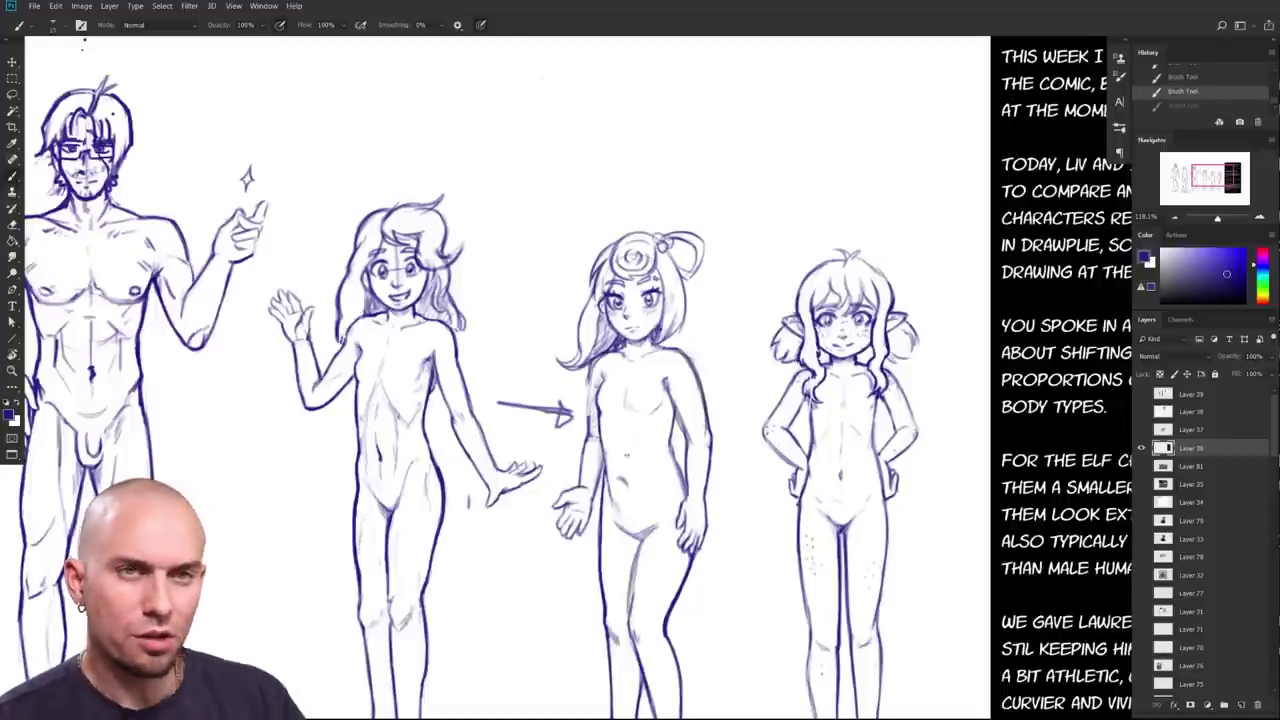
left_click_drag(627, 456, 548, 460)
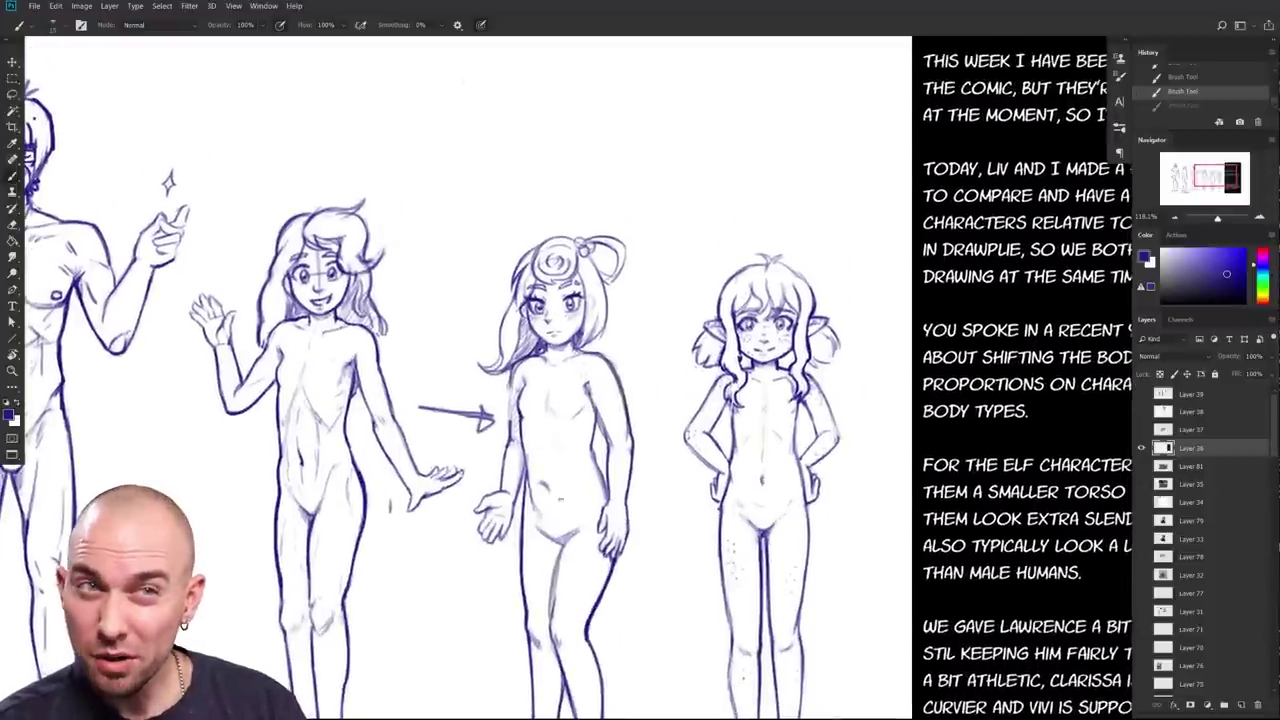
scroll(537, 500, "up", 2)
left_click(569, 454)
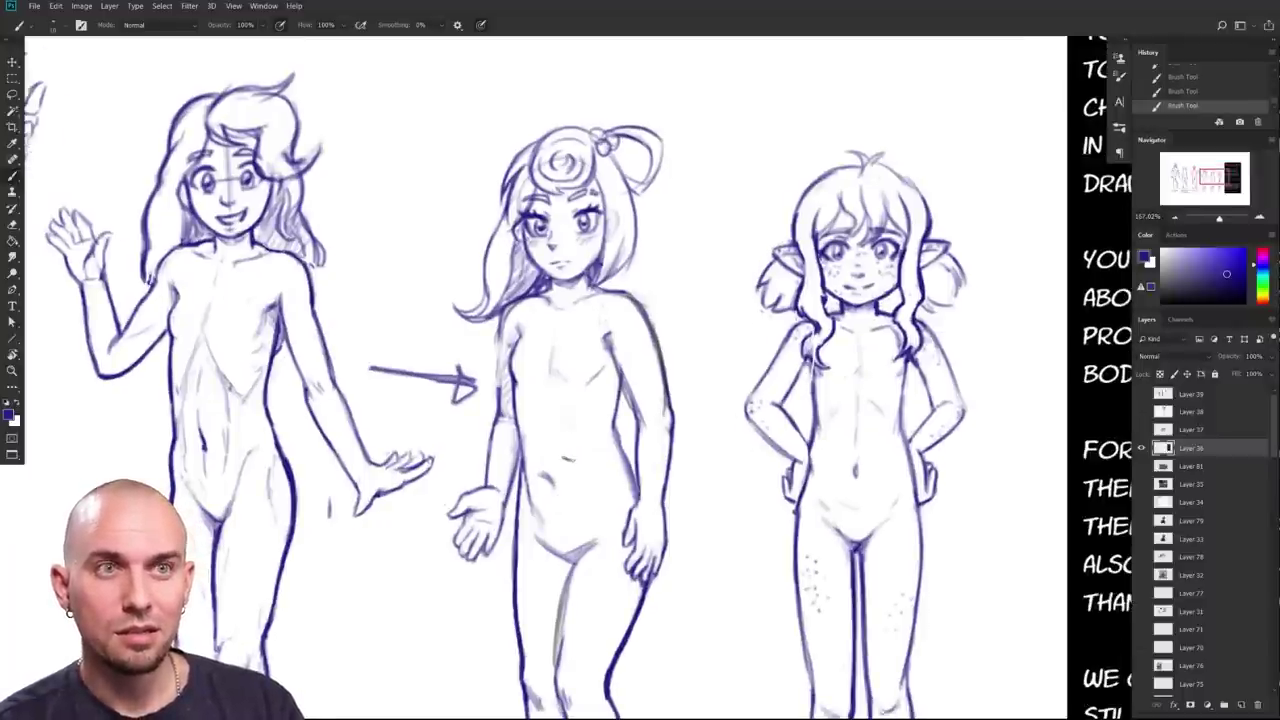
key("ctrl+z")
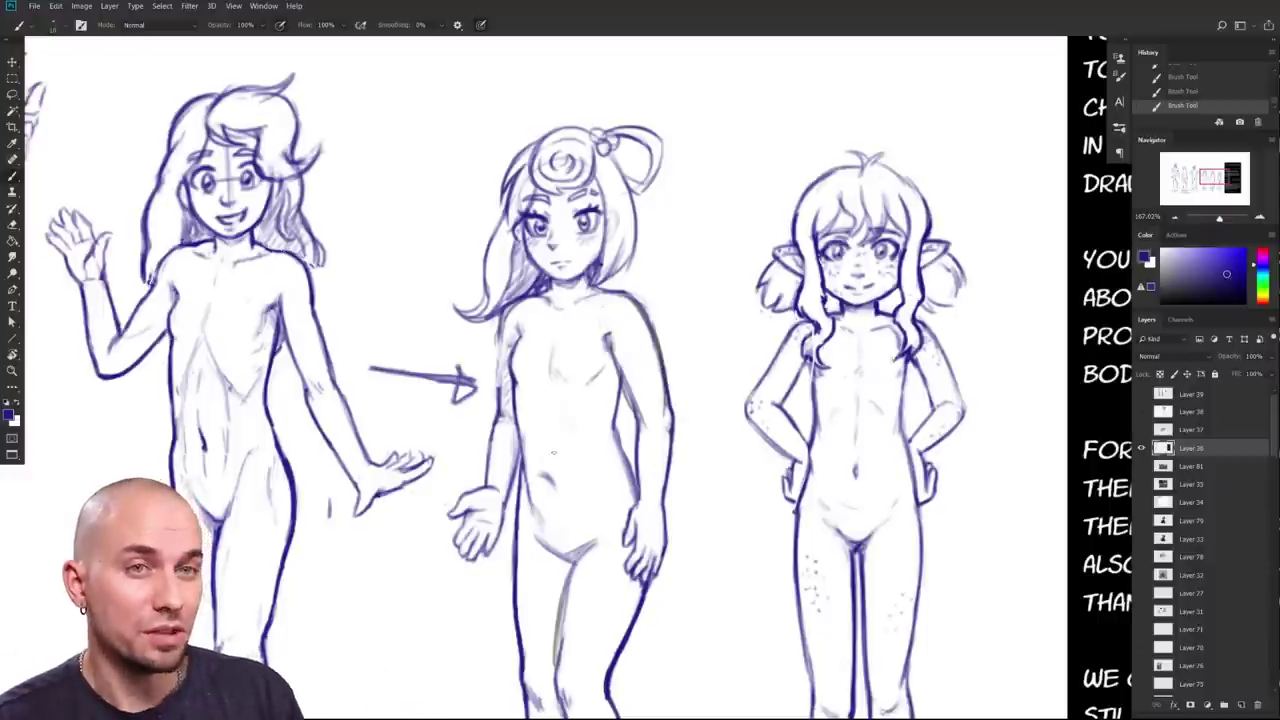
mouse_move(610, 488)
left_mouse_down()
mouse_move(548, 526)
mouse_move(596, 525)
left_mouse_up()
key("ctrl+z")
key("ctrl+z")
key("ctrl+z")
key("ctrl+z")
Step: Try a revised outline for Clarissa's near shoulder, and sample the line and background colours around it
mouse_move(715, 510)
left_mouse_down()
mouse_move(705, 445)
mouse_move(691, 537)
left_mouse_up()
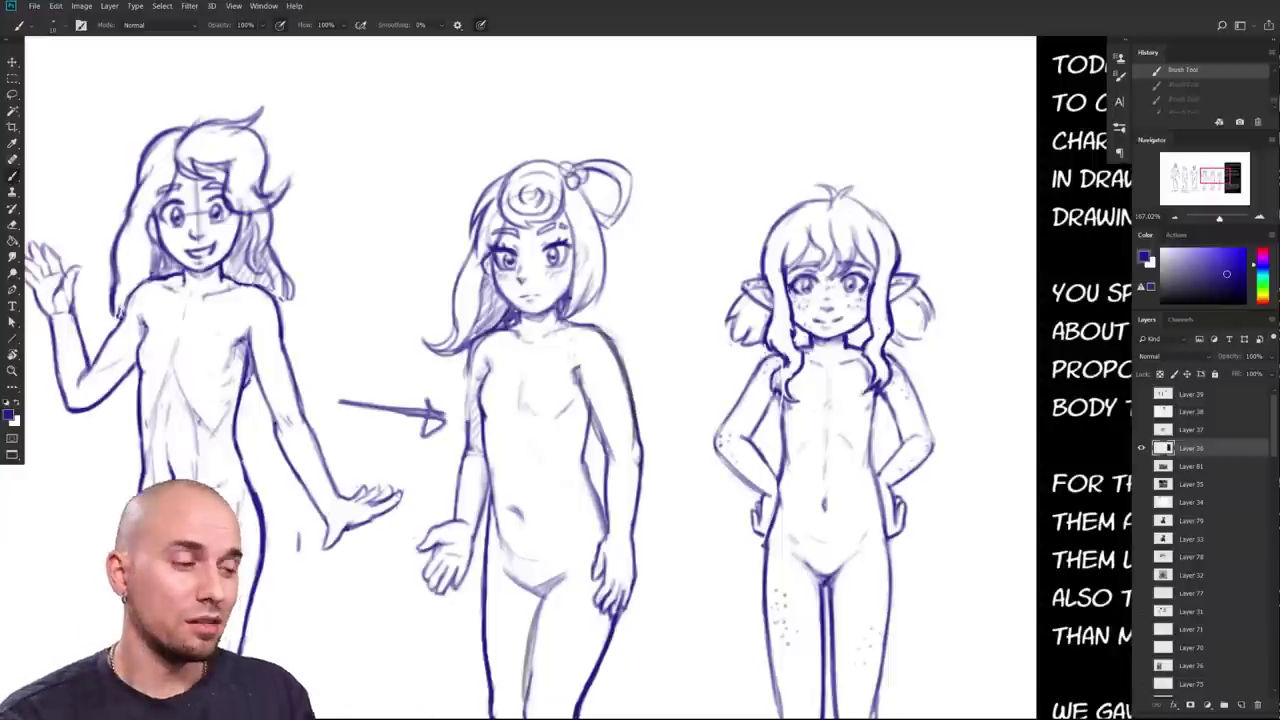
left_click_drag(592, 322, 631, 367)
key("ctrl+z")
left_click(614, 329, "alt")
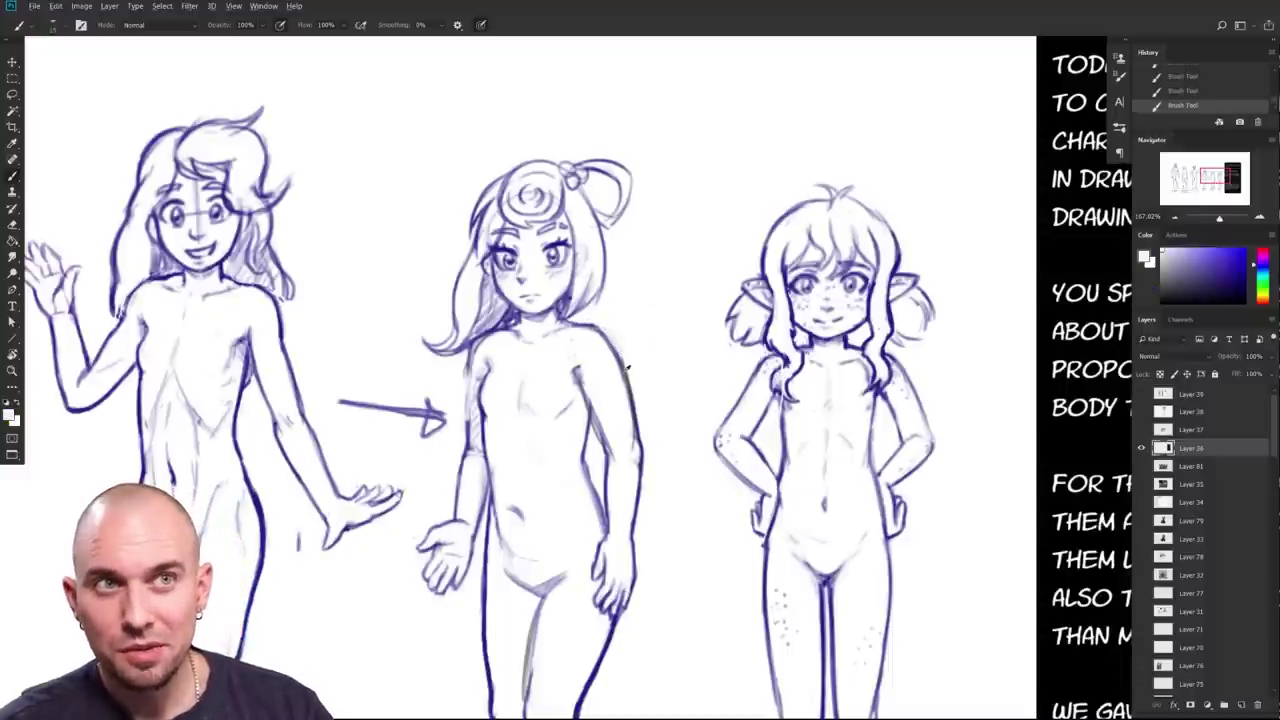
left_click(623, 372, "alt")
Step: Try a fuller outer contour on Danica's upper arm in the sampled line colour, and undo it
left_click(286, 321, "alt")
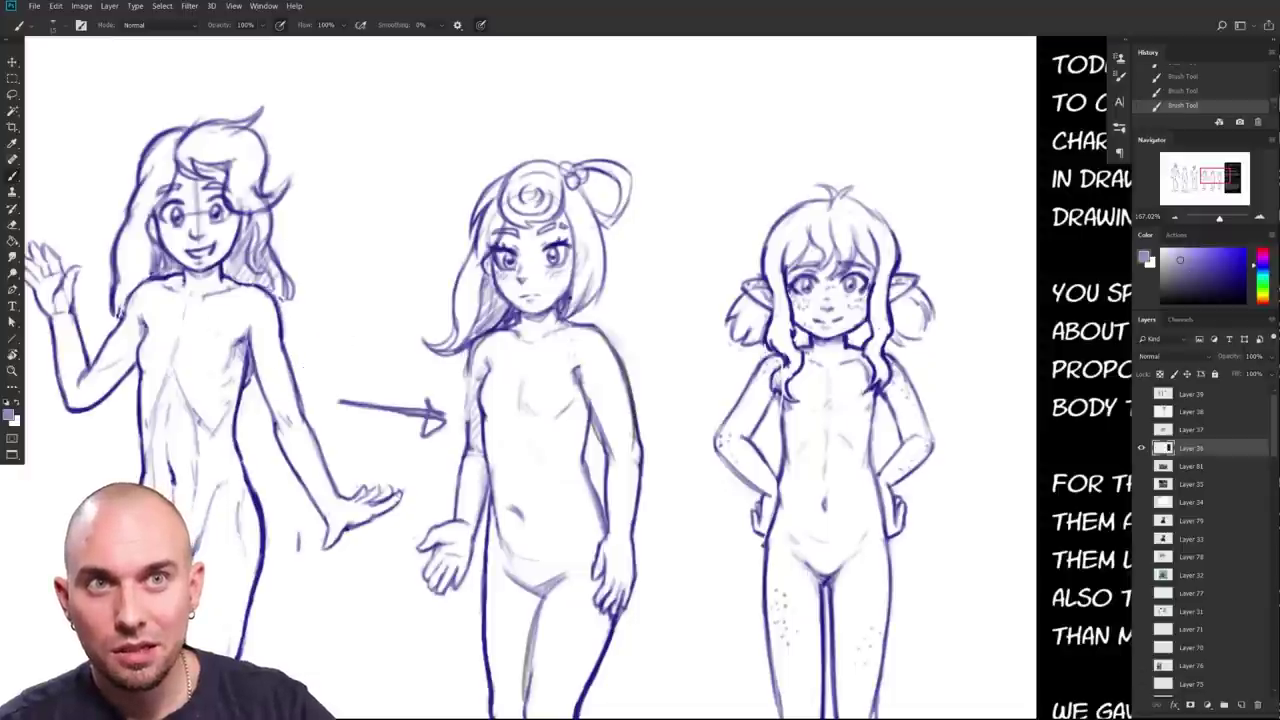
left_click(282, 330, "alt")
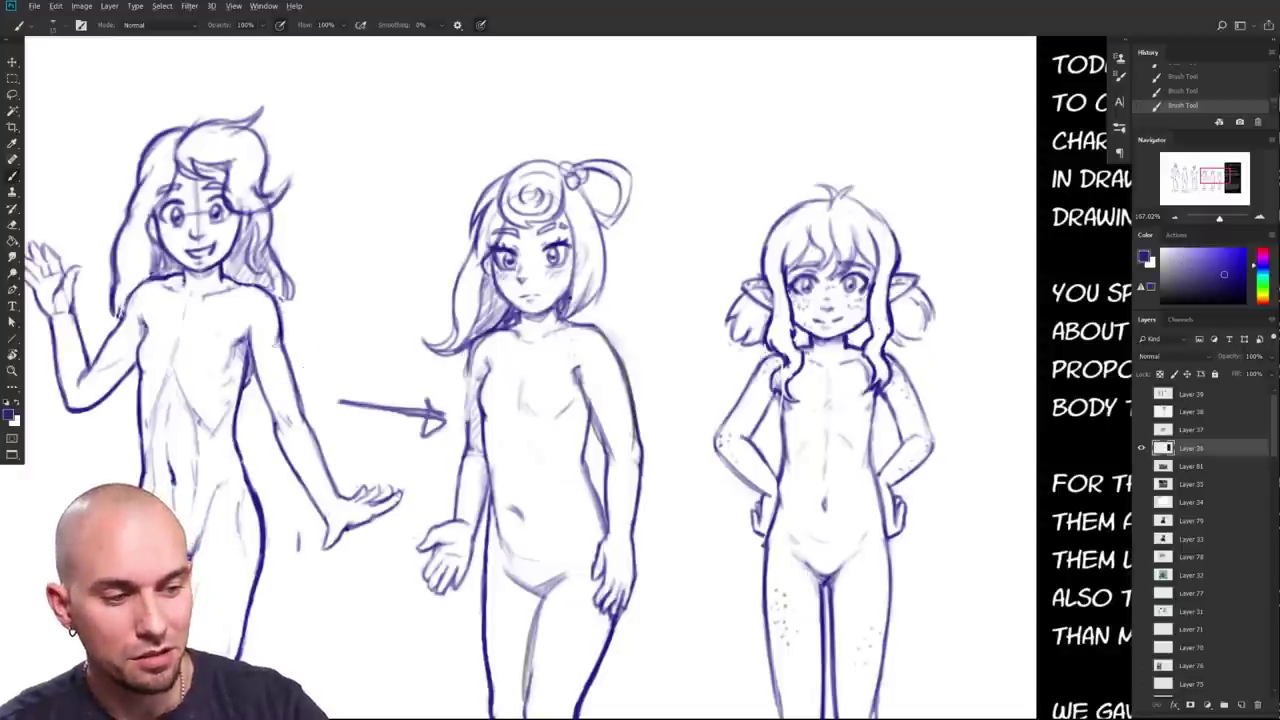
mouse_move(283, 305)
left_mouse_down()
mouse_move(296, 380)
mouse_move(292, 370)
left_mouse_up()
left_click(302, 322, "alt")
key("bracketright")
key("bracketright")
key("x")
left_click_drag(282, 304, 290, 378)
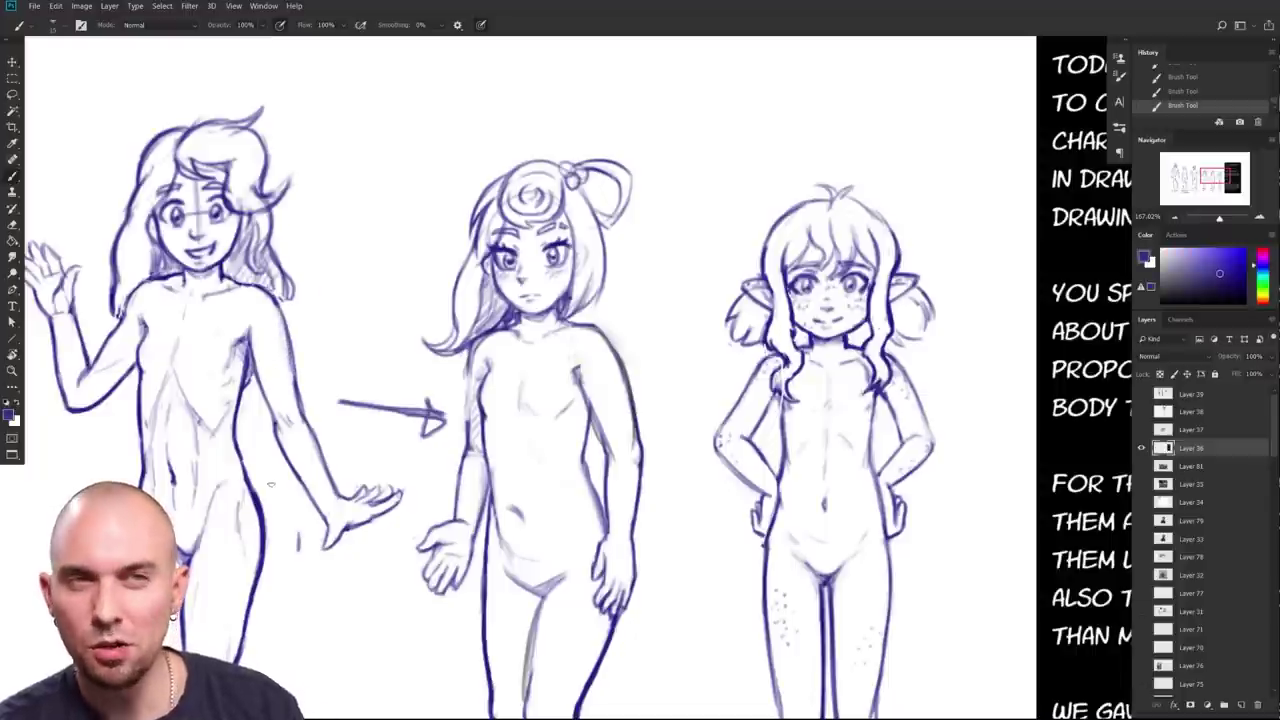
left_click_drag(680, 508, 748, 507)
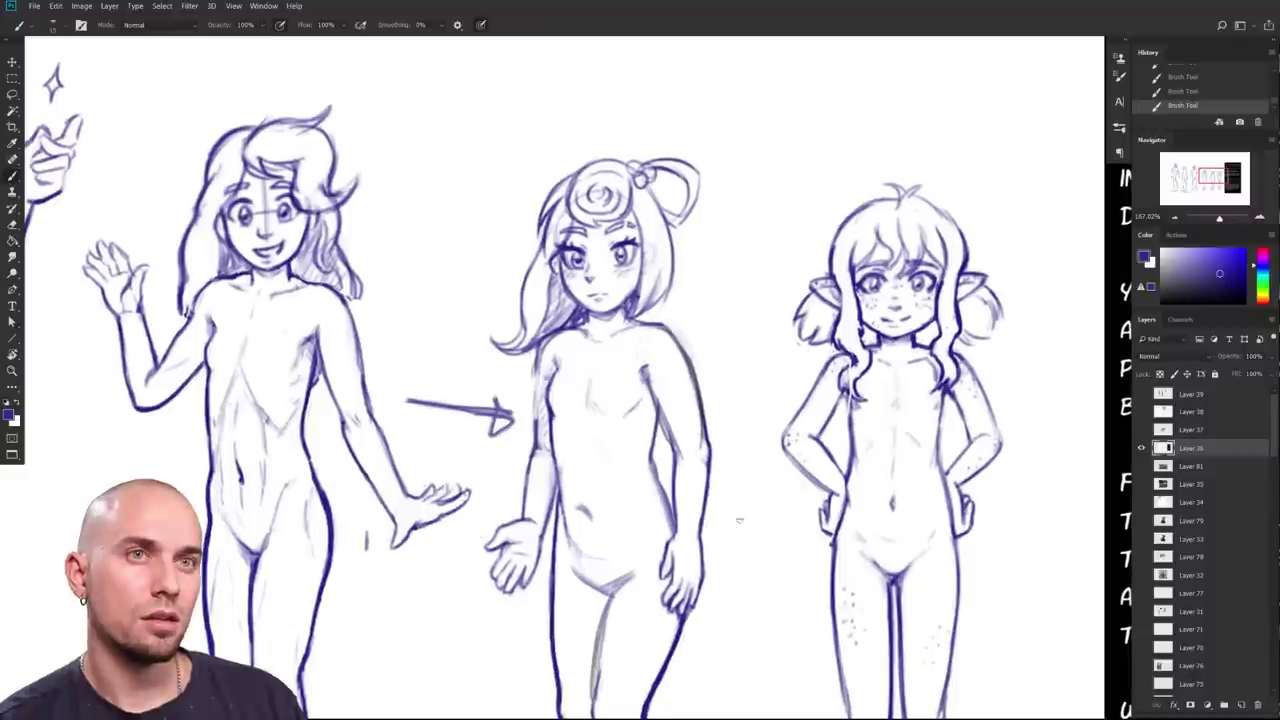
key("ctrl+z")
key("ctrl+z")
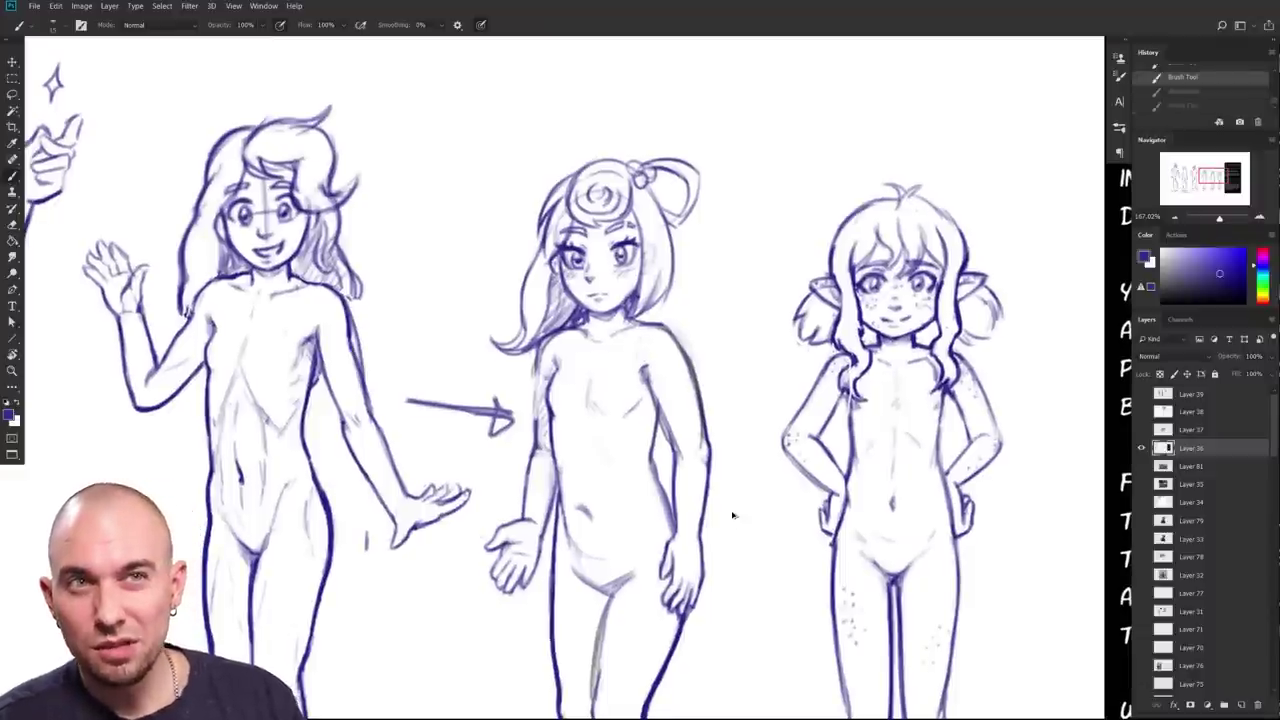
key("ctrl+z")
Step: Examine the relative heights and proportions of the figures across the character chart
left_click_drag(801, 571, 718, 473)
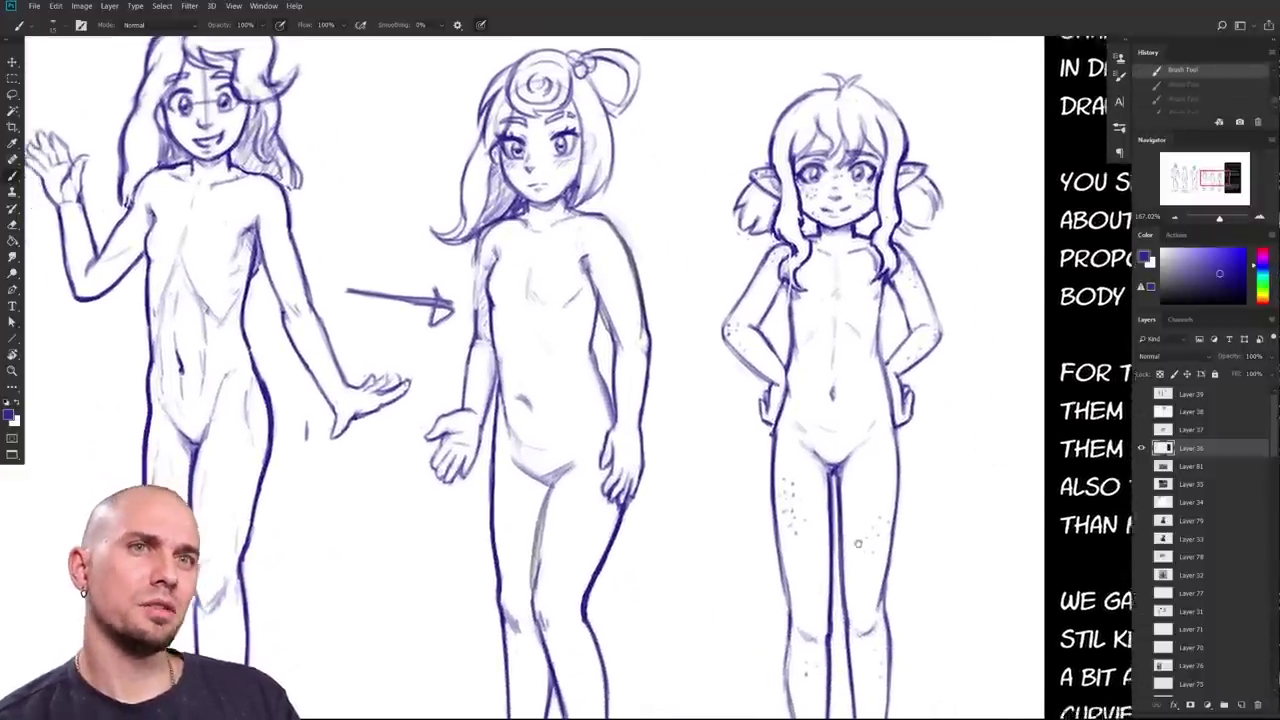
scroll(923, 524, "down", 3)
scroll(923, 524, "left", 3)
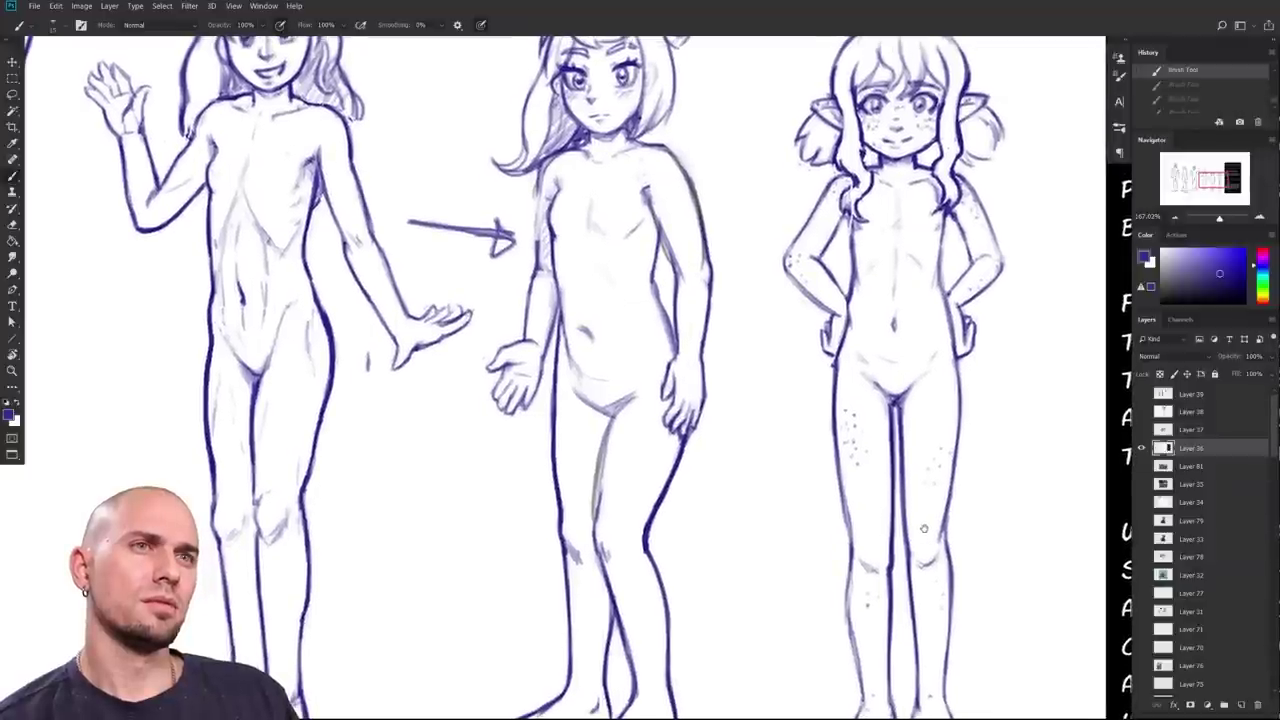
scroll(924, 527, "up", 3)
scroll(924, 527, "right", 2)
left_click_drag(822, 601, 717, 665)
left_click_drag(717, 665, 711, 593)
left_click_drag(631, 579, 717, 564)
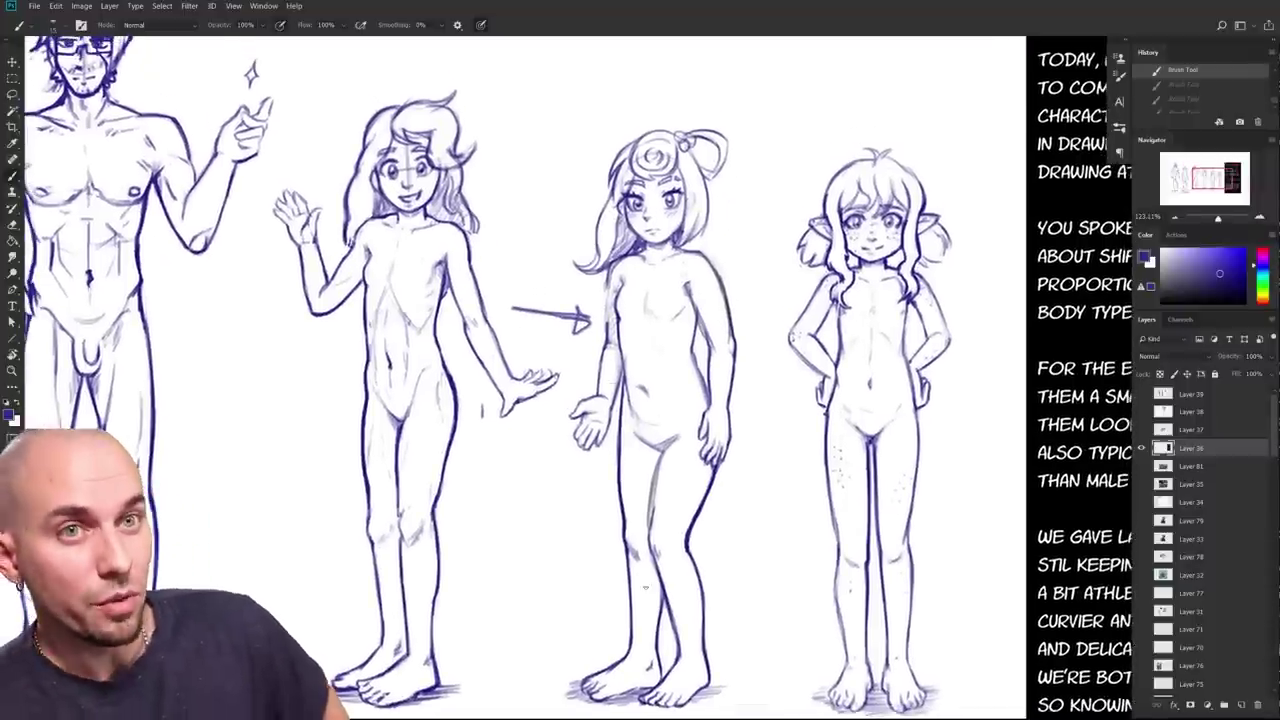
scroll(840, 532, "down", 3)
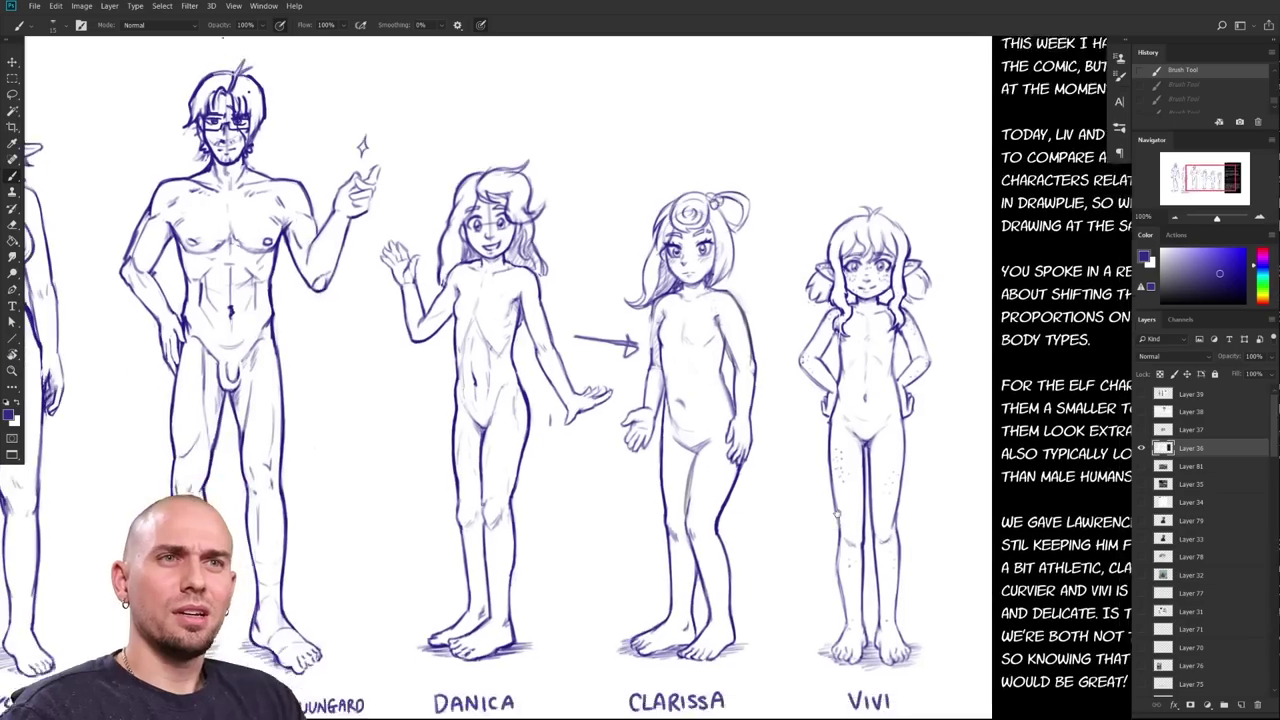
scroll(782, 521, "up", 4)
scroll(782, 521, "down", 2)
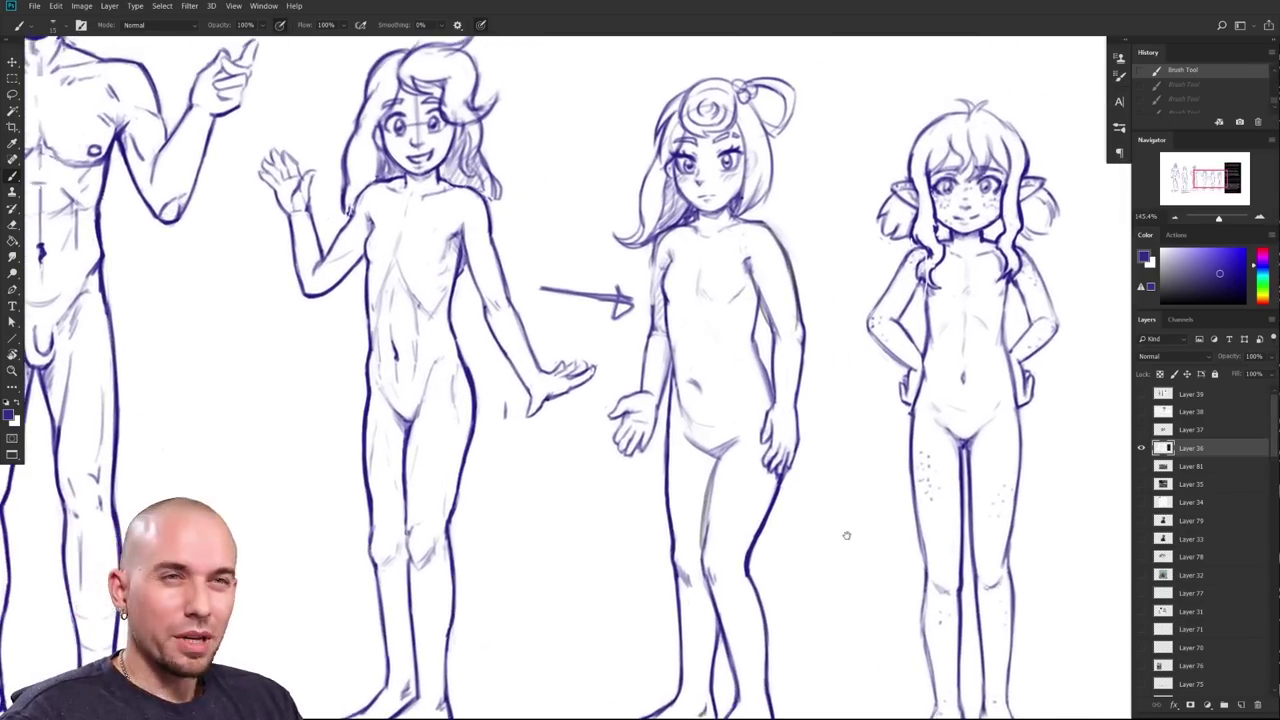
Step: Compare the builds of the figures from Vivi across to King Hezekiah in the height chart
left_click_drag(848, 517, 860, 523)
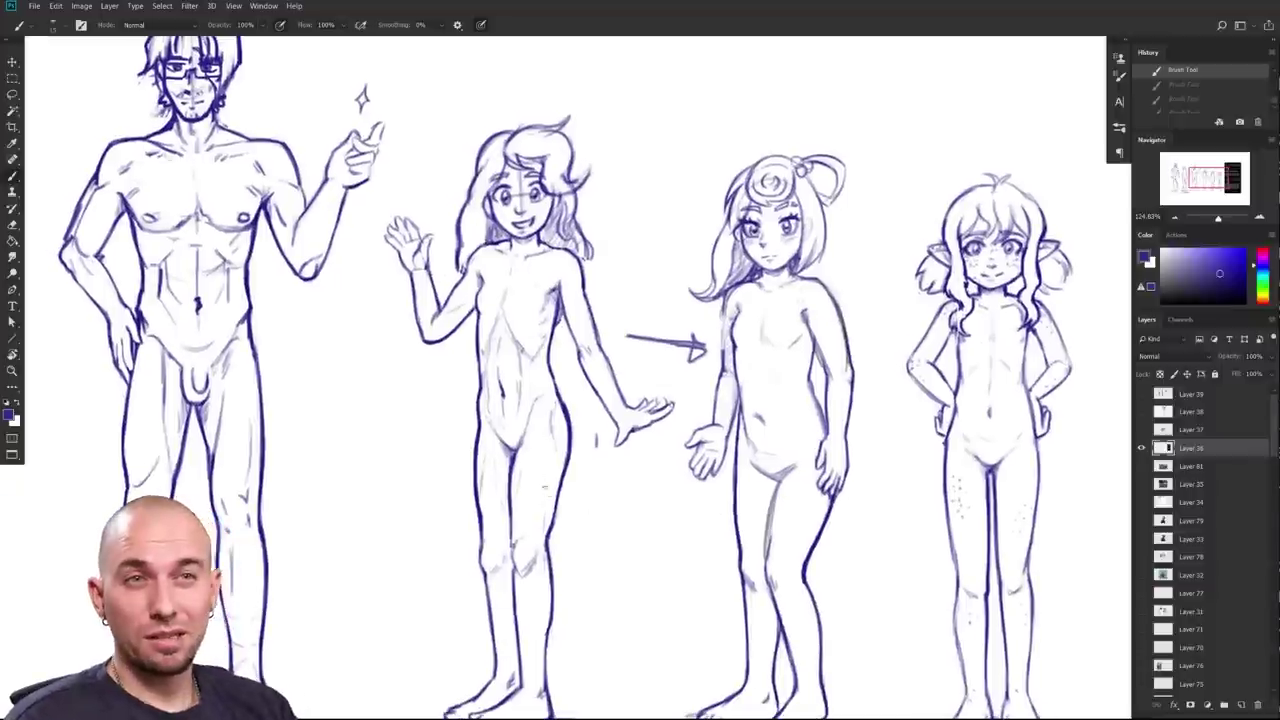
left_click(566, 423, "alt")
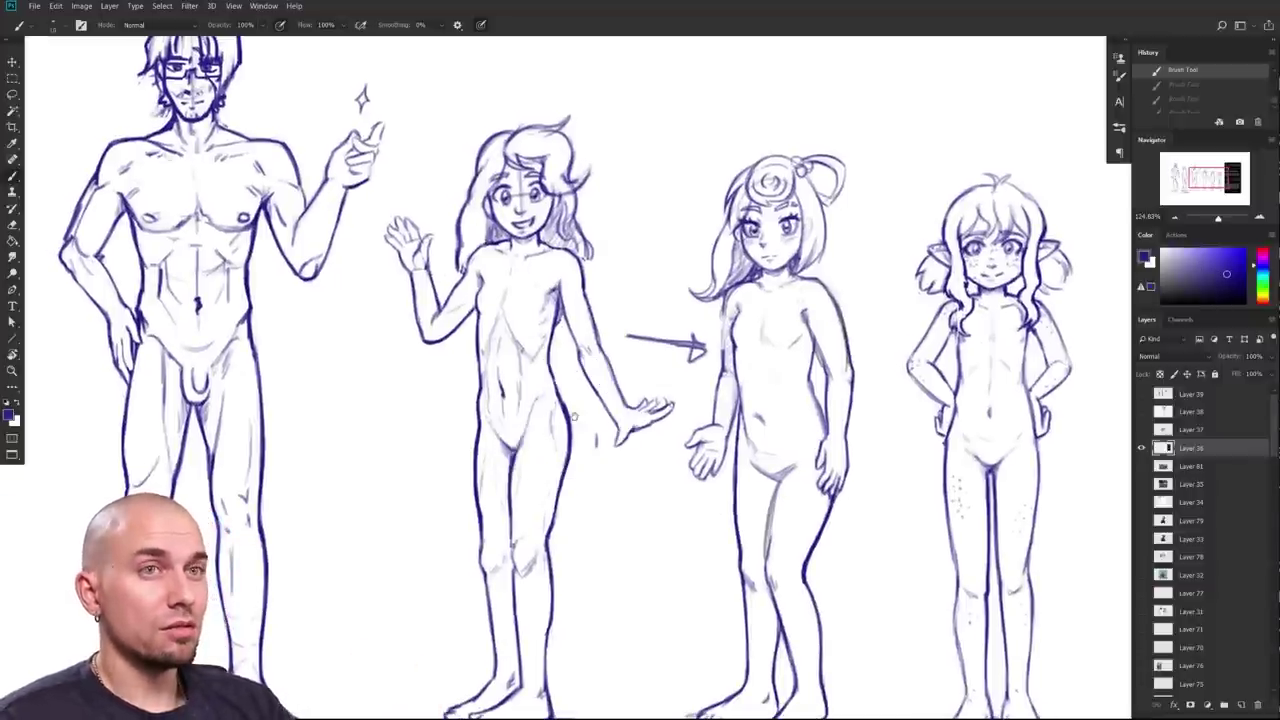
left_click_drag(874, 540, 774, 557)
left_click_drag(887, 575, 896, 526)
left_click_drag(802, 535, 830, 511)
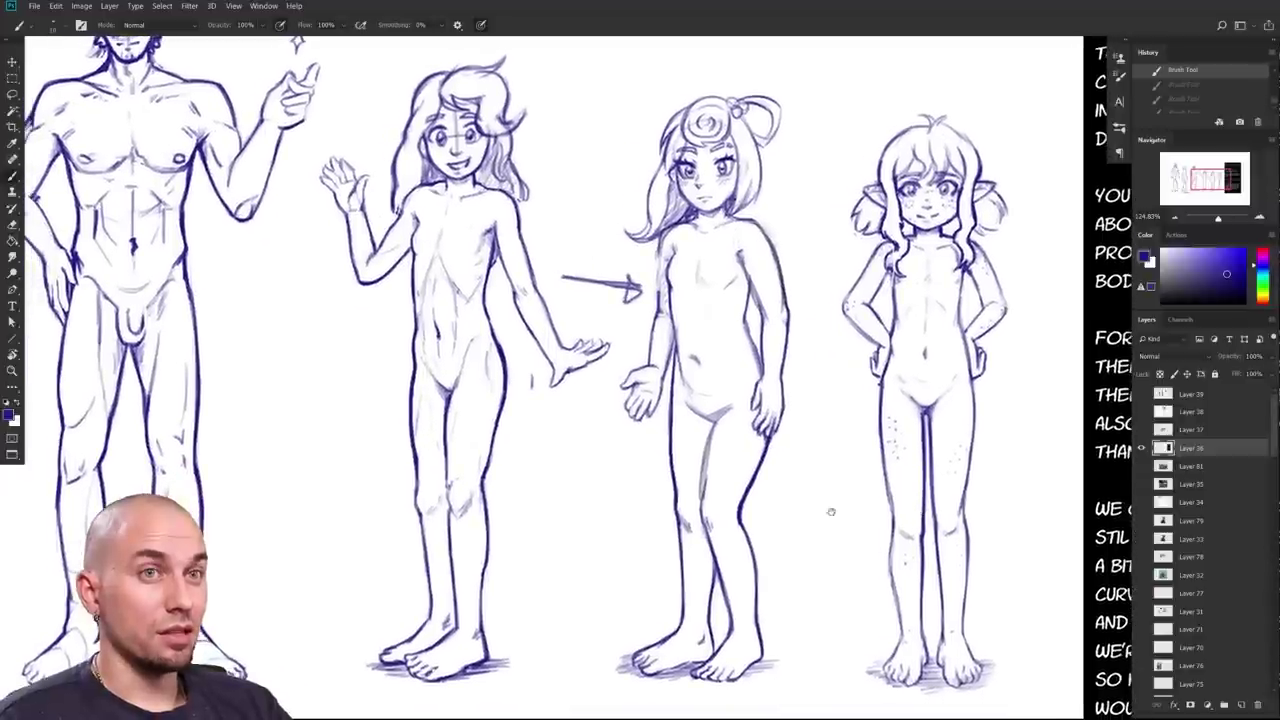
left_click_drag(956, 528, 1081, 437)
left_click_drag(853, 496, 823, 589)
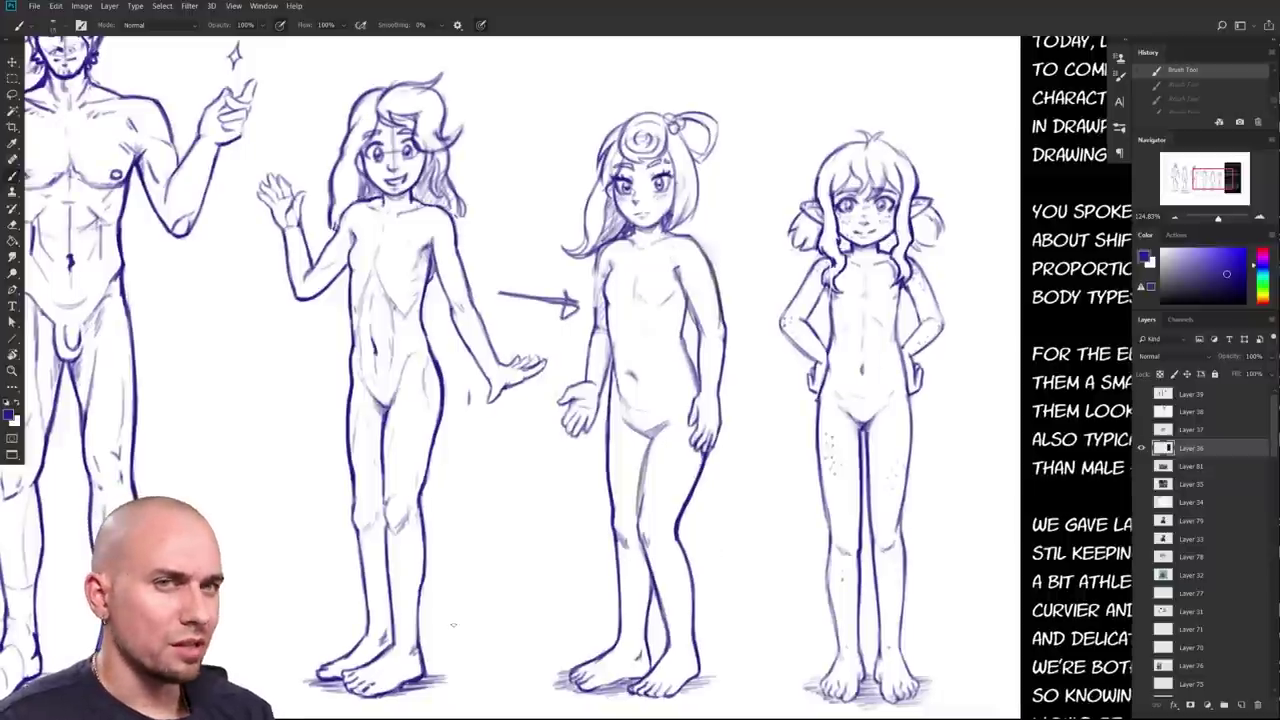
scroll(864, 497, "down", 3)
left_click_drag(864, 497, 1043, 466)
left_click_drag(590, 480, 705, 500)
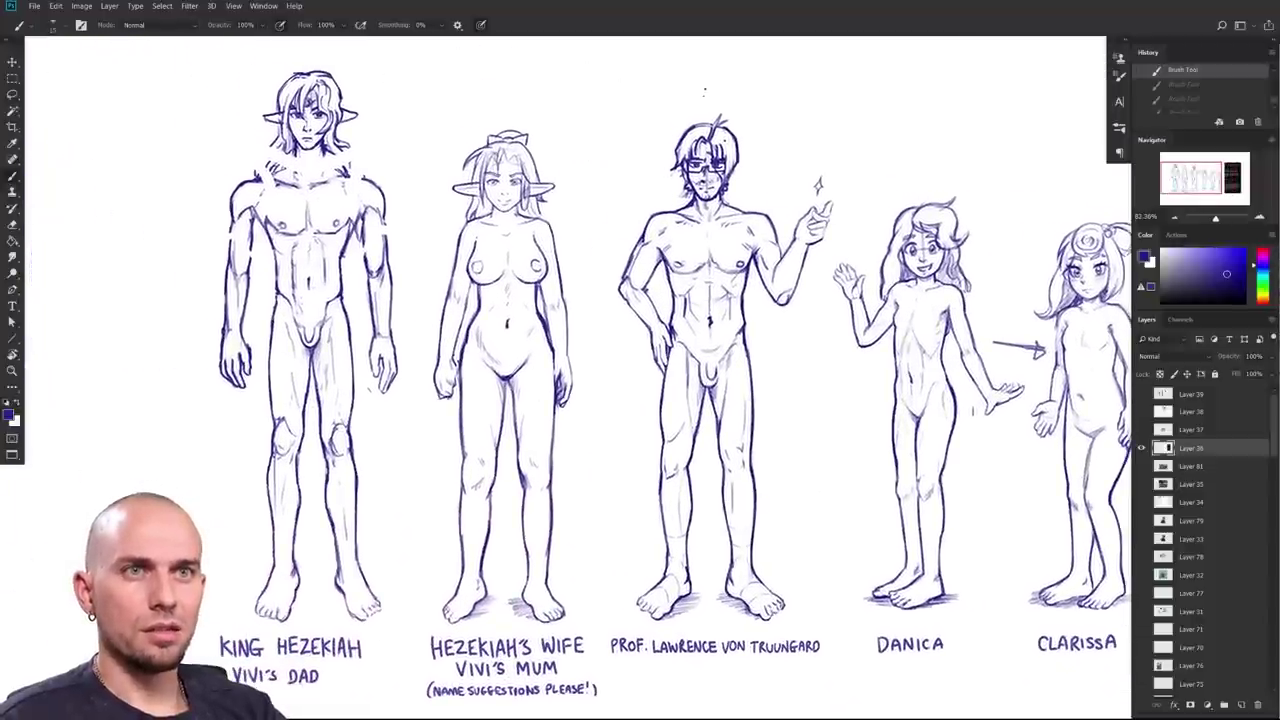
left_click_drag(522, 380, 499, 373)
key("ctrl+z")
Step: Select the head of Hezekiah's wife with the Lasso tool, raise it slightly above the shoulders, and clear the selection
mouse_move(1080, 542)
left_mouse_down()
mouse_move(813, 496)
mouse_move(950, 539)
mouse_move(1015, 592)
left_mouse_up()
left_click_drag(573, 481, 616, 558)
left_click_drag(383, 428, 539, 466)
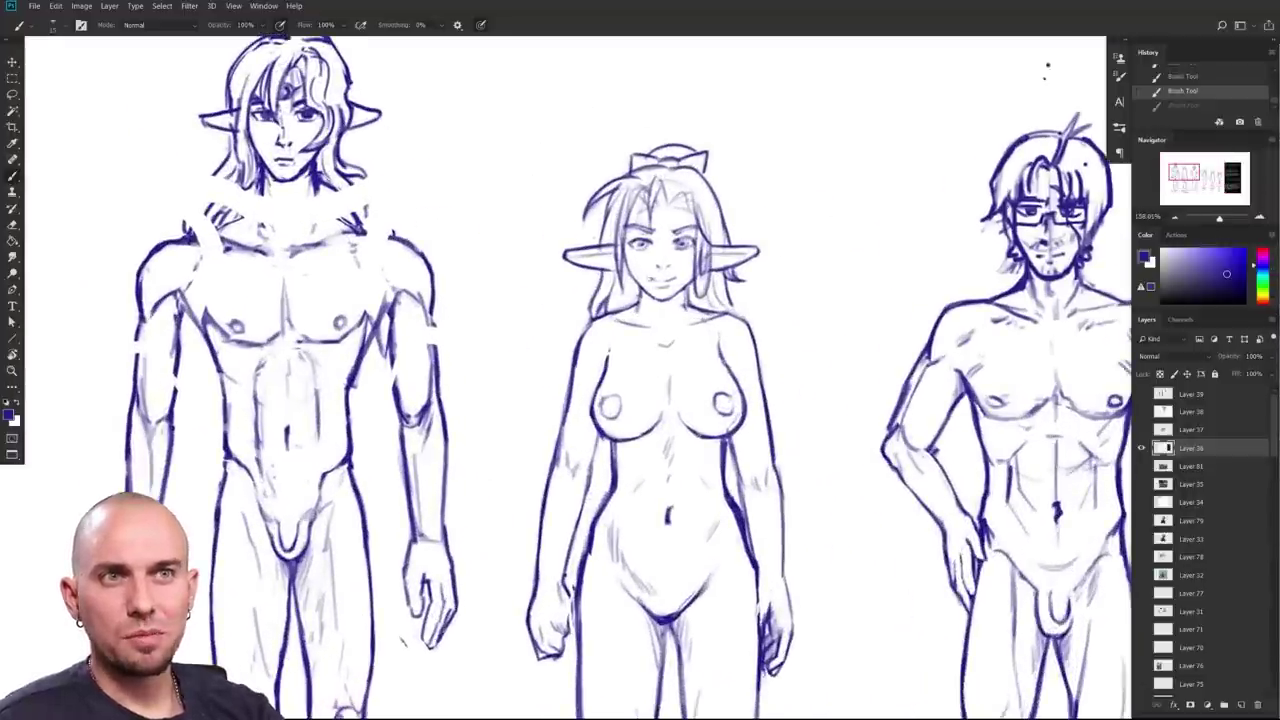
left_click_drag(651, 332, 597, 402)
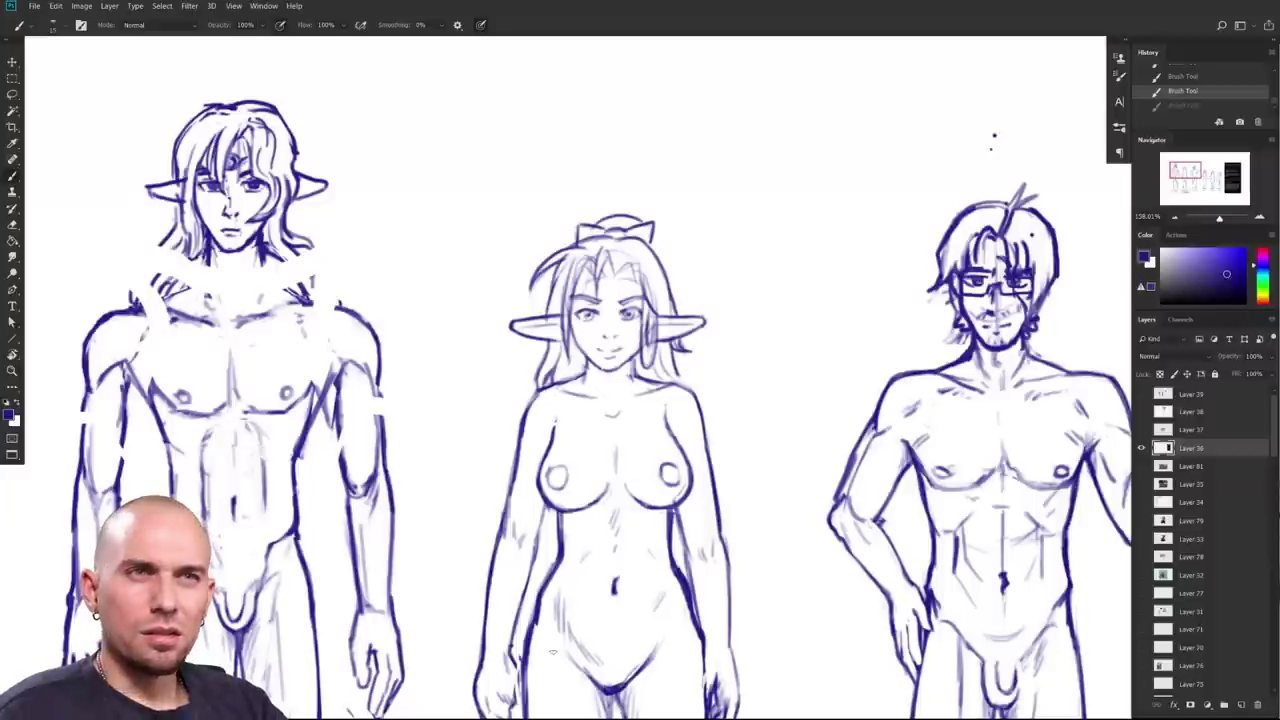
key("l")
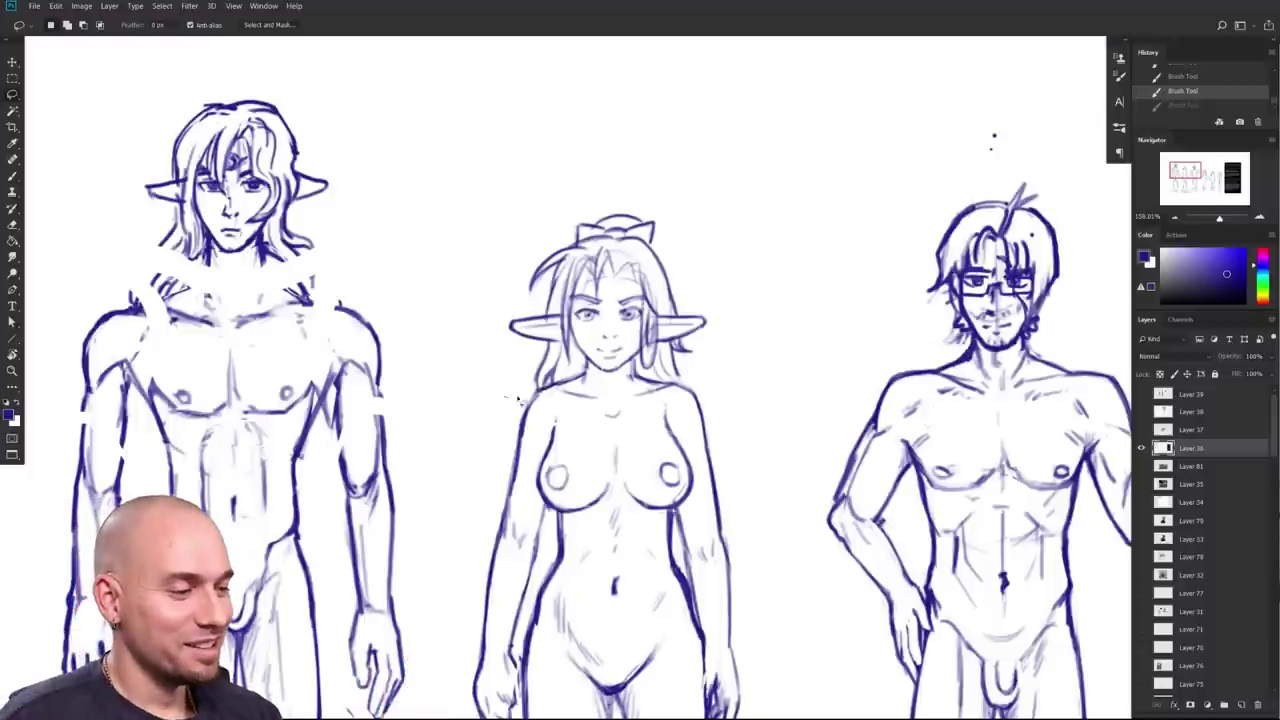
left_click_drag(632, 377, 462, 310)
left_click_drag(694, 320, 695, 313)
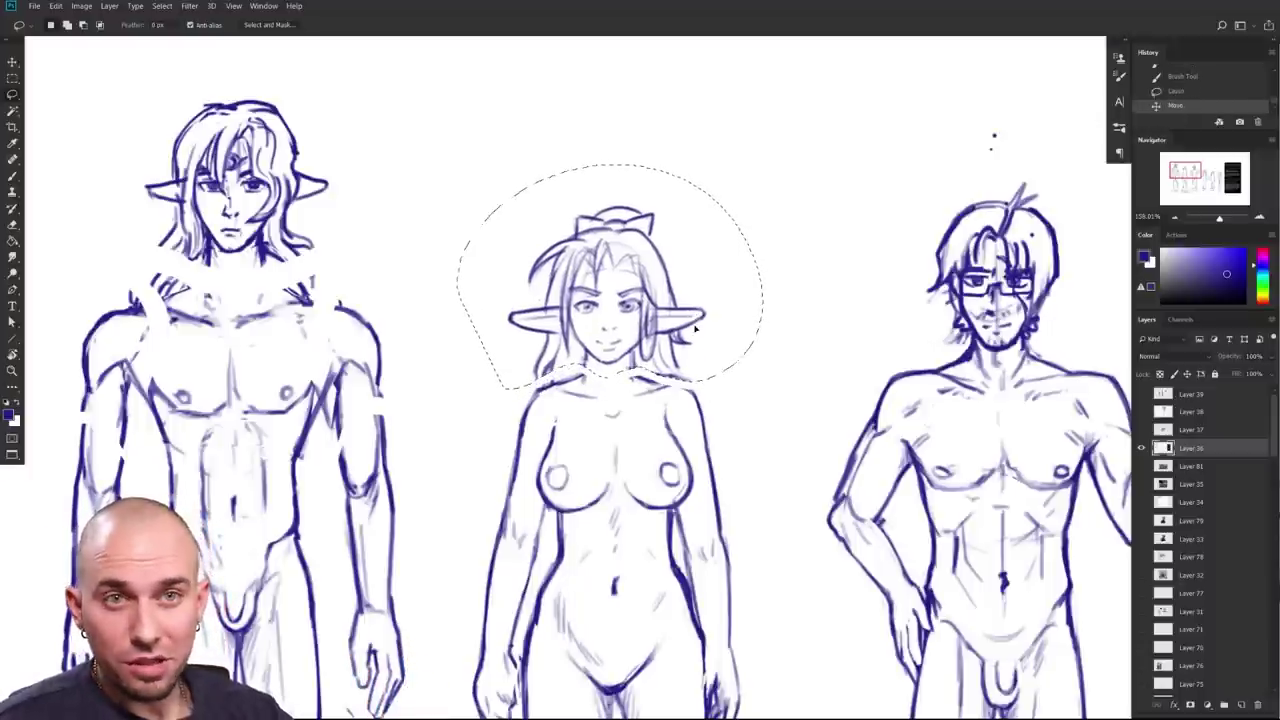
mouse_move(826, 531)
left_mouse_down()
mouse_move(836, 475)
mouse_move(822, 516)
left_mouse_up()
left_click_drag(692, 333, 692, 329)
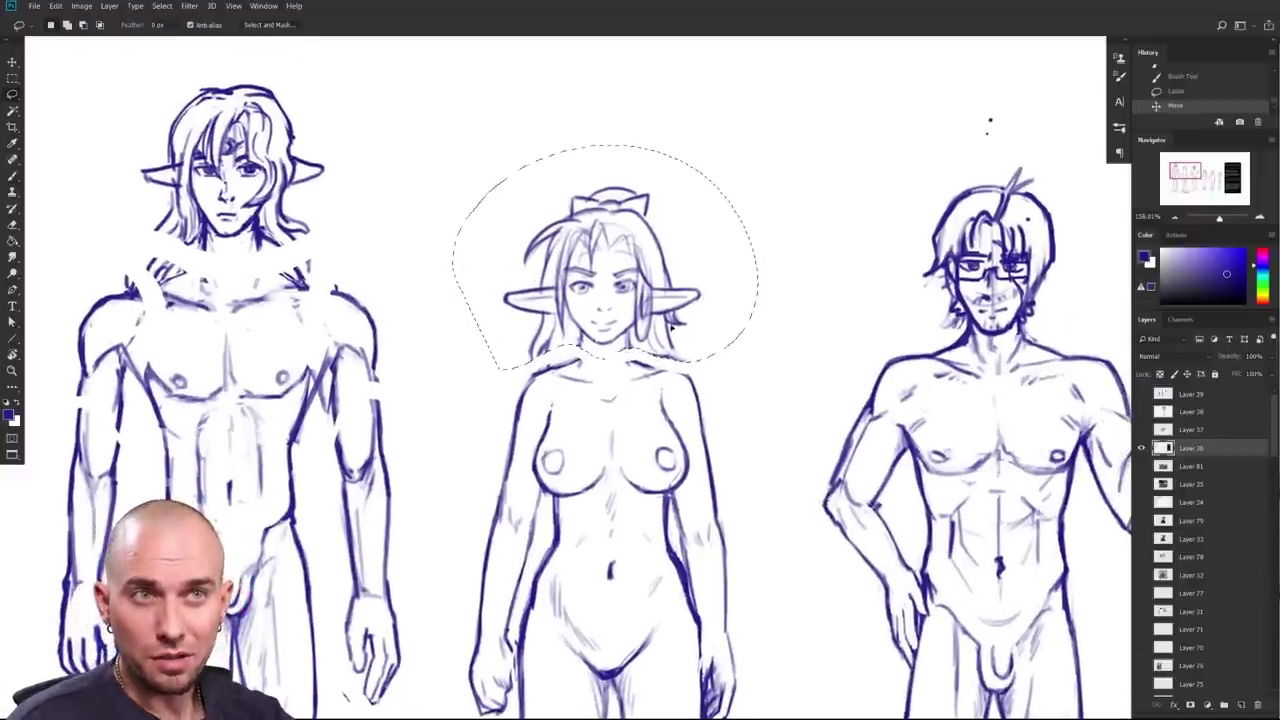
left_click_drag(683, 496, 648, 509)
mouse_move(648, 509)
left_mouse_down()
mouse_move(641, 386)
mouse_move(624, 537)
mouse_move(617, 512)
left_mouse_up()
Step: Brush in both neck lines joining the raised head of Hezekiah's wife to the body, and touch up the shoulder lines
scroll(577, 410, "up", 1)
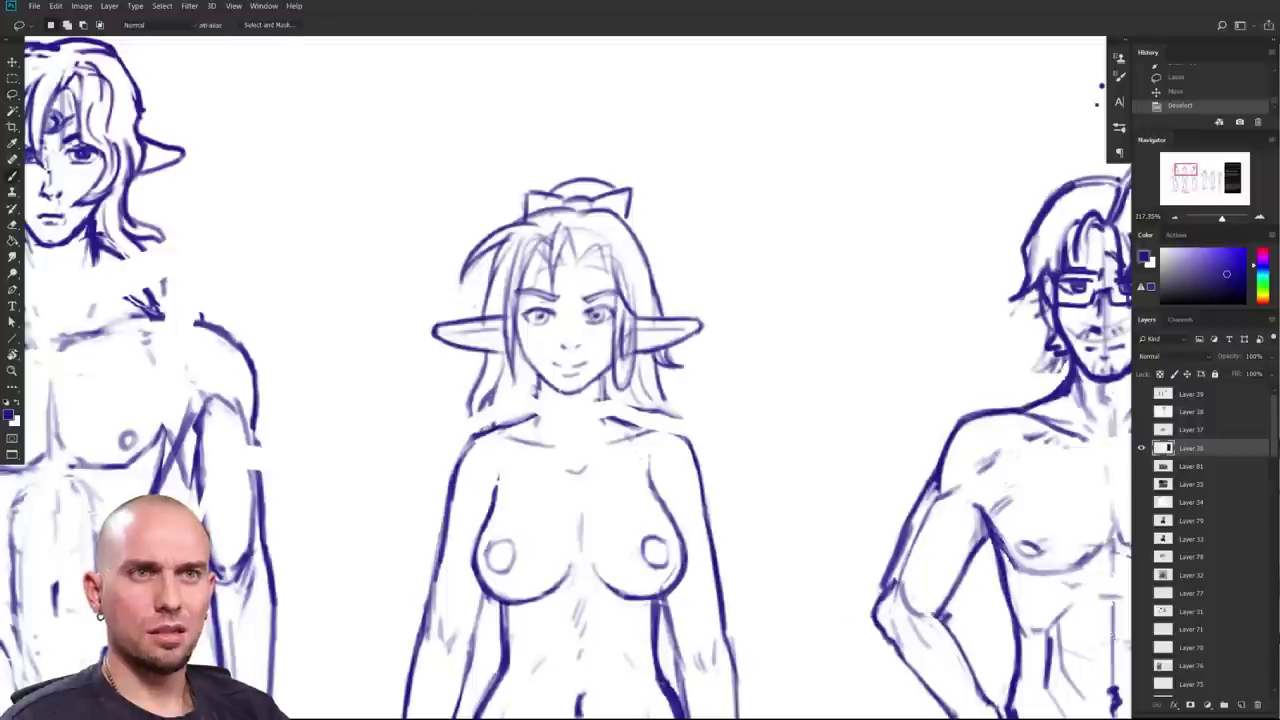
key("b")
left_click_drag(541, 388, 536, 415)
left_click_drag(602, 379, 605, 421)
scroll(655, 467, "down", 1)
scroll(655, 467, "down", 1)
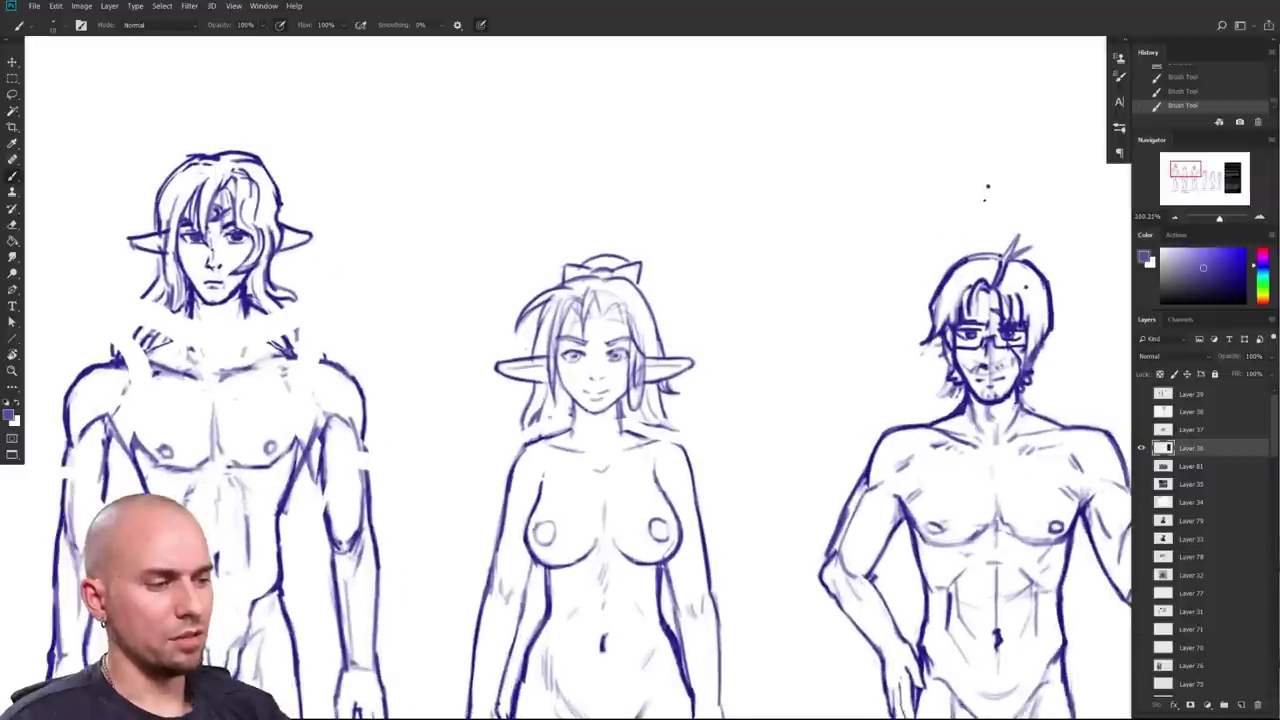
left_click_drag(521, 442, 501, 502)
mouse_move(648, 436)
left_mouse_down()
mouse_move(694, 462)
mouse_move(696, 482)
left_mouse_up()
mouse_move(676, 442)
left_mouse_down()
mouse_move(695, 500)
mouse_move(713, 328)
mouse_move(660, 258)
mouse_move(631, 361)
left_mouse_up()
Step: Examine how the adult figures compare in height and build with Danica, Clarissa and Vivi
scroll(757, 464, "down", 3)
scroll(631, 362, "up", 2)
scroll(750, 478, "down", 4)
scroll(750, 478, "up", 1)
scroll(757, 480, "up", 1)
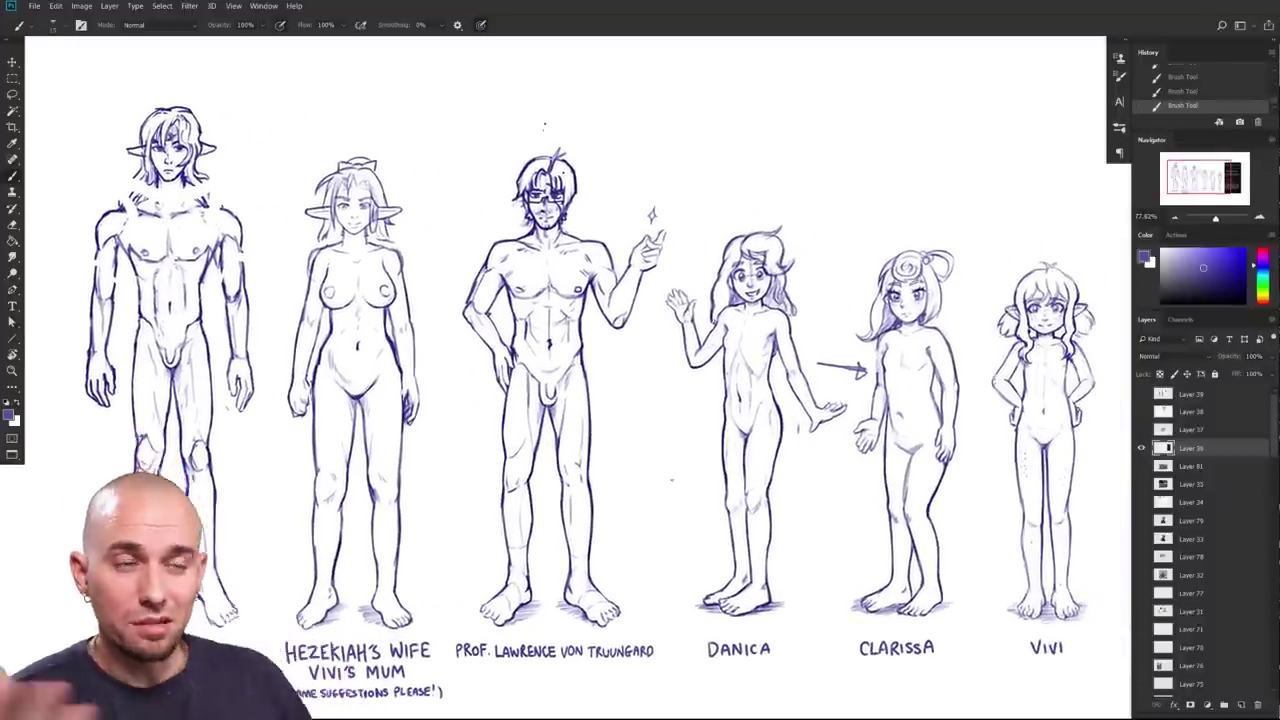
left_click_drag(836, 500, 832, 488)
left_click_drag(832, 488, 765, 482)
scroll(764, 482, "up", 4)
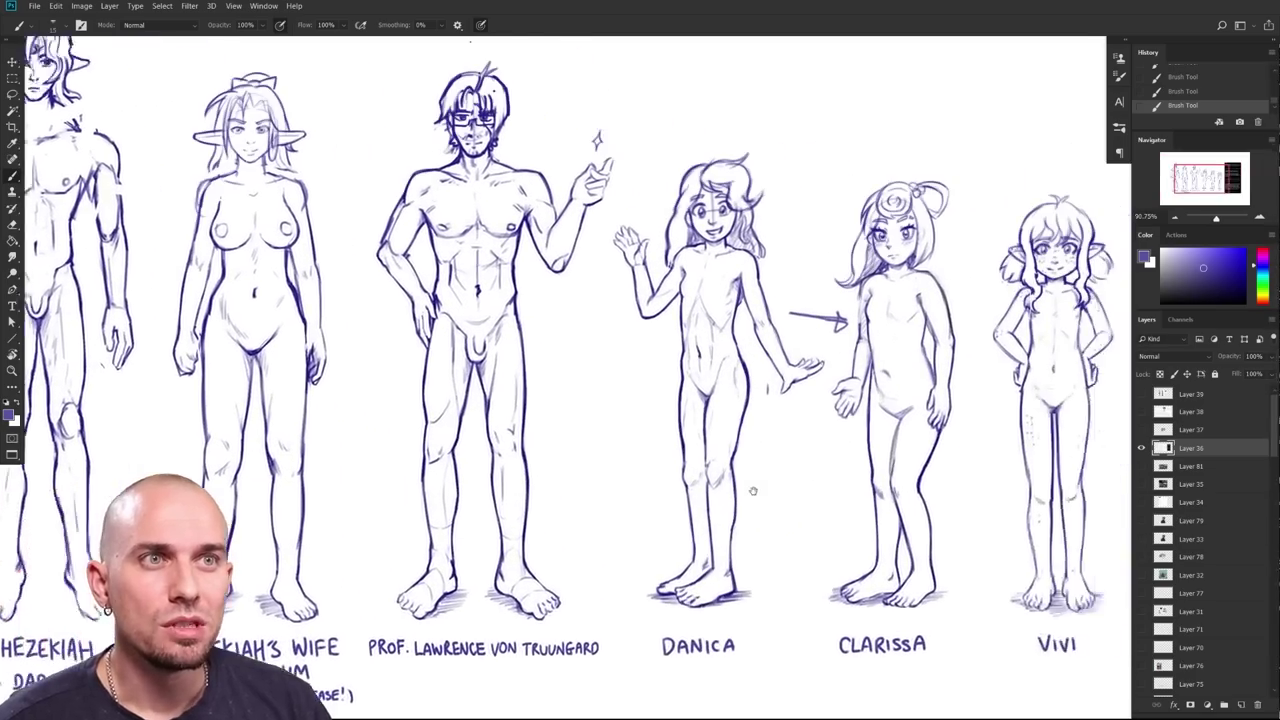
left_click_drag(667, 519, 899, 556)
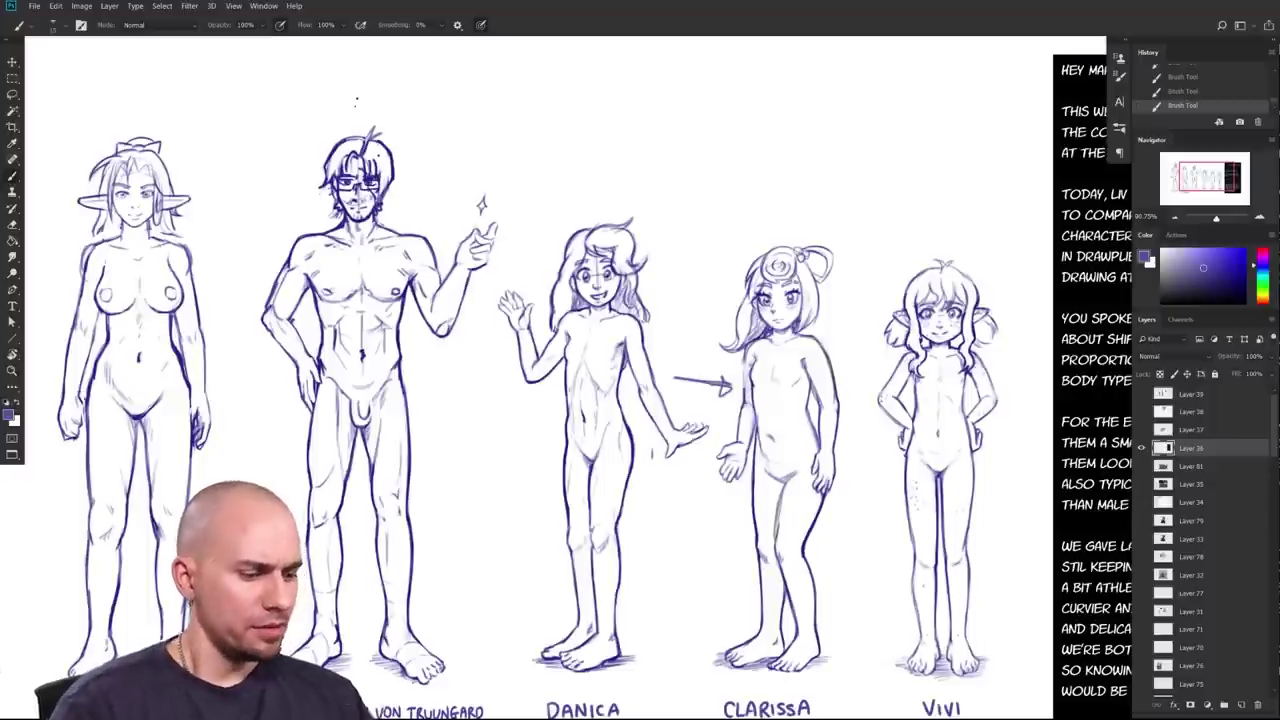
left_click_drag(817, 557, 771, 613)
scroll(570, 435, "up", 2)
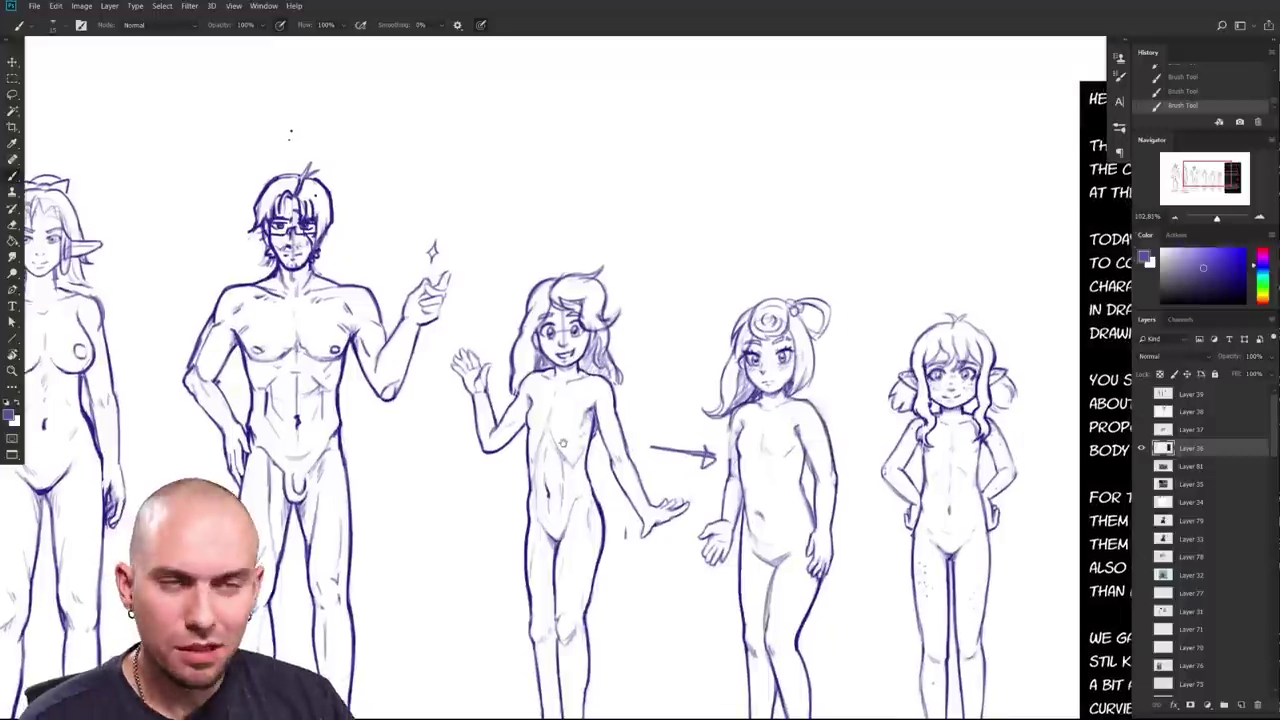
Step: Paint over stray sketch lines on Danica's midsection in white
key("x")
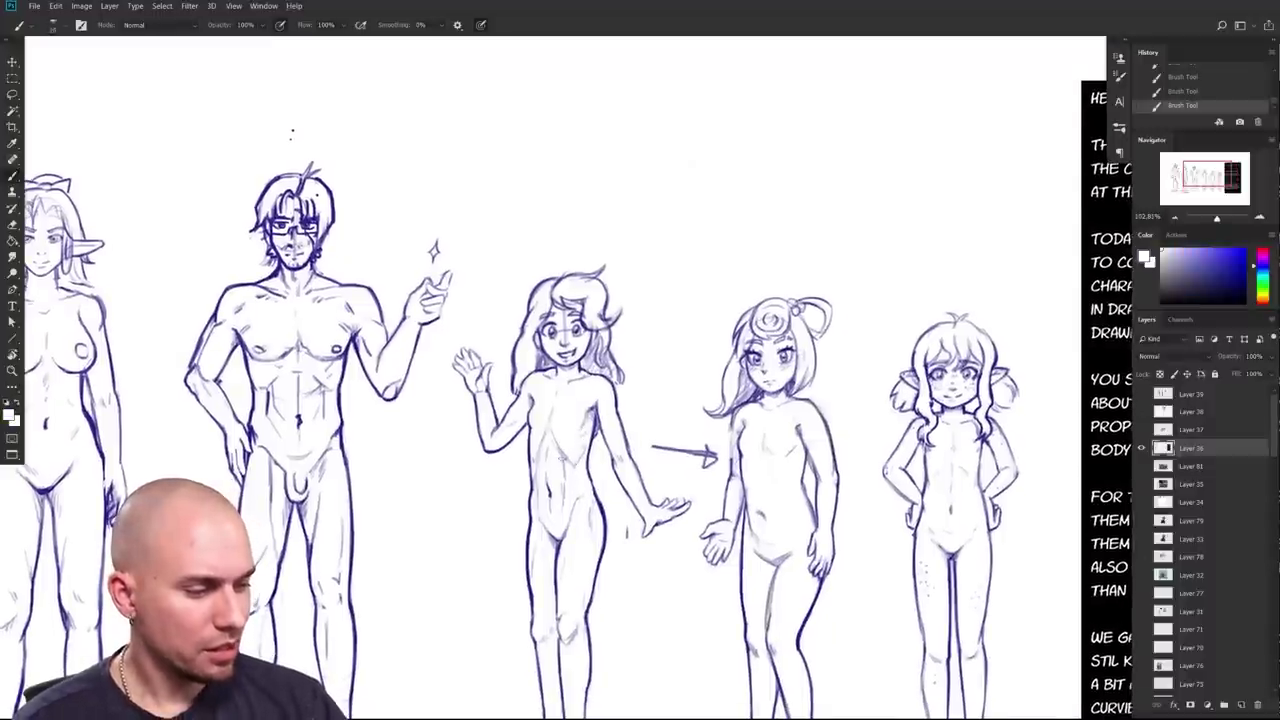
mouse_move(537, 474)
left_mouse_down()
mouse_move(539, 455)
mouse_move(565, 484)
left_mouse_up()
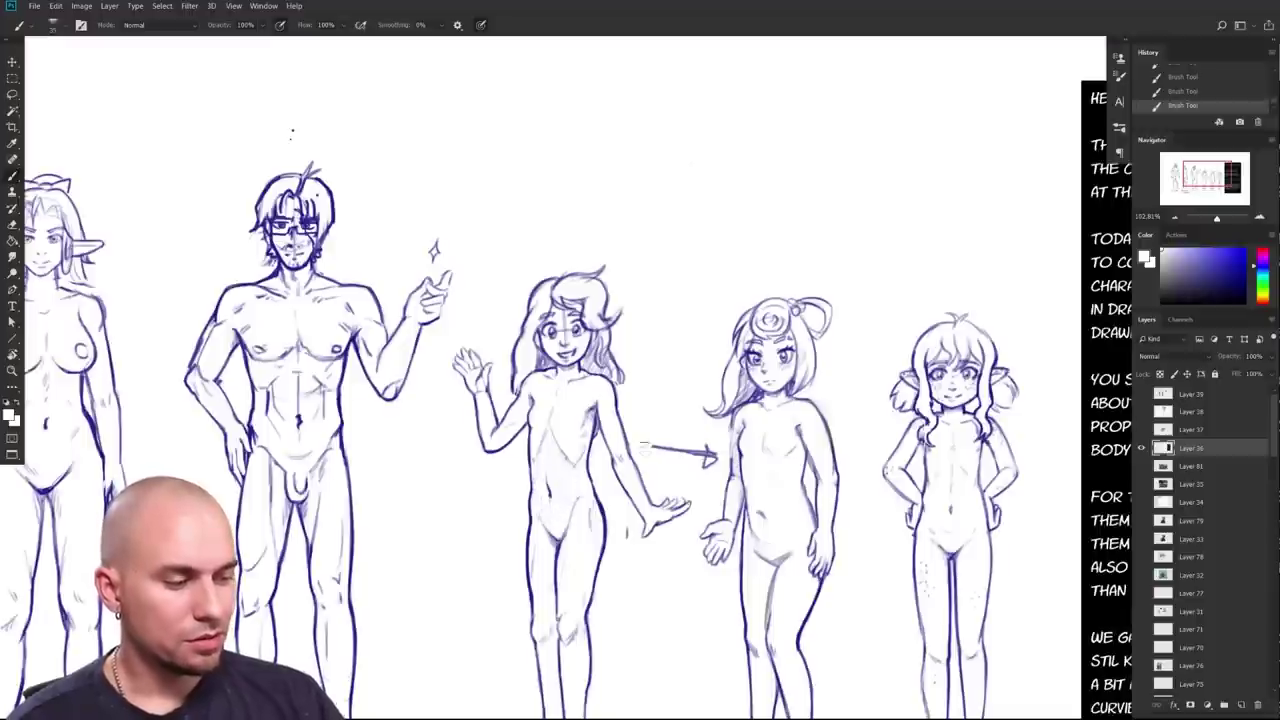
scroll(607, 490, "down", 3)
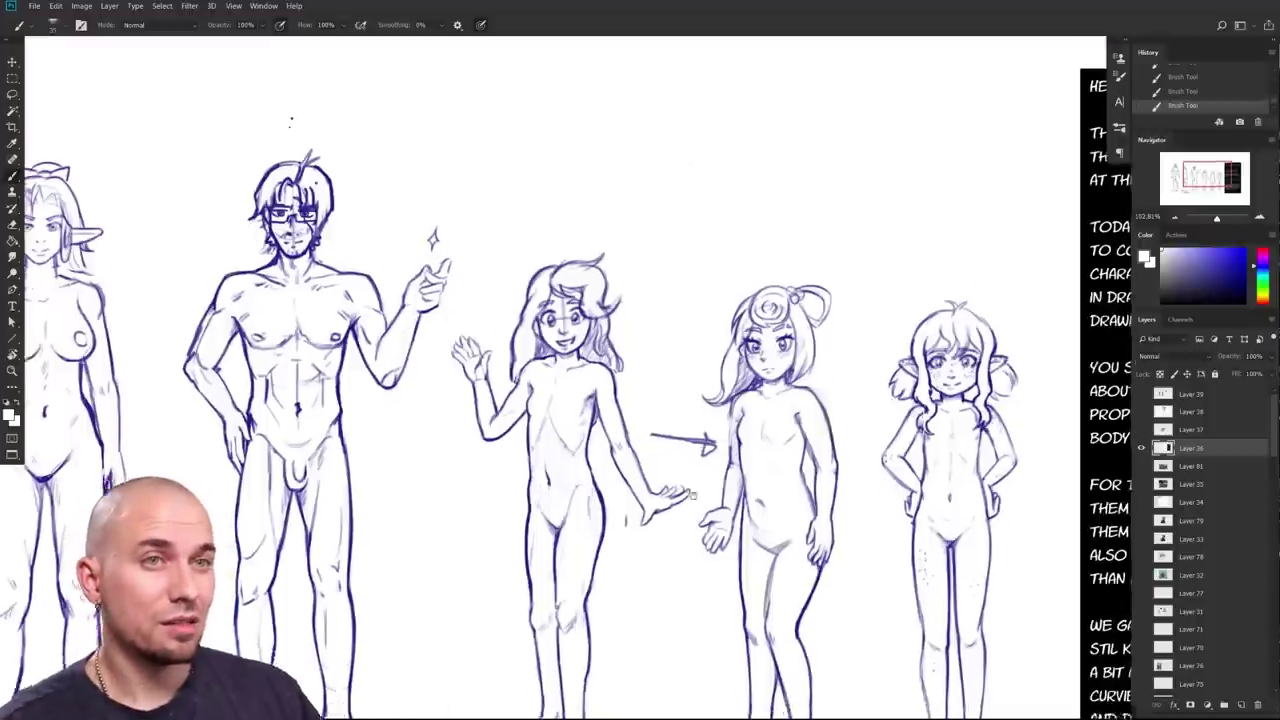
Step: Try a cross-contour line around one of Danica's upper legs in the sampled line colour, and undo it
left_click(615, 420, "alt")
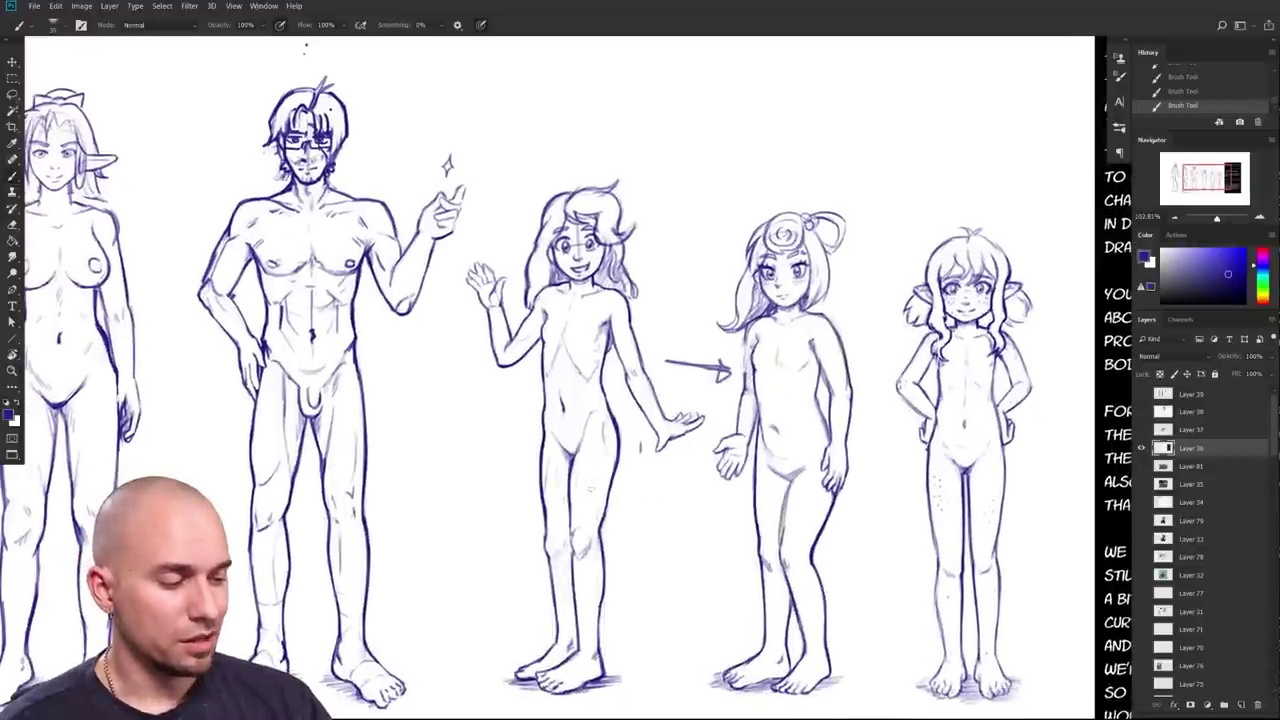
left_click_drag(576, 464, 616, 471)
key("ctrl+z")
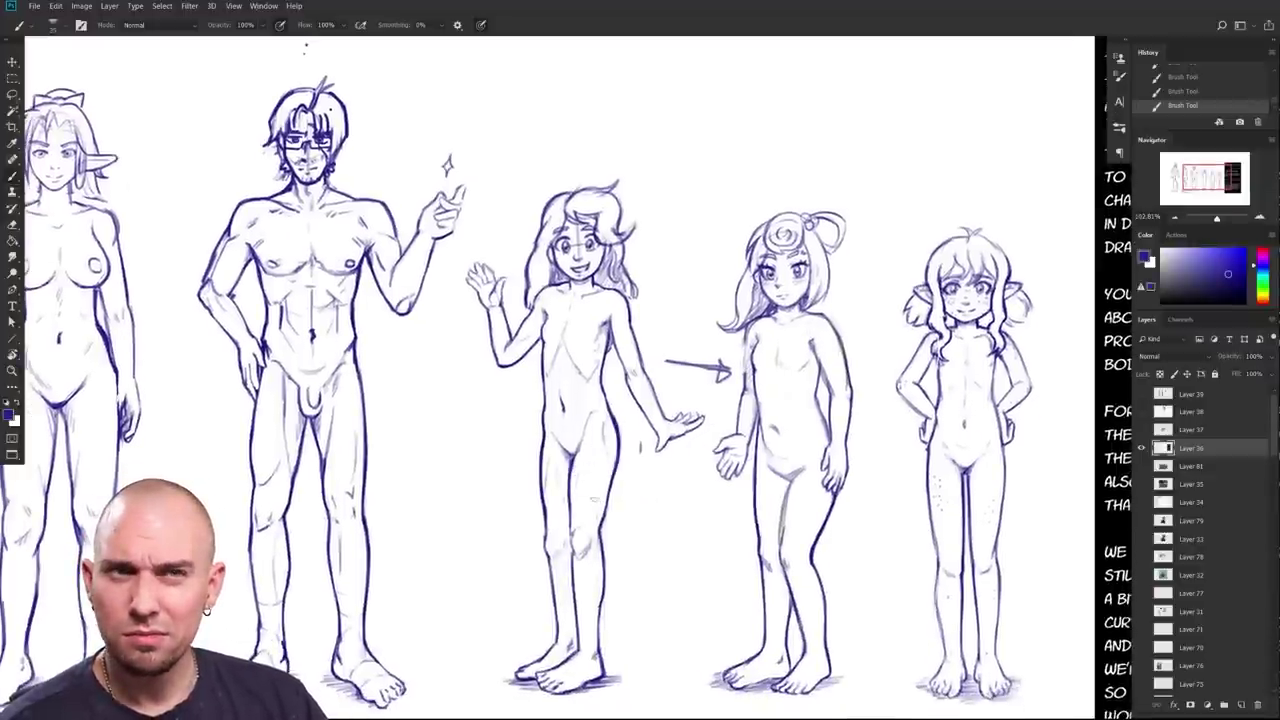
scroll(578, 490, "up", 2)
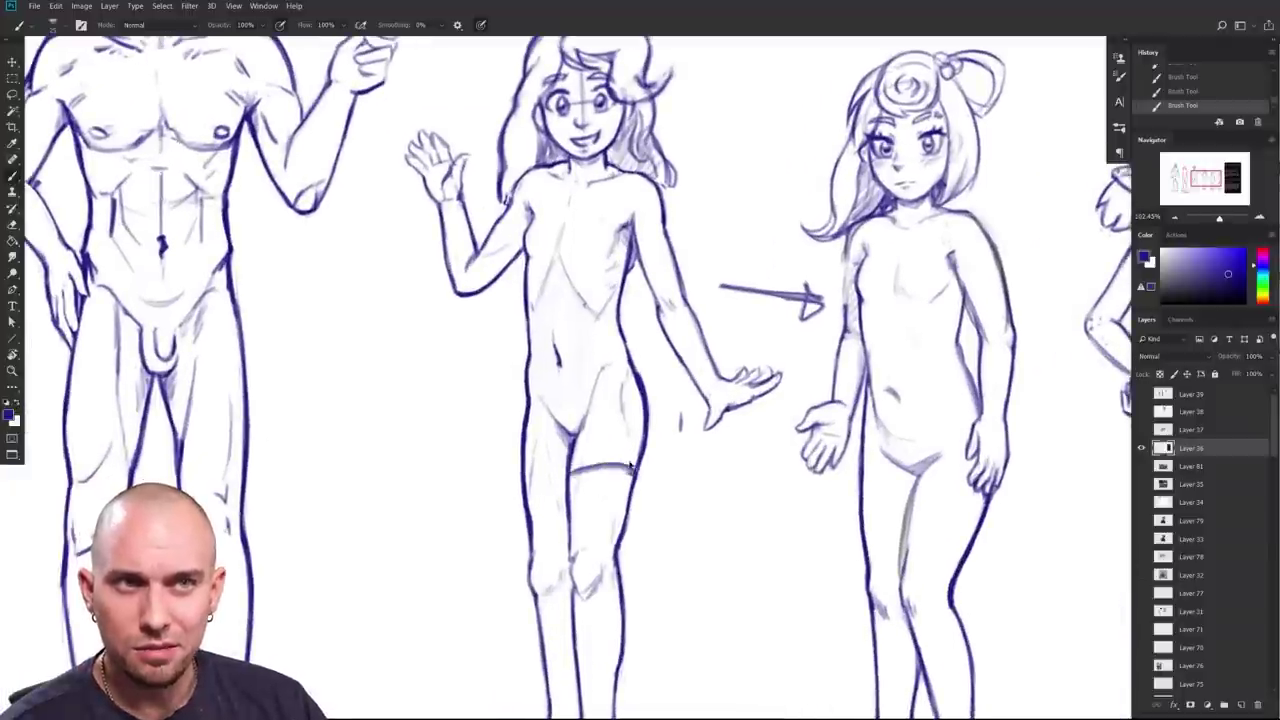
left_click_drag(675, 503, 699, 478)
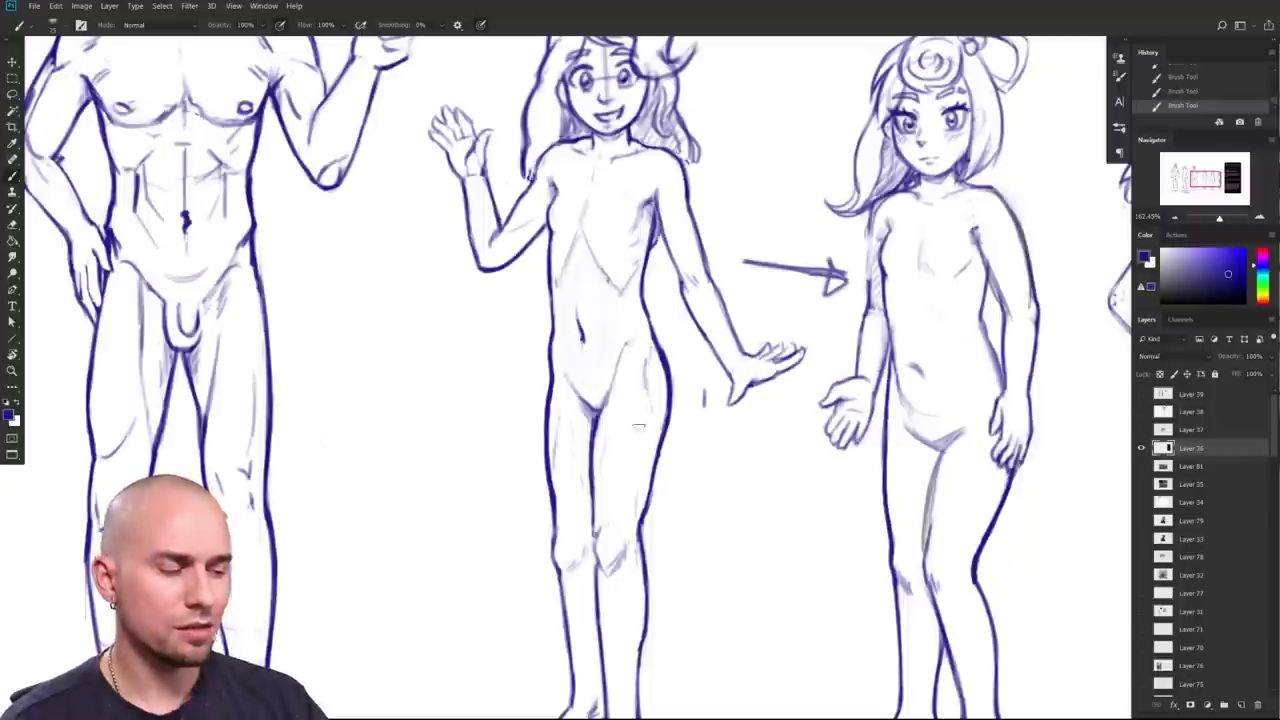
Step: Rework the line separating Danica's legs down to the knees with sampled line colours, and undo the last stroke
mouse_move(598, 411)
left_mouse_down()
mouse_move(598, 526)
mouse_move(592, 460)
mouse_move(605, 468)
left_mouse_up()
left_click(646, 439, "alt")
left_click(671, 388, "alt")
left_click_drag(603, 414, 600, 526)
left_click(669, 367, "alt")
mouse_move(604, 426)
left_mouse_down()
mouse_move(597, 530)
mouse_move(600, 478)
left_mouse_up()
left_click(668, 364, "alt")
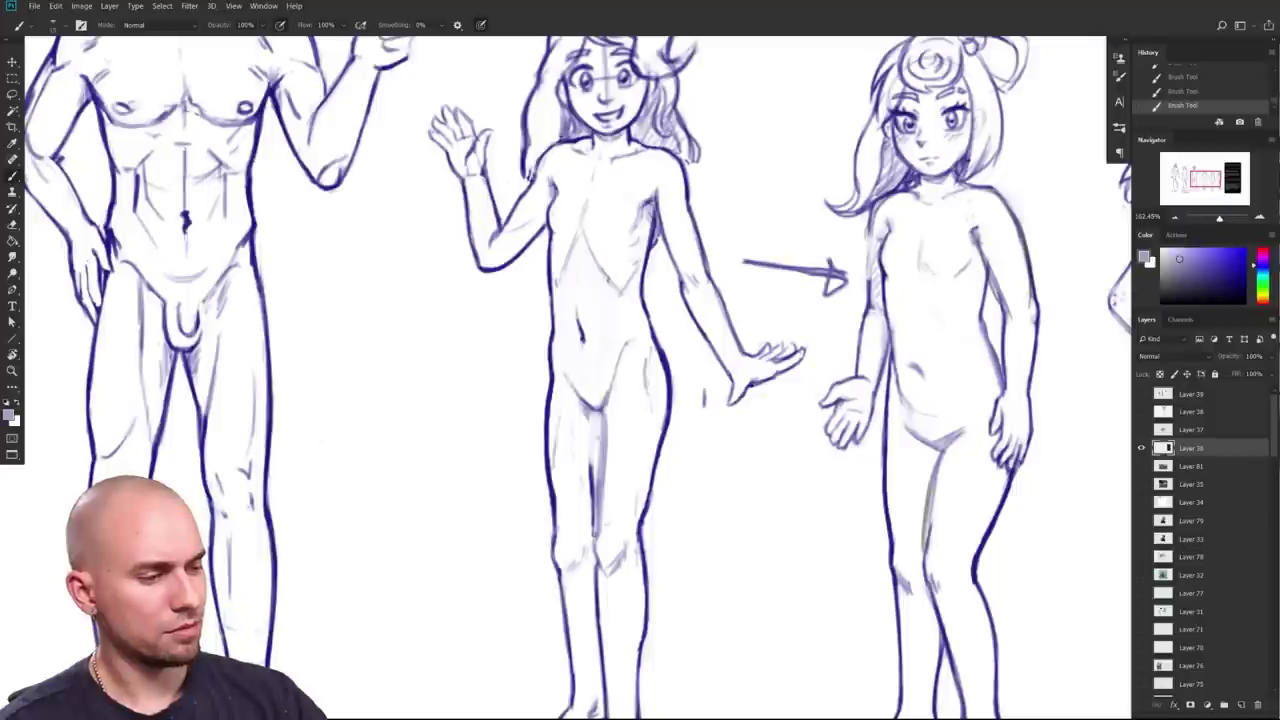
left_click(671, 357, "alt")
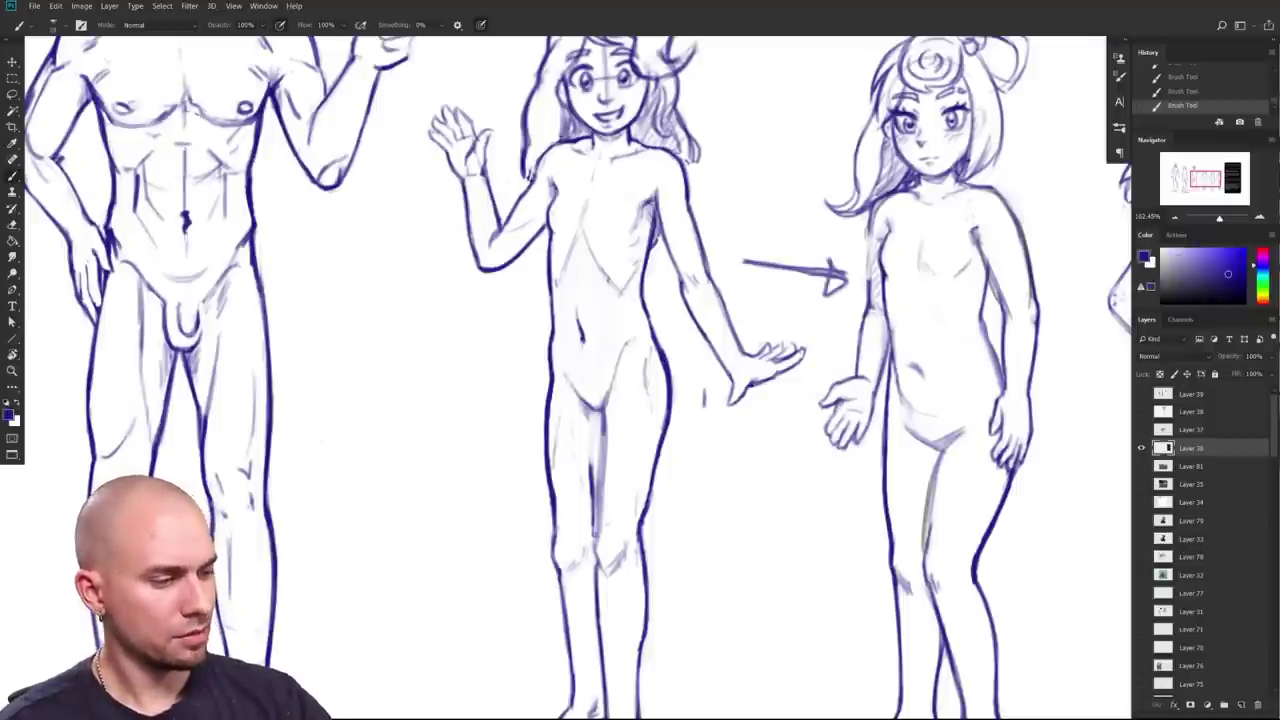
left_click_drag(600, 408, 598, 512)
left_click_drag(596, 412, 585, 494)
left_click_drag(598, 424, 591, 508)
key("ctrl+z")
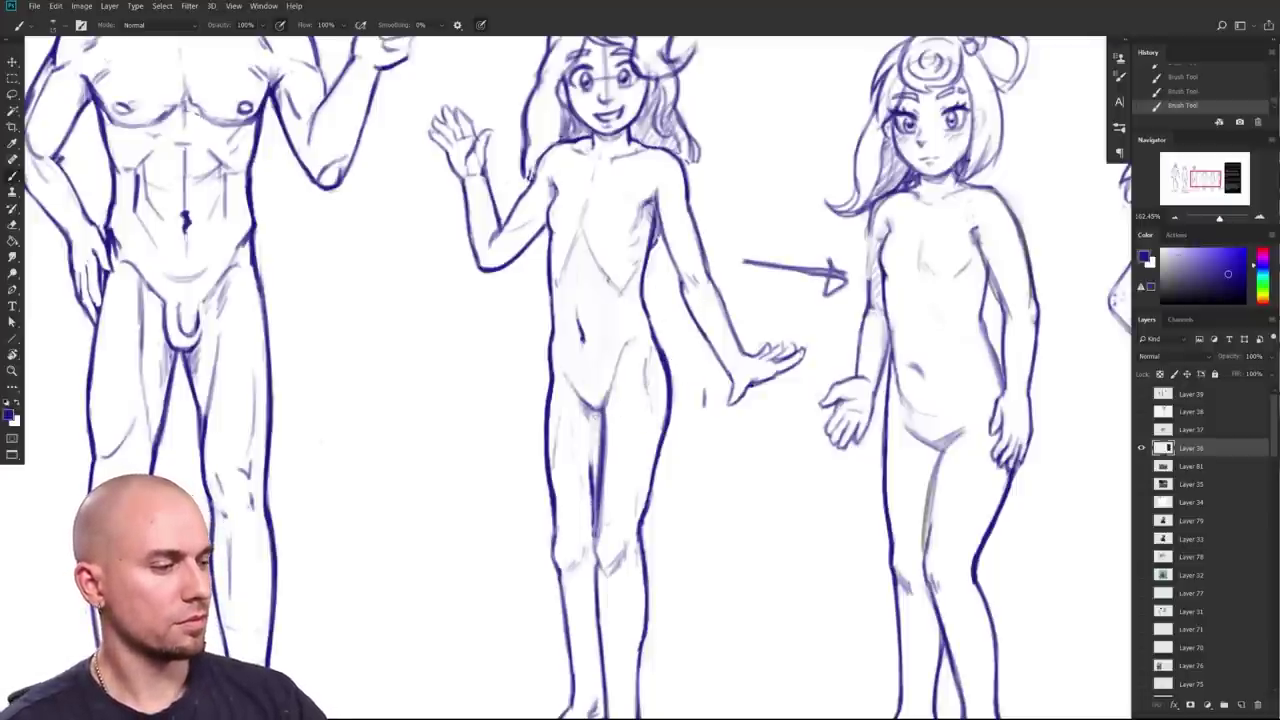
Step: Clean up the sketch line beside the gap between Danica's legs with white
mouse_move(730, 491)
left_mouse_down()
mouse_move(737, 480)
mouse_move(706, 484)
mouse_move(726, 480)
left_mouse_up()
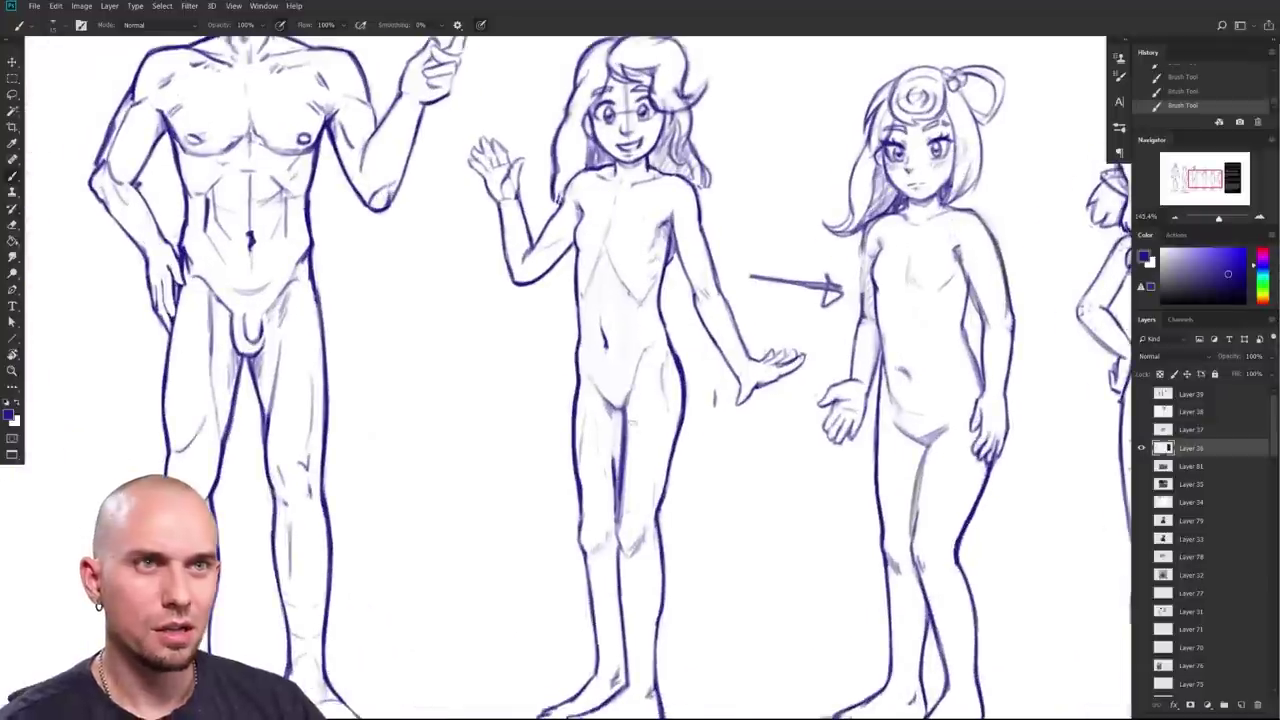
key("x")
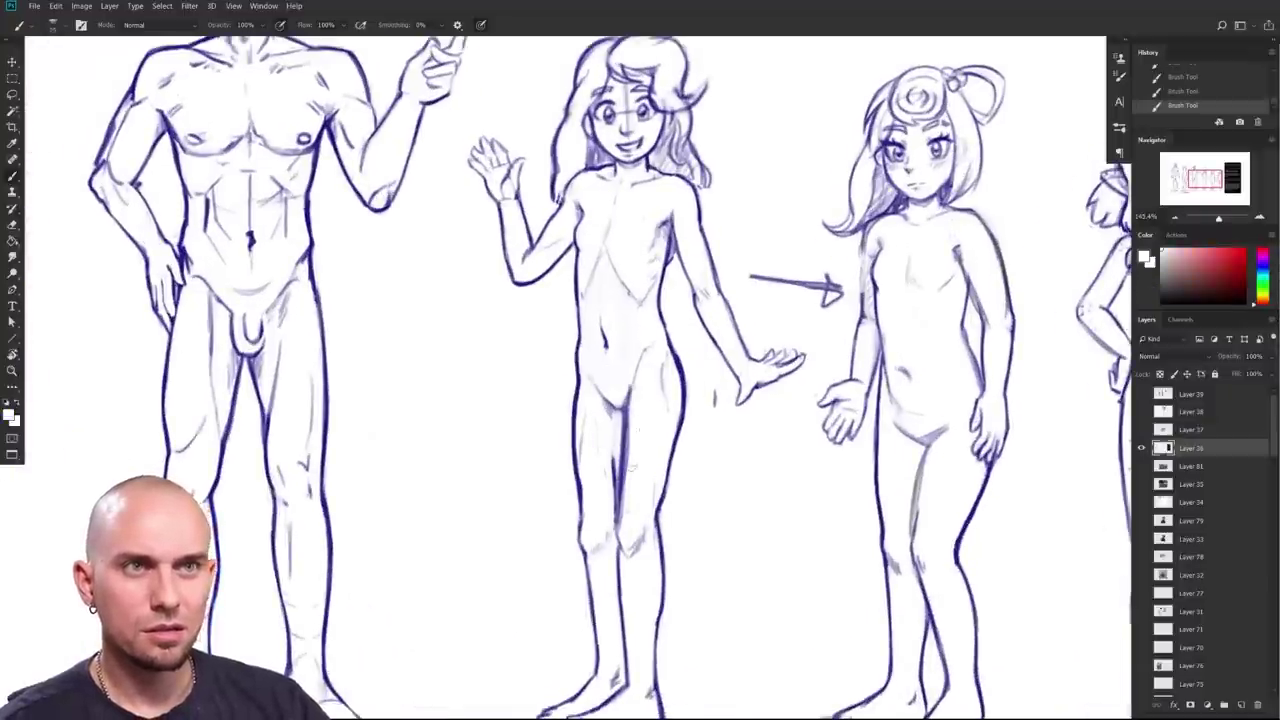
left_click(600, 438, "alt")
left_click_drag(608, 440, 615, 510)
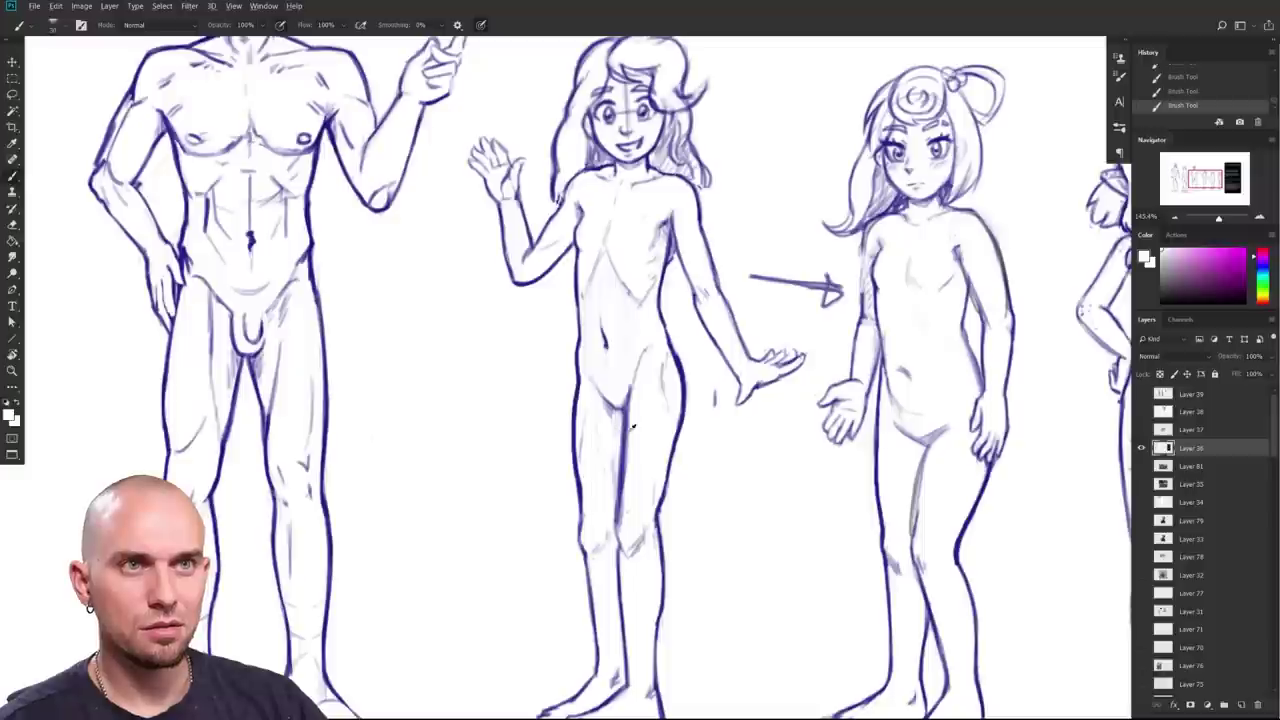
Step: Paint out the outer contour of Danica's leg on the raised-hand side and redraw it in the sampled dark blue
left_click(615, 427, "alt")
left_click(572, 436, "alt")
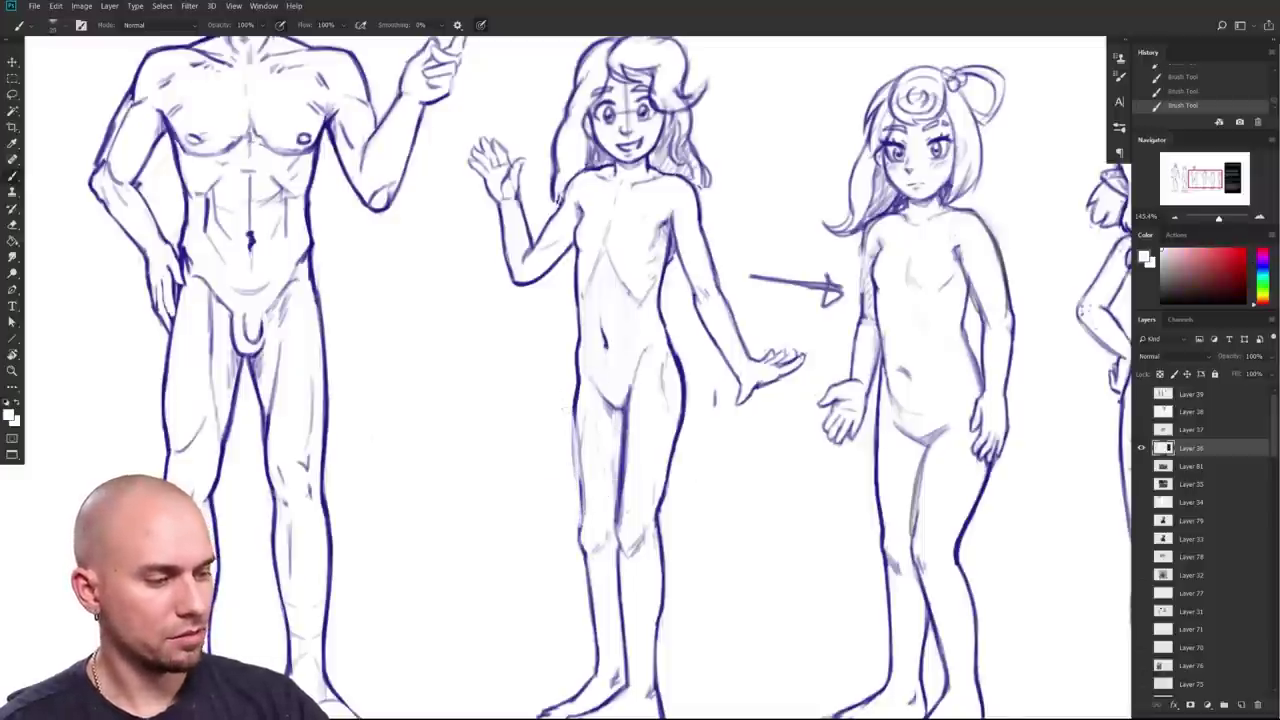
left_click_drag(573, 398, 583, 528)
left_click(684, 371, "alt")
left_click_drag(575, 408, 581, 532)
left_click_drag(576, 386, 578, 510)
left_click_drag(577, 338, 575, 436)
key("ctrl+z")
left_click_drag(579, 360, 574, 456)
mouse_move(573, 332)
left_mouse_down()
mouse_move(577, 424)
mouse_move(539, 468)
left_mouse_up()
left_click(567, 419, "alt")
key("bracketright")
left_click(643, 414, "alt")
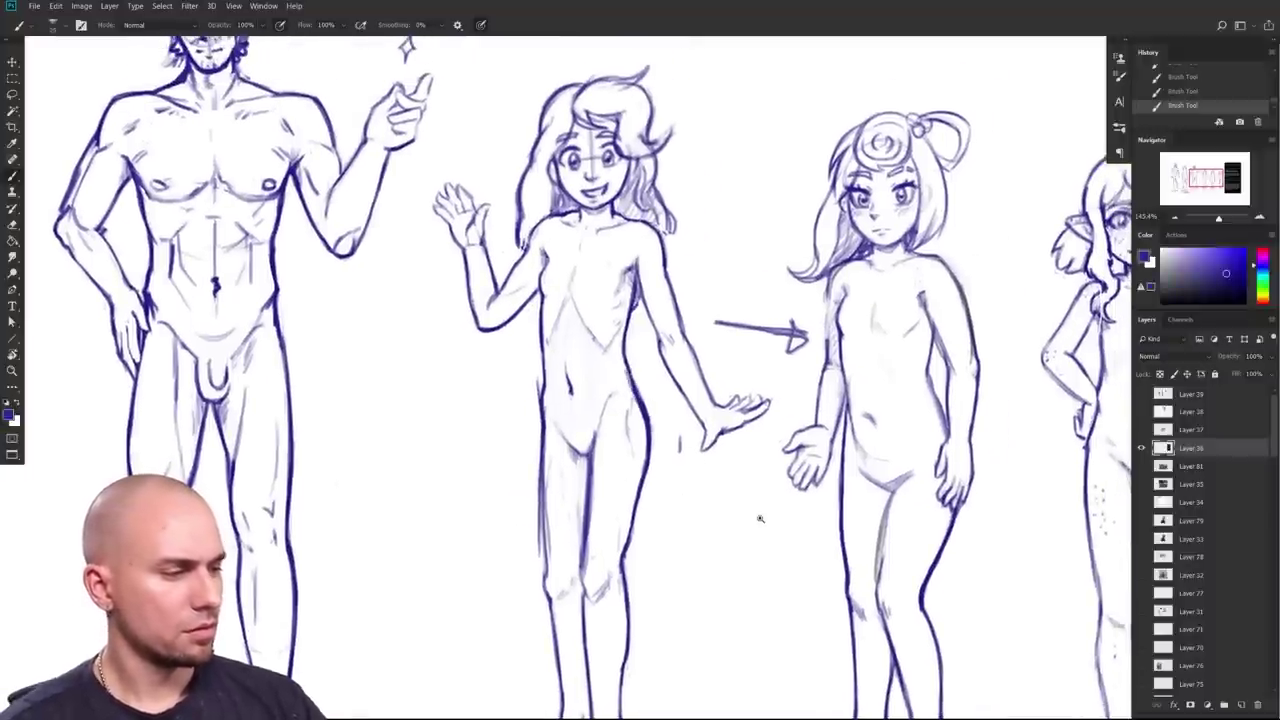
Step: Check the revised Danica figure against the neighbouring characters in the chart
left_click_drag(760, 517, 700, 517)
left_click_drag(884, 614, 749, 601)
left_click_drag(657, 471, 649, 439)
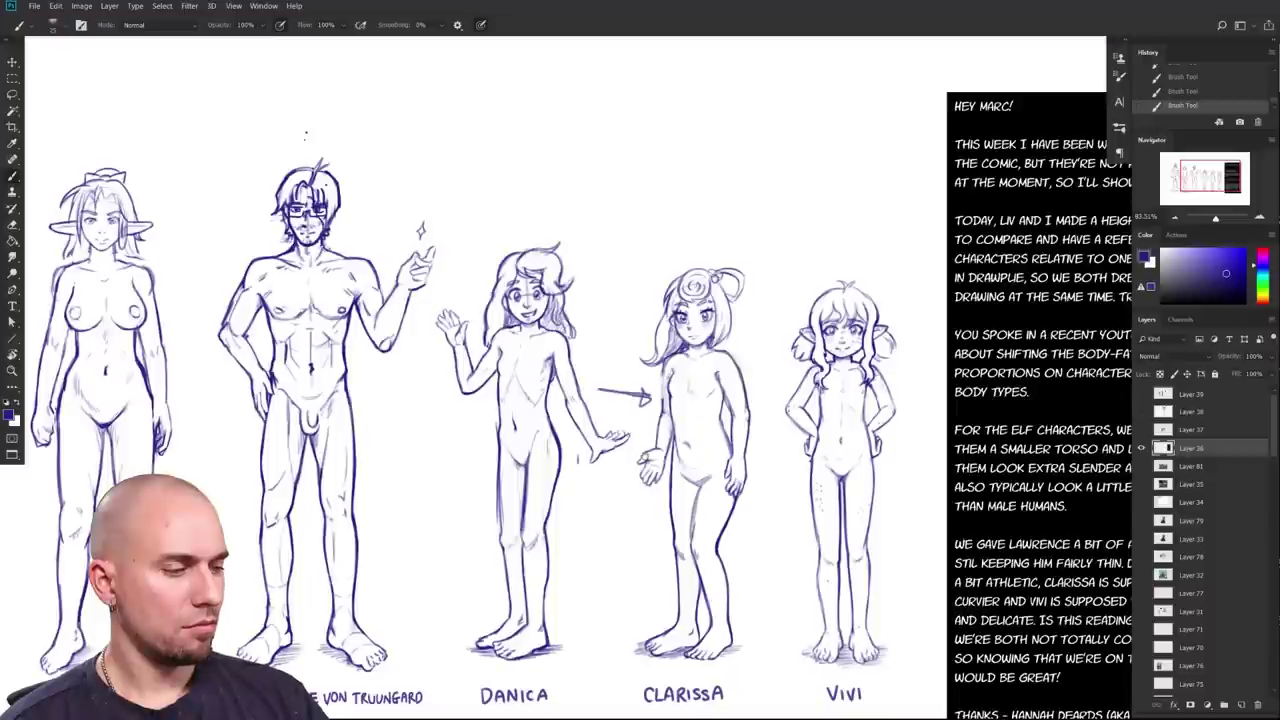
left_click_drag(619, 511, 614, 519)
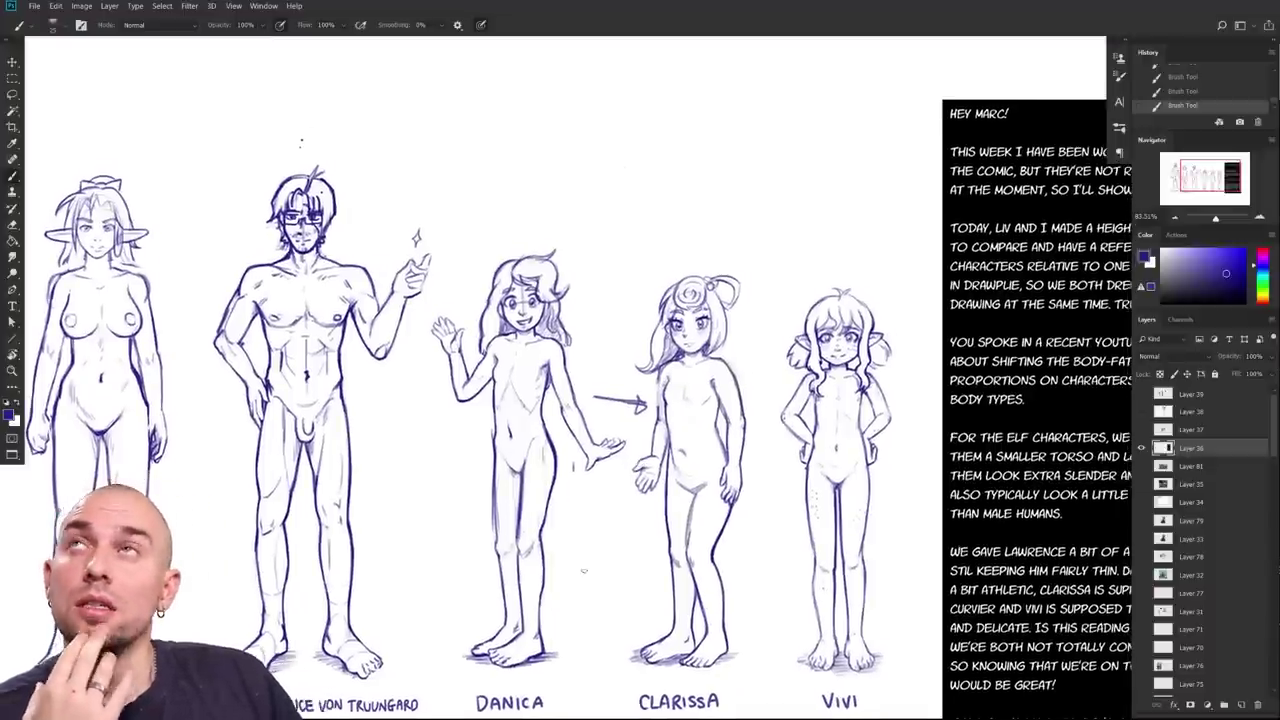
left_click_drag(589, 522, 631, 545)
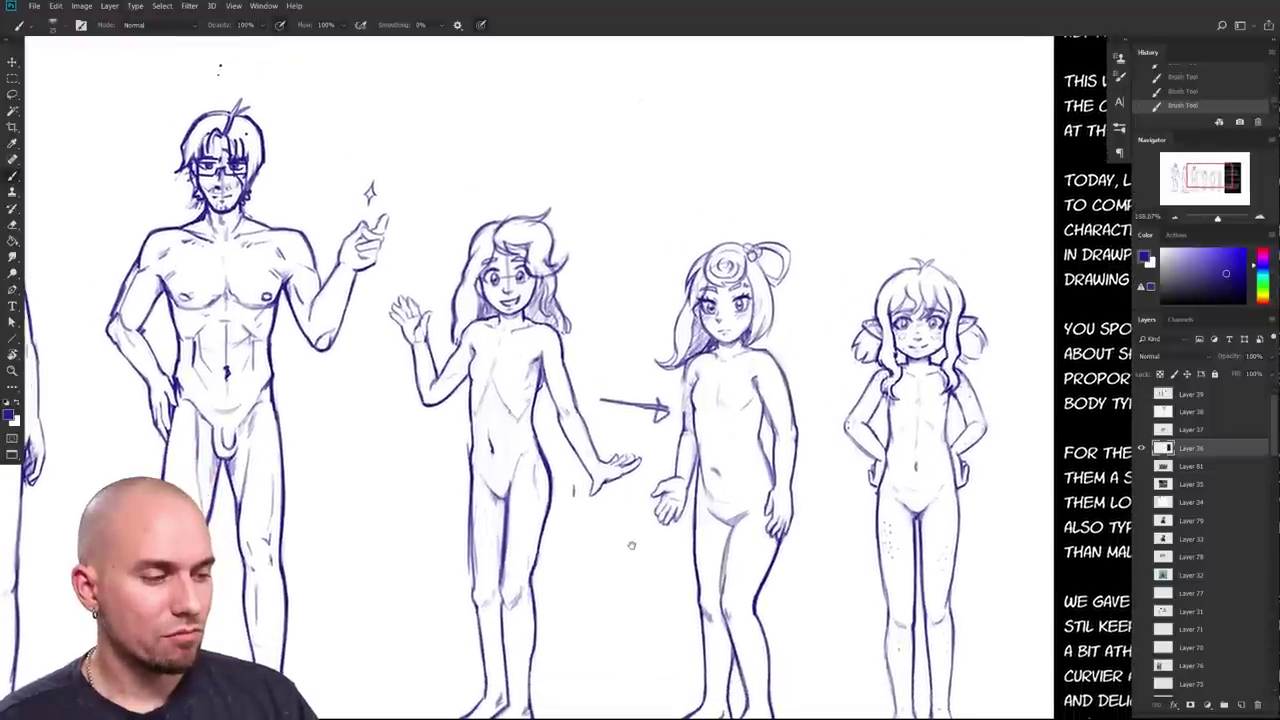
left_click_drag(631, 545, 689, 577)
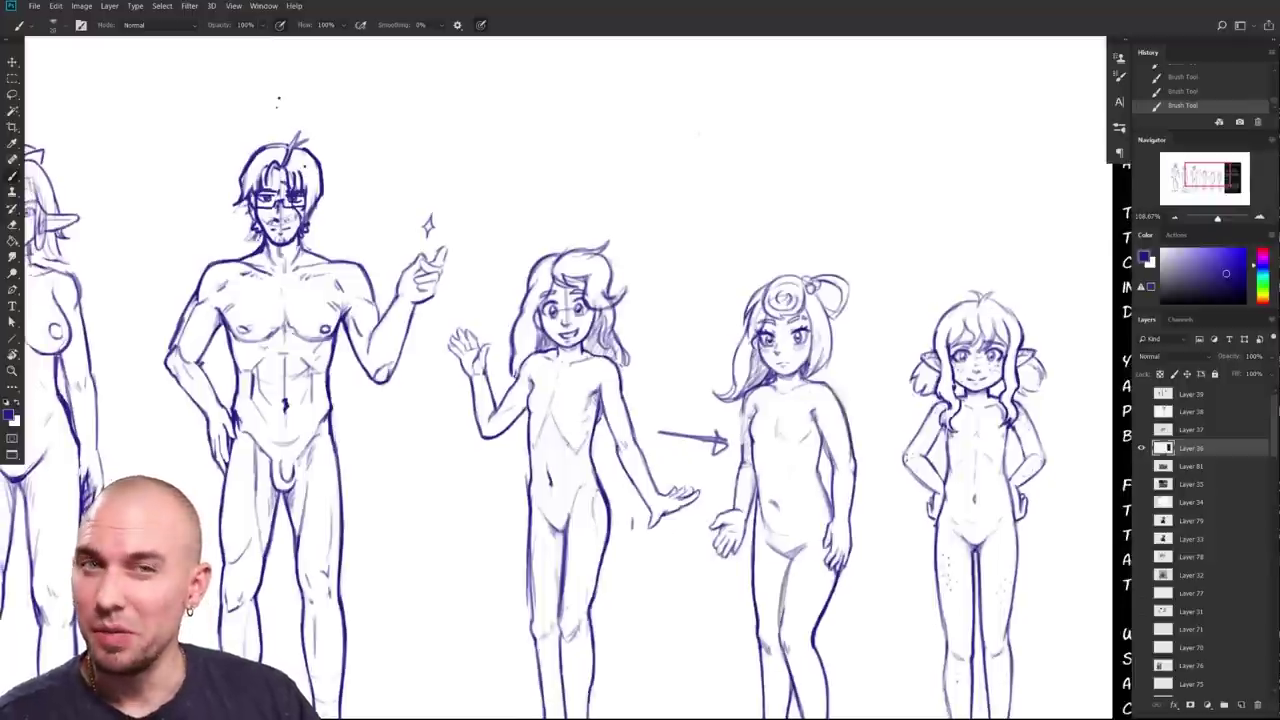
Step: Compare the height and body proportions of the characters across the whole chart, from the tallest man to Vivi
left_click_drag(660, 467, 707, 447)
left_click_drag(749, 541, 753, 459)
mouse_move(858, 554)
left_mouse_down()
mouse_move(831, 597)
mouse_move(827, 577)
left_mouse_up()
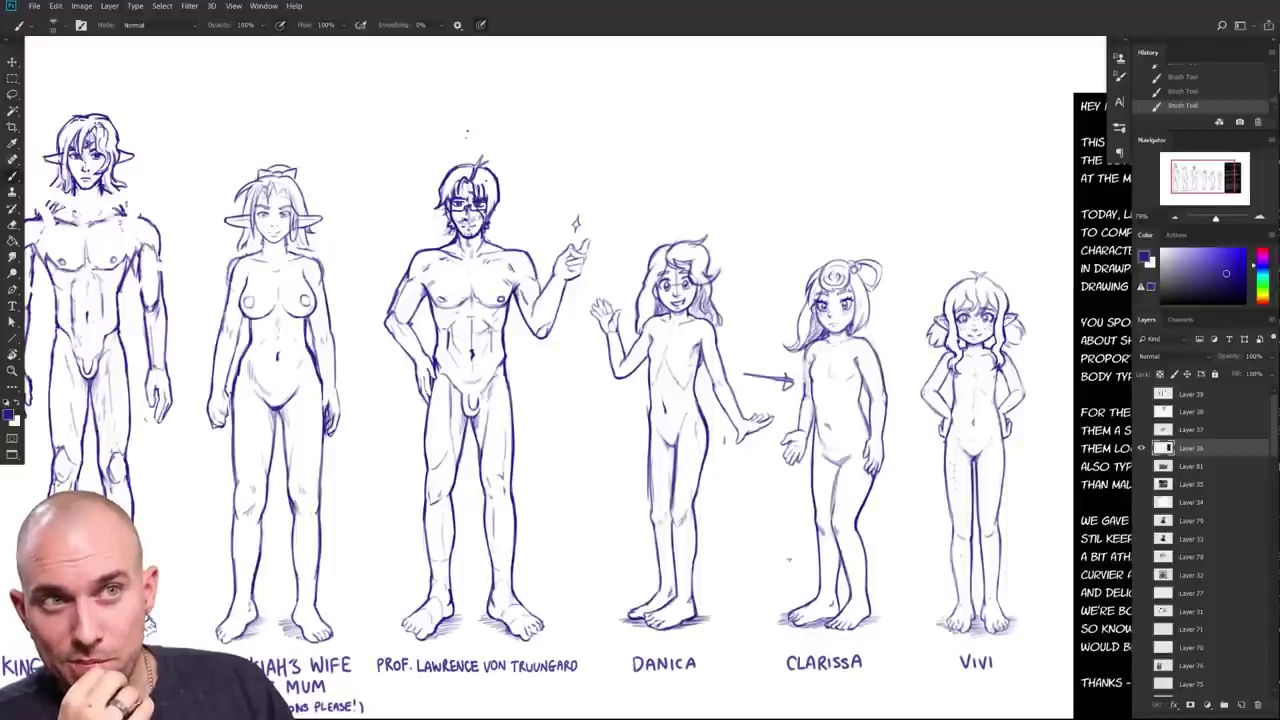
mouse_move(303, 175)
left_mouse_down()
mouse_move(212, 418)
mouse_move(338, 234)
left_mouse_up()
key("ctrl+z")
left_click_drag(371, 465, 465, 491)
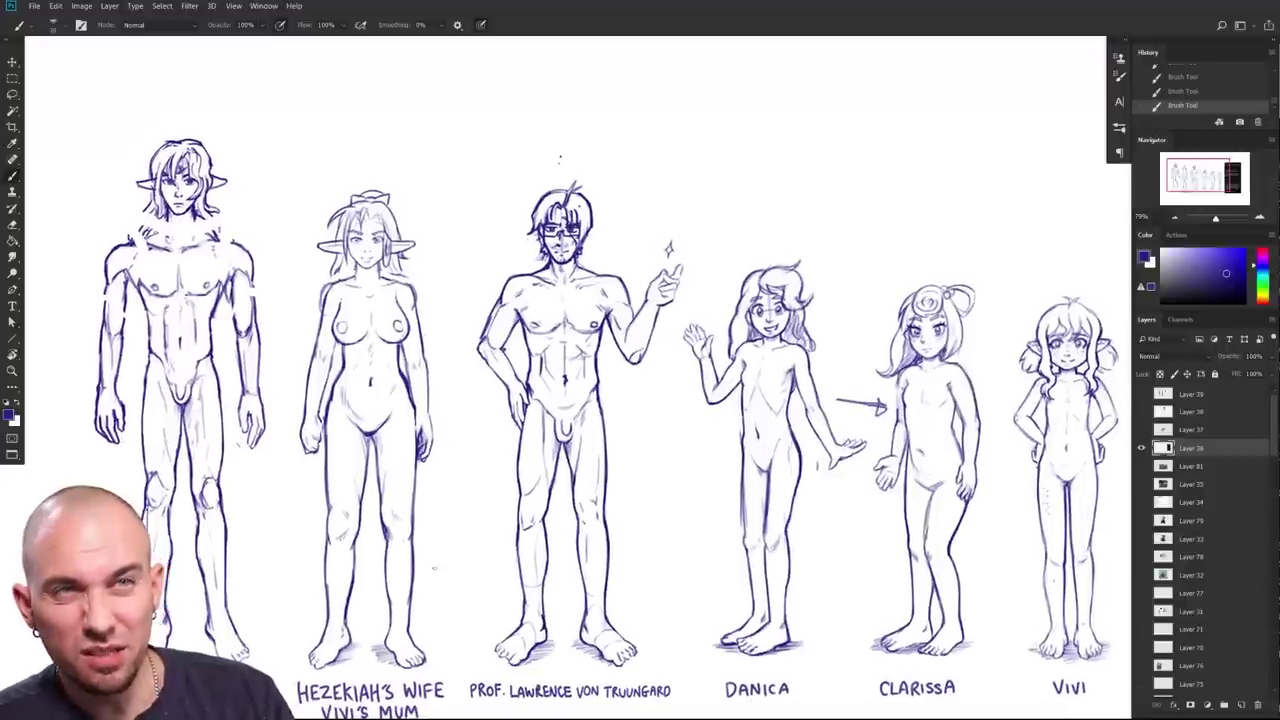
left_click_drag(746, 378, 636, 443)
left_click_drag(704, 509, 730, 503)
left_click_drag(730, 503, 575, 498)
mouse_move(656, 258)
left_mouse_down()
mouse_move(648, 459)
mouse_move(933, 474)
left_mouse_up()
key("ctrl+z")
left_click_drag(622, 512, 608, 444)
left_click_drag(455, 433, 539, 486)
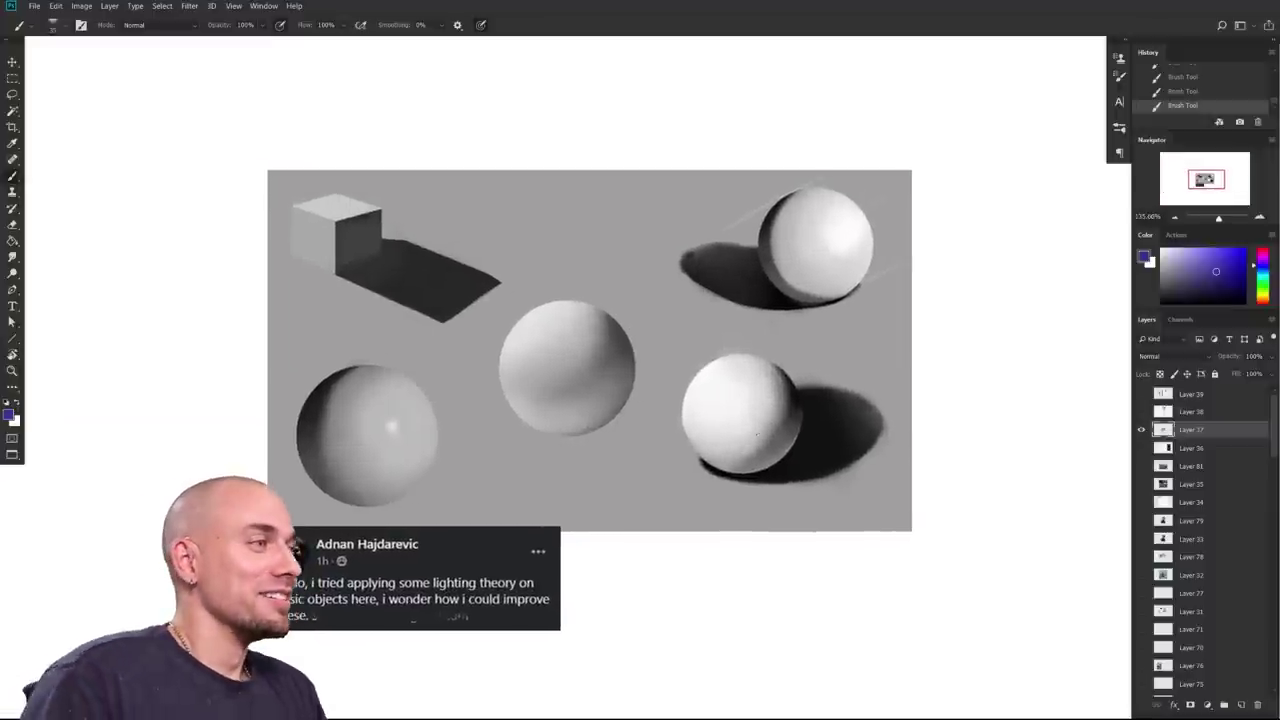
Step: Try brush strokes over the centre sphere and the sphere with the small highlight, and undo each one
left_click_drag(986, 449, 958, 533)
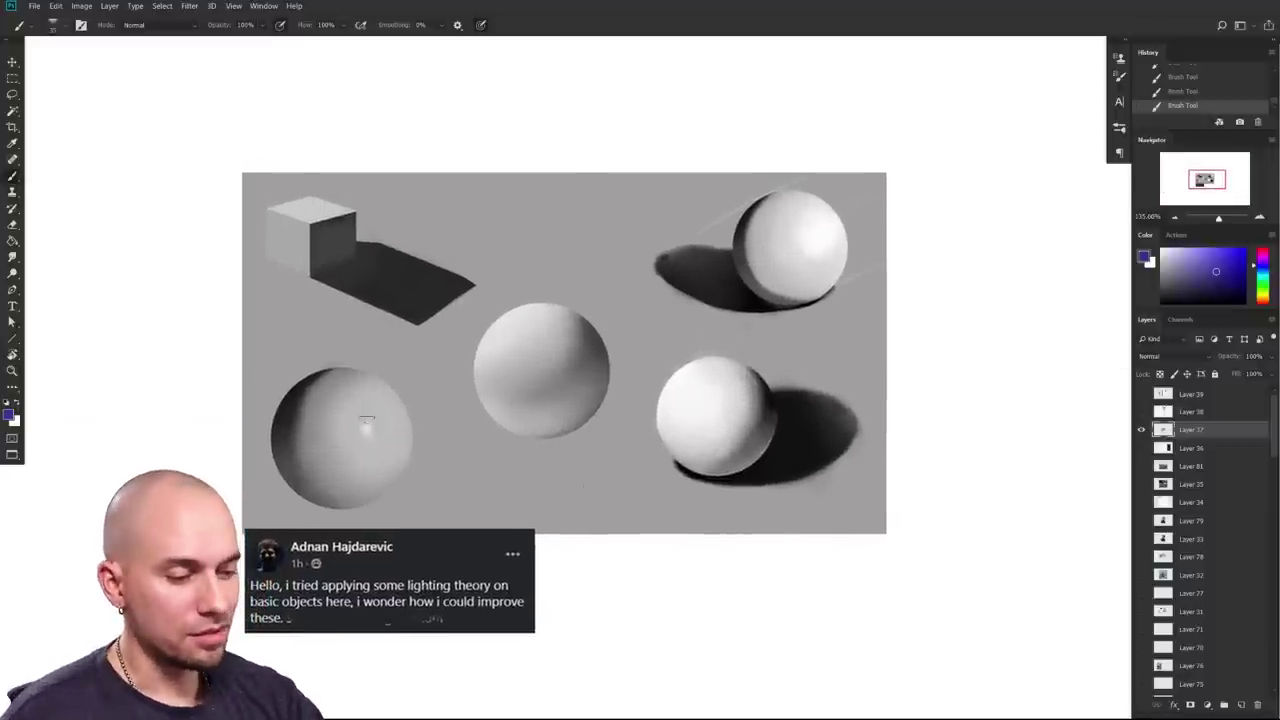
mouse_move(280, 430)
left_mouse_down()
mouse_move(287, 399)
mouse_move(410, 398)
left_mouse_up()
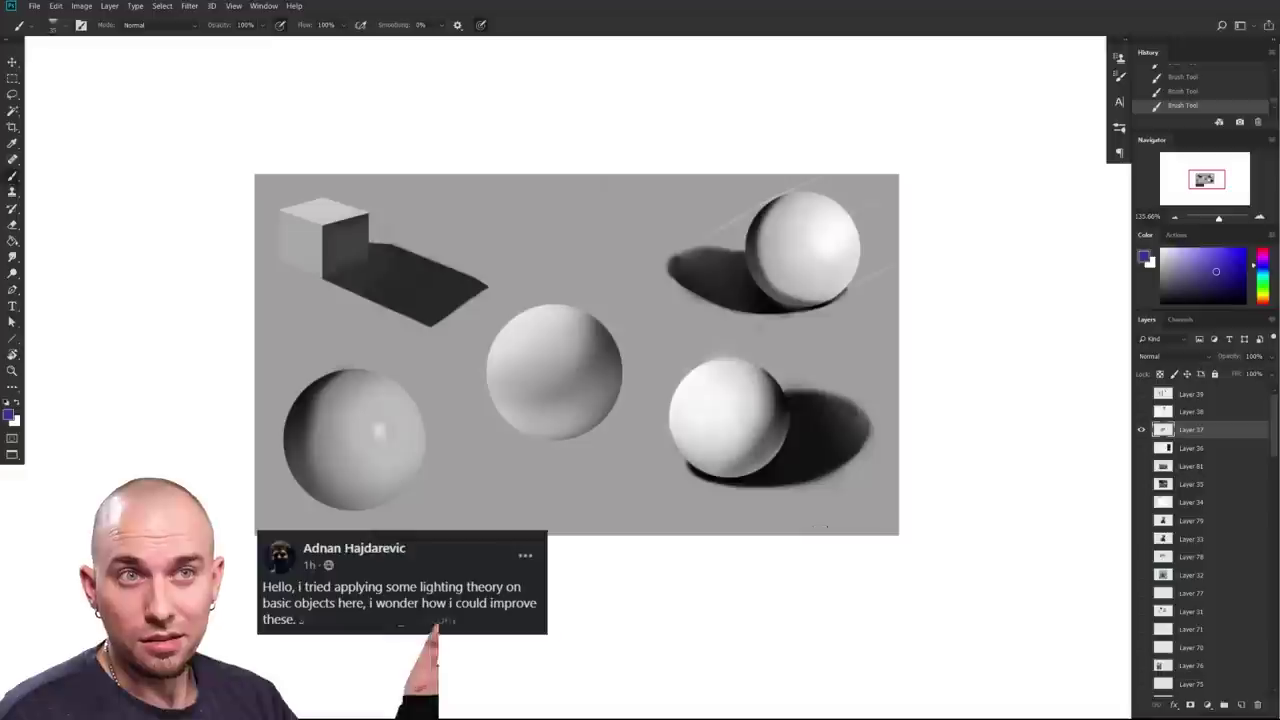
left_click_drag(553, 306, 548, 308)
key("ctrl+z")
left_click_drag(600, 348, 500, 415)
key("ctrl+z")
mouse_move(328, 466)
left_mouse_down()
mouse_move(395, 480)
mouse_move(384, 386)
left_mouse_up()
key("ctrl+z")
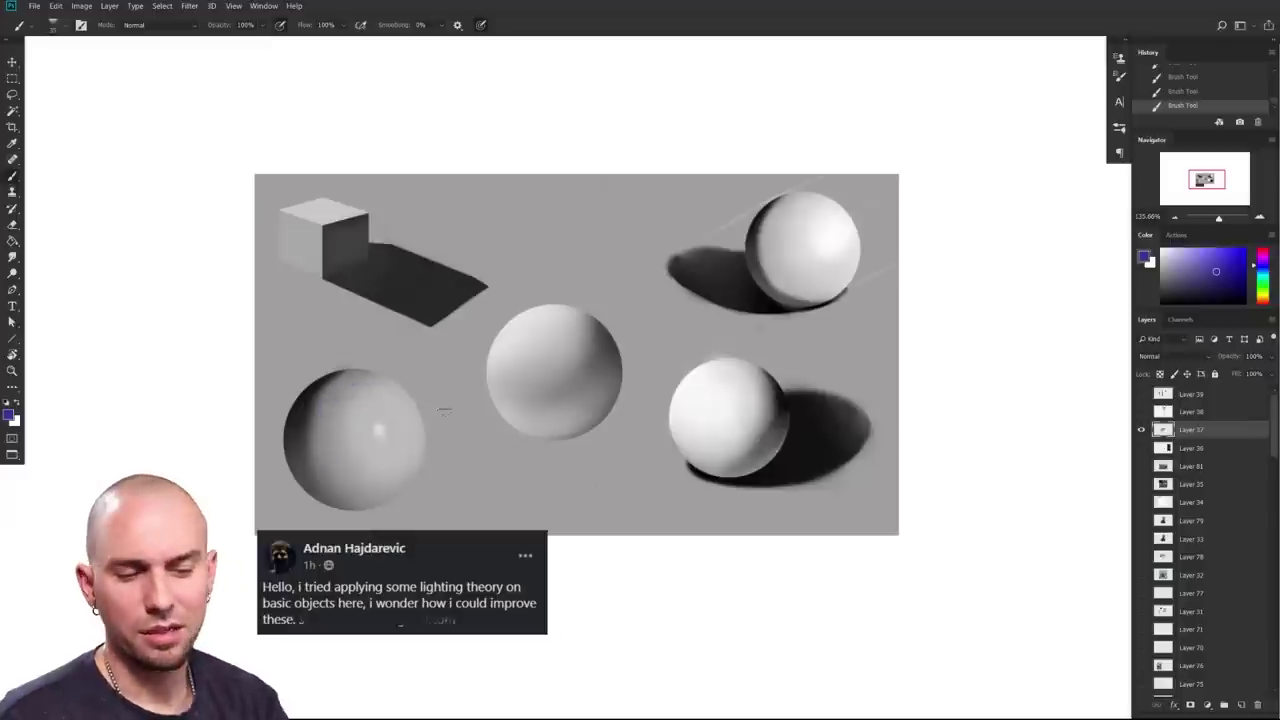
Step: Try painting over the dark side of the sphere with the small highlight using a sampled light grey, and undo the stroke
left_click_drag(507, 491, 514, 521)
left_click(389, 461, "alt")
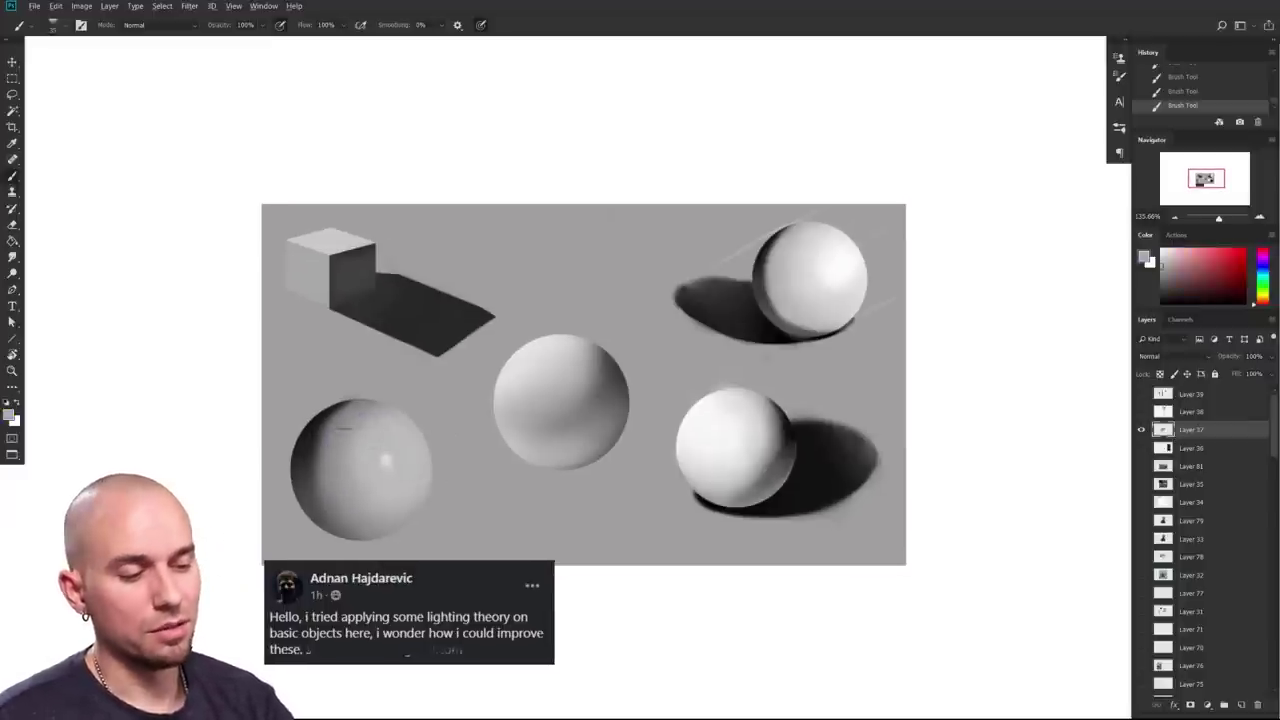
left_click_drag(311, 440, 304, 462)
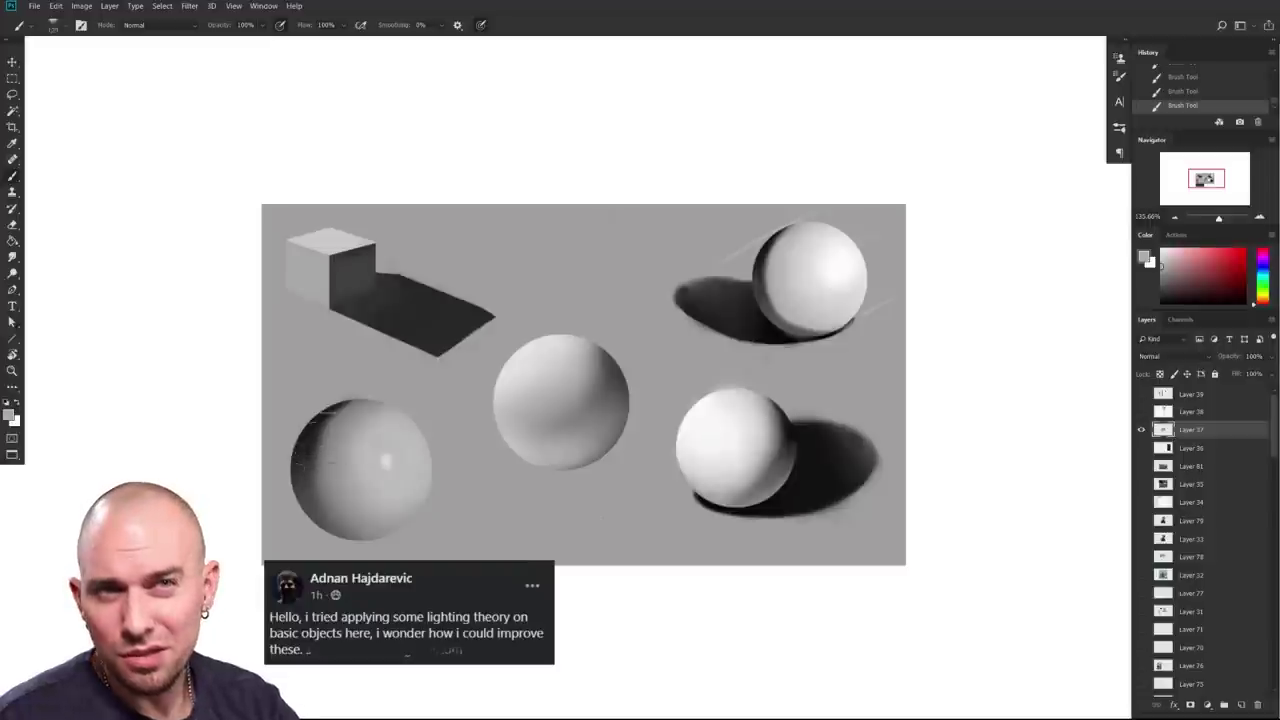
left_click_drag(306, 468, 338, 412)
key("ctrl+z")
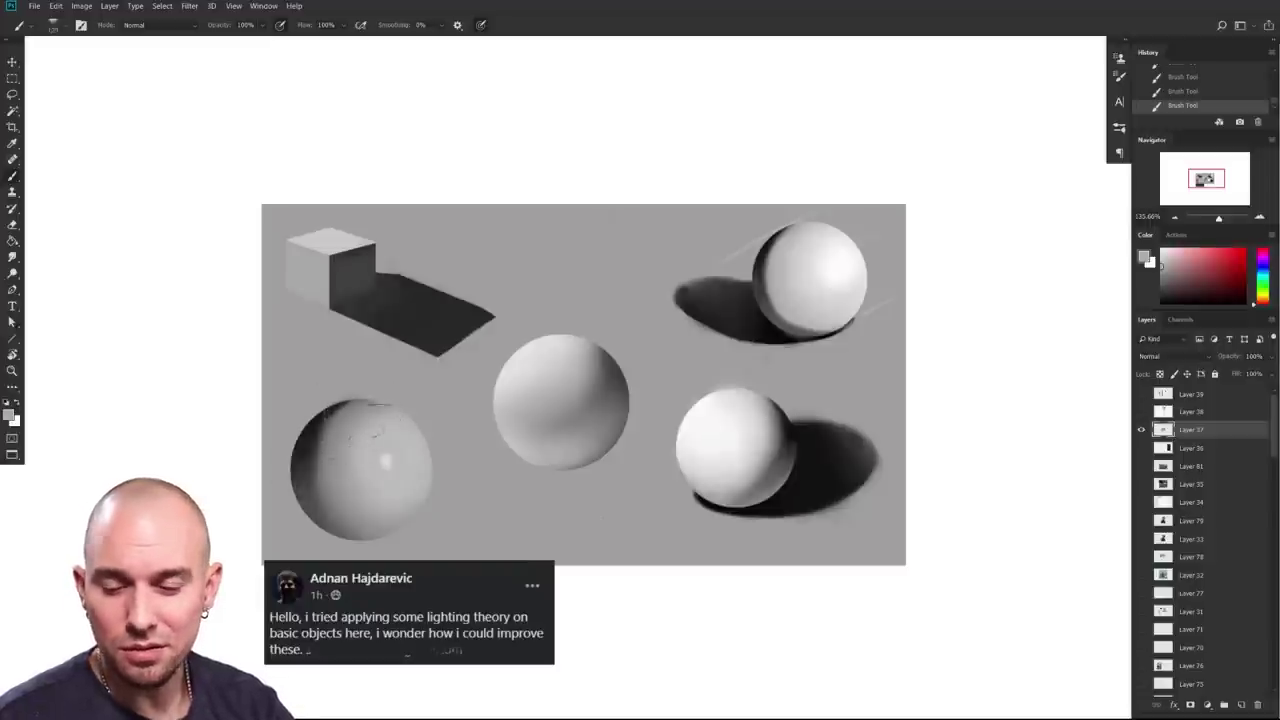
Step: Soften the shadow transition on the sphere with the small highlight using the Smudge tool with an enlarged tip
left_click(12, 257)
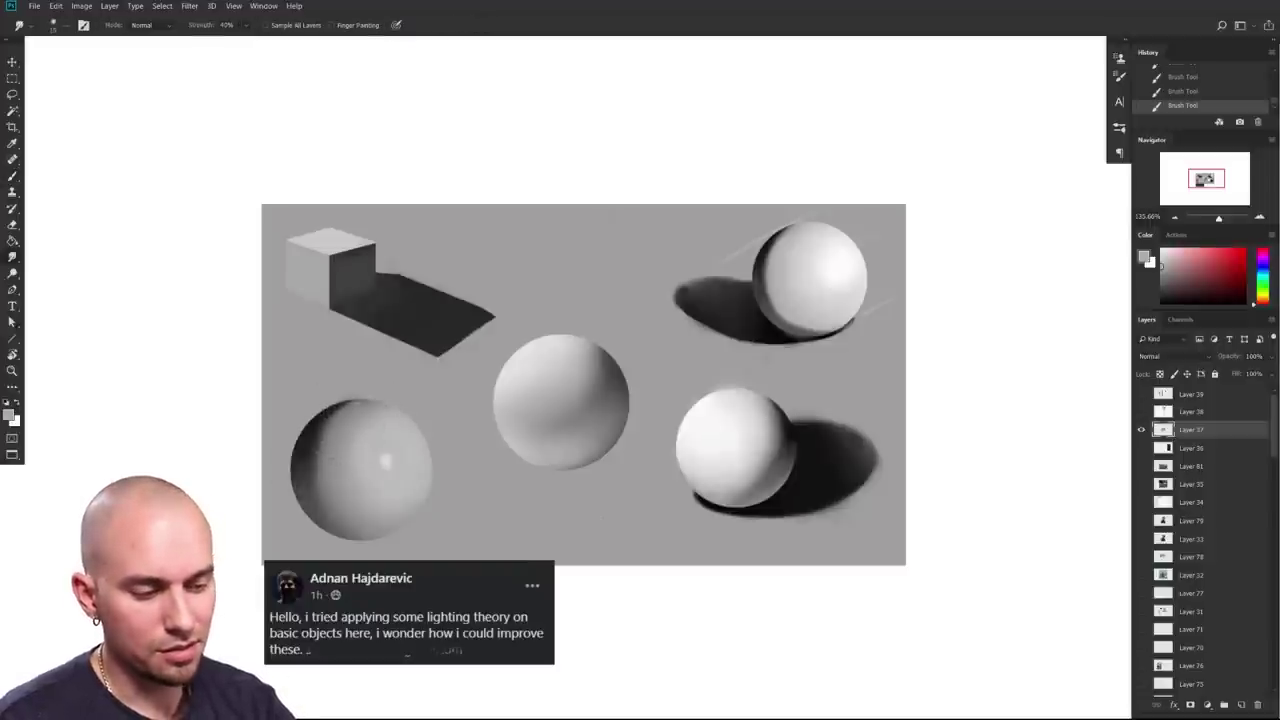
key("bracketright")
key("bracketright")
key("bracketright")
key("bracketright")
key("bracketright")
key("bracketright")
key("bracketright")
key("bracketright")
key("bracketright")
mouse_move(310, 472)
left_mouse_down()
mouse_move(313, 438)
mouse_move(340, 440)
mouse_move(318, 430)
mouse_move(338, 416)
left_mouse_up()
key("bracketleft")
key("bracketleft")
key("bracketleft")
key("bracketleft")
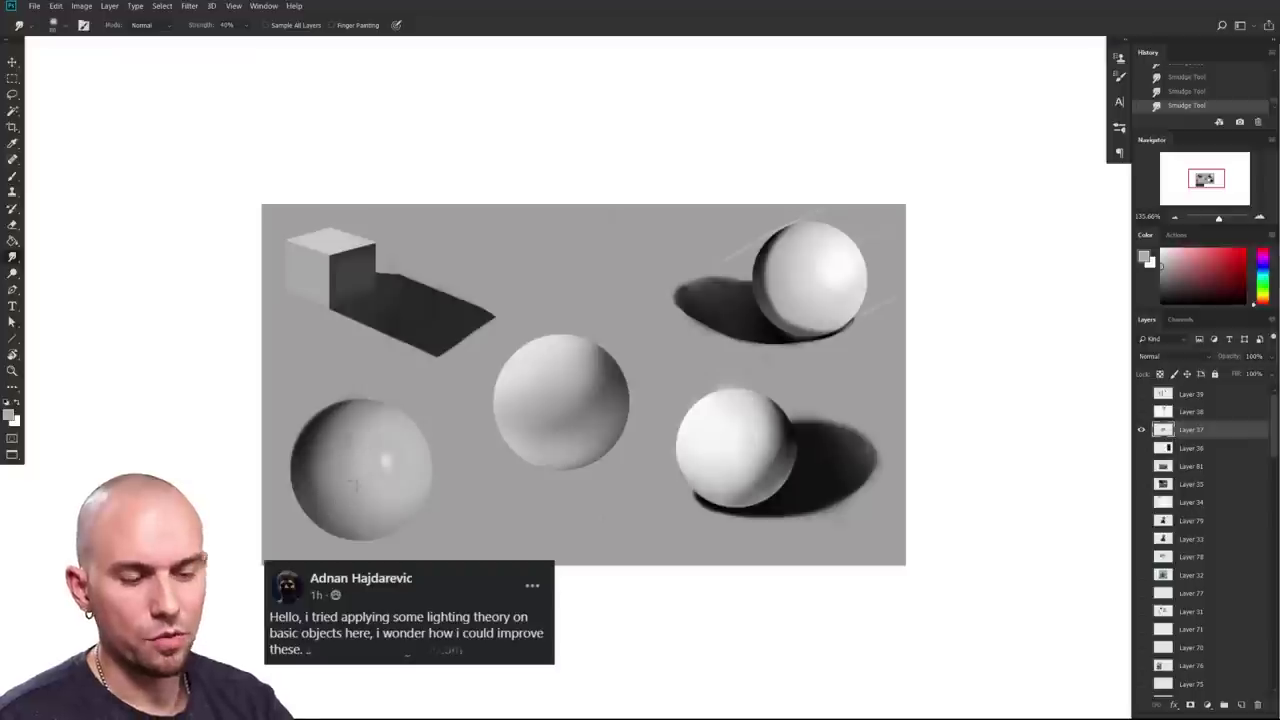
Step: Circle the centre sphere and the sphere with the small highlight in red, and undo the mark
left_click_drag(737, 558, 750, 526)
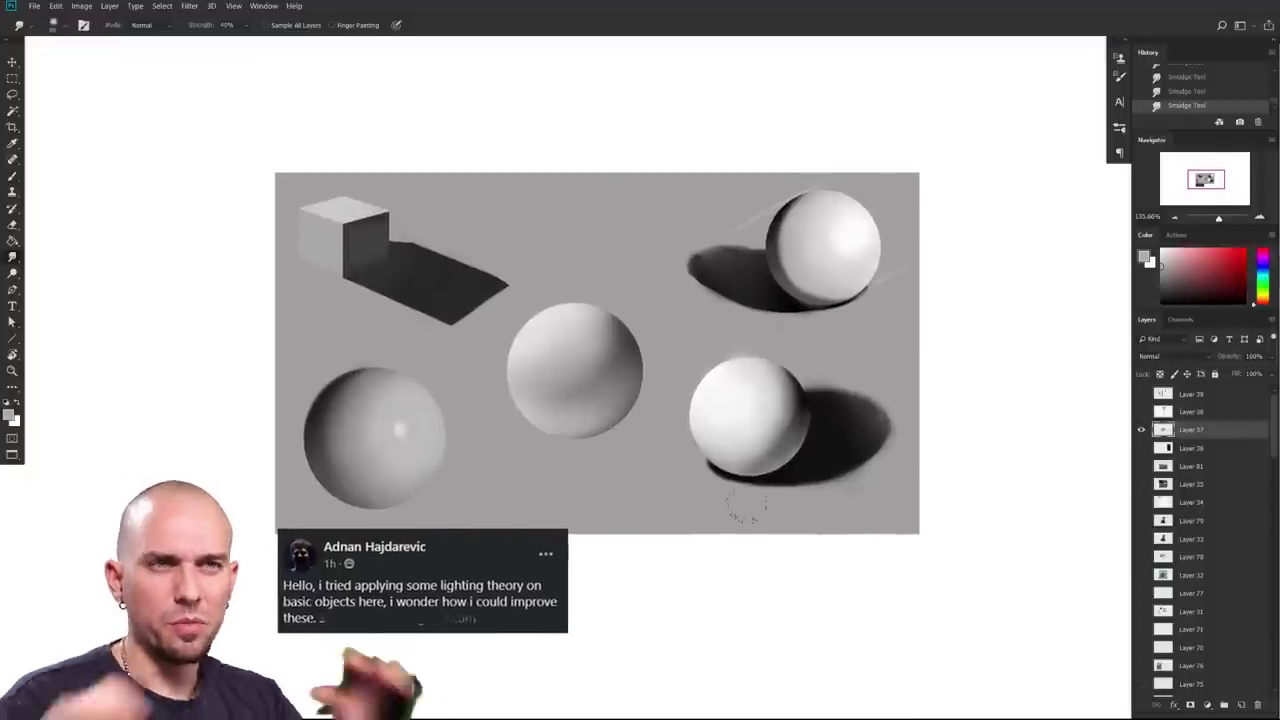
left_click_drag(870, 506, 897, 576)
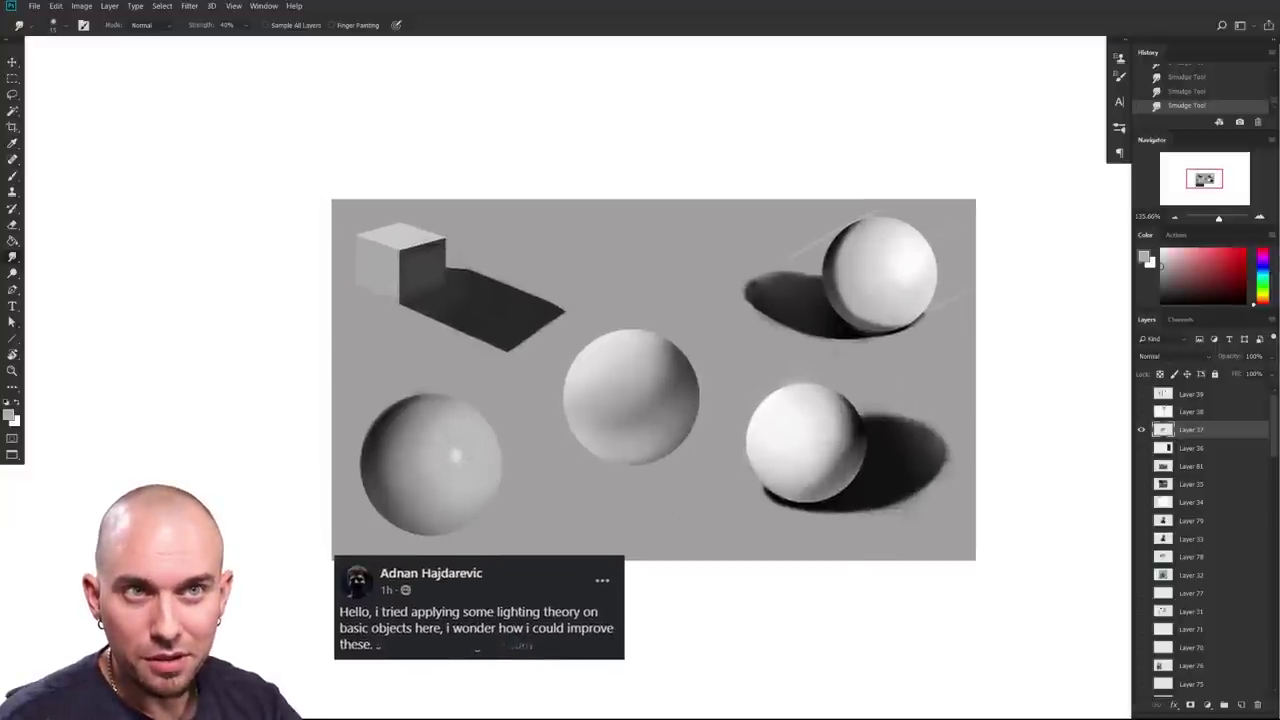
scroll(742, 496, "down", 3)
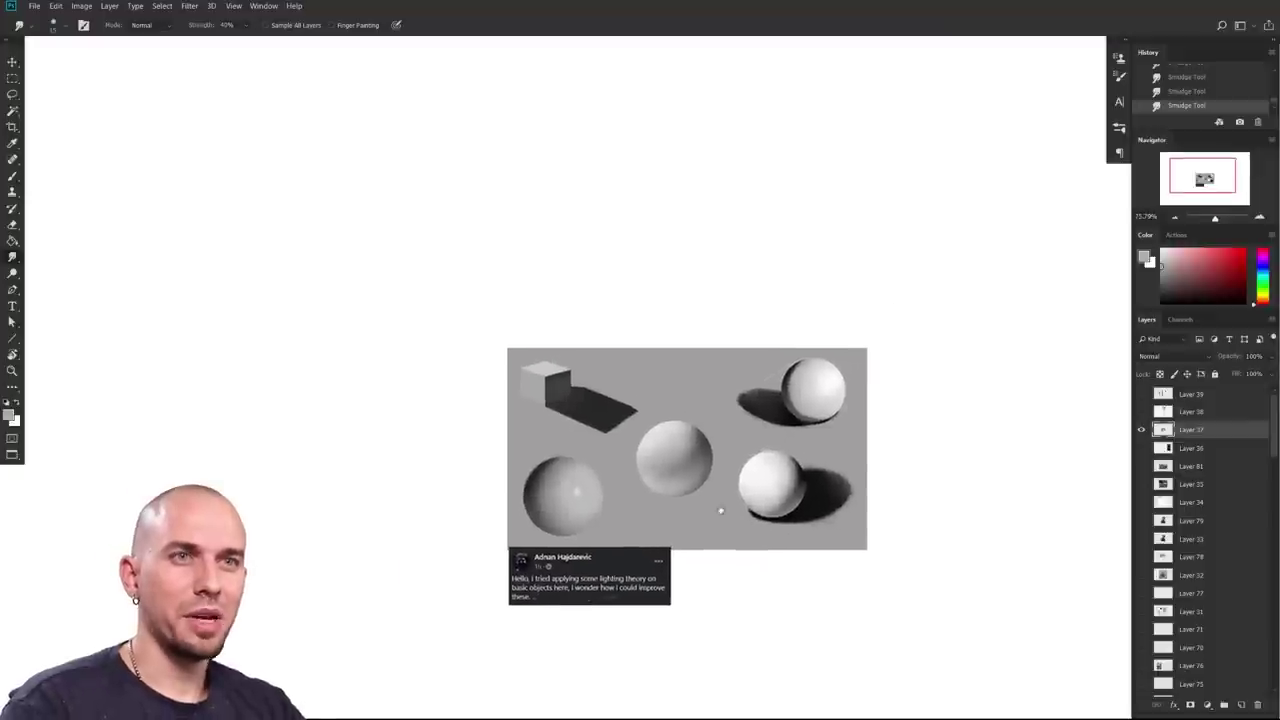
scroll(750, 500, "up", 5)
scroll(846, 486, "down", 3)
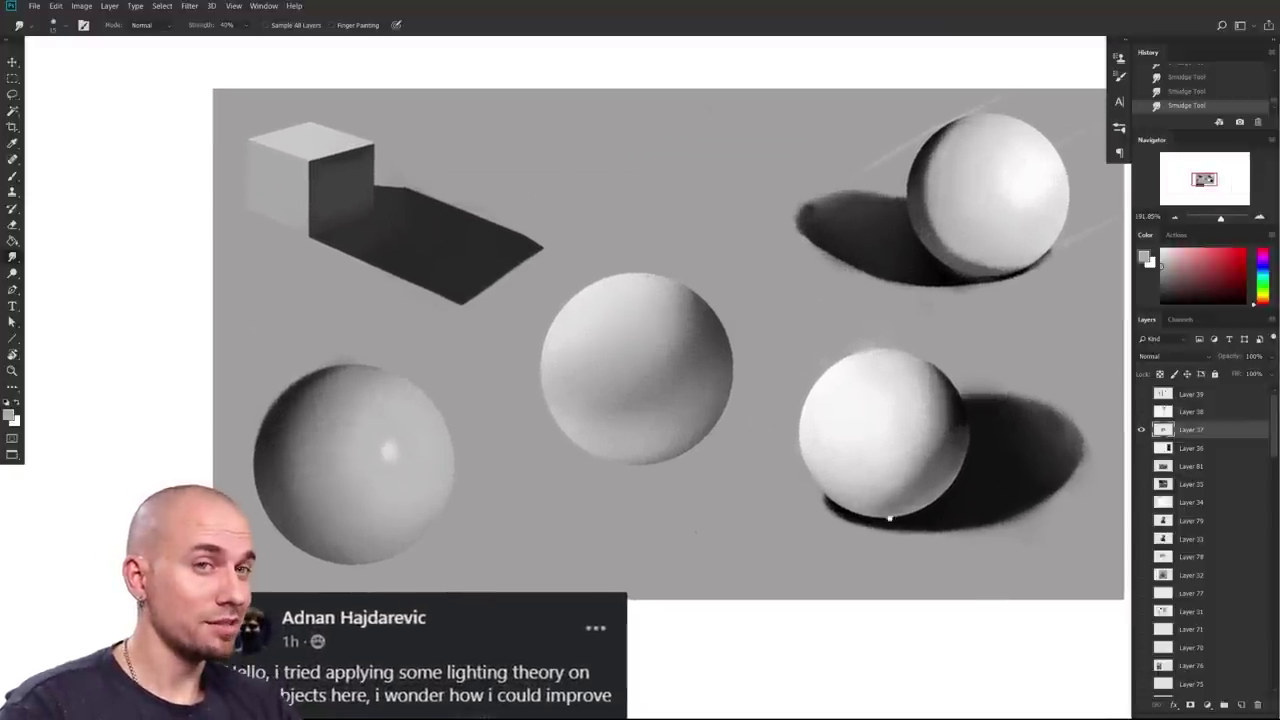
left_click_drag(1037, 490, 1001, 511)
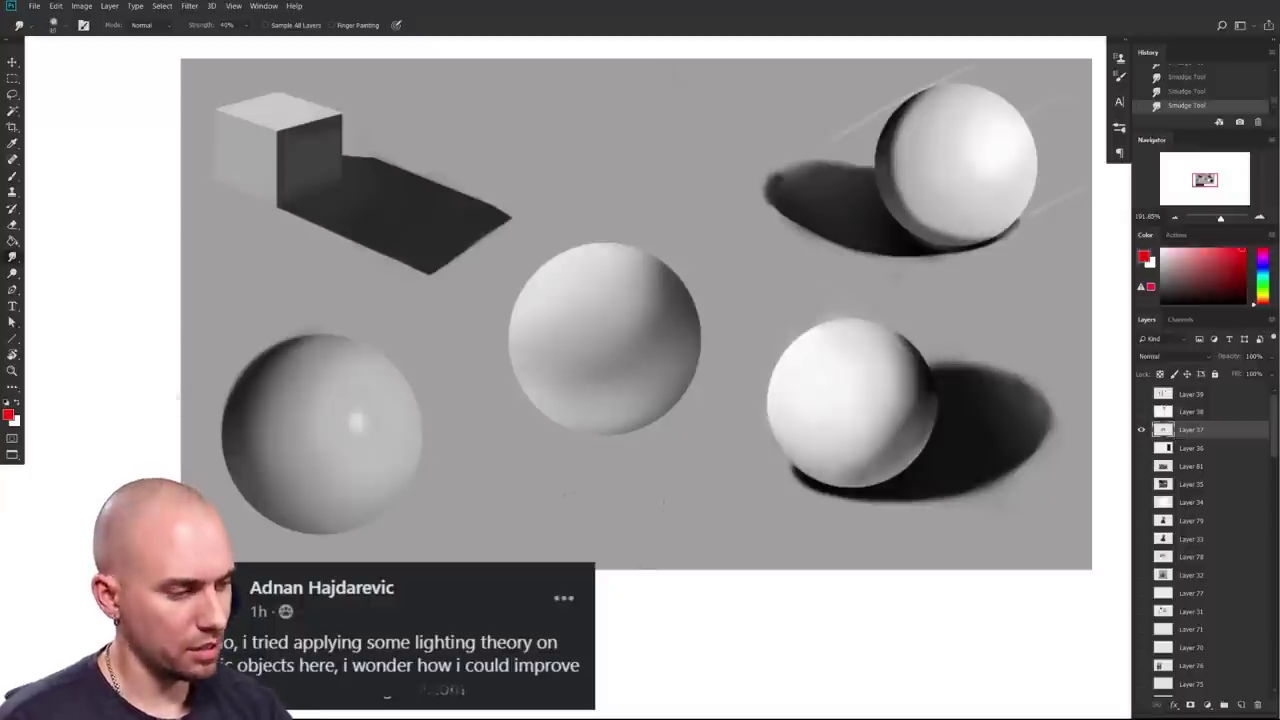
key("b")
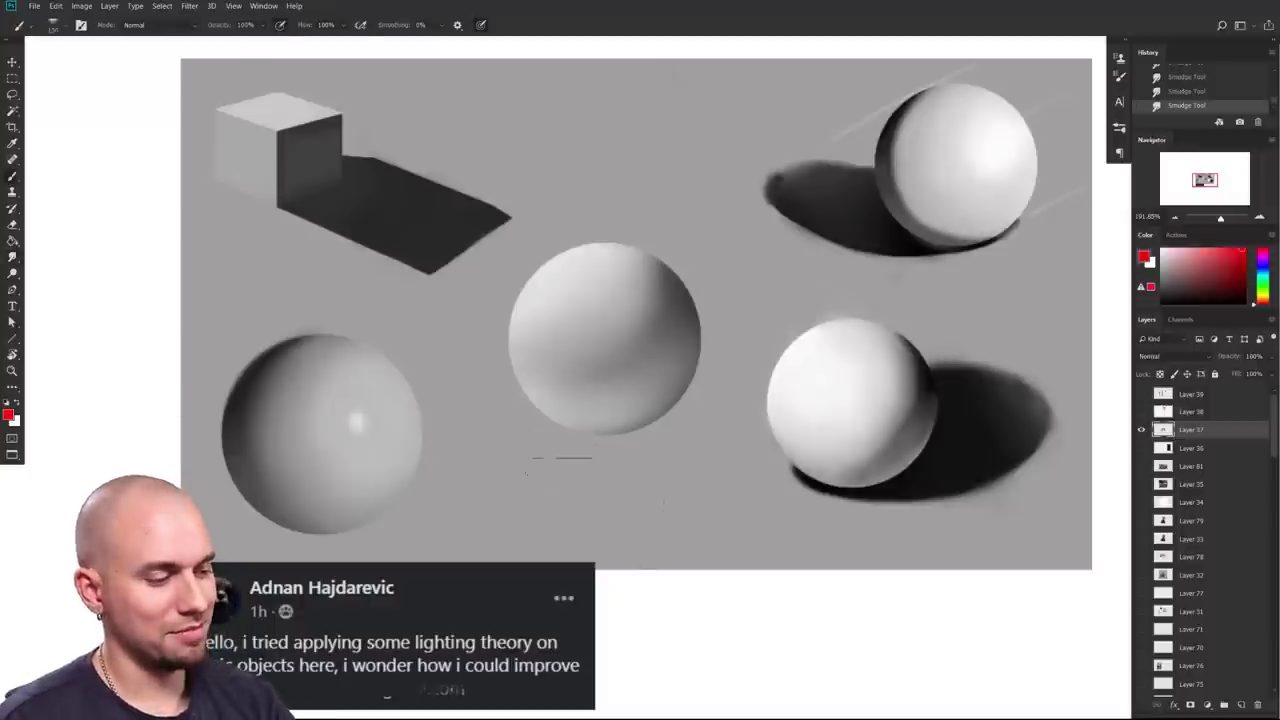
left_click_drag(493, 482, 290, 535)
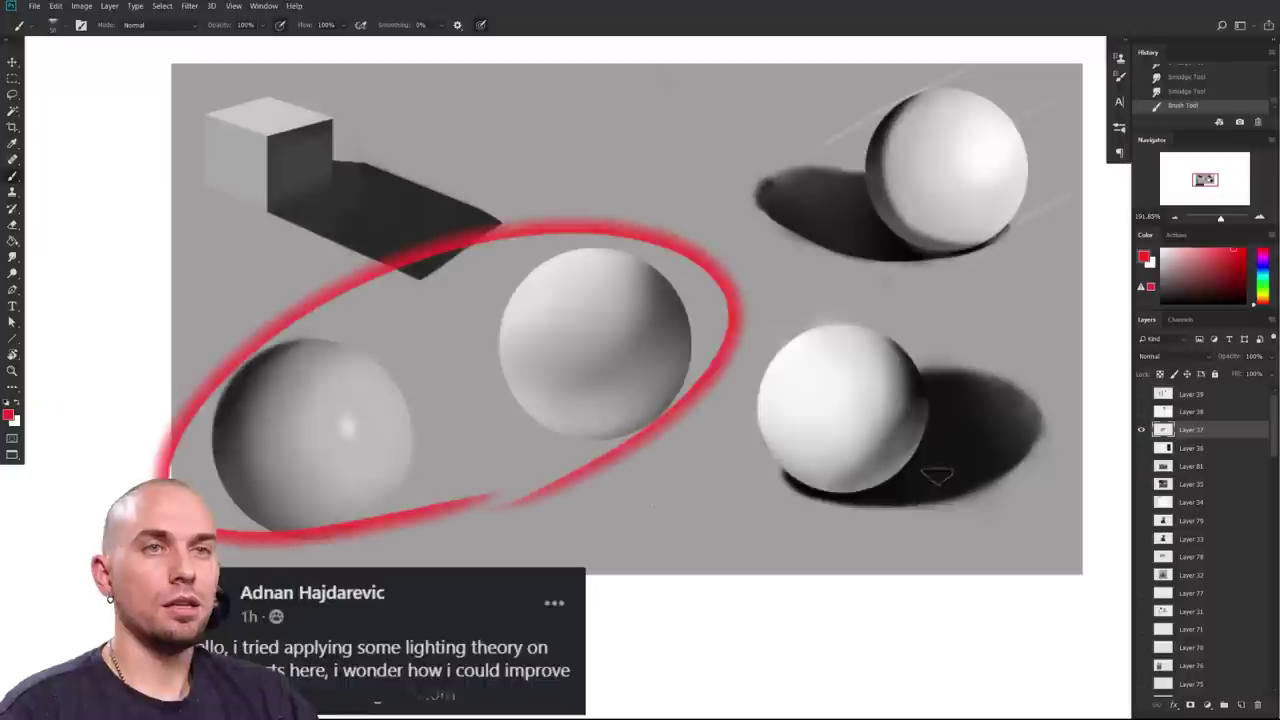
mouse_move(937, 477)
left_mouse_down()
mouse_move(809, 531)
mouse_move(753, 511)
mouse_move(943, 420)
mouse_move(737, 543)
left_mouse_up()
key("ctrl+z")
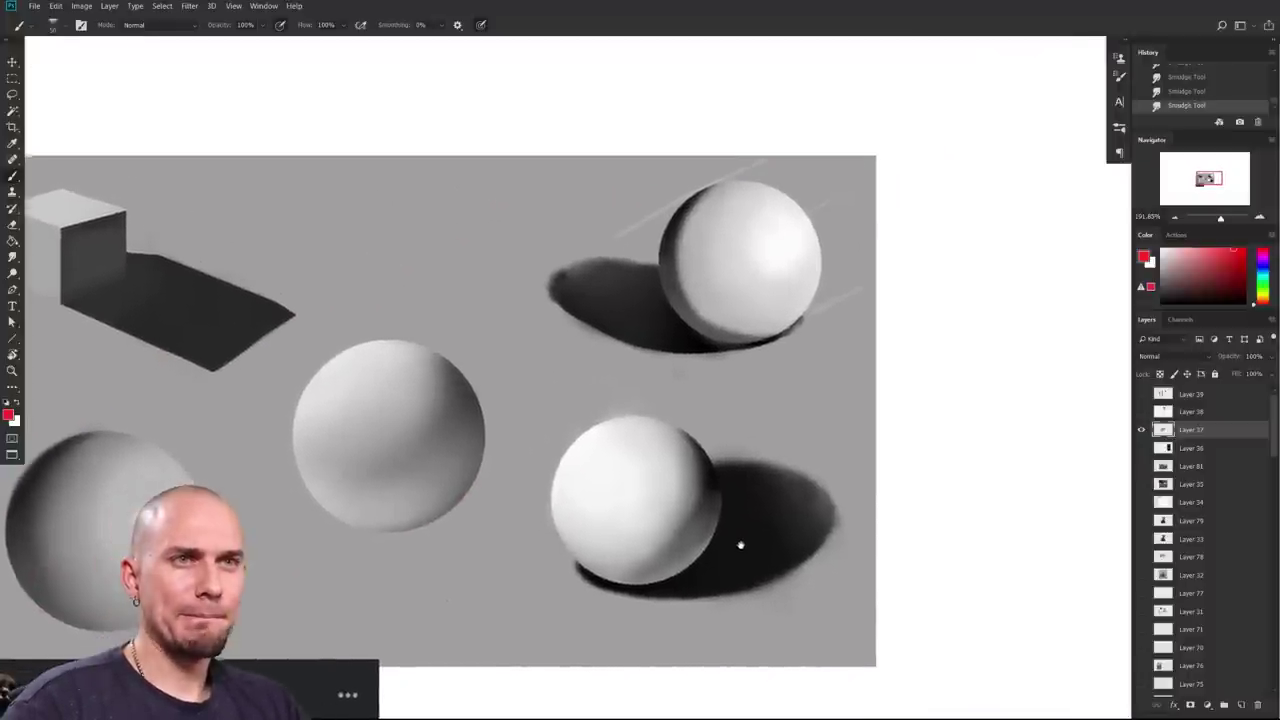
Step: Make an elliptical selection that fits the outline of the sphere with the thin light-ray lines
scroll(737, 543, "up", 2)
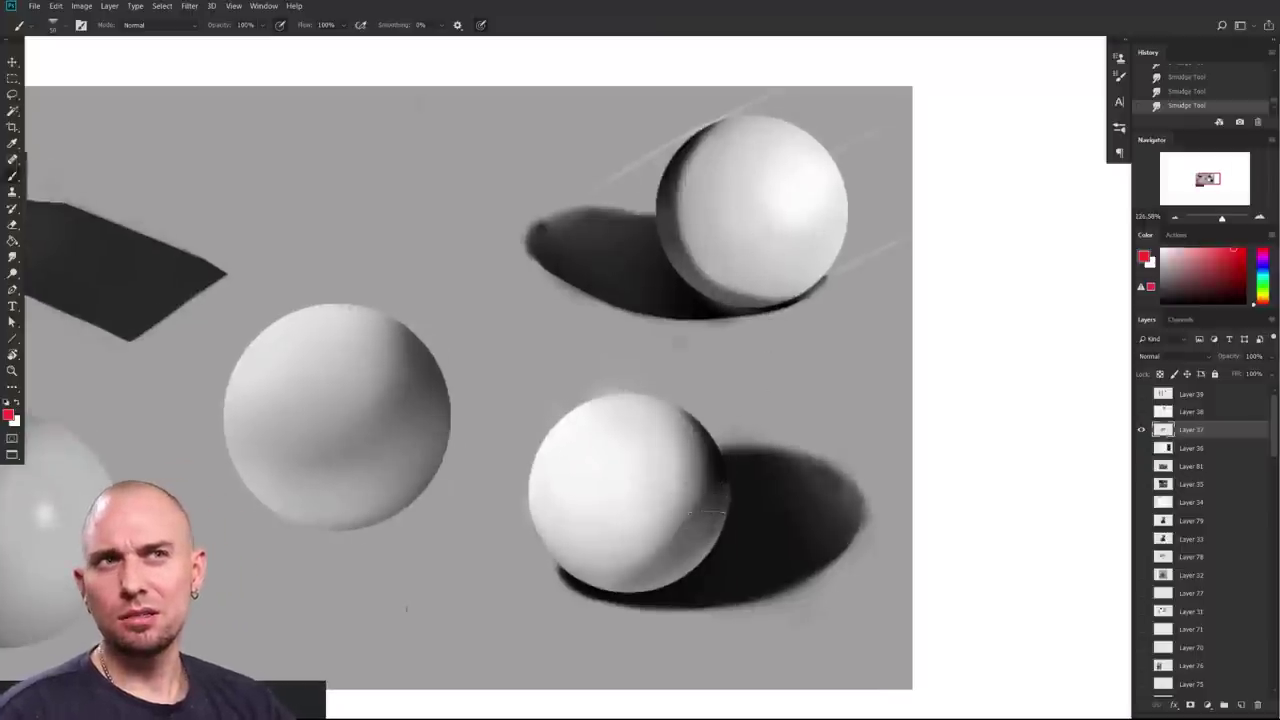
scroll(700, 546, "down", 3)
scroll(689, 547, "up", 2)
left_click_drag(680, 534, 716, 712)
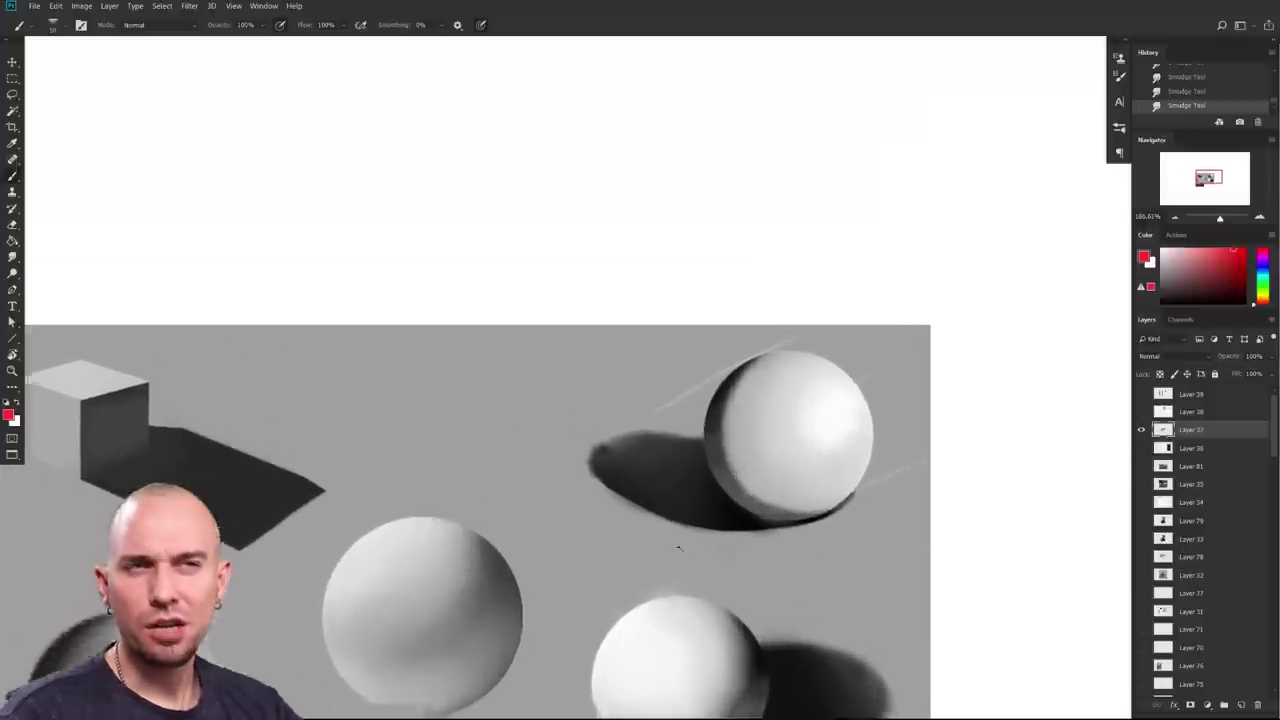
scroll(680, 548, "up", 3)
key("r")
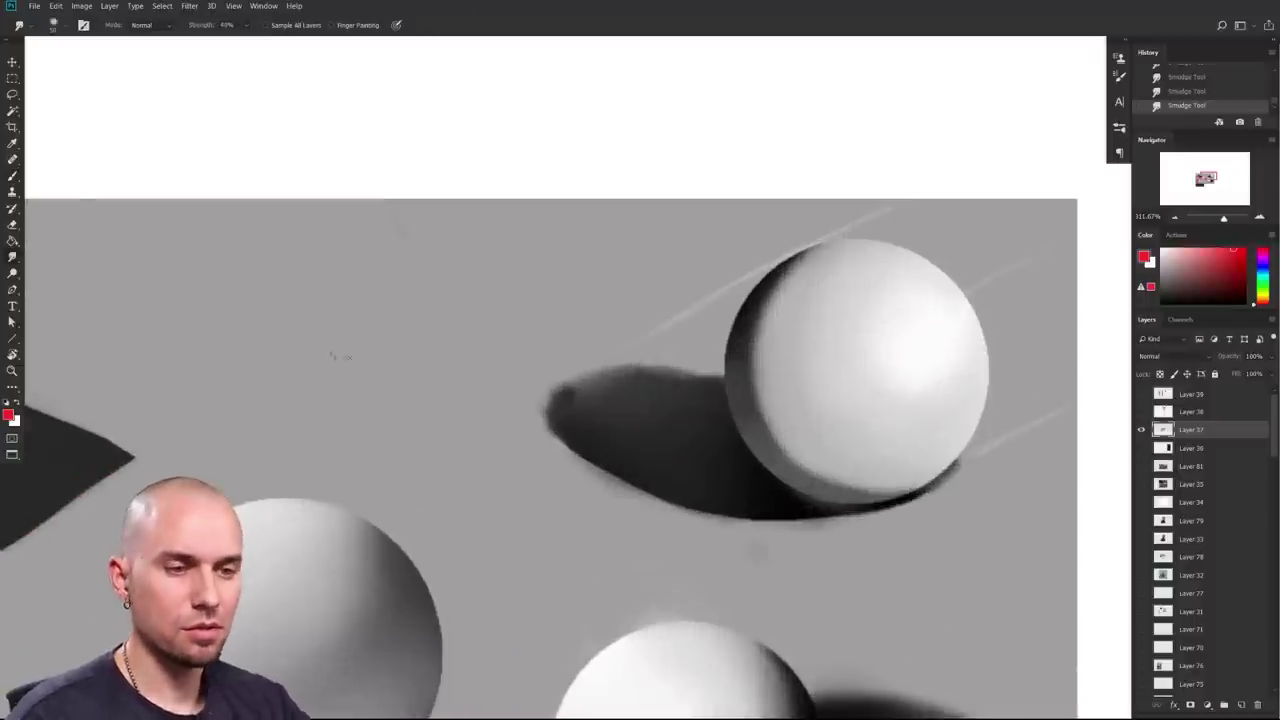
right_click(18, 80)
left_click(89, 89)
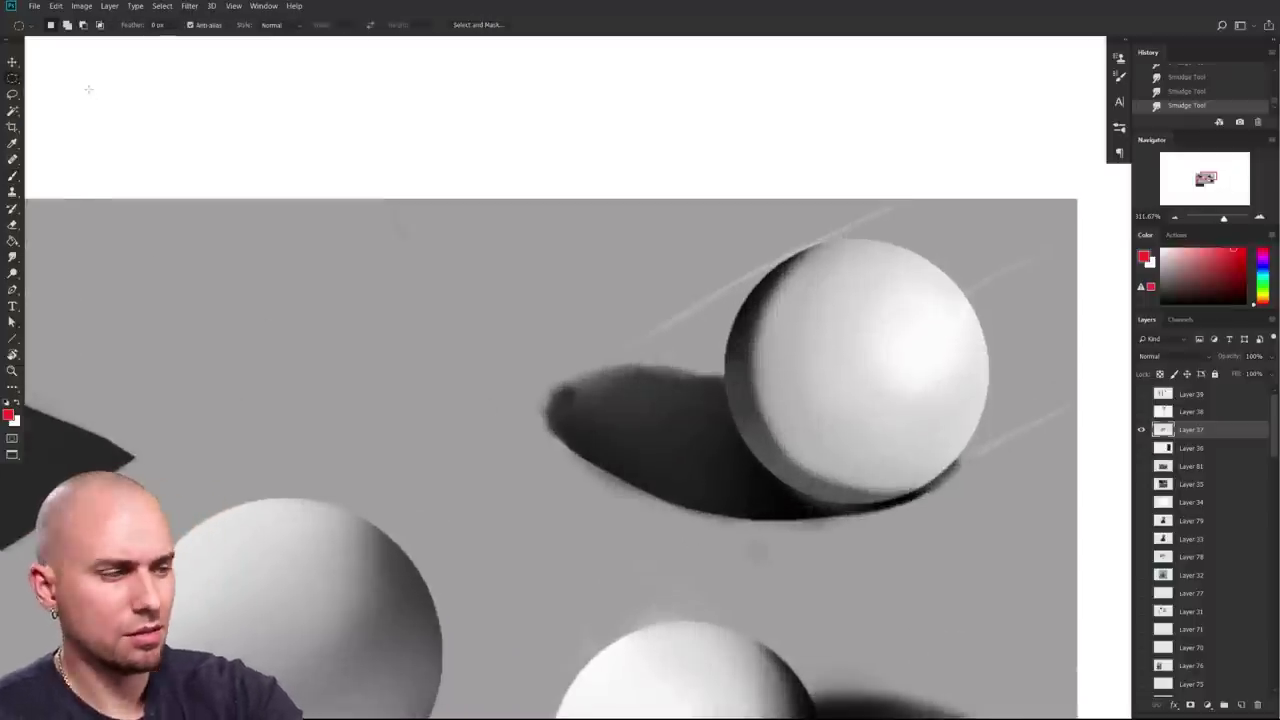
left_click_drag(735, 230, 984, 495)
left_click(901, 434)
left_click_drag(900, 431, 759, 525)
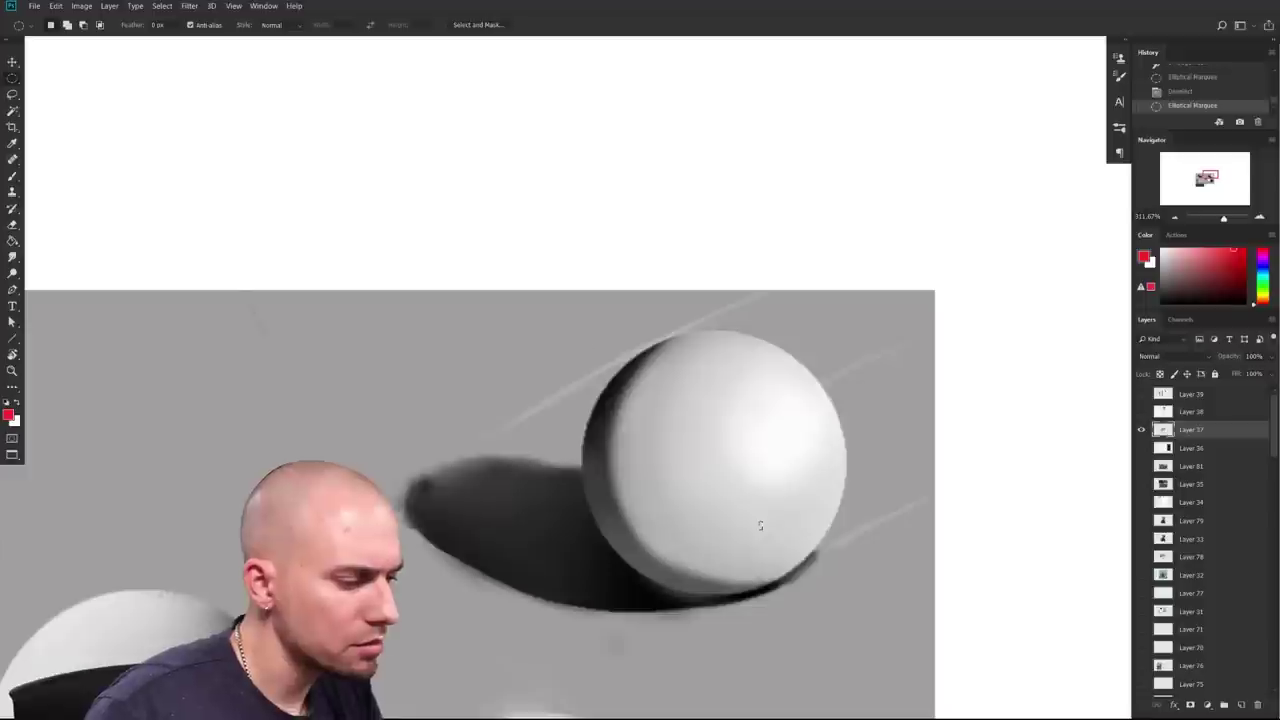
mouse_move(582, 330)
left_mouse_down()
mouse_move(629, 420)
mouse_move(847, 594)
left_mouse_up()
Step: Smudge the hard shadow edge inside the selected sphere with a much larger tip, blending the dark side gradually into the lit side
key("b")
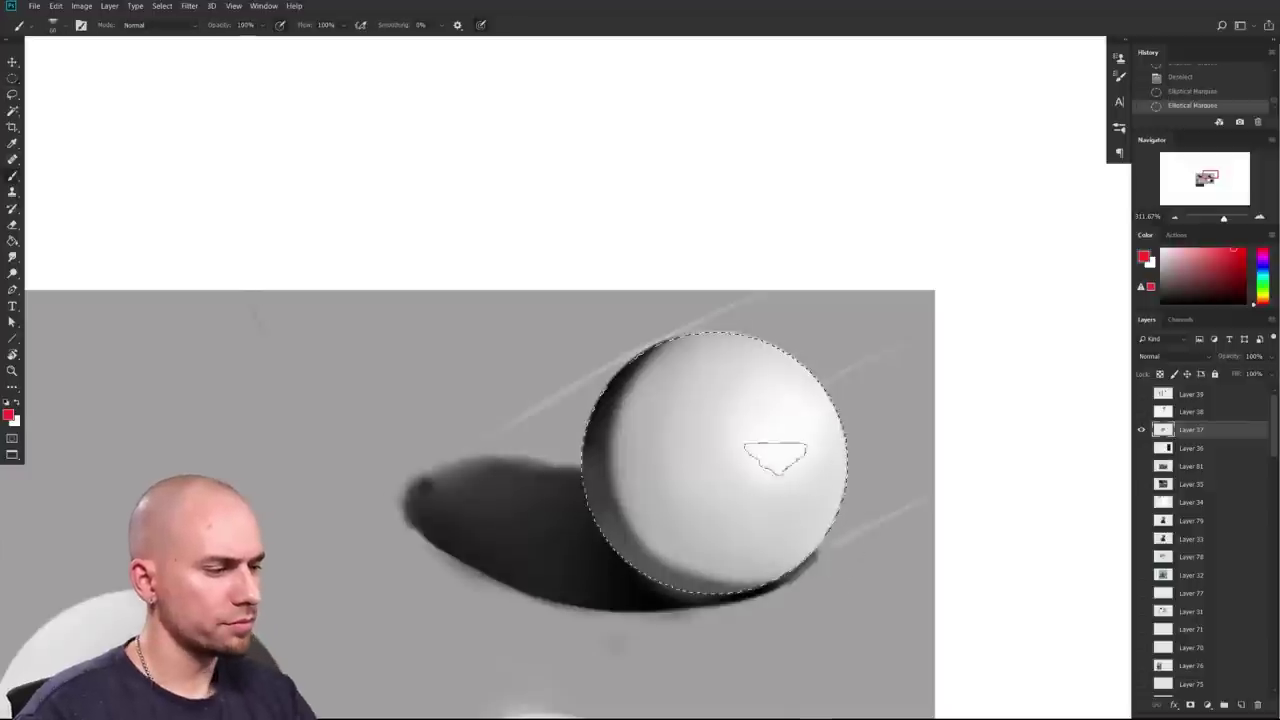
key("bracketright")
key("bracketright")
key("bracketright")
key("bracketright")
key("bracketright")
key("bracketright")
key("bracketright")
key("bracketright")
key("r")
key("bracketright")
key("bracketright")
key("bracketright")
key("bracketright")
key("bracketright")
key("bracketright")
key("bracketright")
key("bracketright")
mouse_move(610, 392)
left_mouse_down()
mouse_move(644, 412)
mouse_move(650, 462)
left_mouse_up()
mouse_move(608, 485)
left_mouse_down()
mouse_move(650, 498)
mouse_move(686, 480)
mouse_move(700, 560)
mouse_move(757, 514)
mouse_move(800, 575)
left_mouse_up()
key("bracketright")
key("bracketright")
key("bracketright")
mouse_move(685, 475)
left_mouse_down()
mouse_move(750, 460)
mouse_move(700, 430)
mouse_move(651, 371)
mouse_move(783, 520)
left_mouse_up()
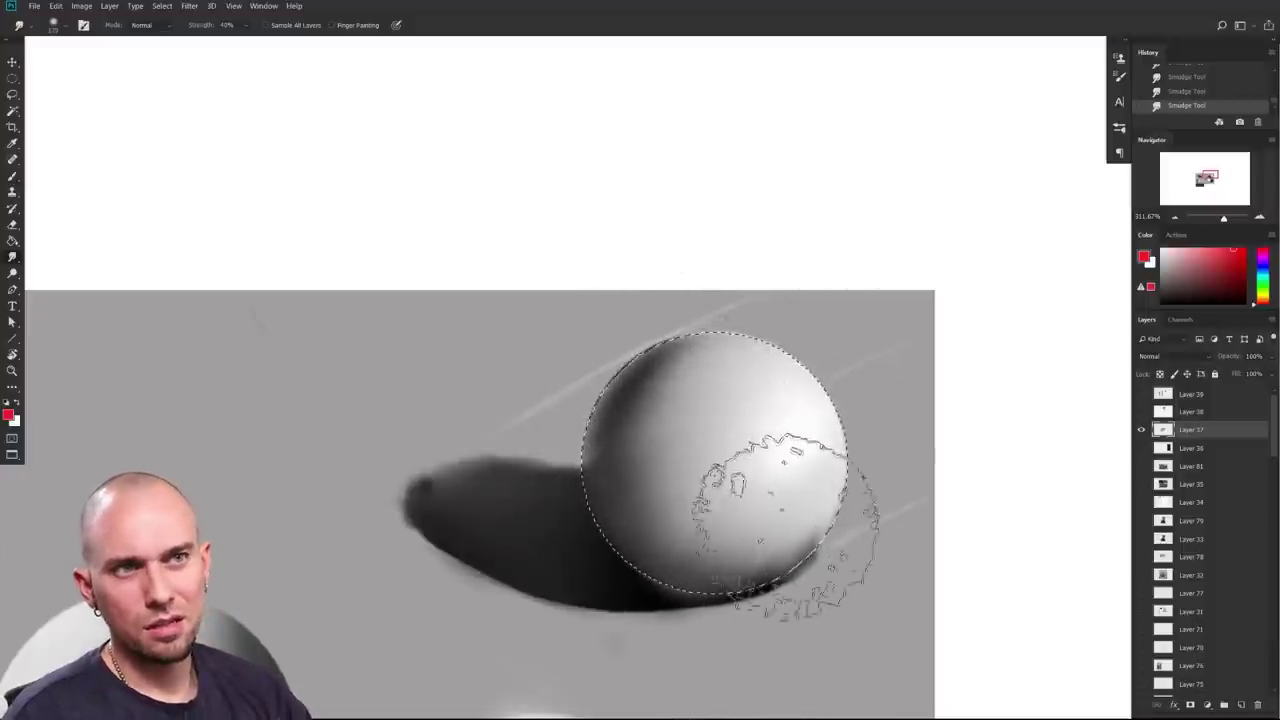
Step: Smudge the selected sphere's shading further toward its highlight while adjusting the tip size
scroll(919, 492, "down", 2)
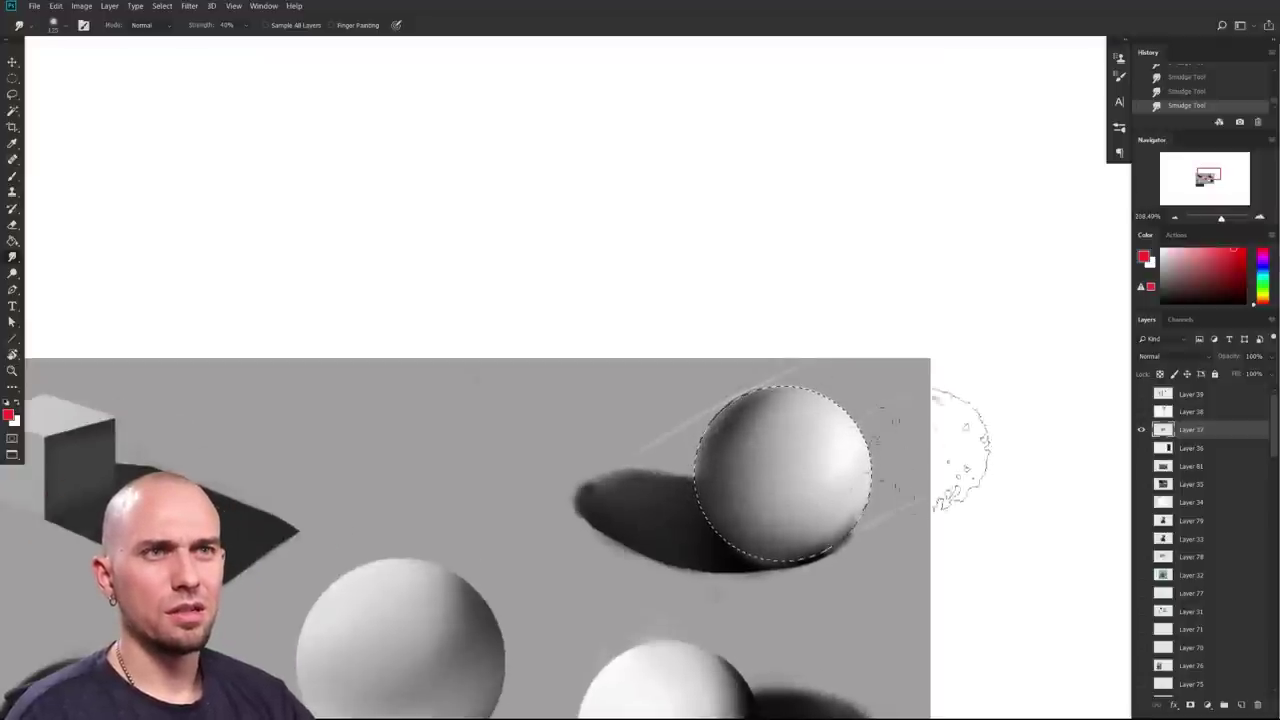
scroll(945, 450, "down", 1)
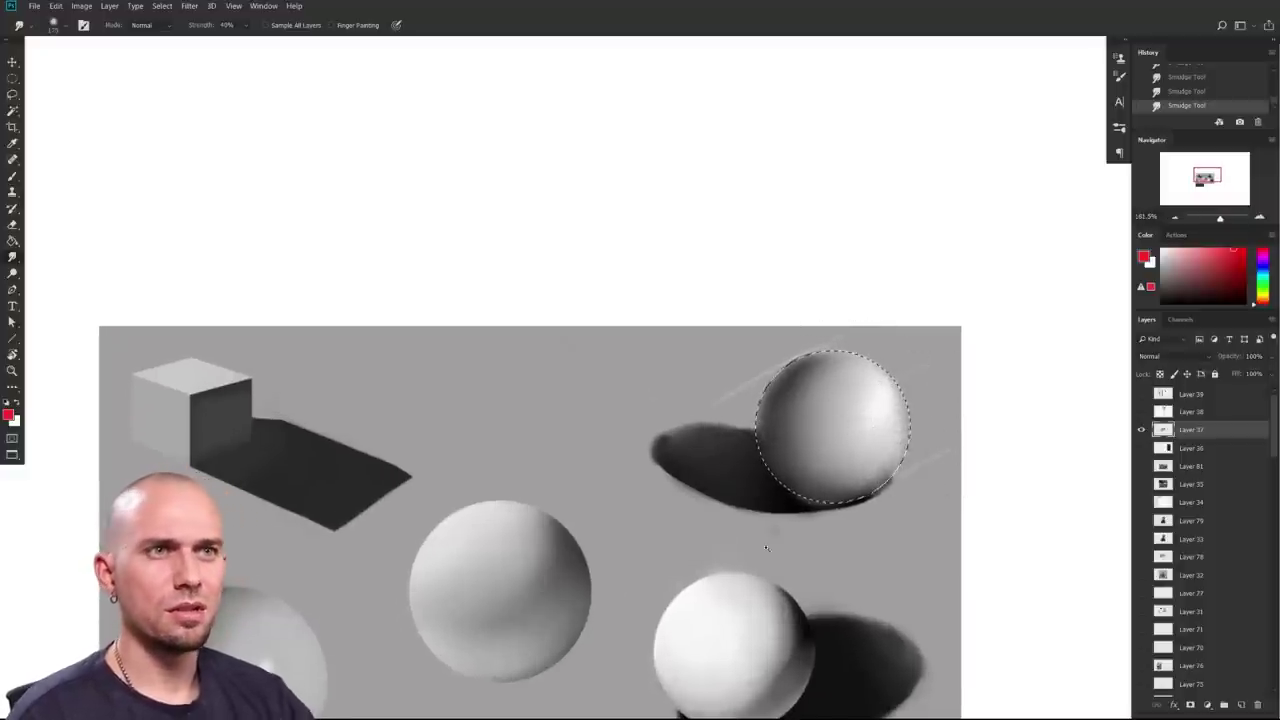
scroll(766, 548, "down", 1)
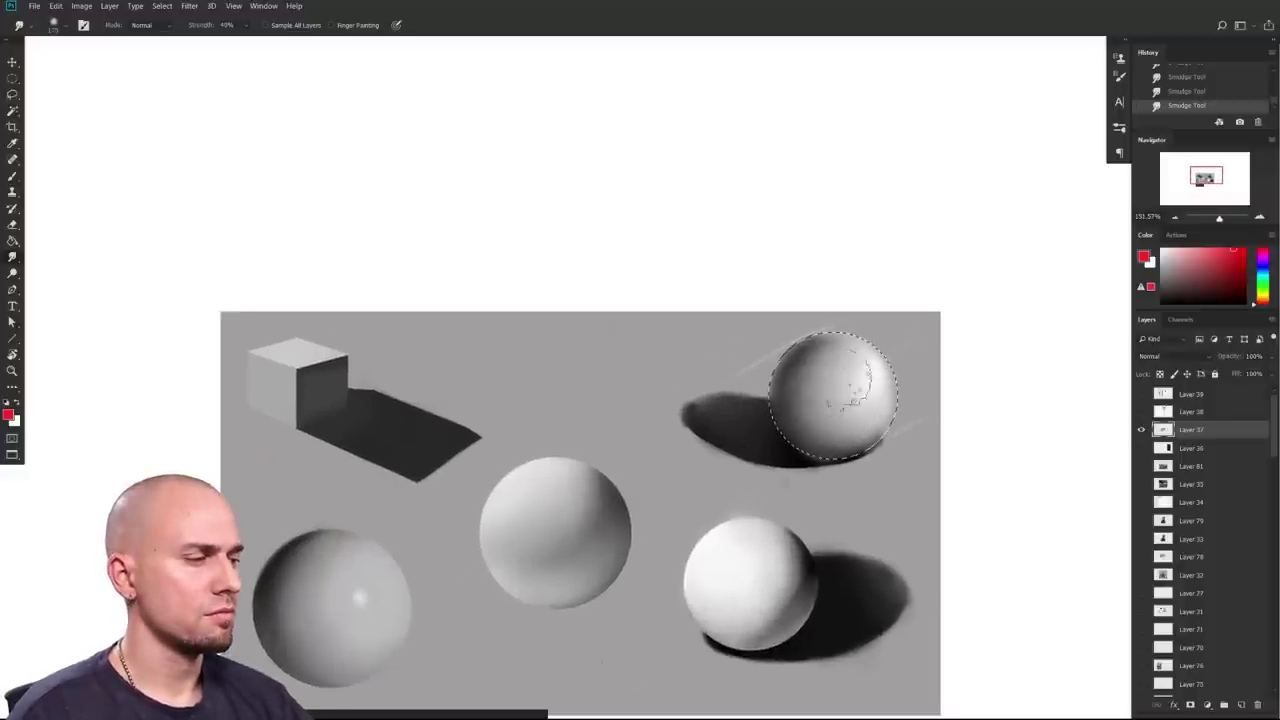
left_click_drag(878, 435, 802, 451)
key("bracketleft")
key("bracketleft")
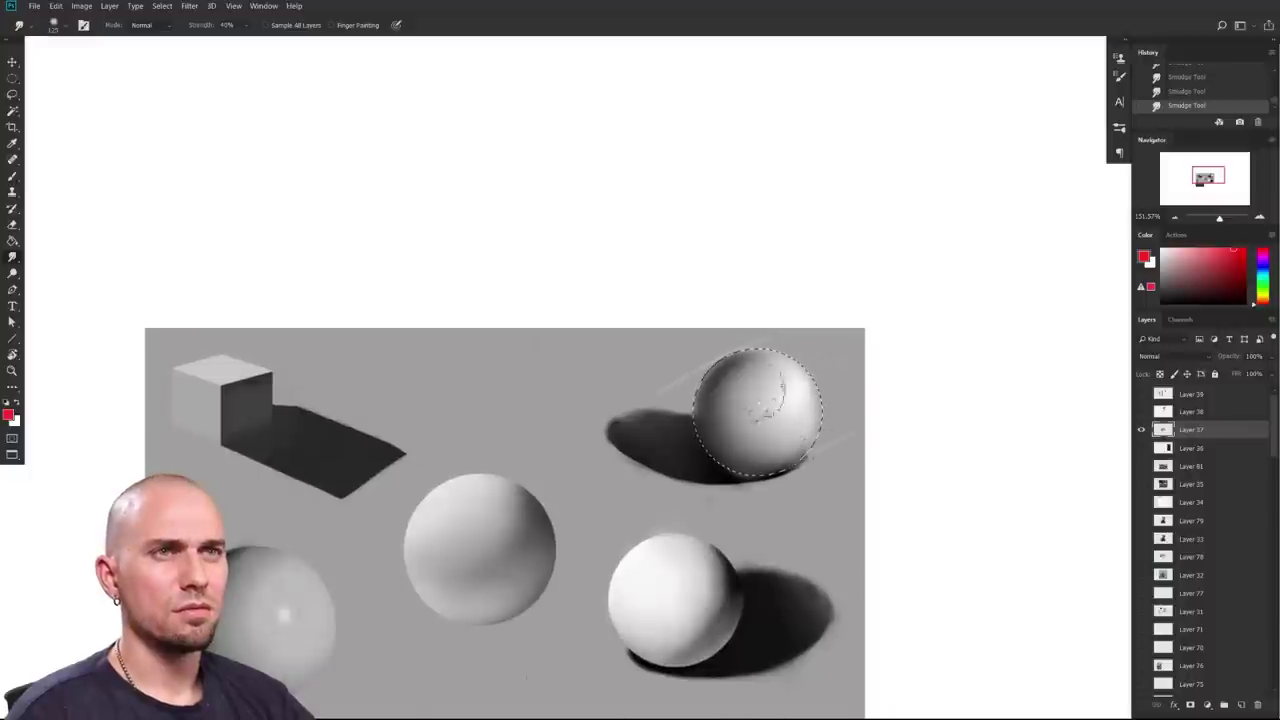
key("bracketright")
left_click_drag(731, 417, 843, 388)
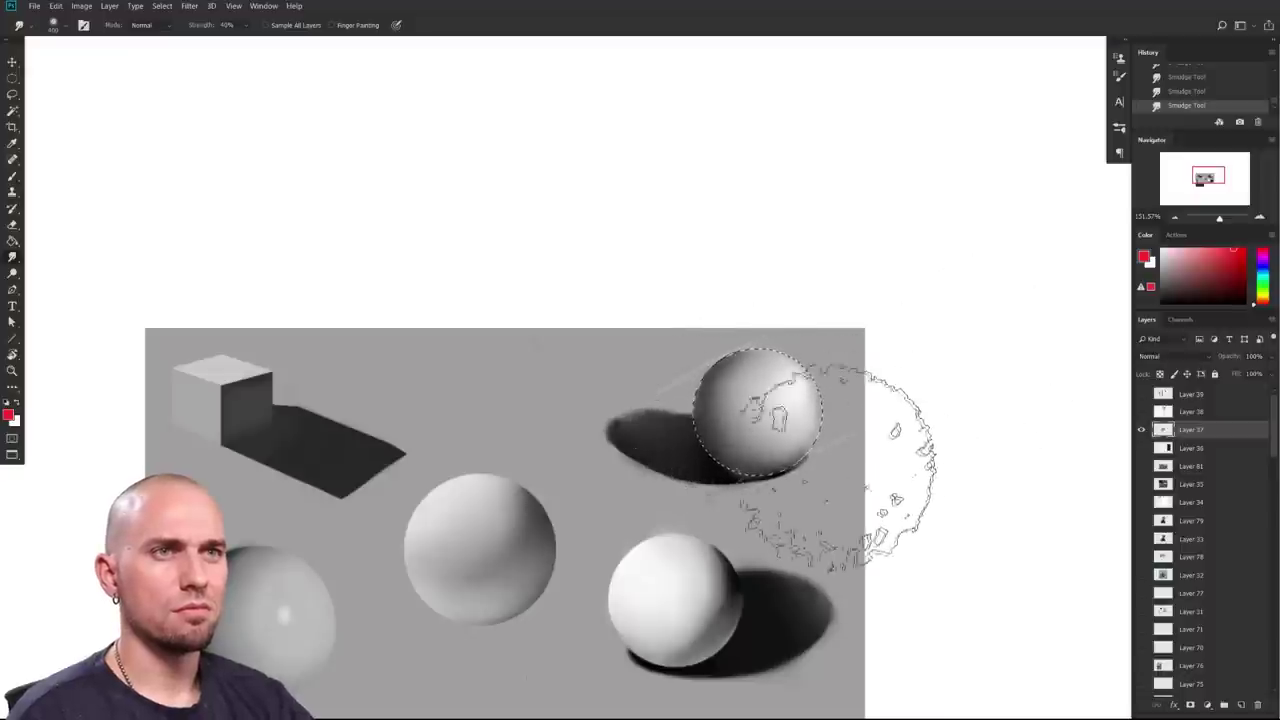
Step: Change the Smudge tool to a round brush tip
key("ctrl+d")
scroll(880, 430, "up", 1)
scroll(880, 445, "up", 1)
right_click(900, 380)
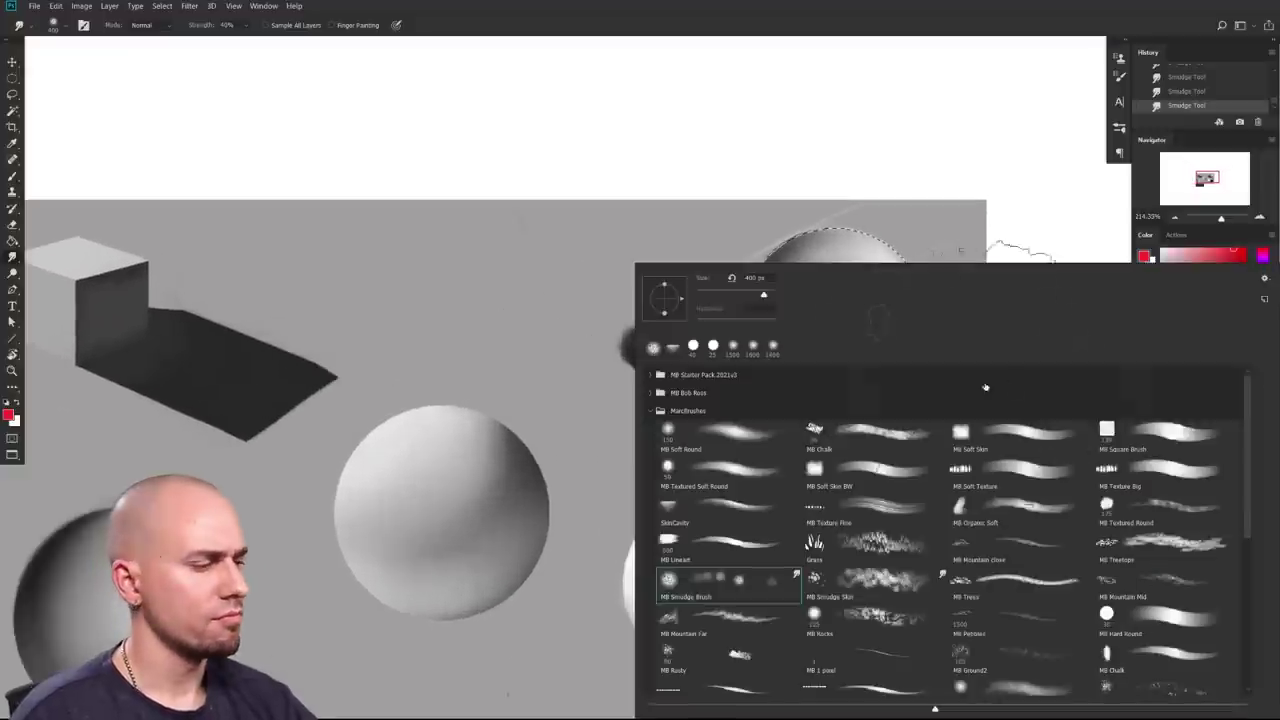
left_click_drag(595, 524, 591, 526)
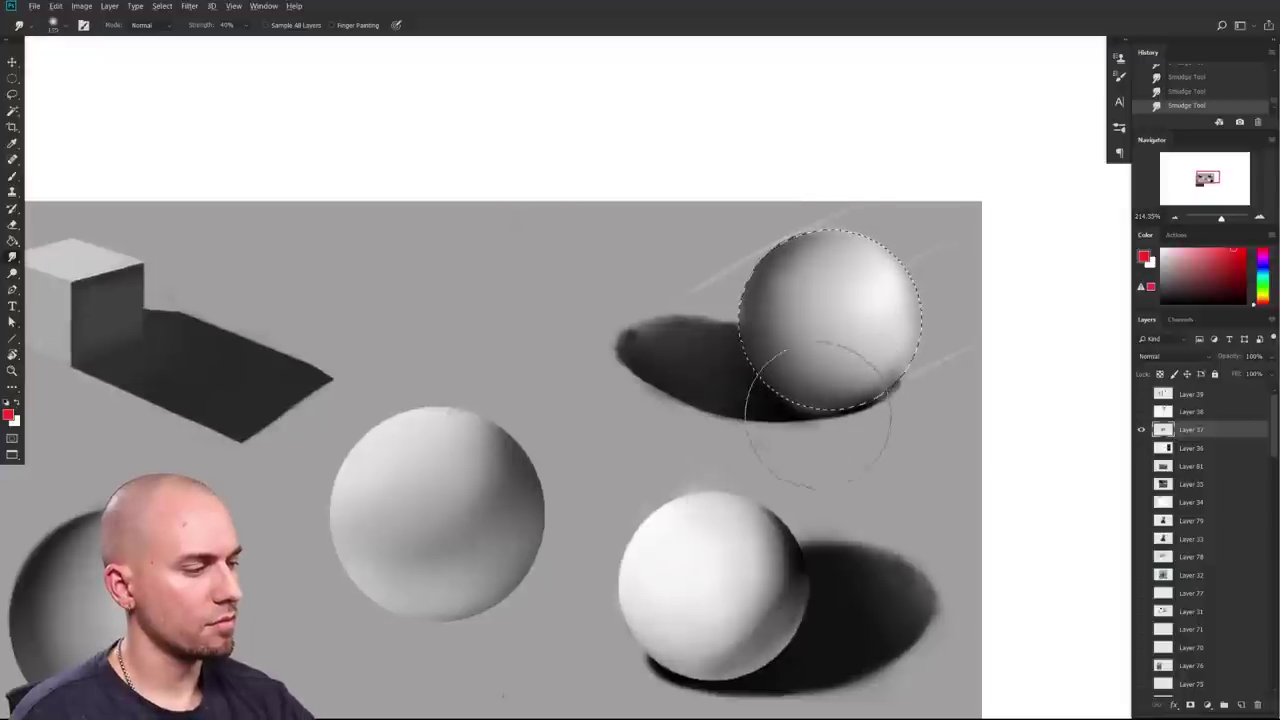
Step: Try darkening the underside of the selected sphere with a large black brush, and undo the strokes along with the latest smudges
key("b")
key("d")
left_click_drag(752, 420, 915, 350)
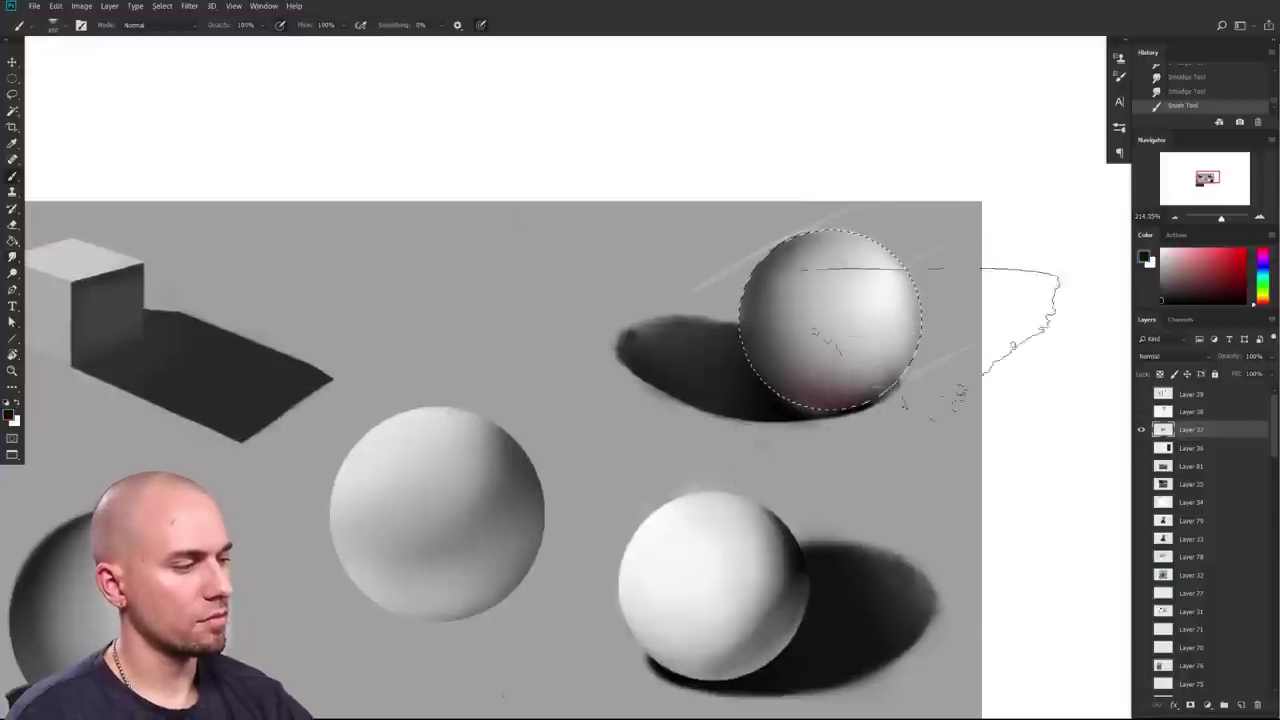
key("bracketright")
key("bracketright")
key("bracketright")
left_click_drag(774, 381, 910, 350)
key("ctrl+z")
key("ctrl+z")
key("ctrl+z")
key("ctrl+z")
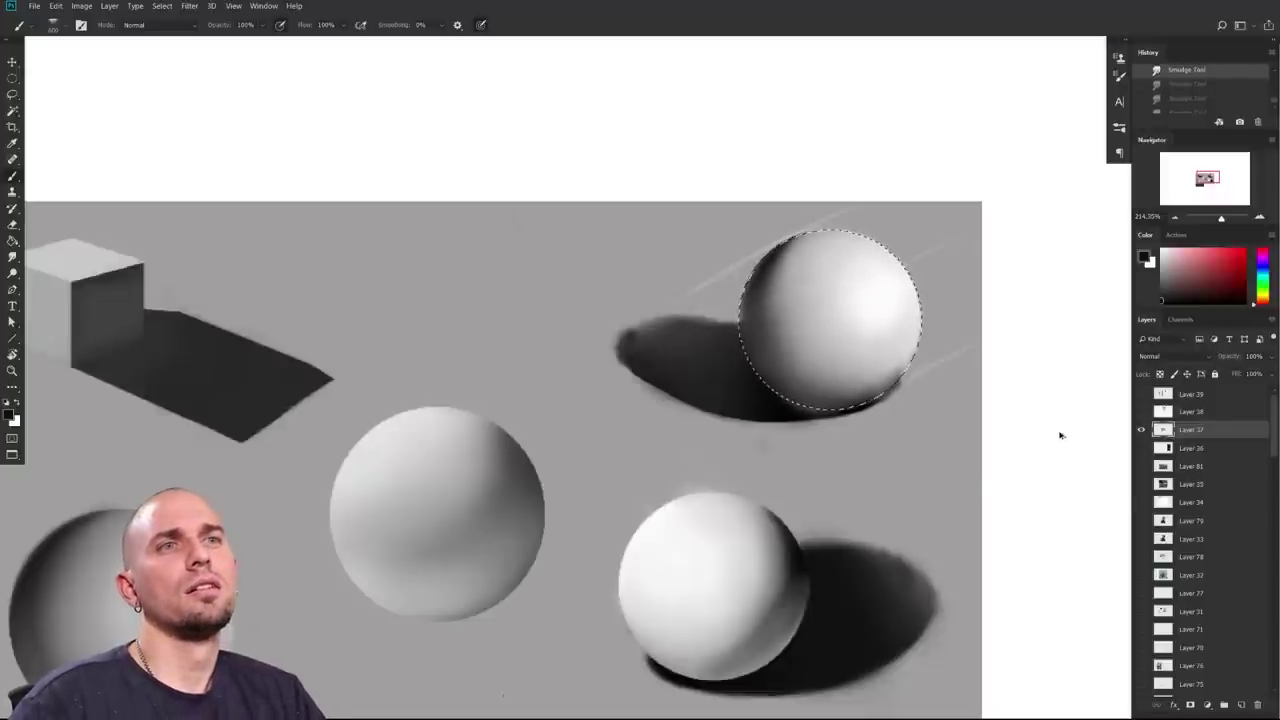
Step: Smudge the shading inside the selected sphere with the MB Smudge Brush, and clear the selection
left_click_drag(863, 463, 800, 464)
mouse_move(800, 464)
left_mouse_down()
mouse_move(882, 425)
mouse_move(882, 486)
left_mouse_up()
key("r")
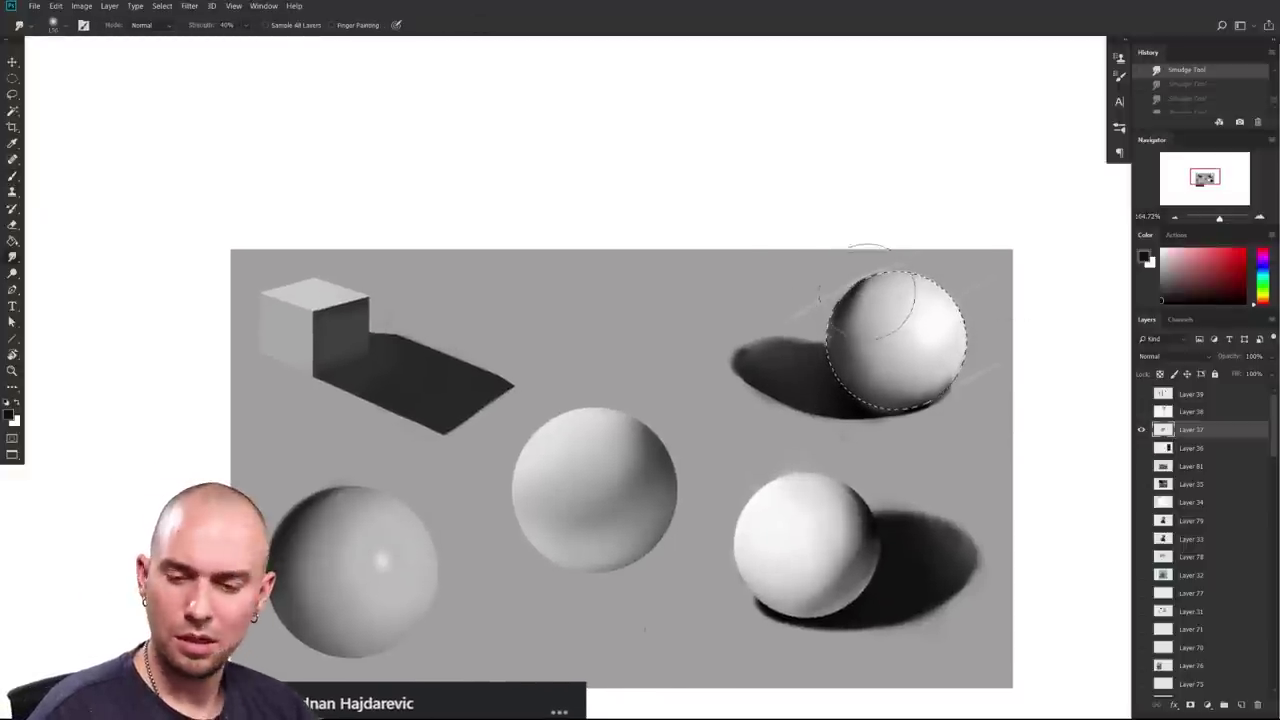
right_click(874, 450)
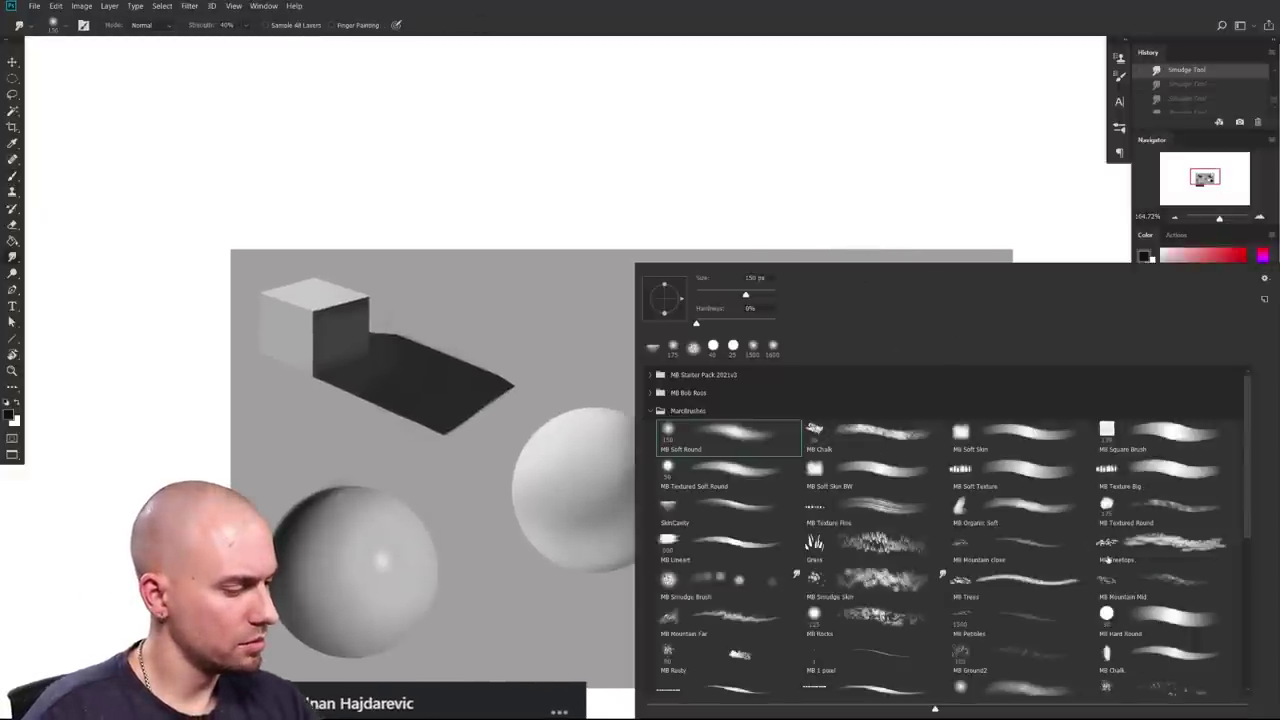
double_click(752, 586)
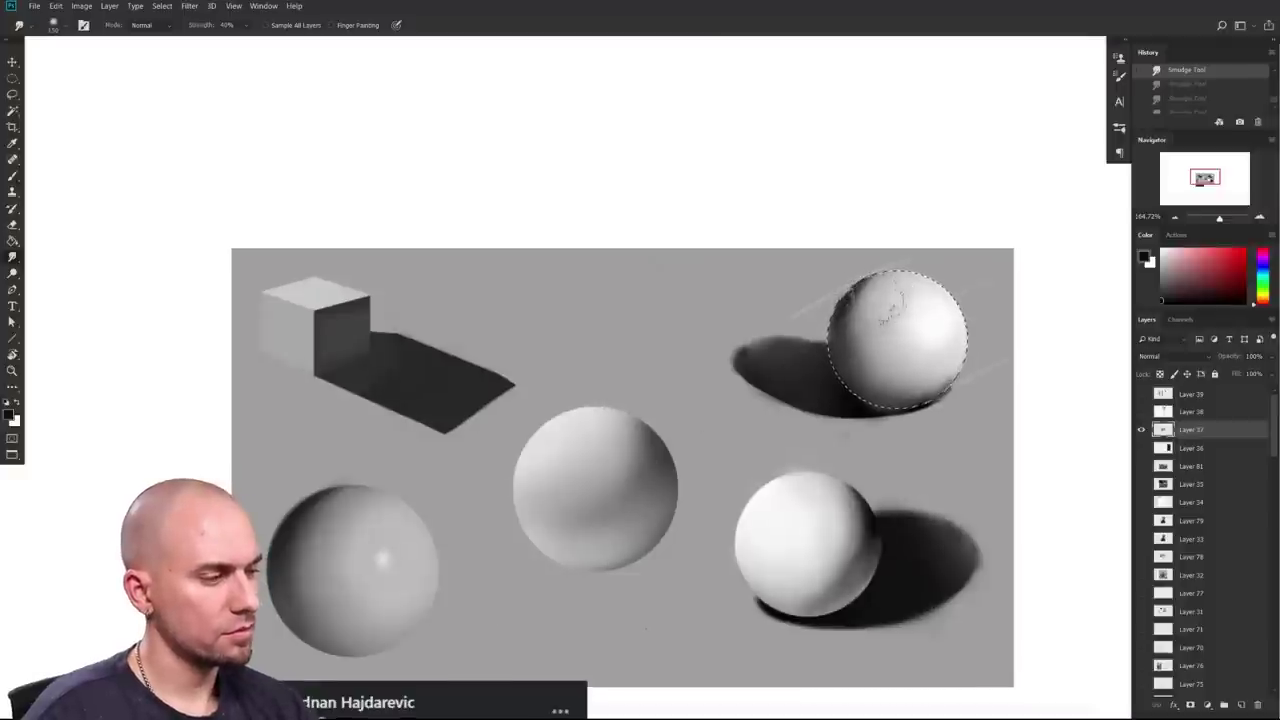
left_click_drag(892, 328, 886, 345)
left_click_drag(827, 442, 752, 421)
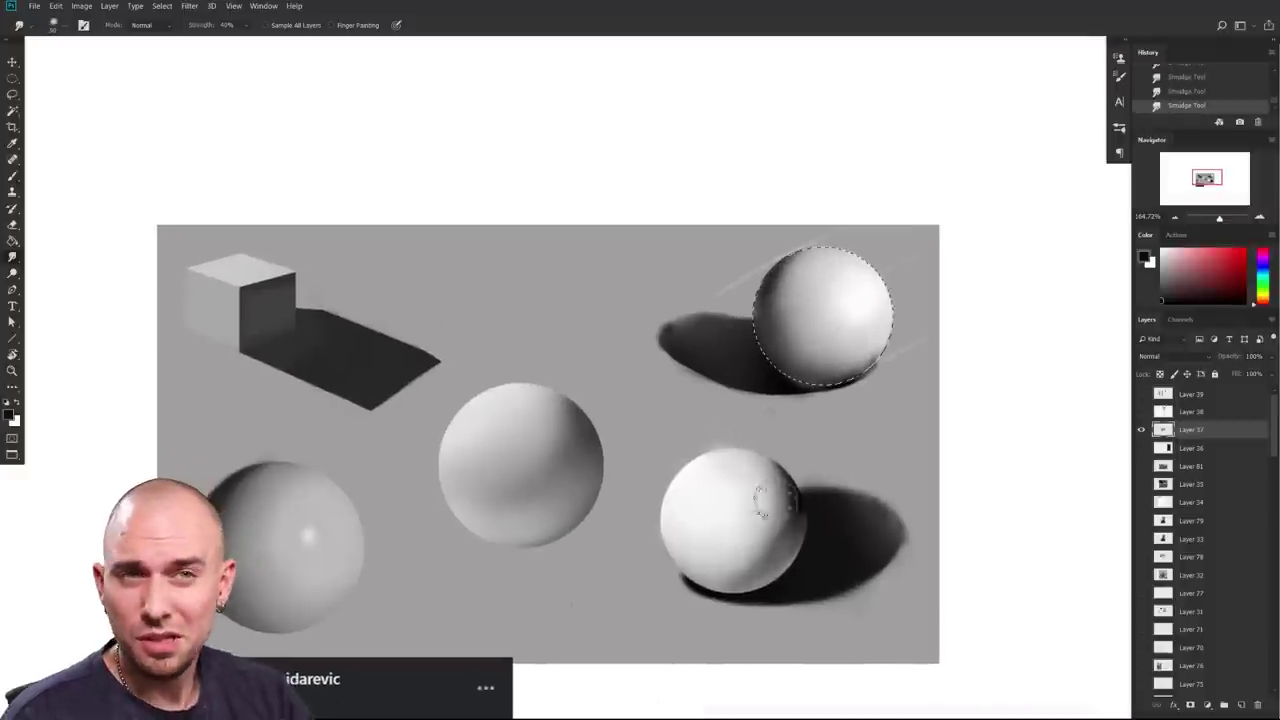
scroll(784, 512, "up", 3)
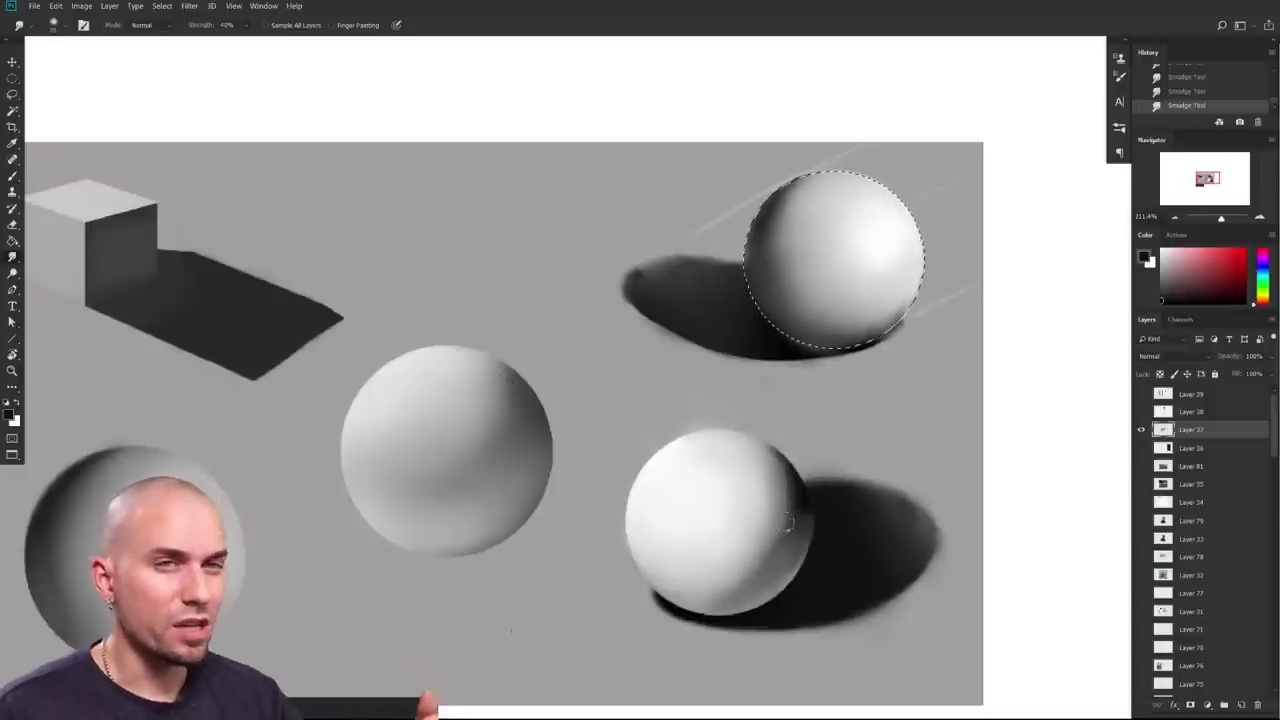
left_click_drag(796, 500, 846, 482)
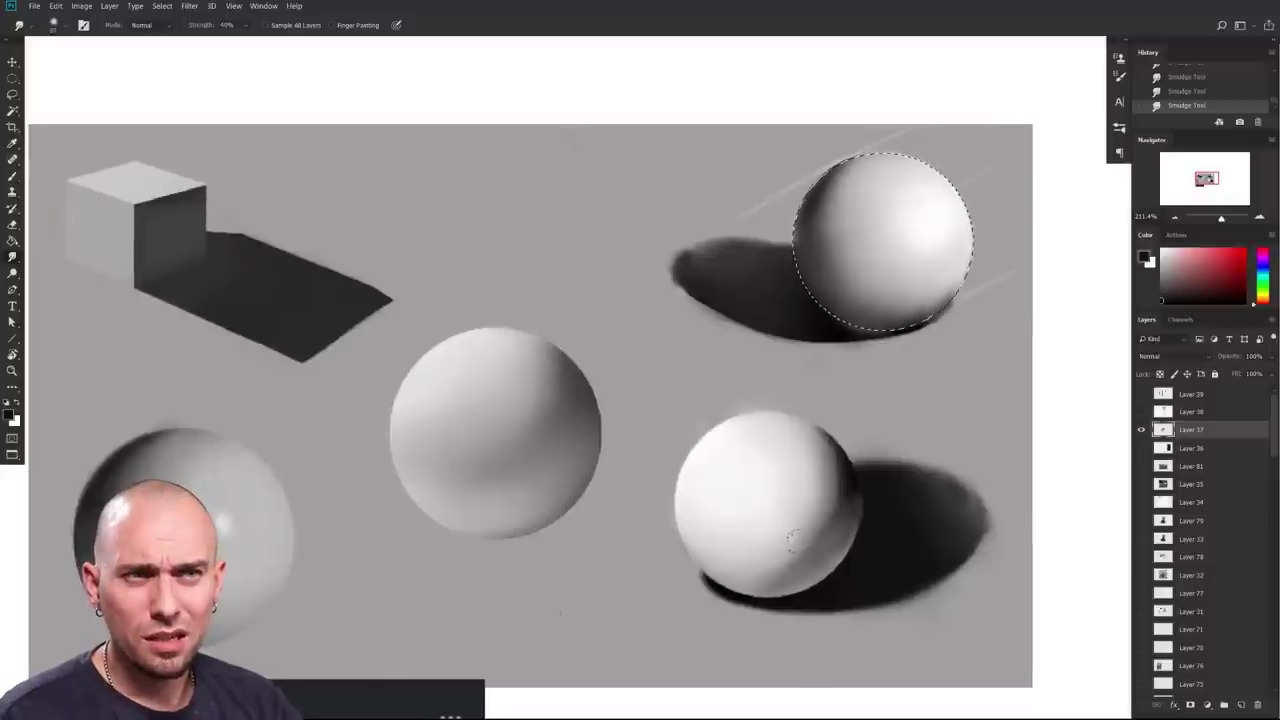
key("ctrl+d")
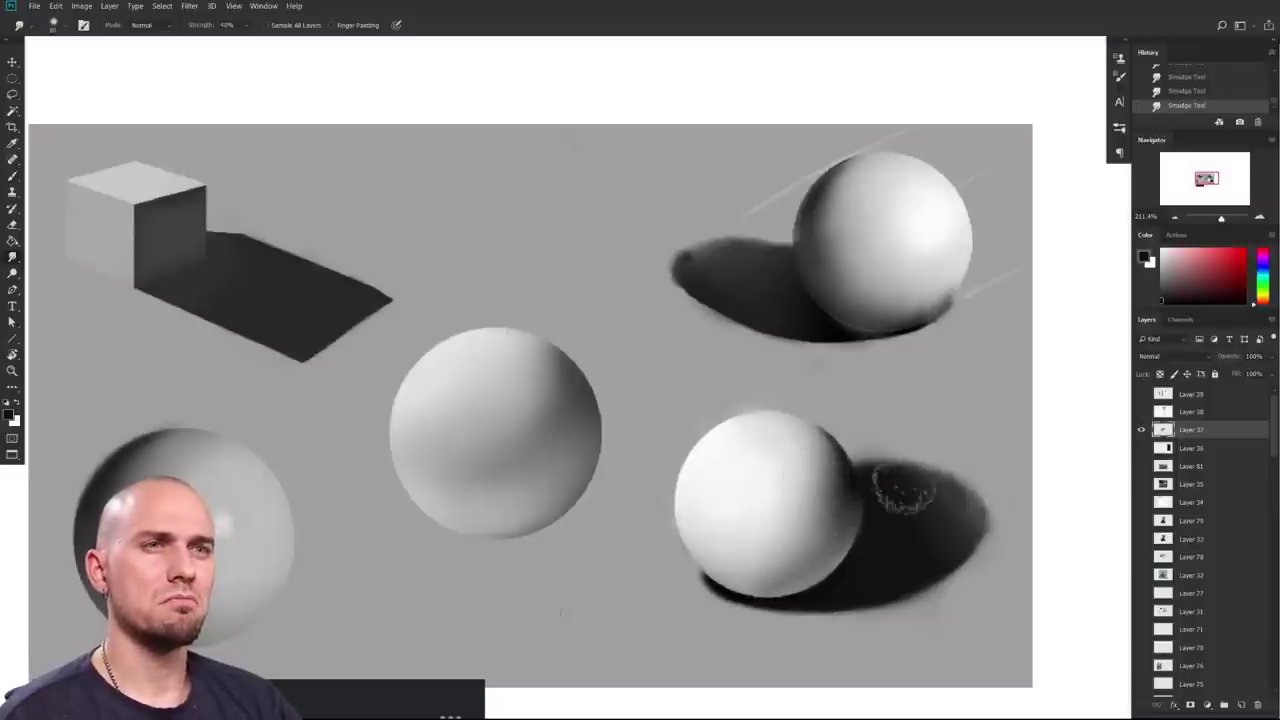
Step: Step back through the last two edits and restore them to compare the spheres before and after
key("x")
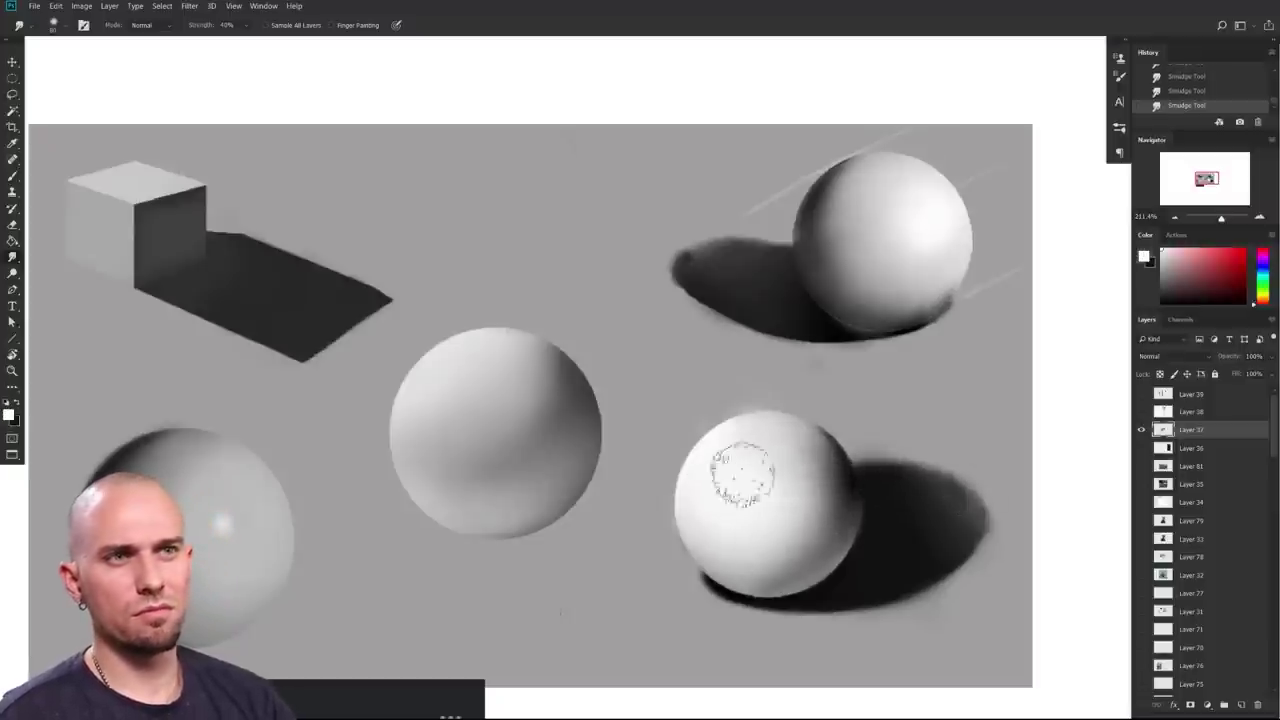
scroll(953, 526, "down", 2)
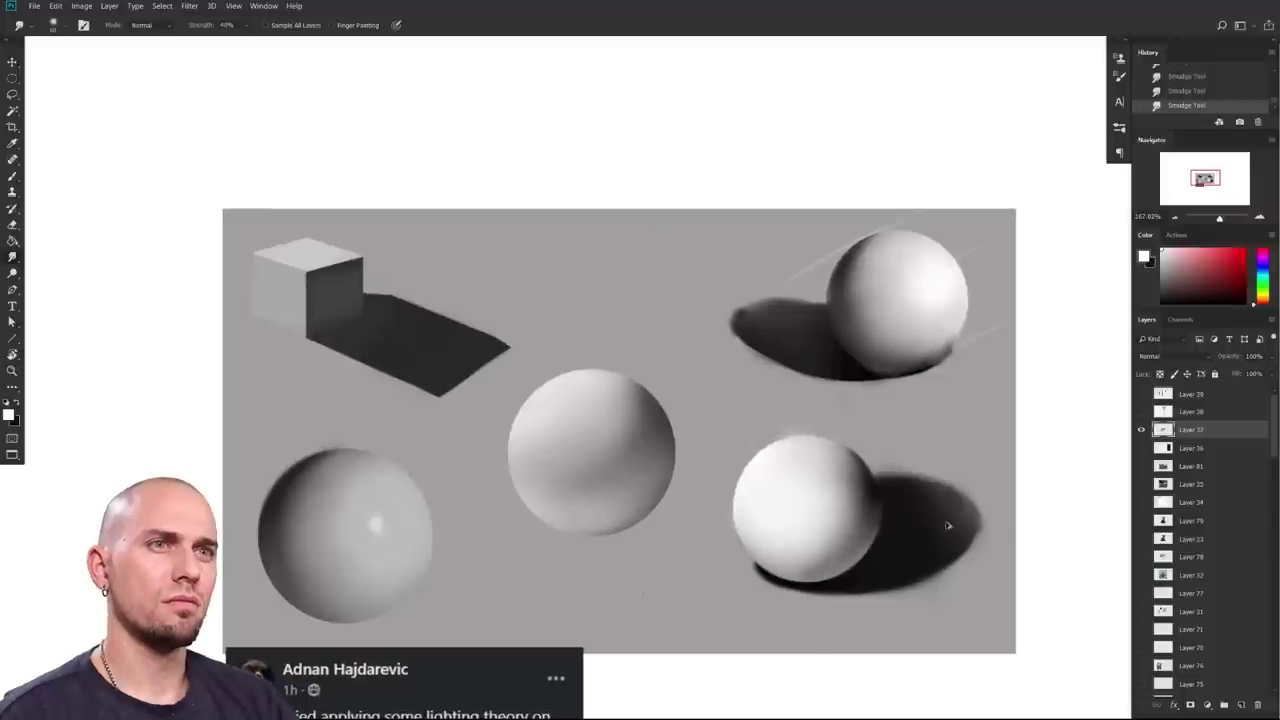
key("ctrl+alt+z")
key("ctrl+alt+z")
key("ctrl+shift+z")
key("ctrl+shift+z")
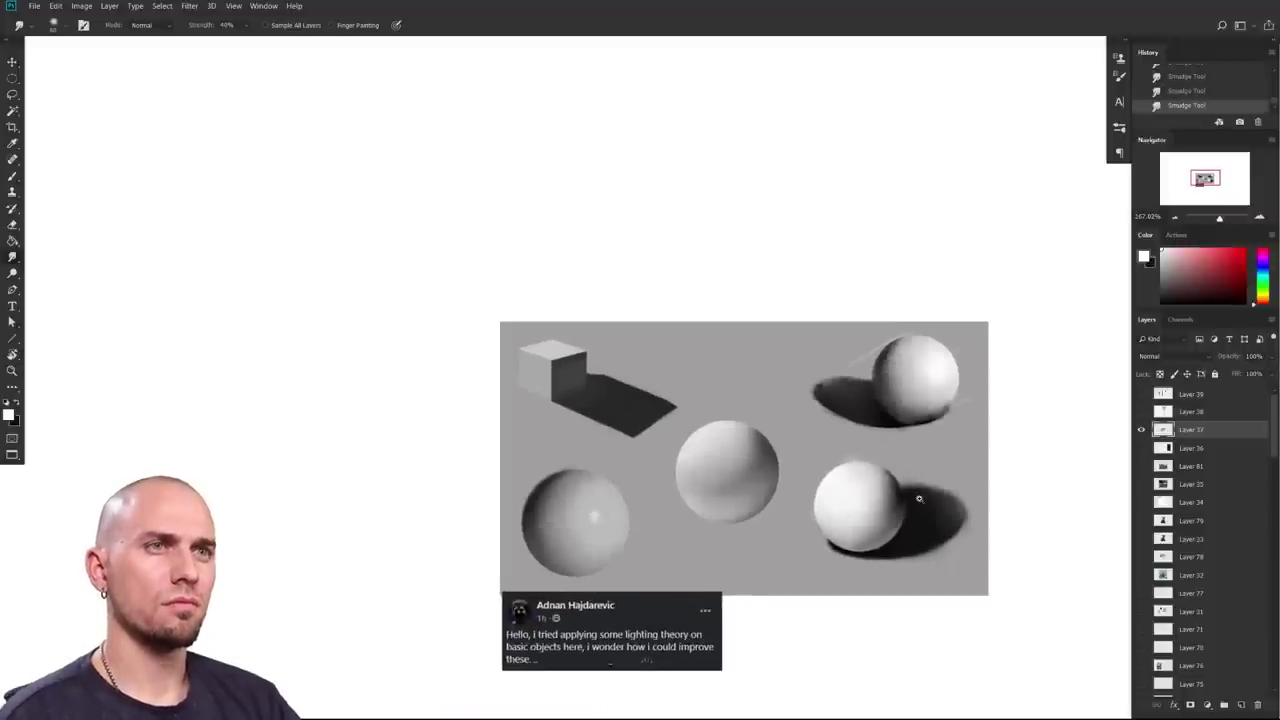
Step: Sample a grey from the lower sphere beside the long dark shadow and brush it over its shaded side with a larger tip
left_click_drag(930, 497, 948, 494)
left_click_drag(866, 486, 981, 476)
key("b")
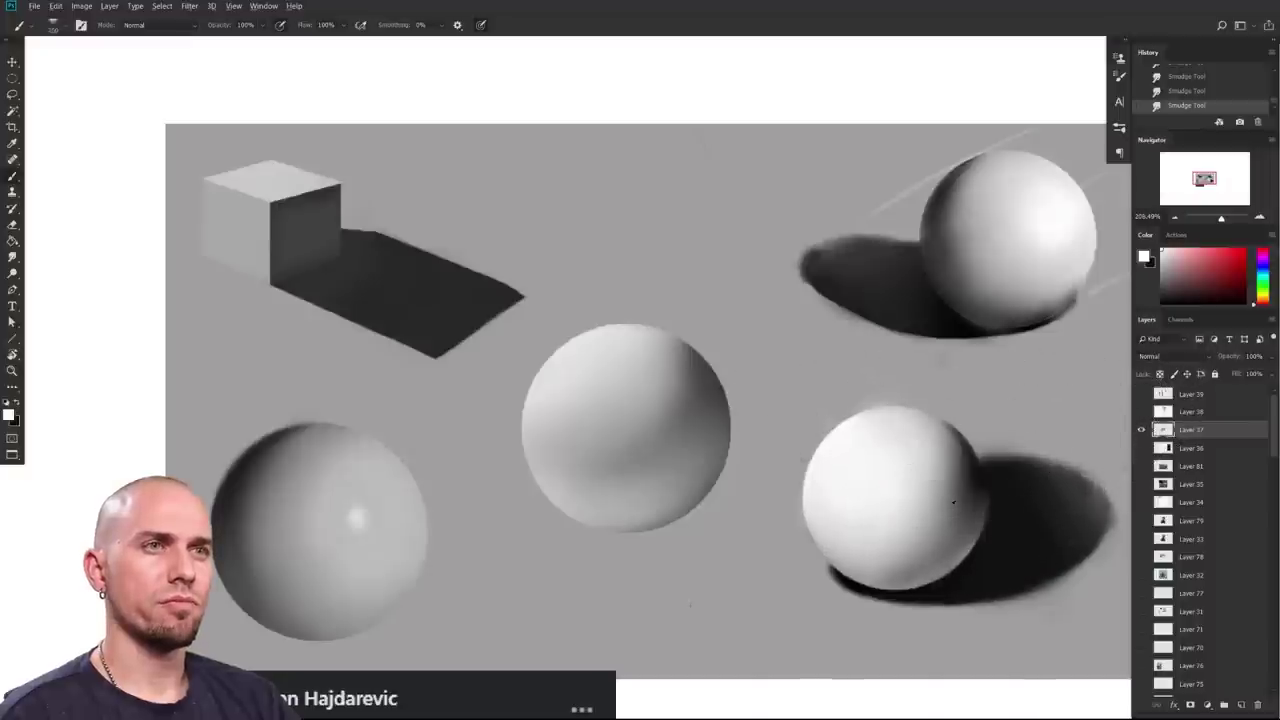
left_click(952, 504, "alt")
key("bracketright")
key("bracketright")
key("bracketleft")
mouse_move(925, 555)
left_mouse_down()
mouse_move(928, 516)
mouse_move(986, 506)
mouse_move(863, 506)
left_mouse_up()
key("bracketright")
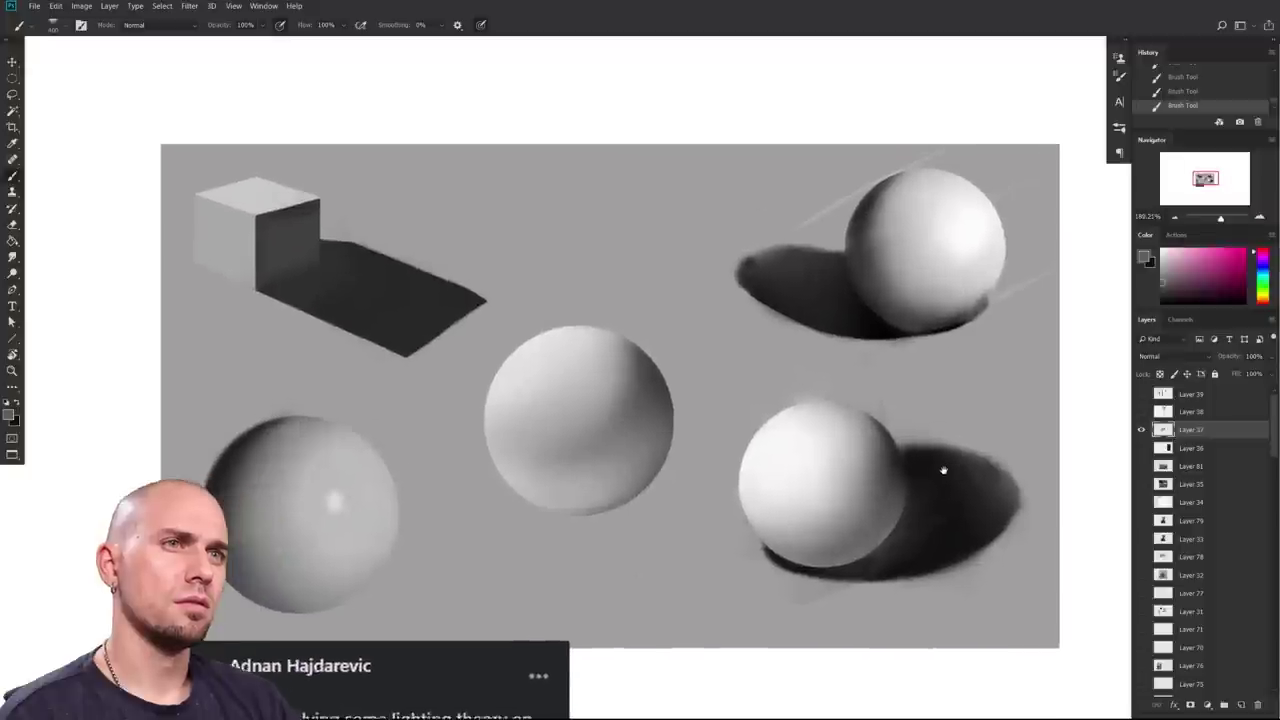
left_click_drag(943, 470, 963, 474)
left_click_drag(738, 491, 808, 471)
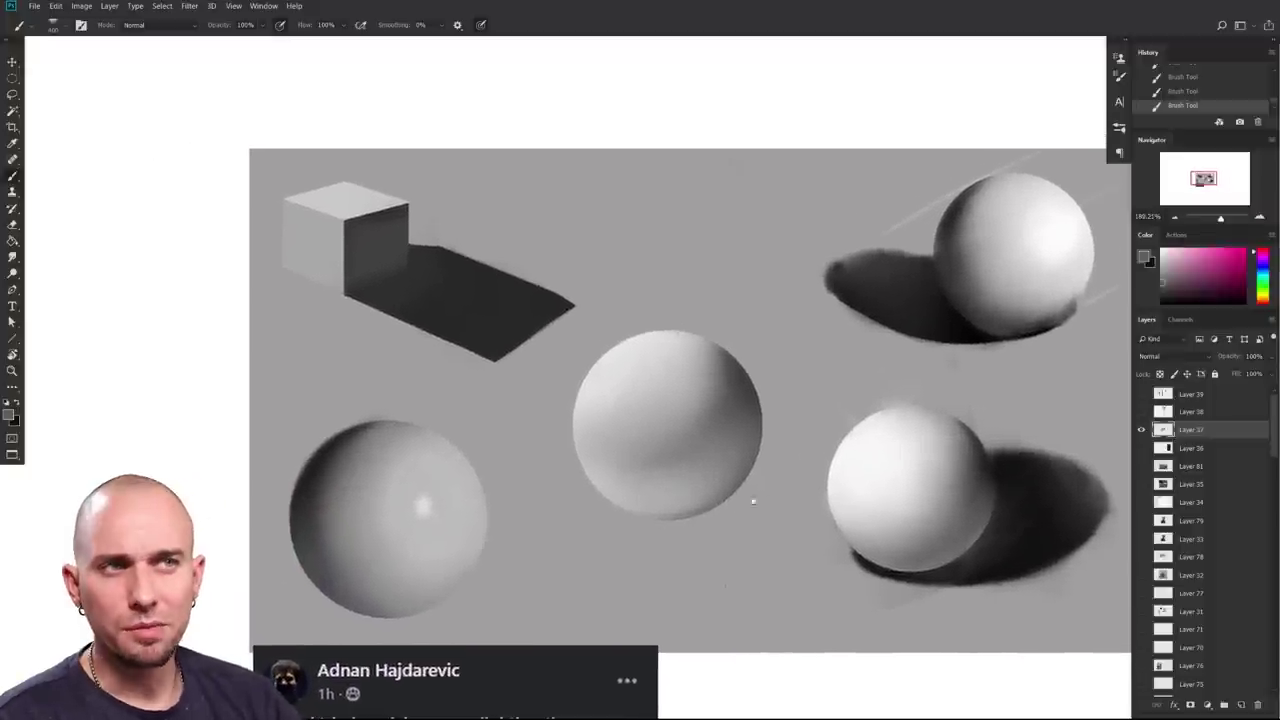
Step: Brush lighter grey reflected light onto the lower part of the cube's dark side with a large tip, undoing the first stroke
scroll(807, 471, "right", 5)
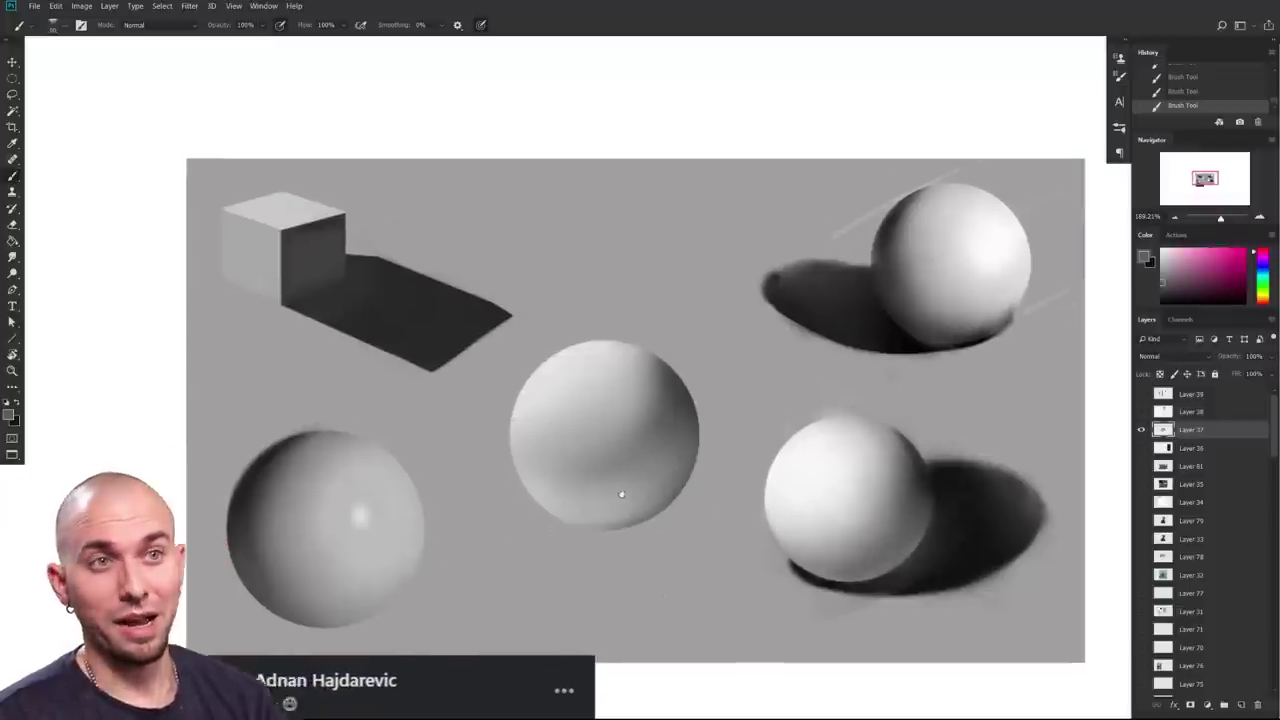
left_click_drag(621, 494, 872, 715)
scroll(616, 580, "up", 3)
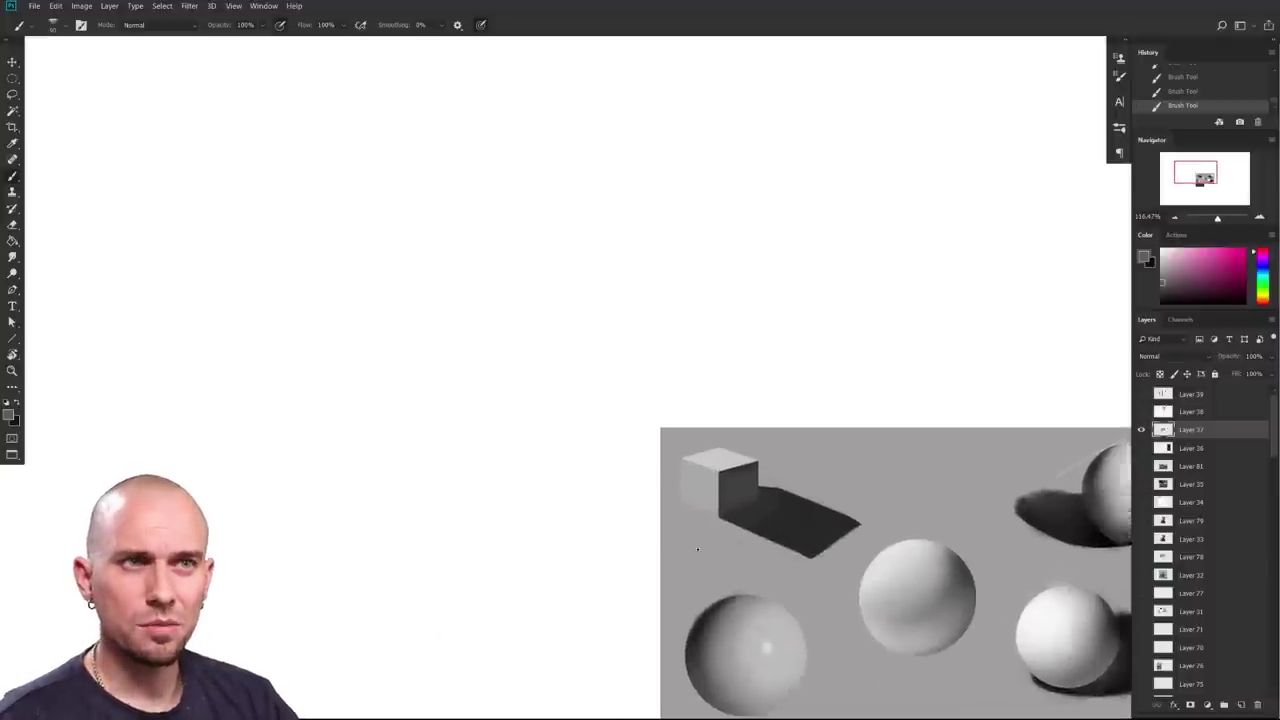
scroll(838, 517, "up", 5)
left_click_drag(838, 517, 766, 564)
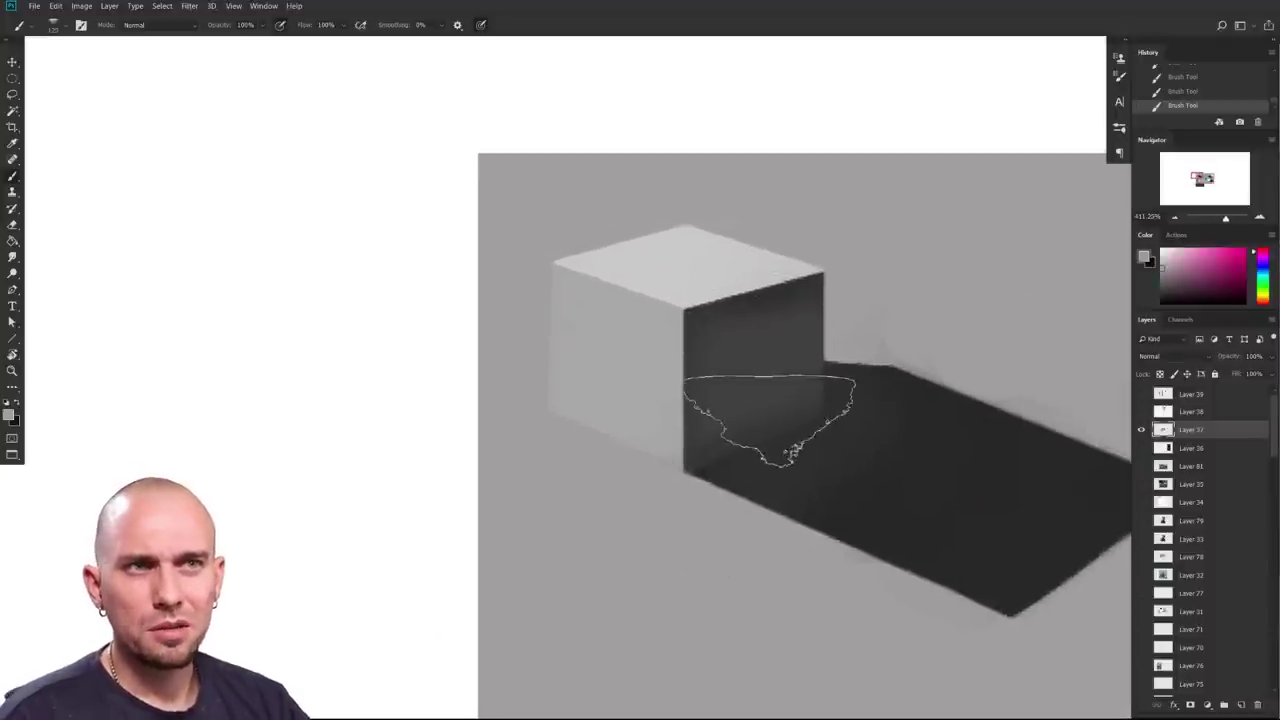
key("bracketright")
mouse_move(730, 396)
left_mouse_down()
mouse_move(726, 412)
mouse_move(771, 410)
mouse_move(730, 389)
left_mouse_up()
key("ctrl+z")
left_click_drag(872, 440, 782, 444)
left_click_drag(838, 471, 600, 396)
left_click_drag(880, 468, 826, 466)
left_click_drag(1025, 526, 740, 441)
left_click_drag(859, 497, 832, 447)
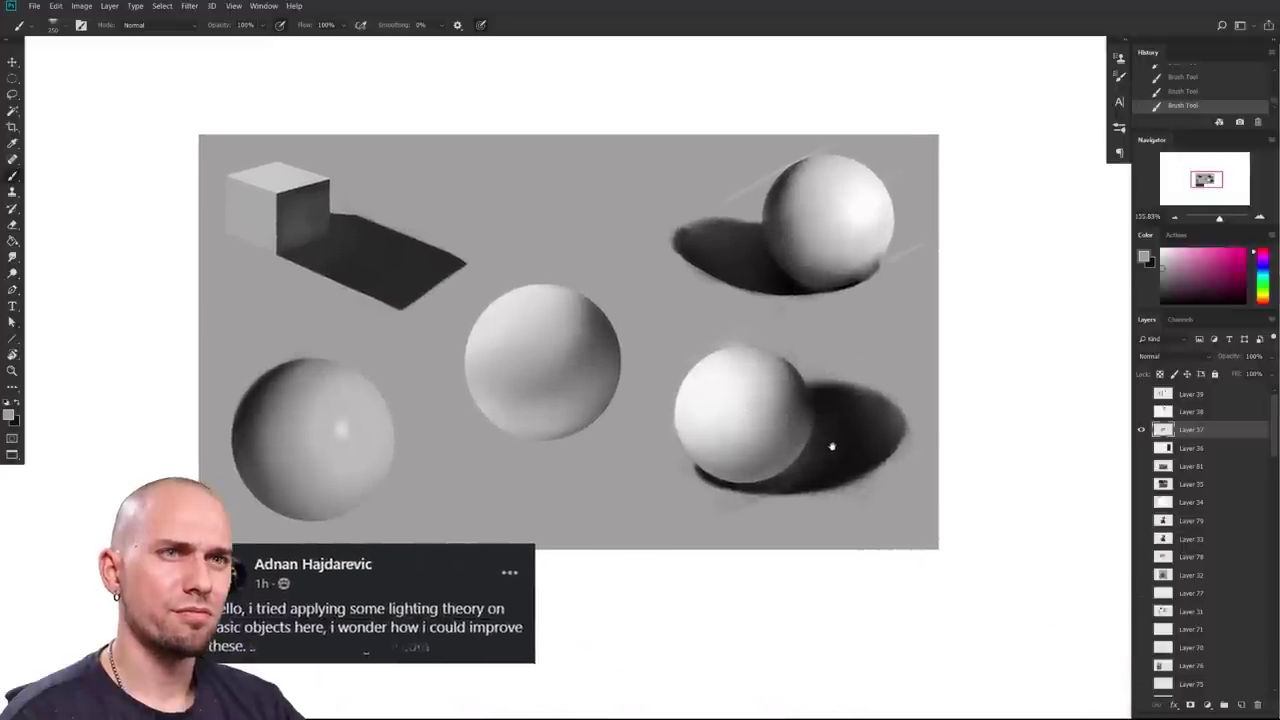
scroll(831, 446, "up", 3)
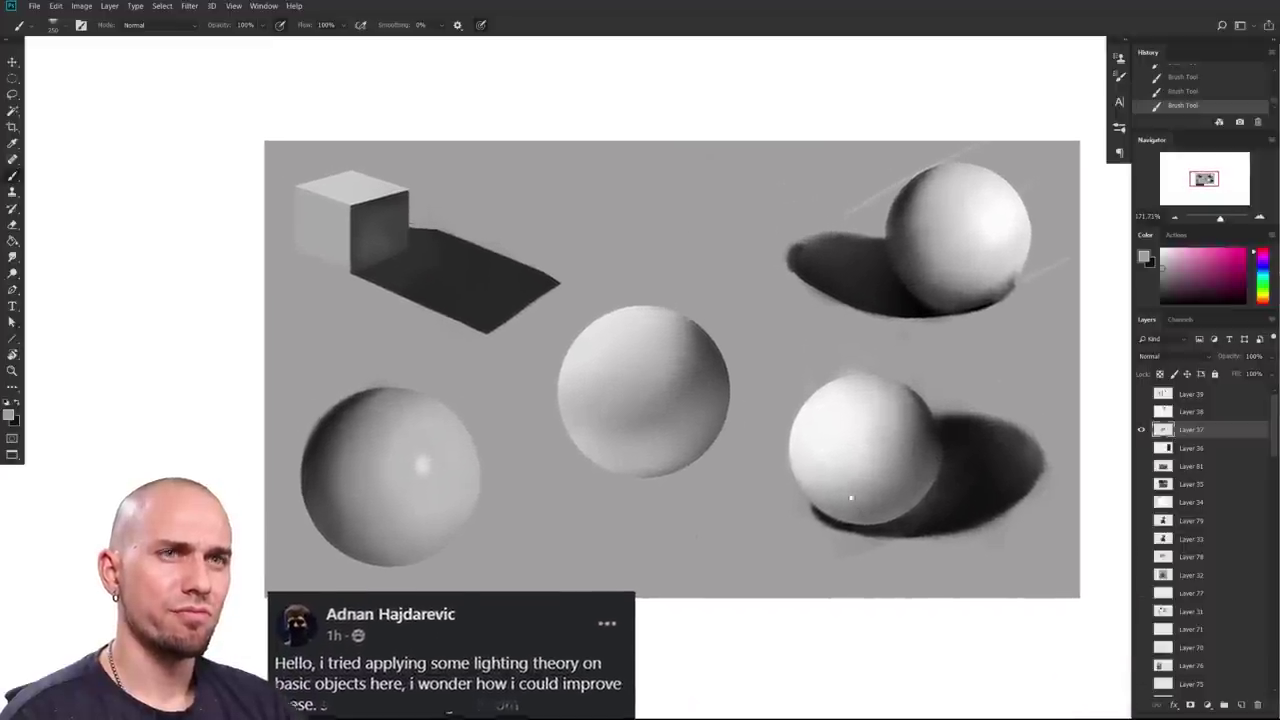
scroll(857, 497, "up", 3)
Step: Show the next submission with faces and figure drawings on its own layer, and set the brush color to magenta
left_click_drag(838, 492, 848, 488)
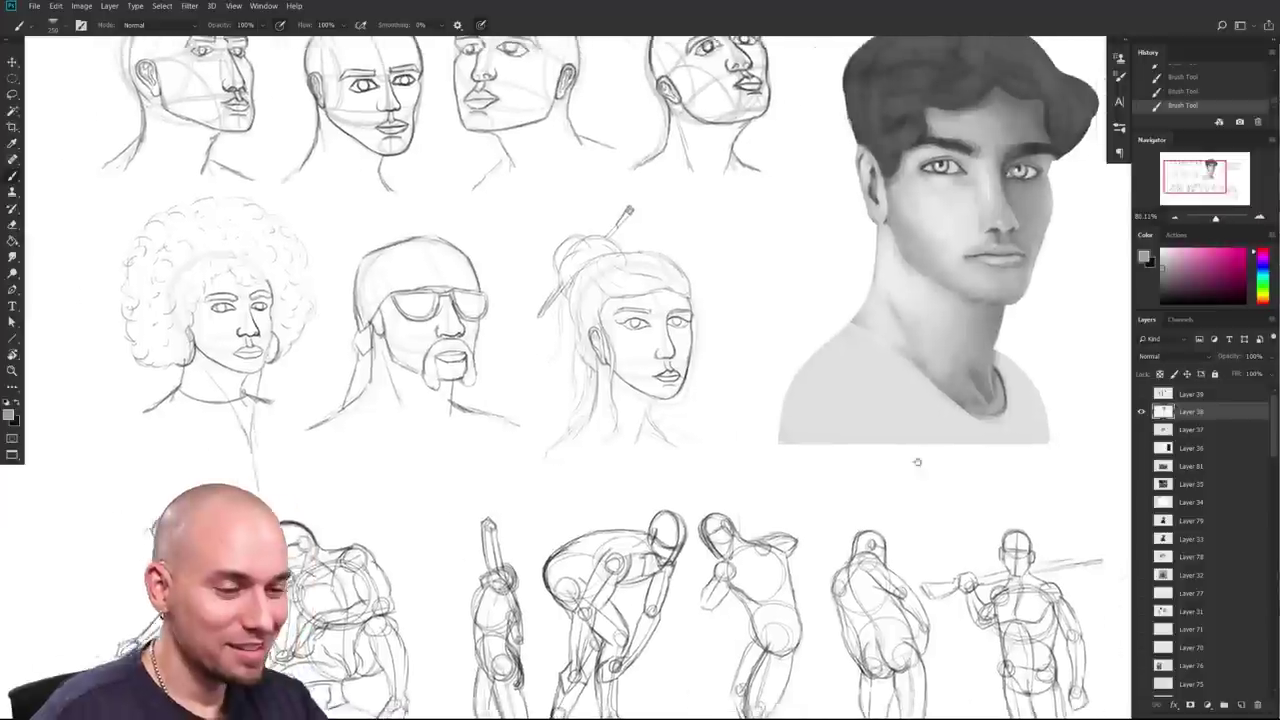
scroll(917, 462, "down", 4)
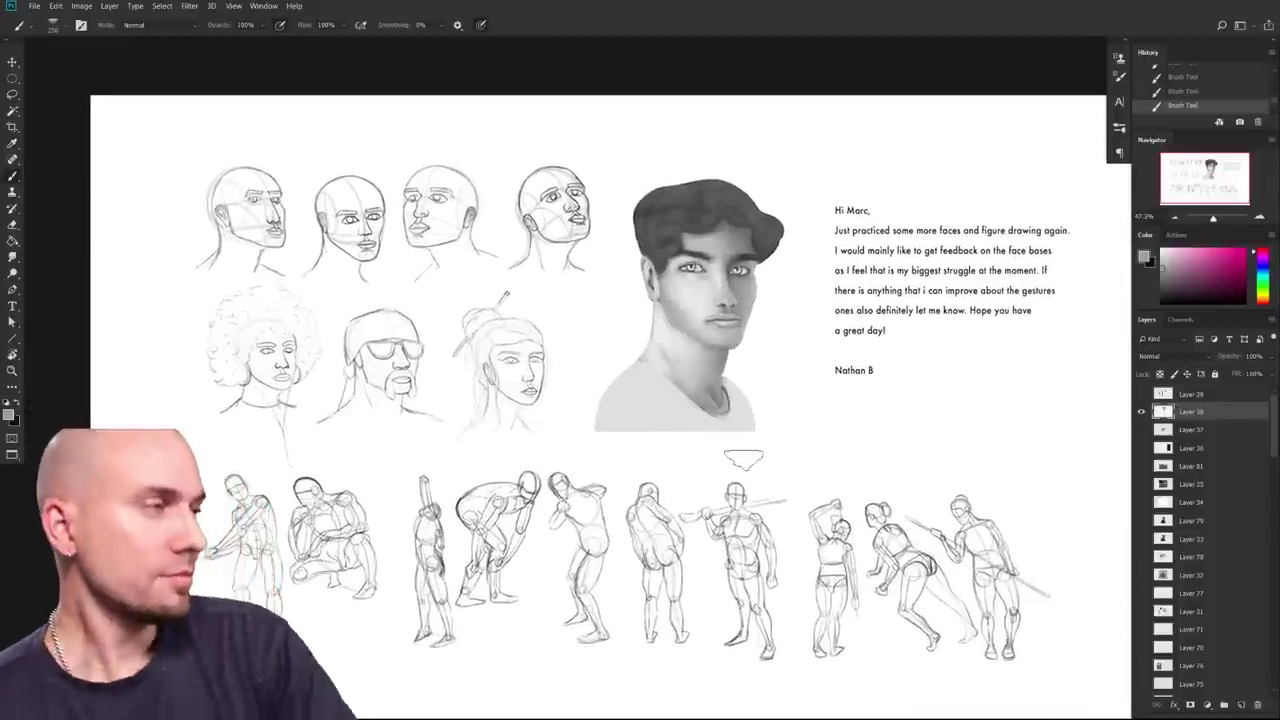
left_click_drag(983, 468, 979, 469)
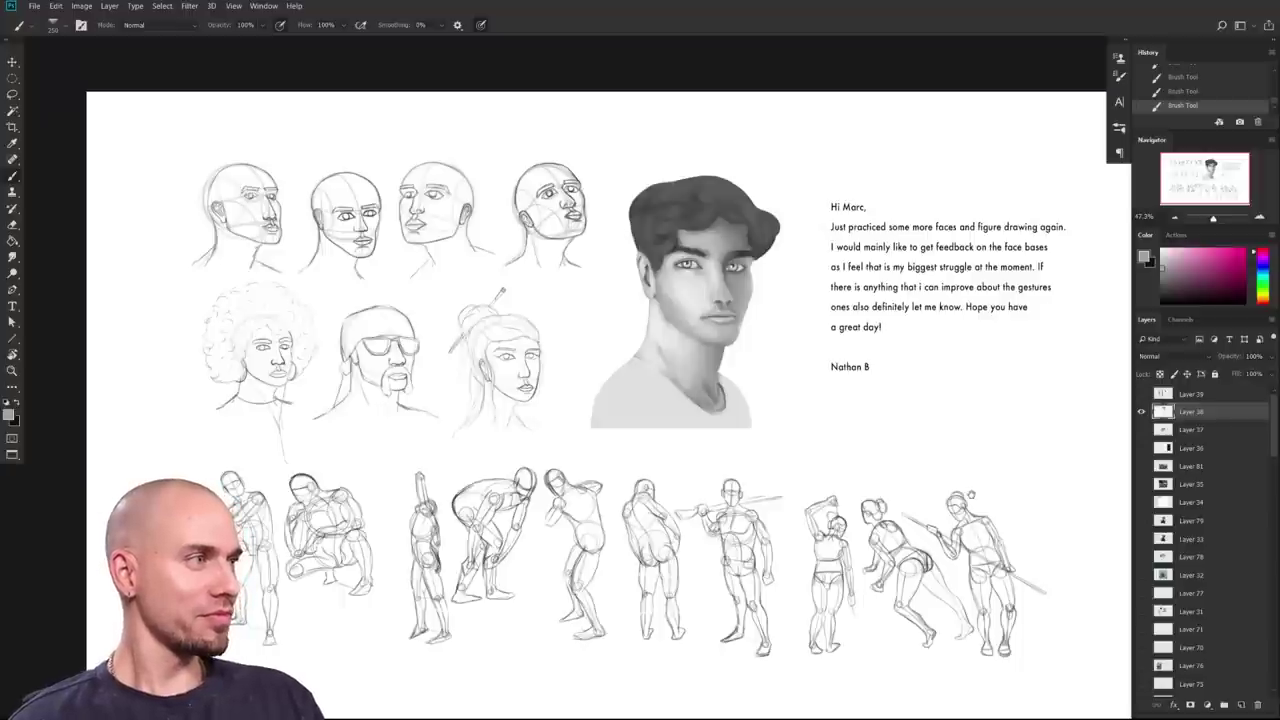
left_click_drag(958, 487, 897, 455)
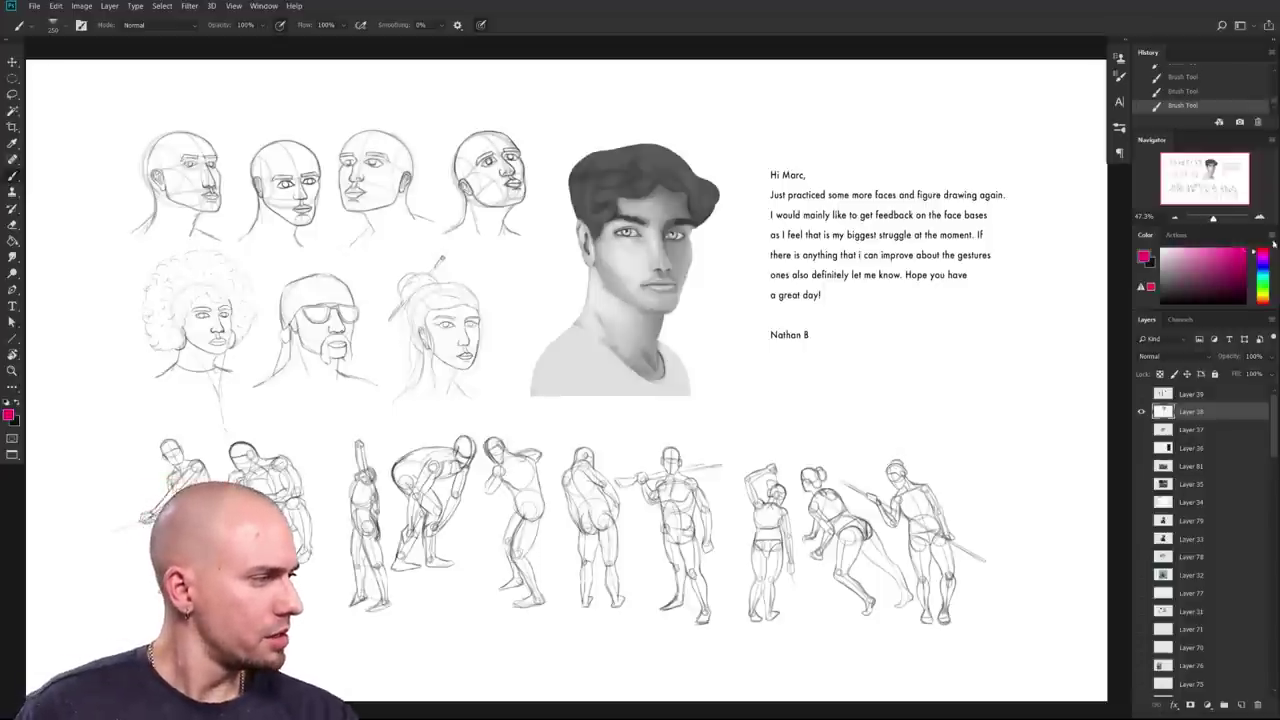
left_click_drag(643, 504, 671, 497)
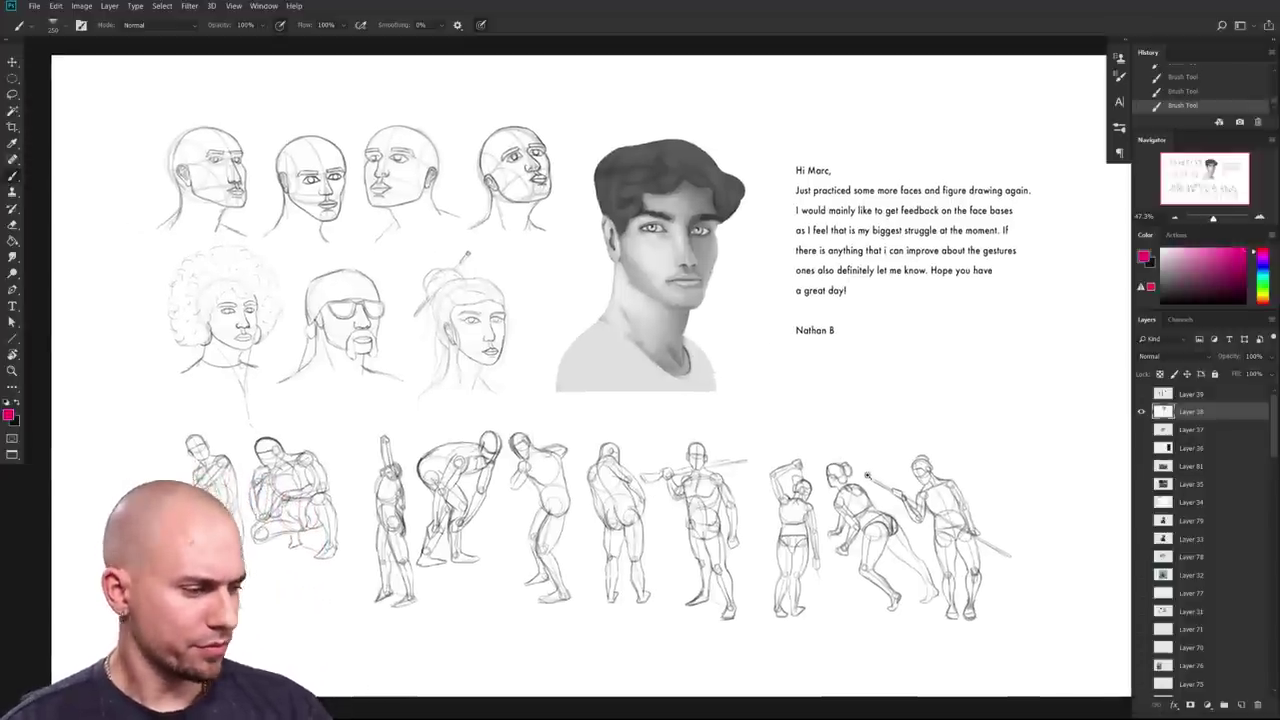
left_click_drag(937, 470, 963, 460)
left_click_drag(1002, 500, 827, 440)
Step: Examine the gesture figures one by one, from the figure holding a stick to the standing figure at the row's start
scroll(826, 439, "up", 5)
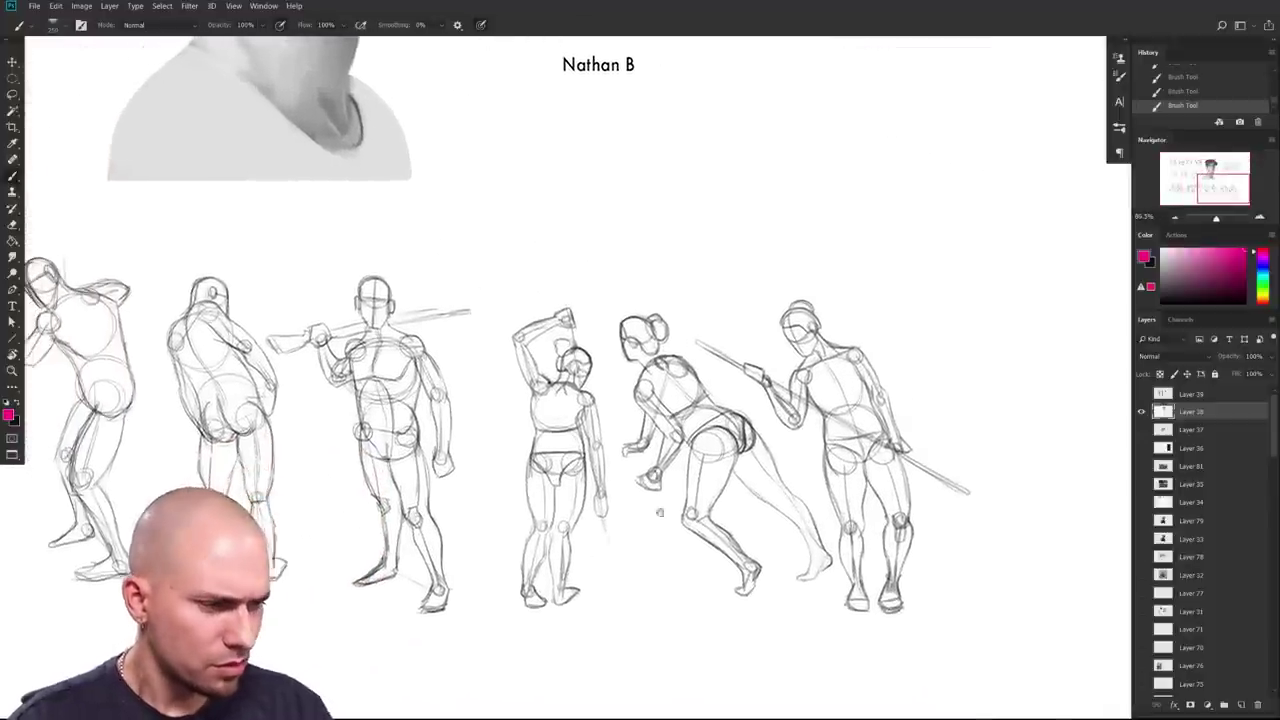
left_click_drag(826, 439, 721, 456)
left_click_drag(608, 588, 663, 558)
left_click_drag(949, 518, 814, 531)
scroll(813, 531, "up", 5)
scroll(800, 555, "right", 2)
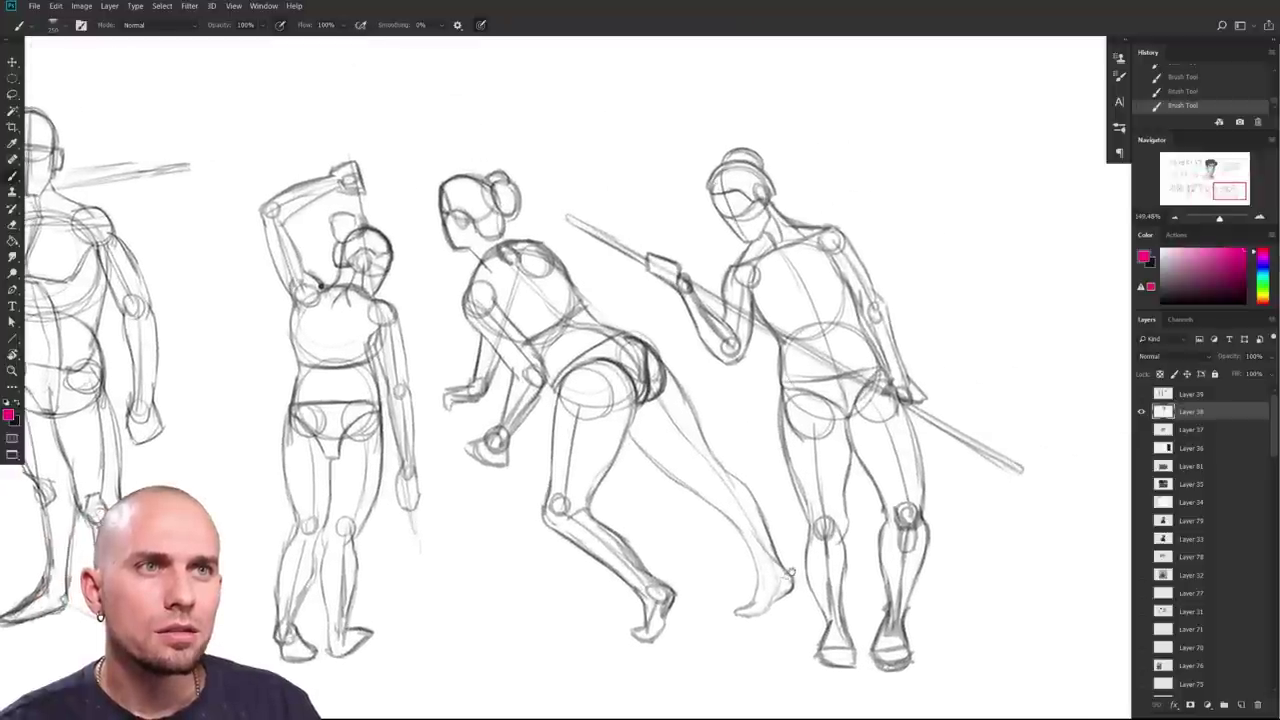
left_click_drag(792, 571, 1022, 545)
left_click_drag(686, 561, 908, 555)
scroll(908, 555, "left", 8)
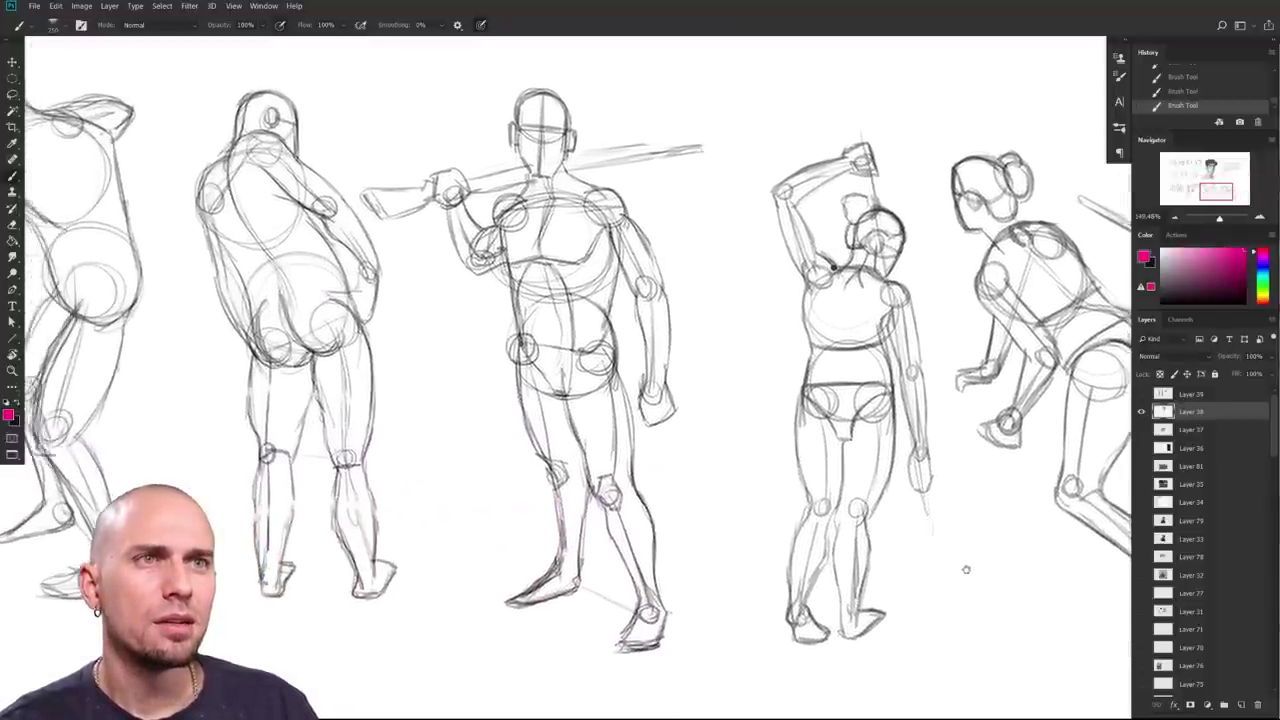
scroll(908, 555, "left", 10)
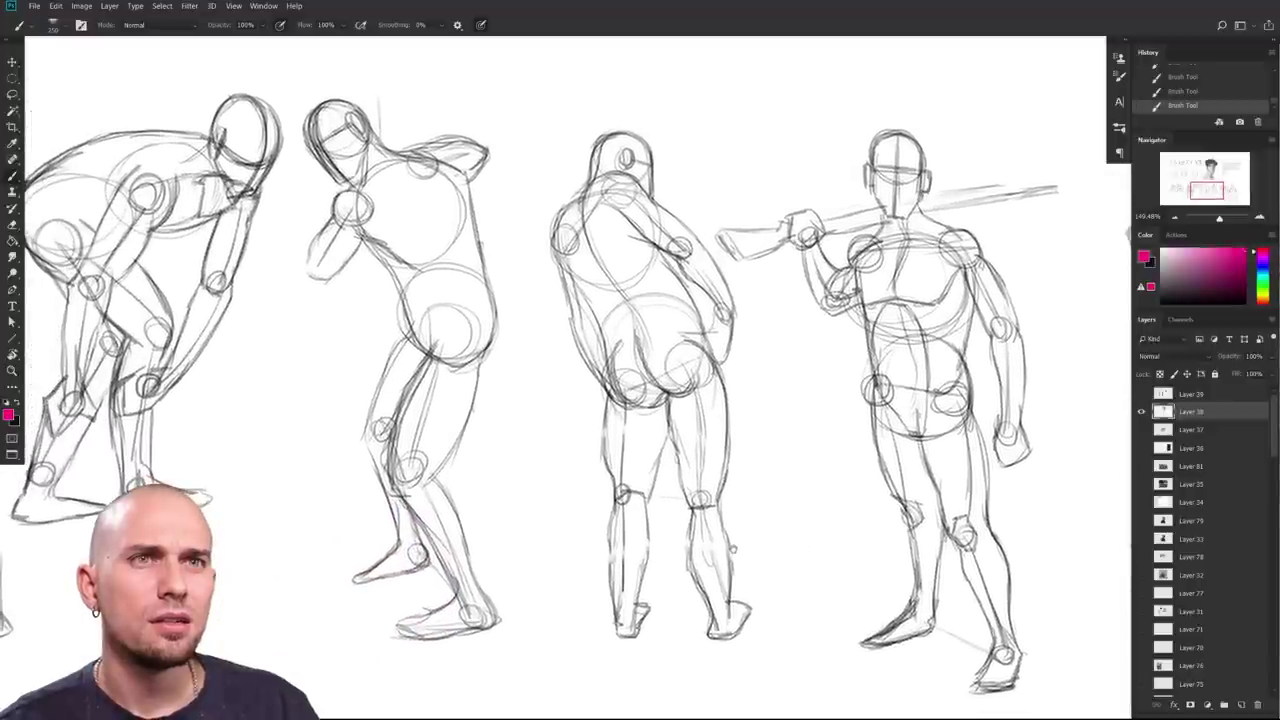
scroll(856, 515, "left", 4)
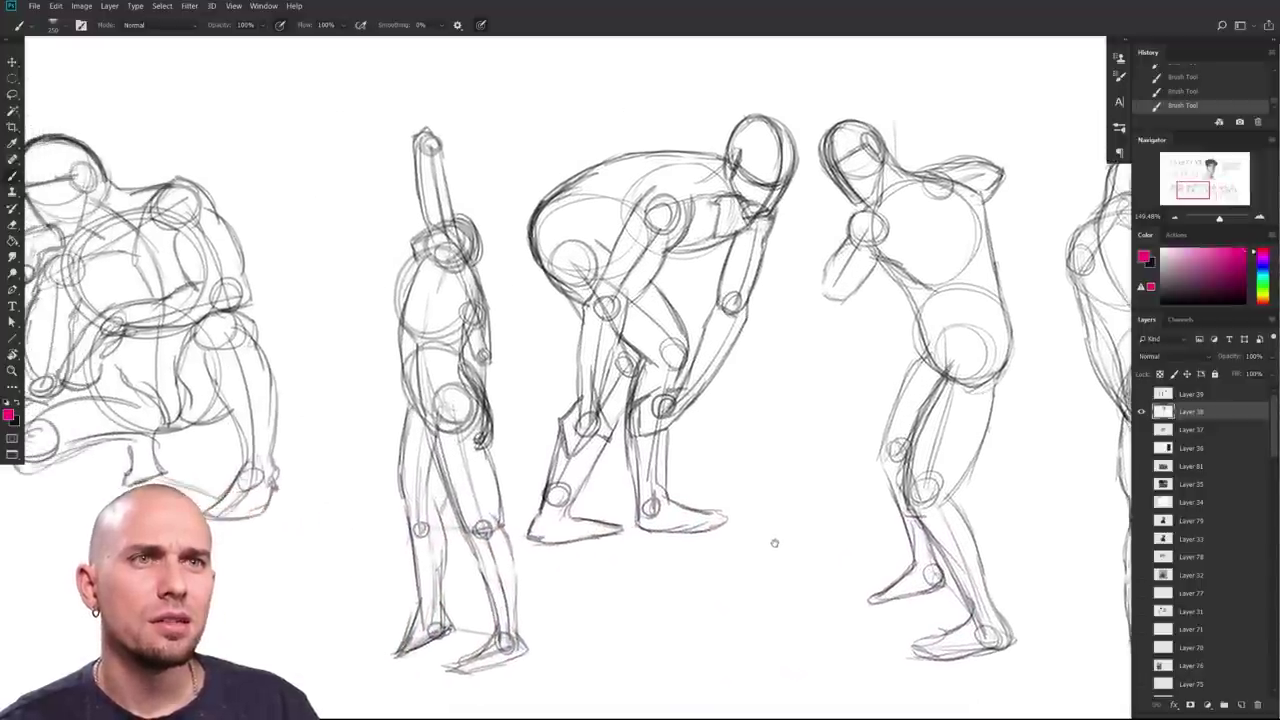
scroll(856, 531, "left", 12)
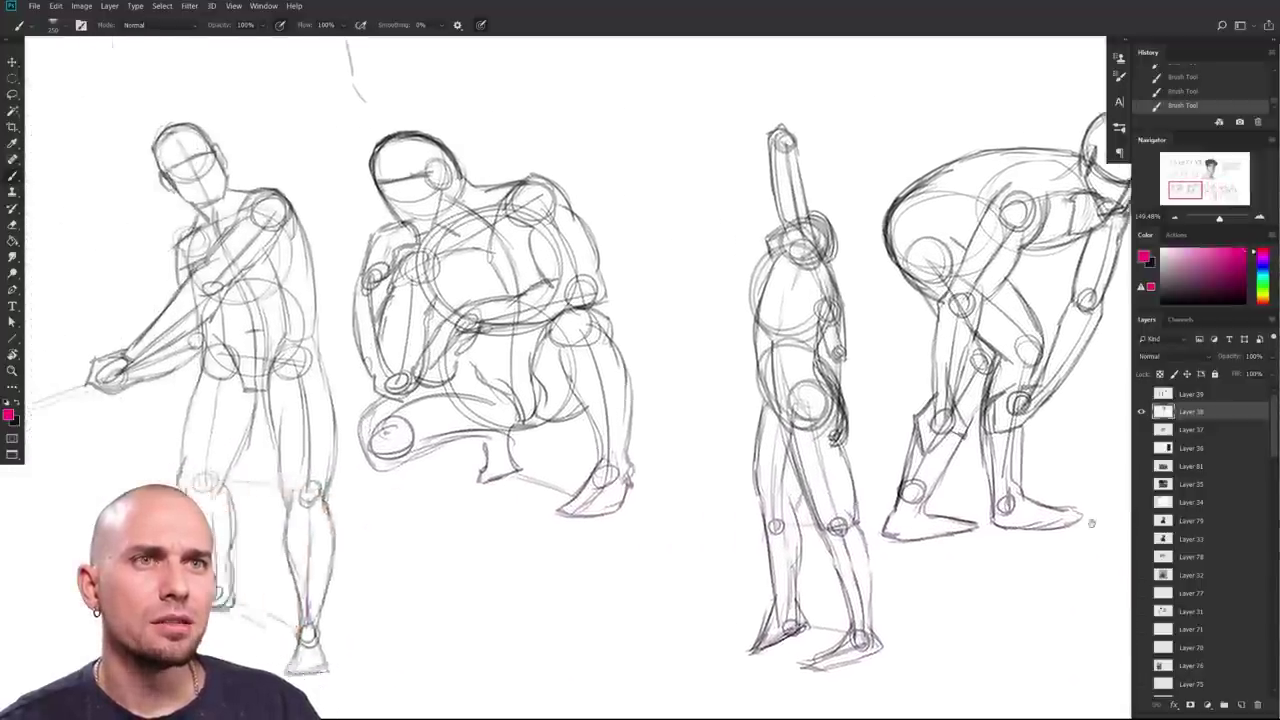
left_click_drag(785, 553, 802, 543)
Step: Go back over the bending, twisting and back-view figures and compare their poses and proportions
scroll(982, 545, "right", 8)
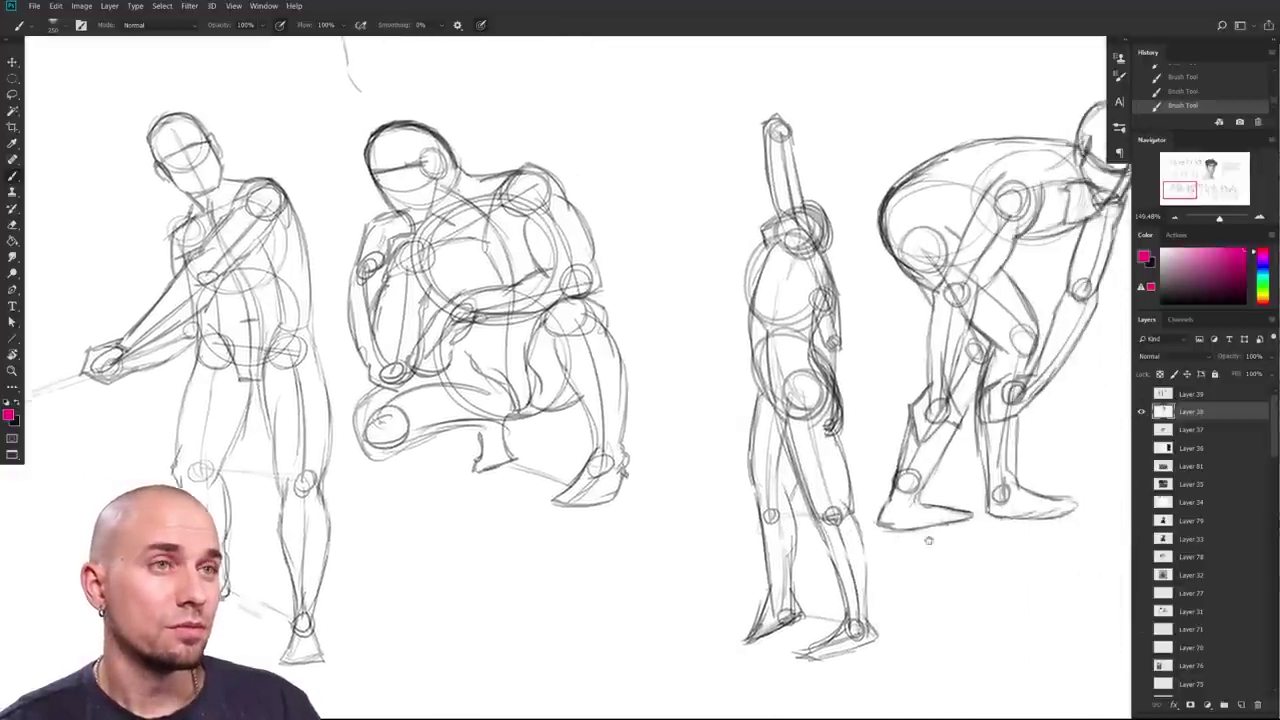
scroll(934, 554, "right", 6)
scroll(780, 555, "right", 6)
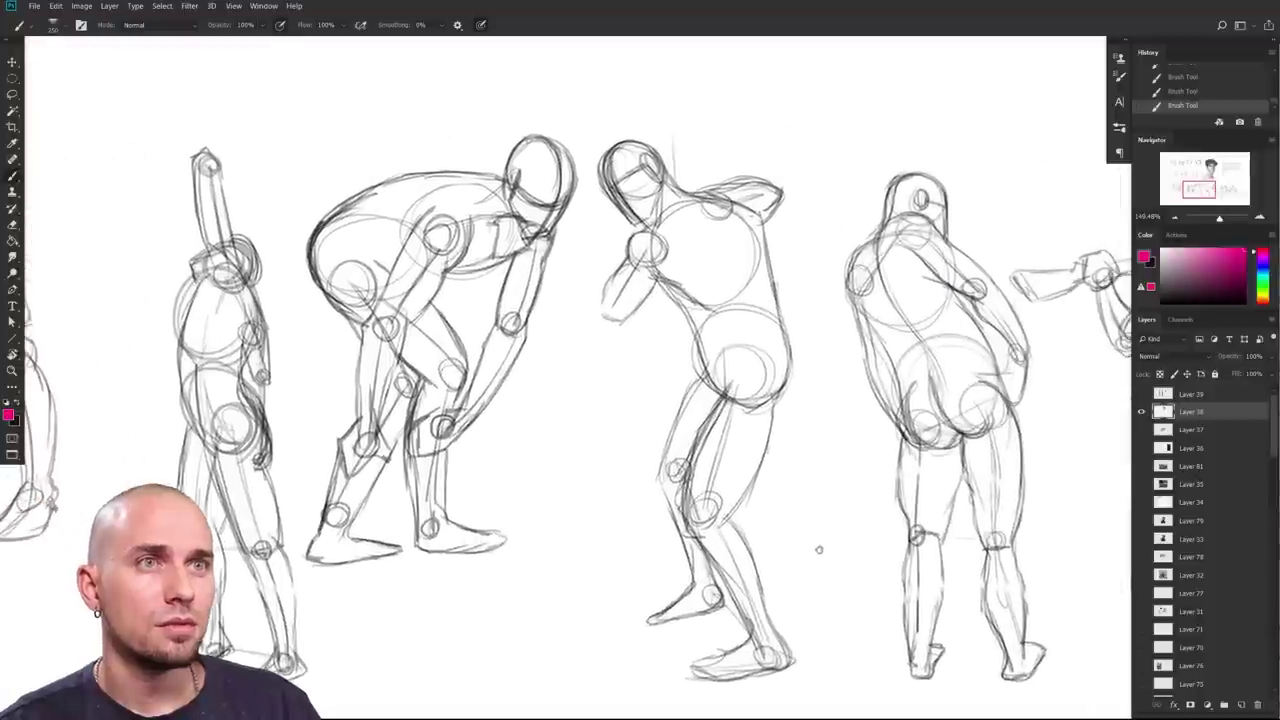
scroll(877, 520, "right", 7)
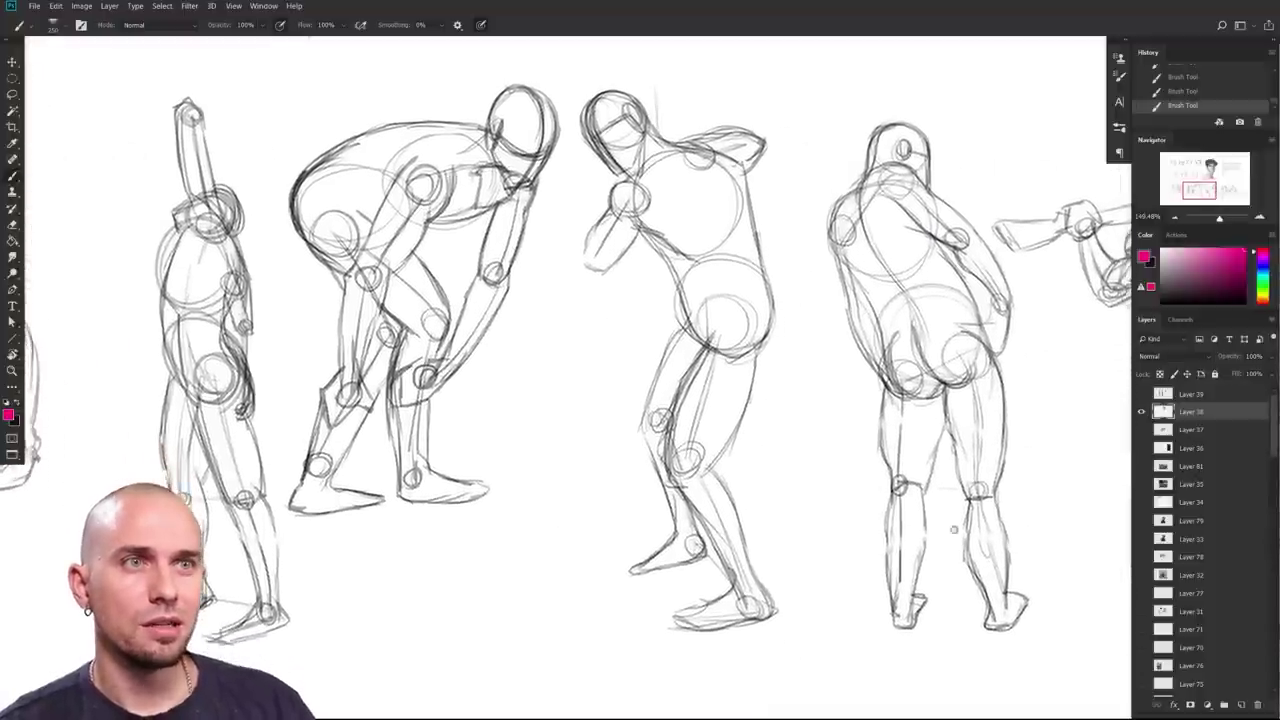
left_click_drag(699, 574, 697, 574)
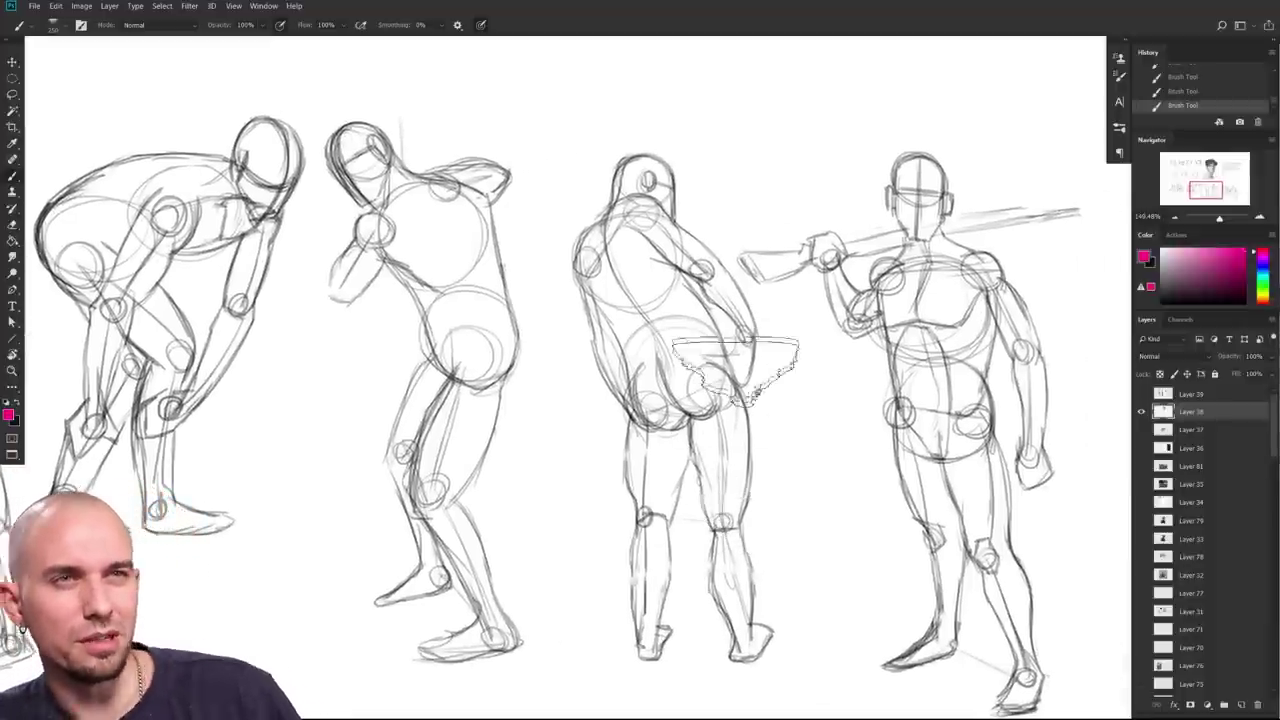
scroll(845, 540, "down", 3)
left_click_drag(854, 551, 340, 559)
left_click_drag(828, 524, 950, 482)
left_click_drag(640, 531, 1005, 468)
left_click_drag(705, 542, 975, 590)
left_click_drag(705, 516, 965, 552)
left_click_drag(640, 531, 969, 582)
left_click_drag(765, 552, 795, 541)
left_click_drag(757, 534, 725, 488)
left_click_drag(749, 537, 728, 539)
Step: Lasso the lower body of the stick-holding figure and shift it down to lengthen the figure's proportions
mouse_move(893, 525)
left_mouse_down()
mouse_move(649, 537)
mouse_move(623, 551)
left_mouse_up()
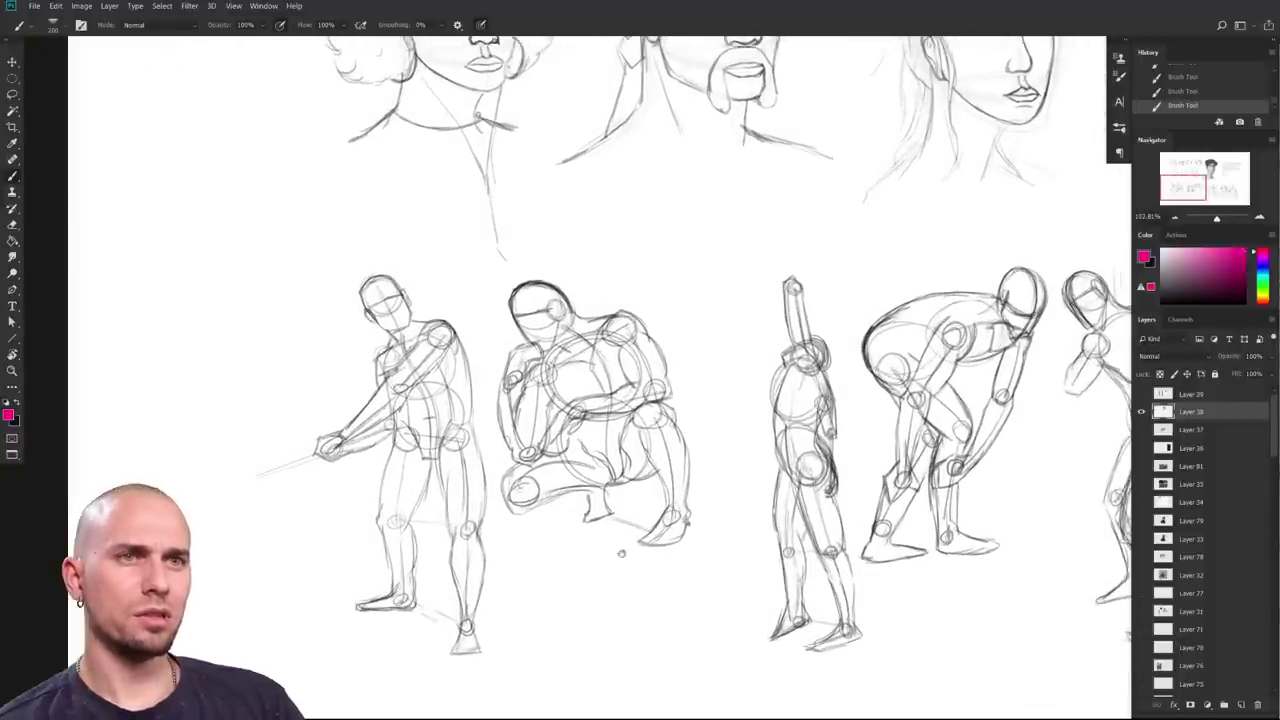
key("l")
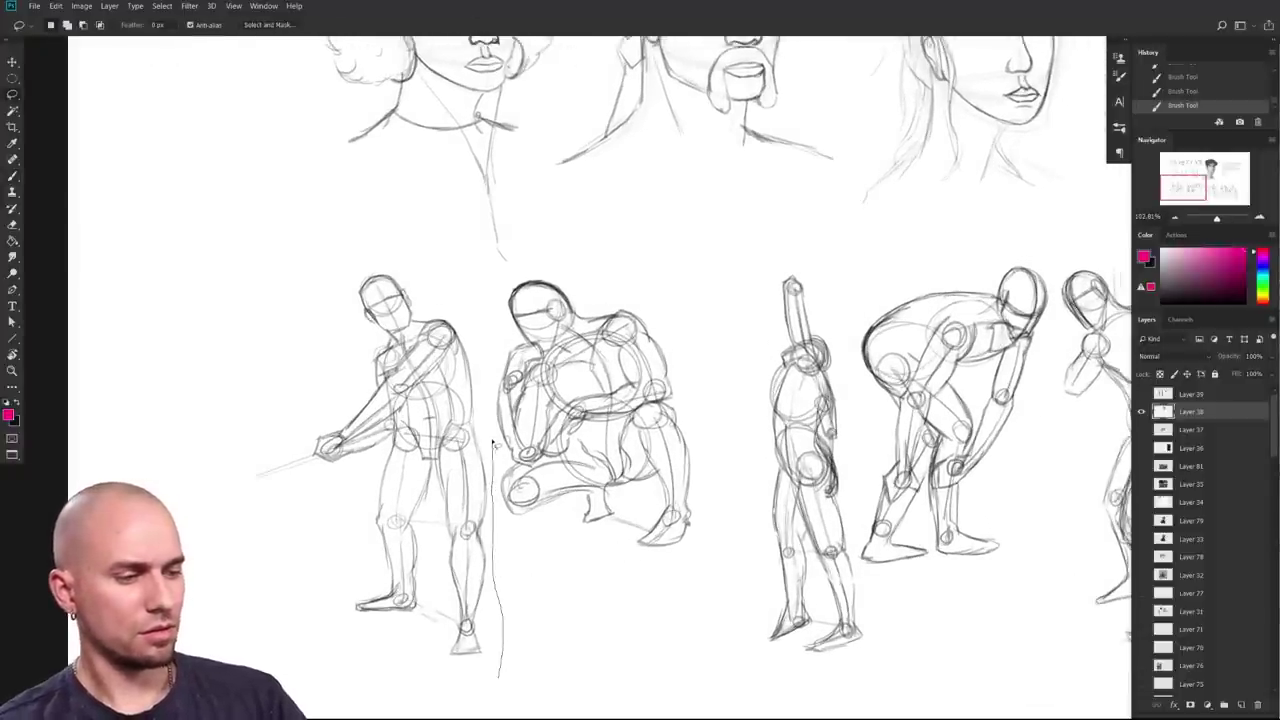
mouse_move(423, 420)
left_mouse_down()
mouse_move(326, 580)
mouse_move(490, 442)
left_mouse_up()
left_click_drag(475, 588, 473, 597)
left_click_drag(540, 611, 537, 529)
left_click(534, 562)
Step: Compare the adjusted stick-holding figure with the other gesture figures along the row
scroll(710, 538, "down", 4)
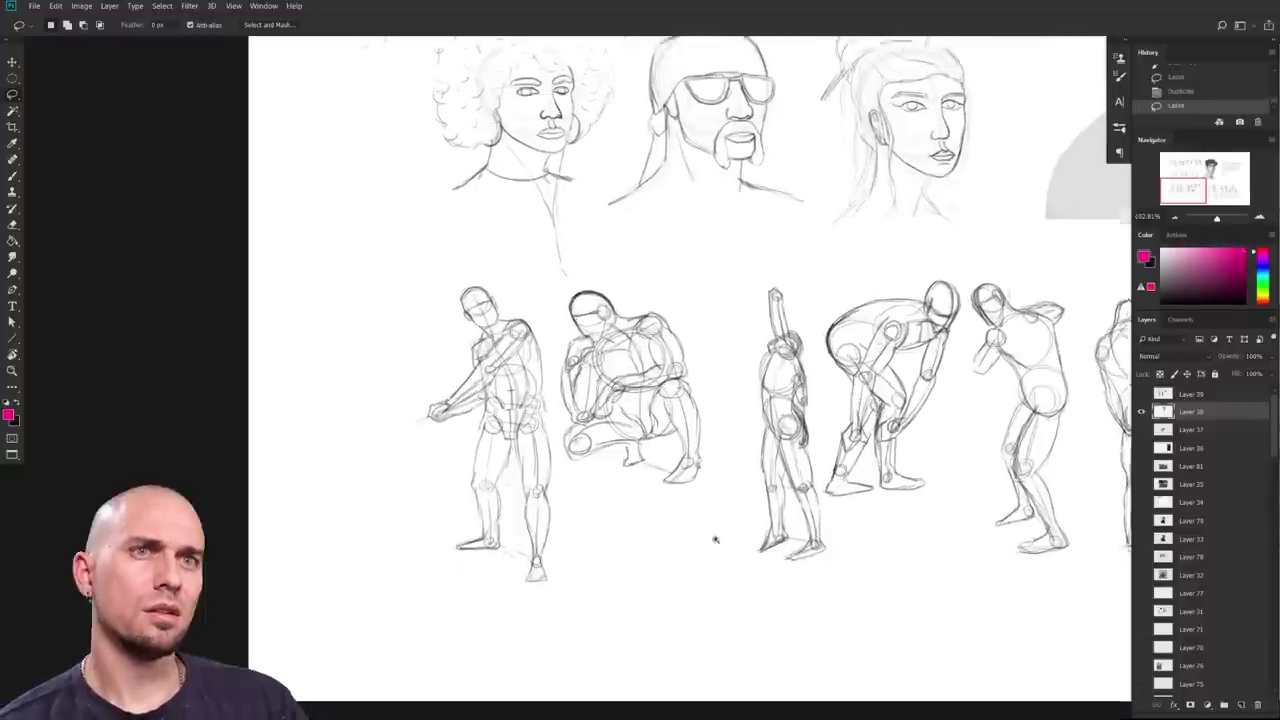
left_click_drag(732, 528, 697, 566)
left_click_drag(573, 578, 626, 589)
scroll(636, 585, "up", 2)
left_click_drag(711, 552, 726, 552)
scroll(714, 557, "up", 3)
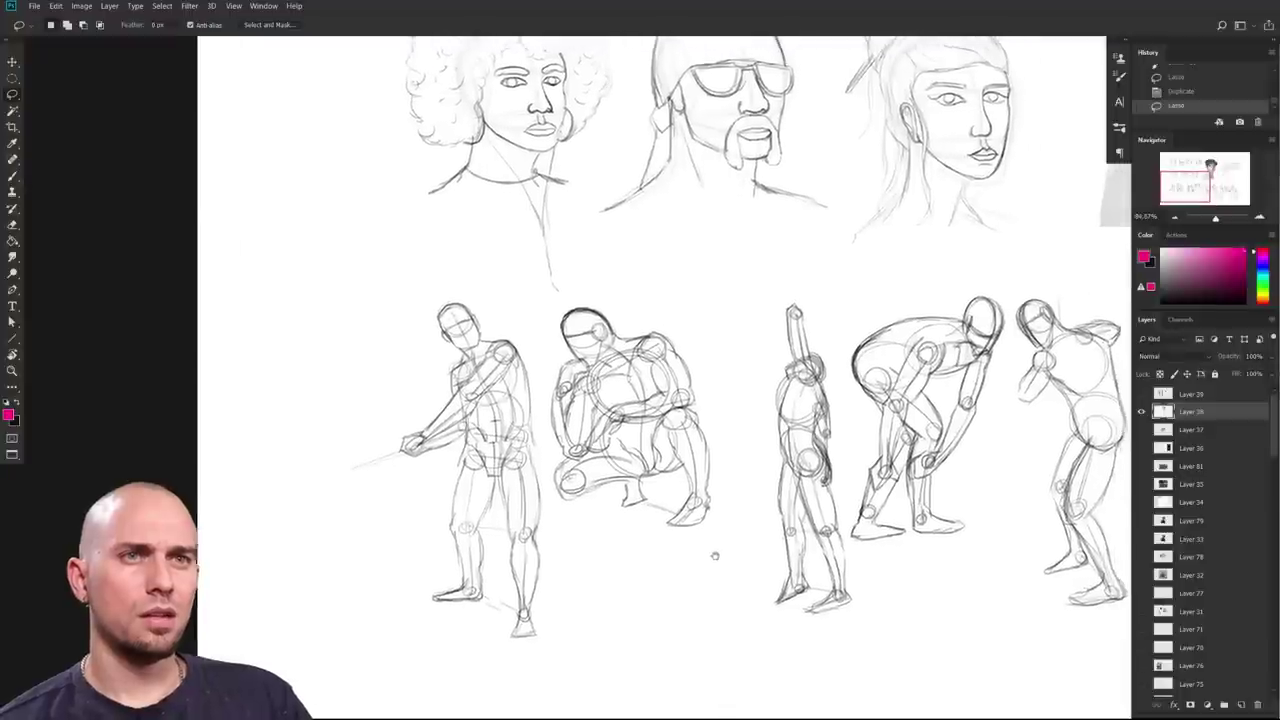
left_click_drag(721, 520, 751, 547)
scroll(751, 547, "down", 2)
left_click_drag(780, 491, 357, 534)
left_click_drag(1040, 561, 491, 441)
left_click_drag(222, 547, 662, 522)
Step: Mark the twisting figure's inner thigh in magenta and retrace its waist contour with a short black stroke
scroll(662, 522, "up", 2)
scroll(663, 521, "up", 2)
key("b")
left_click_drag(682, 324, 653, 381)
left_click_drag(665, 284, 681, 327)
key("ctrl+z")
left_click(744, 308, "alt")
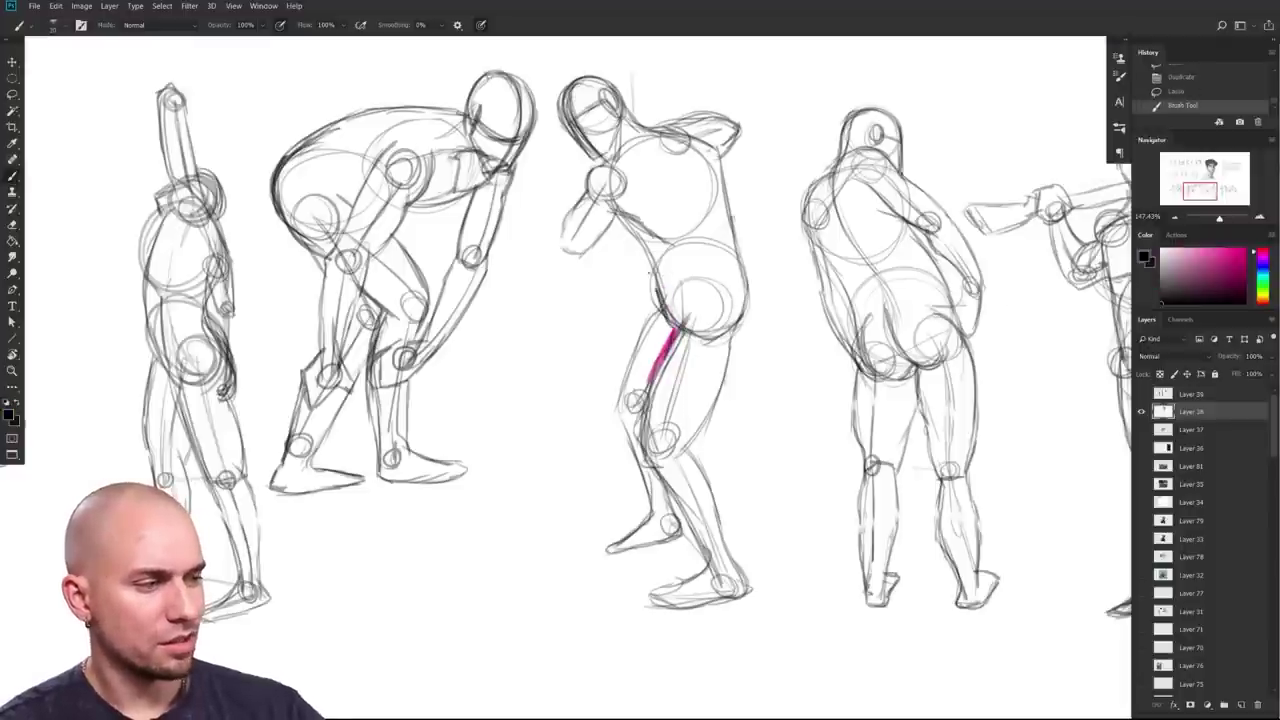
left_click_drag(658, 267, 650, 287)
left_click_drag(798, 400, 670, 462)
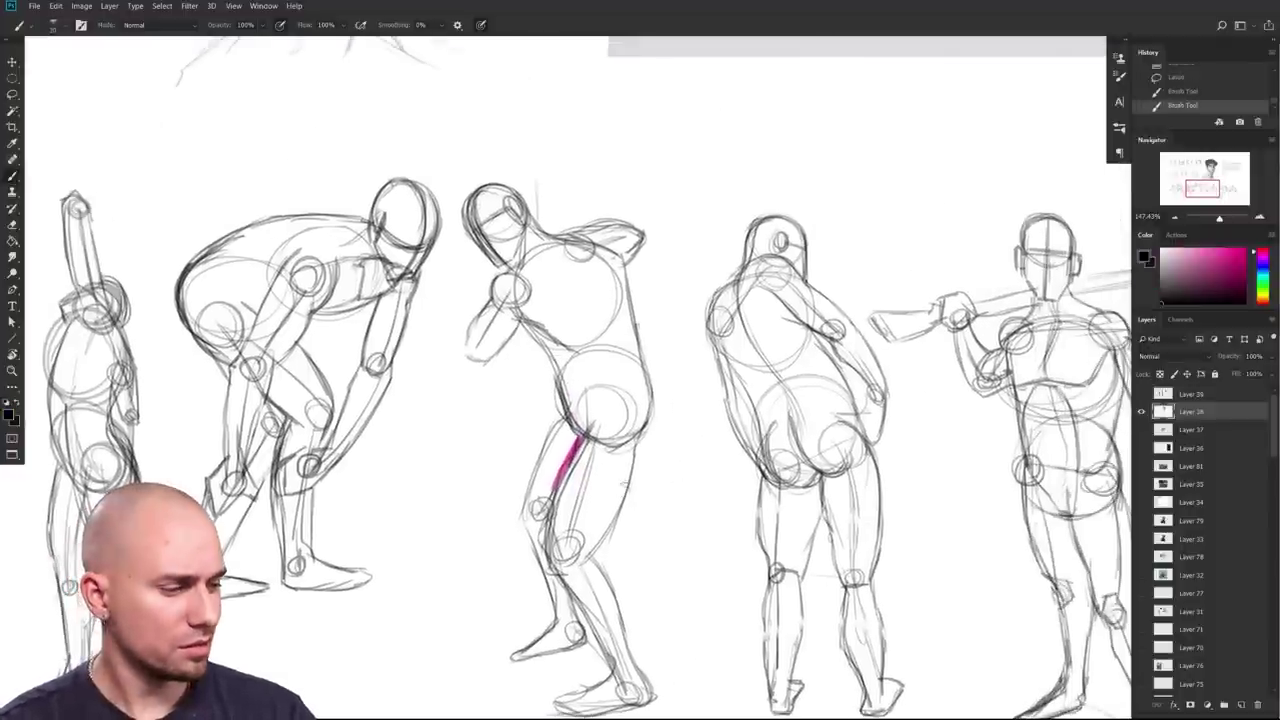
Step: Examine the greyscale portrait of the young man beside the face sketches, from hair to shoulders
left_click_drag(766, 513, 665, 515)
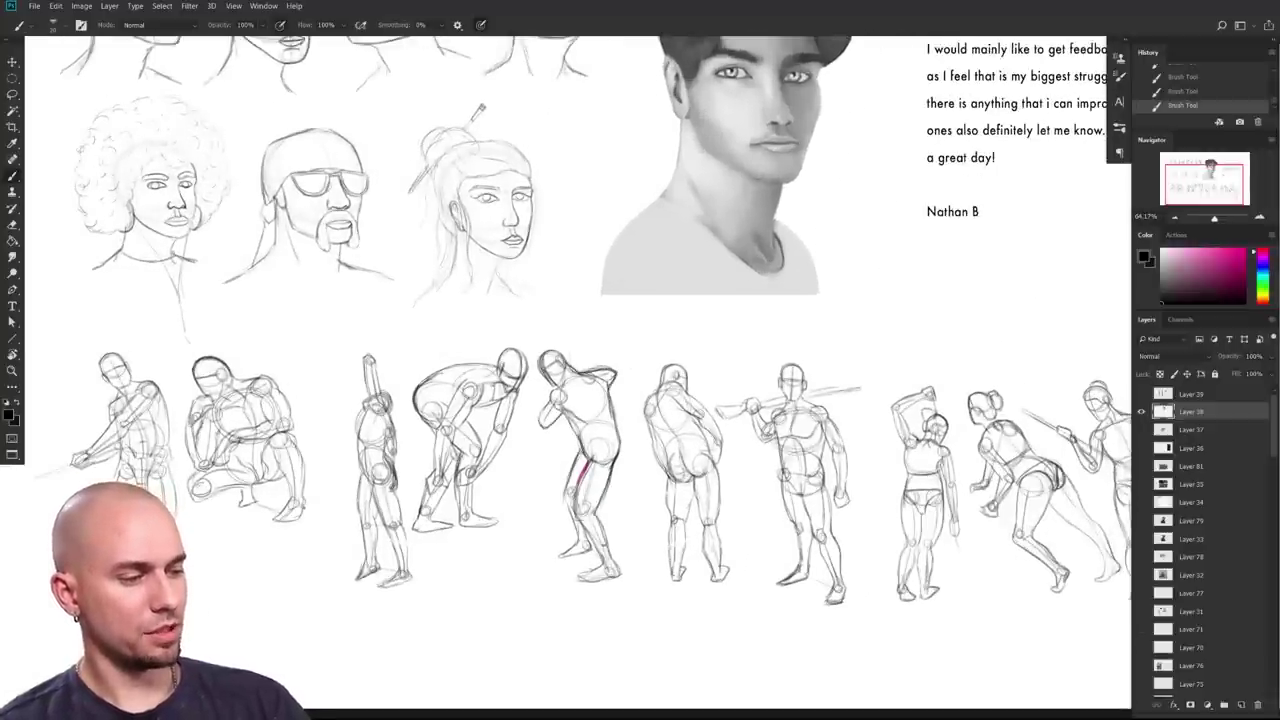
left_click_drag(810, 545, 888, 576)
left_click_drag(629, 299, 745, 620)
left_click_drag(700, 560, 736, 562)
mouse_move(950, 631)
left_mouse_down()
mouse_move(754, 554)
mouse_move(876, 540)
left_mouse_up()
mouse_move(1008, 532)
left_mouse_down()
mouse_move(935, 521)
mouse_move(971, 537)
mouse_move(829, 537)
mouse_move(950, 531)
mouse_move(846, 528)
left_mouse_up()
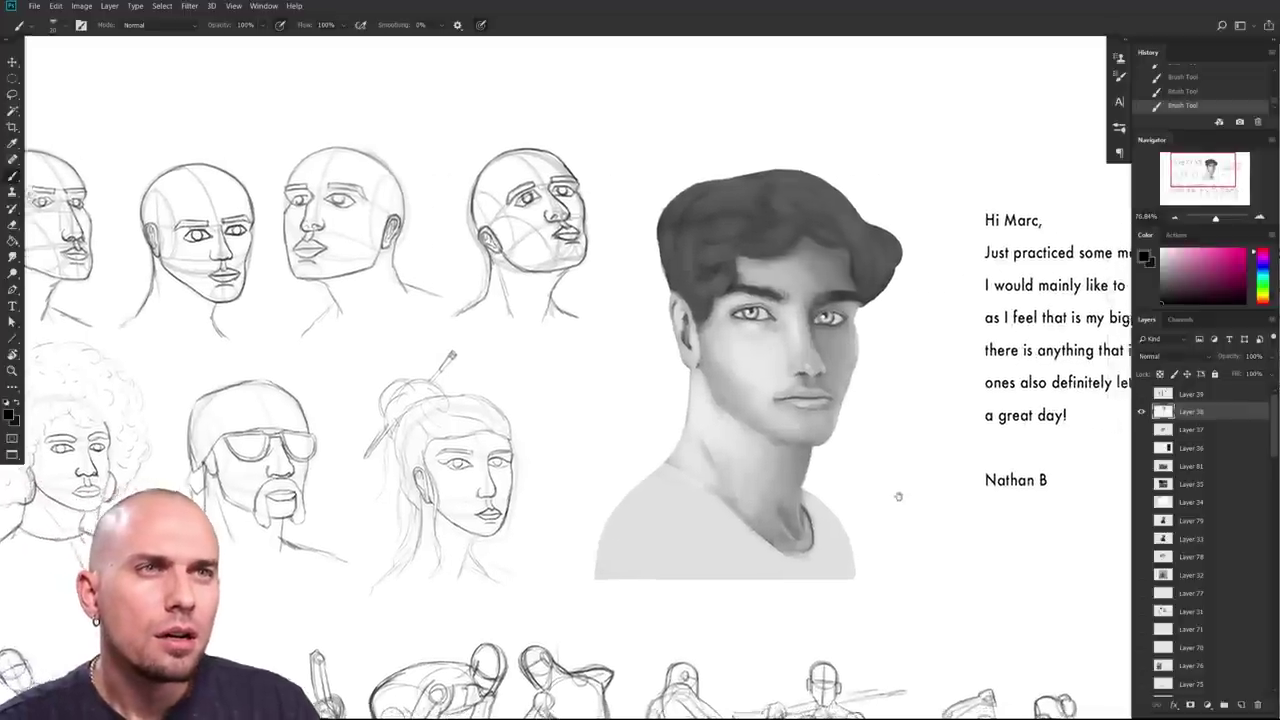
left_click_drag(863, 515, 885, 537)
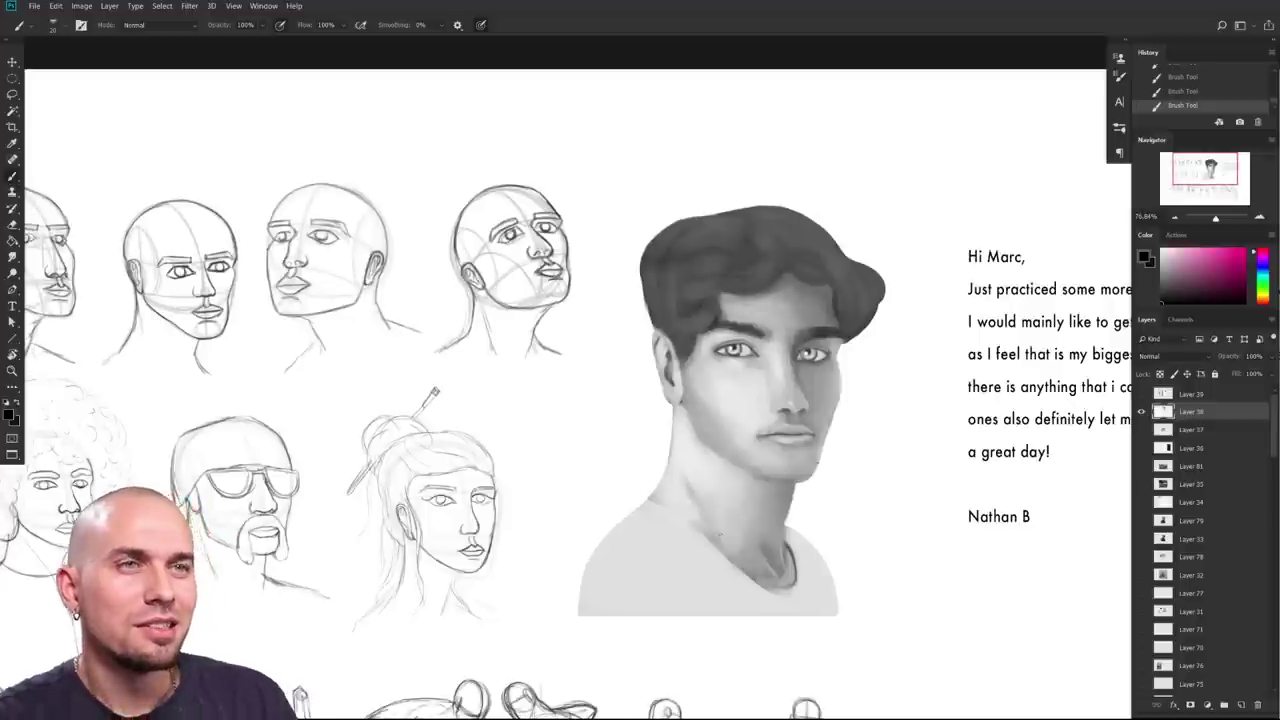
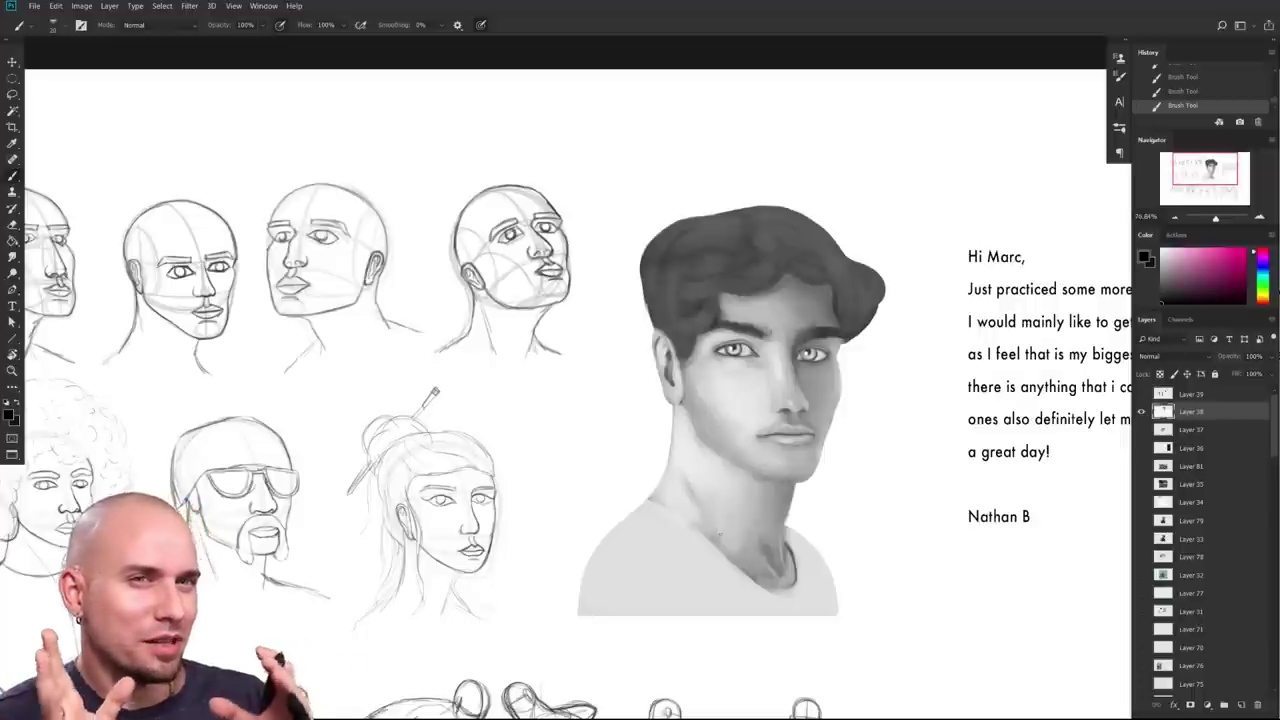
mouse_move(737, 478)
left_mouse_down()
mouse_move(765, 459)
mouse_move(723, 533)
mouse_move(752, 523)
left_mouse_up()
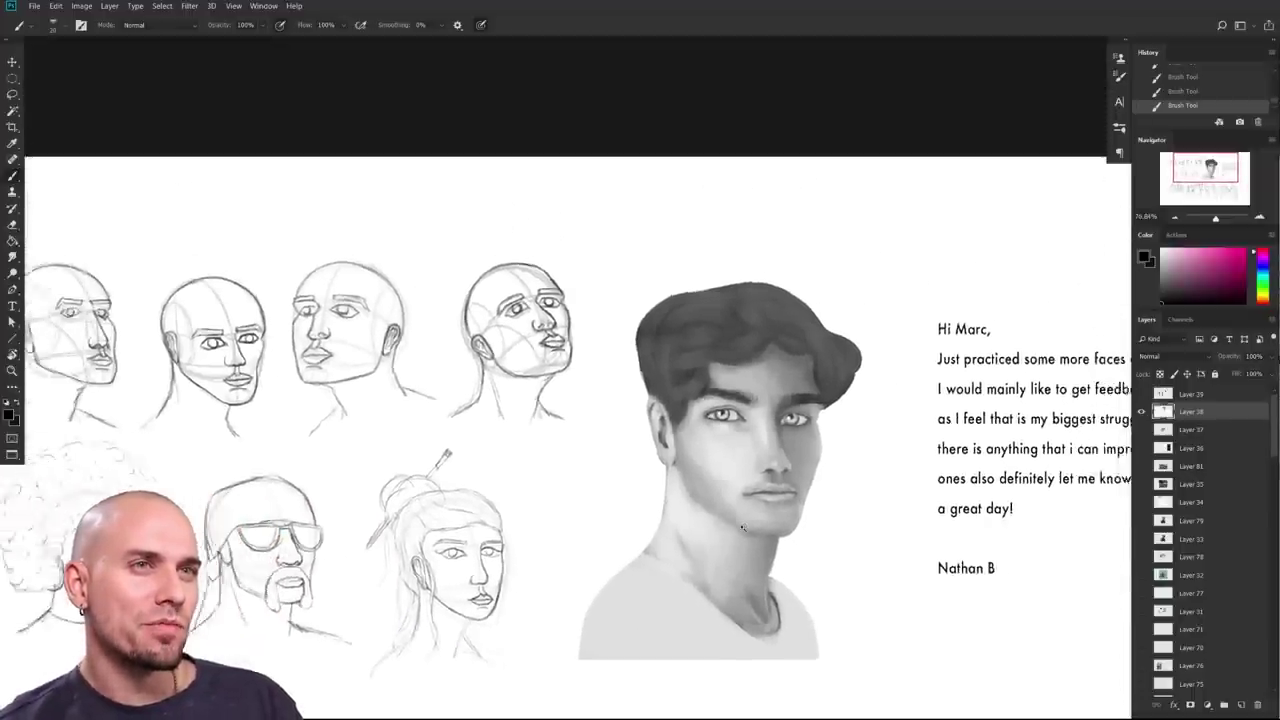
scroll(737, 530, "up", 4)
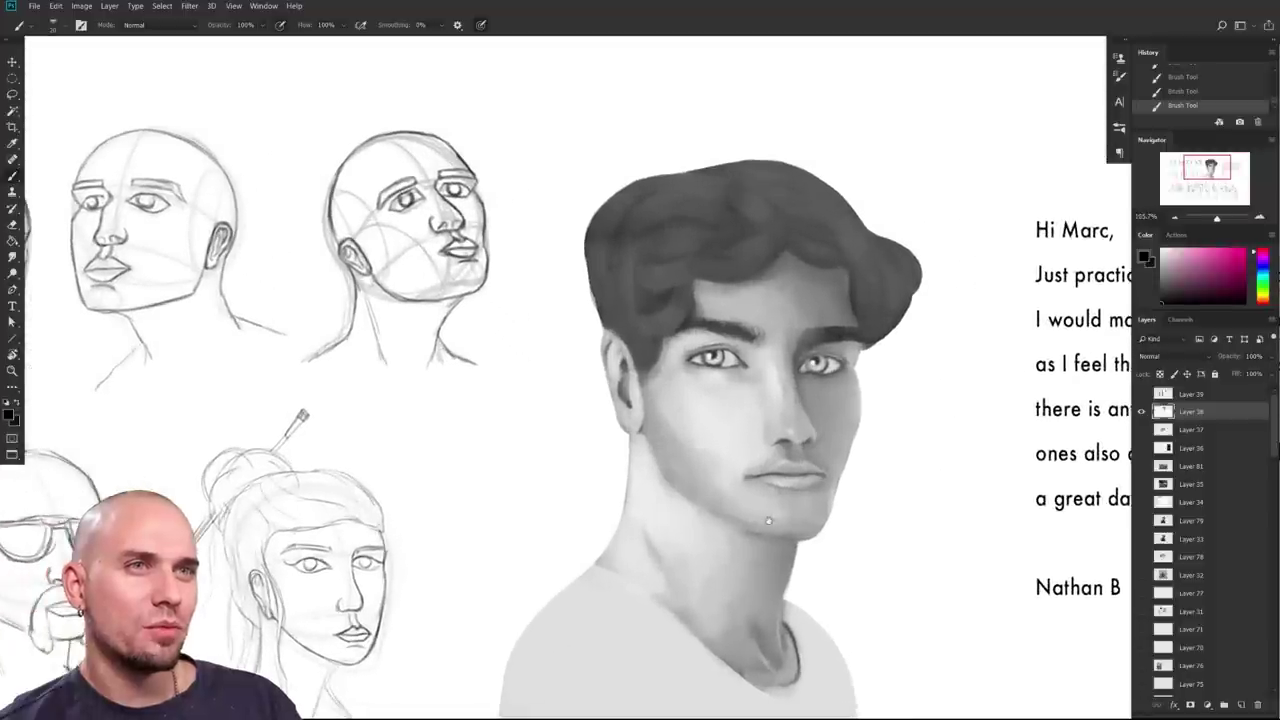
left_click_drag(698, 420, 639, 445)
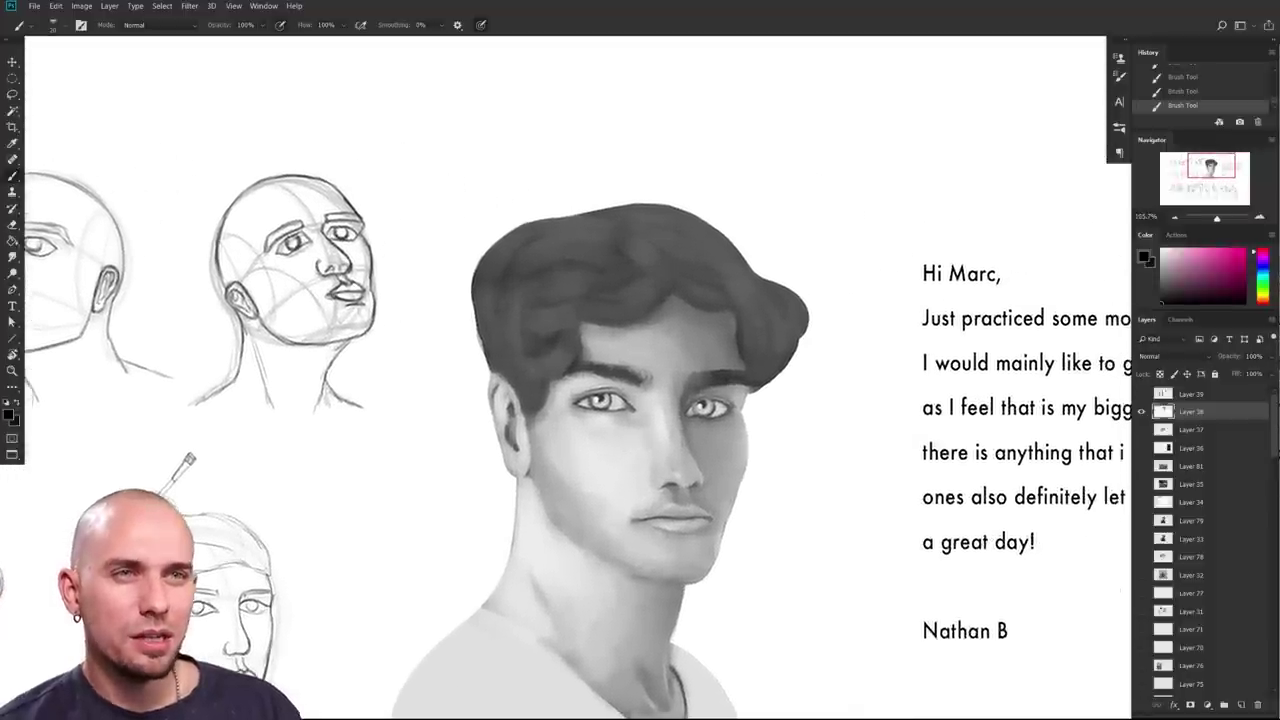
Step: Lasso each of the portrait's eyes in turn, nudge them into better alignment, and clear the selection
key("l")
mouse_move(663, 405)
left_mouse_down()
mouse_move(644, 453)
mouse_move(657, 433)
mouse_move(642, 426)
mouse_move(655, 356)
mouse_move(555, 401)
mouse_move(636, 421)
left_mouse_up()
key("ctrl+d")
mouse_move(722, 433)
left_mouse_down()
mouse_move(719, 392)
mouse_move(677, 416)
mouse_move(722, 432)
left_mouse_up()
left_click_drag(725, 421, 728, 420)
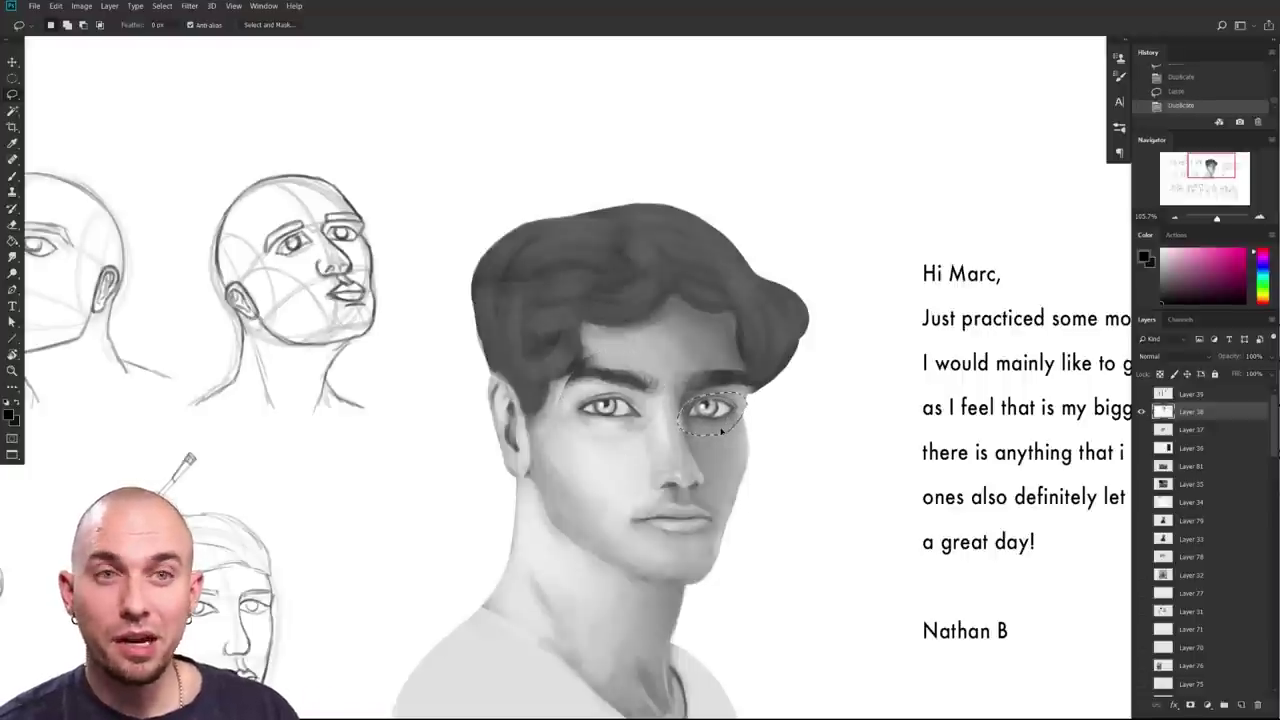
key("ctrl+d")
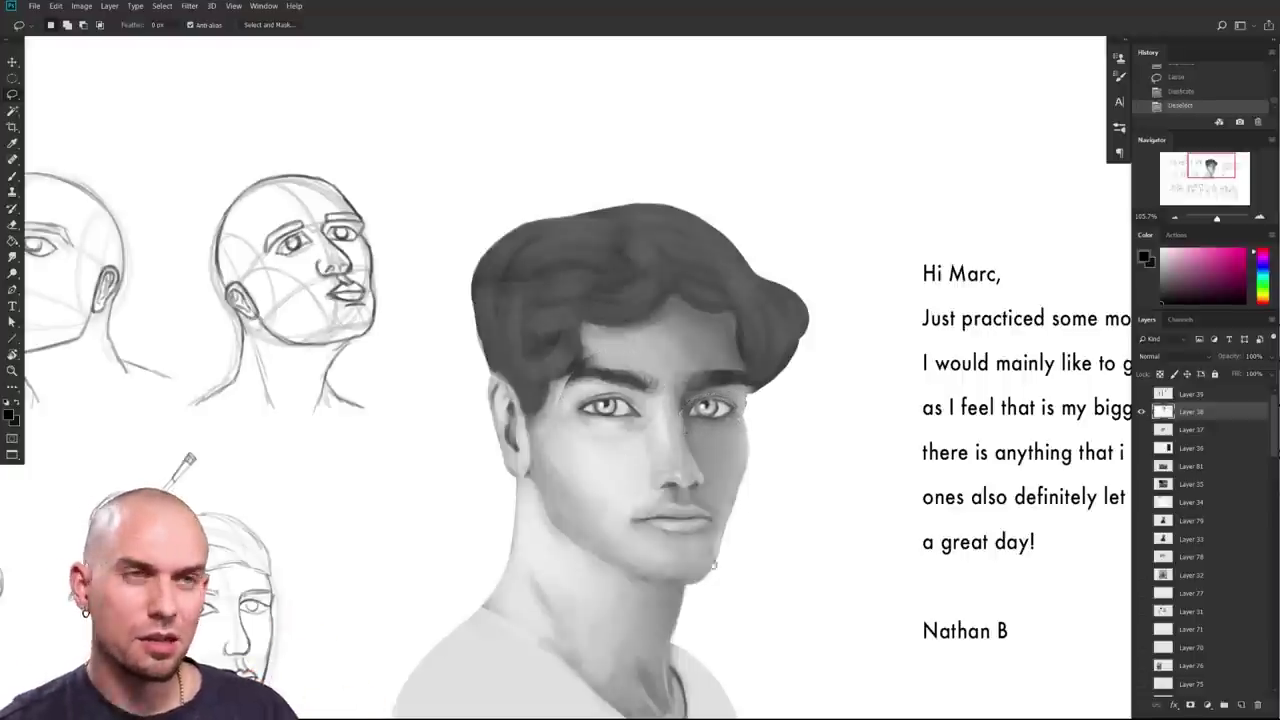
Step: Darken the lash lines around the portrait's eyes with small dark grey brush strokes
scroll(709, 479, "down", 3)
scroll(709, 479, "down", 4)
scroll(678, 515, "up", 5)
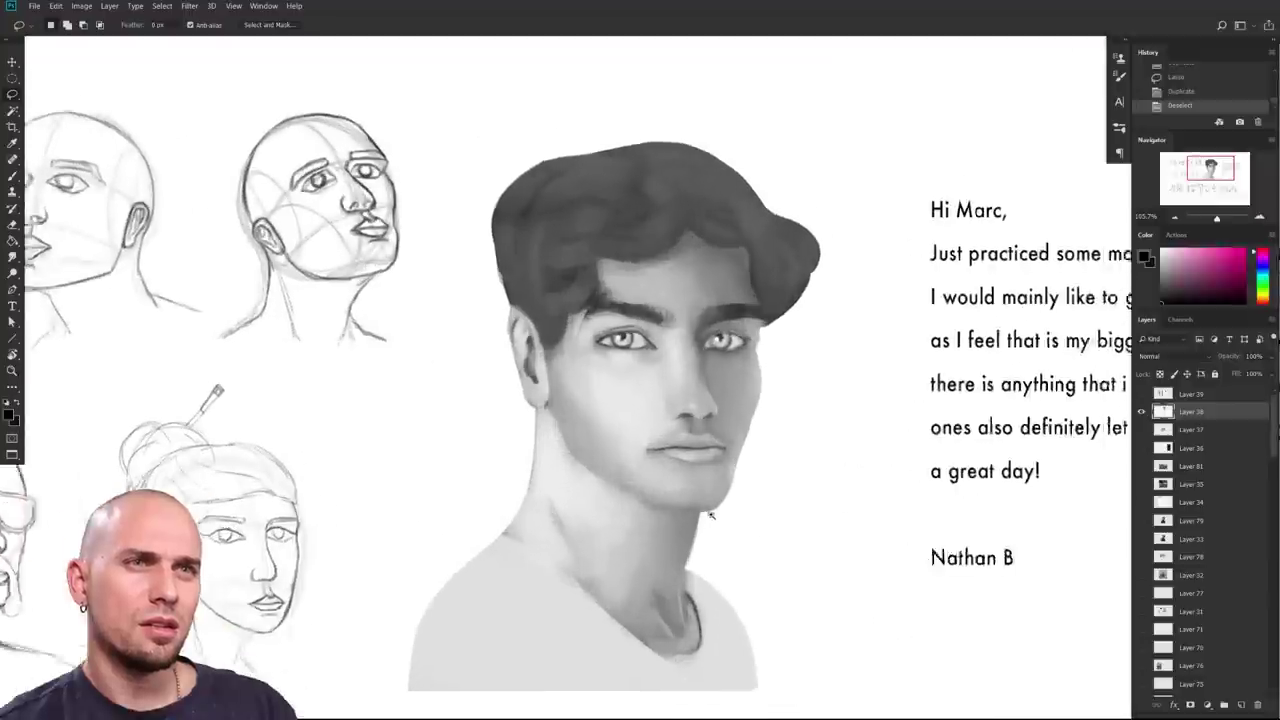
key("b")
key("x")
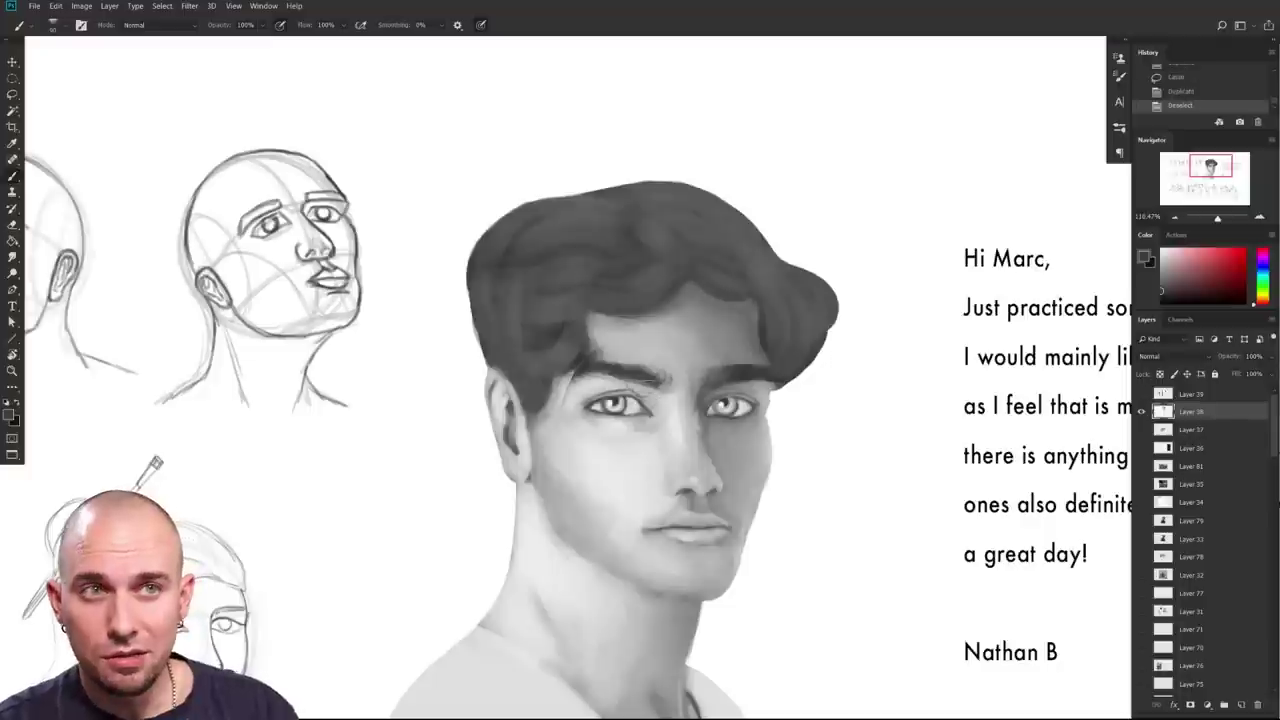
left_click_drag(590, 402, 638, 403)
left_click_drag(776, 398, 792, 390)
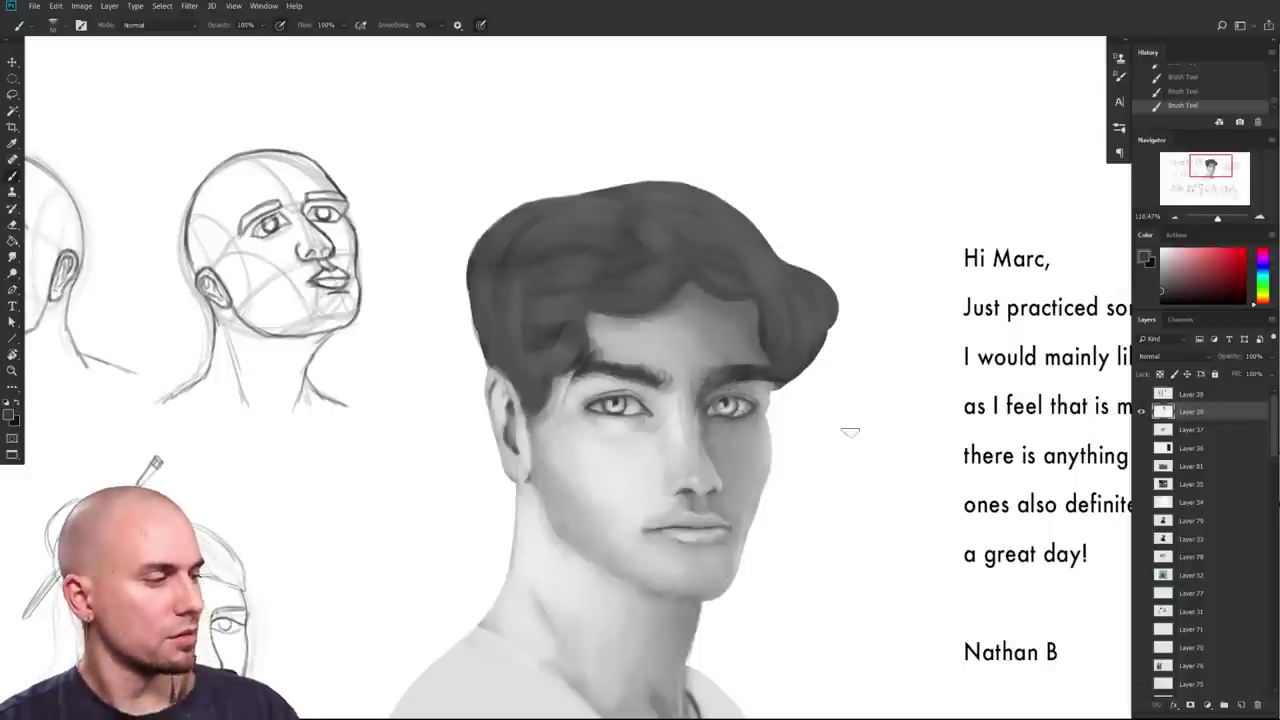
mouse_move(903, 502)
left_mouse_down()
mouse_move(880, 503)
mouse_move(896, 503)
left_mouse_up()
scroll(878, 499, "down", 3)
scroll(849, 517, "up", 5)
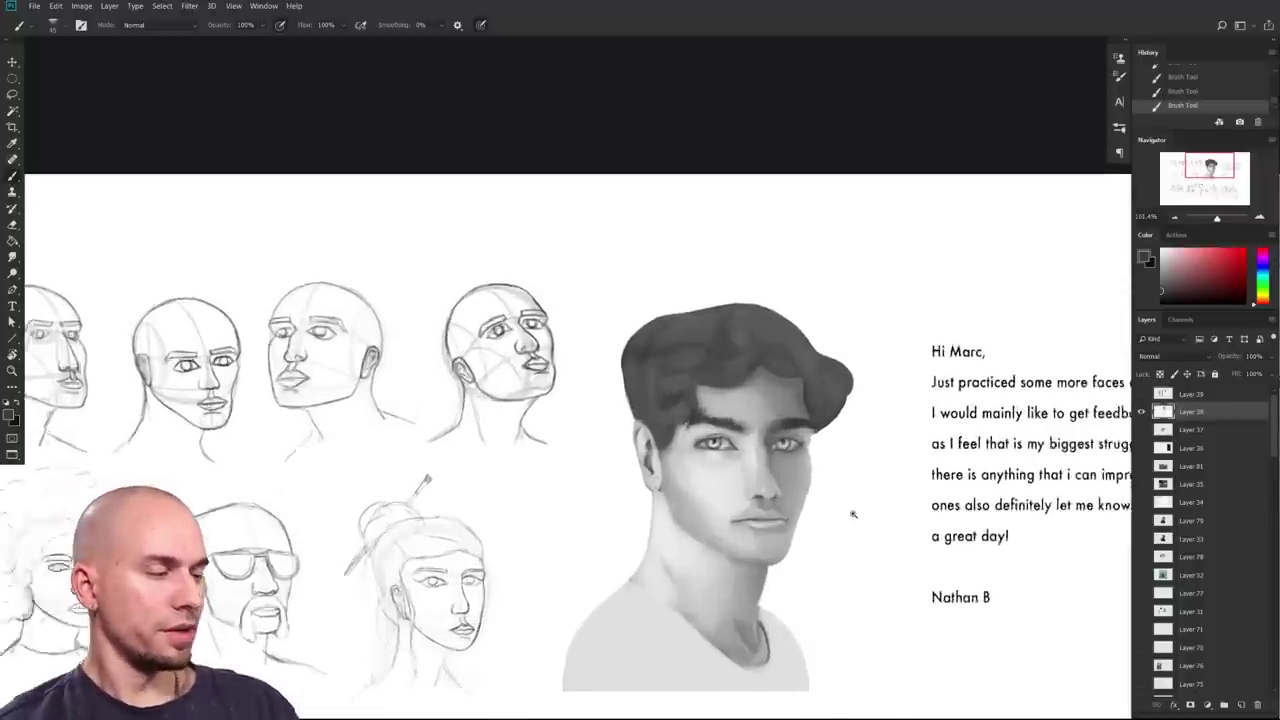
left_click_drag(853, 470, 855, 497)
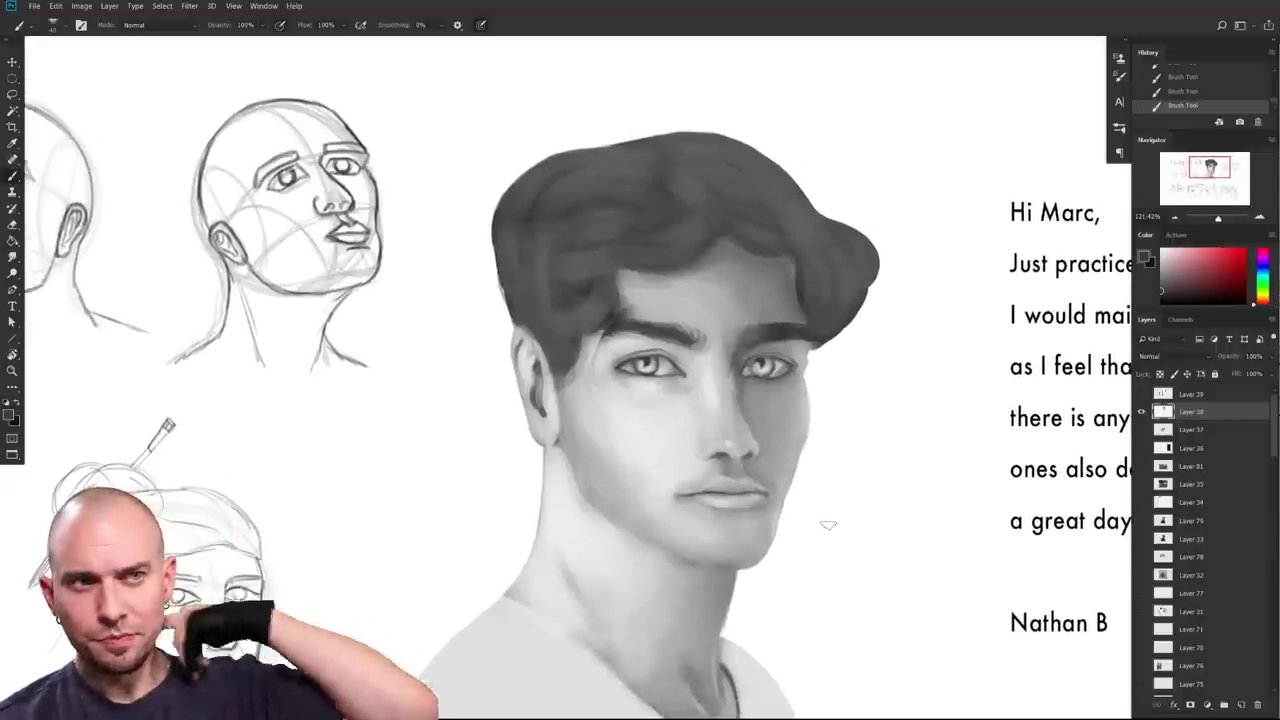
Step: Sample light grey from the lit cheek and brush lighter reflected light onto the shadowed cheek
mouse_move(744, 530)
left_mouse_down()
mouse_move(750, 495)
mouse_move(746, 513)
left_mouse_up()
left_click(665, 421, "alt")
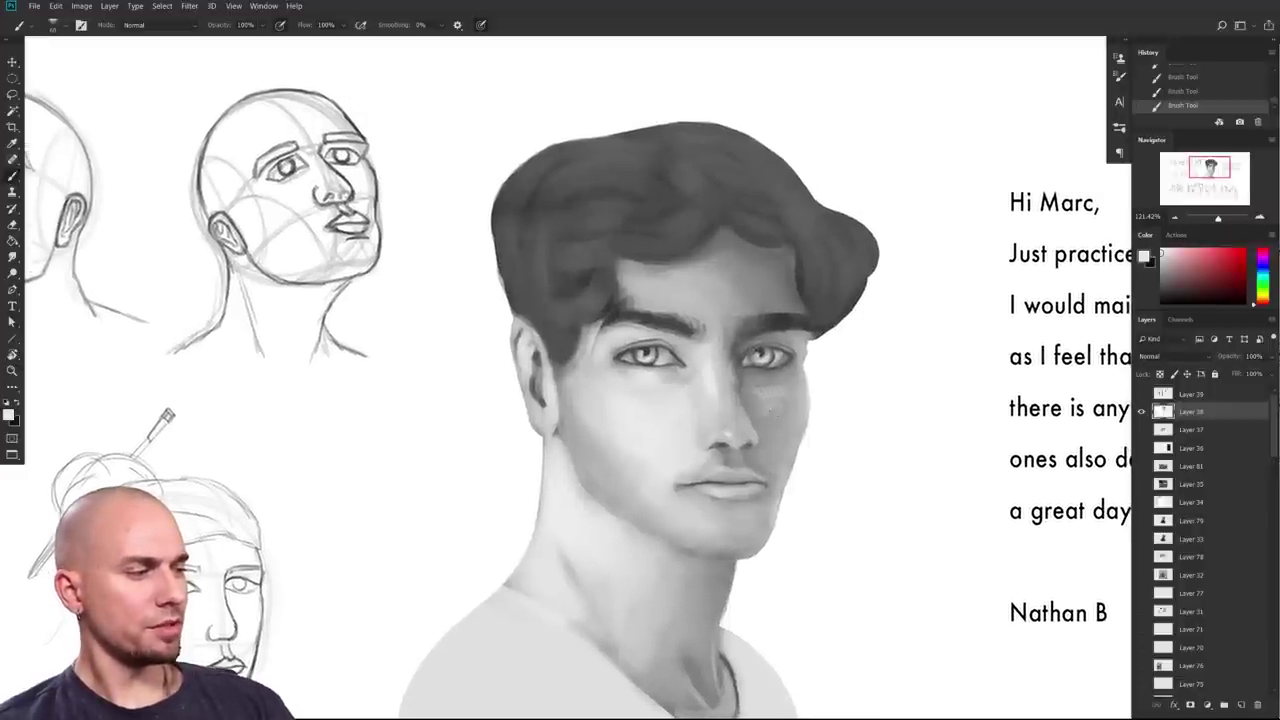
left_click_drag(811, 432, 817, 396)
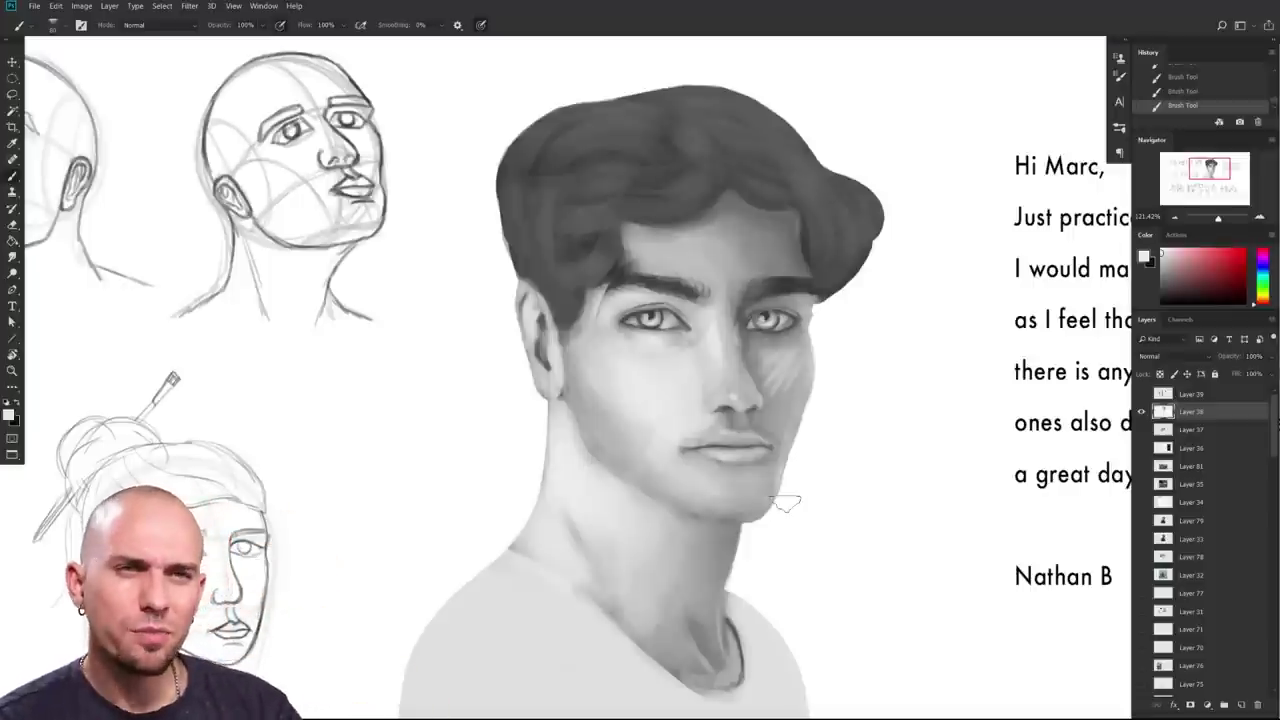
left_click_drag(784, 505, 777, 525)
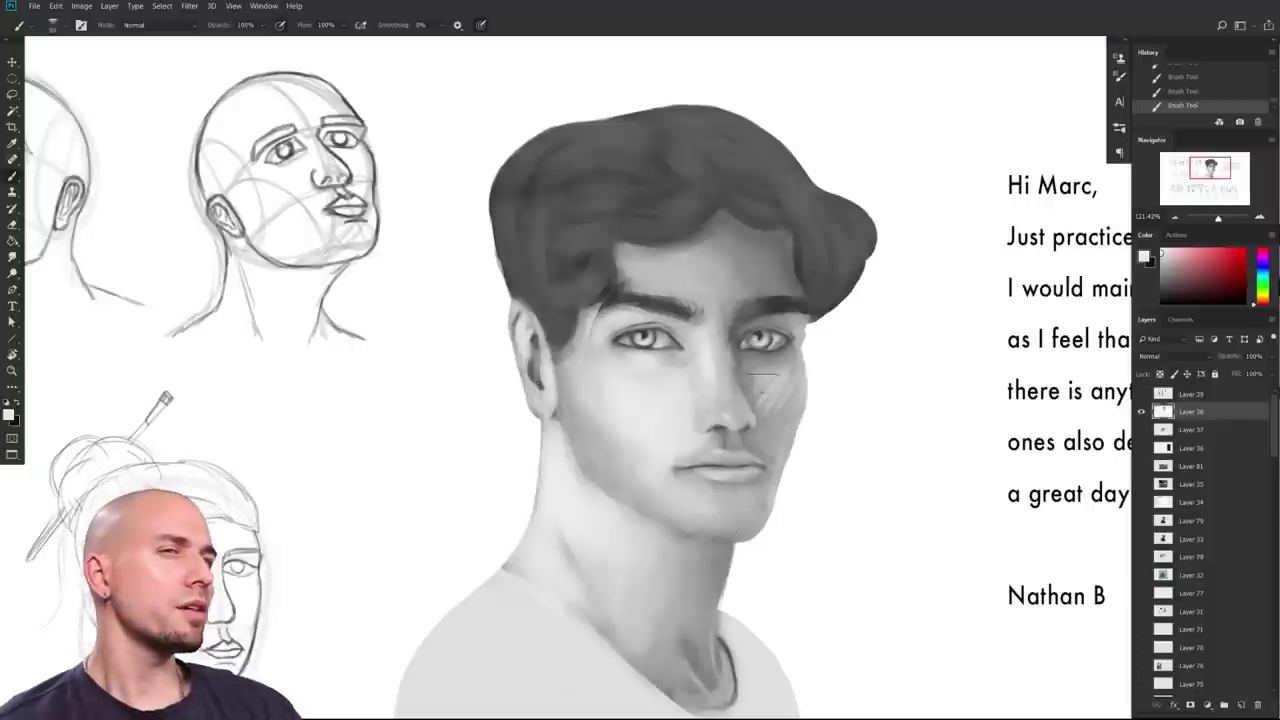
Step: Sample the shadowed cheek's grey and smudge the new light patch under the eye into the surrounding skin
left_click(779, 383, "alt")
key("r")
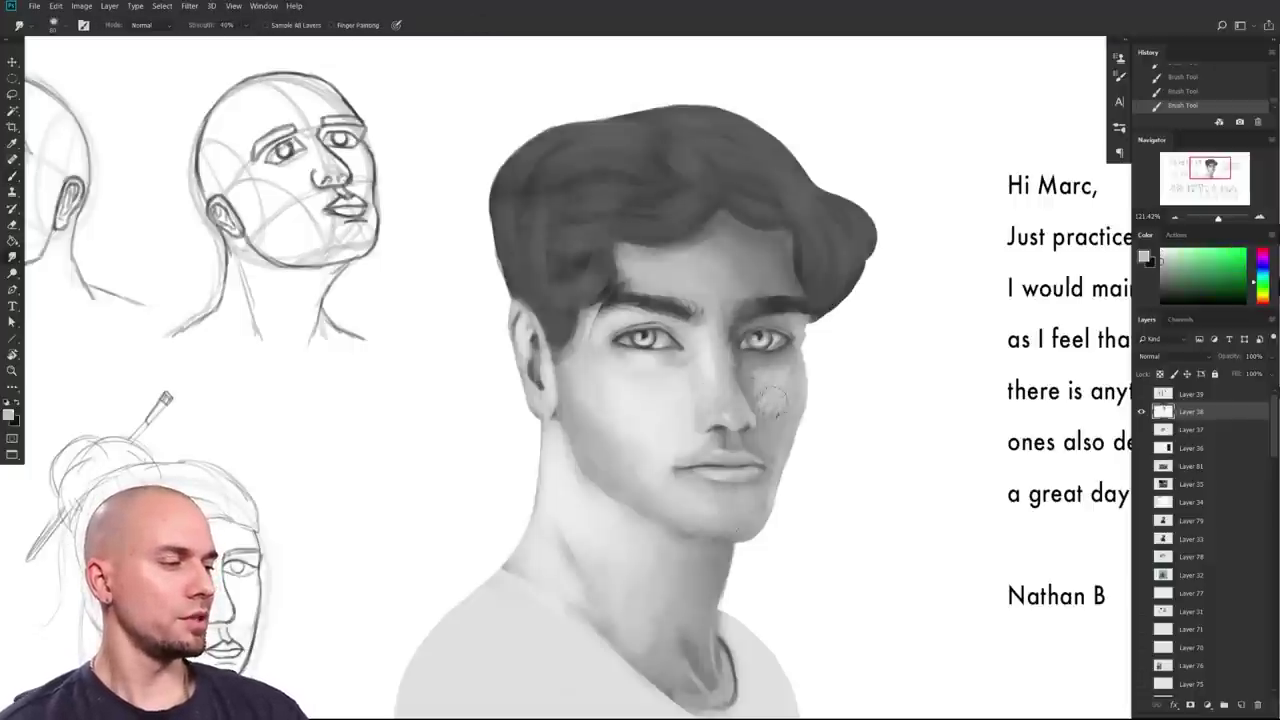
left_click_drag(785, 386, 775, 376)
left_click_drag(893, 436, 722, 499)
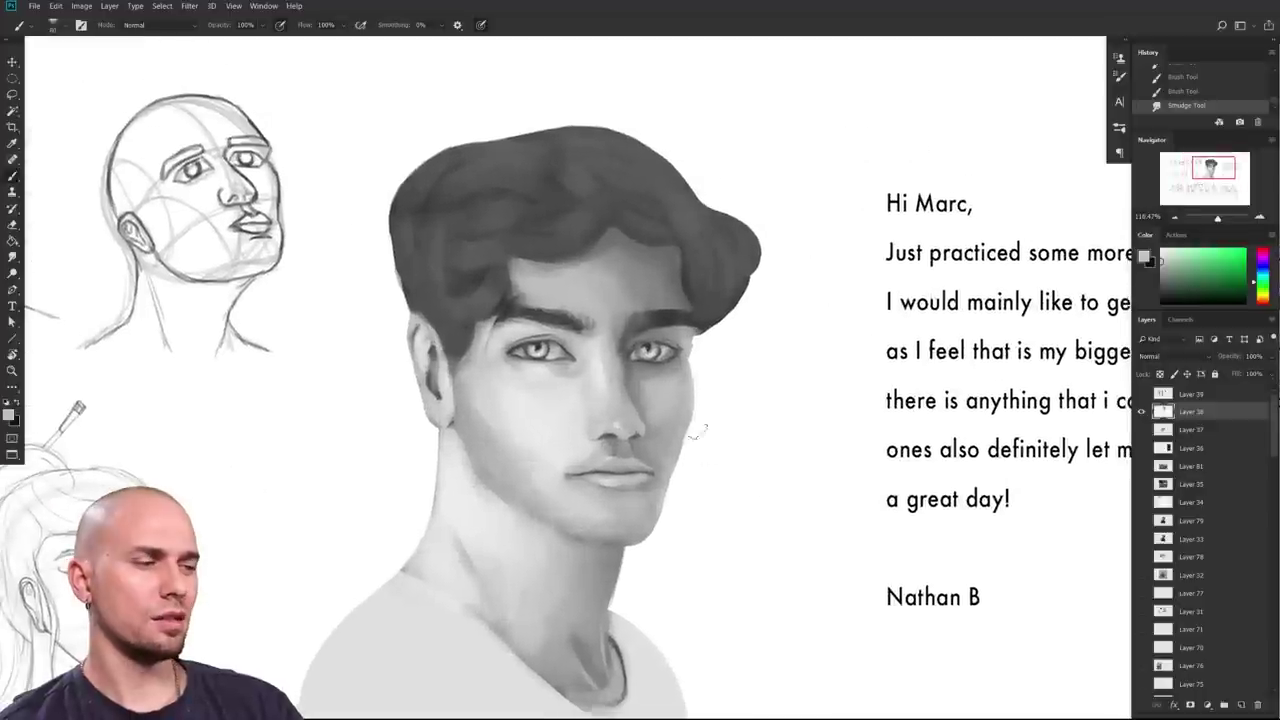
Step: Sample a darker grey from the face and deepen the shadow along the side of the nose
left_click(660, 425, "alt")
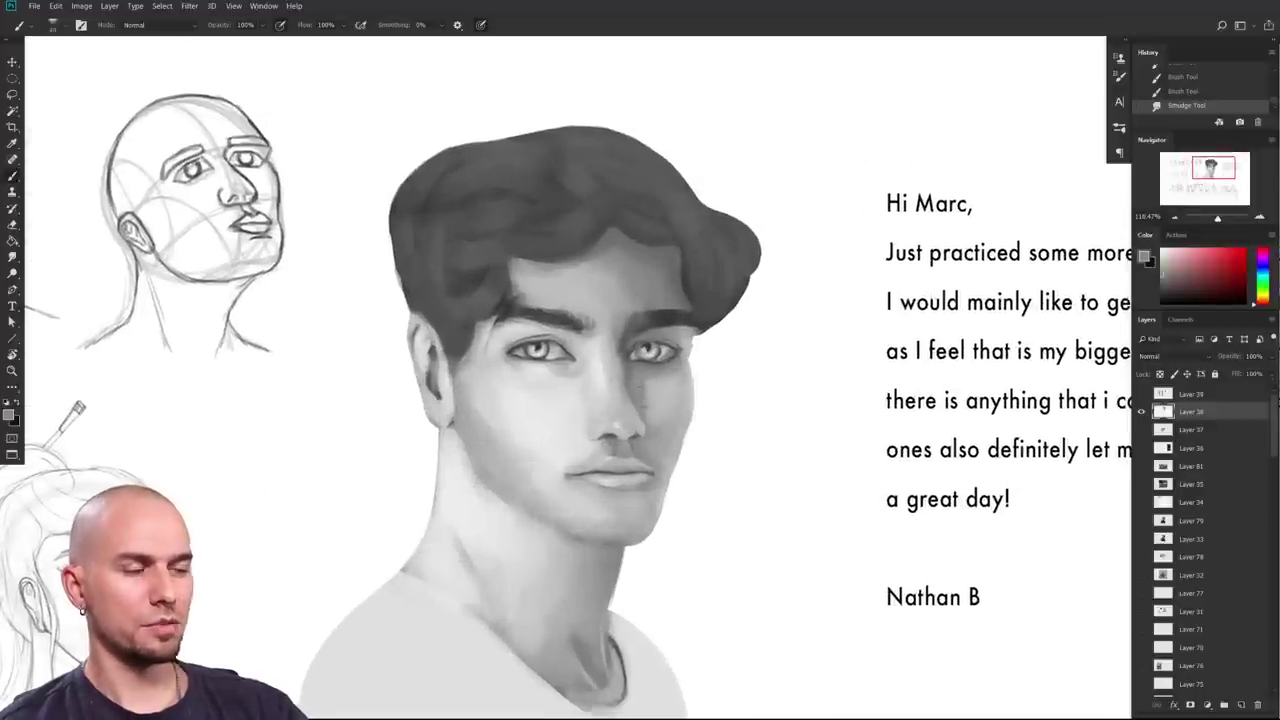
left_click_drag(640, 386, 643, 404)
left_click_drag(760, 438, 786, 436)
left_click_drag(687, 400, 690, 401)
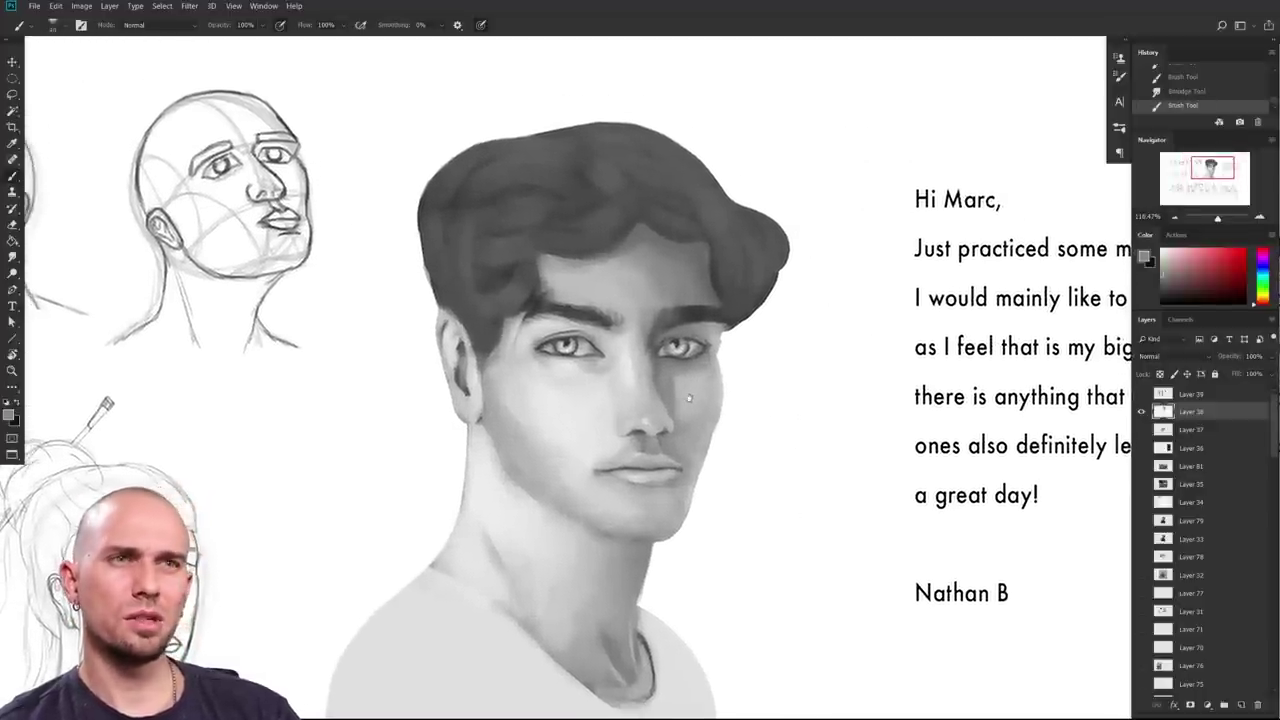
Step: Sample light grey and brush a highlight onto the portrait's chin, undoing the last stroke
left_click(697, 384, "alt")
scroll(700, 400, "down", 2)
scroll(700, 400, "left", 2)
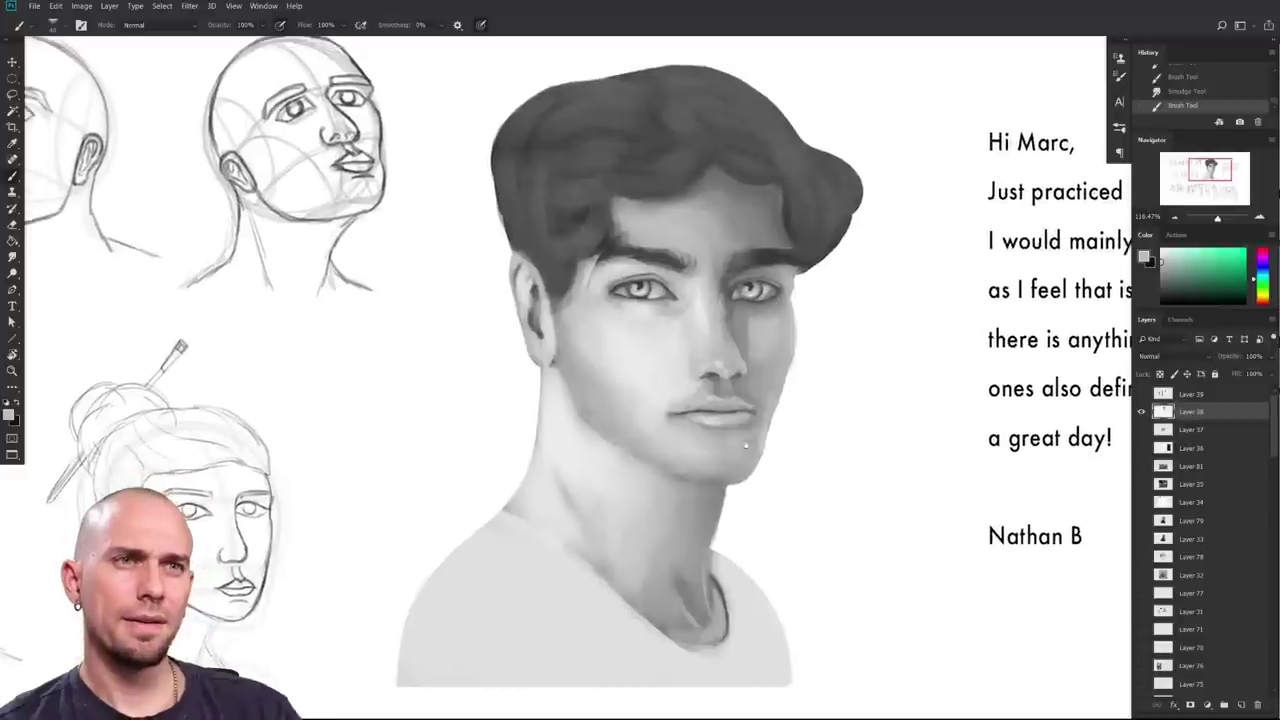
scroll(745, 447, "down", 2)
left_click(745, 447, "alt")
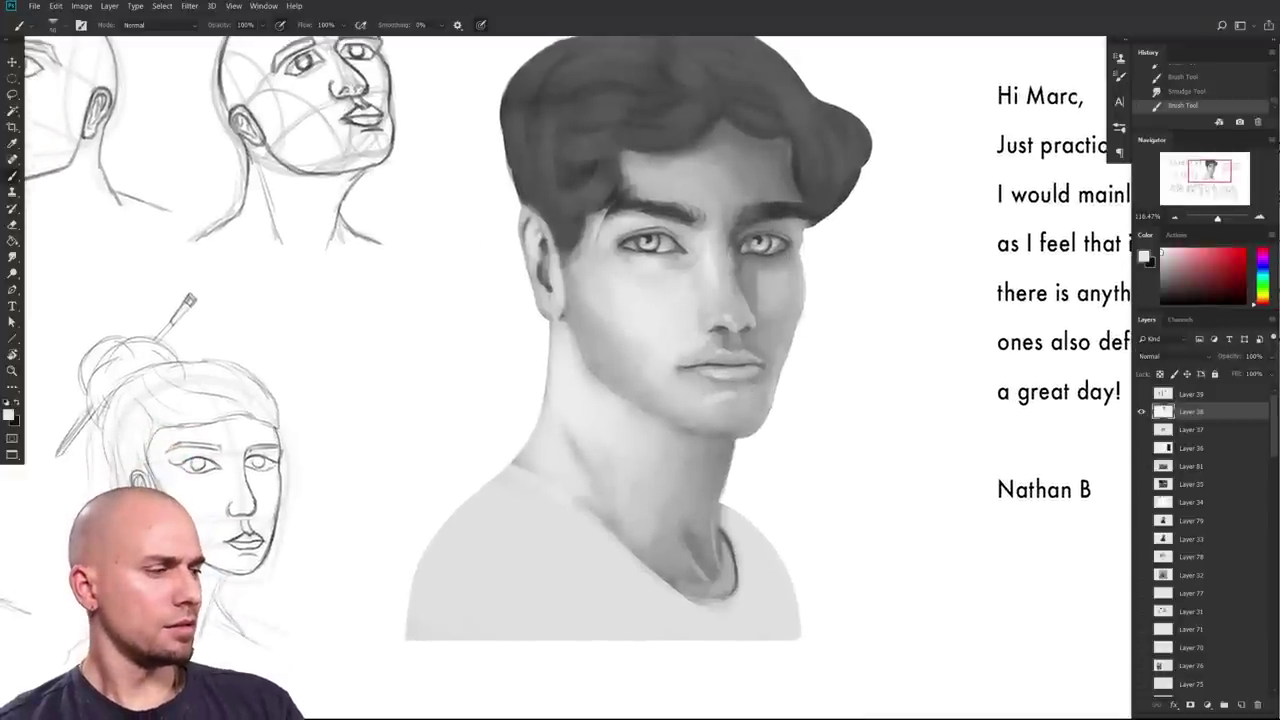
left_click_drag(725, 404, 740, 398)
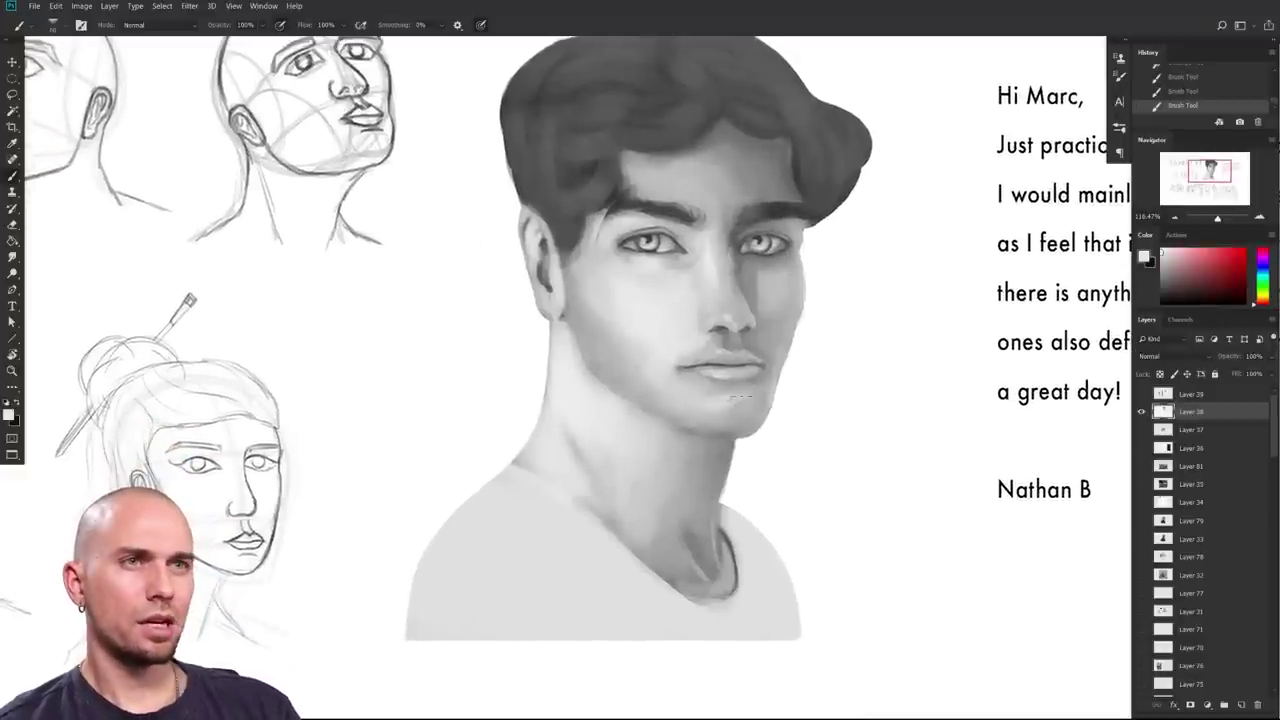
left_click_drag(816, 427, 752, 503)
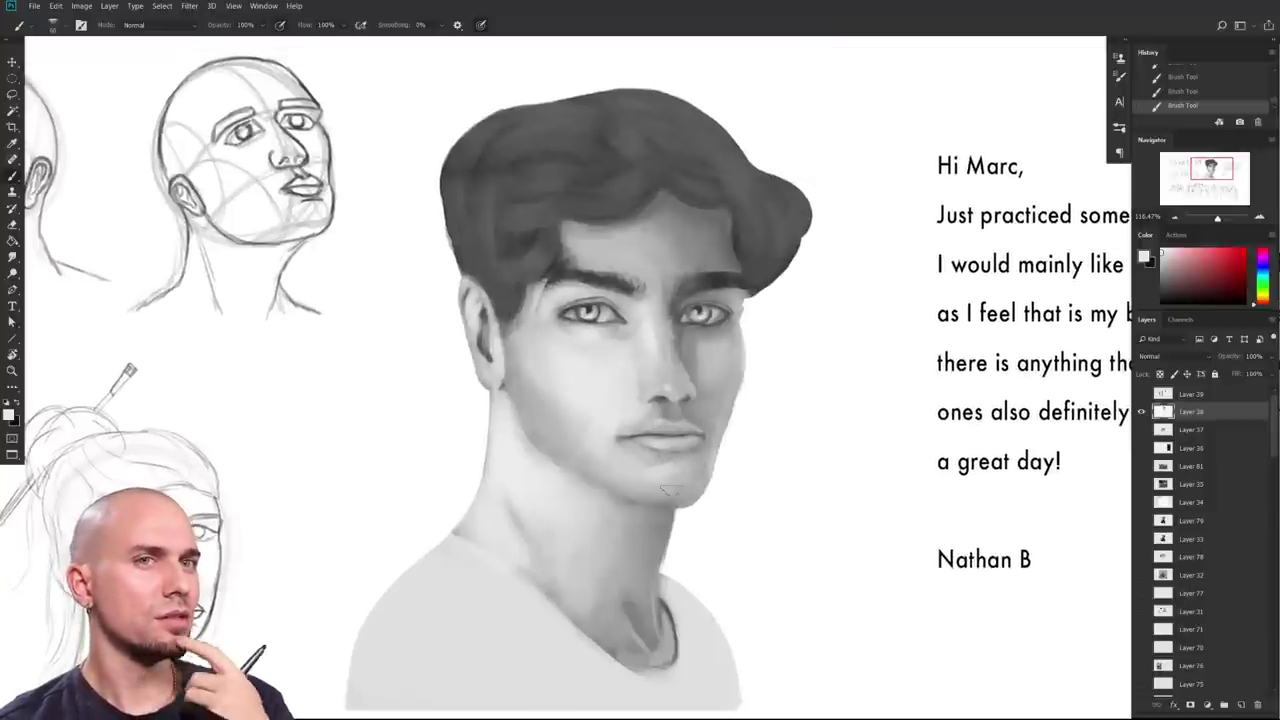
left_click_drag(675, 446, 678, 511)
key("ctrl+z")
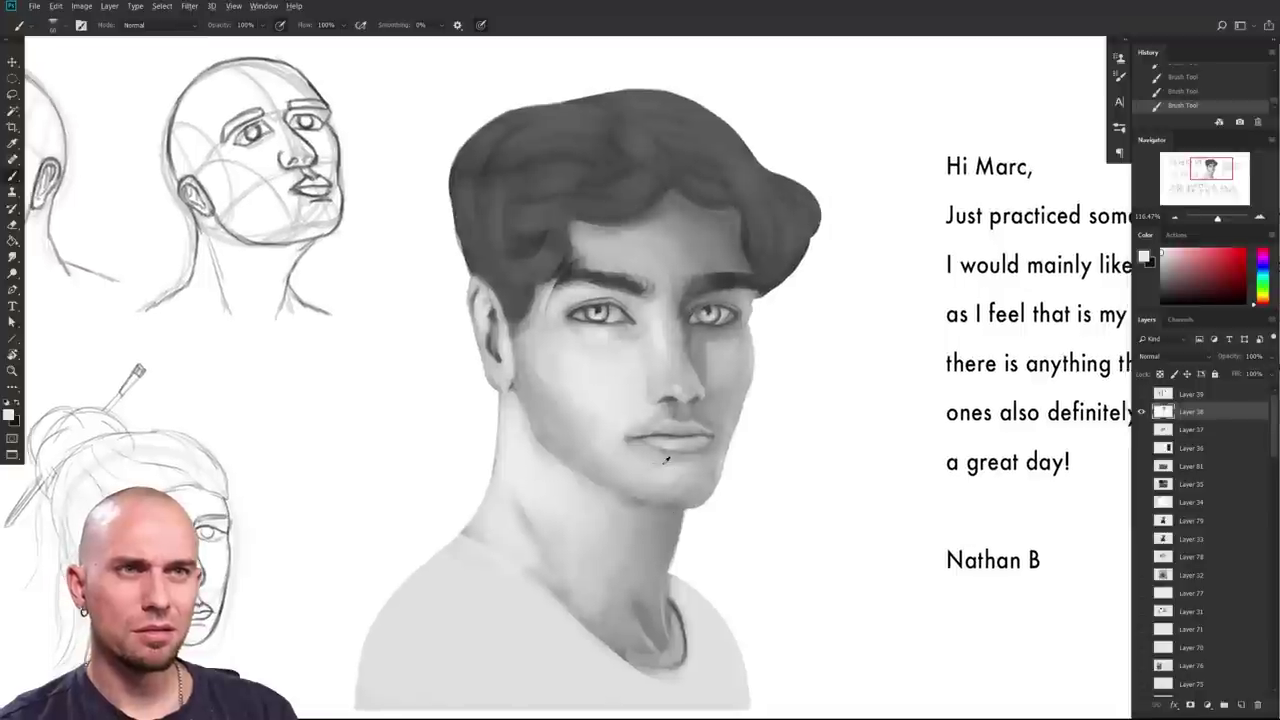
Step: Sample dark grey from the mouth, paint a shadow below the lower lip, and define the upper lip's edge
left_click(664, 463, "alt")
left_click(645, 436, "alt")
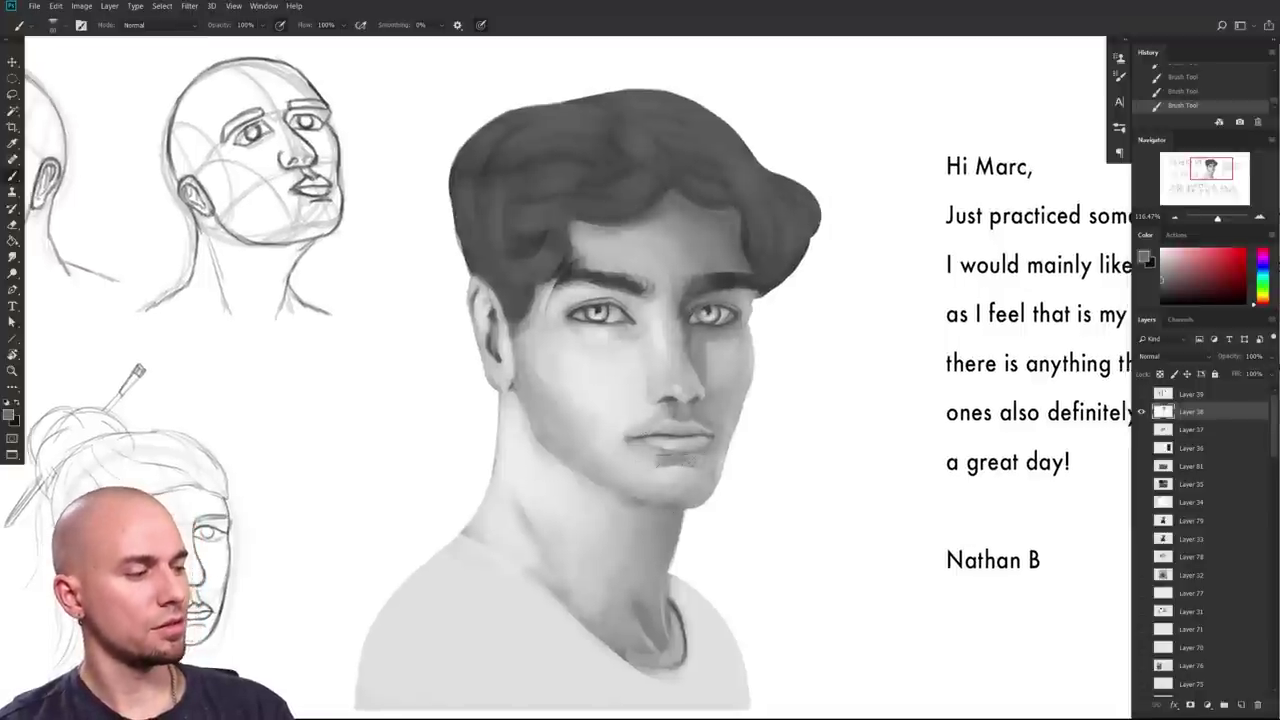
scroll(745, 455, "up", 3)
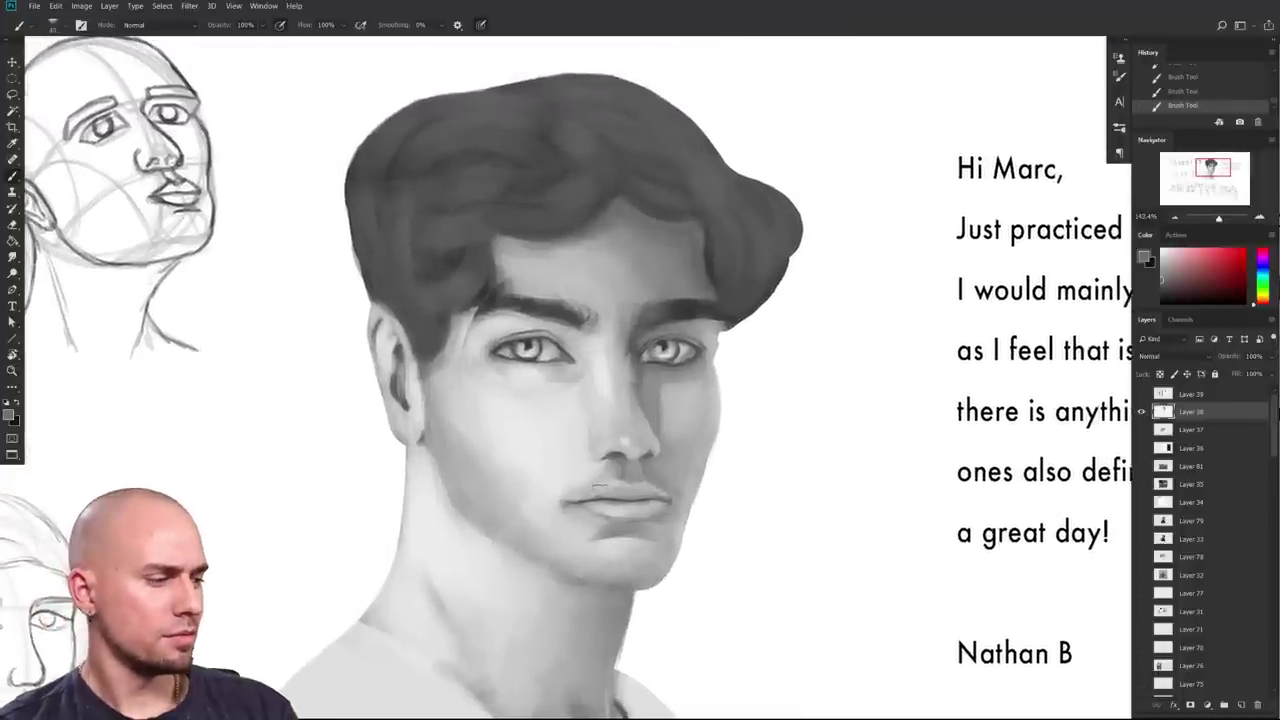
left_click_drag(798, 506, 823, 481)
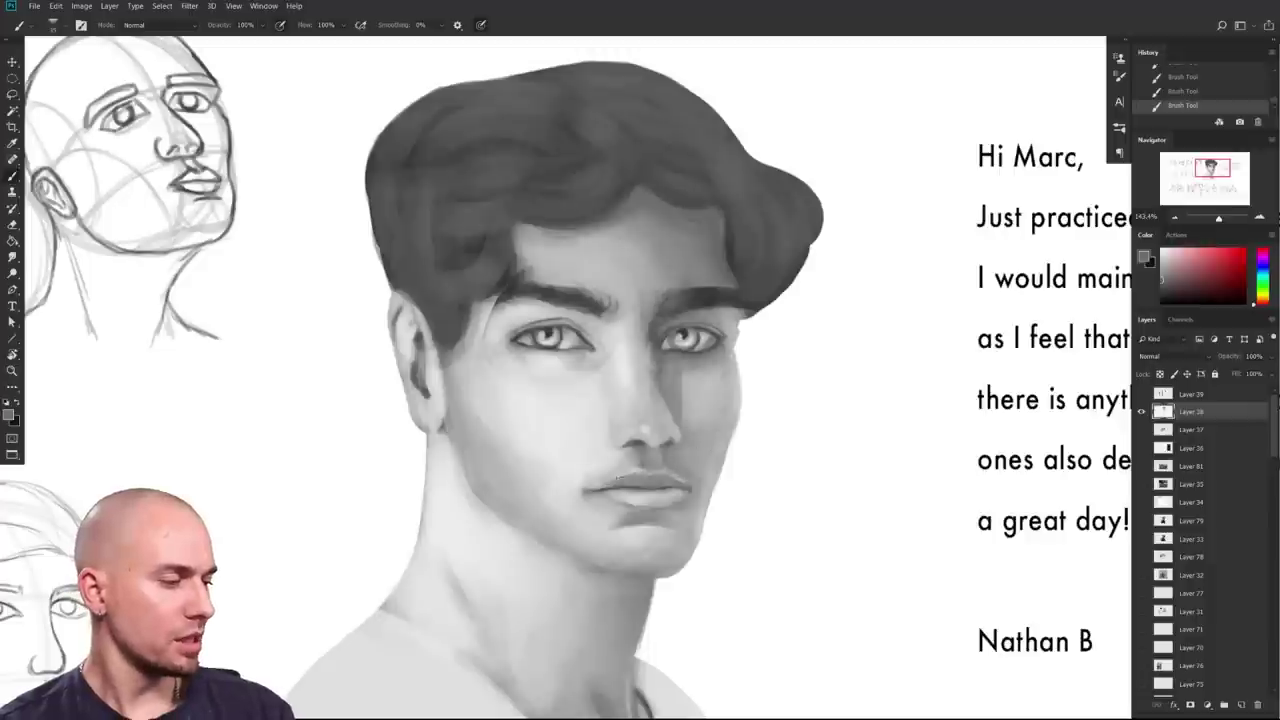
Step: Sample greys from the eyes and upper lip and refine the inner end of the portrait's near eyebrow
left_click(685, 332, "alt")
key("bracketright")
key("bracketright")
left_click_drag(754, 474, 743, 500)
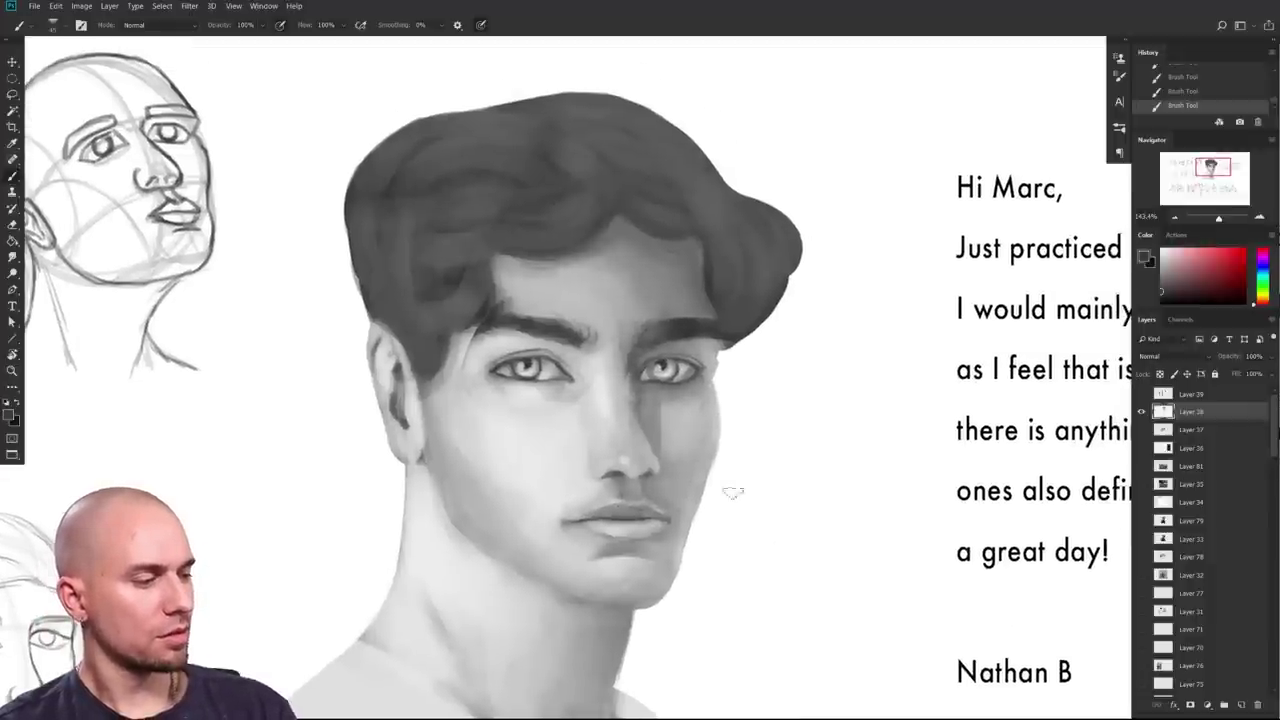
left_click(630, 508, "alt")
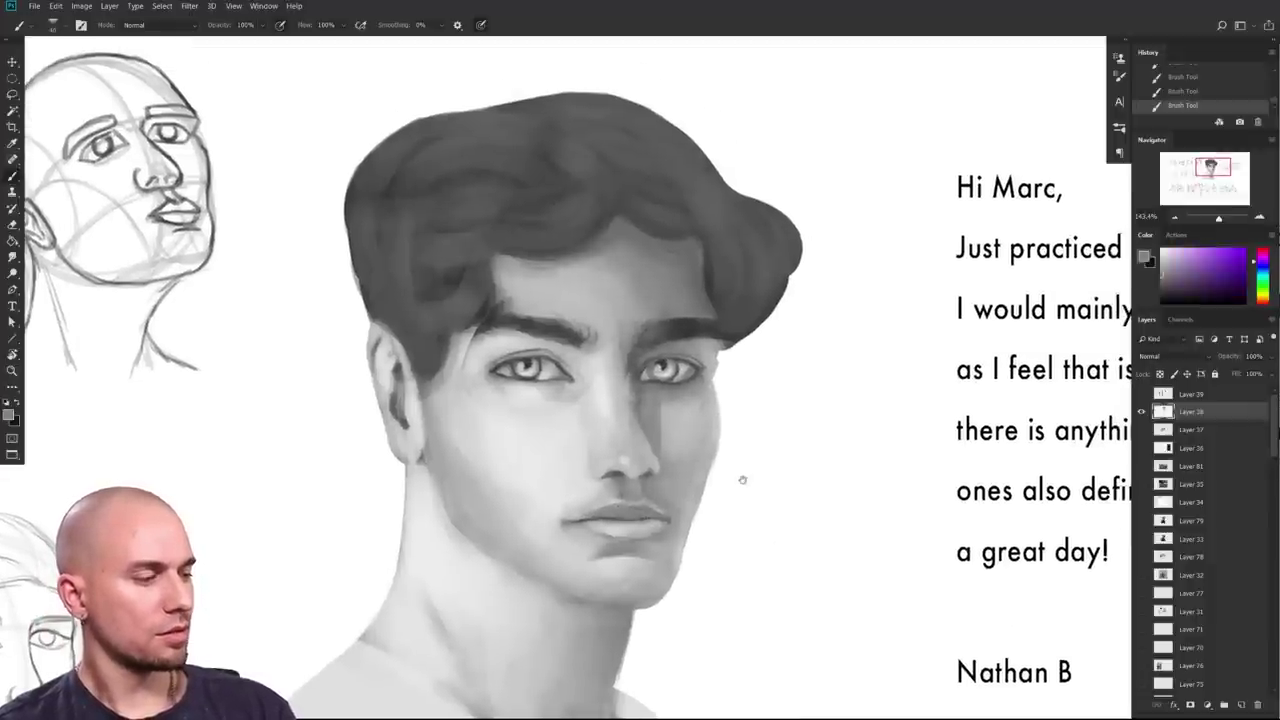
left_click_drag(742, 480, 736, 496)
left_click(652, 386, "alt")
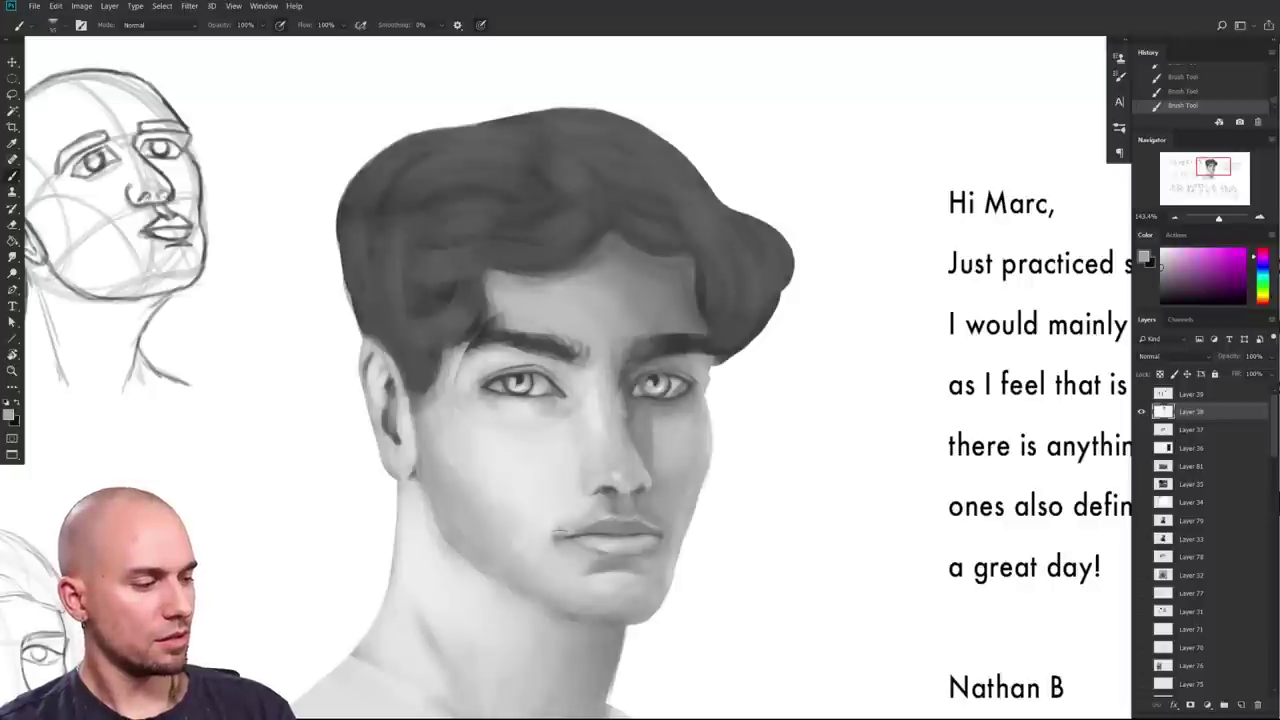
Step: Sample a dark grey and darken the near corner of the portrait's mouth and the line between the lips
left_click(573, 495, "alt")
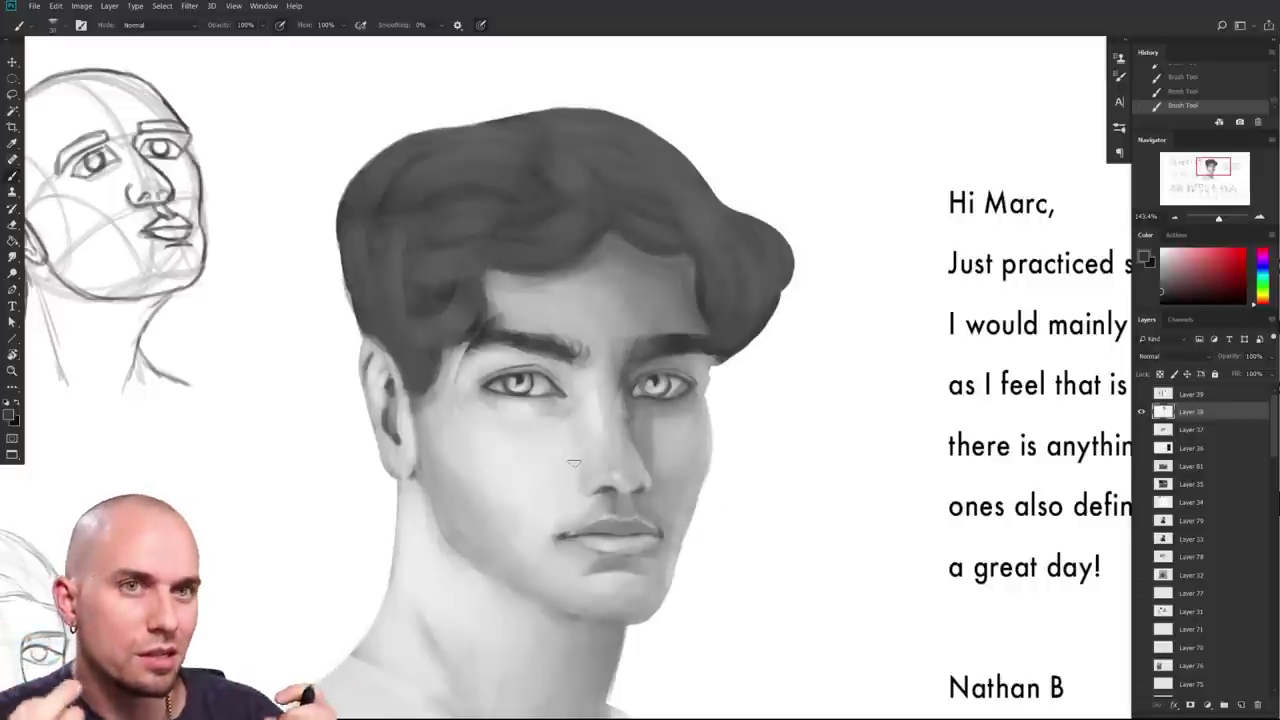
left_click_drag(532, 533, 597, 530)
mouse_move(650, 421)
left_mouse_down()
mouse_move(643, 407)
mouse_move(644, 437)
left_mouse_up()
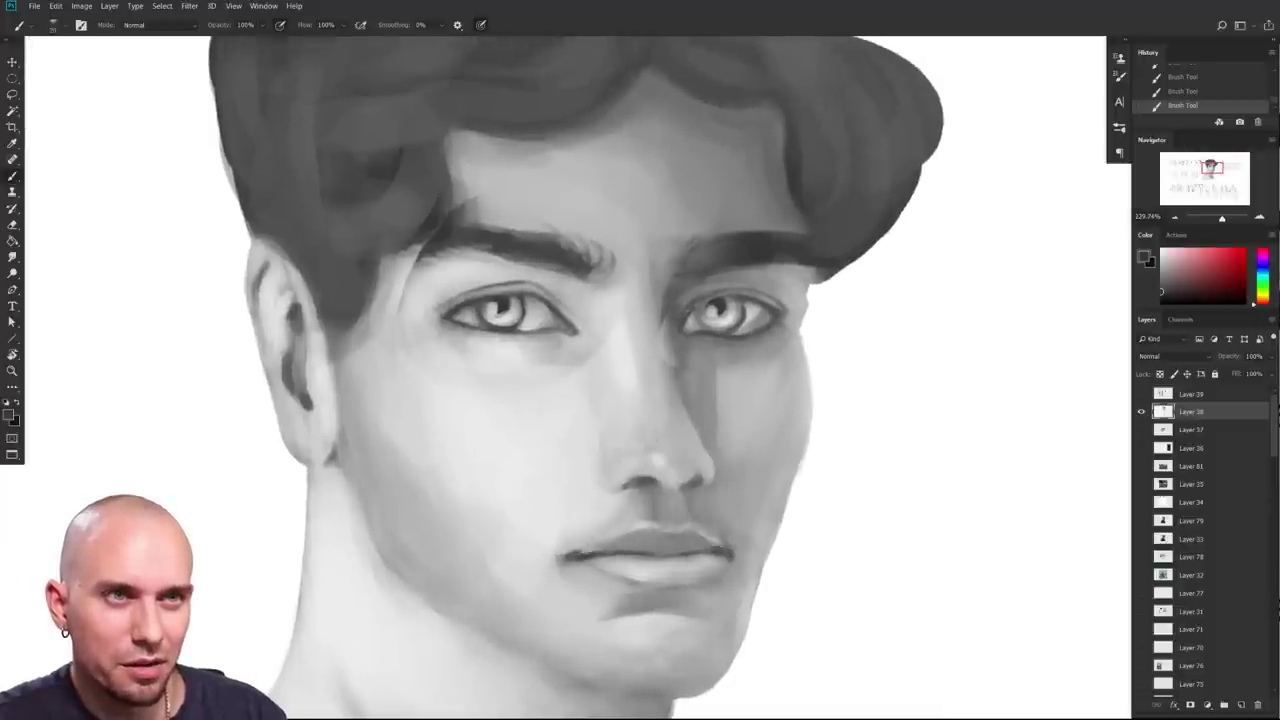
mouse_move(804, 541)
left_mouse_down()
mouse_move(777, 545)
mouse_move(791, 544)
left_mouse_up()
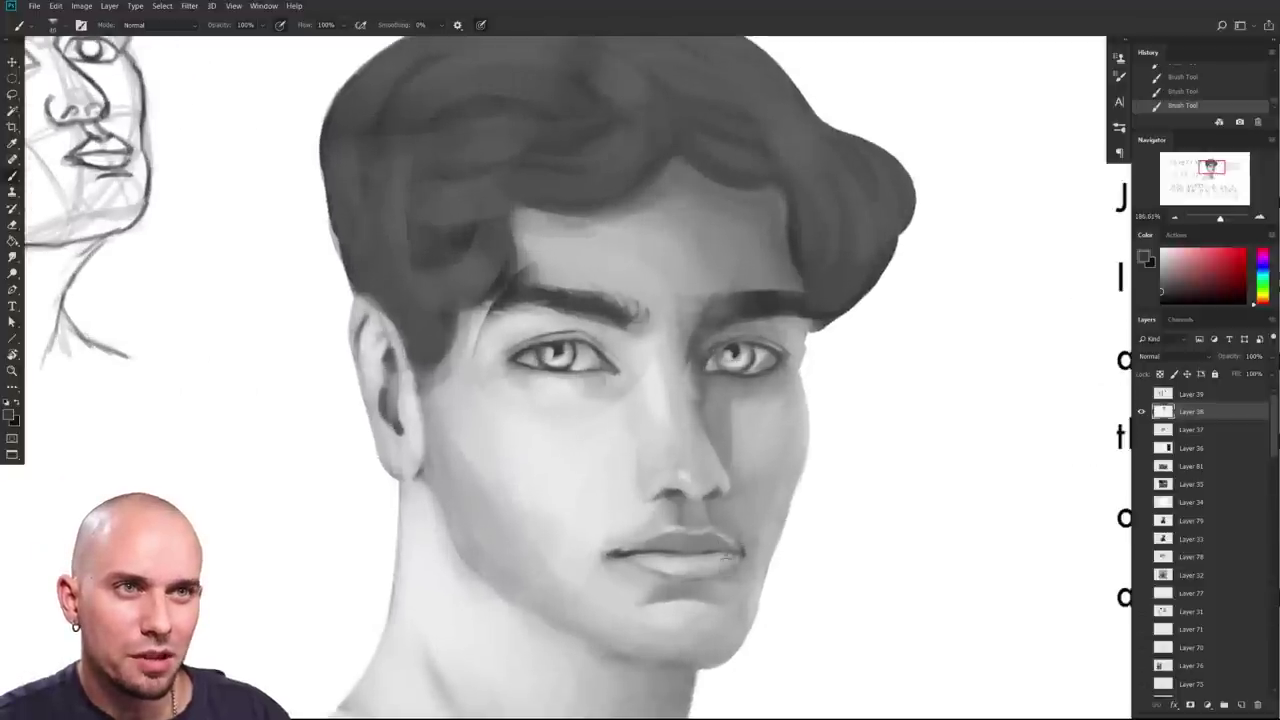
Step: Brush soft dark grey shading along the near side of the portrait's nose with a larger brush
mouse_move(821, 598)
left_mouse_down()
mouse_move(800, 603)
mouse_move(821, 600)
left_mouse_up()
left_click_drag(693, 507, 691, 530)
key("]")
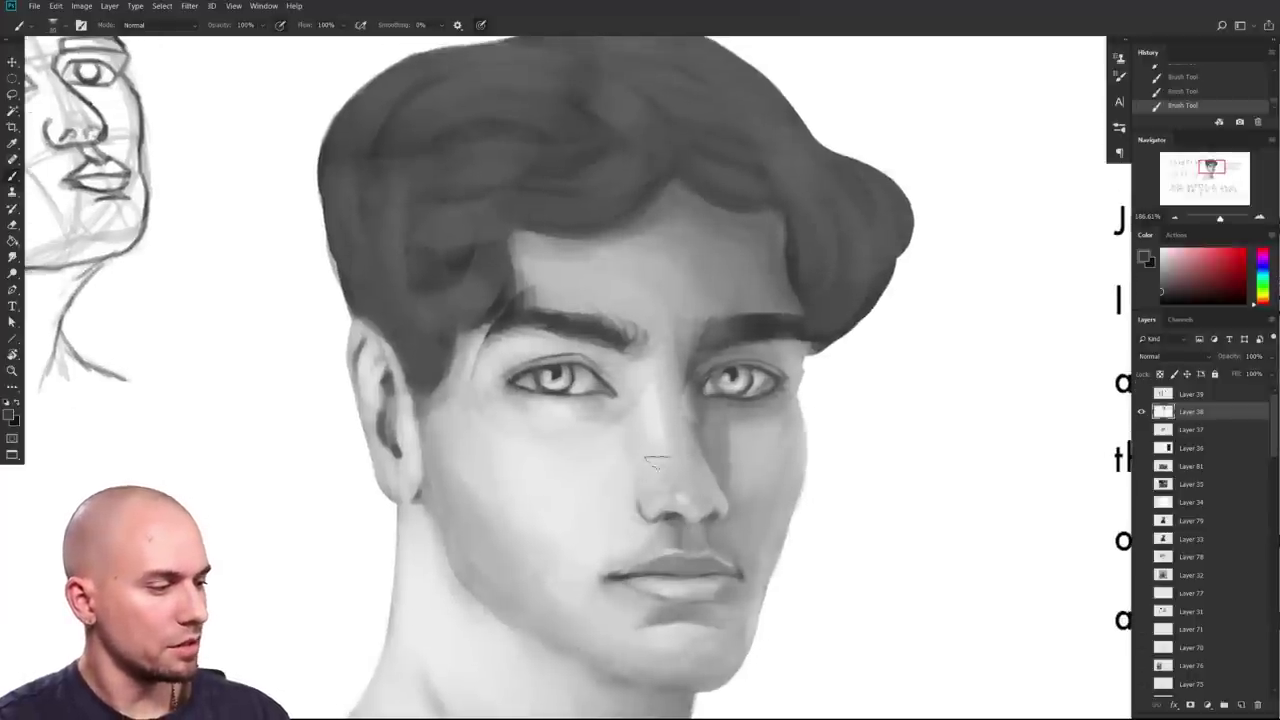
mouse_move(675, 512)
left_mouse_down()
mouse_move(645, 507)
mouse_move(685, 495)
mouse_move(715, 471)
mouse_move(705, 462)
mouse_move(725, 467)
mouse_move(700, 455)
mouse_move(695, 410)
mouse_move(655, 398)
left_mouse_up()
key("]")
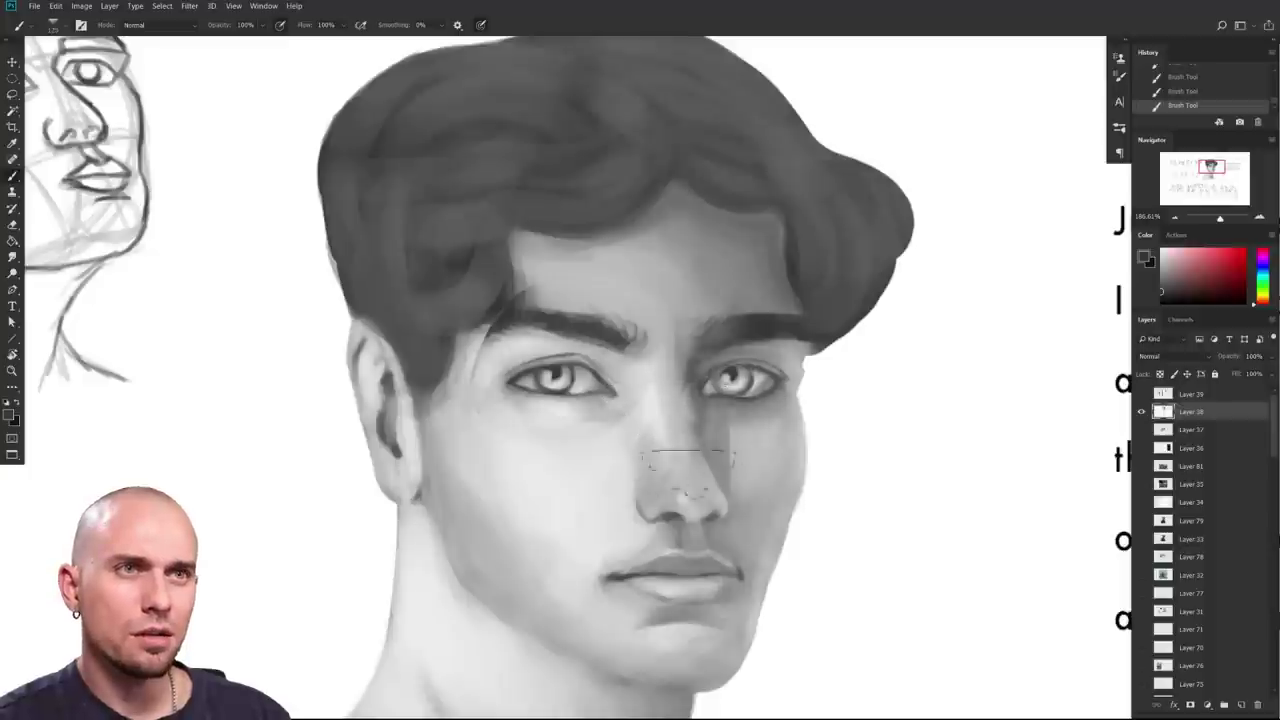
Step: Shade the far side of the nose tip with a smaller brush and sample the grey beside the nostril
key("[")
key("[")
key("[")
left_click_drag(712, 485, 706, 511)
left_click(724, 510, "alt")
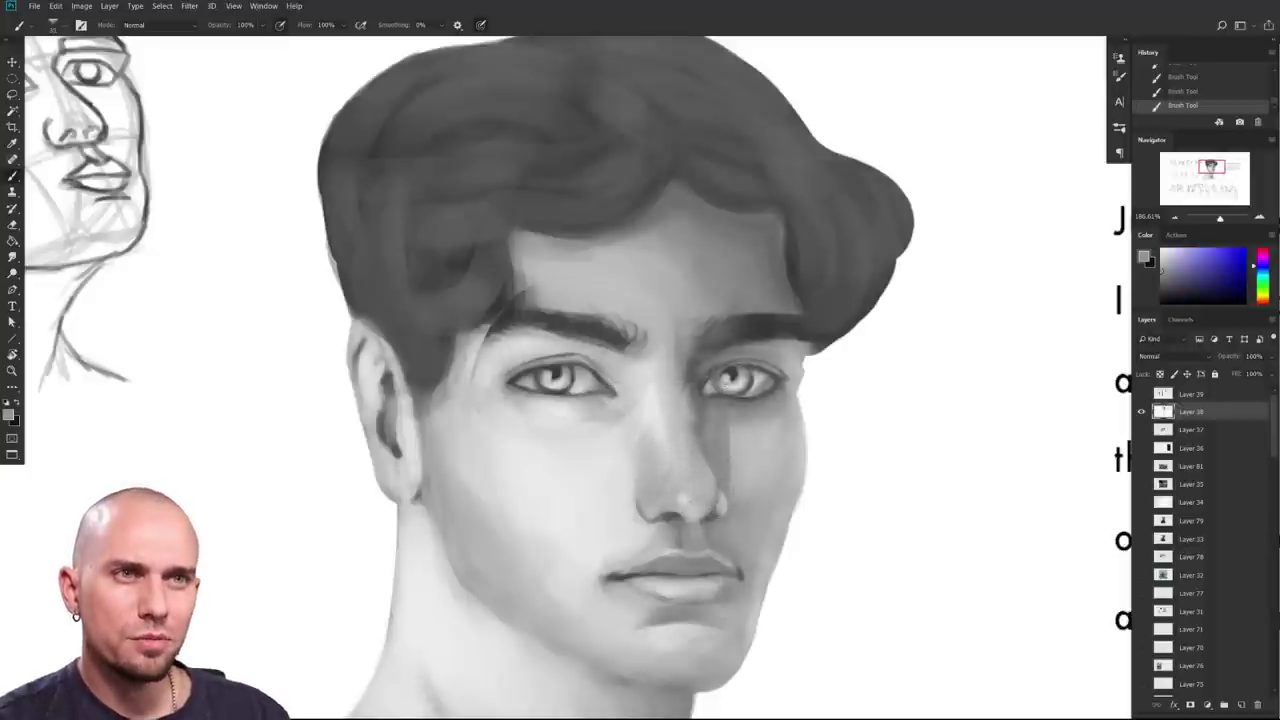
mouse_move(802, 551)
left_mouse_down()
mouse_move(700, 549)
mouse_move(798, 547)
left_mouse_up()
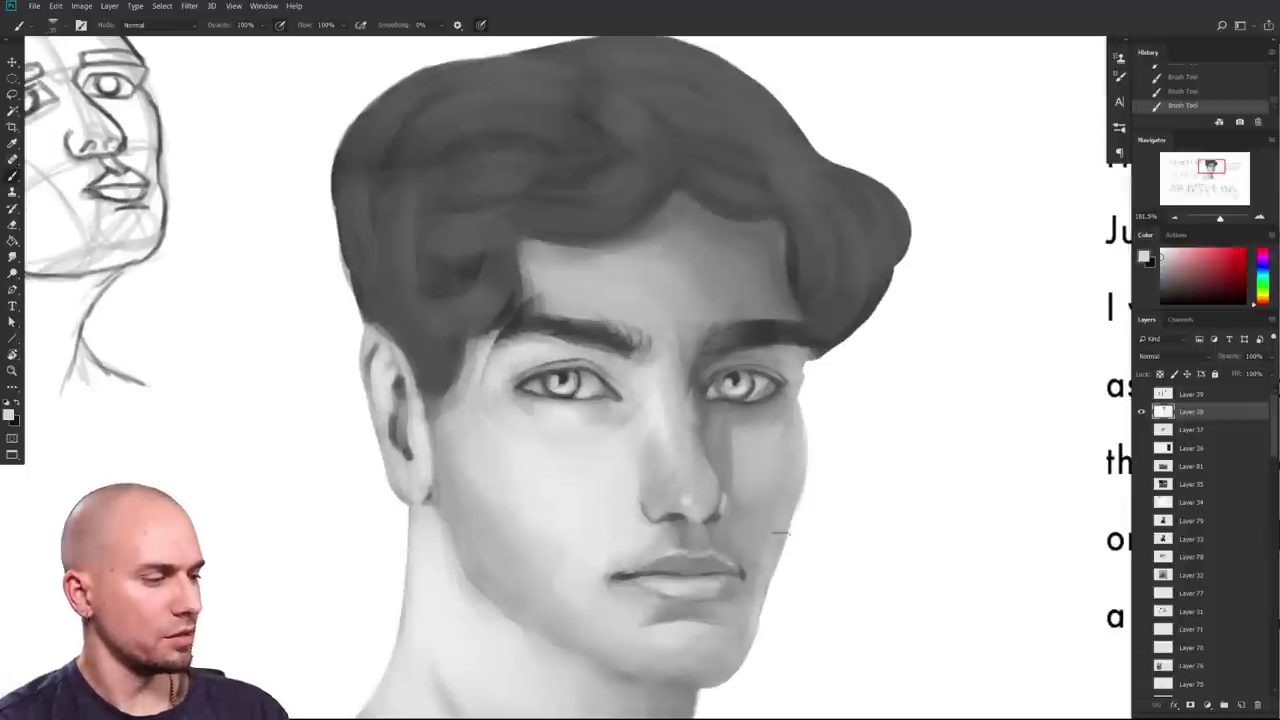
Step: Sample the grey beside the nose bridge and soften the shading between the portrait's eyes
scroll(777, 532, "down", 2)
left_click_drag(762, 525, 811, 546)
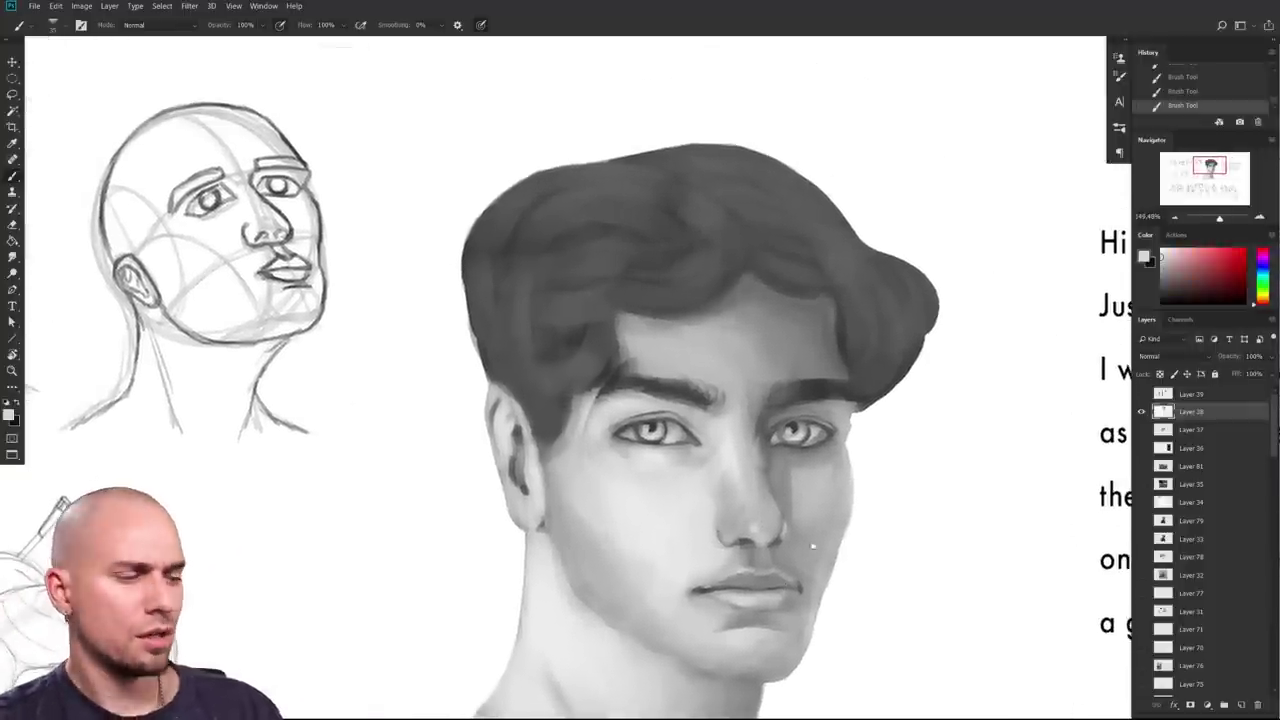
left_click(767, 451, "alt")
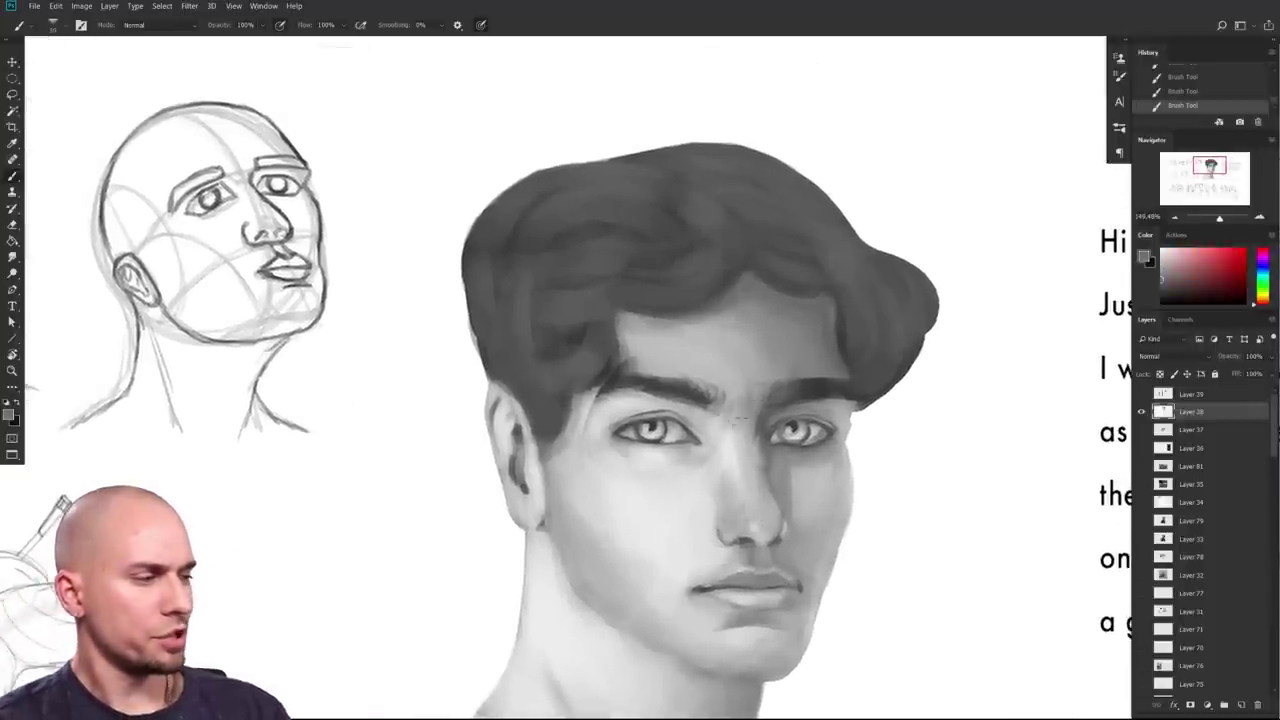
scroll(878, 552, "down", 3)
scroll(850, 550, "up", 1)
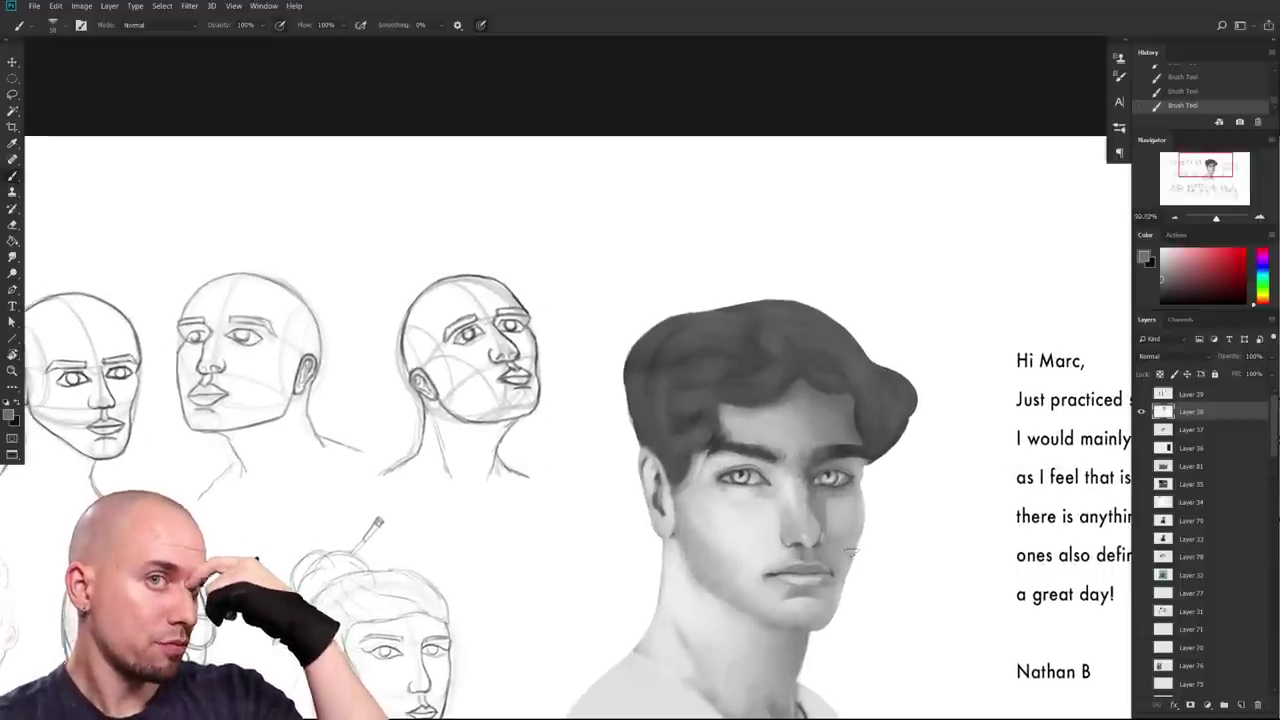
left_click_drag(796, 485, 686, 524)
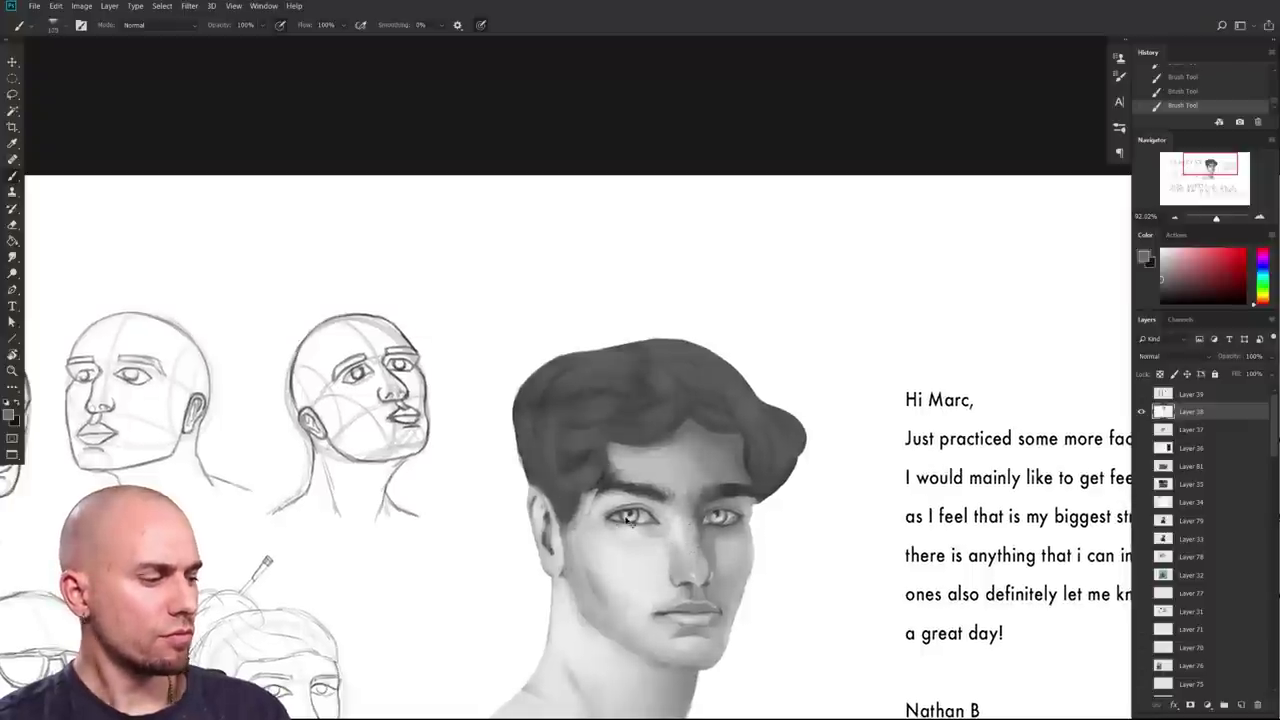
scroll(628, 518, "down", 2)
scroll(628, 518, "right", 3)
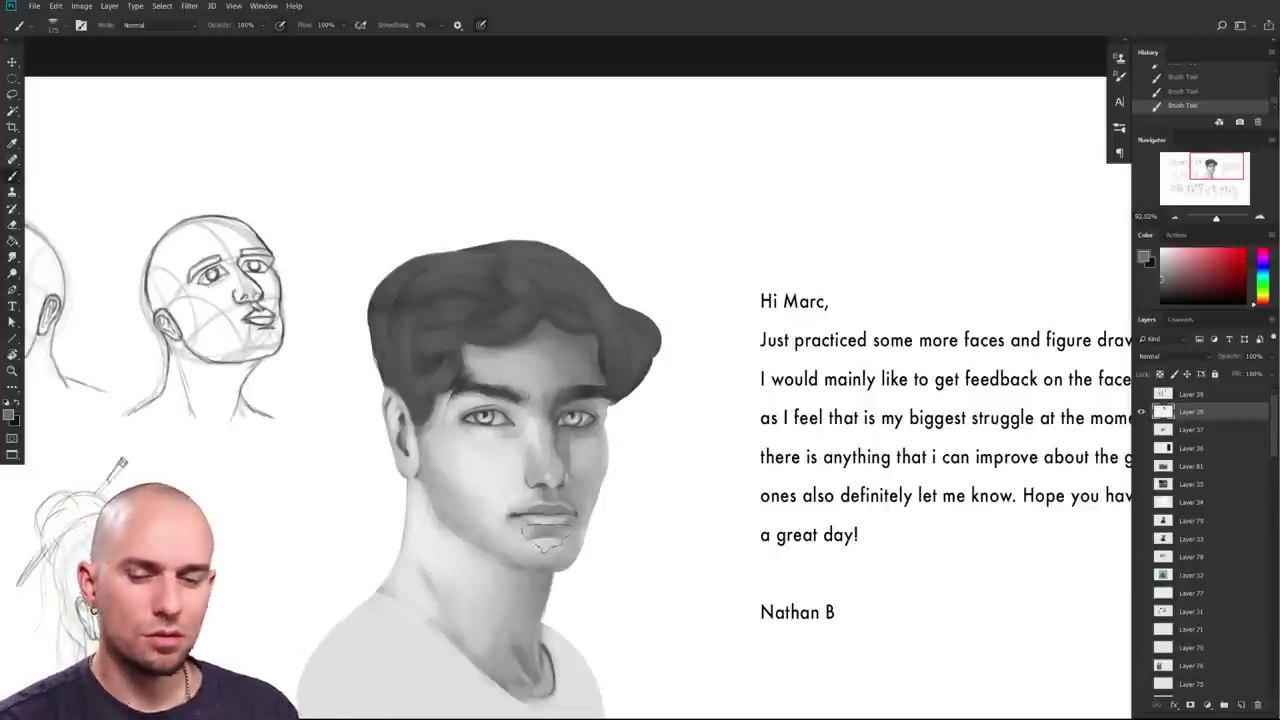
Step: Lasso the area beside the neck below the chin, paint it with the sampled background white, and deselect
key("l")
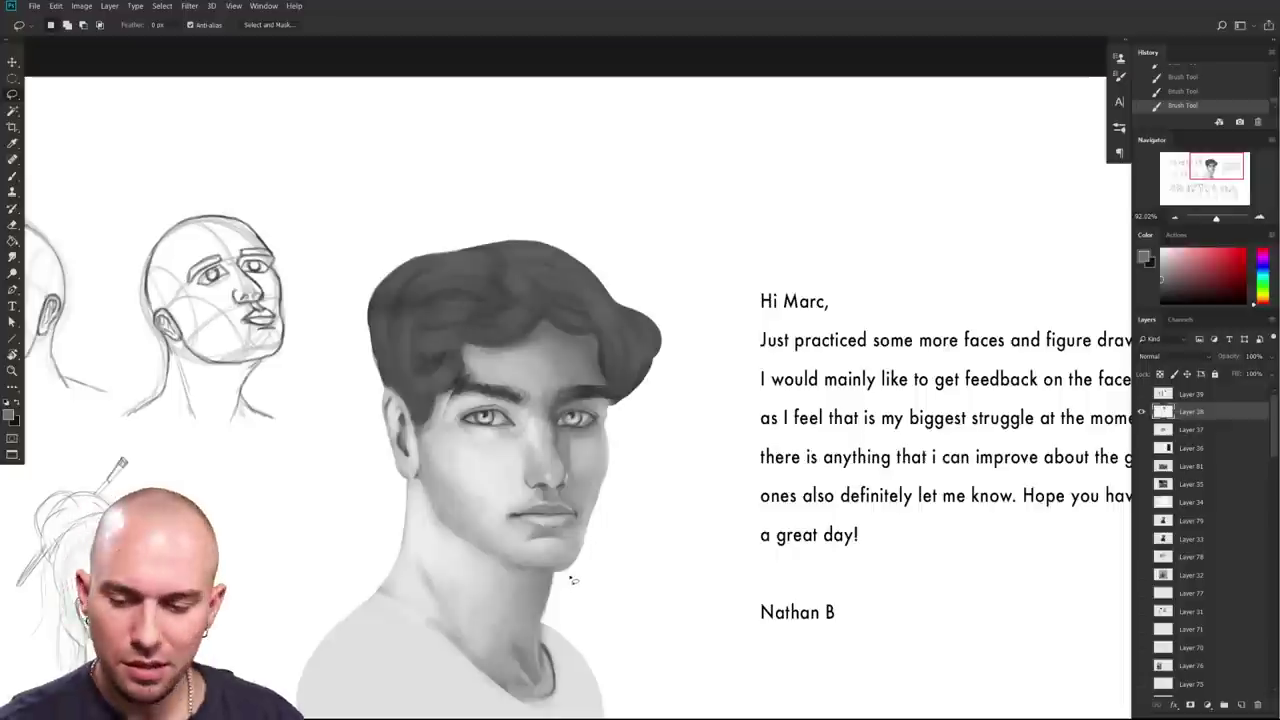
left_click_drag(570, 576, 543, 574)
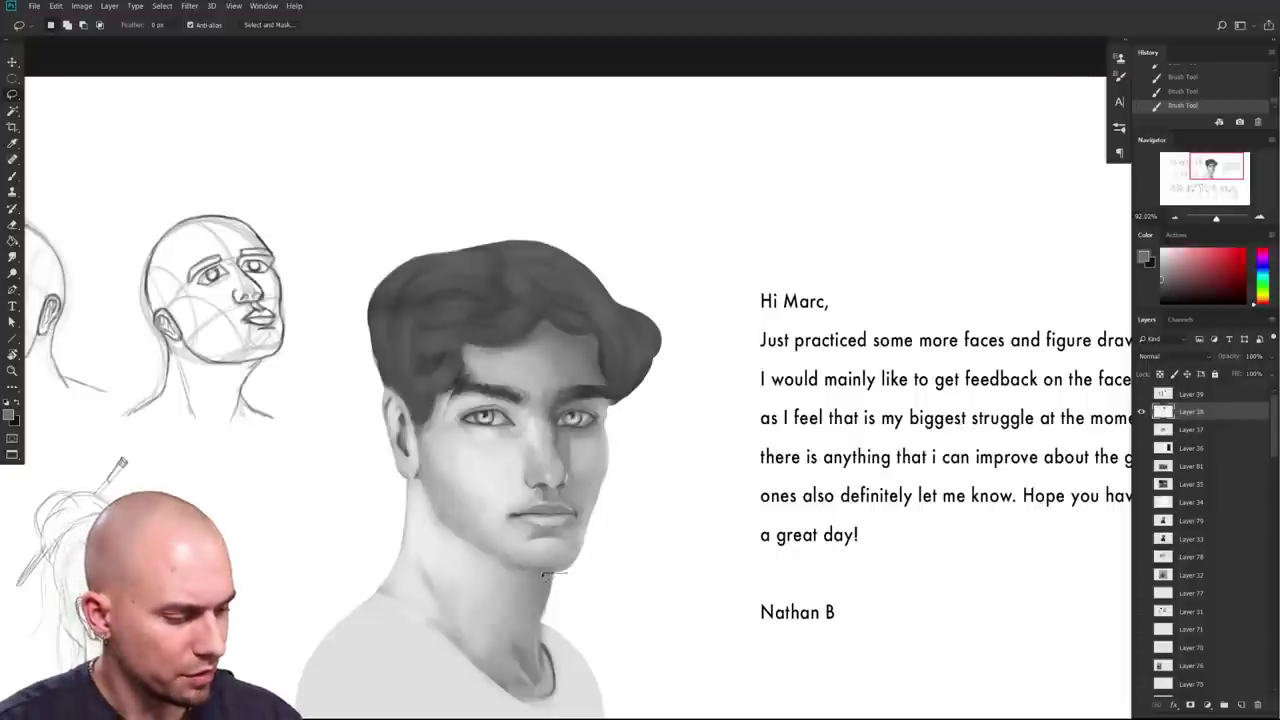
left_click_drag(555, 626, 576, 594)
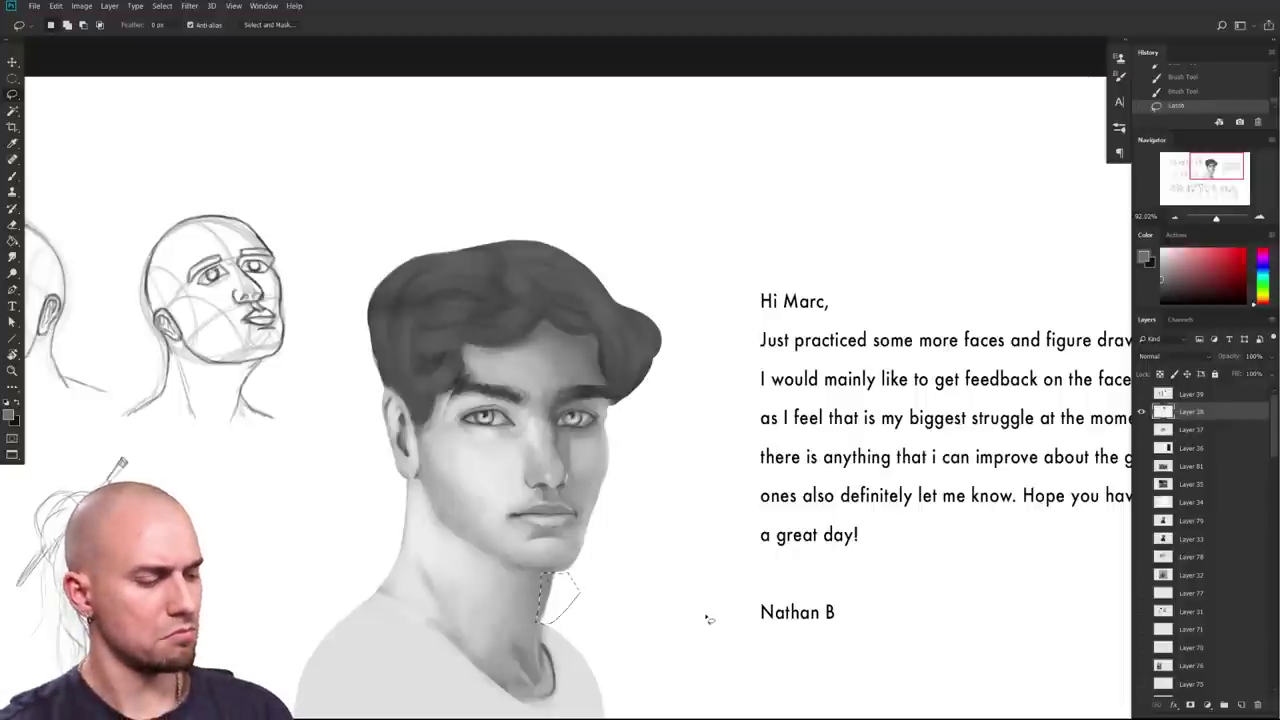
key("b")
left_click(607, 585, "alt")
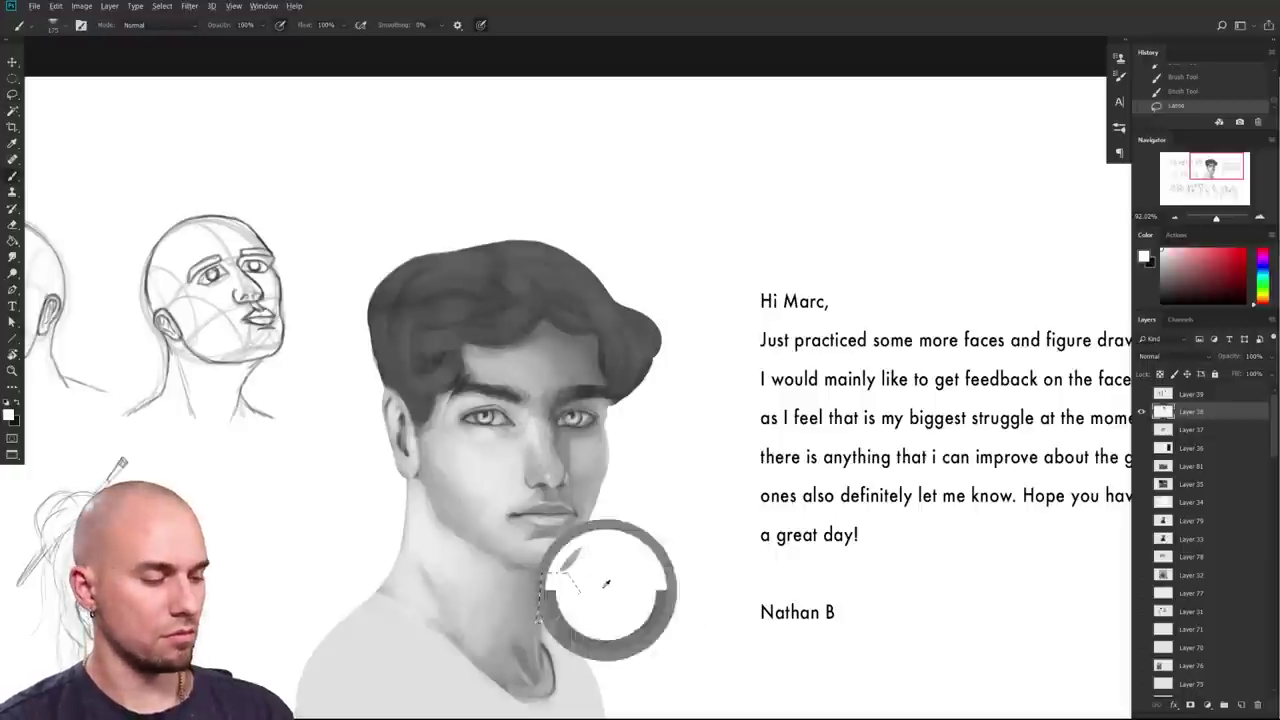
left_click_drag(549, 603, 568, 590)
mouse_move(756, 621)
left_mouse_down()
mouse_move(753, 595)
mouse_move(736, 647)
mouse_move(768, 609)
left_mouse_up()
key("ctrl+d")
scroll(600, 570, "up", 1)
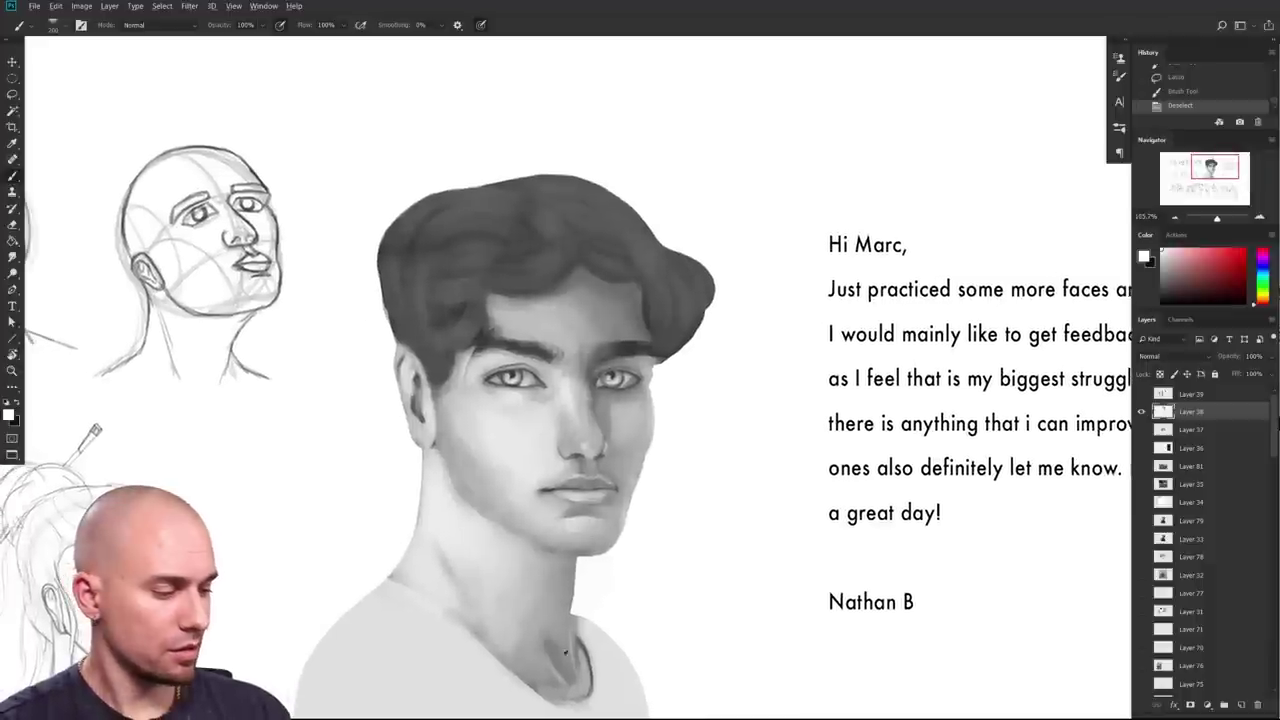
Step: Sample the neck's dark grey and paint a cylinder's left edge beside the portrait, redoing the first stroke with a larger brush
left_click(565, 651, "alt")
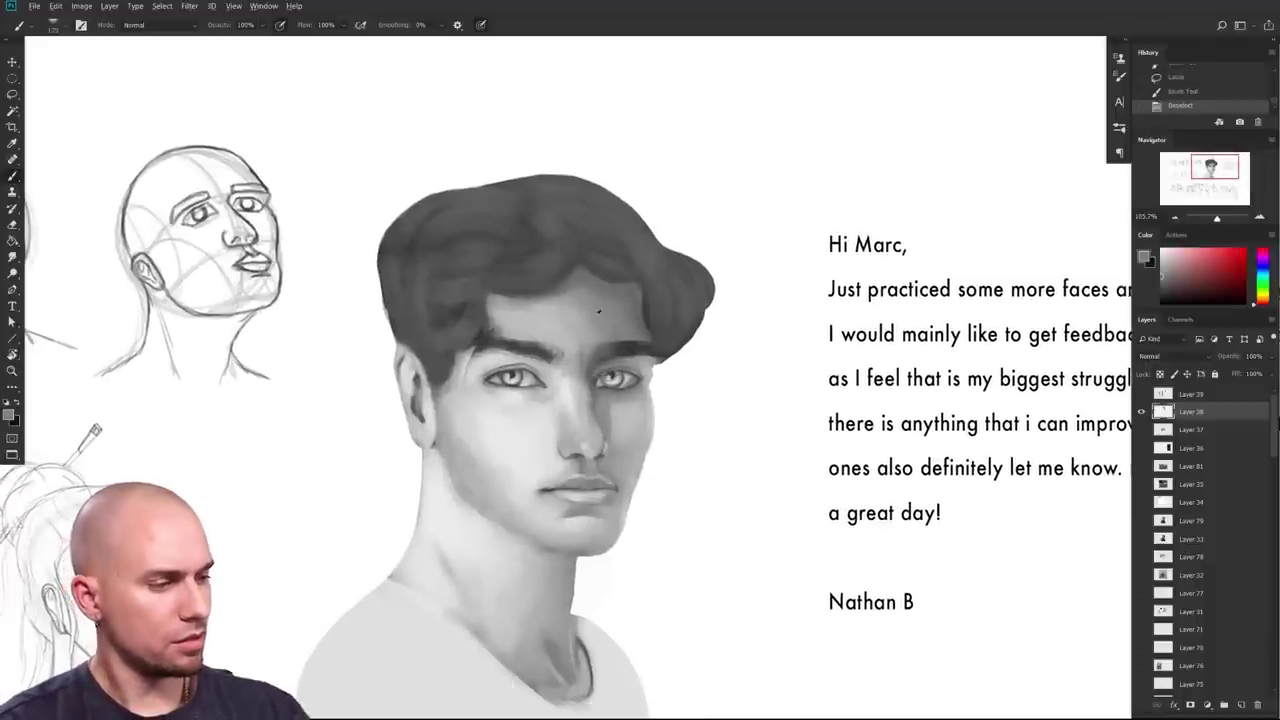
left_click_drag(657, 491, 500, 449)
left_click_drag(484, 658, 504, 494)
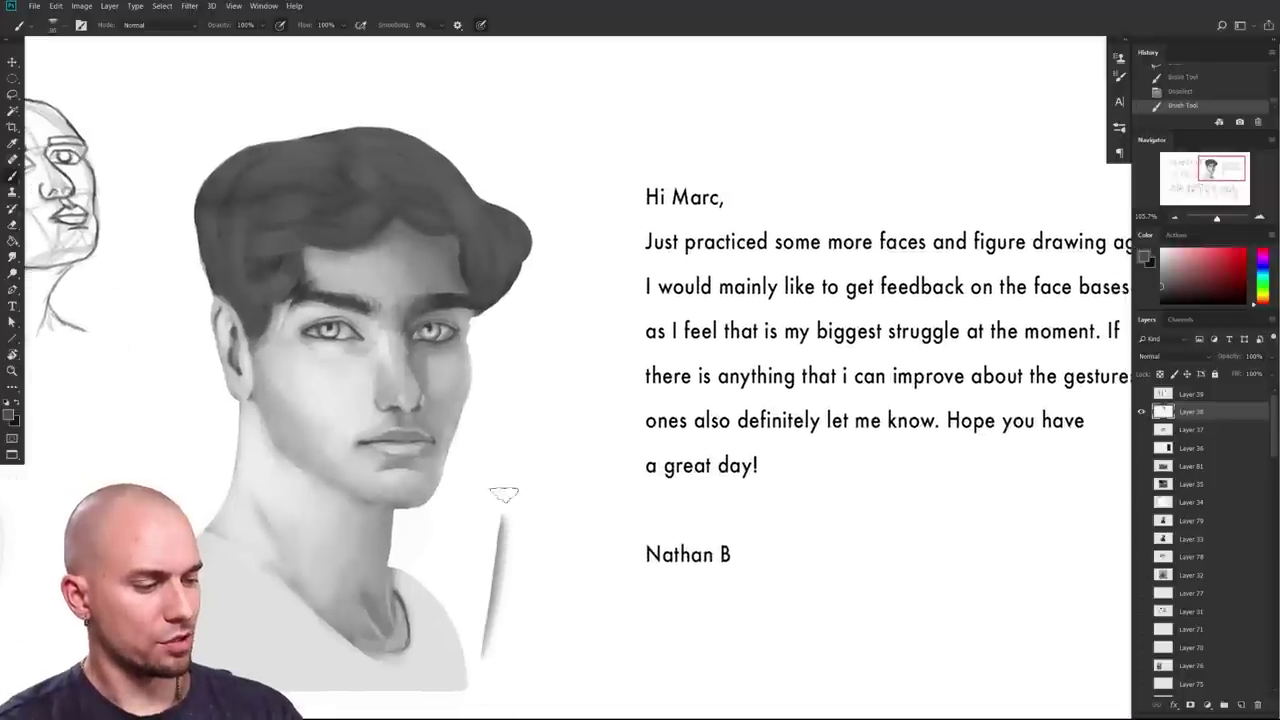
key("ctrl+z")
key("]")
key("]")
left_click_drag(490, 678, 518, 516)
key("]")
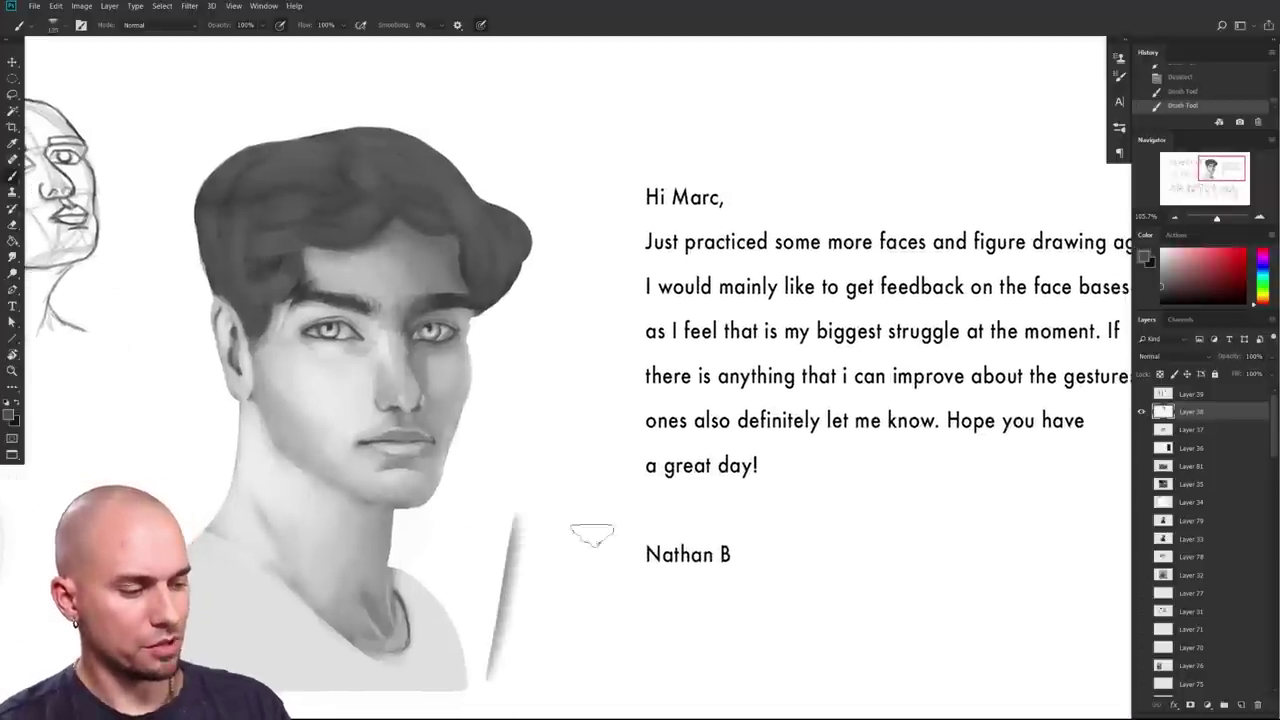
Step: Paint the cylinder's right edge and softly shade its lower part with a much larger brush
left_click_drag(595, 528, 560, 692)
key("]")
key("]")
key("]")
key("]")
key("]")
key("]")
key("]")
key("]")
mouse_move(513, 652)
left_mouse_down()
mouse_move(539, 514)
mouse_move(542, 699)
left_mouse_up()
Step: Draw a circle above the cylinder with a smaller brush, undoing the first attempt and redrawing it slightly thicker
key("[")
key("[")
key("[")
key("[")
key("[")
key("[")
key("[")
mouse_move(580, 519)
left_mouse_down()
mouse_move(509, 454)
mouse_move(611, 417)
mouse_move(569, 520)
mouse_move(527, 450)
left_mouse_up()
key("ctrl+z")
key("]")
mouse_move(598, 508)
left_mouse_down()
mouse_move(528, 411)
mouse_move(621, 482)
mouse_move(508, 480)
left_mouse_up()
Step: Shade the circle into a sphere with large soft strokes around its edges, leaving the centre light
key("]")
key("]")
key("]")
key("]")
key("]")
key("]")
mouse_move(606, 464)
left_mouse_down()
mouse_move(548, 466)
mouse_move(598, 446)
left_mouse_up()
key("[")
key("[")
key("[")
left_click_drag(528, 472, 610, 426)
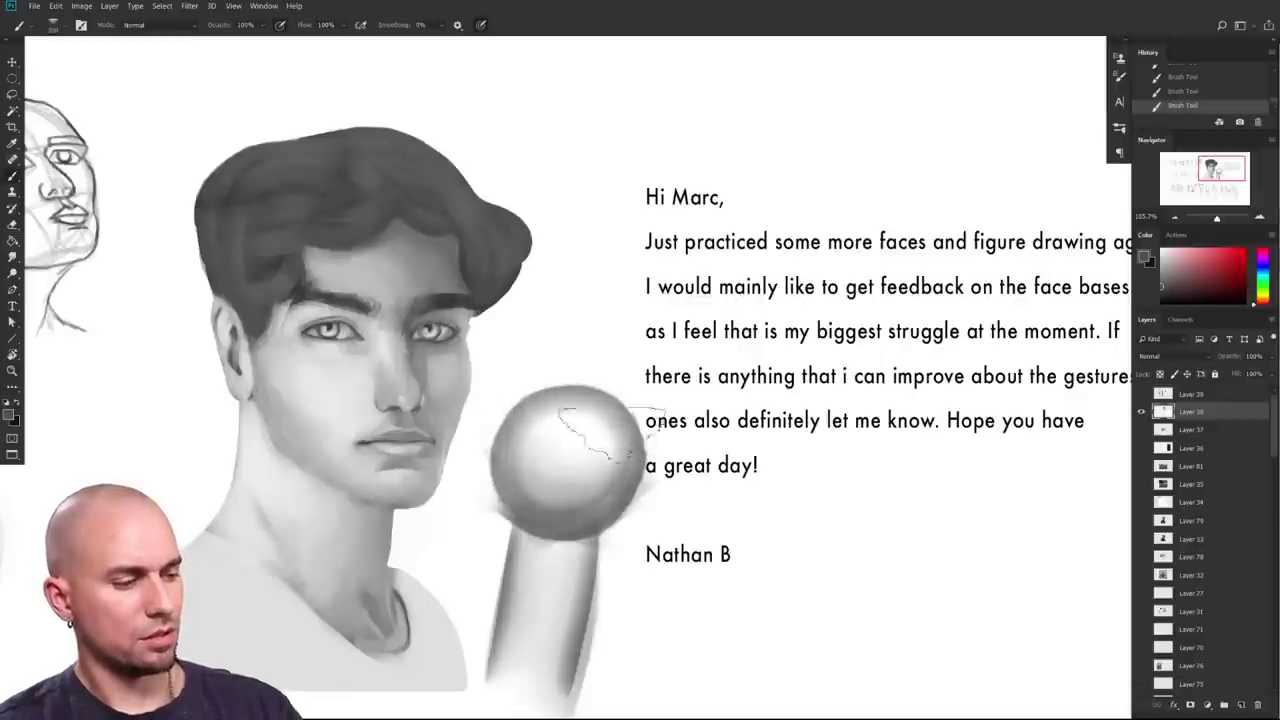
Step: Sample greys from the cylinder and sphere, shade the portrait's neck under the jaw, and undo the last stroke
left_click_drag(589, 583, 660, 548)
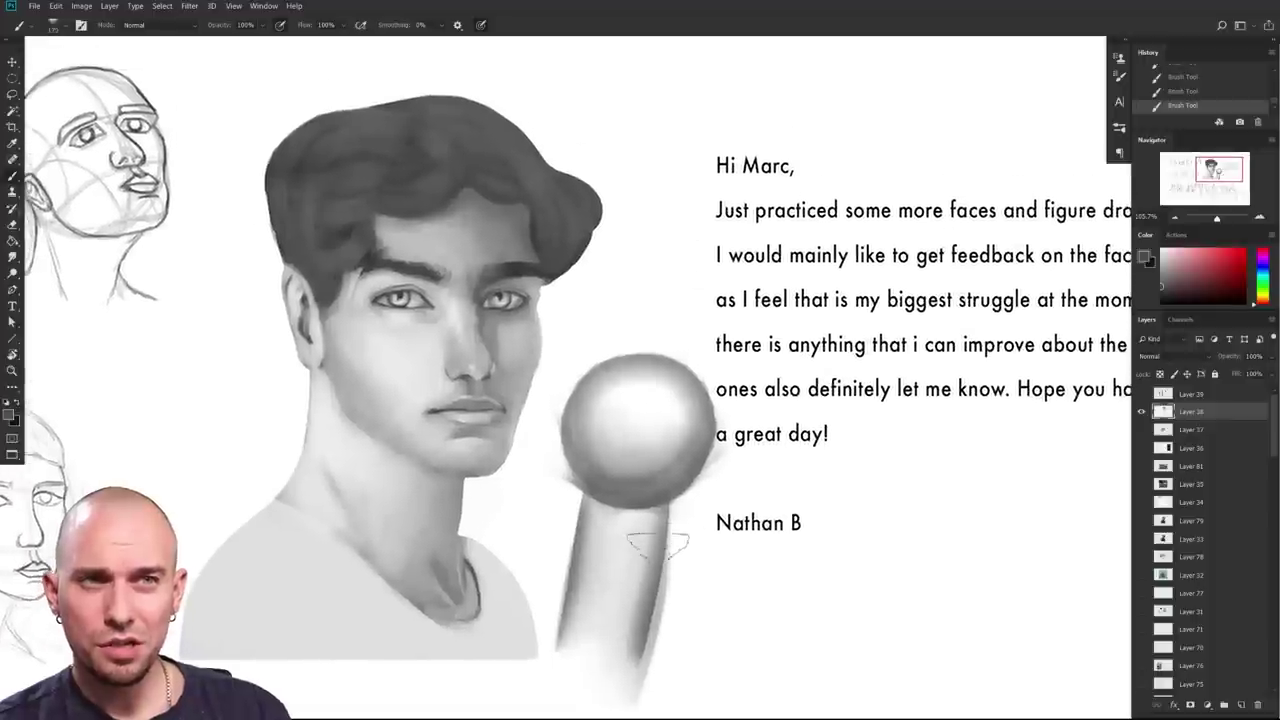
left_click(638, 516, "alt")
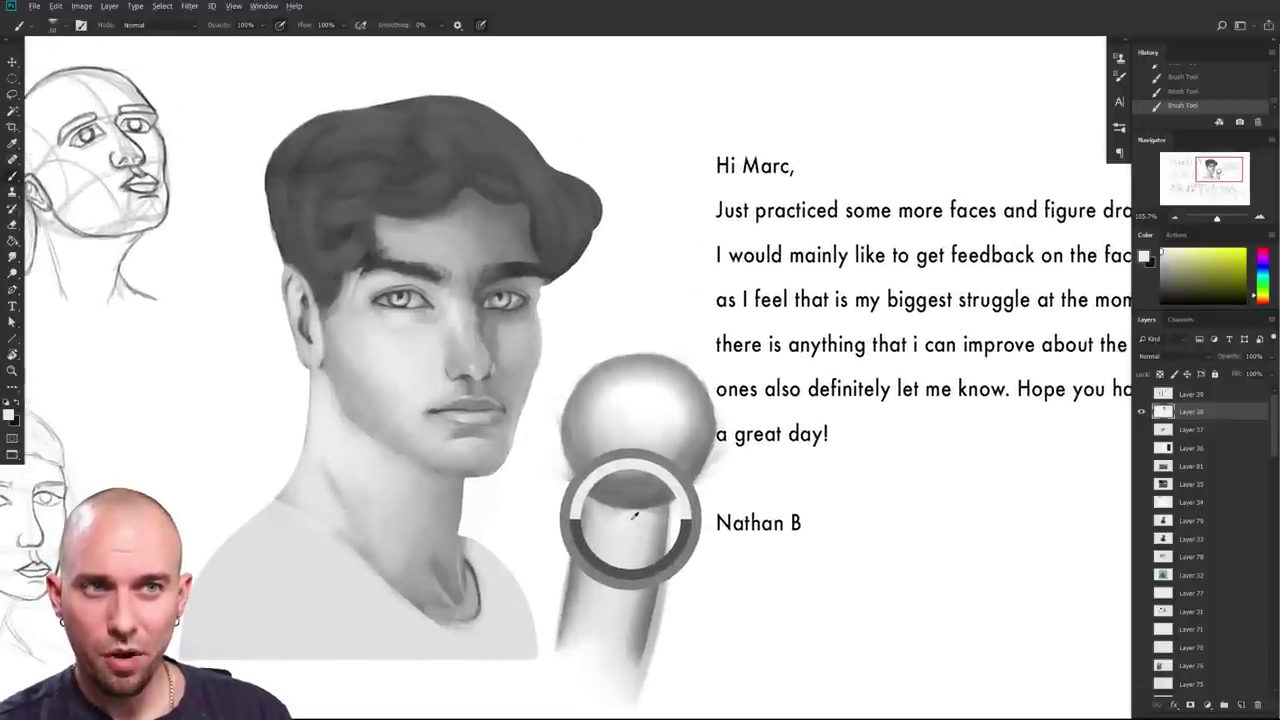
left_click(628, 492, "alt")
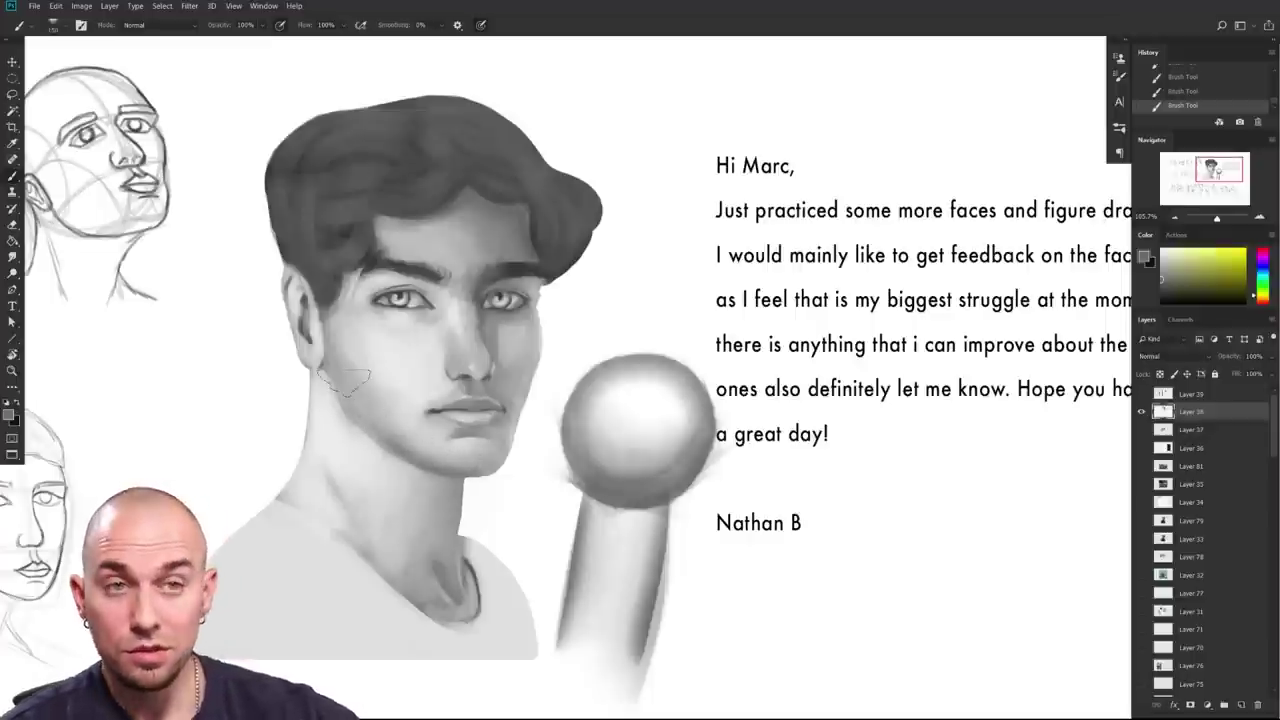
key("bracketright")
key("bracketright")
key("bracketright")
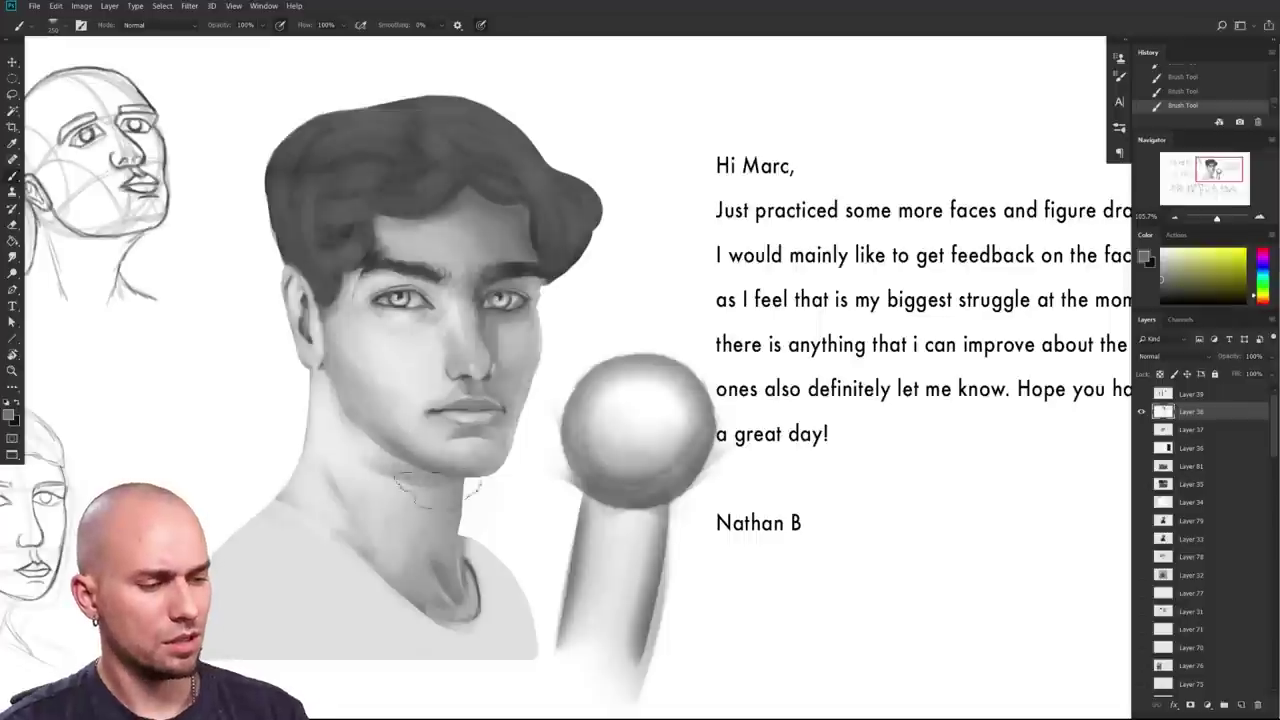
key("ctrl+z")
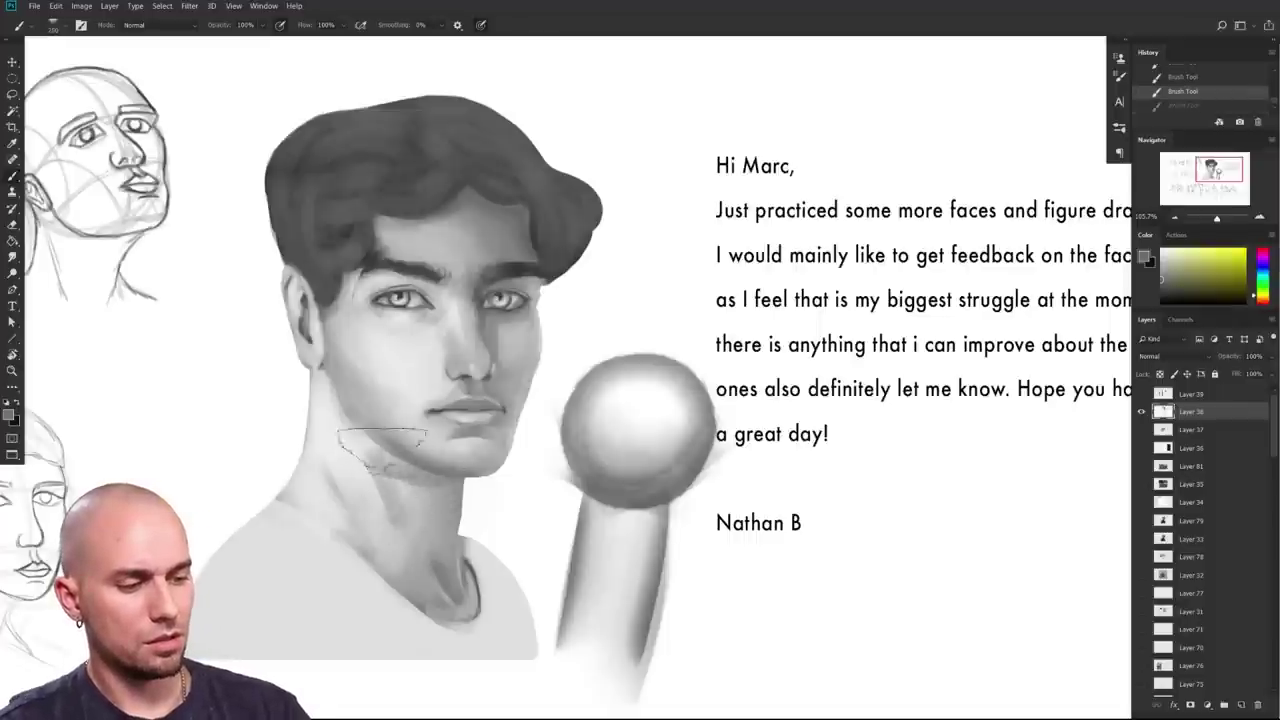
Step: Repaint the shadow under the jaw and blend it across the neck with sampled light and dark greys
left_click_drag(440, 490, 396, 468)
key("]")
left_click(346, 446, "alt")
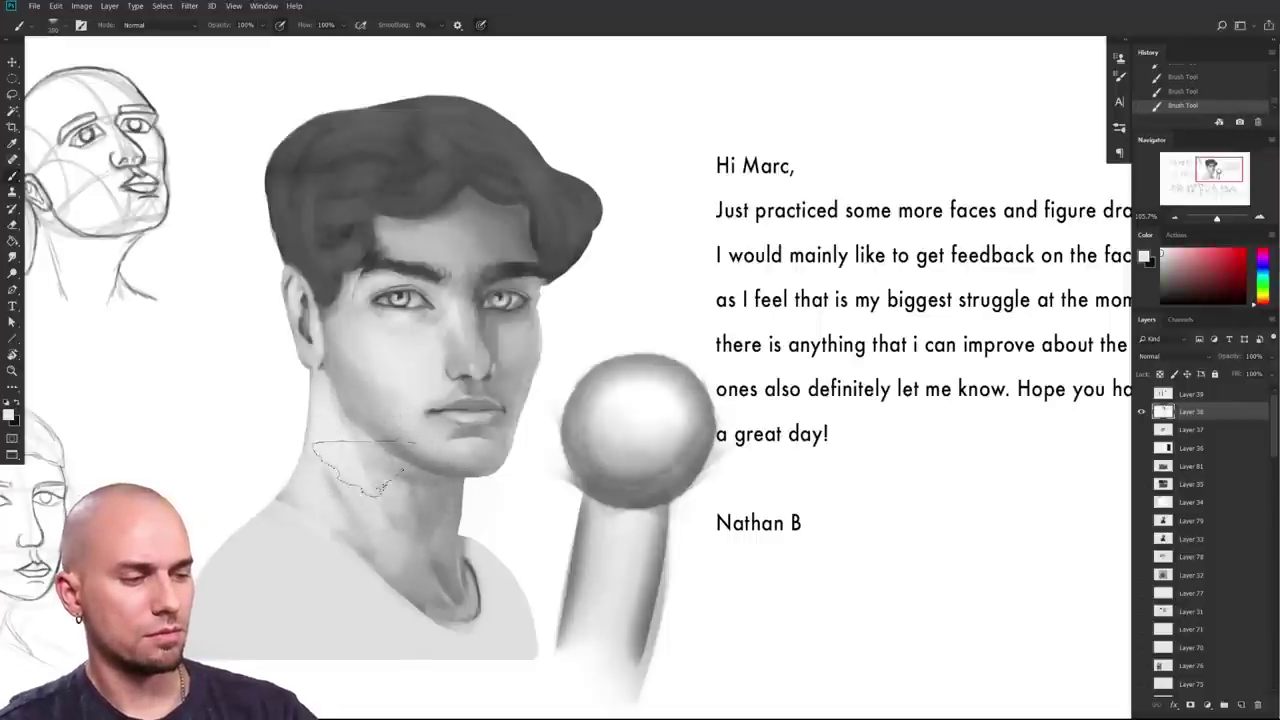
key("[")
key("[")
key("[")
key("[")
key("[")
left_click(454, 532, "alt")
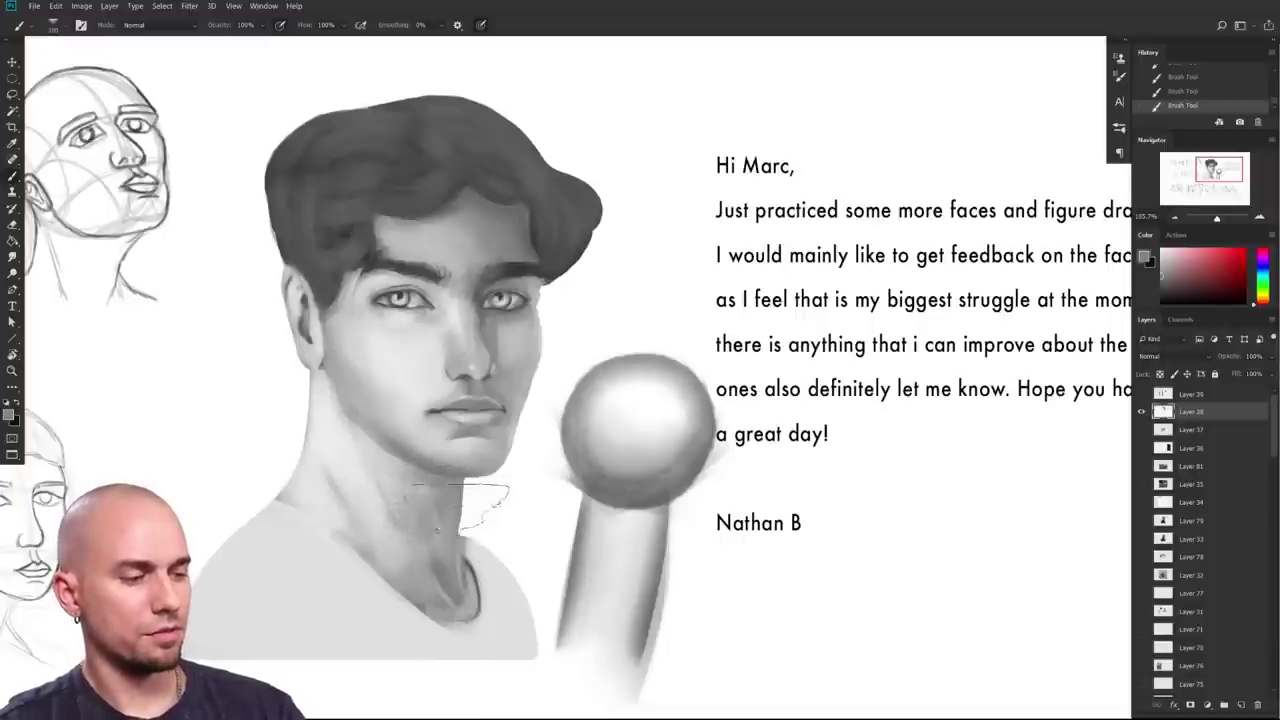
left_click(348, 474, "alt")
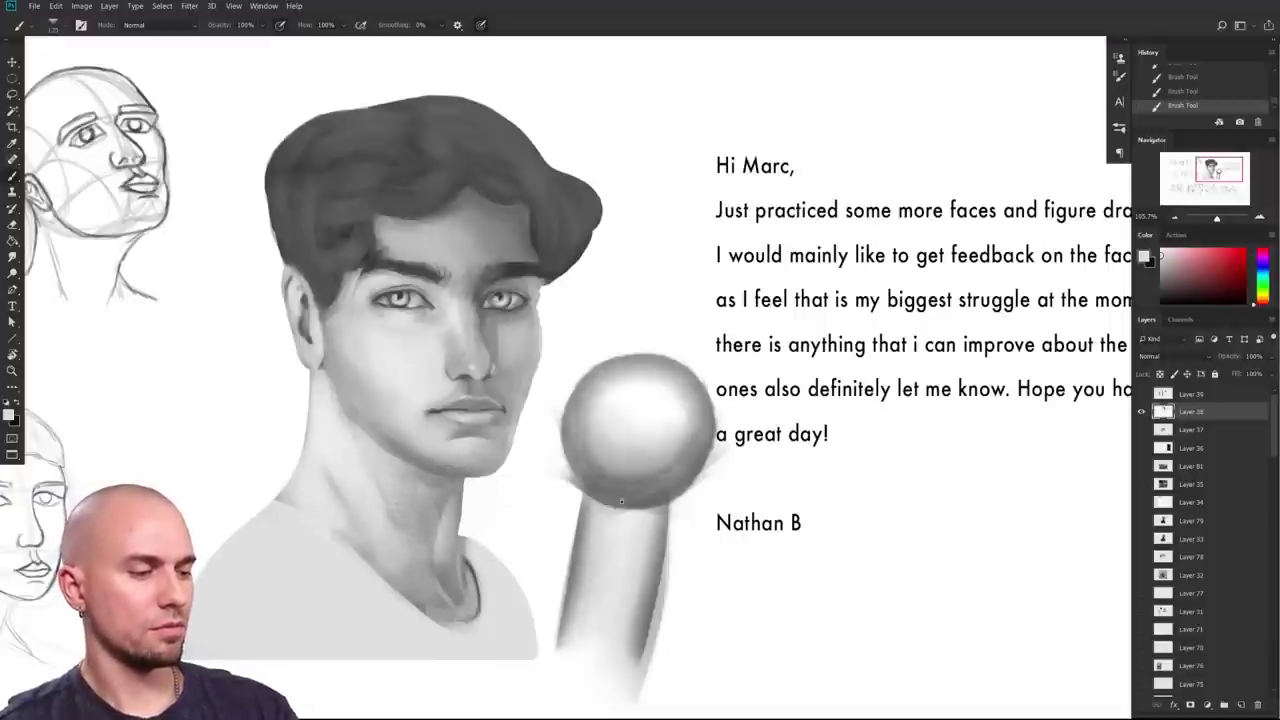
Step: Sample a grey at the jaw's underside and darken the back of the portrait's neck below the ear with an enlarged brush
scroll(642, 551, "down", 3)
scroll(642, 551, "up", 2)
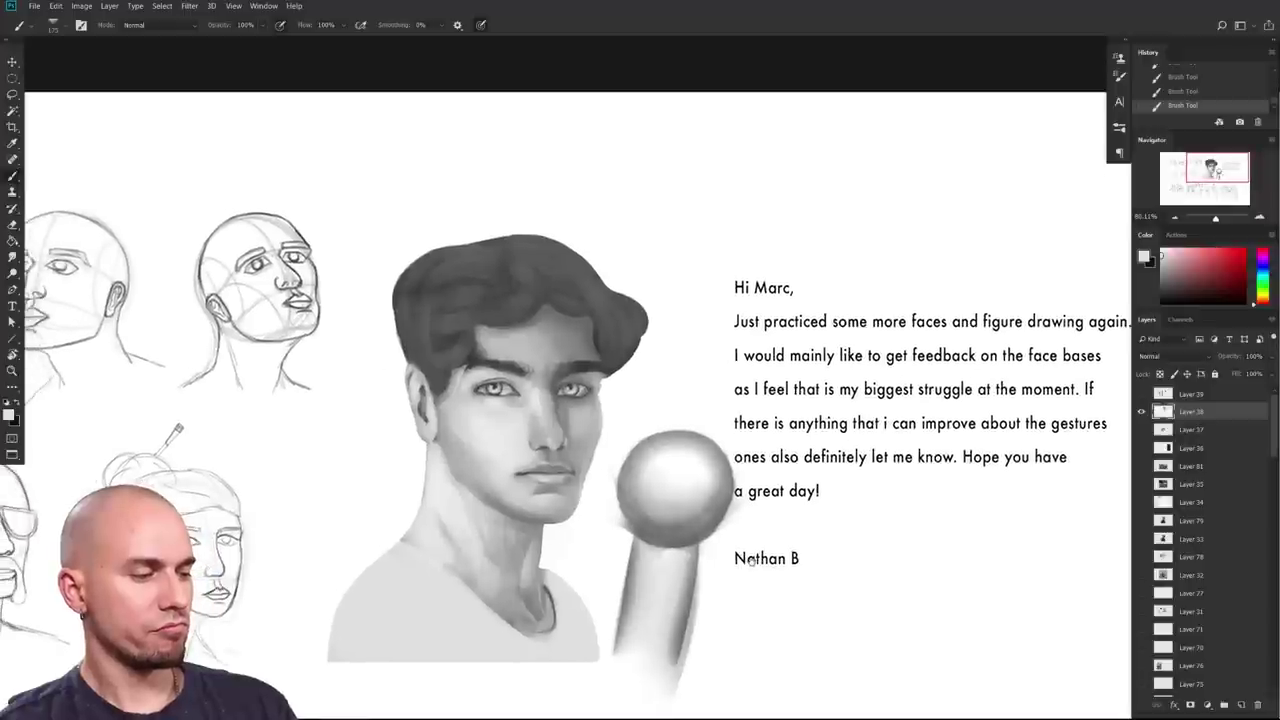
scroll(700, 520, "up", 2)
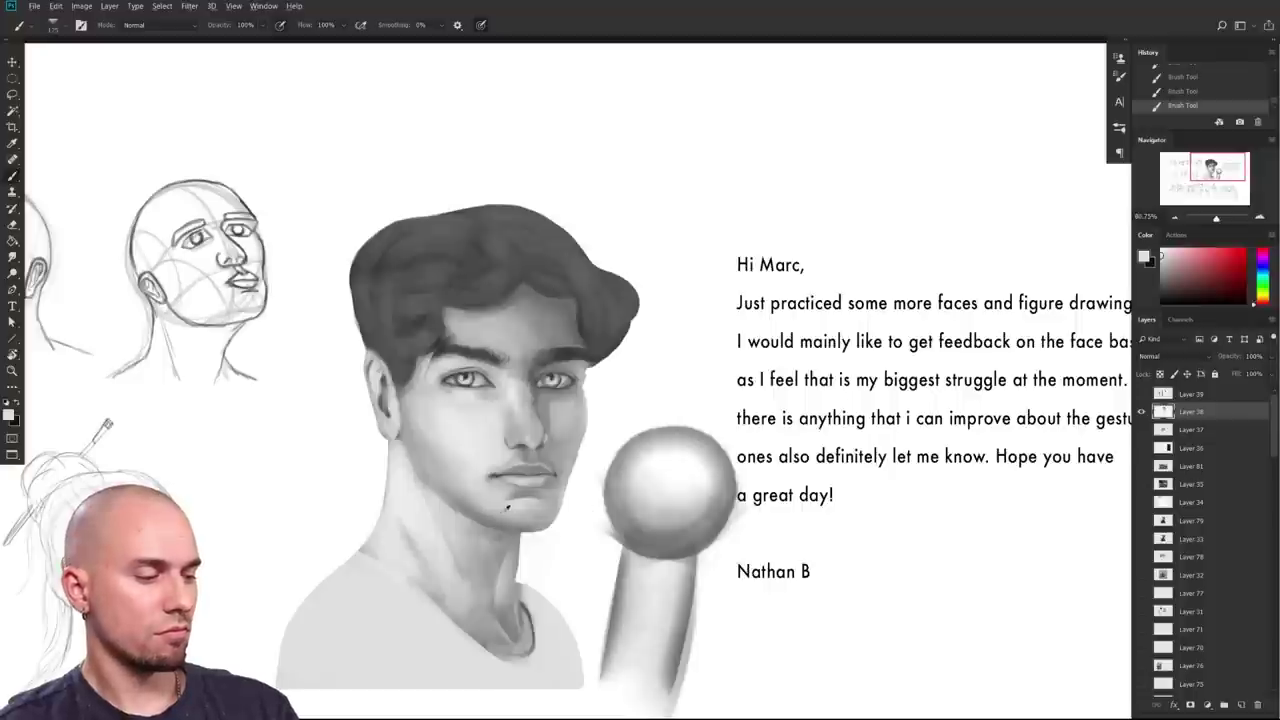
left_click(496, 521, "alt")
key("]")
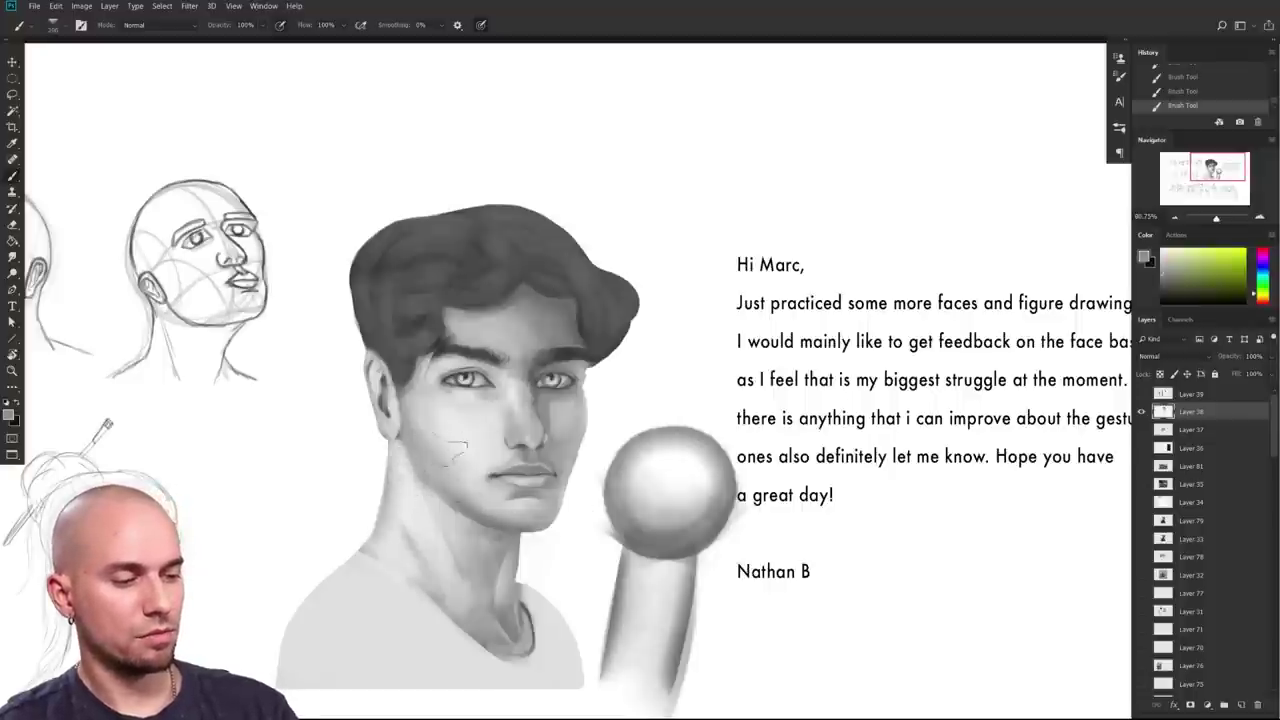
mouse_move(418, 440)
left_mouse_down()
mouse_move(435, 448)
mouse_move(447, 430)
mouse_move(432, 432)
mouse_move(445, 432)
mouse_move(386, 540)
mouse_move(410, 476)
mouse_move(420, 556)
left_mouse_up()
key("]")
key("]")
key("]")
key("[")
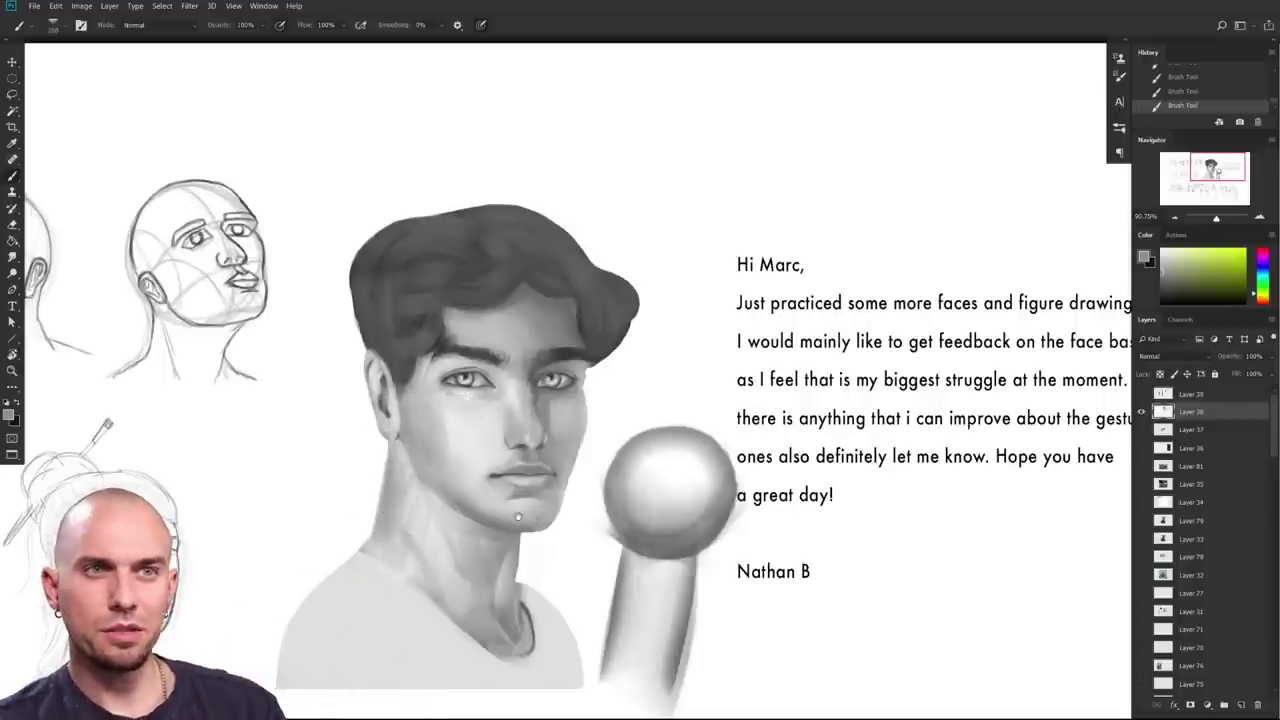
Step: Sample white from the background and clean up the front edge of the portrait's neck below the chin with a much smaller brush
left_click_drag(767, 474, 812, 449)
left_click(595, 519, "alt")
key("[")
key("[")
key("[")
key("[")
key("[")
key("[")
key("[")
key("[")
key("[")
key("[")
mouse_move(567, 525)
left_mouse_down()
mouse_move(560, 555)
mouse_move(567, 512)
mouse_move(560, 556)
left_mouse_up()
left_click(584, 538, "alt")
scroll(717, 535, "down", 3)
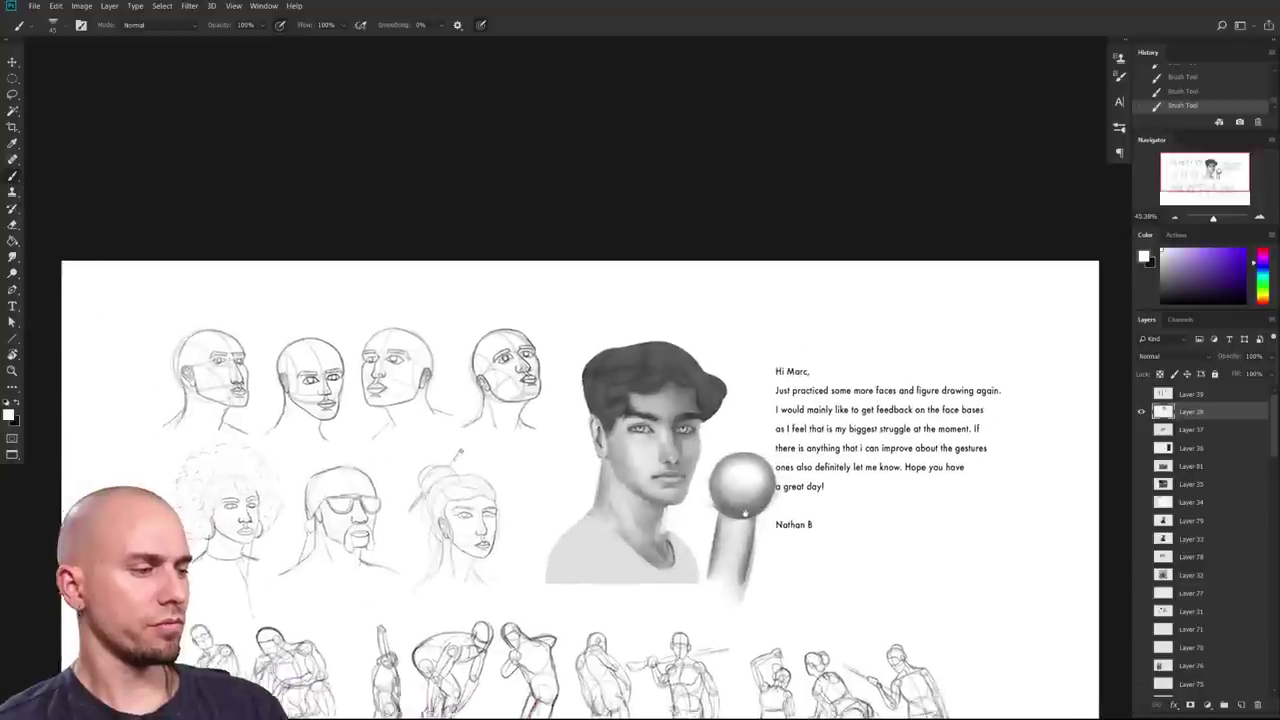
Step: Copy the whole corrected canvas and step back in the history to before the sphere and cylinder were drawn
key("ctrl+a")
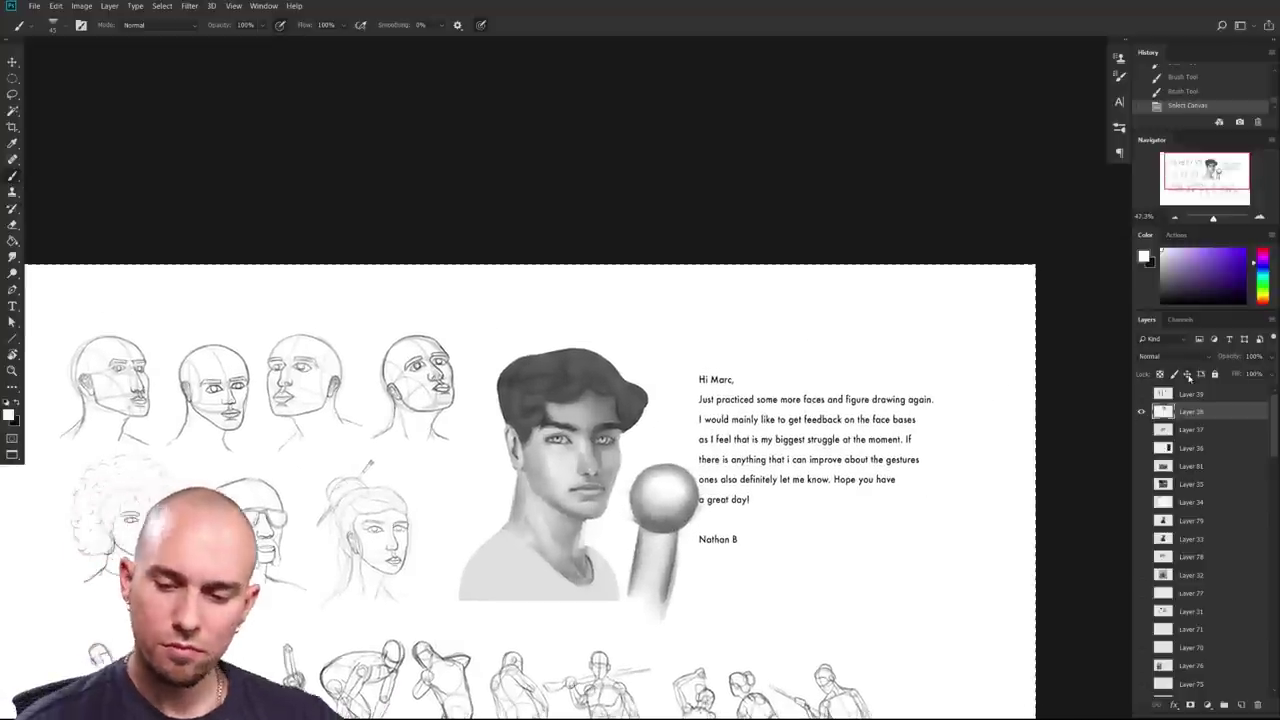
left_click_drag(1189, 132, 1195, 234)
scroll(1216, 156, "up", 2)
scroll(1202, 130, "up", 2)
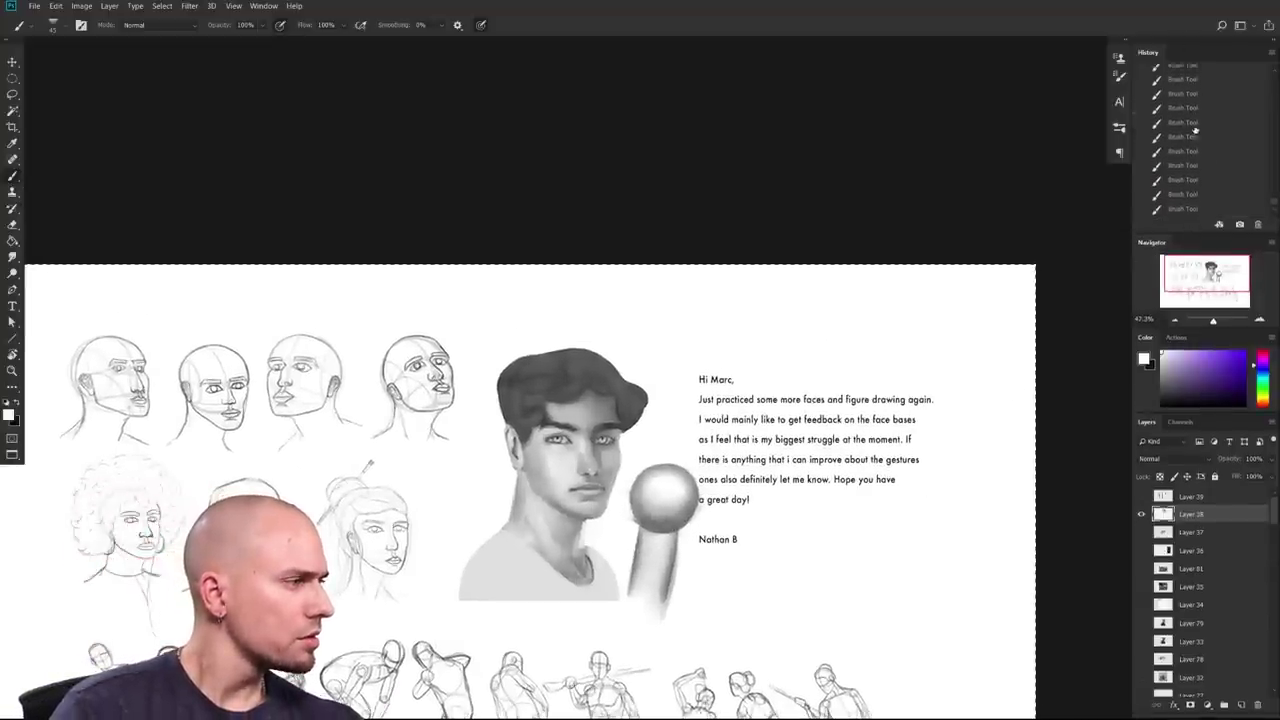
left_click(1190, 127)
left_click(1190, 125)
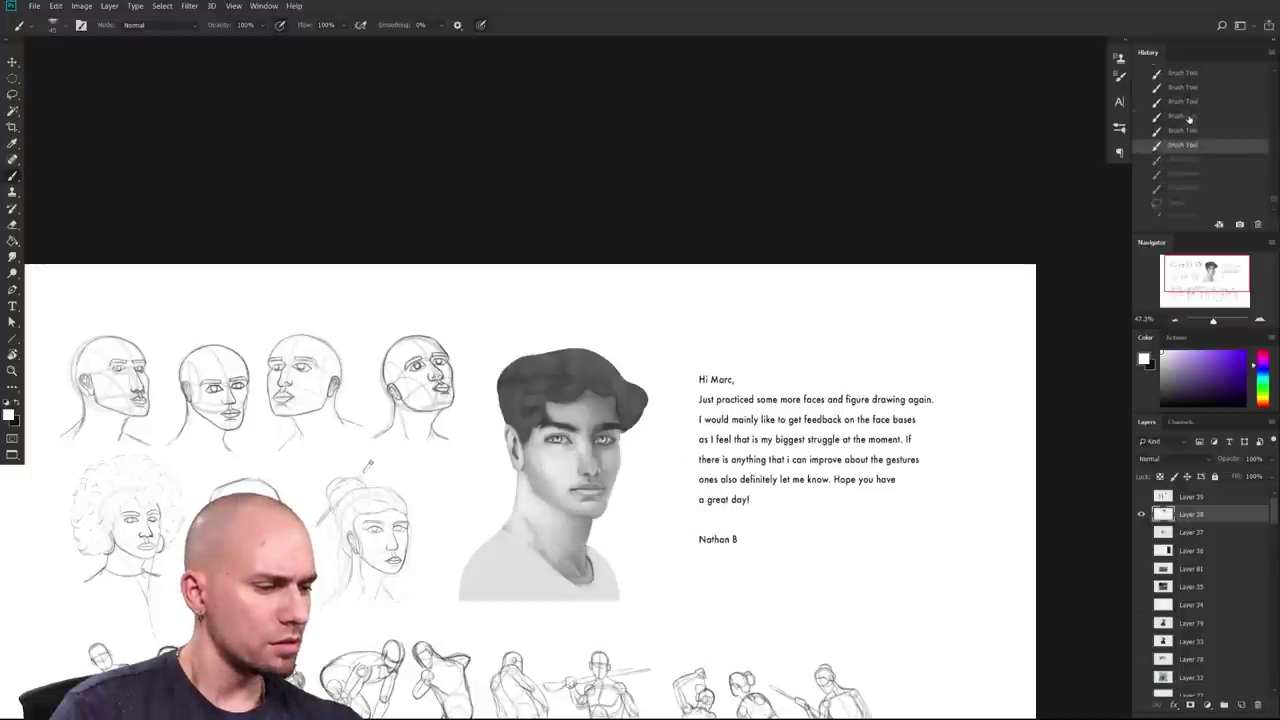
Step: Step further back through the history to an early state of the portrait, before the facial corrections
scroll(1191, 119, "up", 4)
scroll(1208, 123, "up", 2)
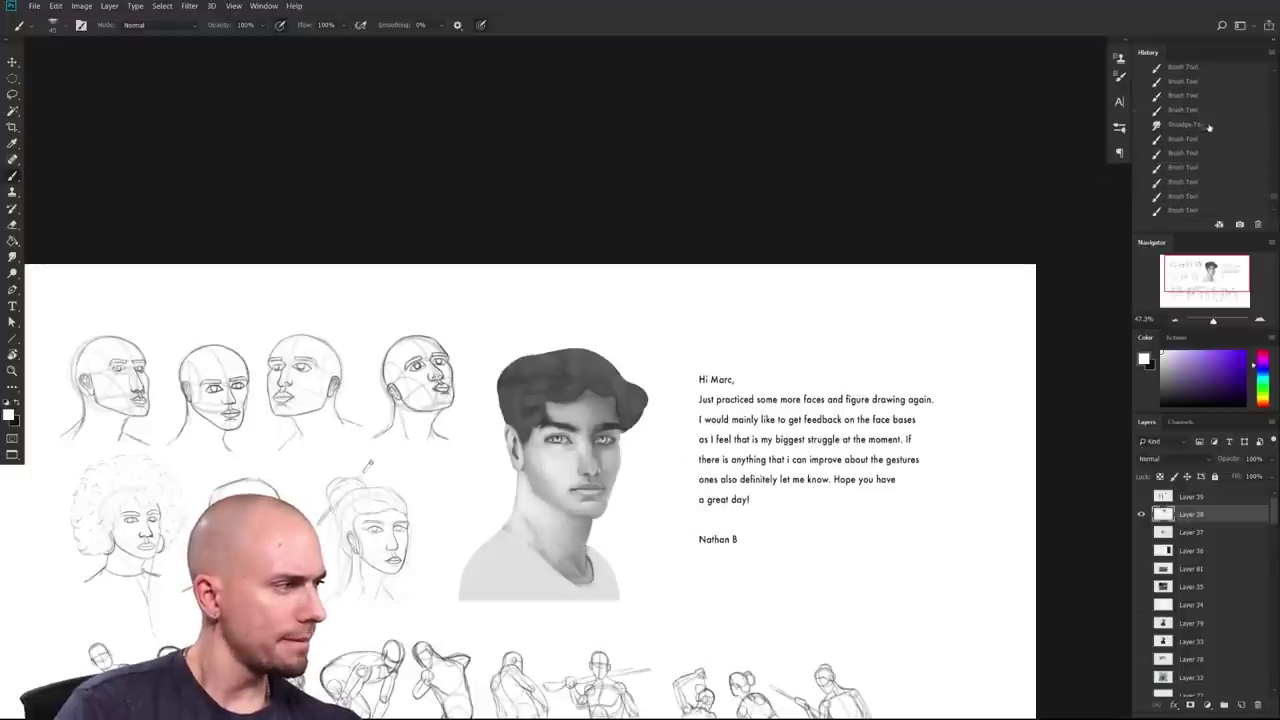
left_click(1189, 142)
scroll(1193, 135, "up", 2)
left_click(1193, 133)
scroll(1184, 137, "up", 2)
left_click(1179, 136)
scroll(1176, 134, "up", 3)
left_click(1171, 127)
left_click(1170, 142)
left_click(1174, 156)
left_click(1178, 127)
left_click(1180, 114)
scroll(1187, 126, "down", 1)
left_click(1186, 128)
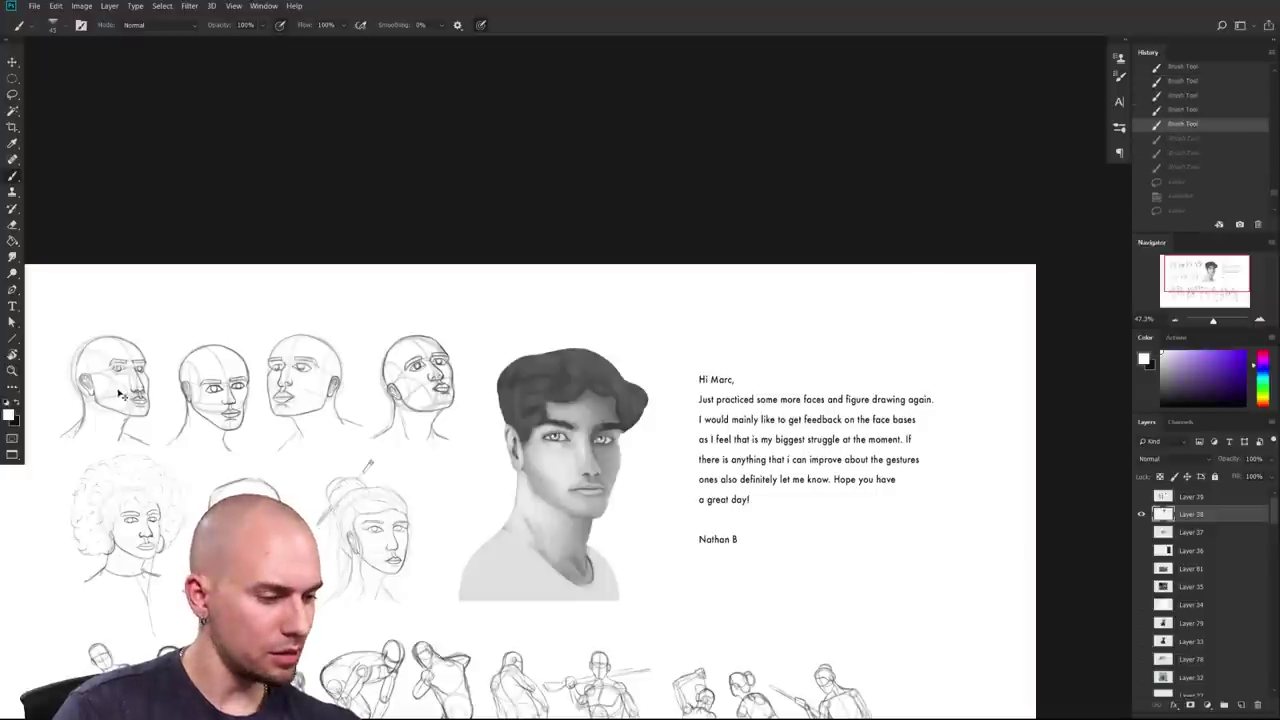
Step: Paste the corrected canvas as a new layer, move it over the original, and toggle its visibility to check the match
key("ctrl+v")
left_click_drag(641, 376, 630, 414)
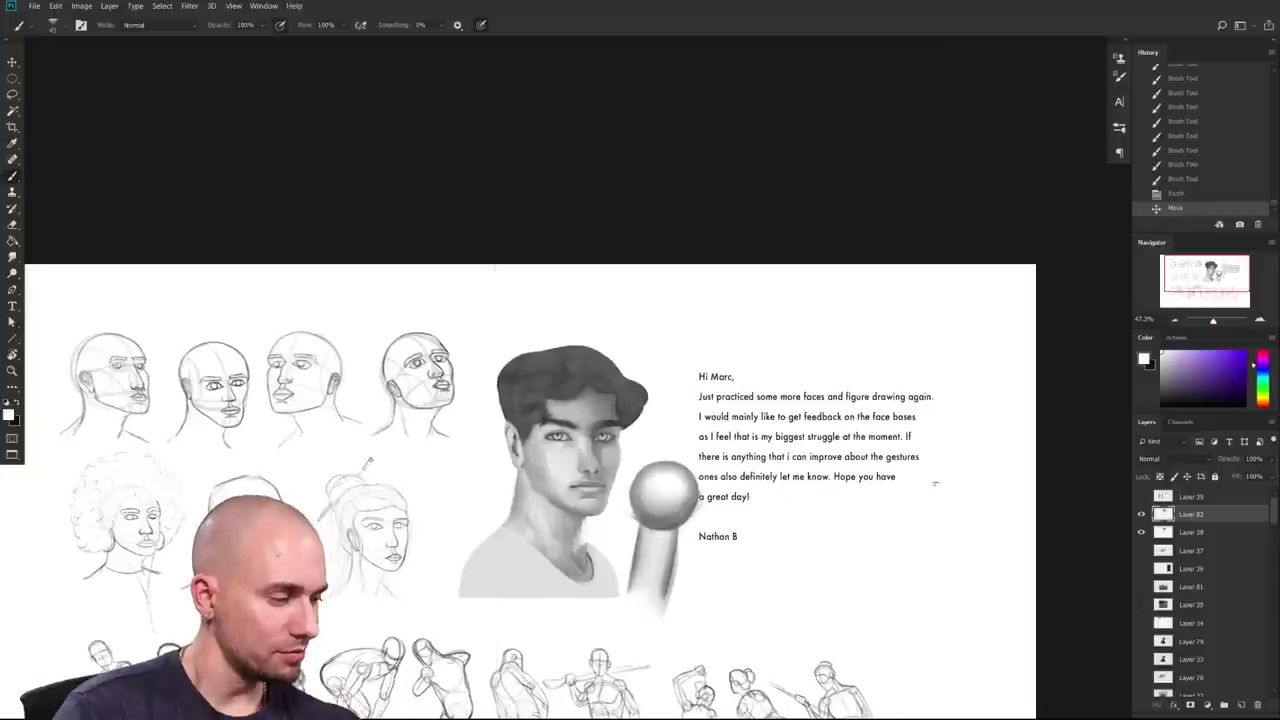
left_click(1140, 514)
left_click(1140, 514)
left_click(1140, 514)
left_click(1140, 514)
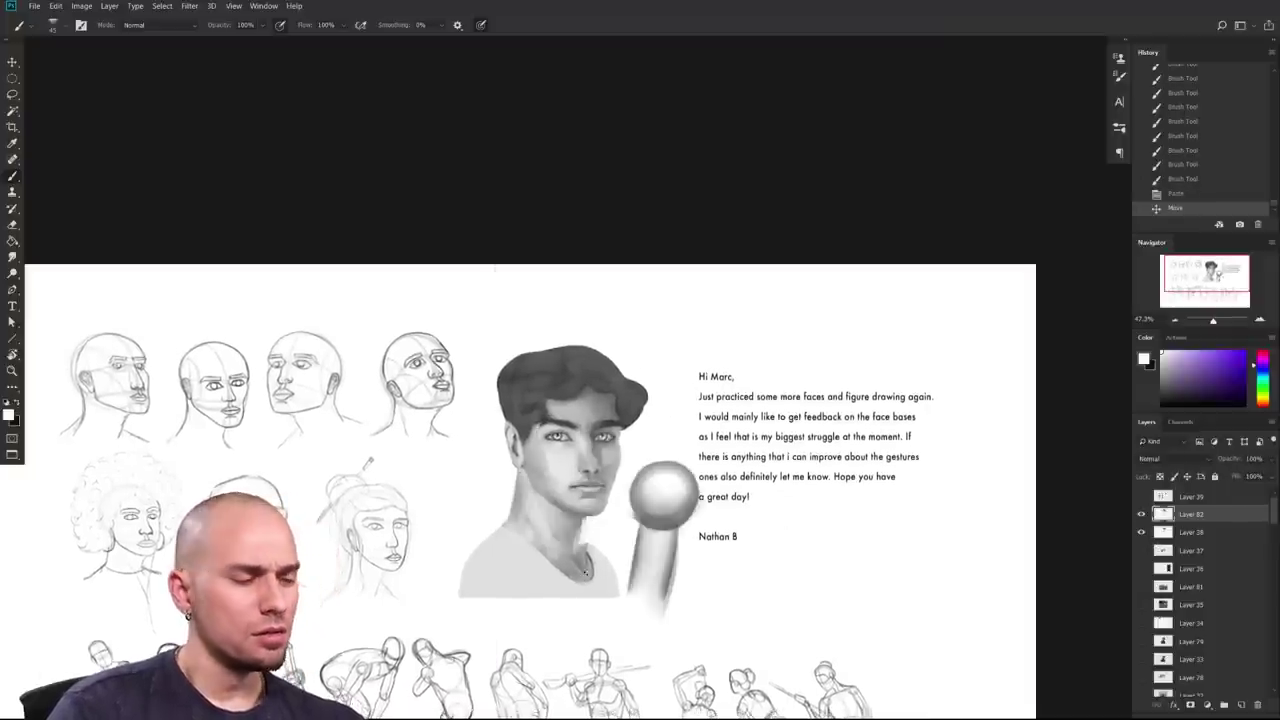
Step: Lower the pasted layer's opacity to 46%, align it precisely with the original portrait, and restore its opacity to 100%
left_click_drag(586, 573, 650, 570)
left_click_drag(997, 529, 1098, 546)
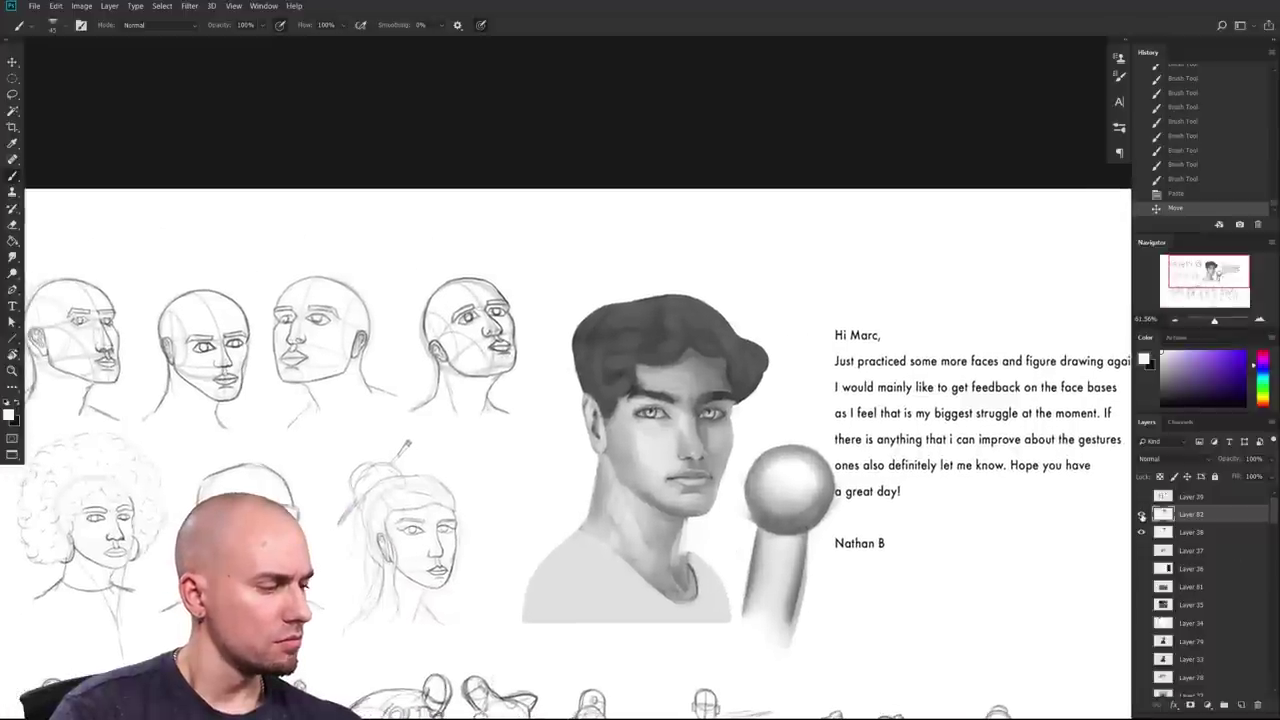
left_click(1141, 514)
left_click(1141, 514)
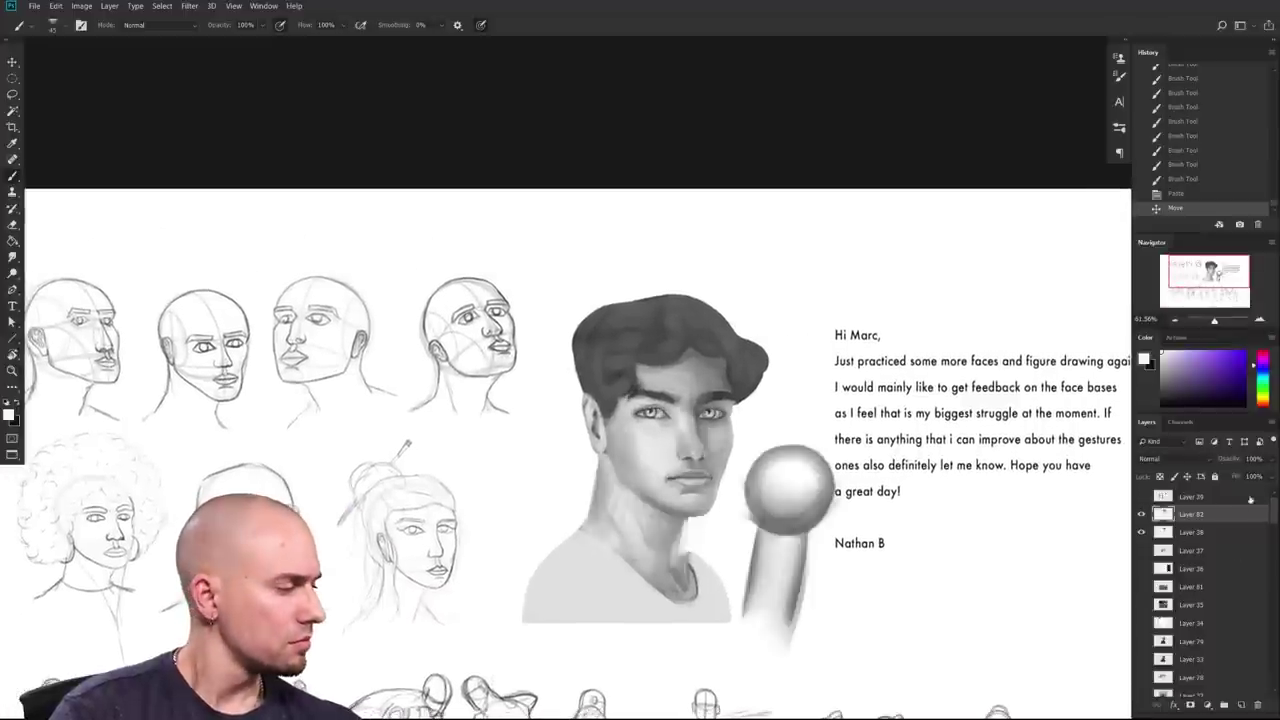
left_click_drag(1234, 458, 1200, 459)
left_click_drag(814, 419, 803, 423)
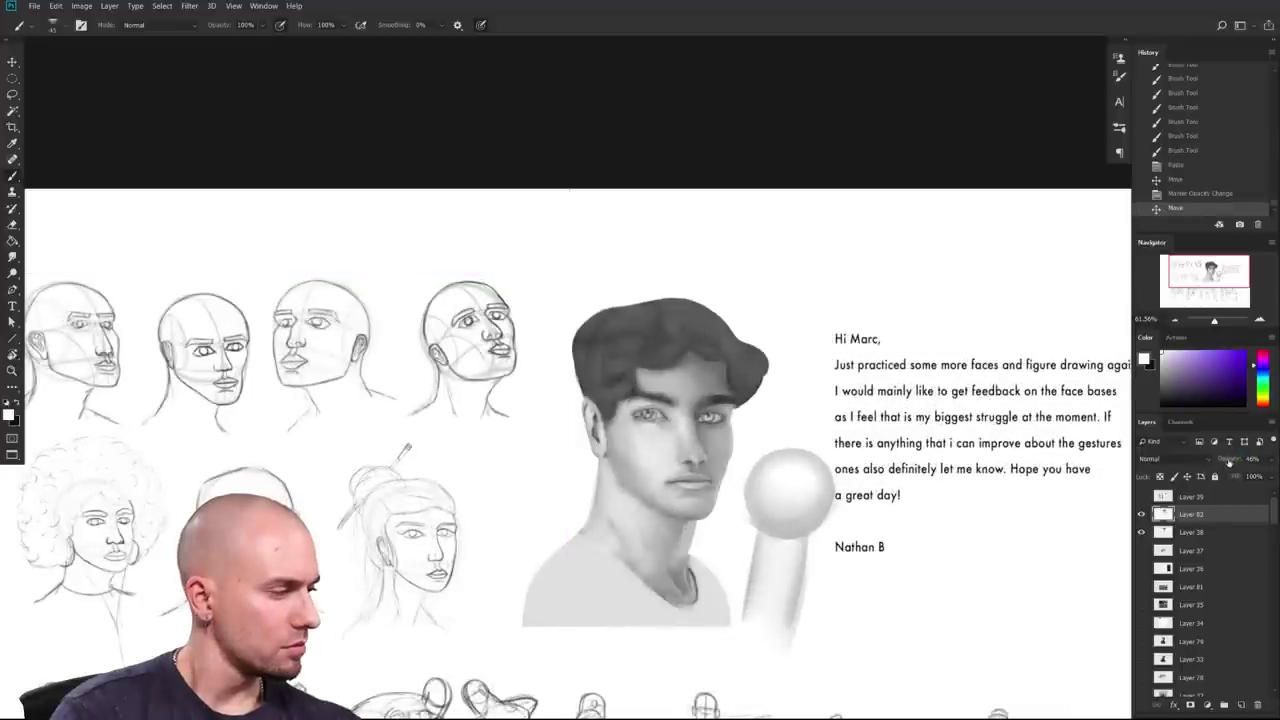
left_click_drag(1230, 461, 1270, 462)
Step: Toggle the pasted layer's visibility repeatedly to compare the original portrait with the corrected version
left_click(1140, 514)
left_click(1140, 514)
left_click(1140, 514)
left_click(1140, 514)
left_click(1140, 514)
left_click(1140, 514)
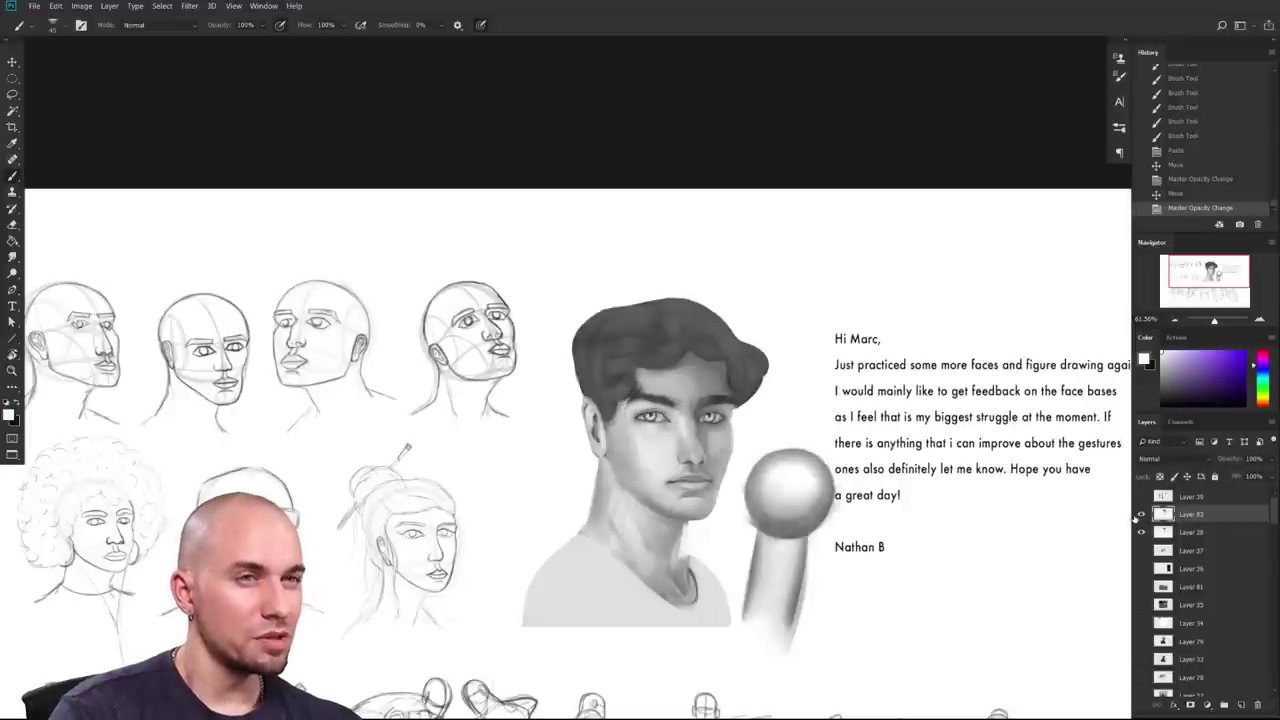
left_click(1140, 514)
left_click(1140, 514)
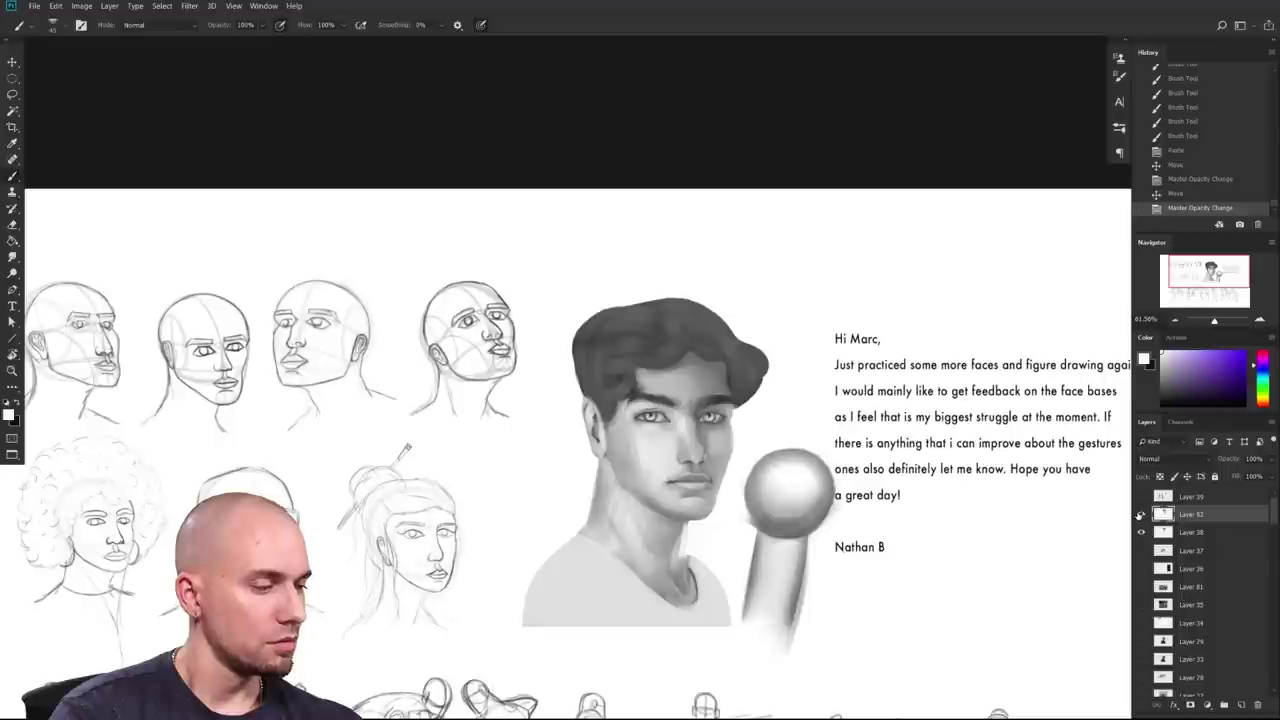
left_click(1140, 514)
left_click(1140, 514)
left_click(1127, 514)
left_click(1140, 514)
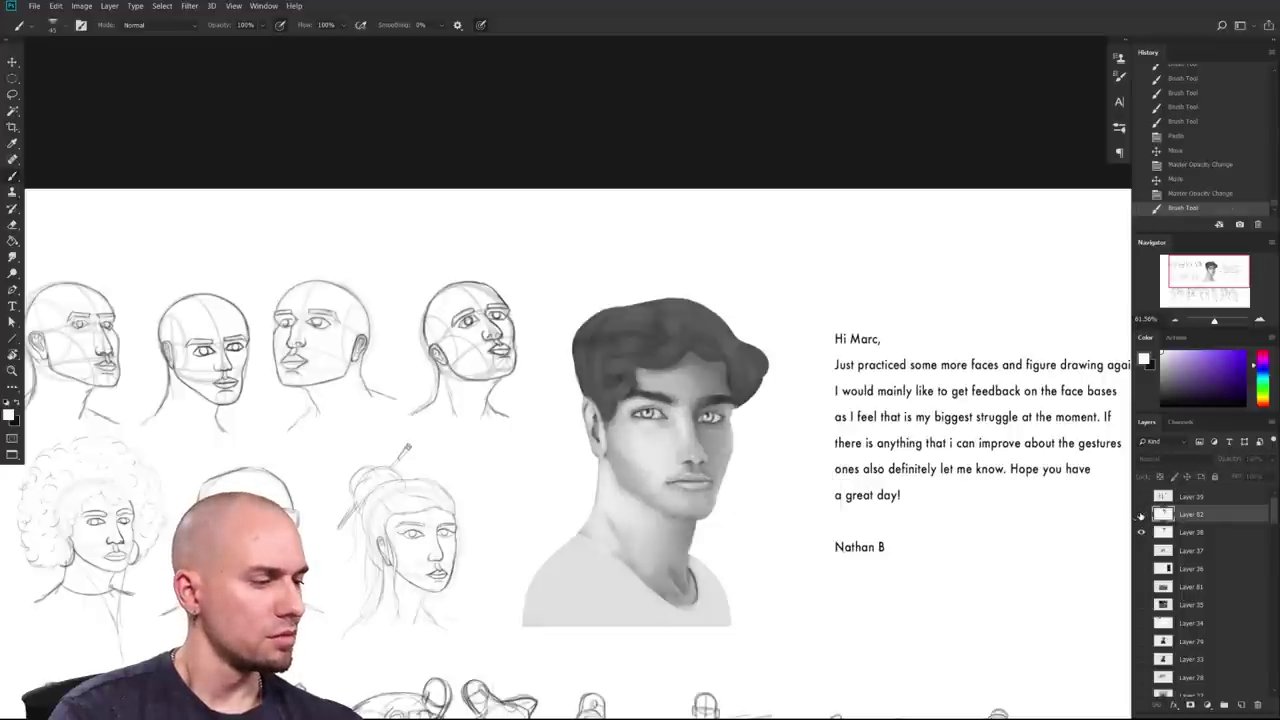
left_click(1140, 514)
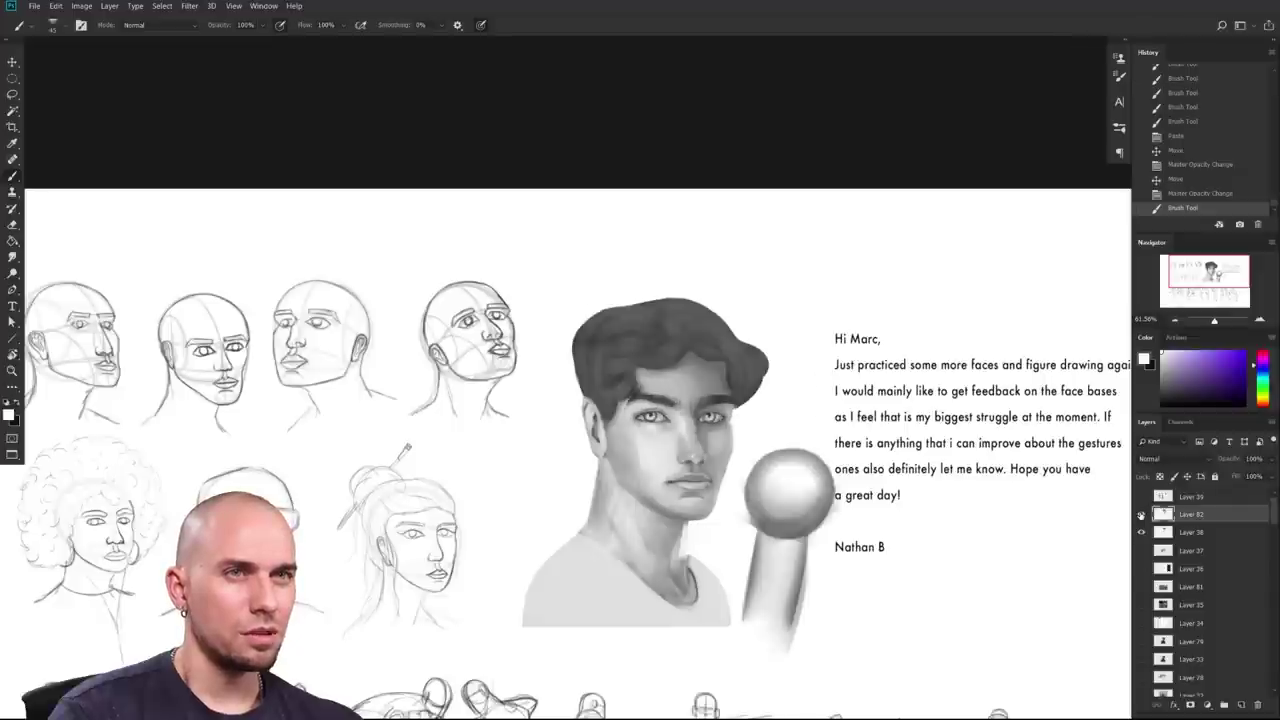
left_click(1140, 514)
left_click(1140, 514)
left_click(1140, 514)
left_click(1140, 514)
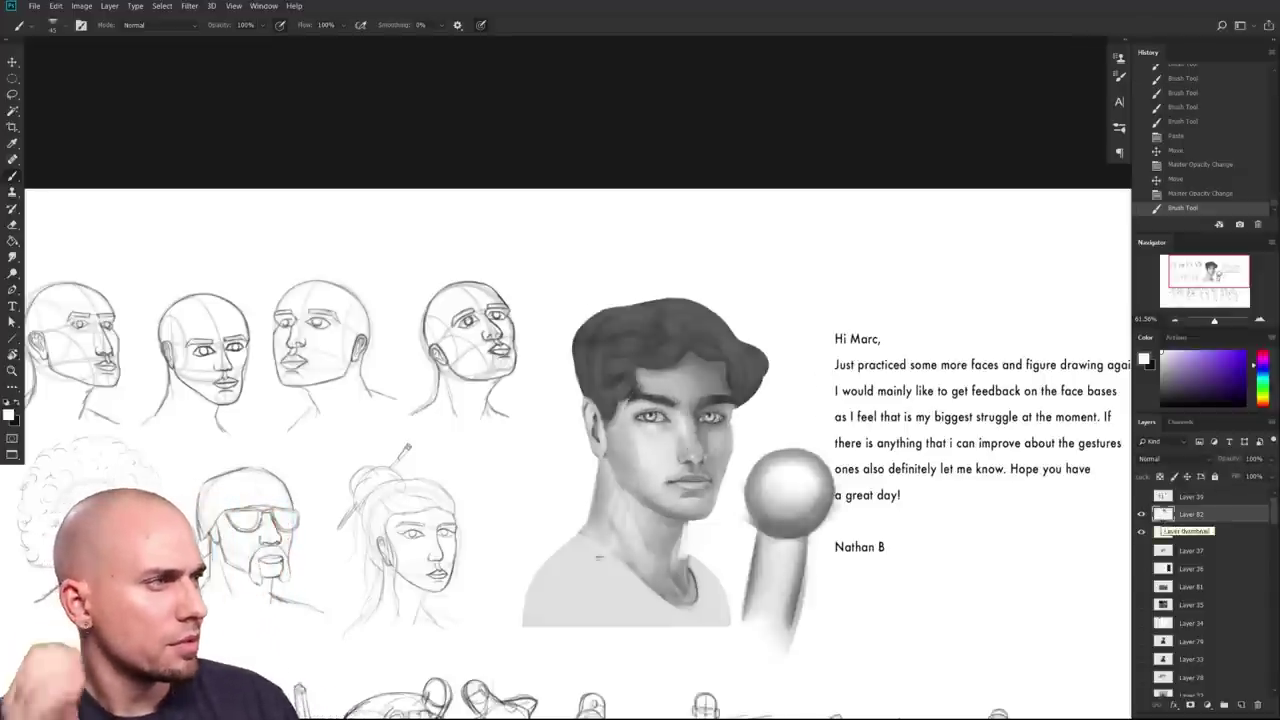
Step: Bring the head sketches into view beside the portrait and compare its before and after versions once more
left_click_drag(541, 553, 657, 480)
left_click_drag(668, 560, 679, 511)
left_click_drag(719, 577, 650, 547)
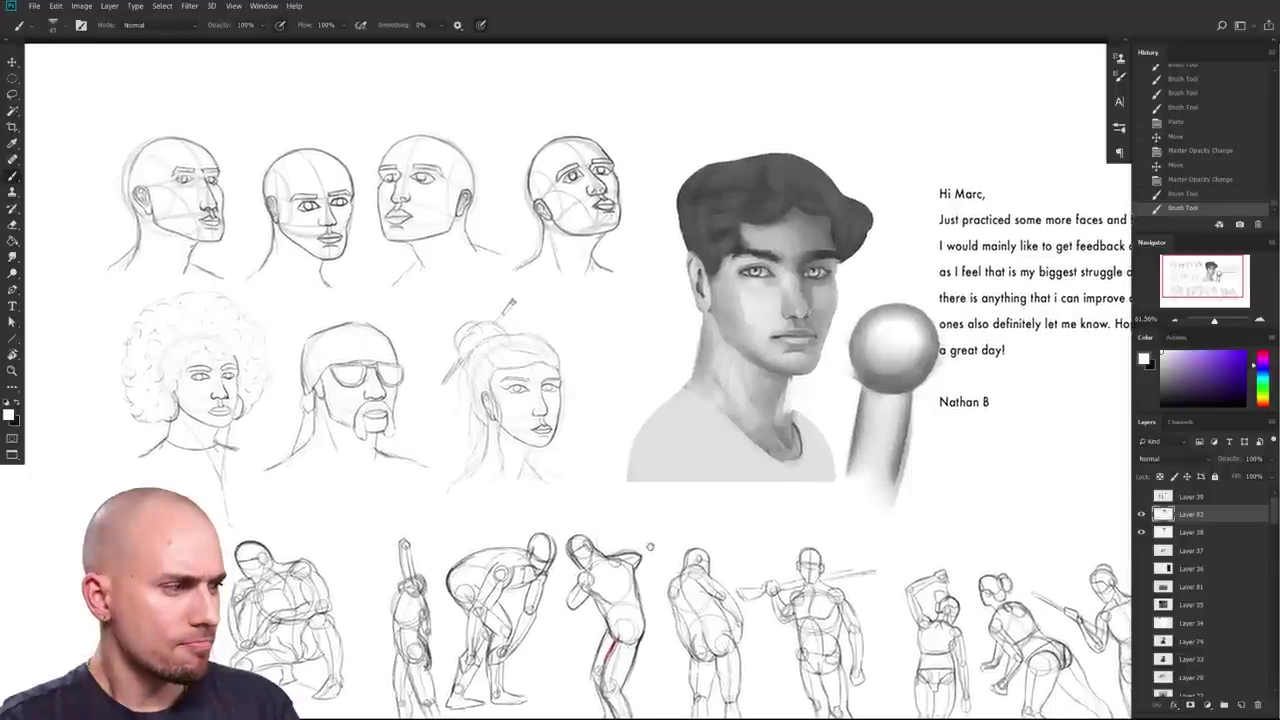
scroll(649, 546, "up", 4)
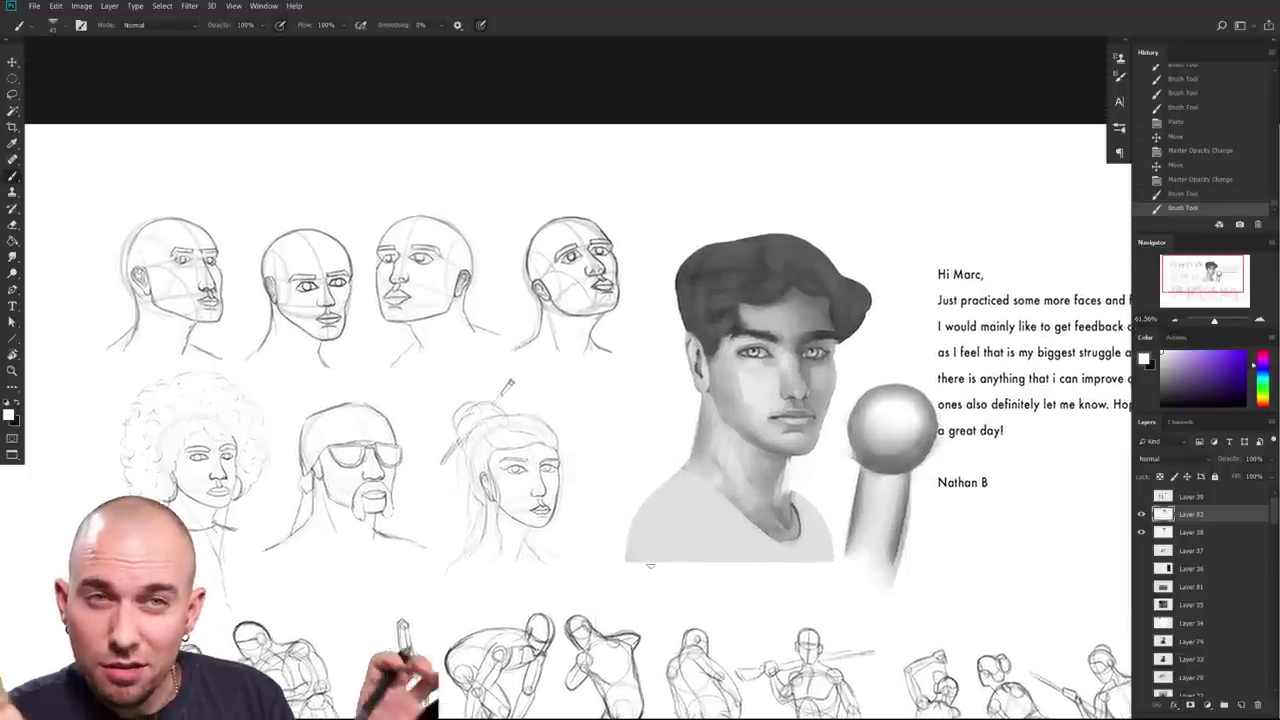
scroll(620, 524, "down", 1)
left_click_drag(589, 510, 588, 514)
left_click(1140, 515)
left_click(1140, 515)
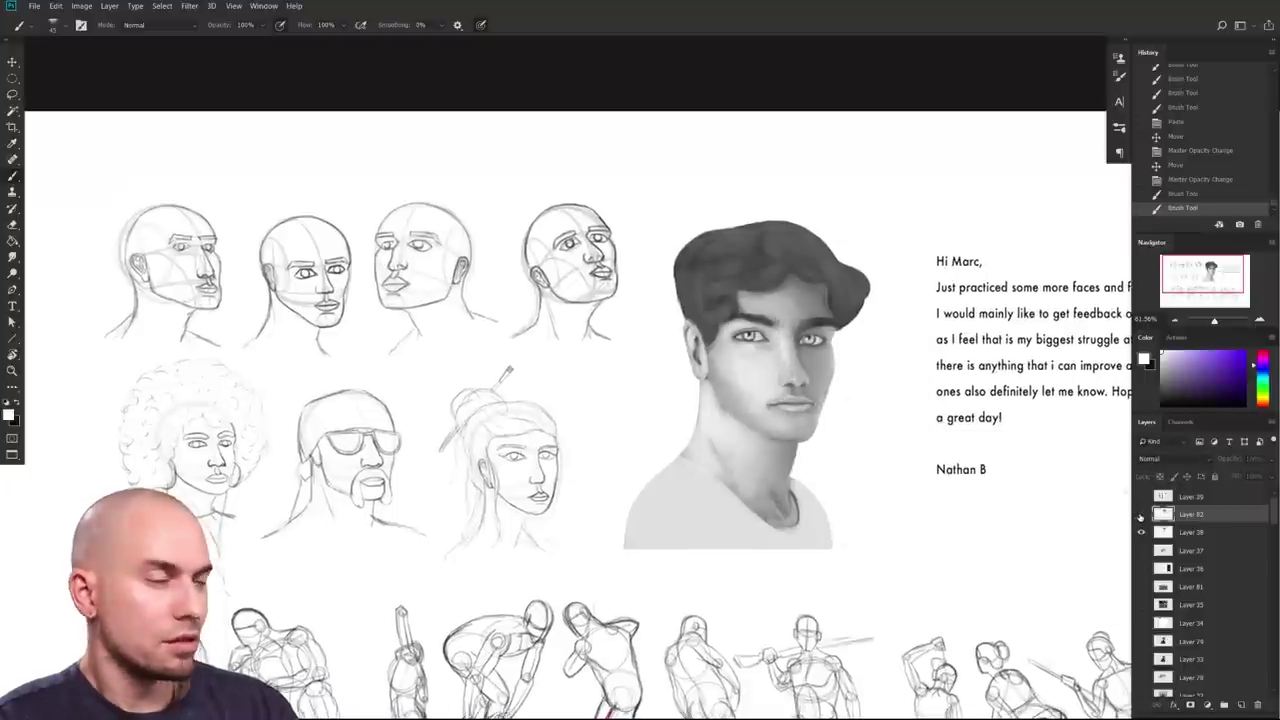
left_click(1140, 515)
left_click(1140, 515)
left_click(1140, 515)
left_click(1140, 515)
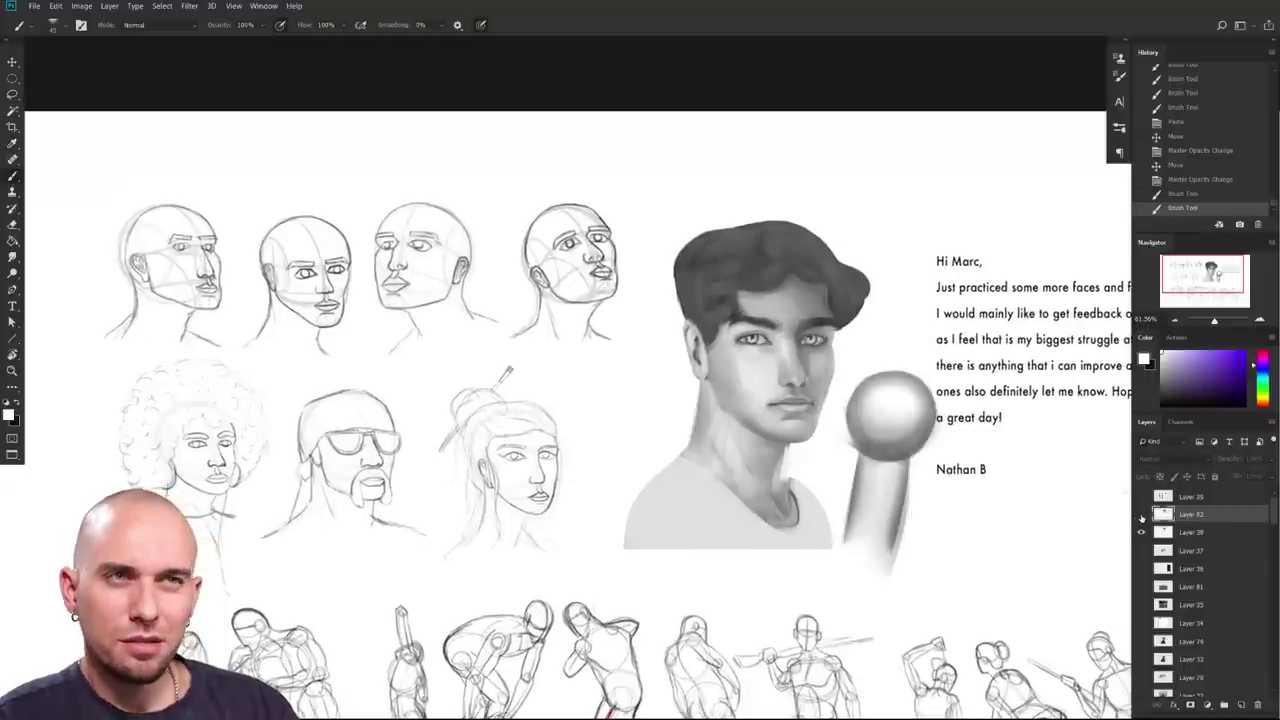
left_click(1141, 515)
left_click(1141, 515)
Step: Examine the character faces, figure gestures and bald construction heads across the submitted sketch sheet
left_click_drag(1085, 503, 1147, 473)
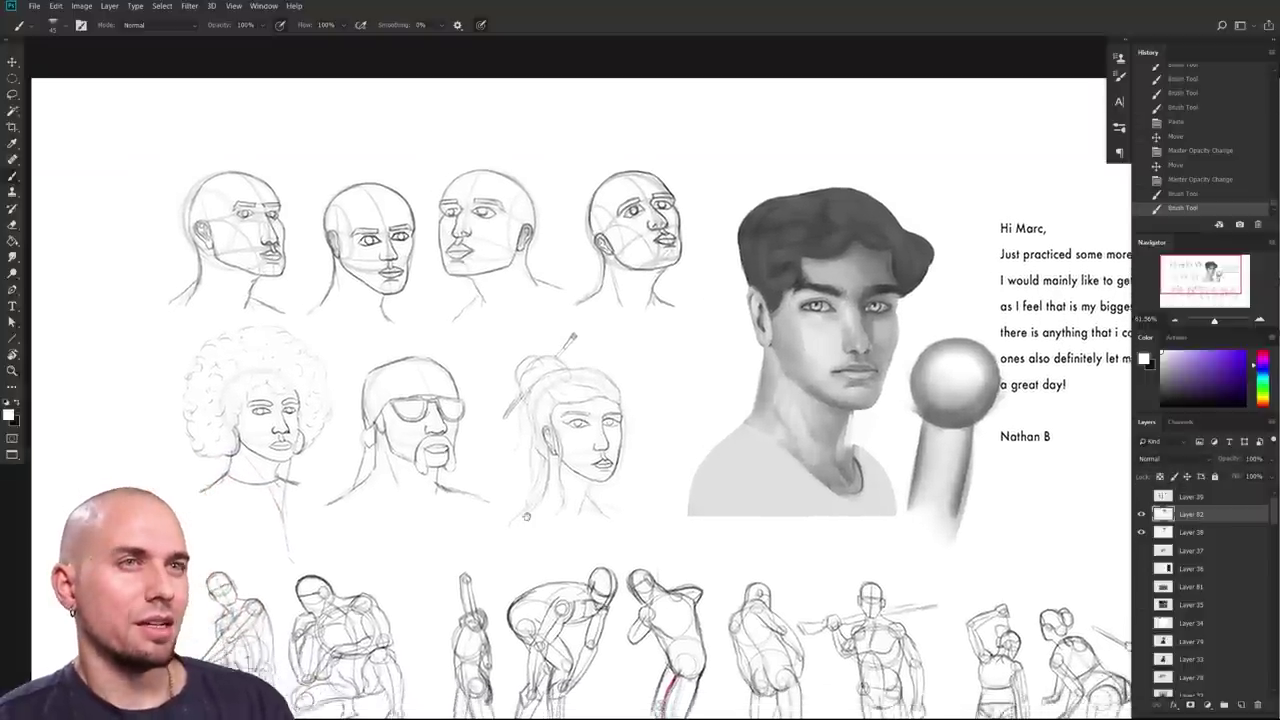
left_click_drag(510, 515, 543, 514)
mouse_move(673, 484)
left_mouse_down()
mouse_move(727, 499)
mouse_move(723, 510)
mouse_move(746, 476)
mouse_move(821, 538)
mouse_move(730, 510)
mouse_move(810, 549)
left_mouse_up()
left_click_drag(810, 549, 762, 544)
mouse_move(762, 544)
left_mouse_down()
mouse_move(731, 474)
mouse_move(700, 298)
left_mouse_up()
left_click_drag(700, 298, 718, 292)
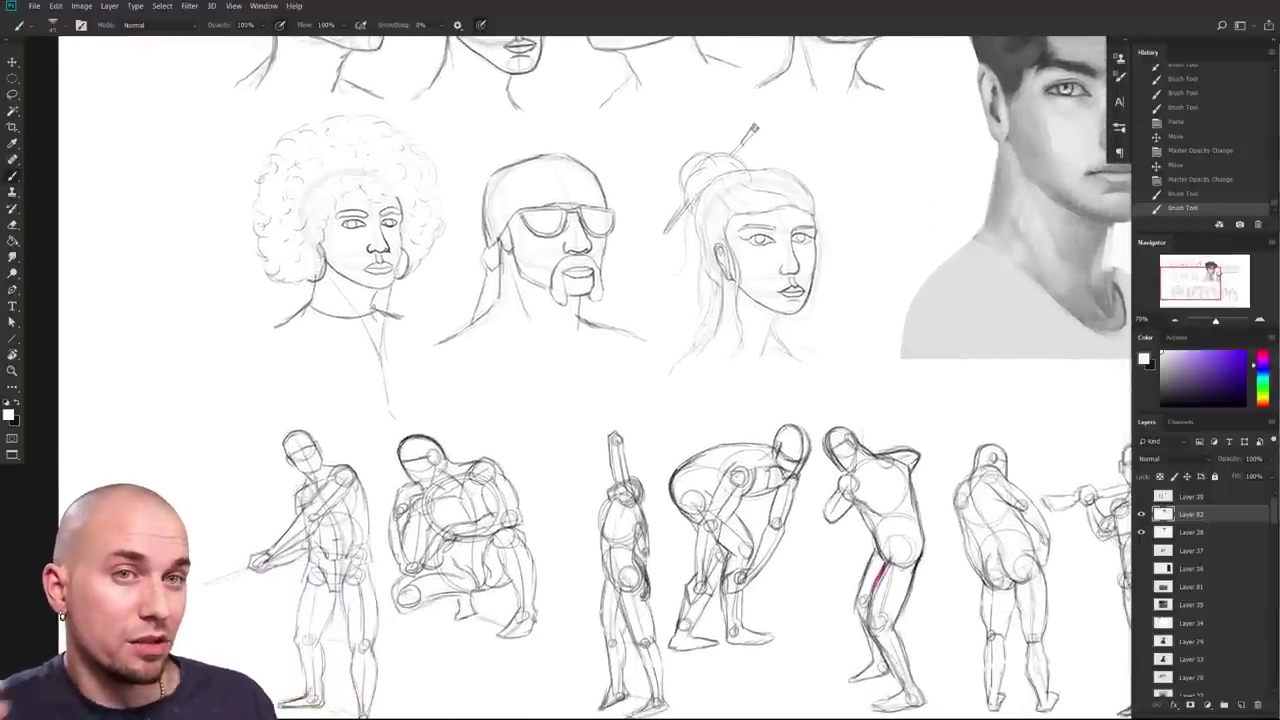
mouse_move(939, 543)
left_mouse_down()
mouse_move(927, 480)
mouse_move(887, 466)
mouse_move(561, 481)
mouse_move(559, 459)
mouse_move(674, 580)
mouse_move(698, 650)
left_mouse_up()
mouse_move(450, 370)
left_mouse_down()
mouse_move(603, 498)
mouse_move(626, 546)
mouse_move(653, 542)
mouse_move(688, 493)
mouse_move(682, 505)
left_mouse_up()
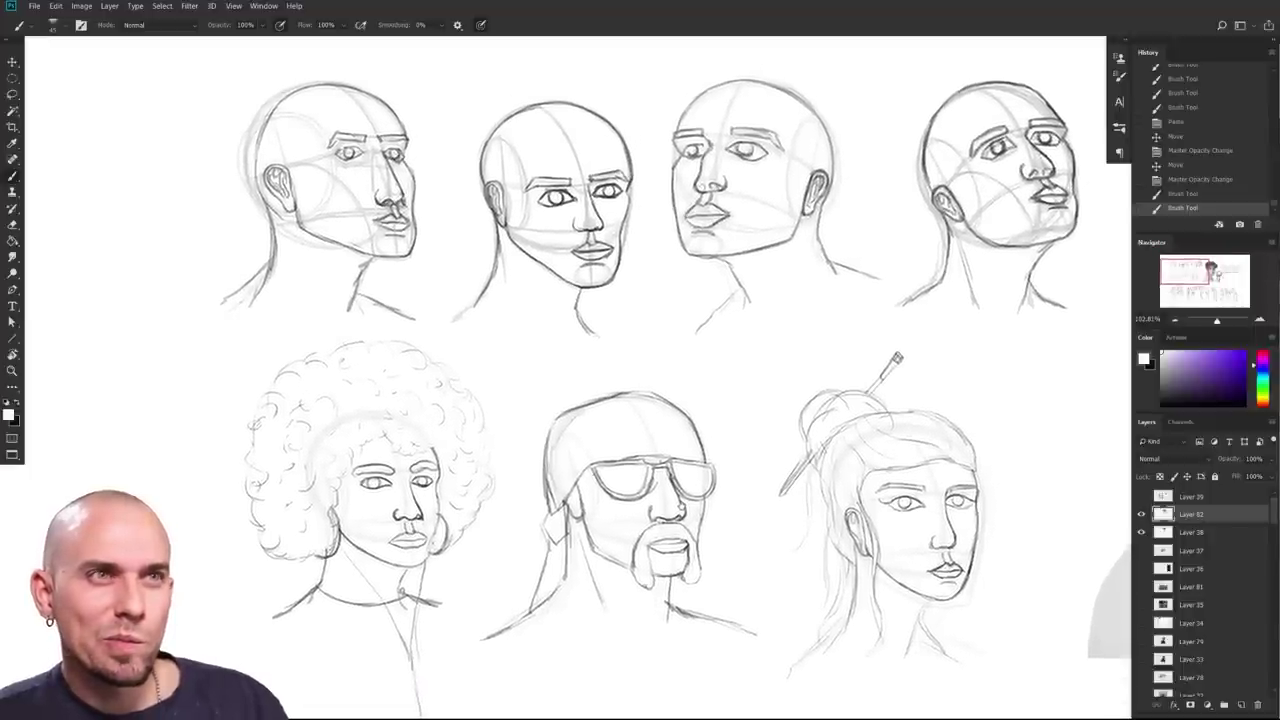
mouse_move(690, 322)
left_mouse_down()
mouse_move(610, 534)
mouse_move(626, 523)
left_mouse_up()
mouse_move(448, 418)
left_mouse_down()
mouse_move(650, 546)
mouse_move(697, 499)
left_mouse_up()
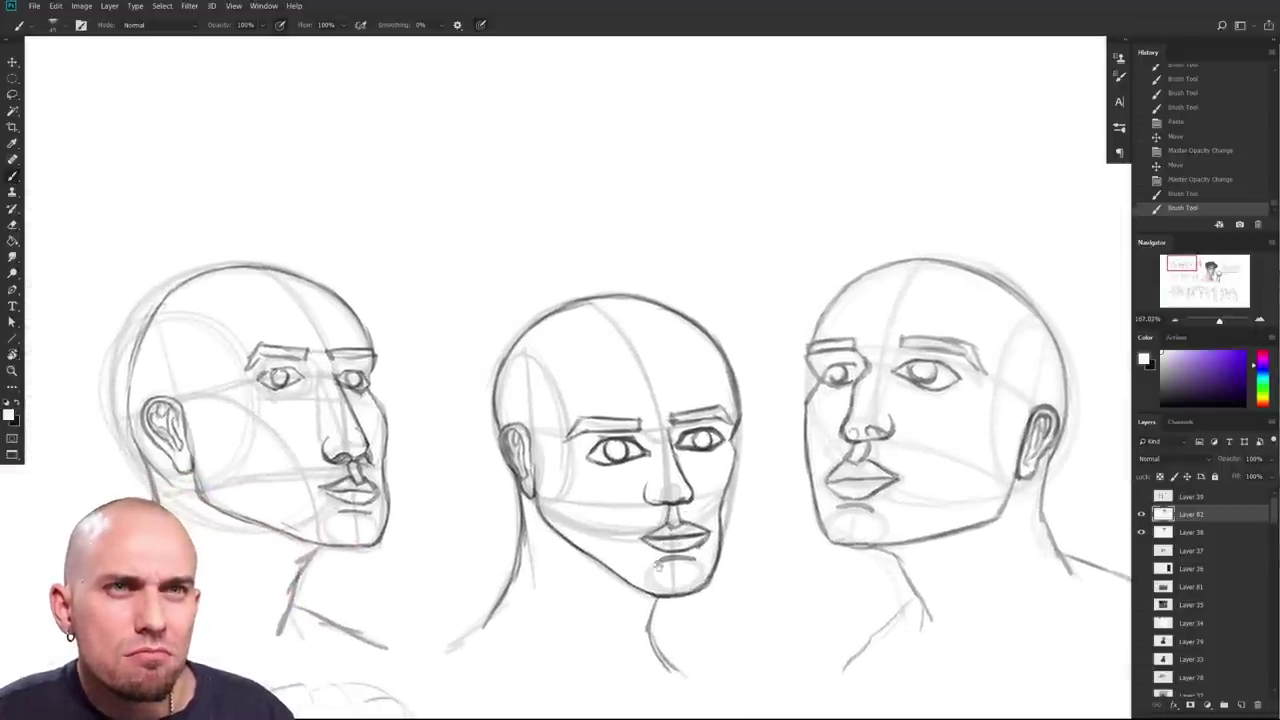
Step: Inspect the construction heads and the faces with afro and sunglasses up close, checking their facial structure
left_click_drag(658, 567, 685, 528)
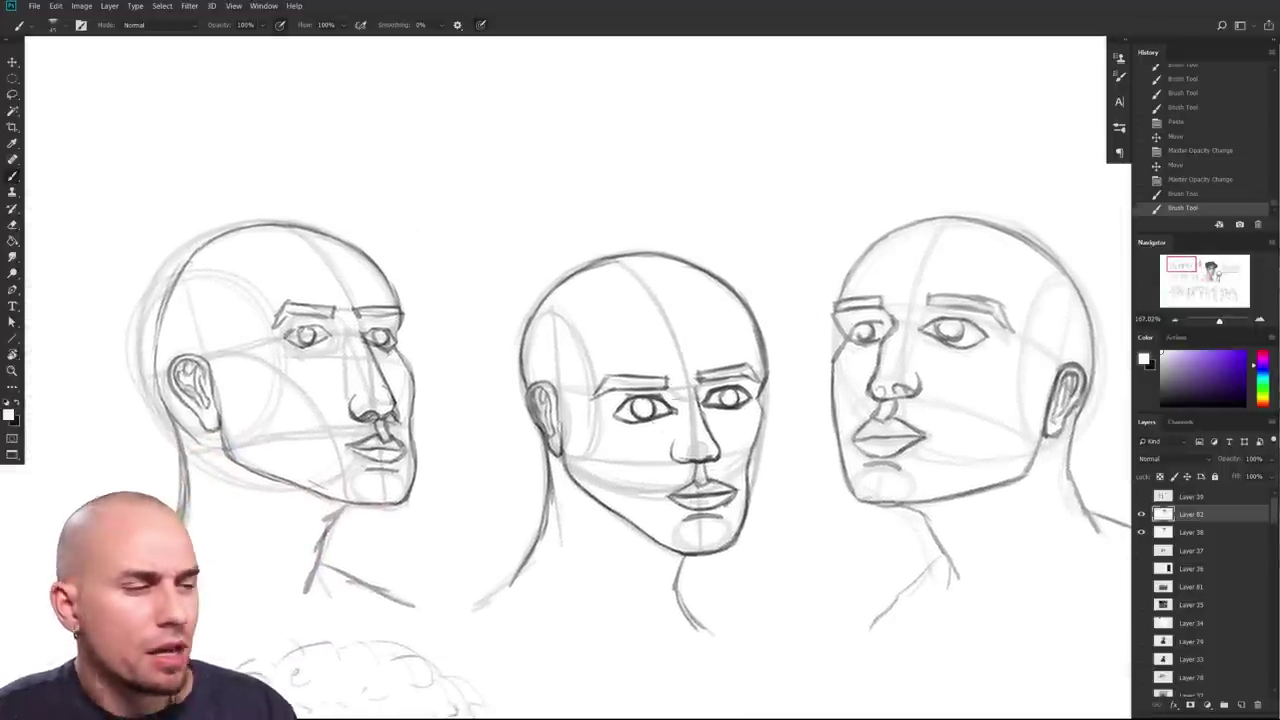
scroll(600, 371, "down", 5)
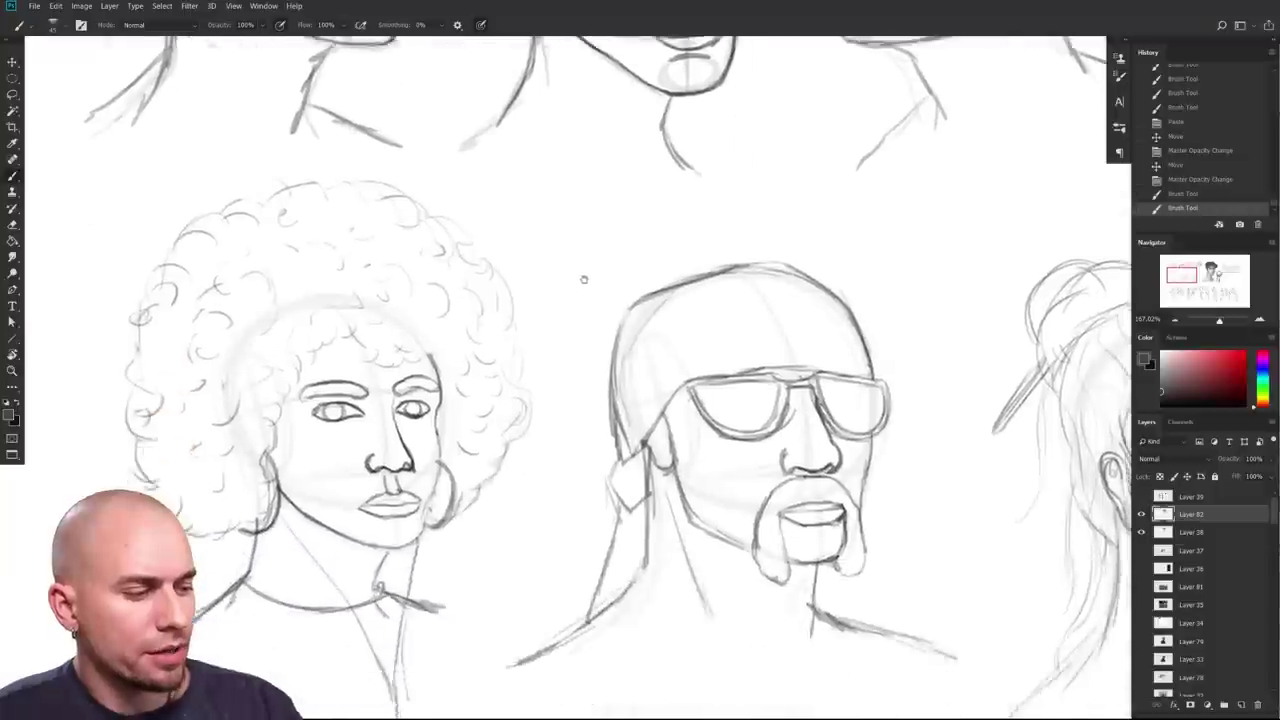
scroll(570, 400, "up", 6)
left_click_drag(551, 499, 876, 389)
left_click_drag(715, 513, 434, 468)
left_click_drag(504, 563, 460, 507)
scroll(460, 507, "right", 3)
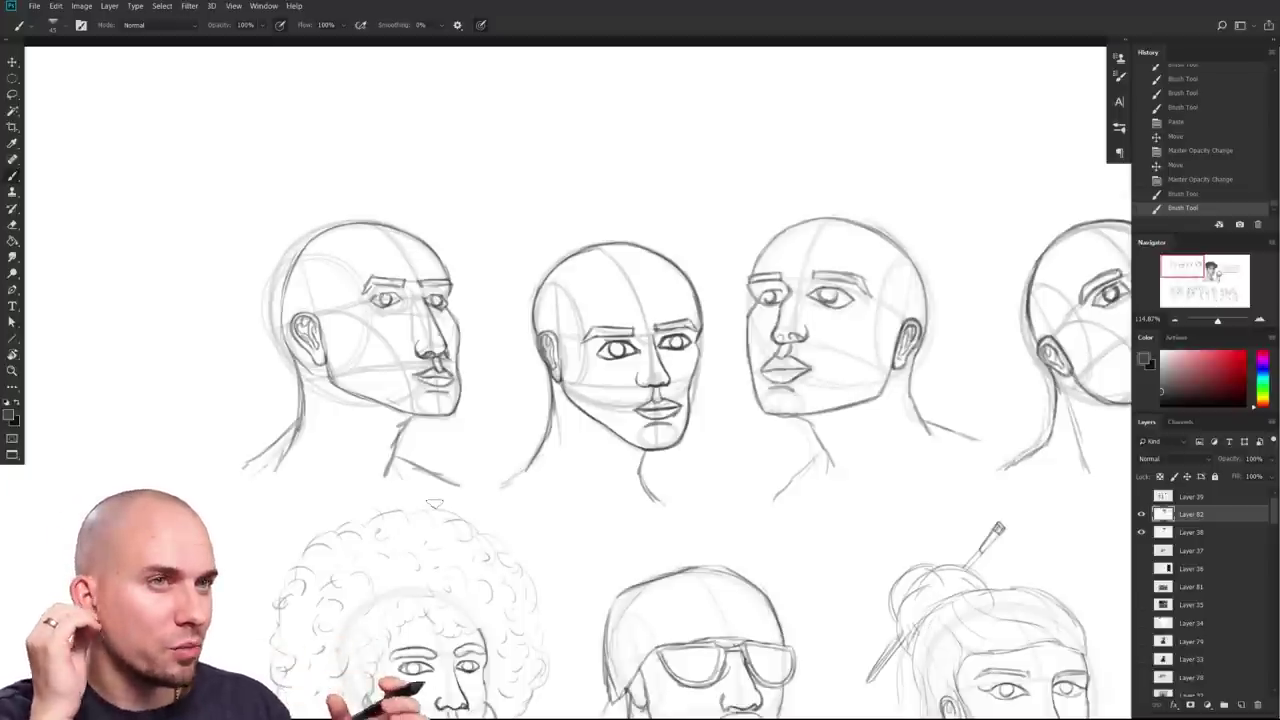
mouse_move(823, 543)
left_mouse_down()
mouse_move(594, 524)
mouse_move(692, 414)
mouse_move(716, 346)
mouse_move(696, 438)
mouse_move(740, 506)
mouse_move(1005, 548)
left_mouse_up()
left_click_drag(762, 656, 870, 617)
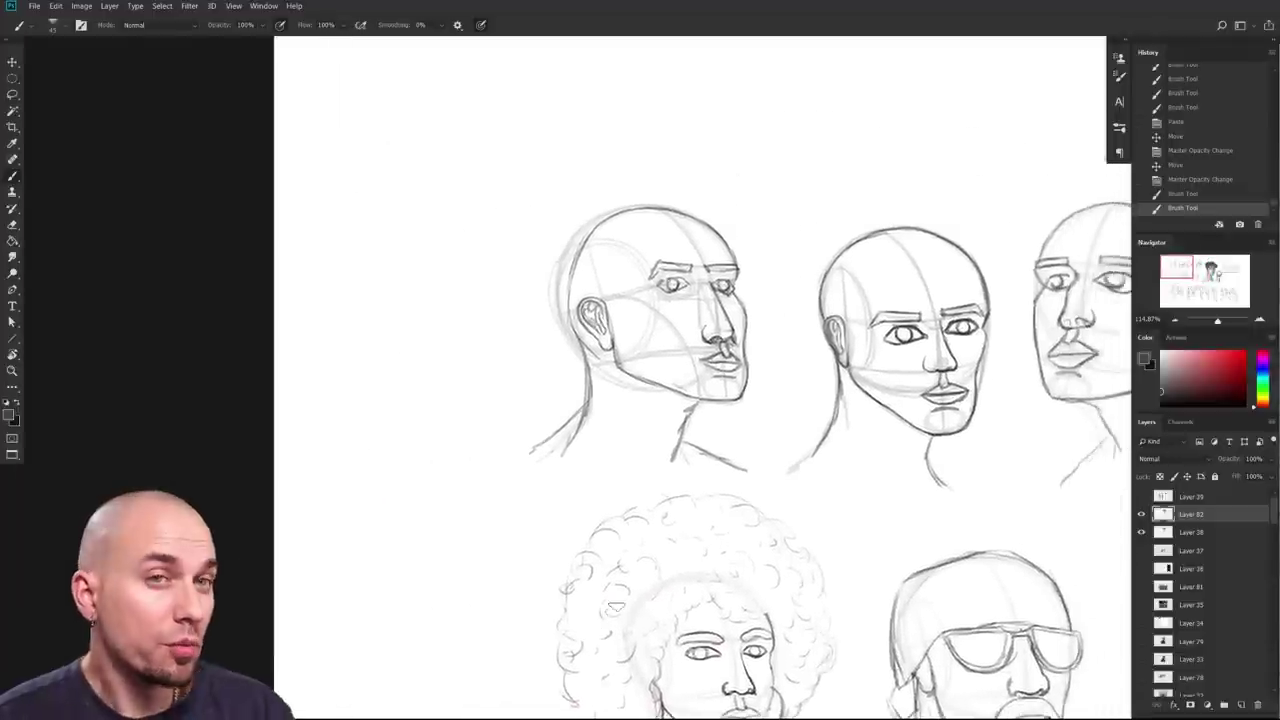
left_click_drag(592, 541, 461, 485)
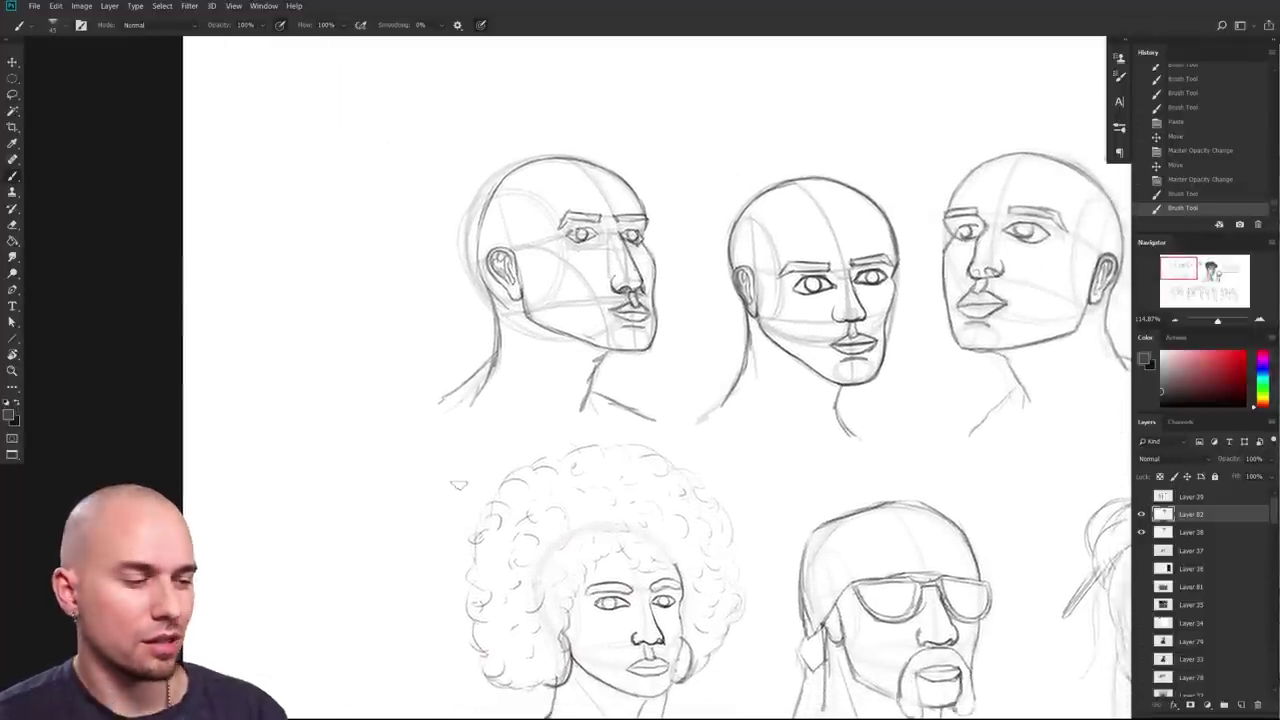
left_click_drag(812, 288, 528, 452)
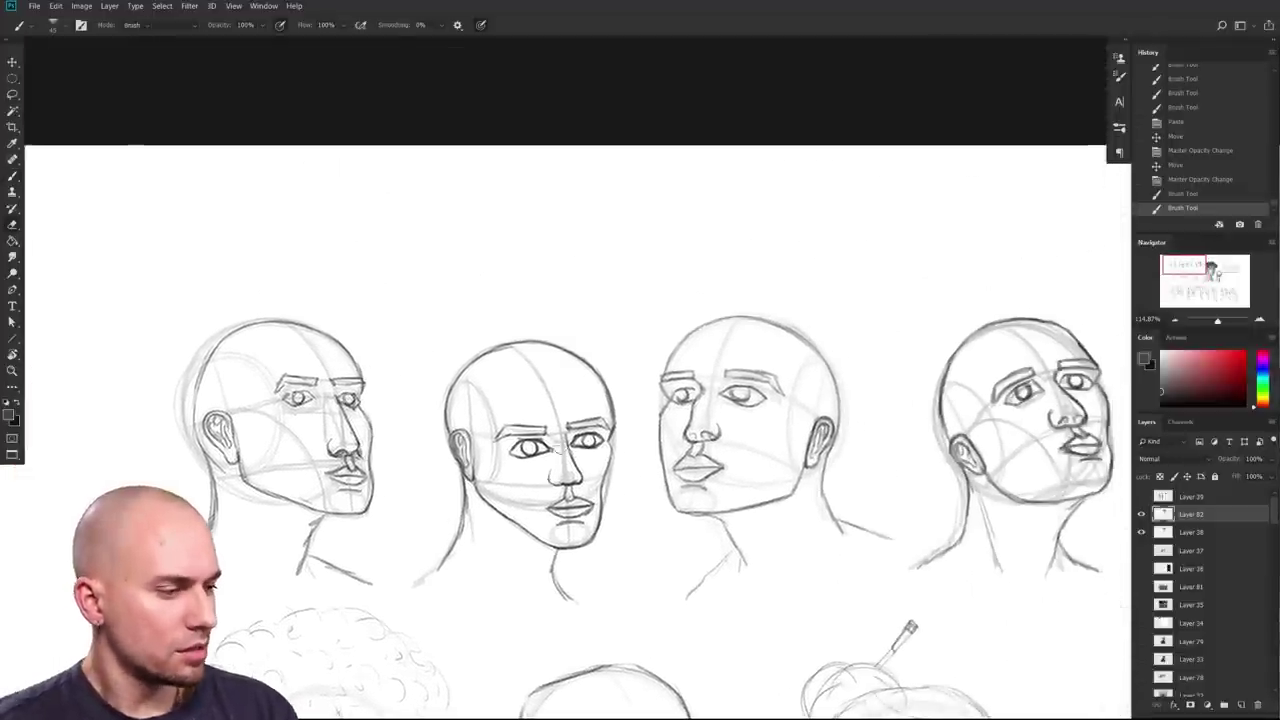
Step: Erase around the mouth and chin of the second bald head sketch and return to the Brush tool
key("e")
left_click_drag(572, 495, 550, 522)
key("b")
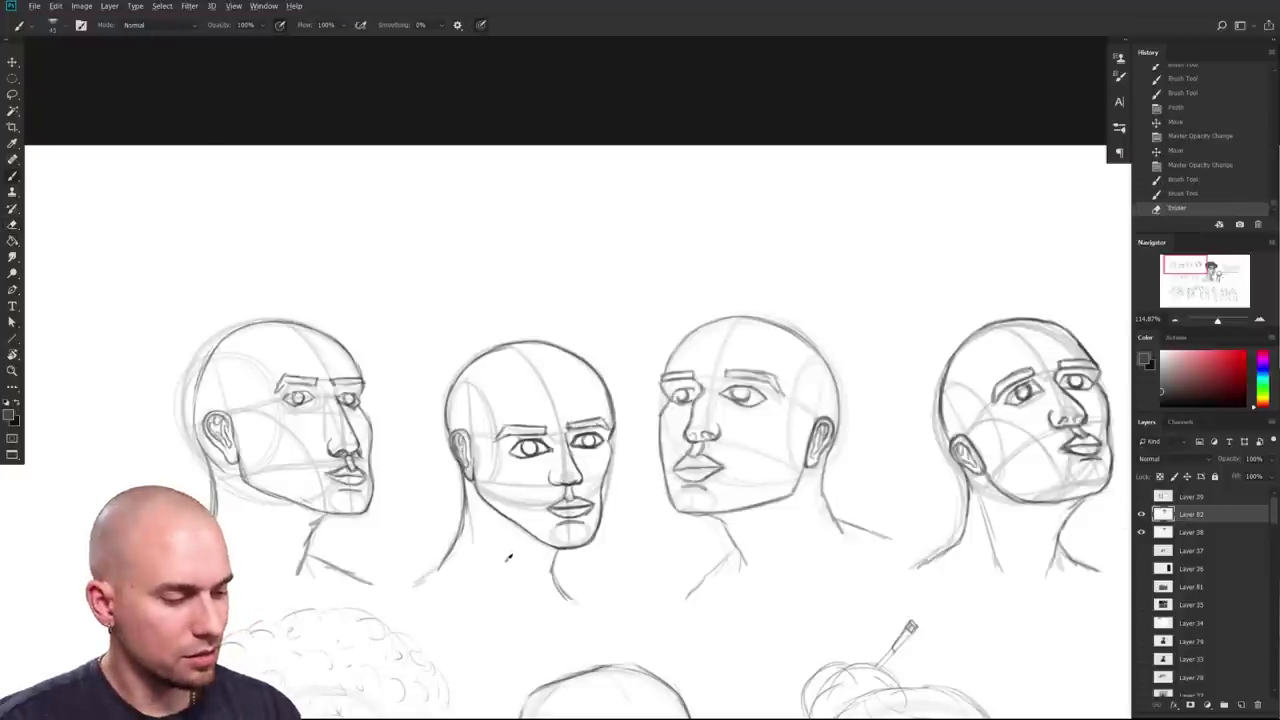
Step: Choose a chalk brush and paint out the second bald head's eyes, nose and mouth in white
right_click(592, 479)
right_click(652, 471)
left_click(1080, 470)
double_click(880, 445)
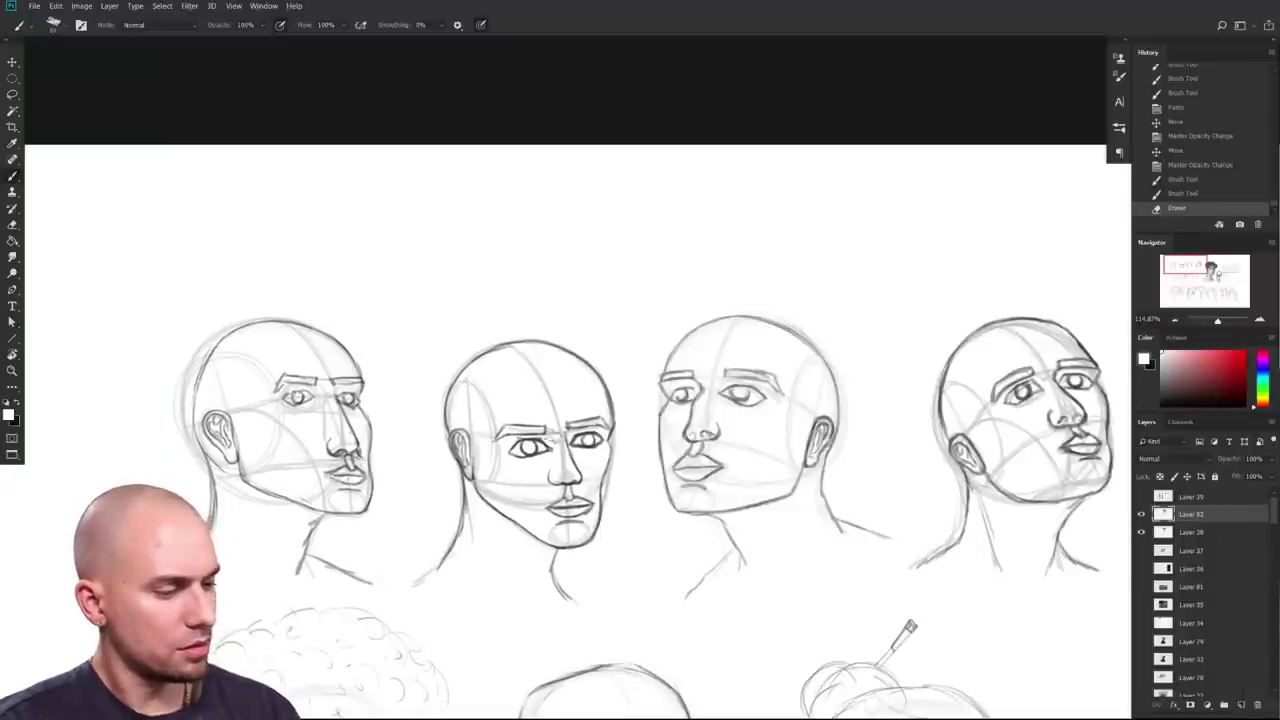
mouse_move(559, 448)
left_mouse_down()
mouse_move(525, 405)
mouse_move(530, 490)
mouse_move(560, 490)
mouse_move(575, 423)
mouse_move(572, 507)
mouse_move(586, 452)
mouse_move(565, 422)
mouse_move(533, 495)
mouse_move(530, 423)
mouse_move(510, 483)
mouse_move(536, 443)
mouse_move(572, 530)
mouse_move(578, 509)
mouse_move(551, 480)
mouse_move(550, 526)
mouse_move(504, 490)
left_mouse_up()
mouse_move(732, 558)
left_mouse_down()
mouse_move(596, 560)
mouse_move(607, 554)
left_mouse_up()
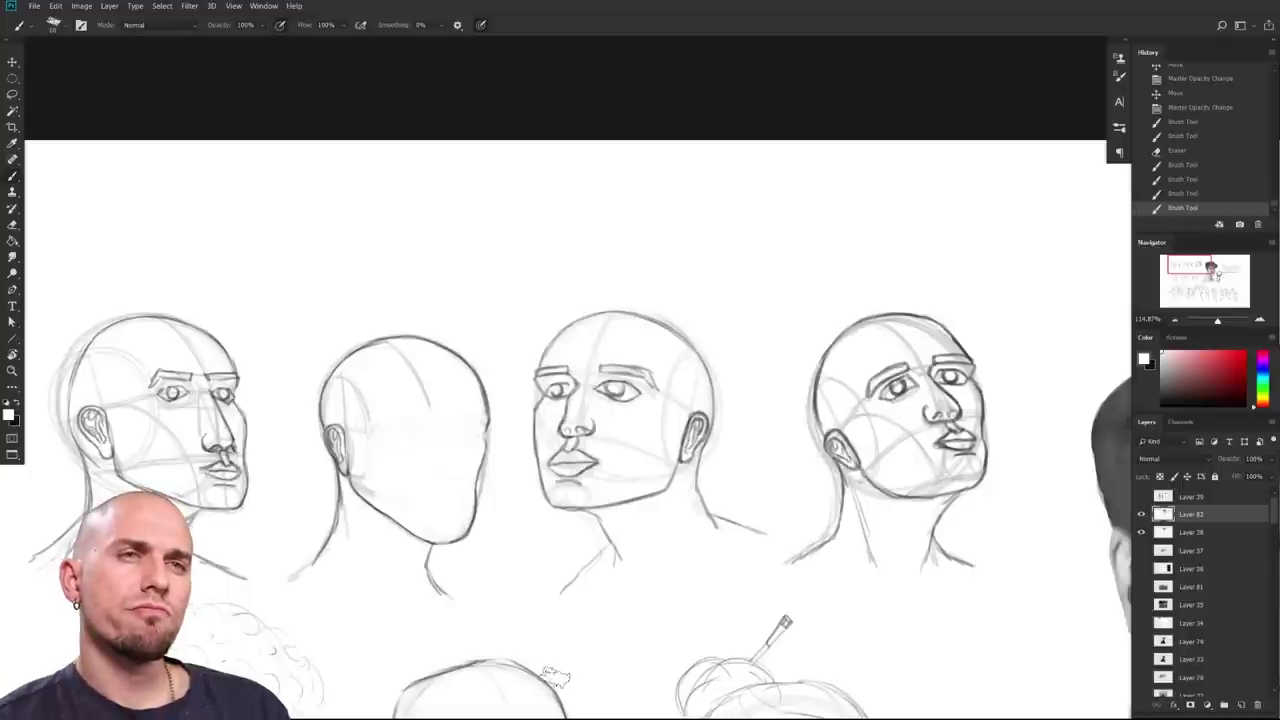
left_click_drag(446, 598, 540, 572)
left_click_drag(545, 556, 622, 553)
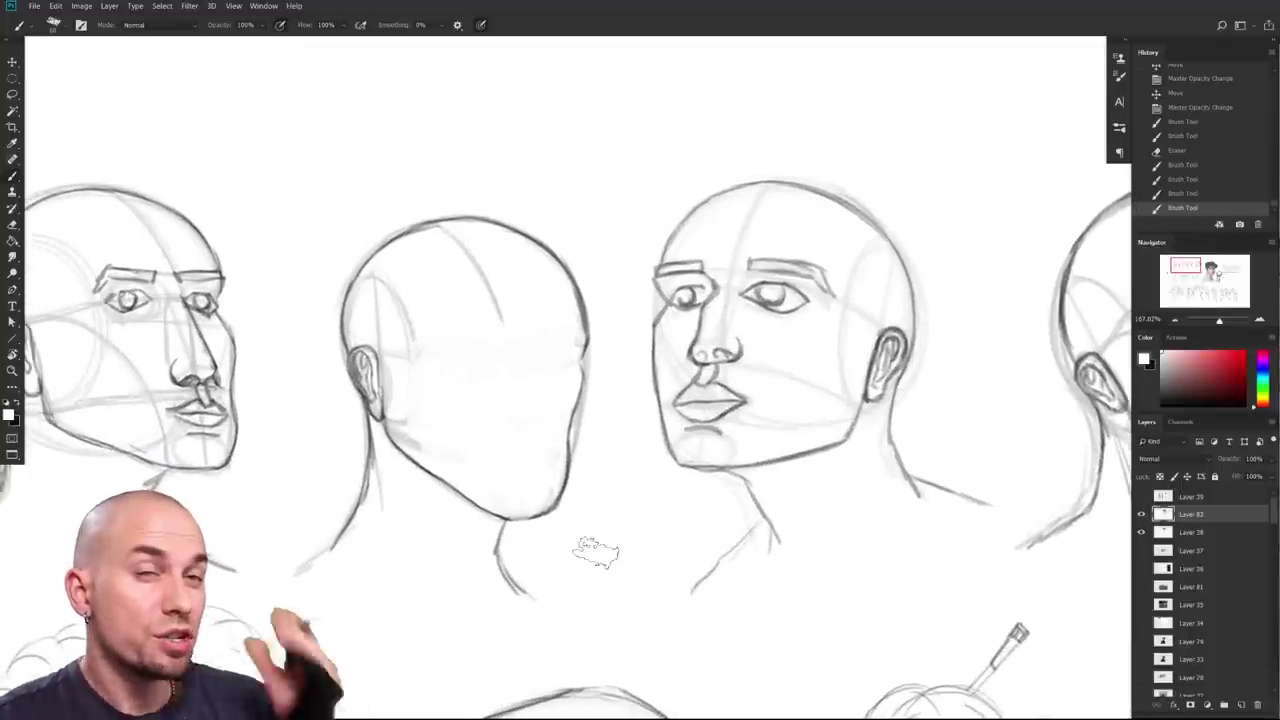
scroll(600, 400, "right", 3)
mouse_move(548, 345)
left_mouse_down()
mouse_move(530, 410)
mouse_move(552, 505)
left_mouse_up()
key("ctrl+z")
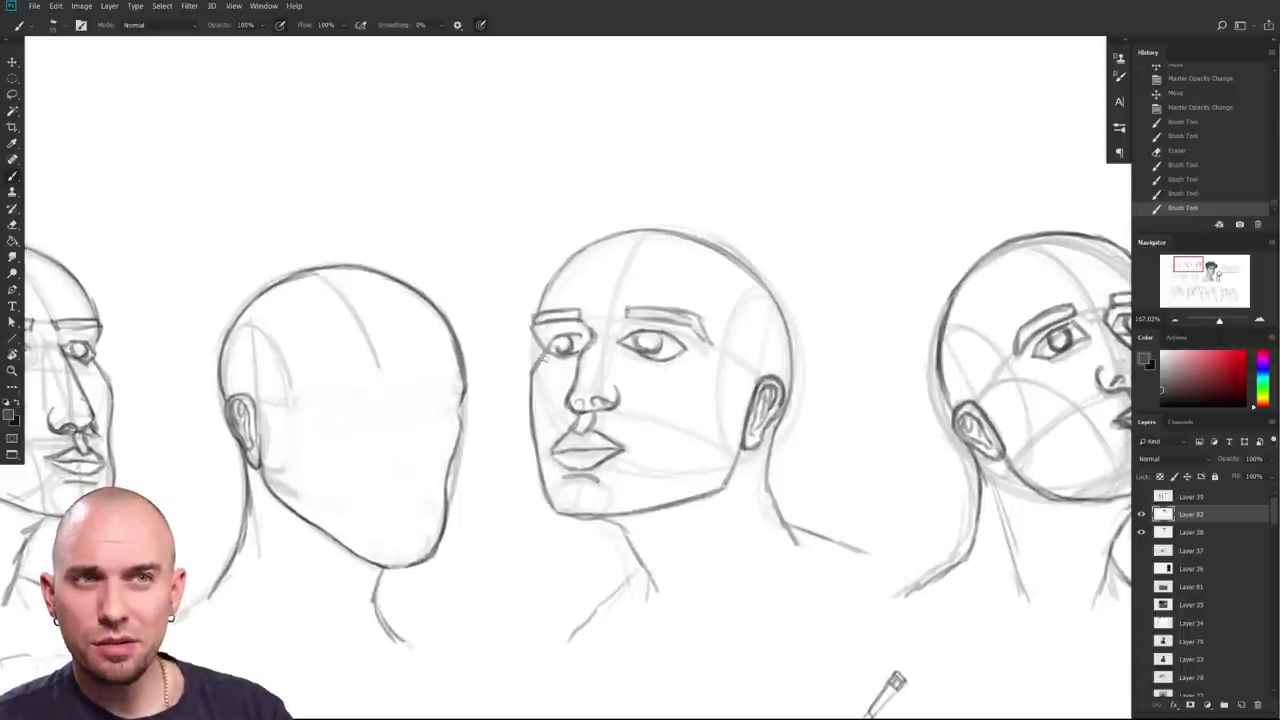
mouse_move(535, 418)
left_mouse_down()
mouse_move(556, 510)
mouse_move(724, 486)
left_mouse_up()
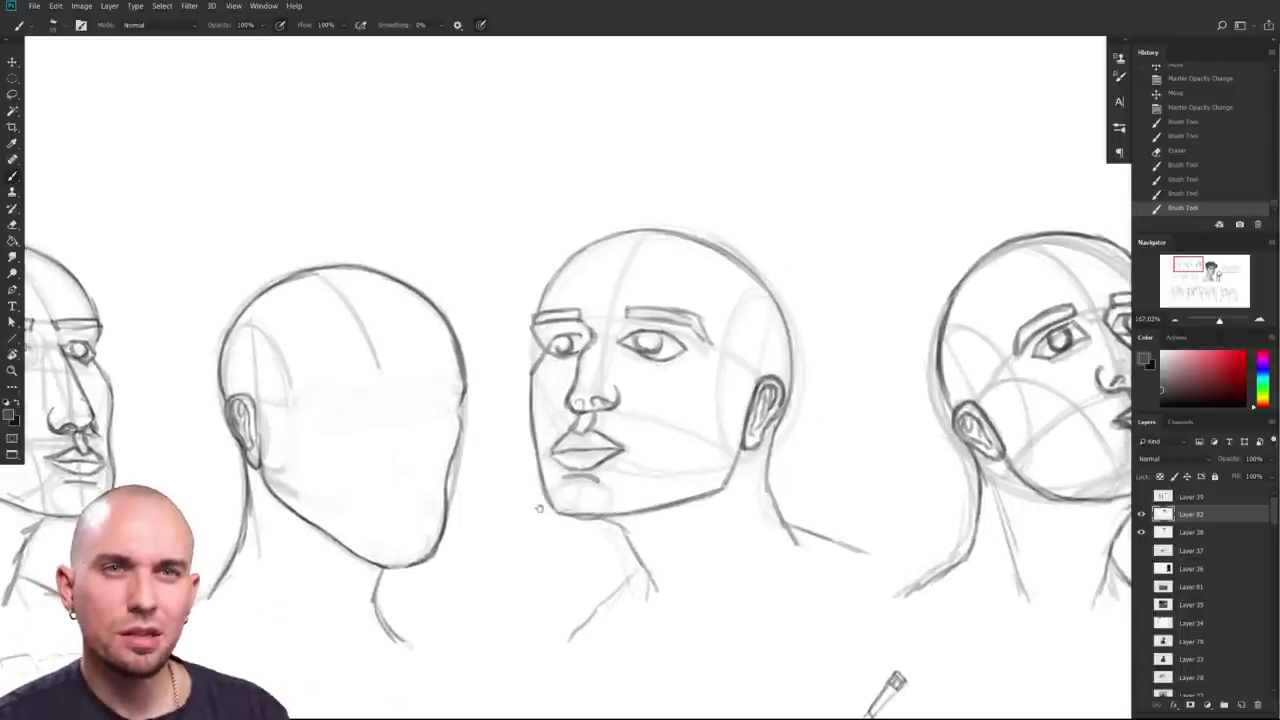
left_click_drag(539, 508, 729, 487)
mouse_move(638, 536)
left_mouse_down()
mouse_move(591, 546)
mouse_move(504, 506)
left_mouse_up()
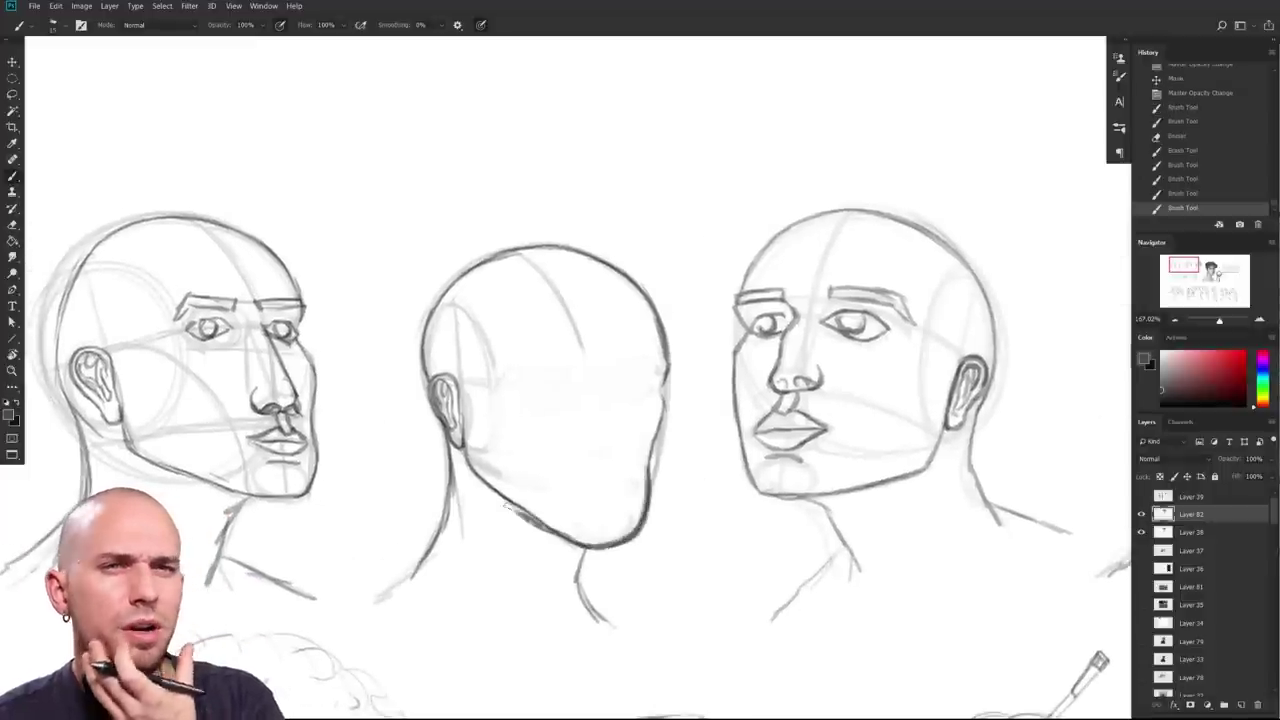
key("ctrl+z")
Step: Redraw the second head's chin and cheek contour, adding an eye-socket notch and a heavier forehead edge
left_click_drag(642, 466, 633, 562)
left_click_drag(659, 458, 653, 490)
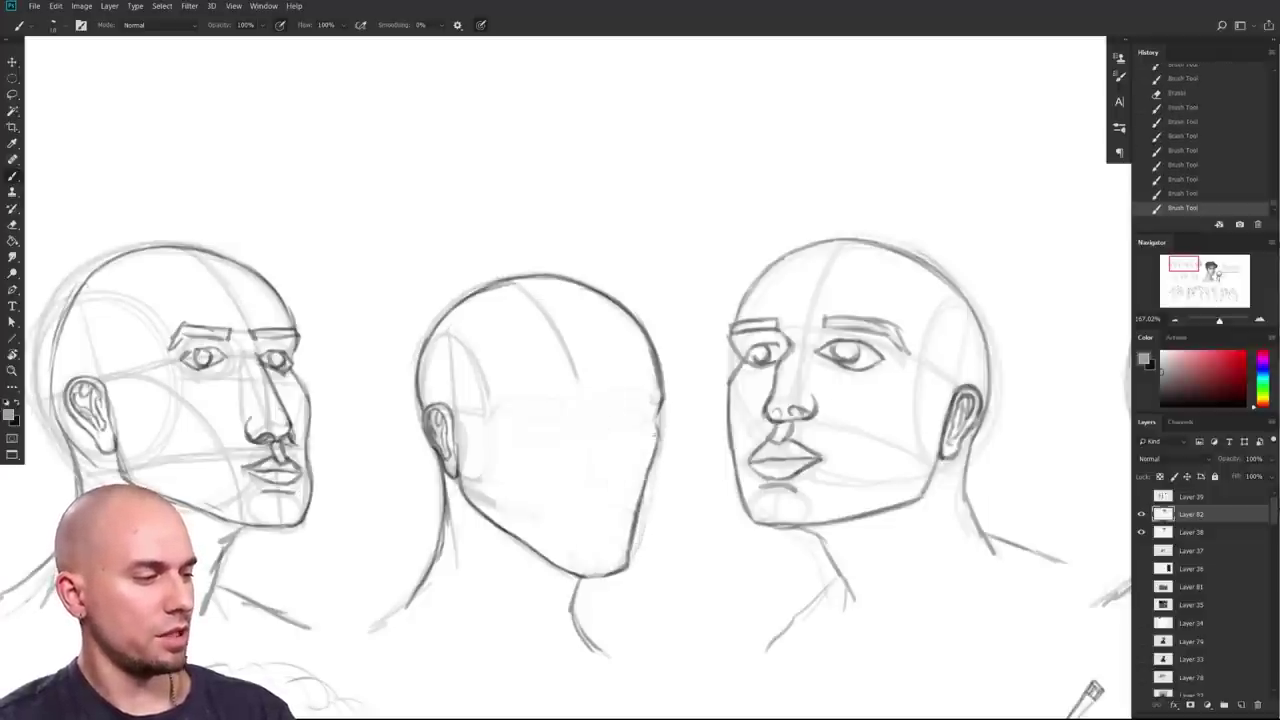
left_click_drag(650, 462, 656, 390)
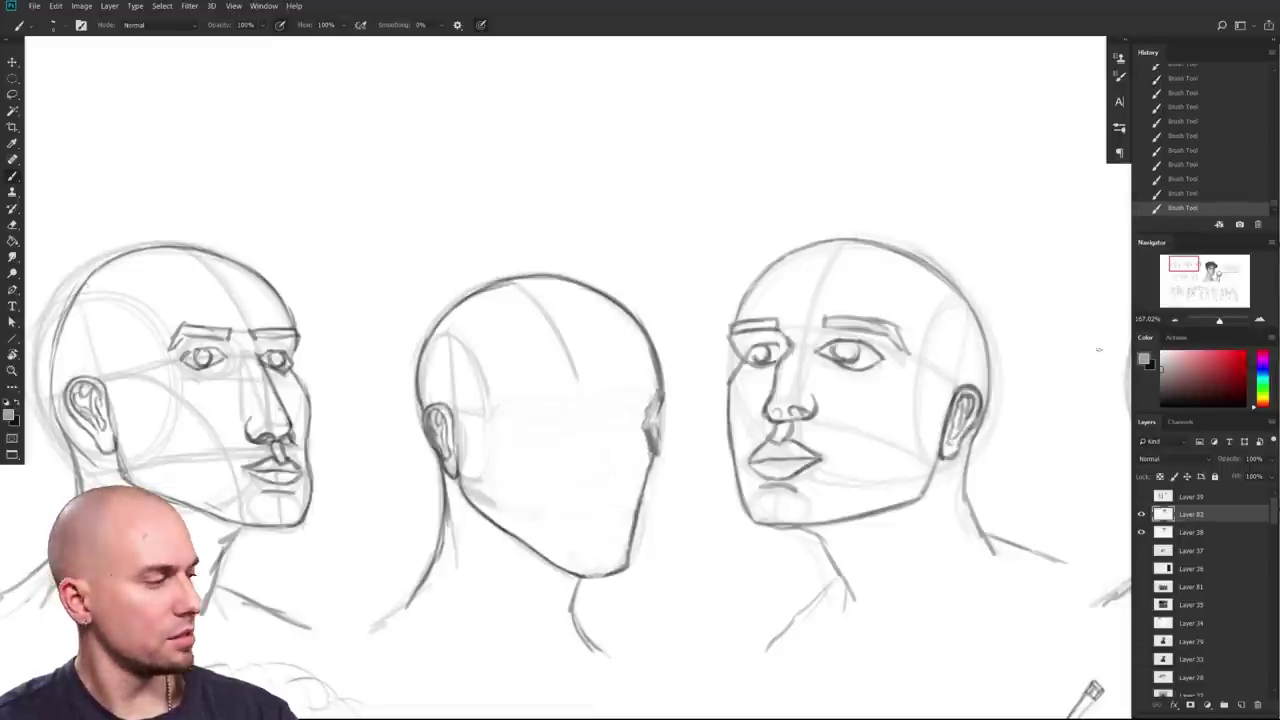
left_click_drag(628, 318, 657, 406)
left_click_drag(616, 296, 655, 398)
Step: Sketch a brow line, two oval eyes, a nose oval and a mouth line on the second head's blank face
left_click_drag(594, 464, 591, 463)
left_click_drag(486, 428, 474, 480)
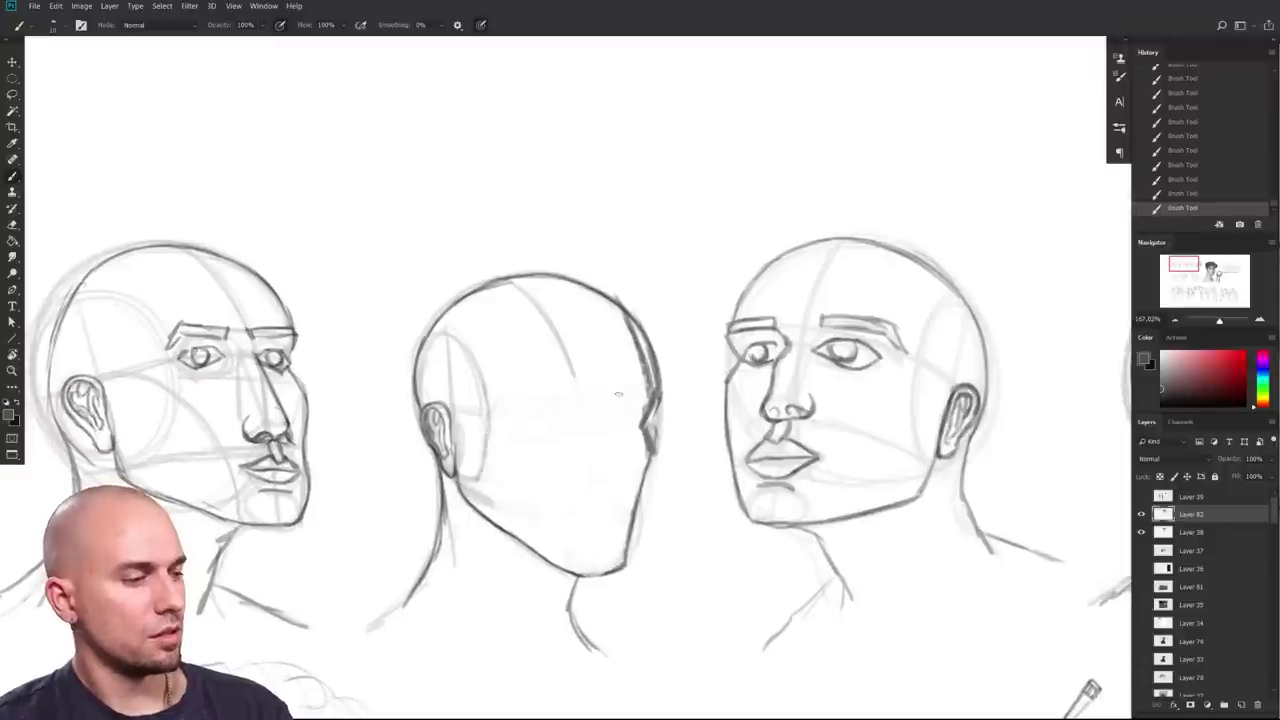
left_click_drag(533, 402, 592, 403)
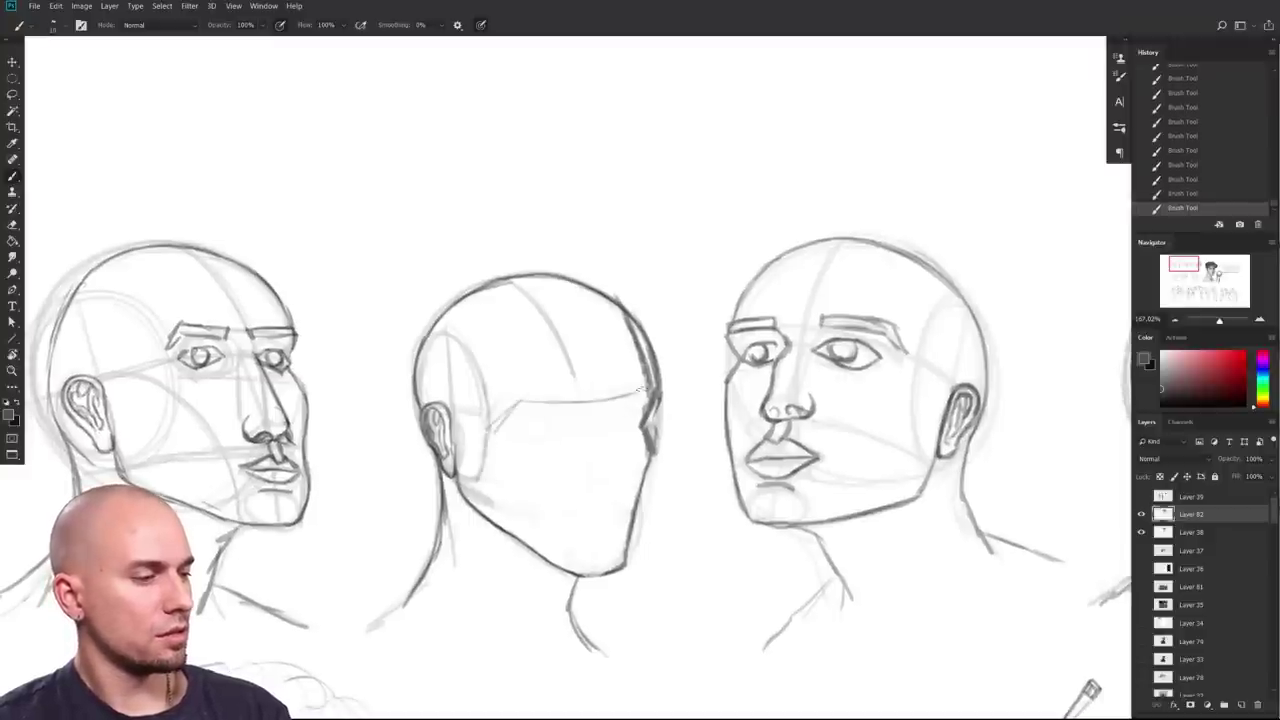
left_click_drag(713, 467, 706, 417)
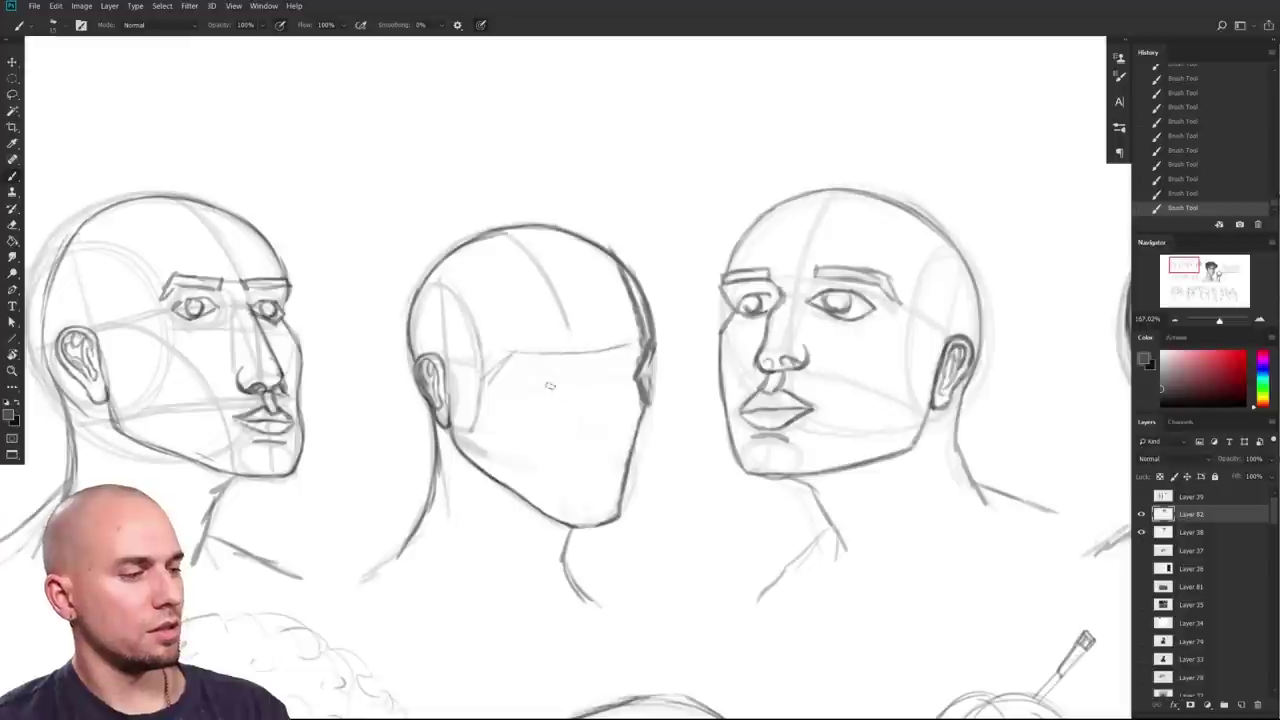
mouse_move(555, 386)
left_mouse_down()
mouse_move(512, 390)
mouse_move(546, 396)
mouse_move(606, 378)
left_mouse_up()
key("ctrl+z")
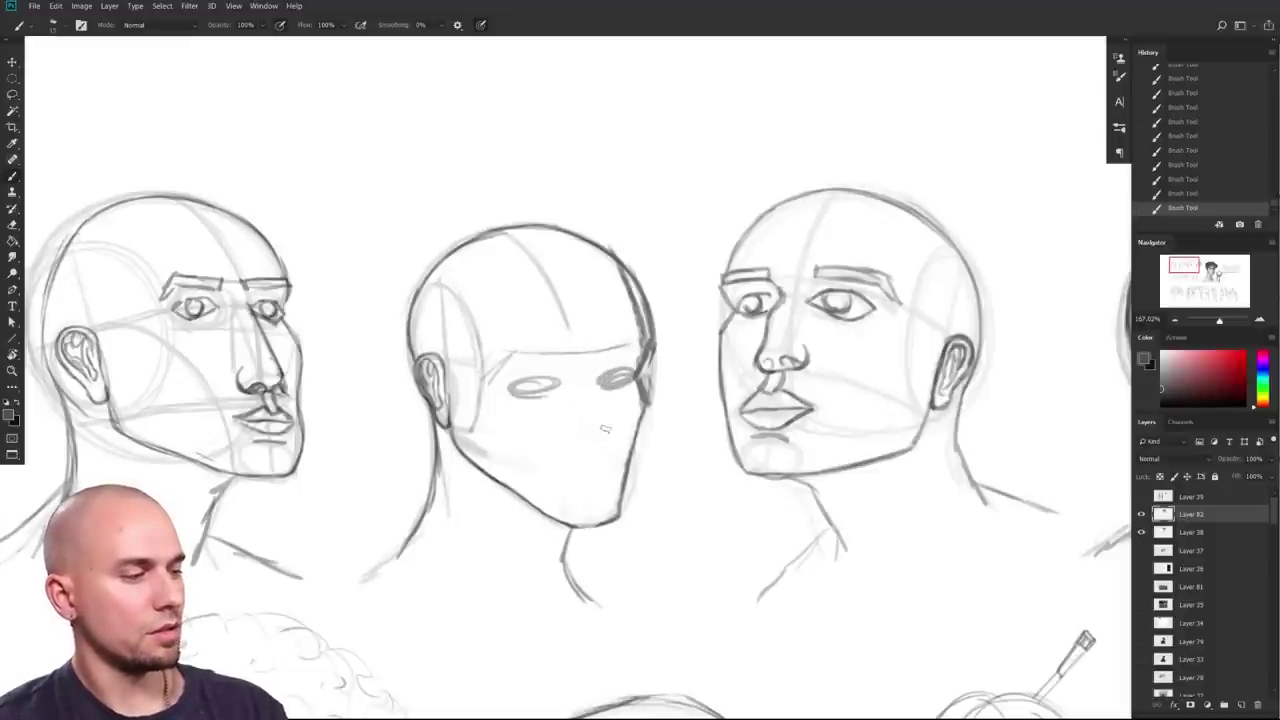
left_click_drag(592, 428, 604, 430)
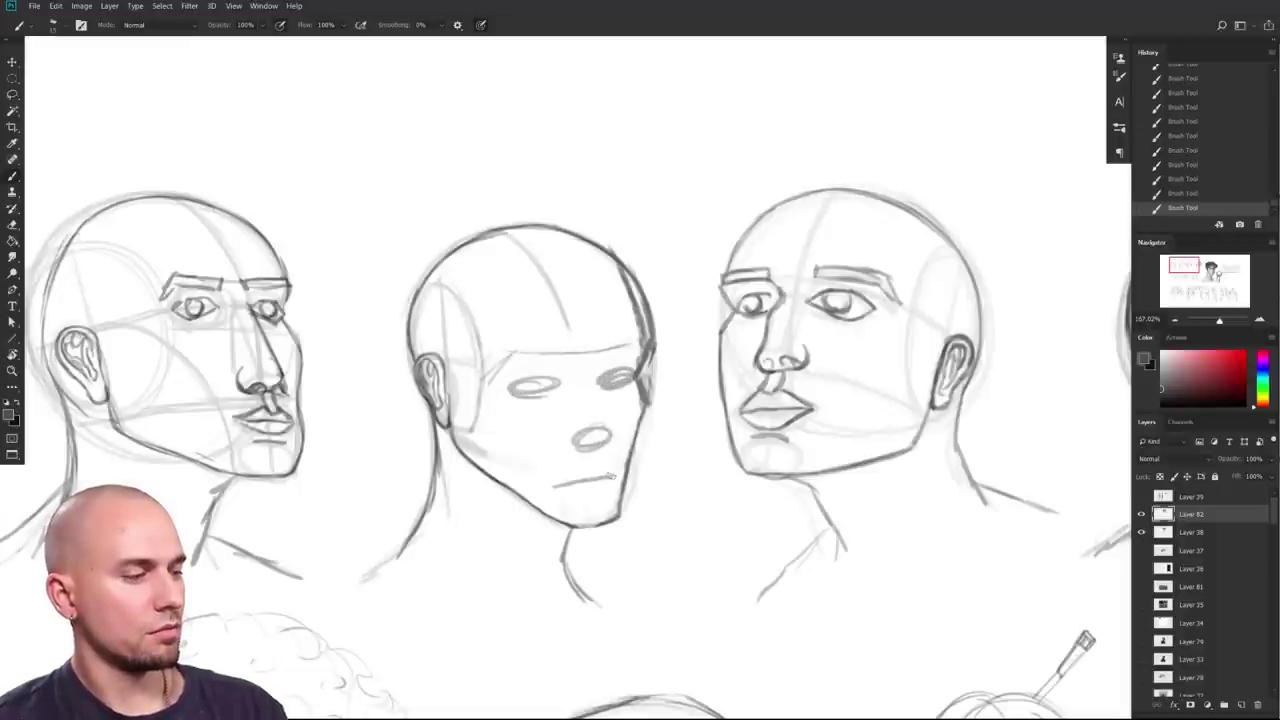
mouse_move(772, 552)
left_mouse_down()
mouse_move(749, 584)
mouse_move(768, 552)
left_mouse_up()
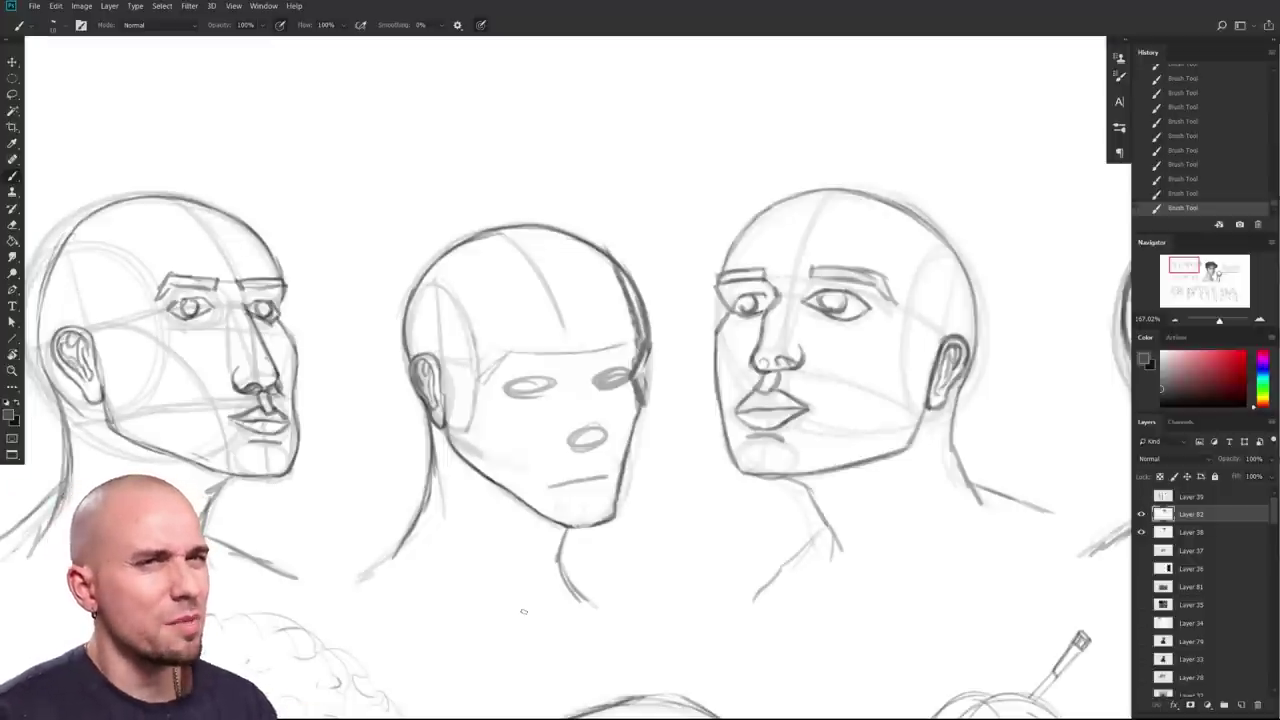
left_click_drag(652, 610, 567, 625)
left_click_drag(447, 510, 608, 485)
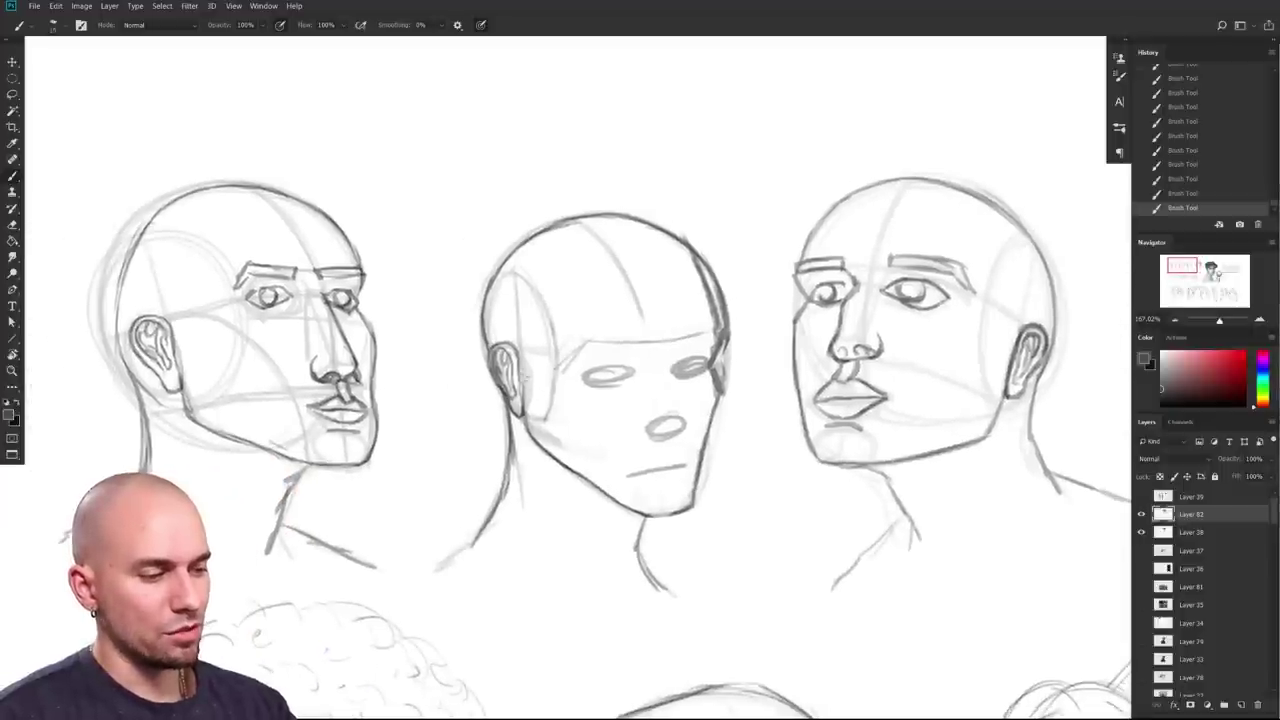
mouse_move(522, 380)
left_mouse_down()
mouse_move(540, 461)
mouse_move(538, 440)
left_mouse_up()
key("ctrl+z")
mouse_move(655, 515)
left_mouse_down()
mouse_move(537, 443)
mouse_move(527, 380)
mouse_move(543, 459)
left_mouse_up()
key("ctrl+z")
Step: Redraw the second head's jaw as an angular line from the ear to the chin and clean up its surroundings
mouse_move(529, 378)
left_mouse_down()
mouse_move(543, 466)
mouse_move(542, 447)
mouse_move(617, 506)
left_mouse_up()
mouse_move(562, 479)
left_mouse_down()
mouse_move(646, 517)
mouse_move(631, 514)
left_mouse_up()
left_click_drag(529, 395, 550, 476)
left_click(538, 496, "alt")
left_click_drag(527, 420, 543, 471)
mouse_move(548, 411)
left_mouse_down()
mouse_move(548, 470)
mouse_move(640, 506)
left_mouse_up()
left_click_drag(558, 462, 578, 467)
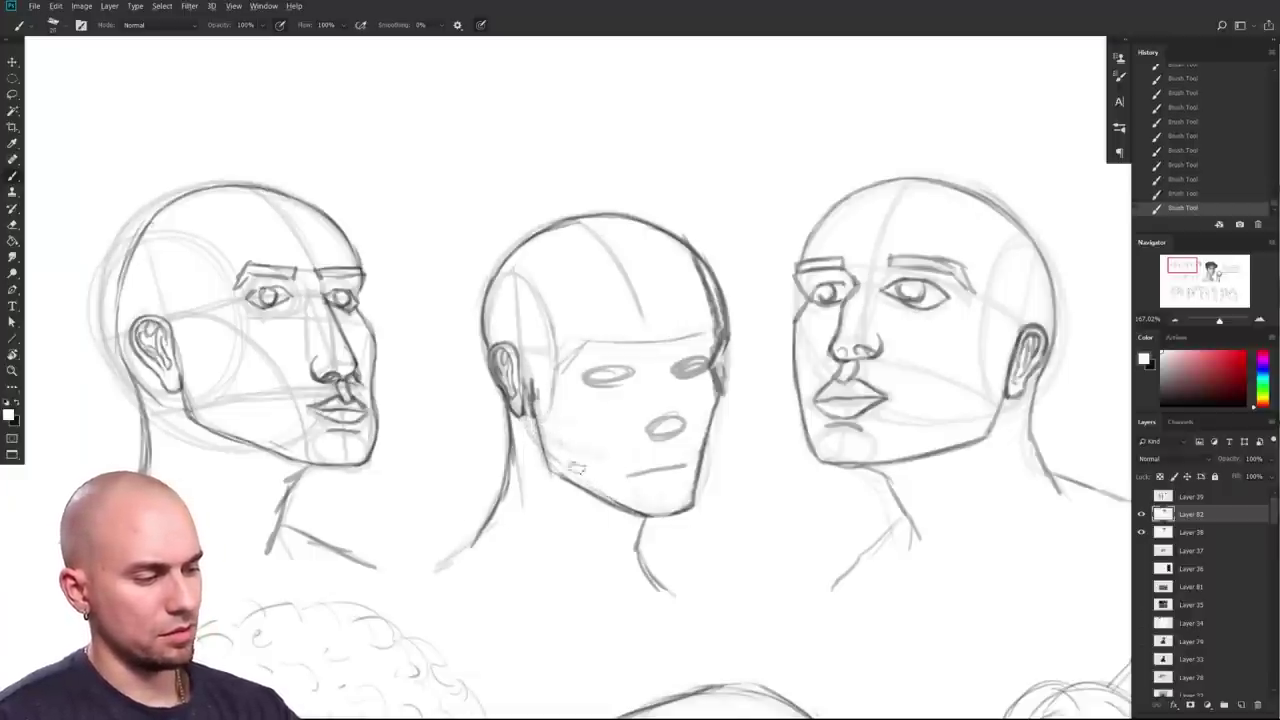
left_click(724, 360, "alt")
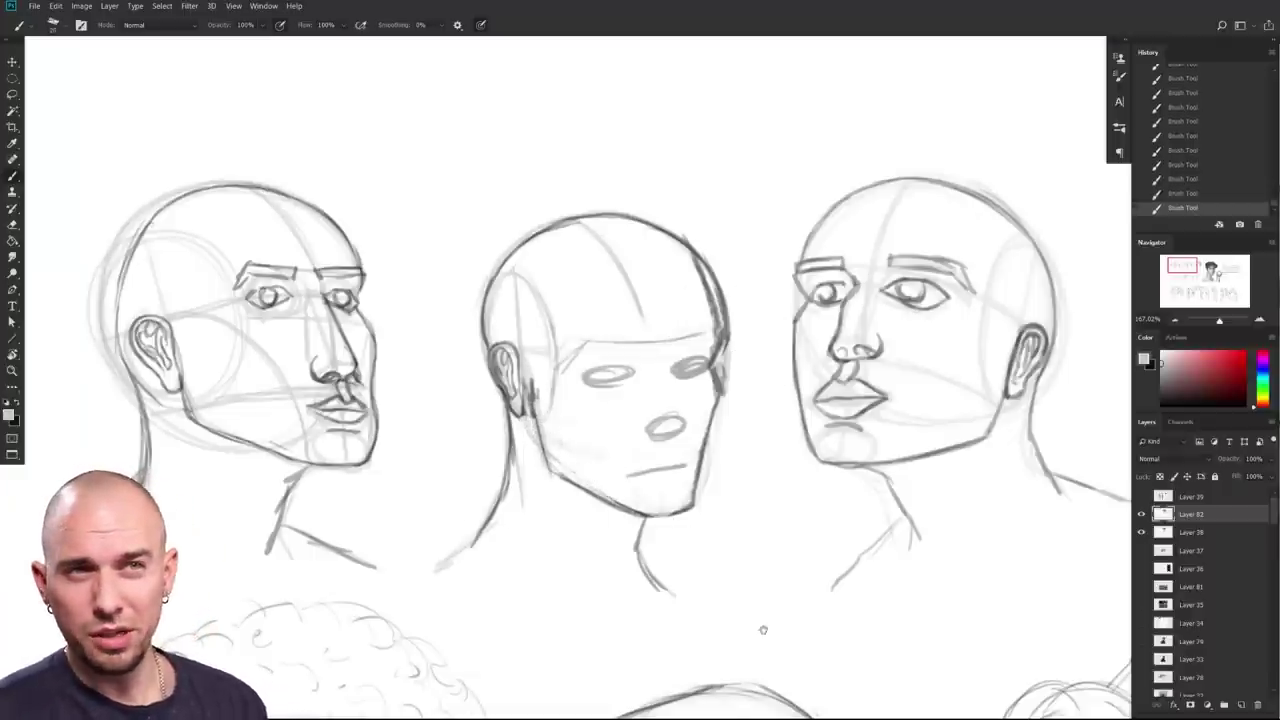
left_click_drag(763, 630, 754, 654)
key("bracketright")
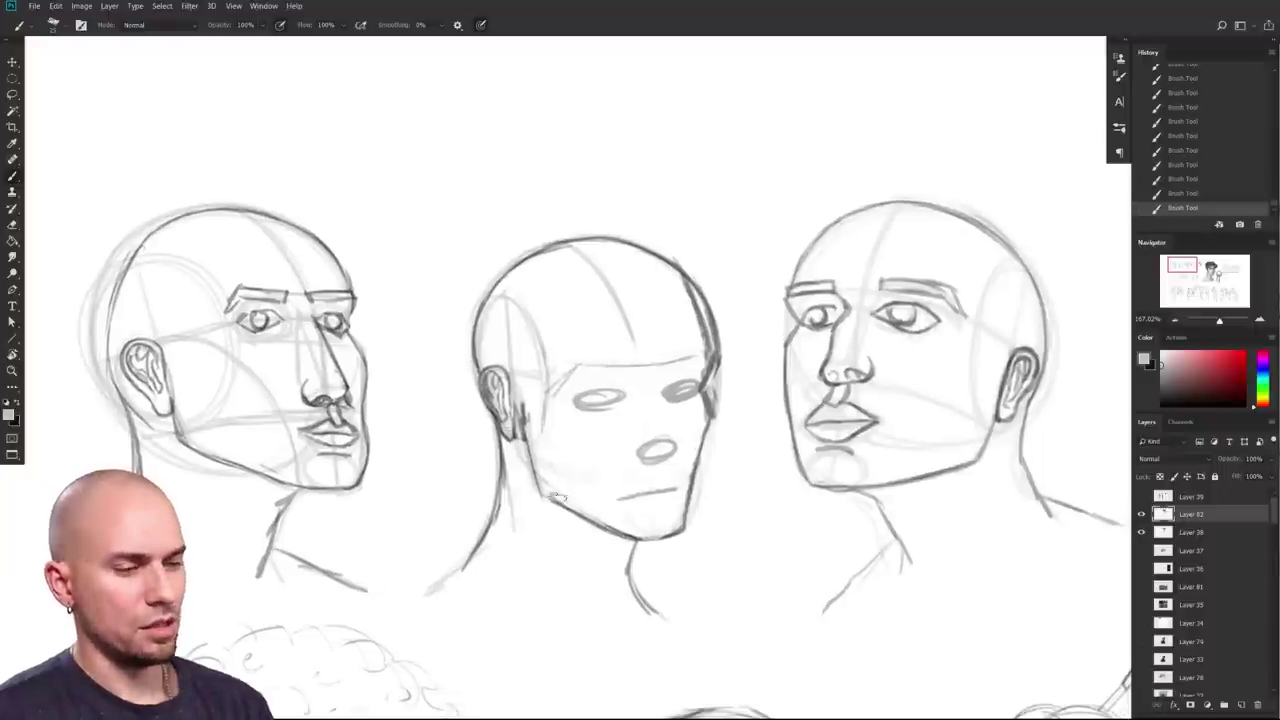
mouse_move(951, 682)
left_mouse_down()
mouse_move(766, 646)
mouse_move(824, 592)
mouse_move(931, 591)
mouse_move(995, 611)
mouse_move(899, 653)
mouse_move(963, 657)
left_mouse_up()
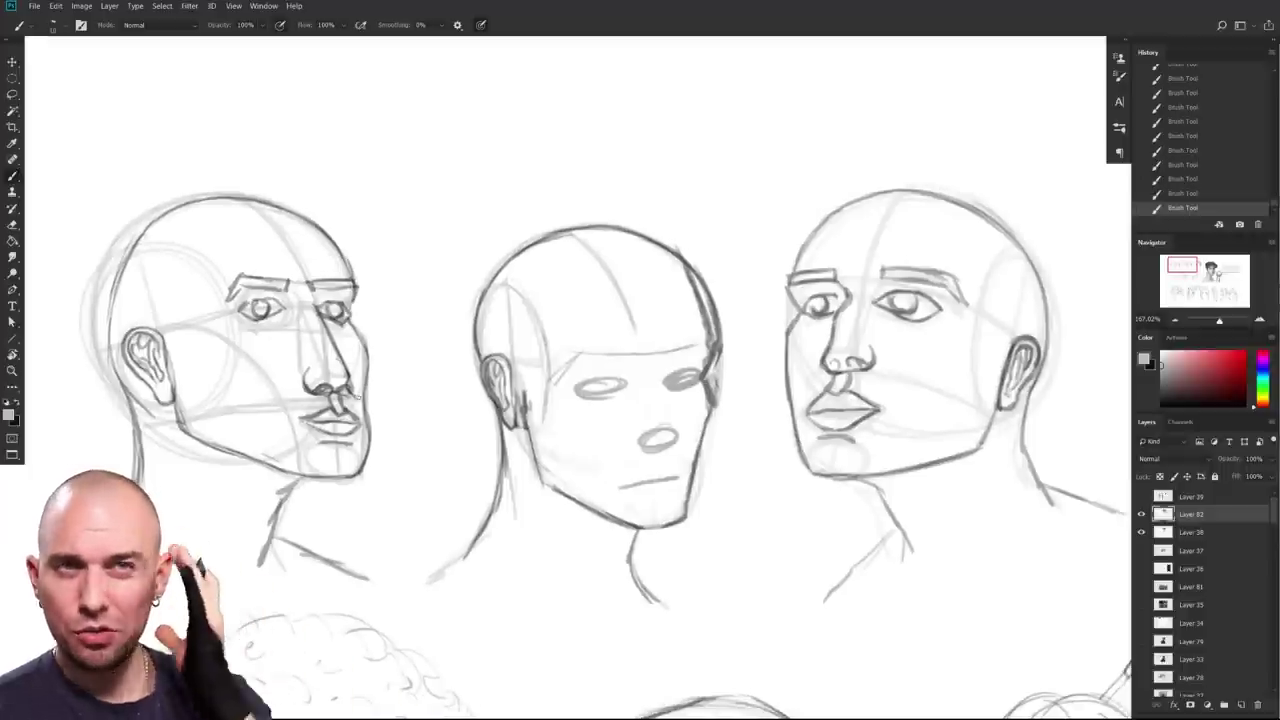
Step: Erase and paint out in white the front face contour of the first bald head
key("l")
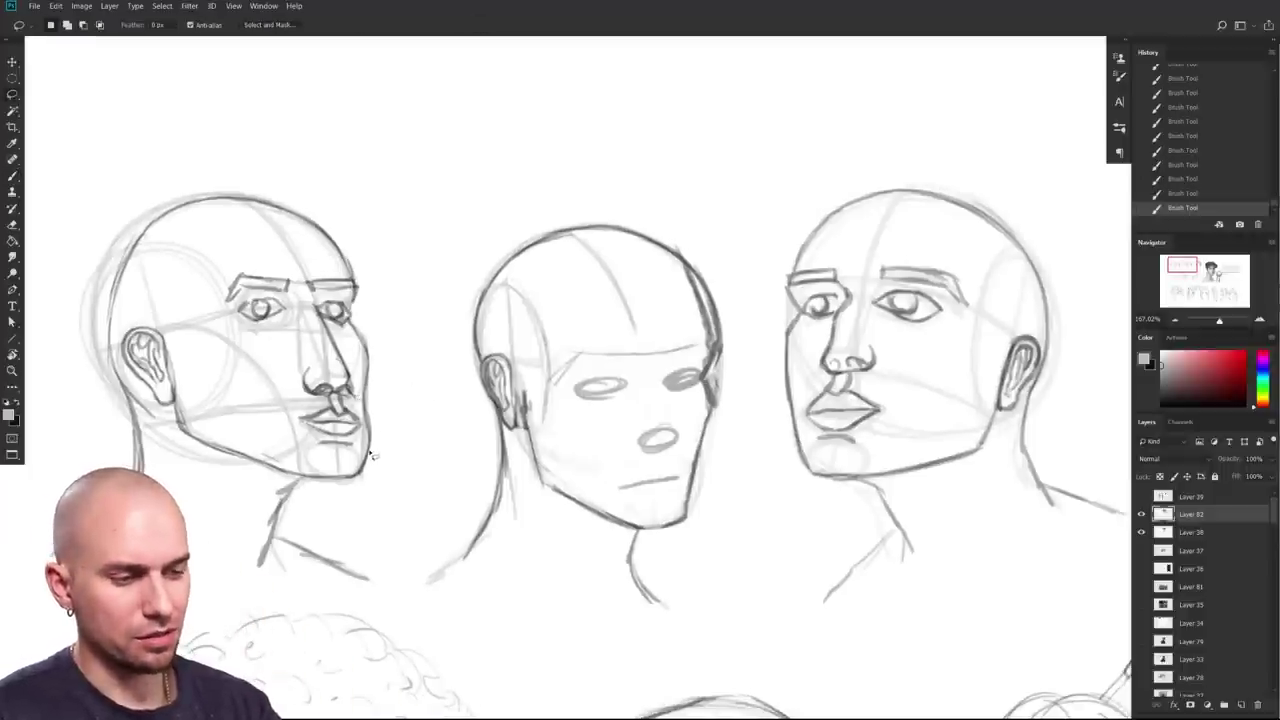
key("b")
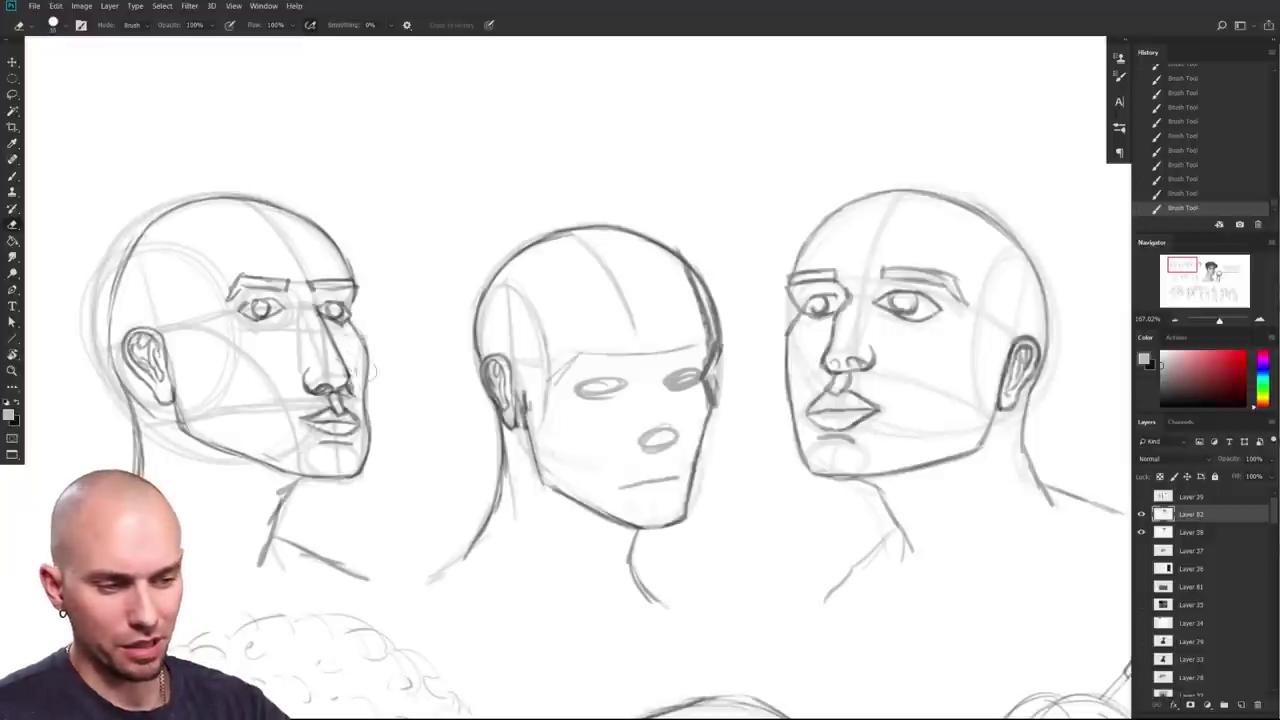
left_click(367, 349)
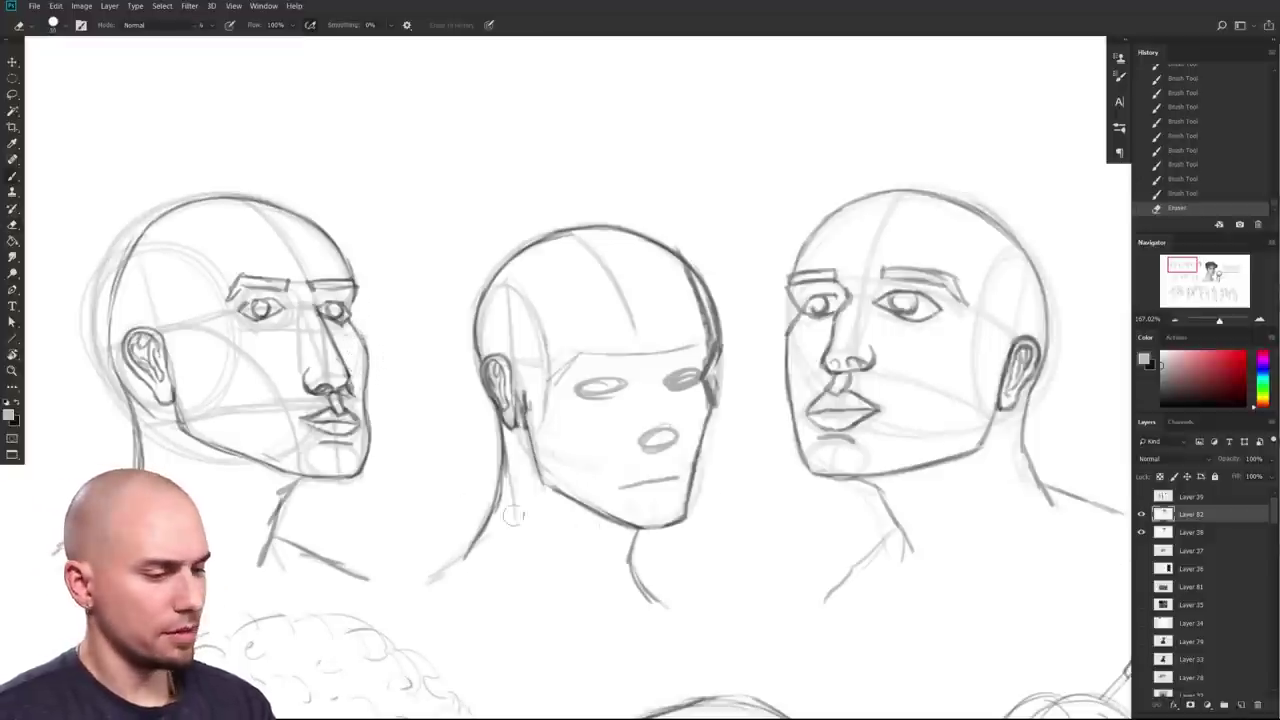
key("b")
left_click(385, 358, "alt")
left_click_drag(356, 319, 371, 446)
Step: Switch to the MB Square Brush at a smaller size and rework the first head's cheek and chin contour
right_click(388, 398)
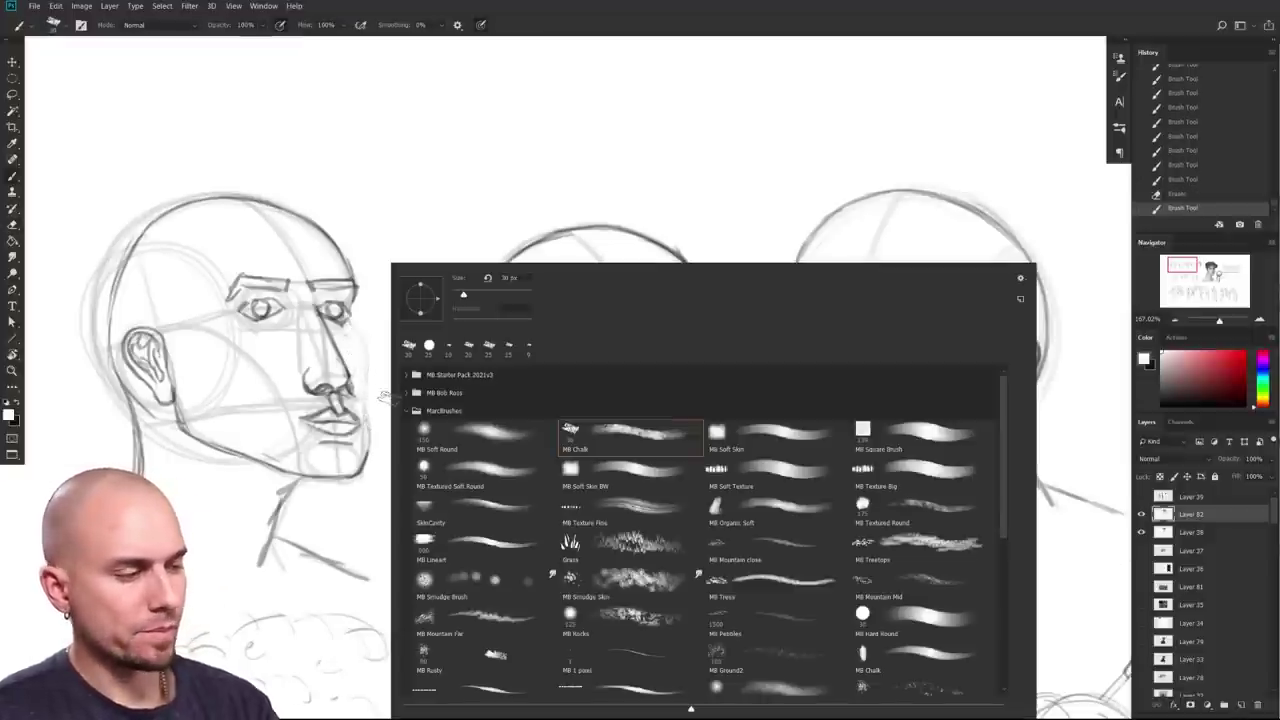
left_click(908, 450)
left_click(580, 220)
left_click_drag(361, 343, 322, 328)
key("bracketleft")
key("bracketleft")
key("bracketleft")
key("bracketleft")
key("bracketleft")
key("bracketleft")
key("bracketleft")
key("bracketleft")
key("bracketleft")
mouse_move(333, 378)
left_mouse_down()
mouse_move(335, 454)
mouse_move(426, 451)
mouse_move(360, 462)
mouse_move(460, 477)
mouse_move(451, 507)
left_mouse_up()
left_click_drag(392, 352, 391, 392)
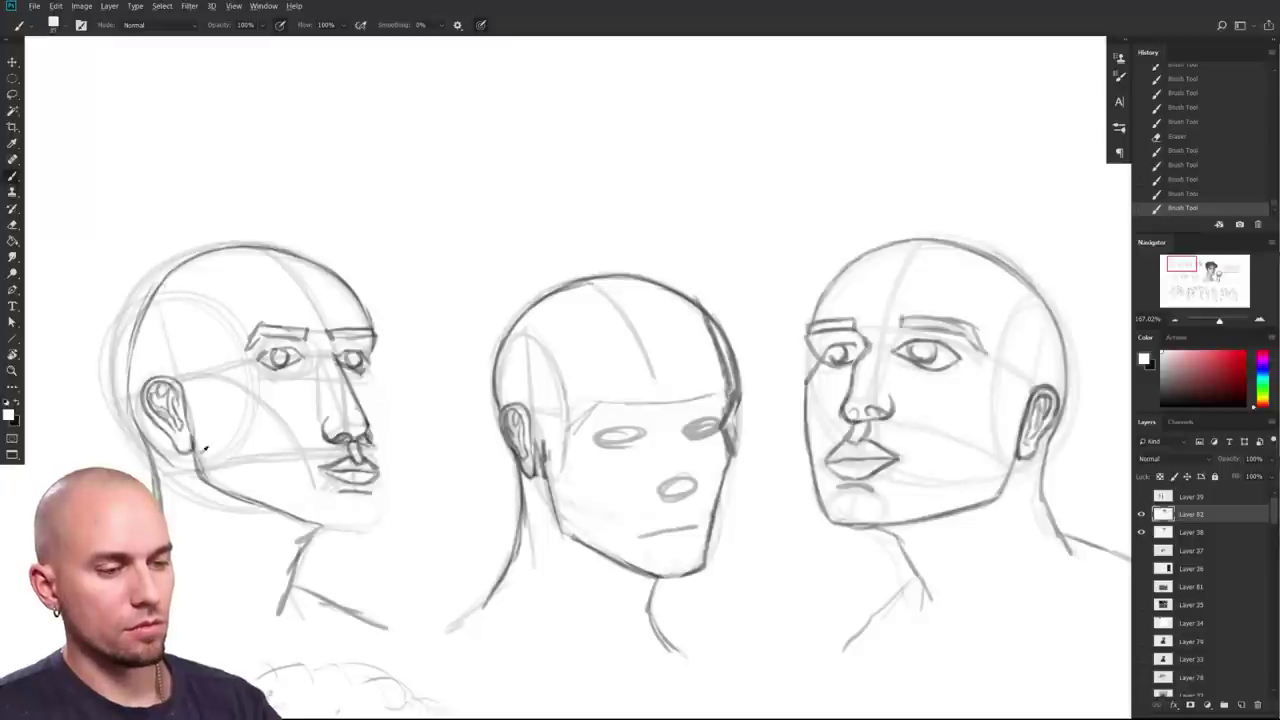
Step: Draw a straighter face front, a squared chin and a heavier, angular jaw line up to the first head's ear
mouse_move(372, 352)
left_mouse_down()
mouse_move(391, 512)
mouse_move(330, 530)
mouse_move(378, 526)
mouse_move(324, 528)
mouse_move(226, 498)
mouse_move(194, 426)
left_mouse_up()
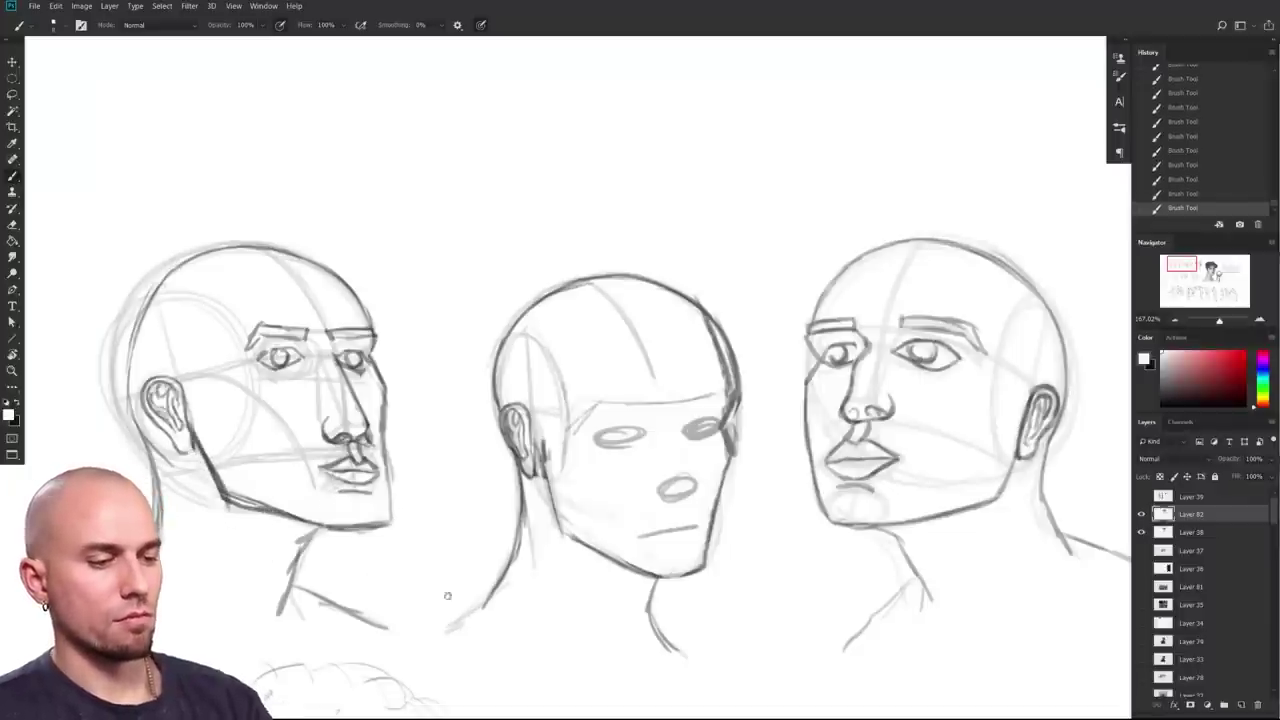
scroll(470, 575, "down", 2)
left_click(230, 436, "alt")
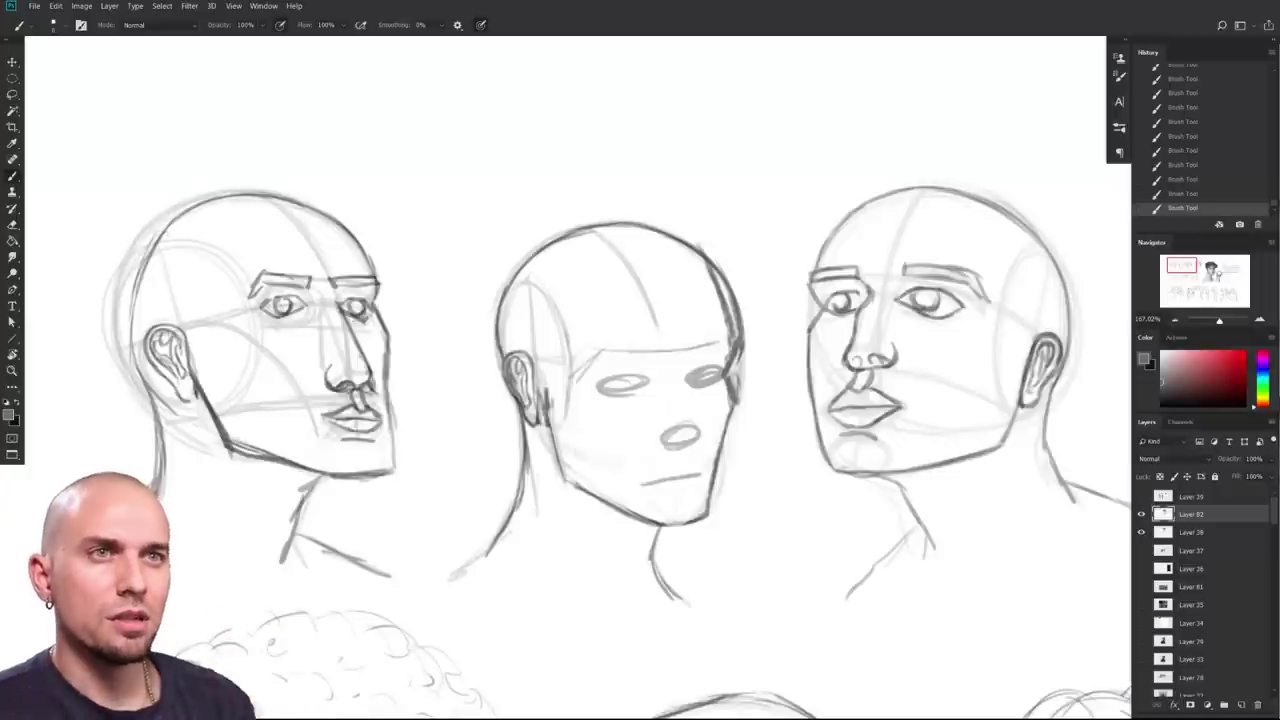
left_click_drag(549, 590, 530, 662)
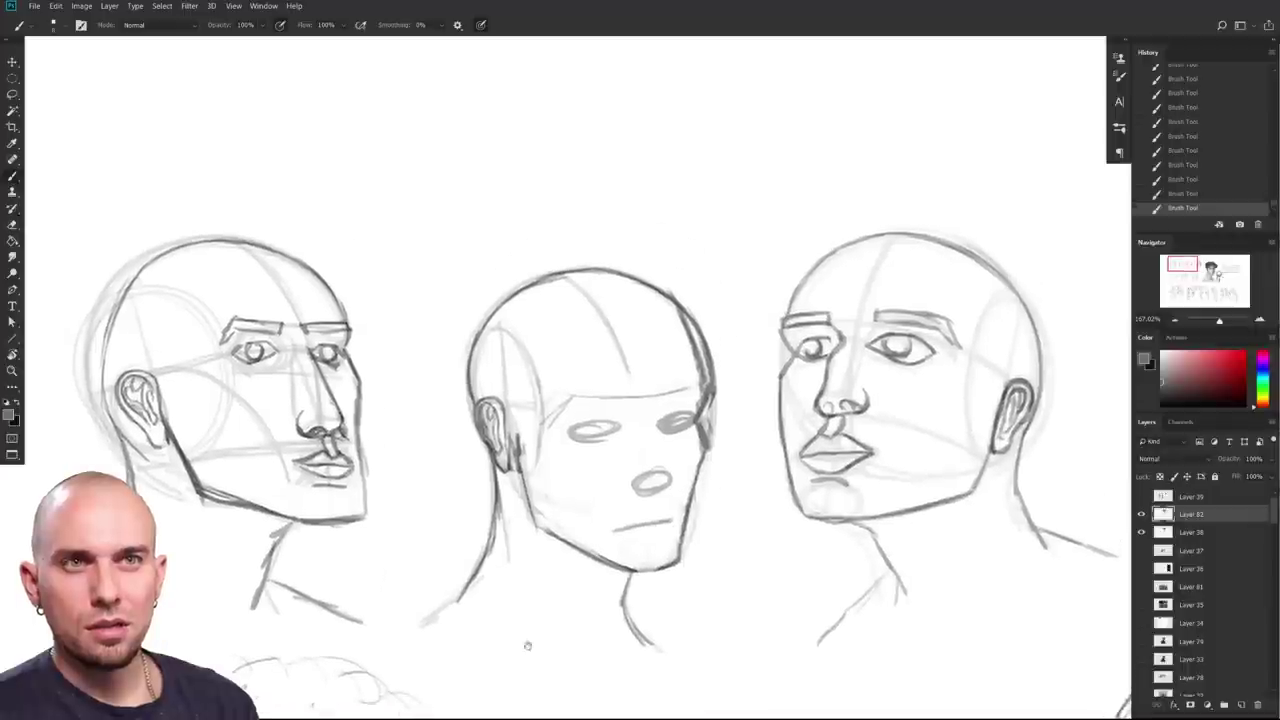
Step: Select the first head's nose with the Lasso, shift and rotate it slightly, and deselect
key("l")
mouse_move(345, 425)
left_mouse_down()
mouse_move(300, 430)
mouse_move(343, 428)
left_mouse_up()
key("ctrl+t")
mouse_move(426, 420)
left_mouse_down()
mouse_move(431, 402)
mouse_move(393, 434)
mouse_move(331, 421)
left_mouse_up()
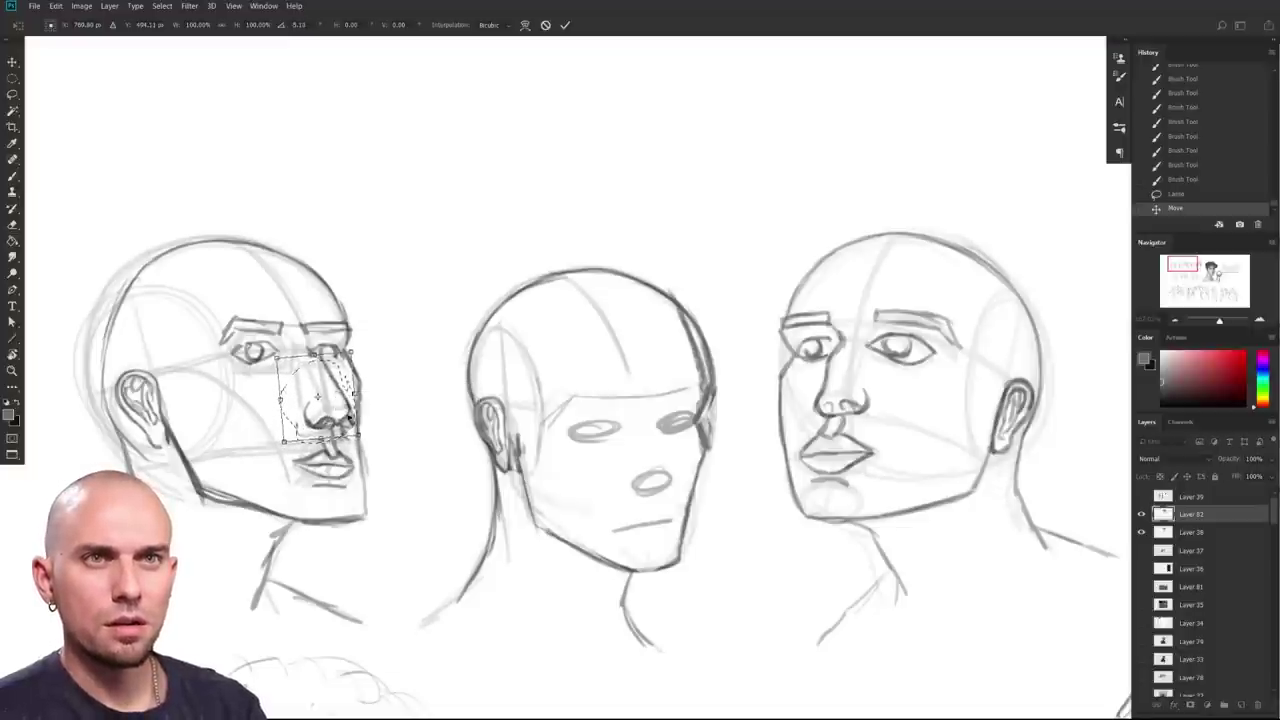
key("Return")
key("ctrl+d")
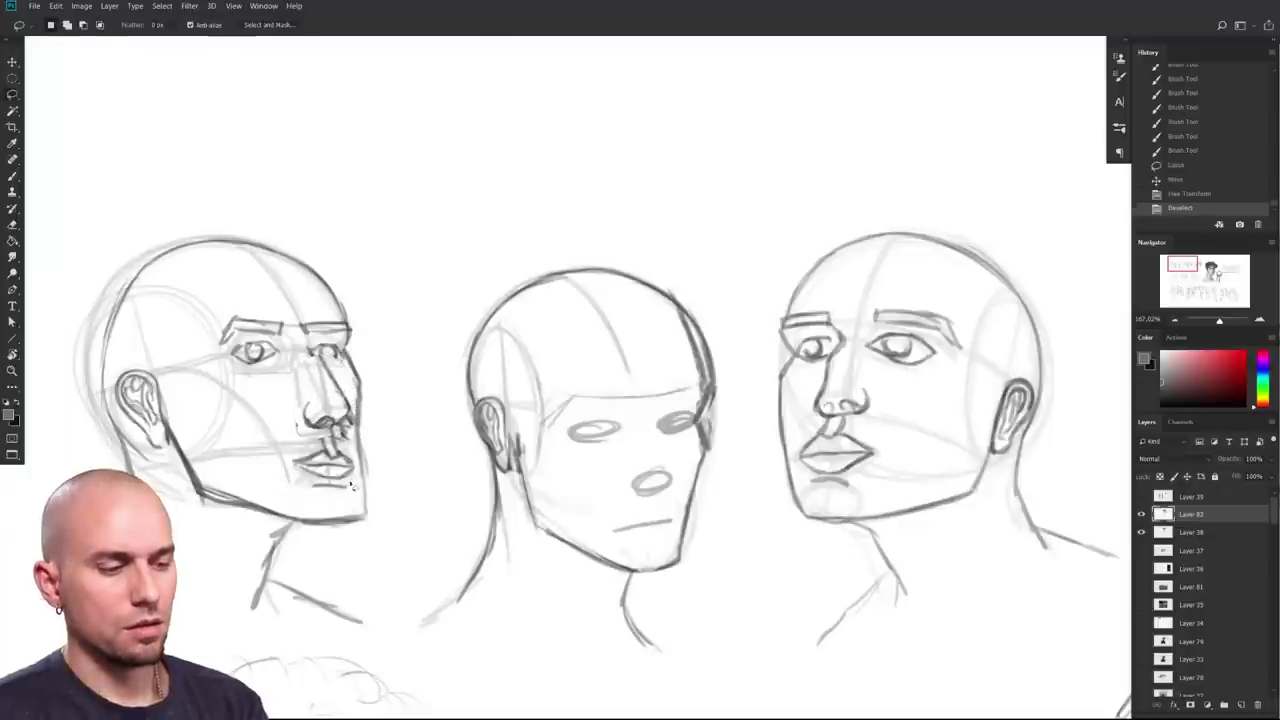
Step: Select the first head's mouth with the Lasso, reposition and rotate it slightly, and deselect
mouse_move(277, 484)
left_mouse_down()
mouse_move(346, 489)
mouse_move(342, 460)
left_mouse_up()
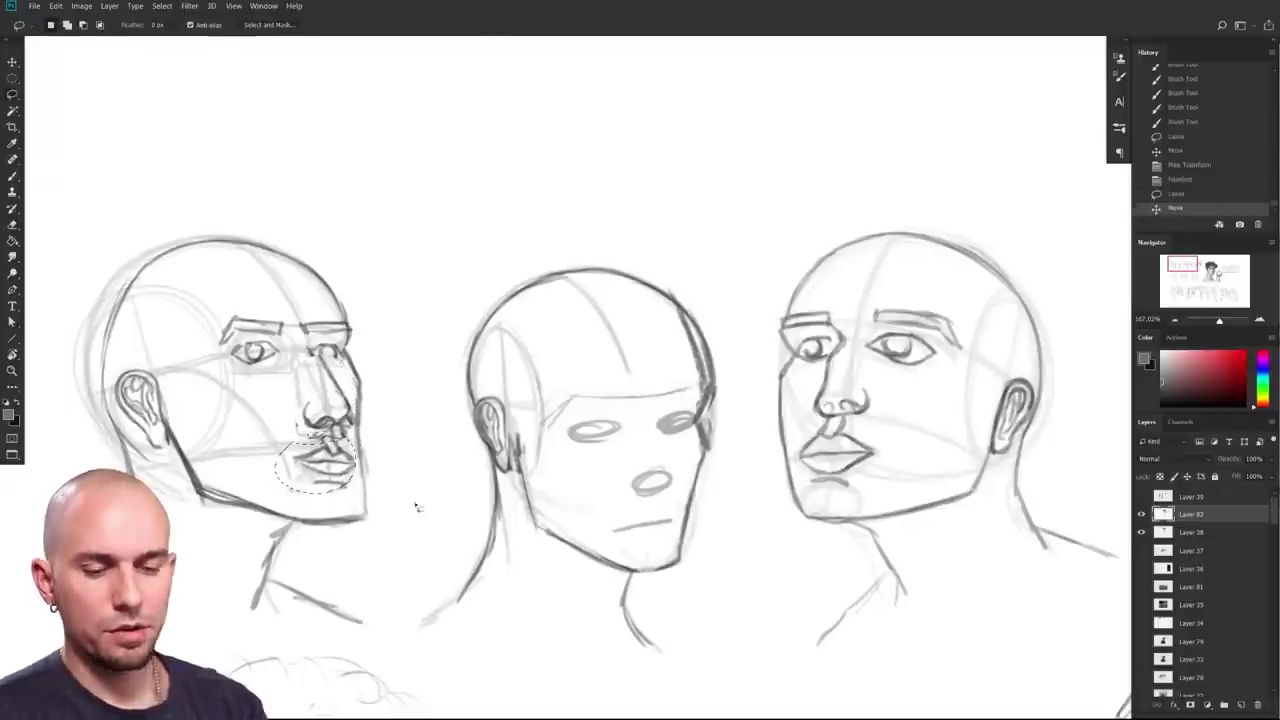
key("ctrl+t")
left_click_drag(530, 515, 540, 470)
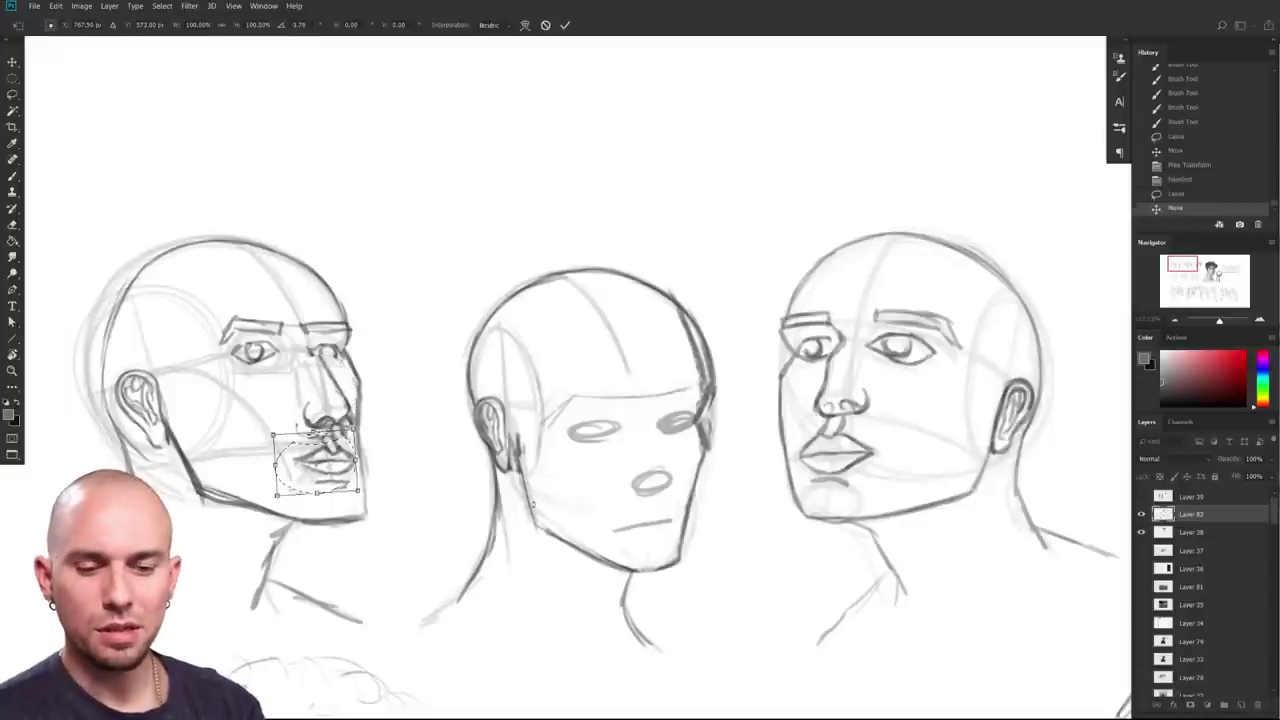
key("Return")
key("ctrl+d")
Step: Touch up the lines around the first head's mouth with the Brush tool
key("b")
left_click_drag(294, 464, 354, 463)
left_click_drag(206, 456, 371, 448)
key("ctrl+z")
mouse_move(262, 385)
left_mouse_down()
mouse_move(244, 425)
mouse_move(374, 399)
left_mouse_up()
key("ctrl+z")
mouse_move(527, 503)
left_mouse_down()
mouse_move(551, 451)
mouse_move(532, 506)
left_mouse_up()
Step: Nudge the first head's eye and brow area into better alignment using Lasso selections, and deselect
key("l")
mouse_move(247, 415)
left_mouse_down()
mouse_move(257, 342)
mouse_move(246, 416)
mouse_move(285, 375)
mouse_move(322, 404)
left_mouse_up()
left_click_drag(451, 505, 530, 404)
key("ctrl+d")
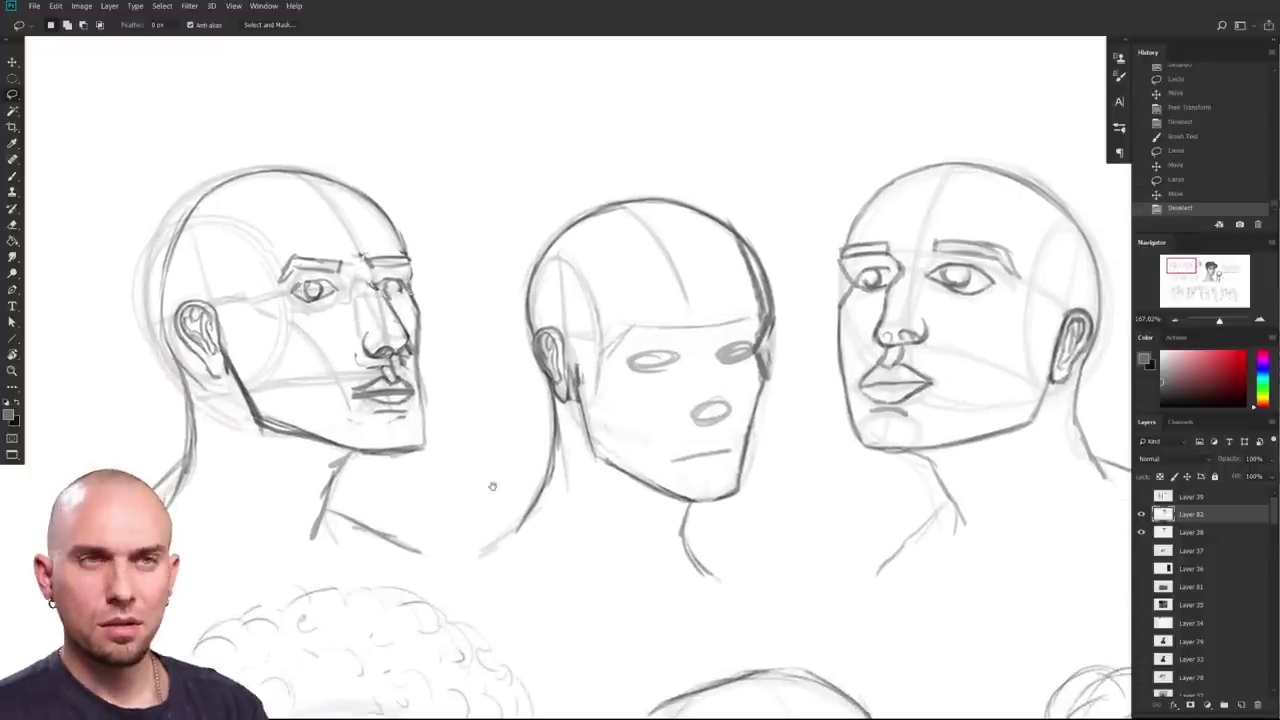
Step: Refine the lines around the first head's eyes with a few brush strokes
left_click_drag(486, 449, 471, 517)
key("b")
left_click_drag(282, 360, 311, 346)
left_click_drag(290, 350, 395, 353)
Step: Review the corrected construction heads and the afro, sunglasses and hair-bun faces in the row below
left_click_drag(567, 515, 530, 520)
left_click_drag(558, 574, 480, 512)
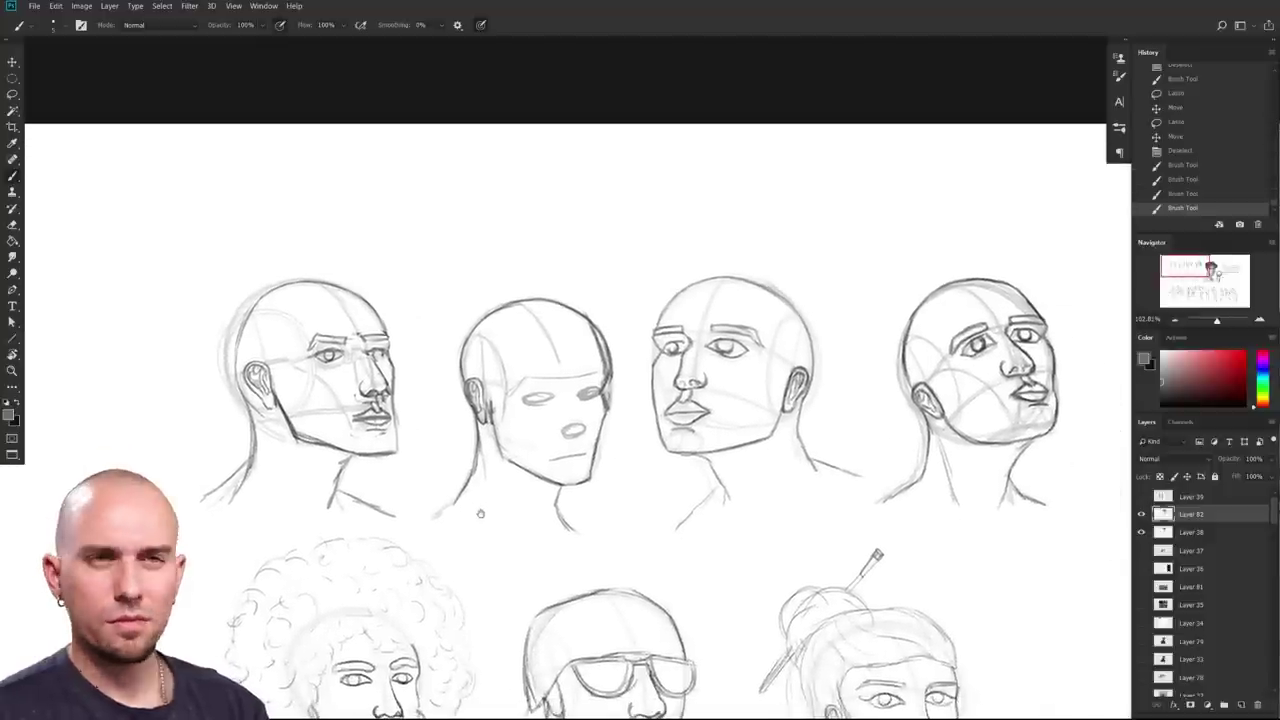
left_click_drag(780, 571, 764, 434)
mouse_move(521, 595)
left_mouse_down()
mouse_move(724, 486)
mouse_move(709, 465)
left_mouse_up()
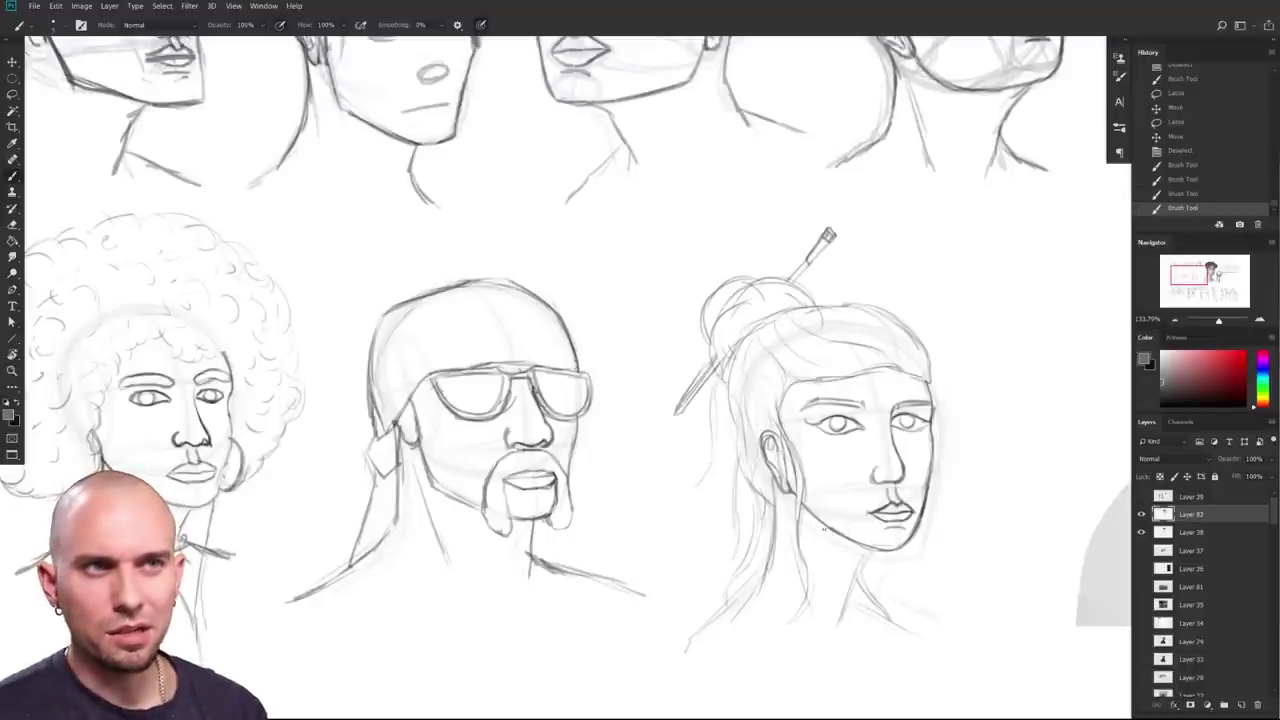
left_click_drag(812, 565, 767, 545)
mouse_move(858, 262)
left_mouse_down()
mouse_move(729, 537)
mouse_move(994, 523)
mouse_move(917, 574)
mouse_move(945, 556)
left_mouse_up()
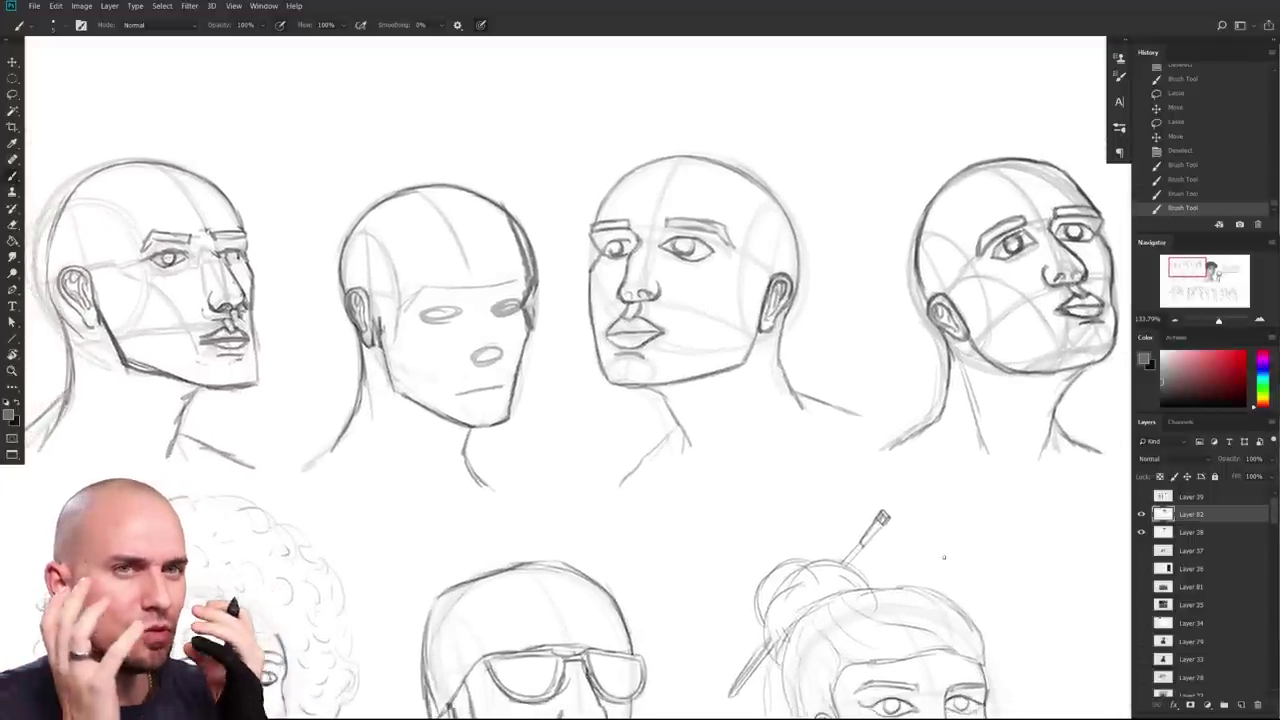
Step: Refine the lines of the faces in the row below the construction heads with a few darker Brush strokes
left_click_drag(826, 563, 886, 518)
left_click_drag(759, 541, 792, 525)
left_click_drag(343, 309, 455, 582)
left_click_drag(455, 582, 500, 582)
left_click_drag(348, 397, 351, 427)
left_click_drag(350, 414, 379, 445)
left_click_drag(525, 600, 400, 455)
left_click_drag(464, 490, 448, 490)
left_click_drag(592, 715, 482, 619)
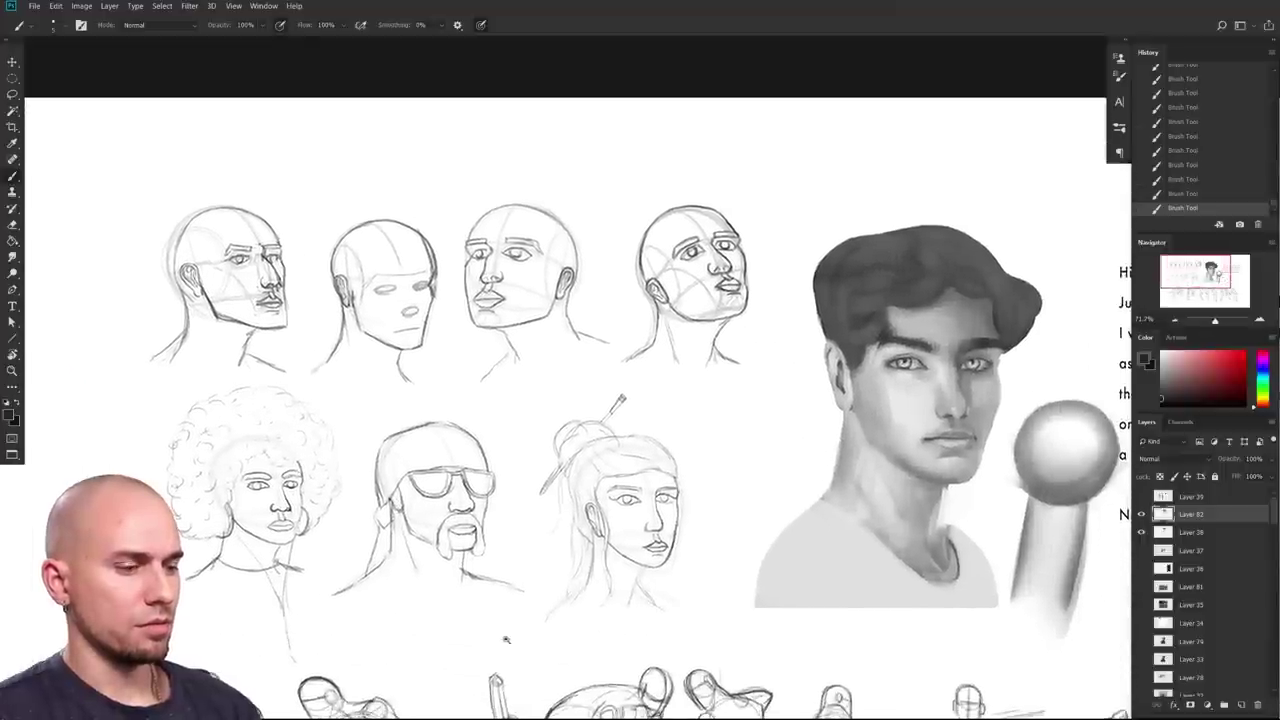
Step: Review the corrected heads, the shaded portrait, the figure sketches and the letter across the whole submission page
scroll(482, 619, "down", 3)
scroll(612, 640, "up", 1)
left_click_drag(902, 474, 896, 518)
scroll(947, 524, "down", 1)
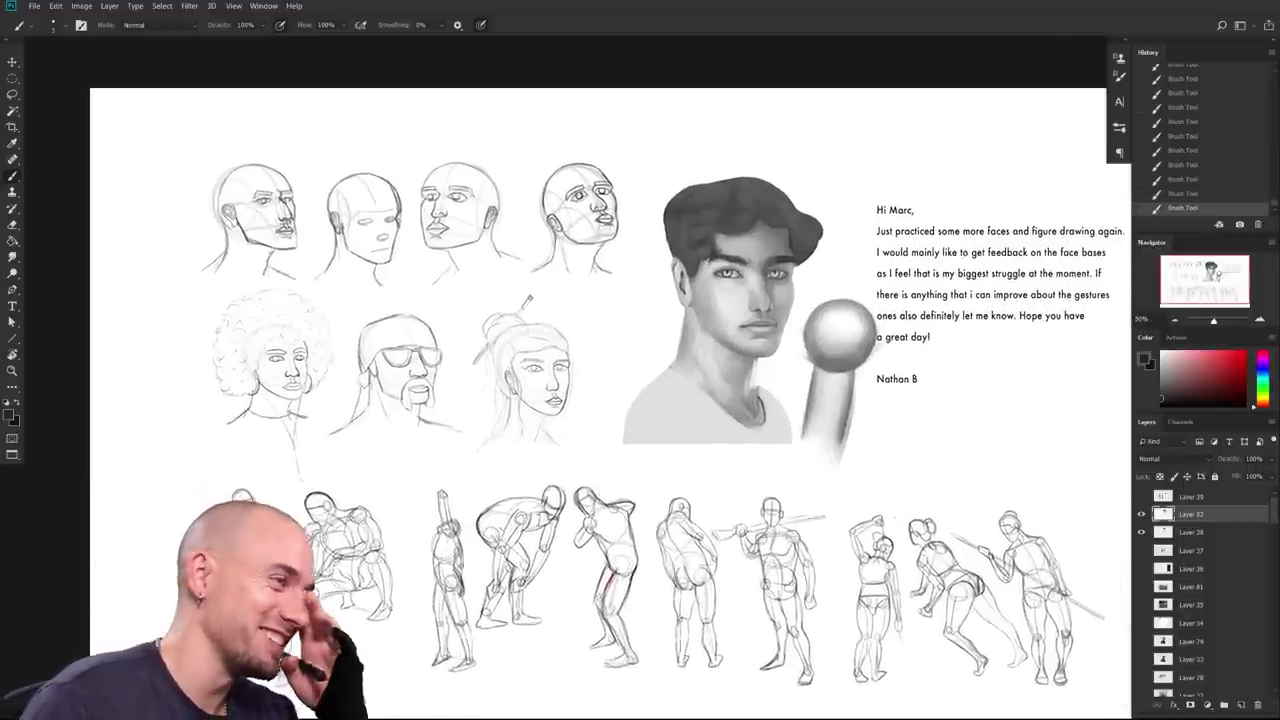
left_click_drag(974, 512, 1111, 707)
left_click_drag(540, 554, 586, 554)
left_click_drag(200, 655, 438, 528)
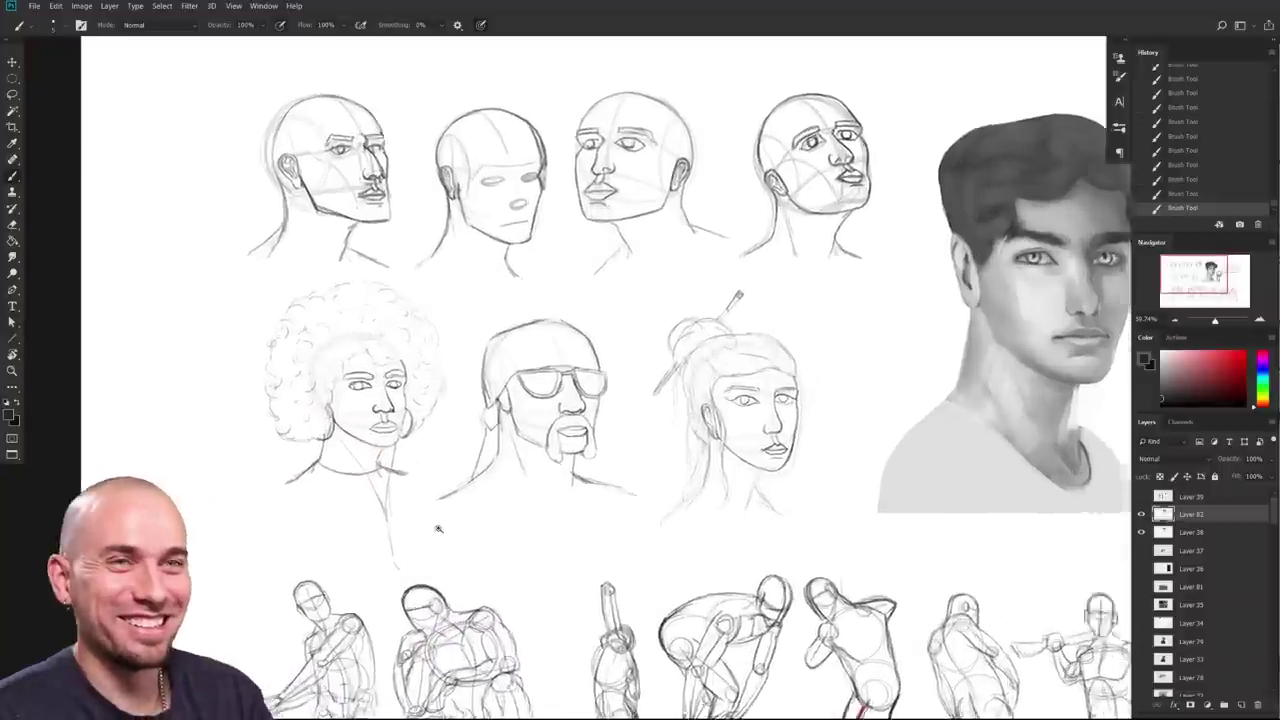
scroll(437, 528, "up", 8)
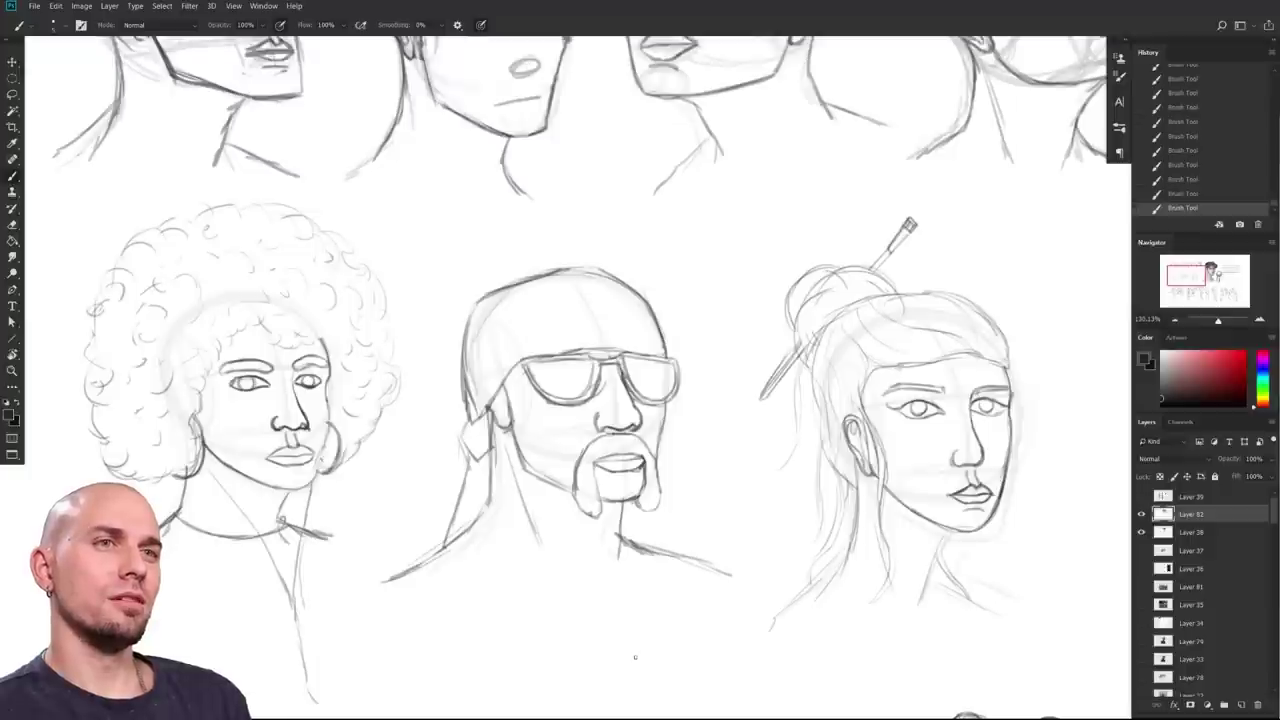
scroll(634, 657, "down", 3)
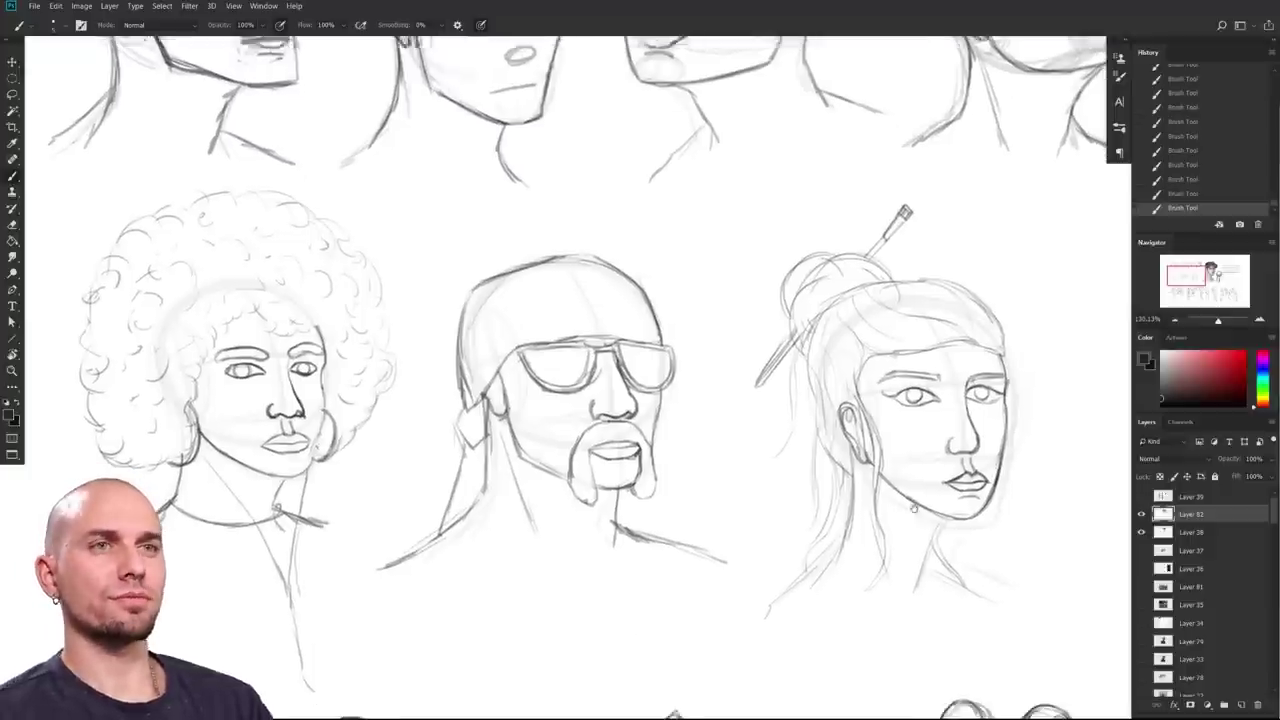
scroll(800, 523, "down", 5)
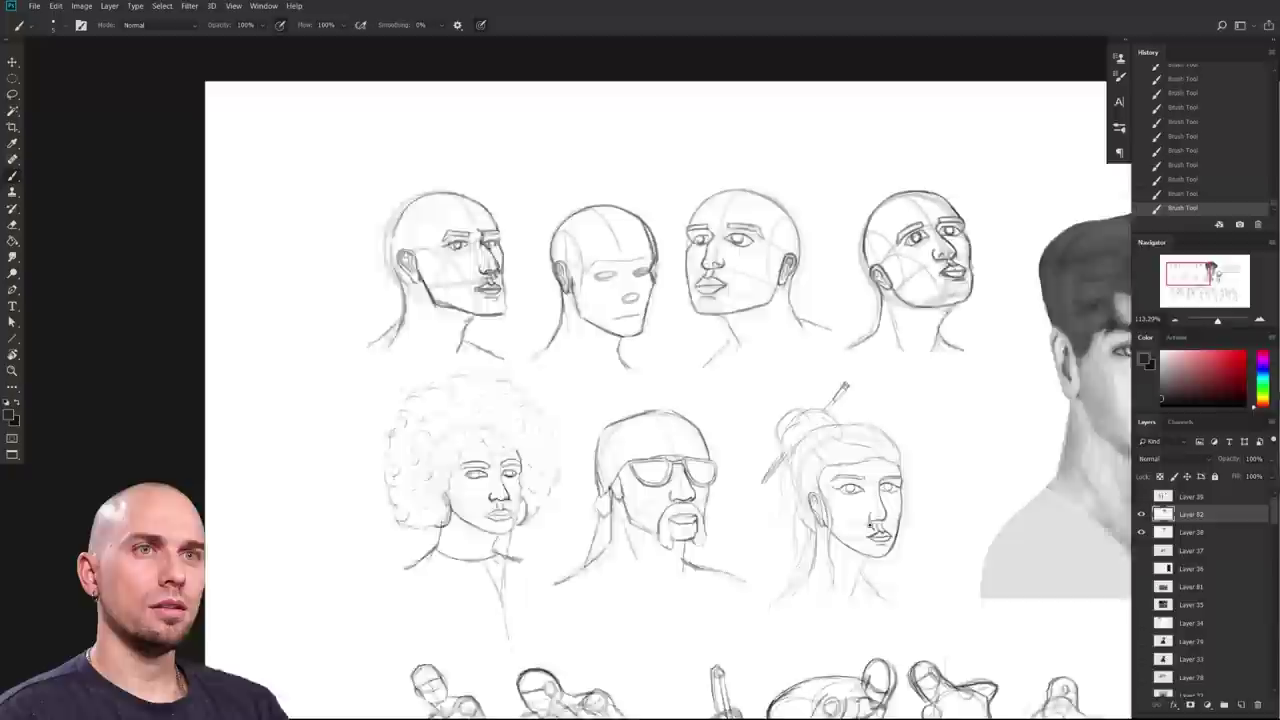
left_click_drag(921, 553, 785, 474)
left_click_drag(1014, 546, 771, 469)
left_click_drag(1091, 530, 960, 570)
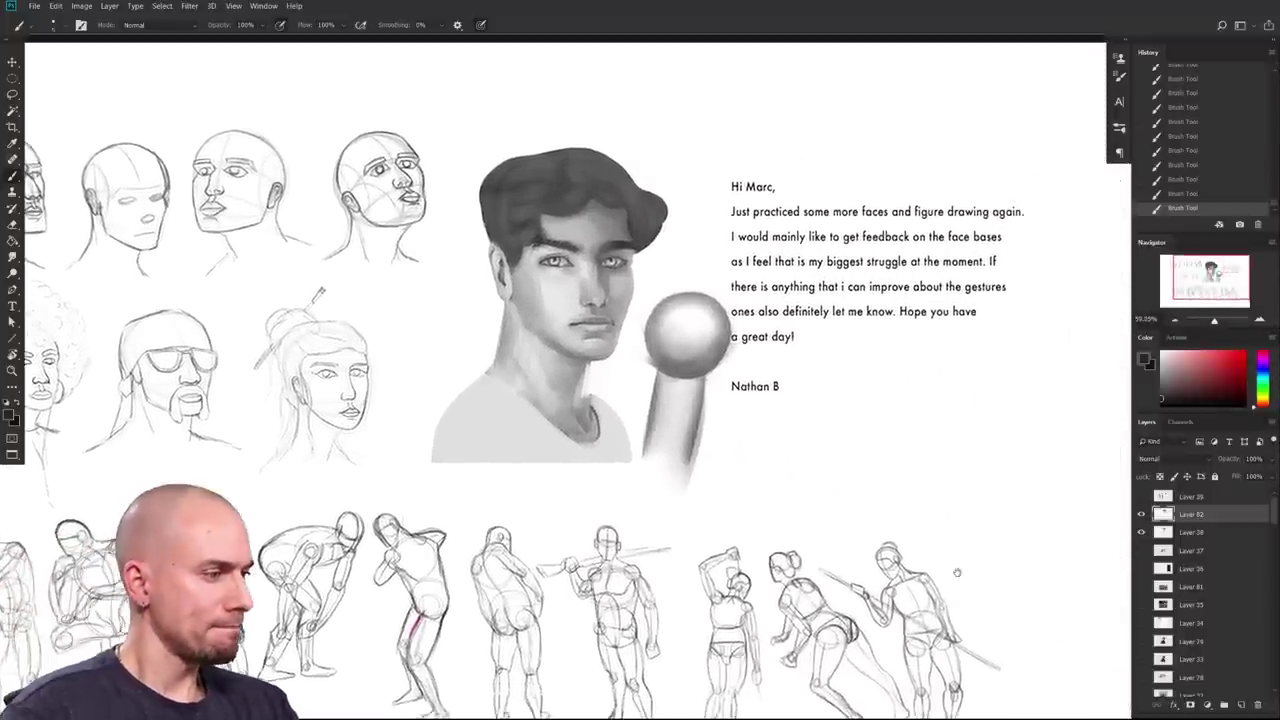
scroll(970, 520, "down", 1)
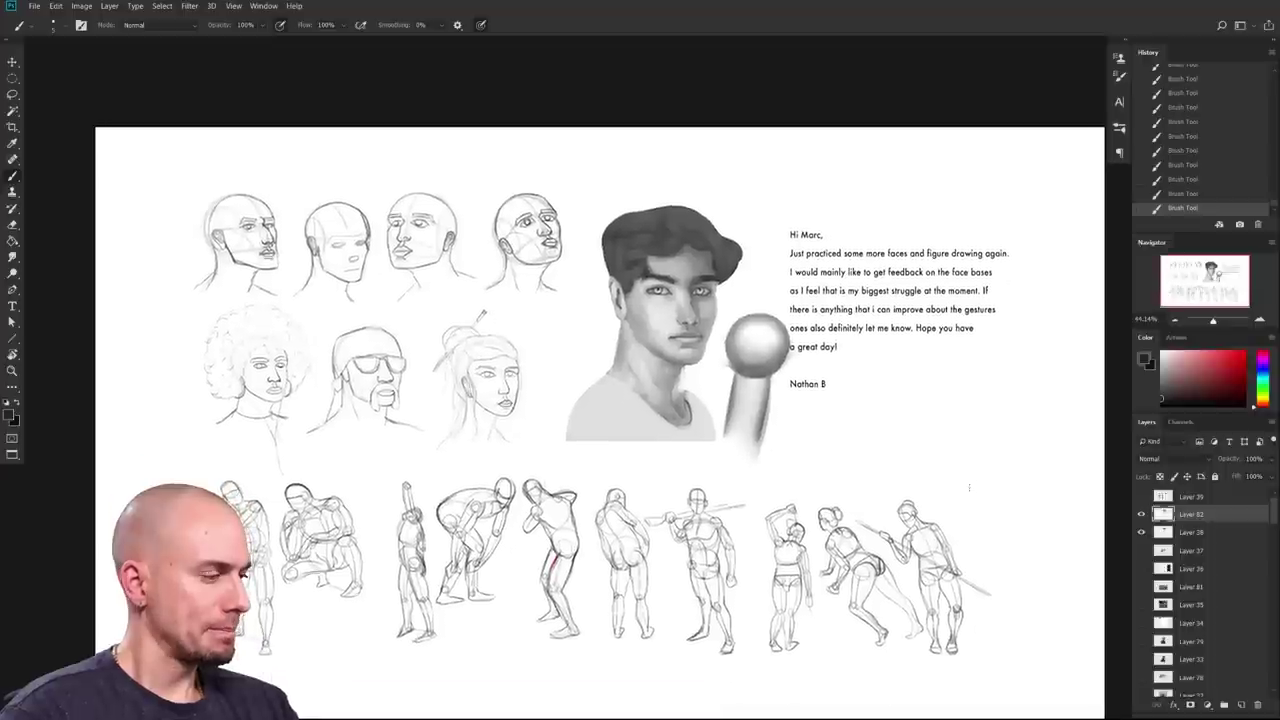
Step: Hide Layers 82 and 38, show and select Layer 39 with the portrait studies, and set the foreground colour to red
left_click_drag(1141, 531, 1148, 490)
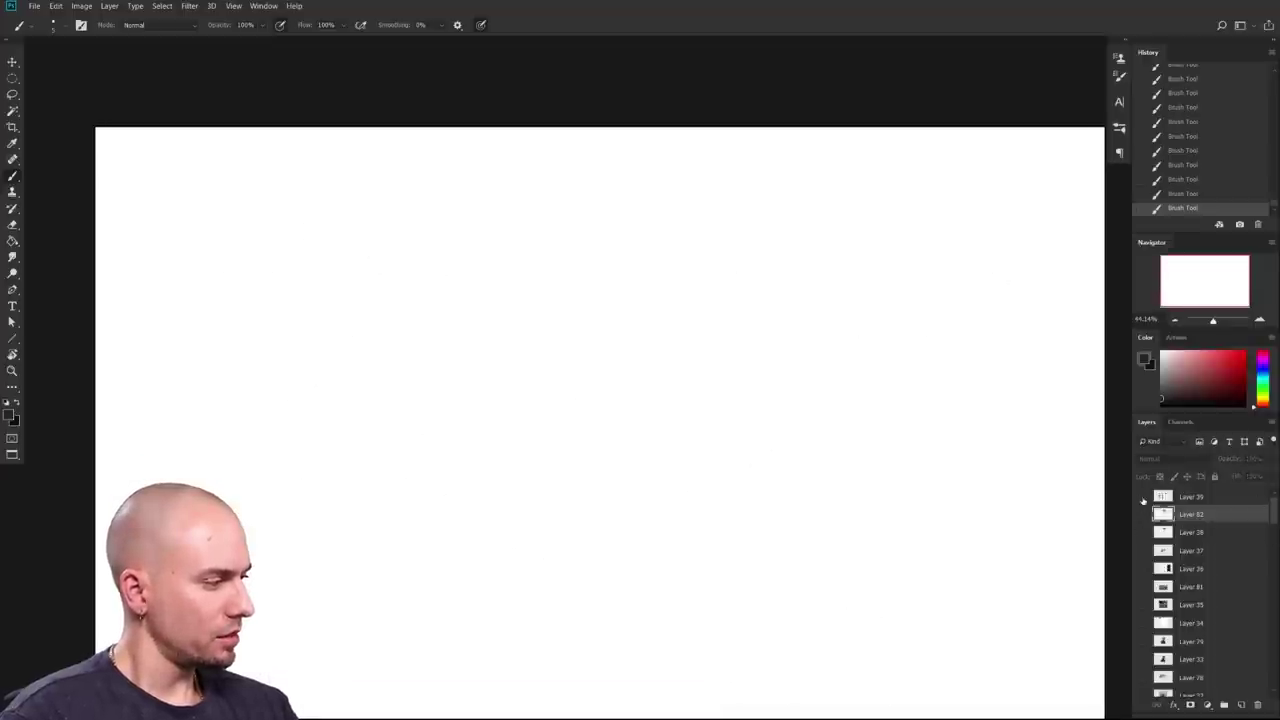
left_click(1141, 497)
left_click(1189, 497)
scroll(870, 495, "up", 4)
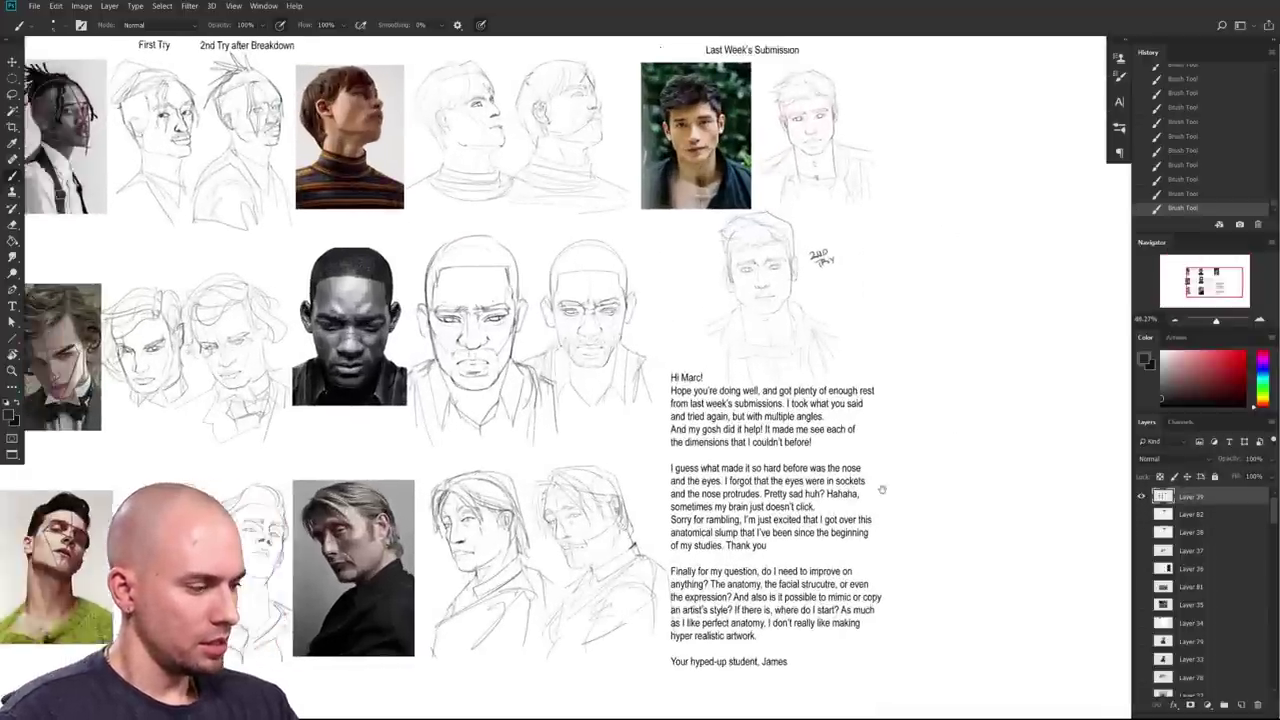
left_click_drag(904, 501, 976, 515)
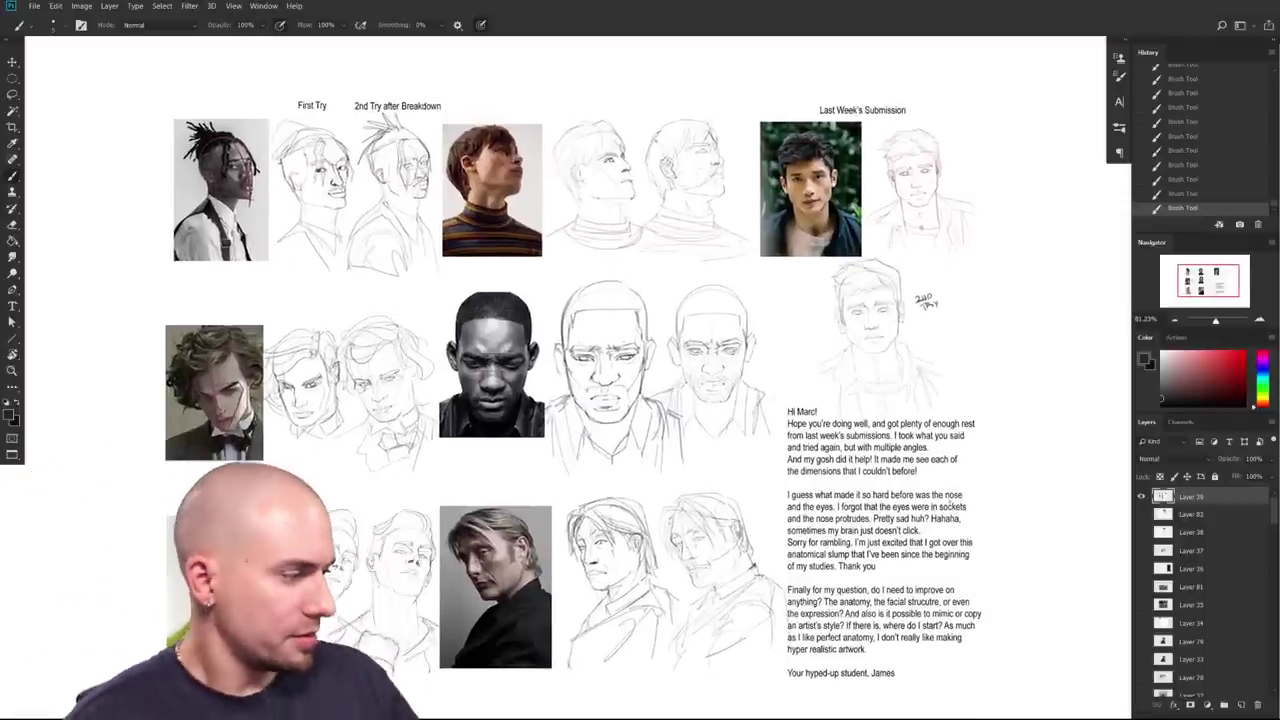
left_click_drag(977, 533, 997, 532)
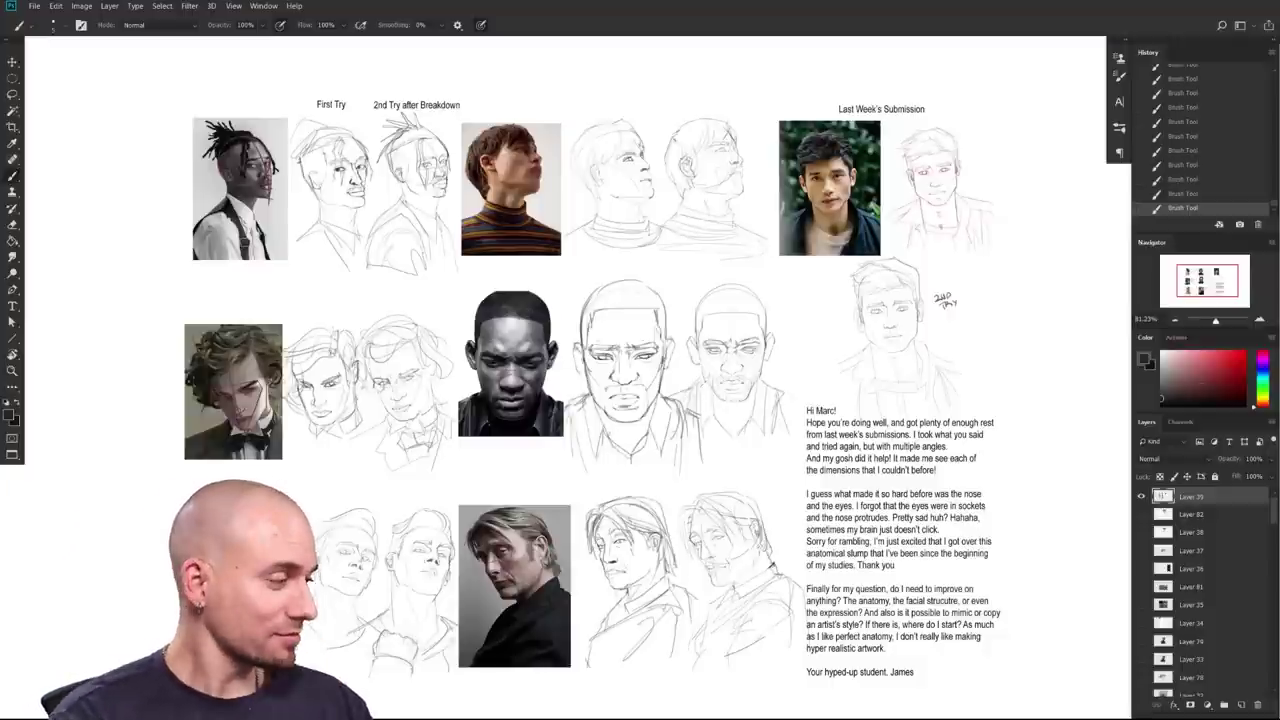
left_click(1244, 352)
Step: Read the student's letter and questions beside the portrait studies
left_click_drag(1048, 441, 1007, 432)
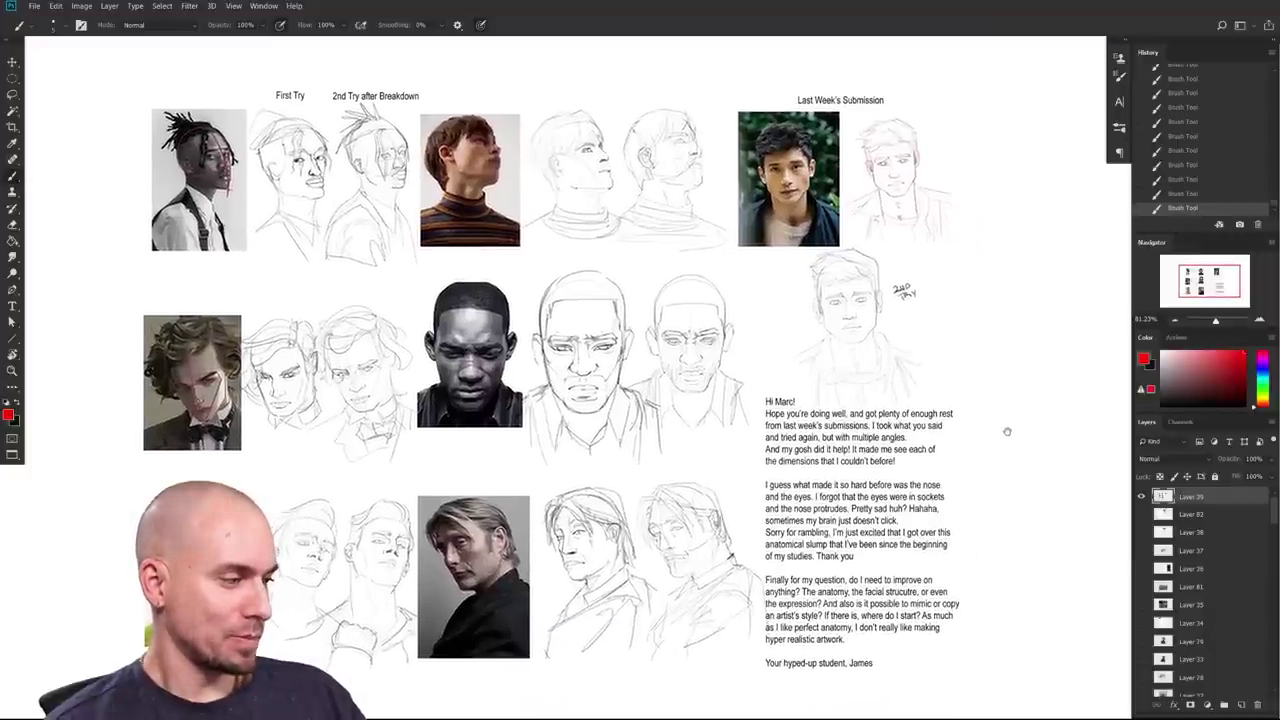
scroll(1007, 431, "up", 1)
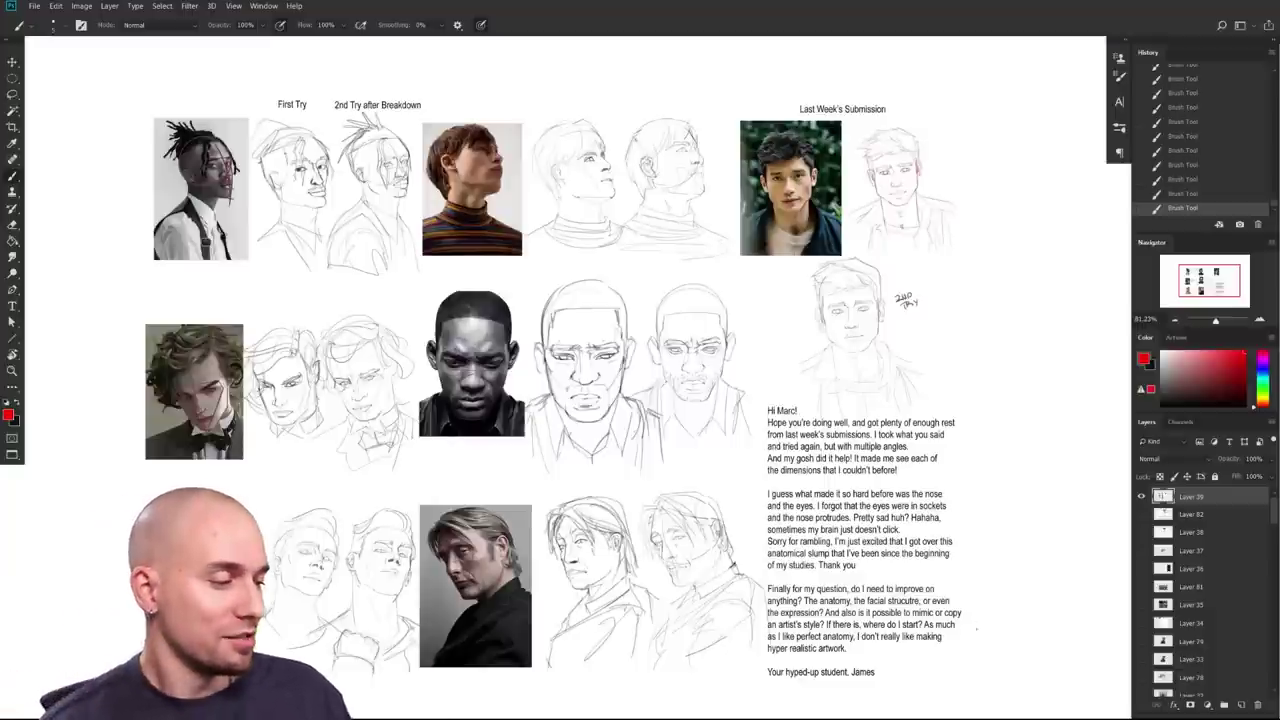
left_click_drag(1006, 645, 1012, 639)
left_click_drag(957, 514, 950, 511)
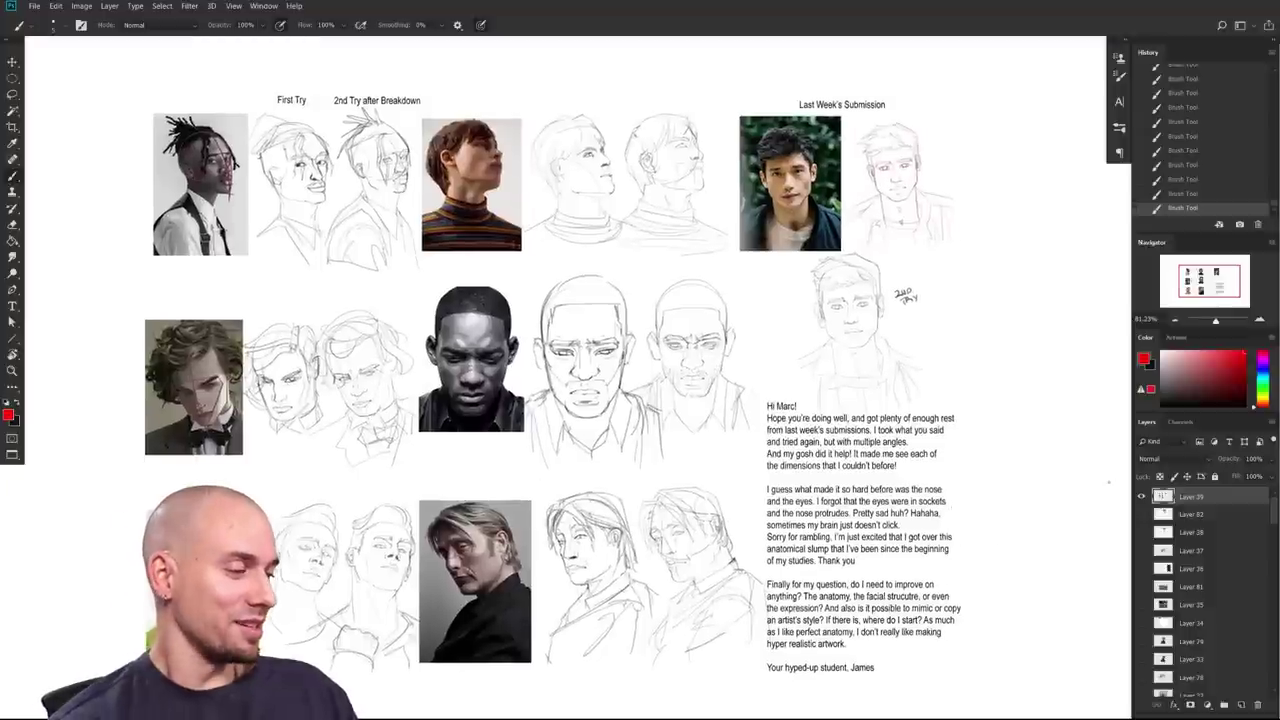
left_click_drag(1067, 528, 1067, 524)
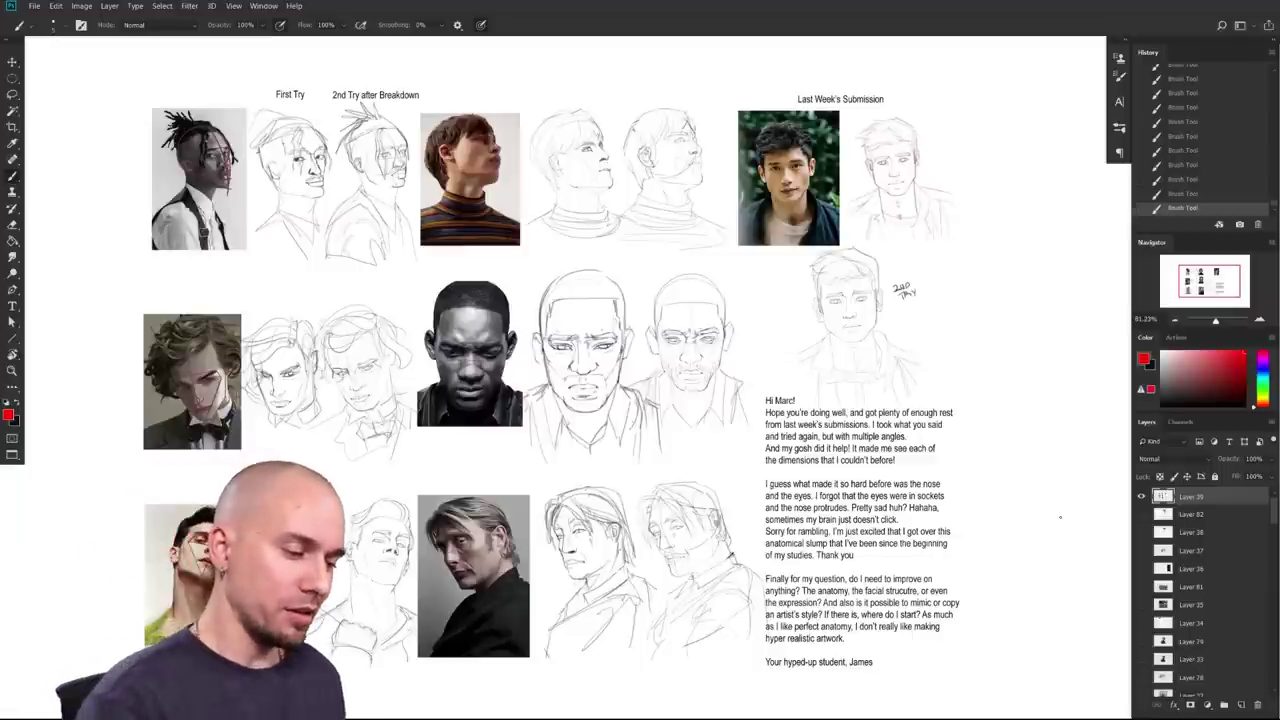
left_click_drag(967, 543, 969, 543)
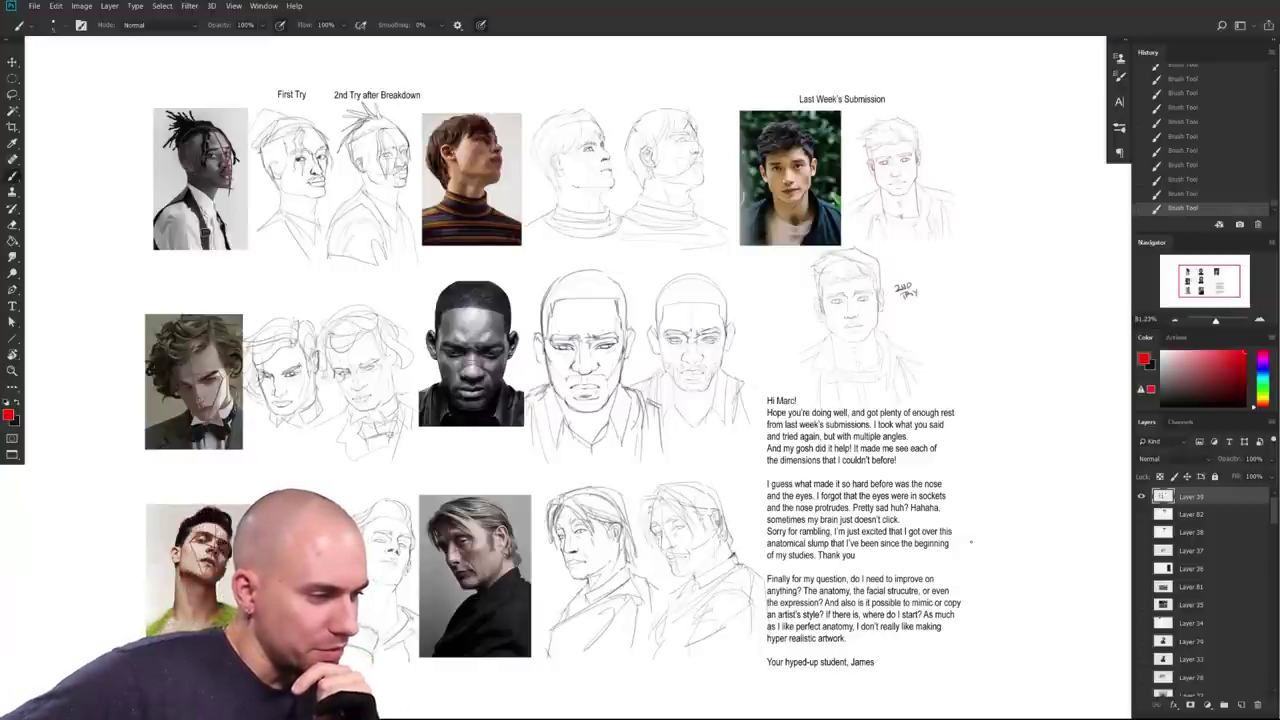
Step: Examine the first-try and second-try portrait sketches against their photo references, including last week's submission
left_click_drag(751, 523, 987, 531)
scroll(814, 522, "up", 2)
scroll(814, 522, "up", 3)
left_click_drag(809, 610, 904, 476)
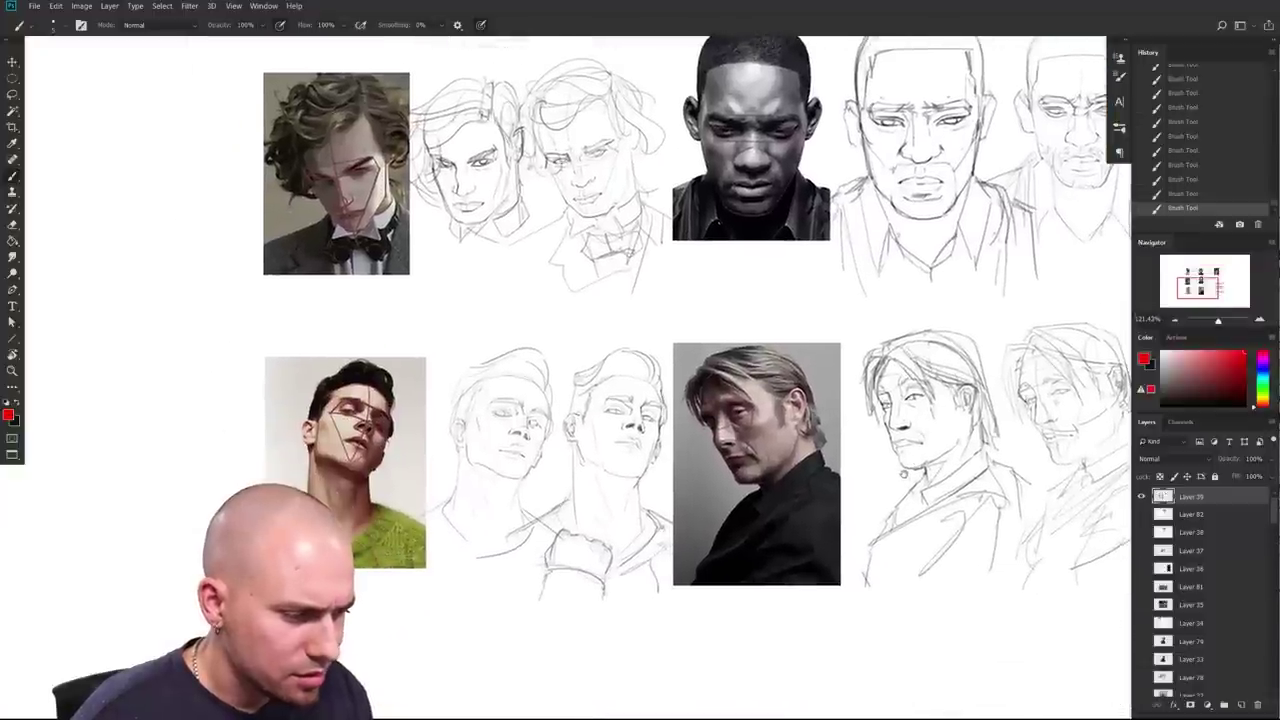
left_click_drag(904, 474, 865, 683)
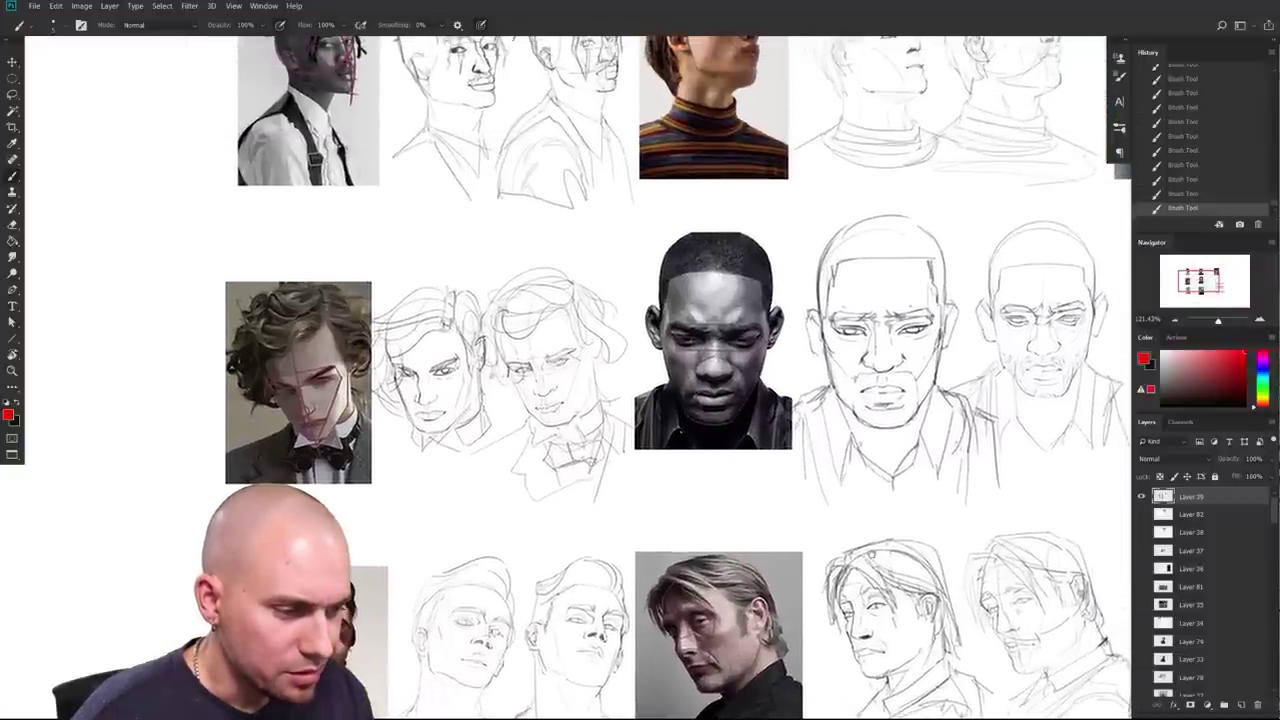
scroll(858, 565, "up", 5)
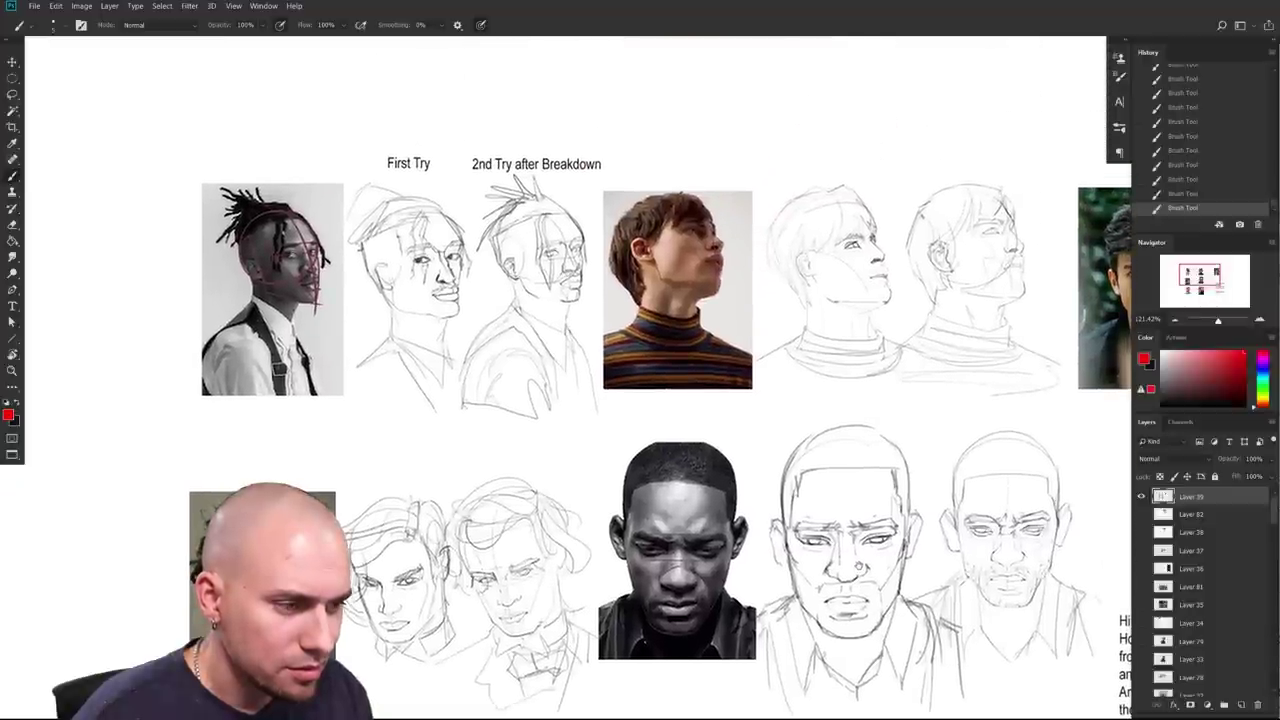
scroll(858, 565, "right", 8)
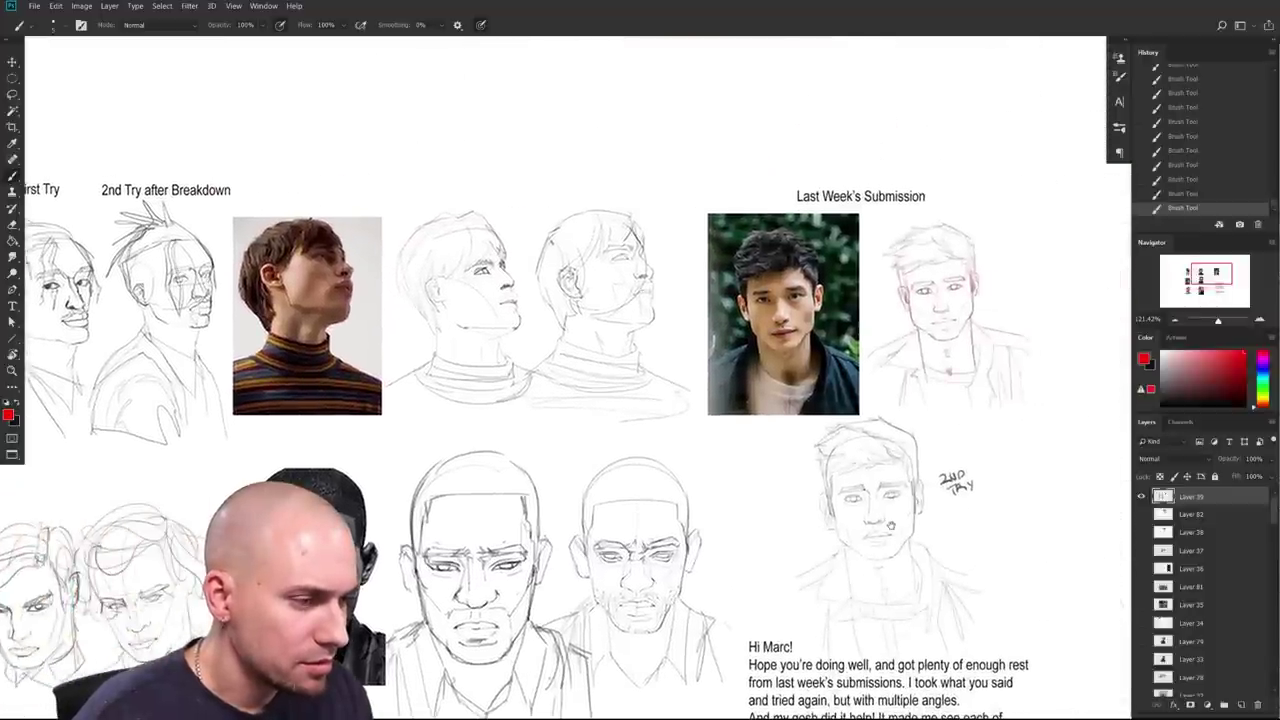
scroll(890, 524, "down", 3)
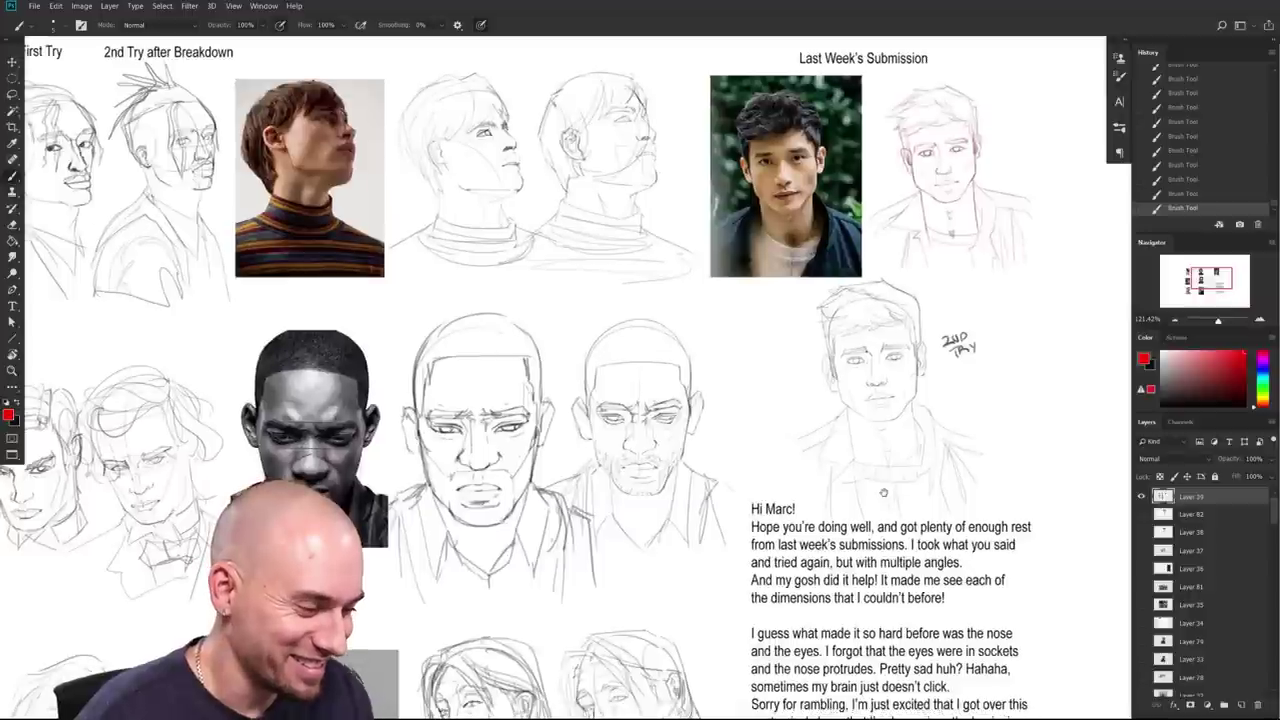
scroll(883, 492, "down", 5)
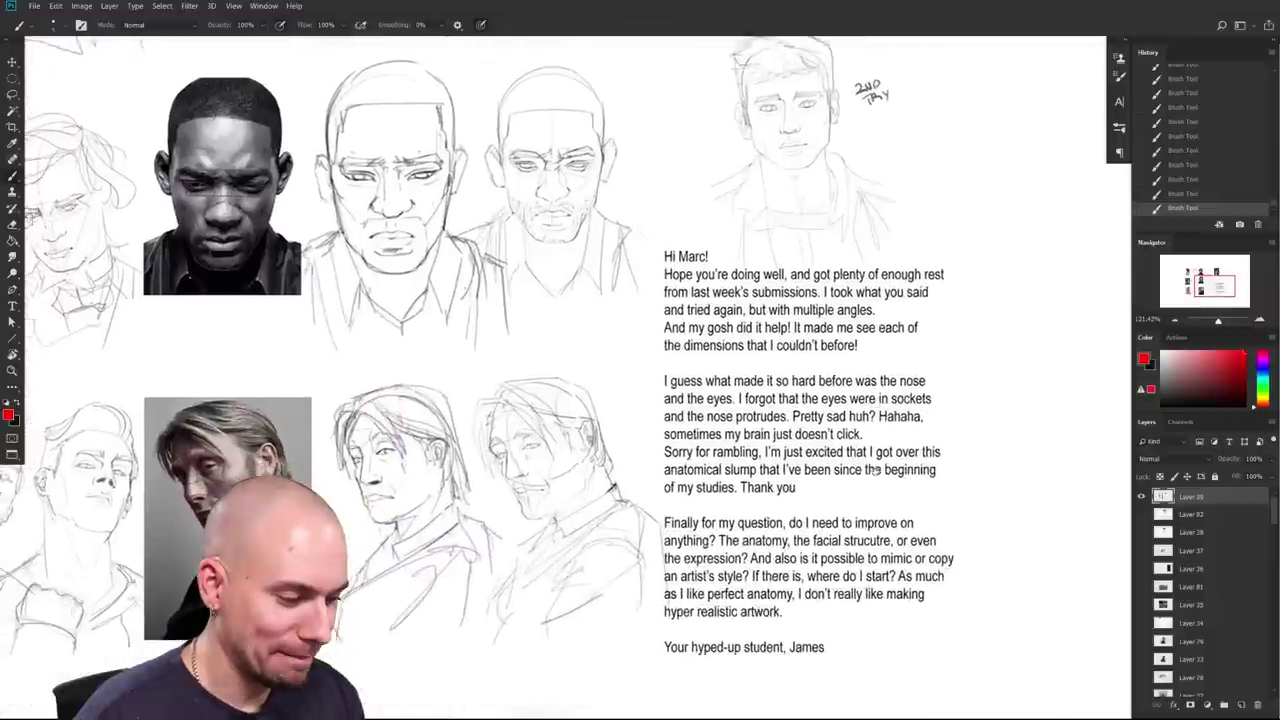
Step: Try brush strokes around the second-try sketch of the grey-haired man in the black shirt, and undo them
left_click_drag(875, 470, 1000, 468)
mouse_move(728, 374)
left_mouse_down()
mouse_move(645, 546)
mouse_move(774, 432)
left_mouse_up()
key("ctrl+z")
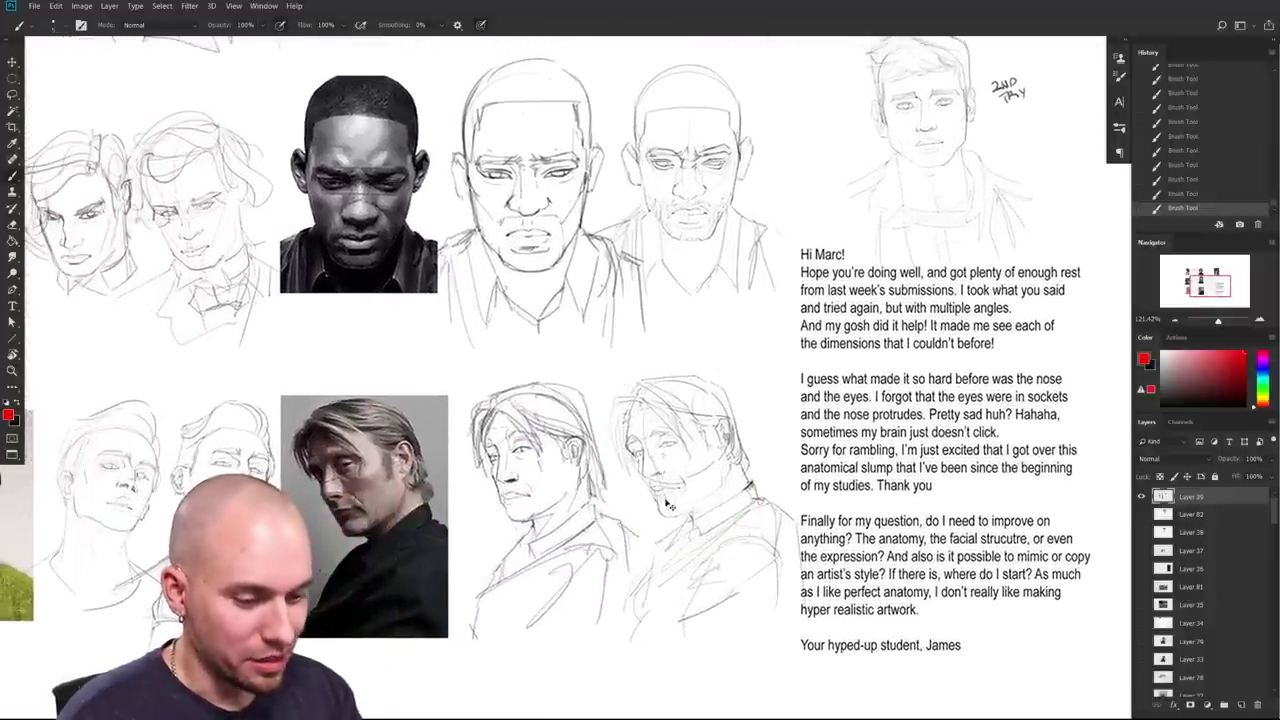
left_click_drag(672, 504, 652, 372)
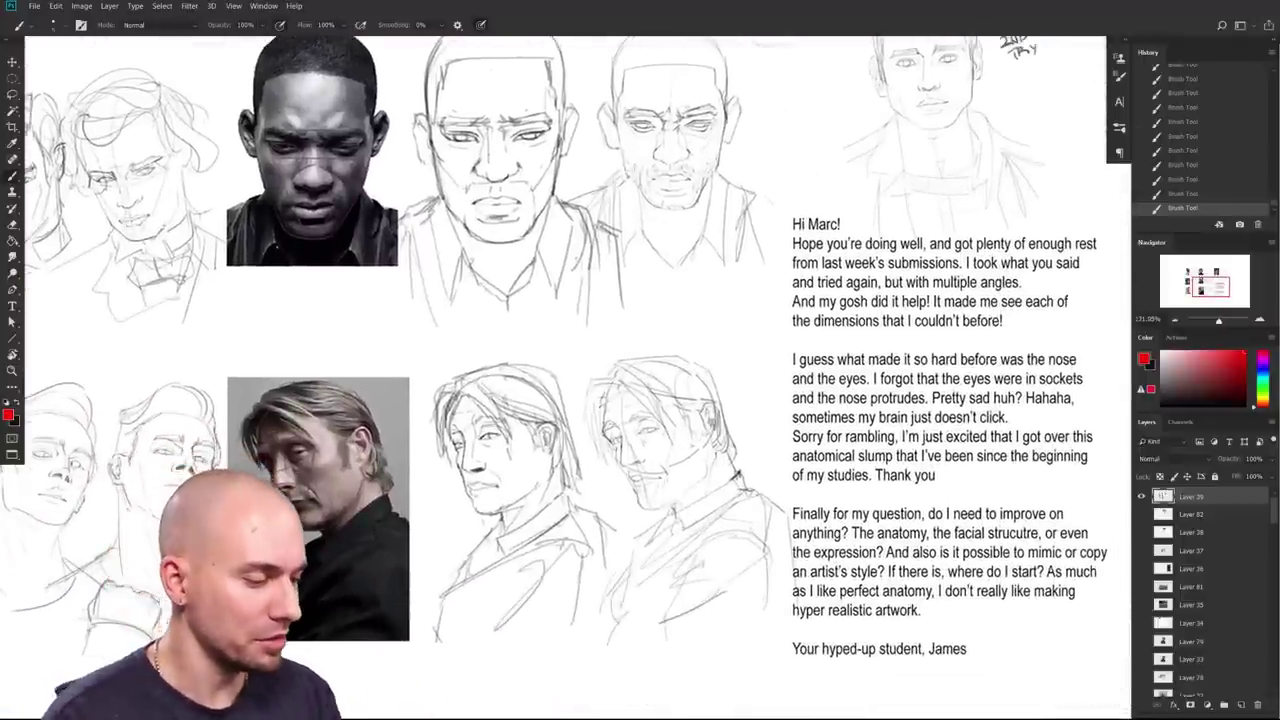
scroll(639, 511, "up", 3)
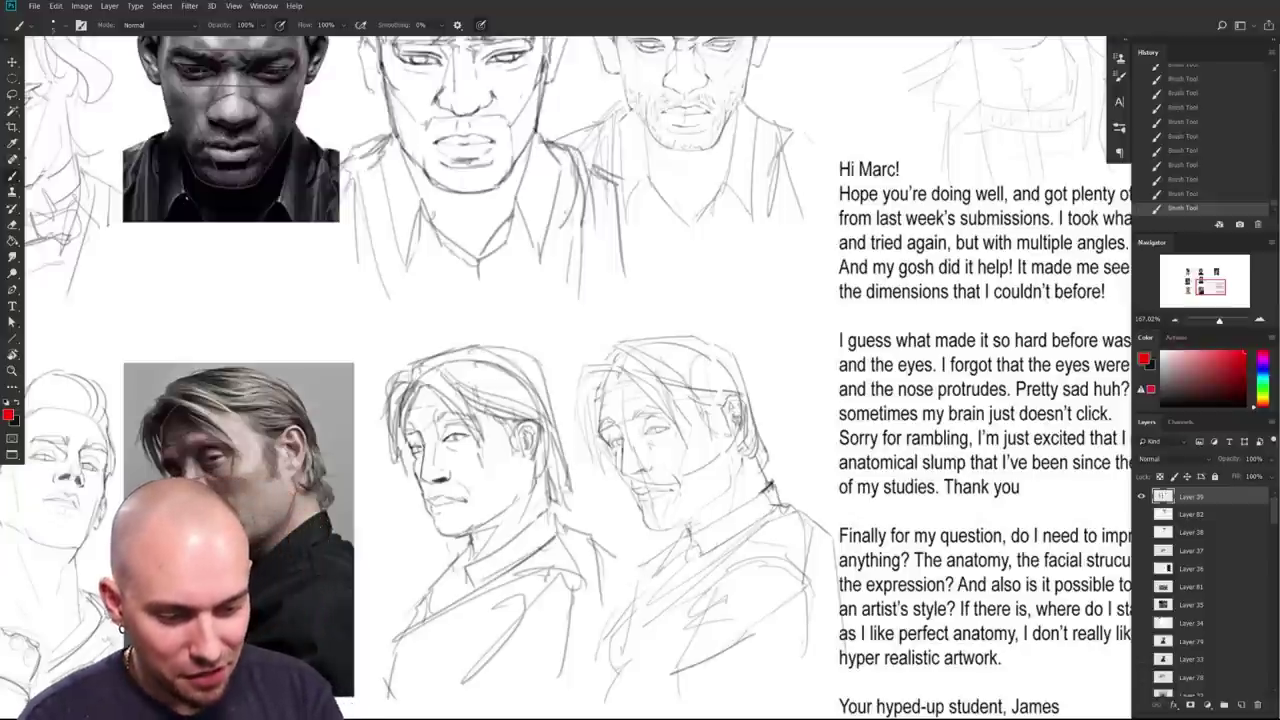
key("ctrl+z")
key("ctrl+z")
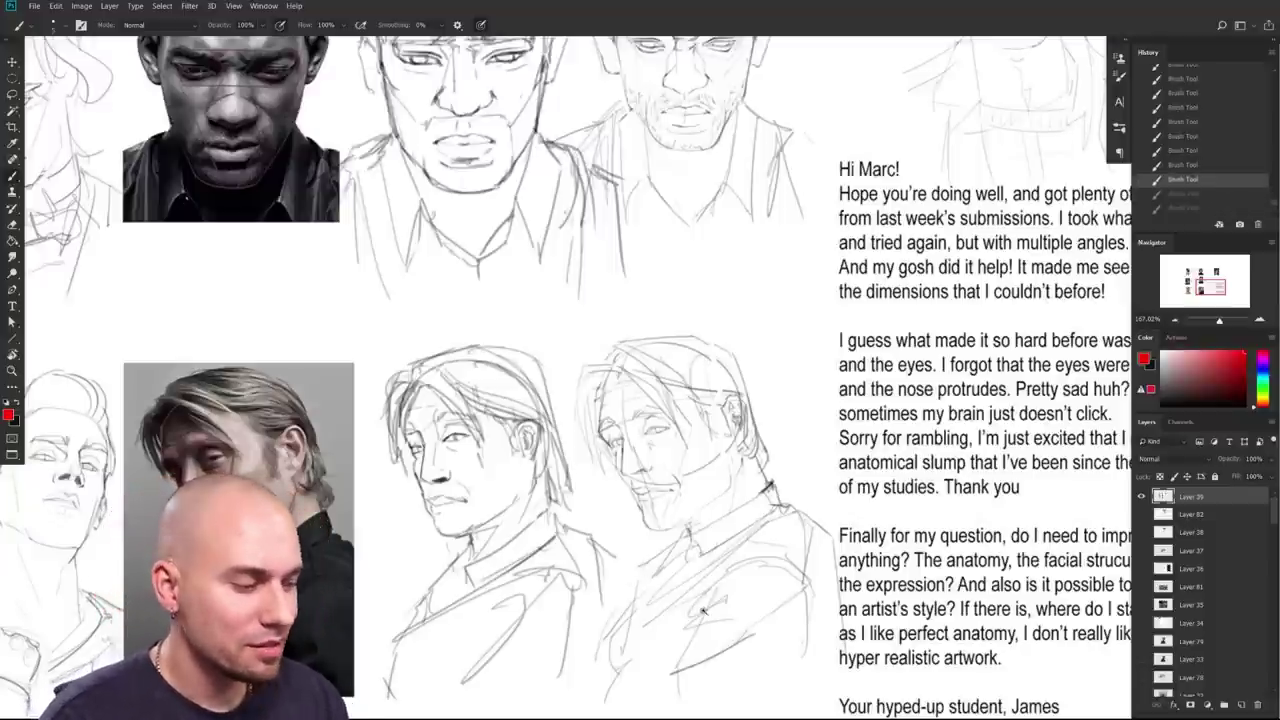
scroll(700, 609, "up", 2)
mouse_move(643, 522)
left_mouse_down()
mouse_move(600, 465)
mouse_move(677, 517)
left_mouse_up()
key("ctrl+z")
left_click_drag(718, 626, 700, 650)
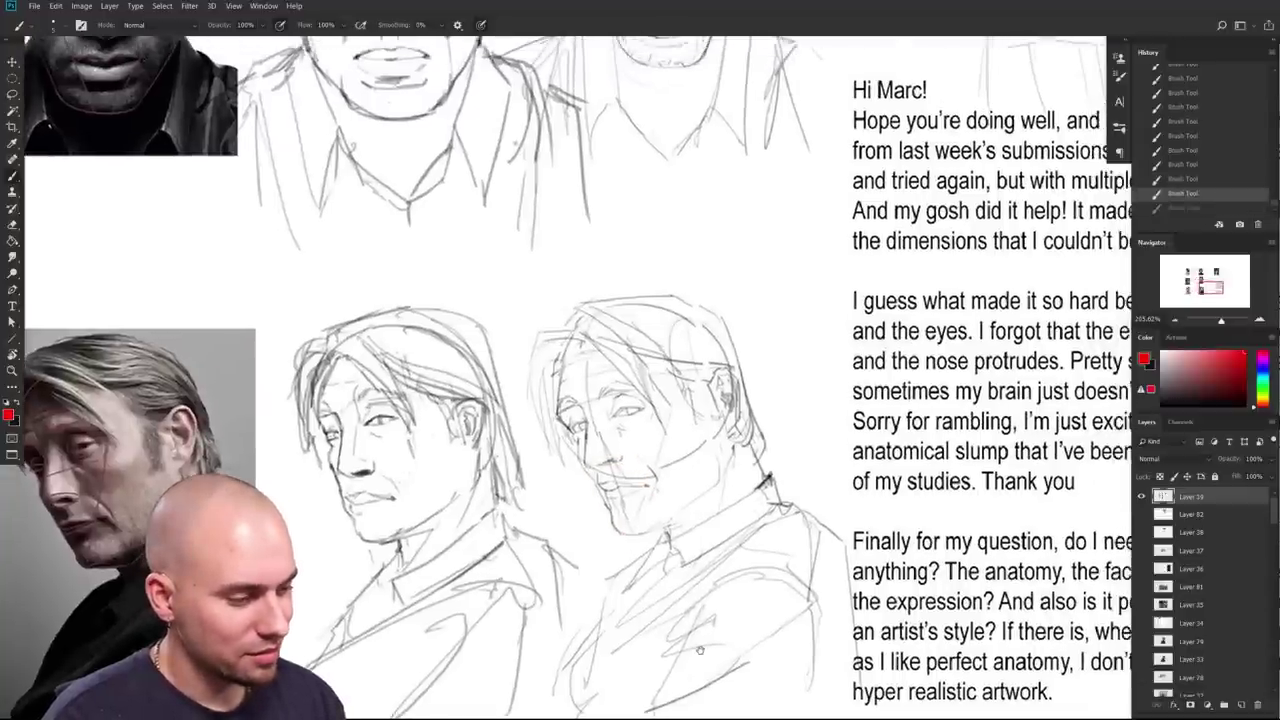
scroll(700, 650, "down", 4)
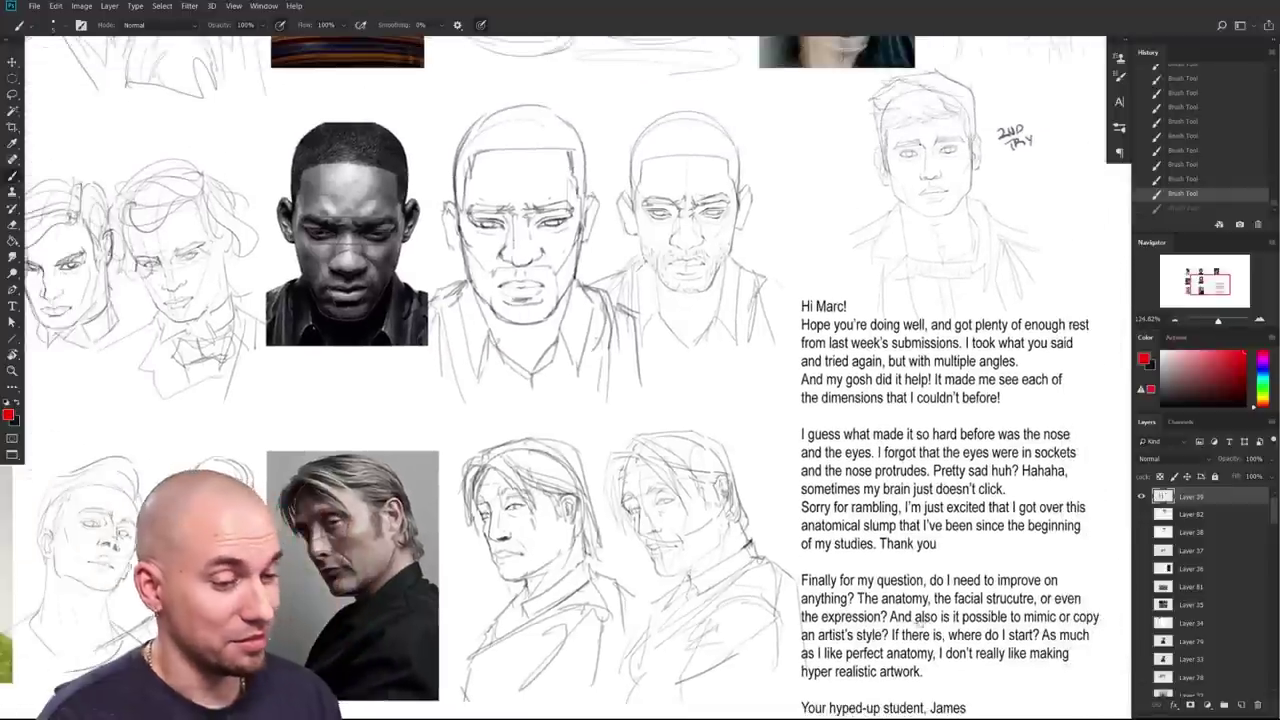
Step: Toggle the visibility of Layers 39 and 82, and return to the portrait studies on Layer 39
mouse_move(920, 621)
left_mouse_down()
mouse_move(1120, 606)
mouse_move(1186, 587)
mouse_move(1106, 565)
mouse_move(759, 576)
left_mouse_up()
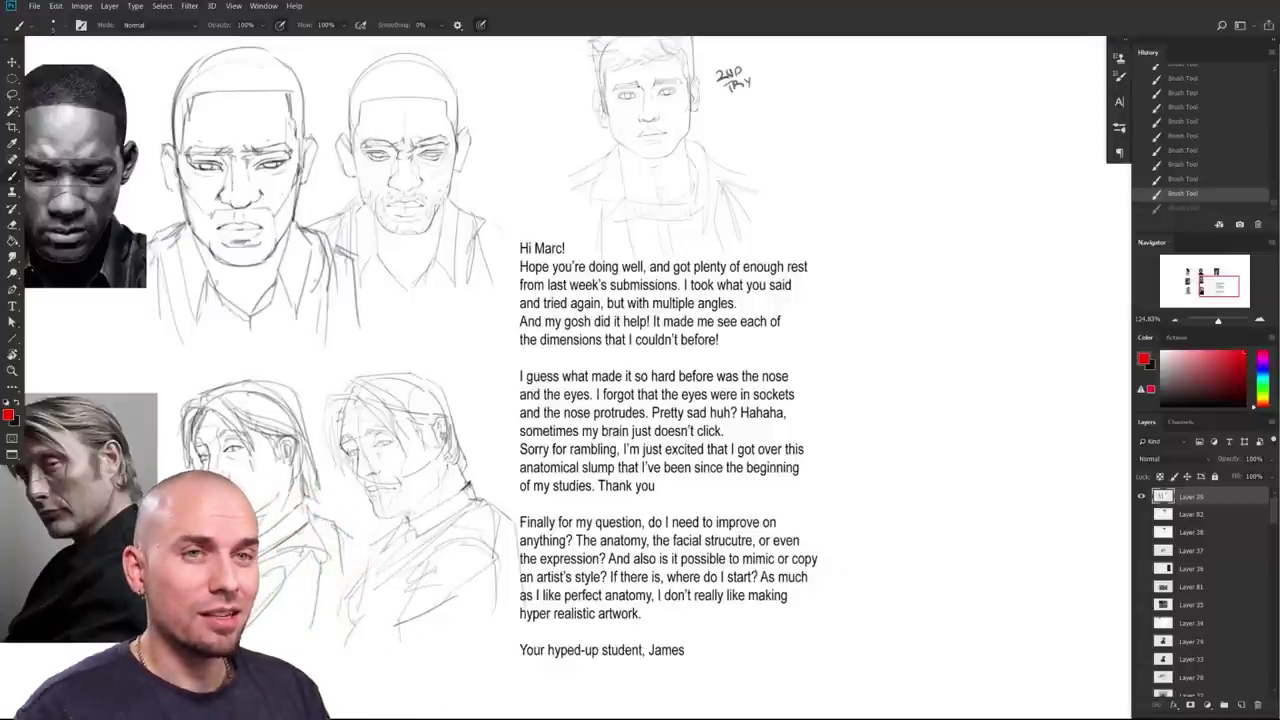
left_click_drag(802, 568, 890, 581)
left_click(1141, 497)
left_click(1140, 515)
left_click(1141, 514)
left_click(1141, 514)
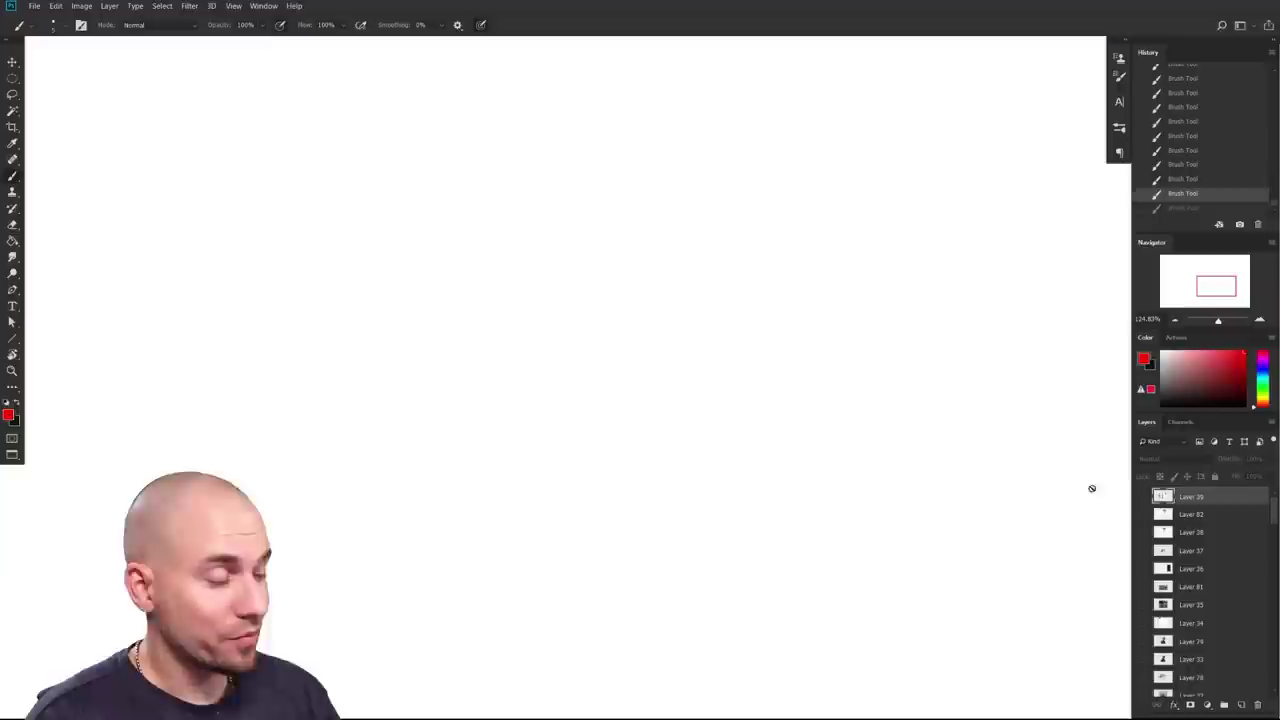
left_click(1141, 497)
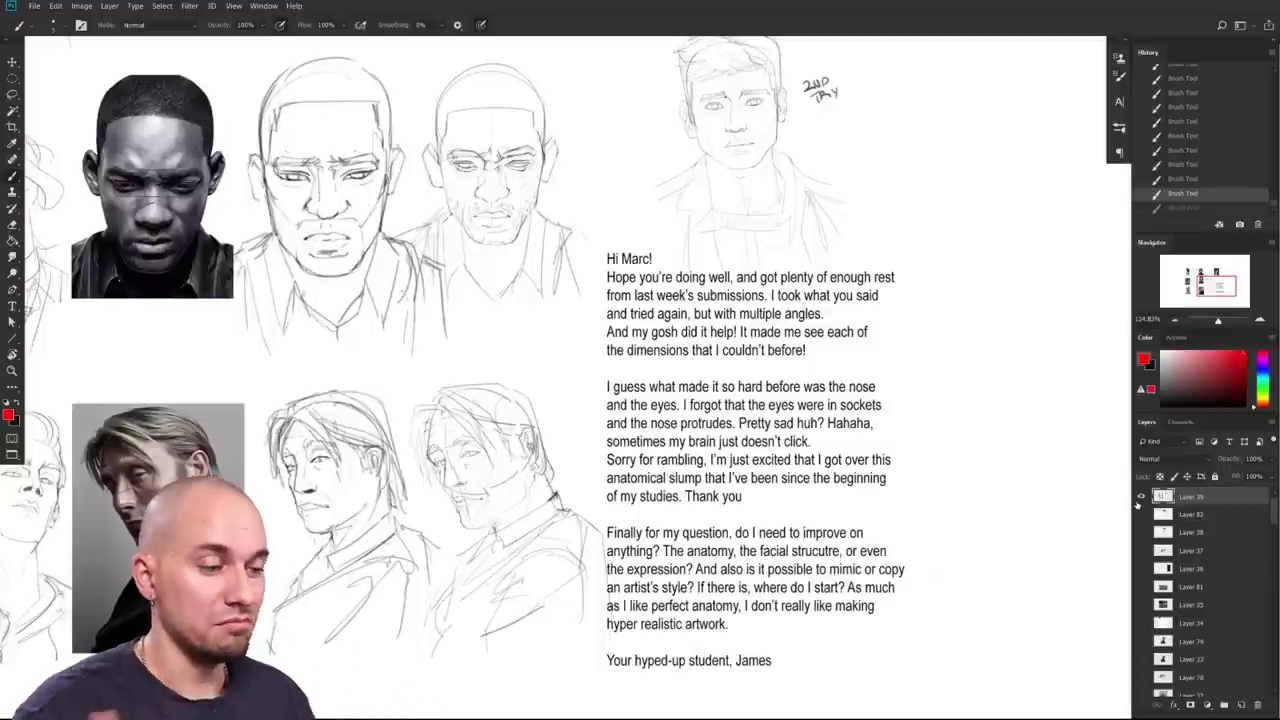
left_click_drag(972, 460, 953, 479)
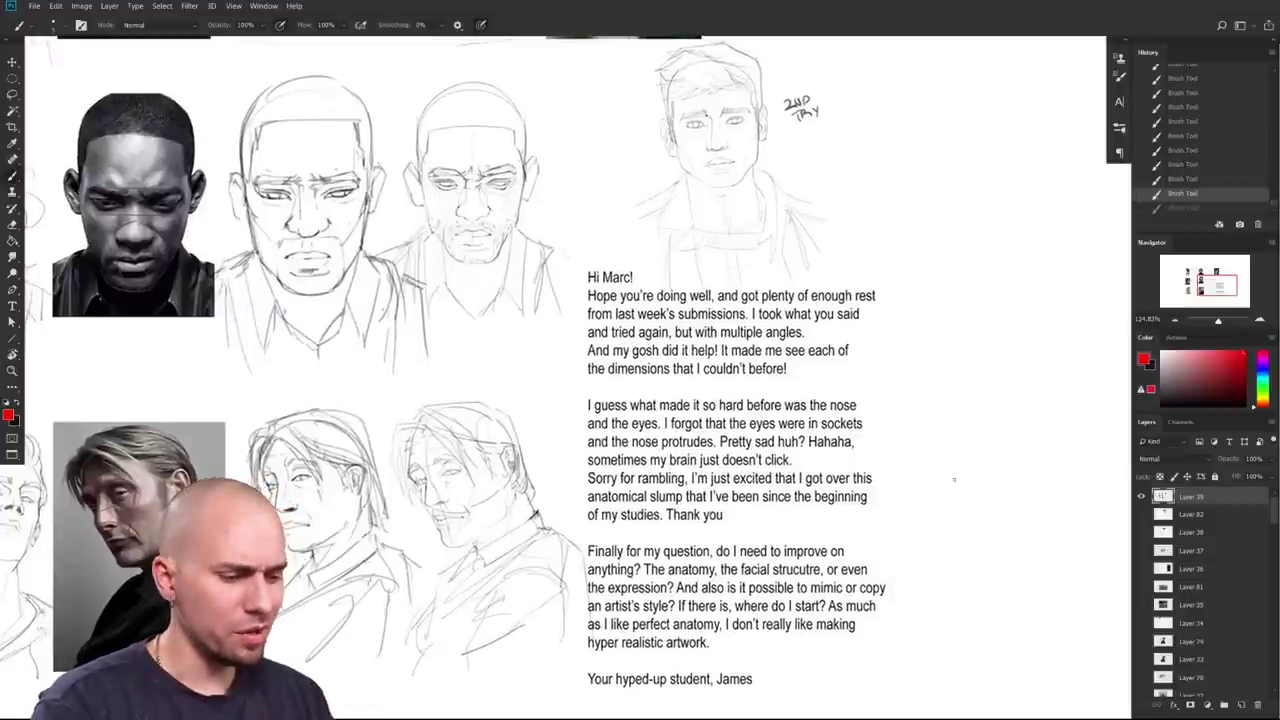
scroll(977, 517, "down", 2)
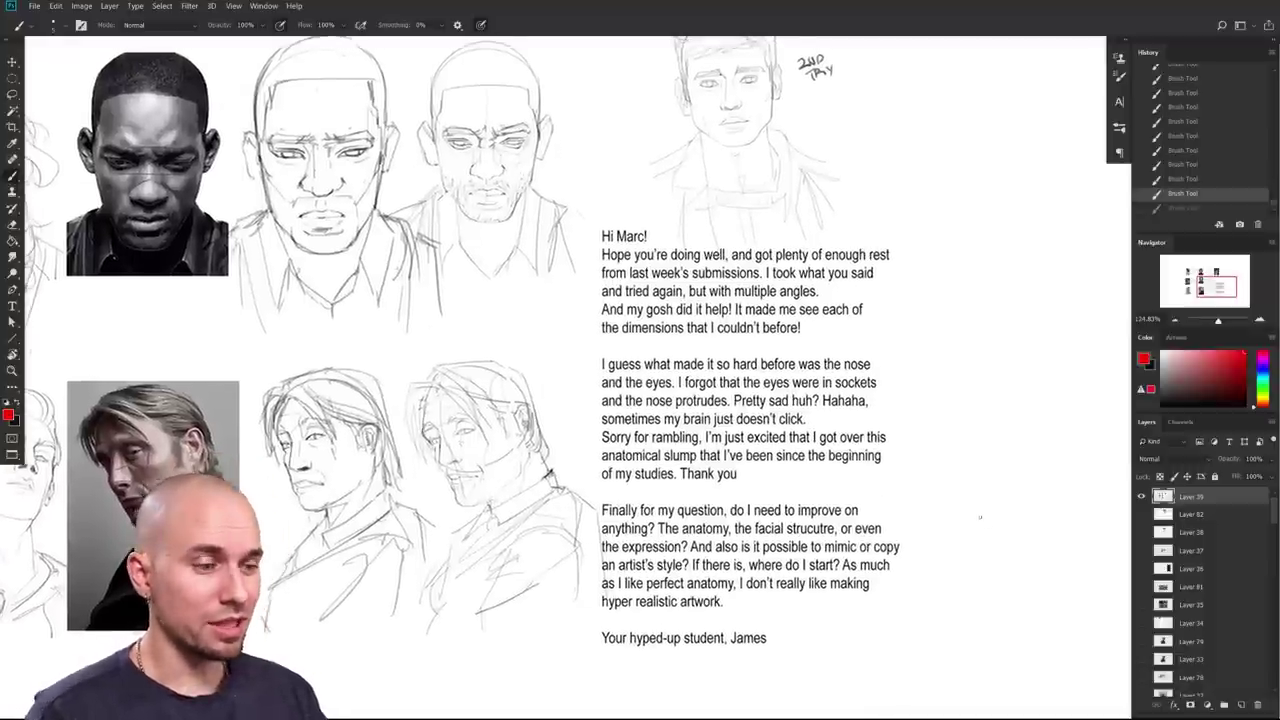
scroll(980, 517, "up", 3)
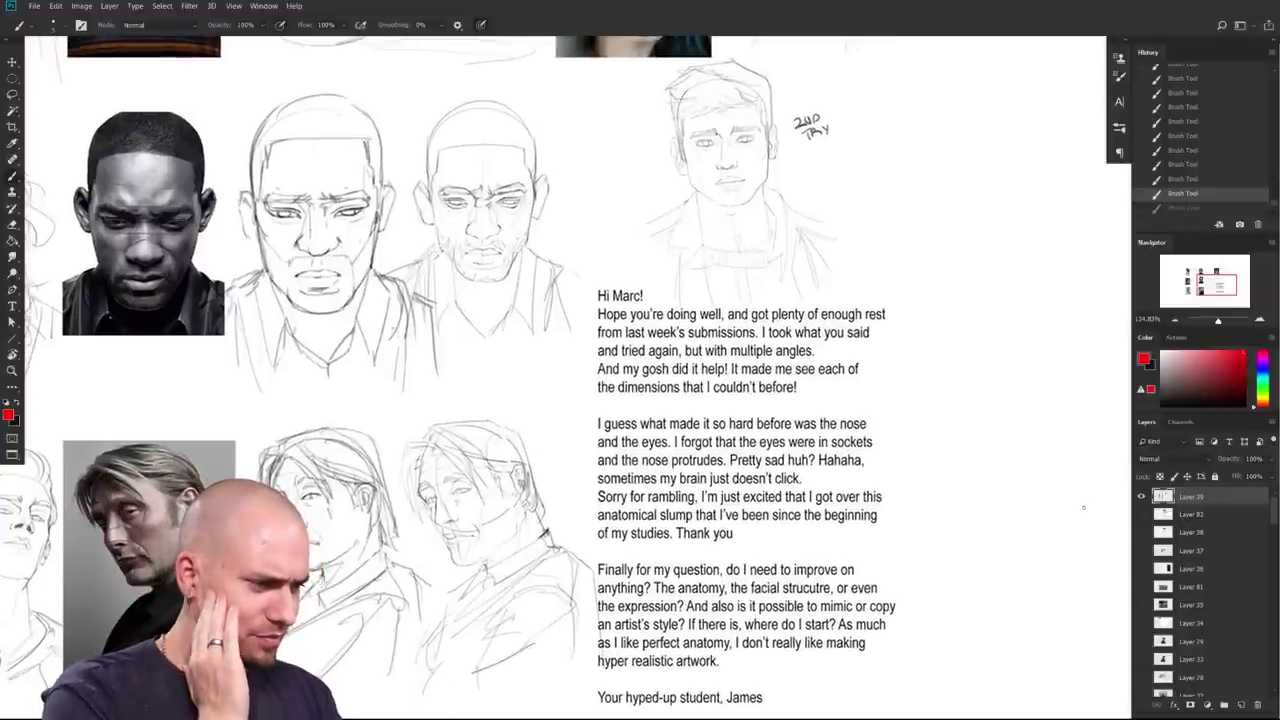
Step: Examine the first-try and second-try sketches of the grey-haired man beside the student's letter
scroll(1058, 497, "down", 3)
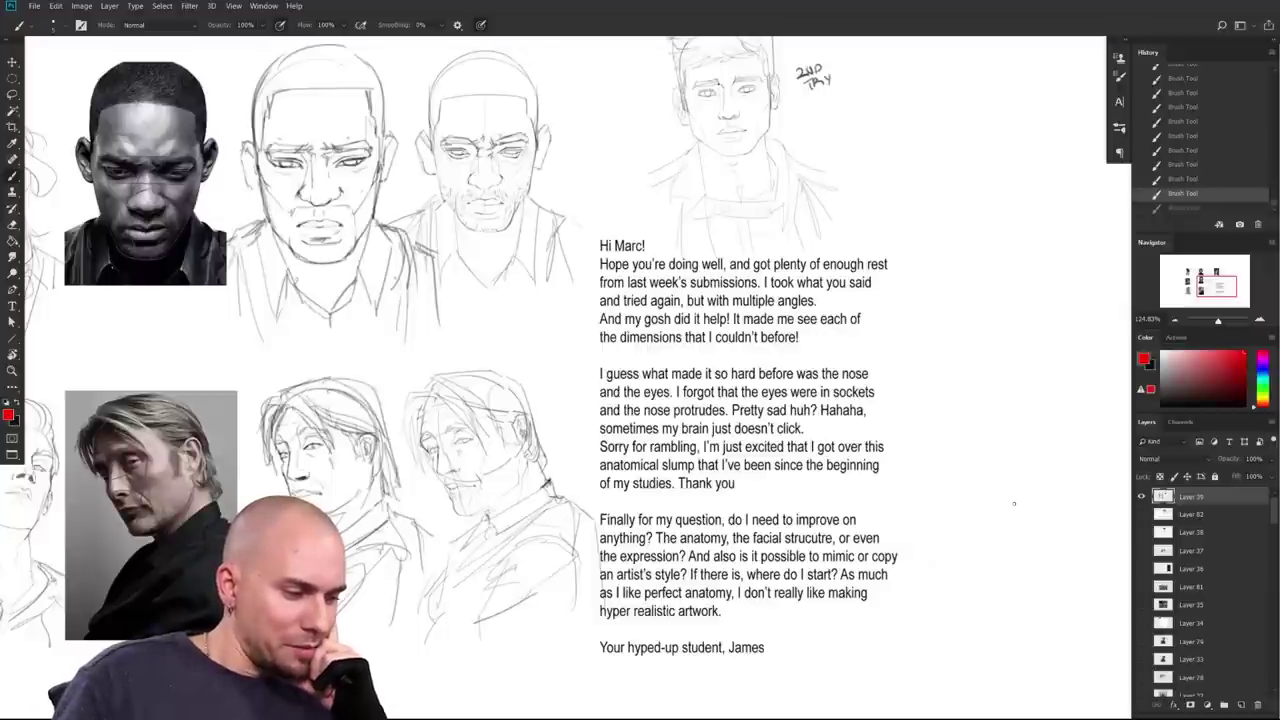
mouse_move(544, 451)
left_mouse_down()
mouse_move(859, 491)
mouse_move(815, 430)
left_mouse_up()
left_click_drag(872, 649, 912, 646)
mouse_move(806, 318)
left_mouse_down()
mouse_move(694, 214)
mouse_move(745, 227)
left_mouse_up()
key("ctrl+z")
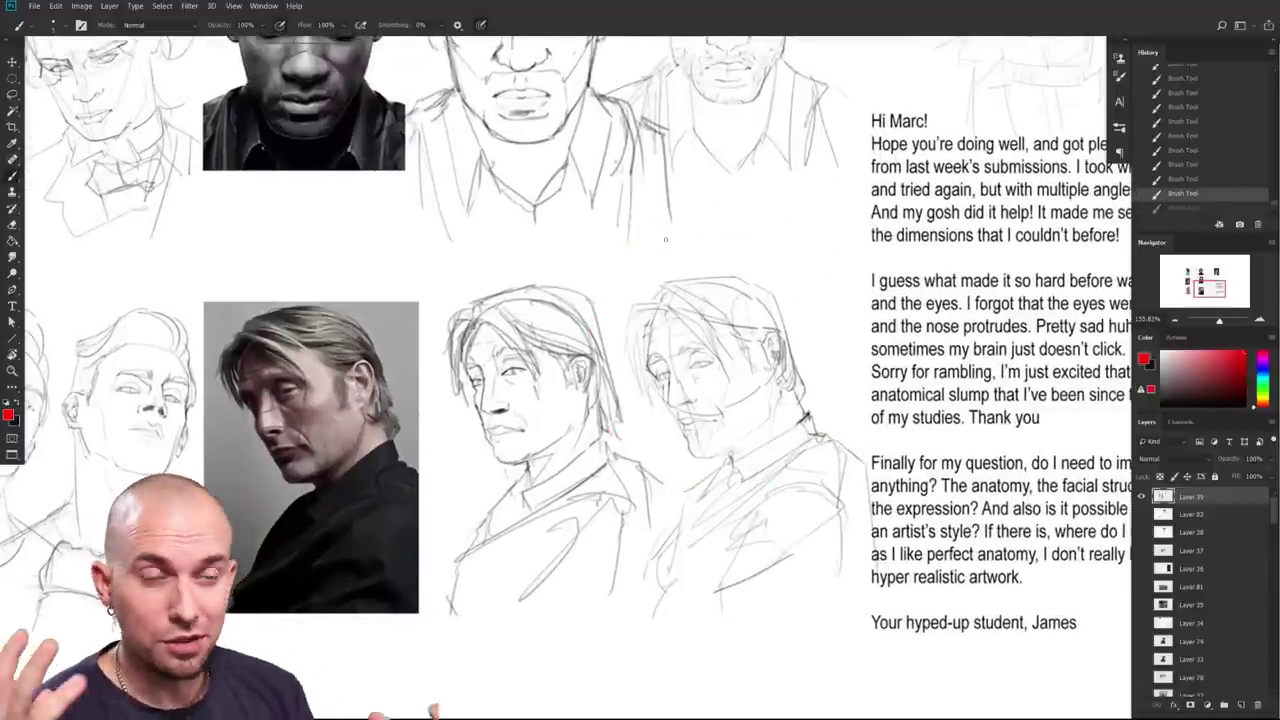
left_click_drag(890, 324, 879, 521)
left_click_drag(863, 450, 609, 626)
left_click_drag(660, 325, 781, 572)
left_click_drag(961, 635, 872, 308)
left_click_drag(738, 698, 847, 470)
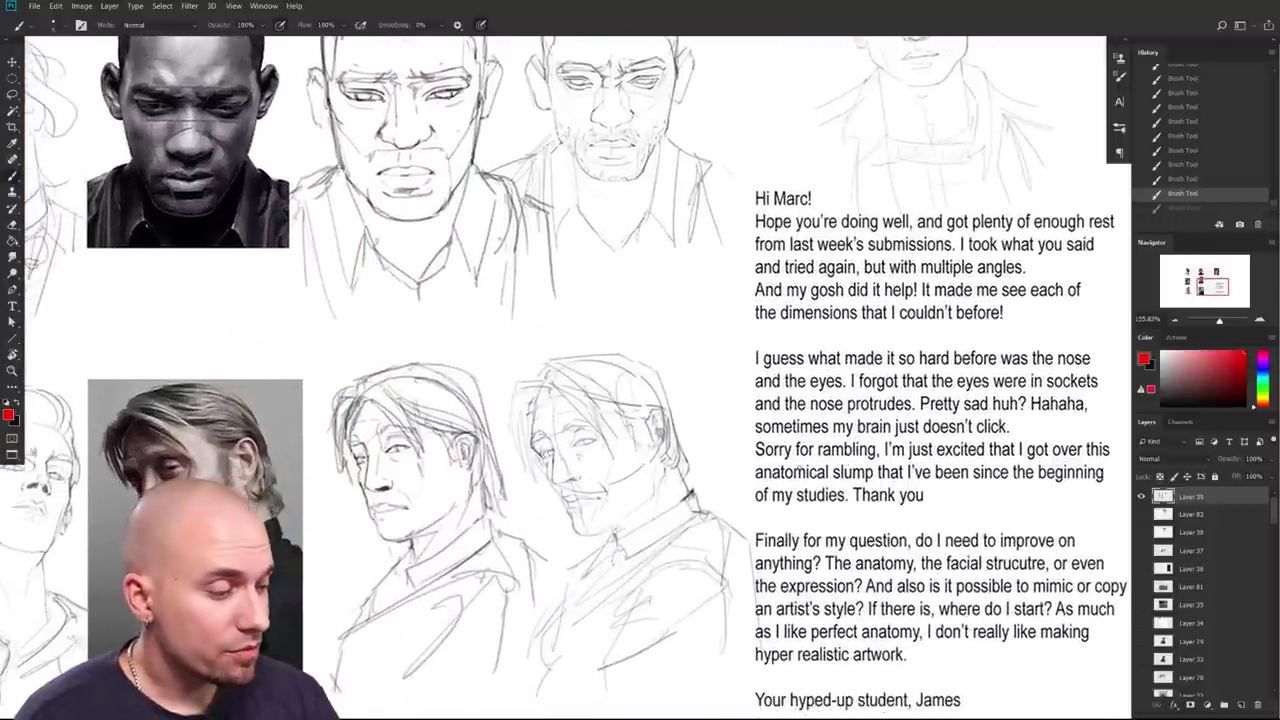
left_click_drag(838, 519, 1043, 489)
left_click_drag(924, 496, 1113, 498)
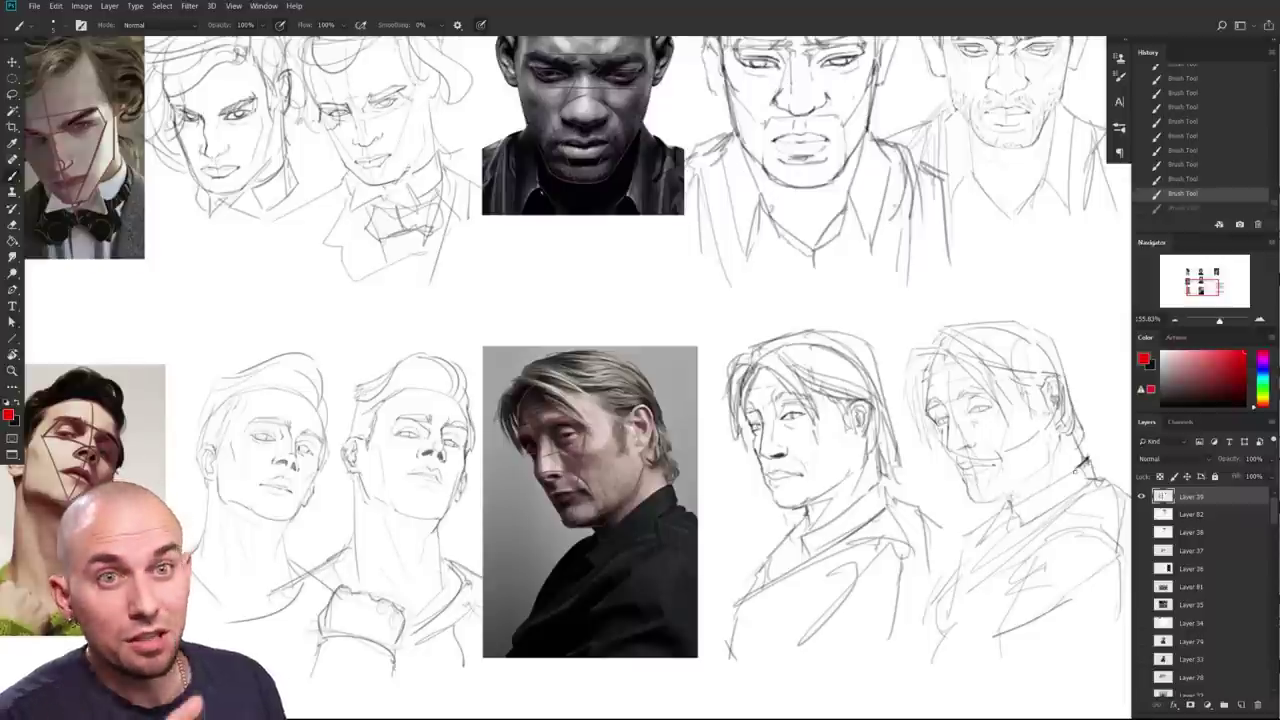
Step: Compare both frontal sketches of the frowning man in the dark jacket with their photo reference
left_click_drag(1095, 470, 883, 570)
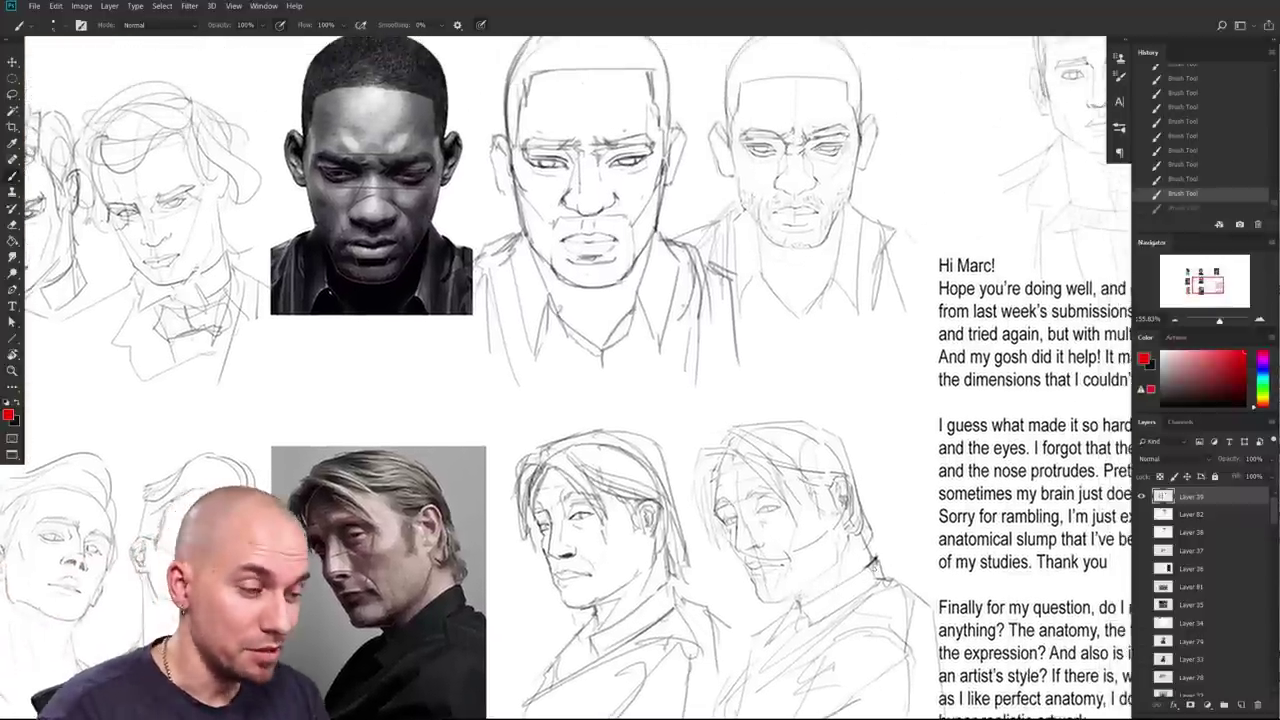
scroll(992, 572, "right", 5)
scroll(992, 572, "down", 1)
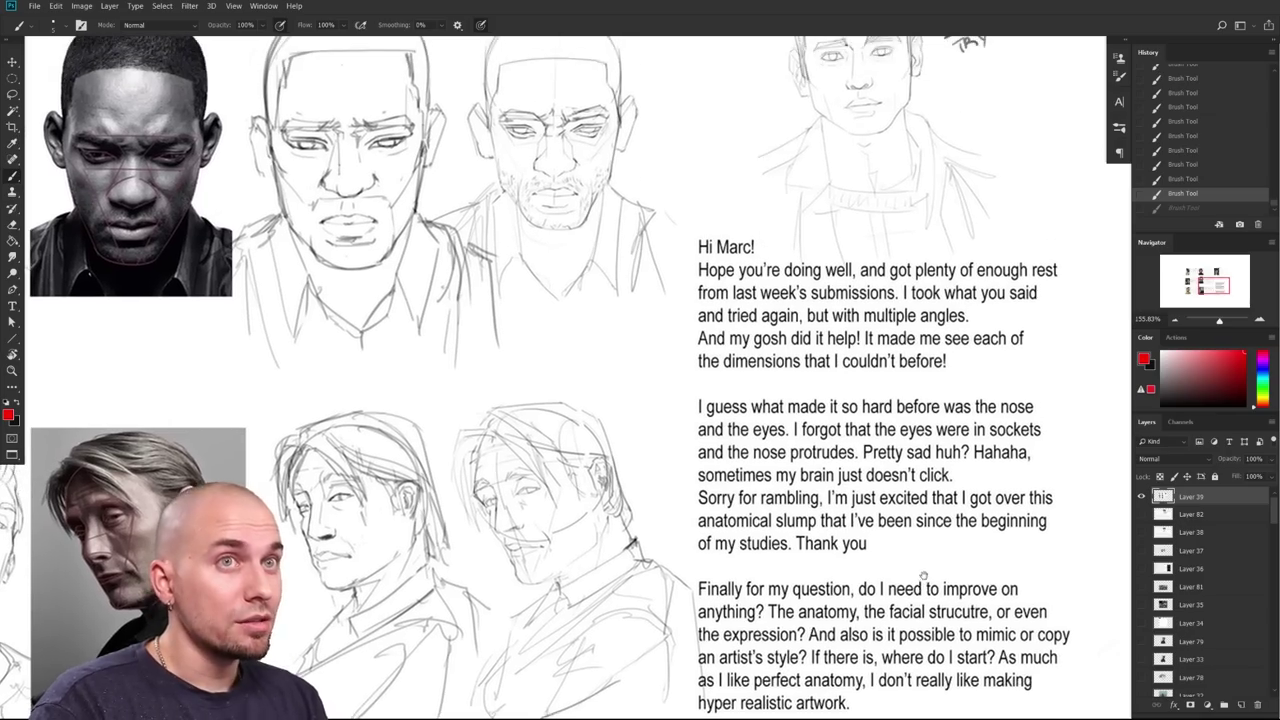
mouse_move(924, 576)
left_mouse_down()
mouse_move(894, 700)
mouse_move(1006, 637)
mouse_move(1100, 700)
left_mouse_up()
left_click_drag(822, 560, 874, 562)
scroll(873, 562, "up", 3)
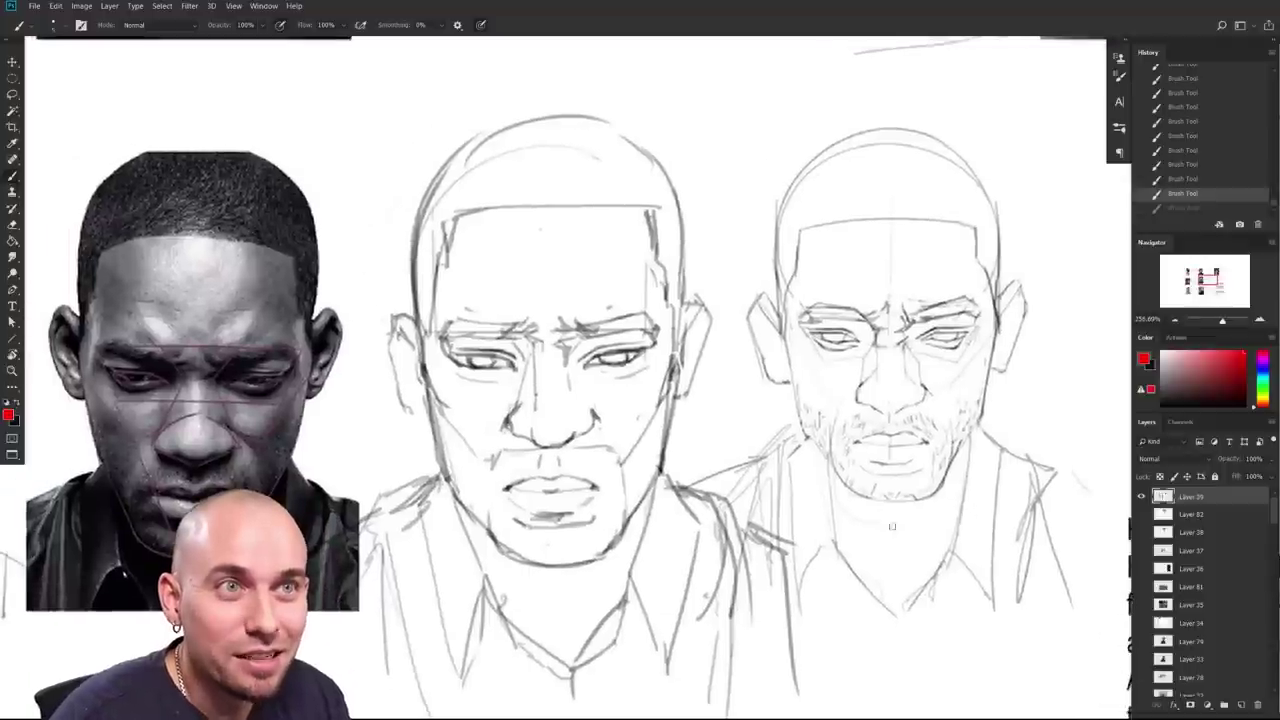
scroll(974, 514, "up", 1)
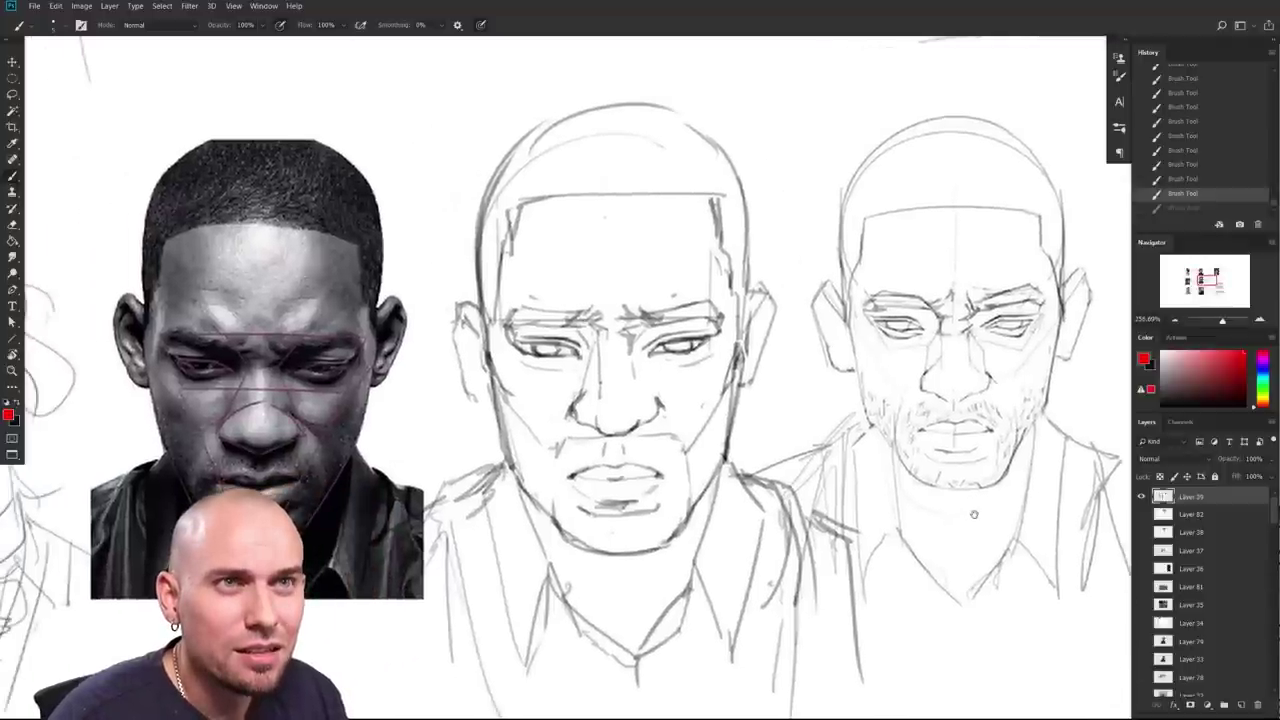
scroll(974, 514, "down", 4)
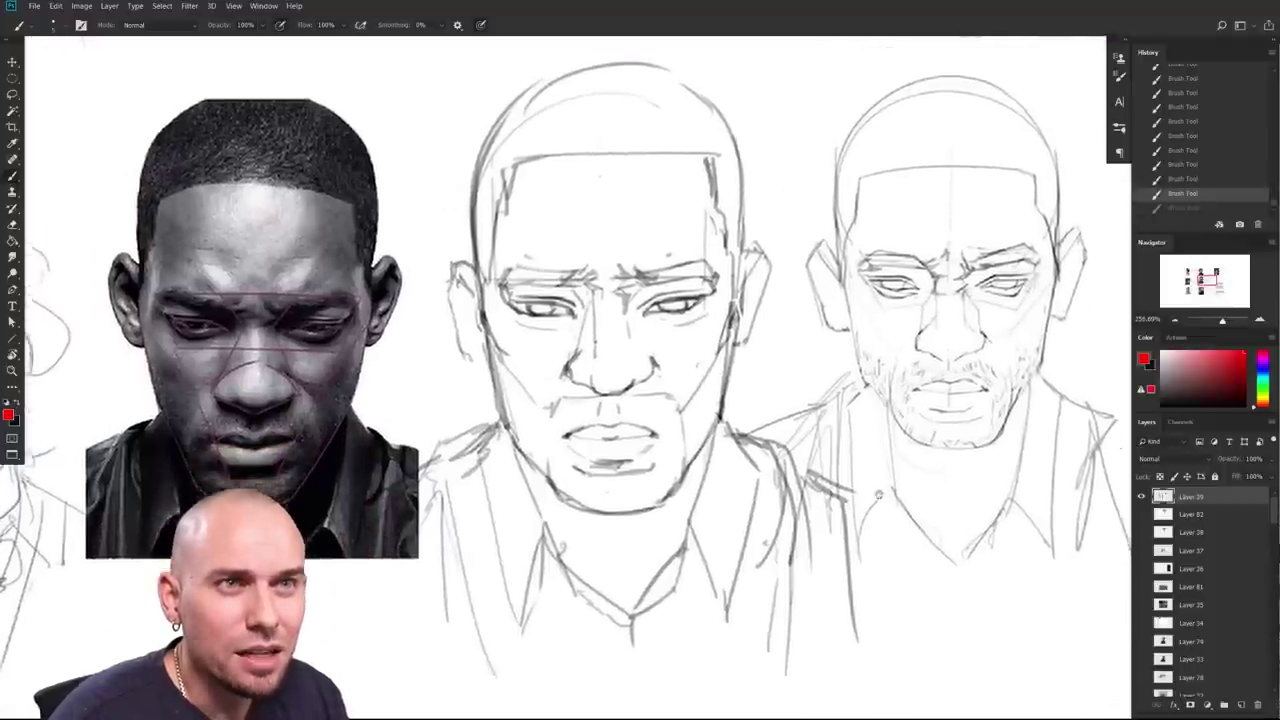
Step: Examine the studies of the curly-haired man, the man in the green sweater and the grey-haired man against their marked-up photos
scroll(960, 495, "left", 10)
scroll(958, 491, "left", 2)
scroll(968, 475, "down", 1)
left_click_drag(603, 403, 633, 370)
left_click_drag(634, 353, 617, 591)
left_click_drag(658, 553, 638, 557)
scroll(638, 557, "down", 3)
scroll(876, 575, "down", 10)
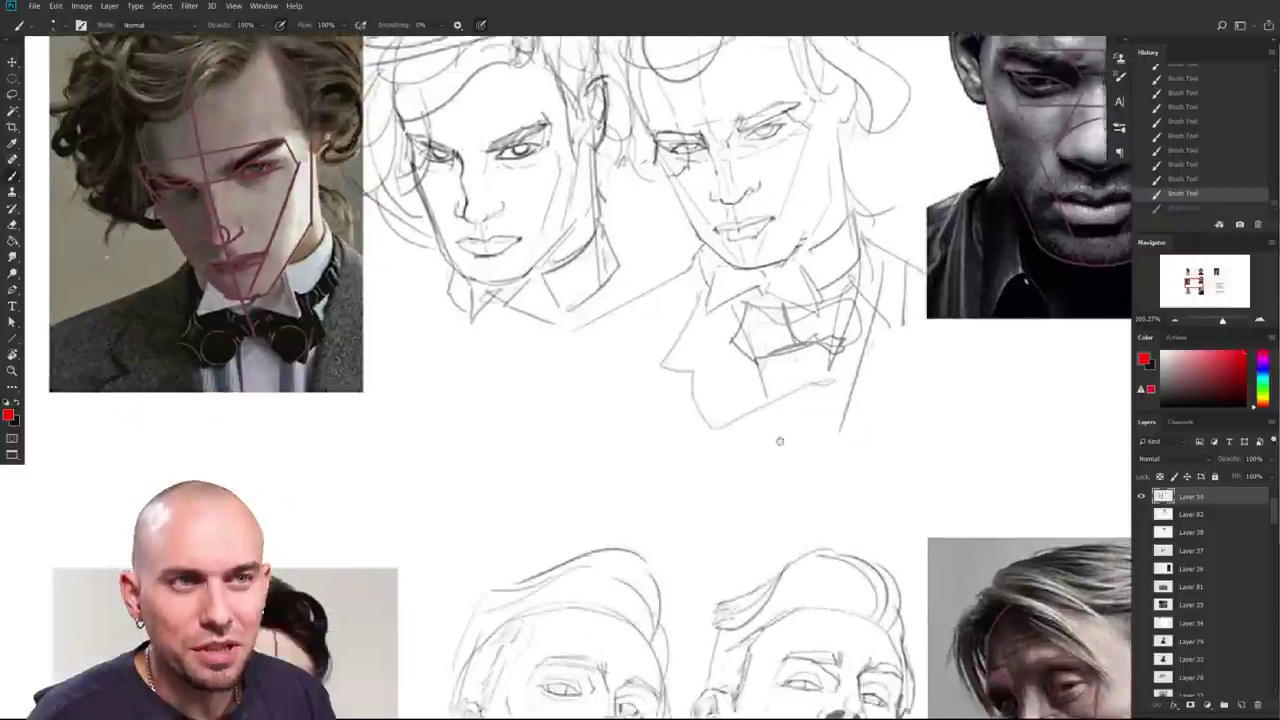
left_click_drag(876, 575, 996, 521)
left_click_drag(996, 521, 968, 538)
scroll(967, 538, "down", 2)
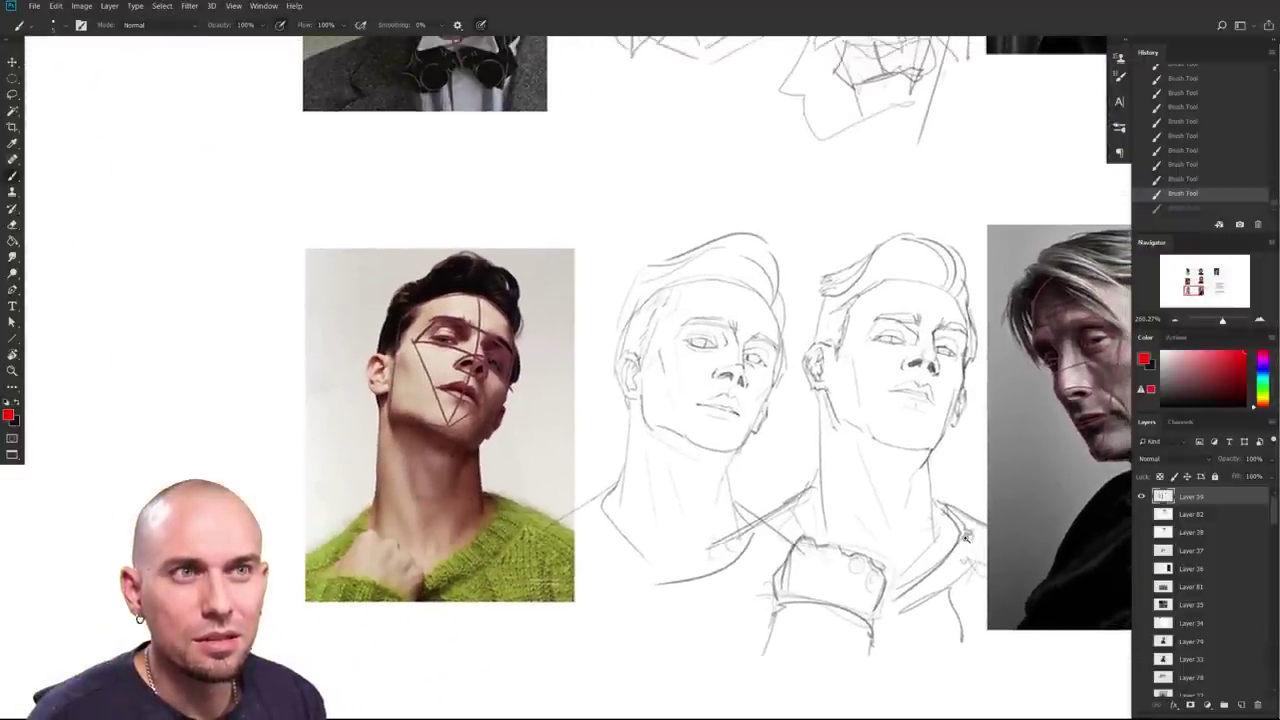
scroll(966, 538, "right", 10)
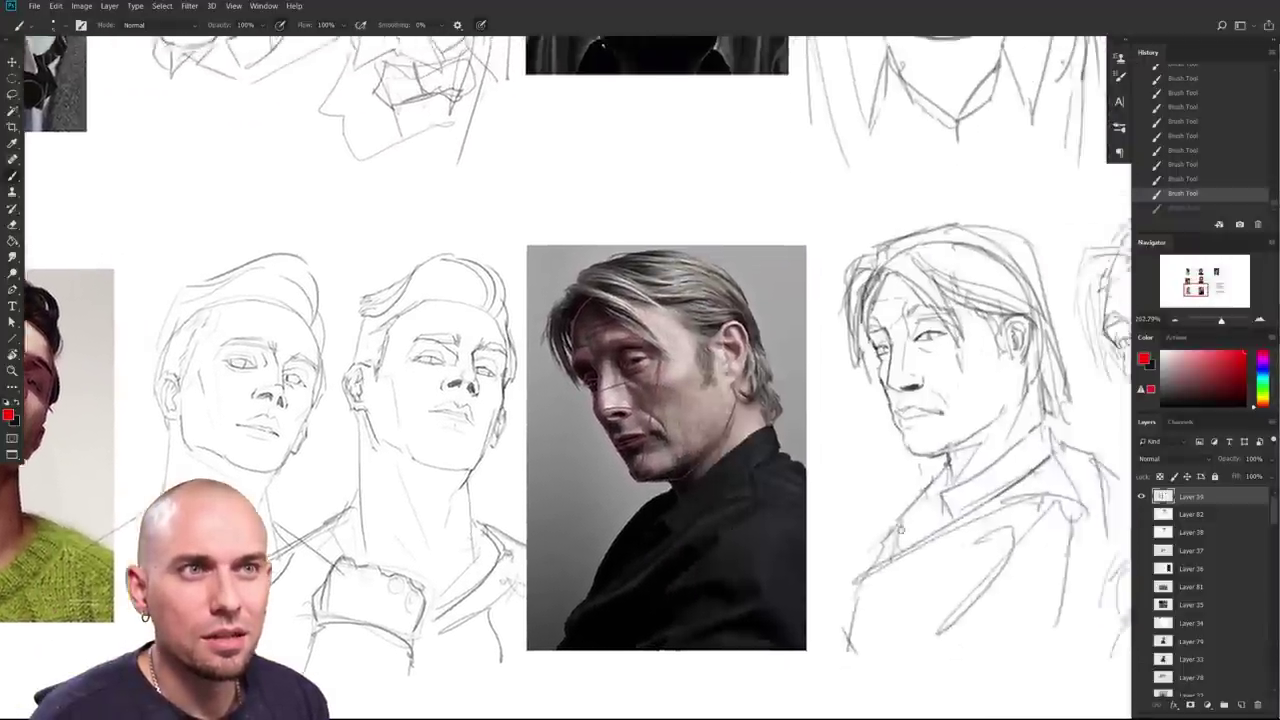
scroll(902, 515, "right", 15)
scroll(930, 525, "up", 2)
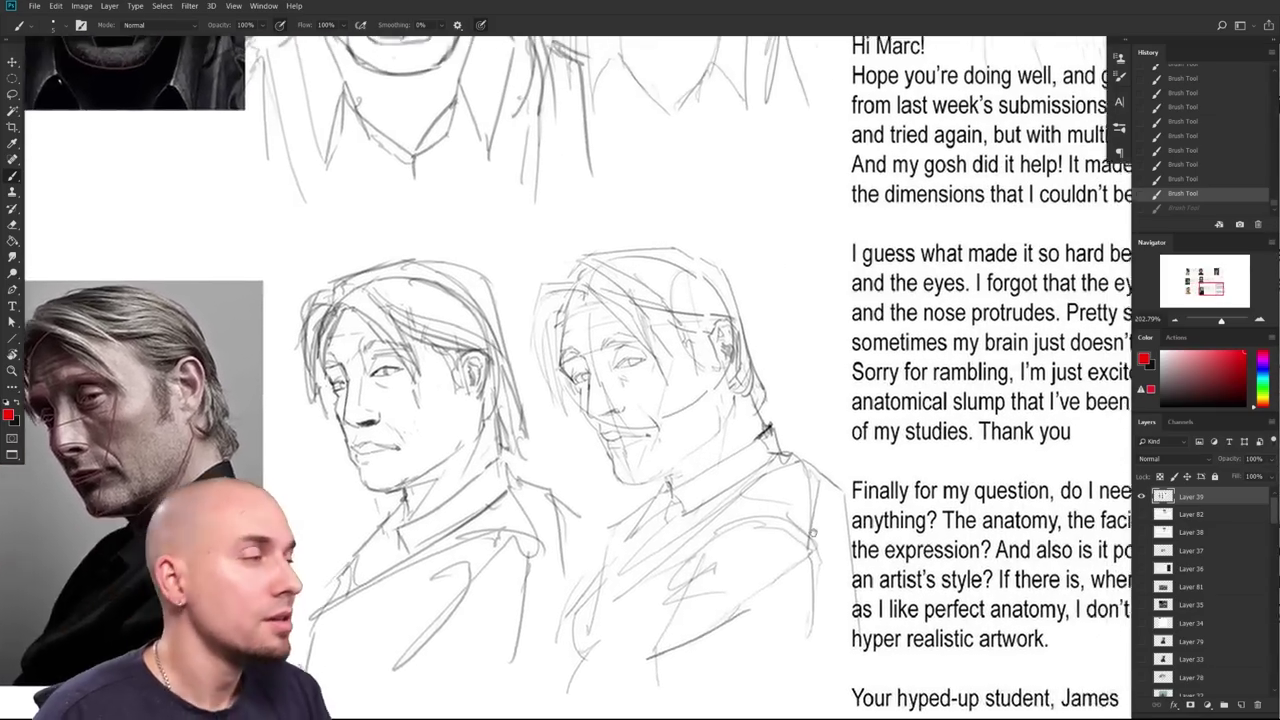
scroll(960, 538, "down", 5)
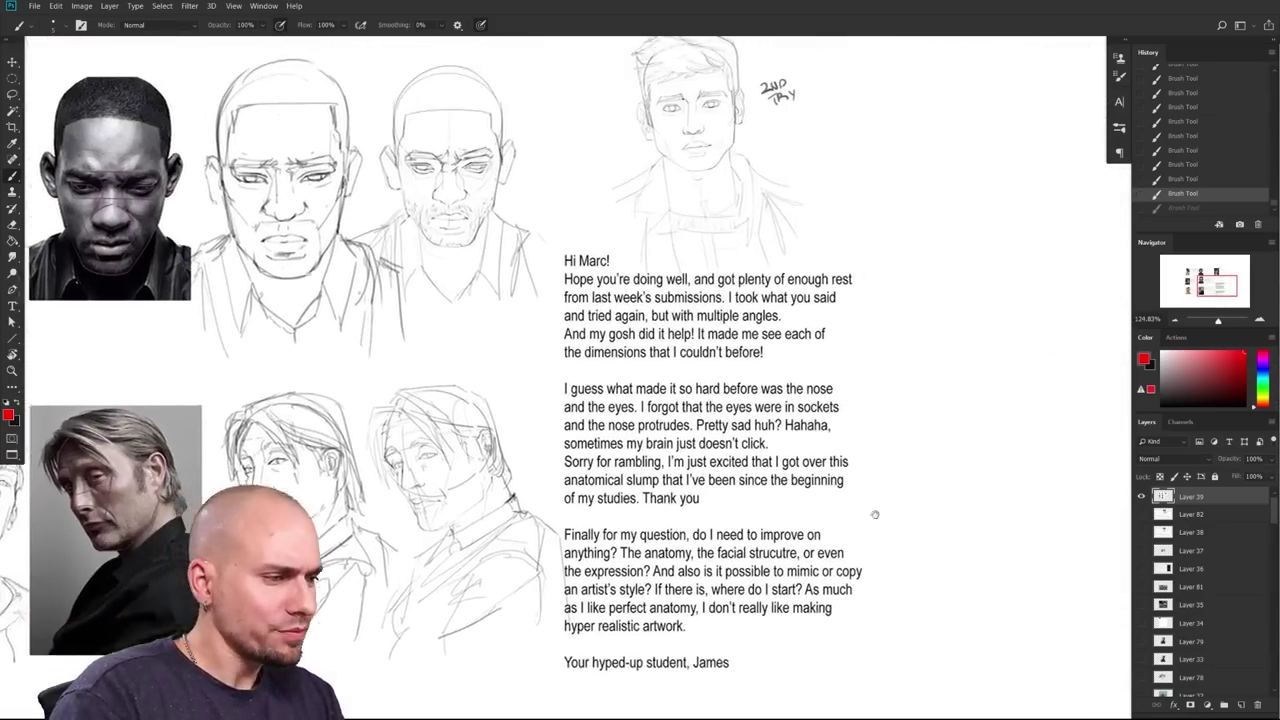
Step: Reread the student's letter, including the questions on what to improve and how to mimic an artist's style
left_click_drag(875, 514, 947, 518)
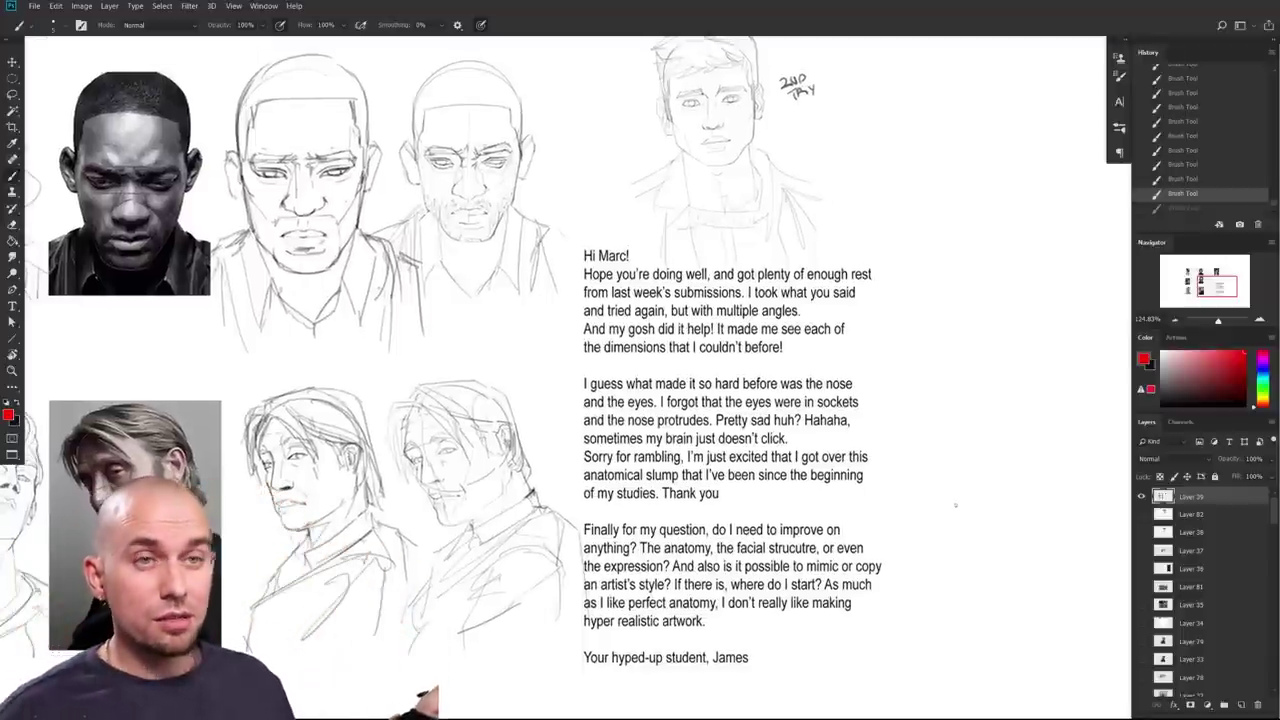
mouse_move(903, 564)
left_mouse_down()
mouse_move(965, 533)
mouse_move(972, 573)
left_mouse_up()
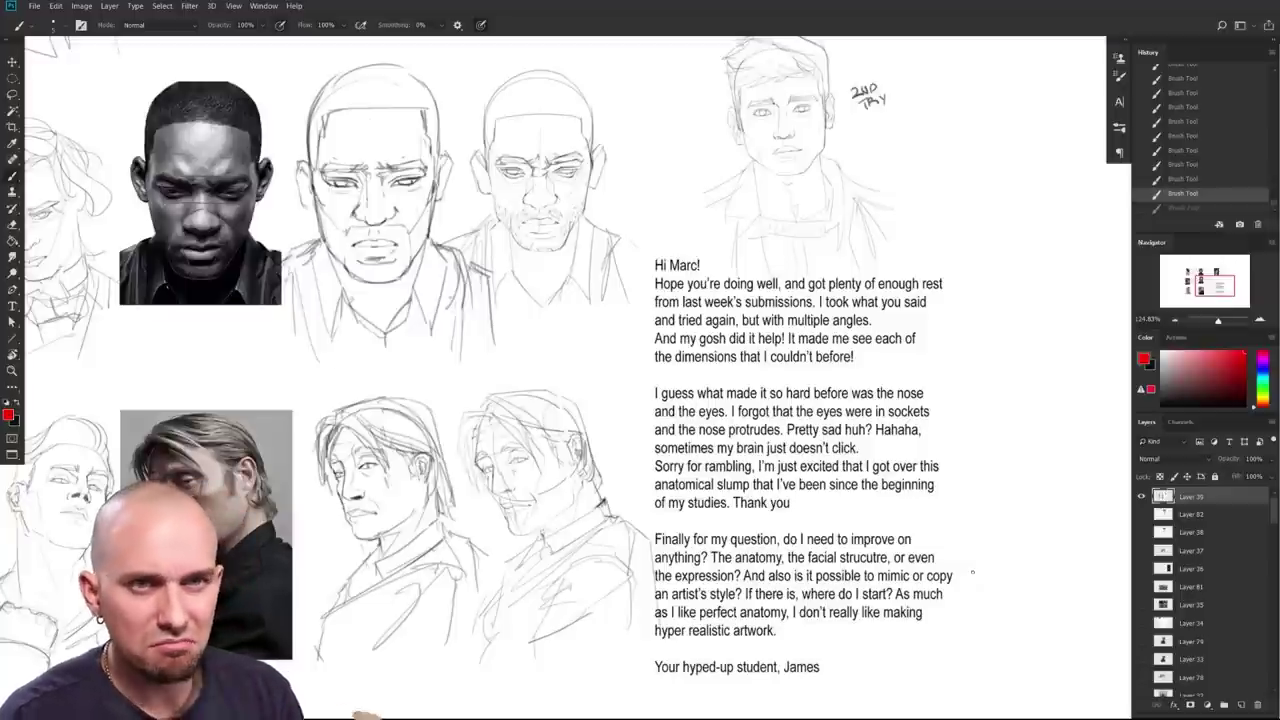
left_click_drag(918, 533, 1000, 512)
left_click_drag(952, 588, 945, 536)
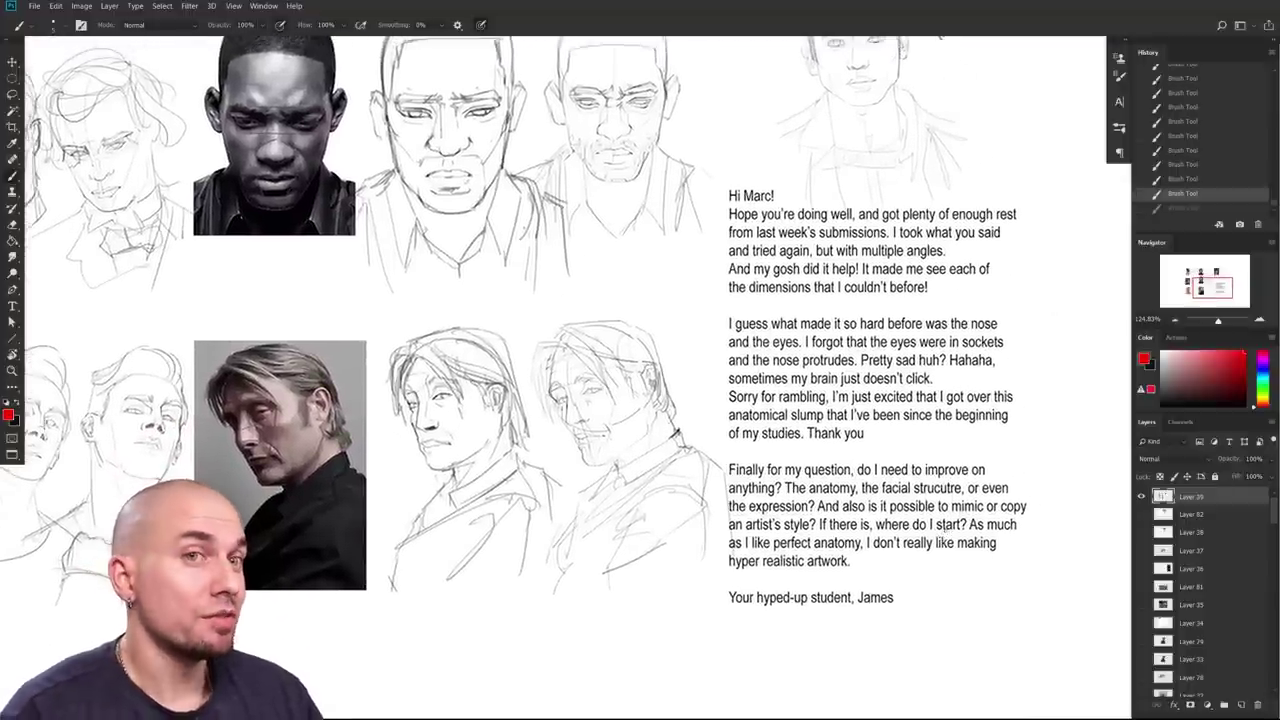
scroll(983, 531, "down", 4)
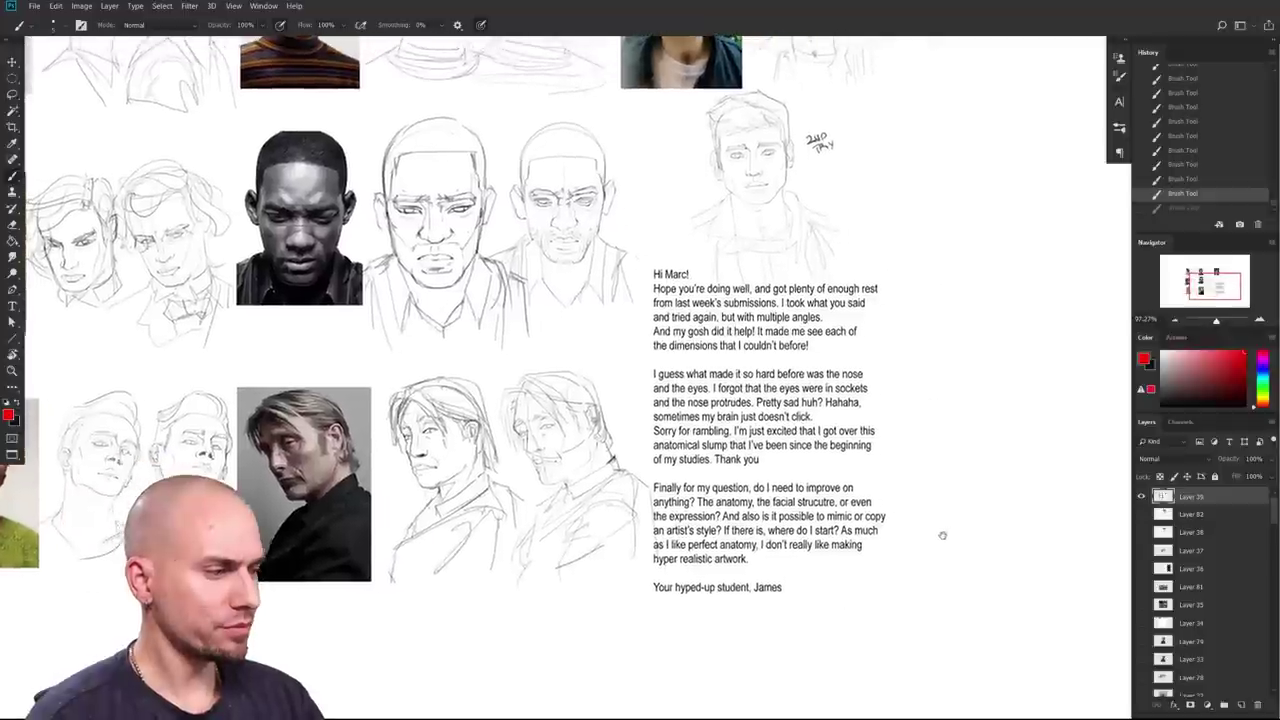
scroll(941, 536, "up", 3)
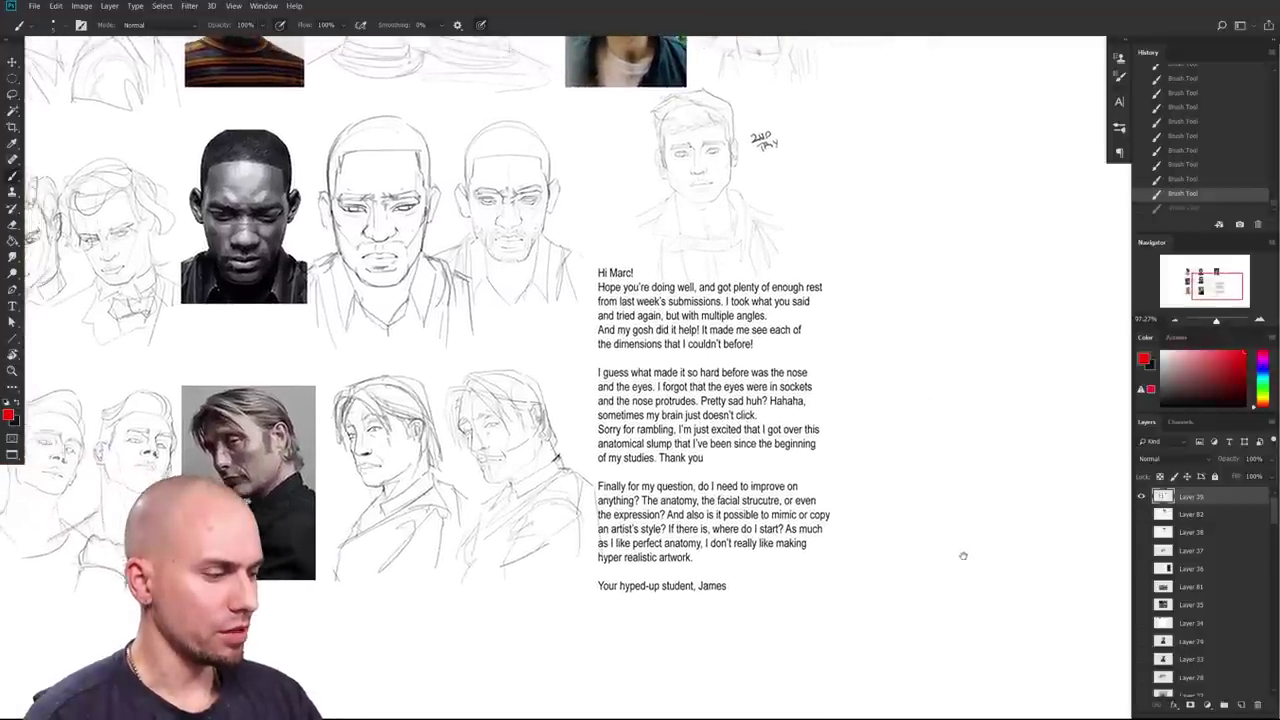
scroll(924, 566, "up", 3)
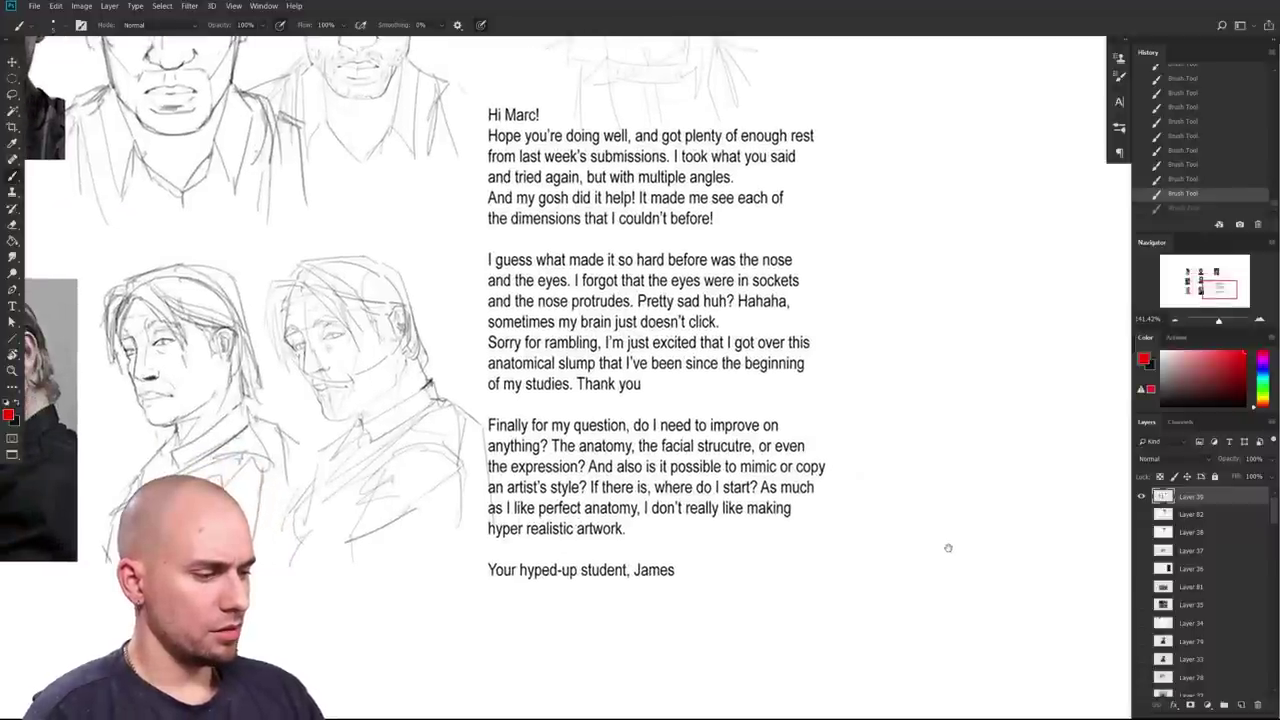
left_click_drag(948, 548, 974, 550)
left_click_drag(904, 543, 932, 543)
left_click_drag(791, 545, 885, 620)
Step: Review the whole sheet of portrait studies, including last week's submission and its second try
scroll(884, 617, "up", 1, "alt")
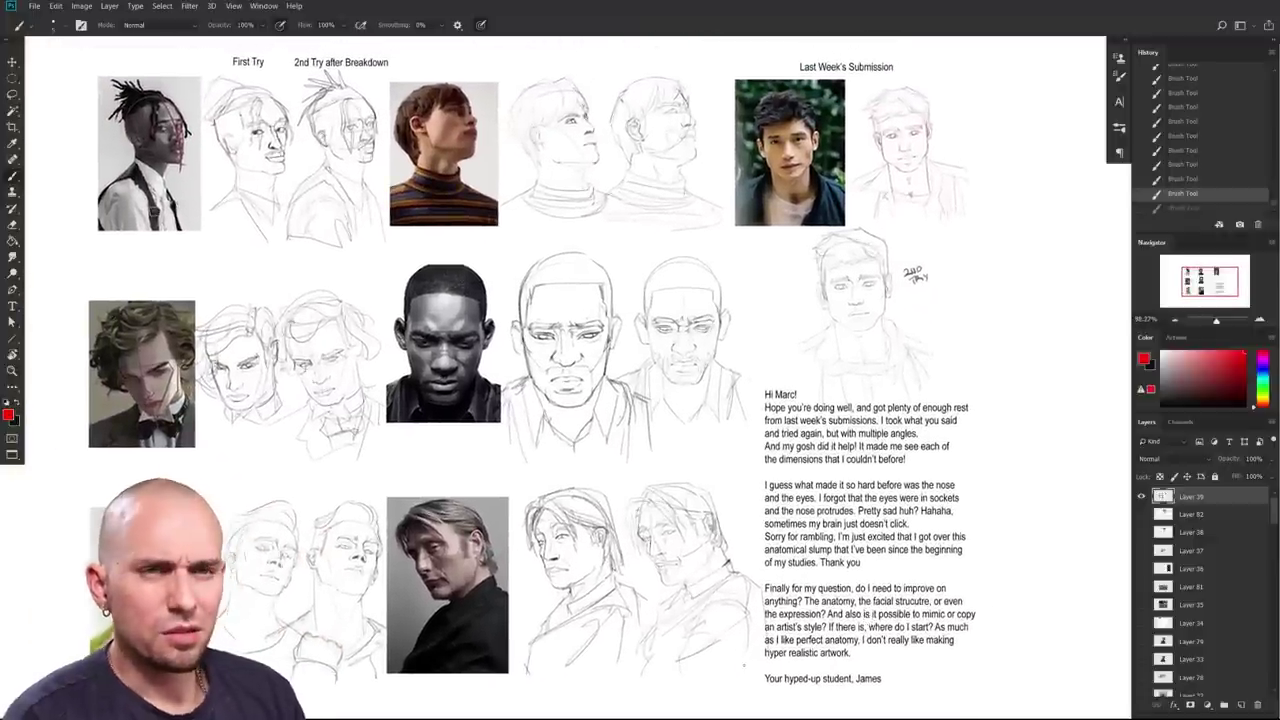
scroll(618, 610, "up", 2, "alt")
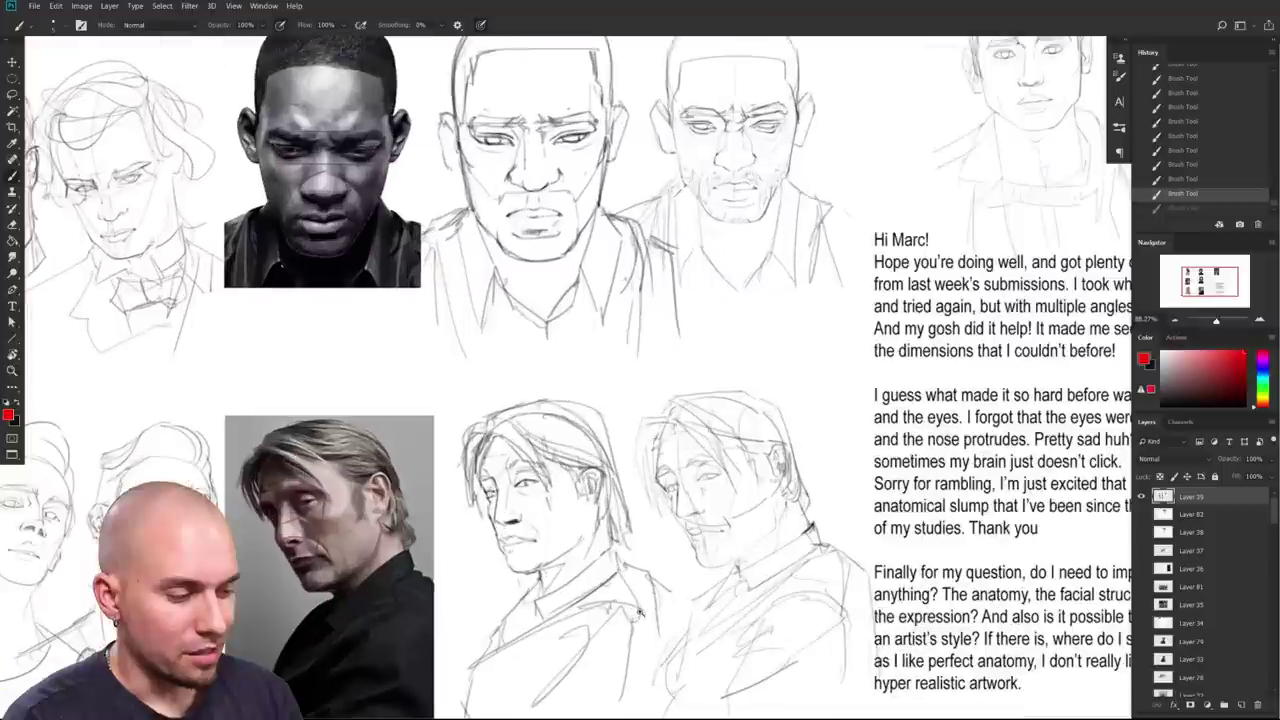
scroll(761, 655, "down", 2, "alt")
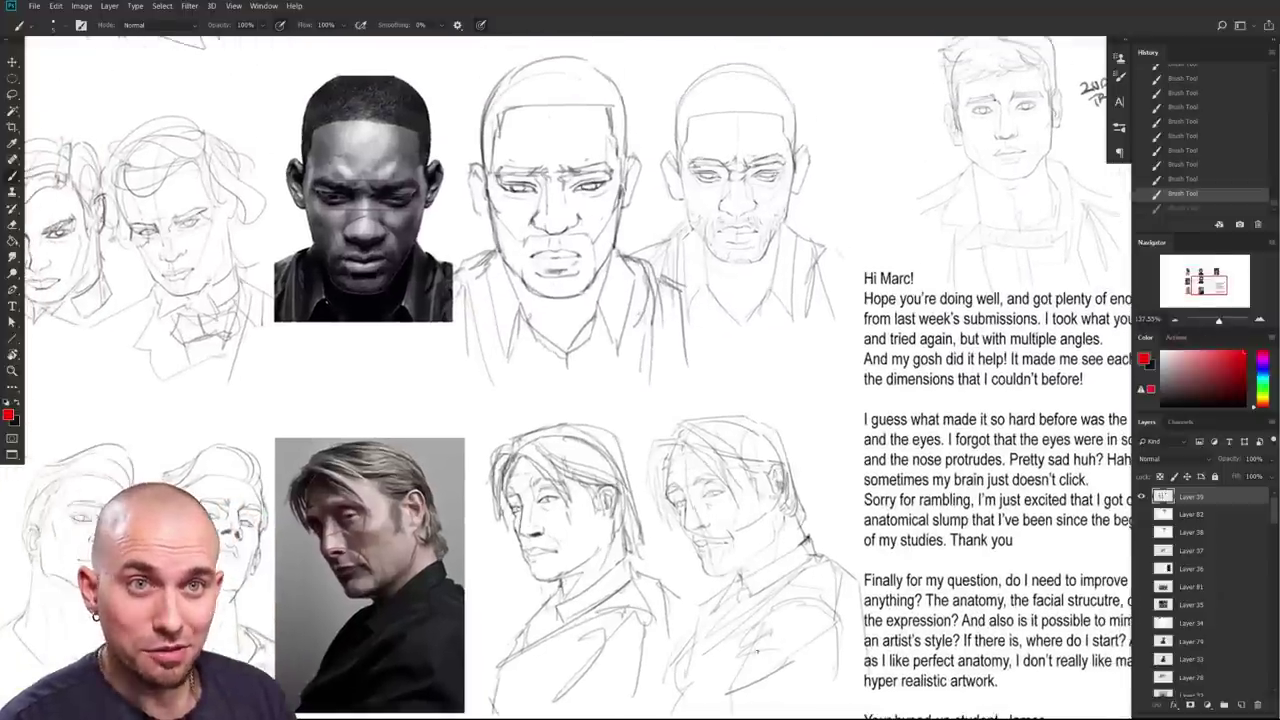
scroll(924, 612, "down", 4, "alt")
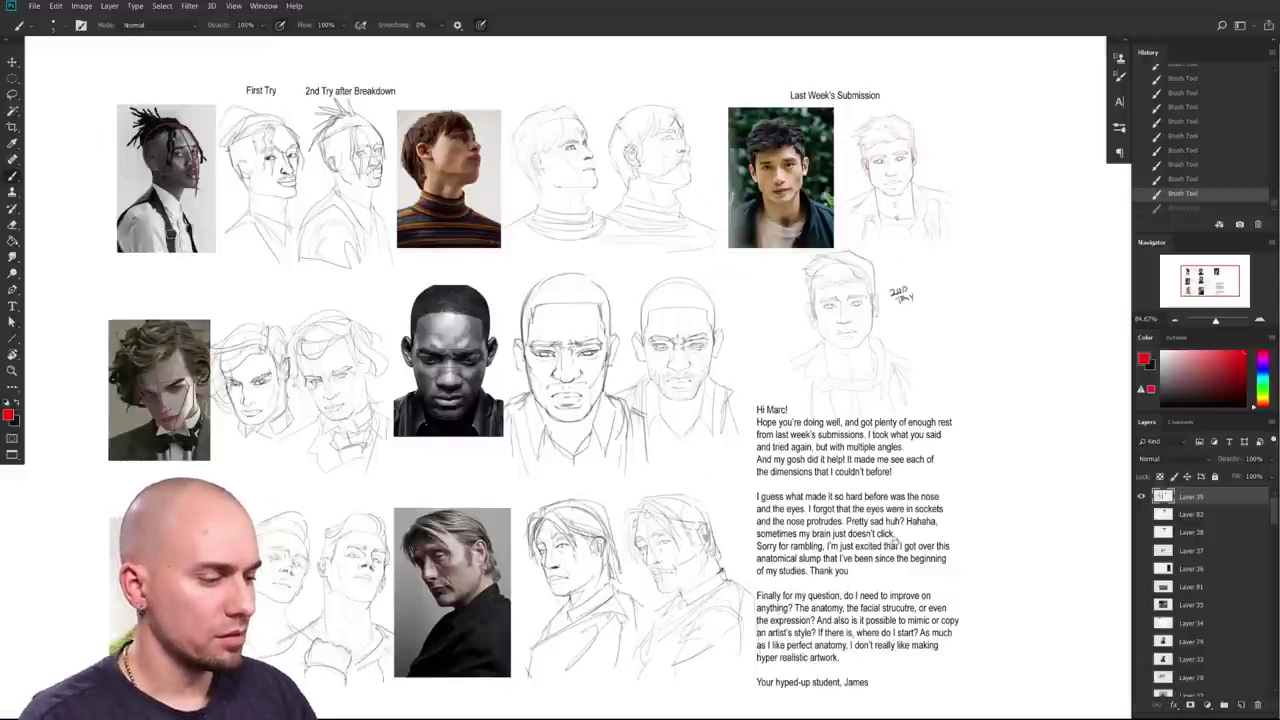
left_click_drag(916, 535, 730, 686)
left_click_drag(738, 562, 785, 604)
left_click_drag(867, 540, 834, 646)
scroll(834, 646, "up", 3)
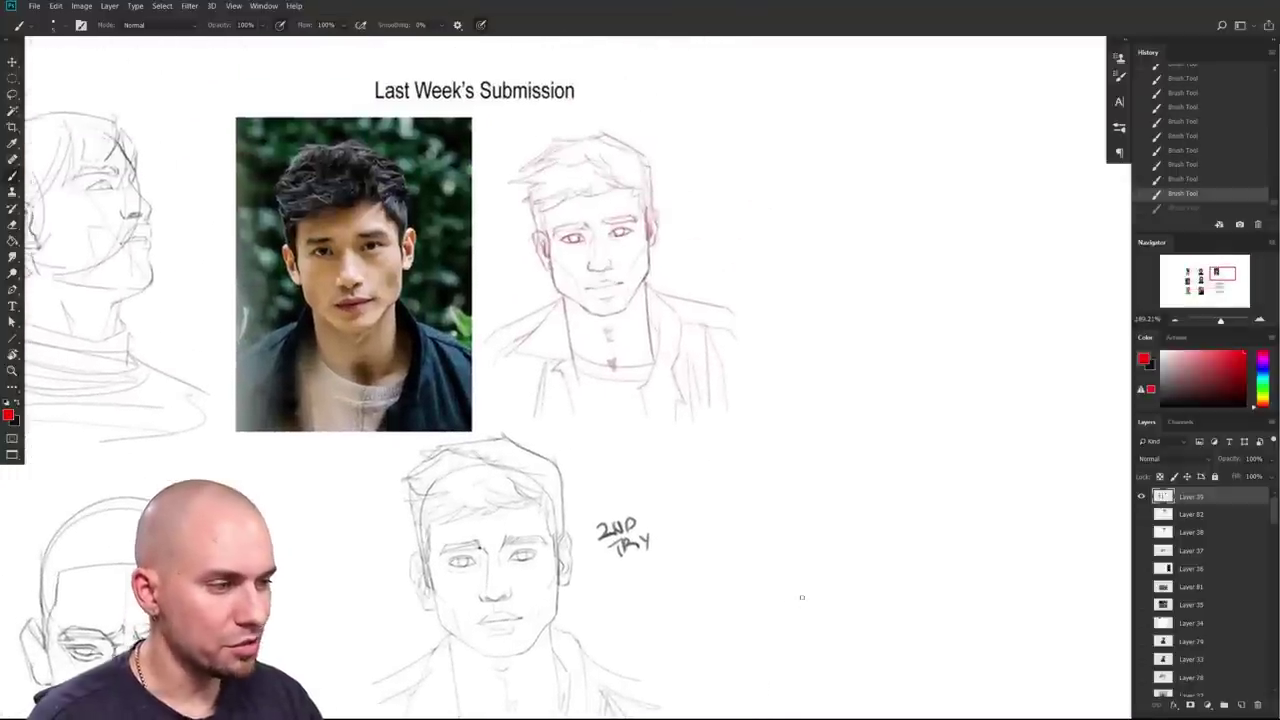
Step: Set the brush colour to black and sketch a nose's nostril, tip, wing and lower bridge beside the "2nd try" portrait
mouse_move(829, 600)
left_mouse_down()
mouse_move(774, 520)
mouse_move(803, 471)
mouse_move(680, 526)
mouse_move(954, 457)
mouse_move(963, 557)
mouse_move(872, 563)
left_mouse_up()
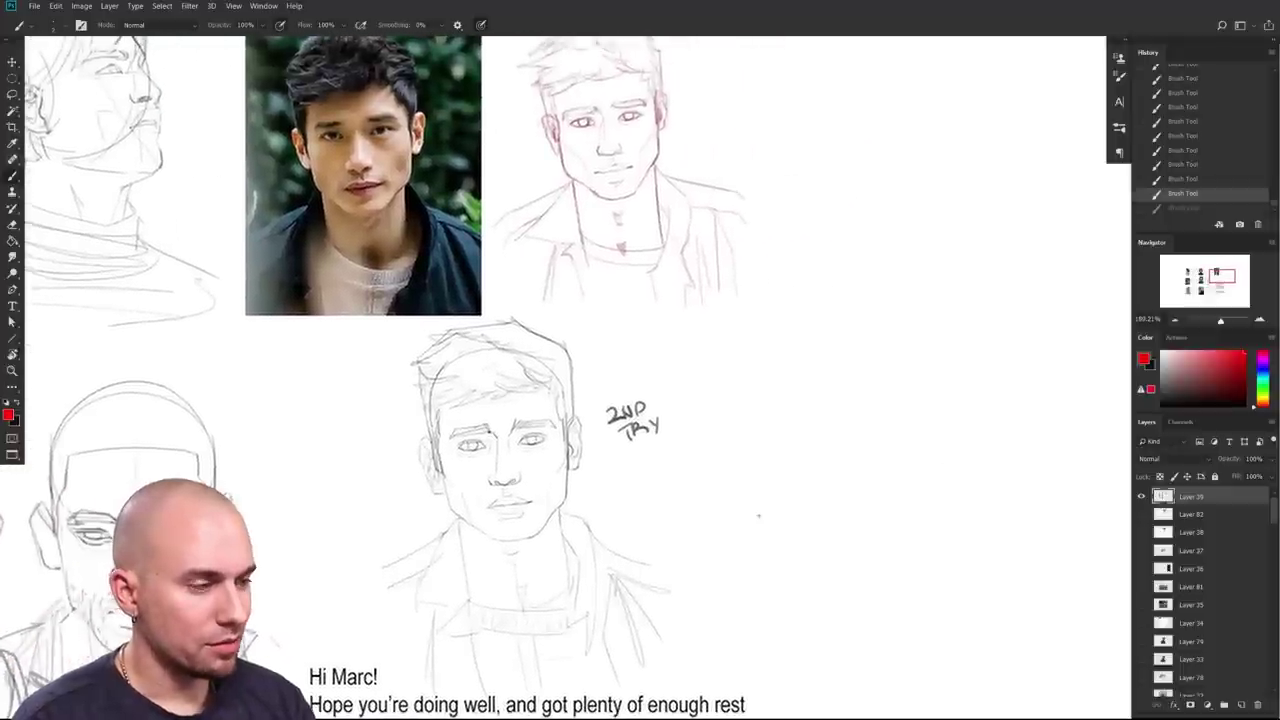
left_click(759, 518)
left_click(1200, 406)
left_click_drag(748, 512, 788, 530)
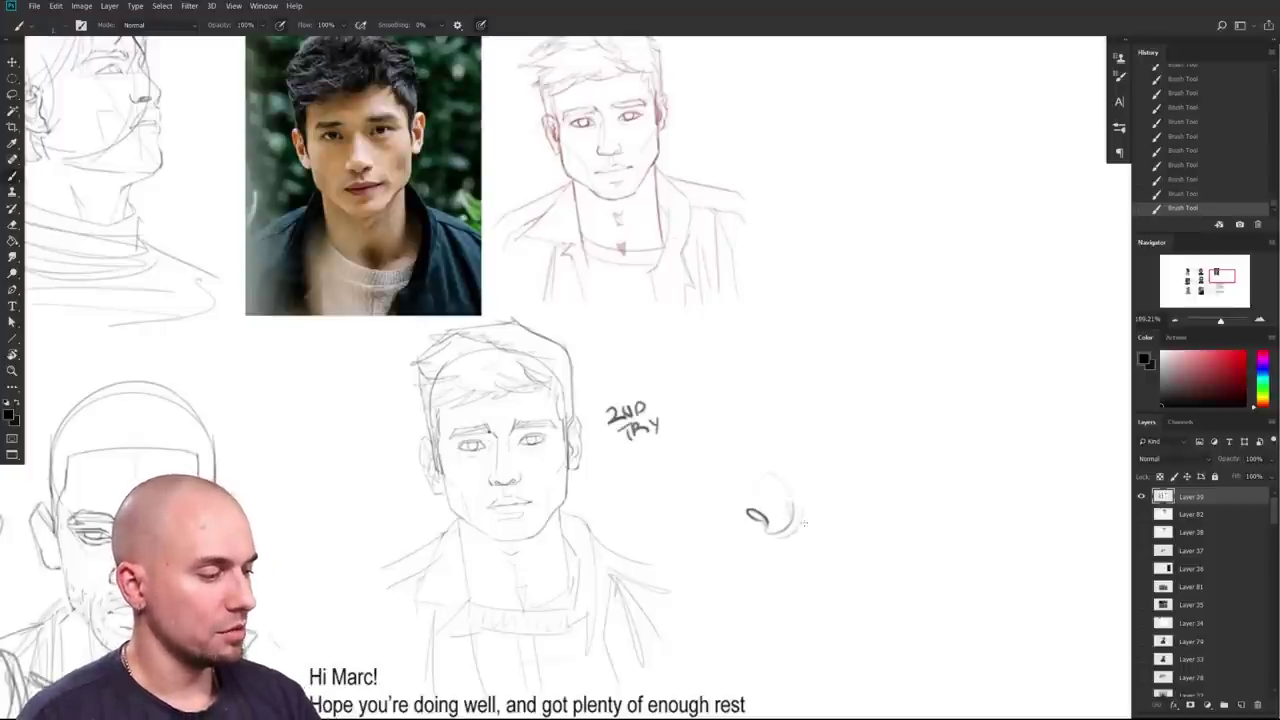
left_click_drag(721, 481, 735, 512)
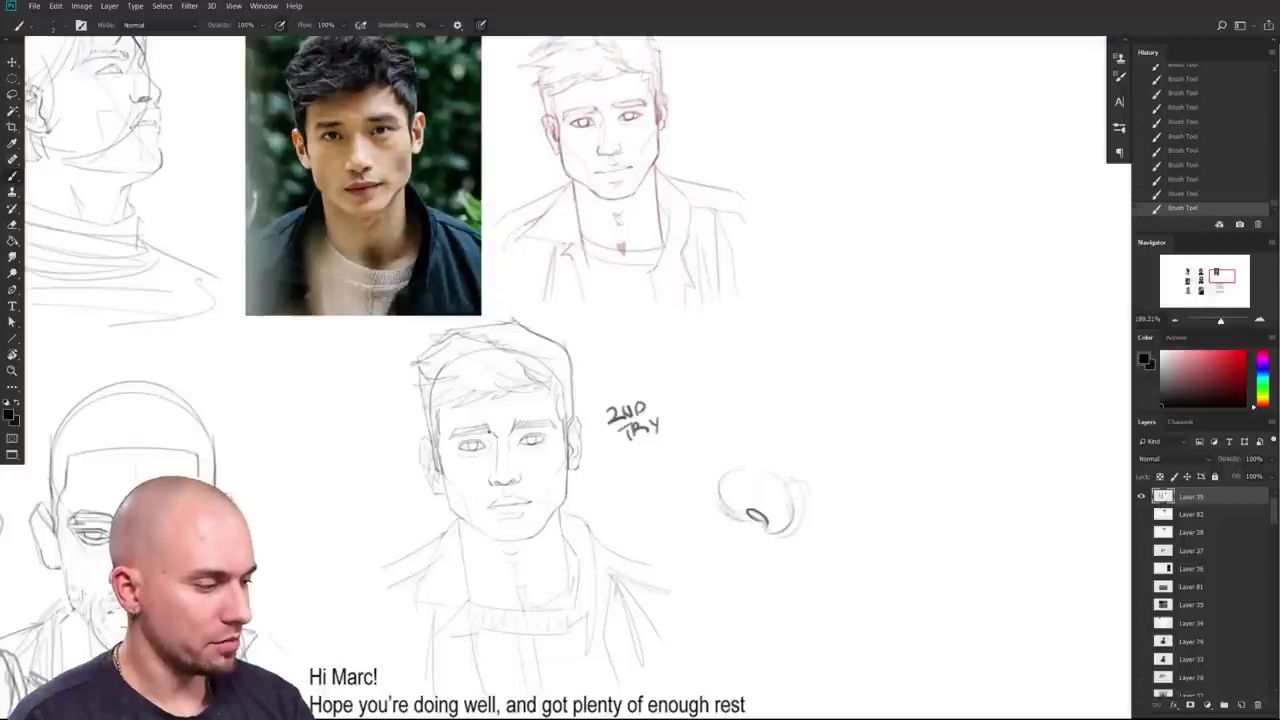
mouse_move(740, 517)
left_mouse_down()
mouse_move(756, 511)
mouse_move(762, 440)
left_mouse_up()
mouse_move(802, 486)
left_mouse_down()
mouse_move(798, 429)
mouse_move(772, 435)
mouse_move(784, 405)
left_mouse_up()
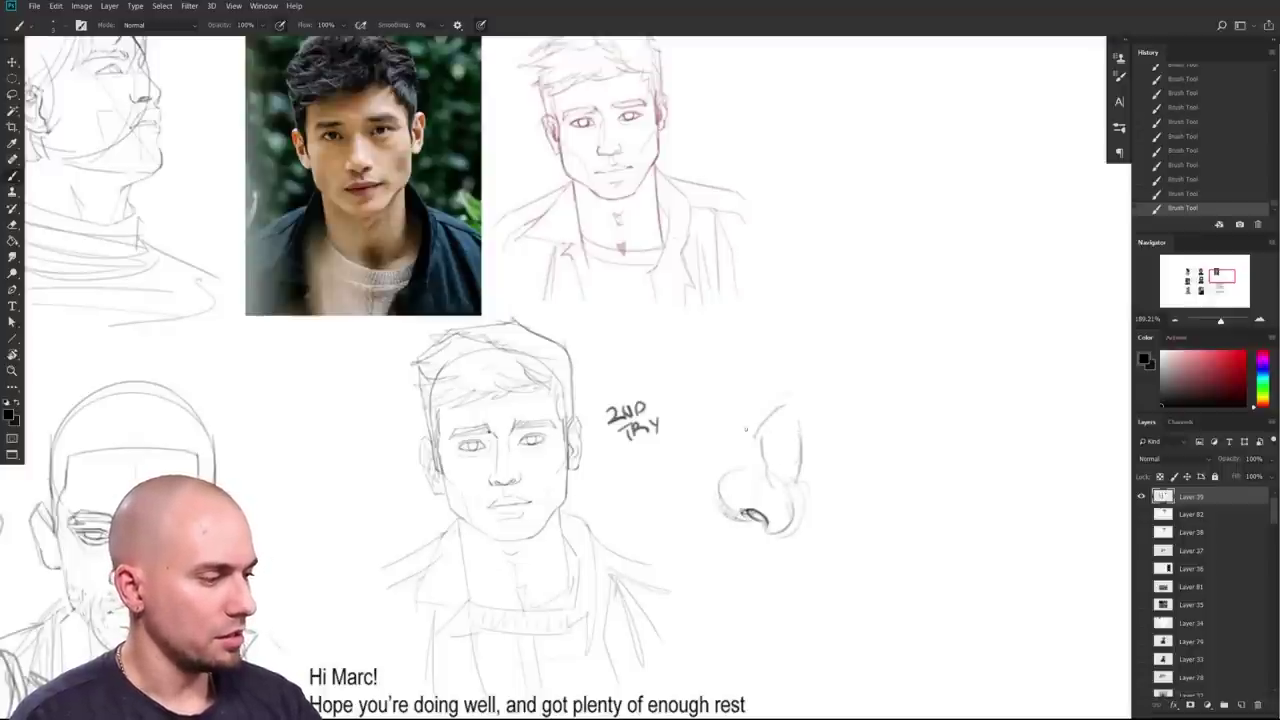
Step: Draw the bridge of the nose up to the brow and darken the side plane and underside contours
mouse_move(786, 470)
left_mouse_down()
mouse_move(783, 411)
mouse_move(784, 444)
left_mouse_up()
mouse_move(788, 432)
left_mouse_down()
mouse_move(786, 398)
mouse_move(800, 444)
mouse_move(784, 394)
left_mouse_up()
left_click_drag(740, 460, 772, 404)
mouse_move(742, 430)
left_mouse_down()
mouse_move(790, 393)
mouse_move(782, 346)
left_mouse_up()
left_click_drag(782, 348, 790, 378)
mouse_move(742, 446)
left_mouse_down()
mouse_move(741, 412)
mouse_move(802, 488)
mouse_move(803, 514)
mouse_move(783, 537)
left_mouse_up()
left_click_drag(865, 627, 888, 593)
left_click_drag(792, 500, 823, 490)
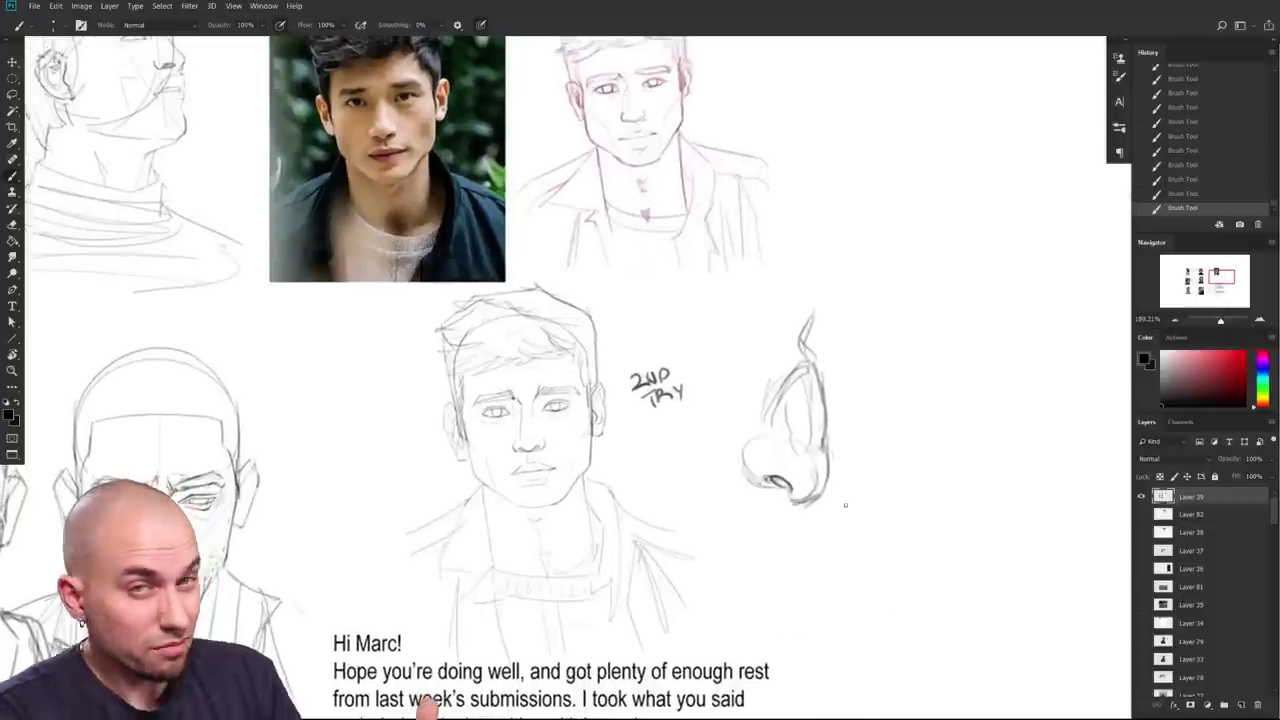
Step: Try a brush stroke below the nose sketch and undo it
left_click_drag(852, 540, 1039, 426)
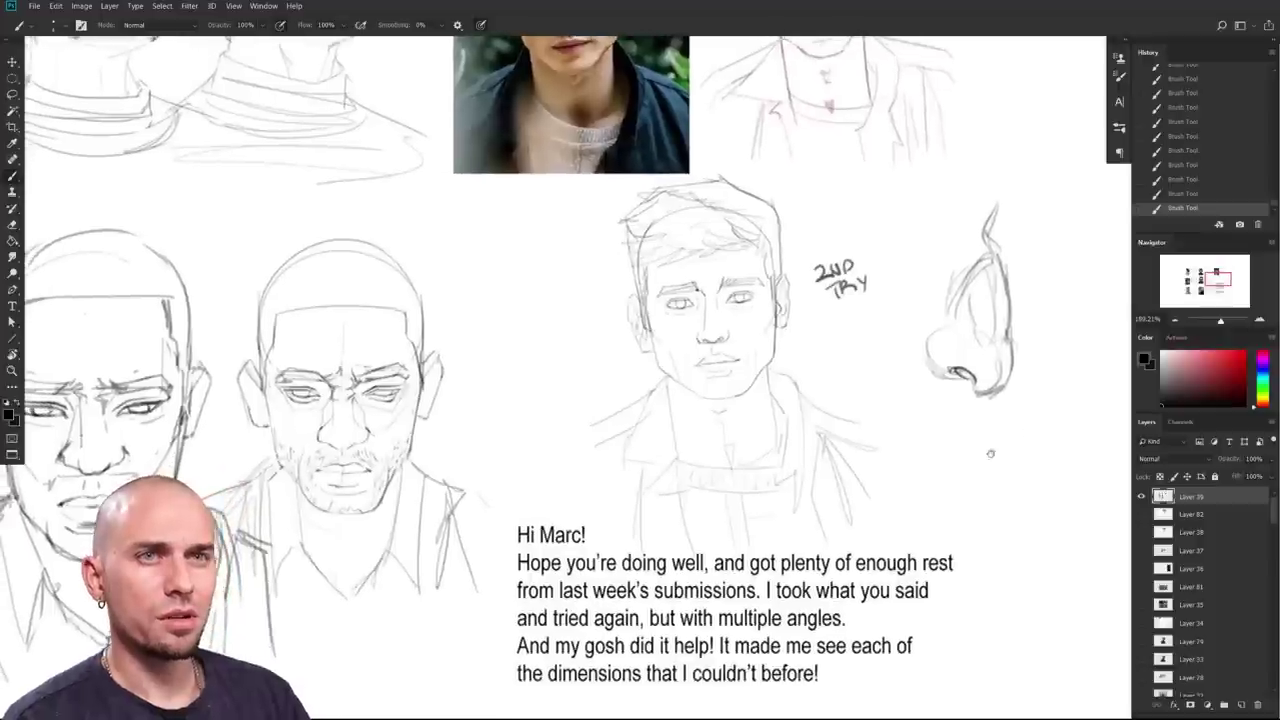
left_click_drag(883, 503, 946, 454)
left_click_drag(1013, 514, 608, 603)
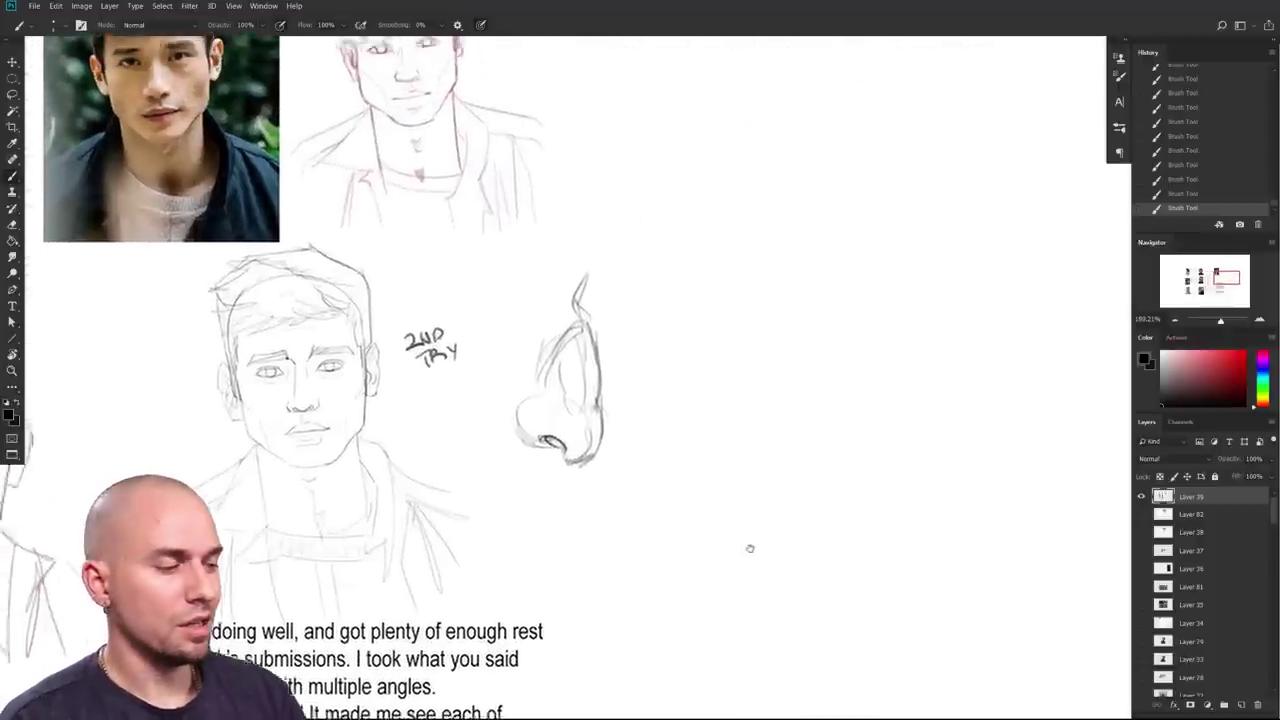
mouse_move(687, 622)
left_mouse_down()
mouse_move(725, 566)
mouse_move(670, 541)
left_mouse_up()
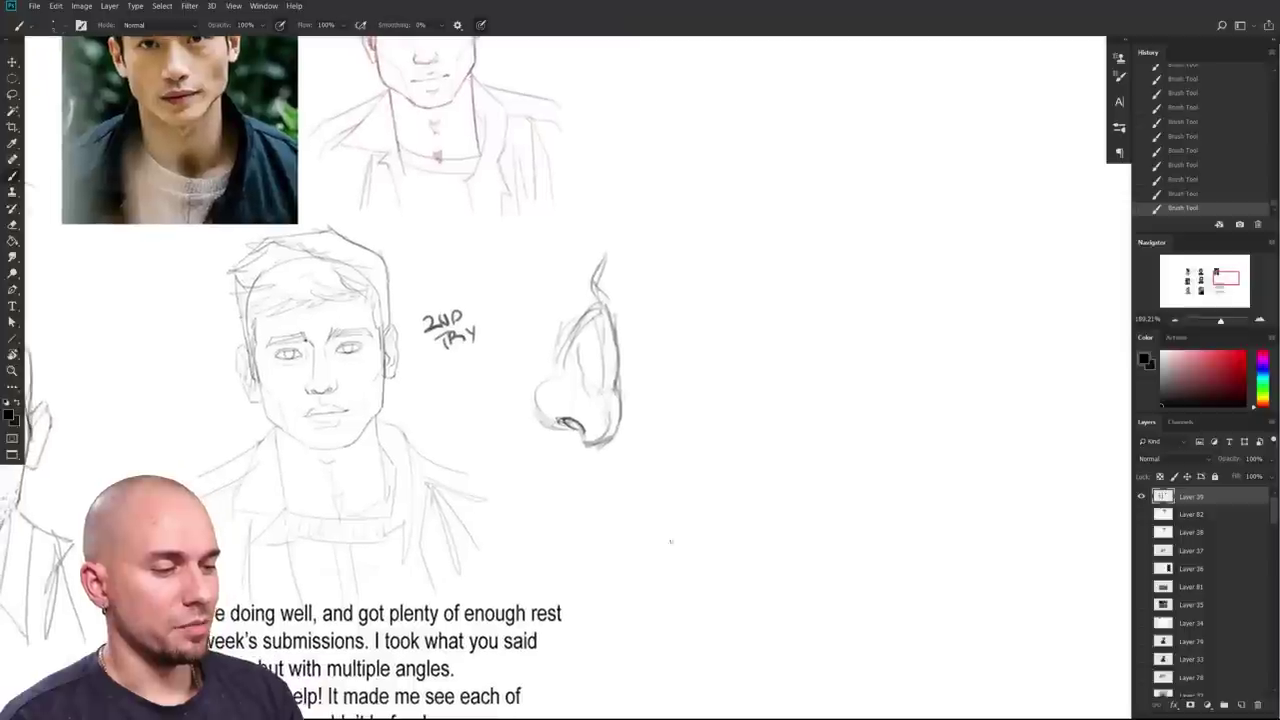
mouse_move(612, 454)
left_mouse_down()
mouse_move(650, 373)
mouse_move(556, 271)
mouse_move(575, 500)
left_mouse_up()
key("ctrl+z")
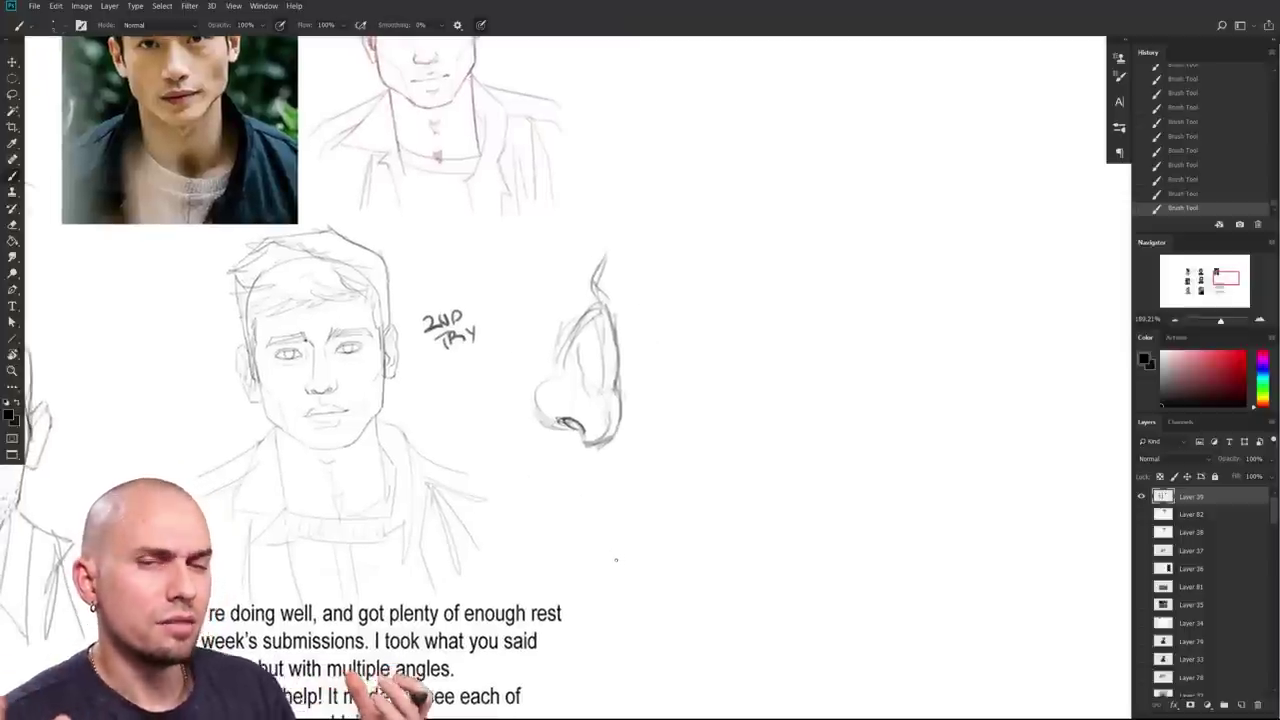
left_click_drag(751, 541, 773, 491)
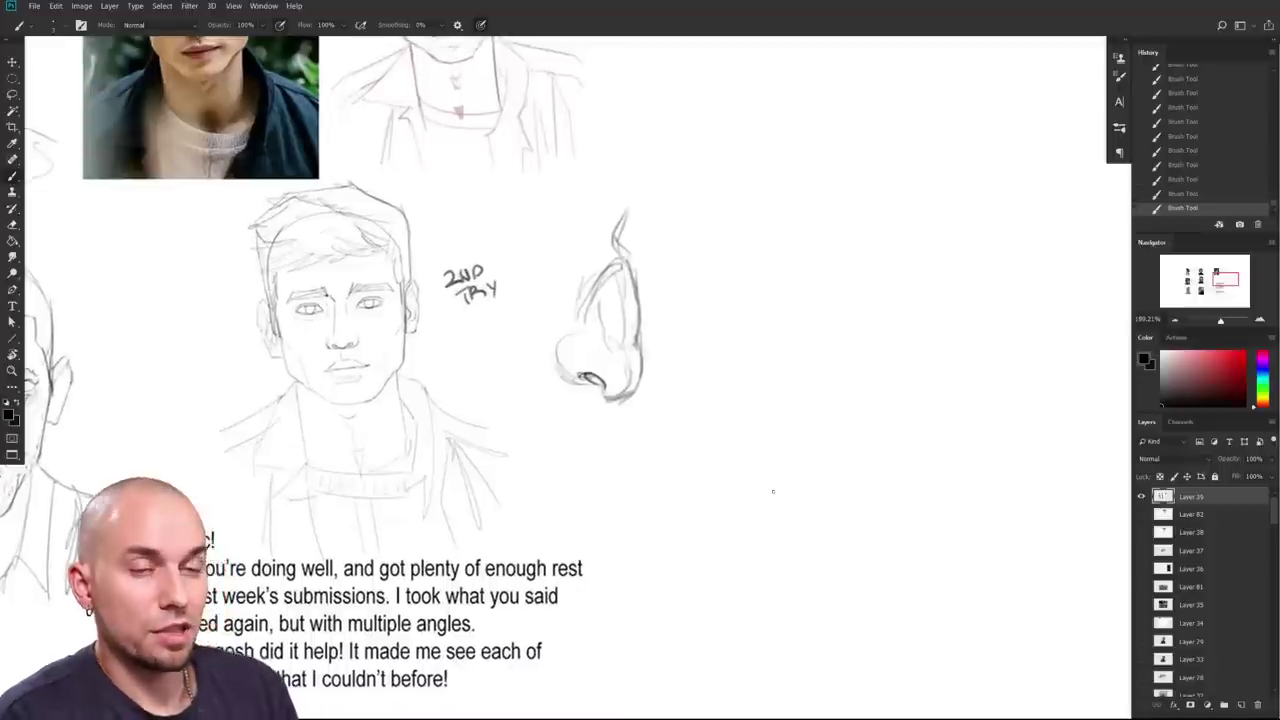
Step: Sketch a second, smaller nose tip with its nostril, underside and front contour below the first nose sketch
left_click_drag(590, 382, 611, 401)
mouse_move(743, 571)
left_mouse_down()
mouse_move(737, 594)
mouse_move(757, 549)
mouse_move(748, 558)
left_mouse_up()
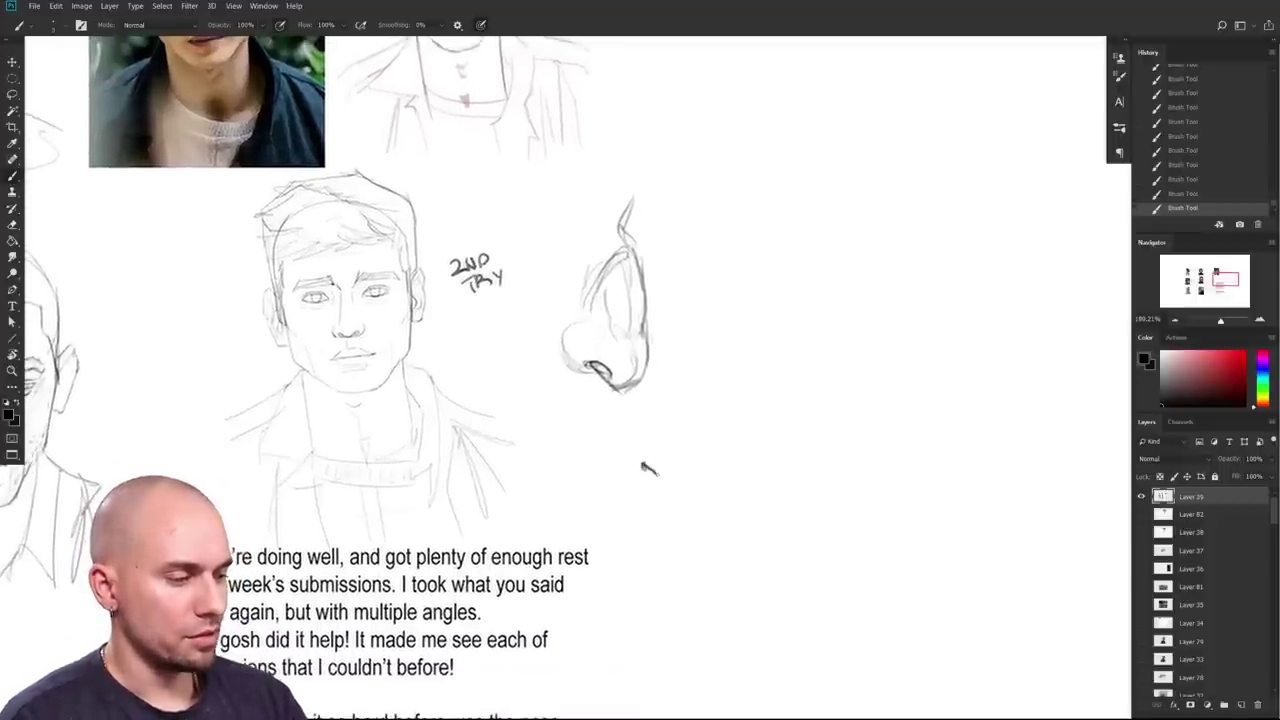
left_click_drag(655, 488, 684, 482)
left_click_drag(684, 432, 684, 481)
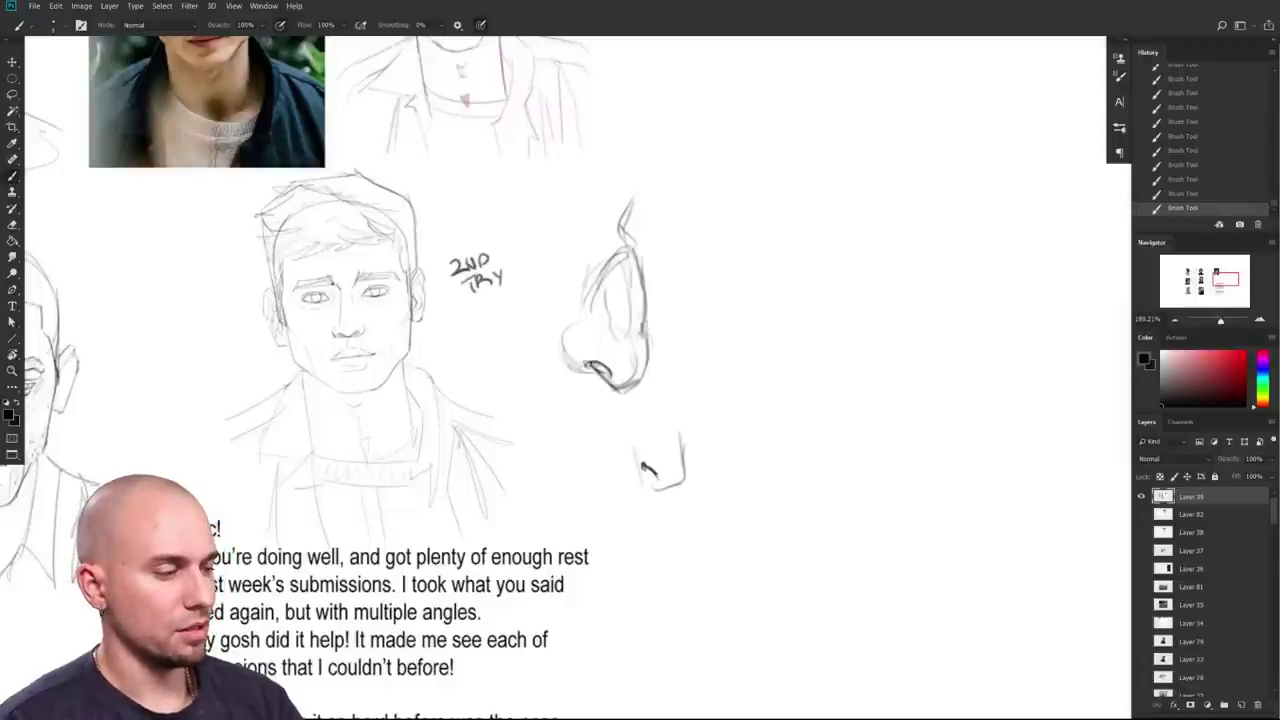
left_click_drag(644, 470, 656, 490)
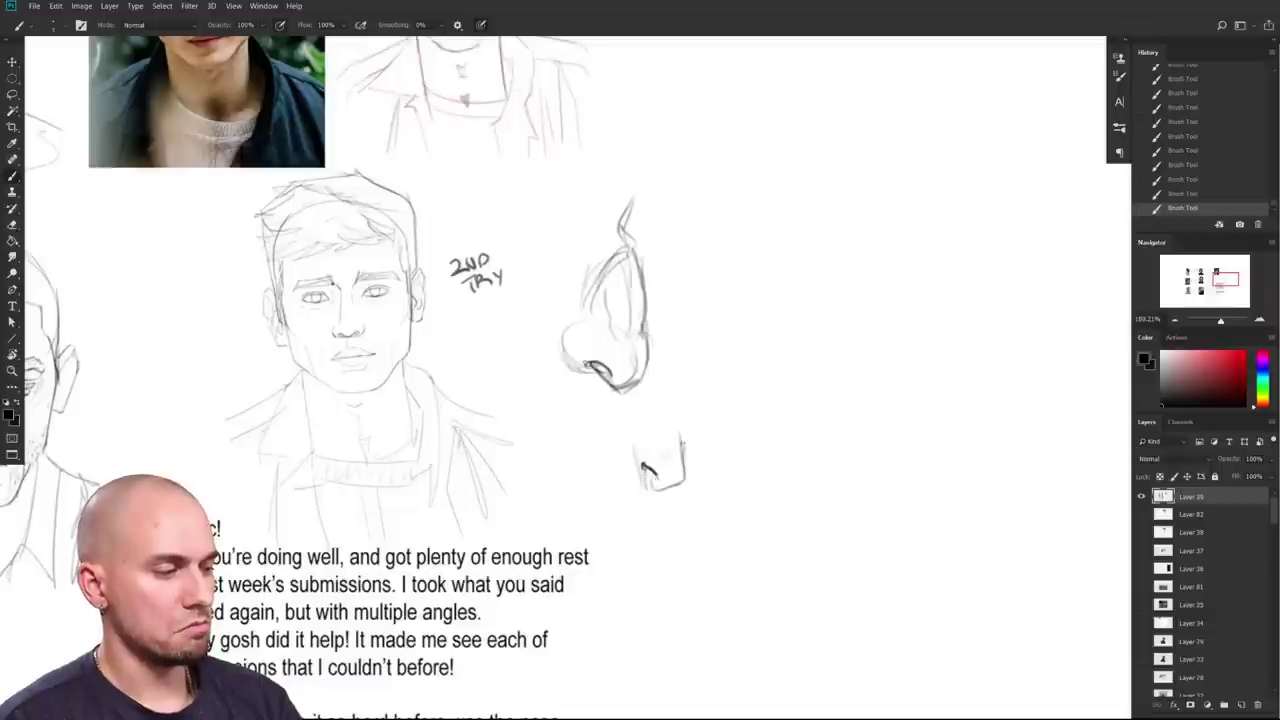
Step: Add a bridge curve to the small nose, ovals beside both nose tips and a long arc below
left_click_drag(682, 440, 721, 395)
left_click_drag(648, 366, 665, 382)
left_click_drag(737, 438, 735, 432)
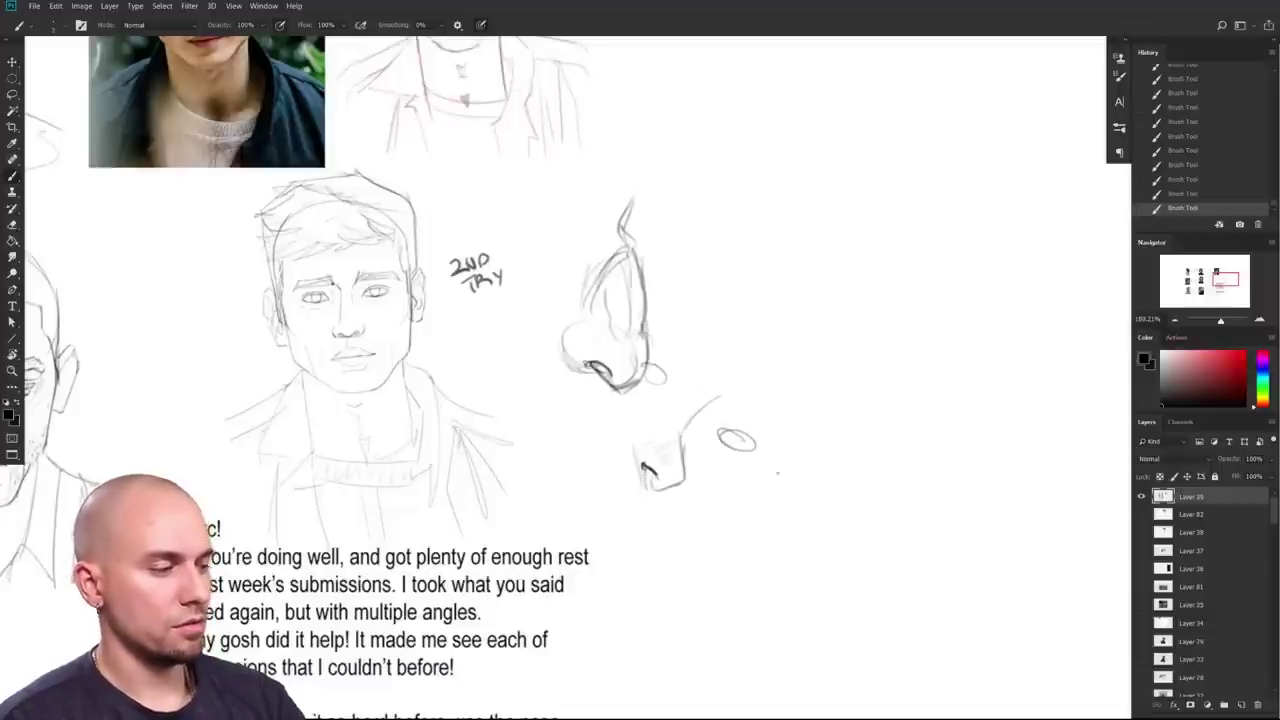
left_click_drag(580, 481, 691, 548)
Step: Erase the bridge, side plane and wing lines of the first nose sketch, keeping only the nostril and tip area
mouse_move(849, 620)
left_mouse_down()
mouse_move(835, 574)
mouse_move(851, 620)
left_mouse_up()
scroll(850, 620, "up", 2)
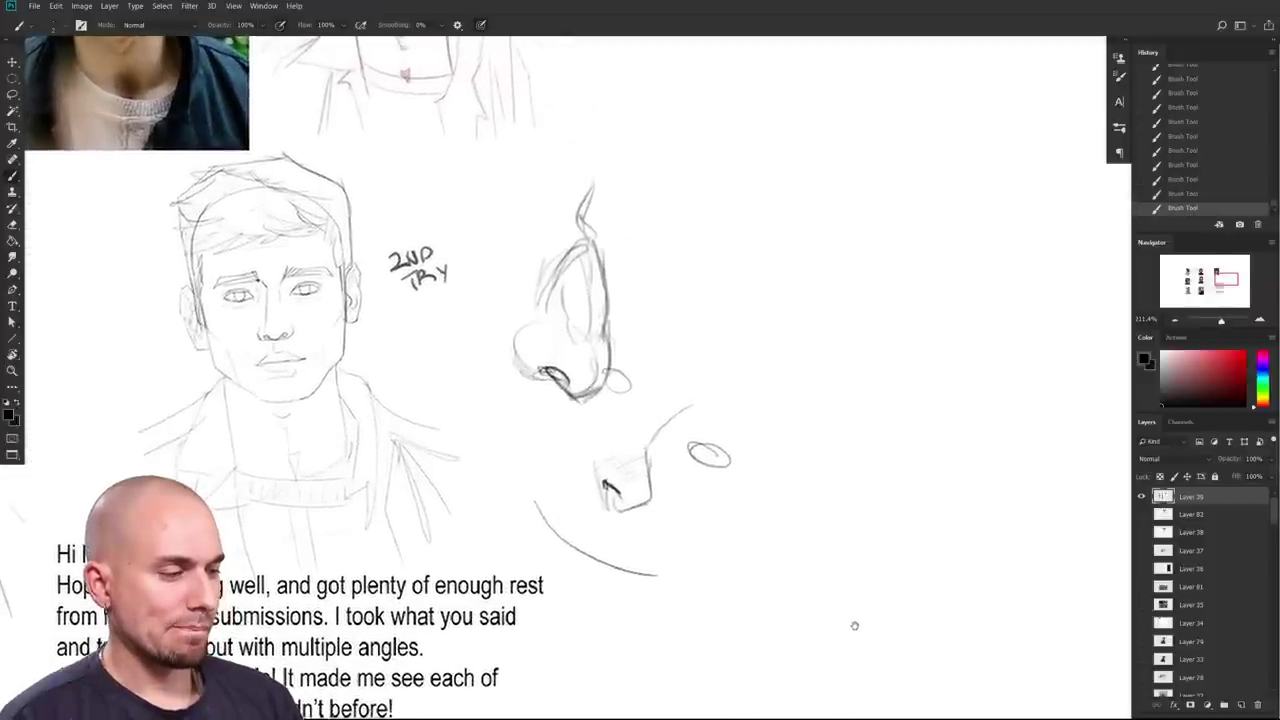
scroll(851, 620, "down", 1)
scroll(717, 480, "up", 3)
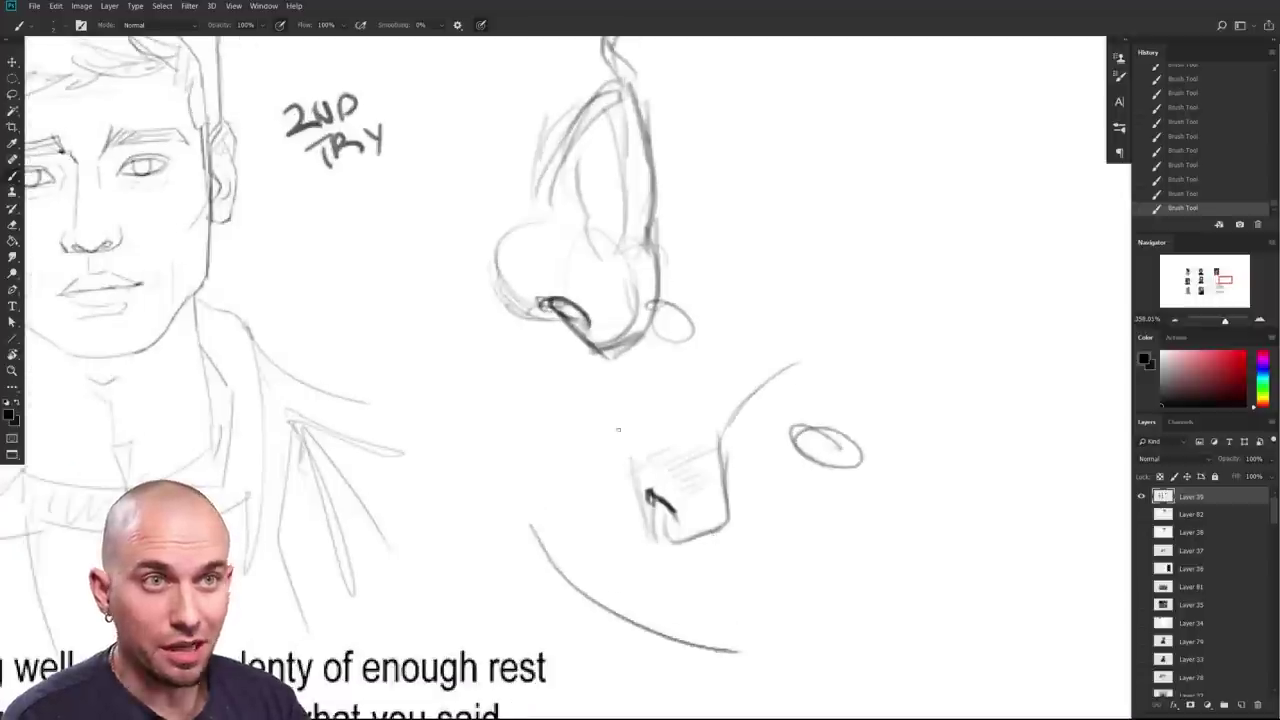
mouse_move(545, 299)
left_mouse_down()
mouse_move(583, 317)
mouse_move(603, 431)
mouse_move(547, 435)
mouse_move(562, 446)
mouse_move(568, 431)
mouse_move(534, 417)
mouse_move(528, 435)
mouse_move(513, 432)
mouse_move(474, 382)
mouse_move(523, 340)
mouse_move(585, 215)
mouse_move(580, 265)
mouse_move(612, 245)
mouse_move(635, 64)
left_mouse_up()
key("e")
key("bracketleft")
key("bracketleft")
key("bracketleft")
key("bracketright")
key("bracketright")
key("bracketright")
key("bracketright")
key("bracketright")
mouse_move(608, 214)
left_mouse_down()
mouse_move(590, 306)
mouse_move(611, 360)
mouse_move(633, 362)
mouse_move(574, 440)
mouse_move(612, 424)
mouse_move(608, 322)
mouse_move(613, 368)
mouse_move(633, 260)
left_mouse_up()
mouse_move(626, 491)
left_mouse_down()
mouse_move(653, 414)
mouse_move(651, 366)
left_mouse_up()
Step: Redraw the underside of the first nose's tip and build up its side contour with repeated brush strokes
key("b")
mouse_move(572, 459)
left_mouse_down()
mouse_move(592, 464)
mouse_move(632, 424)
left_mouse_up()
left_click_drag(588, 463, 623, 438)
left_click_drag(632, 390, 629, 430)
left_click_drag(630, 354, 624, 430)
left_click_drag(620, 356, 620, 432)
left_click_drag(620, 352, 618, 418)
left_click_drag(638, 318, 622, 392)
left_click_drag(546, 434, 578, 462)
scroll(772, 597, "down", 3)
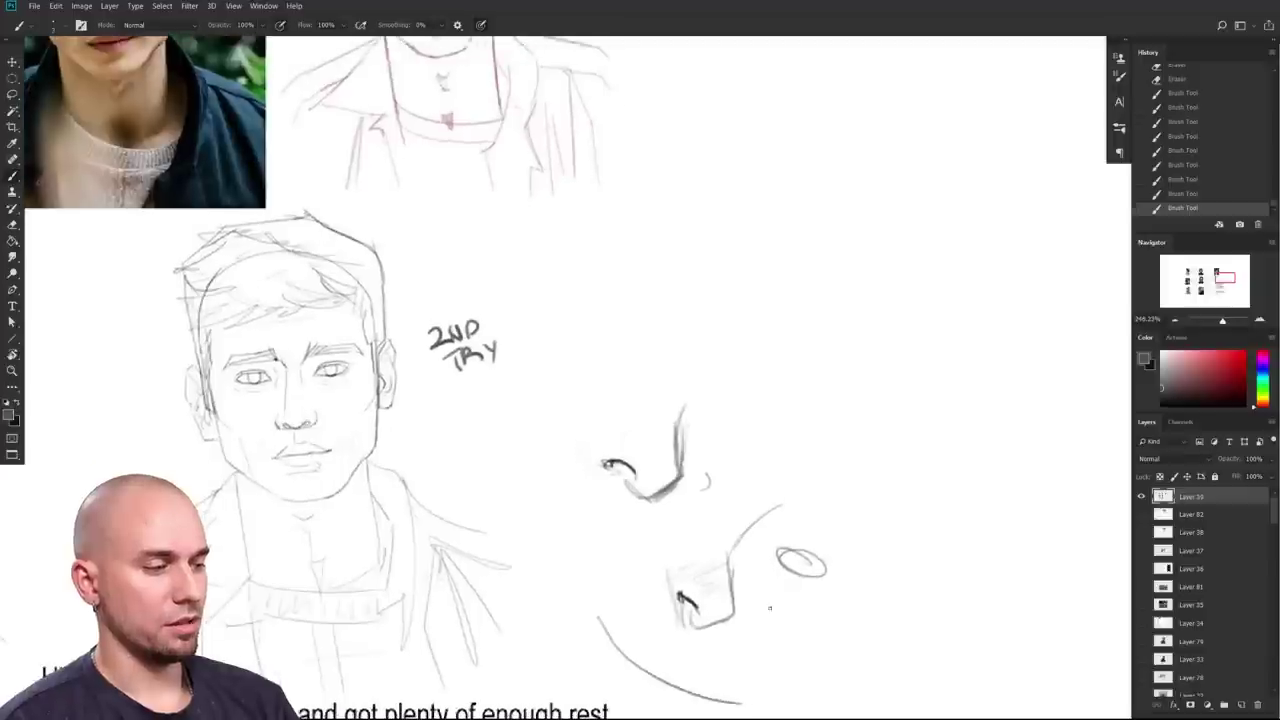
Step: Sketch a simplified ear with a bold curved rim and simple inner folds between the frowning portrait and the "2nd try" portrait
left_click_drag(769, 638, 878, 574)
mouse_move(793, 329)
left_mouse_down()
mouse_move(714, 467)
mouse_move(752, 312)
left_mouse_up()
key("ctrl+z")
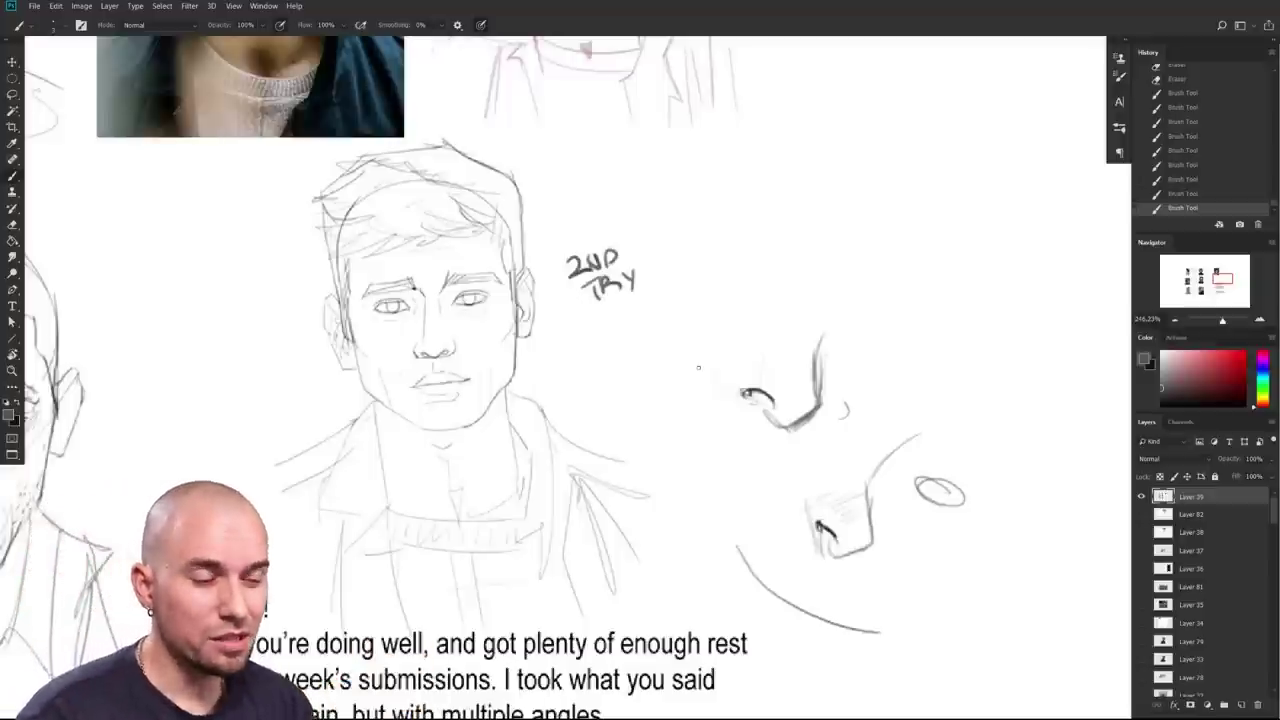
mouse_move(587, 530)
left_mouse_down()
mouse_move(864, 480)
mouse_move(882, 500)
left_mouse_up()
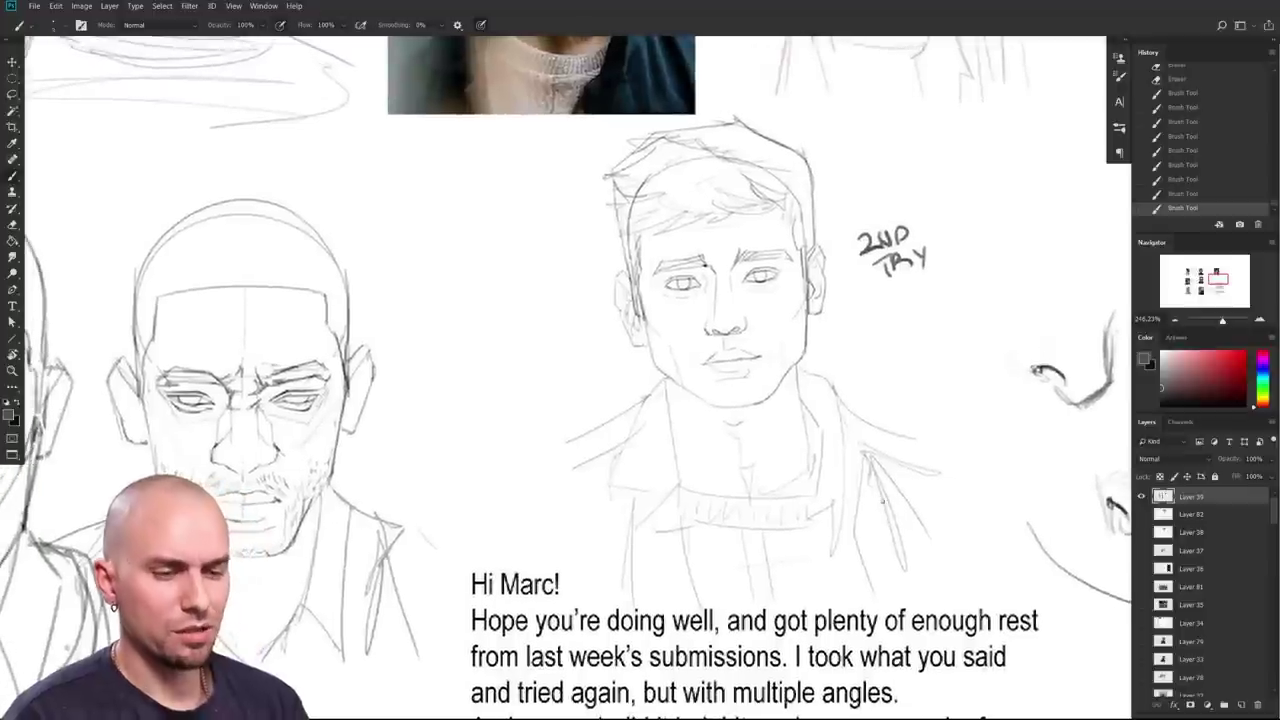
left_click_drag(530, 499, 554, 550)
mouse_move(566, 379)
left_mouse_down()
mouse_move(488, 370)
mouse_move(500, 455)
mouse_move(553, 460)
mouse_move(518, 421)
left_mouse_up()
left_click_drag(531, 424, 504, 403)
key("ctrl+z")
left_click_drag(496, 388, 557, 409)
left_click_drag(639, 463, 589, 485)
key("ctrl+z")
left_click_drag(453, 399, 515, 427)
left_click_drag(465, 401, 448, 432)
Step: Sketch a smaller, more angular ear variation with inner folds below the first ear
mouse_move(672, 445)
left_mouse_down()
mouse_move(642, 450)
mouse_move(644, 390)
left_mouse_up()
left_click_drag(456, 552, 414, 540)
left_click_drag(472, 496, 400, 465)
mouse_move(400, 465)
left_mouse_down()
mouse_move(421, 541)
mouse_move(459, 504)
mouse_move(426, 521)
left_mouse_up()
left_click_drag(430, 495, 413, 508)
Step: Draw a third, more detailed ear above the other two and link it to the lowest ear with a curved line
left_click_drag(606, 541, 588, 486)
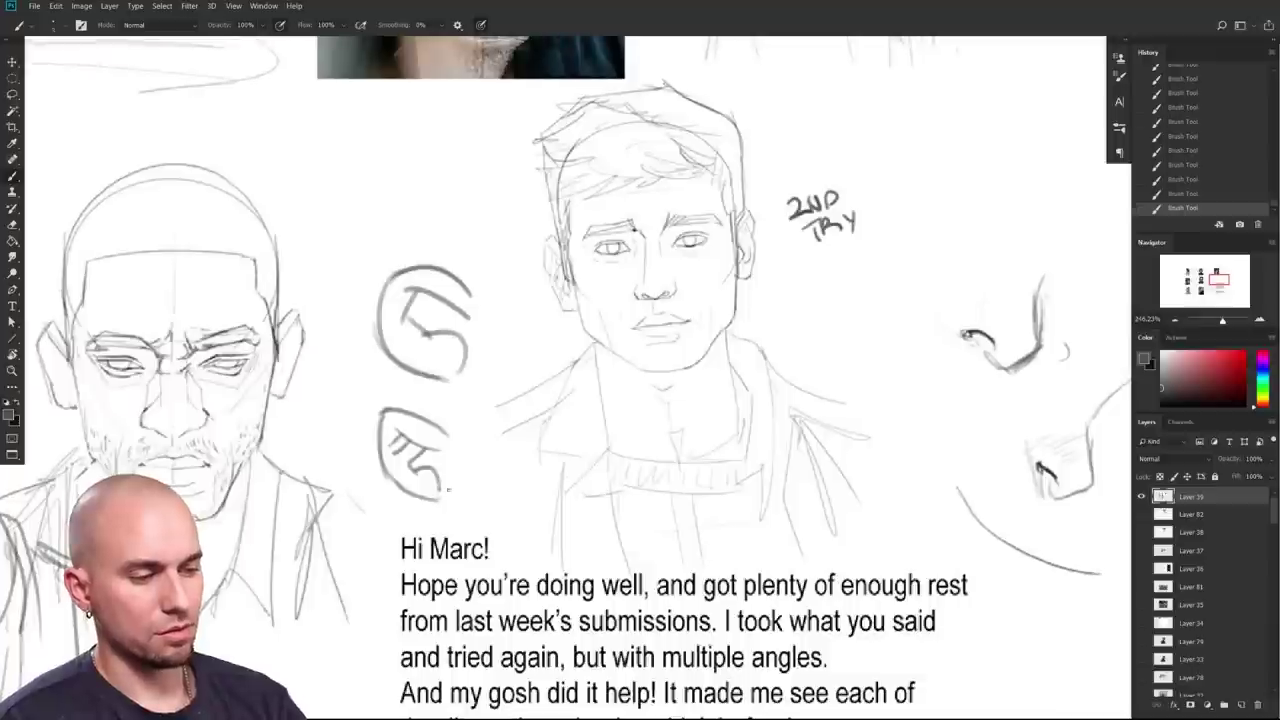
left_click_drag(592, 534, 583, 569)
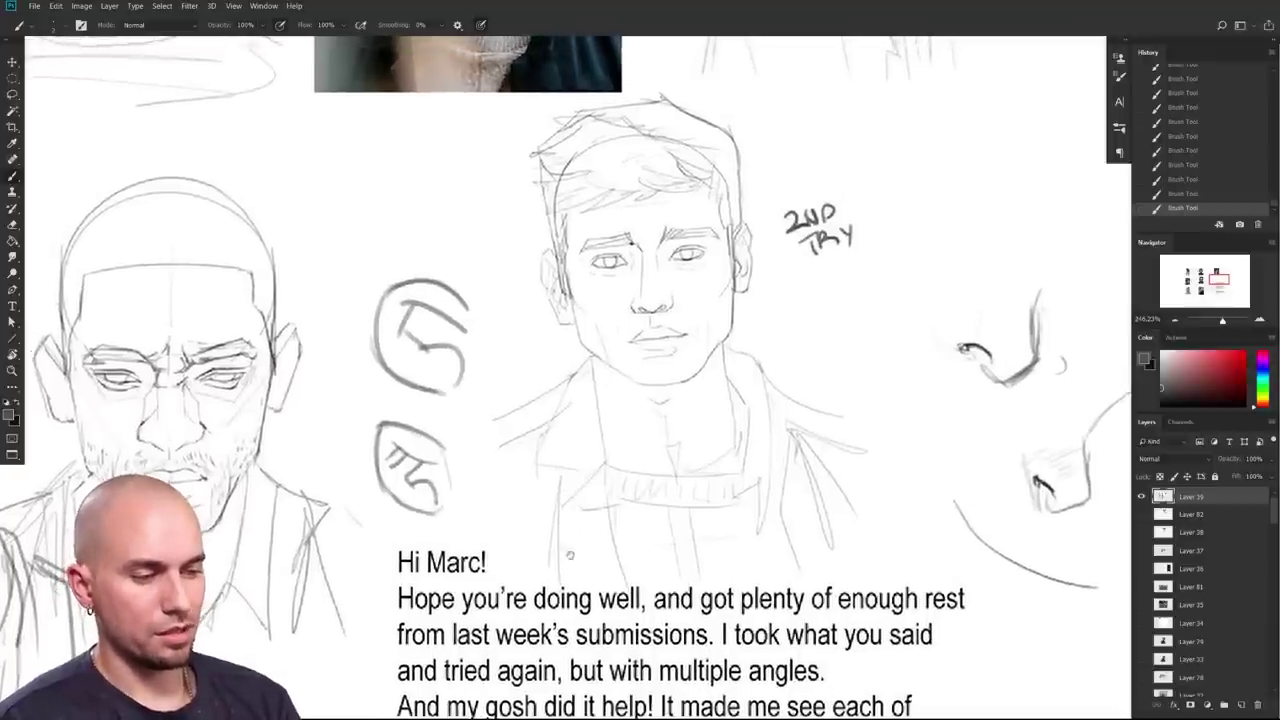
left_click_drag(632, 243, 662, 429)
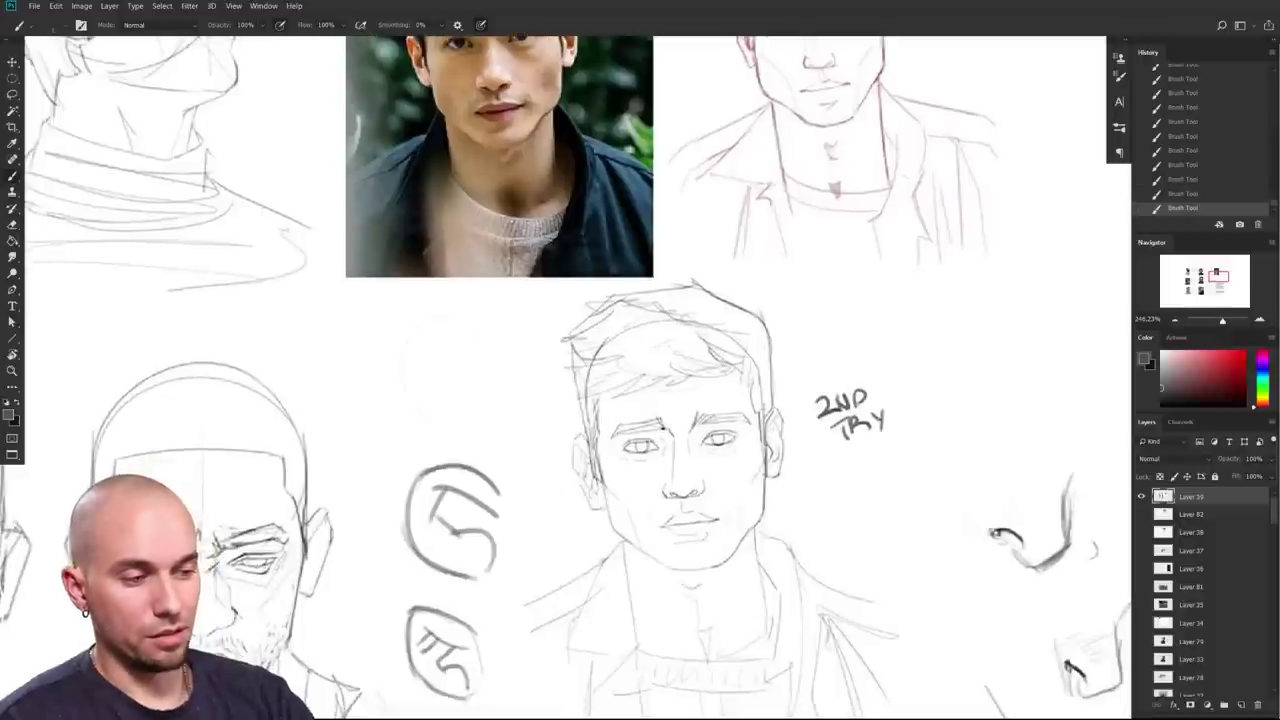
mouse_move(493, 345)
left_mouse_down()
mouse_move(488, 448)
mouse_move(402, 390)
left_mouse_up()
left_click_drag(498, 432, 462, 403)
mouse_move(480, 351)
left_mouse_down()
mouse_move(490, 395)
mouse_move(417, 337)
mouse_move(409, 361)
left_mouse_up()
mouse_move(468, 424)
left_mouse_down()
mouse_move(428, 416)
mouse_move(404, 386)
mouse_move(434, 338)
mouse_move(442, 352)
left_mouse_up()
mouse_move(442, 354)
left_mouse_down()
mouse_move(440, 376)
mouse_move(468, 364)
mouse_move(455, 378)
left_mouse_up()
left_click_drag(689, 536, 670, 524)
scroll(640, 400, "down", 3)
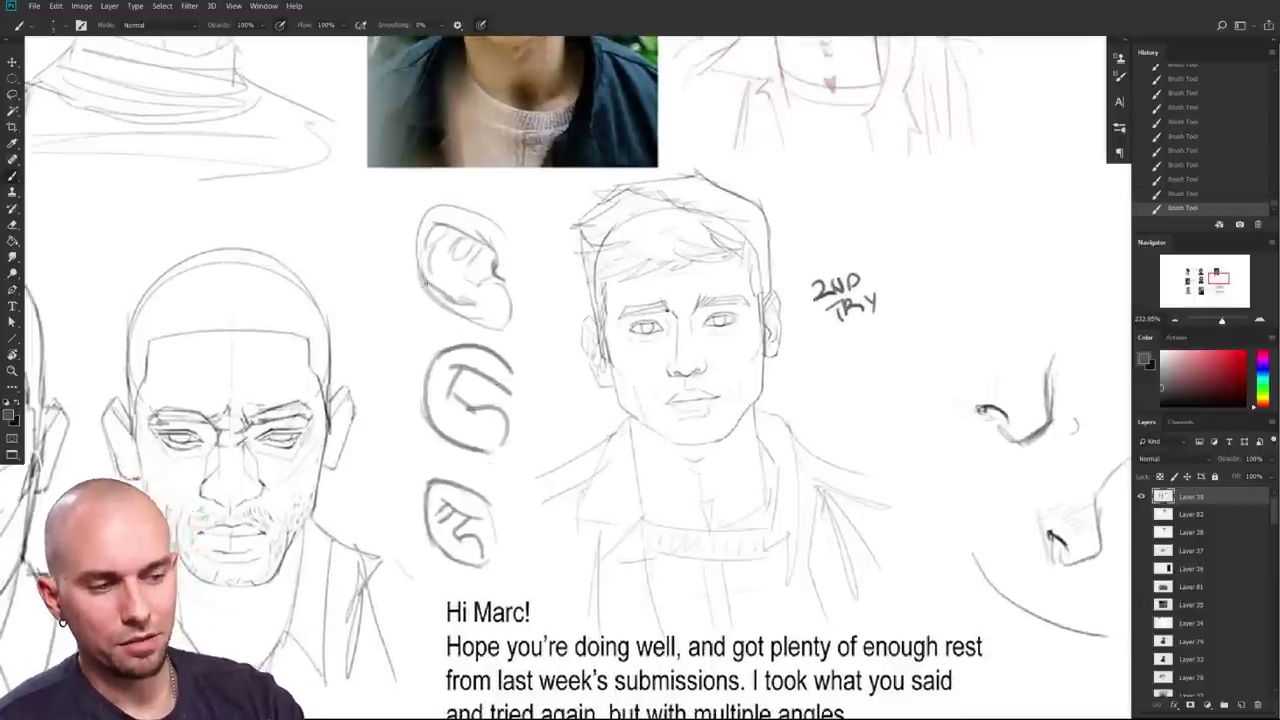
mouse_move(421, 286)
left_mouse_down()
mouse_move(406, 470)
mouse_move(422, 493)
left_mouse_up()
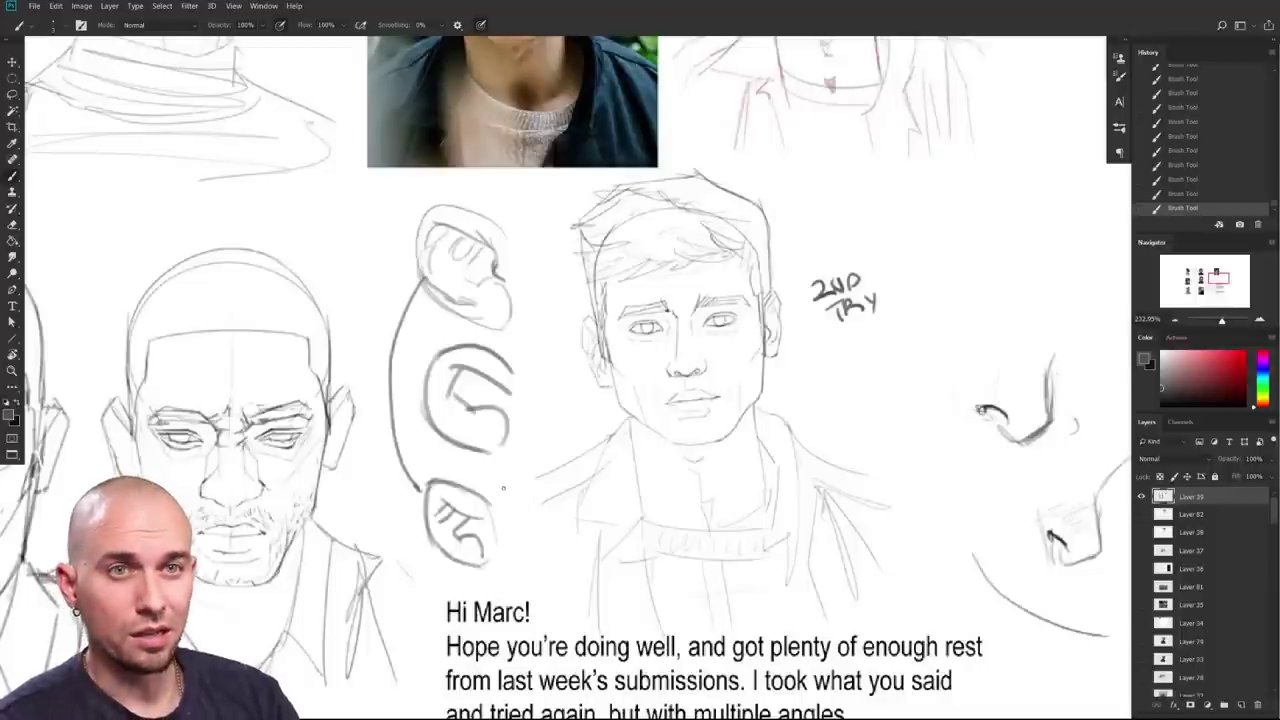
Step: Try circling the lower and middle ear sketches for emphasis
mouse_move(504, 487)
left_mouse_down()
mouse_move(425, 470)
mouse_move(464, 585)
mouse_move(518, 502)
mouse_move(442, 468)
mouse_move(530, 485)
left_mouse_up()
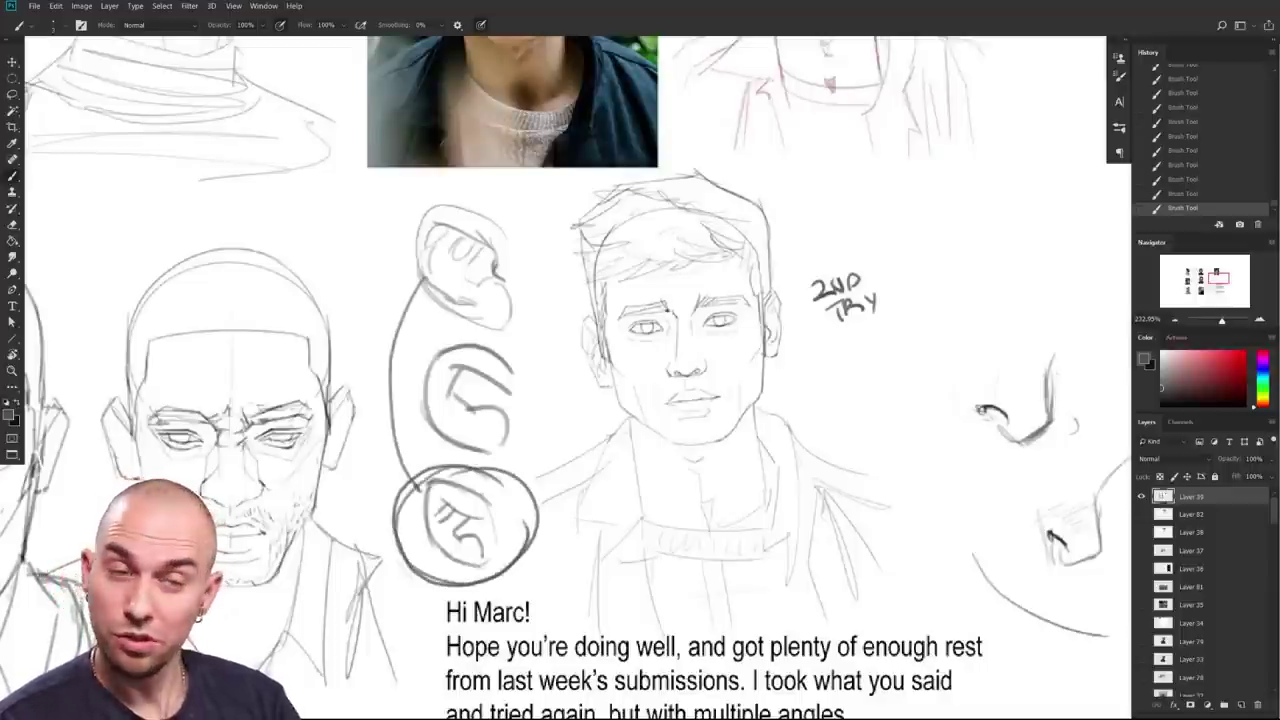
key("ctrl+z")
mouse_move(505, 322)
left_mouse_down()
mouse_move(410, 376)
mouse_move(534, 394)
left_mouse_up()
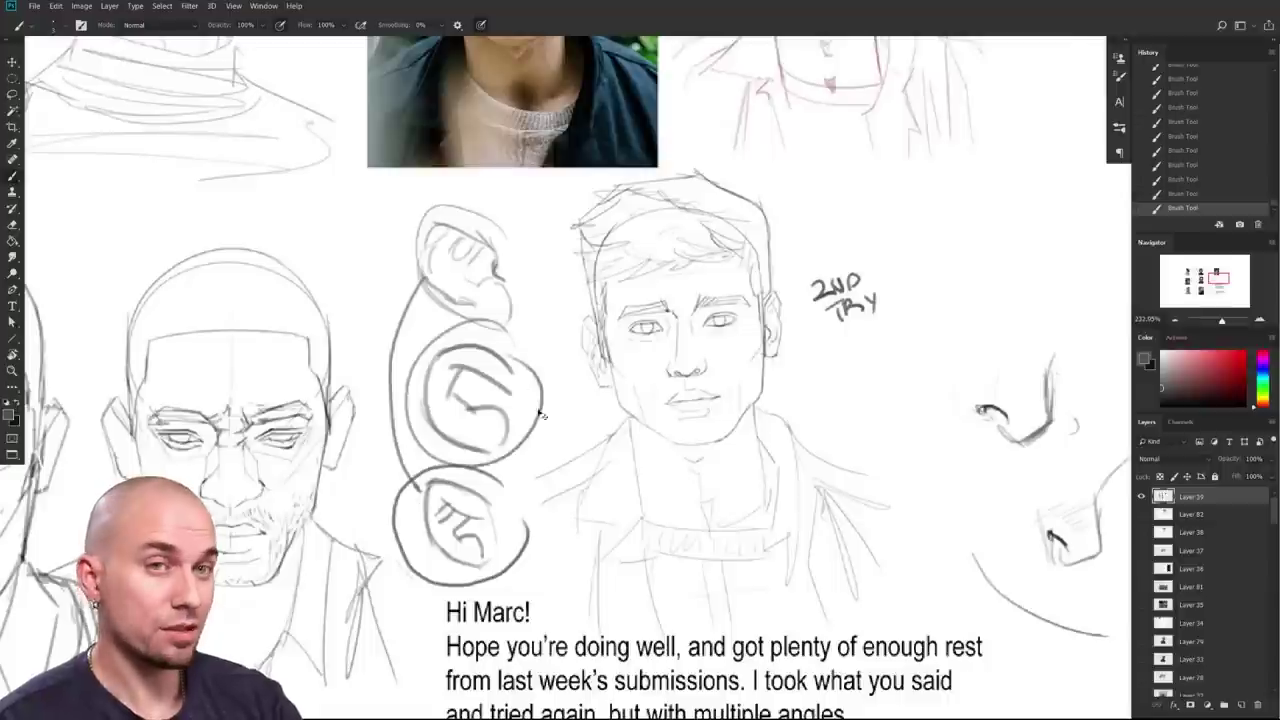
key("ctrl+z")
mouse_move(805, 572)
left_mouse_down()
mouse_move(770, 578)
mouse_move(769, 591)
mouse_move(771, 508)
left_mouse_up()
key("ctrl+z")
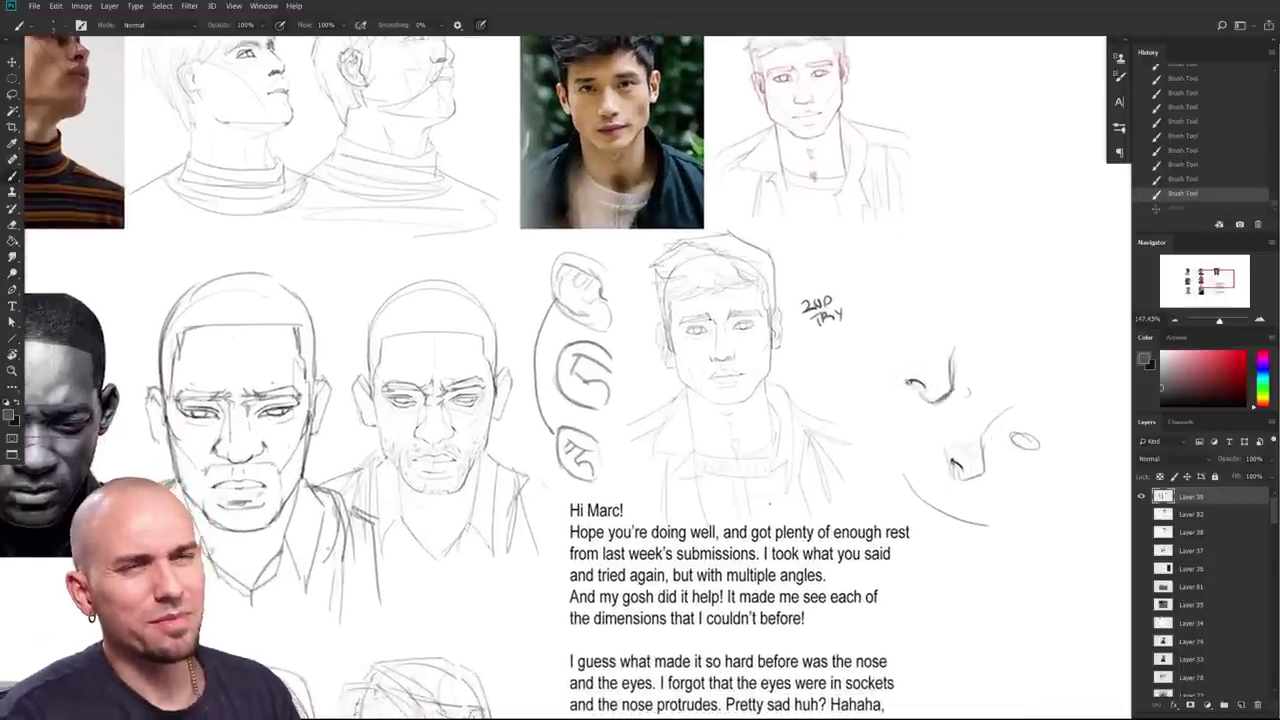
Step: Add a short brush stroke to the side contour of the first nose sketch
mouse_move(779, 531)
left_mouse_down()
mouse_move(764, 526)
mouse_move(800, 542)
left_mouse_up()
left_click_drag(725, 591, 914, 472)
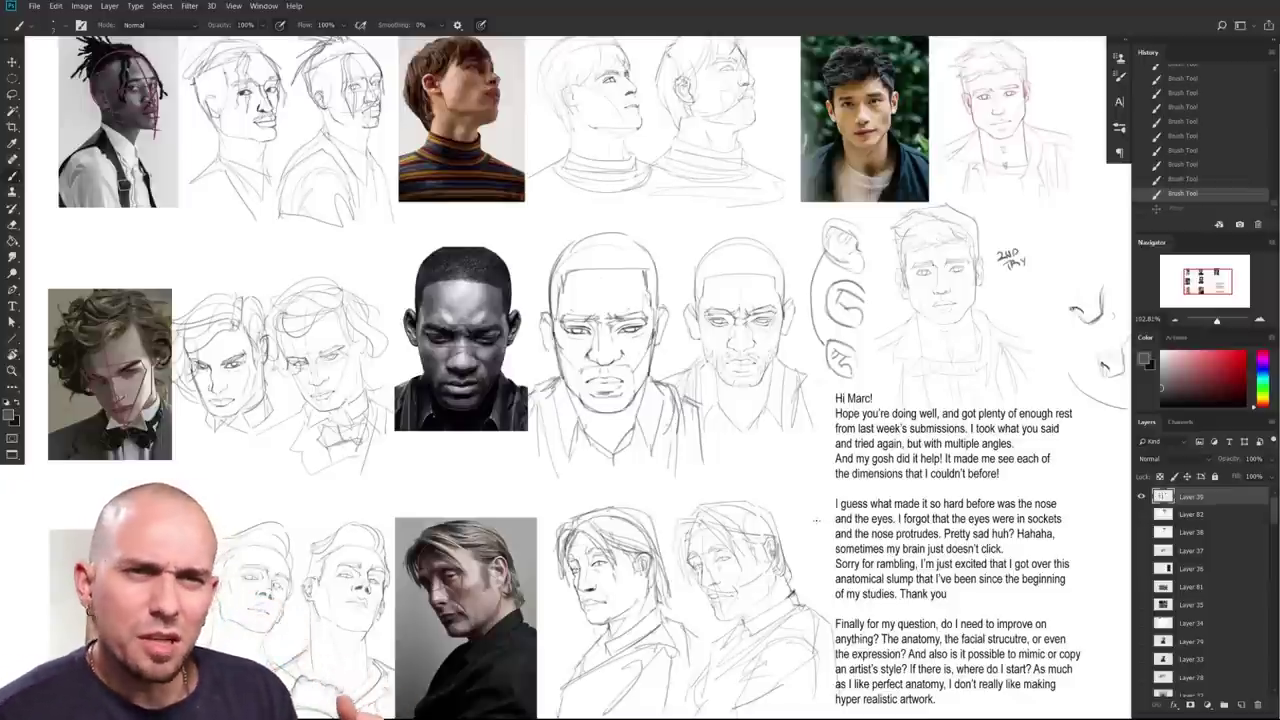
left_click_drag(817, 521, 481, 638)
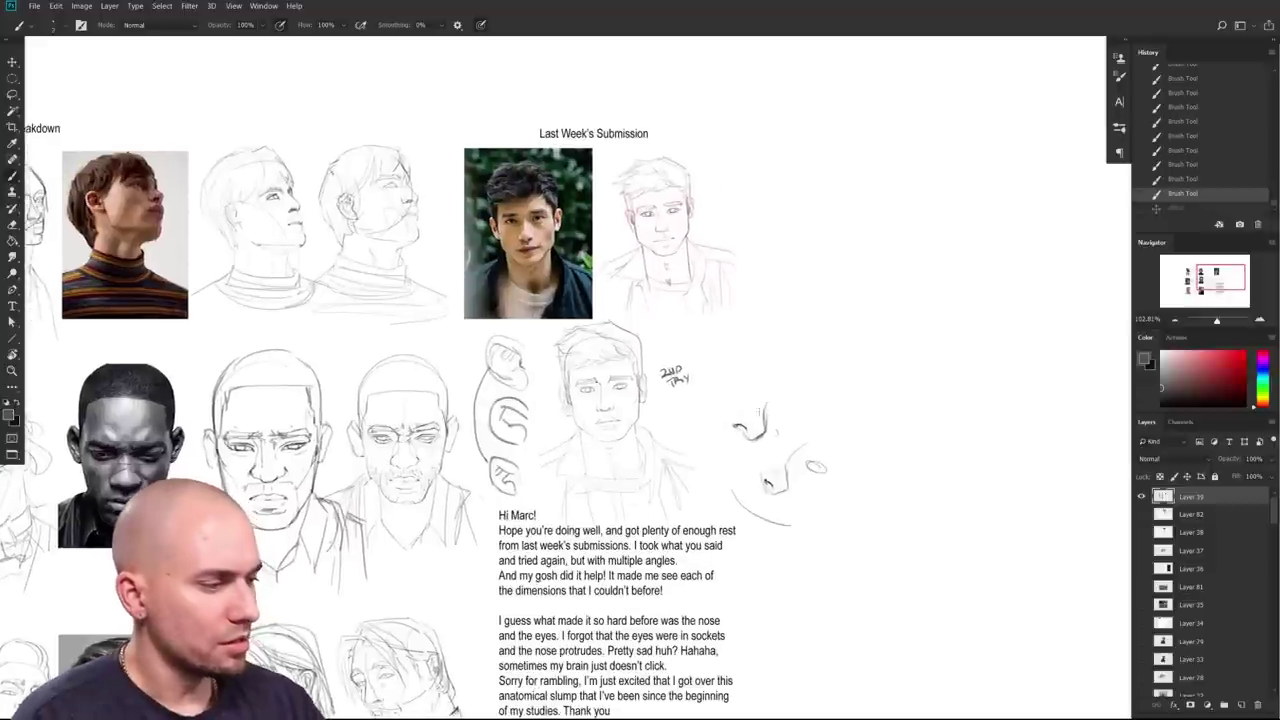
left_click_drag(758, 421, 762, 434)
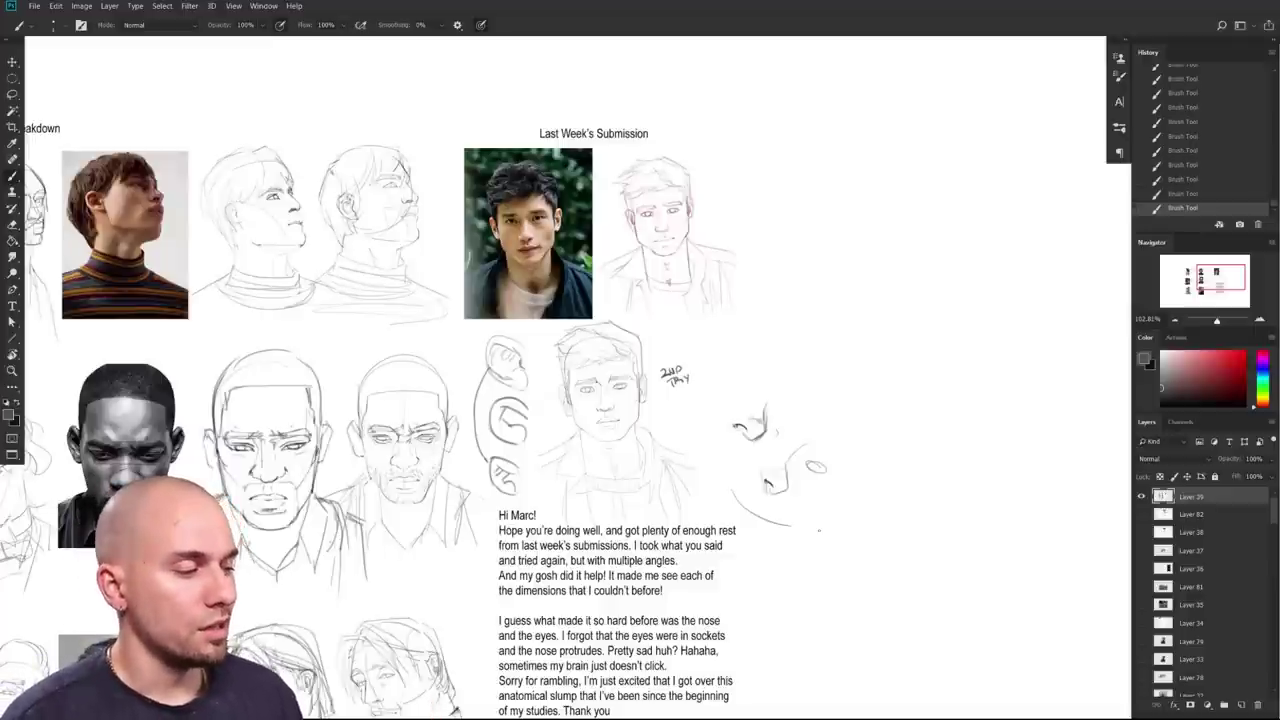
left_click_drag(866, 604, 935, 503)
left_click_drag(930, 511, 961, 504)
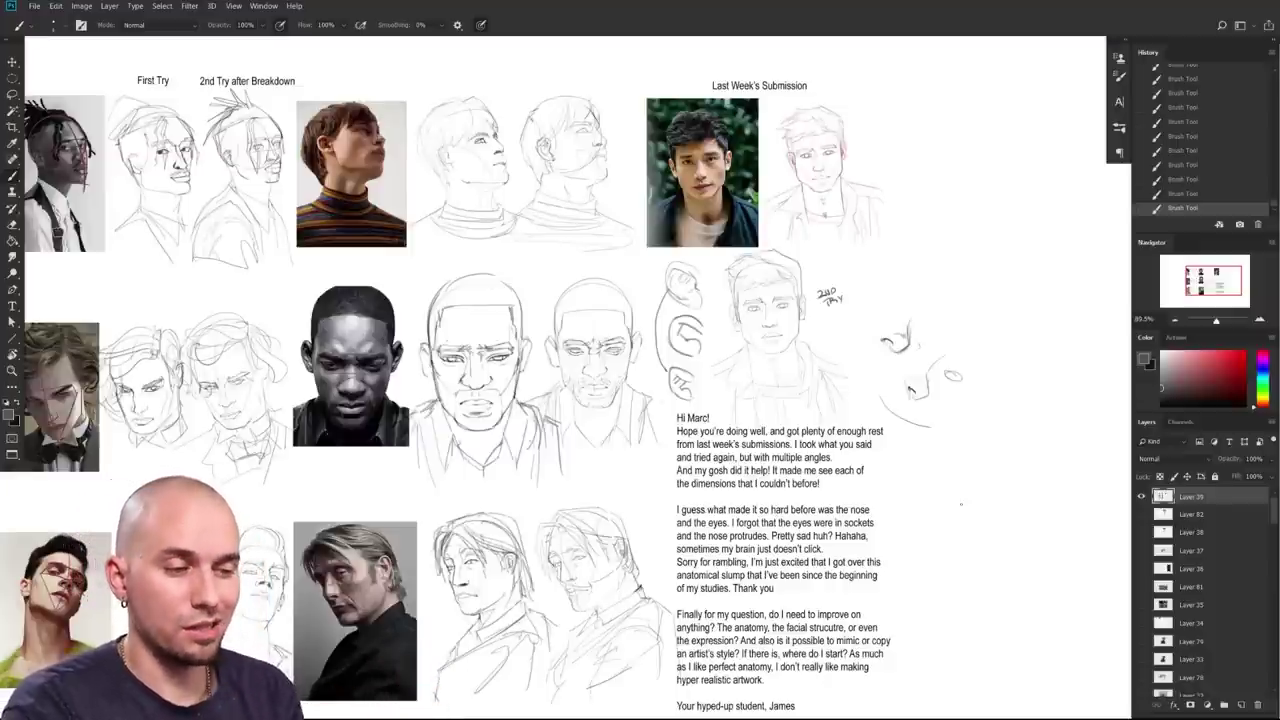
left_click_drag(1031, 517, 1018, 518)
left_click_drag(1018, 518, 989, 489)
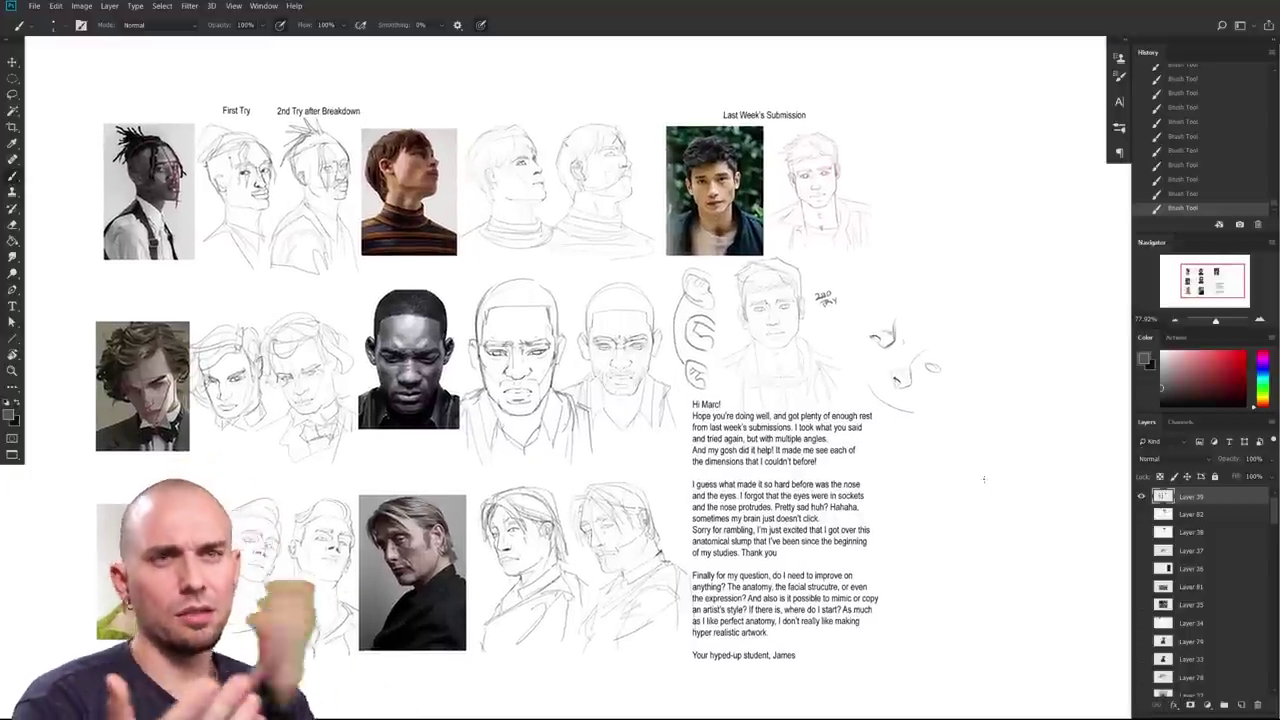